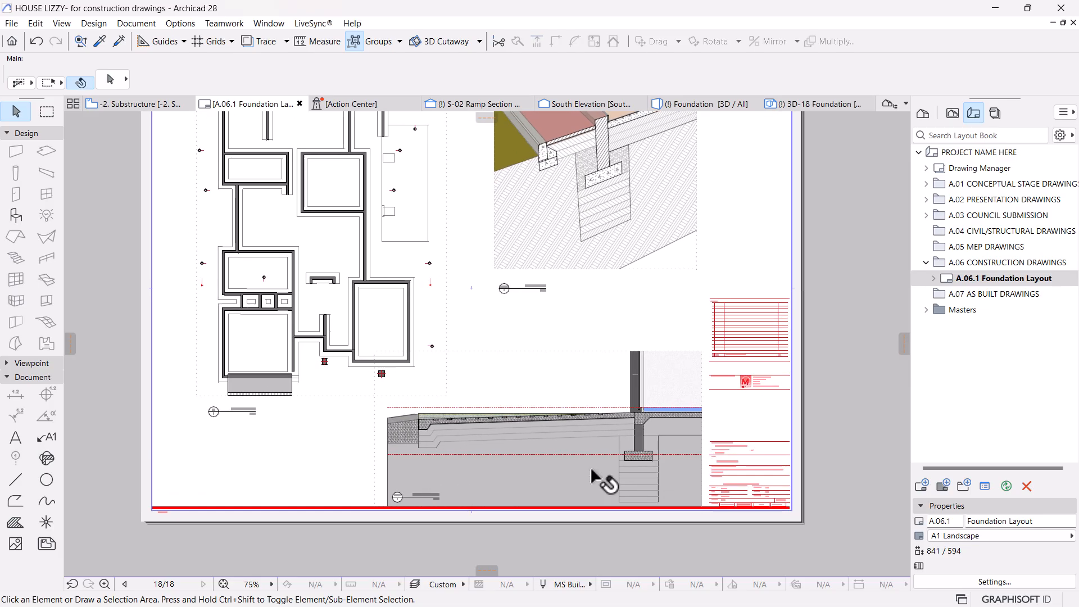
# Step: Inspect the 3D foundation detail and the surrounding drawings on the A.06.1 Foundation Layout sheet
pyautogui.moveTo(696, 321); pyautogui.dragTo(658, 543, button='middle')
pyautogui.scroll(1, 662, 491)
pyautogui.moveTo(731, 238); pyautogui.dragTo(762, 580, button='middle')
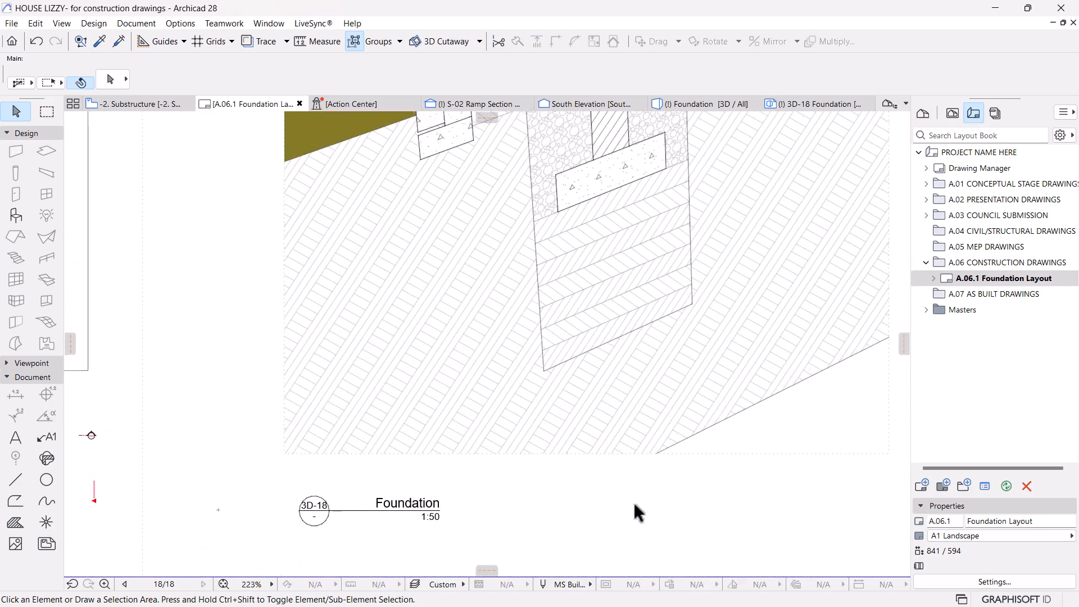
pyautogui.scroll(-2, 635, 499)
pyautogui.moveTo(703, 321); pyautogui.dragTo(723, 397, button='middle')
pyautogui.scroll(-5, 505, 373)
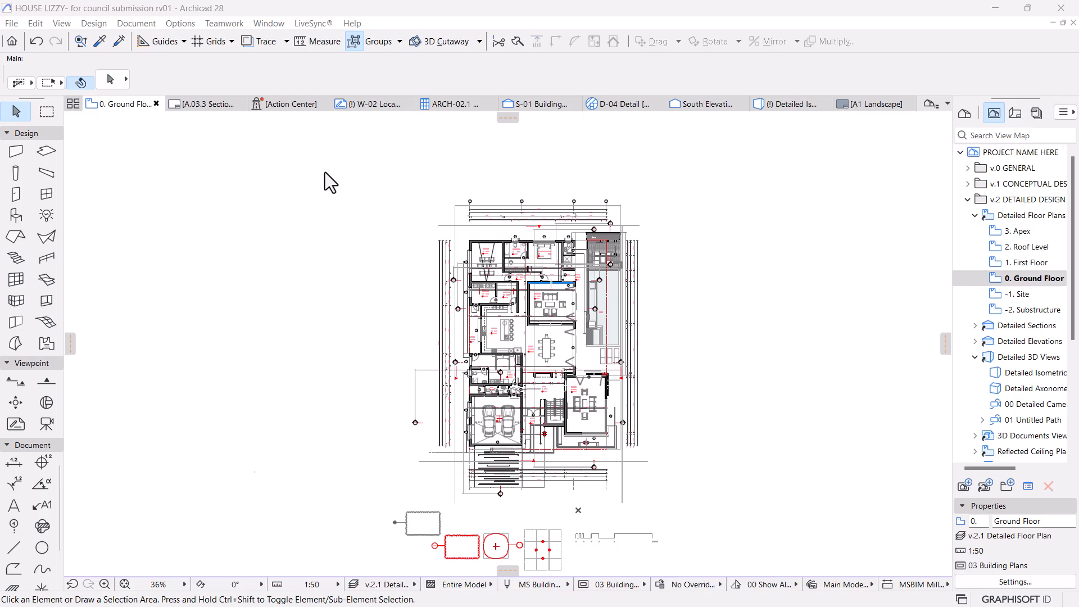
# Step: Look over the rooms of the detailed ground floor plan in the council submission project
pyautogui.scroll(6, 548, 349)
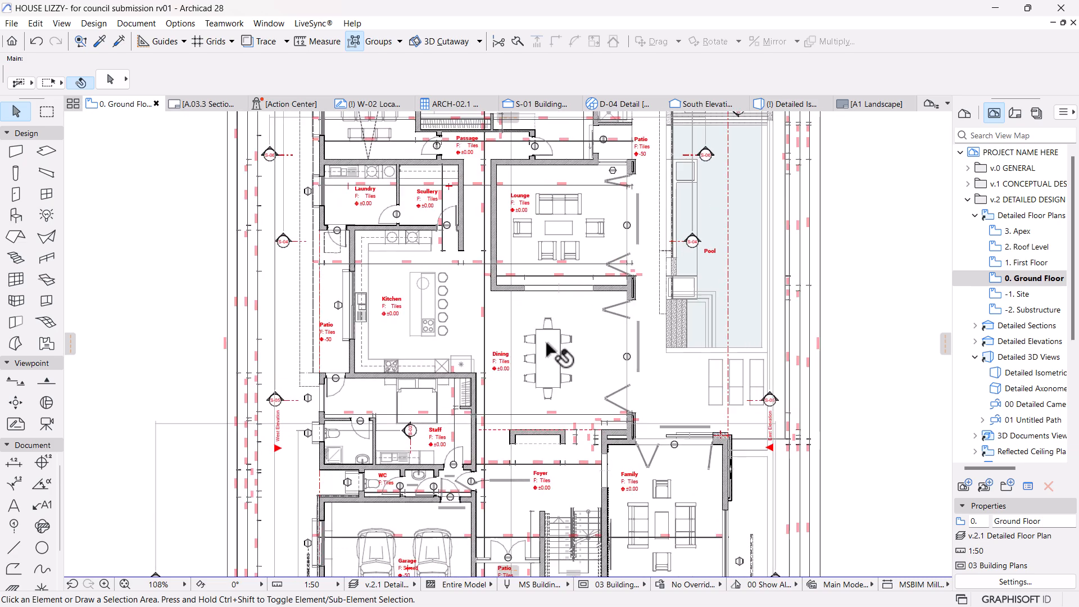
pyautogui.moveTo(560, 410); pyautogui.dragTo(579, 320, button='middle')
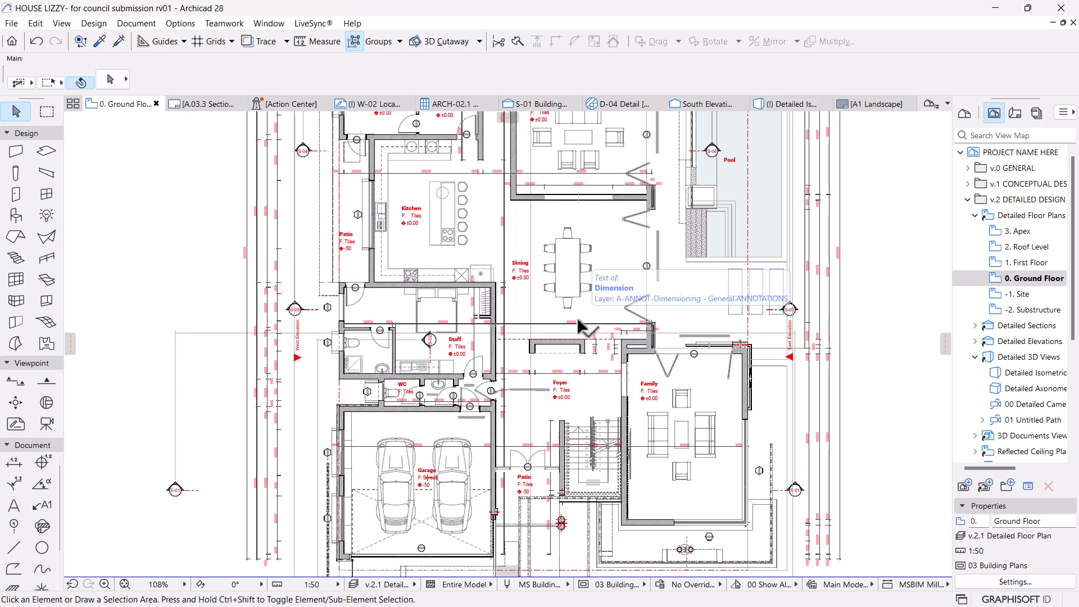
pyautogui.scroll(-3, 719, 315)
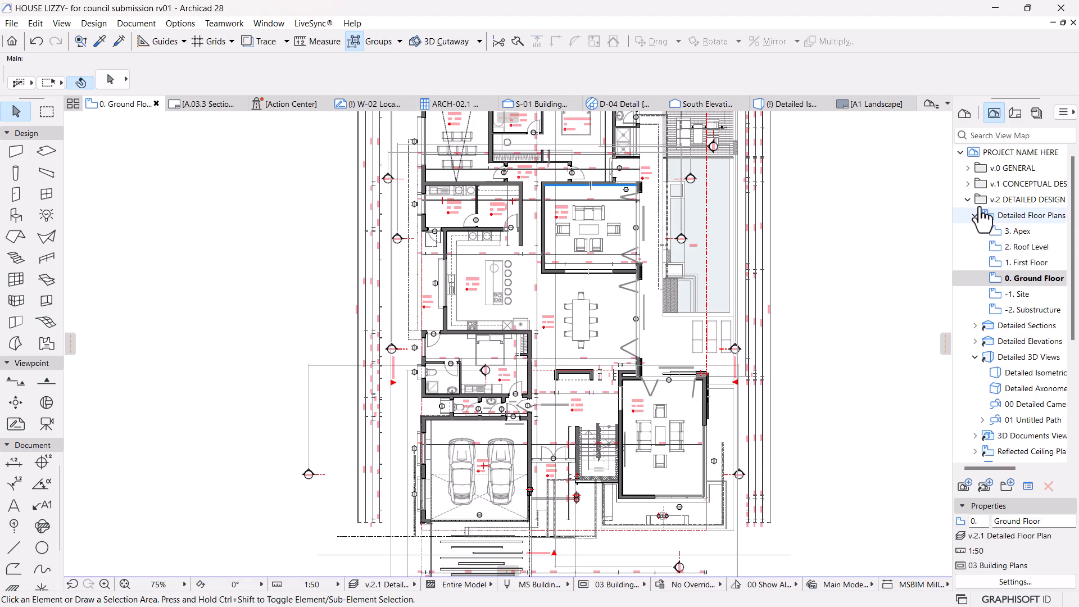
# Step: Widen the view map and collapse the v.2 DETAILED DESIGN VIEWS folder with its floor plan and 3D view subfolders
pyautogui.moveTo(950, 247); pyautogui.dragTo(917, 250)
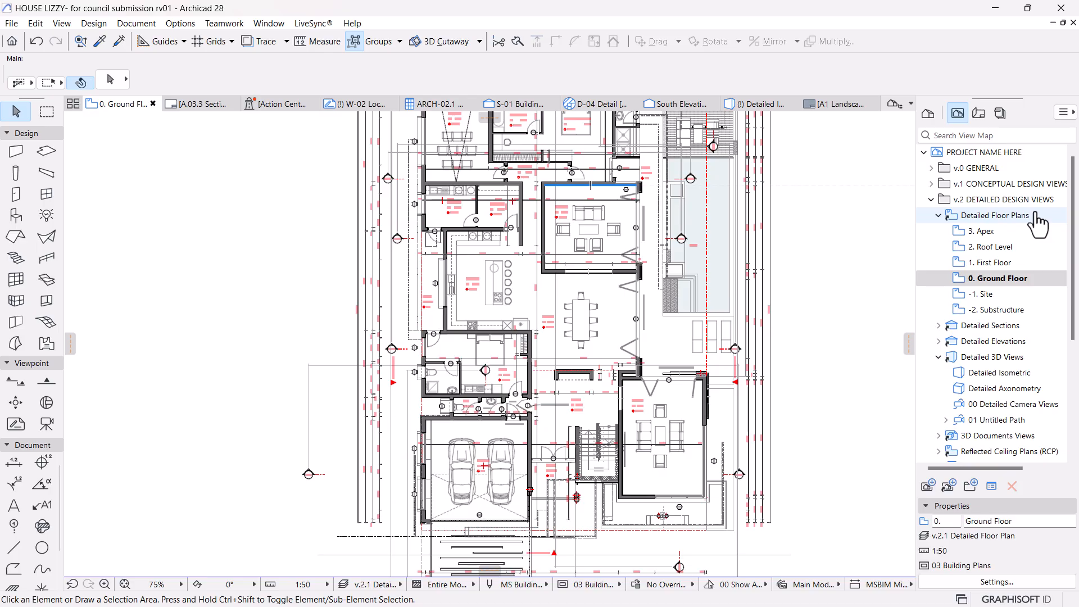
pyautogui.click(937, 216)
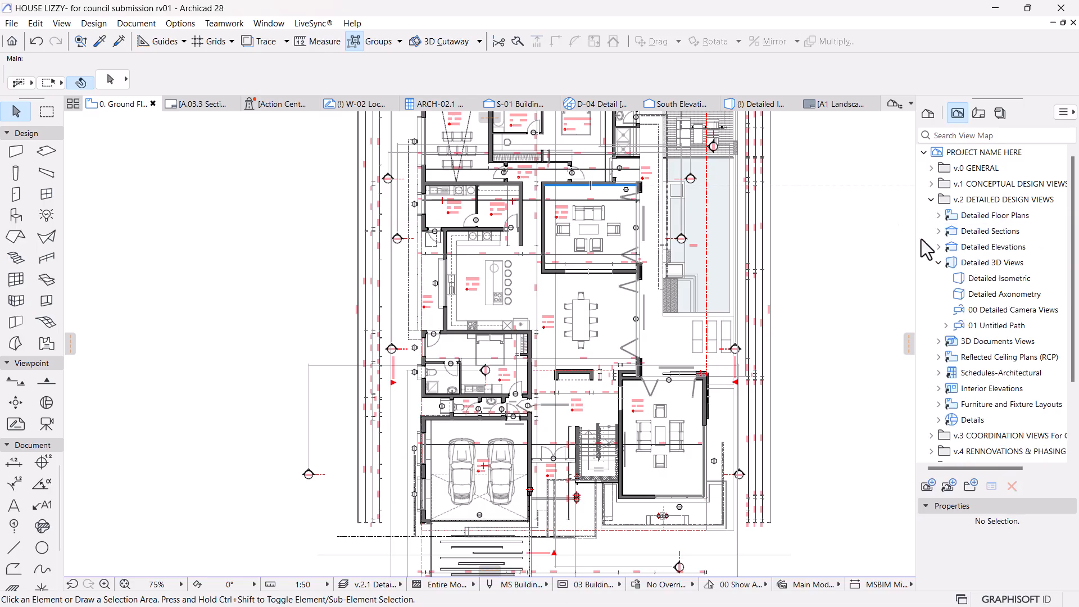
pyautogui.click(937, 262)
pyautogui.click(931, 200)
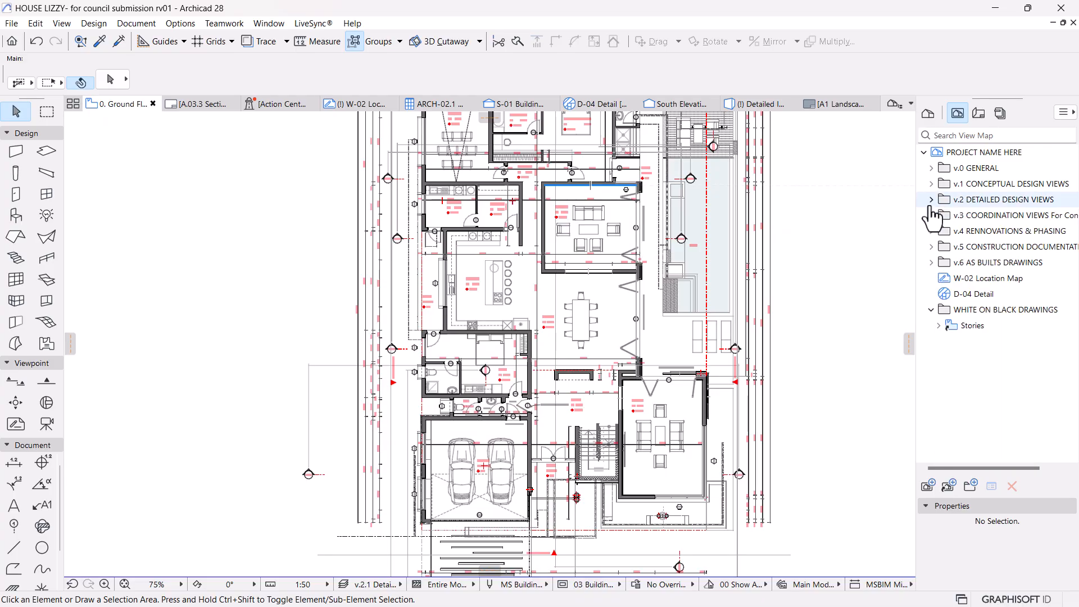
# Step: Open the -2. Substructure view from Enlarged Floor Plans in the v.5 construction documentation folder and examine the plan
pyautogui.click(930, 246)
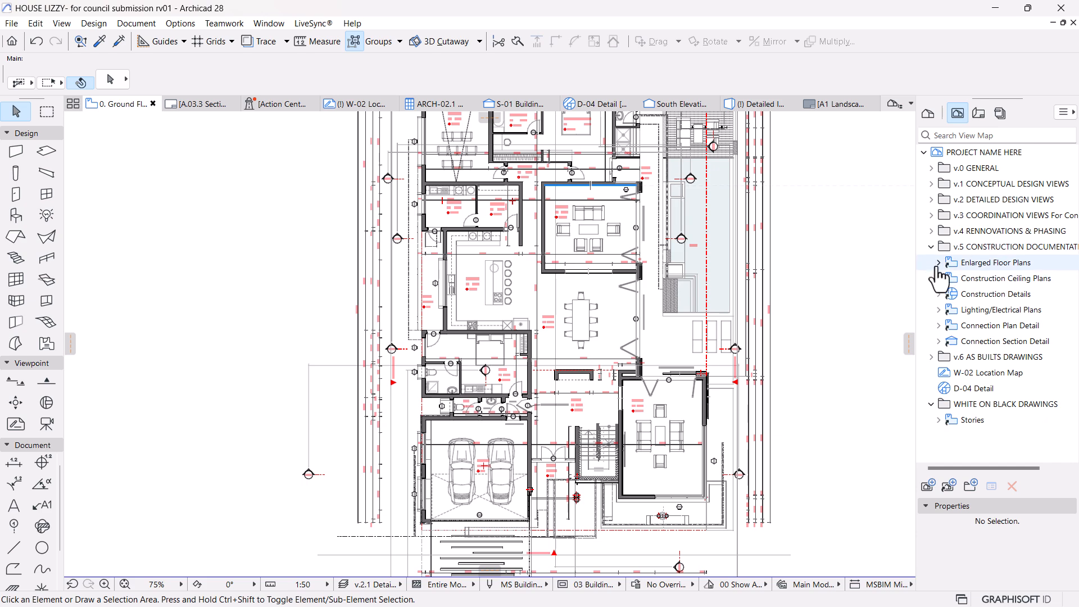
pyautogui.click(937, 263)
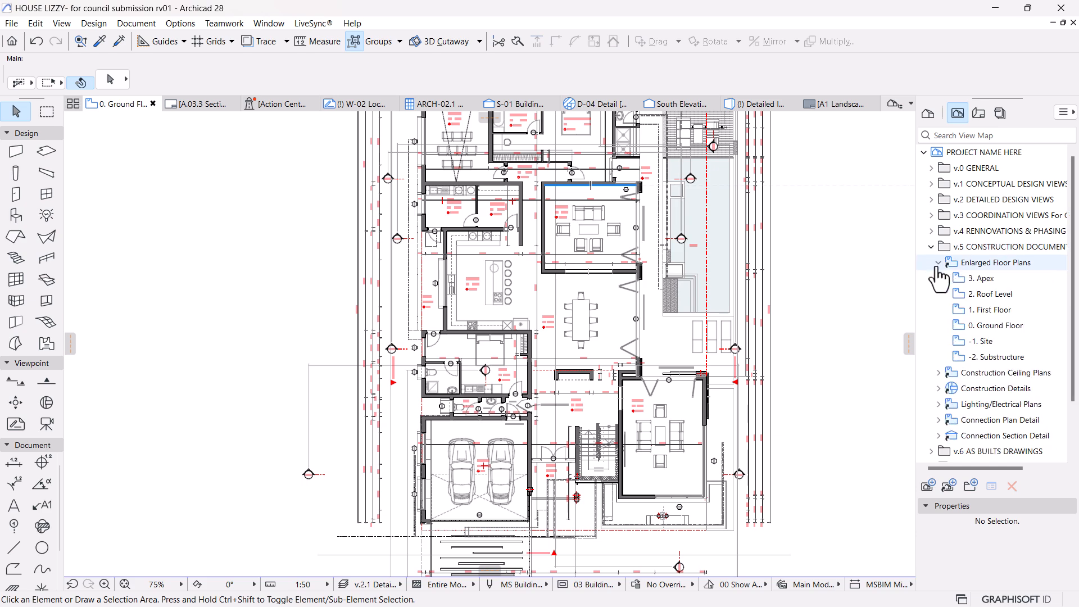
pyautogui.doubleClick(992, 358)
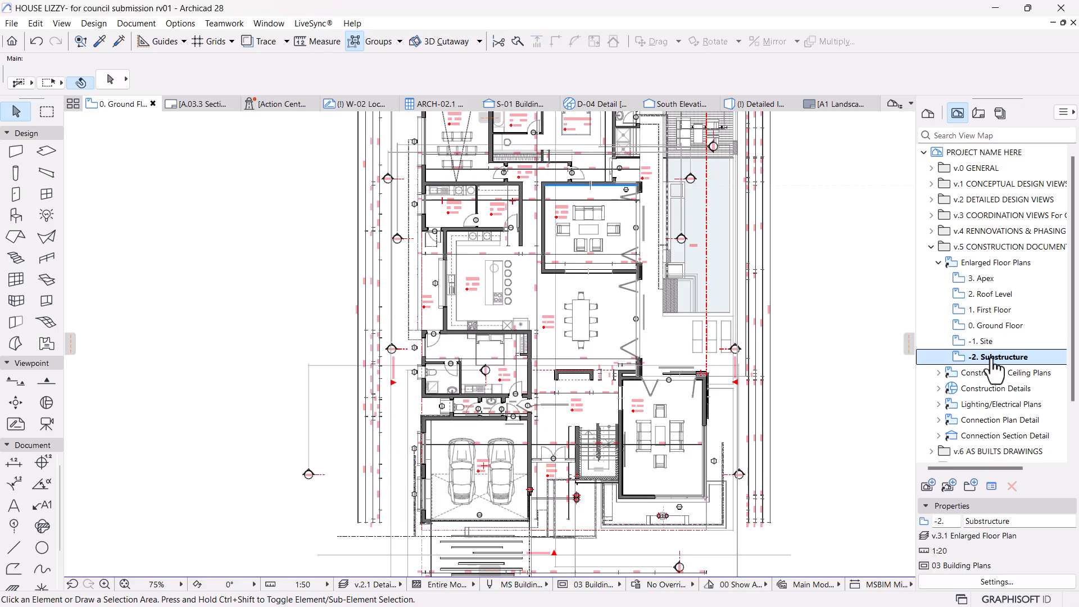
pyautogui.scroll(-3, 557, 262)
pyautogui.moveTo(557, 262); pyautogui.dragTo(505, 329, button='middle')
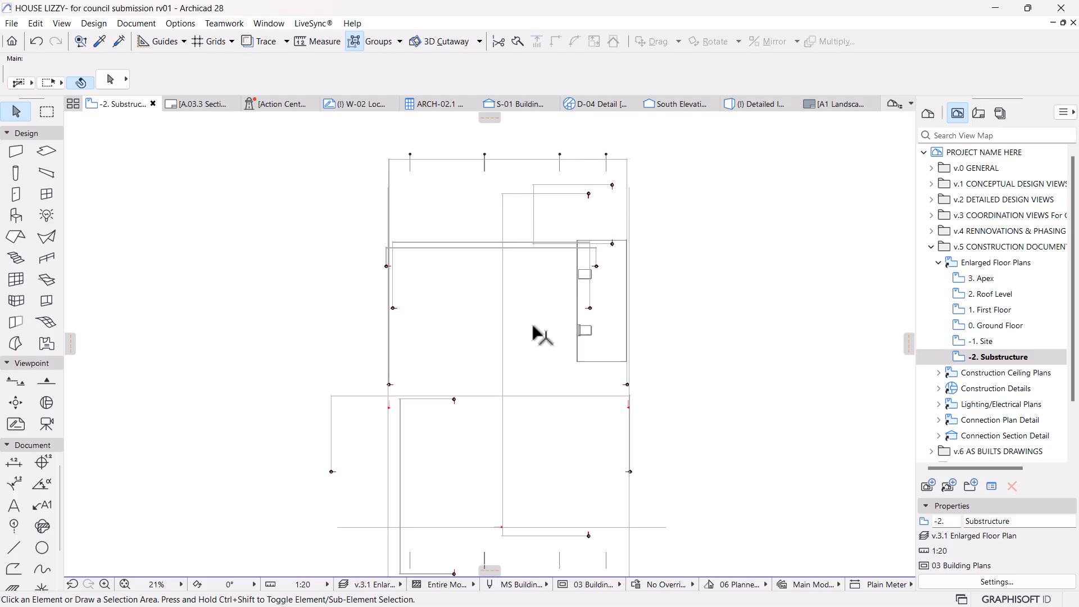
pyautogui.scroll(2, 537, 319)
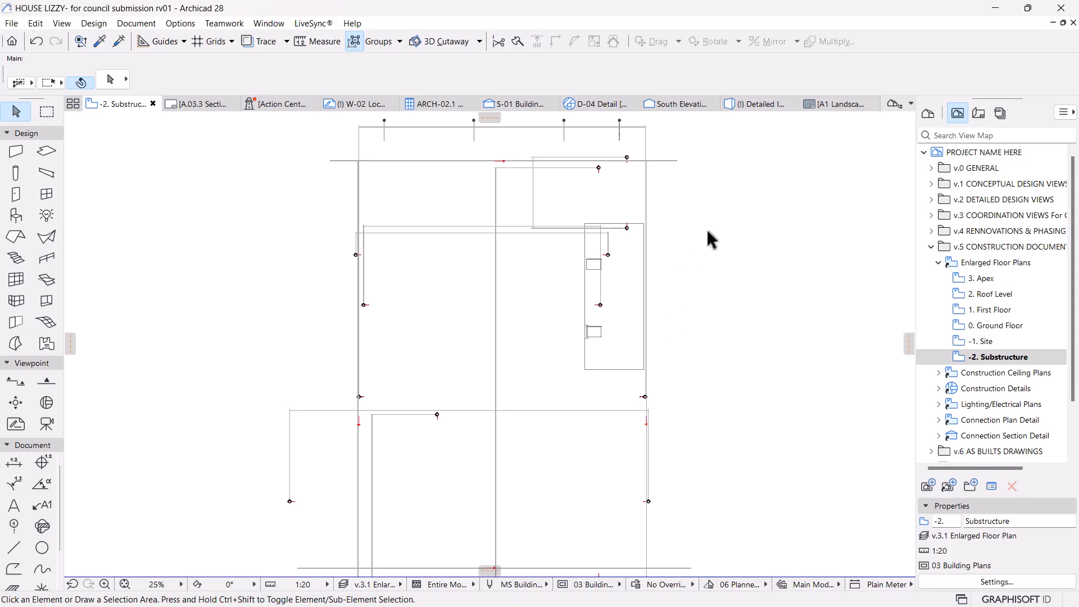
# Step: Open the -2. Substructure view from Detailed Floor Plans in the v.2 DETAILED DESIGN VIEWS folder
pyautogui.moveTo(950, 248)
pyautogui.mouseDown()
pyautogui.moveTo(936, 208)
pyautogui.moveTo(941, 283)
pyautogui.moveTo(943, 236)
pyautogui.mouseUp()
pyautogui.click(938, 216)
pyautogui.doubleClick(993, 310)
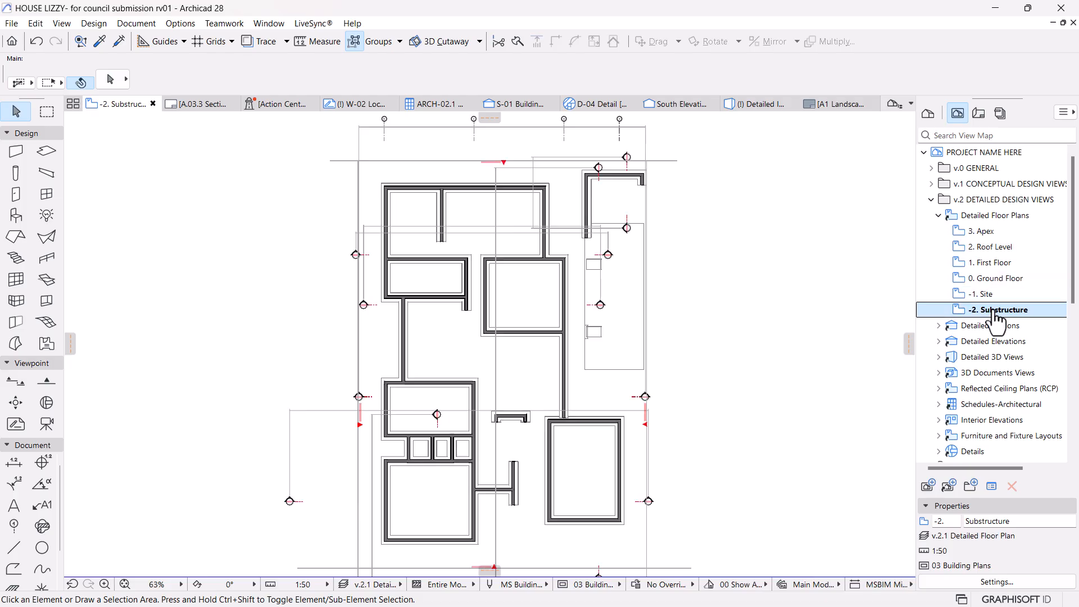
pyautogui.scroll(3, 622, 308)
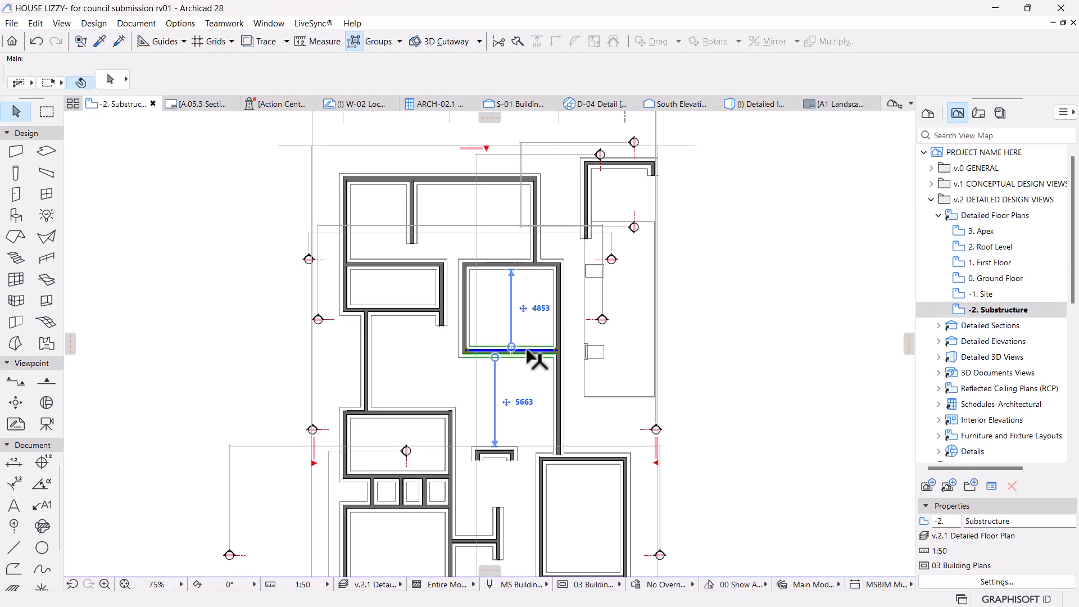
# Step: Stretch the lower end of the long vertical footing wall to meet the foundation wall of the room below it
pyautogui.click(527, 350)
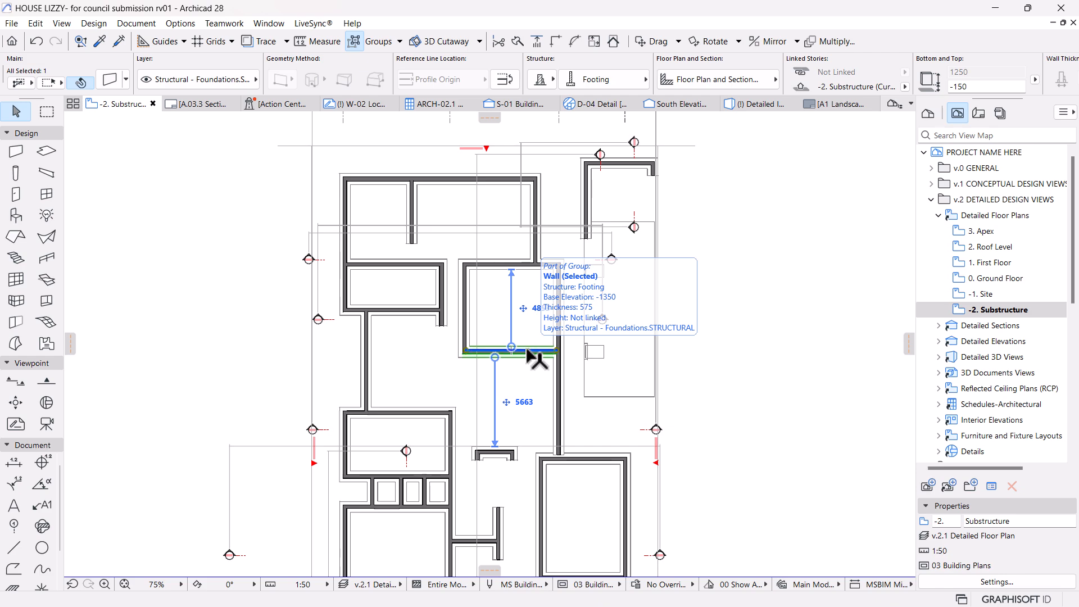
pyautogui.scroll(4, 531, 358)
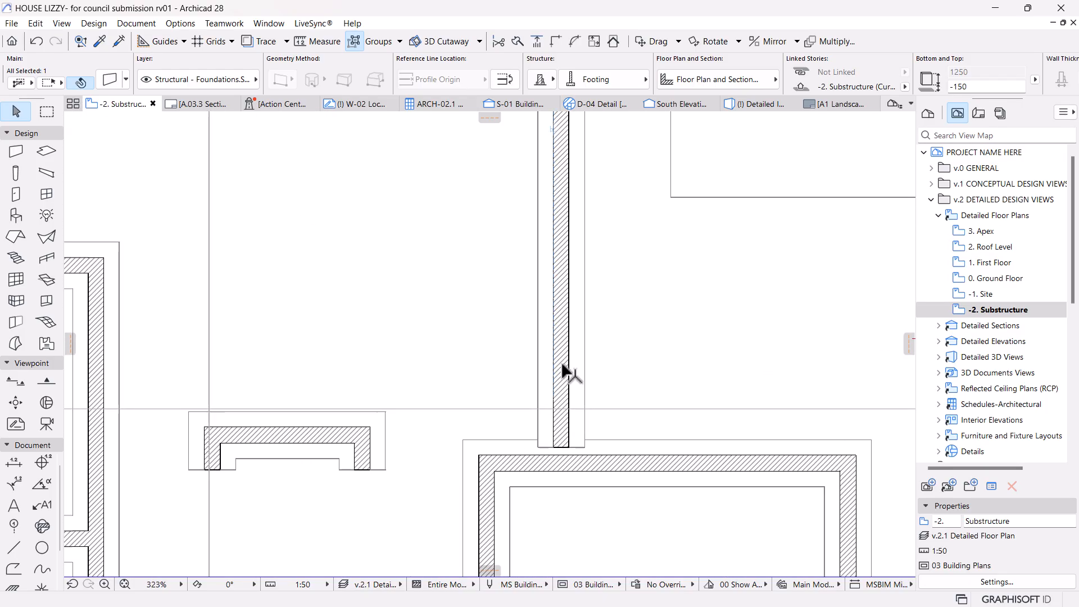
pyautogui.click(551, 448)
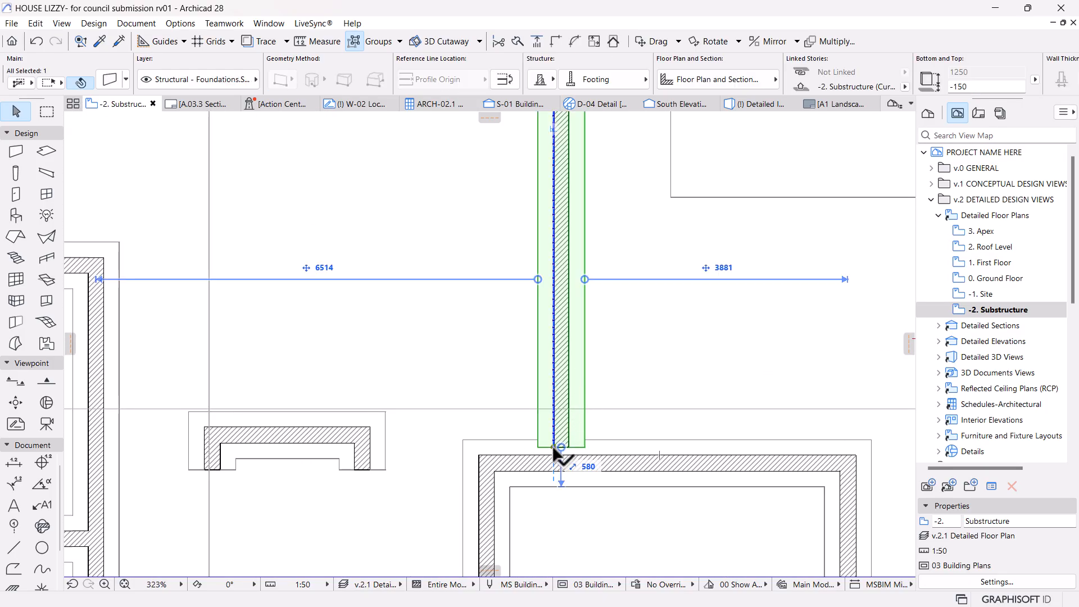
pyautogui.click(553, 449)
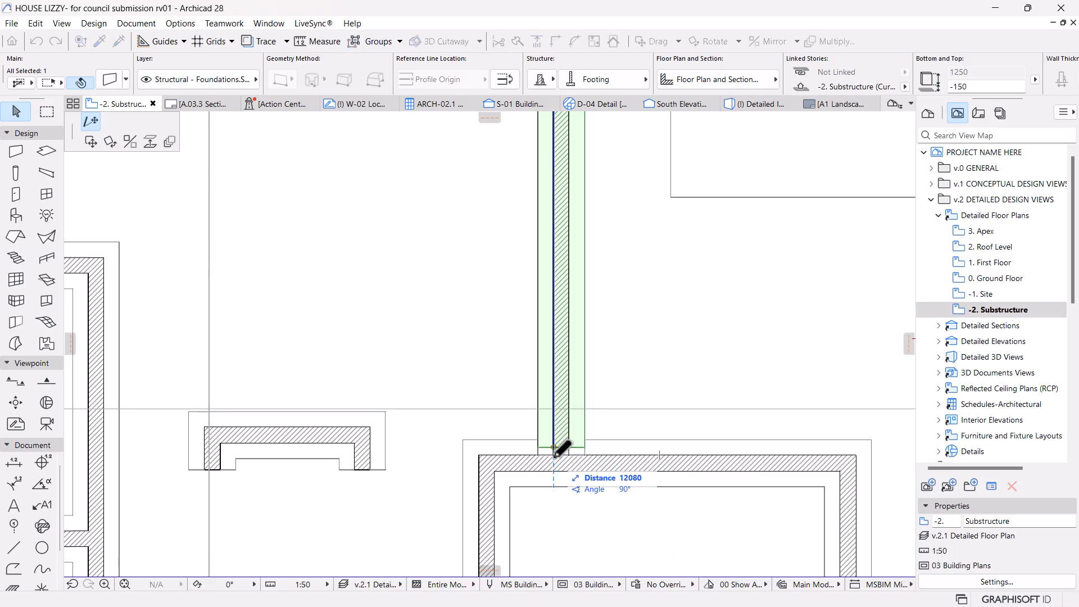
pyautogui.click(555, 453)
pyautogui.scroll(-6, 646, 320)
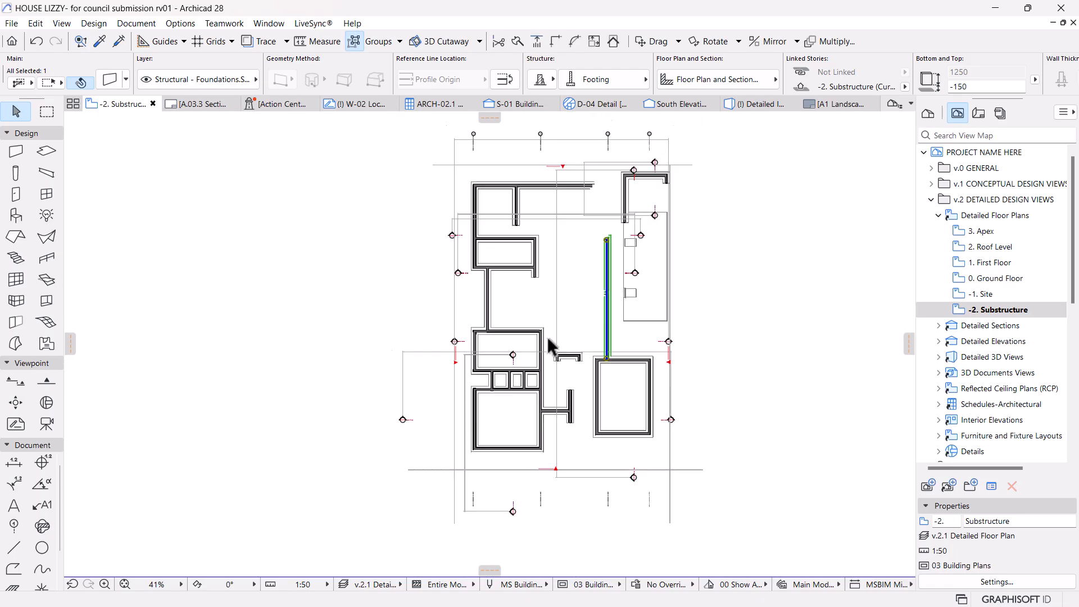
pyautogui.click(662, 402)
pyautogui.scroll(3, 662, 402)
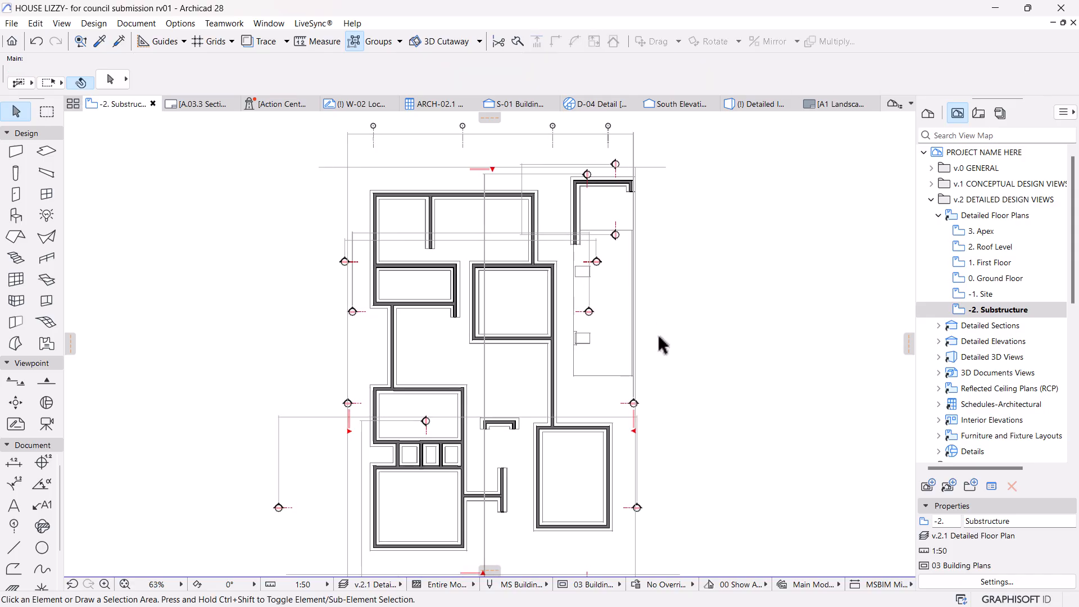
# Step: Check the layer of the long vertical footing wall and reopen the -2. Substructure view under Enlarged Floor Plans
pyautogui.click(552, 366)
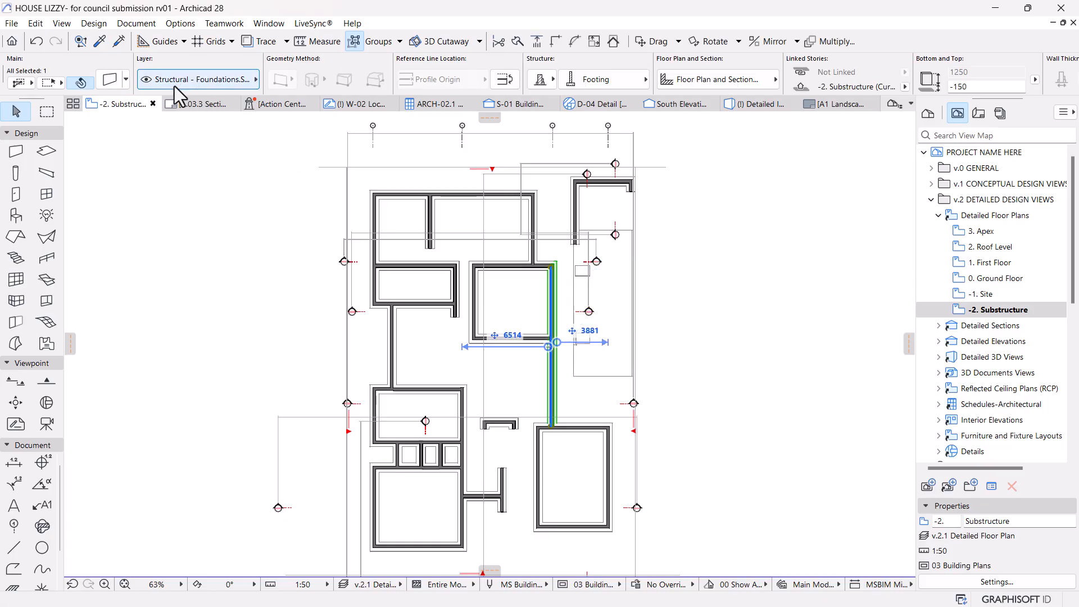
pyautogui.click(937, 215)
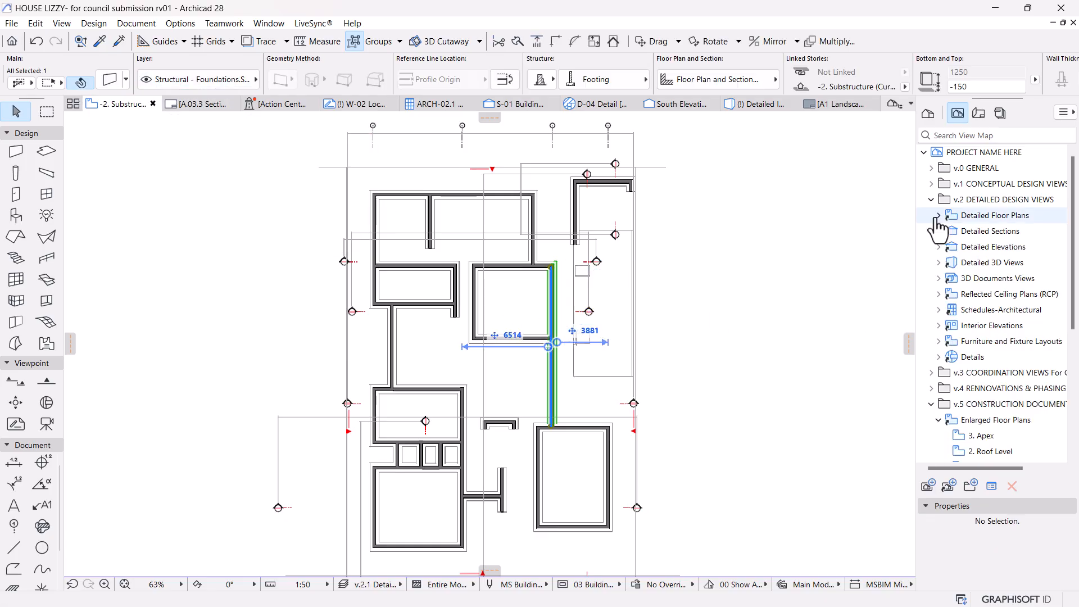
pyautogui.click(931, 200)
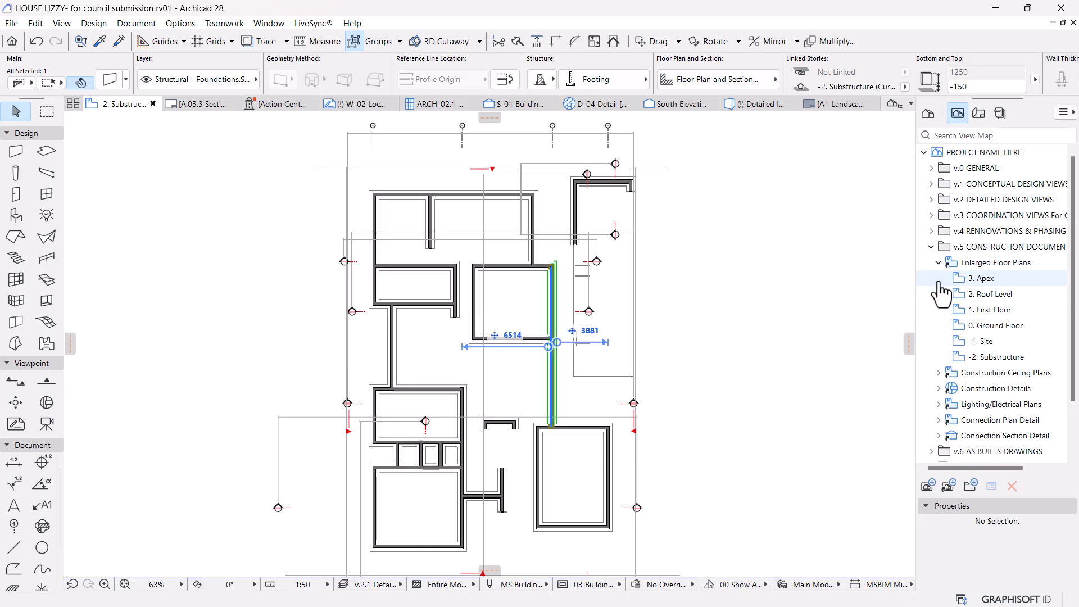
pyautogui.moveTo(916, 247); pyautogui.dragTo(896, 248)
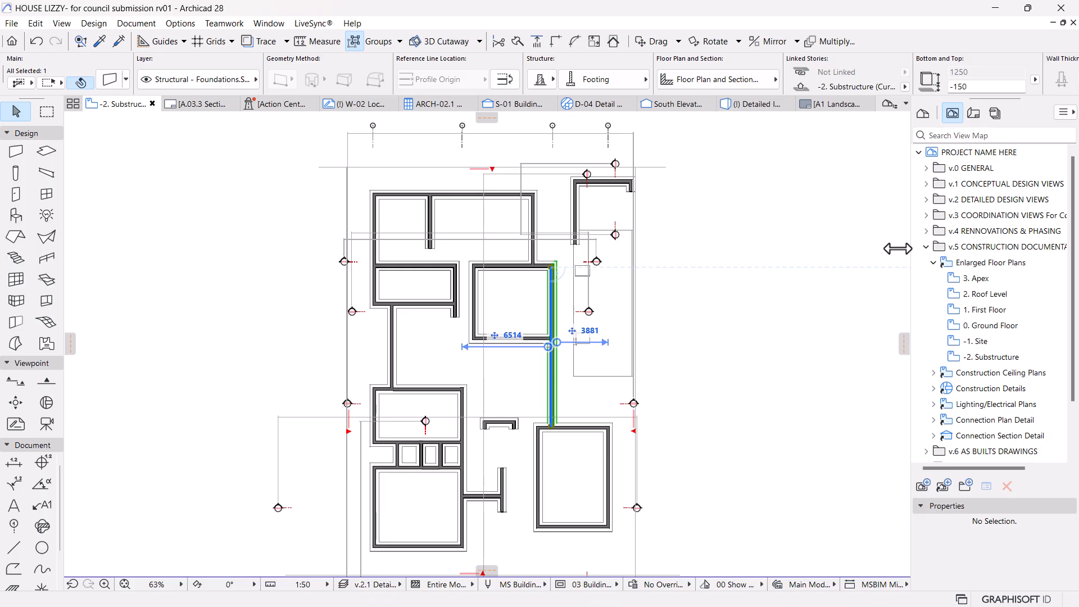
pyautogui.click(750, 355)
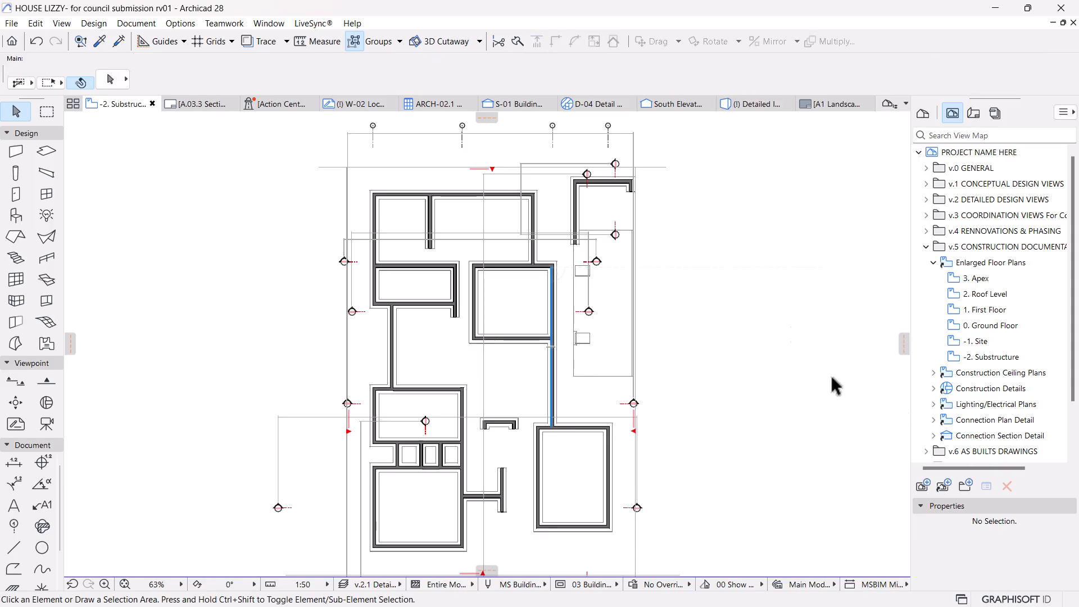
pyautogui.doubleClick(988, 358)
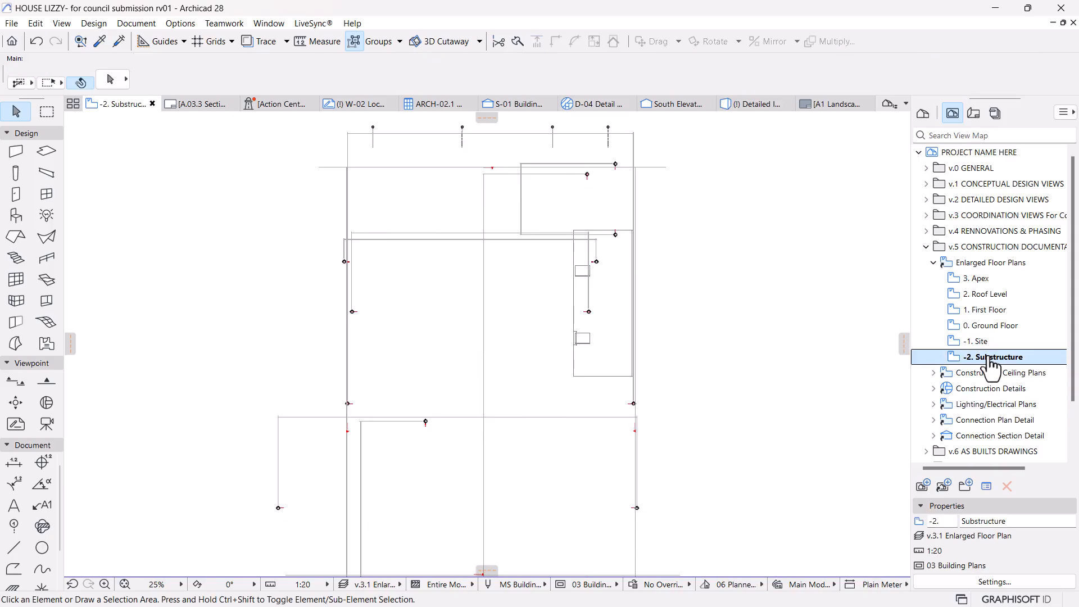
pyautogui.scroll(-2, 780, 330)
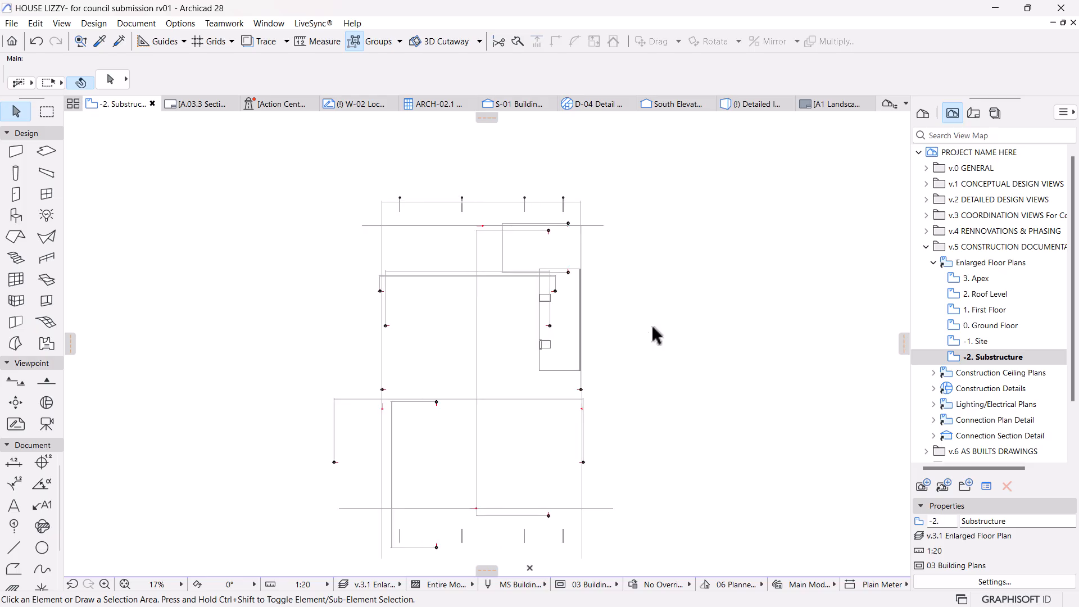
# Step: Open the layer settings, select the v.3.1 Enlarged Floor Plan combination and filter the layers by "stru"
pyautogui.hotkey('ctrl', 'l')
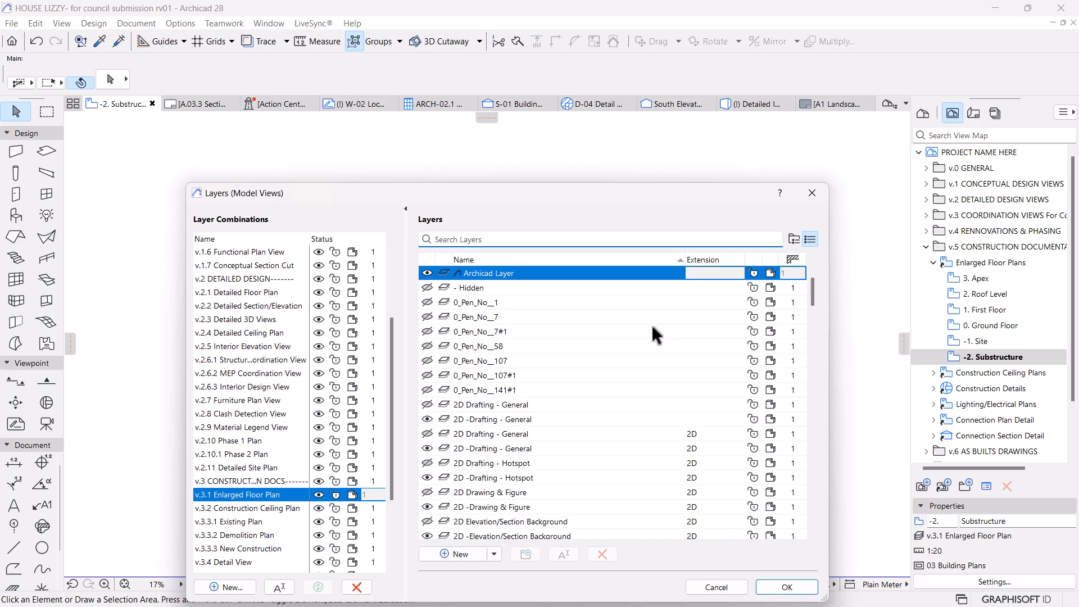
pyautogui.moveTo(603, 192); pyautogui.dragTo(612, 121)
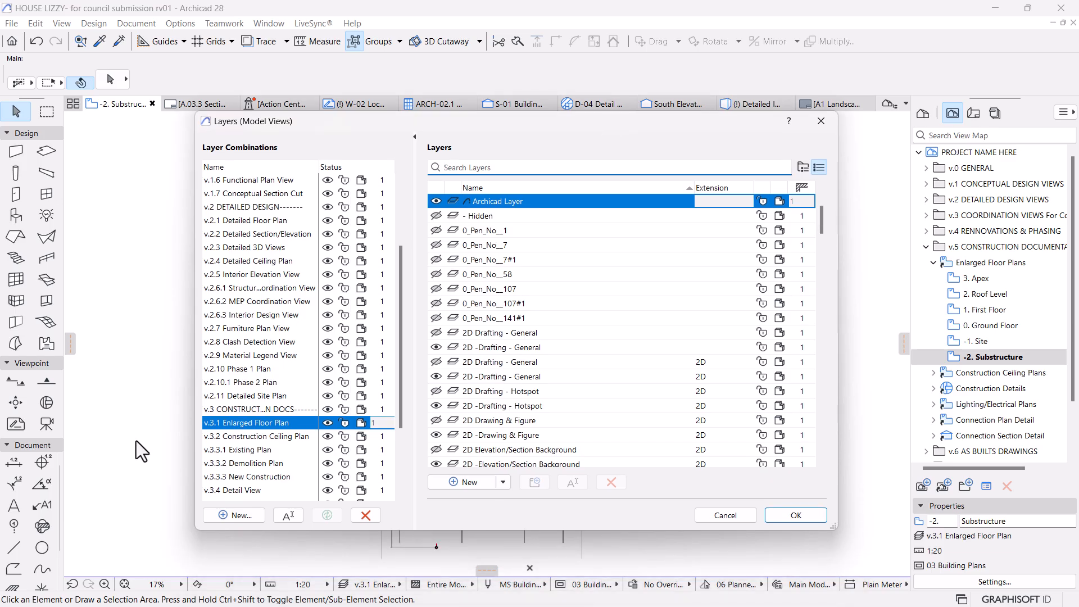
pyautogui.click(230, 424)
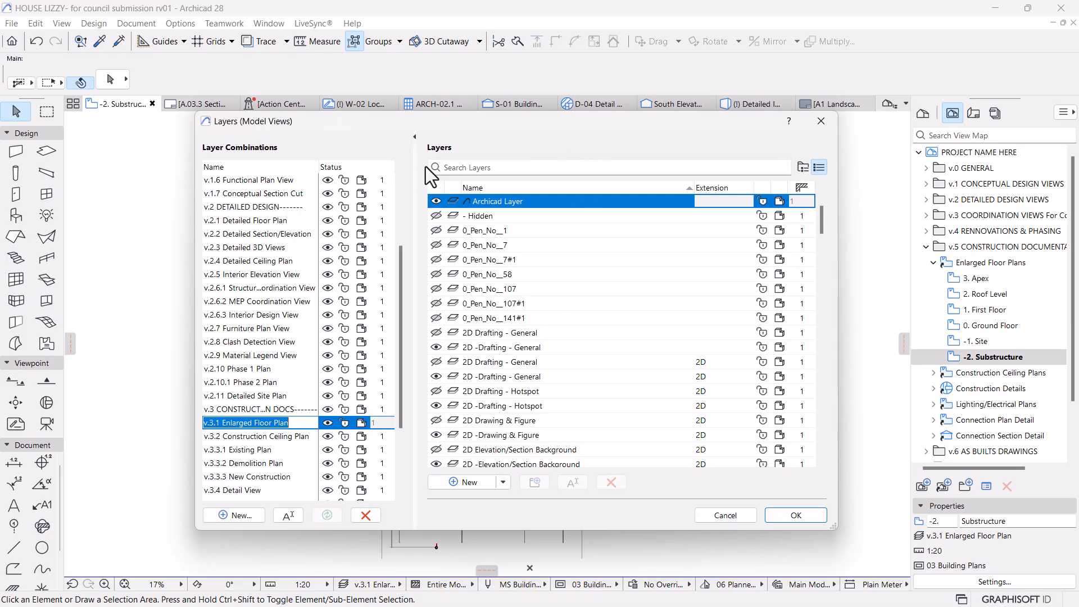
pyautogui.click(584, 167)
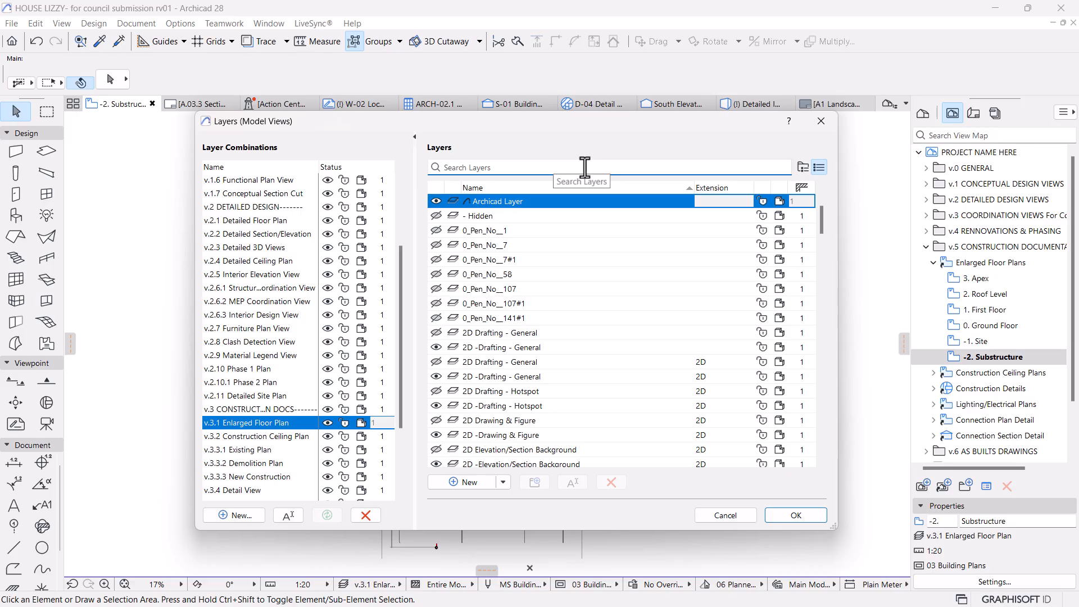
pyautogui.write('stru')
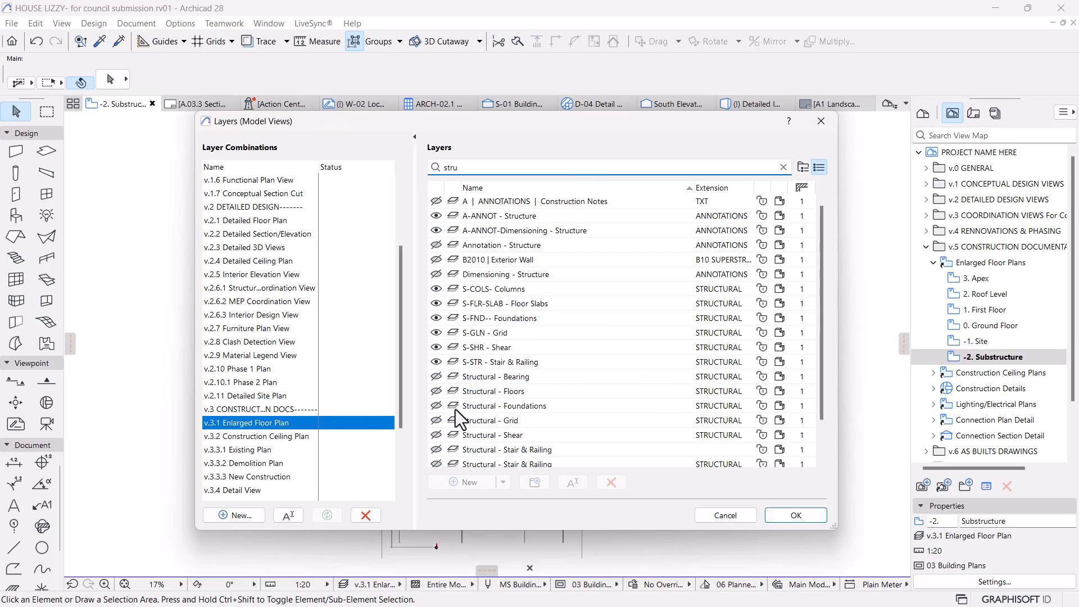
# Step: Show the Structural - Foundations layer and update the v.3.1 Enlarged Floor Plan combination with it
pyautogui.click(438, 406)
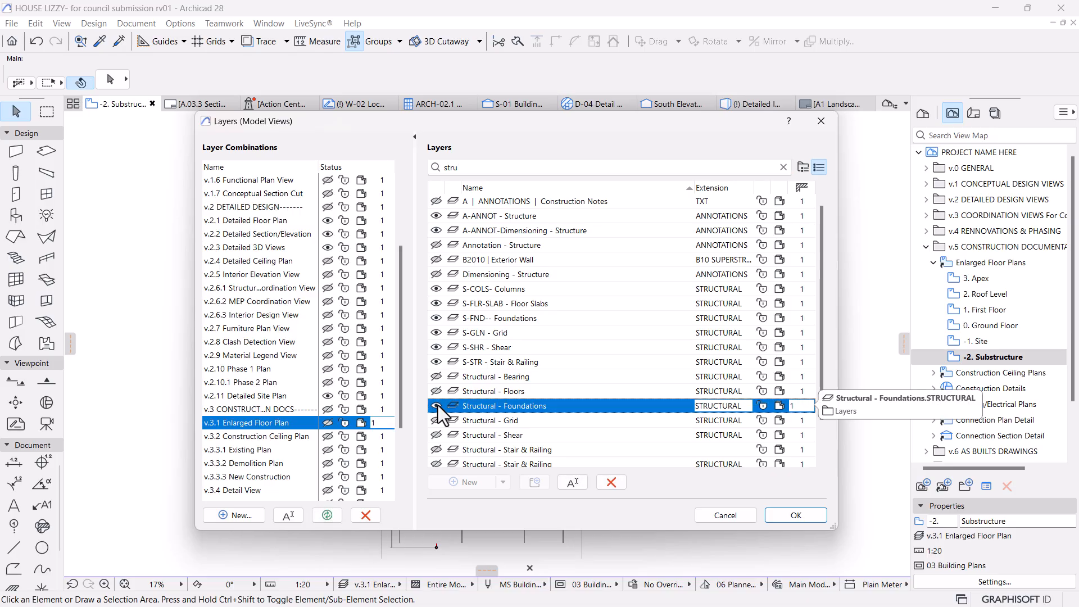
pyautogui.click(436, 405)
pyautogui.click(327, 515)
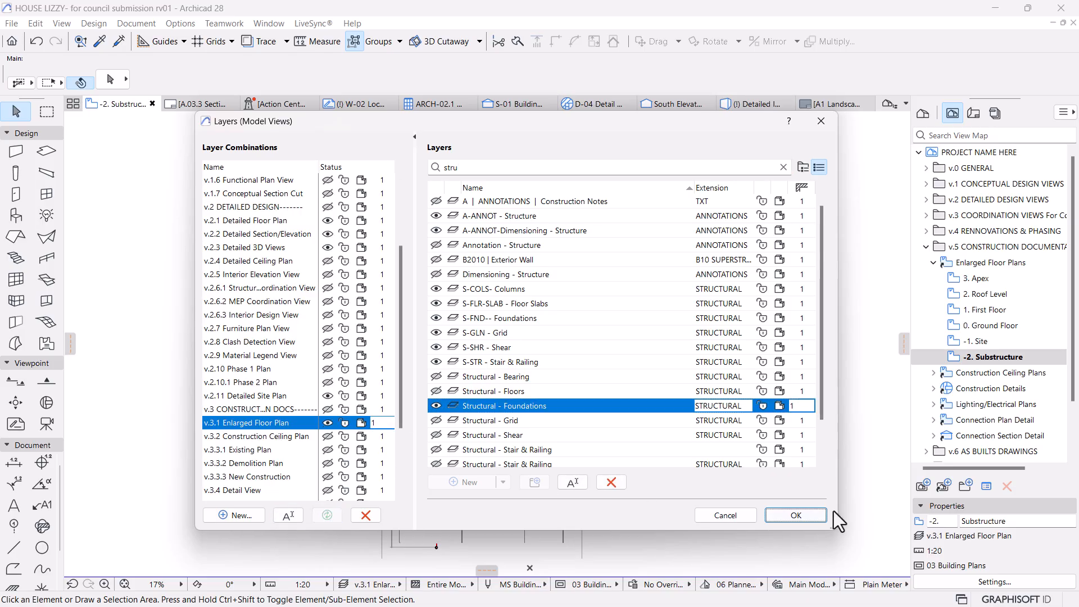
# Step: Apply the layer changes and look over the foundation walls across the substructure plan
pyautogui.click(796, 515)
pyautogui.scroll(2, 497, 400)
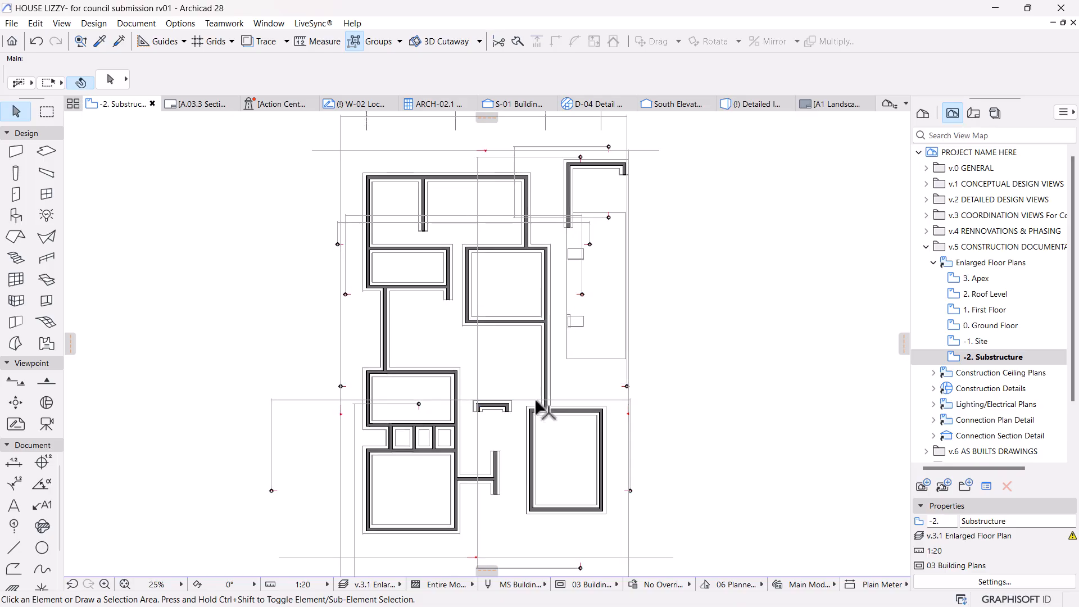
pyautogui.scroll(1, 489, 318)
pyautogui.moveTo(541, 338); pyautogui.dragTo(539, 306, button='middle')
pyautogui.scroll(1, 582, 305)
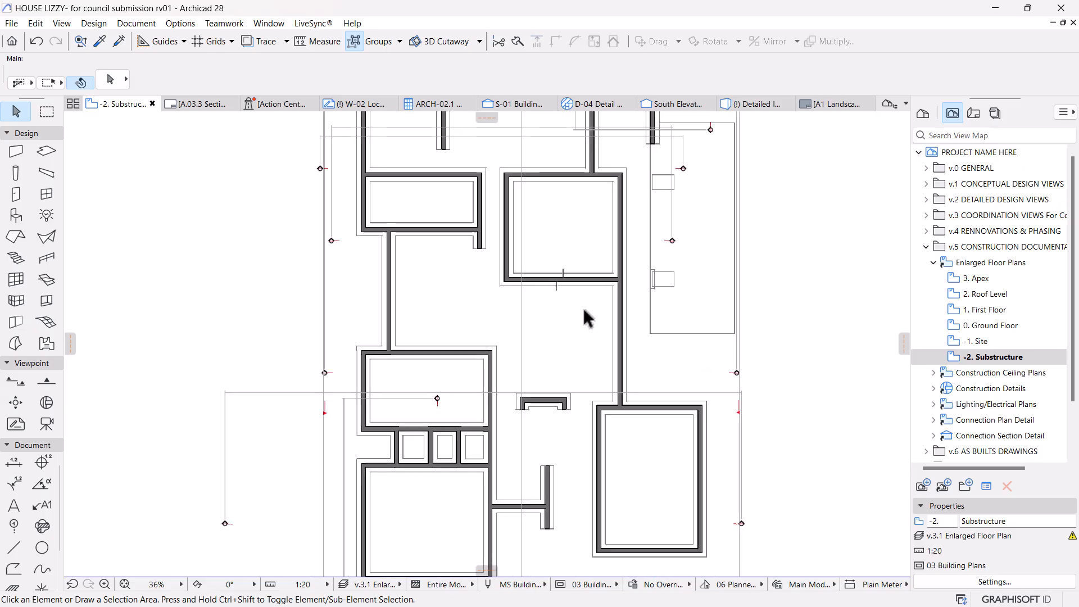
pyautogui.scroll(-2, 686, 410)
pyautogui.moveTo(542, 325); pyautogui.dragTo(463, 355, button='middle')
pyautogui.scroll(-2, 613, 355)
pyautogui.moveTo(617, 357); pyautogui.dragTo(530, 363, button='middle')
pyautogui.scroll(1, 523, 264)
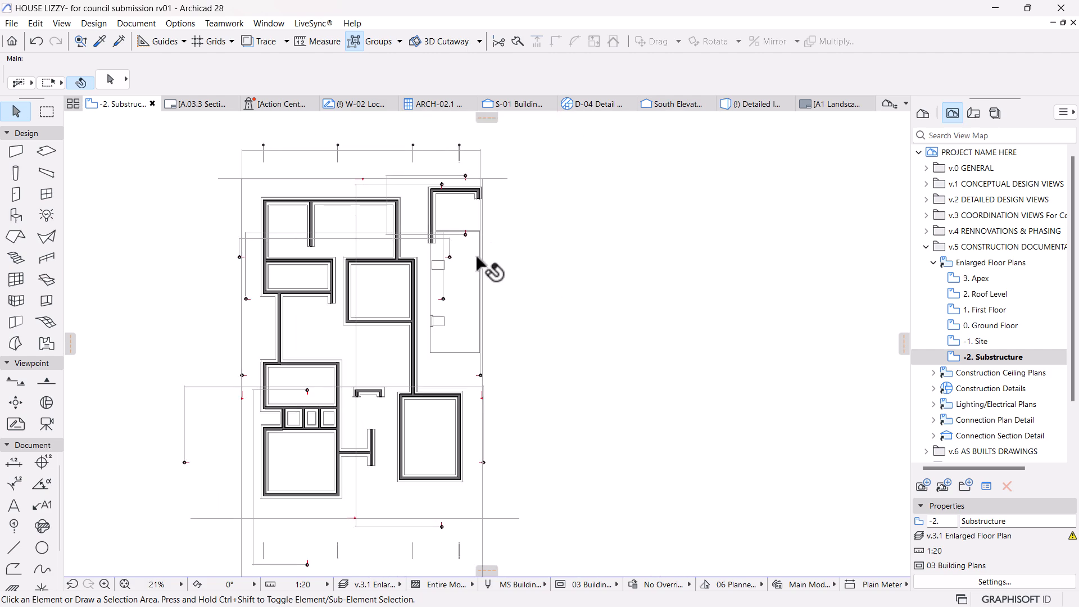
# Step: Place the S01 PDF from the For Structural Engineer PDFs folder into the substructure view and move it to the right of the foundation walls
pyautogui.press('super')
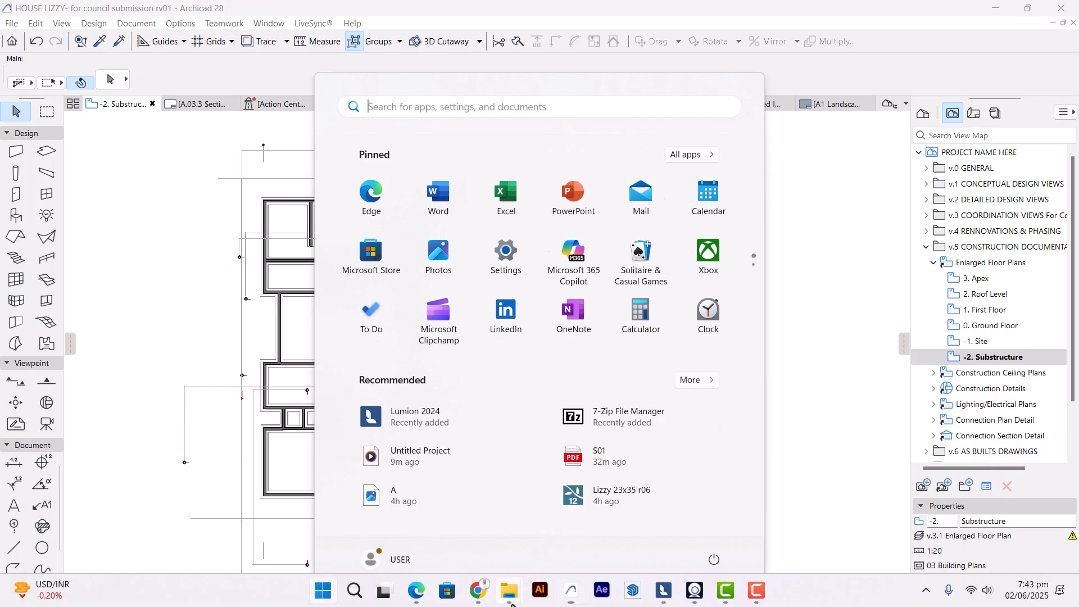
pyautogui.moveTo(509, 590)
pyautogui.click(368, 544)
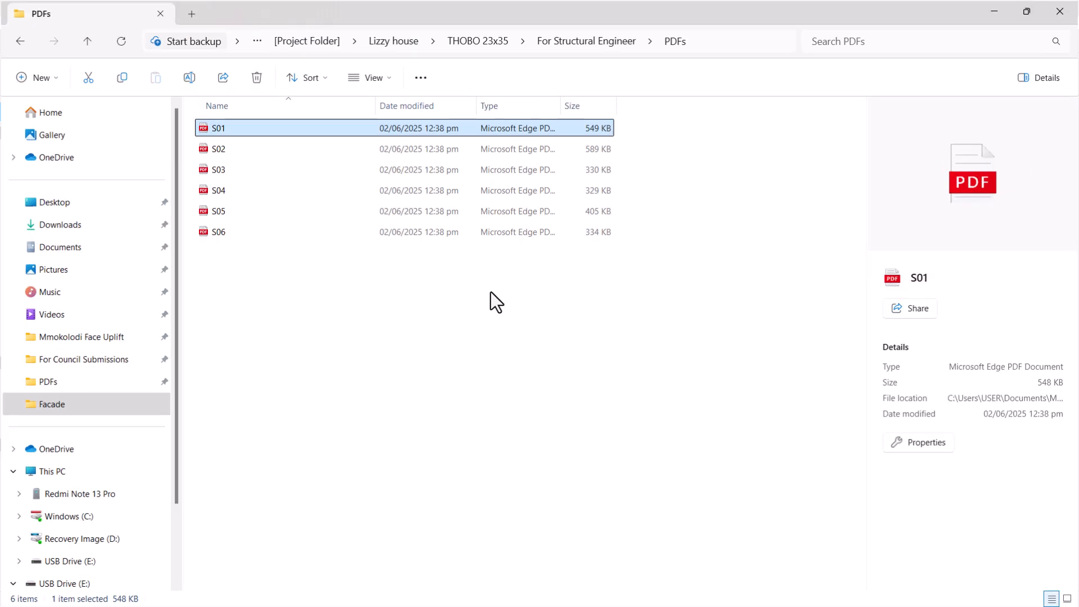
pyautogui.click(1026, 19)
pyautogui.moveTo(709, 132); pyautogui.dragTo(137, 250)
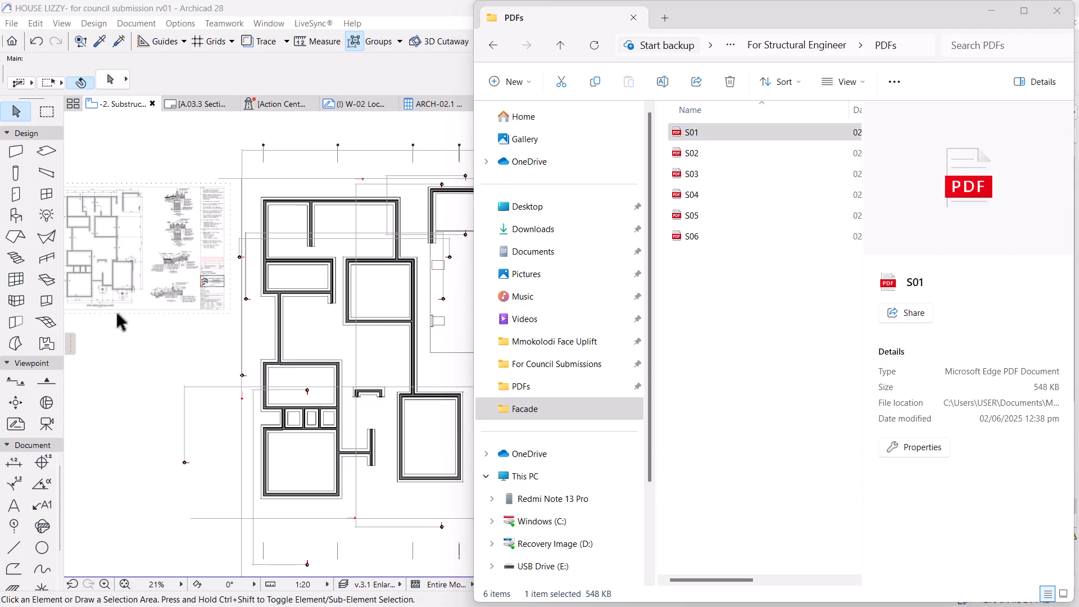
pyautogui.click(163, 283)
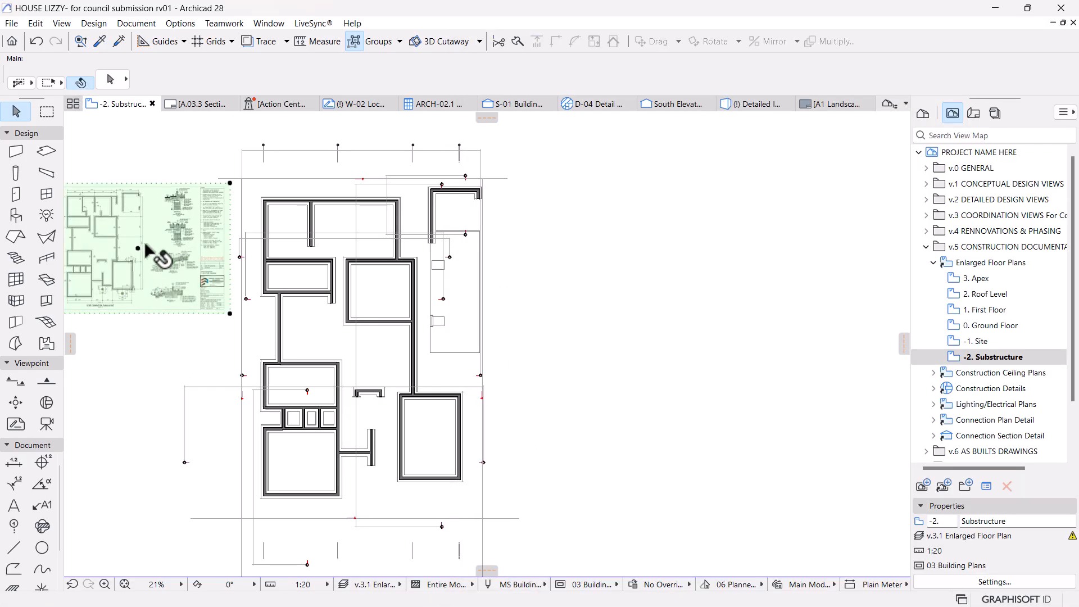
pyautogui.moveTo(145, 244)
pyautogui.mouseDown()
pyautogui.moveTo(225, 263)
pyautogui.moveTo(629, 269)
pyautogui.moveTo(639, 245)
pyautogui.mouseUp()
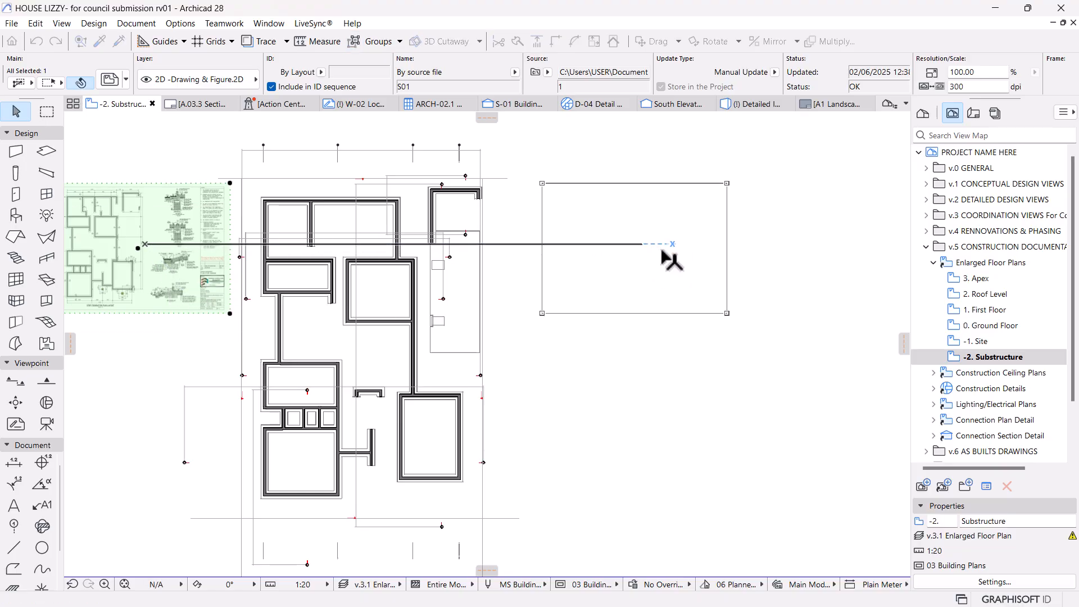
# Step: Resize the S01 drawing to true size, using the 4230 dimension above its upper-left room as the reference length
pyautogui.scroll(2, 730, 209)
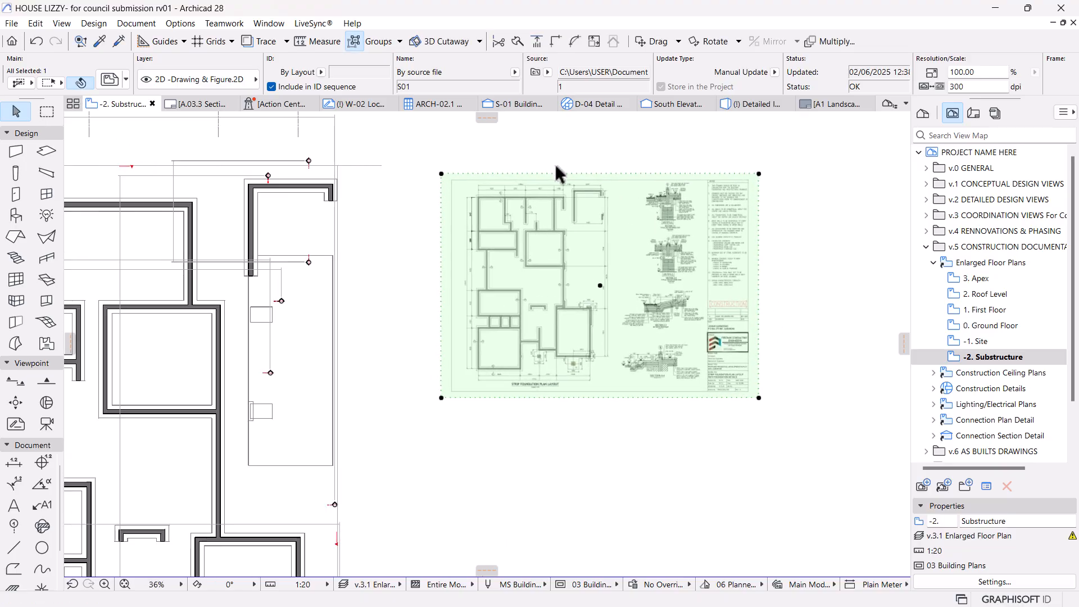
pyautogui.scroll(3, 554, 161)
pyautogui.scroll(2, 554, 162)
pyautogui.scroll(2, 446, 192)
pyautogui.scroll(2, 422, 217)
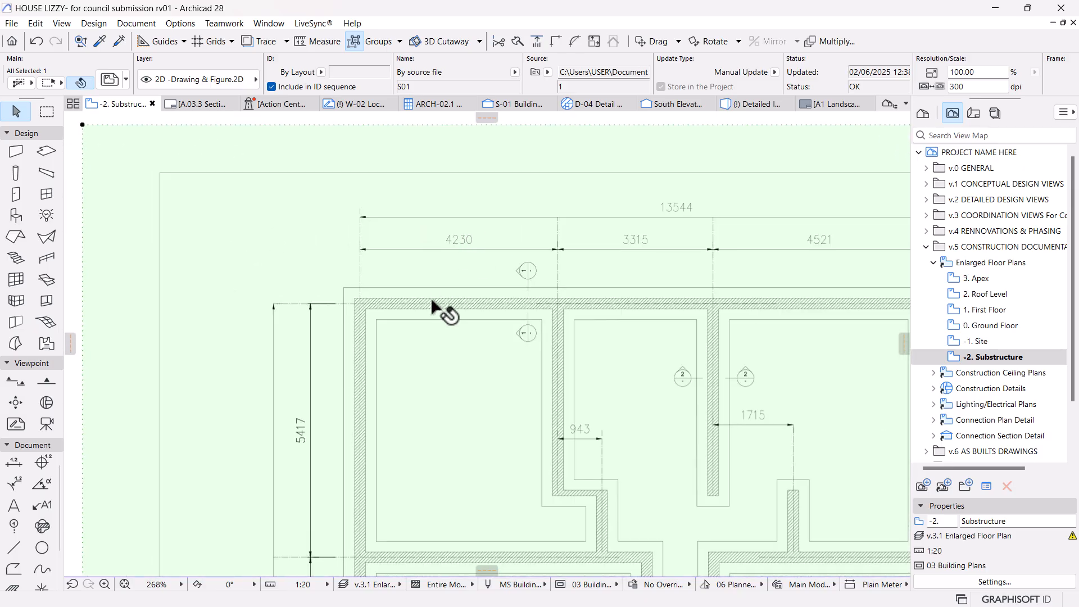
pyautogui.scroll(2, 421, 274)
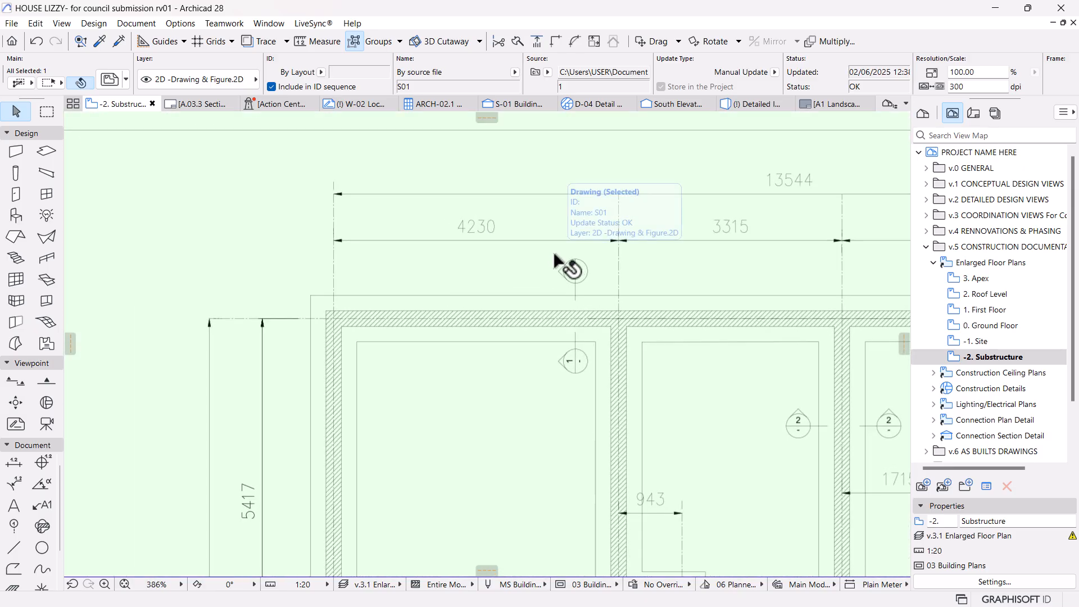
pyautogui.hotkey('ctrl', 'k')
pyautogui.press('Return')
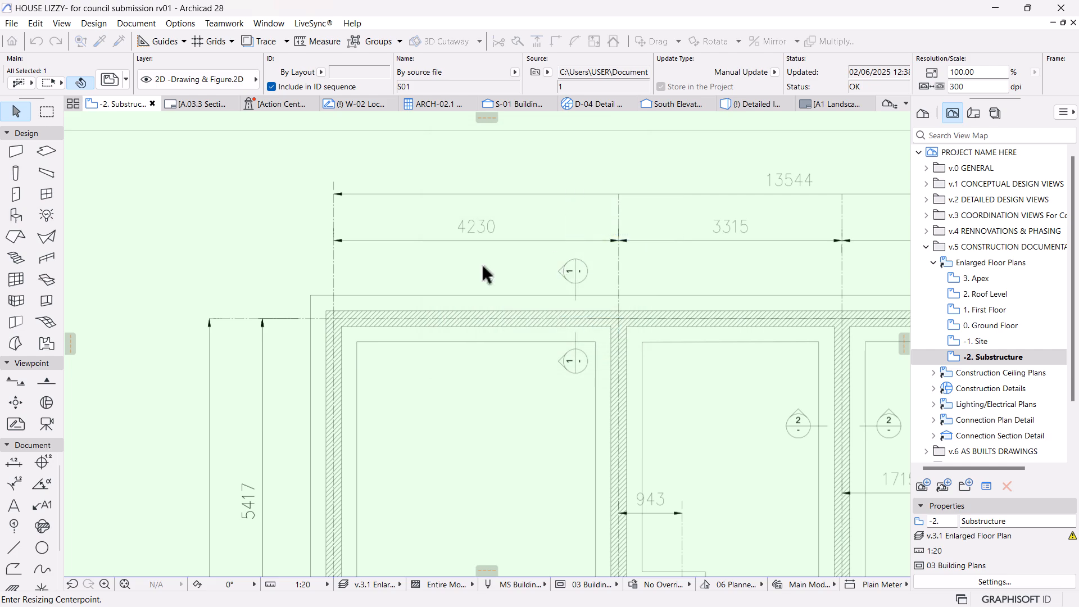
pyautogui.click(336, 240)
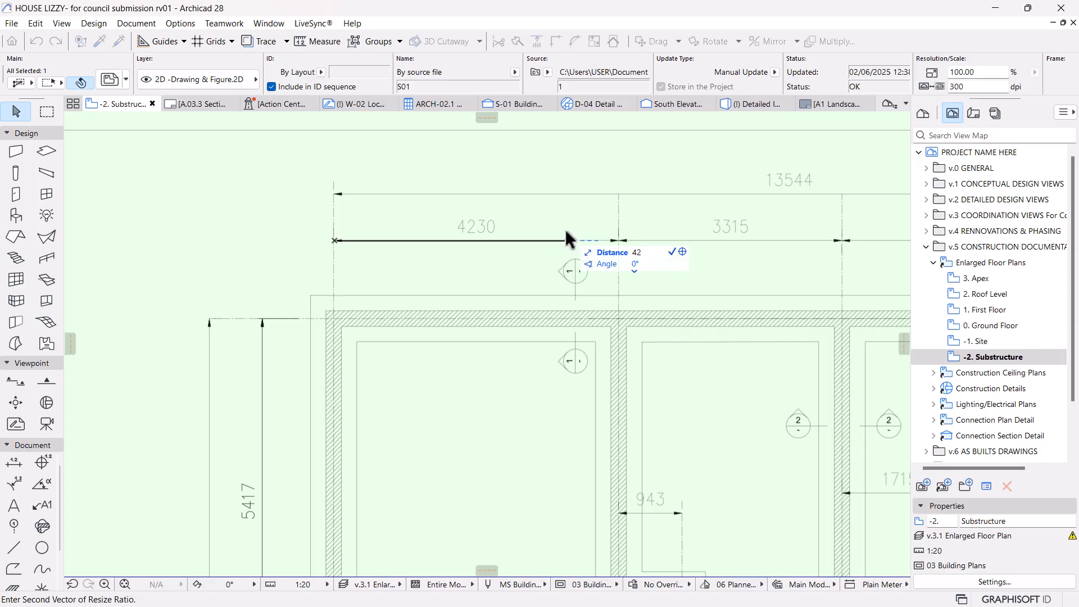
pyautogui.press('Return')
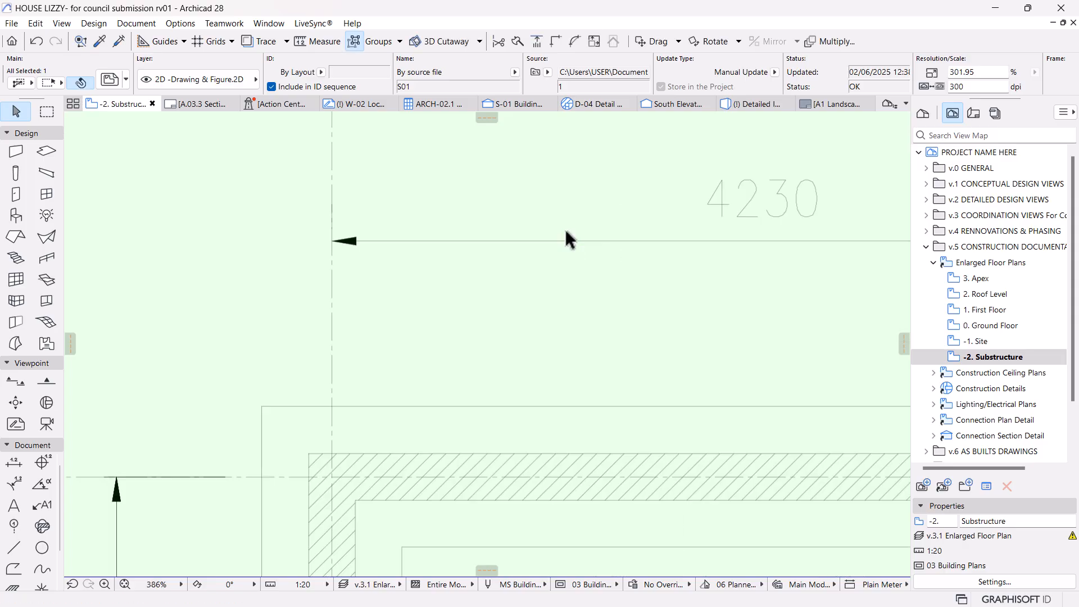
pyautogui.scroll(-5, 443, 305)
pyautogui.scroll(-10, 443, 305)
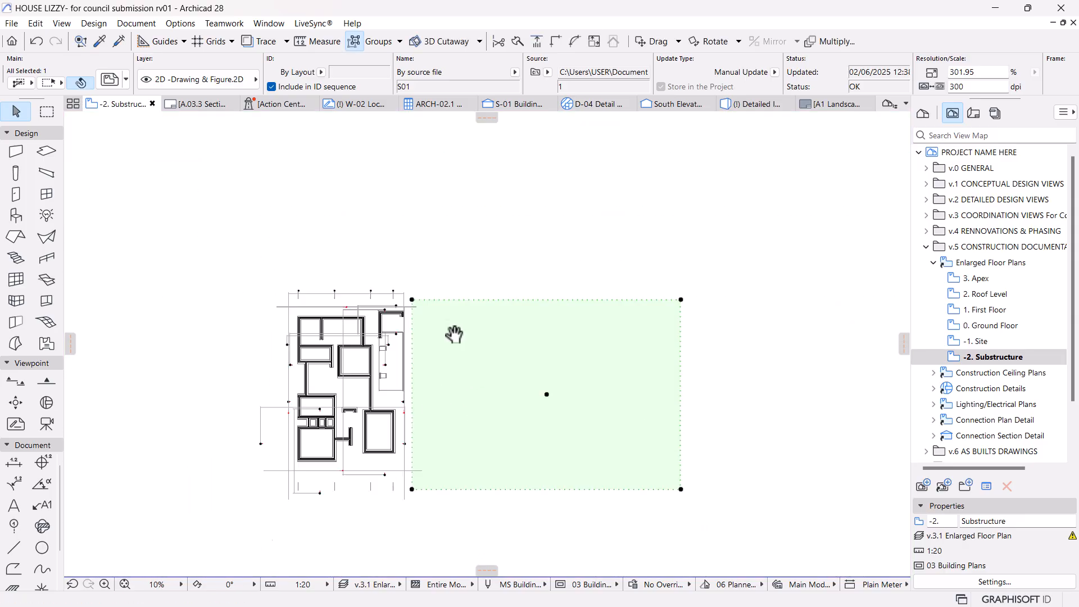
pyautogui.press('Escape')
# Step: Compare the strip foundation plan on the S01 drawing with the modelled foundation walls beside it
pyautogui.scroll(4, 421, 361)
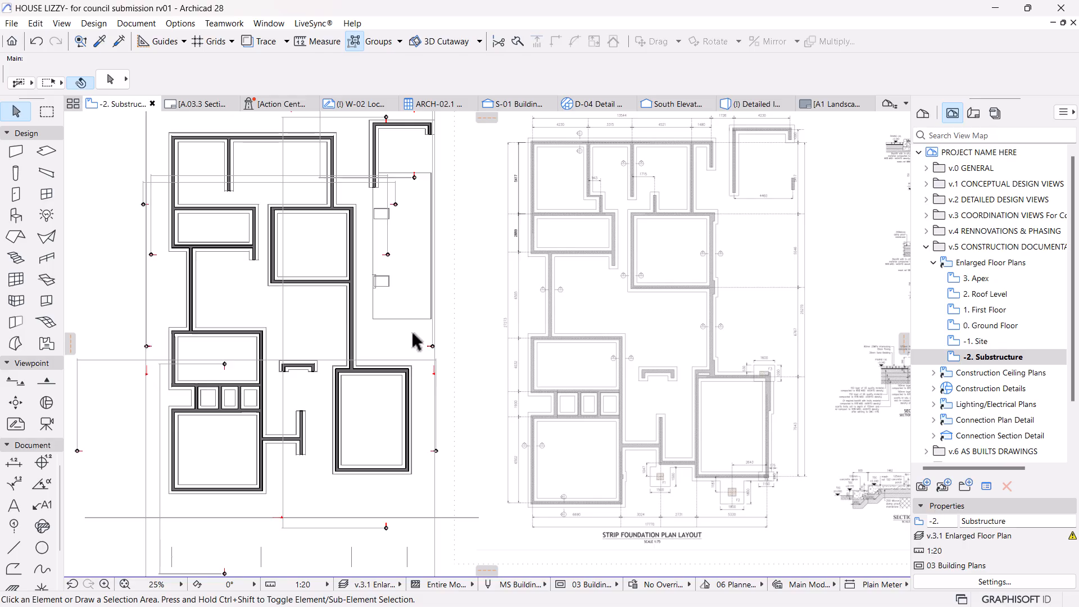
pyautogui.scroll(5, 665, 563)
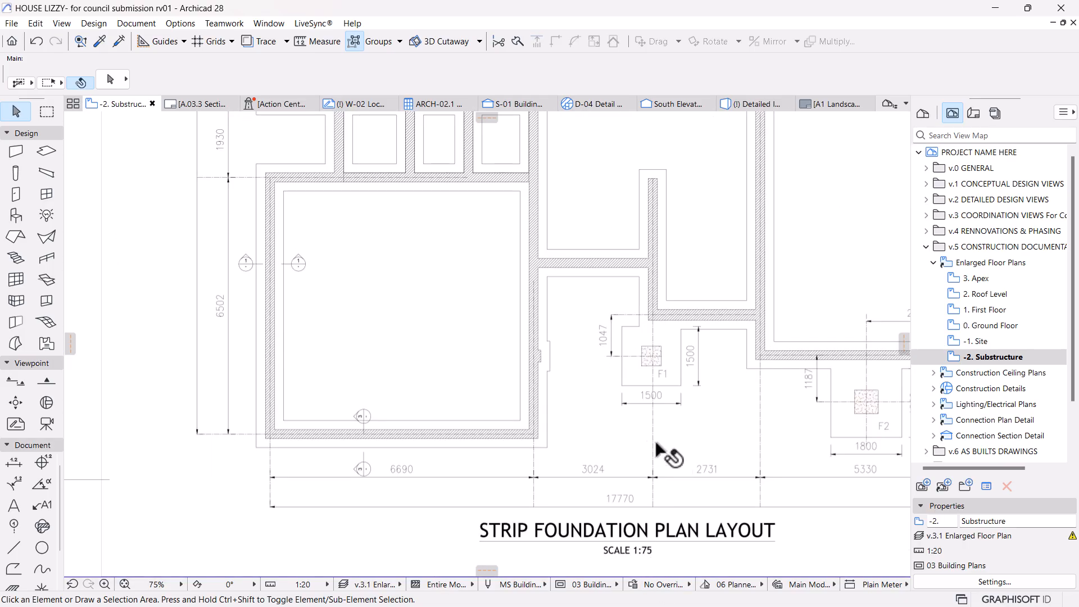
pyautogui.scroll(-5, 664, 461)
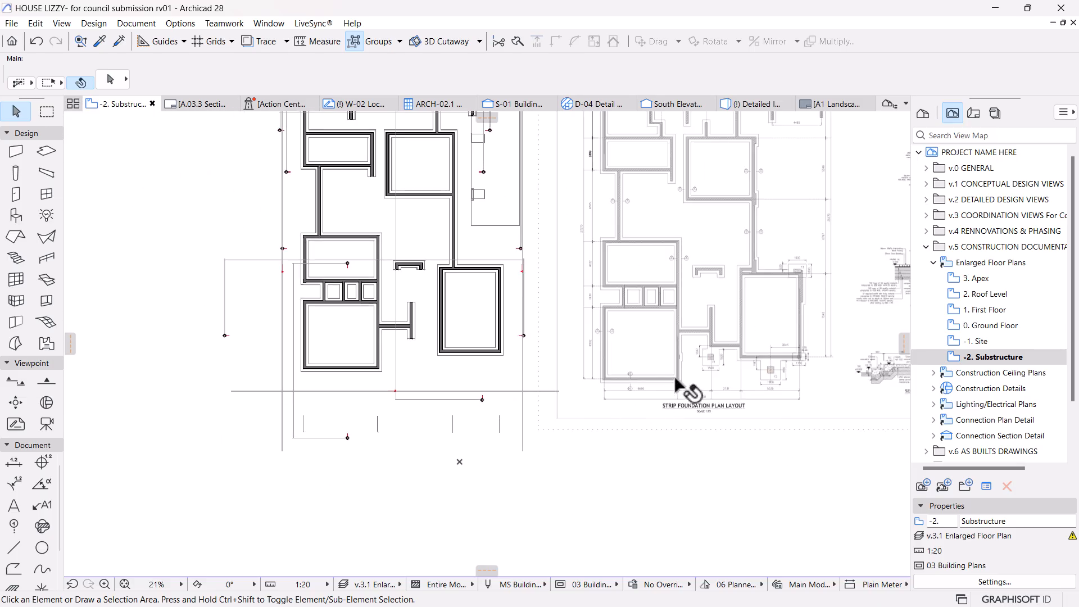
pyautogui.moveTo(564, 315); pyautogui.dragTo(553, 376, button='middle')
pyautogui.scroll(1, 550, 371)
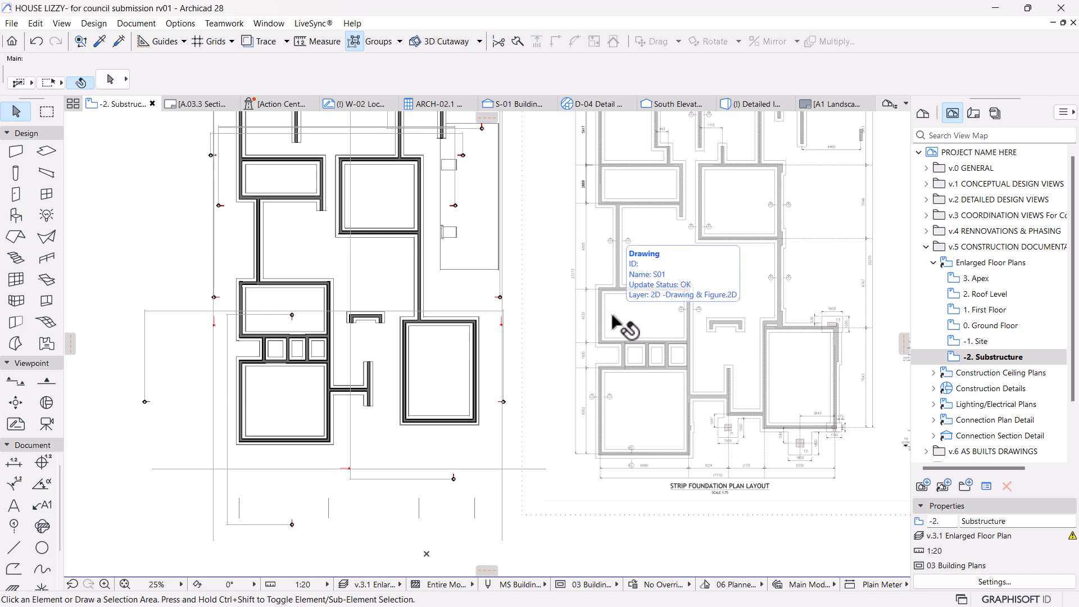
pyautogui.moveTo(519, 330); pyautogui.dragTo(511, 376, button='middle')
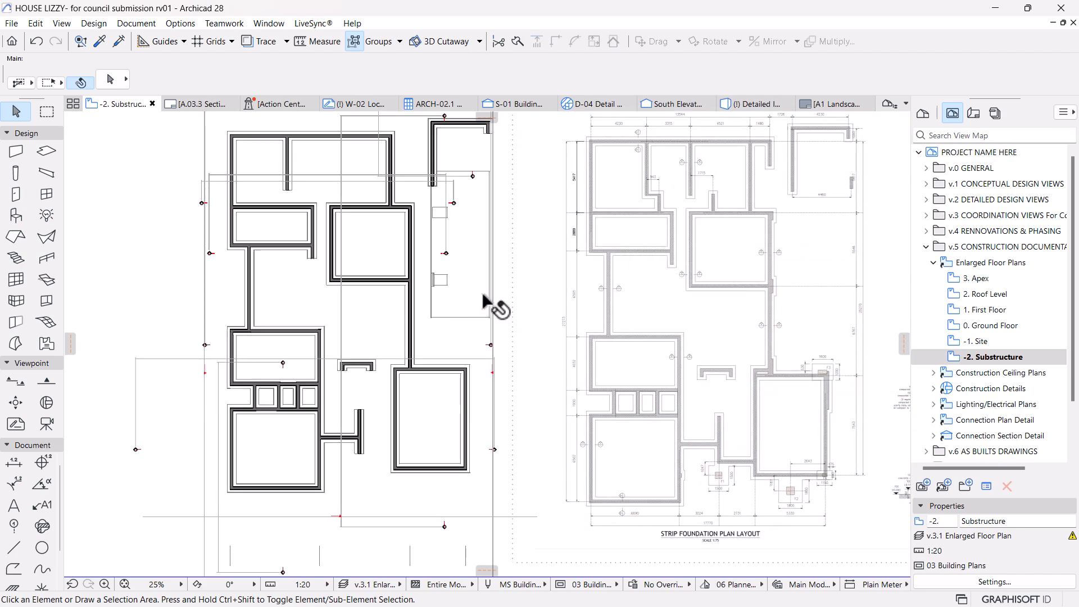
pyautogui.moveTo(531, 286); pyautogui.dragTo(522, 316, button='middle')
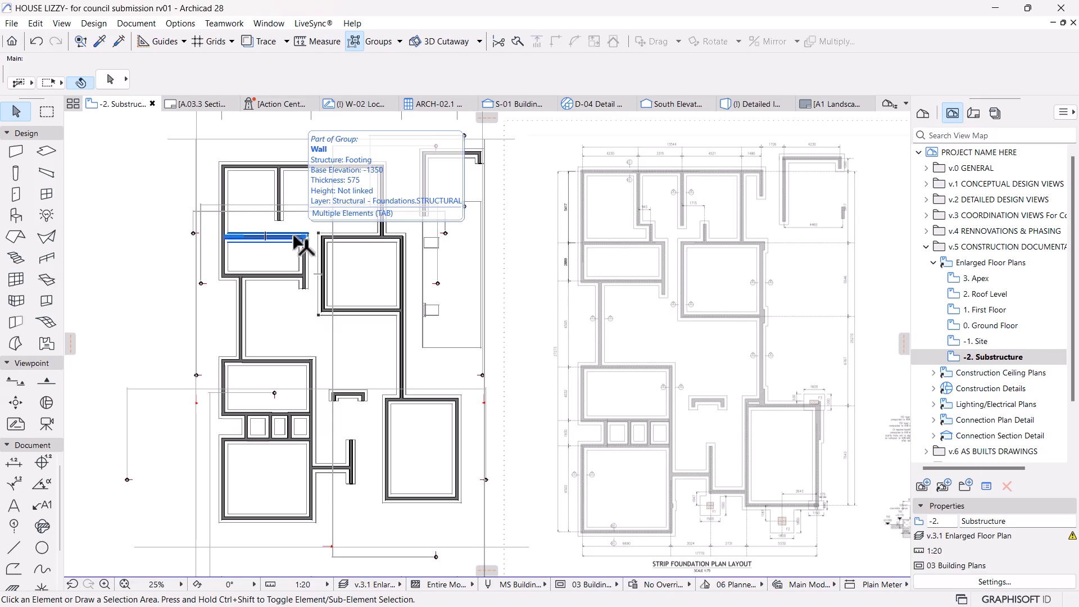
pyautogui.moveTo(804, 366); pyautogui.dragTo(580, 390, button='middle')
pyautogui.scroll(-3, 683, 331)
pyautogui.scroll(3, 640, 331)
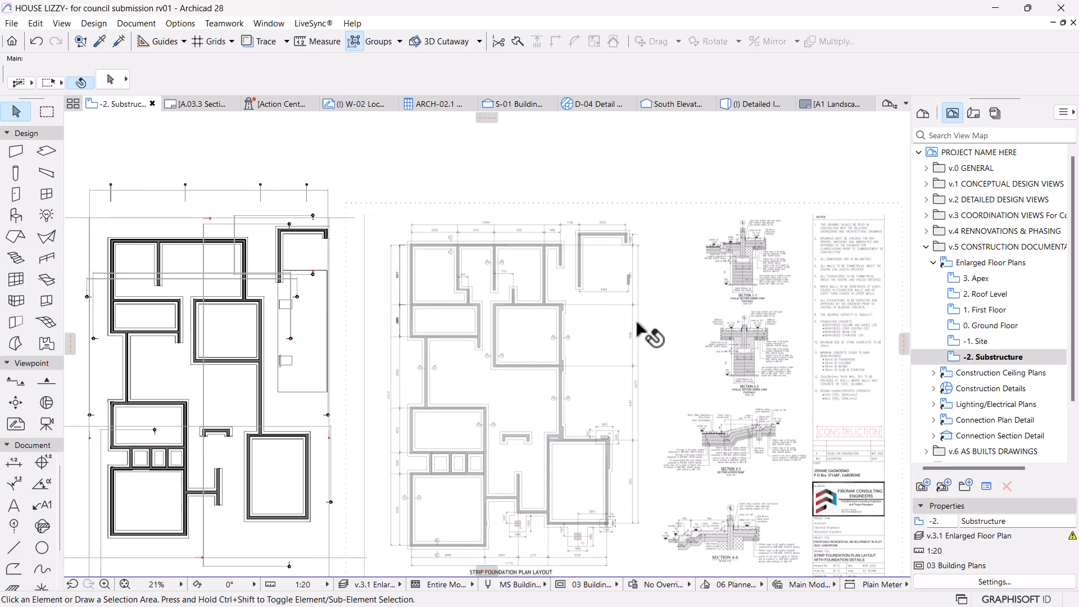
# Step: Examine Sections 1-1 and 2-2 of the strip footings on S01 and match them to the section markers along the foundation walls
pyautogui.scroll(4, 809, 268)
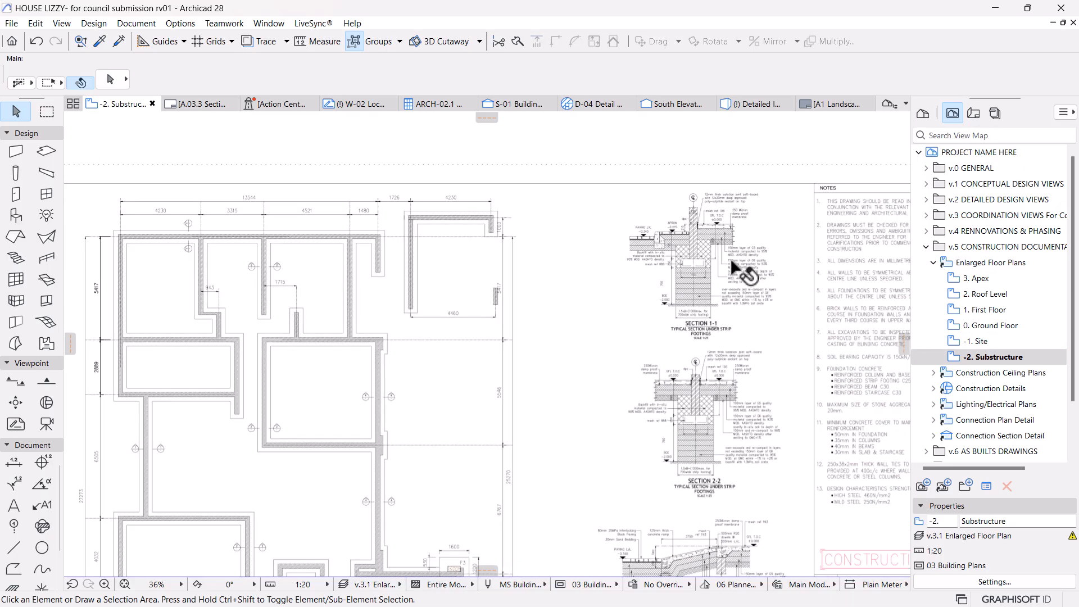
pyautogui.scroll(4, 678, 304)
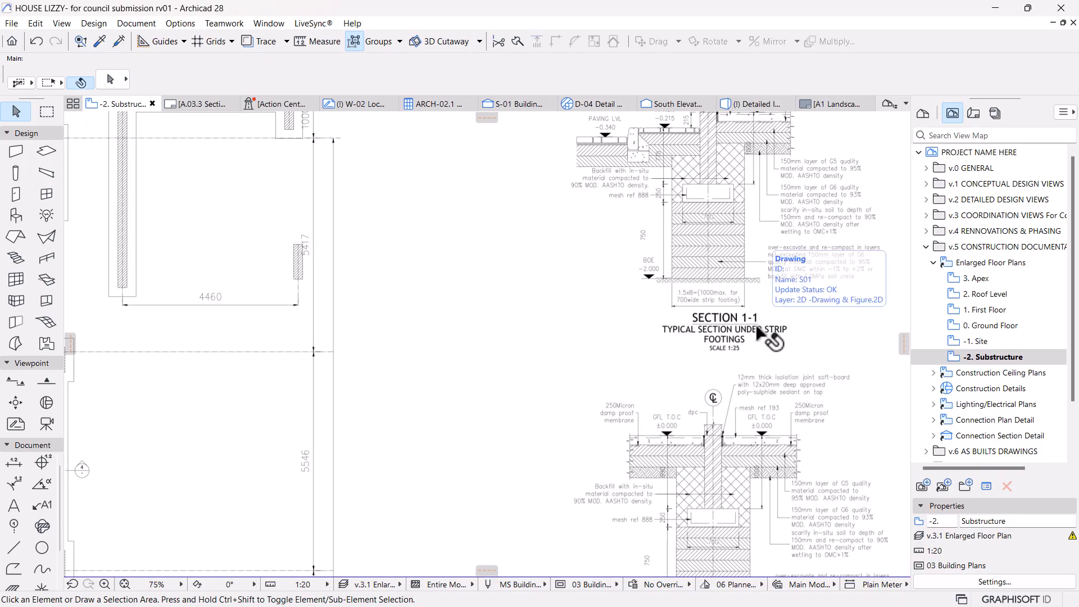
pyautogui.scroll(-2, 774, 333)
pyautogui.moveTo(455, 363); pyautogui.dragTo(728, 314, button='middle')
pyautogui.scroll(4, 306, 450)
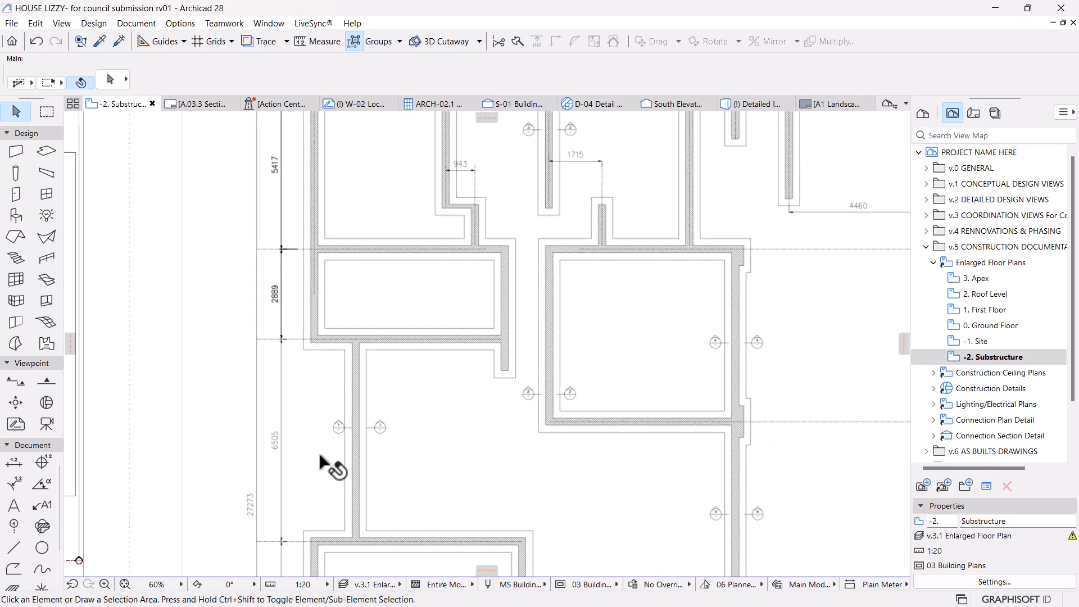
pyautogui.scroll(1, 337, 446)
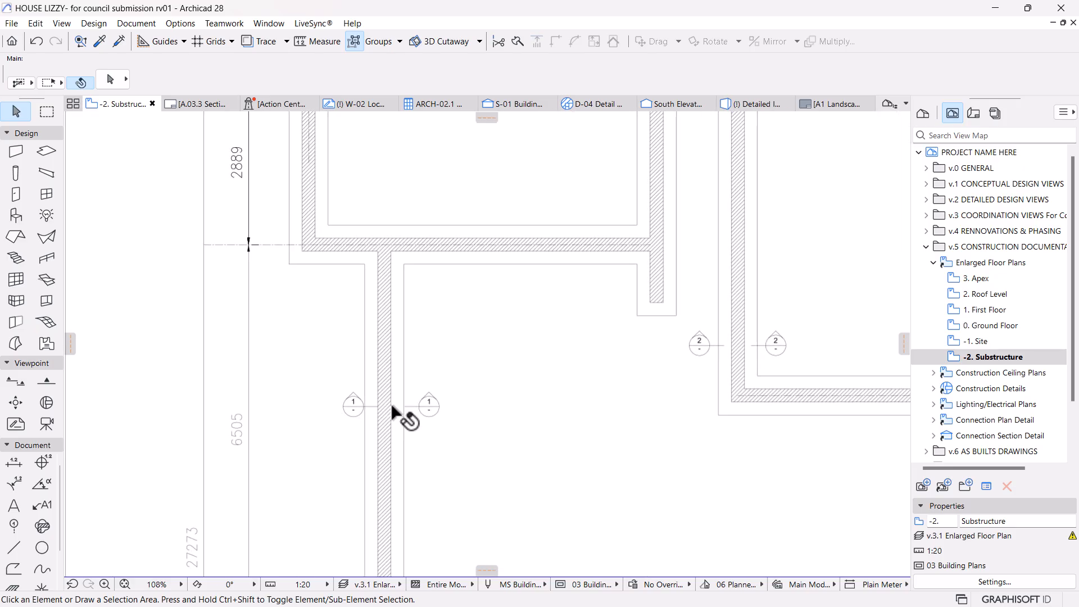
pyautogui.scroll(-4, 388, 415)
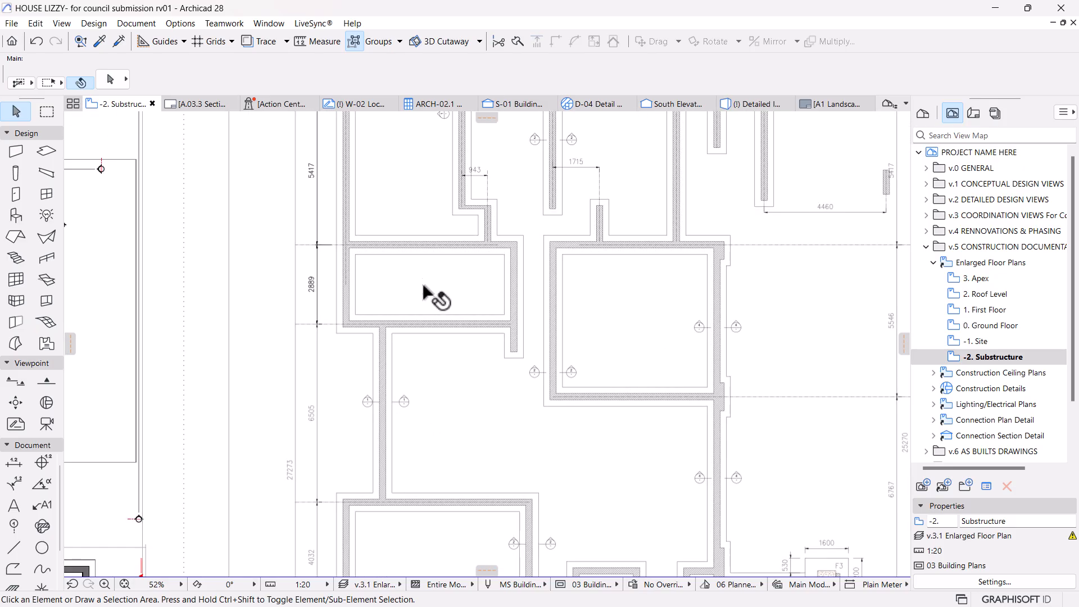
pyautogui.moveTo(433, 288); pyautogui.dragTo(458, 449, button='middle')
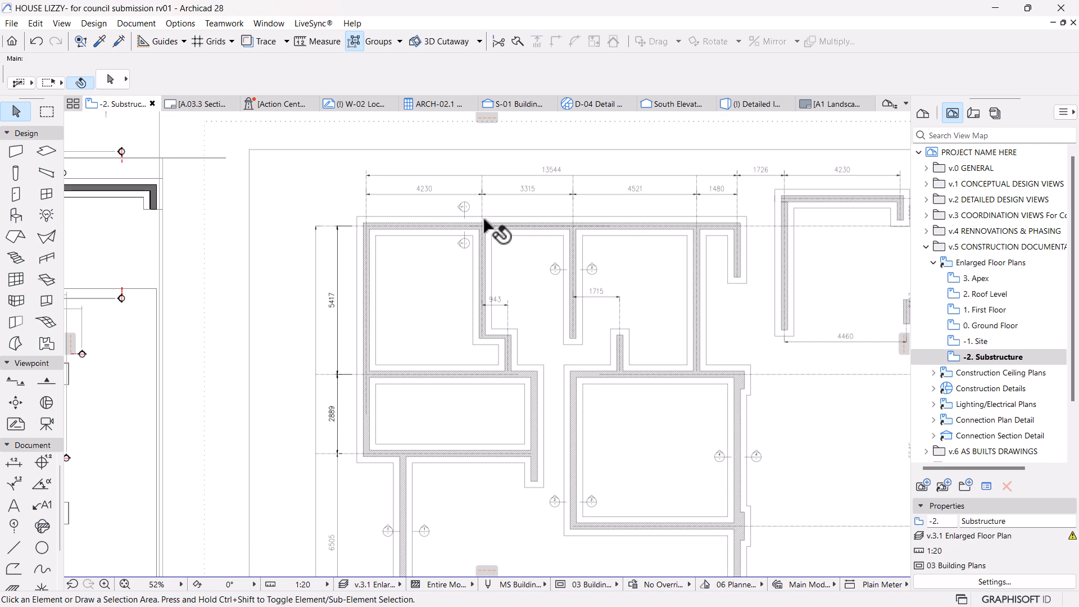
pyautogui.scroll(1, 483, 220)
pyautogui.scroll(-2, 477, 212)
pyautogui.moveTo(748, 338); pyautogui.dragTo(640, 221, button='middle')
pyautogui.scroll(-2, 679, 315)
pyautogui.moveTo(689, 337); pyautogui.dragTo(523, 331, button='middle')
pyautogui.scroll(4, 269, 464)
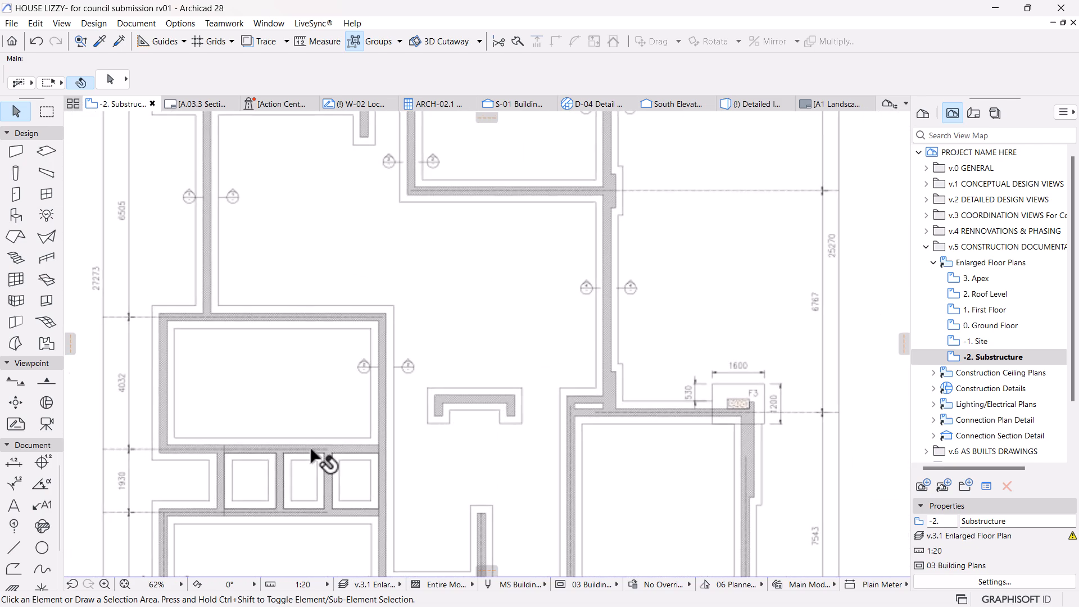
pyautogui.scroll(2, 374, 369)
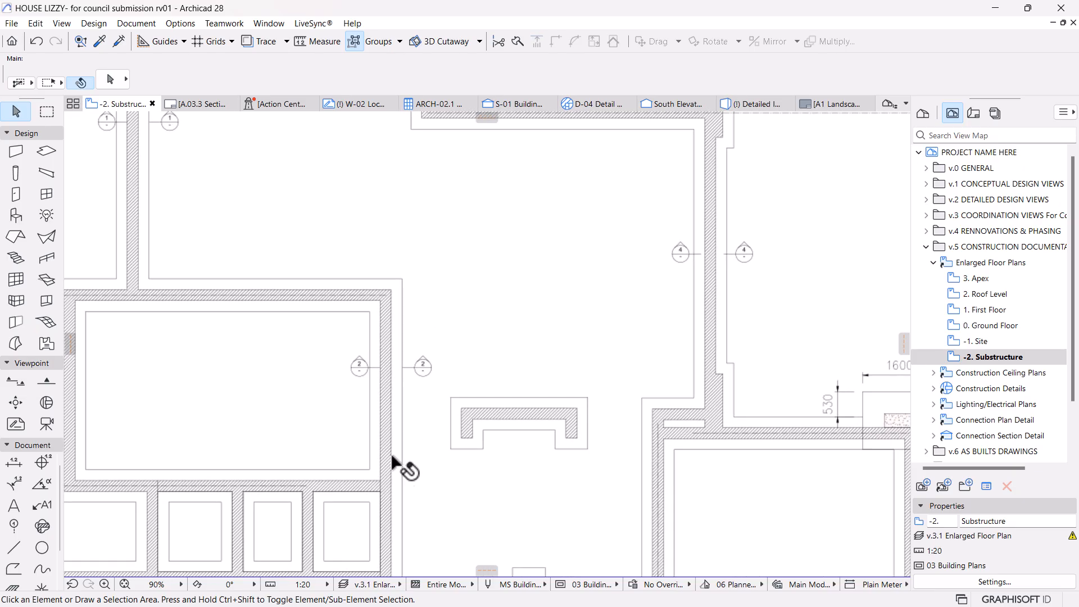
pyautogui.scroll(-2, 405, 377)
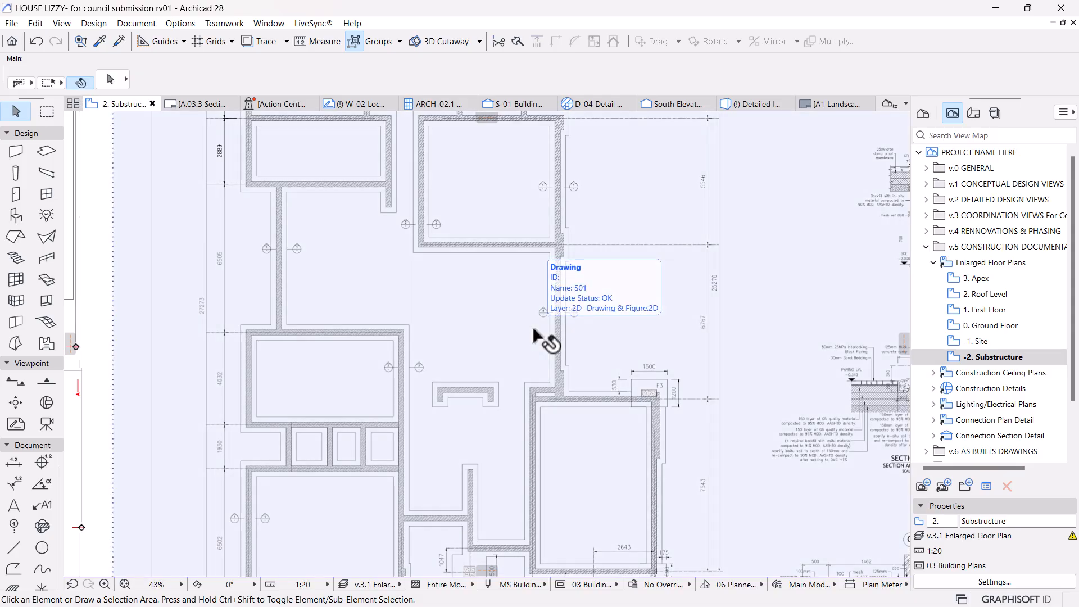
# Step: Examine the Section 3-3 and stepped-slab details on S01 and the F1 and F2 column footings on its foundation plan
pyautogui.scroll(-1, 551, 339)
pyautogui.moveTo(664, 373); pyautogui.dragTo(549, 319, button='middle')
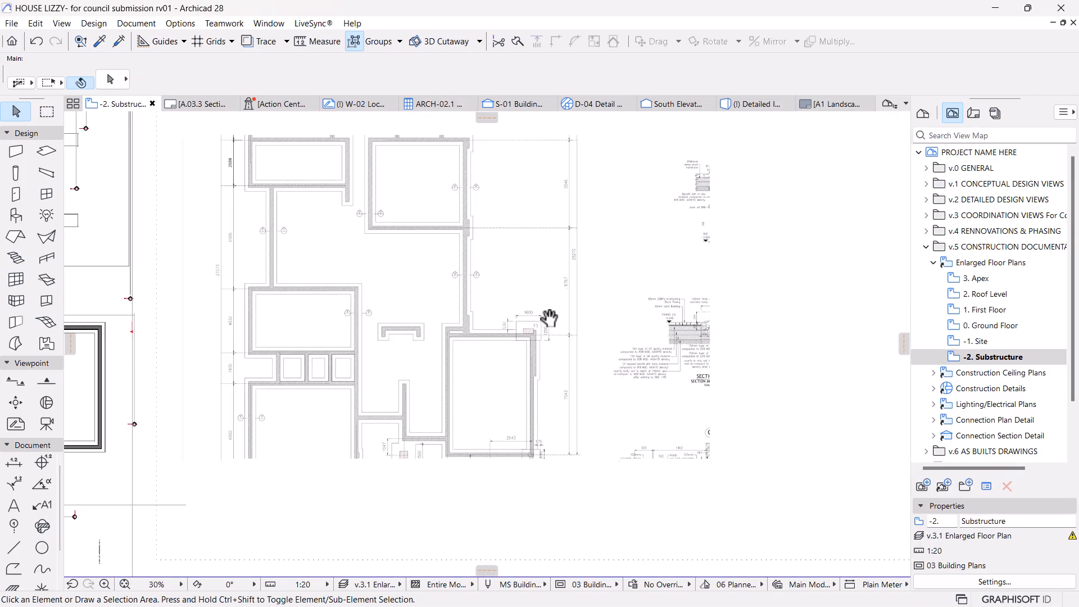
pyautogui.scroll(1, 723, 345)
pyautogui.scroll(2, 789, 409)
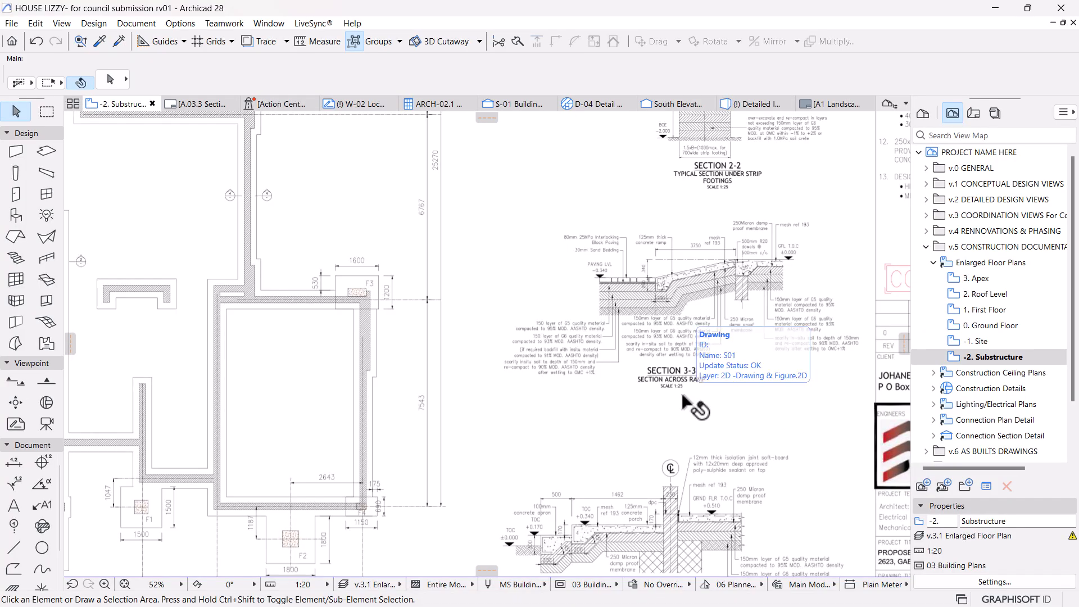
pyautogui.scroll(-3, 557, 357)
pyautogui.moveTo(307, 361); pyautogui.dragTo(609, 286, button='middle')
pyautogui.scroll(2, 635, 371)
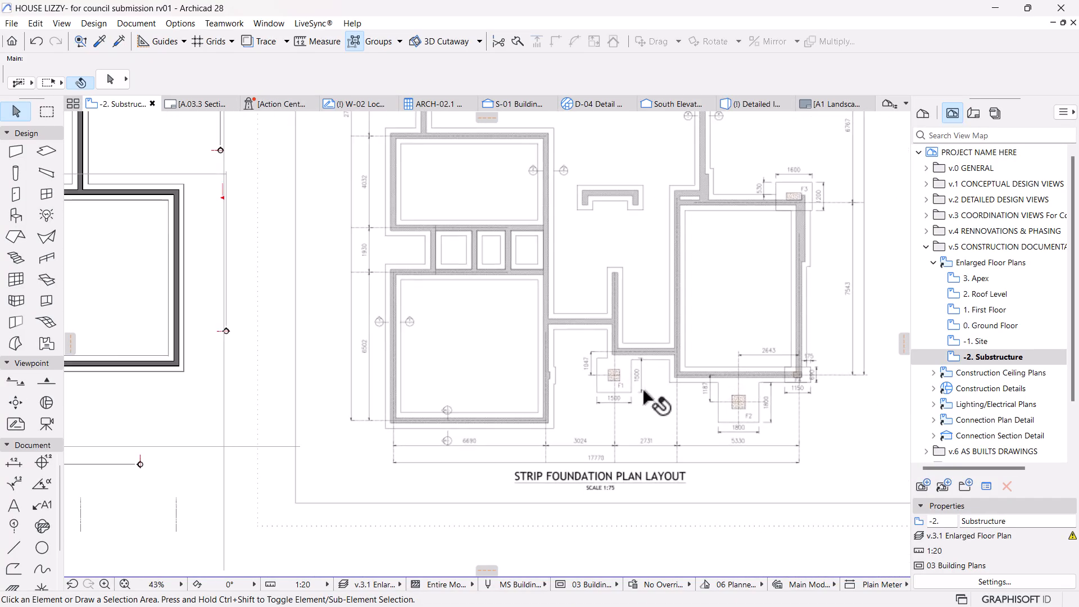
pyautogui.scroll(2, 727, 445)
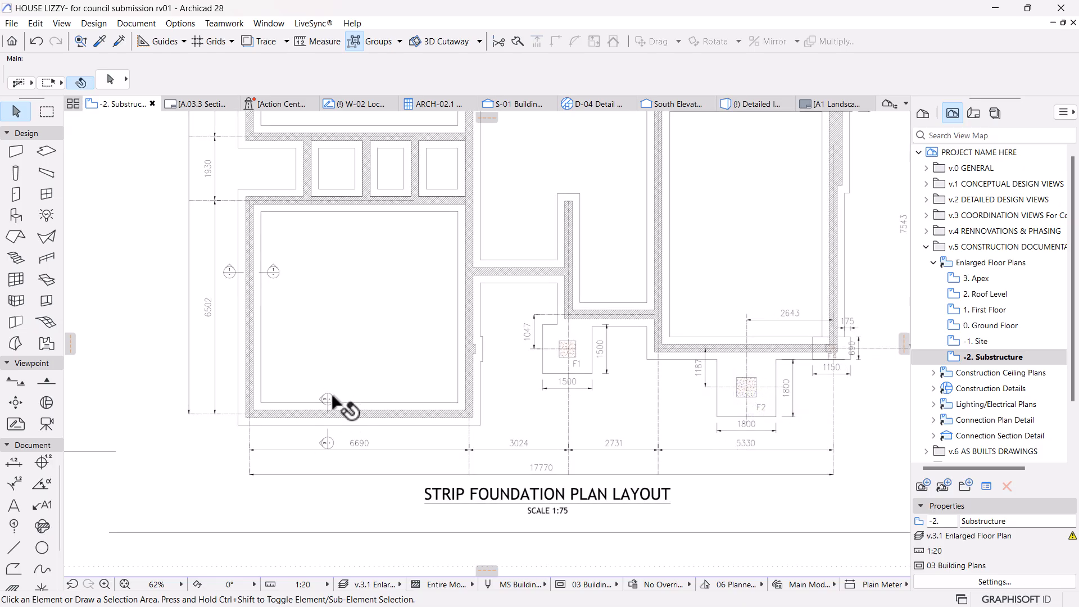
# Step: Examine the Section 3-3 ramp detail and the Section 4-4 stepped porch detail on the S01 drawing
pyautogui.scroll(-5, 350, 419)
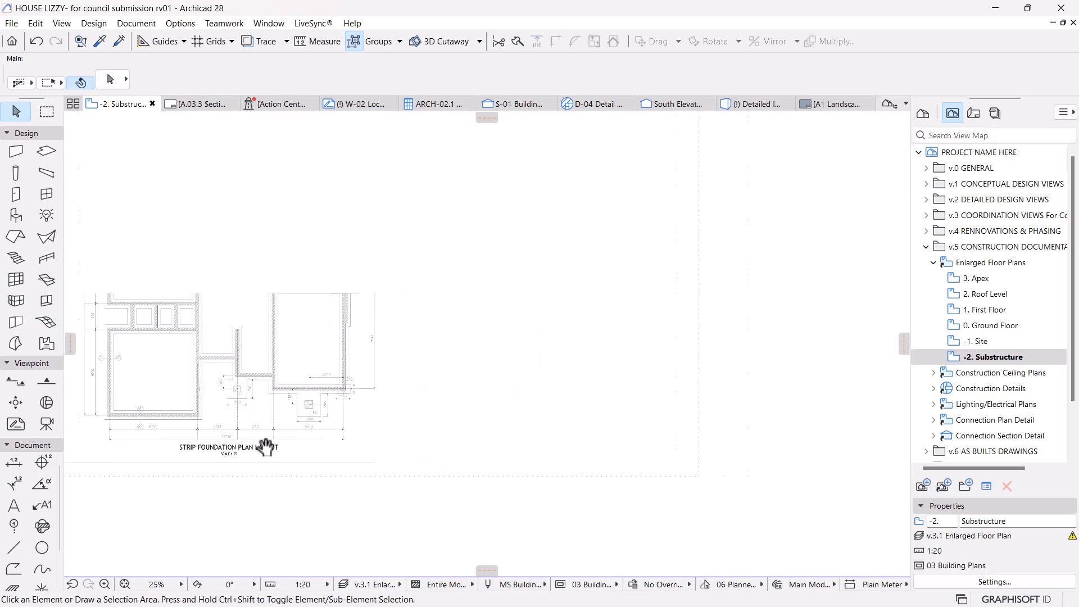
pyautogui.scroll(4, 437, 258)
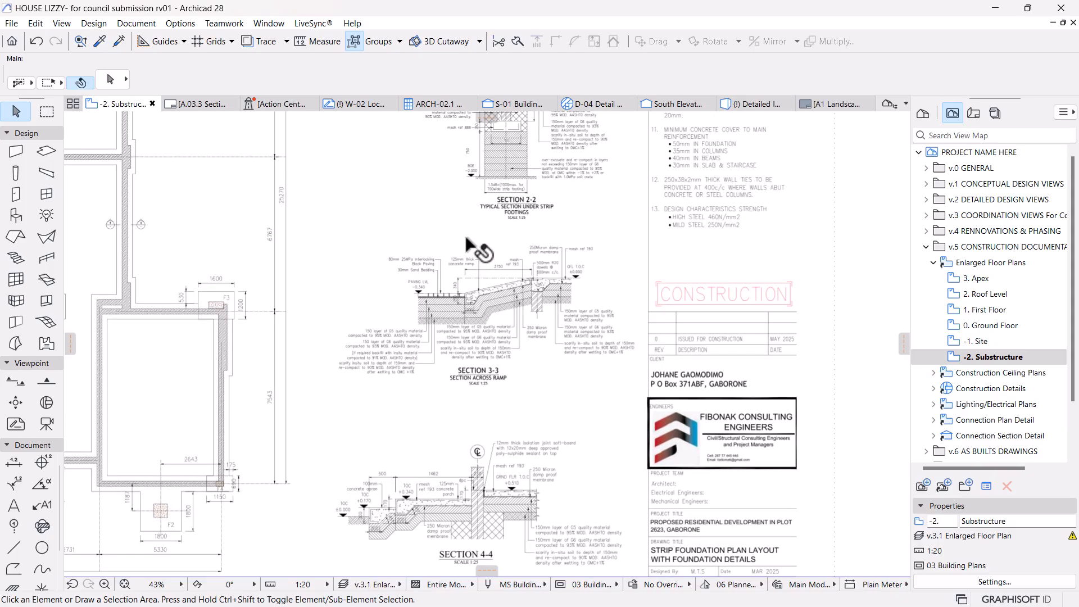
pyautogui.scroll(1, 466, 239)
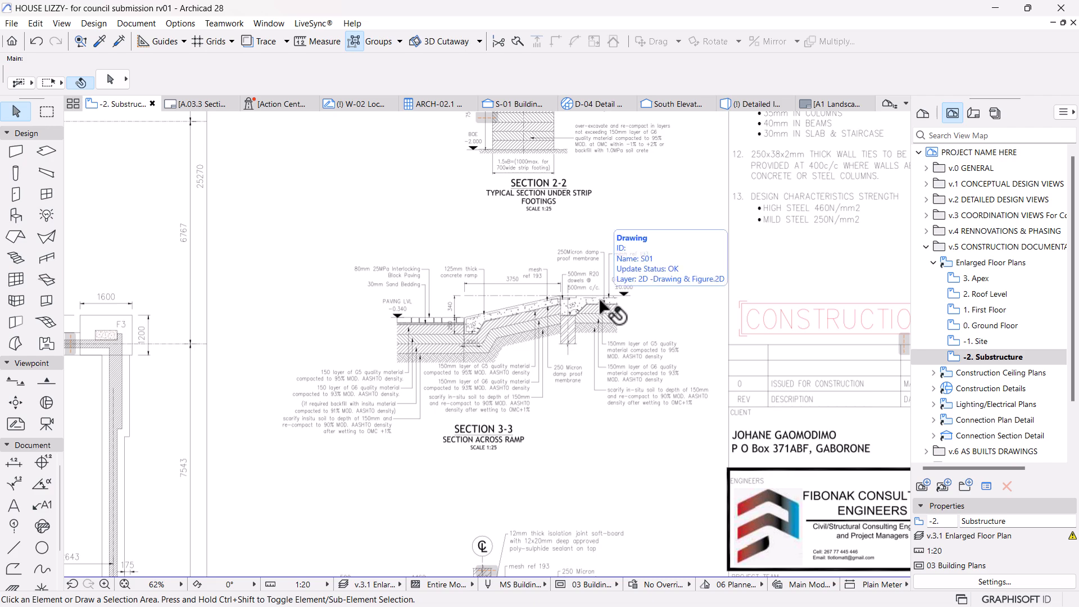
pyautogui.scroll(-2, 651, 217)
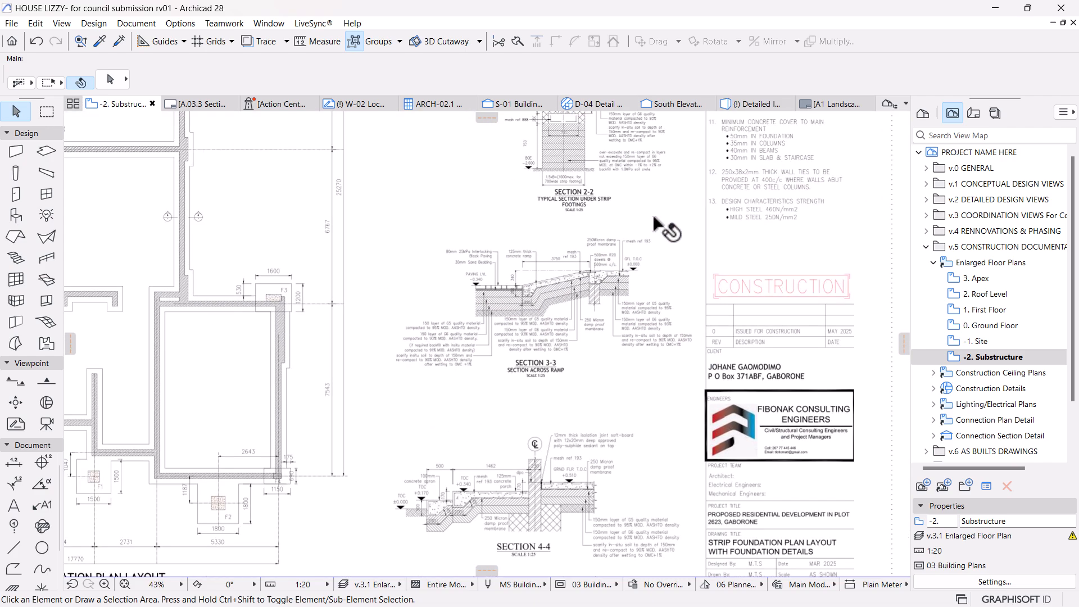
pyautogui.scroll(-1, 654, 222)
pyautogui.moveTo(598, 290); pyautogui.dragTo(646, 245, button='middle')
pyautogui.scroll(1, 640, 399)
pyautogui.scroll(2, 641, 399)
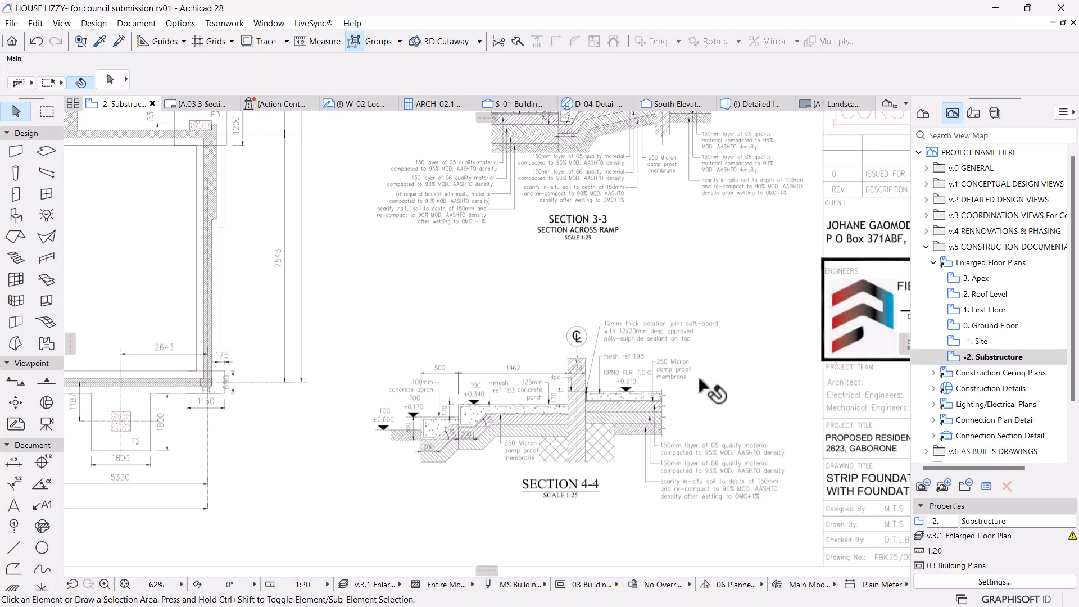
# Step: Locate the section 4 markers on the S01 strip foundation plan and trace the foundation walls they cut
pyautogui.scroll(-4, 712, 391)
pyautogui.moveTo(349, 355); pyautogui.dragTo(536, 392, button='middle')
pyautogui.scroll(4, 581, 494)
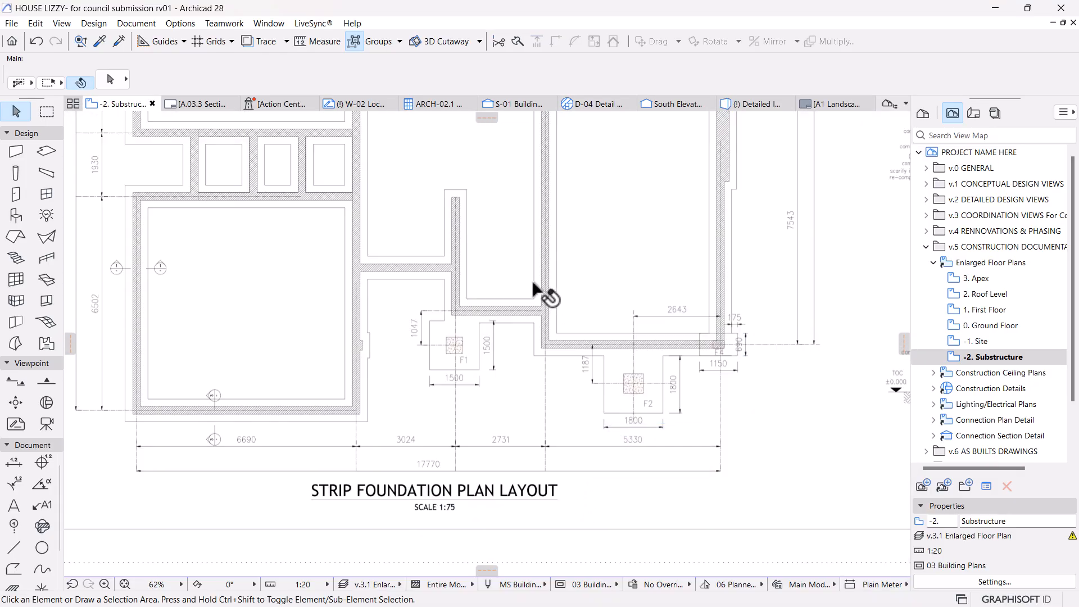
pyautogui.moveTo(542, 299); pyautogui.dragTo(587, 426, button='middle')
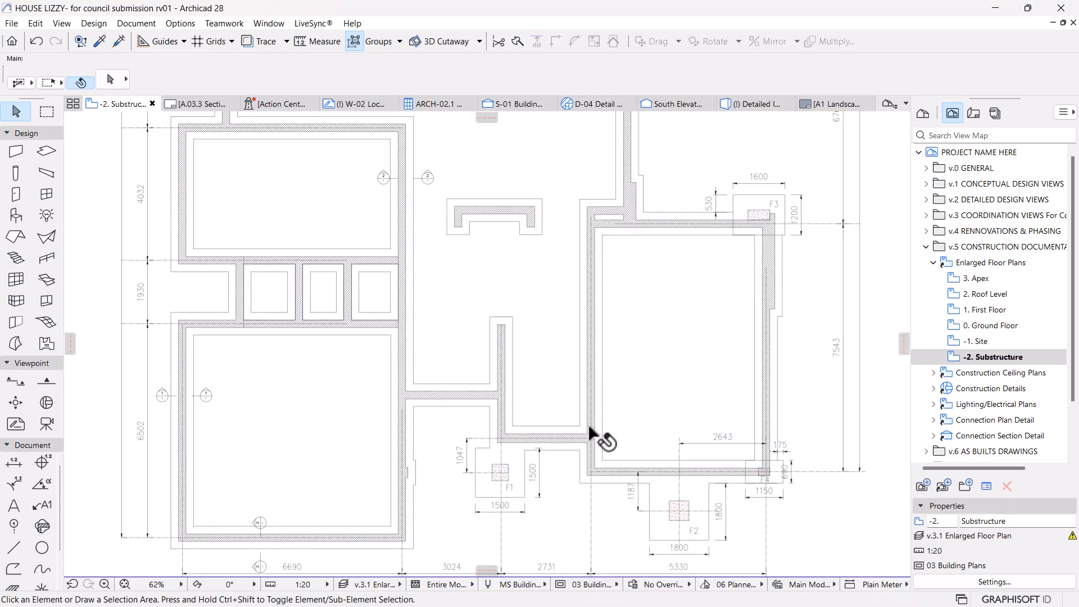
pyautogui.moveTo(642, 298); pyautogui.dragTo(565, 471, button='middle')
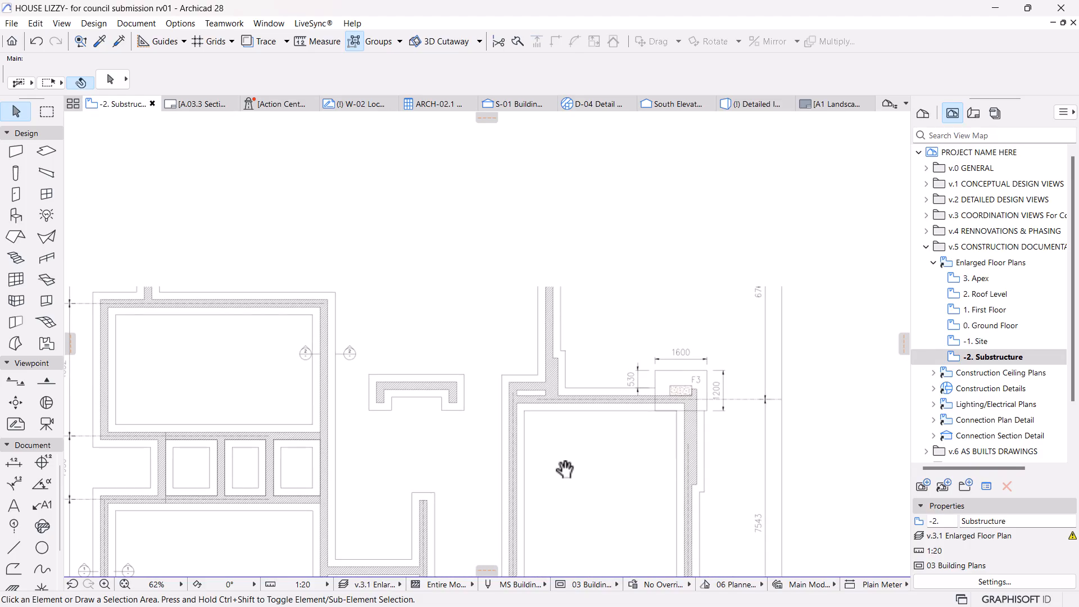
pyautogui.moveTo(629, 262); pyautogui.dragTo(638, 320, button='middle')
pyautogui.scroll(2, 623, 305)
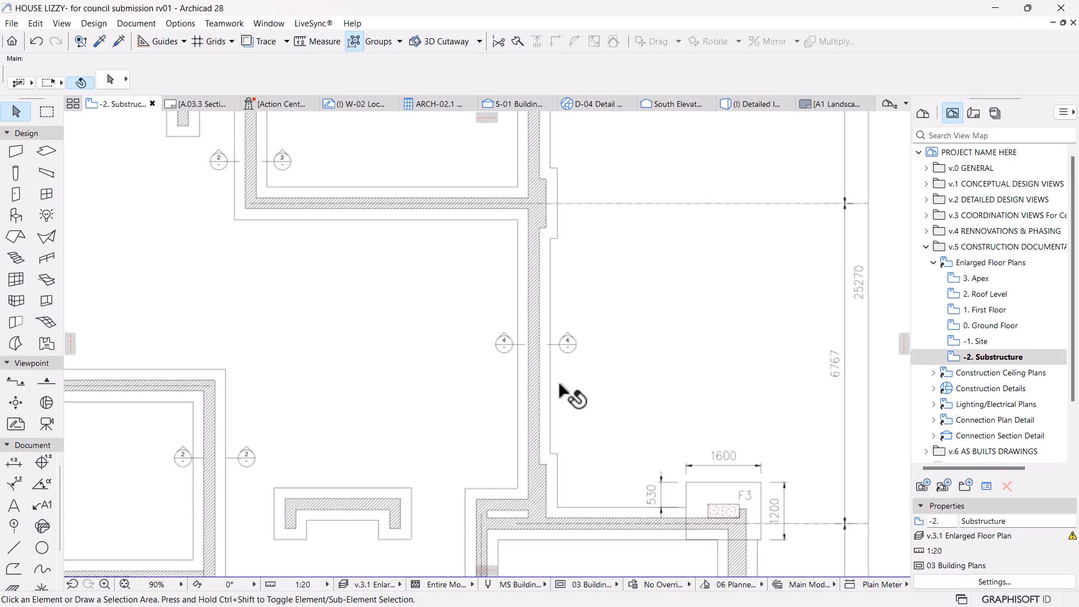
pyautogui.scroll(-3, 638, 333)
pyautogui.moveTo(654, 273); pyautogui.dragTo(526, 372, button='middle')
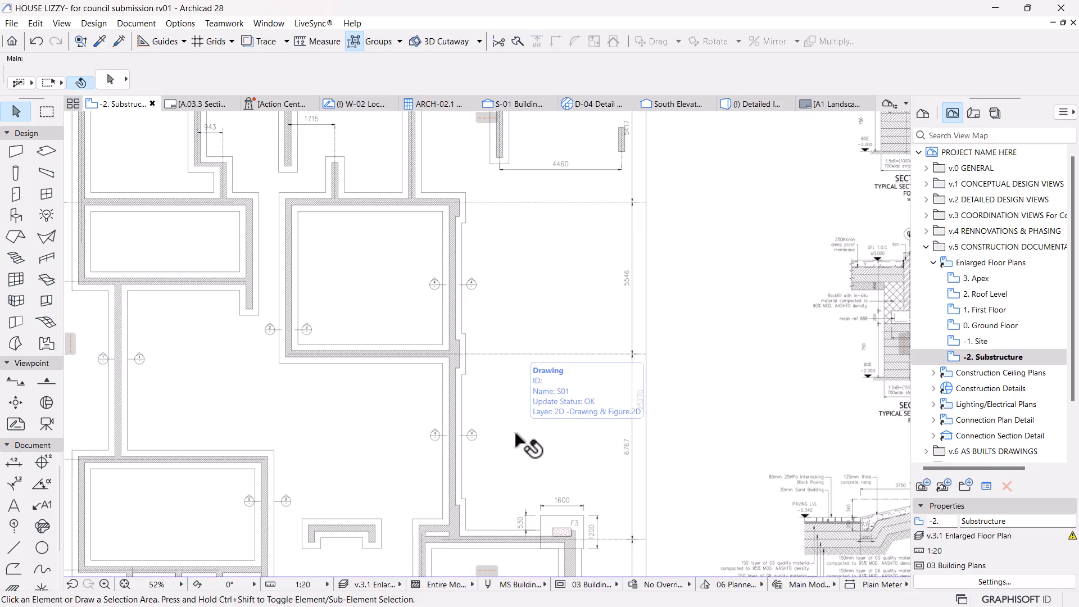
pyautogui.scroll(-1, 622, 349)
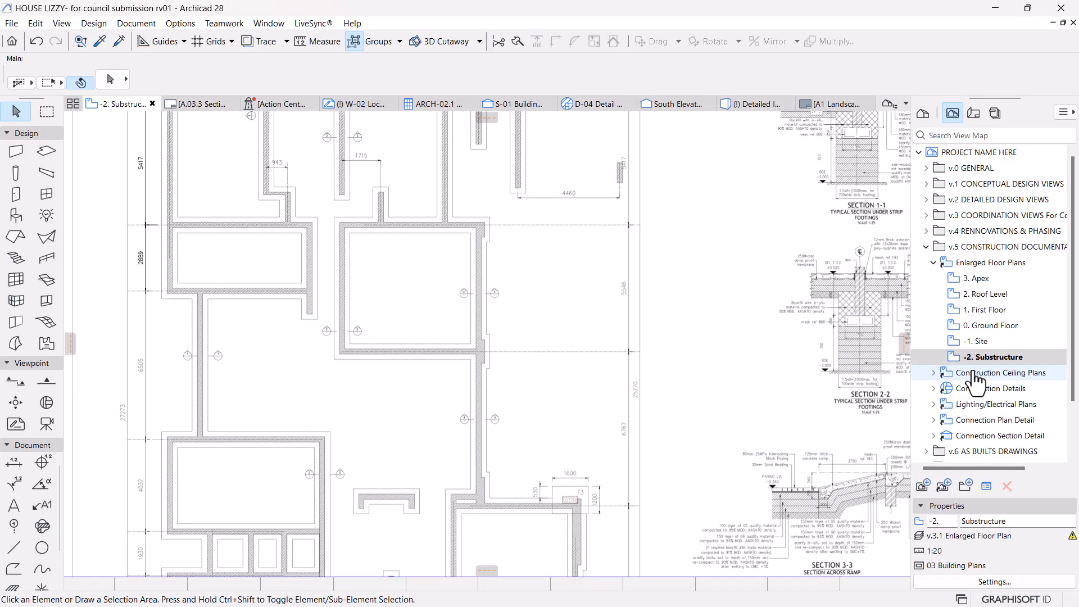
# Step: Open the enlarged 0. Ground Floor plan and examine the lounge and dining wall facing the pool
pyautogui.doubleClick(992, 325)
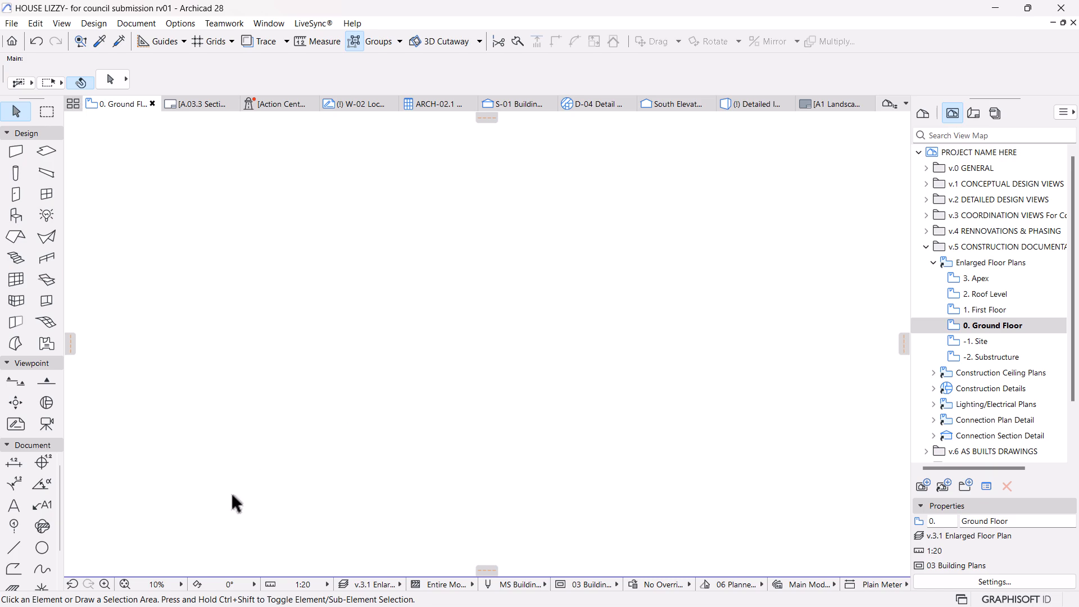
pyautogui.scroll(10, 212, 444)
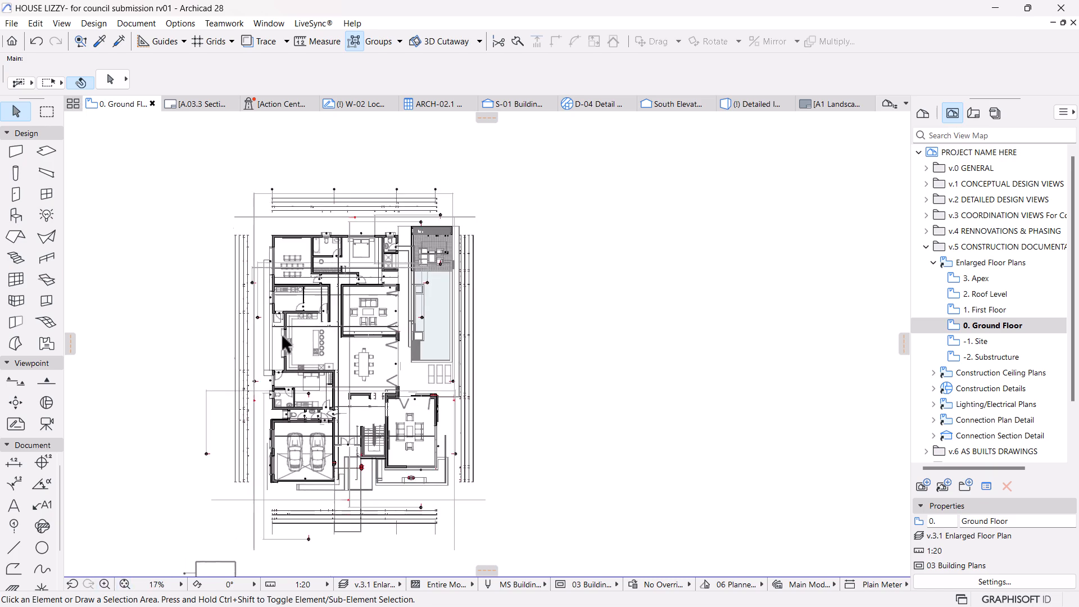
pyautogui.scroll(2, 584, 438)
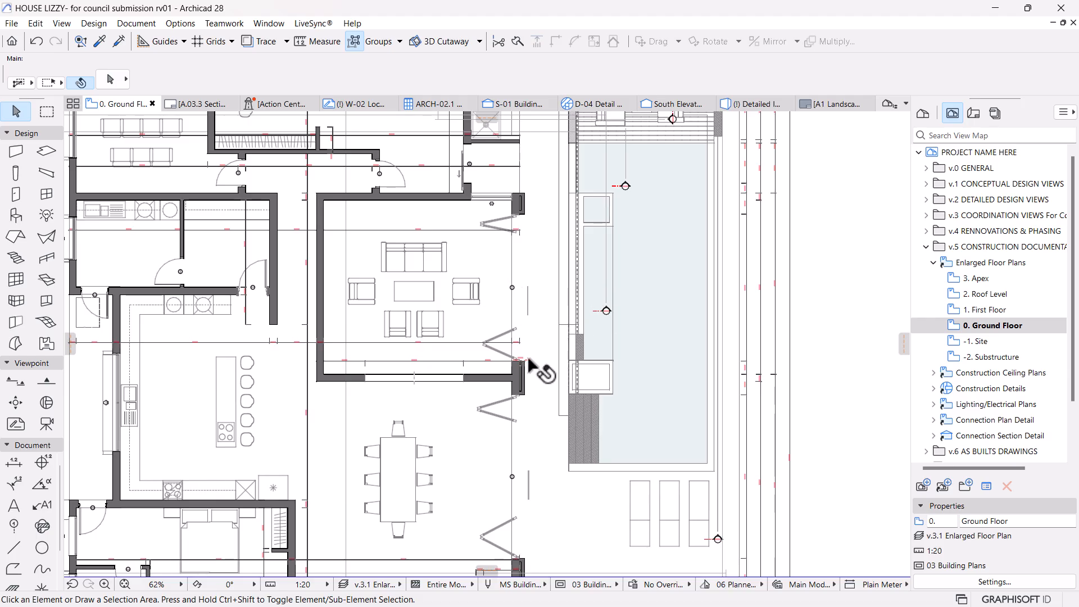
pyautogui.moveTo(564, 413); pyautogui.dragTo(547, 360, button='middle')
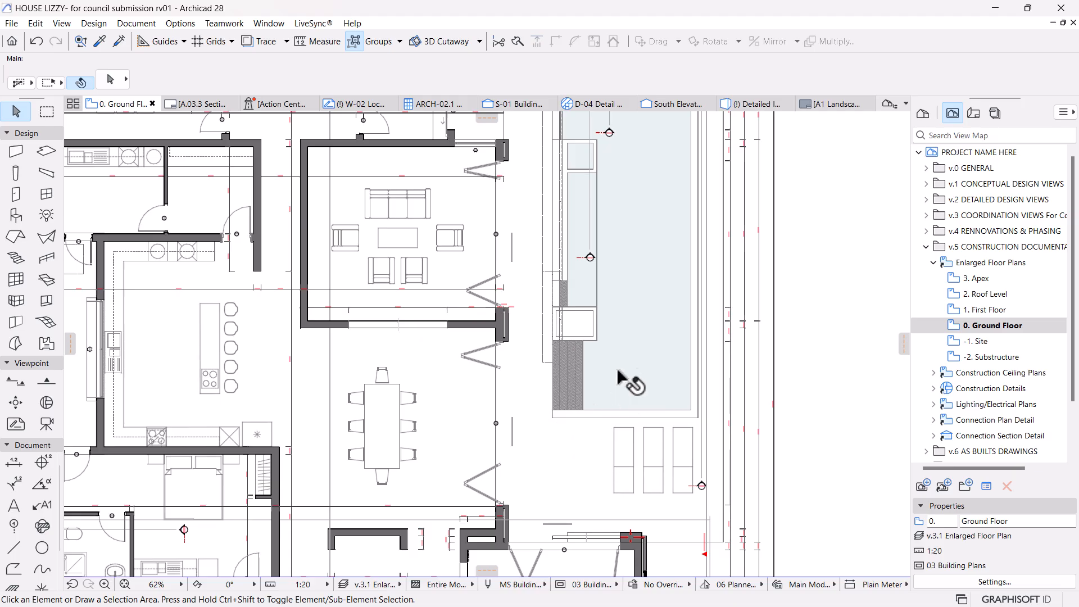
pyautogui.scroll(1, 620, 364)
pyautogui.scroll(-3, 620, 365)
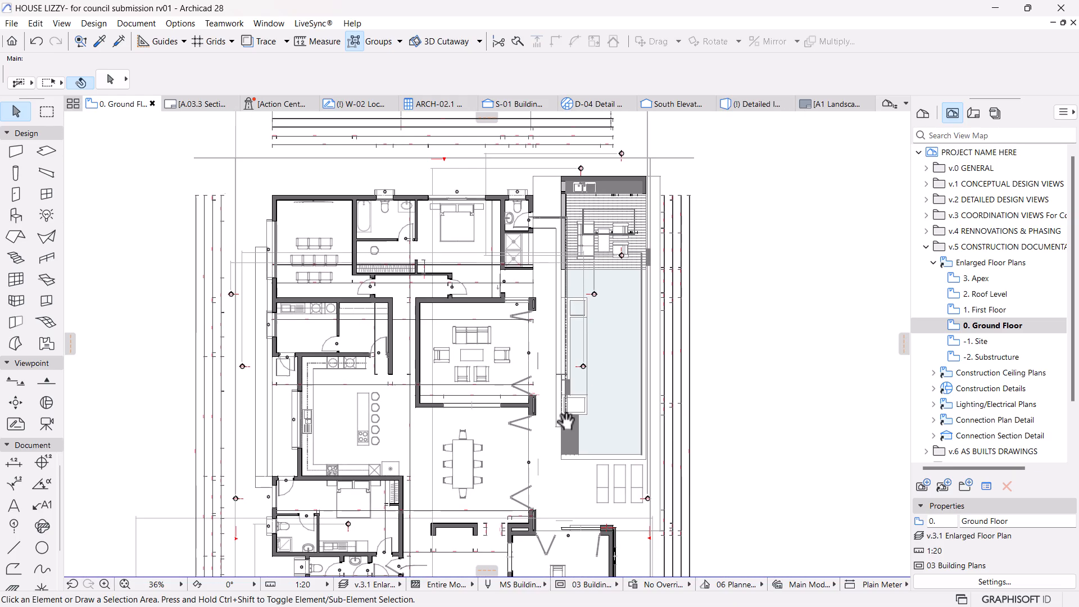
pyautogui.scroll(-2, 511, 368)
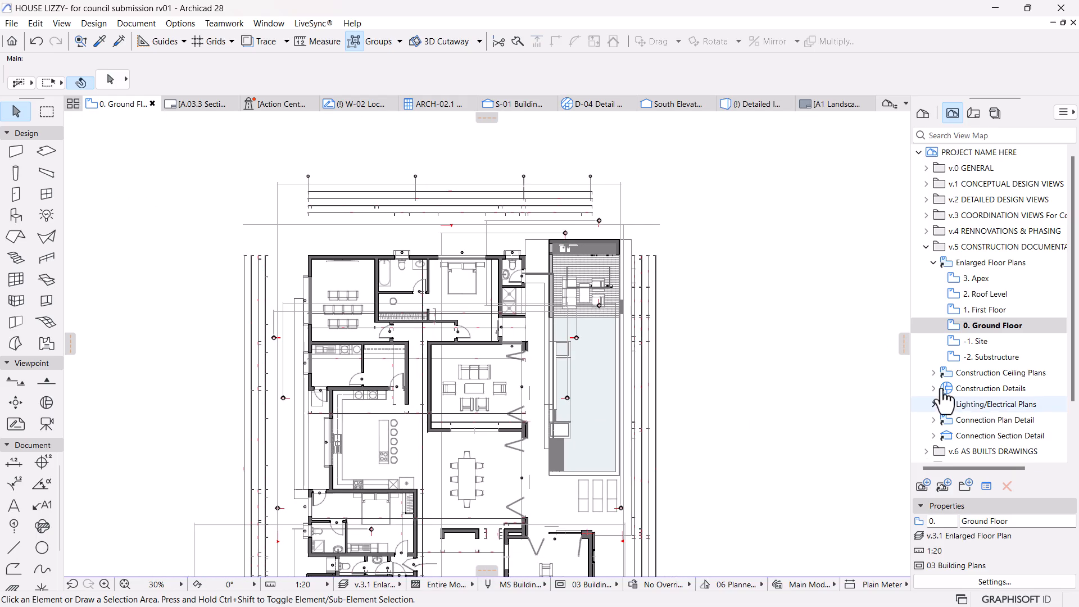
# Step: Return to the enlarged -2. Substructure plan and compare the modelled foundation walls with the S01 layout beside them
pyautogui.doubleClick(988, 363)
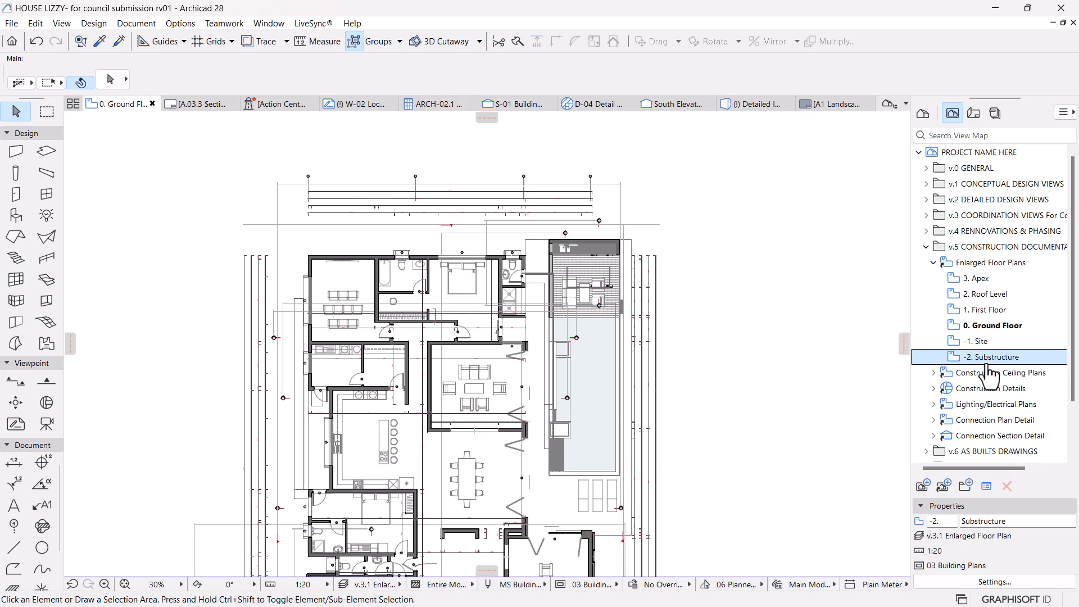
pyautogui.moveTo(564, 511); pyautogui.dragTo(493, 373, button='middle')
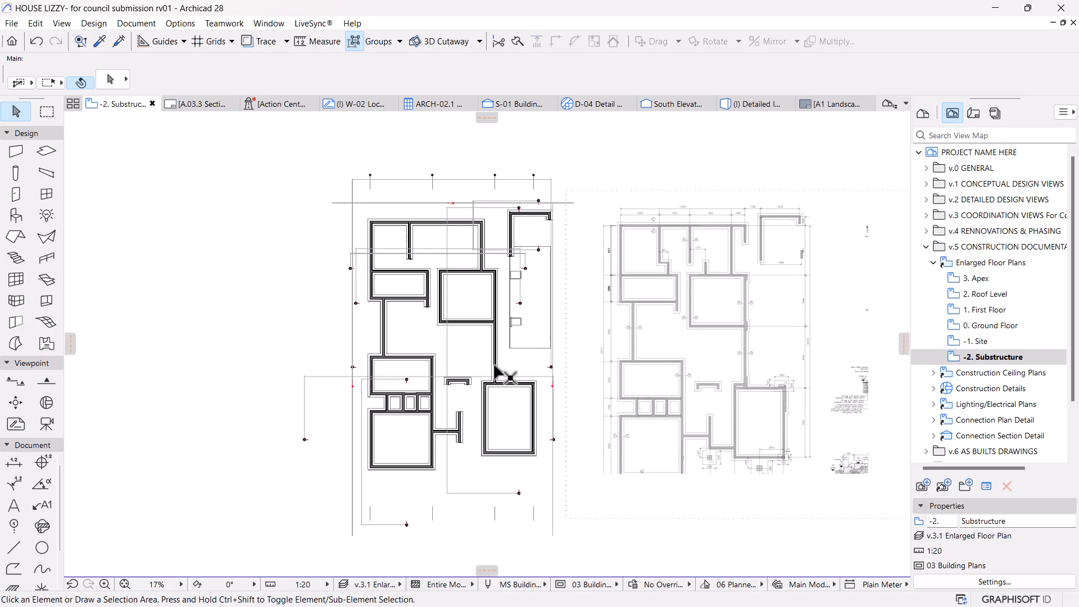
pyautogui.moveTo(803, 419); pyautogui.dragTo(698, 410, button='middle')
pyautogui.scroll(3, 697, 411)
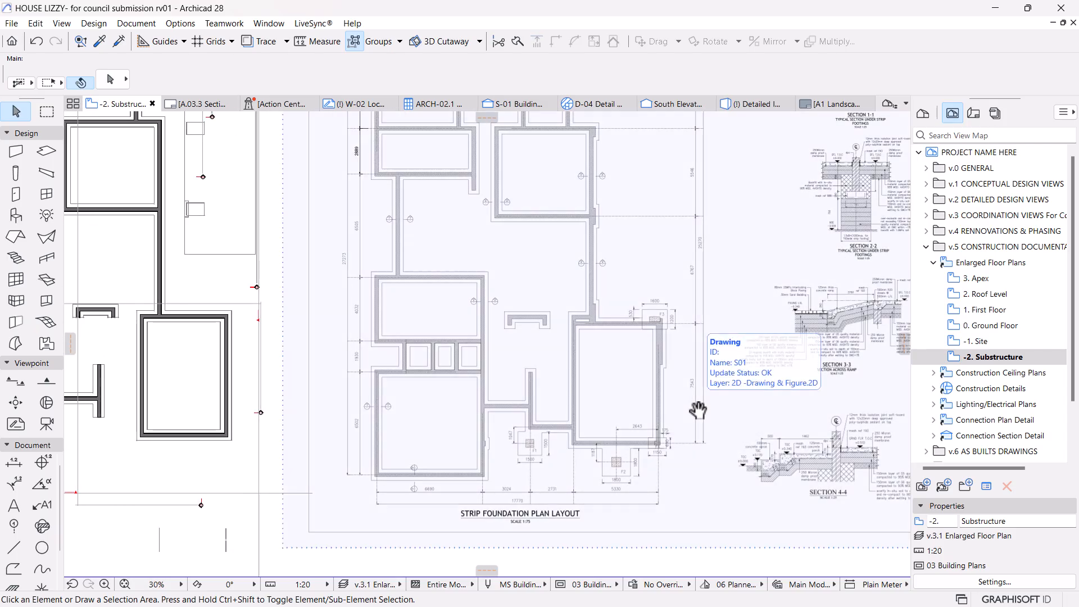
pyautogui.scroll(-4, 697, 410)
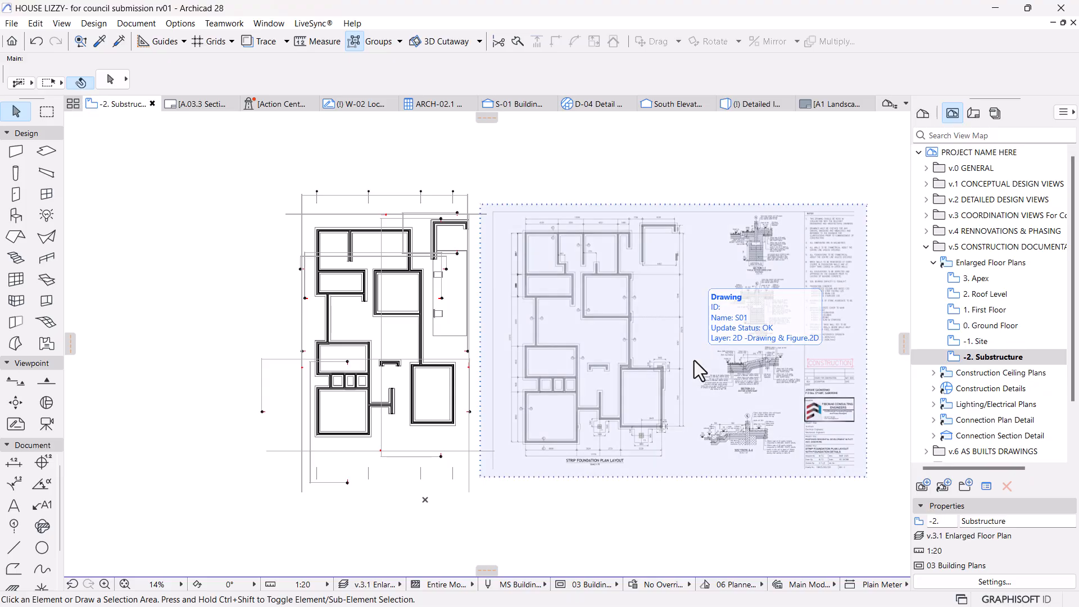
pyautogui.scroll(-2, 658, 404)
pyautogui.moveTo(646, 401); pyautogui.dragTo(638, 421, button='middle')
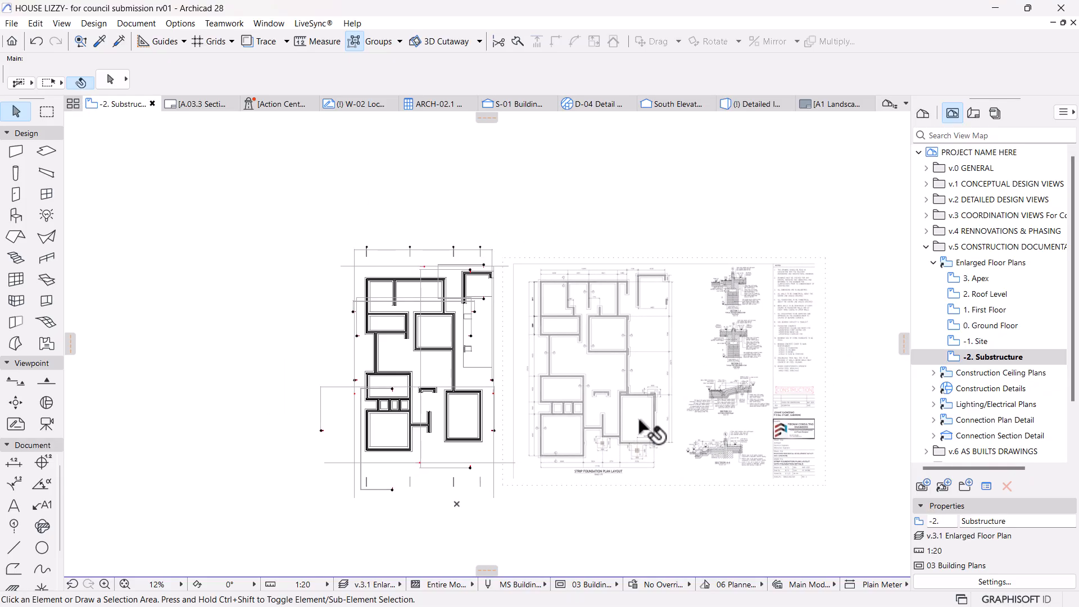
pyautogui.scroll(2, 638, 420)
pyautogui.scroll(2, 638, 421)
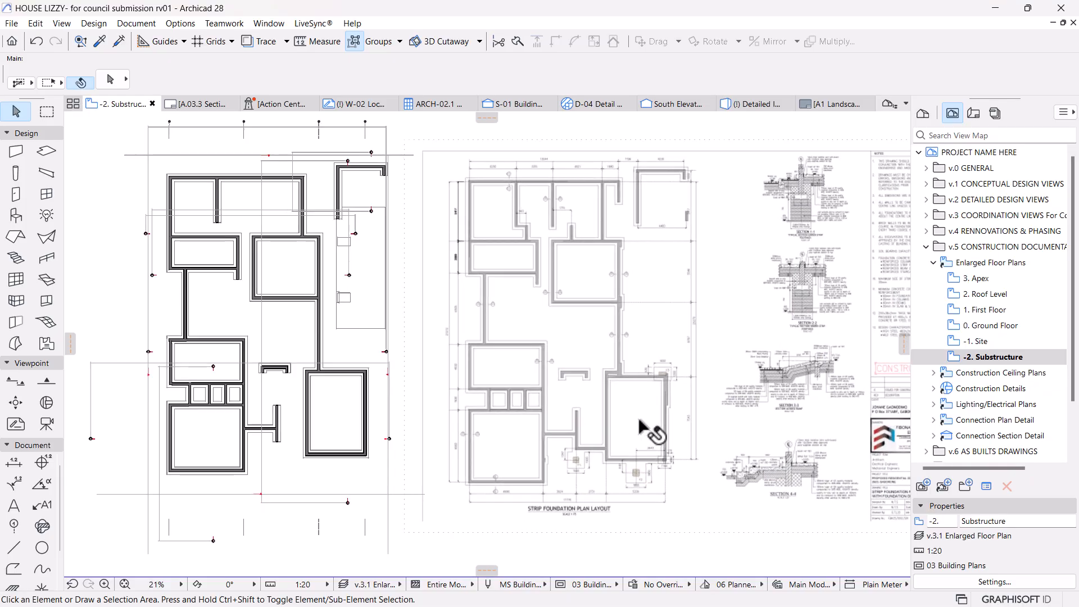
pyautogui.moveTo(723, 466)
pyautogui.mouseDown(button='middle')
pyautogui.moveTo(684, 464)
pyautogui.moveTo(722, 465)
pyautogui.mouseUp(button='middle')
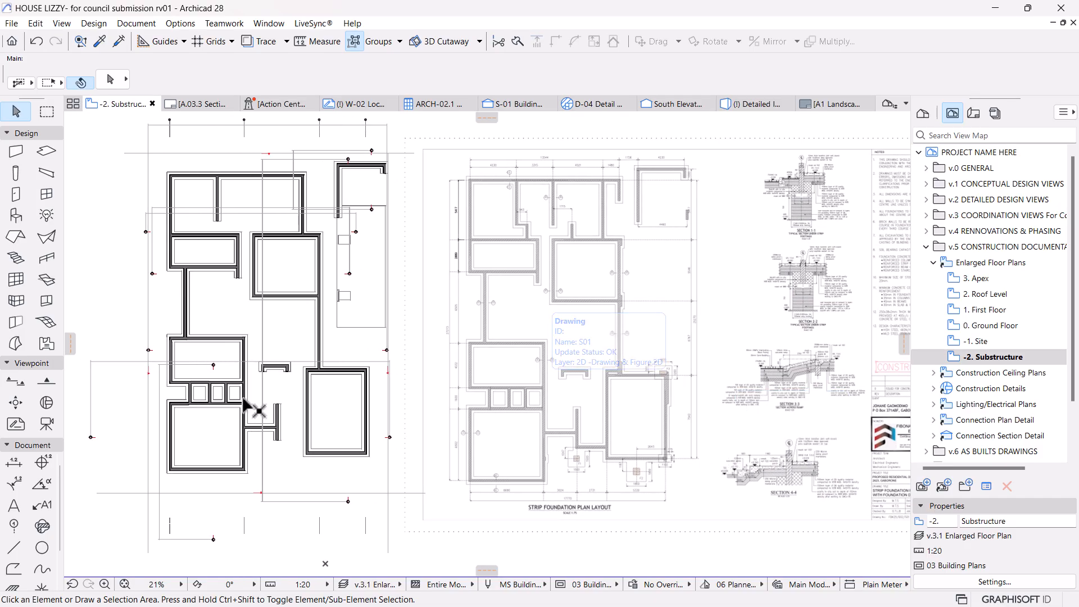
pyautogui.moveTo(274, 404); pyautogui.dragTo(330, 413, button='middle')
# Step: Examine the strip footing's width, thickness, depth and levels in Section 1-1 on the S01 drawing
pyautogui.moveTo(840, 269); pyautogui.dragTo(678, 387, button='middle')
pyautogui.scroll(5, 724, 312)
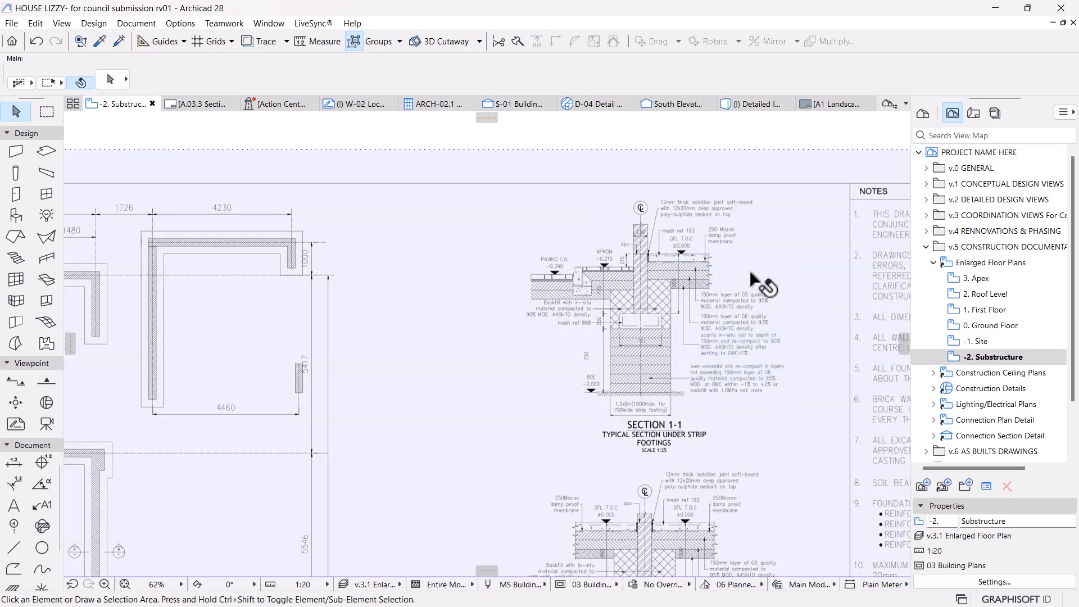
pyautogui.scroll(3, 734, 234)
pyautogui.scroll(2, 612, 236)
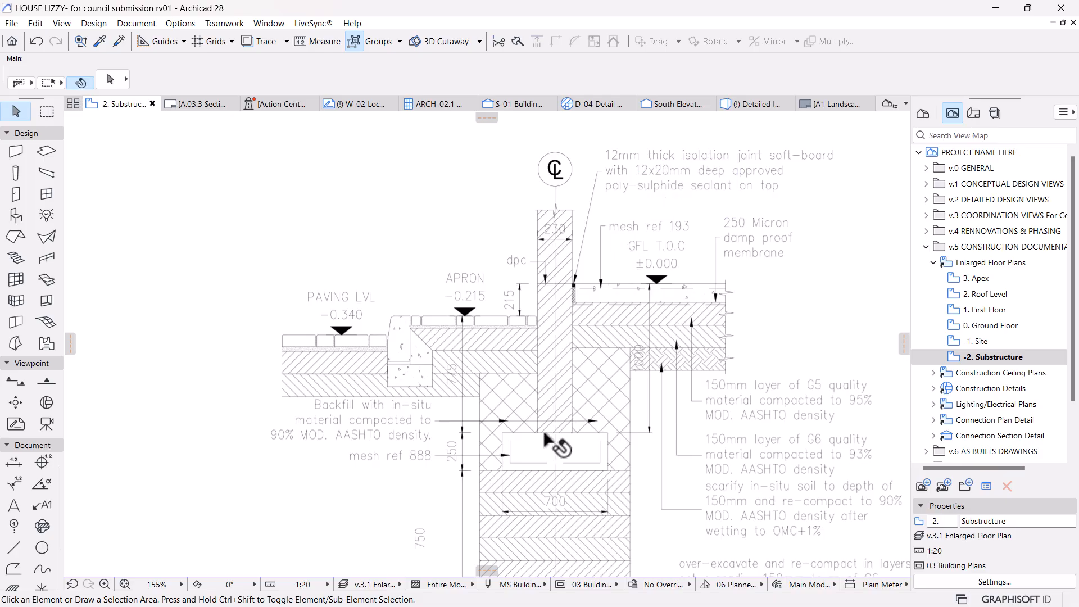
pyautogui.scroll(1, 542, 397)
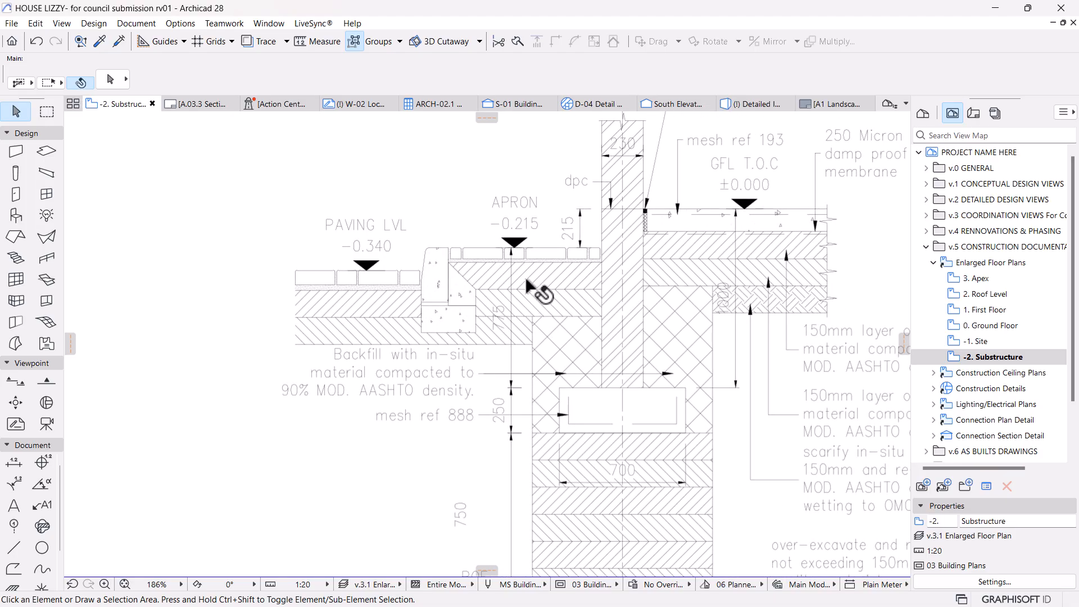
pyautogui.scroll(1, 655, 308)
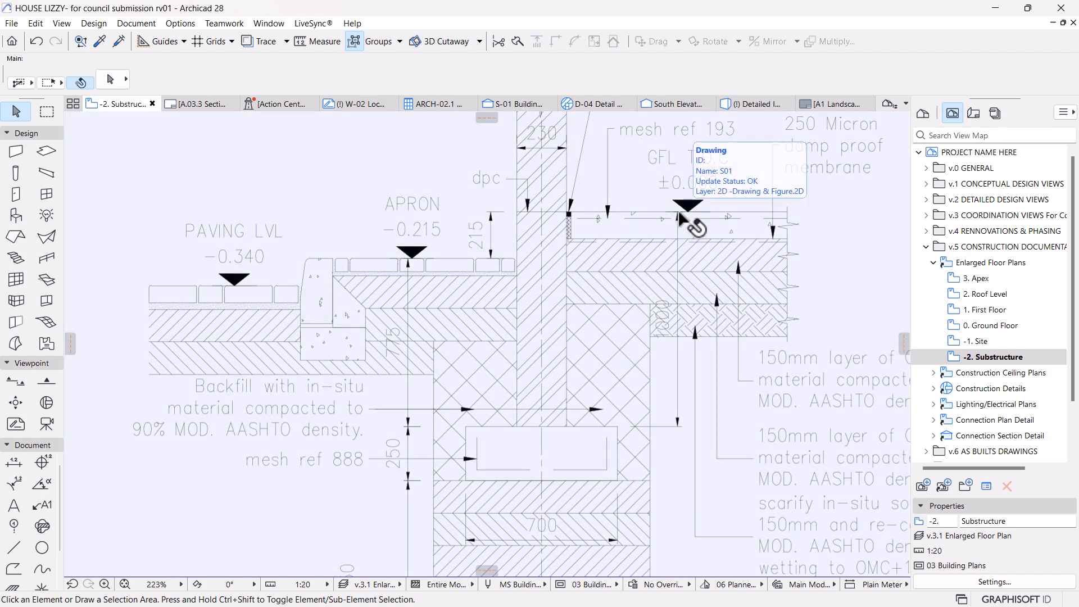
pyautogui.scroll(-1, 678, 214)
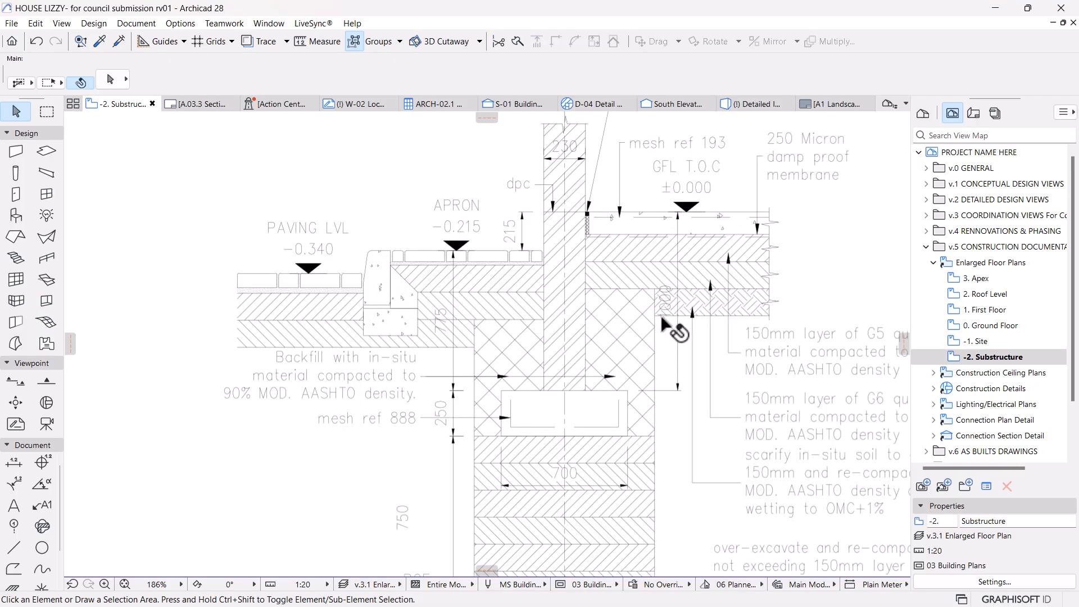
pyautogui.scroll(-9, 665, 315)
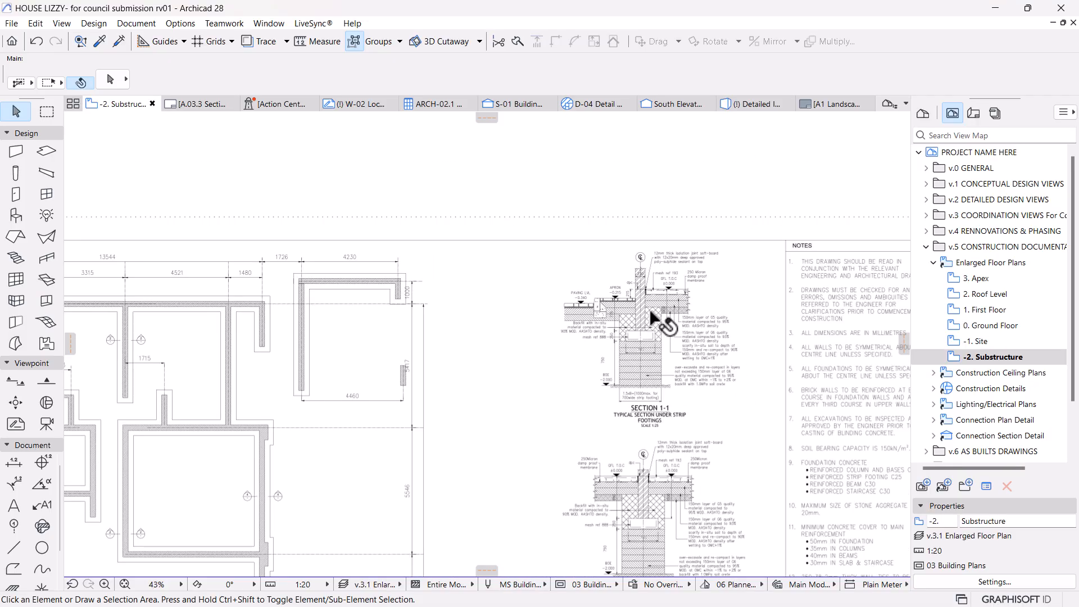
# Step: Select the vertical footing wall below the small upper-left room of the modelled foundations and list the structure profiles available for it
pyautogui.moveTo(647, 310); pyautogui.dragTo(662, 325, button='middle')
pyautogui.scroll(-2, 662, 325)
pyautogui.moveTo(610, 346); pyautogui.dragTo(714, 347, button='middle')
pyautogui.moveTo(194, 383); pyautogui.dragTo(424, 360, button='middle')
pyautogui.scroll(1, 247, 373)
pyautogui.scroll(4, 247, 438)
pyautogui.click(279, 437)
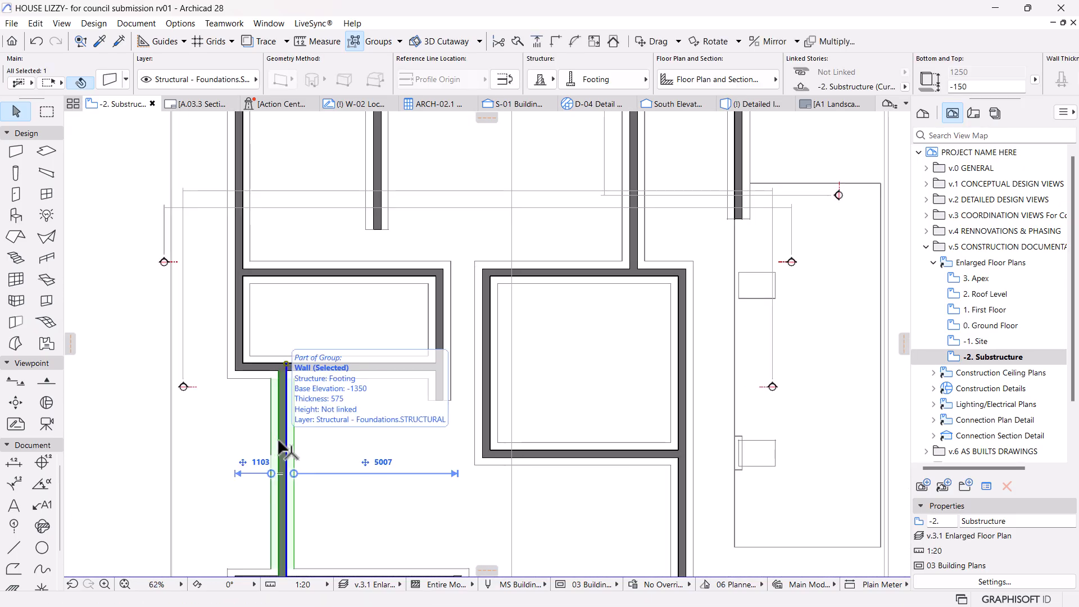
pyautogui.rightClick(281, 426)
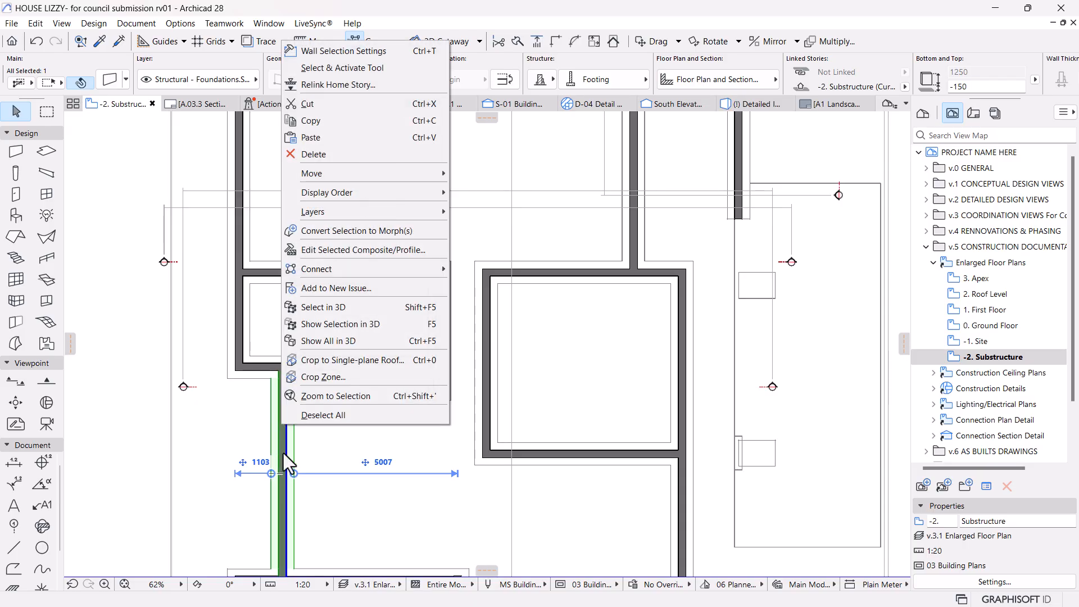
pyautogui.click(621, 147)
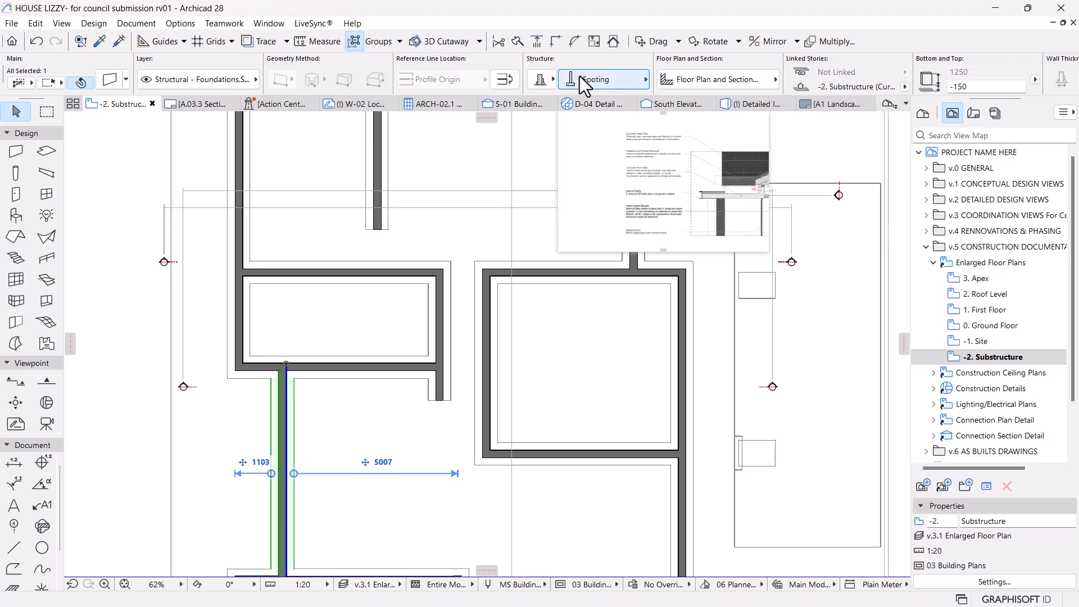
pyautogui.click(599, 80)
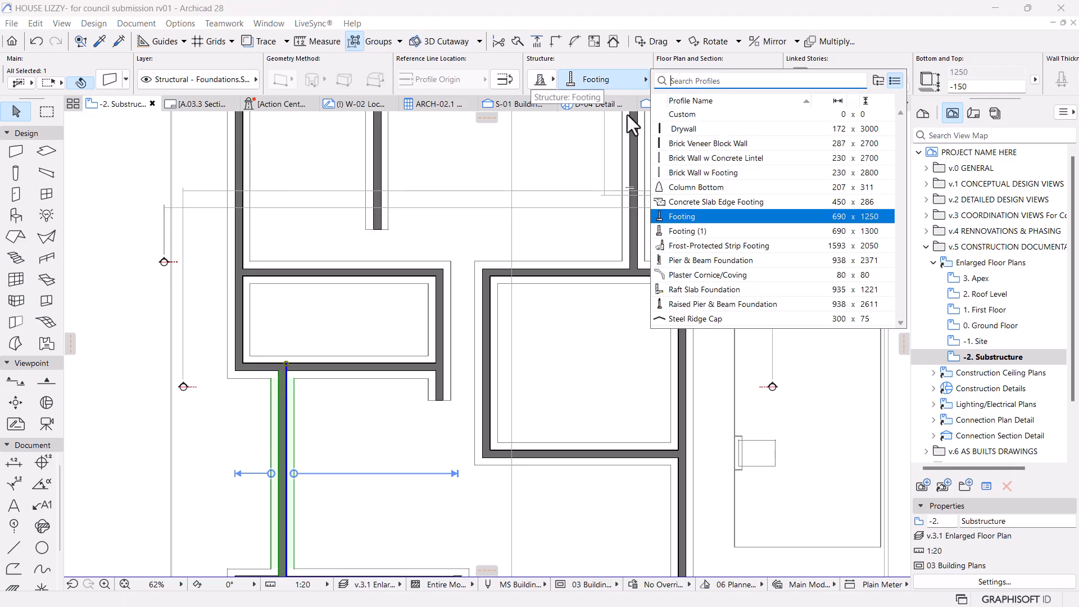
# Step: Open the selected wall's Footing profile for editing and bring its whole cross-section into view
pyautogui.rightClick(286, 433)
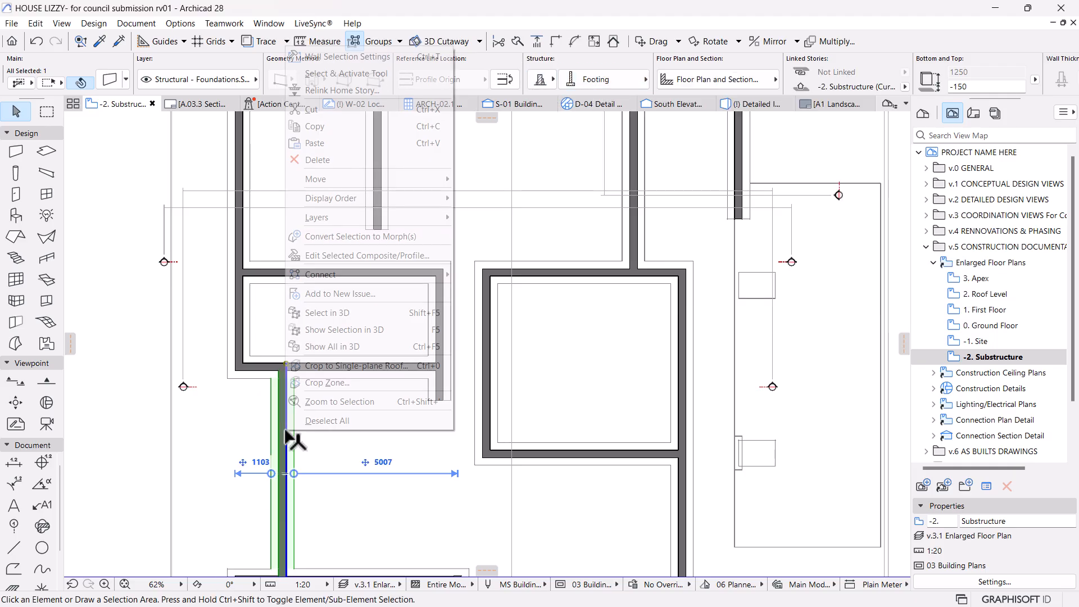
pyautogui.click(321, 257)
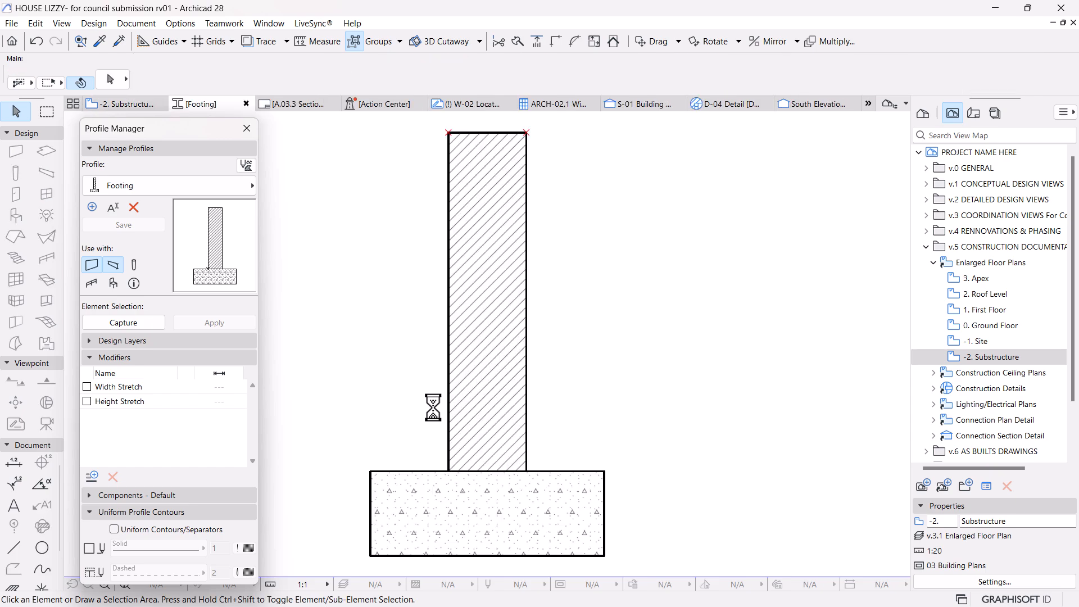
pyautogui.scroll(-2, 433, 416)
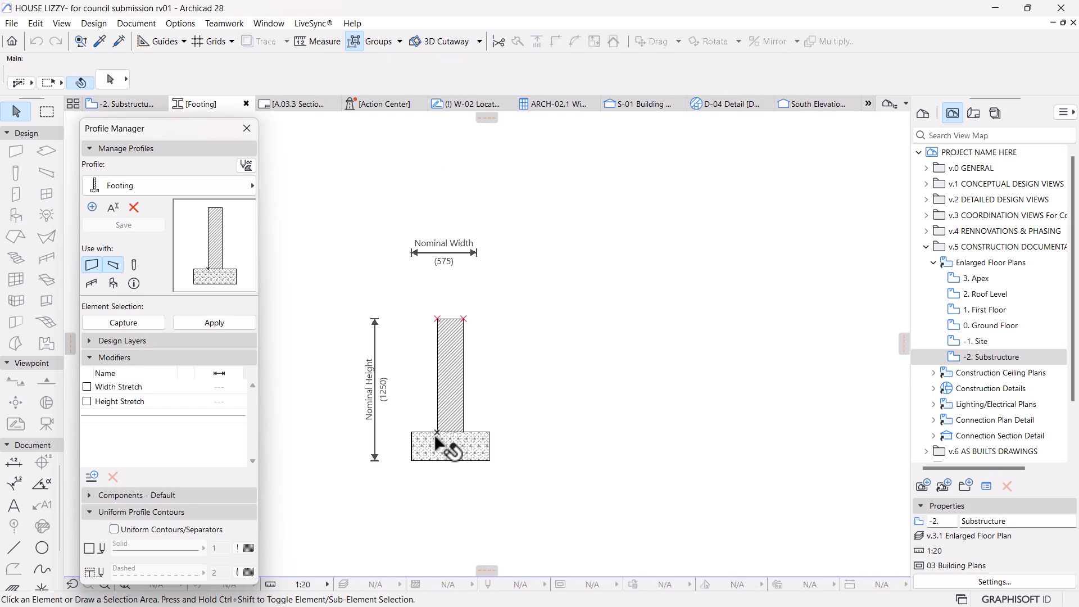
pyautogui.scroll(1, 441, 445)
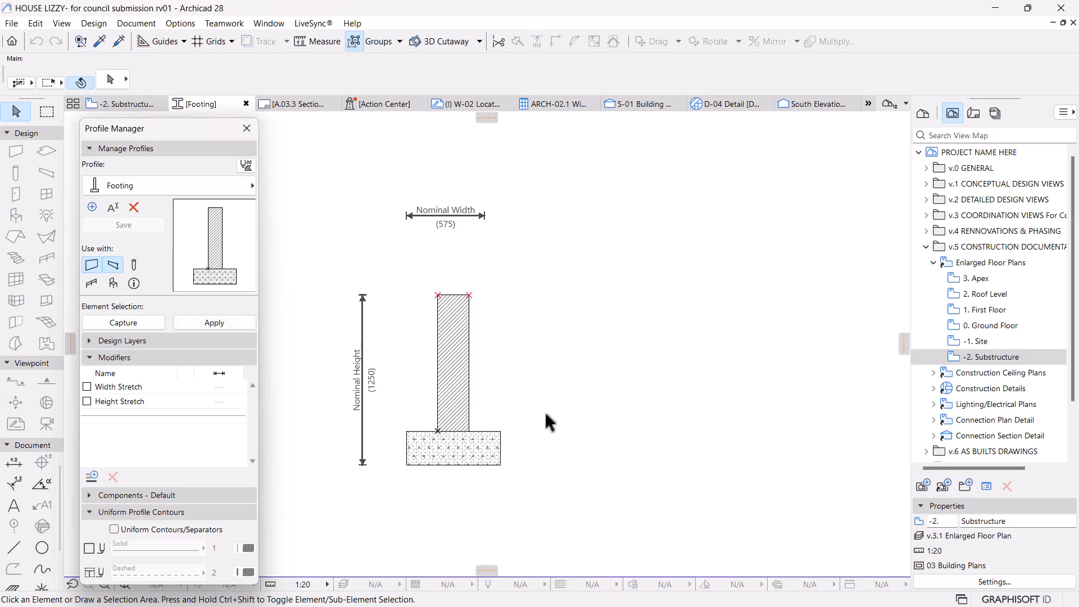
# Step: Return to the -2. Substructure plan and explode the S01 drawing into the current view, keeping the original elements and using the drawing's layer
pyautogui.click(127, 106)
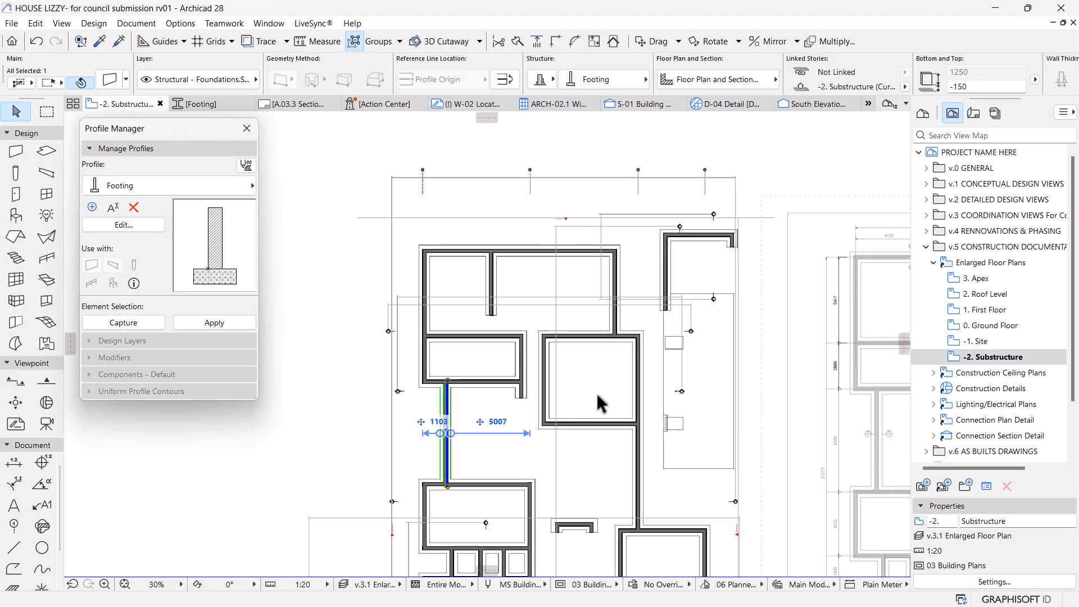
pyautogui.scroll(-1, 606, 394)
pyautogui.moveTo(631, 385); pyautogui.dragTo(350, 334, button='middle')
pyautogui.scroll(1, 756, 284)
pyautogui.scroll(-3, 440, 265)
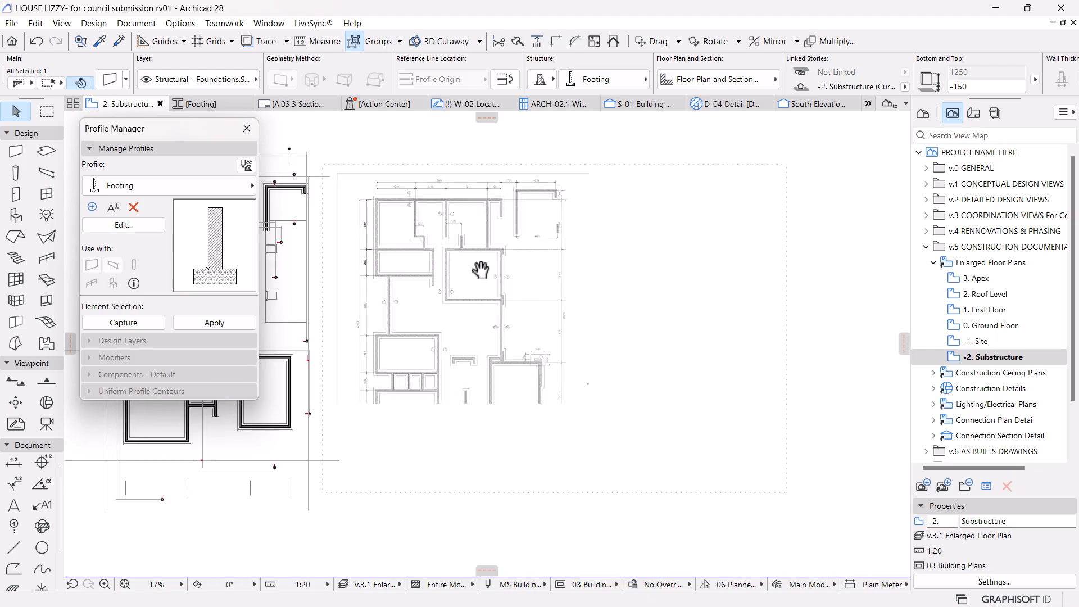
pyautogui.click(680, 301)
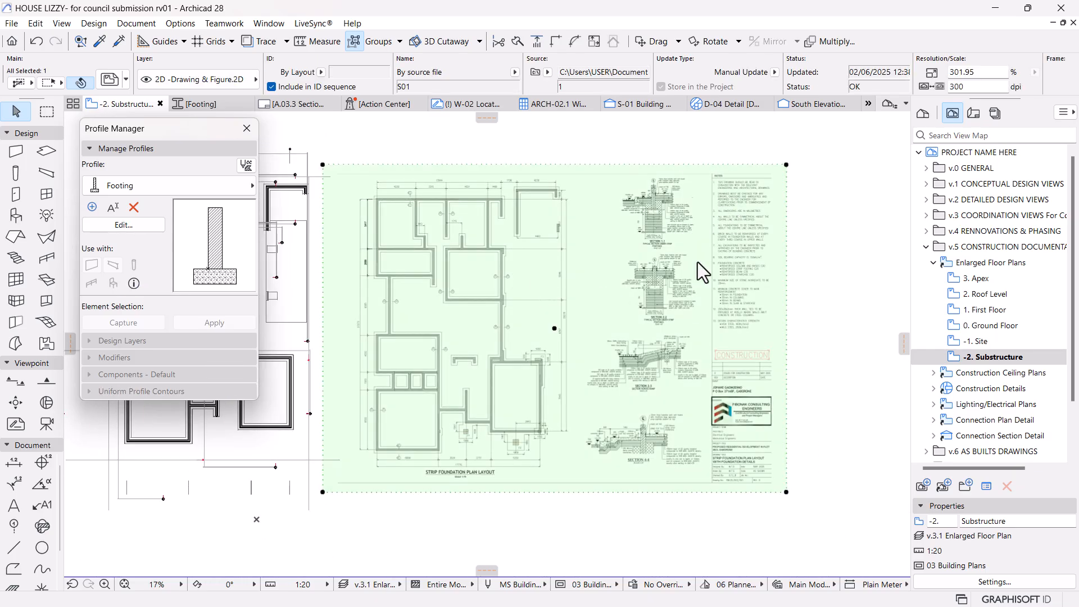
pyautogui.rightClick(677, 138)
pyautogui.click(707, 234)
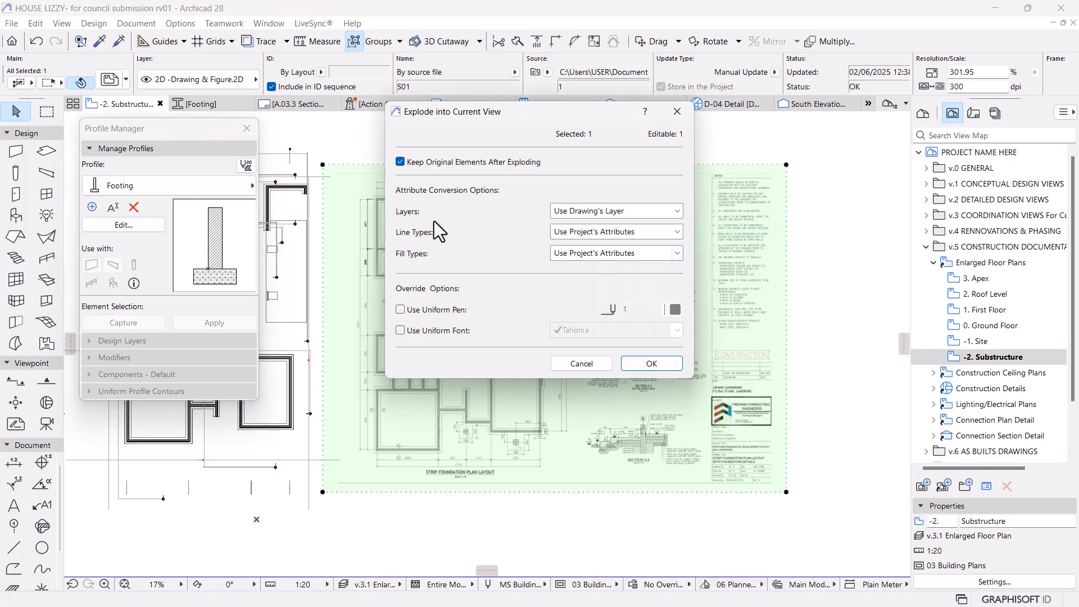
pyautogui.click(634, 368)
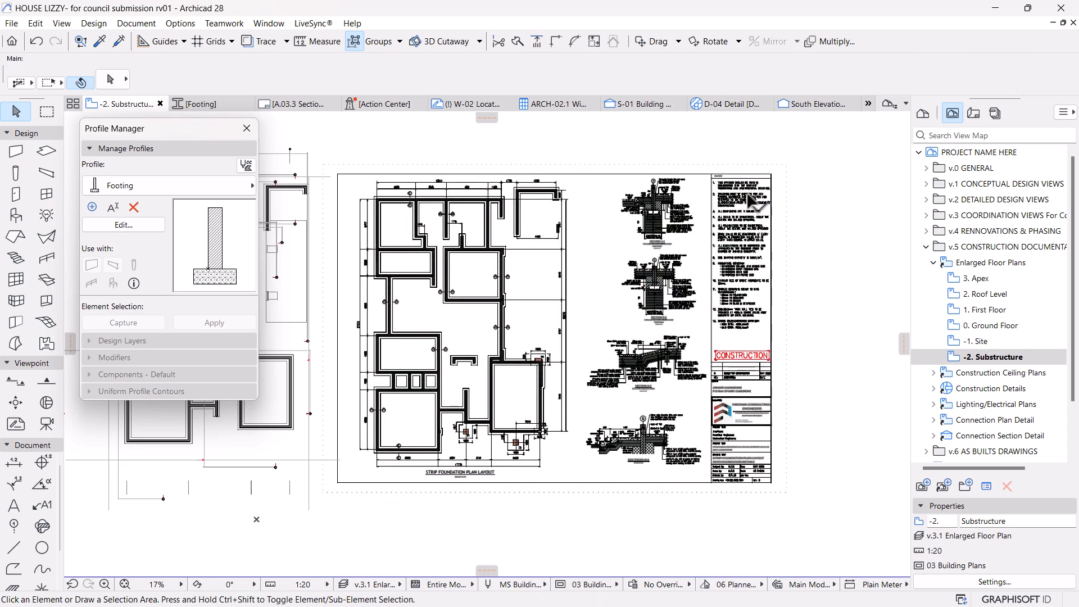
pyautogui.scroll(6, 766, 216)
pyautogui.moveTo(713, 239); pyautogui.dragTo(748, 242, button='middle')
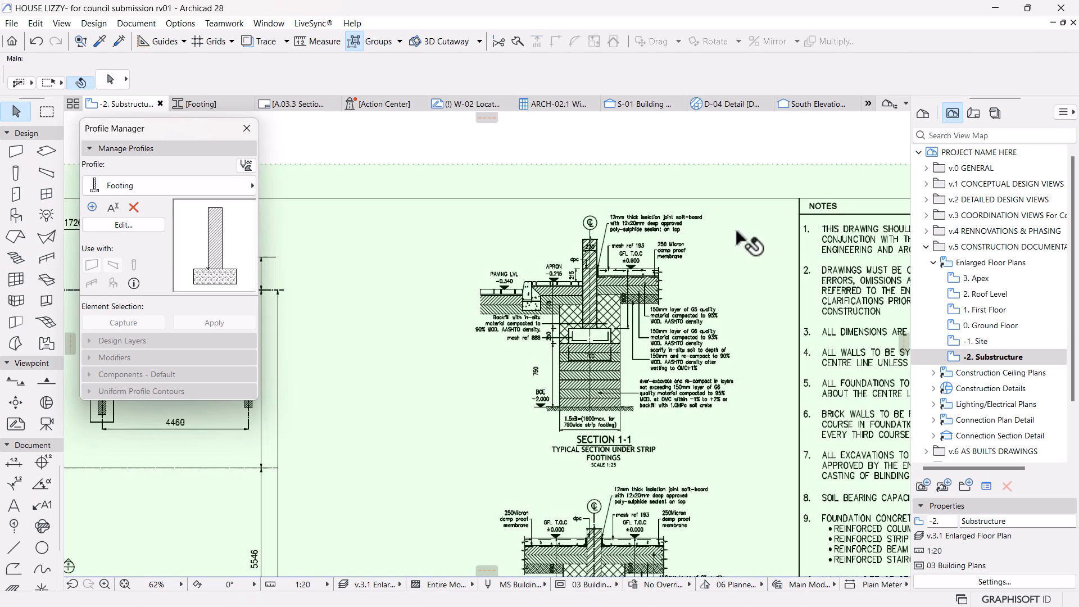
pyautogui.scroll(-8, 756, 250)
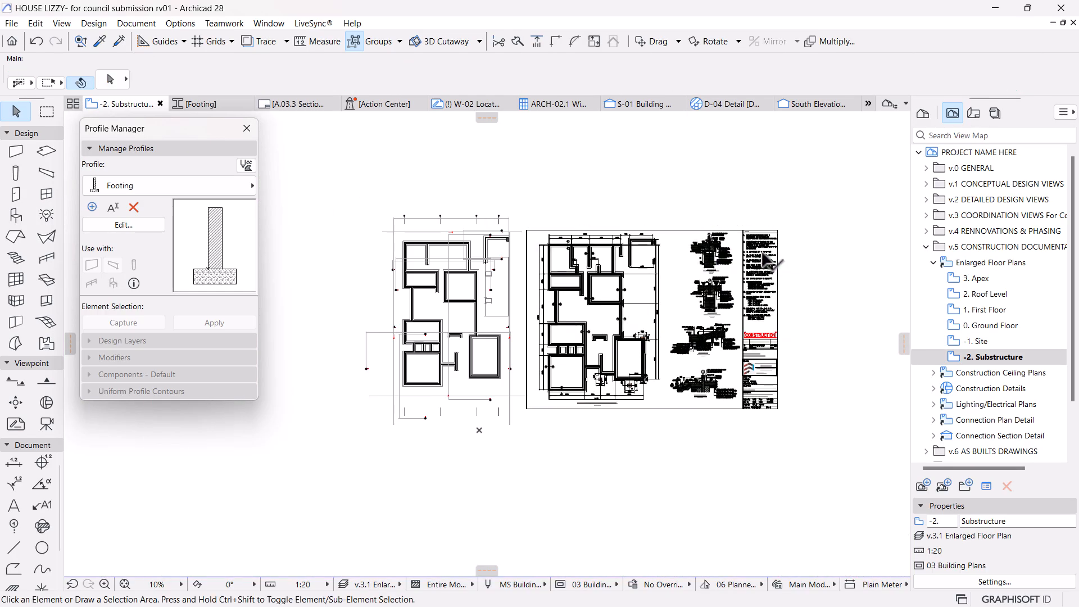
pyautogui.scroll(7, 738, 253)
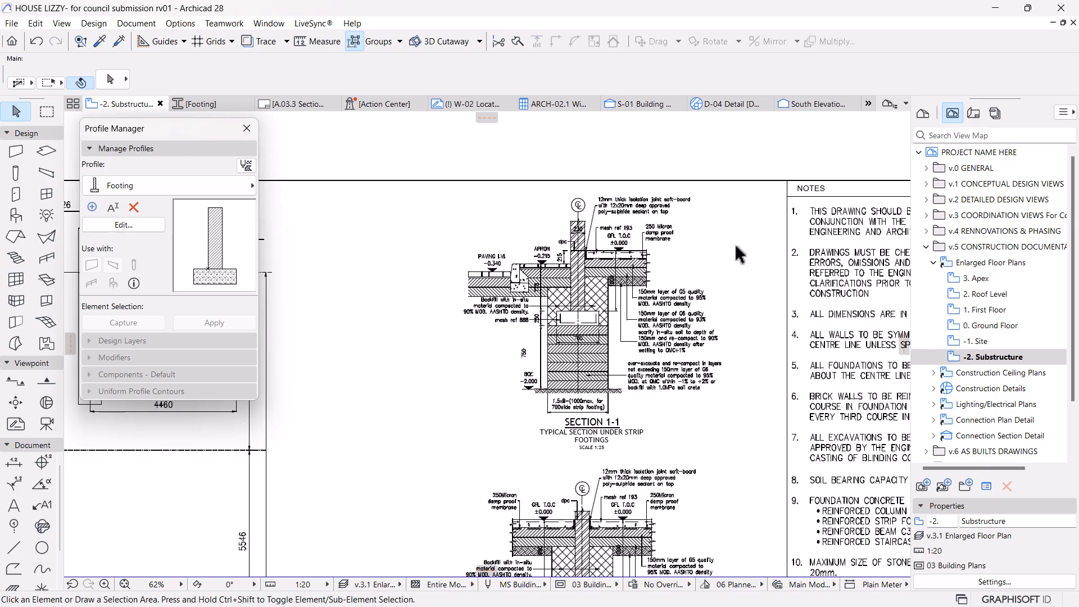
pyautogui.scroll(-2, 713, 293)
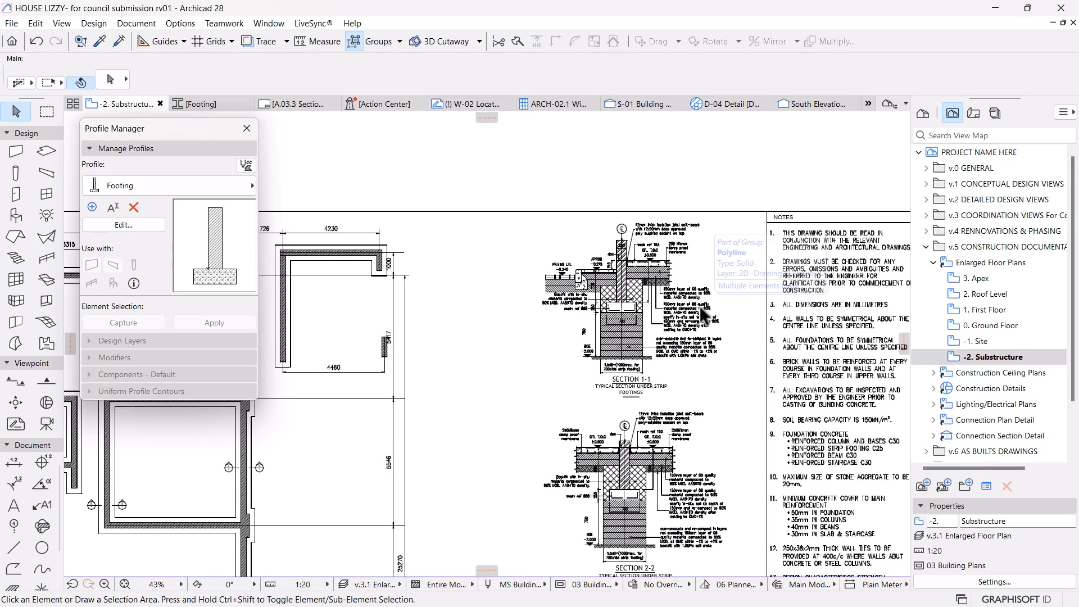
pyautogui.hotkey('ctrl', 'l')
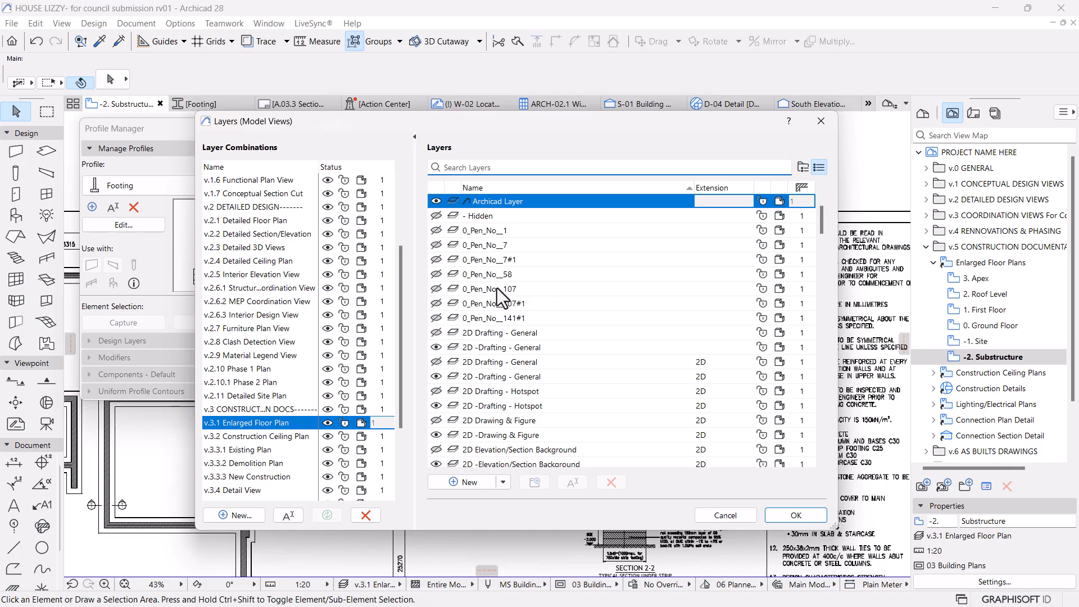
pyautogui.scroll(-3, 497, 297)
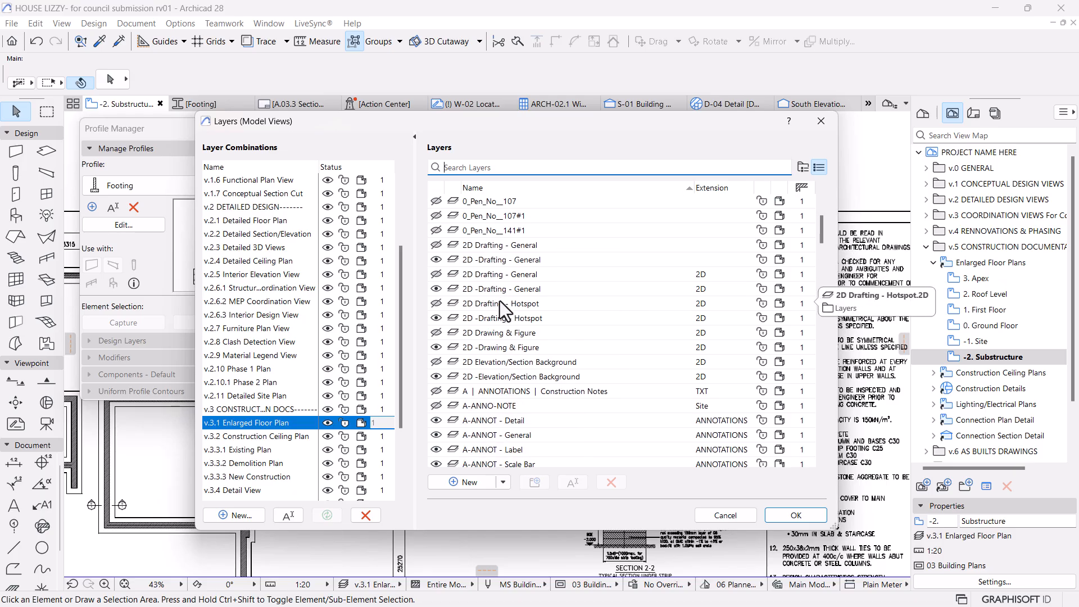
pyautogui.scroll(-10, 559, 356)
pyautogui.scroll(-8, 671, 368)
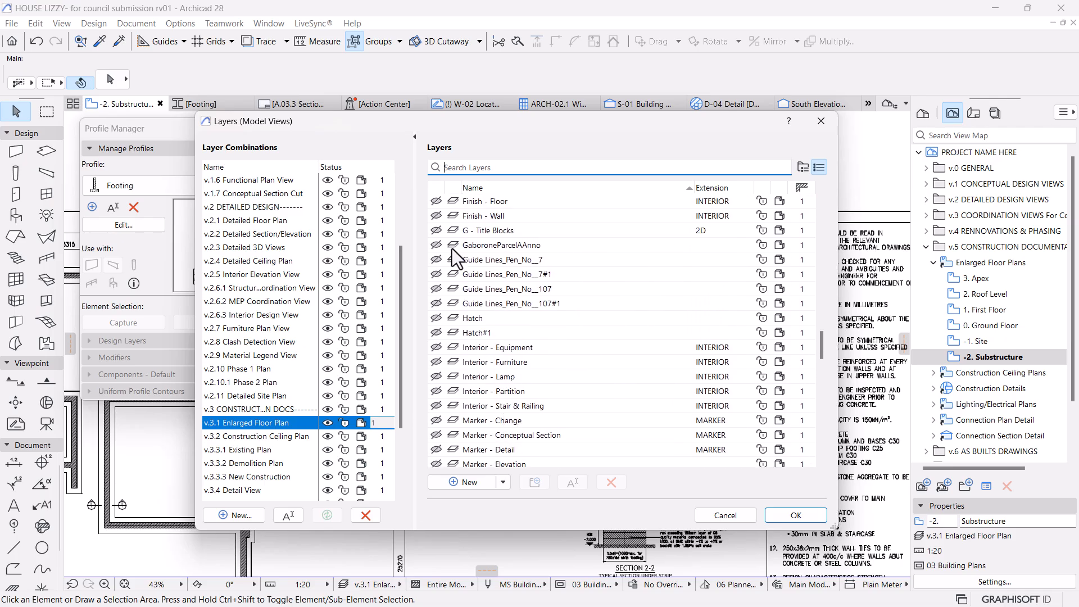
pyautogui.scroll(-8, 554, 340)
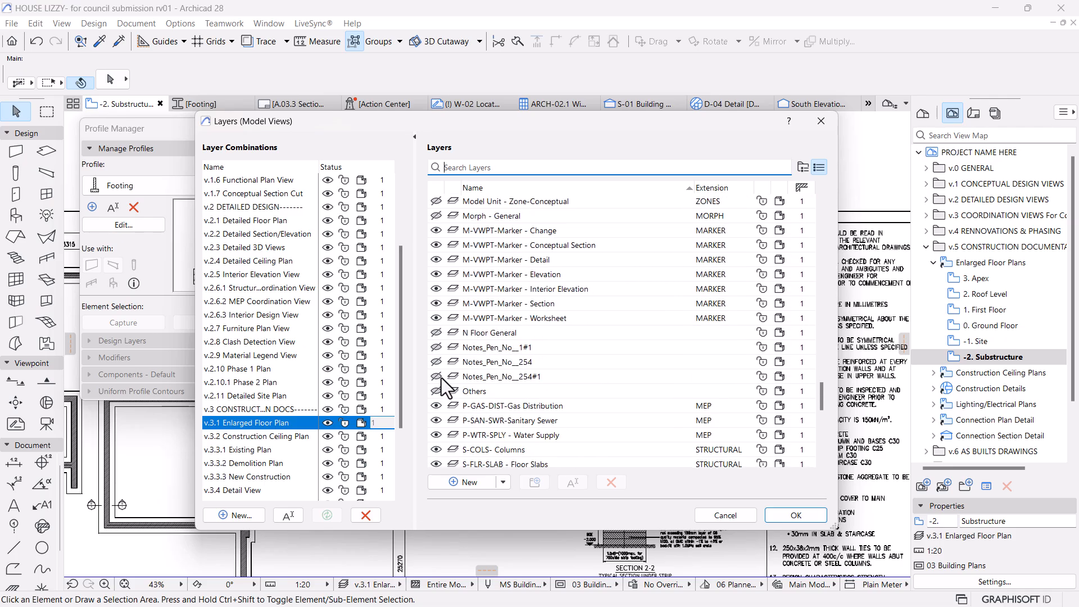
pyautogui.click(725, 514)
# Step: Copy all the exploded linework and text of the Section 1-1 detail, leaving the sheet border out of the selection
pyautogui.scroll(4, 591, 366)
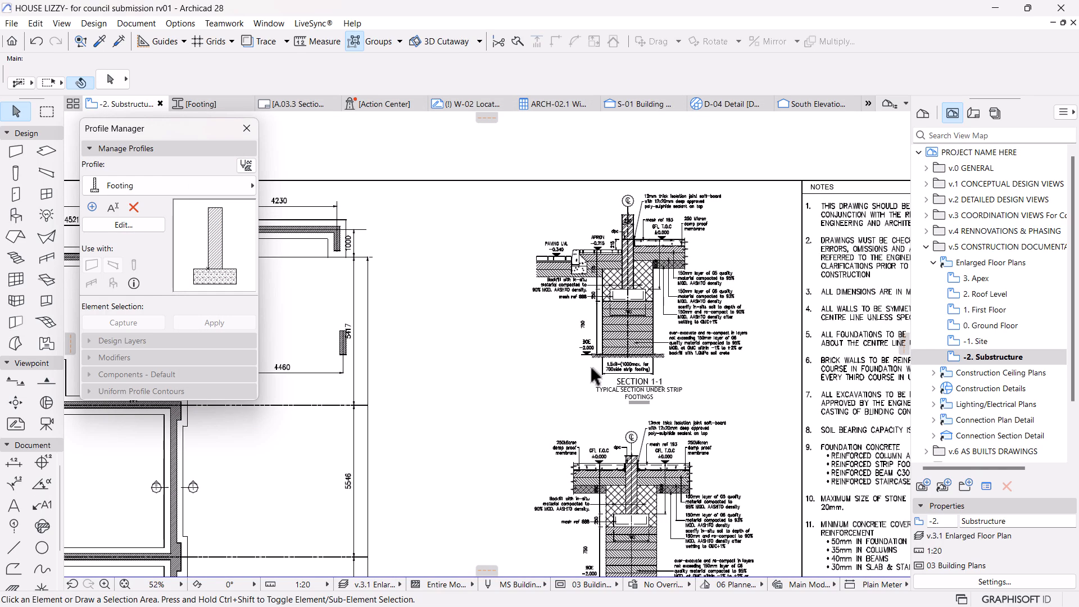
pyautogui.moveTo(587, 342); pyautogui.dragTo(538, 424, button='middle')
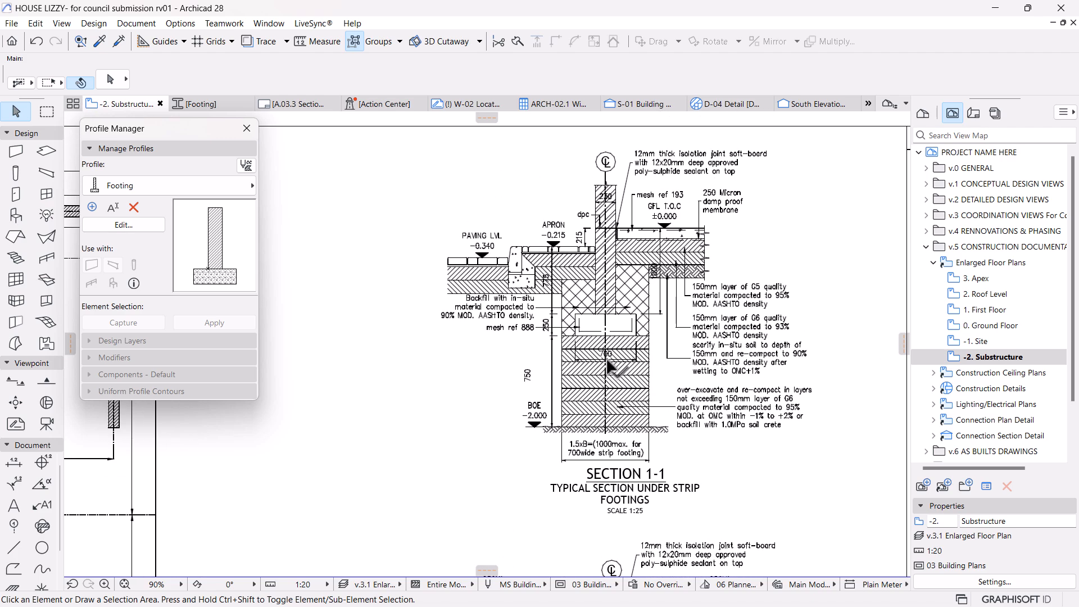
pyautogui.scroll(-3, 714, 322)
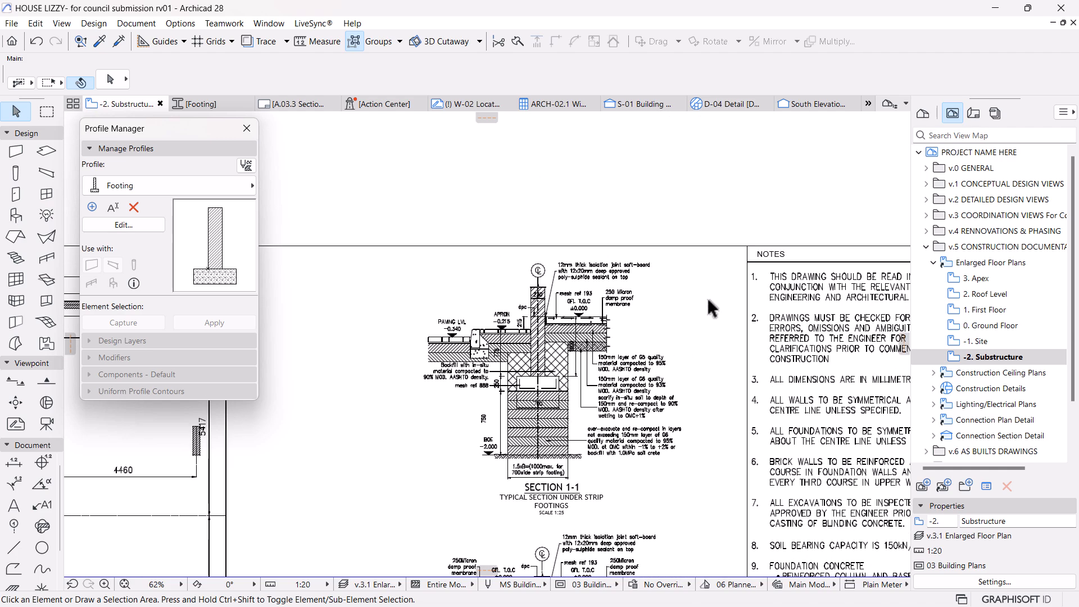
pyautogui.moveTo(355, 162)
pyautogui.mouseDown()
pyautogui.moveTo(677, 482)
pyautogui.moveTo(731, 556)
pyautogui.moveTo(740, 549)
pyautogui.moveTo(715, 522)
pyautogui.mouseUp()
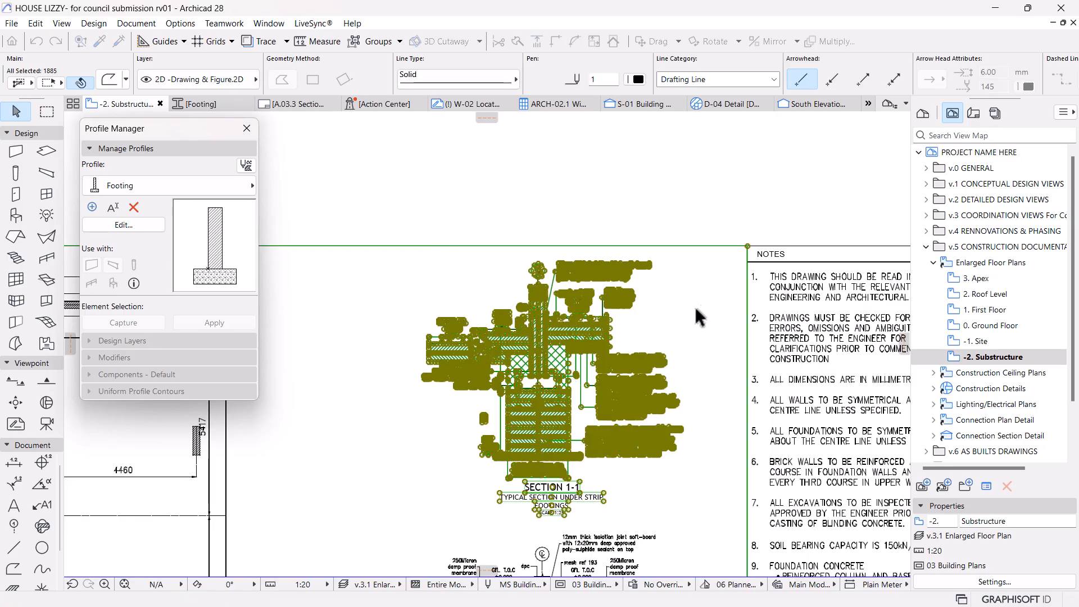
pyautogui.keyDown('shift'); pyautogui.click(748, 276); pyautogui.keyUp('shift')
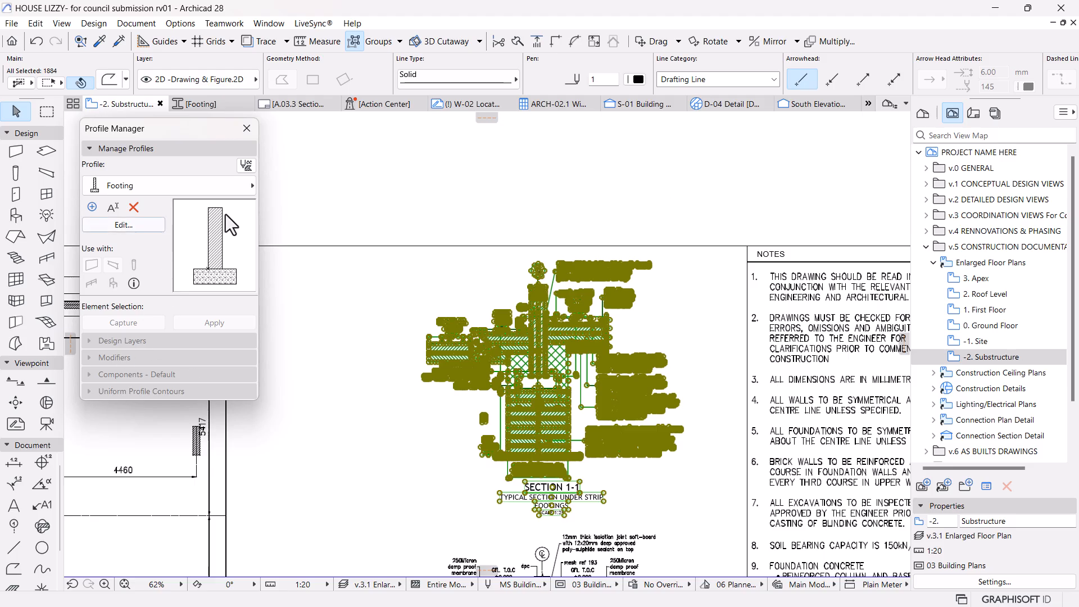
# Step: Paste the Section 1-1 detail into the Footing profile at the centre of the current view and place it beside the existing profile
pyautogui.click(192, 102)
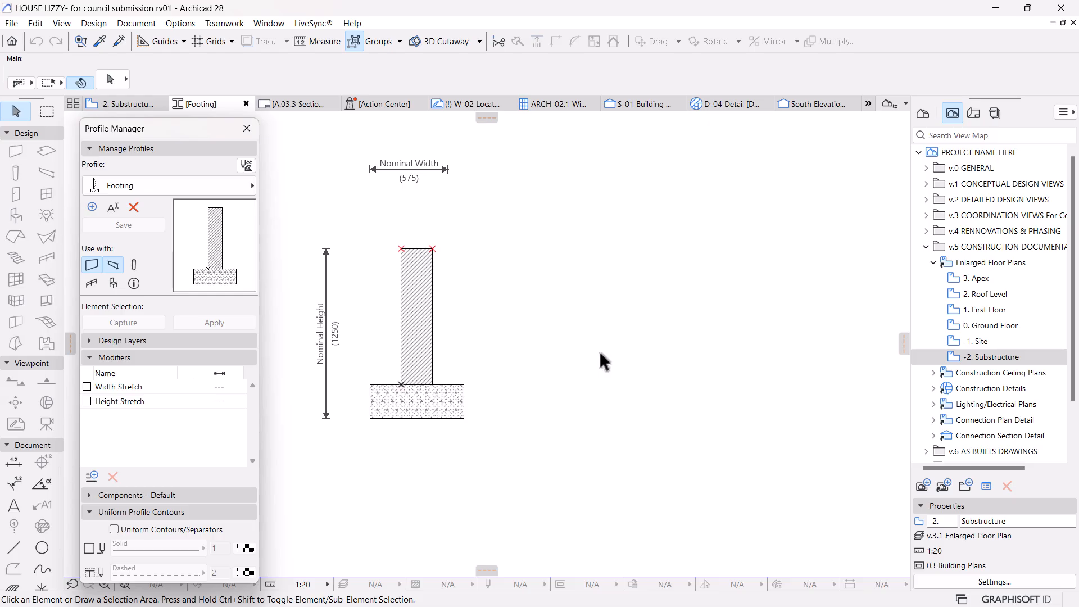
pyautogui.hotkey('ctrl', 'v')
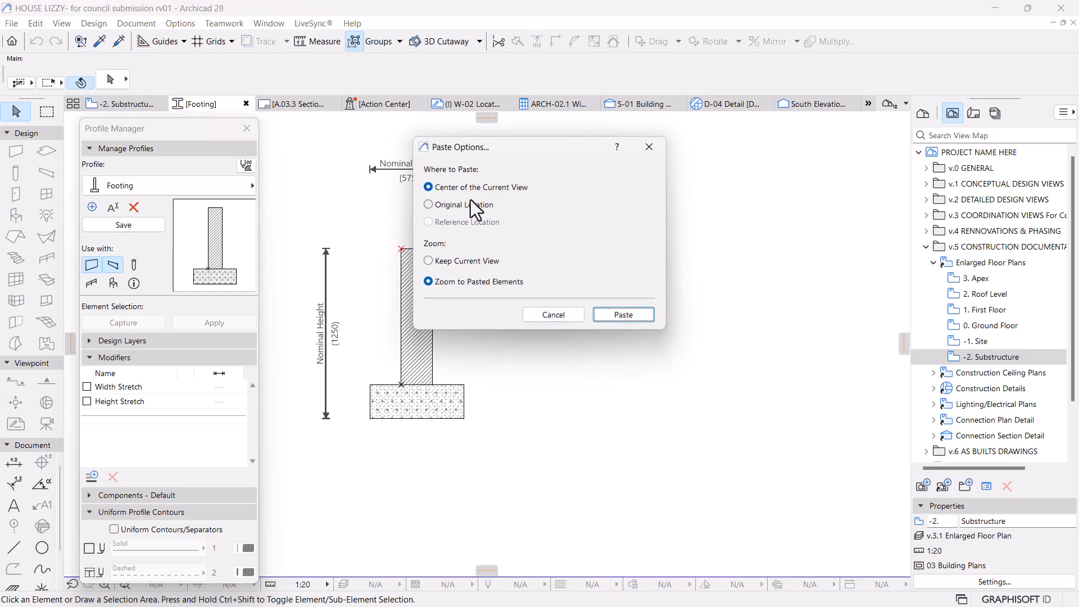
pyautogui.click(611, 317)
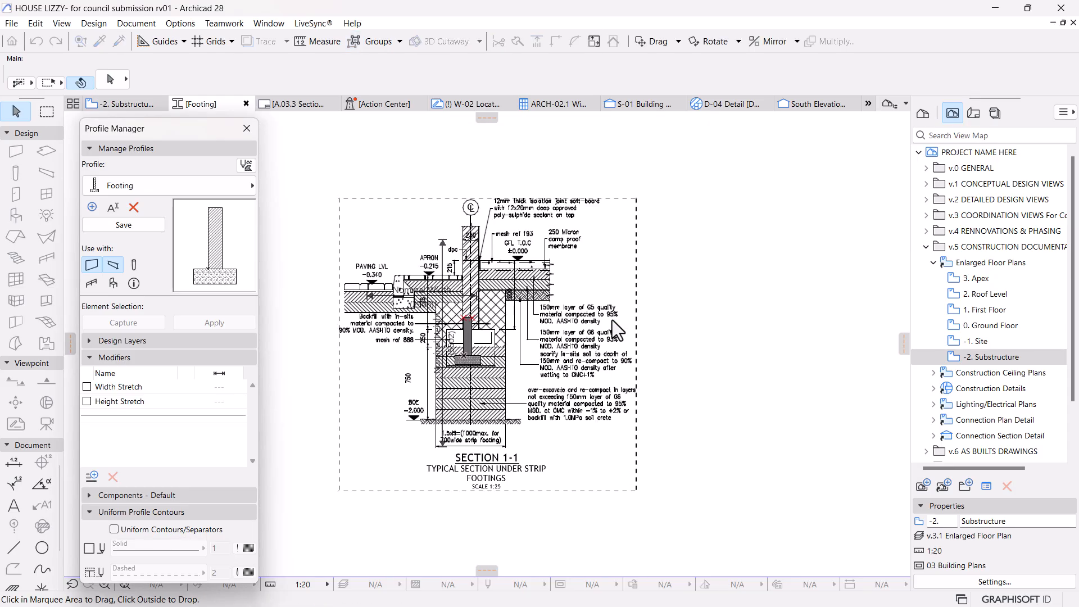
pyautogui.click(494, 409)
pyautogui.click(710, 409)
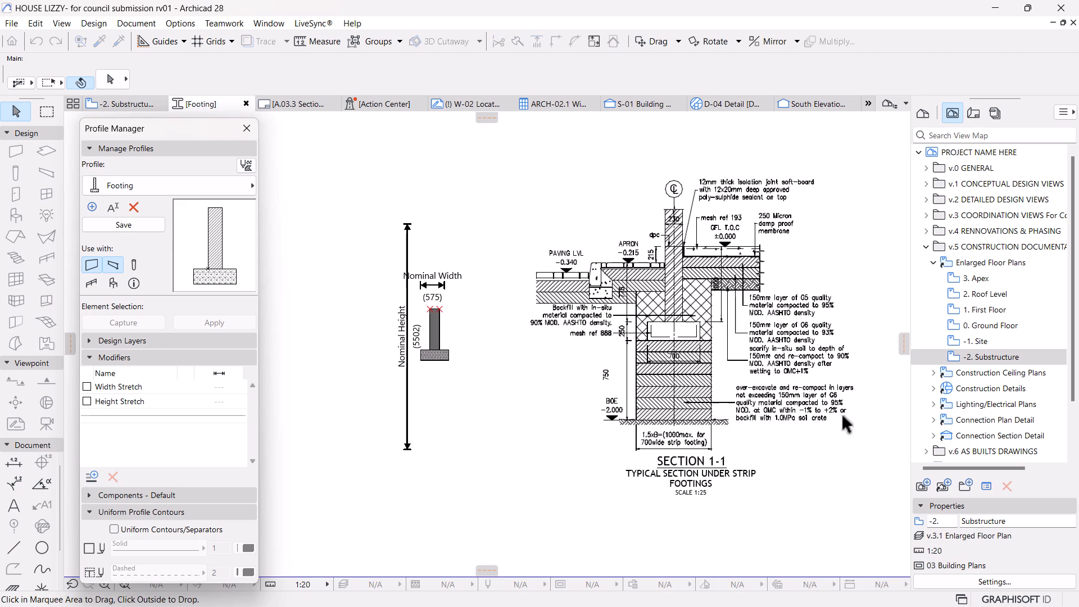
pyautogui.click(872, 512)
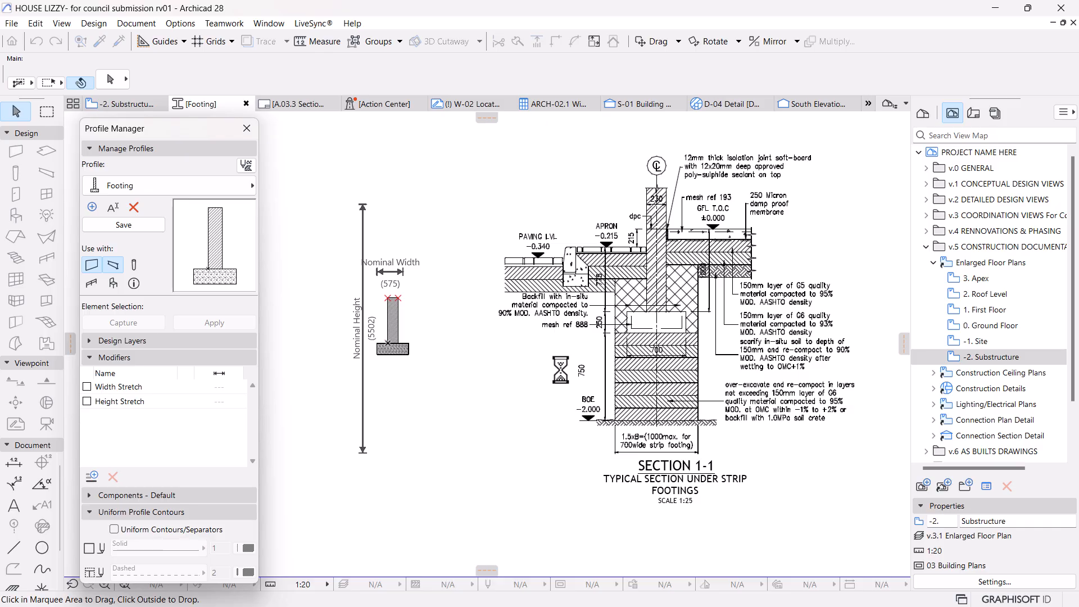
# Step: Select the whole pasted Section 1-1 detail and resize it graphically so the strip footing's 700 dimension line becomes 700 mm long
pyautogui.scroll(-3, 560, 369)
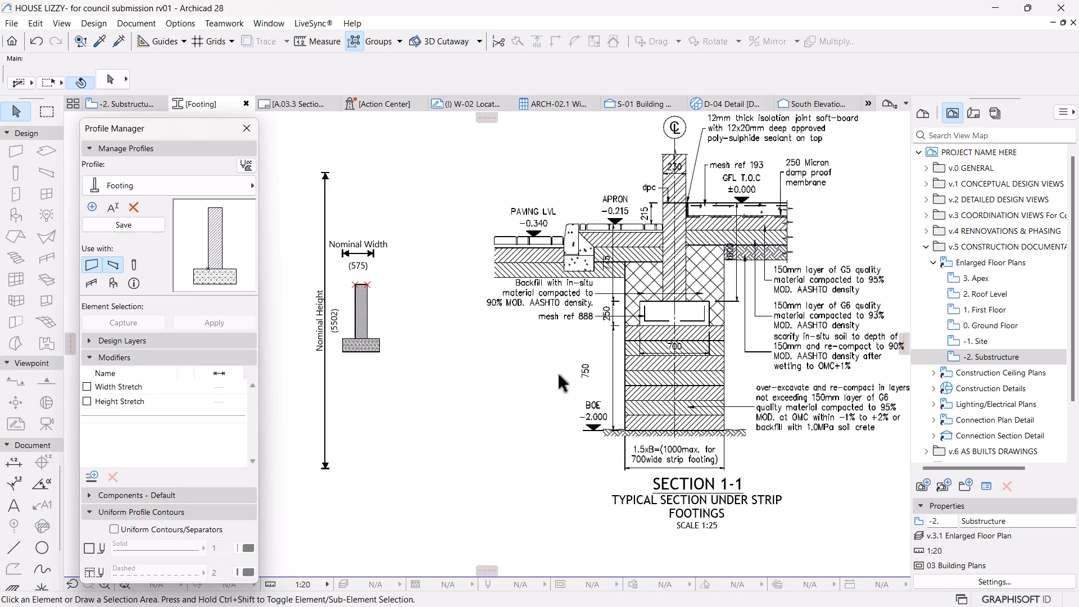
pyautogui.moveTo(484, 173); pyautogui.dragTo(860, 541)
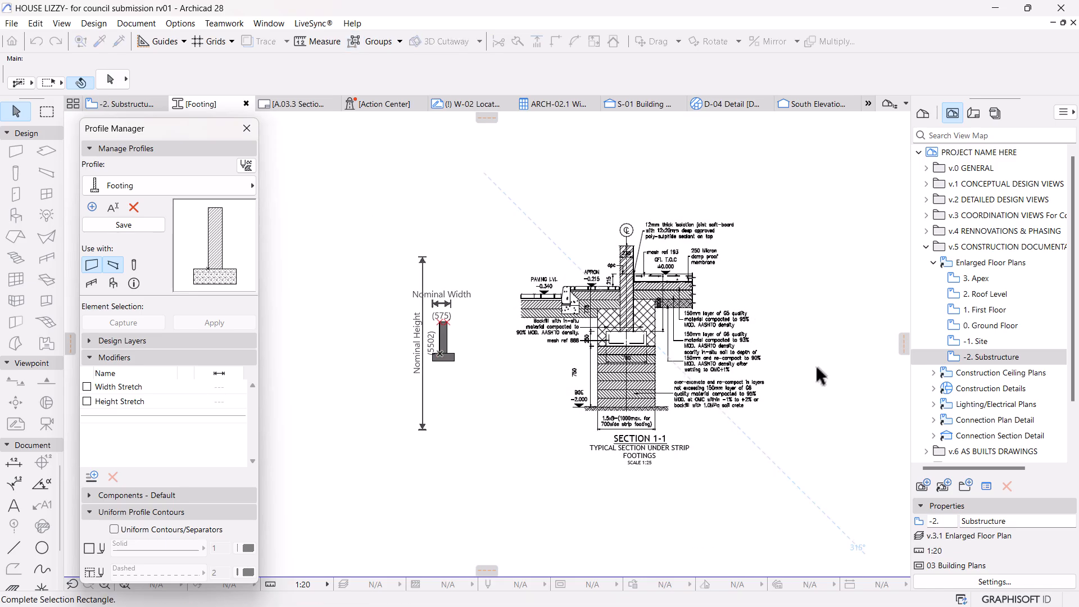
pyautogui.scroll(2, 702, 368)
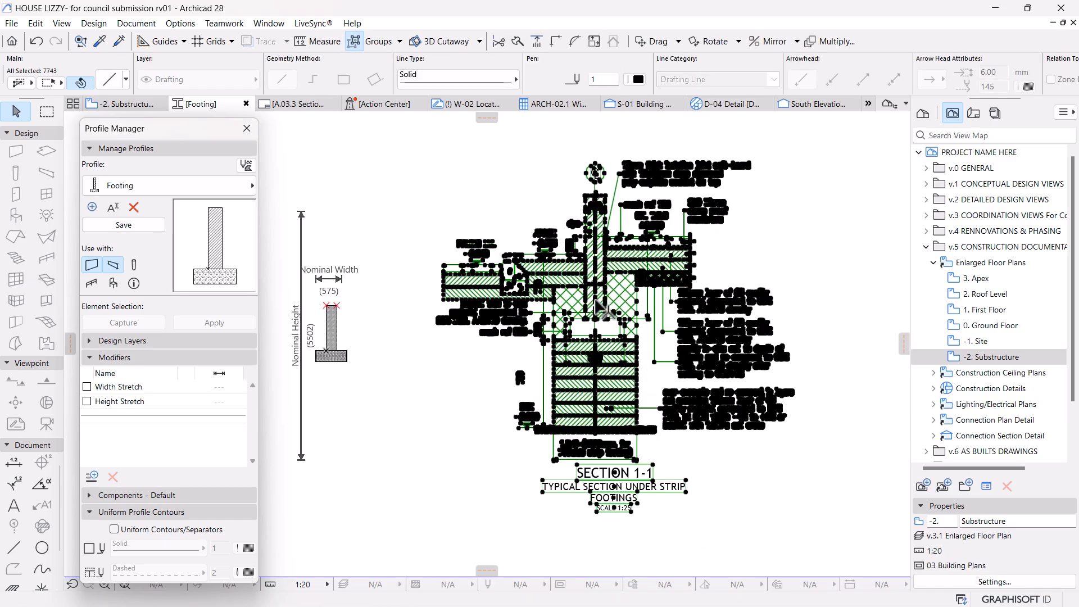
pyautogui.scroll(-1, 623, 443)
pyautogui.scroll(1, 620, 444)
pyautogui.scroll(3, 625, 297)
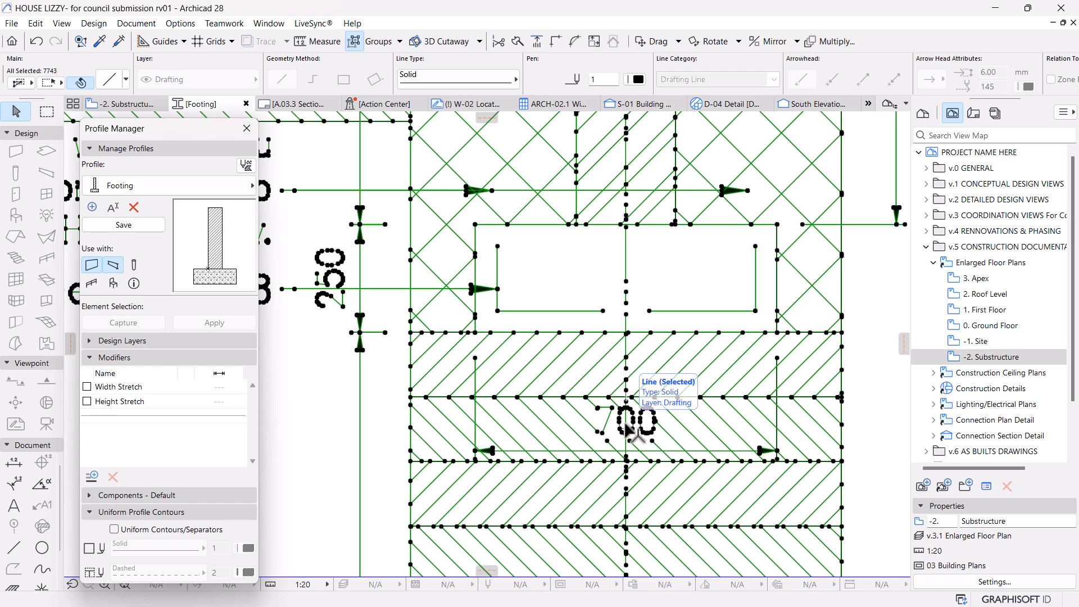
pyautogui.hotkey('ctrl', 'k')
pyautogui.press('Return')
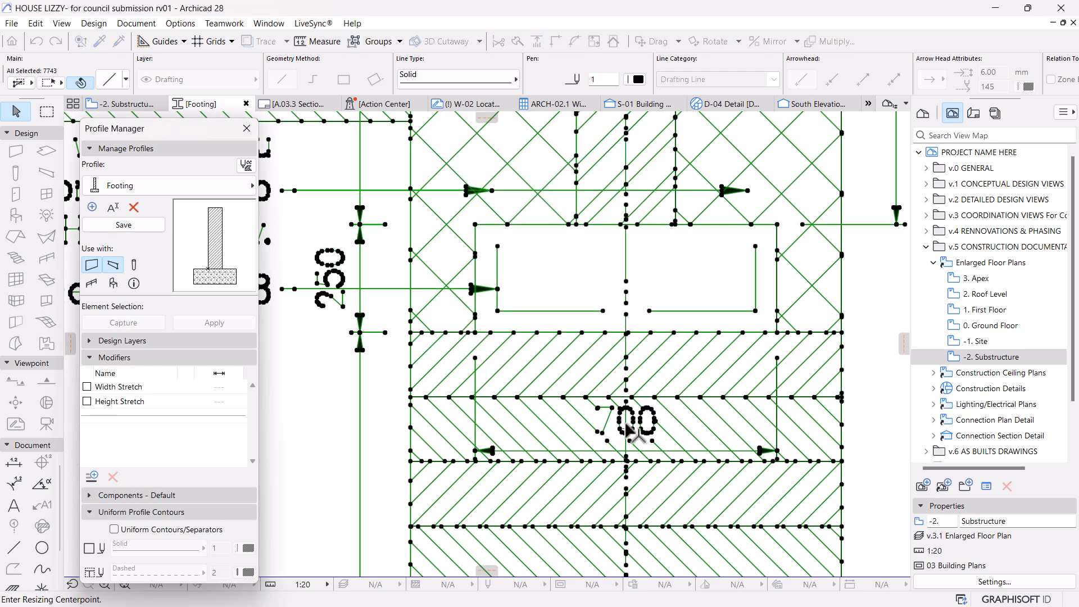
pyautogui.click(475, 450)
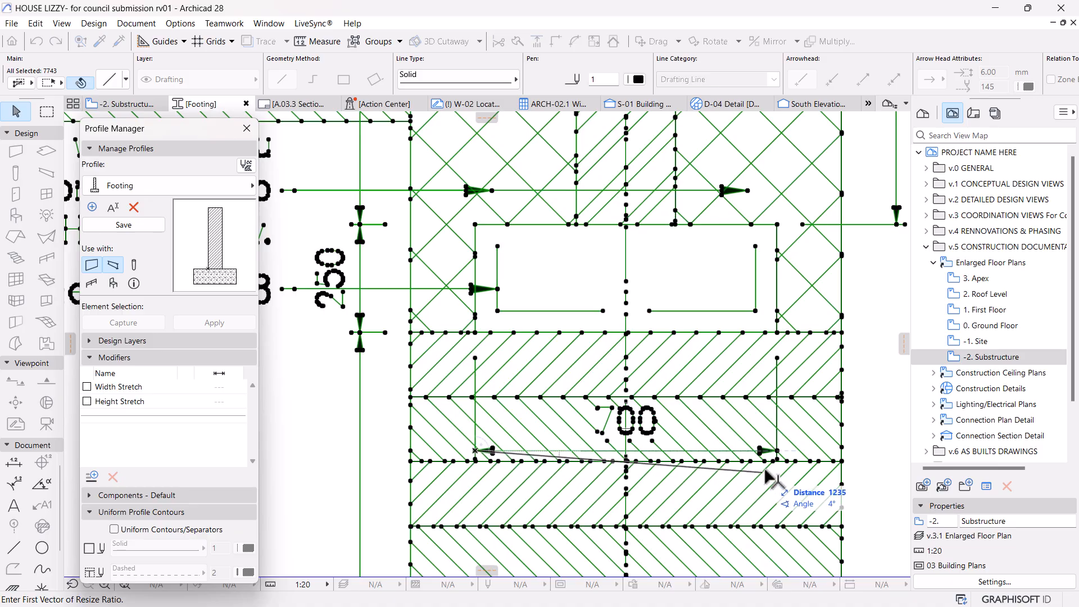
pyautogui.click(777, 452)
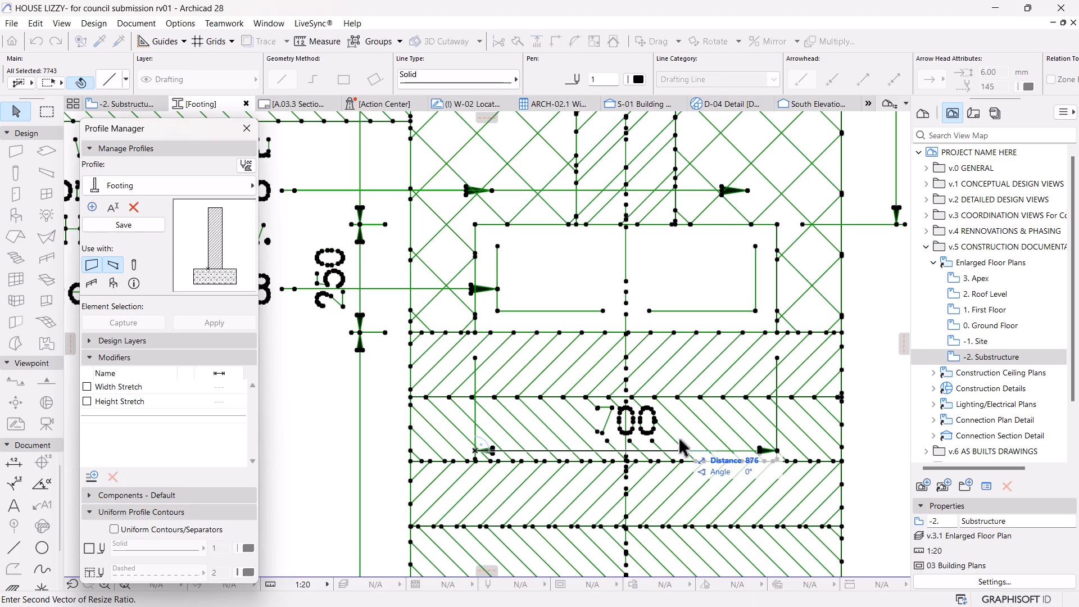
pyautogui.write('700')
pyautogui.press('Return')
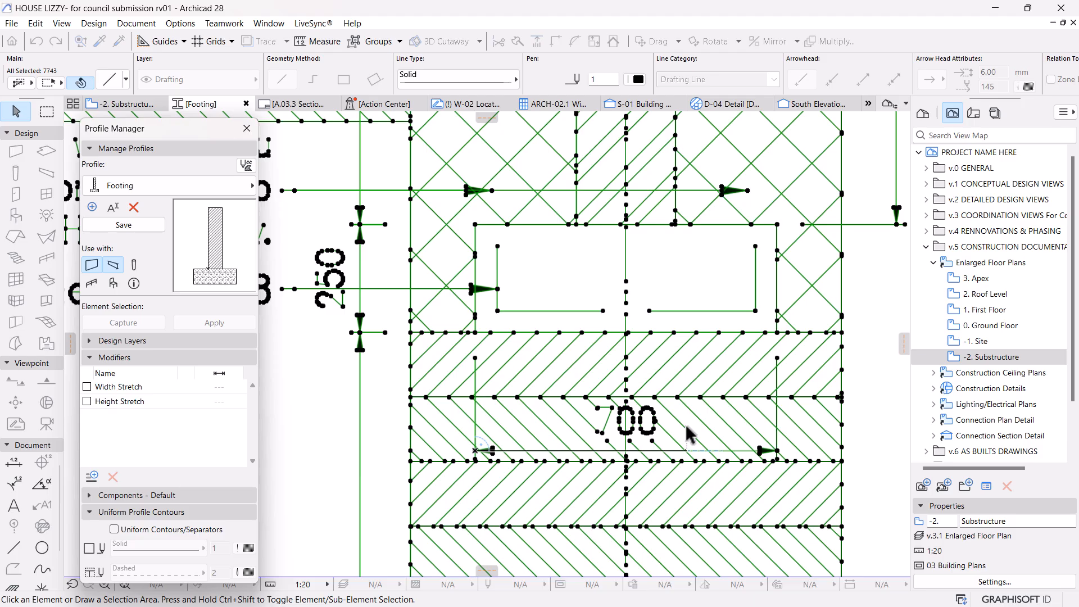
# Step: Measure the resized detail's footing width along its 700 dimension line
pyautogui.scroll(-2, 687, 434)
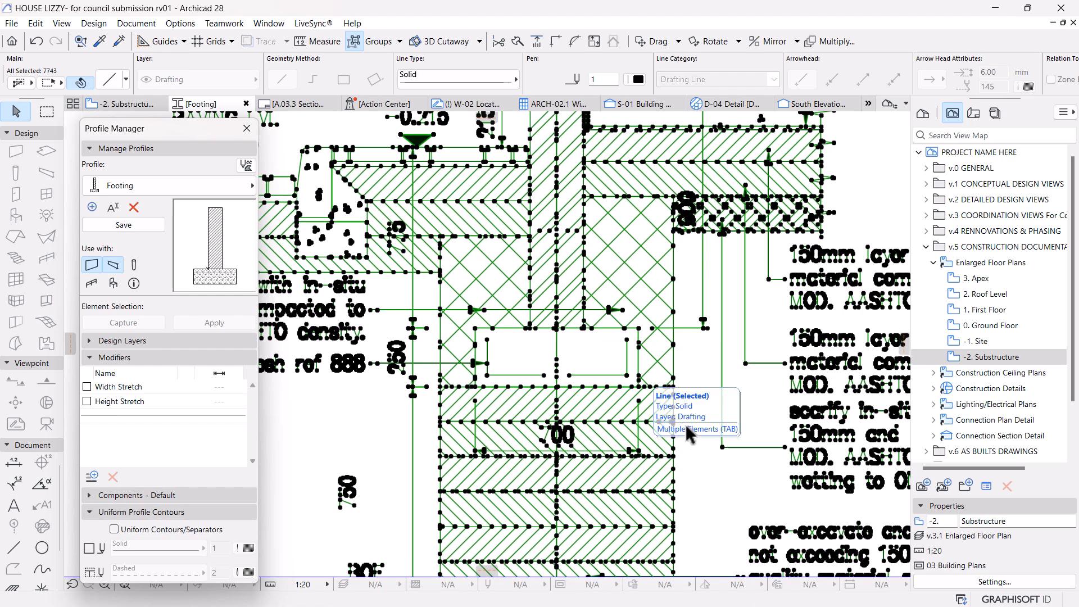
pyautogui.press('m')
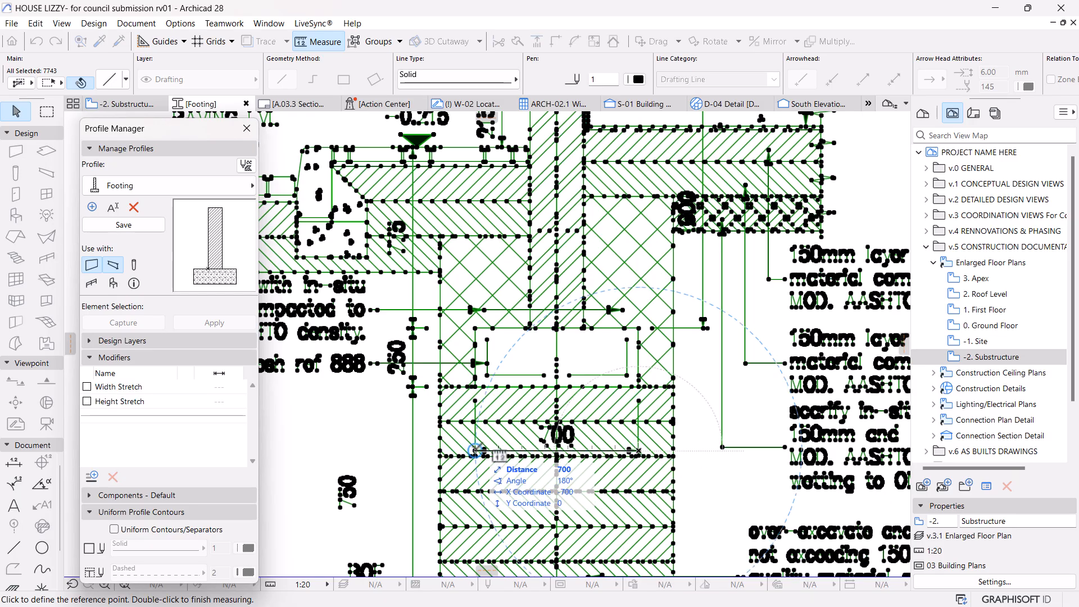
pyautogui.press('Escape')
pyautogui.press('Escape')
# Step: Examine the rescaled Section 1-1 detail beside the existing profile, checking the footing, compacted layers, backfill, levels and wall above
pyautogui.scroll(-3, 638, 422)
pyautogui.scroll(-5, 505, 416)
pyautogui.moveTo(420, 448); pyautogui.dragTo(531, 456, button='middle')
pyautogui.scroll(1, 543, 451)
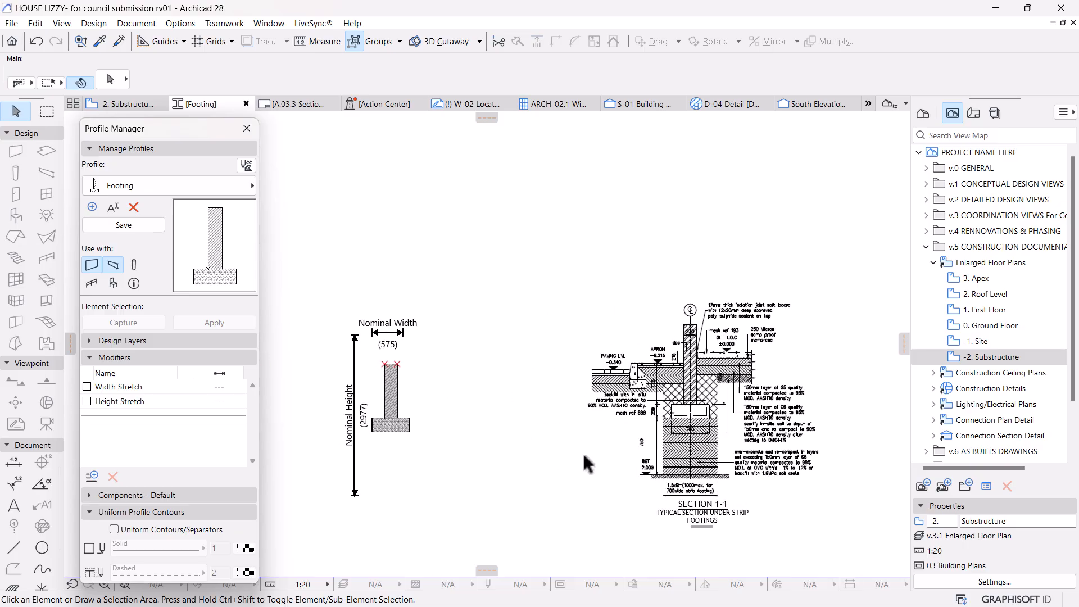
pyautogui.scroll(5, 775, 427)
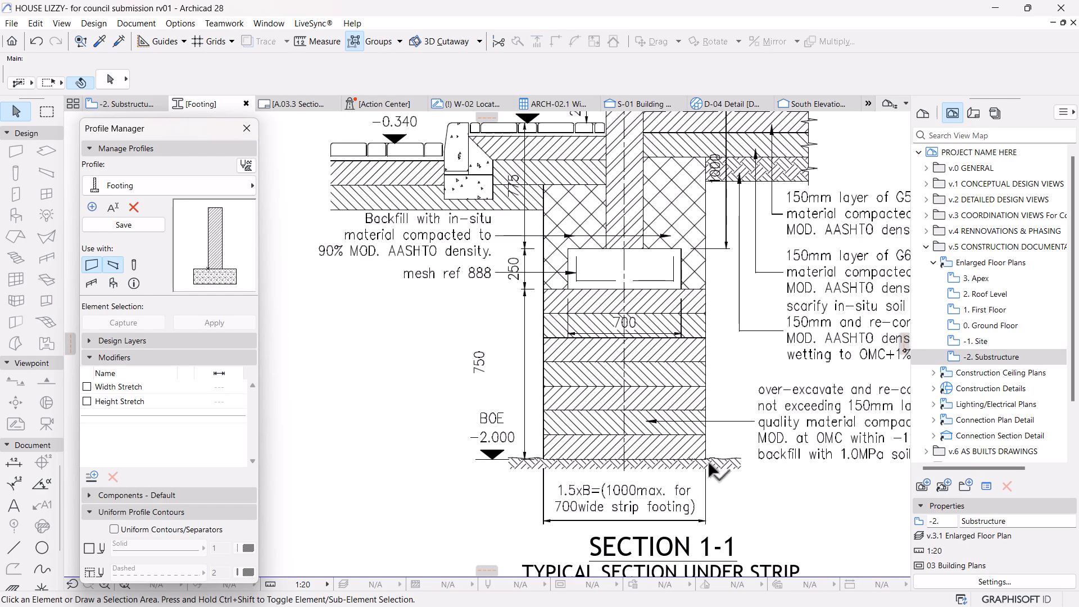
pyautogui.click(662, 367)
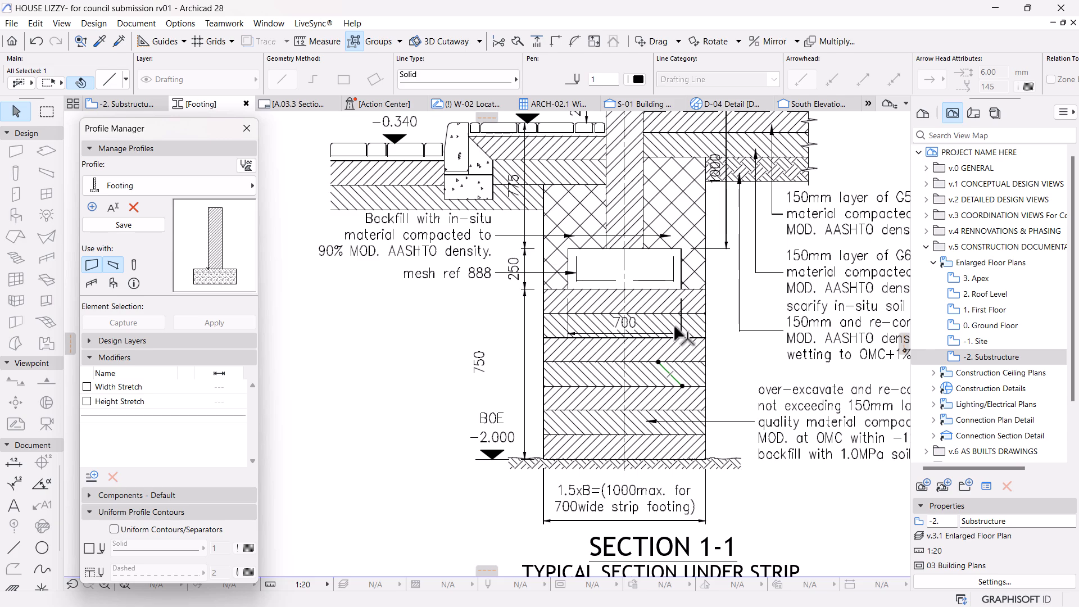
pyautogui.scroll(1, 687, 489)
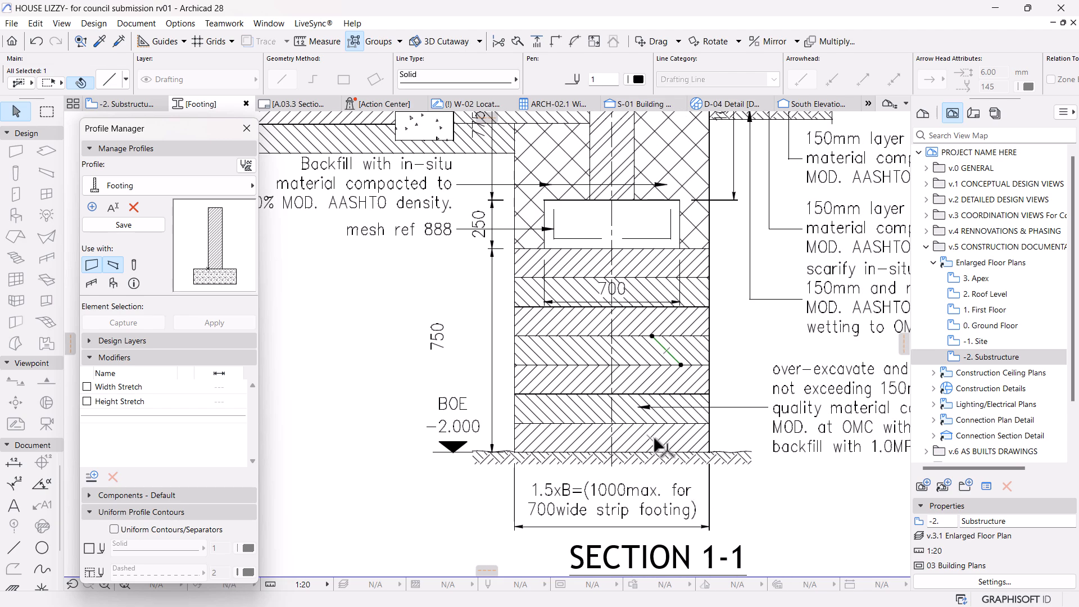
pyautogui.scroll(-1, 787, 464)
pyautogui.moveTo(742, 473); pyautogui.dragTo(657, 508, button='middle')
pyautogui.moveTo(632, 431); pyautogui.dragTo(639, 439, button='middle')
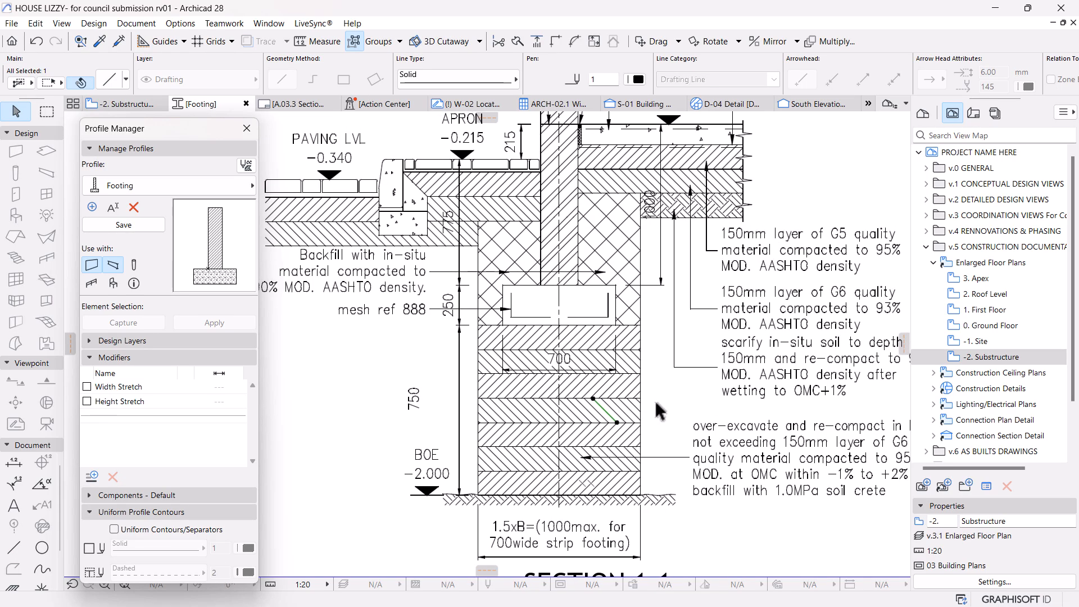
pyautogui.click(658, 392)
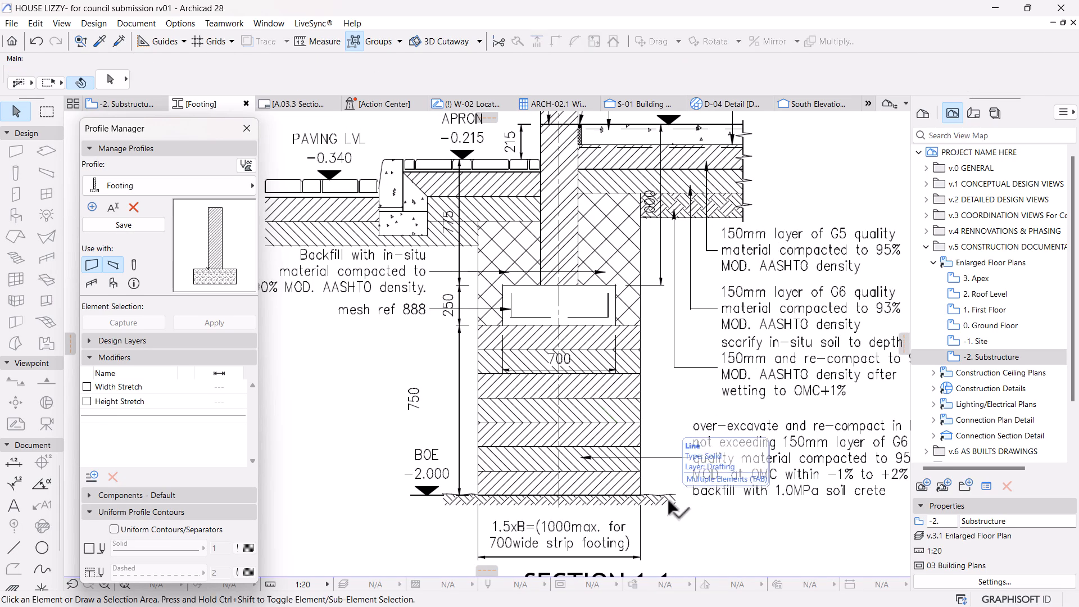
pyautogui.moveTo(522, 525); pyautogui.dragTo(534, 495, button='middle')
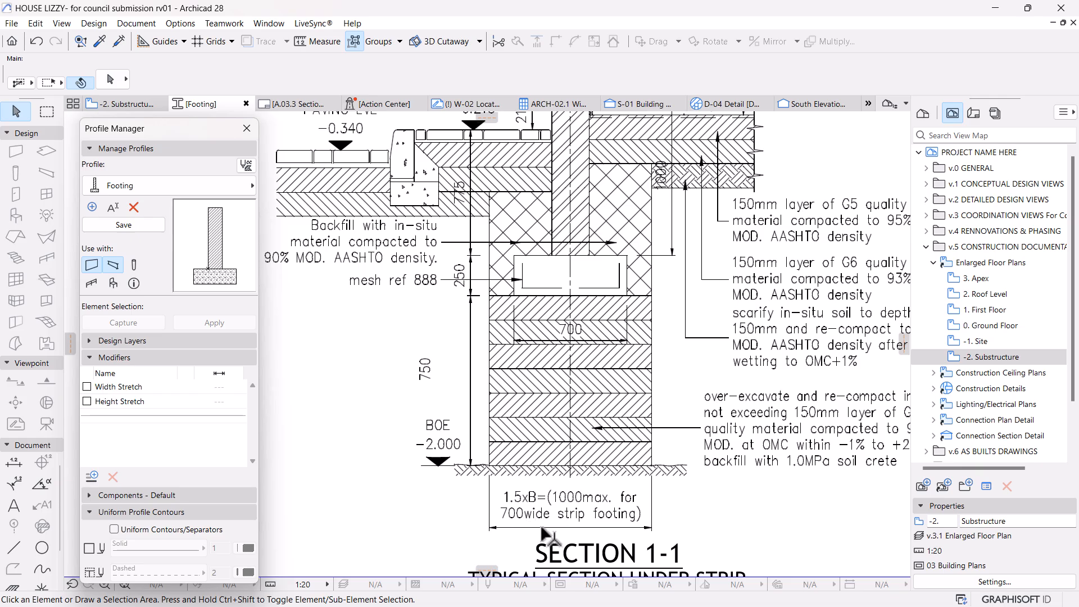
pyautogui.scroll(-1, 661, 510)
pyautogui.moveTo(606, 503); pyautogui.dragTo(583, 463, button='middle')
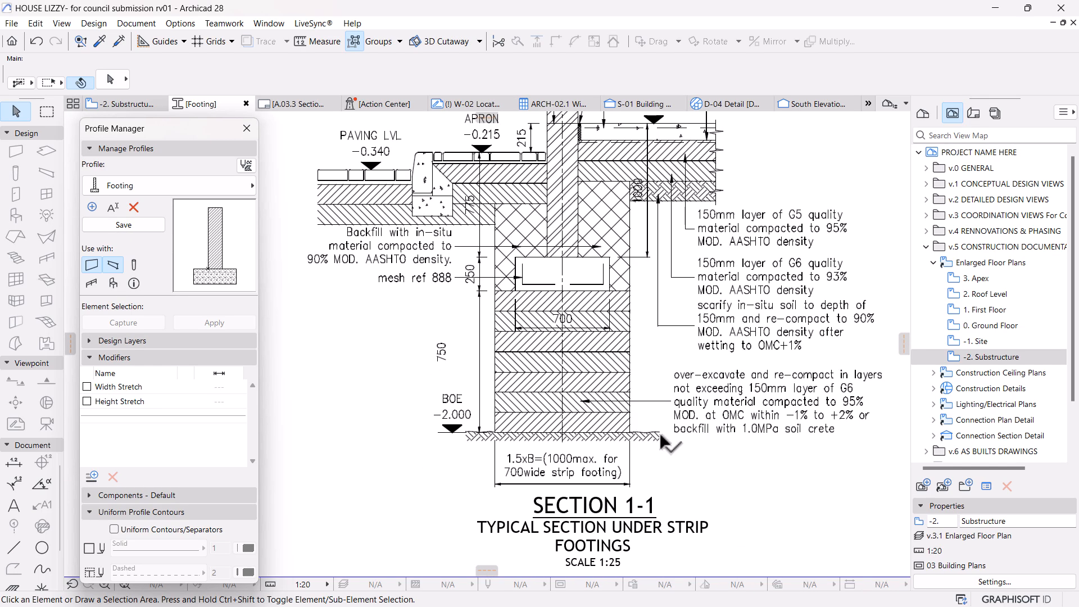
pyautogui.moveTo(634, 385); pyautogui.dragTo(644, 461, button='middle')
pyautogui.scroll(1, 624, 383)
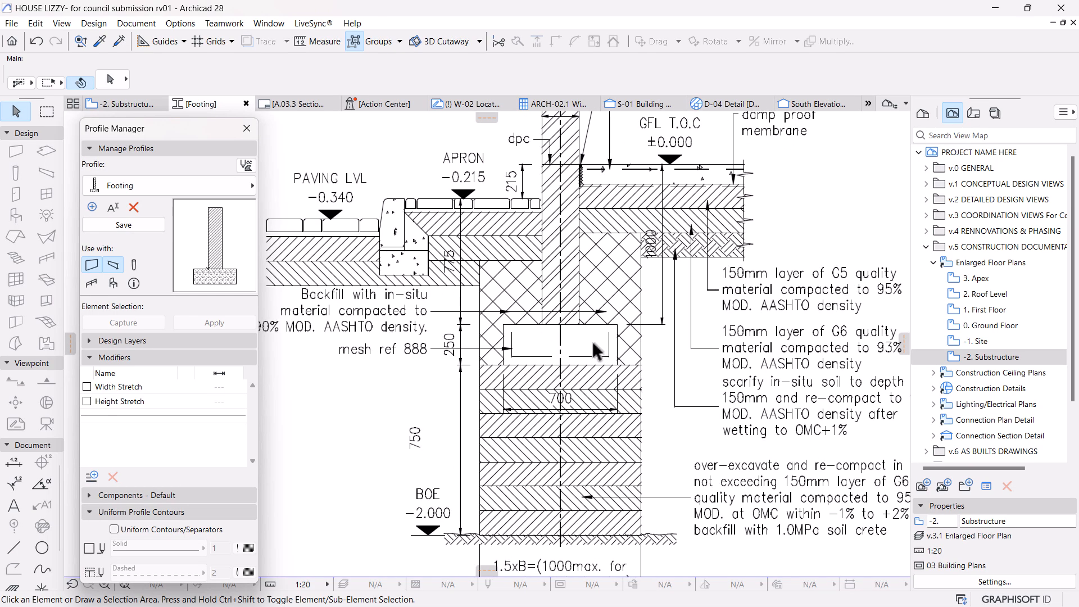
pyautogui.moveTo(593, 348); pyautogui.dragTo(602, 411, button='middle')
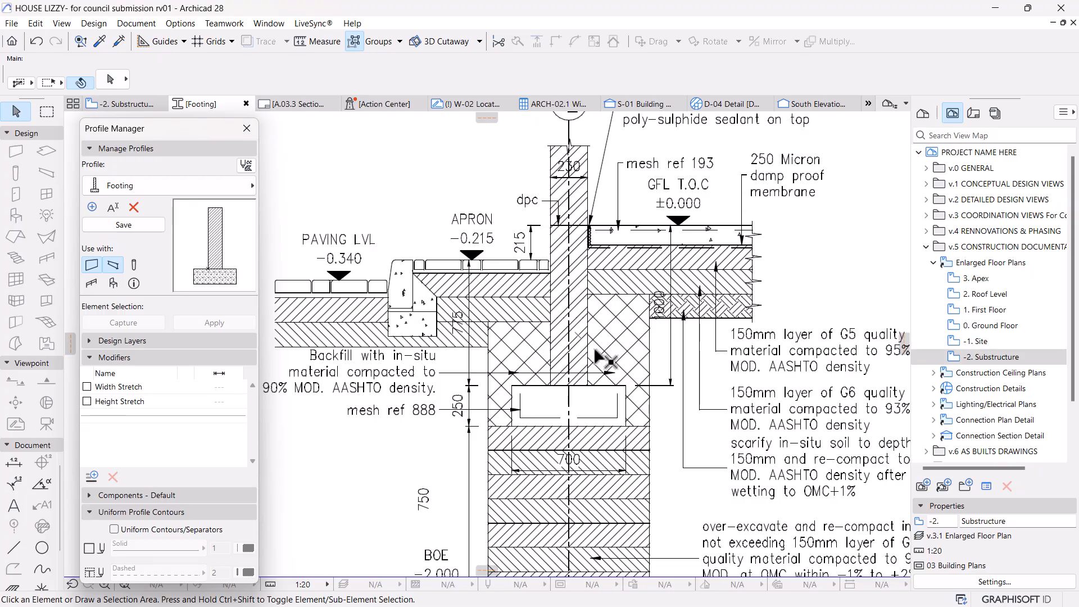
pyautogui.moveTo(604, 368); pyautogui.dragTo(613, 403, button='middle')
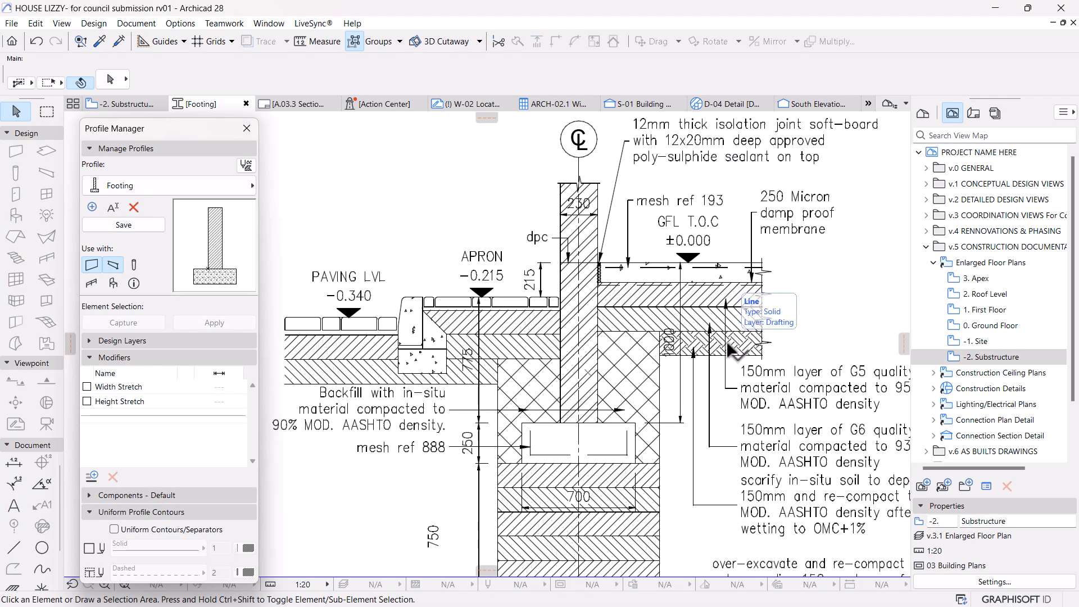
pyautogui.scroll(-5, 726, 341)
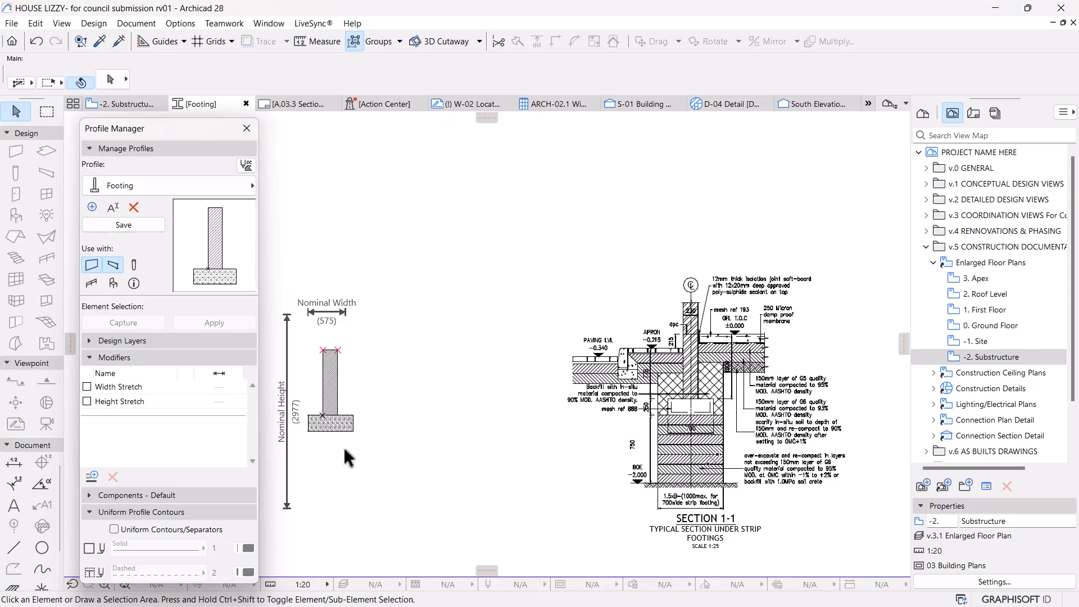
# Step: Draw a rectangular Concrete - Structural fill over the detail's 700 by 250 footing outline, using the existing profile footing's fill settings
pyautogui.scroll(2, 321, 430)
pyautogui.scroll(1, 318, 426)
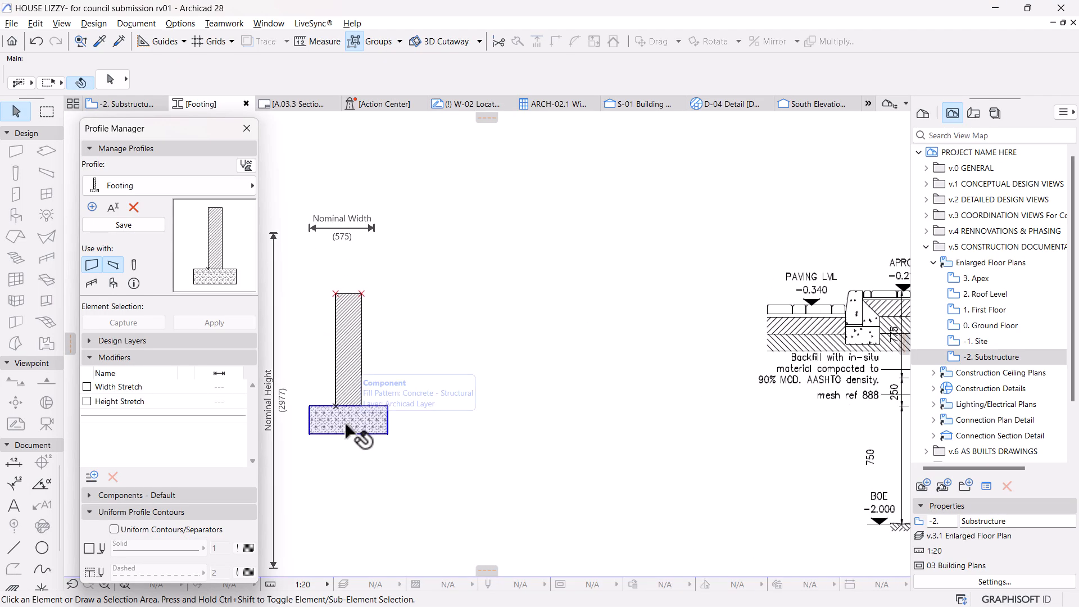
pyautogui.keyDown('alt'); pyautogui.click(345, 426); pyautogui.keyUp('alt')
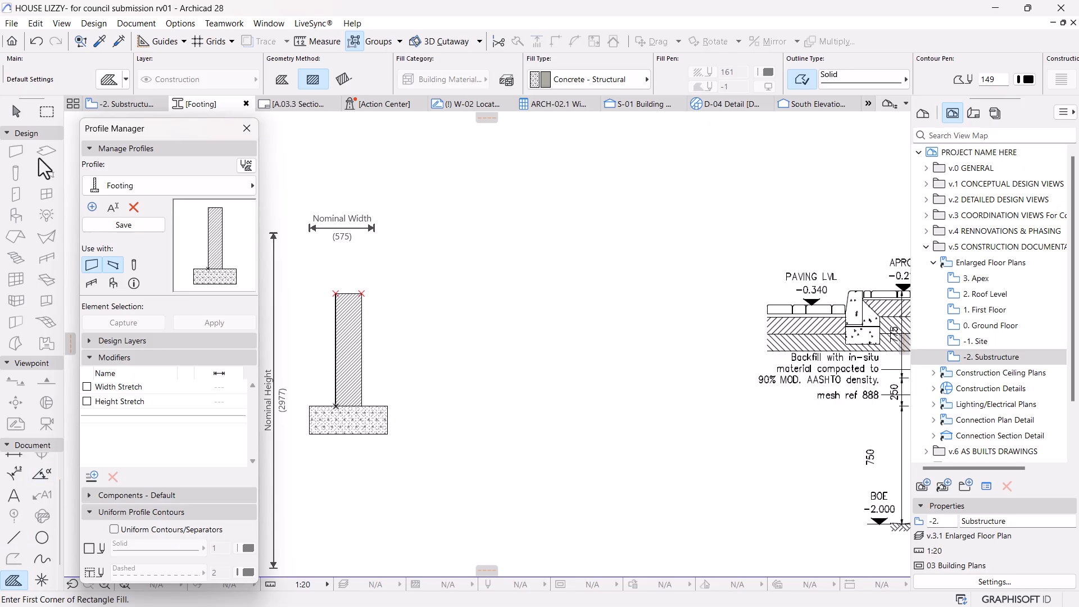
pyautogui.click(27, 134)
pyautogui.click(26, 149)
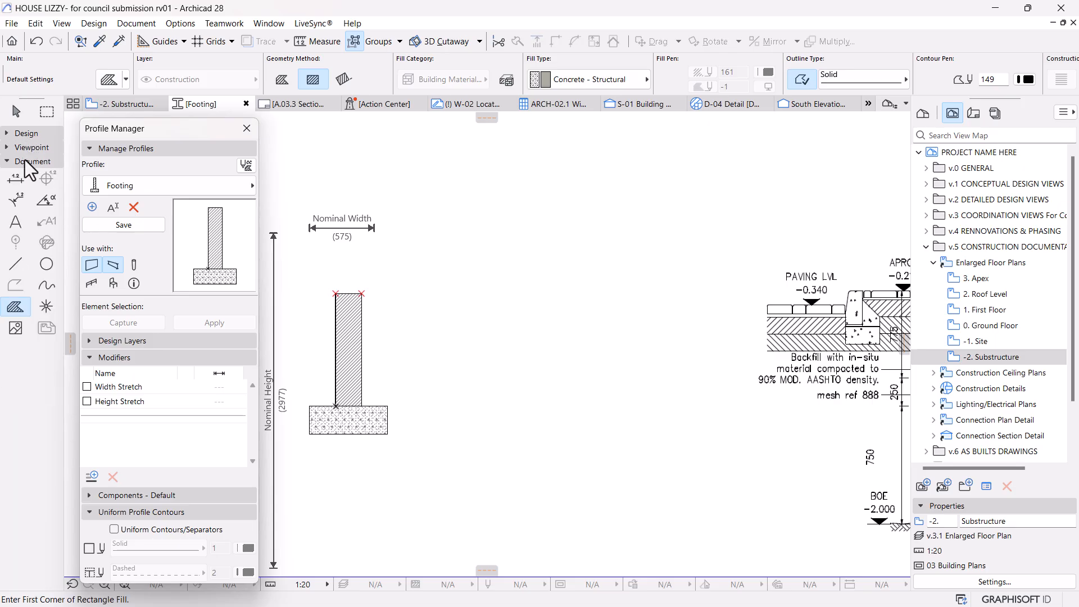
pyautogui.scroll(10, 525, 440)
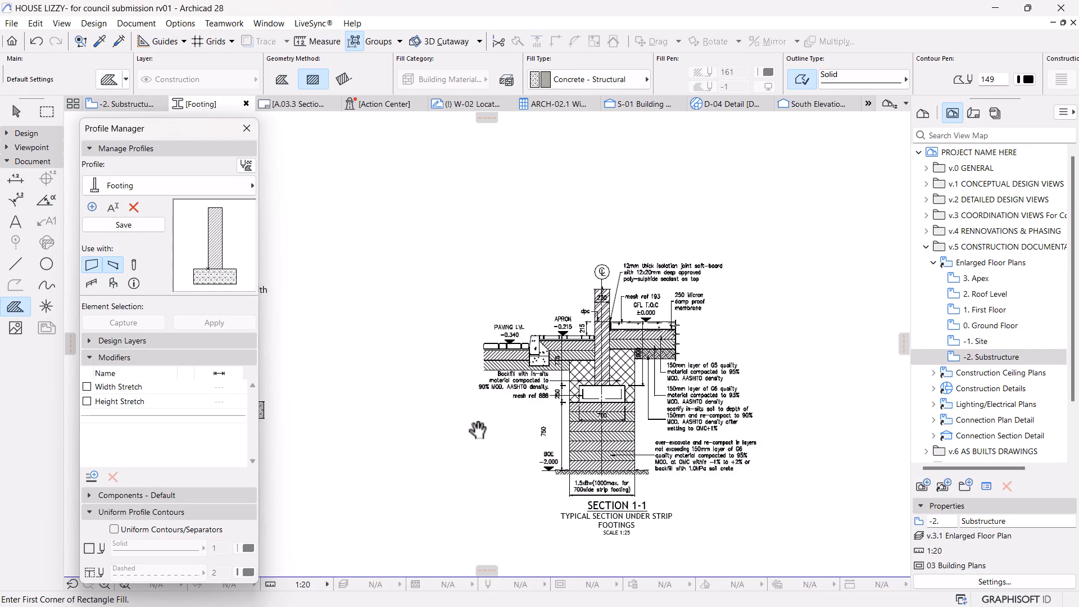
pyautogui.click(454, 336)
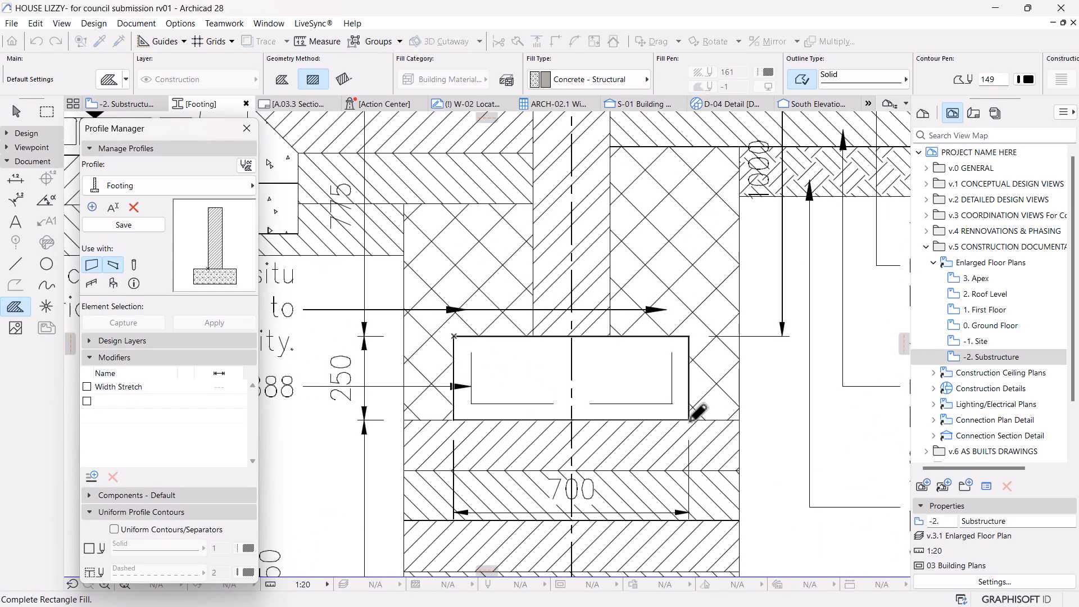
pyautogui.click(690, 419)
pyautogui.scroll(-6, 690, 419)
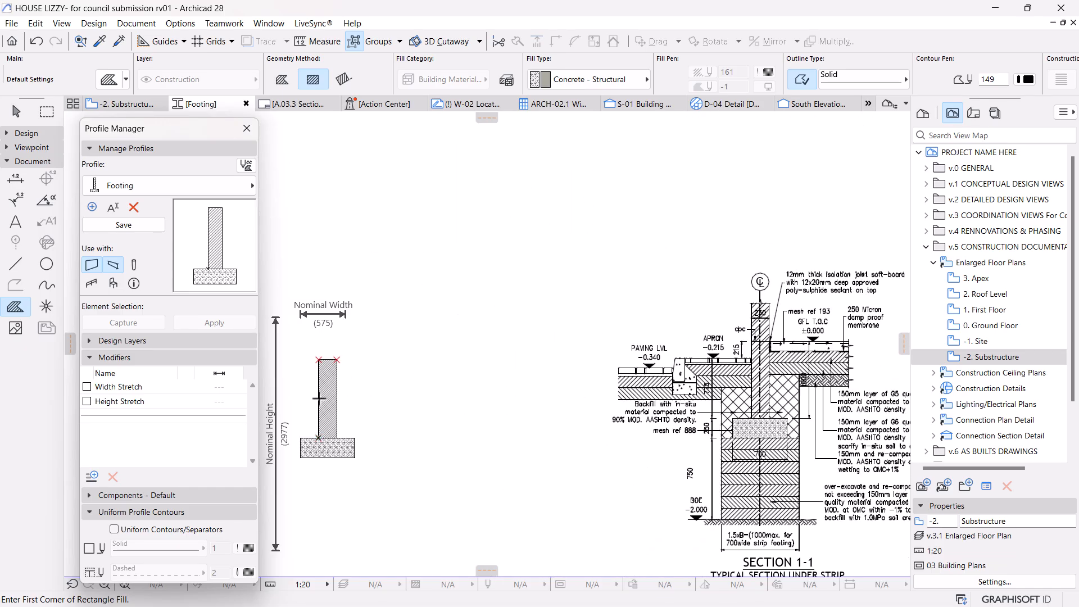
# Step: Draw a rectangular Brick - Structural fill over the detail's wall from the footing up to the dpc, using the existing profile wall's settings
pyautogui.keyDown('alt'); pyautogui.click(332, 397); pyautogui.keyUp('alt')
pyautogui.scroll(-2, 379, 418)
pyautogui.scroll(4, 756, 409)
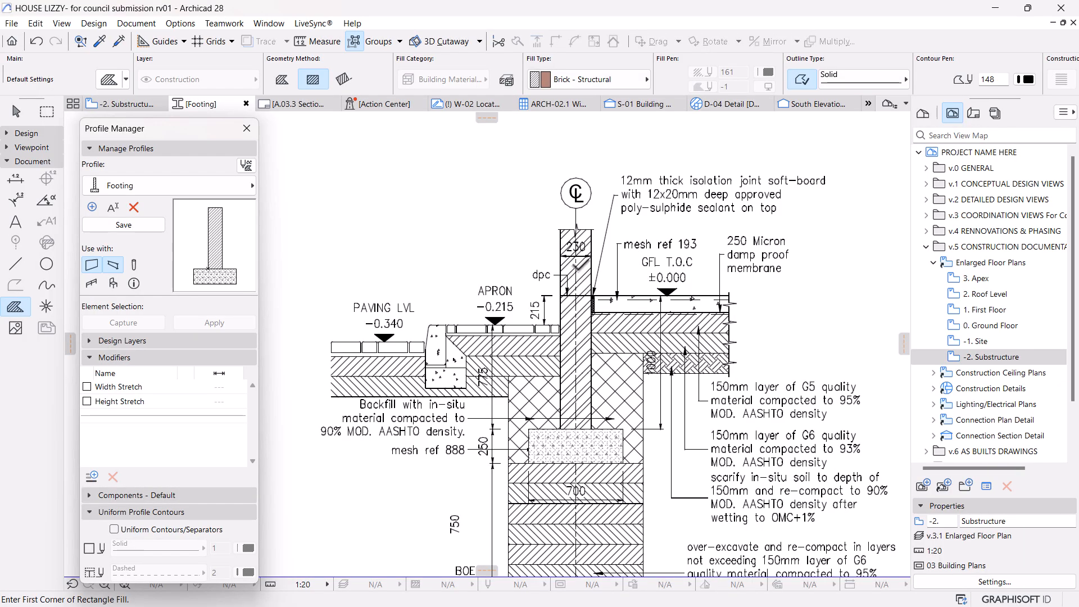
pyautogui.scroll(3, 568, 376)
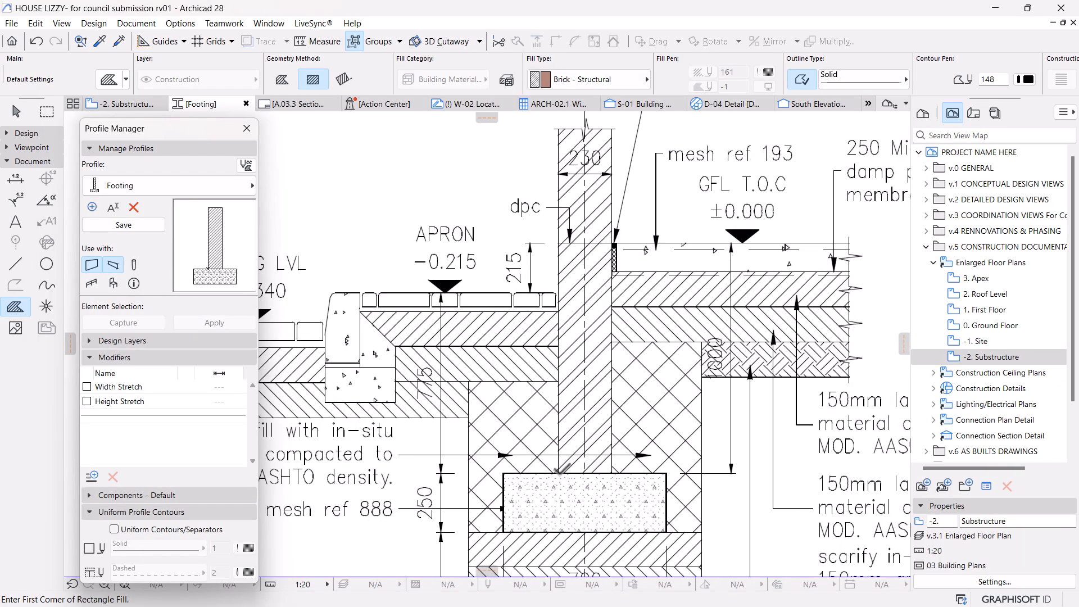
pyautogui.click(558, 471)
pyautogui.scroll(2, 608, 278)
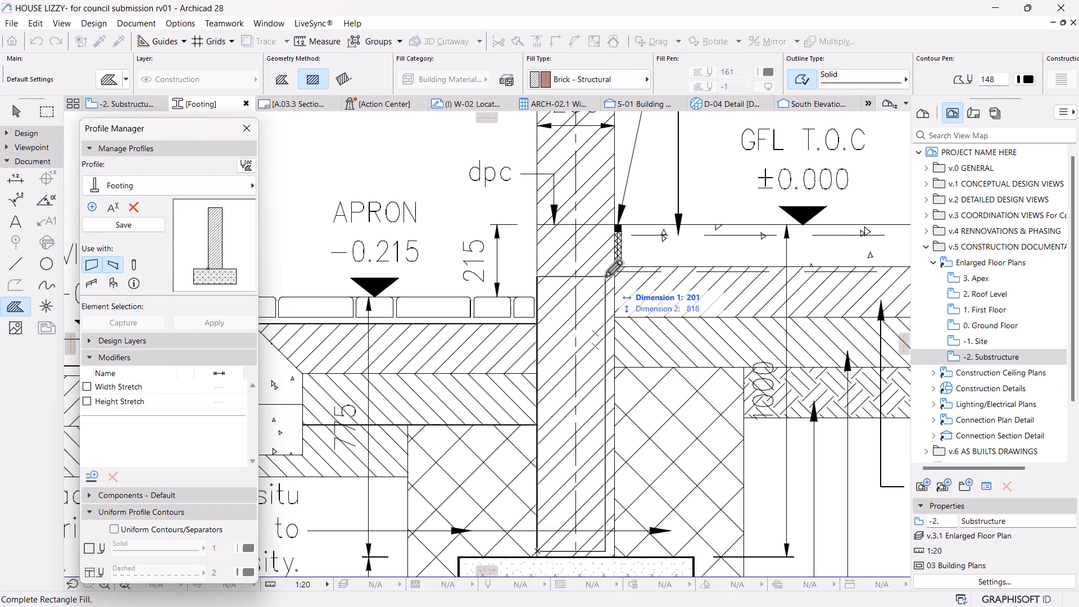
pyautogui.click(617, 223)
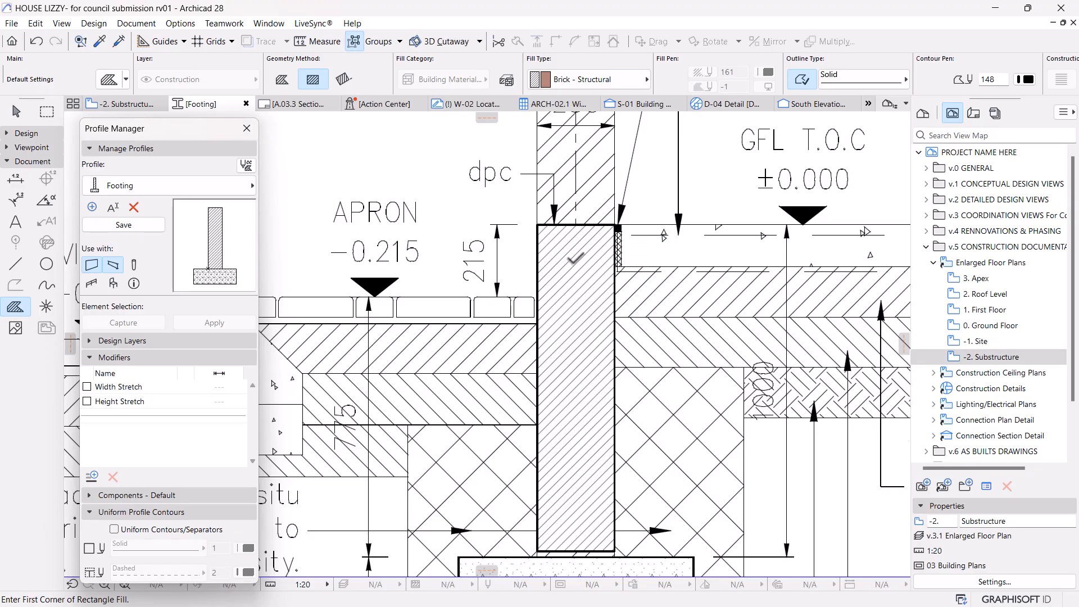
pyautogui.scroll(-5, 616, 224)
pyautogui.scroll(3, 587, 365)
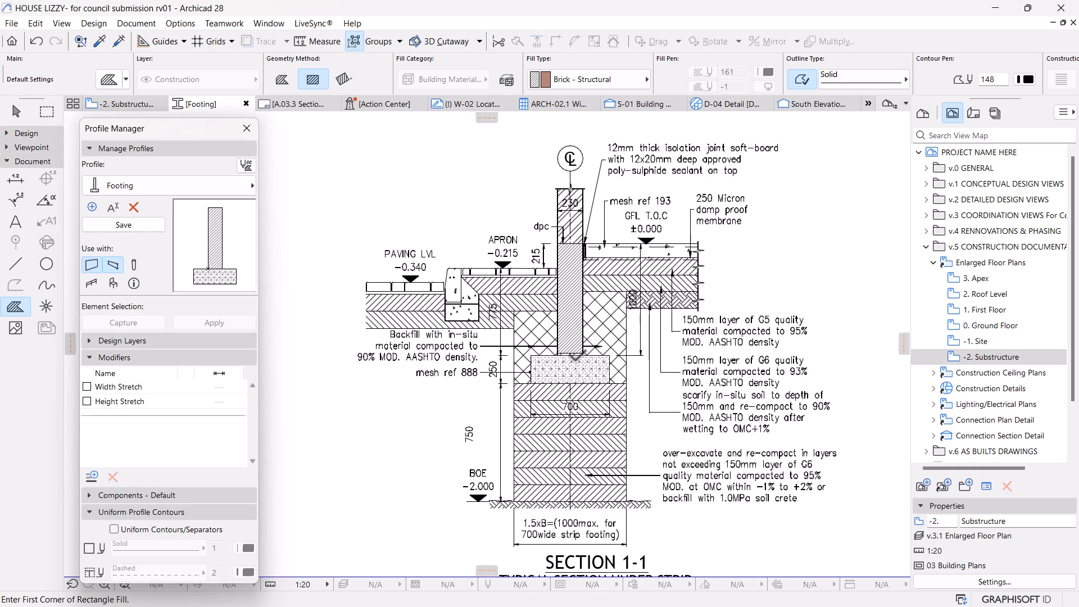
pyautogui.scroll(3, 645, 426)
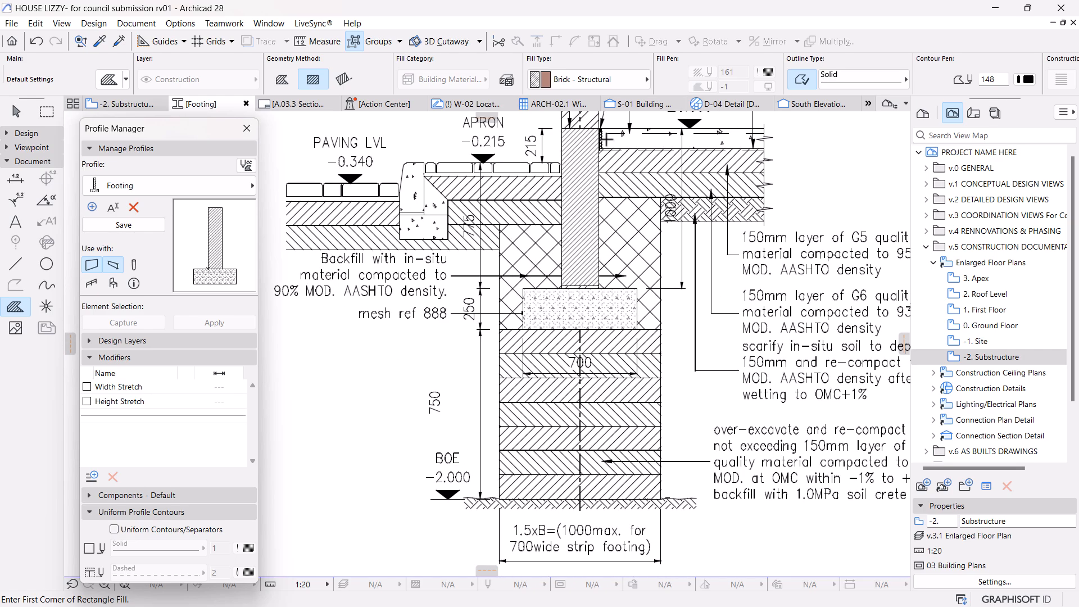
pyautogui.scroll(2, 634, 447)
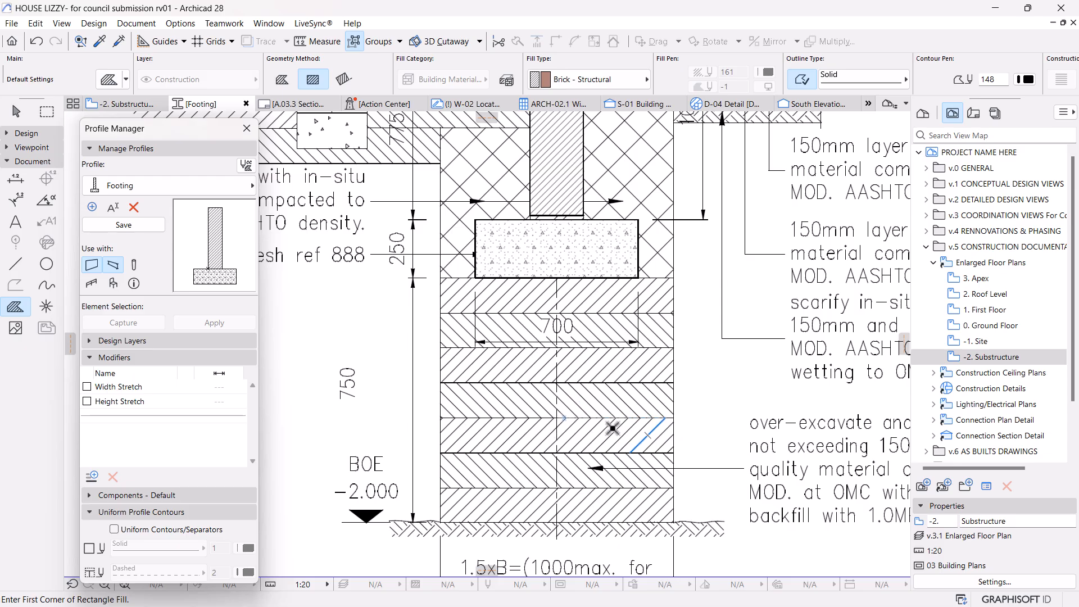
# Step: Set the building material for the next fill to Soil, for the compacted layers beneath the footing
pyautogui.scroll(2, 618, 454)
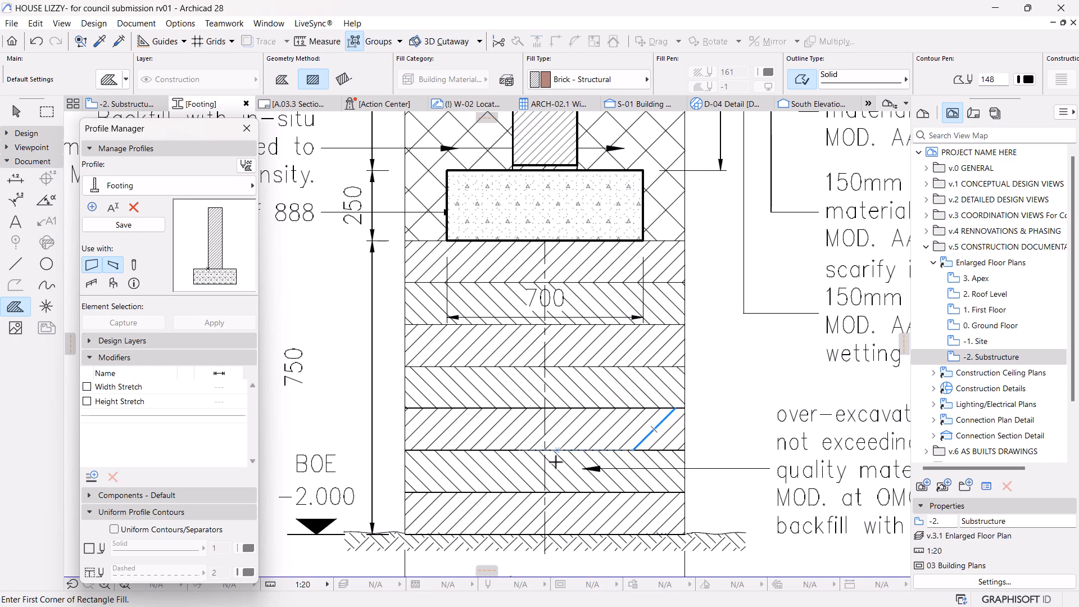
pyautogui.scroll(-1, 475, 430)
pyautogui.moveTo(774, 465); pyautogui.dragTo(560, 413, button='middle')
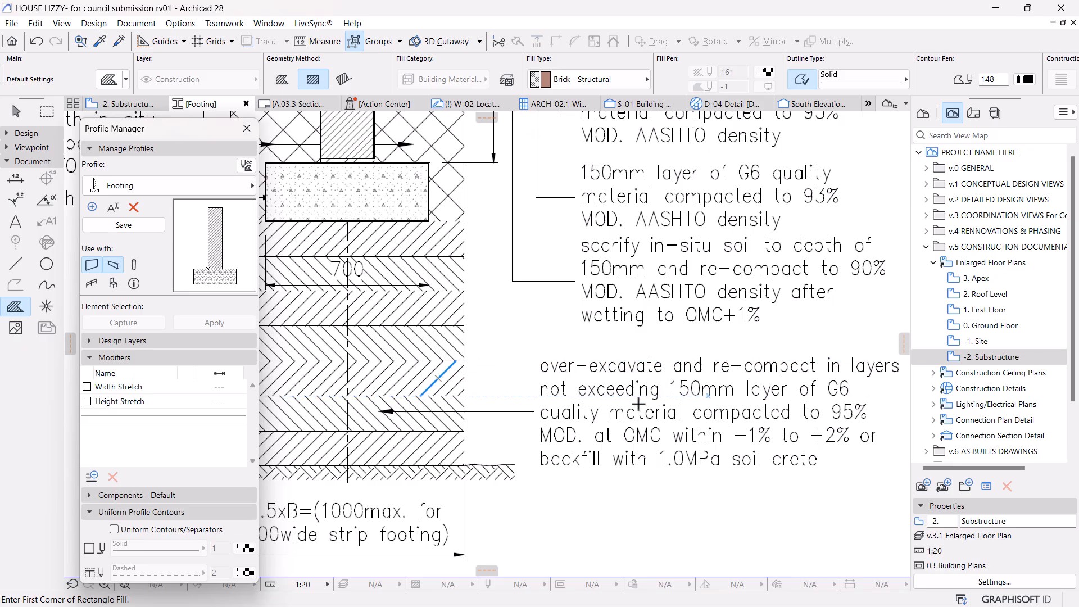
pyautogui.scroll(-2, 731, 404)
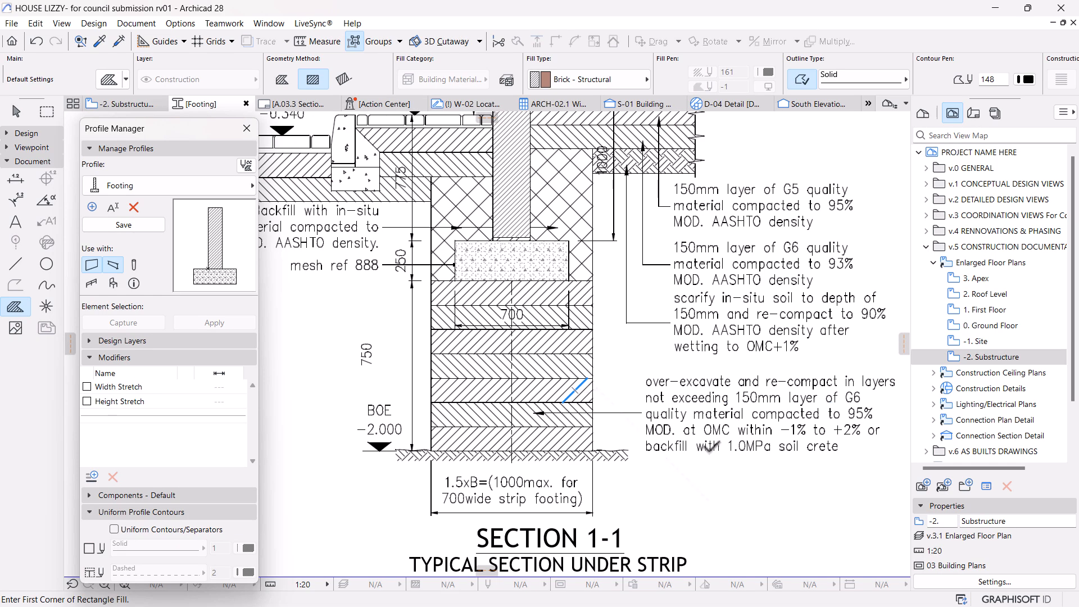
pyautogui.scroll(2, 562, 419)
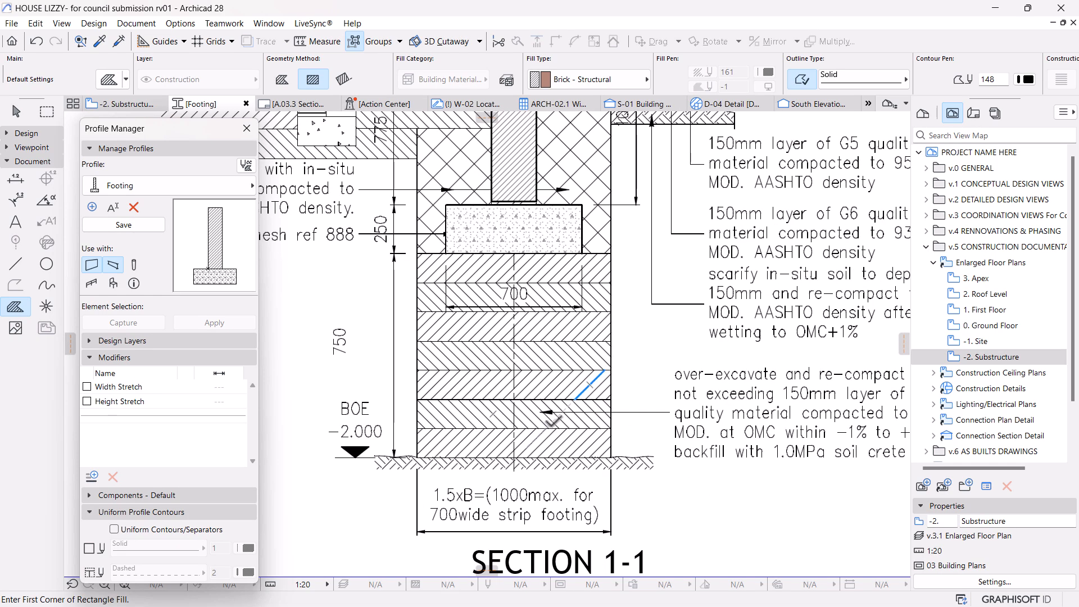
pyautogui.scroll(1, 497, 398)
pyautogui.moveTo(531, 324); pyautogui.dragTo(537, 337, button='middle')
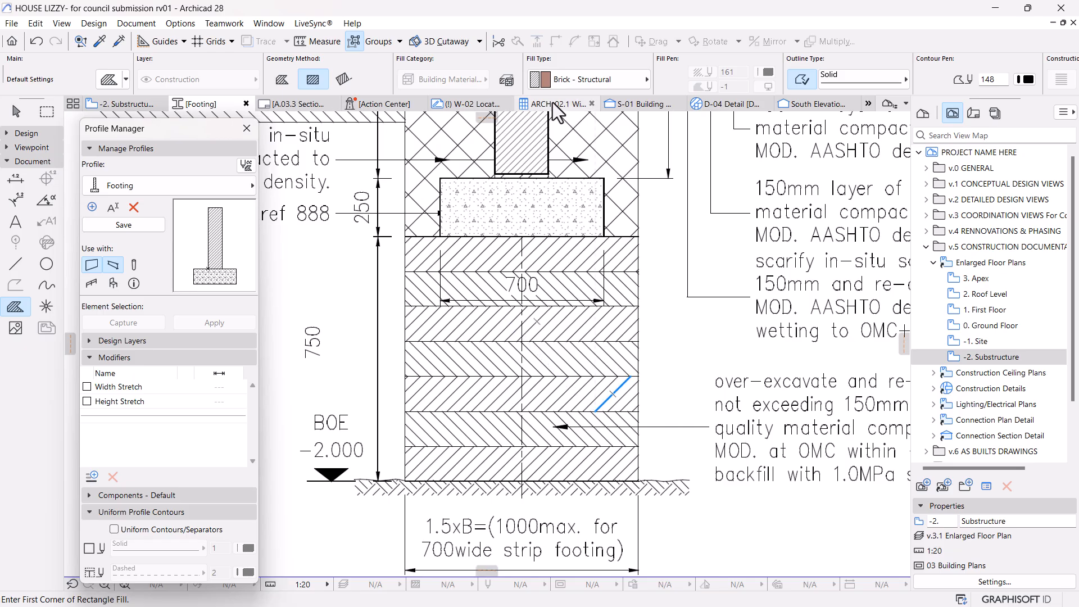
pyautogui.click(567, 79)
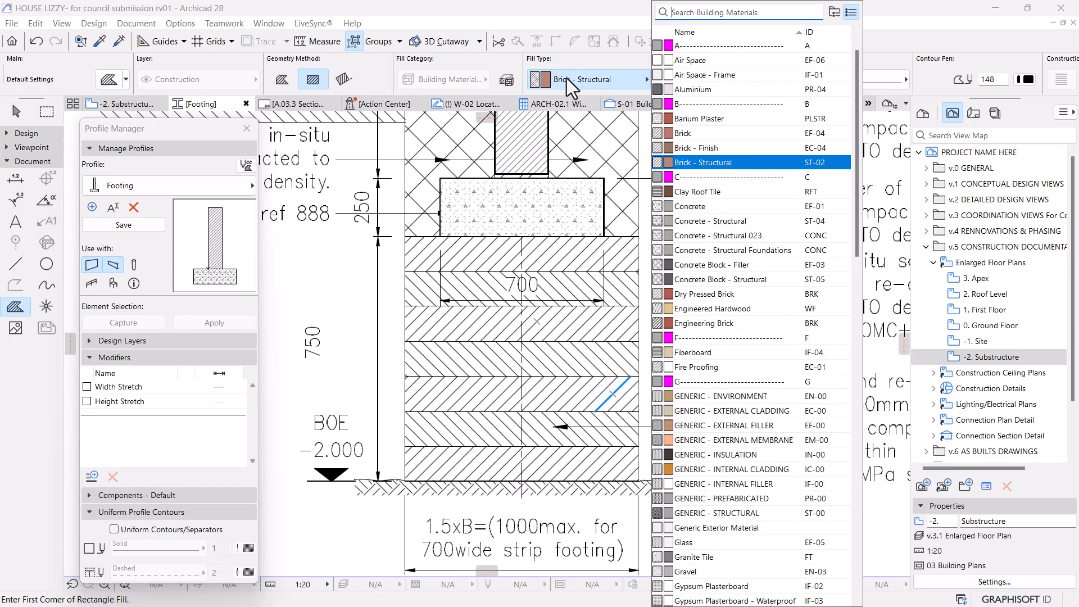
pyautogui.write('sol')
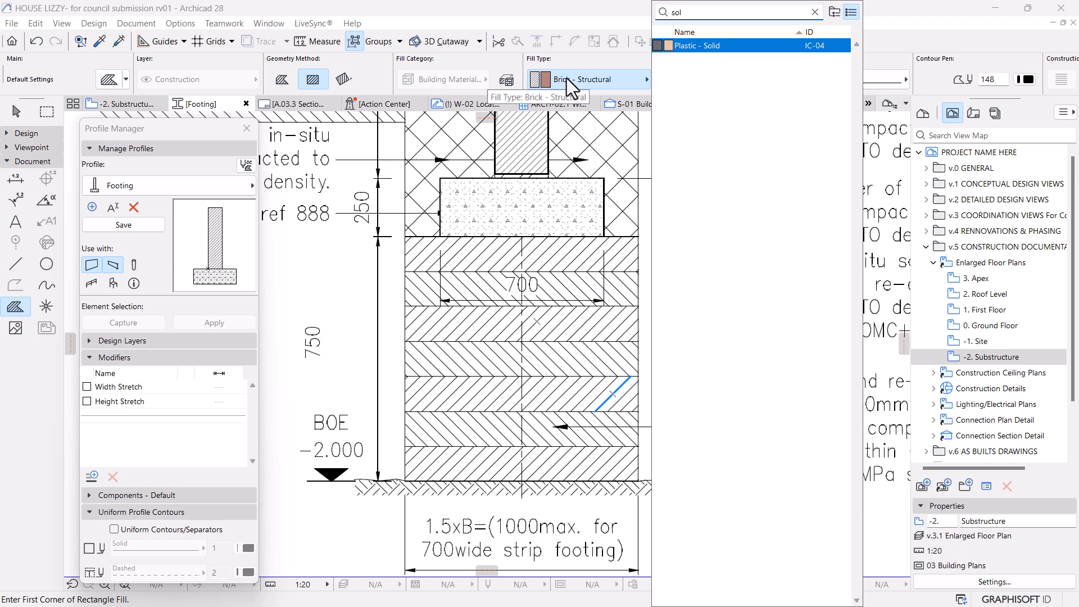
pyautogui.press('BackSpace')
pyautogui.write('il')
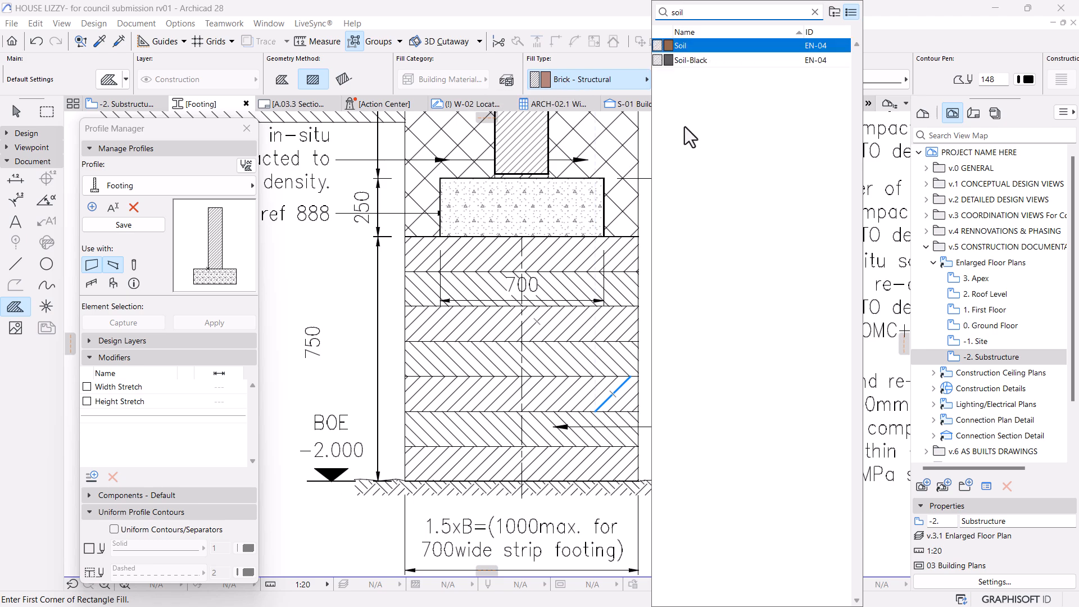
pyautogui.click(685, 50)
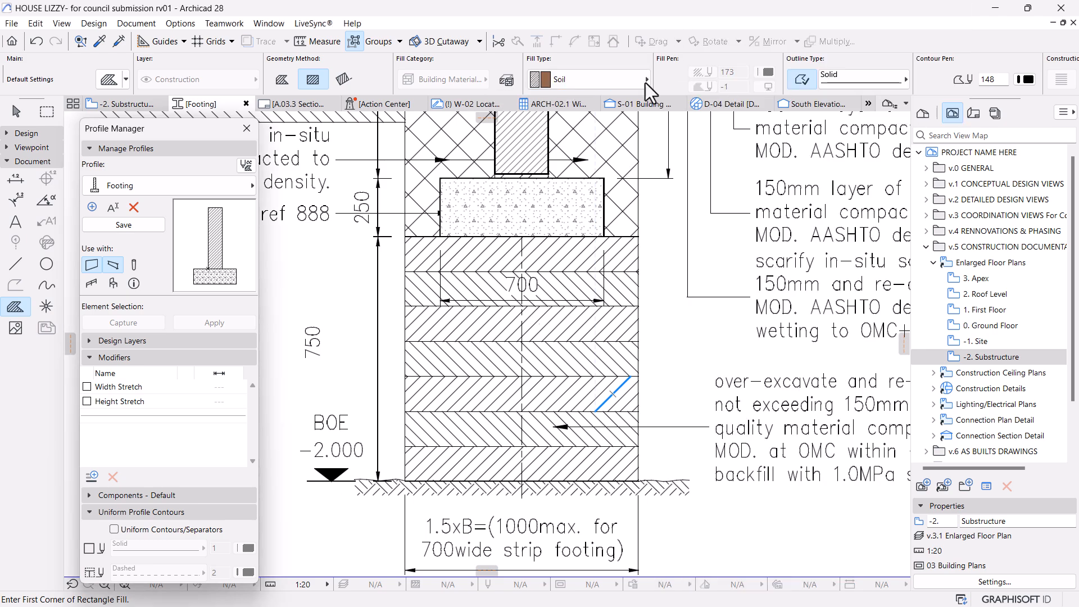
# Step: Open the project's Building Materials attribute settings
pyautogui.scroll(2, 472, 461)
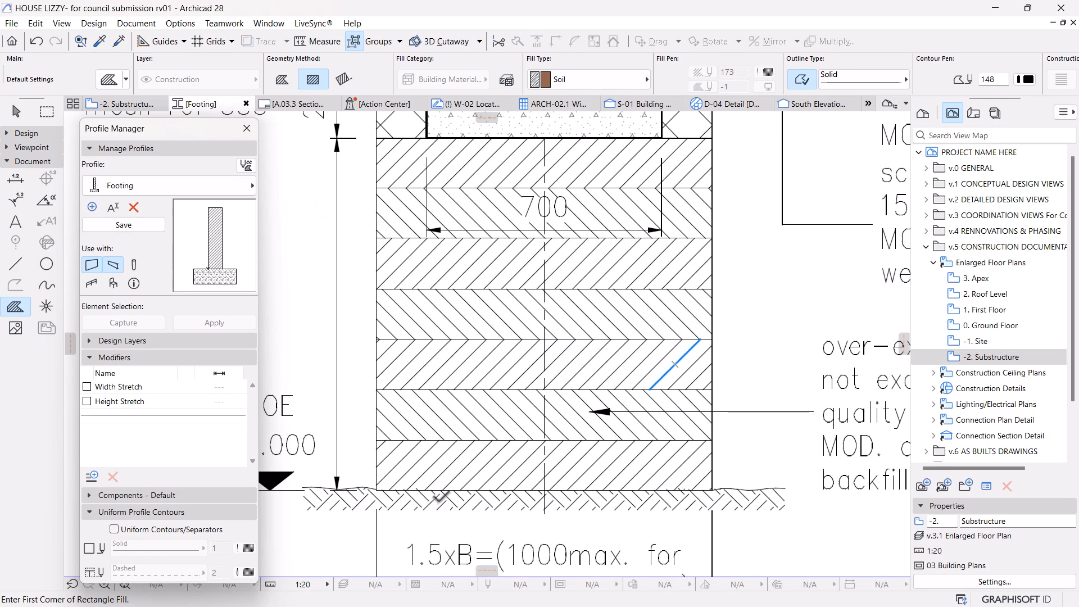
pyautogui.scroll(-3, 440, 496)
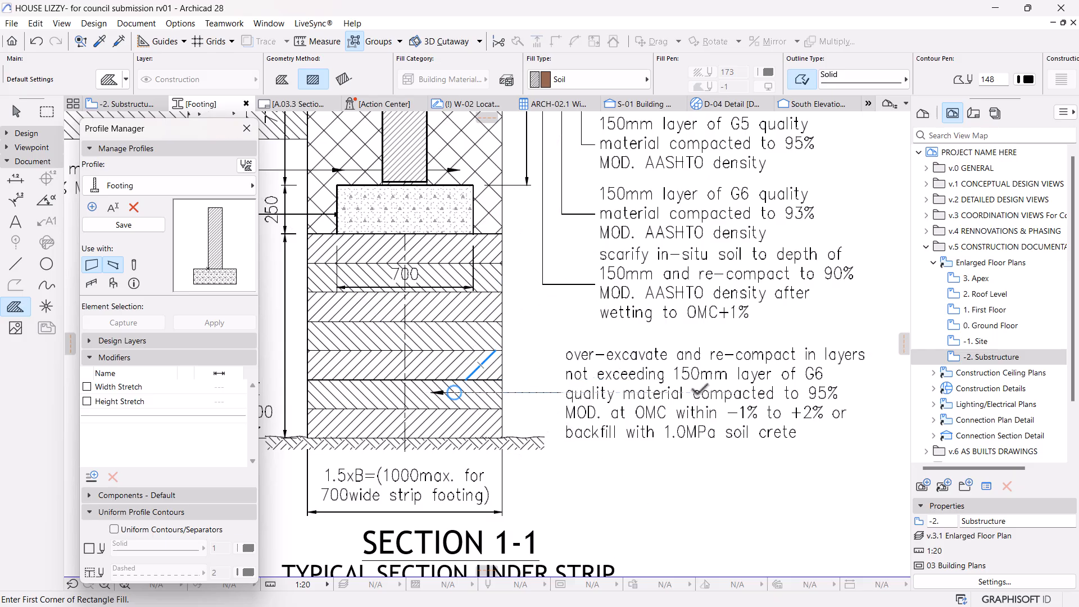
pyautogui.scroll(-3, 655, 343)
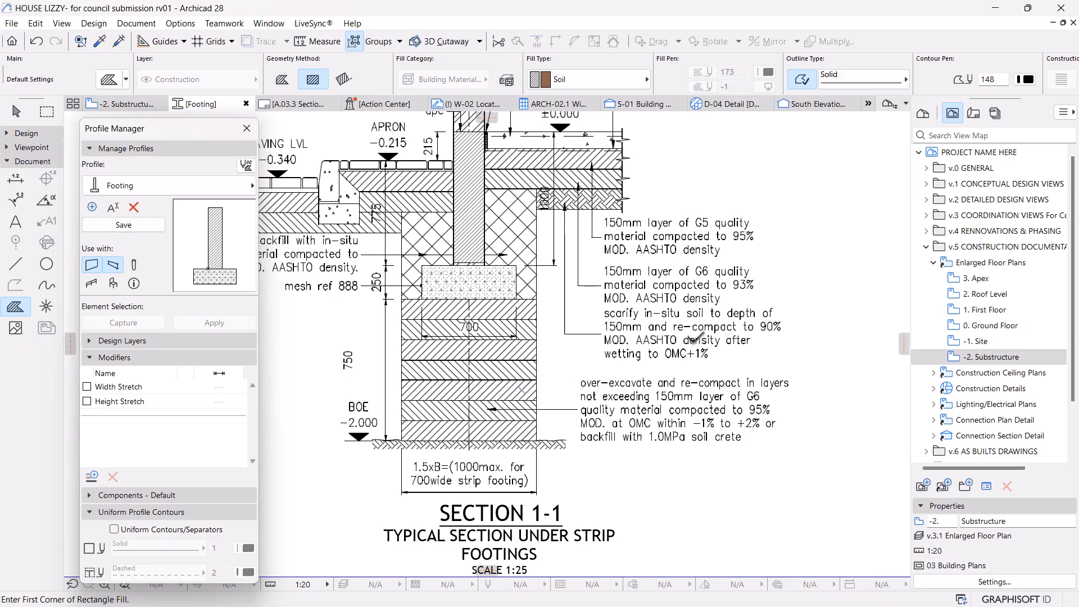
pyautogui.hotkey('ctrl', 'l')
pyautogui.click(817, 113)
pyautogui.click(181, 23)
pyautogui.moveTo(181, 45)
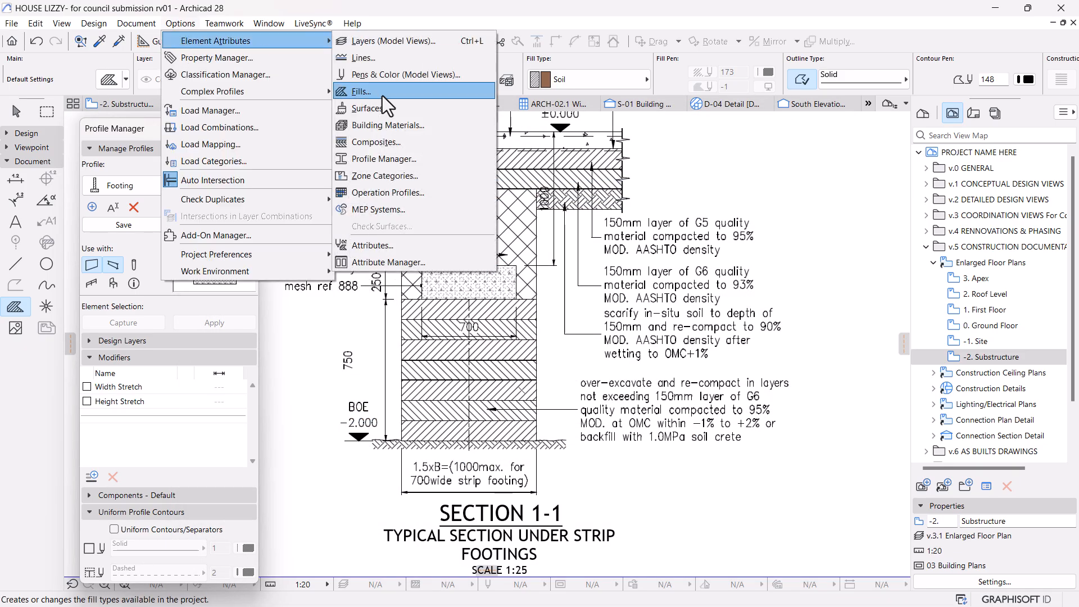
pyautogui.click(441, 158)
pyautogui.hotkey('ctrl', 'b')
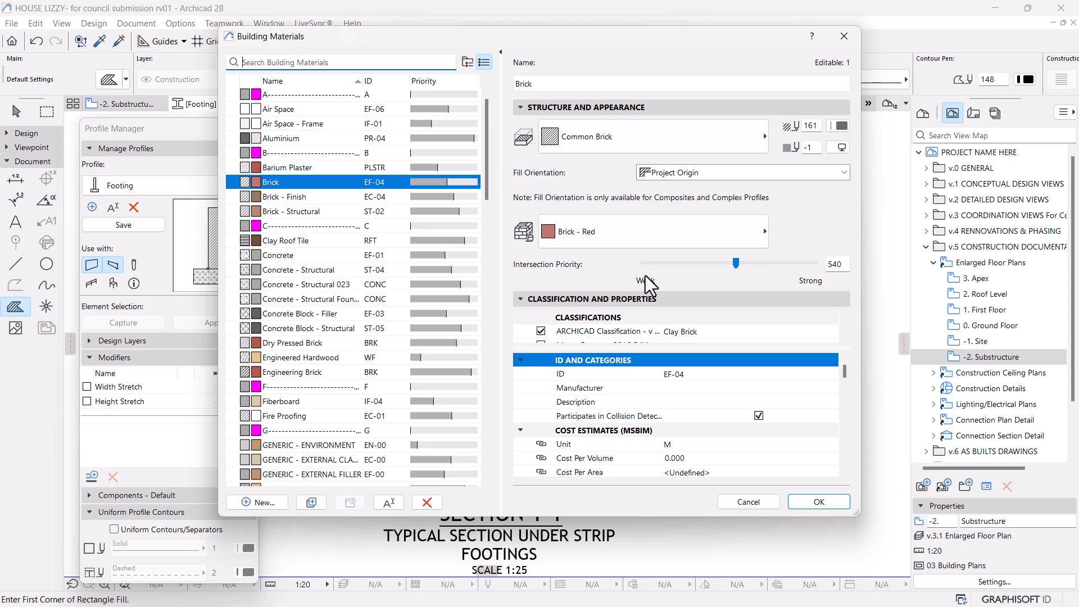
# Step: Duplicate the Gravel building material and name the copy Compacted Material
pyautogui.scroll(-3, 362, 312)
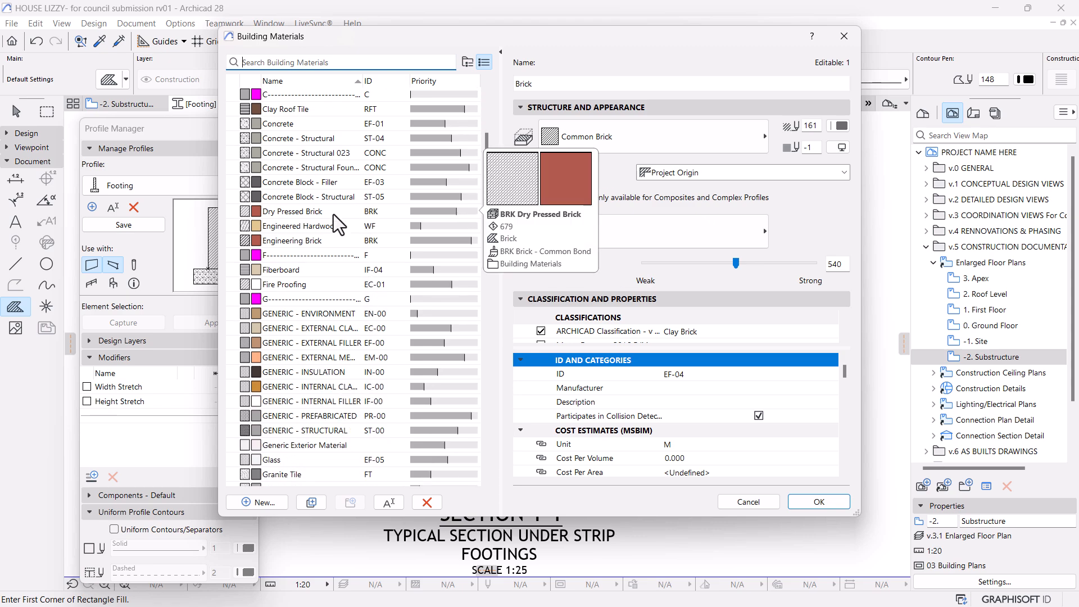
pyautogui.write('gra')
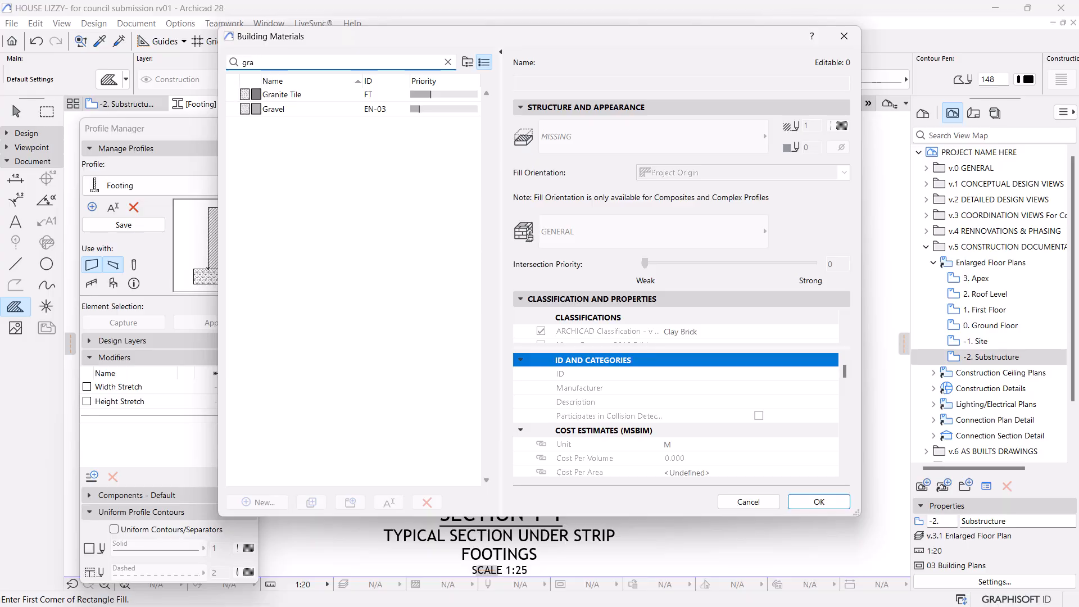
pyautogui.click(274, 108)
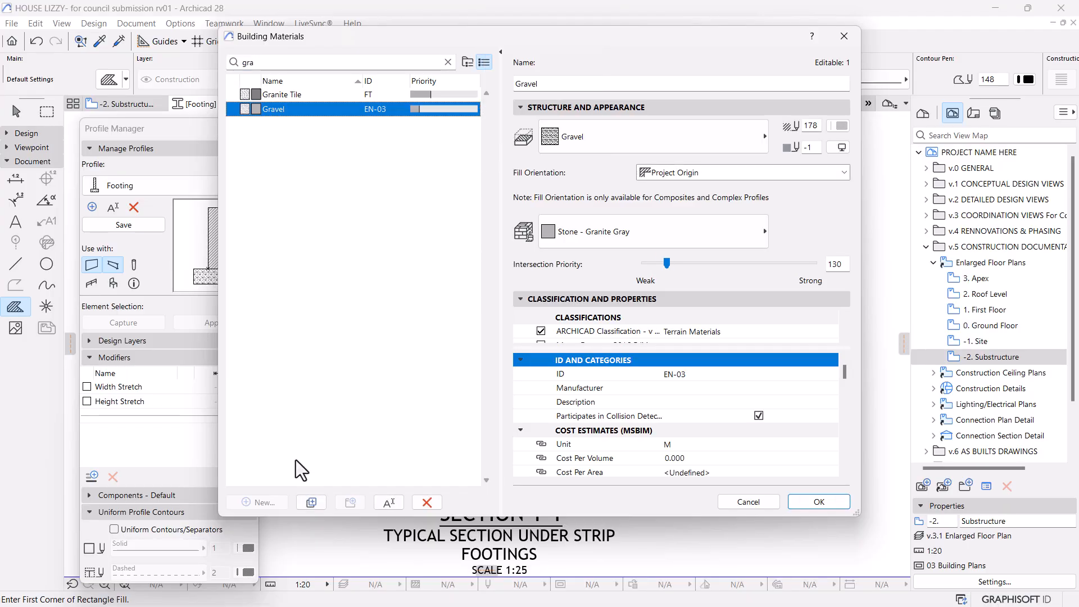
pyautogui.click(311, 502)
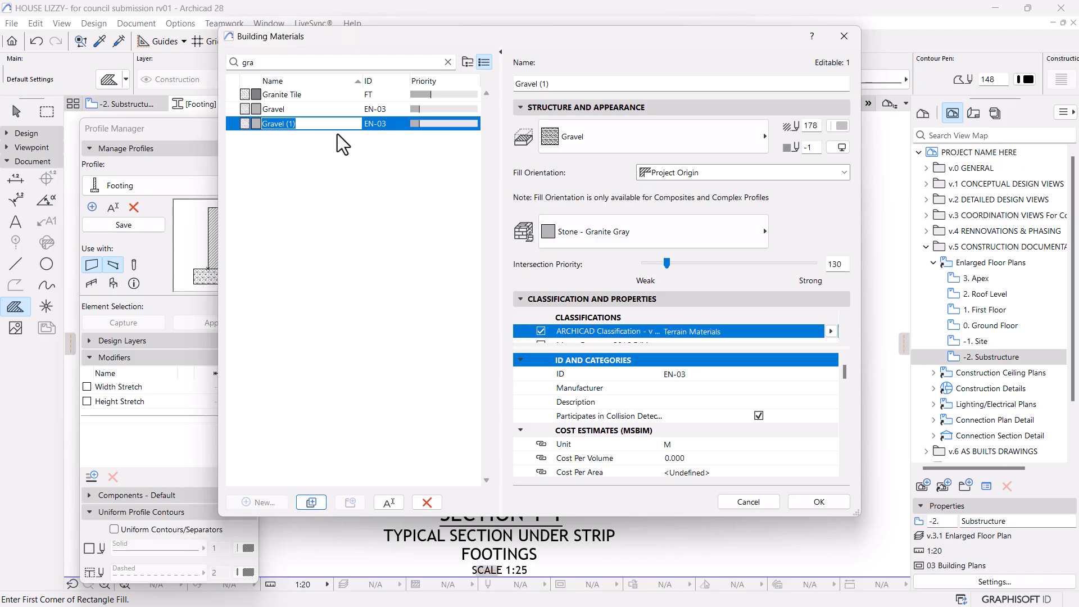
pyautogui.click(264, 124)
pyautogui.write('Compacte')
pyautogui.press('BackSpace')
pyautogui.press('BackSpace')
pyautogui.write('ted')
pyautogui.moveTo(694, 41)
pyautogui.mouseDown()
pyautogui.moveTo(465, 281)
pyautogui.moveTo(507, 432)
pyautogui.moveTo(656, 498)
pyautogui.moveTo(680, 484)
pyautogui.moveTo(673, 513)
pyautogui.moveTo(722, 340)
pyautogui.moveTo(723, 180)
pyautogui.mouseUp()
pyautogui.moveTo(375, 273); pyautogui.dragTo(337, 276)
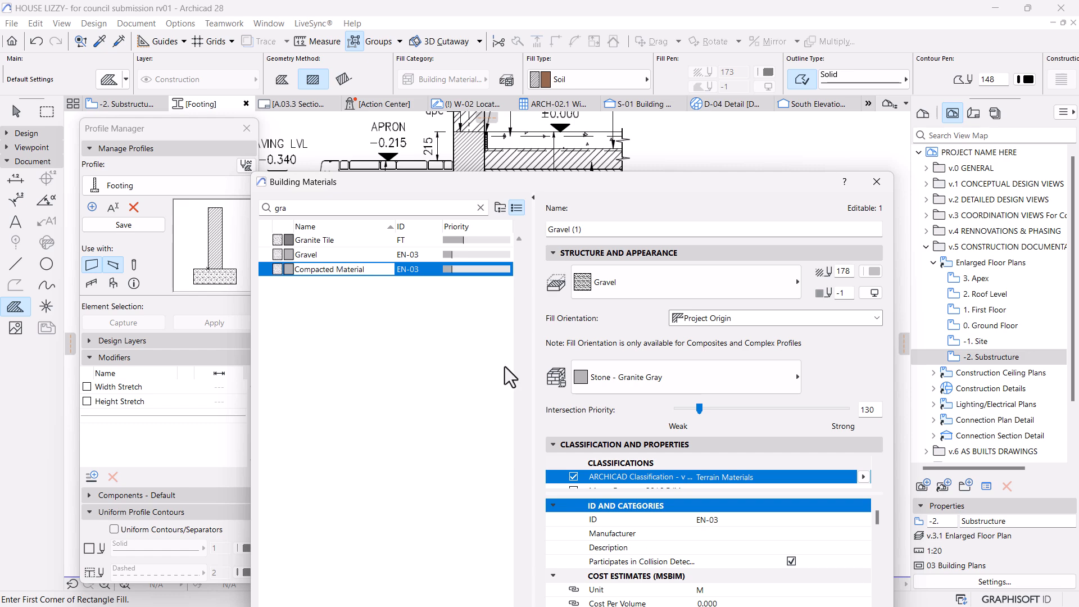
pyautogui.click(457, 439)
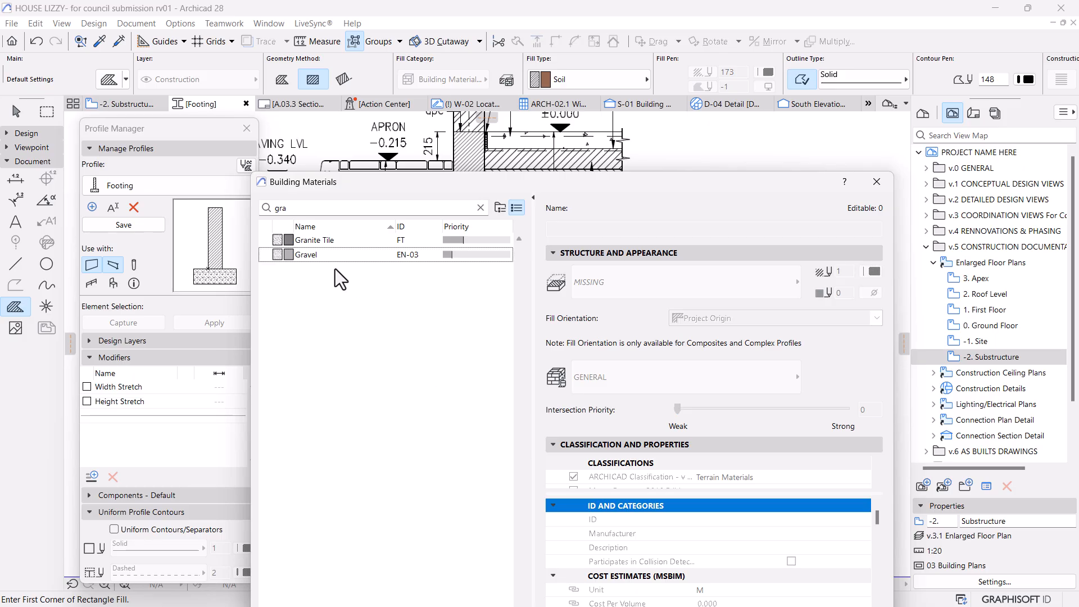
# Step: Clear the building material search and select Compacted Material in the full list
pyautogui.click(306, 254)
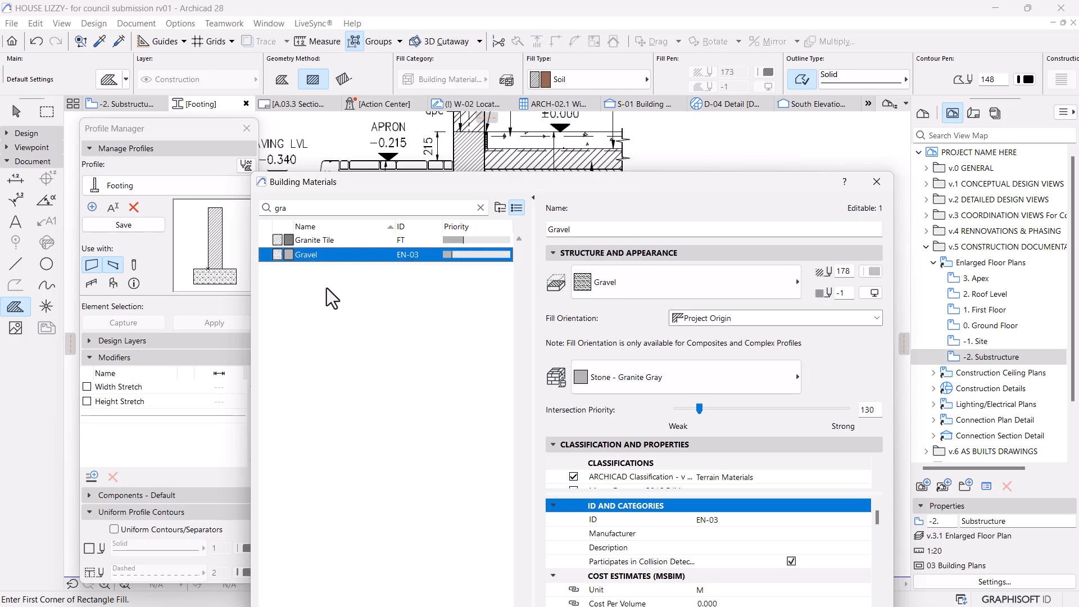
pyautogui.moveTo(612, 184); pyautogui.dragTo(611, 62)
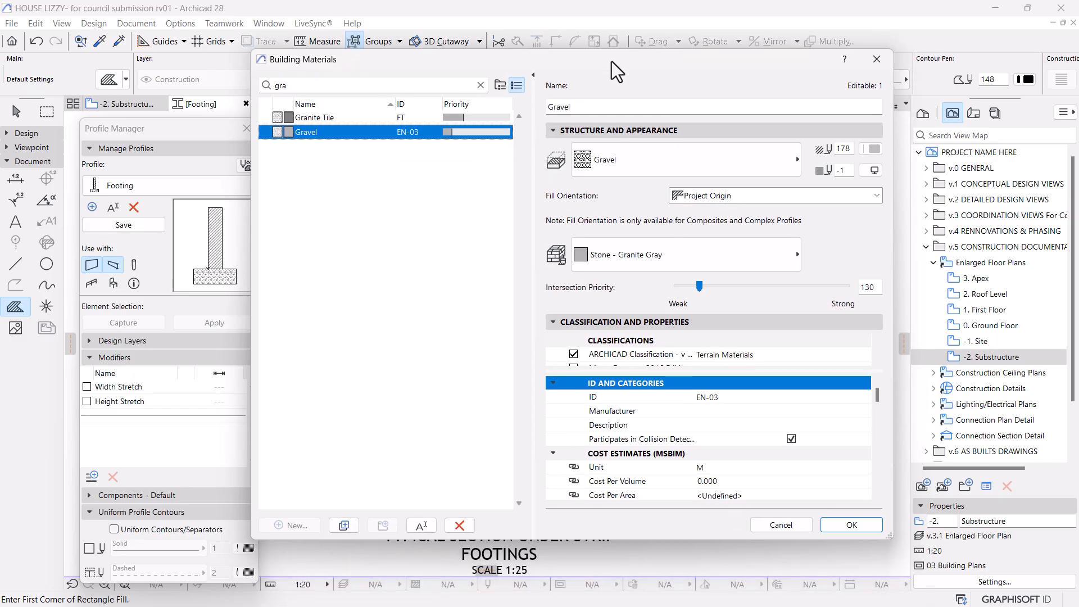
pyautogui.click(480, 87)
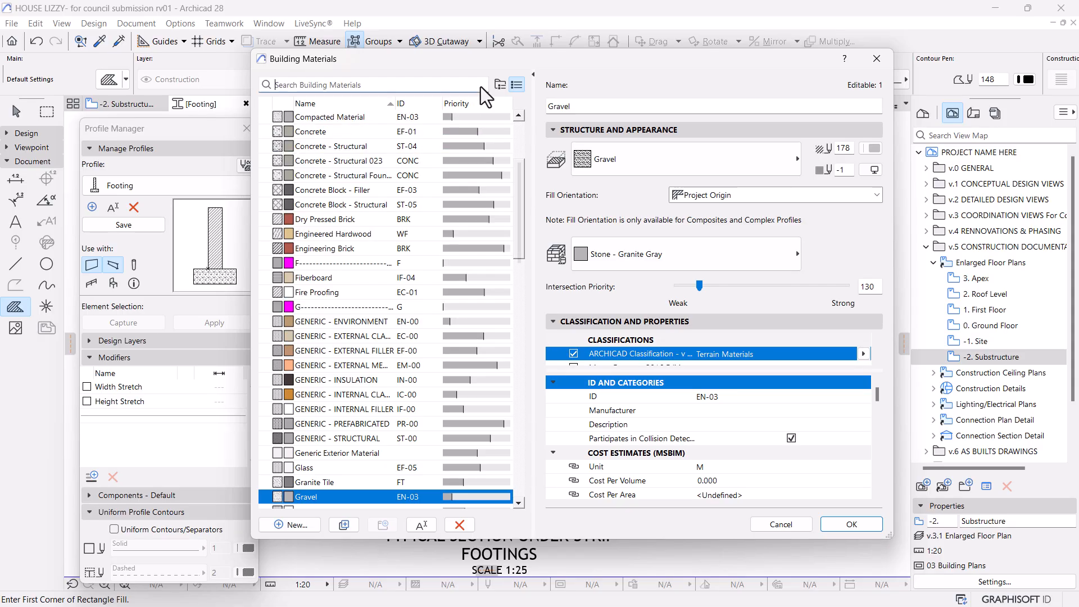
pyautogui.click(302, 115)
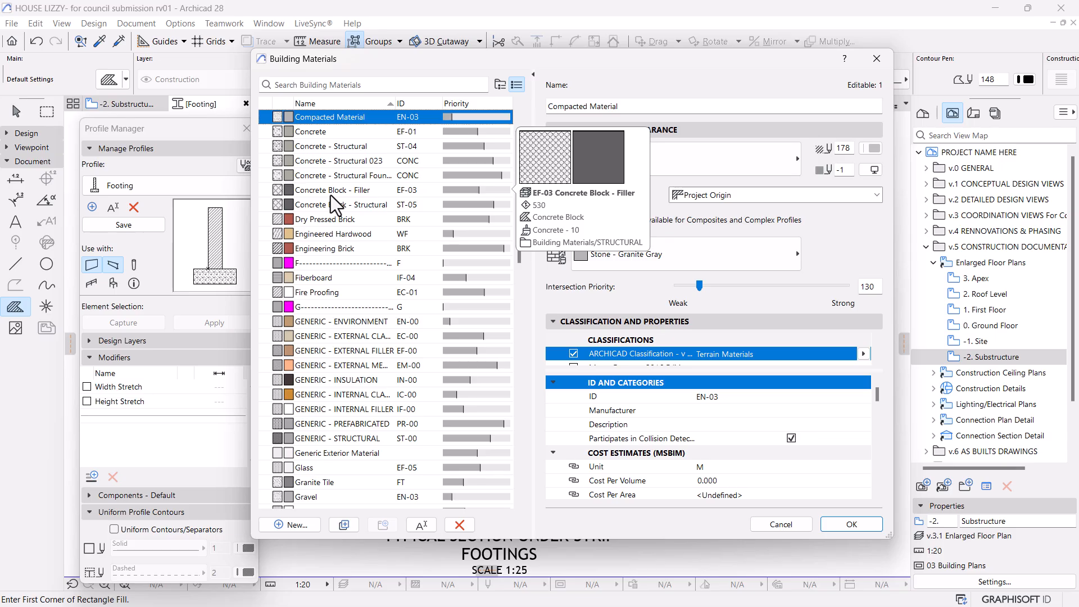
# Step: Set Compacted Material's cut fill to the diagonal Masonry Block hatch, checking it against the engineer's compacted layers
pyautogui.click(723, 157)
pyautogui.moveTo(725, 56); pyautogui.dragTo(657, 473)
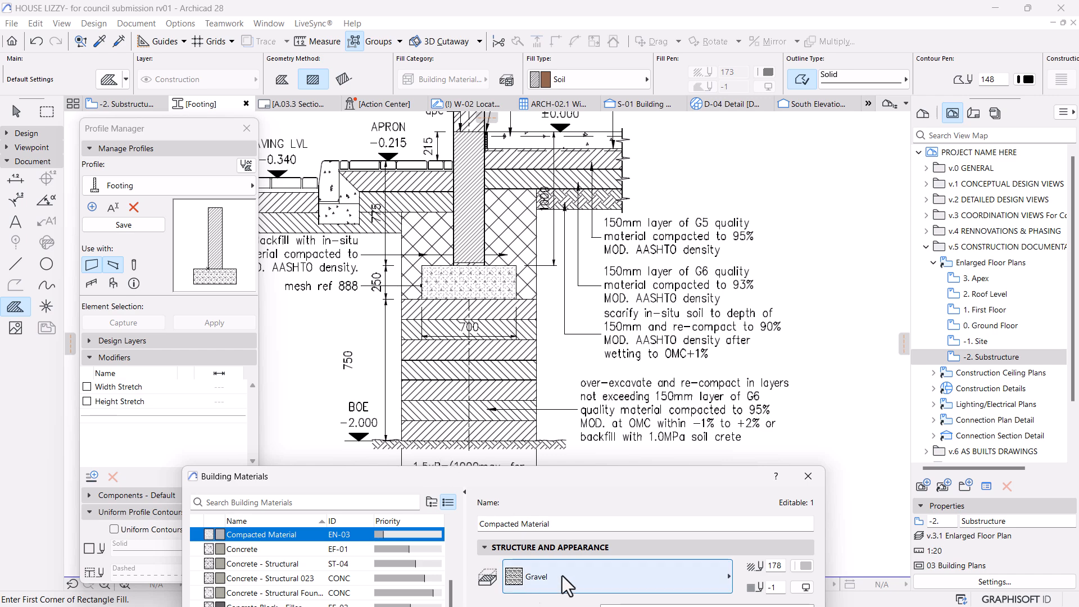
pyautogui.moveTo(710, 480); pyautogui.dragTo(651, 90)
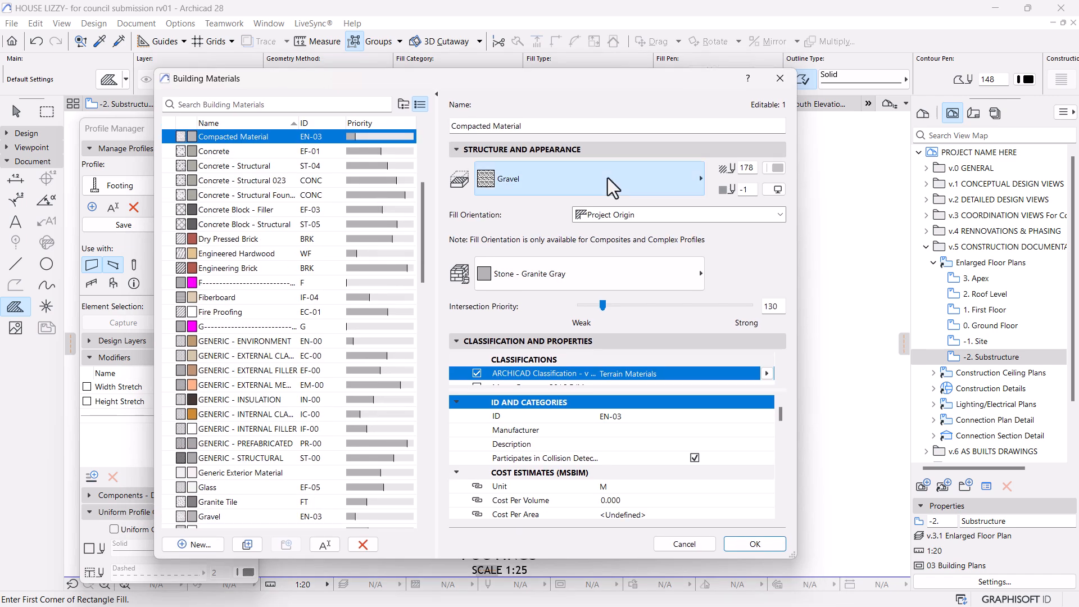
pyautogui.click(608, 178)
pyautogui.press('Up')
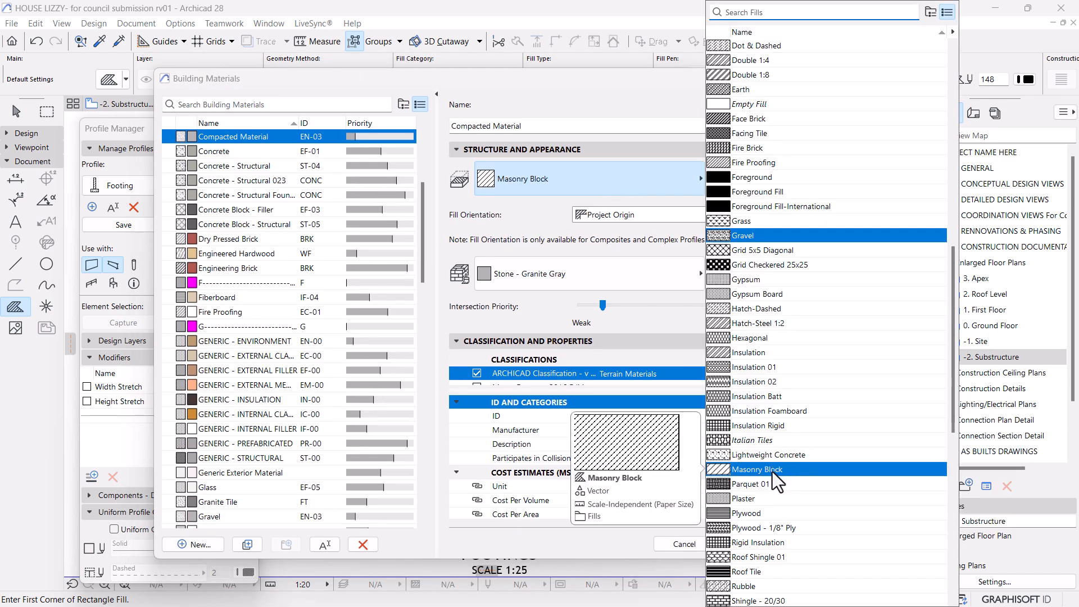
pyautogui.scroll(-4, 777, 482)
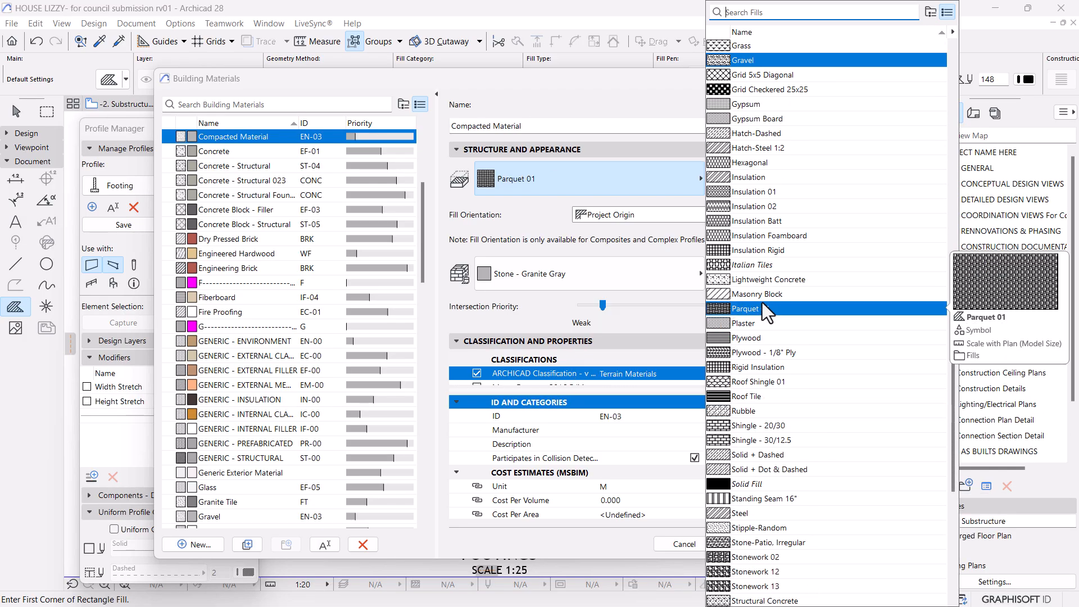
pyautogui.click(759, 294)
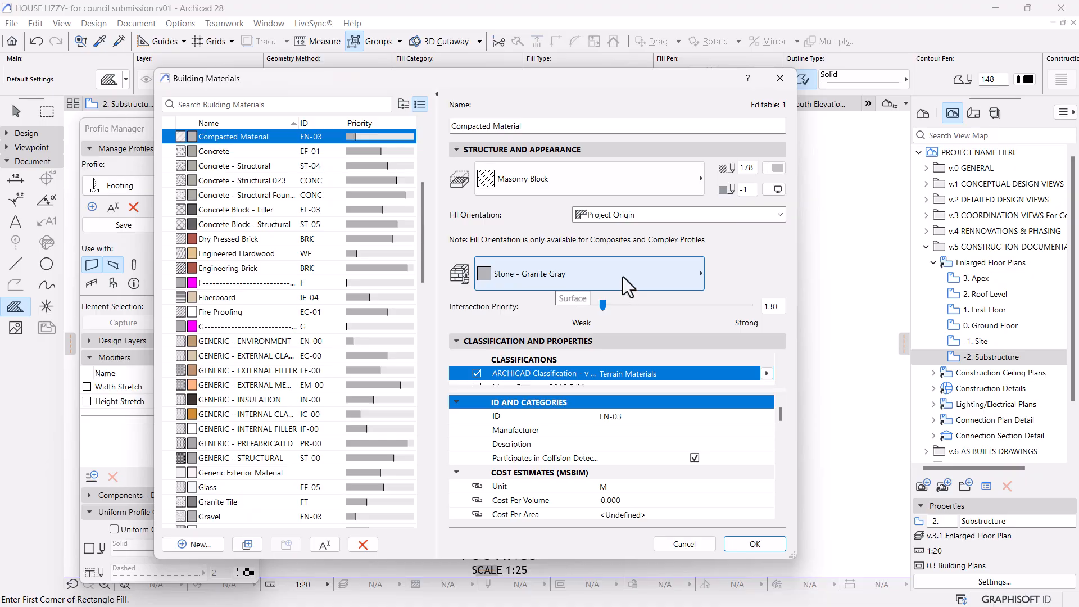
# Step: Set Compacted Material's surface to Earth - Brown
pyautogui.click(588, 281)
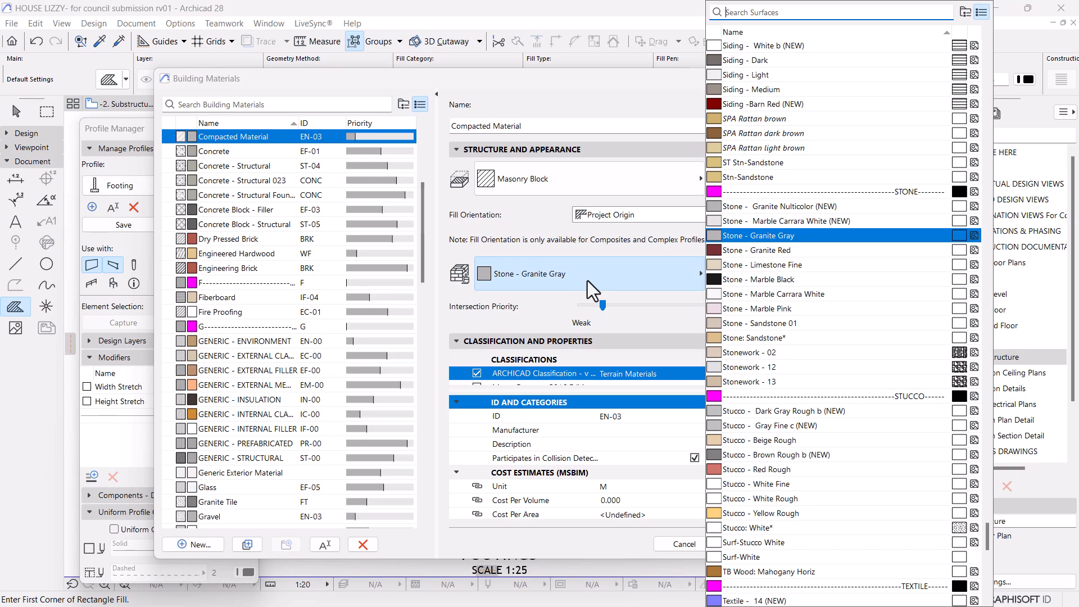
pyautogui.write('so')
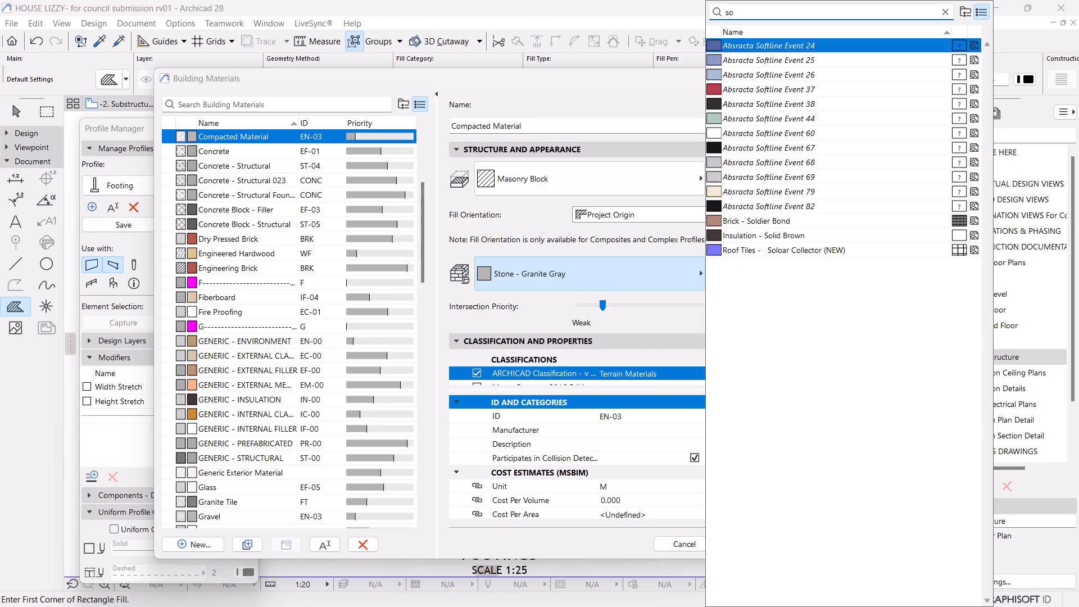
pyautogui.press('BackSpace')
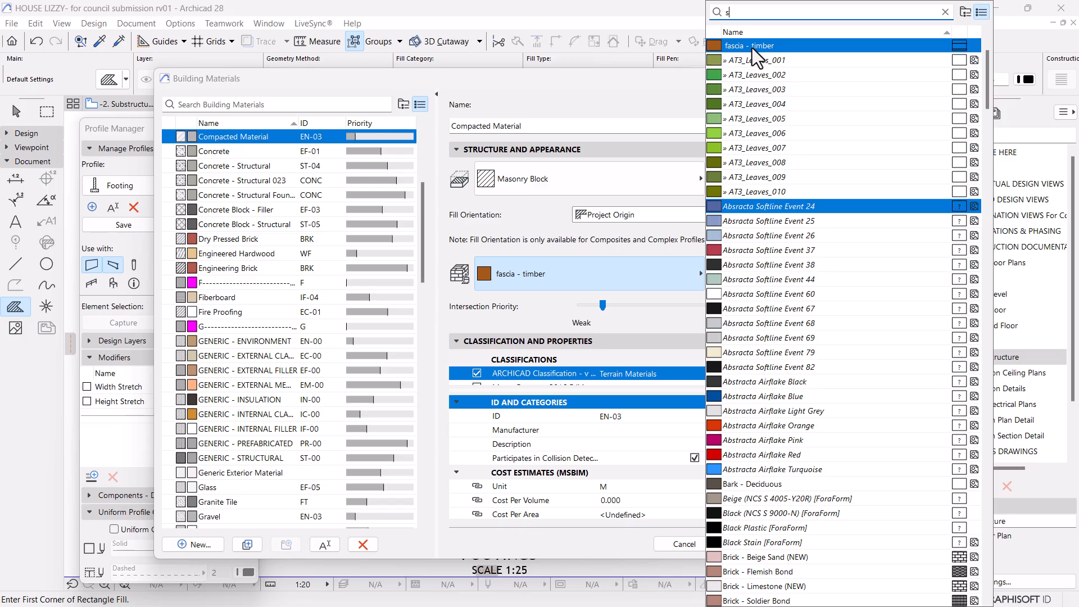
pyautogui.press('BackSpace')
pyautogui.write('ear')
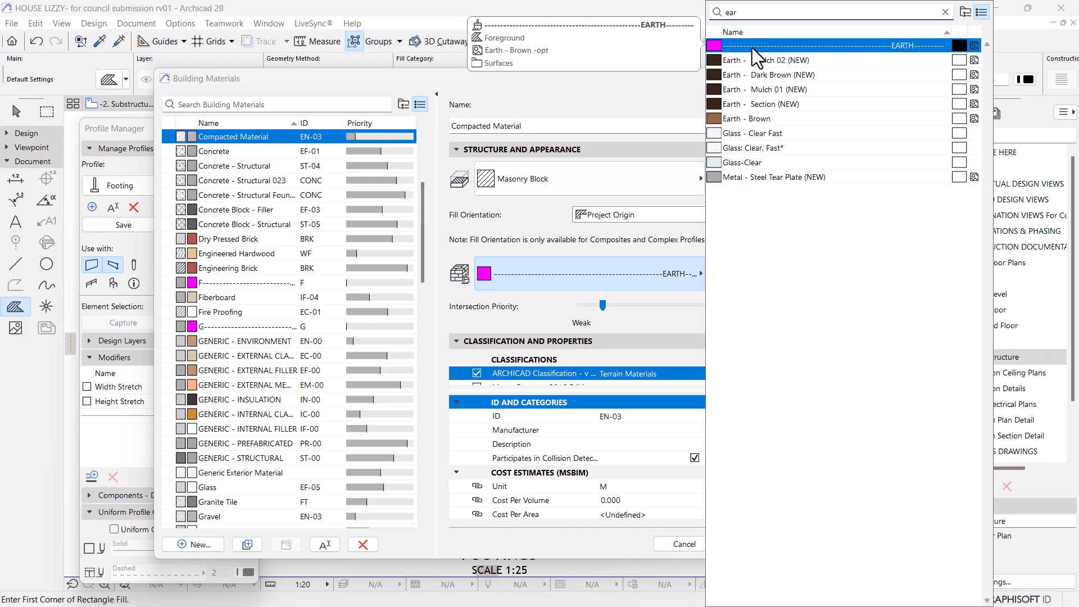
pyautogui.click(746, 118)
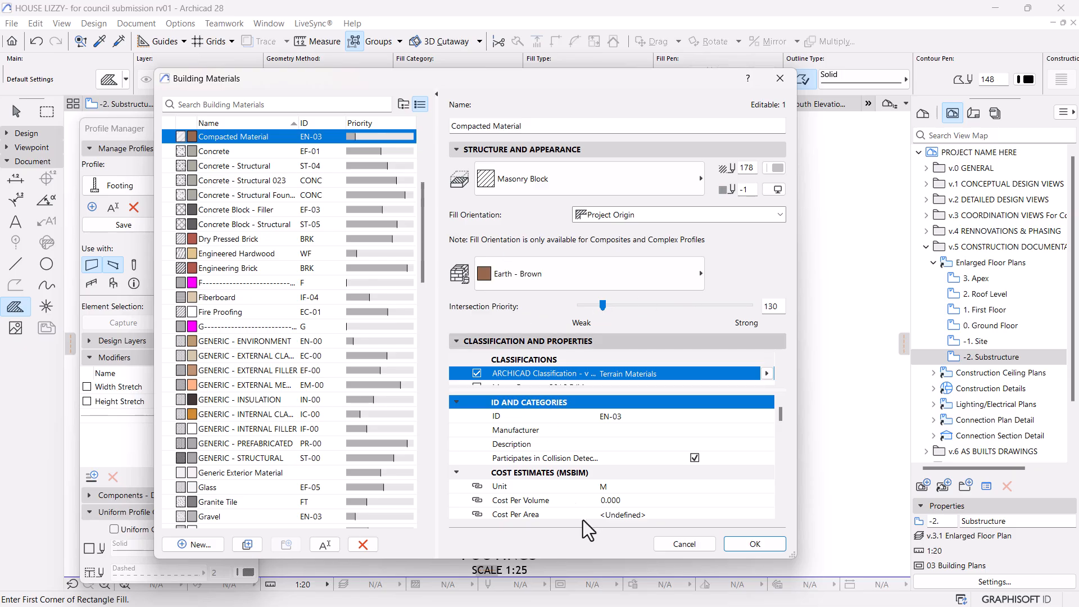
pyautogui.scroll(-4, 610, 489)
pyautogui.scroll(4, 608, 487)
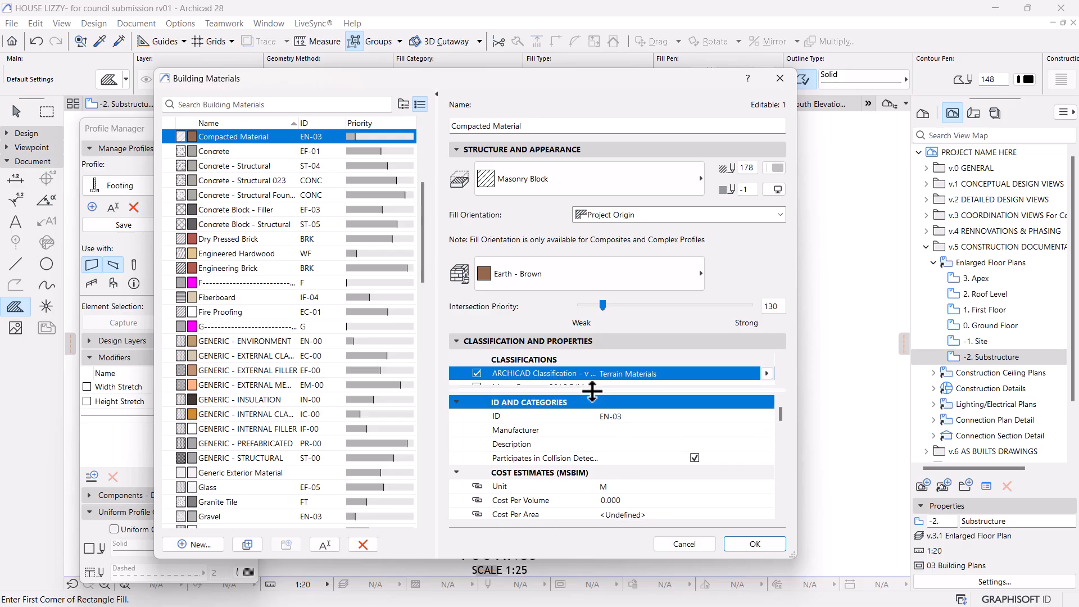
# Step: Enlarge the classifications list of Compacted Material so that all classification systems fit in it
pyautogui.scroll(-1, 600, 376)
pyautogui.scroll(-1, 600, 376)
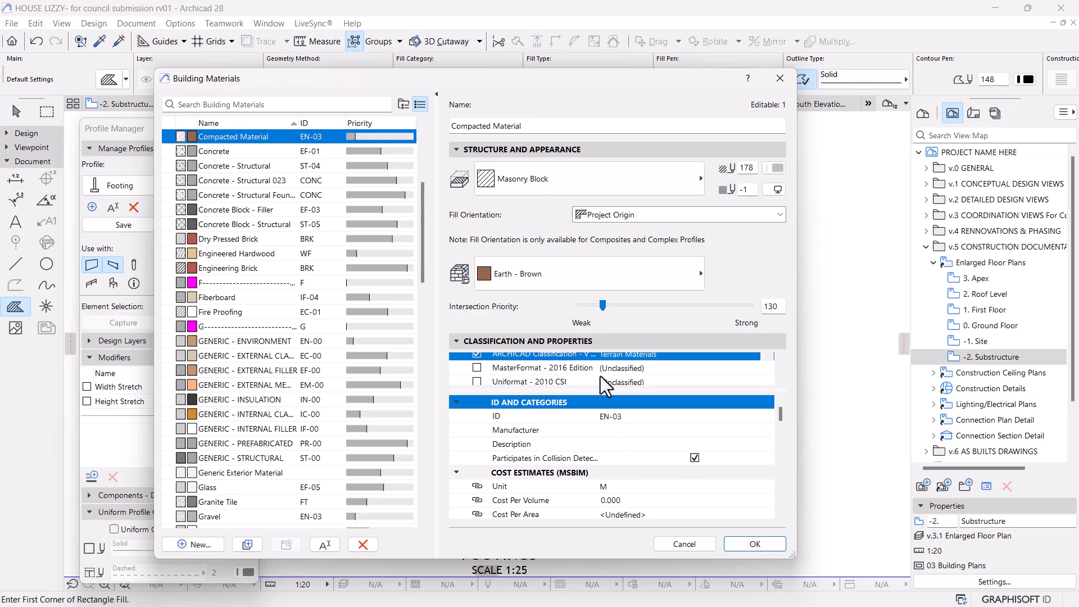
pyautogui.scroll(2, 600, 376)
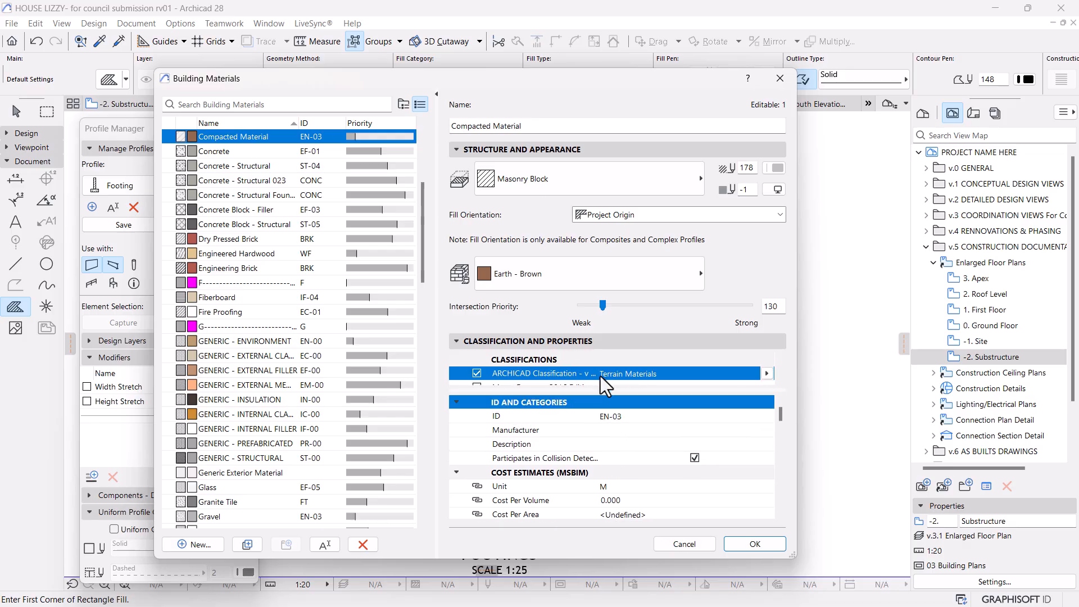
pyautogui.moveTo(552, 392); pyautogui.dragTo(557, 453)
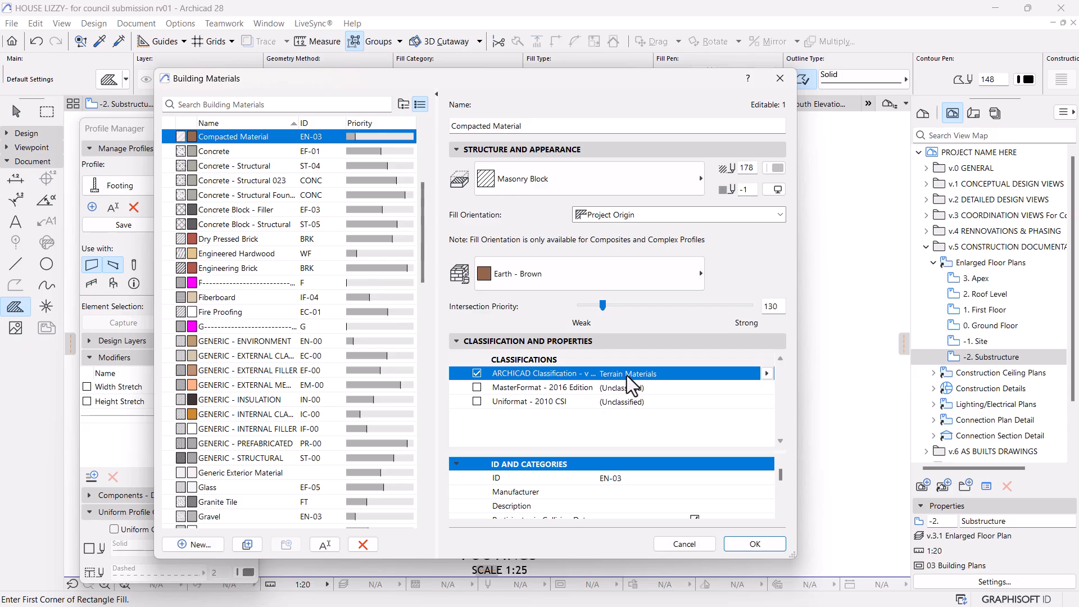
# Step: Search Compacted Material's ARCHICAD Classification options for "gra" and "soil", keeping Terrain Materials
pyautogui.click(767, 373)
pyautogui.write('gra')
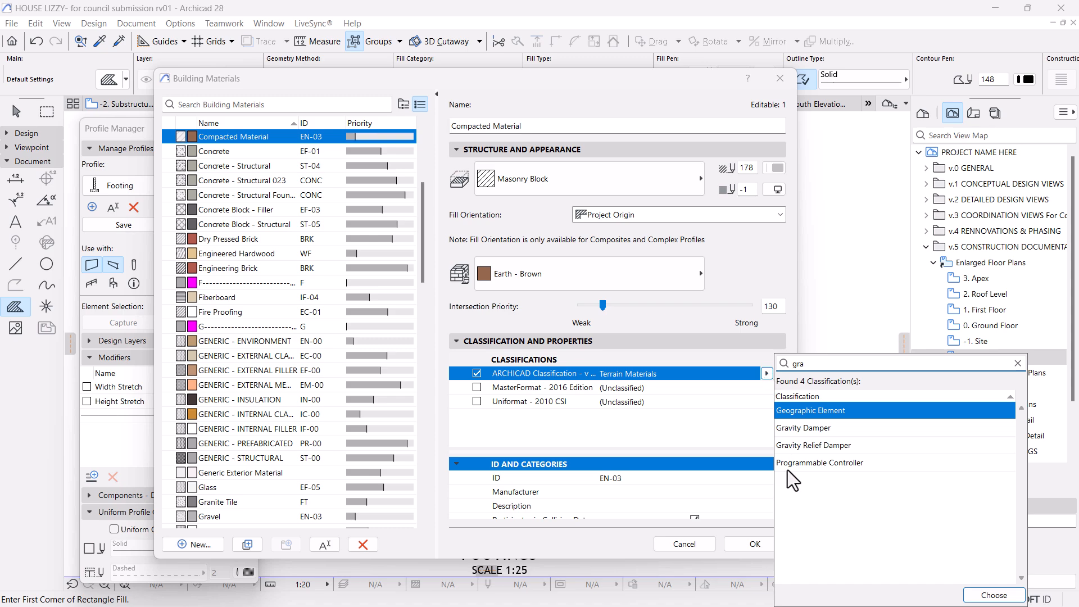
pyautogui.press('BackSpace')
pyautogui.press('BackSpace')
pyautogui.press('BackSpace')
pyautogui.write('soil')
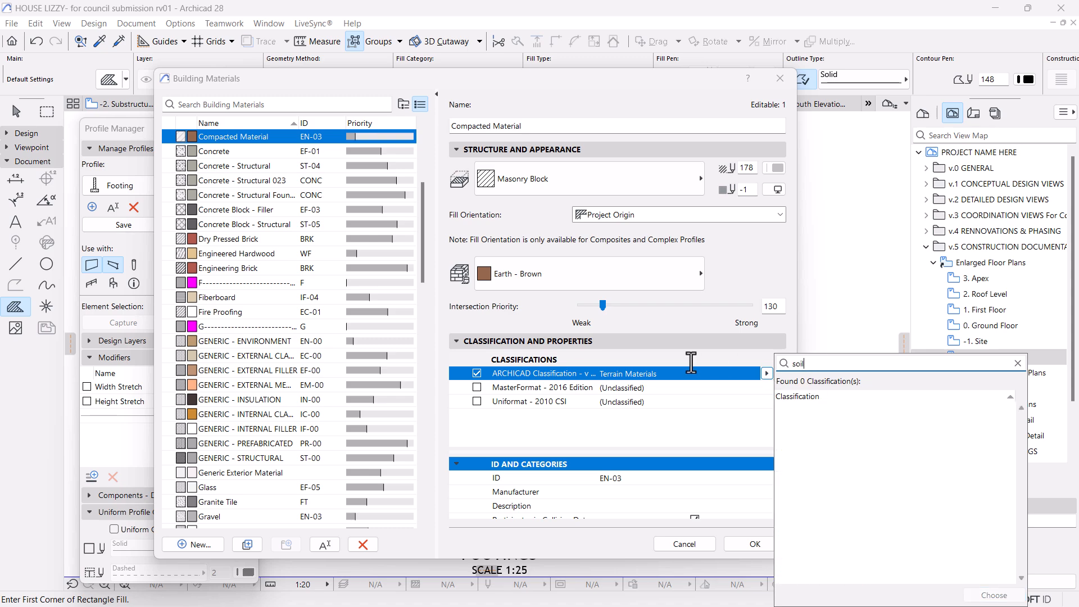
pyautogui.press('BackSpace')
pyautogui.press('BackSpace')
pyautogui.press('BackSpace')
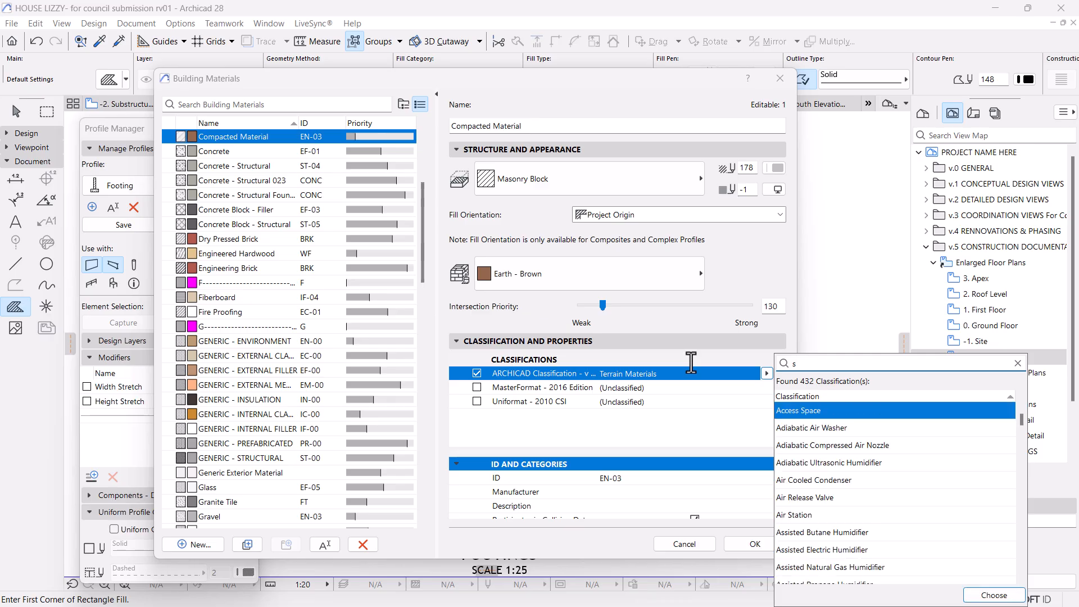
pyautogui.click(574, 441)
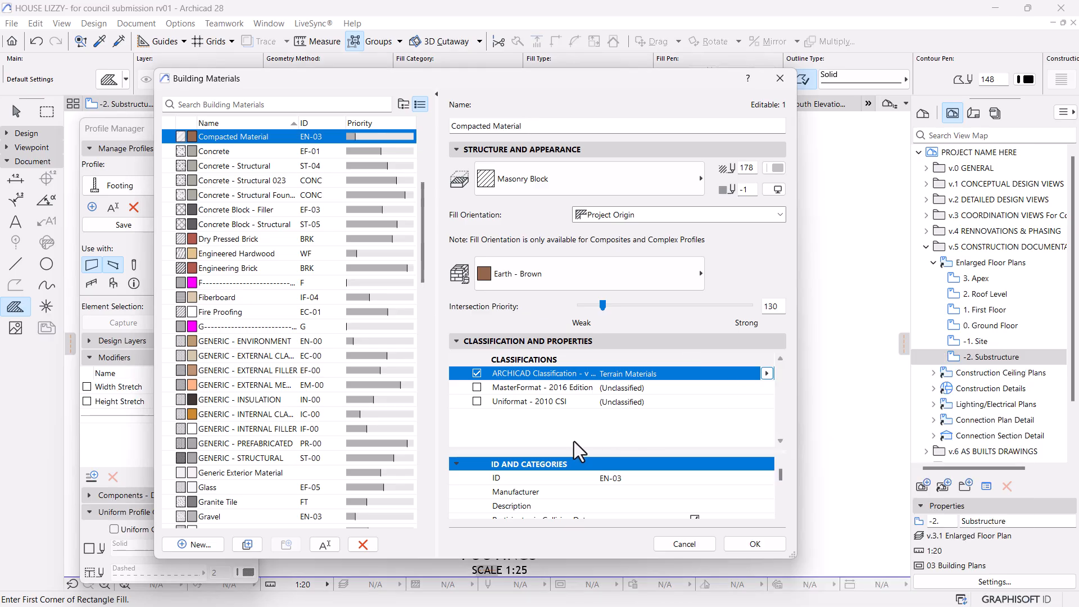
# Step: Enable the MasterFormat - 2016 Edition classification for Compacted Material and search its entries for "gravel"
pyautogui.click(476, 387)
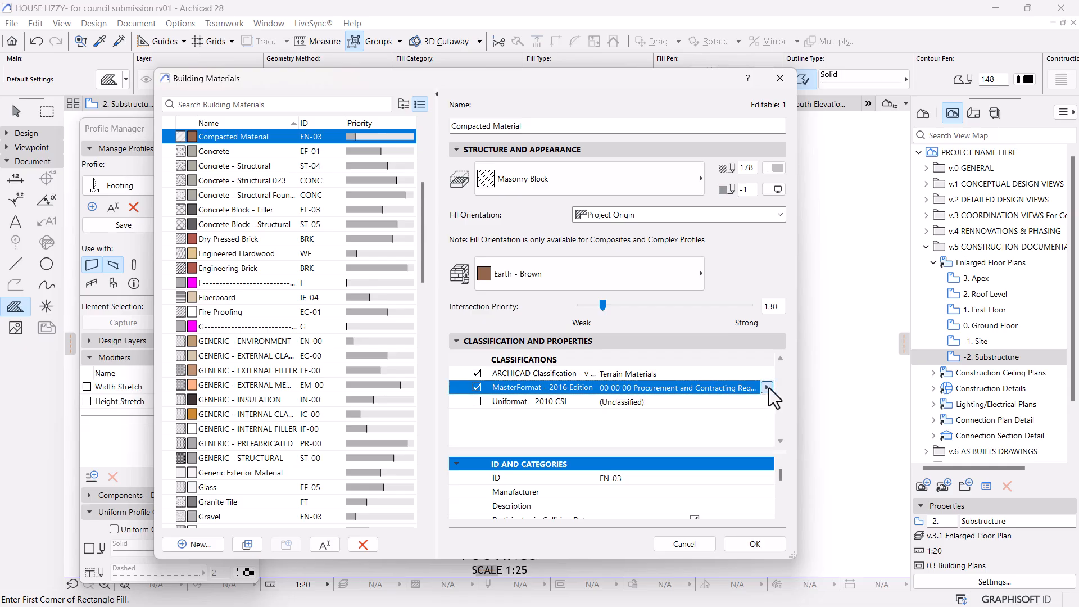
pyautogui.click(767, 388)
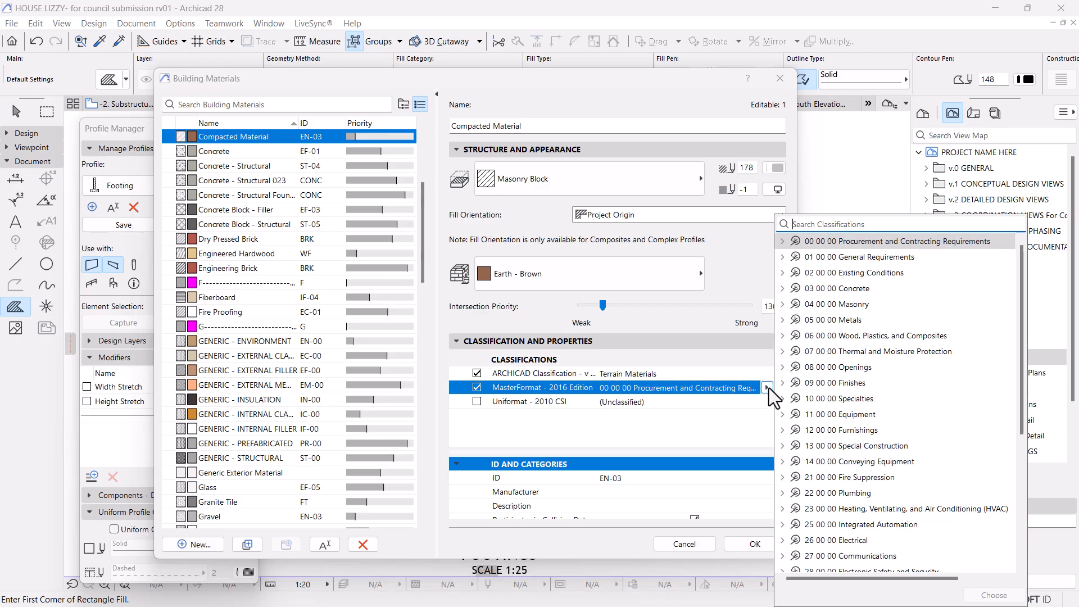
pyautogui.write('gra')
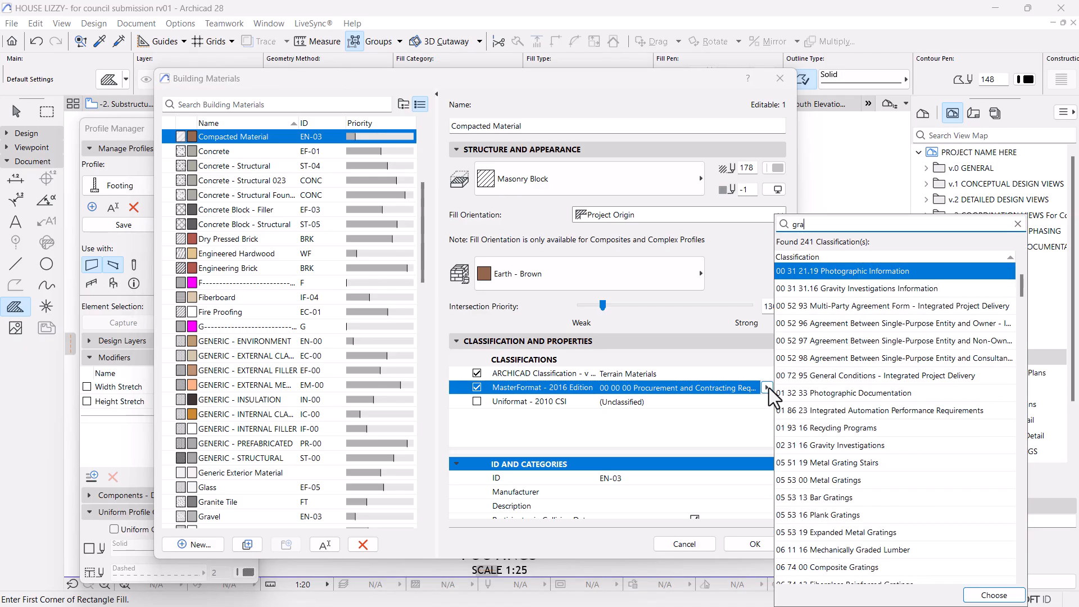
pyautogui.write('vel')
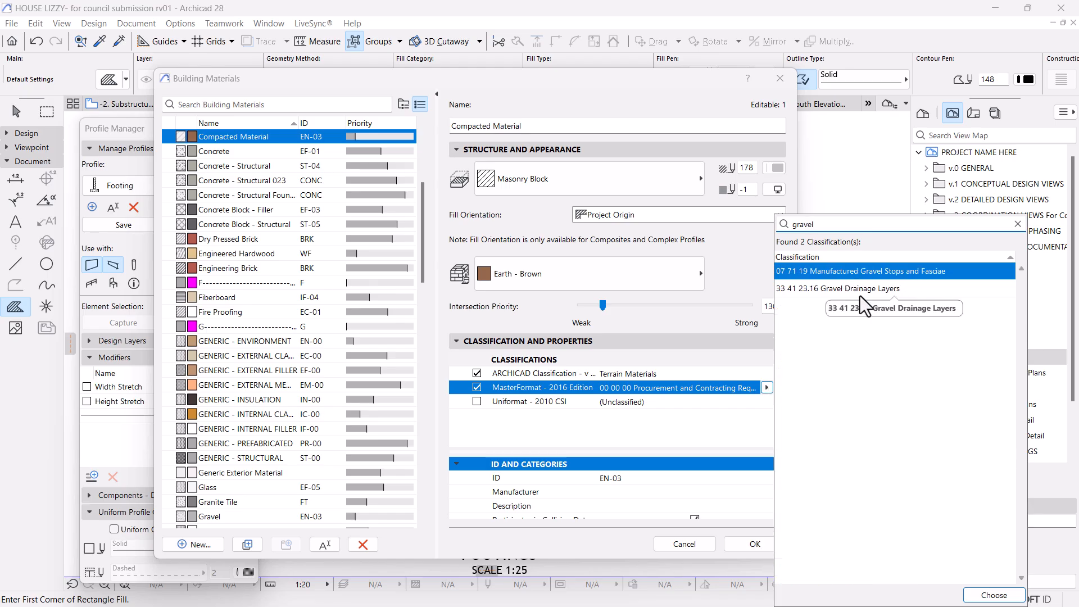
# Step: Search the MasterFormat entries for "soil" and "compacted" to look for a better match
pyautogui.moveTo(828, 224); pyautogui.dragTo(789, 225)
pyautogui.press('BackSpace')
pyautogui.write('soil')
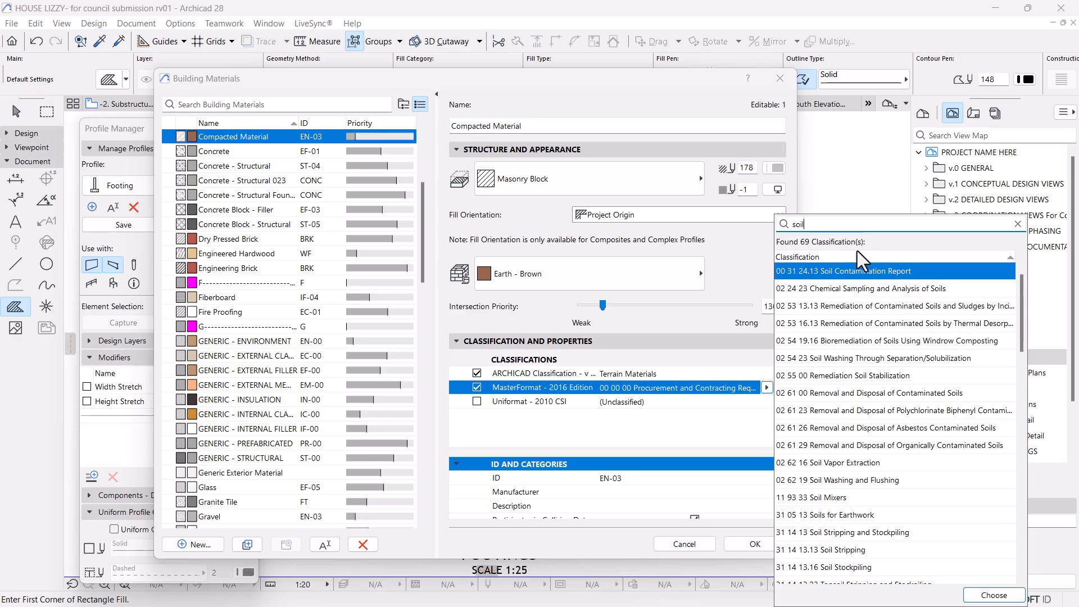
pyautogui.moveTo(810, 223); pyautogui.dragTo(743, 226)
pyautogui.write('compa')
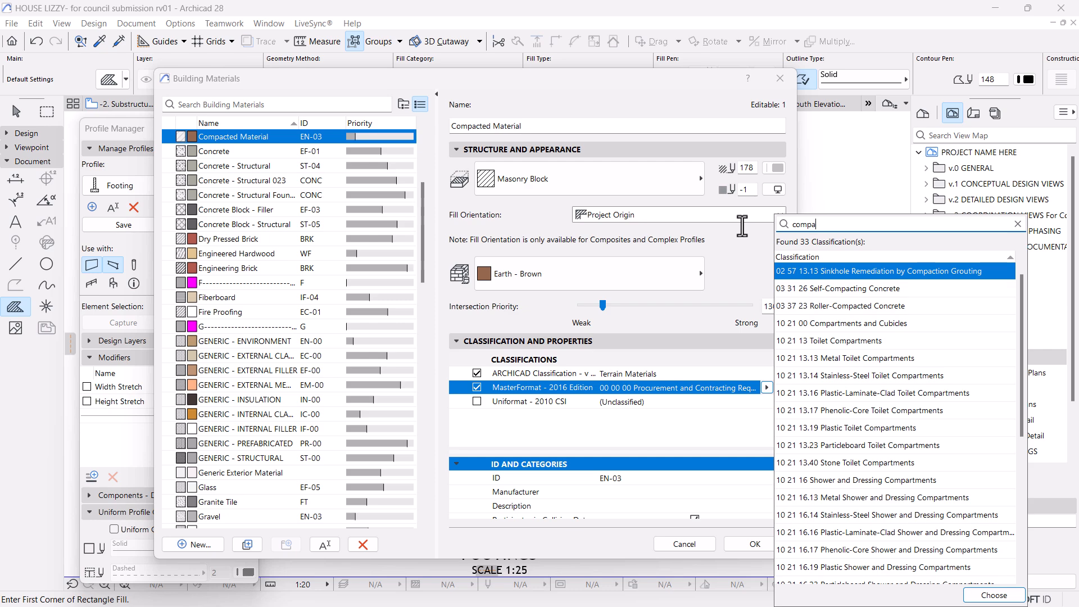
pyautogui.write('cted')
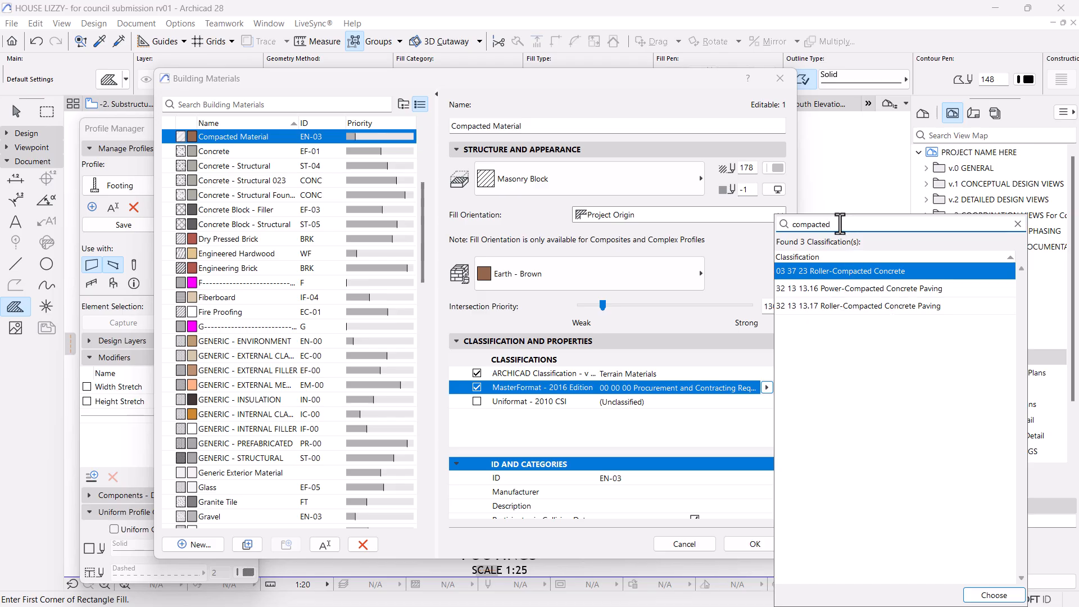
pyautogui.write('gr')
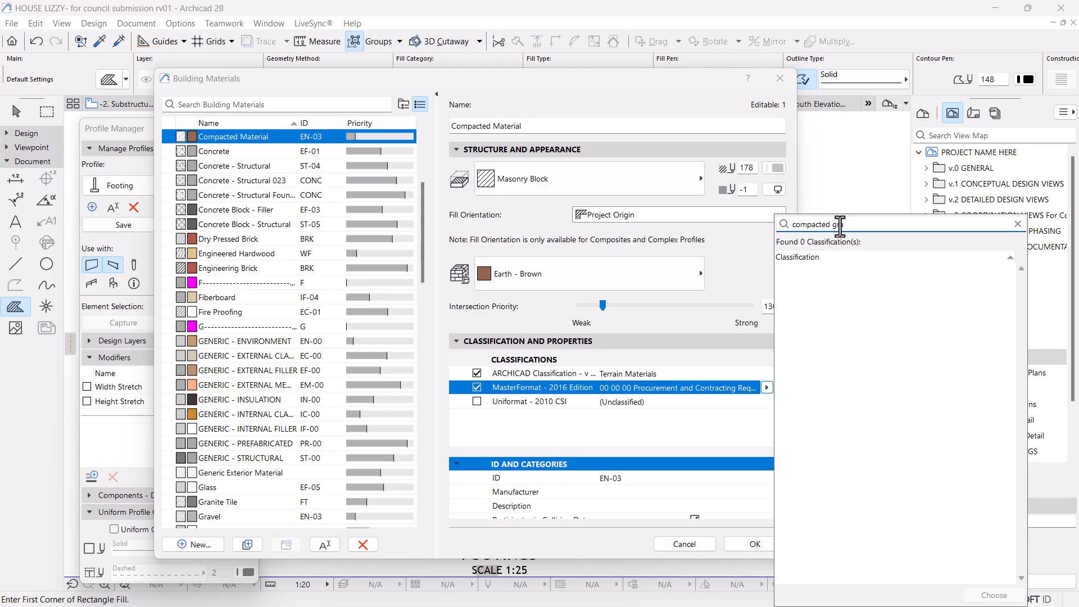
# Step: Search the MasterFormat entries for "gravel" again and assign 33 41 23.16 Gravel Drainage Layers to Compacted Material
pyautogui.press('BackSpace')
pyautogui.press('BackSpace')
pyautogui.press('BackSpace')
pyautogui.press('BackSpace')
pyautogui.press('BackSpace')
pyautogui.press('BackSpace')
pyautogui.press('BackSpace')
pyautogui.press('BackSpace')
pyautogui.press('BackSpace')
pyautogui.press('BackSpace')
pyautogui.press('BackSpace')
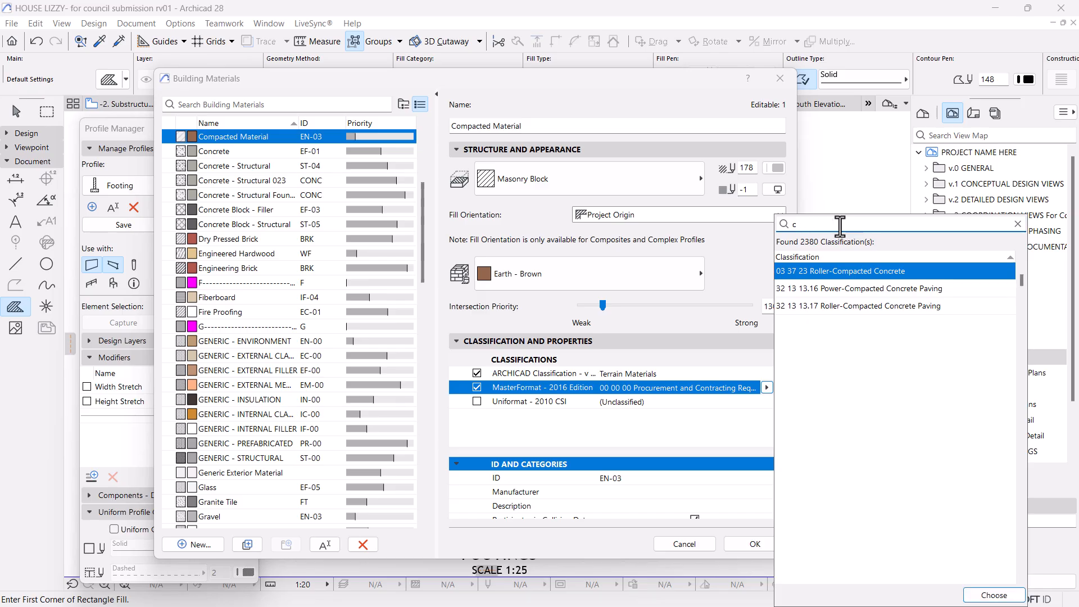
pyautogui.press('BackSpace')
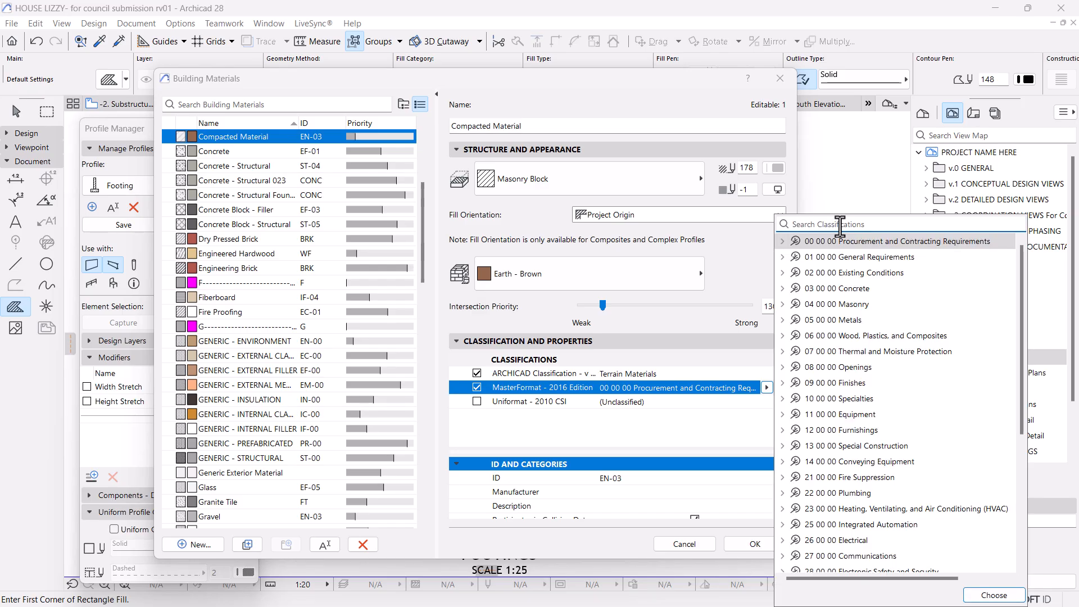
pyautogui.write('gra')
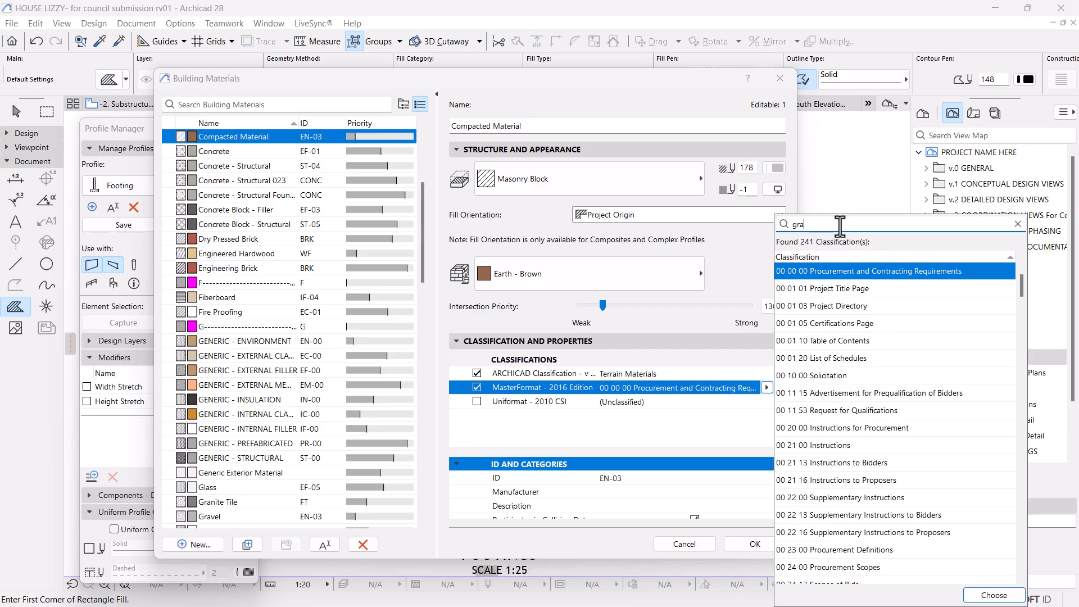
pyautogui.write('vel')
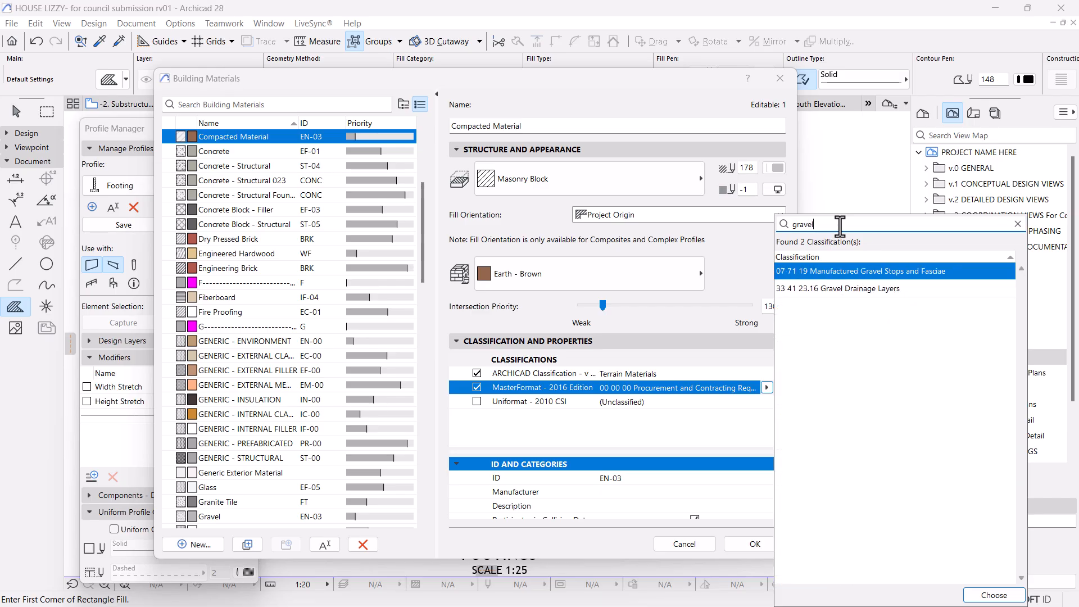
pyautogui.click(854, 289)
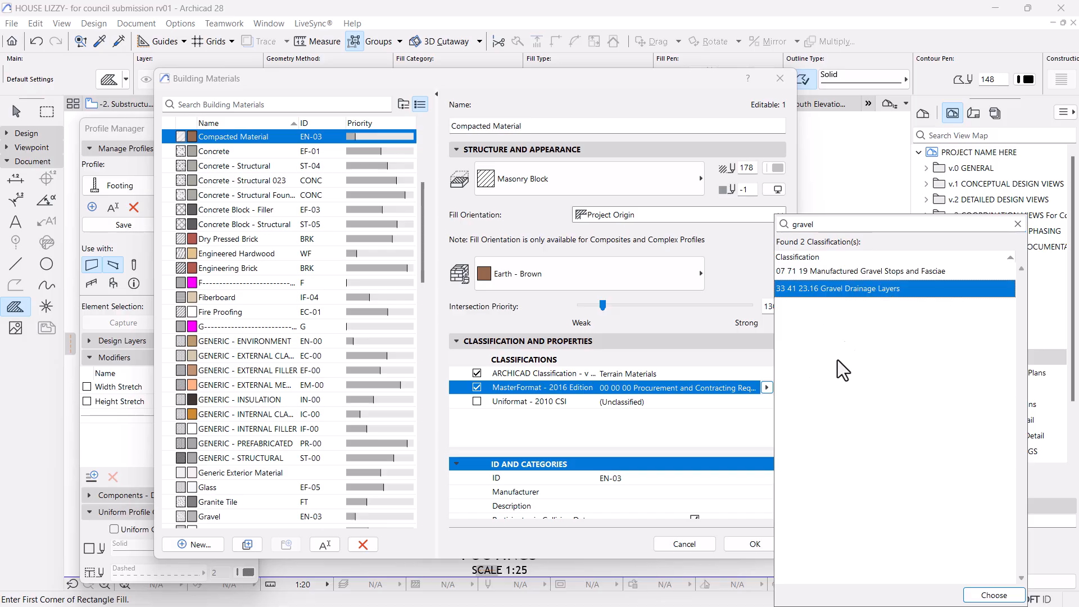
pyautogui.doubleClick(858, 287)
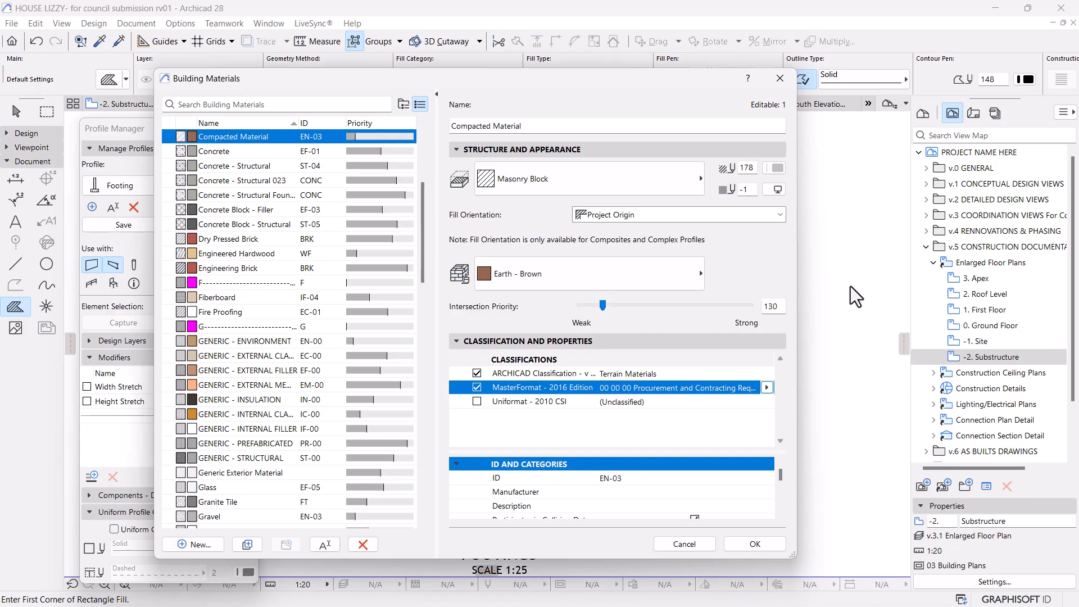
# Step: Enable the Uniformat - 2010 CSI classification, set it to A9010.10 Backfill and Compaction, and accept the building material settings
pyautogui.click(477, 401)
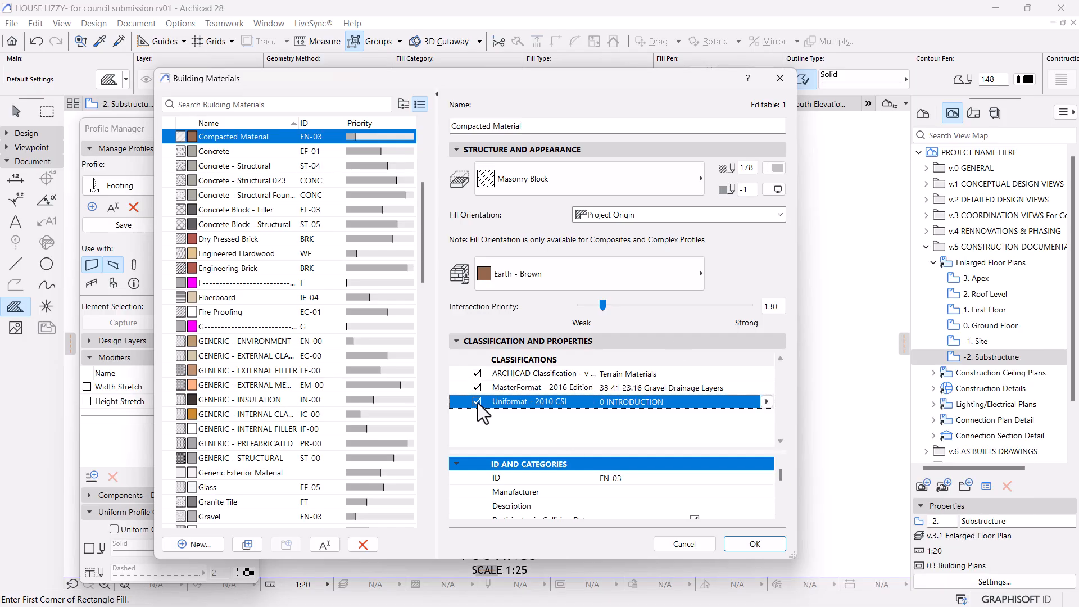
pyautogui.click(765, 404)
pyautogui.write('g')
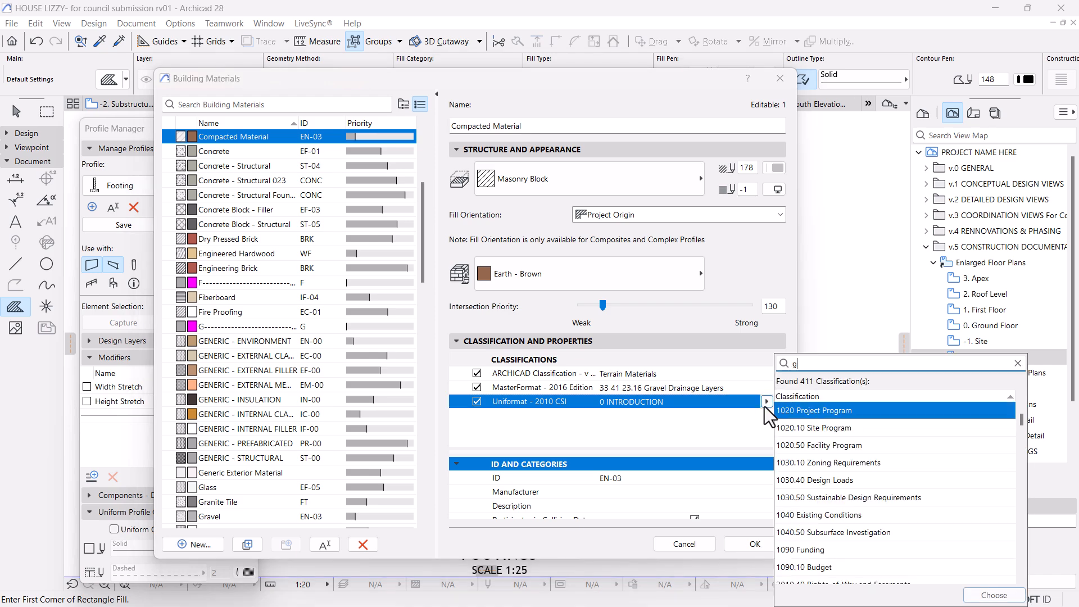
pyautogui.write('rav')
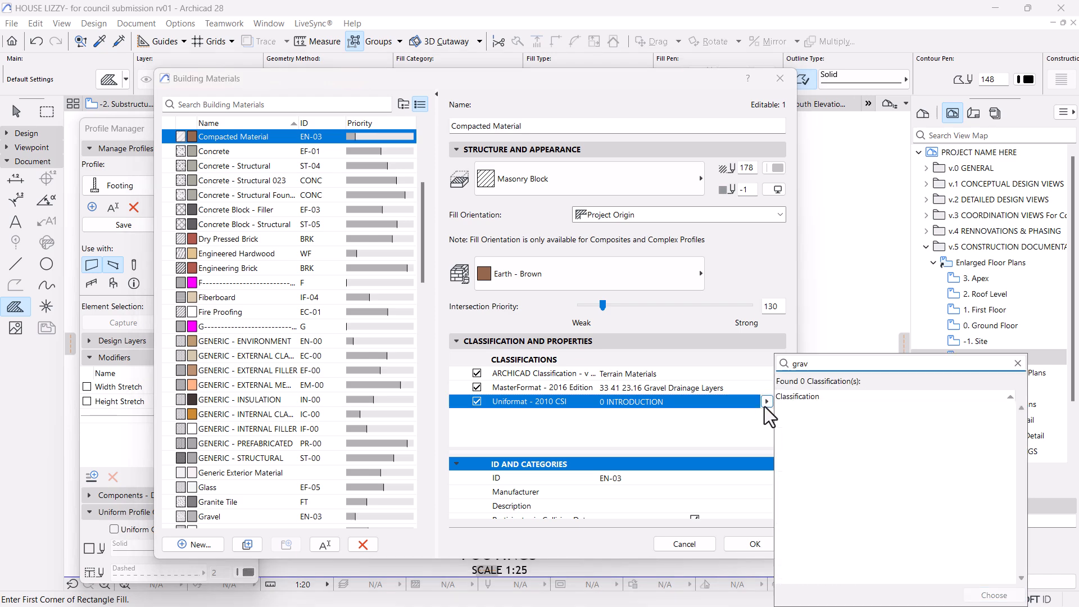
pyautogui.press('BackSpace')
pyautogui.press('BackSpace')
pyautogui.press('BackSpace')
pyautogui.press('BackSpace')
pyautogui.write('con')
pyautogui.write('mpa')
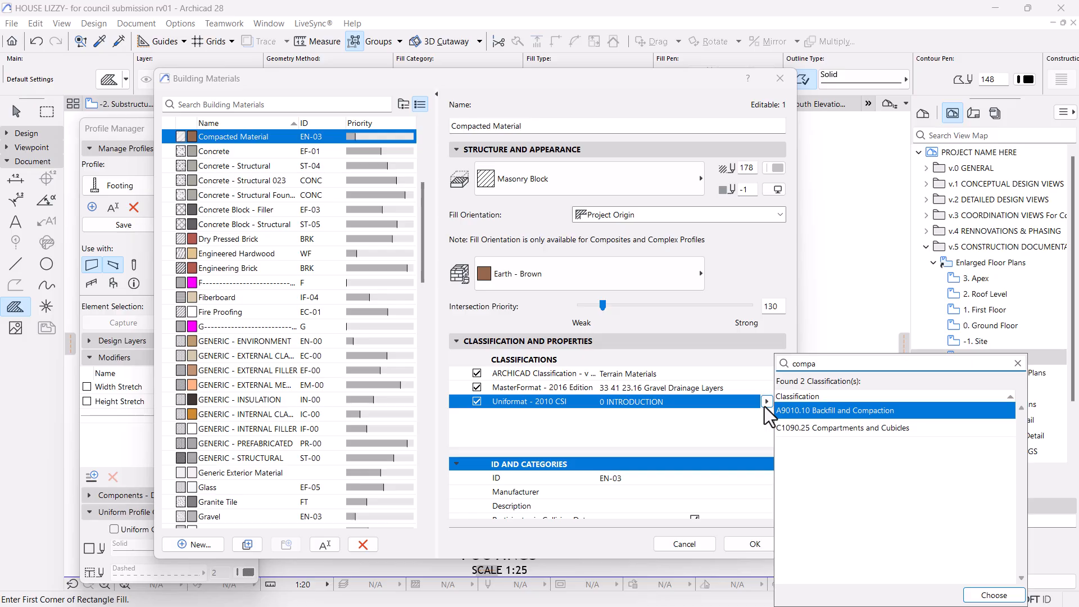
pyautogui.doubleClick(873, 415)
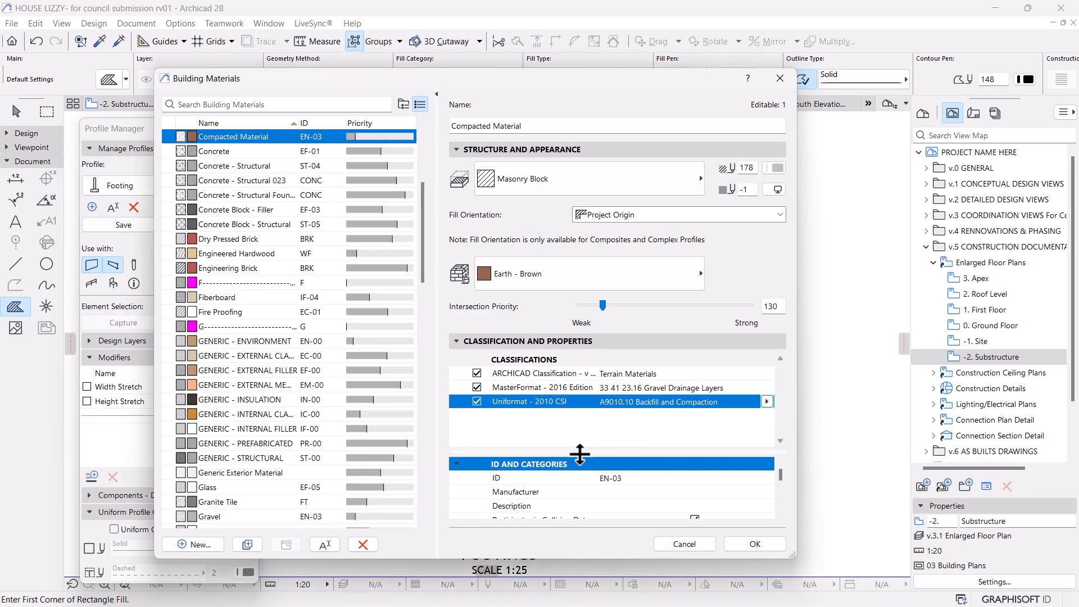
pyautogui.click(741, 544)
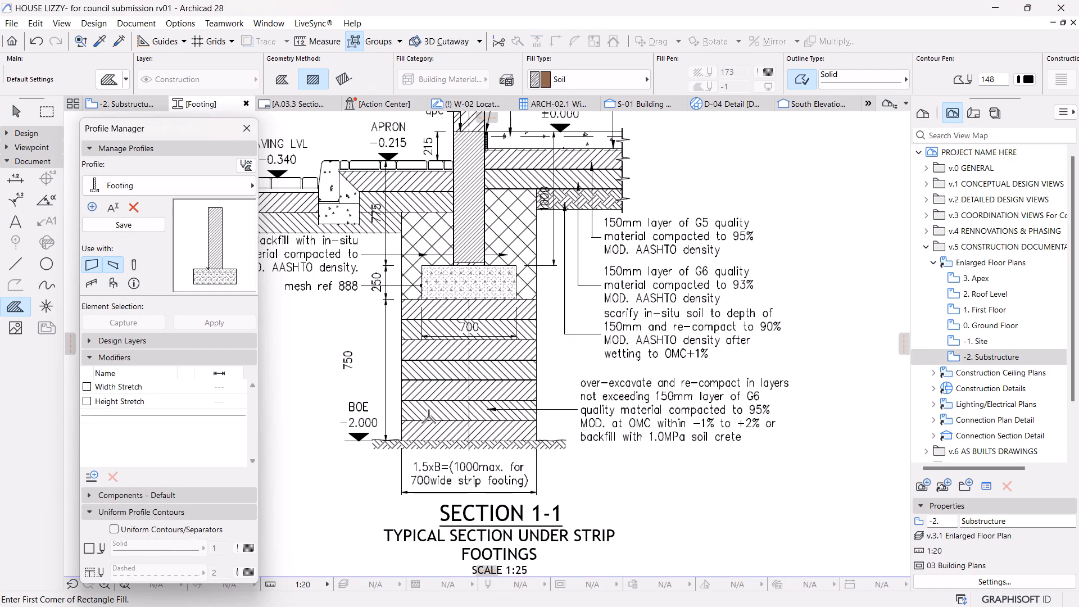
# Step: Set the building material for new profile fills to Compacted Material
pyautogui.scroll(2, 391, 418)
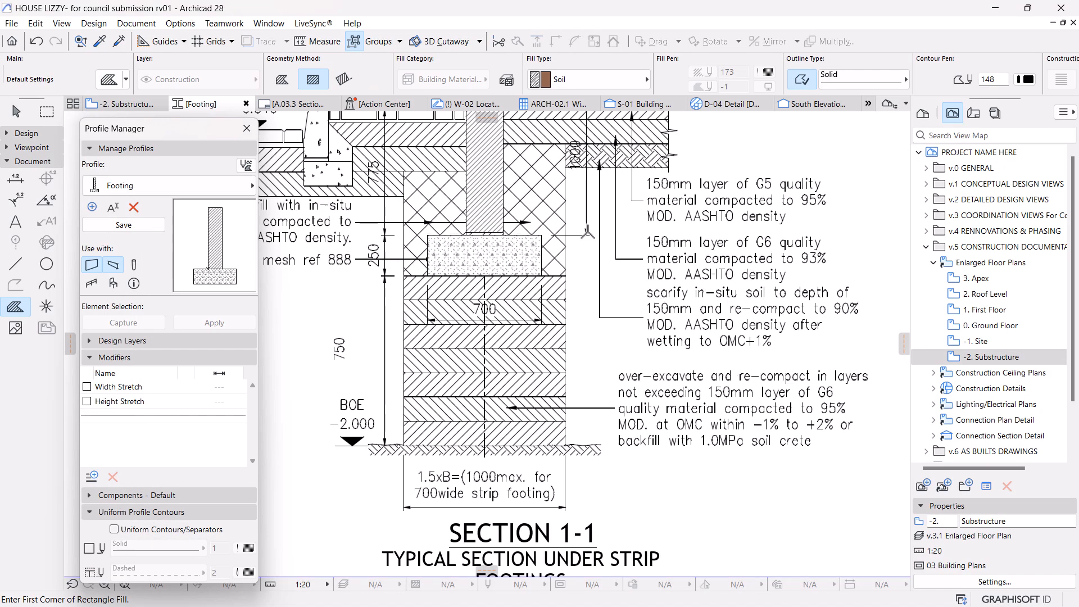
pyautogui.click(560, 78)
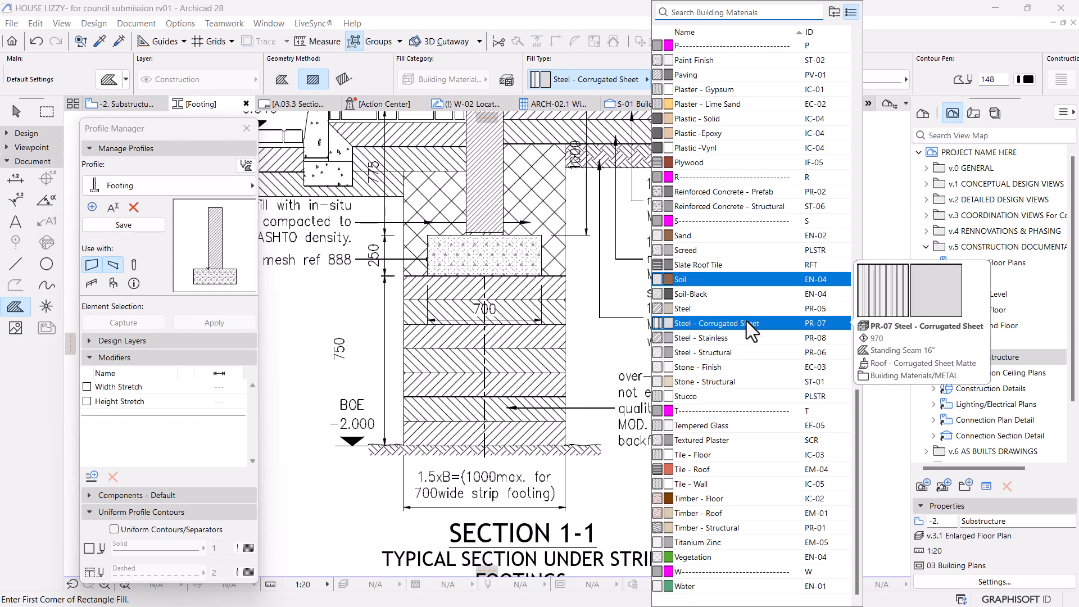
pyautogui.write('com')
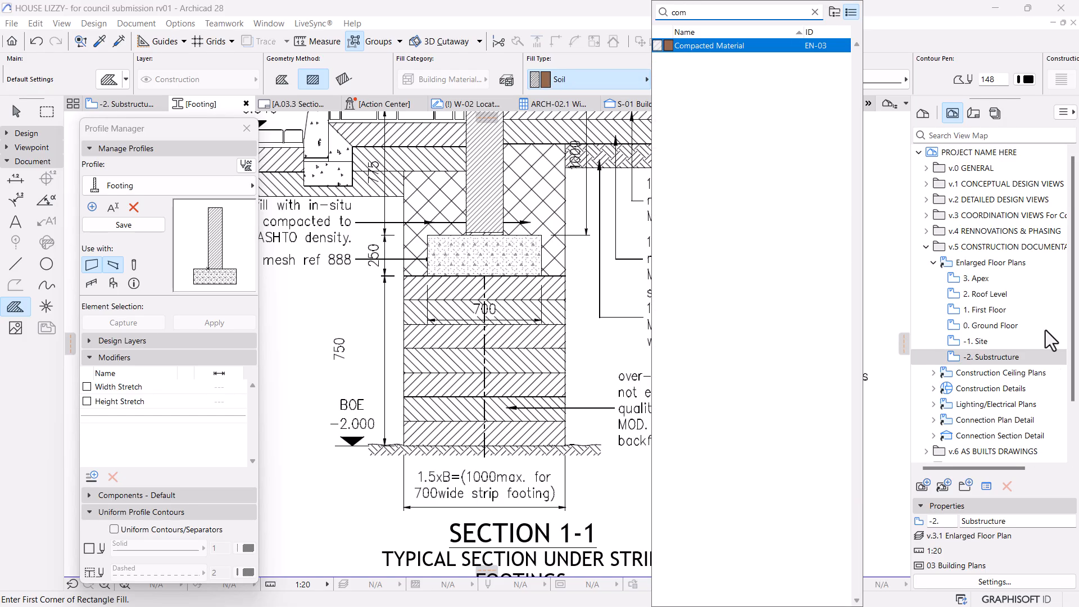
pyautogui.click(700, 45)
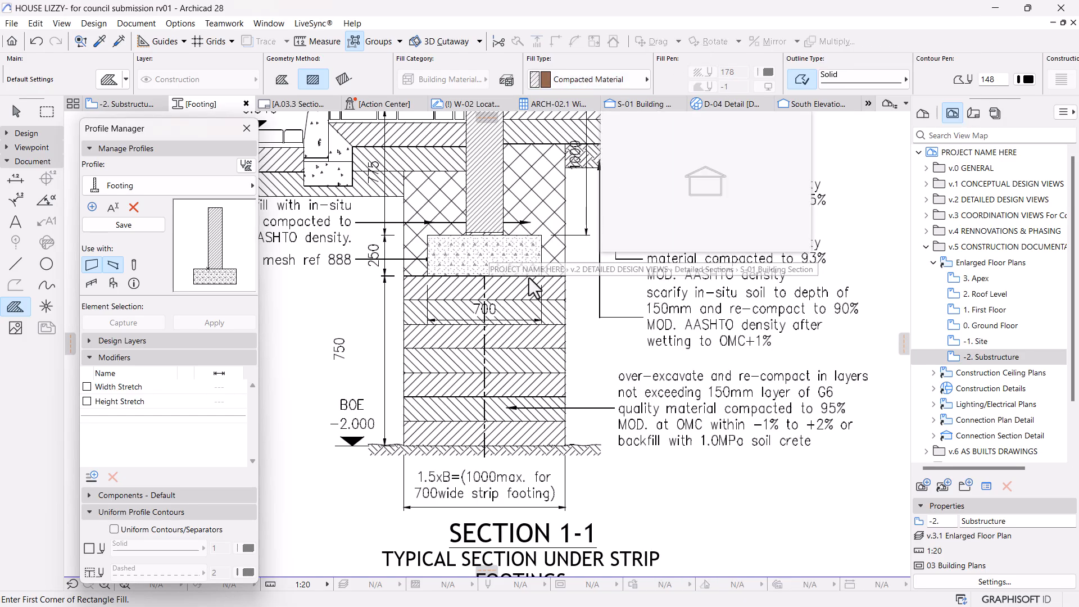
# Step: Draw Compacted Material rectangle fills over the three lowest 150 mm layers beneath the footing, each about 1000 mm wide
pyautogui.scroll(3, 436, 226)
pyautogui.scroll(-3, 507, 215)
pyautogui.scroll(2, 437, 466)
pyautogui.click(432, 444)
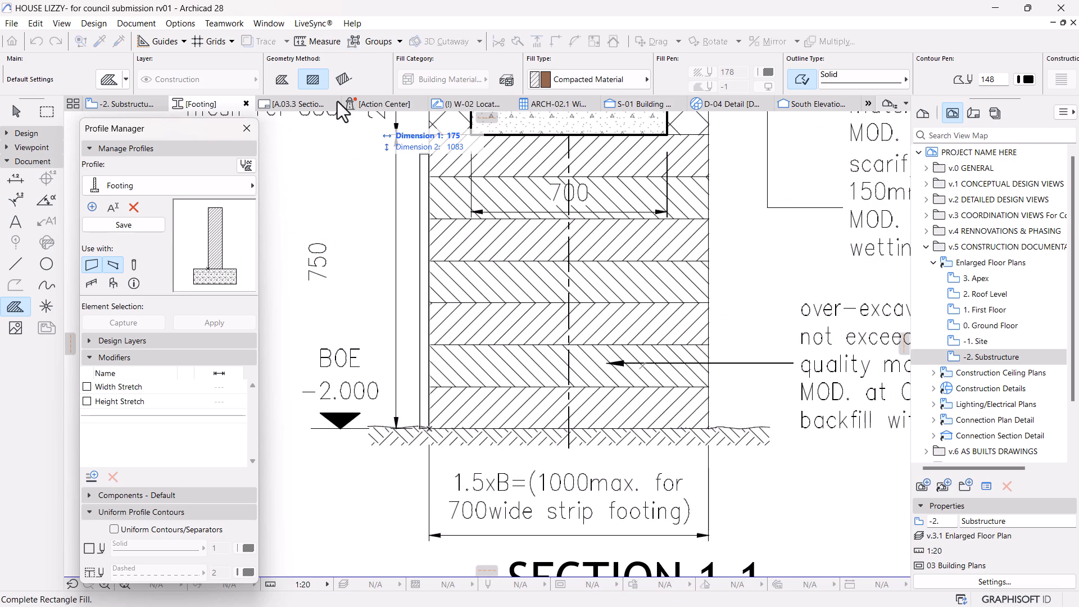
pyautogui.click(709, 386)
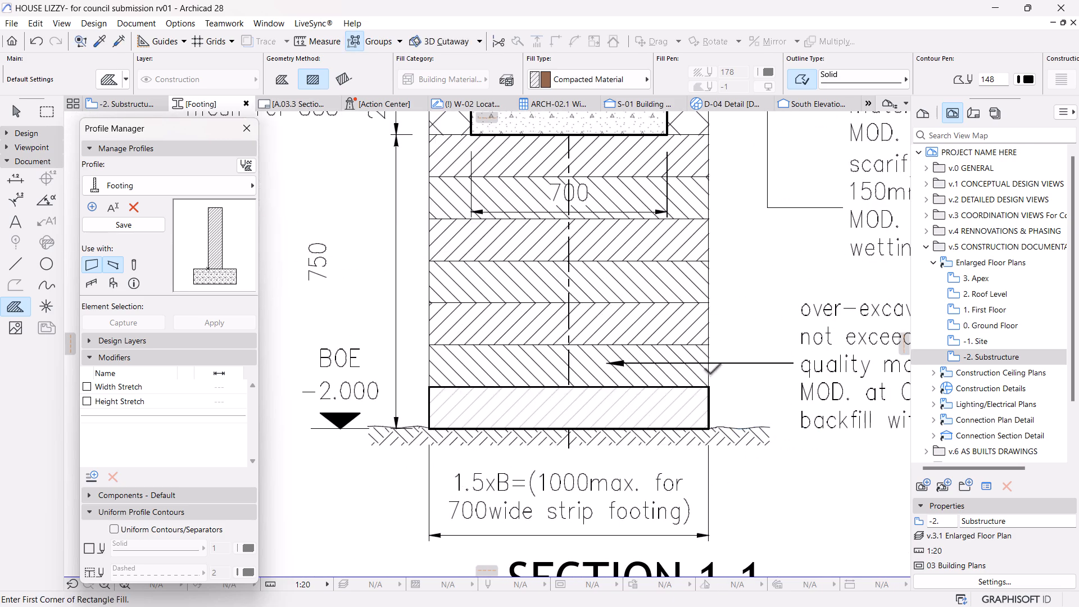
pyautogui.click(708, 387)
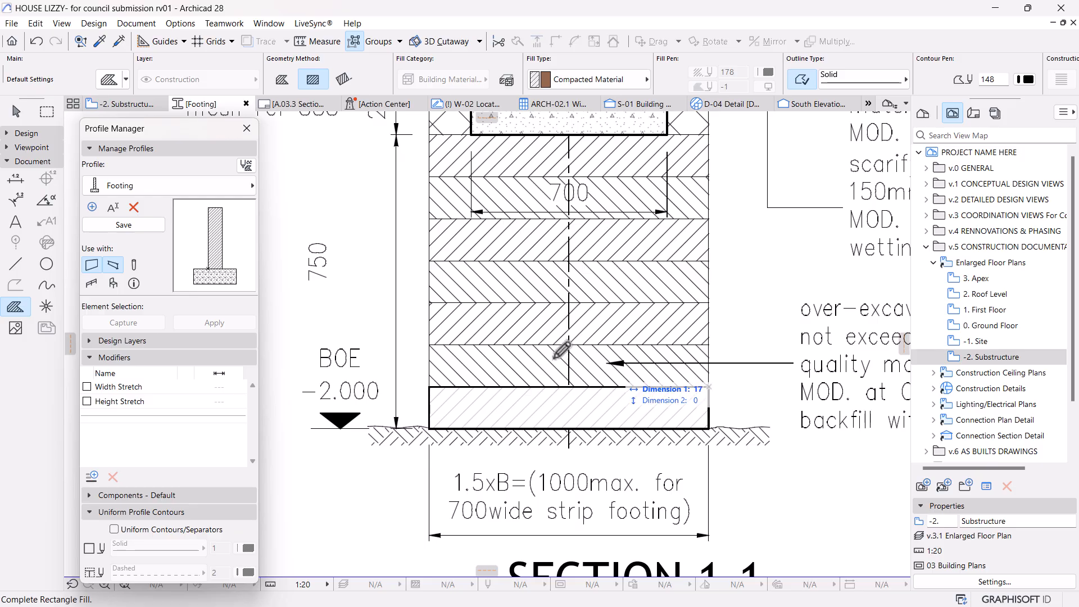
pyautogui.click(429, 344)
pyautogui.click(429, 345)
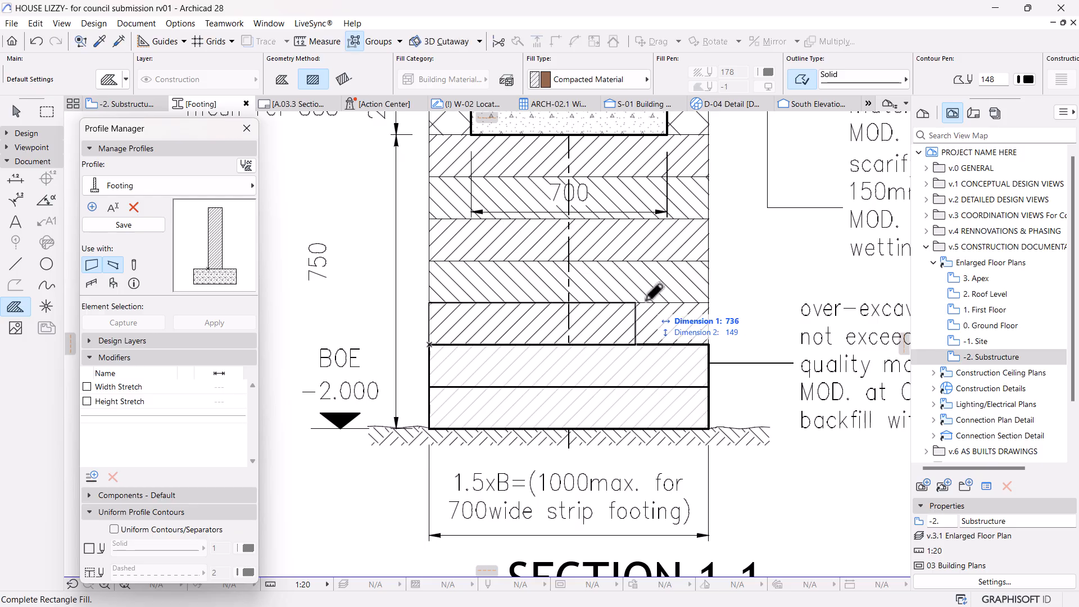
pyautogui.click(709, 302)
# Step: Draw Compacted Material rectangle fills over the remaining four 150 mm layers, up to the underside of the concrete footing
pyautogui.click(708, 302)
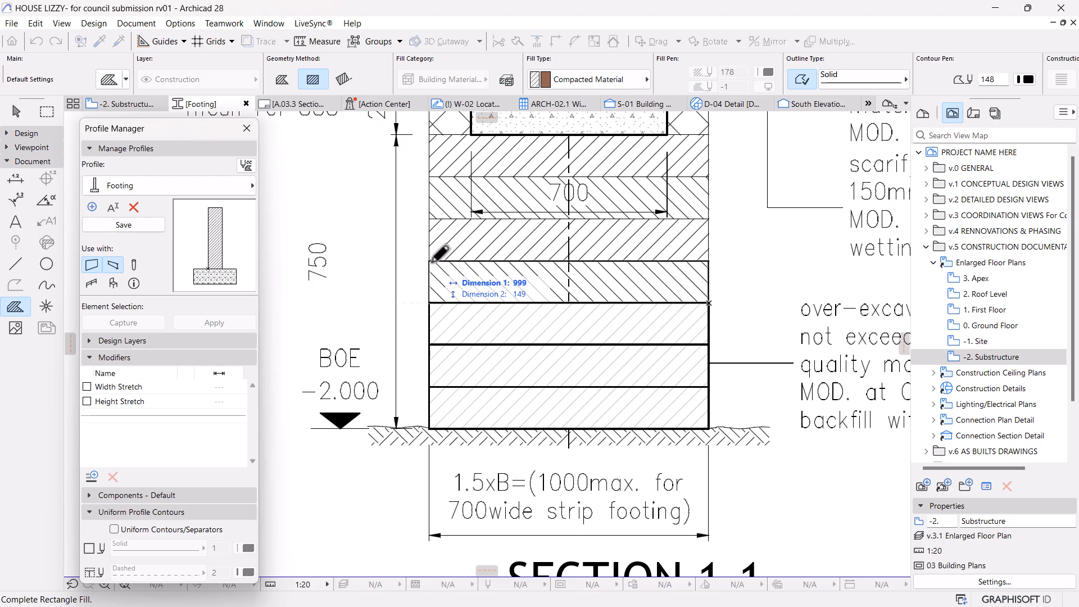
pyautogui.click(430, 260)
pyautogui.click(429, 260)
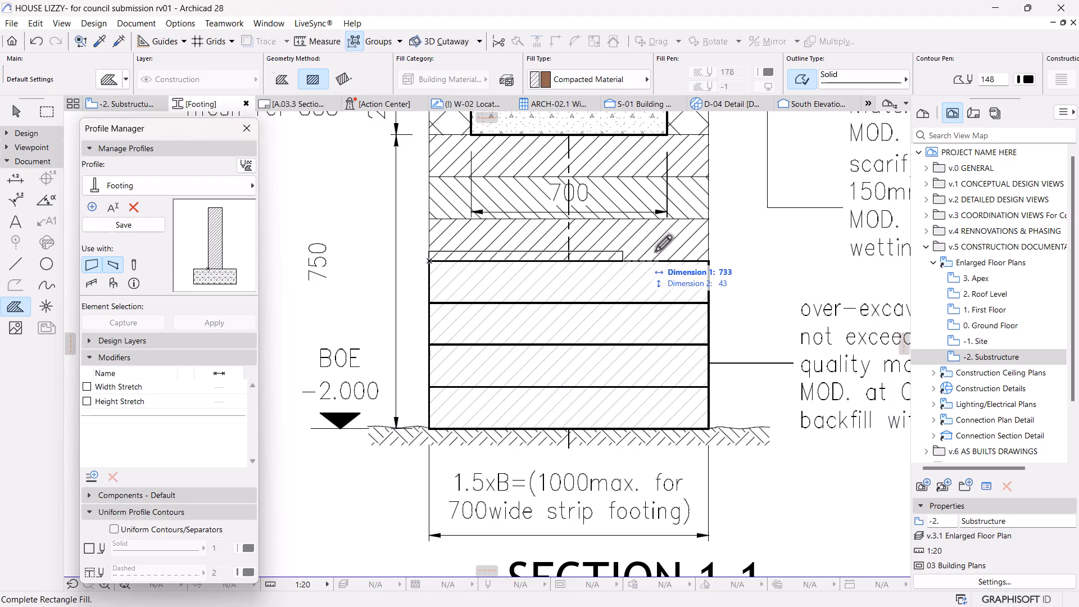
pyautogui.click(708, 219)
pyautogui.click(709, 218)
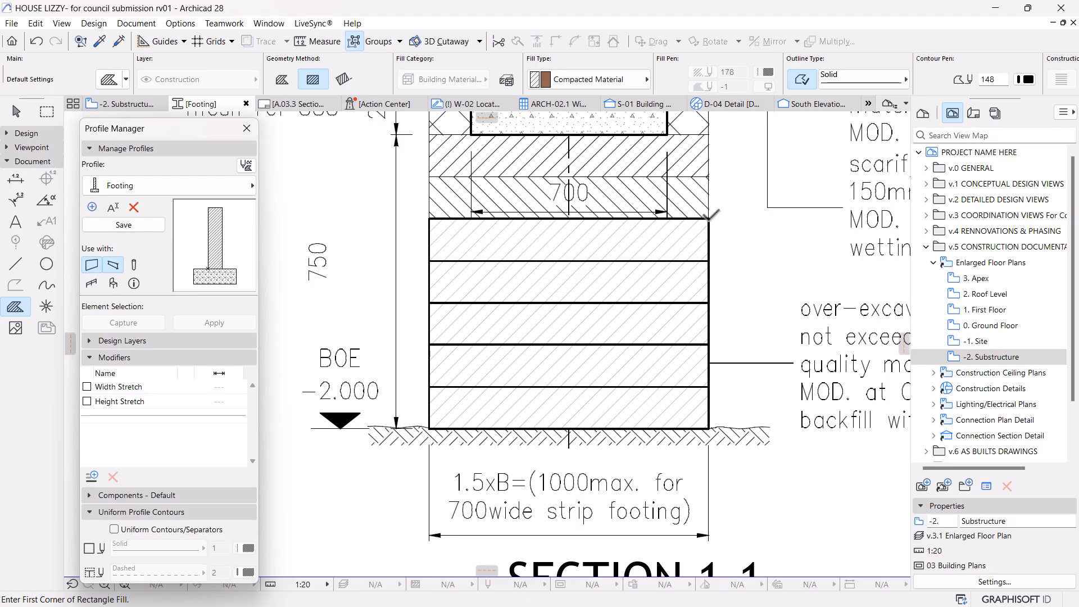
pyautogui.click(429, 177)
pyautogui.click(429, 176)
pyautogui.click(709, 134)
pyautogui.scroll(-4, 562, 292)
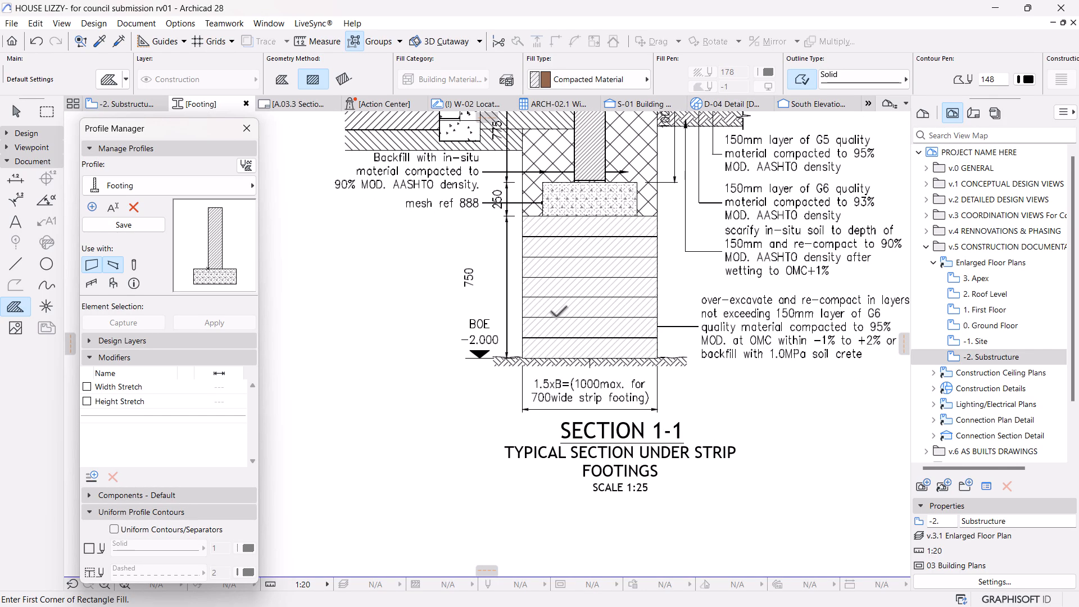
# Step: Duplicate the Compacted Material building material as Compacted Backfill and set the copy's intersection priority to 200
pyautogui.scroll(2, 584, 272)
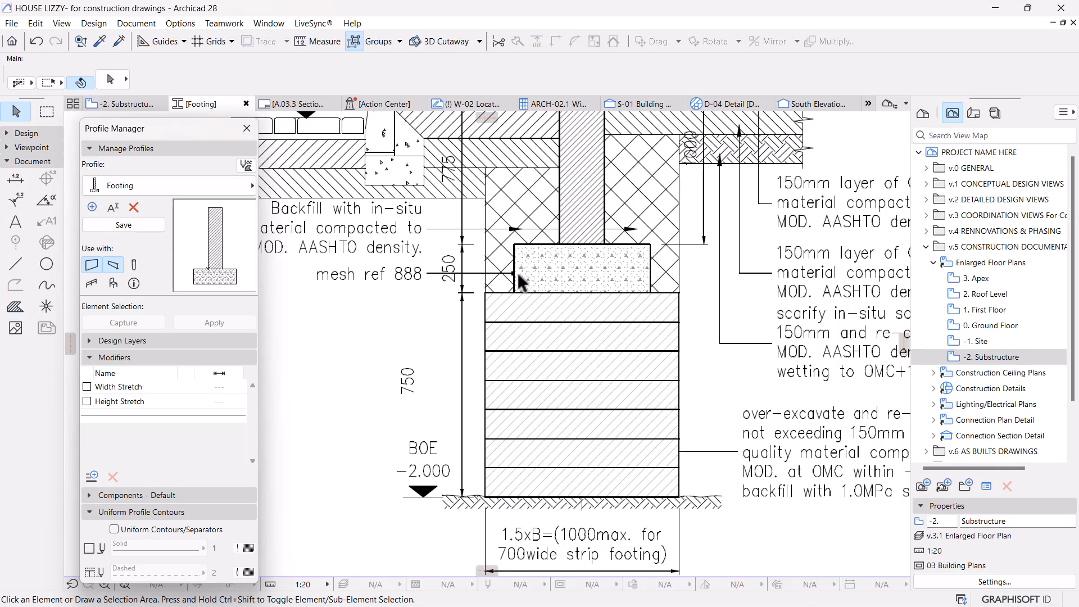
pyautogui.moveTo(441, 224); pyautogui.dragTo(488, 293, button='middle')
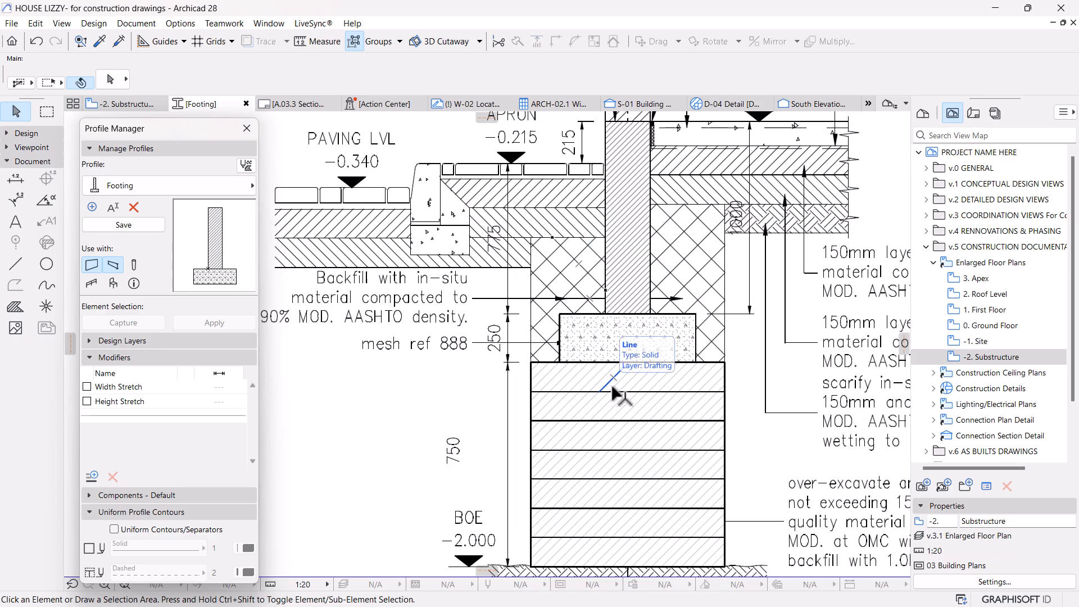
pyautogui.moveTo(337, 373); pyautogui.dragTo(367, 375, button='middle')
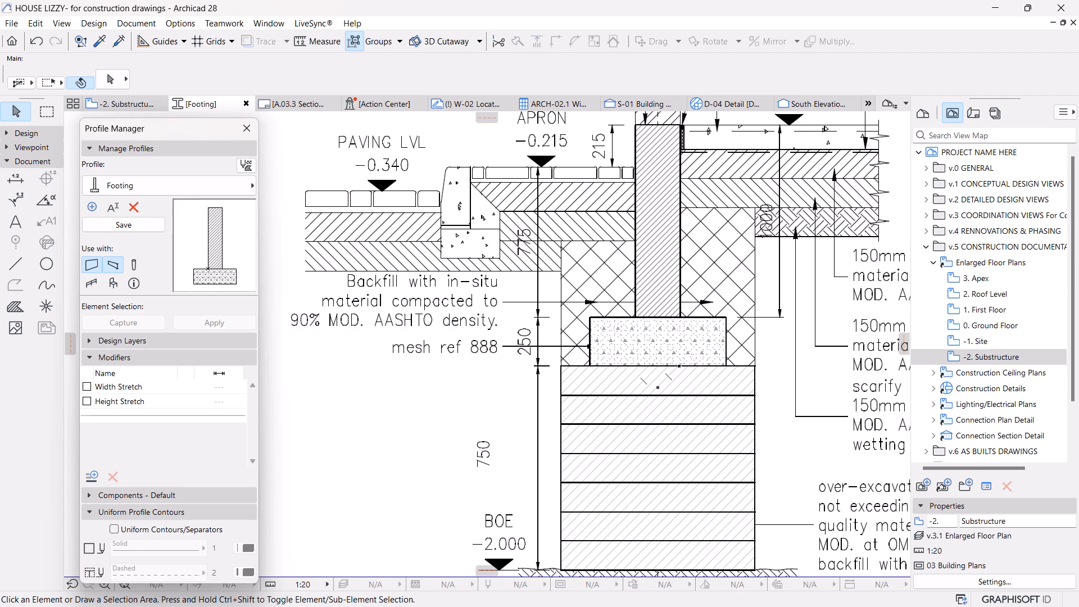
pyautogui.scroll(-1, 465, 306)
pyautogui.moveTo(463, 308); pyautogui.dragTo(430, 376, button='middle')
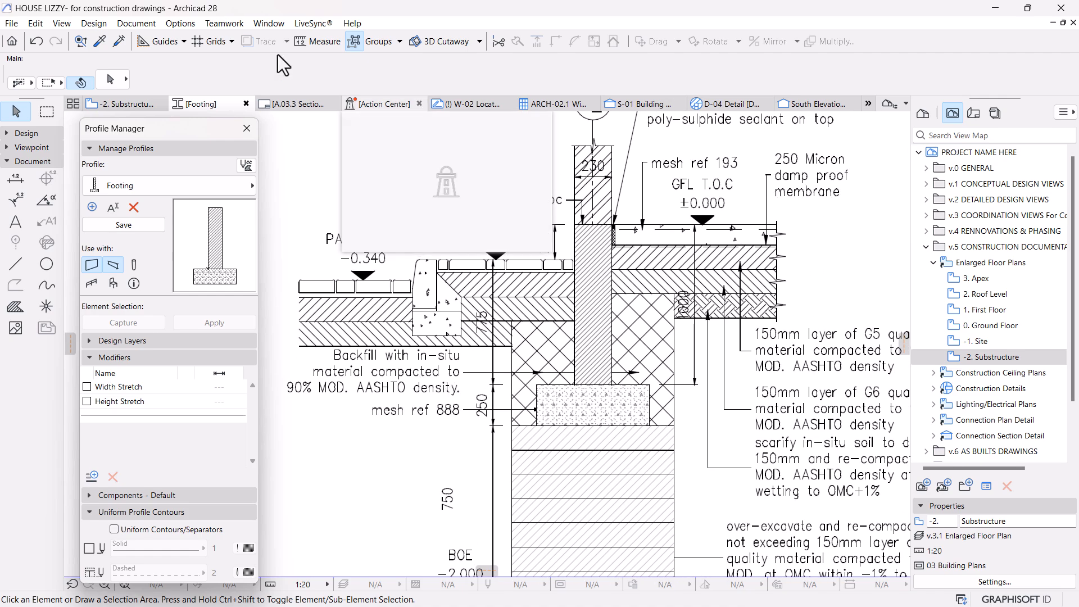
pyautogui.click(170, 23)
pyautogui.moveTo(189, 46)
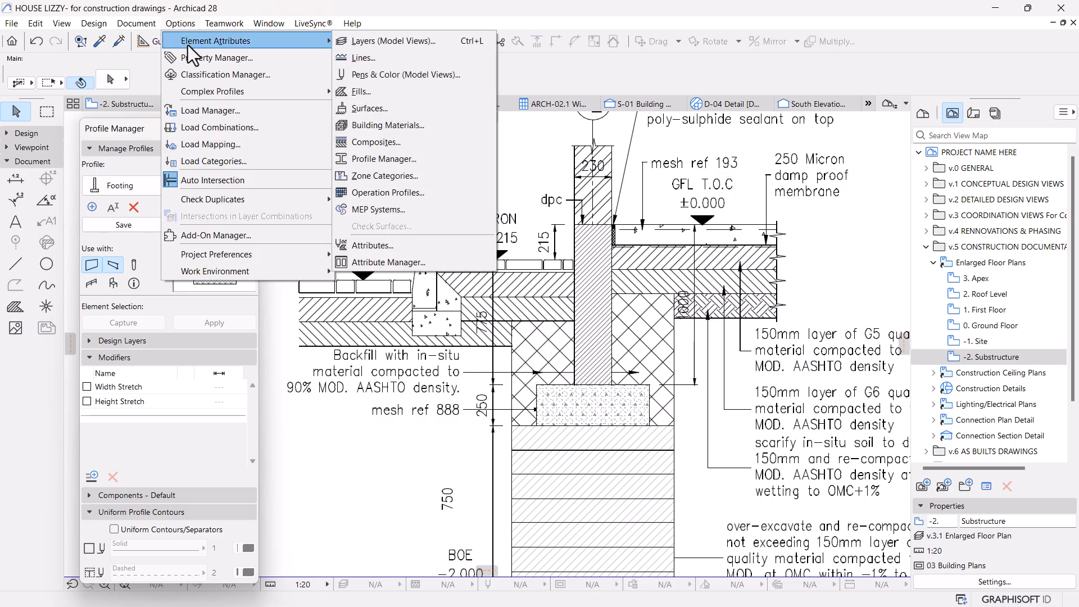
pyautogui.click(399, 125)
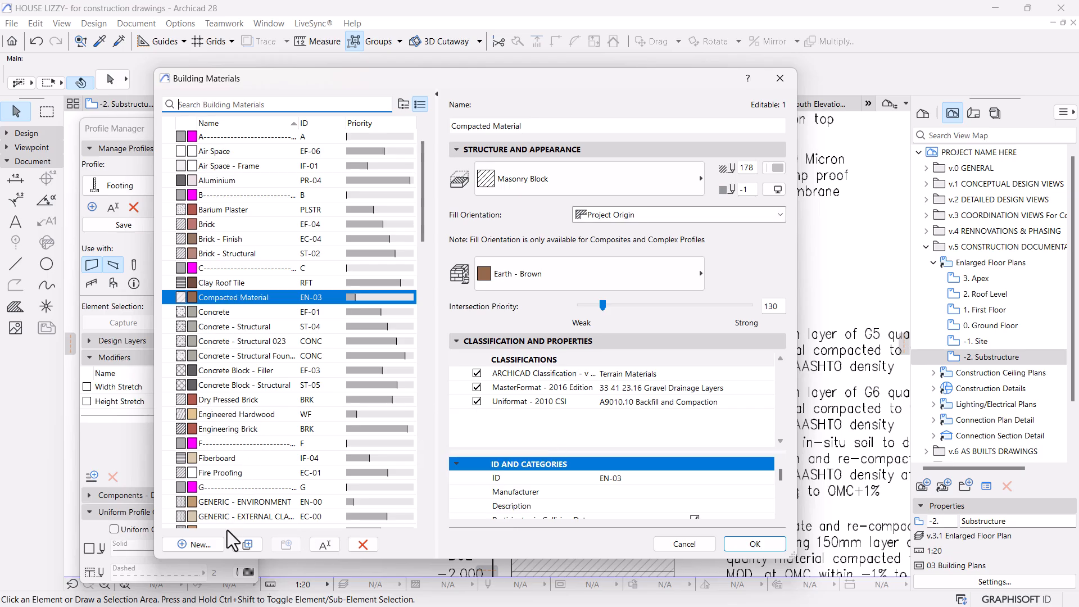
pyautogui.click(240, 544)
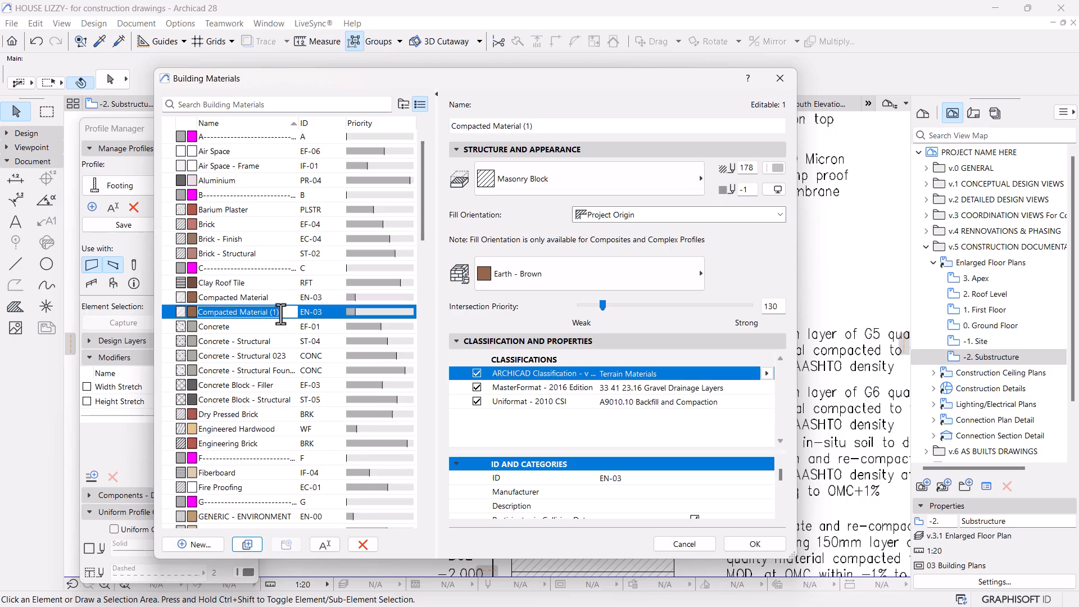
pyautogui.write('Backfill')
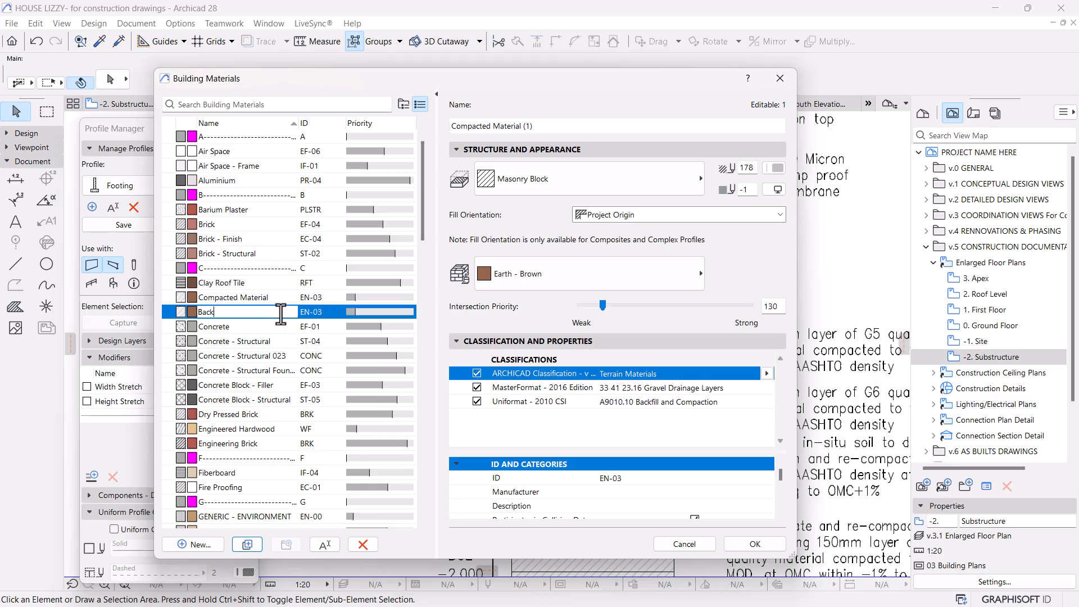
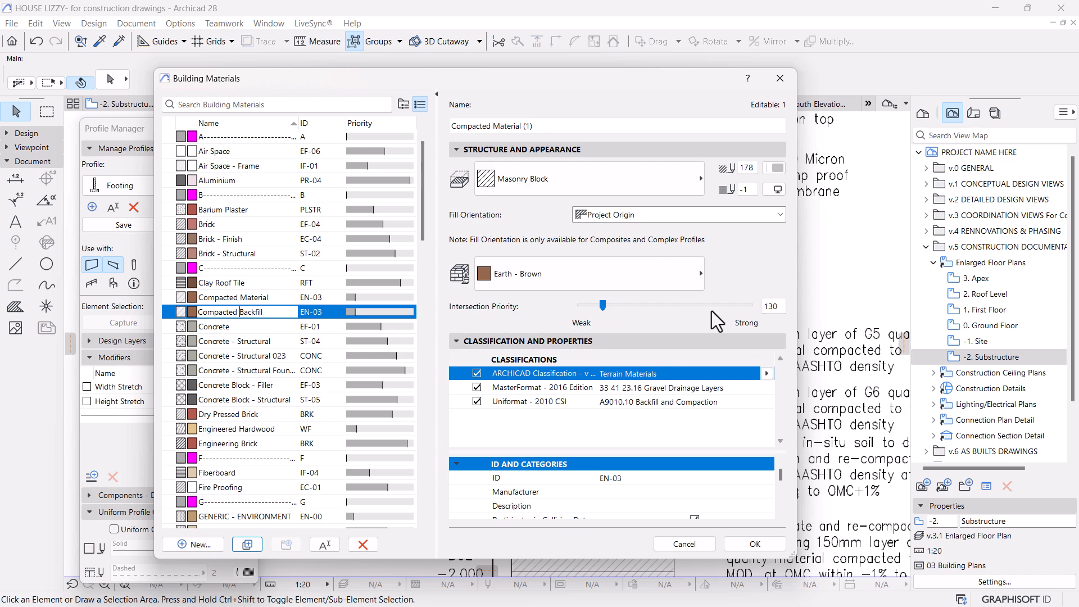
pyautogui.click(774, 308)
pyautogui.click(774, 308)
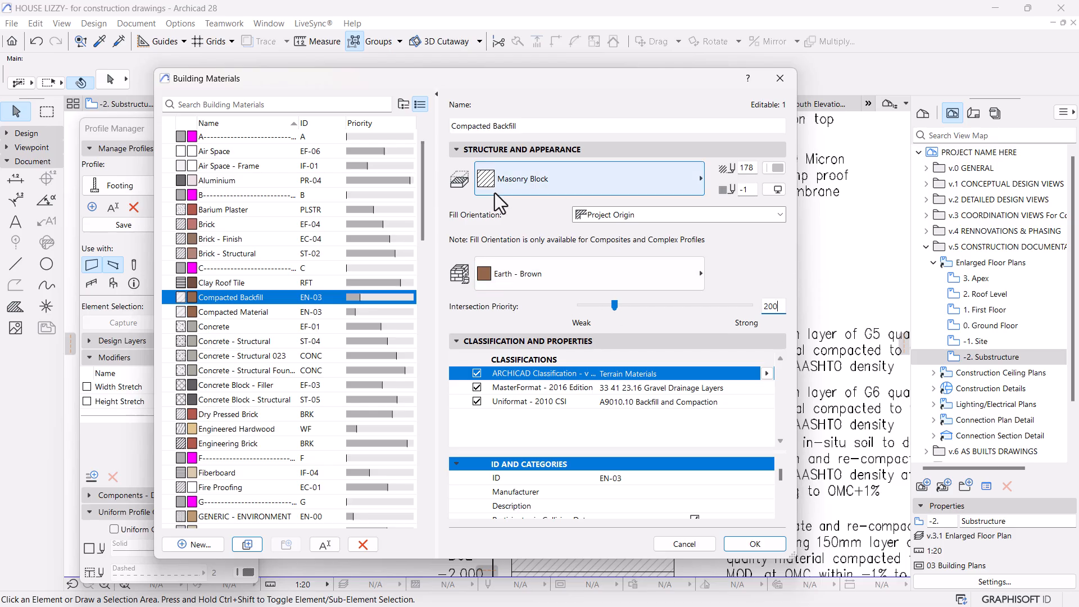
# Step: Browse the cut fill patterns for Compacted Backfill, comparing them with the backfill hatch beside the engineer's foundation wall
pyautogui.moveTo(520, 82)
pyautogui.mouseDown()
pyautogui.moveTo(563, 423)
pyautogui.moveTo(566, 407)
pyautogui.mouseUp()
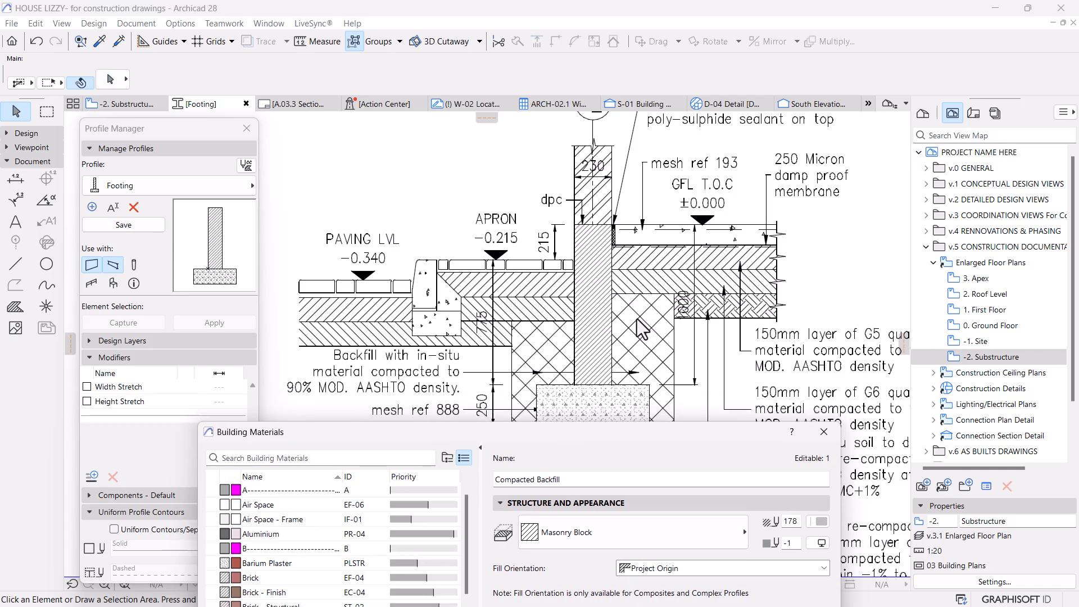
pyautogui.moveTo(652, 431); pyautogui.dragTo(612, 129)
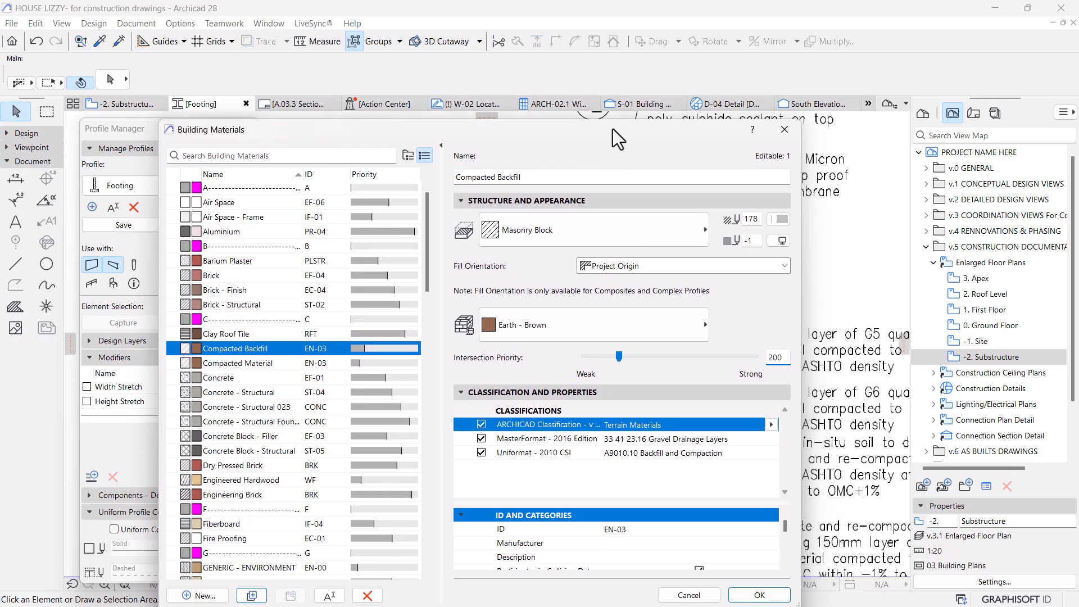
pyautogui.click(619, 233)
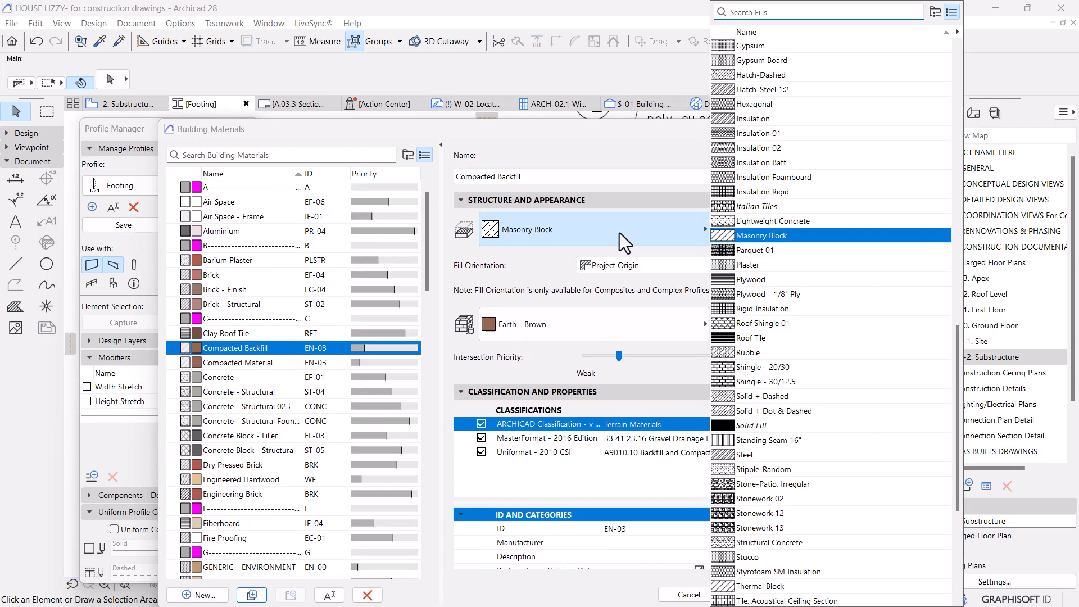
pyautogui.scroll(-2, 786, 470)
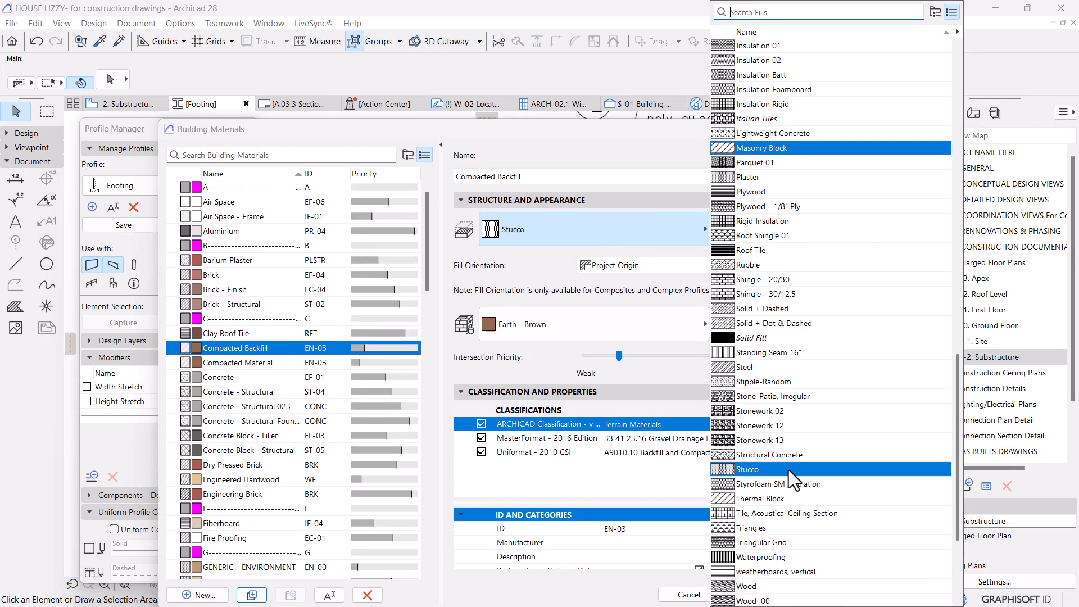
pyautogui.scroll(10, 828, 280)
pyautogui.click(873, 190)
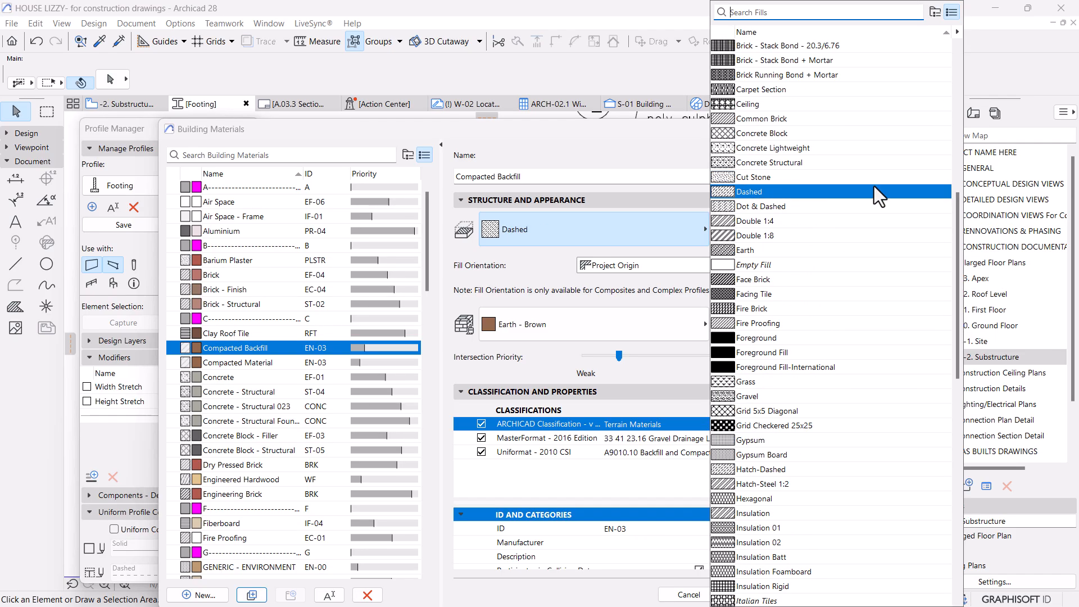
pyautogui.click(823, 205)
pyautogui.scroll(4, 822, 204)
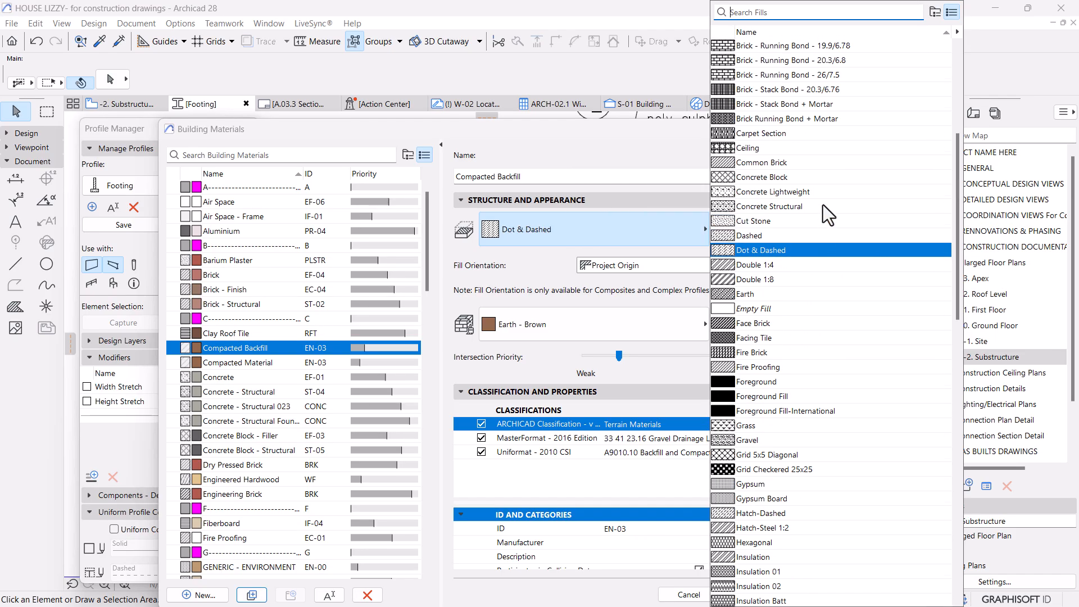
pyautogui.click(823, 205)
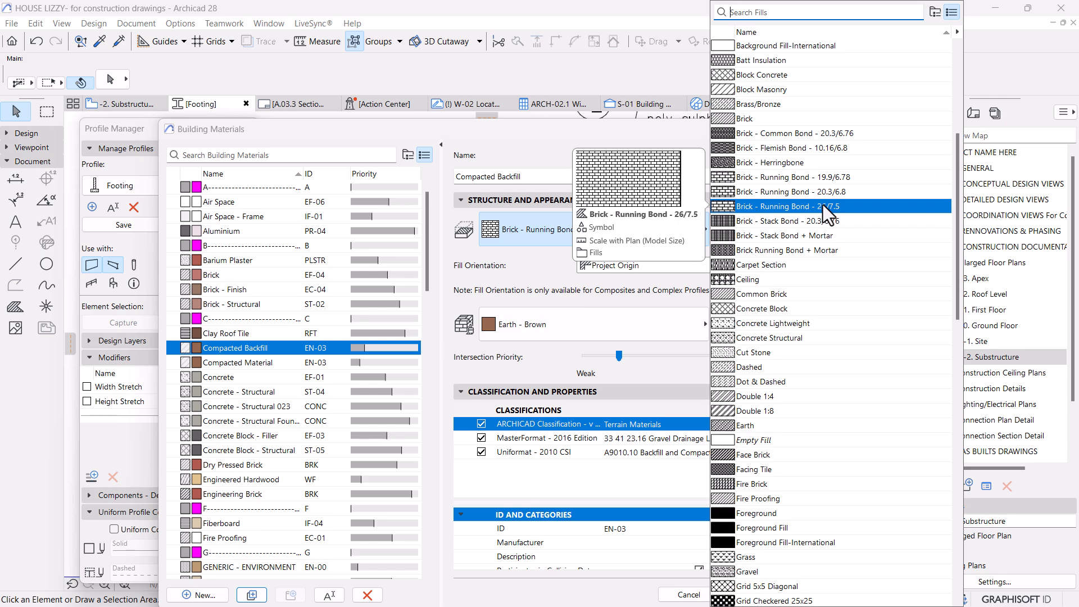
pyautogui.scroll(1, 823, 204)
pyautogui.click(822, 204)
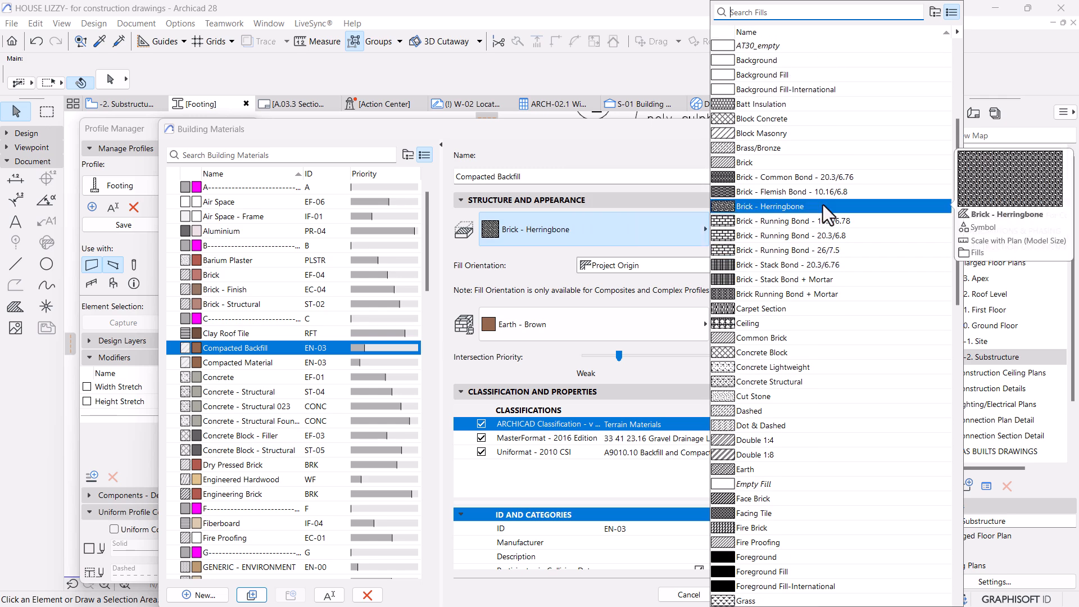
pyautogui.scroll(-6, 833, 405)
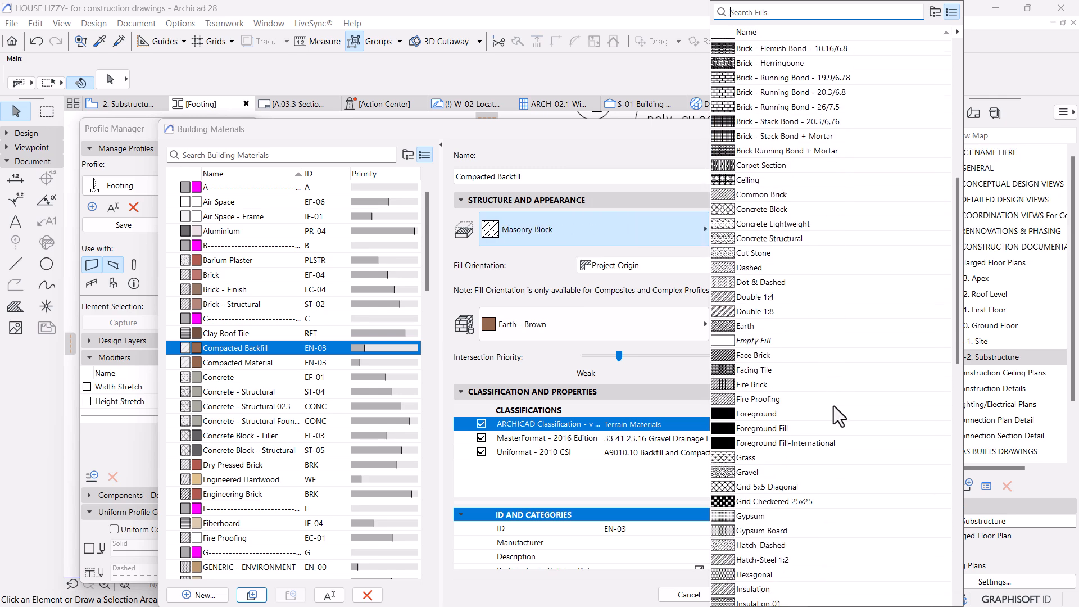
pyautogui.scroll(-8, 831, 404)
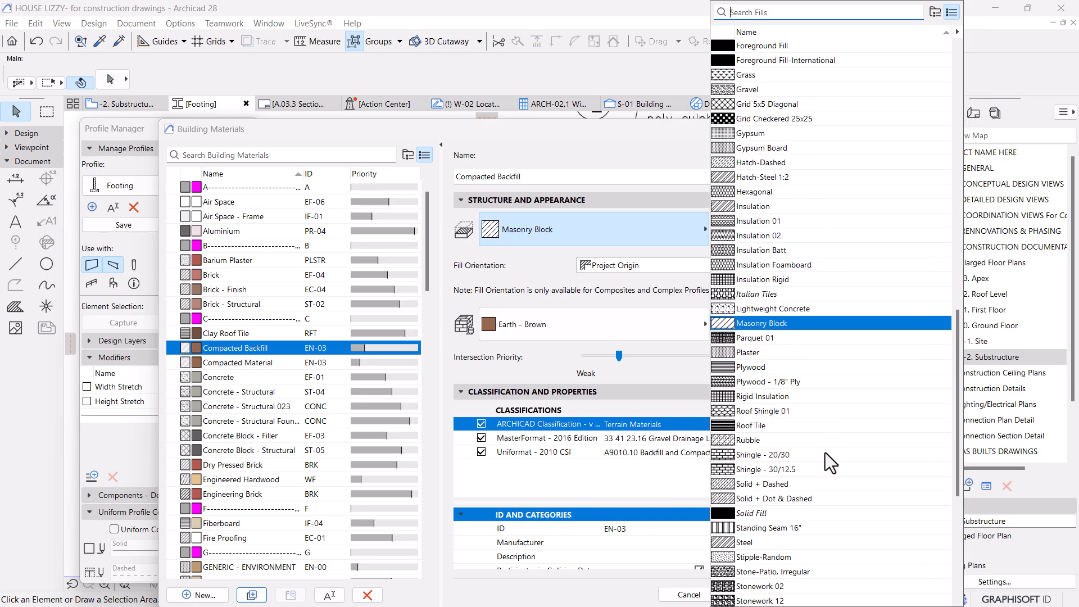
pyautogui.scroll(-6, 825, 453)
# Step: Find the Gravel pattern, assign it as Compacted Backfill's cut fill, and accept the building material settings
pyautogui.write('grav')
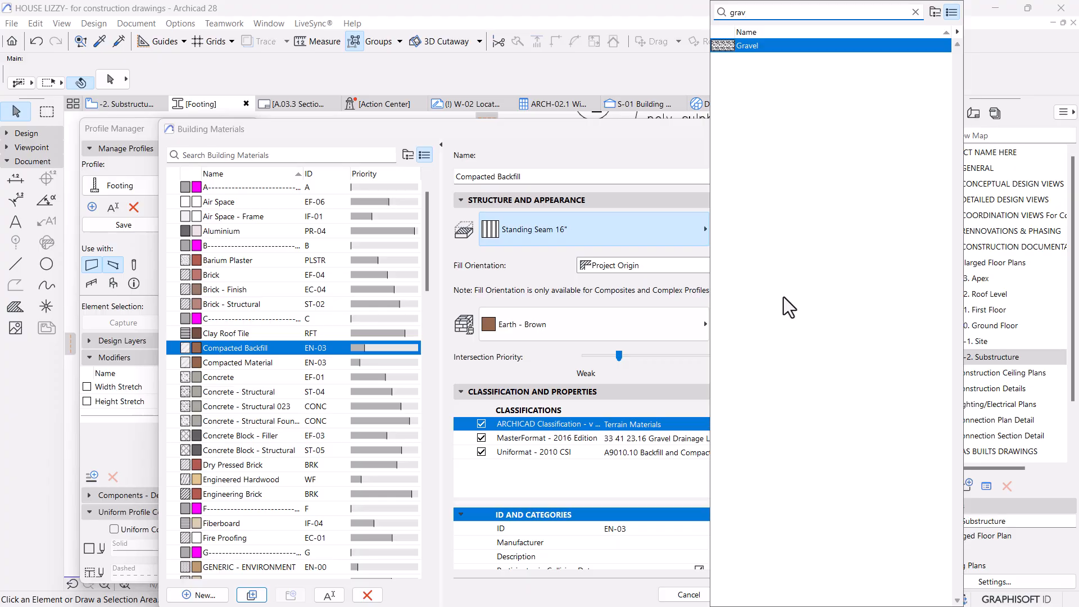
pyautogui.click(738, 44)
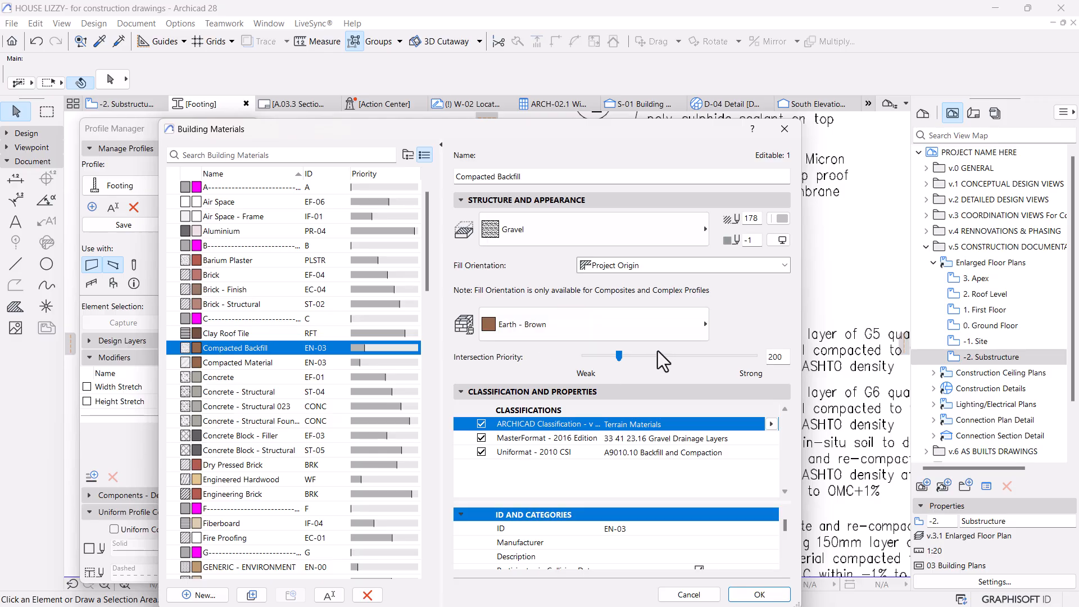
pyautogui.click(662, 441)
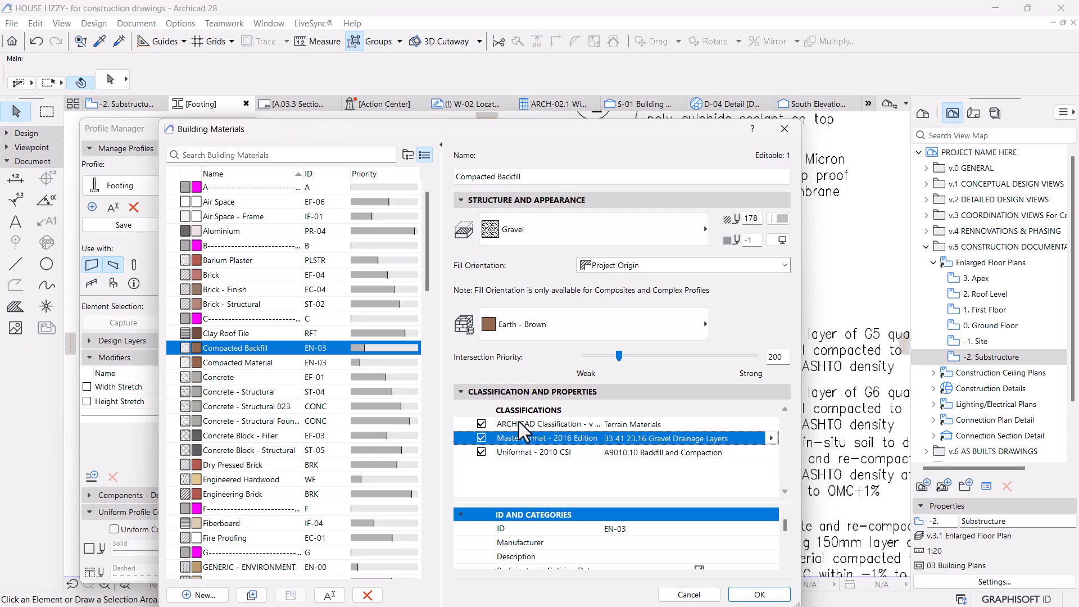
pyautogui.click(759, 595)
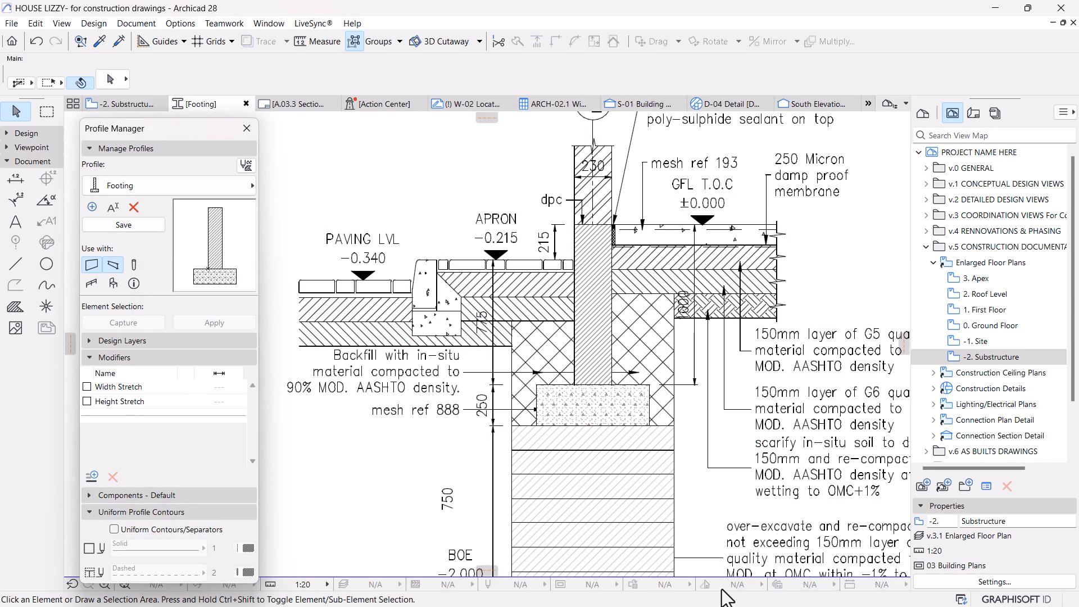
# Step: Draw a Compacted Backfill rectangle fill across the trench width, from the underside of the concrete footing to the top of the backfill hatch inside
pyautogui.scroll(3, 570, 340)
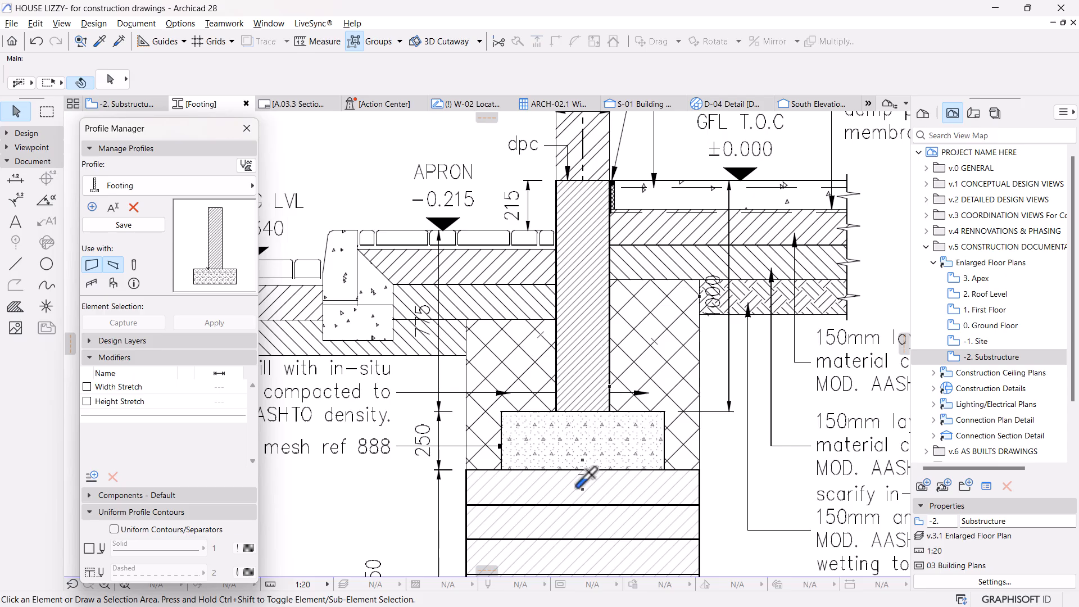
pyautogui.click(16, 306)
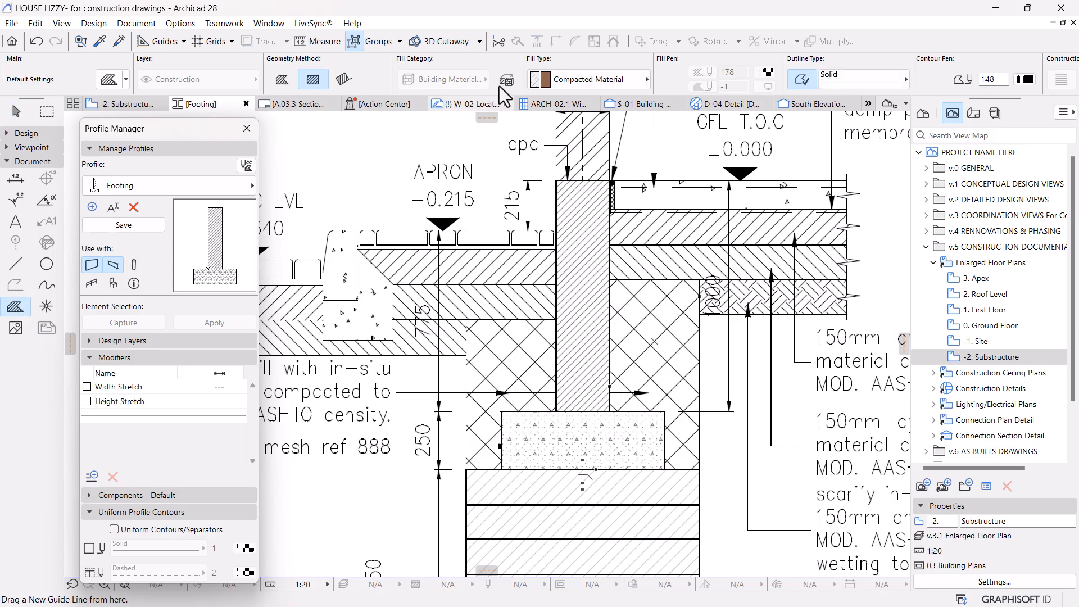
pyautogui.click(581, 80)
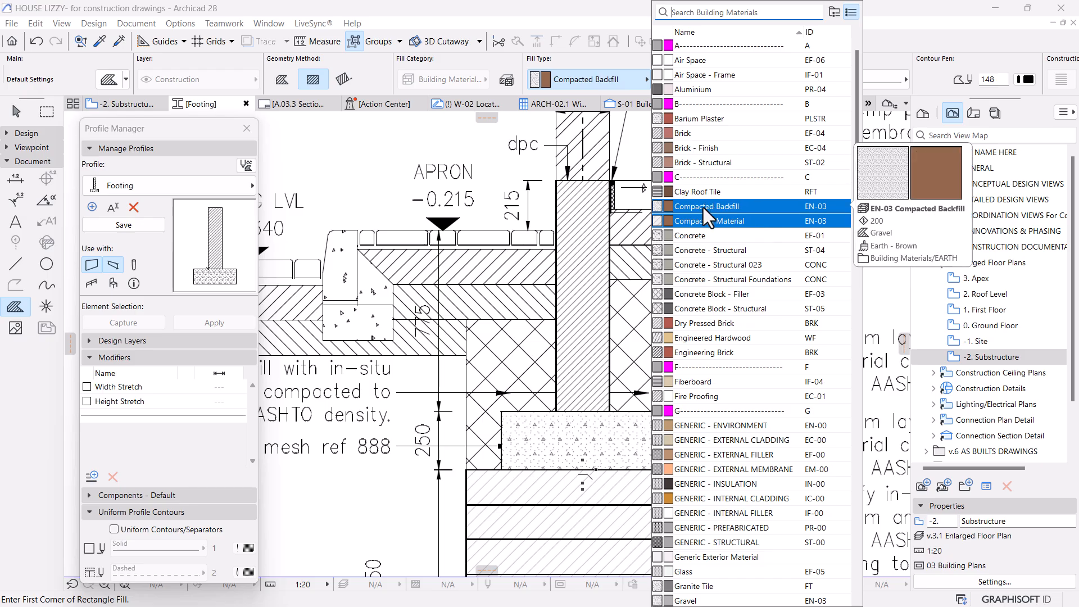
pyautogui.click(706, 206)
pyautogui.scroll(2, 635, 332)
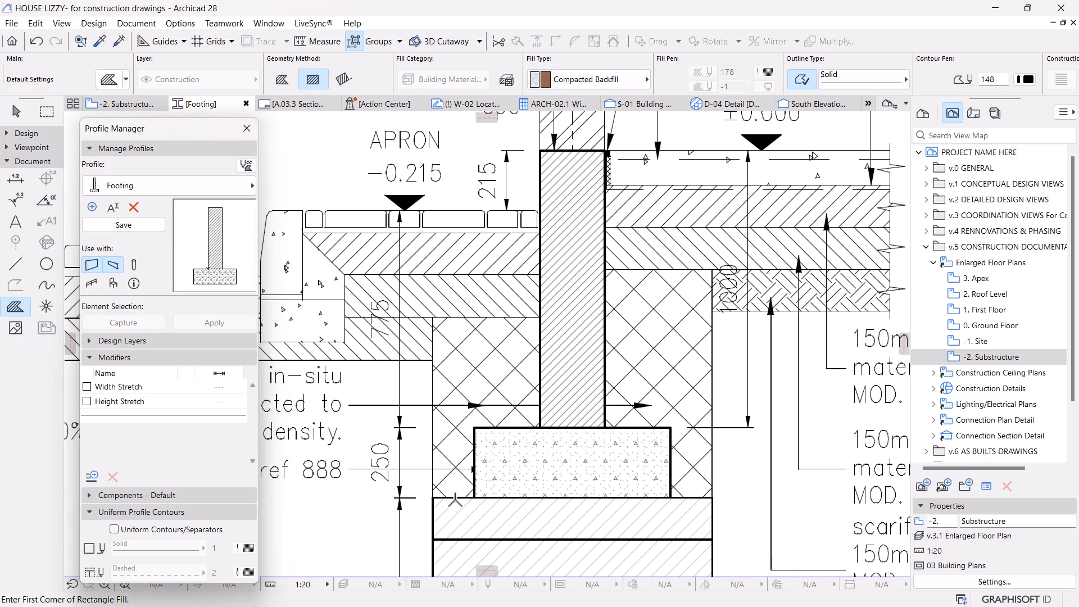
pyautogui.click(433, 498)
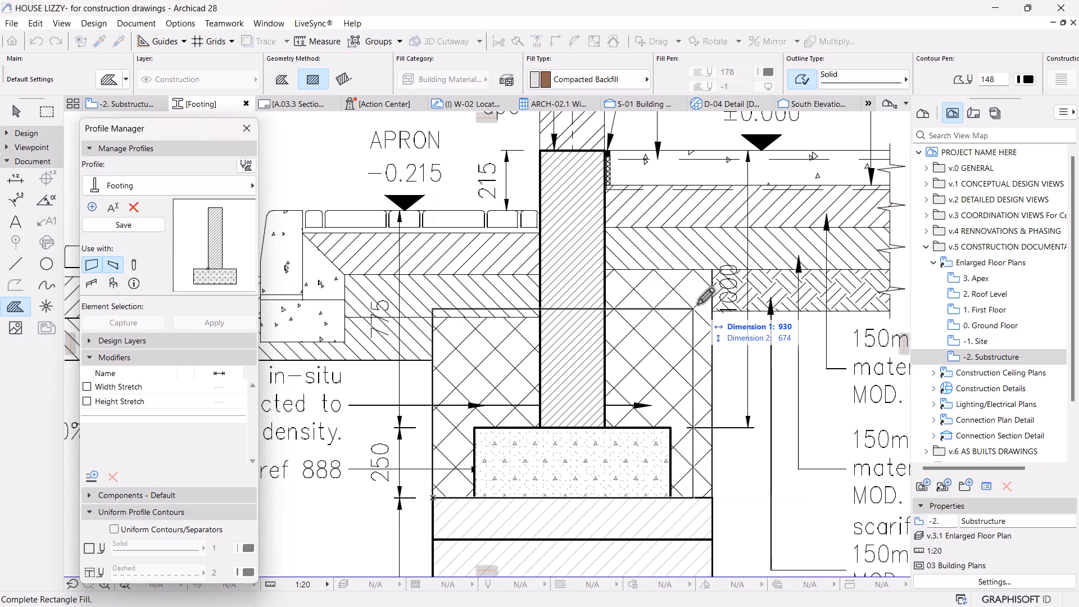
pyautogui.click(711, 271)
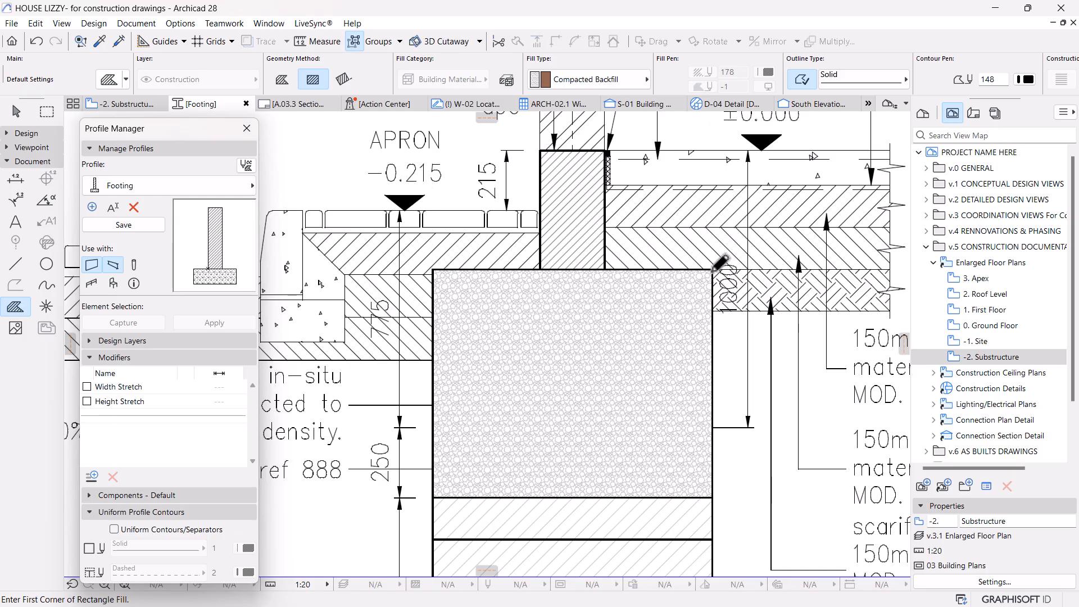
# Step: Subtract the fill's corner beside the wall on the apron side, and offset the resulting edge up to the underside of the apron layers
pyautogui.press('w')
pyautogui.click(710, 330)
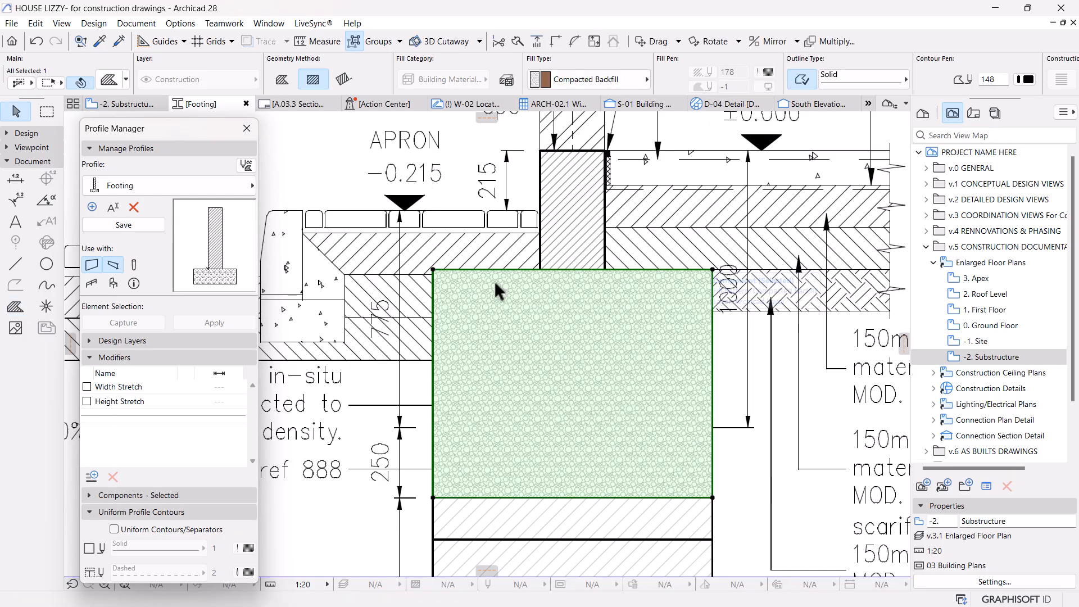
pyautogui.click(433, 269)
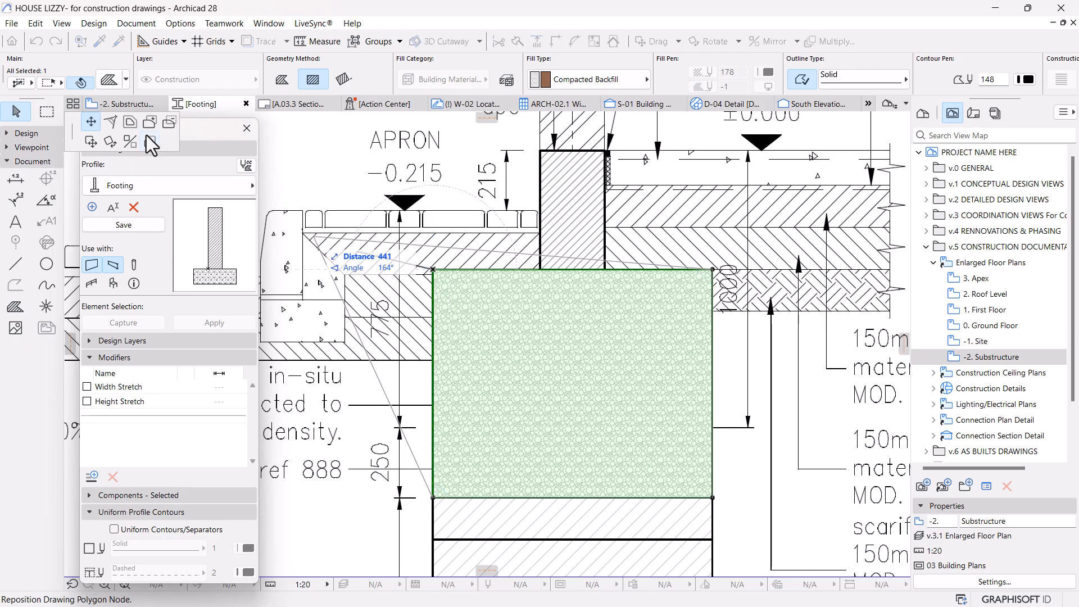
pyautogui.click(170, 122)
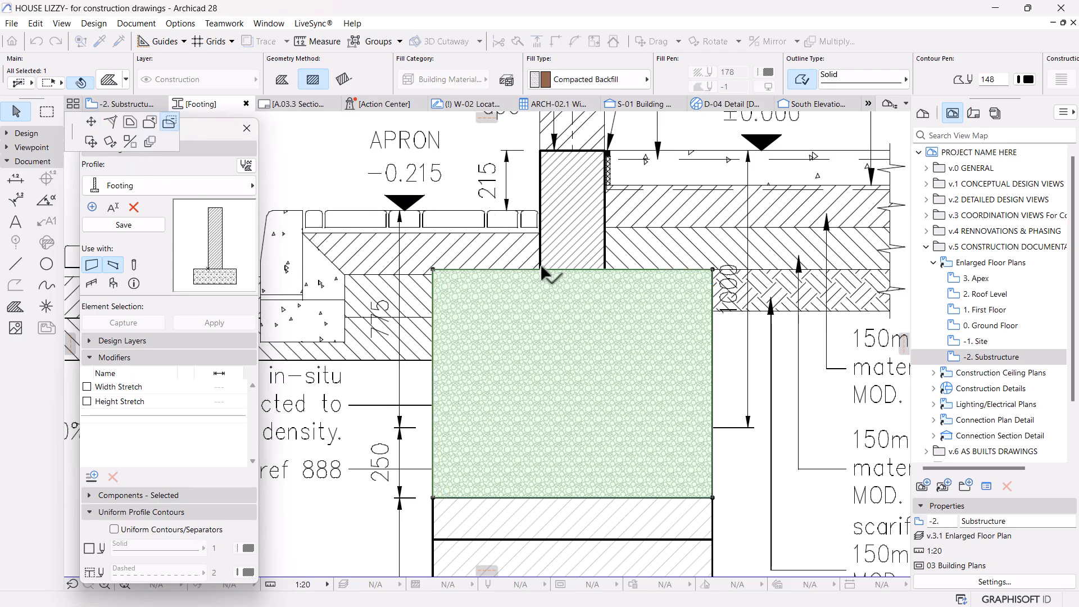
pyautogui.click(433, 361)
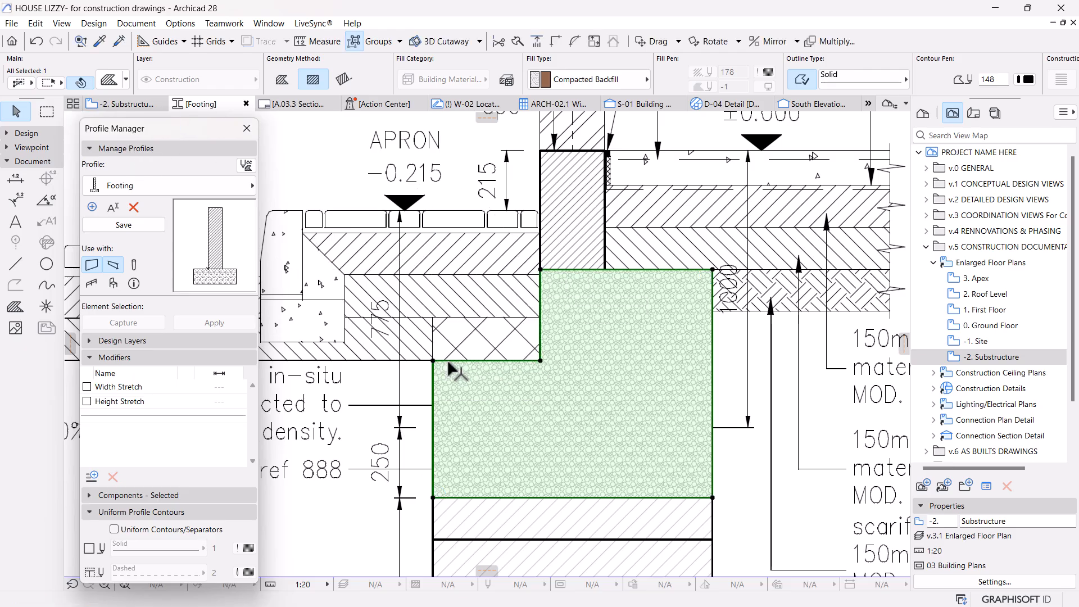
pyautogui.click(497, 363)
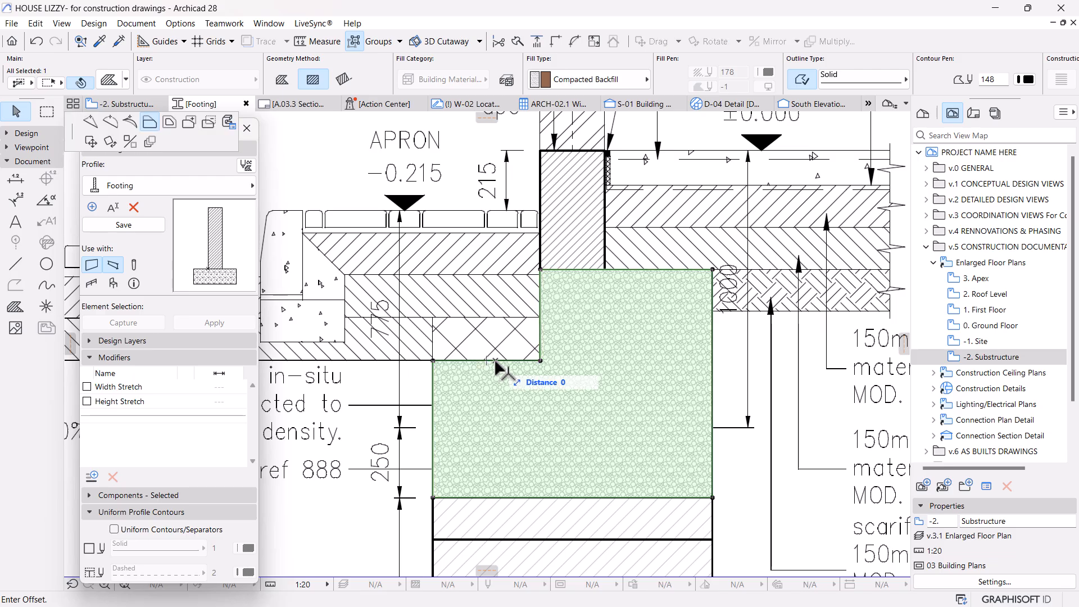
pyautogui.click(540, 316)
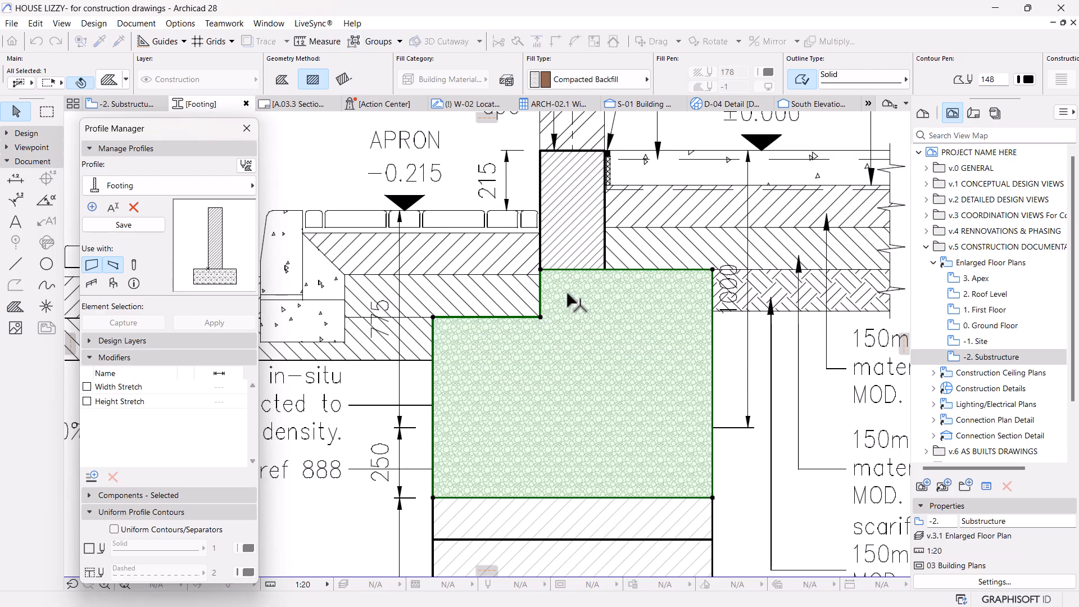
# Step: Subtract the wall's width from the Compacted Backfill fill and offset the remaining edge down to the top of the concrete footing
pyautogui.click(540, 287)
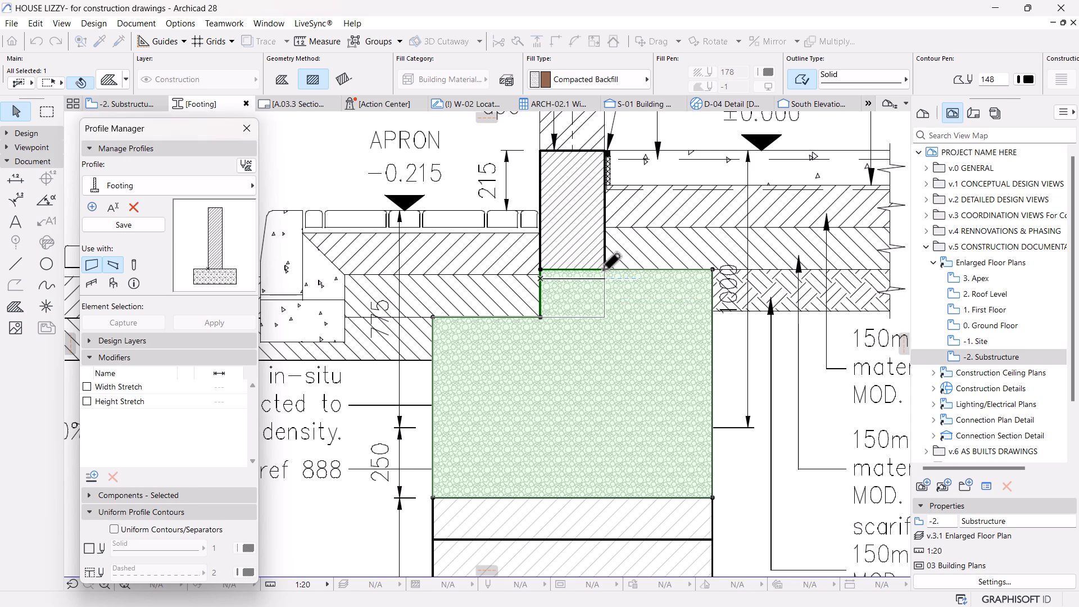
pyautogui.click(603, 317)
pyautogui.click(593, 318)
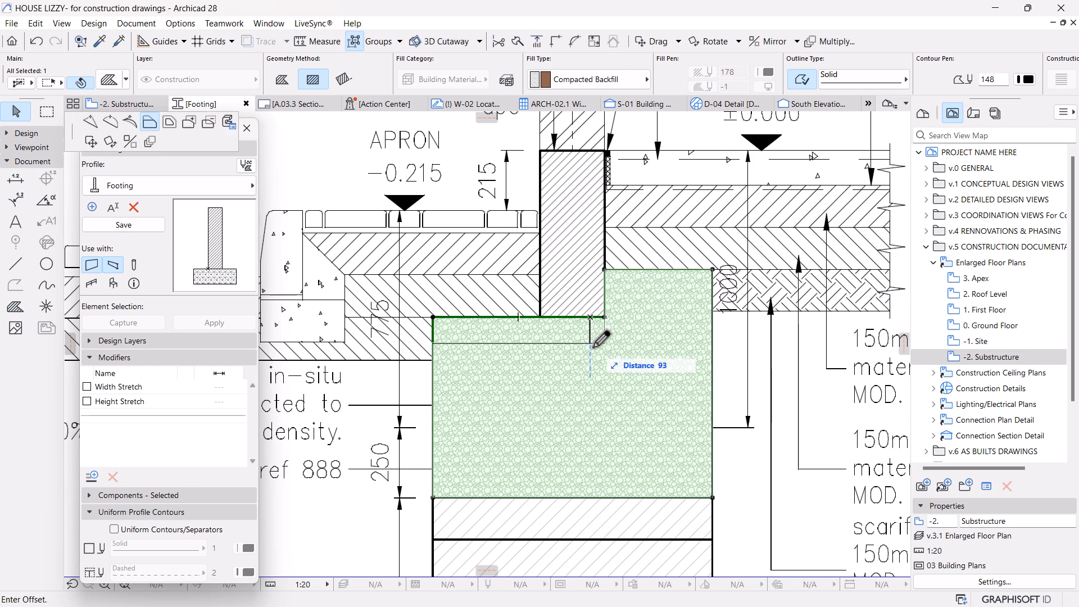
pyautogui.click(593, 361)
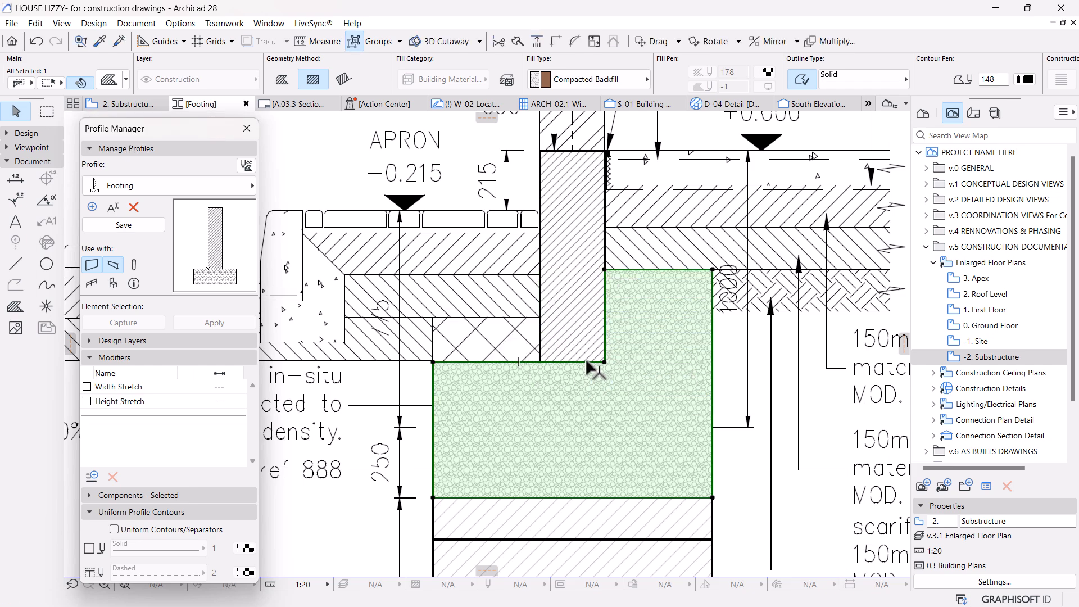
pyautogui.click(589, 362)
pyautogui.click(599, 438)
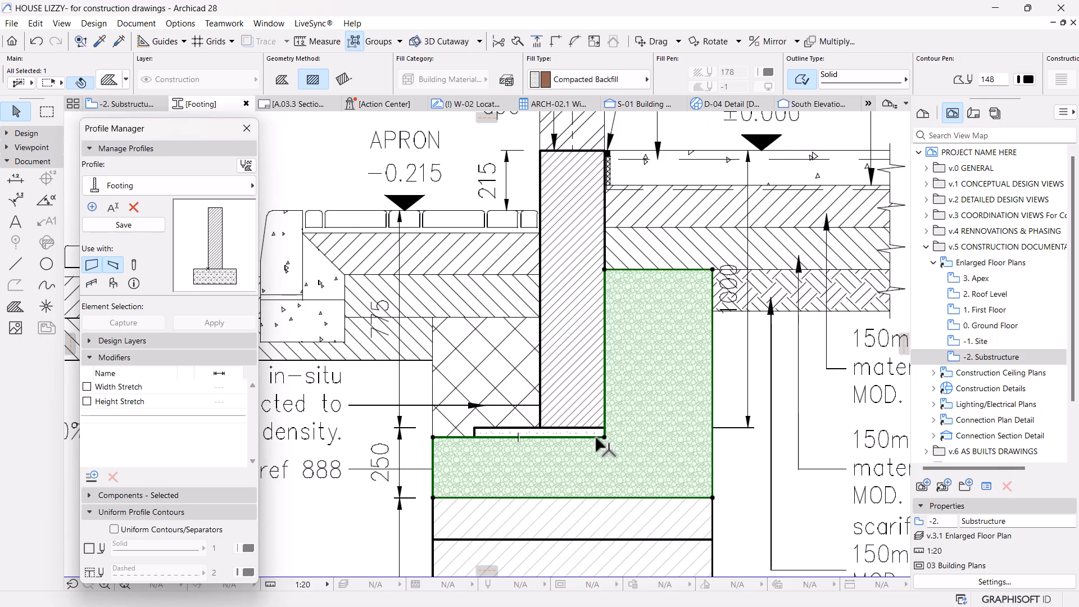
pyautogui.click(599, 438)
pyautogui.click(613, 428)
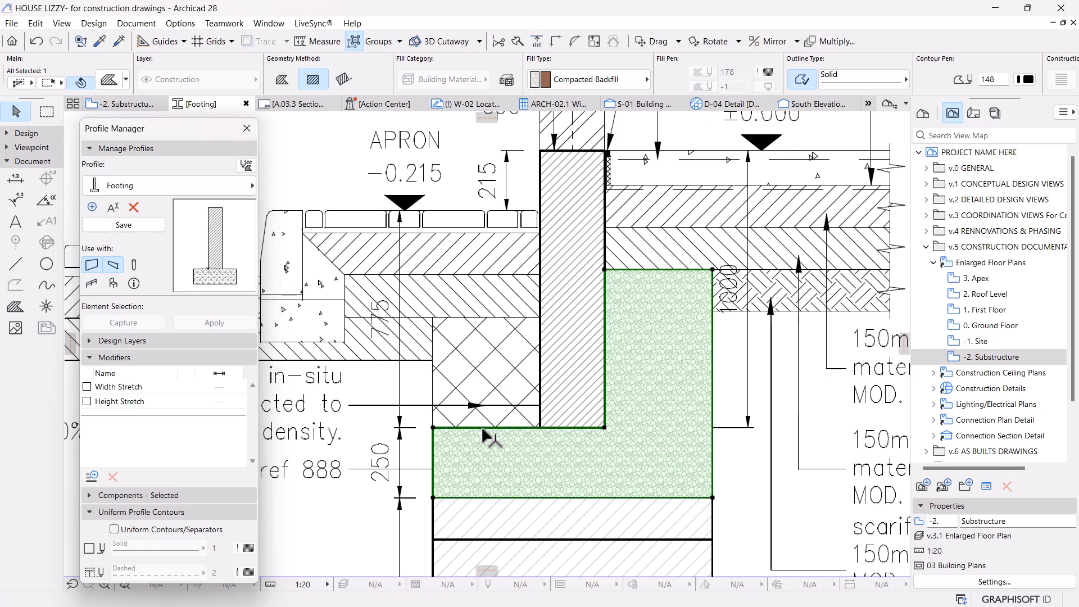
# Step: Add a rectangle to the Compacted Backfill fill on the apron side, from footing top level to the underside of the apron layers
pyautogui.click(482, 427)
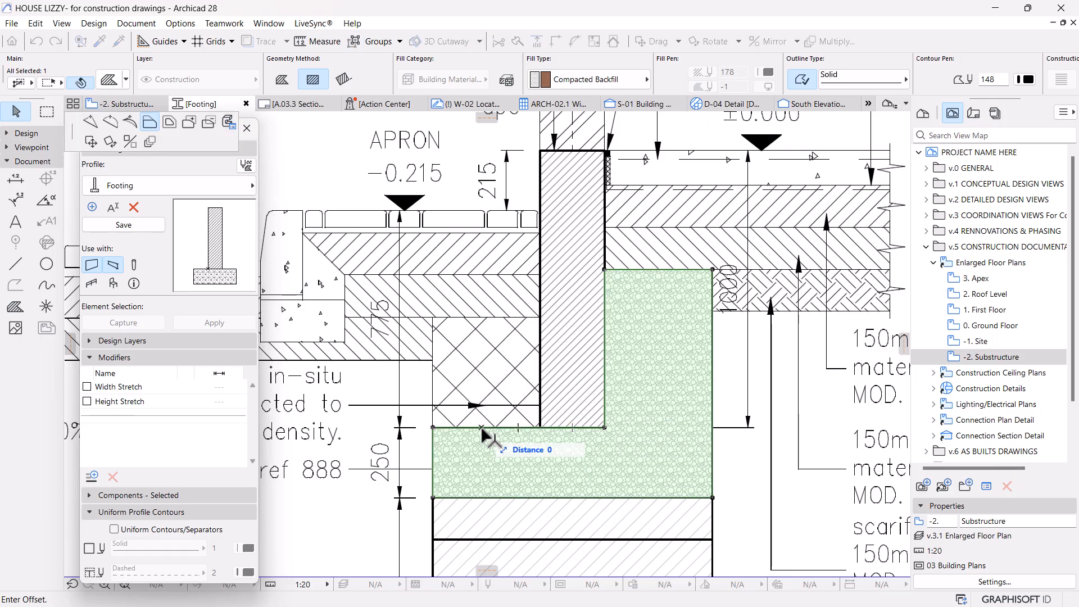
pyautogui.click(189, 123)
pyautogui.click(432, 427)
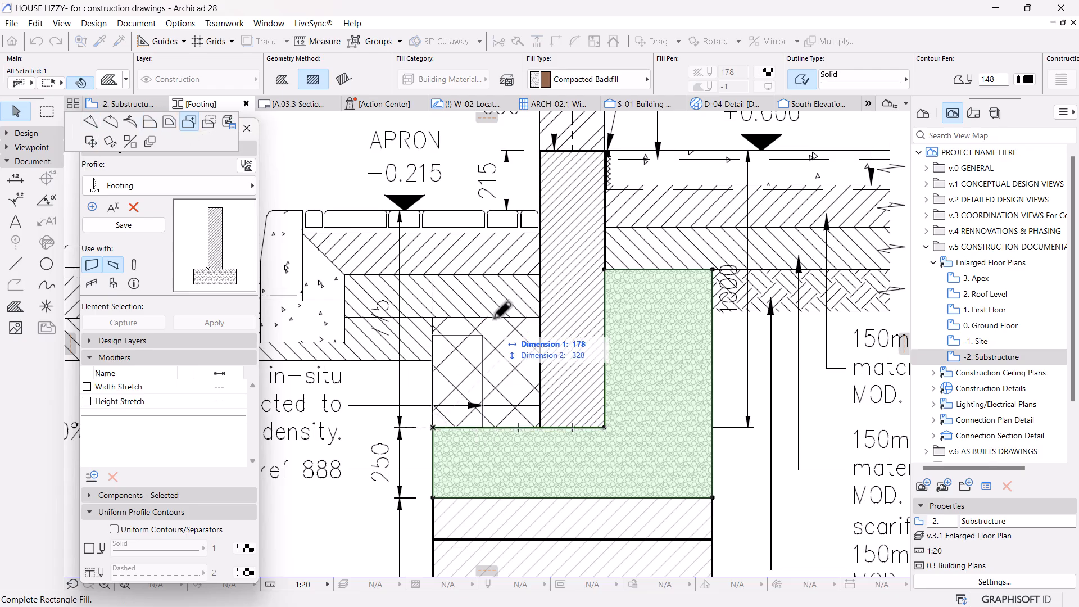
pyautogui.click(539, 317)
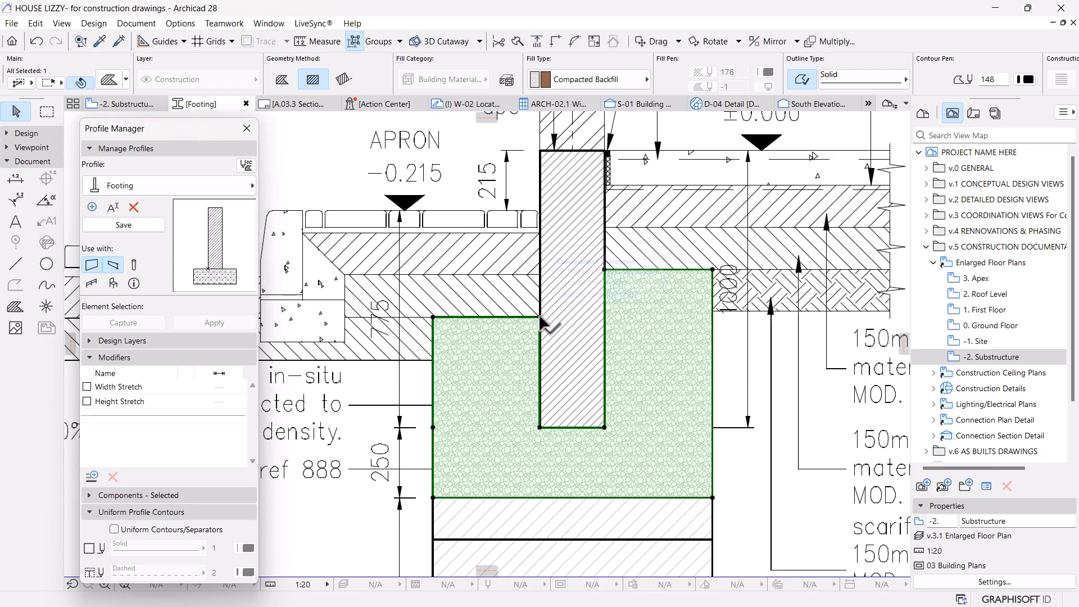
pyautogui.scroll(-1, 540, 317)
pyautogui.moveTo(523, 331); pyautogui.dragTo(572, 314, button='middle')
pyautogui.scroll(-1, 621, 344)
pyautogui.moveTo(624, 346)
pyautogui.mouseDown(button='middle')
pyautogui.moveTo(577, 320)
pyautogui.moveTo(571, 342)
pyautogui.mouseUp(button='middle')
pyautogui.moveTo(591, 297); pyautogui.dragTo(583, 333, button='middle')
pyautogui.scroll(2, 575, 410)
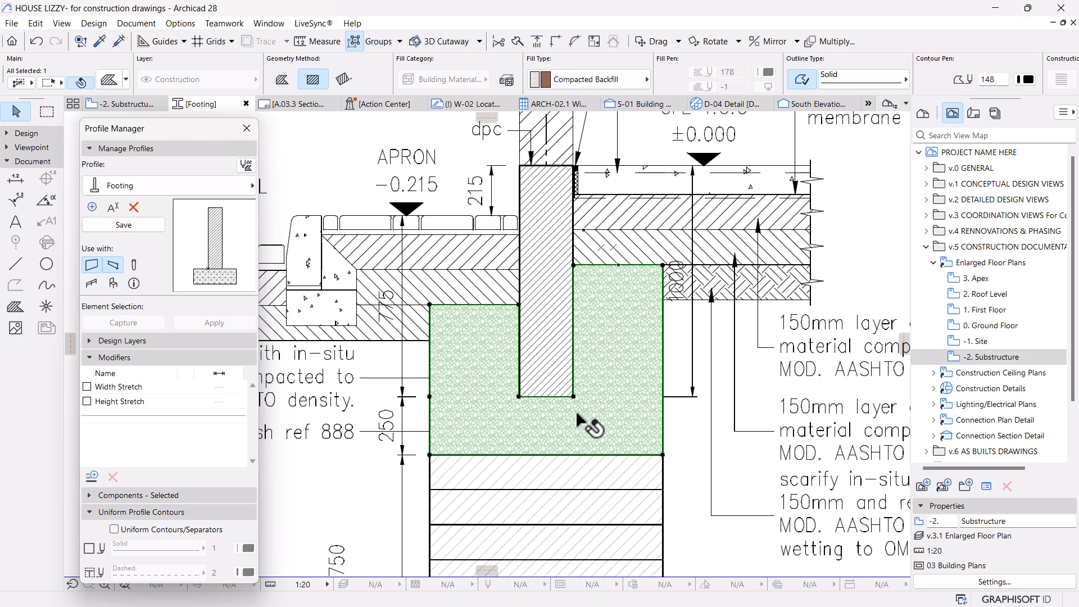
pyautogui.press('Escape')
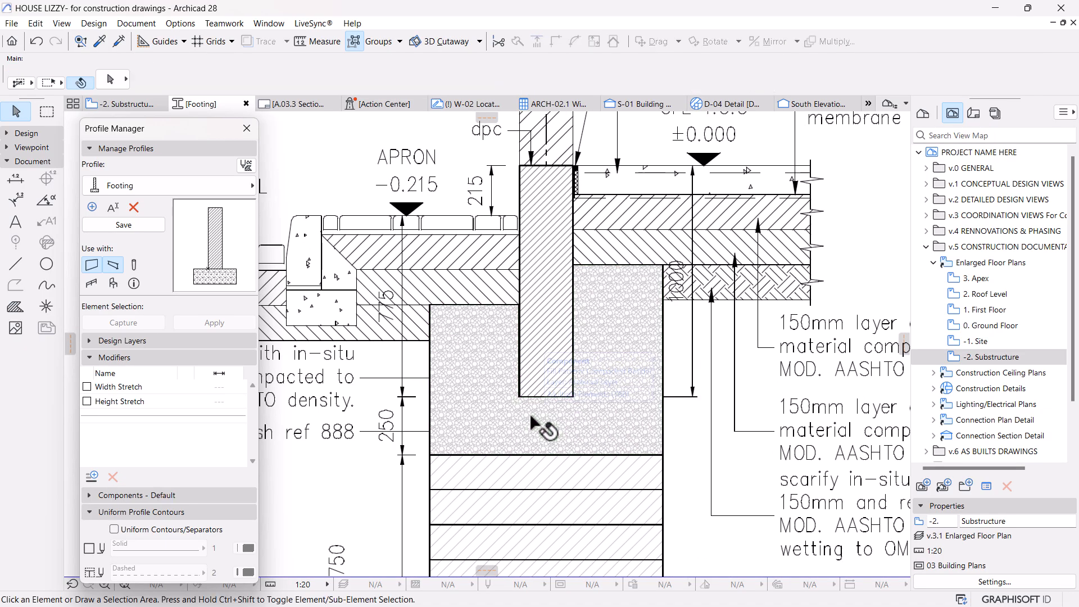
# Step: Bring the Concrete - Structural footing fill to the front of the Compacted Backfill fill
pyautogui.click(529, 413)
pyautogui.rightClick(529, 413)
pyautogui.moveTo(646, 319)
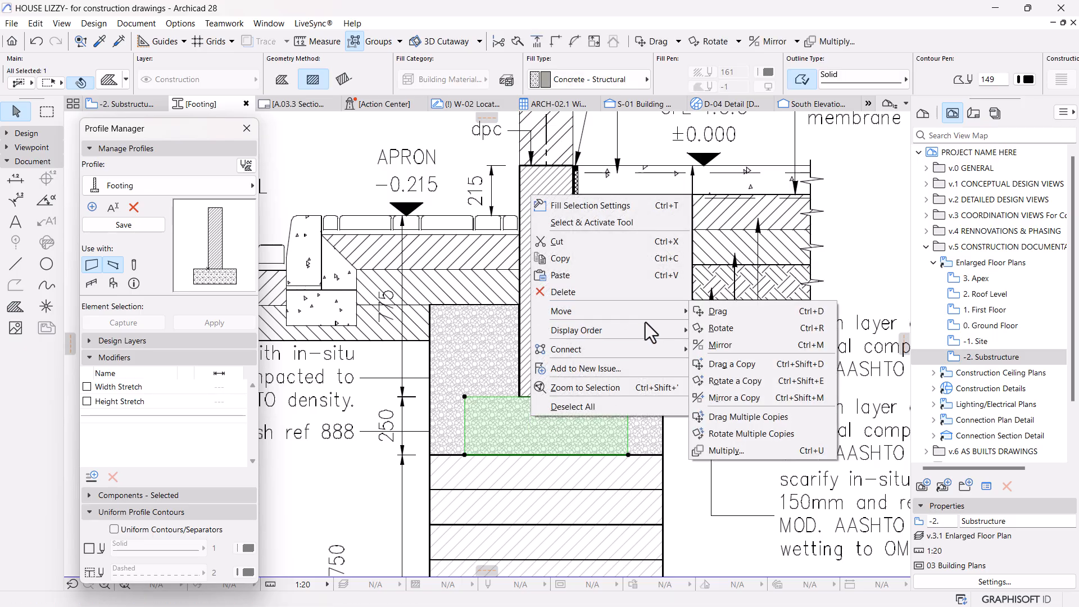
pyautogui.click(733, 328)
pyautogui.click(696, 458)
pyautogui.scroll(-3, 633, 356)
pyautogui.scroll(3, 621, 331)
pyautogui.scroll(2, 614, 327)
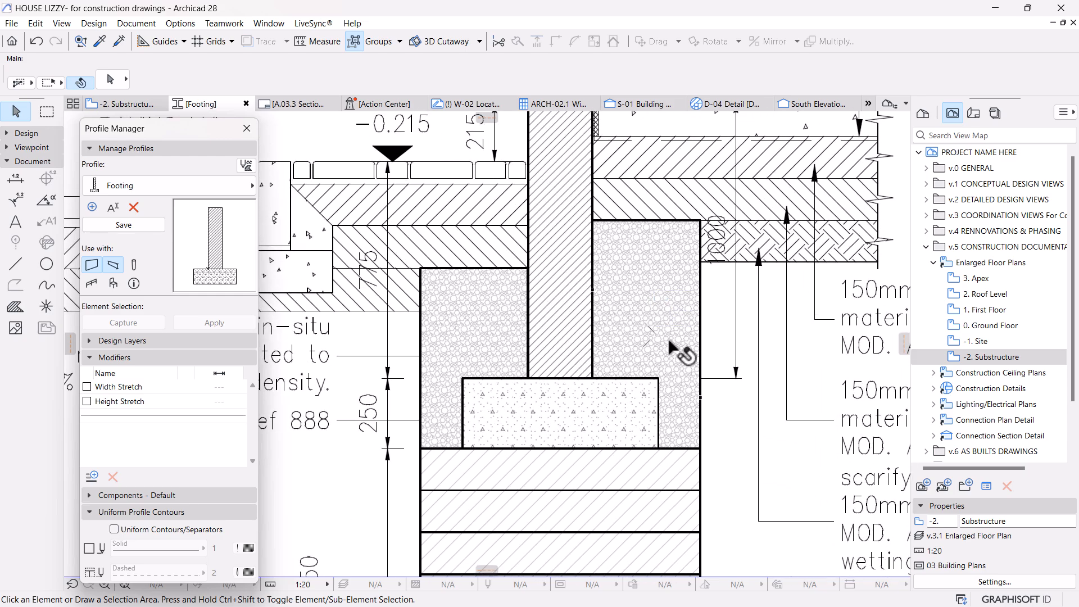
pyautogui.scroll(-3, 629, 344)
pyautogui.scroll(3, 620, 346)
pyautogui.scroll(1, 622, 348)
# Step: Subtract the concrete footing's outline from the Compacted Backfill fill by tracing it with the Magic Wand
pyautogui.click(623, 349)
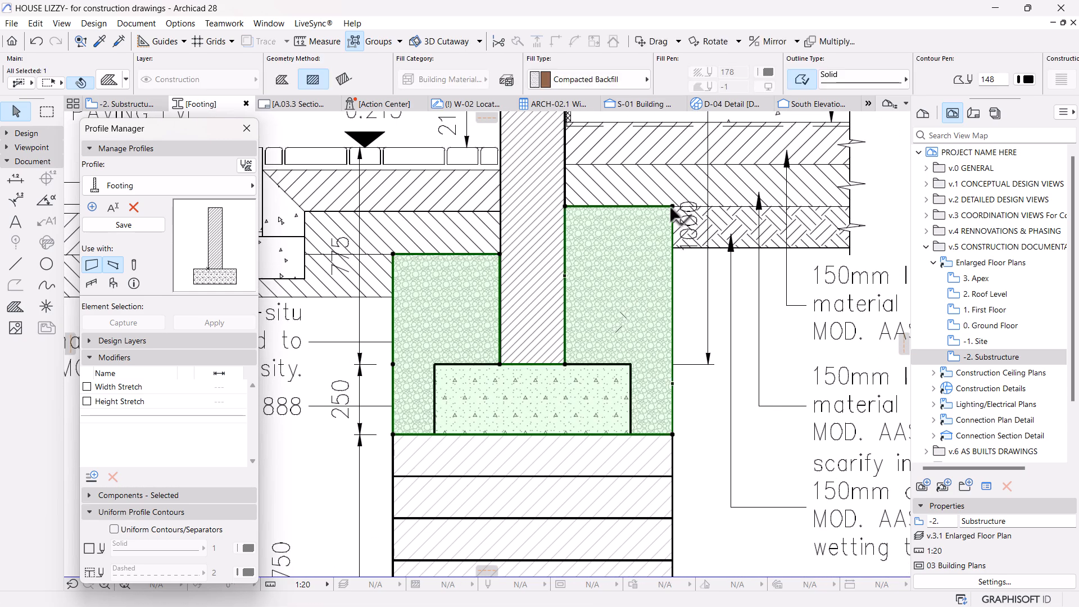
pyautogui.click(673, 207)
pyautogui.click(171, 127)
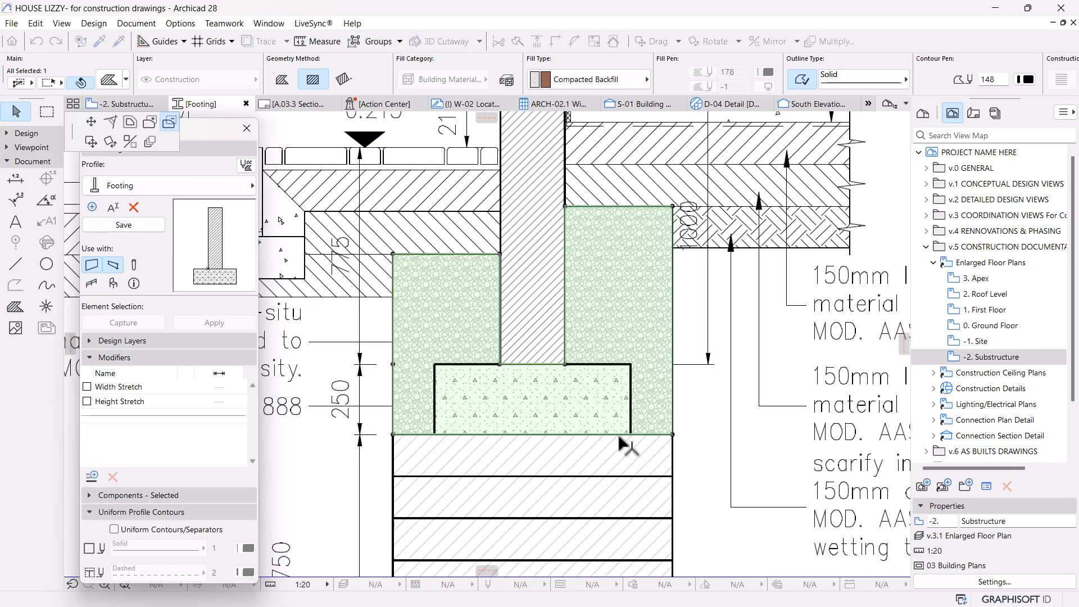
pyautogui.press('space')
pyautogui.click(621, 364)
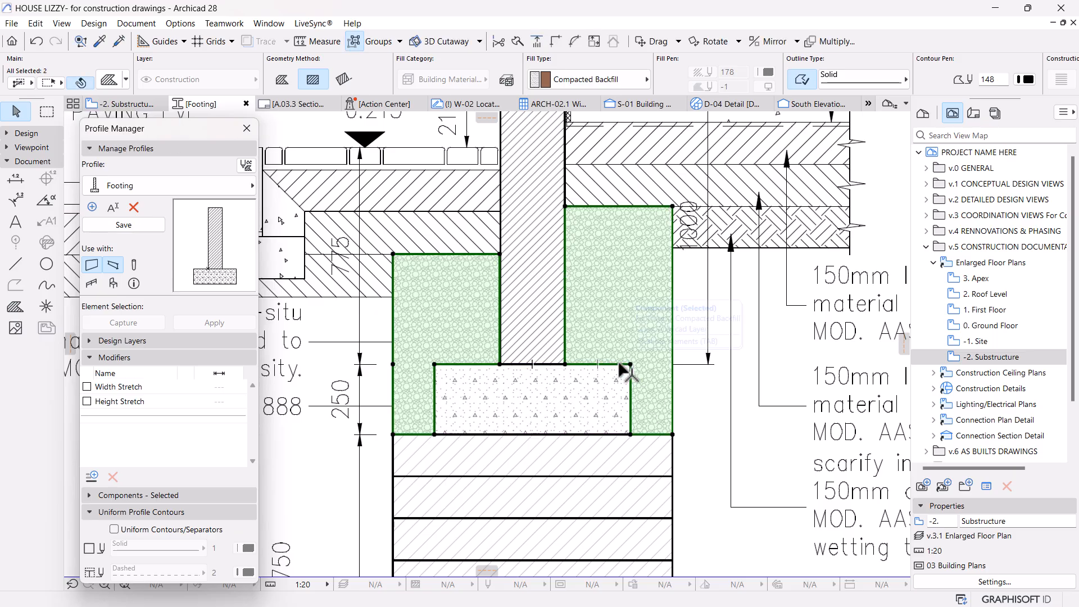
pyautogui.press('Escape')
# Step: Examine the redrawn backfill, footing and compacted layers against the engineer's section down to the BOE level
pyautogui.scroll(-4, 531, 350)
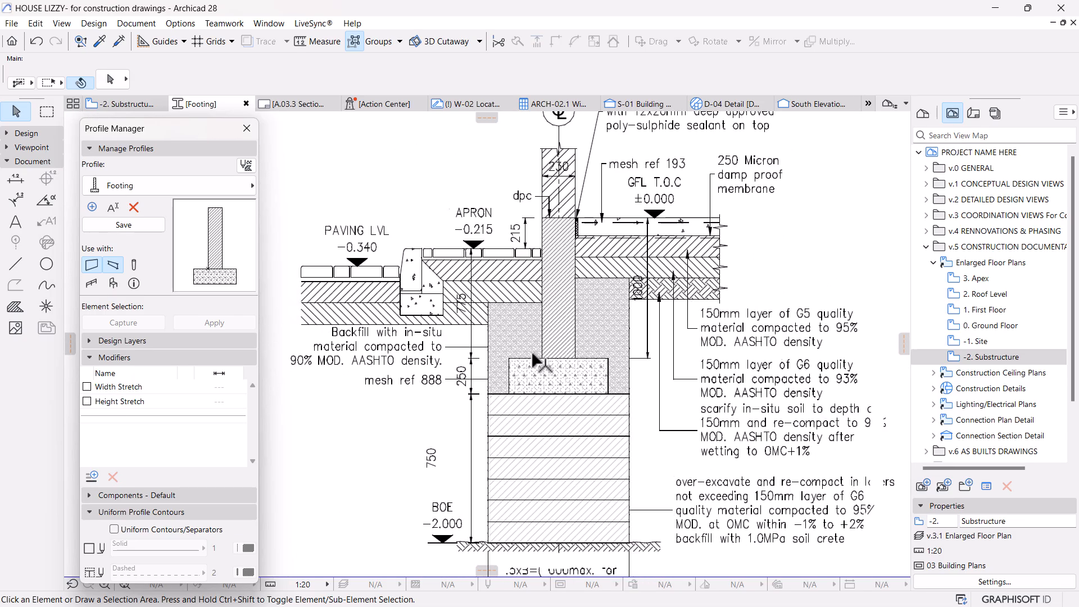
pyautogui.scroll(1, 547, 387)
pyautogui.scroll(-2, 580, 399)
pyautogui.moveTo(544, 420); pyautogui.dragTo(556, 330, button='middle')
pyautogui.scroll(2, 606, 422)
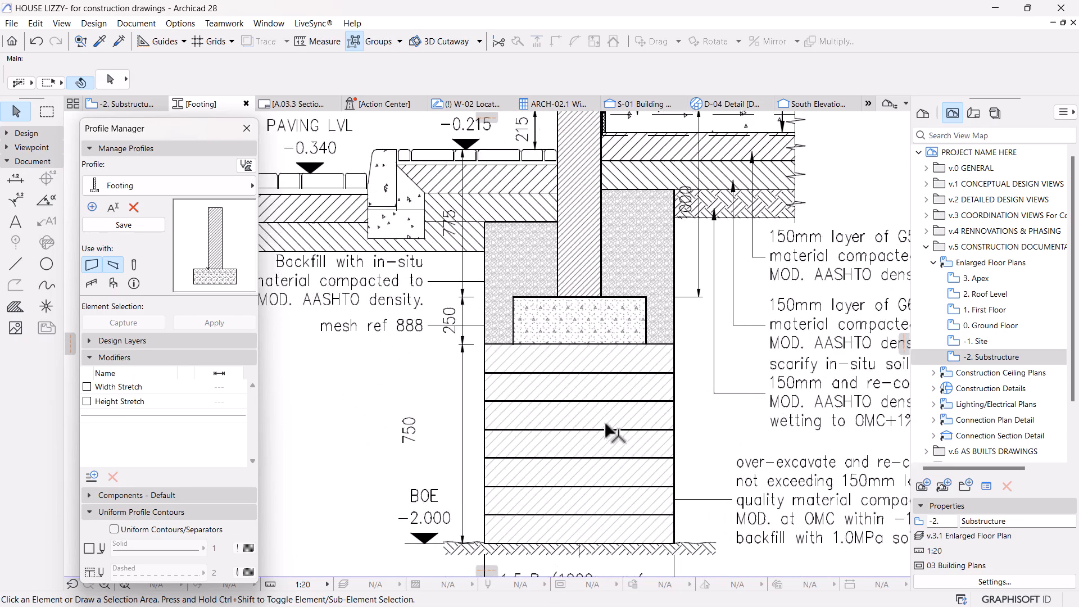
pyautogui.moveTo(568, 450); pyautogui.dragTo(551, 432, button='middle')
pyautogui.scroll(2, 566, 515)
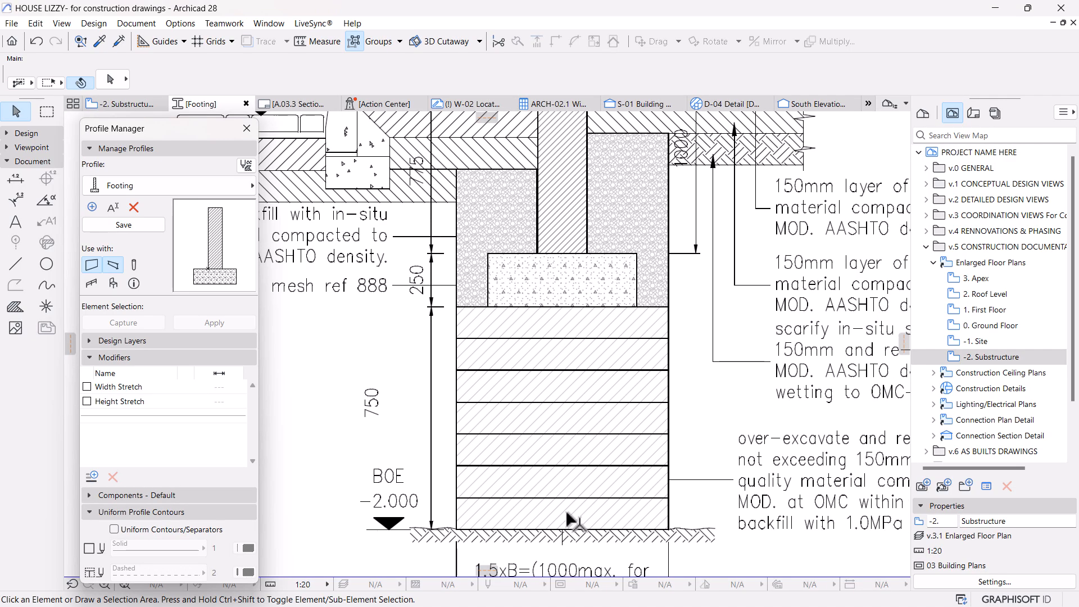
pyautogui.scroll(-2, 596, 449)
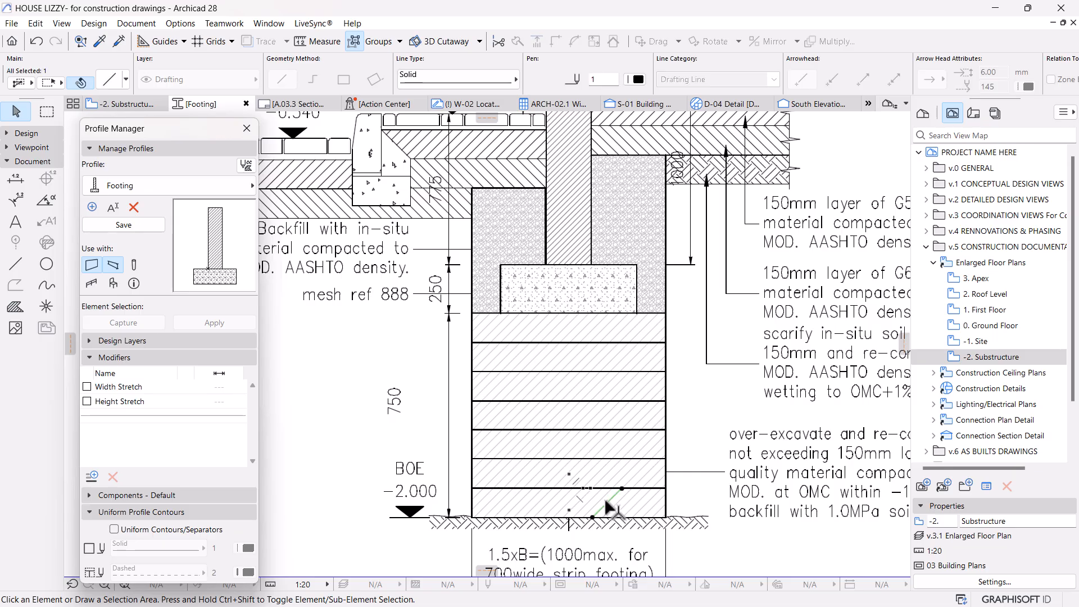
# Step: Move the seven Compacted Material layers from under the footing to the empty area beside the engineer's Section 1-1 detail
pyautogui.scroll(6, 612, 503)
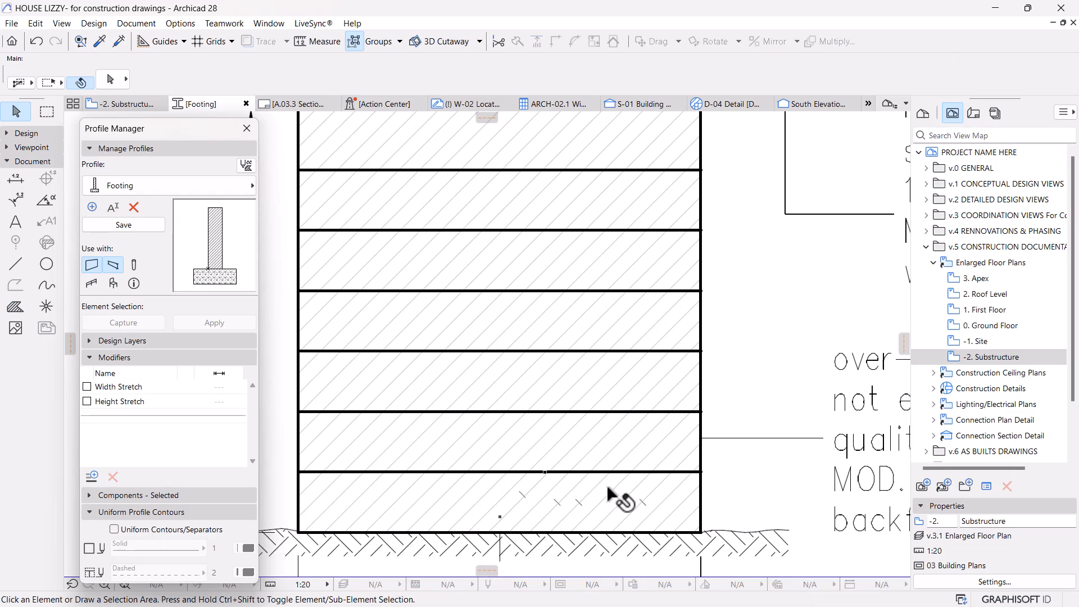
pyautogui.click(618, 501)
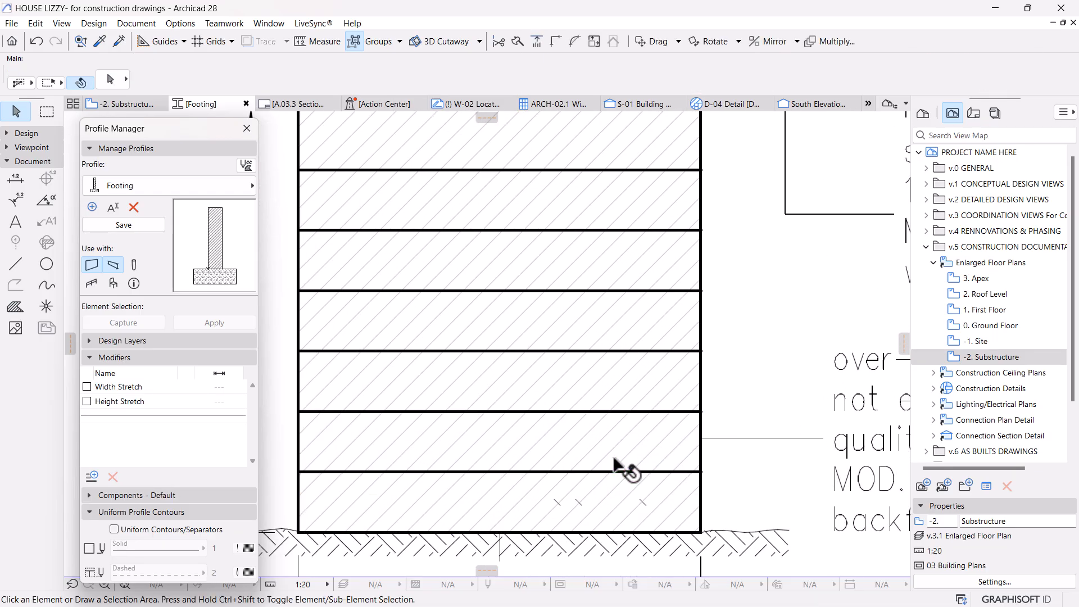
pyautogui.click(621, 462)
pyautogui.keyDown('shift'); pyautogui.click(612, 500); pyautogui.keyUp('shift')
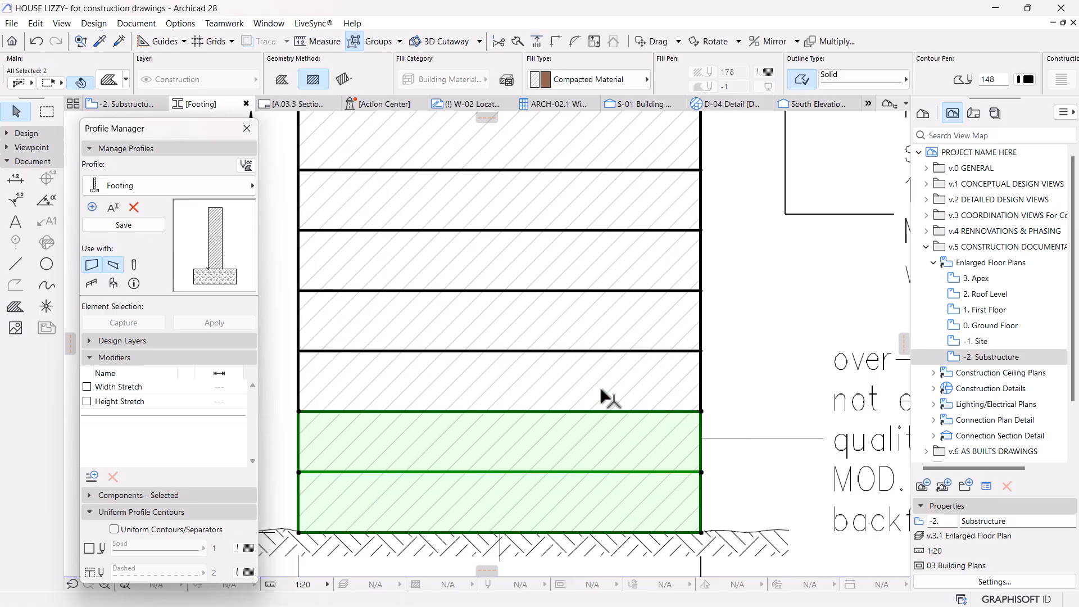
pyautogui.keyDown('shift'); pyautogui.click(618, 406); pyautogui.keyUp('shift')
pyautogui.keyDown('shift'); pyautogui.click(618, 338); pyautogui.keyUp('shift')
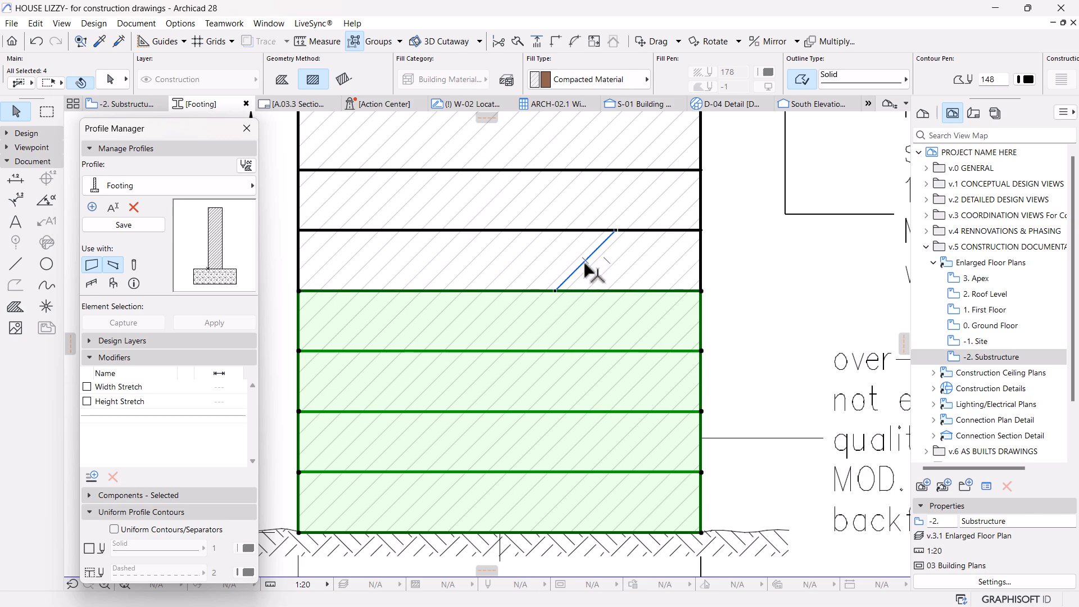
pyautogui.keyDown('shift'); pyautogui.click(600, 271); pyautogui.keyUp('shift')
pyautogui.keyDown('shift'); pyautogui.click(589, 222); pyautogui.keyUp('shift')
pyautogui.scroll(-3, 618, 253)
pyautogui.scroll(3, 595, 250)
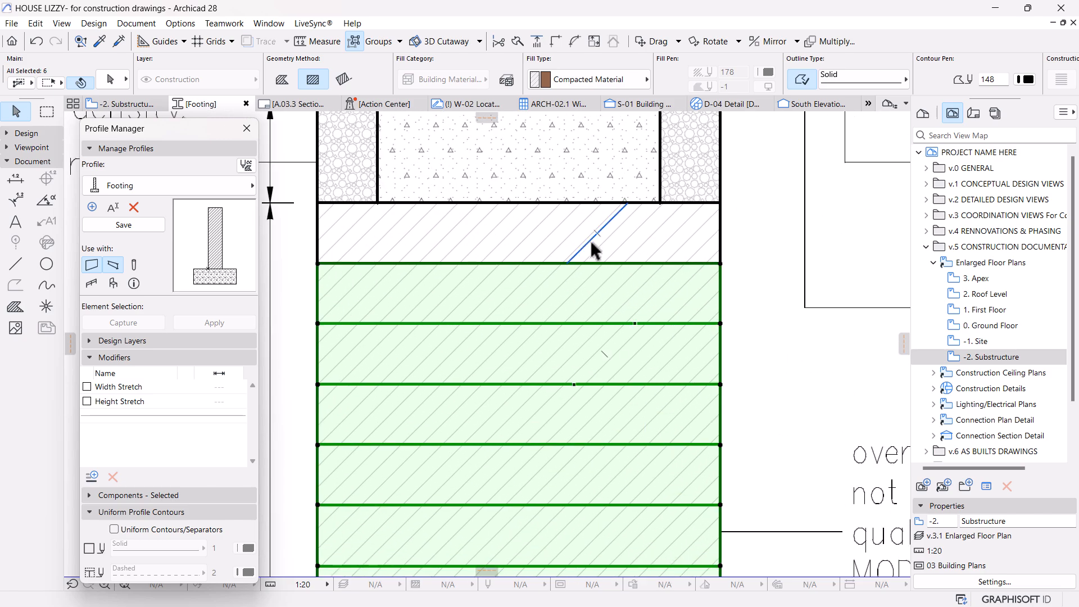
pyautogui.keyDown('shift'); pyautogui.click(600, 251); pyautogui.keyUp('shift')
pyautogui.scroll(-5, 611, 253)
pyautogui.moveTo(619, 302); pyautogui.dragTo(394, 302)
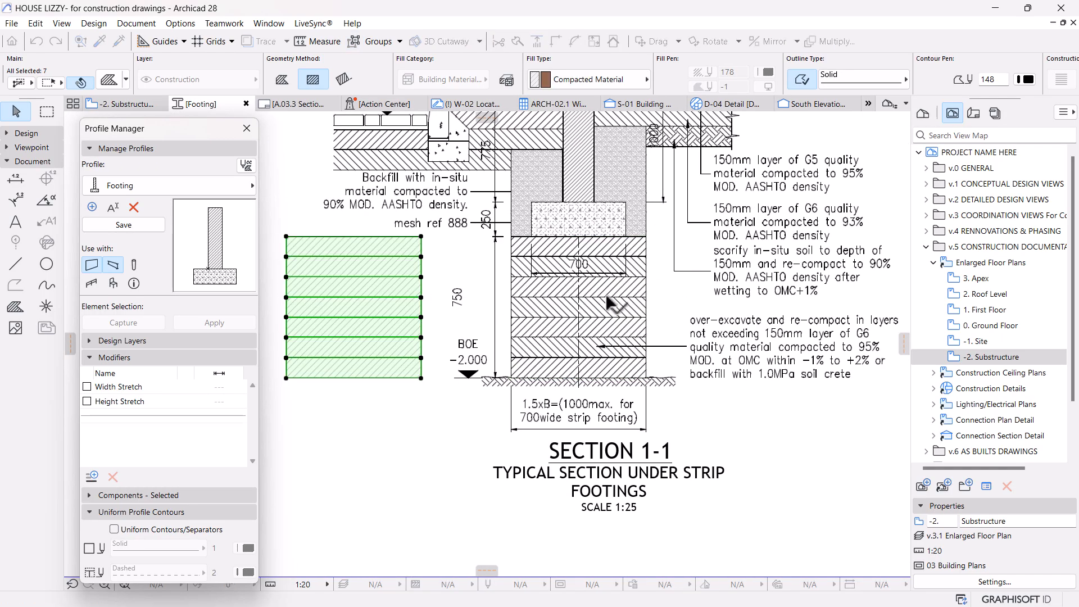
# Step: Compare the hatch directions of the engineer's compacted layers with the moved ones, and check the second-lowest layer's fill settings for hatch direction options
pyautogui.scroll(2, 558, 285)
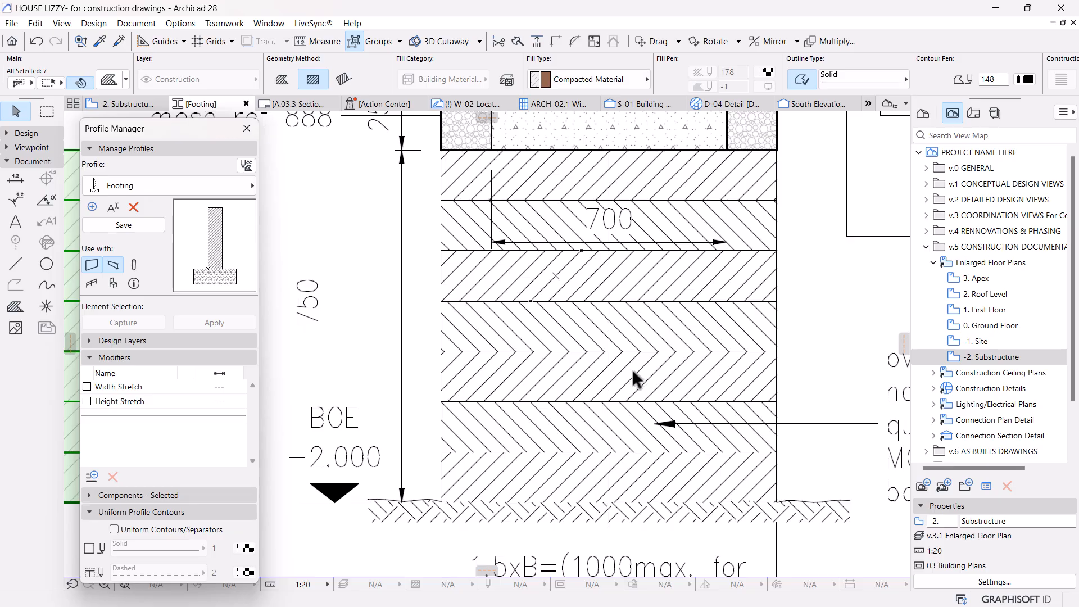
pyautogui.scroll(-3, 635, 379)
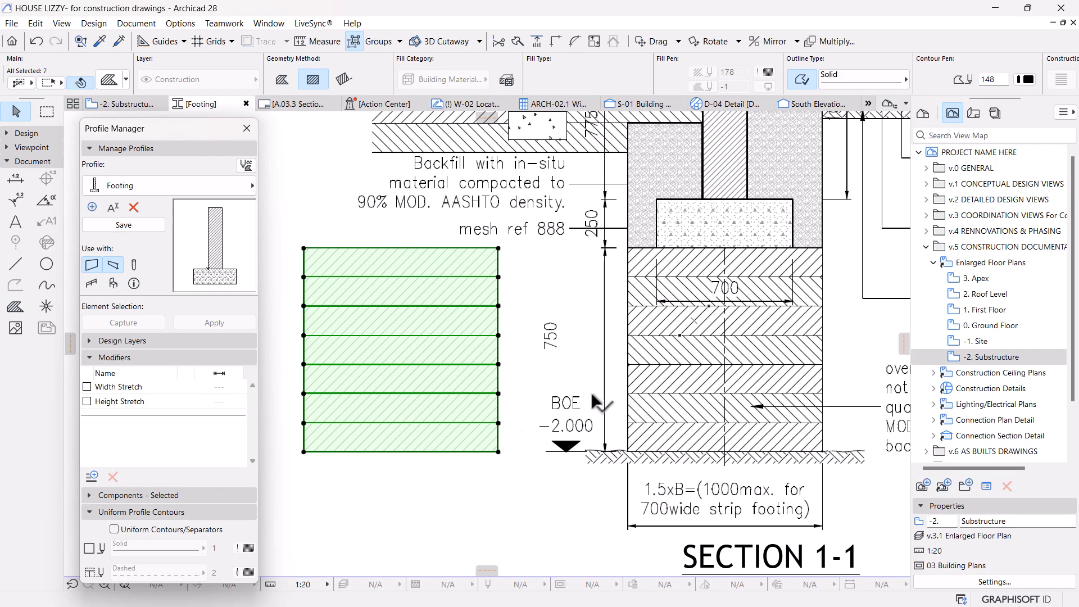
pyautogui.click(417, 492)
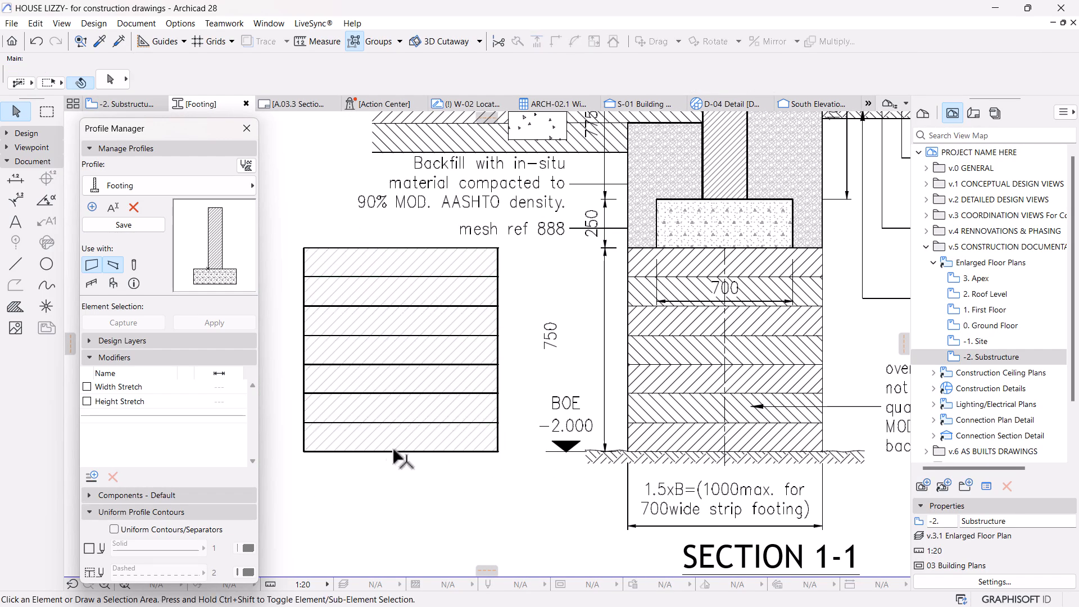
pyautogui.click(399, 454)
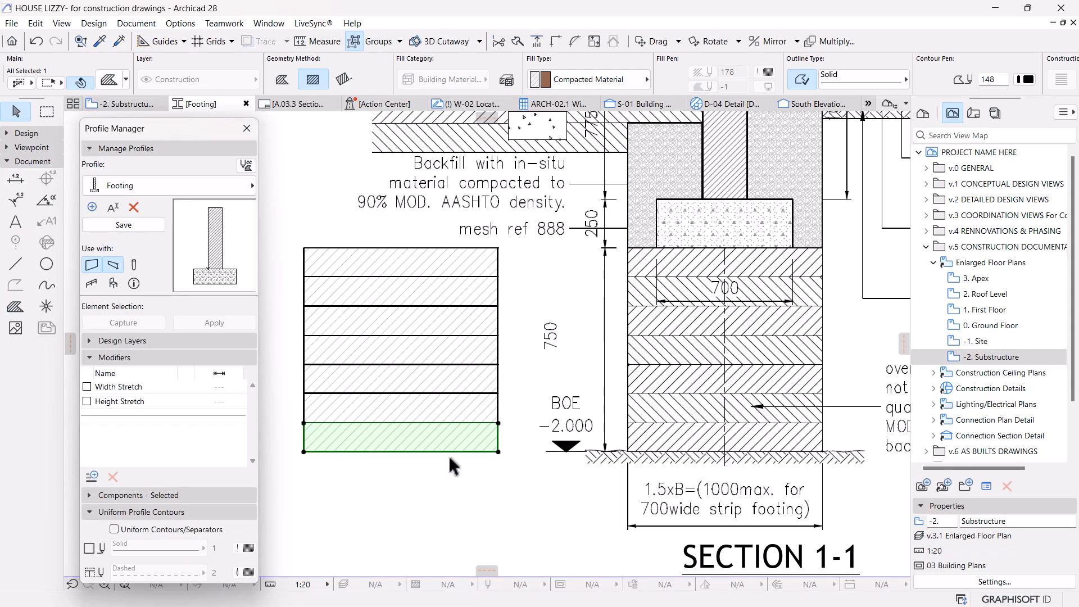
pyautogui.click(383, 408)
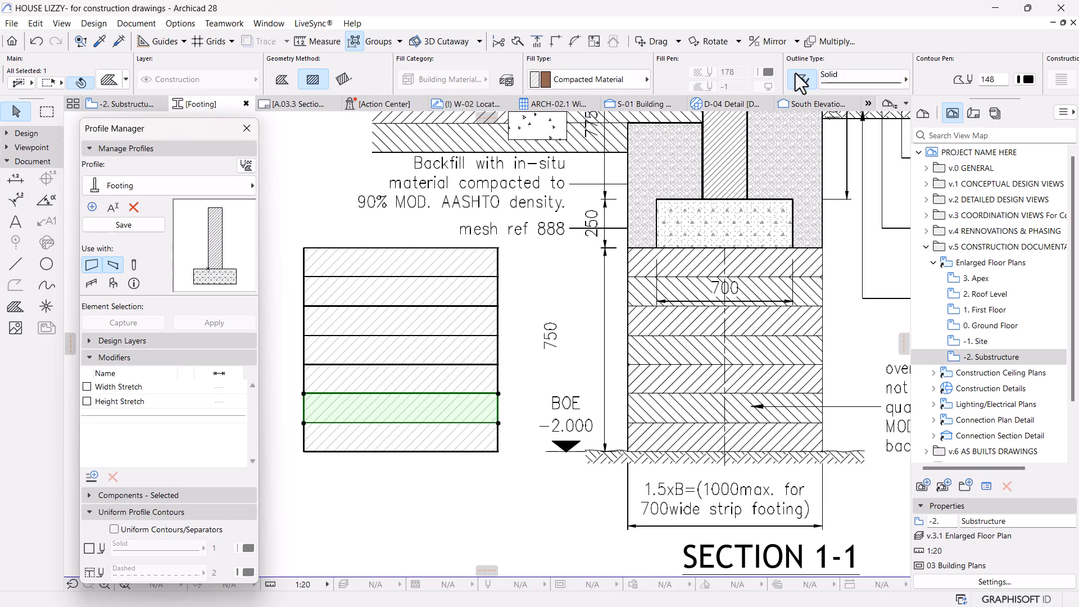
pyautogui.scroll(-3, 798, 81)
pyautogui.scroll(-3, 799, 83)
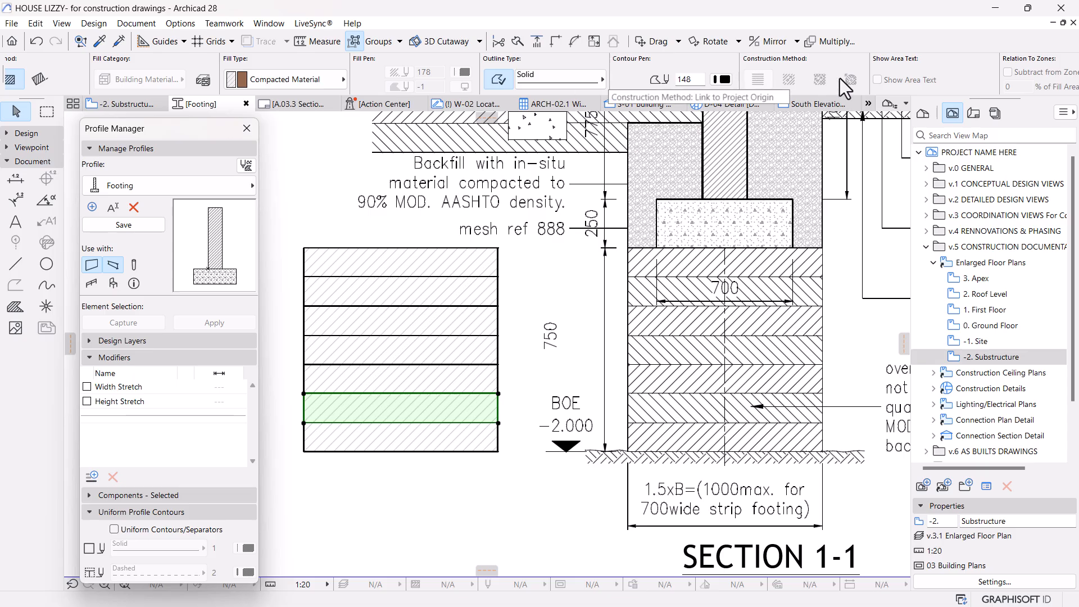
pyautogui.scroll(6, 605, 74)
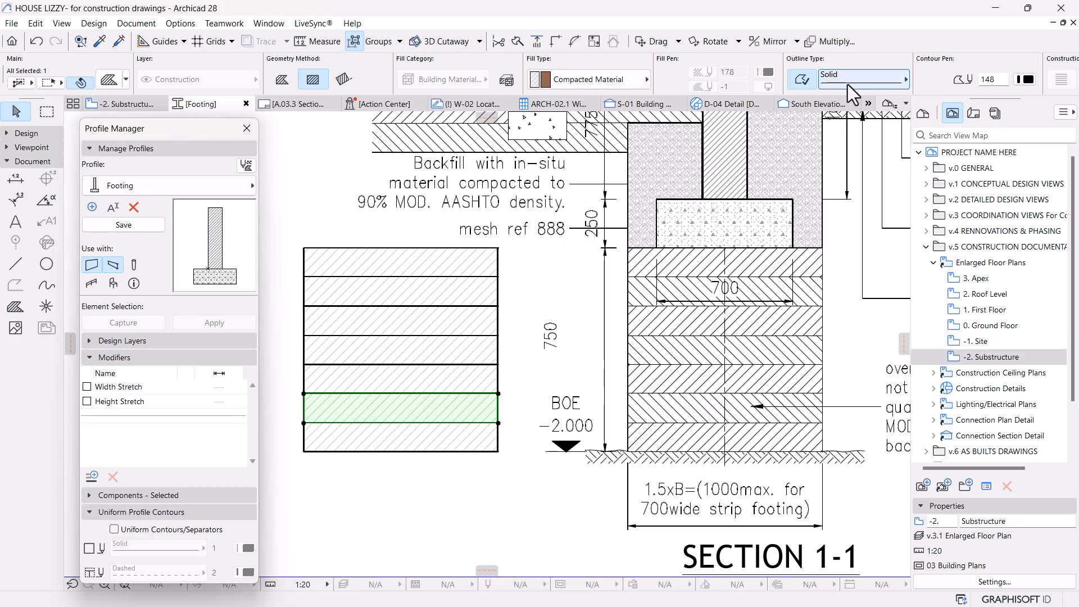
pyautogui.scroll(-3, 890, 79)
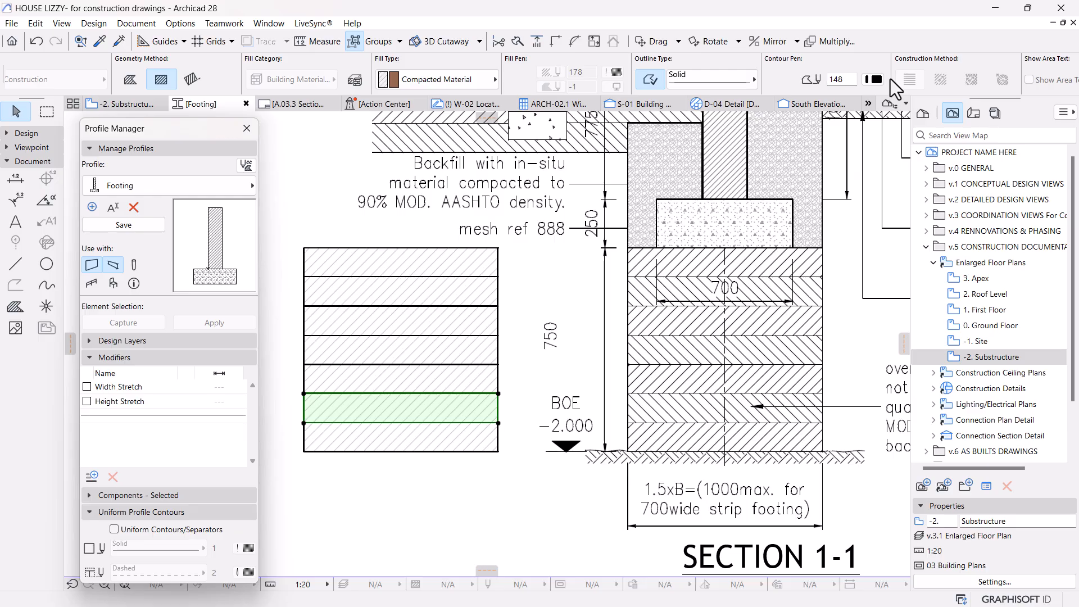
pyautogui.scroll(-3, 890, 79)
pyautogui.scroll(3, 890, 79)
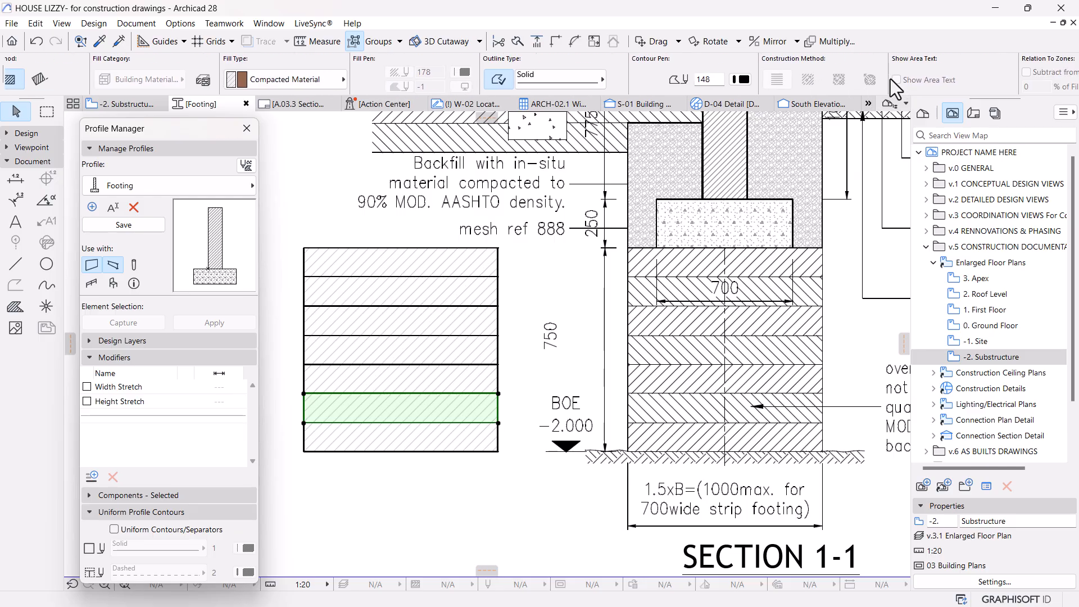
pyautogui.scroll(2, 308, 73)
pyautogui.scroll(2, 308, 74)
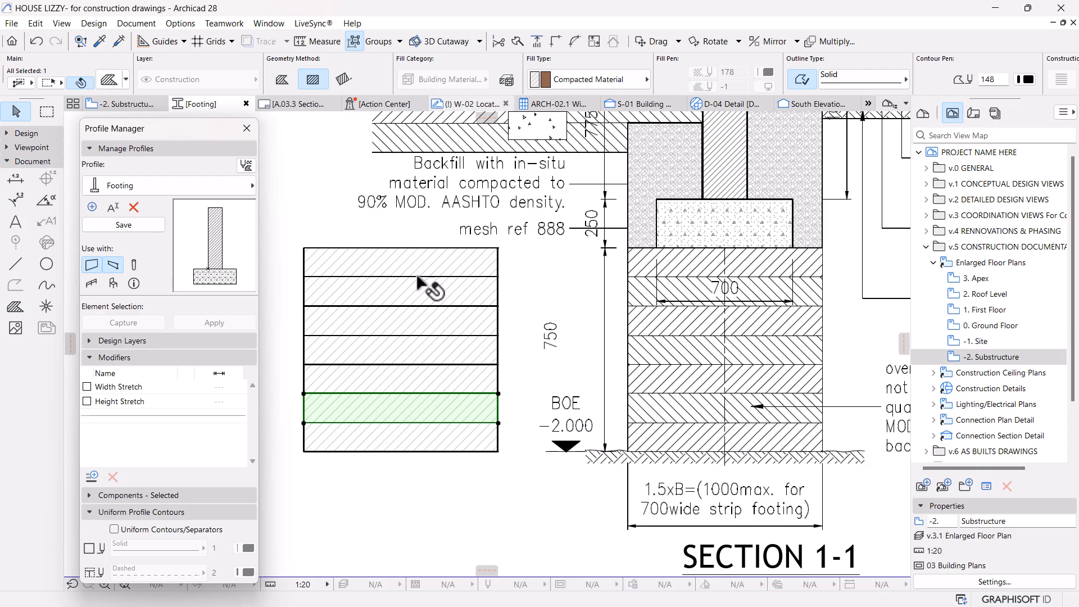
# Step: Duplicate the Common Brick fill in the project's fill attributes and name the copy Common Brick 1
pyautogui.click(179, 24)
pyautogui.moveTo(181, 45)
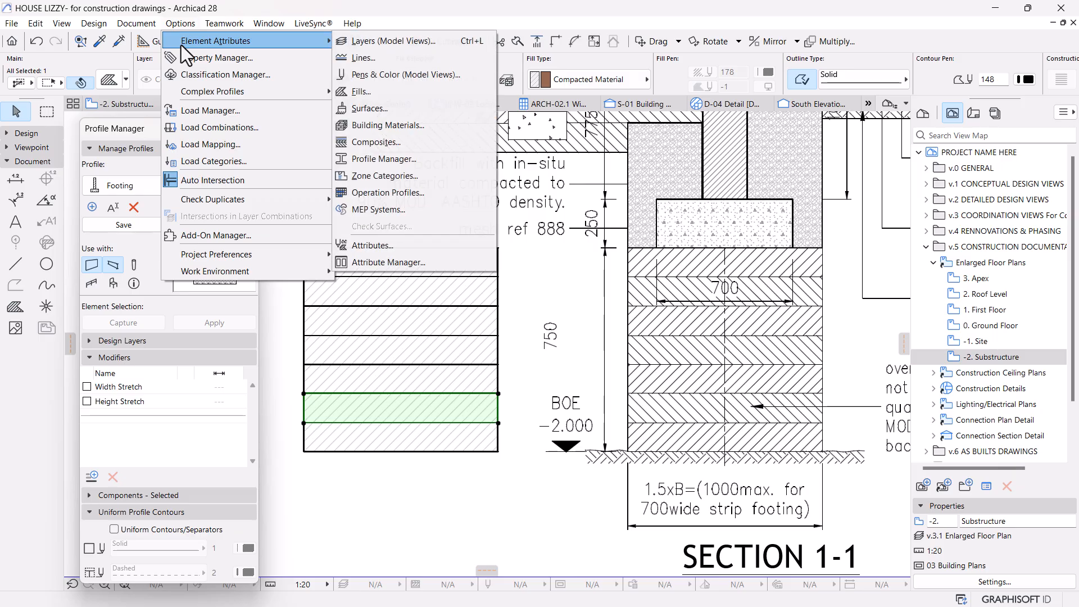
pyautogui.click(379, 98)
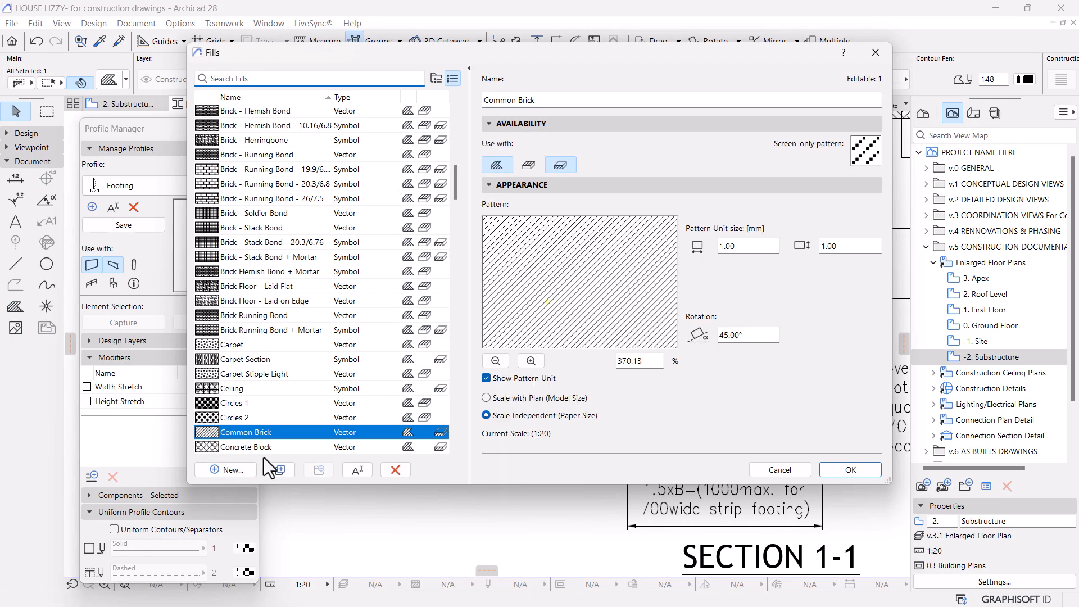
pyautogui.click(279, 470)
pyautogui.moveTo(302, 433); pyautogui.dragTo(272, 437)
pyautogui.write('1')
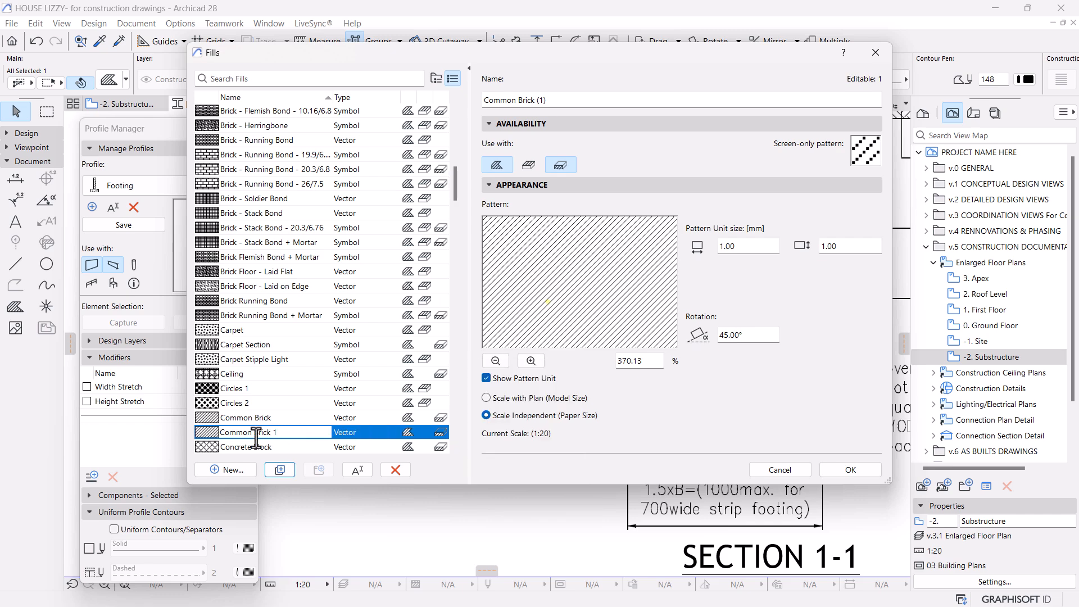
pyautogui.press('Return')
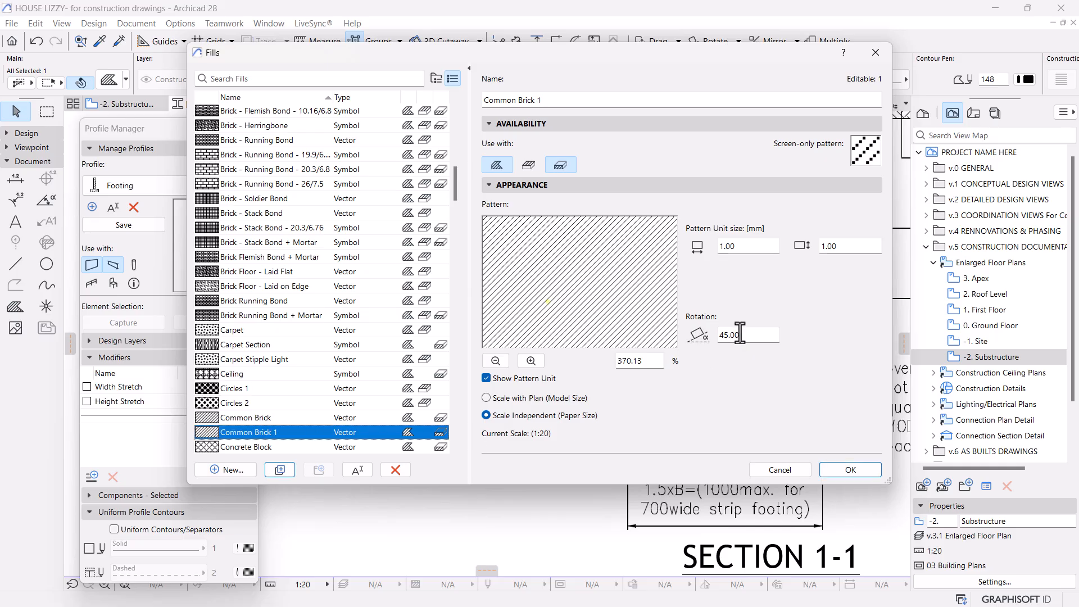
# Step: Try pattern rotations of 120°, 180° and 160° on the Common Brick 1 fill, and return the angle to 45°
pyautogui.moveTo(753, 335); pyautogui.dragTo(699, 338)
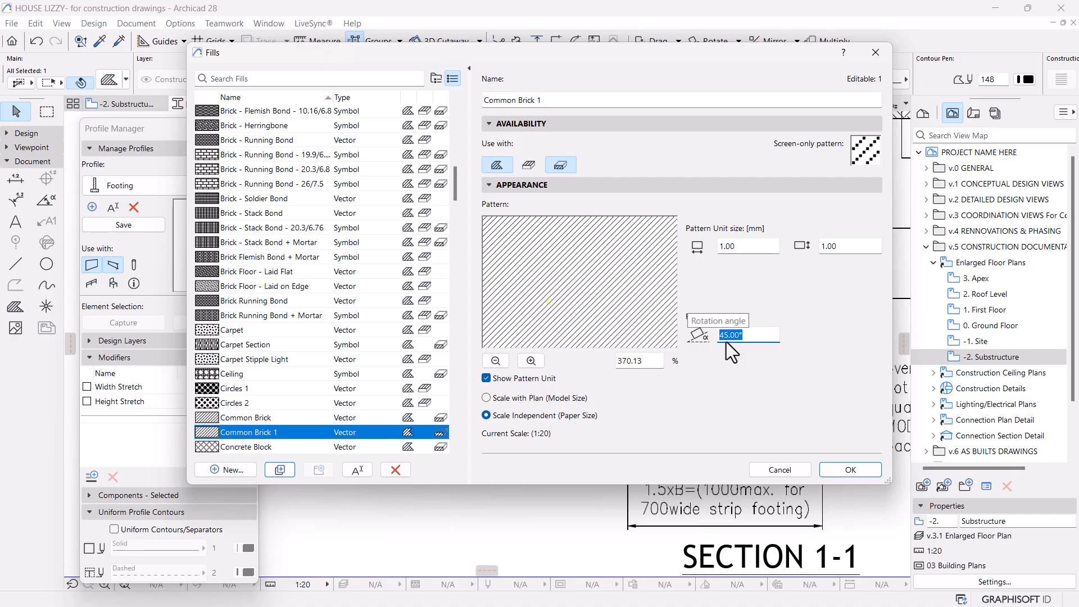
pyautogui.write('120')
pyautogui.press('Tab')
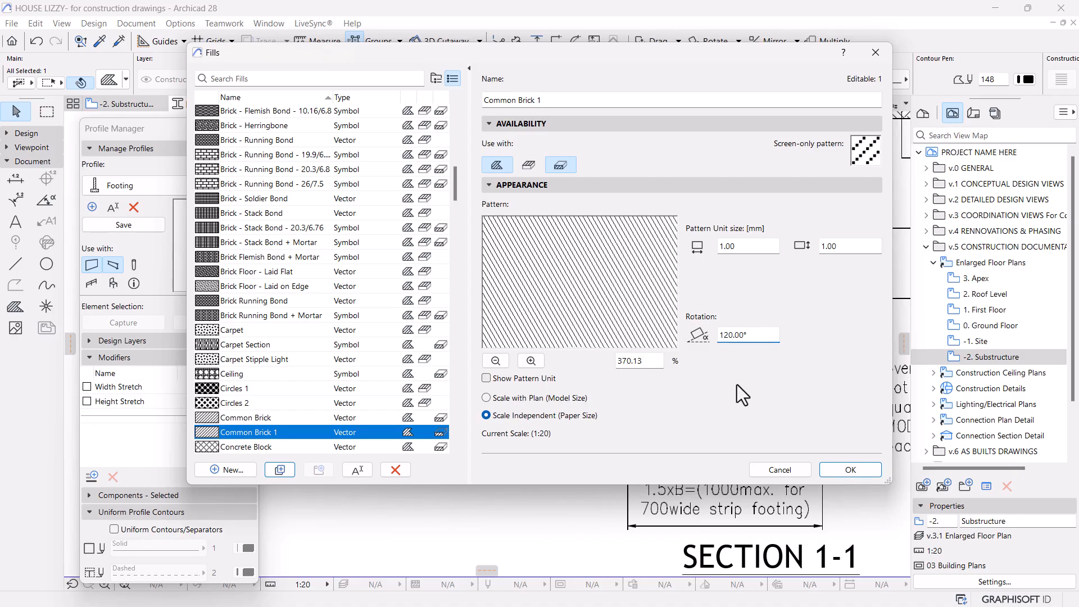
pyautogui.moveTo(754, 335); pyautogui.dragTo(642, 339)
pyautogui.write('180')
pyautogui.click(760, 389)
pyautogui.moveTo(752, 335); pyautogui.dragTo(659, 339)
pyautogui.write('160')
pyautogui.click(780, 369)
pyautogui.moveTo(748, 336); pyautogui.dragTo(700, 337)
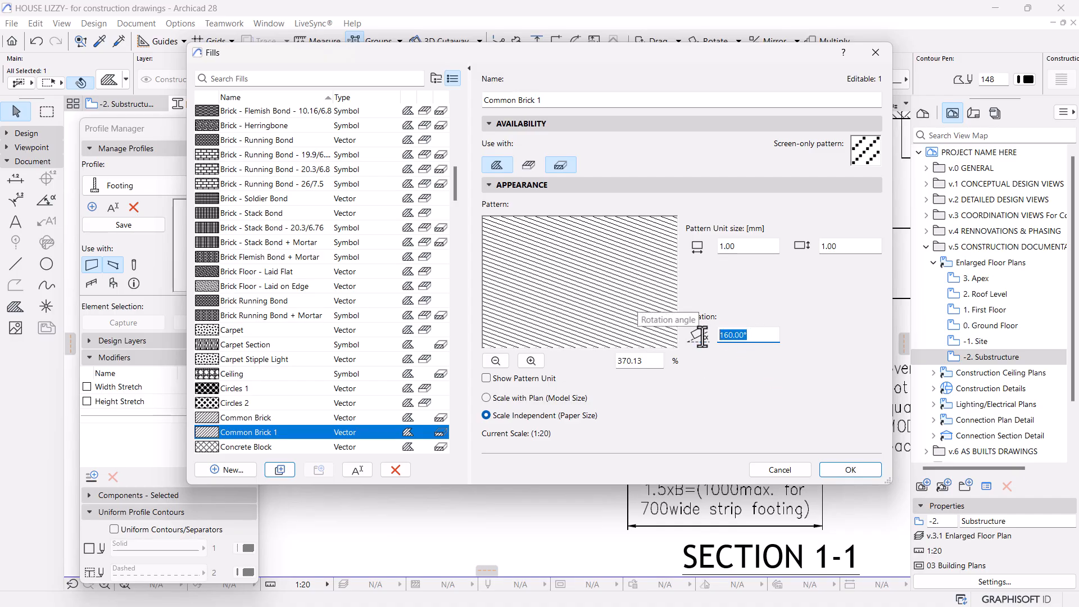
pyautogui.write('45')
pyautogui.click(764, 358)
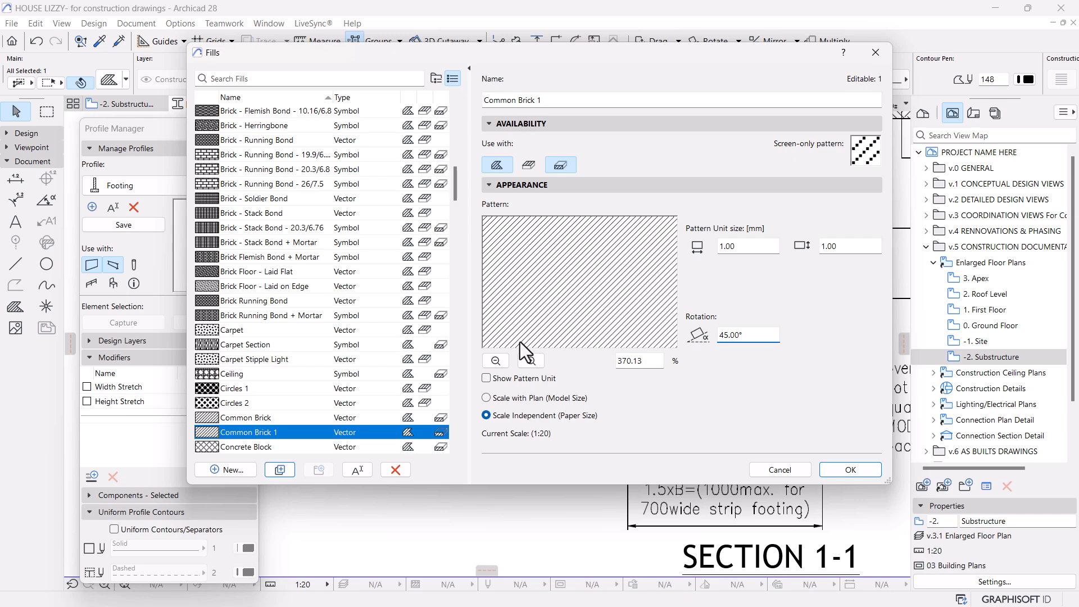
# Step: Try pattern rotations of 120° and 145° on the Common Brick 1 fill and compare the hatch with the original Common Brick
pyautogui.moveTo(752, 336); pyautogui.dragTo(677, 340)
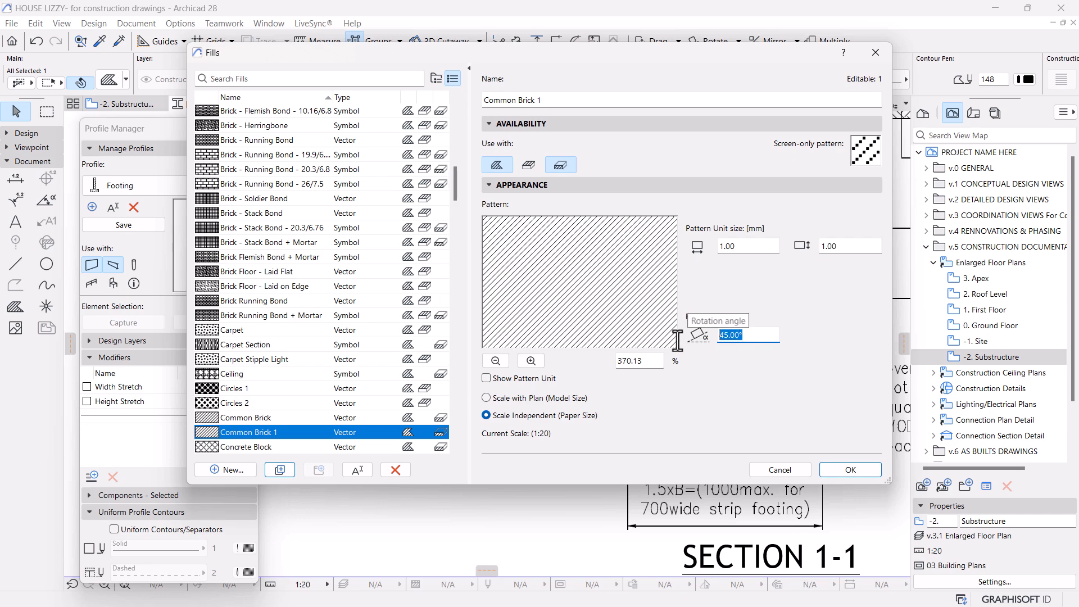
pyautogui.write('120')
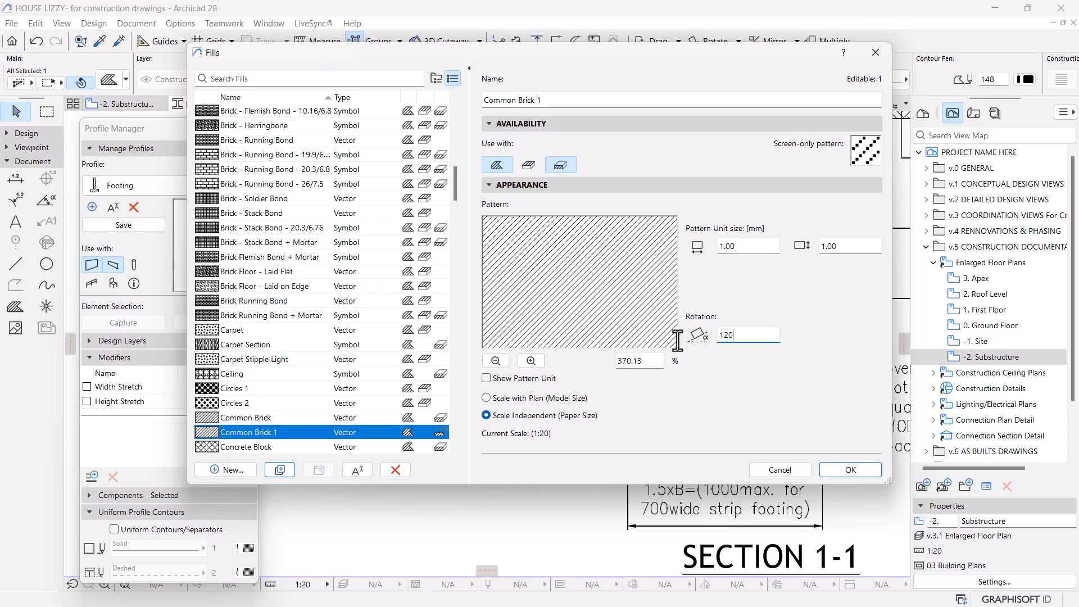
pyautogui.click(785, 365)
pyautogui.moveTo(756, 336); pyautogui.dragTo(721, 339)
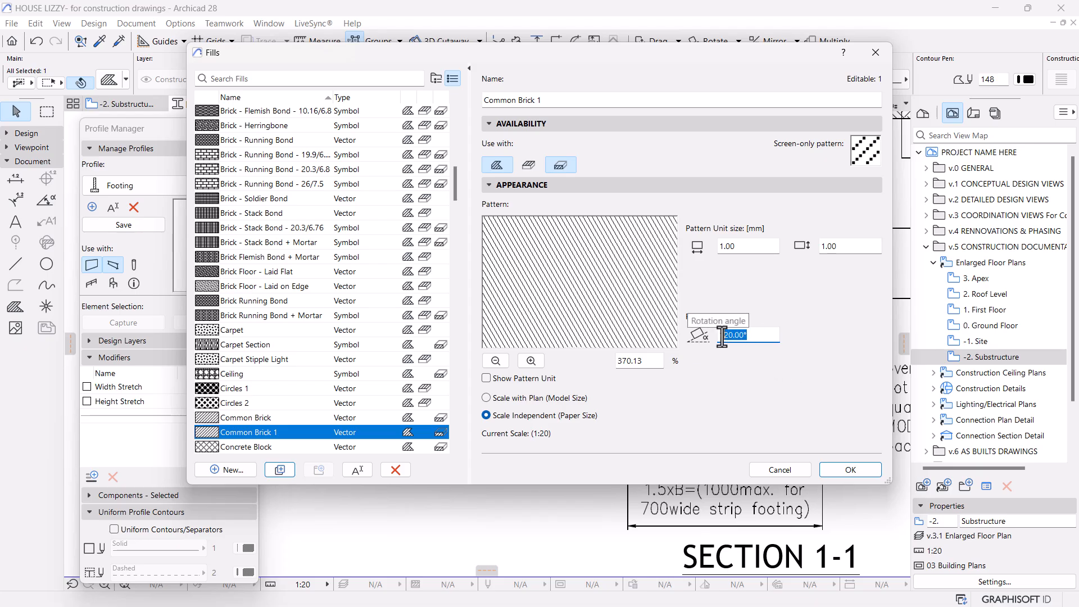
pyautogui.write('145')
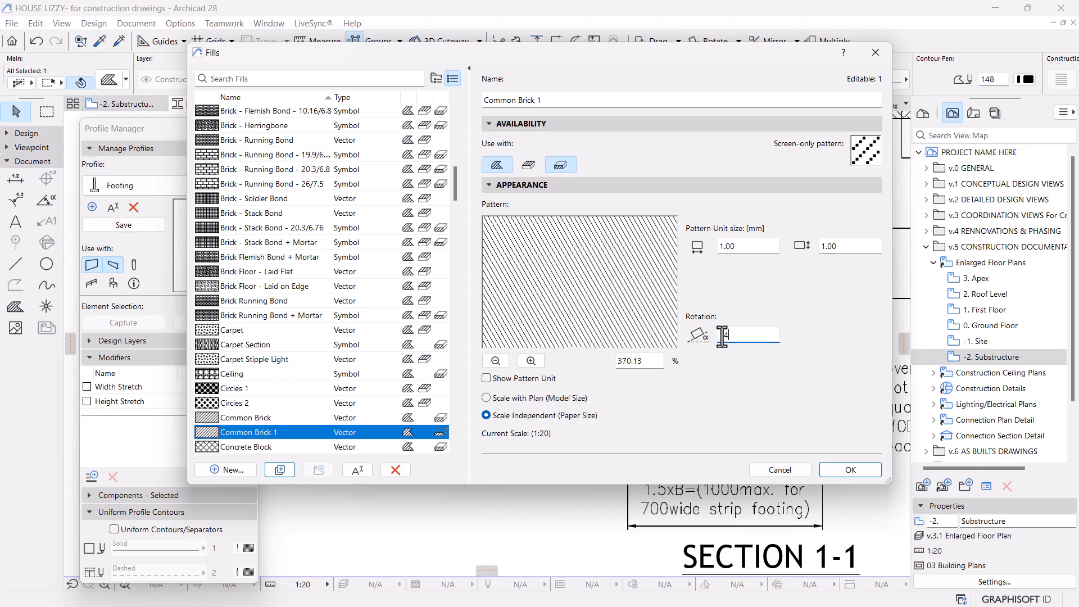
pyautogui.click(851, 369)
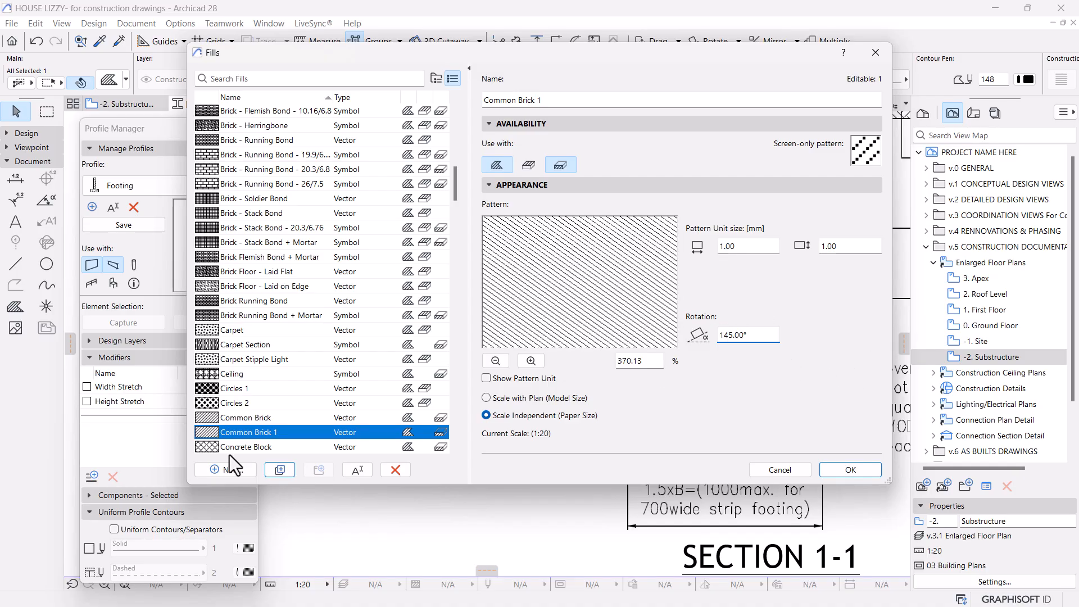
pyautogui.click(239, 421)
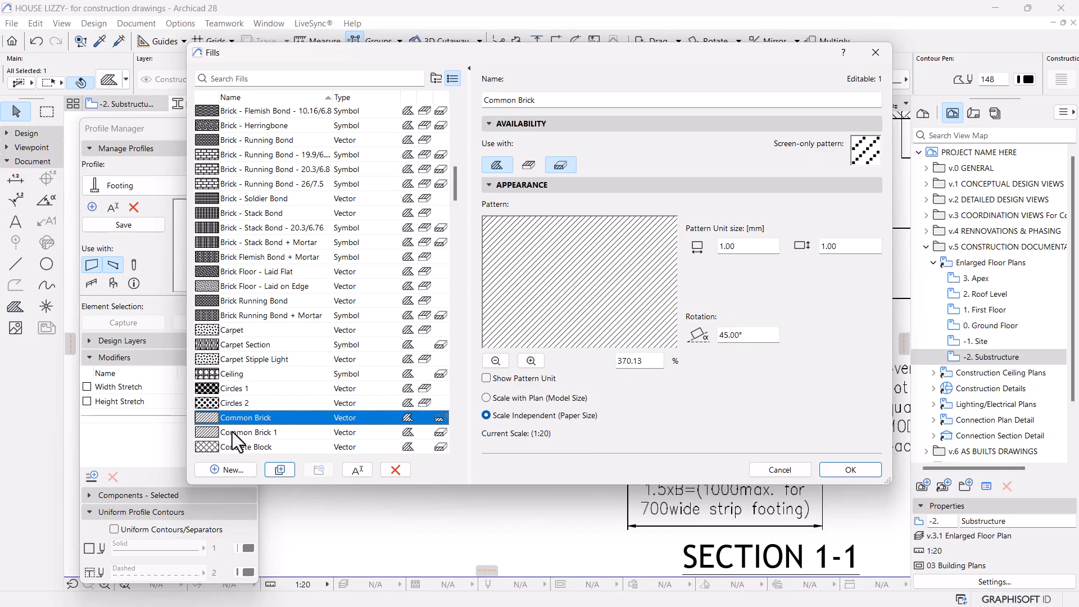
pyautogui.click(232, 431)
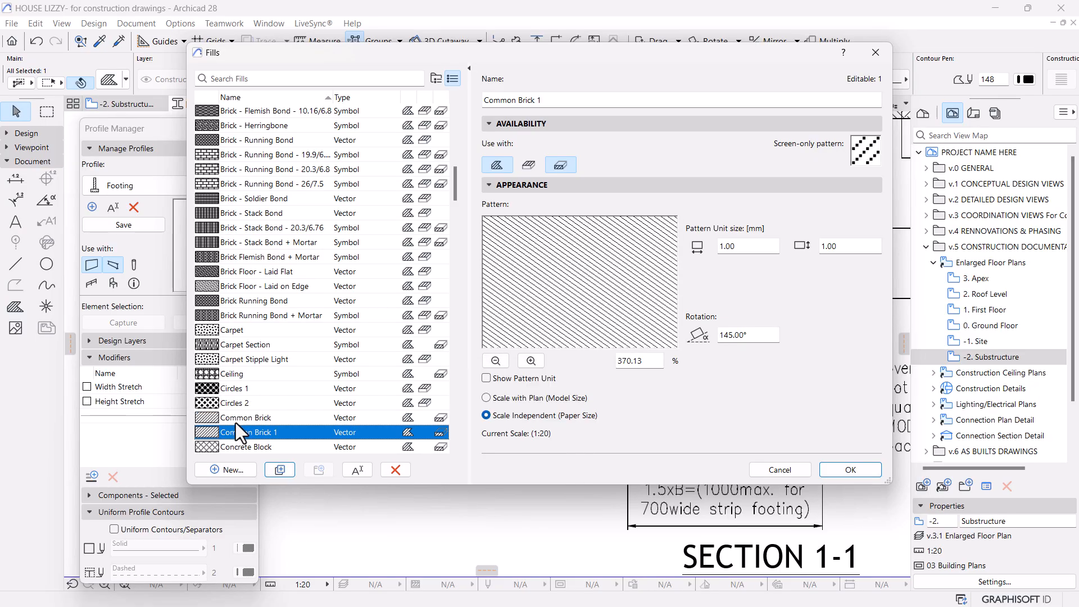
pyautogui.click(237, 421)
pyautogui.click(238, 436)
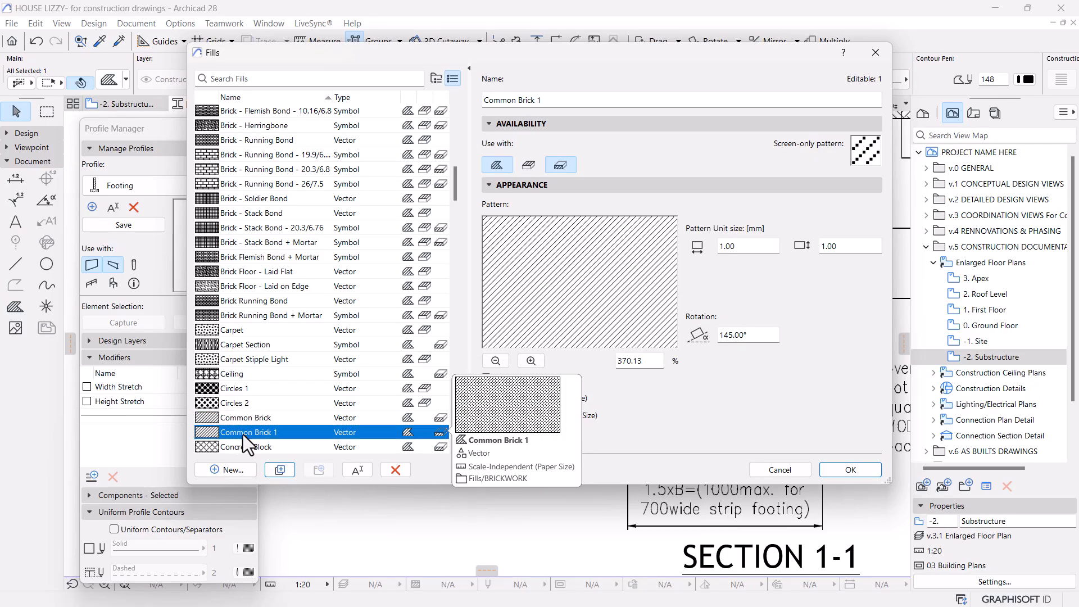
# Step: Set the Common Brick 1 fill's pattern rotation to 130° after trying 120°
pyautogui.moveTo(750, 335); pyautogui.dragTo(727, 340)
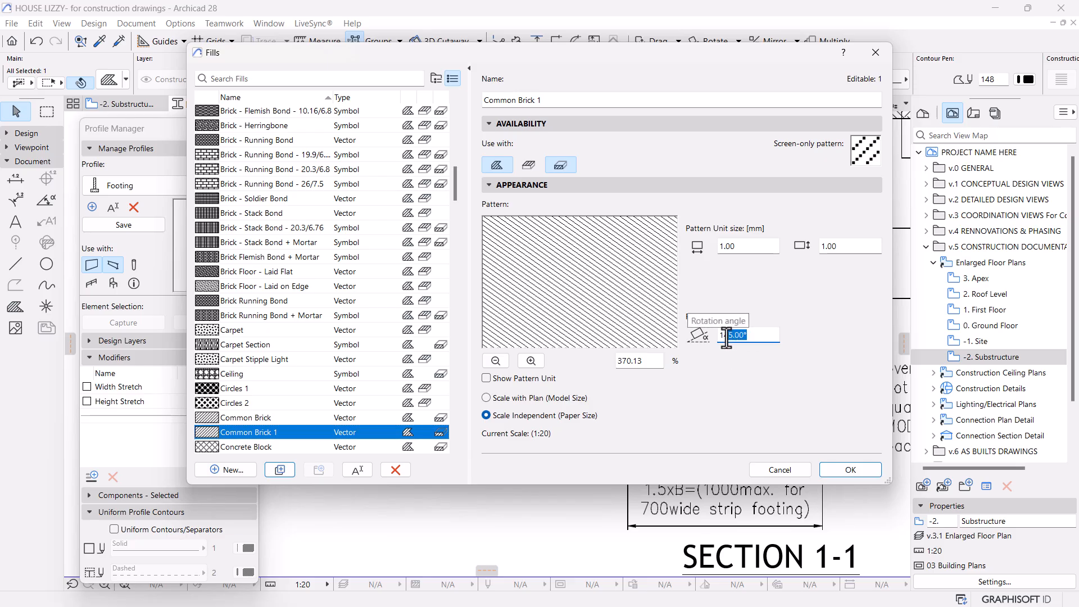
pyautogui.write('20')
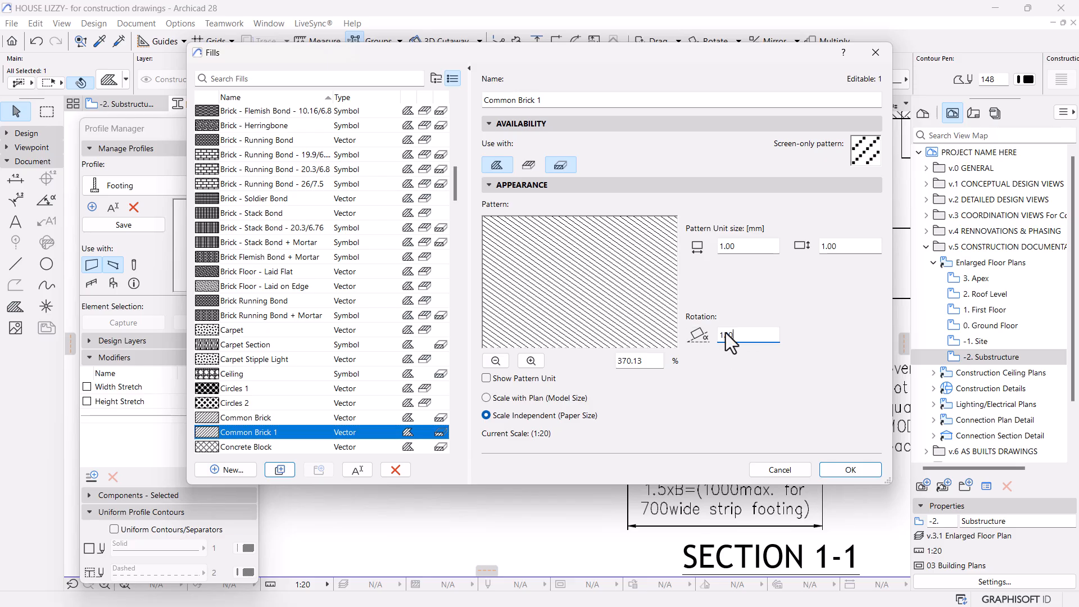
pyautogui.press('Tab')
pyautogui.doubleClick(726, 336)
pyautogui.write('130')
pyautogui.press('Tab')
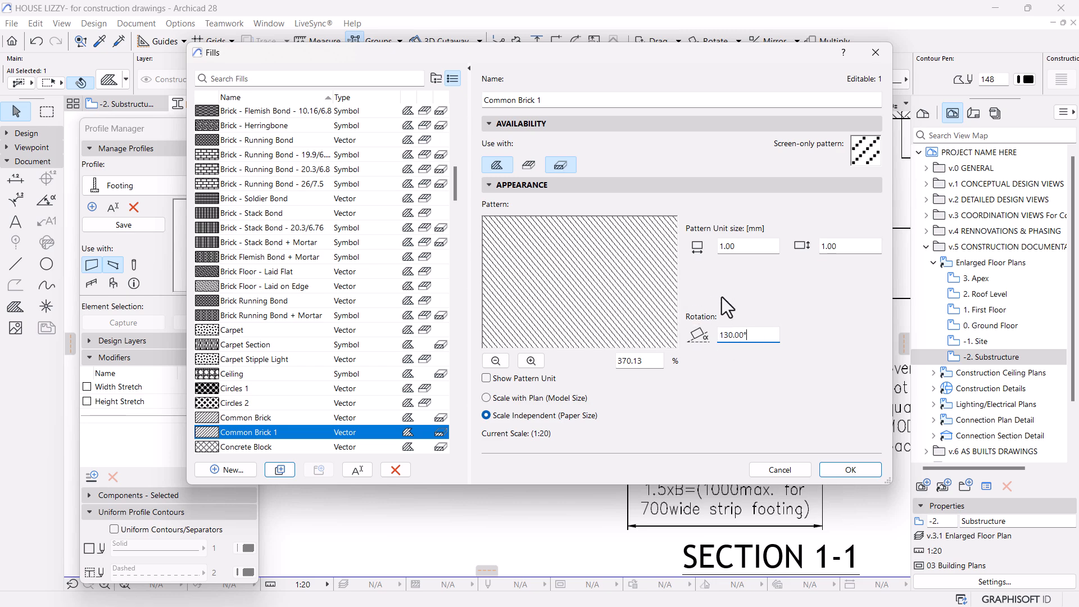
# Step: Compare the Common Brick and Common Brick 1 hatches and accept the changes to the fill attributes
pyautogui.click(229, 419)
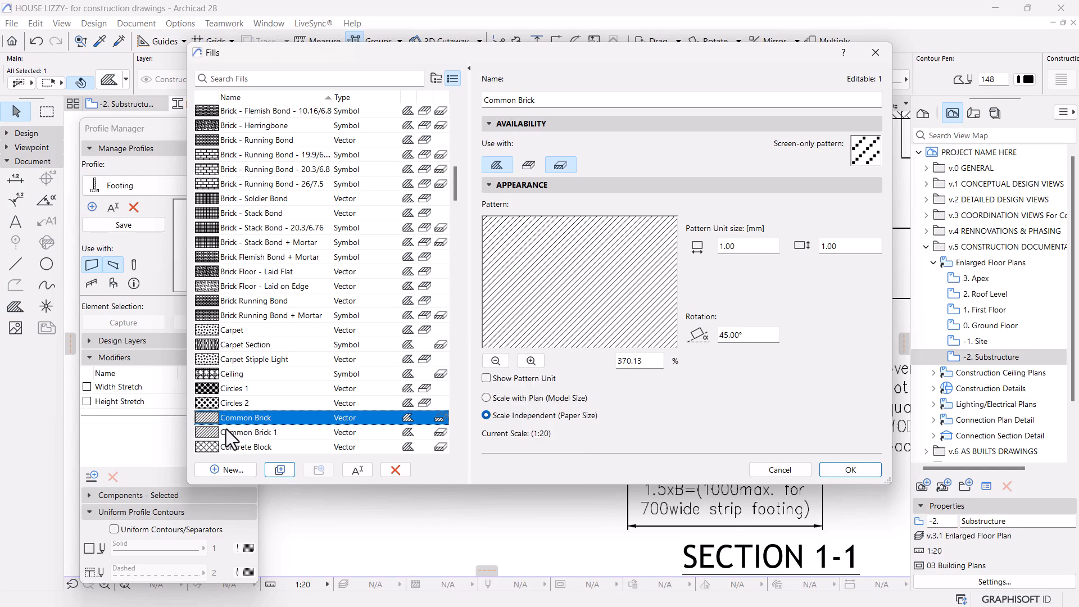
pyautogui.click(225, 429)
pyautogui.click(230, 417)
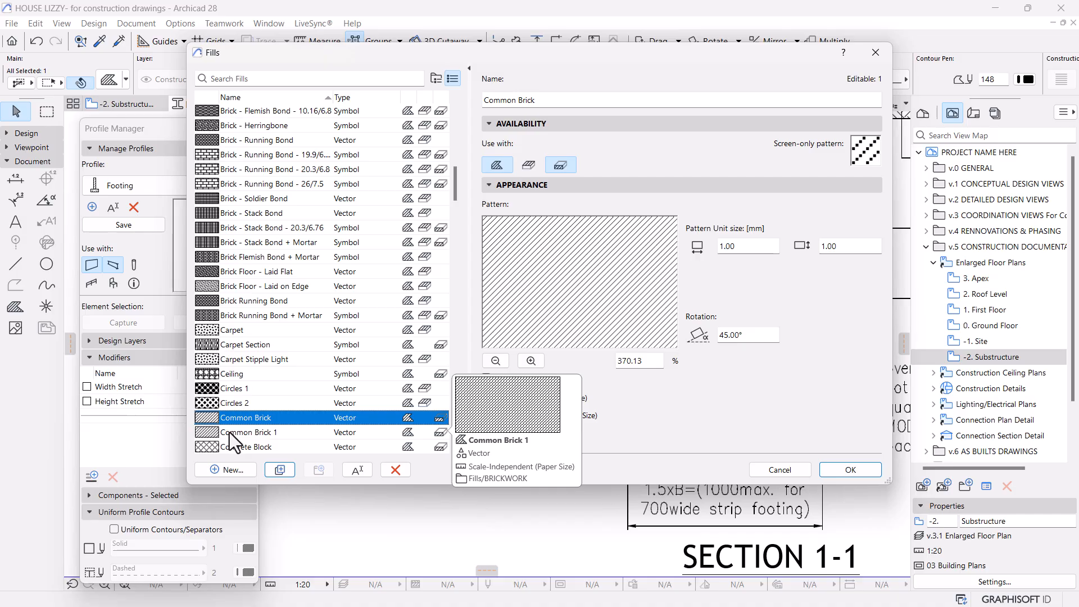
pyautogui.click(229, 432)
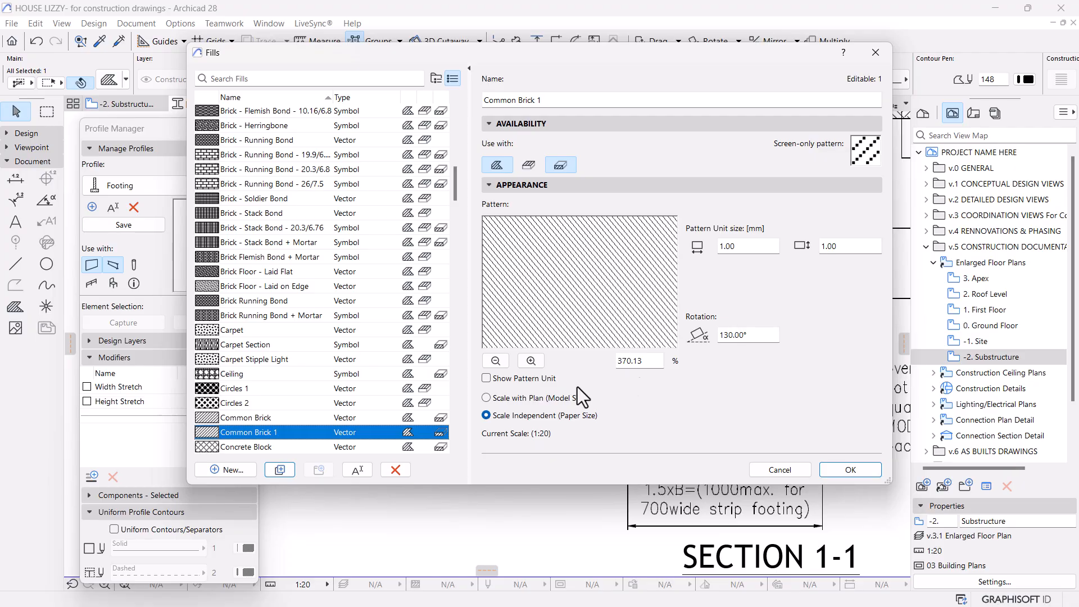
pyautogui.click(860, 469)
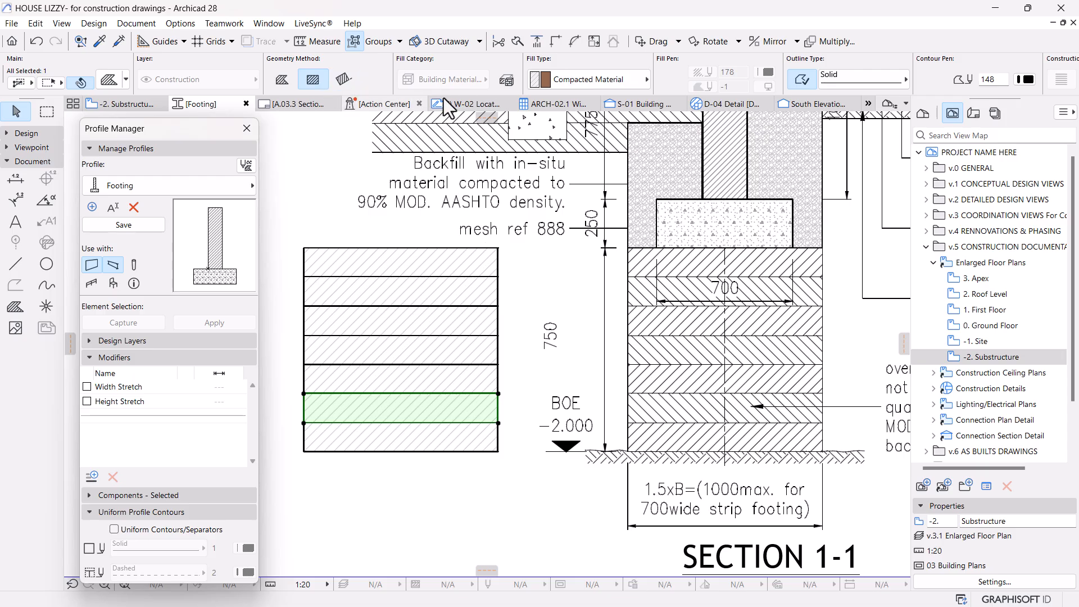
# Step: Duplicate the Compacted Material building material in the project's attributes and name the copy Compacted Material 1
pyautogui.click(559, 82)
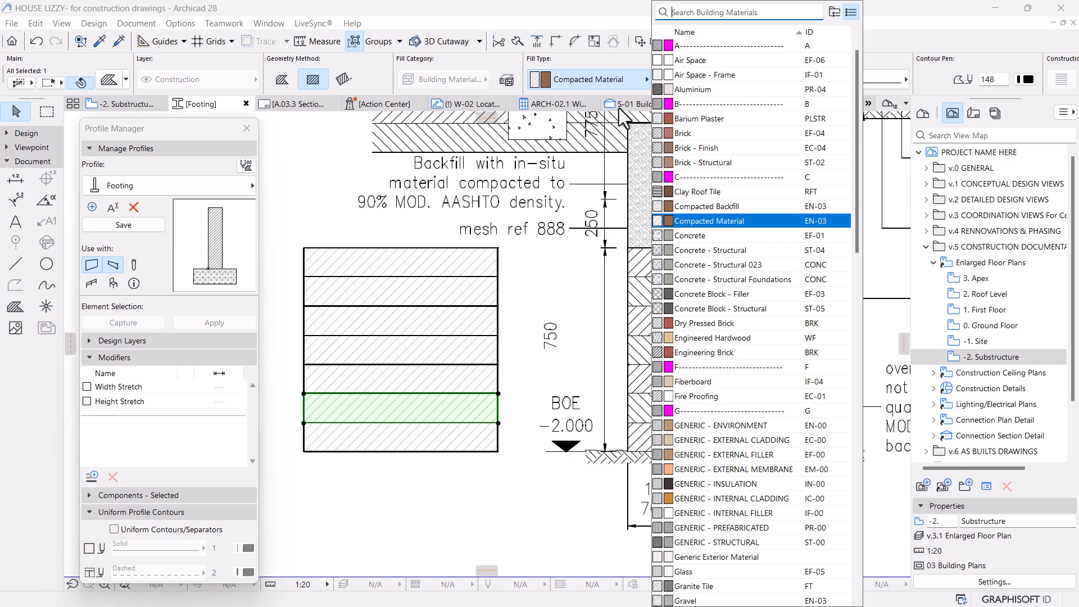
pyautogui.click(711, 220)
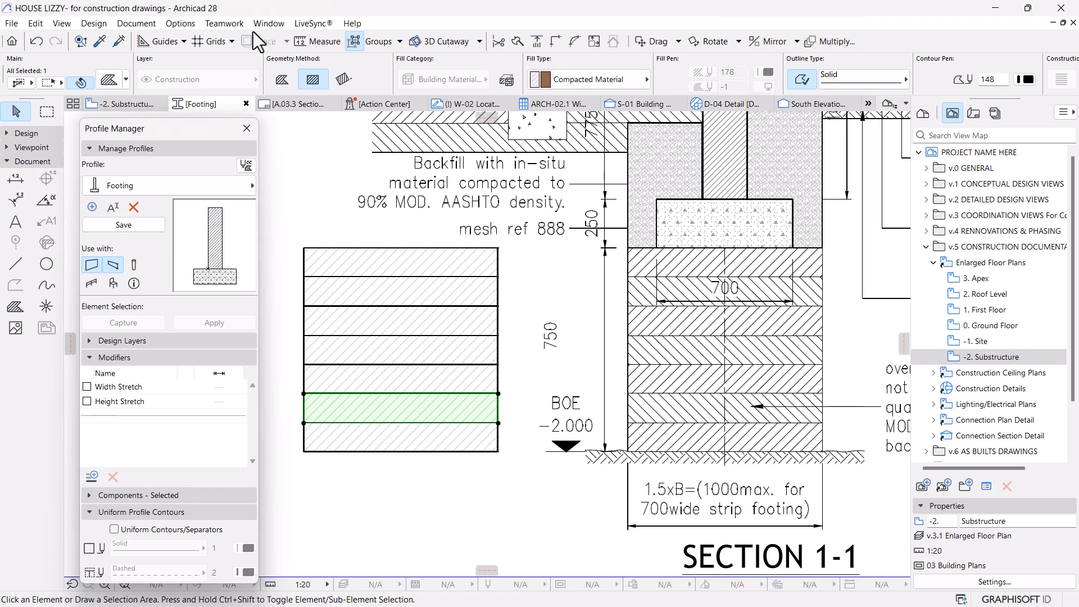
pyautogui.click(172, 23)
pyautogui.moveTo(209, 38)
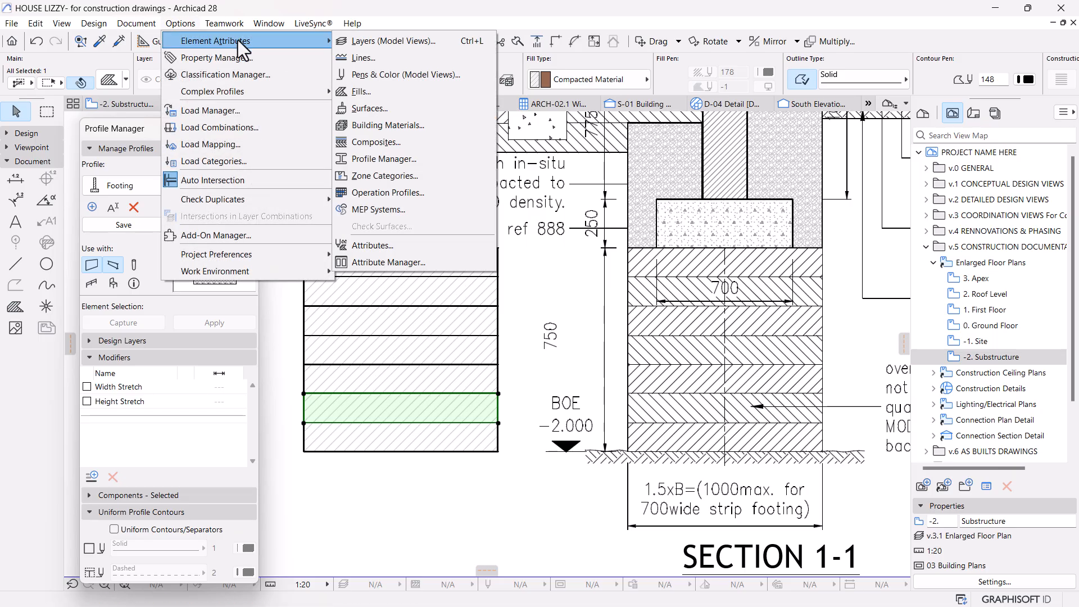
pyautogui.click(400, 125)
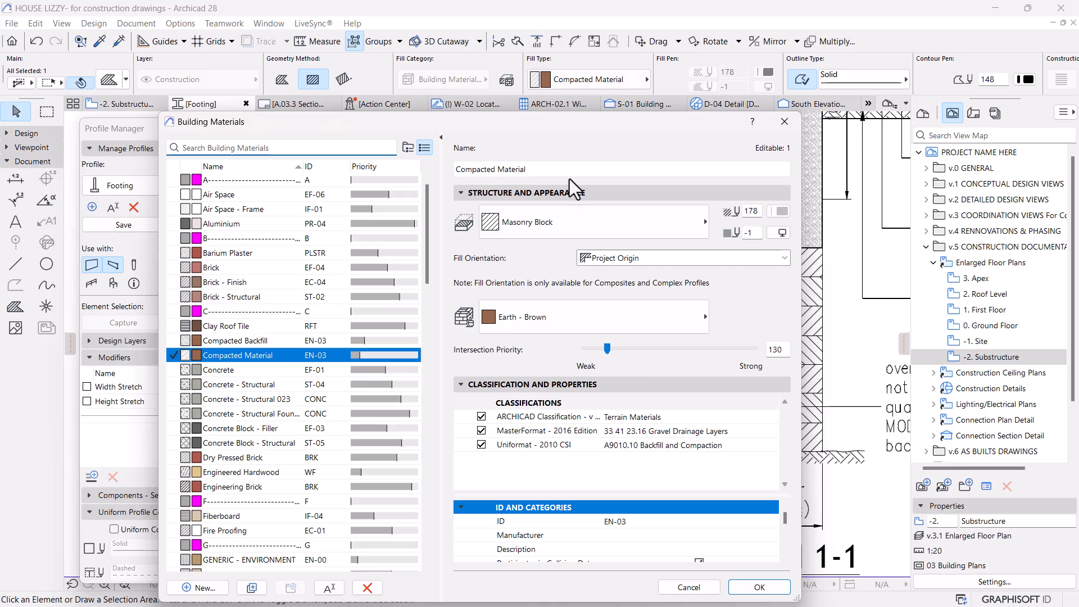
pyautogui.moveTo(557, 124)
pyautogui.mouseDown()
pyautogui.moveTo(563, 521)
pyautogui.moveTo(606, 453)
pyautogui.moveTo(601, 468)
pyautogui.mouseUp()
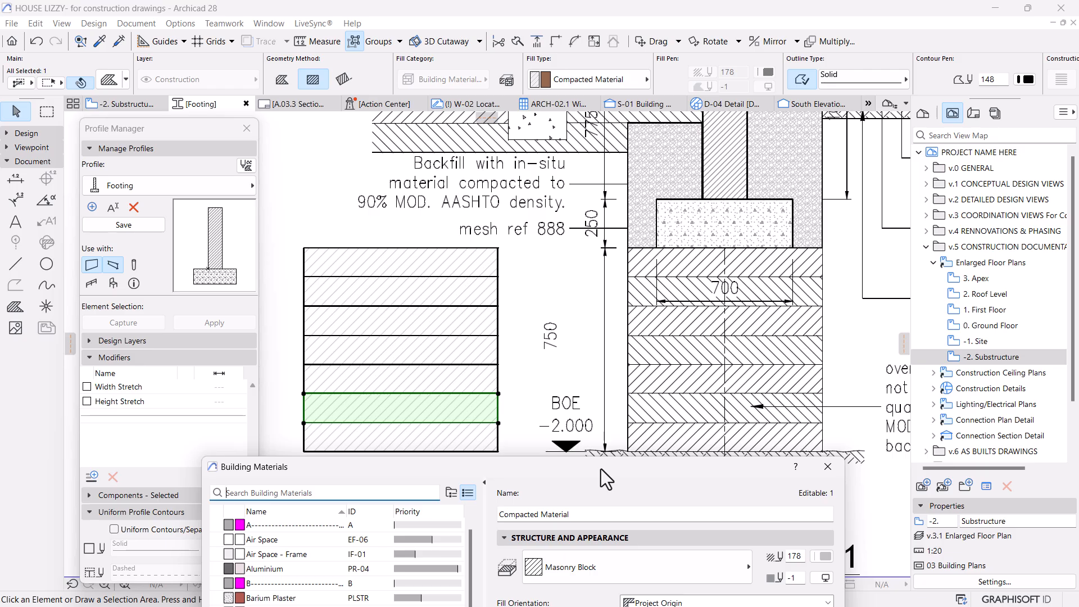
pyautogui.moveTo(602, 469); pyautogui.dragTo(643, 154)
pyautogui.moveTo(495, 151); pyautogui.dragTo(466, 54)
pyautogui.click(311, 520)
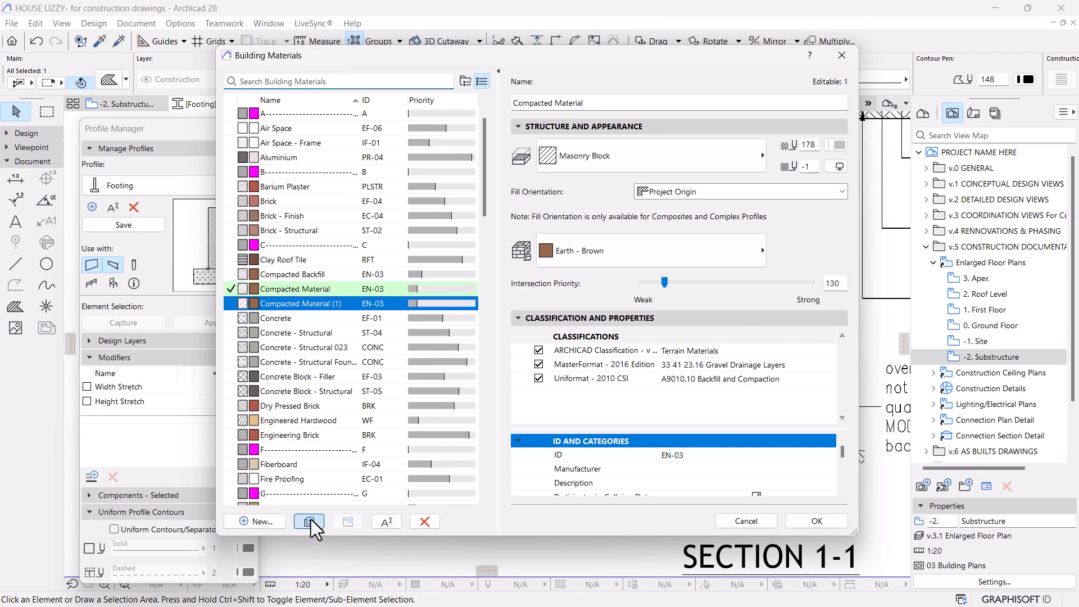
pyautogui.moveTo(344, 303); pyautogui.dragTo(332, 304)
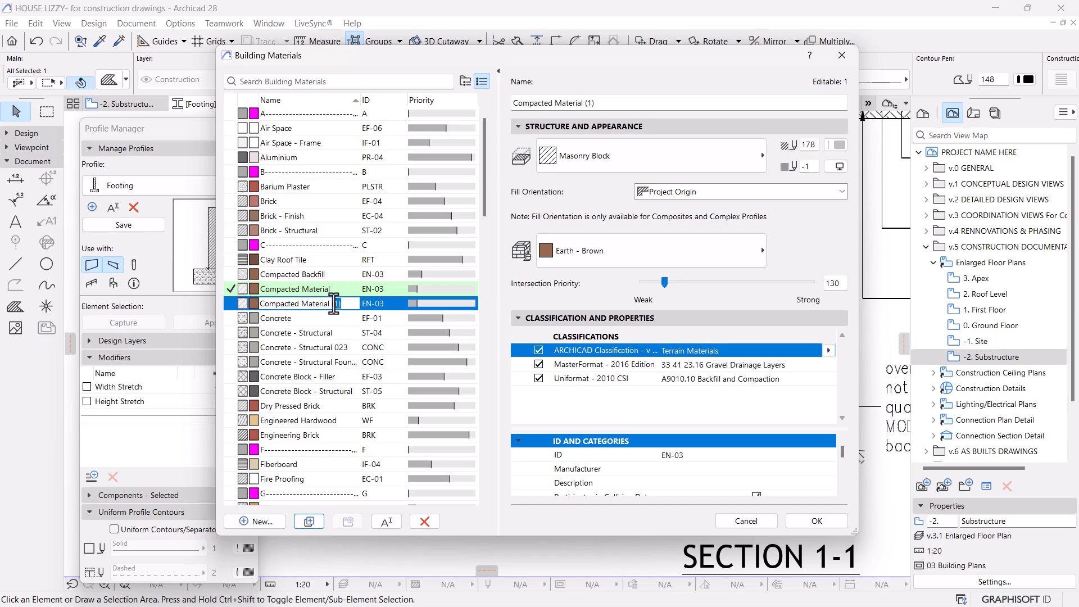
pyautogui.write('1')
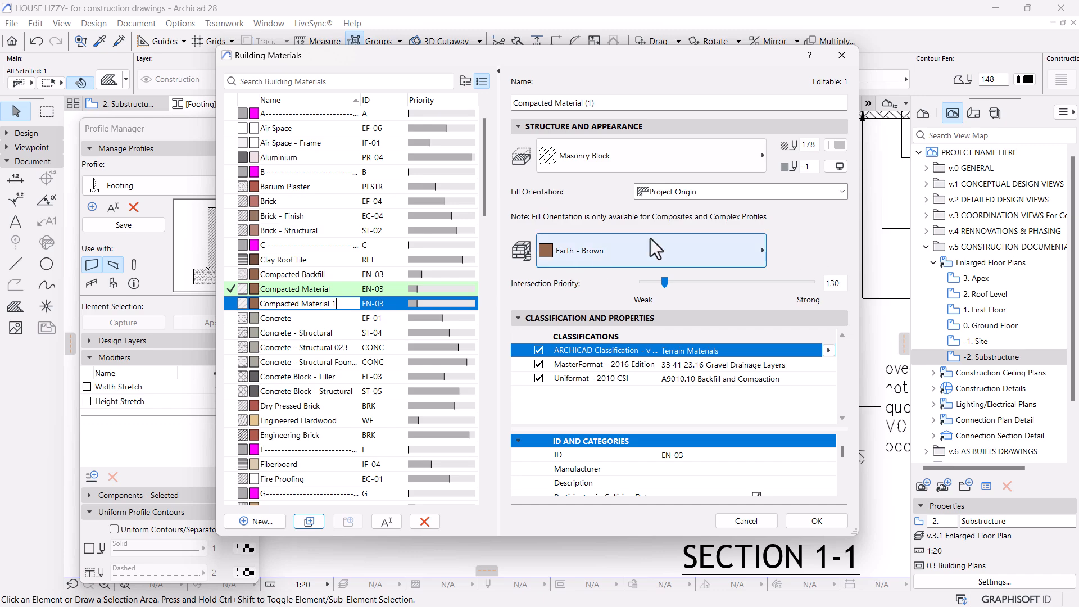
# Step: Search the cut fills for "ma" and apply Masonry Block to the Compacted Material 1 building material
pyautogui.click(696, 153)
pyautogui.click(841, 250)
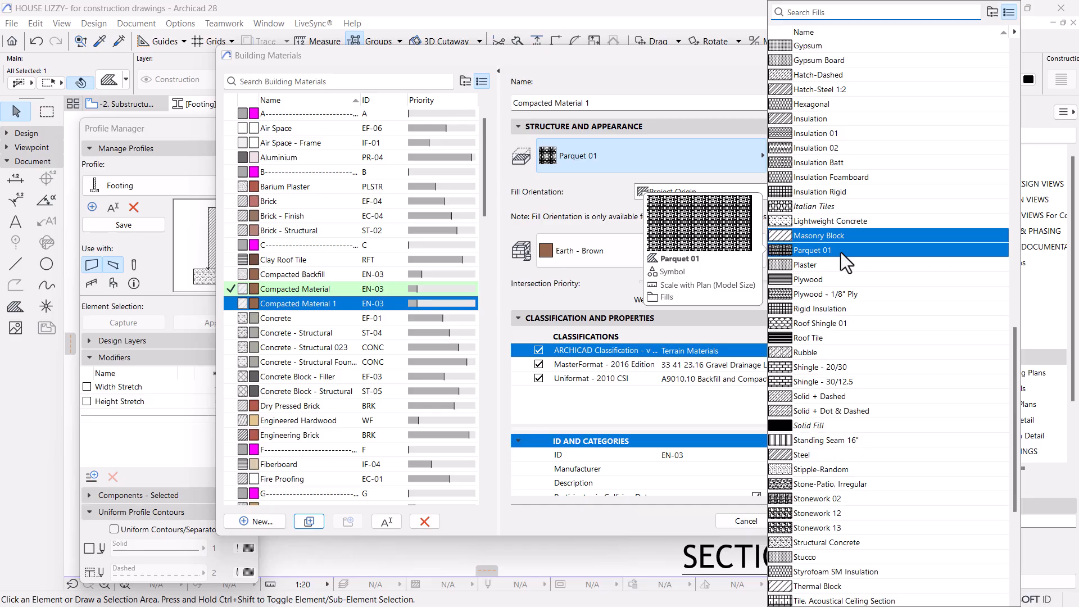
pyautogui.write('ma')
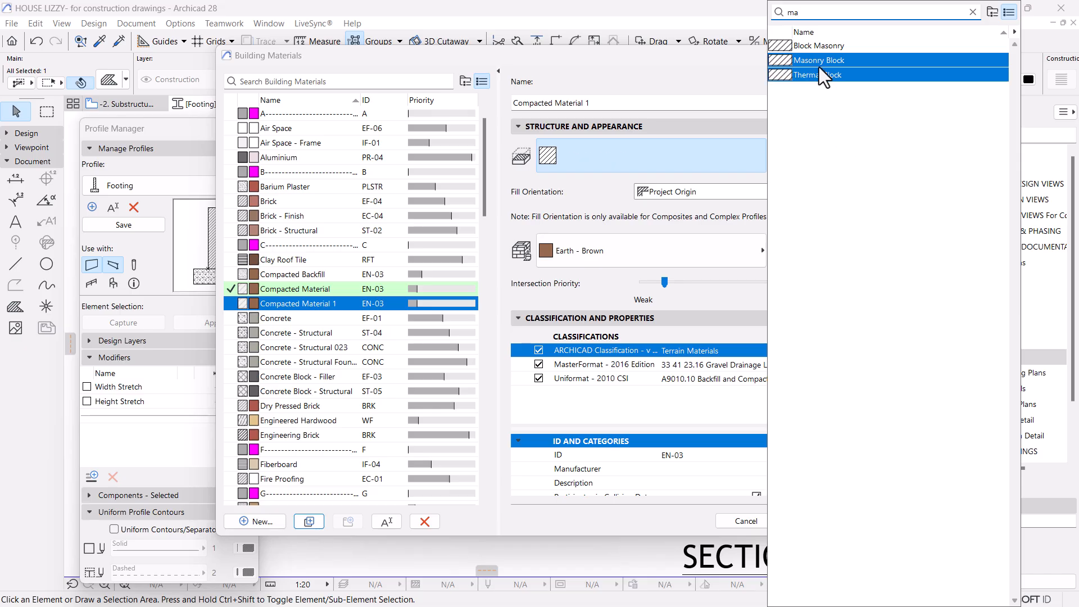
pyautogui.click(815, 47)
pyautogui.click(816, 59)
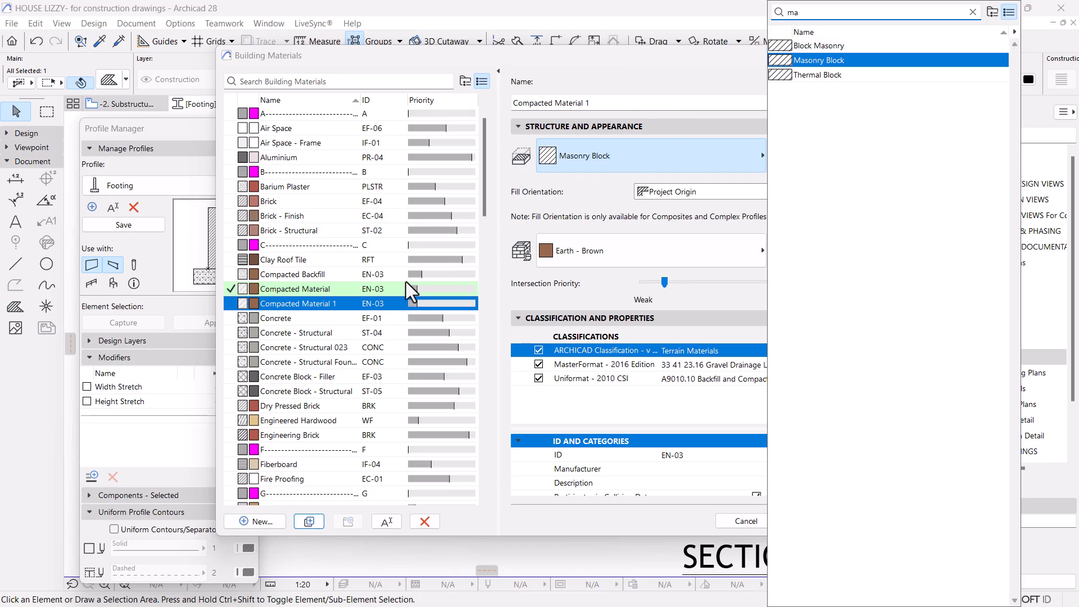
pyautogui.click(340, 293)
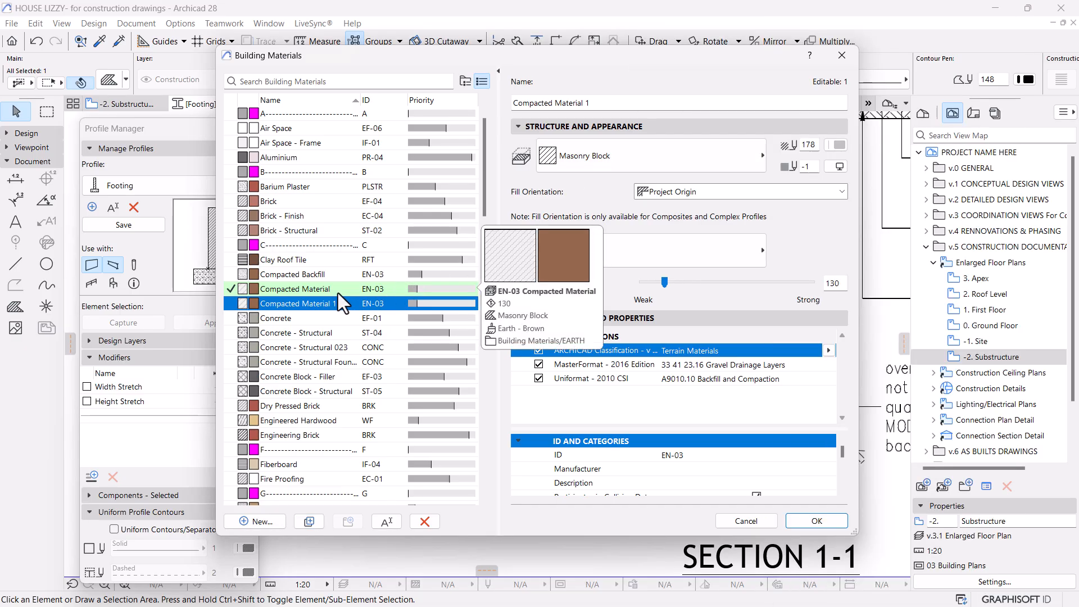
# Step: Search the cut fills for "bri" and try Common Brick on the Compacted Material 1 building material
pyautogui.click(699, 147)
pyautogui.click(804, 61)
pyautogui.write('bri')
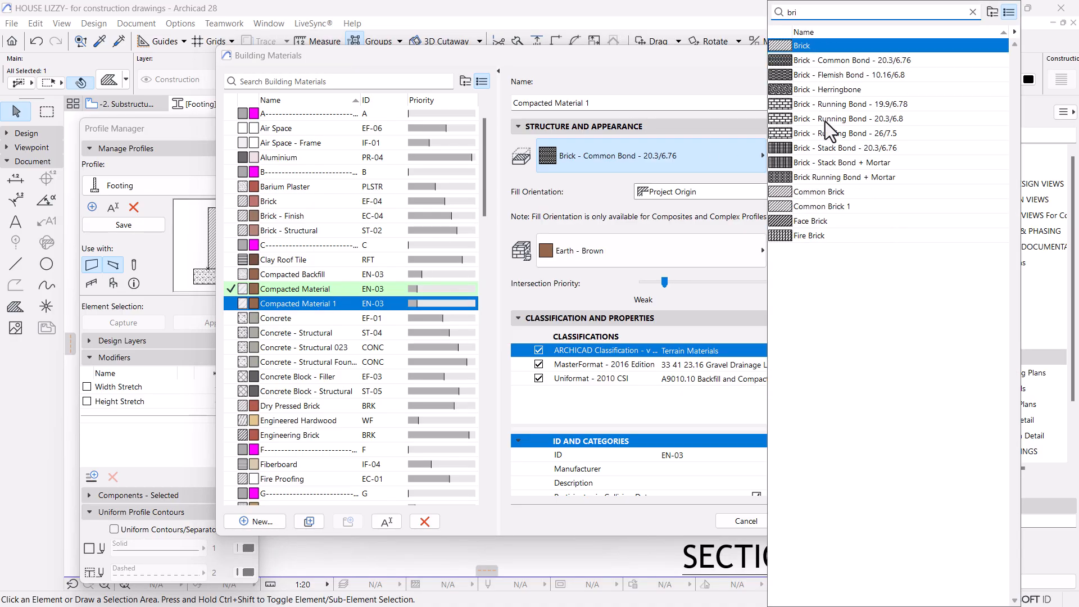
pyautogui.click(823, 192)
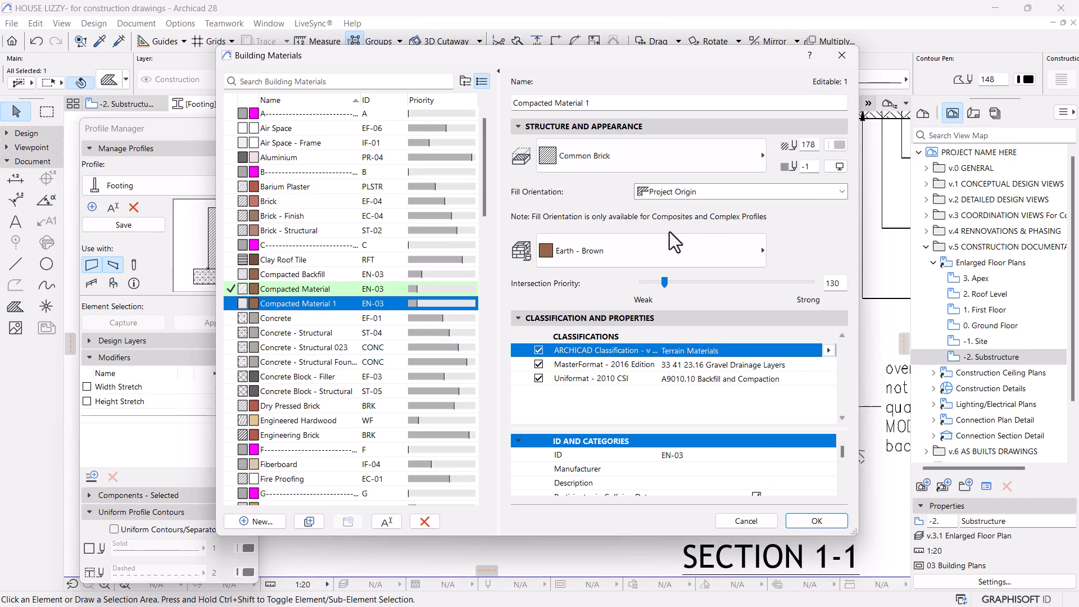
# Step: Set the cut fill of the original Compacted Material building material to Common Brick
pyautogui.click(393, 291)
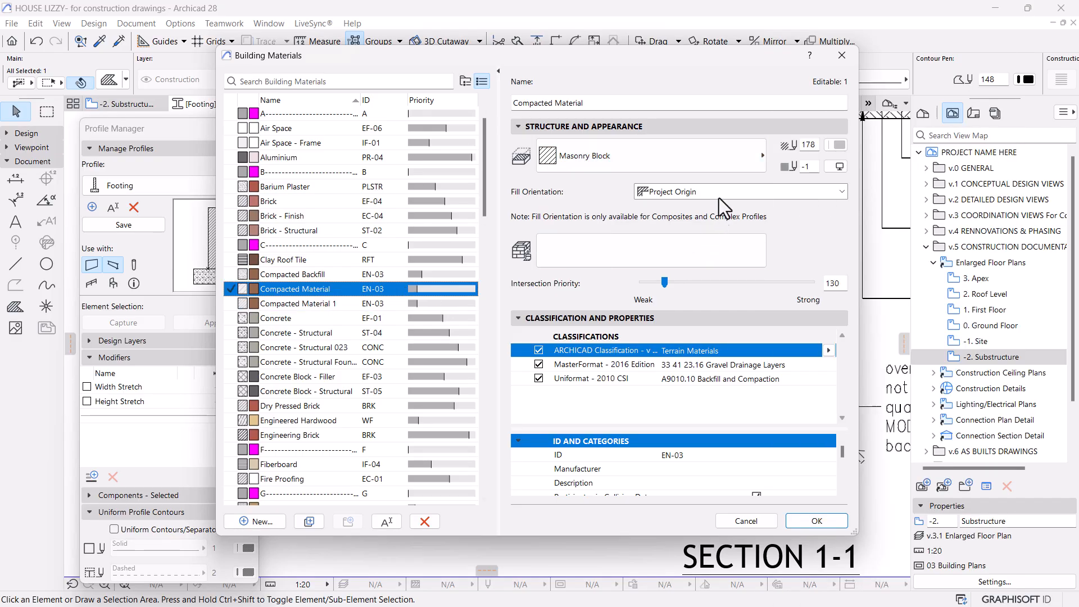
pyautogui.click(673, 156)
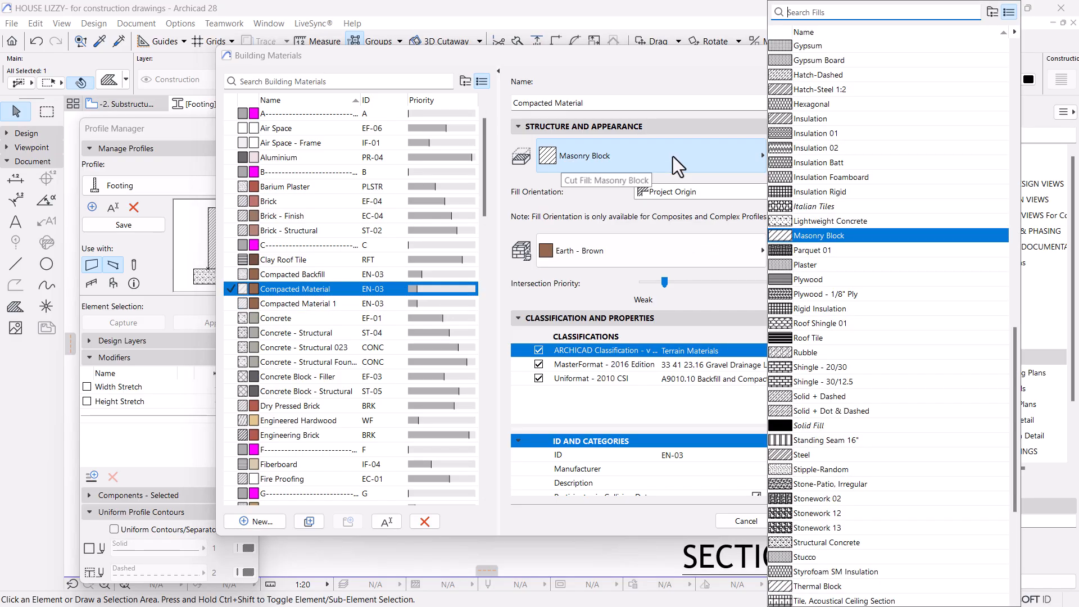
pyautogui.write('bri')
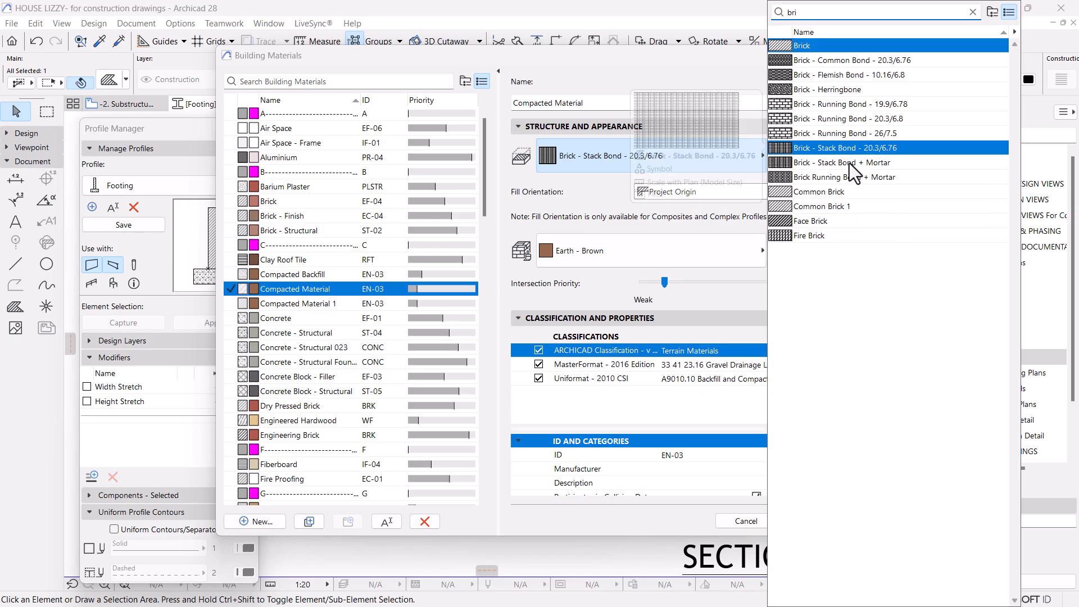
pyautogui.click(843, 193)
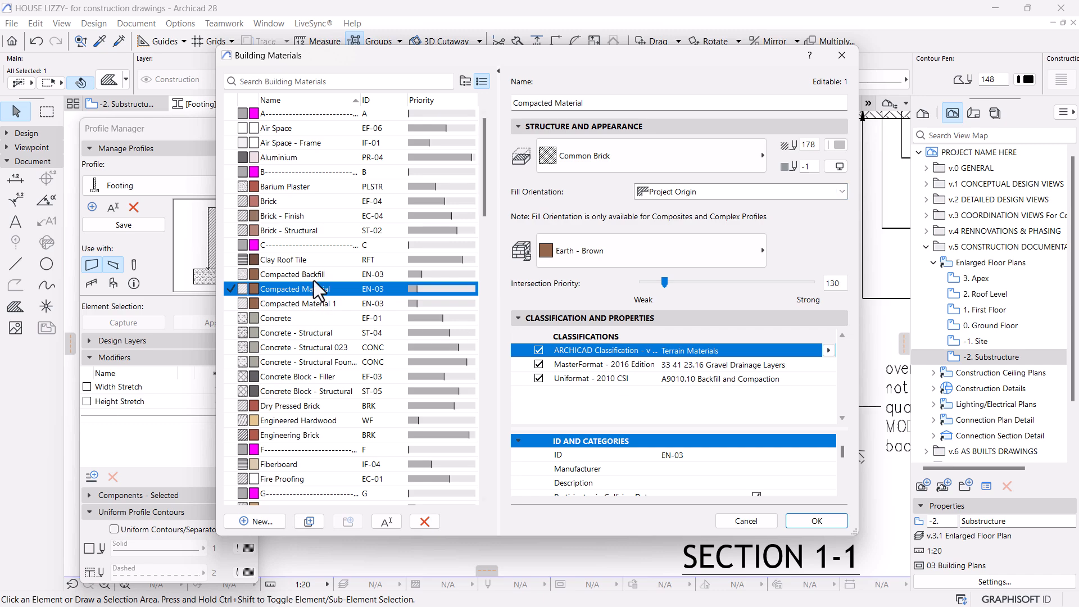
# Step: Set the cut fill of Compacted Material 1 to Common Brick 1 and accept the building material changes
pyautogui.click(314, 275)
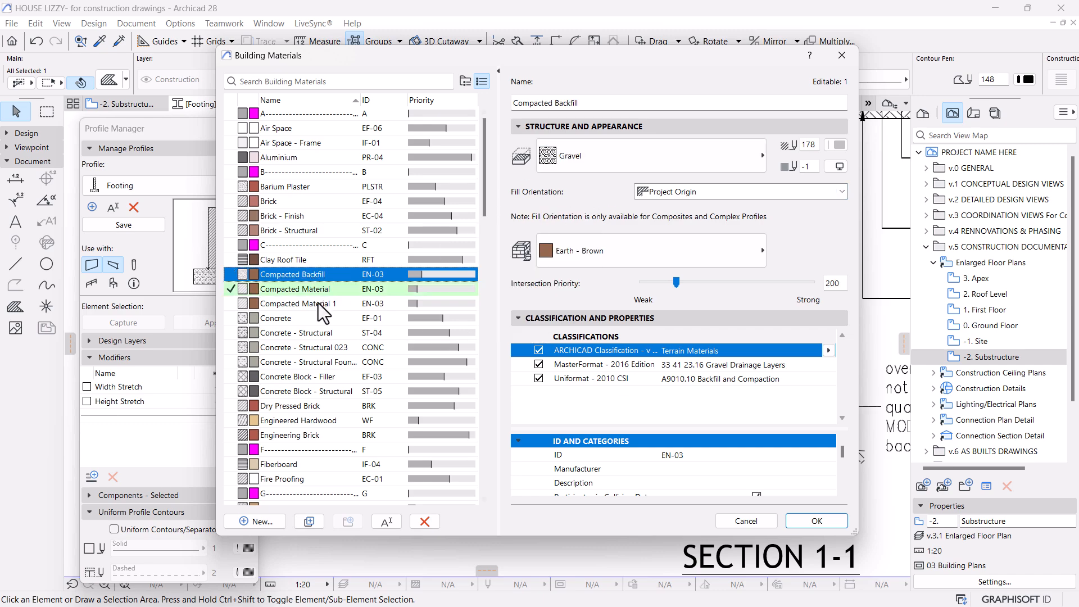
pyautogui.click(298, 290)
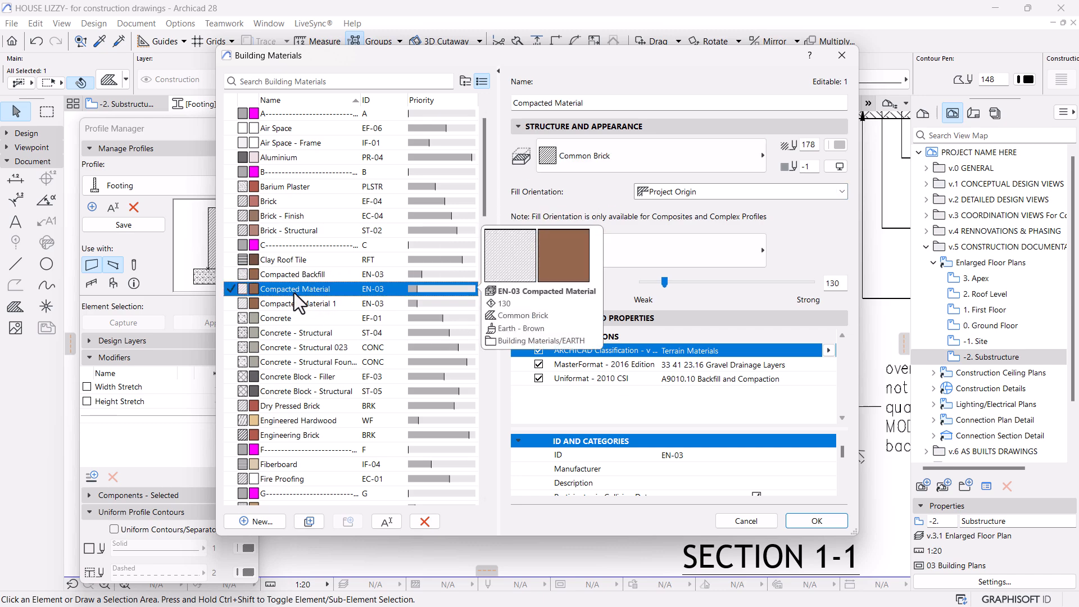
pyautogui.click(345, 307)
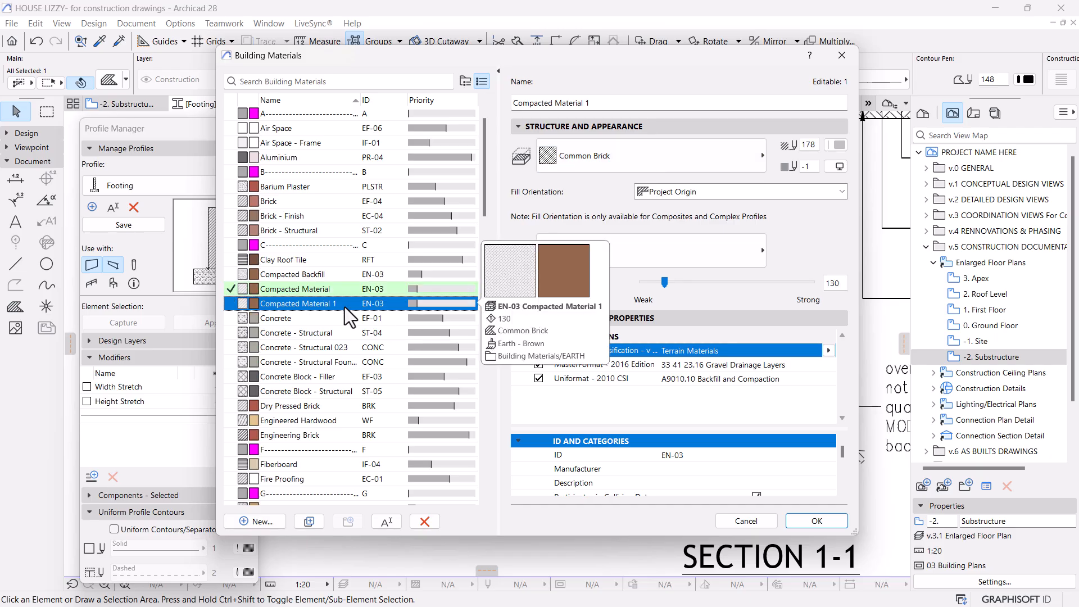
pyautogui.click(706, 168)
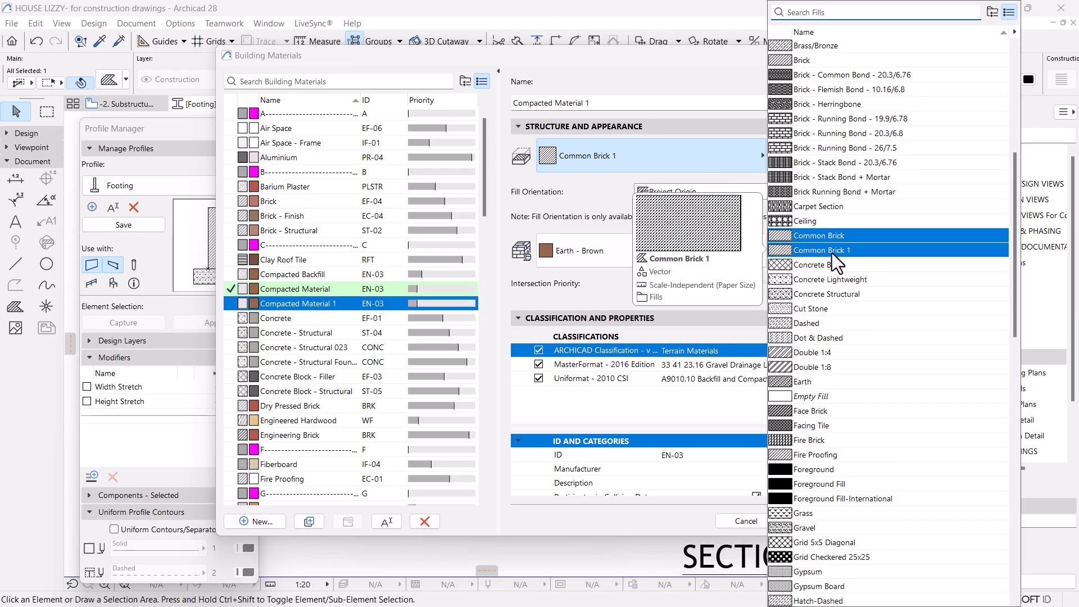
pyautogui.click(831, 249)
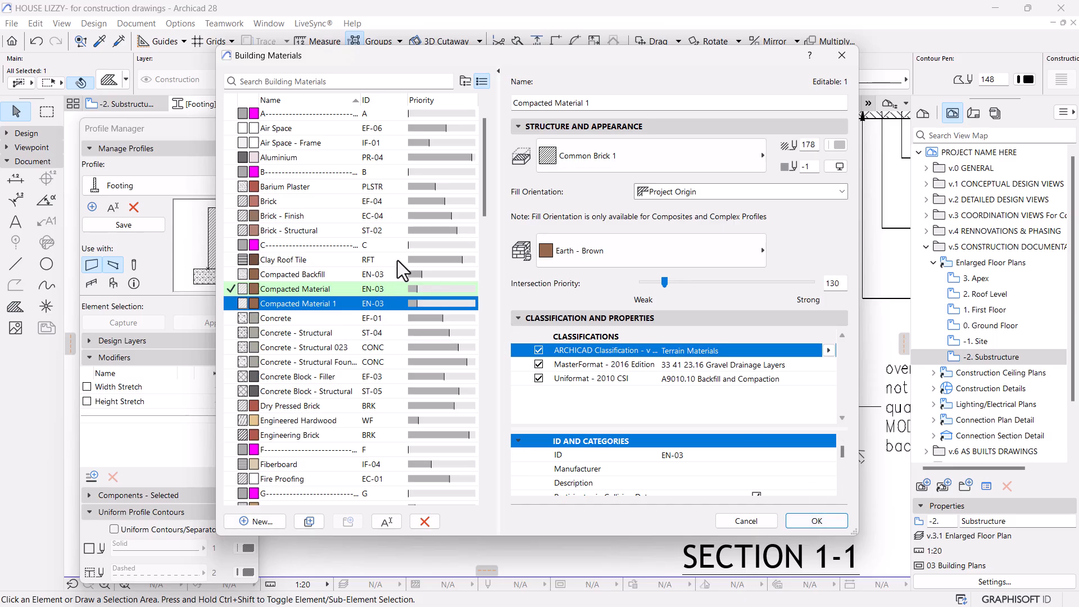
pyautogui.click(821, 521)
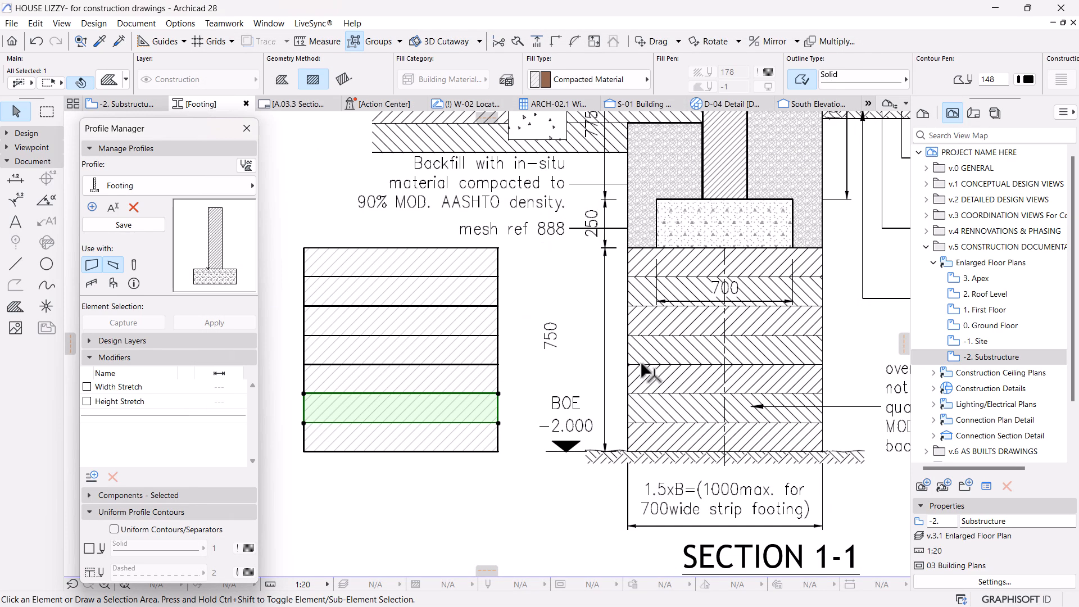
# Step: Assign the Compacted Material 1 building material to the second layer from the bottom of the footing profile's layer stack
pyautogui.click(477, 467)
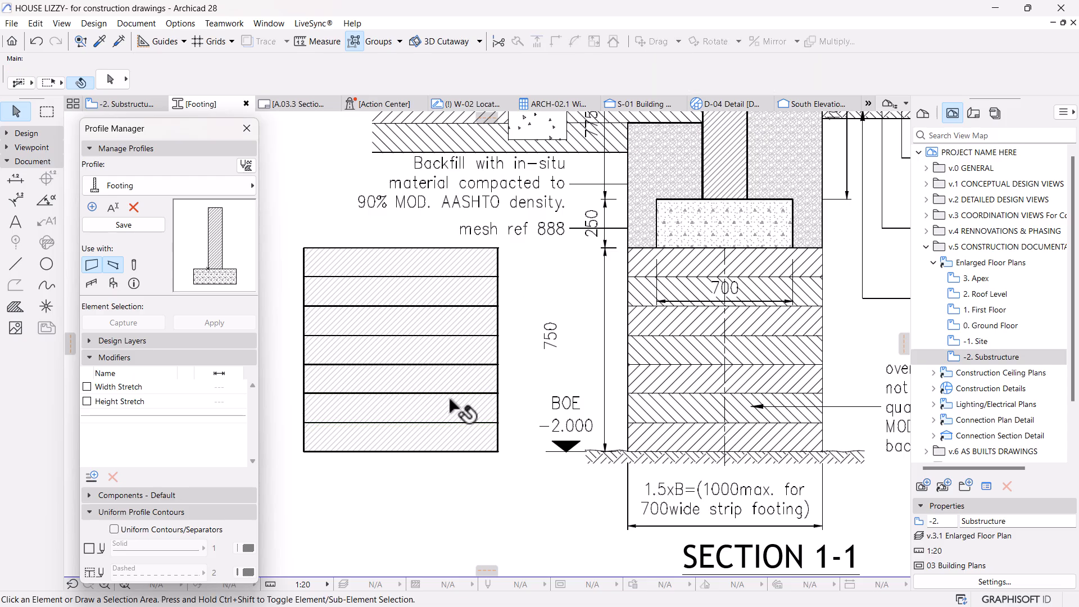
pyautogui.click(447, 405)
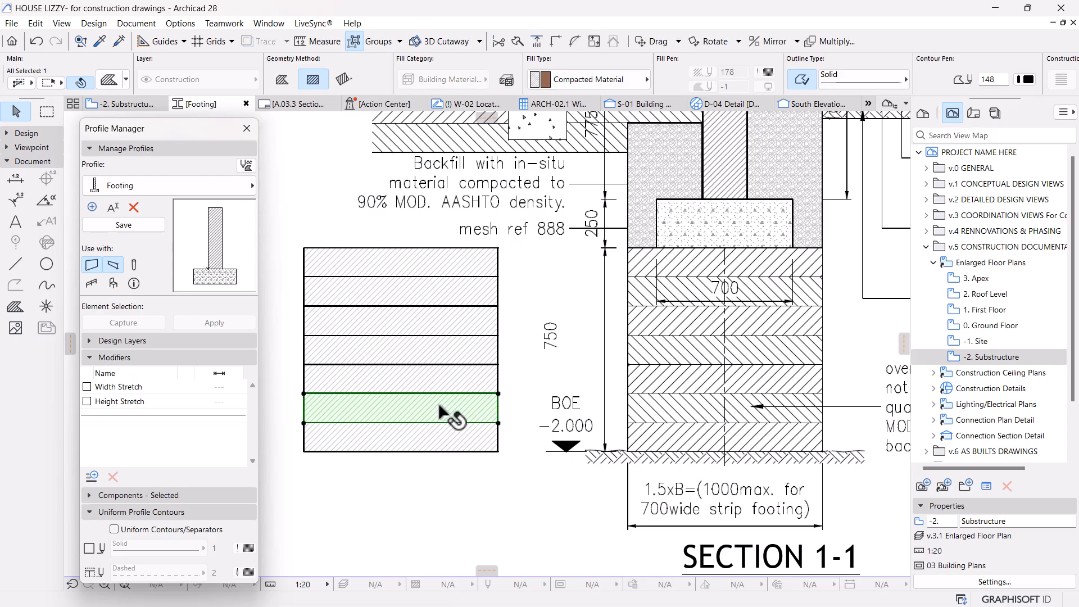
pyautogui.click(581, 80)
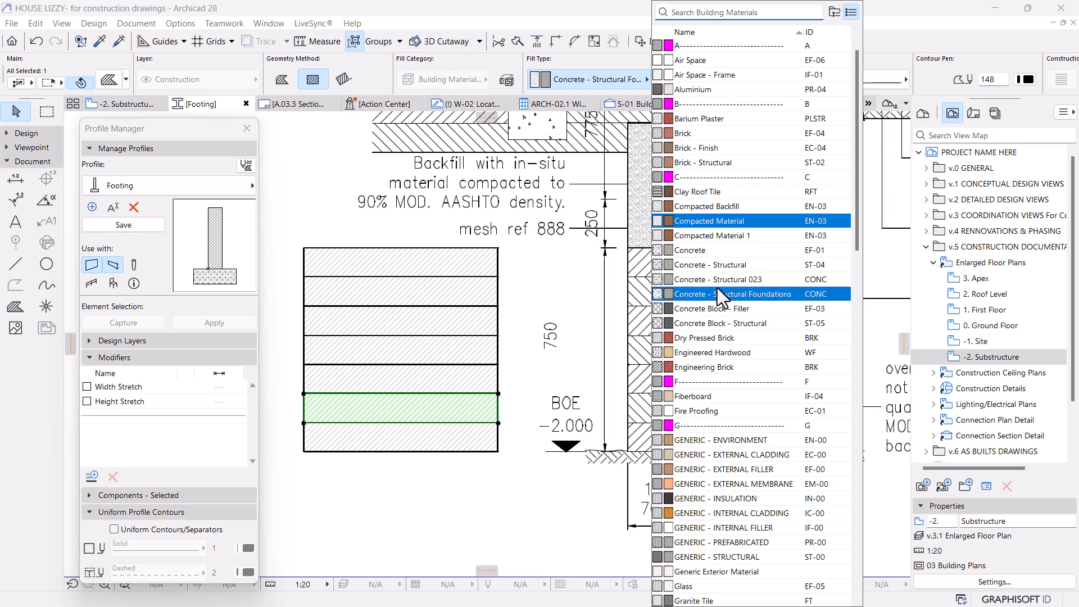
pyautogui.click(723, 235)
pyautogui.click(437, 350)
pyautogui.click(436, 454)
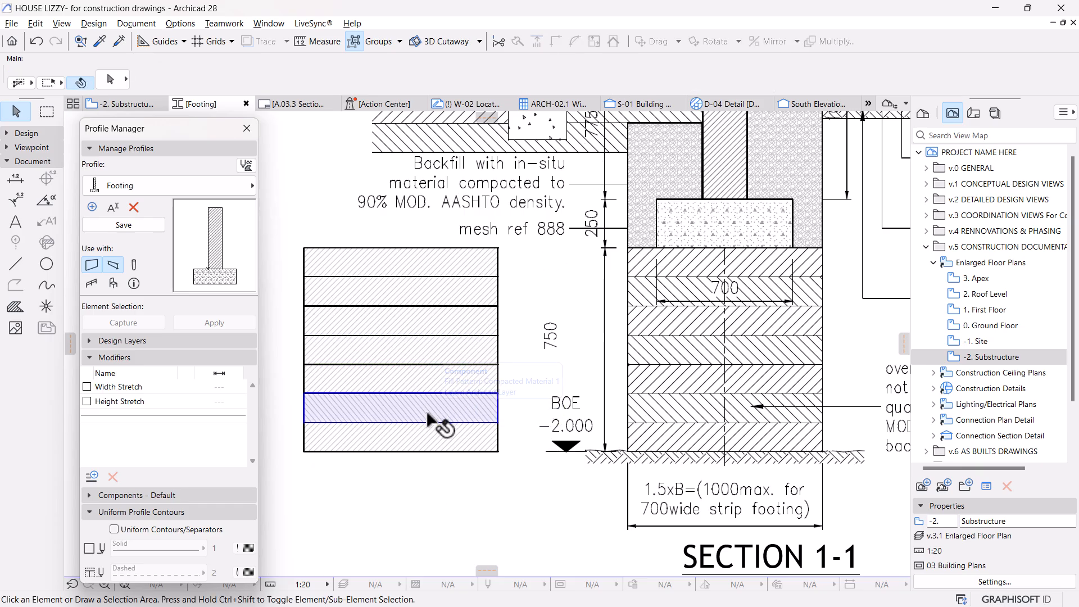
# Step: Copy the Compacted Material 1 settings to the second and fourth layers from the top of the stack, comparing with Section 1-1
pyautogui.keyDown('alt'); pyautogui.click(428, 417); pyautogui.keyUp('alt')
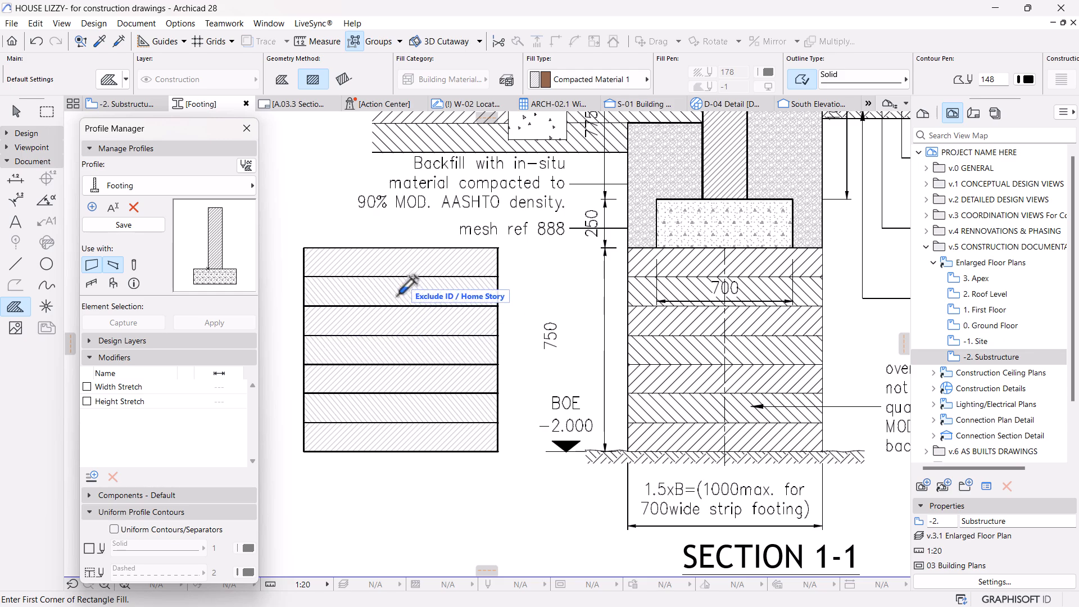
pyautogui.scroll(-1, 380, 463)
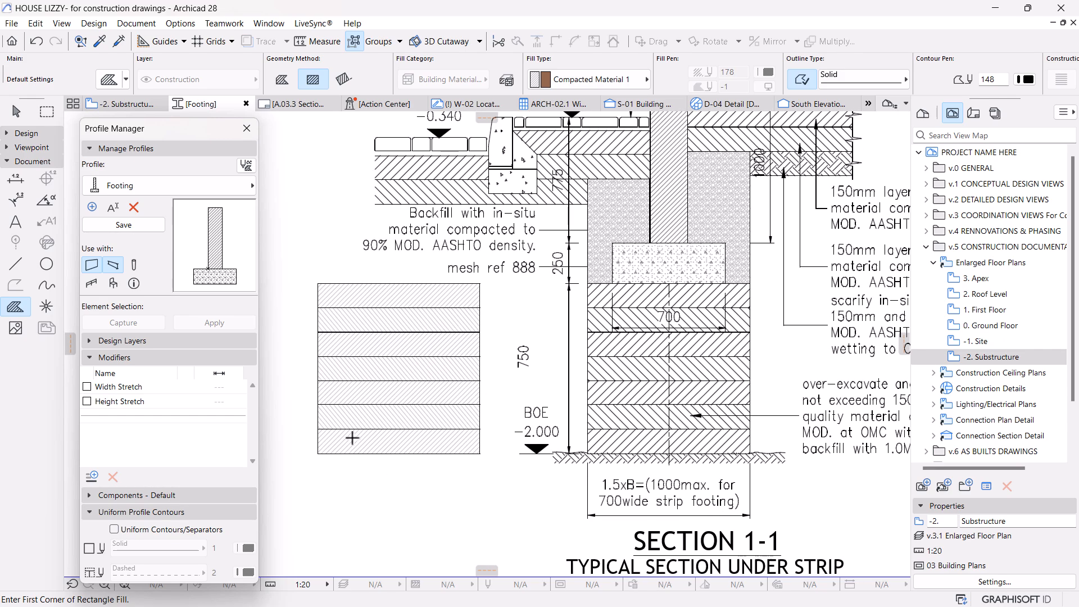
pyautogui.scroll(1, 351, 439)
pyautogui.scroll(1, 722, 380)
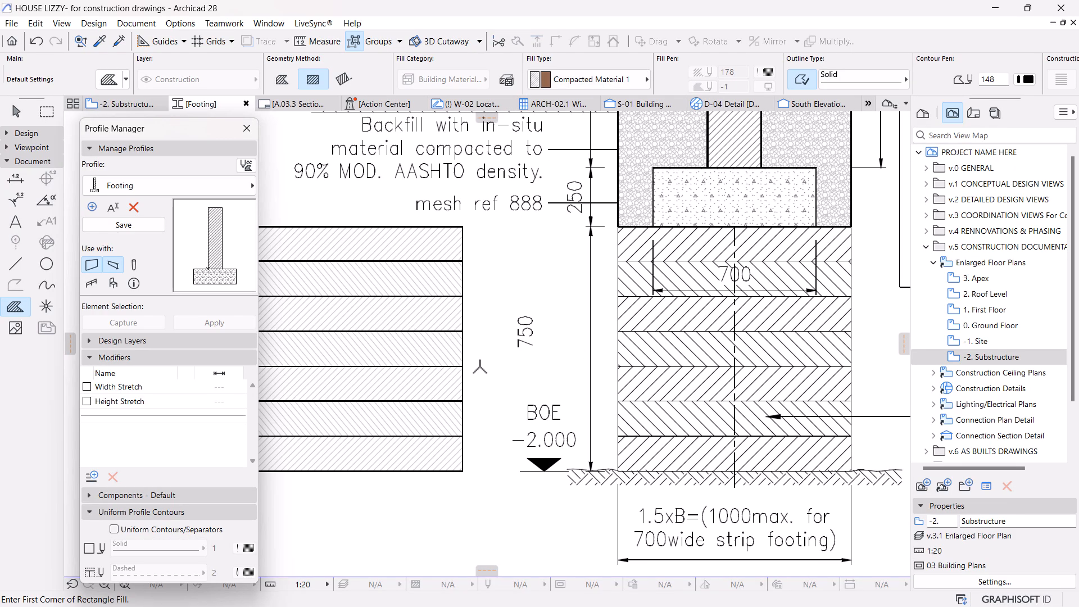
# Step: Set the contour pen of all seven compacted layers in the separate stack to 101
pyautogui.moveTo(367, 378); pyautogui.dragTo(525, 371, button='middle')
pyautogui.scroll(2, 523, 366)
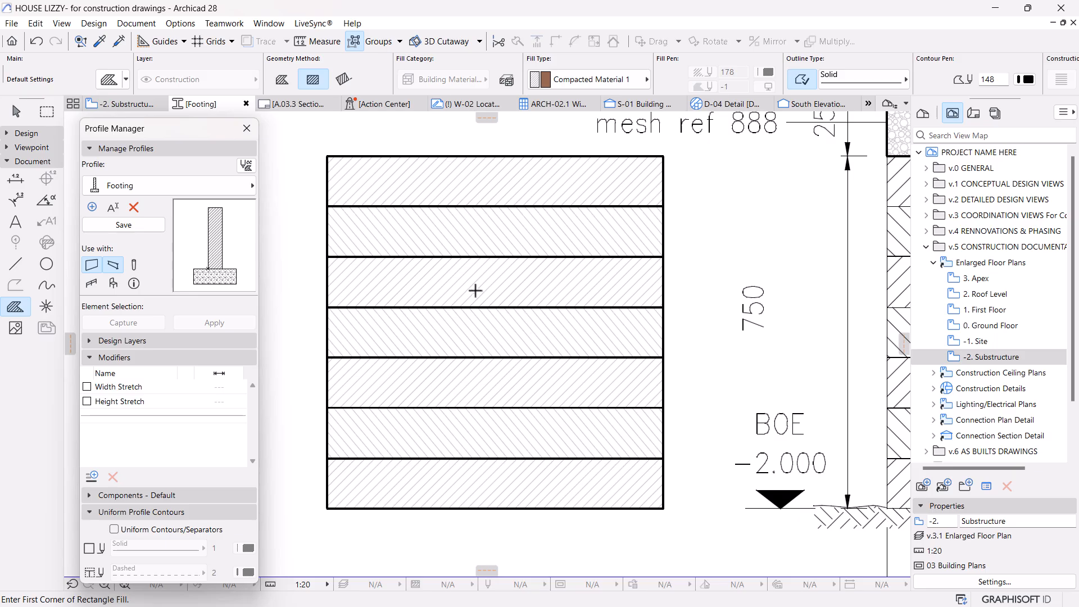
pyautogui.scroll(-3, 468, 300)
pyautogui.scroll(1, 536, 408)
pyautogui.scroll(-5, 509, 461)
pyautogui.moveTo(509, 461); pyautogui.dragTo(510, 463, button='middle')
pyautogui.scroll(2, 522, 446)
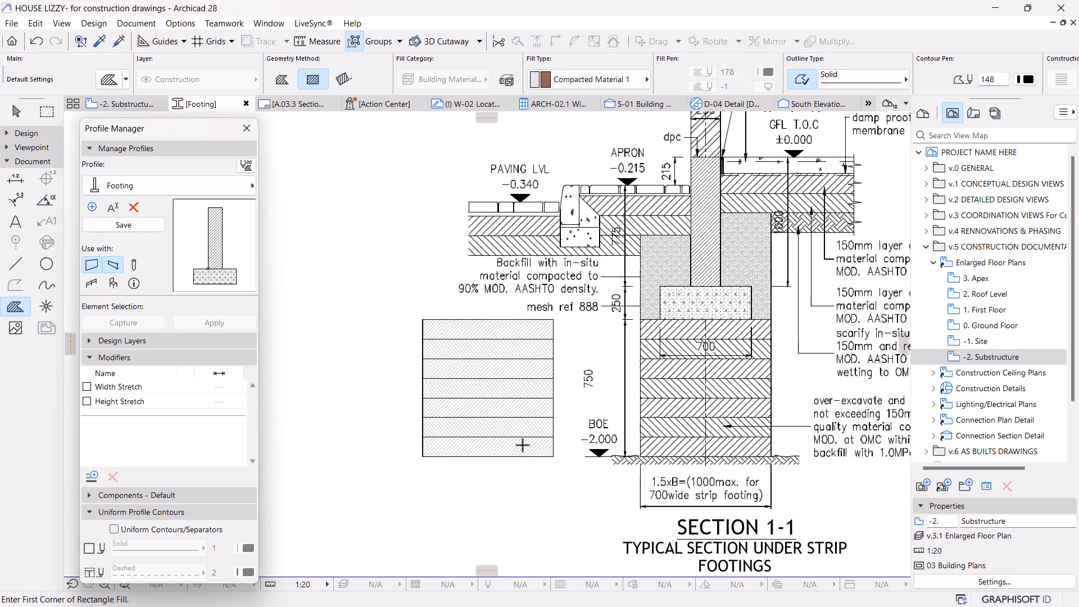
pyautogui.press('Escape')
pyautogui.moveTo(460, 299); pyautogui.dragTo(402, 433)
pyautogui.click(401, 441)
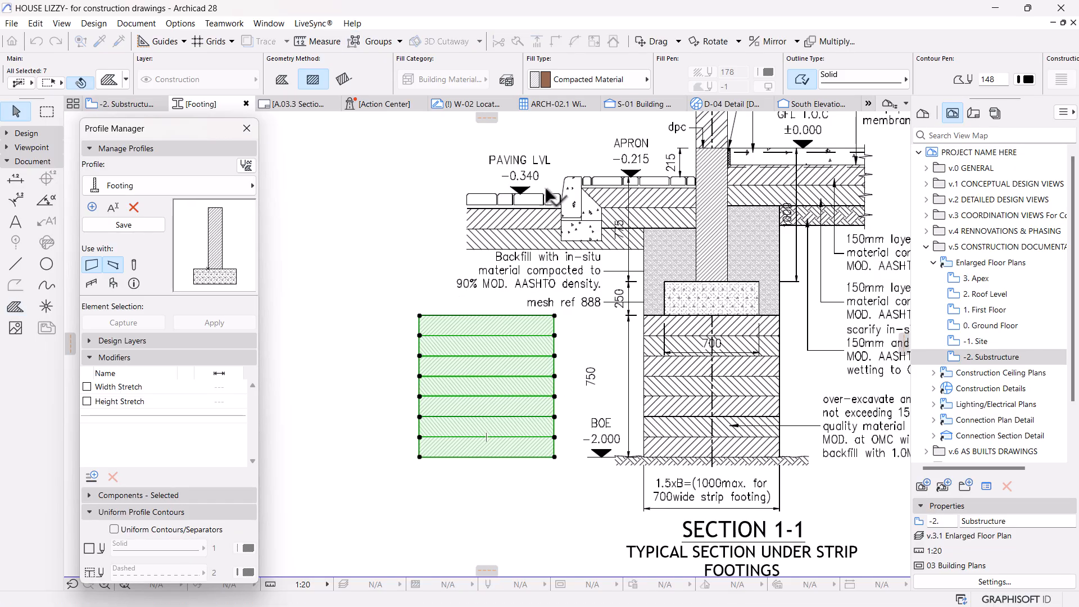
pyautogui.click(1024, 80)
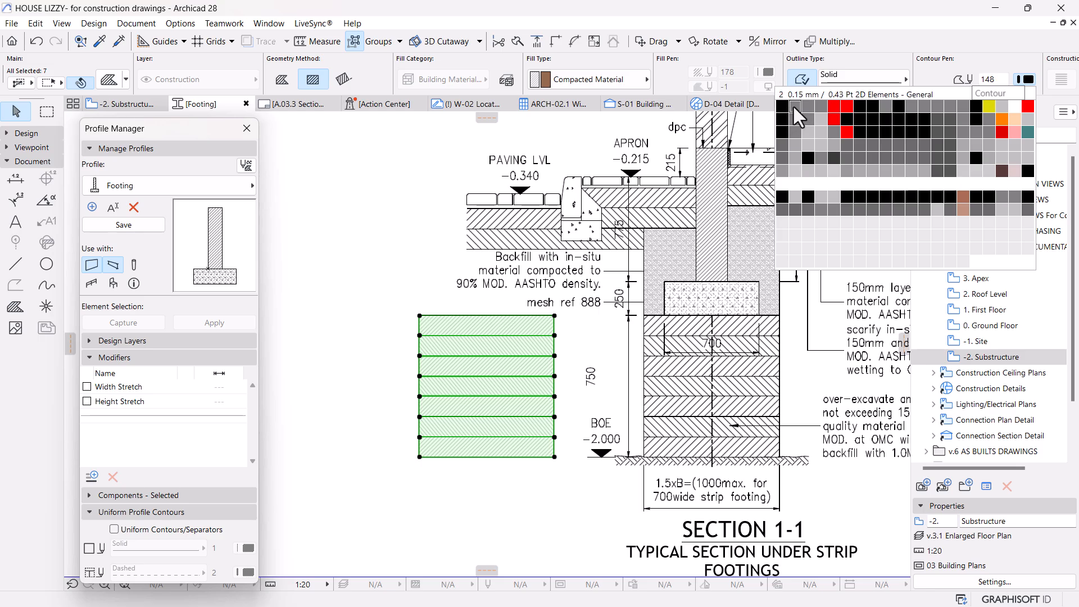
pyautogui.click(783, 171)
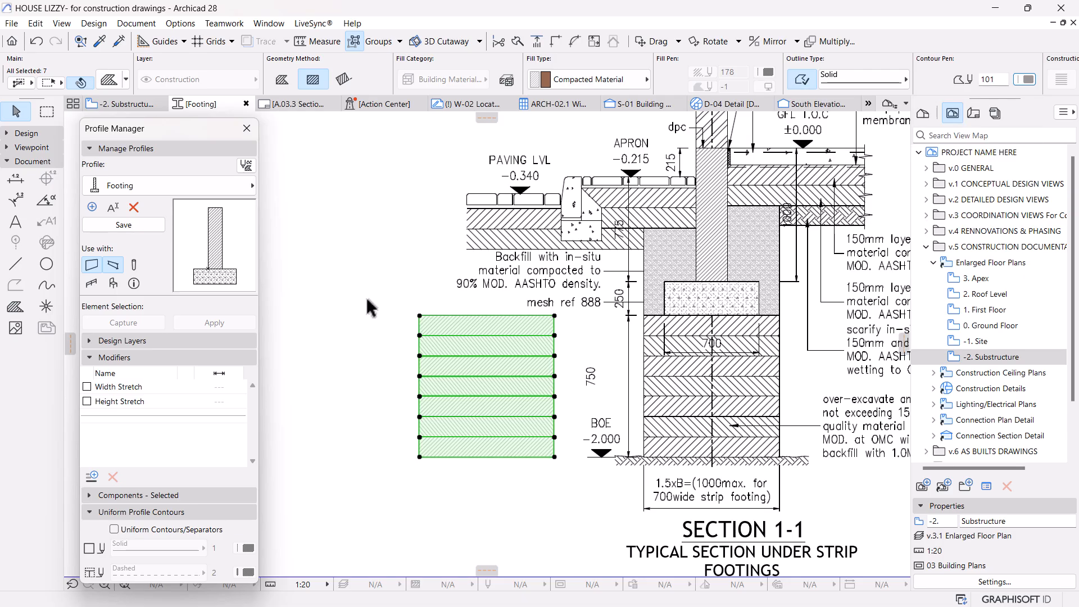
pyautogui.click(344, 410)
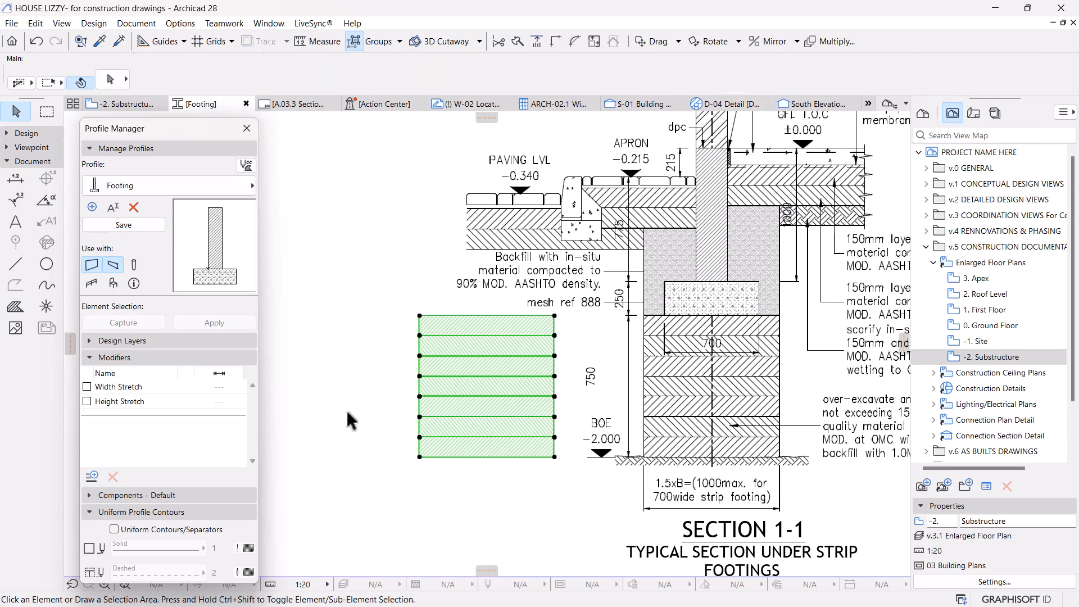
# Step: Move the seven-layer stack directly under the footing in Section 1-1, matching its lower corner to the outer corner of the drawn layers
pyautogui.moveTo(475, 481); pyautogui.dragTo(435, 479, button='middle')
pyautogui.moveTo(529, 318); pyautogui.dragTo(389, 508)
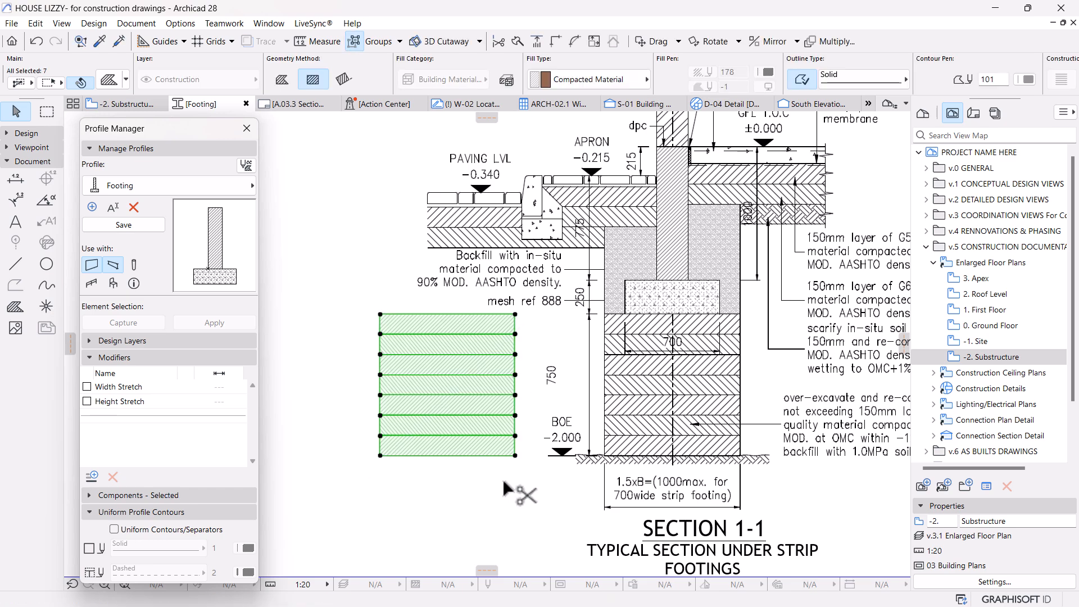
pyautogui.hotkey('ctrl', 'd')
pyautogui.click(514, 455)
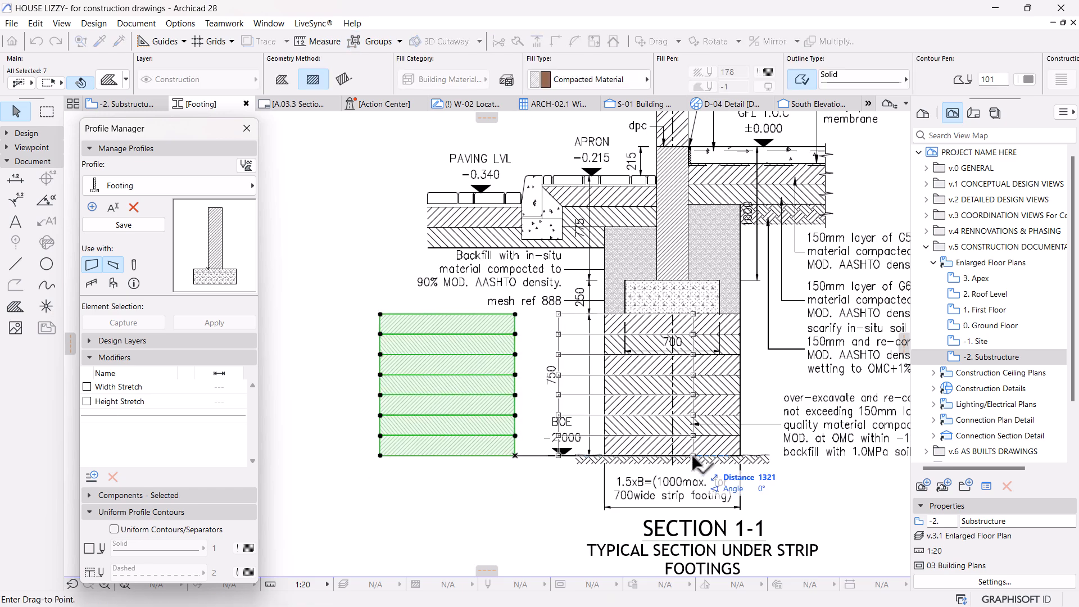
pyautogui.click(740, 455)
# Step: Set the contour pen of both Compacted Backfill areas beside the foundation wall to 101
pyautogui.scroll(4, 511, 408)
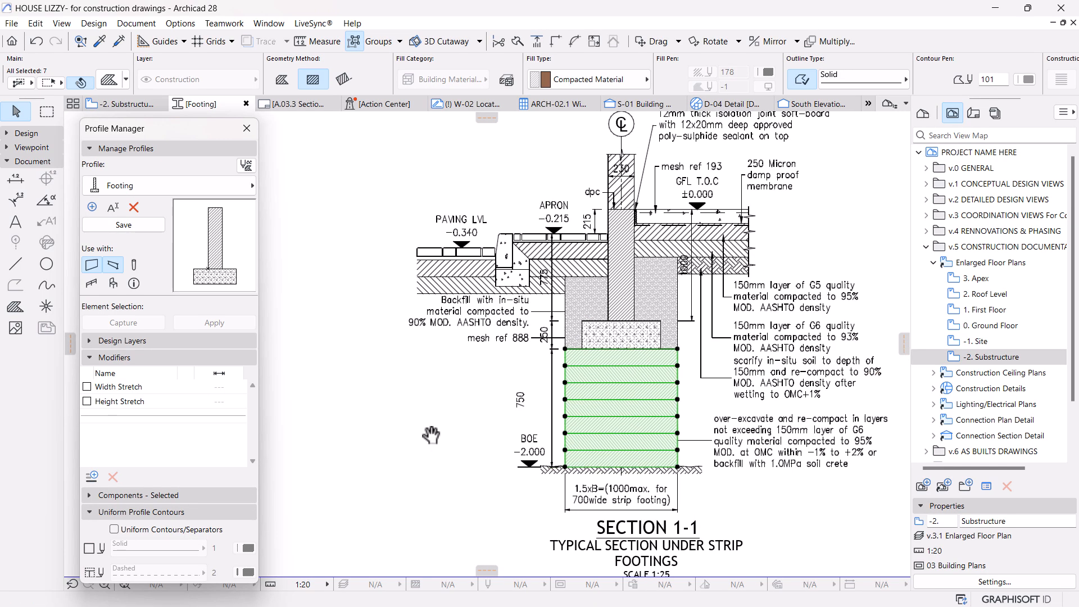
pyautogui.scroll(1, 663, 325)
pyautogui.click(671, 326)
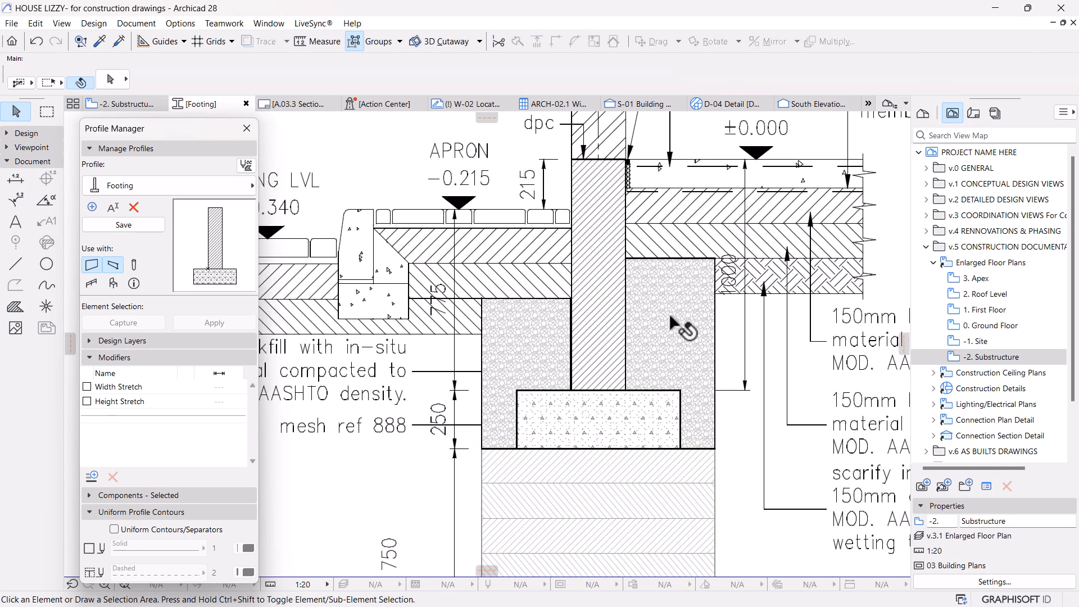
pyautogui.keyDown('shift'); pyautogui.click(533, 355); pyautogui.keyUp('shift')
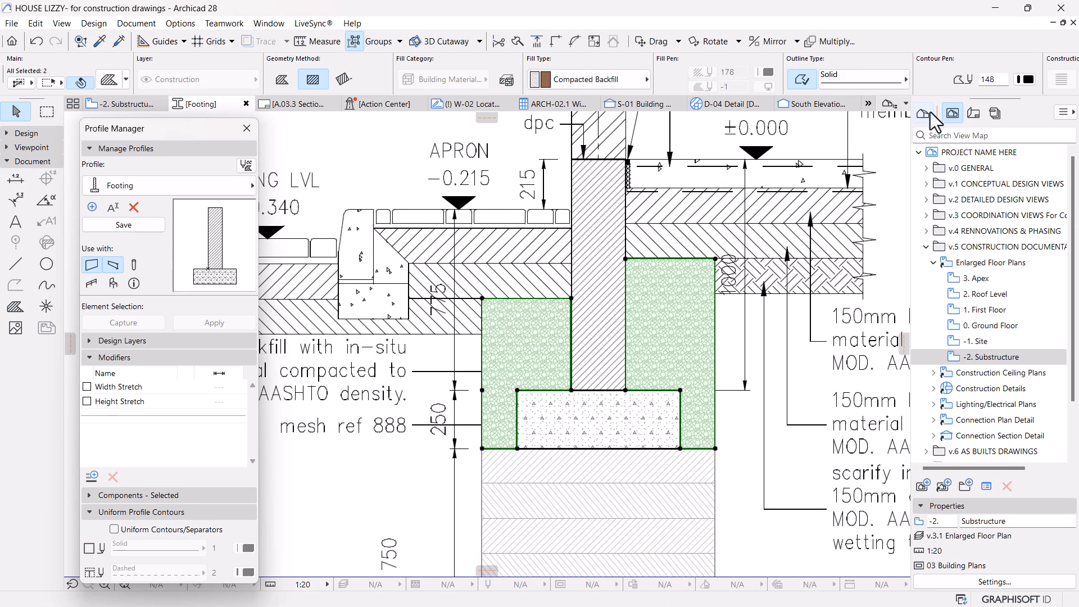
pyautogui.click(1027, 81)
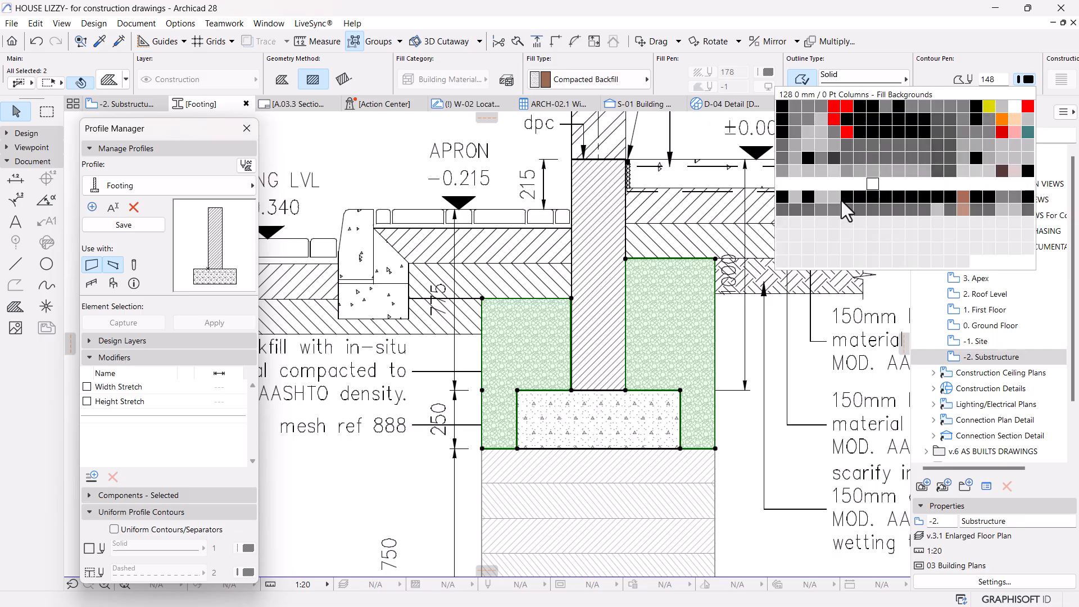
pyautogui.click(782, 170)
pyautogui.press('Escape')
# Step: Try to offset the wall-side edge of the apron-side backfill to the corner where the wall meets the footing
pyautogui.scroll(-2, 562, 337)
pyautogui.scroll(5, 568, 346)
pyautogui.click(532, 270)
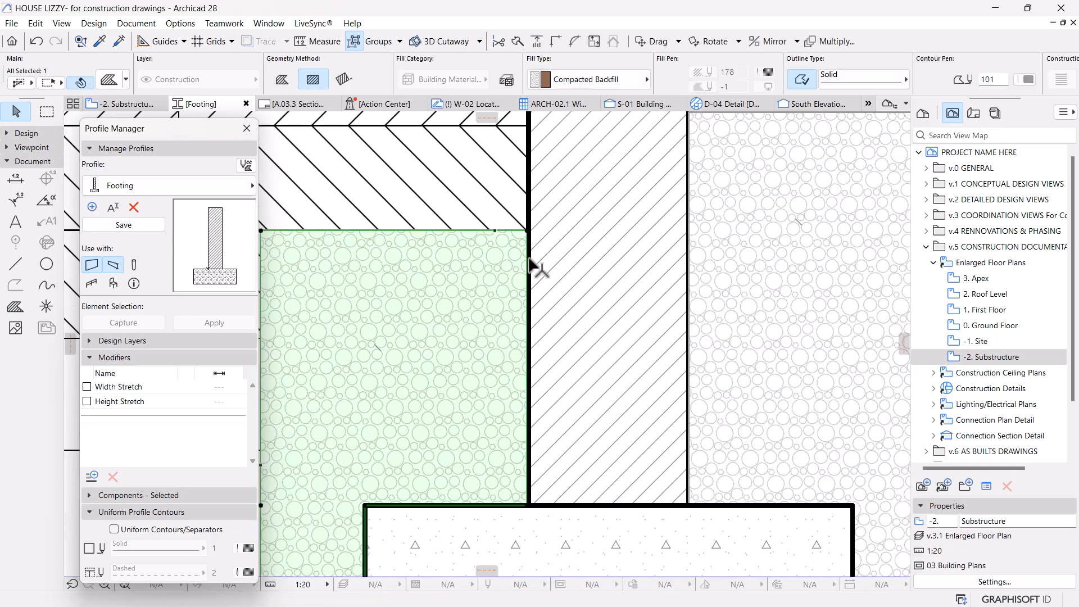
pyautogui.click(529, 242)
pyautogui.click(149, 122)
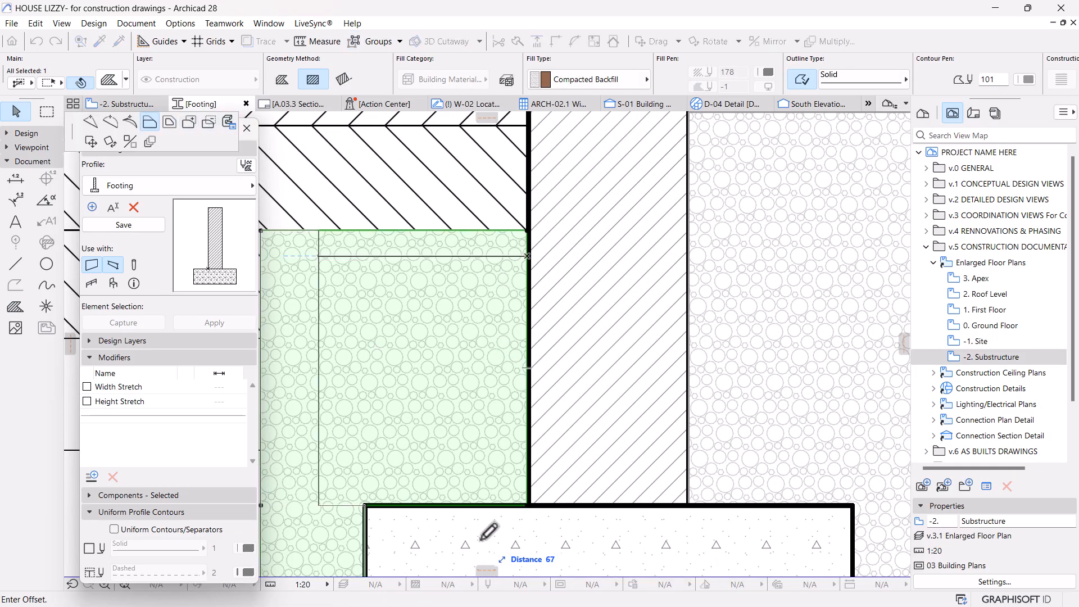
pyautogui.click(527, 505)
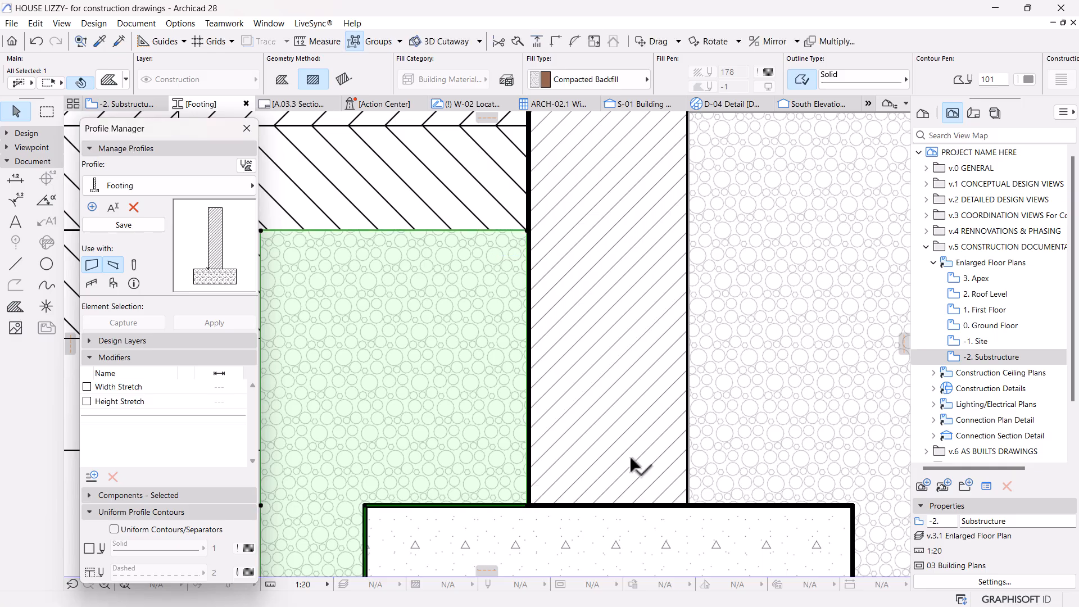
pyautogui.press('Escape')
# Step: Examine how the paving, apron and floor slab layers meet the foundation wall and backfill in Section 1-1
pyautogui.scroll(-4, 735, 402)
pyautogui.moveTo(719, 403); pyautogui.dragTo(606, 464, button='middle')
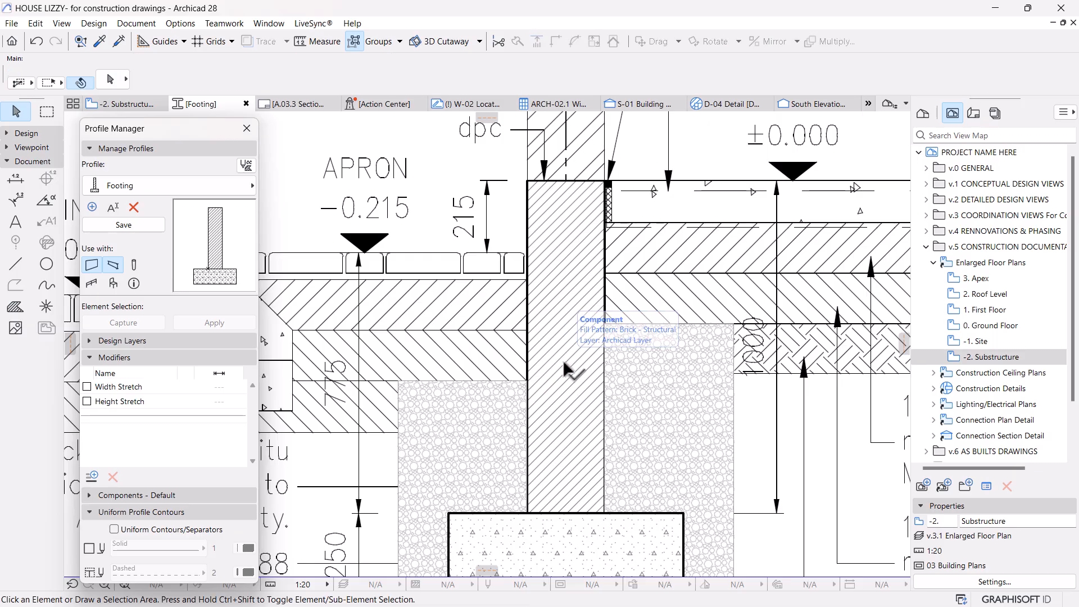
pyautogui.scroll(-2, 564, 364)
pyautogui.moveTo(566, 373); pyautogui.dragTo(593, 406, button='middle')
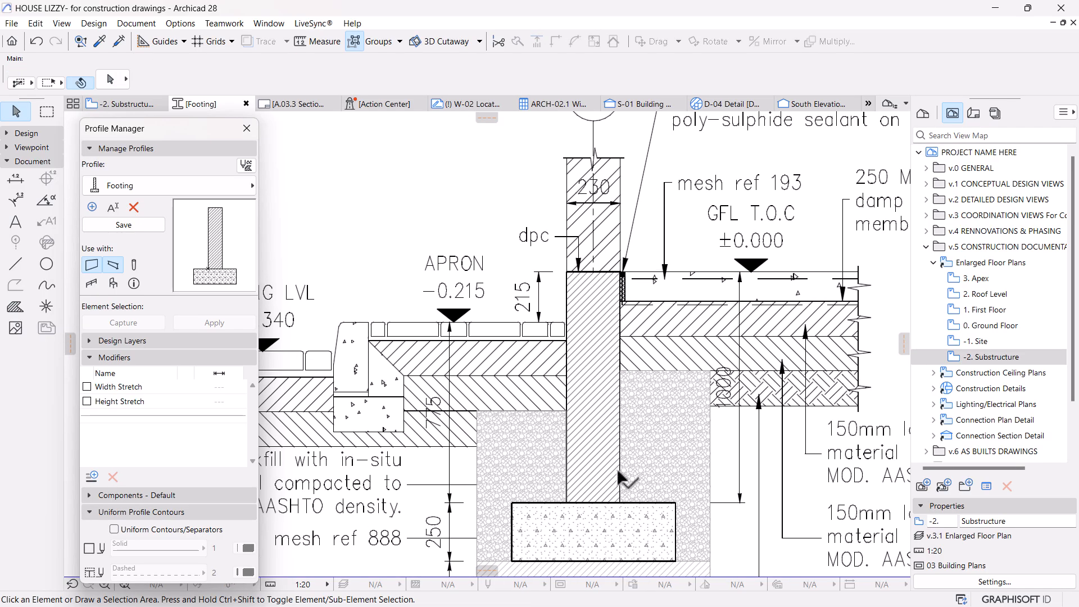
pyautogui.moveTo(552, 466); pyautogui.dragTo(583, 390, button='middle')
pyautogui.scroll(-2, 597, 400)
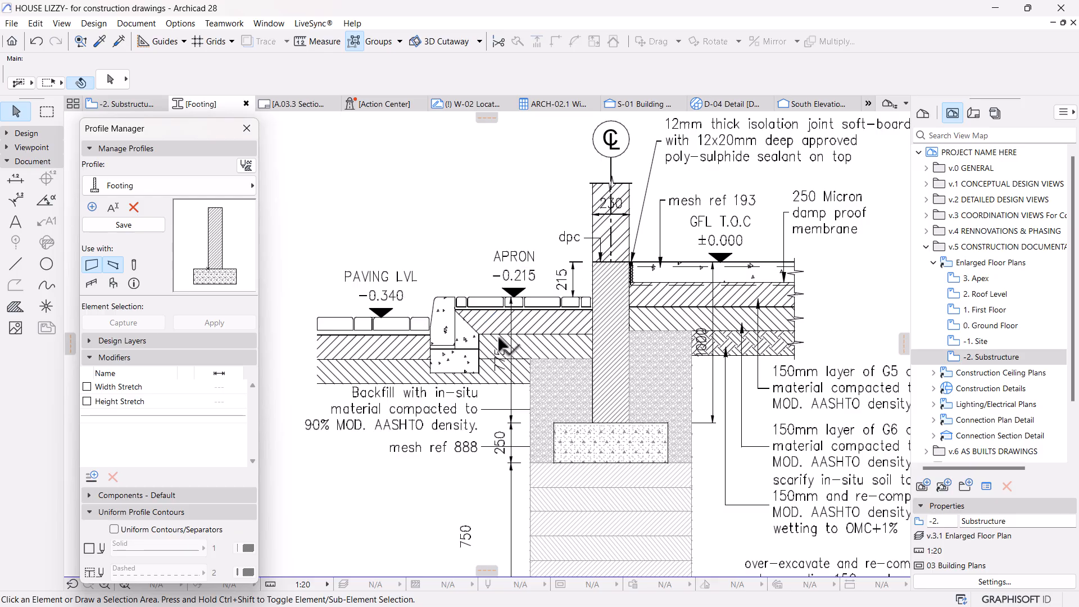
pyautogui.scroll(-2, 497, 332)
pyautogui.moveTo(512, 360); pyautogui.dragTo(526, 340, button='middle')
pyautogui.scroll(2, 668, 318)
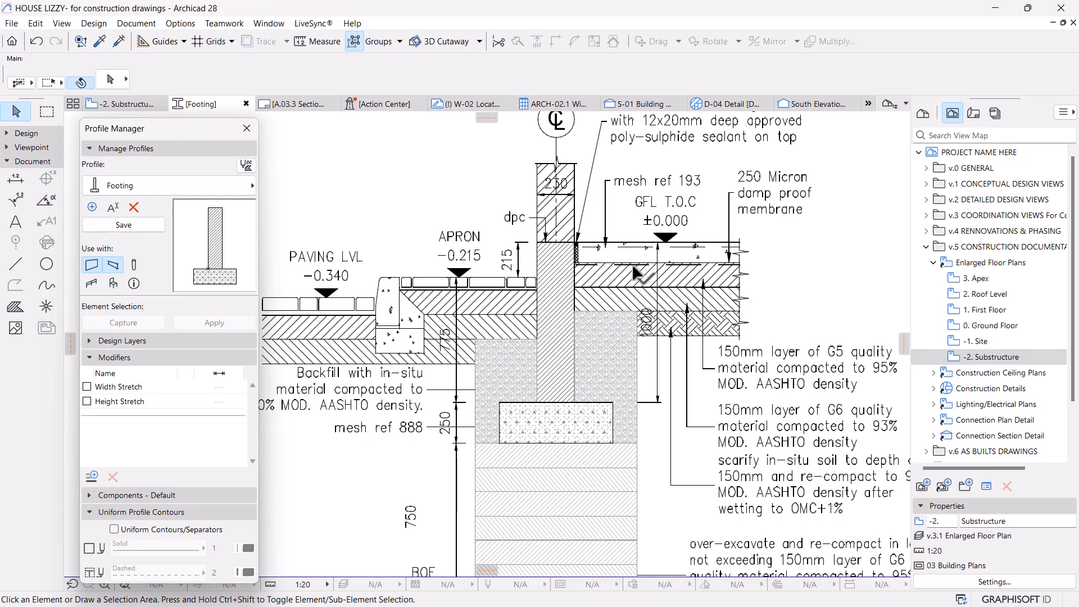
pyautogui.scroll(1, 636, 274)
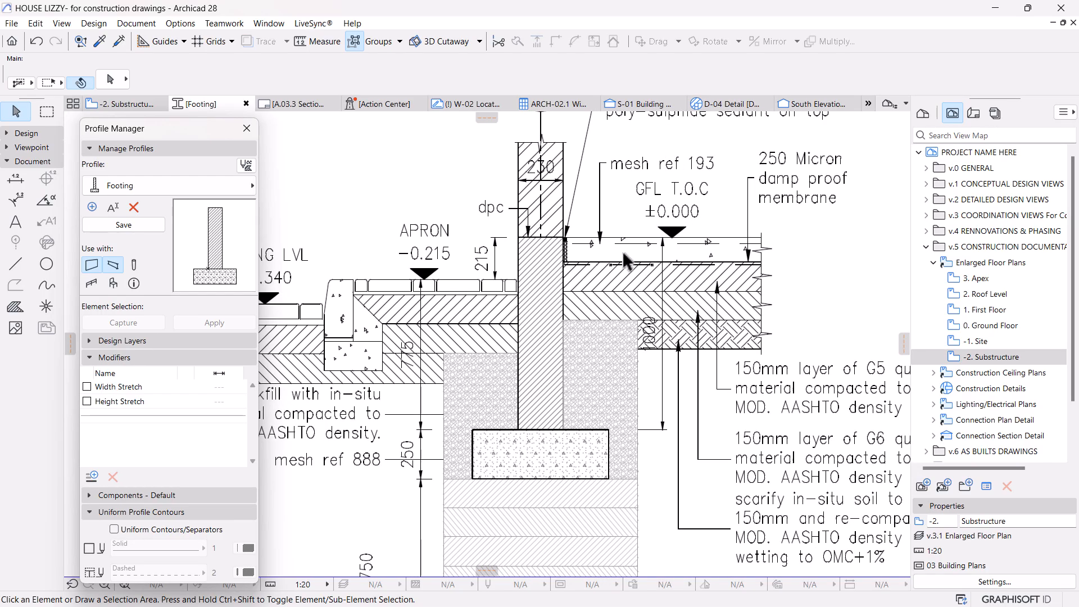
pyautogui.scroll(3, 616, 400)
pyautogui.click(585, 414)
pyautogui.click(587, 295)
pyautogui.click(588, 295)
pyautogui.press('Escape')
pyautogui.press('Escape')
pyautogui.click(589, 418)
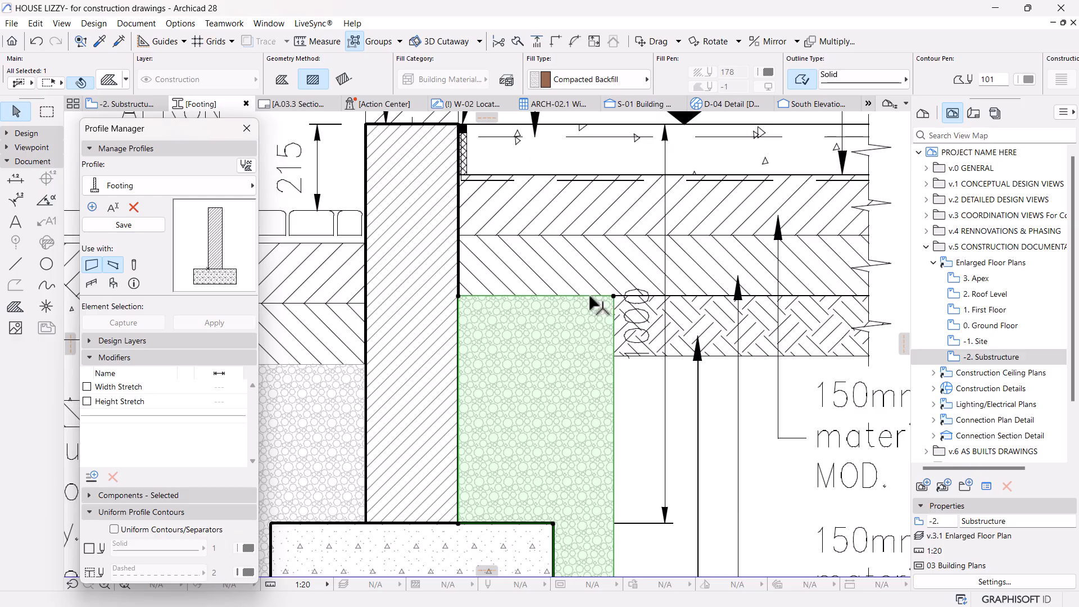
pyautogui.click(588, 293)
pyautogui.press('Delete')
pyautogui.click(599, 450)
pyautogui.press('Delete')
# Step: Offset the upper edge of the floor-slab-side backfill down to the underside of the scarified soil layer
pyautogui.click(616, 405)
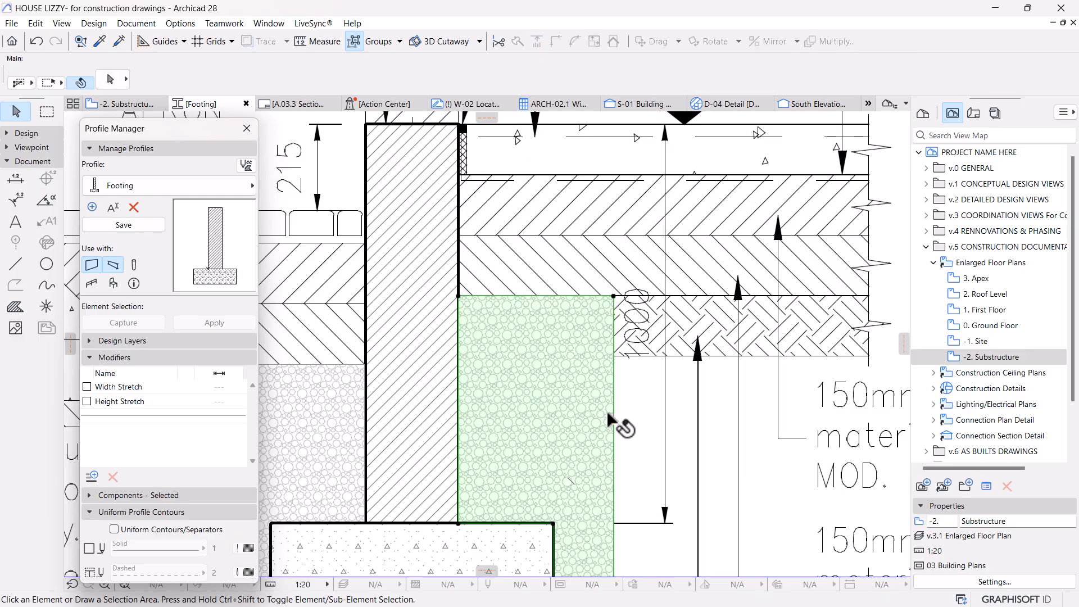
pyautogui.click(568, 296)
pyautogui.click(613, 356)
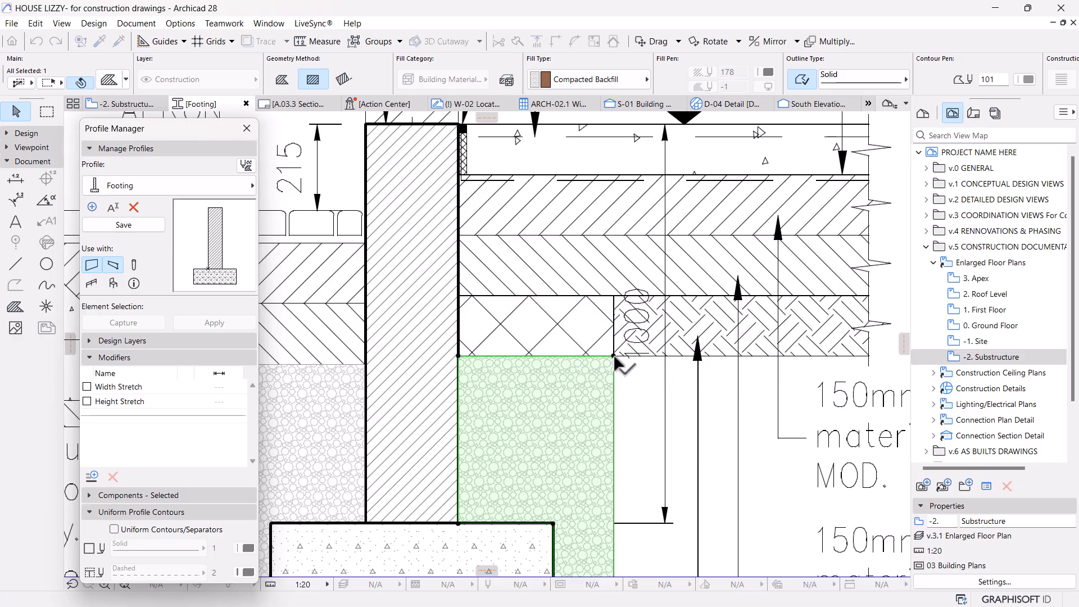
pyautogui.click(604, 356)
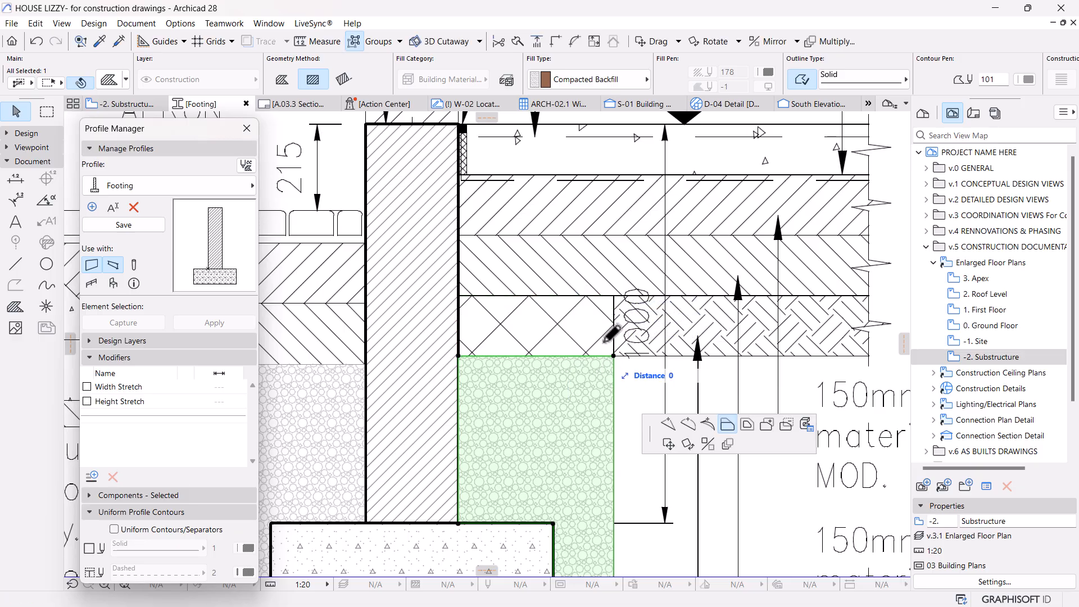
# Step: Raise the top edge of the Compacted Backfill fill right of the foundation wall to the underside of the floor's fill layers
pyautogui.click(613, 297)
pyautogui.scroll(-5, 623, 341)
pyautogui.moveTo(456, 365); pyautogui.dragTo(522, 345, button='middle')
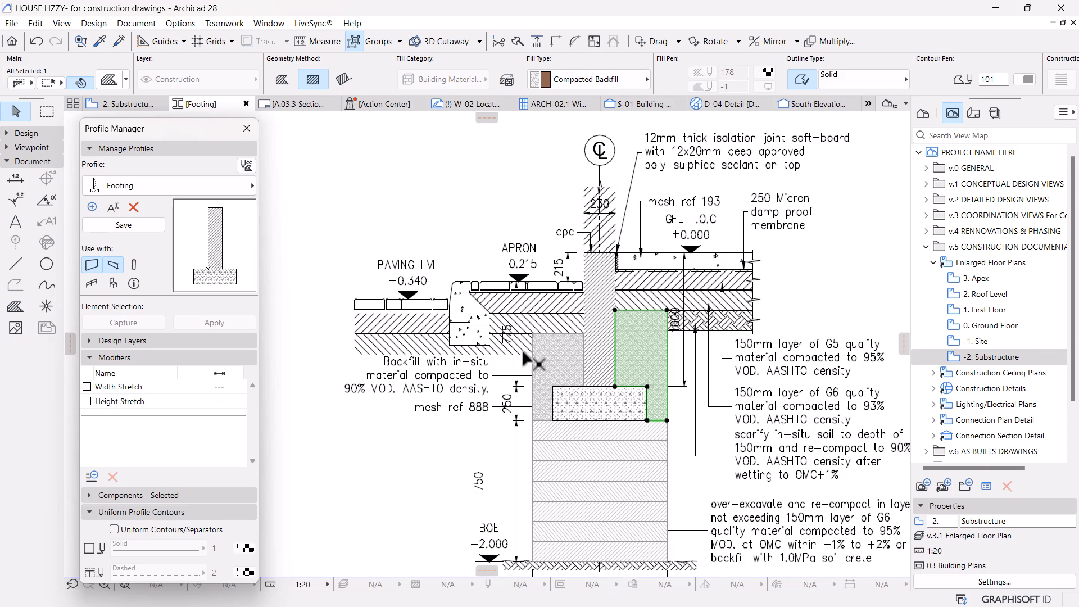
pyautogui.scroll(-6, 554, 421)
pyautogui.scroll(-4, 659, 431)
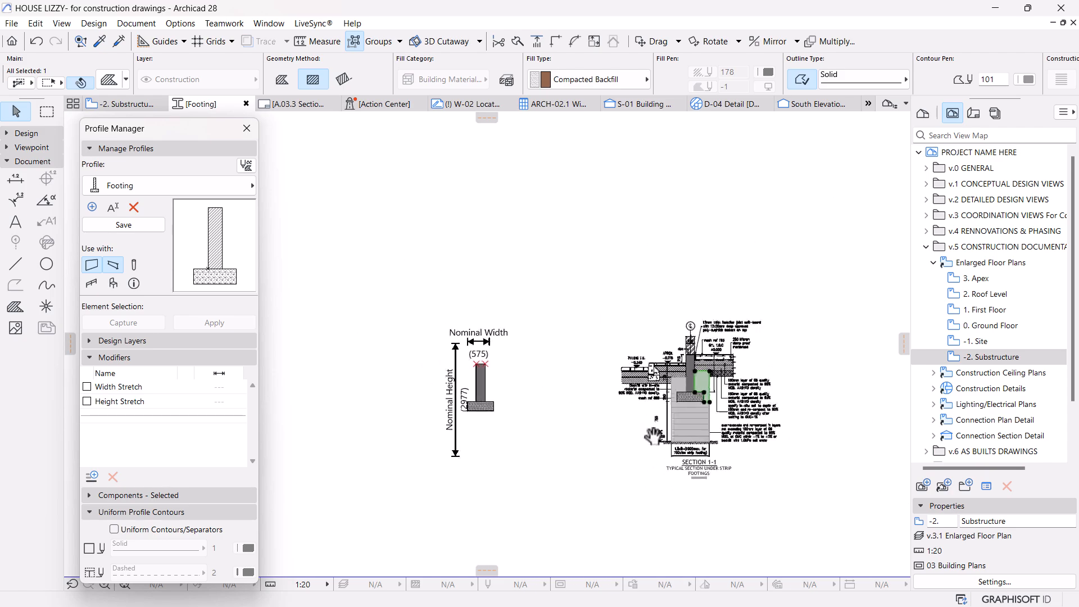
pyautogui.scroll(4, 625, 399)
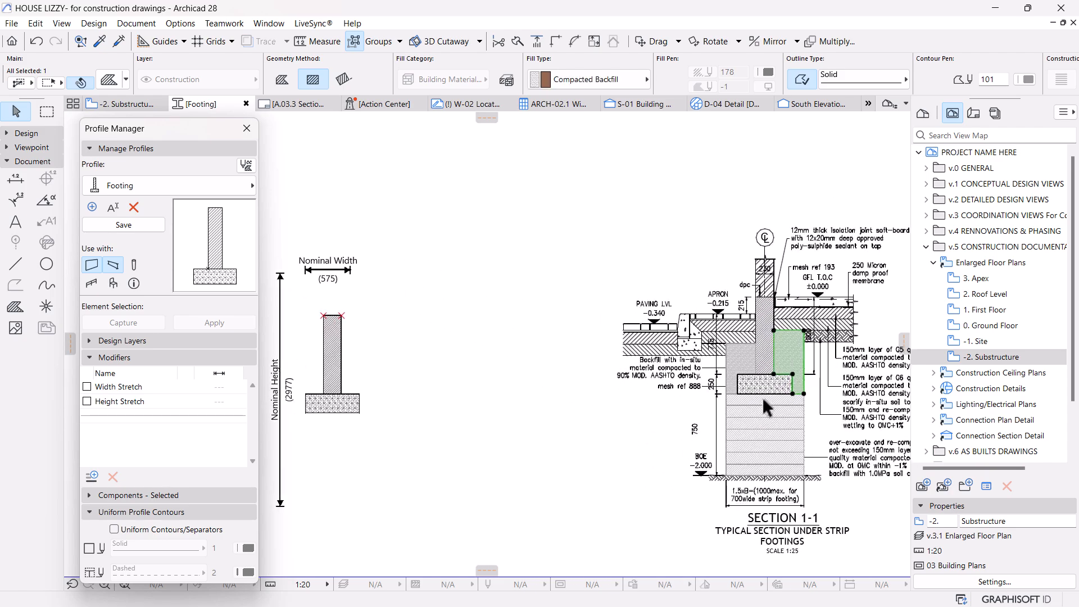
pyautogui.press('Escape')
pyautogui.click(340, 403)
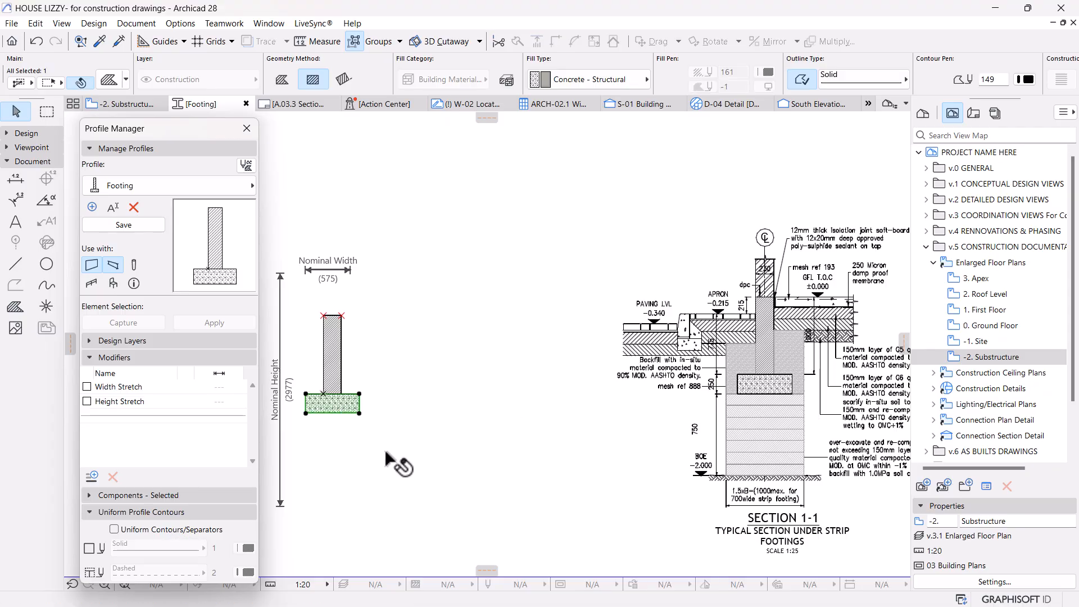
pyautogui.press('Escape')
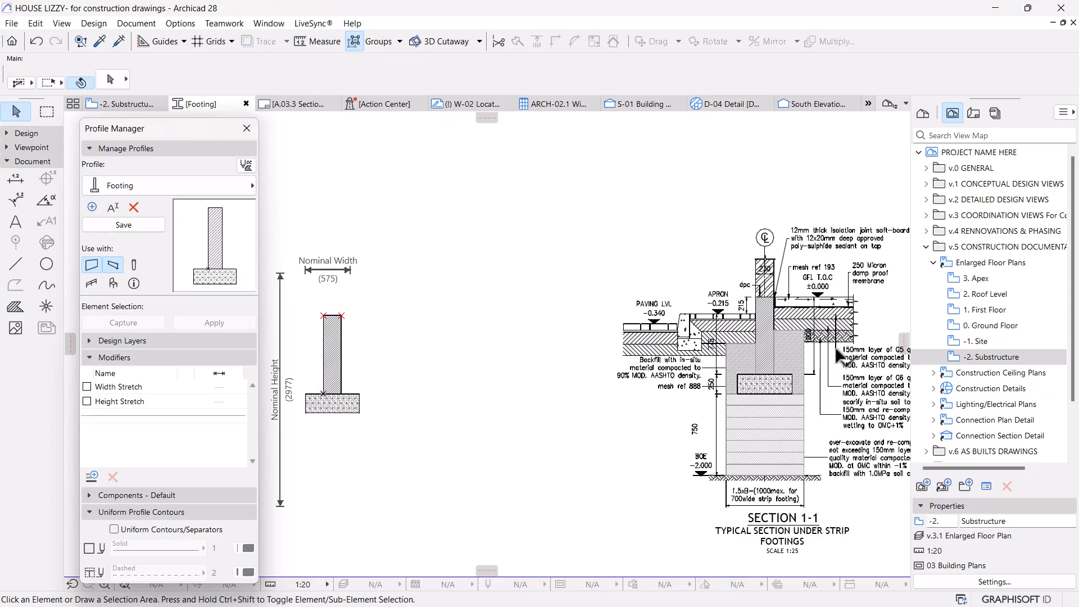
# Step: Pick up the Compacted Material 1 settings and draw a rectangular fill about 150 mm deep over the lower layer beneath the apron
pyautogui.scroll(5, 740, 372)
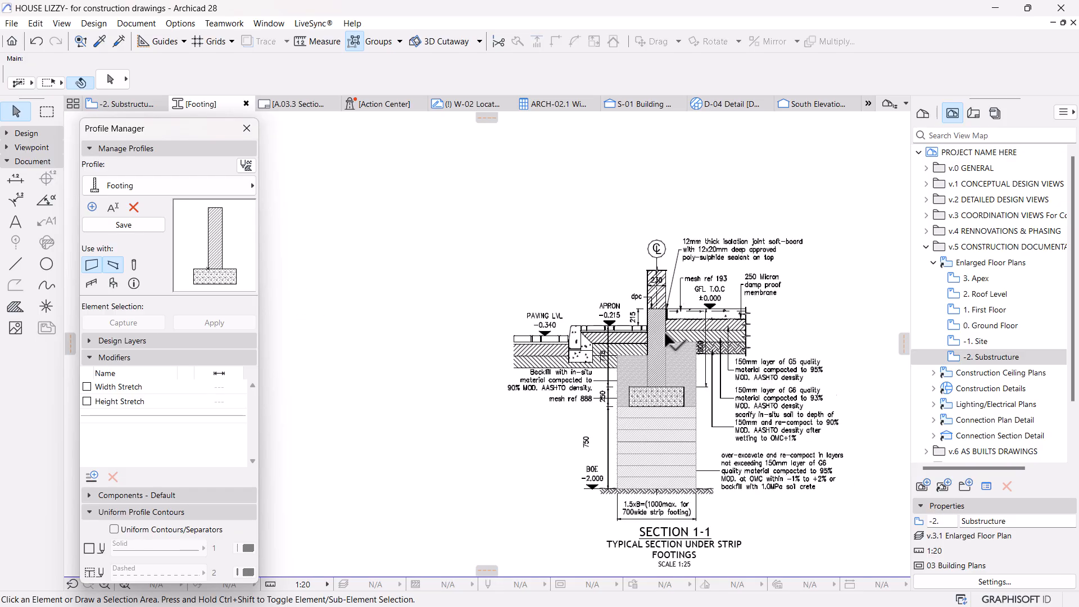
pyautogui.scroll(-4, 607, 394)
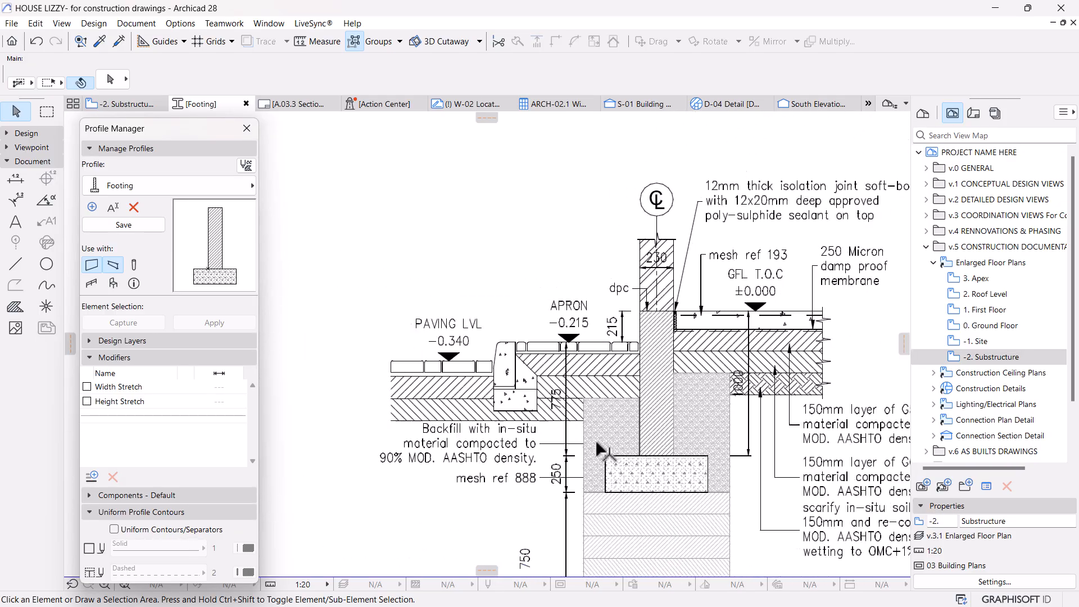
pyautogui.scroll(4, 615, 437)
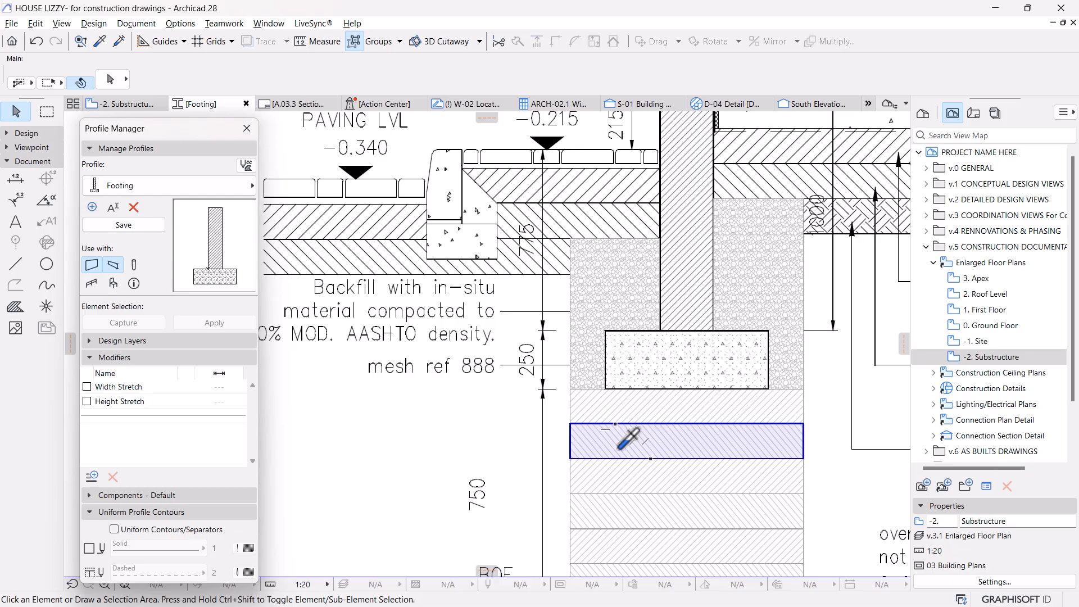
pyautogui.keyDown('alt'); pyautogui.click(629, 439); pyautogui.keyUp('alt')
pyautogui.scroll(-2, 587, 247)
pyautogui.scroll(2, 587, 247)
pyautogui.scroll(2, 602, 274)
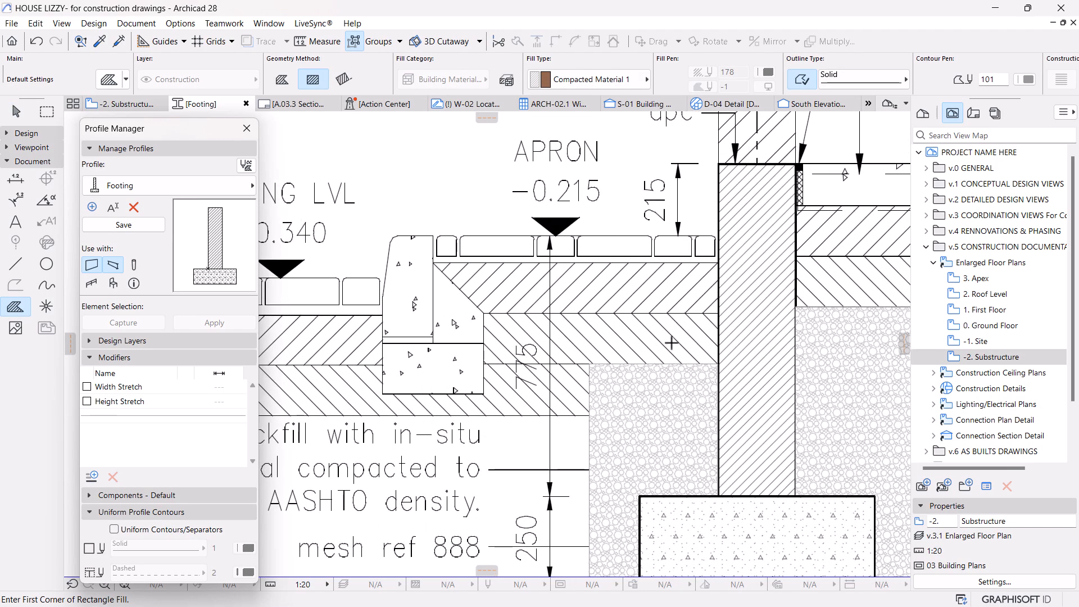
pyautogui.click(718, 312)
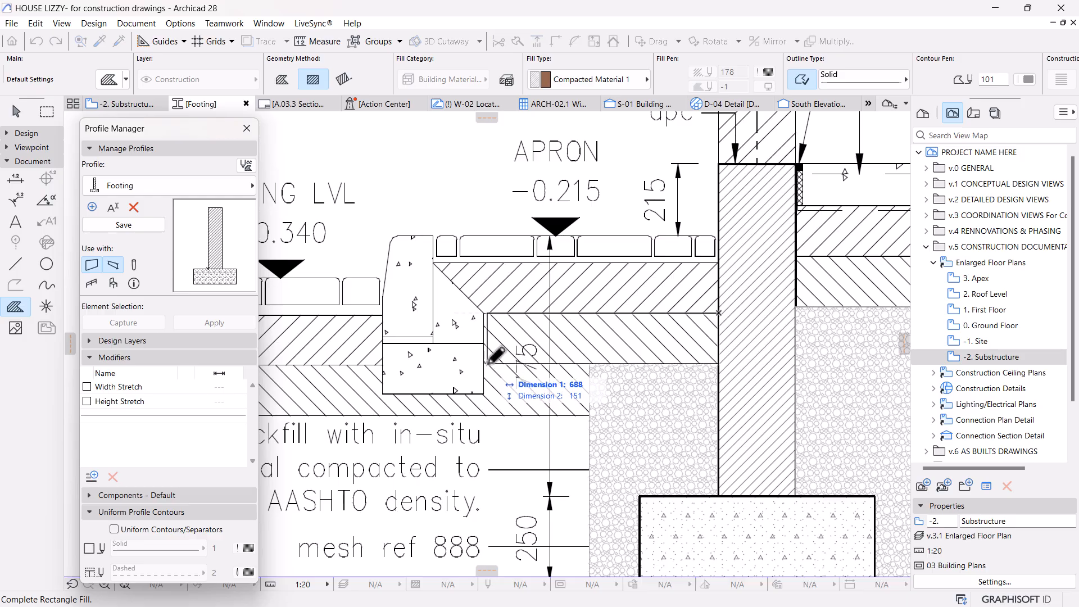
pyautogui.scroll(3, 490, 355)
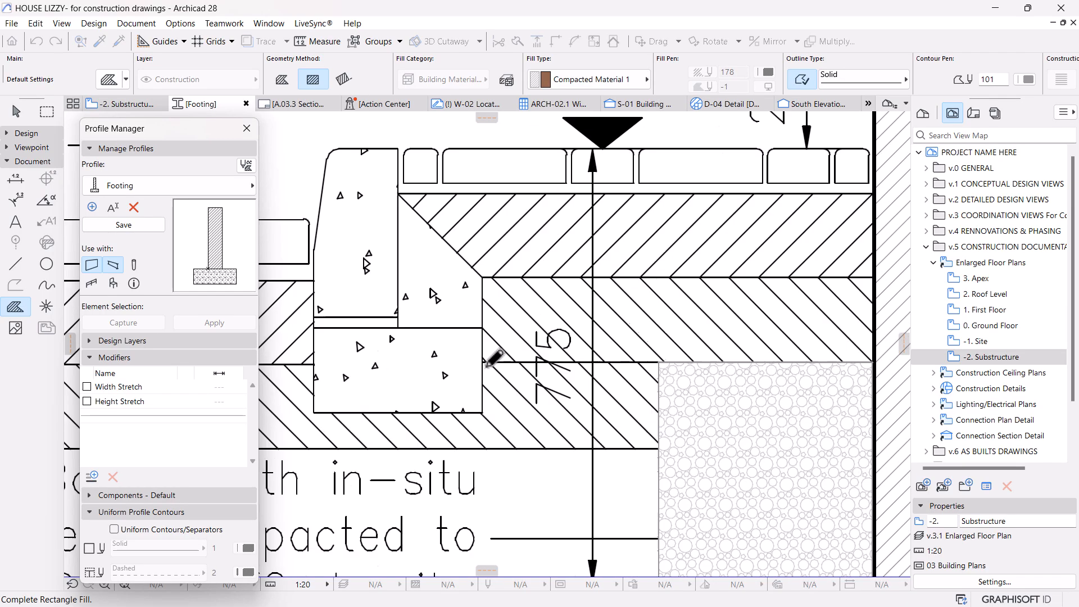
pyautogui.click(482, 361)
pyautogui.scroll(-3, 482, 366)
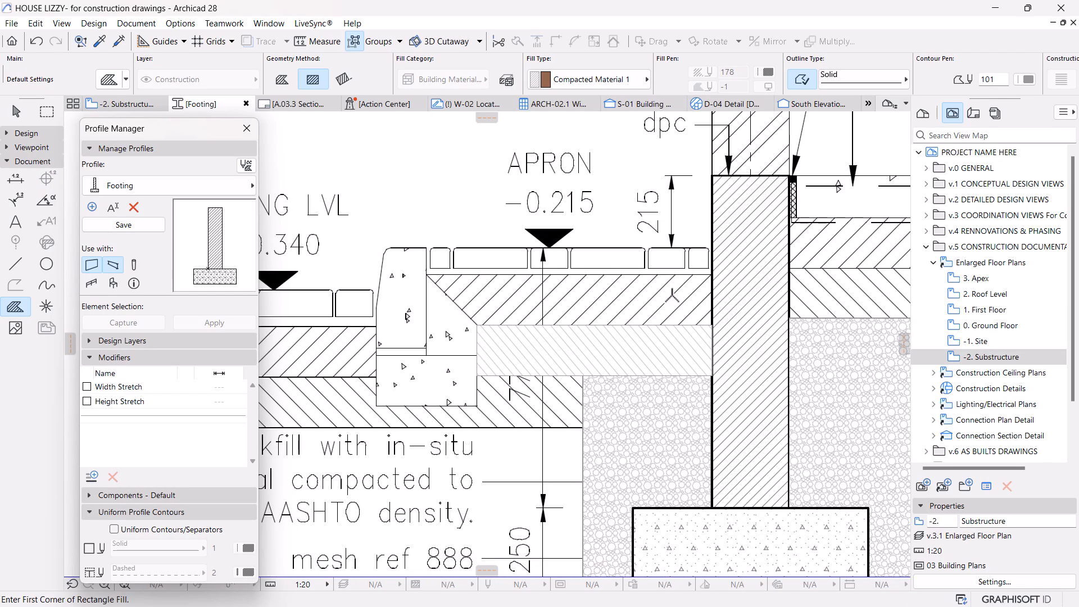
# Step: Draw another Compacted Material 1 rectangular fill over the upper apron layer, from the wall to the outer face of the kerb haunching
pyautogui.click(712, 274)
pyautogui.click(477, 325)
pyautogui.press('Escape')
# Step: Reposition the upper apron fill's kerb-side top node to the top of the haunching so its end follows the slope
pyautogui.click(478, 280)
pyautogui.click(477, 274)
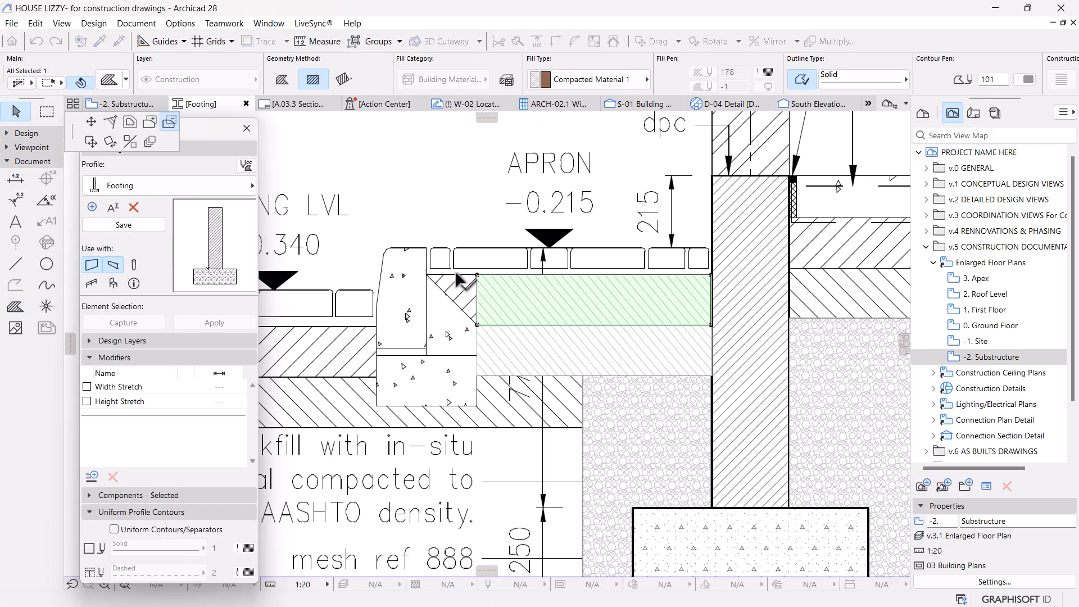
pyautogui.click(102, 127)
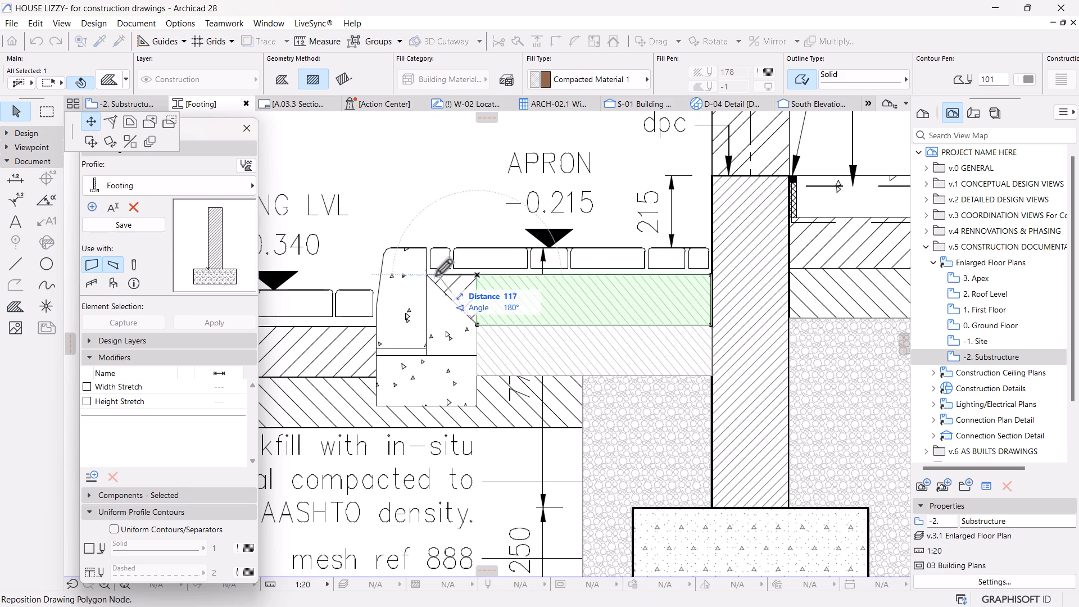
pyautogui.click(427, 274)
pyautogui.scroll(-1, 422, 335)
pyautogui.moveTo(422, 336); pyautogui.dragTo(497, 331, button='middle')
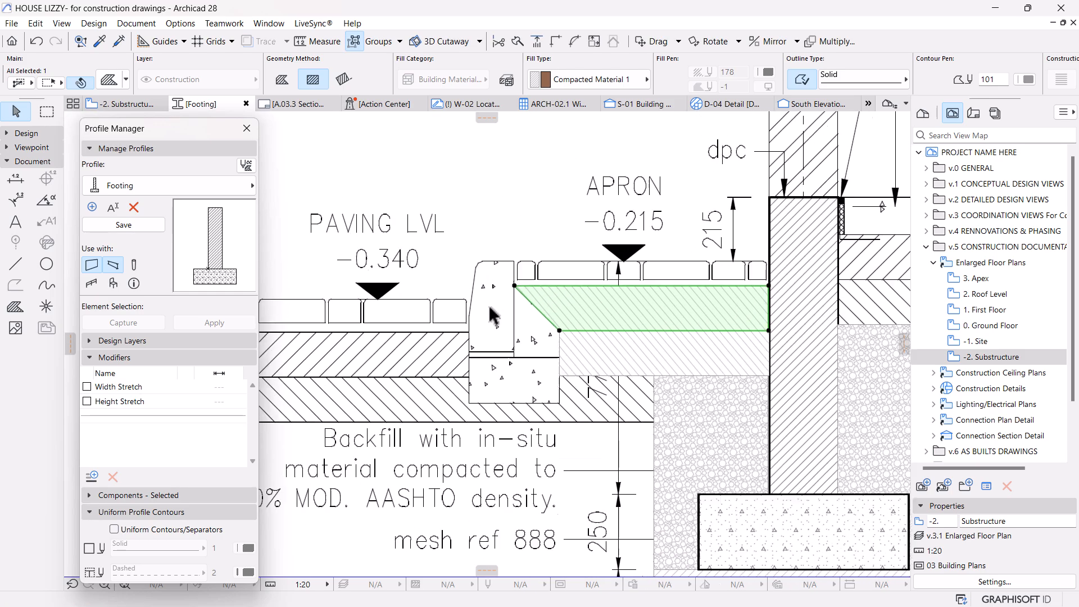
pyautogui.scroll(2, 491, 309)
pyautogui.press('Escape')
pyautogui.scroll(-2, 547, 360)
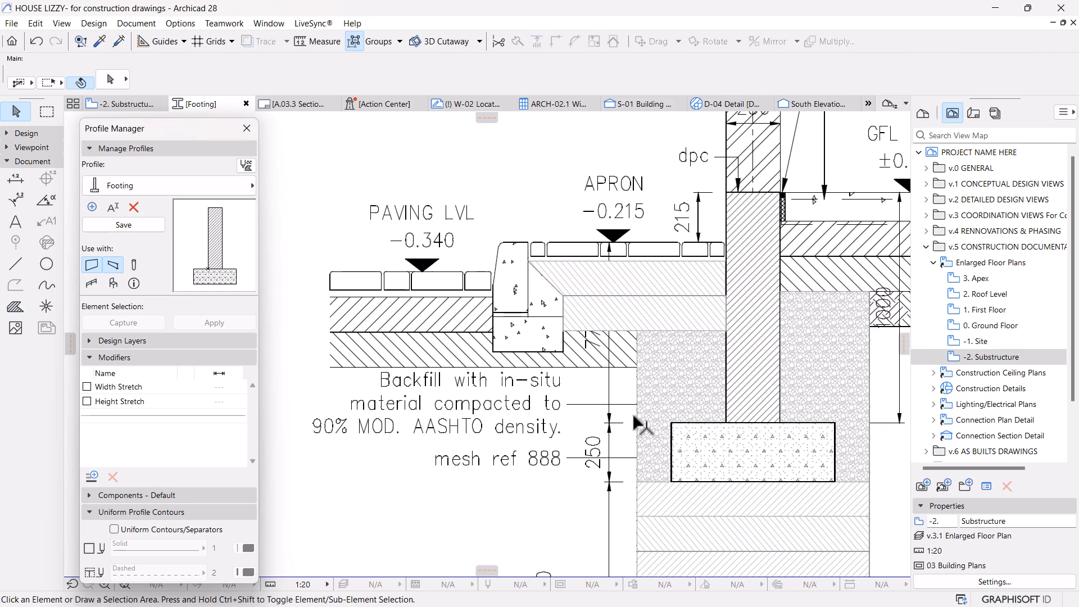
# Step: Pick up the footing's Concrete - Structural settings and draw a rectangular fill about 300 by 151 mm over the kerb base
pyautogui.keyDown('alt'); pyautogui.click(721, 469); pyautogui.keyUp('alt')
pyautogui.scroll(3, 584, 303)
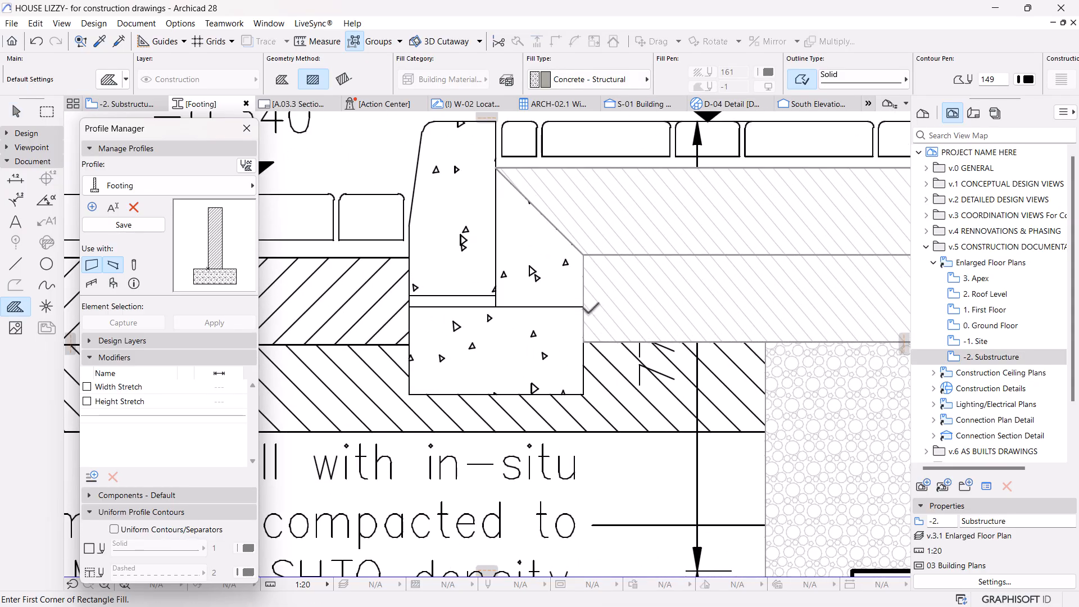
pyautogui.click(583, 307)
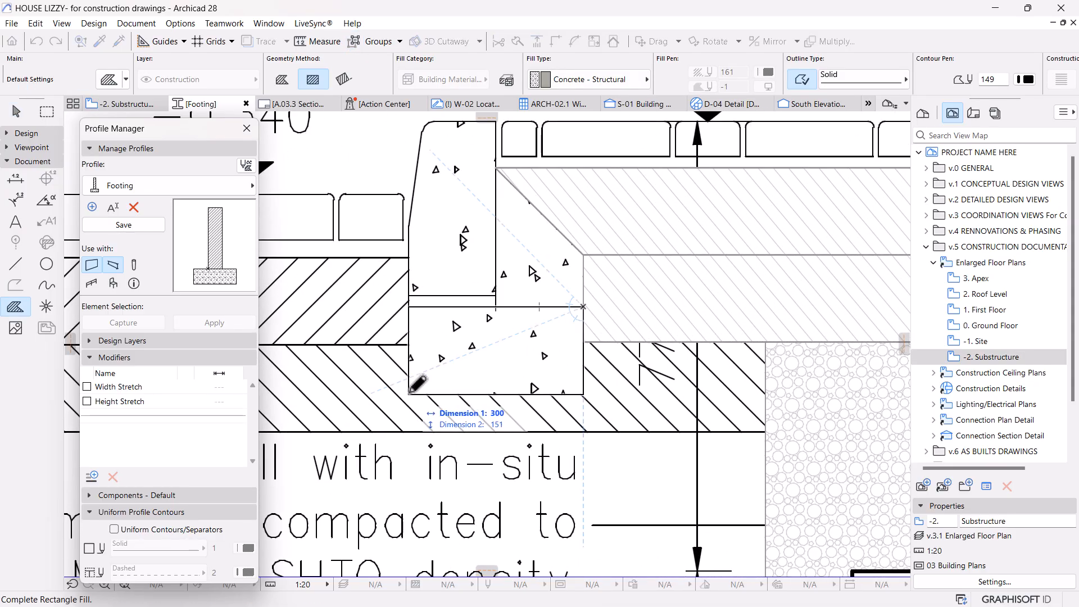
pyautogui.click(409, 395)
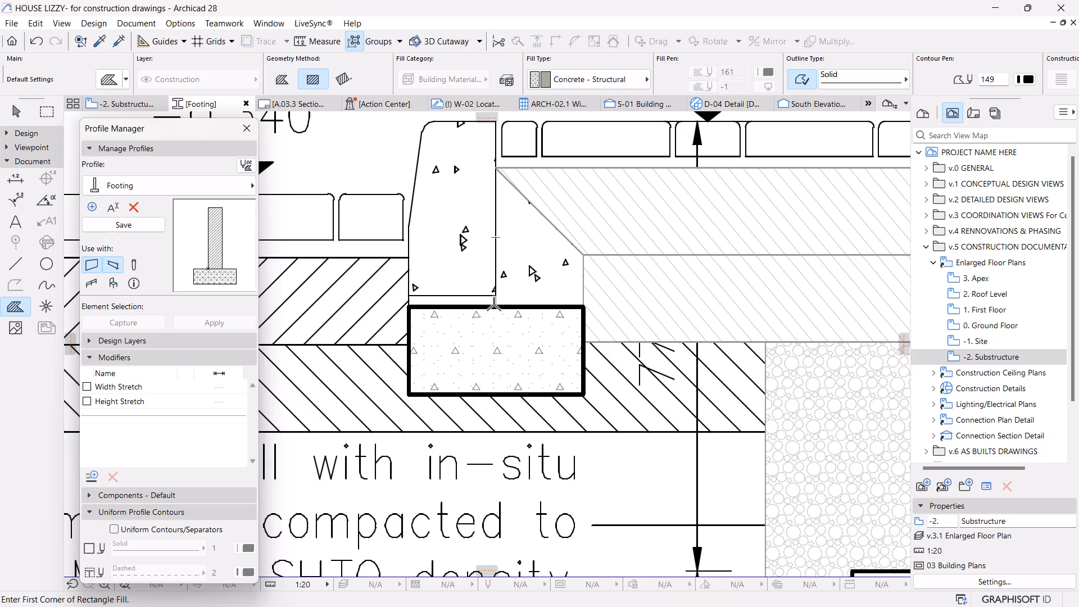
# Step: Draw a Concrete - Structural polygon fill tracing the sloped haunching between the kerb and the apron layers
pyautogui.click(282, 79)
pyautogui.click(494, 306)
pyautogui.click(496, 166)
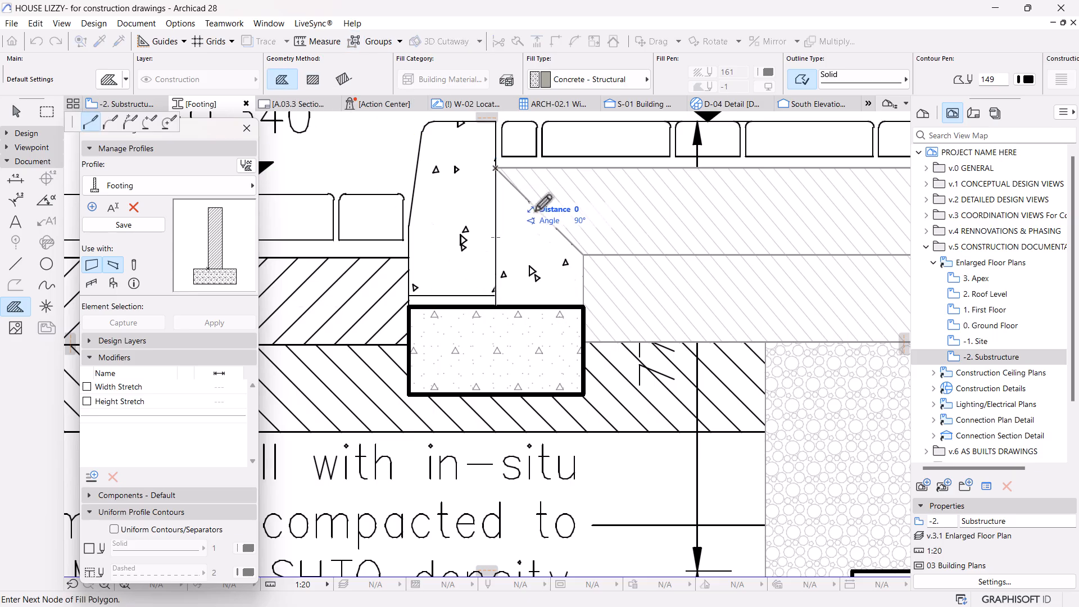
pyautogui.click(583, 255)
pyautogui.click(583, 307)
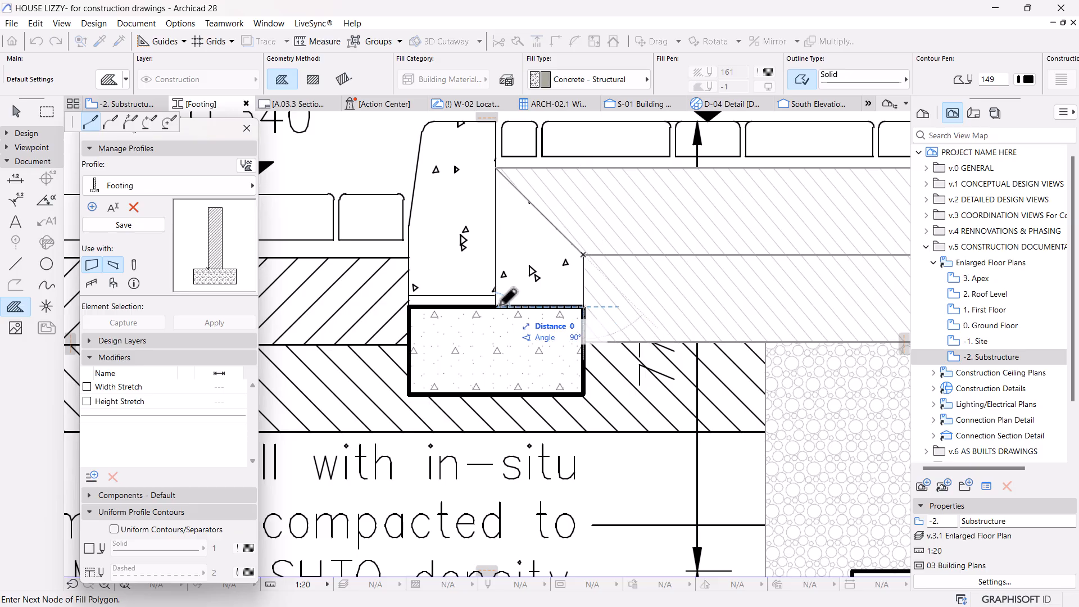
pyautogui.click(495, 306)
# Step: Draw a Concrete - Structural polygon fill tracing the upright kerb, with a straight segment across its rounded top corner
pyautogui.scroll(-2, 528, 320)
pyautogui.scroll(1, 531, 261)
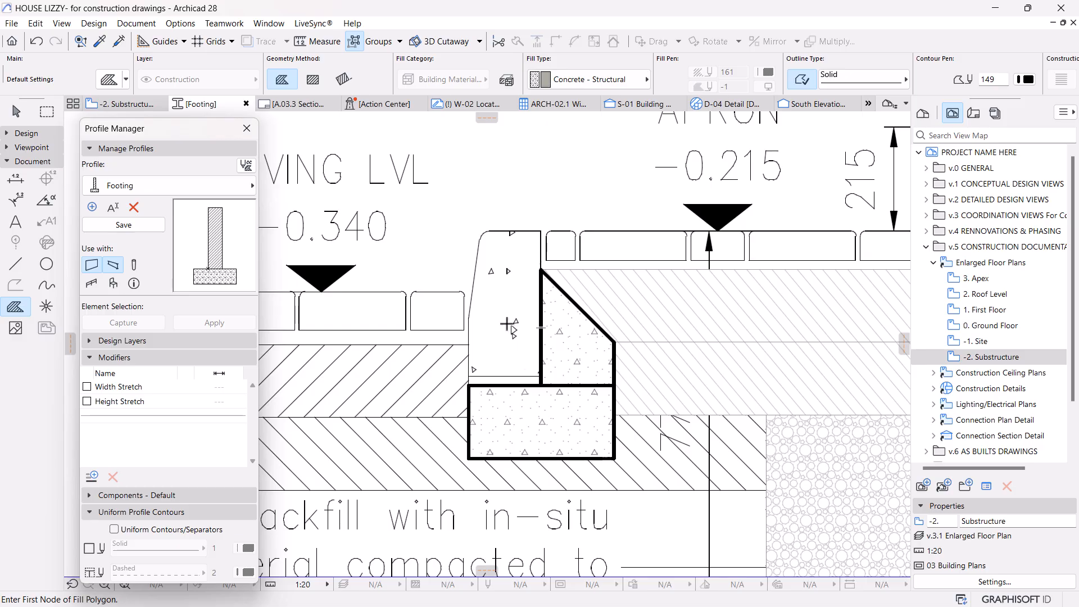
pyautogui.click(540, 375)
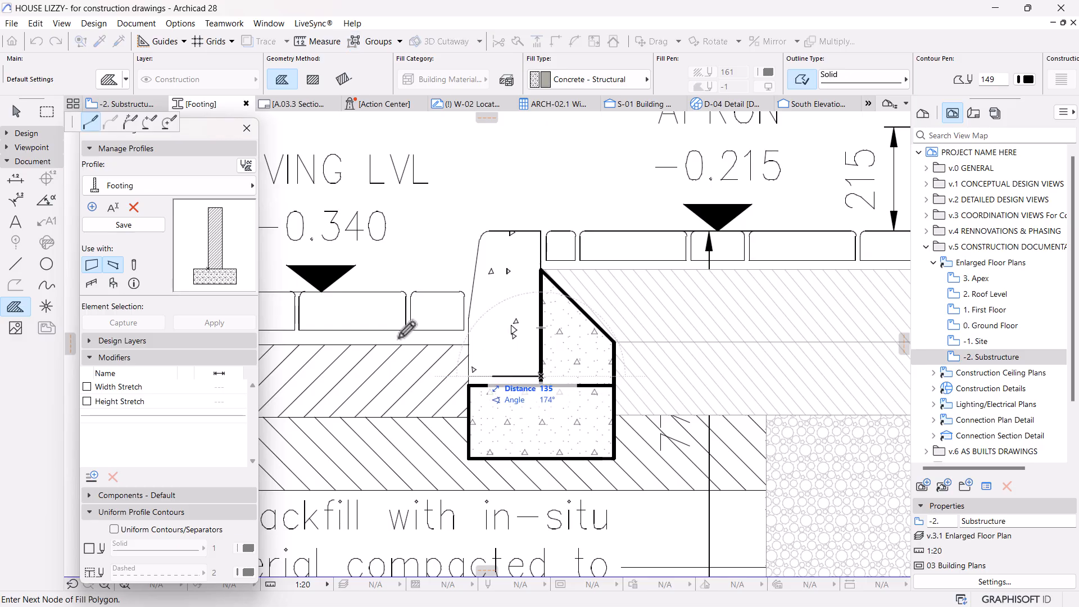
pyautogui.click(469, 375)
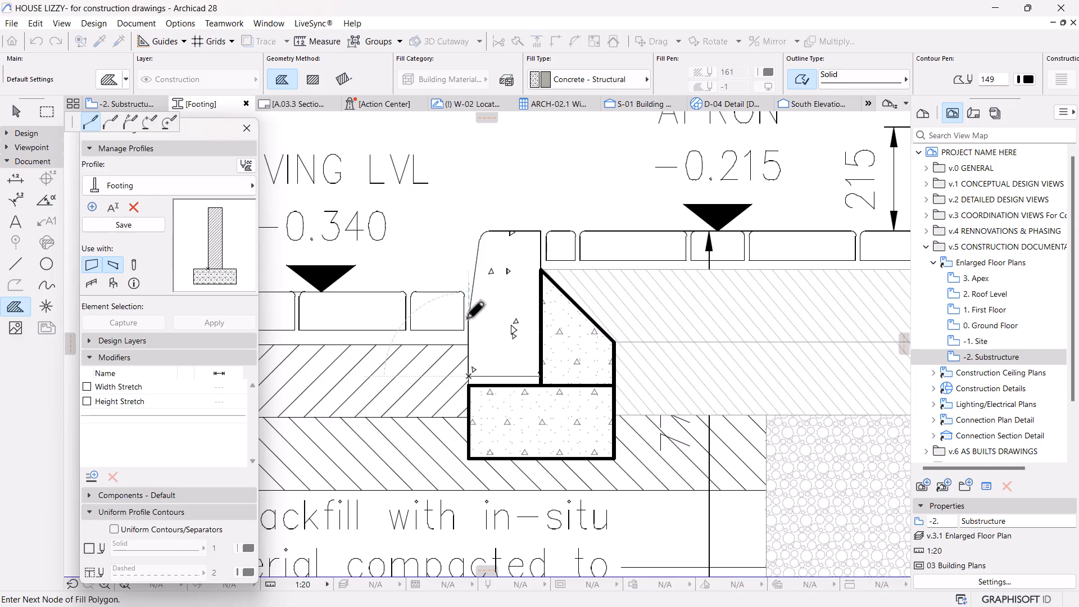
pyautogui.click(479, 240)
pyautogui.click(485, 232)
pyautogui.click(541, 231)
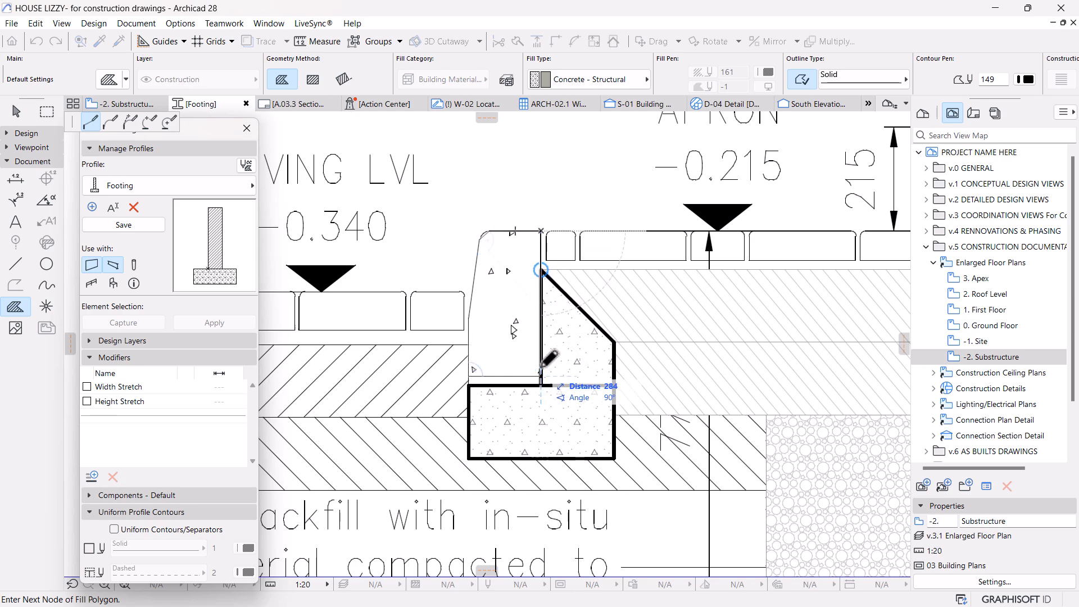
pyautogui.doubleClick(541, 385)
pyautogui.scroll(3, 497, 198)
pyautogui.press('Escape')
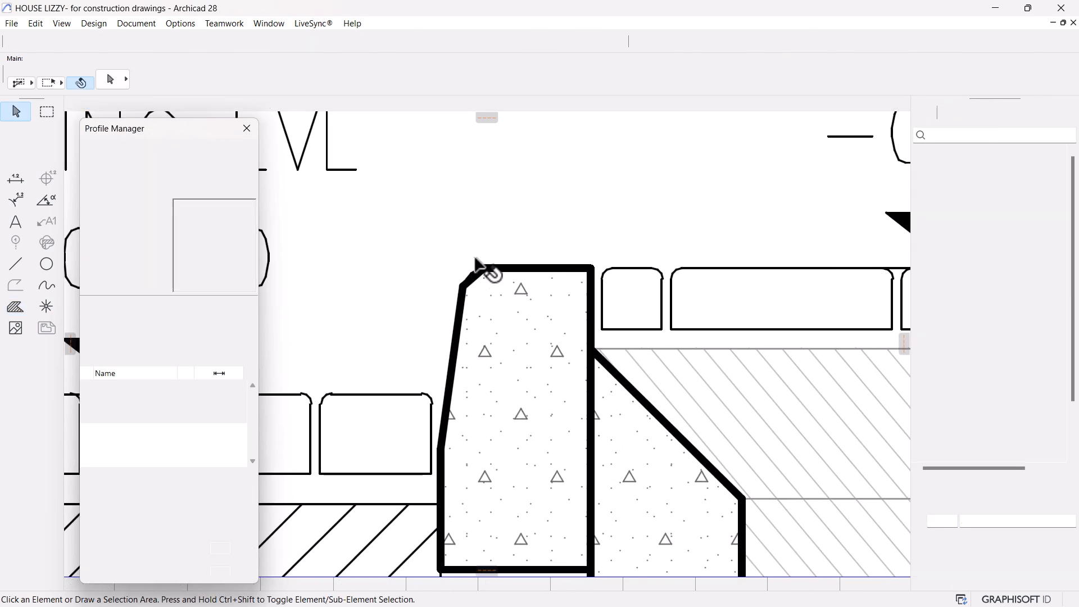
# Step: Curve the kerb fill's short diagonal edge to match the rounded top corner of the detail
pyautogui.scroll(3, 490, 294)
pyautogui.click(479, 262)
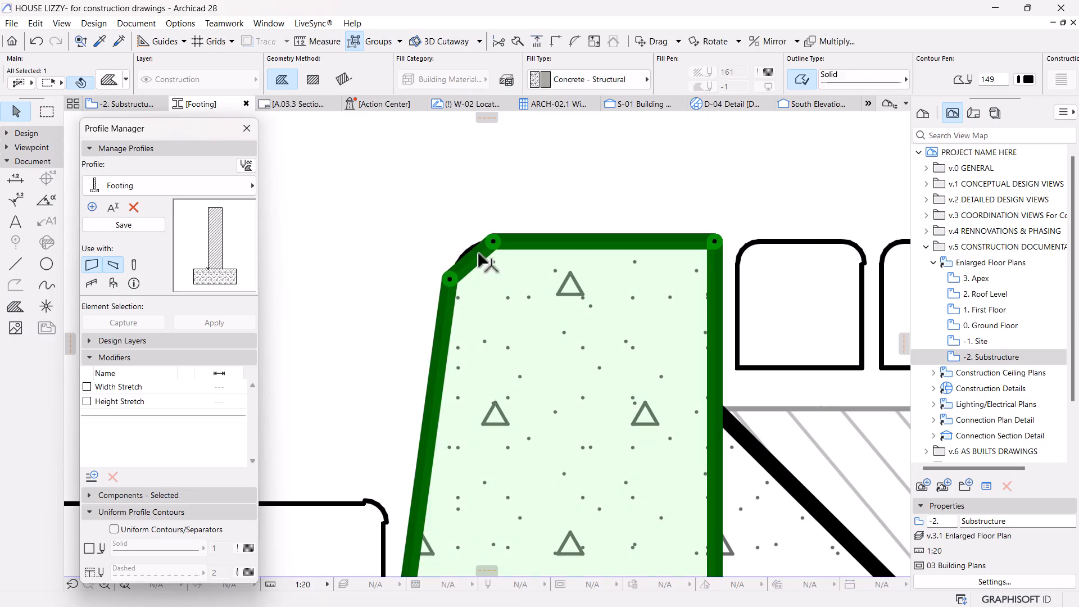
pyautogui.click(480, 262)
pyautogui.click(110, 120)
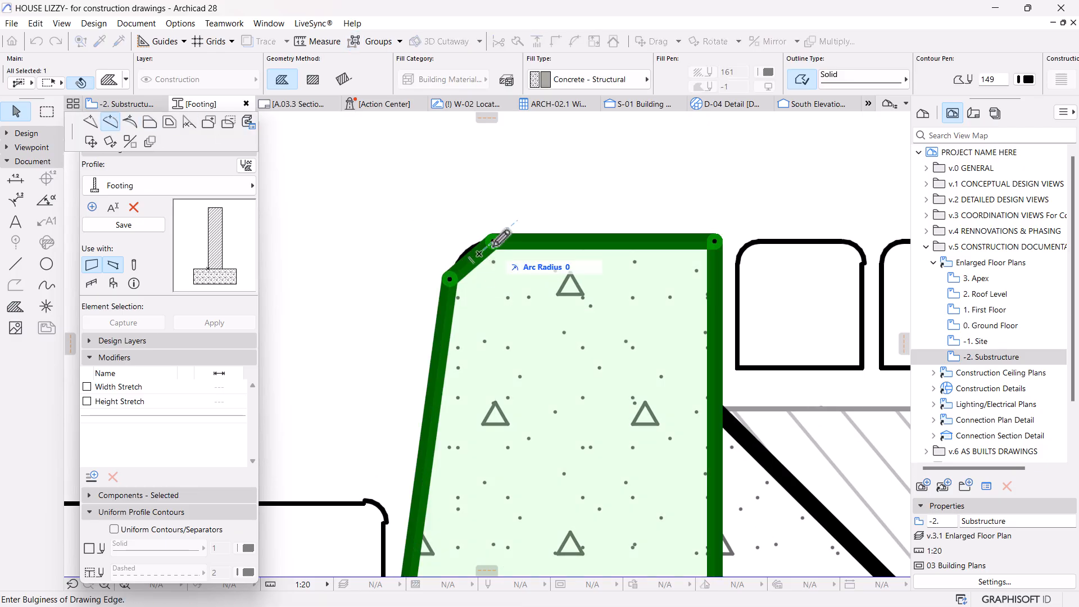
pyautogui.click(477, 243)
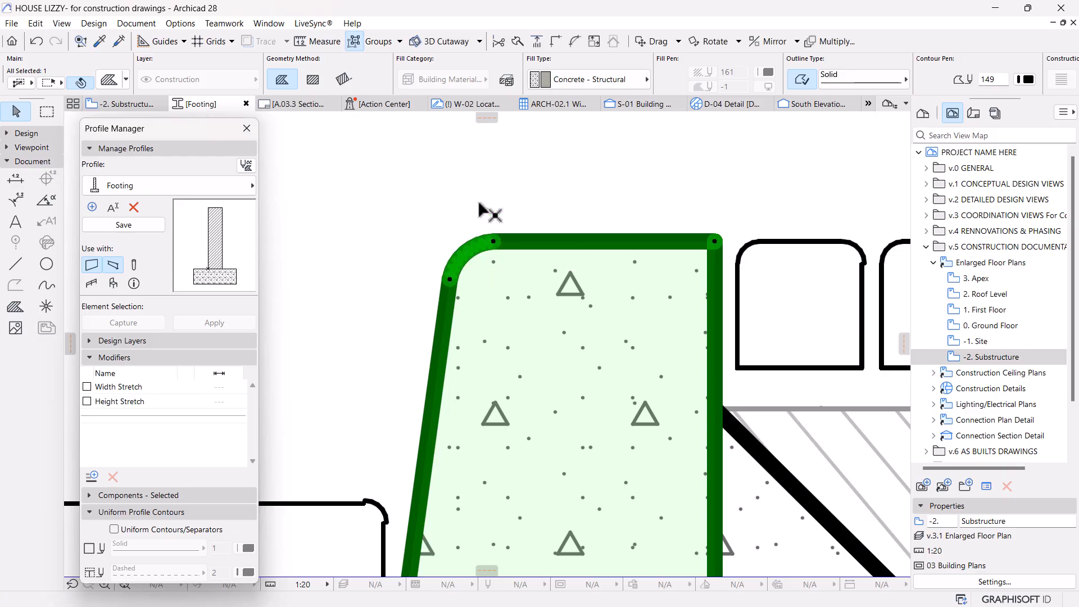
pyautogui.press('Escape')
# Step: Pick up the kerb's Concrete - Structural settings and draw a rectangular fill about 827 by 58 mm over the apron pavers
pyautogui.scroll(-5, 478, 200)
pyautogui.moveTo(510, 278)
pyautogui.mouseDown(button='middle')
pyautogui.moveTo(469, 238)
pyautogui.moveTo(474, 224)
pyautogui.mouseUp(button='middle')
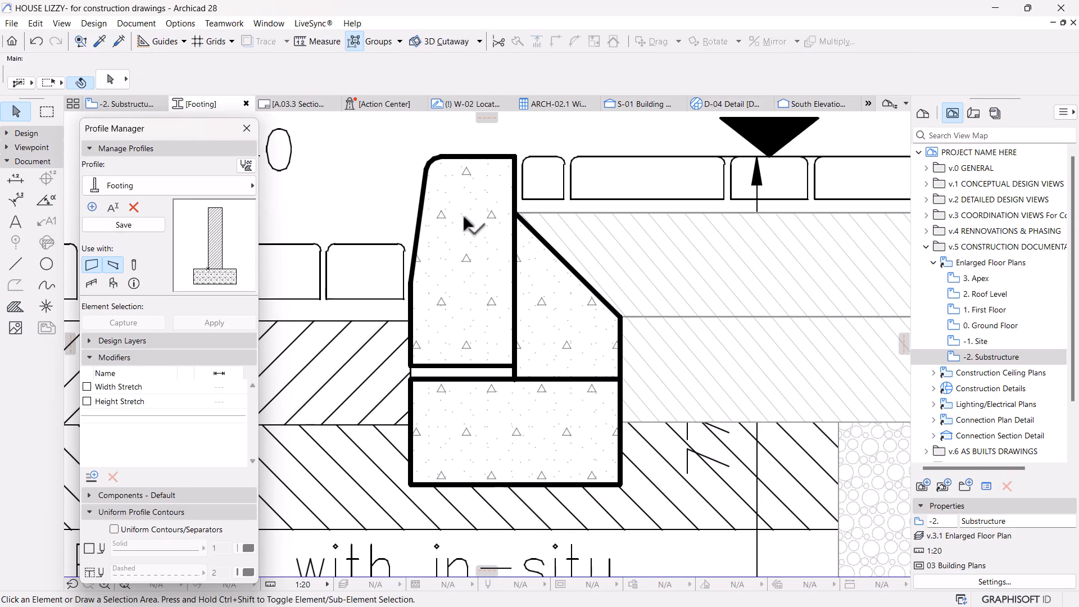
pyautogui.scroll(-3, 371, 387)
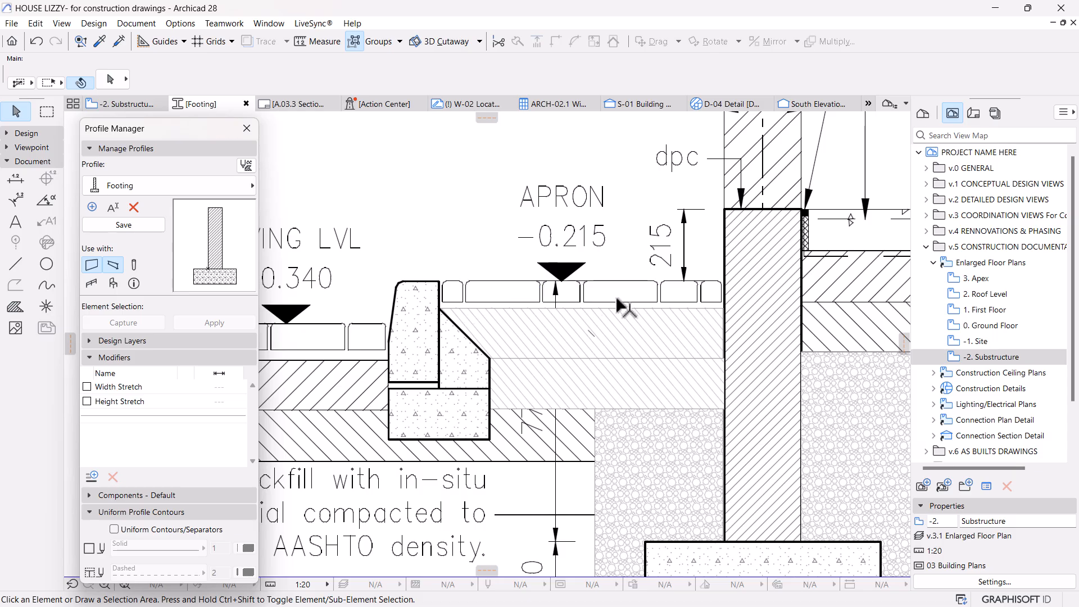
pyautogui.scroll(1, 479, 301)
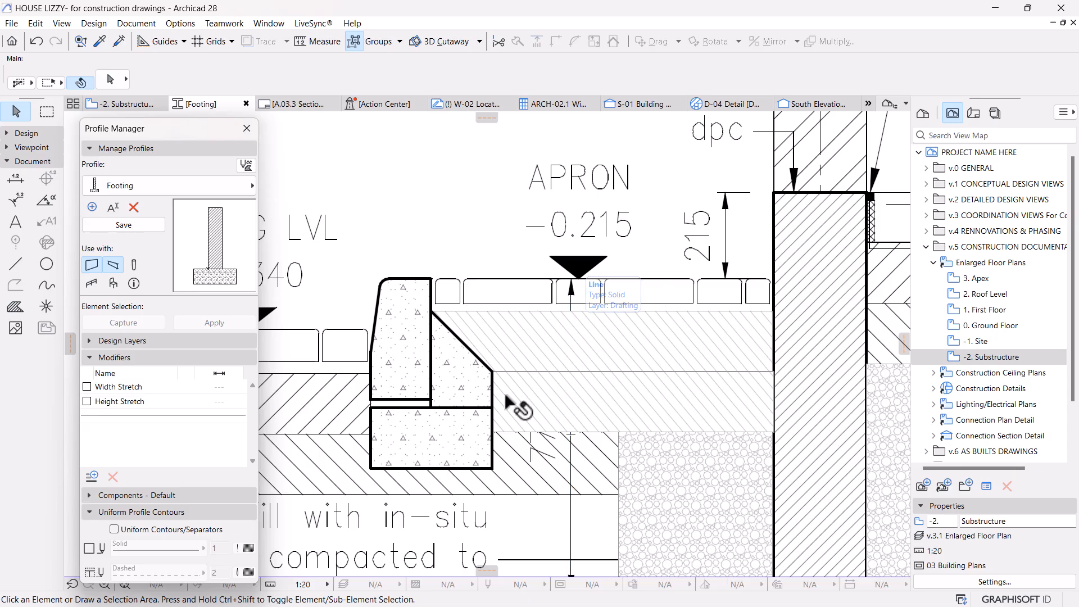
pyautogui.keyDown('alt'); pyautogui.click(426, 357); pyautogui.keyUp('alt')
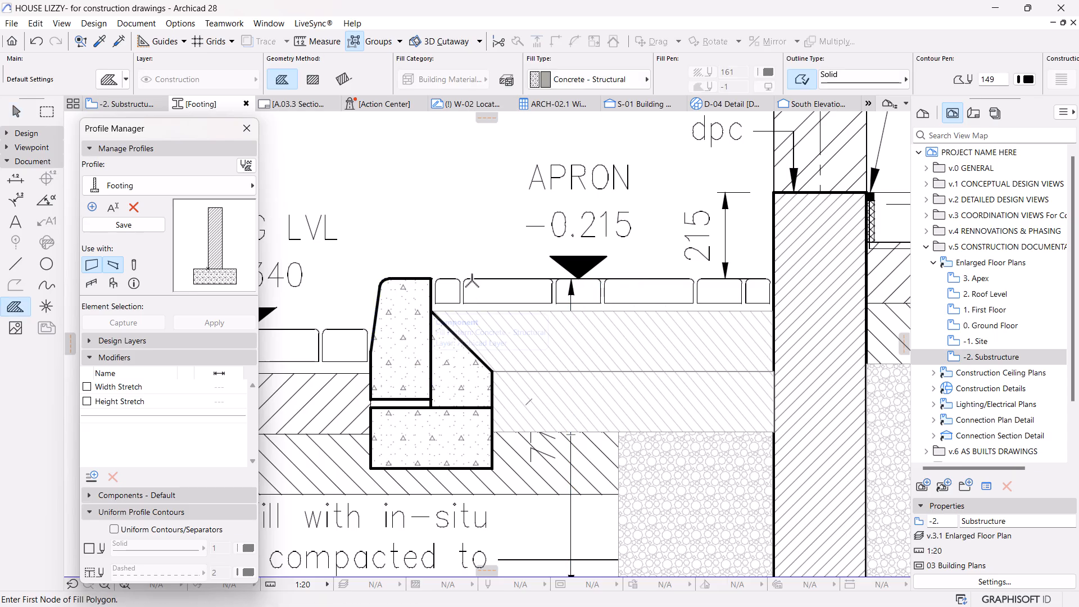
pyautogui.scroll(1, 474, 281)
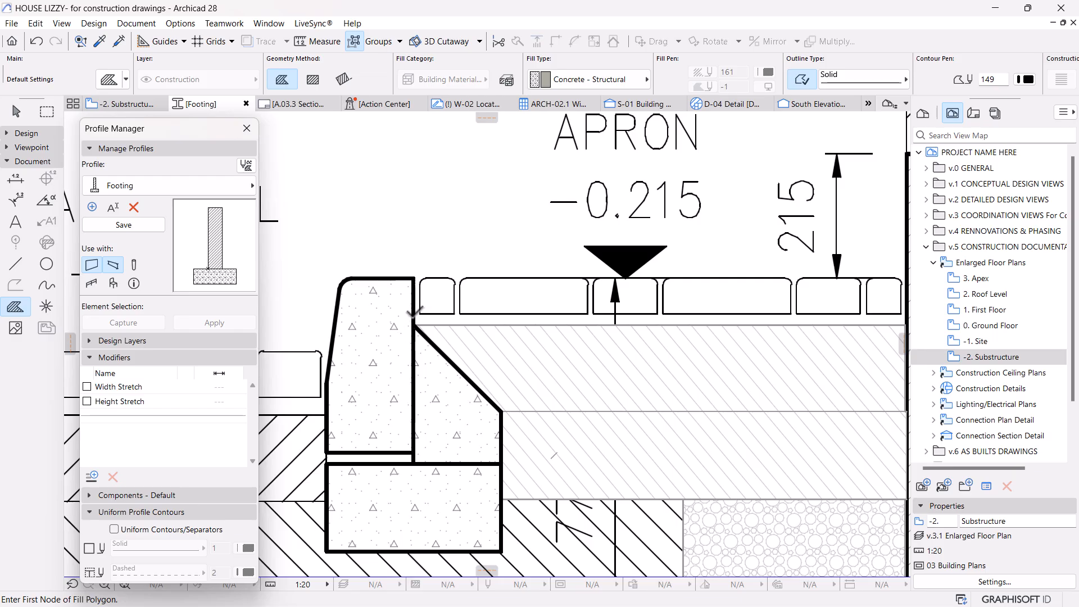
pyautogui.click(415, 323)
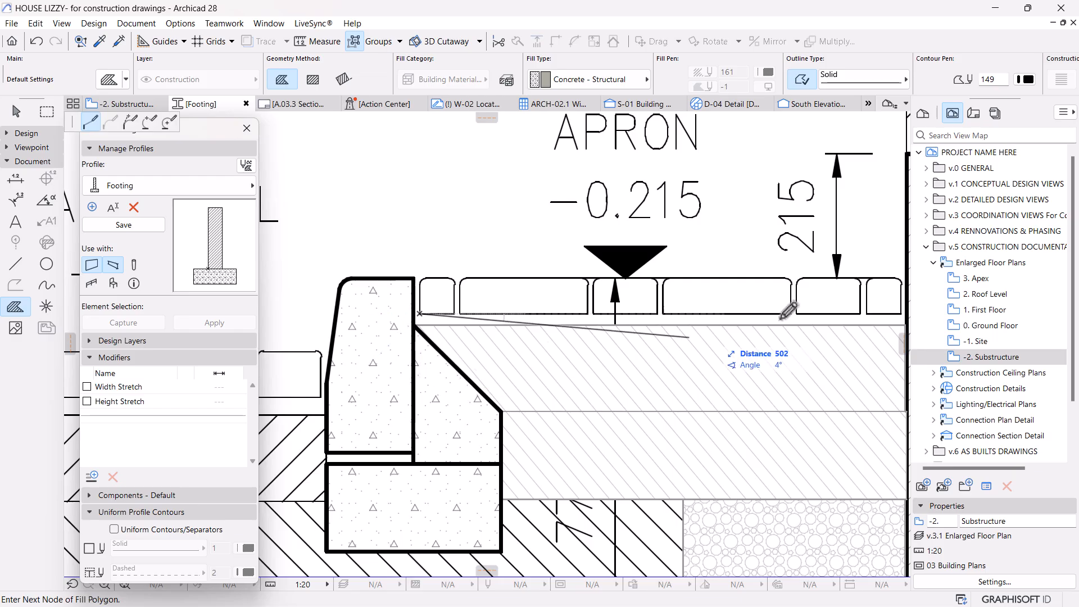
pyautogui.scroll(-1, 707, 267)
pyautogui.click(310, 72)
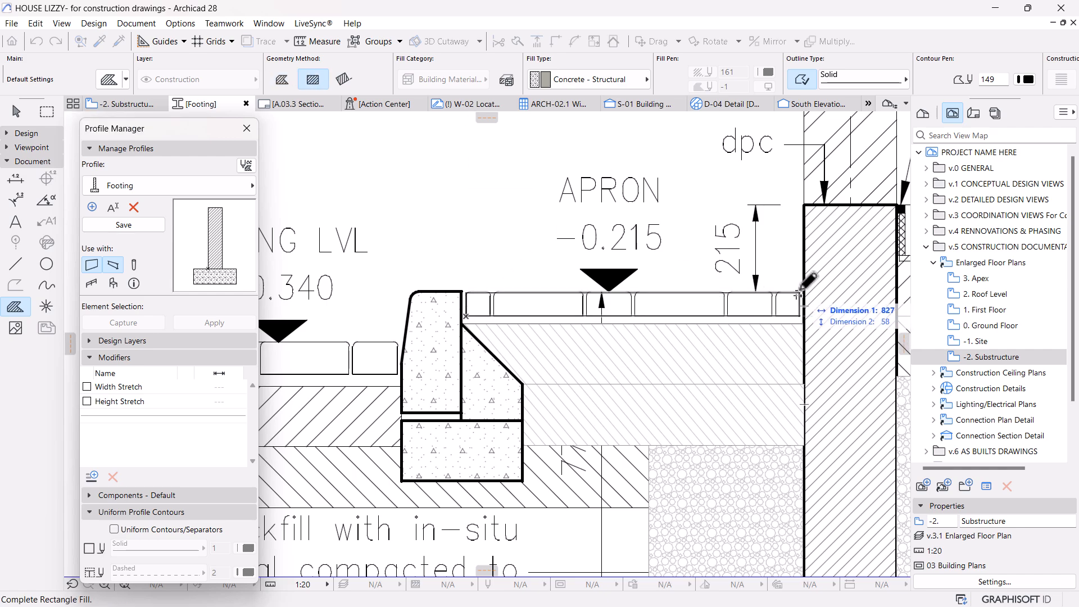
pyautogui.scroll(3, 803, 292)
pyautogui.click(795, 317)
pyautogui.press('Escape')
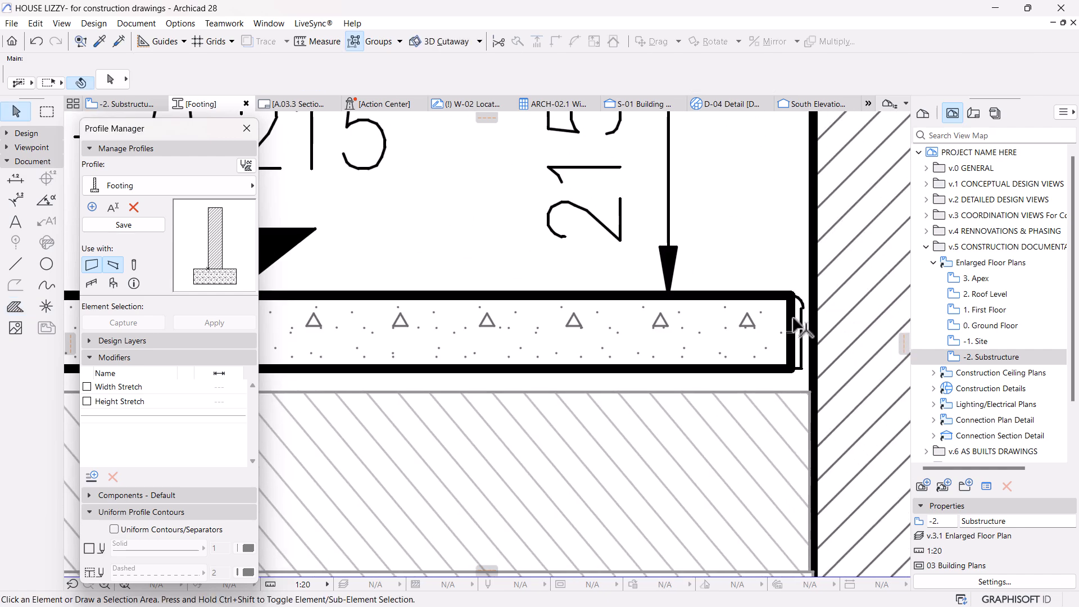
# Step: Offset the apron fill's wall-side edge to meet the face of the foundation wall
pyautogui.click(791, 318)
pyautogui.click(791, 318)
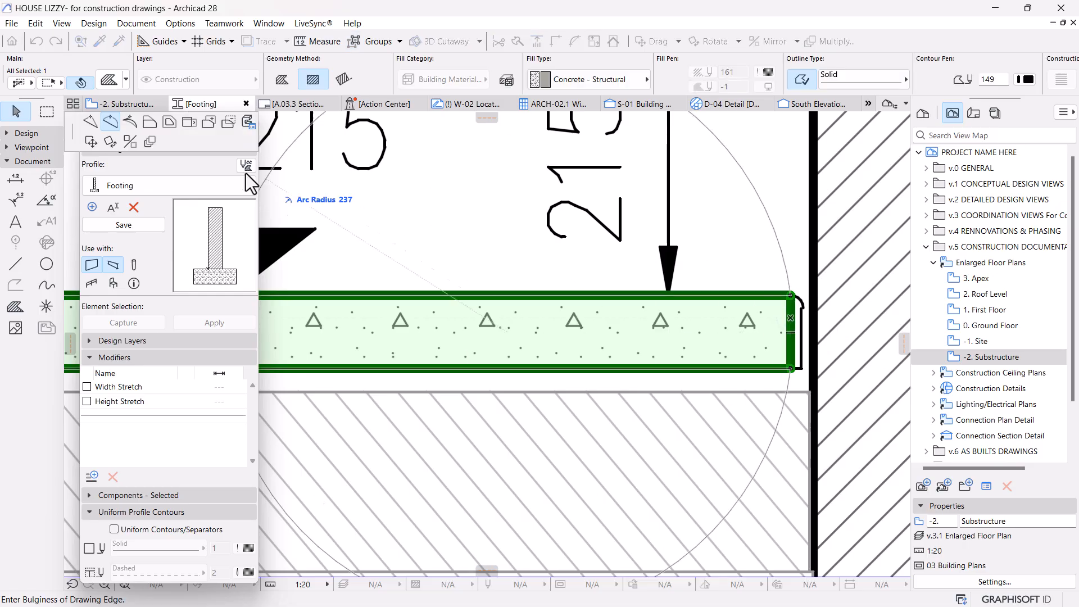
pyautogui.click(149, 123)
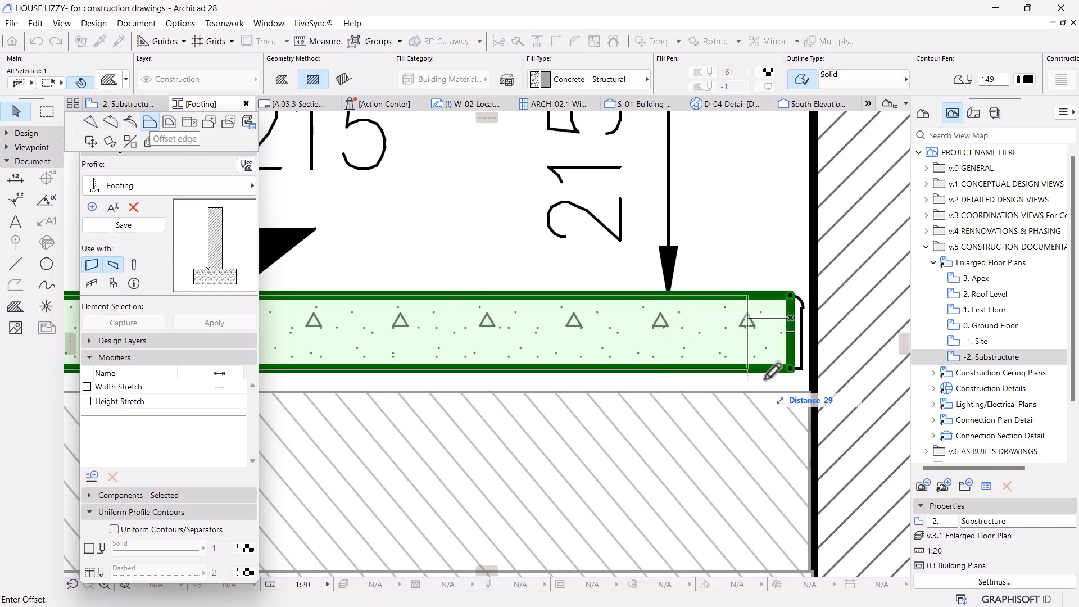
pyautogui.click(811, 392)
# Step: Offset the apron fill's kerb-side edge to meet the upright side of the kerb
pyautogui.scroll(-2, 812, 393)
pyautogui.moveTo(462, 376); pyautogui.dragTo(840, 358, button='middle')
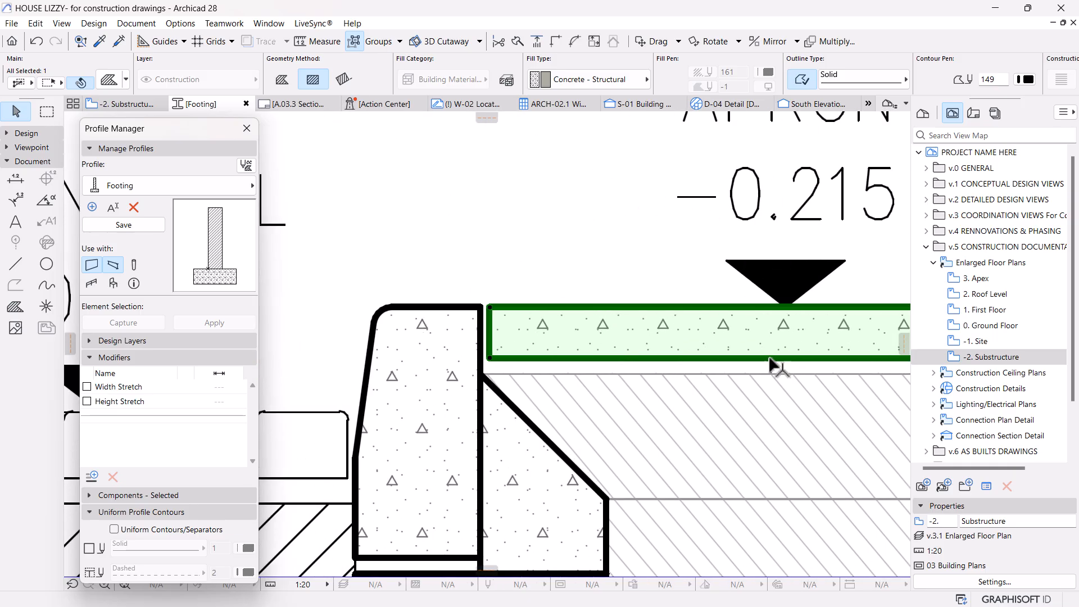
pyautogui.scroll(-3, 489, 325)
pyautogui.scroll(4, 465, 285)
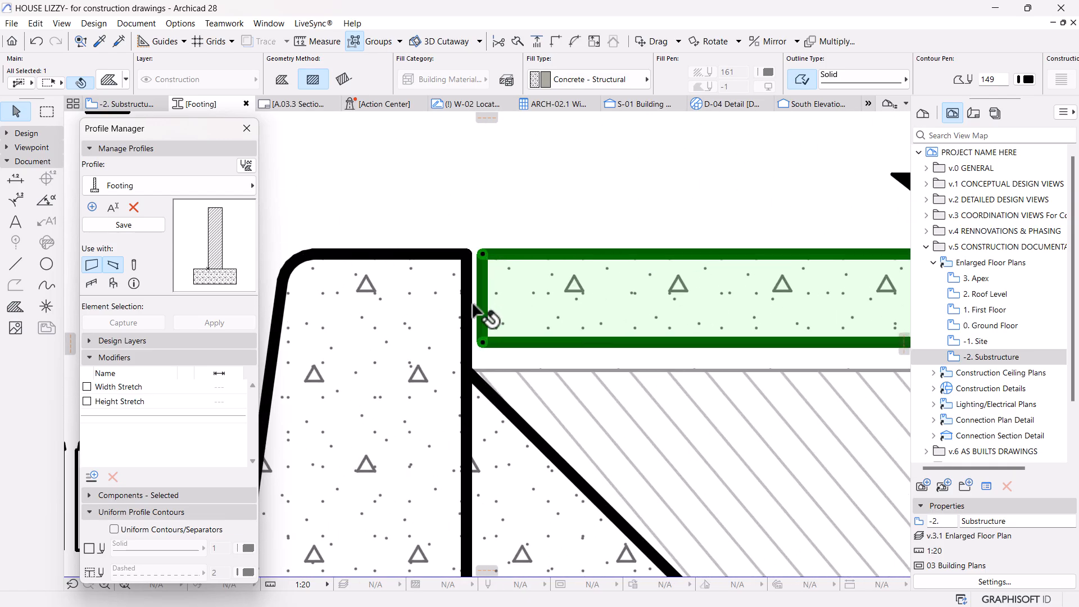
pyautogui.scroll(-4, 472, 303)
pyautogui.scroll(4, 512, 348)
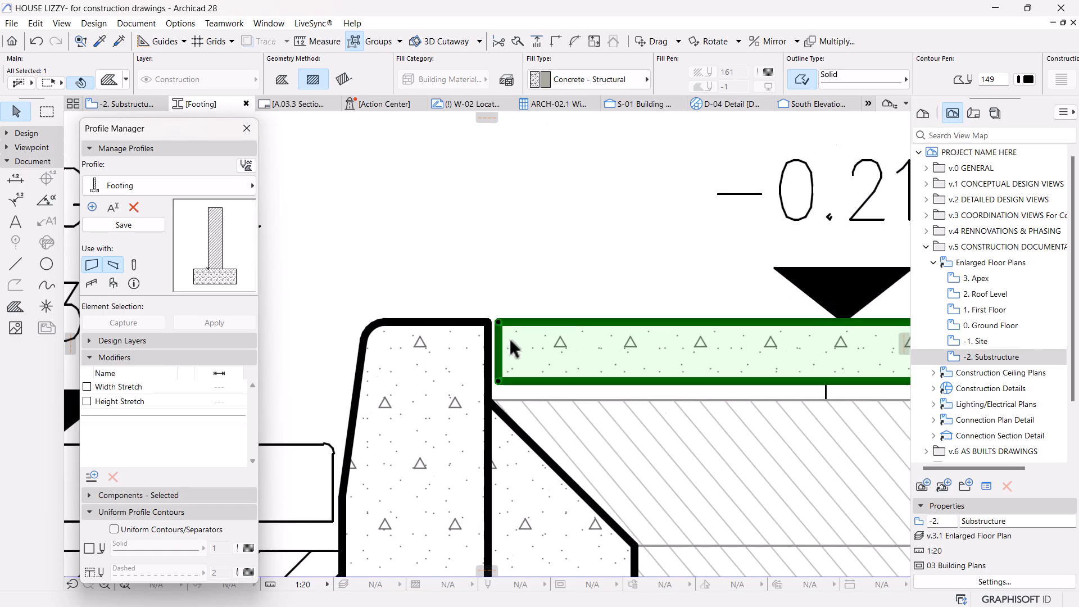
pyautogui.scroll(2, 510, 340)
pyautogui.click(493, 345)
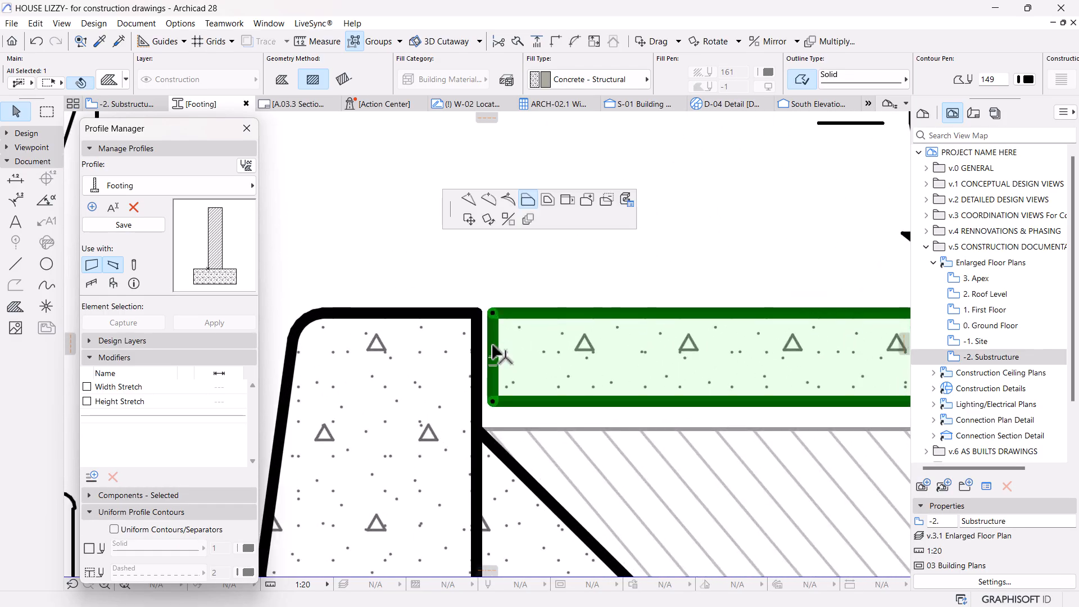
pyautogui.click(478, 310)
pyautogui.click(596, 130)
pyautogui.click(576, 357)
pyautogui.click(503, 138)
pyautogui.click(577, 310)
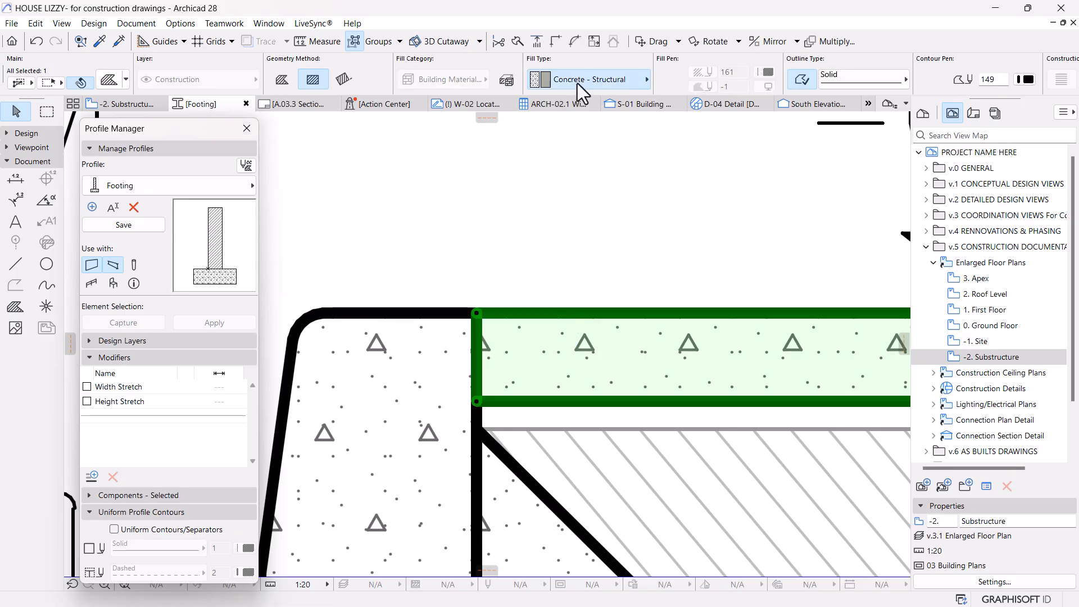
# Step: Change the apron paving fill's building material to Brick and deselect it
pyautogui.click(578, 82)
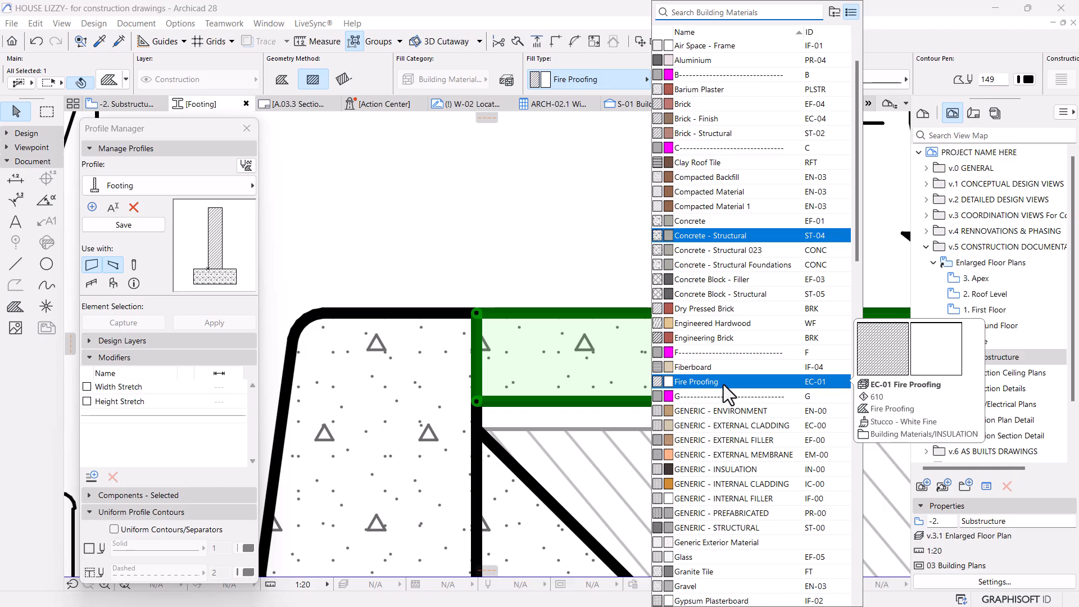
pyautogui.click(687, 108)
pyautogui.scroll(-5, 448, 258)
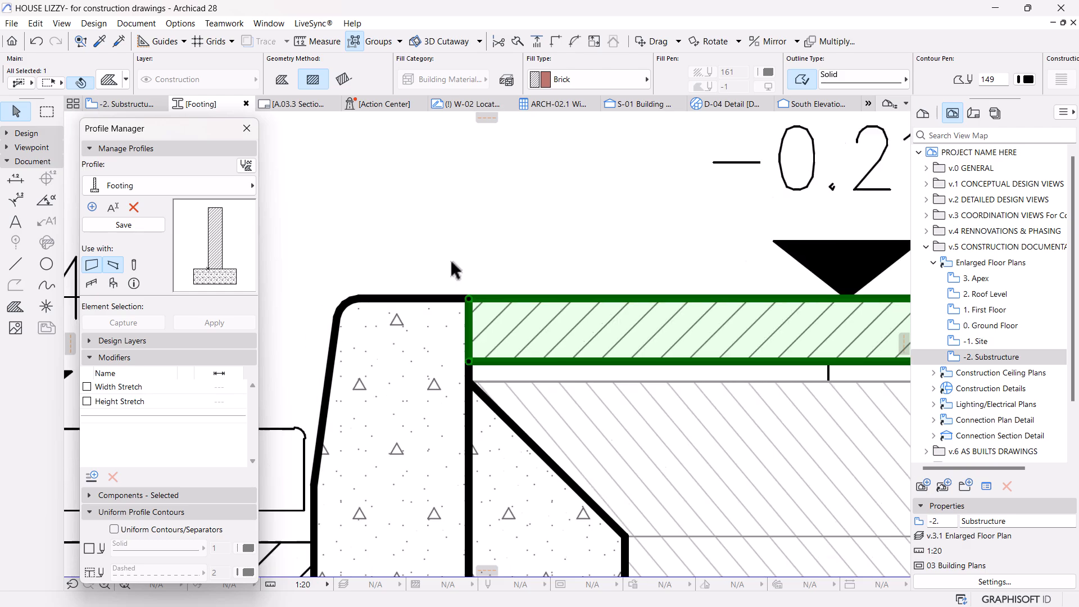
pyautogui.scroll(-2, 451, 261)
pyautogui.moveTo(476, 310); pyautogui.dragTo(480, 270, button='middle')
pyautogui.press('Escape')
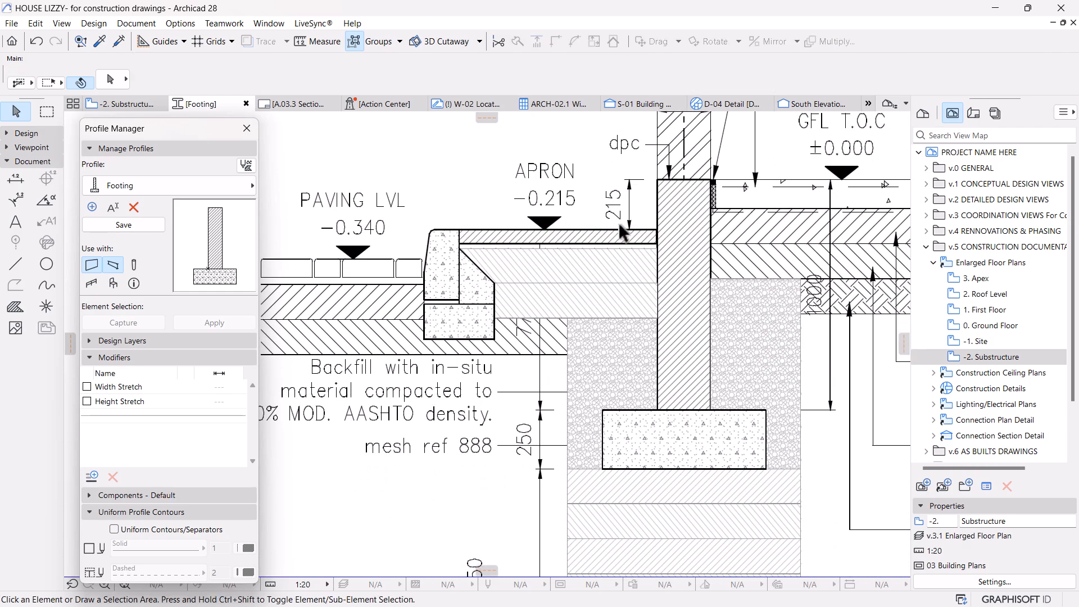
# Step: Examine the traced kerb, apron and footing fills against the paving layers and notes of the section detail
pyautogui.moveTo(572, 252); pyautogui.dragTo(570, 238, button='middle')
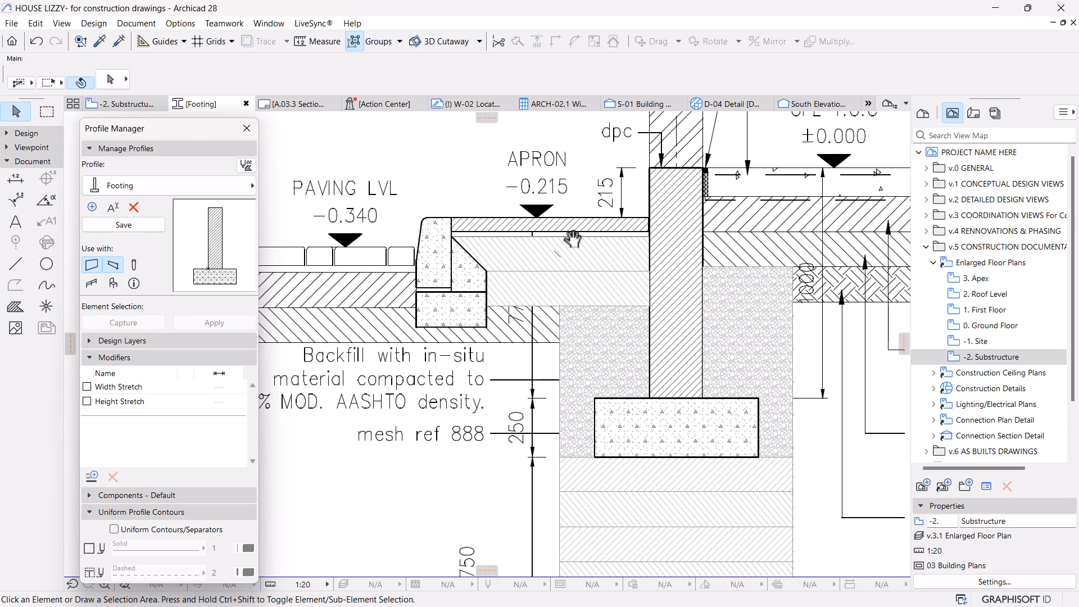
pyautogui.scroll(-1, 566, 344)
pyautogui.scroll(-1, 527, 359)
pyautogui.moveTo(510, 359); pyautogui.dragTo(556, 365, button='middle')
pyautogui.scroll(2, 419, 271)
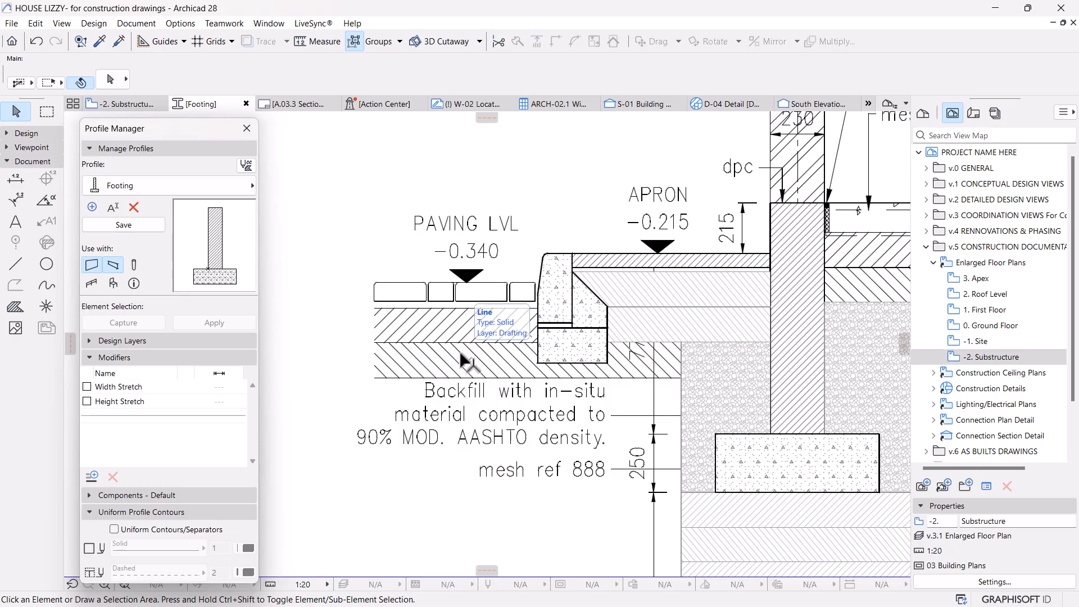
pyautogui.scroll(-2, 459, 342)
pyautogui.scroll(1, 457, 320)
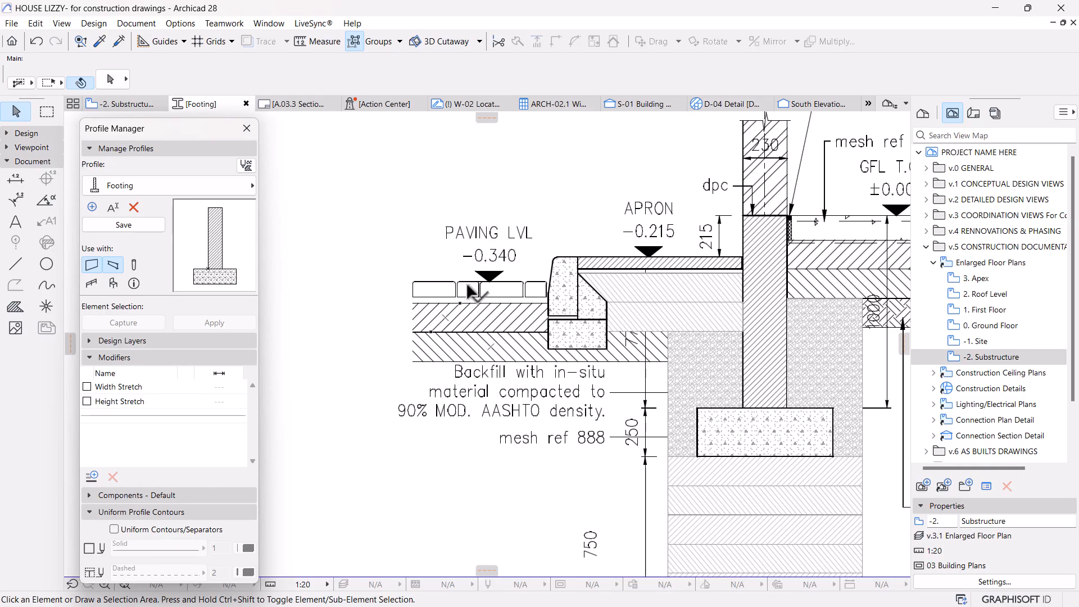
pyautogui.scroll(-1, 471, 292)
pyautogui.scroll(-2, 622, 257)
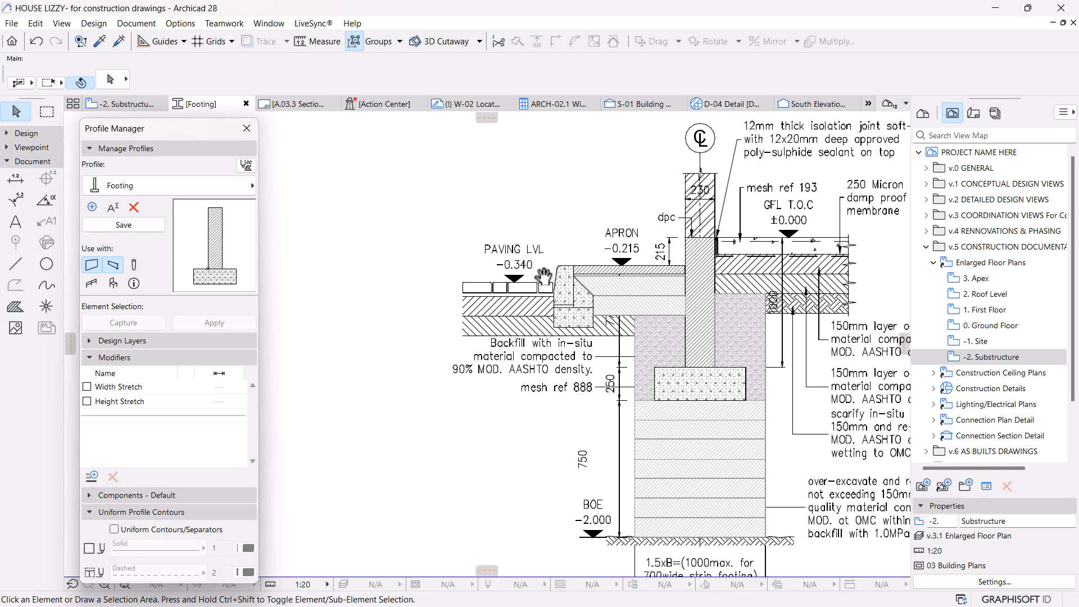
pyautogui.moveTo(555, 271); pyautogui.dragTo(493, 246, button='middle')
pyautogui.scroll(-3, 618, 335)
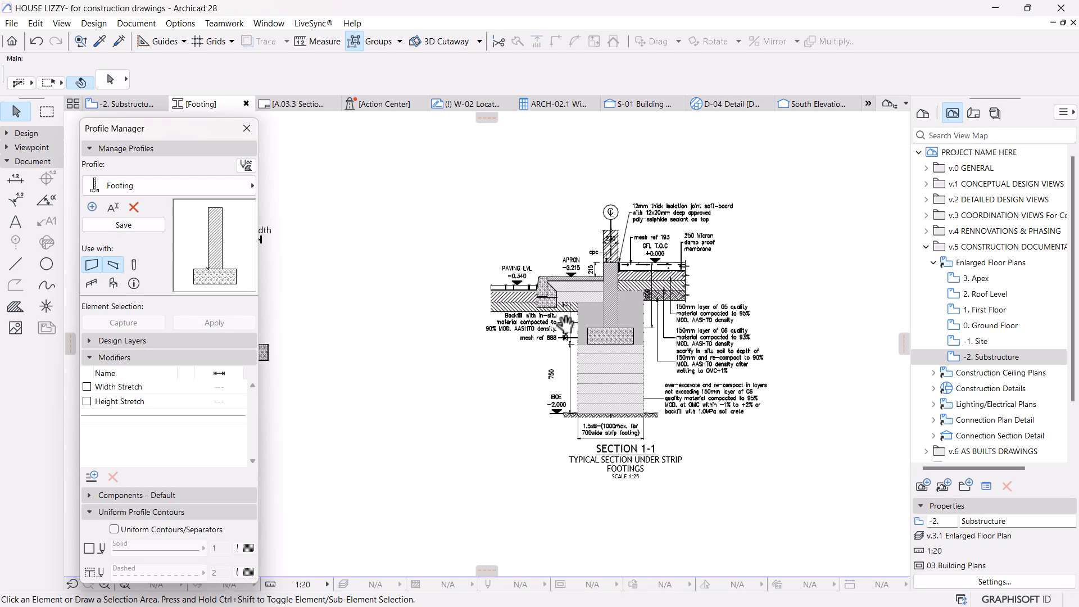
pyautogui.scroll(-1, 429, 351)
pyautogui.moveTo(429, 351); pyautogui.dragTo(482, 358, button='middle')
pyautogui.scroll(4, 676, 339)
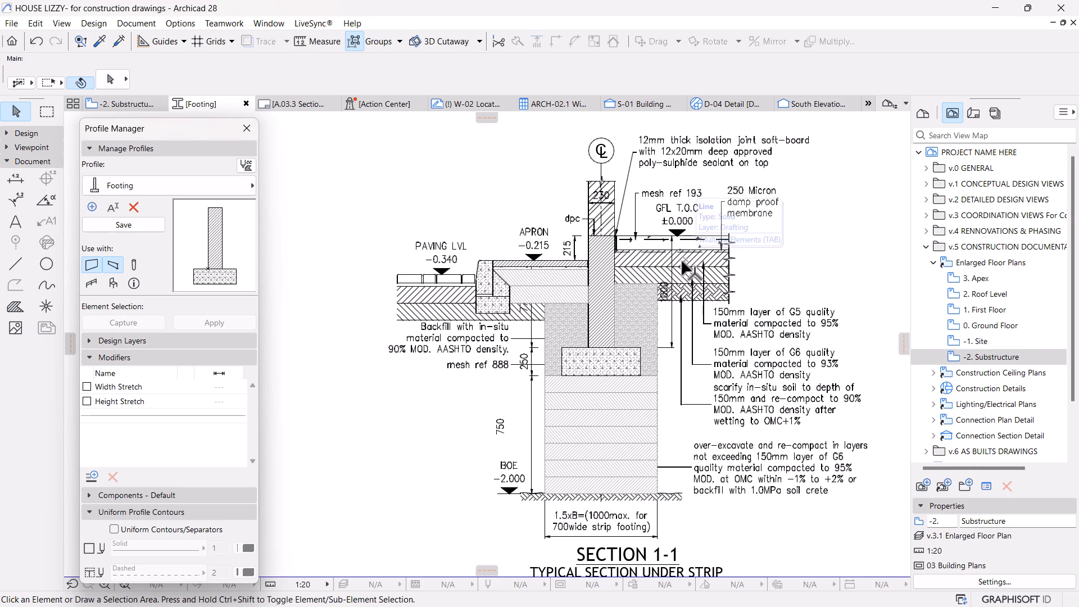
# Step: Examine the isolation joint, sealant and damp proof membrane where the ground floor slab meets the wall, along with their notes
pyautogui.scroll(4, 632, 233)
pyautogui.scroll(4, 596, 235)
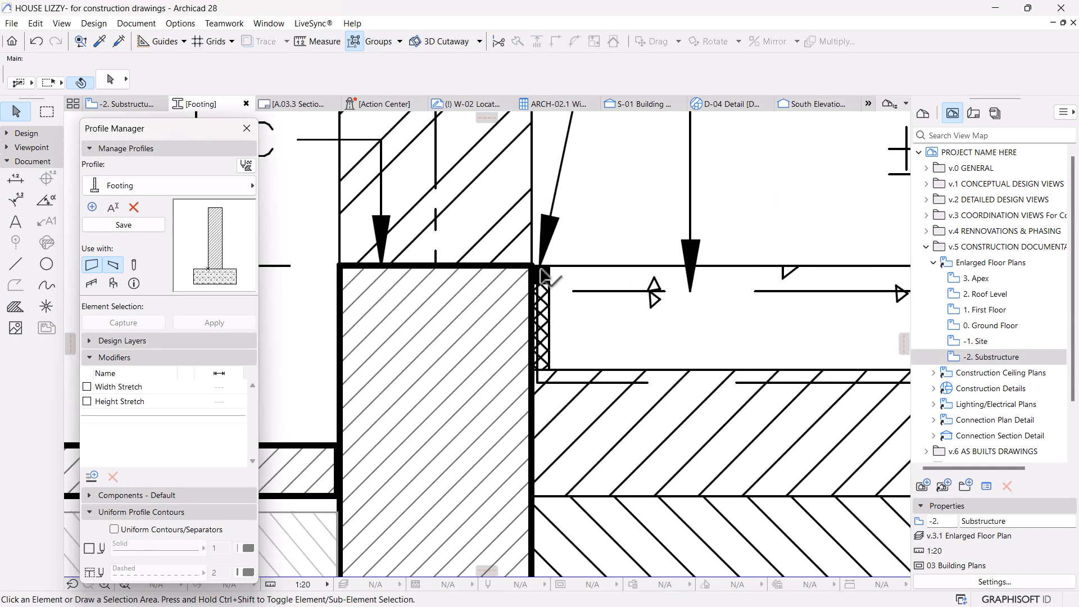
pyautogui.scroll(-2, 535, 272)
pyautogui.moveTo(535, 271); pyautogui.dragTo(537, 382, button='middle')
pyautogui.scroll(-2, 538, 366)
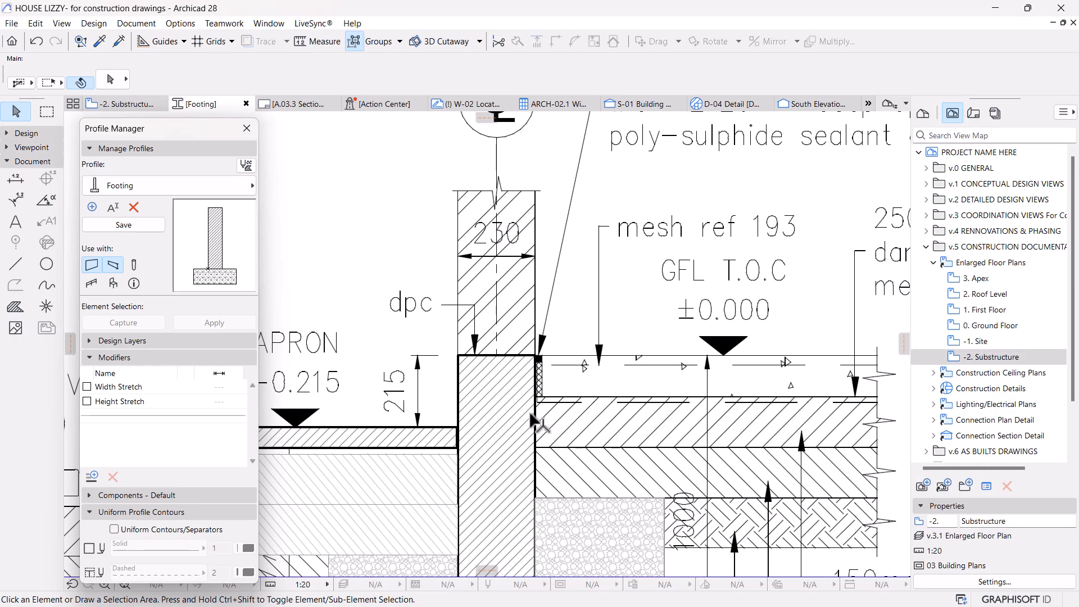
pyautogui.scroll(1, 528, 406)
pyautogui.scroll(2, 545, 373)
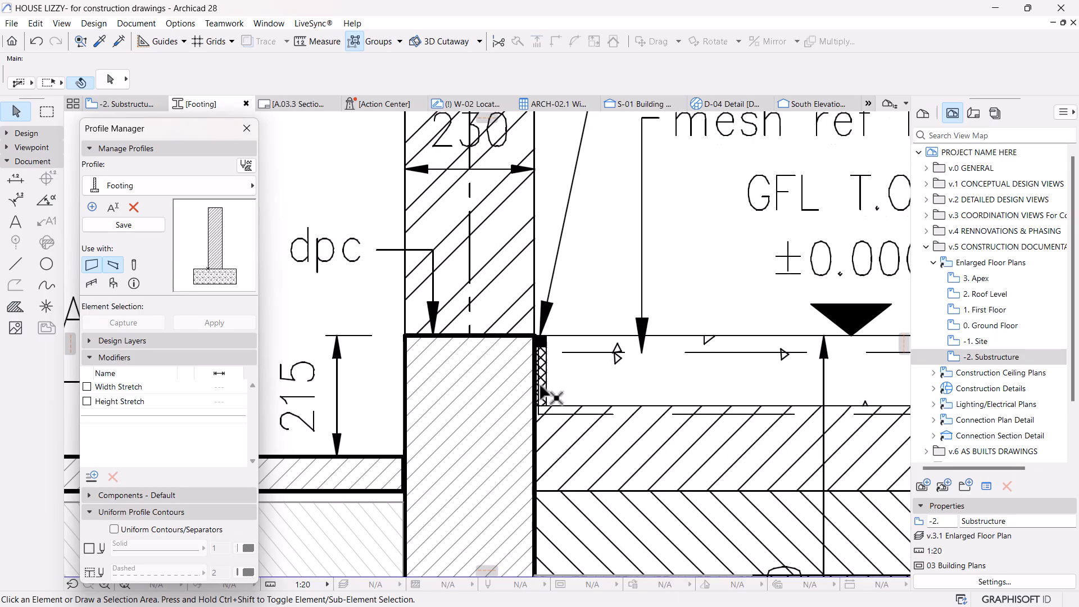
pyautogui.scroll(-4, 540, 389)
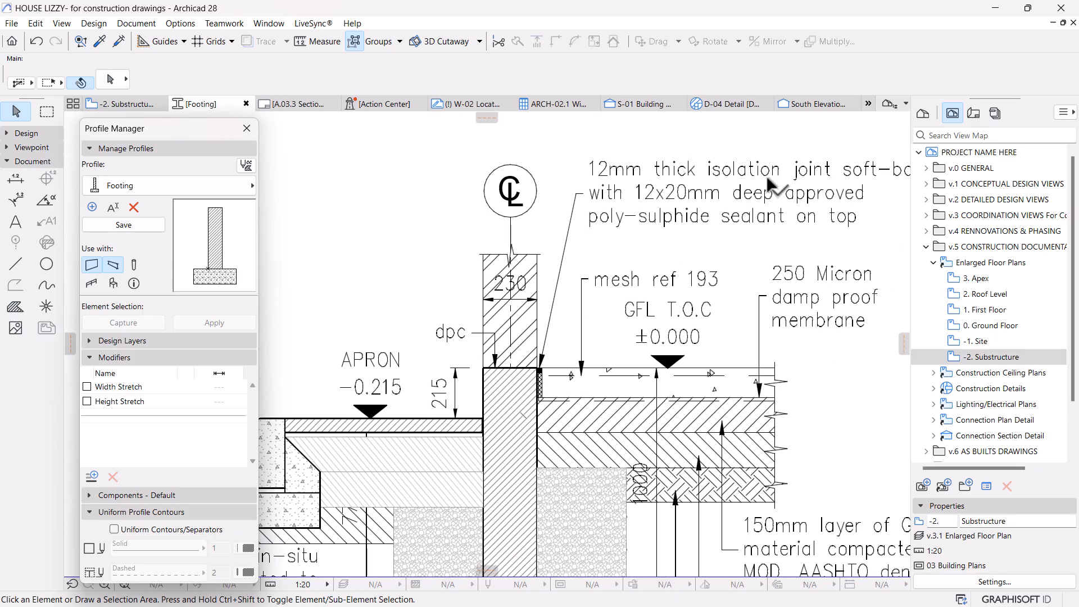
pyautogui.scroll(3, 545, 386)
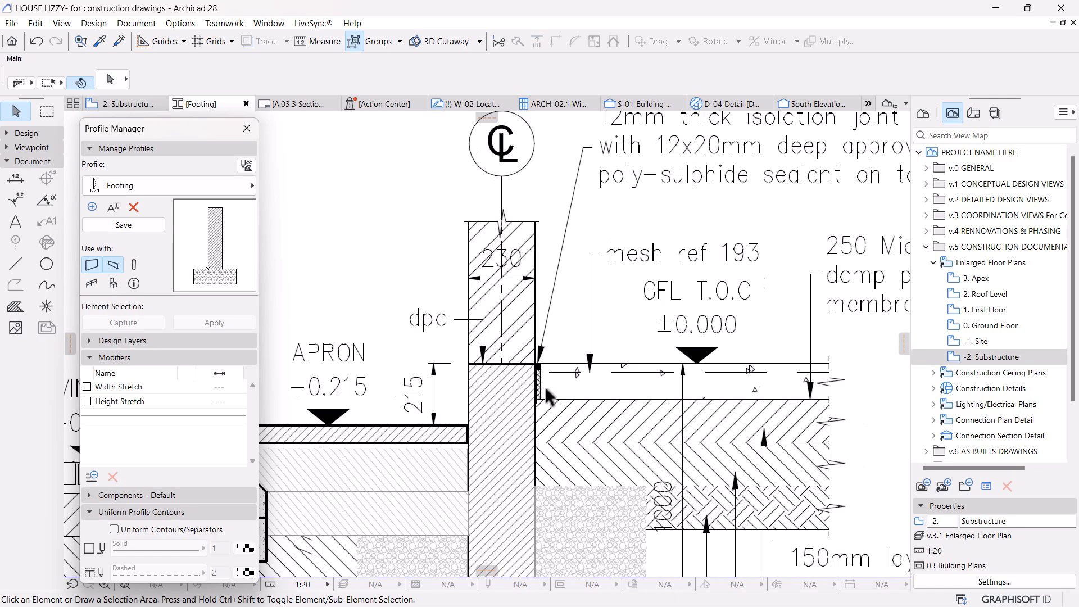
pyautogui.scroll(-2, 506, 397)
pyautogui.moveTo(483, 405); pyautogui.dragTo(565, 367, button='middle')
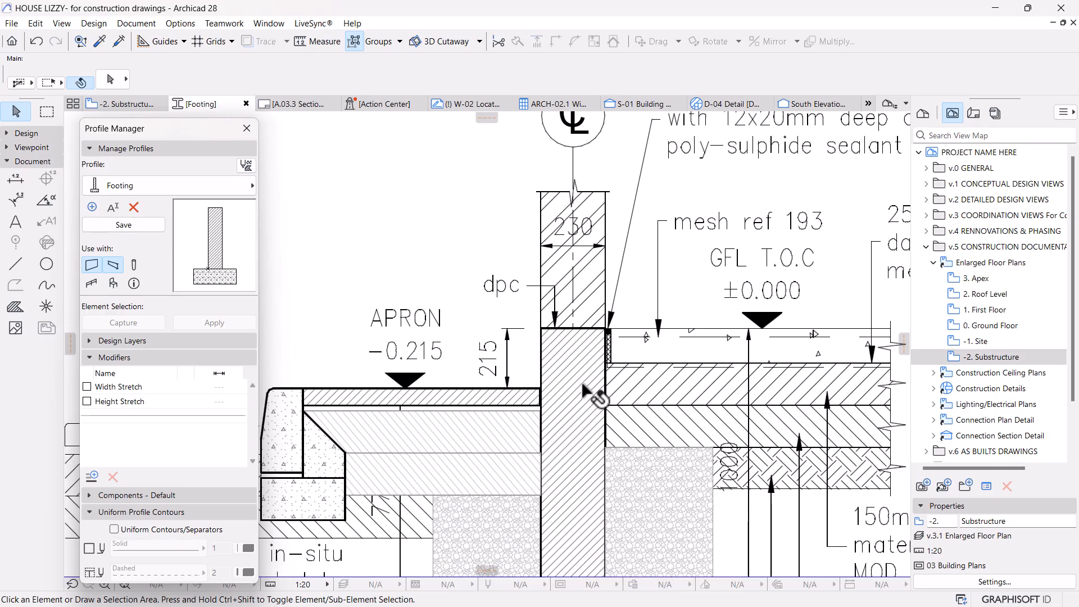
pyautogui.scroll(-2, 590, 396)
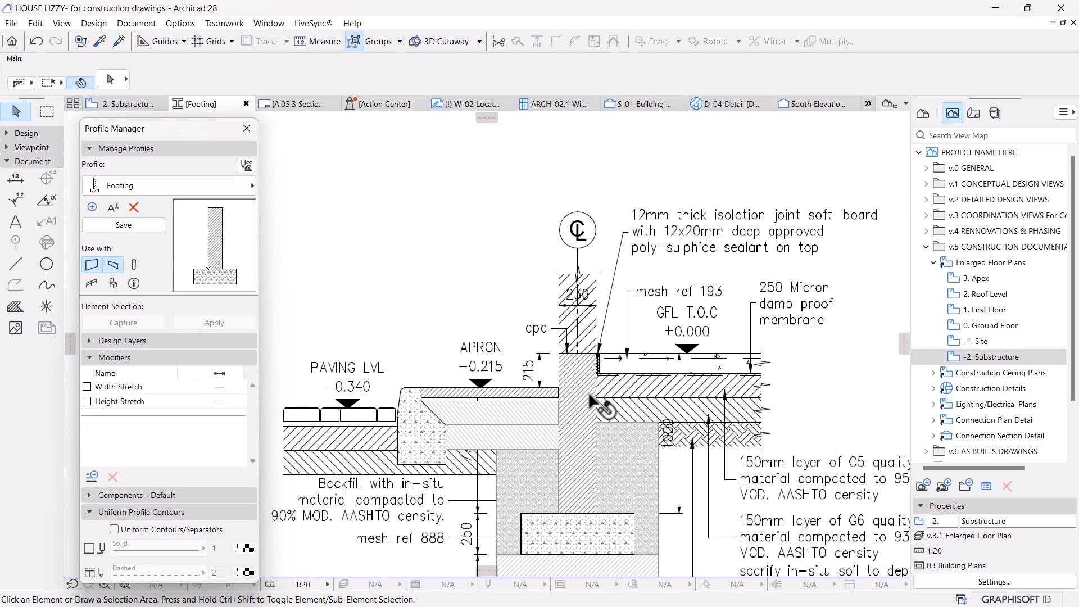
pyautogui.scroll(1, 728, 396)
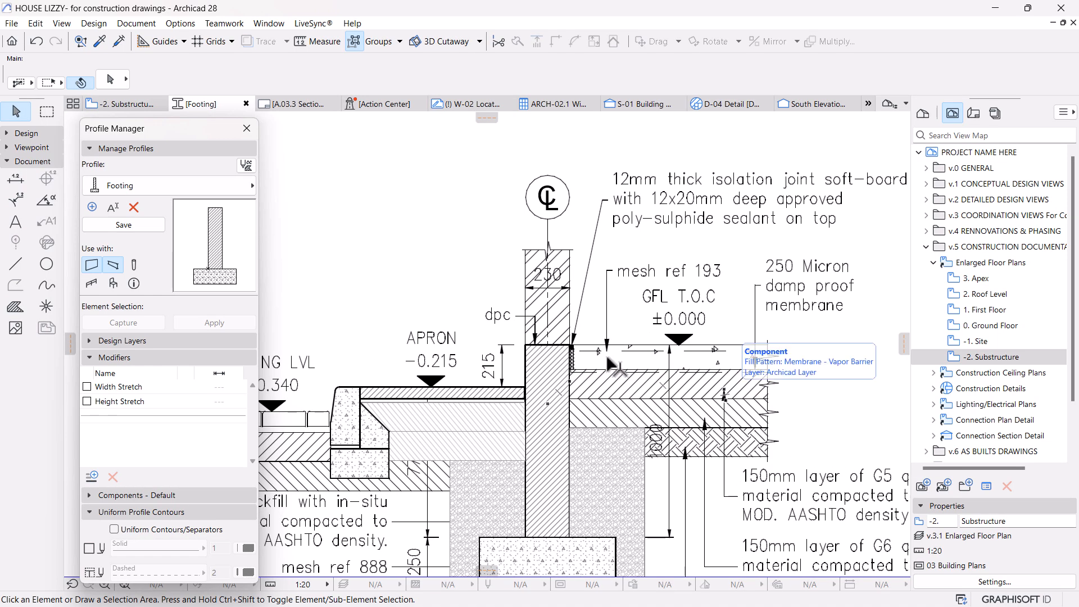
pyautogui.scroll(4, 607, 359)
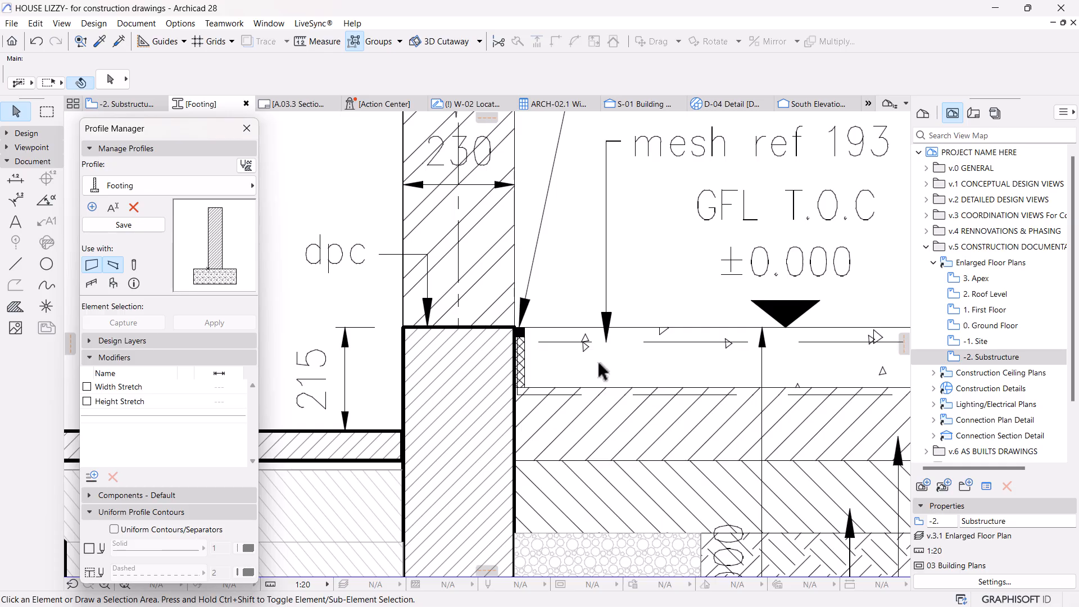
pyautogui.scroll(2, 606, 359)
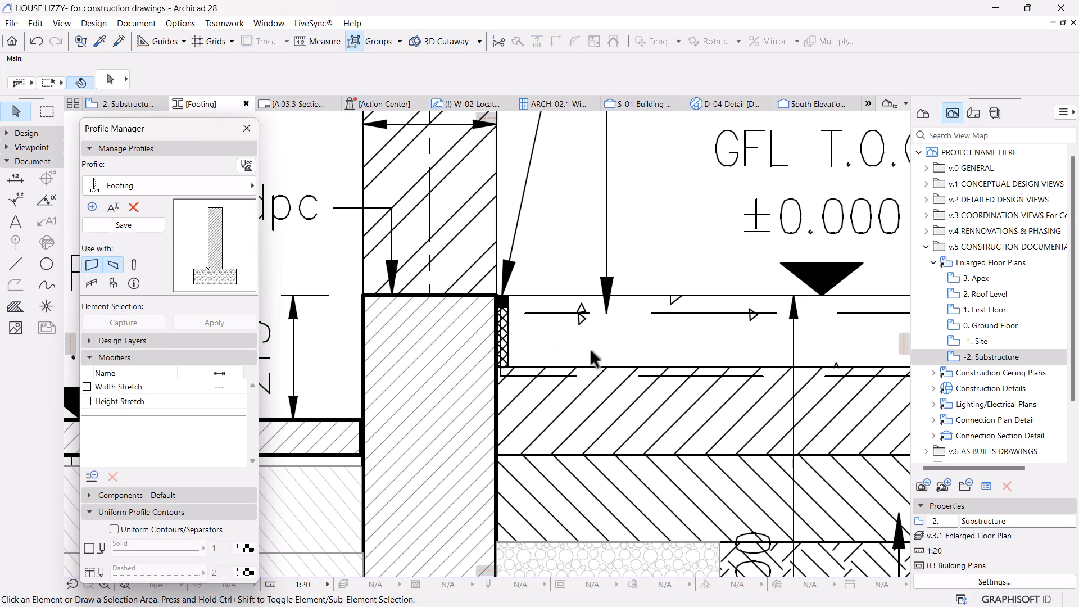
pyautogui.scroll(3, 498, 301)
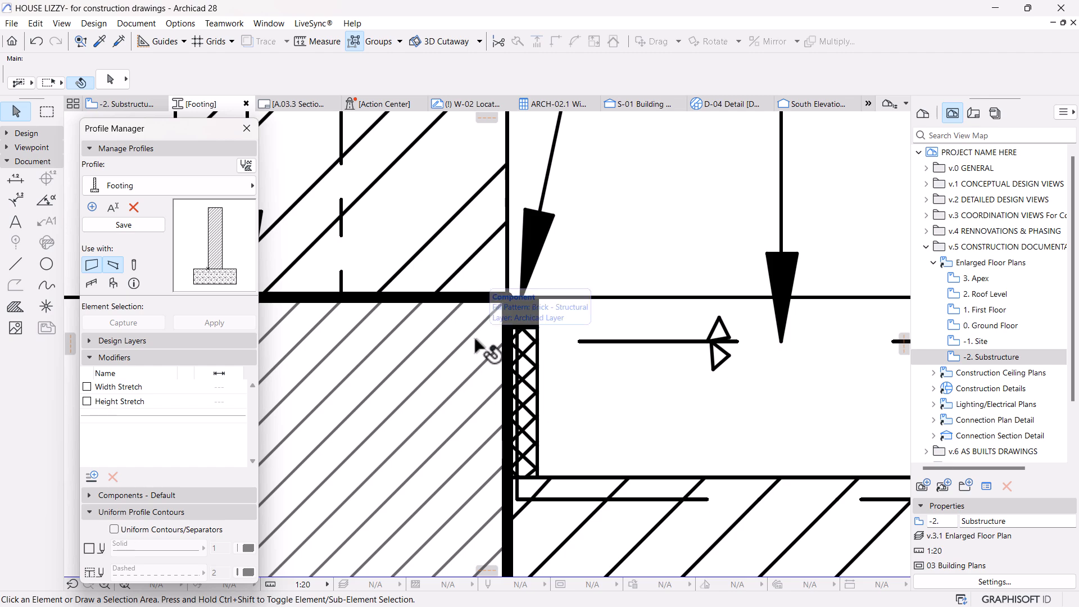
# Step: Draw a rectangular fill about 21 by 125 mm over the isolation joint between wall and floor slab, reusing the wall fill's settings
pyautogui.keyDown('alt'); pyautogui.click(458, 349); pyautogui.keyUp('alt')
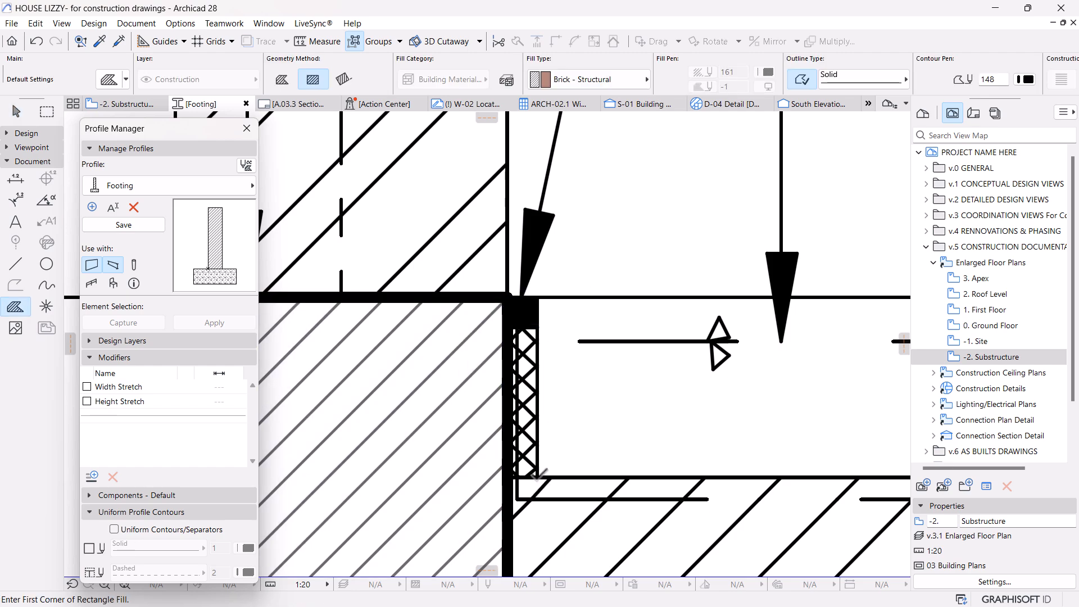
pyautogui.click(537, 477)
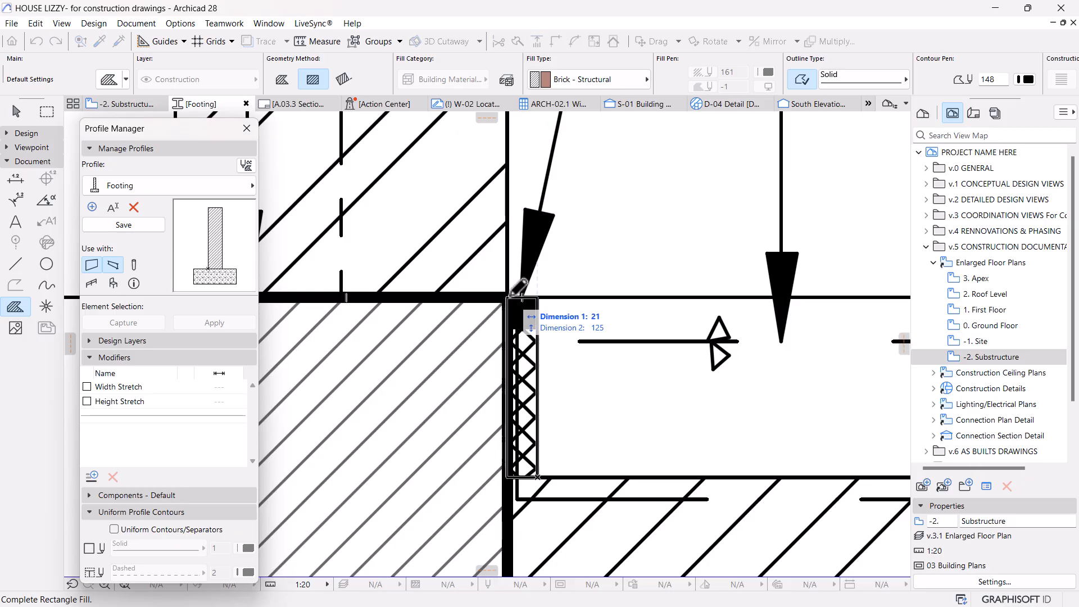
pyautogui.click(518, 287)
pyautogui.press('Escape')
# Step: Change the isolation joint fill's building material to Insulation (Waterproofing) and deselect it
pyautogui.click(526, 368)
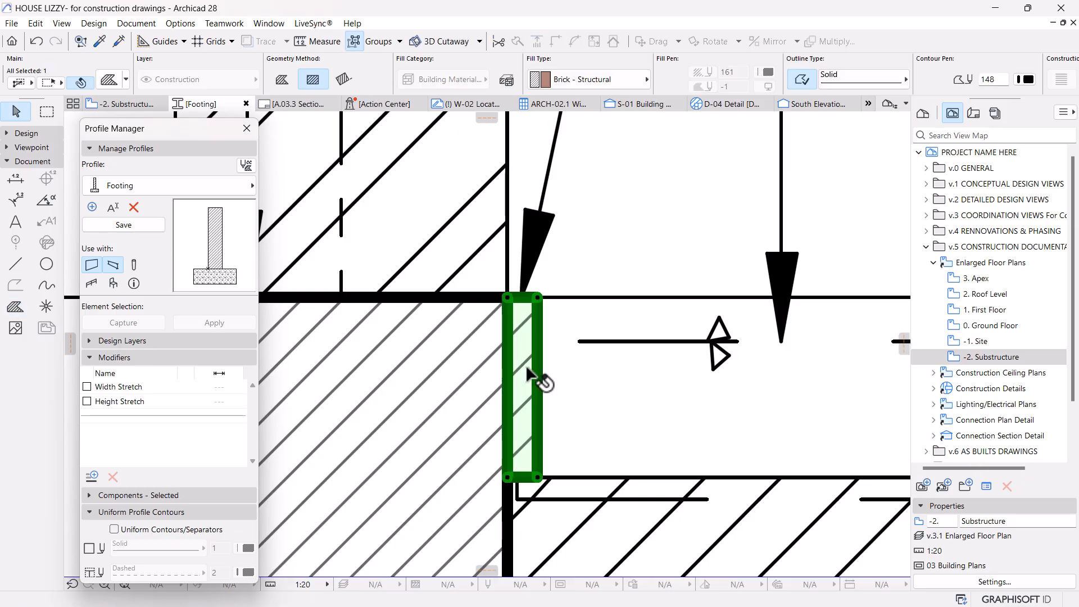
pyautogui.click(566, 78)
pyautogui.write('ins')
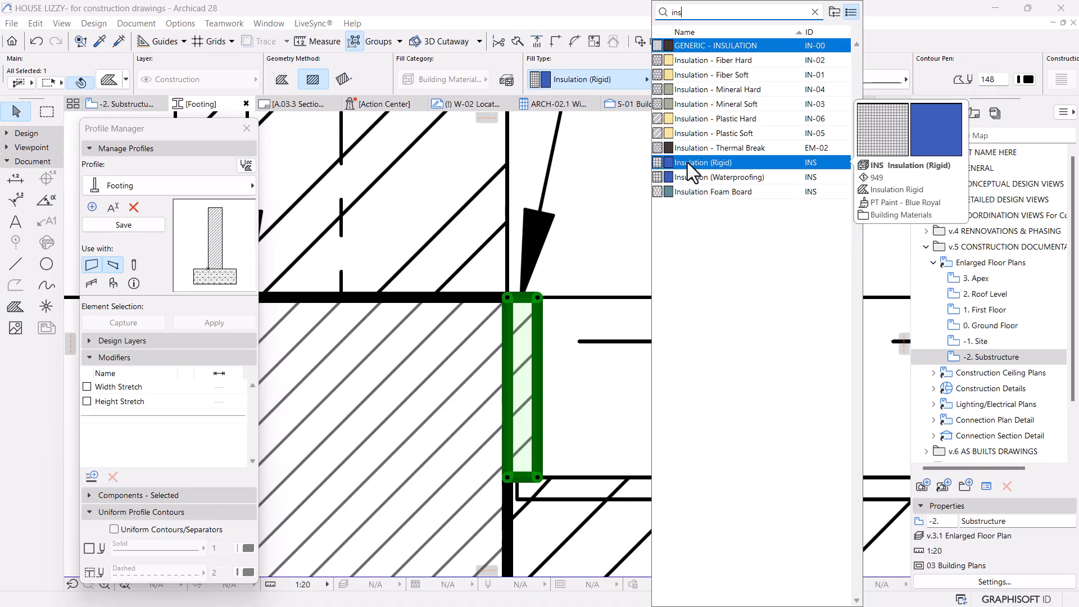
pyautogui.click(712, 178)
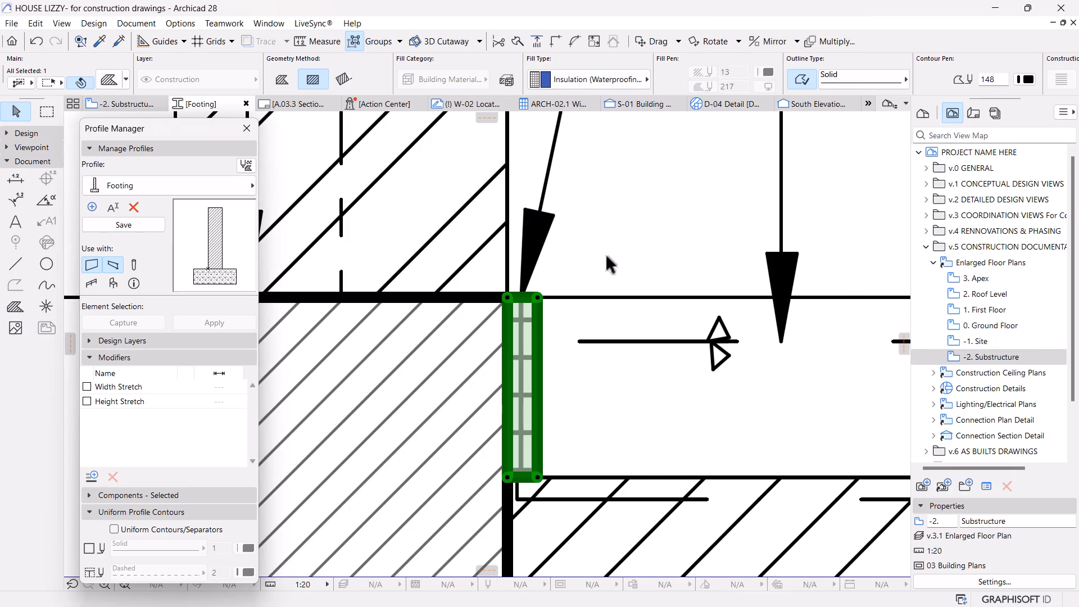
pyautogui.scroll(-5, 605, 252)
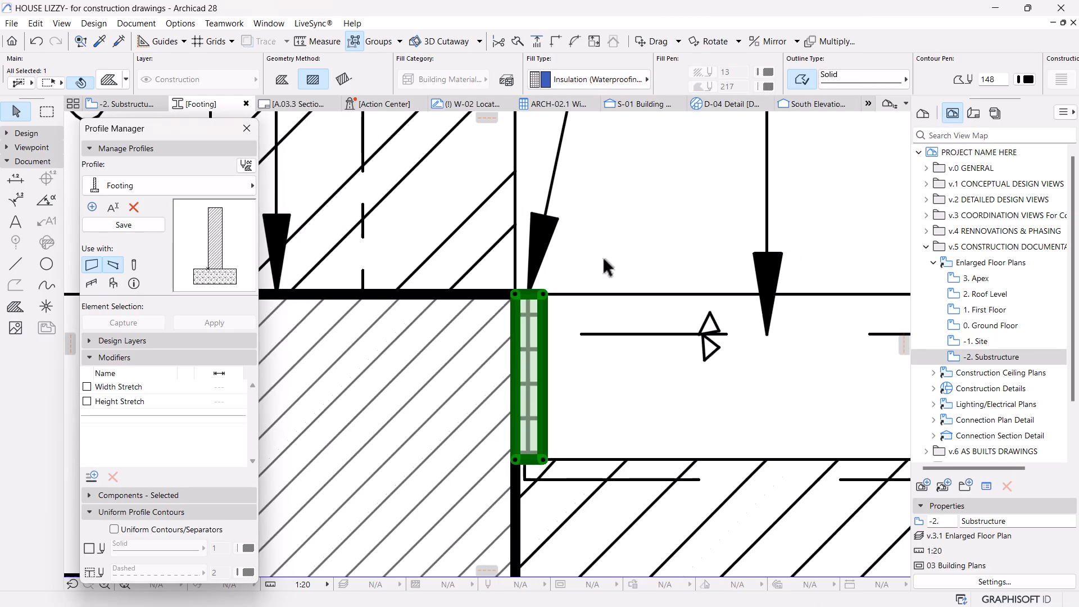
pyautogui.scroll(-4, 547, 268)
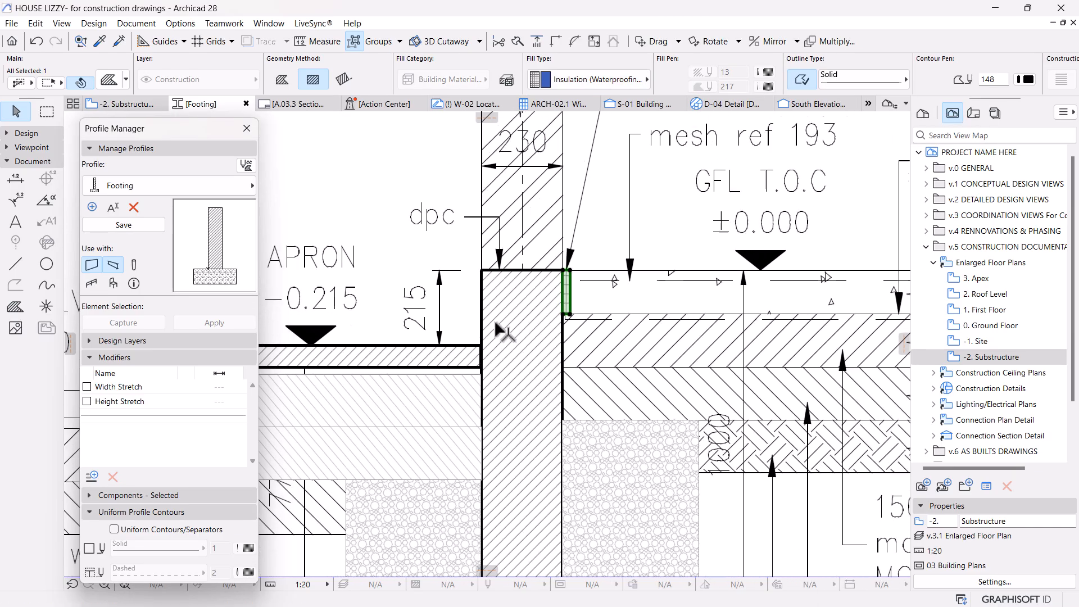
pyautogui.press('Escape')
# Step: Enclose the whole strip footing section detail with its notes in a rectangular marquee
pyautogui.scroll(-5, 632, 338)
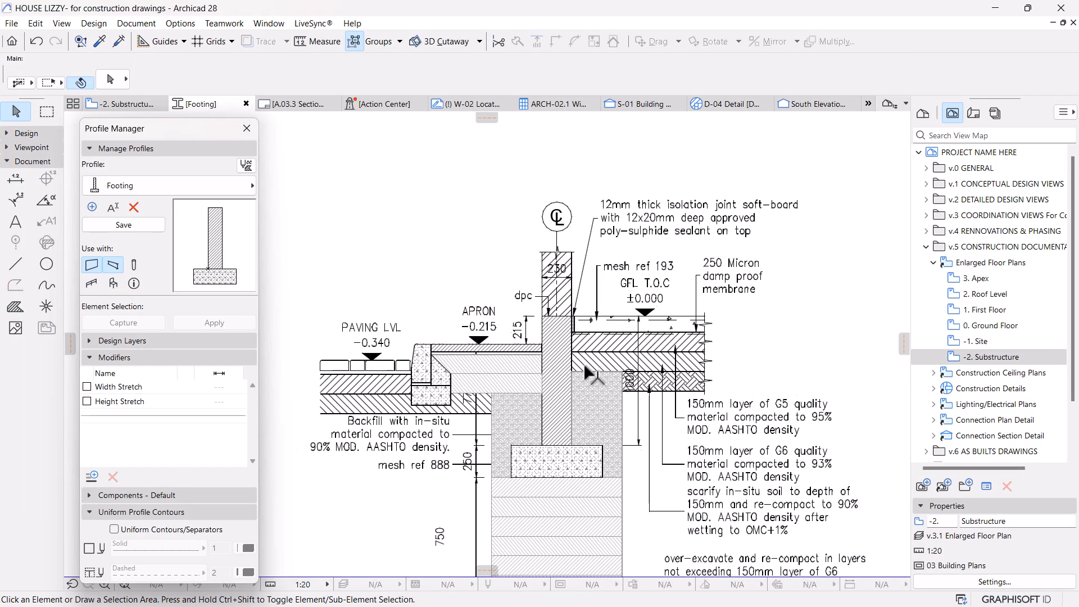
pyautogui.scroll(-2, 652, 368)
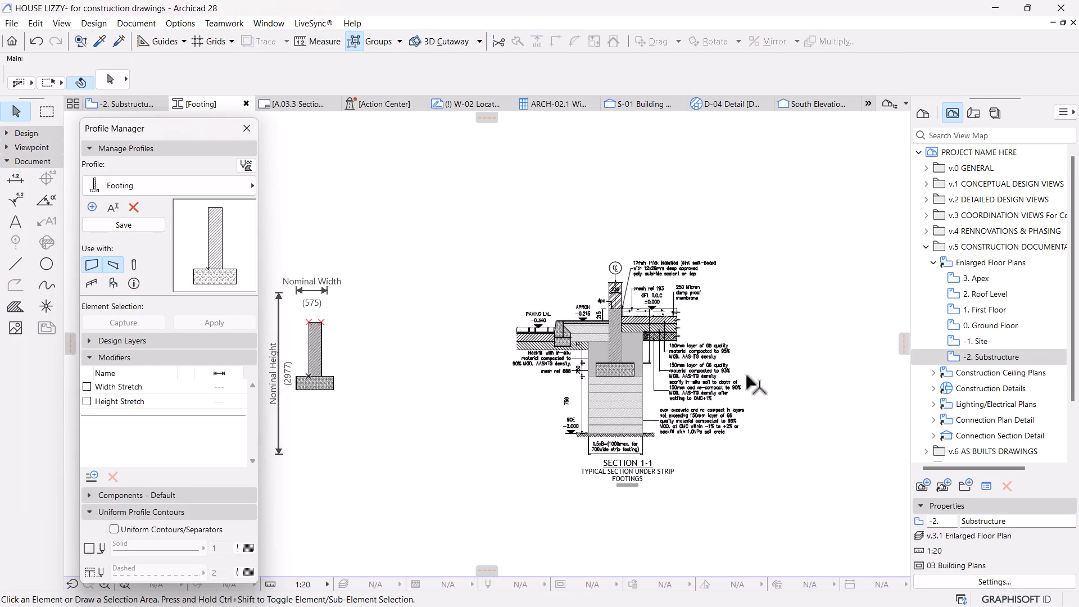
pyautogui.click(685, 381)
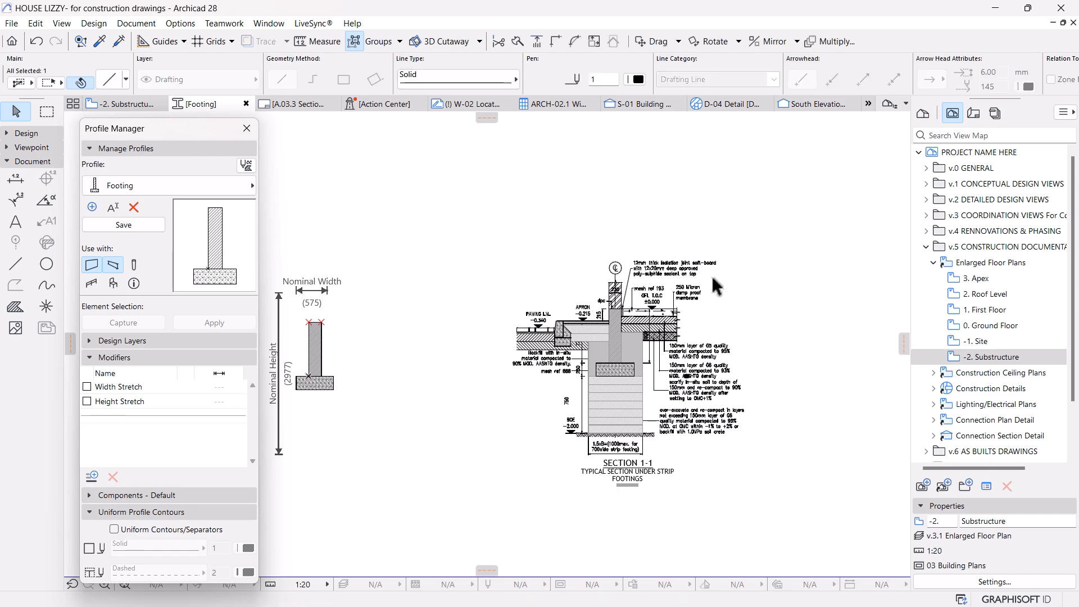
pyautogui.click(769, 308)
pyautogui.click(46, 112)
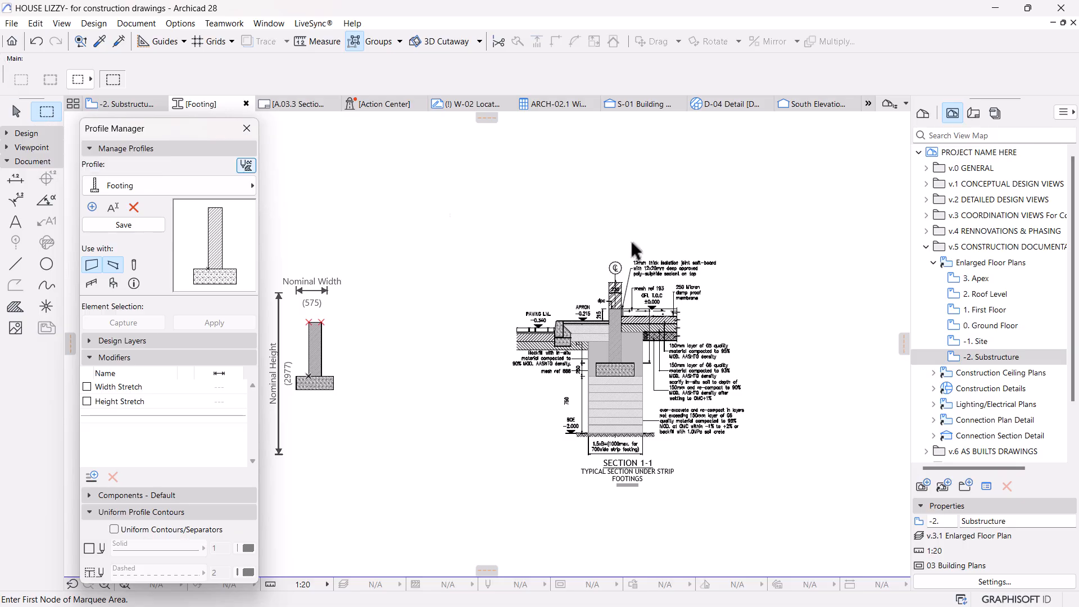
pyautogui.click(467, 211)
pyautogui.click(797, 521)
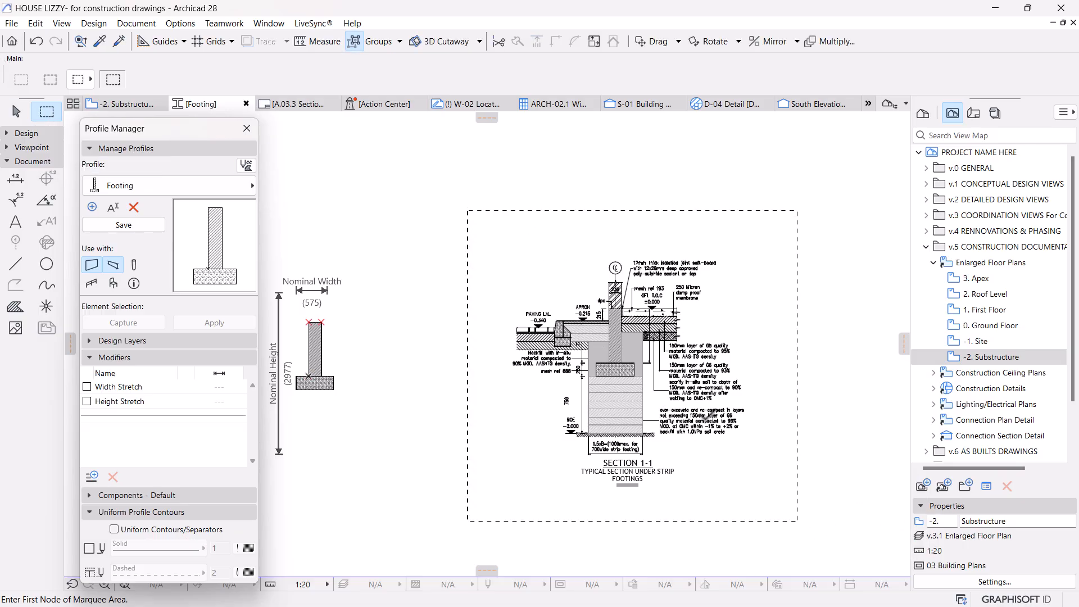
# Step: Select all fills inside the marquee and move them onto the original footing profile, matching the corner where the wall meets the footing
pyautogui.click(15, 306)
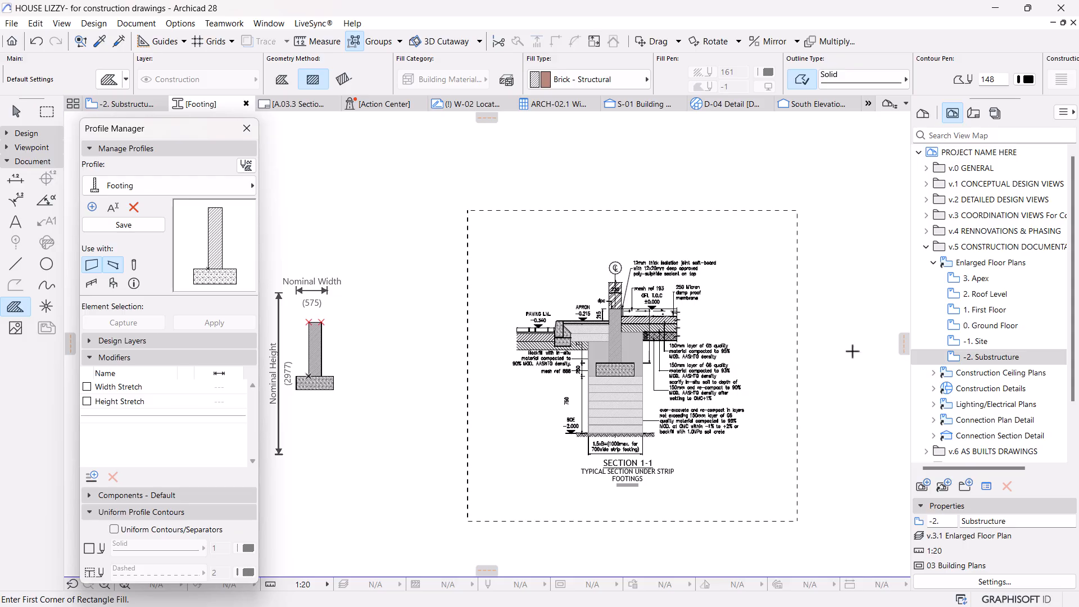
pyautogui.hotkey('ctrl', 'a')
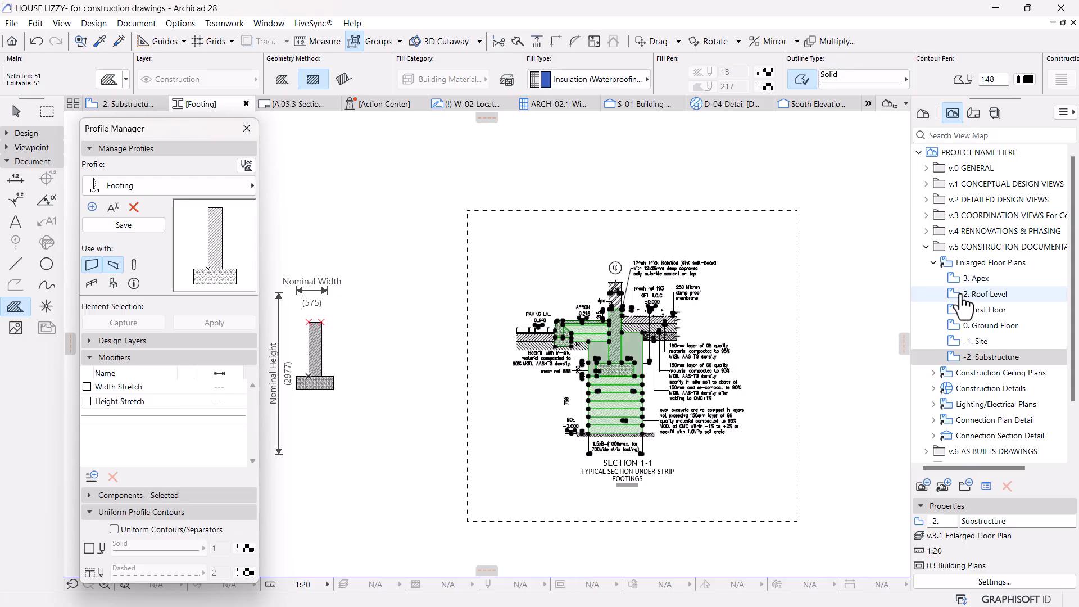
pyautogui.scroll(-2, 961, 332)
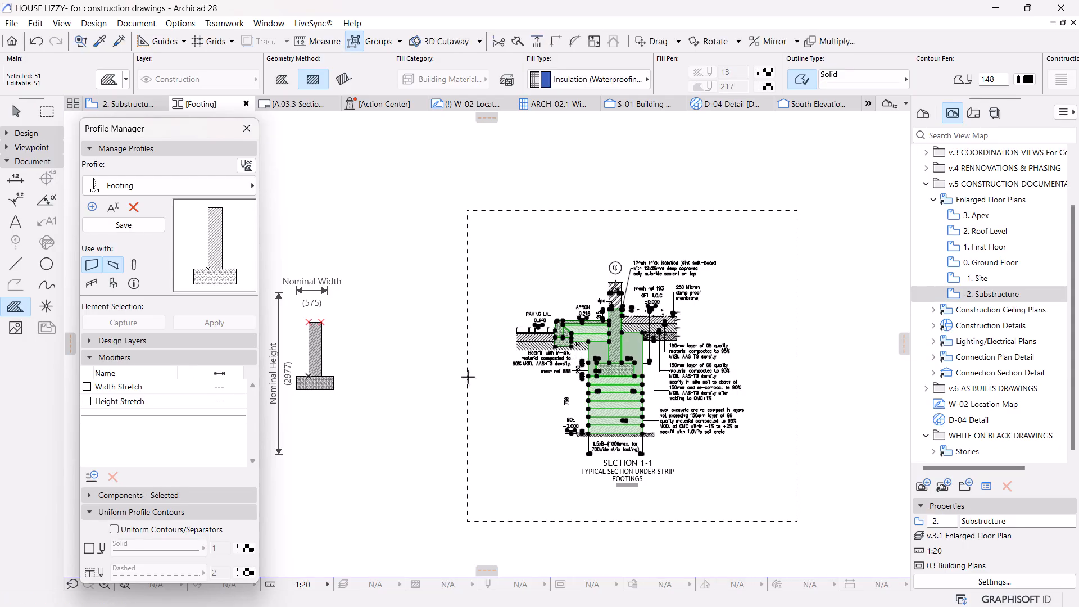
pyautogui.scroll(1, 597, 372)
pyautogui.scroll(5, 598, 371)
pyautogui.hotkey('ctrl', 'd')
pyautogui.click(655, 354)
pyautogui.scroll(-6, 803, 348)
pyautogui.scroll(5, 507, 375)
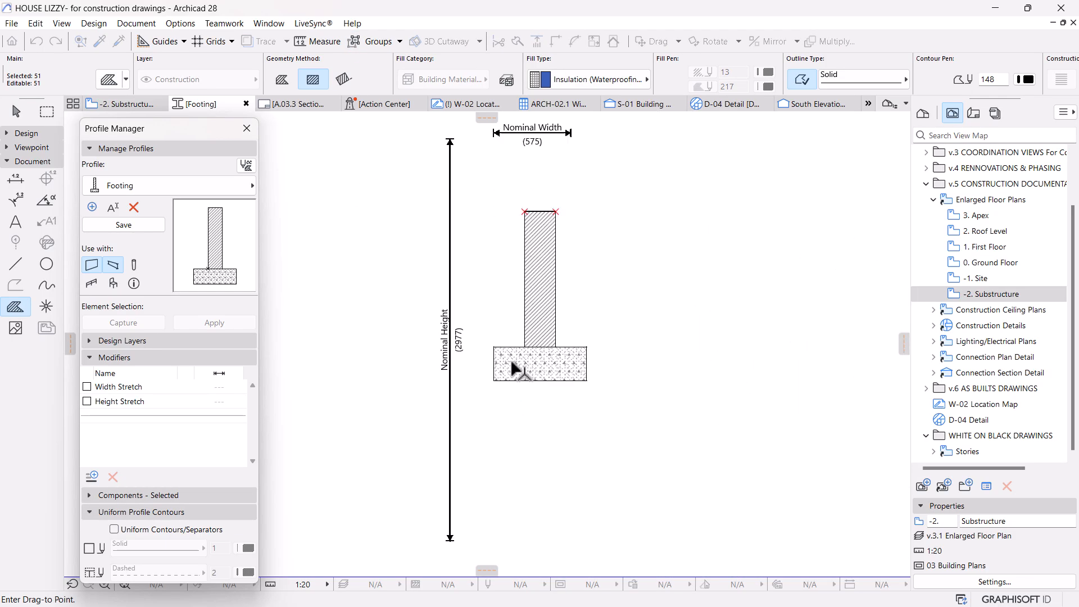
pyautogui.click(522, 344)
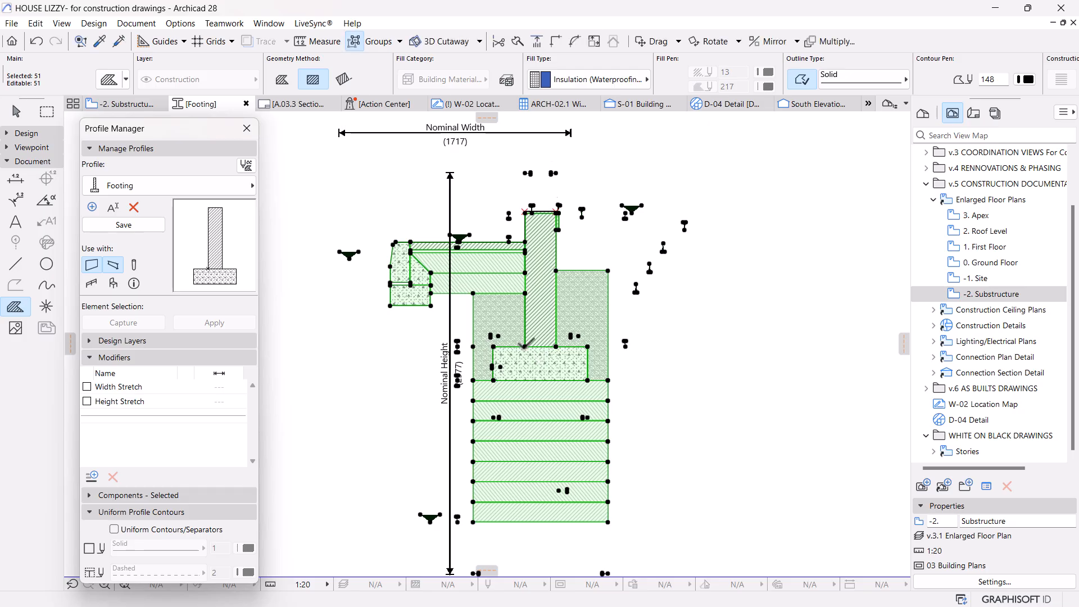
pyautogui.scroll(3, 522, 344)
pyautogui.press('Escape')
pyautogui.press('Escape')
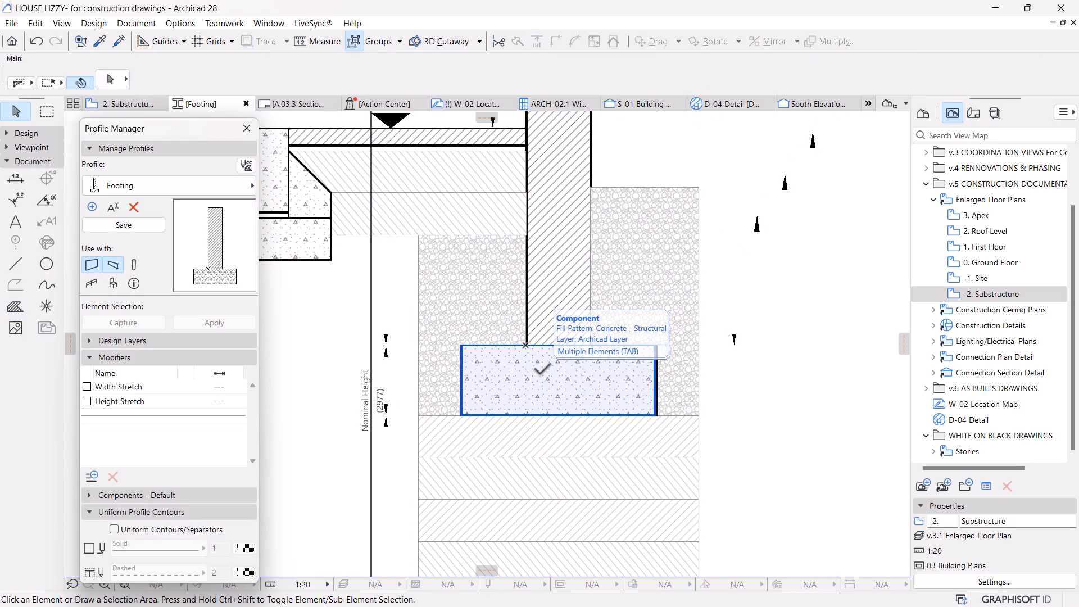
# Step: Delete the original concrete footing fill that overlaps the wider traced footing fill
pyautogui.click(541, 369)
pyautogui.scroll(5, 660, 373)
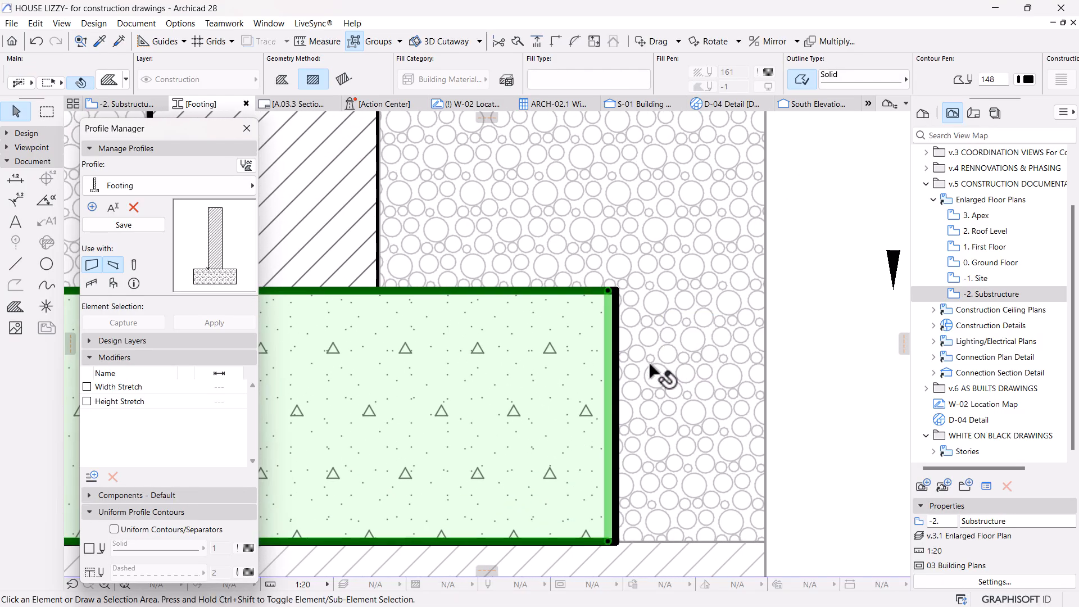
pyautogui.press('Escape')
pyautogui.scroll(-3, 618, 373)
pyautogui.scroll(-2, 618, 373)
# Step: Measure the width of the concrete footing along its upper edge
pyautogui.click(559, 377)
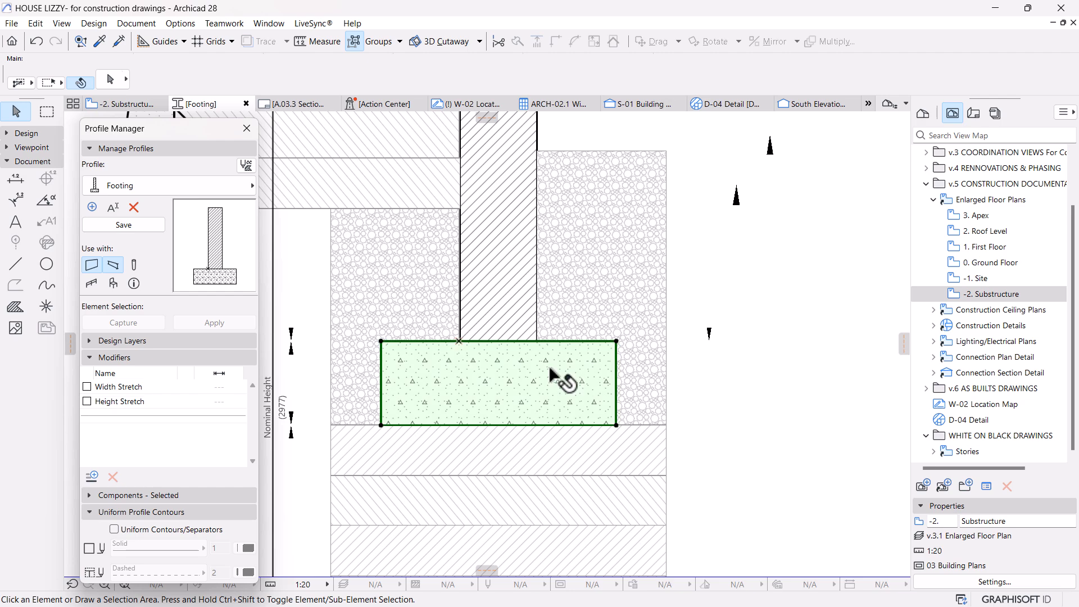
pyautogui.press('m')
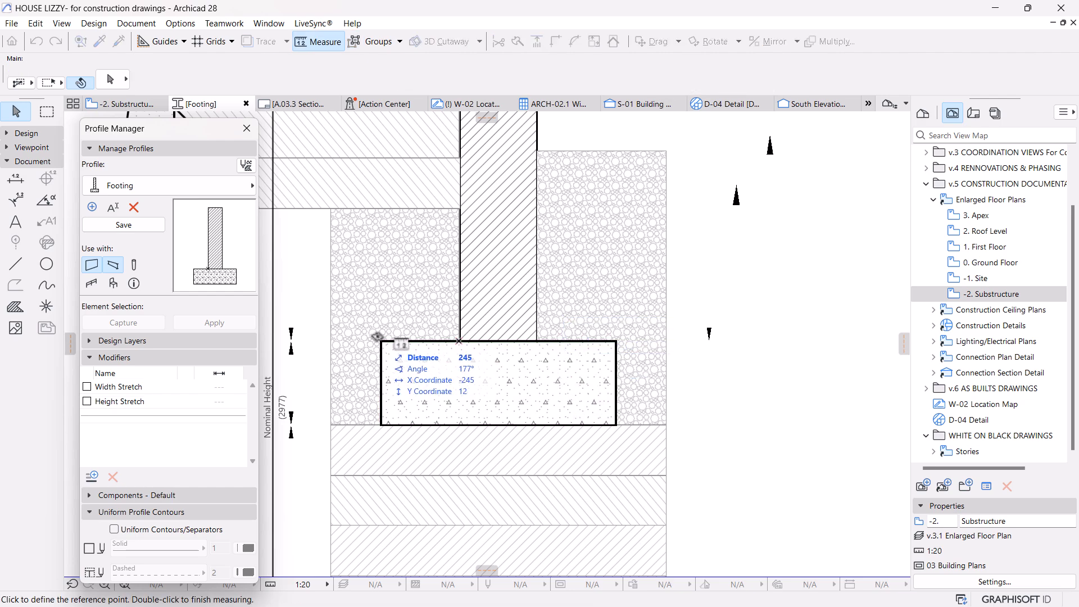
pyautogui.click(381, 341)
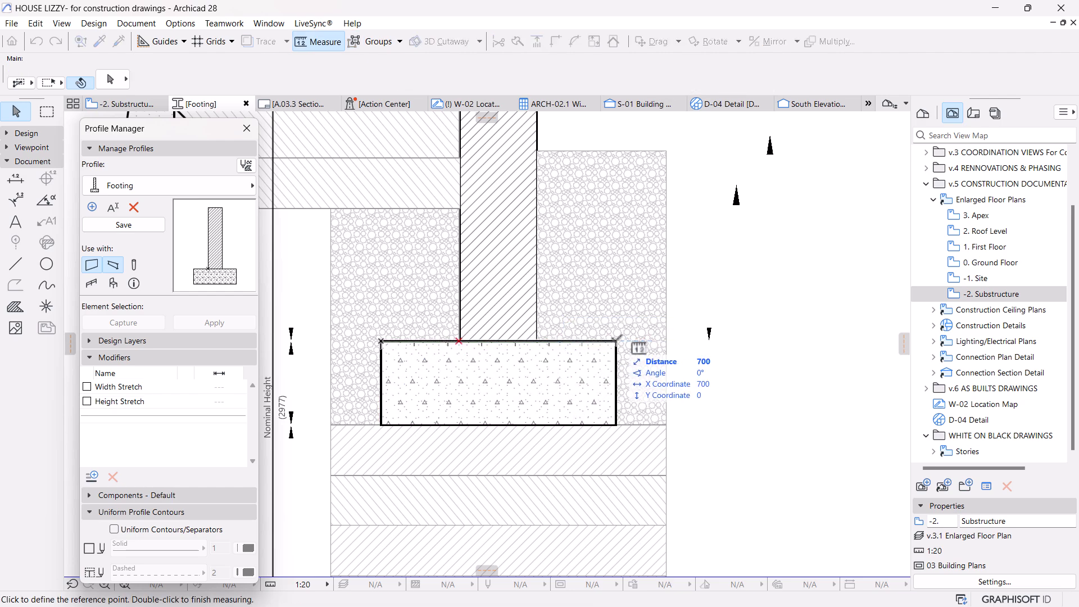
pyautogui.press('Escape')
# Step: Delete the leftover dimension and note arrowheads above the wall and on both sides of its upper part
pyautogui.scroll(-2, 572, 354)
pyautogui.scroll(-2, 655, 369)
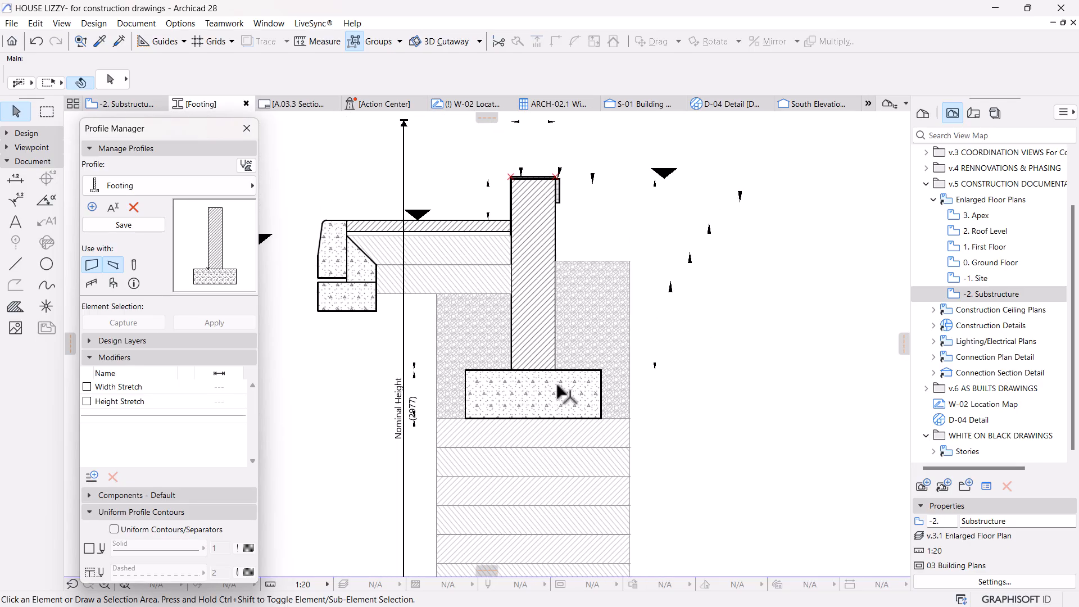
pyautogui.scroll(-3, 598, 382)
pyautogui.scroll(3, 584, 326)
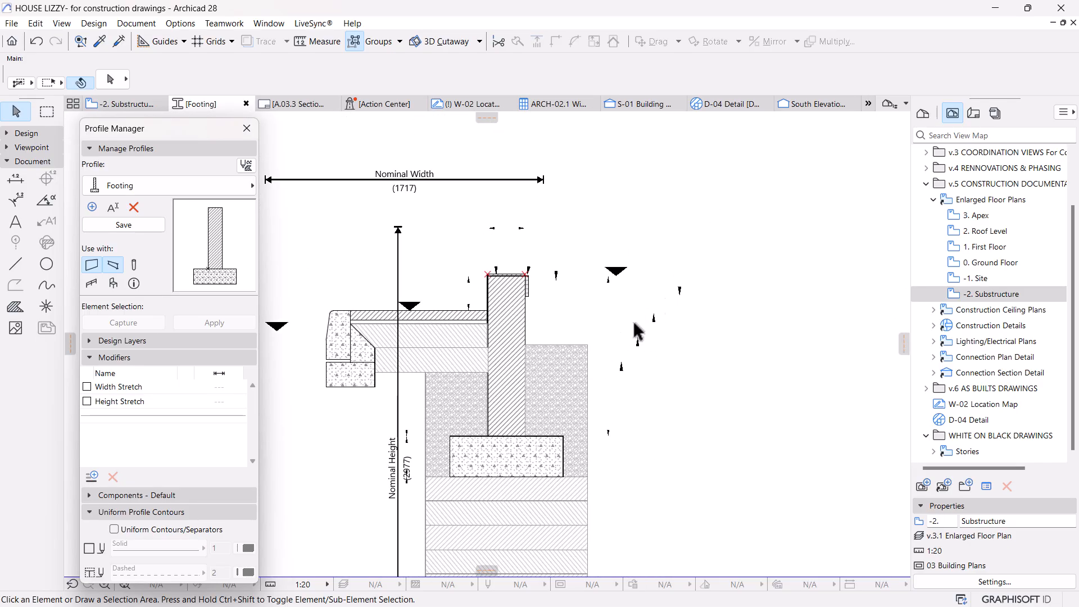
pyautogui.moveTo(725, 199); pyautogui.dragTo(596, 491)
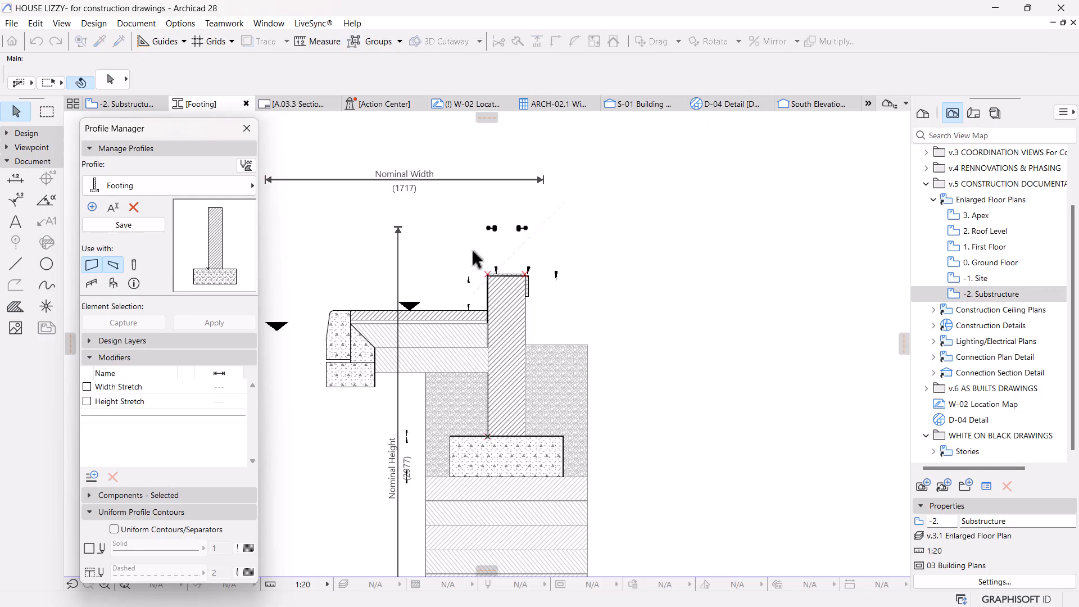
pyautogui.scroll(3, 497, 251)
pyautogui.moveTo(685, 260); pyautogui.dragTo(444, 315)
pyautogui.moveTo(657, 282); pyautogui.dragTo(623, 352)
pyautogui.press('Delete')
pyautogui.moveTo(459, 291); pyautogui.dragTo(395, 388)
pyautogui.press('Delete')
# Step: Delete the original brick wall fill that overlaps the traced wall fill
pyautogui.click(521, 308)
pyautogui.scroll(-3, 586, 313)
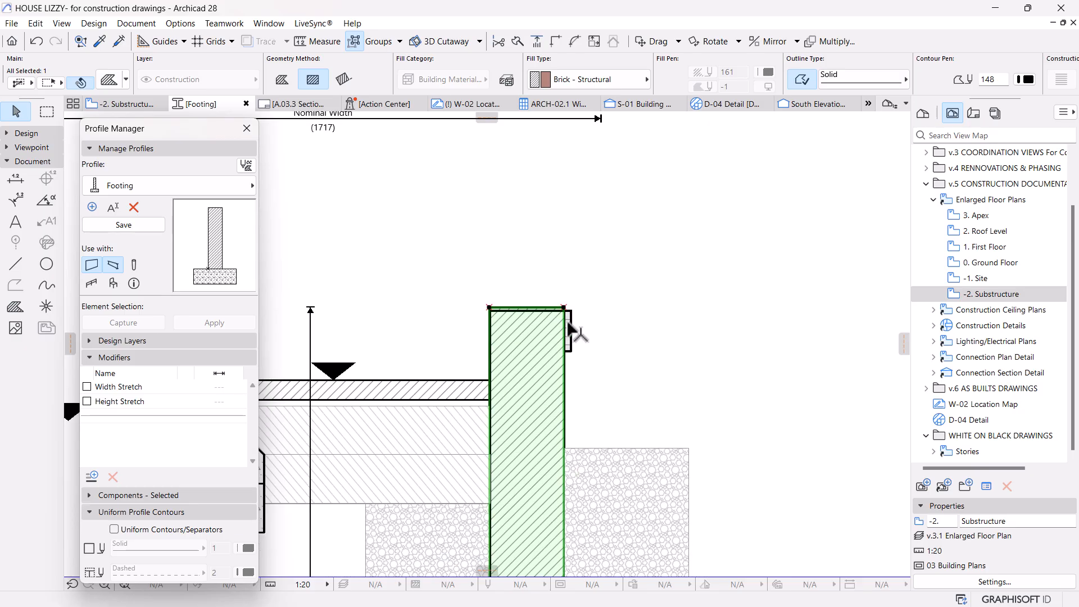
pyautogui.scroll(4, 593, 311)
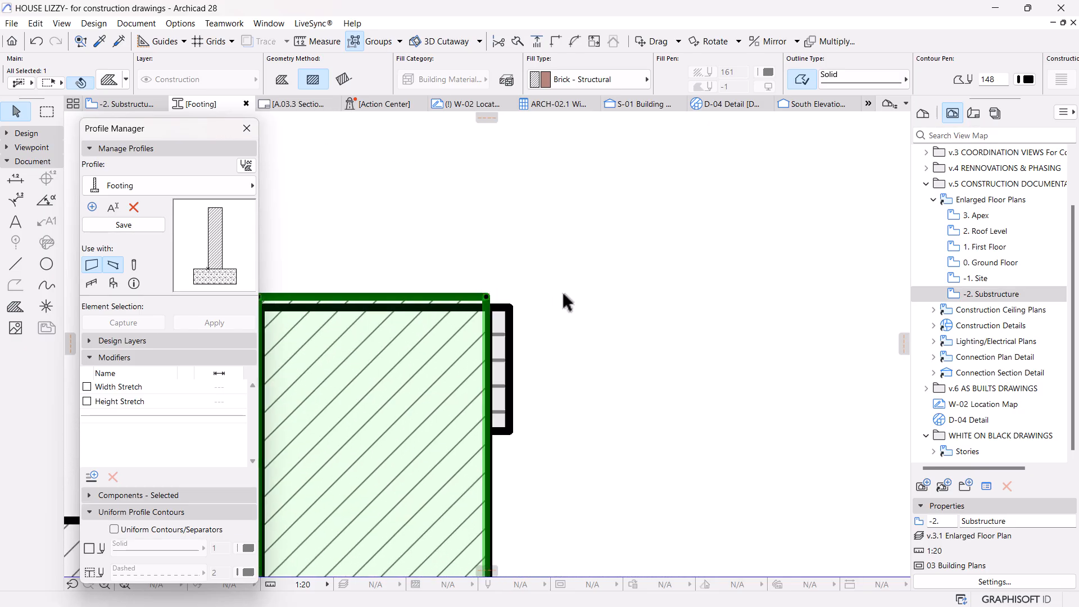
pyautogui.click(581, 305)
pyautogui.scroll(-2, 722, 281)
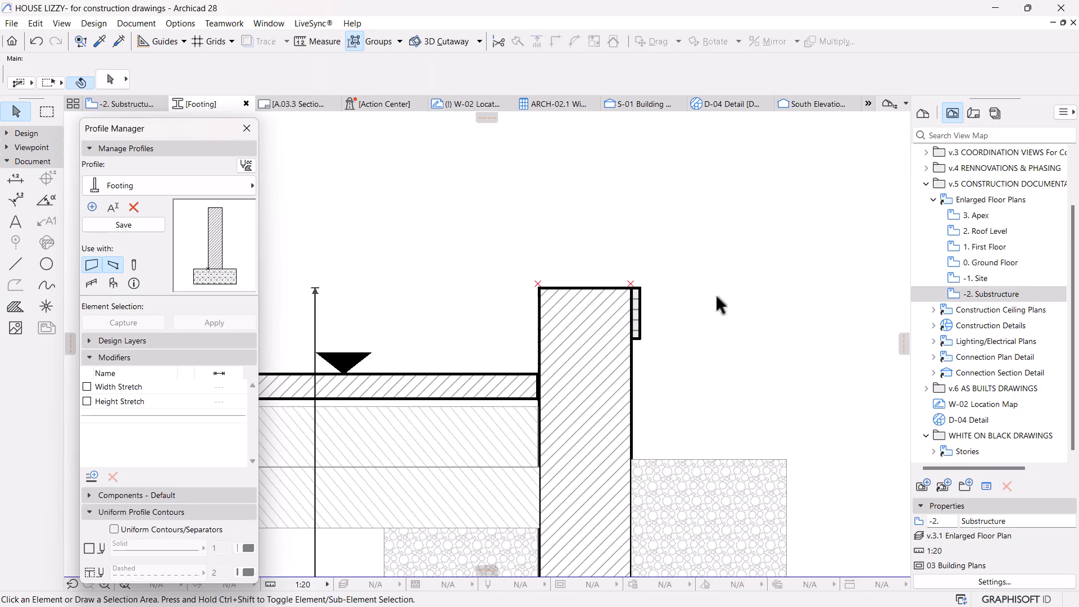
# Step: Delete the leftover apron and paving level markers near the kerb
pyautogui.scroll(-1, 528, 397)
pyautogui.moveTo(543, 358); pyautogui.dragTo(585, 300, button='middle')
pyautogui.scroll(-2, 582, 296)
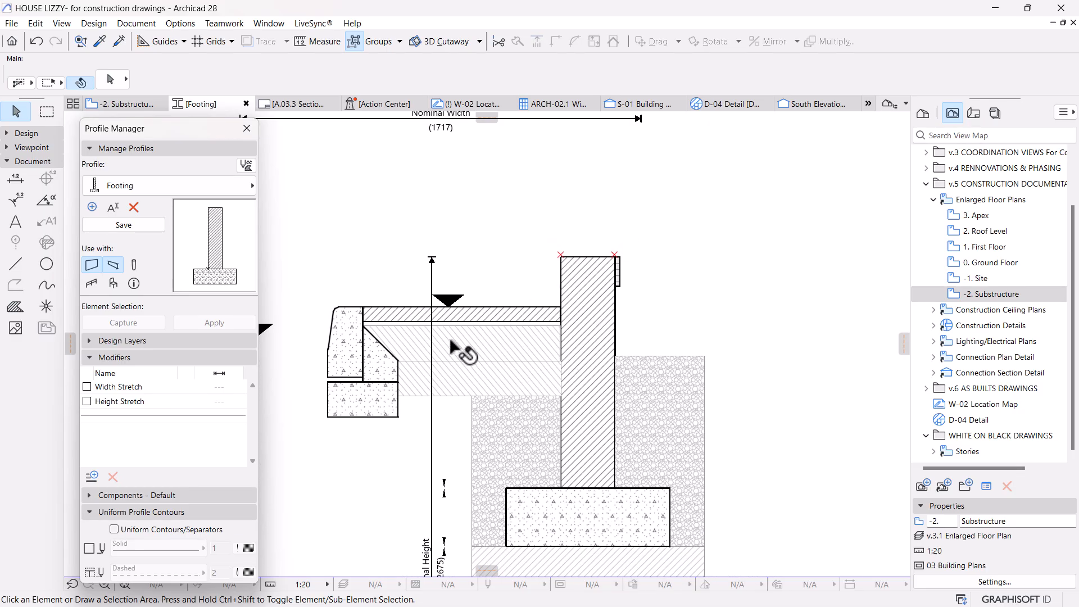
pyautogui.moveTo(430, 422); pyautogui.dragTo(303, 431)
pyautogui.scroll(-2, 470, 383)
pyautogui.moveTo(451, 384); pyautogui.dragTo(616, 381, button='middle')
pyautogui.scroll(4, 604, 290)
pyautogui.moveTo(681, 307)
pyautogui.mouseDown()
pyautogui.moveTo(569, 365)
pyautogui.moveTo(572, 355)
pyautogui.mouseUp()
pyautogui.press('Delete')
pyautogui.click(372, 388)
pyautogui.scroll(-5, 470, 326)
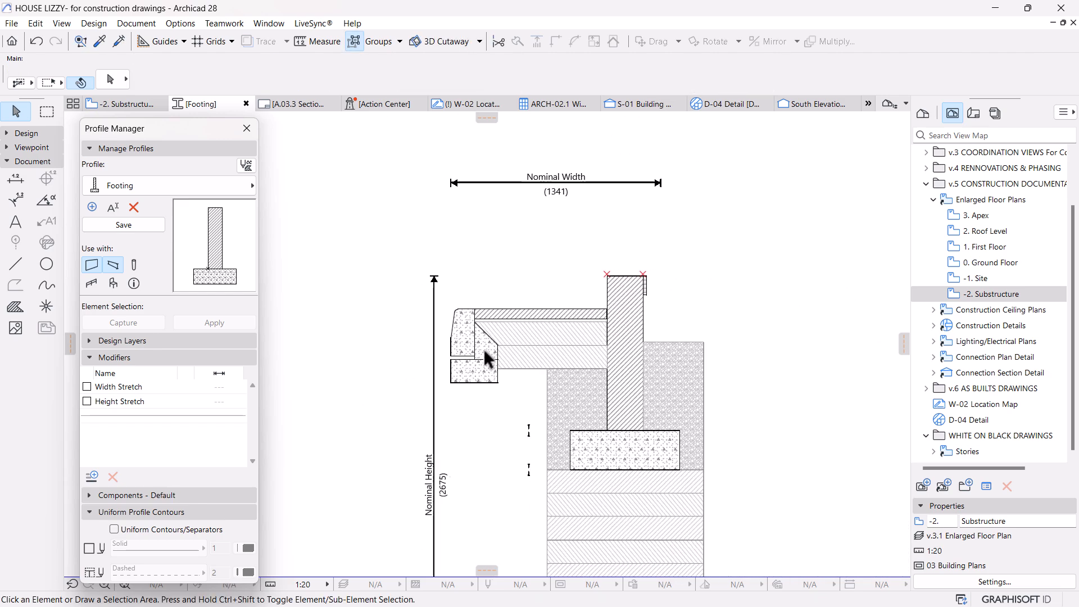
# Step: Delete the leftover dimension arrowheads and level marker beside the compacted layers and the dimension ends beneath them
pyautogui.click(521, 318)
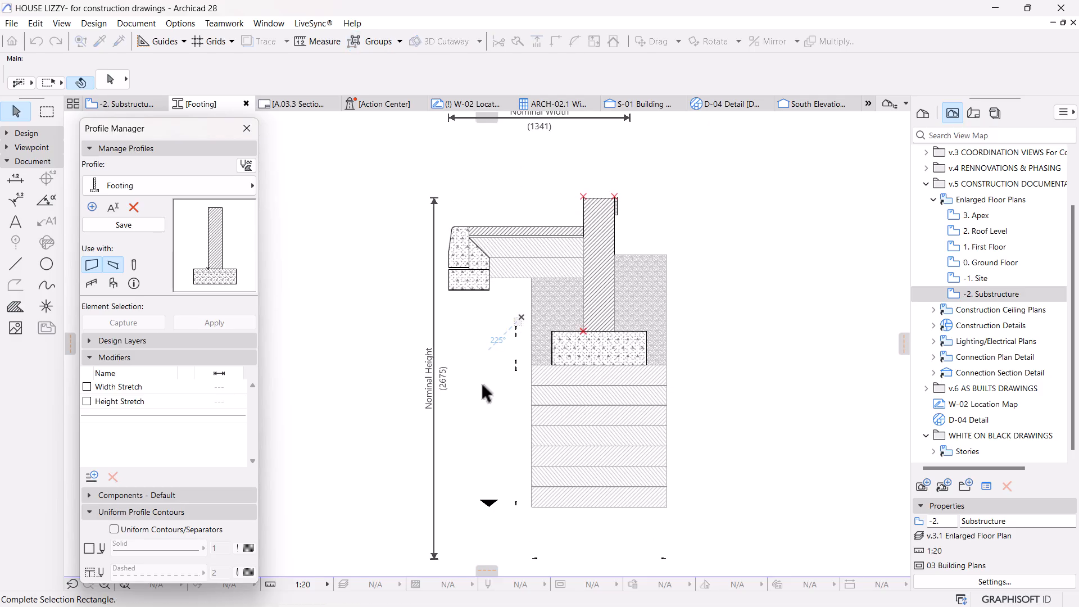
pyautogui.click(444, 530)
pyautogui.press('Delete')
pyautogui.scroll(-1, 517, 528)
pyautogui.moveTo(513, 522); pyautogui.dragTo(523, 448, button='middle')
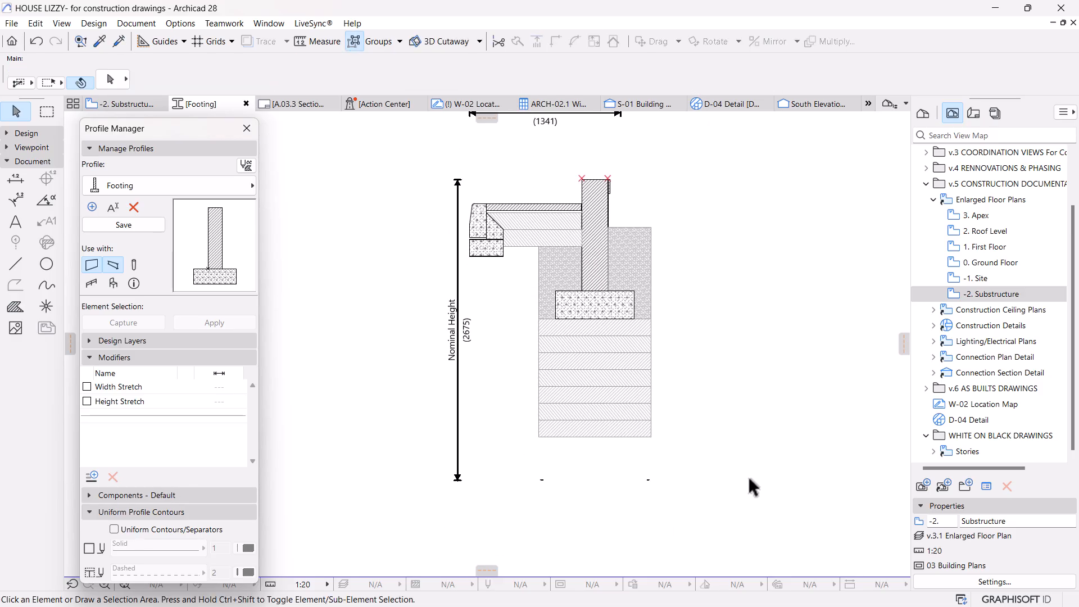
pyautogui.click(762, 477)
pyautogui.click(500, 524)
pyautogui.moveTo(590, 400); pyautogui.dragTo(611, 387, button='middle')
pyautogui.scroll(6, 612, 388)
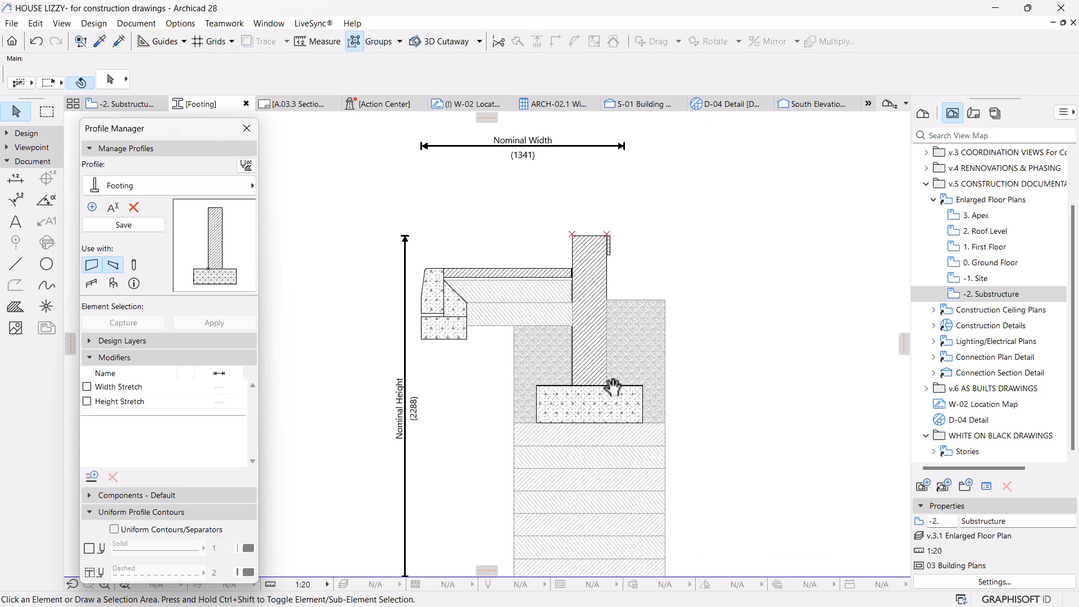
pyautogui.moveTo(601, 326); pyautogui.dragTo(621, 382, button='middle')
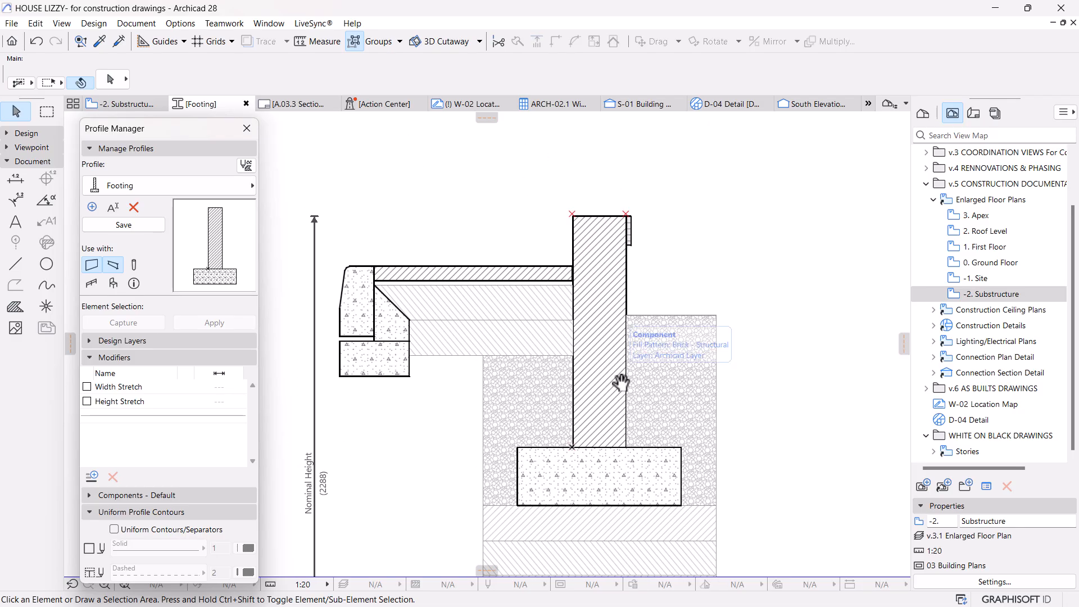
pyautogui.click(621, 382)
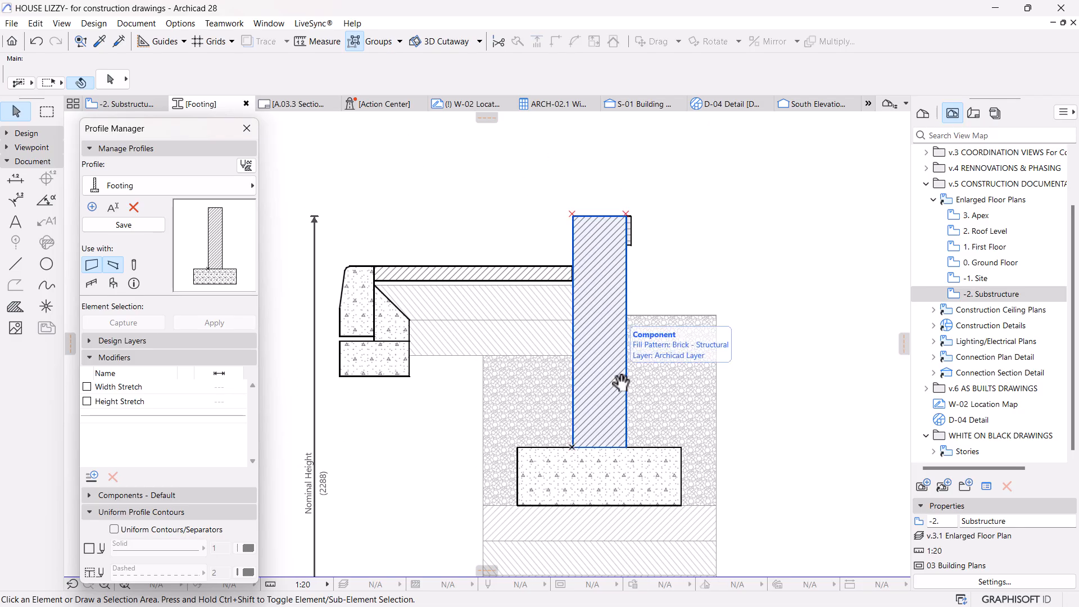
# Step: Bring the traced brick wall fill to the front of the profile's display order
pyautogui.scroll(-3, 621, 383)
pyautogui.moveTo(617, 380); pyautogui.dragTo(607, 352, button='middle')
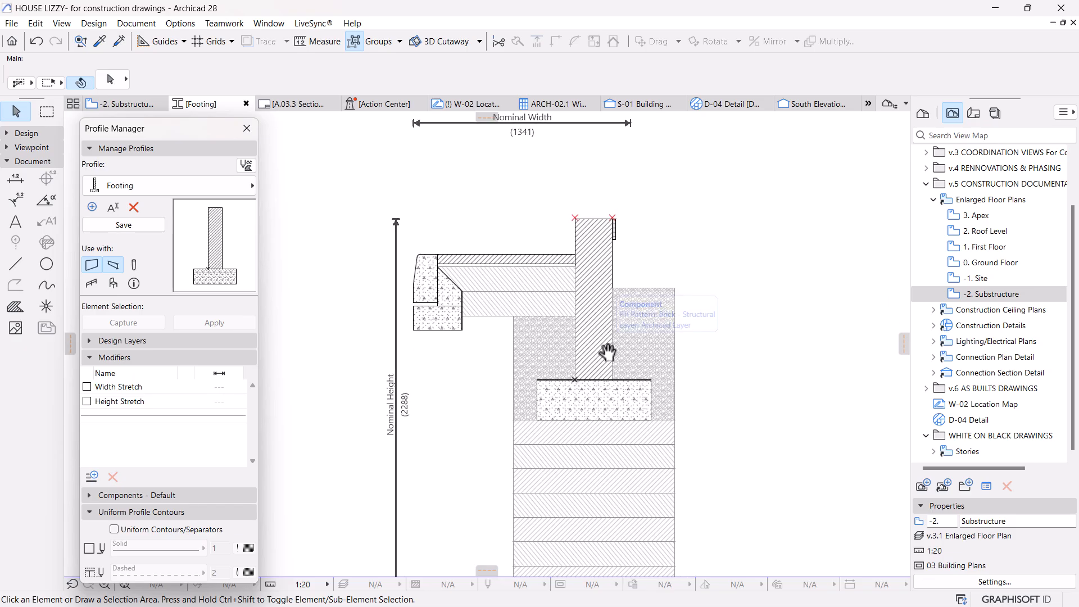
pyautogui.scroll(1, 605, 225)
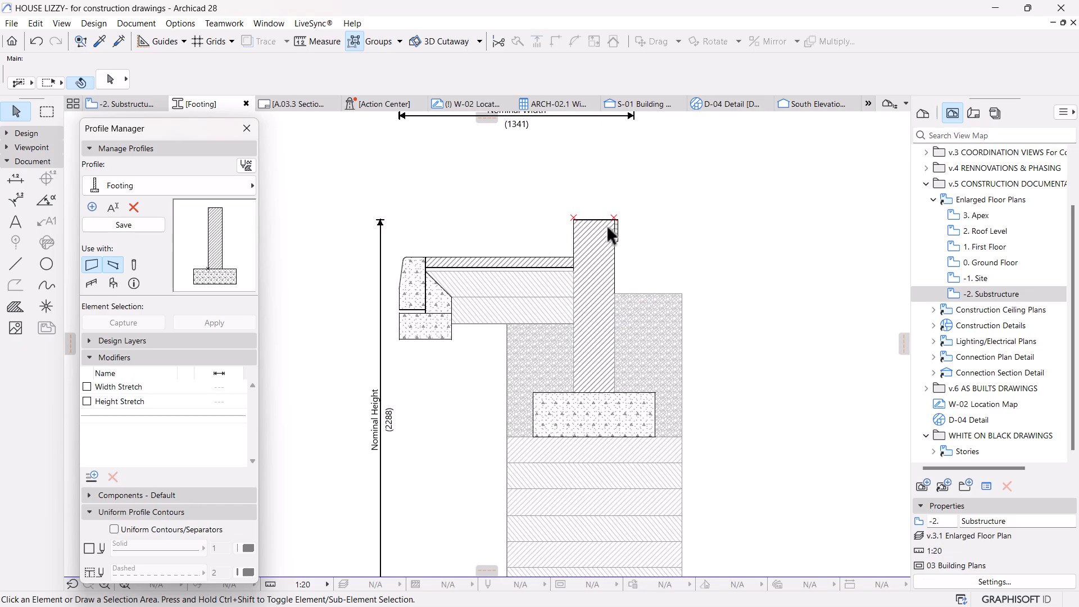
pyautogui.scroll(4, 606, 225)
pyautogui.click(578, 305)
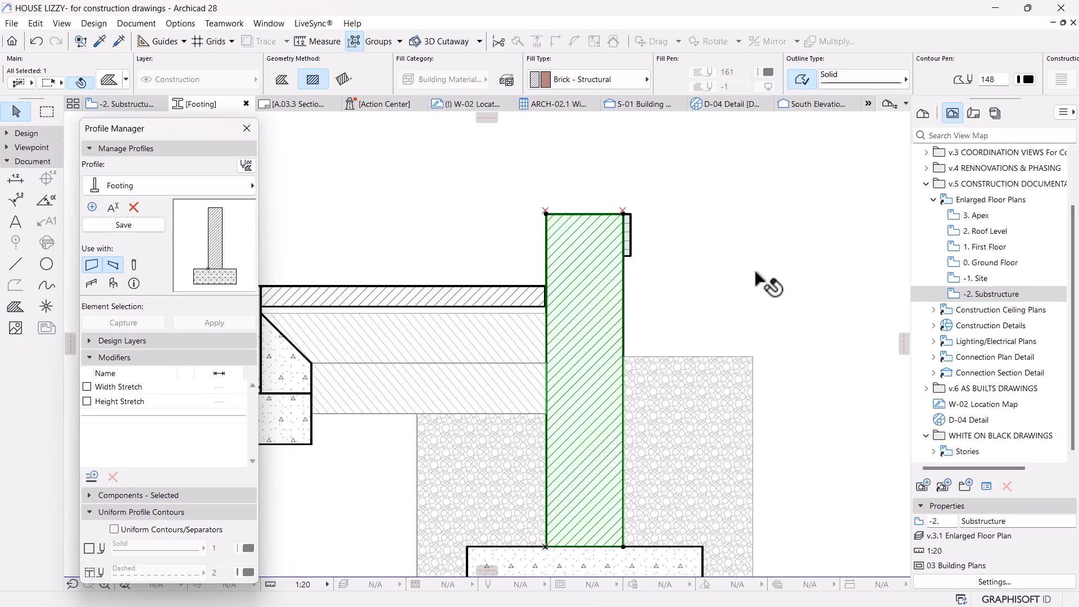
pyautogui.rightClick(665, 234)
pyautogui.moveTo(801, 366)
pyautogui.click(875, 357)
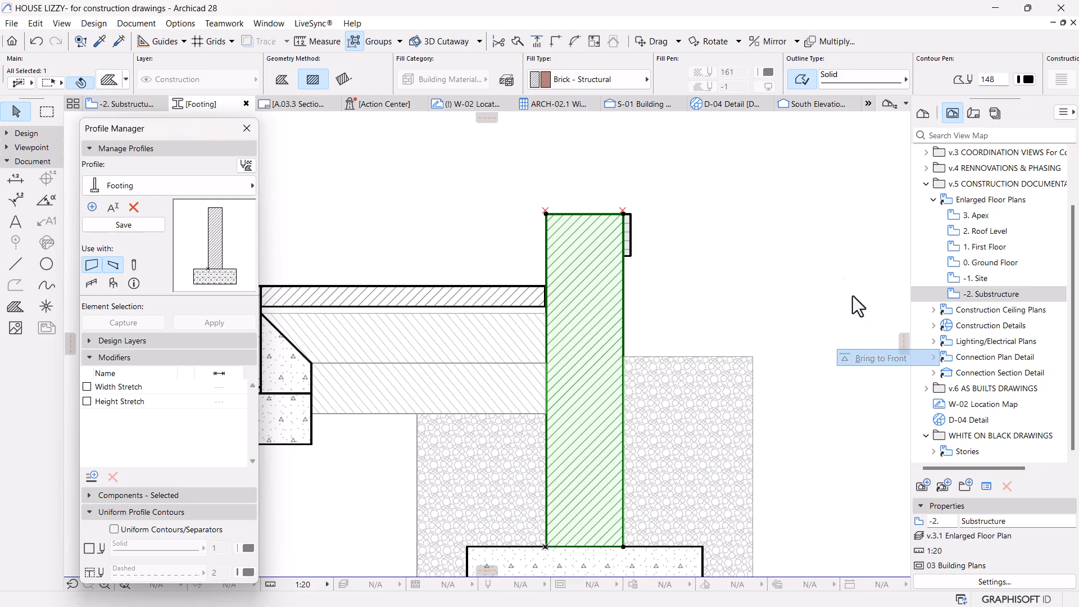
pyautogui.click(796, 265)
# Step: Examine the assembled footing profile, checking how the brick paving fill and the layers beneath it meet the wall
pyautogui.scroll(-2, 734, 300)
pyautogui.moveTo(540, 352); pyautogui.dragTo(534, 280, button='middle')
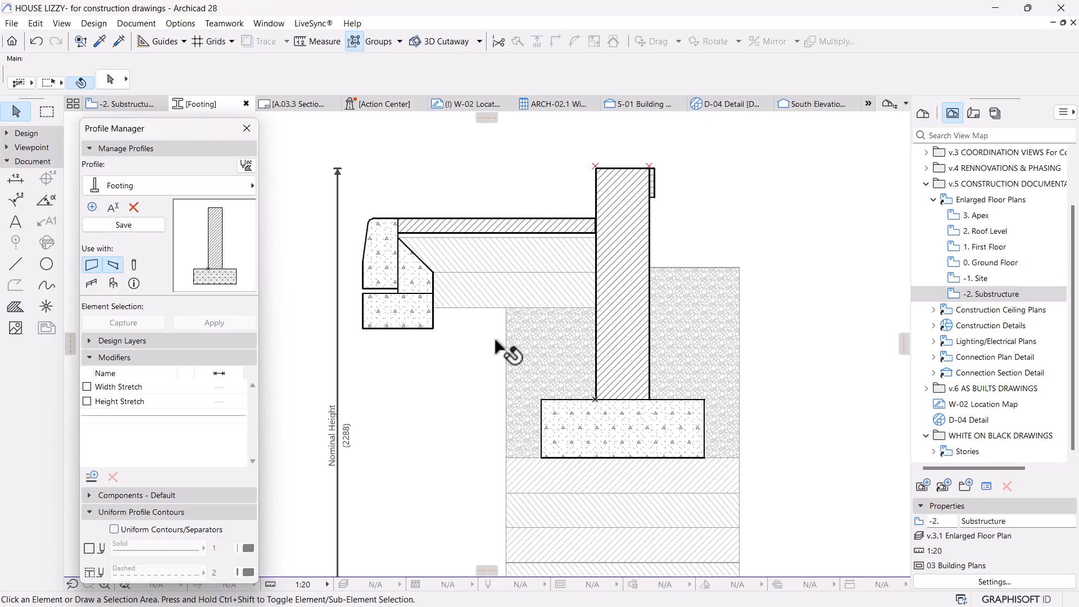
pyautogui.moveTo(520, 332); pyautogui.dragTo(499, 331, button='middle')
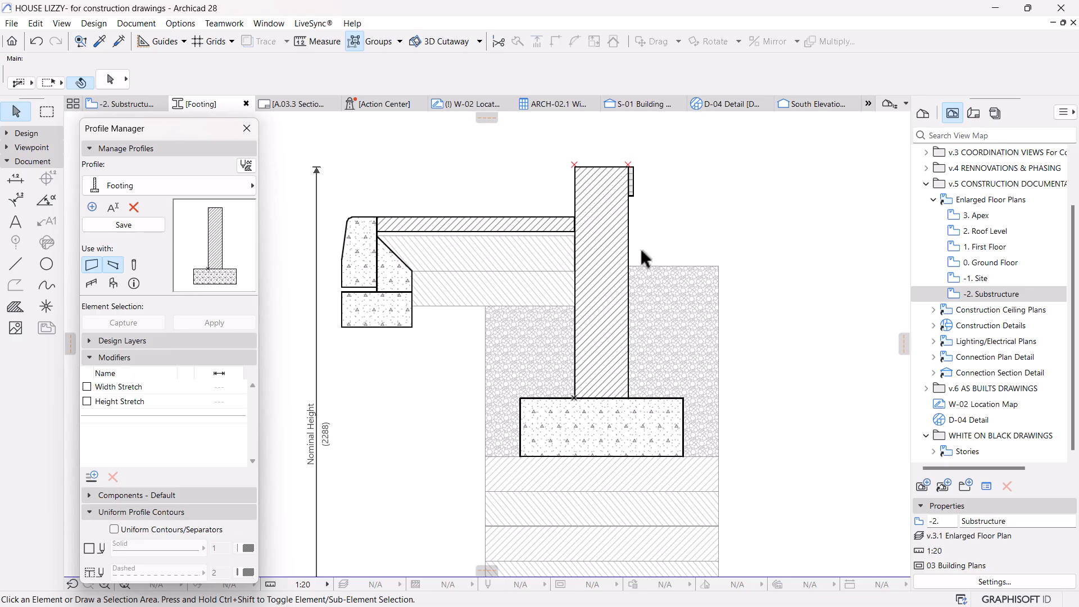
pyautogui.moveTo(640, 251)
pyautogui.mouseDown(button='middle')
pyautogui.moveTo(628, 240)
pyautogui.moveTo(692, 288)
pyautogui.mouseUp(button='middle')
pyautogui.scroll(3, 566, 252)
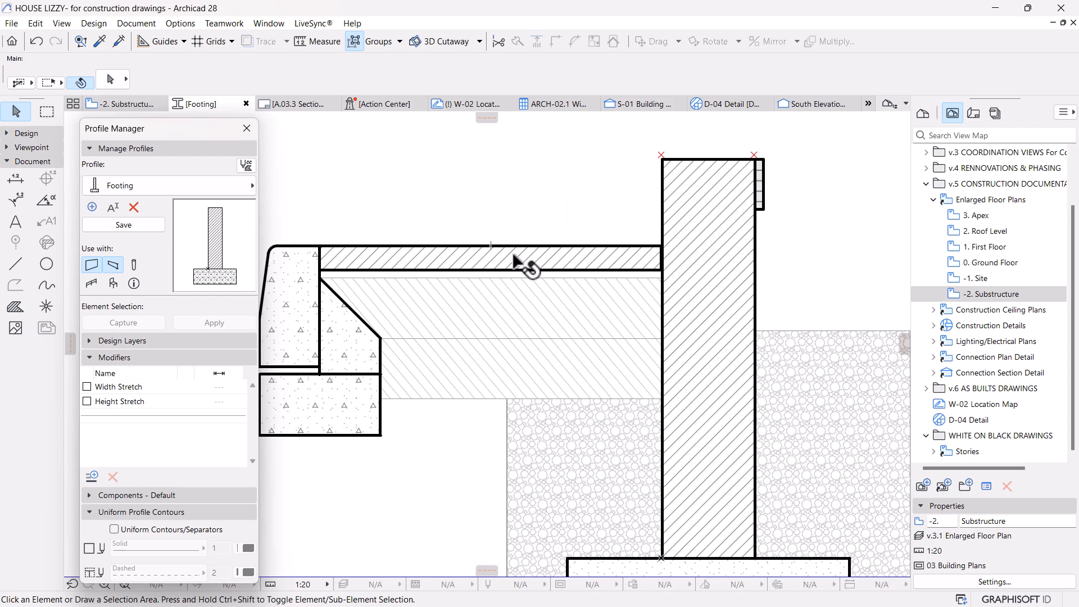
pyautogui.scroll(-2, 525, 263)
pyautogui.scroll(-3, 513, 253)
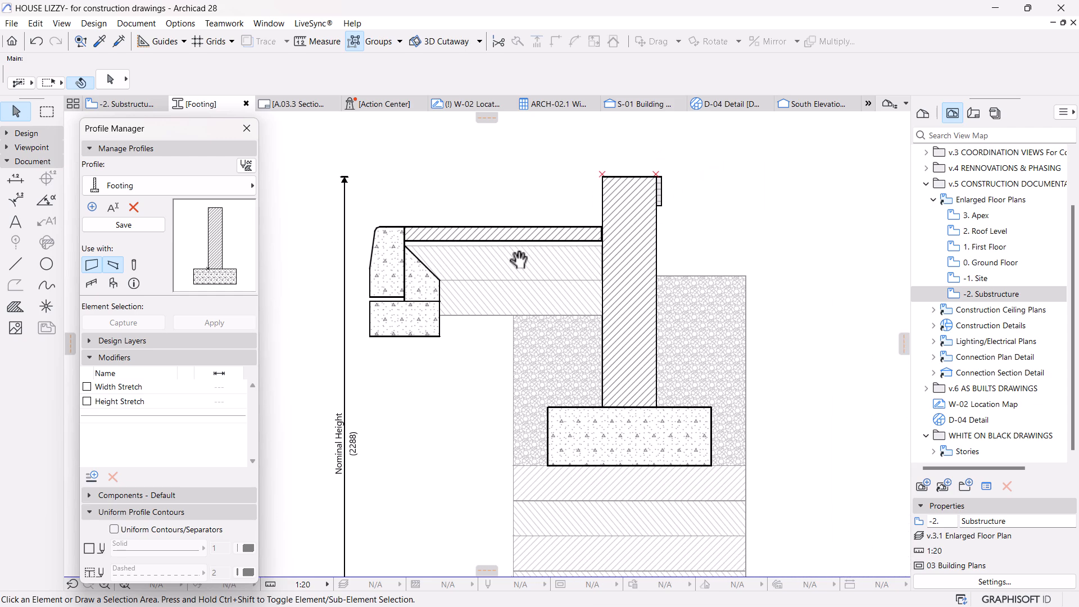
pyautogui.scroll(3, 590, 242)
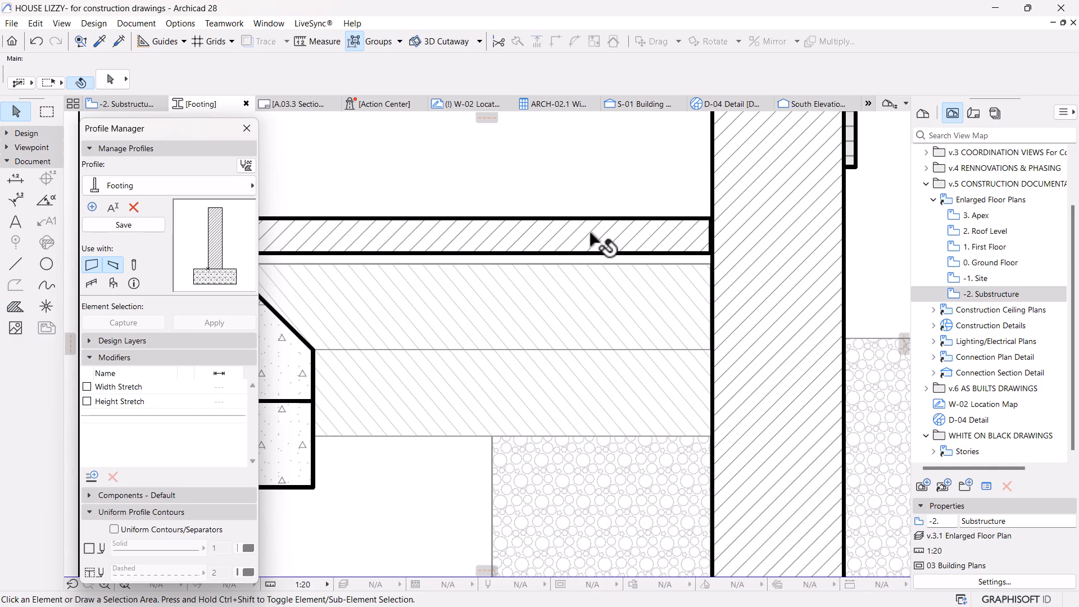
pyautogui.click(579, 233)
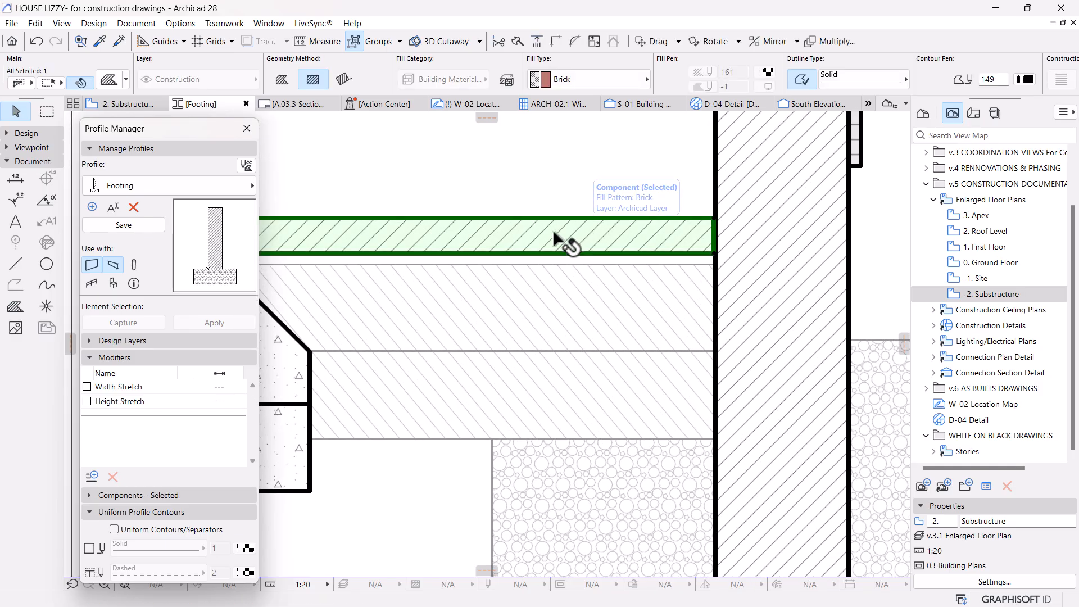
pyautogui.scroll(-2, 561, 242)
pyautogui.scroll(-1, 558, 252)
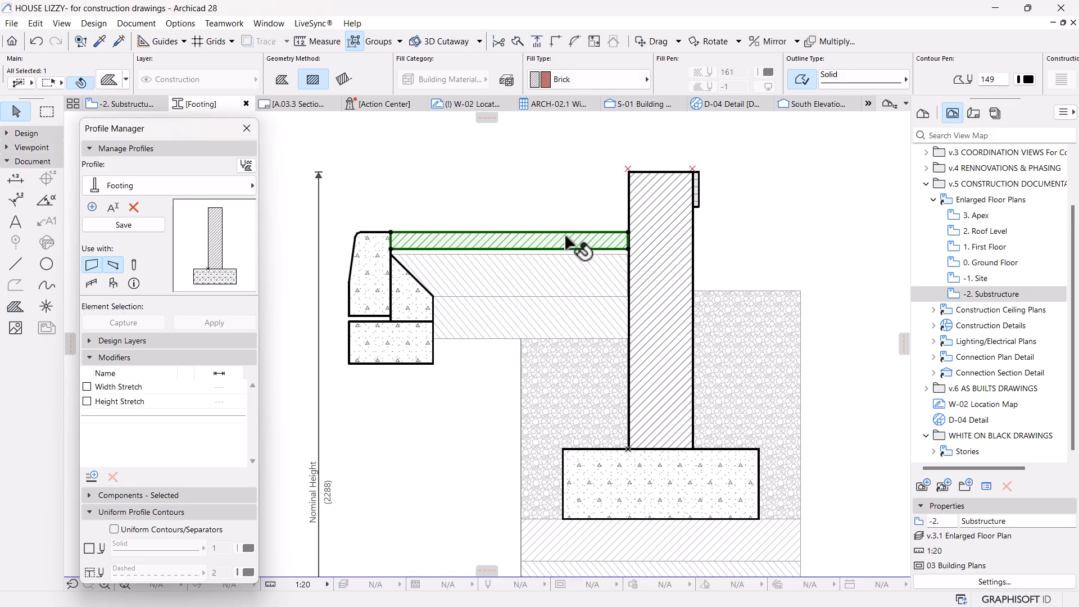
pyautogui.moveTo(636, 380); pyautogui.dragTo(558, 359, button='middle')
pyautogui.click(673, 207)
pyautogui.scroll(-2, 703, 397)
pyautogui.moveTo(639, 406)
pyautogui.mouseDown(button='middle')
pyautogui.moveTo(609, 309)
pyautogui.moveTo(624, 277)
pyautogui.moveTo(623, 362)
pyautogui.mouseUp(button='middle')
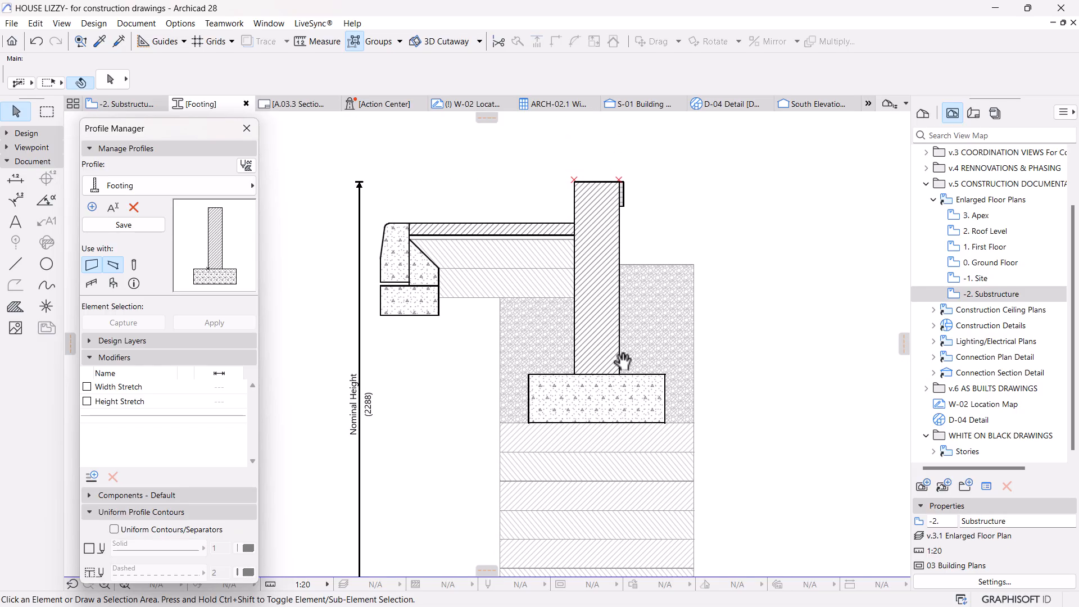
# Step: Move the two loose hotspots onto the brick wall's top corners and measure the wall's width between them
pyautogui.scroll(8, 585, 163)
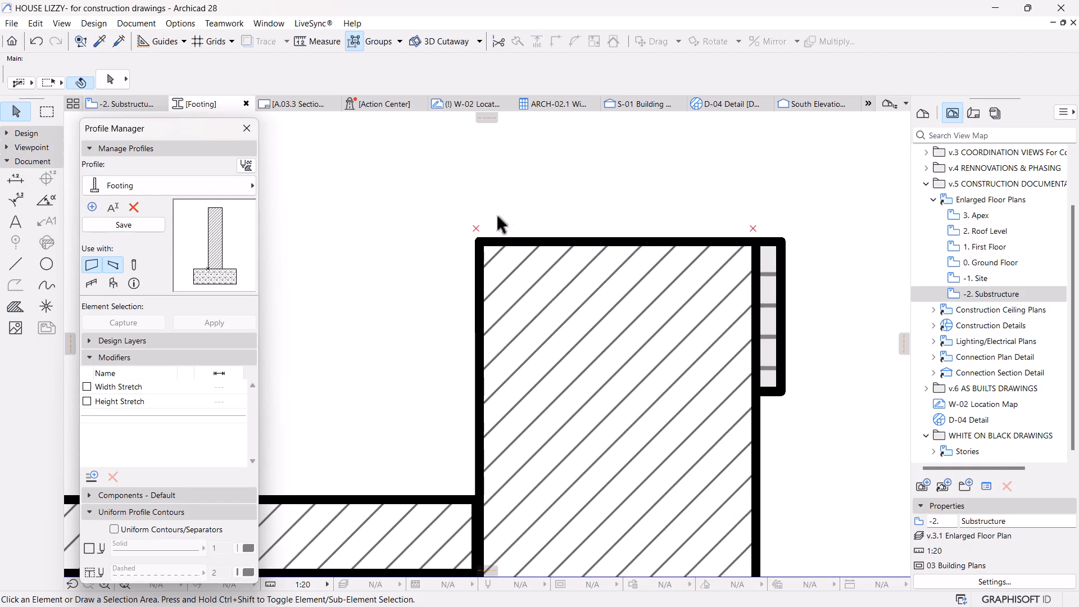
pyautogui.click(475, 230)
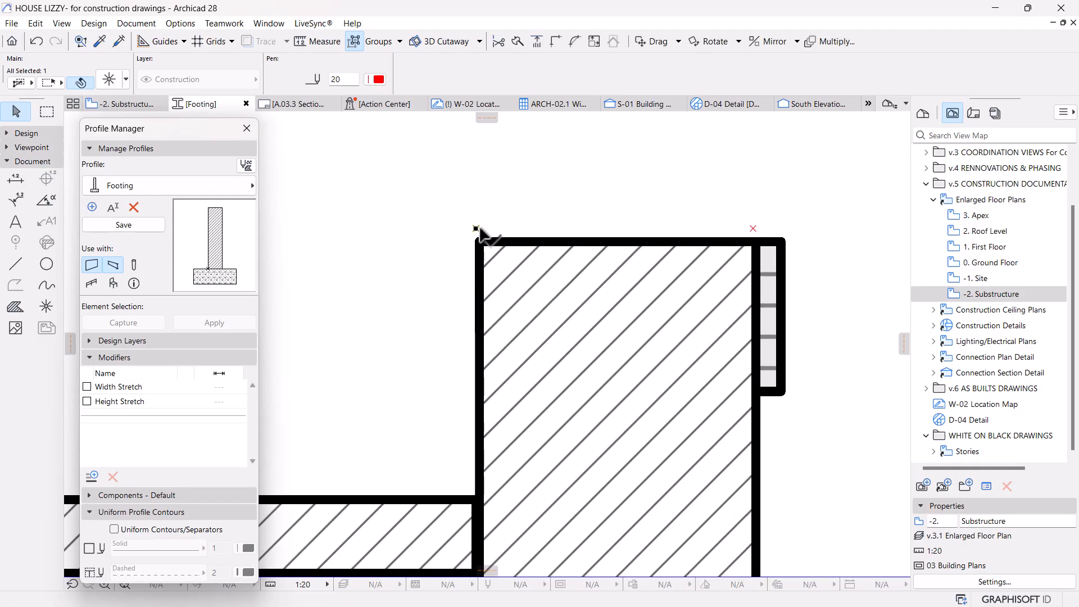
pyautogui.press('m')
pyautogui.click(756, 241)
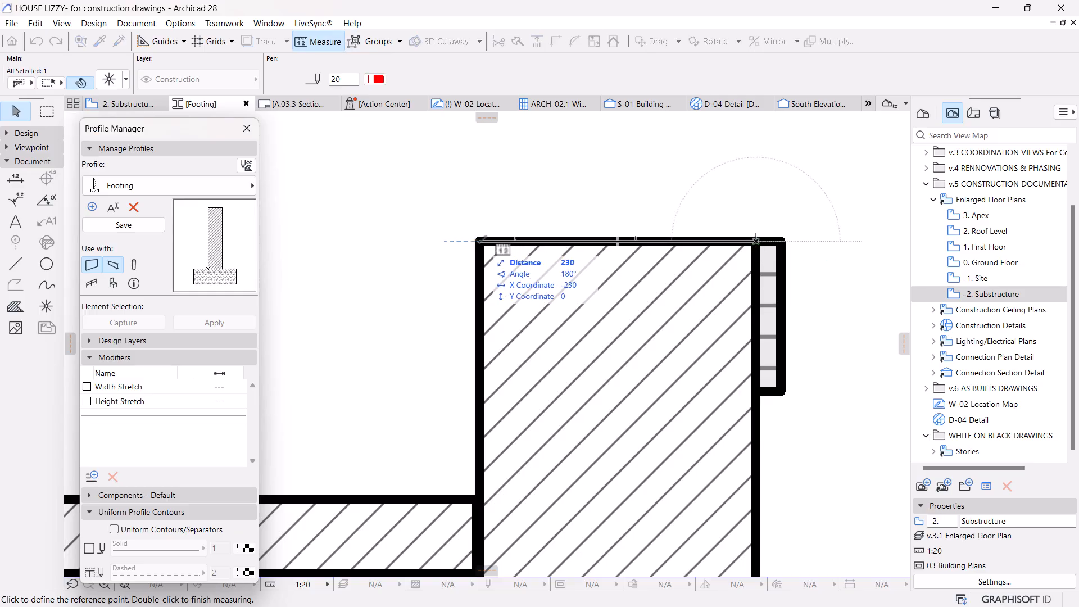
pyautogui.press('Escape')
# Step: Pick up the settings of the wall's corner hotspot and place hotspots on both top corners of the concrete footing
pyautogui.scroll(-4, 567, 228)
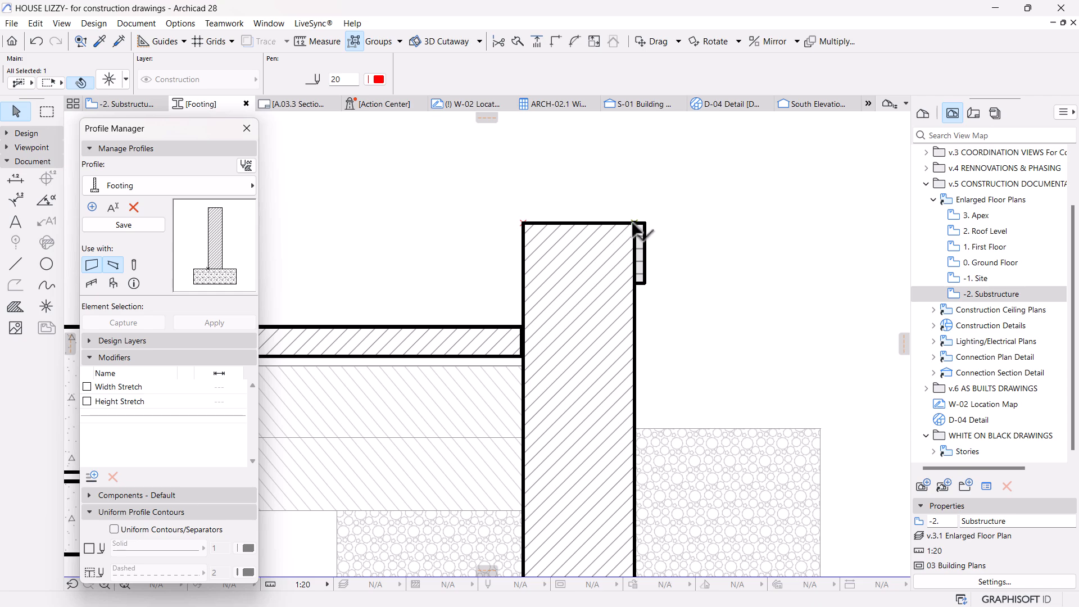
pyautogui.keyDown('alt'); pyautogui.click(633, 223); pyautogui.keyUp('alt')
pyautogui.scroll(-4, 607, 192)
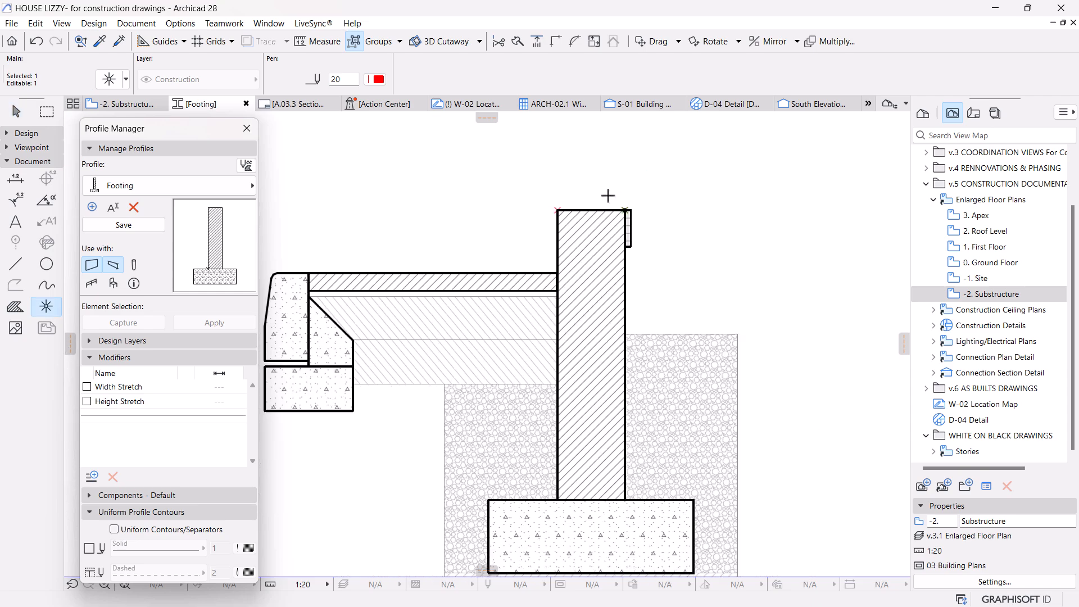
pyautogui.scroll(4, 605, 337)
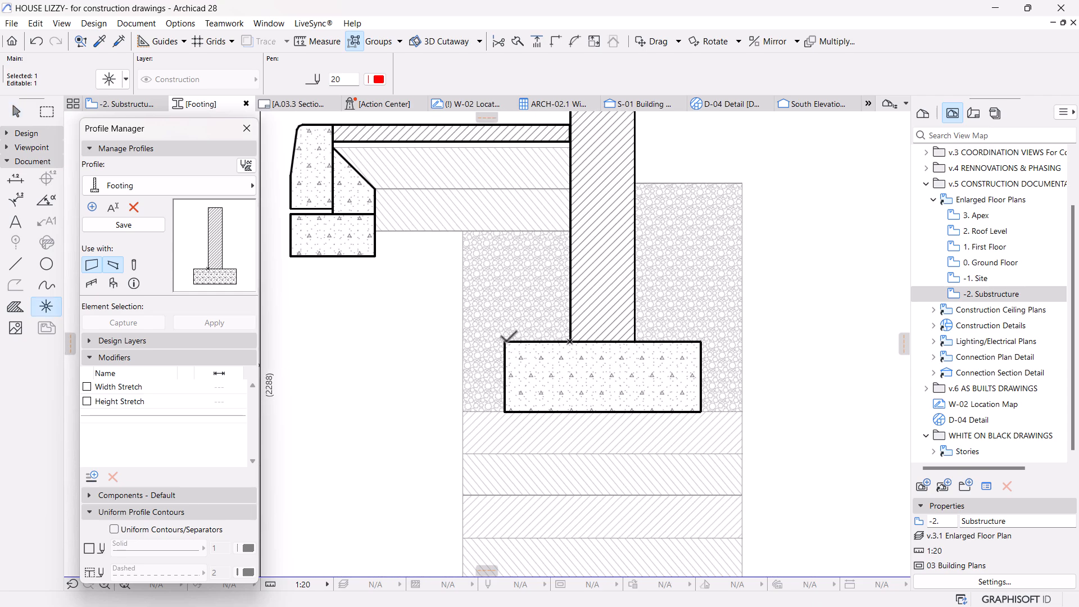
pyautogui.click(504, 341)
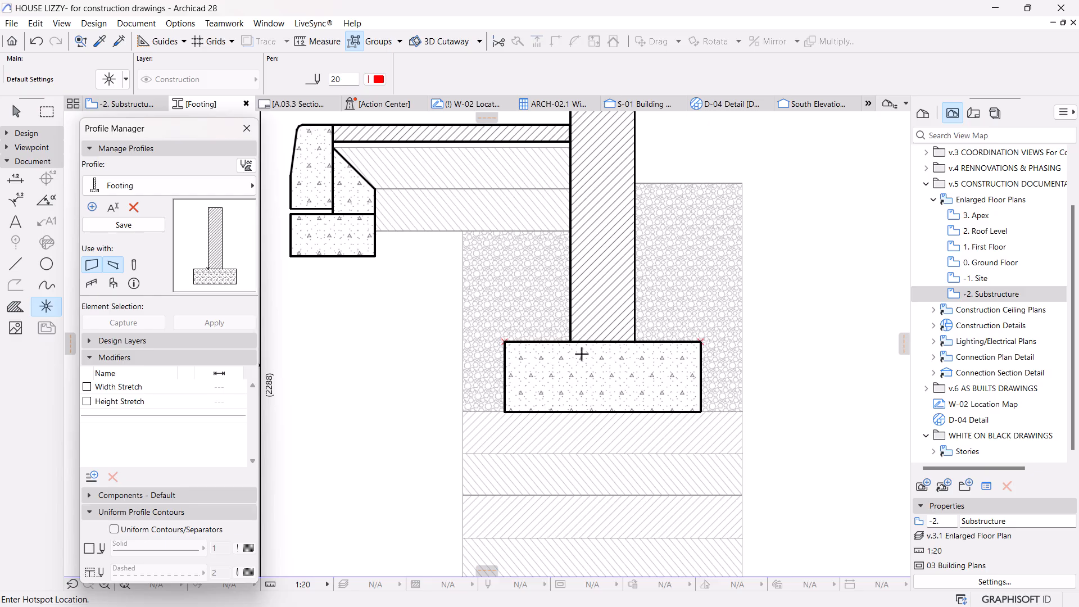
# Step: Place hotspots on the kerb base's outer lower corner, the backfill's outer upper corner and the lowest layer's bottom corners, and save the profile
pyautogui.scroll(-3, 580, 353)
pyautogui.scroll(2, 435, 359)
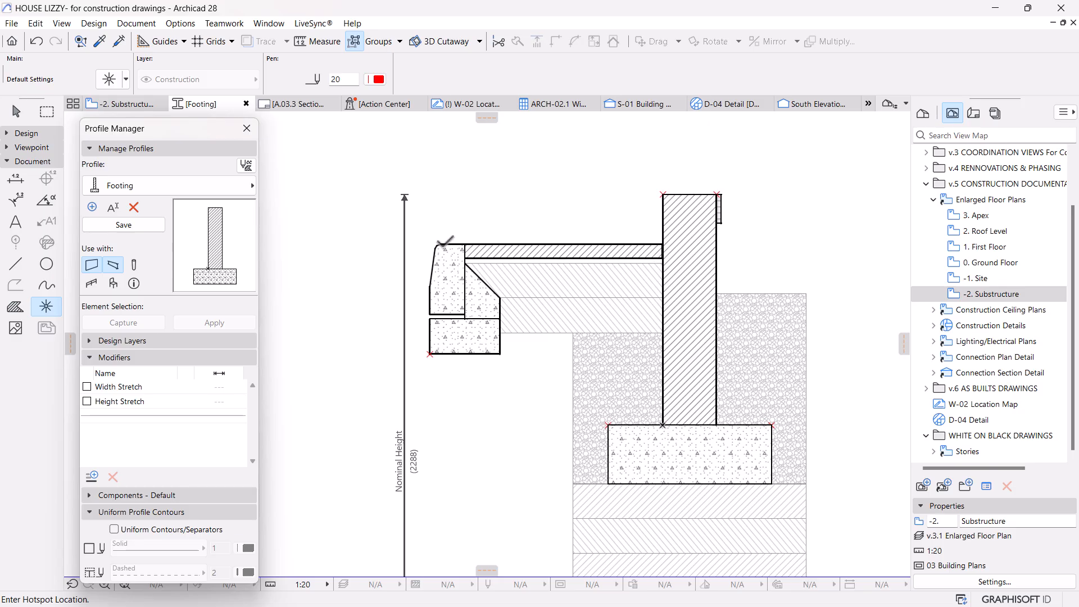
pyautogui.scroll(-3, 430, 316)
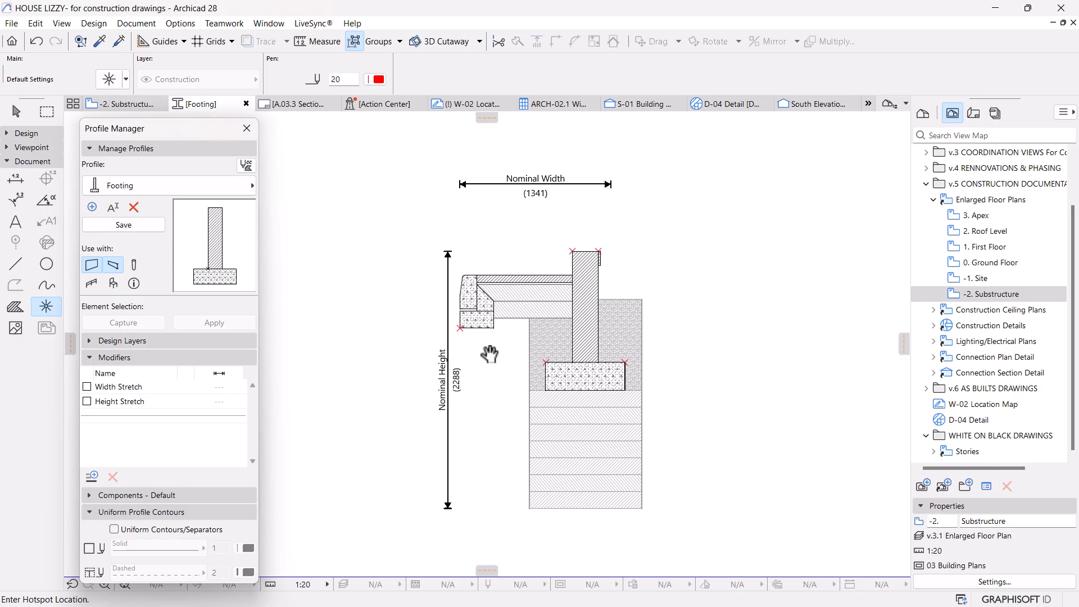
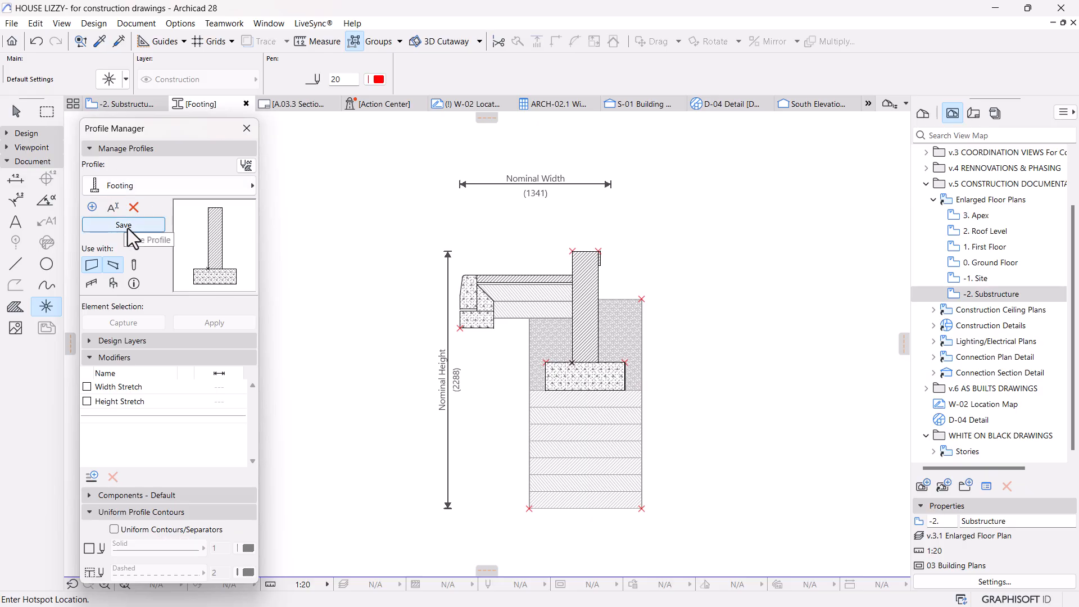
pyautogui.click(127, 228)
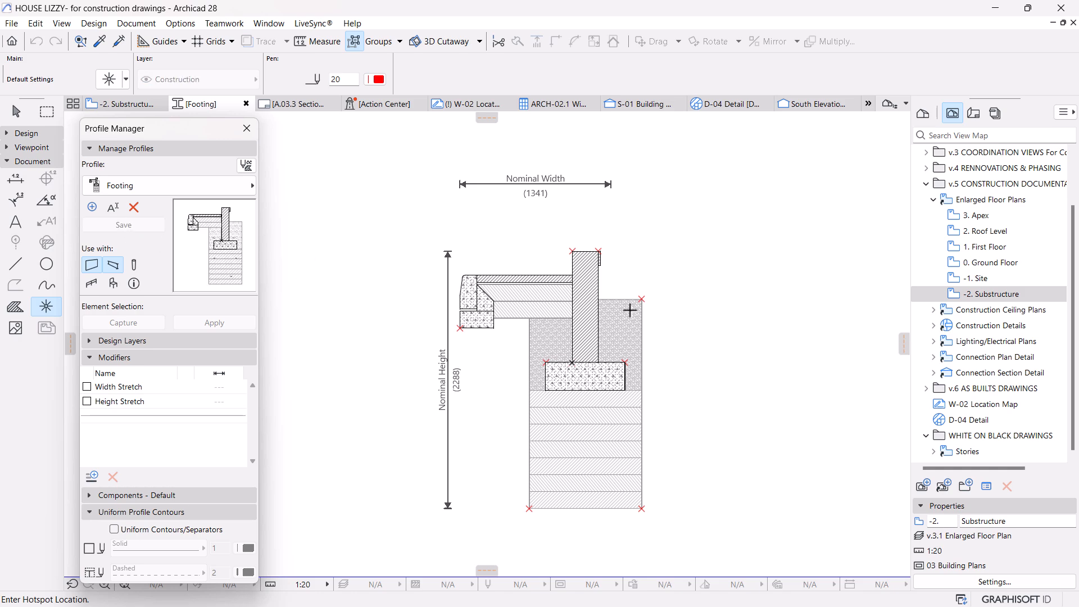
# Step: Return to the -2. Substructure plan and examine the section markers and wall runs on the strip foundation plan layout beside the modelled footings
pyautogui.click(140, 104)
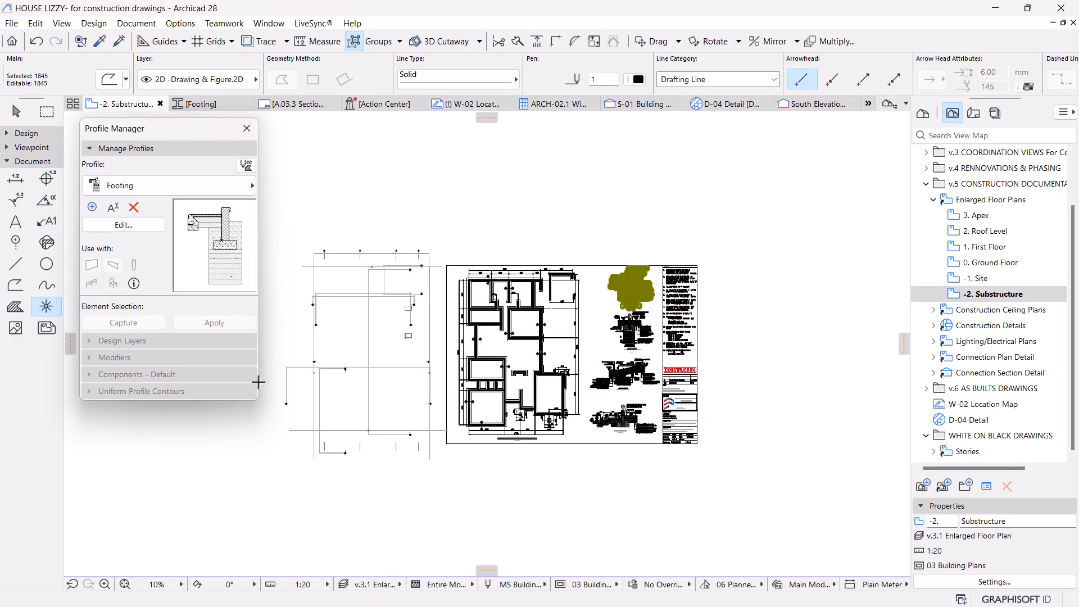
pyautogui.scroll(2, 290, 371)
pyautogui.scroll(1, 290, 369)
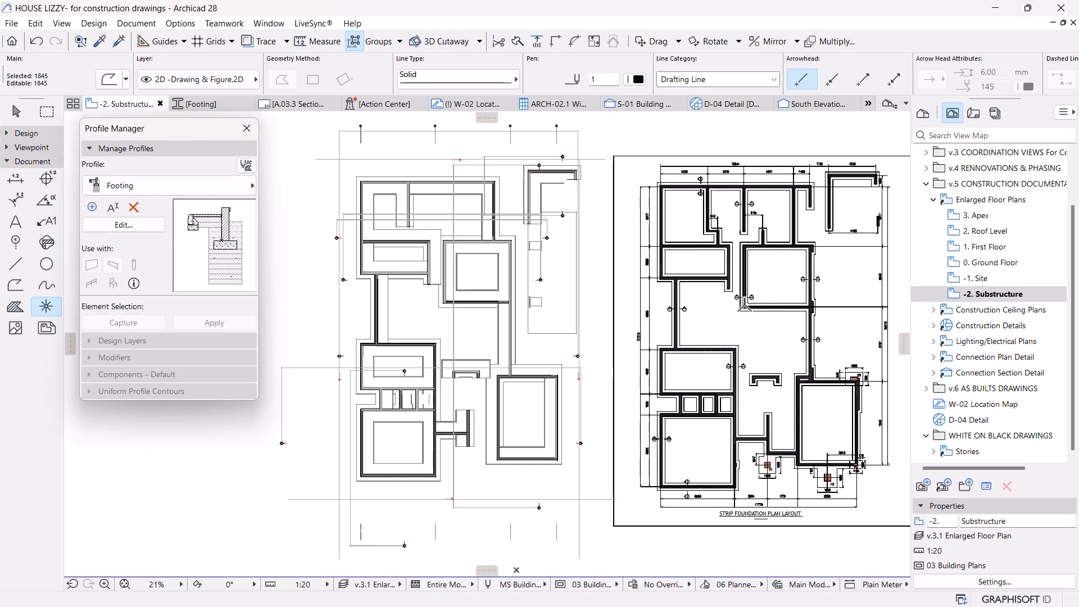
pyautogui.scroll(3, 702, 357)
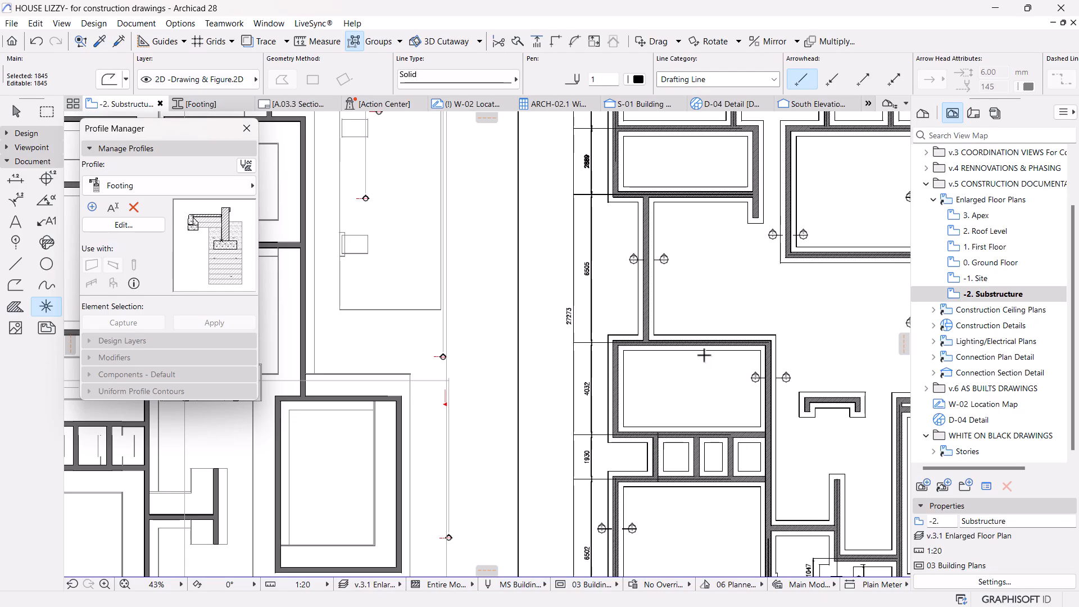
pyautogui.scroll(-2, 572, 332)
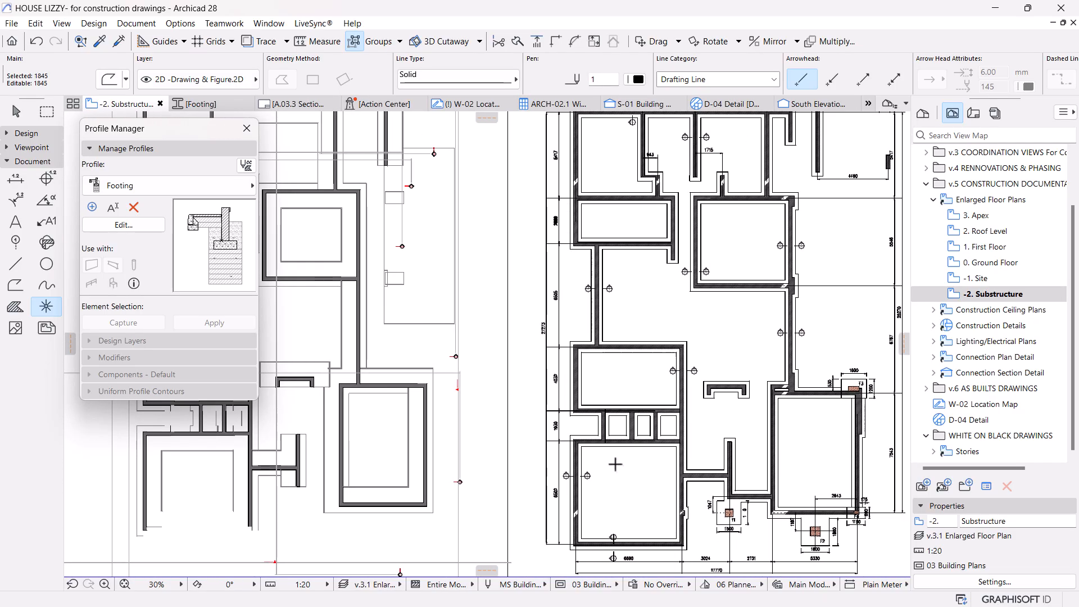
pyautogui.scroll(3, 600, 532)
pyautogui.scroll(2, 568, 460)
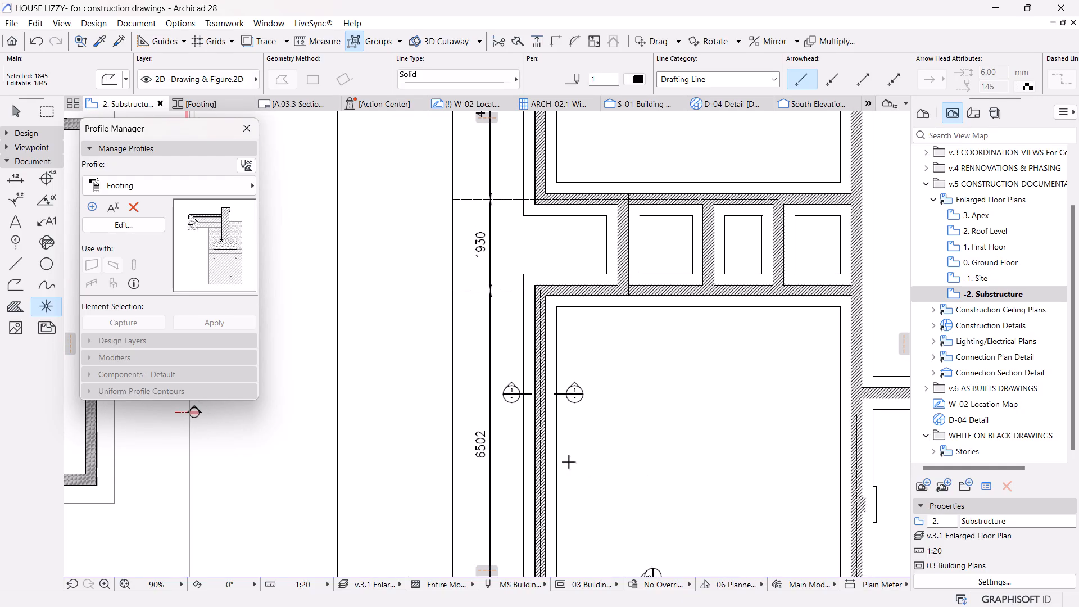
pyautogui.scroll(-4, 604, 465)
pyautogui.moveTo(665, 270); pyautogui.dragTo(632, 451, button='middle')
pyautogui.scroll(7, 594, 320)
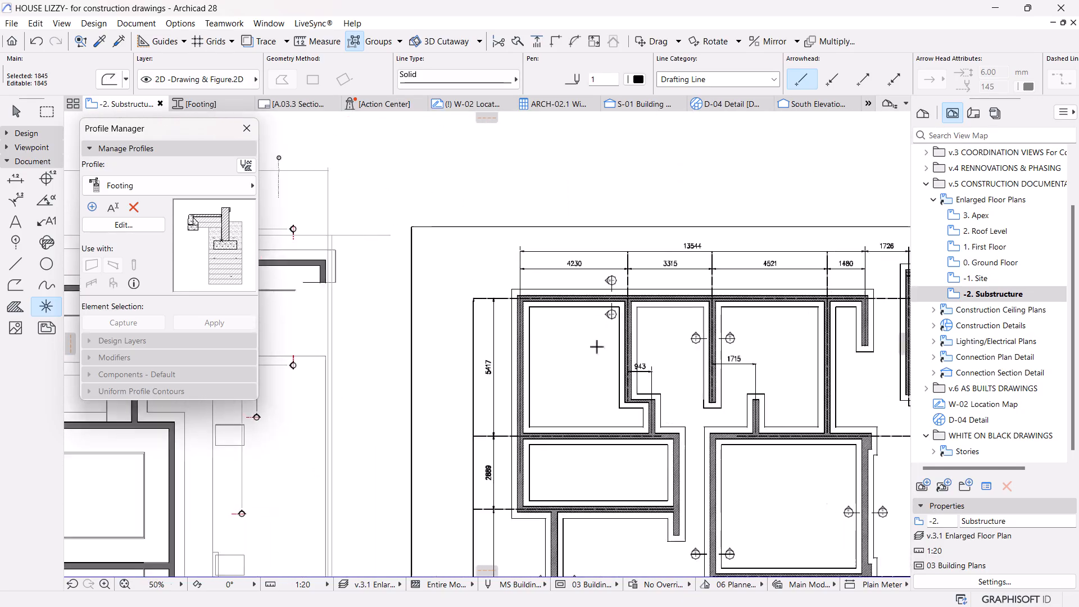
pyautogui.scroll(-3, 584, 264)
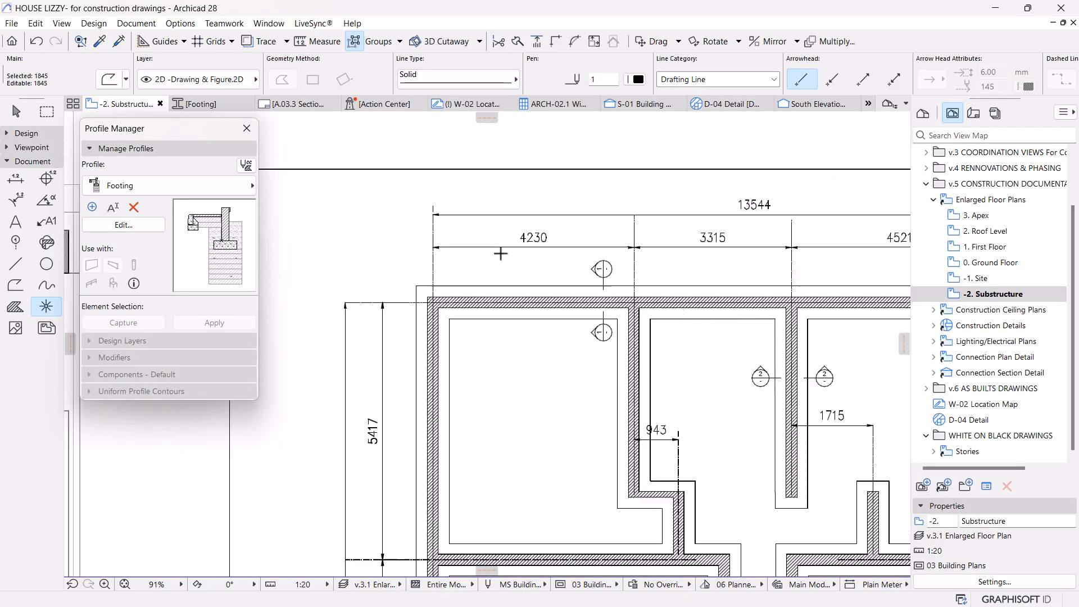
pyautogui.scroll(2, 557, 258)
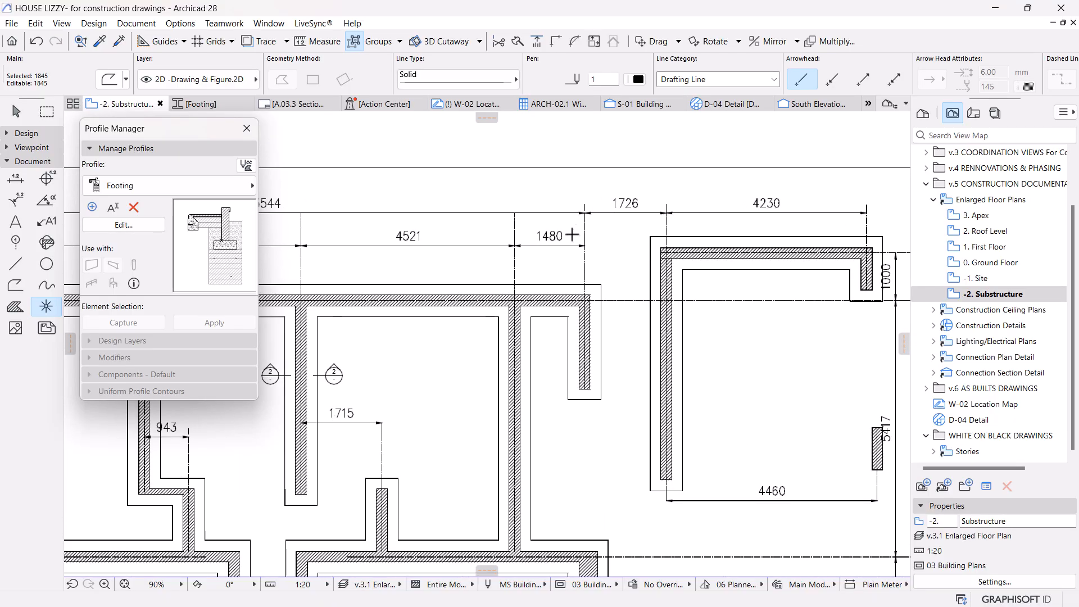
pyautogui.scroll(-4, 616, 224)
pyautogui.moveTo(629, 274); pyautogui.dragTo(664, 153, button='middle')
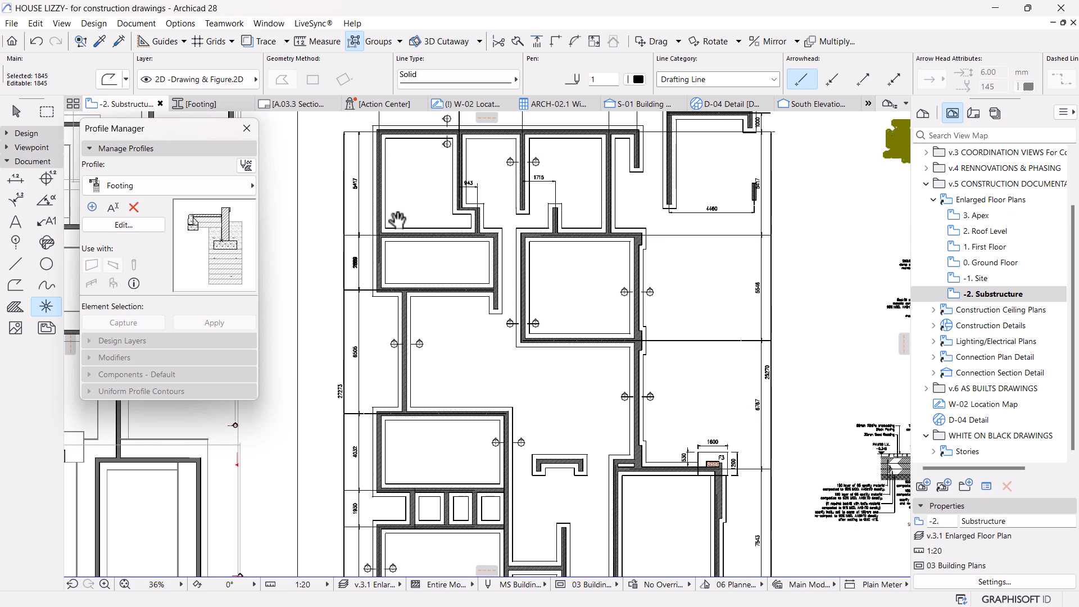
pyautogui.scroll(-4, 399, 225)
pyautogui.scroll(5, 402, 447)
pyautogui.scroll(3, 401, 448)
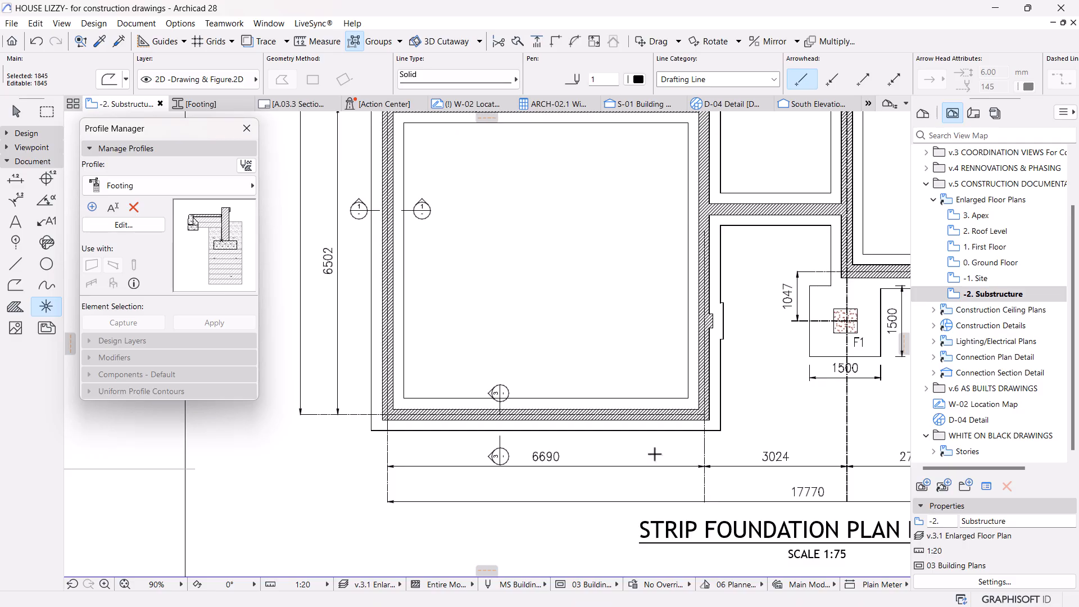
pyautogui.scroll(-6, 782, 464)
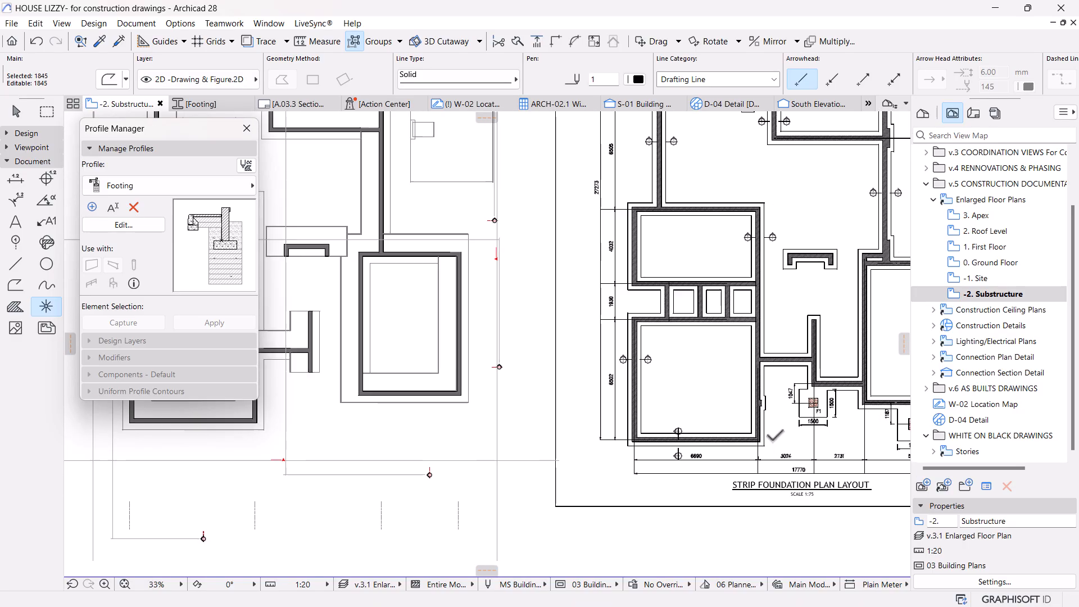
pyautogui.moveTo(619, 437); pyautogui.dragTo(647, 485, button='middle')
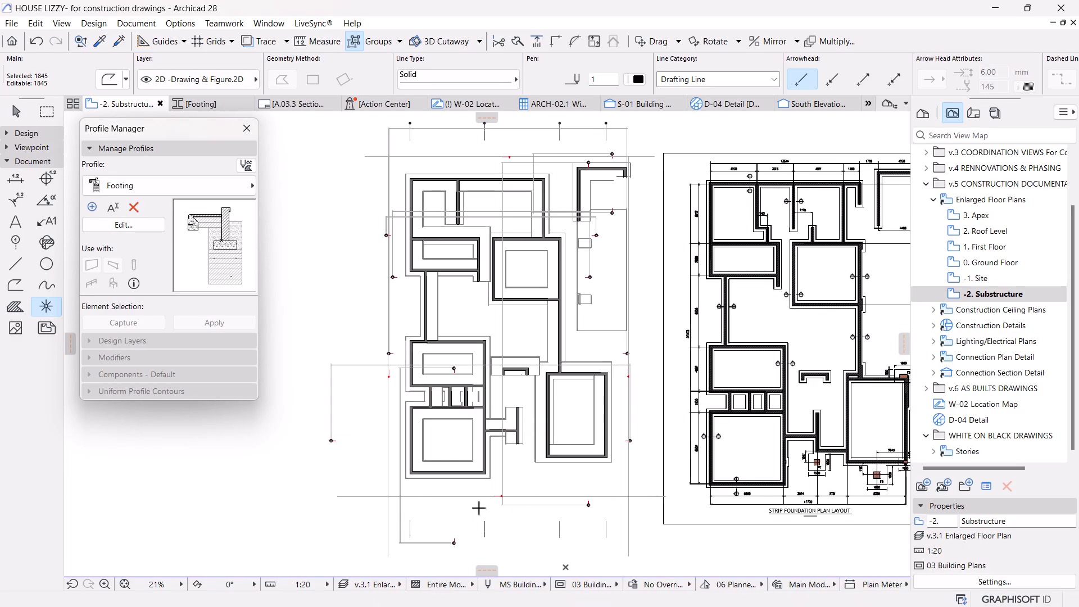
# Step: Select the S-04 and S-01 building section markers on the substructure plan to check where they cut the footings
pyautogui.scroll(1, 449, 484)
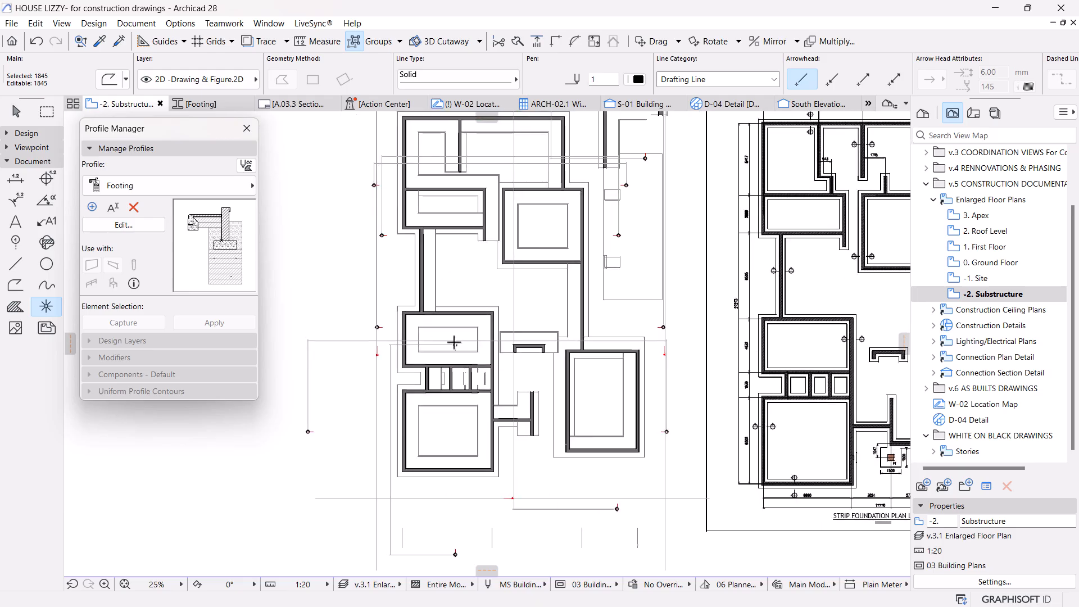
pyautogui.scroll(2, 422, 335)
pyautogui.moveTo(489, 353); pyautogui.dragTo(562, 418, button='middle')
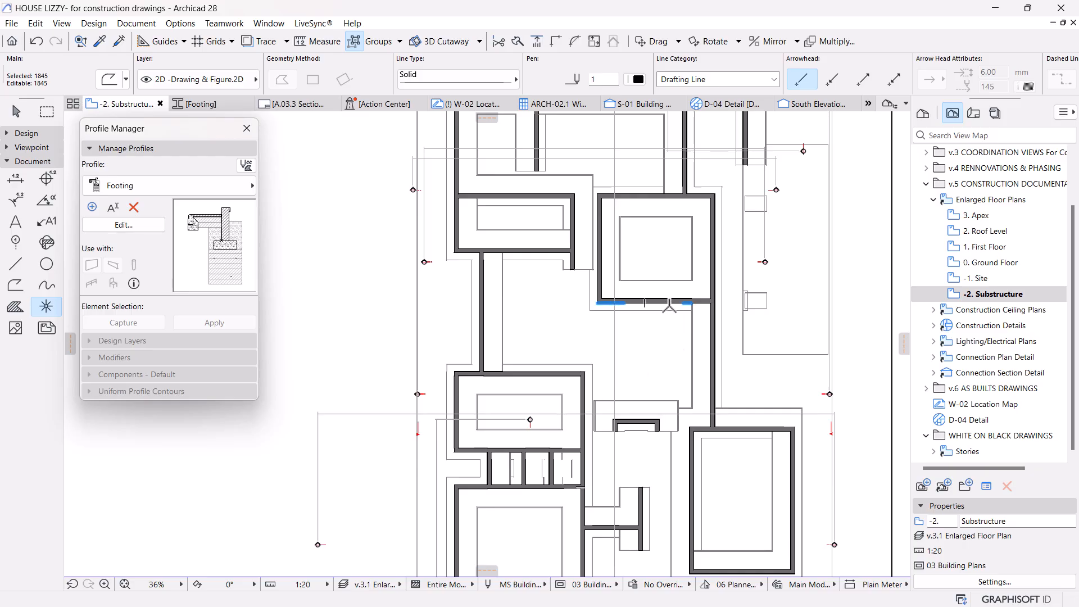
pyautogui.click(16, 109)
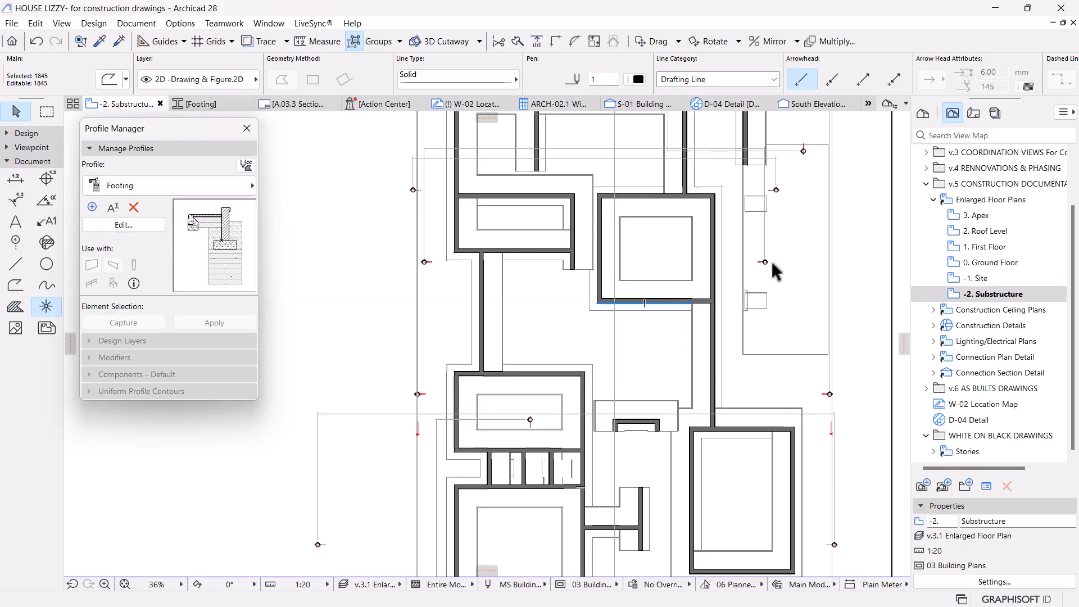
pyautogui.hotkey('ctrl', 'a')
pyautogui.click(764, 262)
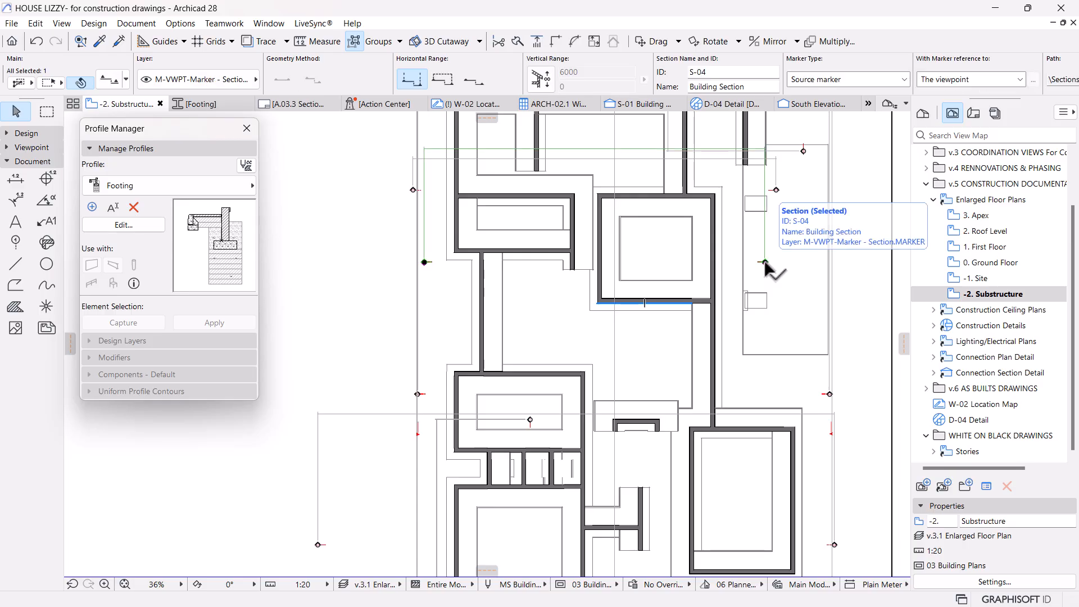
pyautogui.scroll(-3, 502, 253)
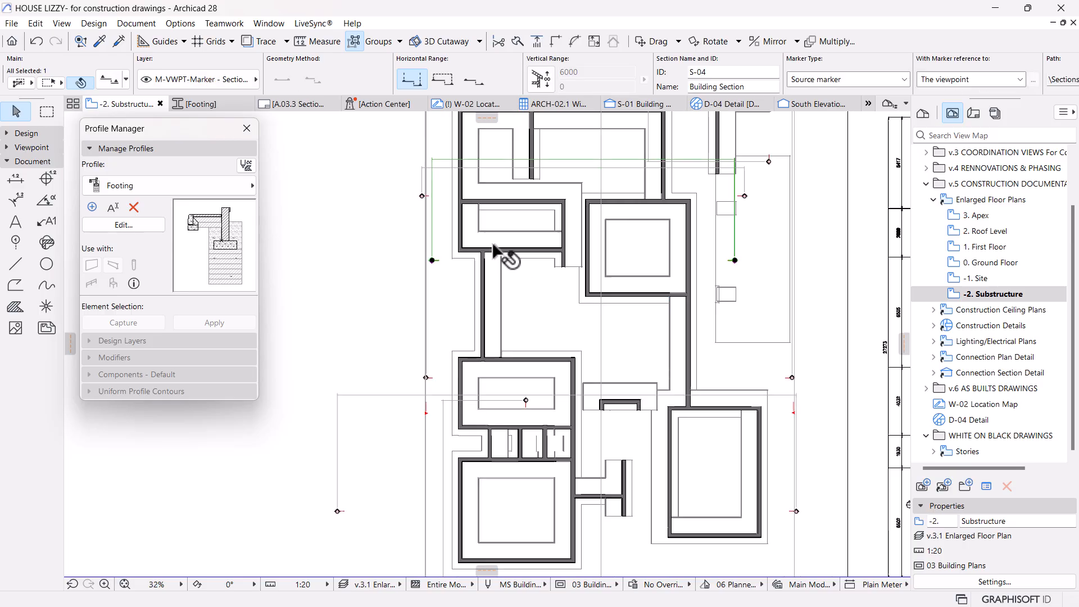
pyautogui.click(729, 453)
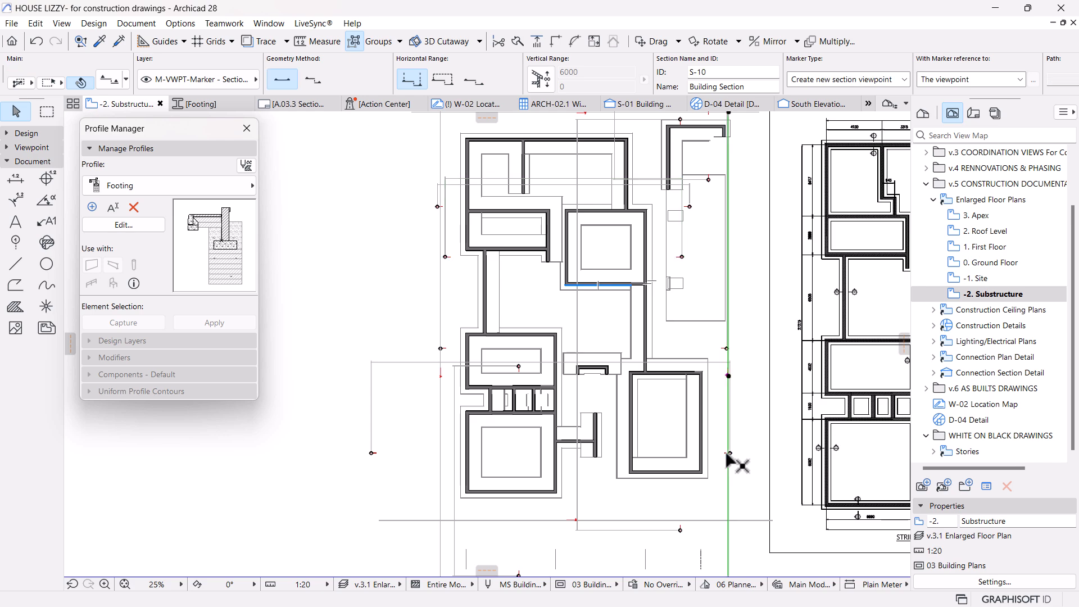
pyautogui.click(372, 452)
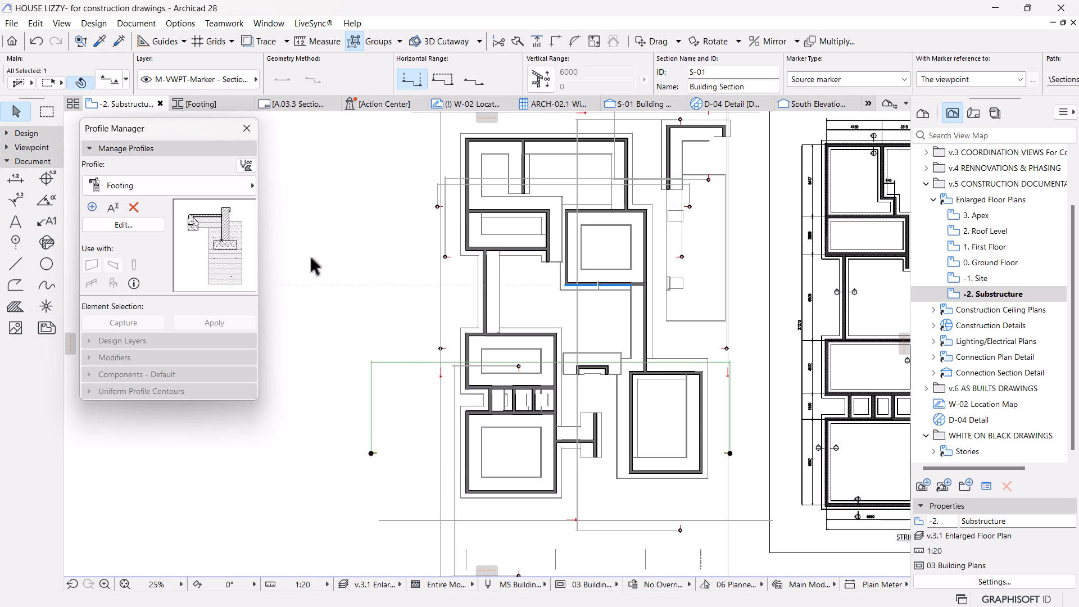
# Step: Open the S-01 Building Section and examine which way the footing aprons face along the ground-floor walls
pyautogui.click(627, 105)
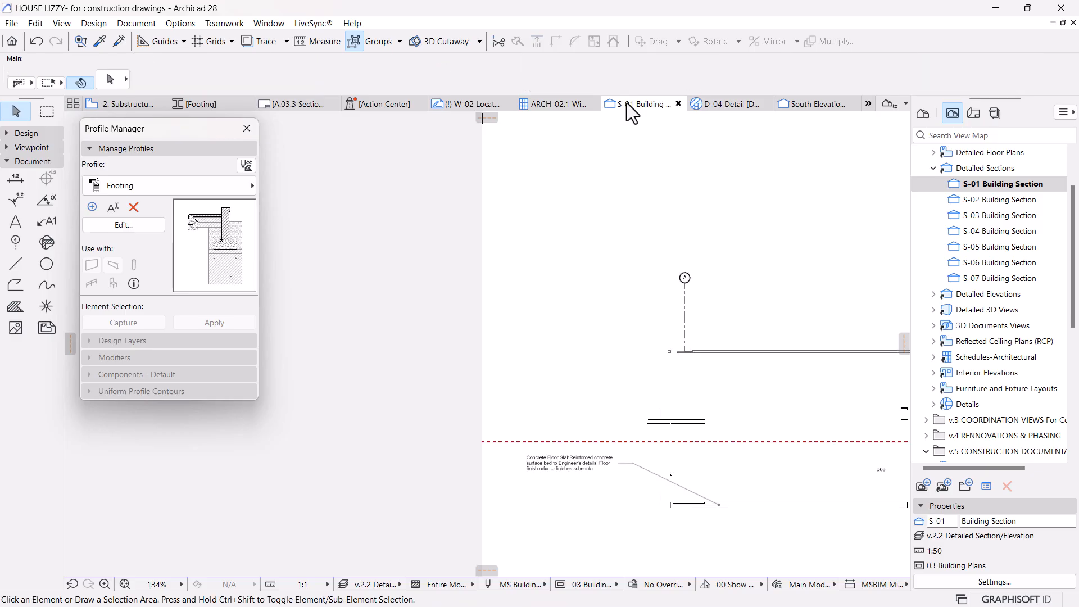
pyautogui.scroll(-3, 579, 194)
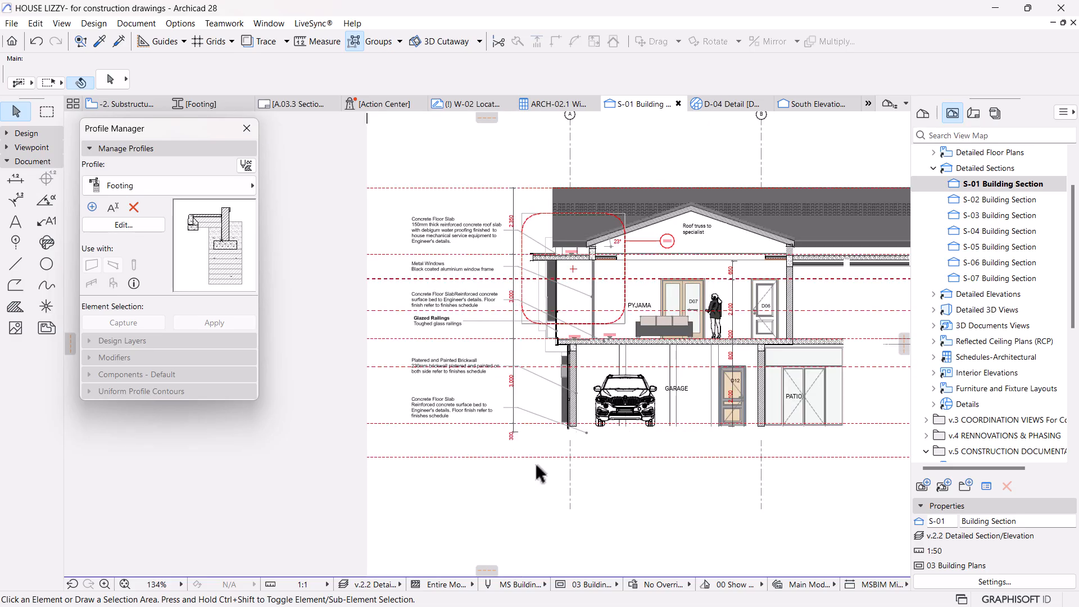
pyautogui.scroll(2, 589, 471)
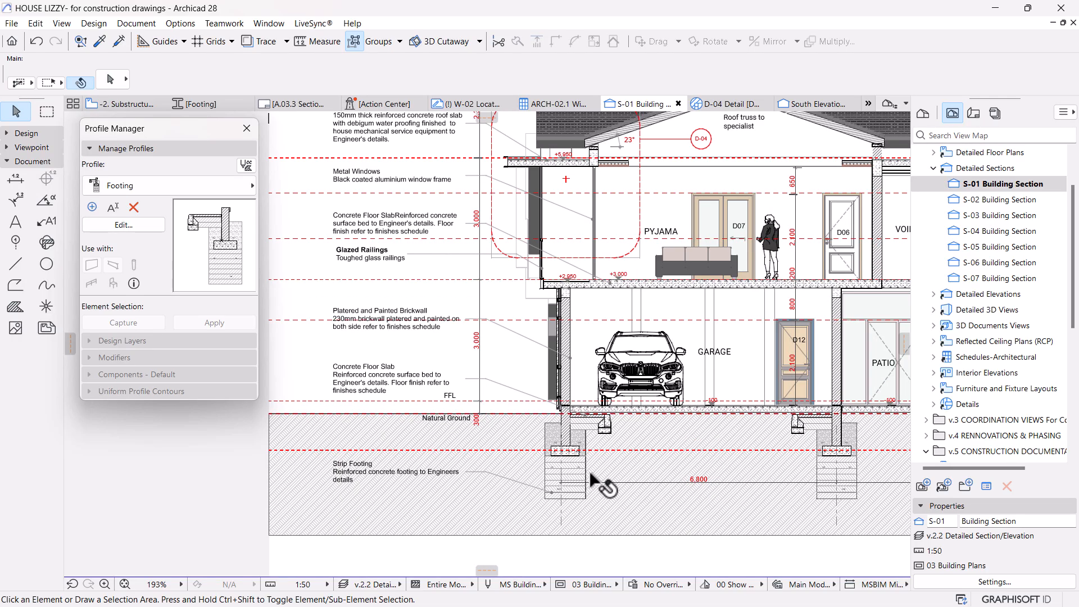
pyautogui.moveTo(566, 446); pyautogui.dragTo(445, 425, button='middle')
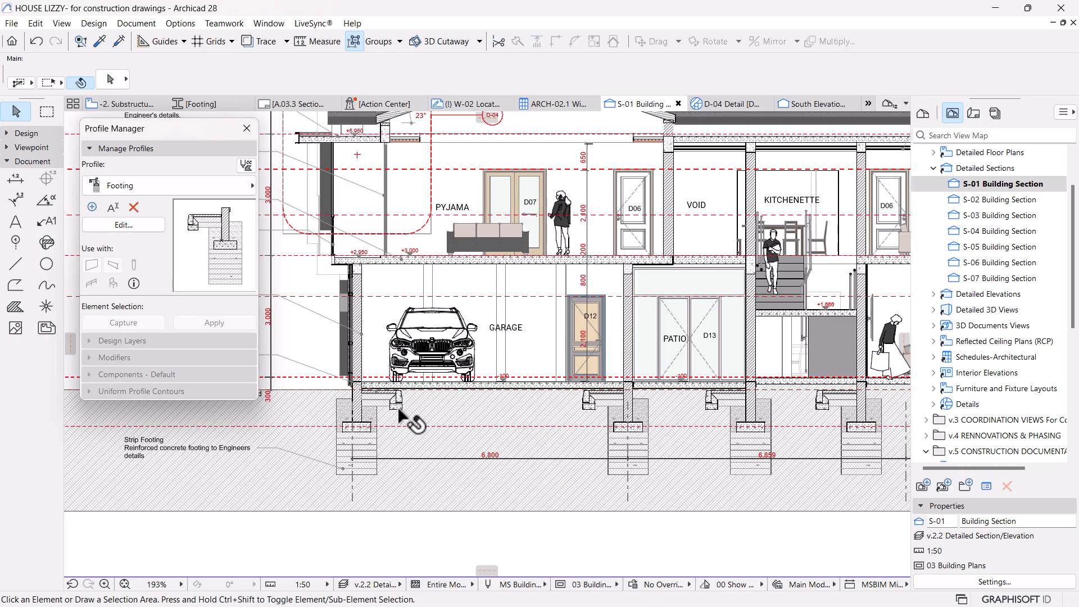
pyautogui.scroll(5, 311, 404)
pyautogui.moveTo(319, 410); pyautogui.dragTo(549, 408, button='middle')
pyautogui.scroll(-6, 494, 401)
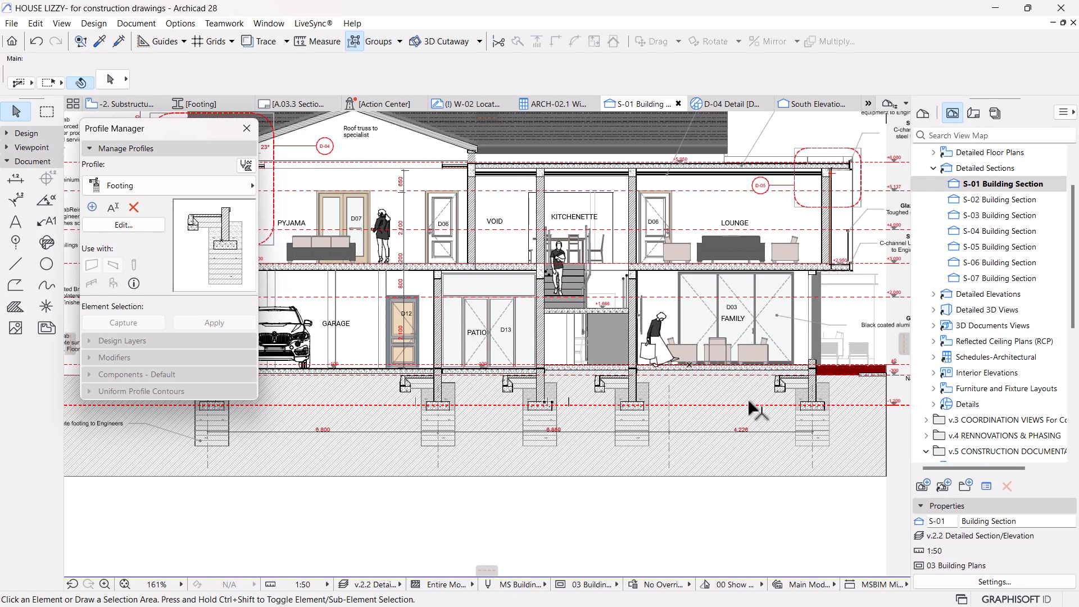
pyautogui.moveTo(483, 433); pyautogui.dragTo(691, 440, button='middle')
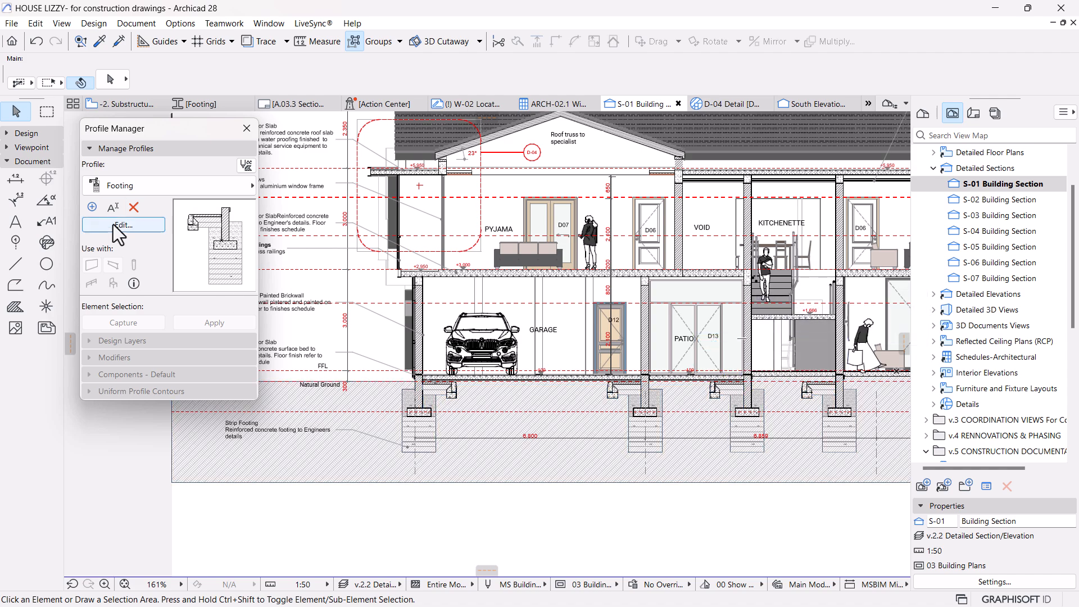
# Step: Mirror all parts of the Footing profile about the brick wall's vertical centreline and save the profile
pyautogui.click(115, 225)
pyautogui.click(743, 199)
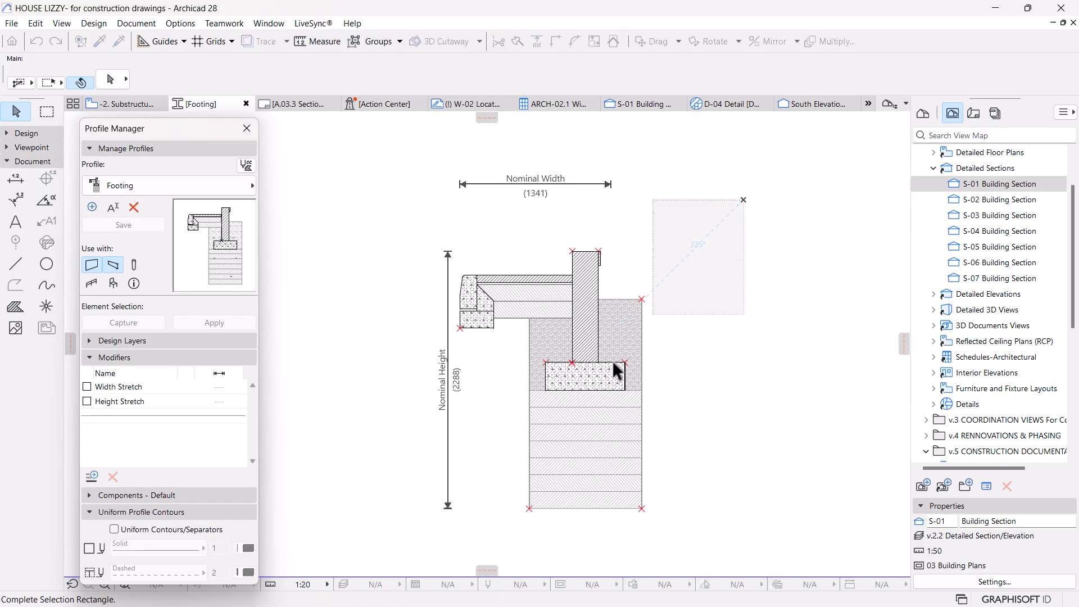
pyautogui.click(410, 540)
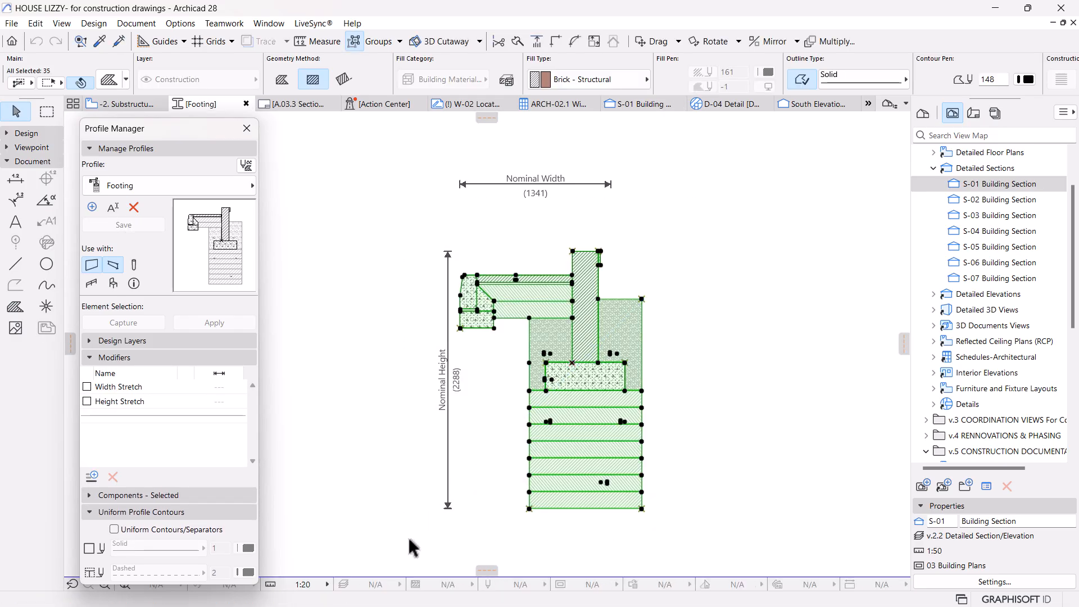
pyautogui.click(586, 364)
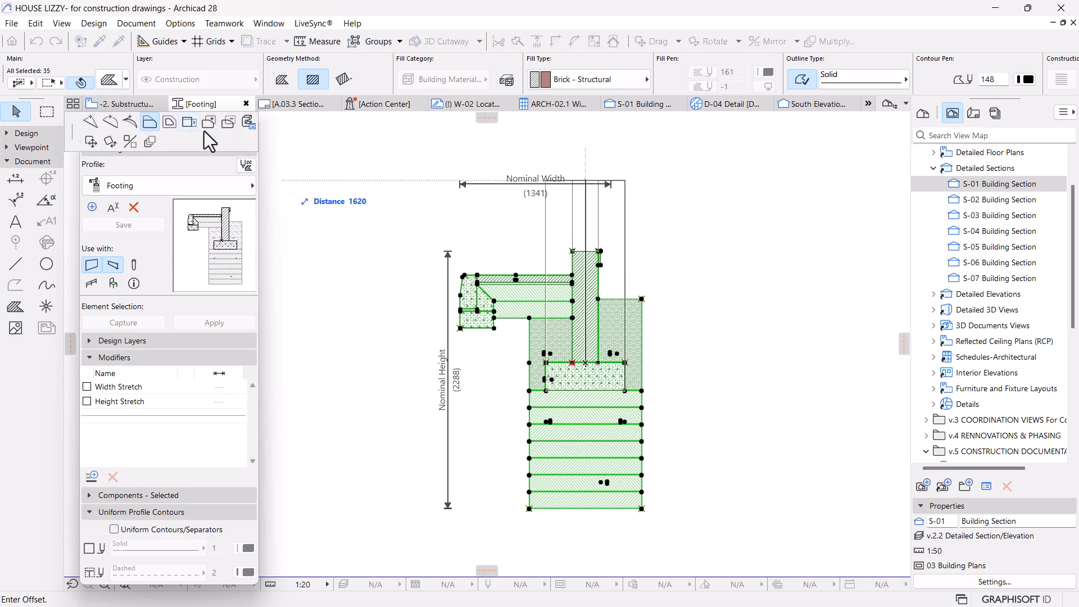
pyautogui.click(130, 141)
pyautogui.click(585, 362)
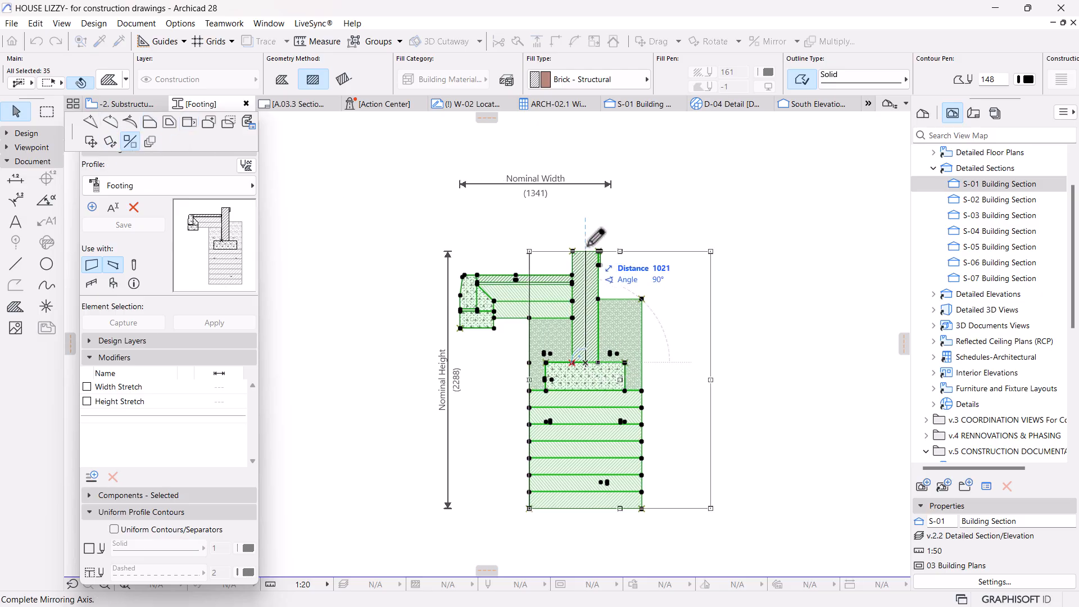
pyautogui.click(584, 247)
pyautogui.click(122, 225)
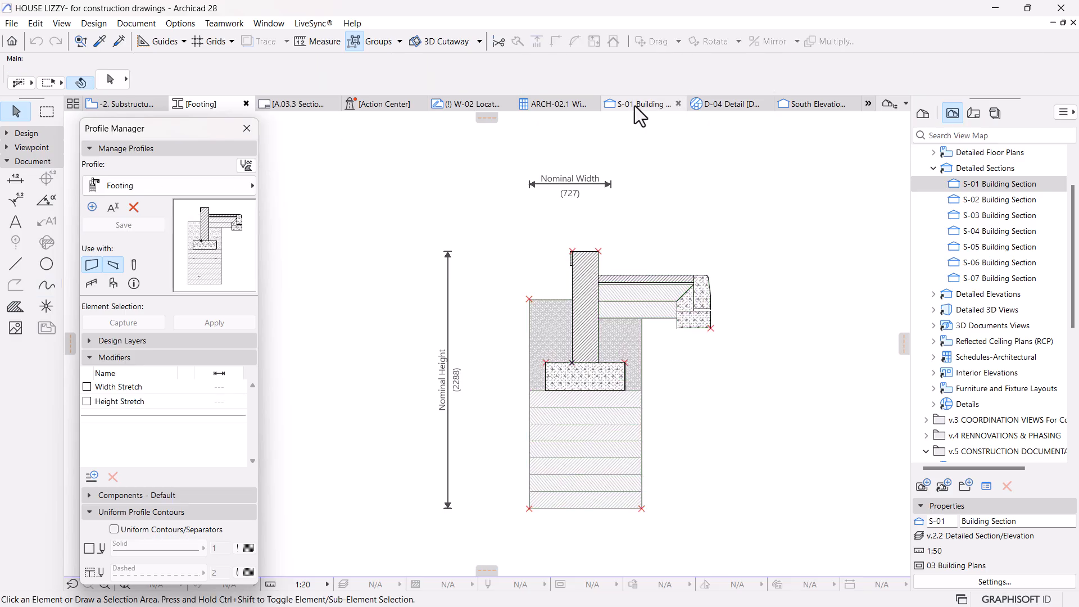
# Step: Return to the S-01 Building Section and inspect the garage's outer footing where its wall meets the floor slab and apron
pyautogui.click(634, 105)
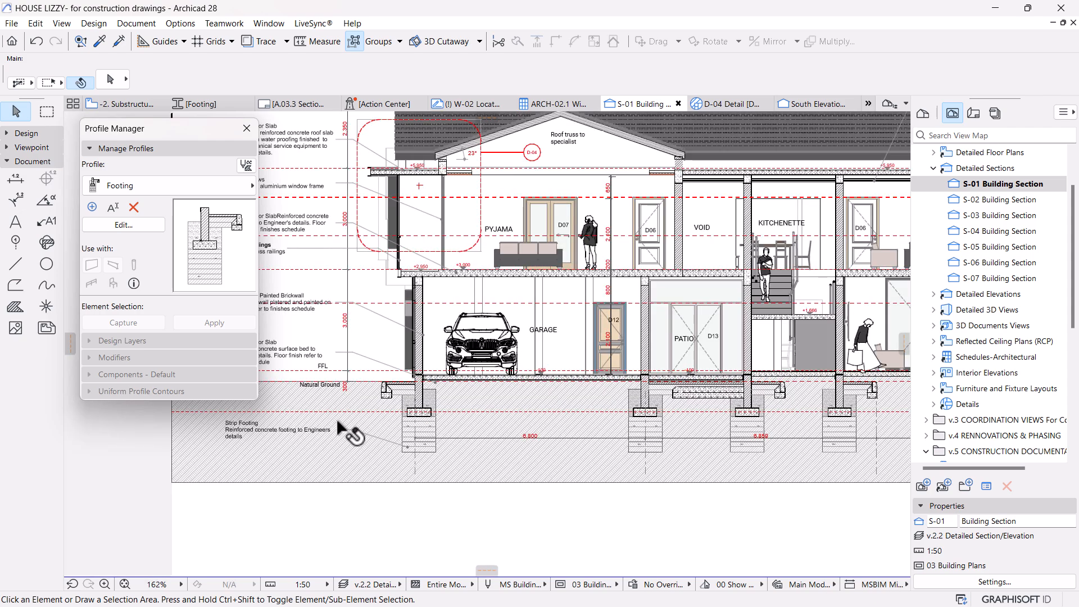
pyautogui.scroll(6, 393, 388)
pyautogui.scroll(5, 393, 388)
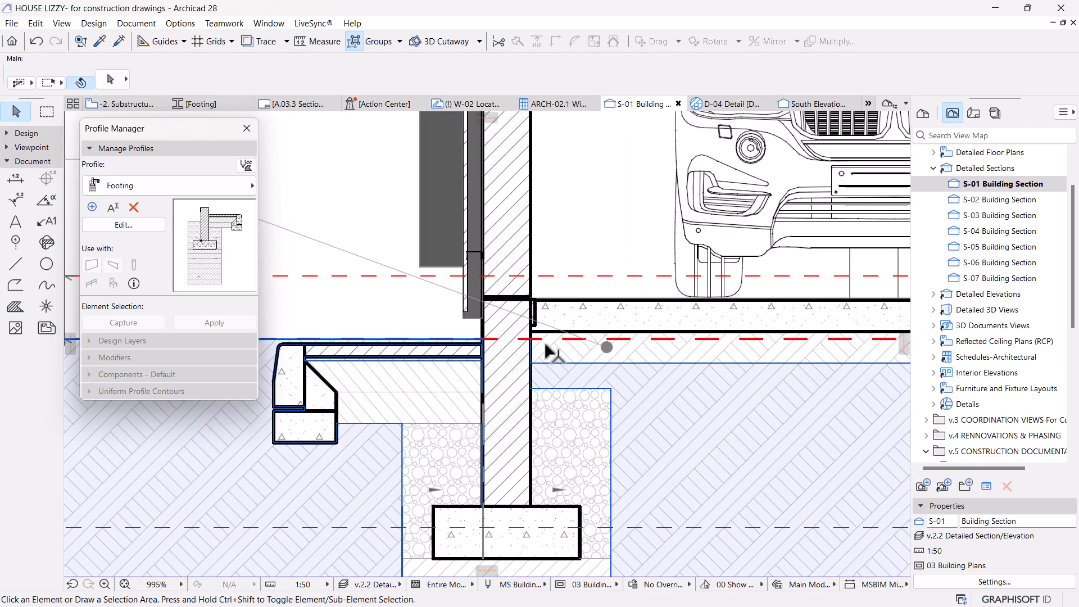
pyautogui.scroll(4, 566, 371)
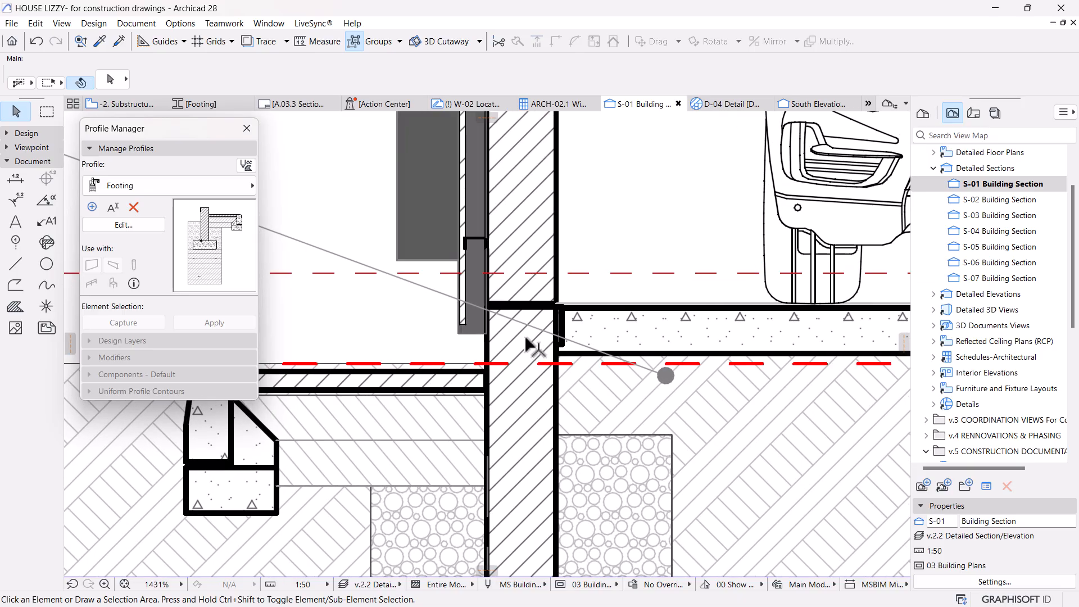
pyautogui.scroll(1, 531, 345)
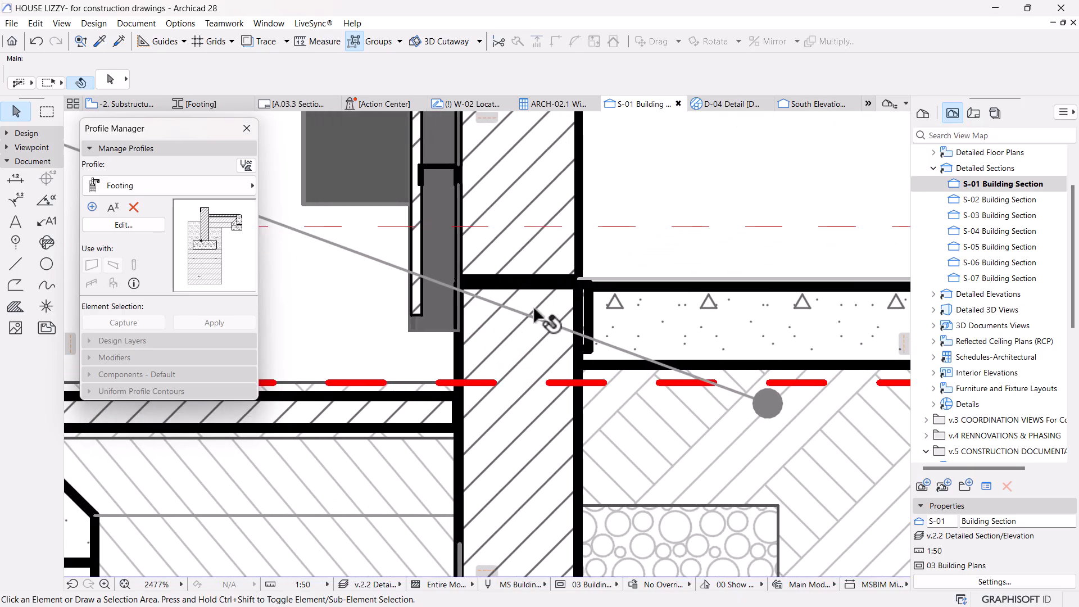
pyautogui.scroll(-5, 536, 323)
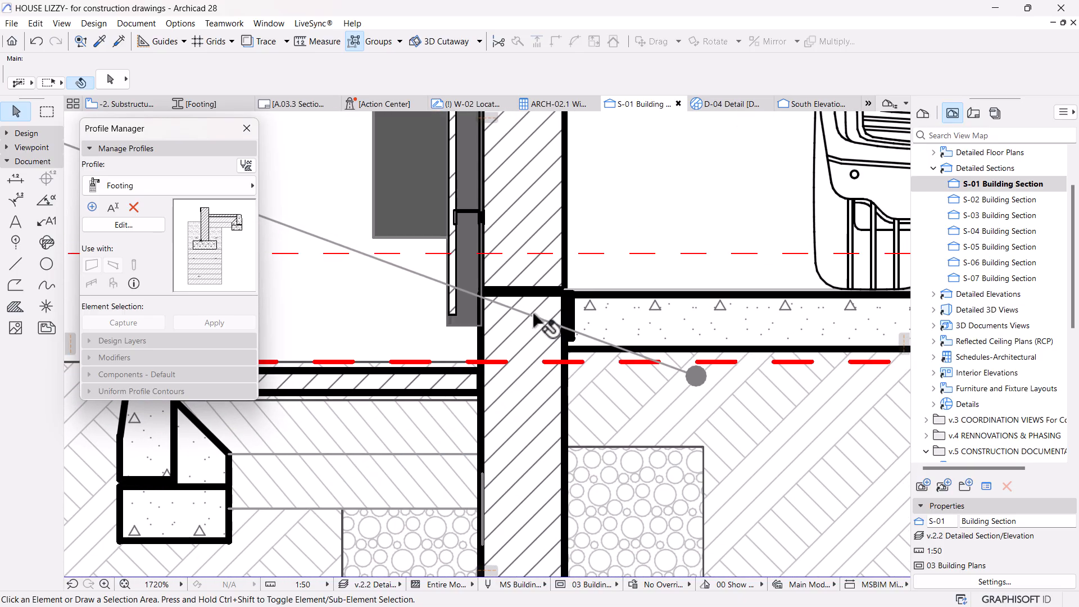
pyautogui.scroll(-5, 545, 352)
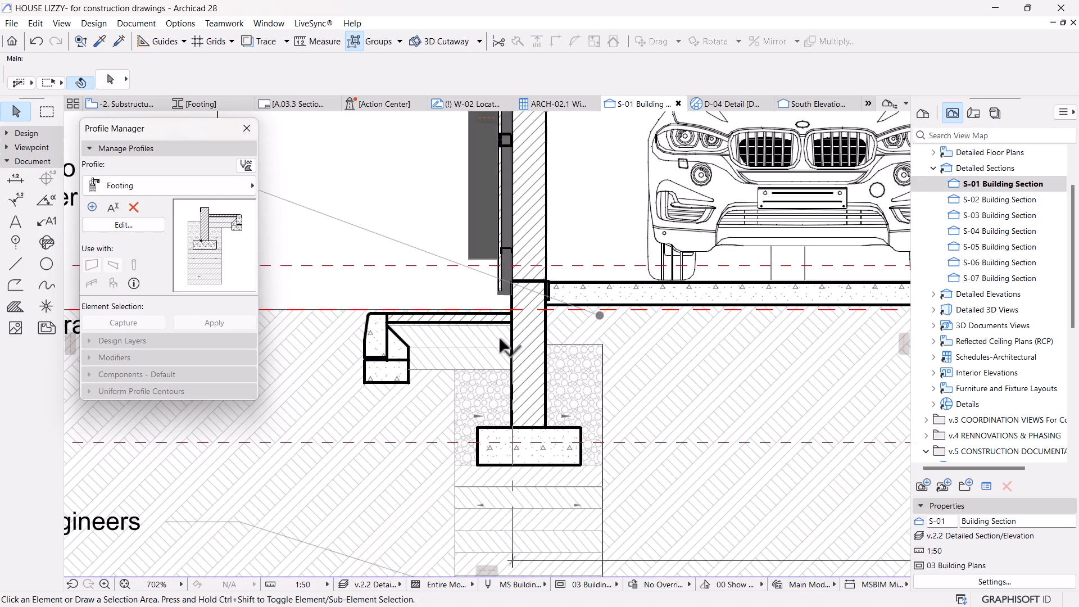
pyautogui.moveTo(555, 341)
pyautogui.mouseDown(button='middle')
pyautogui.moveTo(714, 342)
pyautogui.moveTo(569, 343)
pyautogui.moveTo(558, 366)
pyautogui.moveTo(550, 343)
pyautogui.mouseUp(button='middle')
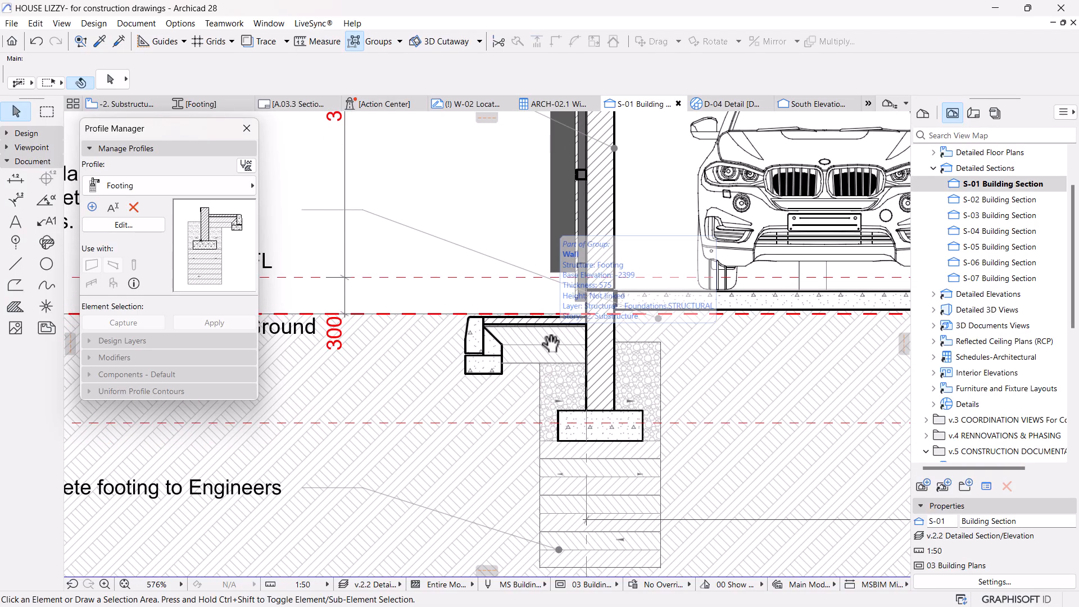
# Step: Check the outer footing's apron against the Natural Ground and FFL levels and compare it with the footings across the garage
pyautogui.scroll(-4, 553, 346)
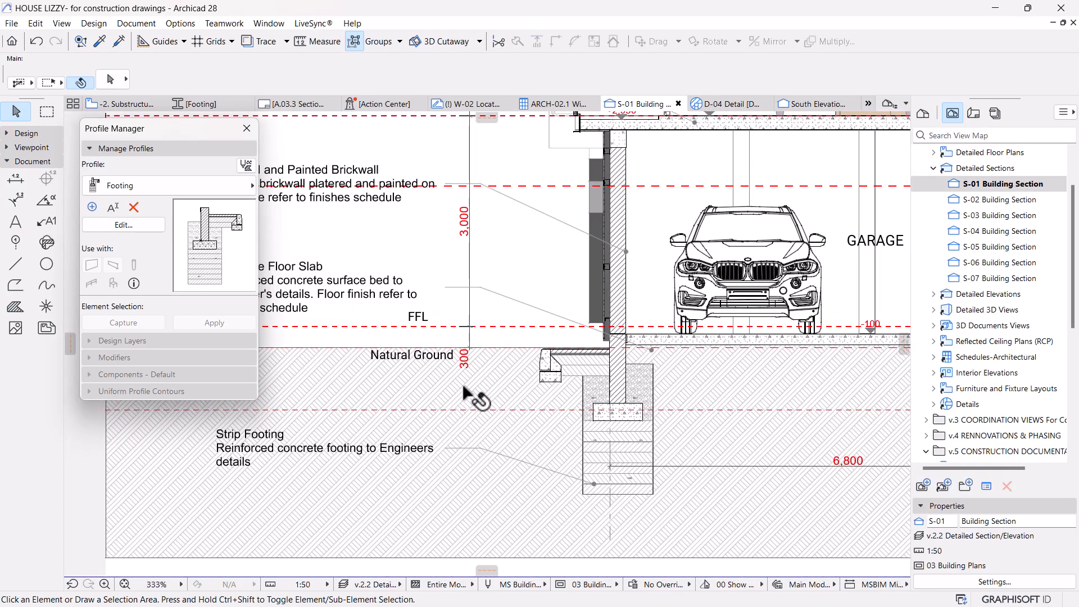
pyautogui.scroll(4, 459, 368)
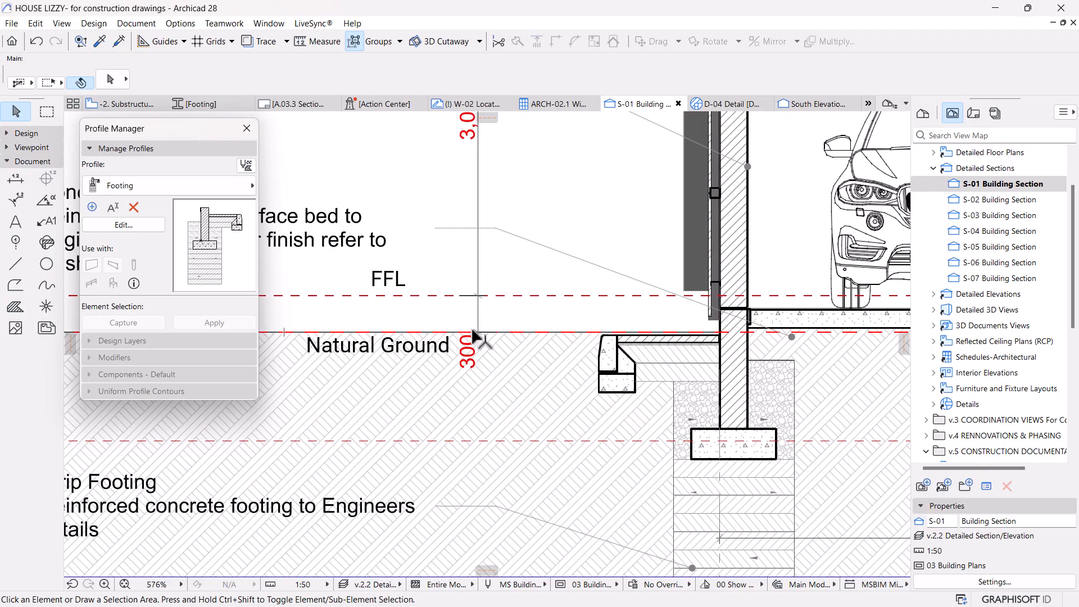
pyautogui.scroll(-1, 762, 337)
pyautogui.moveTo(680, 348); pyautogui.dragTo(524, 337, button='middle')
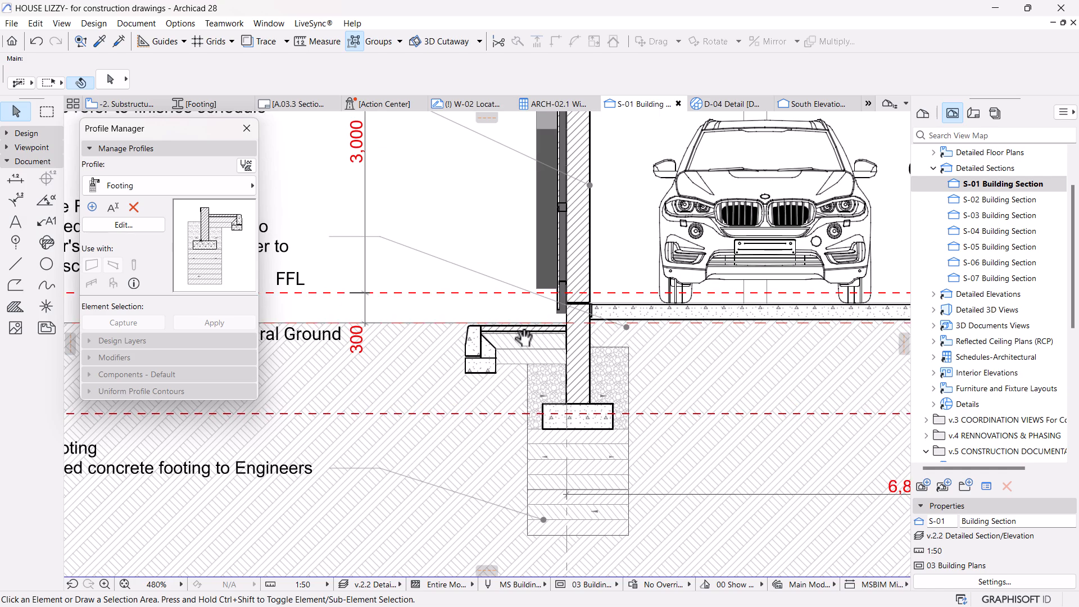
pyautogui.scroll(-2, 620, 305)
pyautogui.moveTo(706, 341); pyautogui.dragTo(433, 344, button='middle')
pyautogui.moveTo(776, 343); pyautogui.dragTo(481, 344, button='middle')
pyautogui.moveTo(782, 337); pyautogui.dragTo(851, 339, button='middle')
pyautogui.moveTo(481, 339); pyautogui.dragTo(814, 337, button='middle')
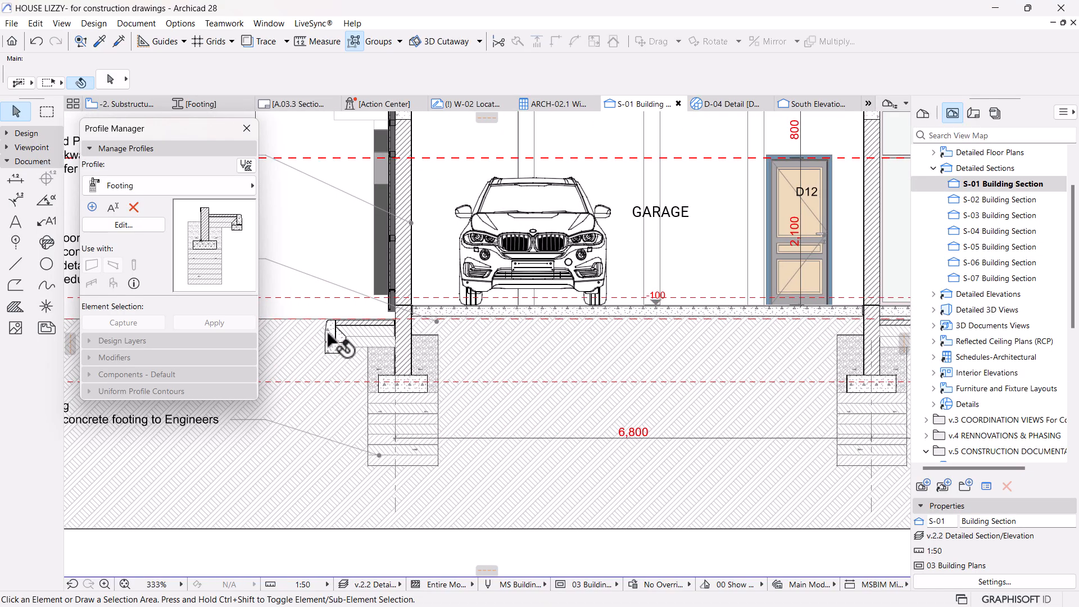
pyautogui.moveTo(336, 344); pyautogui.dragTo(515, 339, button='middle')
pyautogui.scroll(4, 552, 328)
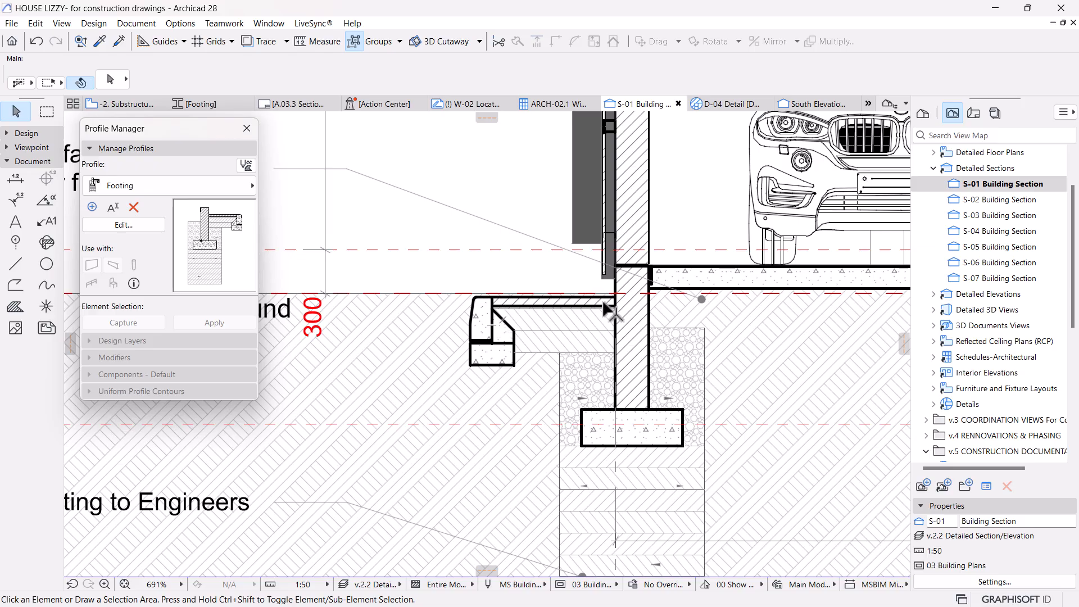
pyautogui.scroll(-1, 639, 312)
pyautogui.moveTo(599, 341); pyautogui.dragTo(643, 340, button='middle')
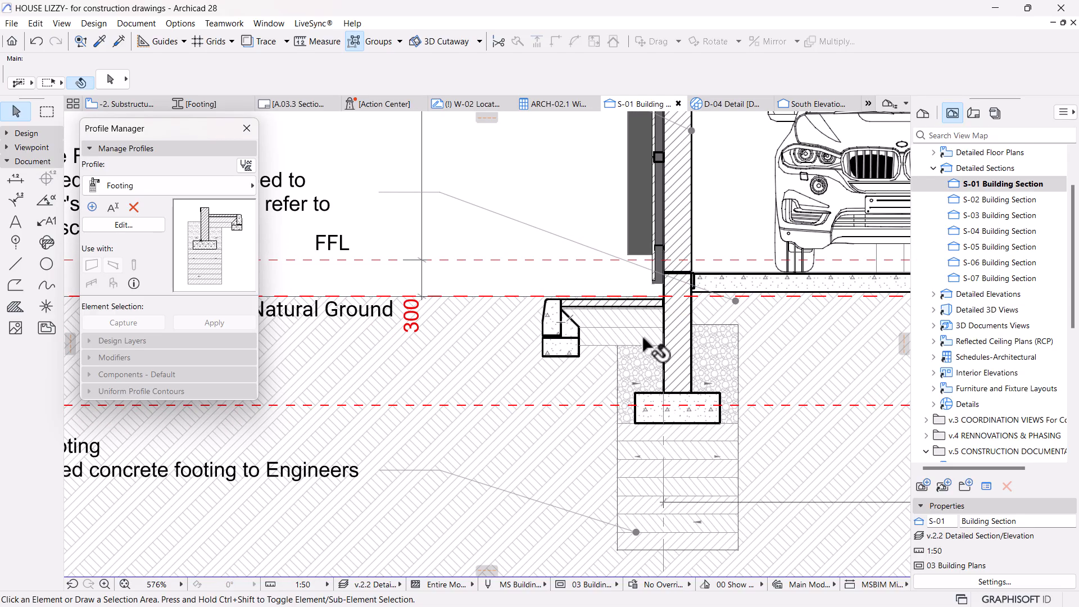
pyautogui.scroll(-6, 672, 326)
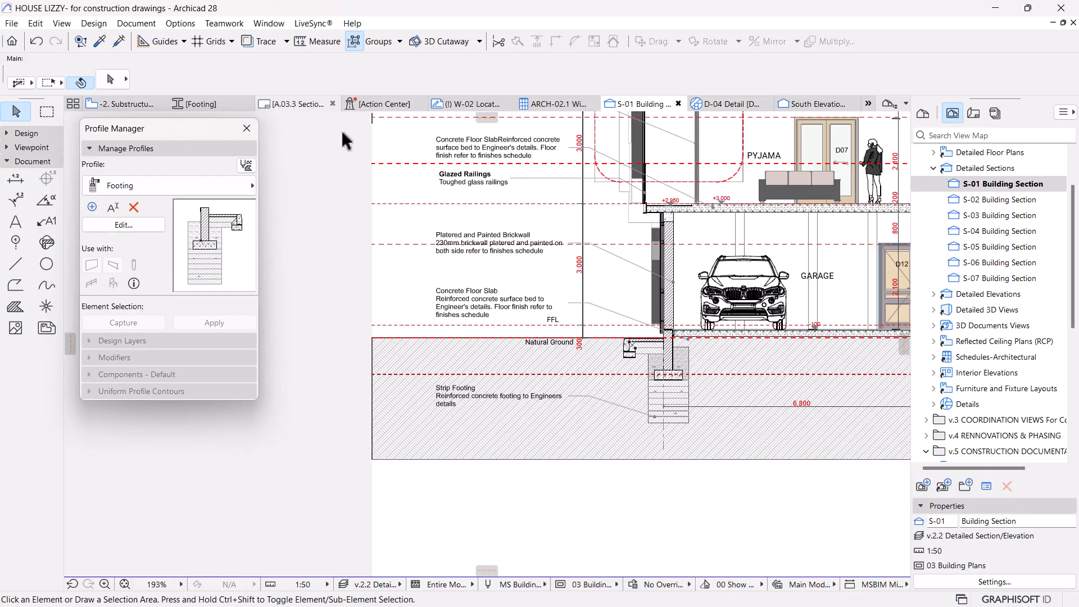
# Step: Return to the -2. Substructure plan and examine the engineer's SECTION 1-1 detail of the strip footing
pyautogui.click(115, 104)
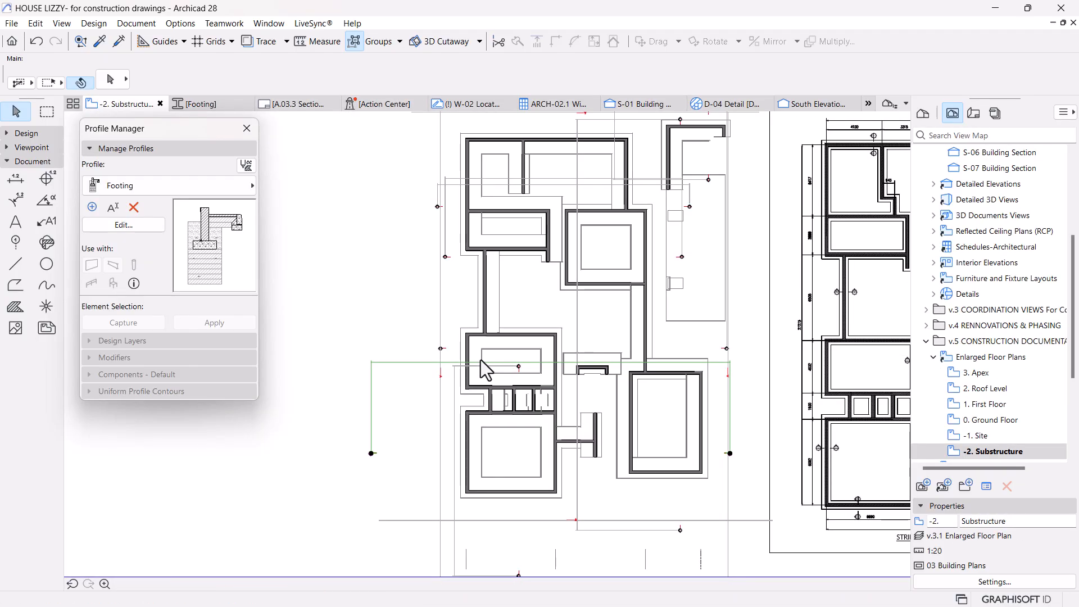
pyautogui.click(480, 361)
pyautogui.scroll(-10, 480, 355)
pyautogui.moveTo(786, 349); pyautogui.dragTo(715, 349, button='middle')
pyautogui.scroll(10, 618, 372)
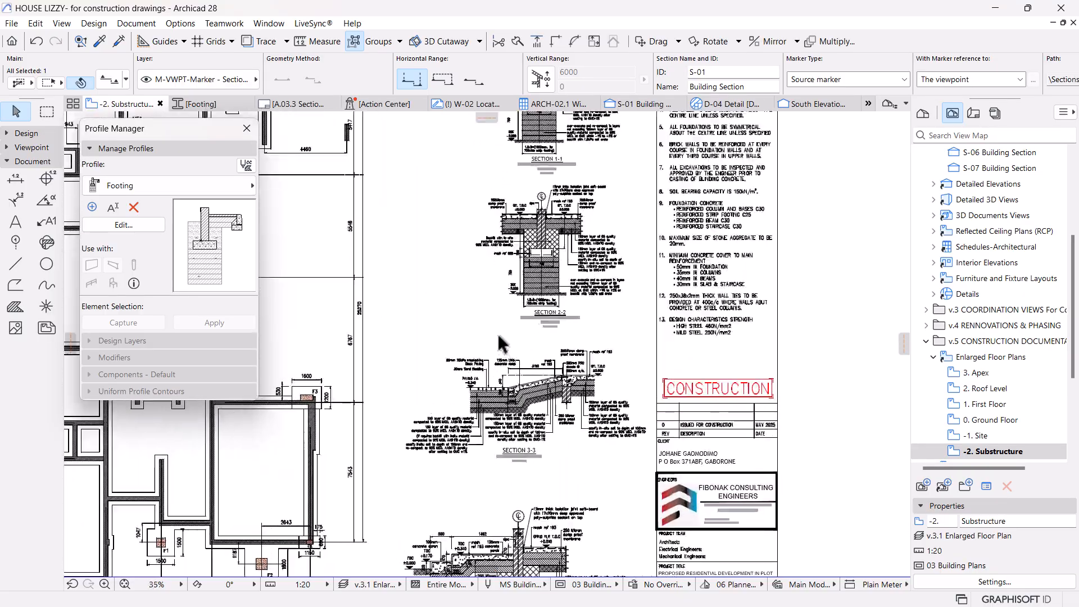
pyautogui.moveTo(514, 240); pyautogui.dragTo(577, 453, button='middle')
pyautogui.scroll(6, 644, 286)
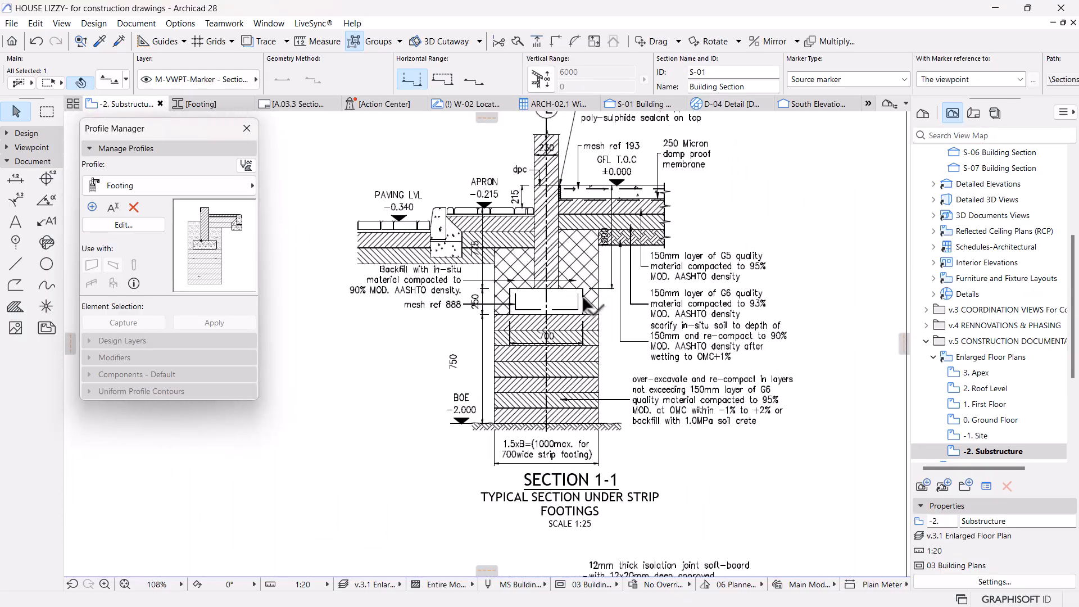
# Step: Examine the apron, paving and GFL levels in the SECTION 1-1 detail and compare them with the Footing profile
pyautogui.scroll(1, 370, 247)
pyautogui.moveTo(343, 309); pyautogui.dragTo(412, 296, button='middle')
pyautogui.scroll(1, 401, 297)
pyautogui.scroll(1, 412, 296)
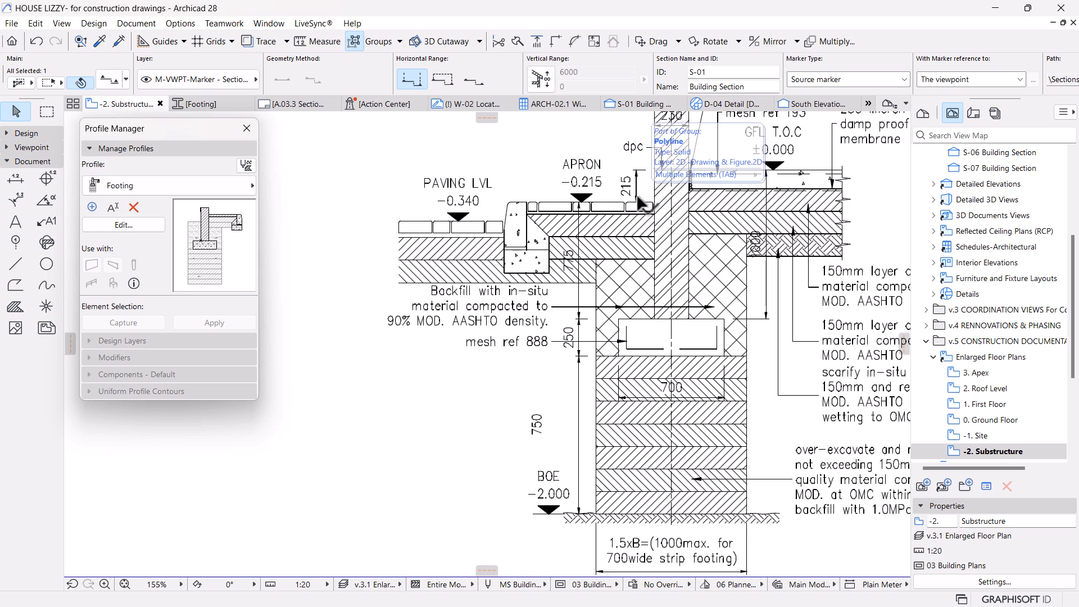
pyautogui.scroll(3, 669, 211)
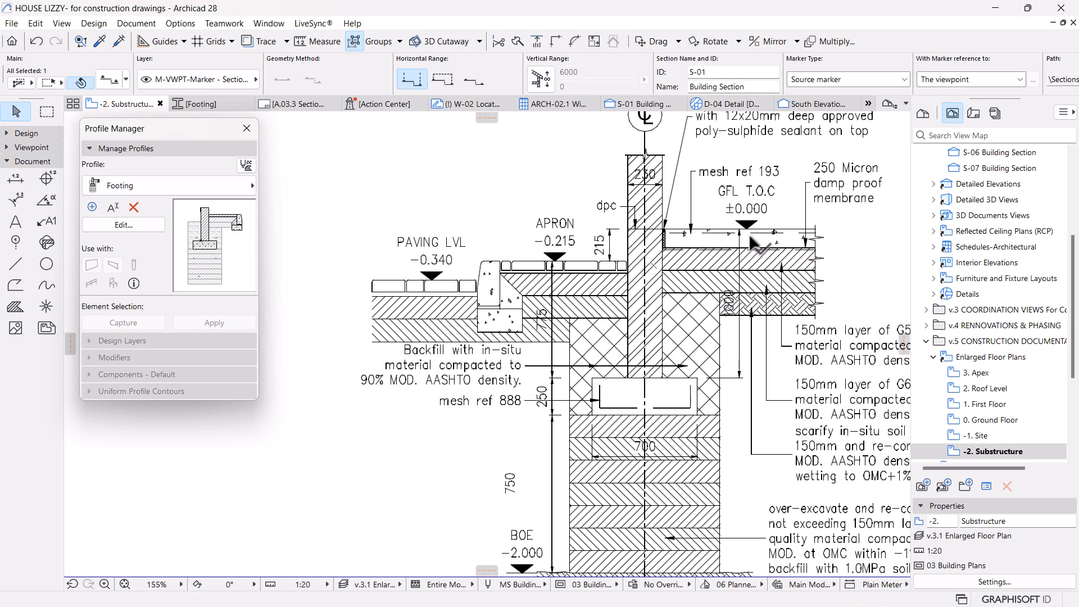
pyautogui.click(188, 105)
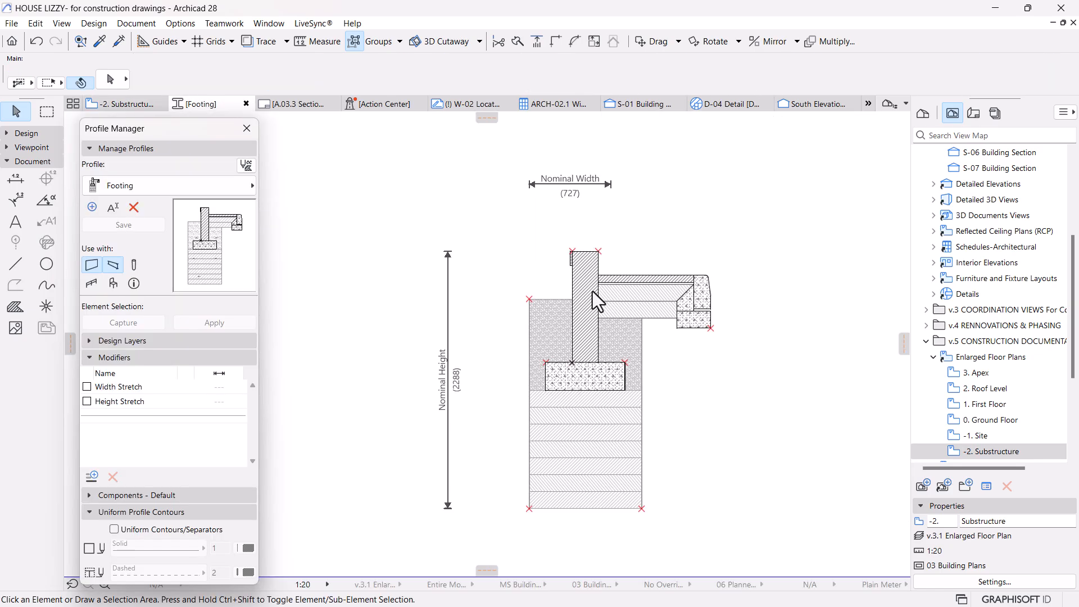
pyautogui.scroll(1, 616, 286)
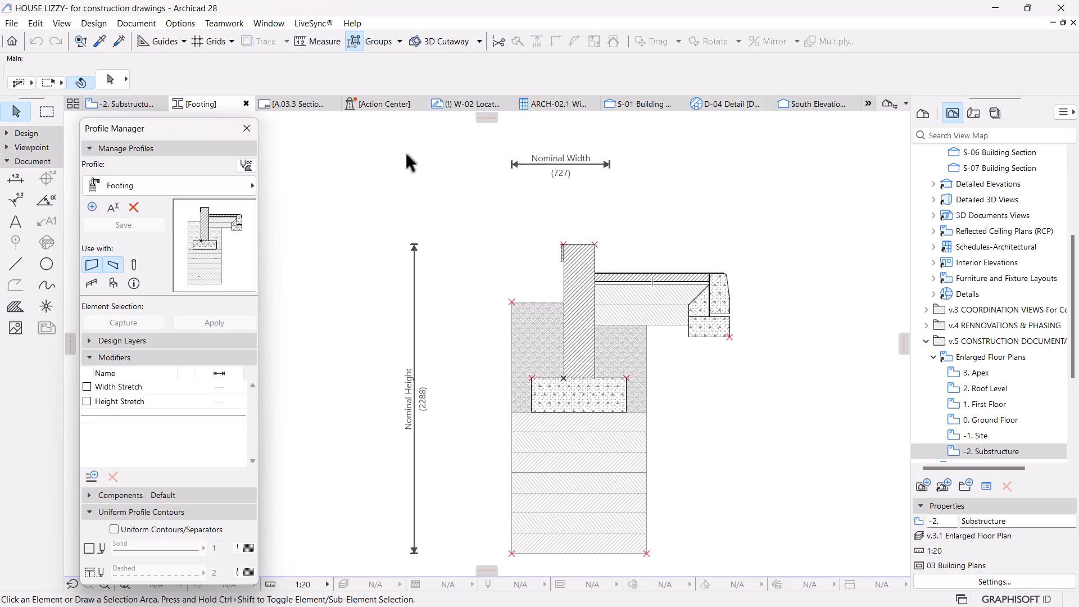
# Step: Inspect the garage's outer footing in the S-01 Building Section, comparing its apron with the FFL line, floor slab and Footing profile
pyautogui.click(643, 106)
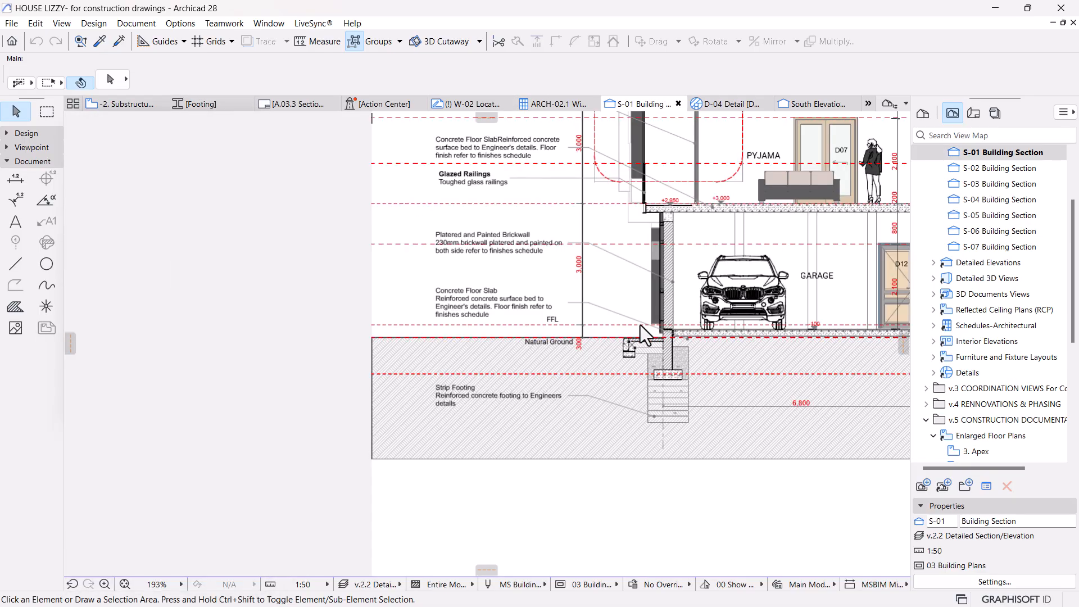
pyautogui.scroll(7, 674, 371)
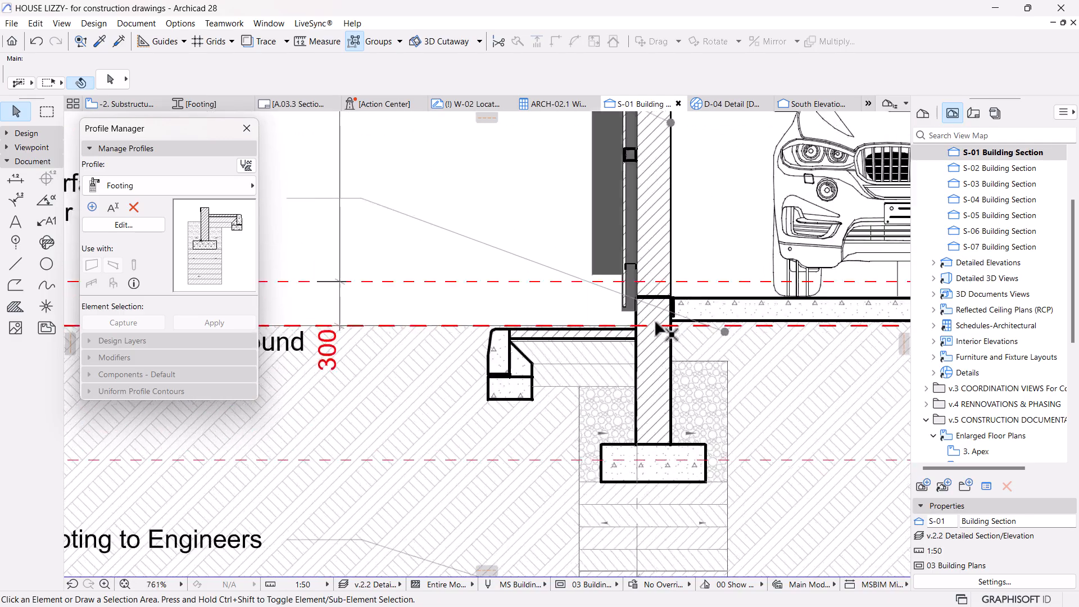
pyautogui.scroll(2, 721, 306)
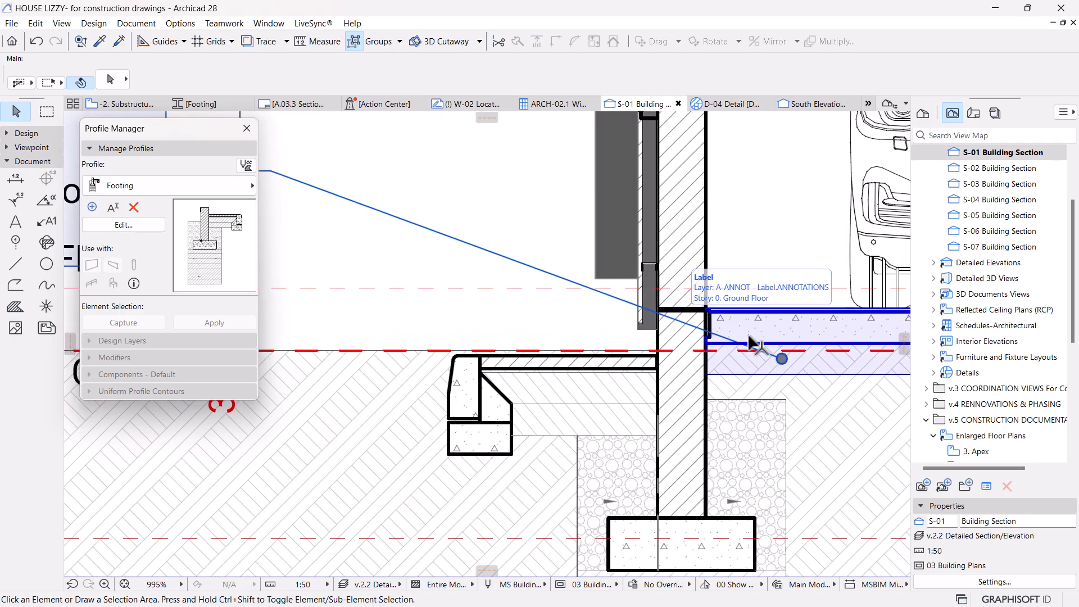
pyautogui.press('m')
pyautogui.scroll(-5, 706, 309)
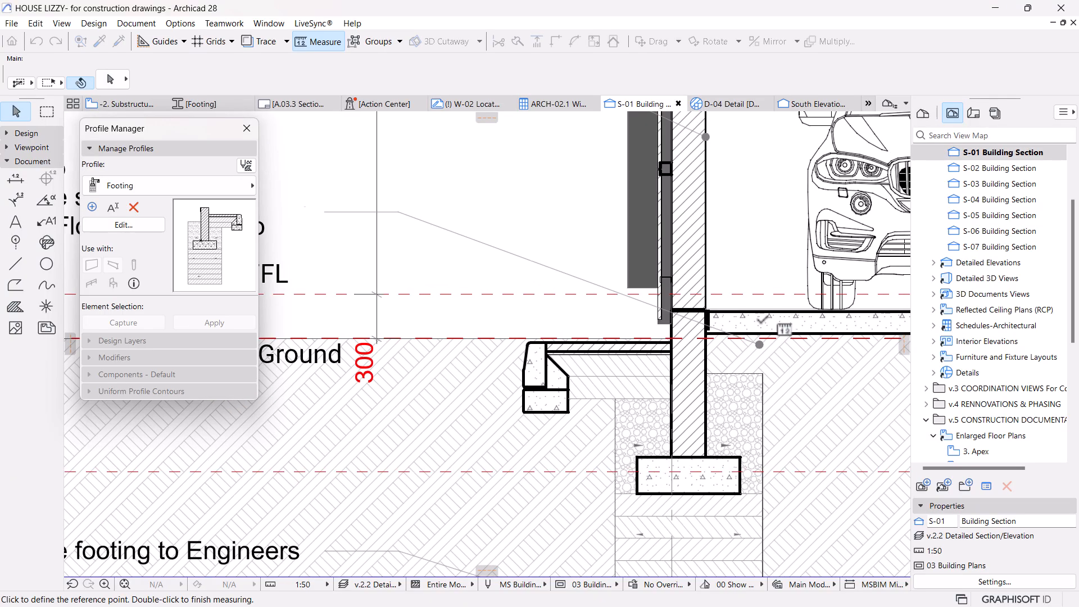
pyautogui.scroll(-3, 637, 359)
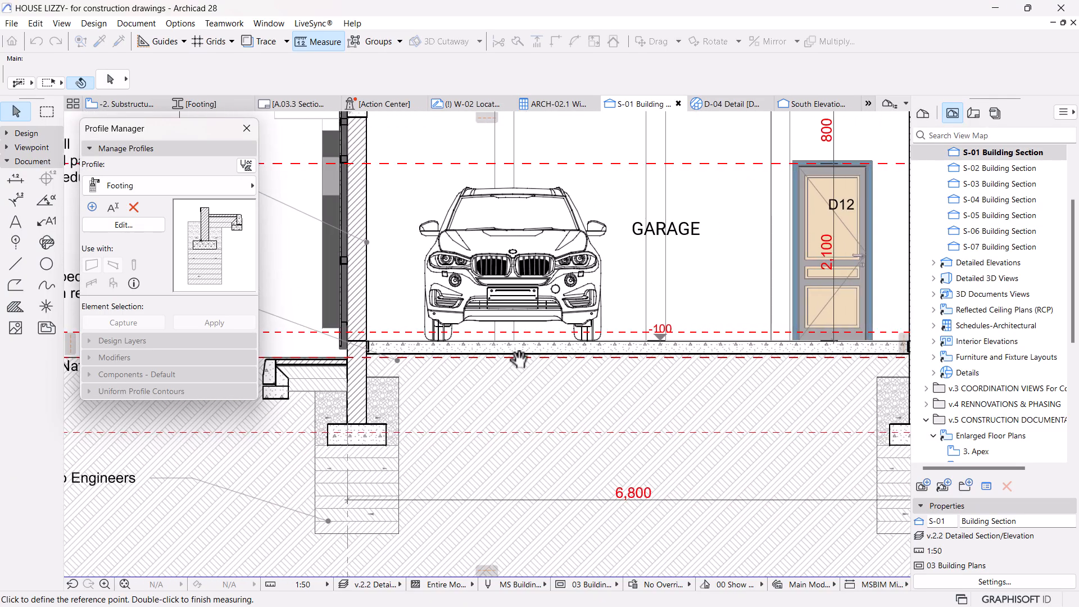
pyautogui.scroll(-2, 640, 353)
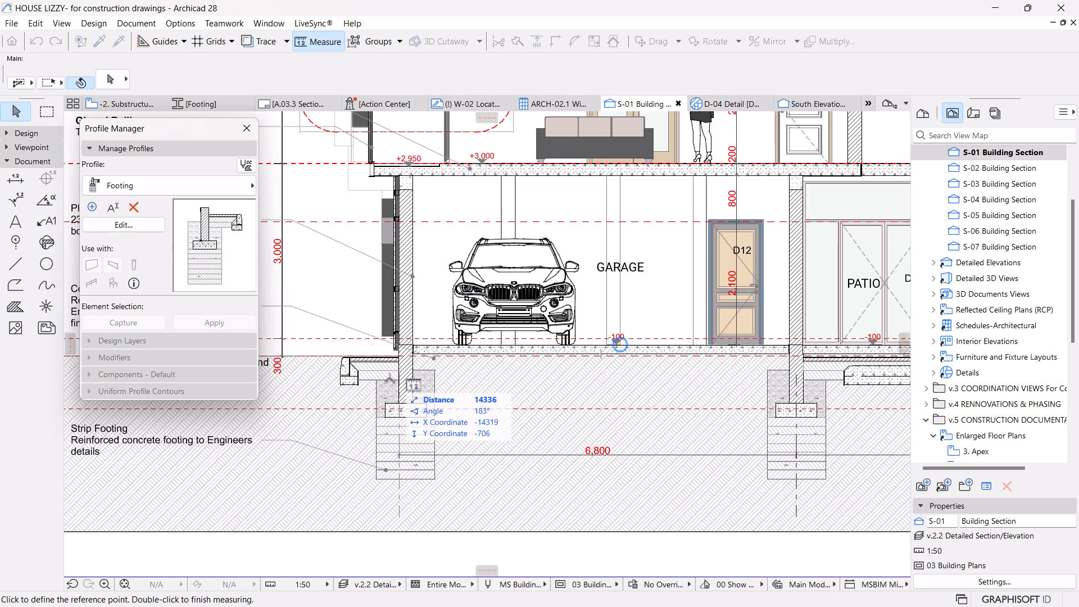
pyautogui.scroll(3, 355, 345)
pyautogui.scroll(3, 355, 345)
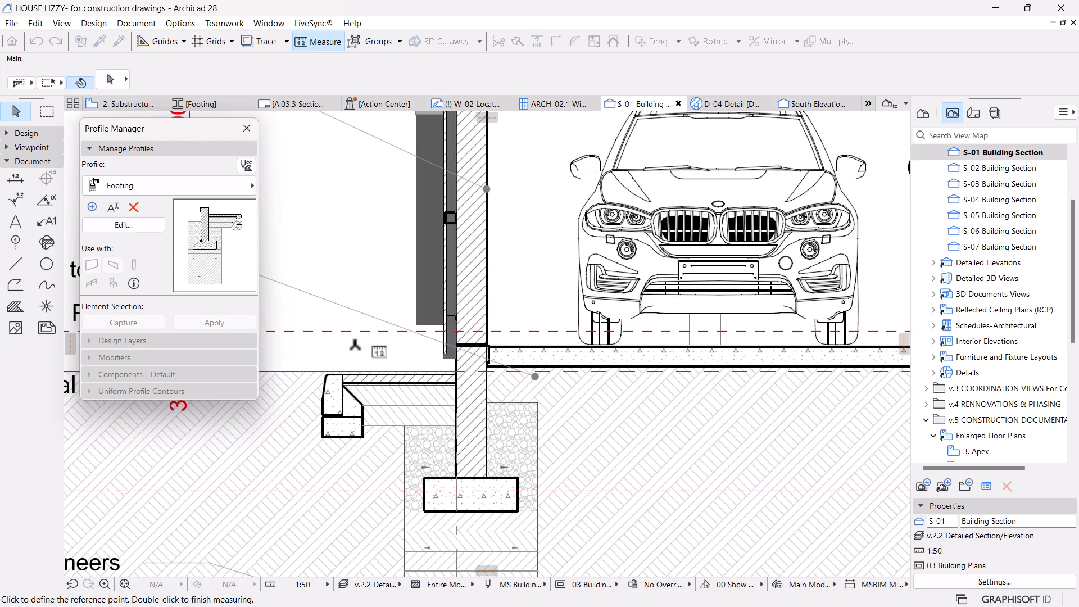
pyautogui.scroll(-2, 495, 392)
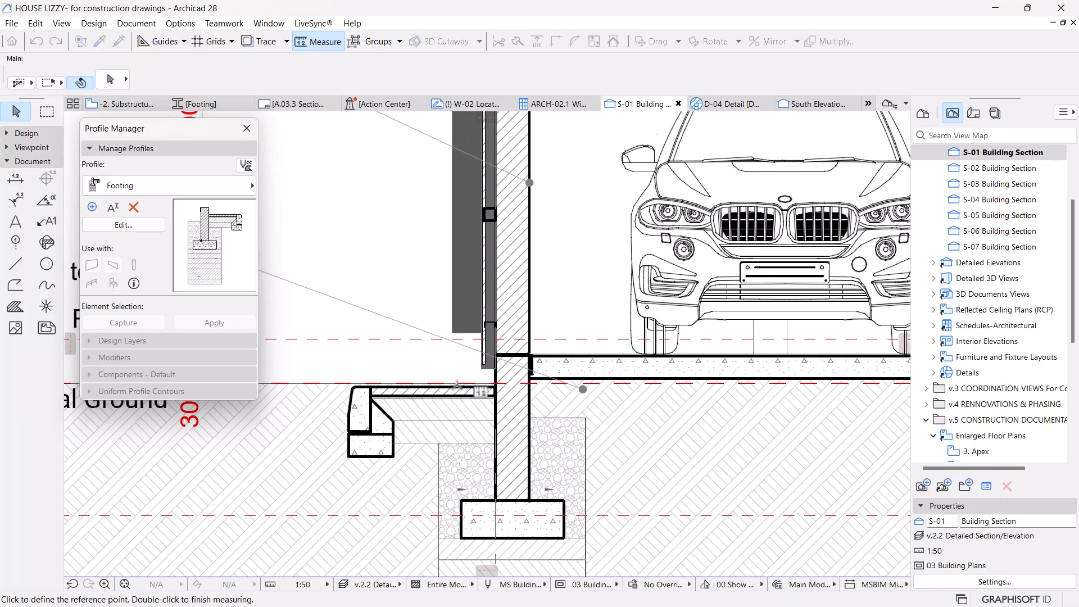
pyautogui.click(422, 387)
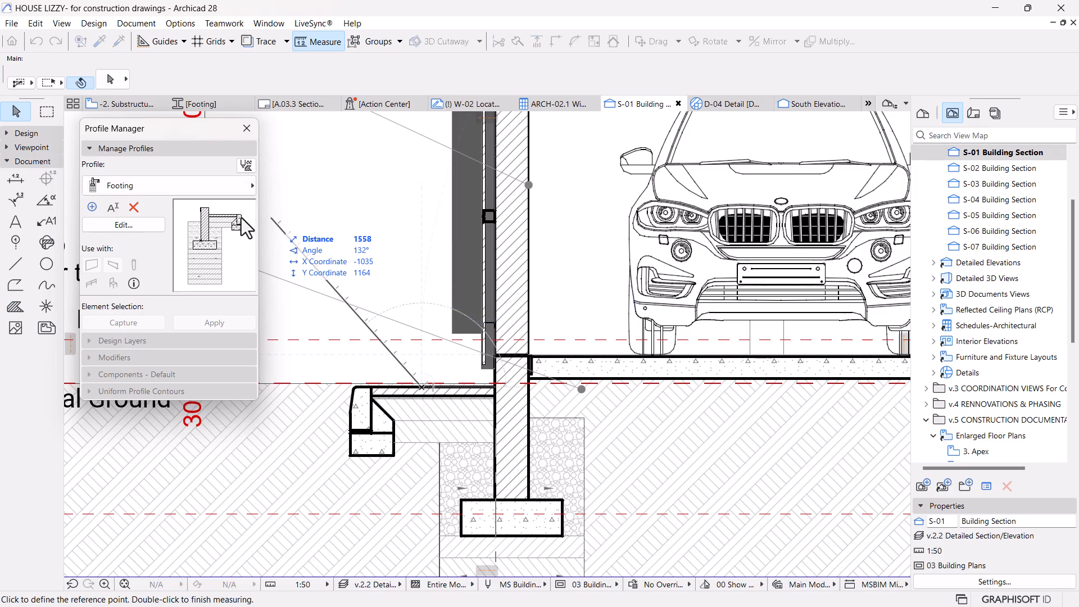
pyautogui.click(201, 105)
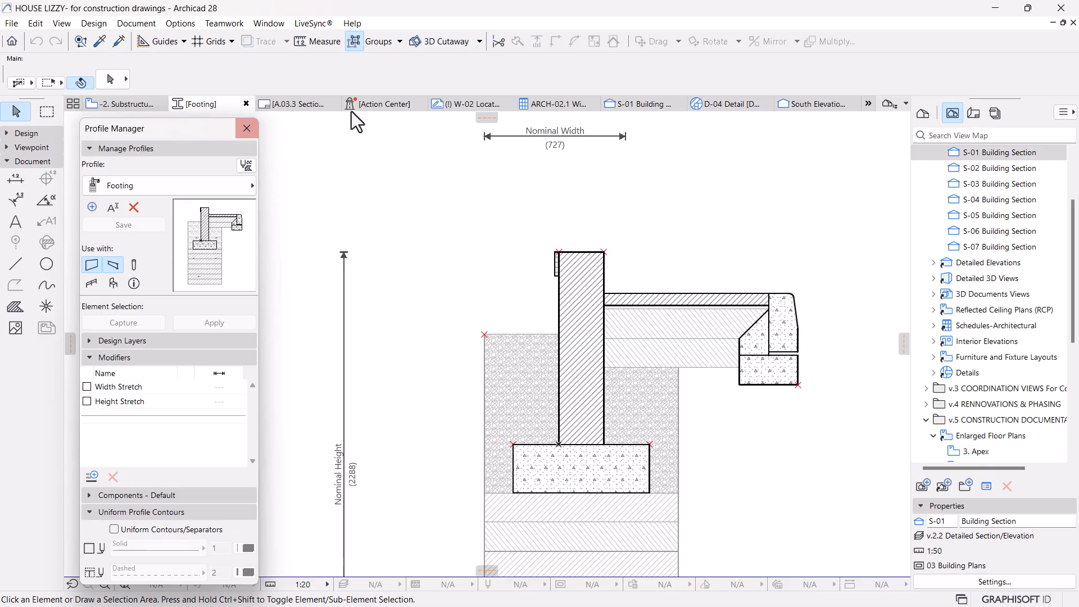
pyautogui.click(636, 104)
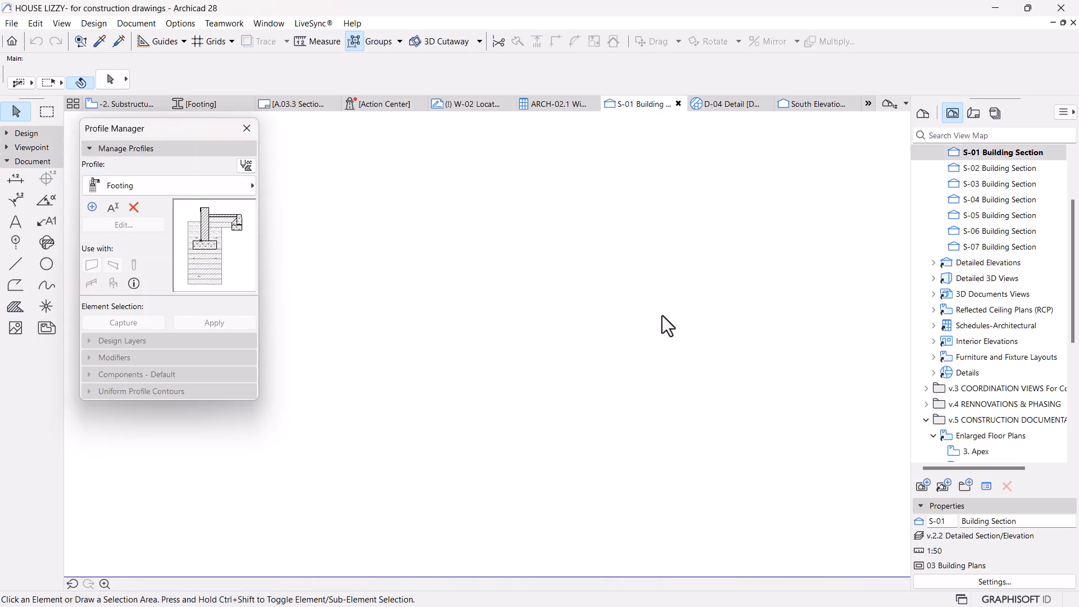
# Step: Show the Finish - Ceiling.INTERIOR layer and draw a 215 mm vertical reference line down from the FFL line above the outer apron
pyautogui.scroll(3, 439, 392)
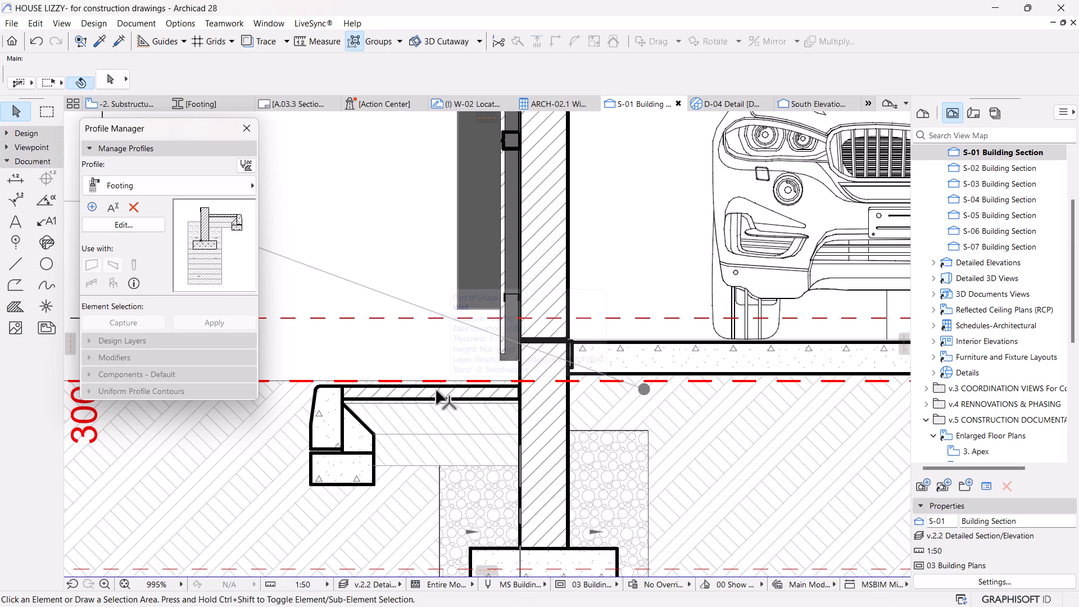
pyautogui.press('m')
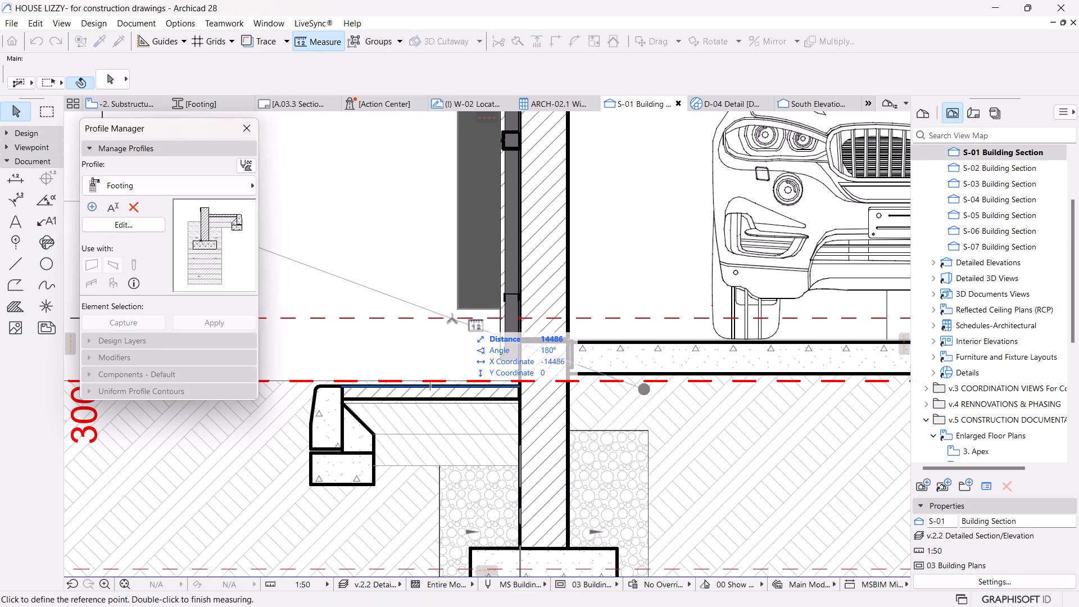
pyautogui.click(15, 263)
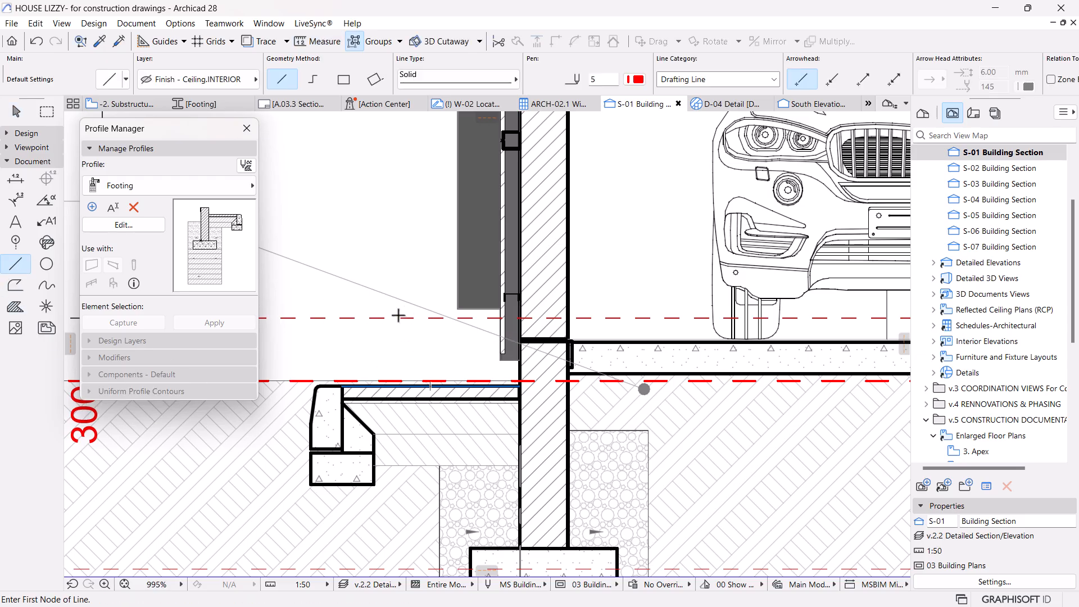
pyautogui.click(408, 362)
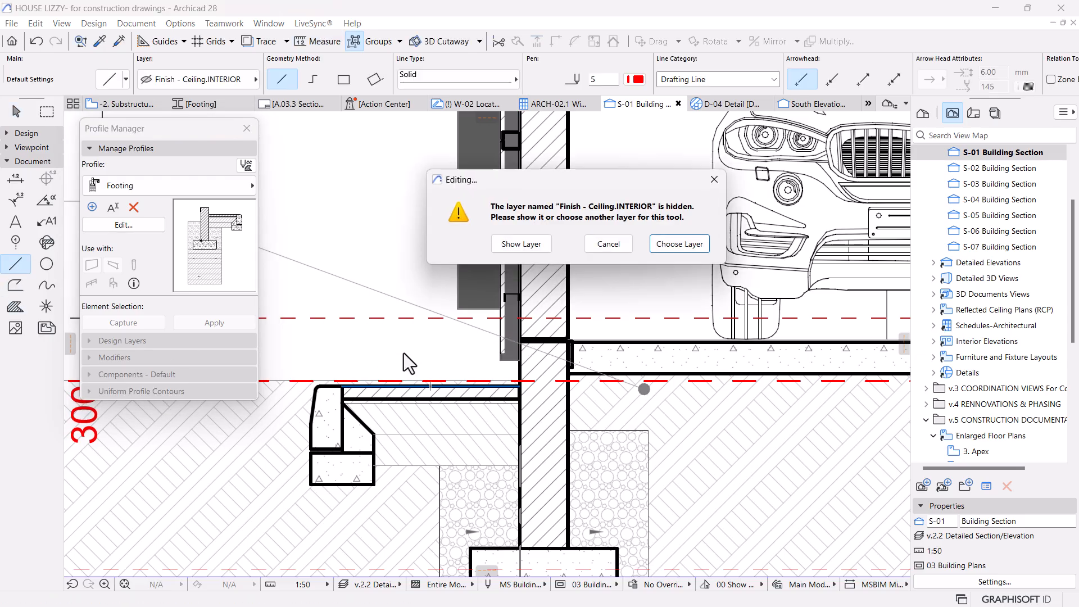
pyautogui.click(528, 245)
pyautogui.click(403, 318)
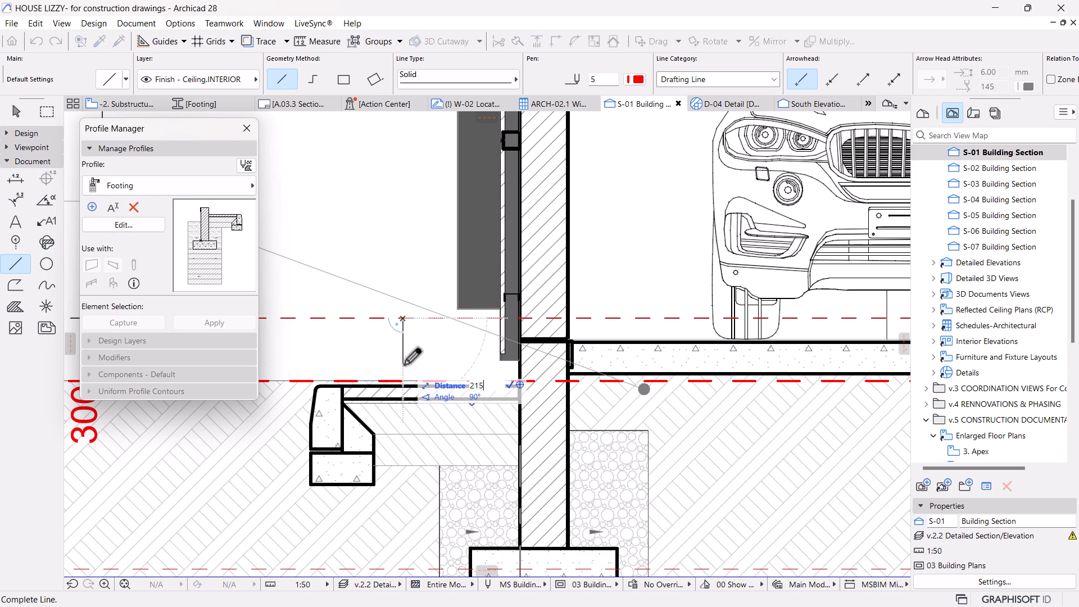
pyautogui.press('Return')
pyautogui.press('Escape')
# Step: Measure the vertical distance from the reference line's lower end to the apron's top surface
pyautogui.press('m')
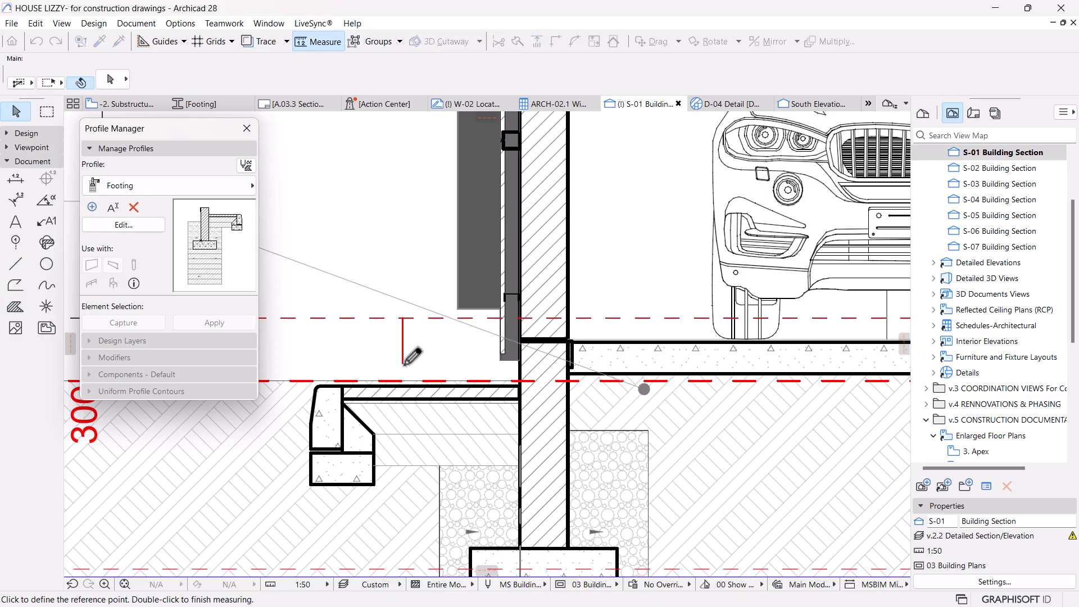
pyautogui.click(402, 363)
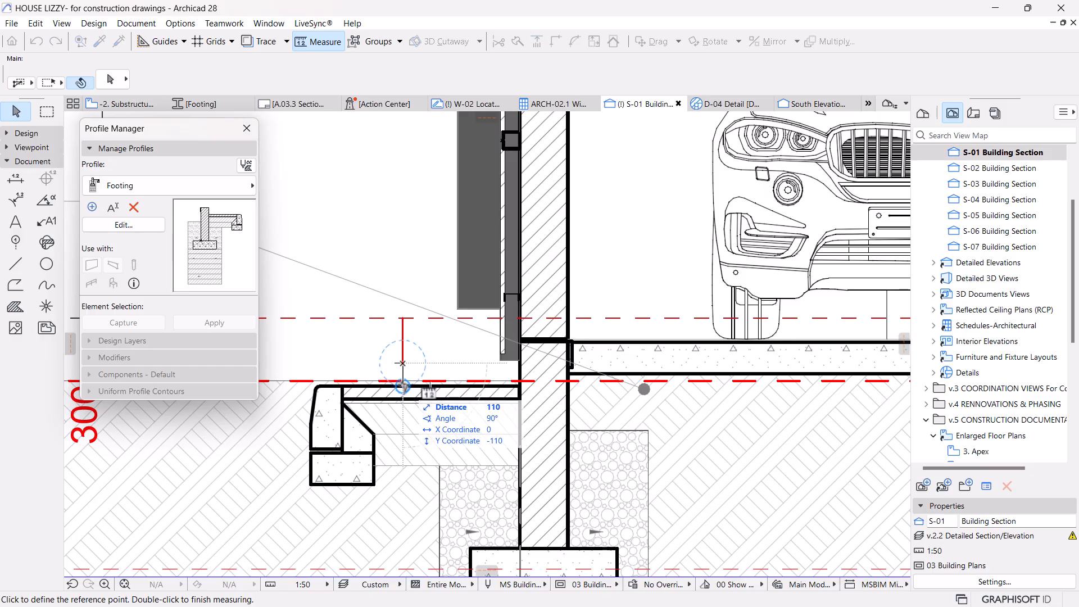
pyautogui.press('Escape')
# Step: Move the apron, its base layers and the kerb up 110 mm in the Footing profile
pyautogui.click(207, 104)
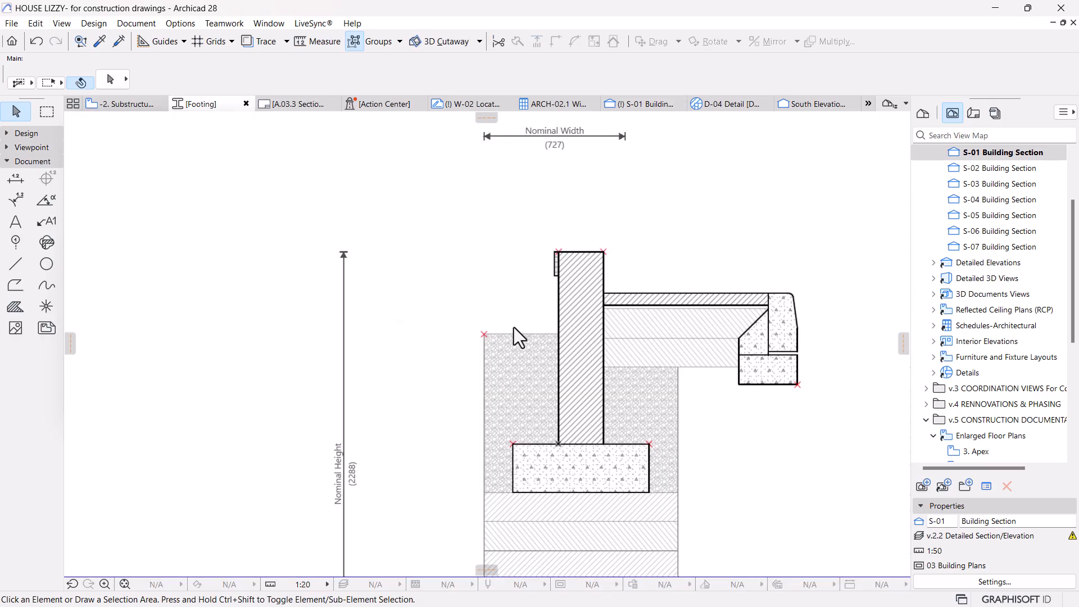
pyautogui.scroll(1, 833, 320)
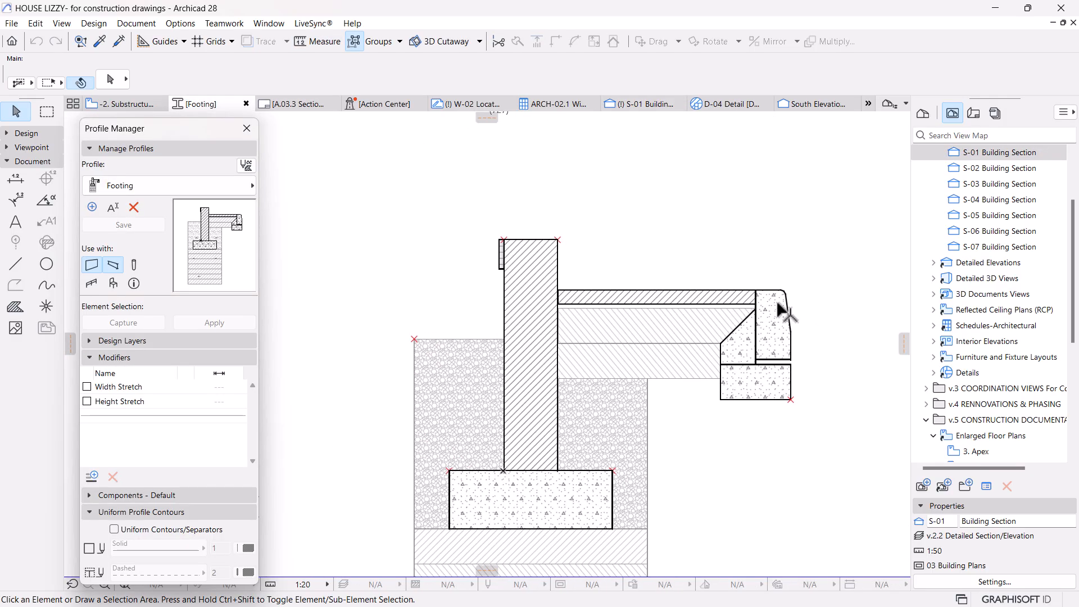
pyautogui.moveTo(831, 233)
pyautogui.mouseDown()
pyautogui.moveTo(713, 445)
pyautogui.moveTo(686, 450)
pyautogui.mouseUp()
pyautogui.hotkey('ctrl', 'd')
pyautogui.click(688, 257)
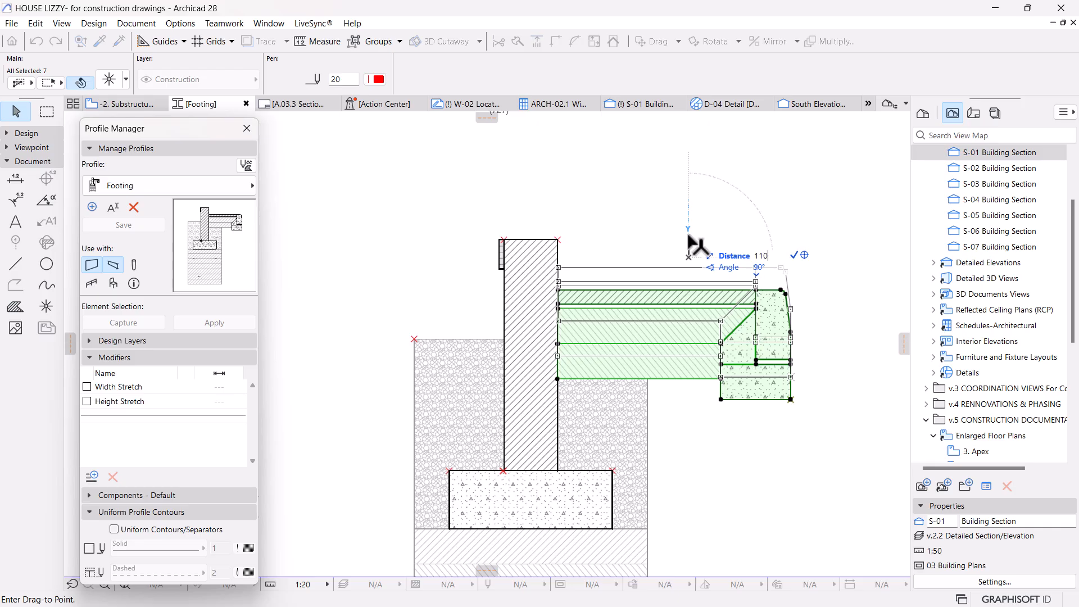
pyautogui.click(688, 234)
pyautogui.press('Escape')
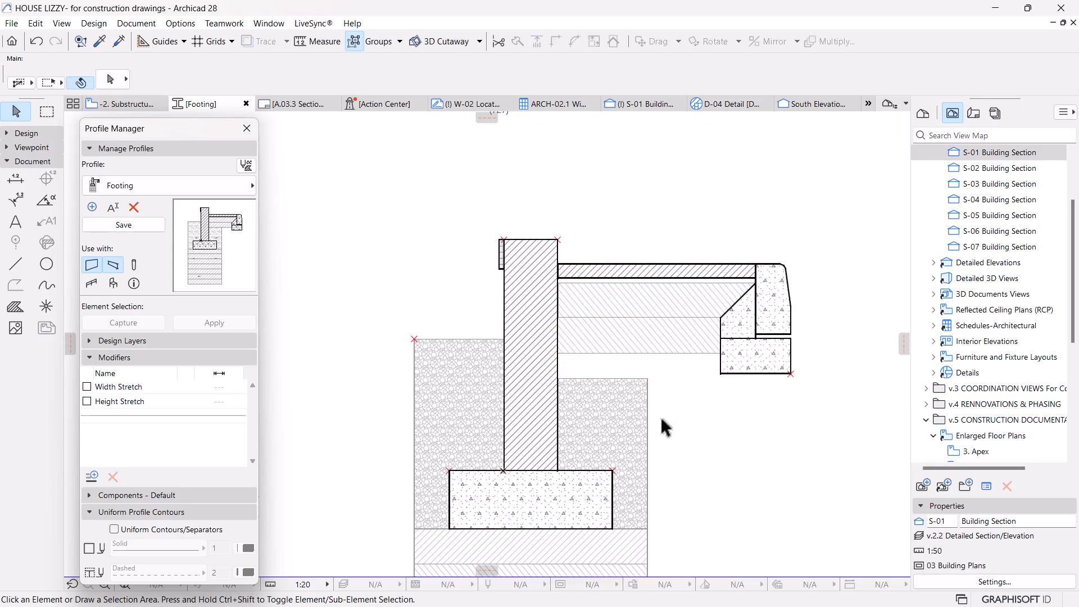
# Step: Raise the top edge of the Compacted Backfill under the apron by 110 mm to meet the base layers, and save the profile
pyautogui.click(625, 382)
pyautogui.hotkey('ctrl', 'm')
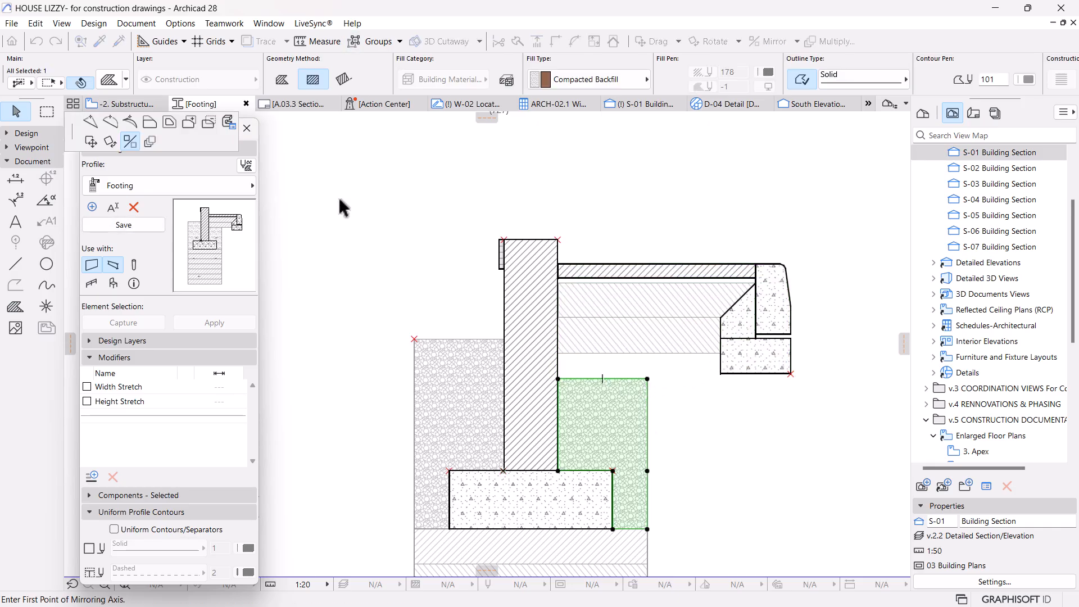
pyautogui.click(147, 125)
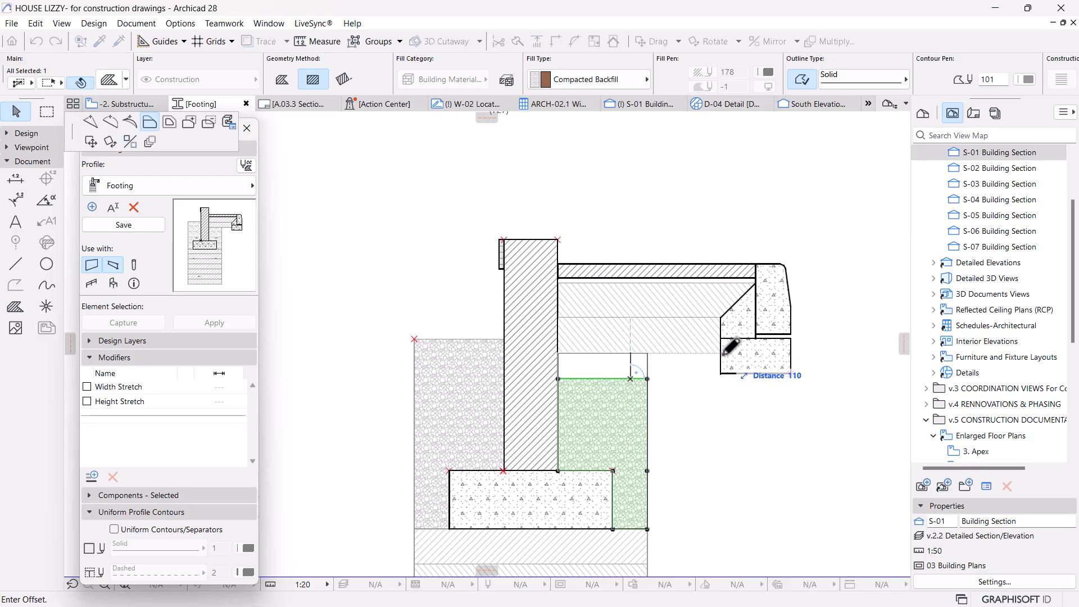
pyautogui.click(720, 354)
pyautogui.click(694, 447)
pyautogui.click(124, 225)
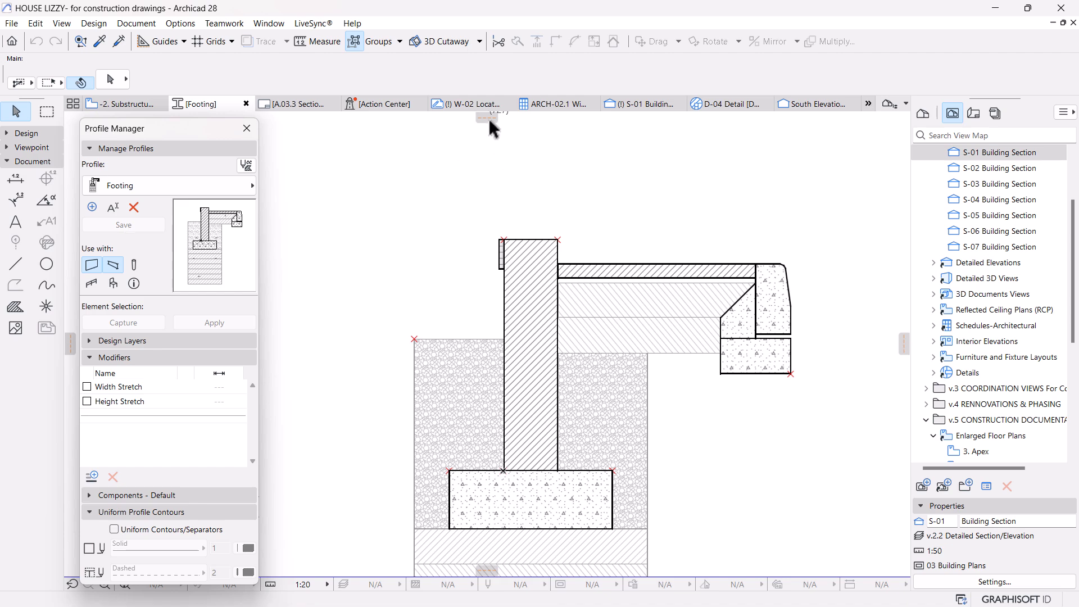
# Step: Check the raised apron in the S-01 Building Section against the reference line, Natural Ground and the garage floor slab
pyautogui.click(632, 107)
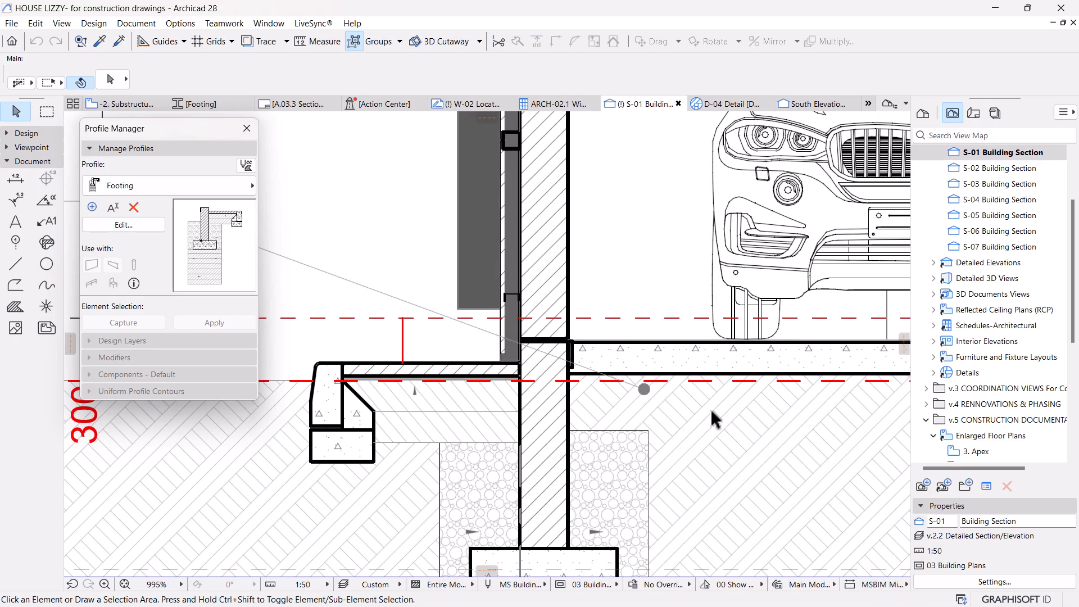
pyautogui.scroll(-2, 663, 413)
pyautogui.moveTo(495, 405); pyautogui.dragTo(562, 373, button='middle')
pyautogui.scroll(2, 473, 367)
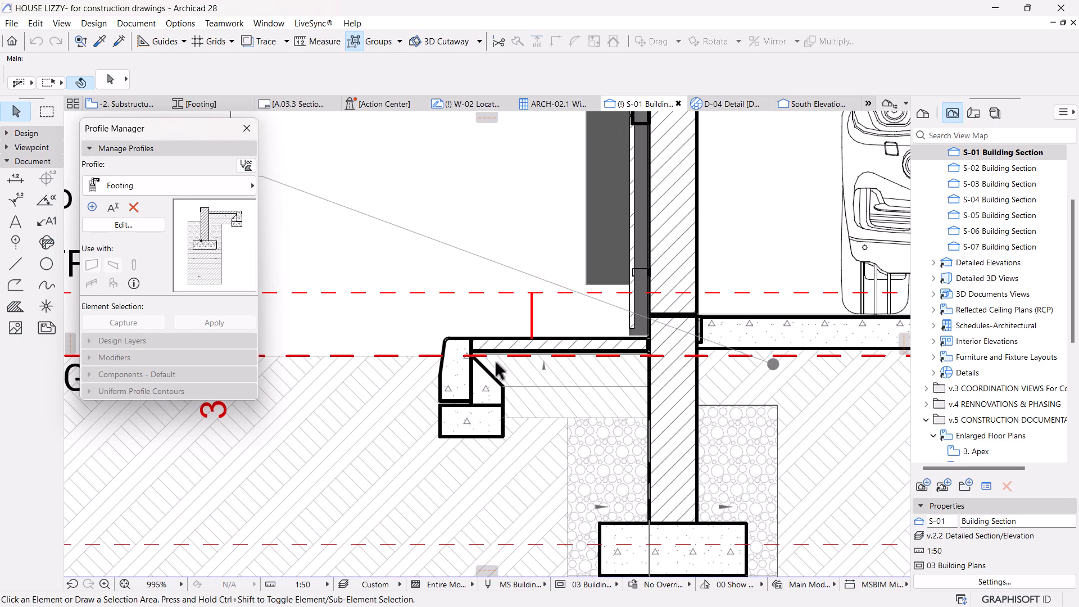
pyautogui.click(502, 368)
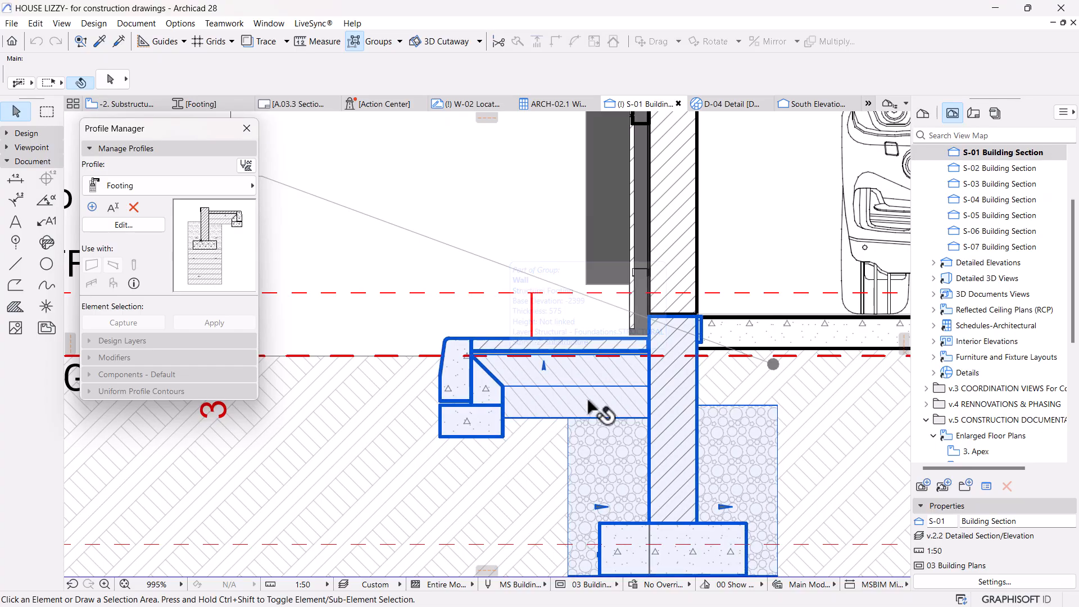
pyautogui.scroll(-5, 590, 406)
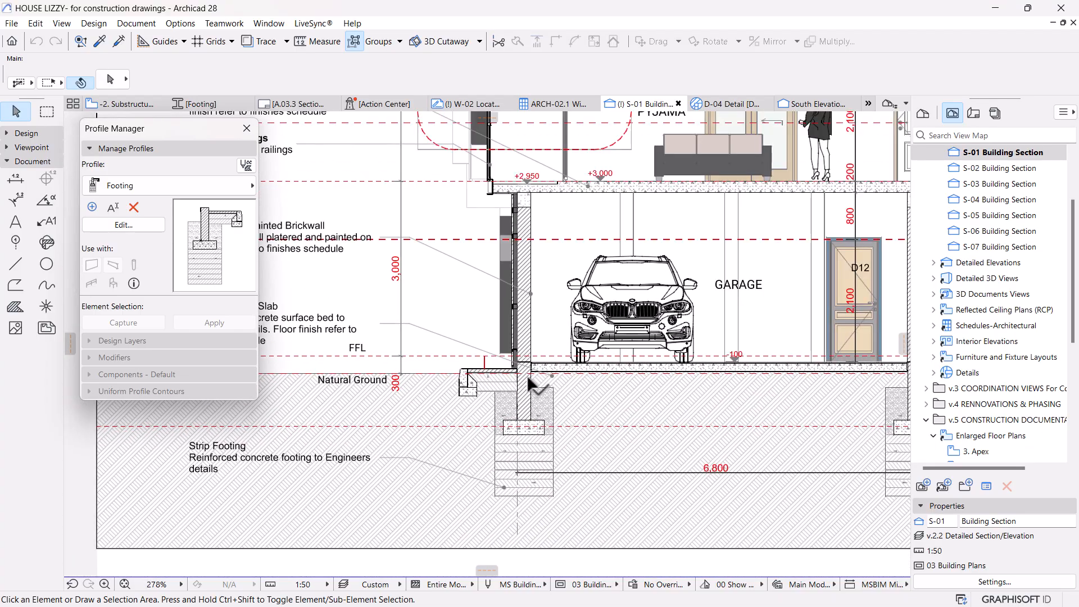
pyautogui.scroll(2, 531, 385)
pyautogui.scroll(-2, 466, 388)
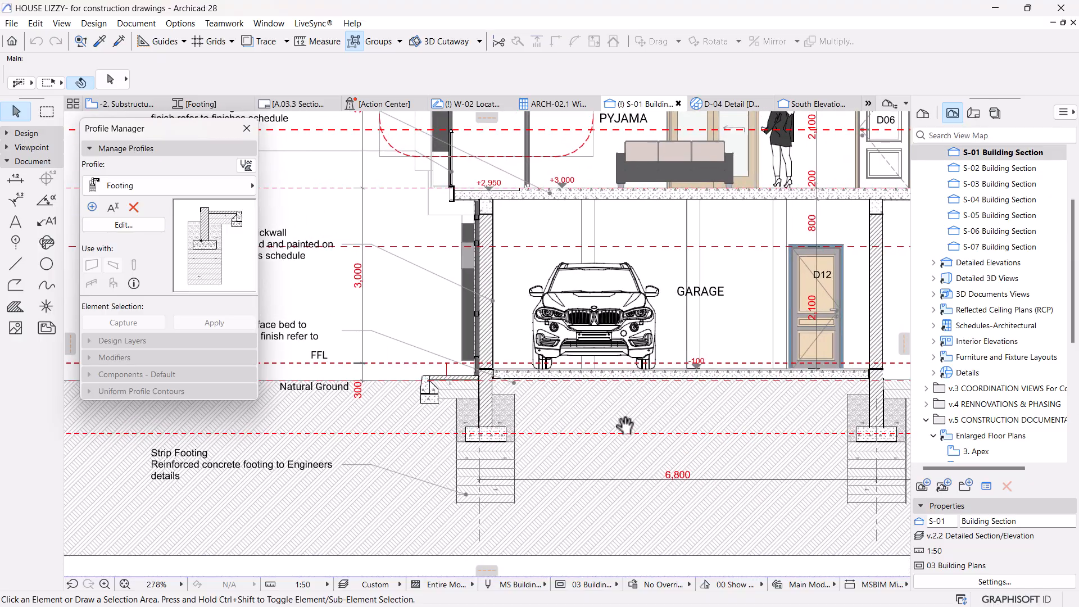
pyautogui.moveTo(614, 419); pyautogui.dragTo(617, 425, button='middle')
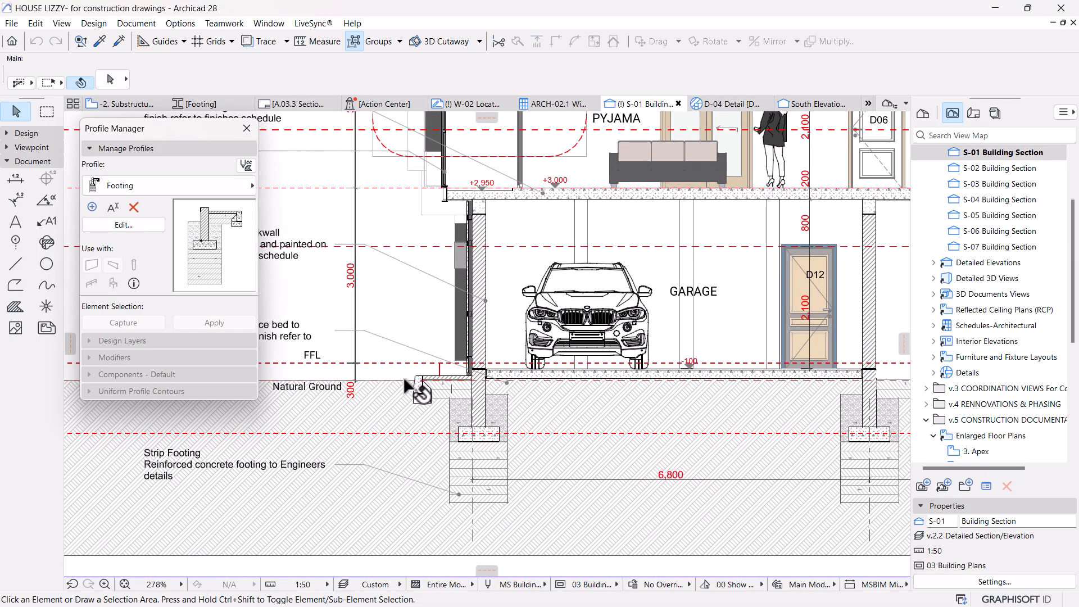
# Step: Examine the footings, apron and slab edges beneath the garage and patio in the S-01 Building Section
pyautogui.scroll(3, 596, 374)
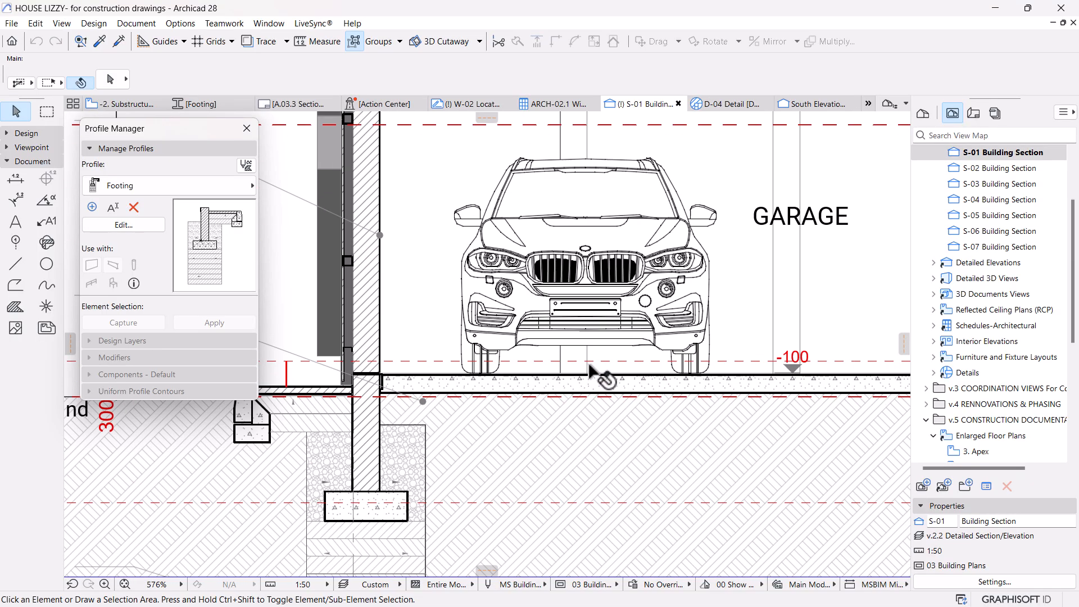
pyautogui.moveTo(372, 419); pyautogui.dragTo(461, 419, button='middle')
pyautogui.scroll(-5, 488, 396)
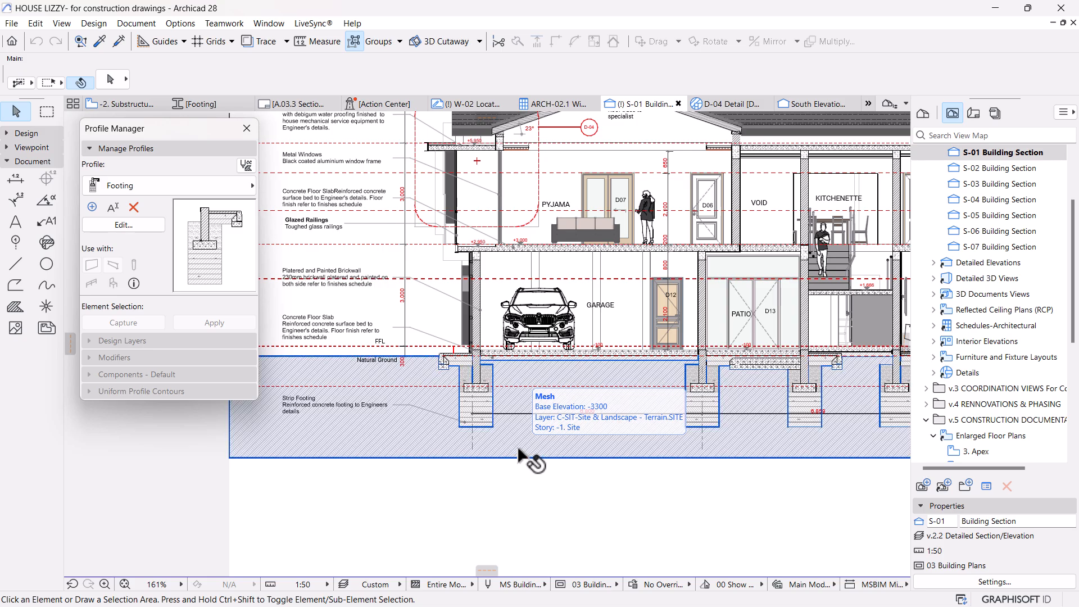
pyautogui.scroll(3, 834, 365)
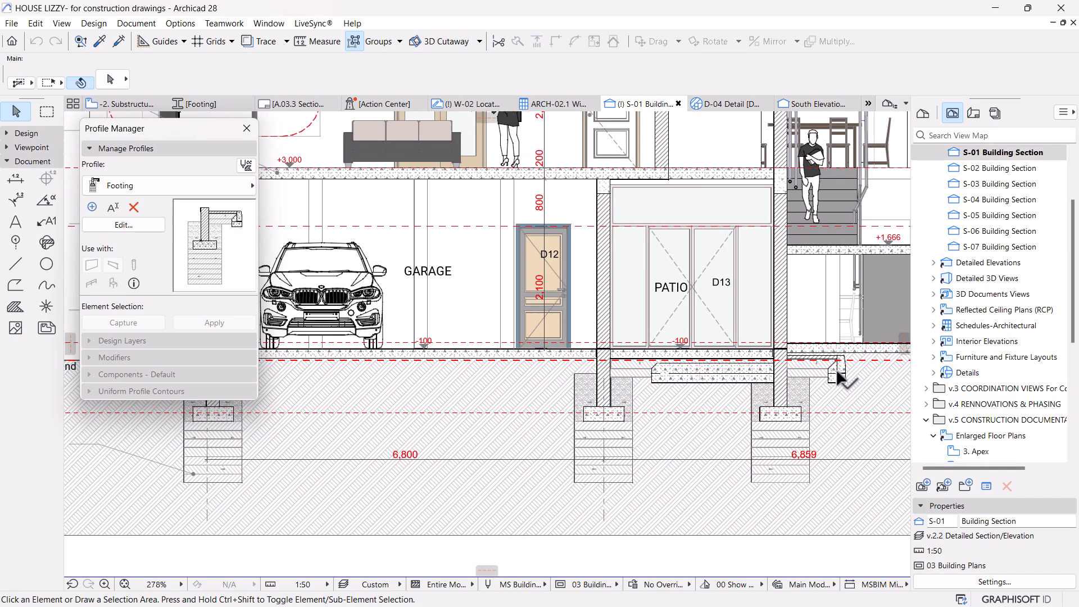
pyautogui.scroll(-2, 429, 356)
pyautogui.moveTo(430, 371); pyautogui.dragTo(570, 456, button='middle')
pyautogui.scroll(10, 427, 521)
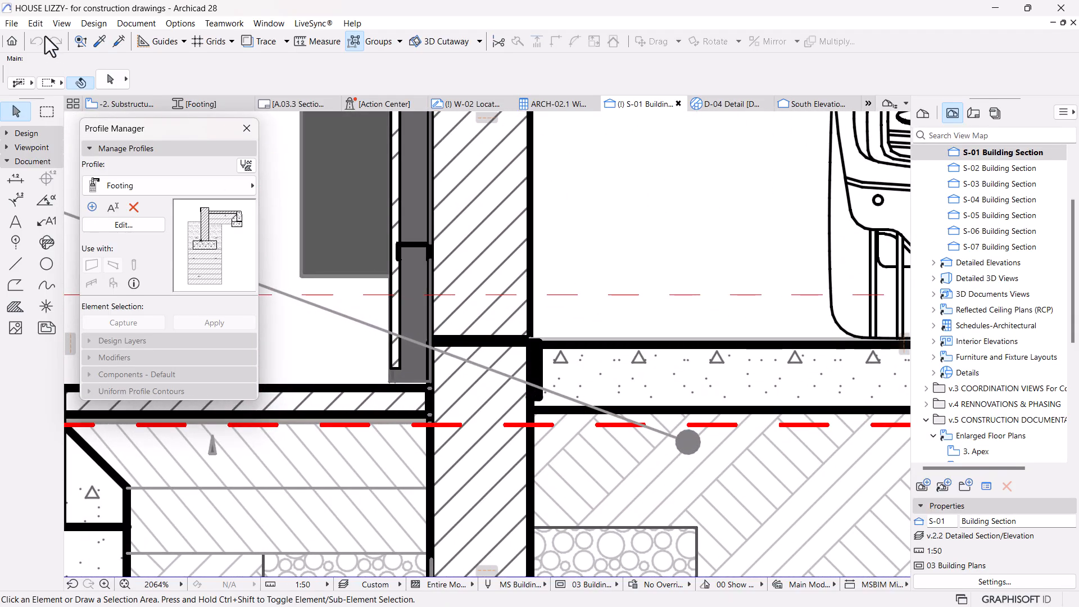
# Step: Turn off True Line Weight in the on-screen view options to see the wall junction clearly
pyautogui.click(58, 22)
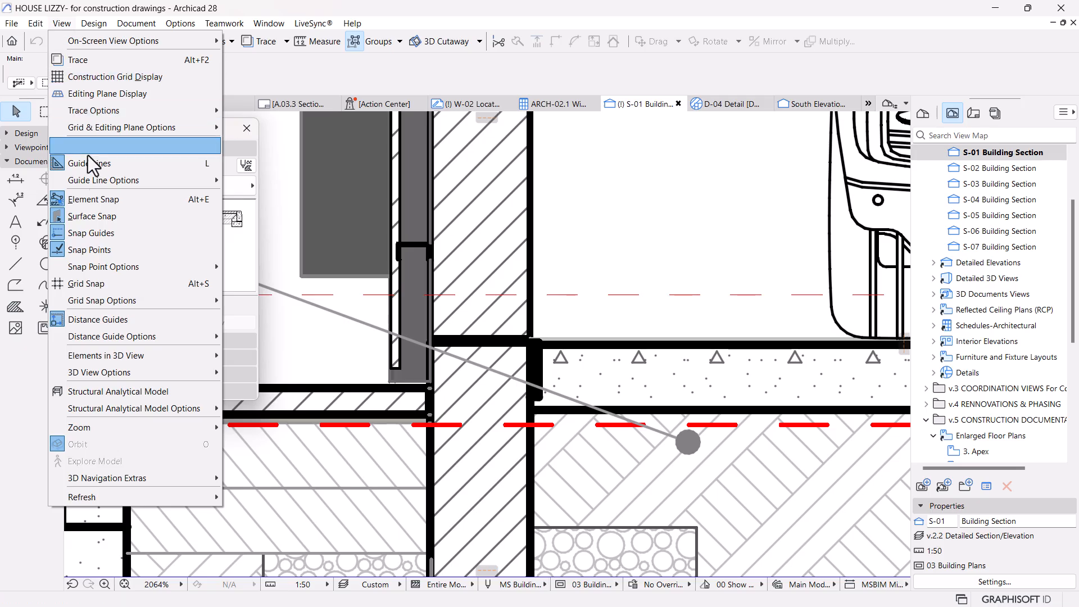
pyautogui.moveTo(128, 40)
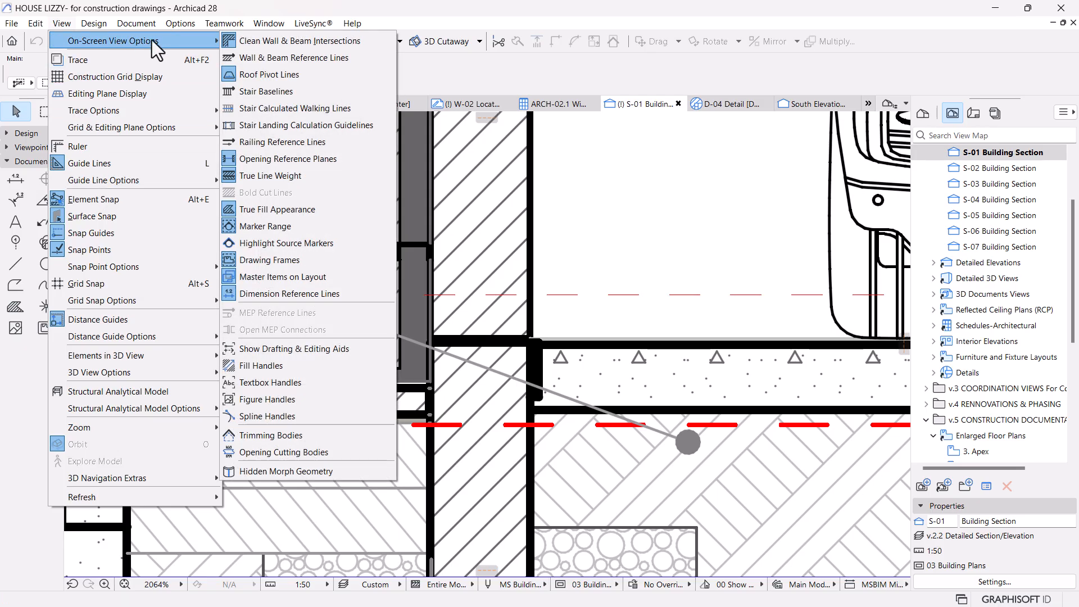
pyautogui.click(251, 177)
pyautogui.scroll(3, 481, 355)
# Step: Check the garage external wall's bottom offset and measure the gap between its underside and the substructure wall
pyautogui.click(490, 348)
pyautogui.click(508, 309)
pyautogui.click(508, 308)
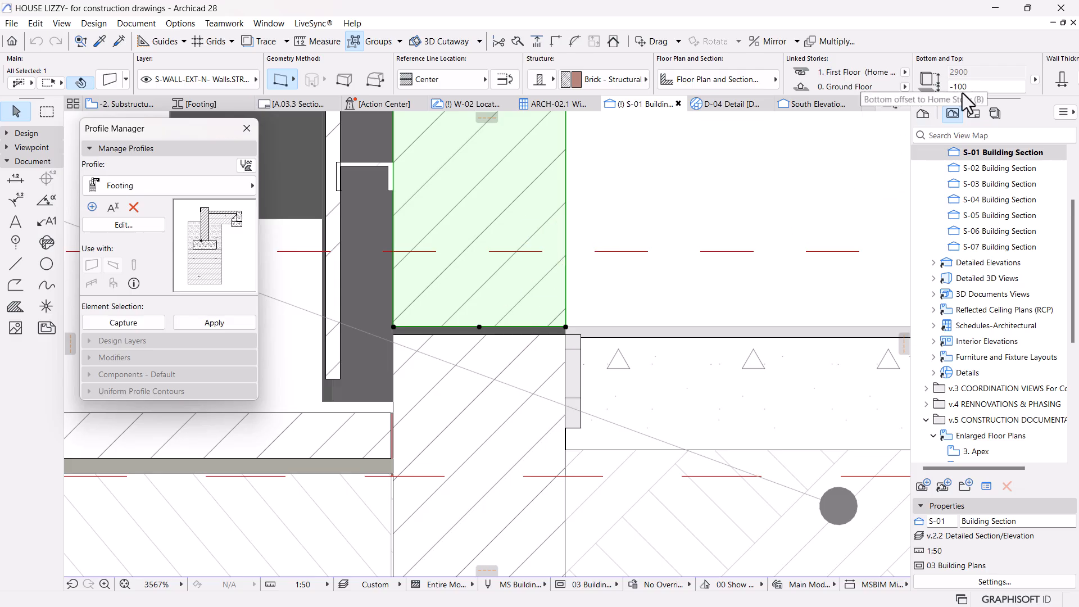
pyautogui.press('m')
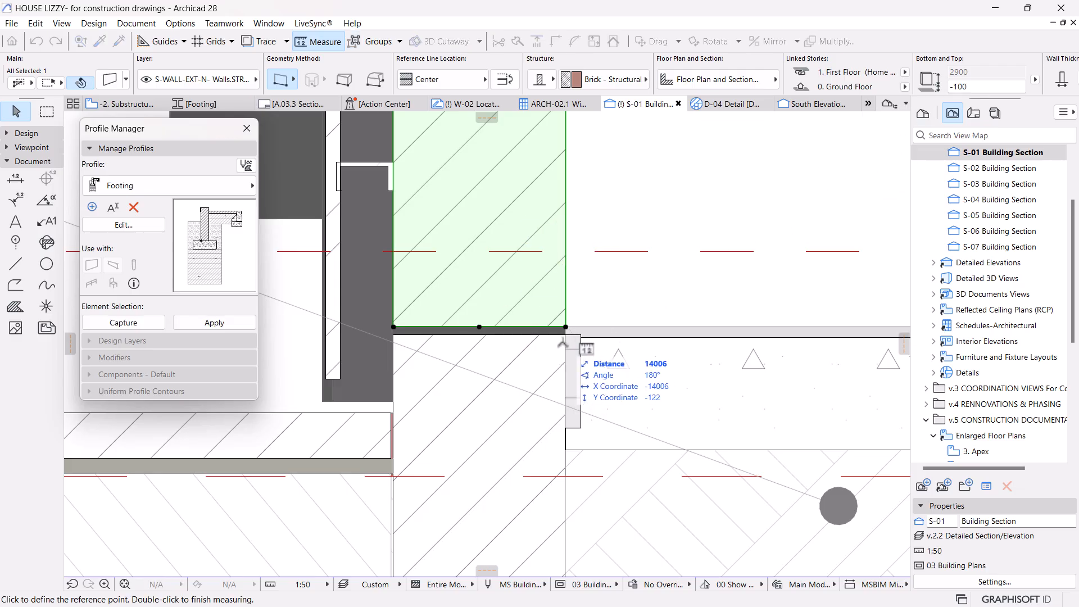
pyautogui.scroll(2, 565, 327)
pyautogui.press('Escape')
pyautogui.press('Escape')
pyautogui.click(532, 338)
pyautogui.press('Escape')
pyautogui.press('m')
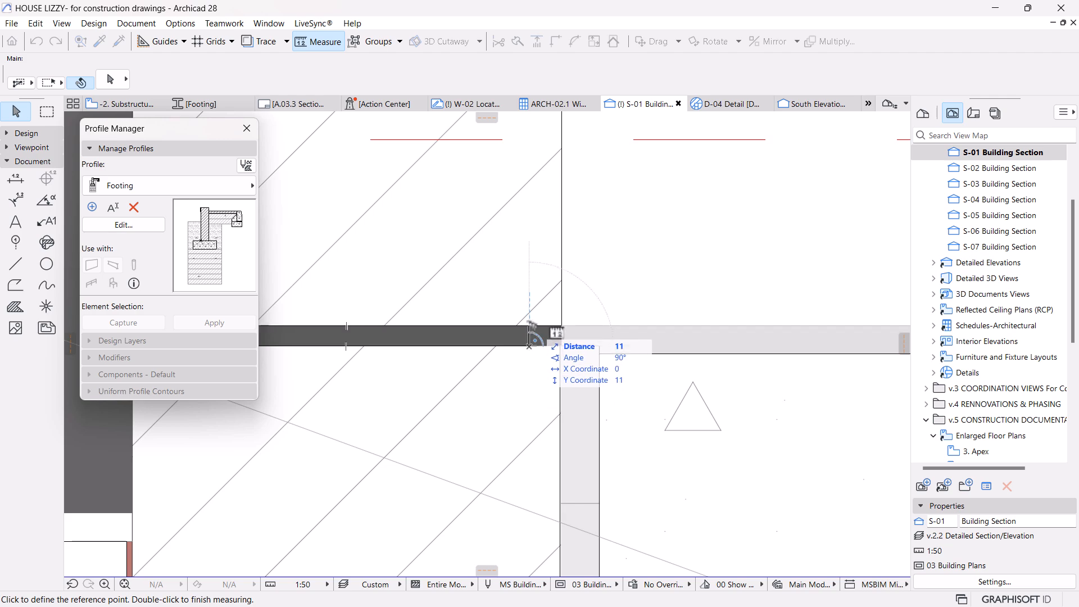
pyautogui.press('Escape')
pyautogui.scroll(-4, 625, 287)
pyautogui.scroll(-3, 495, 334)
pyautogui.moveTo(483, 385); pyautogui.dragTo(491, 320, button='middle')
pyautogui.scroll(-1, 492, 321)
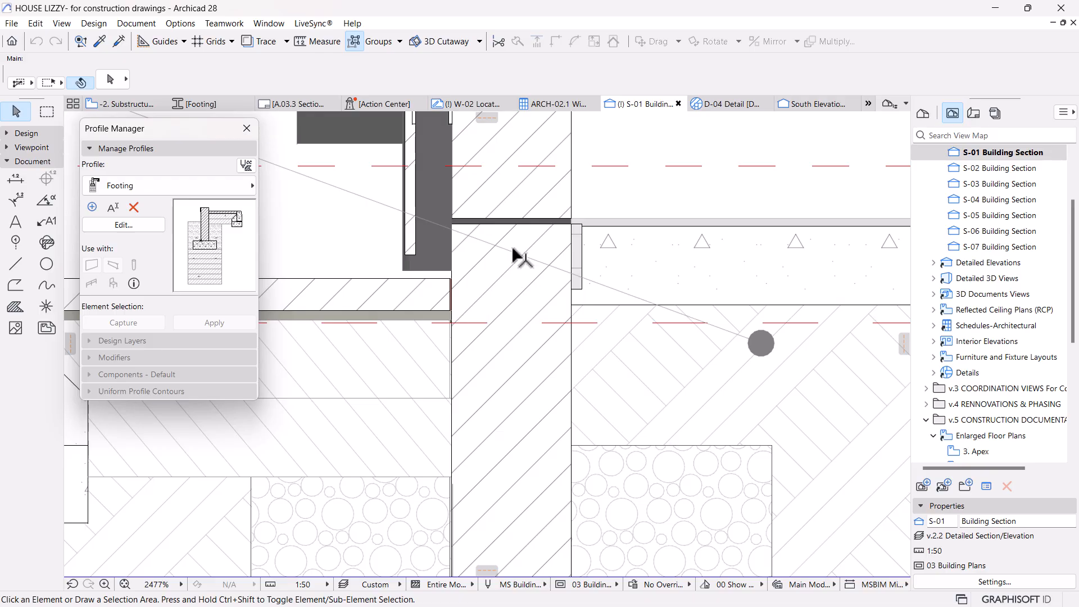
pyautogui.click(202, 103)
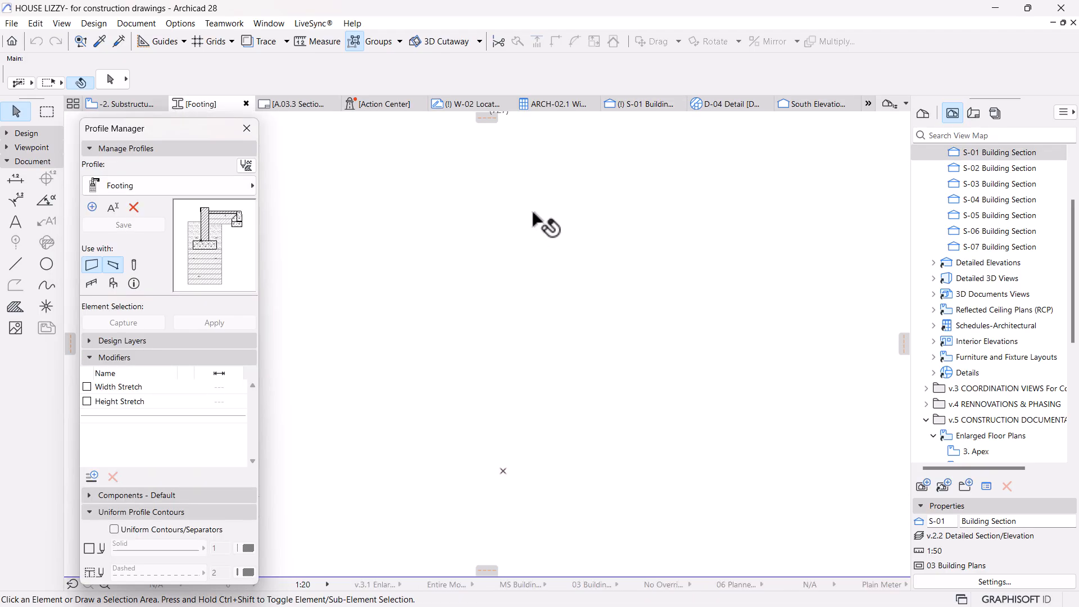
pyautogui.scroll(5, 525, 231)
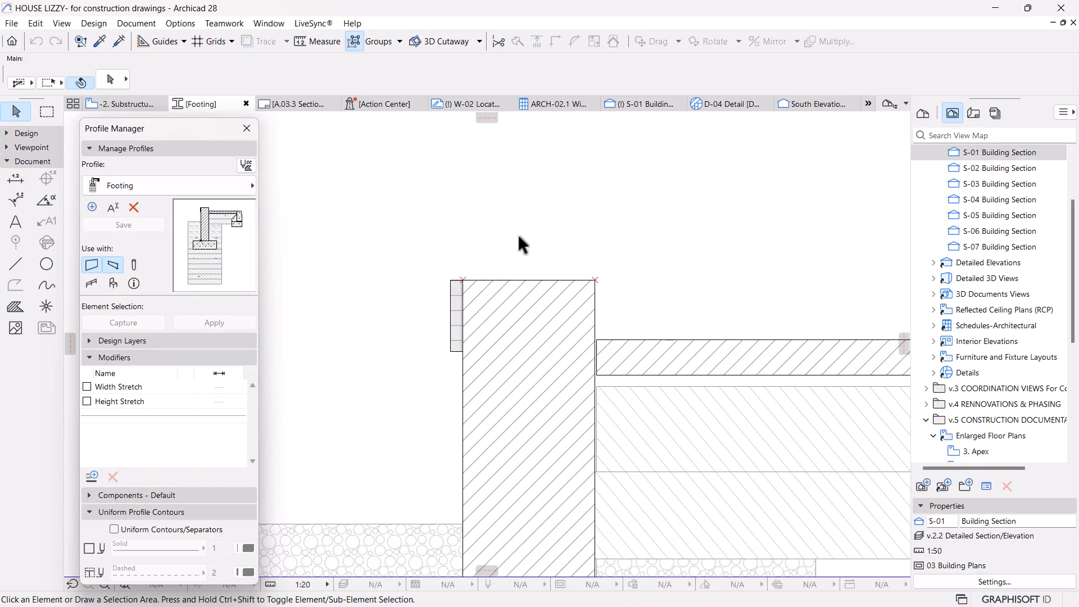
pyautogui.click(508, 342)
pyautogui.click(530, 280)
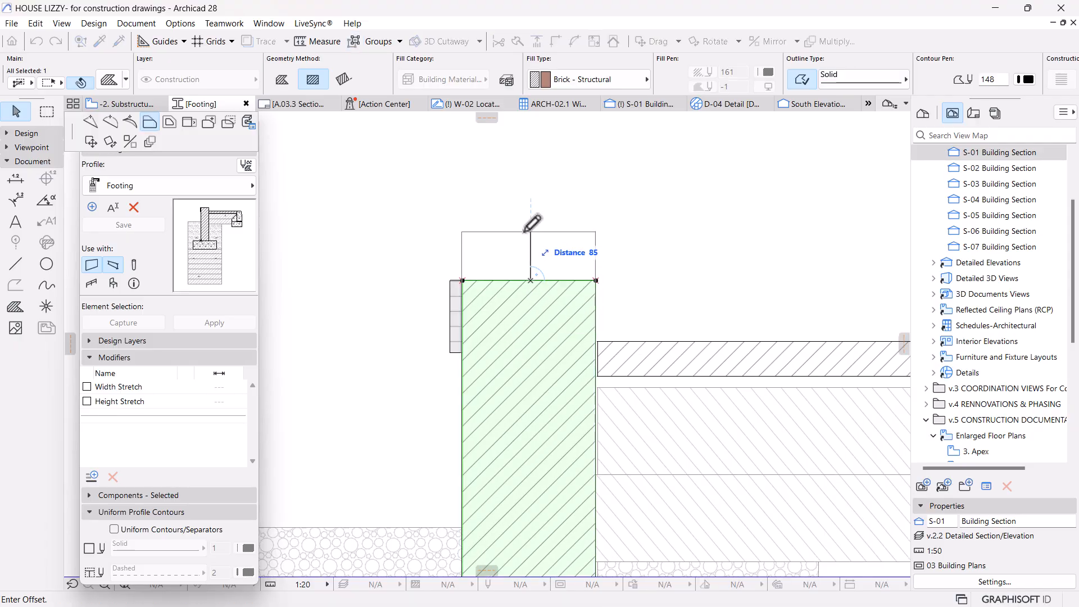
pyautogui.press('Escape')
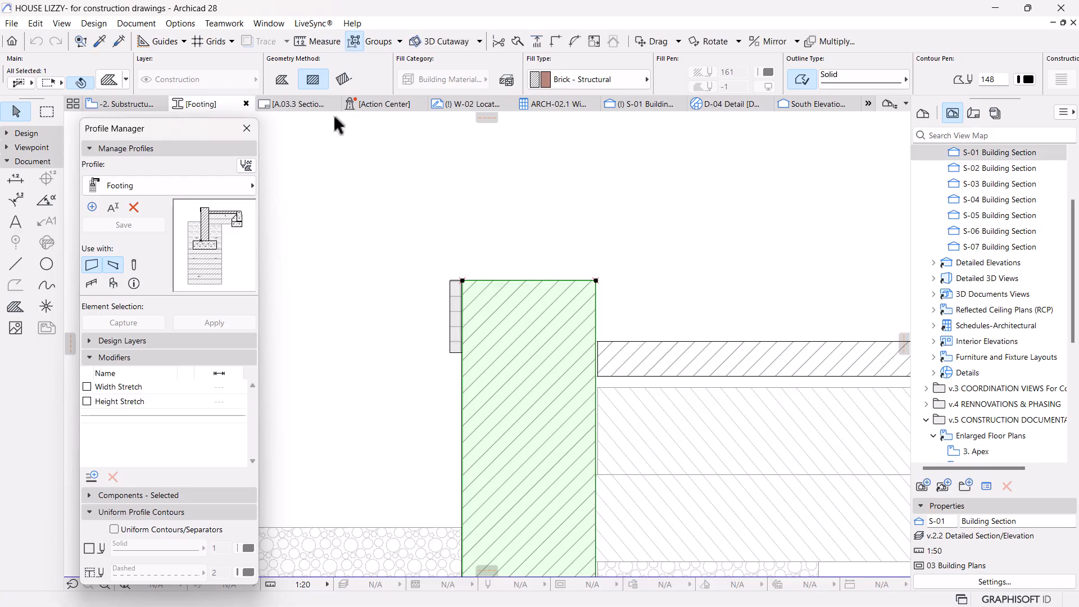
# Step: Place a marquee across the house in the -2. Substructure plan, starting at the S-01 section line, and show it in 3D
pyautogui.click(152, 149)
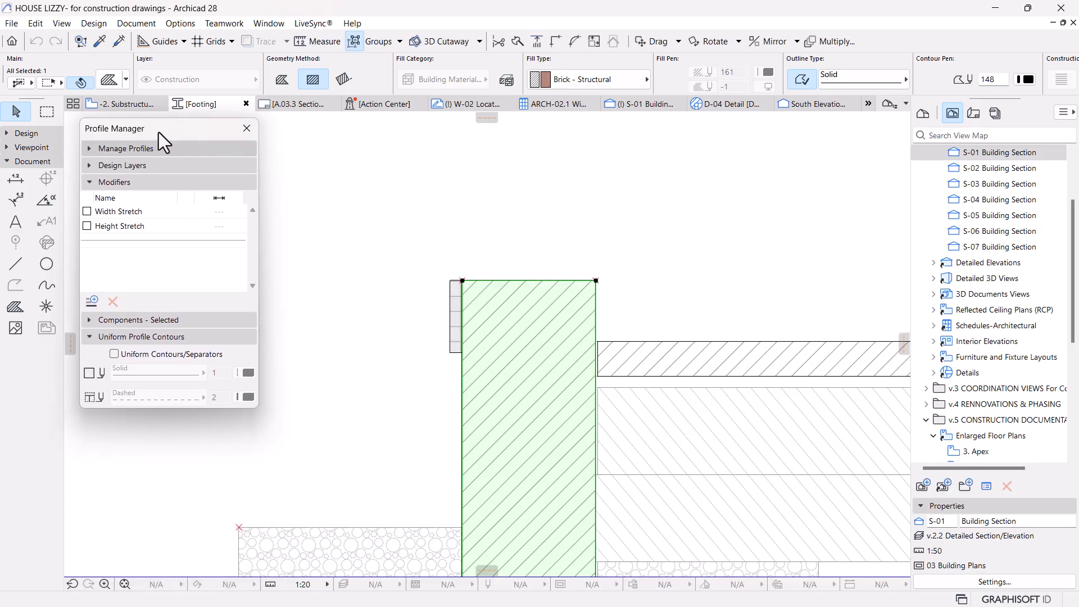
pyautogui.click(128, 105)
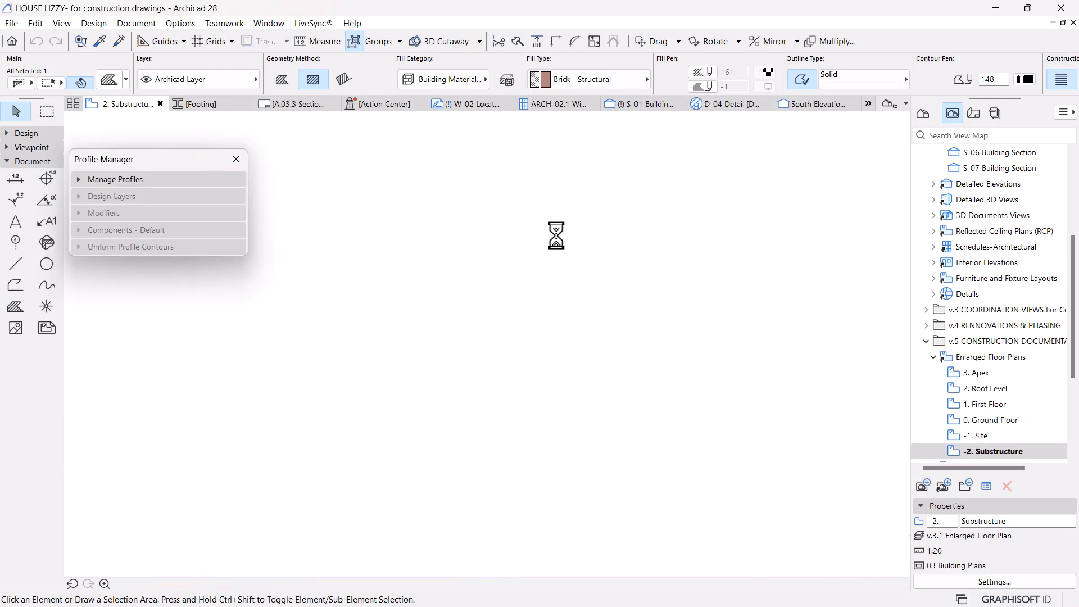
pyautogui.scroll(-10, 556, 237)
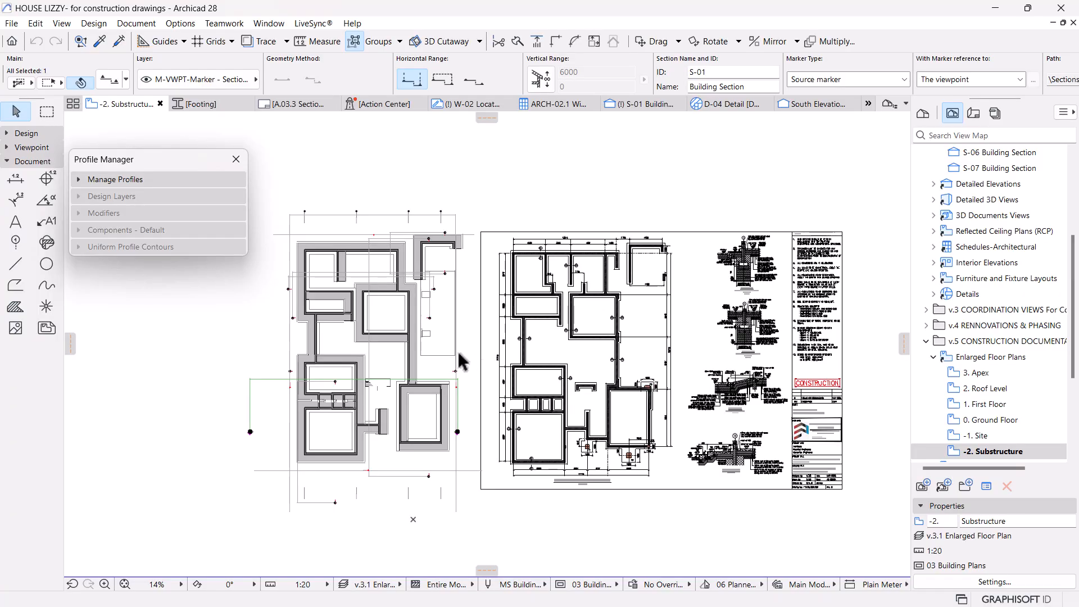
pyautogui.scroll(2, 181, 374)
pyautogui.click(181, 374)
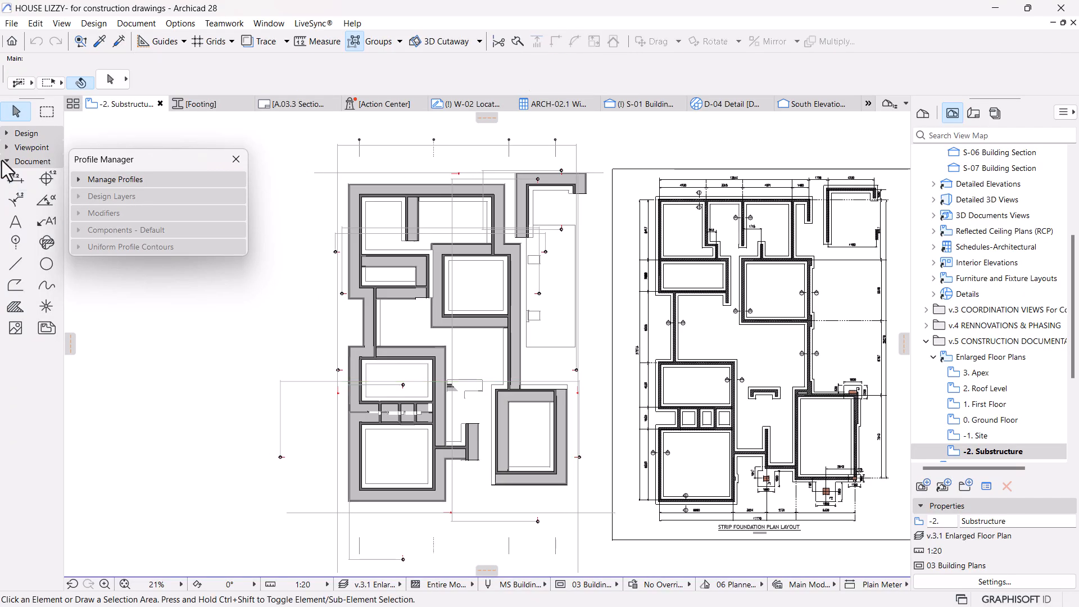
pyautogui.click(47, 111)
pyautogui.click(280, 457)
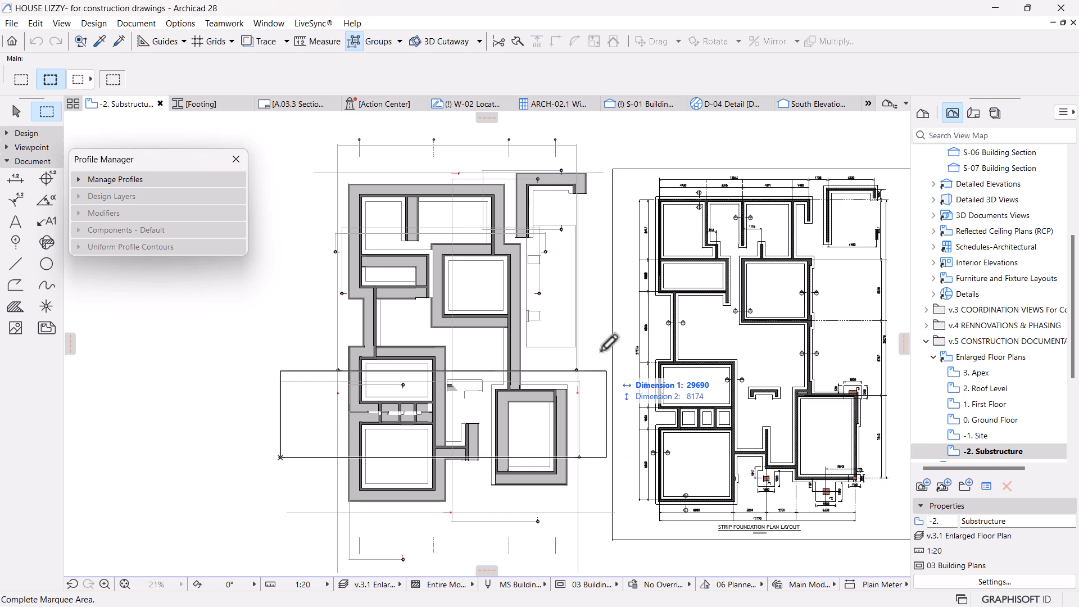
pyautogui.click(599, 299)
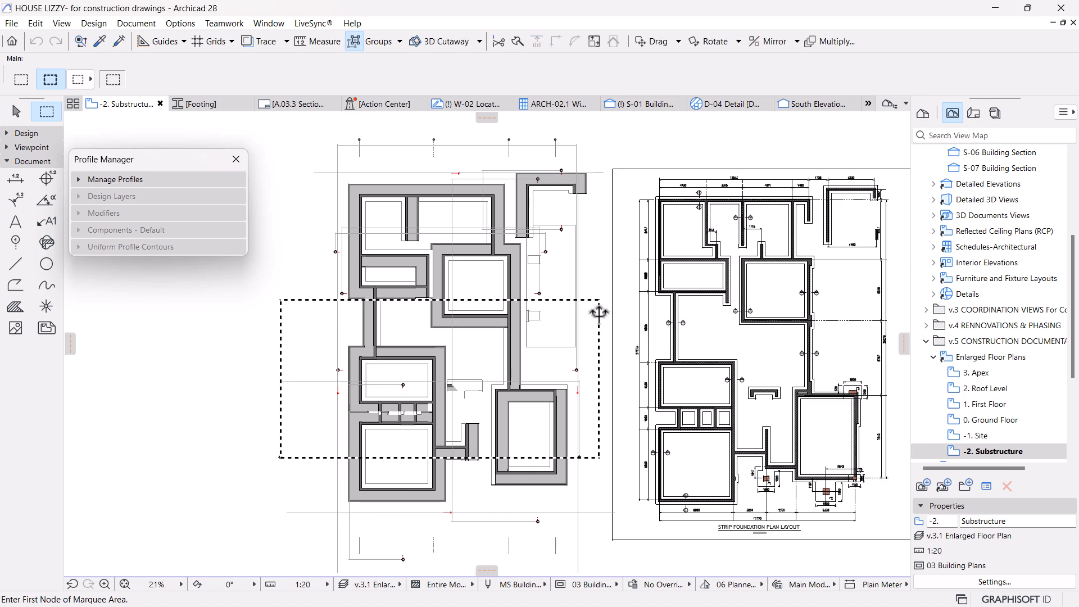
pyautogui.press('F5')
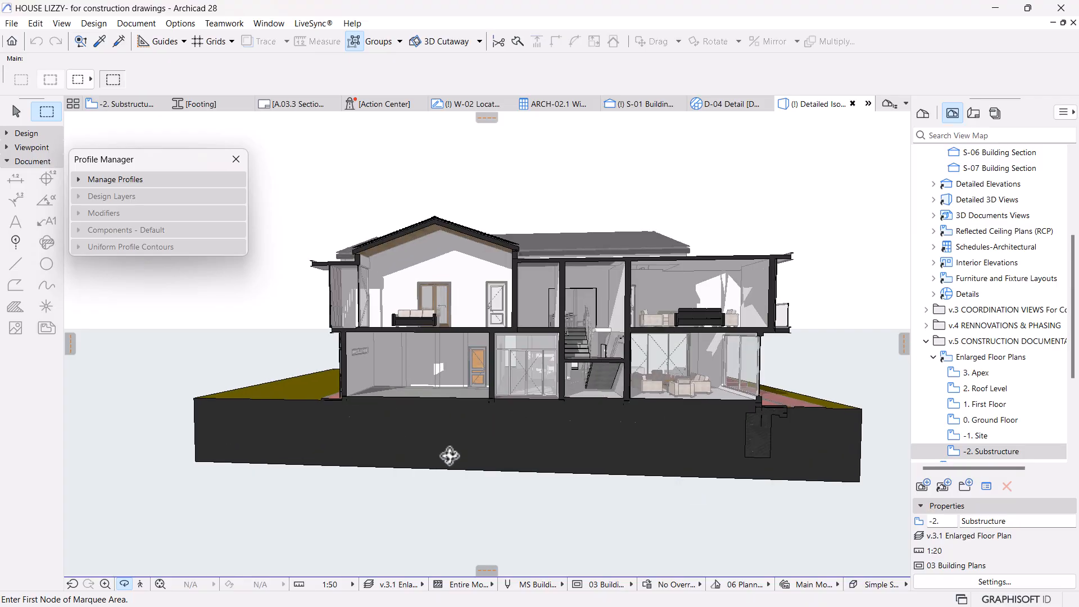
# Step: Examine the cut 3D model from several sides, focusing on the garage wall, brick apron, kerb and terrain
pyautogui.scroll(3, 449, 456)
pyautogui.scroll(-2, 419, 449)
pyautogui.moveTo(406, 451); pyautogui.dragTo(446, 404)
pyautogui.scroll(2, 270, 405)
pyautogui.moveTo(270, 405); pyautogui.dragTo(415, 443)
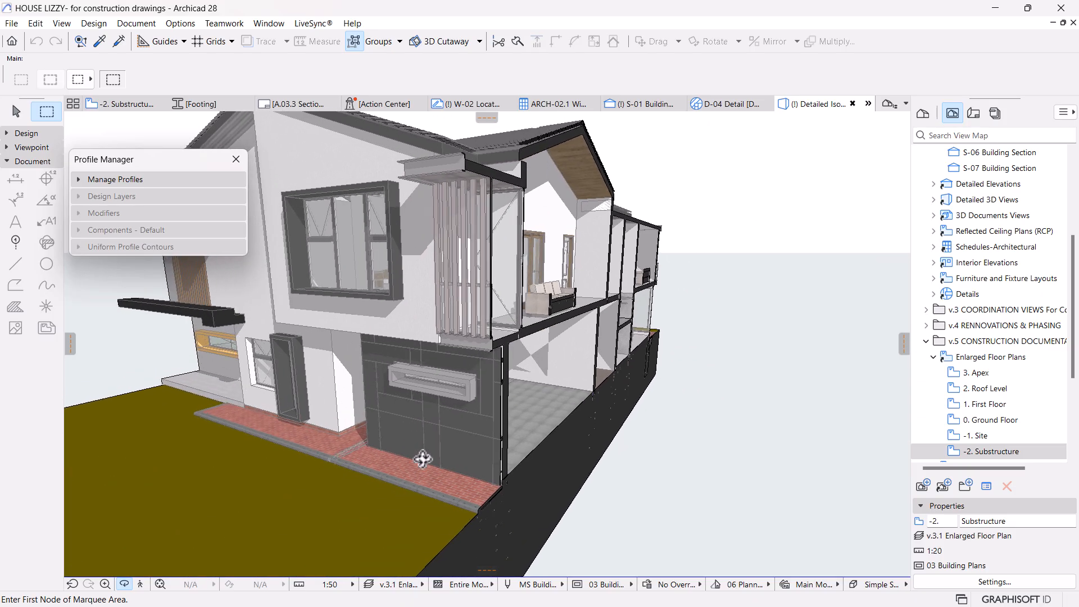
pyautogui.scroll(3, 470, 493)
pyautogui.moveTo(346, 447); pyautogui.dragTo(457, 445)
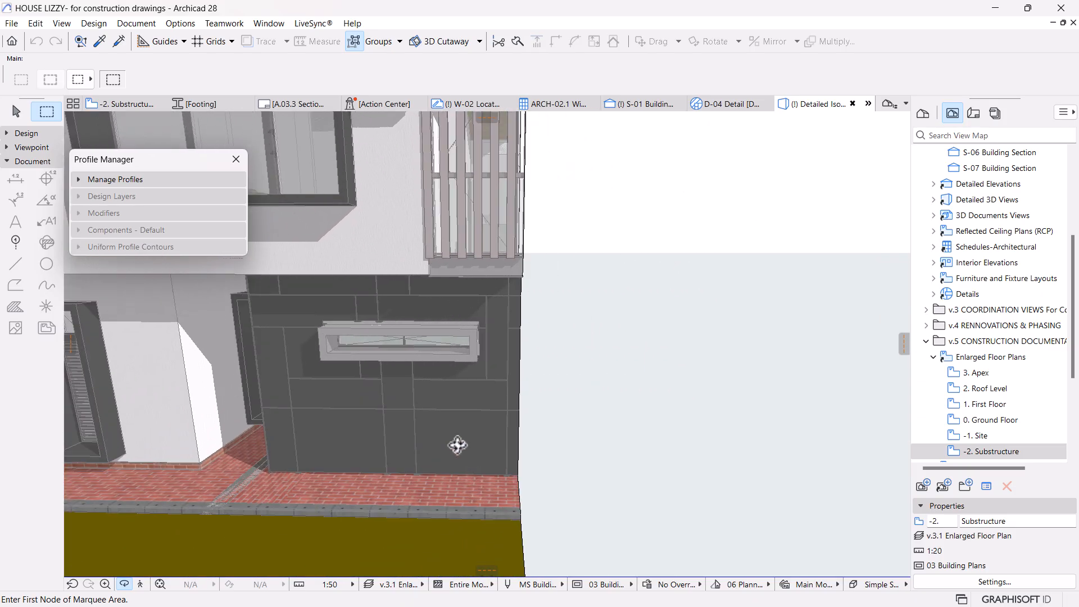
pyautogui.scroll(-2, 458, 445)
pyautogui.moveTo(282, 460); pyautogui.dragTo(592, 433, button='middle')
pyautogui.keyDown('shift'); pyautogui.moveTo(457, 433); pyautogui.dragTo(534, 443, button='middle'); pyautogui.keyUp('shift')
pyautogui.scroll(-1, 534, 442)
pyautogui.moveTo(286, 461); pyautogui.dragTo(612, 438, button='middle')
pyautogui.scroll(-2, 611, 438)
pyautogui.keyDown('shift'); pyautogui.moveTo(713, 378); pyautogui.dragTo(479, 352, button='middle'); pyautogui.keyUp('shift')
pyautogui.scroll(-3, 427, 404)
pyautogui.moveTo(534, 396); pyautogui.dragTo(462, 329, button='middle')
pyautogui.keyDown('shift'); pyautogui.moveTo(725, 503); pyautogui.dragTo(638, 485, button='middle'); pyautogui.keyUp('shift')
pyautogui.moveTo(626, 480); pyautogui.dragTo(595, 478)
pyautogui.scroll(-3, 596, 478)
pyautogui.moveTo(741, 417); pyautogui.dragTo(590, 435)
pyautogui.moveTo(757, 433); pyautogui.dragTo(876, 421)
# Step: Select the garage external wall at the 3D cut and inspect its junction with the substructure wall
pyautogui.scroll(8, 278, 481)
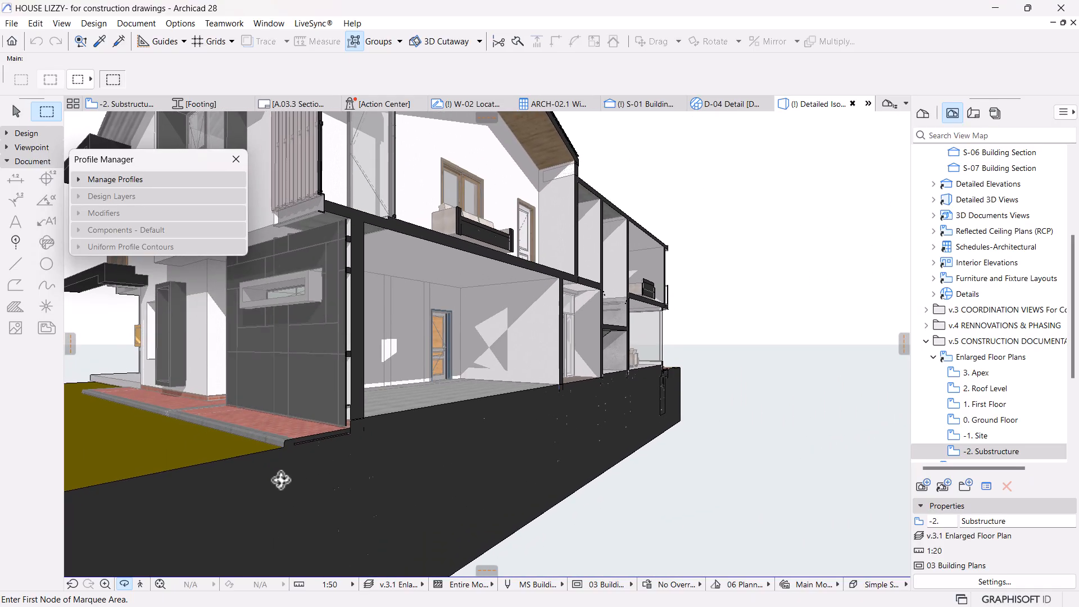
pyautogui.scroll(6, 336, 403)
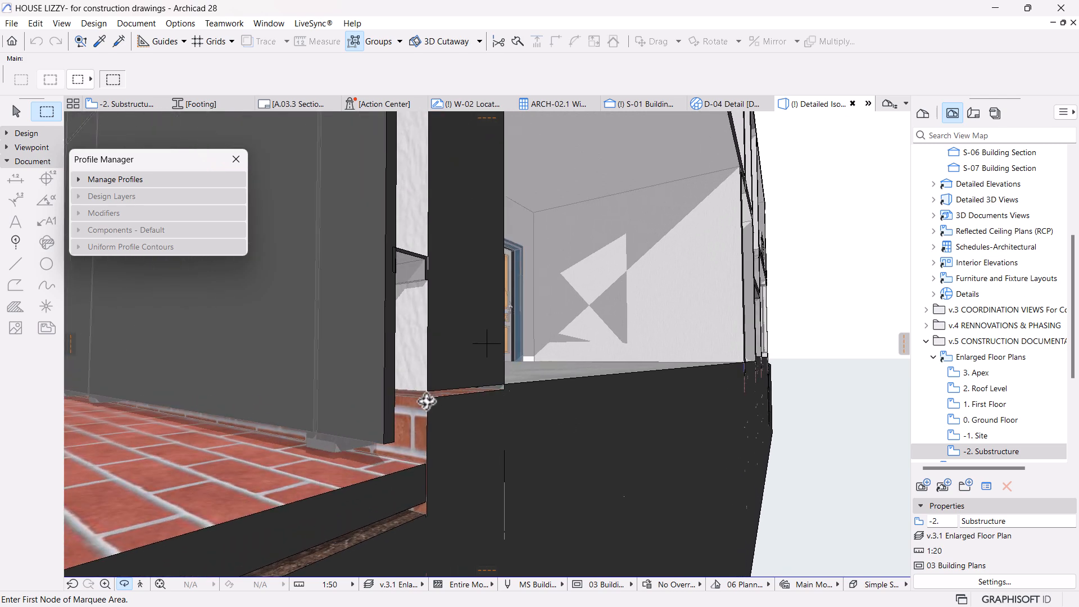
pyautogui.scroll(3, 430, 398)
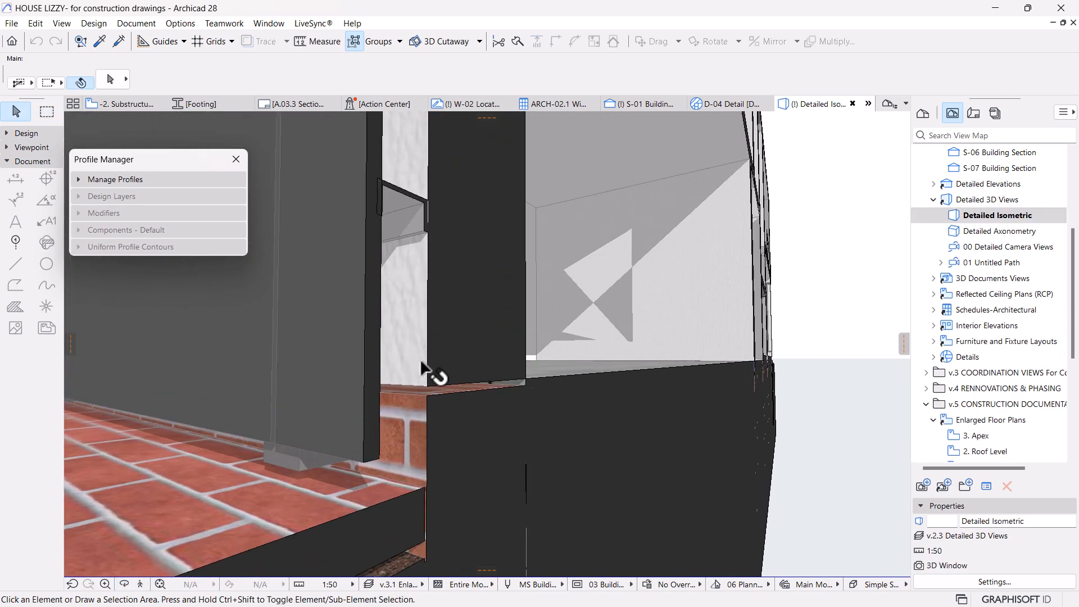
pyautogui.click(427, 372)
pyautogui.keyDown('shift'); pyautogui.moveTo(600, 271); pyautogui.dragTo(598, 291, button='middle'); pyautogui.keyUp('shift')
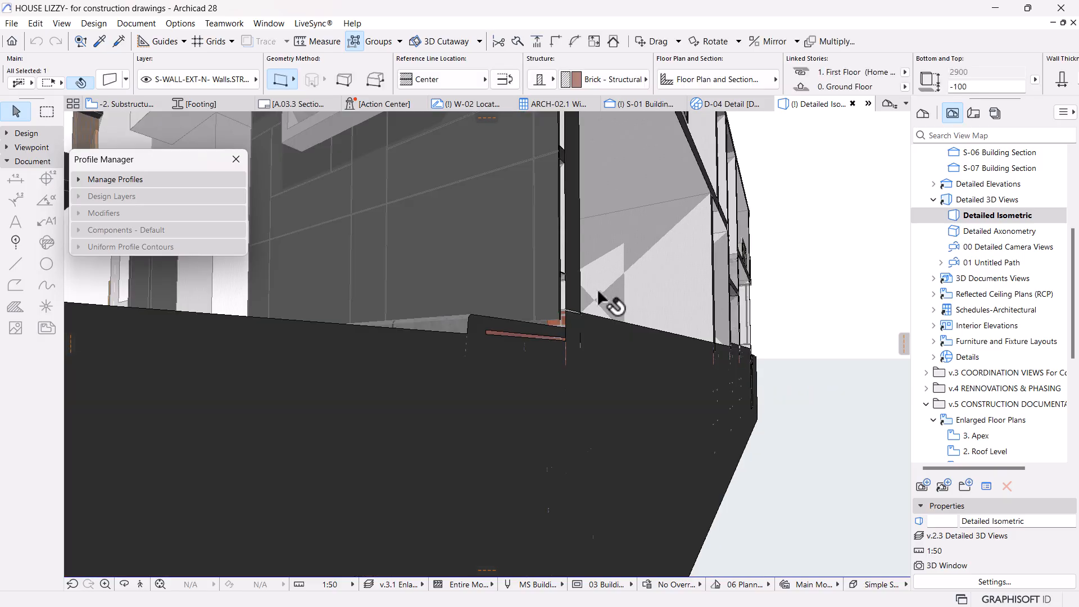
pyautogui.scroll(-10, 597, 288)
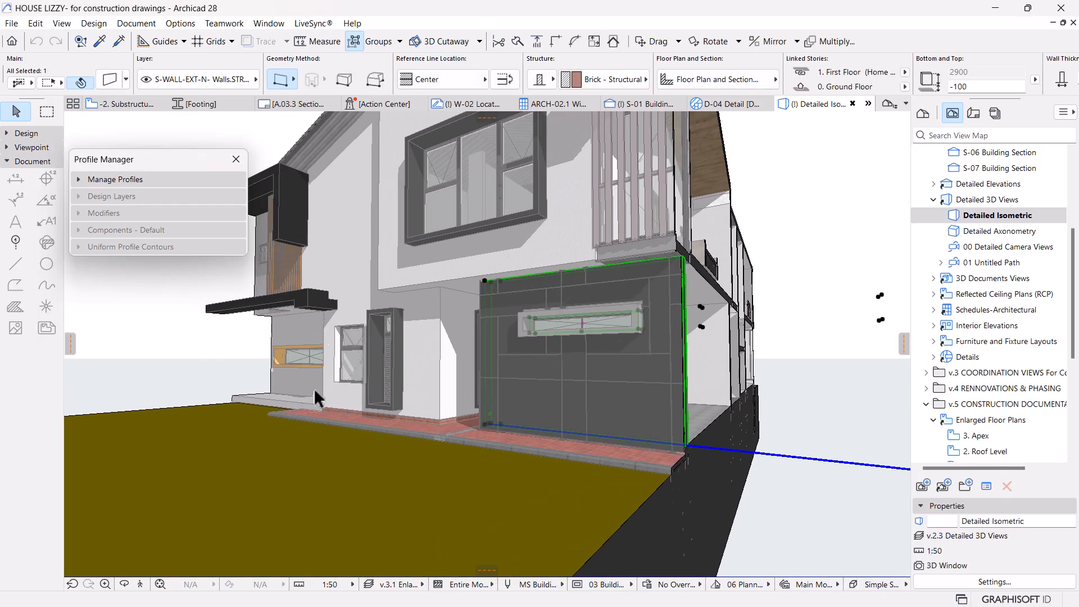
# Step: Inspect the exposed brick course between the plastered external wall corner and the apron paving, and clear the wall selection
pyautogui.scroll(10, 346, 472)
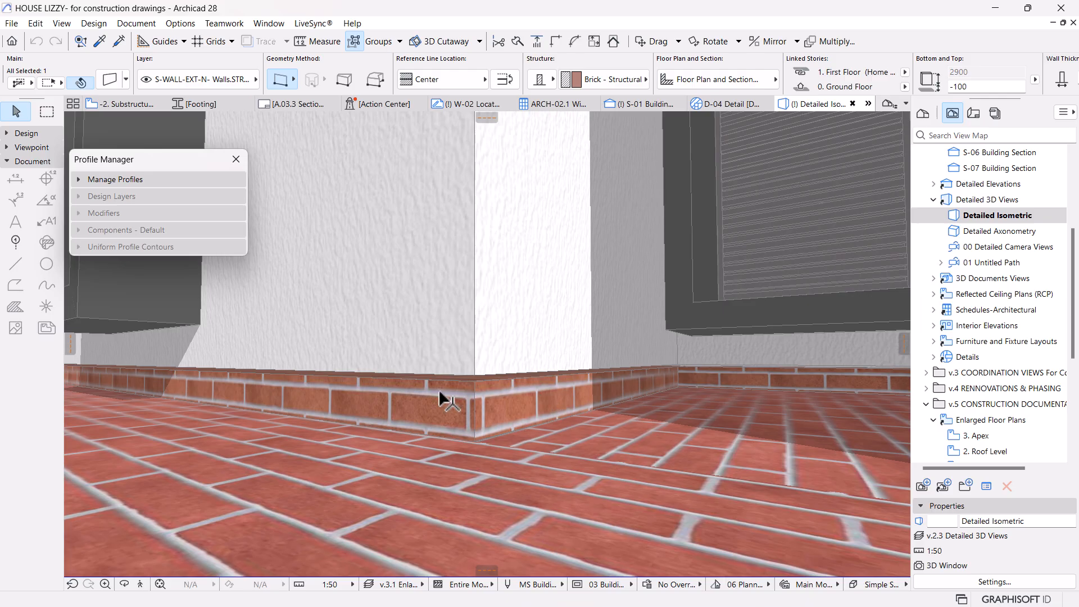
pyautogui.moveTo(439, 392); pyautogui.dragTo(442, 419, button='middle')
pyautogui.scroll(-3, 441, 419)
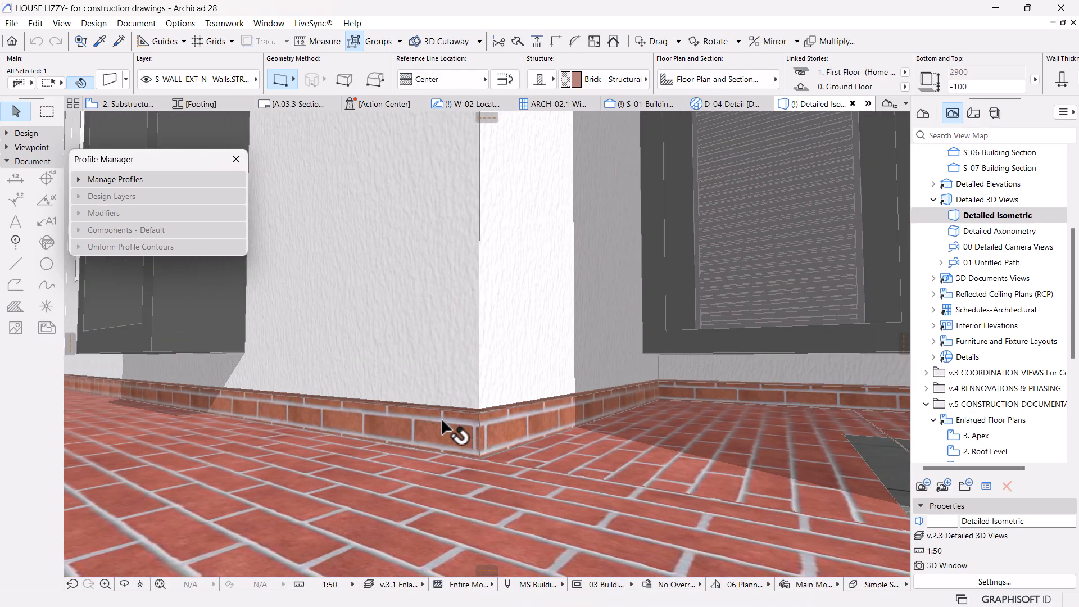
pyautogui.scroll(-5, 440, 417)
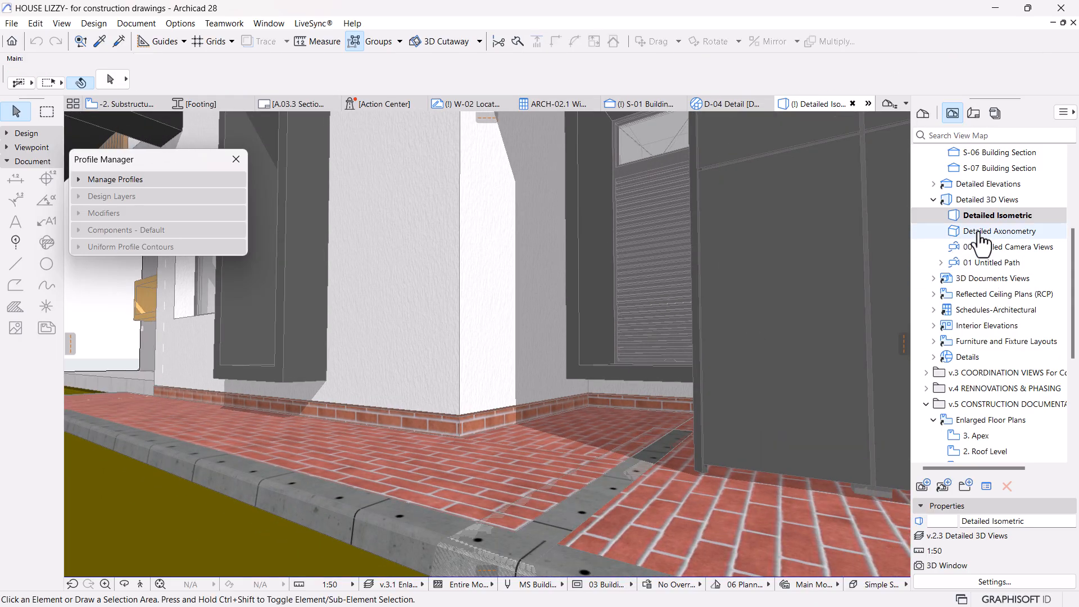
# Step: Open the 0. Ground Floor enlarged floor plan and bring the walls between the dining and living areas into view
pyautogui.scroll(3, 966, 250)
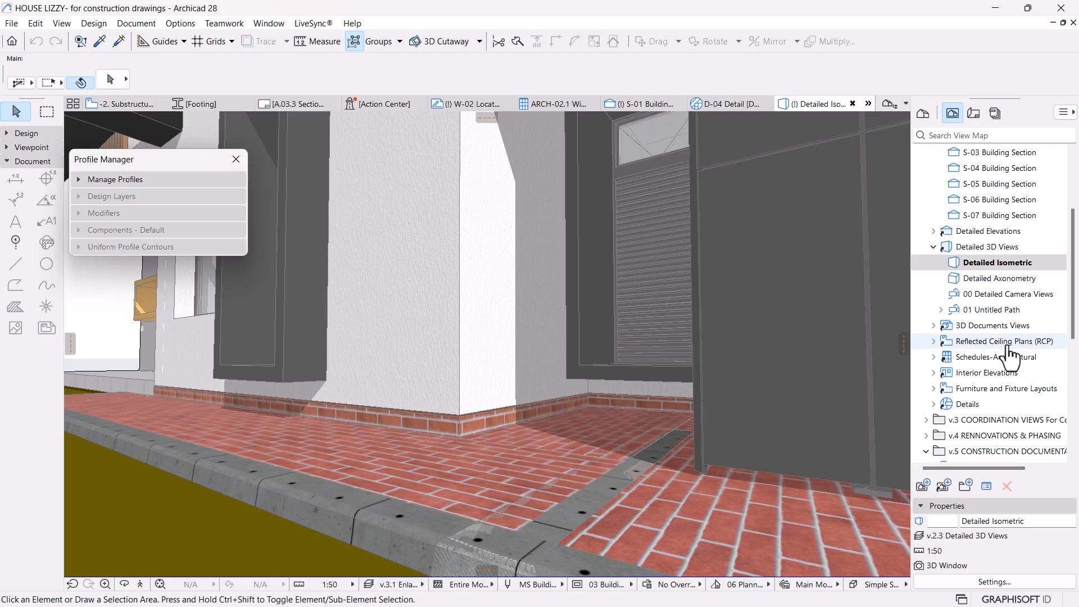
pyautogui.scroll(-4, 1005, 354)
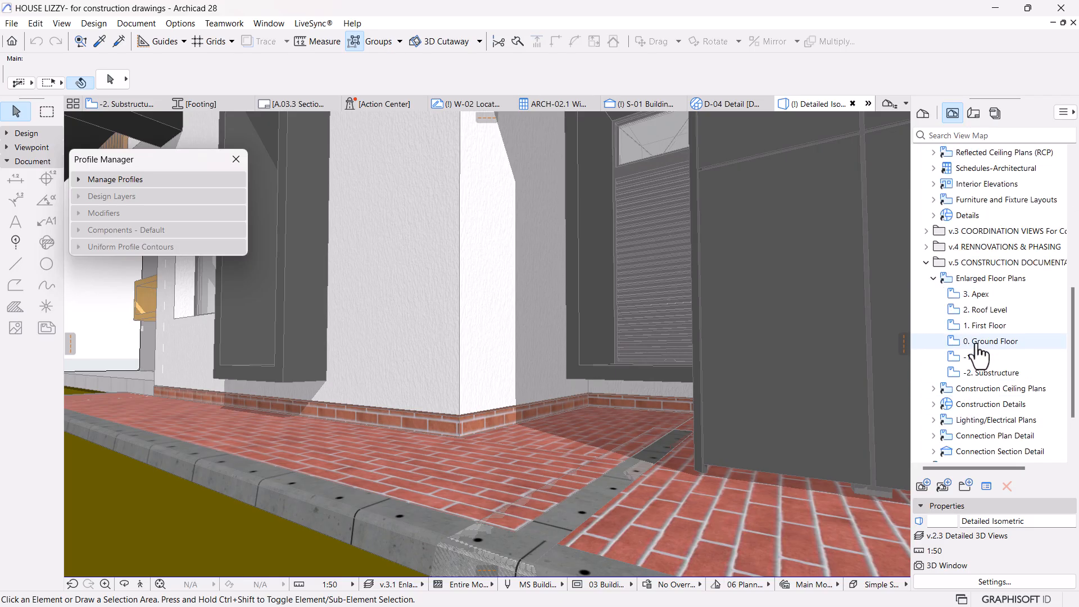
pyautogui.doubleClick(976, 342)
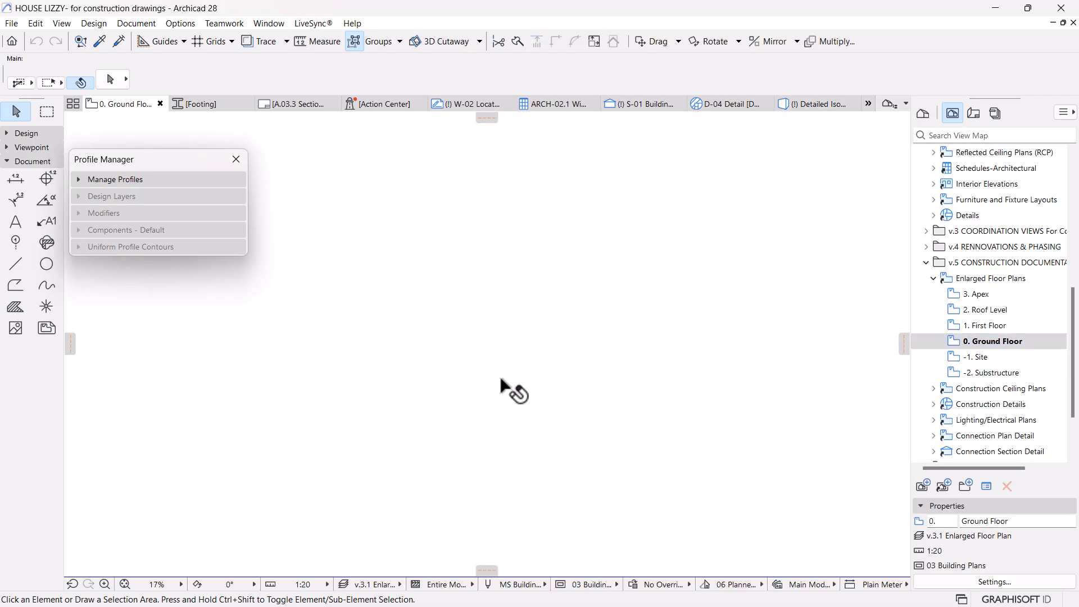
pyautogui.scroll(5, 495, 375)
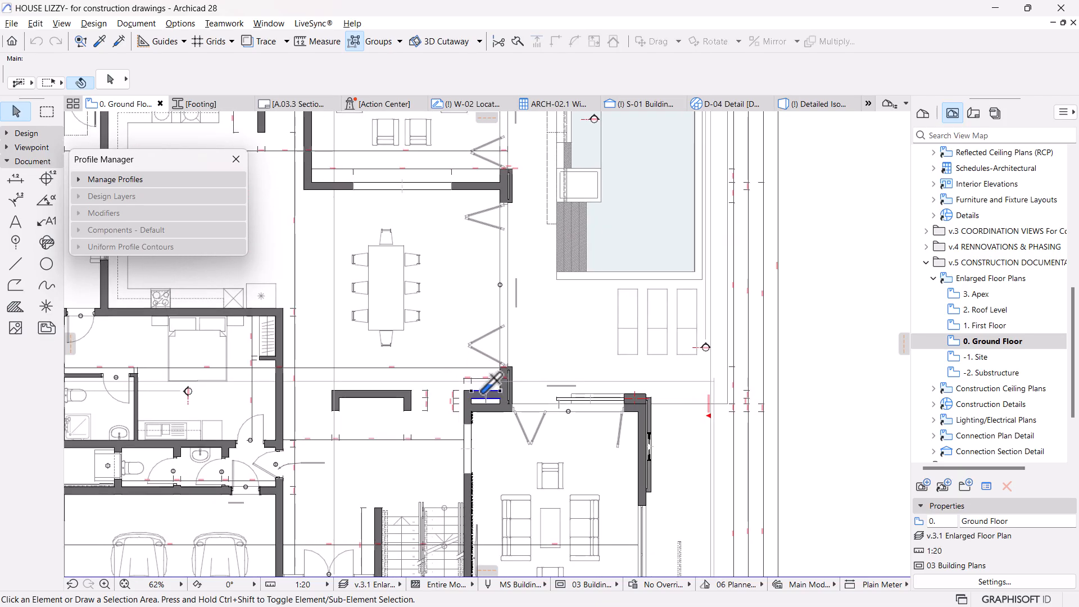
# Step: Select all walls on the 0. Ground Floor plan and set their bottom offset to home story to -11
pyautogui.keyDown('alt'); pyautogui.click(473, 391); pyautogui.keyUp('alt')
pyautogui.hotkey('ctrl', 'a')
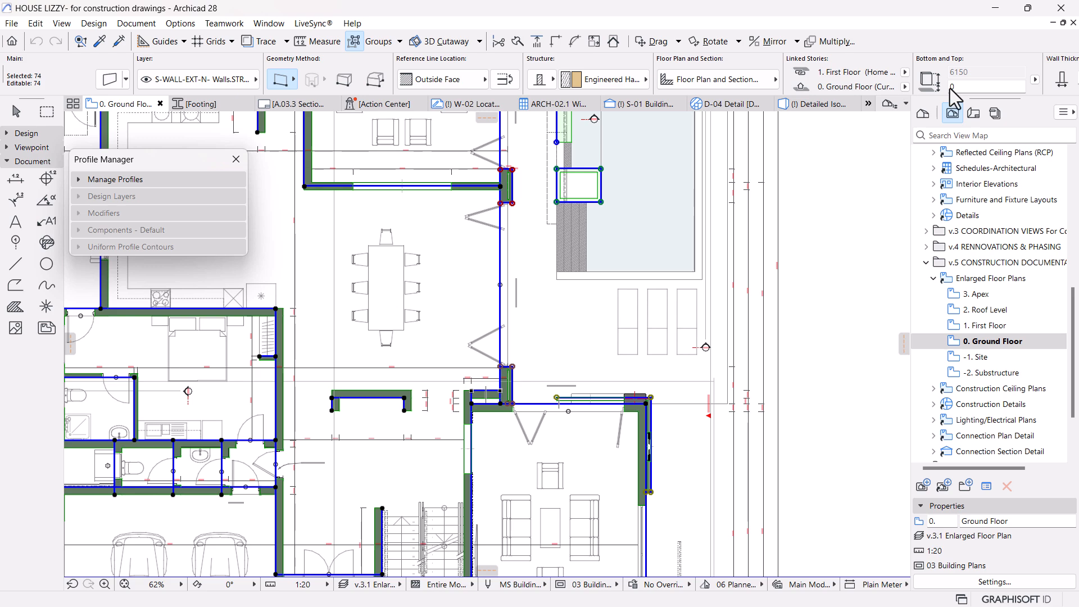
pyautogui.click(961, 86)
pyautogui.write('-11')
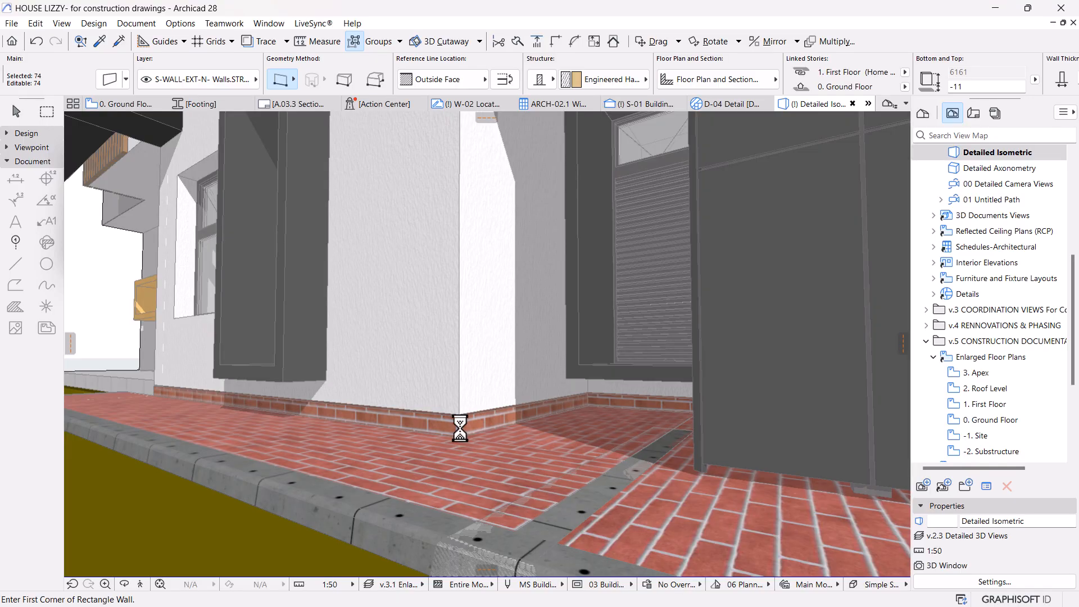
# Step: Check the corner wall's base above the brick course in 3D, undo the bottom offset change, and return to the 3D view
pyautogui.scroll(5, 460, 429)
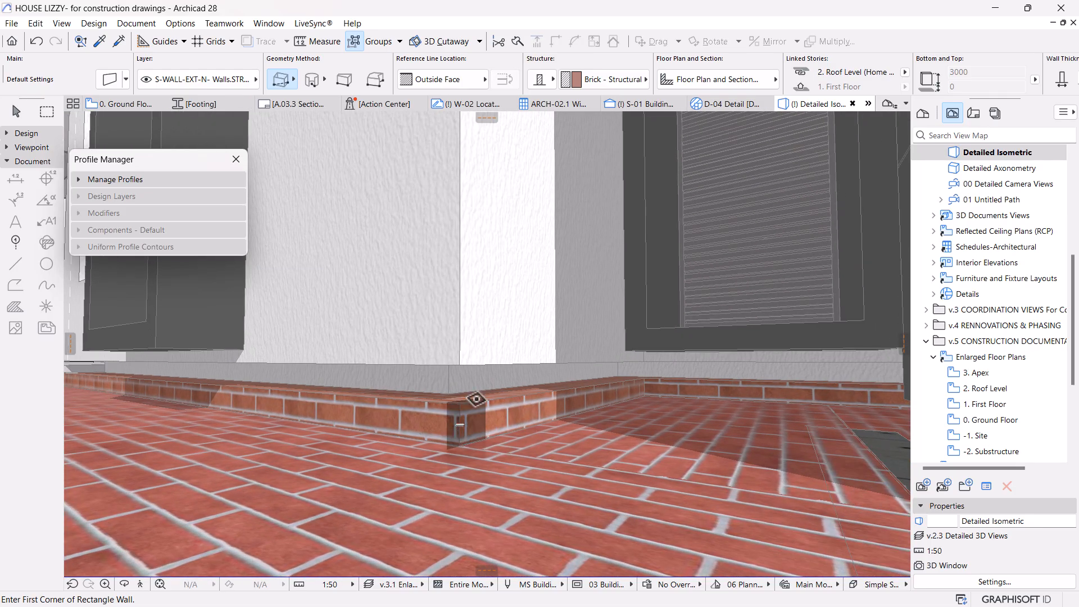
pyautogui.press('Escape')
pyautogui.click(444, 281)
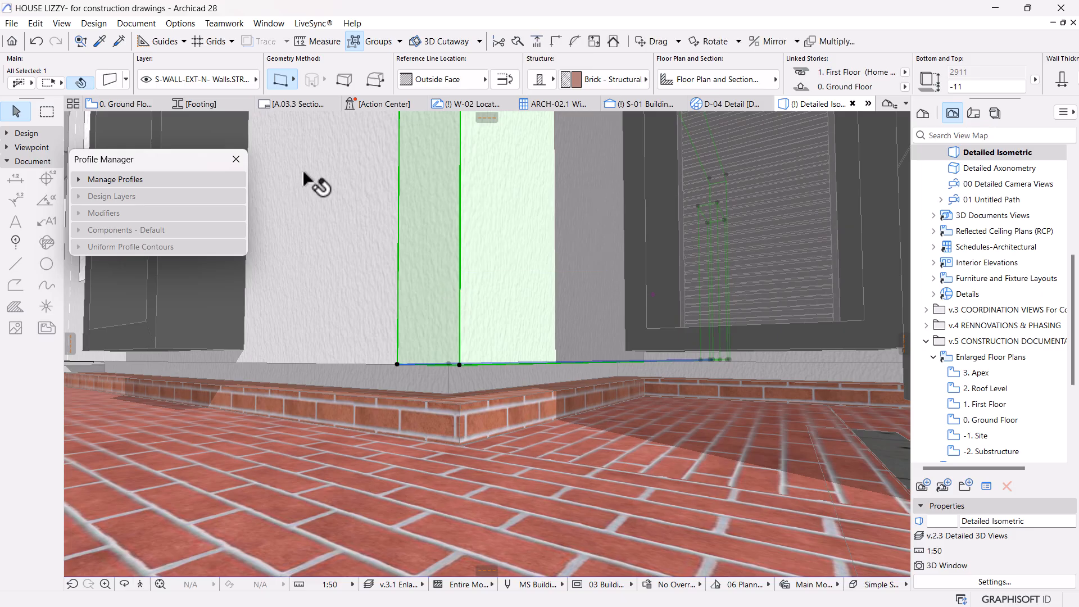
pyautogui.press('F2')
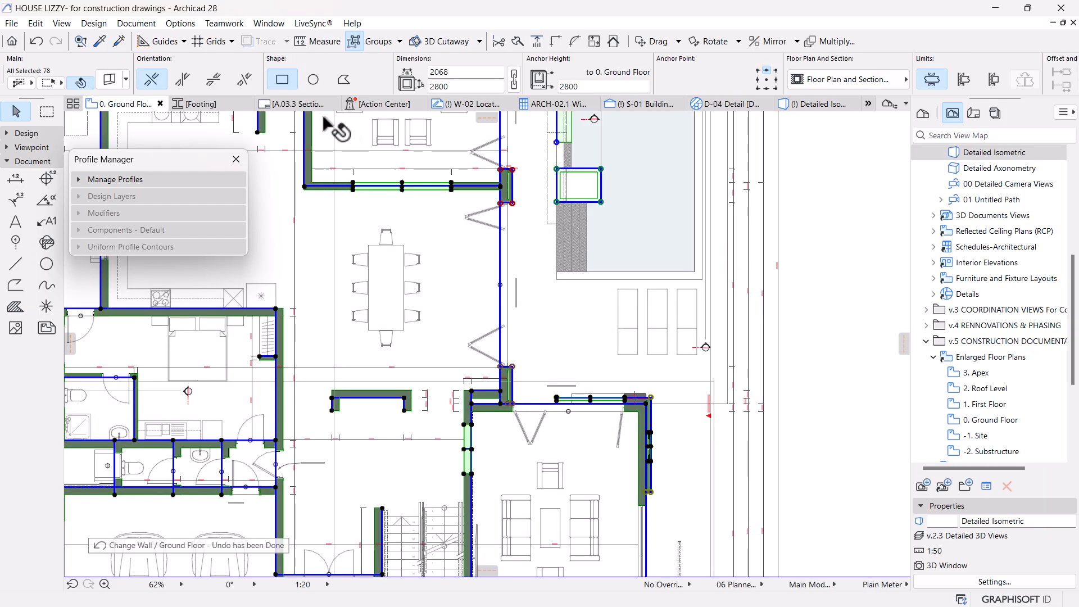
pyautogui.click(817, 104)
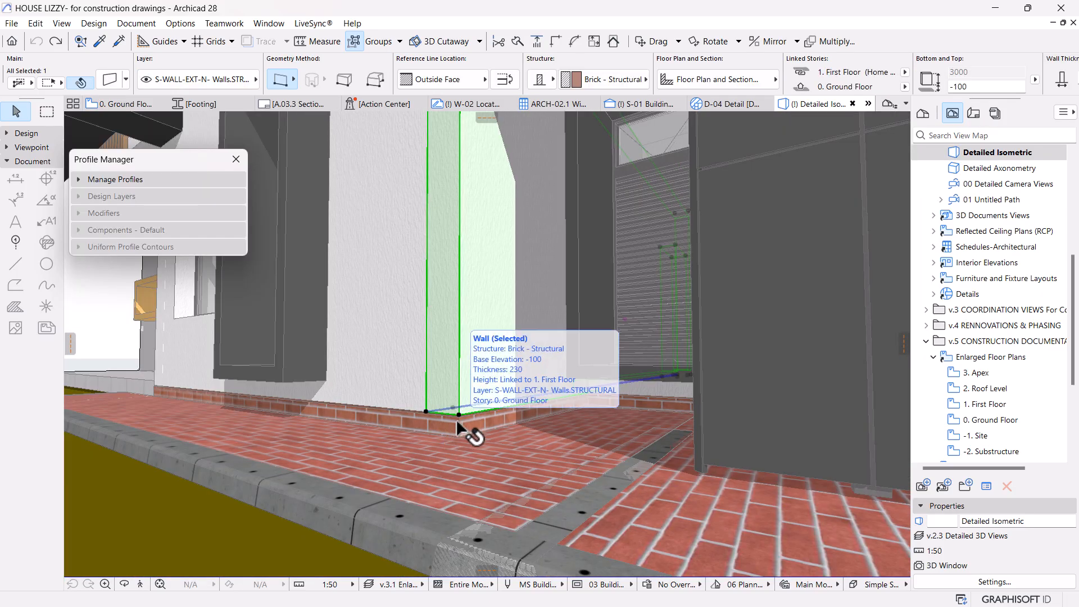
# Step: Inspect the plastered corner wall's junction with the brick course in 3D and examine that wall's bottom offset
pyautogui.scroll(5, 457, 419)
pyautogui.scroll(4, 457, 419)
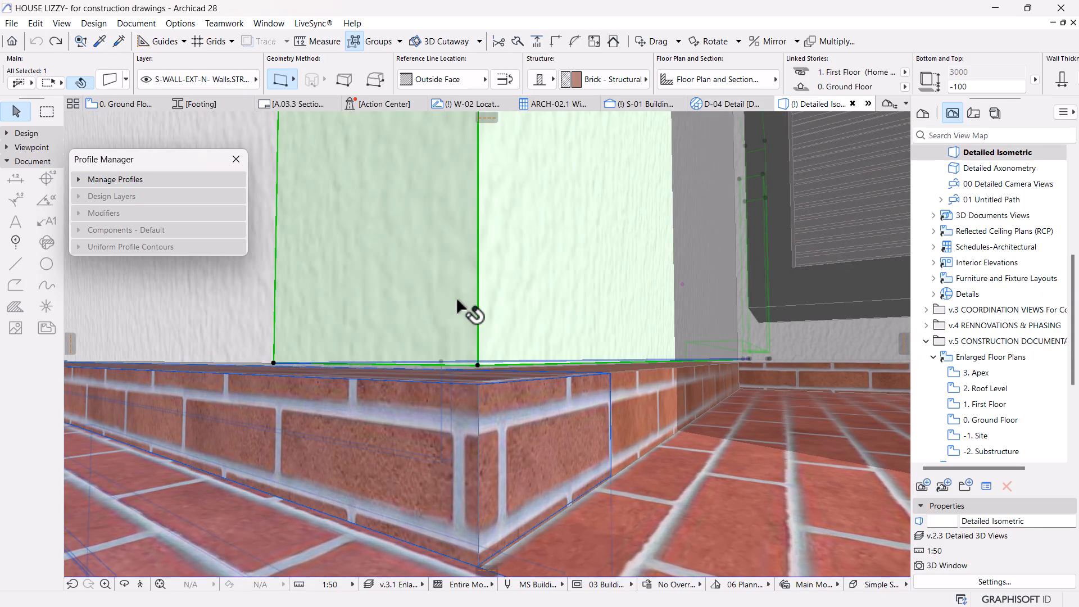
pyautogui.press('Escape')
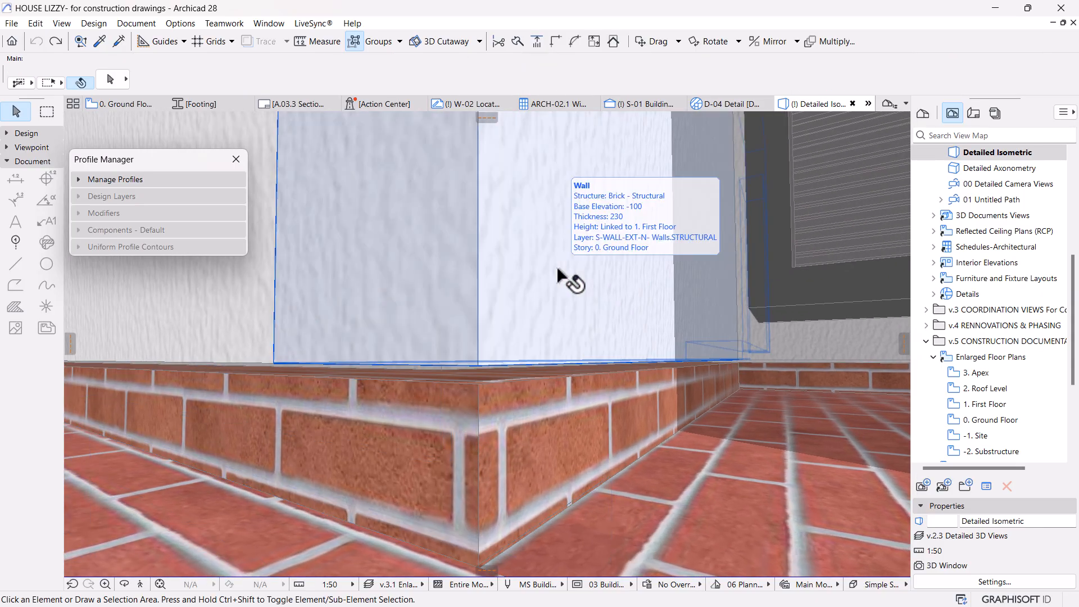
pyautogui.click(510, 220)
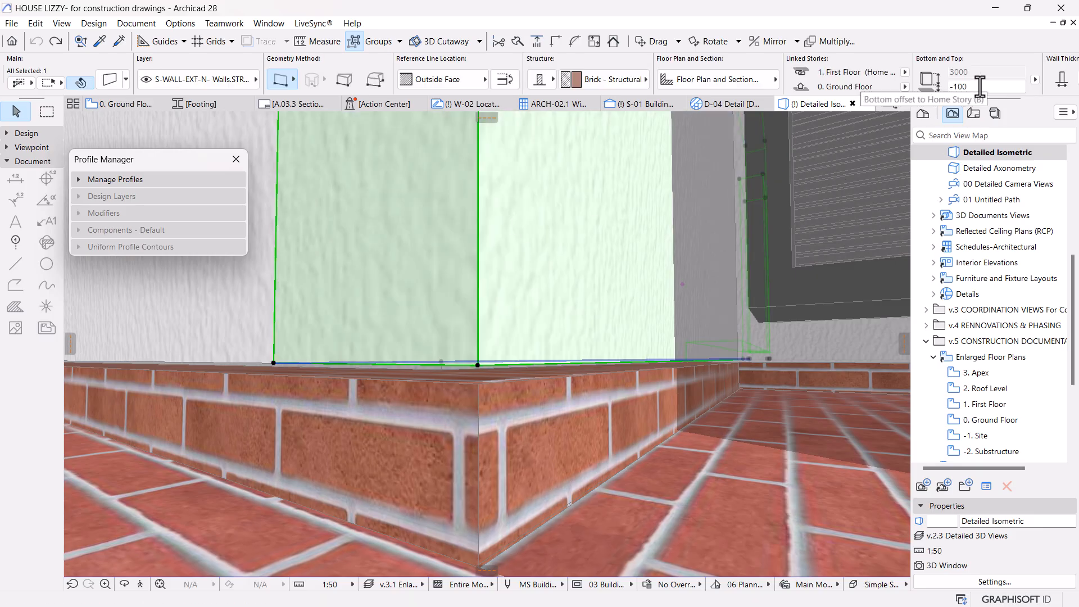
pyautogui.moveTo(978, 86); pyautogui.dragTo(958, 87)
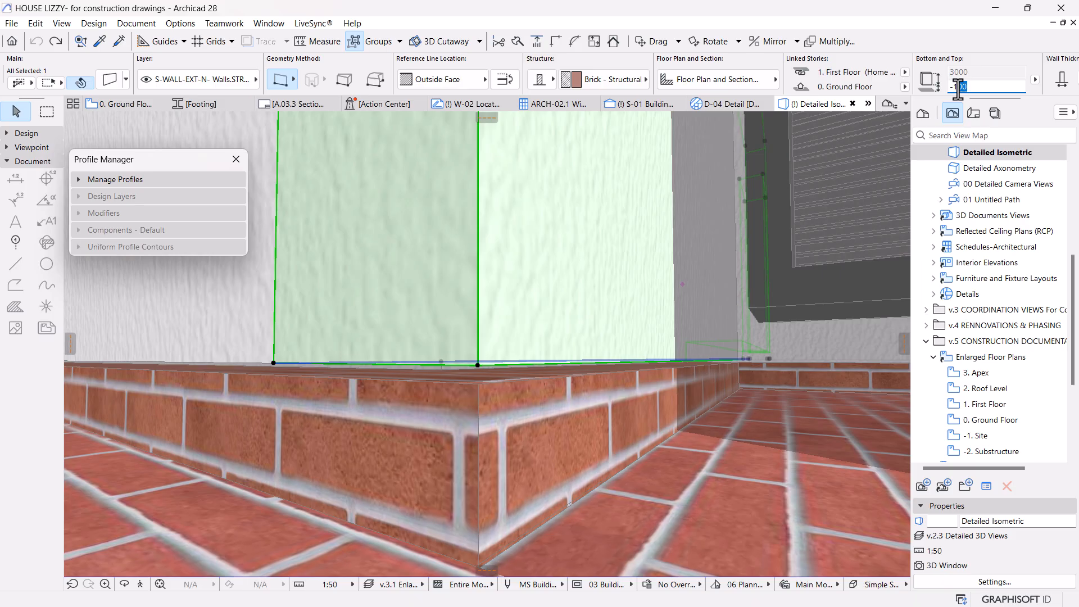
# Step: Return to the 0. Ground Floor plan and remove the grouped walls beside the pool from the wall selection
pyautogui.click(143, 104)
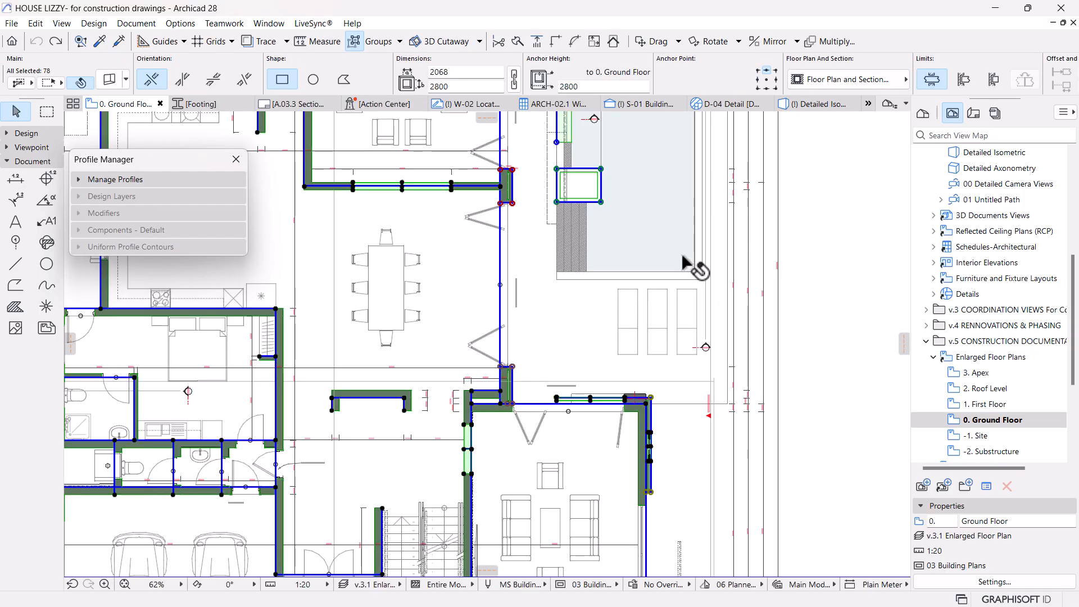
pyautogui.scroll(-5, 691, 288)
pyautogui.scroll(2, 664, 161)
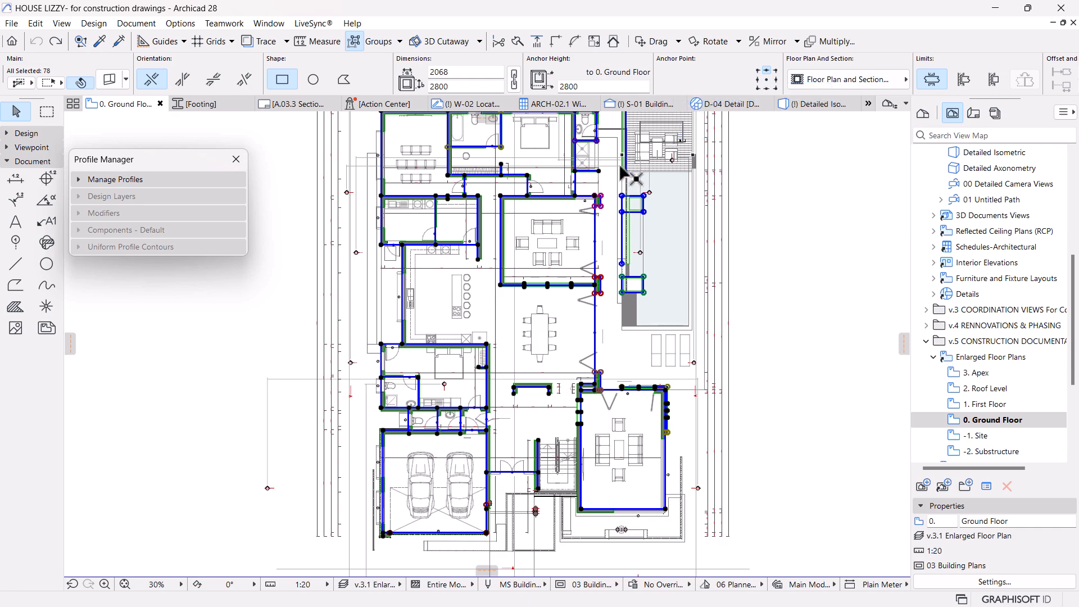
pyautogui.scroll(3, 621, 167)
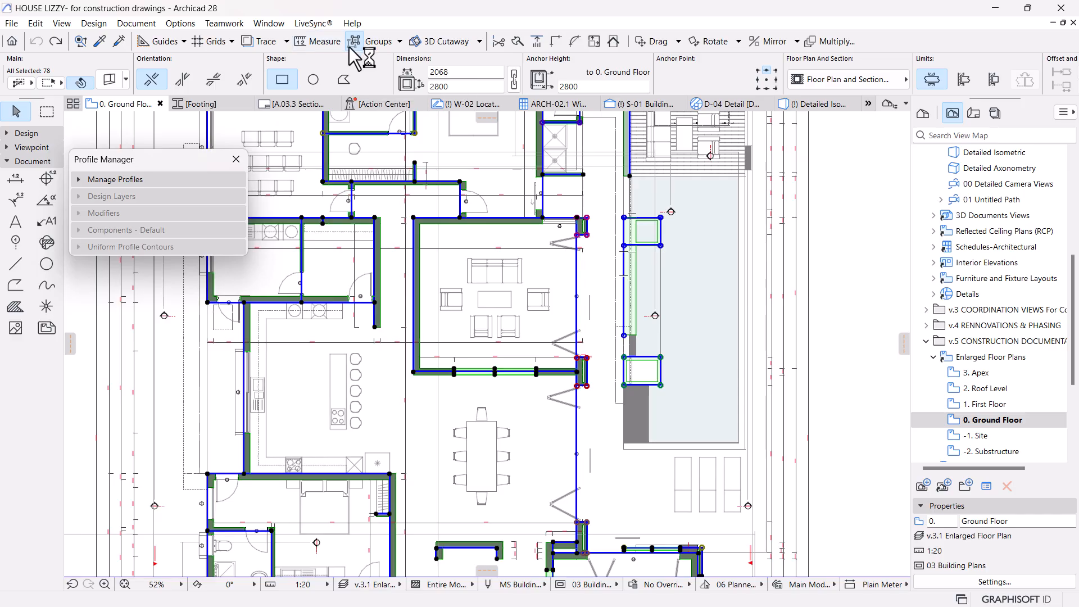
pyautogui.keyDown('shift'); pyautogui.click(662, 244); pyautogui.keyUp('shift')
pyautogui.keyDown('shift'); pyautogui.click(655, 389); pyautogui.keyUp('shift')
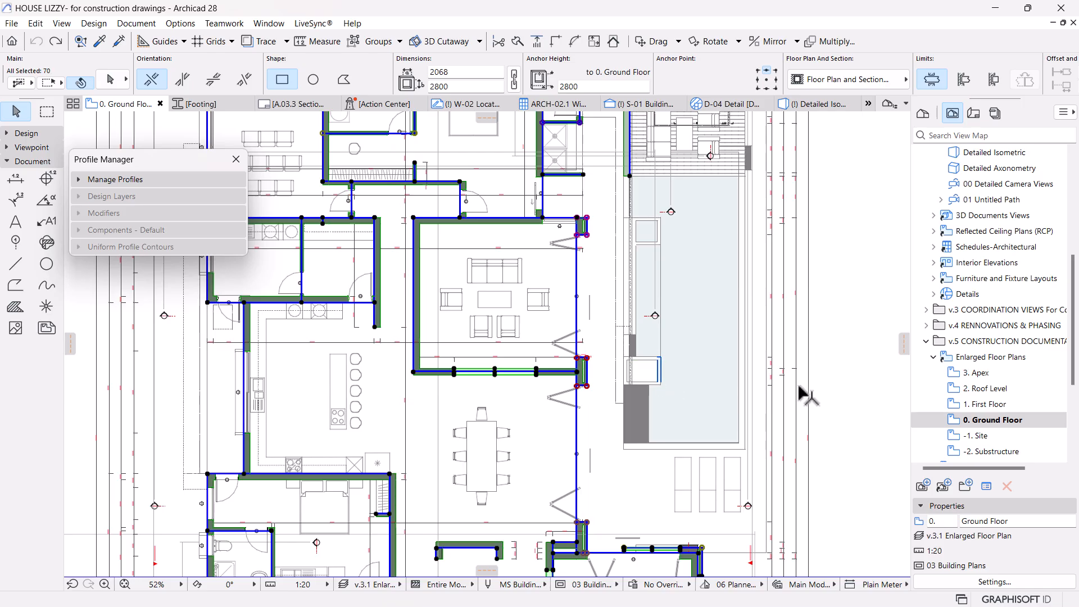
# Step: Remove the walls around the outdoor kitchen and dining terrace from the selection
pyautogui.scroll(-4, 645, 302)
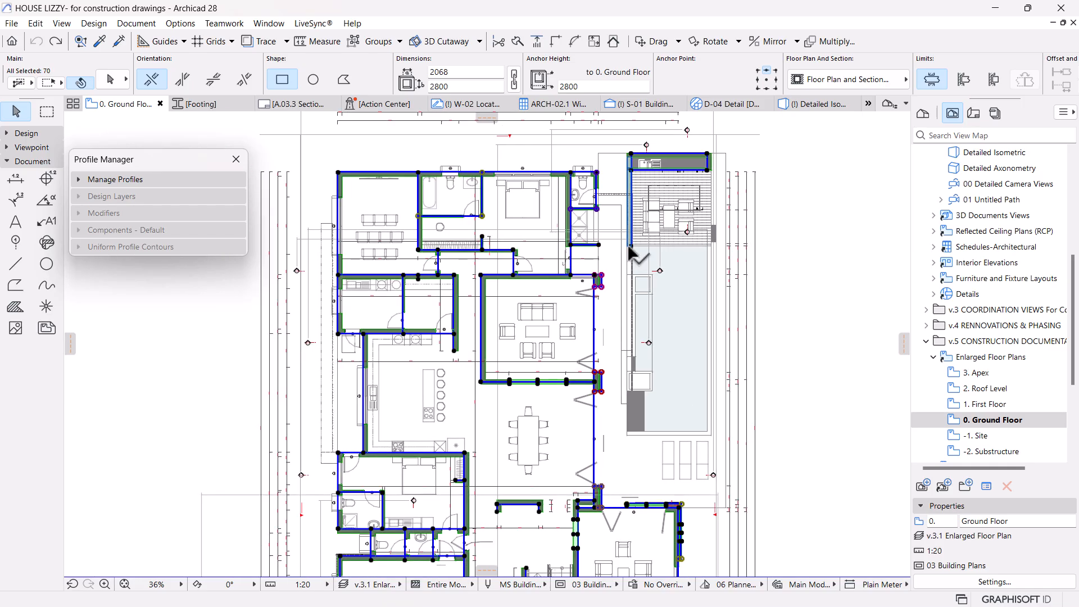
pyautogui.keyDown('shift'); pyautogui.click(662, 191); pyautogui.keyUp('shift')
pyautogui.keyDown('shift'); pyautogui.click(709, 160); pyautogui.keyUp('shift')
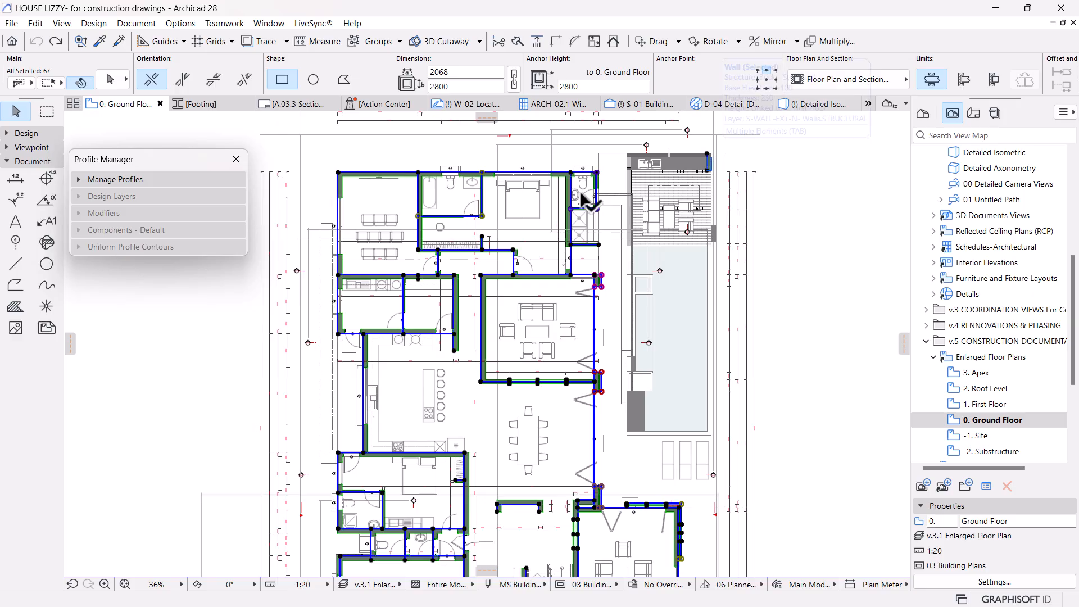
pyautogui.scroll(5, 717, 129)
pyautogui.scroll(3, 710, 137)
pyautogui.keyDown('shift'); pyautogui.click(658, 316); pyautogui.keyUp('shift')
# Step: Remove the thin outer wall pieces at the living room's corner beside the sliding folding door from the selection
pyautogui.scroll(-9, 767, 189)
pyautogui.moveTo(687, 465); pyautogui.dragTo(654, 370, button='middle')
pyautogui.scroll(8, 708, 416)
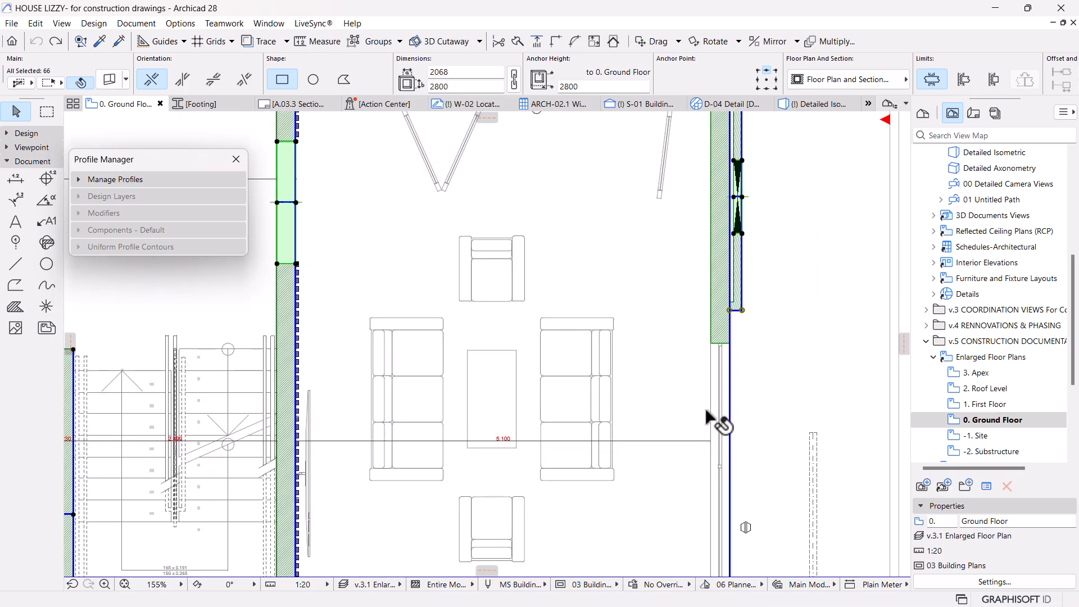
pyautogui.scroll(-6, 707, 416)
pyautogui.moveTo(414, 363); pyautogui.dragTo(542, 461, button='middle')
pyautogui.moveTo(606, 298); pyautogui.dragTo(564, 300, button='middle')
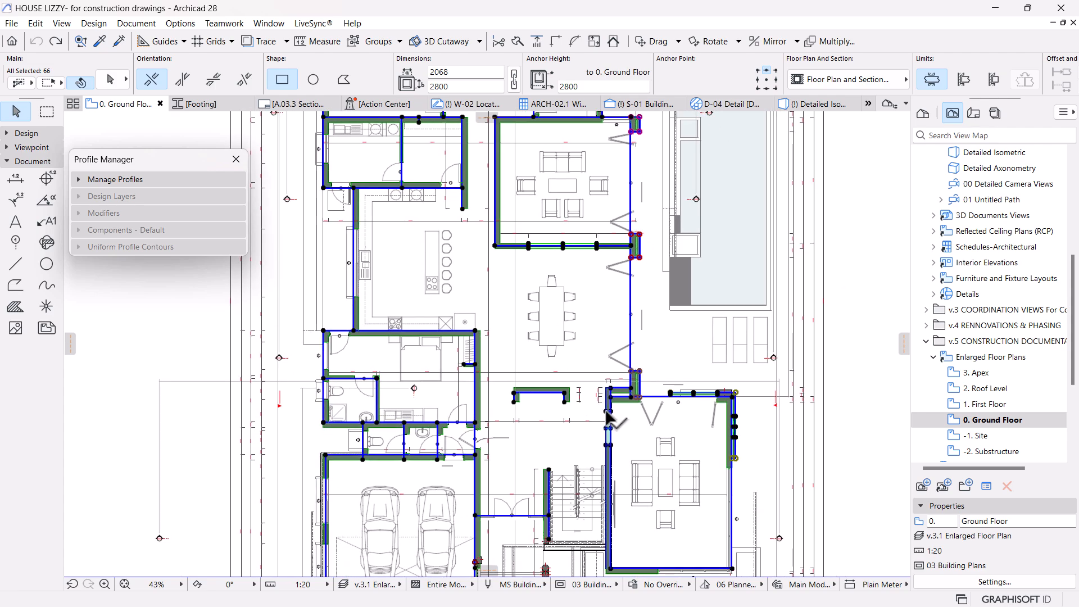
pyautogui.scroll(5, 740, 419)
pyautogui.keyDown('shift'); pyautogui.click(724, 408); pyautogui.keyUp('shift')
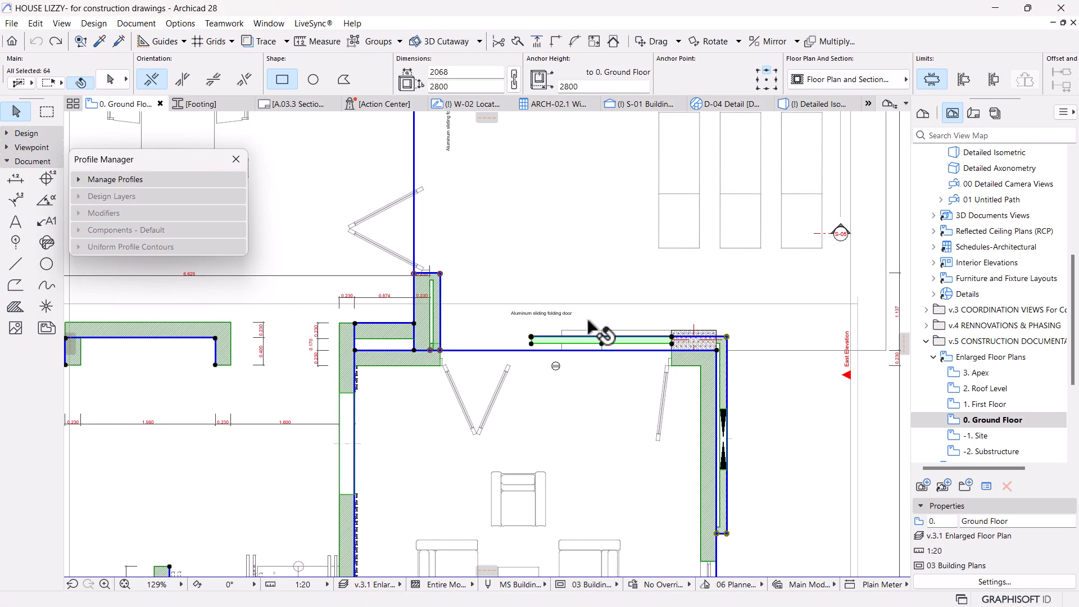
pyautogui.keyDown('shift'); pyautogui.click(601, 340); pyautogui.keyUp('shift')
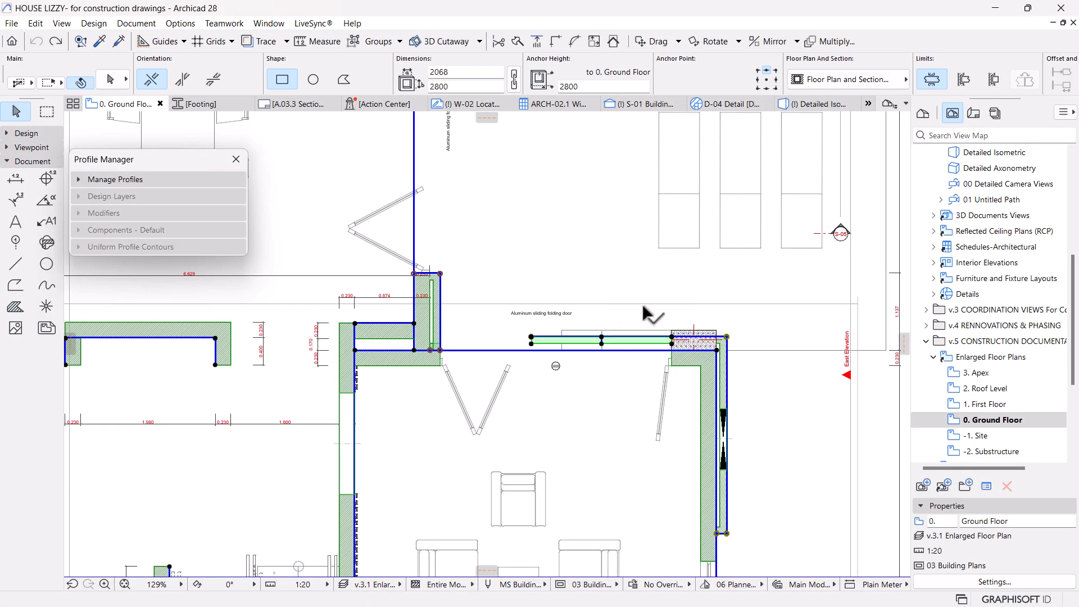
# Step: Set the bottom offset of the remaining selected ground-floor walls to -111
pyautogui.scroll(-2, 683, 290)
pyautogui.moveTo(626, 387); pyautogui.dragTo(631, 361, button='middle')
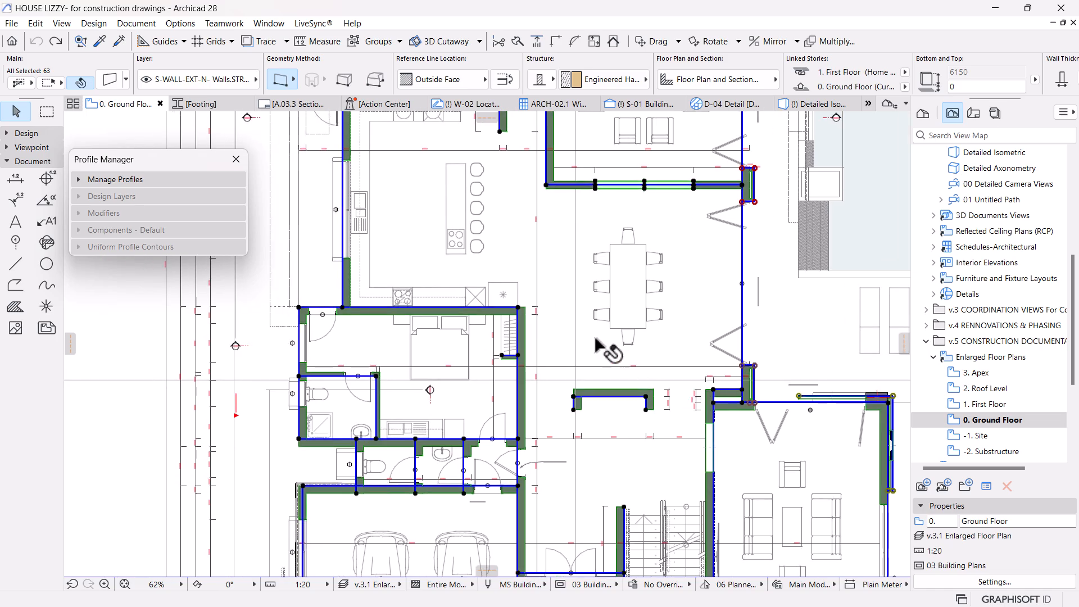
pyautogui.moveTo(581, 292); pyautogui.dragTo(536, 379, button='middle')
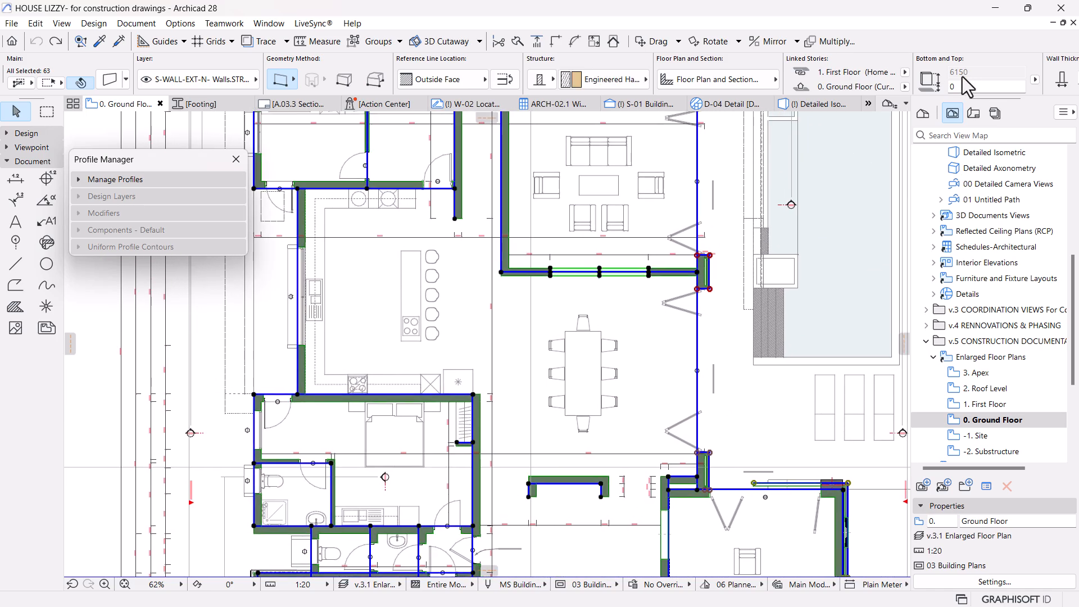
pyautogui.moveTo(962, 88); pyautogui.dragTo(933, 88)
pyautogui.write('-11')
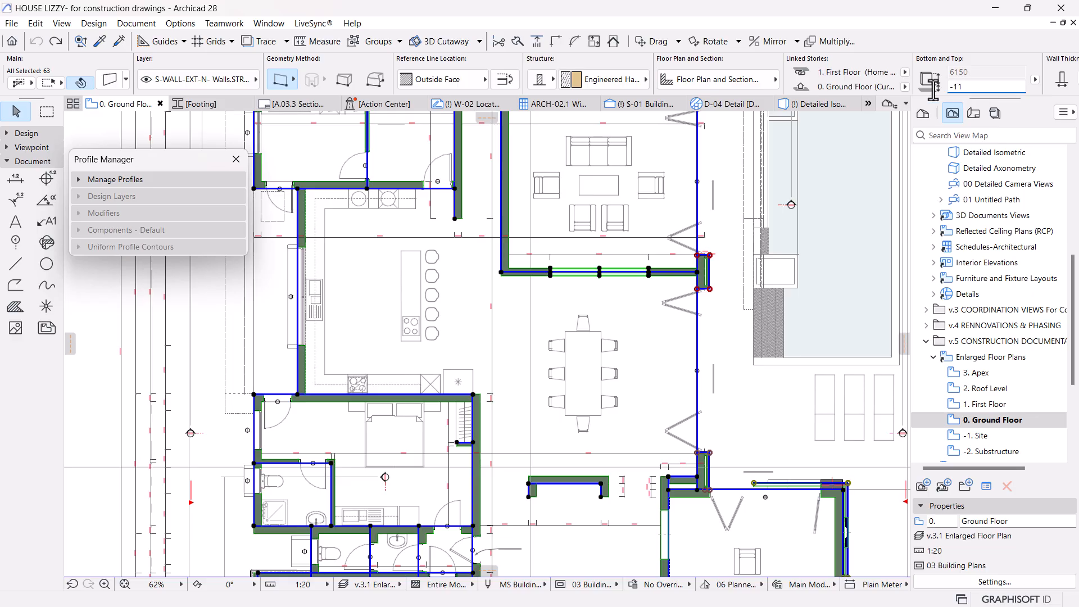
pyautogui.press('Return')
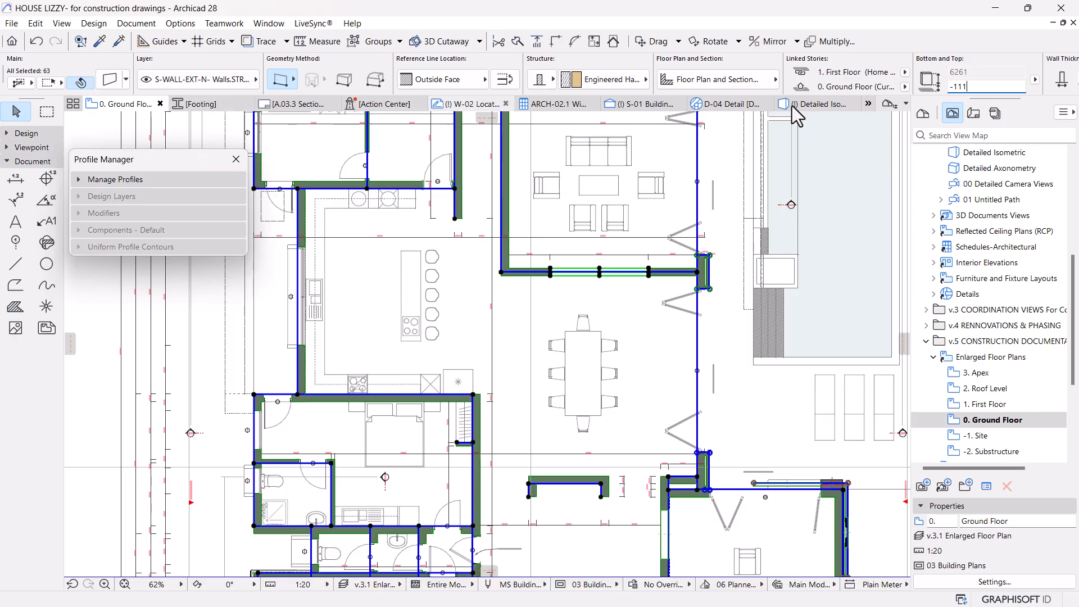
# Step: Inspect the corner wall's base in the Detailed Isometric 3D view and orbit to the cut face through the floor and substructure
pyautogui.click(814, 103)
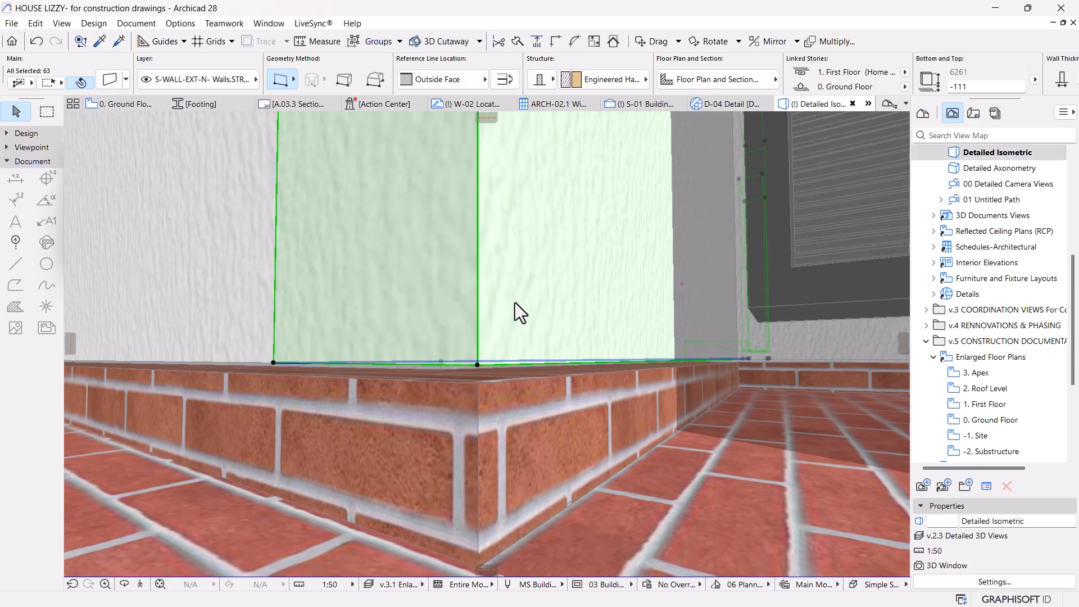
pyautogui.click(476, 365)
pyautogui.scroll(-4, 476, 366)
pyautogui.scroll(-5, 475, 400)
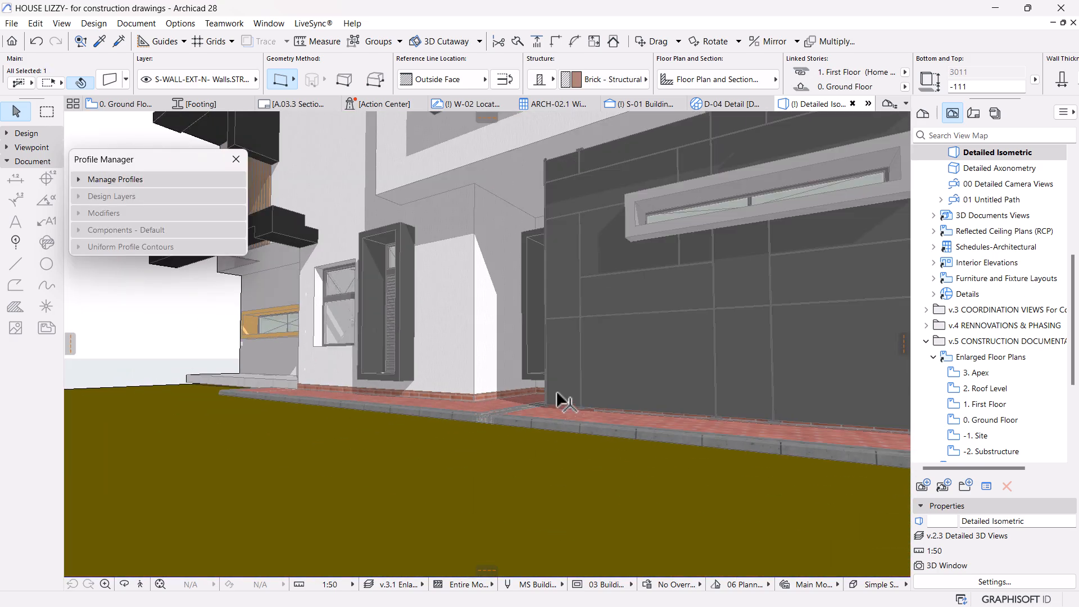
pyautogui.moveTo(557, 392); pyautogui.dragTo(318, 385, button='middle')
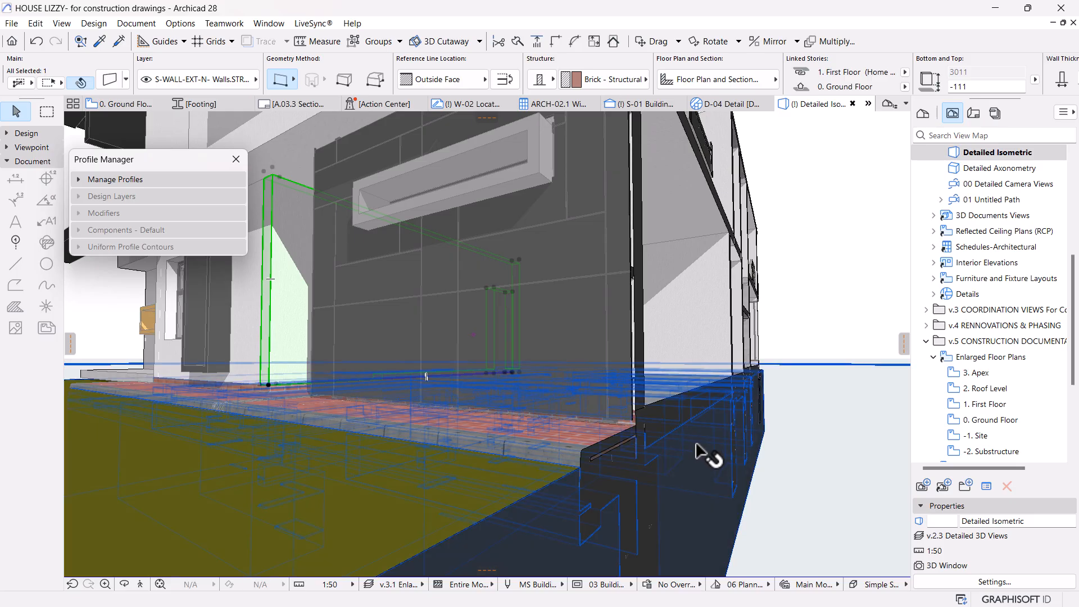
pyautogui.press('o')
pyautogui.moveTo(730, 410); pyautogui.dragTo(495, 472)
pyautogui.press('o')
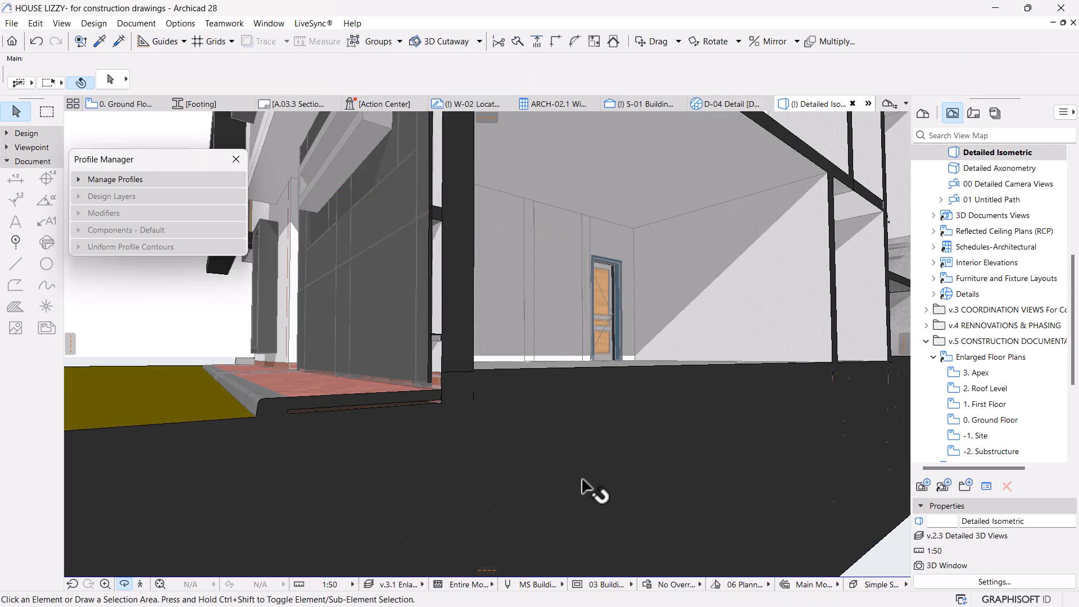
# Step: Select the terrain mesh at the 3D cut and hide its layer
pyautogui.click(562, 484)
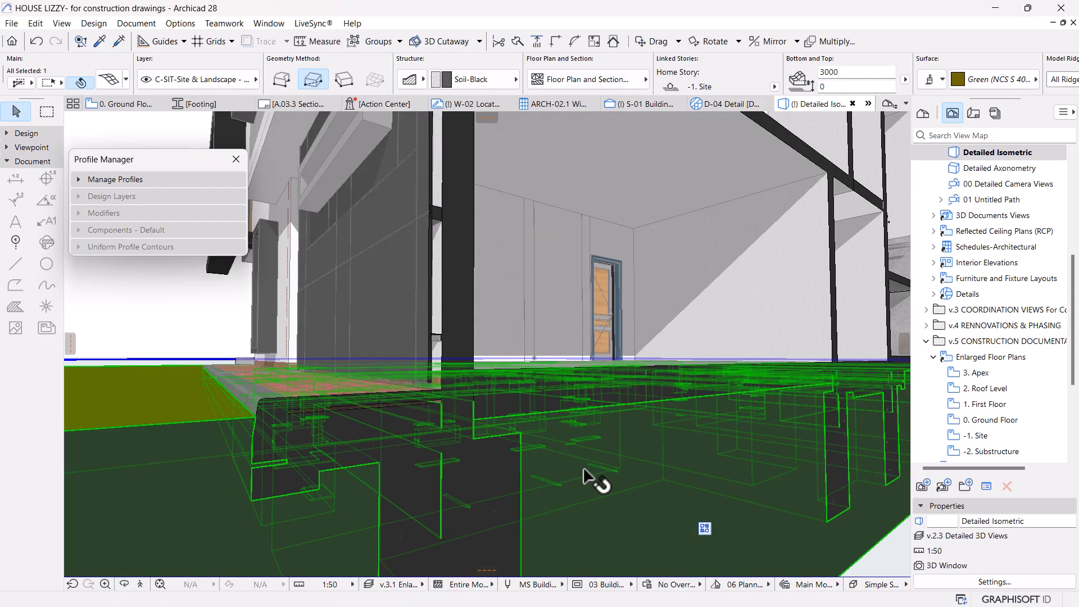
pyautogui.rightClick(183, 284)
pyautogui.moveTo(337, 358)
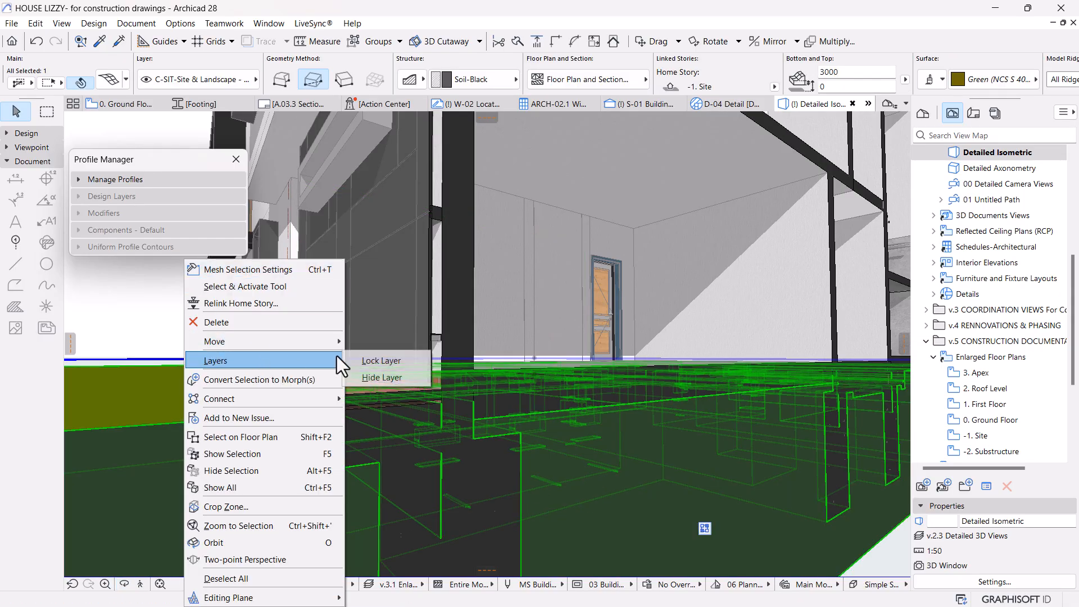
pyautogui.click(386, 376)
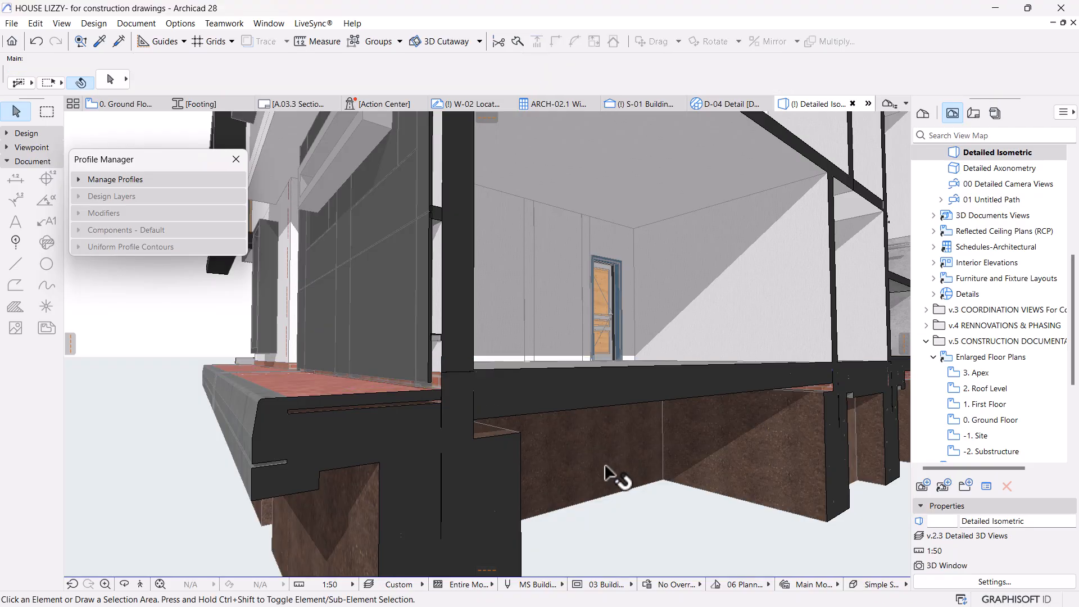
# Step: Examine the exposed footings, substructure walls and floor slab along the 3D cut from several angles
pyautogui.scroll(-5, 561, 466)
pyautogui.press('o')
pyautogui.keyDown('shift'); pyautogui.moveTo(694, 505); pyautogui.dragTo(378, 491, button='middle'); pyautogui.keyUp('shift')
pyautogui.scroll(5, 462, 320)
pyautogui.keyDown('shift'); pyautogui.moveTo(463, 320); pyautogui.dragTo(350, 393, button='middle'); pyautogui.keyUp('shift')
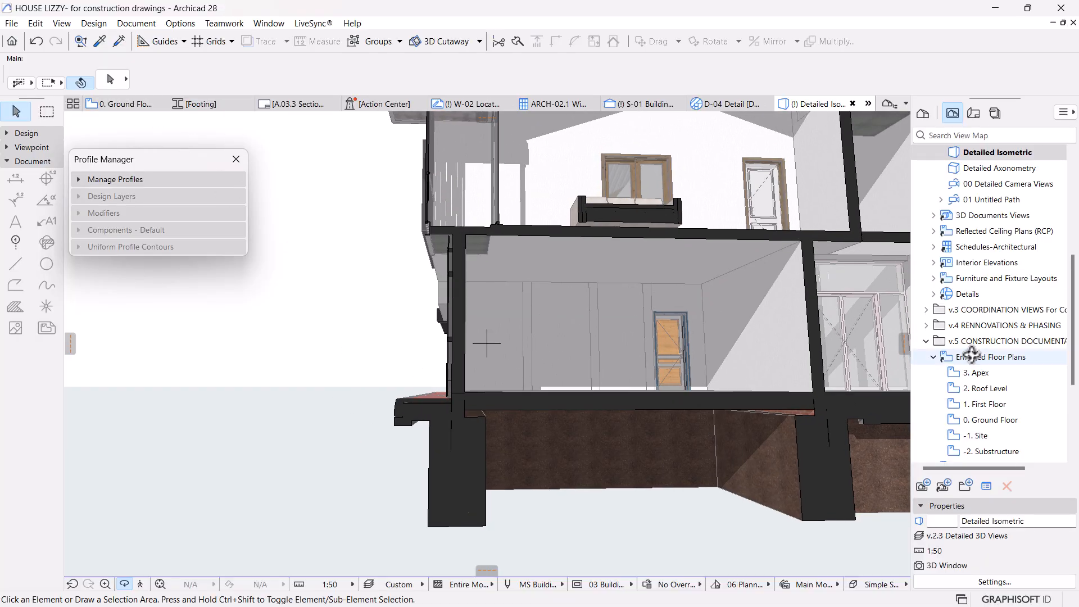
# Step: Open the -2. Substructure enlarged floor plan and bring the whole foundation wall layout into view
pyautogui.scroll(3, 977, 306)
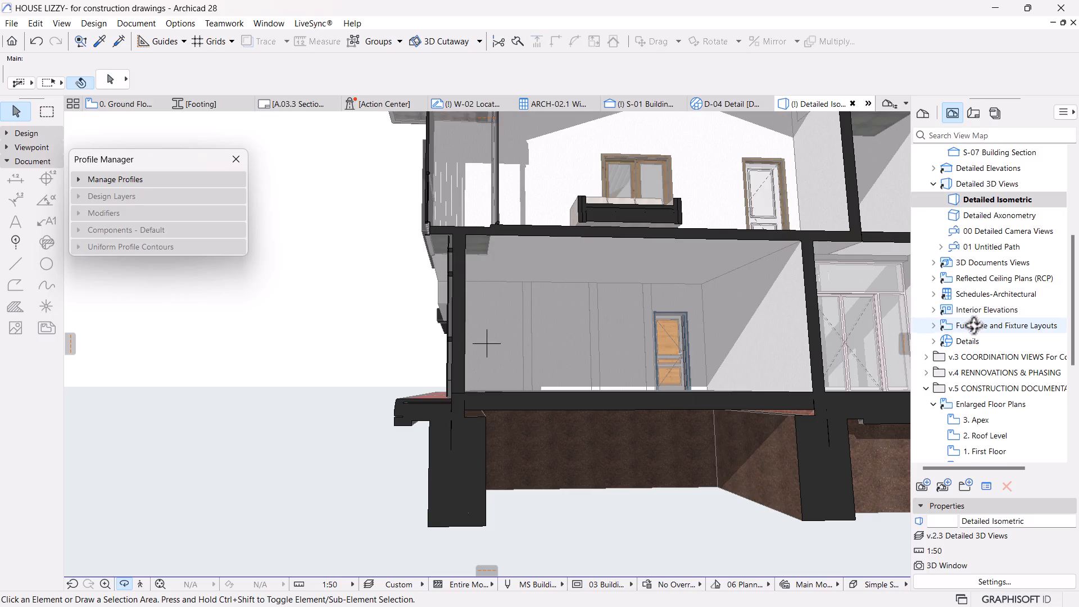
pyautogui.scroll(-12, 983, 365)
pyautogui.doubleClick(989, 310)
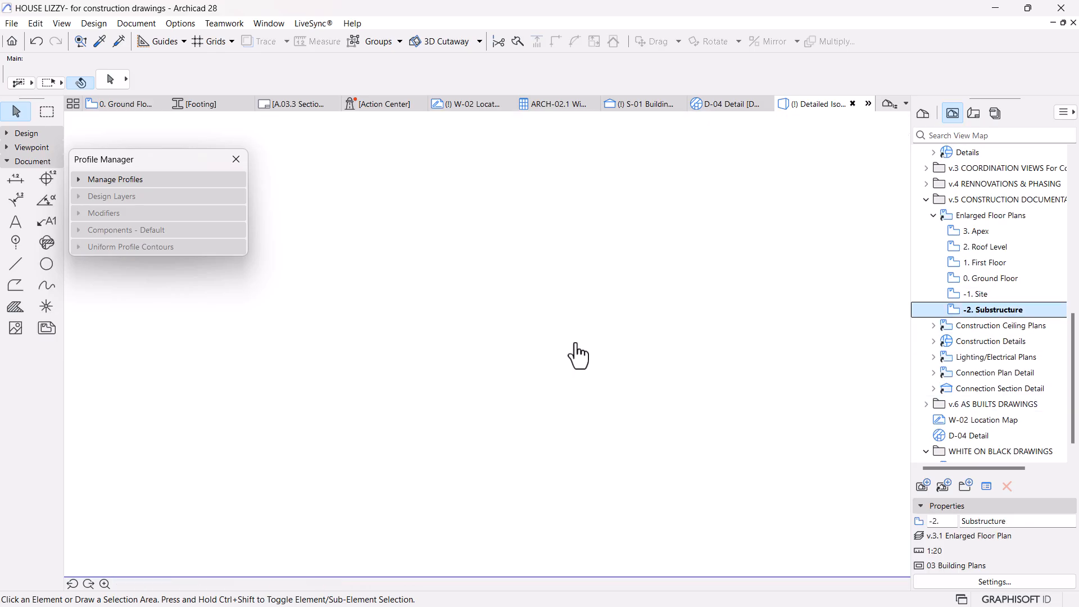
pyautogui.scroll(-5, 555, 332)
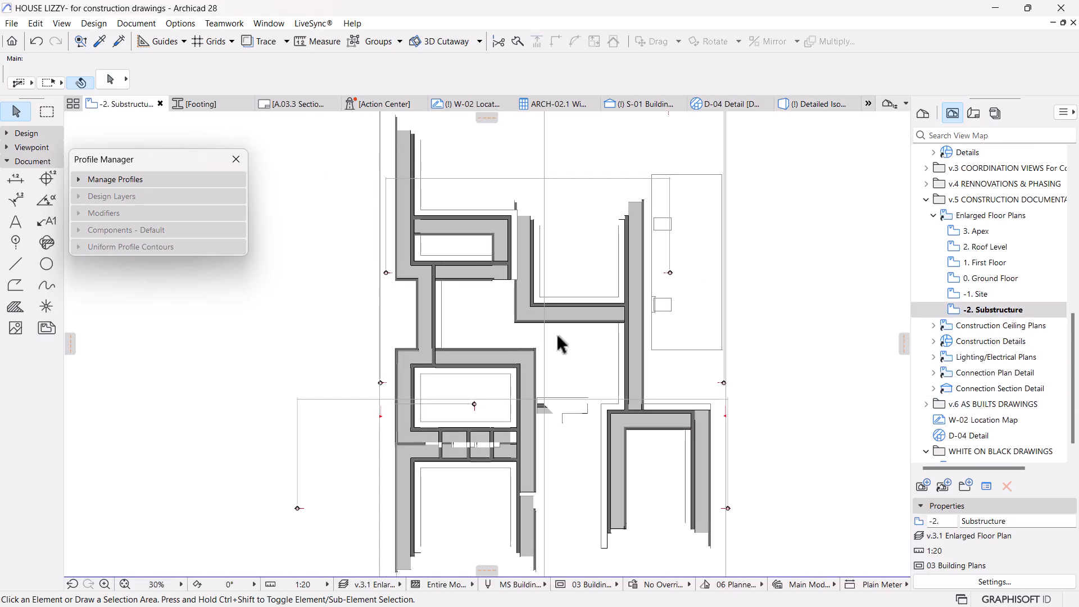
# Step: Examine the foundation walls on the Substructure plan up close, including the inner offset outlines and the narrow cross walls between the two left rooms
pyautogui.scroll(-3, 495, 356)
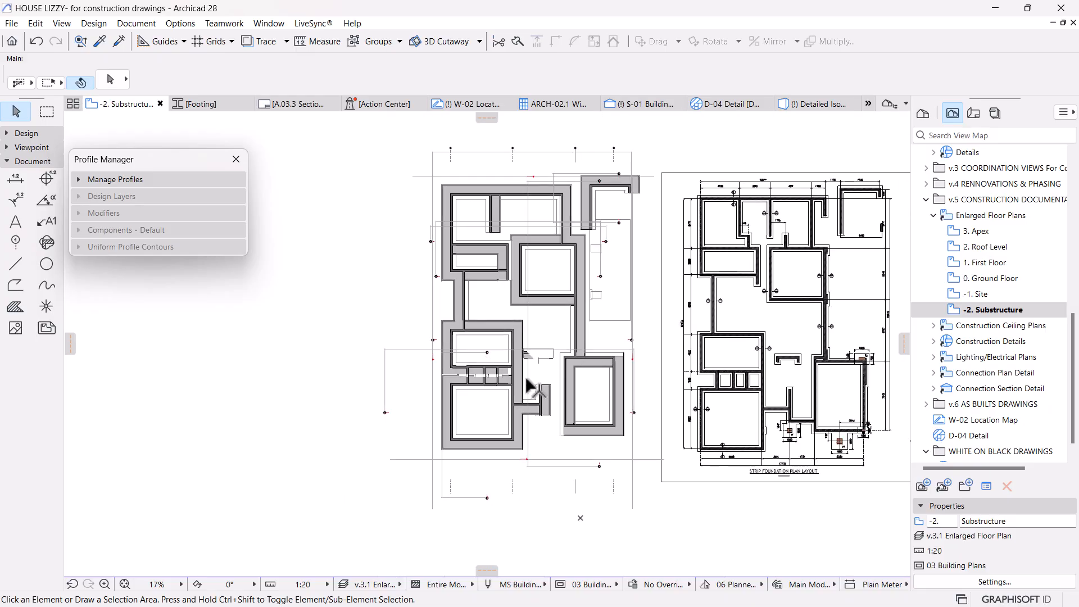
pyautogui.scroll(5, 542, 395)
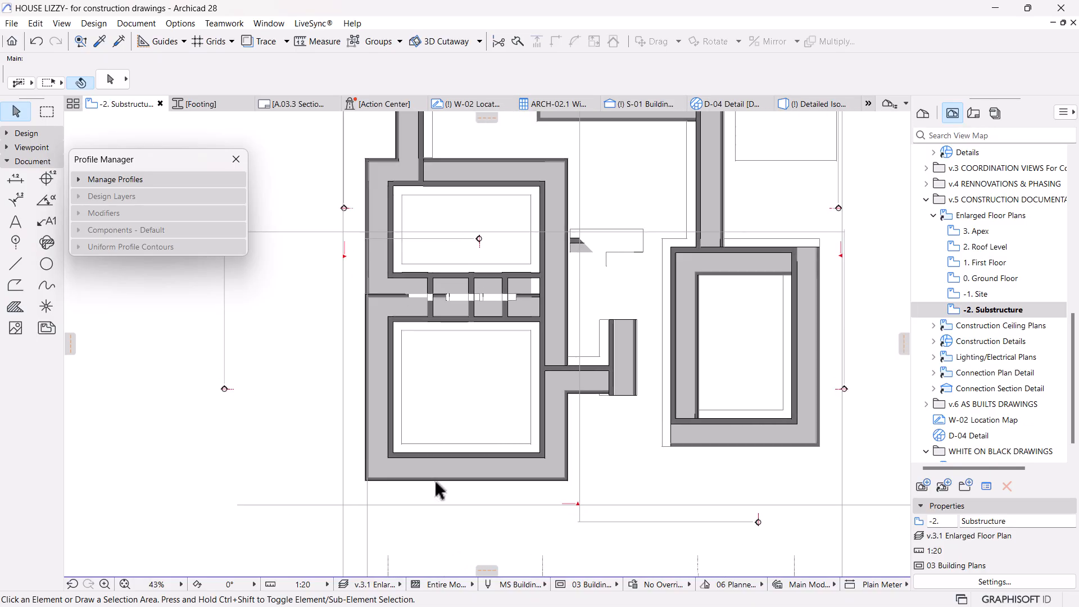
pyautogui.hotkey('ctrl', 'a')
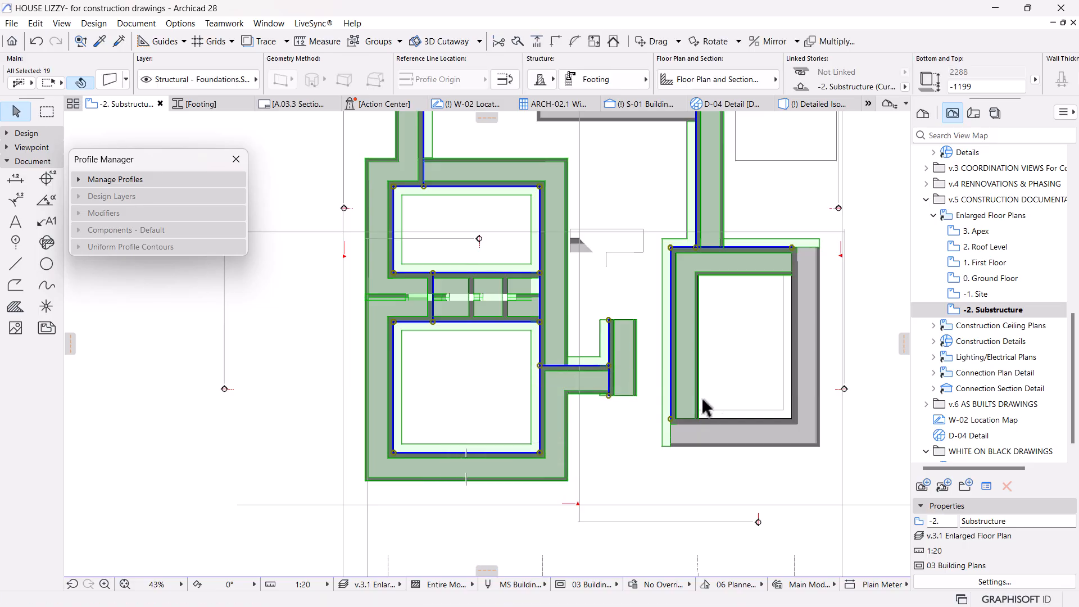
pyautogui.click(717, 349)
pyautogui.scroll(4, 368, 286)
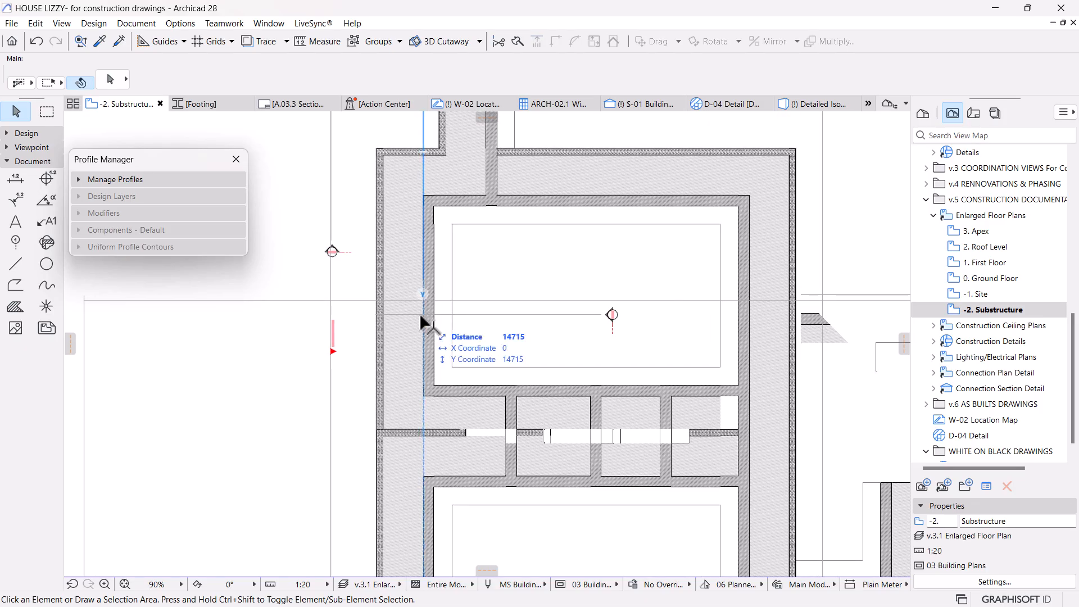
pyautogui.scroll(3, 419, 312)
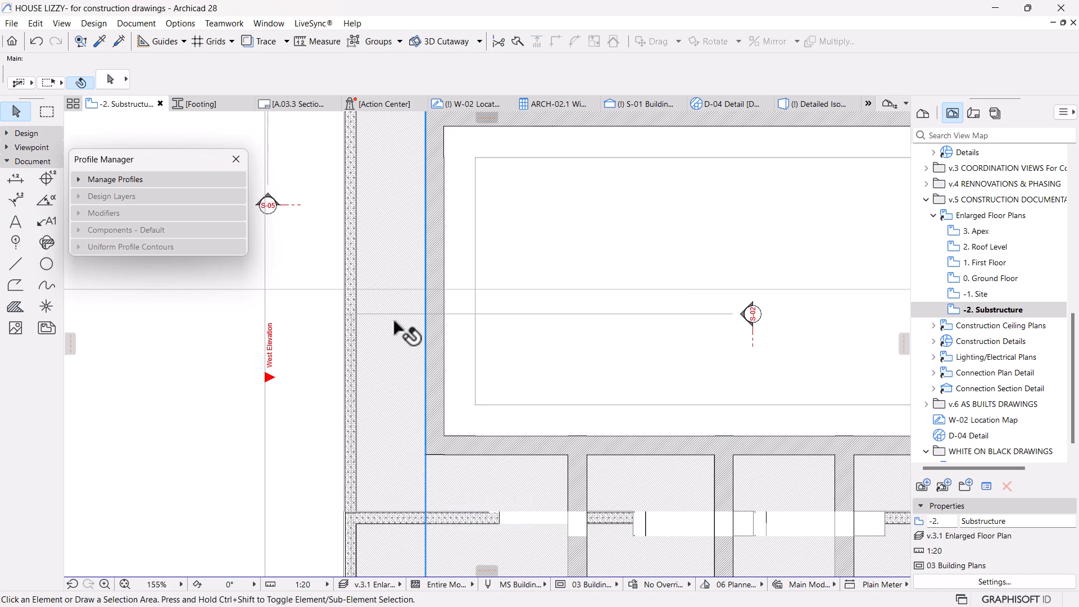
pyautogui.scroll(-6, 394, 321)
pyautogui.moveTo(526, 368); pyautogui.dragTo(580, 298, button='middle')
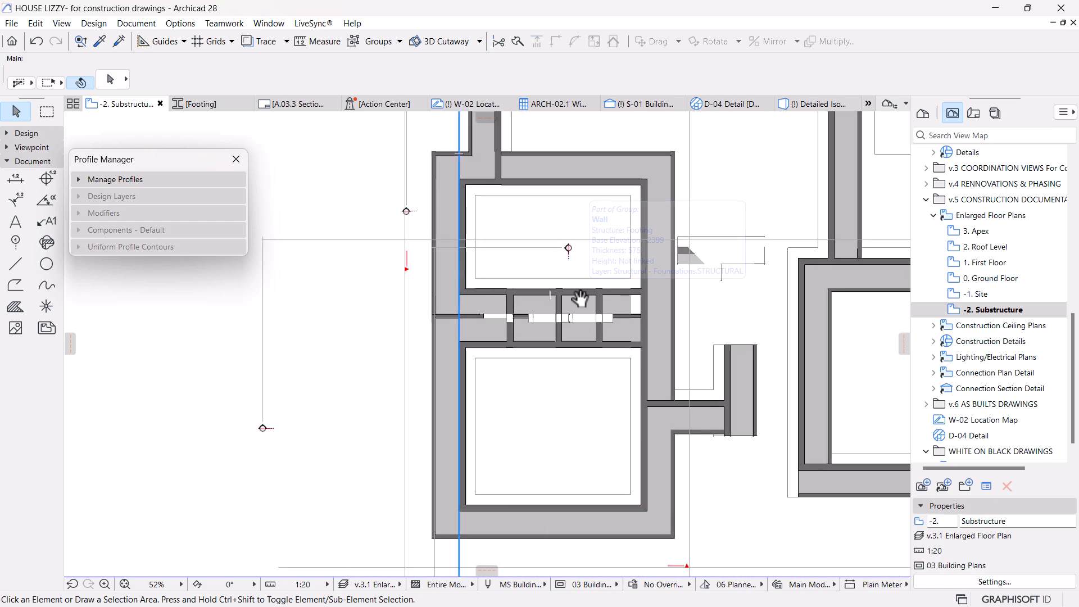
pyautogui.scroll(2, 531, 340)
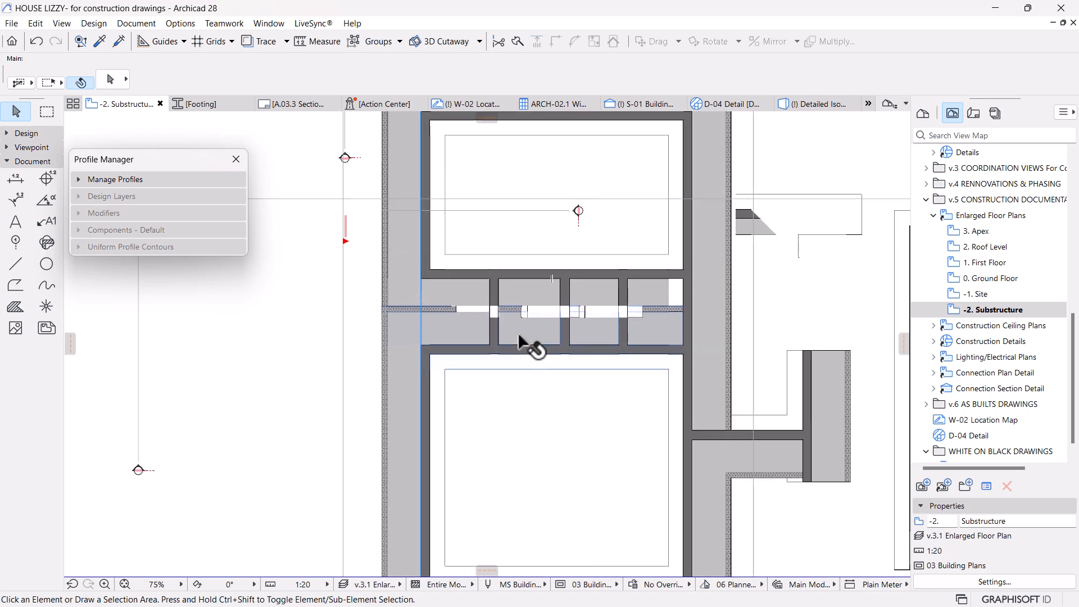
# Step: Set Show Projection to To Floor Plan Range for the grouped foundation walls
pyautogui.hotkey('ctrl', 'a')
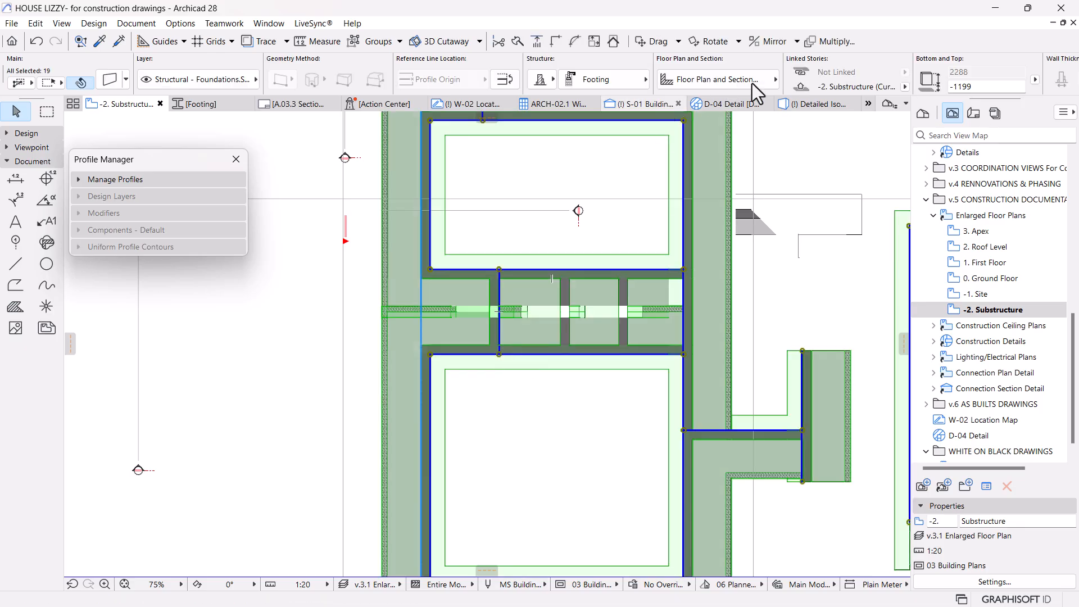
pyautogui.click(730, 82)
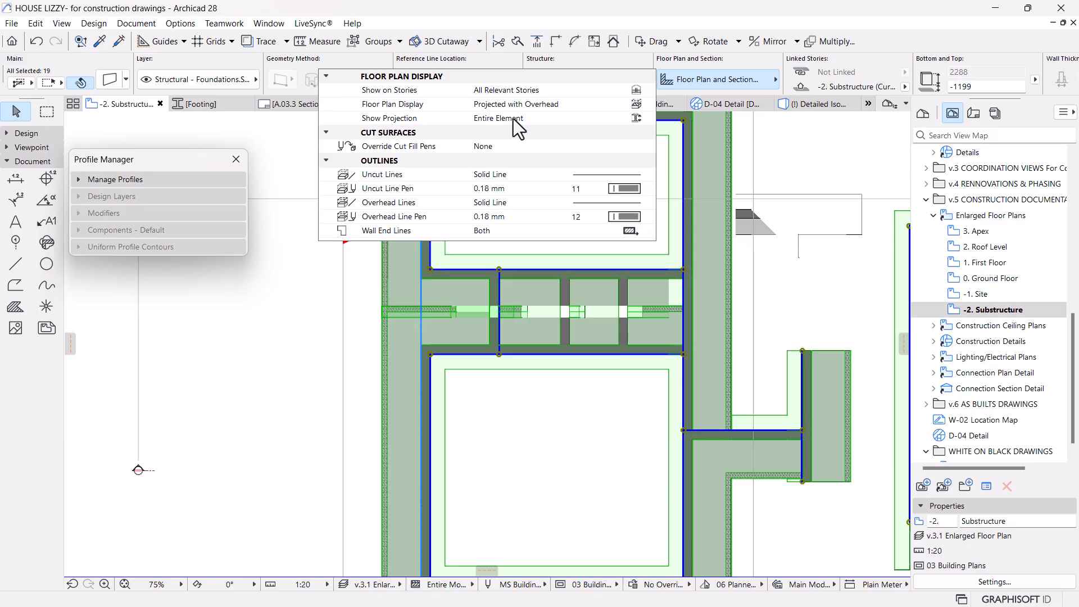
pyautogui.click(490, 119)
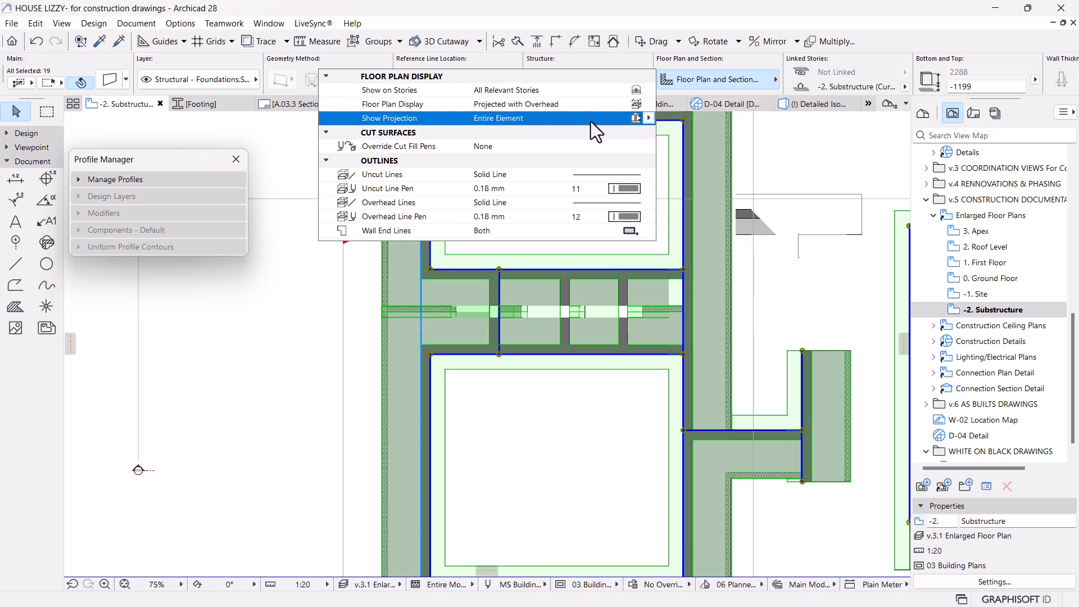
pyautogui.click(649, 118)
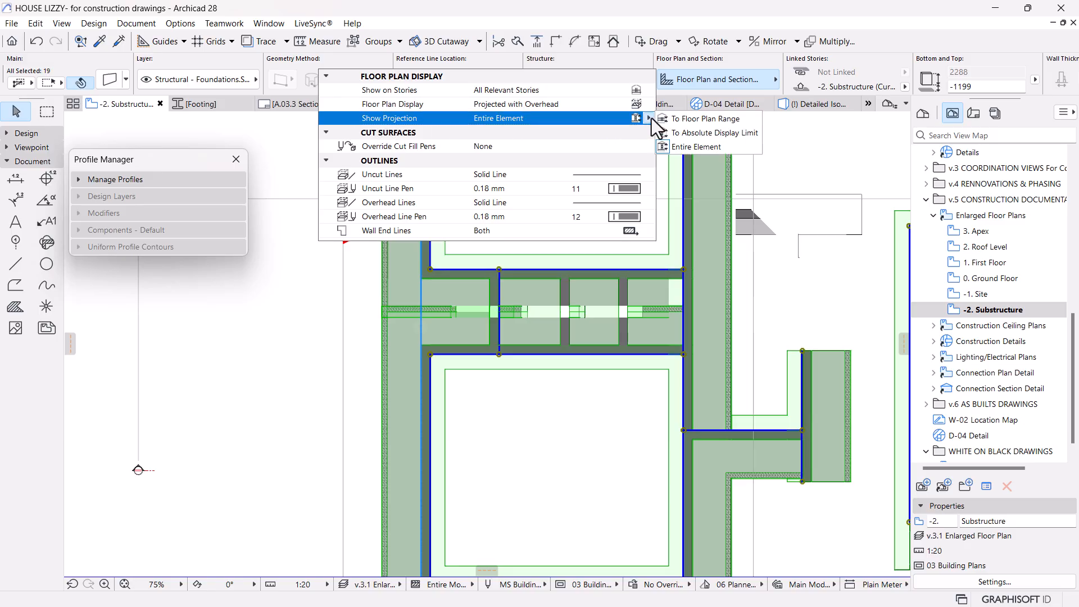
pyautogui.click(702, 121)
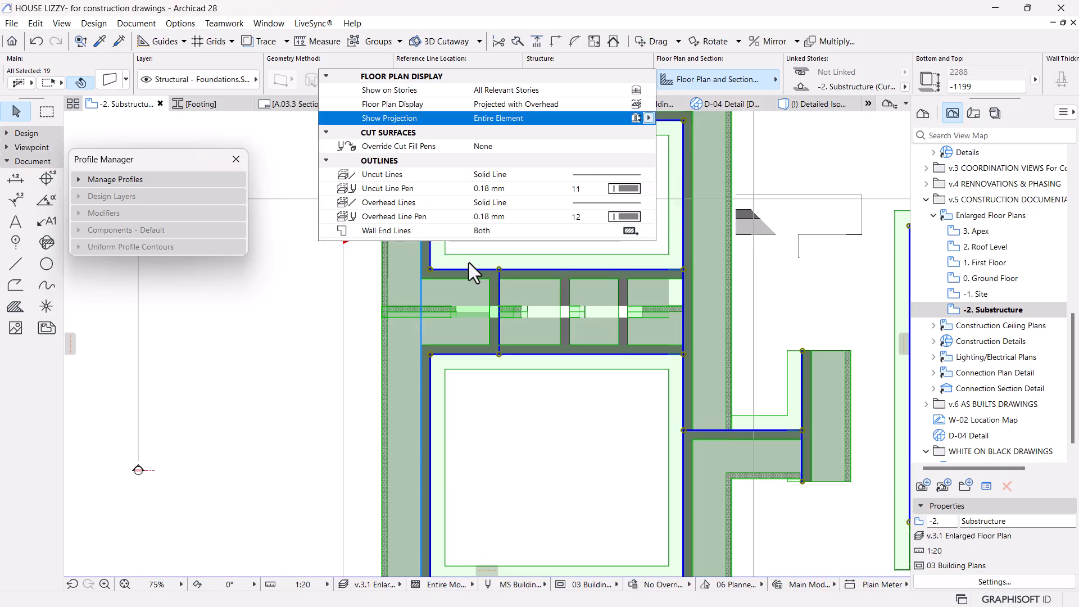
pyautogui.click(254, 422)
pyautogui.scroll(-3, 456, 348)
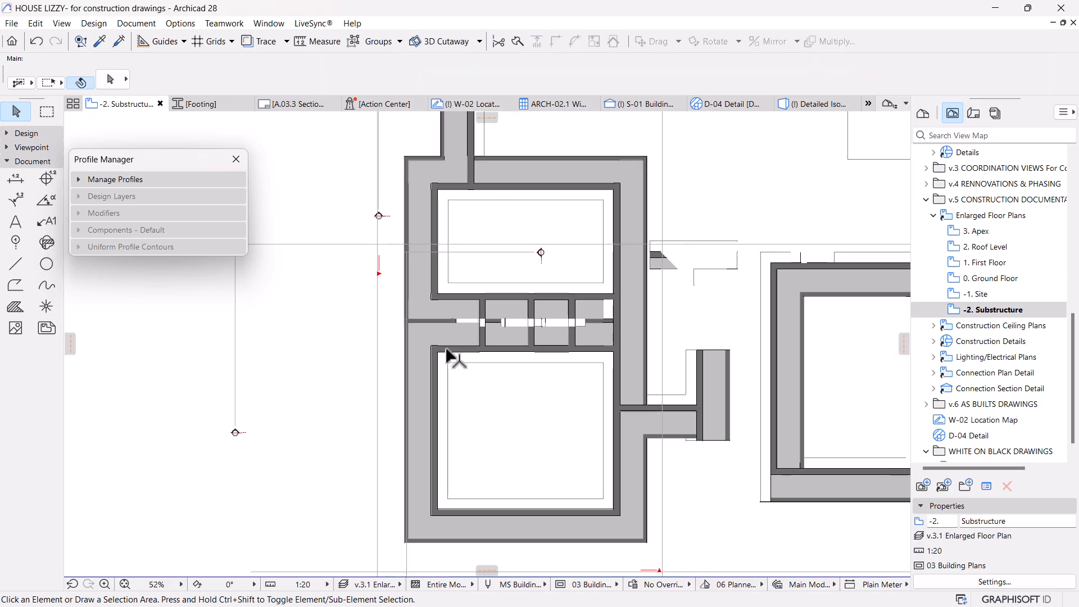
# Step: Try the Projected and Cut Only floor plan displays on the grouped foundation walls
pyautogui.hotkey('ctrl', 'a')
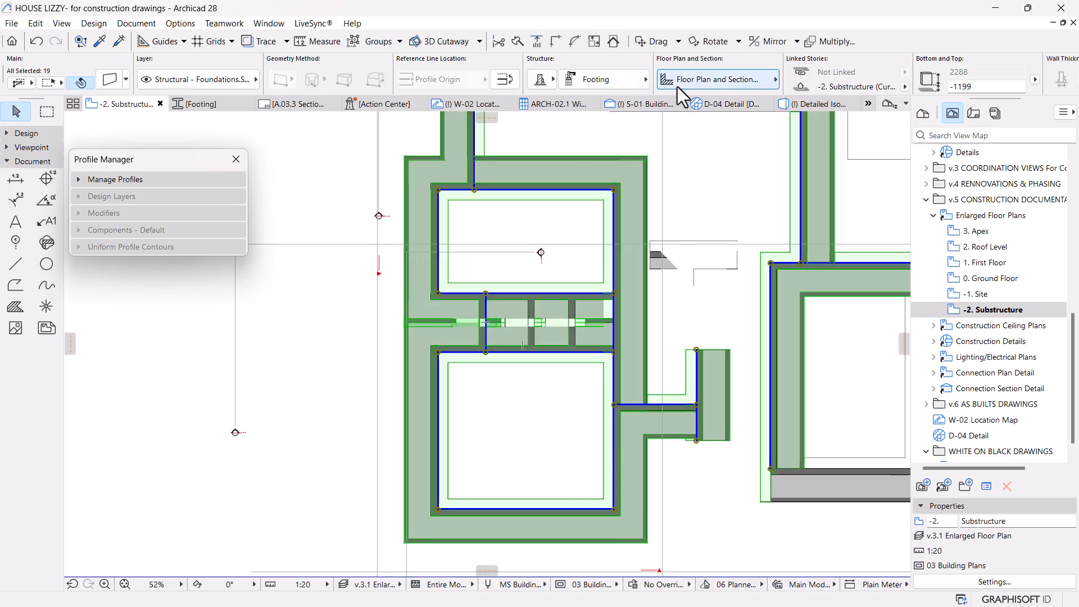
pyautogui.click(720, 85)
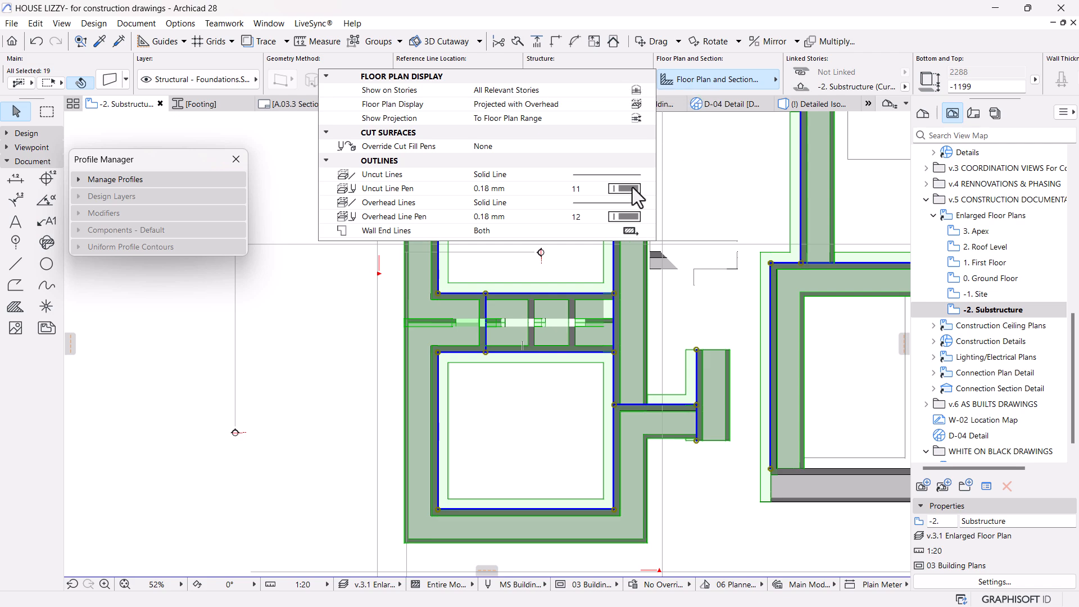
pyautogui.click(637, 106)
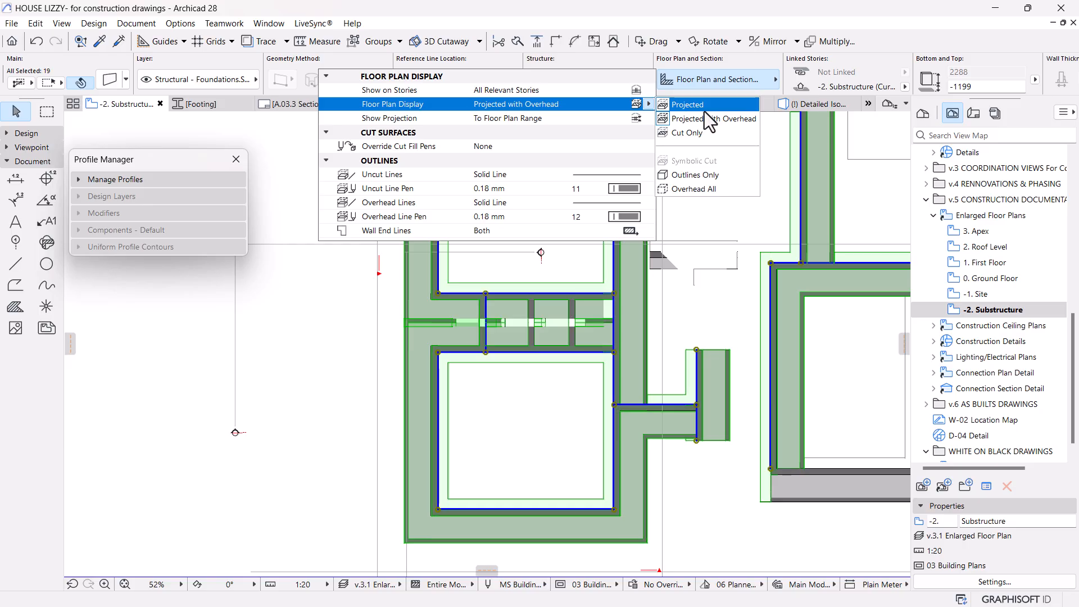
pyautogui.click(696, 105)
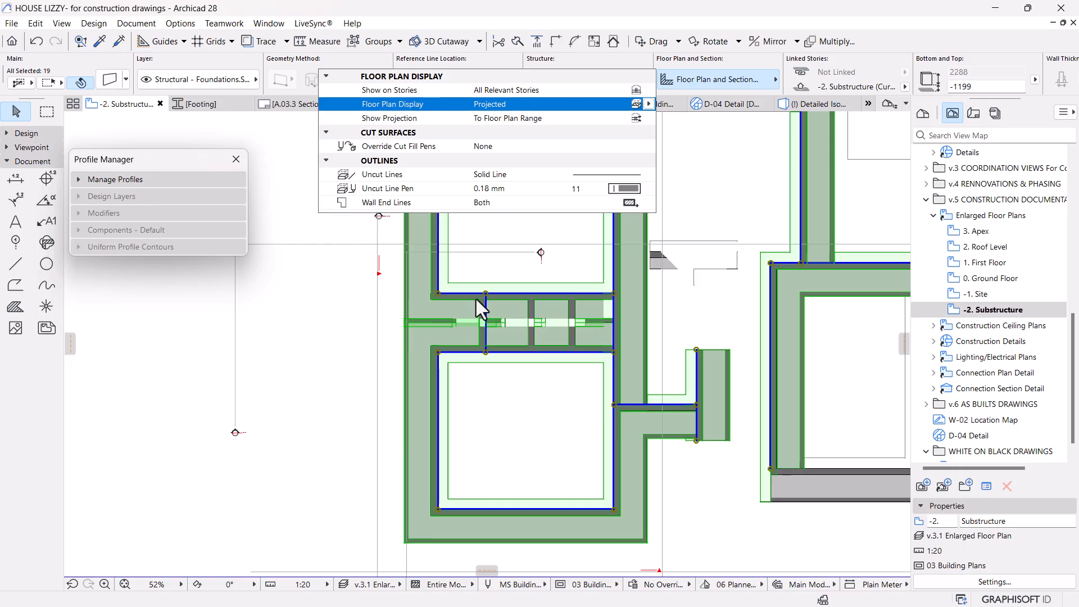
pyautogui.click(648, 105)
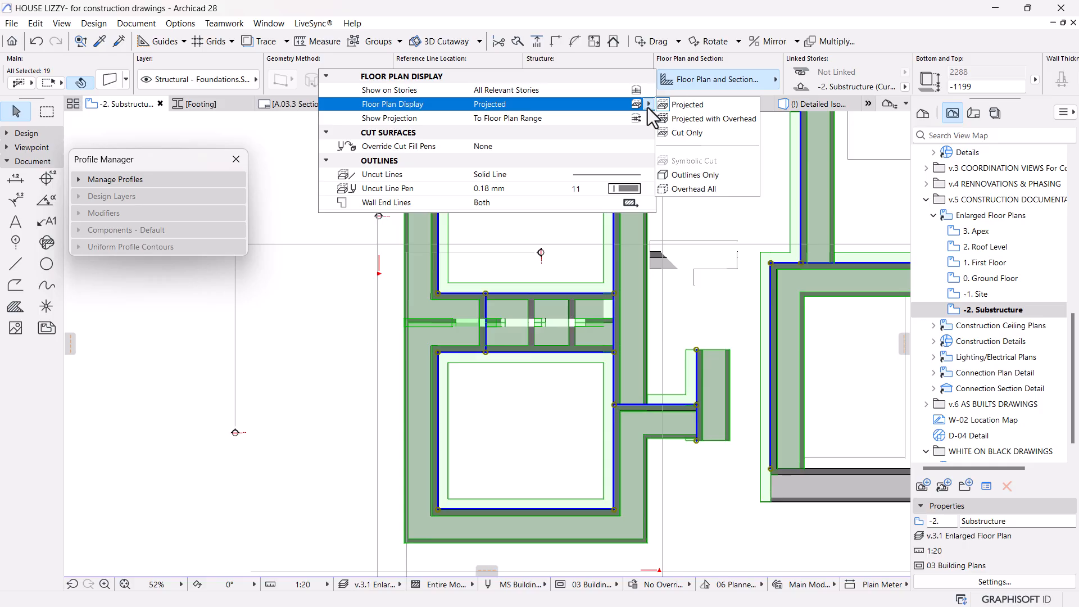
pyautogui.click(674, 133)
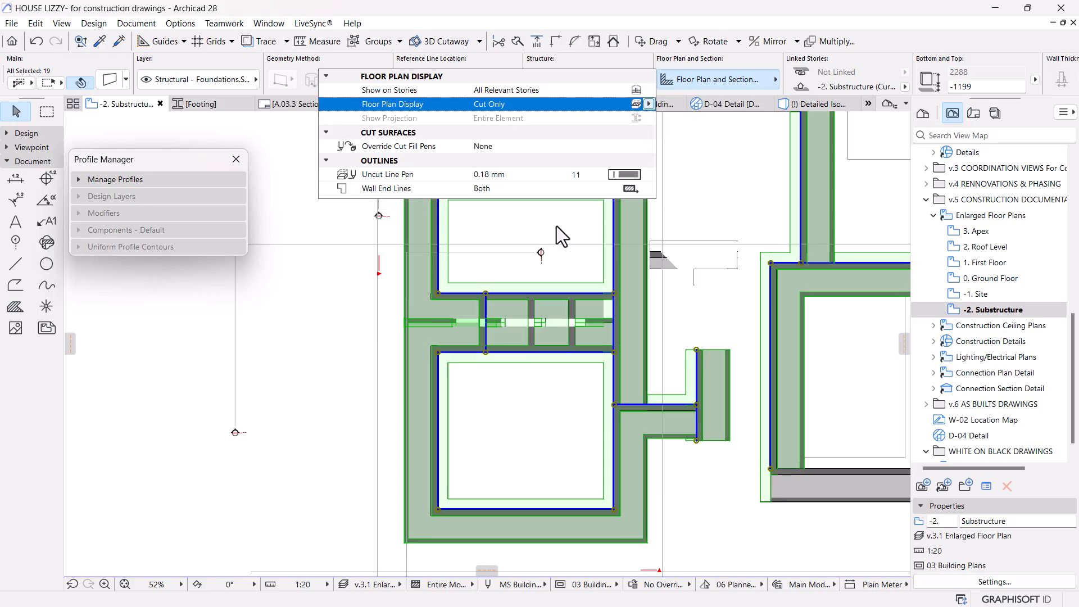
# Step: Try the Outlines Only floor plan display on the grouped foundation walls and check the plan
pyautogui.click(648, 104)
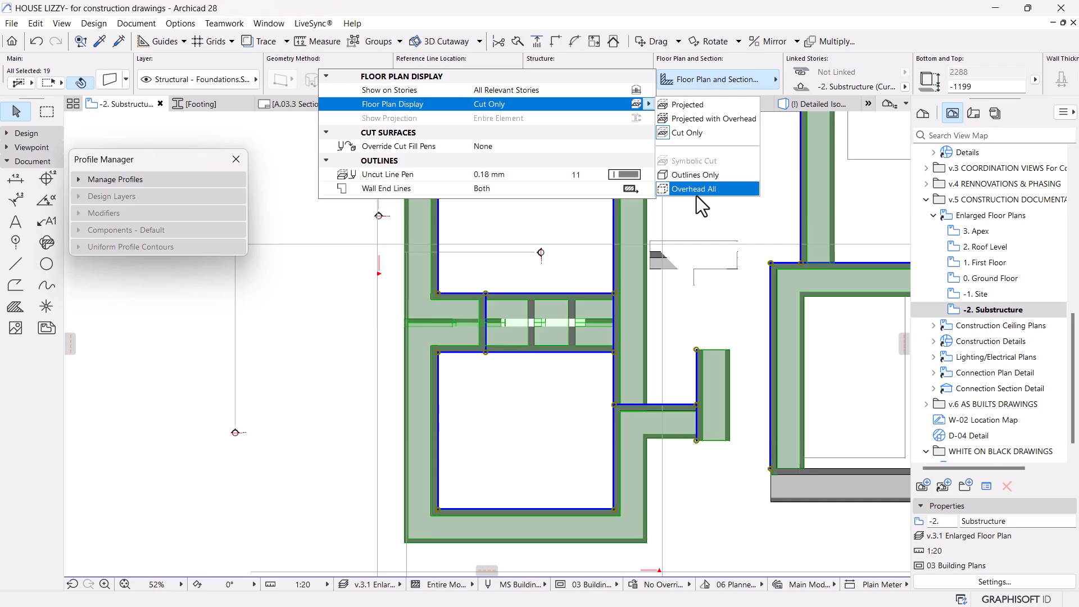
pyautogui.click(699, 180)
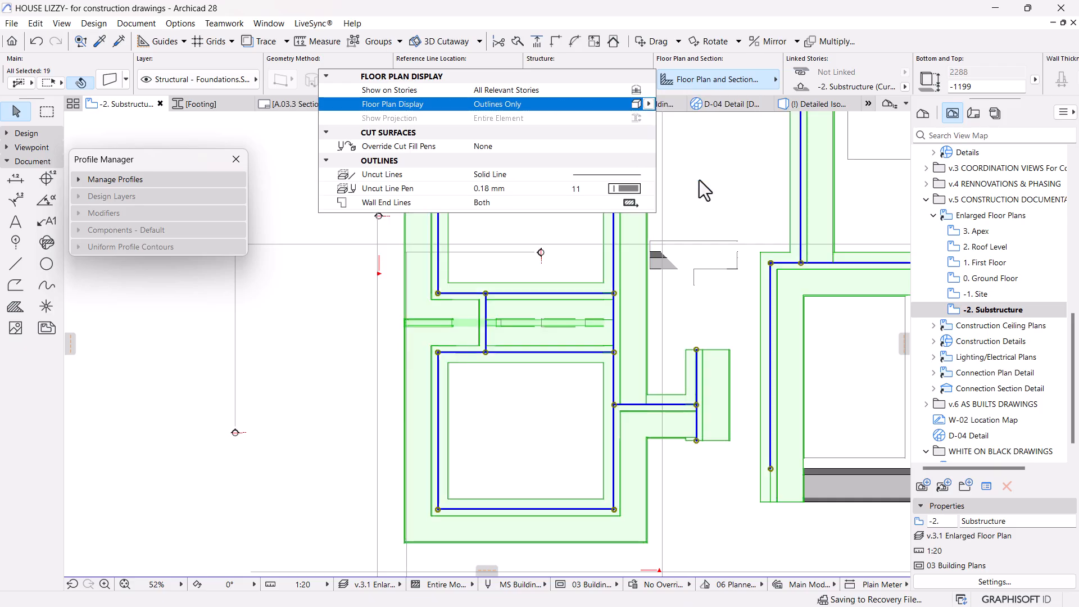
pyautogui.click(302, 399)
pyautogui.scroll(-1, 452, 339)
pyautogui.scroll(-3, 453, 338)
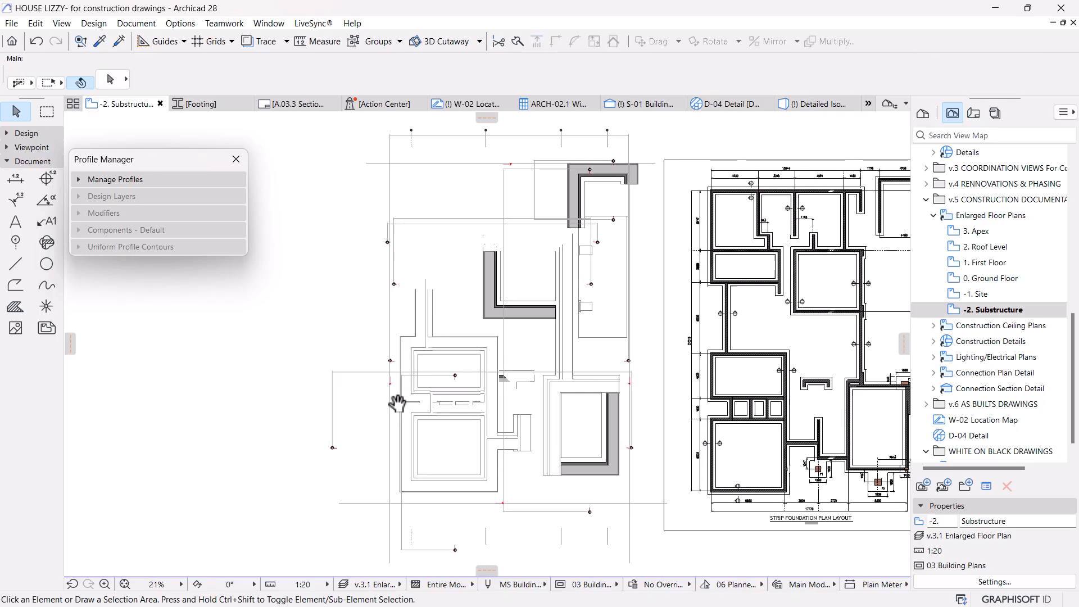
pyautogui.scroll(2, 501, 308)
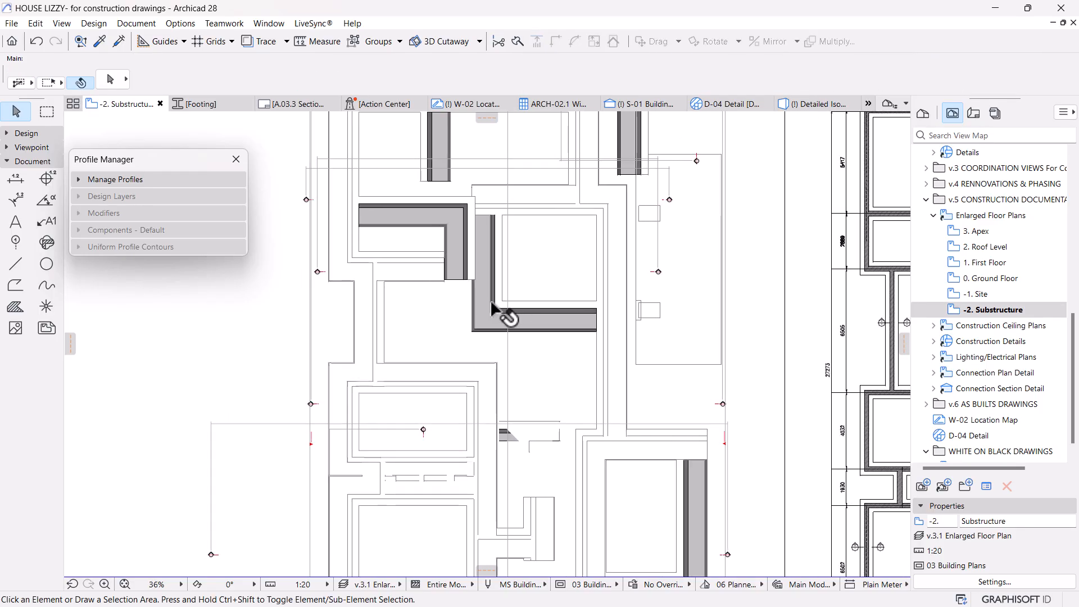
# Step: Try Overhead All on the grouped foundation walls and set their Floor Plan Display to Cut Only
pyautogui.click(375, 343)
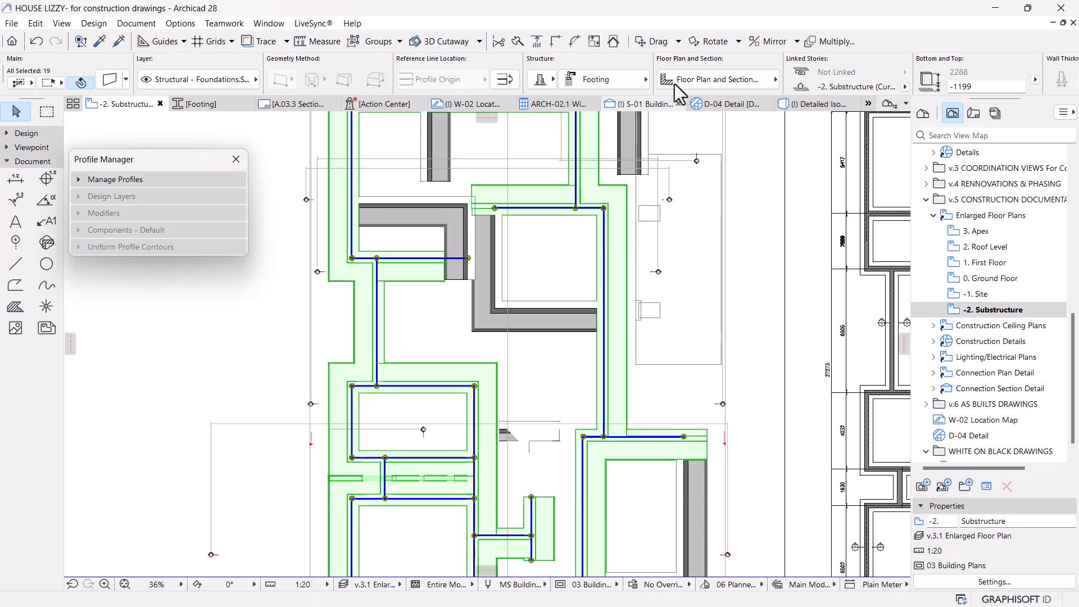
pyautogui.click(703, 83)
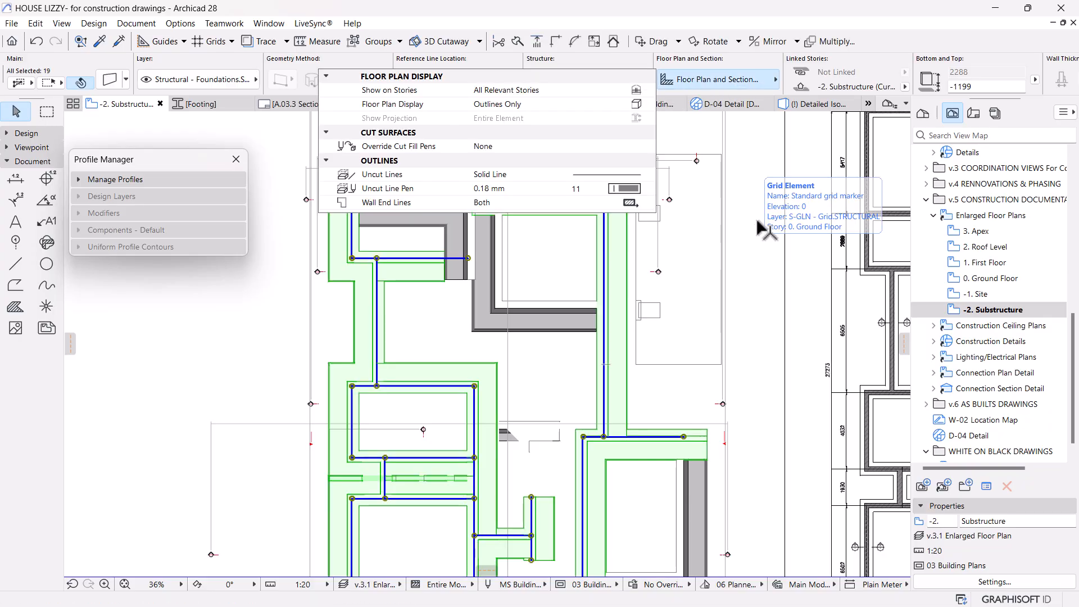
pyautogui.click(638, 109)
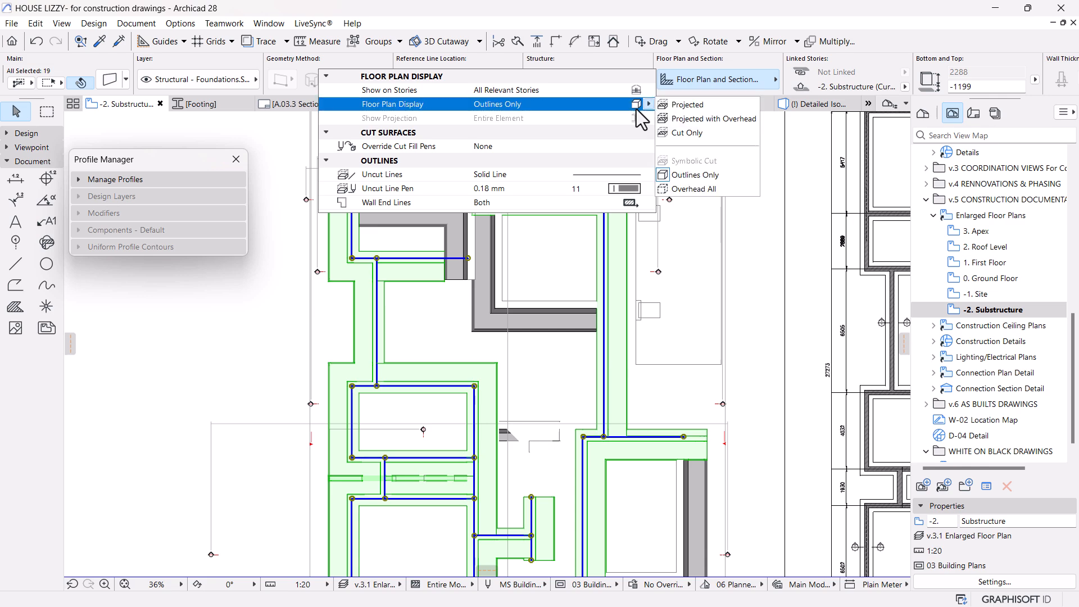
pyautogui.click(684, 194)
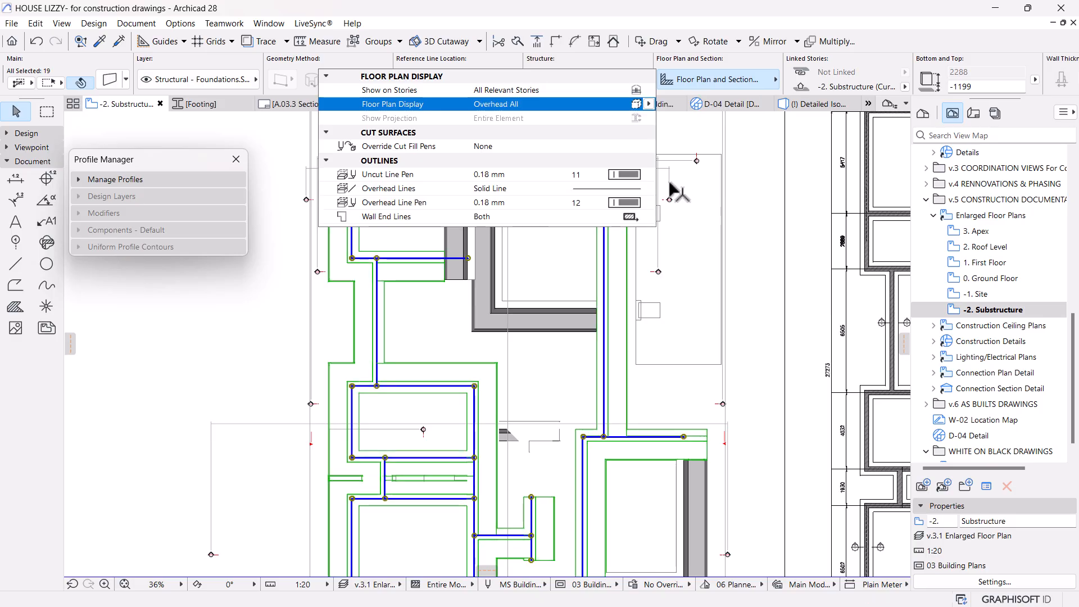
pyautogui.click(647, 107)
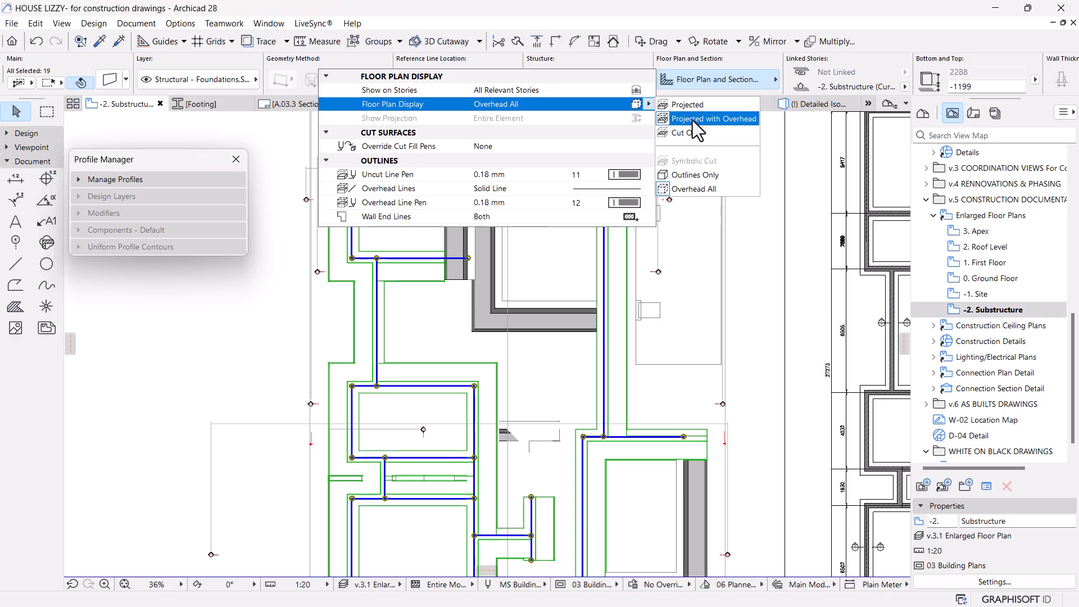
pyautogui.click(683, 133)
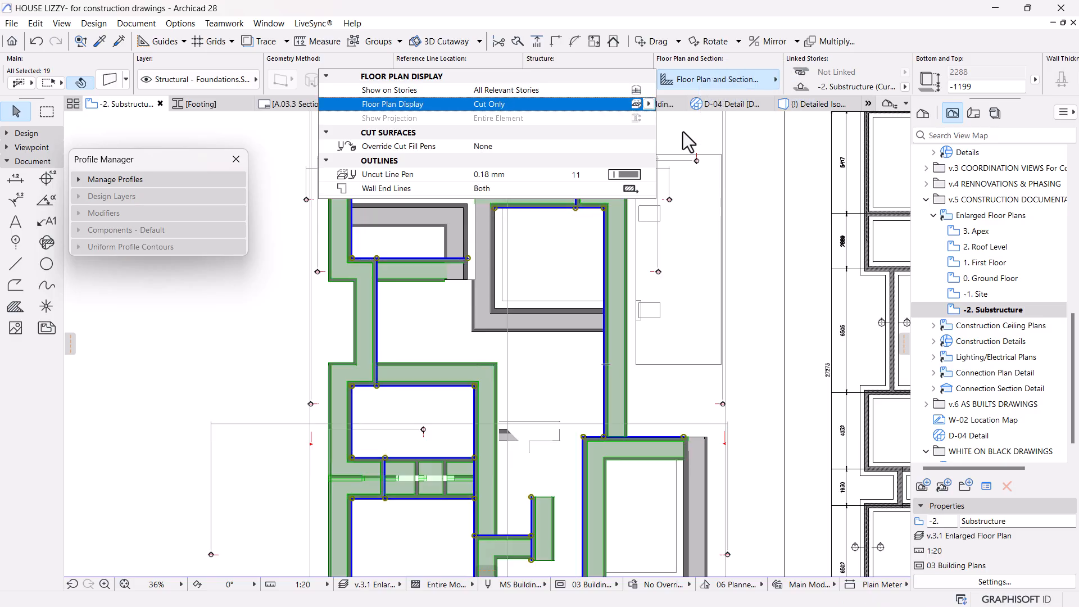
pyautogui.scroll(6, 338, 404)
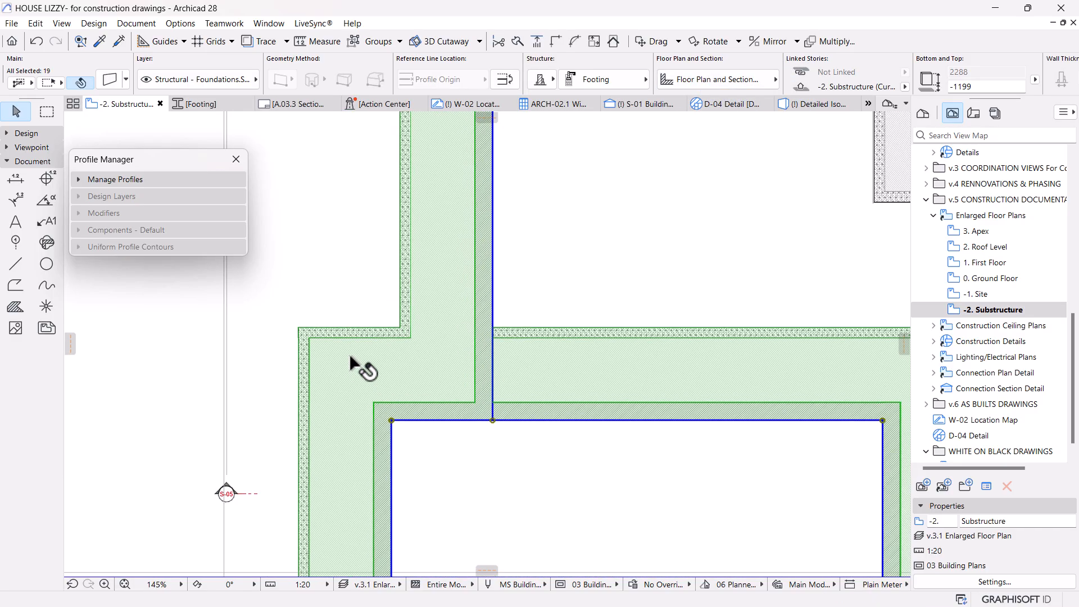
pyautogui.press('Escape')
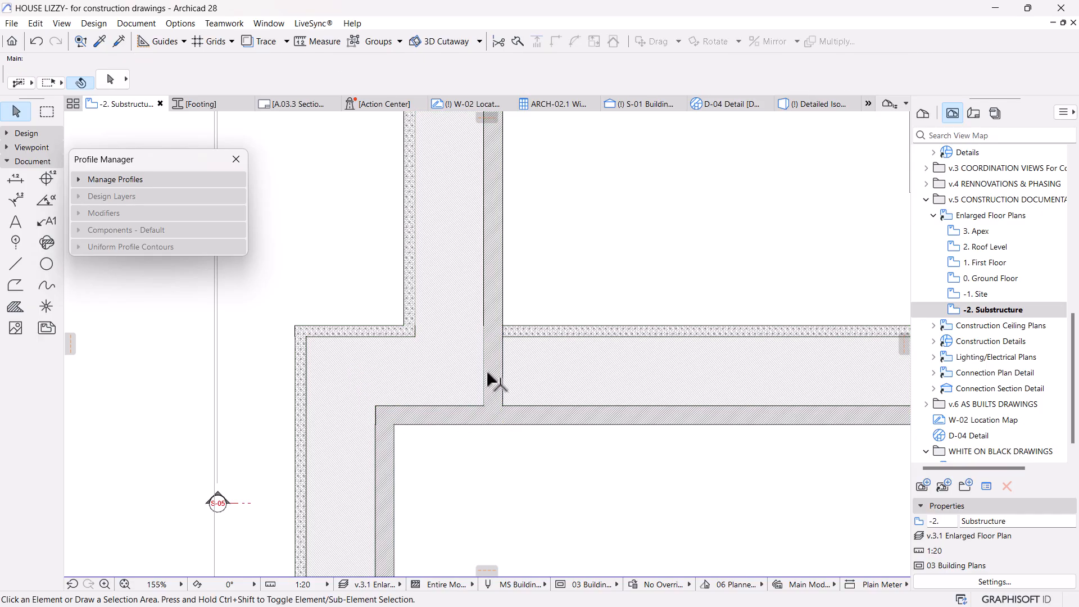
# Step: Suspend grouping and set Show on Stories to Home Story Only for the west foundation wall of the southern room
pyautogui.scroll(-4, 492, 337)
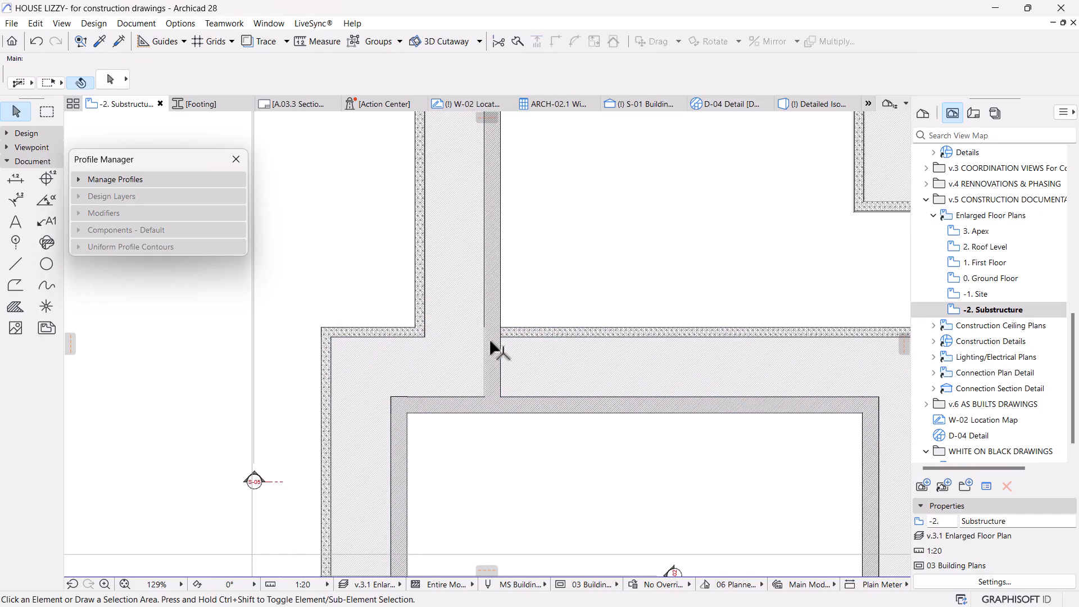
pyautogui.scroll(4, 441, 495)
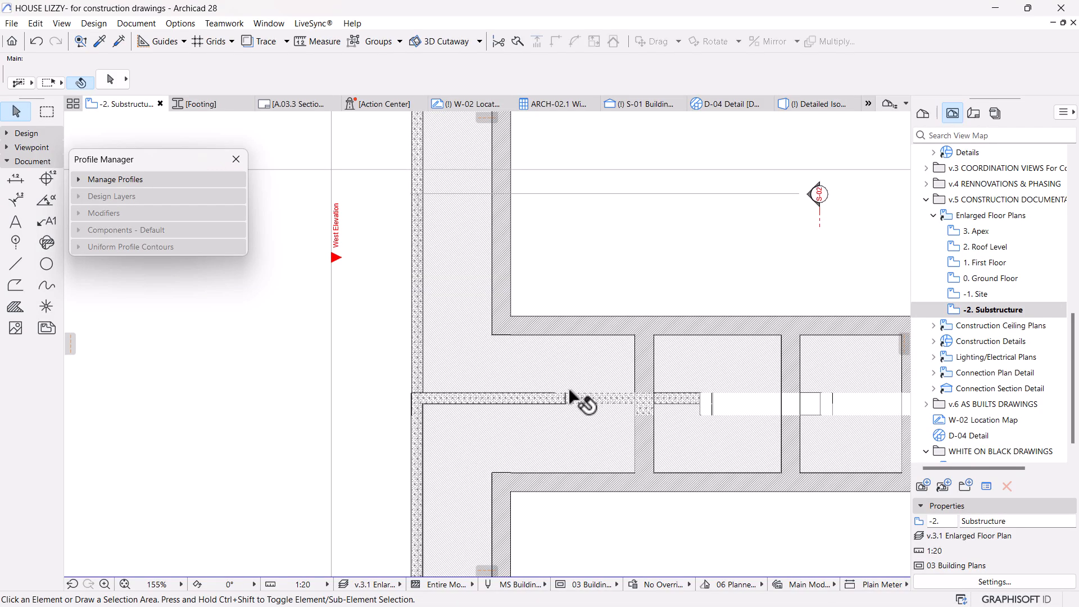
pyautogui.scroll(-6, 405, 398)
pyautogui.click(354, 41)
pyautogui.click(445, 438)
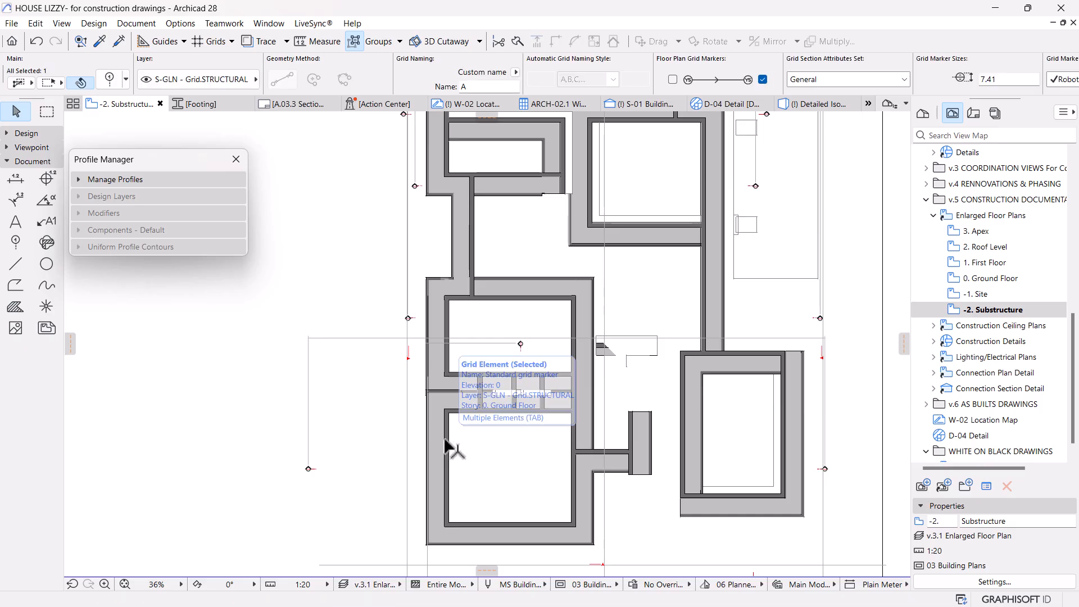
pyautogui.click(447, 443)
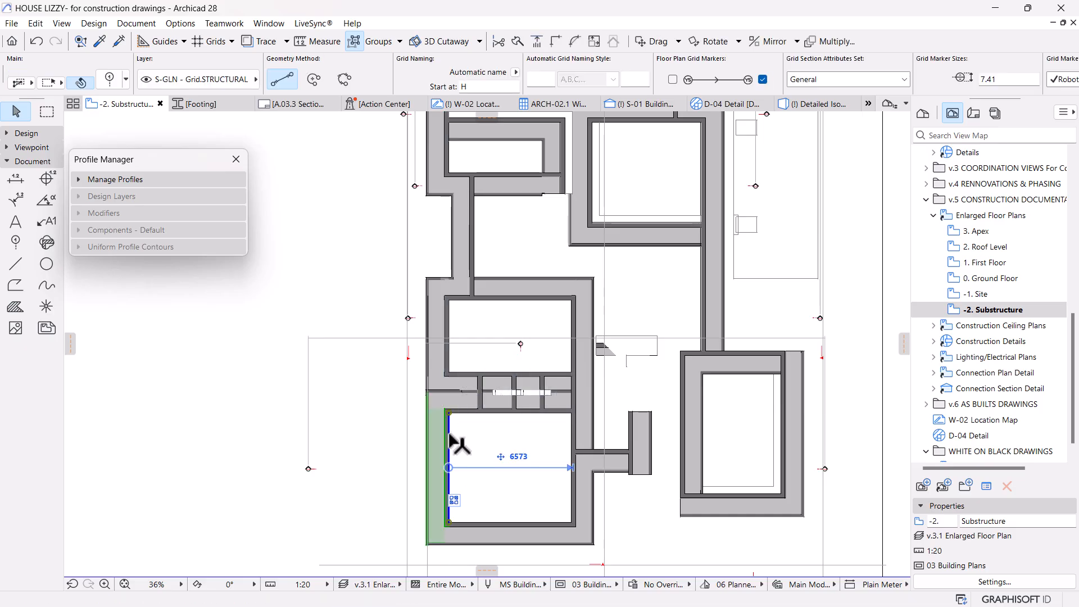
pyautogui.click(728, 87)
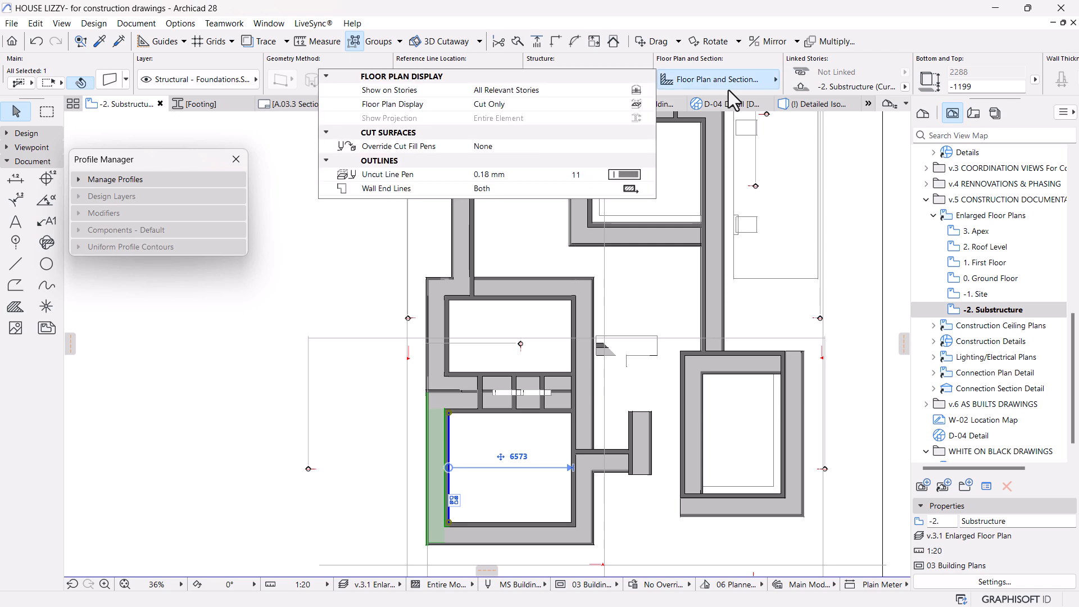
pyautogui.click(637, 91)
pyautogui.click(696, 91)
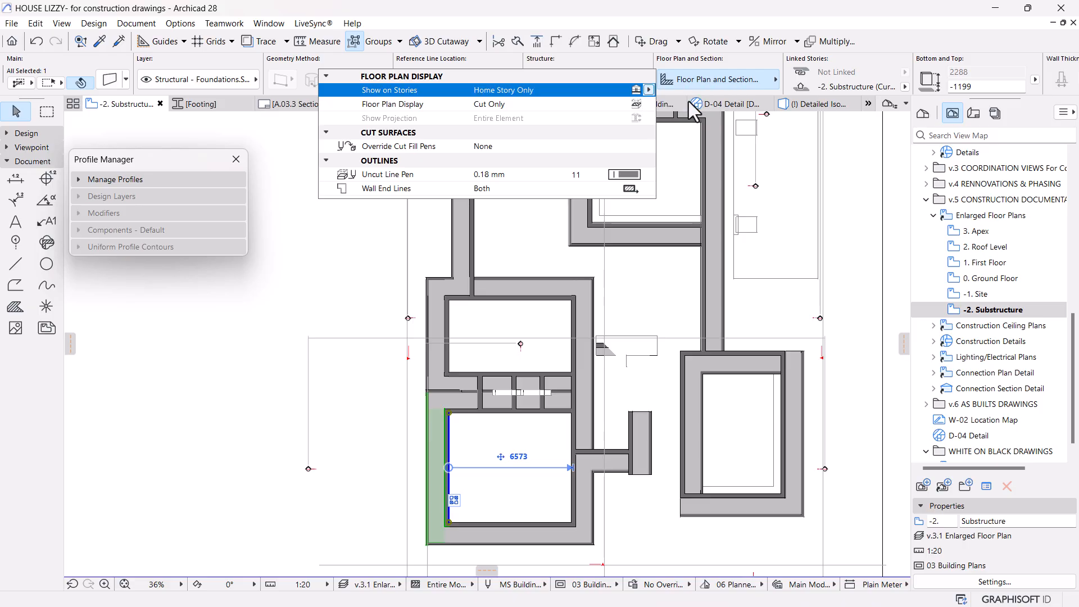
pyautogui.click(354, 442)
pyautogui.click(354, 492)
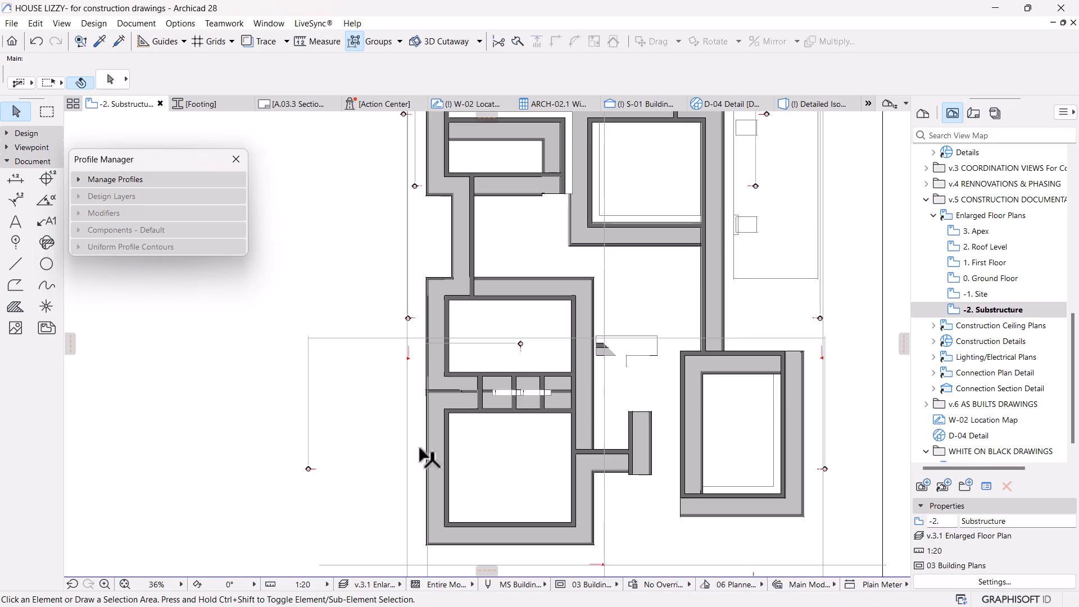
# Step: Select the west foundation wall of the southern room and display its Footing profile in the Profile Manager
pyautogui.scroll(3, 427, 447)
pyautogui.click(454, 427)
pyautogui.scroll(4, 458, 424)
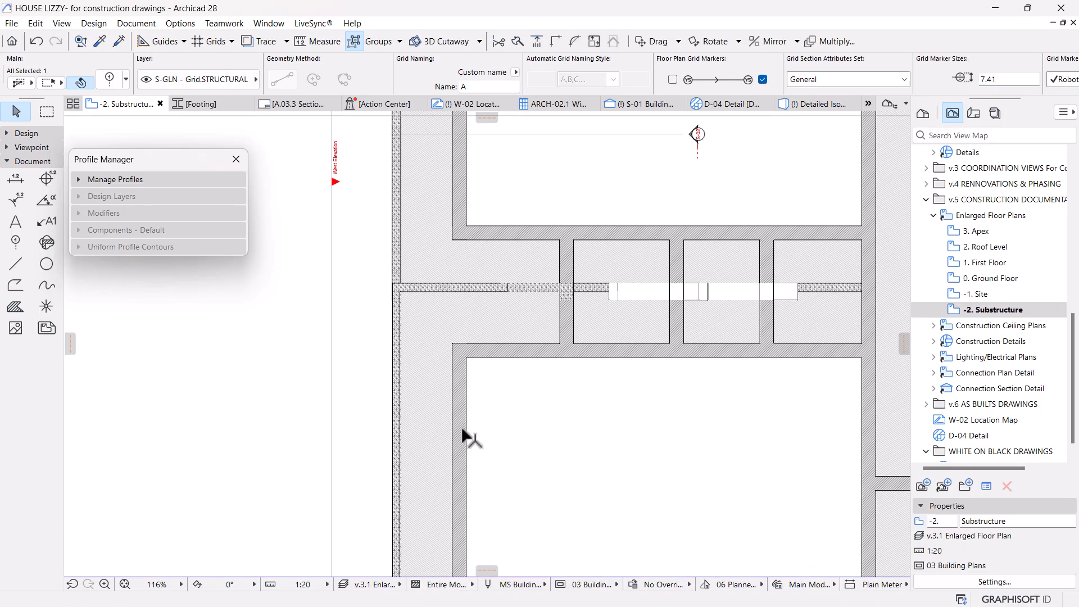
pyautogui.click(450, 418)
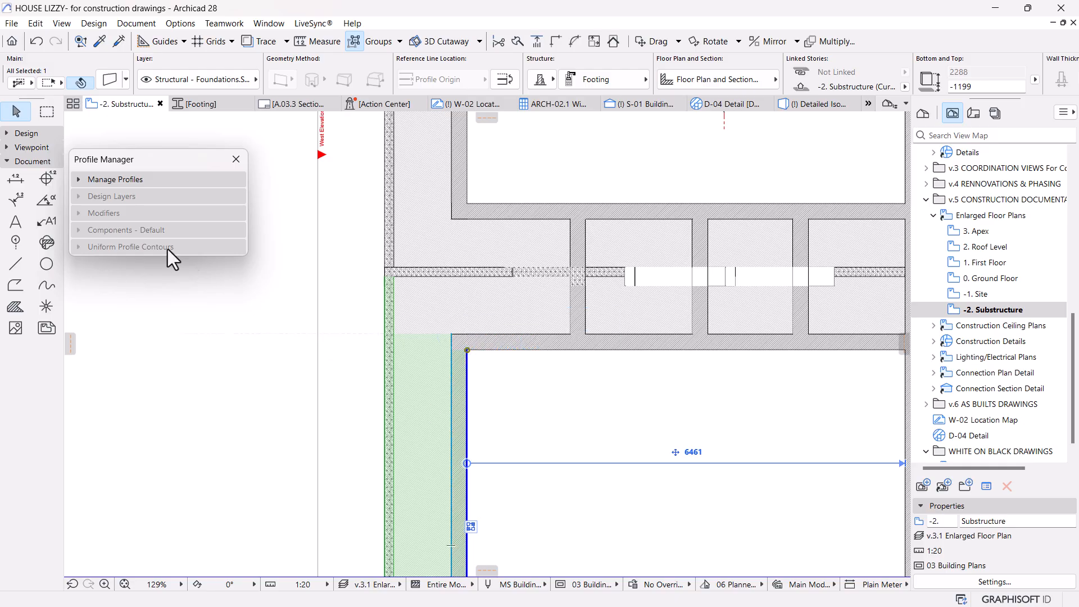
pyautogui.click(113, 180)
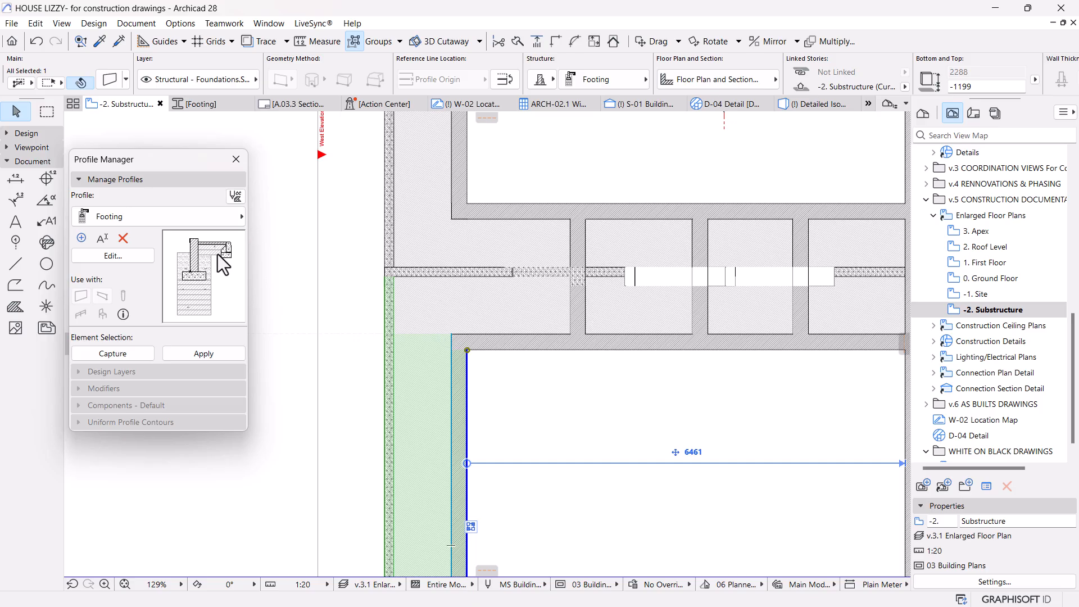
pyautogui.scroll(-6, 447, 397)
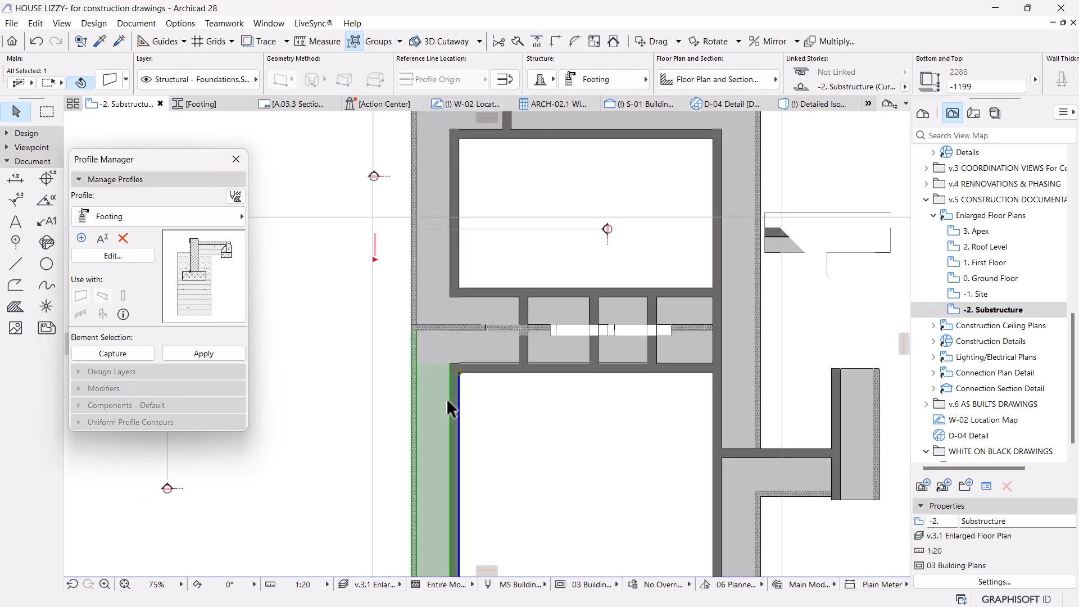
pyautogui.moveTo(482, 462); pyautogui.dragTo(482, 391, button='middle')
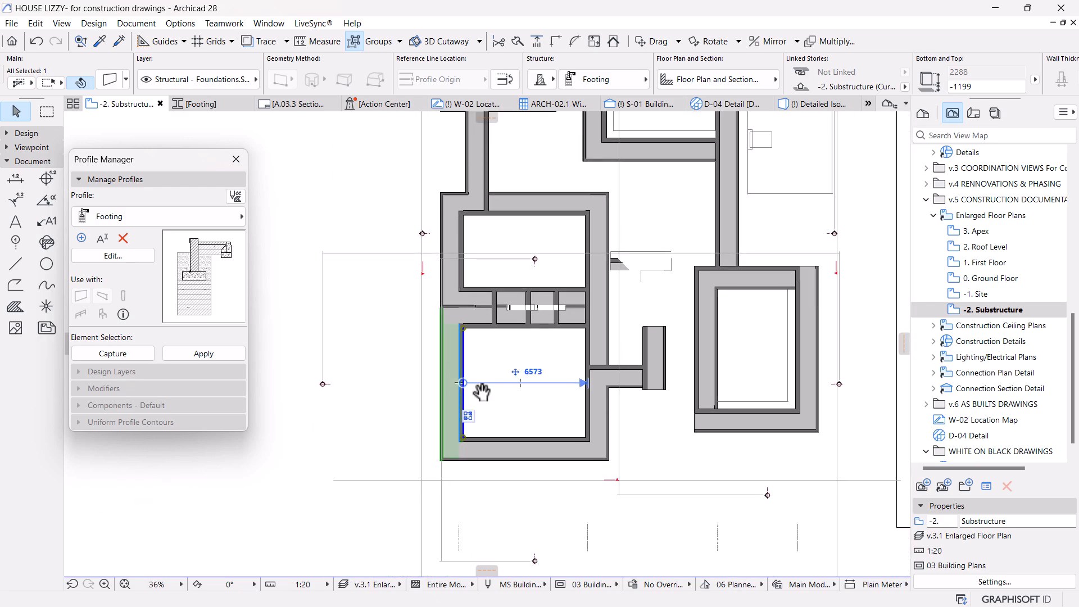
pyautogui.scroll(3, 608, 409)
pyautogui.scroll(-3, 608, 408)
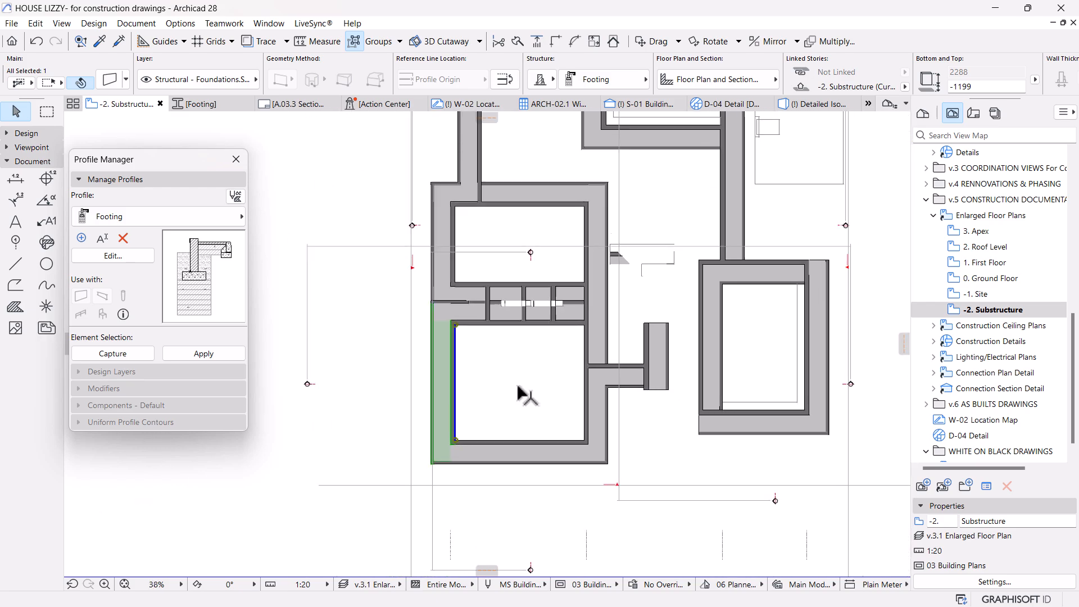
pyautogui.moveTo(525, 404); pyautogui.dragTo(540, 459, button='middle')
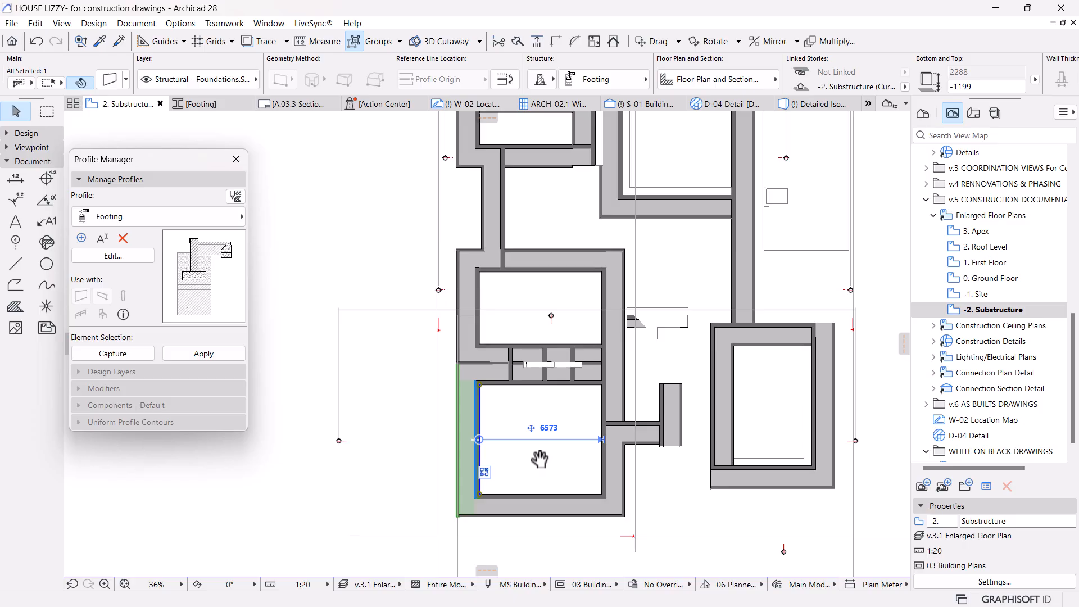
pyautogui.scroll(2, 538, 459)
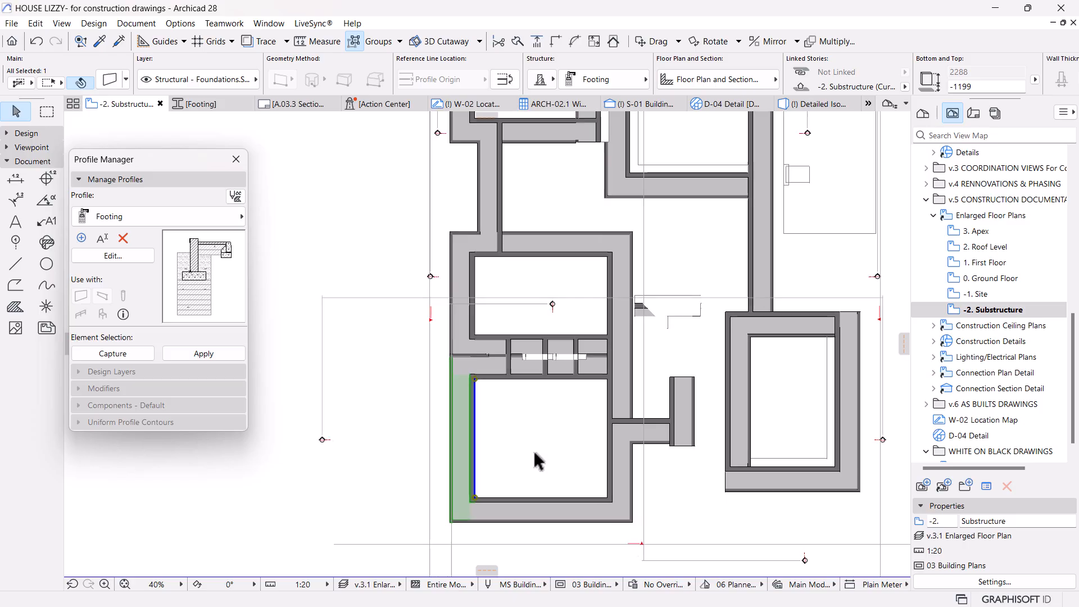
pyautogui.scroll(-4, 605, 450)
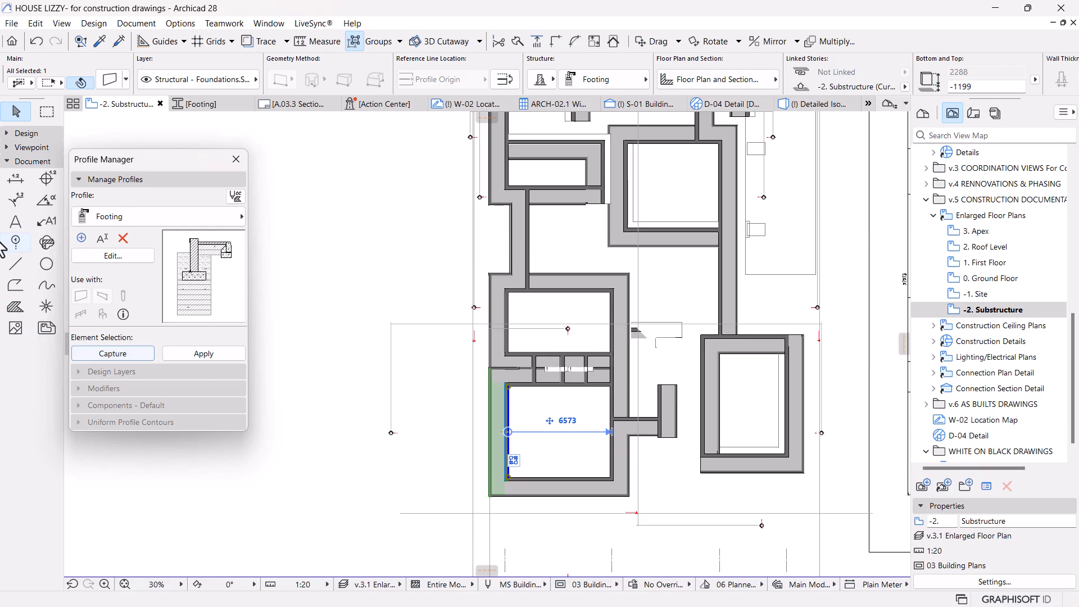
# Step: Create a new profile named Apron as a duplicate of the Footing profile in the Foundations folder
pyautogui.click(88, 241)
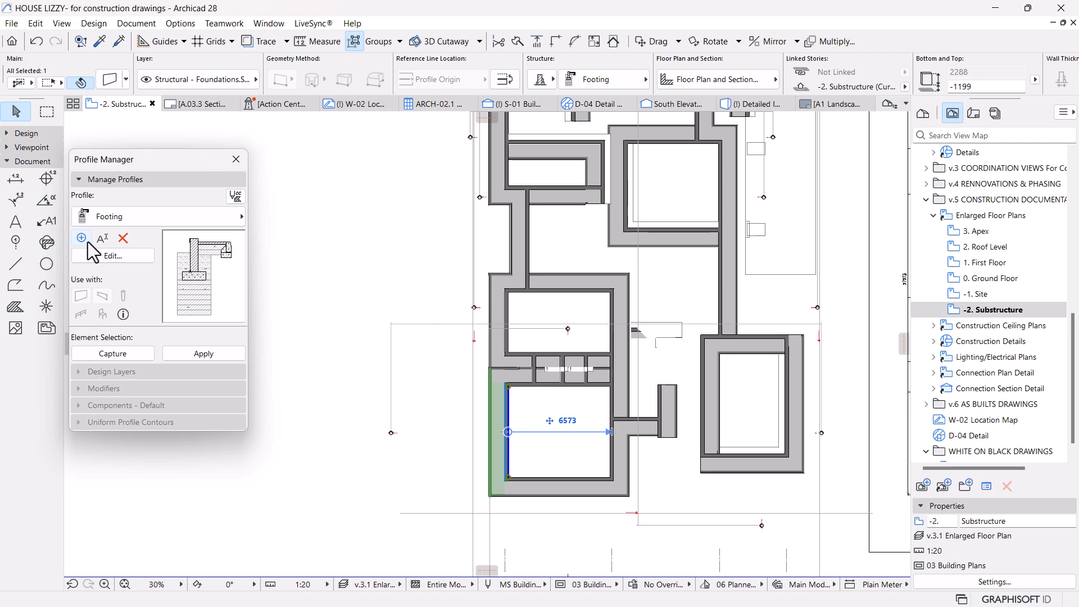
pyautogui.click(88, 242)
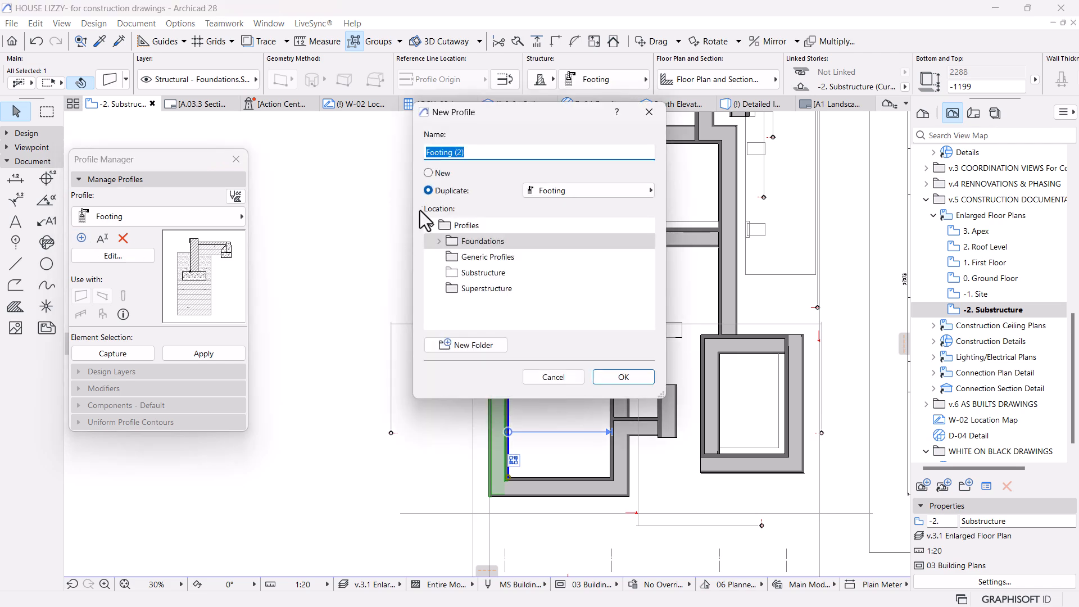
pyautogui.moveTo(472, 155); pyautogui.dragTo(355, 154)
pyautogui.write('Apr')
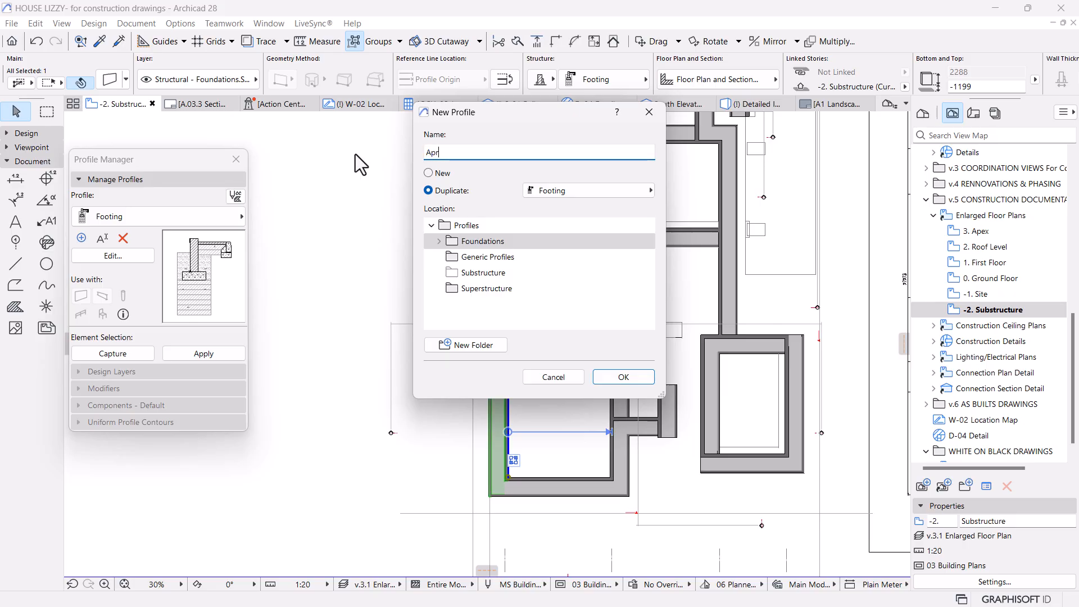
pyautogui.write('on')
pyautogui.click(621, 378)
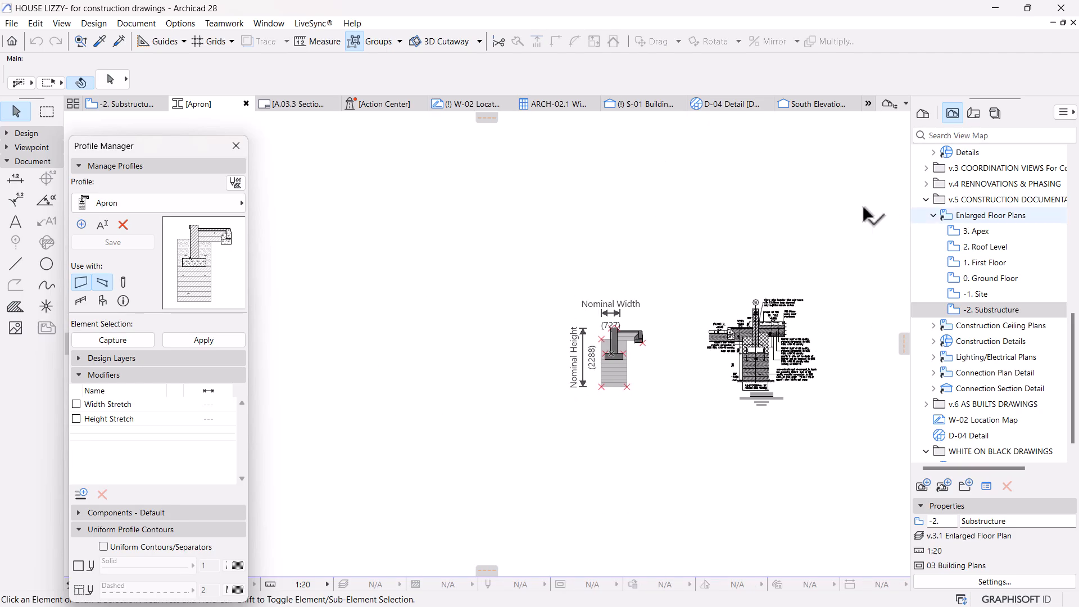
# Step: Delete the wall, strip footing, backfill, compacted layers and the small vertical strip from the Apron profile, keeping the paving and kerb
pyautogui.scroll(3, 645, 363)
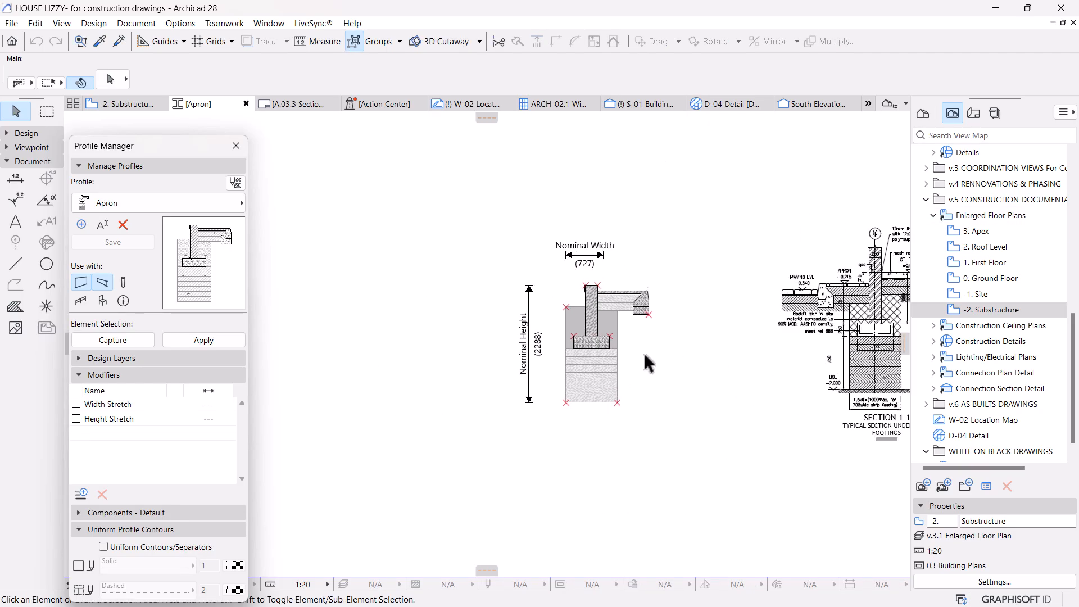
pyautogui.scroll(5, 645, 363)
pyautogui.moveTo(538, 415); pyautogui.dragTo(433, 528)
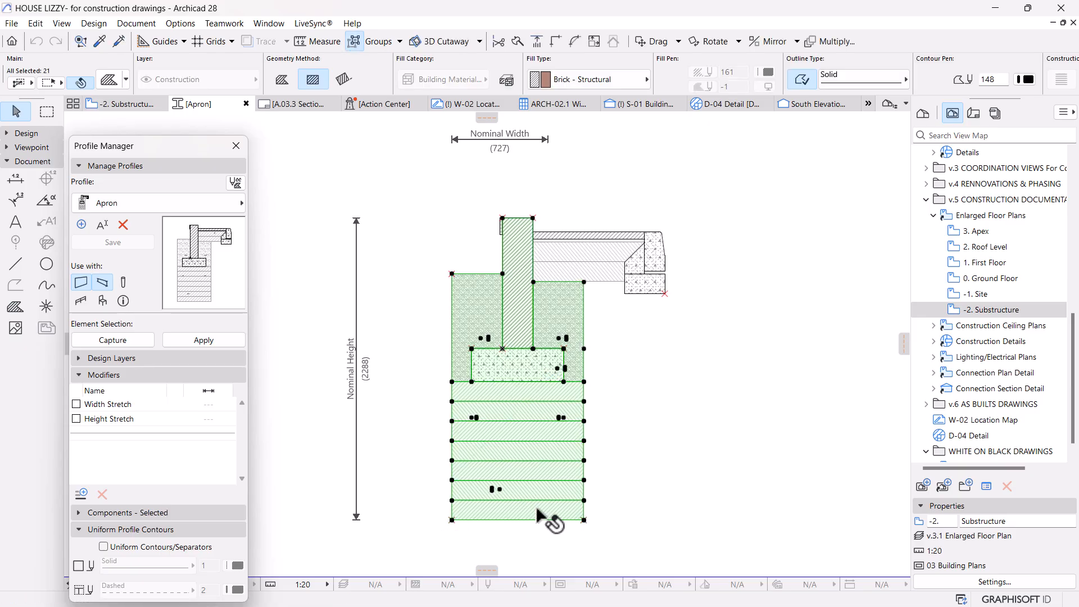
pyautogui.press('Delete')
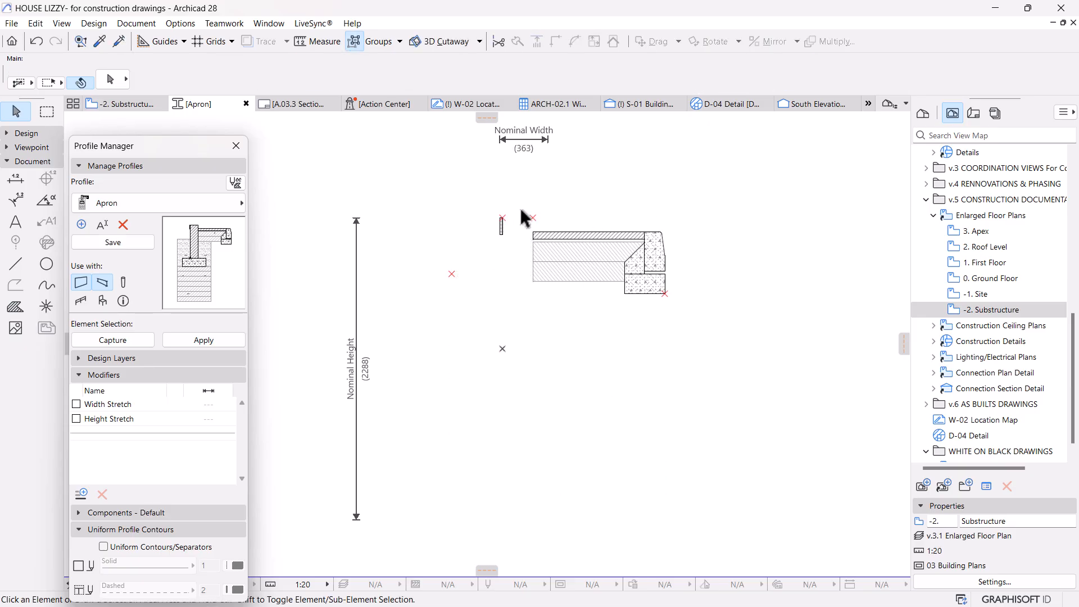
pyautogui.scroll(2, 542, 224)
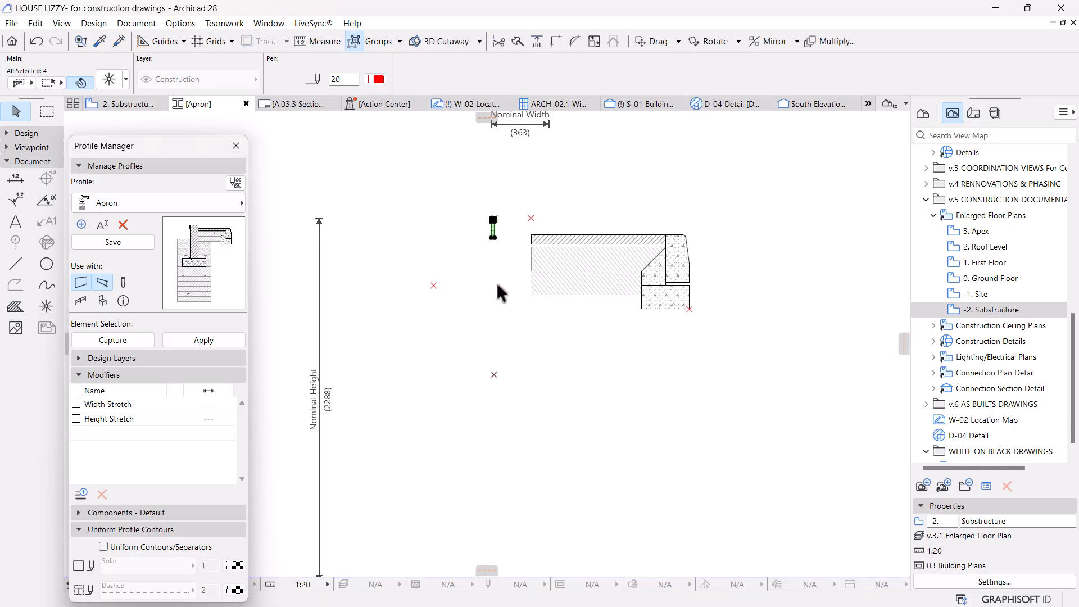
# Step: Move the remaining apron paving, base layers and kerb so their upper-left corner sits on the profile origin
pyautogui.moveTo(758, 184); pyautogui.dragTo(528, 344)
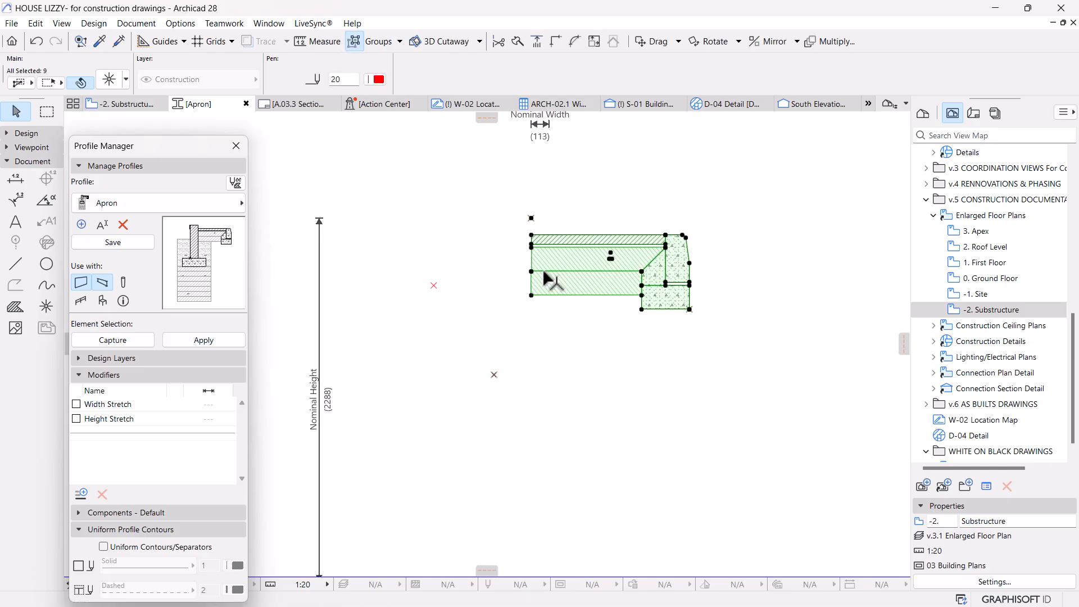
pyautogui.scroll(3, 543, 277)
pyautogui.hotkey('ctrl', 'd')
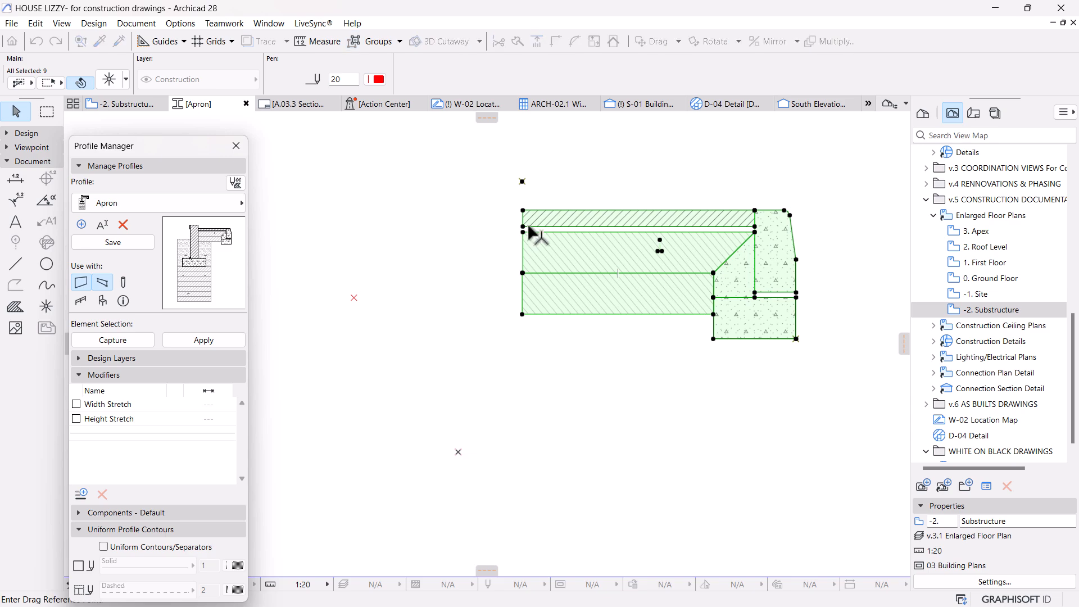
pyautogui.click(522, 211)
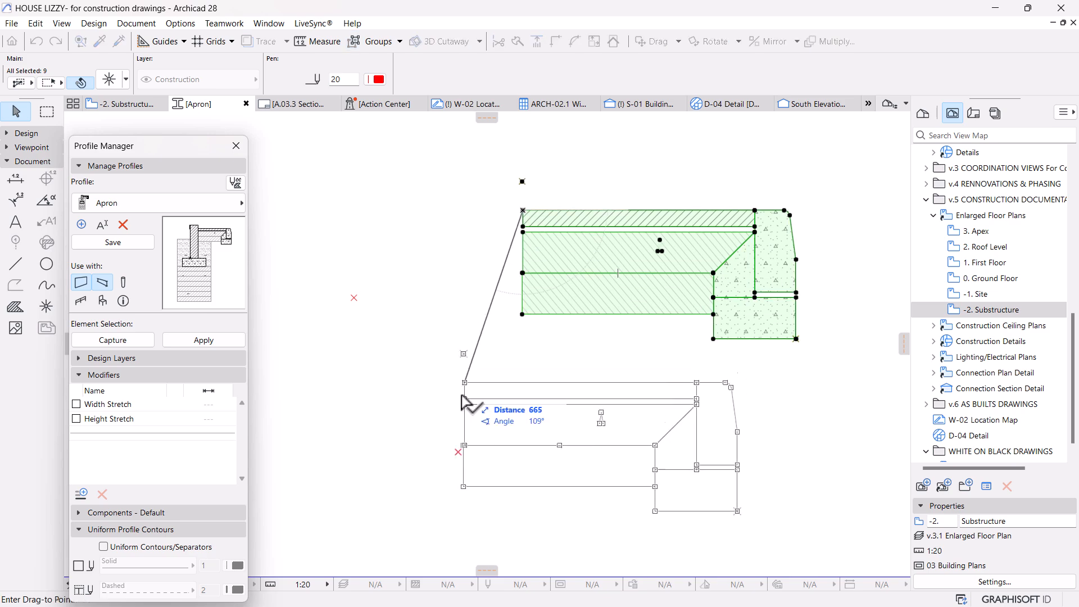
pyautogui.click(458, 452)
# Step: Move the hotspot above the apron's upper-left corner to the lower-left corner of the kerb base
pyautogui.scroll(-2, 597, 302)
pyautogui.click(659, 315)
pyautogui.scroll(1, 528, 415)
pyautogui.scroll(1, 529, 415)
pyautogui.click(517, 334)
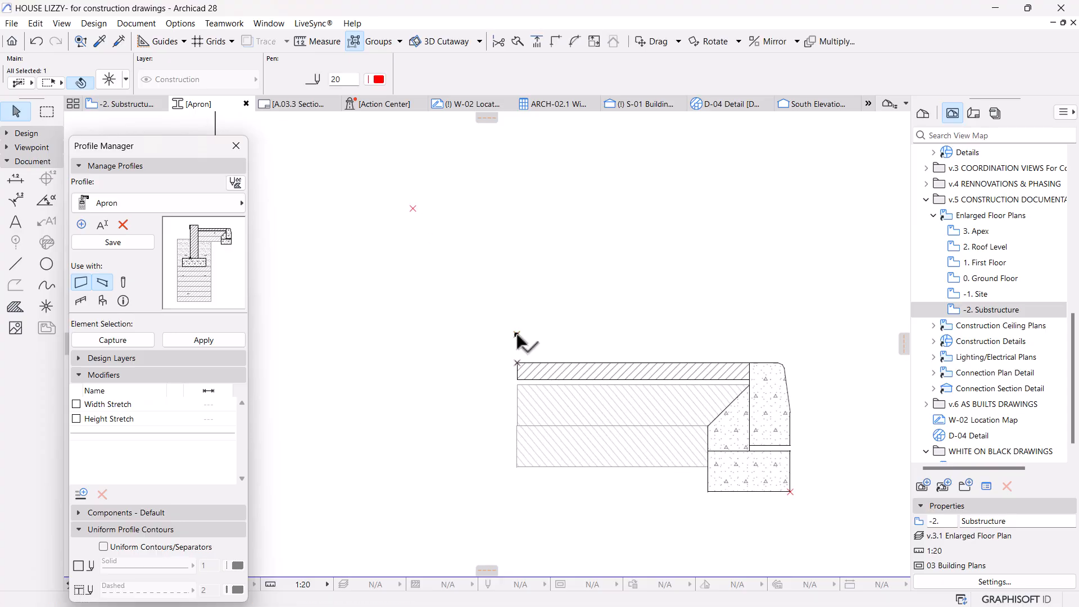
pyautogui.hotkey('ctrl', 'd')
pyautogui.click(516, 334)
pyautogui.click(708, 492)
# Step: Offset the left edge of the lower Compacted Material 1 layer to align with the layer above
pyautogui.click(555, 451)
pyautogui.scroll(4, 489, 429)
pyautogui.click(476, 401)
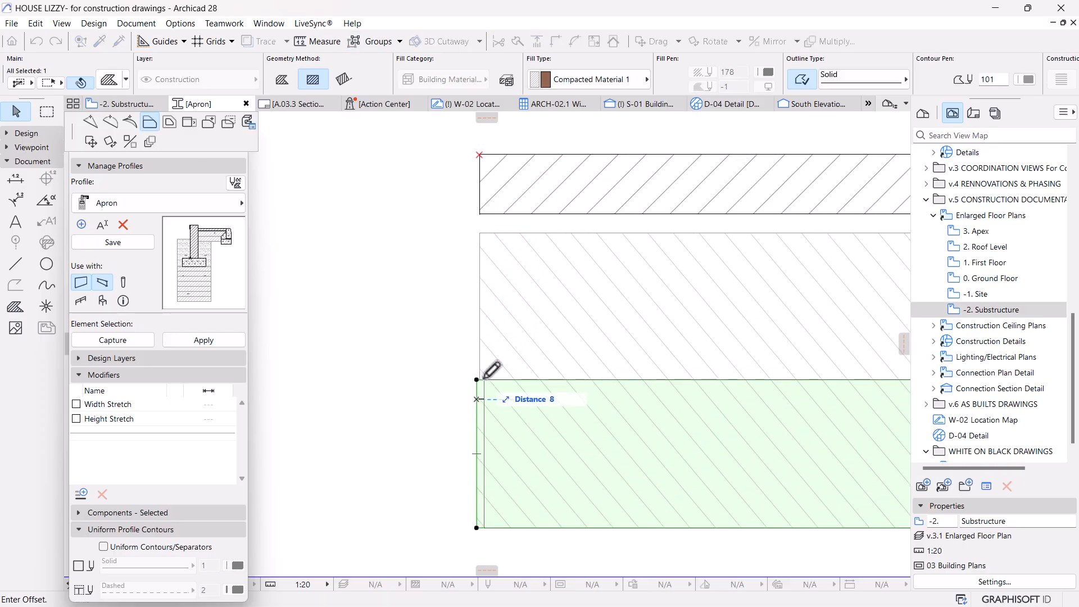
pyautogui.click(480, 379)
pyautogui.click(430, 355)
# Step: Delete the stray hotspot up and away from the apron and save the Apron profile
pyautogui.scroll(-6, 436, 371)
pyautogui.moveTo(475, 185); pyautogui.dragTo(386, 273)
pyautogui.scroll(-2, 459, 305)
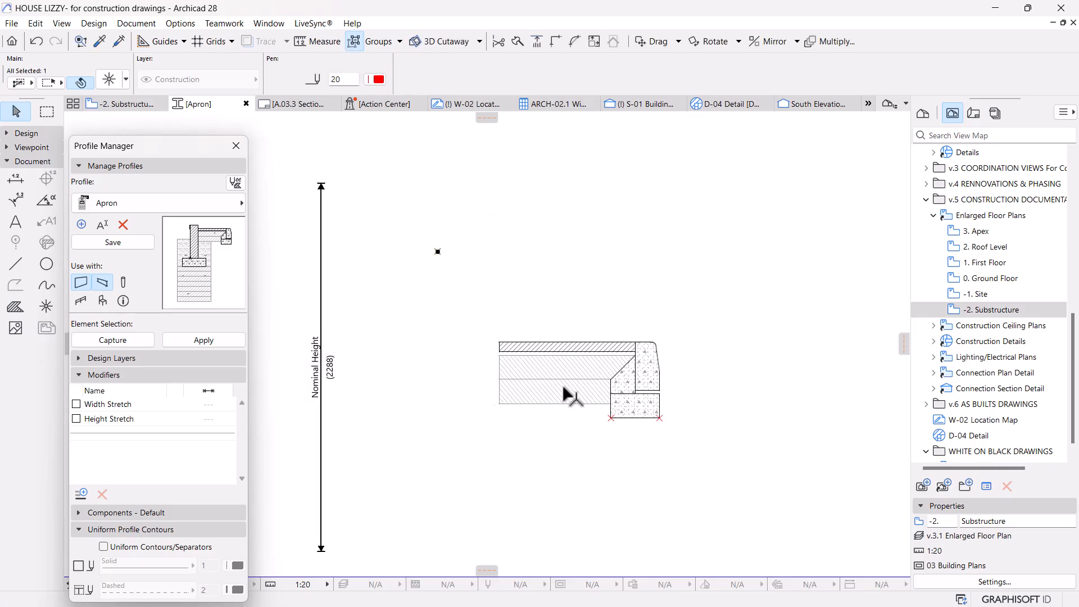
pyautogui.press('Delete')
pyautogui.scroll(2, 557, 382)
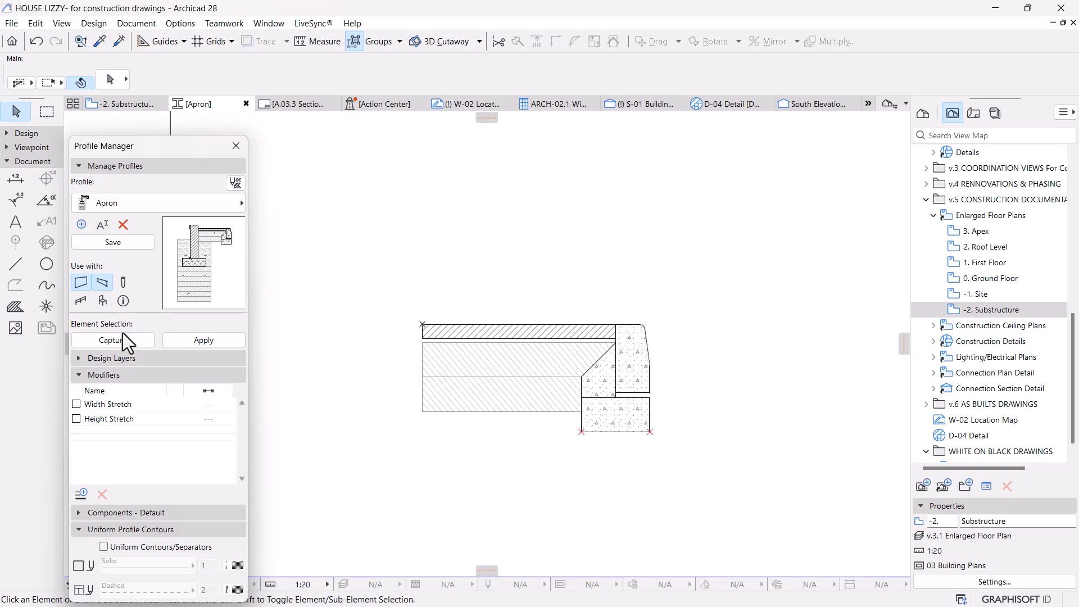
pyautogui.click(113, 242)
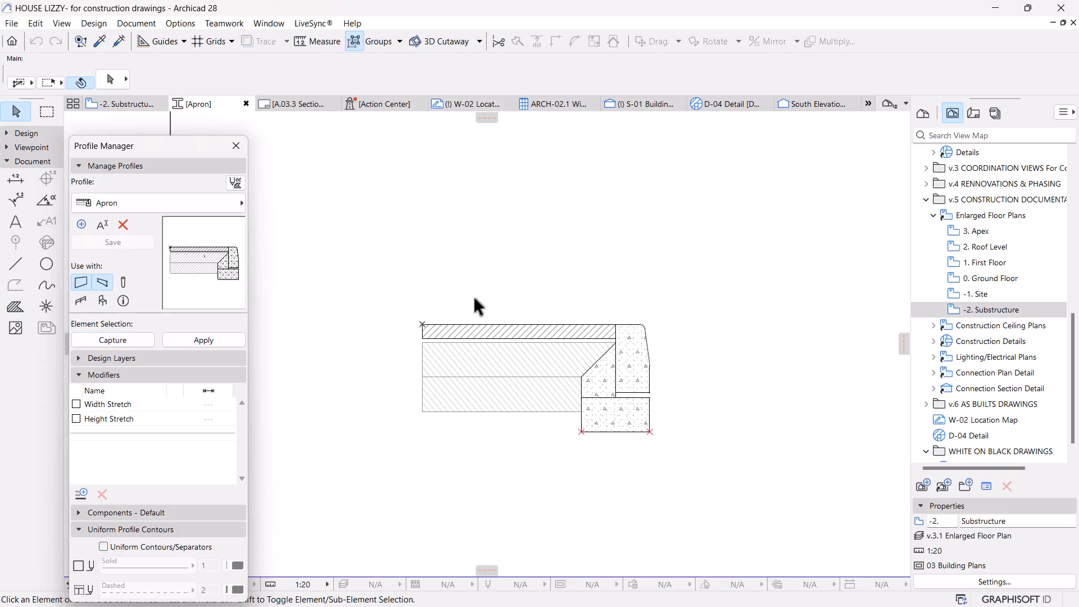
# Step: Search the profiles for "foot" and load the Footing profile for editing
pyautogui.click(133, 212)
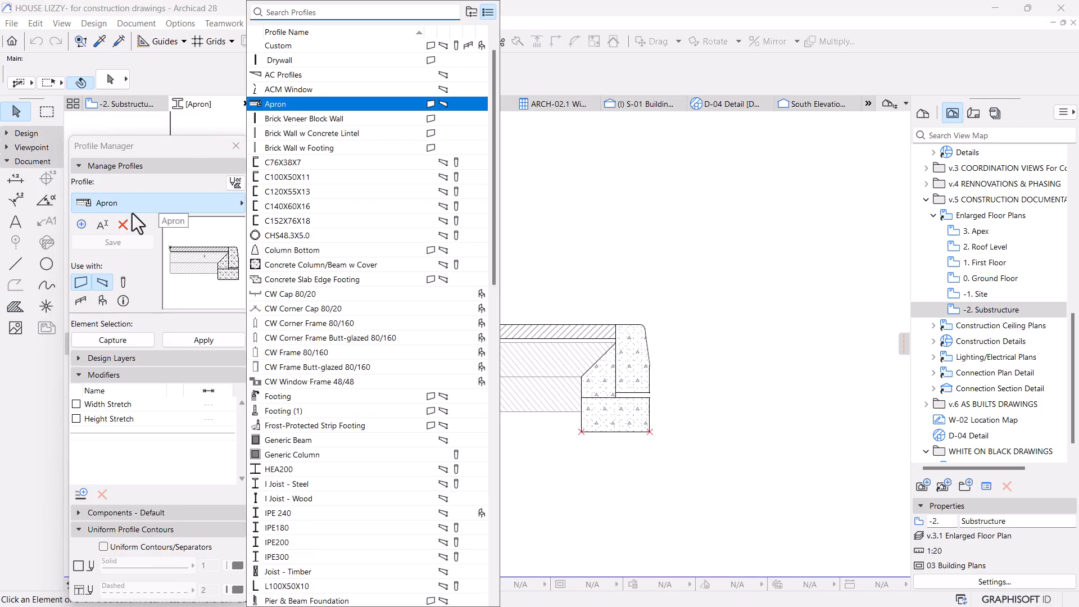
pyautogui.write('foot')
pyautogui.click(273, 90)
pyautogui.click(274, 75)
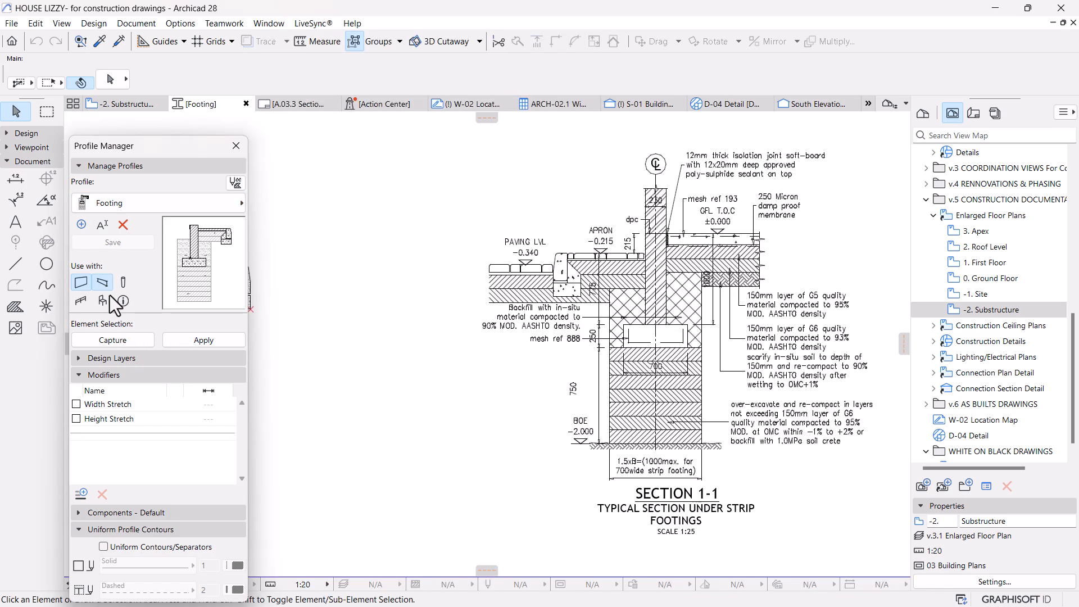
# Step: Delete the apron and kerb components and their hotspots from the Footing profile, keeping the wall, footing and compacted layers
pyautogui.scroll(-6, 711, 303)
pyautogui.scroll(5, 534, 328)
pyautogui.moveTo(661, 178)
pyautogui.mouseDown()
pyautogui.moveTo(557, 309)
pyautogui.moveTo(572, 310)
pyautogui.mouseUp()
pyautogui.press('Delete')
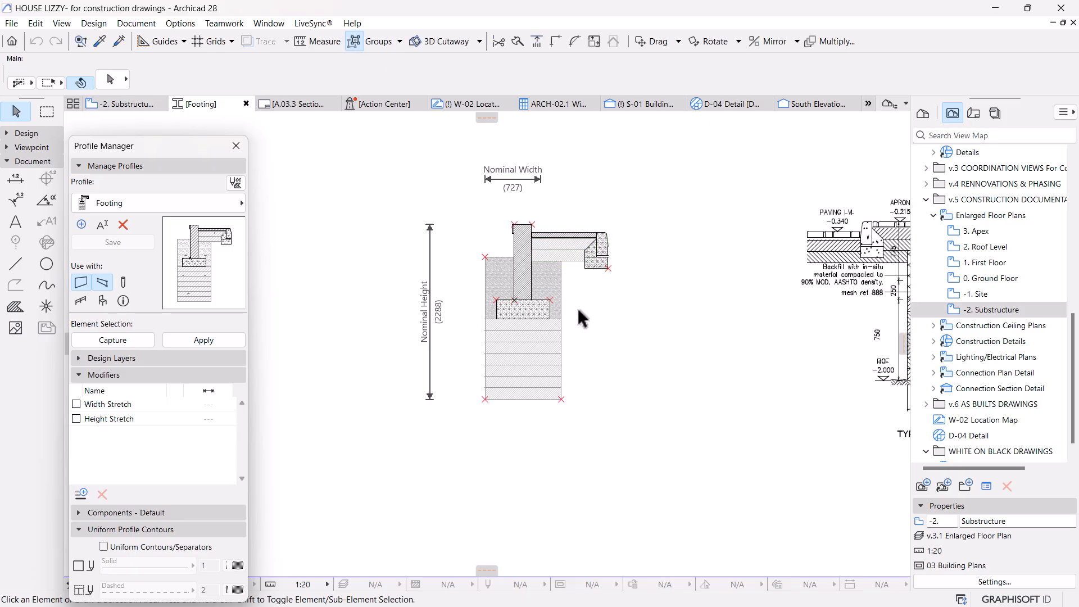
pyautogui.scroll(2, 554, 205)
pyautogui.scroll(2, 570, 230)
pyautogui.moveTo(626, 251); pyautogui.dragTo(524, 313)
pyautogui.press('Delete')
# Step: Delete the Section 1-1 strip footing reference drawing beside the Footing profile
pyautogui.scroll(-1, 605, 313)
pyautogui.scroll(-2, 603, 311)
pyautogui.moveTo(466, 380); pyautogui.dragTo(472, 329, button='middle')
pyautogui.scroll(1, 548, 308)
pyautogui.scroll(-1, 570, 306)
pyautogui.moveTo(663, 330); pyautogui.dragTo(462, 332, button='middle')
pyautogui.scroll(-3, 460, 340)
pyautogui.moveTo(837, 454); pyautogui.dragTo(518, 163)
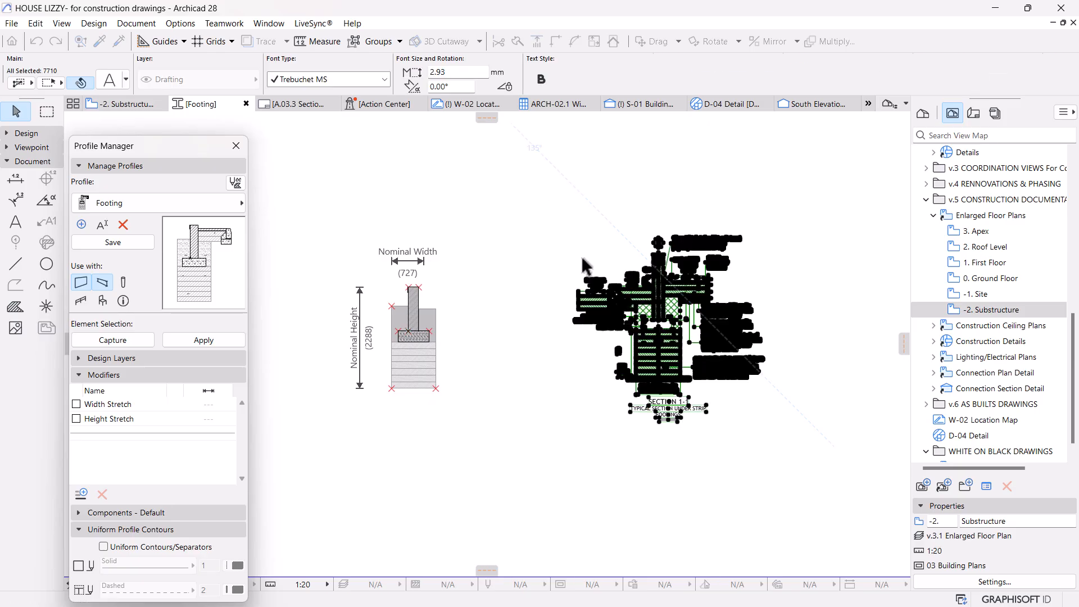
pyautogui.press('Delete')
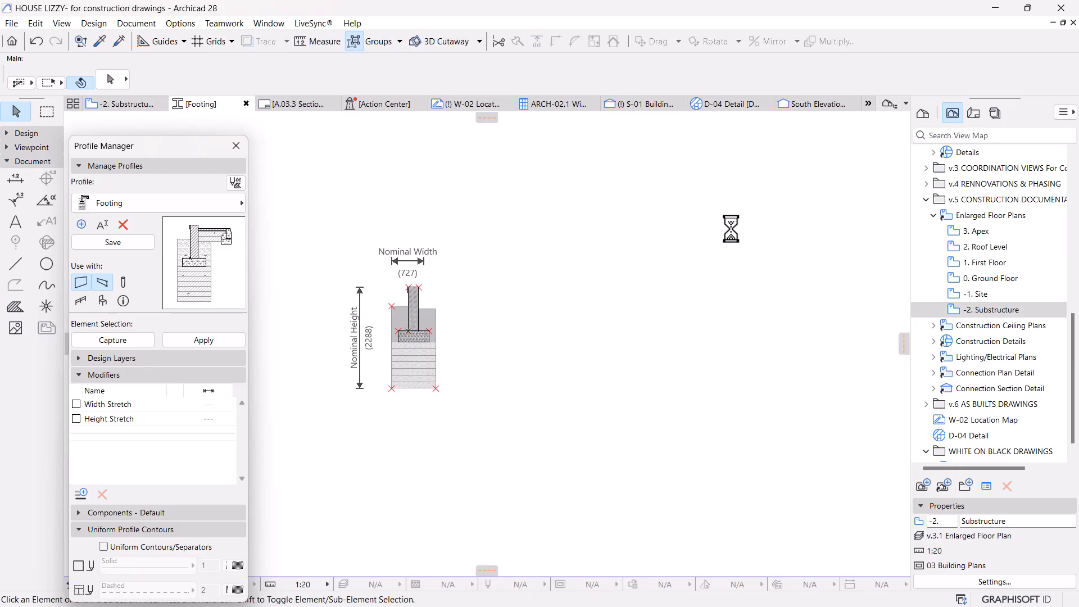
# Step: Check the remaining footing components and save the Footing profile
pyautogui.scroll(5, 578, 359)
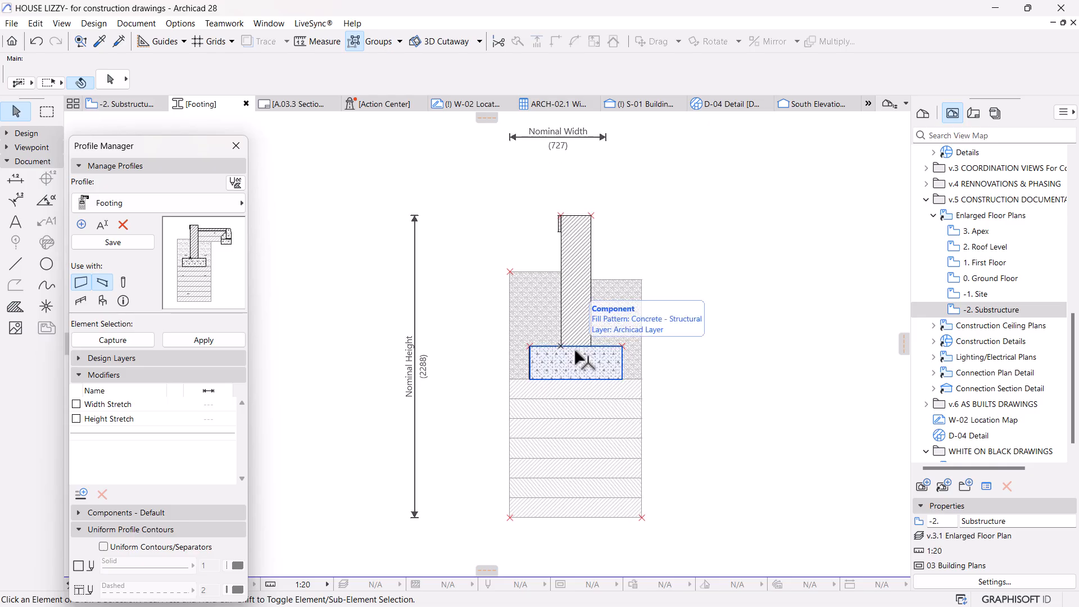
pyautogui.scroll(-1, 560, 381)
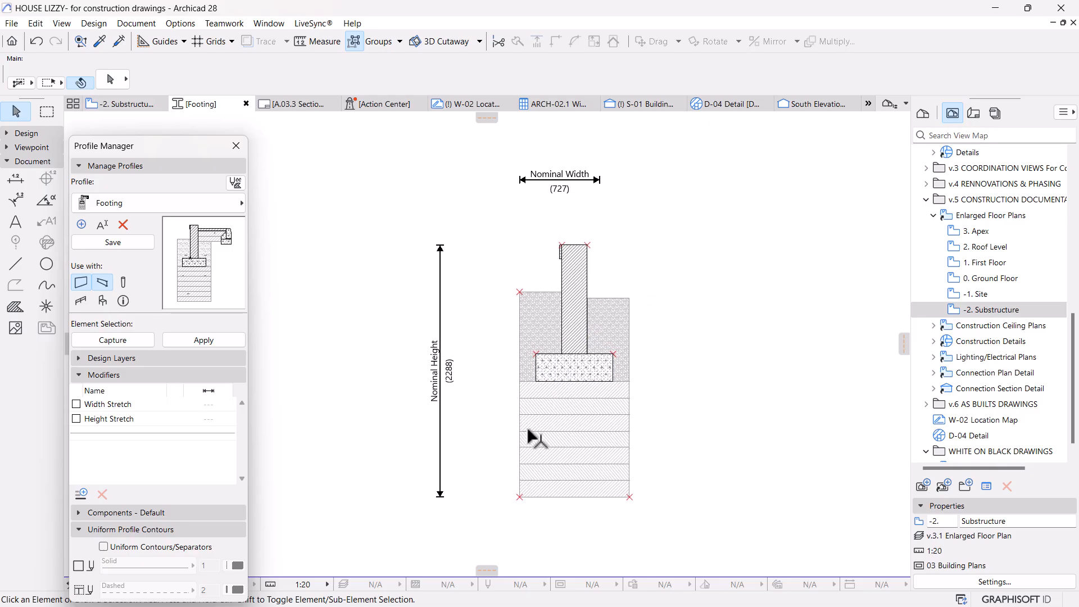
pyautogui.moveTo(528, 428); pyautogui.dragTo(493, 408, button='middle')
pyautogui.scroll(1, 560, 332)
pyautogui.click(99, 242)
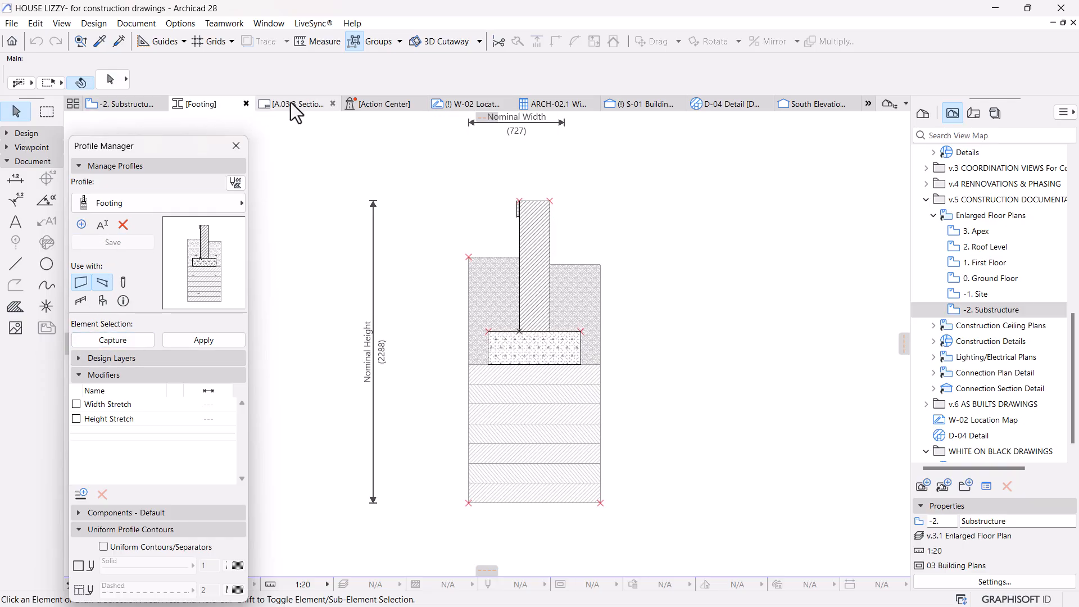
# Step: On the -2. Substructure plan, set the ungrouped Footing walls' floor plan display to Projected with Overhead
pyautogui.click(124, 104)
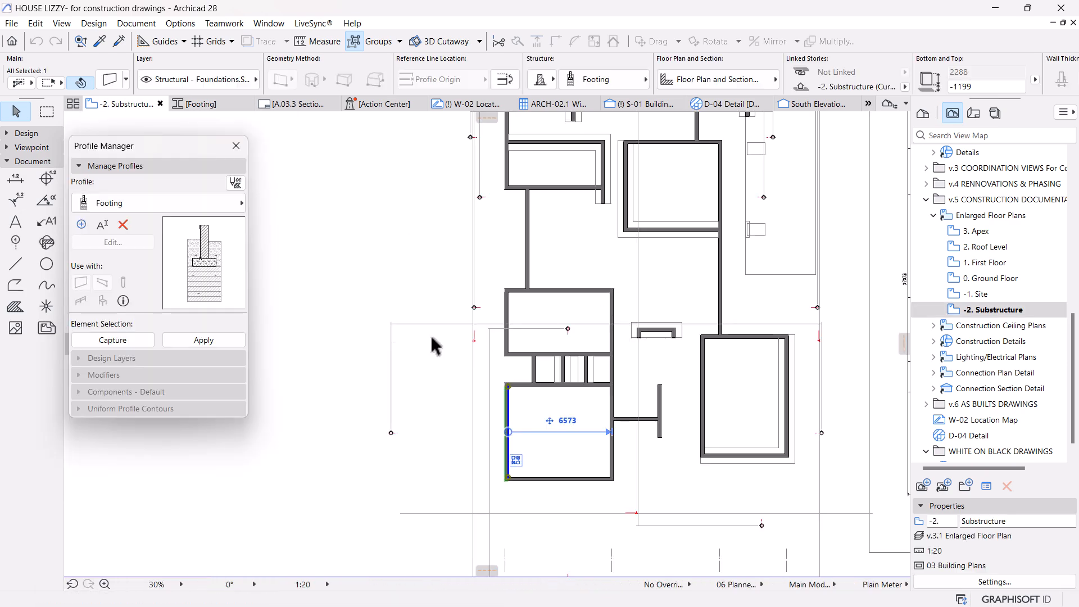
pyautogui.click(378, 260)
pyautogui.scroll(-2, 572, 308)
pyautogui.moveTo(545, 343); pyautogui.dragTo(473, 394, button='middle')
pyautogui.scroll(3, 512, 303)
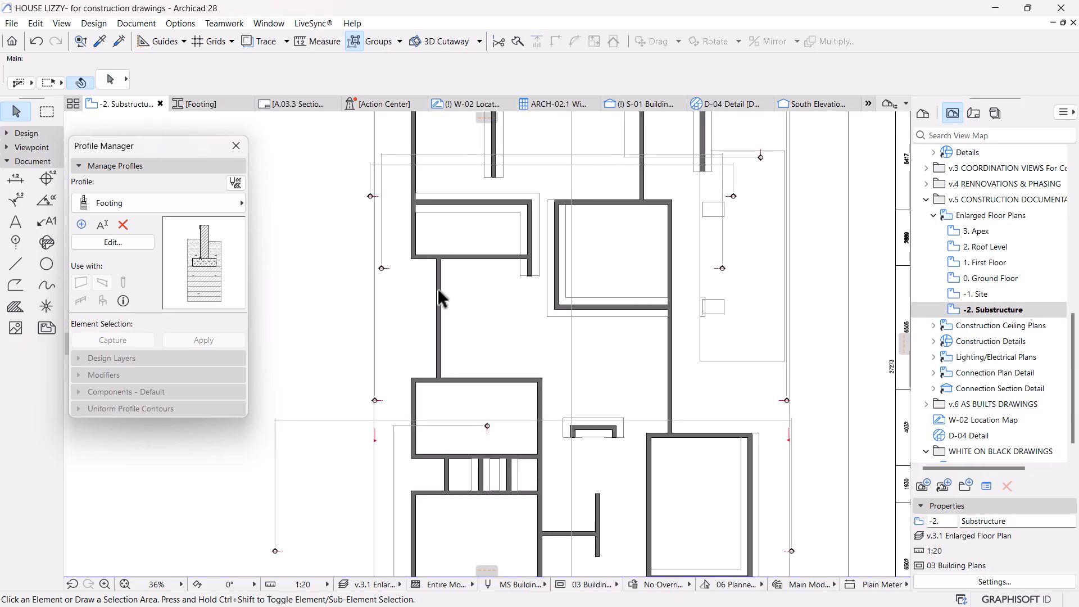
pyautogui.click(438, 290)
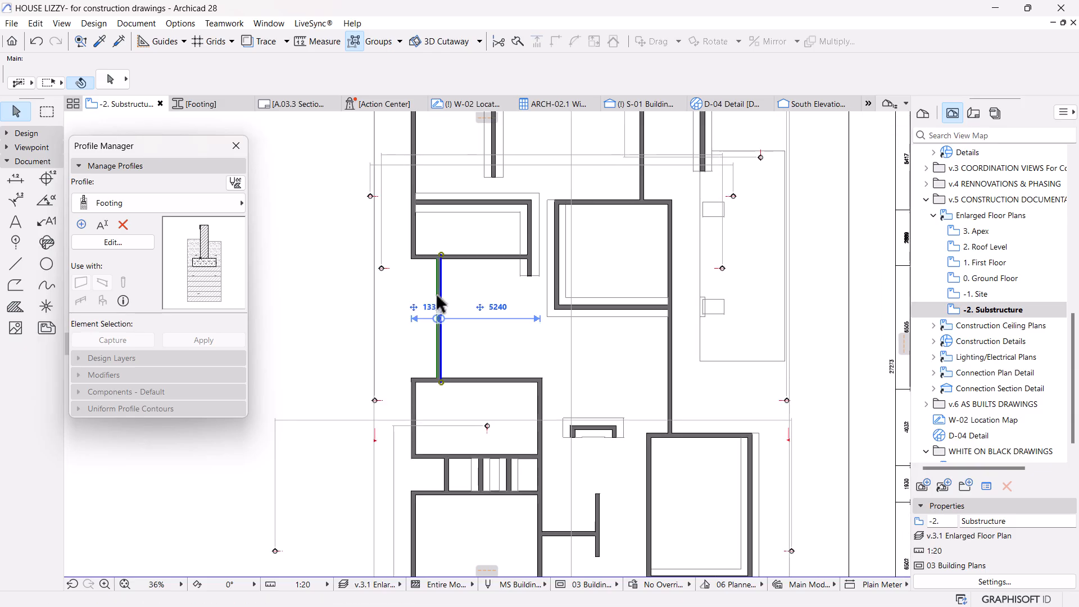
pyautogui.click(354, 42)
pyautogui.click(706, 80)
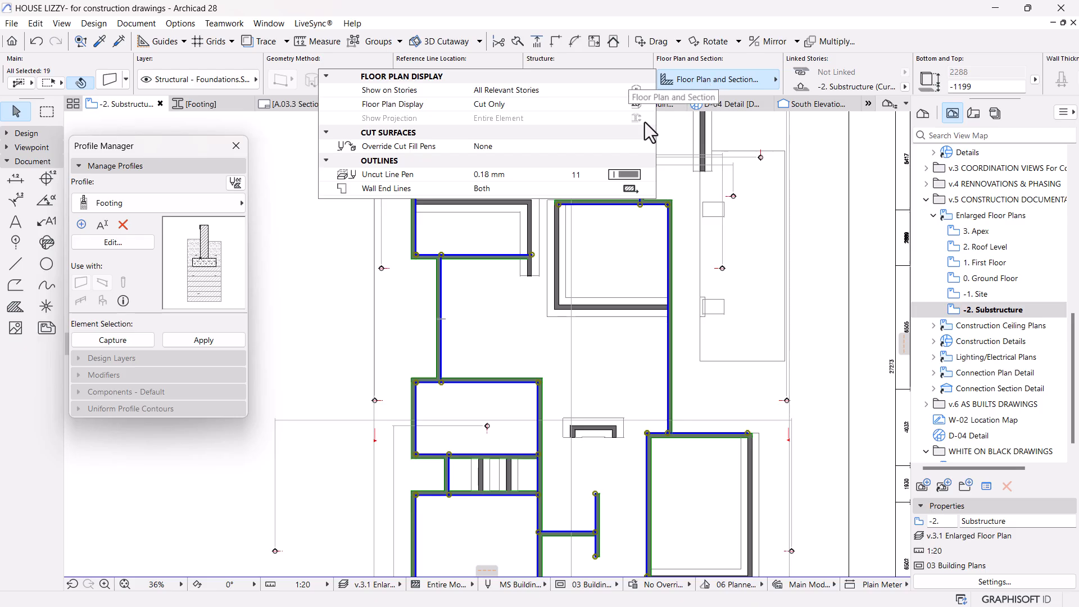
pyautogui.click(631, 104)
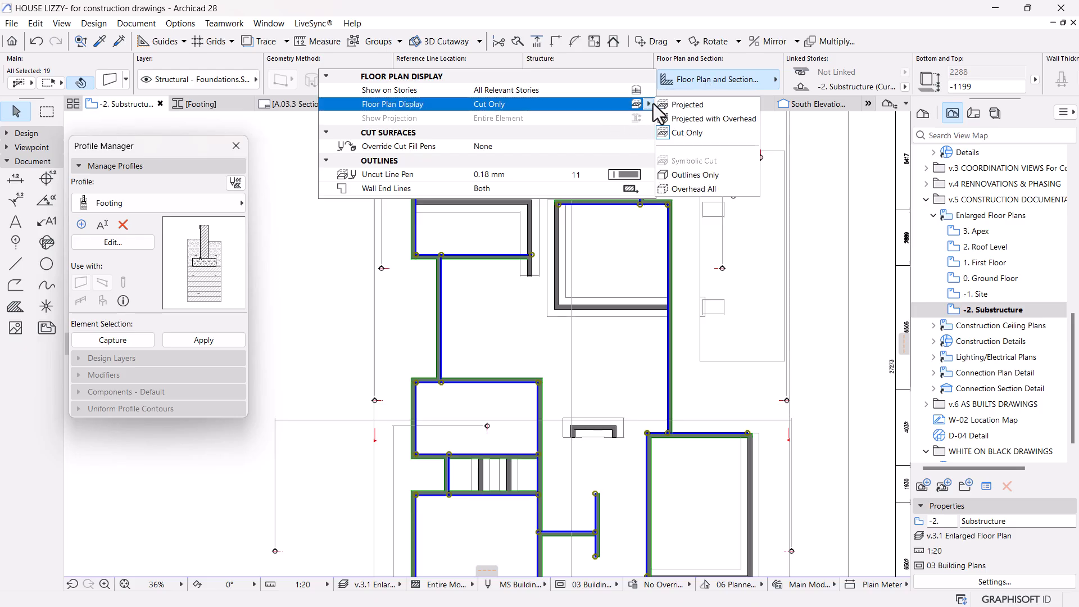
pyautogui.click(707, 119)
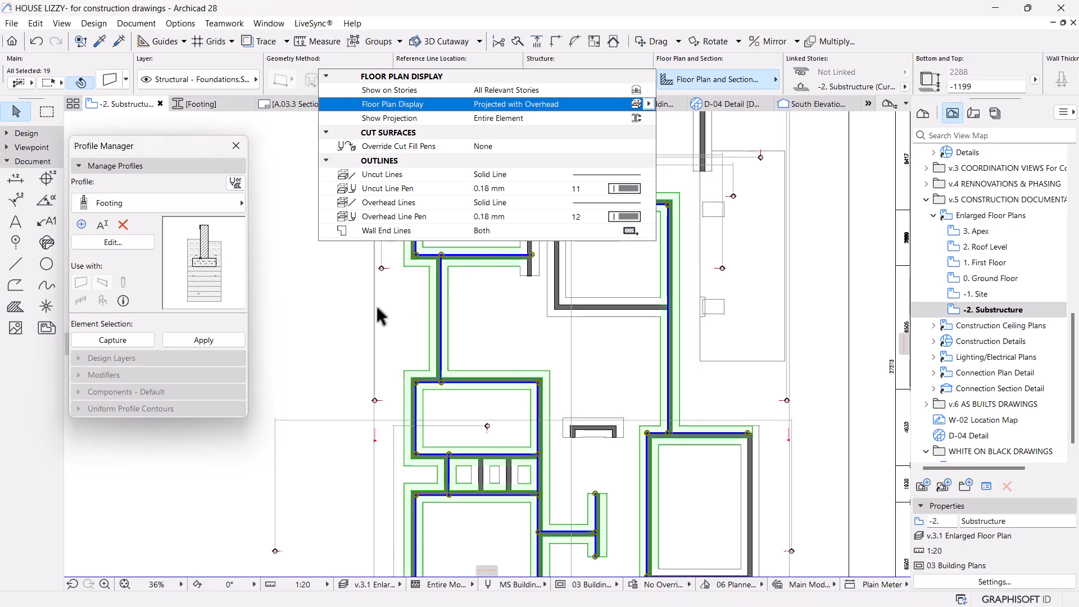
pyautogui.press('Escape')
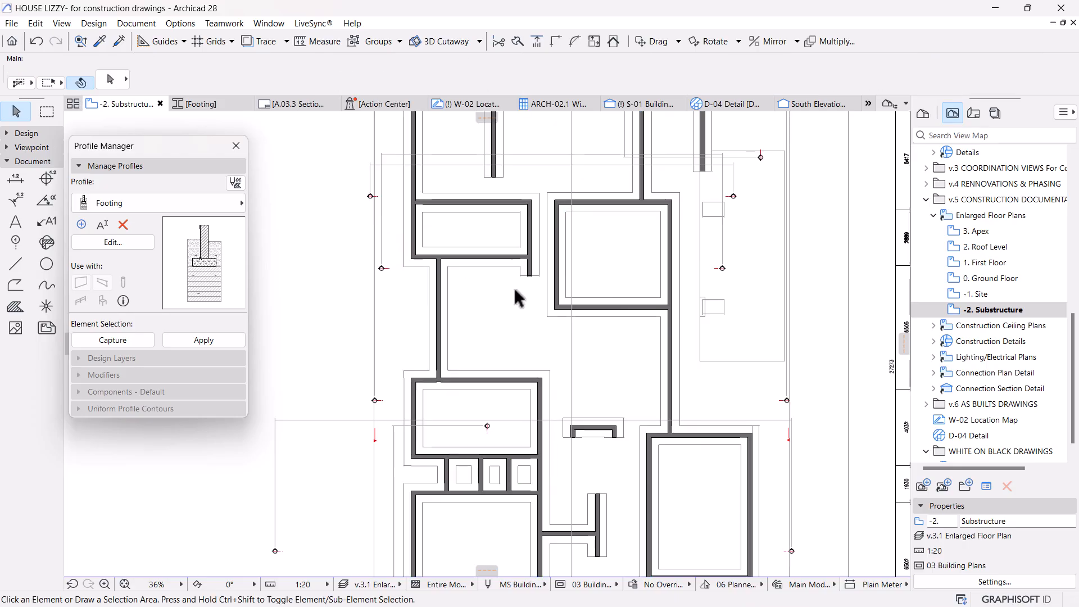
# Step: Open the S-01 Building Section and examine the footings beneath the walls and the ground floor slab
pyautogui.scroll(-4, 512, 286)
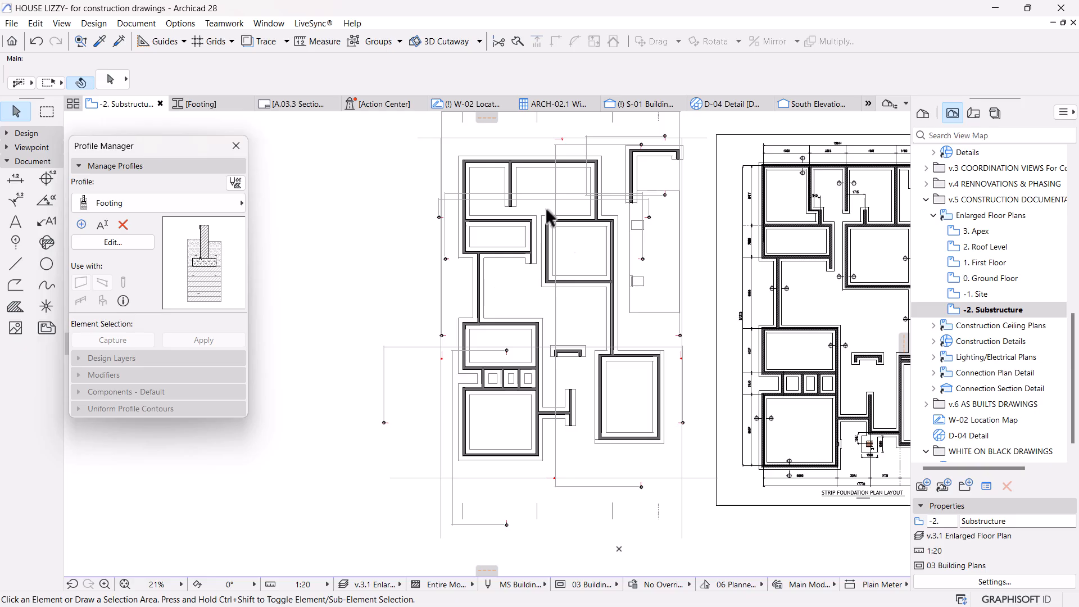
pyautogui.click(640, 104)
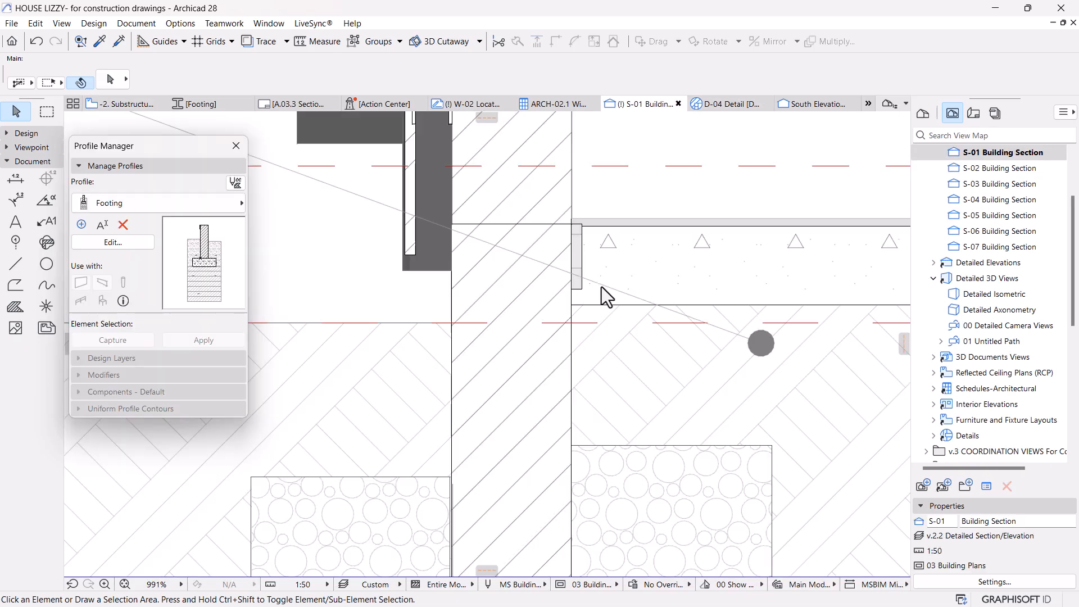
pyautogui.scroll(-4, 602, 287)
pyautogui.scroll(-8, 602, 291)
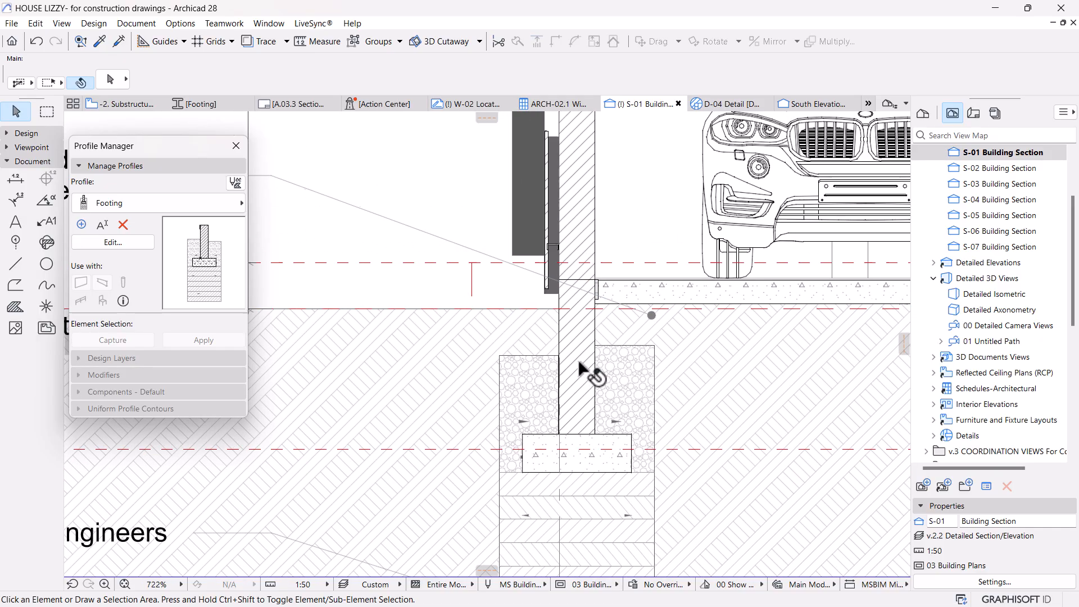
pyautogui.scroll(-1, 865, 348)
pyautogui.moveTo(865, 347); pyautogui.dragTo(595, 373, button='middle')
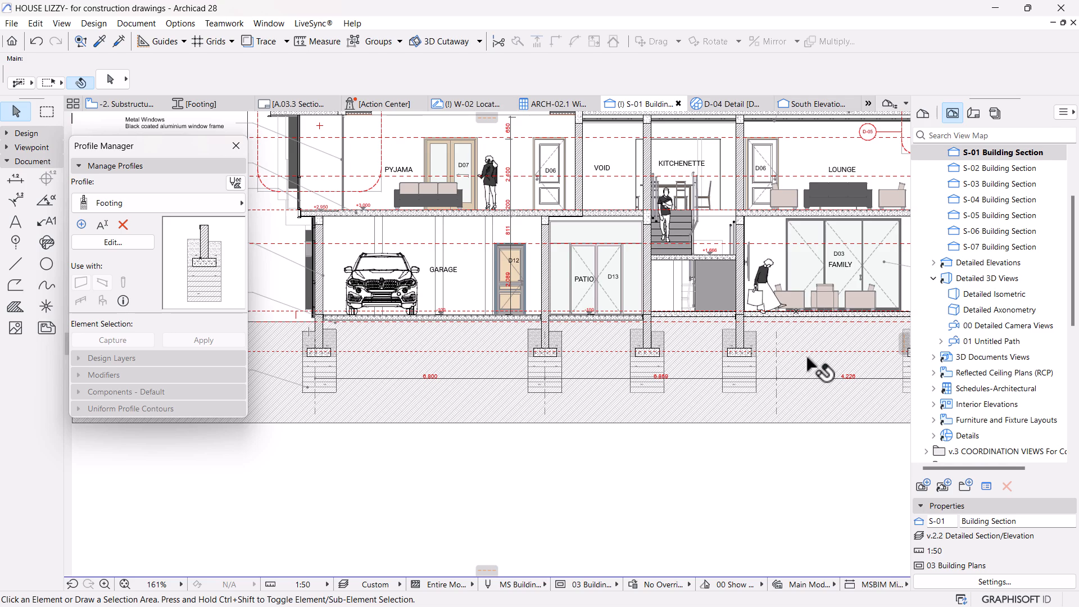
pyautogui.moveTo(530, 424); pyautogui.dragTo(553, 422, button='middle')
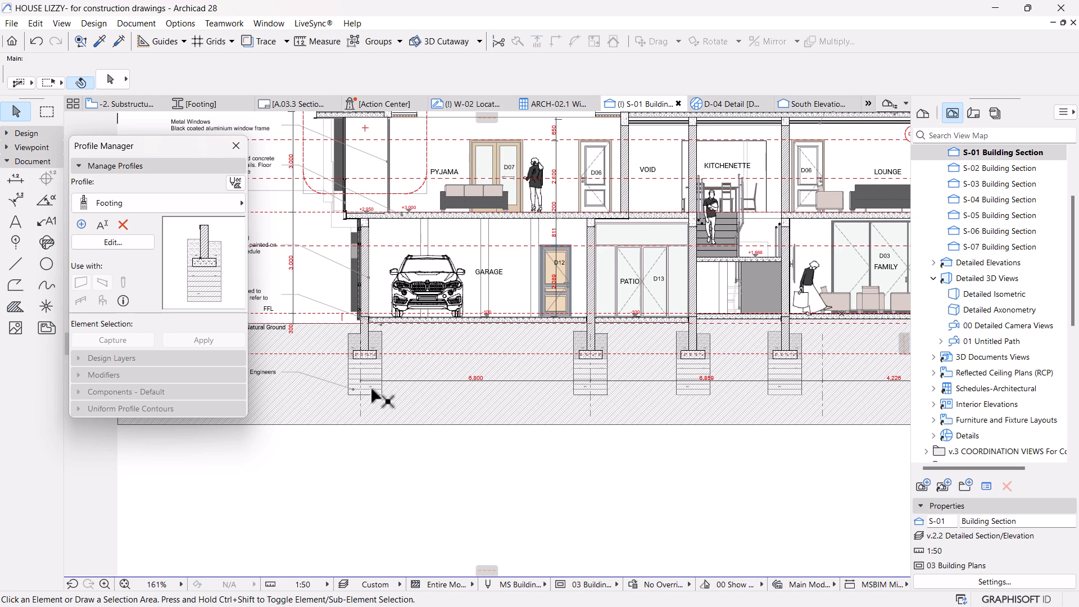
pyautogui.scroll(1, 376, 400)
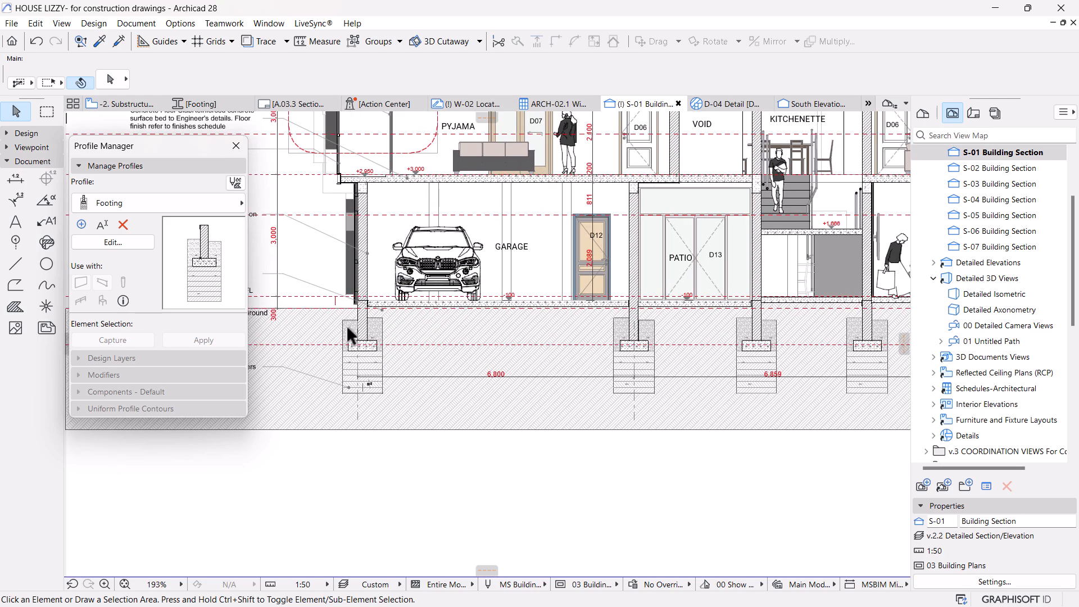
pyautogui.scroll(7, 345, 336)
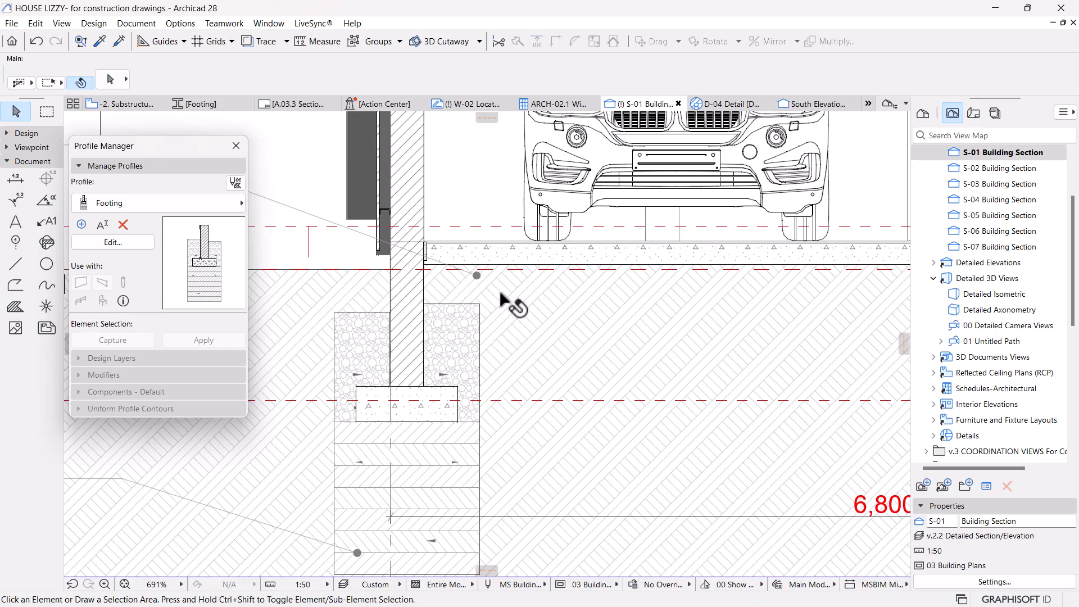
pyautogui.scroll(-5, 505, 301)
pyautogui.moveTo(664, 353)
pyautogui.mouseDown(button='middle')
pyautogui.moveTo(526, 354)
pyautogui.moveTo(669, 358)
pyautogui.mouseUp(button='middle')
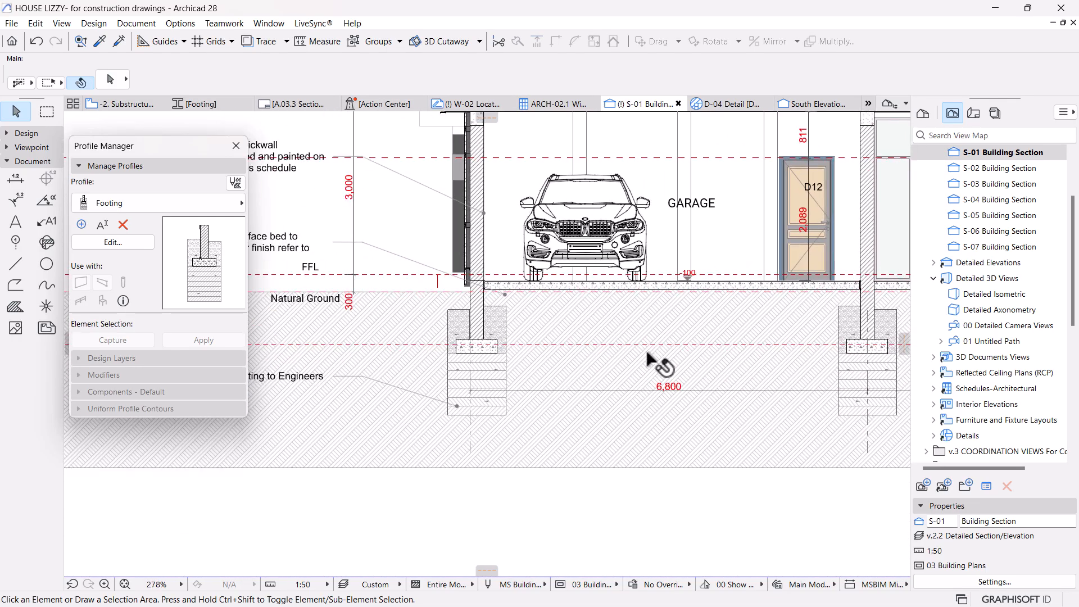
pyautogui.scroll(5, 500, 287)
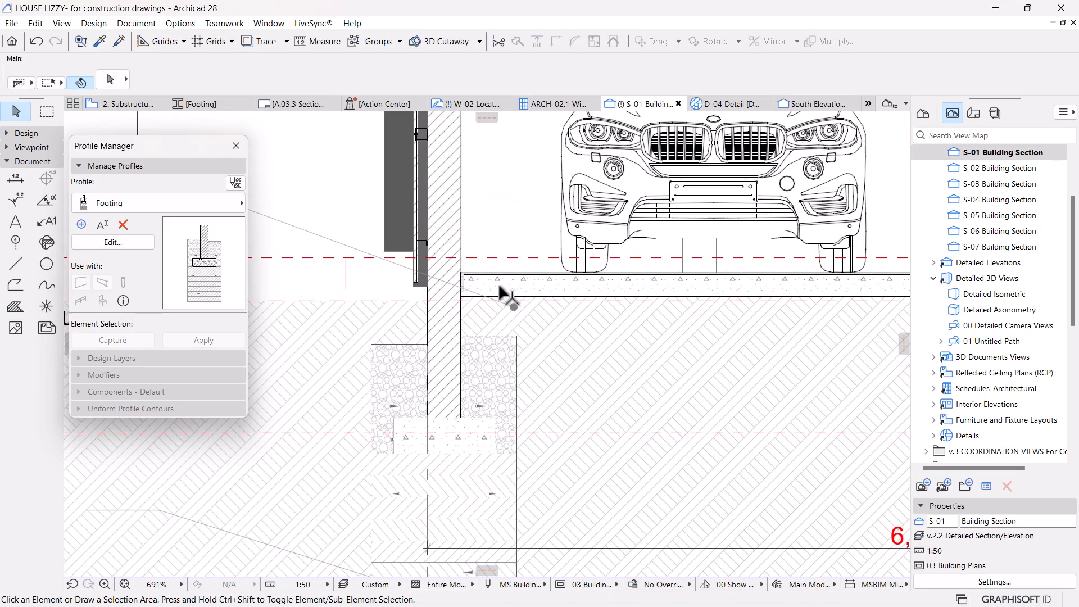
pyautogui.scroll(-10, 501, 290)
pyautogui.moveTo(837, 345); pyautogui.dragTo(390, 344, button='middle')
pyautogui.moveTo(899, 349); pyautogui.dragTo(813, 361, button='middle')
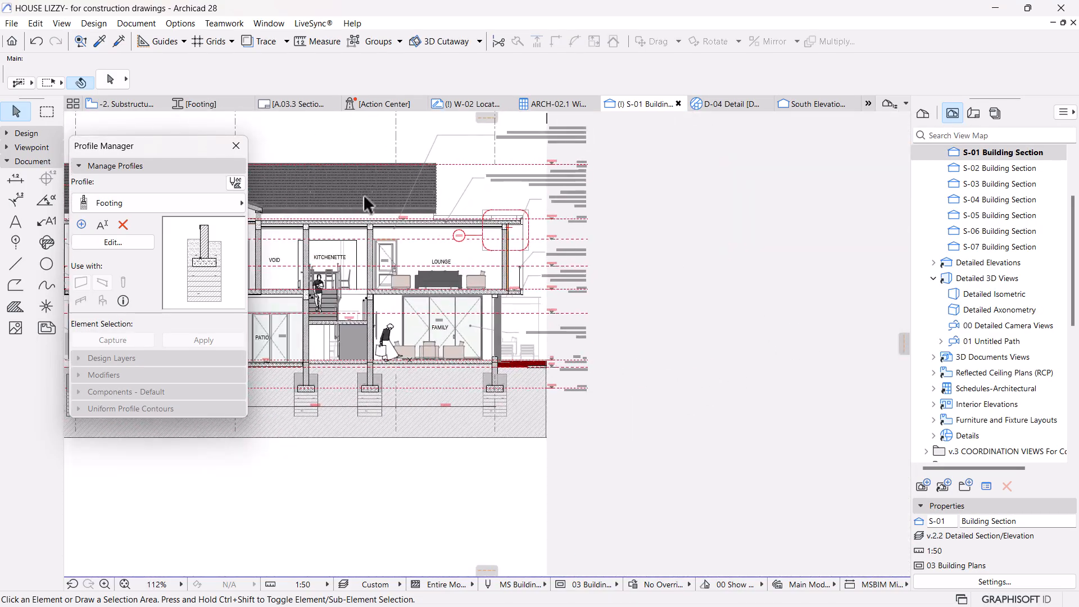
# Step: Return to the -2. Substructure plan and examine the floor slab and fill layers in the engineer's Section 1-1 detail
pyautogui.click(131, 103)
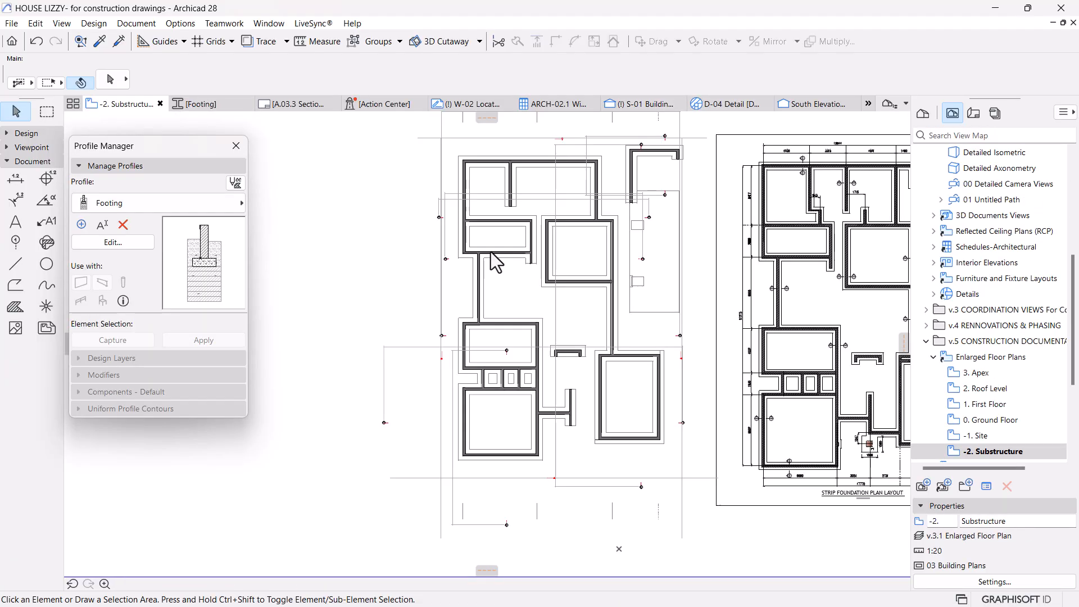
pyautogui.scroll(-3, 494, 262)
pyautogui.scroll(5, 531, 253)
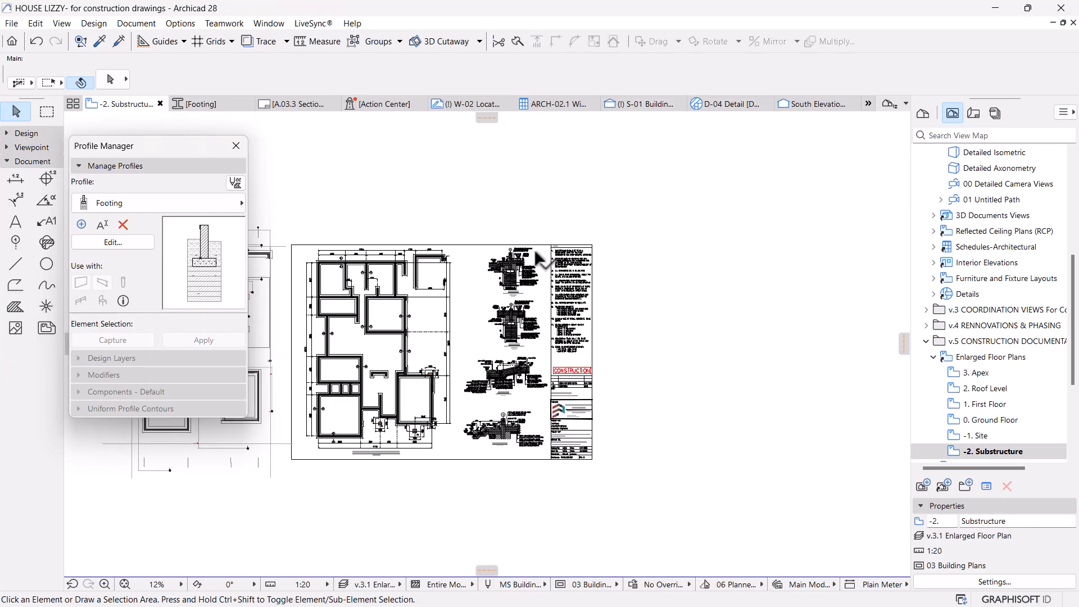
pyautogui.scroll(3, 515, 260)
pyautogui.scroll(10, 500, 252)
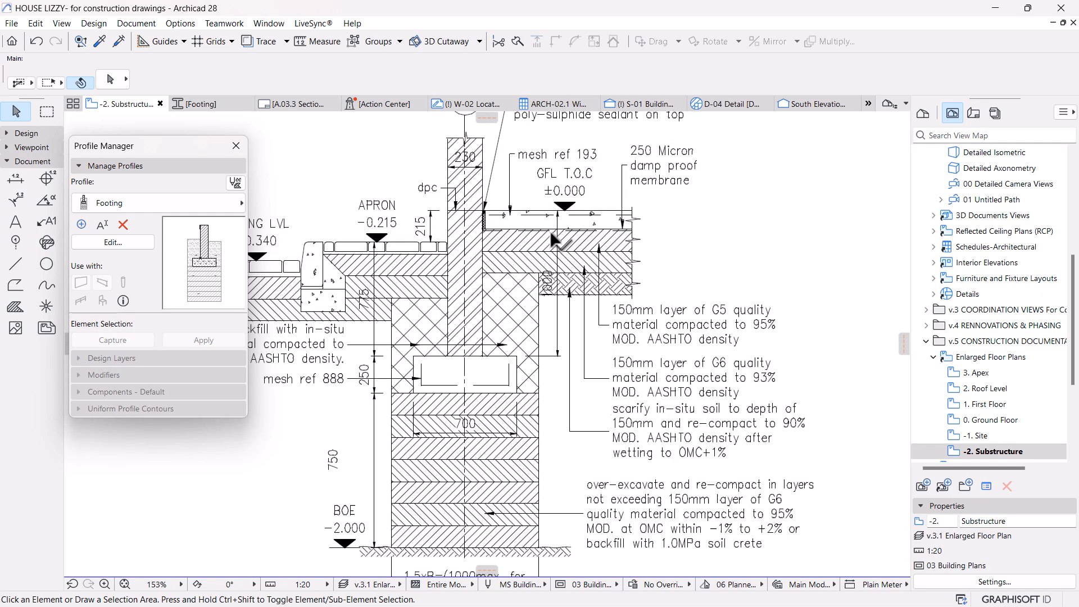
pyautogui.scroll(2, 656, 268)
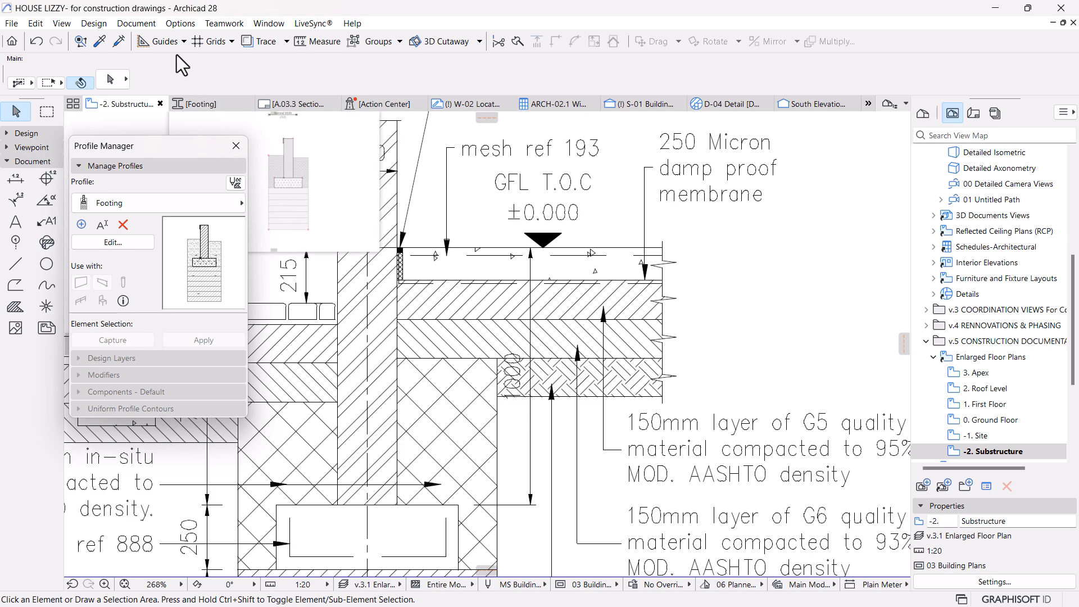
# Step: Open the Composites settings and duplicate the Slab-on-Grade - Insulated Concrete composite
pyautogui.click(181, 23)
pyautogui.moveTo(190, 38)
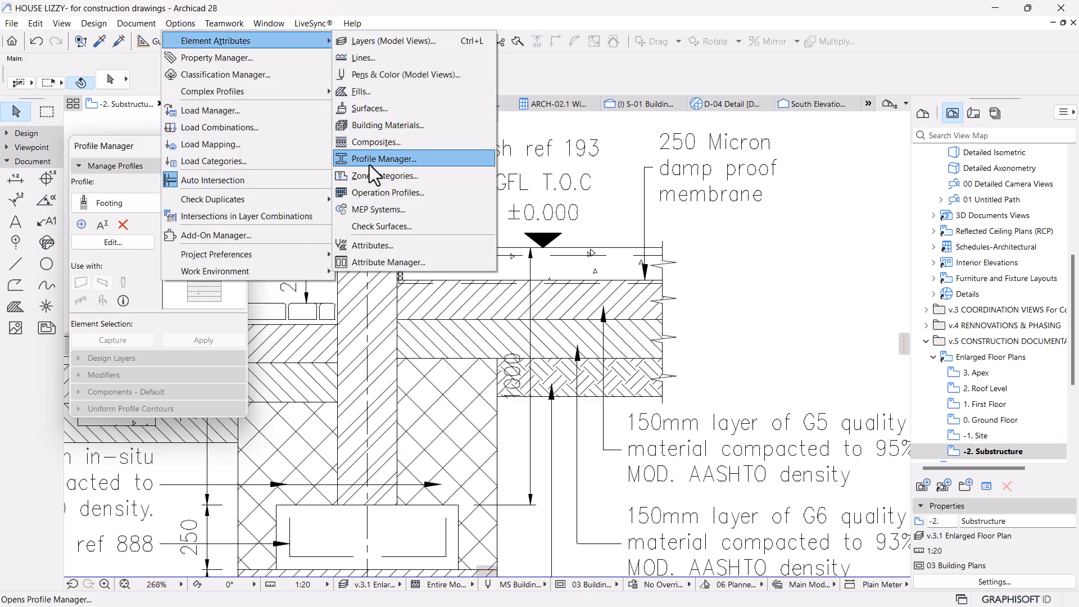
pyautogui.click(365, 145)
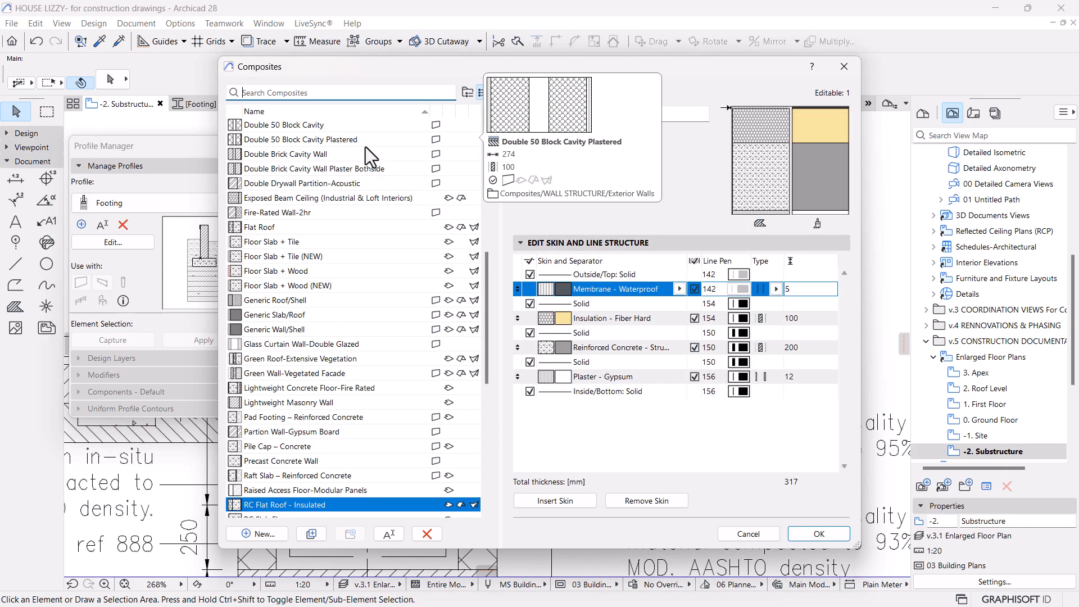
pyautogui.moveTo(313, 291)
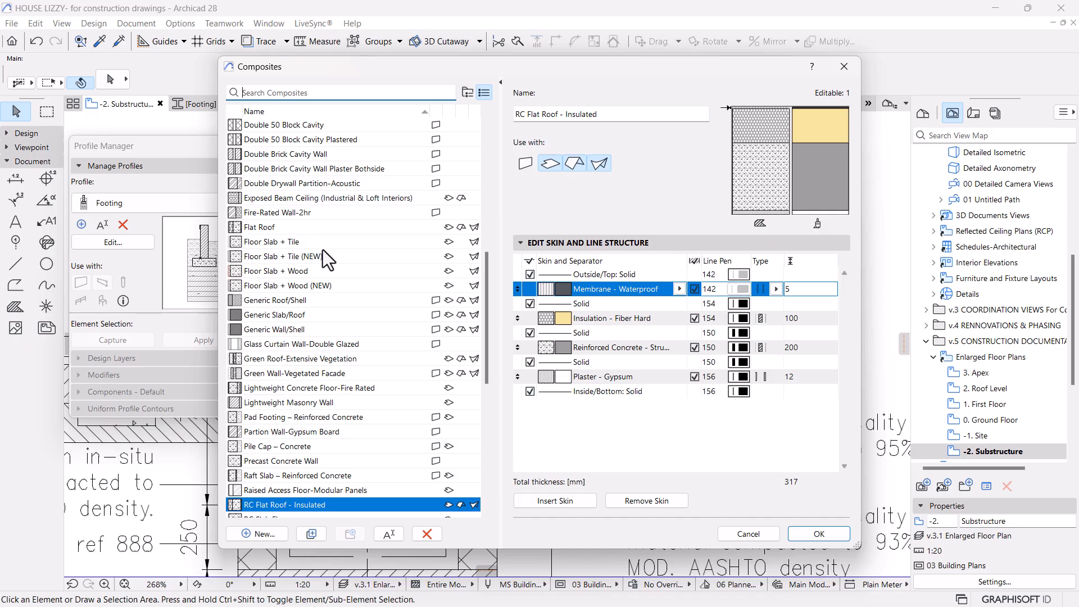
pyautogui.click(254, 273)
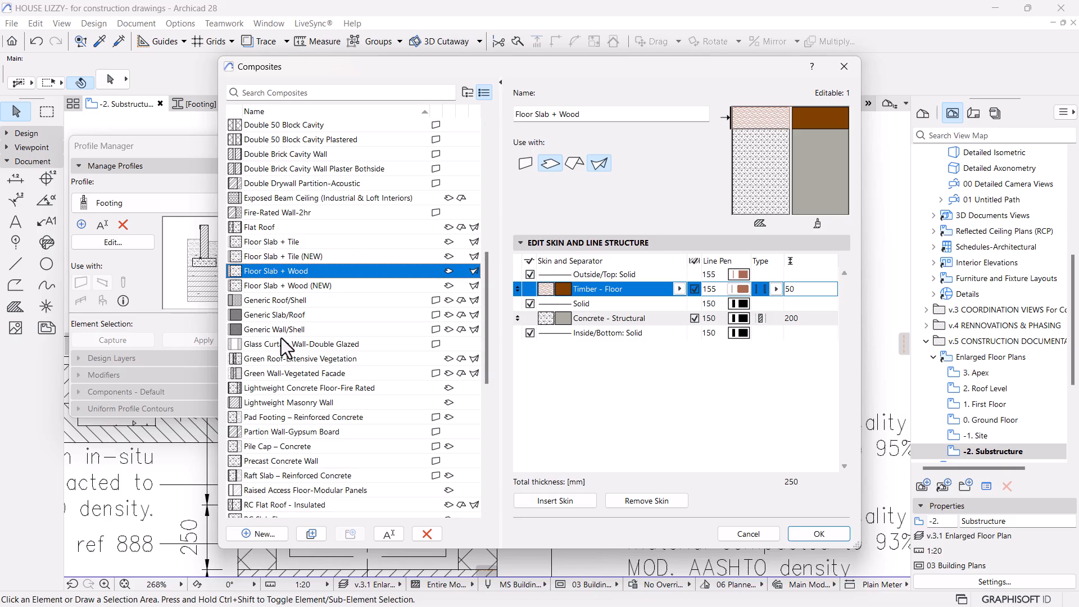
pyautogui.scroll(-4, 322, 456)
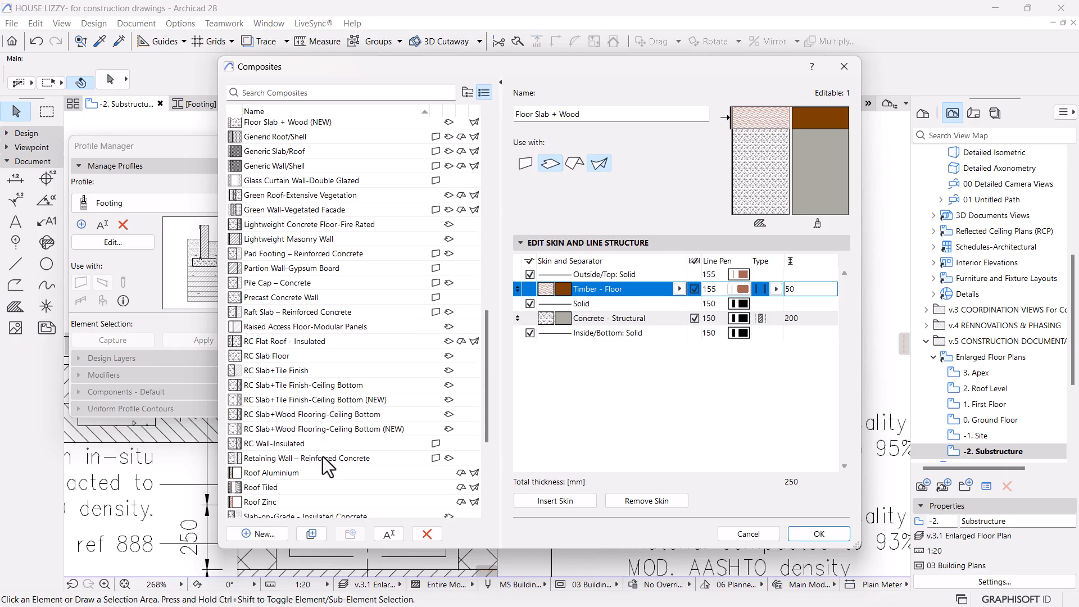
pyautogui.scroll(-4, 349, 429)
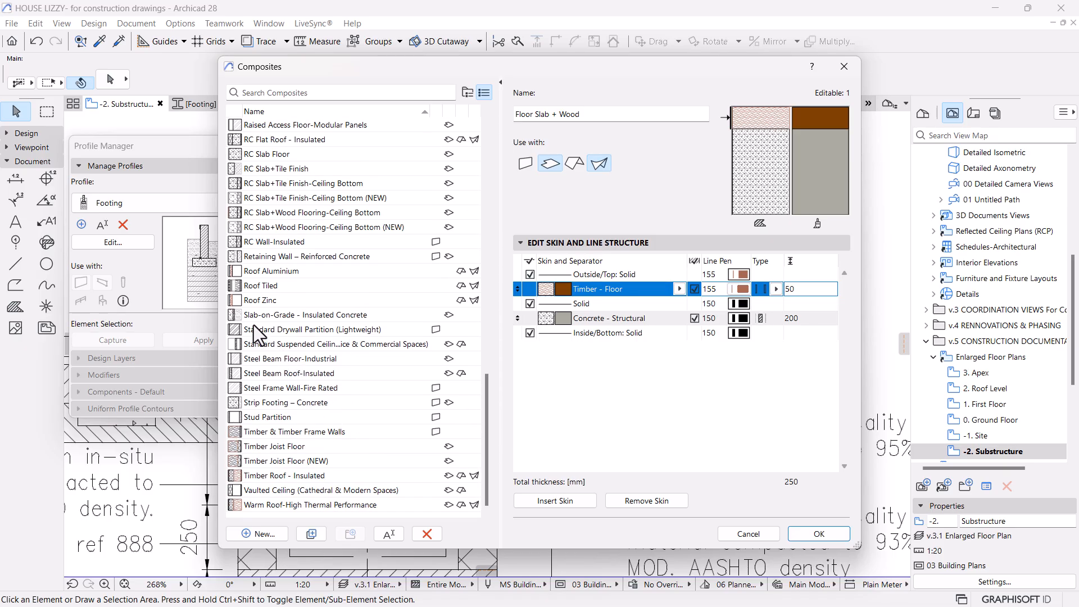
pyautogui.click(238, 318)
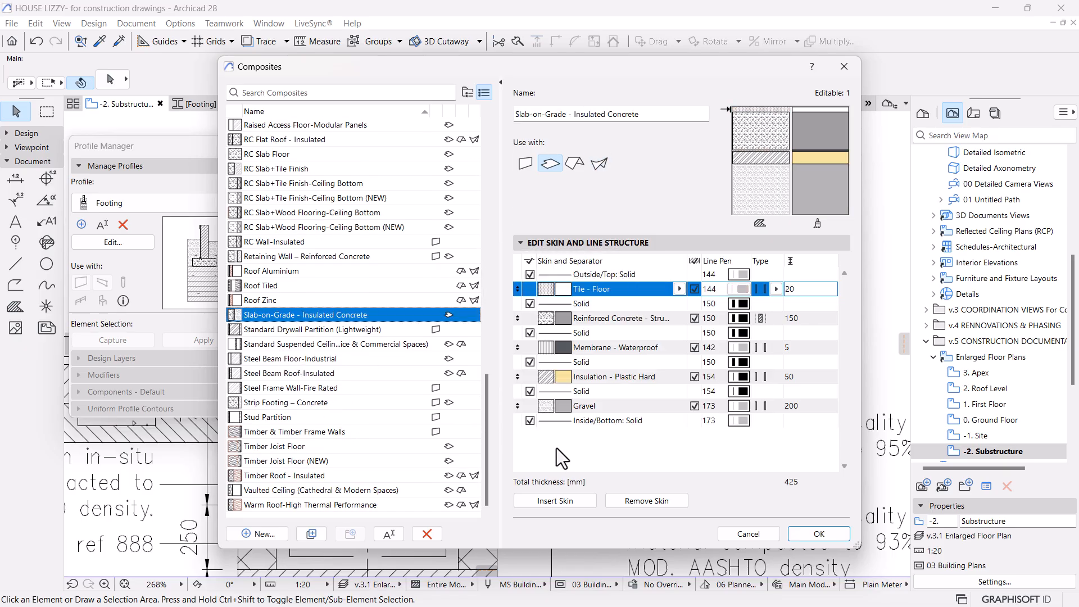
pyautogui.click(312, 534)
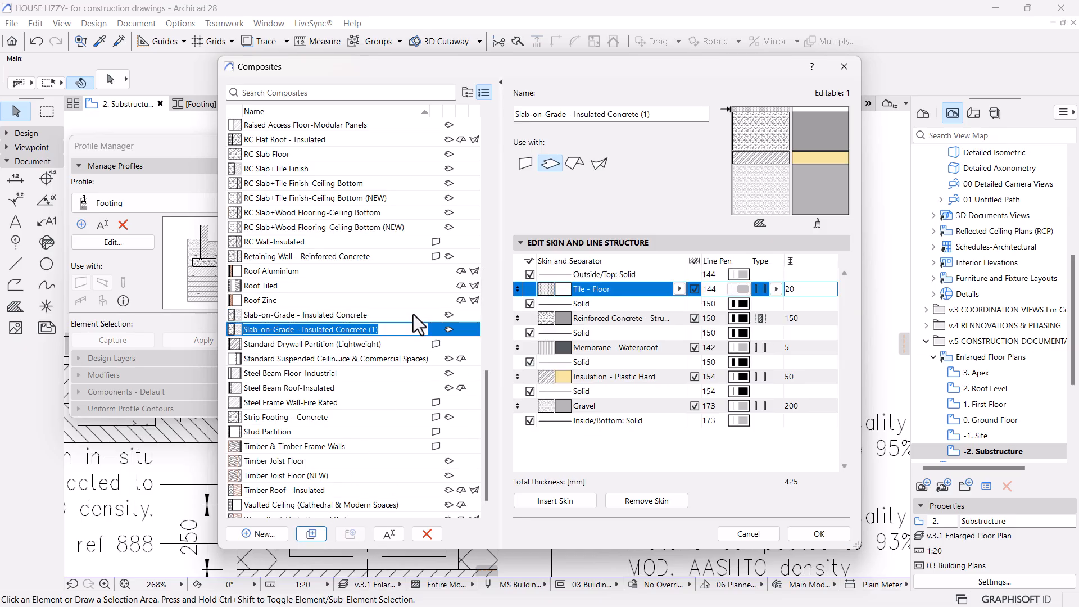
# Step: Rename the duplicated composite as Slab-on-Grade - Compacted Materials and accept the Composites changes
pyautogui.moveTo(757, 62)
pyautogui.mouseDown()
pyautogui.moveTo(714, 450)
pyautogui.moveTo(675, 466)
pyautogui.moveTo(837, 257)
pyautogui.moveTo(837, 78)
pyautogui.mouseUp()
pyautogui.moveTo(484, 341); pyautogui.dragTo(387, 341)
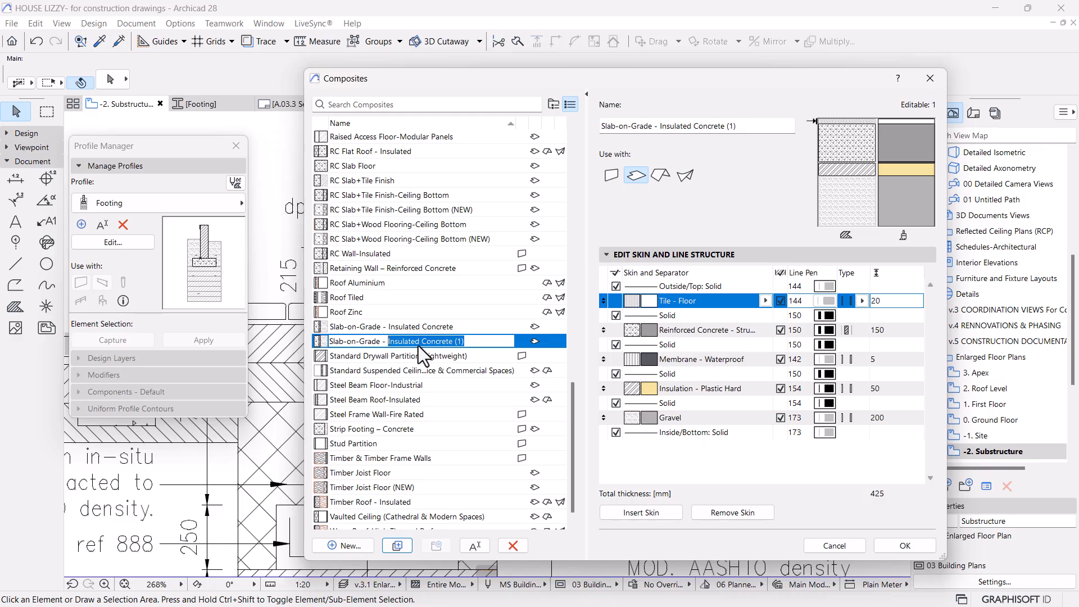
pyautogui.write('C')
pyautogui.write('ompacted Materials')
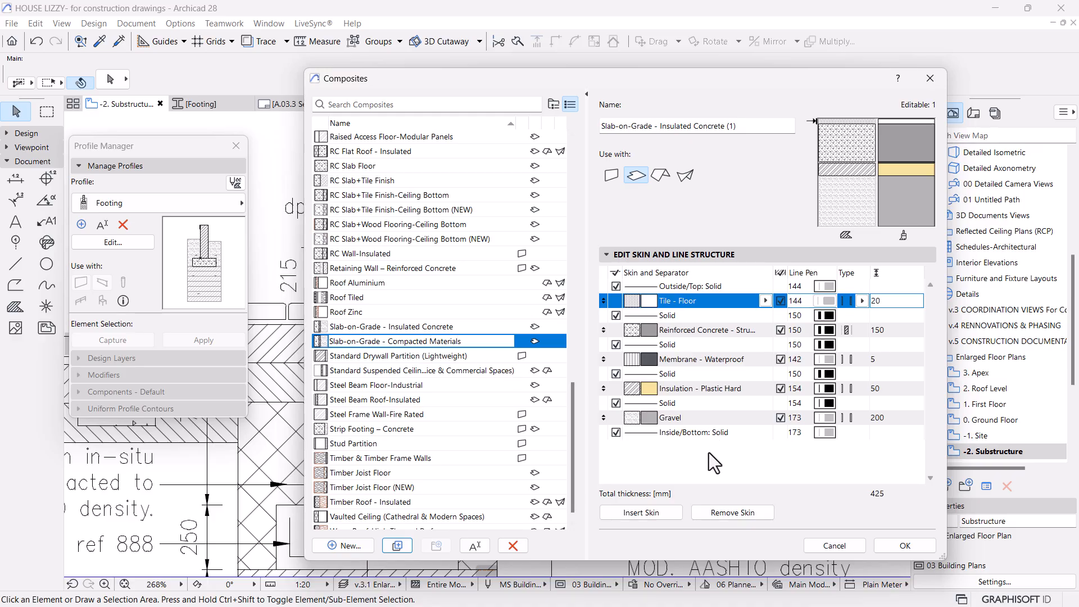
pyautogui.press('Return')
pyautogui.click(402, 326)
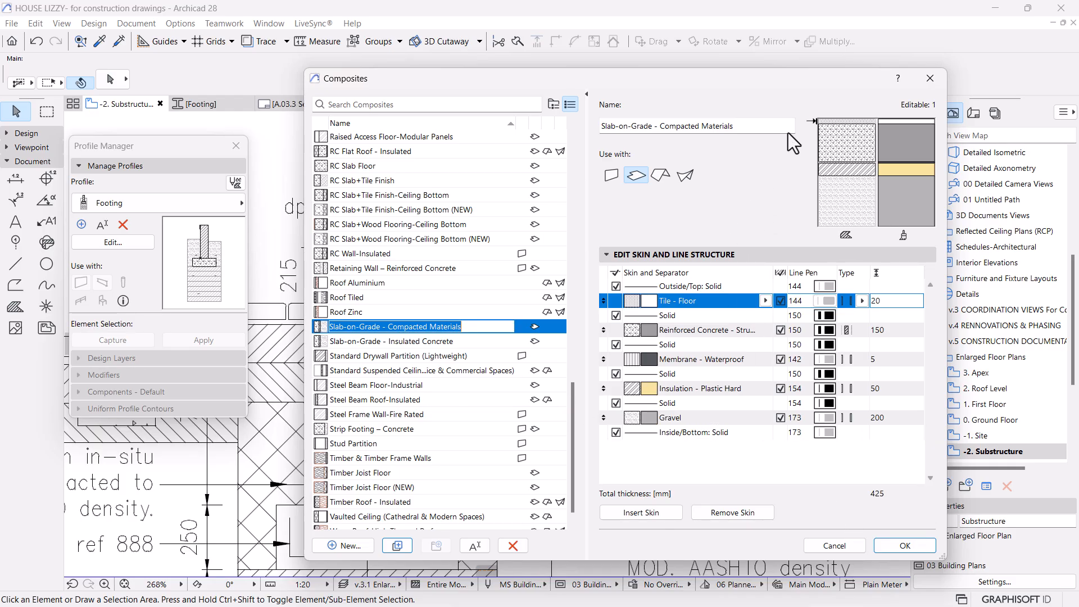
pyautogui.moveTo(851, 83); pyautogui.dragTo(584, 111)
pyautogui.click(621, 569)
# Step: Reopen the Composites settings, compare the Slab-on-Grade - Compacted Materials skins with the floor layers in the engineer's detail, and close the settings
pyautogui.scroll(-3, 750, 476)
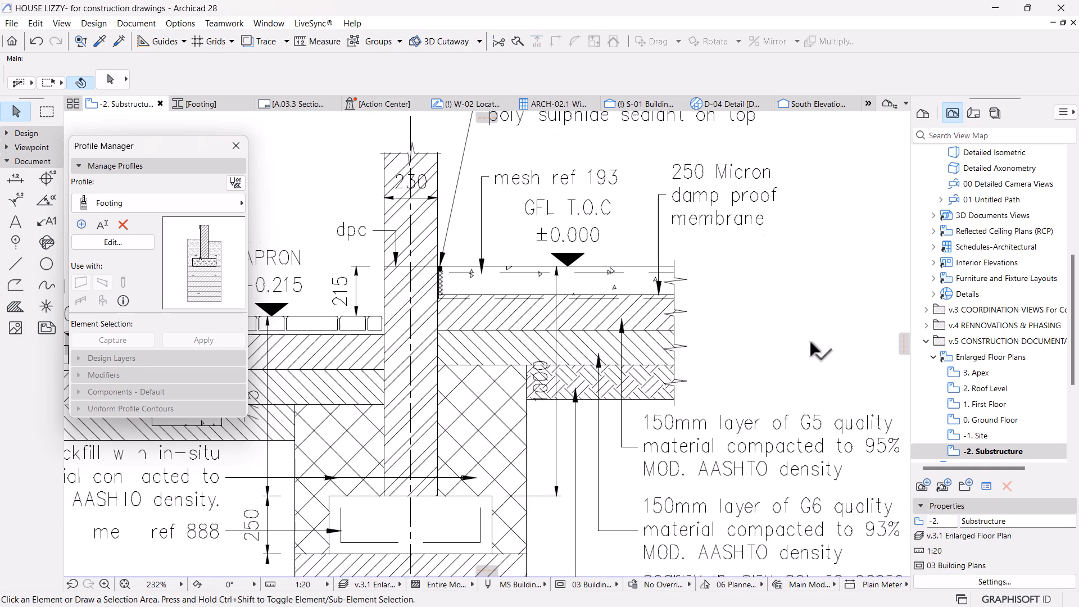
pyautogui.moveTo(404, 251)
pyautogui.mouseDown(button='middle')
pyautogui.moveTo(607, 296)
pyautogui.moveTo(615, 284)
pyautogui.mouseUp(button='middle')
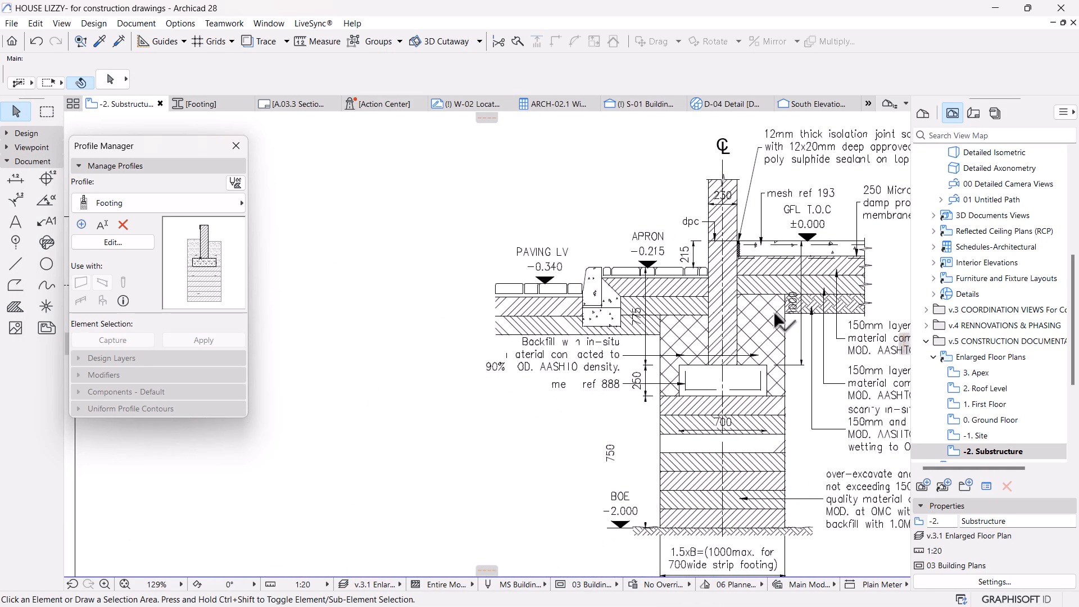
pyautogui.scroll(1, 808, 275)
pyautogui.scroll(4, 809, 269)
pyautogui.moveTo(749, 295)
pyautogui.mouseDown(button='middle')
pyautogui.moveTo(752, 313)
pyautogui.moveTo(670, 297)
pyautogui.moveTo(701, 363)
pyautogui.mouseUp(button='middle')
pyautogui.scroll(-1, 674, 290)
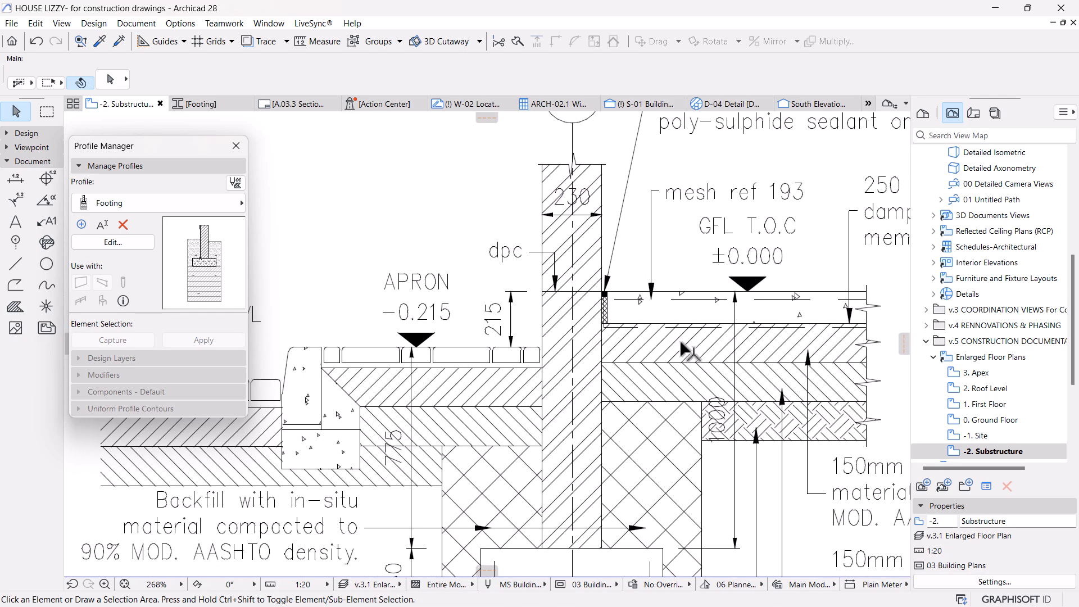
pyautogui.click(133, 24)
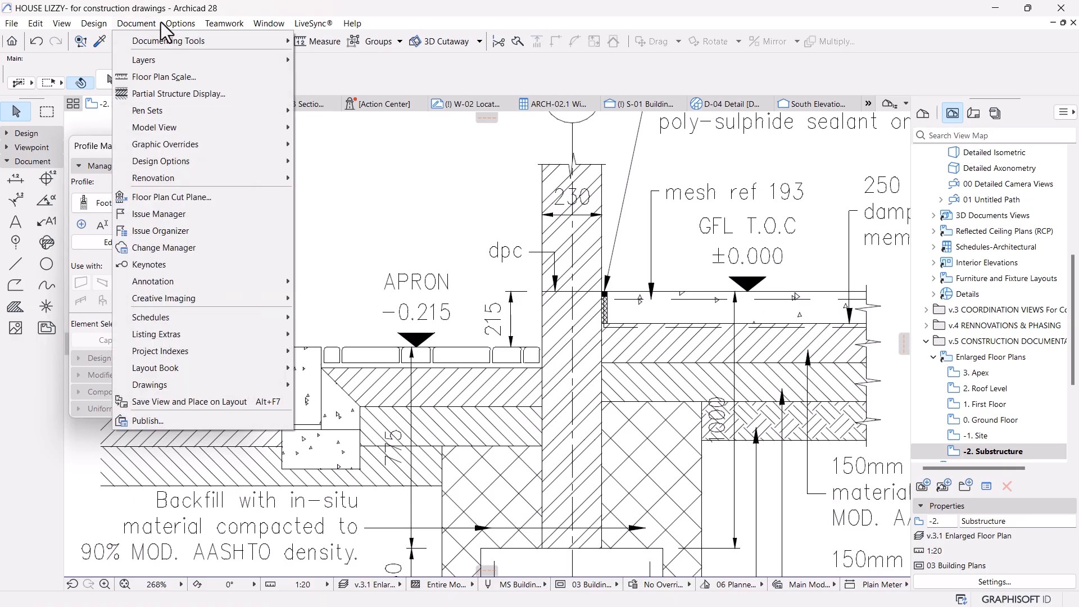
pyautogui.moveTo(180, 22)
pyautogui.moveTo(224, 43)
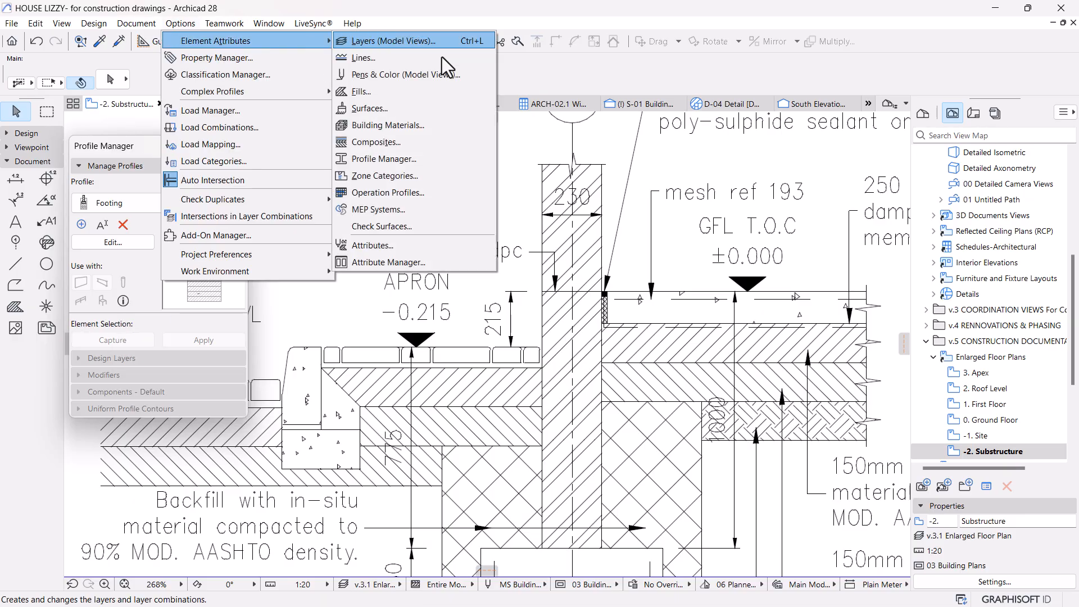
pyautogui.click(380, 144)
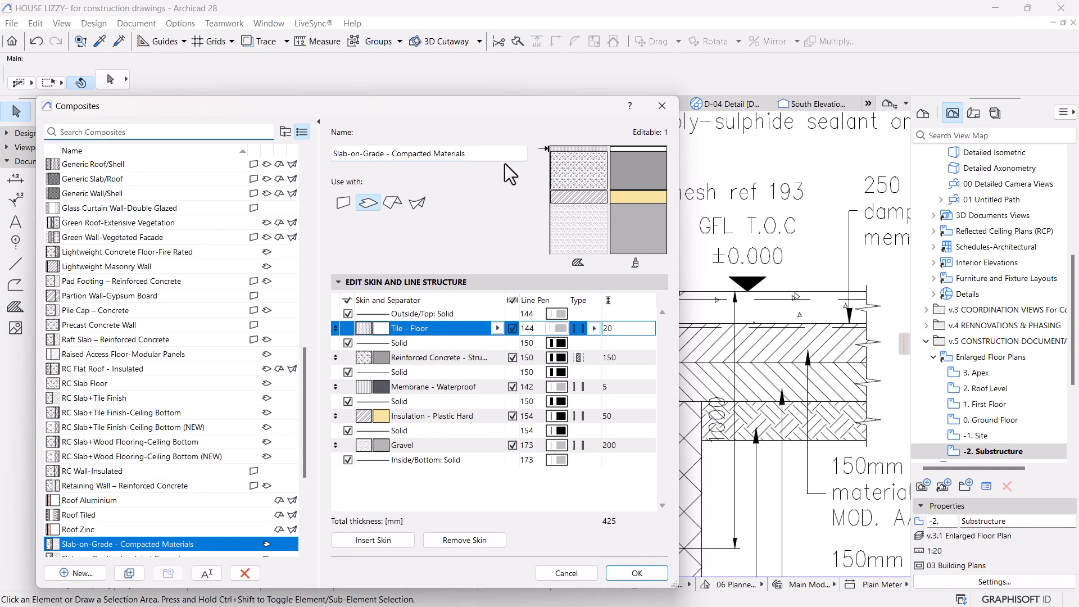
pyautogui.moveTo(517, 110)
pyautogui.mouseDown()
pyautogui.moveTo(380, 91)
pyautogui.moveTo(400, 91)
pyautogui.mouseUp()
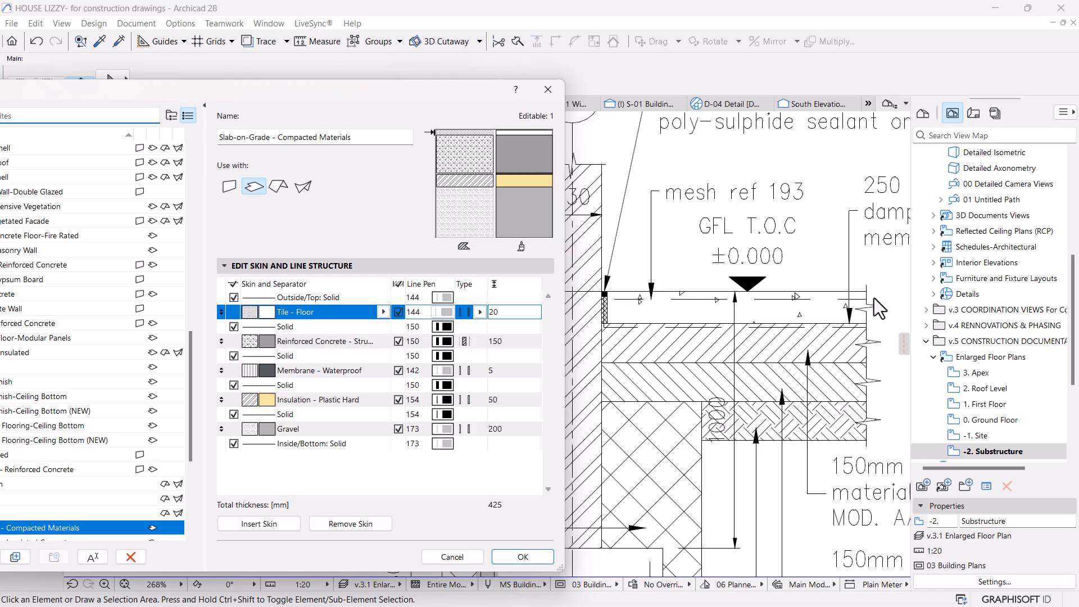
pyautogui.moveTo(427, 96)
pyautogui.mouseDown()
pyautogui.moveTo(279, 91)
pyautogui.moveTo(275, 105)
pyautogui.moveTo(368, 106)
pyautogui.mouseUp()
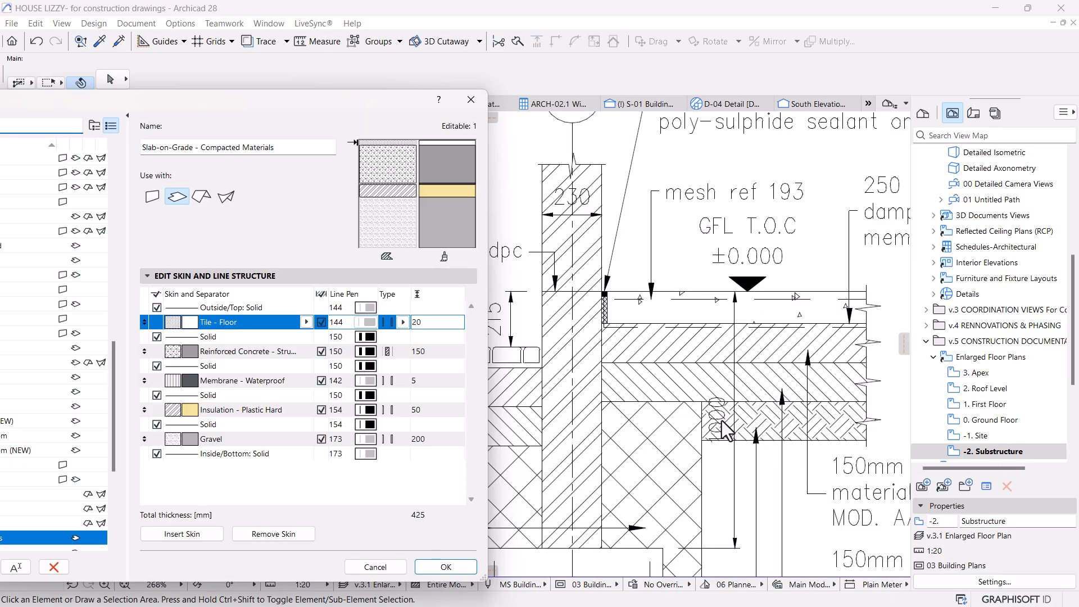
pyautogui.click(361, 564)
# Step: Examine the notes for the compacted G5, G6 and in-situ soil layers beneath the floor slab in the engineer's detail
pyautogui.scroll(-3, 646, 427)
pyautogui.scroll(3, 646, 423)
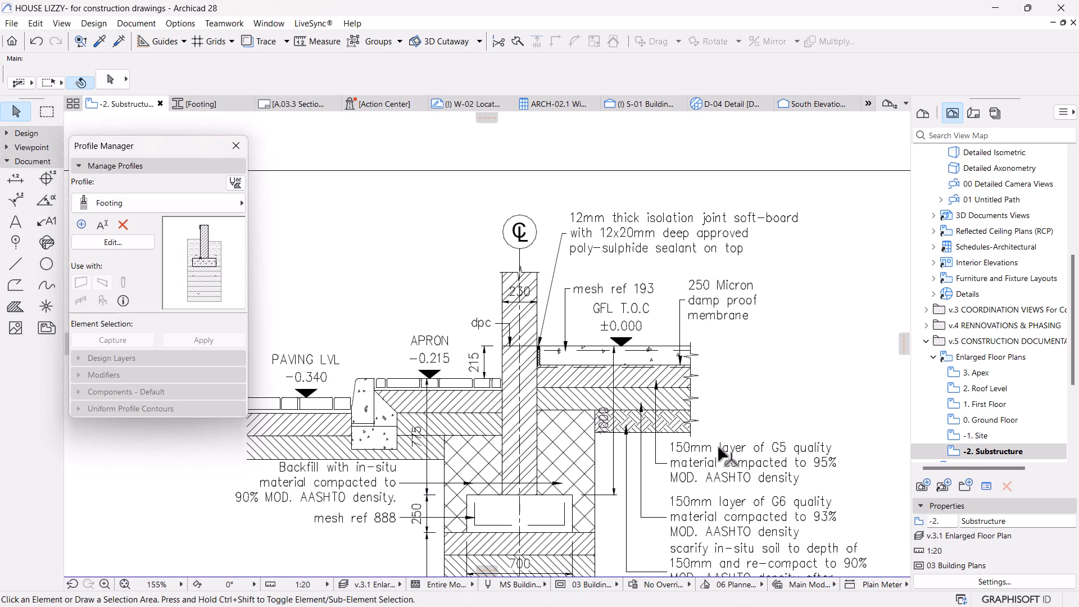
pyautogui.scroll(2, 618, 460)
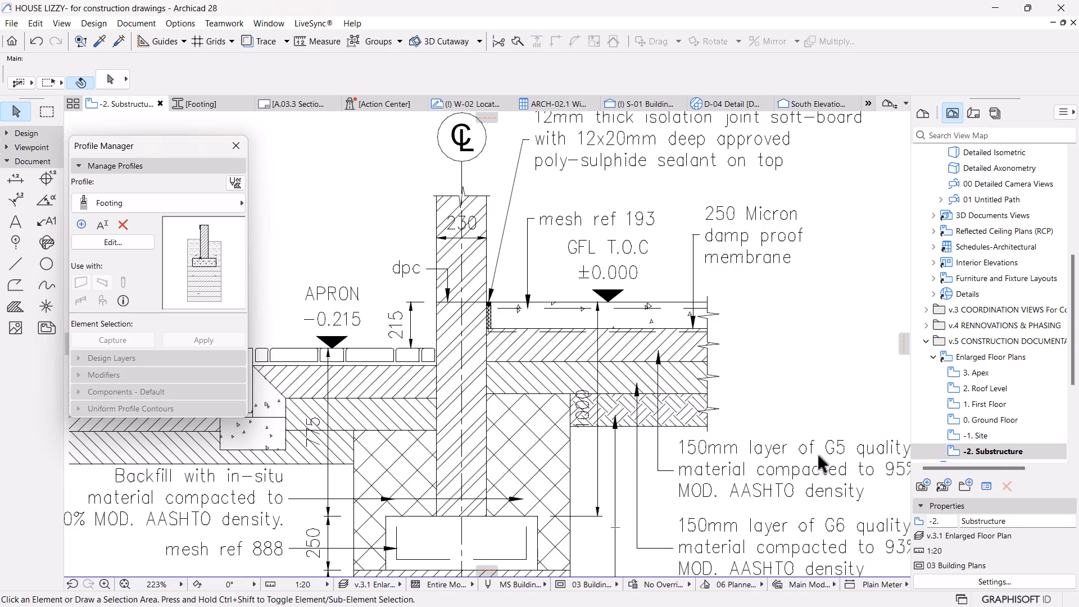
pyautogui.moveTo(724, 436); pyautogui.dragTo(687, 346, button='middle')
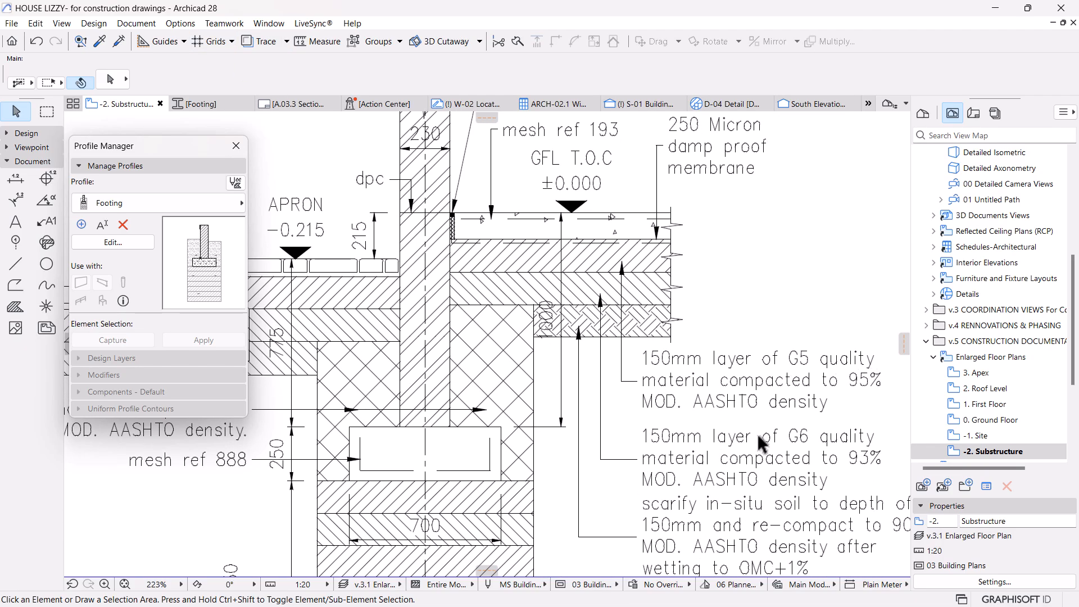
# Step: Examine the strip footing section's floor slab, apron levels, mesh references and compacted layer notes
pyautogui.moveTo(628, 467); pyautogui.dragTo(642, 470, button='middle')
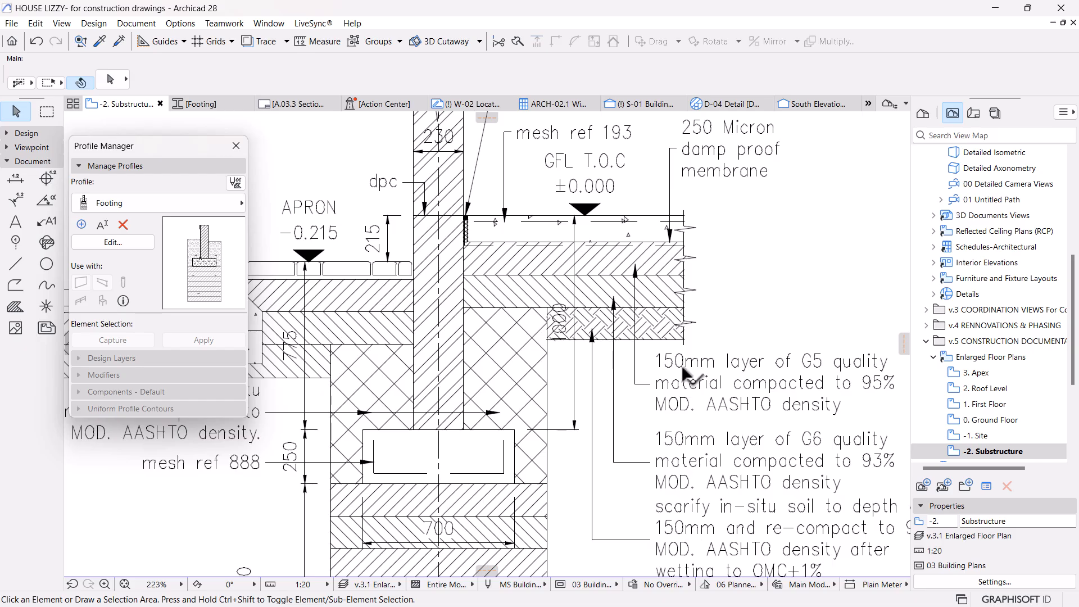
pyautogui.moveTo(628, 384); pyautogui.dragTo(661, 478, button='middle')
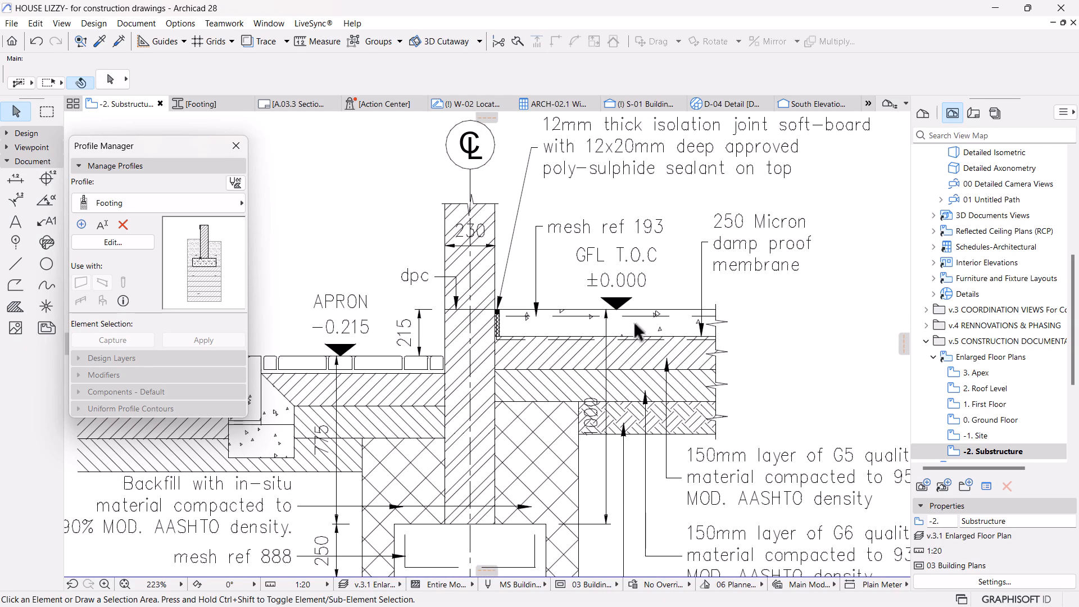
pyautogui.moveTo(654, 248); pyautogui.dragTo(668, 294, button='middle')
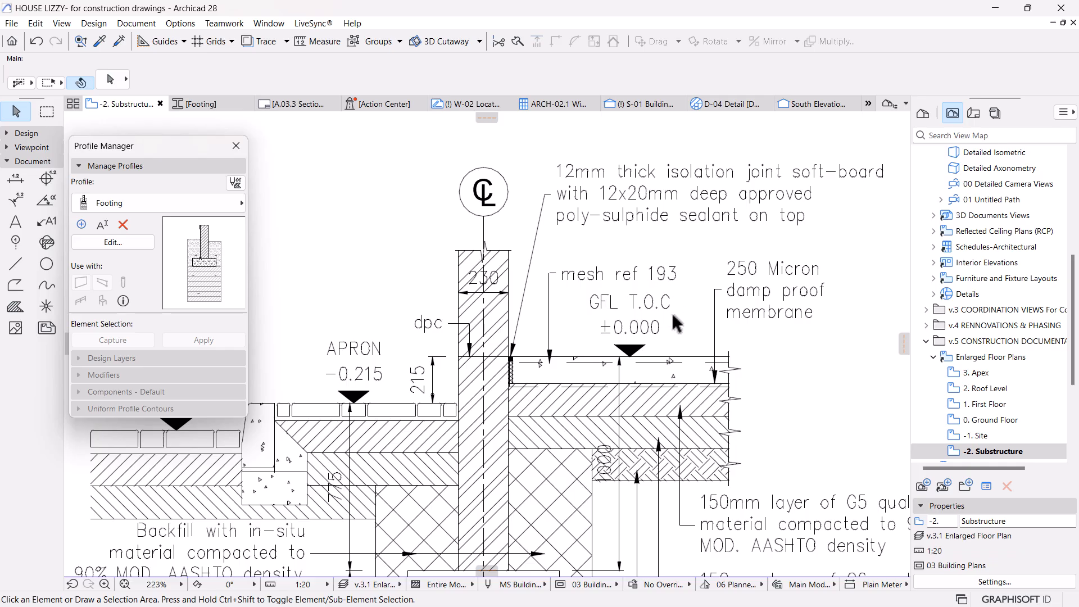
pyautogui.scroll(-2, 665, 338)
pyautogui.moveTo(616, 359); pyautogui.dragTo(666, 290, button='middle')
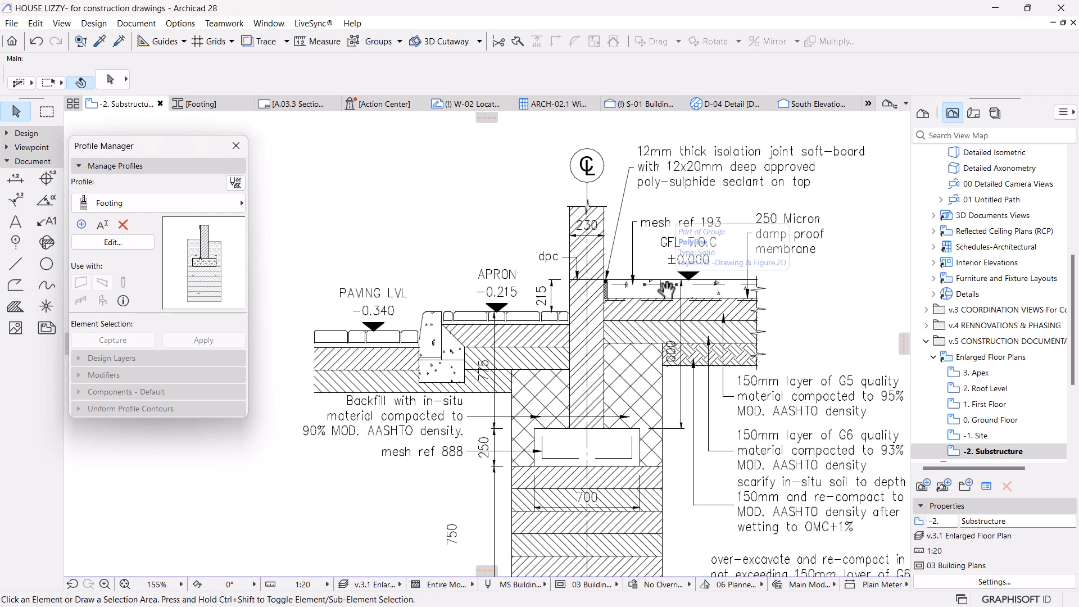
pyautogui.scroll(-1, 611, 396)
pyautogui.moveTo(611, 396); pyautogui.dragTo(598, 362, button='middle')
pyautogui.scroll(4, 631, 234)
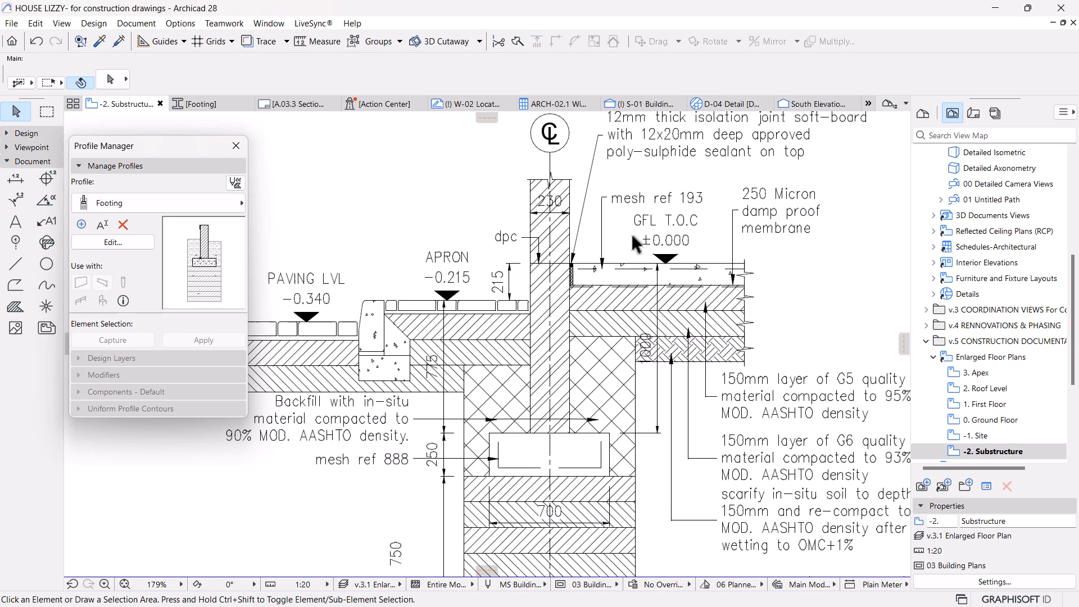
# Step: Measure the floor slab's thickness and the drop from floor level to the apron in the strip footing section
pyautogui.press('m')
pyautogui.click(629, 278)
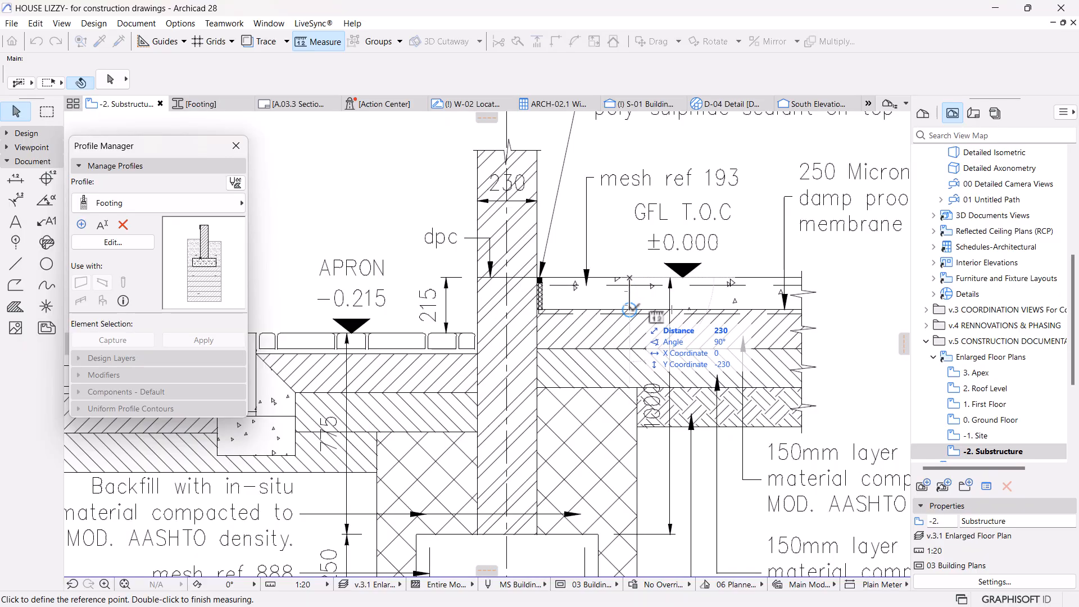
pyautogui.press('Escape')
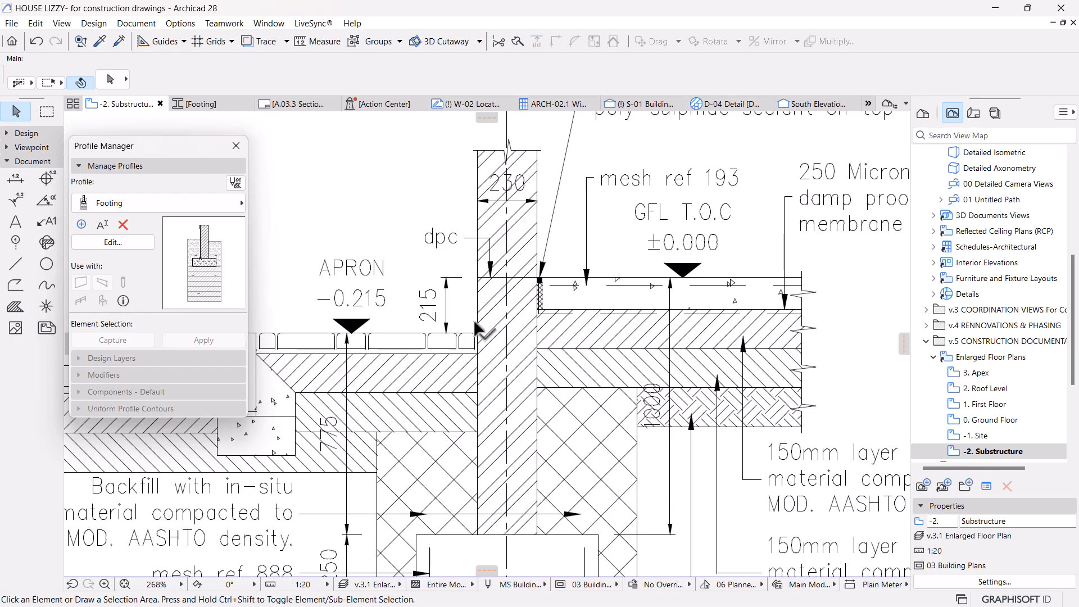
pyautogui.press('m')
pyautogui.click(446, 277)
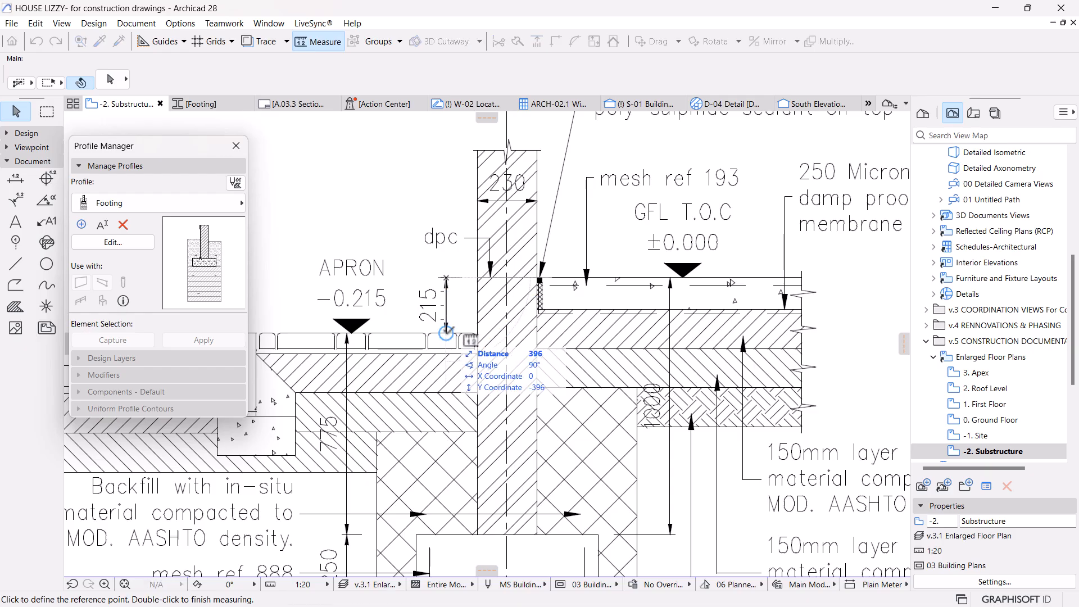
pyautogui.scroll(-6, 607, 323)
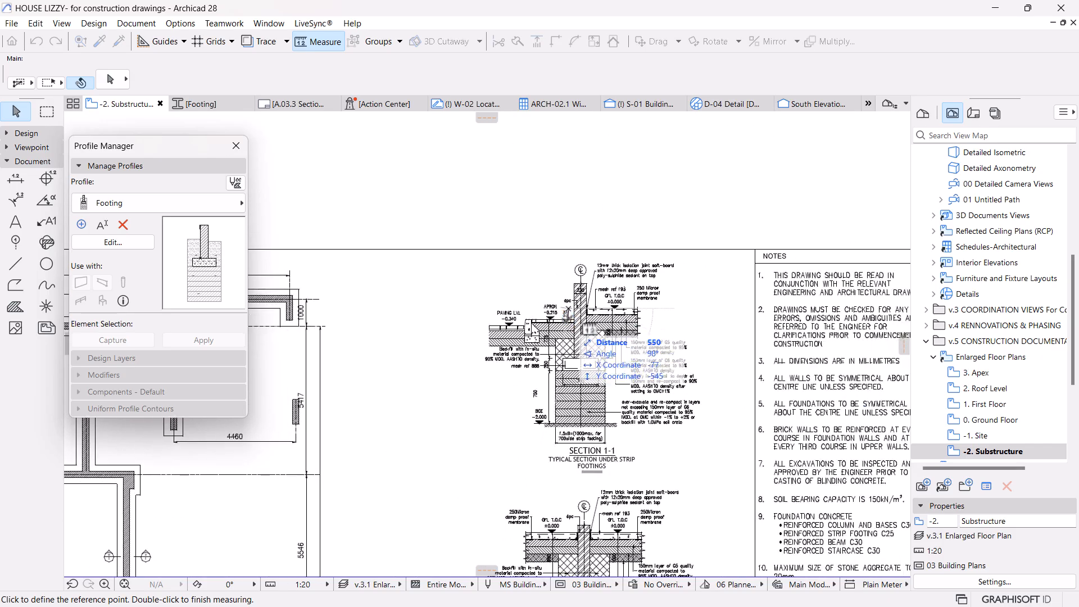
pyautogui.press('Escape')
pyautogui.scroll(2, 652, 349)
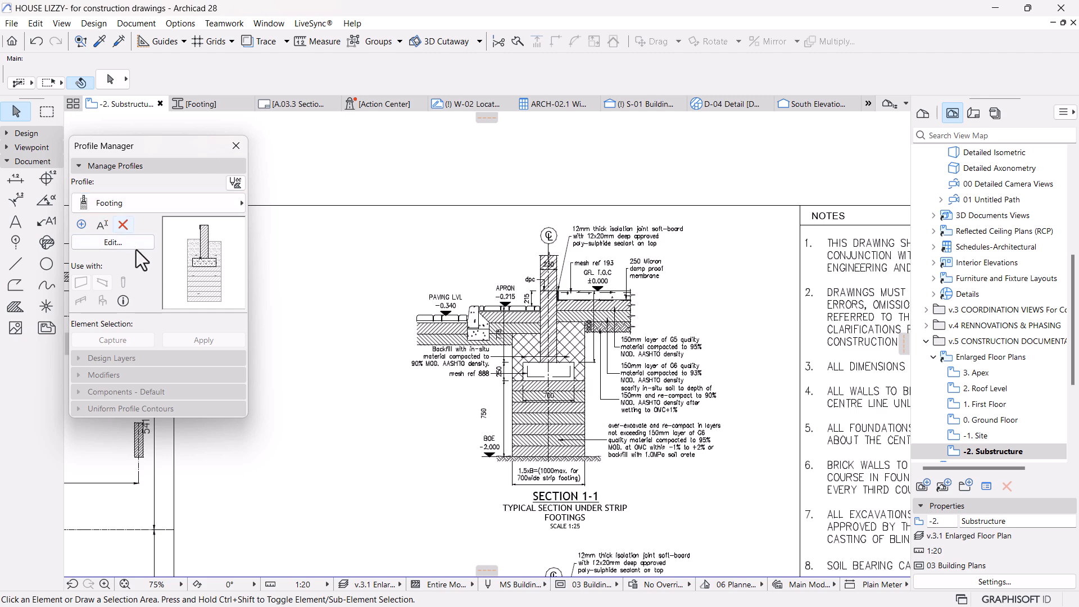
# Step: Open the Footing profile for editing and measure the height of the narrow strip beside the wall's top
pyautogui.click(112, 242)
pyautogui.scroll(5, 554, 214)
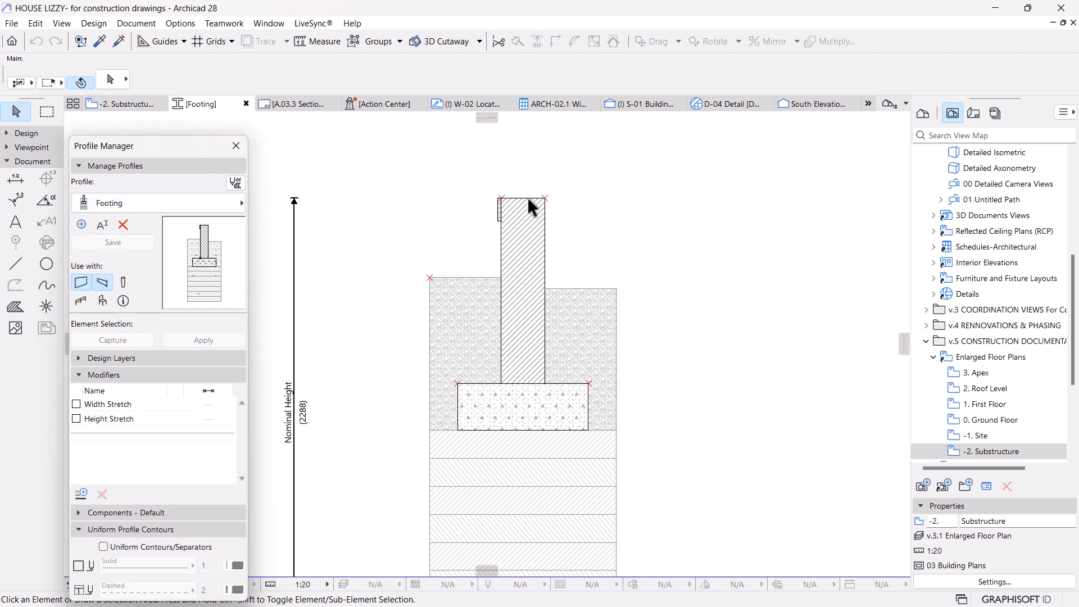
pyautogui.press('m')
pyautogui.click(431, 192)
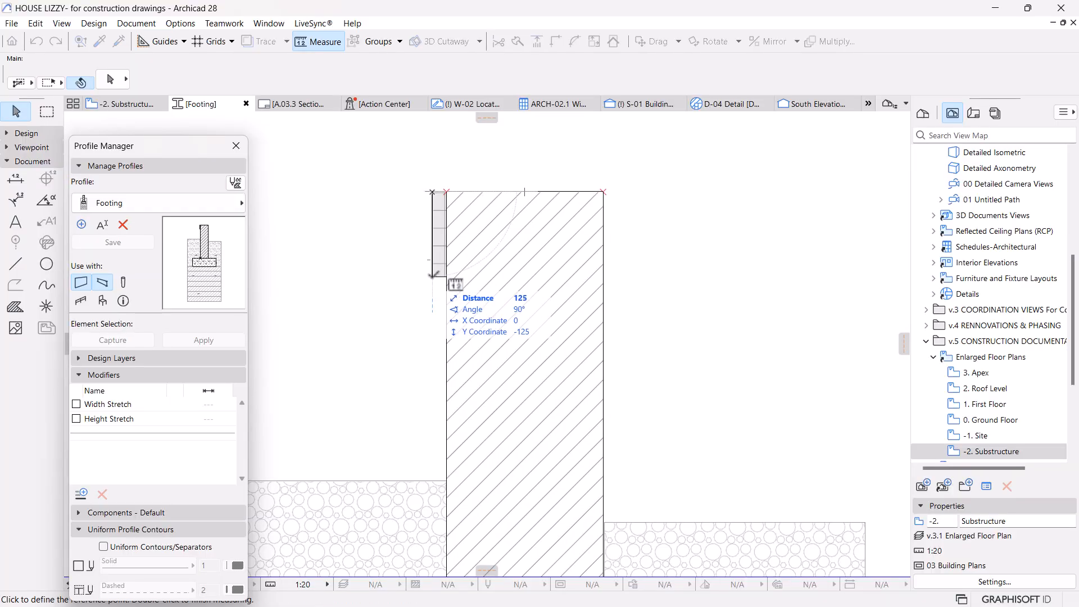
pyautogui.press('Escape')
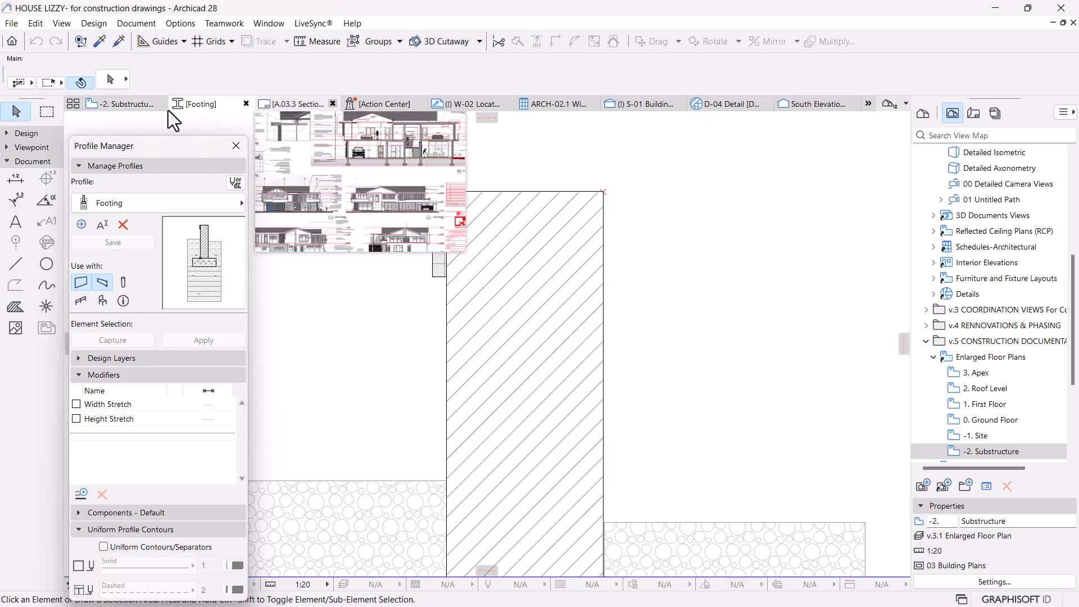
# Step: Compare with the -2. Substructure view's section, remeasure the narrow strip in the Footing profile, and return to the Substructure view
pyautogui.click(124, 104)
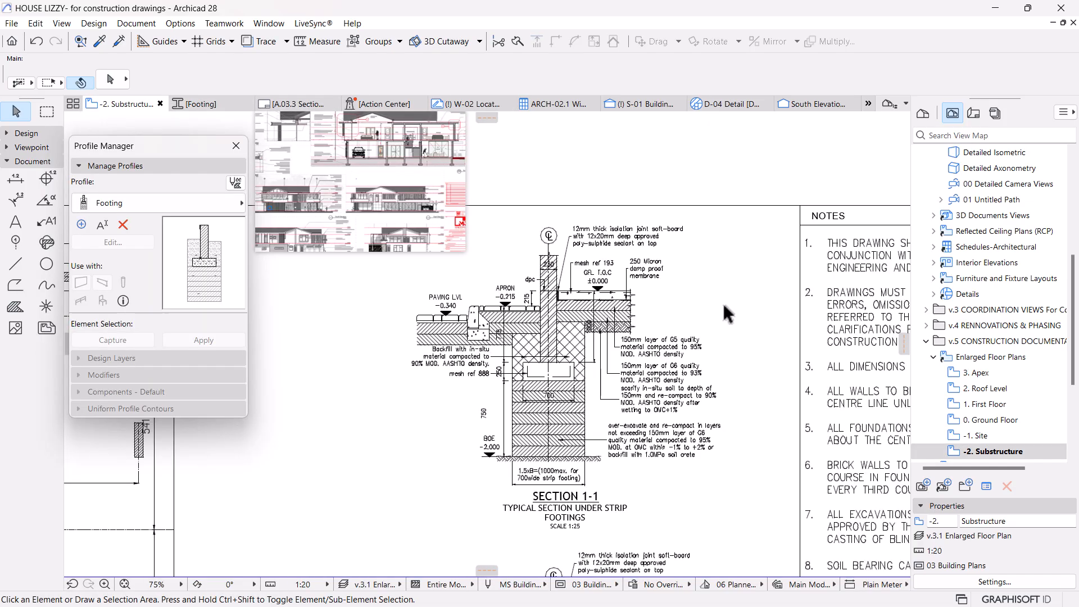
pyautogui.scroll(-2, 735, 324)
pyautogui.moveTo(524, 318); pyautogui.dragTo(579, 307, button='middle')
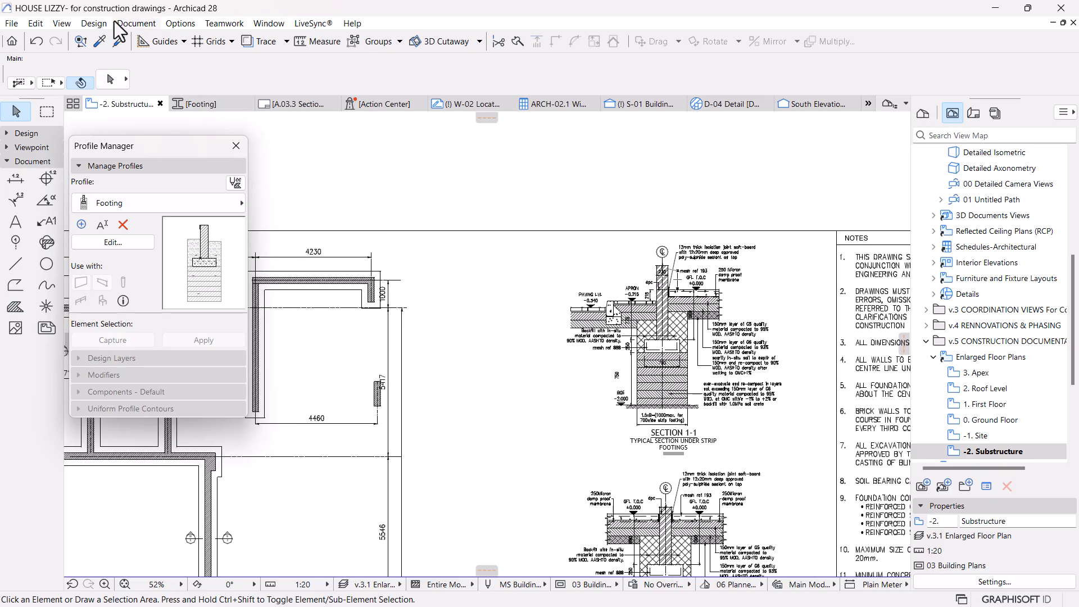
pyautogui.click(113, 242)
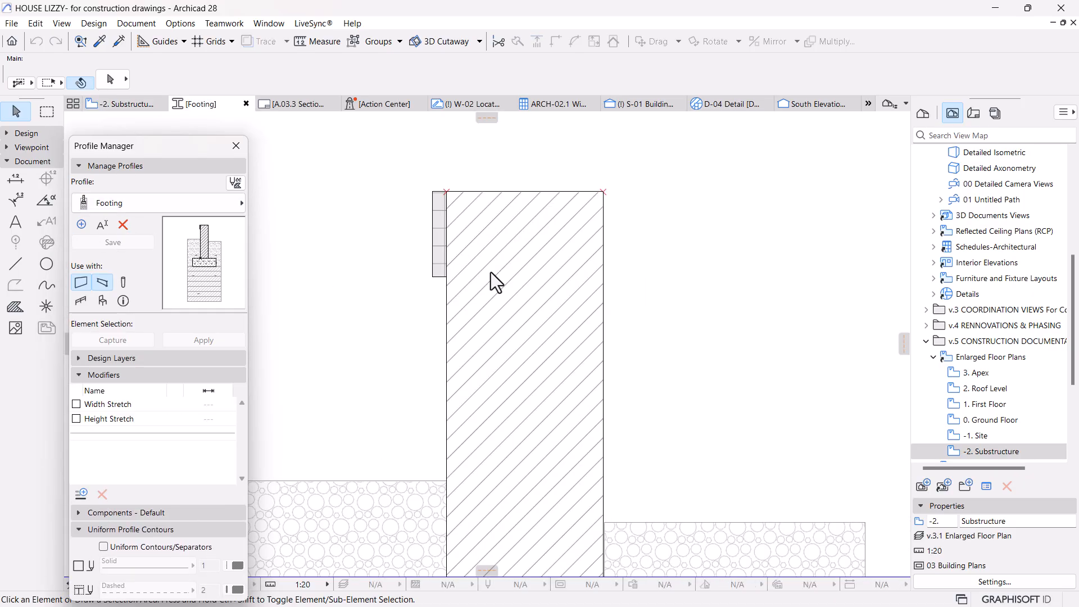
pyautogui.press('m')
pyautogui.click(432, 192)
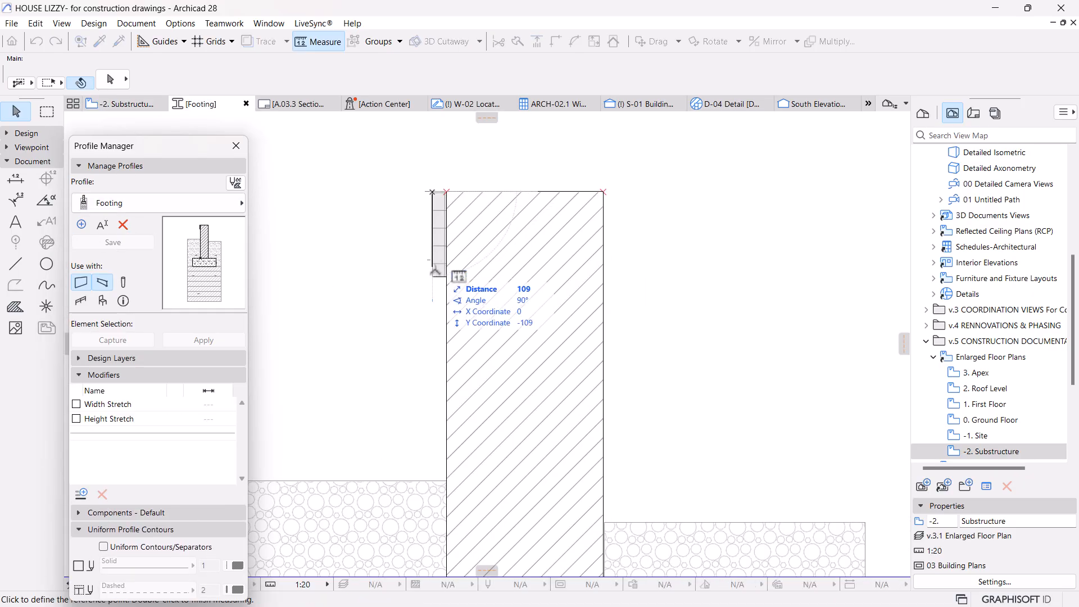
pyautogui.press('Escape')
pyautogui.click(121, 103)
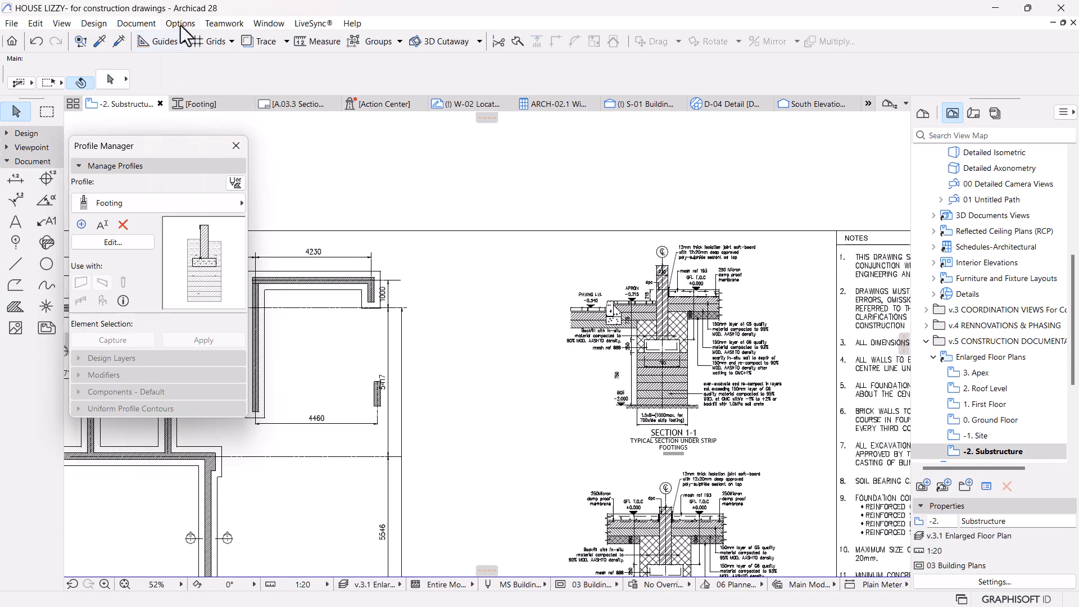
# Step: Open the composite Slab-on-Grade - Compacted Materials and set its reinforced concrete skin's thickness to 125 mm
pyautogui.click(180, 22)
pyautogui.moveTo(250, 45)
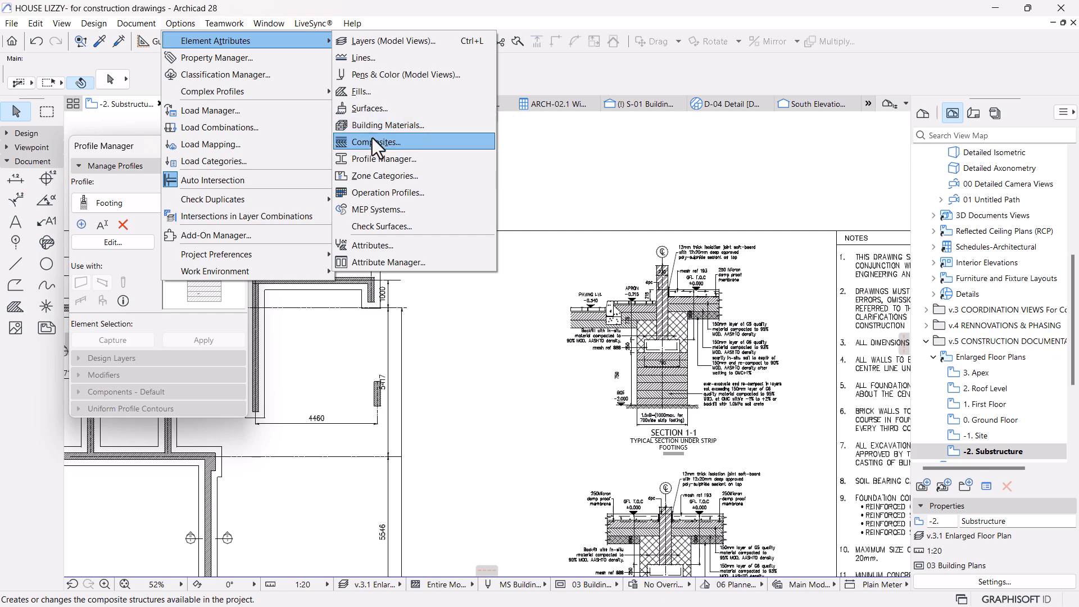
pyautogui.click(372, 137)
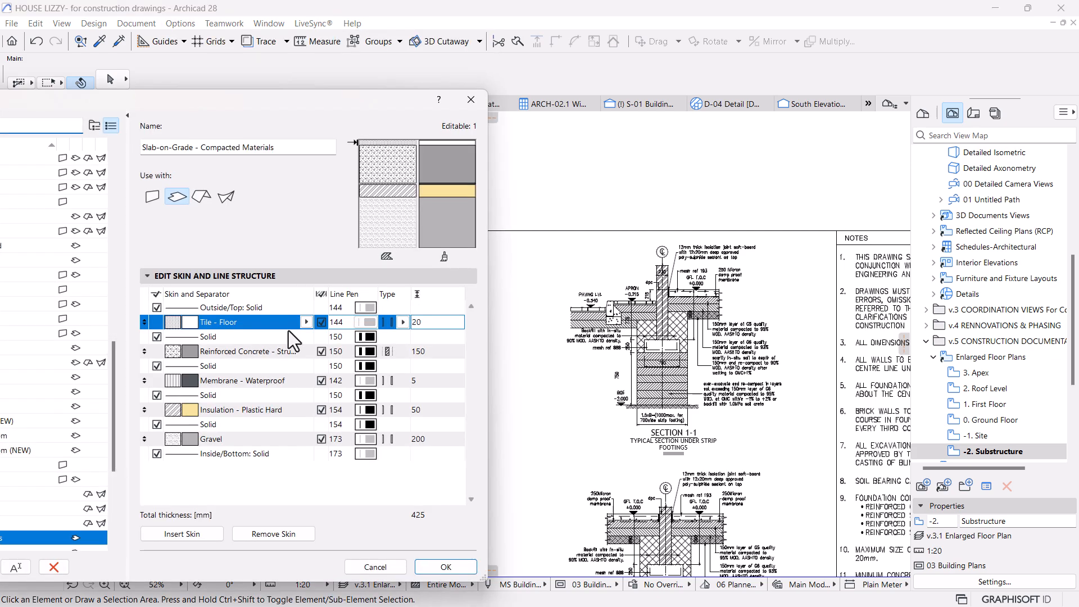
pyautogui.moveTo(250, 100); pyautogui.dragTo(308, 85)
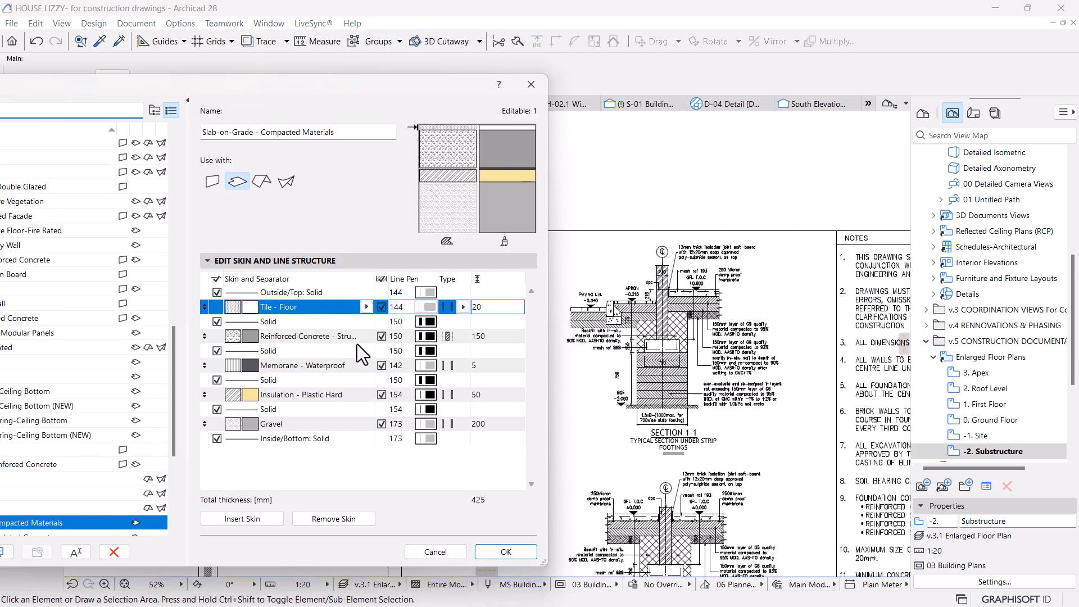
pyautogui.click(314, 336)
pyautogui.moveTo(495, 337); pyautogui.dragTo(432, 340)
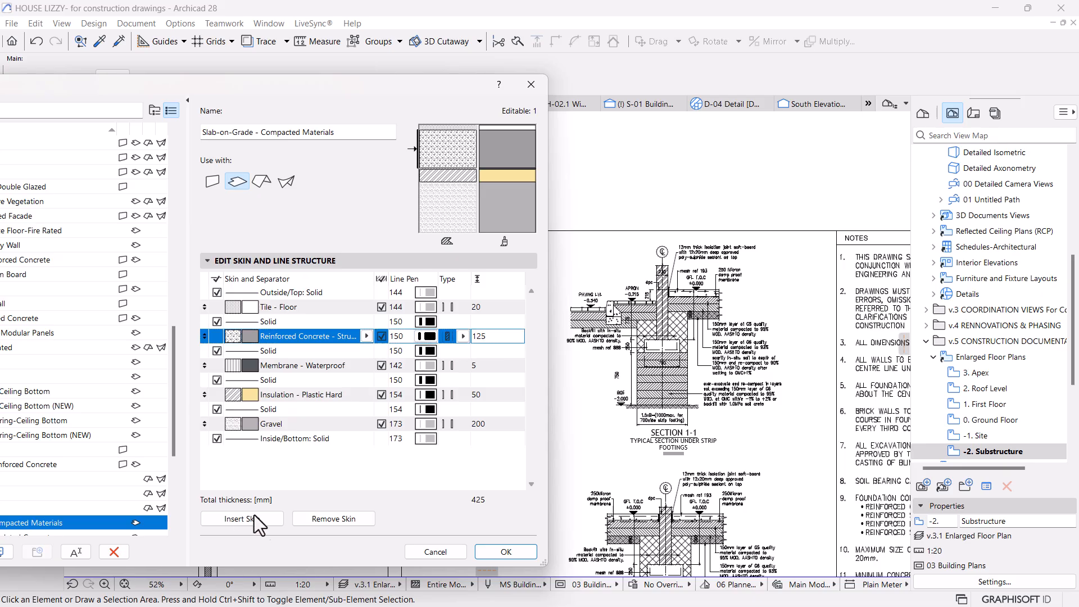
pyautogui.click(397, 475)
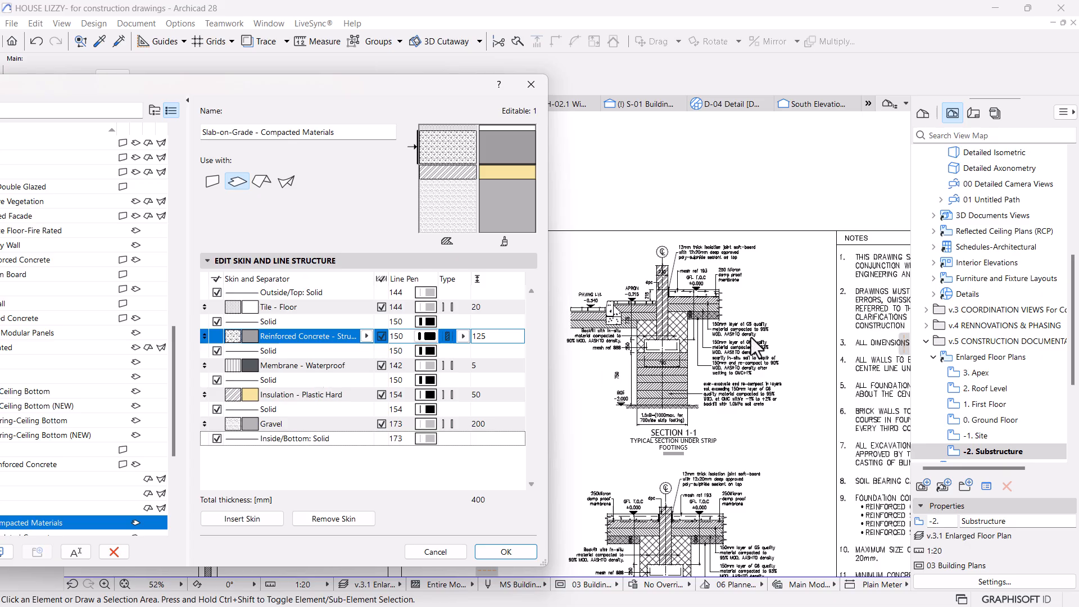
# Step: Remove the Insulation - Plastic Hard skin and make the Gravel base three skins of 150 mm each
pyautogui.click(291, 394)
pyautogui.click(336, 519)
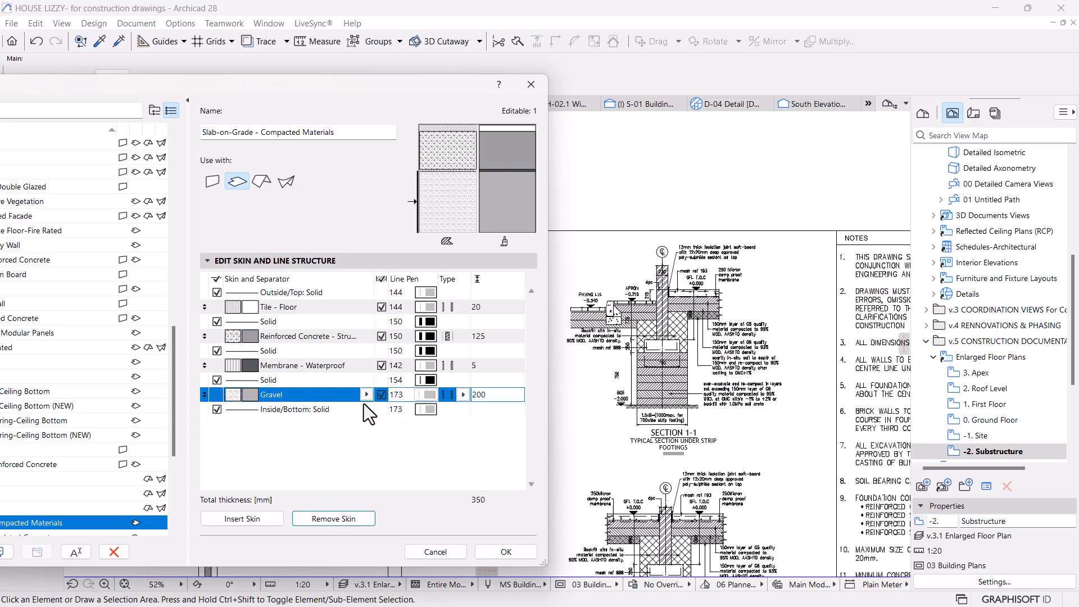
pyautogui.moveTo(498, 394); pyautogui.dragTo(470, 397)
pyautogui.write('150')
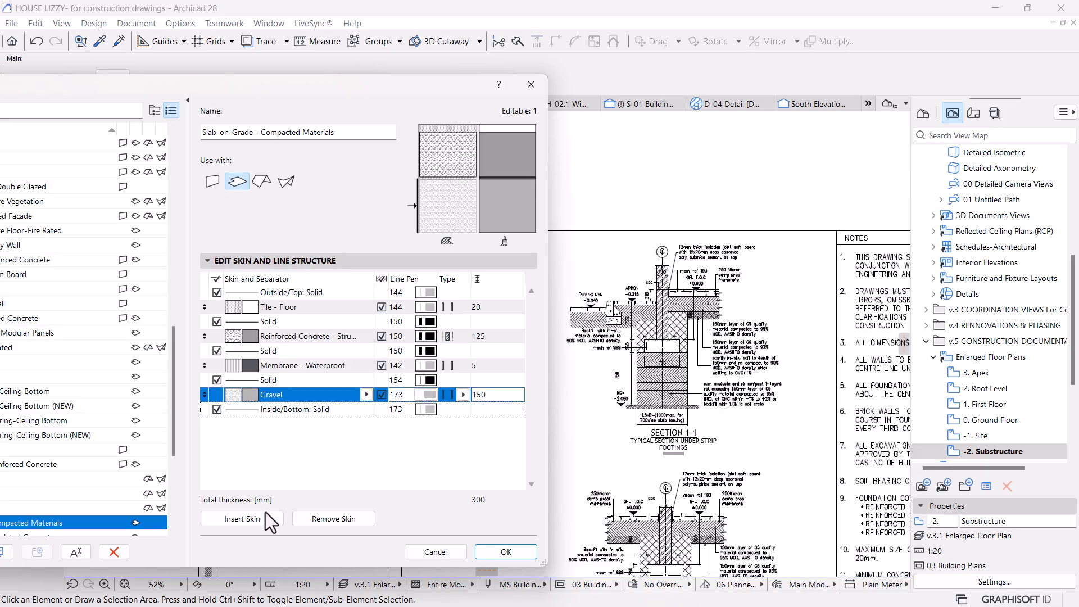
pyautogui.click(255, 518)
pyautogui.click(254, 517)
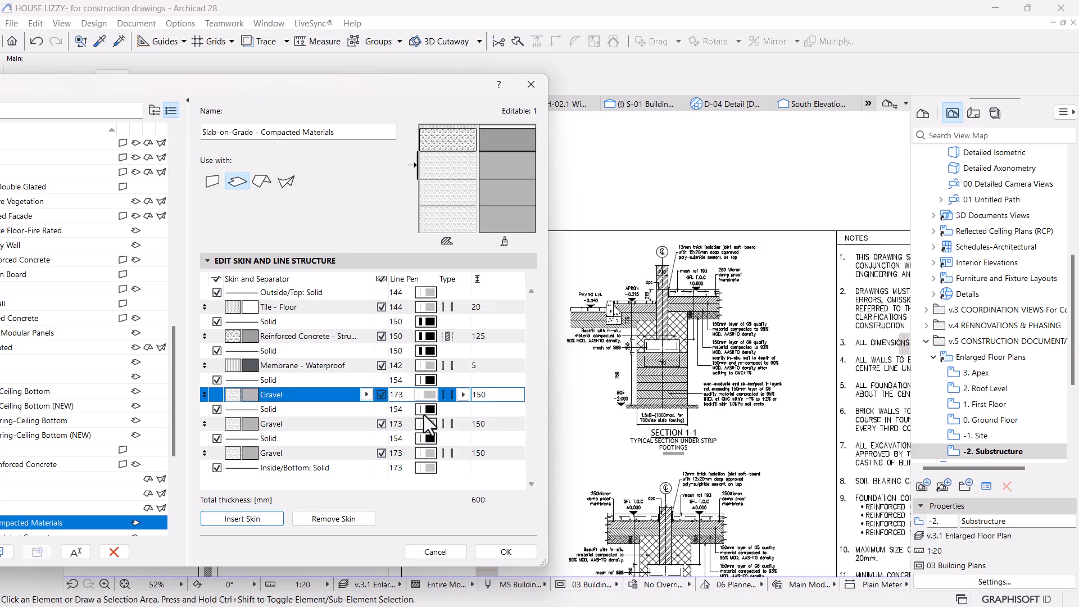
# Step: Search the upper Gravel skin's building materials for "comp", close the list unchanged and save the composite
pyautogui.click(369, 399)
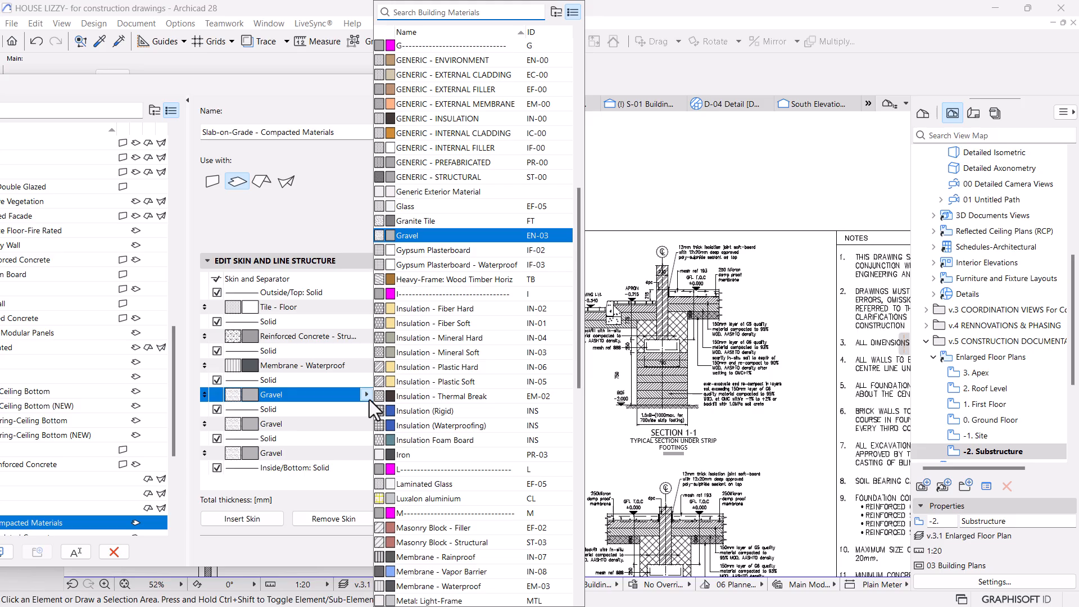
pyautogui.write('comp')
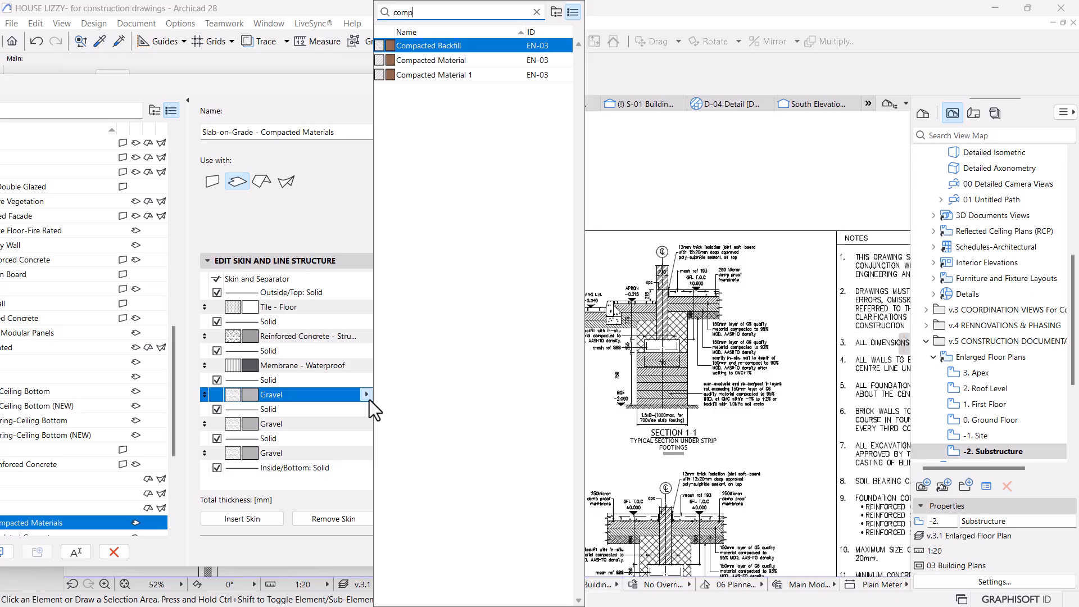
pyautogui.click(334, 207)
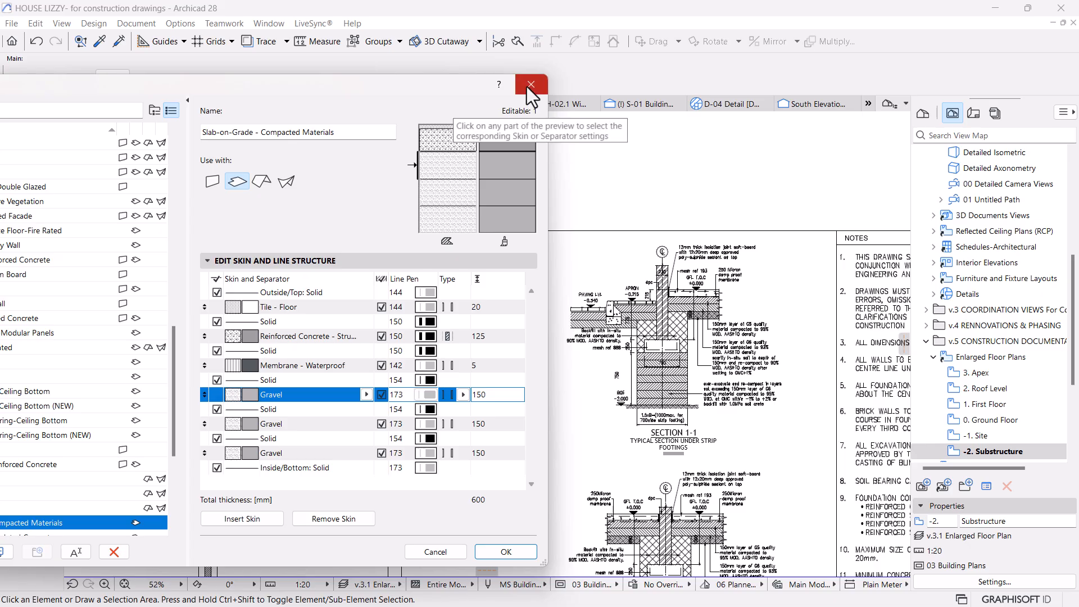
pyautogui.click(495, 552)
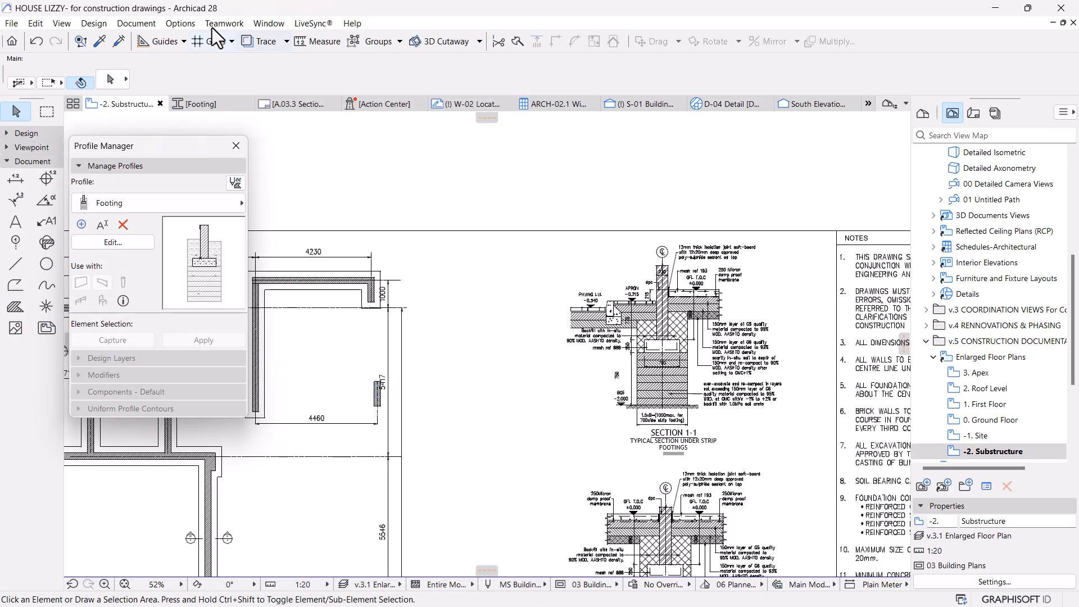
# Step: Duplicate the Compacted Backfill building material and name the copy G5 Compacted
pyautogui.click(181, 24)
pyautogui.moveTo(185, 35)
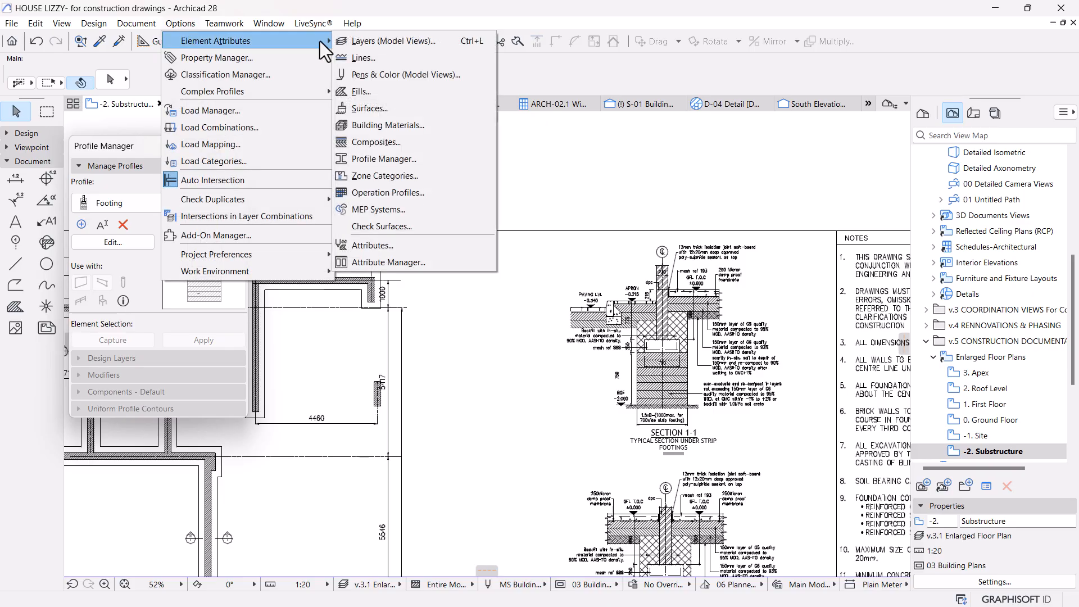
pyautogui.click(368, 124)
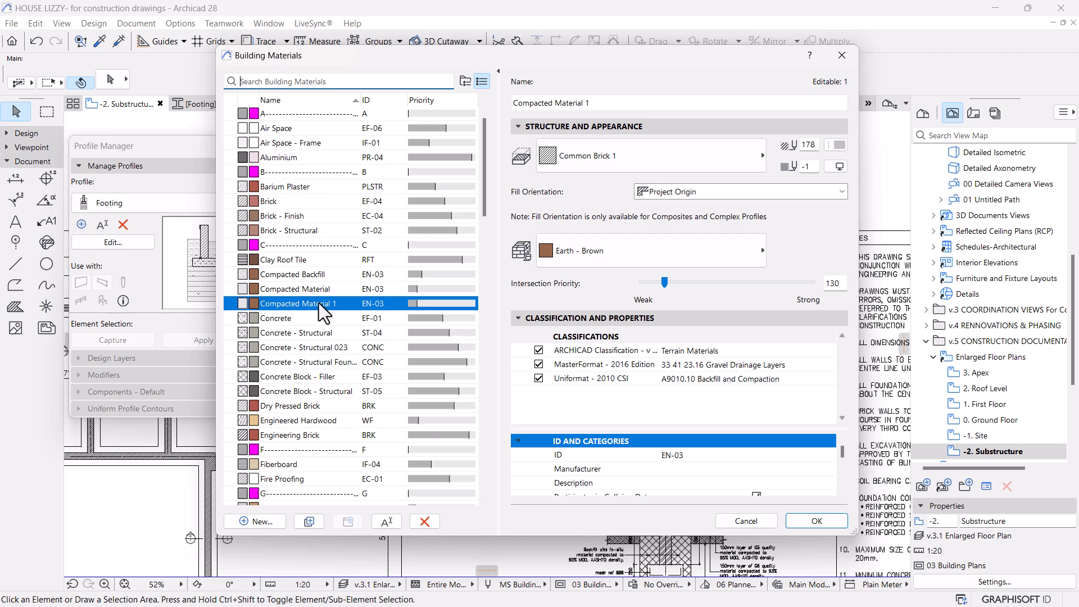
pyautogui.click(298, 275)
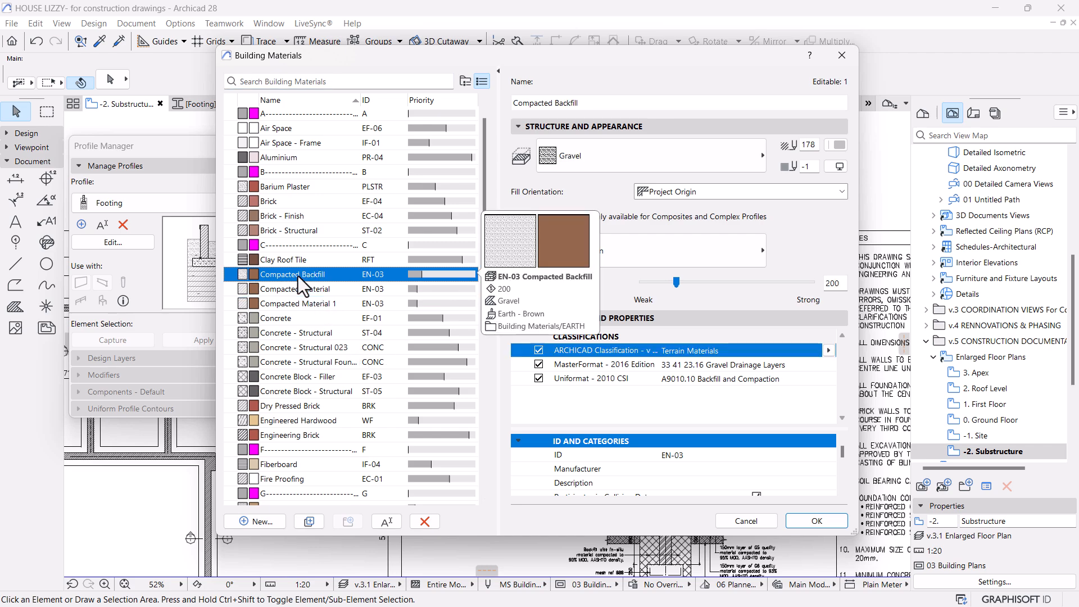
pyautogui.click(309, 521)
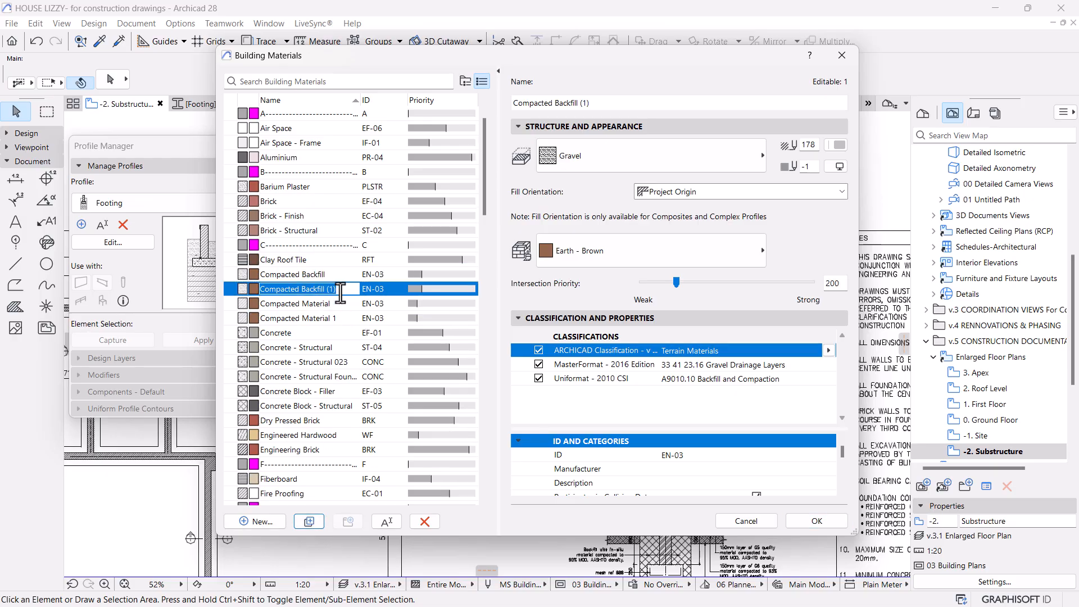
pyautogui.moveTo(336, 288); pyautogui.dragTo(217, 286)
pyautogui.write('G')
pyautogui.write('5')
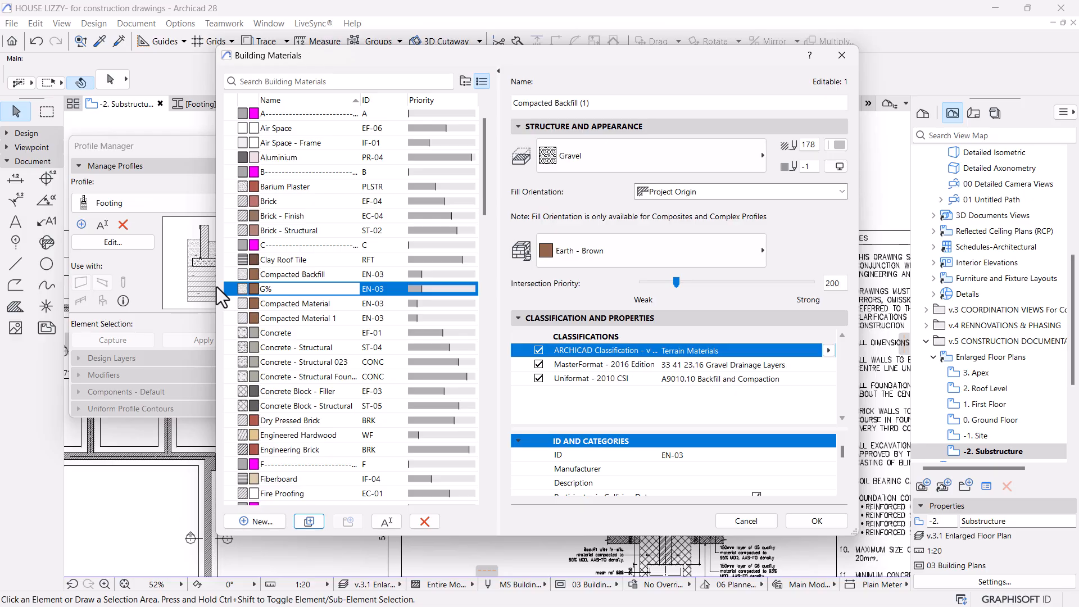
pyautogui.write(' Compacted')
# Step: Set the G5 Compacted material's intersection priority to 250 and save the building materials
pyautogui.click(832, 283)
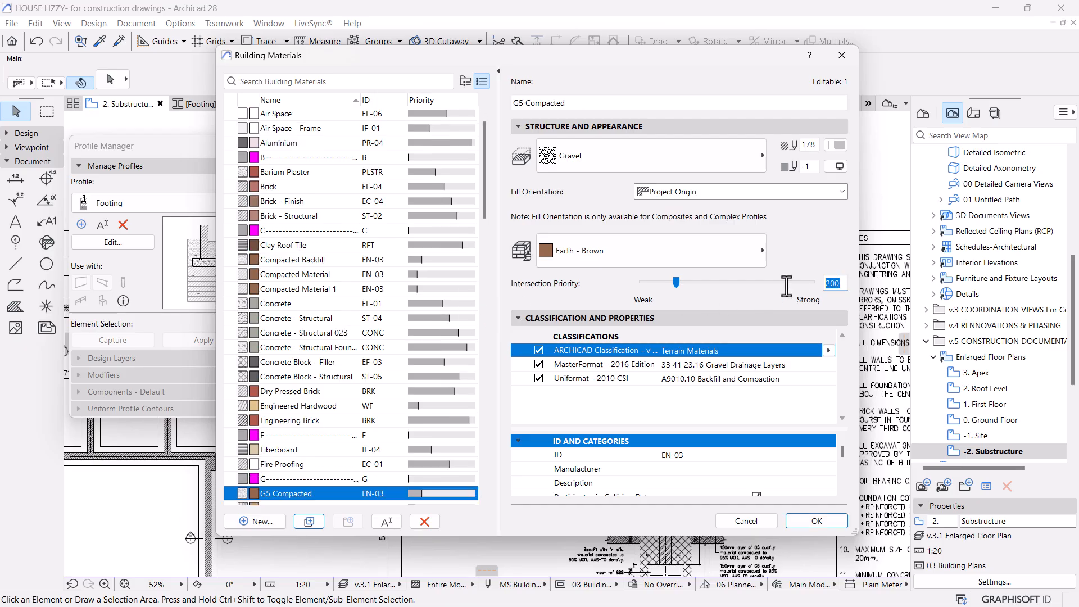
pyautogui.write('250')
pyautogui.scroll(-2, 304, 480)
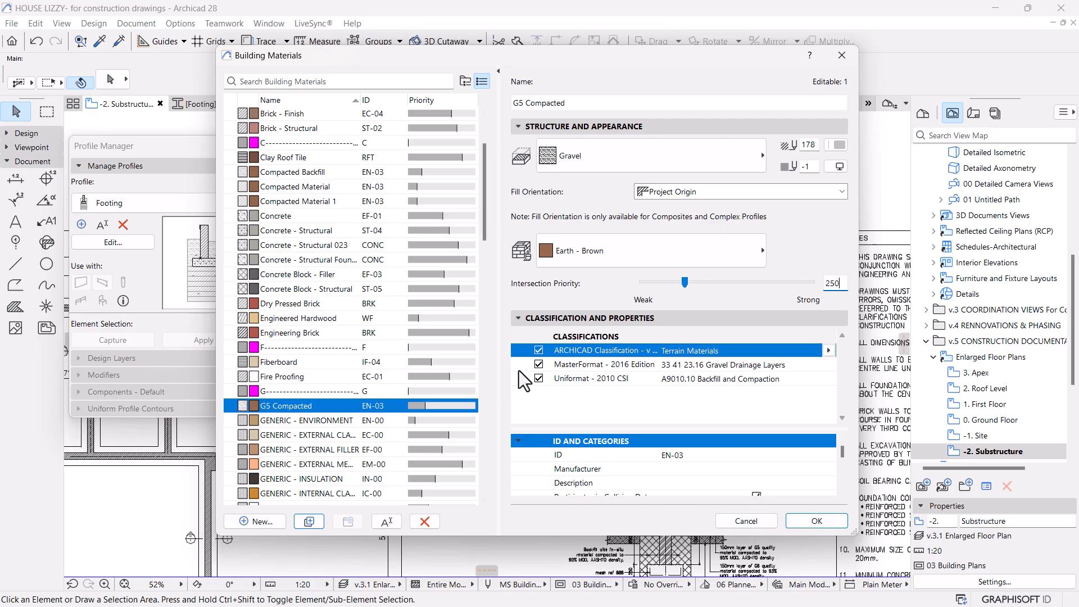
pyautogui.click(796, 520)
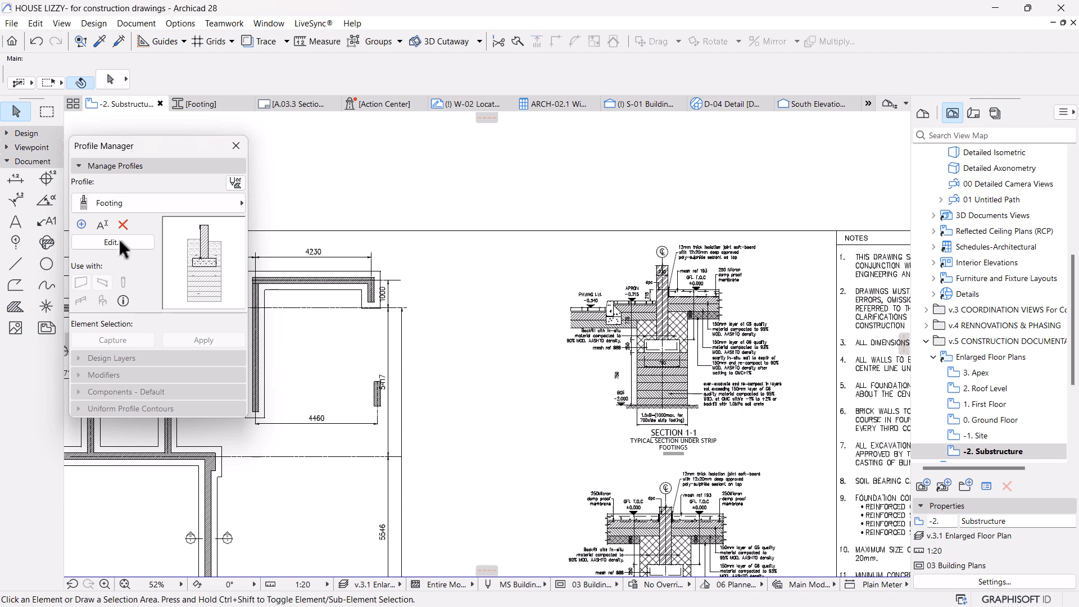
# Step: Open the composite Slab-on-Grade - Compacted Materials and change its upper Gravel skin to G5 Compacted
pyautogui.click(181, 24)
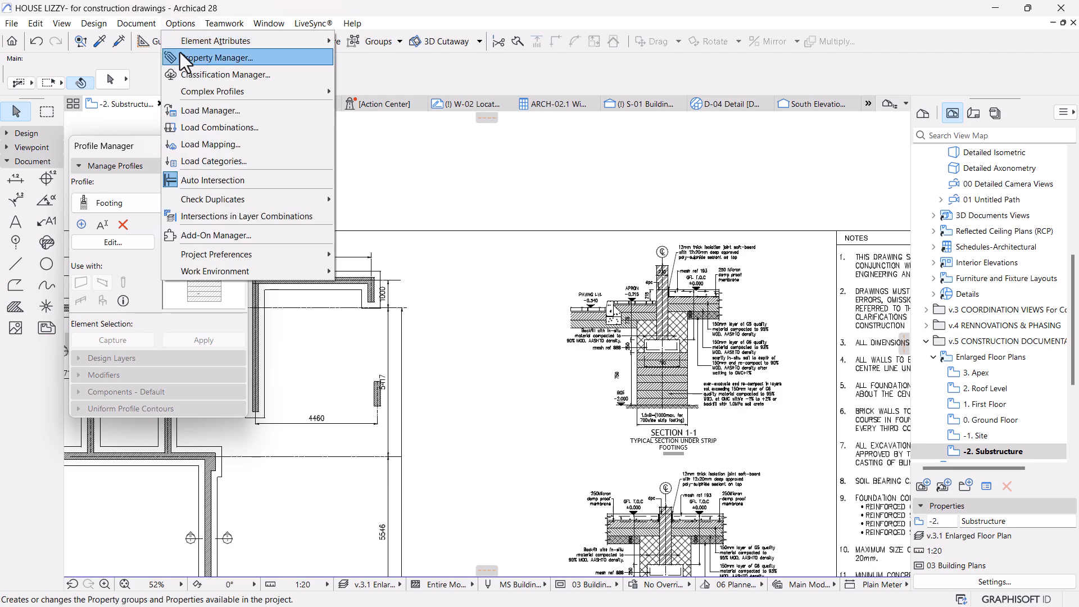
pyautogui.moveTo(186, 46)
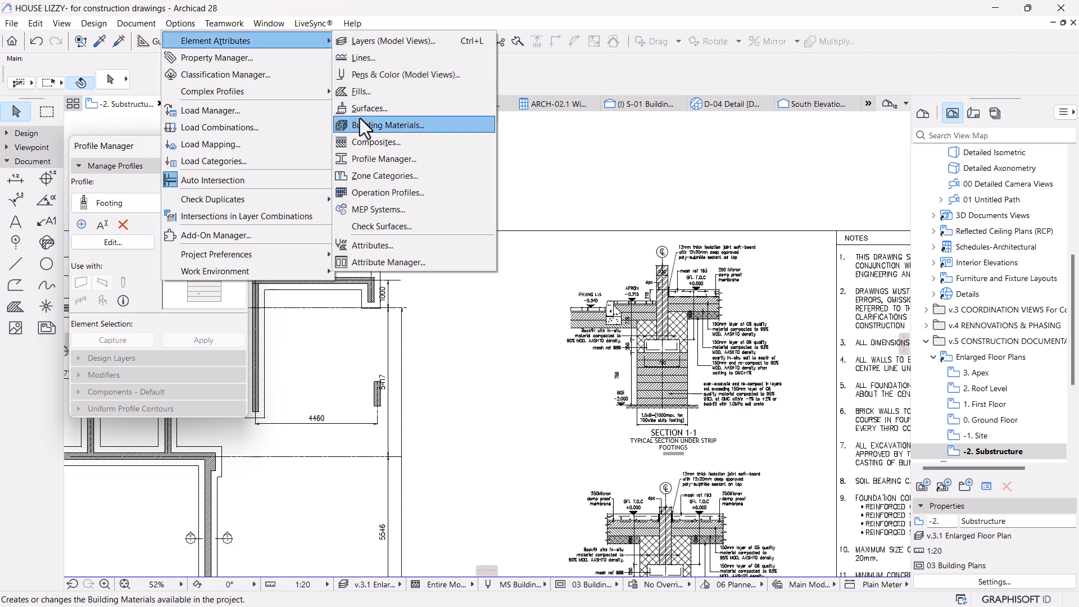
pyautogui.click(387, 142)
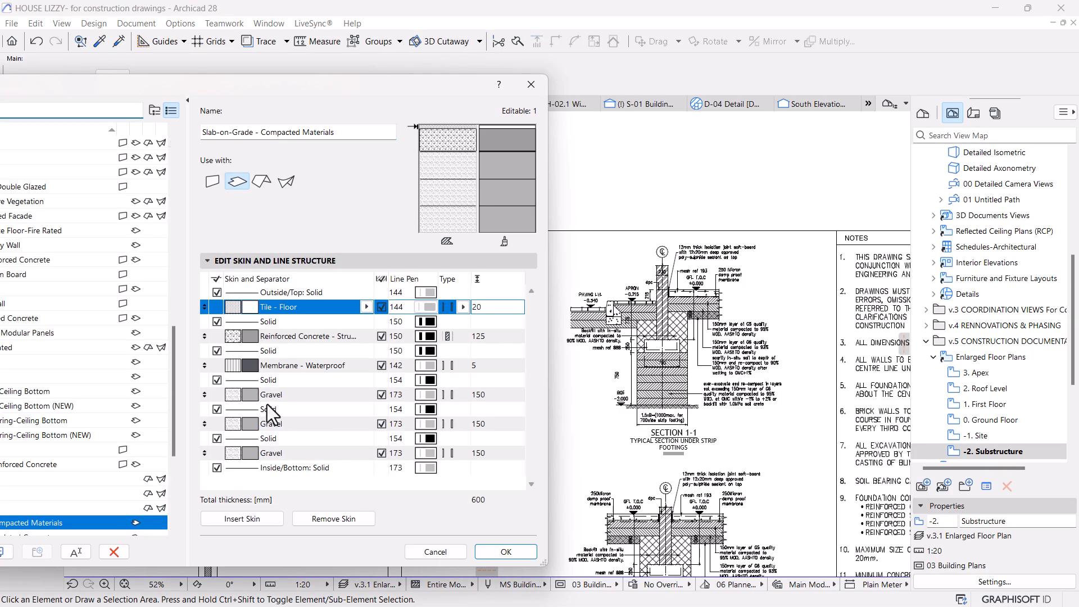
pyautogui.click(282, 395)
pyautogui.click(366, 394)
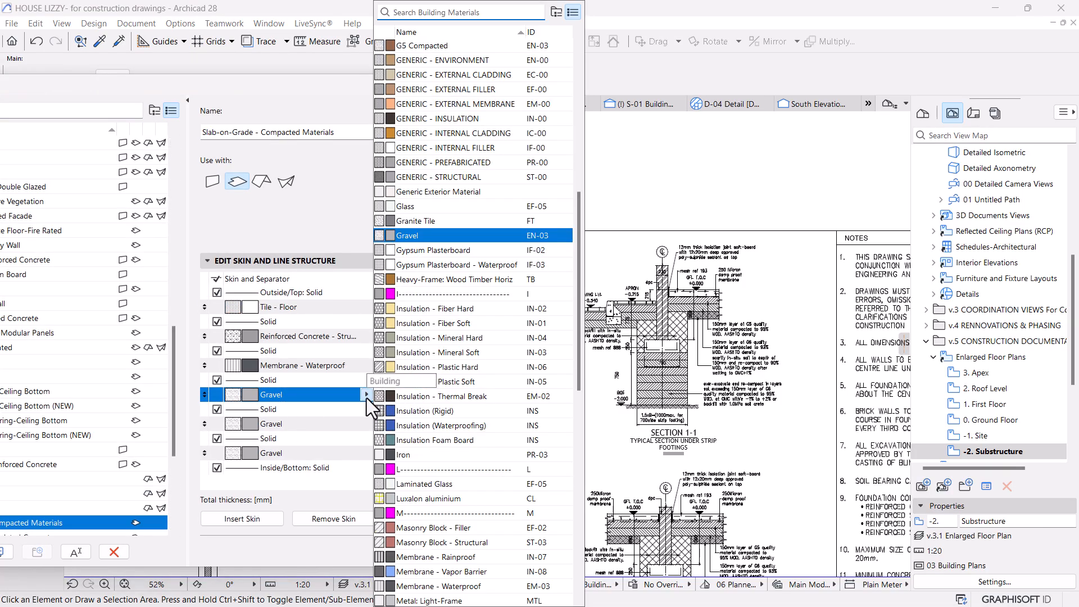
pyautogui.moveTo(439, 236)
pyautogui.write('com')
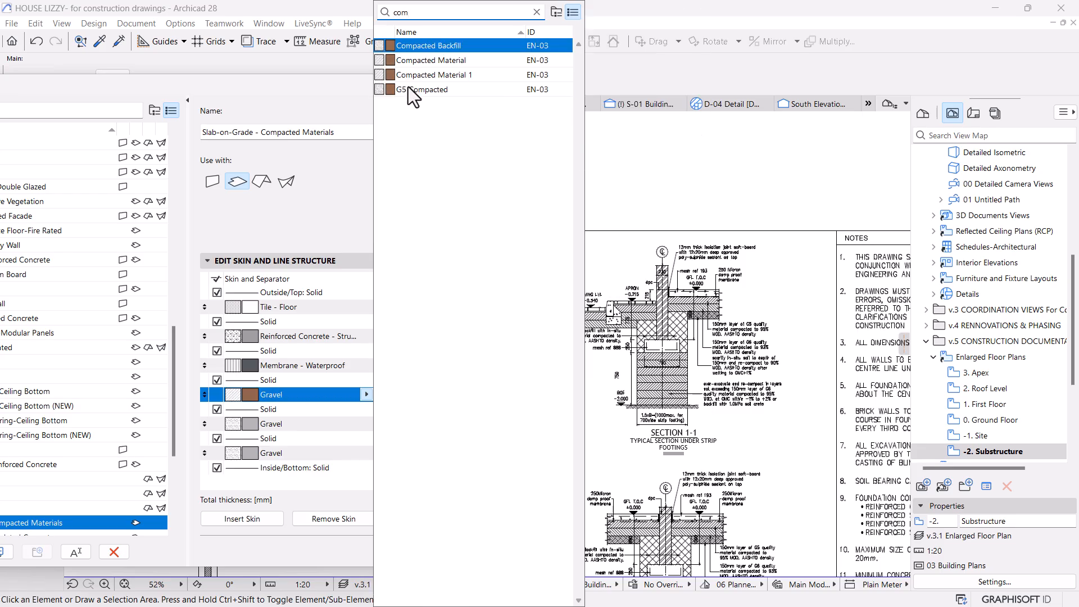
pyautogui.click(410, 89)
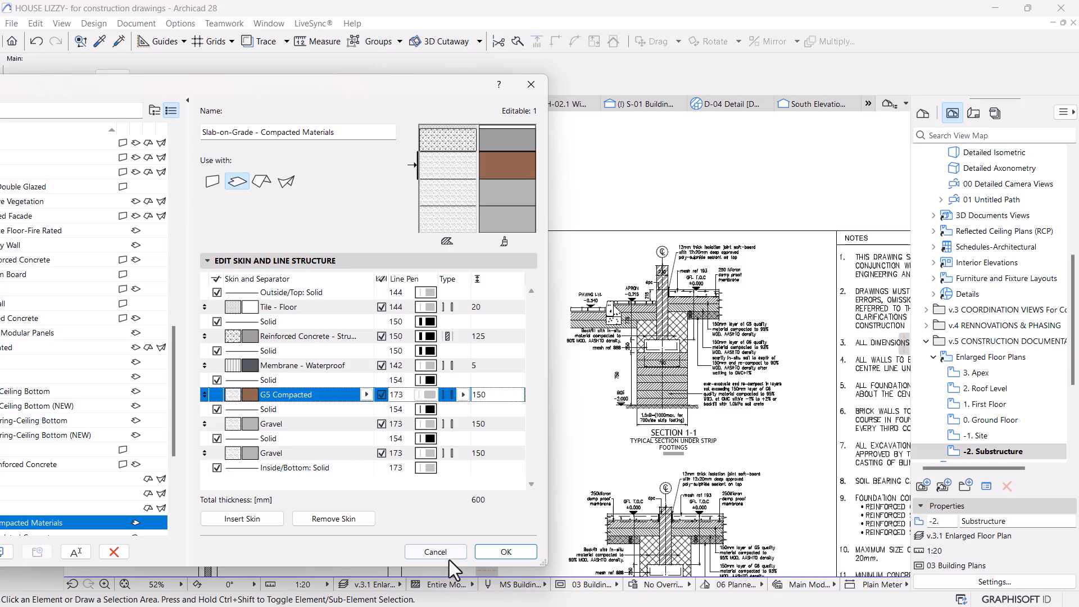
# Step: Change the composite's middle and lower Gravel skins to G5 Compacted and save the composite
pyautogui.click(327, 425)
pyautogui.click(367, 424)
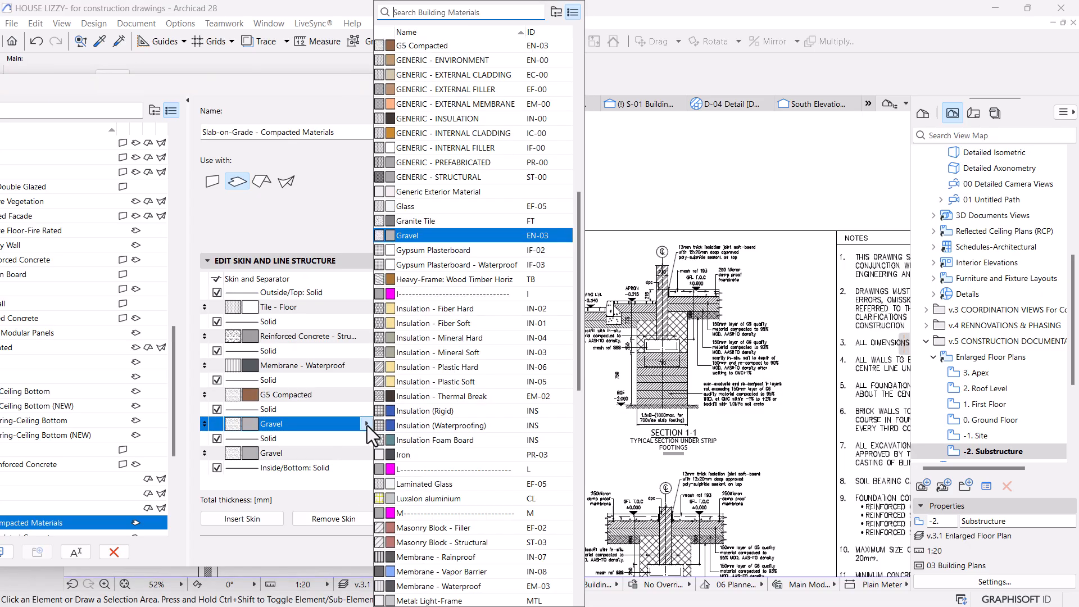
pyautogui.write('comp')
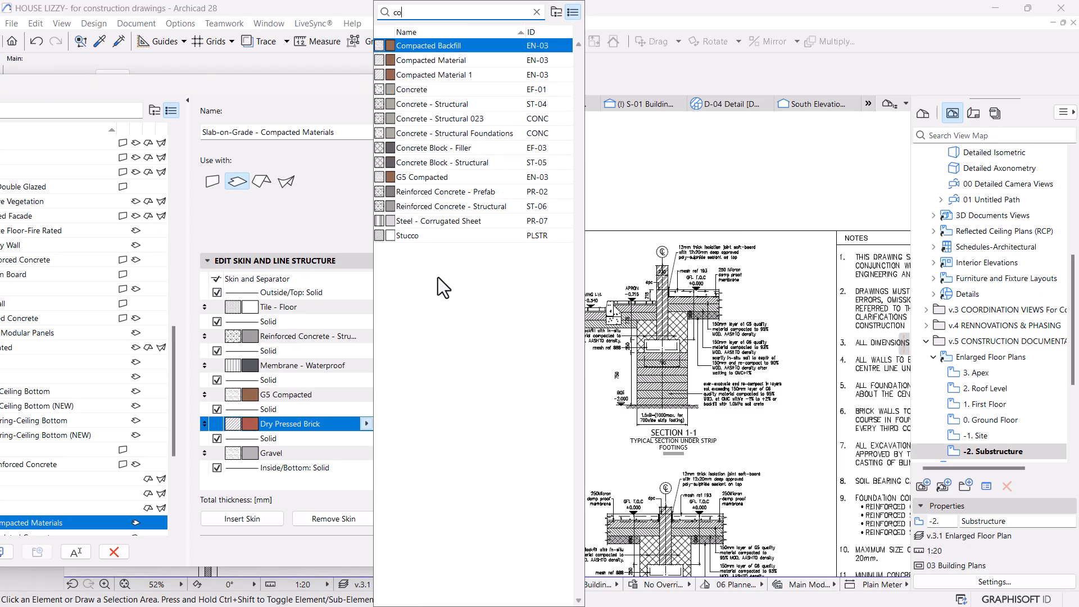
pyautogui.click(444, 90)
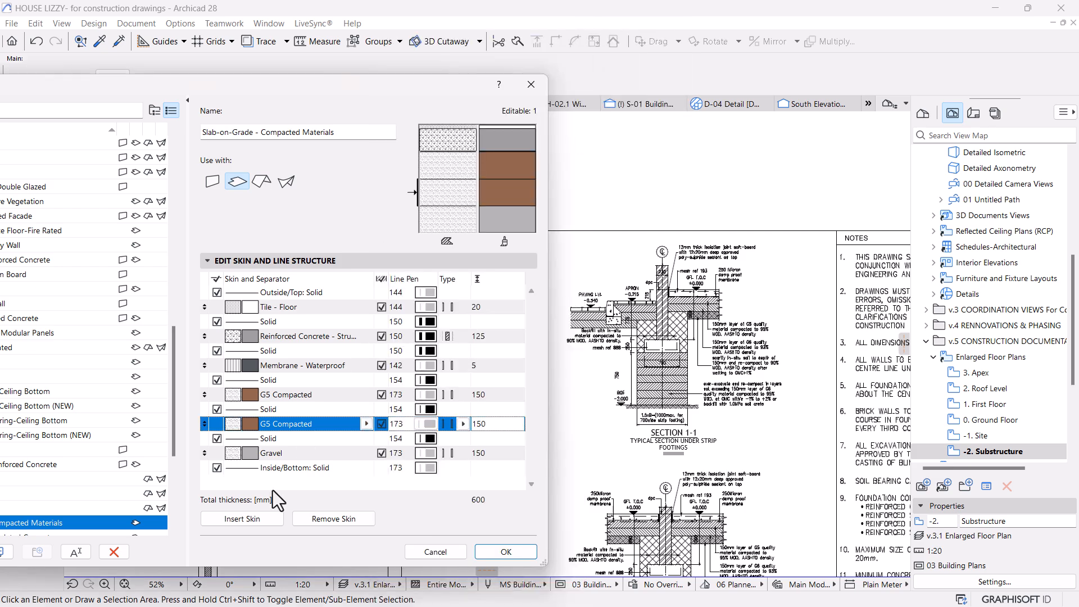
pyautogui.click(325, 451)
pyautogui.click(365, 453)
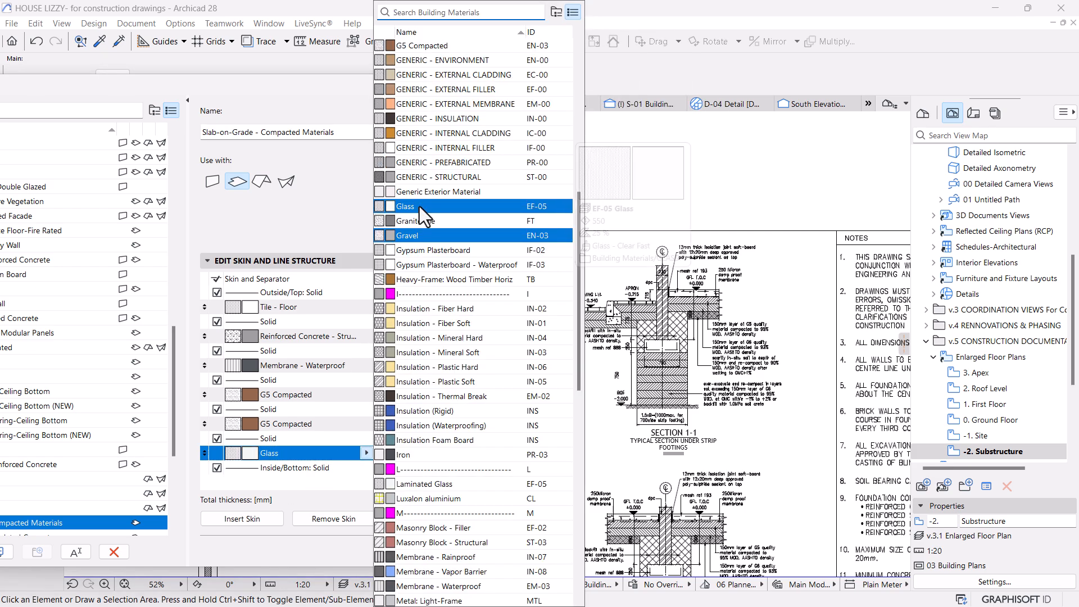
pyautogui.write('comp')
pyautogui.click(433, 89)
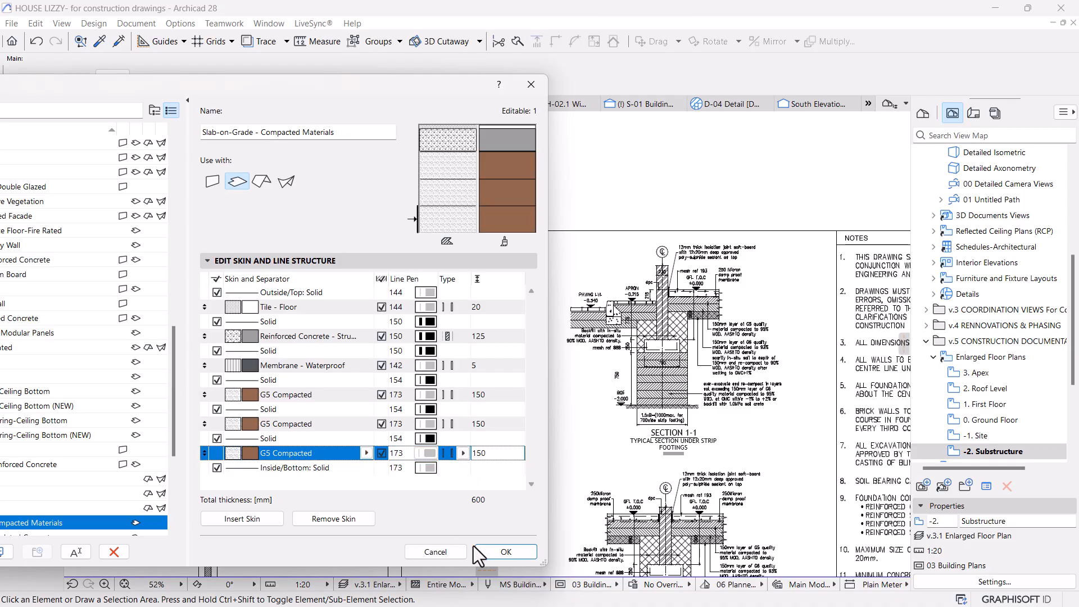
pyautogui.click(499, 551)
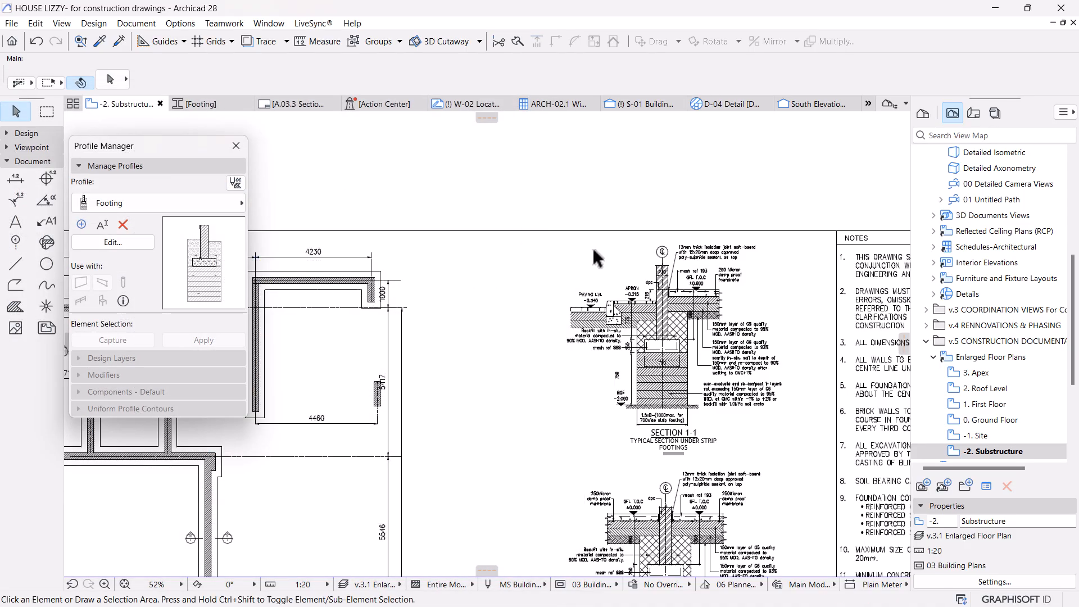
# Step: Duplicate the G5 Compacted building material and name the copy G5 Compacted 1
pyautogui.click(180, 23)
pyautogui.moveTo(188, 38)
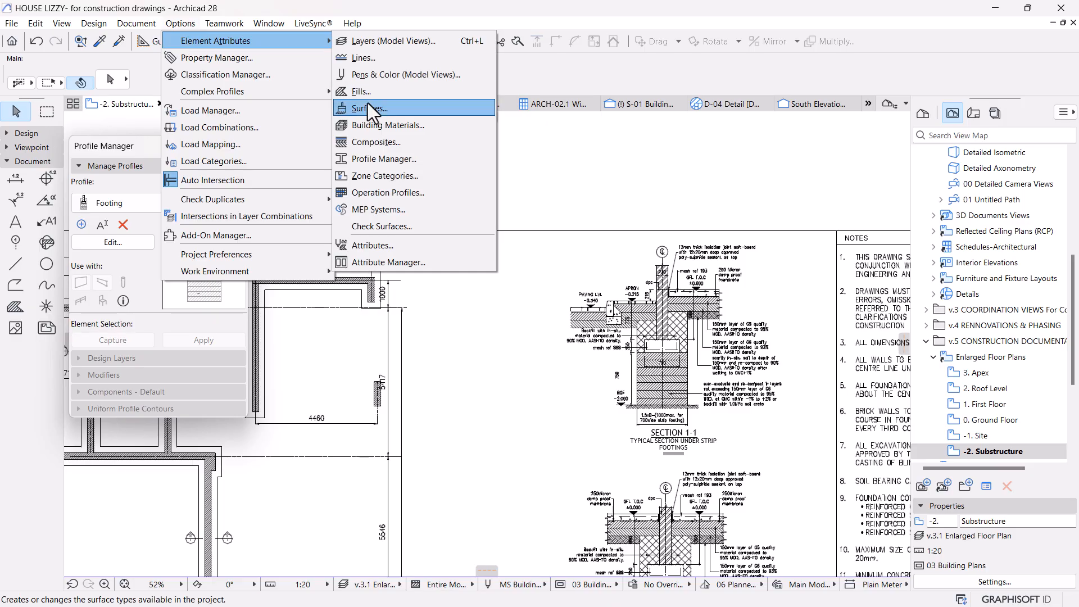
pyautogui.click(369, 124)
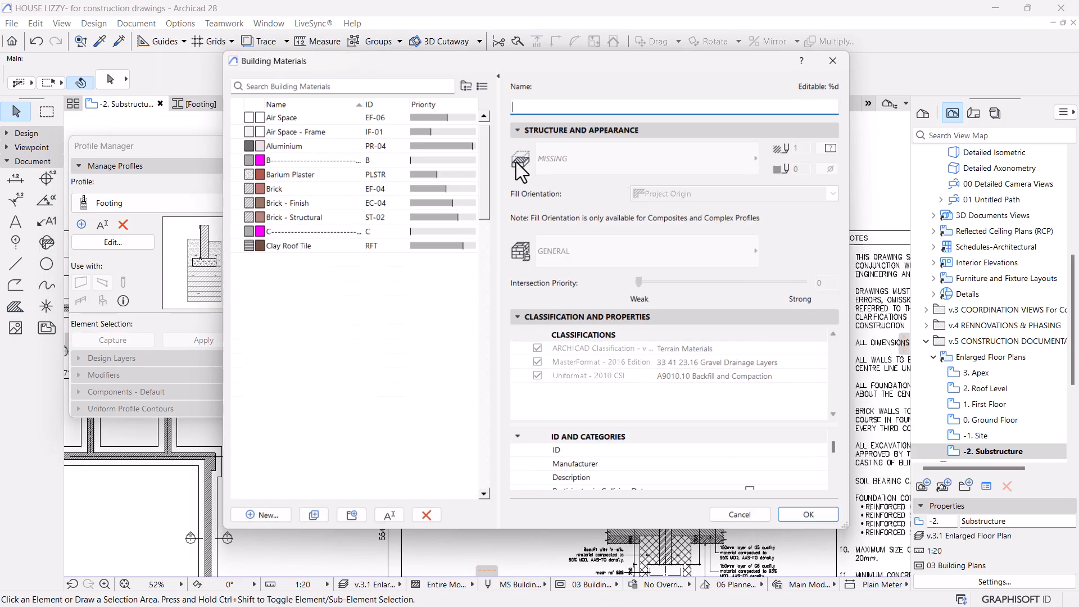
pyautogui.scroll(-1, 311, 494)
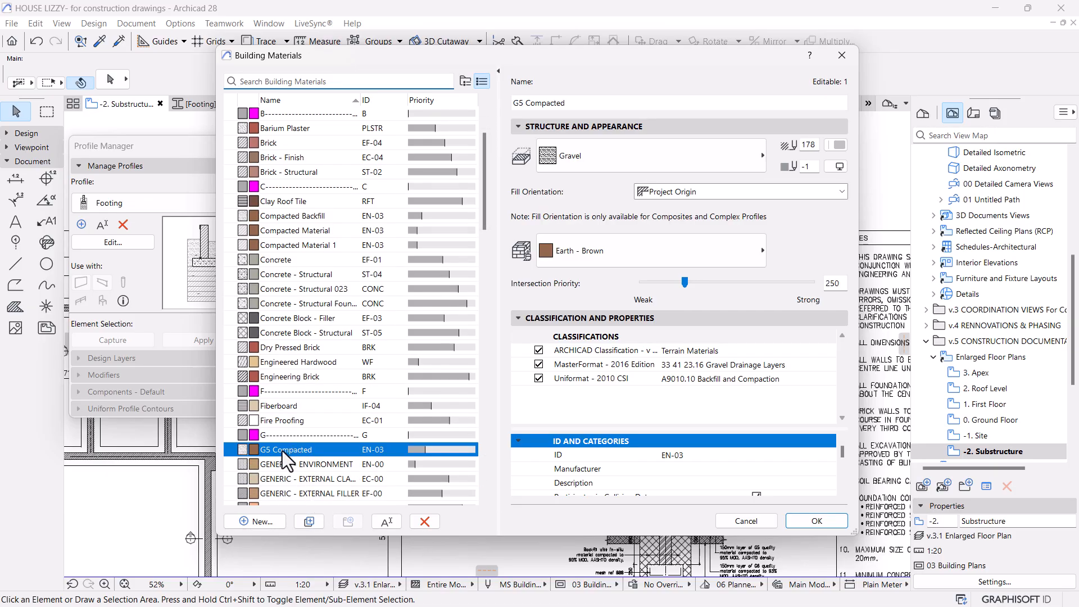
pyautogui.click(309, 521)
pyautogui.click(331, 464)
pyautogui.moveTo(325, 464); pyautogui.dragTo(315, 464)
pyautogui.write('1')
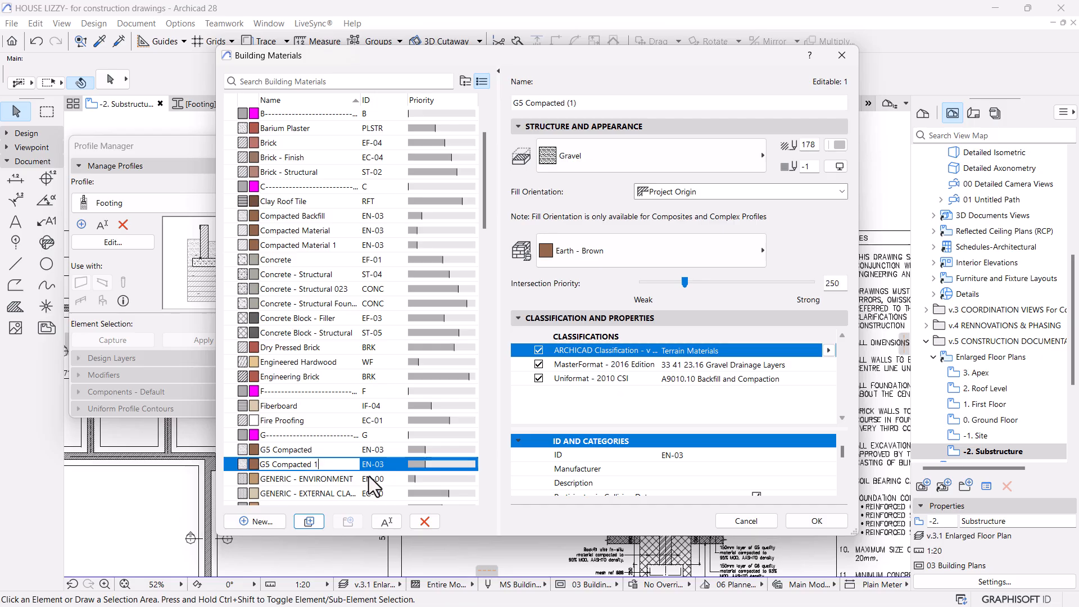
# Step: Check the engineer's strip footing section and set the G5 Compacted 1 material's cut fill to Common Brick 1
pyautogui.click(742, 152)
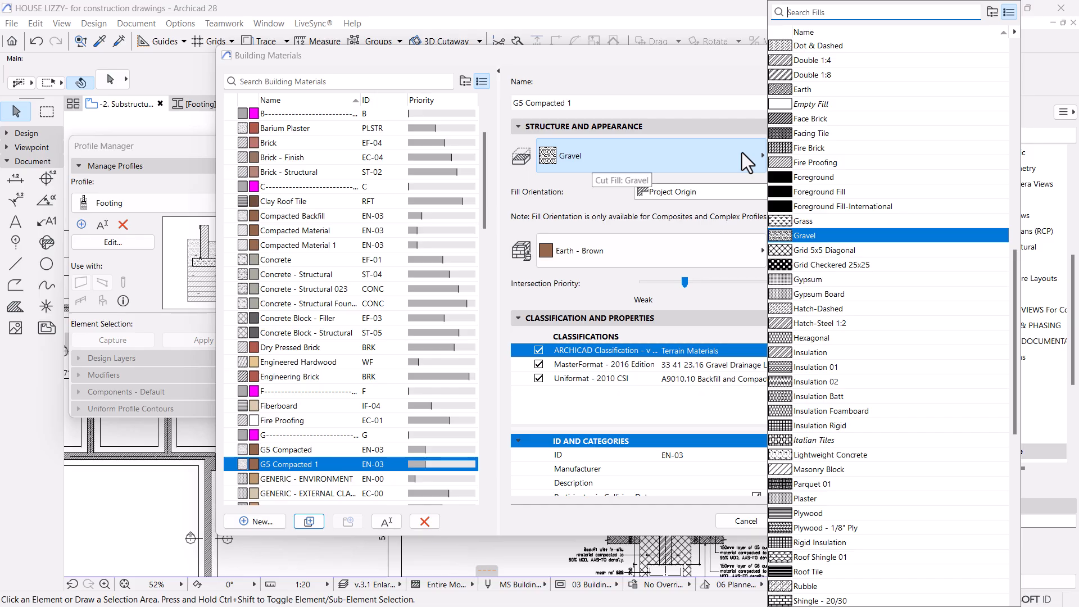
pyautogui.click(691, 60)
pyautogui.moveTo(691, 60); pyautogui.dragTo(592, 497)
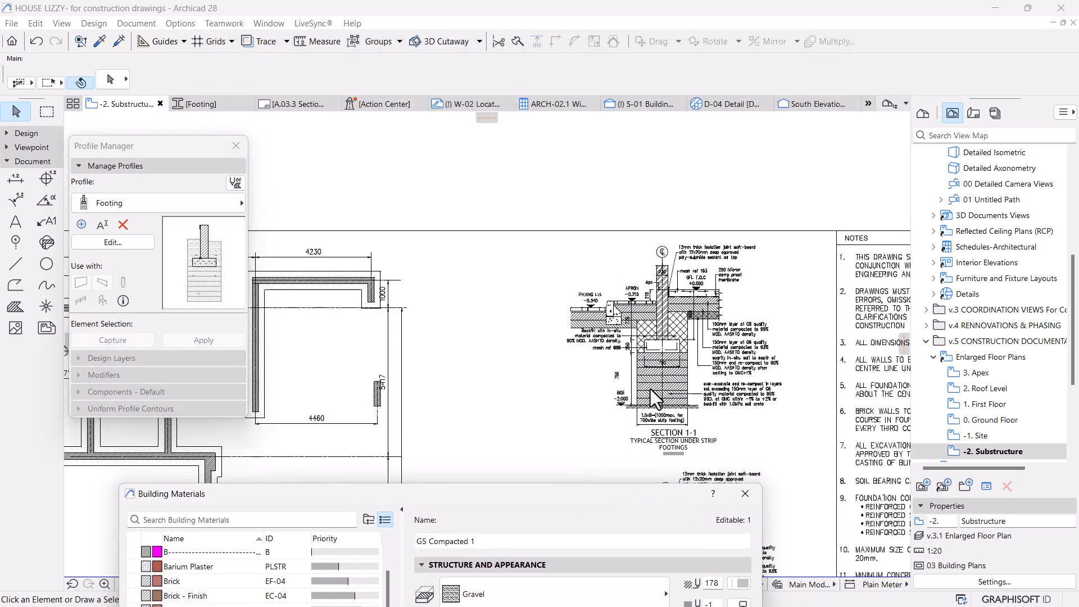
pyautogui.moveTo(528, 498); pyautogui.dragTo(531, 494)
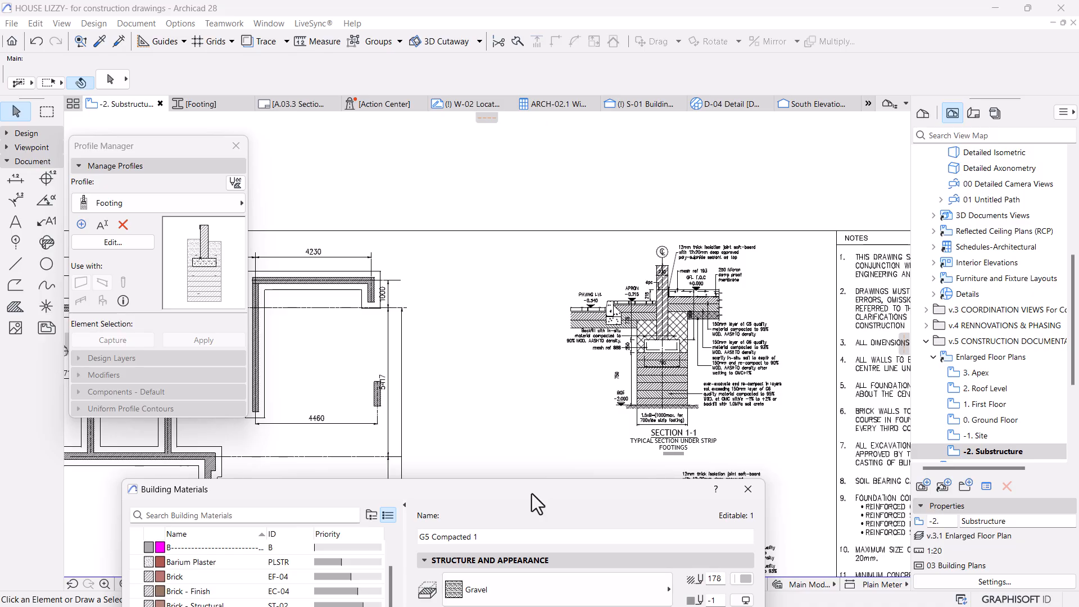
pyautogui.moveTo(531, 494); pyautogui.dragTo(612, 106)
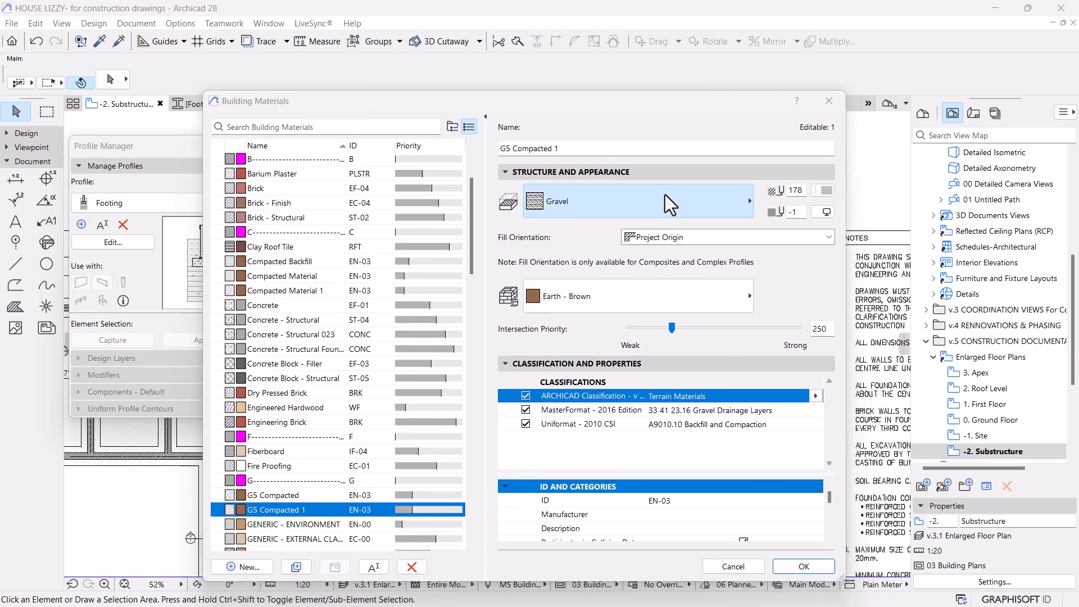
pyautogui.click(665, 194)
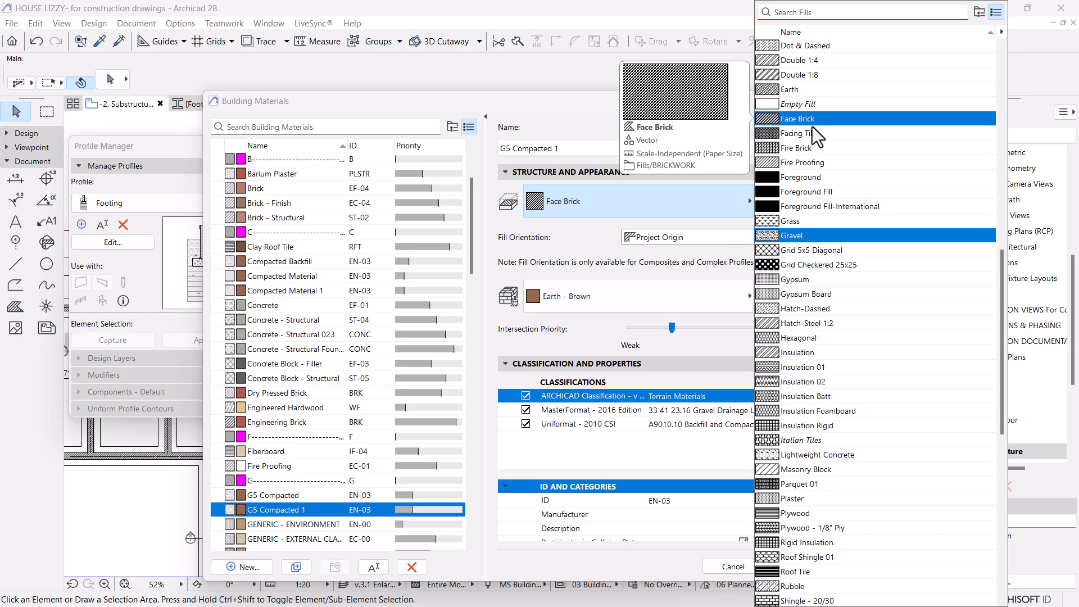
pyautogui.write('bri')
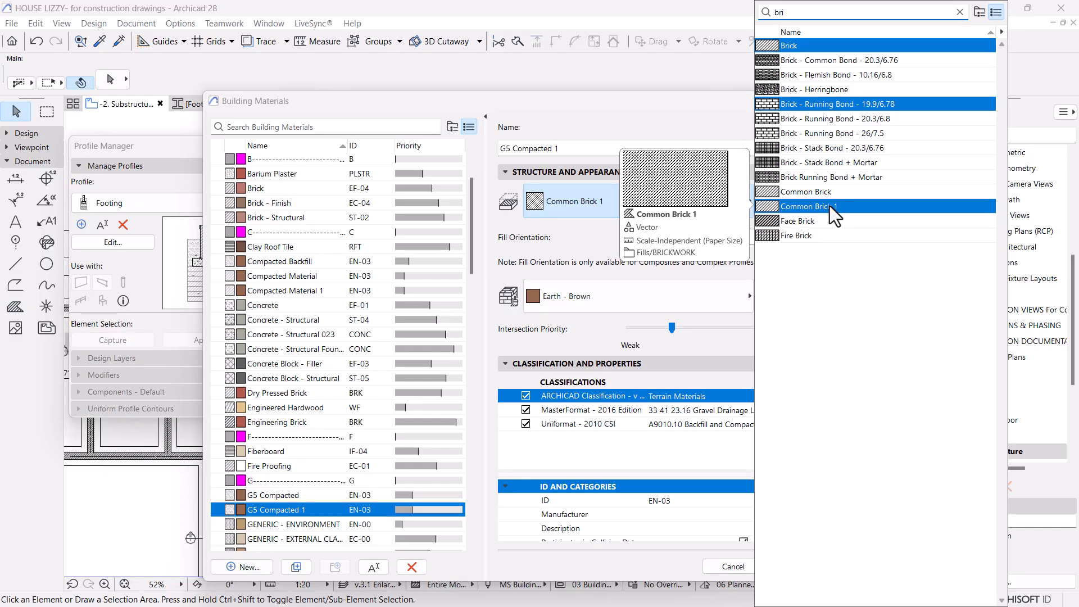
pyautogui.click(829, 206)
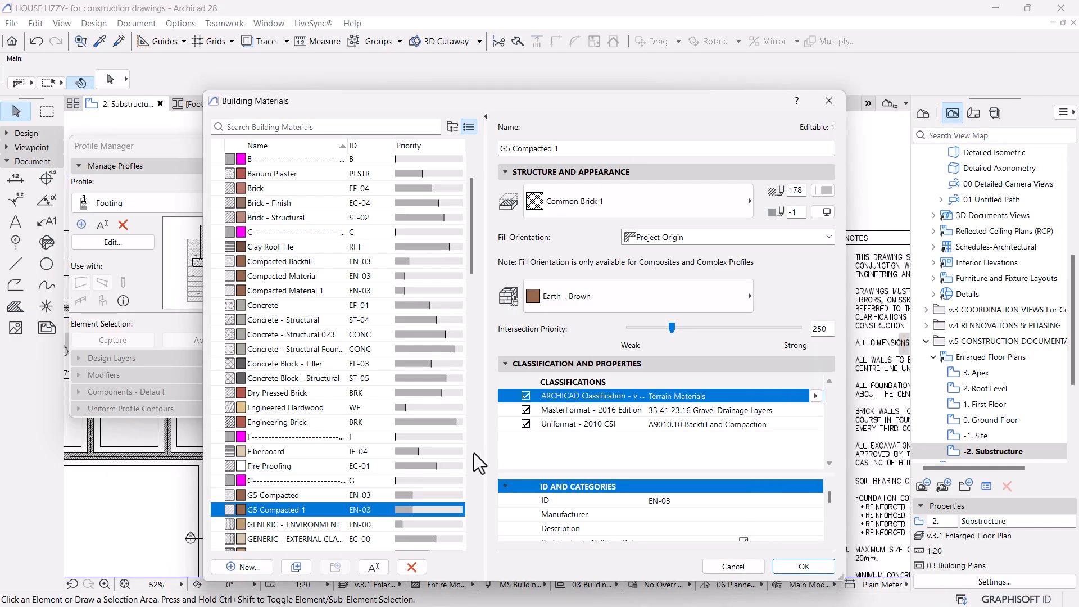
# Step: Set the G5 Compacted material's cut fill to Common Brick and save the building materials
pyautogui.click(287, 497)
pyautogui.click(672, 204)
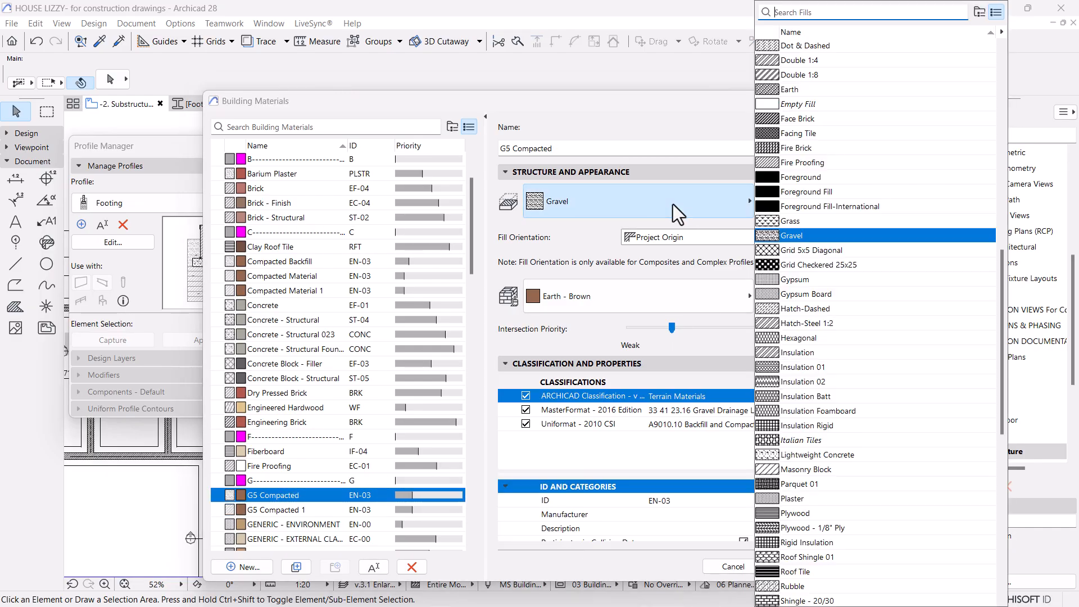
pyautogui.write('brick')
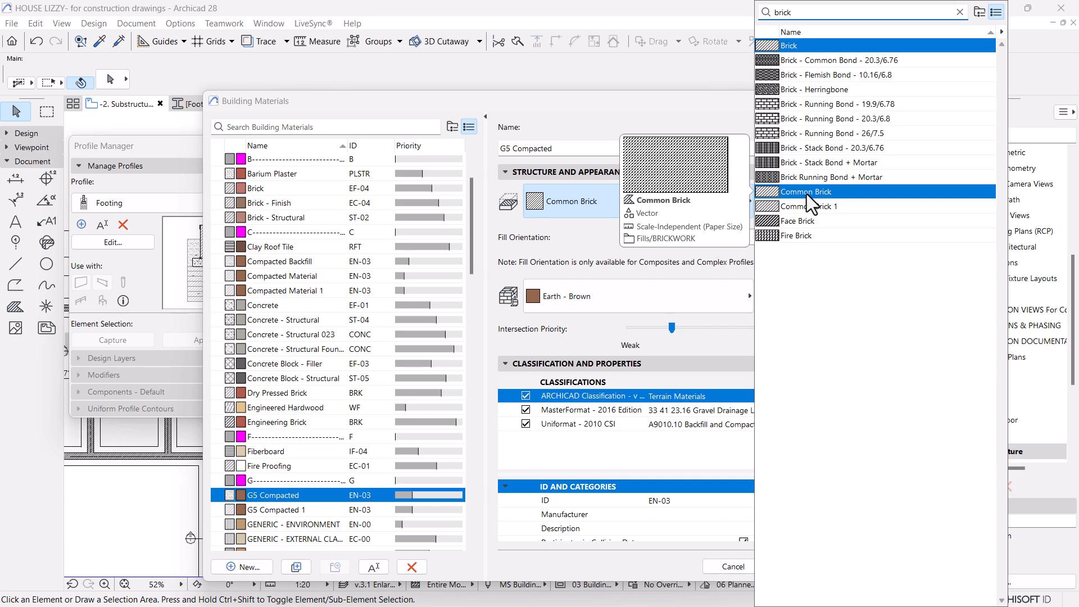
pyautogui.click(806, 194)
pyautogui.click(781, 568)
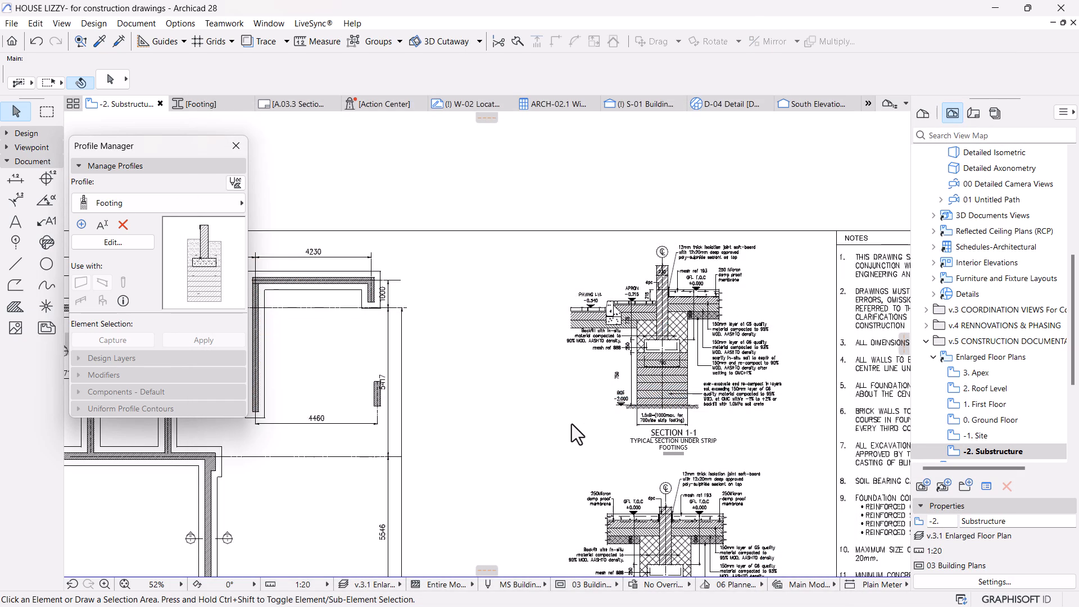
pyautogui.scroll(-5, 646, 252)
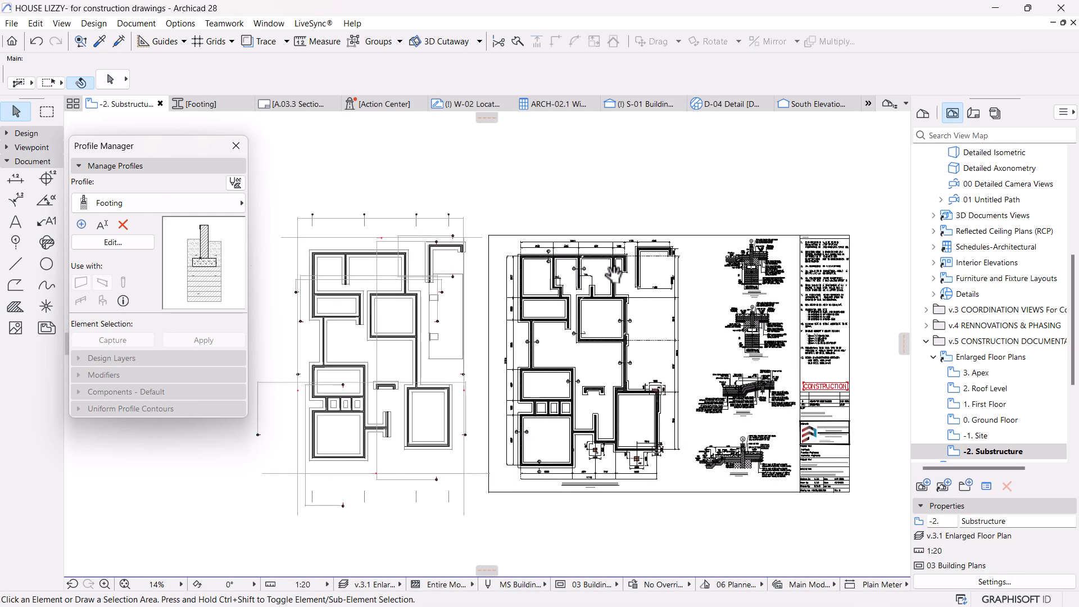
# Step: Compare the modelled substructure foundation layout with the engineer's strip foundation plan layout
pyautogui.moveTo(430, 304); pyautogui.dragTo(609, 298, button='middle')
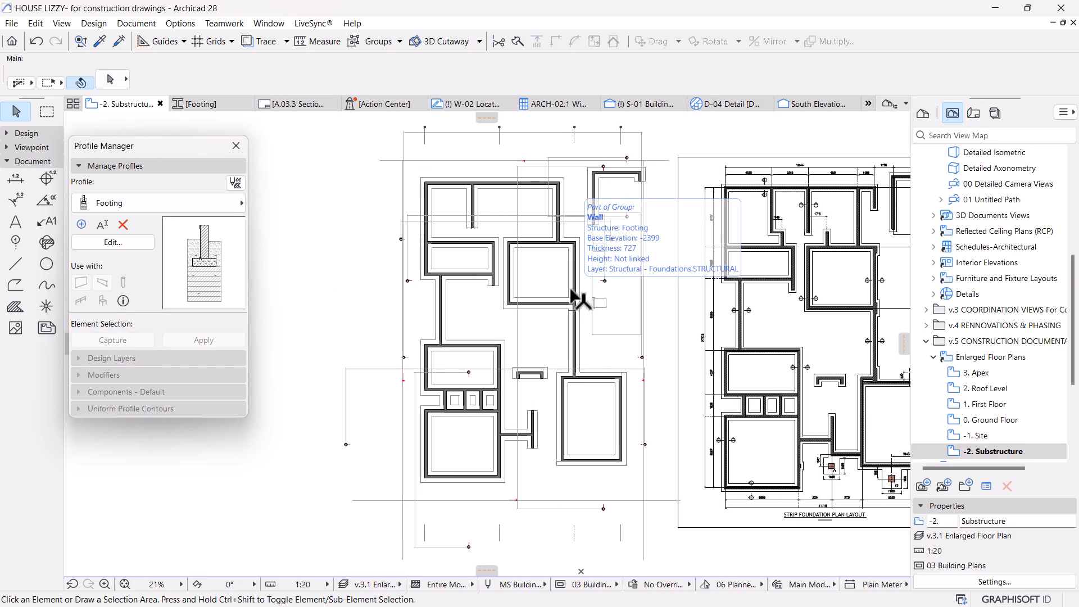
pyautogui.scroll(-1, 559, 320)
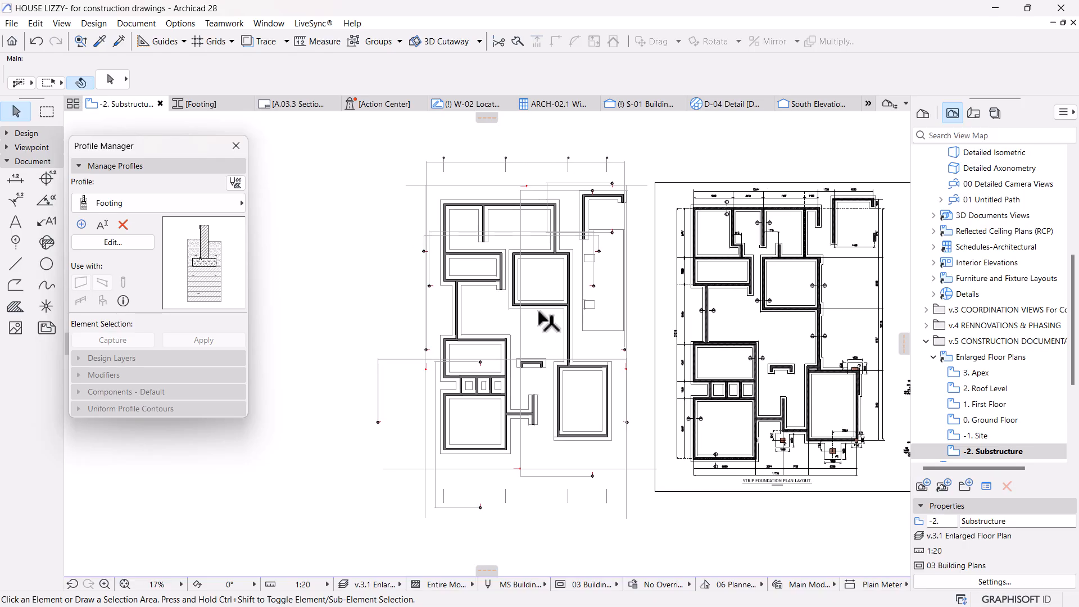
pyautogui.scroll(1, 753, 419)
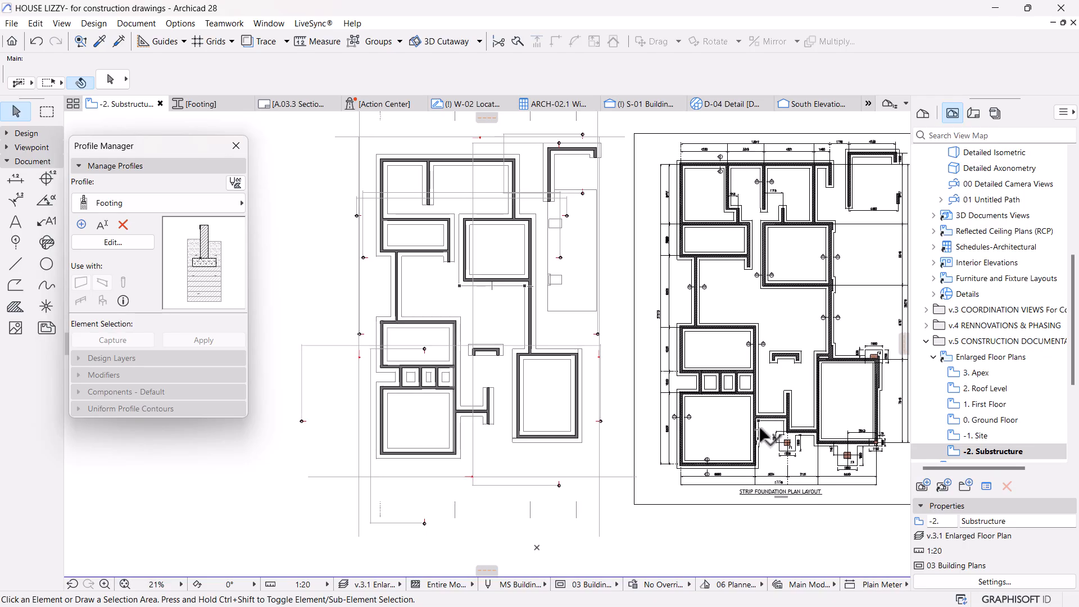
pyautogui.scroll(2, 702, 385)
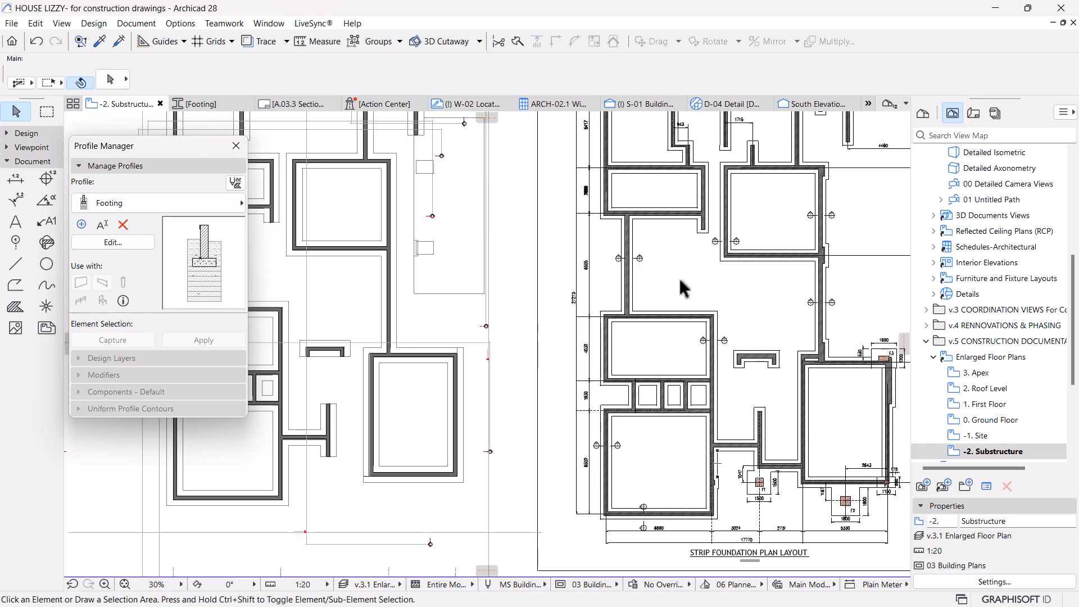
pyautogui.moveTo(627, 365); pyautogui.dragTo(723, 362, button='middle')
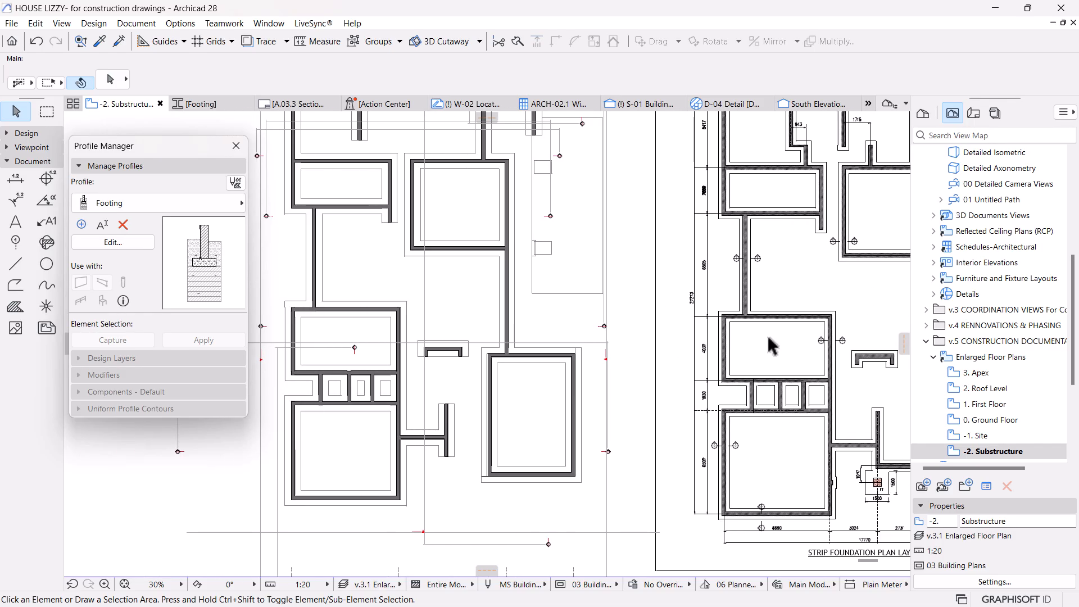
pyautogui.moveTo(575, 349); pyautogui.dragTo(669, 351, button='middle')
pyautogui.click(441, 341)
pyautogui.press('Escape')
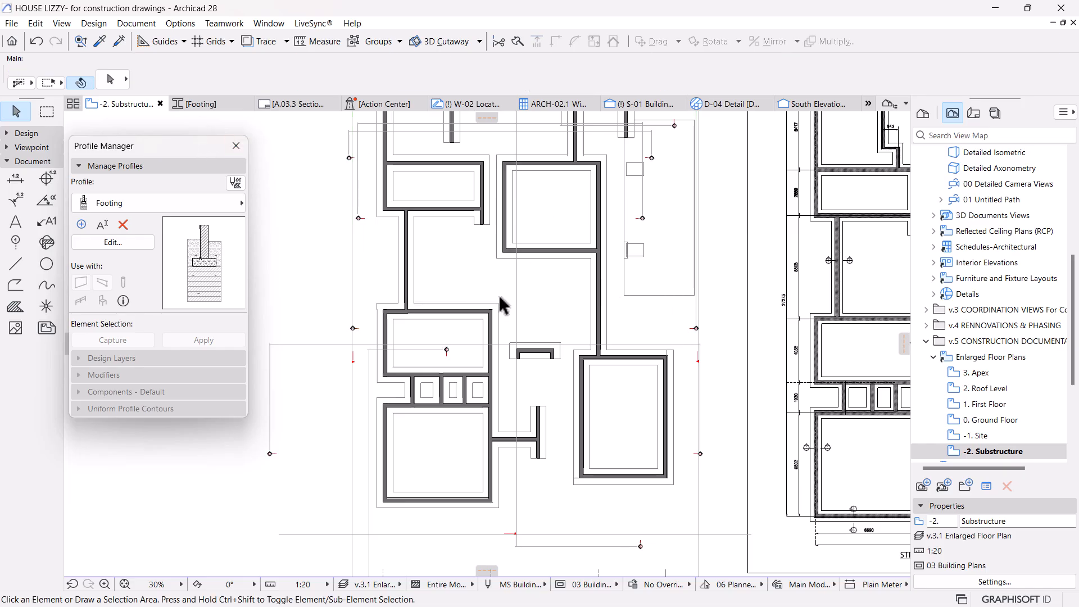
pyautogui.scroll(1, 995, 314)
# Step: Open the 0. Ground Floor enlarged plan and check the extent and structure of its main floor slab
pyautogui.scroll(-3, 998, 394)
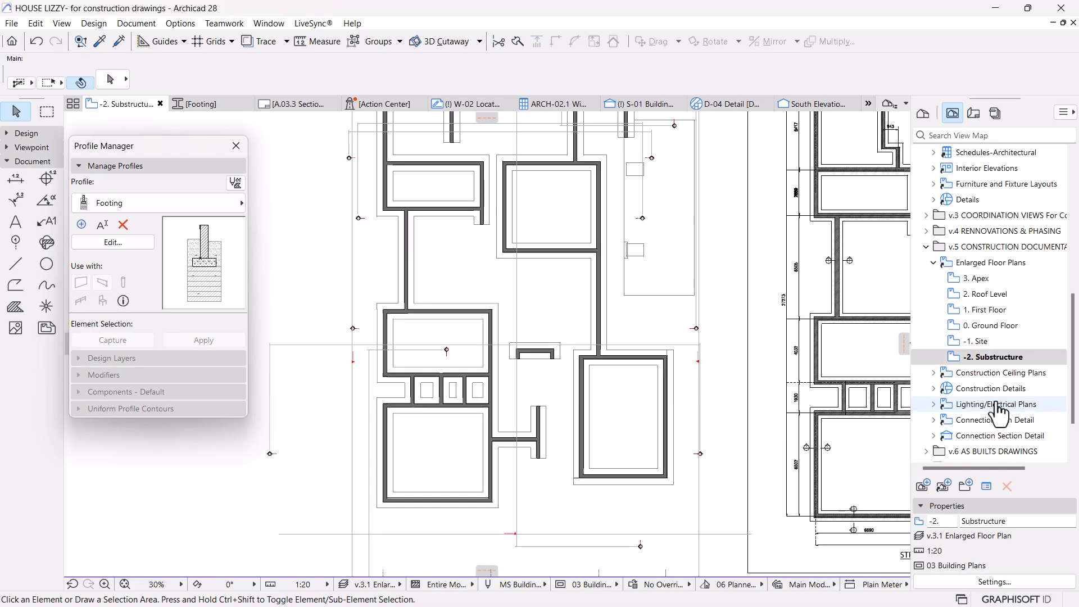
pyautogui.doubleClick(981, 326)
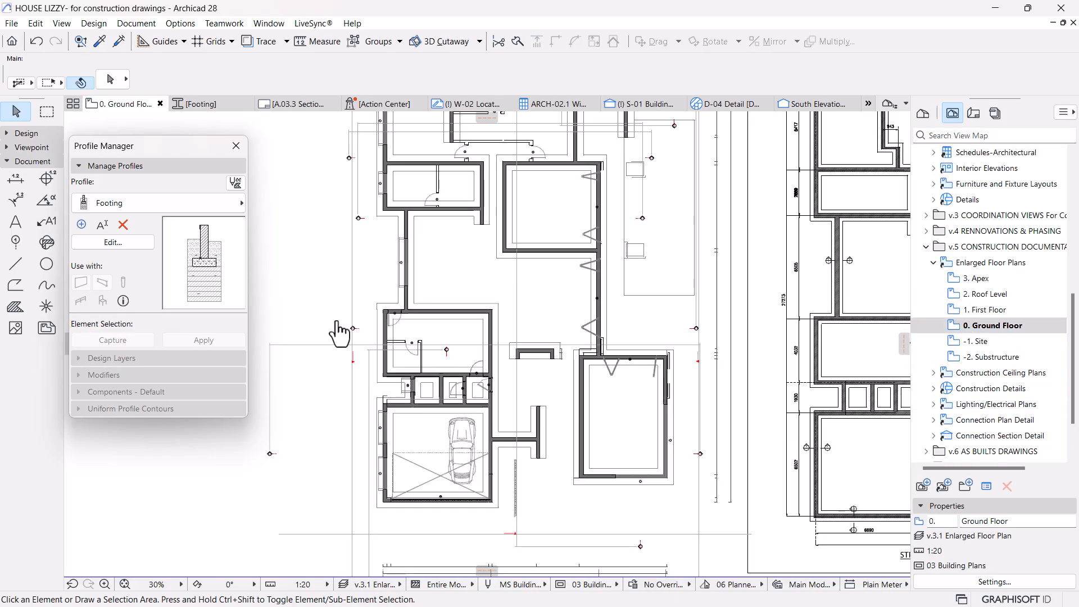
pyautogui.scroll(4, 450, 351)
pyautogui.click(497, 371)
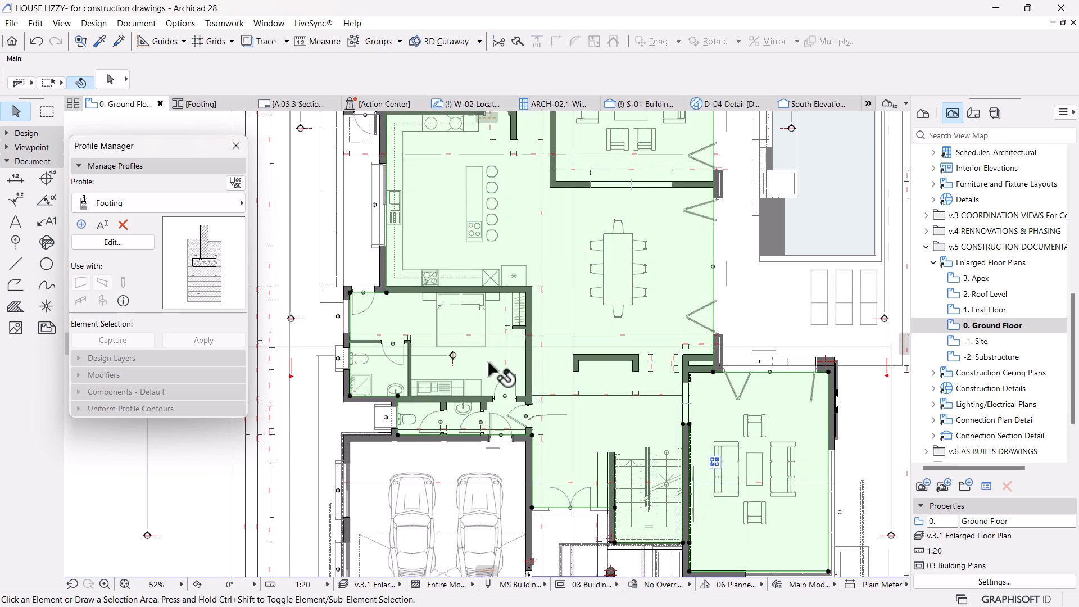
pyautogui.scroll(-2, 491, 404)
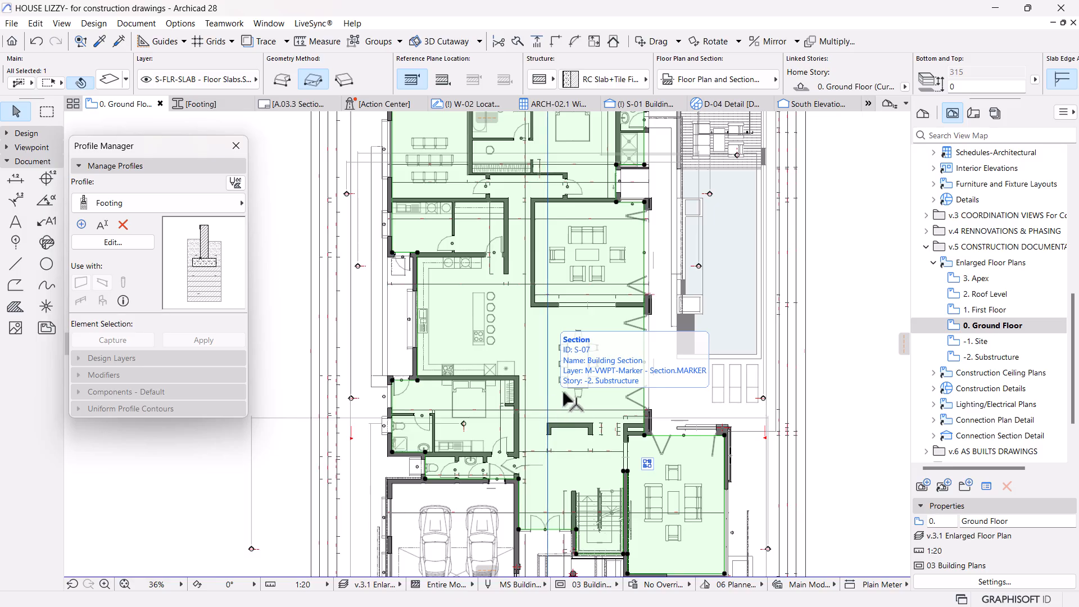
pyautogui.scroll(1, 574, 400)
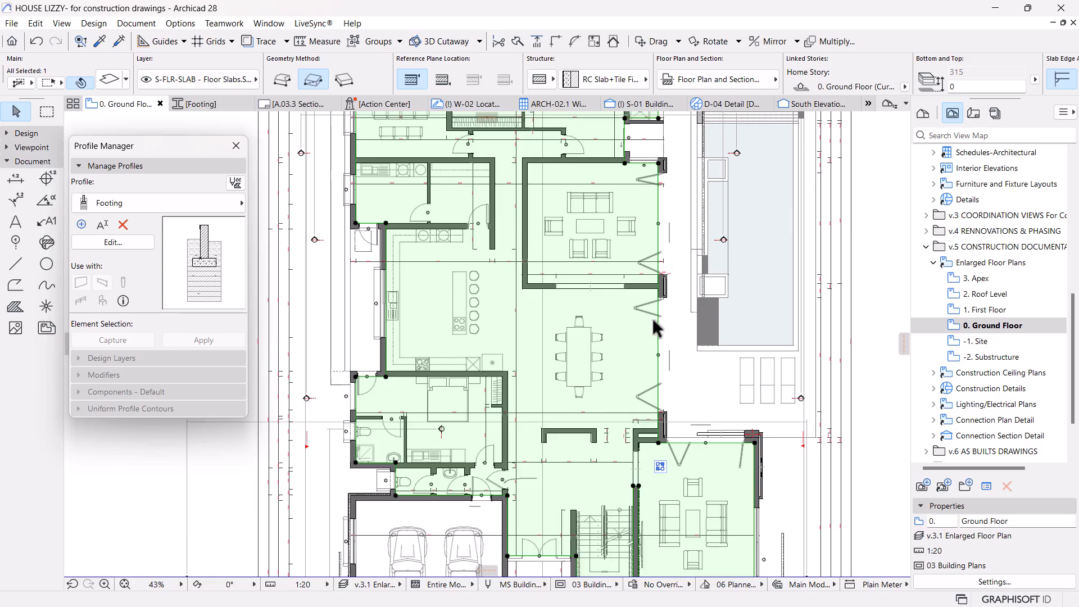
pyautogui.press('Escape')
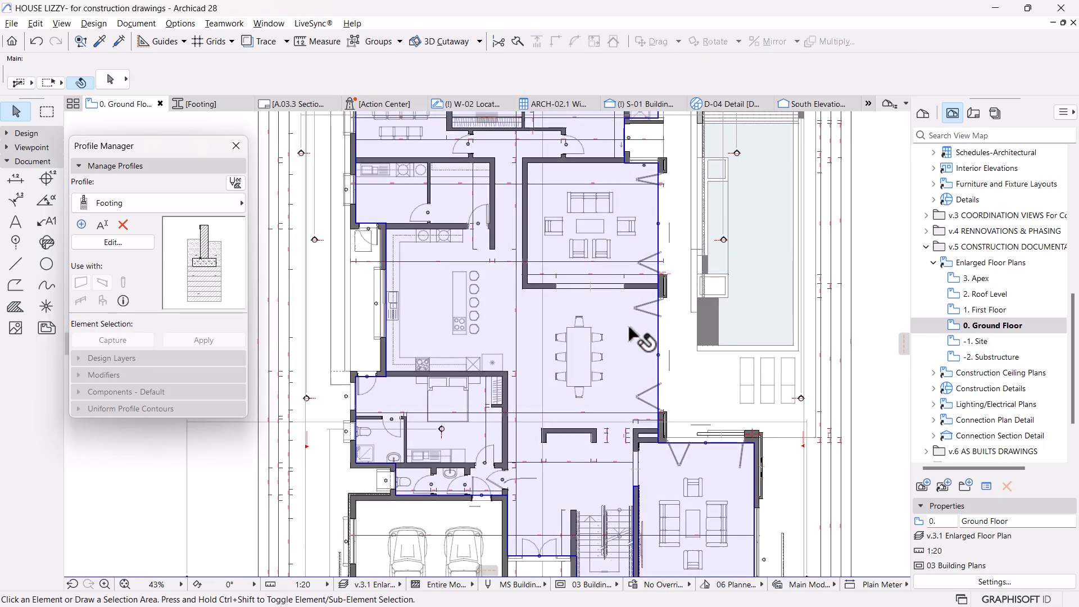
pyautogui.keyDown('alt'); pyautogui.click(629, 328); pyautogui.keyUp('alt')
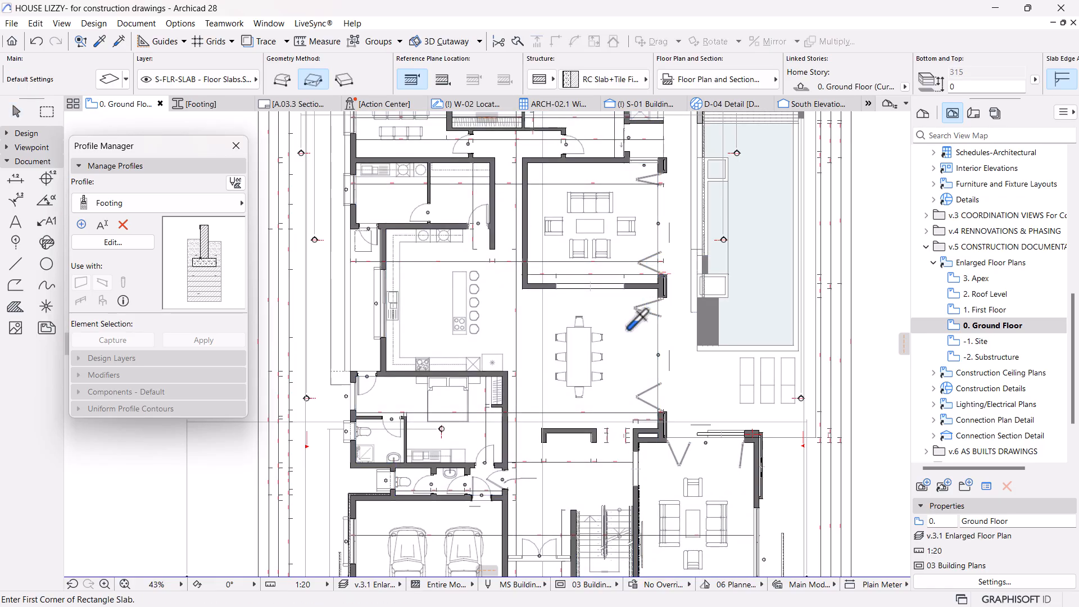
pyautogui.press('Escape')
pyautogui.click(627, 326)
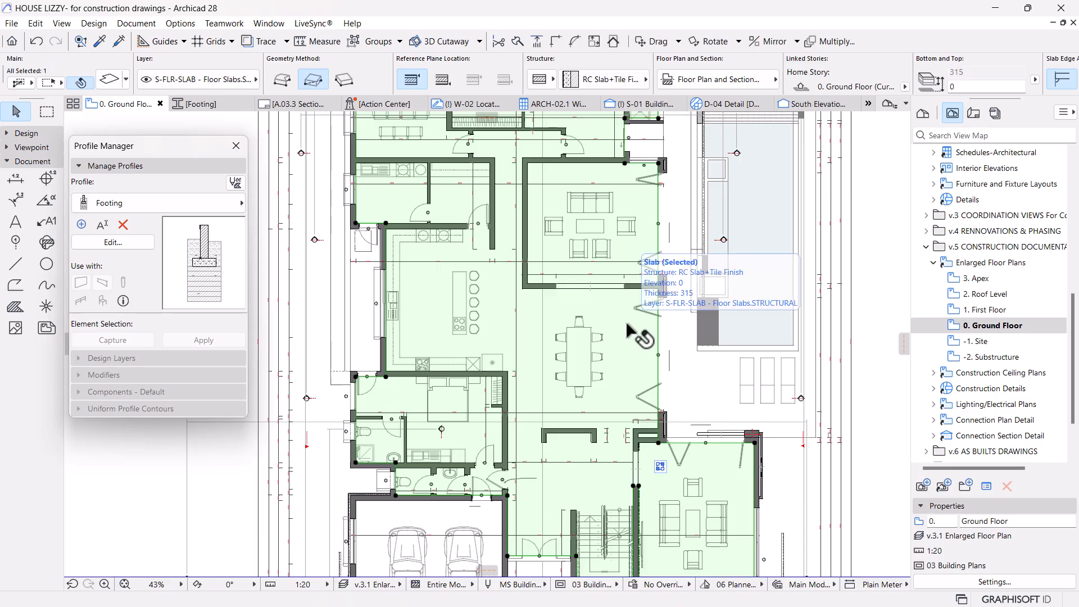
pyautogui.press('Escape')
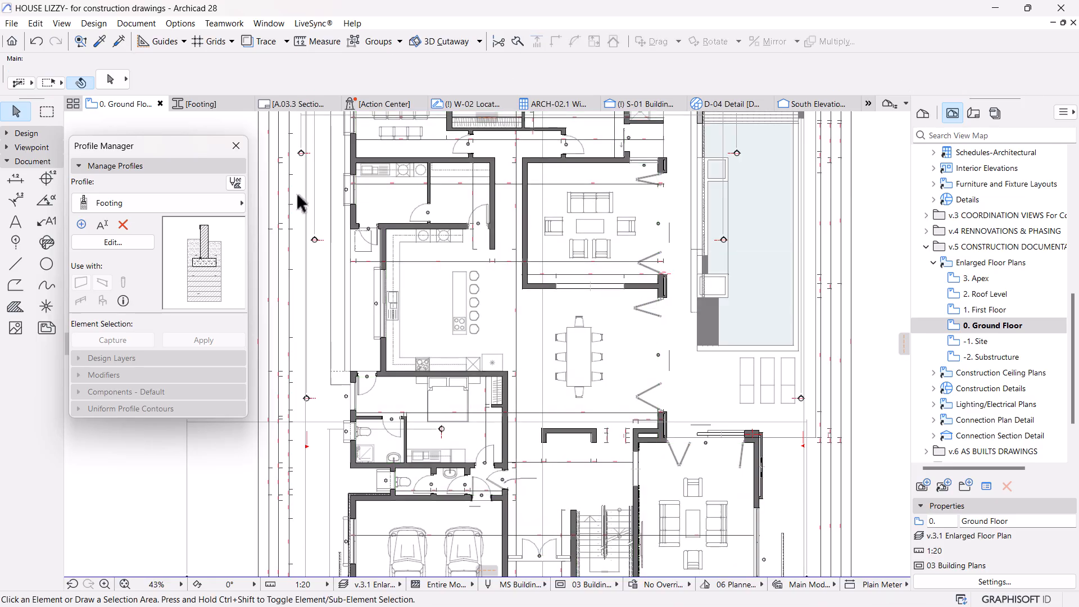
# Step: Pick up the ground floor slab's settings and set the new slab's structure to Slab-on-Grade - Compacted Materials
pyautogui.keyDown('alt'); pyautogui.click(456, 261); pyautogui.keyUp('alt')
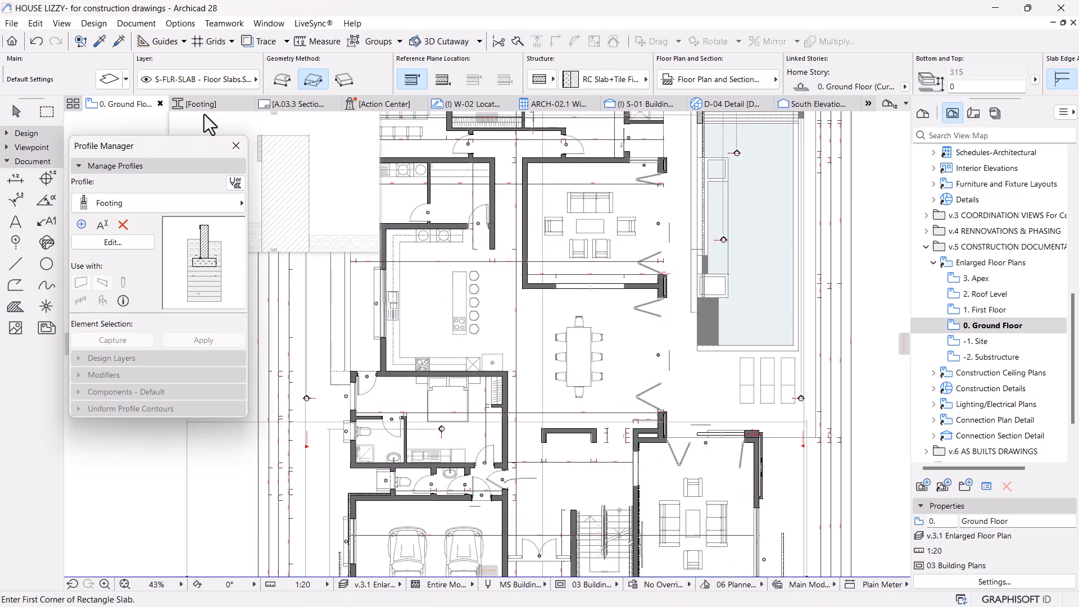
pyautogui.click(602, 83)
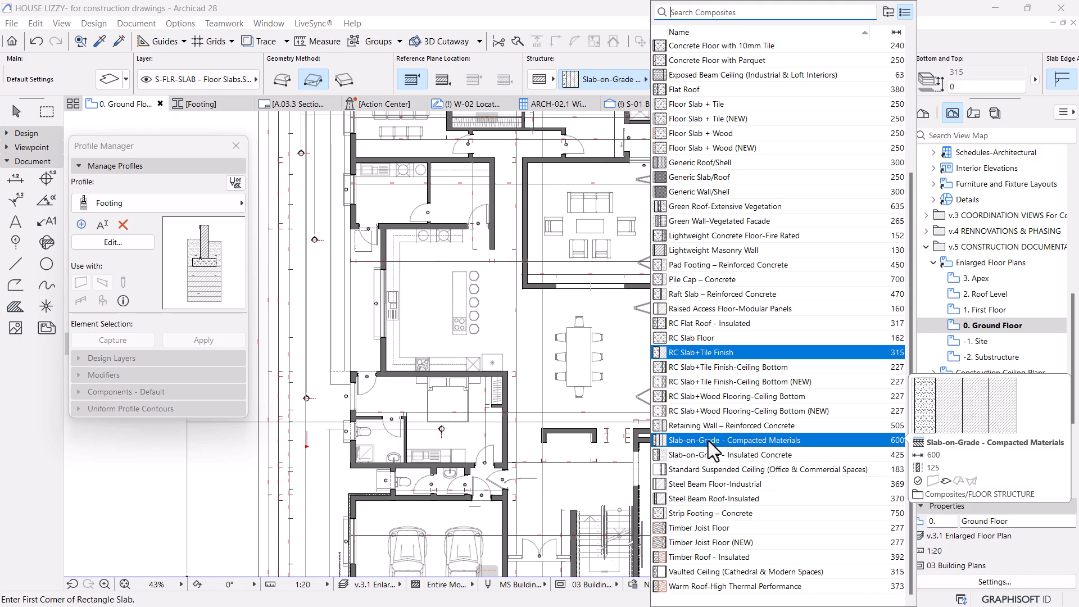
pyautogui.click(709, 441)
# Step: Draw a rectangular slab about 6325 by 3620 mm between the inner wall faces of the bedroom and bathroom above the garage
pyautogui.scroll(5, 347, 504)
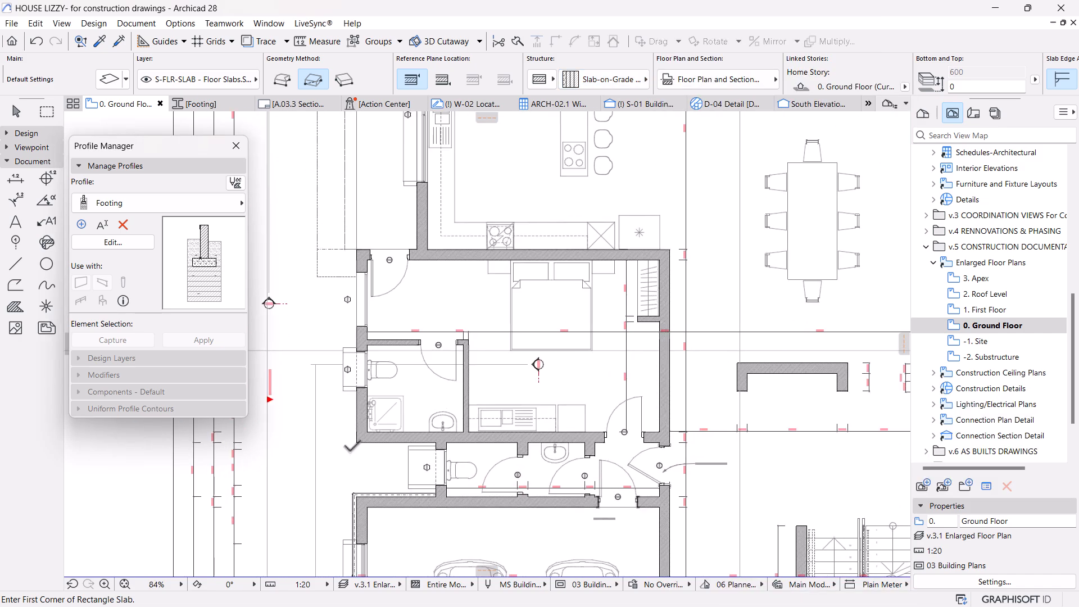
pyautogui.click(382, 414)
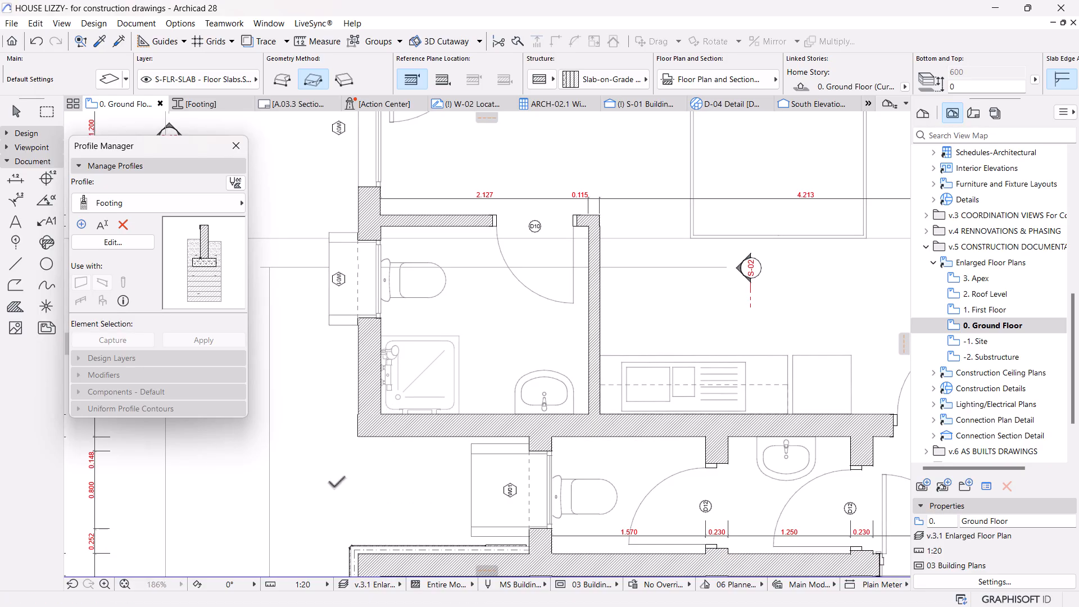
pyautogui.scroll(-2, 354, 475)
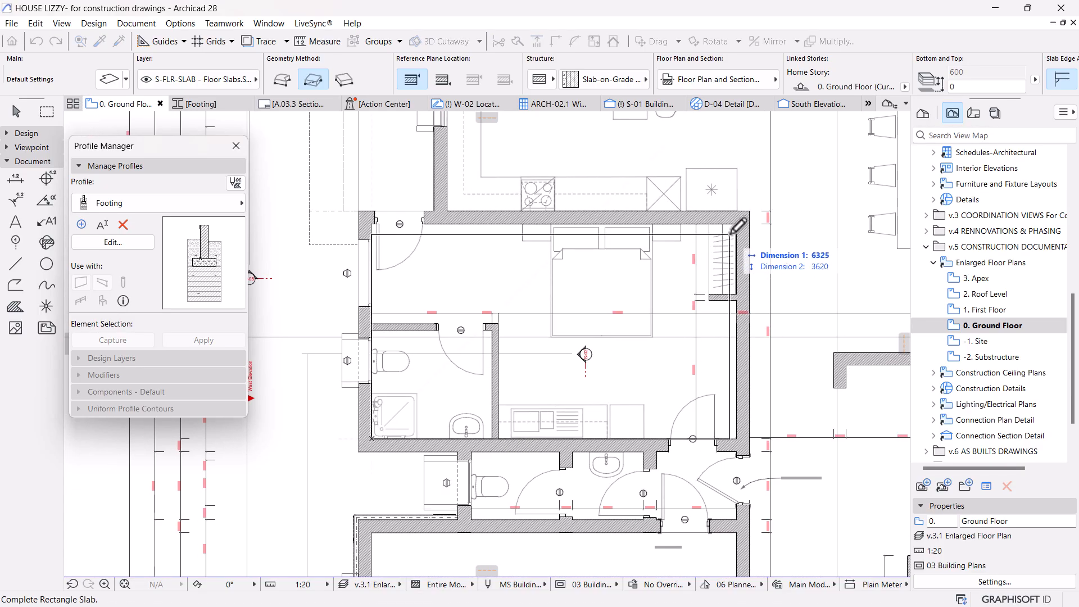
pyautogui.click(736, 223)
pyautogui.scroll(-4, 396, 385)
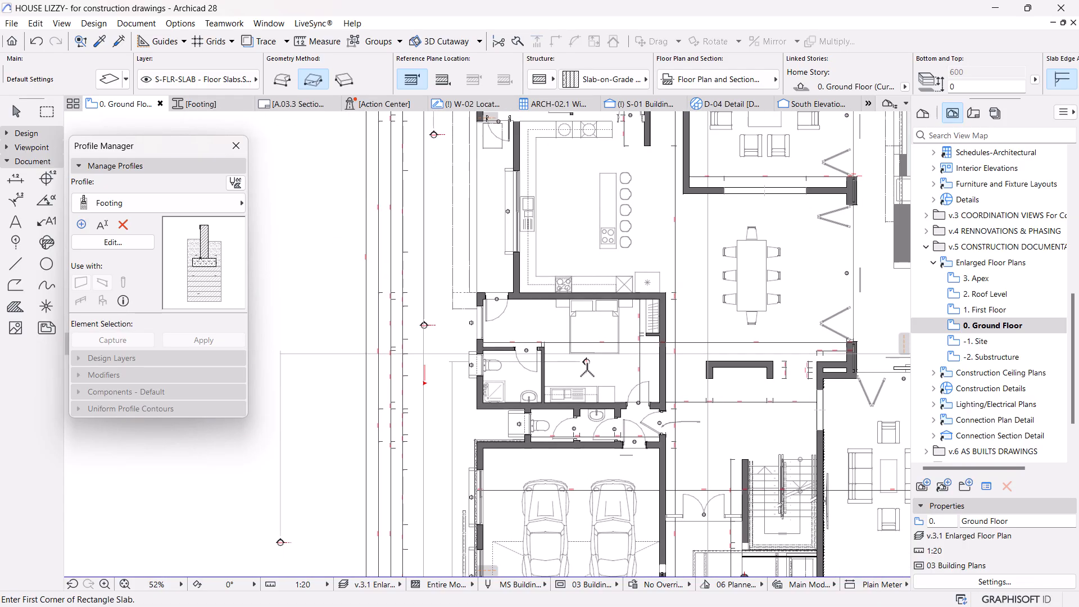
pyautogui.press('Escape')
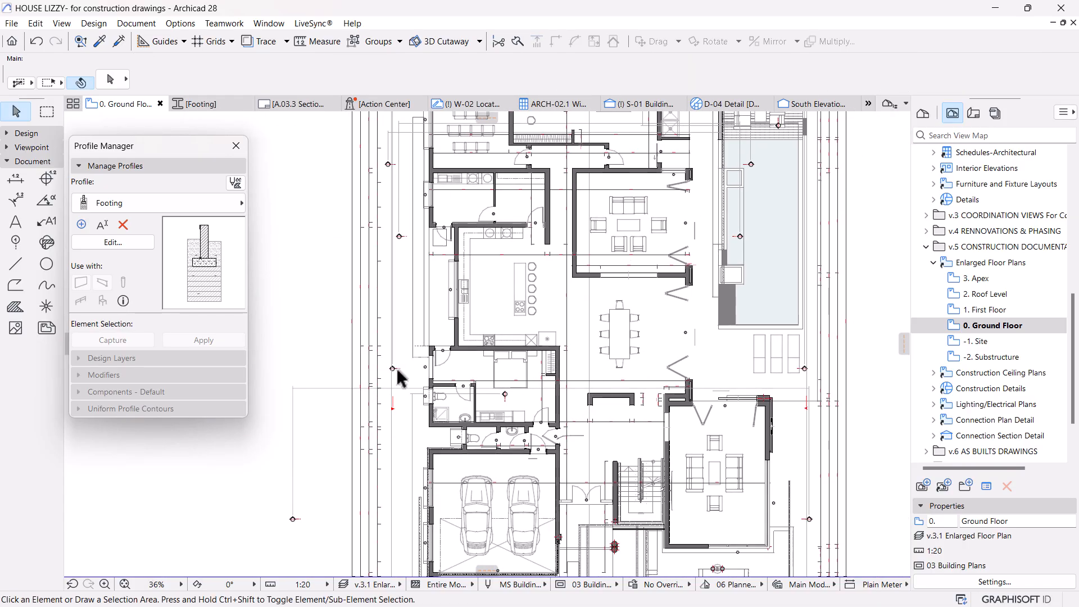
# Step: Open building section S-05, which cuts through the bedroom, with the current view settings to check the slab at the footings
pyautogui.click(395, 369)
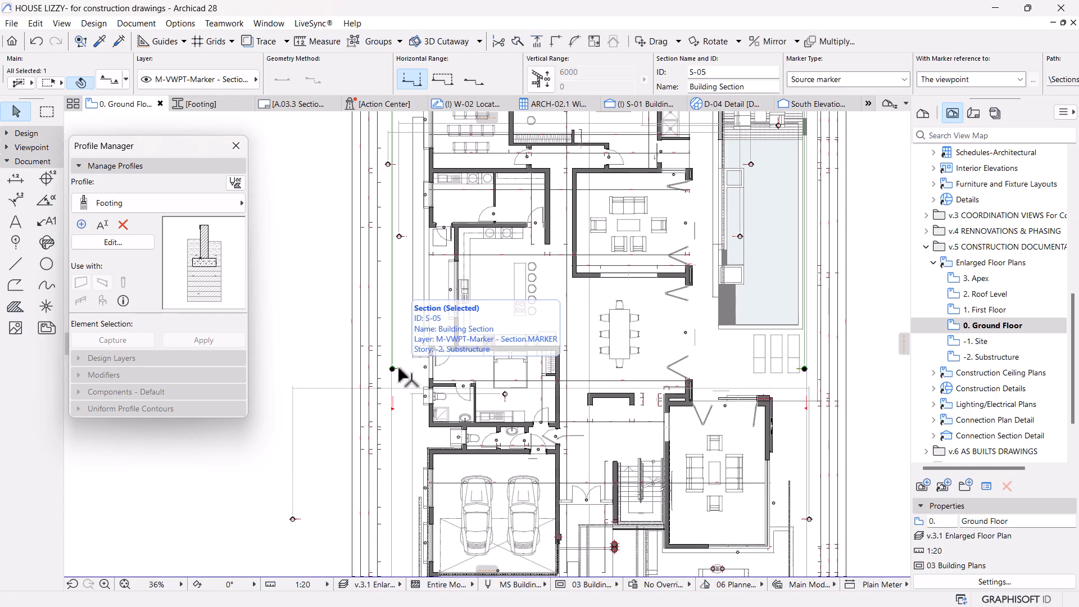
pyautogui.rightClick(396, 369)
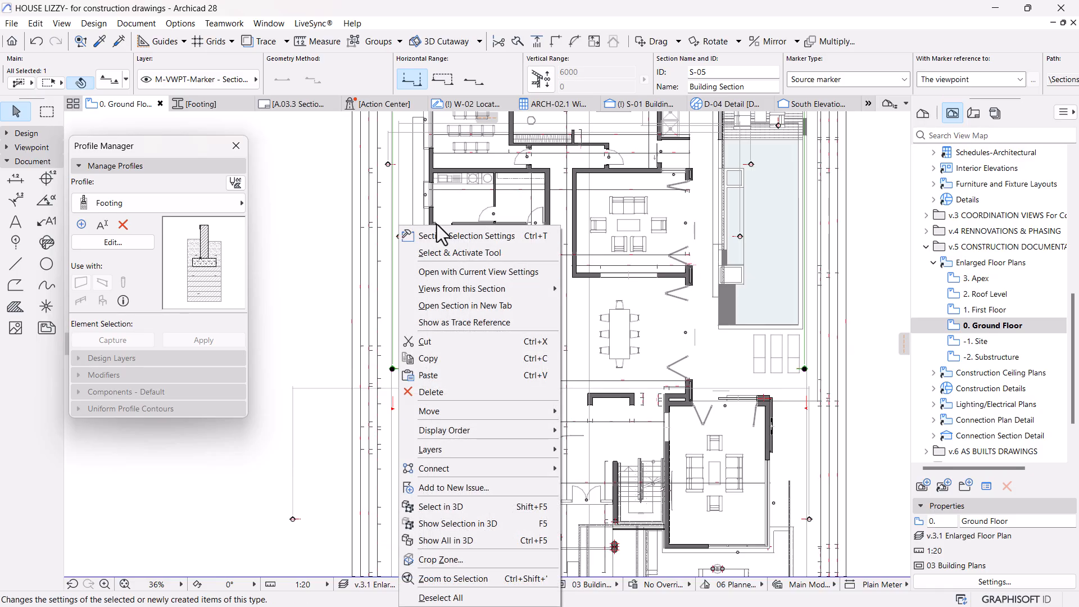
pyautogui.click(461, 272)
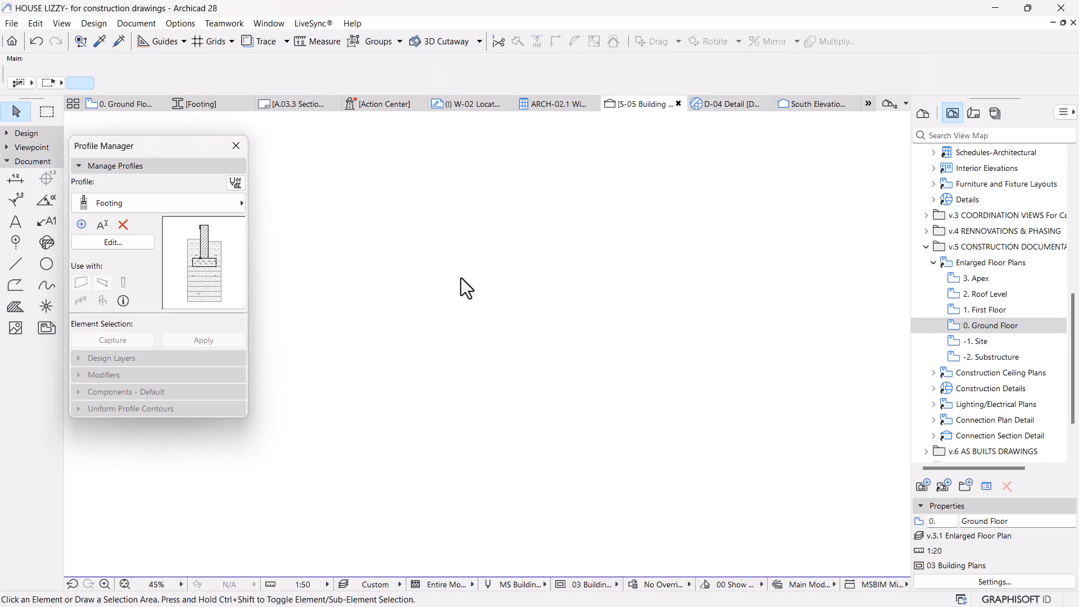
pyautogui.scroll(3, 732, 265)
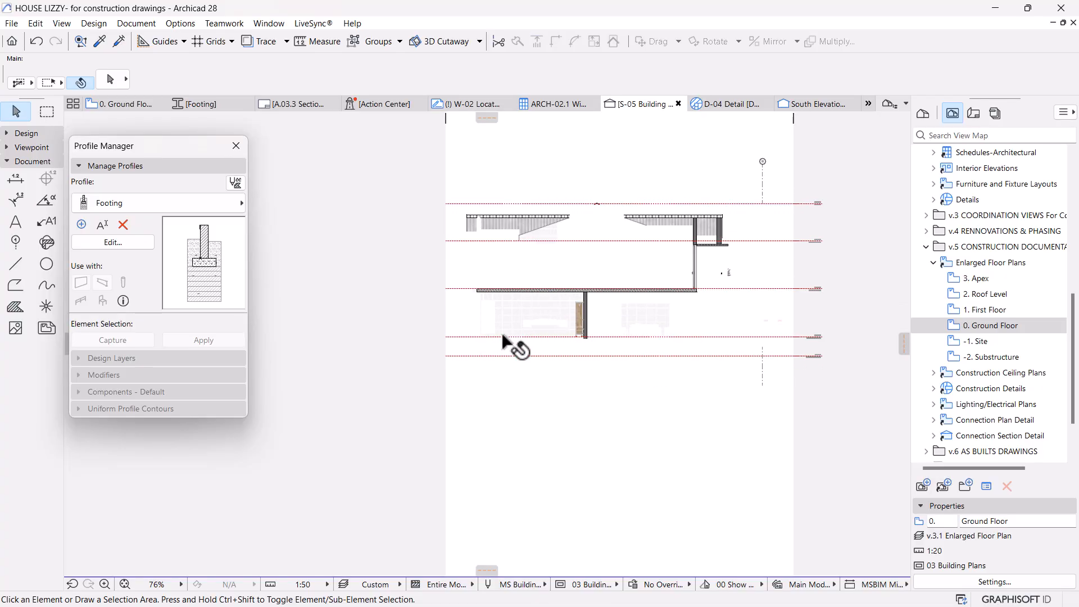
pyautogui.scroll(1, 503, 337)
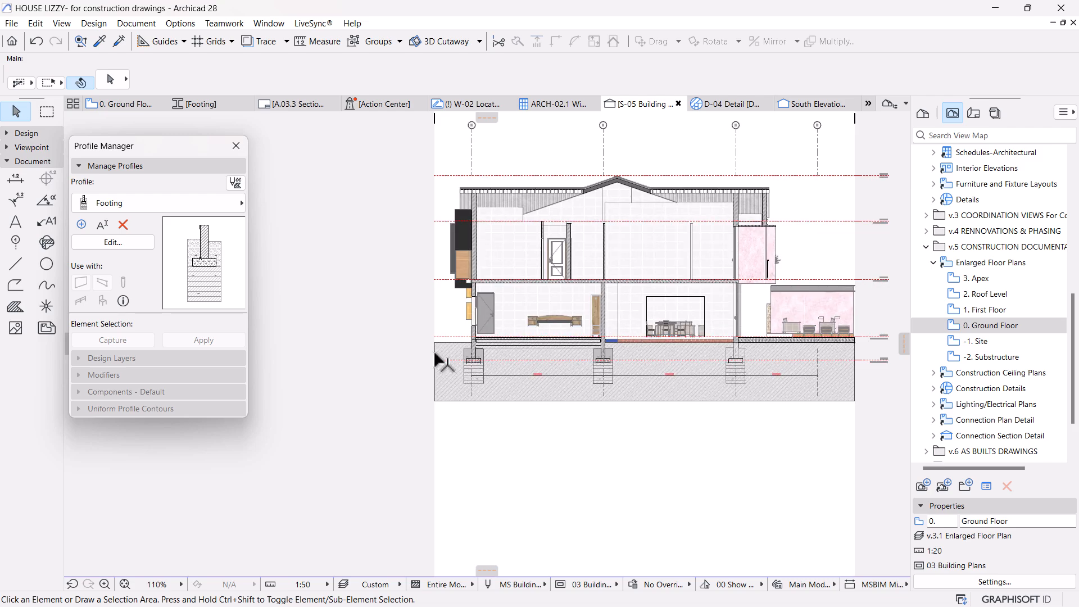
pyautogui.scroll(6, 499, 336)
pyautogui.moveTo(557, 344); pyautogui.dragTo(498, 371, button='middle')
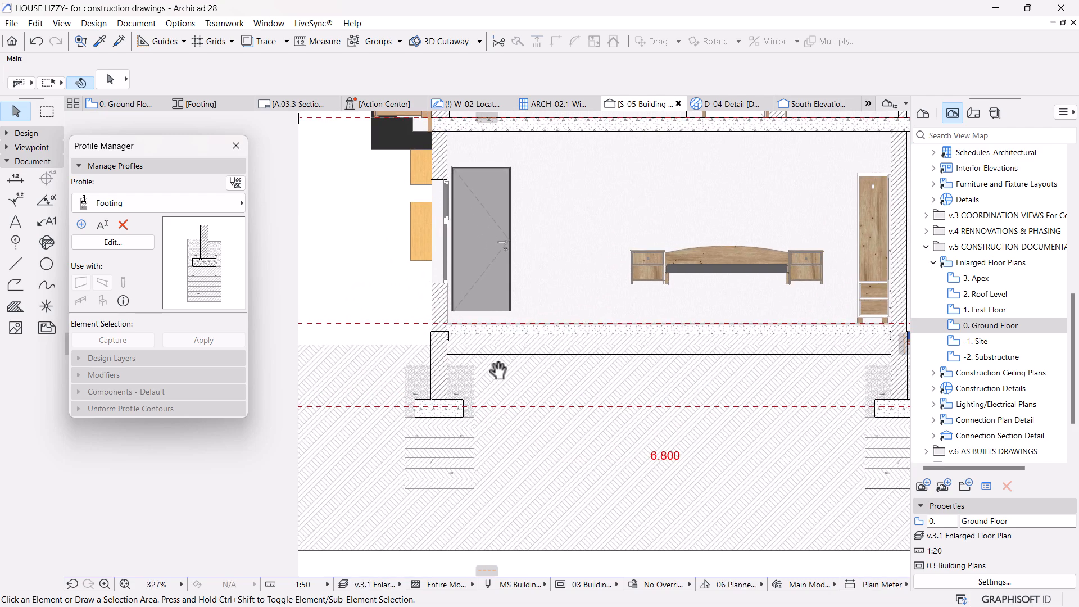
# Step: Move the slab-on-grade up 20 mm in the section so the top of its concrete layer aligns with the ground floor level
pyautogui.click(484, 344)
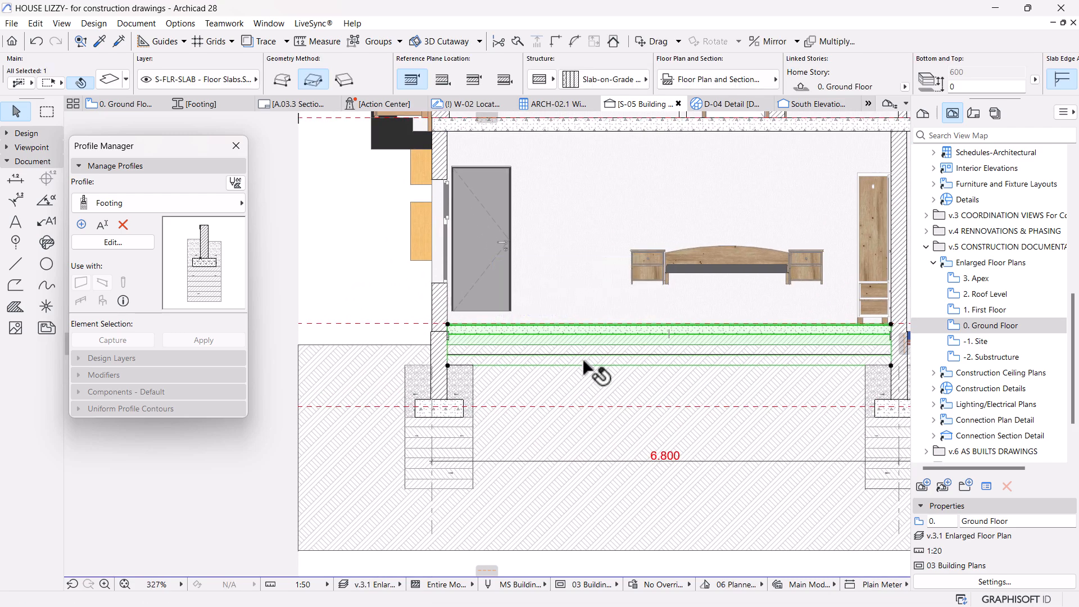
pyautogui.moveTo(589, 364); pyautogui.dragTo(588, 371, button='middle')
pyautogui.scroll(8, 453, 349)
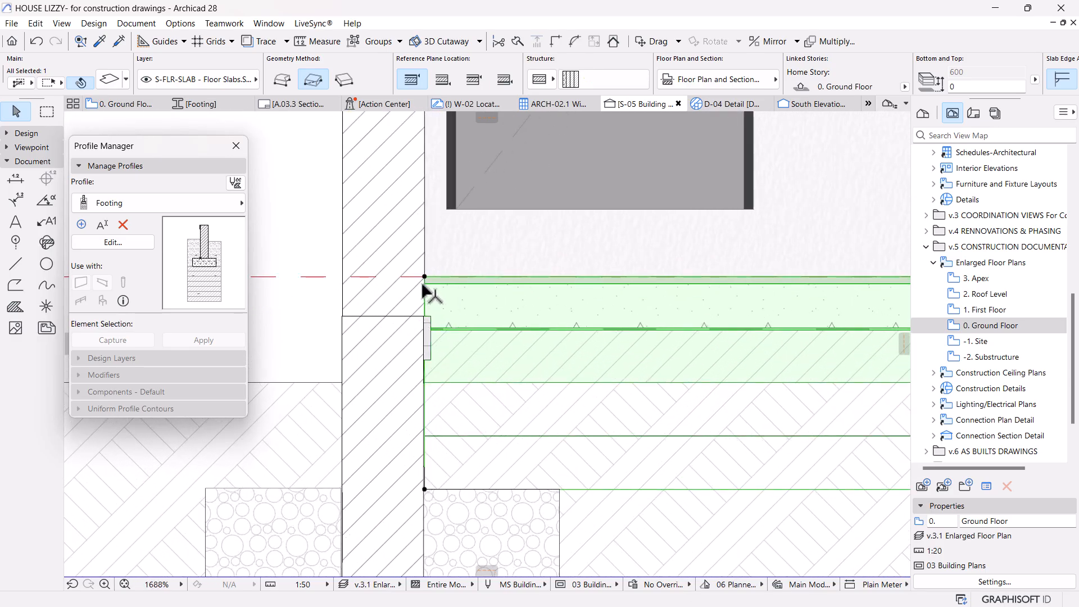
pyautogui.scroll(3, 422, 285)
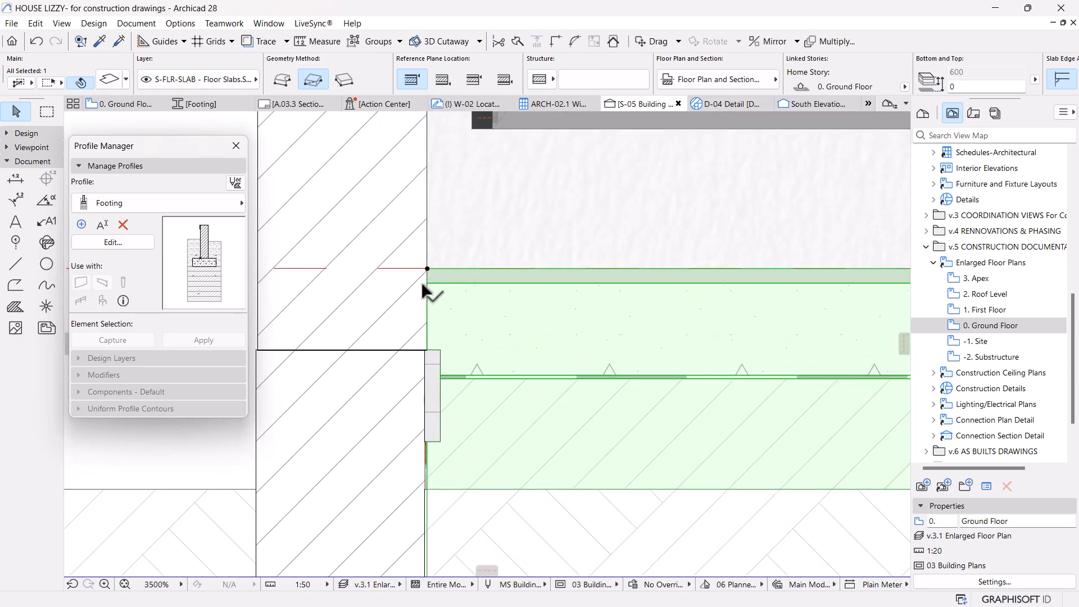
pyautogui.hotkey('ctrl', 'd')
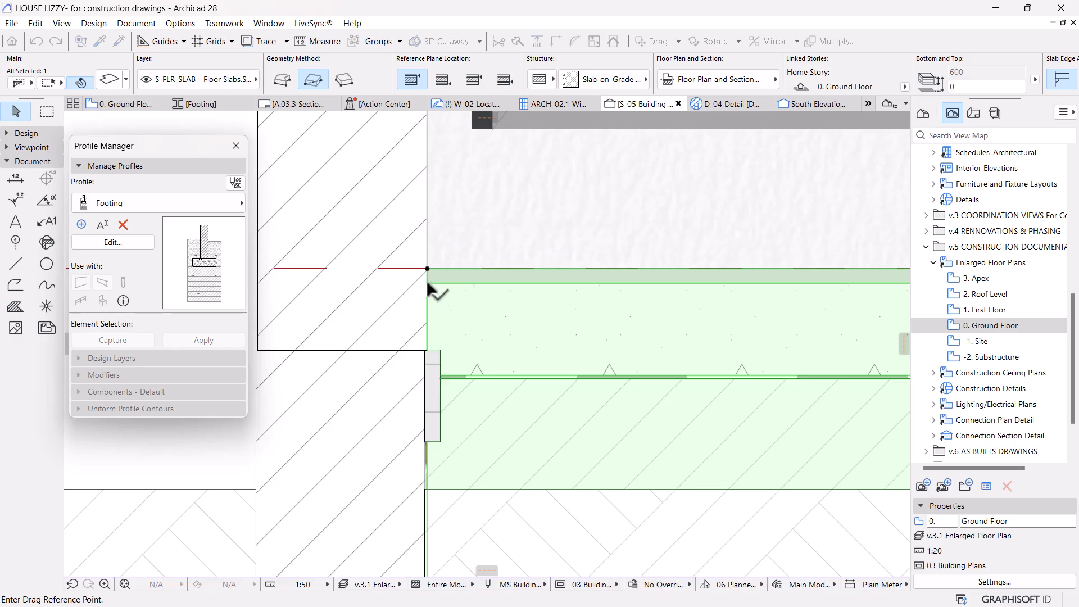
pyautogui.click(428, 284)
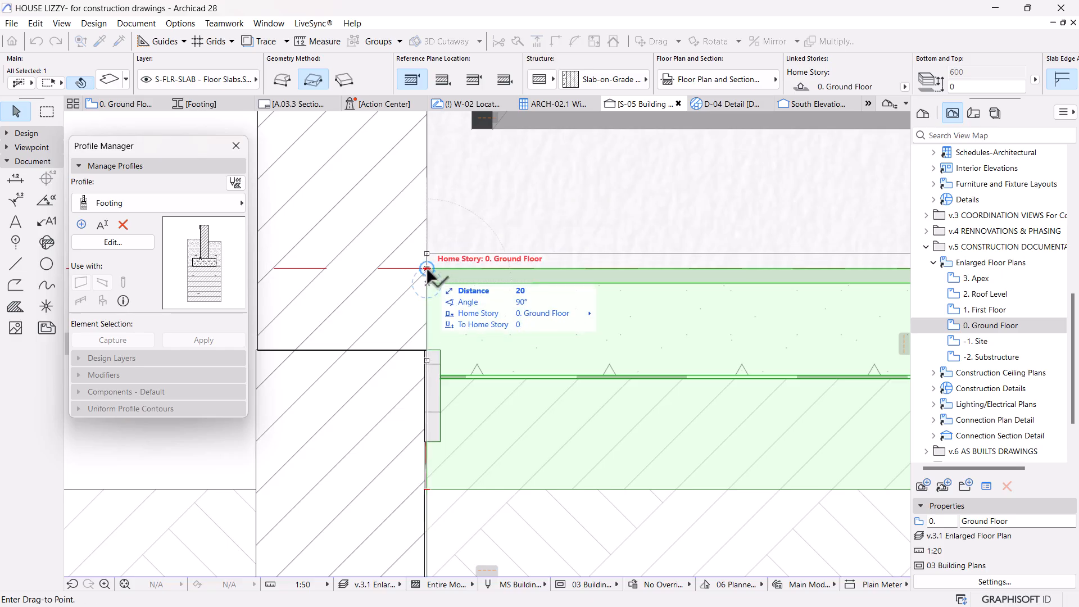
pyautogui.click(427, 273)
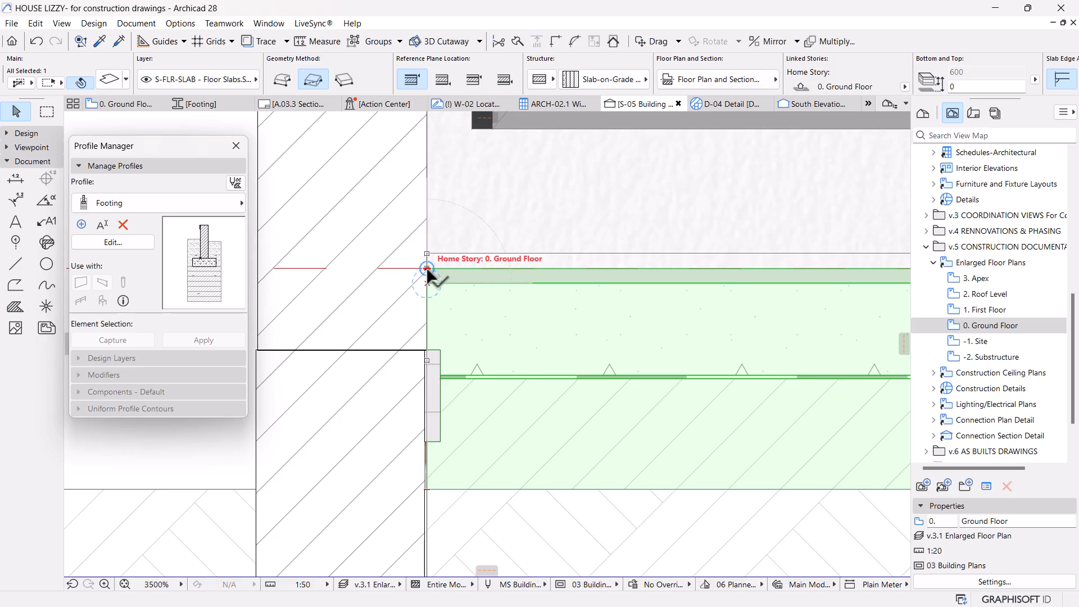
pyautogui.click(427, 272)
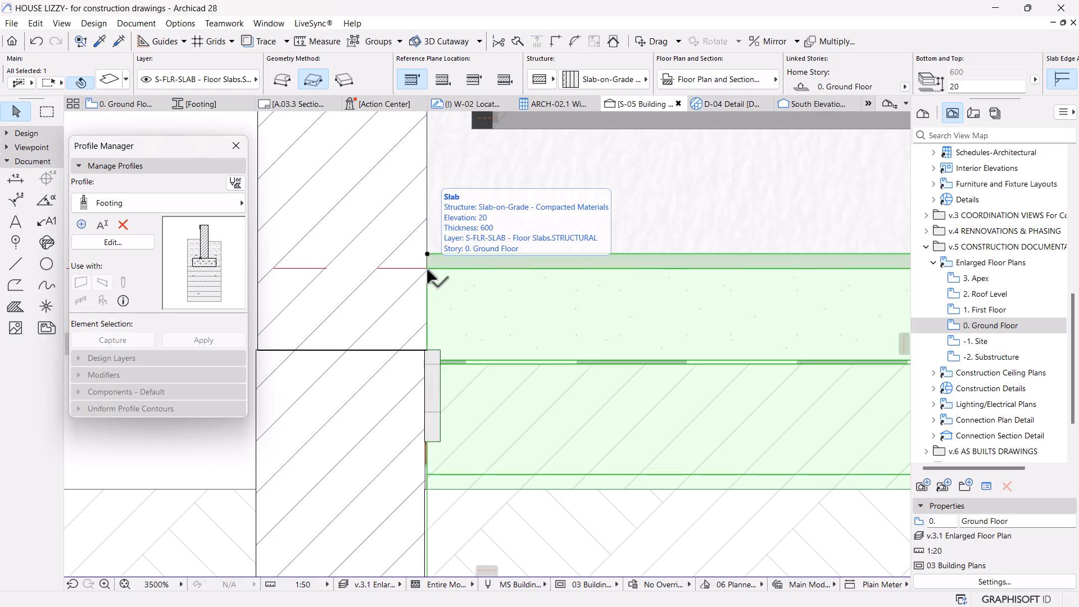
# Step: Set the selected slab's reference plane to its core top and its elevation to 0
pyautogui.moveTo(502, 106)
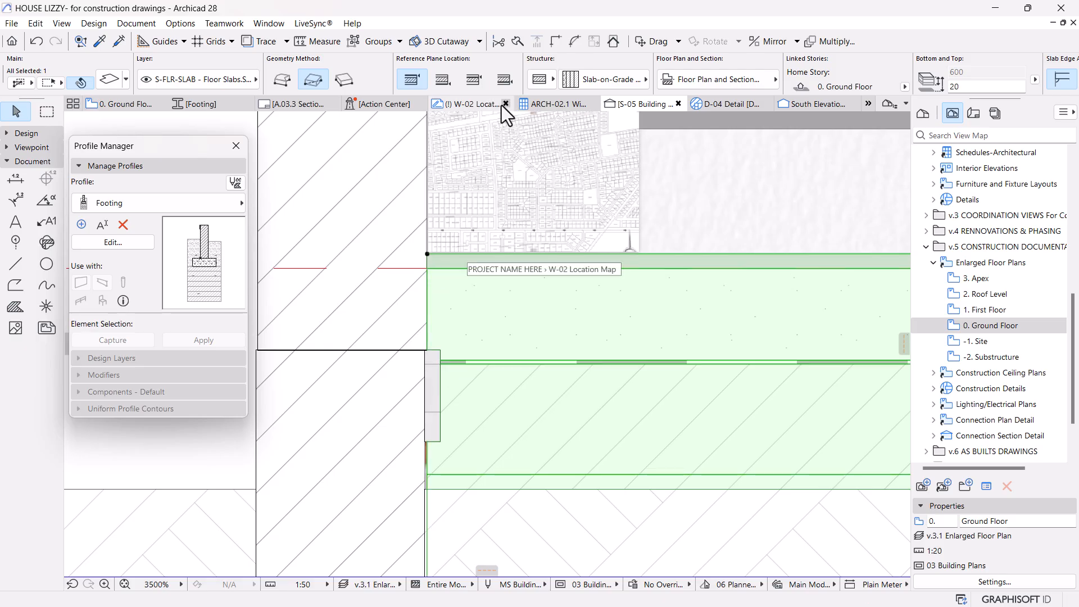
pyautogui.click(475, 81)
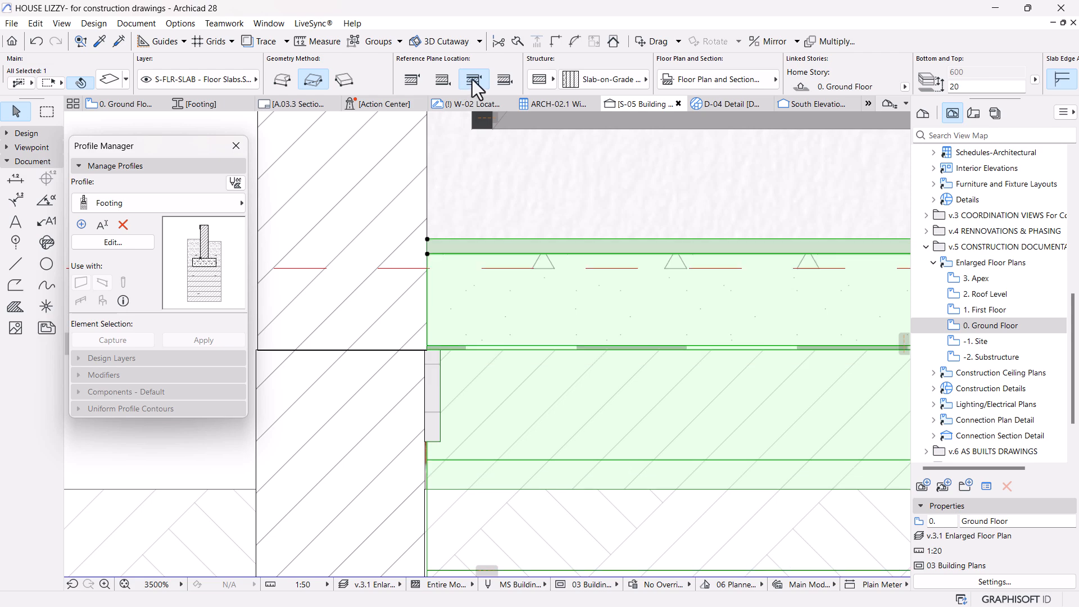
pyautogui.moveTo(965, 87); pyautogui.dragTo(868, 90)
pyautogui.write('0')
pyautogui.press('Return')
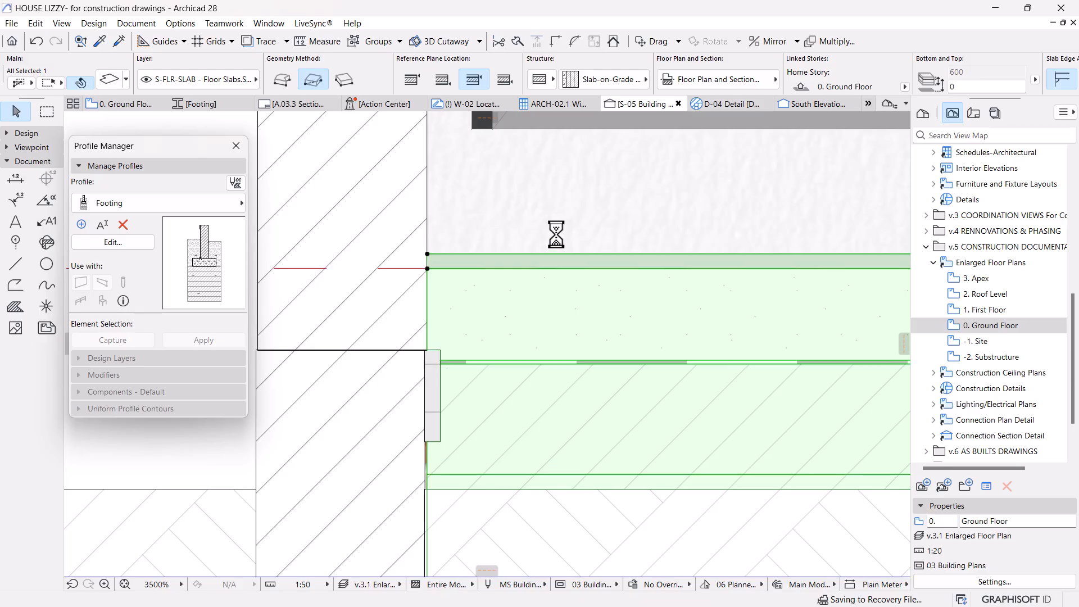
# Step: Examine in the section how the slab-on-grade layers meet the wall, strip footing and surrounding ground
pyautogui.scroll(-1, 458, 215)
pyautogui.scroll(-3, 458, 215)
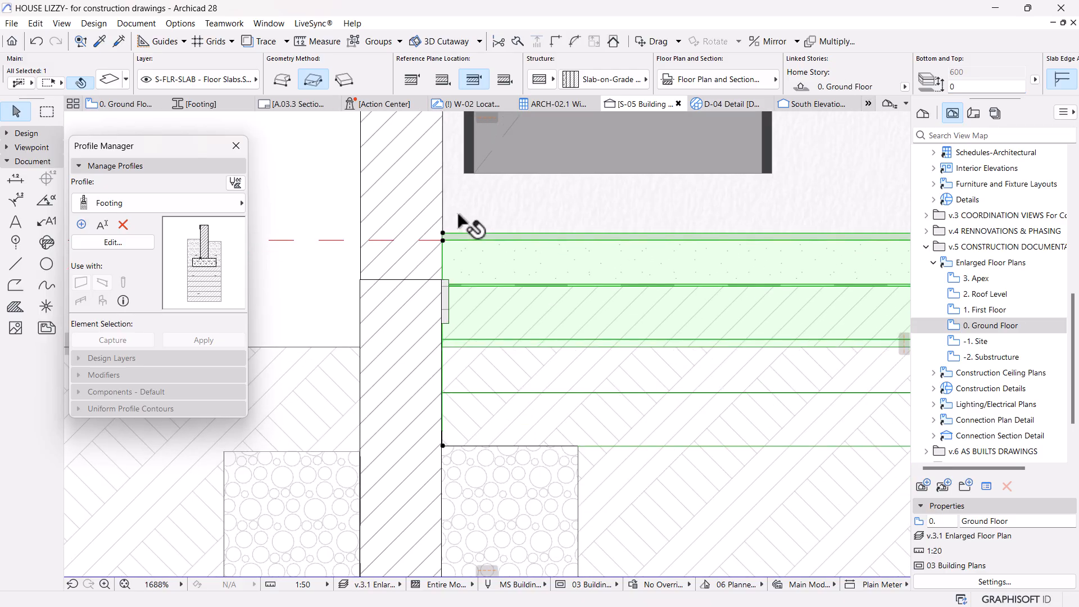
pyautogui.scroll(-5, 467, 242)
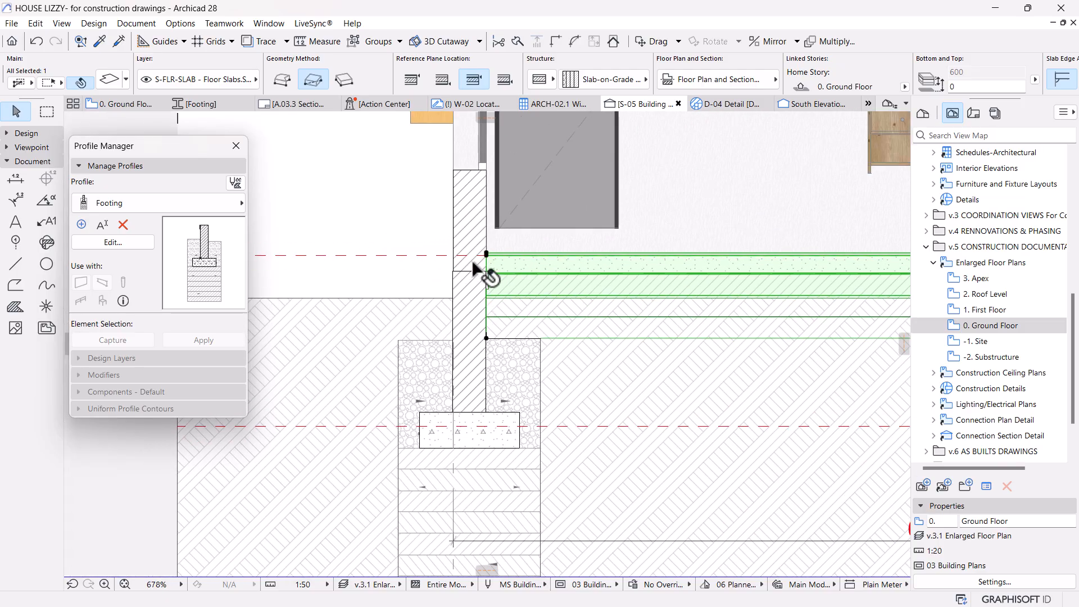
pyautogui.scroll(3, 472, 270)
pyautogui.press('Escape')
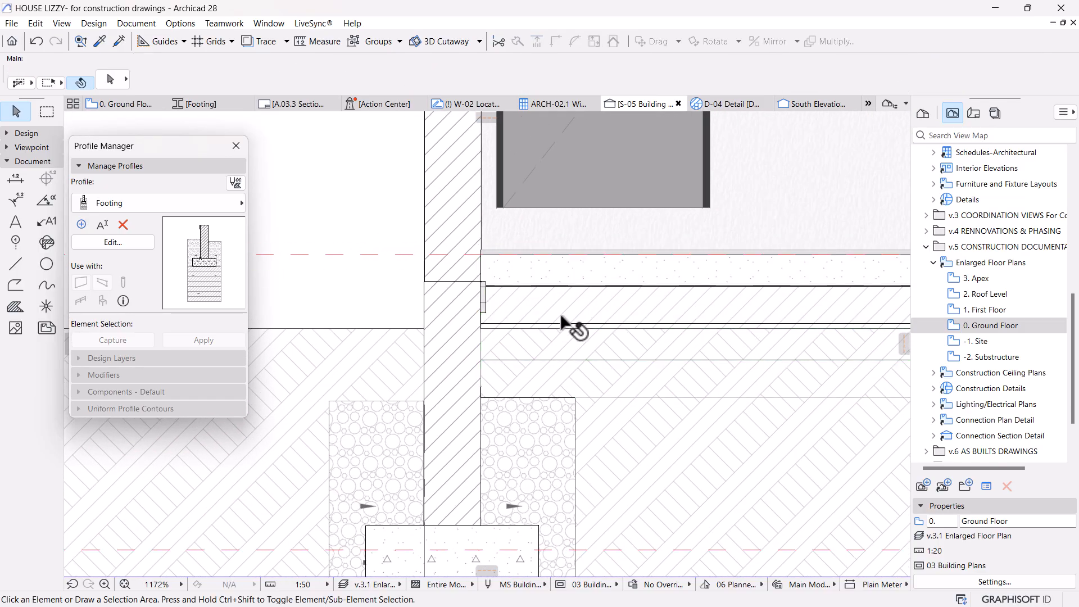
pyautogui.scroll(-3, 532, 263)
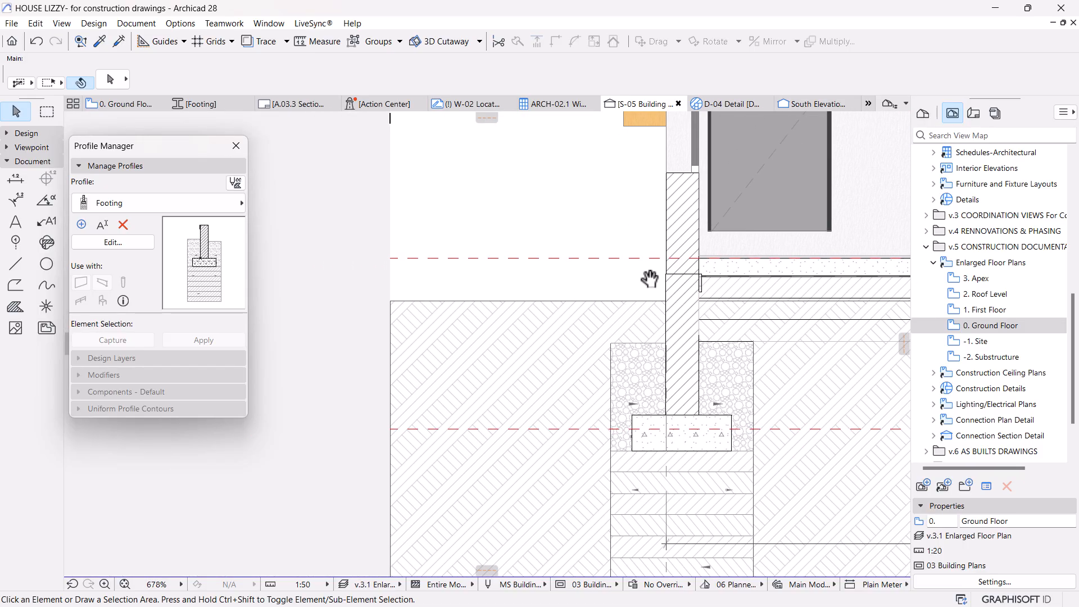
pyautogui.scroll(1, 656, 317)
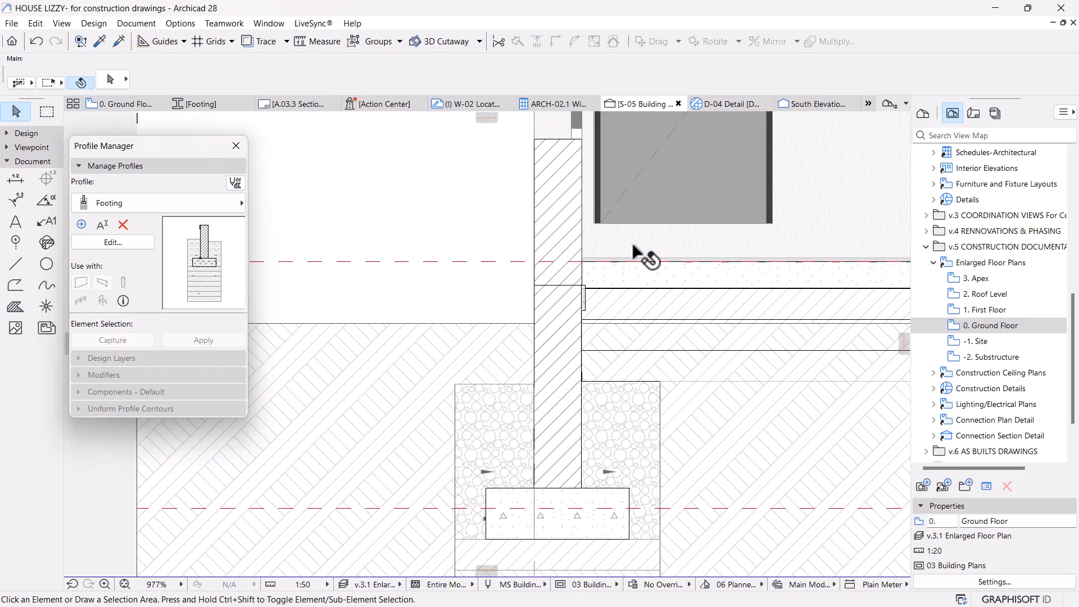
pyautogui.moveTo(631, 282); pyautogui.dragTo(516, 311, button='middle')
pyautogui.scroll(2, 518, 312)
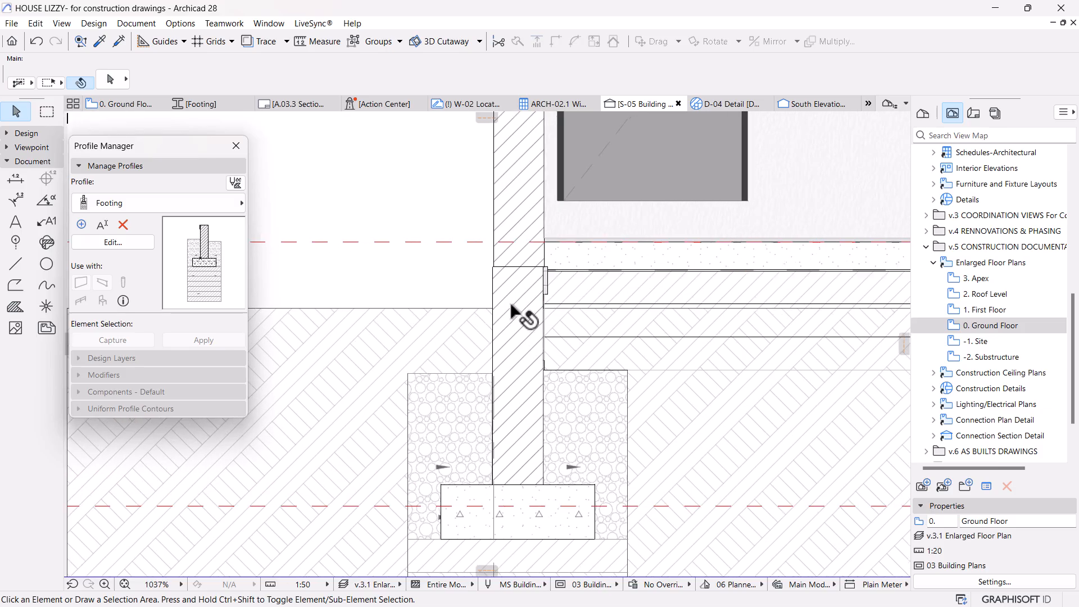
pyautogui.scroll(-8, 532, 287)
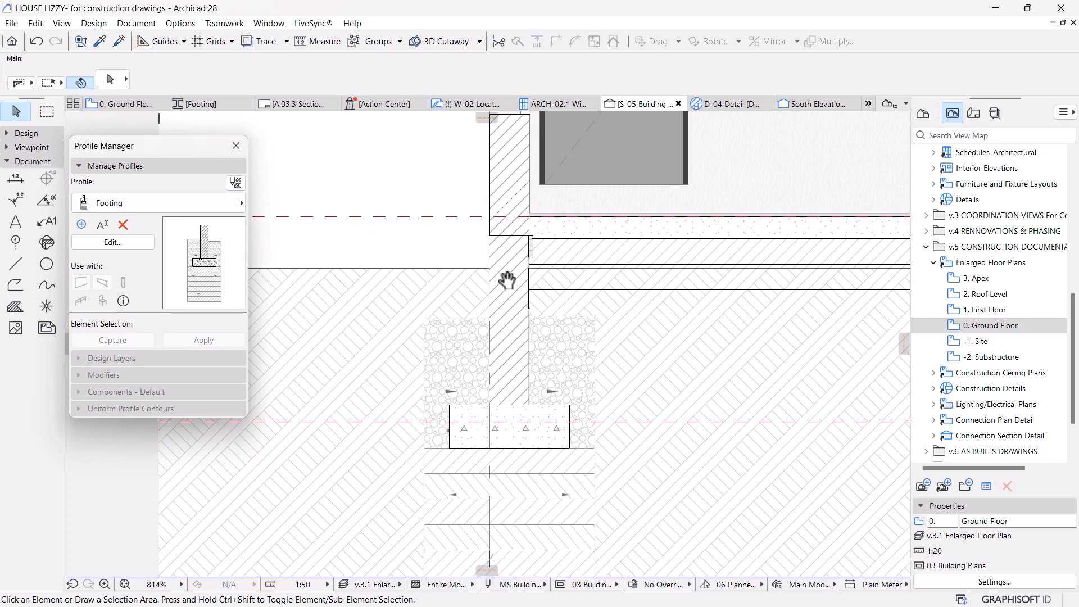
pyautogui.moveTo(467, 349); pyautogui.dragTo(534, 335, button='middle')
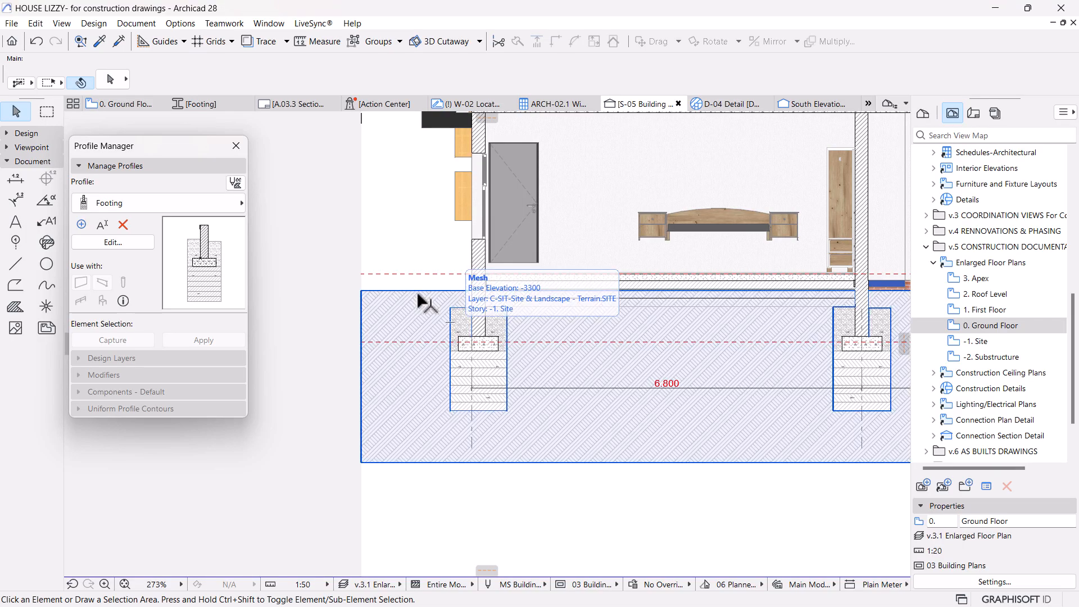
# Step: Measure vertically up to the ground floor level from the substructure level and from the top of the concrete strip footing
pyautogui.scroll(1, 416, 291)
pyautogui.press('m')
pyautogui.click(441, 352)
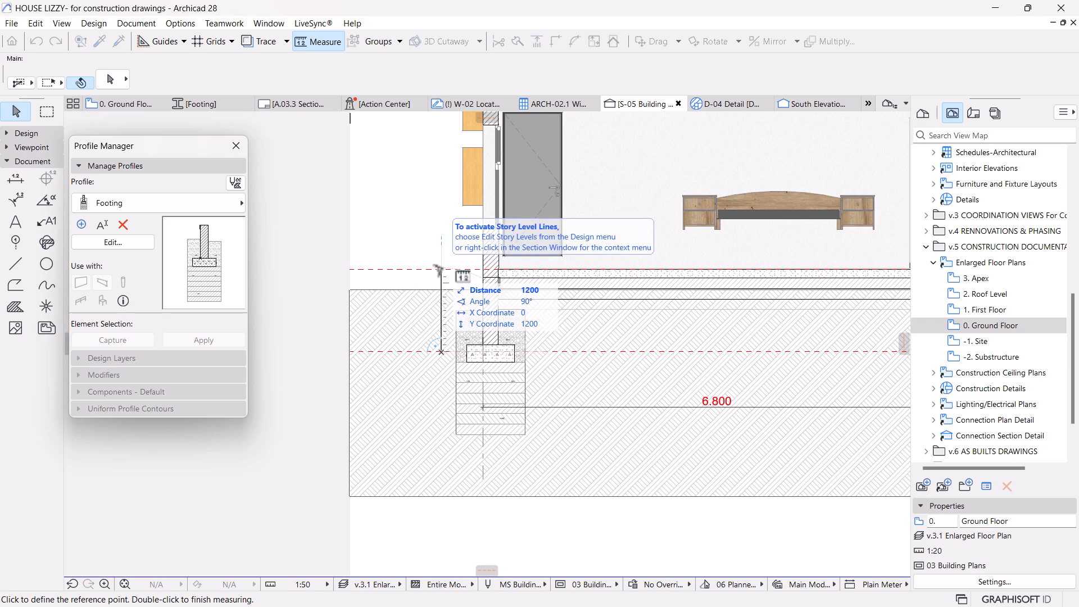
pyautogui.press('Escape')
pyautogui.scroll(2, 500, 275)
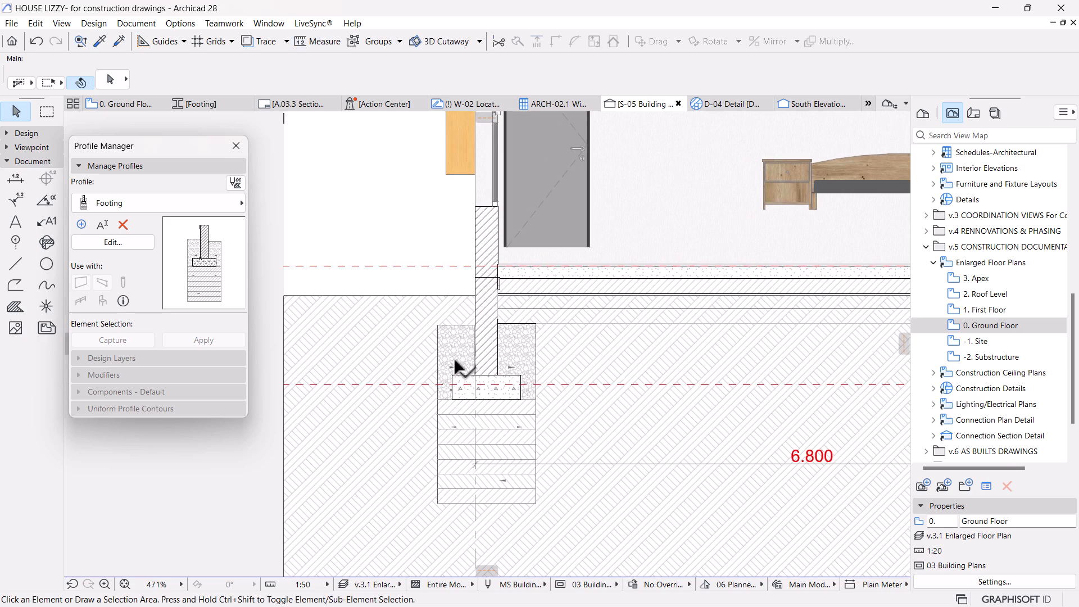
pyautogui.press('m')
pyautogui.click(463, 375)
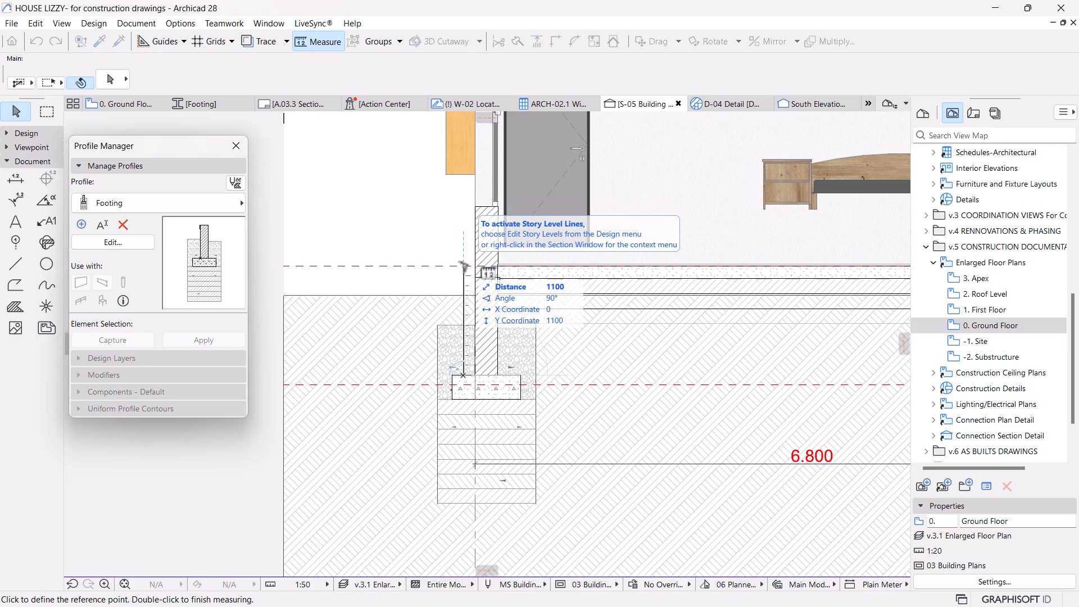
pyautogui.press('Escape')
pyautogui.click(469, 356)
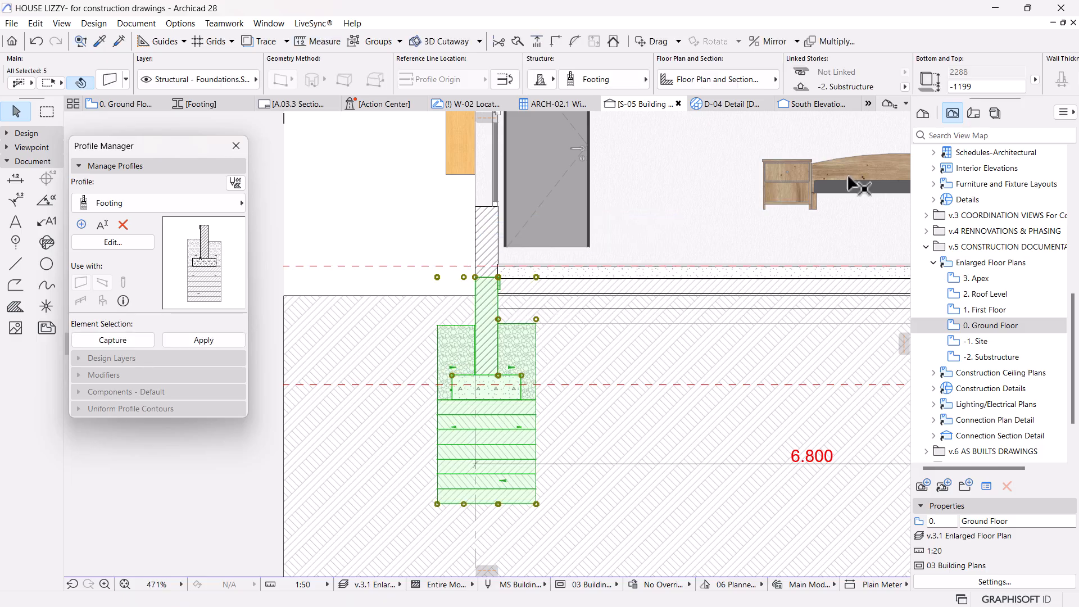
pyautogui.moveTo(983, 90); pyautogui.dragTo(958, 90)
pyautogui.press('Escape')
# Step: Set the base elevation of all the Footing walls in the -2. Substructure plan to -1000
pyautogui.click(996, 358)
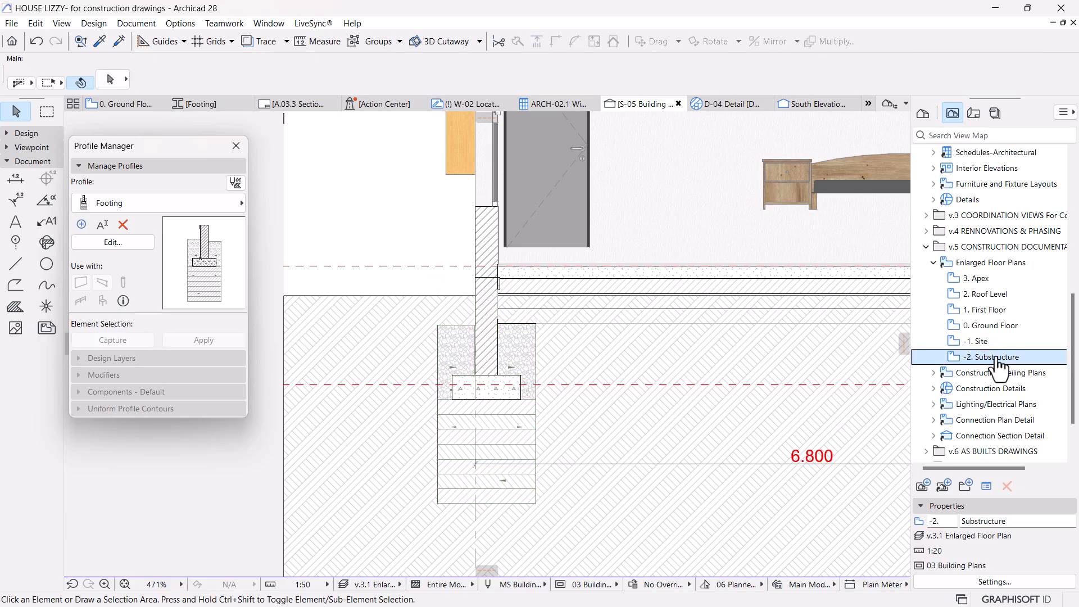
pyautogui.doubleClick(996, 357)
pyautogui.scroll(5, 548, 250)
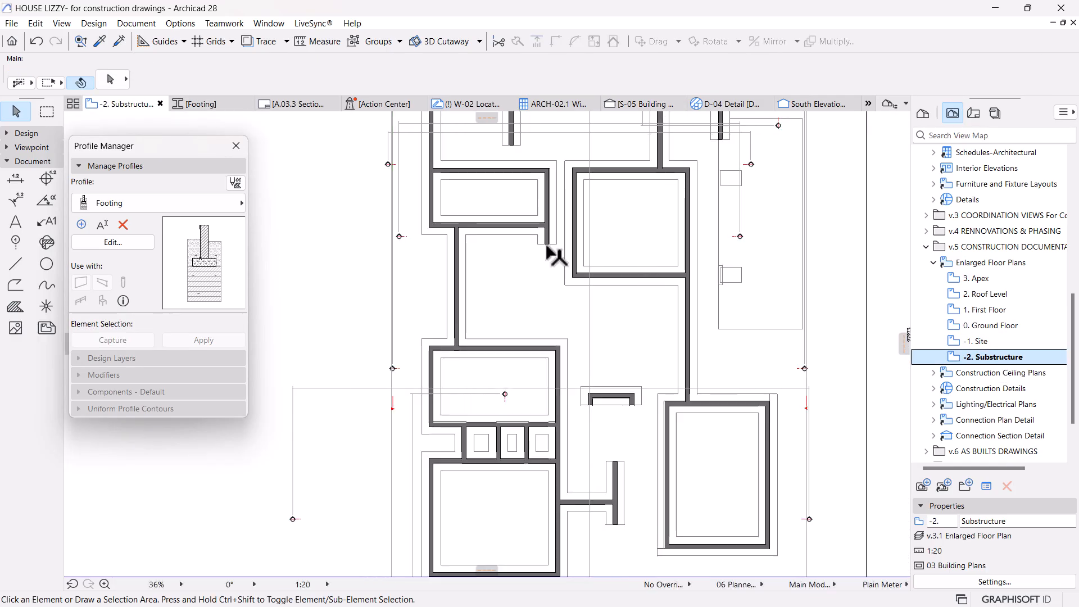
pyautogui.click(481, 231)
pyautogui.hotkey('ctrl', 'a')
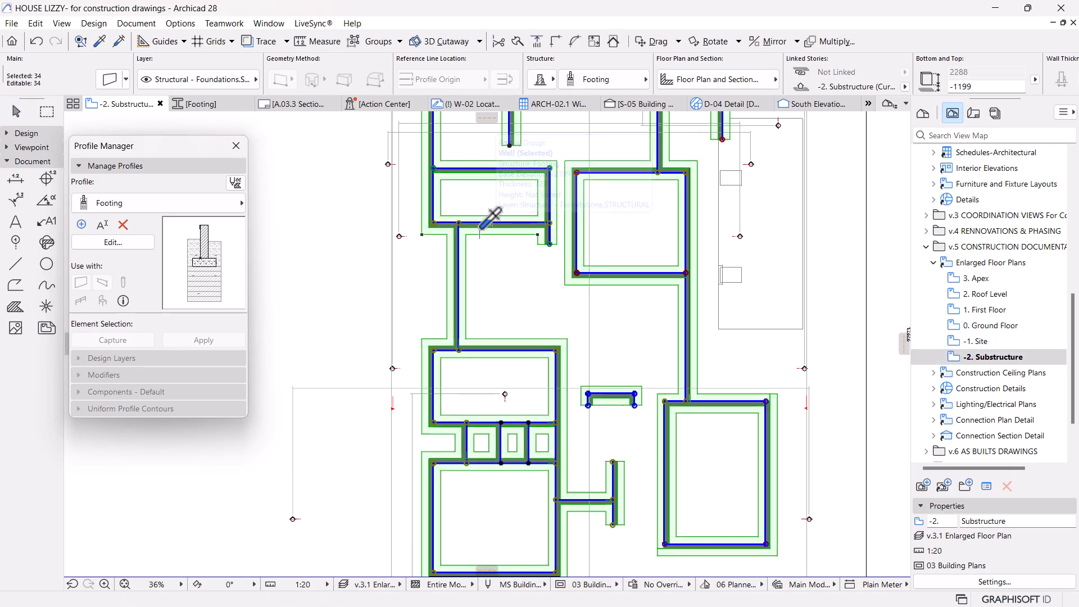
pyautogui.moveTo(960, 91); pyautogui.dragTo(957, 92)
pyautogui.write('000')
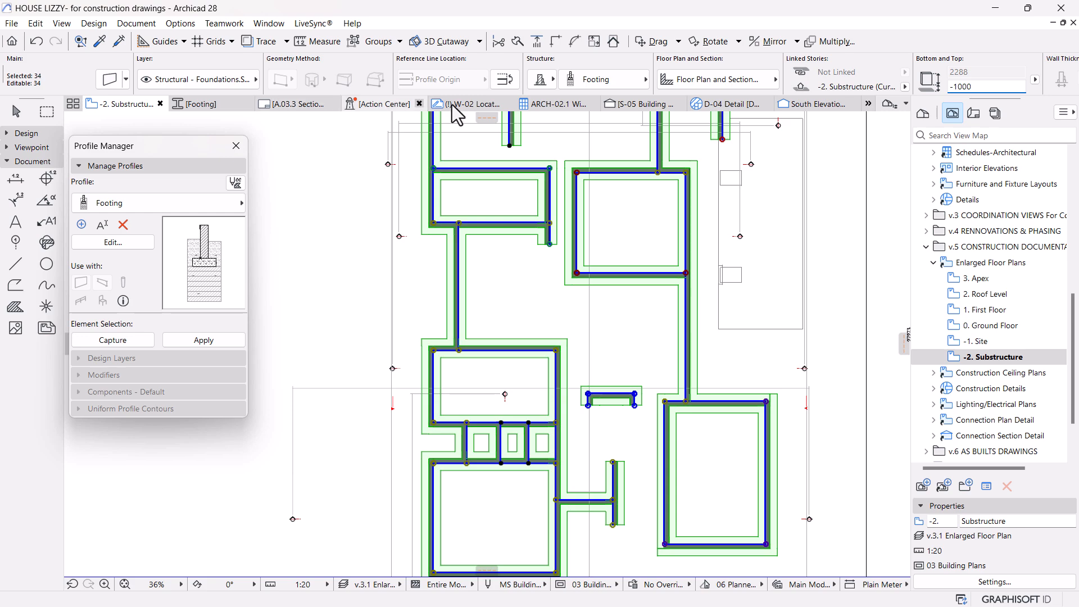
# Step: In section S-05, select the footing and measure from the ground floor level down to the top of its concrete strip
pyautogui.click(629, 106)
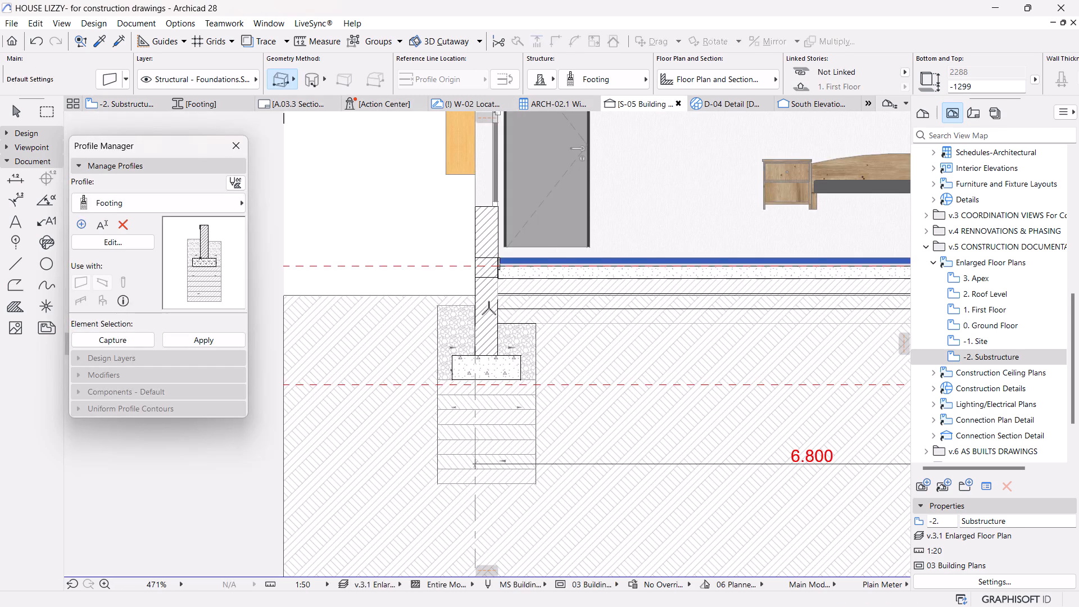
pyautogui.scroll(2, 511, 274)
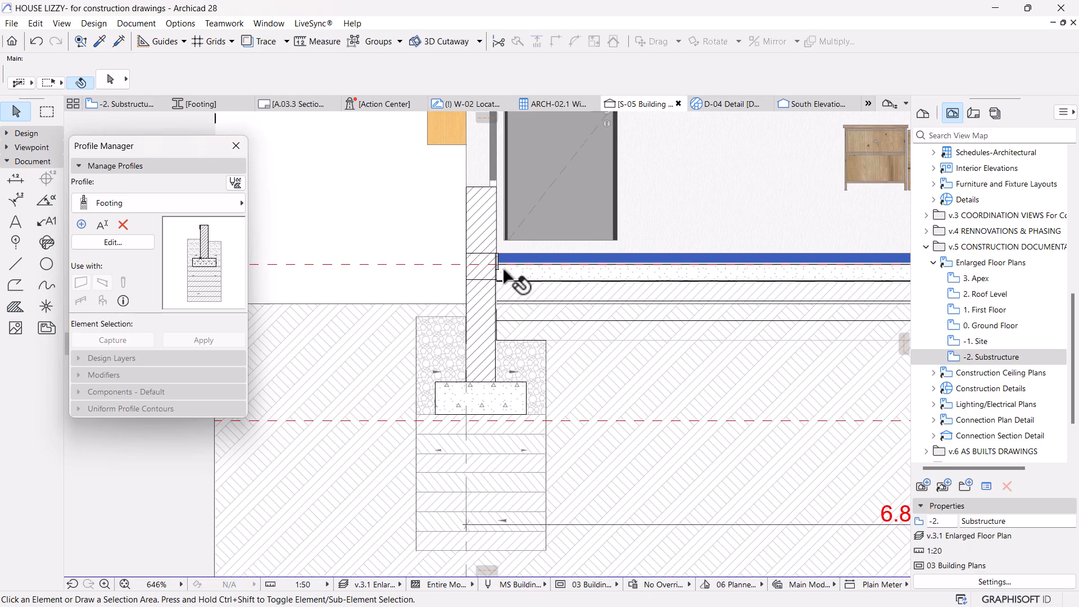
pyautogui.click(440, 353)
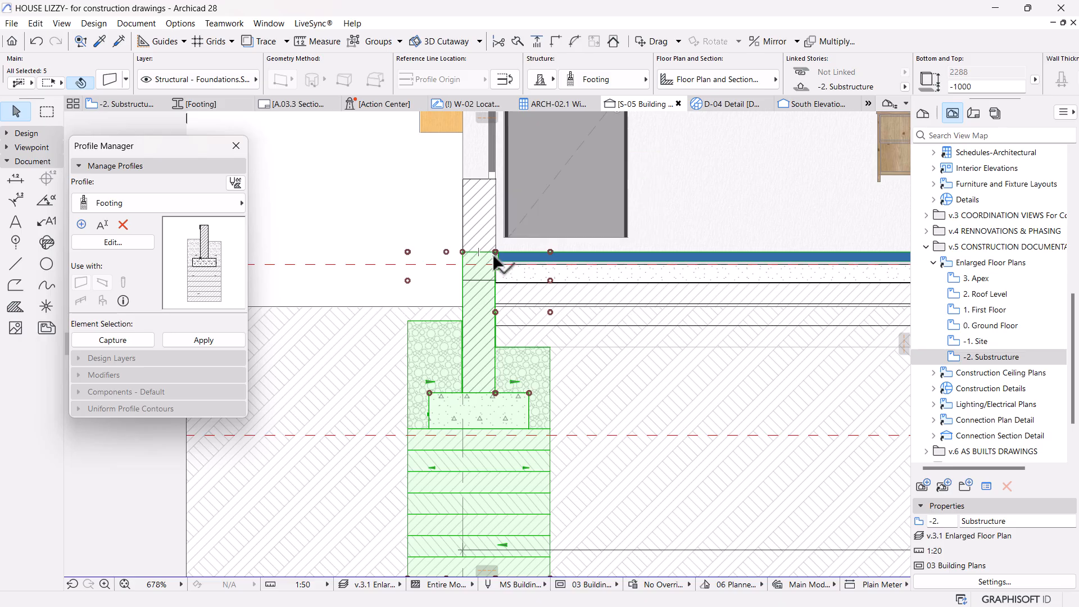
pyautogui.scroll(-1, 484, 287)
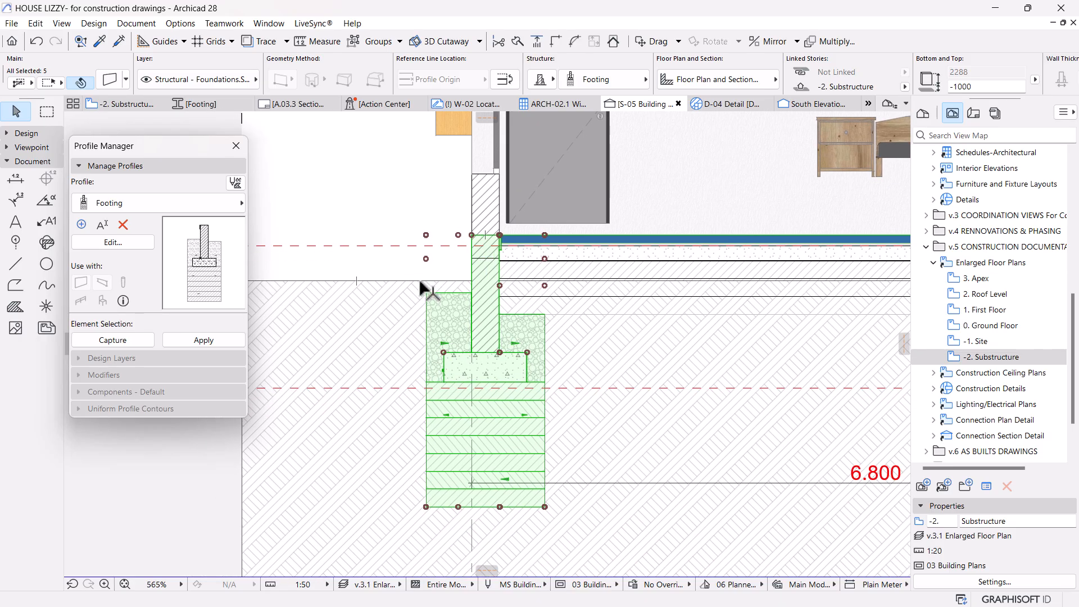
pyautogui.press('m')
pyautogui.click(406, 246)
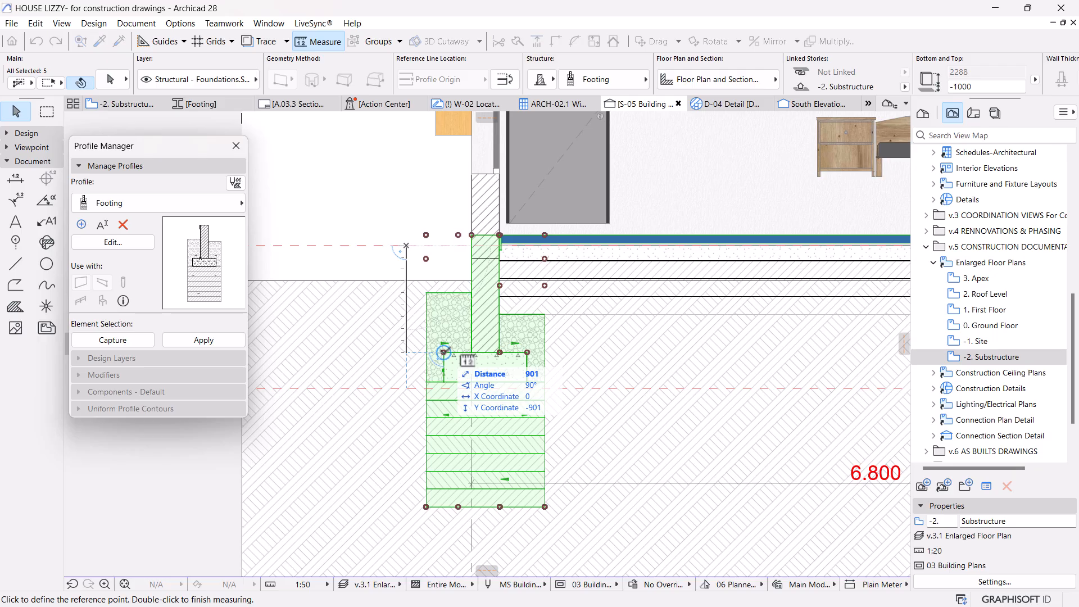
pyautogui.press('Escape')
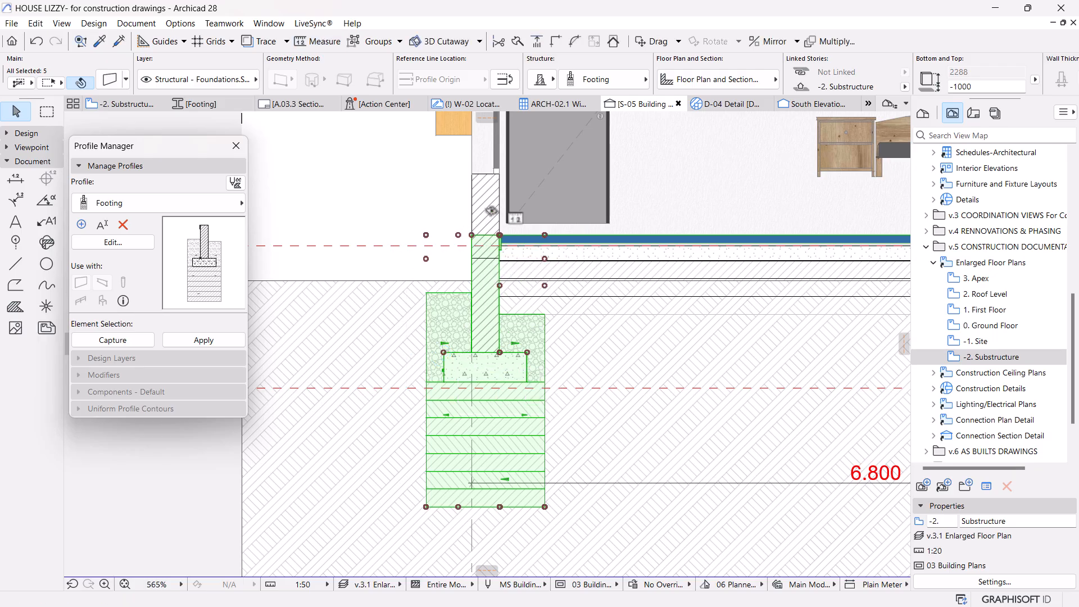
# Step: Move the selected footing down about 88 mm so the top of its wall meets the ground floor level line
pyautogui.scroll(2, 530, 236)
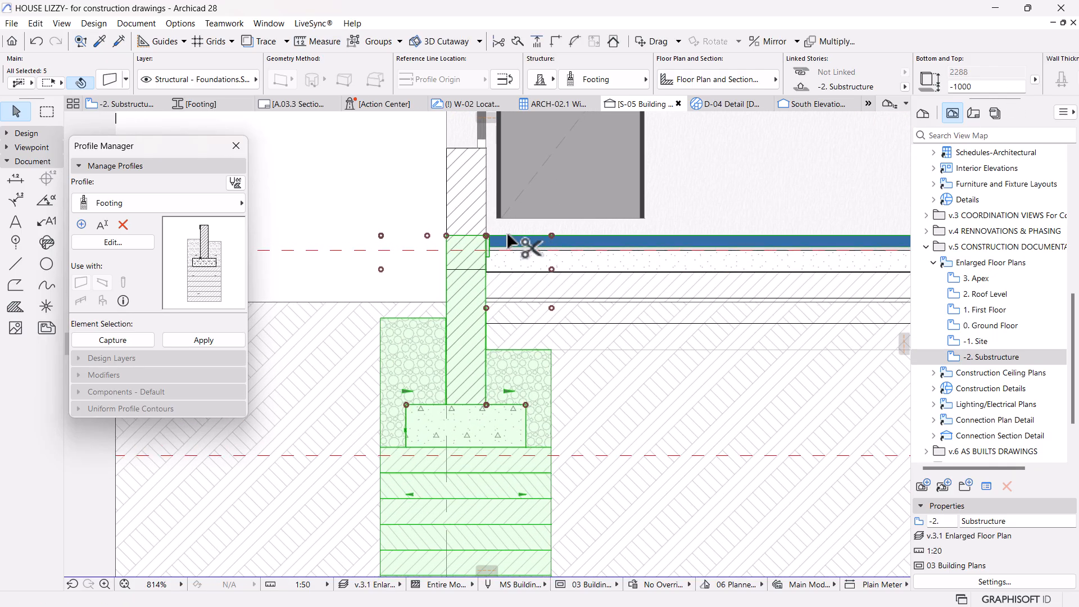
pyautogui.hotkey('ctrl', 'd')
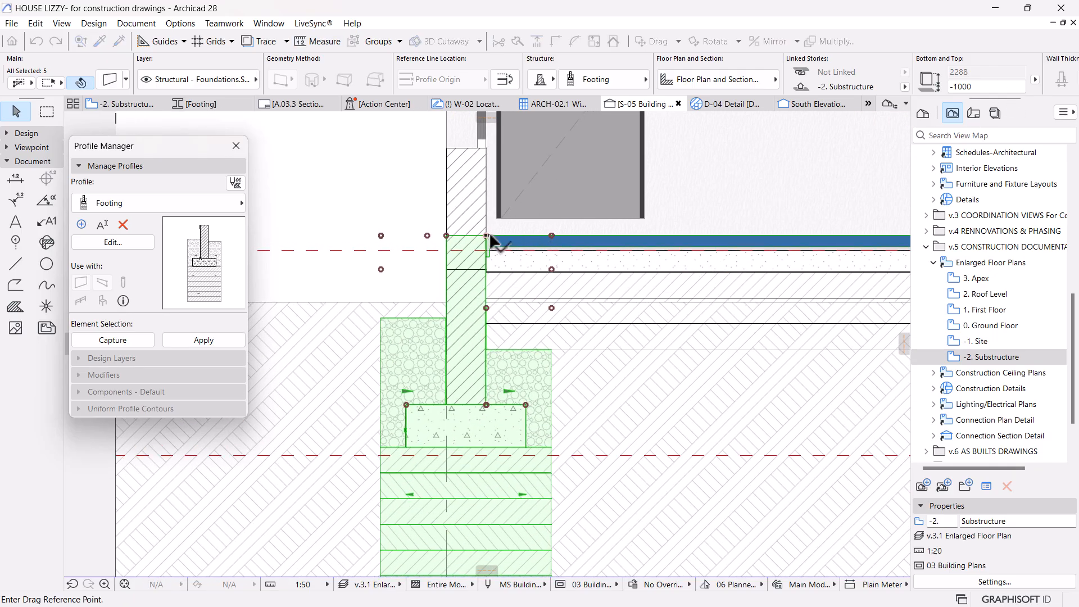
pyautogui.click(446, 236)
pyautogui.click(446, 250)
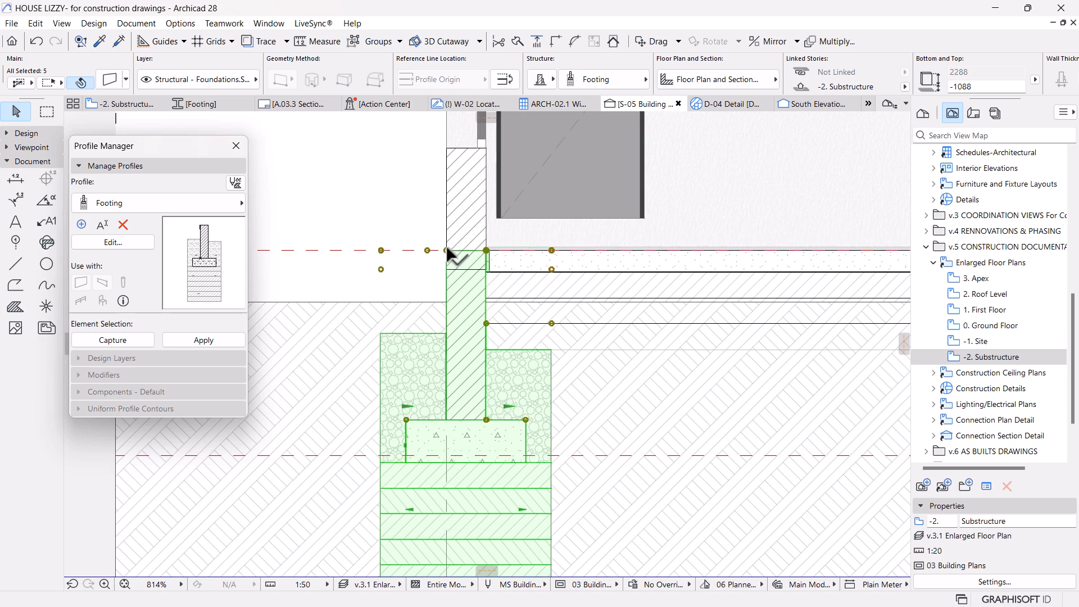
pyautogui.scroll(-3, 474, 331)
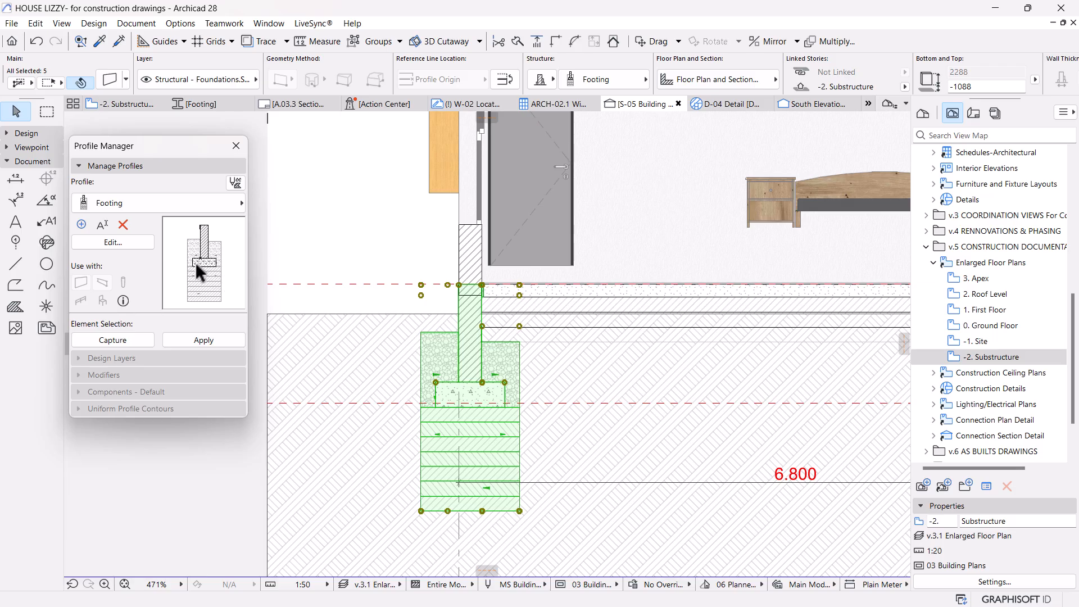
pyautogui.scroll(3, 469, 400)
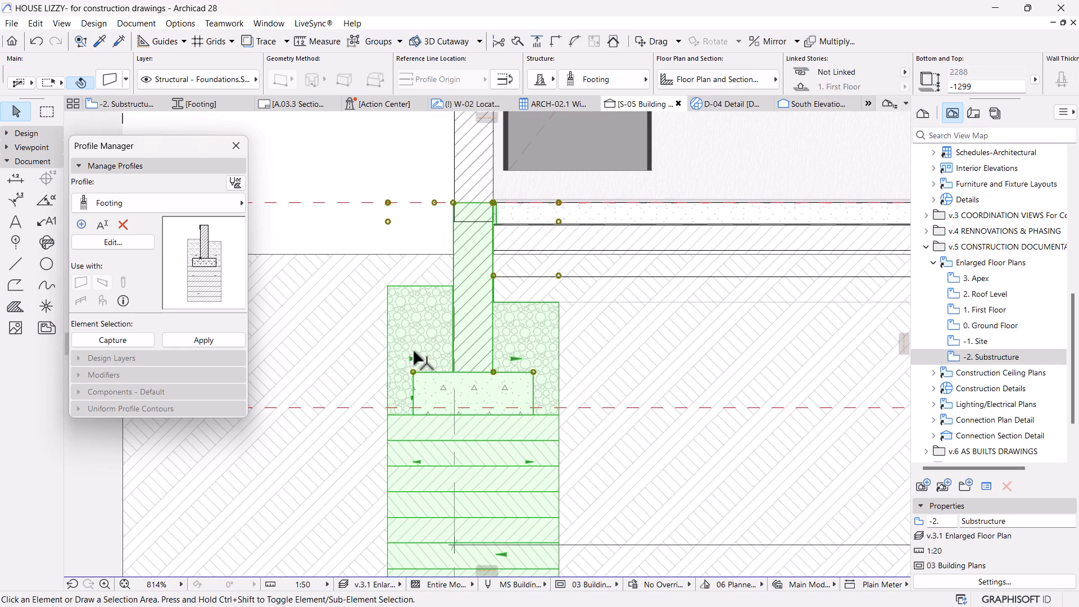
pyautogui.press('Escape')
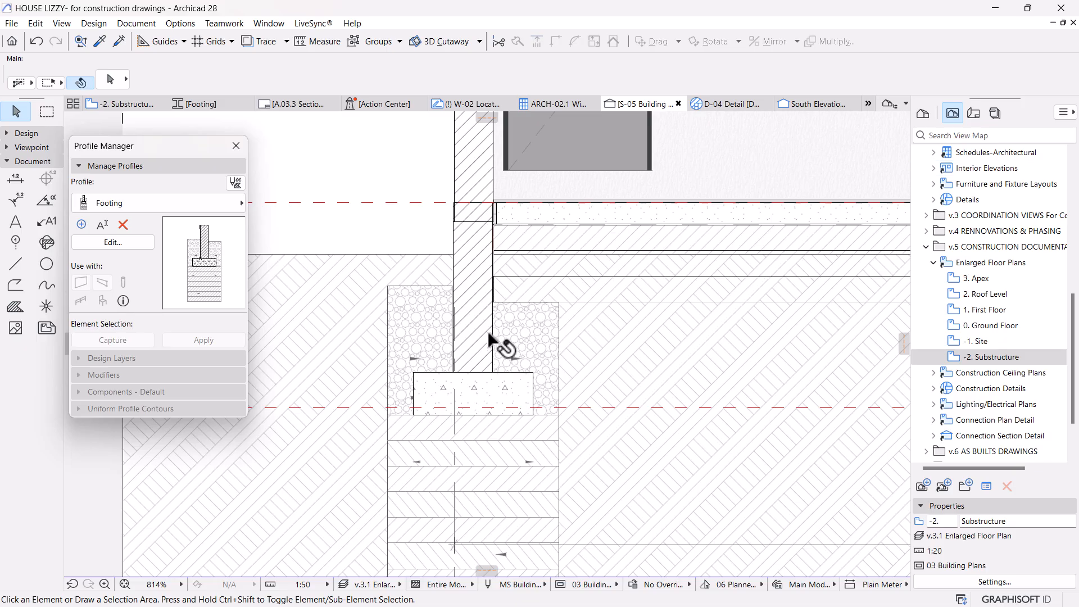
# Step: Open the Footing profile of the footing wall for editing to view its wall, concrete strip and backfill layers
pyautogui.click(489, 340)
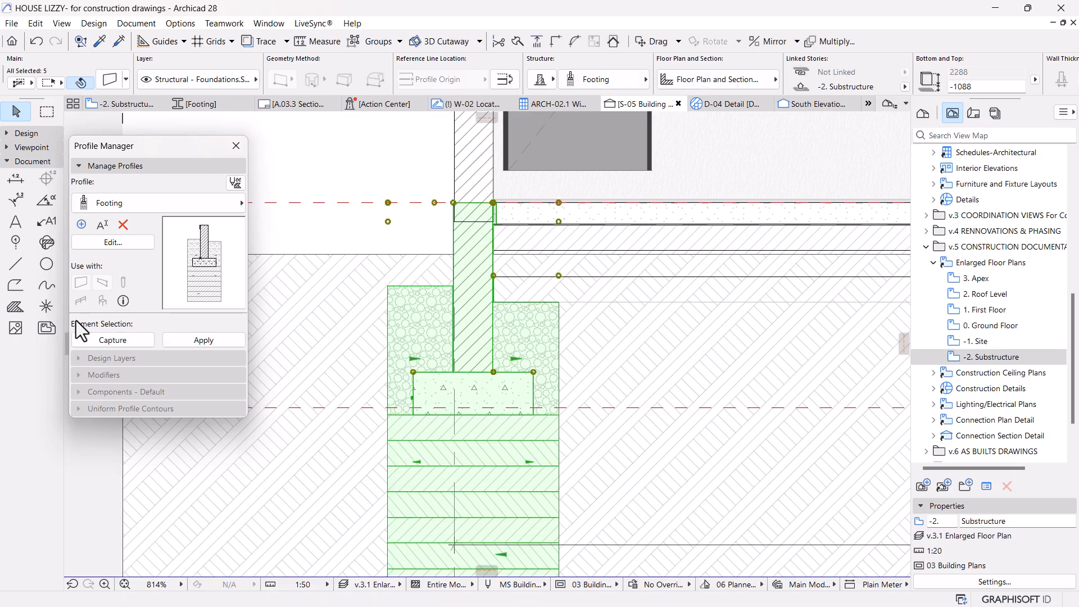
pyautogui.click(112, 243)
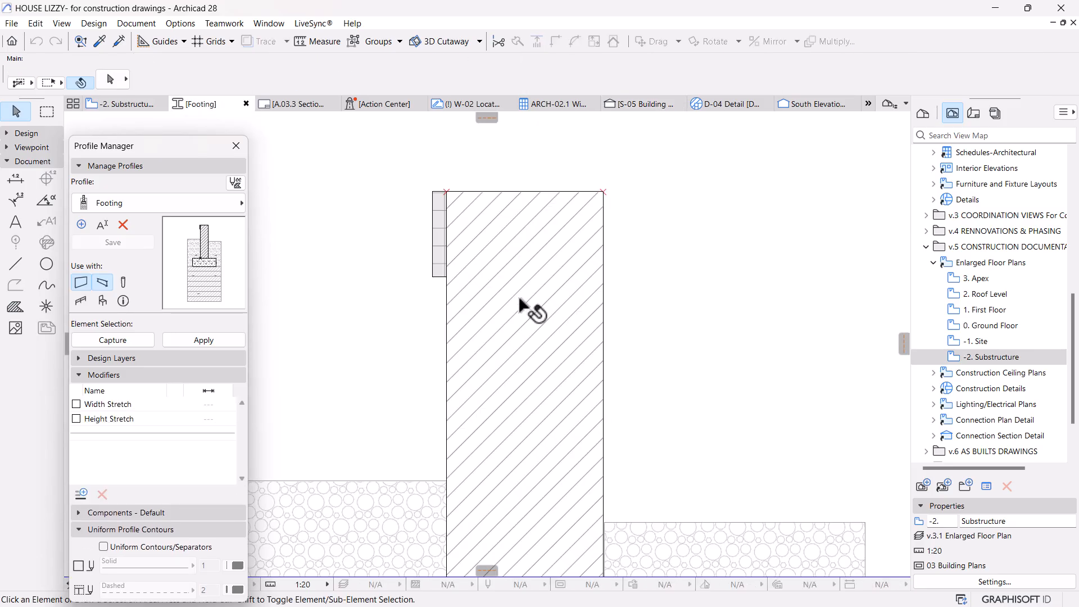
pyautogui.scroll(3, 477, 408)
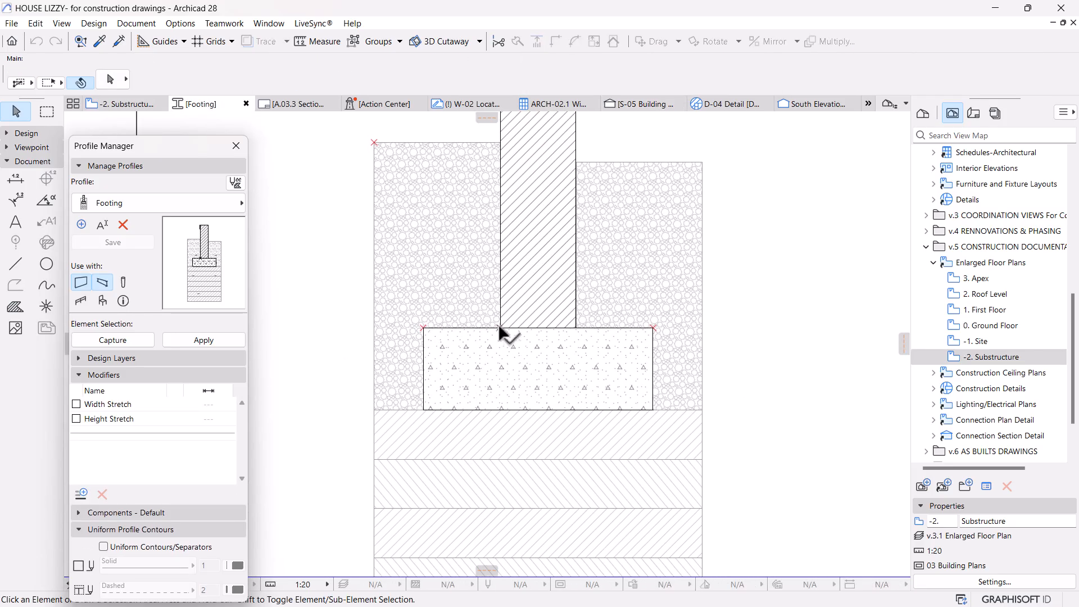
pyautogui.scroll(-3, 530, 347)
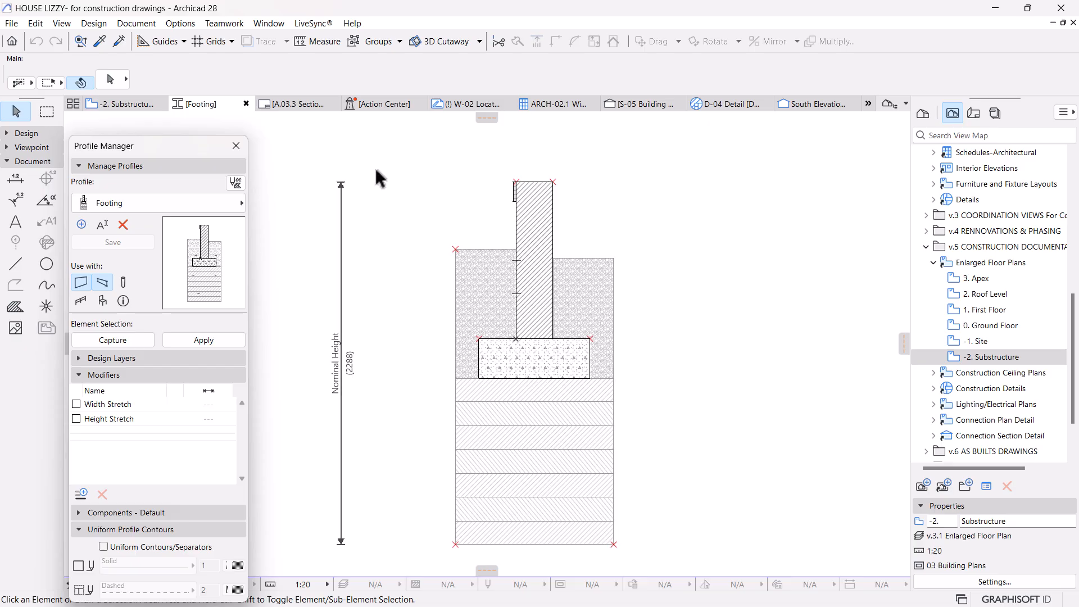
# Step: Move all components of the Footing profile down about 989 mm so the top corner of the brick wall sits on the profile origin
pyautogui.click(396, 157)
pyautogui.scroll(-2, 638, 291)
pyautogui.click(665, 494)
pyautogui.scroll(4, 621, 302)
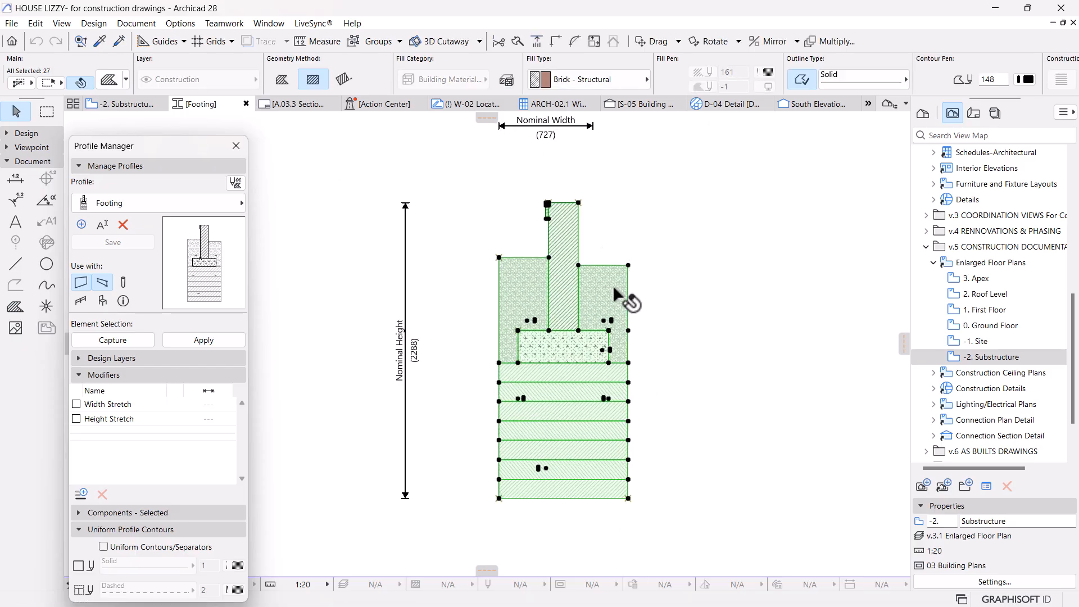
pyautogui.scroll(3, 511, 170)
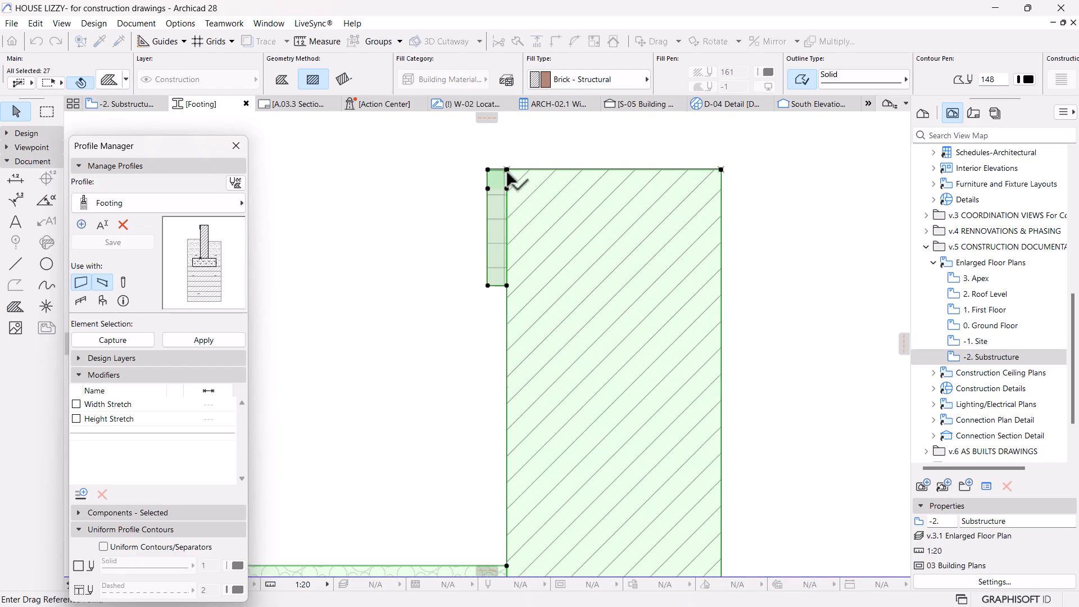
pyautogui.click(508, 168)
pyautogui.scroll(-3, 511, 163)
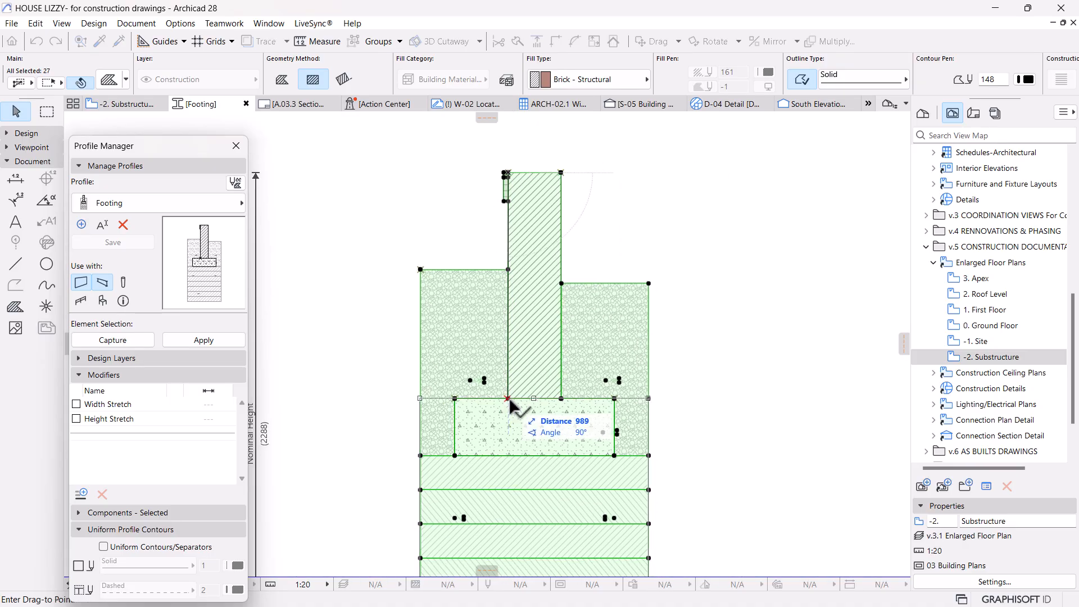
pyautogui.click(507, 399)
pyautogui.click(691, 249)
pyautogui.scroll(-3, 613, 306)
pyautogui.moveTo(520, 405); pyautogui.dragTo(528, 273, button='middle')
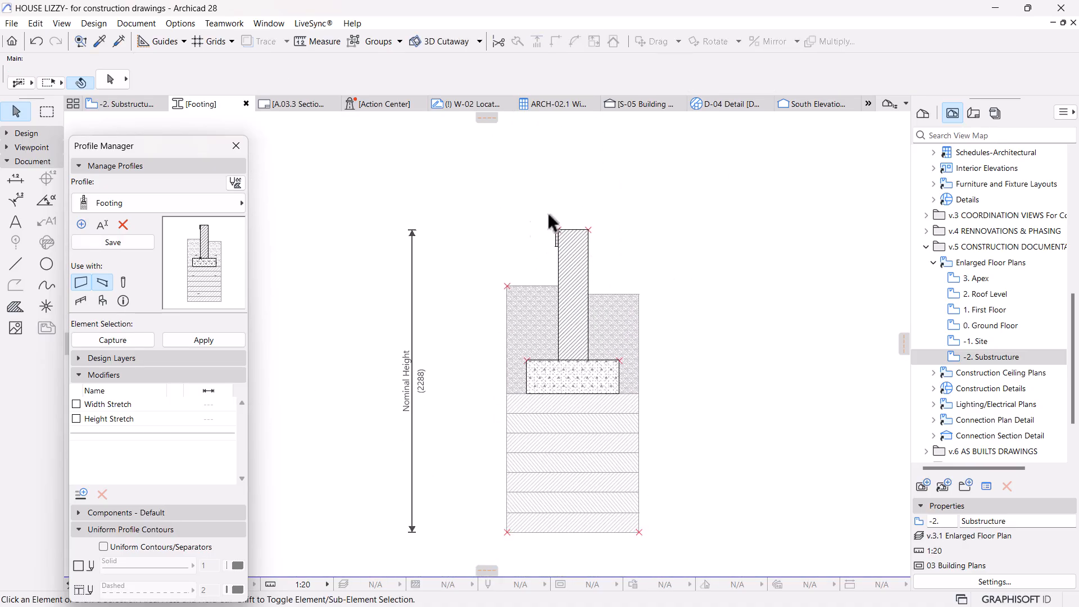
# Step: Measure from the wall top down to the underside of the concrete strip and save the Footing profile
pyautogui.scroll(2, 574, 215)
pyautogui.press('m')
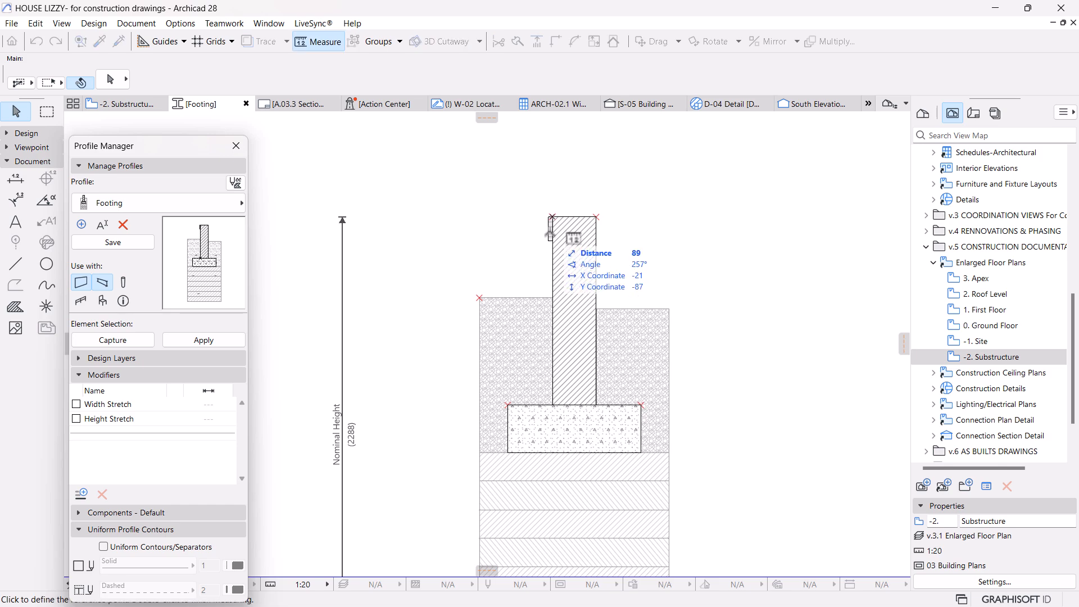
pyautogui.click(552, 217)
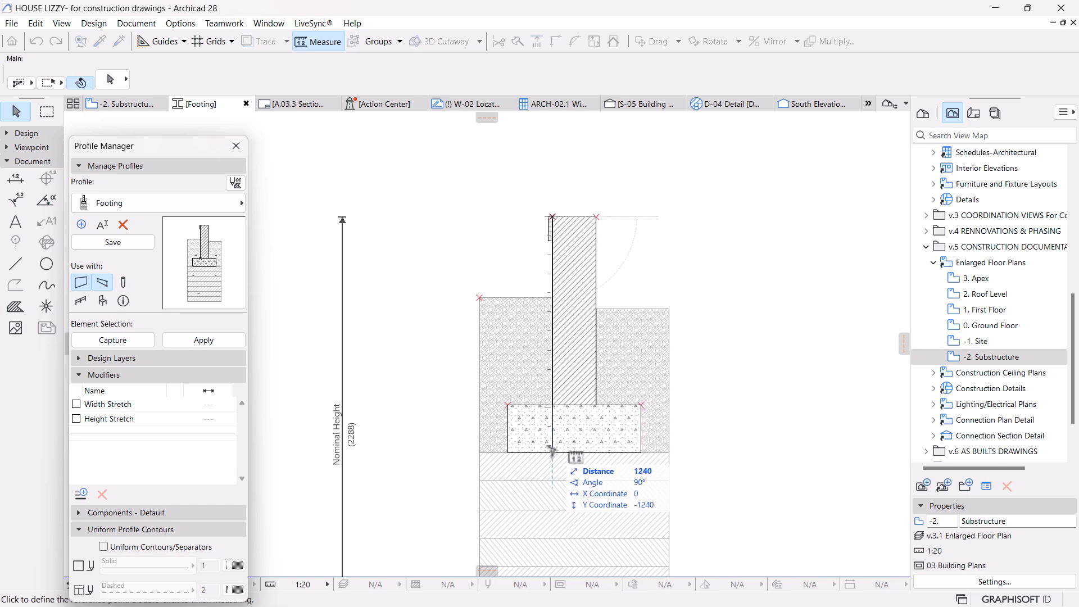
pyautogui.scroll(-6, 551, 449)
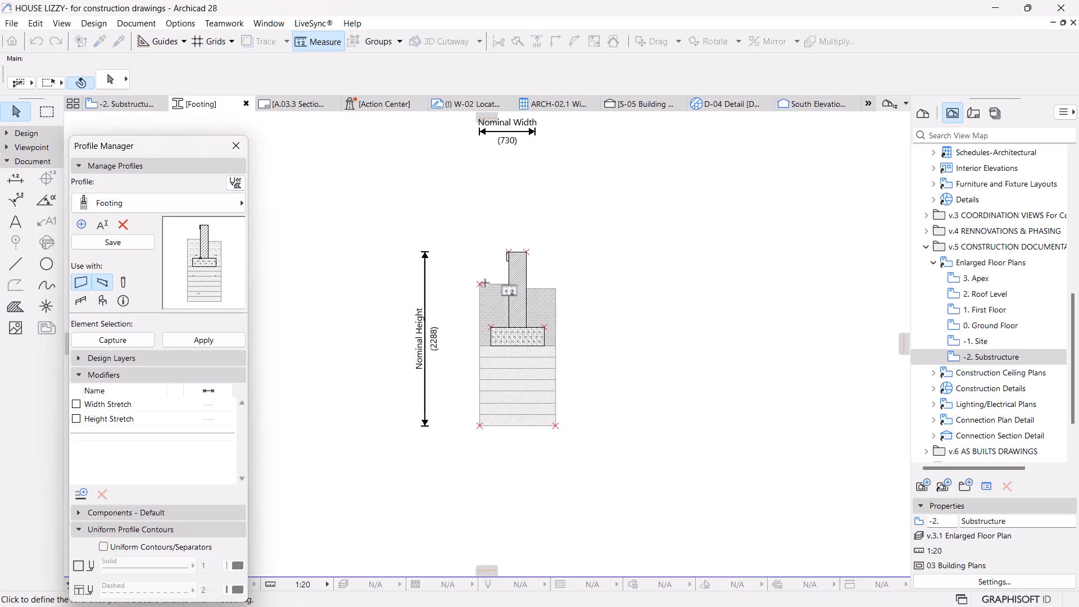
pyautogui.press('Escape')
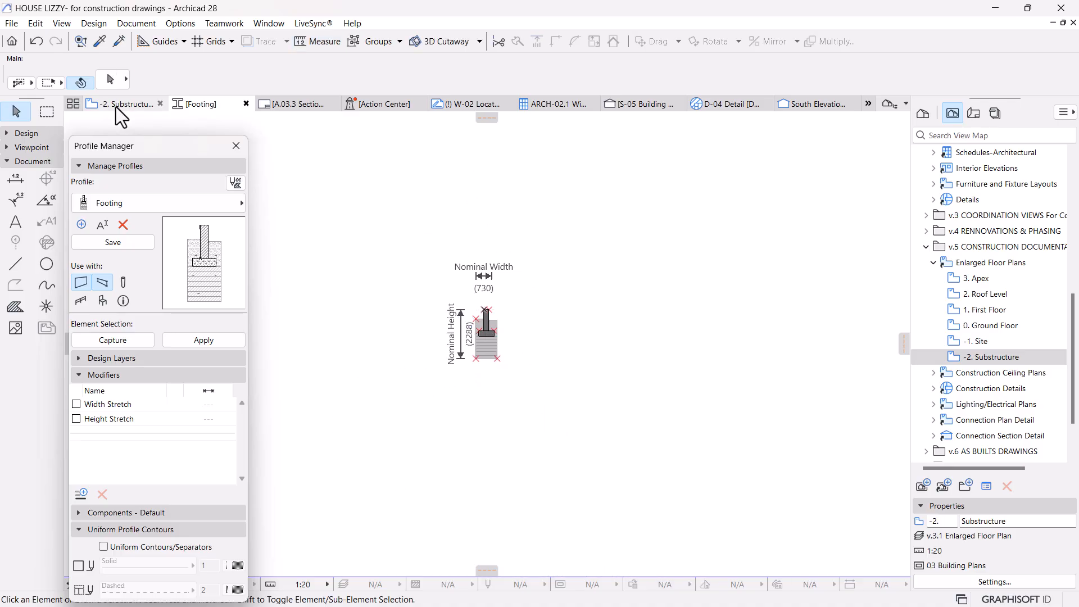
pyautogui.click(112, 241)
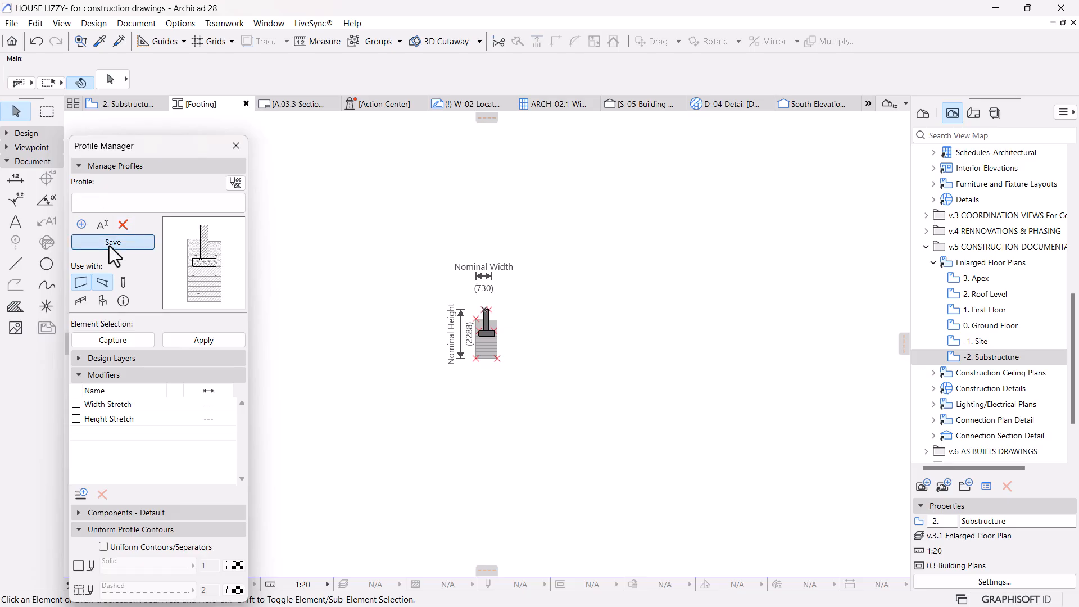
# Step: In the -2. Substructure plan, examine the depths from apron and ground floor level to the strip footing in the engineer's SECTION 1-1 detail
pyautogui.click(113, 104)
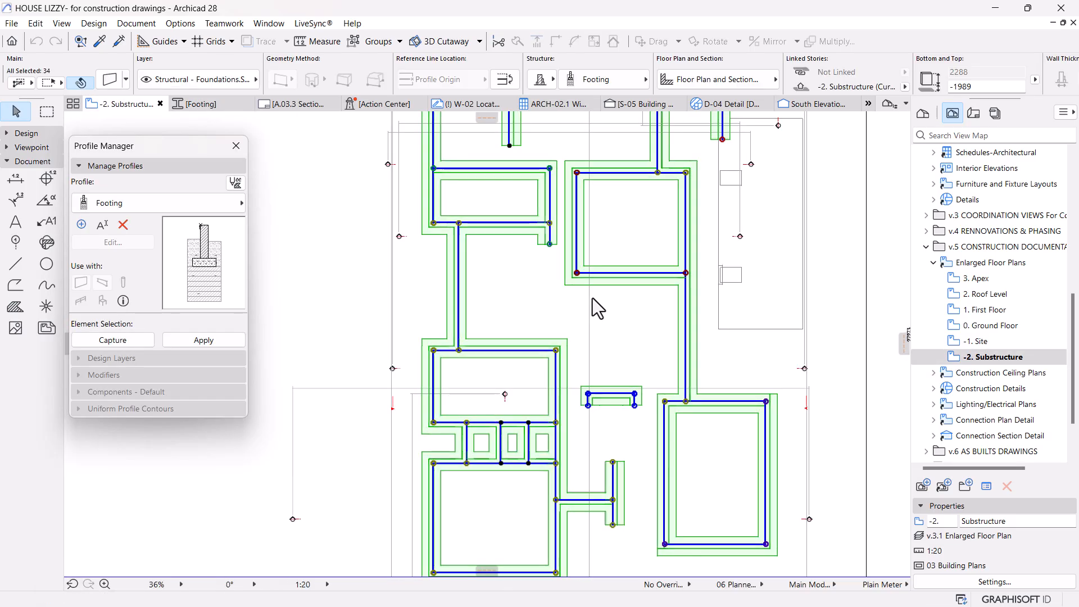
pyautogui.scroll(-5, 592, 308)
pyautogui.moveTo(592, 309); pyautogui.dragTo(414, 342, button='middle')
pyautogui.scroll(9, 493, 304)
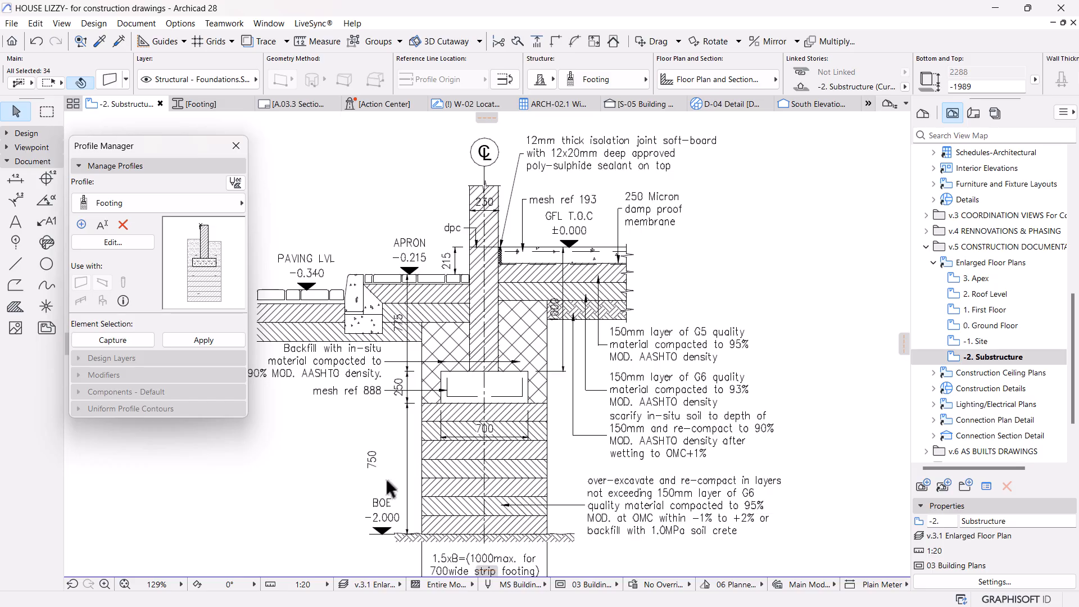
pyautogui.moveTo(386, 484); pyautogui.dragTo(424, 464, button='middle')
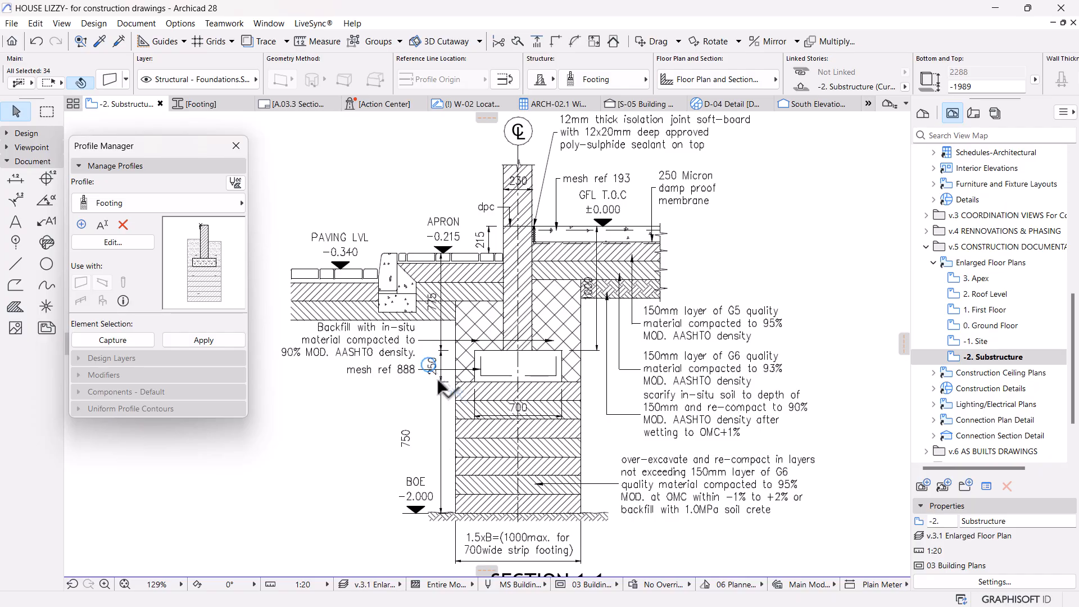
pyautogui.scroll(2, 437, 355)
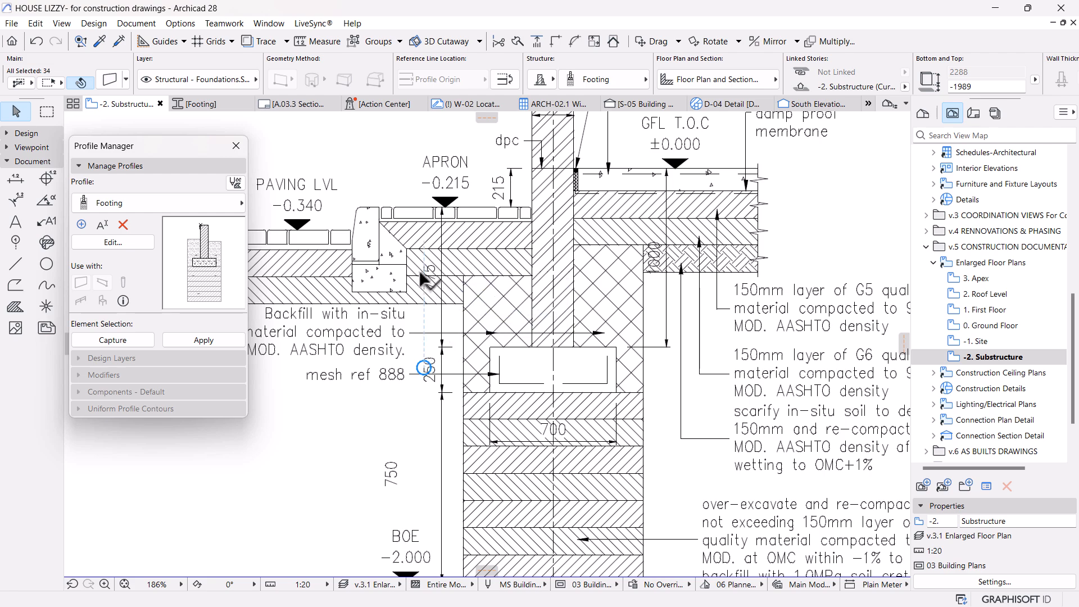
pyautogui.scroll(3, 423, 276)
pyautogui.scroll(-2, 513, 258)
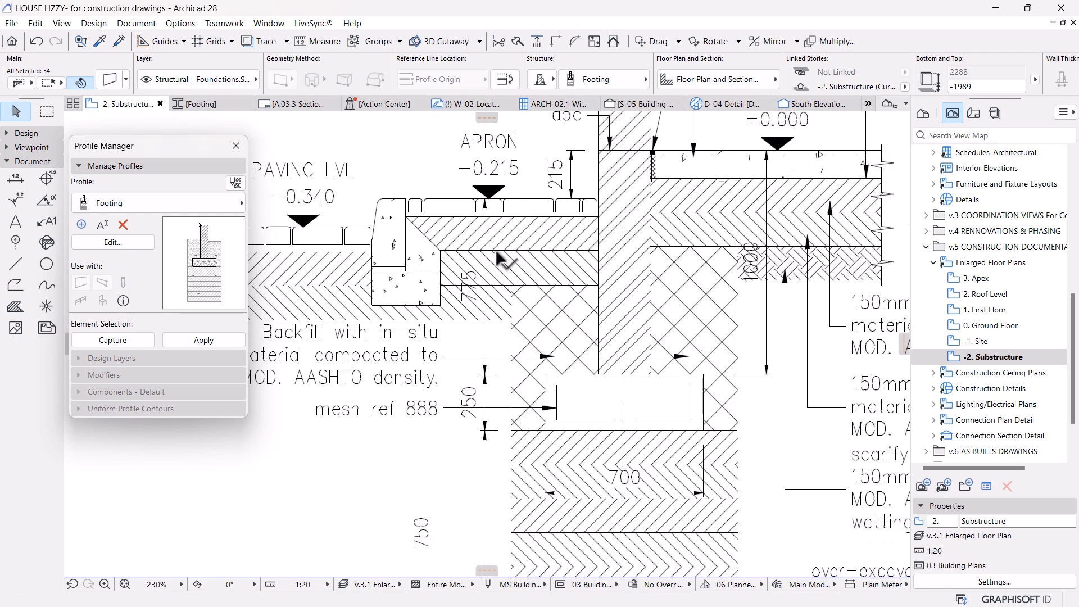
pyautogui.moveTo(732, 379); pyautogui.dragTo(621, 412, button='middle')
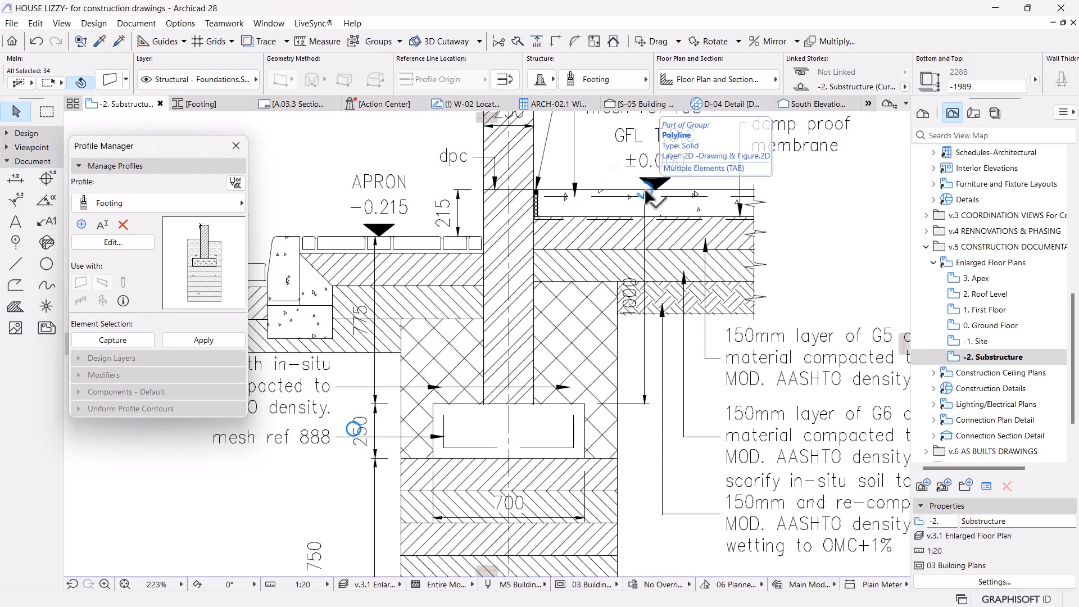
pyautogui.scroll(-10, 646, 193)
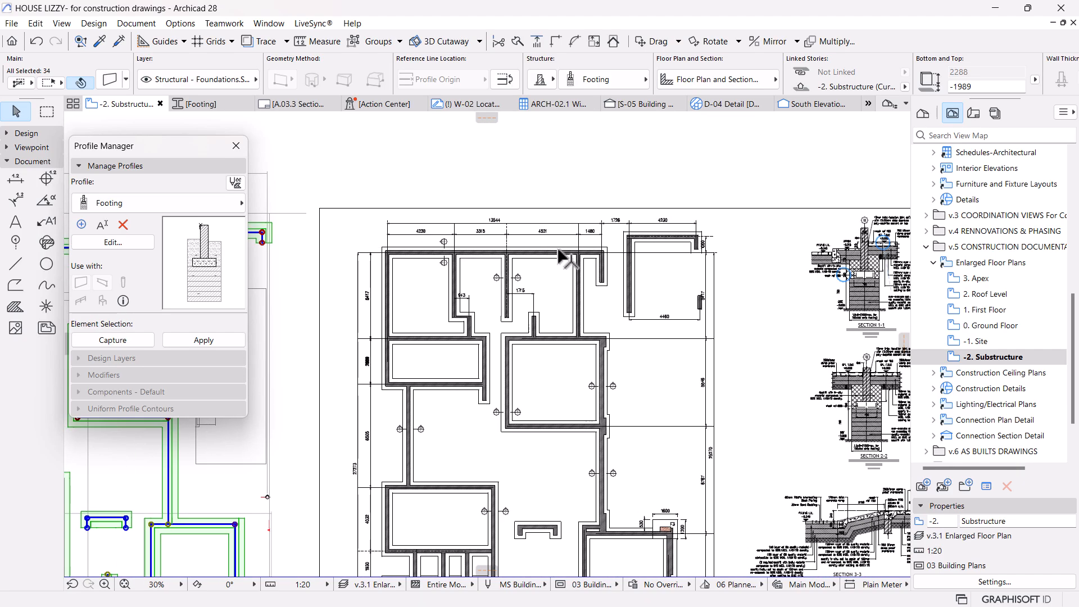
# Step: In section S-05, select the grouped Footing walls and set their base elevation to 0
pyautogui.click(638, 105)
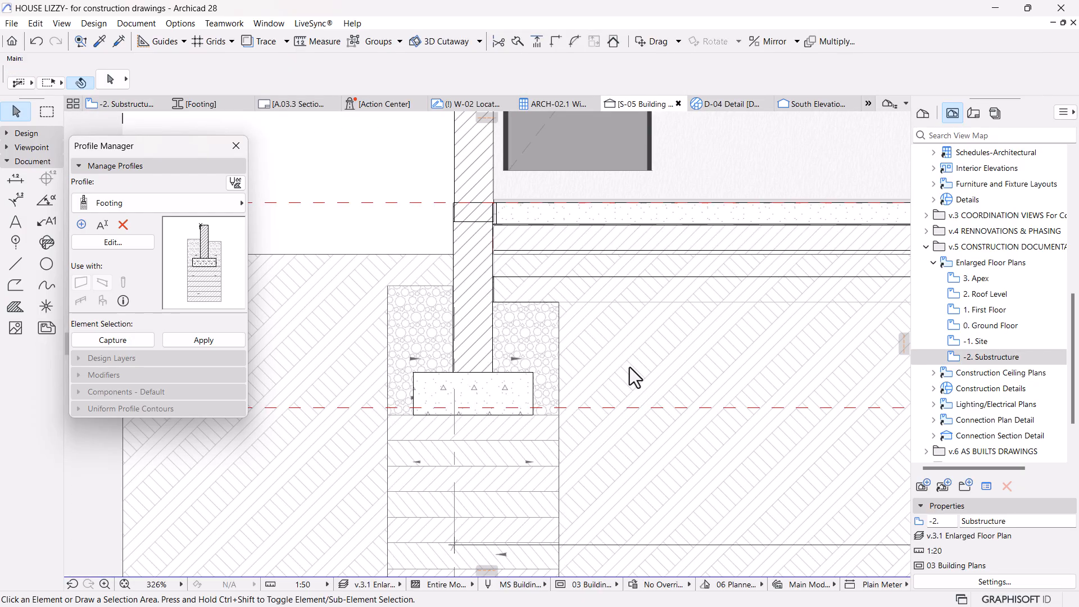
pyautogui.scroll(-3, 641, 377)
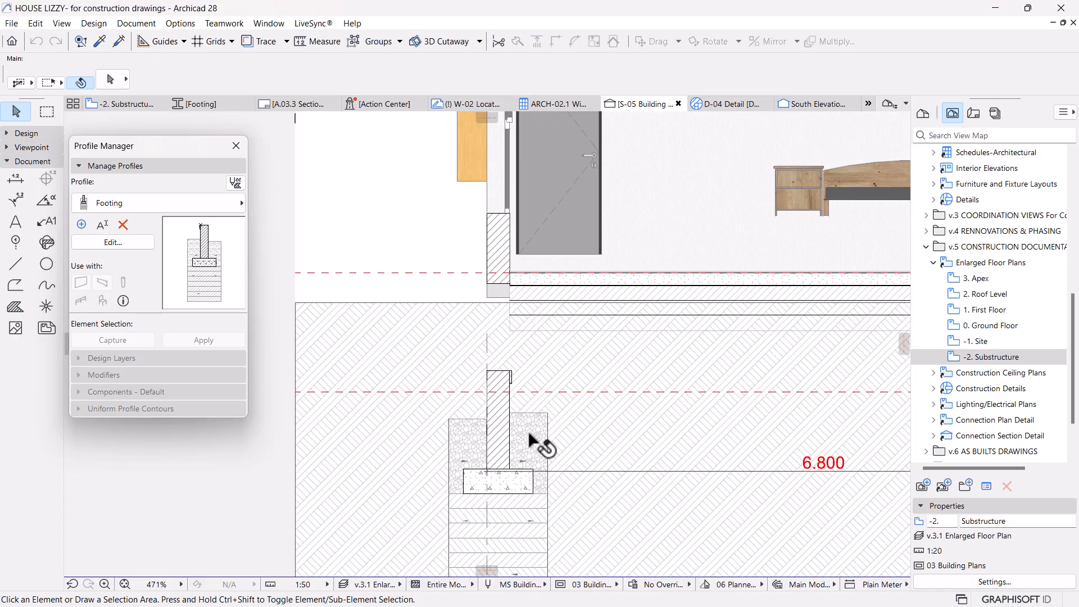
pyautogui.click(542, 438)
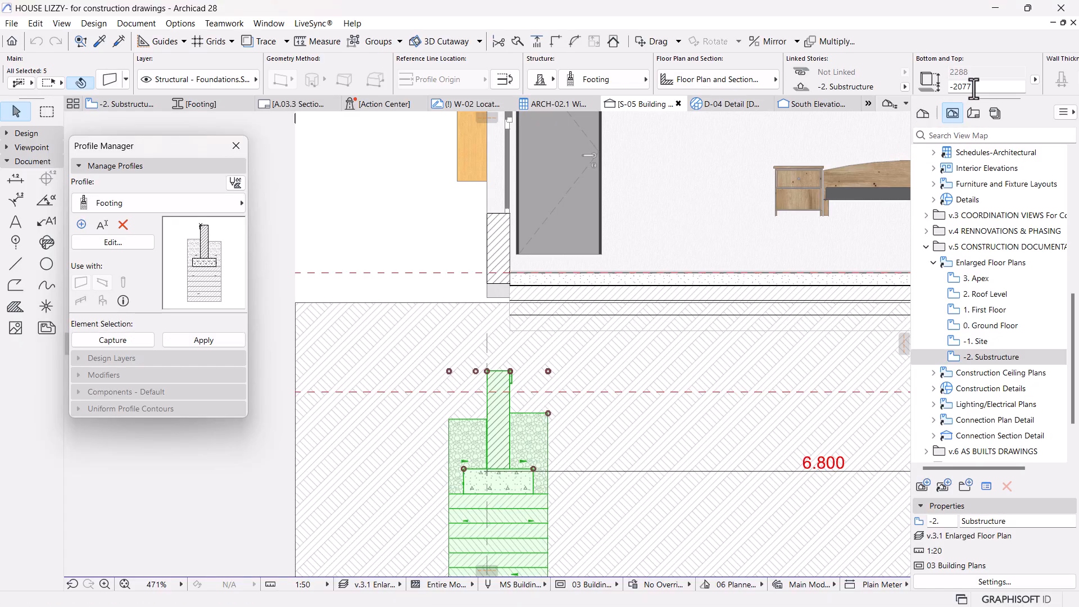
pyautogui.moveTo(913, 86); pyautogui.dragTo(851, 87)
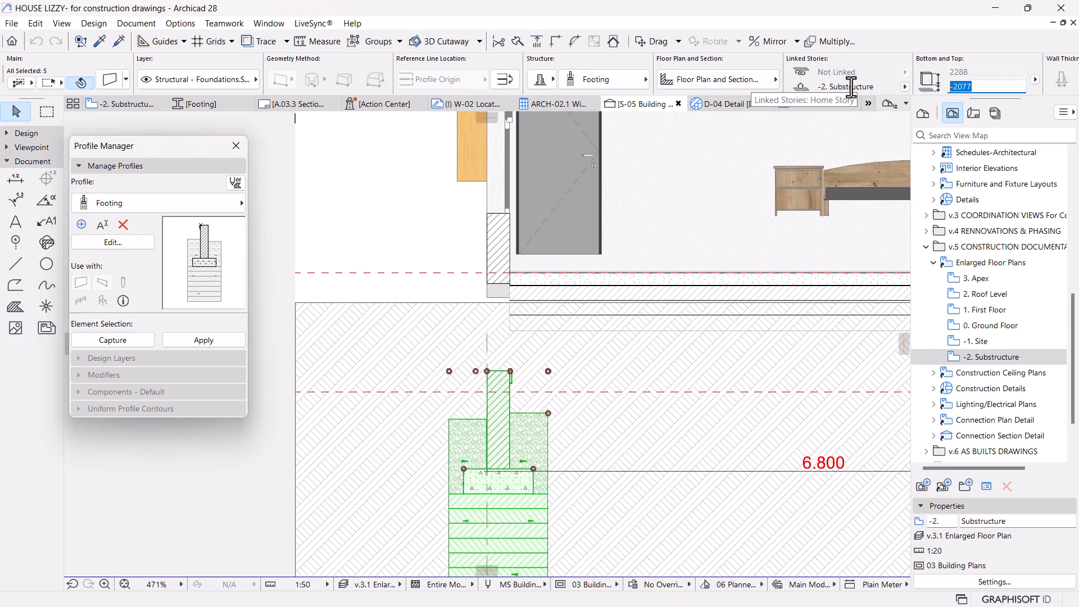
pyautogui.write('0')
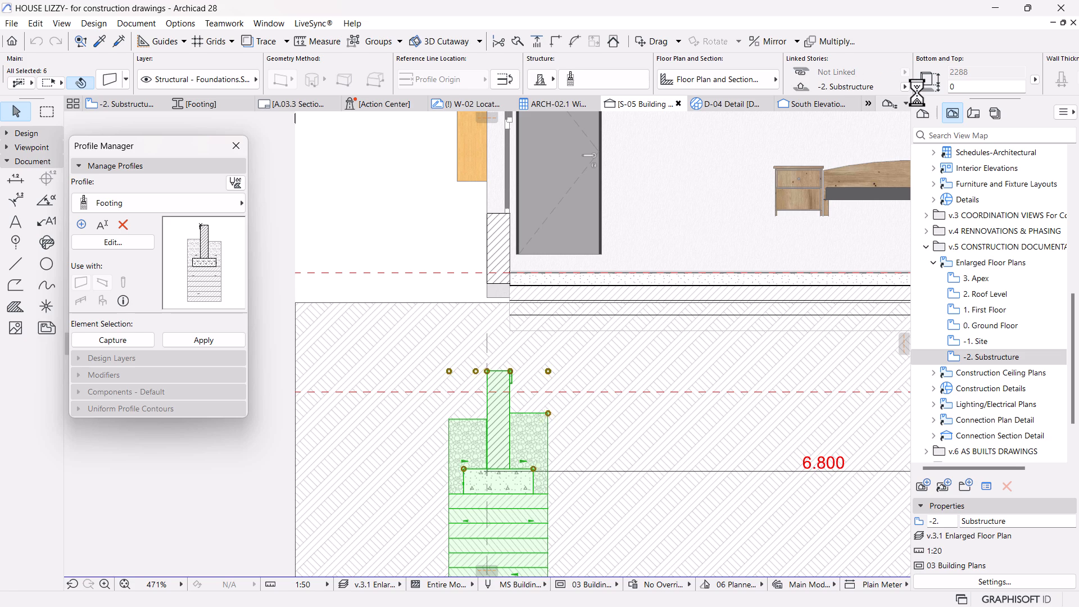
pyautogui.press('Return')
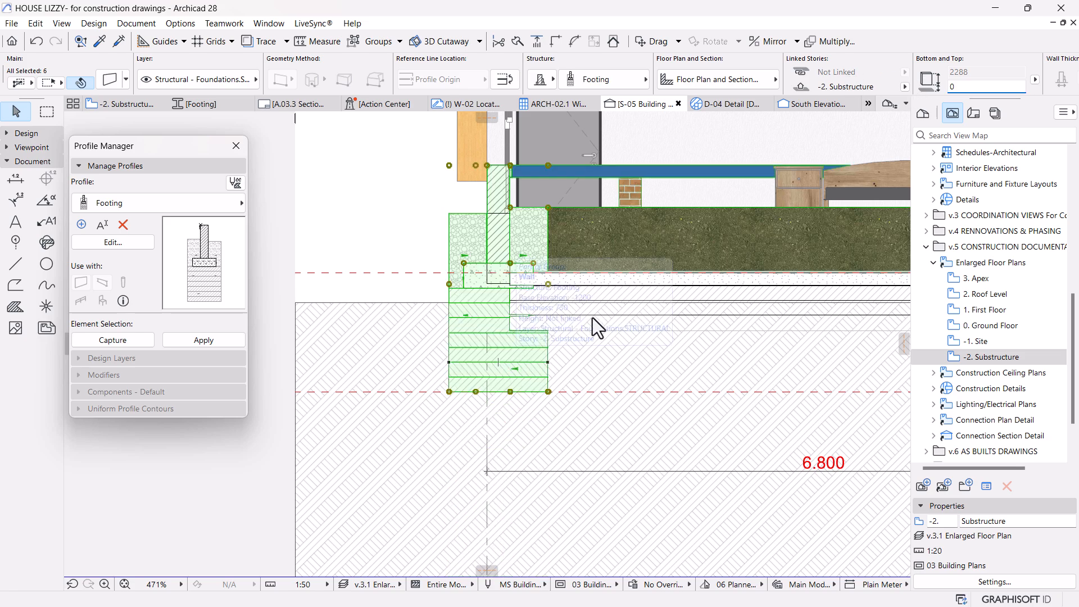
# Step: Move the selected footing down about 1088 mm so the top corner of its wall meets the ground floor level line
pyautogui.scroll(2, 526, 263)
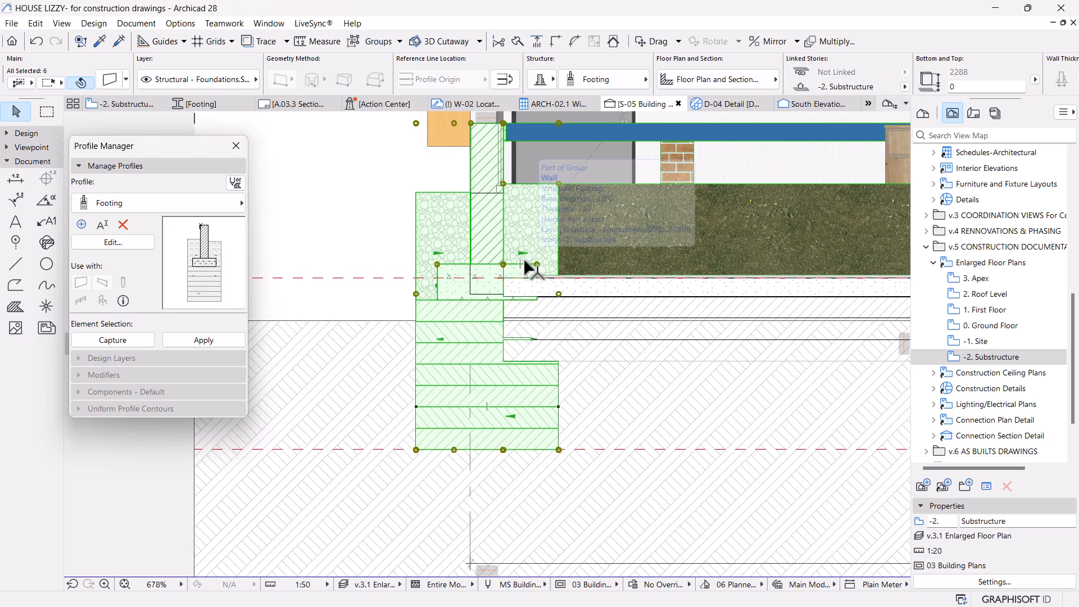
pyautogui.scroll(-2, 511, 311)
pyautogui.moveTo(511, 312); pyautogui.dragTo(507, 347, button='middle')
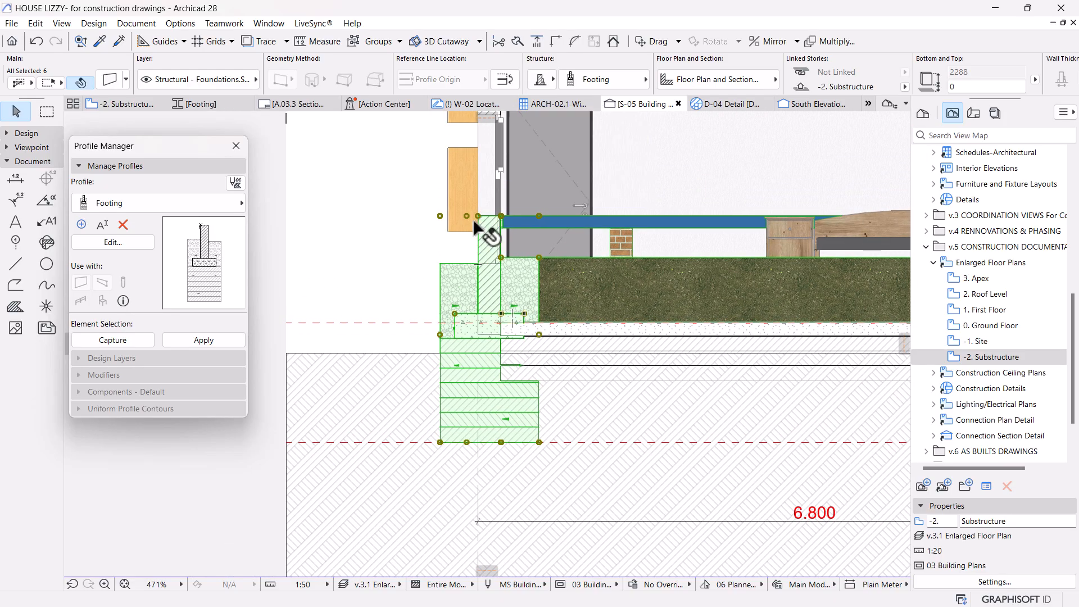
pyautogui.hotkey('ctrl', 'd')
pyautogui.click(477, 216)
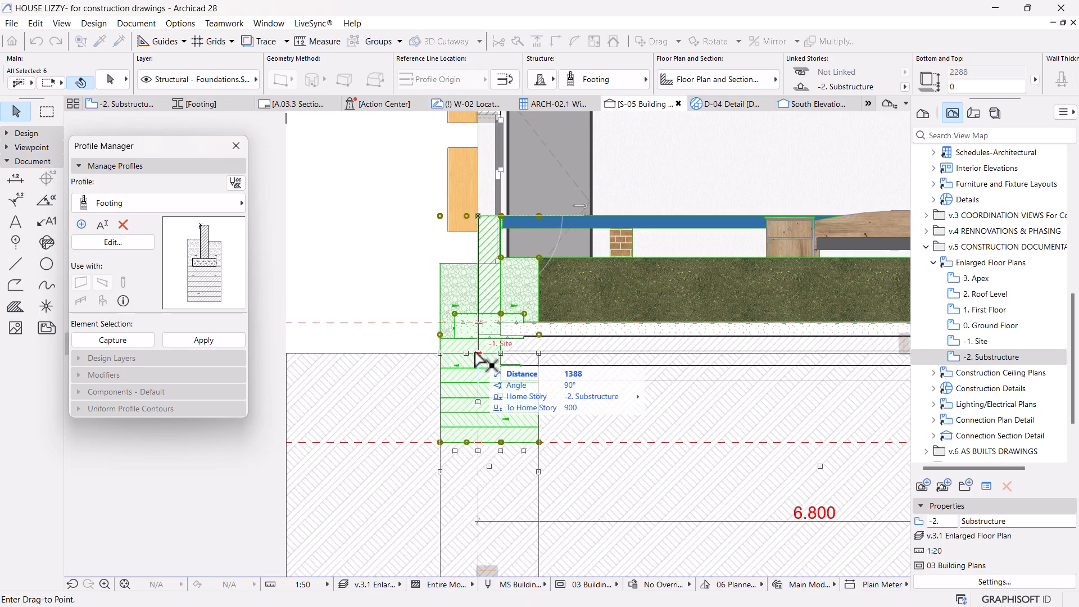
pyautogui.scroll(3, 475, 353)
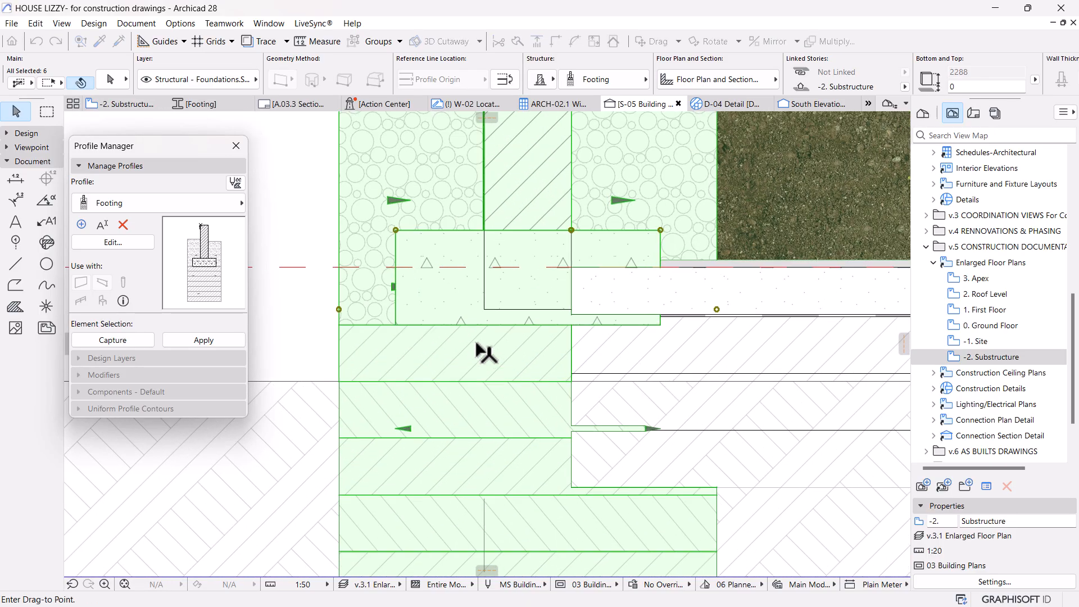
pyautogui.click(484, 267)
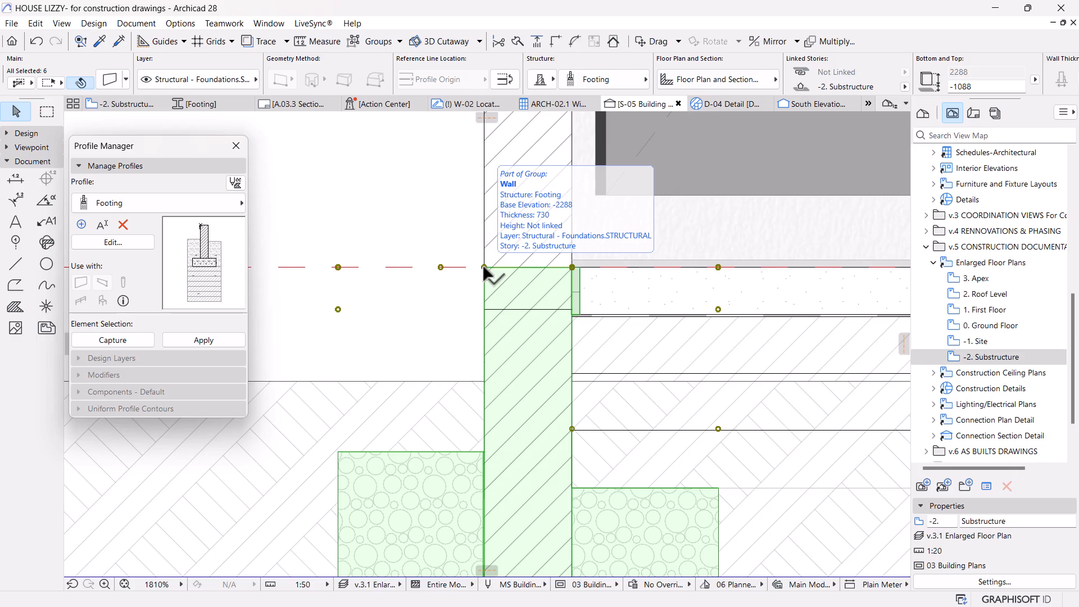
pyautogui.scroll(-4, 482, 264)
pyautogui.scroll(-3, 484, 300)
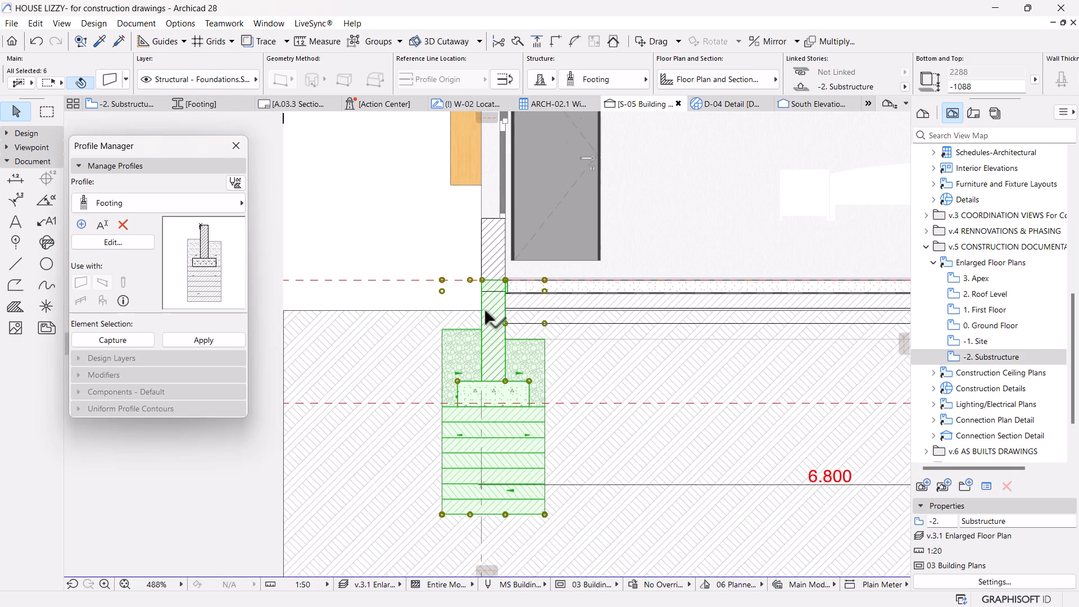
pyautogui.press('Escape')
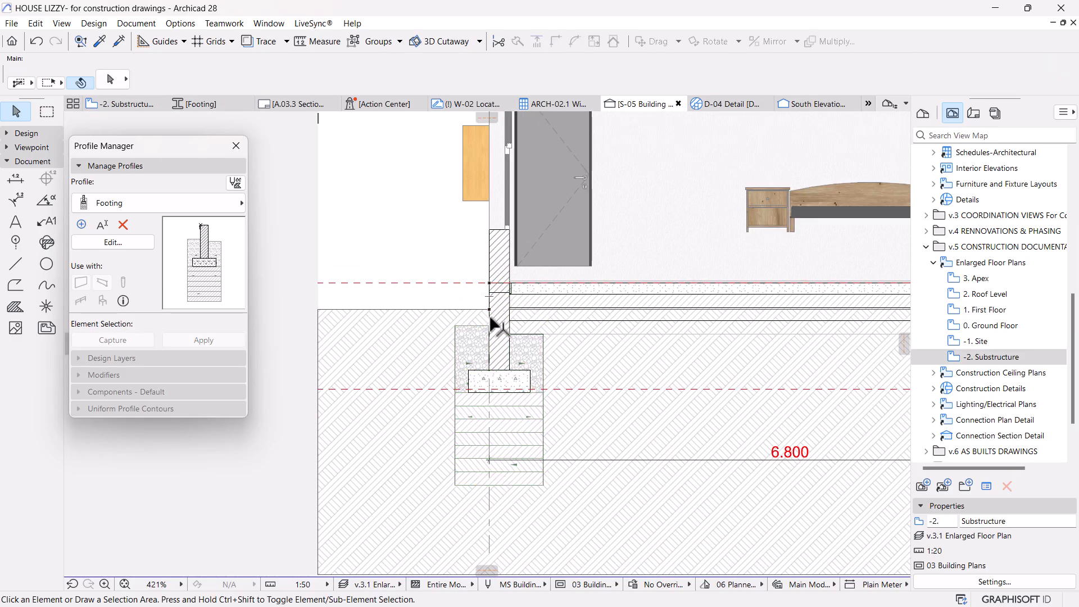
# Step: Select the external brick wall above the footing and measure from its base up to the ground floor level
pyautogui.scroll(2, 491, 317)
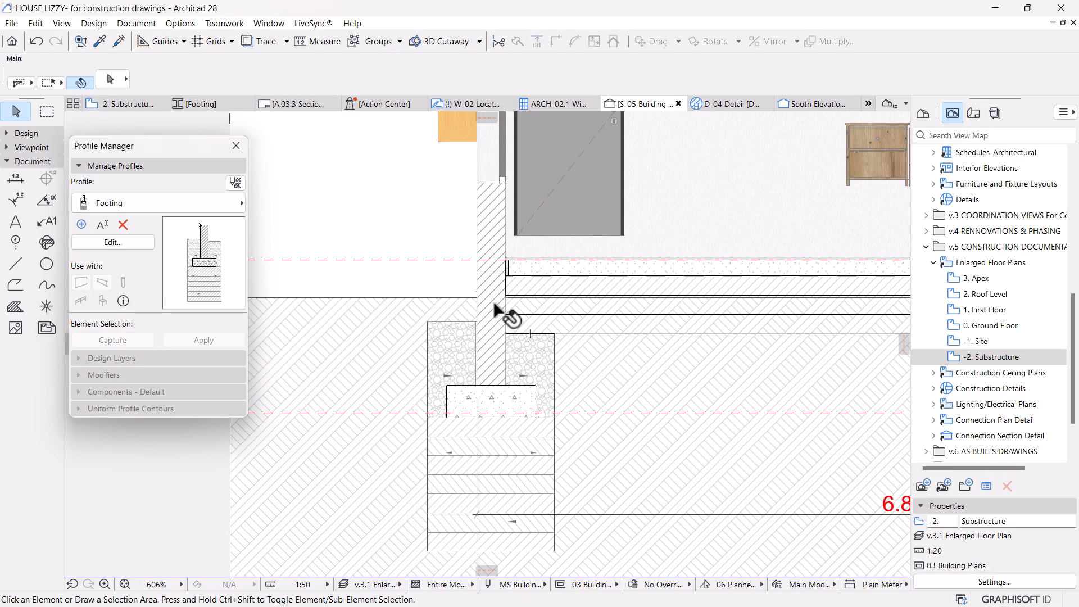
pyautogui.scroll(1, 545, 271)
pyautogui.scroll(1, 547, 273)
pyautogui.click(467, 242)
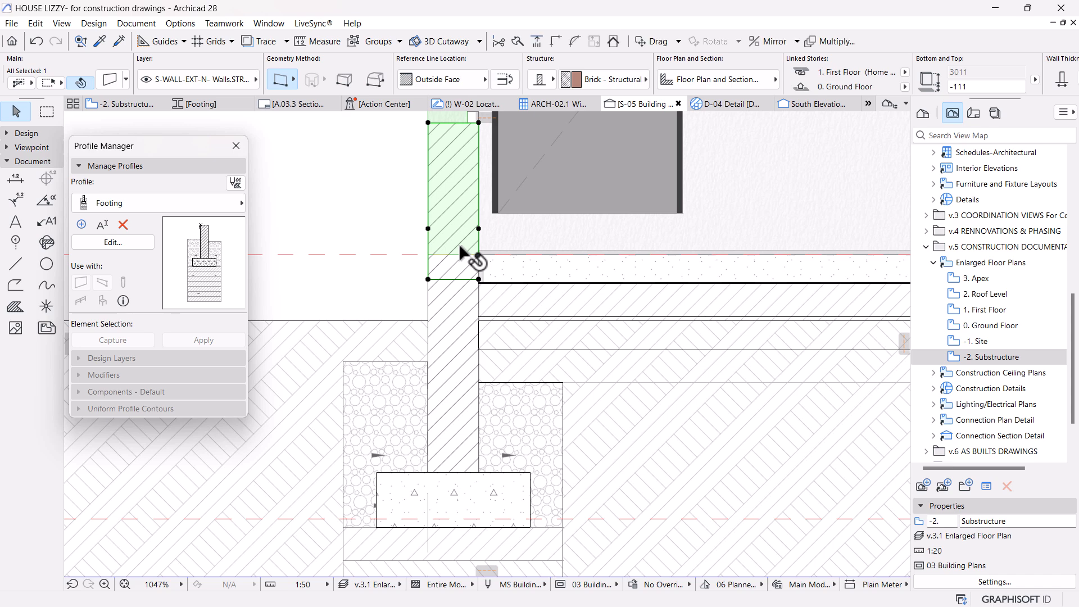
pyautogui.press('m')
pyautogui.click(479, 280)
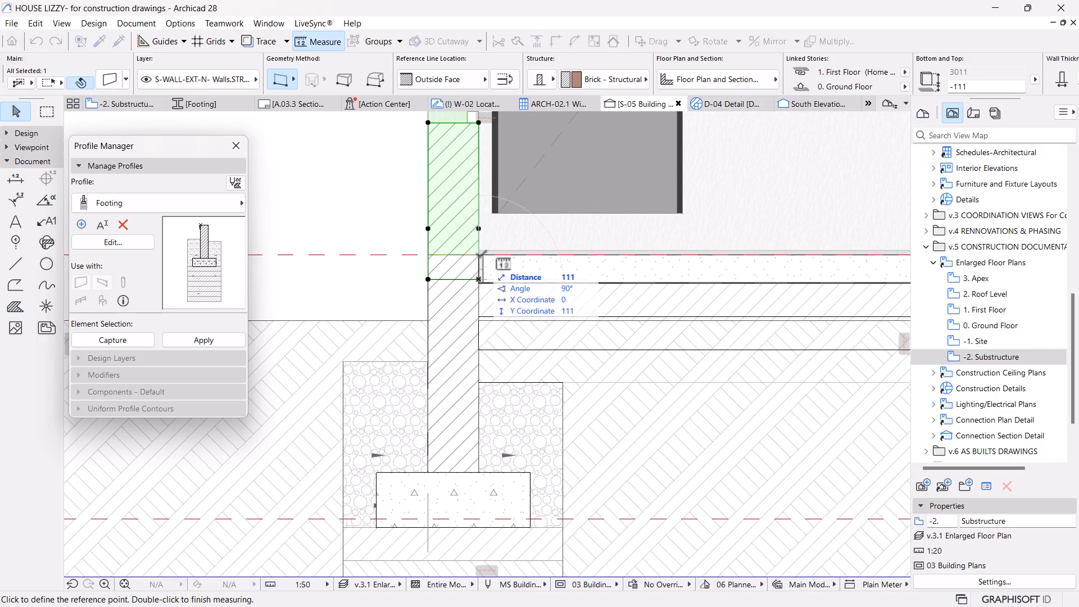
pyautogui.press('Escape')
pyautogui.scroll(-6, 509, 315)
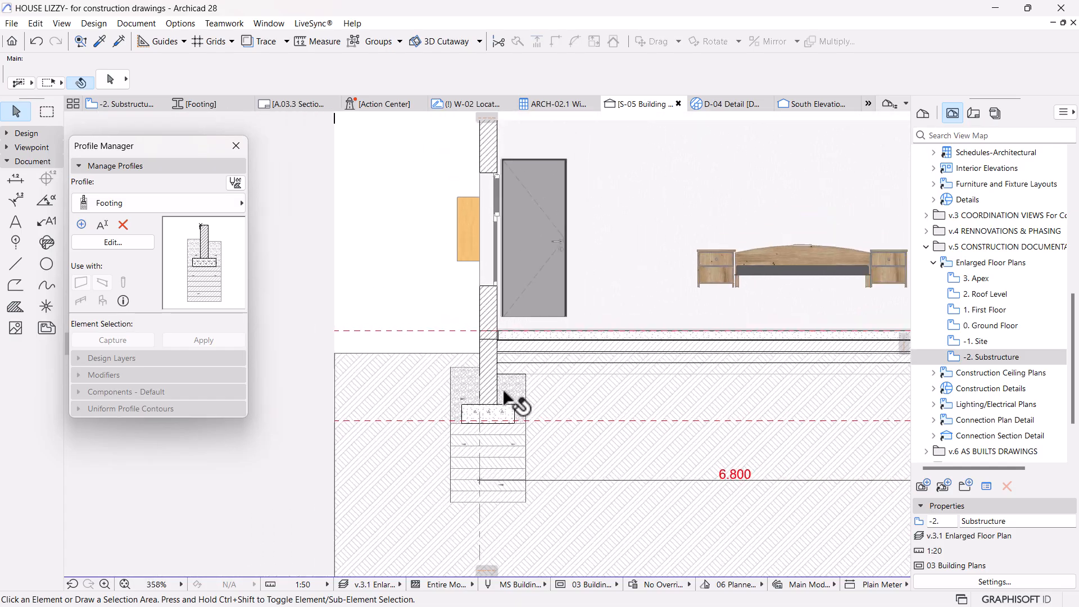
# Step: In the 0. Ground Floor plan, pick up the settings of the kitchen's external brick wall and select all walls
pyautogui.doubleClick(985, 325)
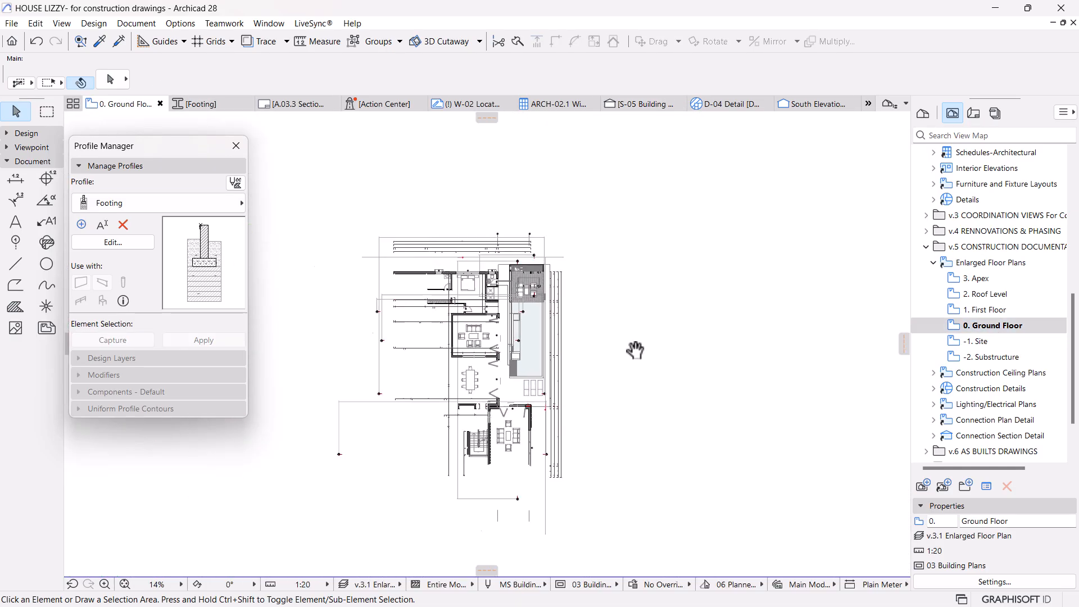
pyautogui.scroll(5, 580, 354)
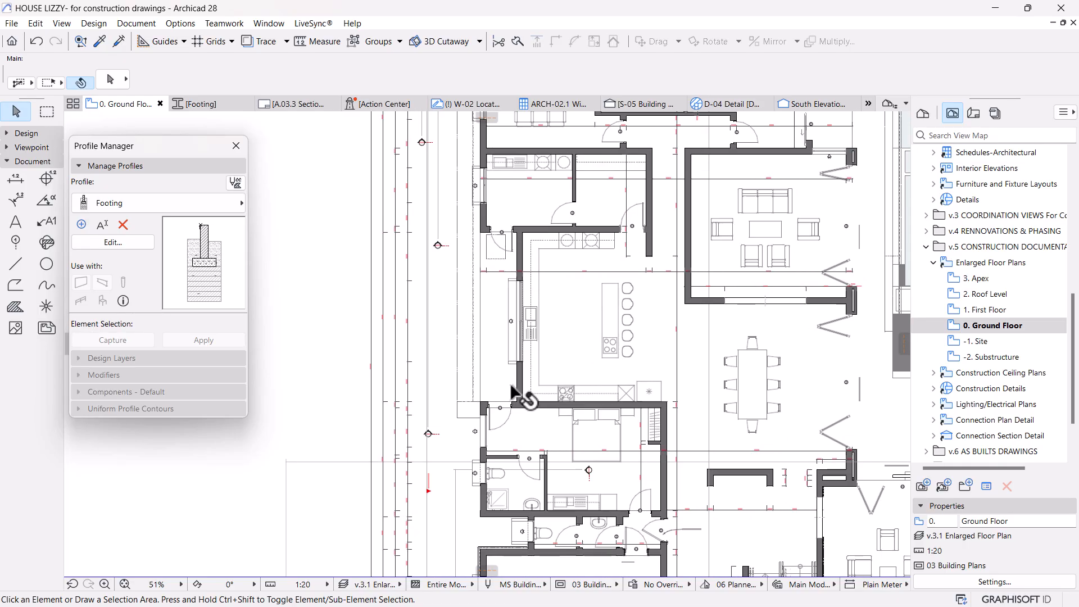
pyautogui.click(519, 382)
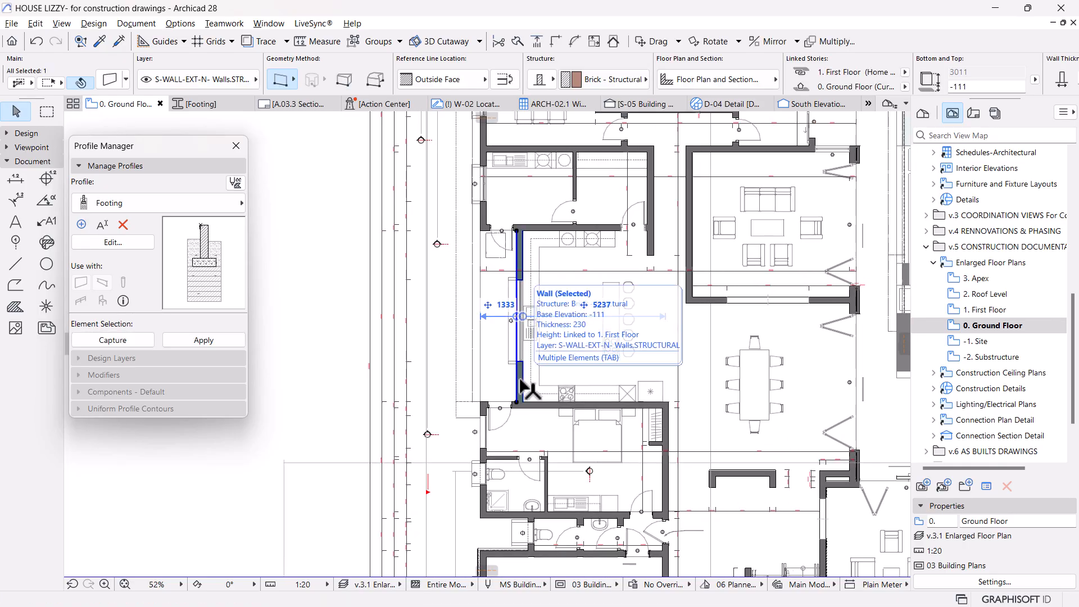
pyautogui.keyDown('alt'); pyautogui.click(519, 381); pyautogui.keyUp('alt')
pyautogui.hotkey('ctrl', 'a')
pyautogui.scroll(-4, 417, 297)
pyautogui.moveTo(490, 315); pyautogui.dragTo(348, 359, button='middle')
pyautogui.scroll(5, 450, 308)
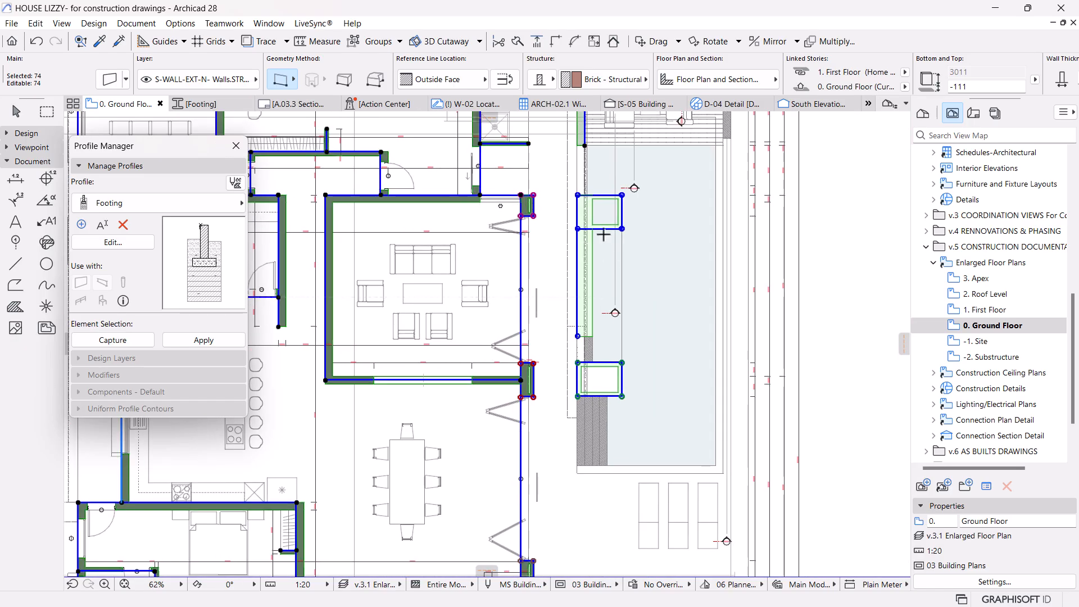
# Step: Remove the rectangular enclosures beside the pool and the outdoor kitchen walls from the wall selection
pyautogui.press('shift')
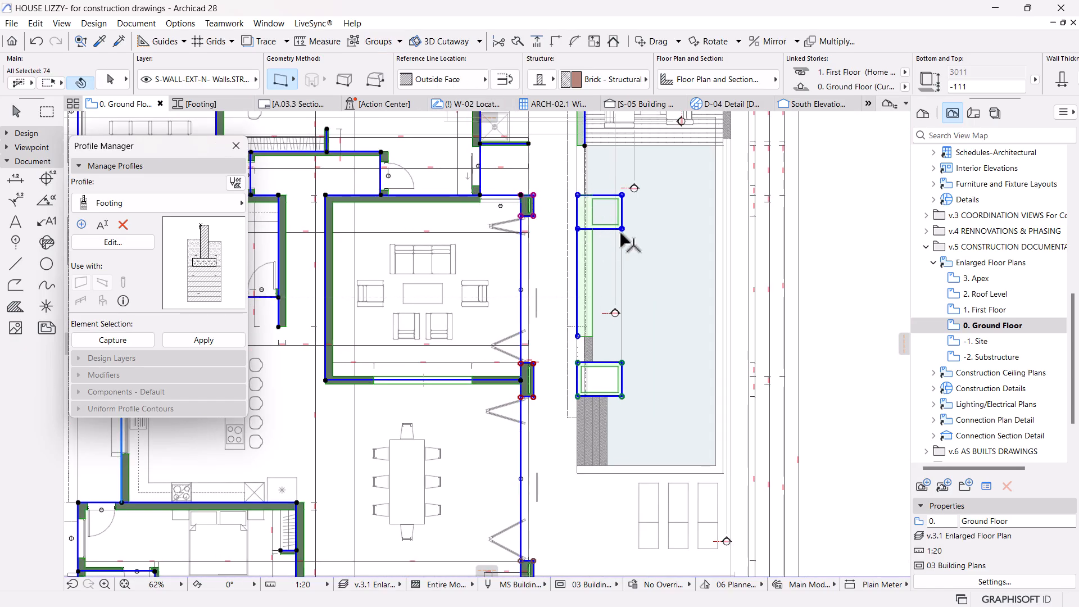
pyautogui.keyDown('shift'); pyautogui.click(622, 230); pyautogui.keyUp('shift')
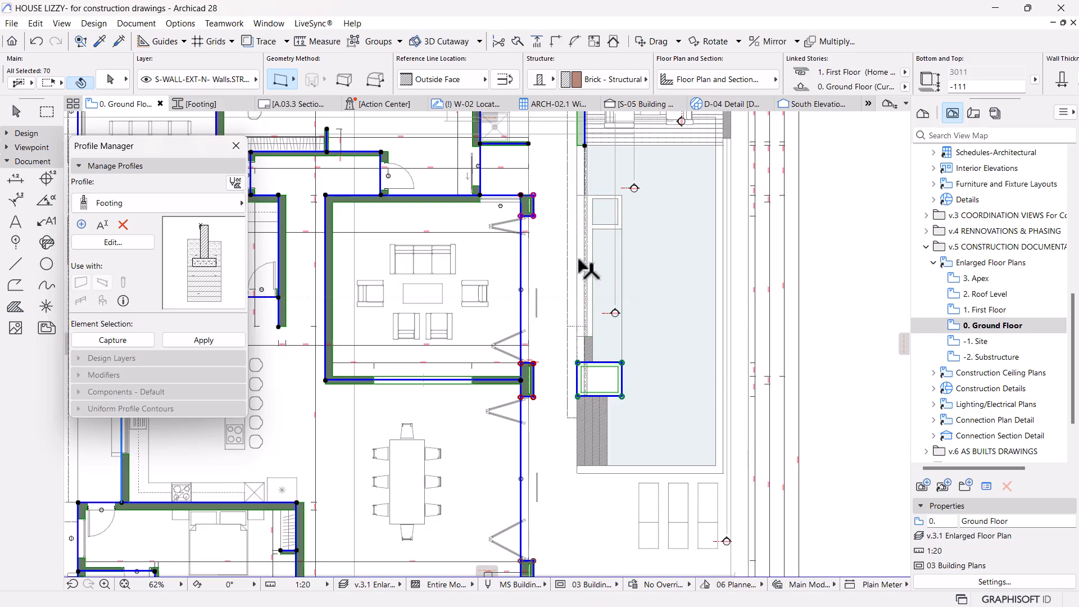
pyautogui.keyDown('shift'); pyautogui.click(626, 364); pyautogui.keyUp('shift')
pyautogui.scroll(-4, 607, 314)
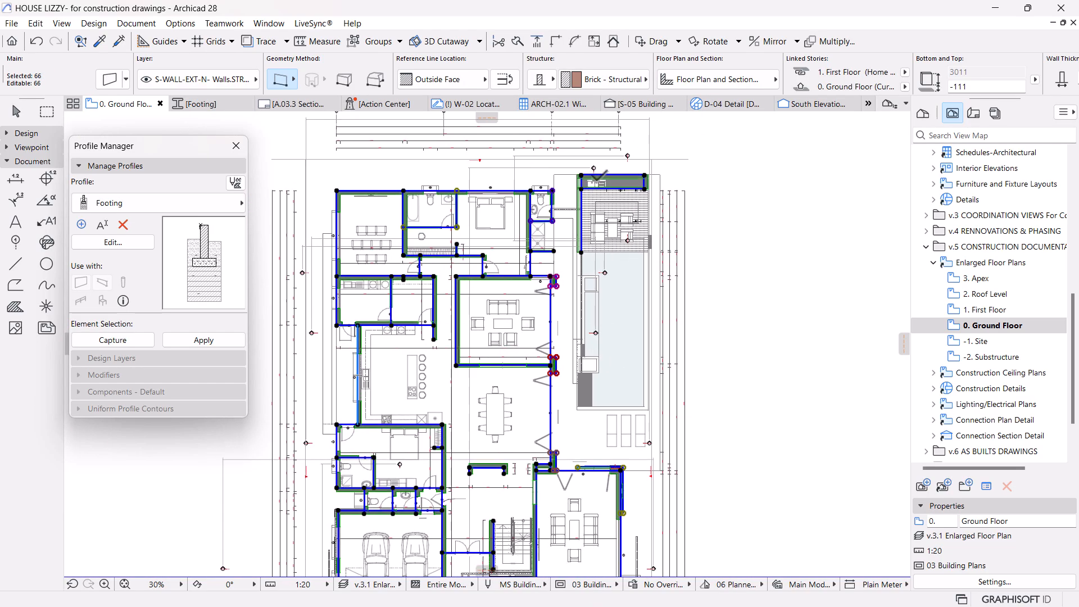
pyautogui.scroll(5, 598, 179)
pyautogui.keyDown('shift'); pyautogui.click(570, 231); pyautogui.keyUp('shift')
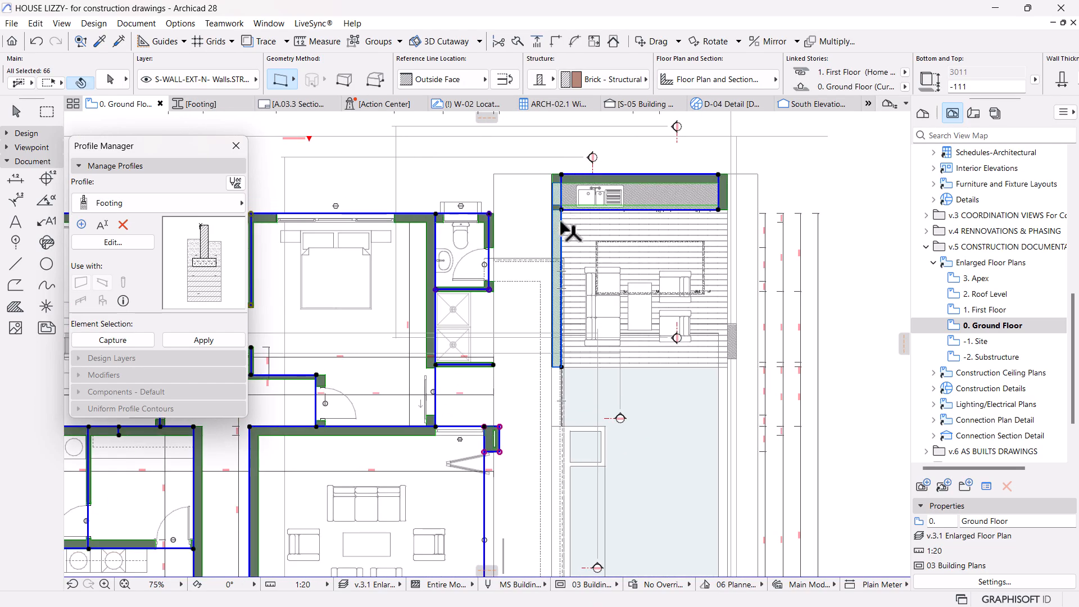
pyautogui.keyDown('shift'); pyautogui.click(712, 190); pyautogui.keyUp('shift')
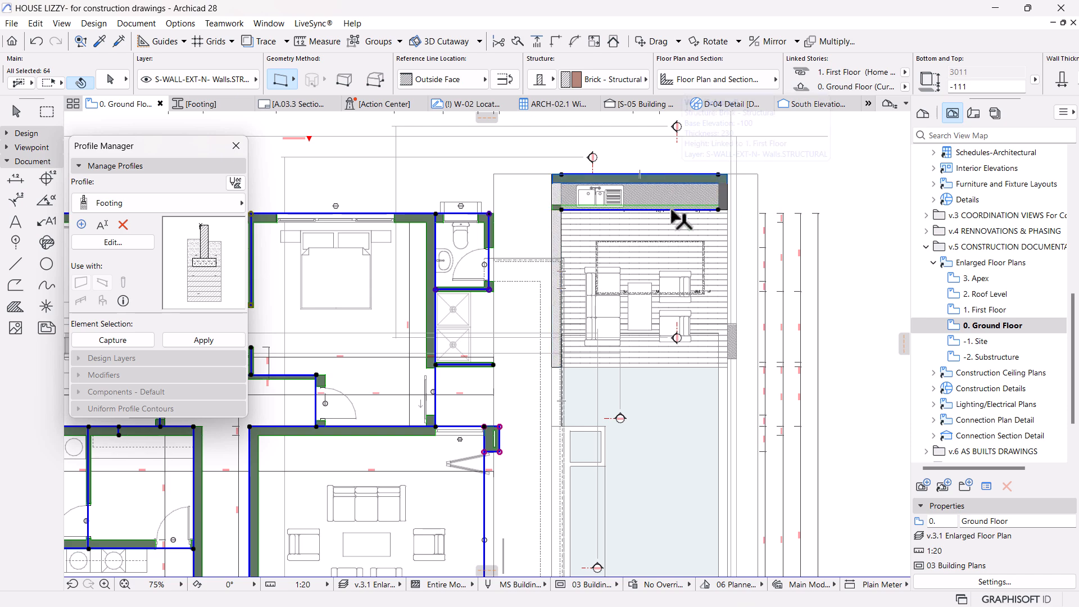
pyautogui.keyDown('shift'); pyautogui.click(718, 210); pyautogui.keyUp('shift')
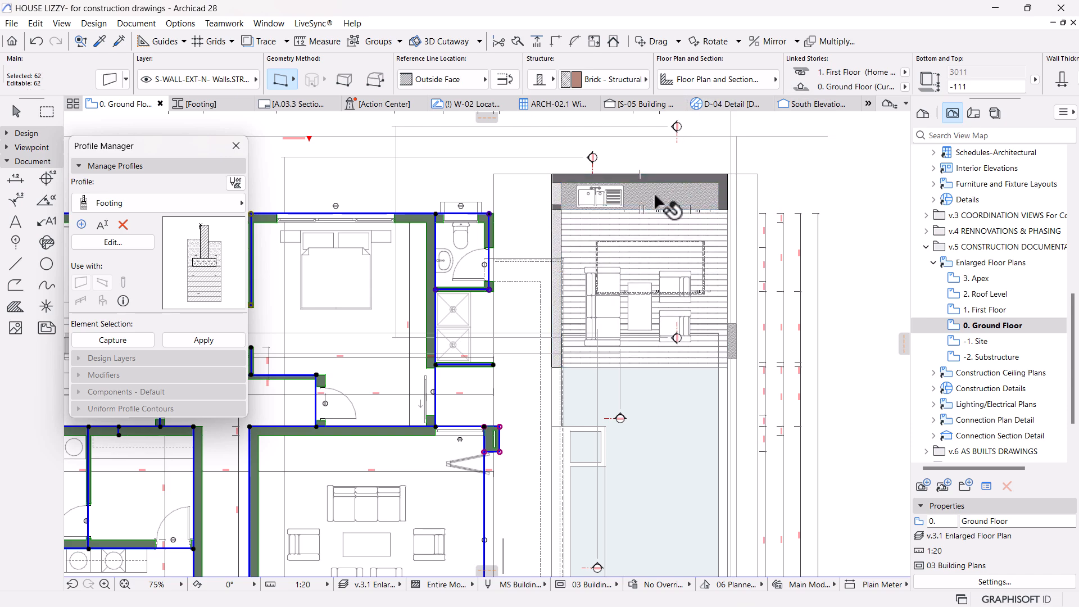
pyautogui.scroll(-5, 570, 214)
pyautogui.moveTo(570, 213); pyautogui.dragTo(571, 186, button='middle')
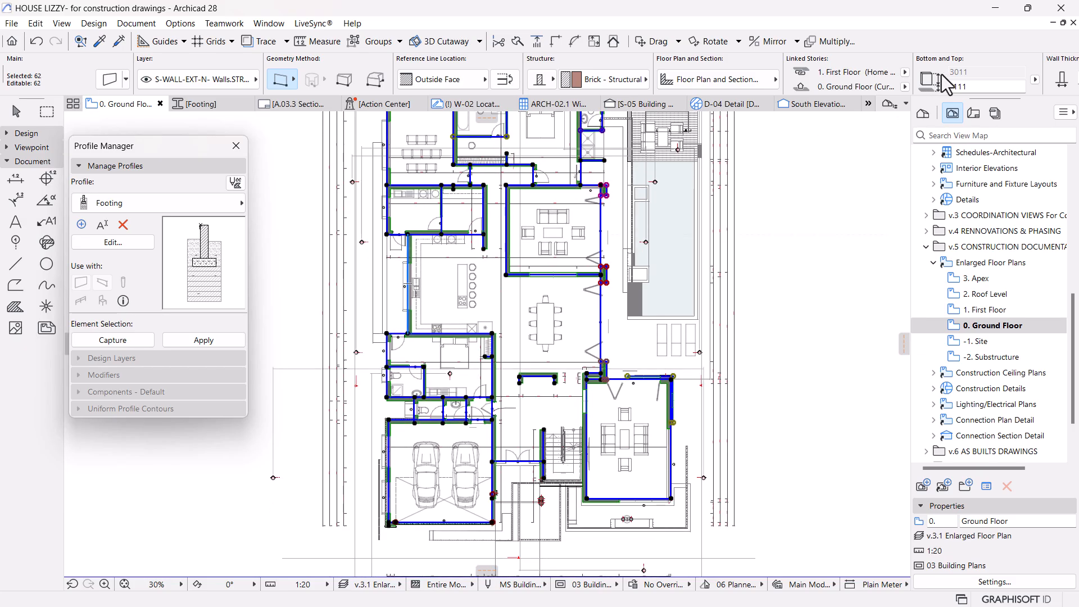
# Step: Set the base elevation of the selected ground floor walls to 0 and clear the selection
pyautogui.click(958, 87)
pyautogui.write('0')
pyautogui.press('Return')
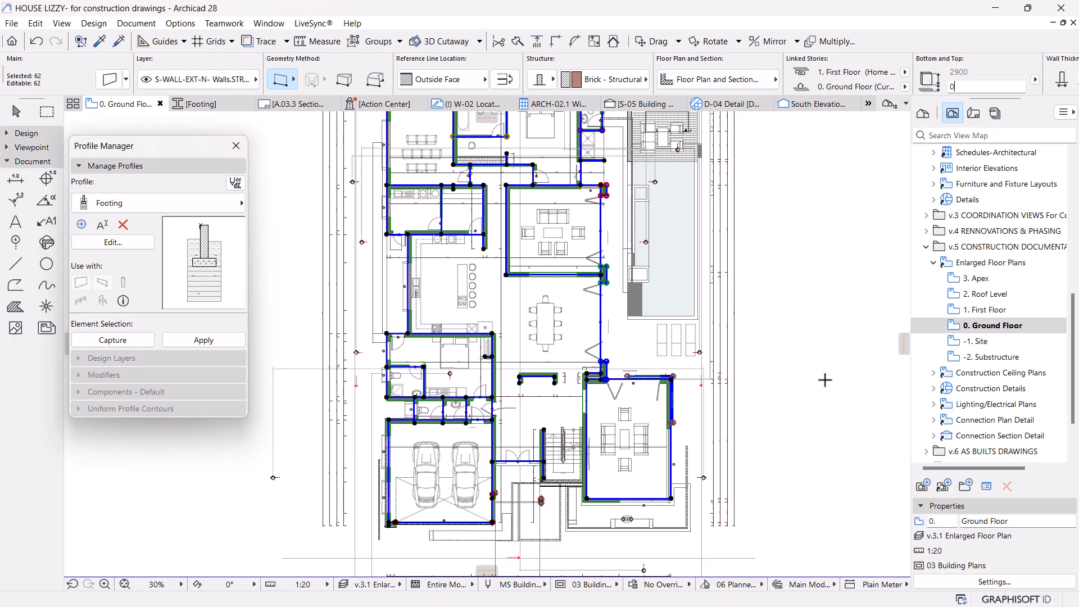
pyautogui.press('Escape')
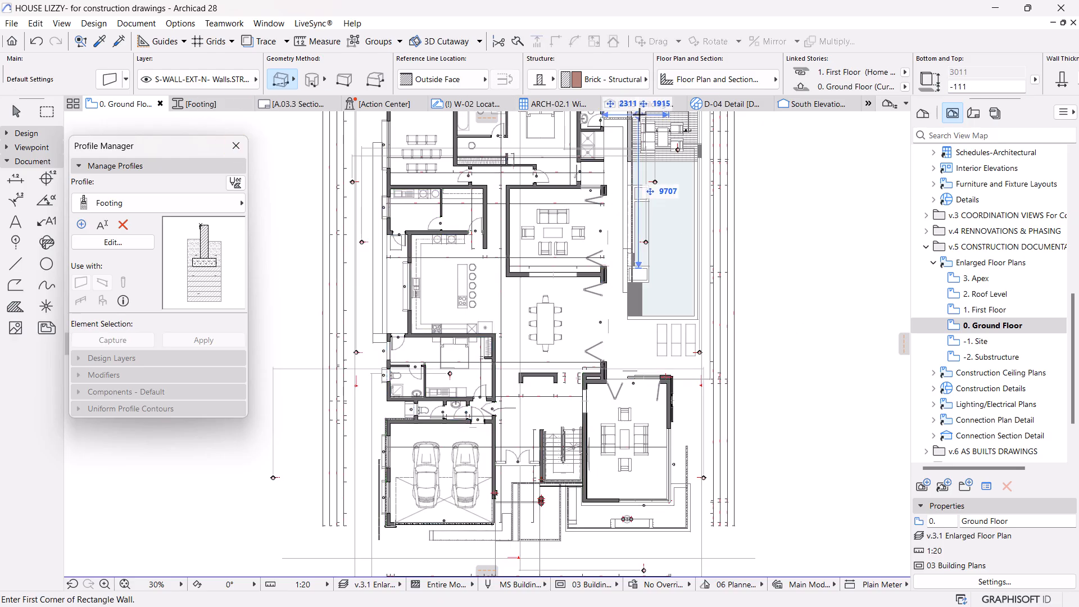
# Step: In section S-05, examine how the external brick wall meets the footing wall and the edge of the ground floor slab
pyautogui.click(624, 104)
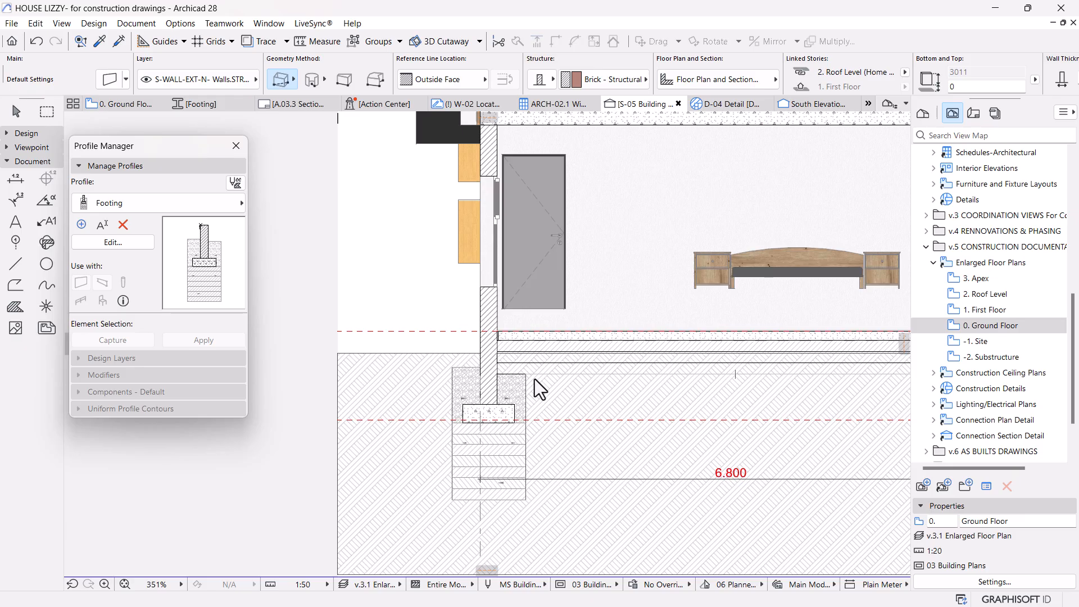
pyautogui.scroll(5, 497, 349)
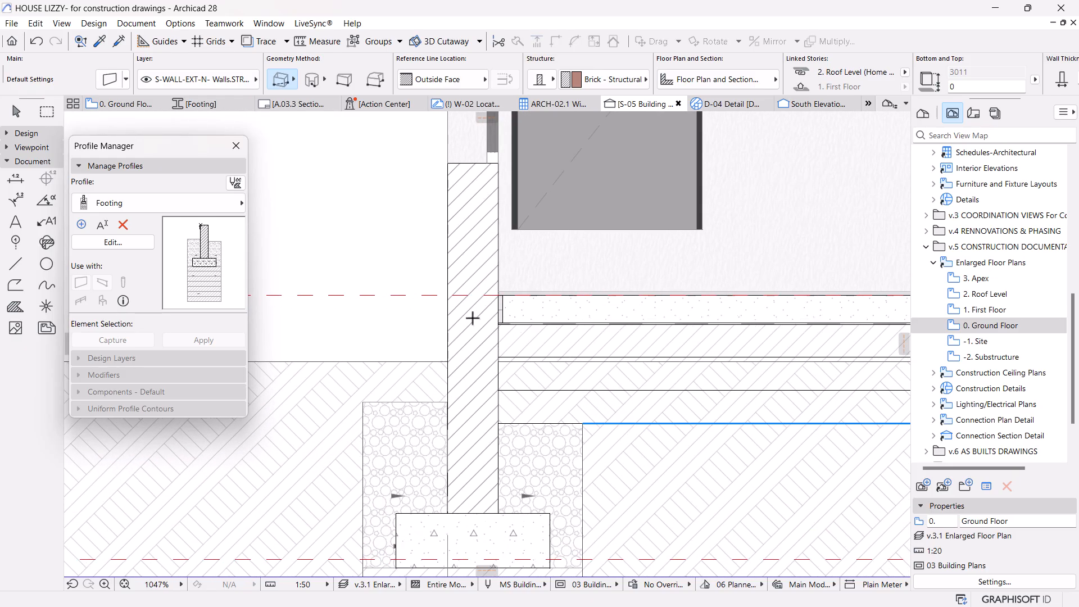
pyautogui.press('Escape')
pyautogui.click(475, 330)
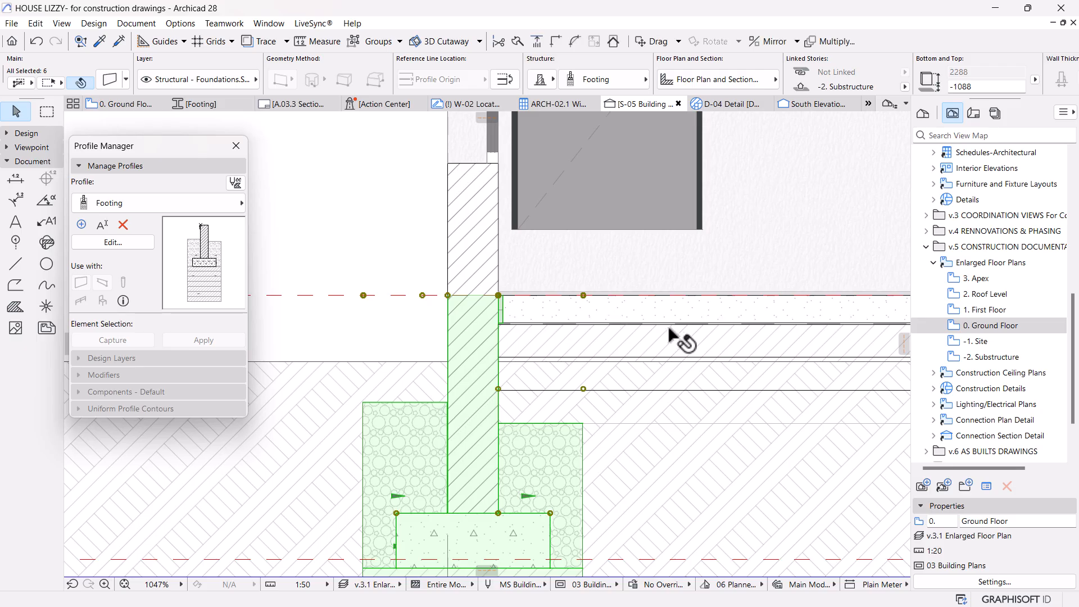
pyautogui.press('Escape')
pyautogui.scroll(3, 498, 310)
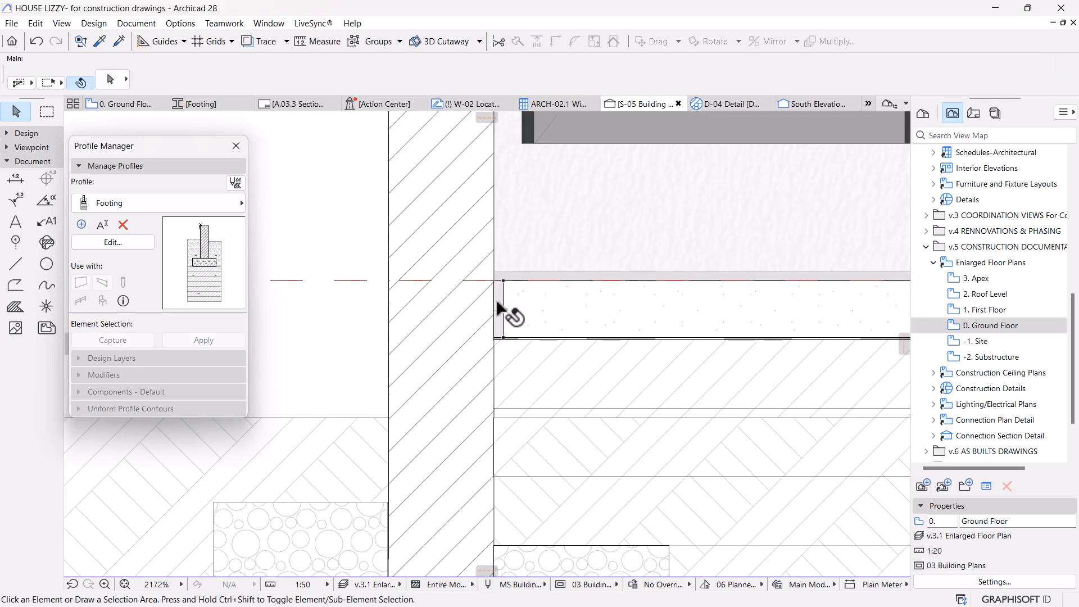
pyautogui.scroll(2, 504, 287)
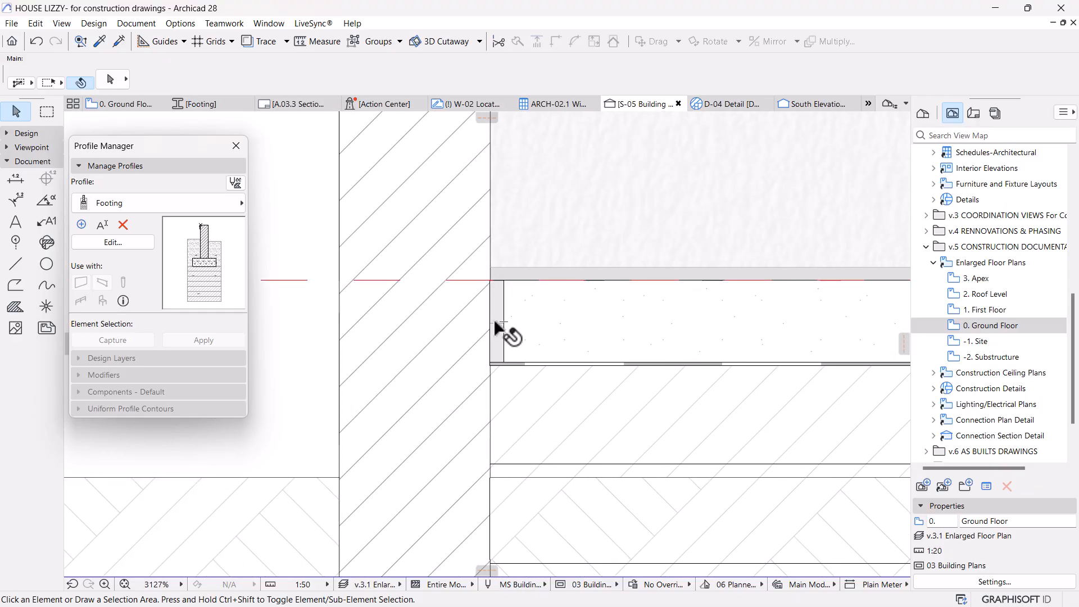
pyautogui.scroll(-10, 513, 348)
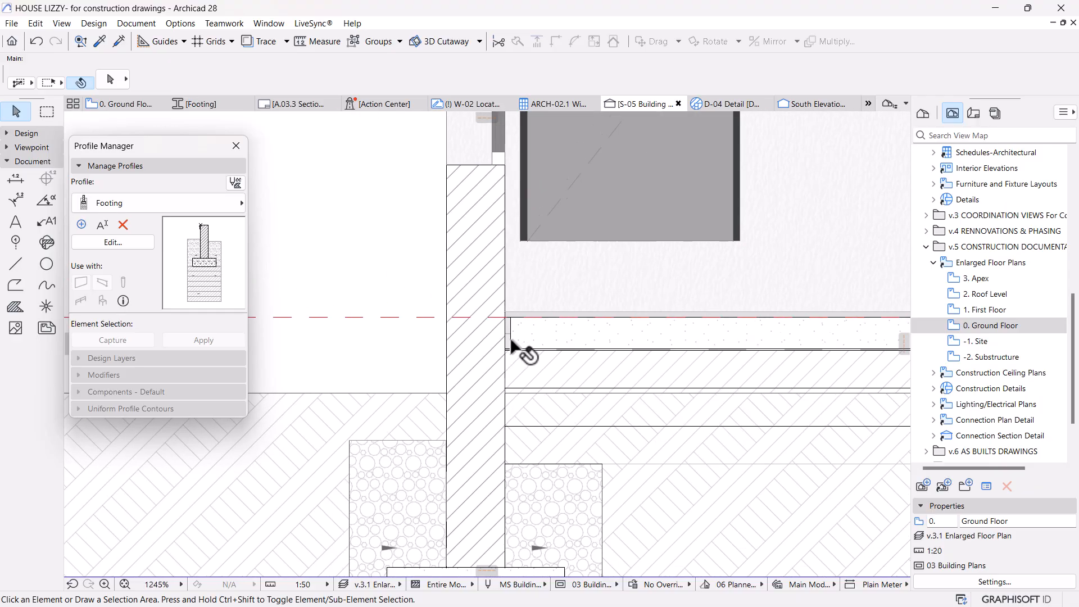
pyautogui.moveTo(513, 396); pyautogui.dragTo(446, 344, button='middle')
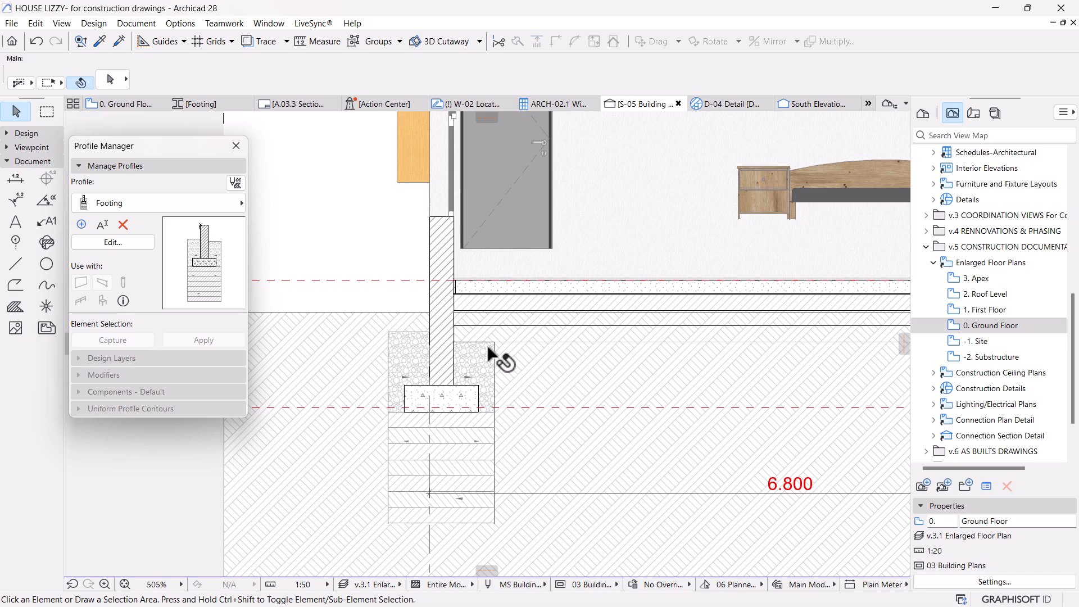
# Step: Select the terrain mesh in the section and examine where it overlaps the lower layers of the ground floor slab
pyautogui.scroll(3, 472, 323)
pyautogui.click(484, 364)
pyautogui.press('Escape')
pyautogui.click(473, 315)
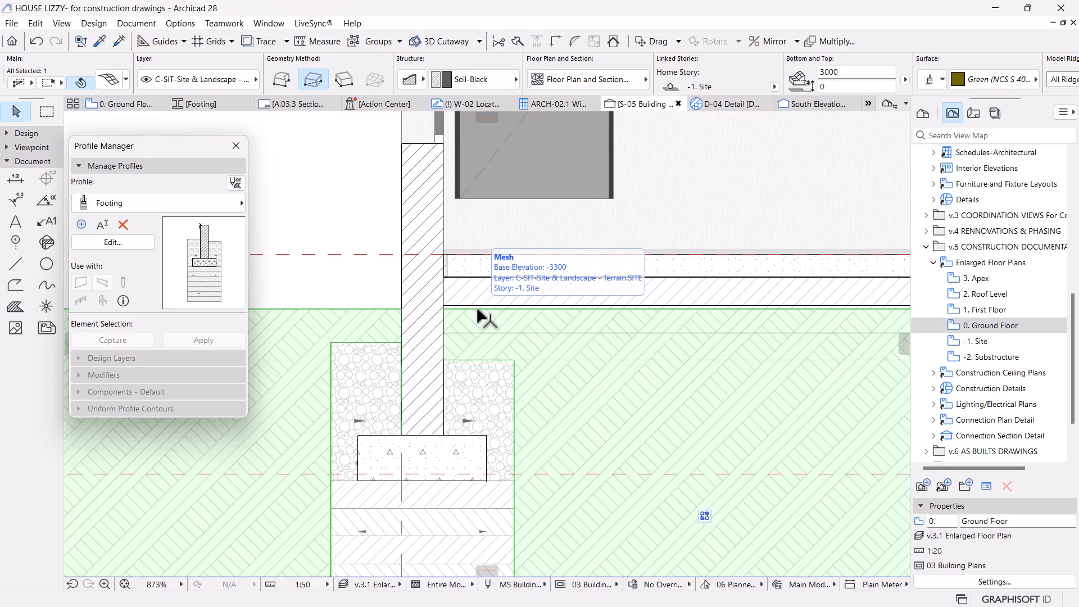
pyautogui.scroll(-5, 477, 317)
pyautogui.moveTo(492, 323); pyautogui.dragTo(496, 341, button='middle')
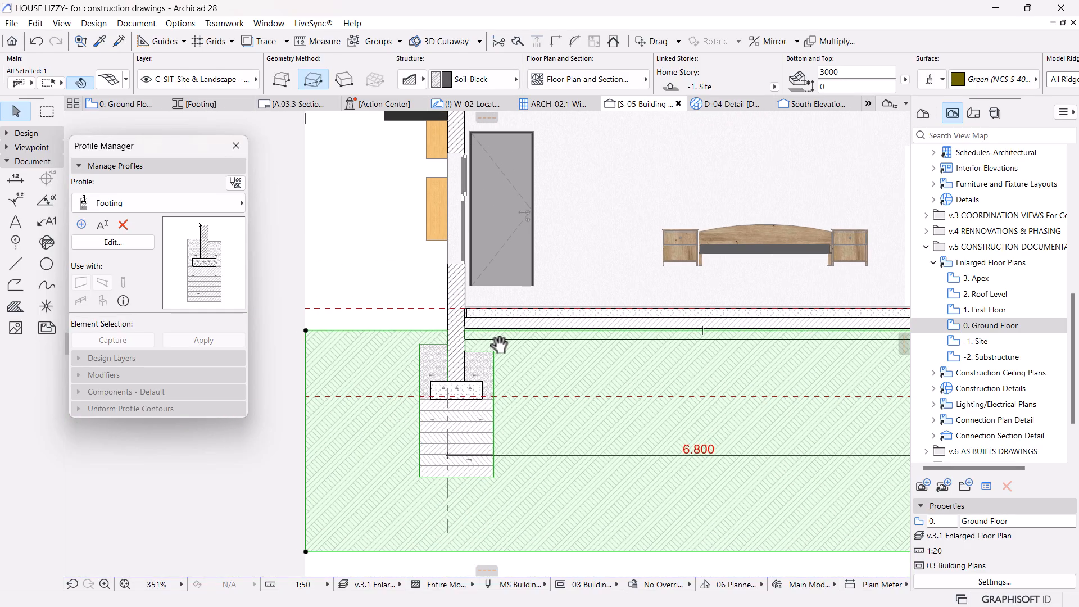
pyautogui.scroll(4, 493, 338)
pyautogui.scroll(2, 404, 328)
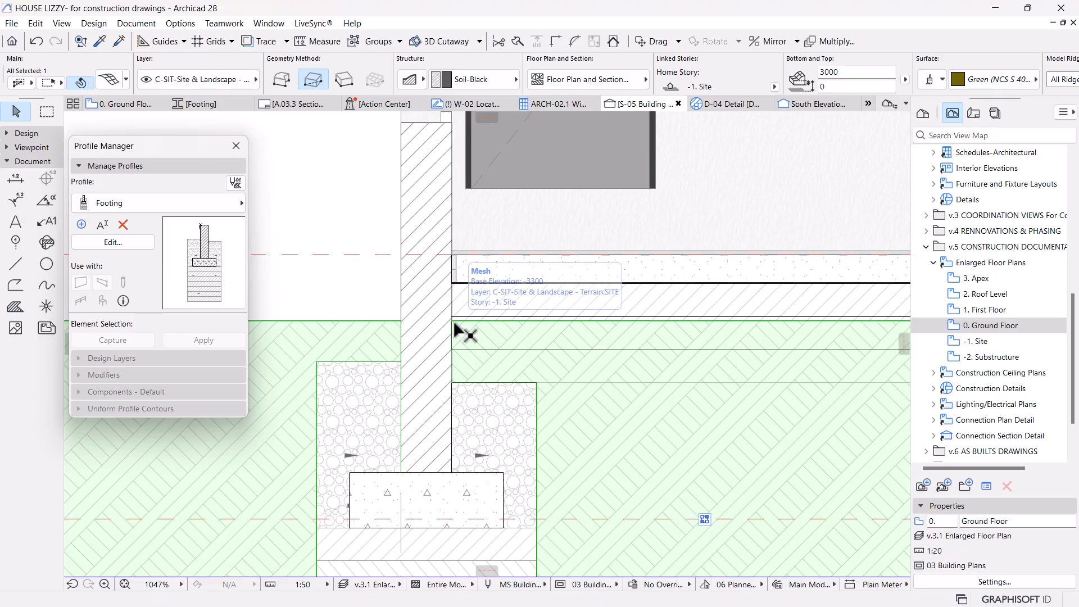
pyautogui.scroll(-4, 462, 333)
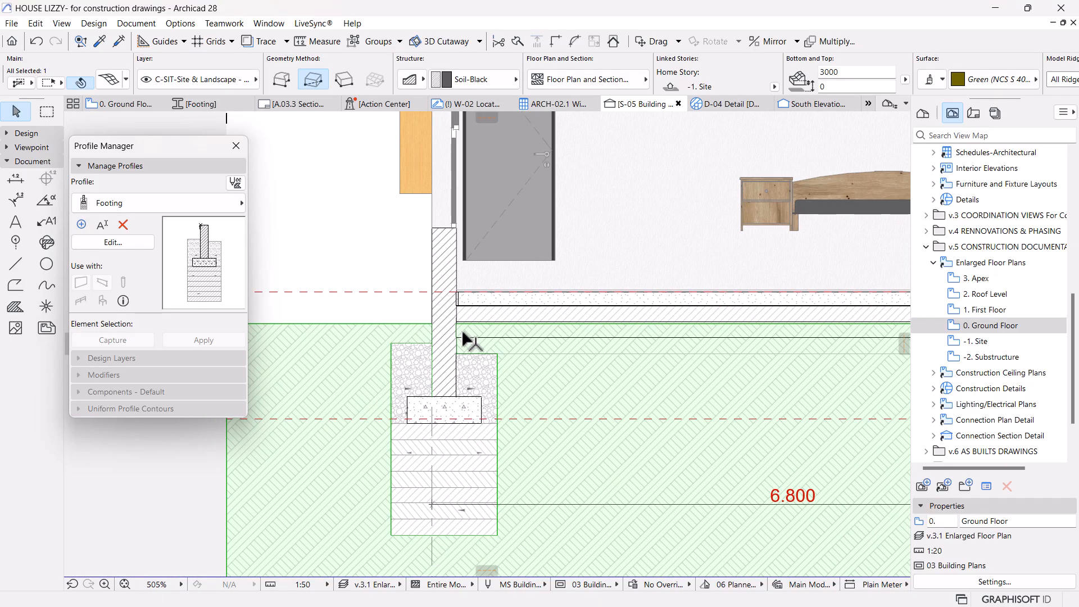
# Step: Select the ground floor slab and set it as the operator in Solid Element Operations
pyautogui.click(479, 316)
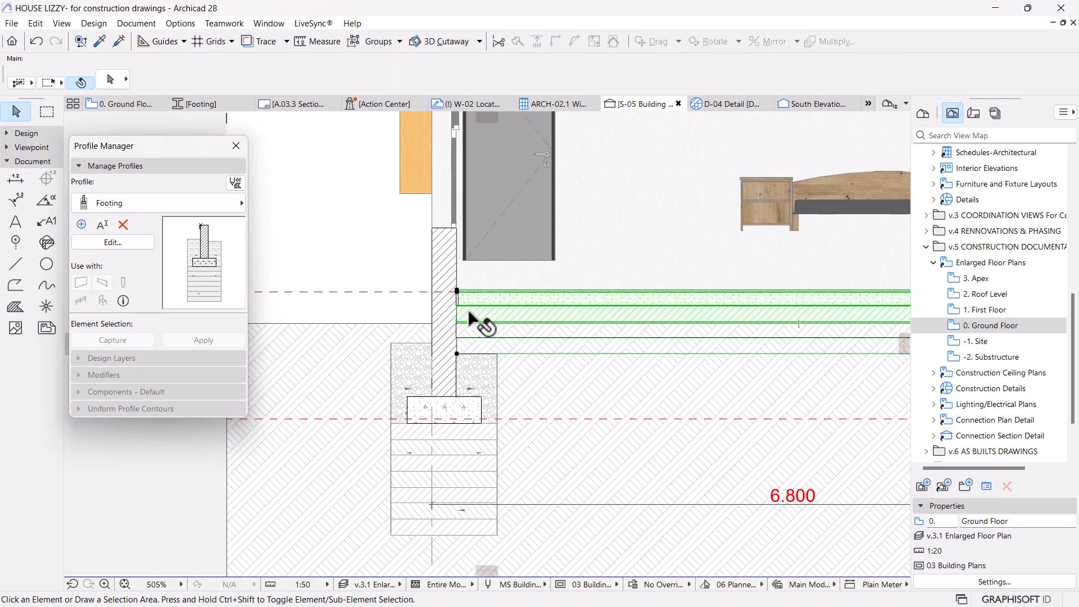
pyautogui.rightClick(348, 205)
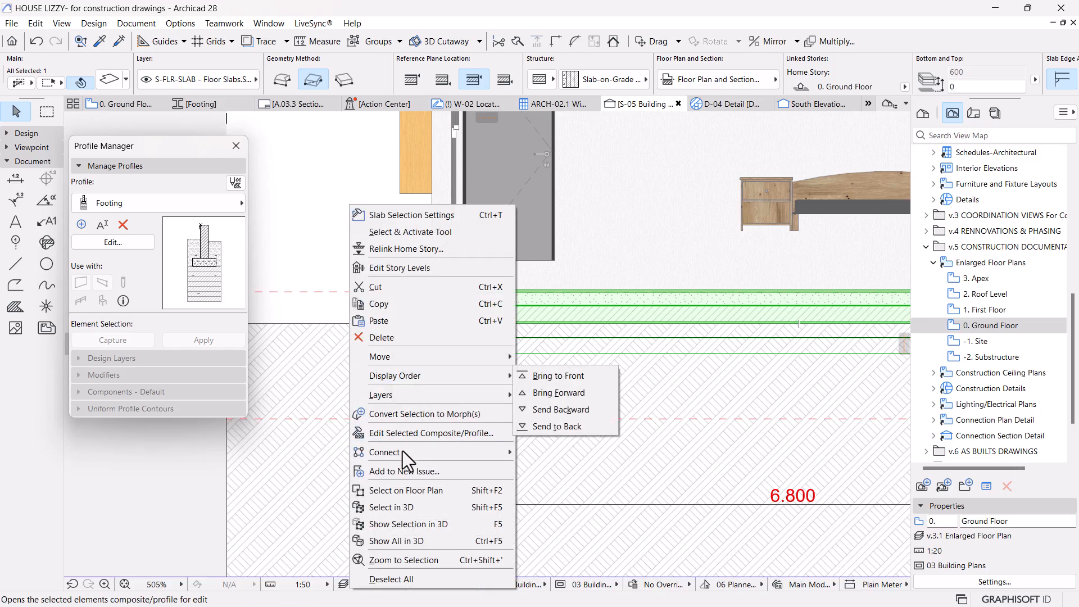
pyautogui.moveTo(402, 451)
pyautogui.click(552, 487)
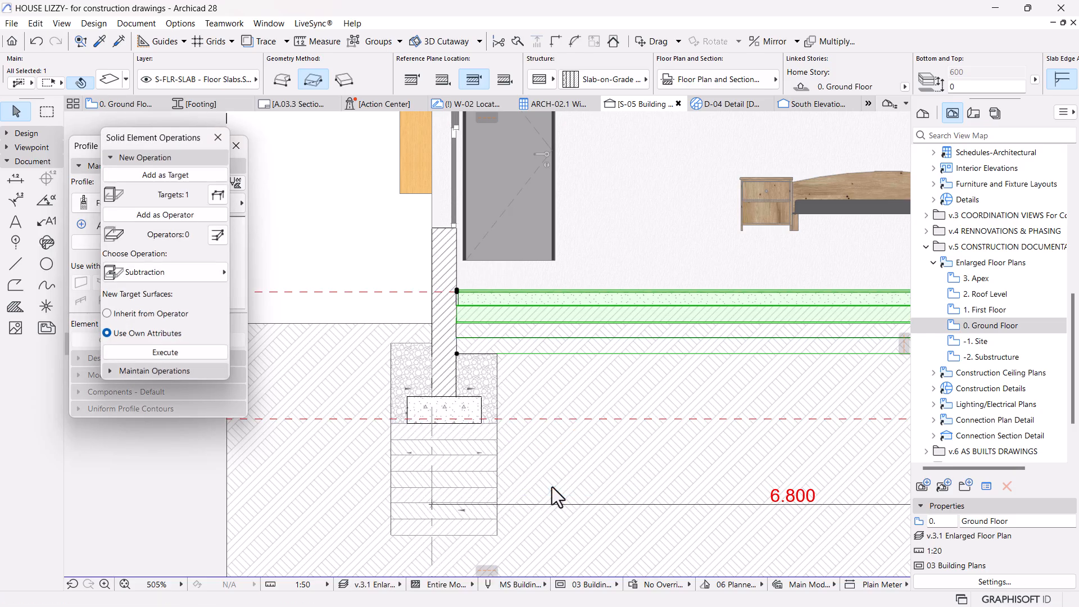
pyautogui.click(127, 215)
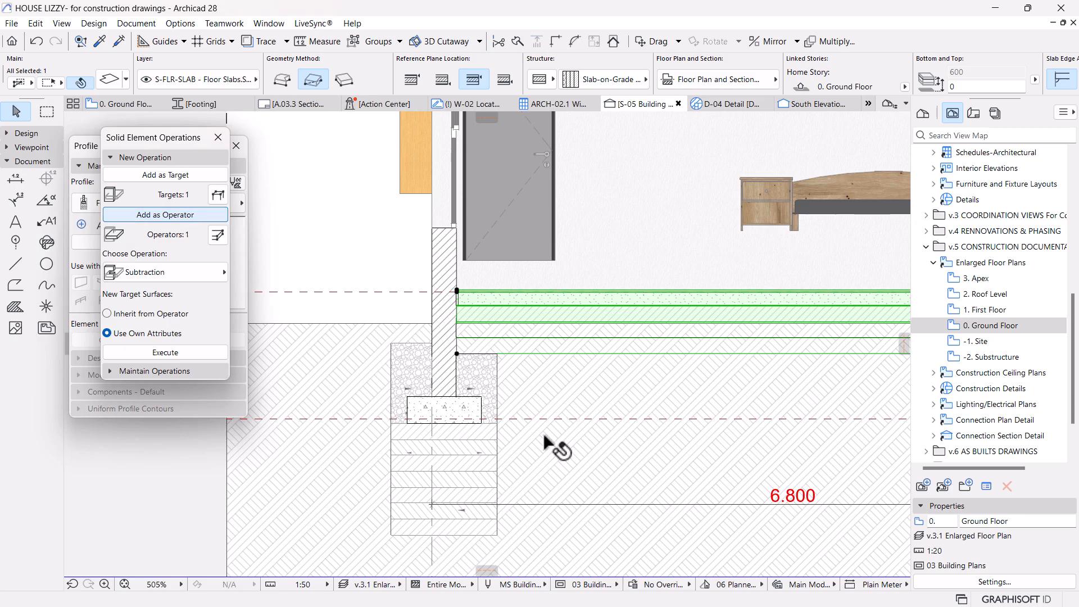
# Step: Set the terrain mesh as target and execute Subtraction with upward extrusion to cut it by the slab
pyautogui.click(586, 361)
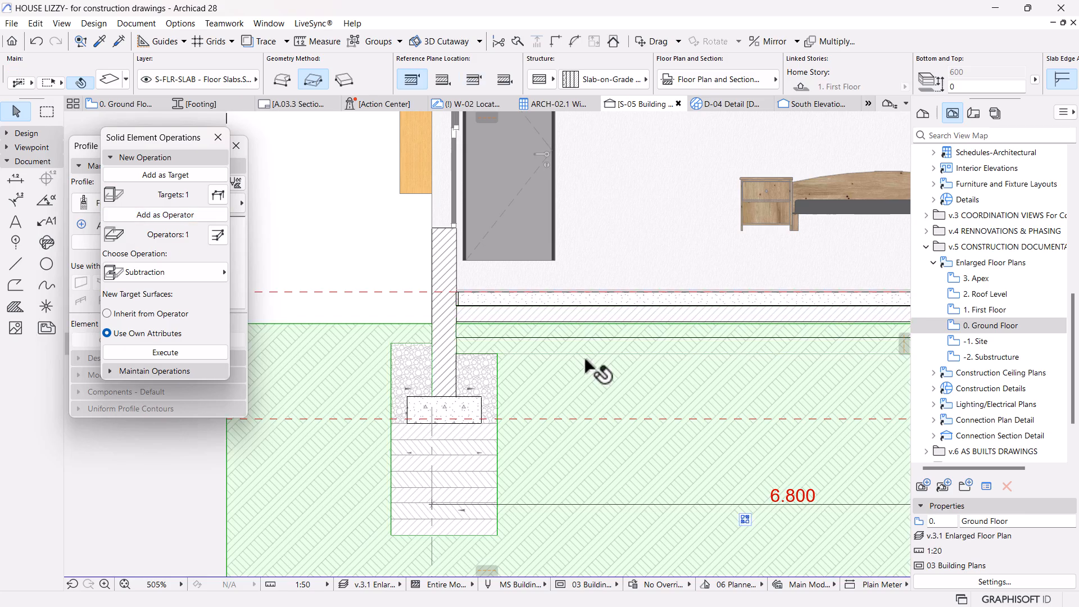
pyautogui.click(155, 174)
pyautogui.click(150, 274)
pyautogui.click(287, 290)
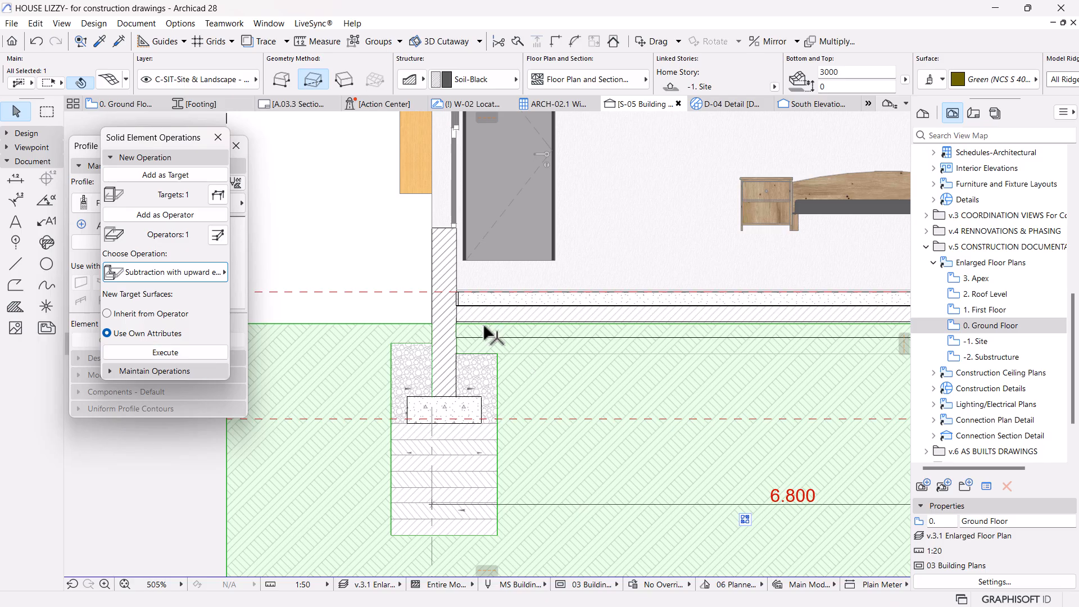
pyautogui.click(136, 350)
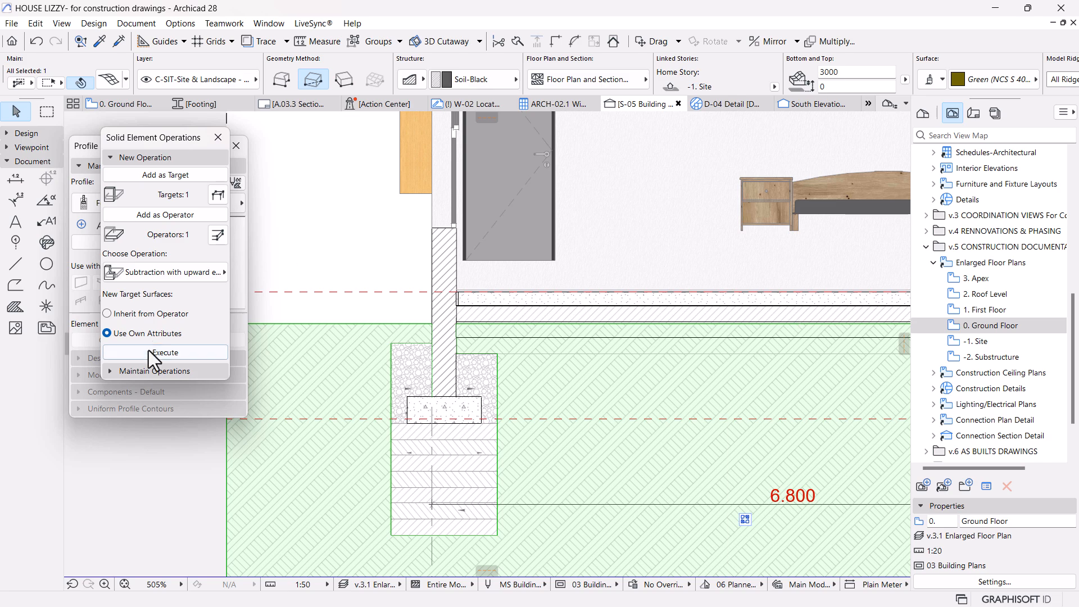
pyautogui.click(348, 276)
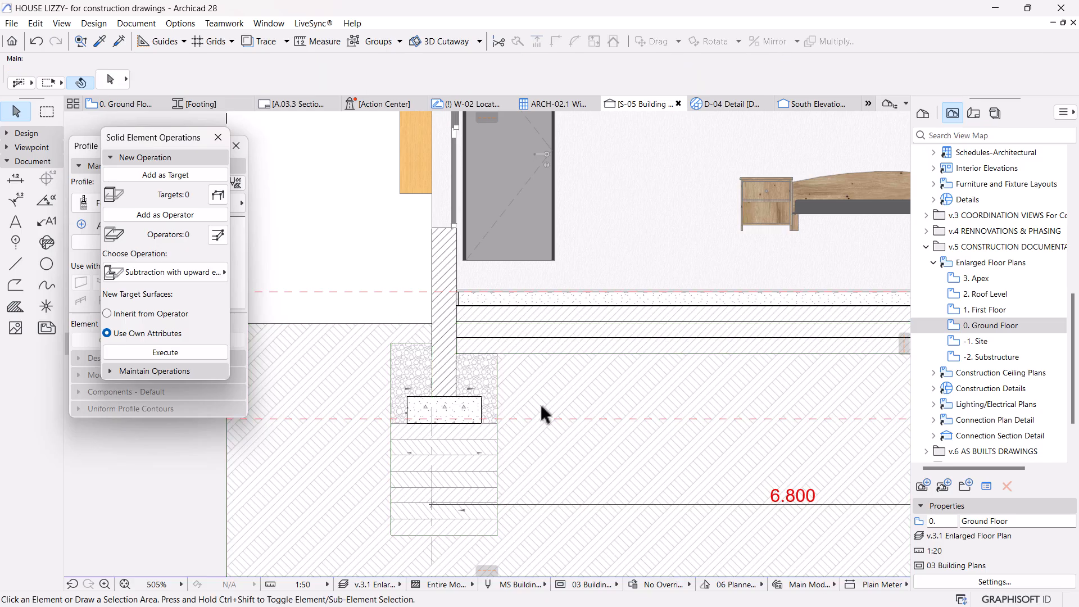
# Step: Examine the slab layers against the cut terrain beside the external wall and footing
pyautogui.scroll(-5, 620, 414)
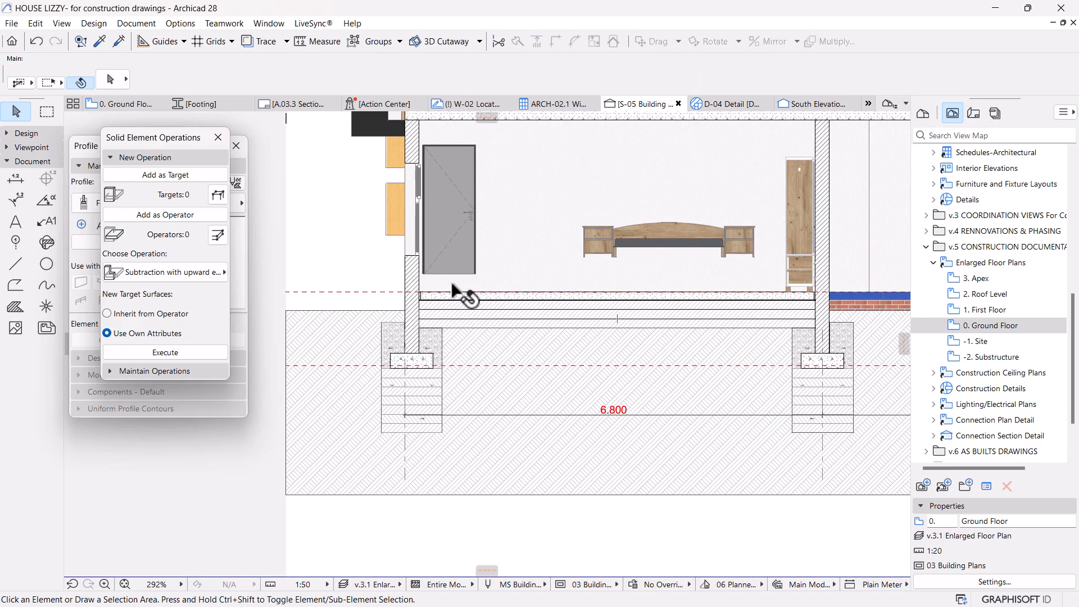
pyautogui.scroll(15, 435, 317)
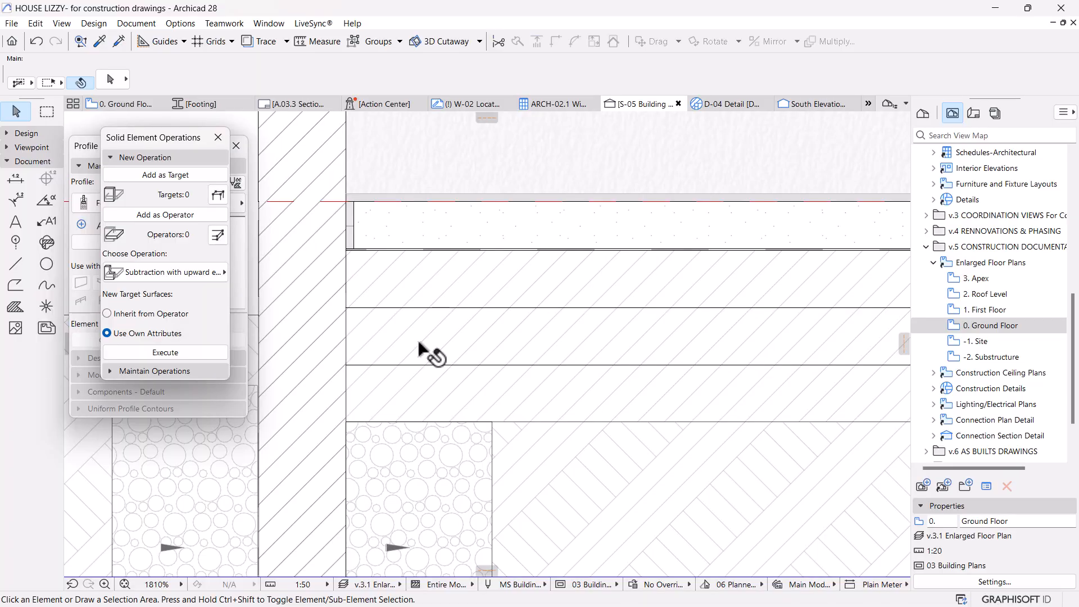
pyautogui.click(459, 335)
pyautogui.press('Escape')
pyautogui.scroll(-3, 573, 313)
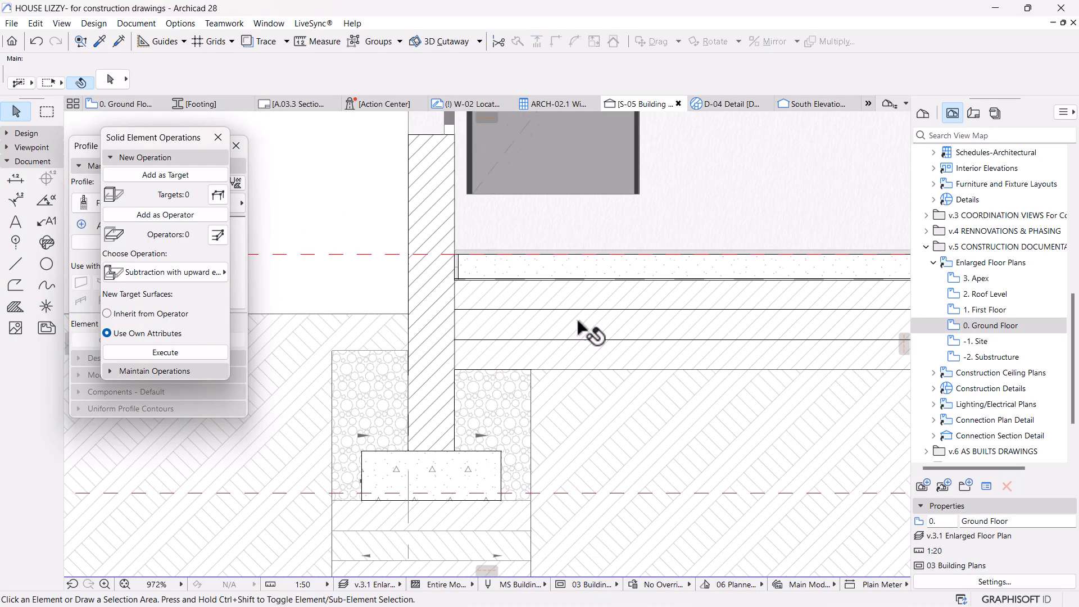
# Step: Select the ground floor slab in the section and open its Slab-on-Grade - Compacted Materials composite for editing
pyautogui.scroll(-6, 435, 322)
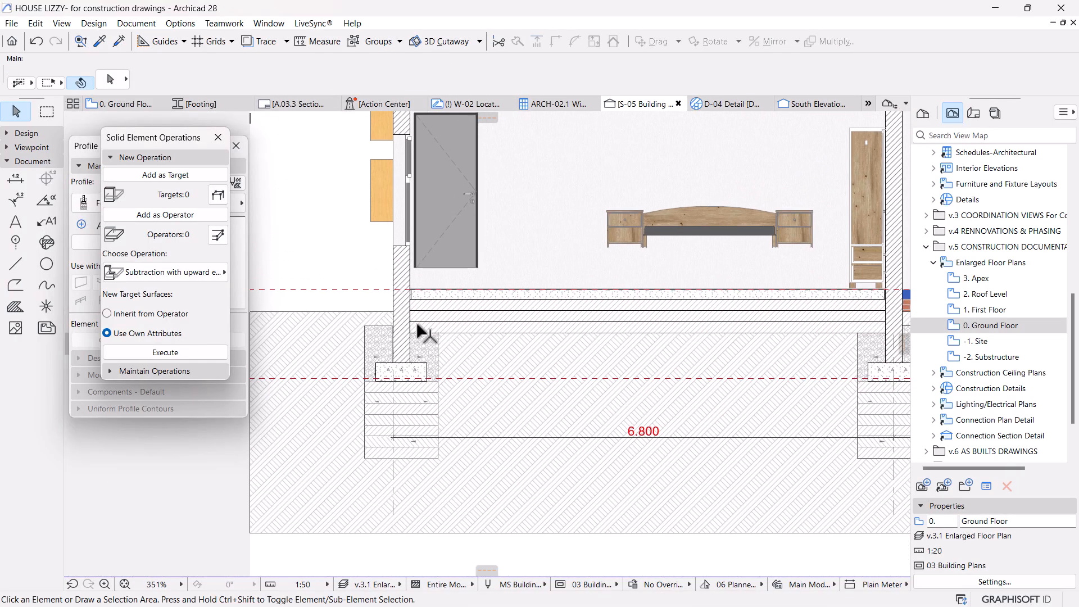
pyautogui.scroll(2, 379, 316)
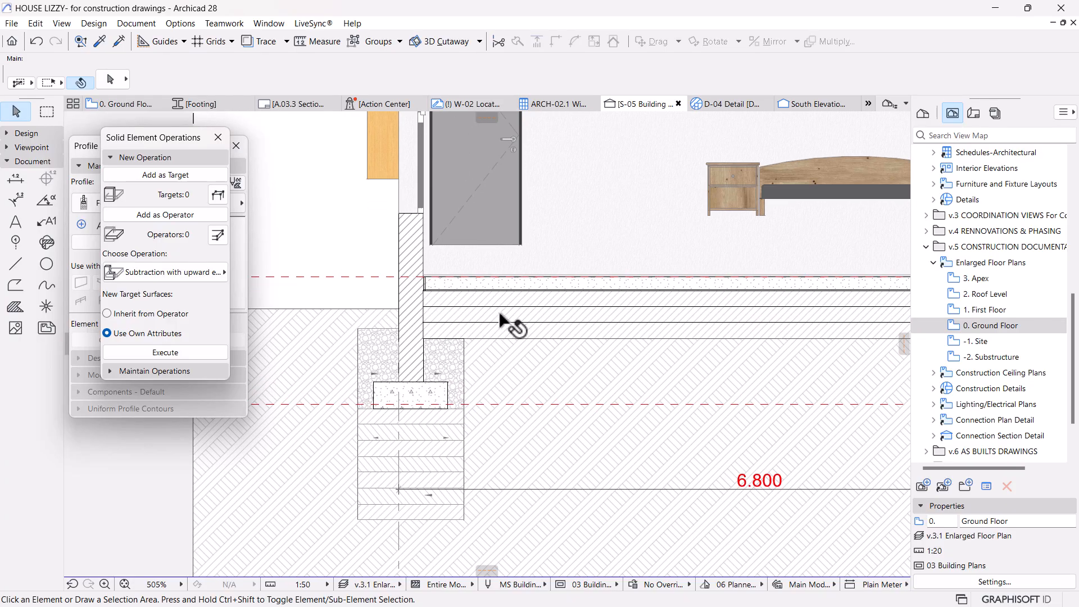
pyautogui.scroll(1, 501, 320)
pyautogui.scroll(1, 544, 371)
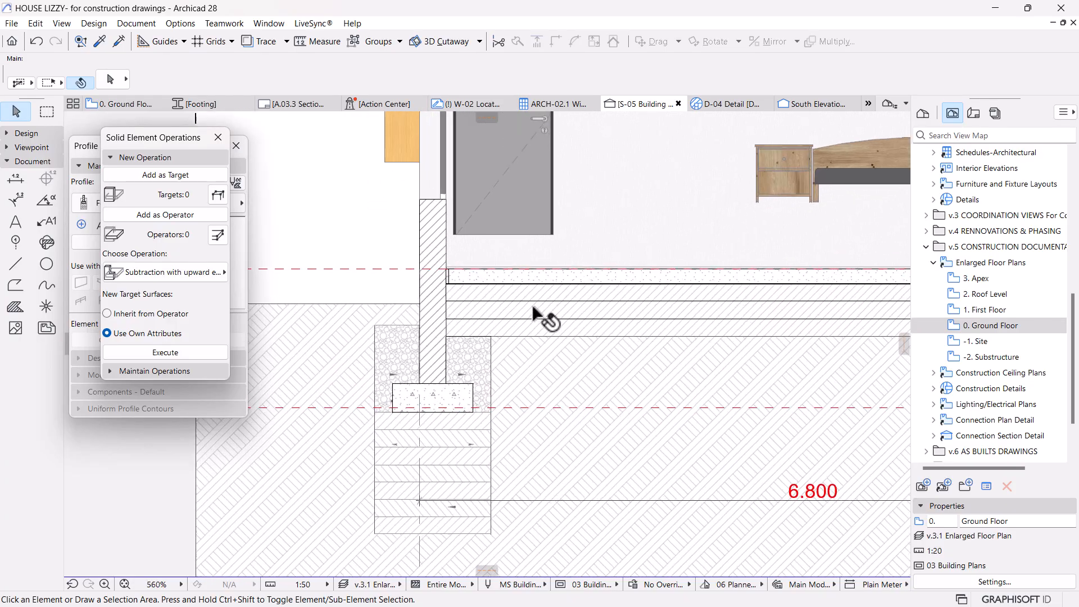
pyautogui.scroll(1, 501, 298)
pyautogui.click(501, 297)
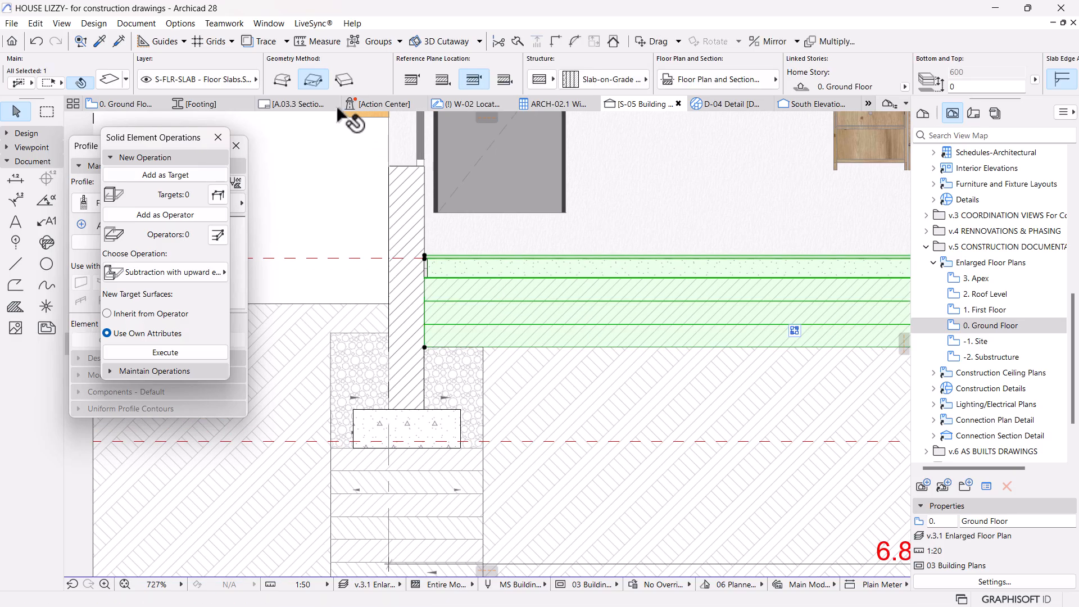
pyautogui.rightClick(492, 297)
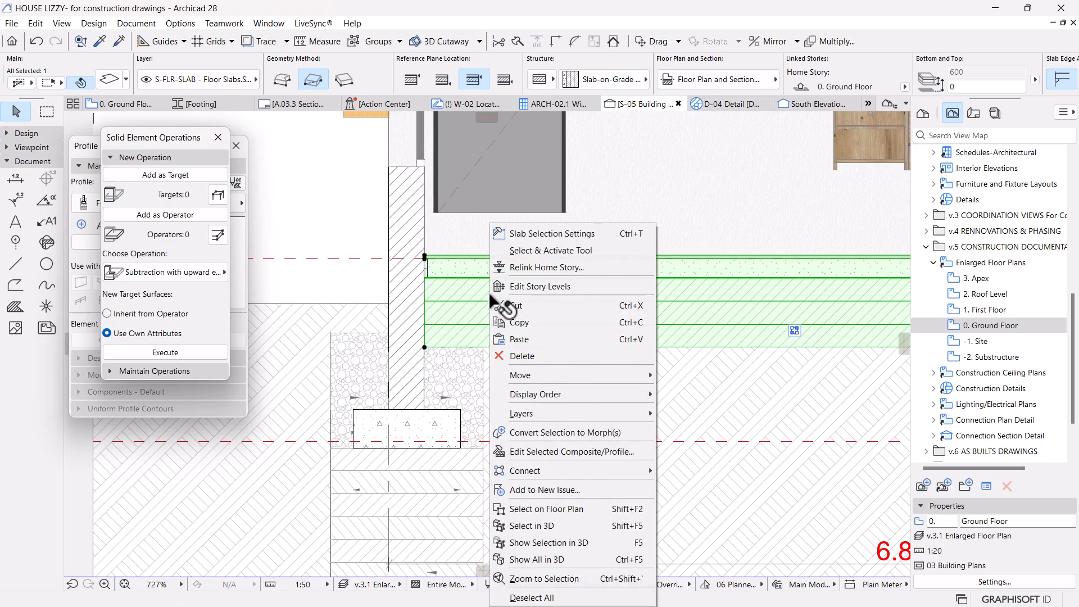
pyautogui.click(527, 447)
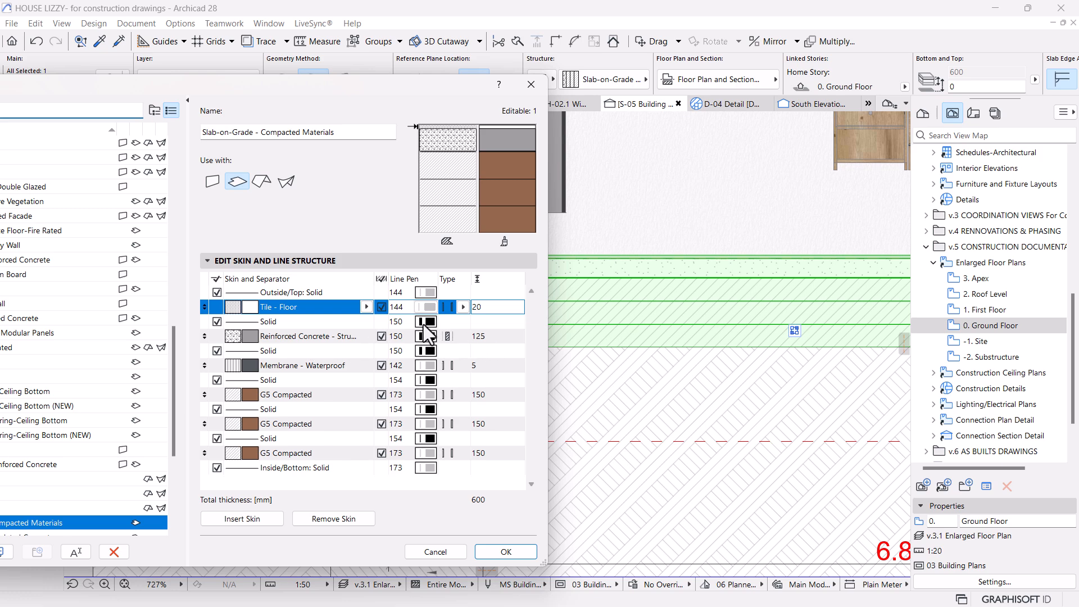
# Step: Set line pen 142 for the separator below the waterproof membrane and both separators between the G5 Compacted skins, applying the composite changes
pyautogui.click(411, 383)
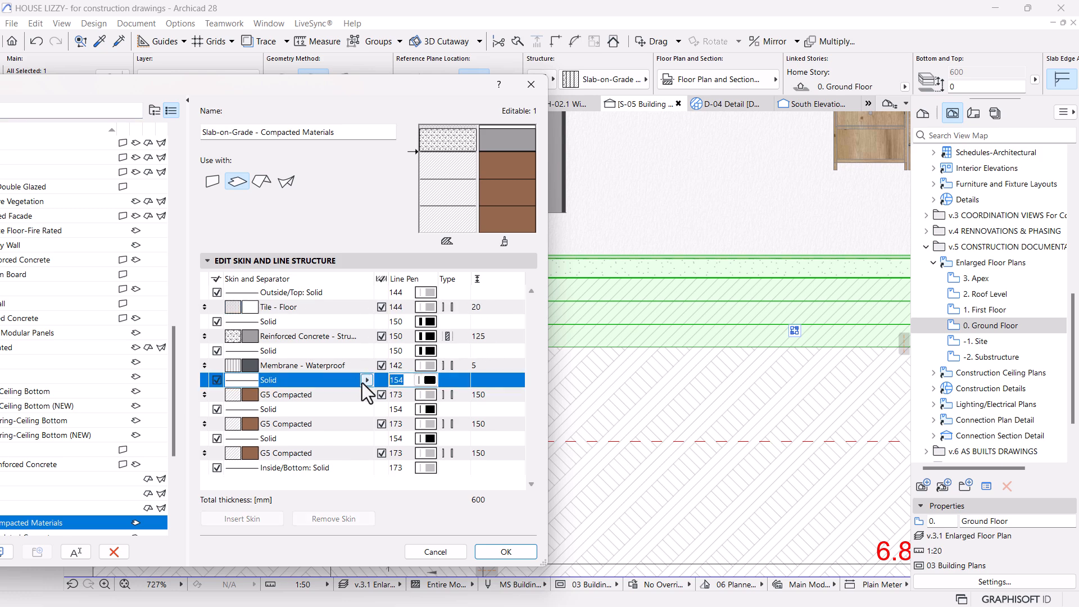
pyautogui.write('142')
pyautogui.click(408, 409)
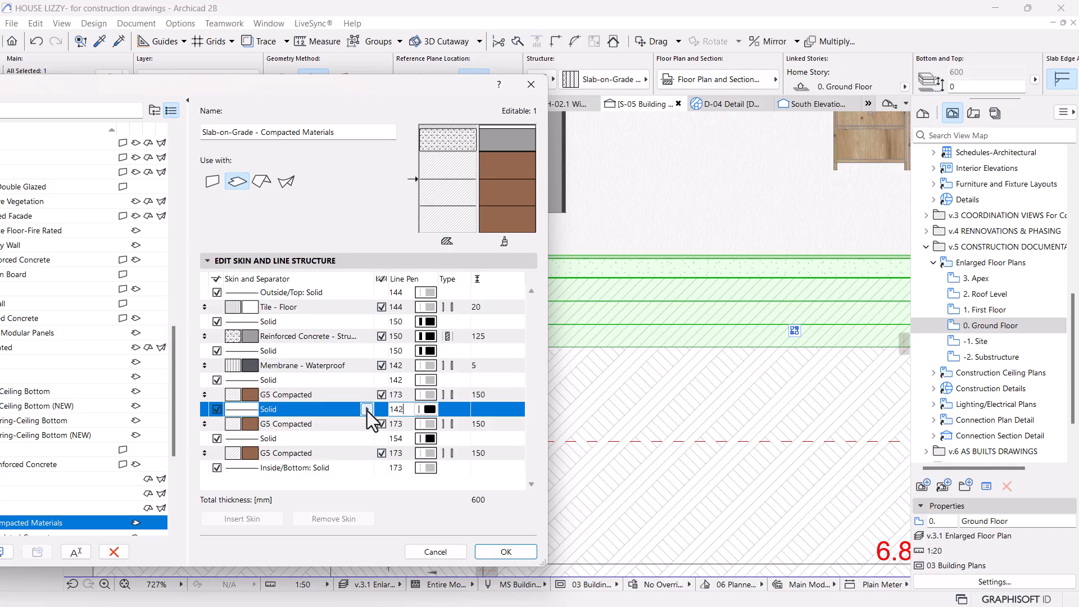
pyautogui.click(407, 439)
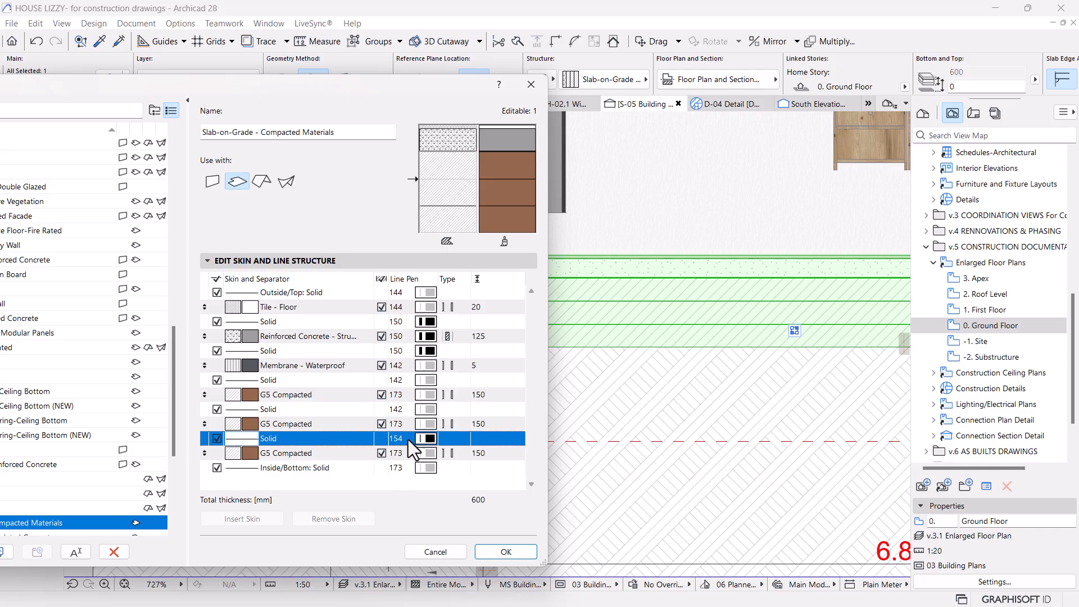
pyautogui.write('142')
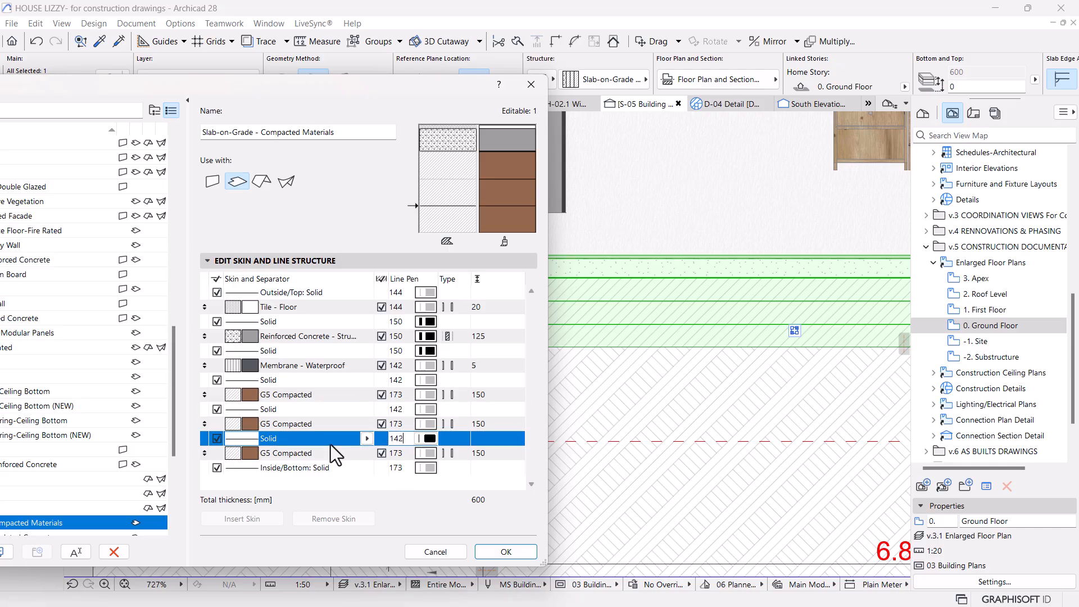
pyautogui.press('Return')
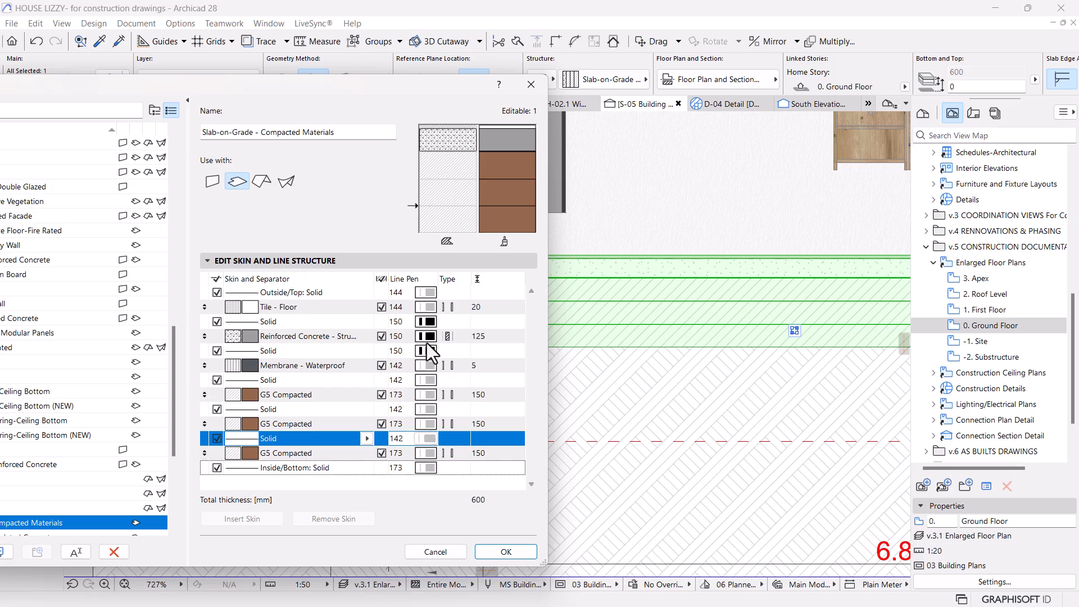
pyautogui.click(427, 438)
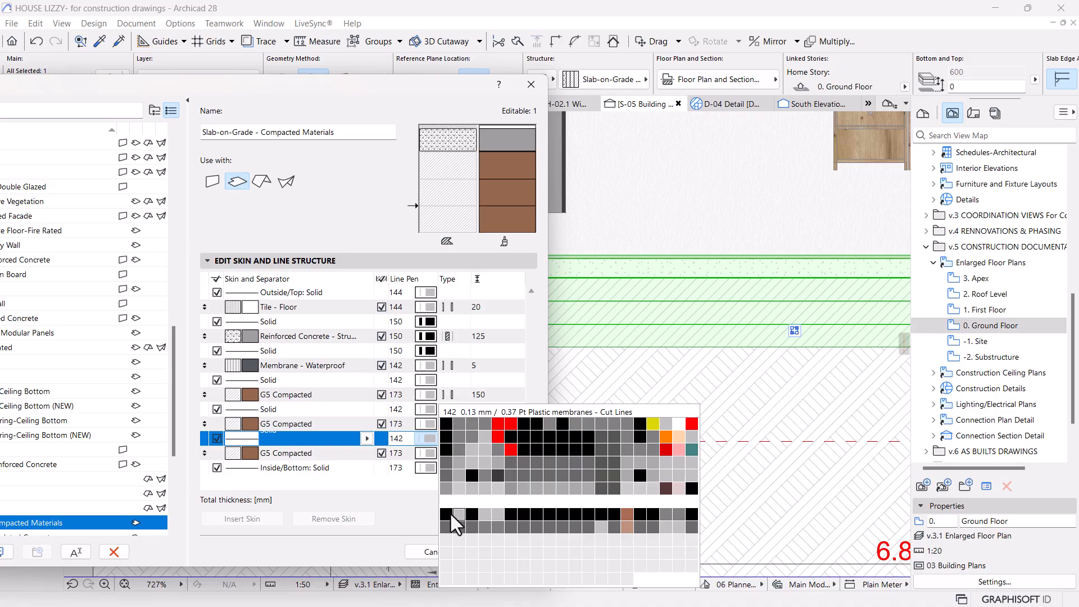
pyautogui.click(500, 552)
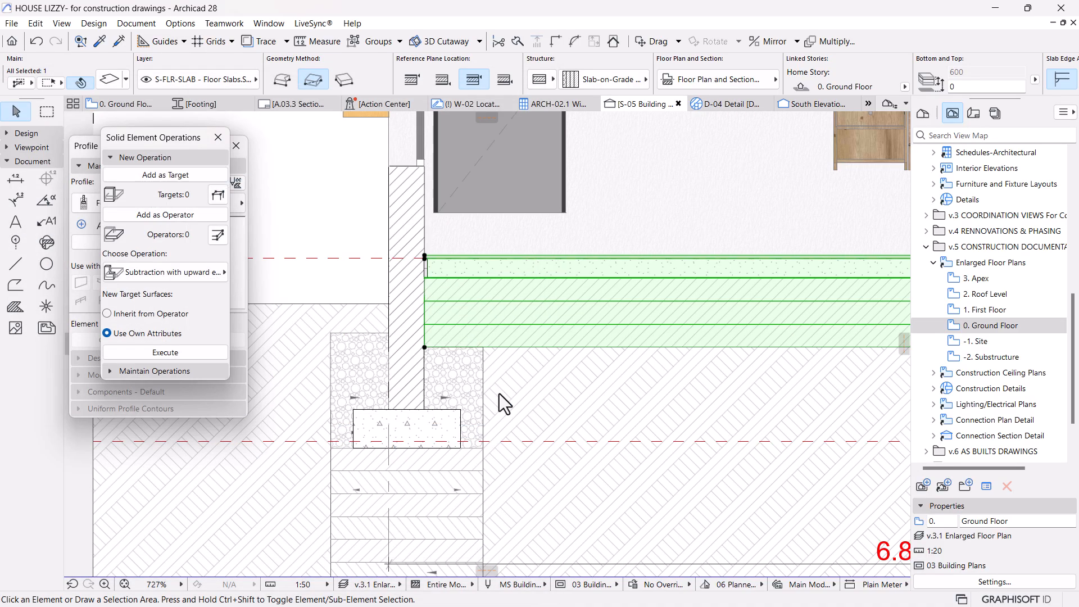
pyautogui.press('Escape')
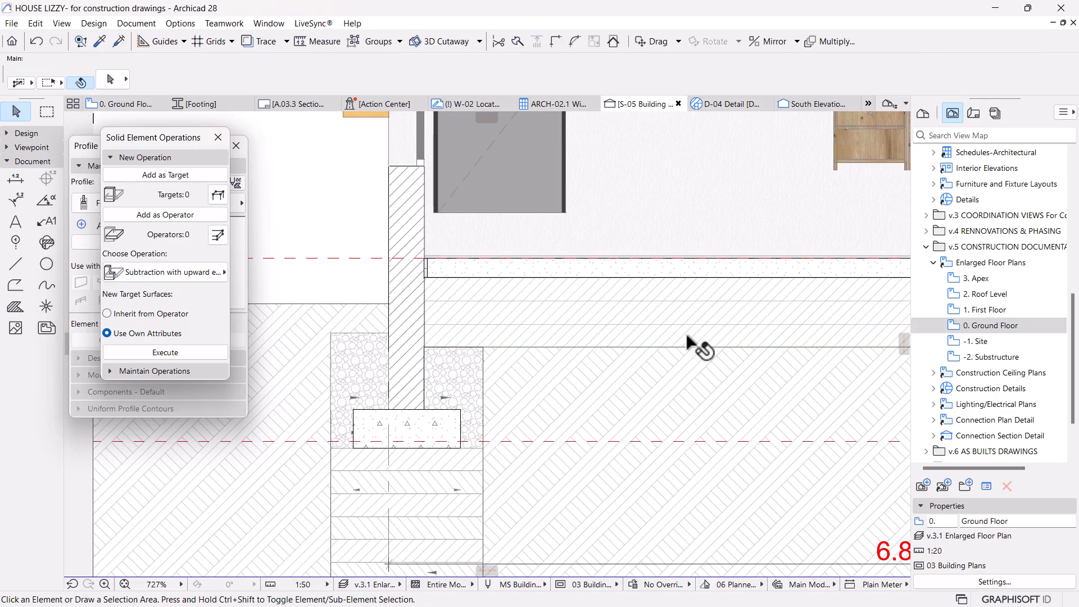
# Step: Select the strip footing below the external wall in the section and switch to the Footing profile drawing
pyautogui.scroll(-4, 492, 337)
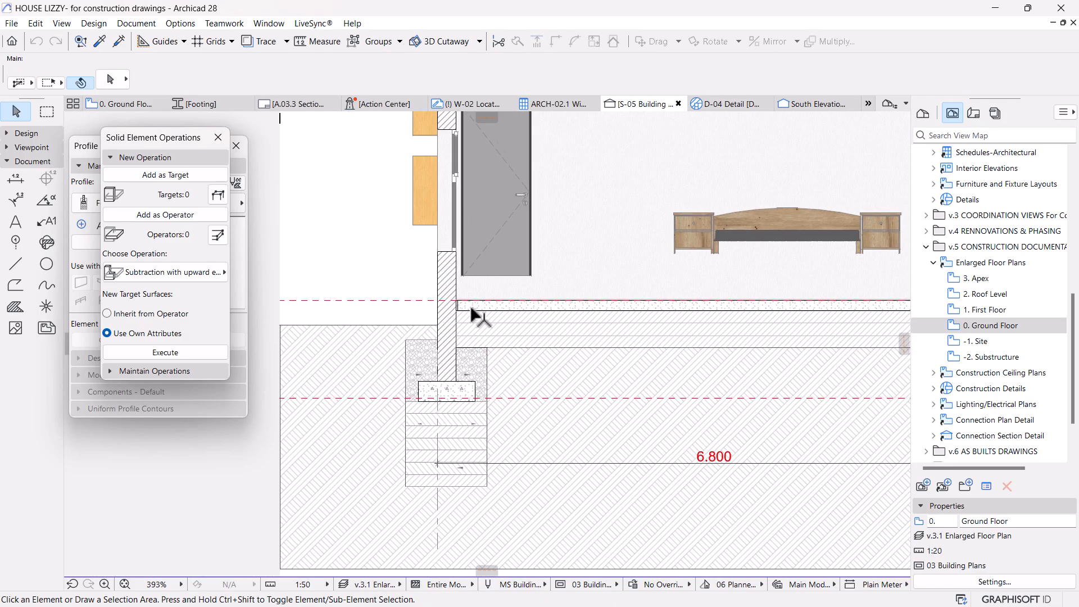
pyautogui.scroll(10, 470, 305)
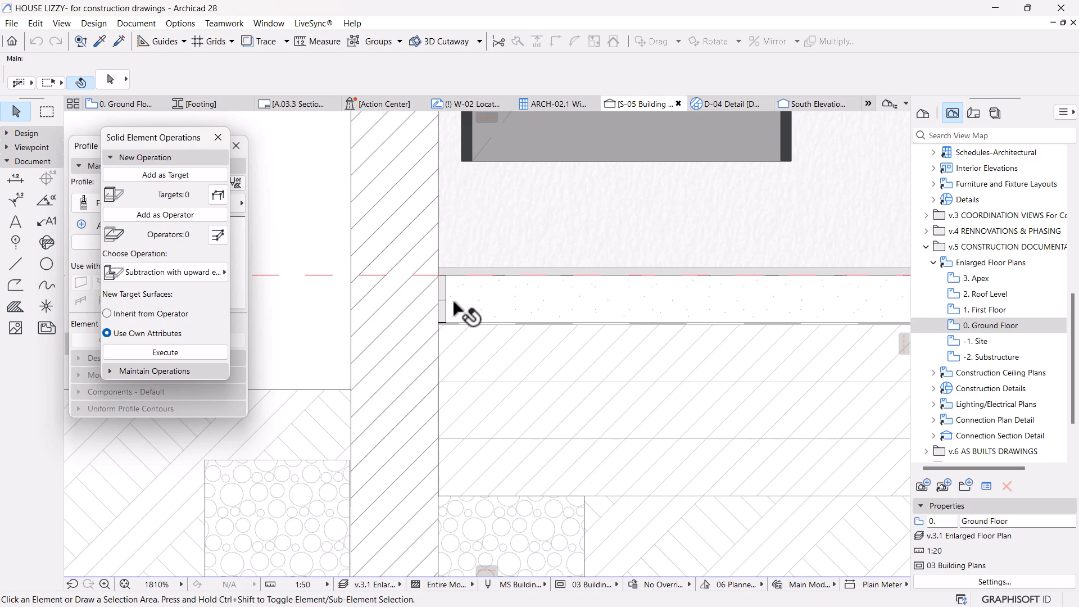
pyautogui.scroll(-5, 453, 304)
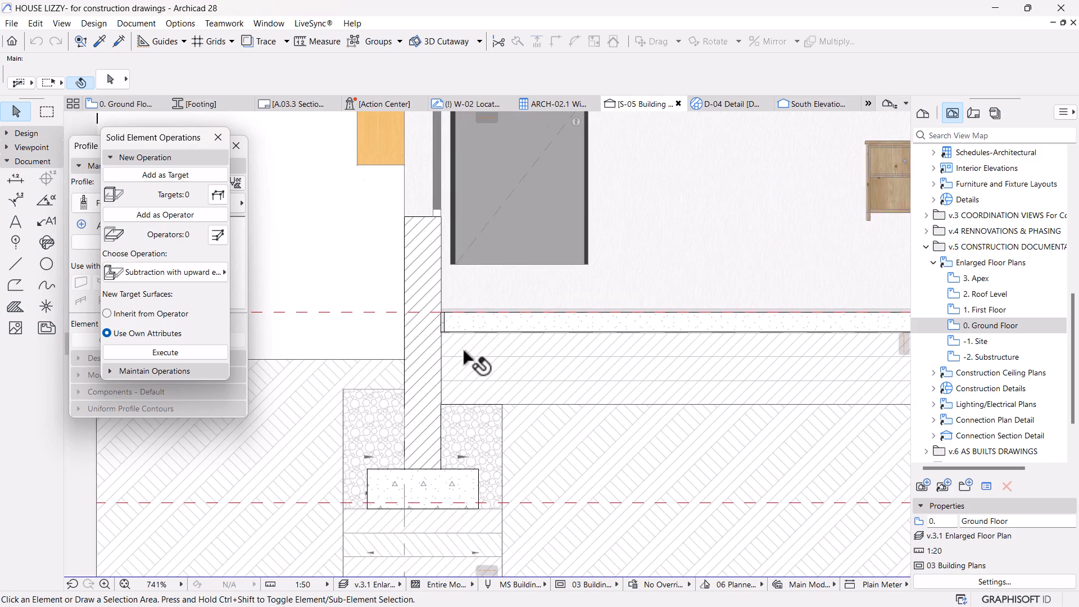
pyautogui.scroll(-4, 438, 340)
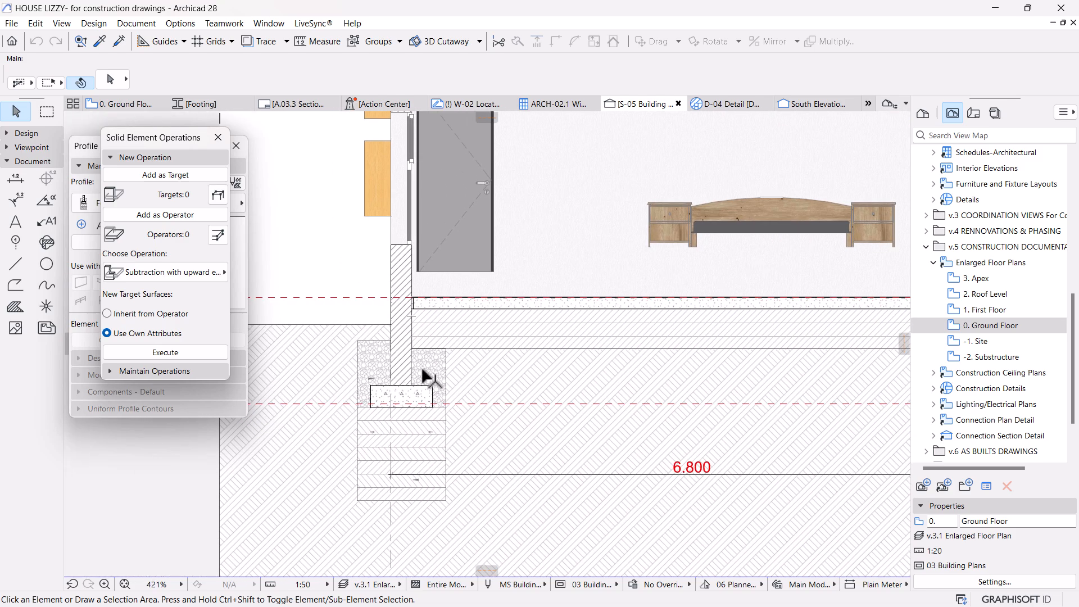
pyautogui.scroll(4, 354, 466)
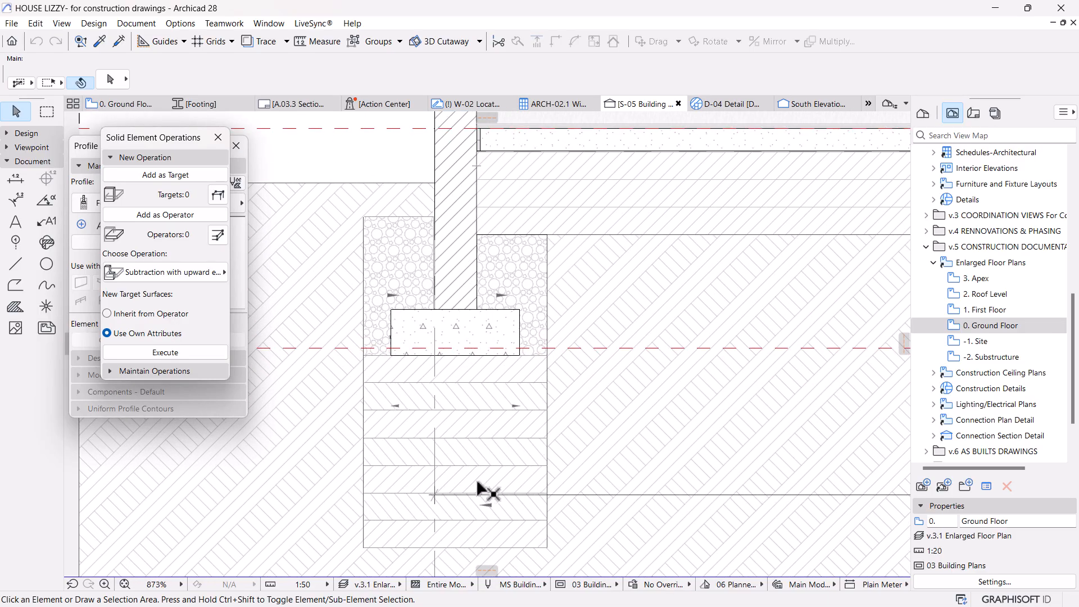
pyautogui.scroll(1, 450, 396)
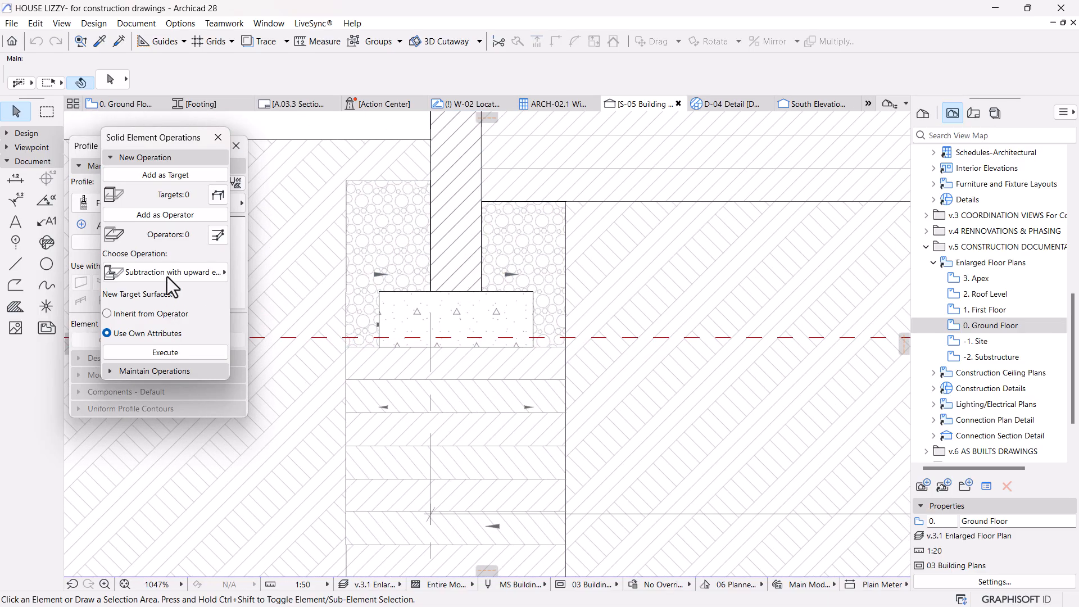
pyautogui.click(472, 398)
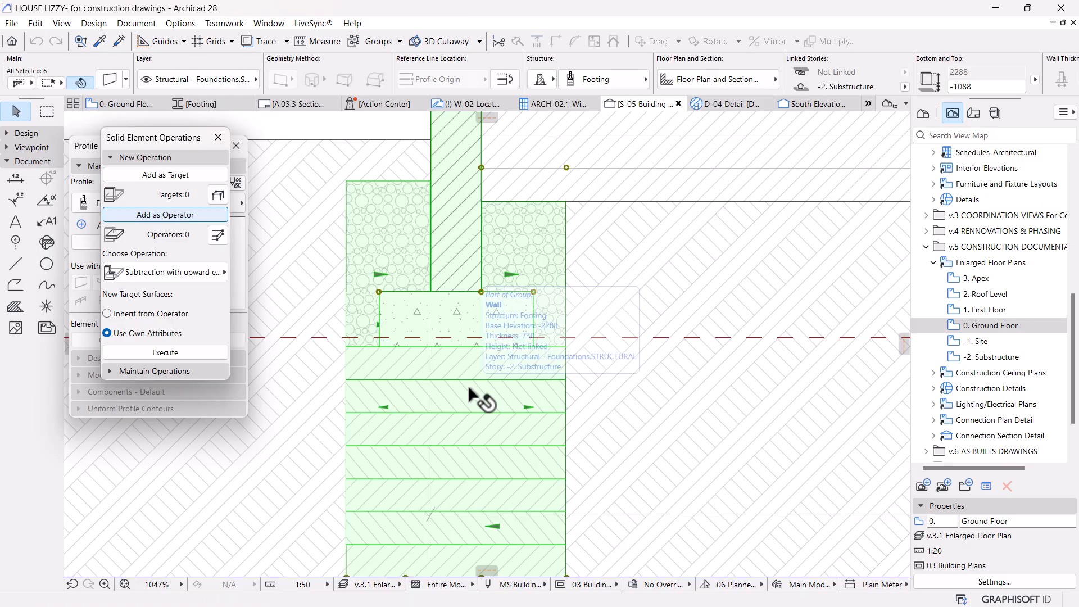
pyautogui.rightClick(473, 396)
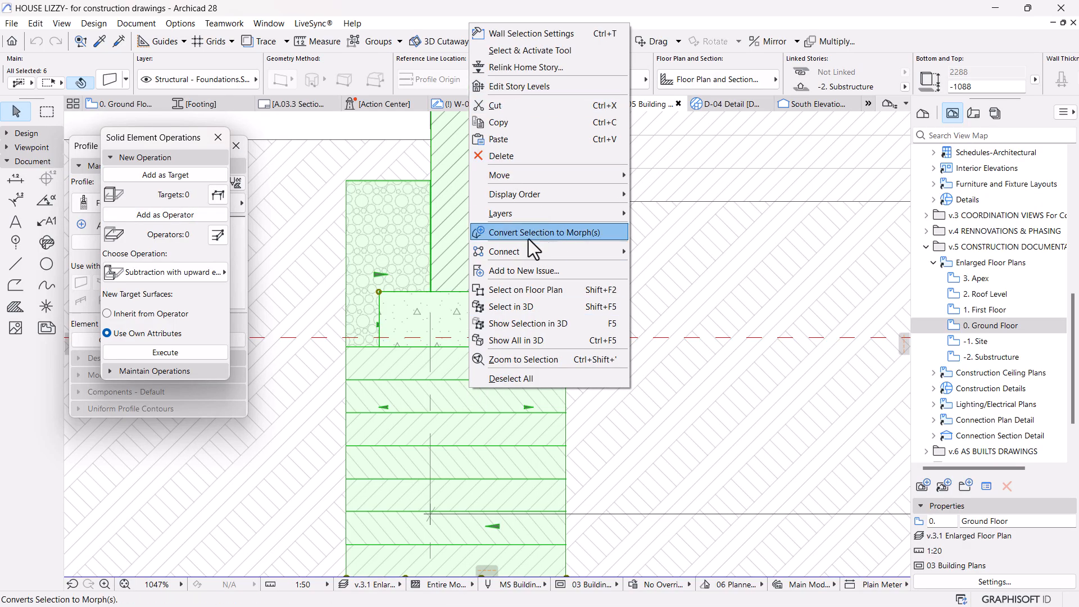
pyautogui.click(271, 259)
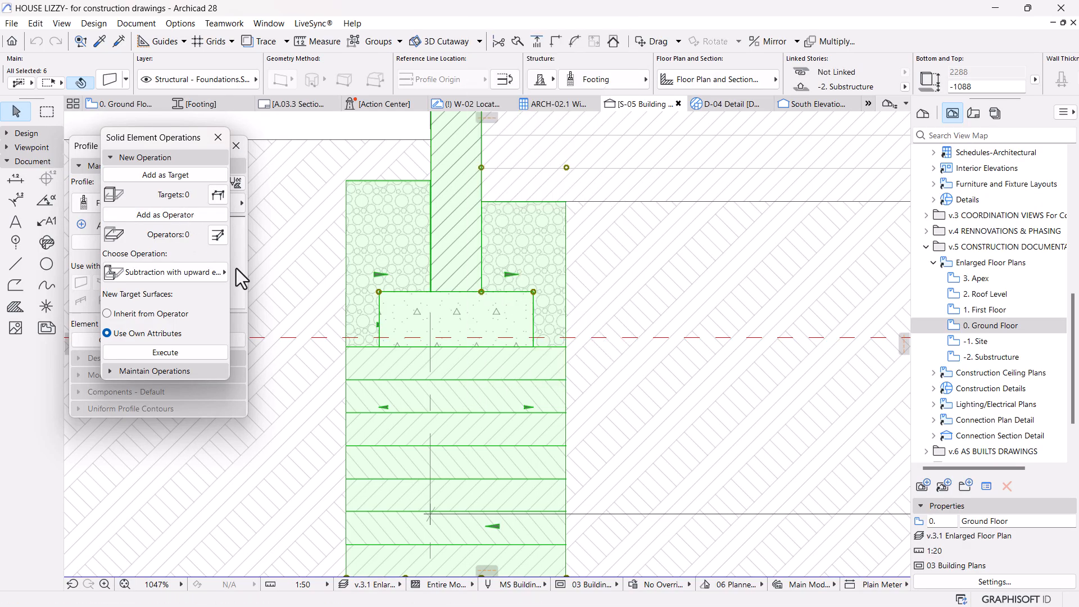
pyautogui.click(198, 105)
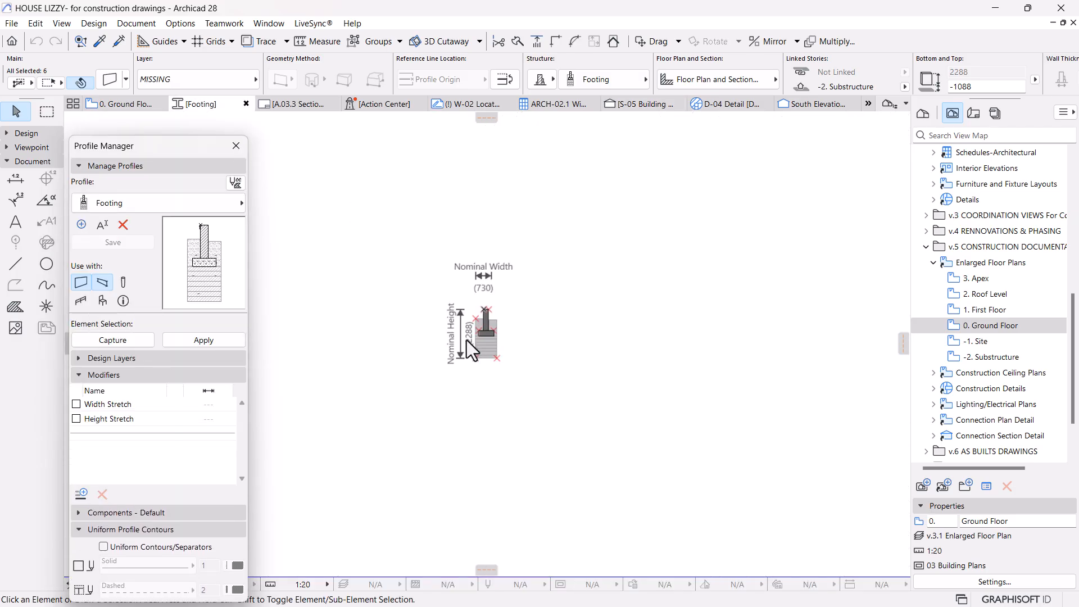
# Step: Select all elements of the Footing profile and examine the small stray fragments hidden among its fills
pyautogui.scroll(5, 500, 334)
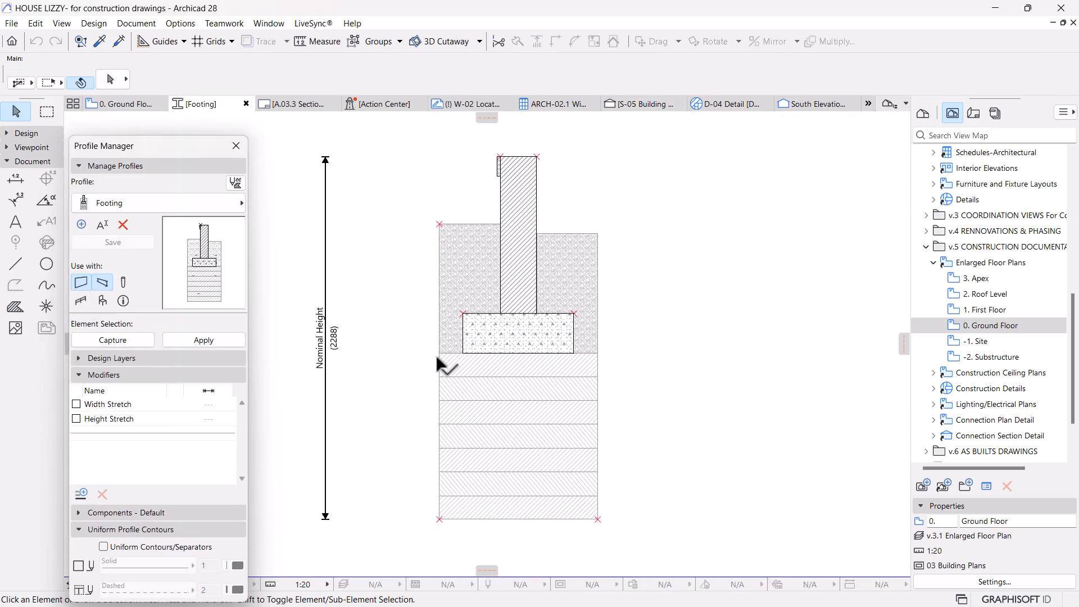
pyautogui.click(741, 174)
pyautogui.click(357, 525)
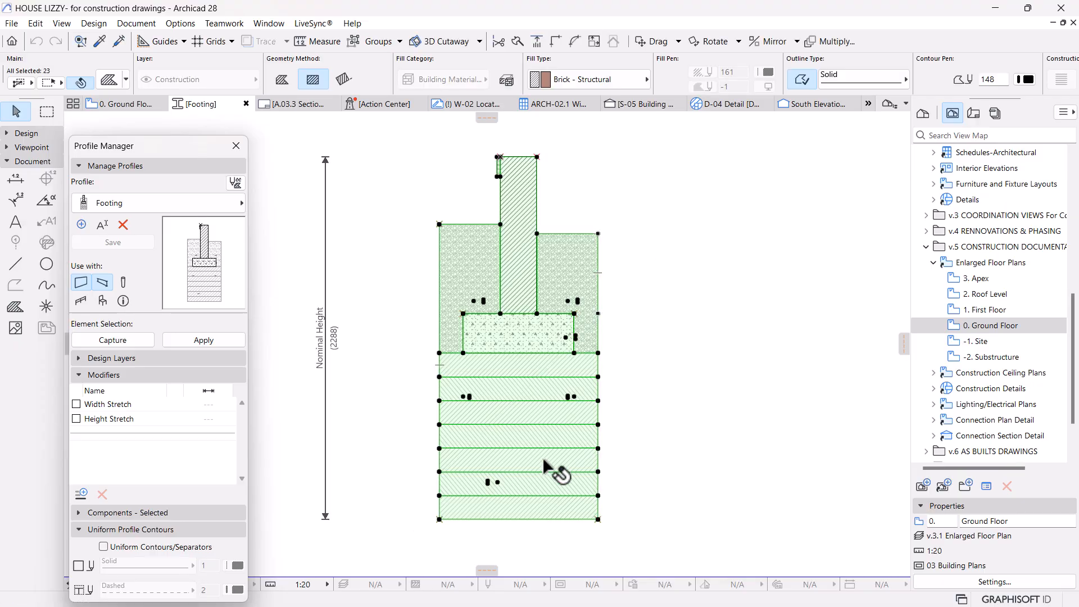
pyautogui.scroll(5, 578, 306)
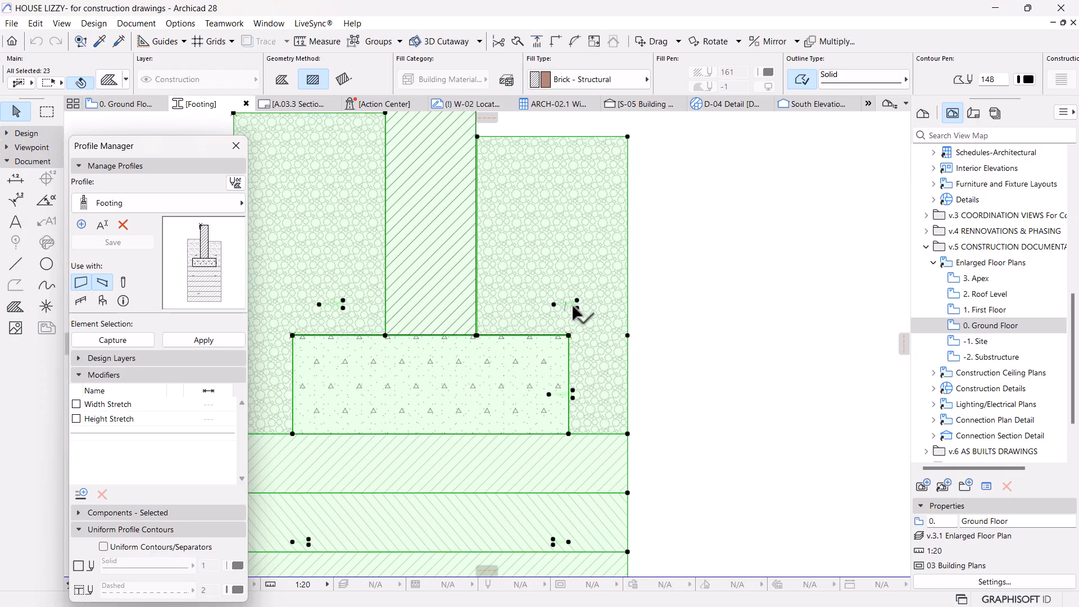
pyautogui.scroll(-6, 577, 309)
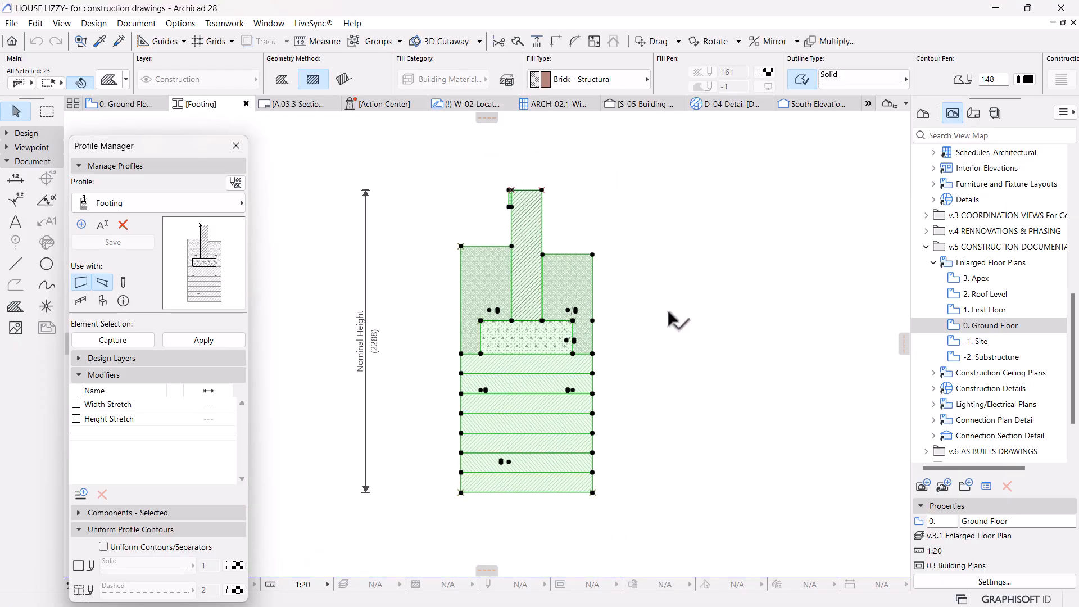
pyautogui.click(672, 412)
pyautogui.scroll(4, 597, 325)
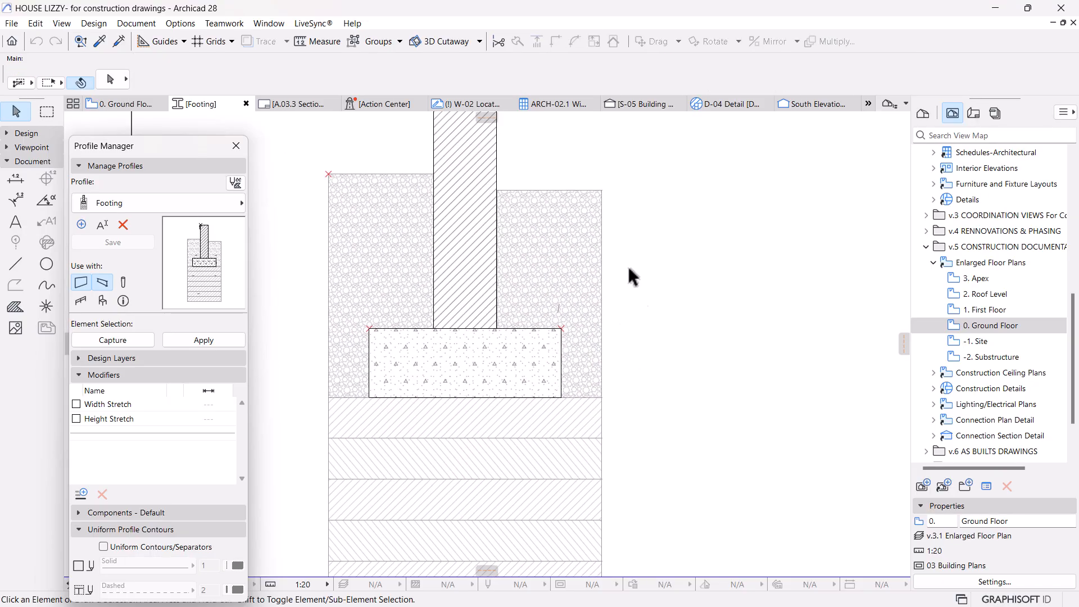
# Step: Send both Compacted Backfill fills beside the footing wall to the back of the display order
pyautogui.click(567, 294)
pyautogui.keyDown('shift'); pyautogui.click(403, 270); pyautogui.keyUp('shift')
pyautogui.rightClick(674, 219)
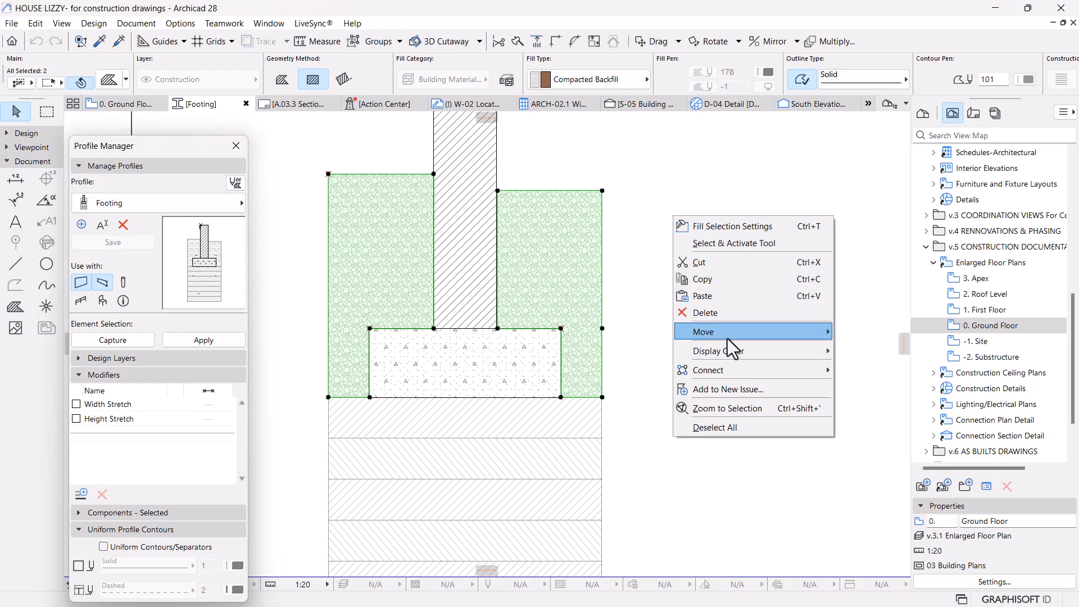
pyautogui.moveTo(764, 351)
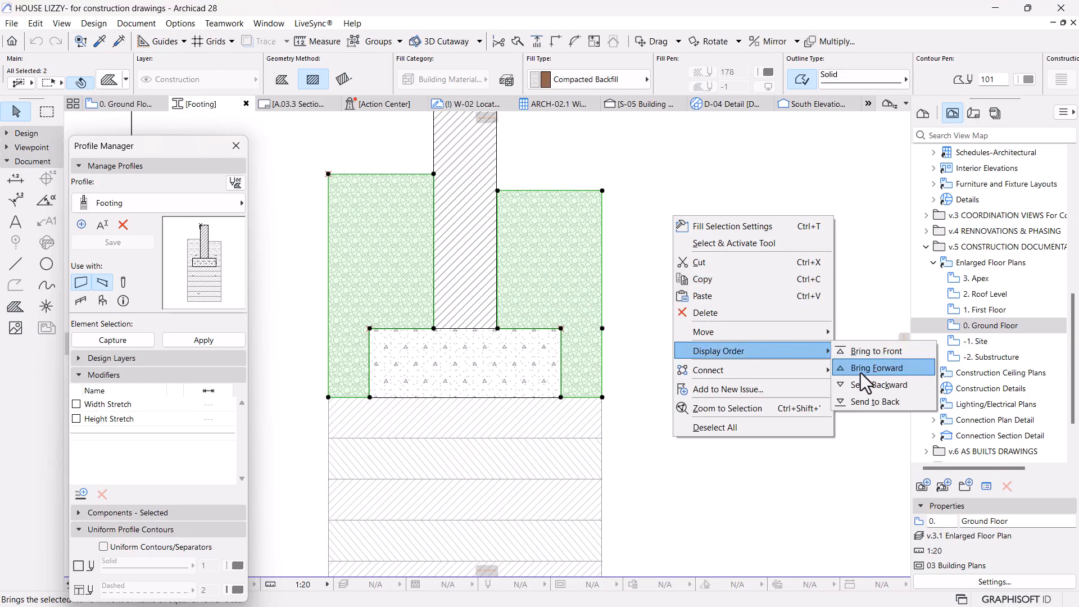
pyautogui.click(870, 401)
pyautogui.click(762, 334)
# Step: Delete the three small stray fragments in the backfill and at the concrete footing's edge
pyautogui.click(562, 307)
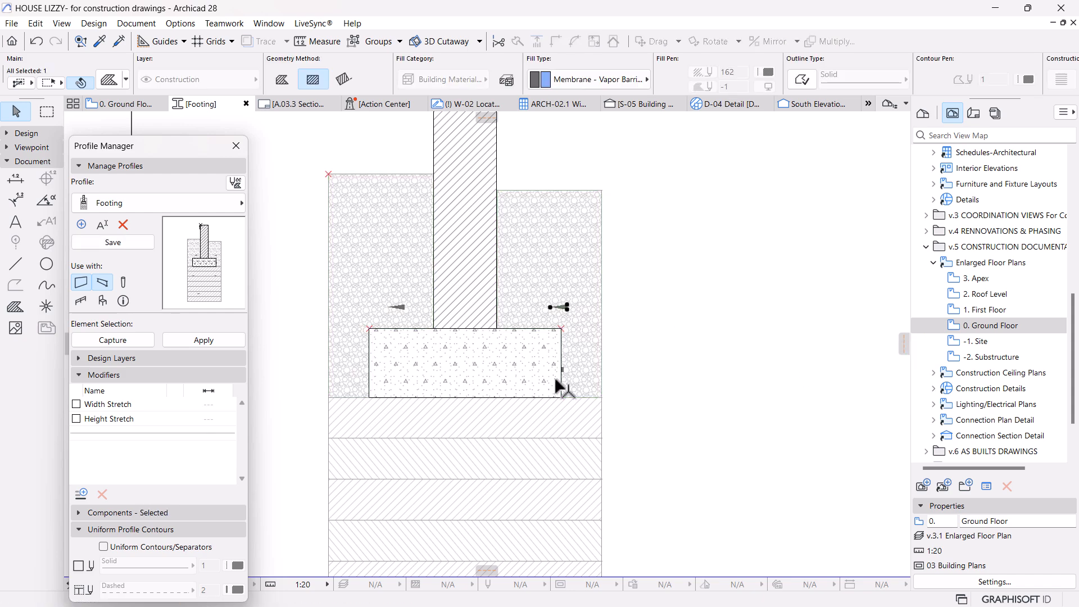
pyautogui.keyDown('shift'); pyautogui.click(400, 306); pyautogui.keyUp('shift')
pyautogui.press('Escape')
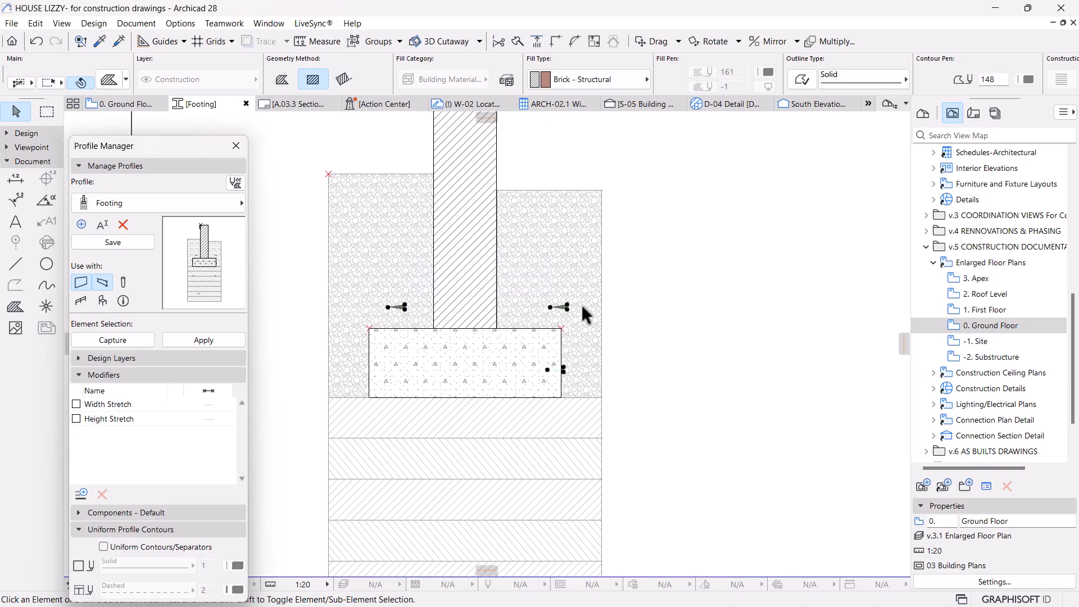
# Step: Select the layered fills beneath the concrete footing in the Footing profile and check them for stray fragments
pyautogui.scroll(-4, 530, 403)
pyautogui.moveTo(531, 401); pyautogui.dragTo(553, 270, button='middle')
pyautogui.moveTo(628, 281); pyautogui.dragTo(457, 416)
pyautogui.rightClick(703, 286)
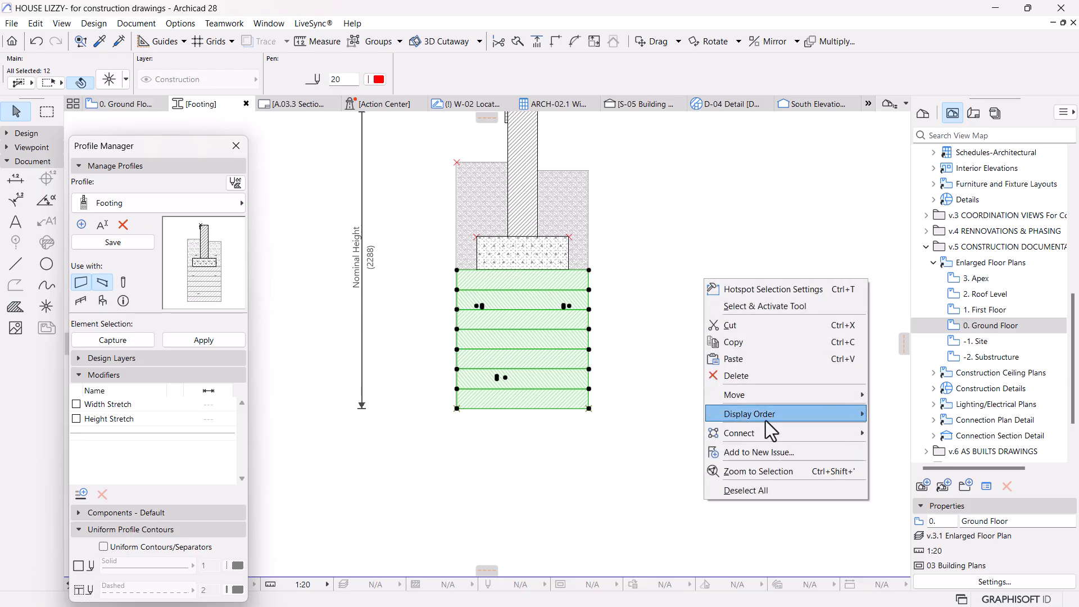
pyautogui.press('Escape')
pyautogui.scroll(3, 493, 319)
pyautogui.click(487, 308)
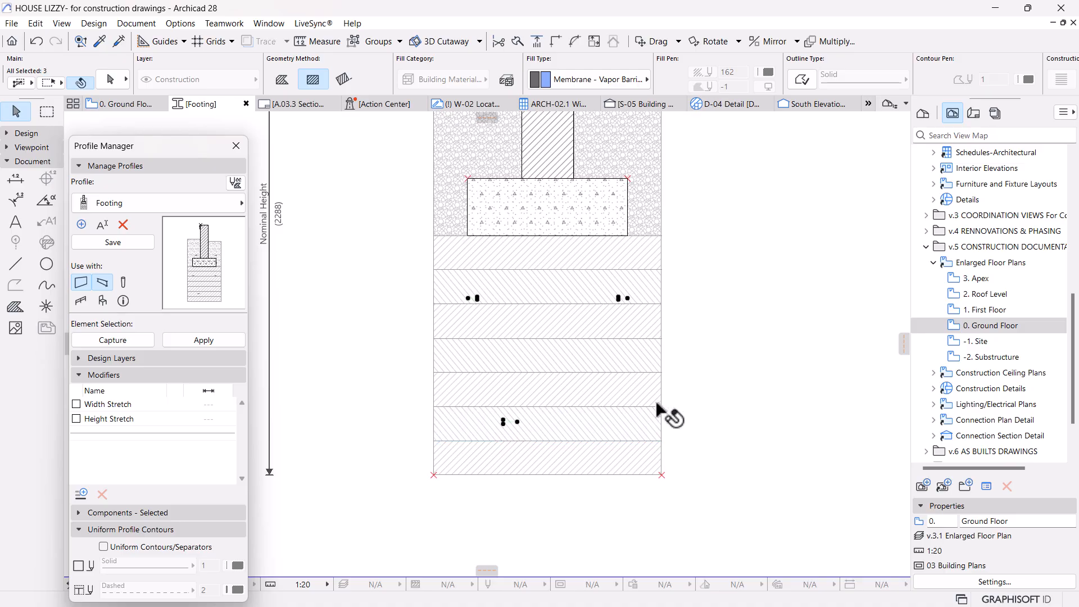
pyautogui.press('Escape')
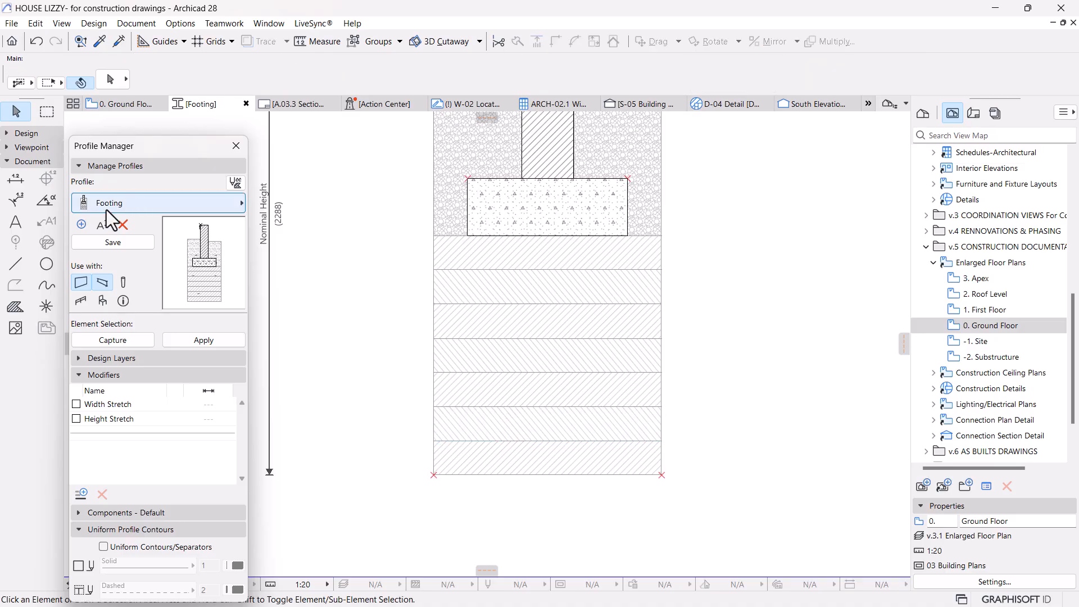
# Step: Save the Footing profile and return to the S-05 Building Section
pyautogui.click(113, 243)
pyautogui.moveTo(756, 282); pyautogui.dragTo(786, 358)
pyautogui.scroll(-3, 619, 470)
pyautogui.moveTo(471, 148)
pyautogui.mouseDown()
pyautogui.moveTo(698, 457)
pyautogui.moveTo(699, 506)
pyautogui.moveTo(474, 150)
pyautogui.mouseUp()
pyautogui.press('Escape')
pyautogui.press('Escape')
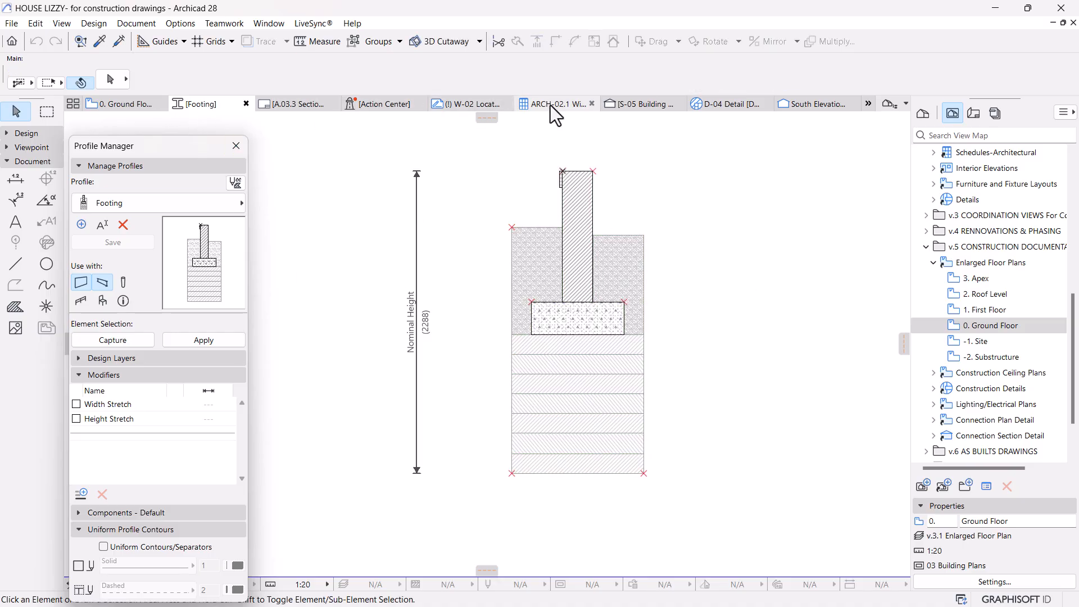
pyautogui.click(651, 105)
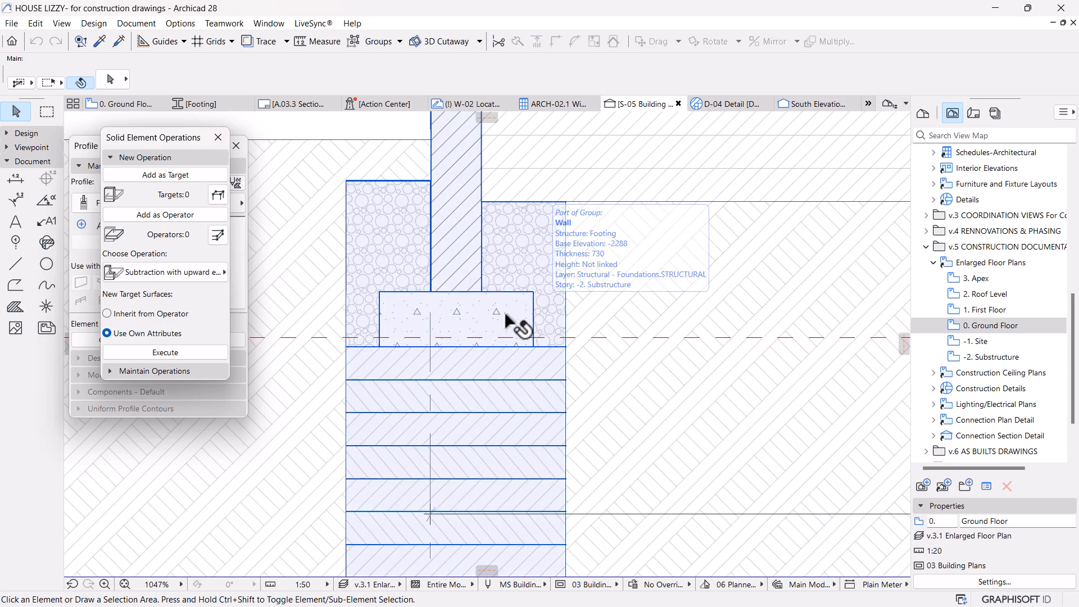
# Step: Move the 6.800 dimension chain straight down so it sits below the footings' compacted layers
pyautogui.scroll(-8, 538, 308)
pyautogui.click(582, 331)
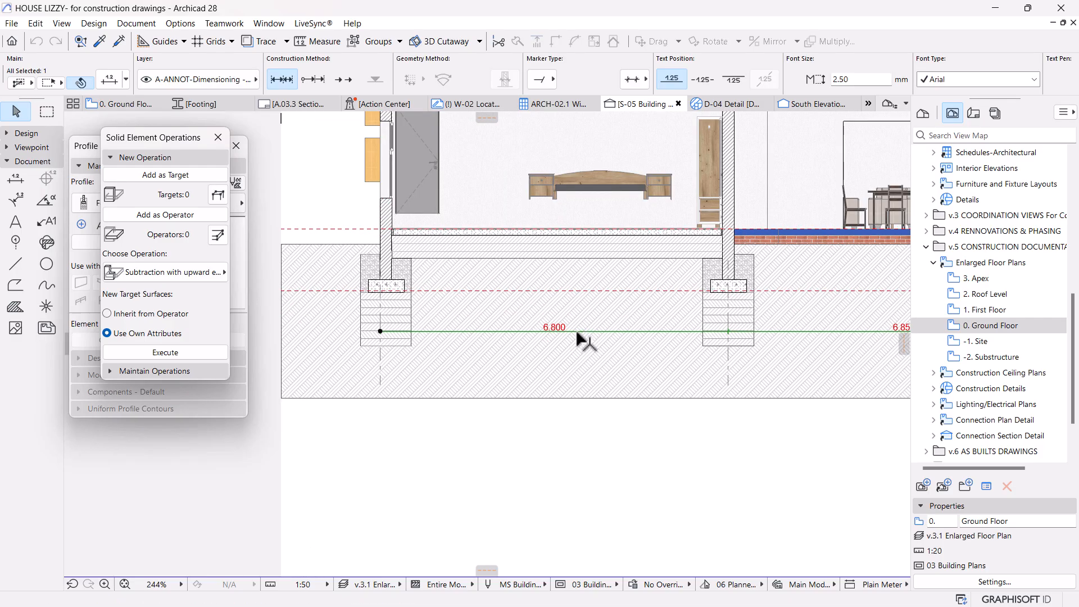
pyautogui.click(577, 334)
pyautogui.click(573, 340)
pyautogui.hotkey('ctrl', 'z')
pyautogui.click(577, 328)
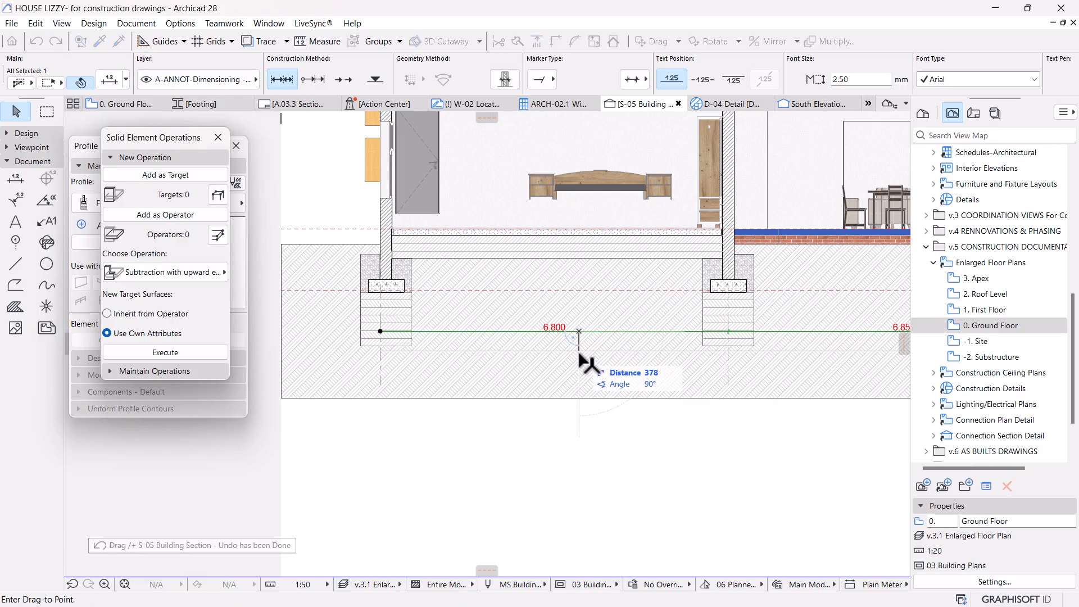
pyautogui.click(576, 364)
pyautogui.click(497, 418)
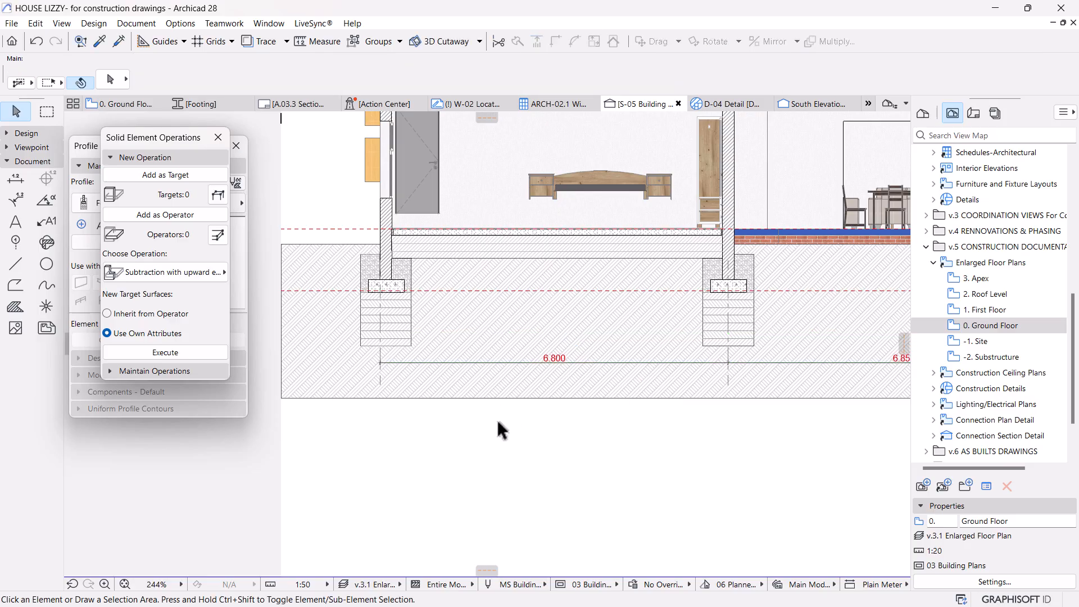
# Step: Examine the junction of the external wall, ground floor slab and strip footing in the section
pyautogui.scroll(-3, 496, 418)
pyautogui.moveTo(430, 395); pyautogui.dragTo(414, 460, button='middle')
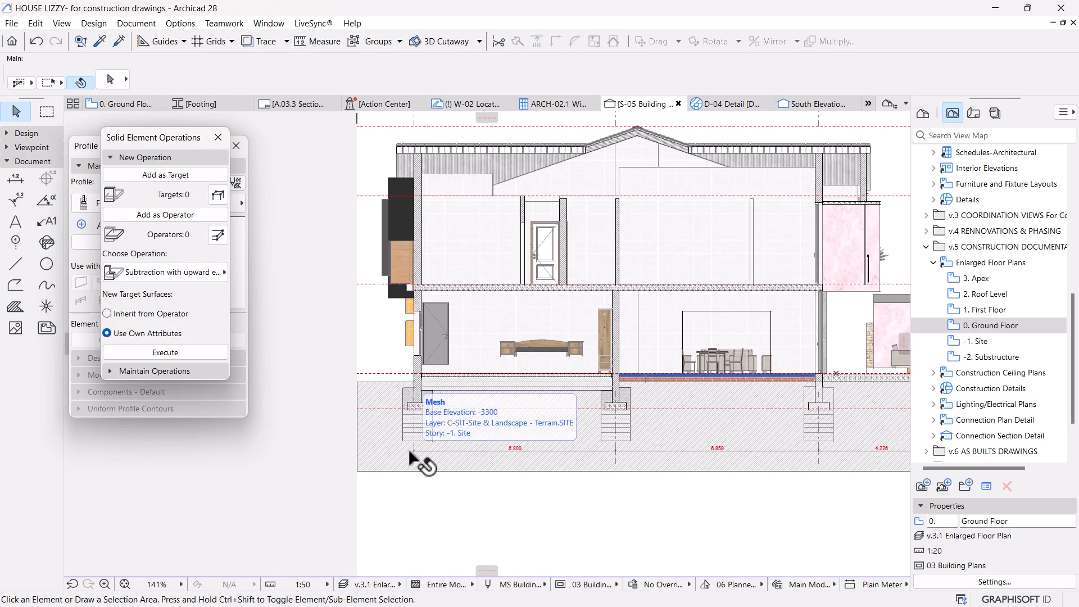
pyautogui.scroll(3, 419, 382)
pyautogui.scroll(2, 421, 429)
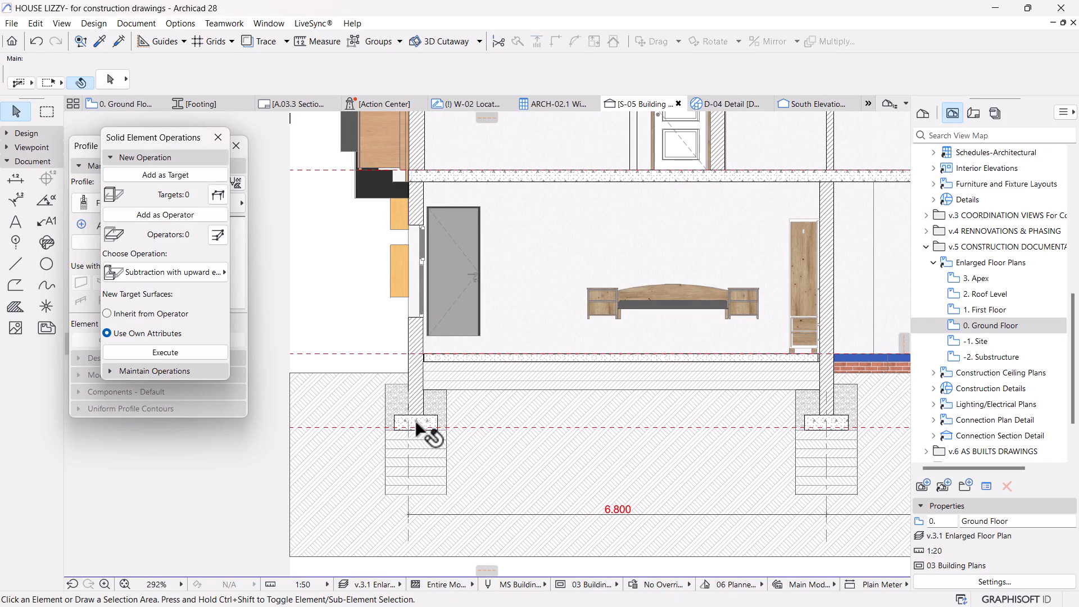
pyautogui.scroll(4, 419, 360)
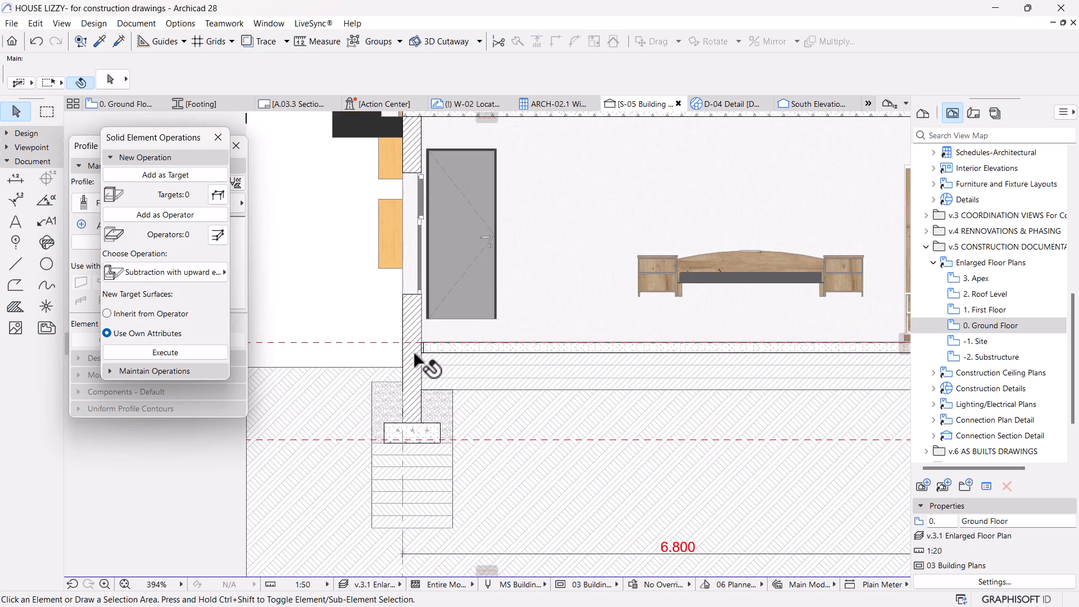
pyautogui.scroll(4, 550, 355)
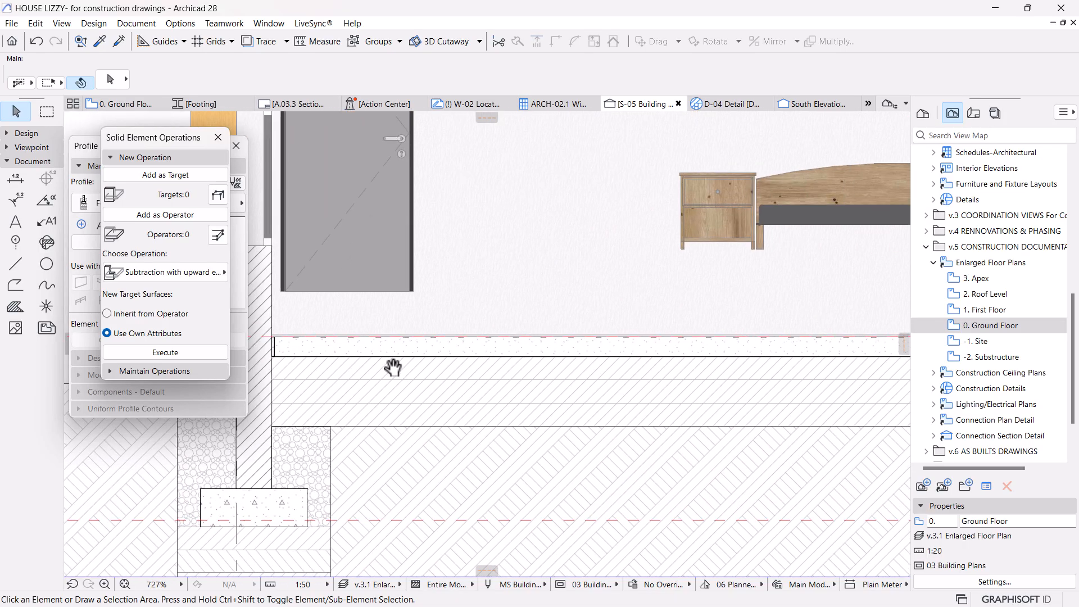
pyautogui.scroll(-2, 593, 342)
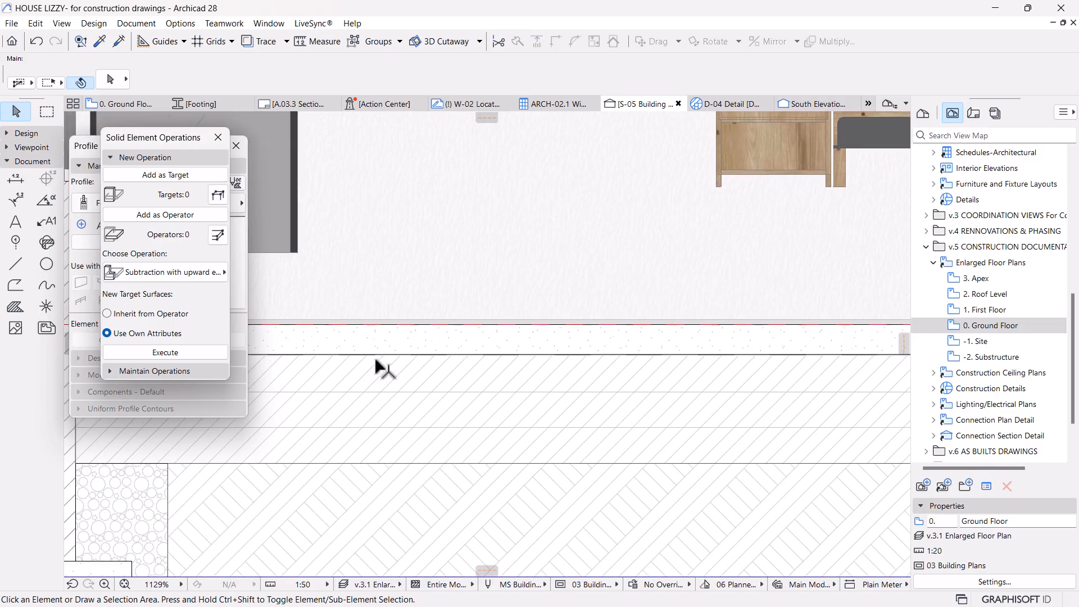
pyautogui.moveTo(269, 364); pyautogui.dragTo(488, 370, button='middle')
pyautogui.scroll(4, 360, 359)
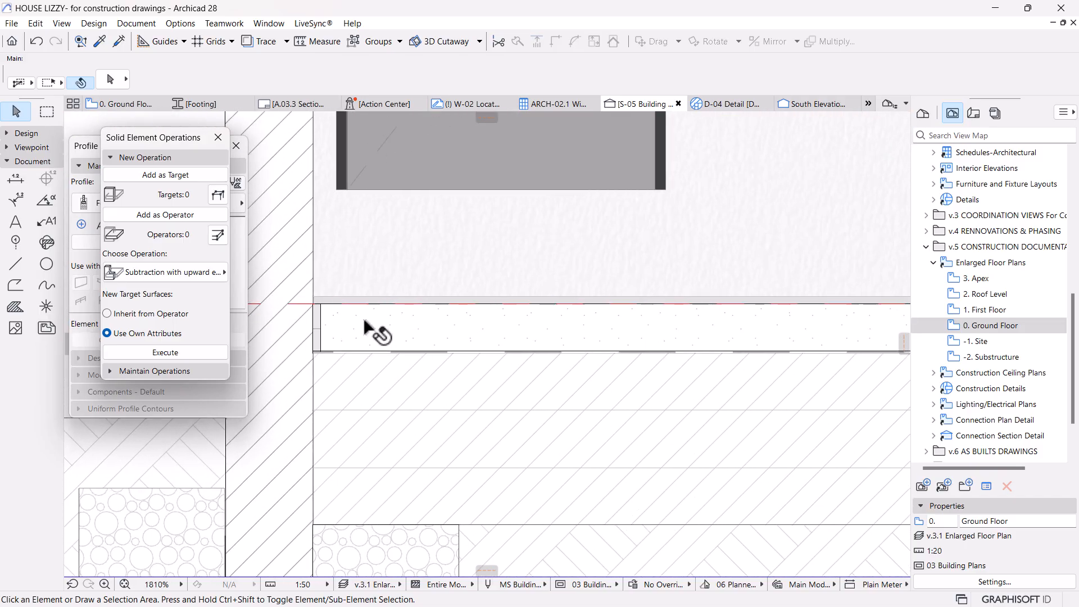
# Step: Review the ground floor slab's composite definition, then deselect the slab
pyautogui.rightClick(428, 326)
pyautogui.click(475, 453)
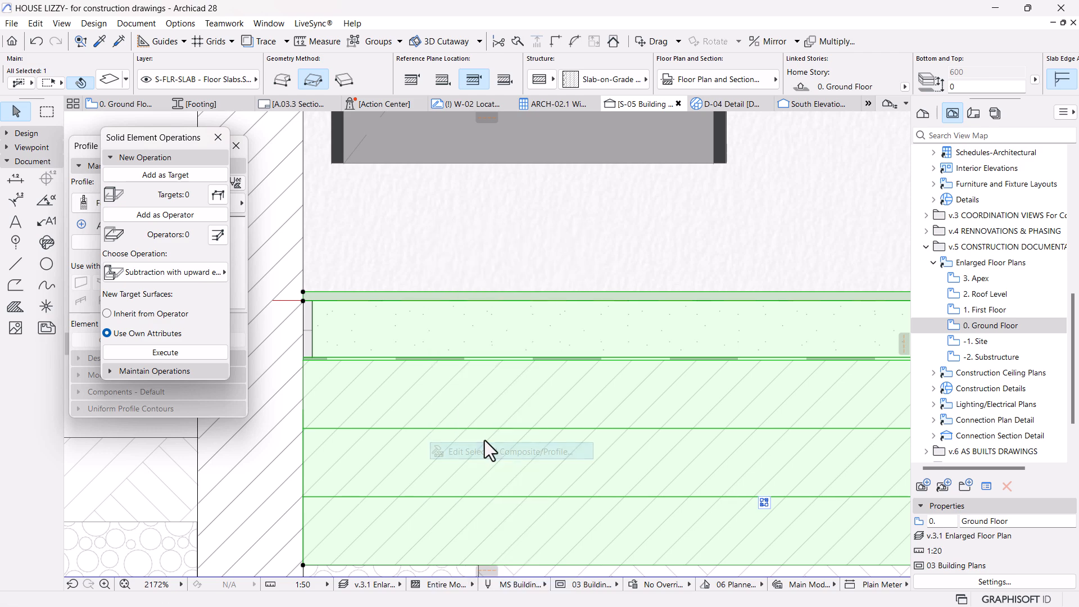
pyautogui.click(277, 337)
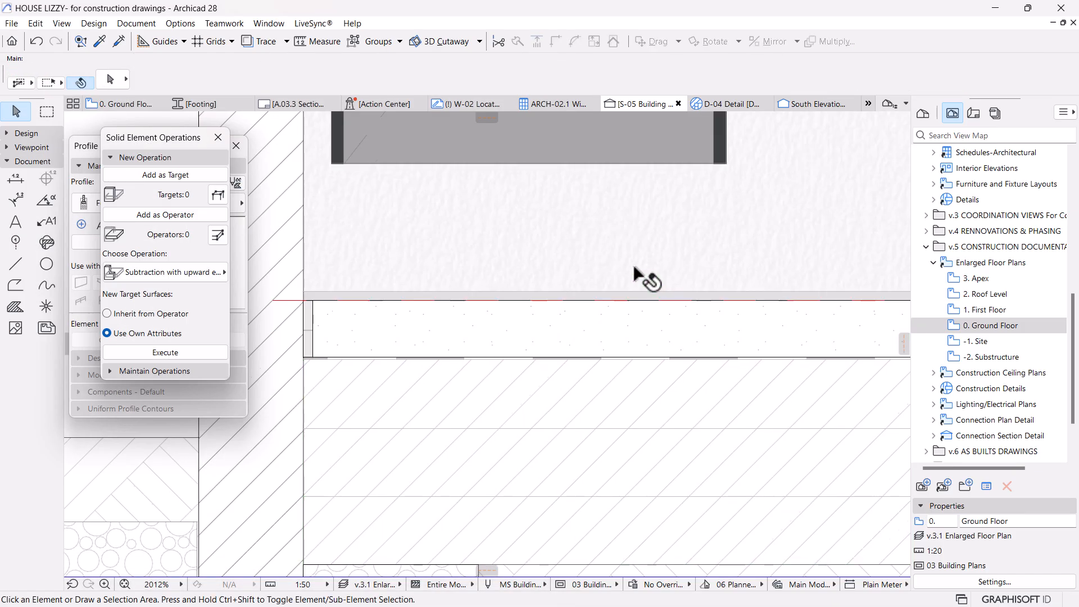
# Step: Close the Solid Element Operations palette and check the concrete footing's building material in the Footing profile
pyautogui.scroll(-5, 635, 270)
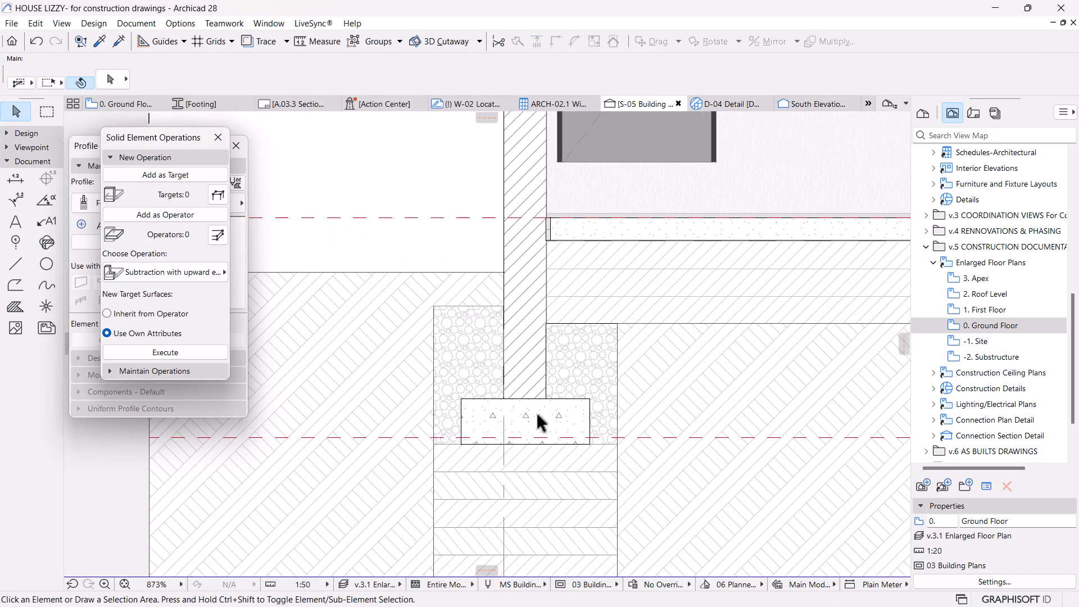
pyautogui.scroll(1, 573, 413)
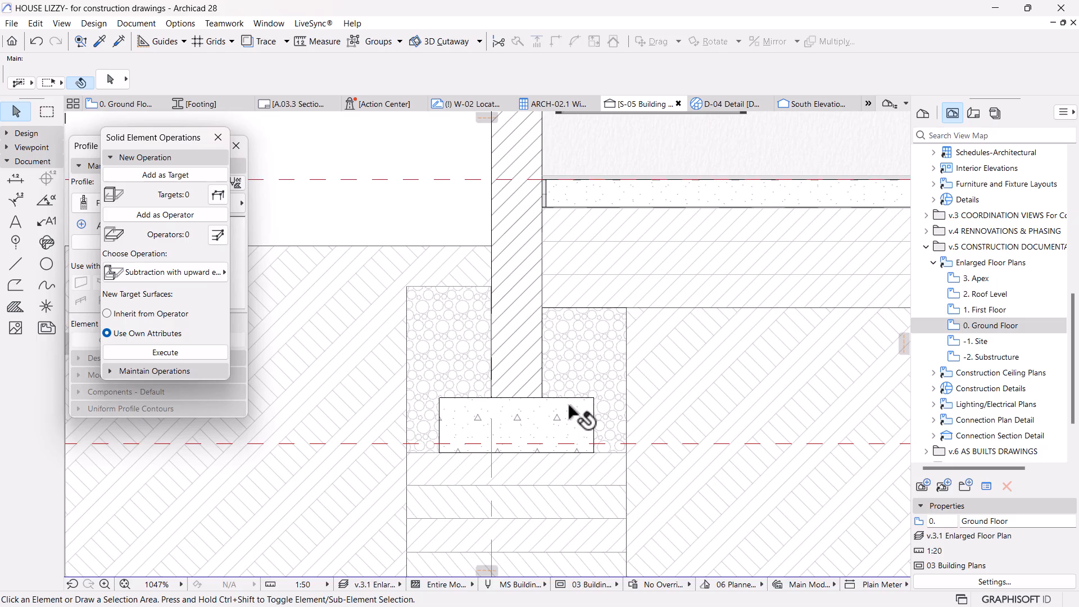
pyautogui.scroll(1, 573, 413)
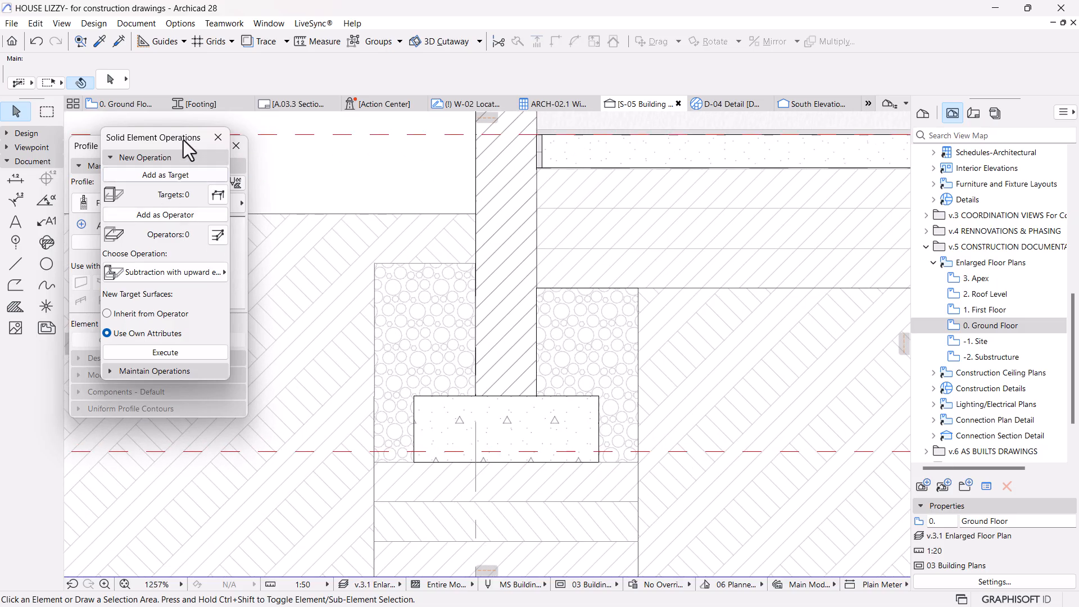
pyautogui.click(218, 137)
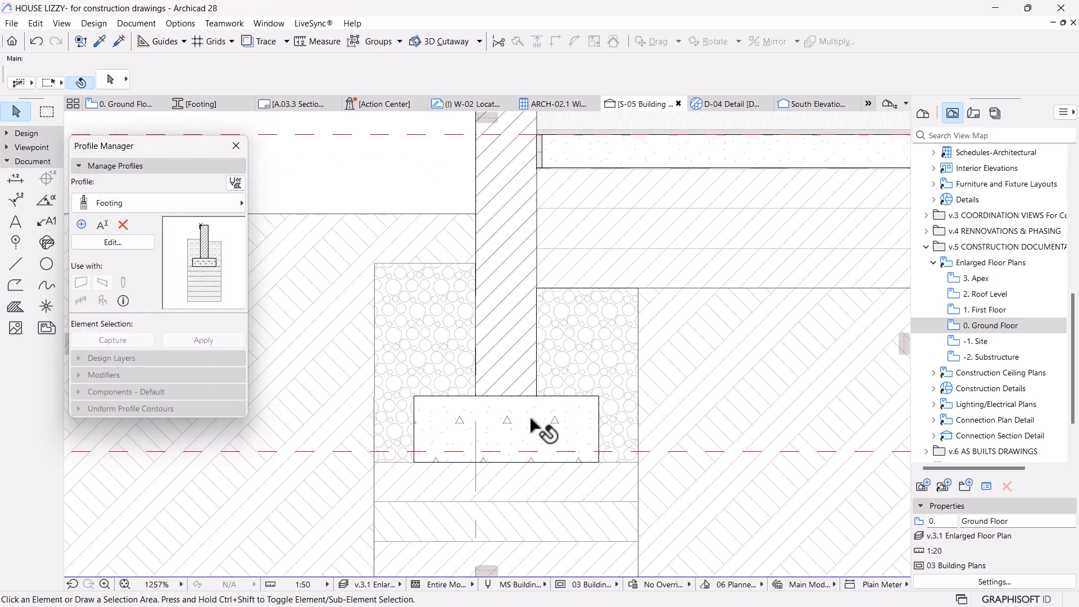
pyautogui.click(217, 105)
pyautogui.click(588, 321)
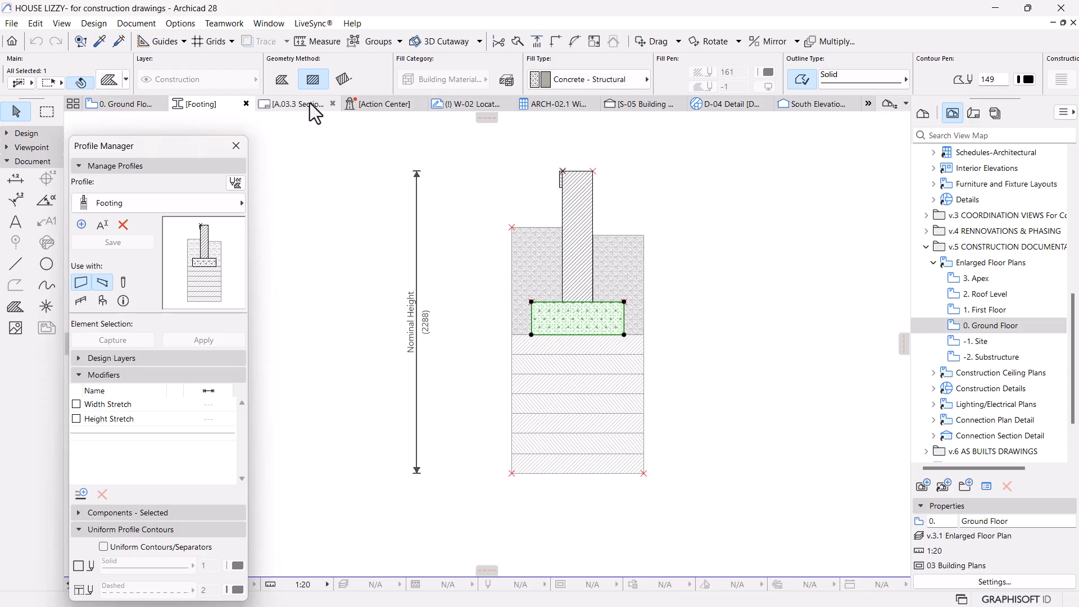
pyautogui.click(633, 104)
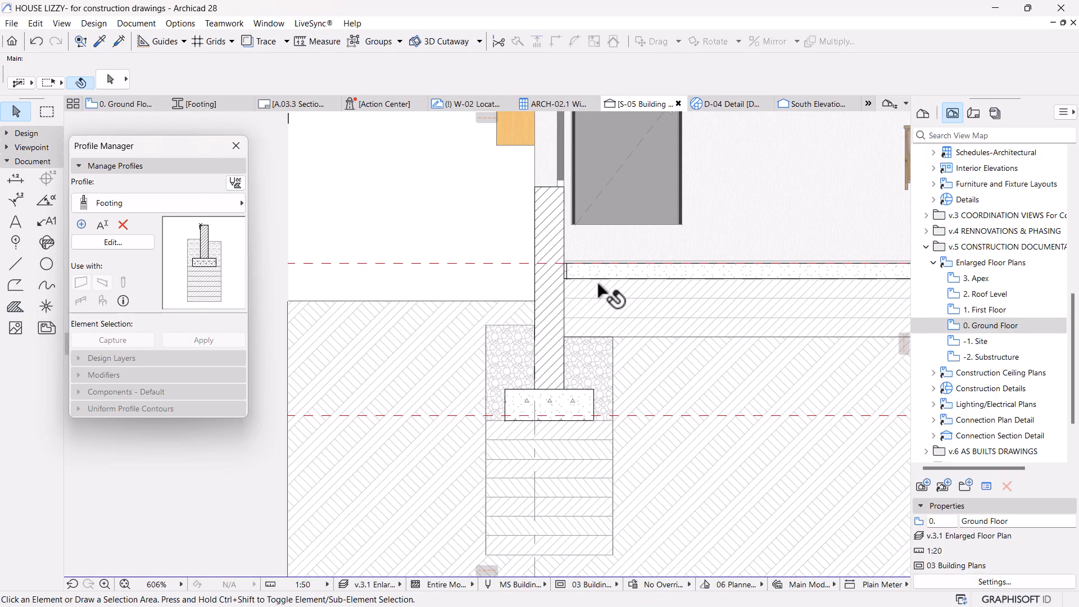
# Step: Change the Reinforced Concrete skin of the Slab-on-Grade - Compacted Materials composite to Concrete - Structural
pyautogui.click(599, 287)
pyautogui.rightClick(600, 287)
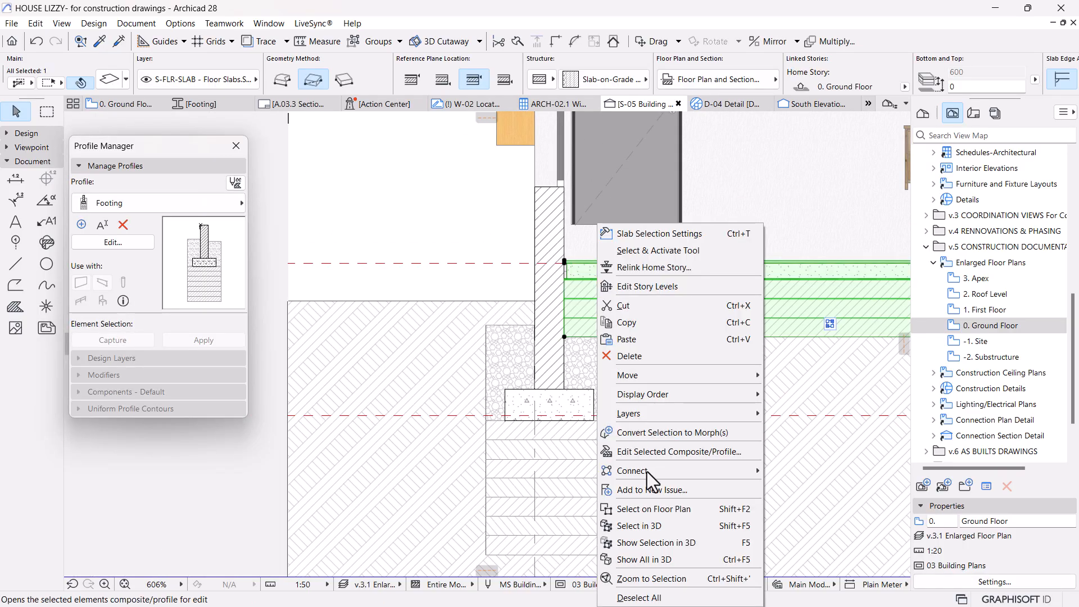
pyautogui.click(650, 454)
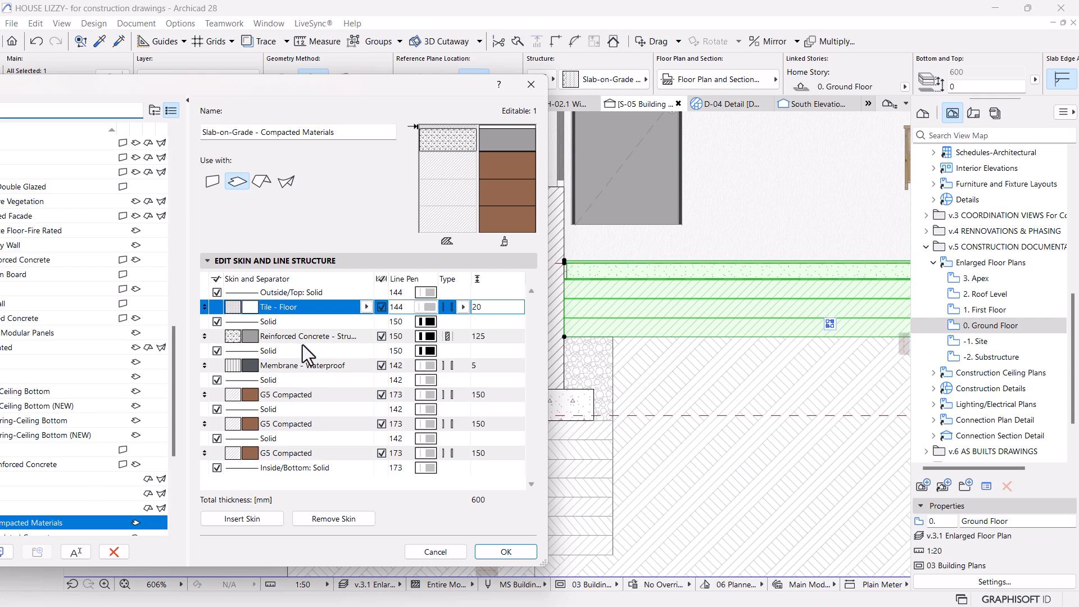
pyautogui.click(339, 350)
pyautogui.click(339, 336)
pyautogui.click(364, 337)
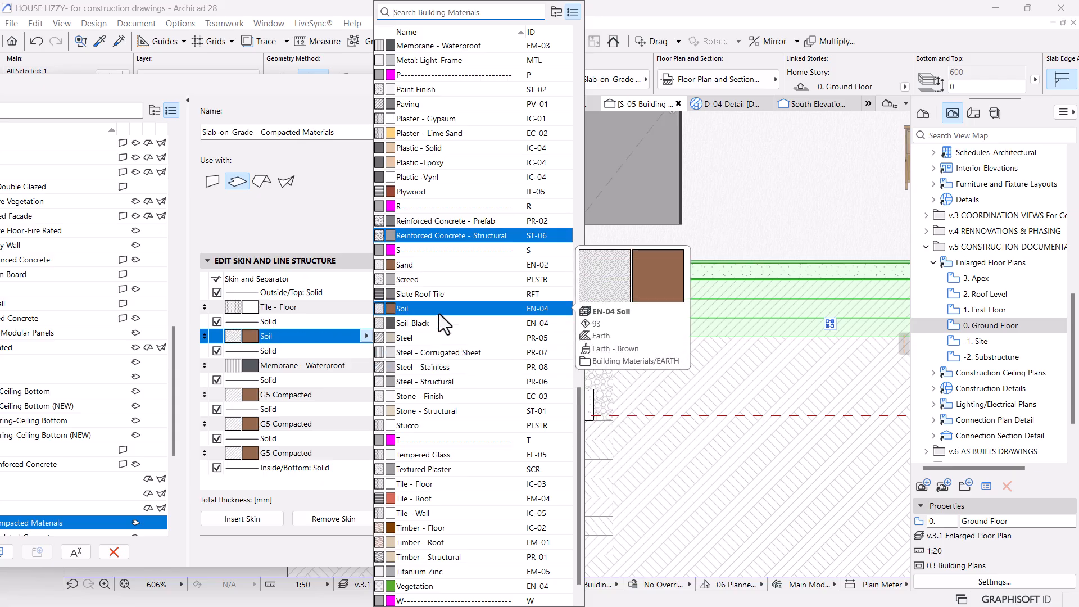
pyautogui.write('con')
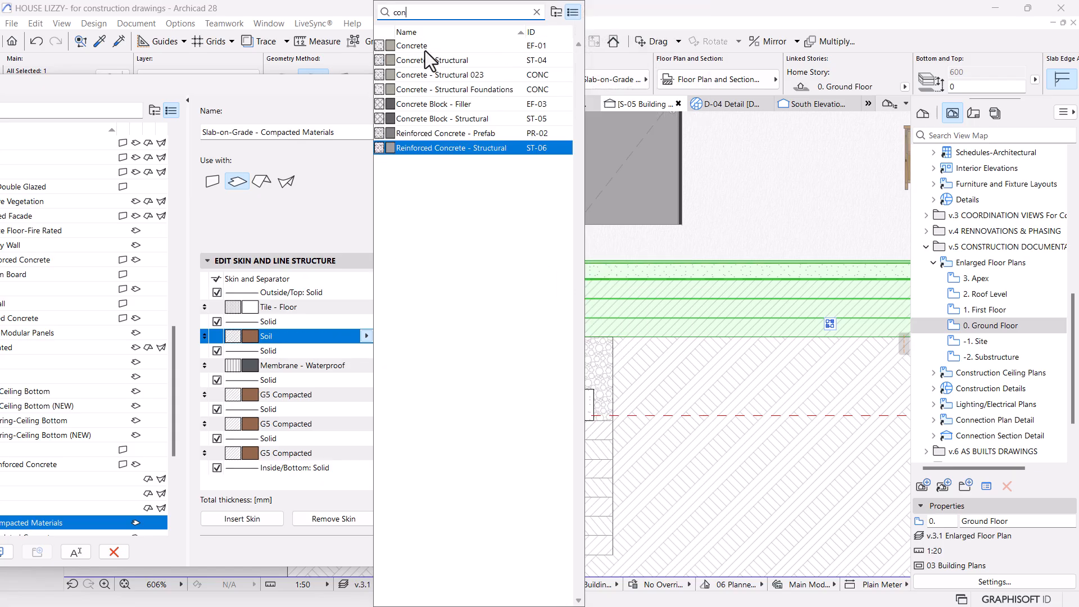
pyautogui.click(397, 62)
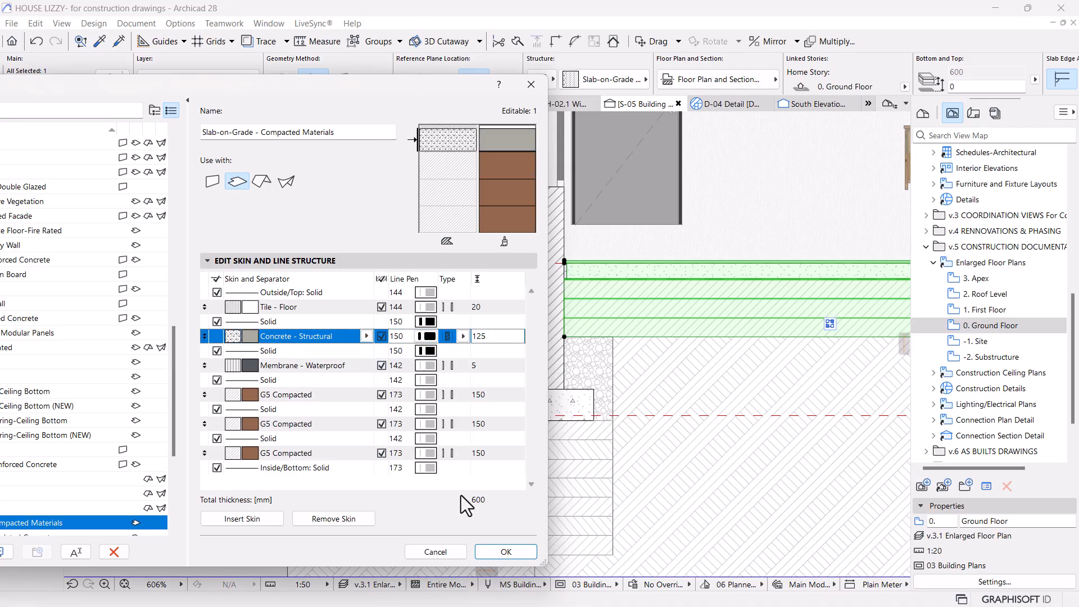
pyautogui.click(496, 551)
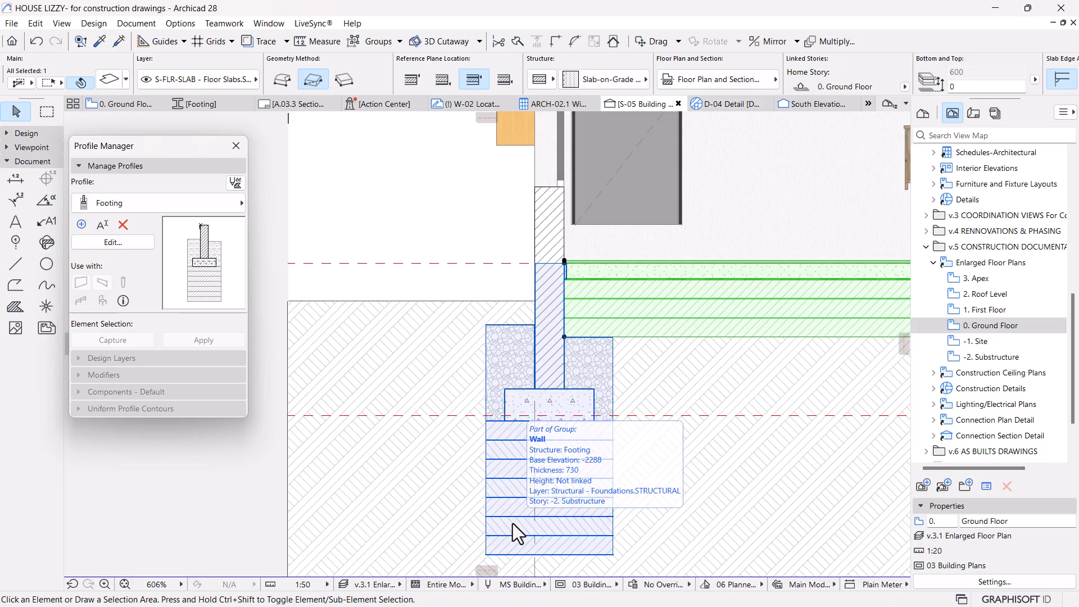
pyautogui.press('Escape')
# Step: Select the ground floor slab at the external wall and set the section's drawing scale to 1:100
pyautogui.scroll(-4, 373, 317)
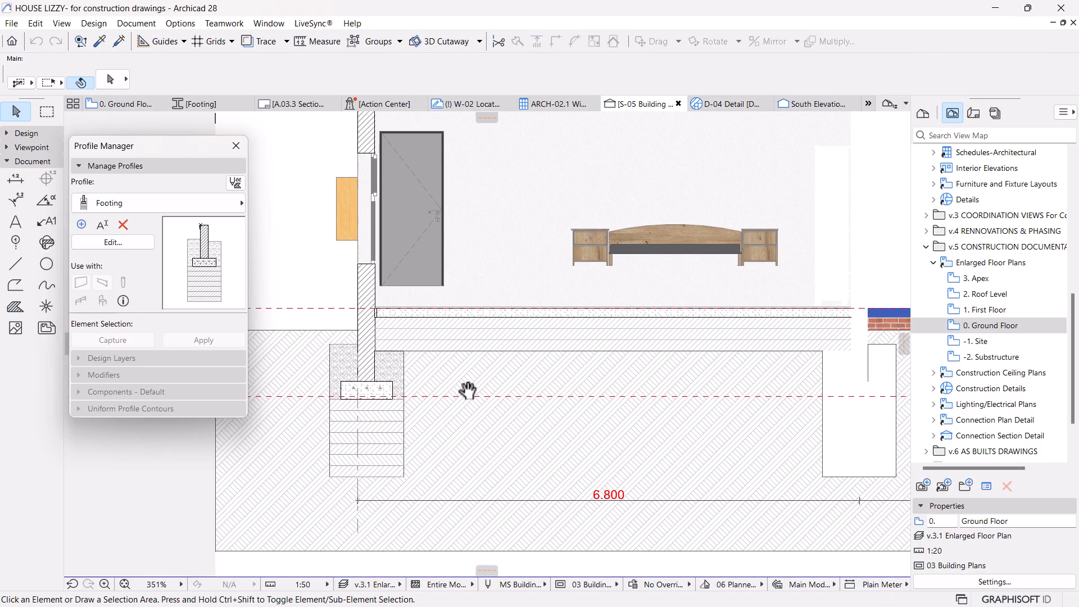
pyautogui.scroll(9, 463, 388)
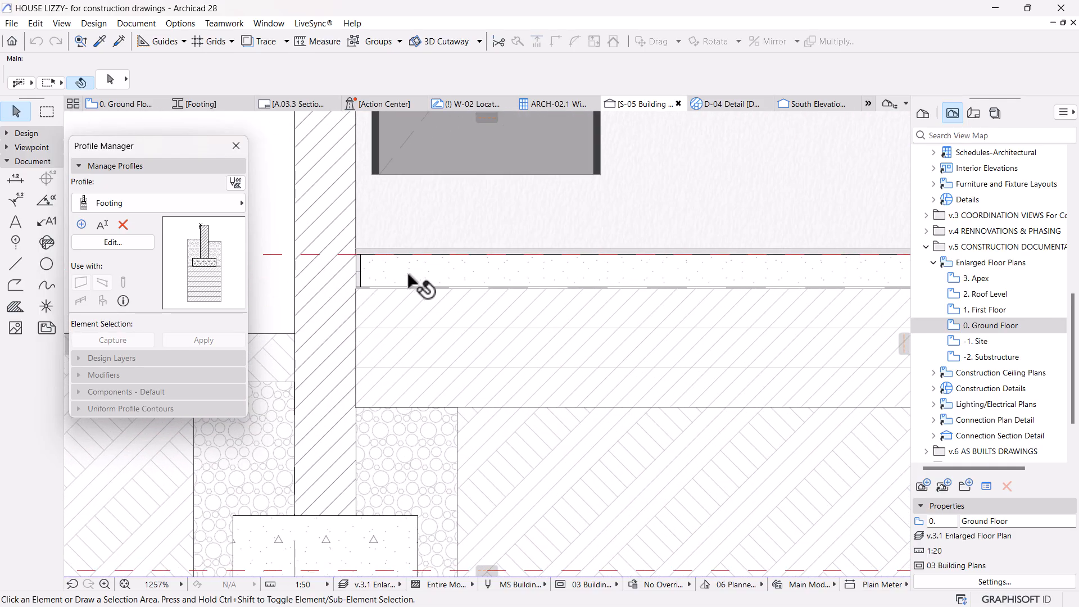
pyautogui.click(419, 284)
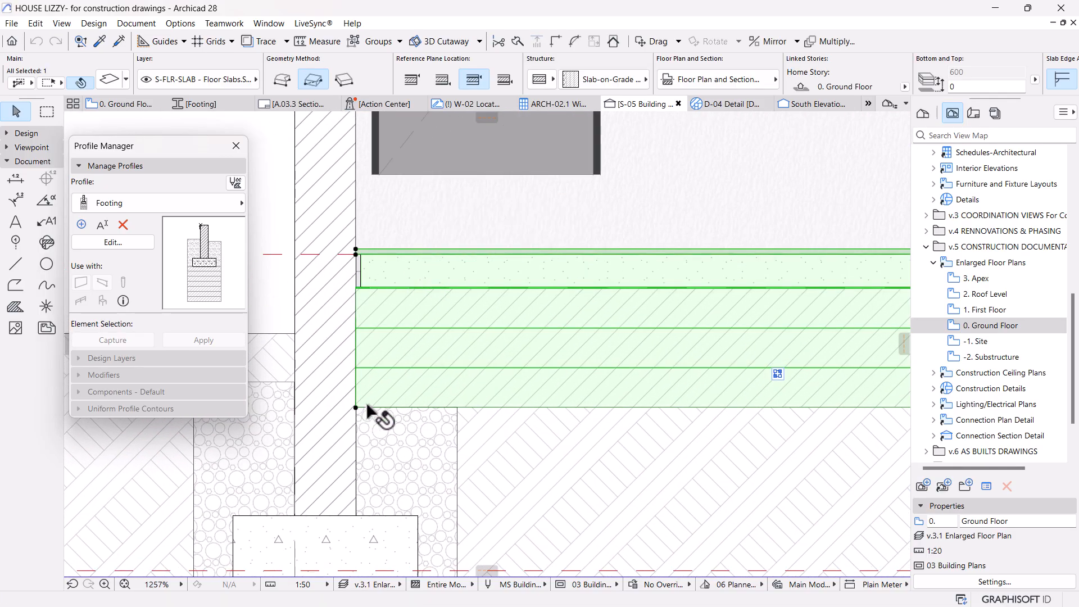
pyautogui.scroll(-2, 494, 329)
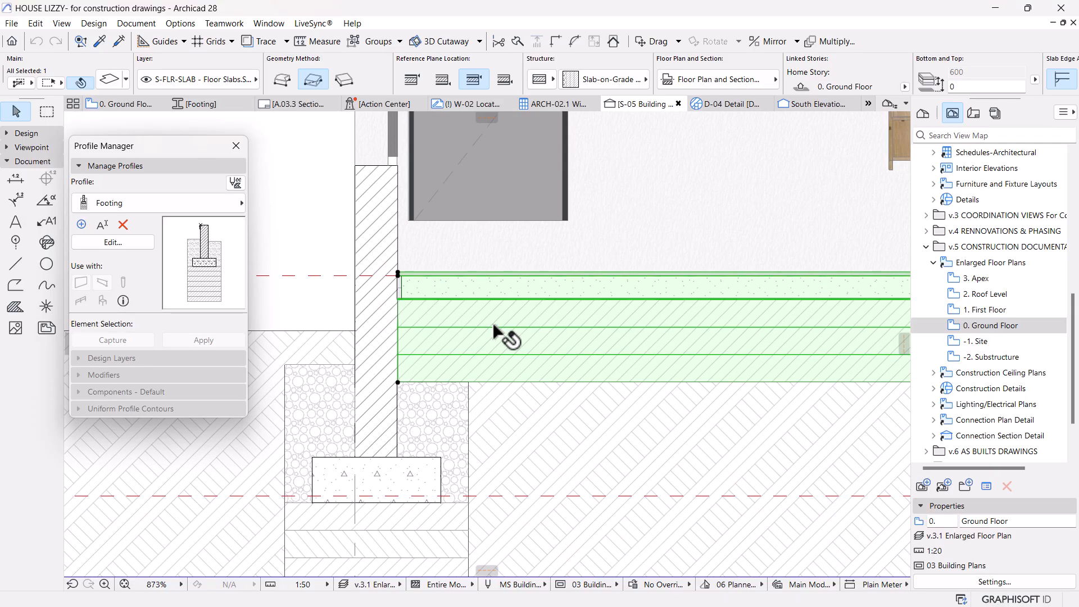
pyautogui.click(298, 585)
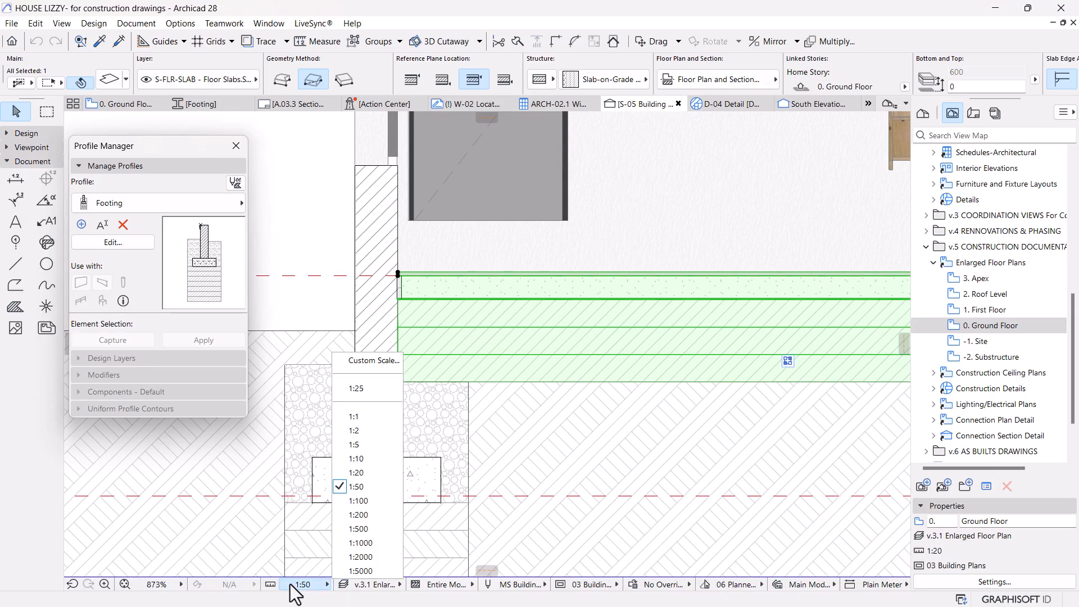
pyautogui.click(365, 500)
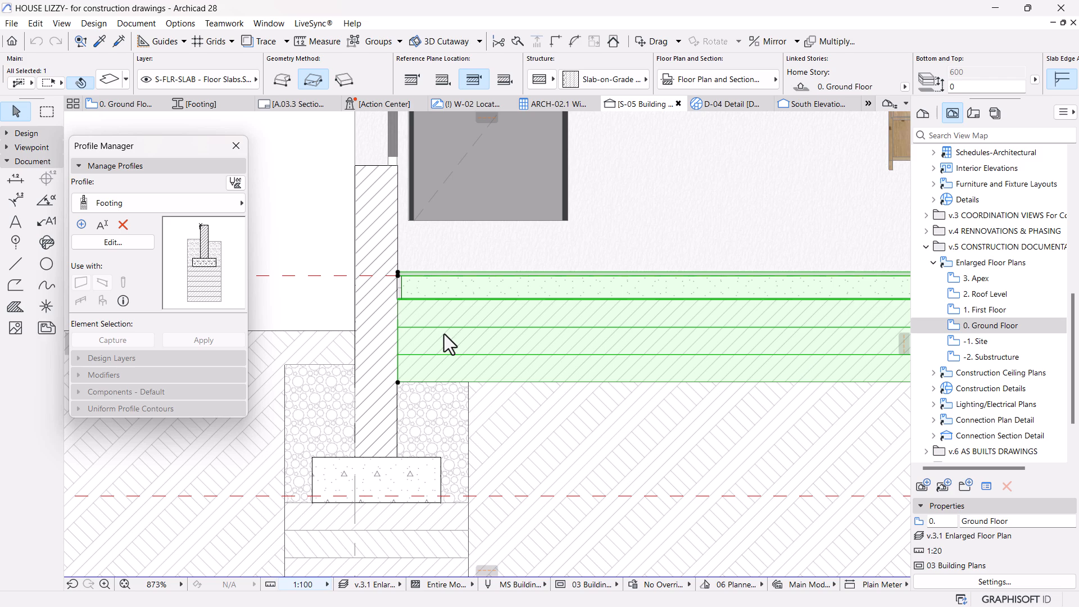
# Step: Set the section's drawing scale to 1:20
pyautogui.click(304, 585)
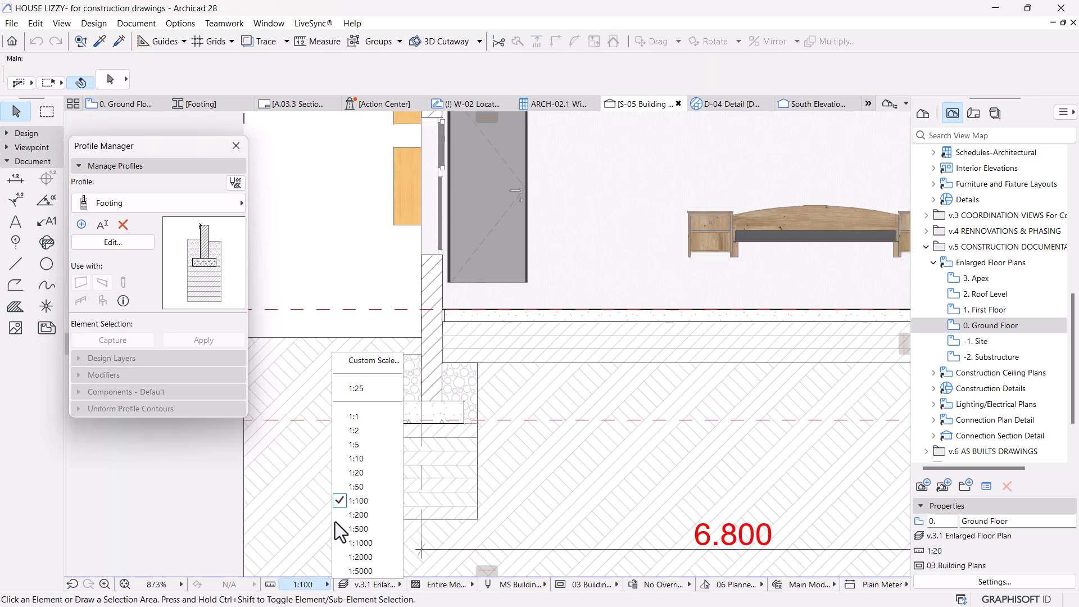
pyautogui.click(365, 472)
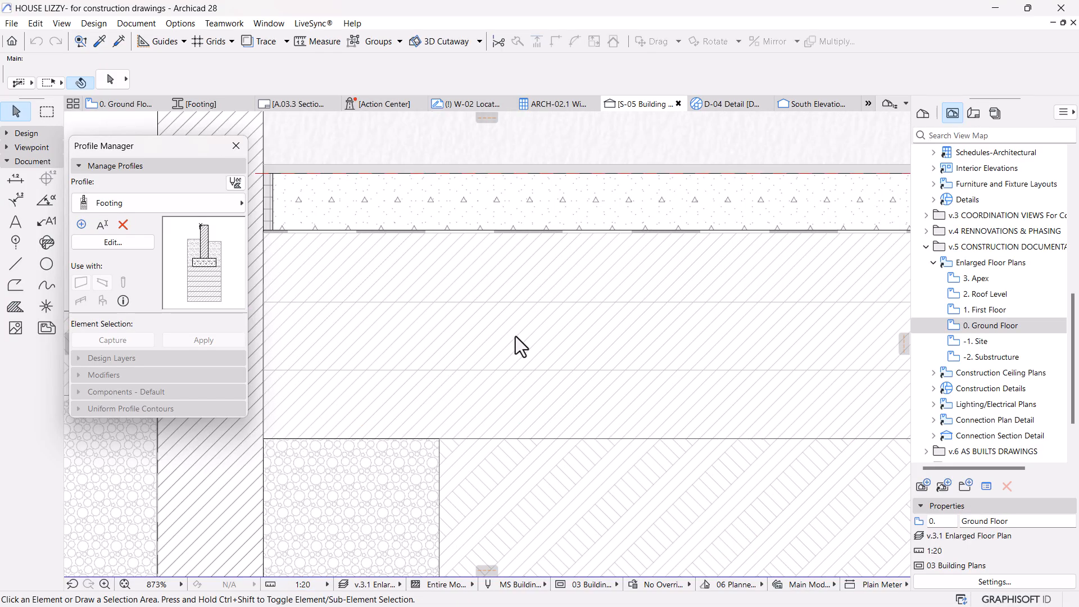
pyautogui.scroll(-4, 607, 265)
pyautogui.scroll(-3, 607, 267)
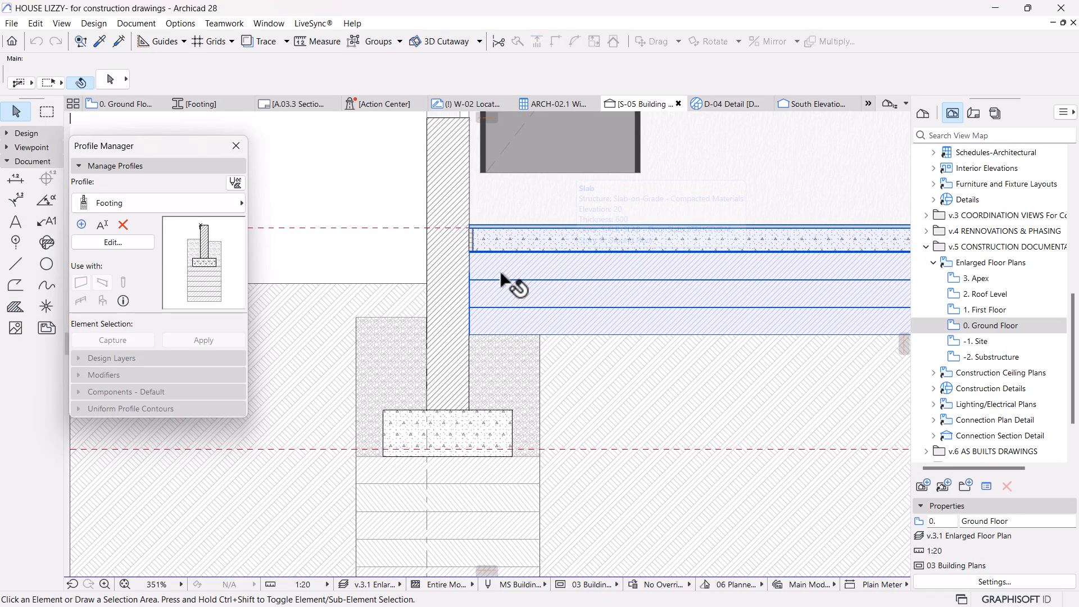
# Step: Examine the fills at the junction of the external wall, ground floor slab and strip footing in section
pyautogui.scroll(-4, 562, 267)
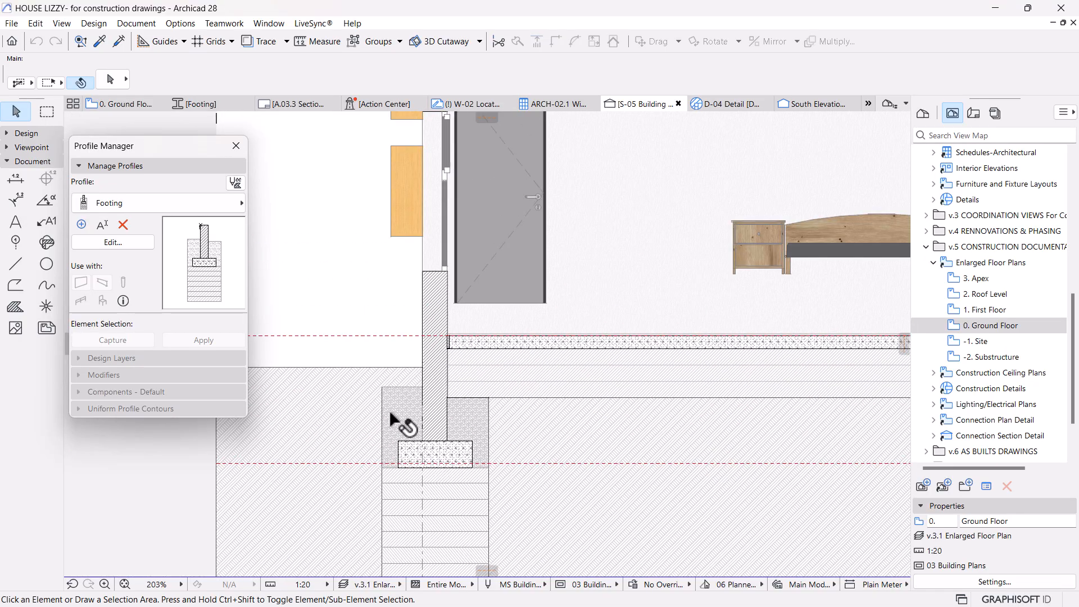
pyautogui.scroll(-5, 402, 432)
pyautogui.scroll(-2, 410, 477)
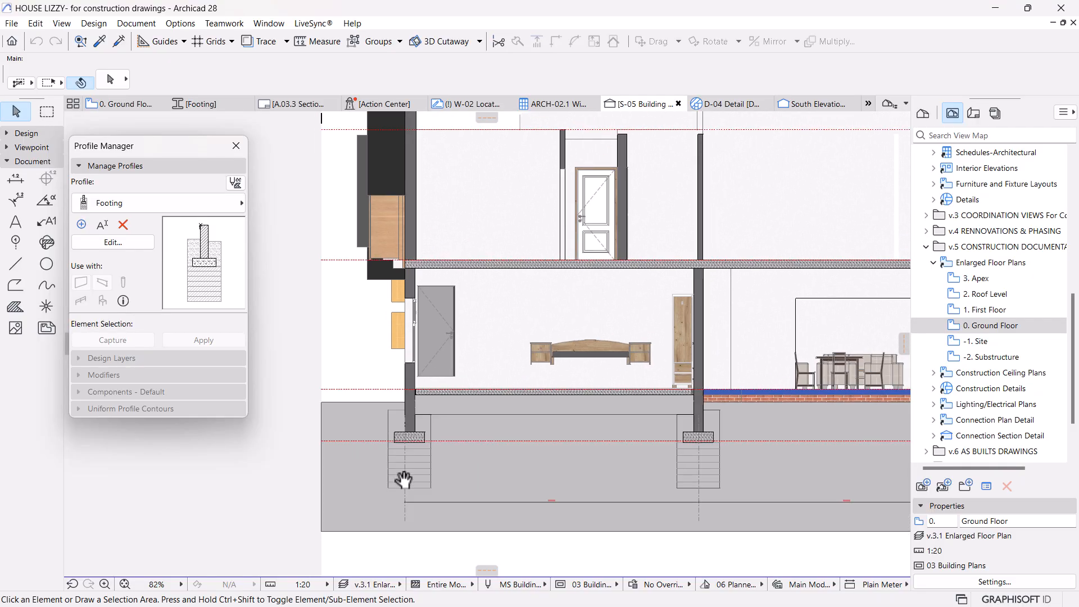
pyautogui.scroll(5, 409, 400)
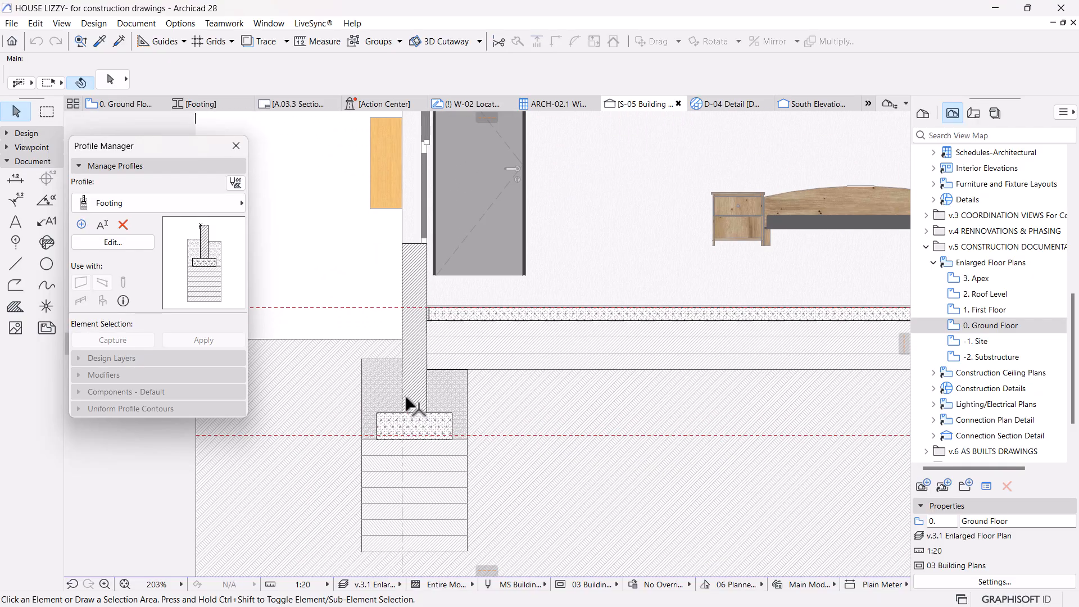
pyautogui.scroll(1, 428, 338)
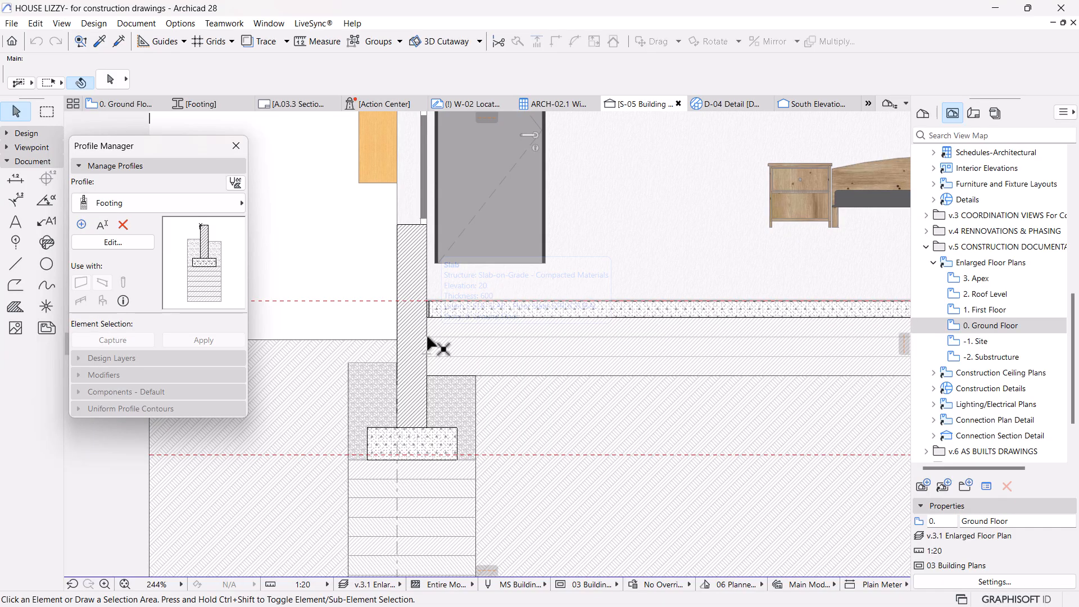
pyautogui.scroll(-3, 428, 337)
pyautogui.moveTo(342, 295); pyautogui.dragTo(364, 347, button='middle')
pyautogui.scroll(3, 403, 440)
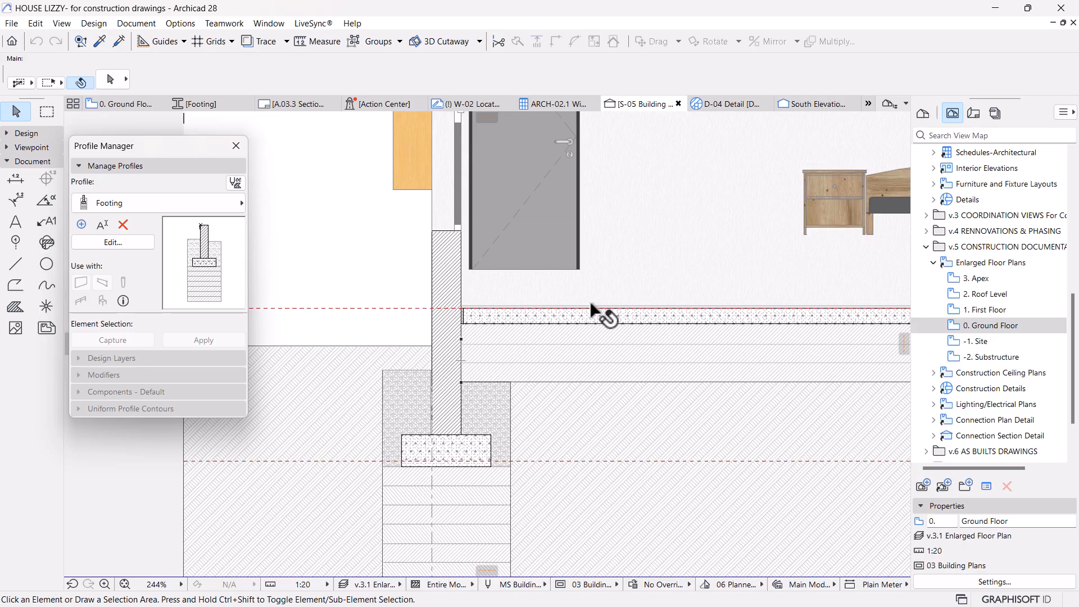
pyautogui.scroll(-4, 513, 366)
# Step: Return to the ground floor plan, deselect the section marker and open the Apron profile for editing in the Profile Manager
pyautogui.click(124, 104)
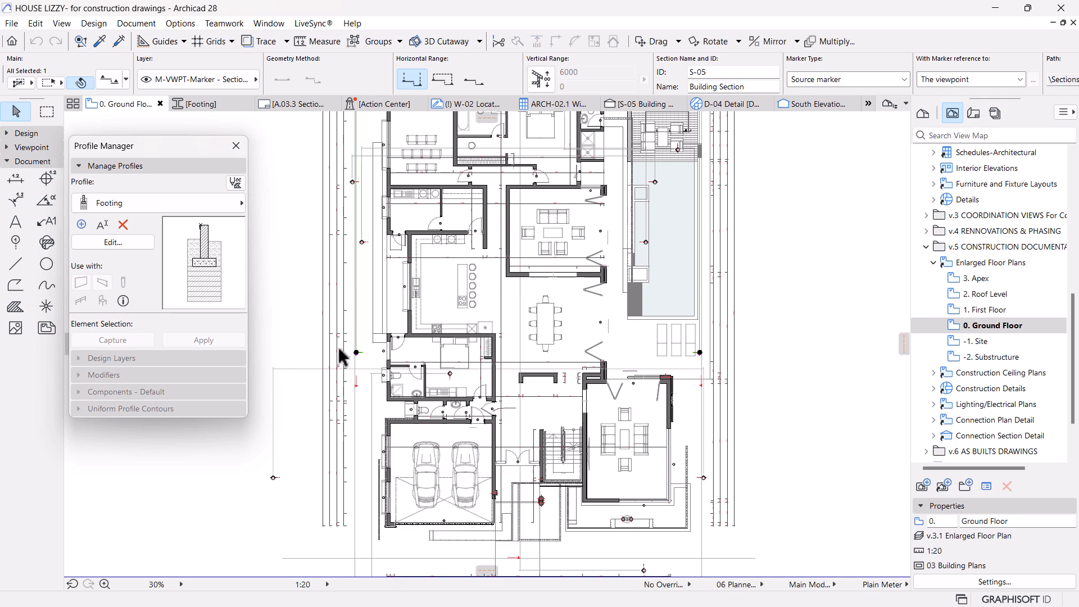
pyautogui.scroll(4, 343, 363)
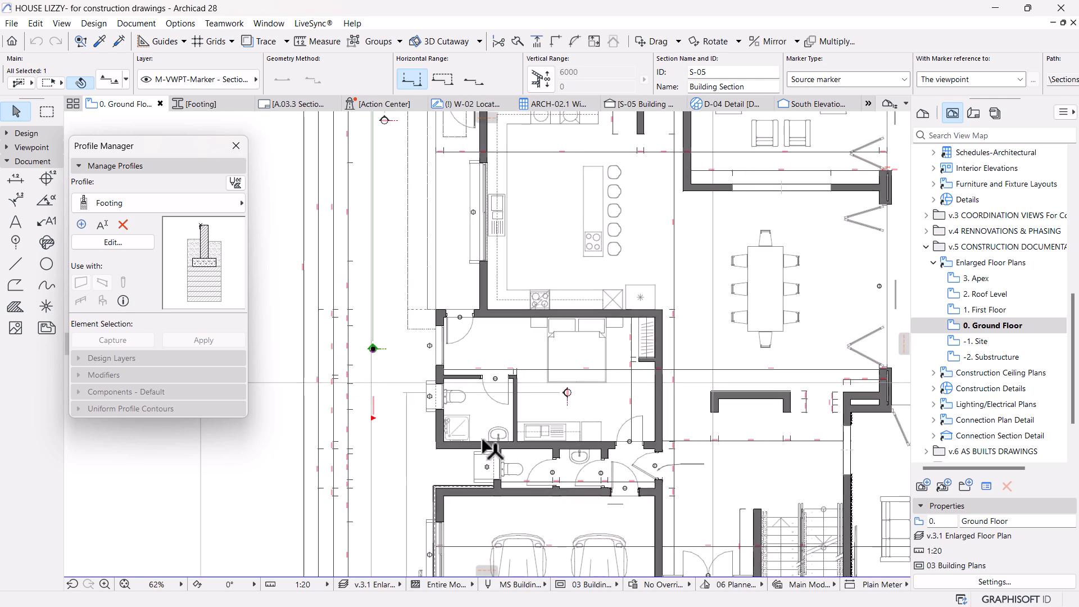
pyautogui.press('Escape')
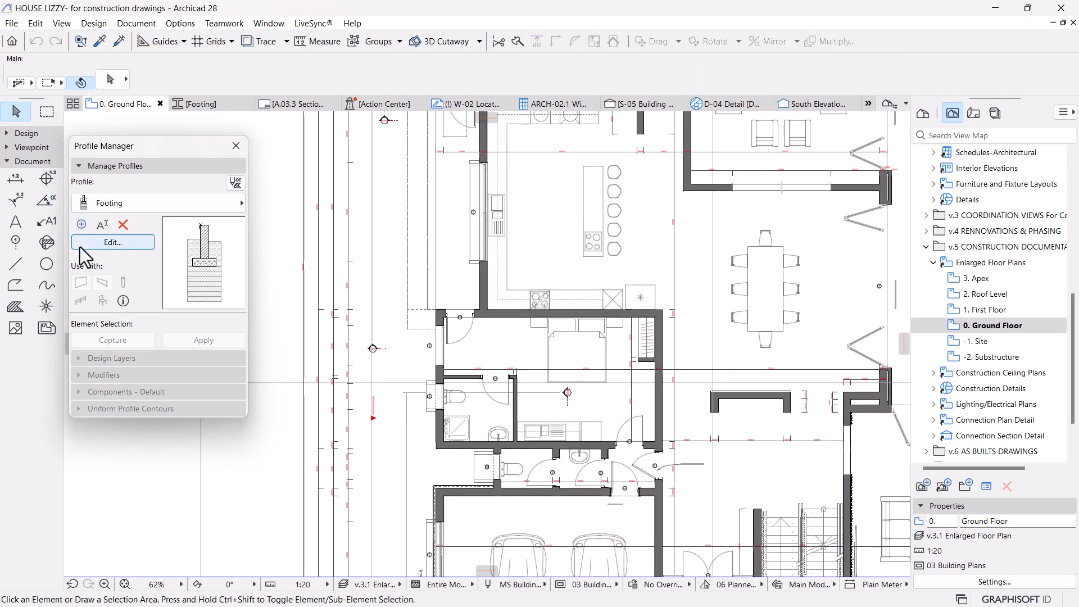
pyautogui.click(156, 209)
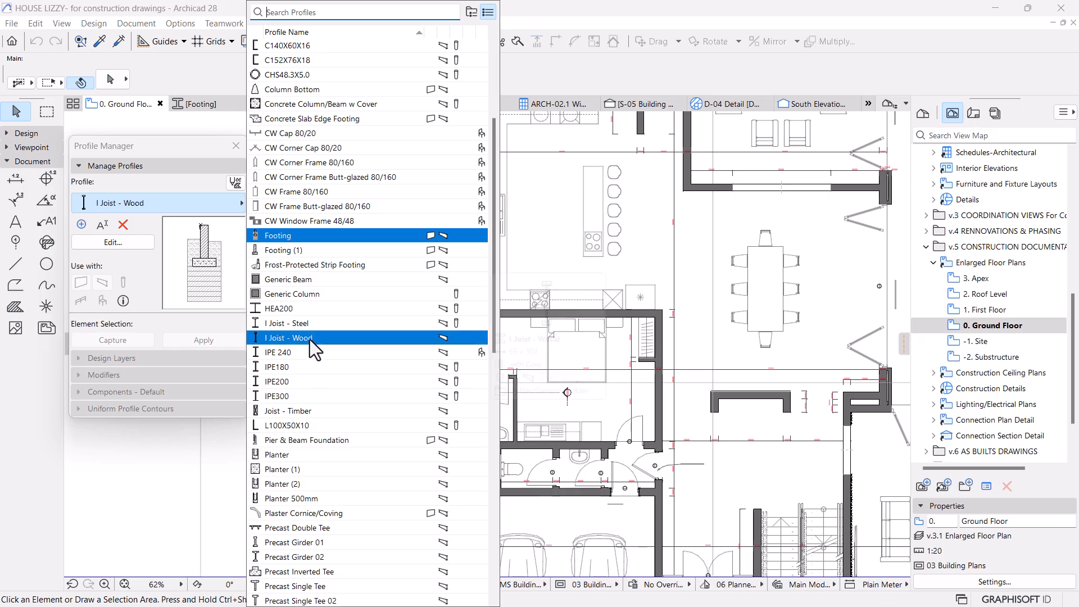
pyautogui.write('apro')
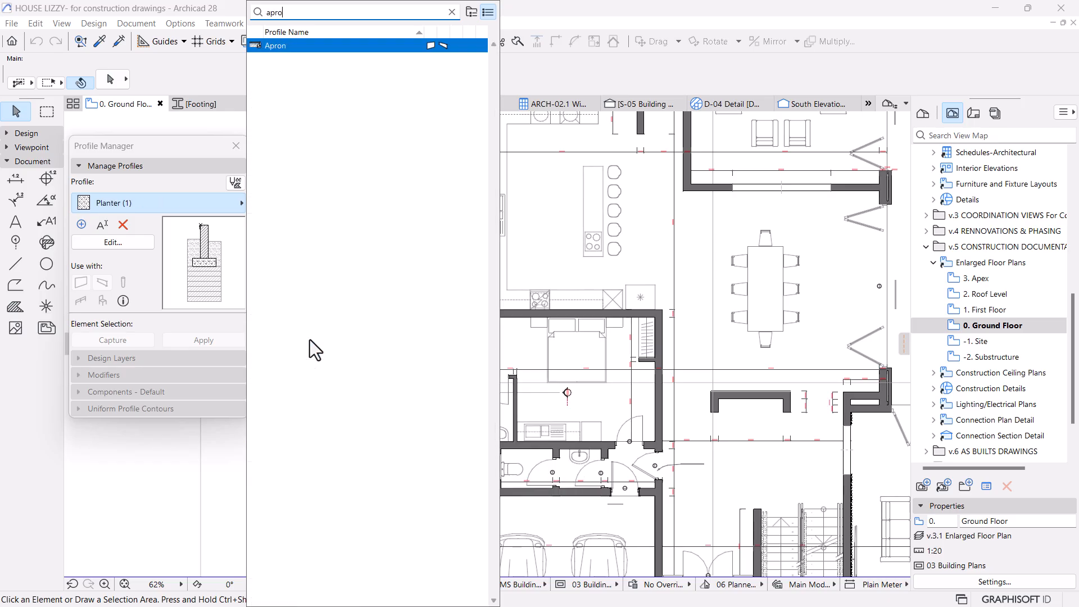
pyautogui.click(340, 46)
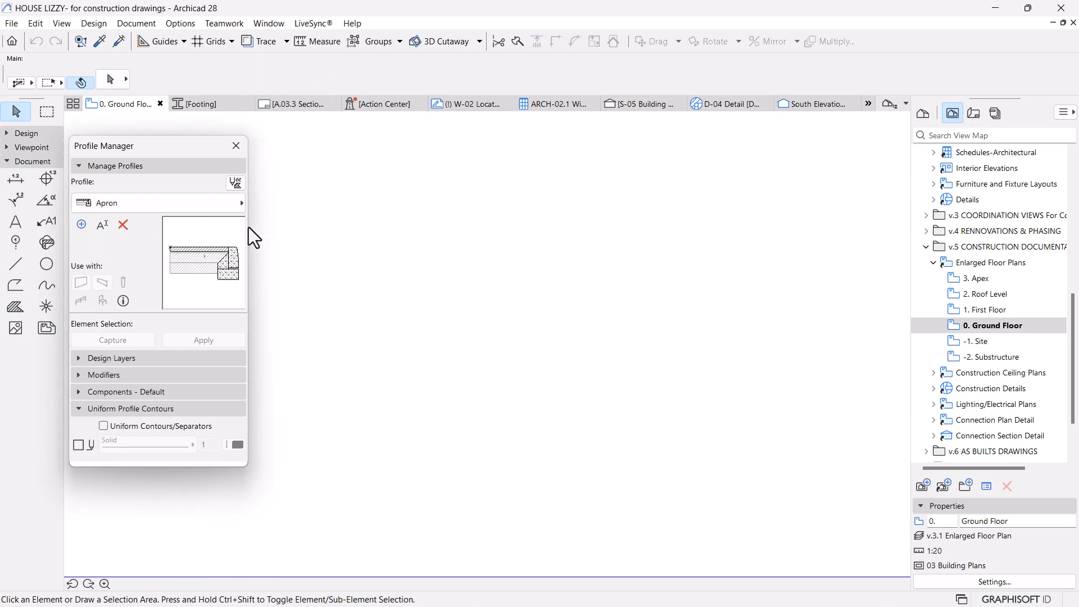
# Step: Delete the extra elements lying beside the Apron profile's cross-section in the profile editor
pyautogui.scroll(-5, 677, 302)
pyautogui.moveTo(762, 205); pyautogui.dragTo(573, 462)
pyautogui.press('Delete')
pyautogui.scroll(5, 540, 305)
pyautogui.scroll(3, 441, 354)
pyautogui.moveTo(426, 329); pyautogui.dragTo(475, 345, button='middle')
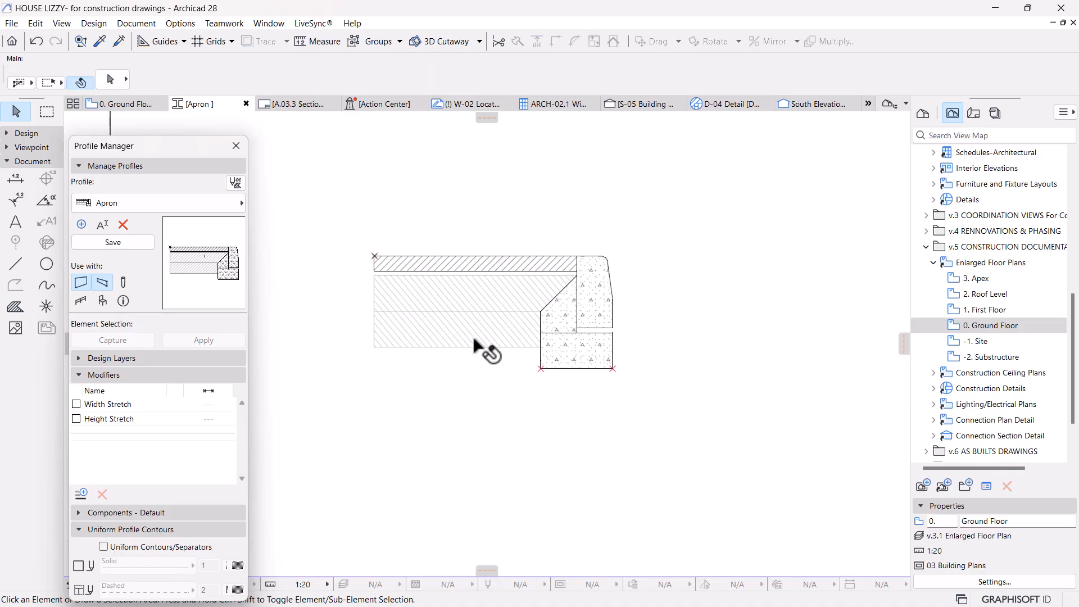
pyautogui.scroll(2, 473, 349)
pyautogui.moveTo(395, 356); pyautogui.dragTo(414, 361, button='middle')
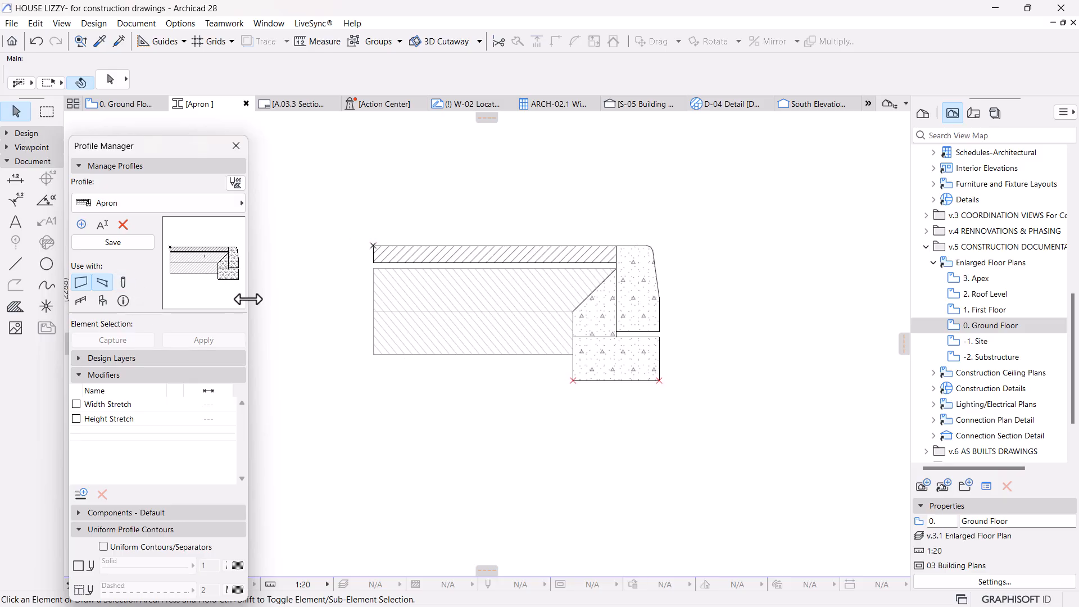
pyautogui.scroll(2, 493, 291)
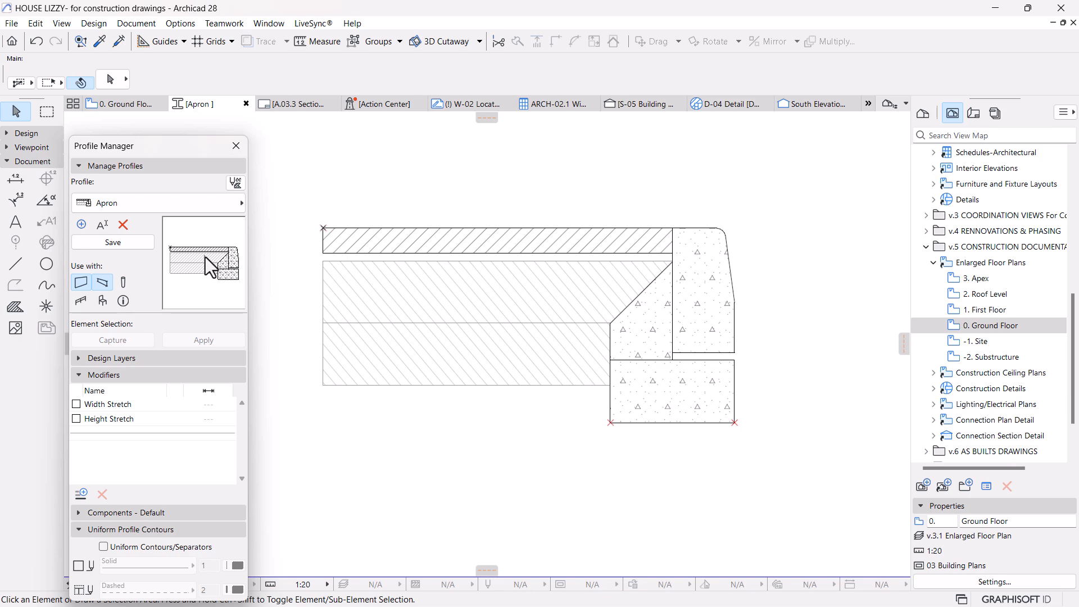
# Step: Save the edited Apron profile and return to the ground floor plan
pyautogui.moveTo(299, 174); pyautogui.dragTo(848, 520)
pyautogui.press('Escape')
pyautogui.click(86, 246)
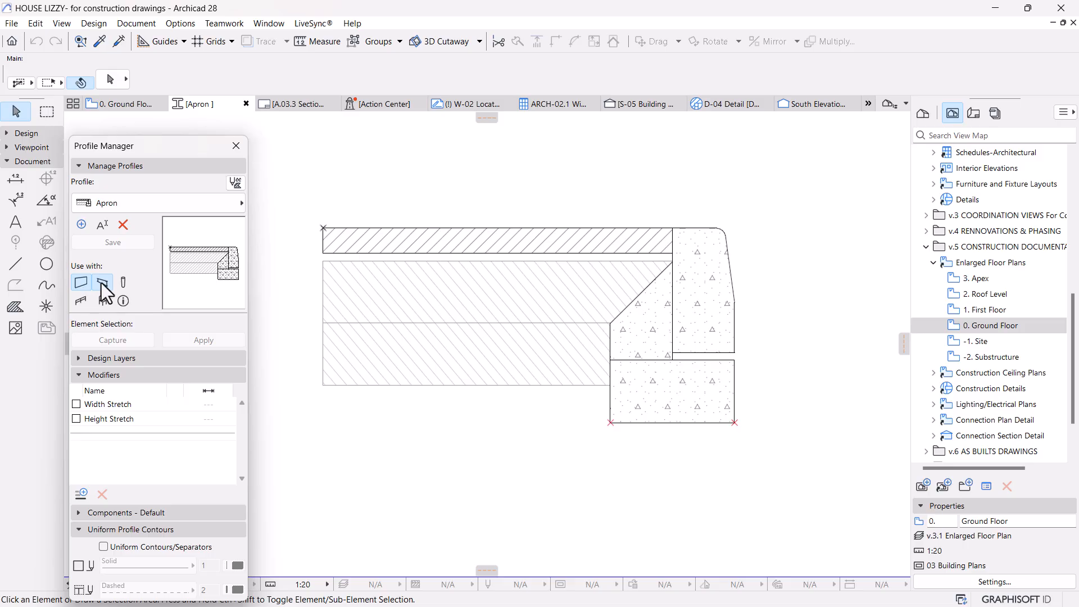
pyautogui.click(120, 106)
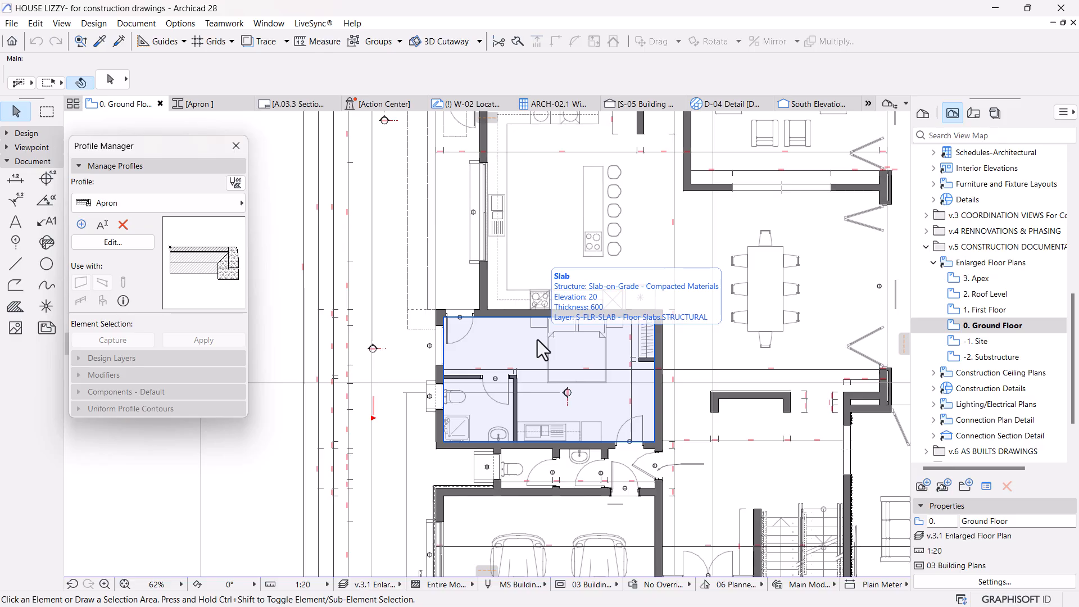
# Step: Activate the Beam tool and assign the Apron complex profile as its structure
pyautogui.scroll(3, 456, 373)
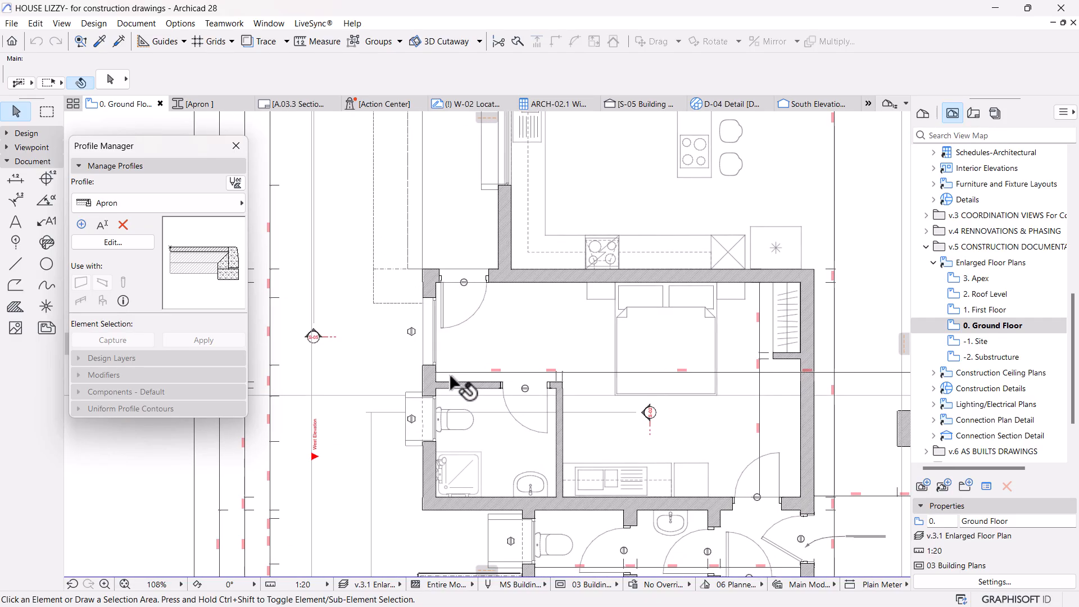
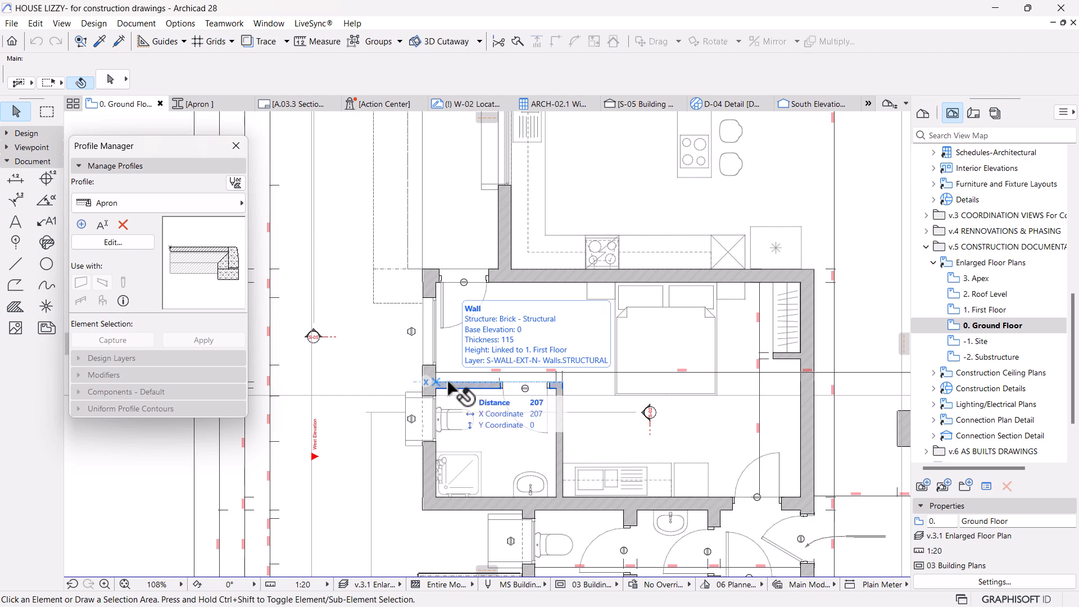
pyautogui.scroll(2, 432, 429)
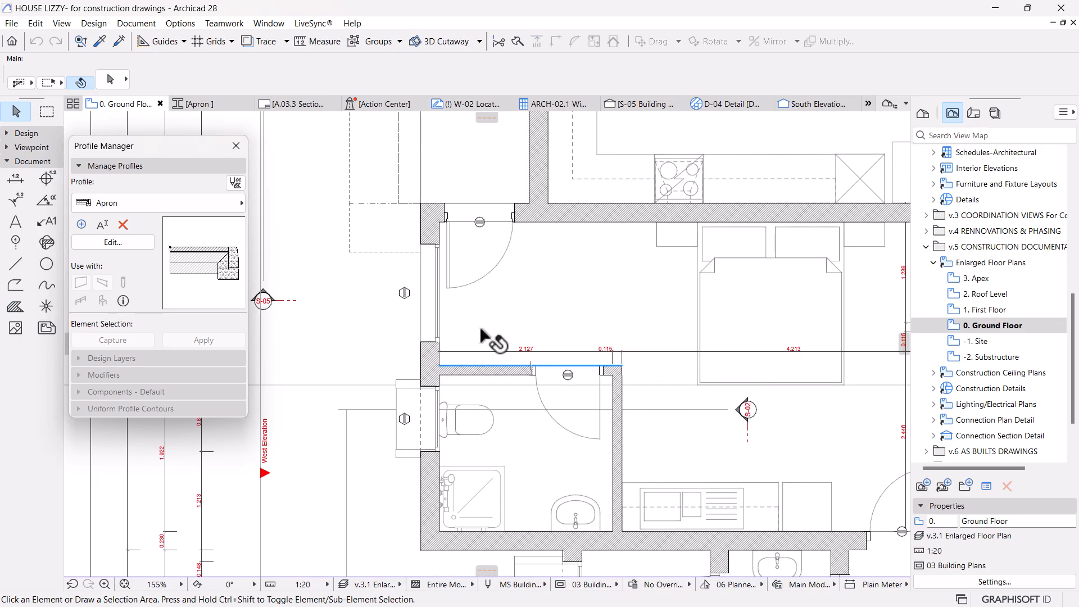
pyautogui.scroll(-3, 482, 337)
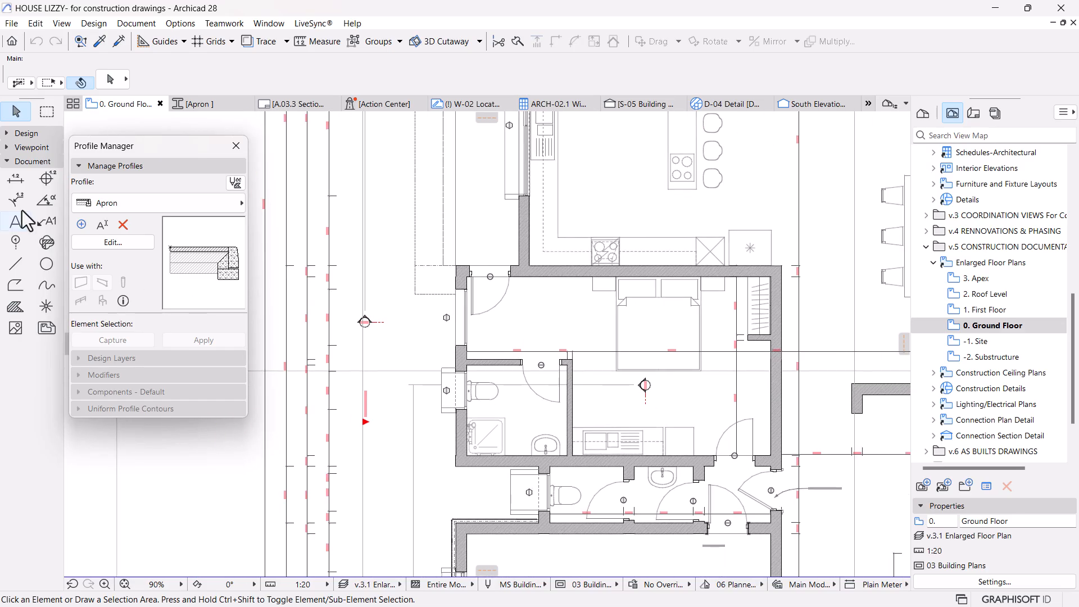
pyautogui.click(25, 133)
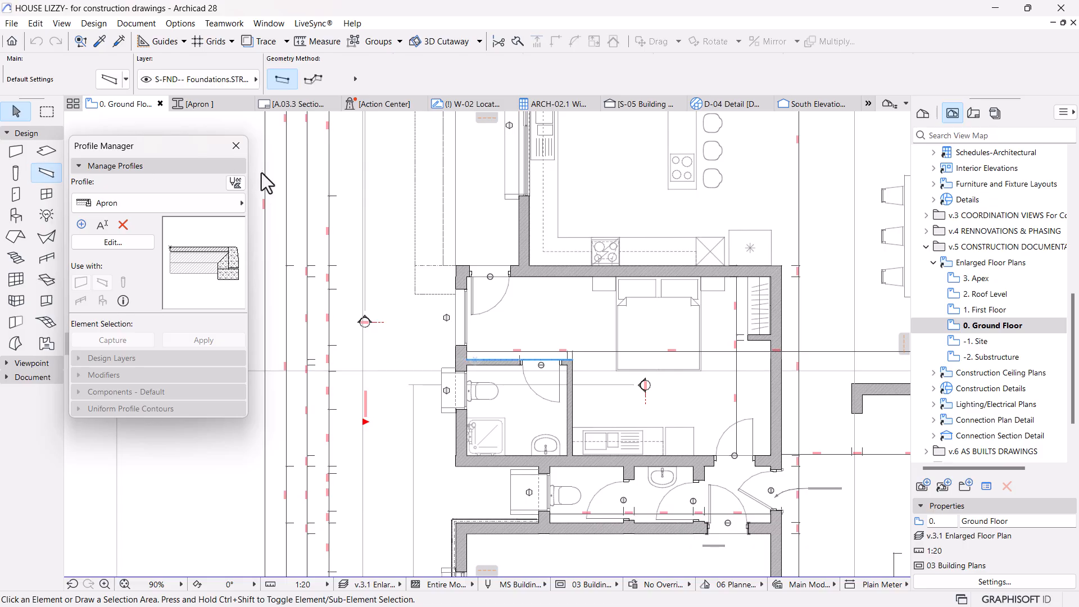
pyautogui.click(485, 79)
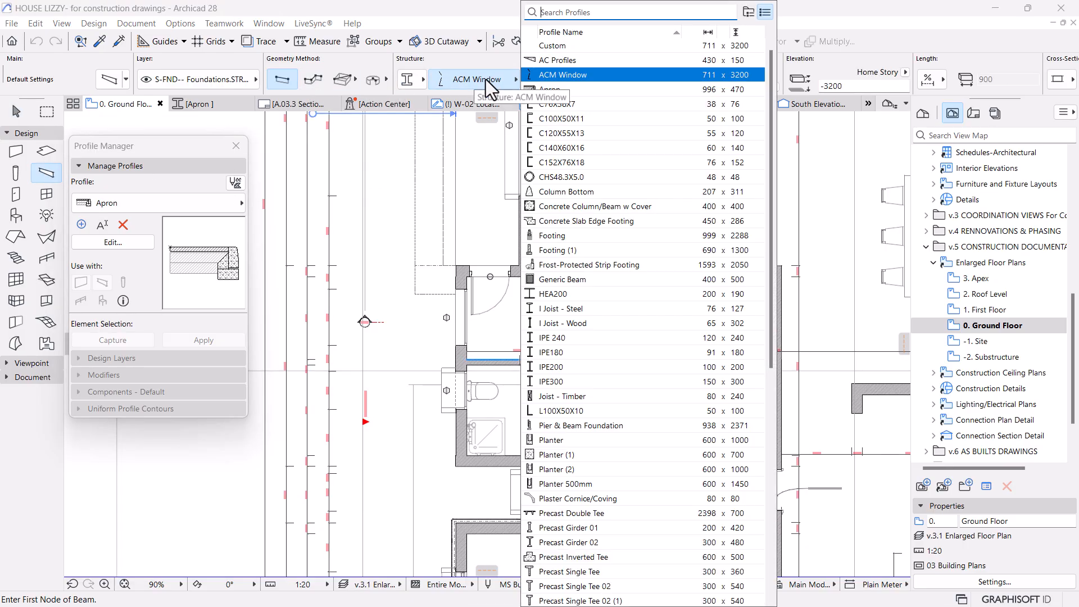
pyautogui.write('apron')
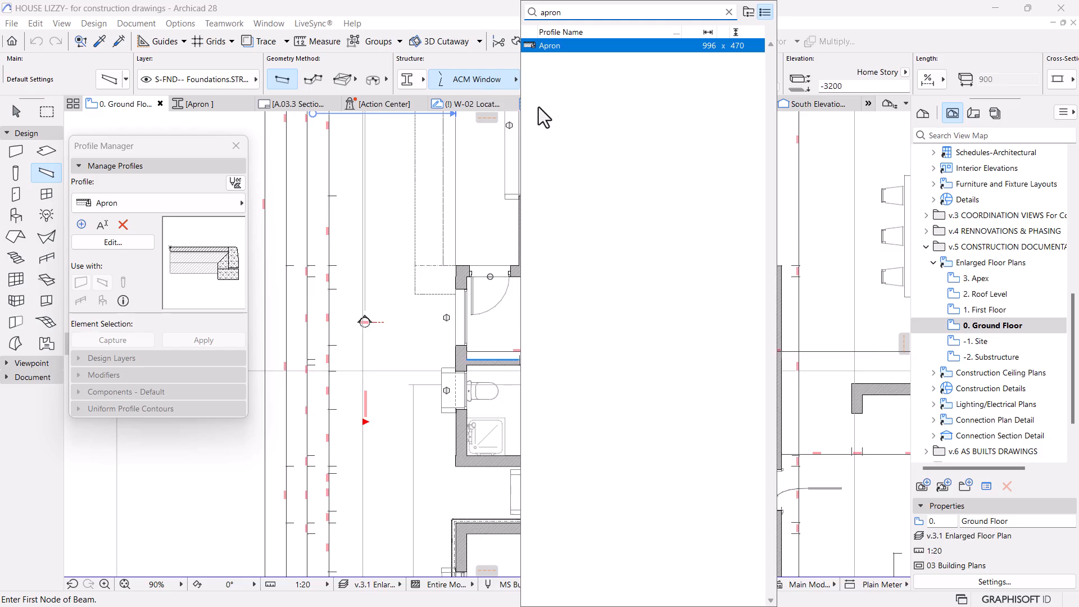
pyautogui.click(555, 48)
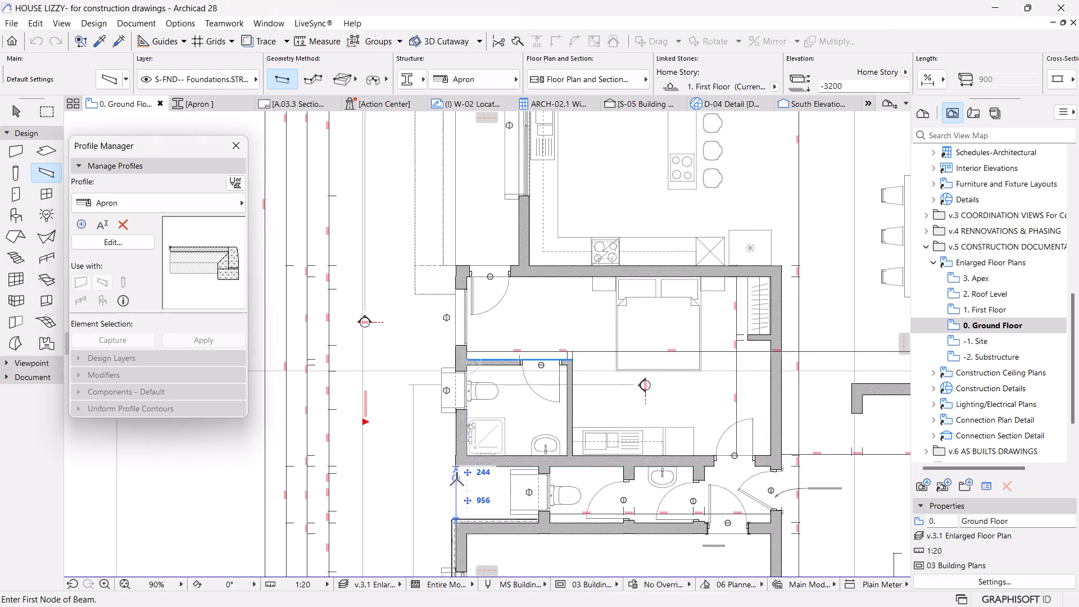
# Step: Start the Apron beam at the garage's lower outer corner on the window side and switch its geometry method to chained segments
pyautogui.scroll(-1, 456, 478)
pyautogui.moveTo(456, 478); pyautogui.dragTo(510, 254, button='middle')
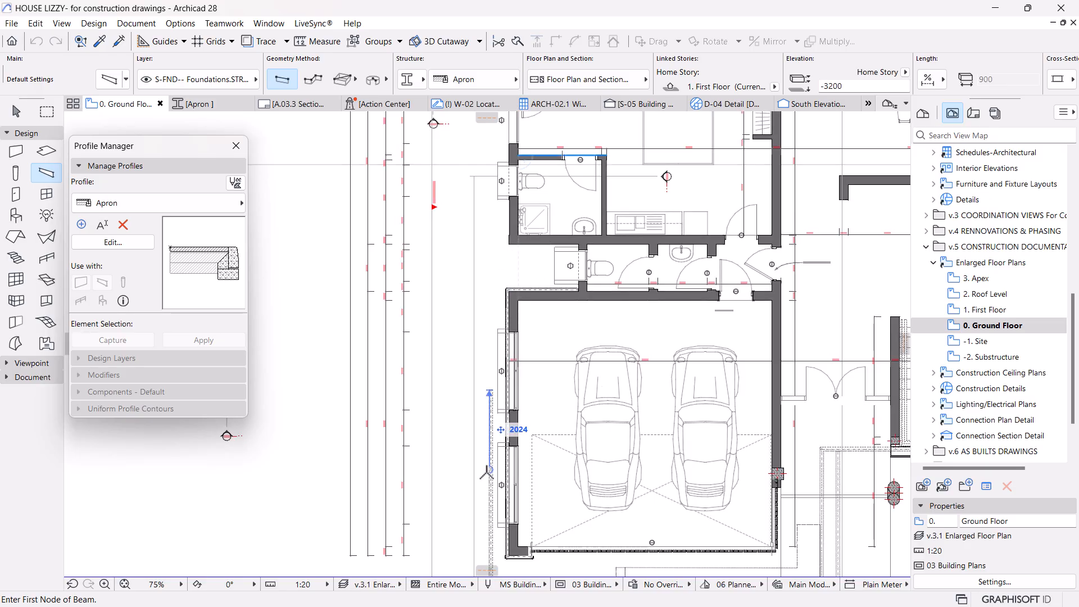
pyautogui.scroll(-1, 482, 302)
pyautogui.scroll(2, 499, 499)
pyautogui.moveTo(499, 499); pyautogui.dragTo(500, 385, button='middle')
pyautogui.scroll(5, 499, 385)
pyautogui.click(510, 479)
pyautogui.scroll(-3, 494, 494)
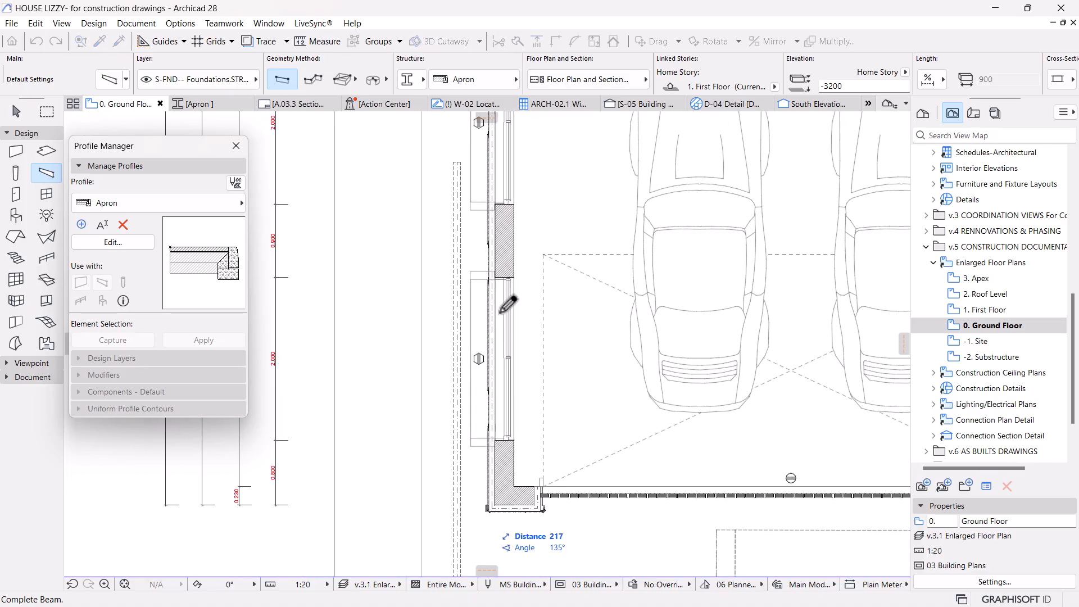
pyautogui.scroll(-1, 499, 263)
pyautogui.moveTo(497, 275); pyautogui.dragTo(469, 502, button='middle')
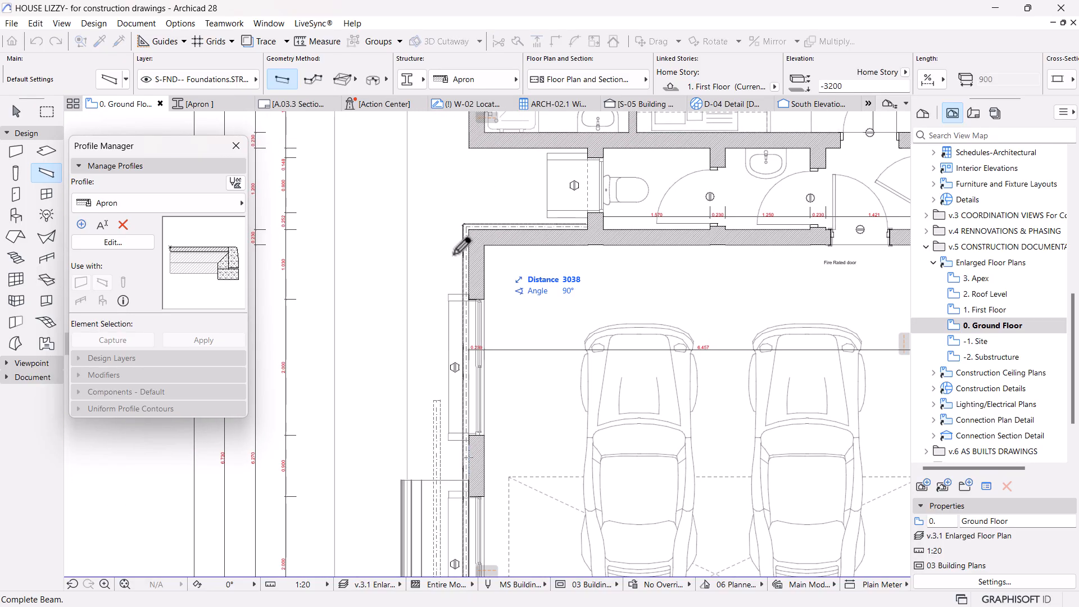
pyautogui.click(311, 82)
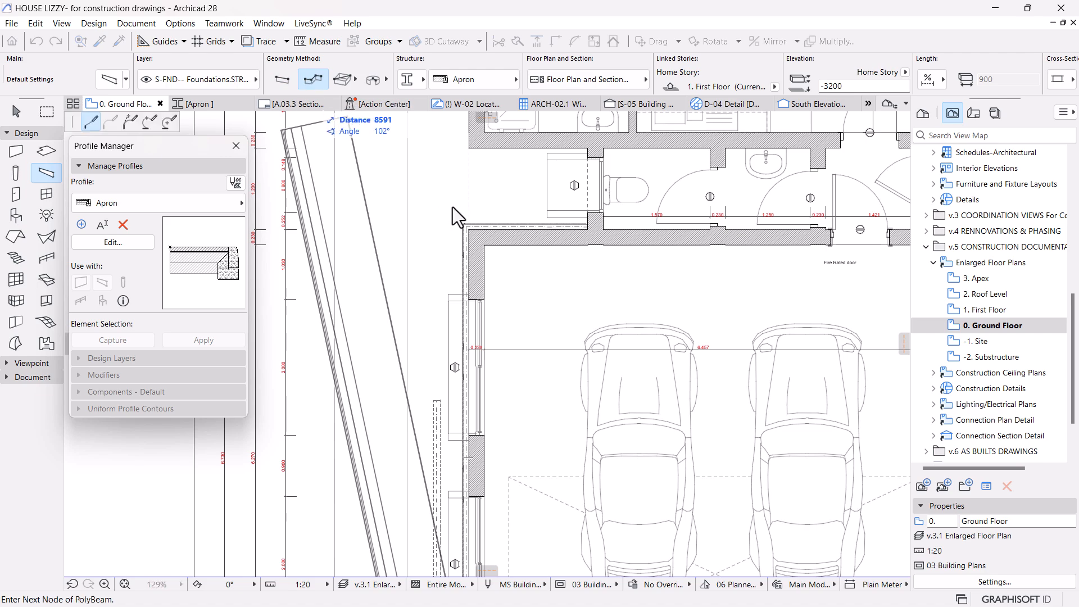
# Step: Run the Apron beam chain around the garage's upper outer corner, along the toilet recess walls and out to the bedroom wing's corner
pyautogui.scroll(2, 464, 206)
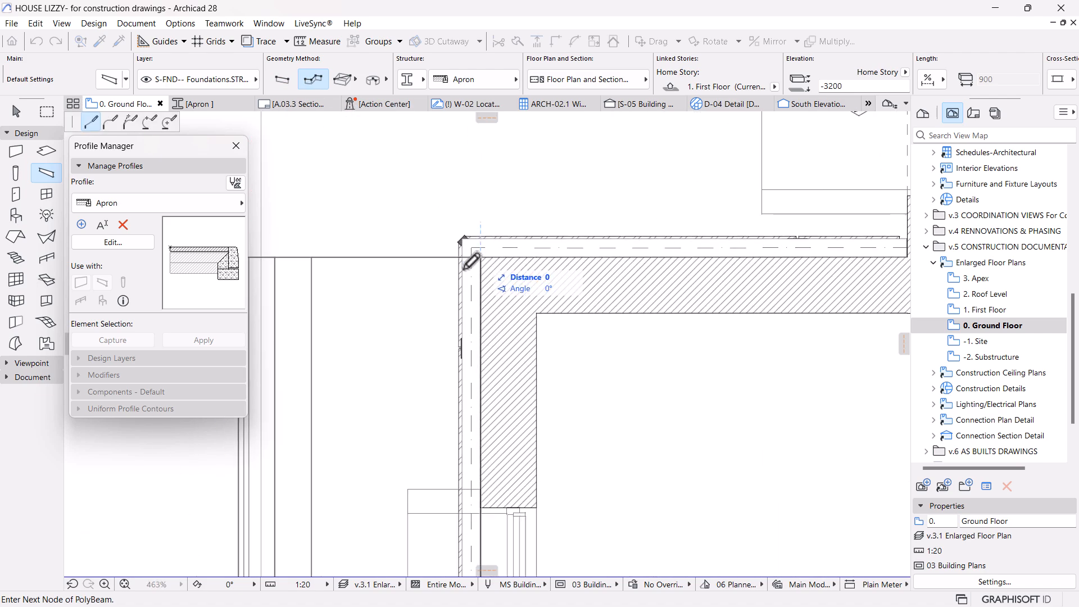
pyautogui.scroll(2, 486, 245)
pyautogui.scroll(-3, 360, 340)
pyautogui.scroll(1, 586, 299)
pyautogui.click(573, 311)
pyautogui.click(573, 168)
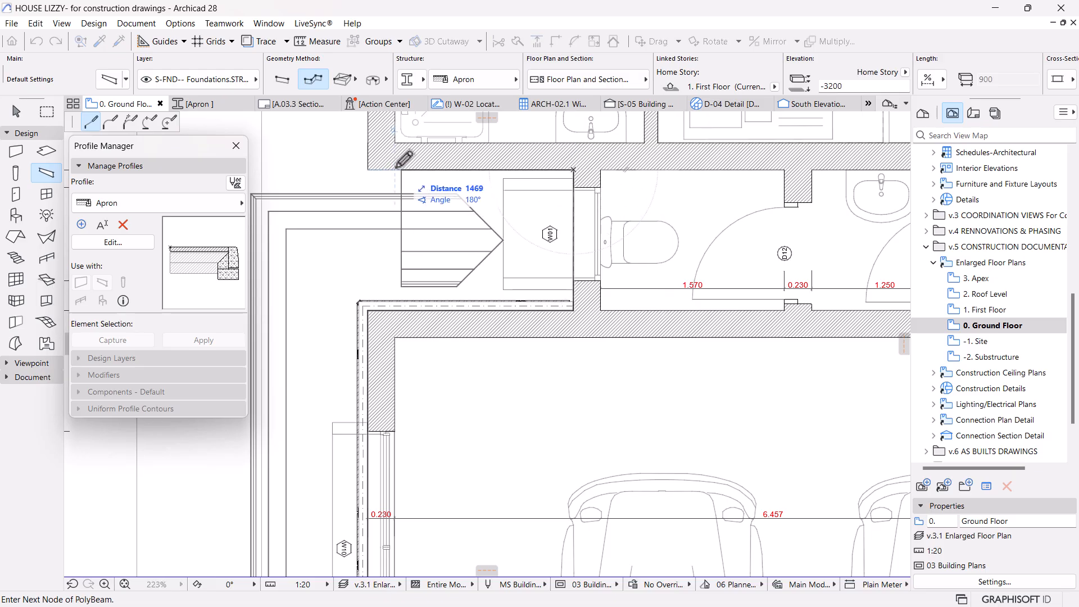
pyautogui.click(369, 168)
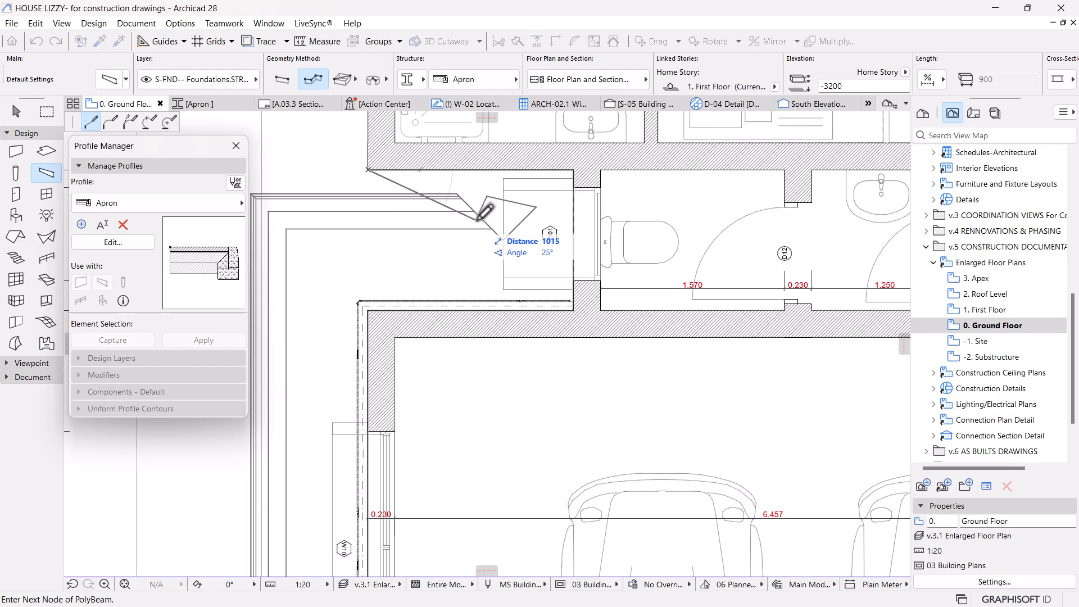
# Step: Extend the Apron beam chain 4260 mm along the bedroom wing's outer wall to its far corner
pyautogui.scroll(-3, 595, 339)
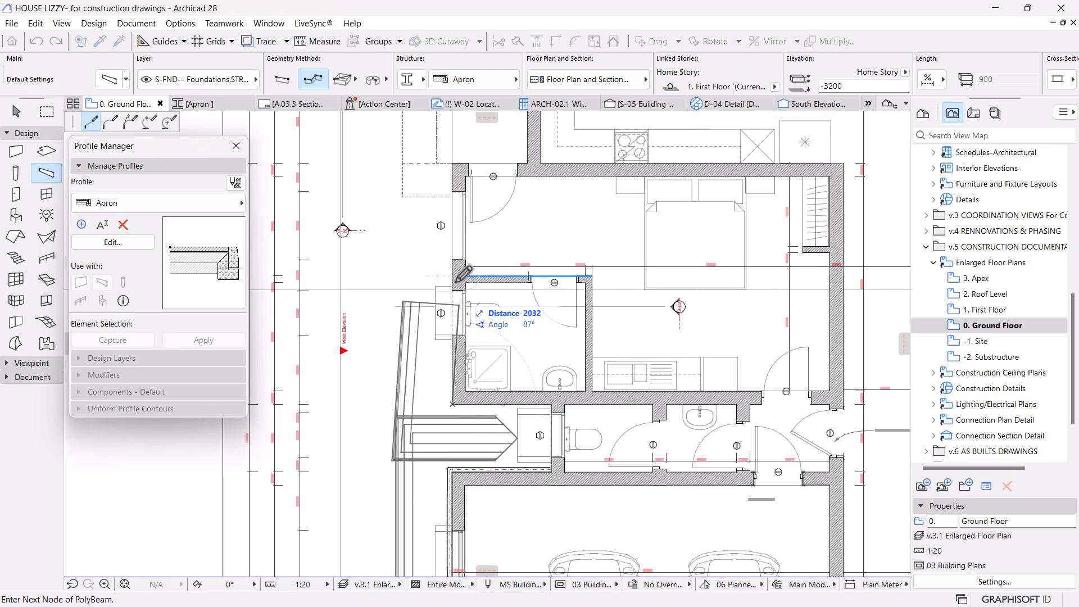
pyautogui.moveTo(455, 196); pyautogui.dragTo(453, 314, button='middle')
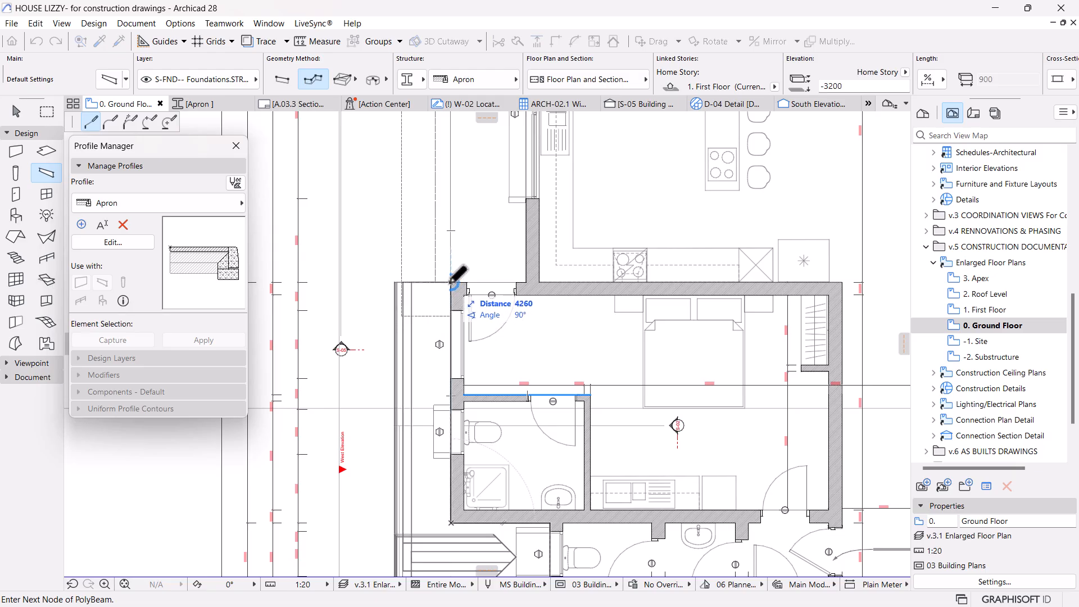
pyautogui.scroll(-3, 435, 360)
pyautogui.moveTo(422, 275); pyautogui.dragTo(421, 368, button='middle')
pyautogui.click(441, 407)
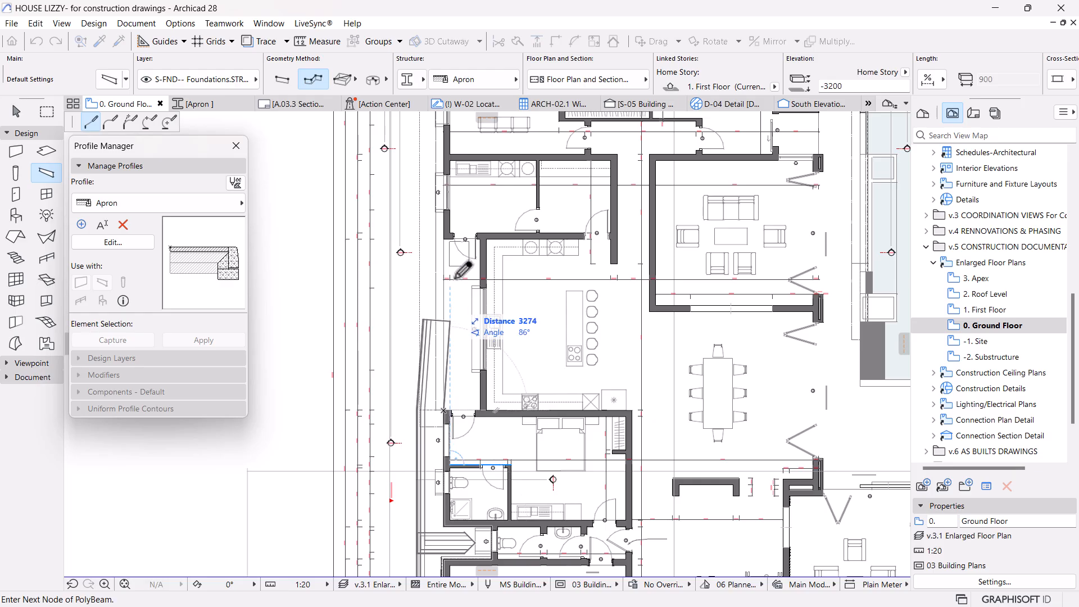
# Step: Continue the Apron beam to the house's far outer corner and along the end wall, finish the chain and keep the created elements
pyautogui.moveTo(446, 168); pyautogui.dragTo(447, 331, button='middle')
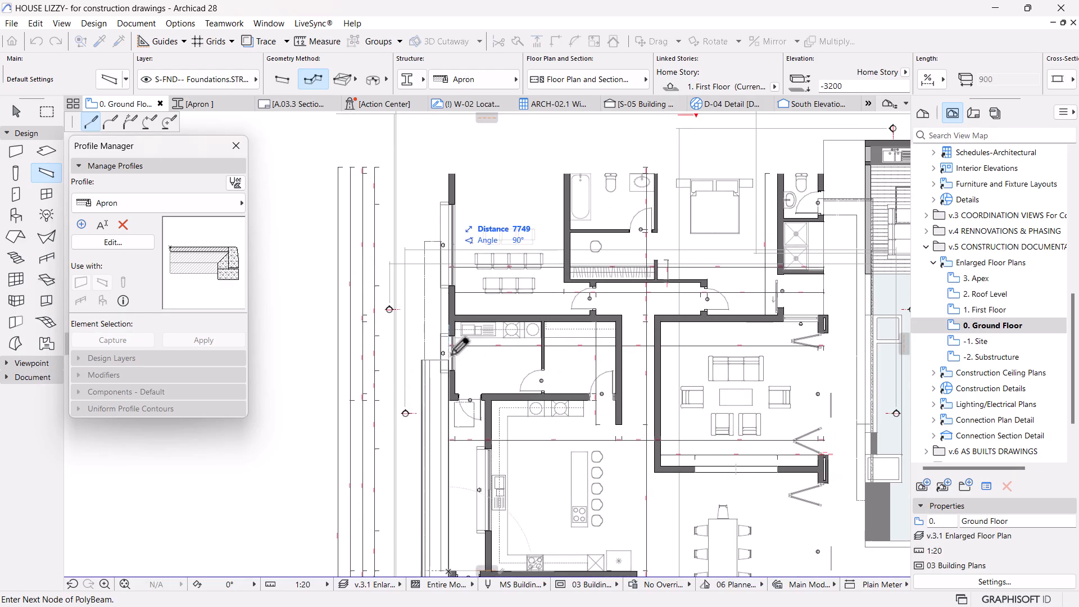
pyautogui.click(447, 168)
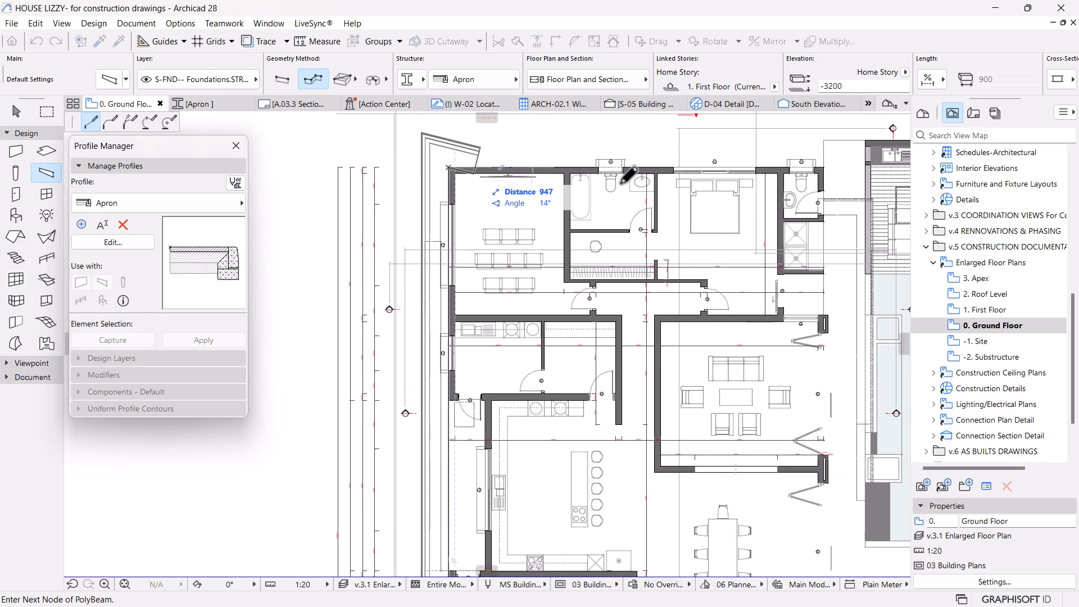
pyautogui.click(824, 167)
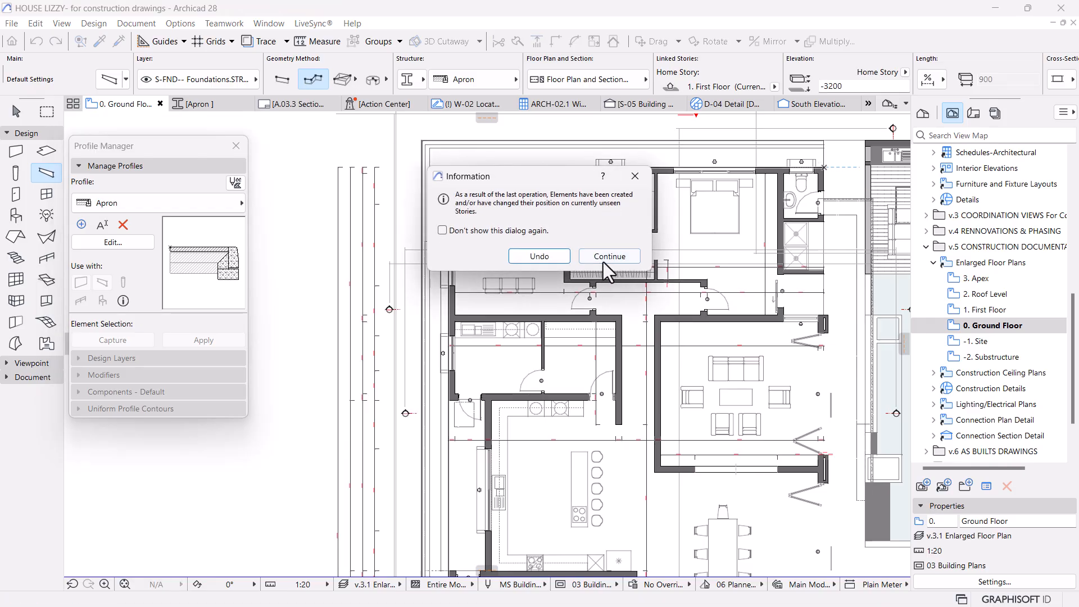
pyautogui.click(602, 262)
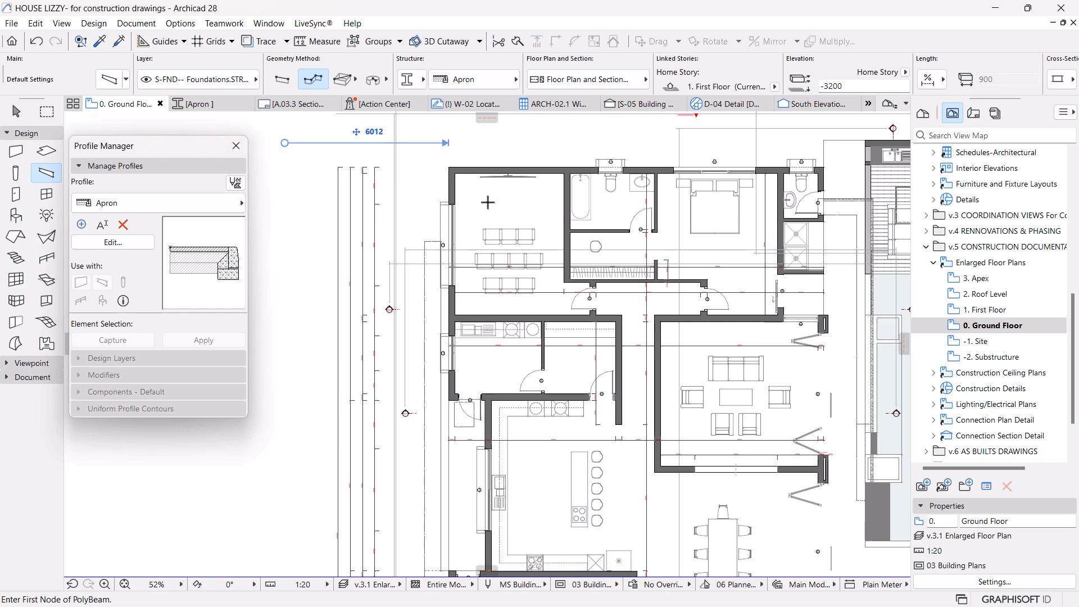
pyautogui.press('Escape')
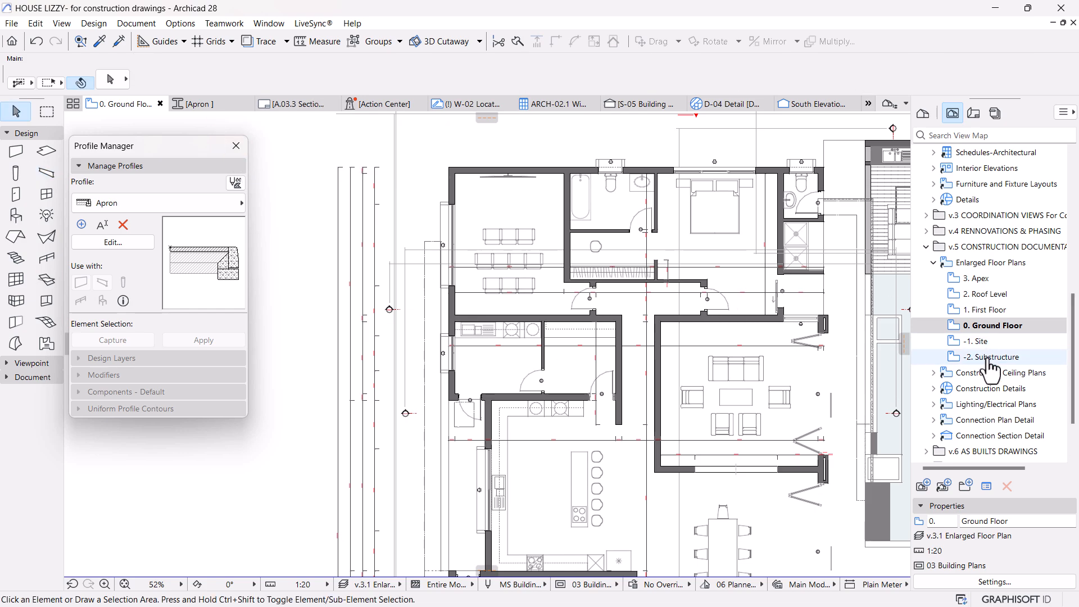
# Step: Open the -2. Substructure plan and examine the apron's run around the outer walls and recess
pyautogui.doubleClick(987, 359)
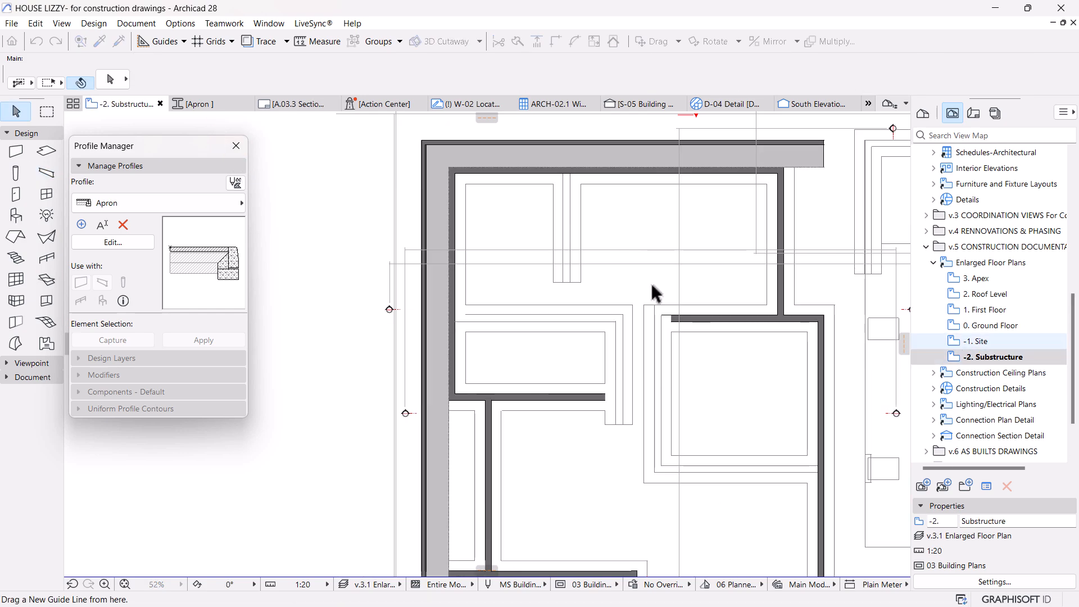
pyautogui.scroll(-4, 591, 292)
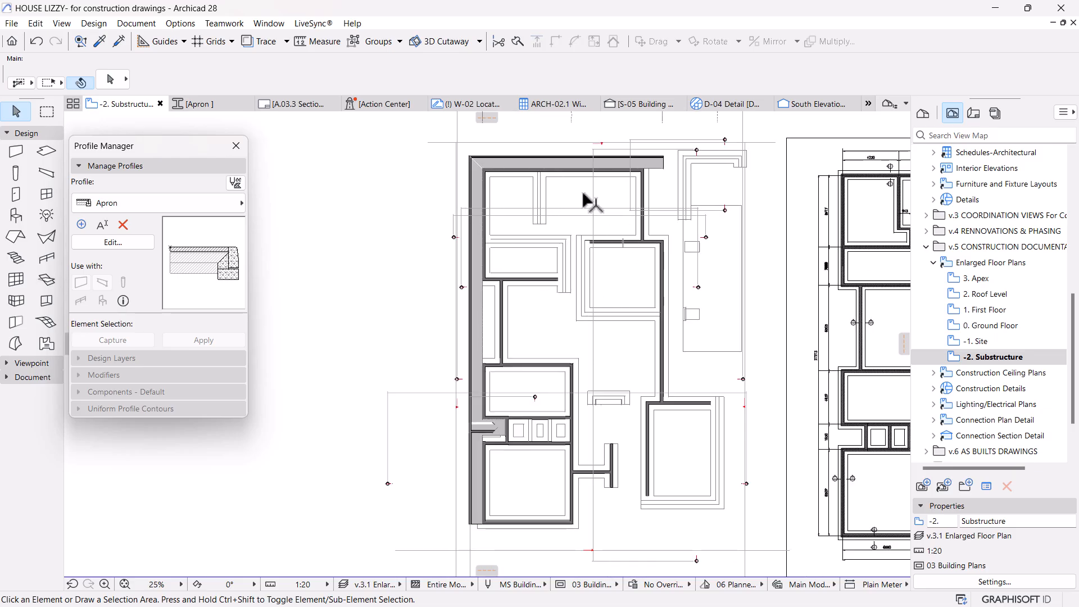
pyautogui.scroll(2, 564, 187)
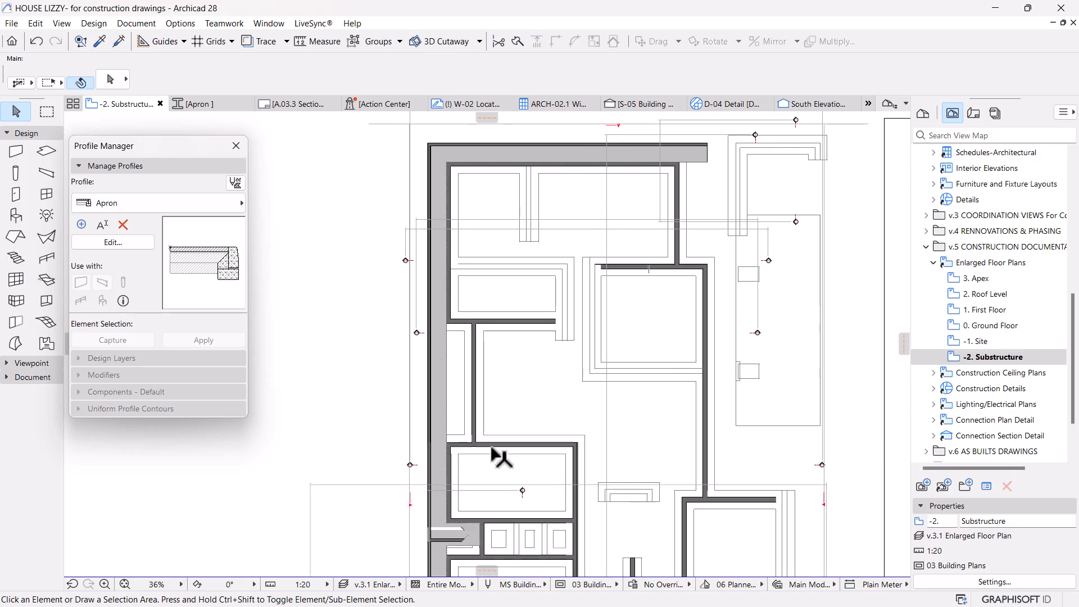
pyautogui.scroll(2, 491, 447)
pyautogui.scroll(-4, 505, 307)
pyautogui.moveTo(507, 322); pyautogui.dragTo(499, 299, button='middle')
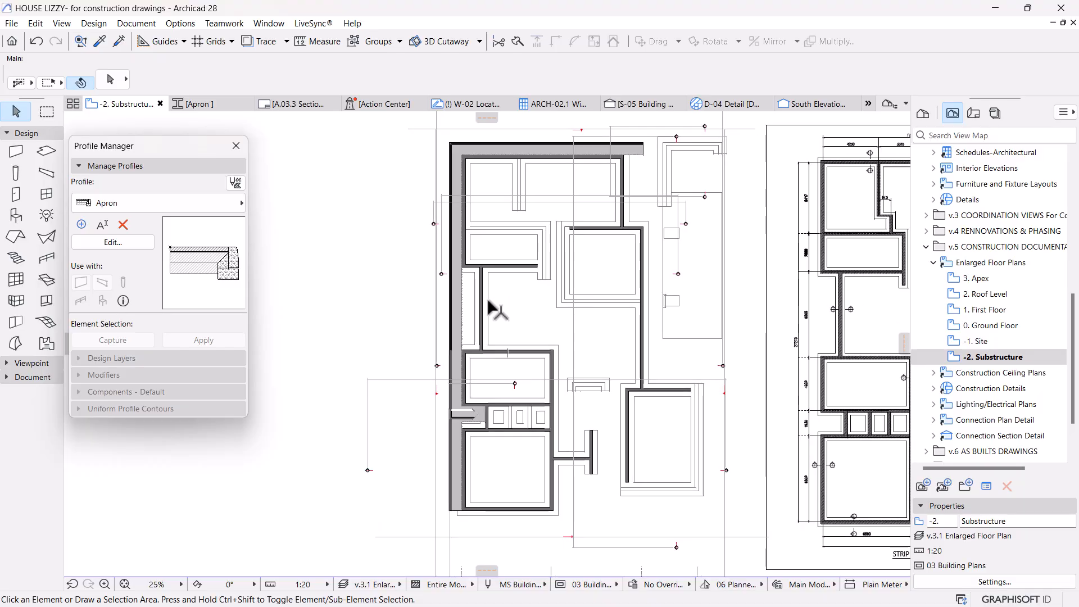
pyautogui.scroll(1, 475, 301)
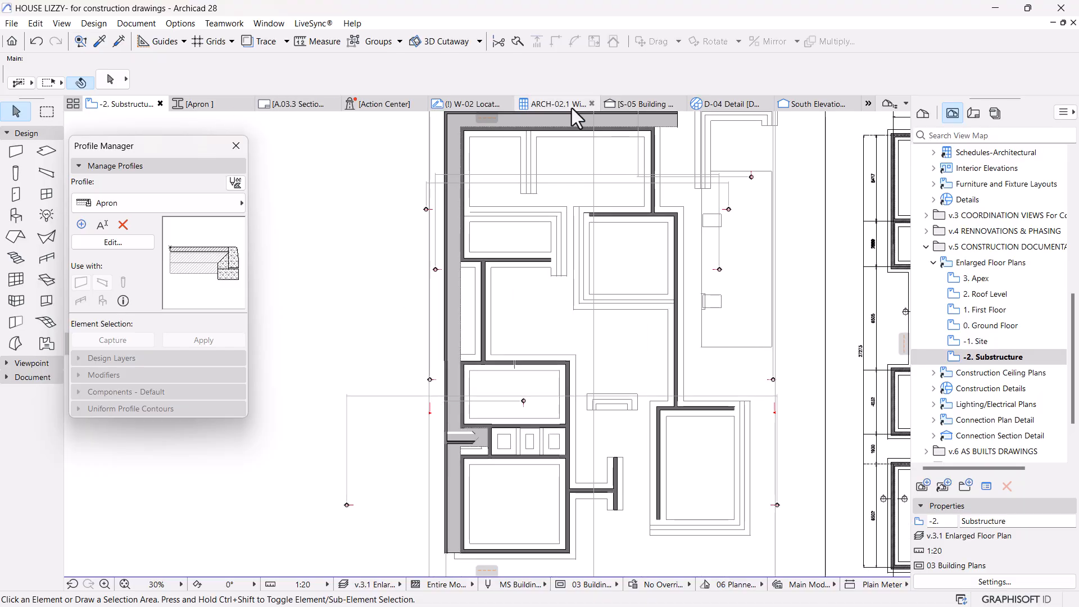
# Step: Open the S-05 building section and examine the apron against the wall, strip footing and terrain
pyautogui.click(612, 105)
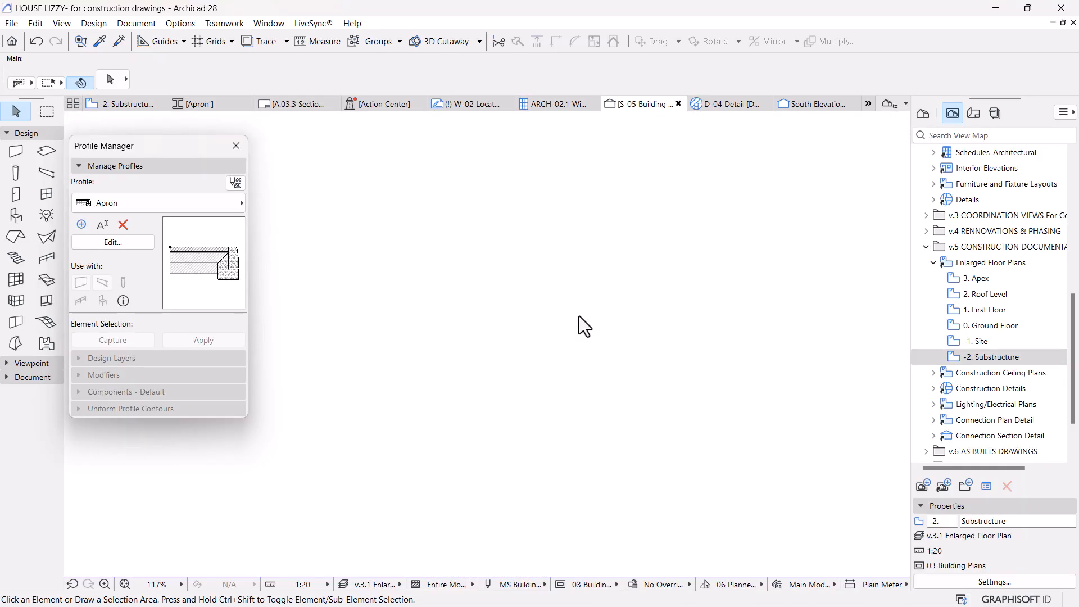
pyautogui.scroll(3, 582, 417)
pyautogui.scroll(2, 568, 346)
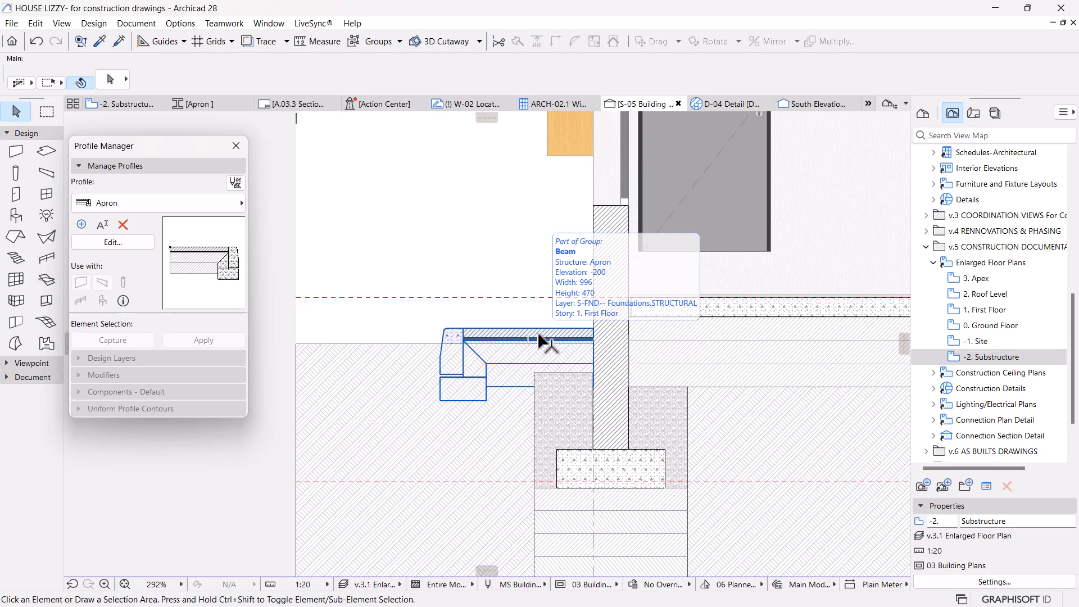
pyautogui.scroll(1, 675, 295)
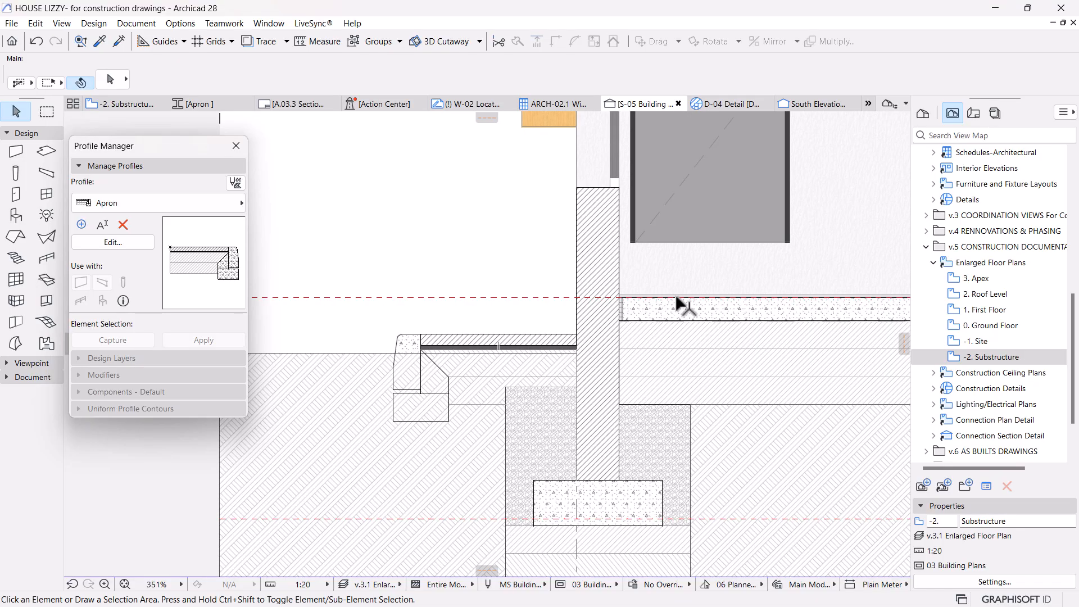
pyautogui.scroll(-3, 562, 353)
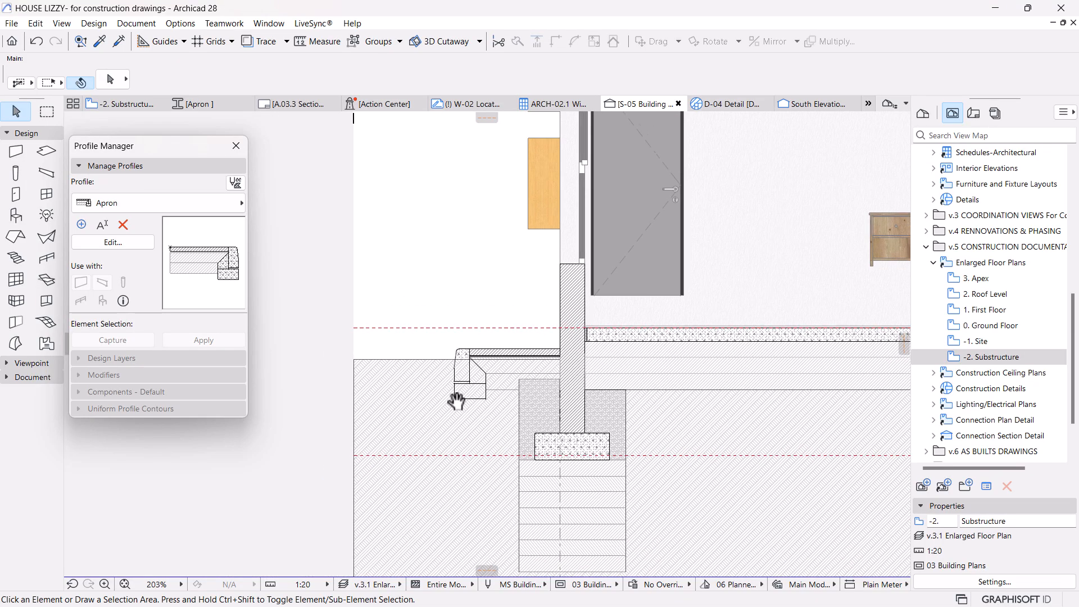
pyautogui.scroll(3, 493, 335)
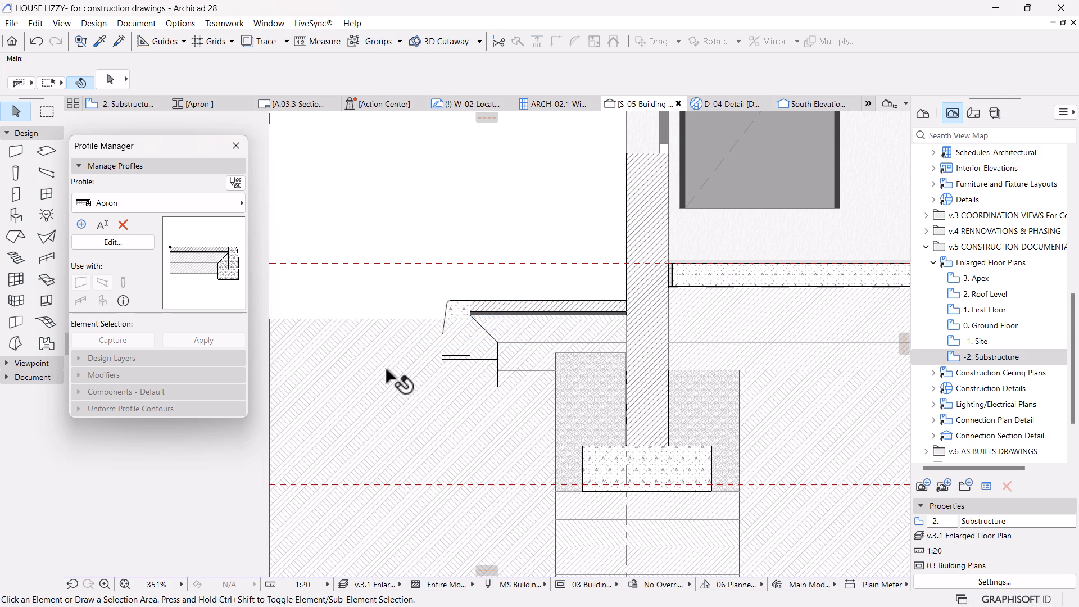
pyautogui.scroll(-2, 388, 370)
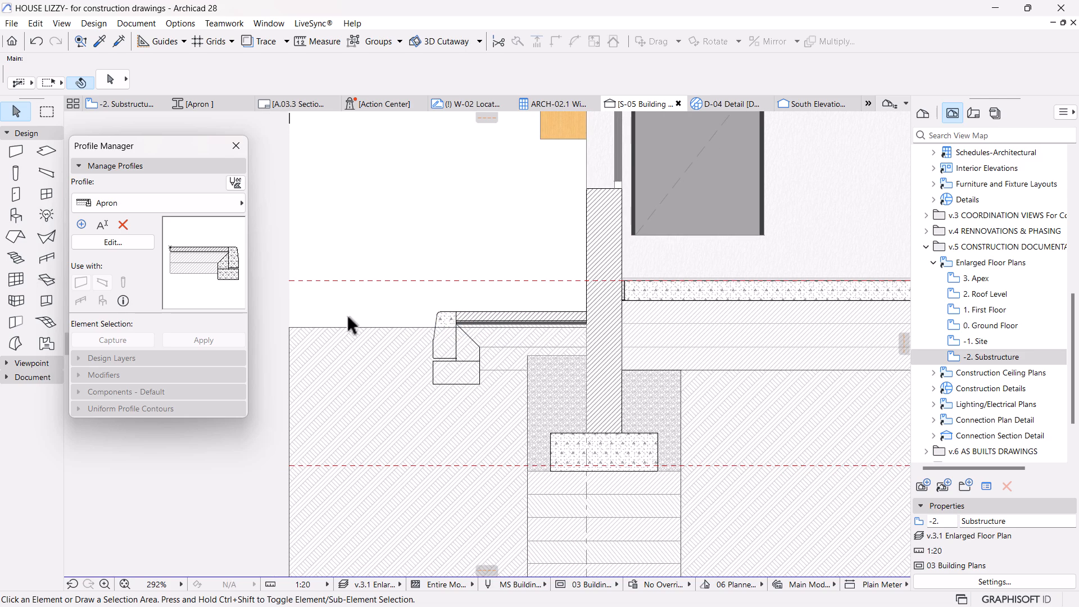
# Step: Set the intersection priority of the terrain mesh's Soil-Black building material to 20
pyautogui.click(355, 394)
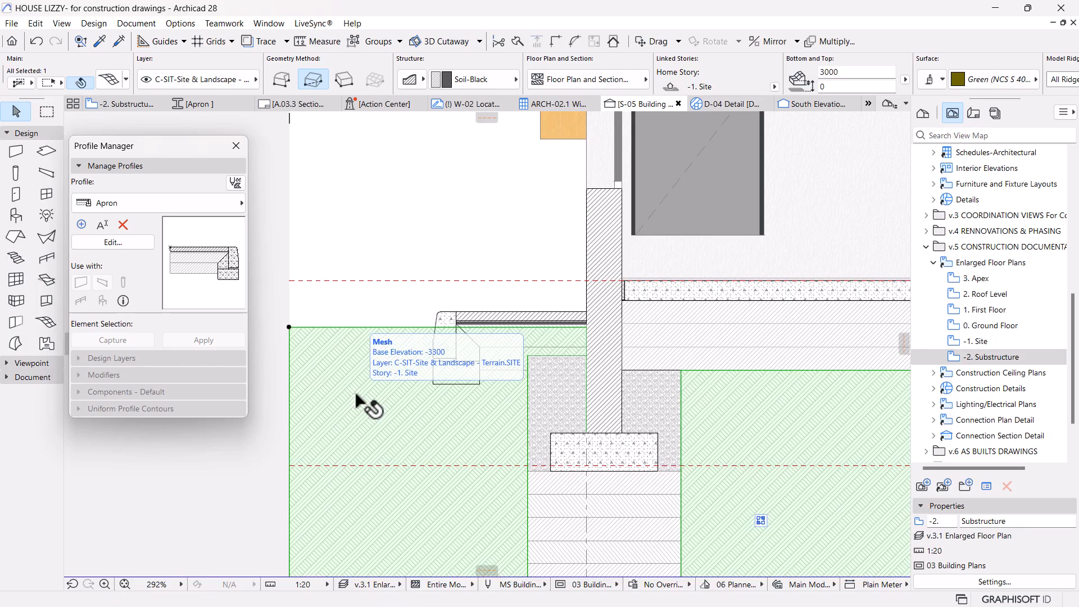
pyautogui.click(173, 21)
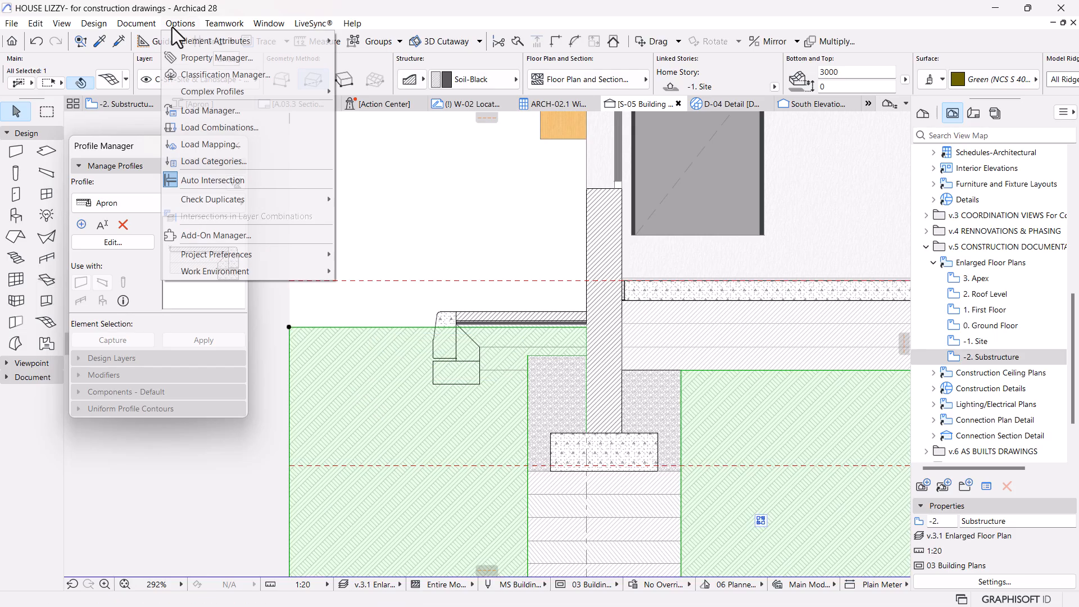
pyautogui.moveTo(238, 40)
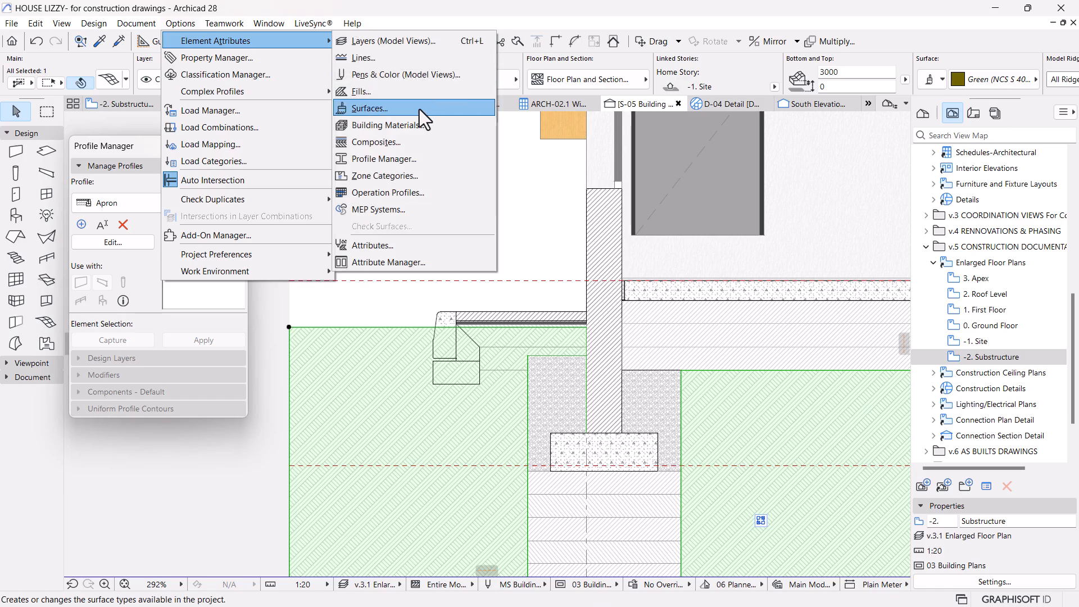
pyautogui.click(389, 123)
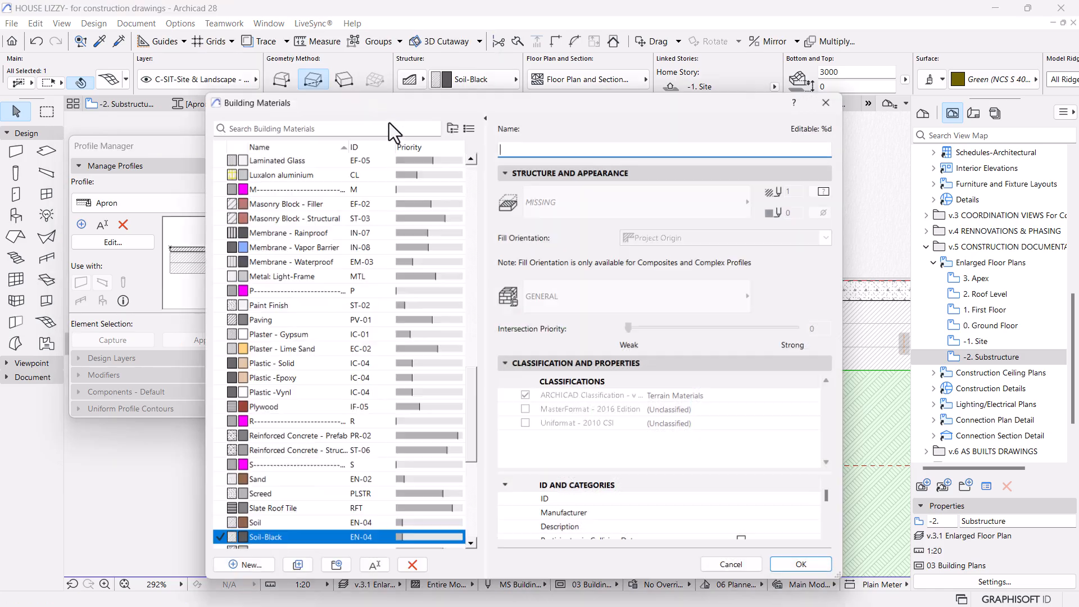
pyautogui.moveTo(645, 330); pyautogui.dragTo(635, 329)
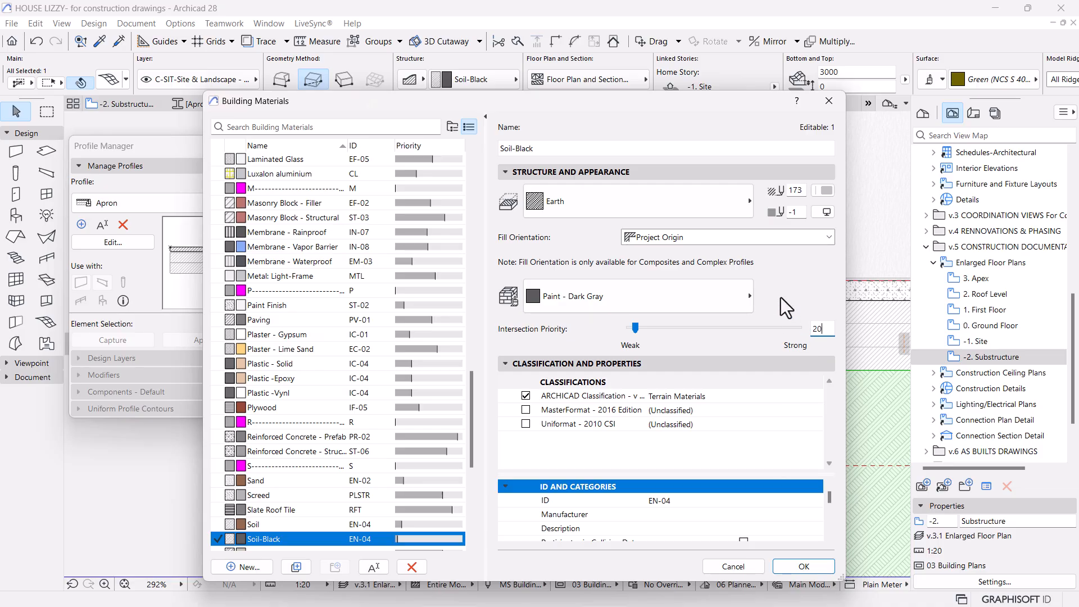
pyautogui.click(815, 567)
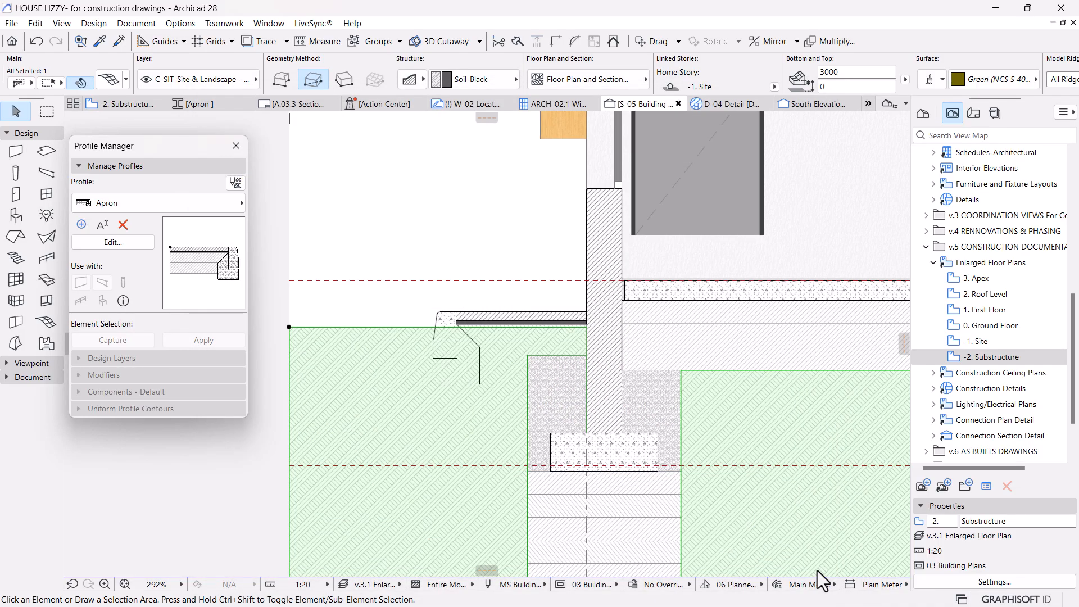
pyautogui.press('Escape')
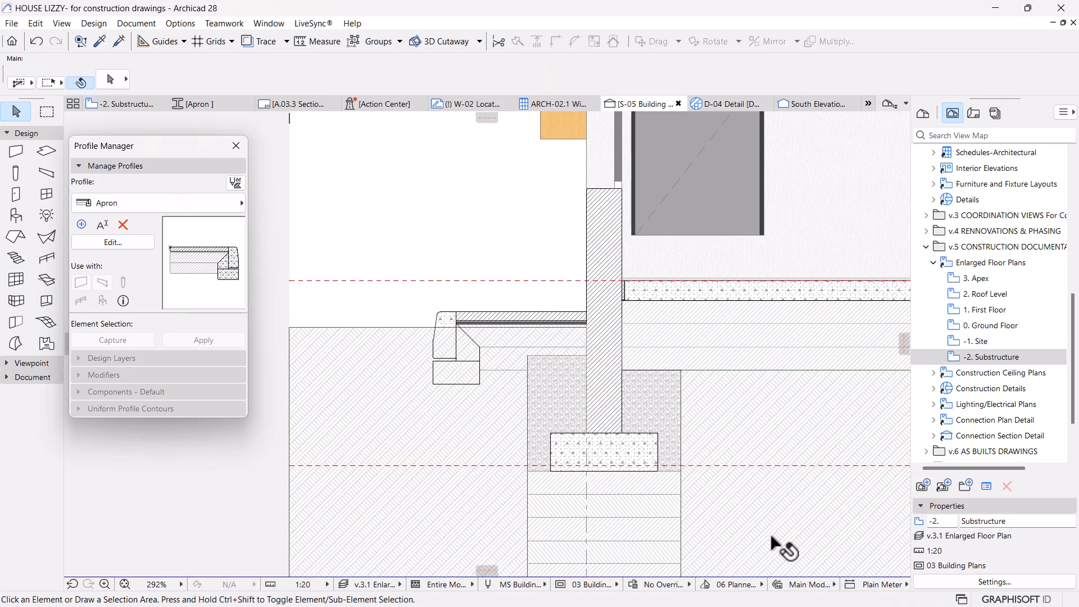
# Step: Subtract the selected Apron beams from the terrain mesh with Solid Element Operations, using the beams as operators and the mesh as target
pyautogui.scroll(4, 457, 331)
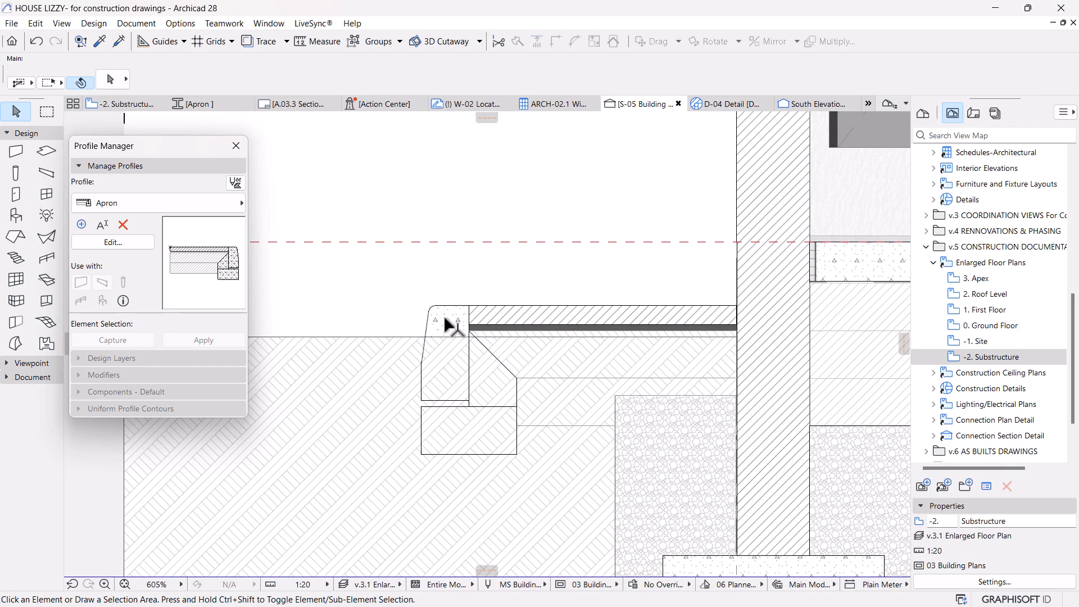
pyautogui.click(446, 321)
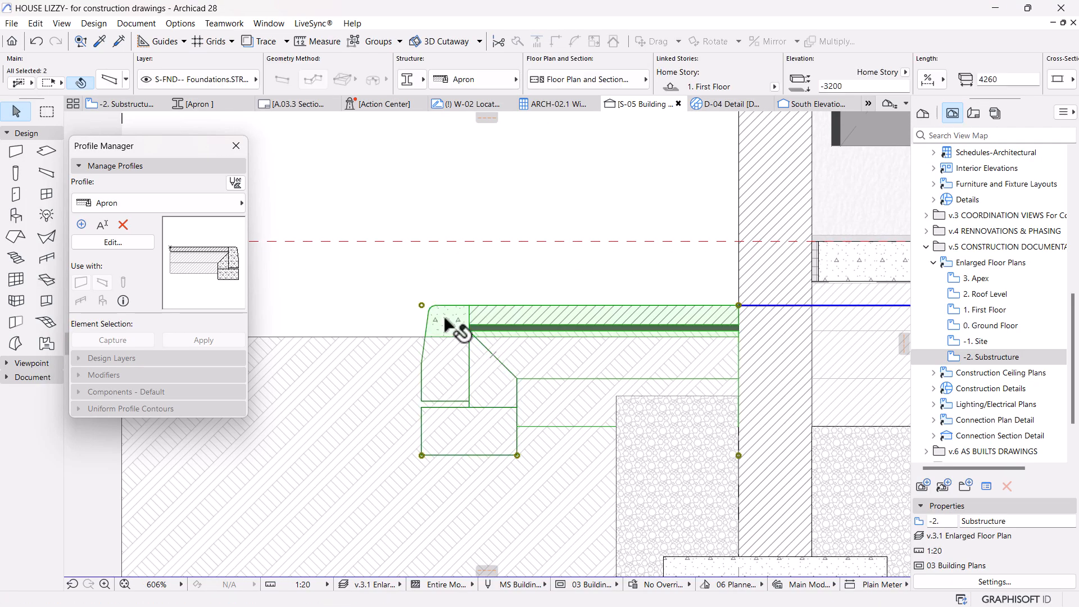
pyautogui.scroll(-10, 445, 321)
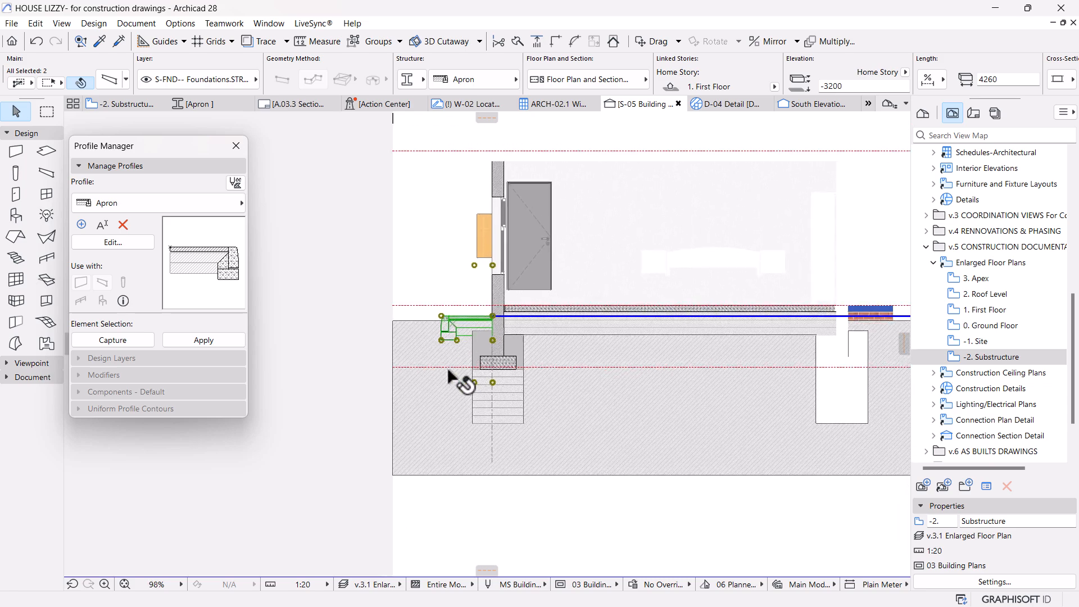
pyautogui.rightClick(419, 223)
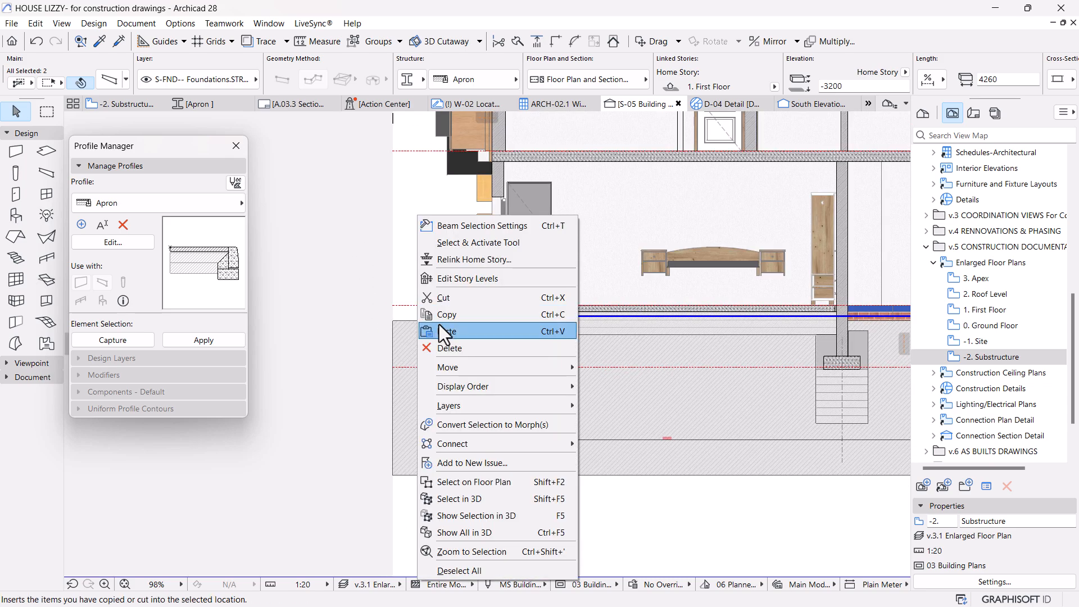
pyautogui.moveTo(487, 444)
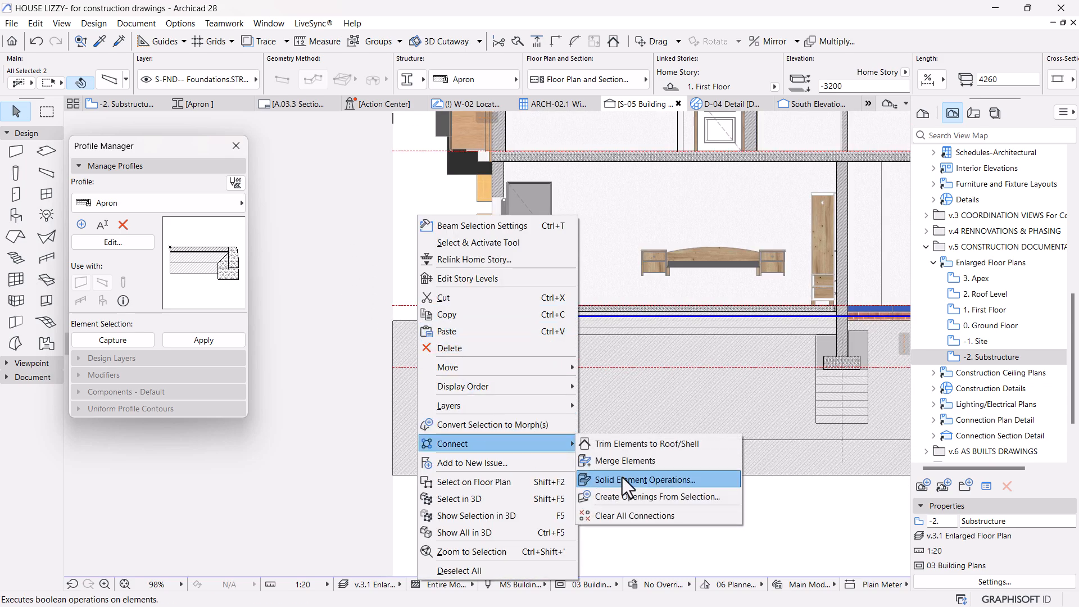
pyautogui.click(620, 479)
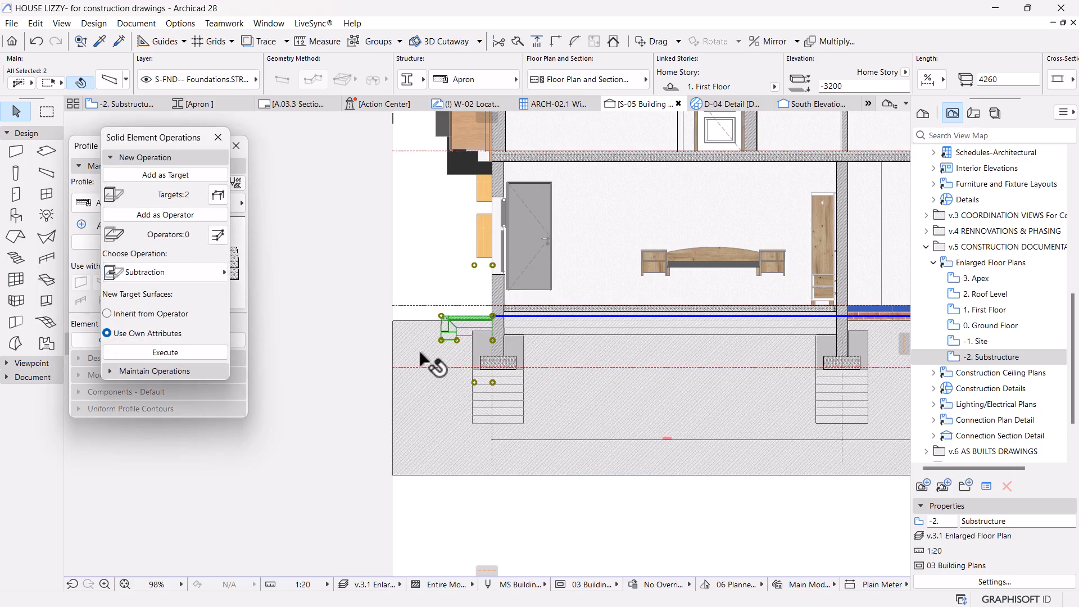
pyautogui.click(172, 218)
pyautogui.click(405, 420)
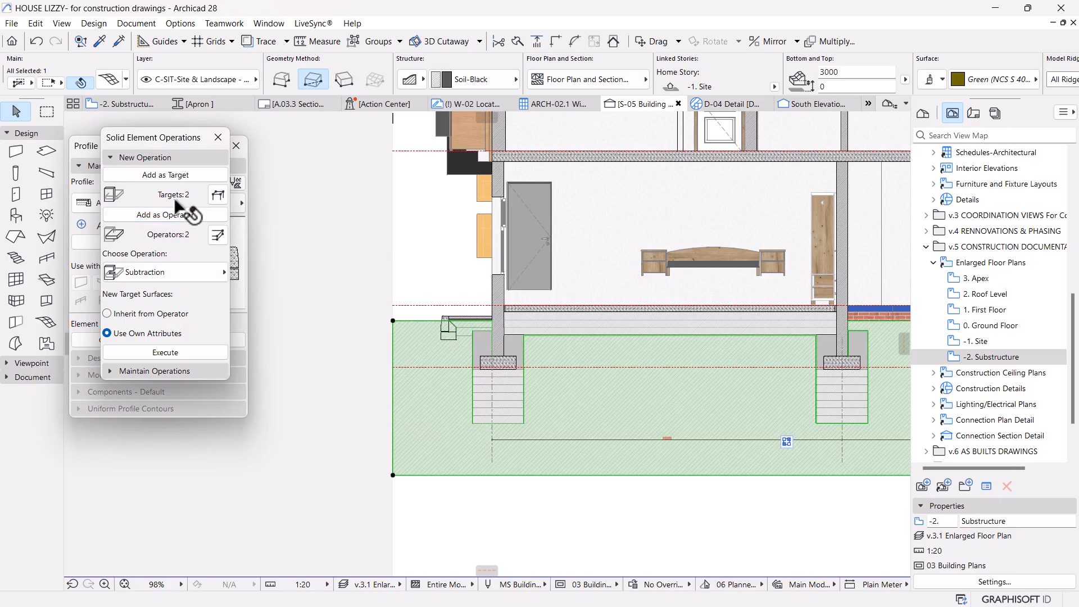
pyautogui.click(132, 175)
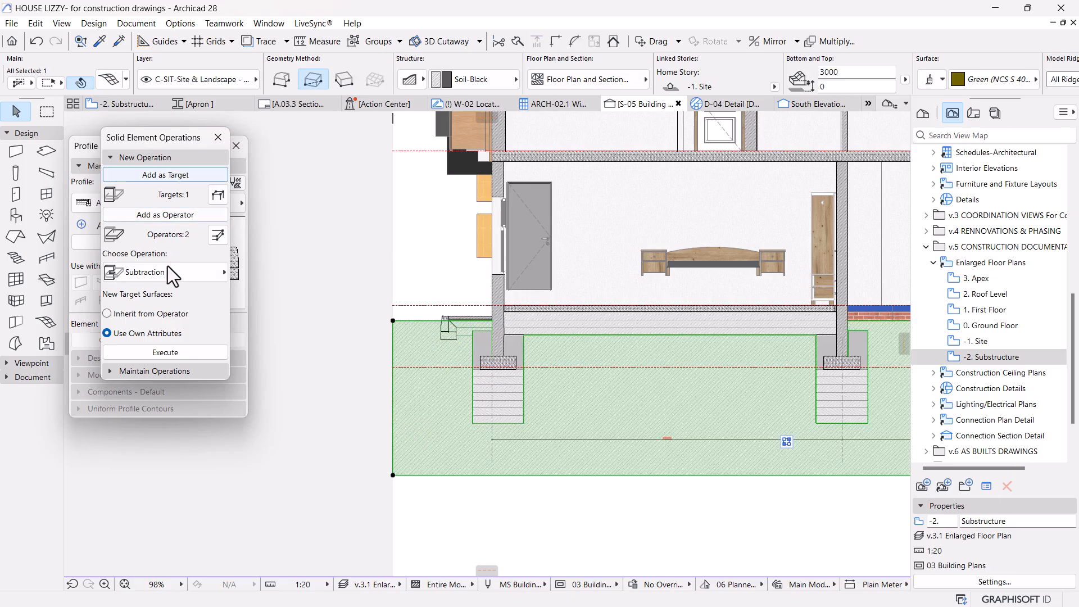
pyautogui.click(178, 353)
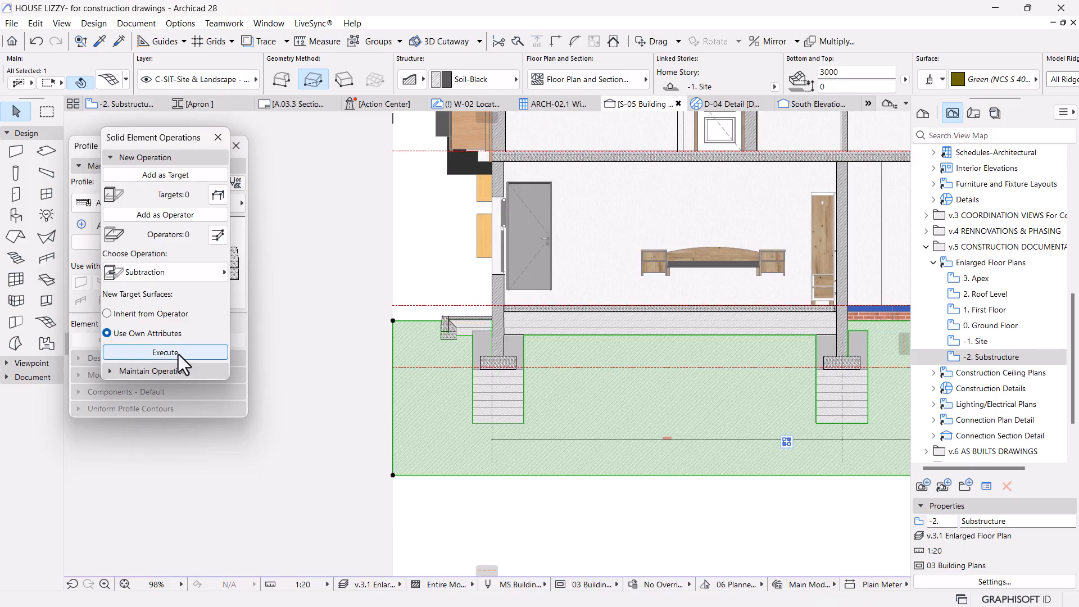
# Step: Examine the apron's cut into the terrain and the wall footings along the whole building section, and collapse the New Operation settings
pyautogui.scroll(5, 448, 325)
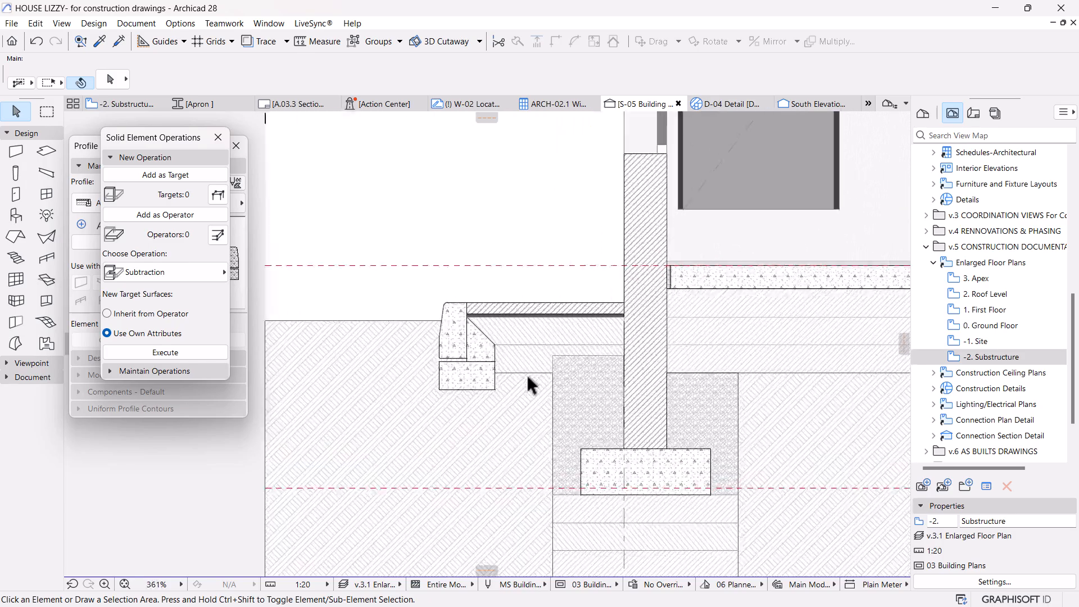
pyautogui.scroll(-5, 568, 267)
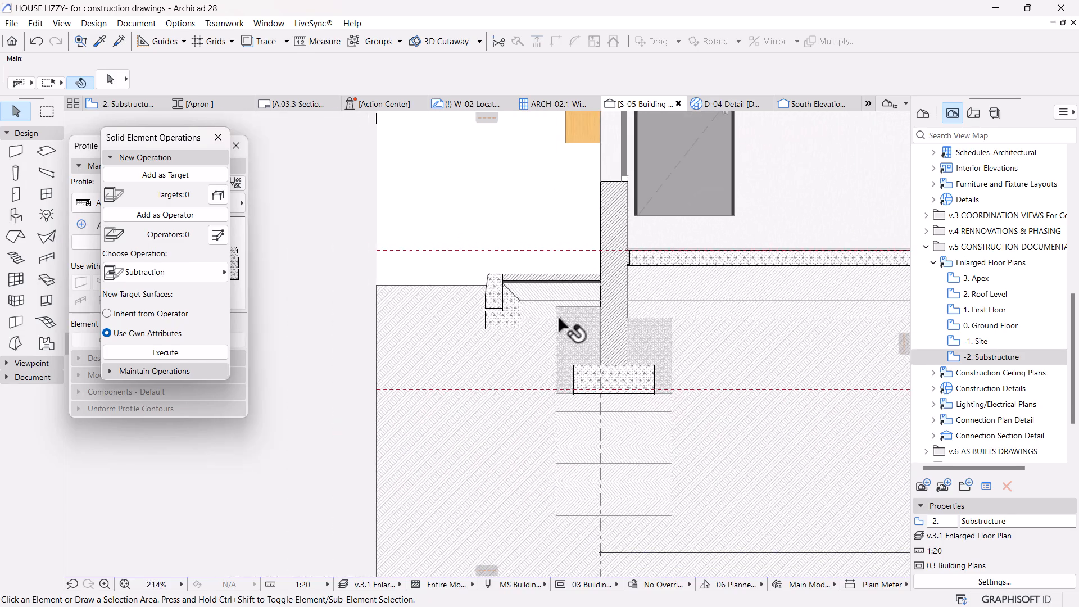
pyautogui.scroll(-3, 512, 336)
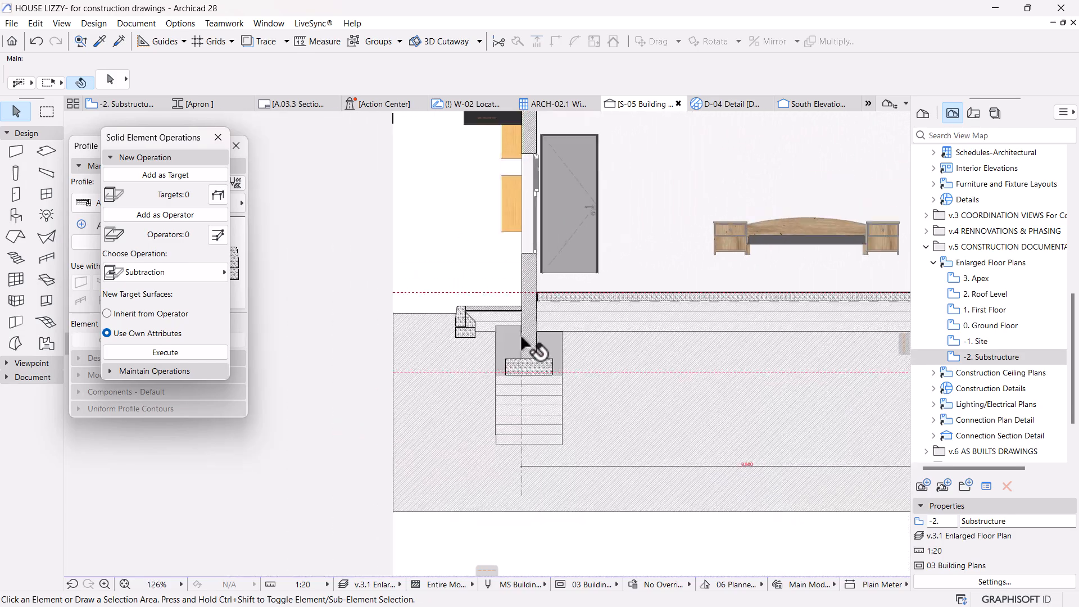
pyautogui.moveTo(487, 431); pyautogui.dragTo(480, 386, button='middle')
pyautogui.scroll(2, 384, 358)
pyautogui.scroll(-3, 421, 401)
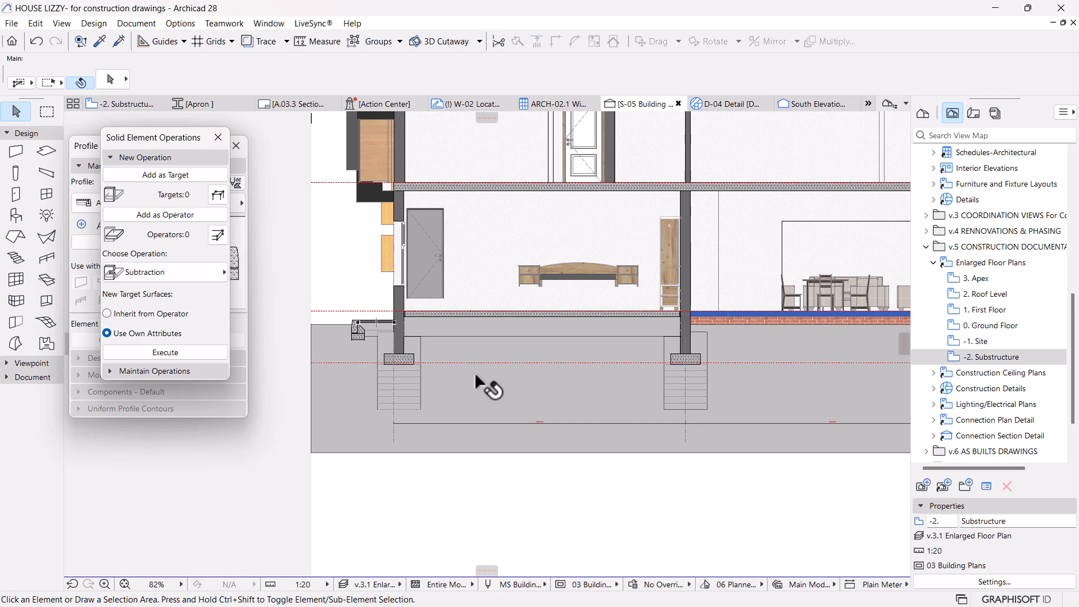
pyautogui.scroll(-3, 509, 371)
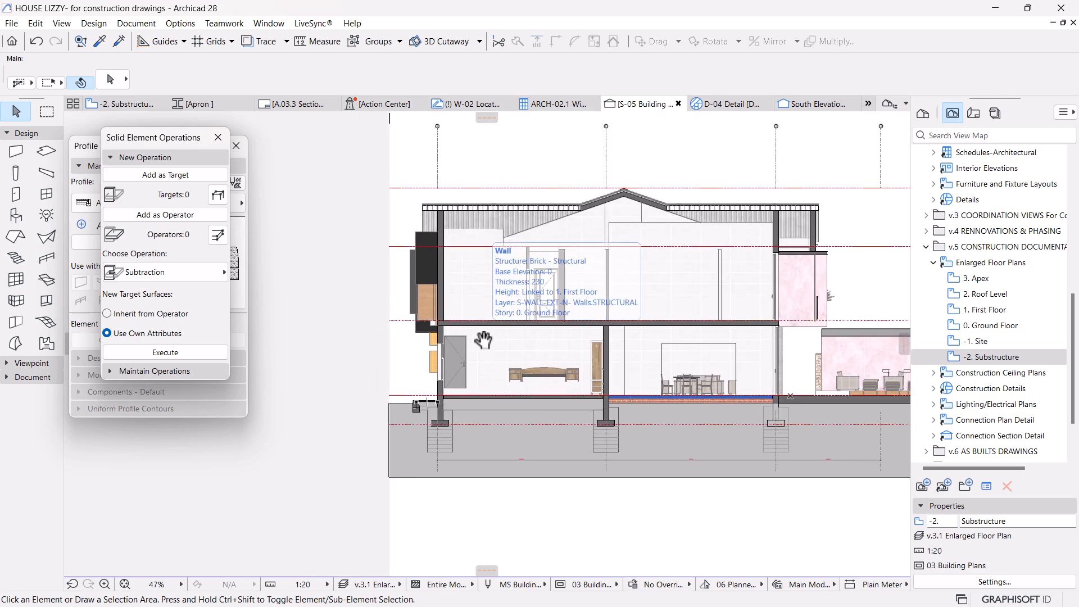
pyautogui.scroll(2, 740, 423)
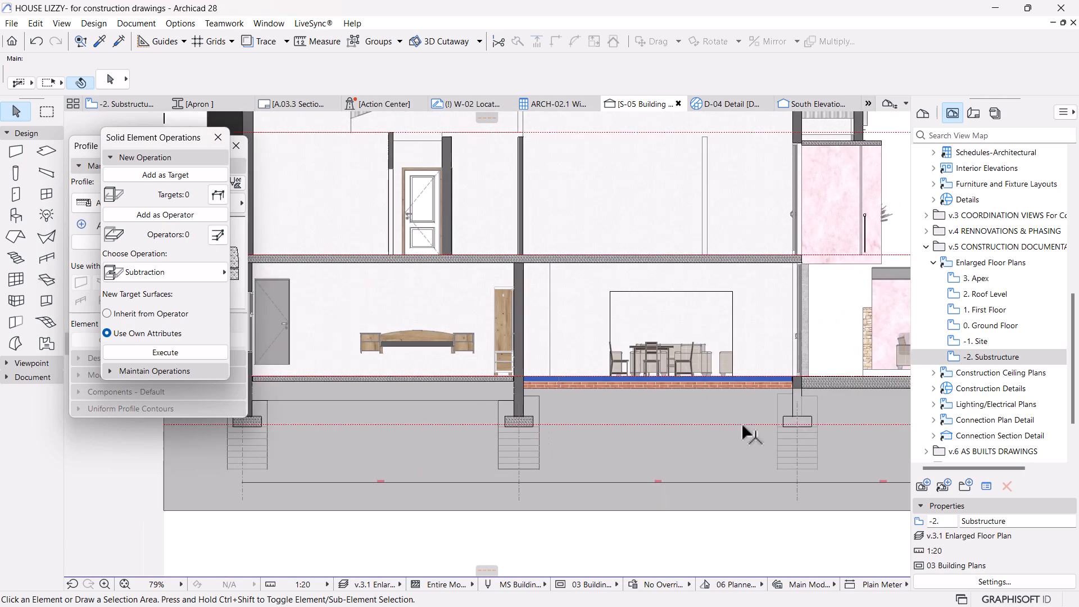
pyautogui.click(126, 159)
pyautogui.scroll(-2, 482, 240)
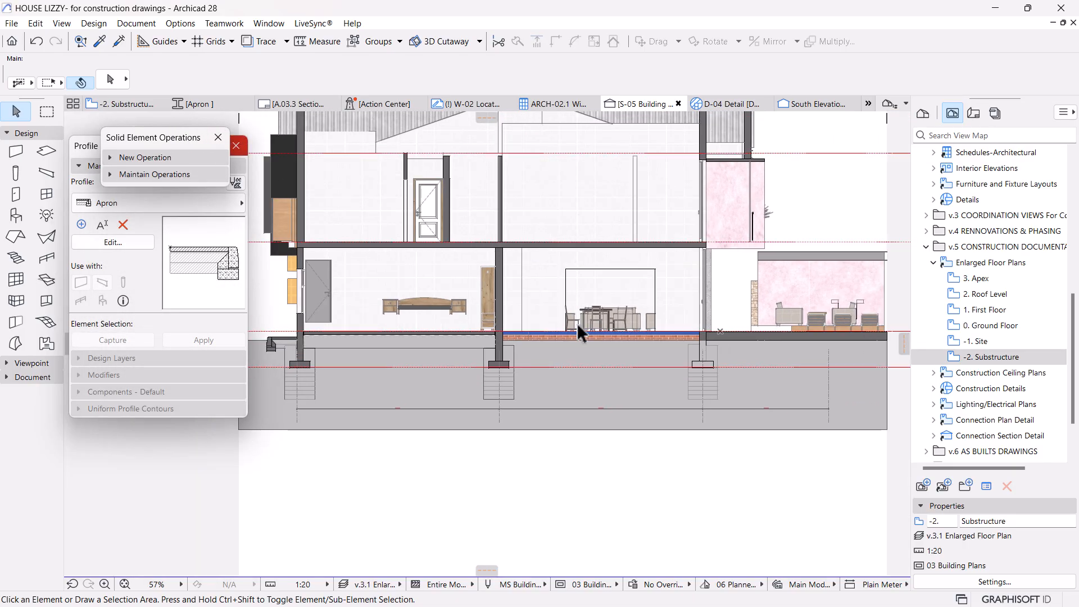
pyautogui.scroll(-2, 578, 326)
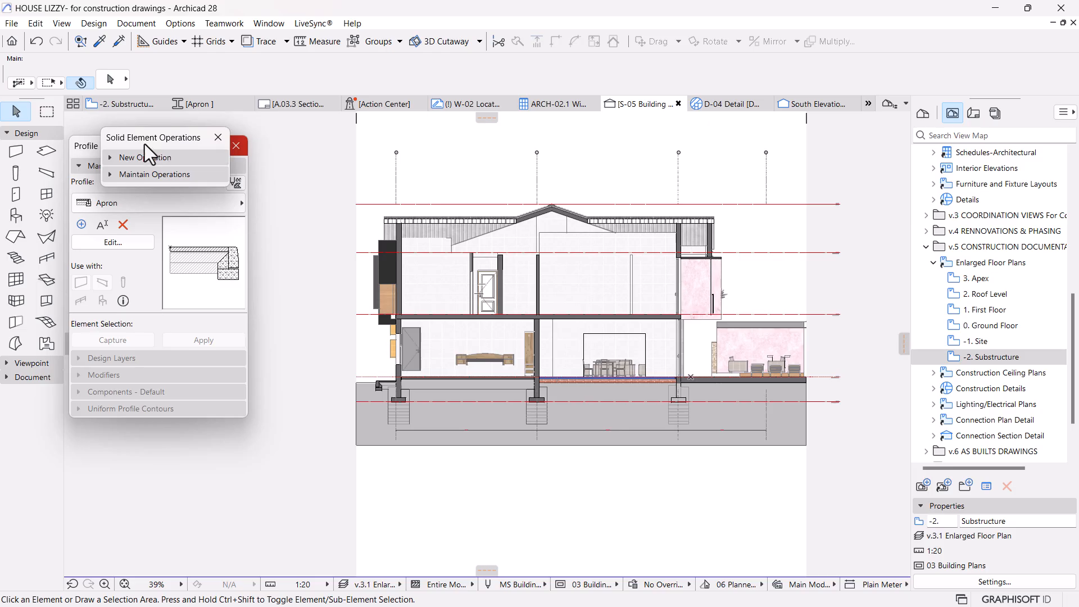
# Step: Open the -2. Substructure plan and select the grouped Apron beams along the outer wall
pyautogui.click(136, 105)
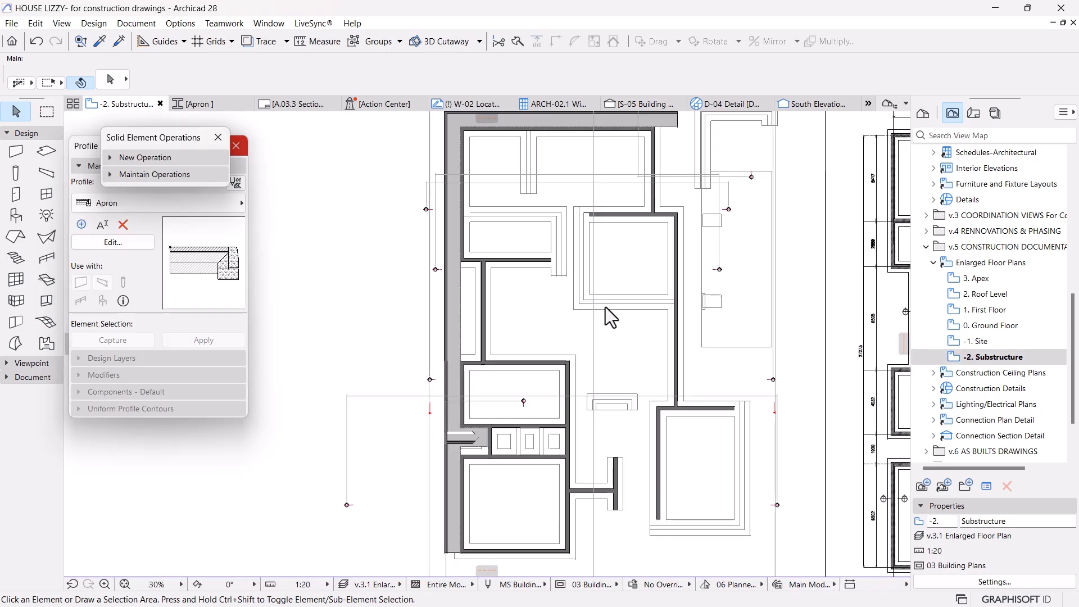
pyautogui.scroll(-1, 606, 313)
pyautogui.scroll(4, 509, 309)
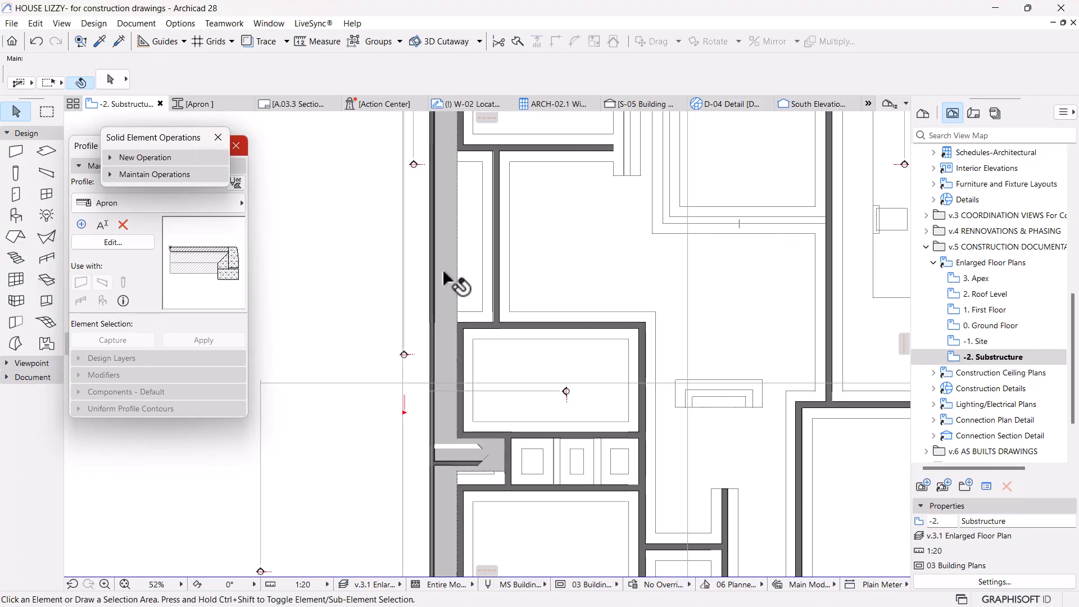
pyautogui.click(443, 270)
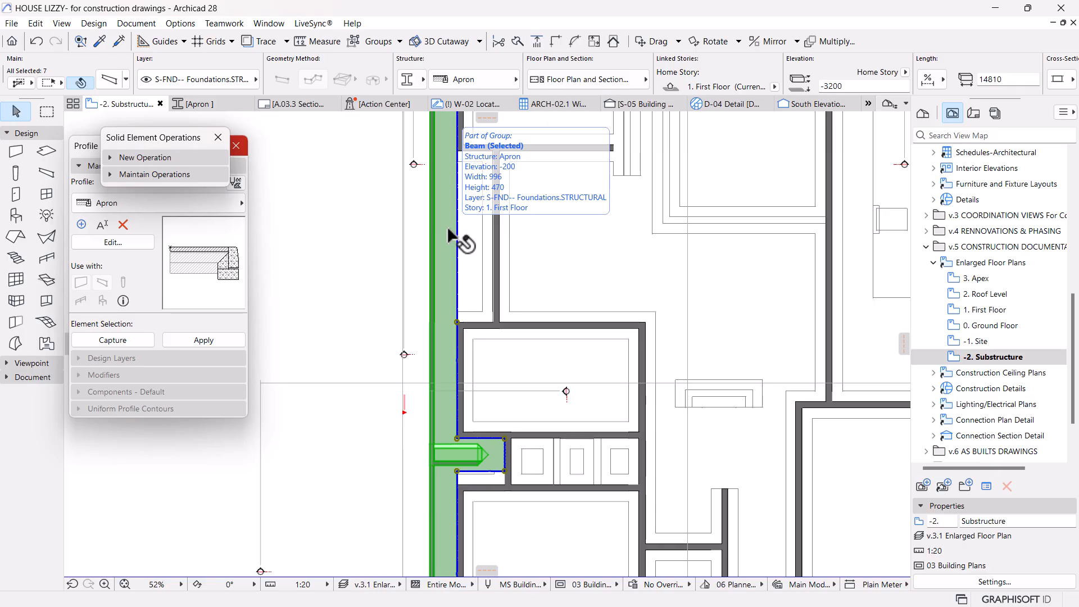
pyautogui.scroll(-3, 487, 273)
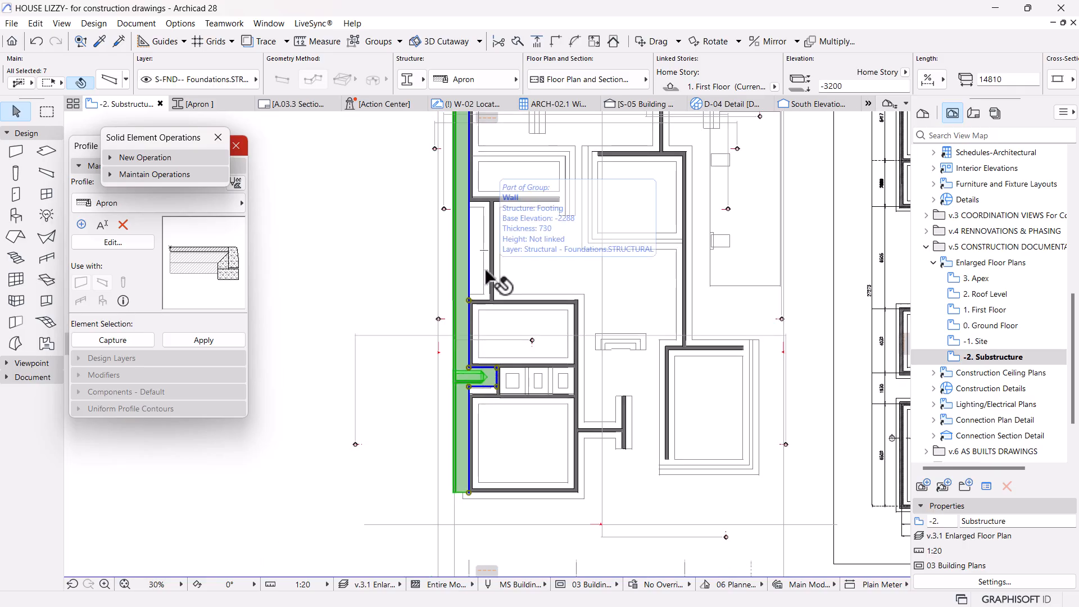
# Step: Create a new layer named Paved Apron in the layer settings
pyautogui.hotkey('ctrl', 'l')
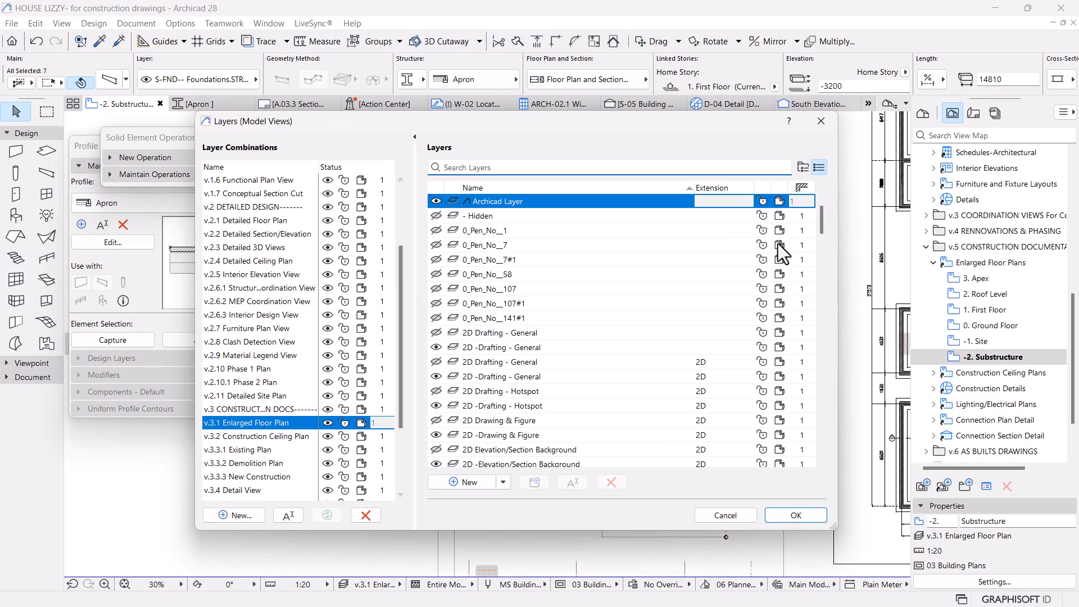
pyautogui.moveTo(821, 214)
pyautogui.mouseDown()
pyautogui.moveTo(821, 289)
pyautogui.moveTo(814, 209)
pyautogui.mouseUp()
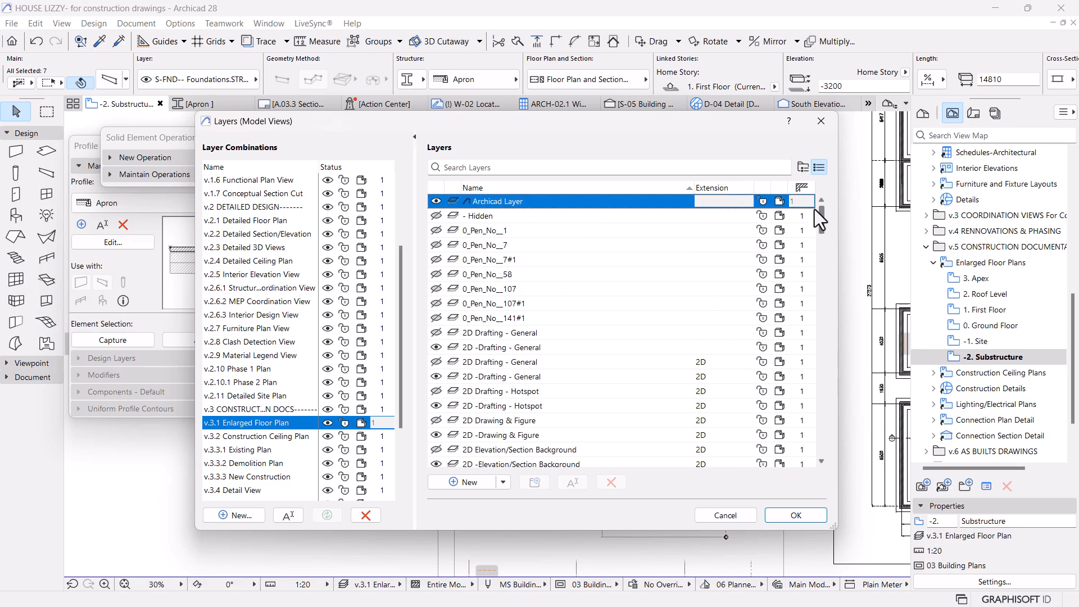
pyautogui.scroll(-3, 537, 419)
pyautogui.click(484, 483)
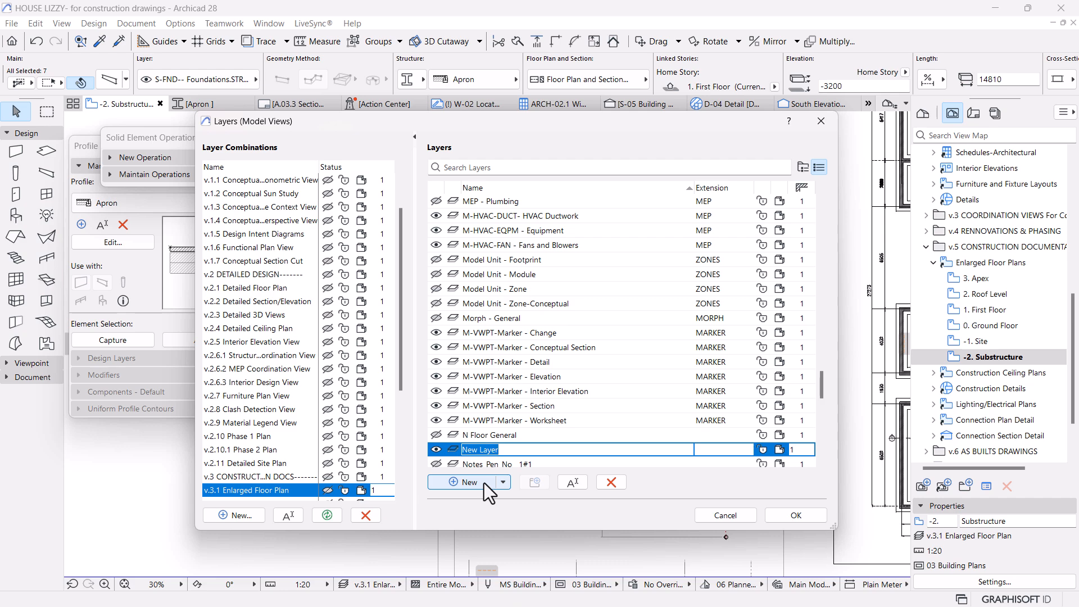
pyautogui.press('BackSpace')
pyautogui.write('P')
pyautogui.press('BackSpace')
pyautogui.write('Paved Apron')
pyautogui.click(821, 312)
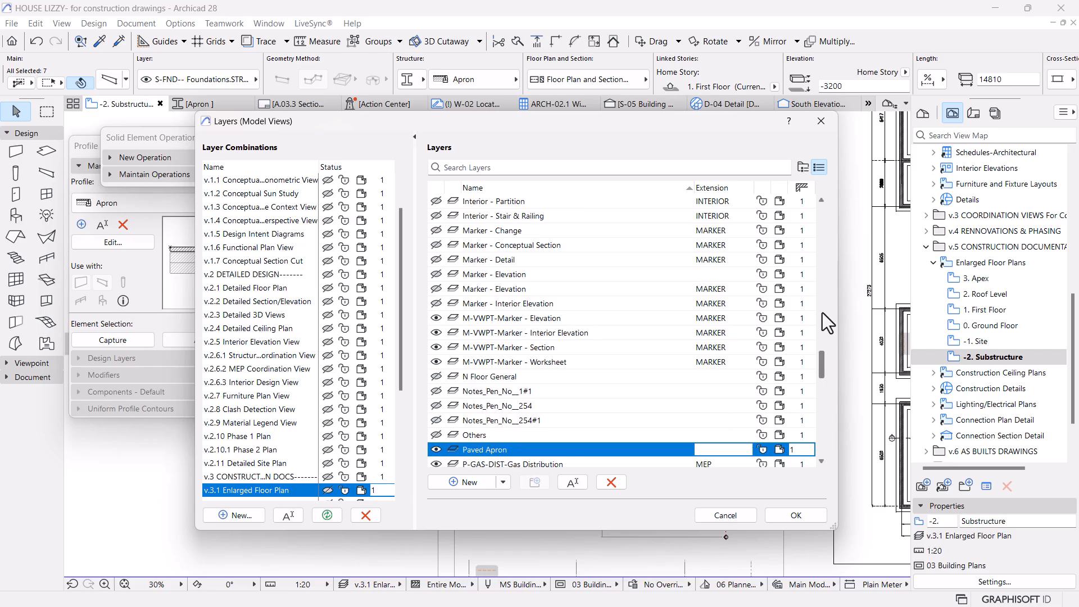
# Step: Hide the Paved Apron layer in the v.3.1 Enlarged Floor Plan layer combination, update the combination and accept the layer settings
pyautogui.click(246, 490)
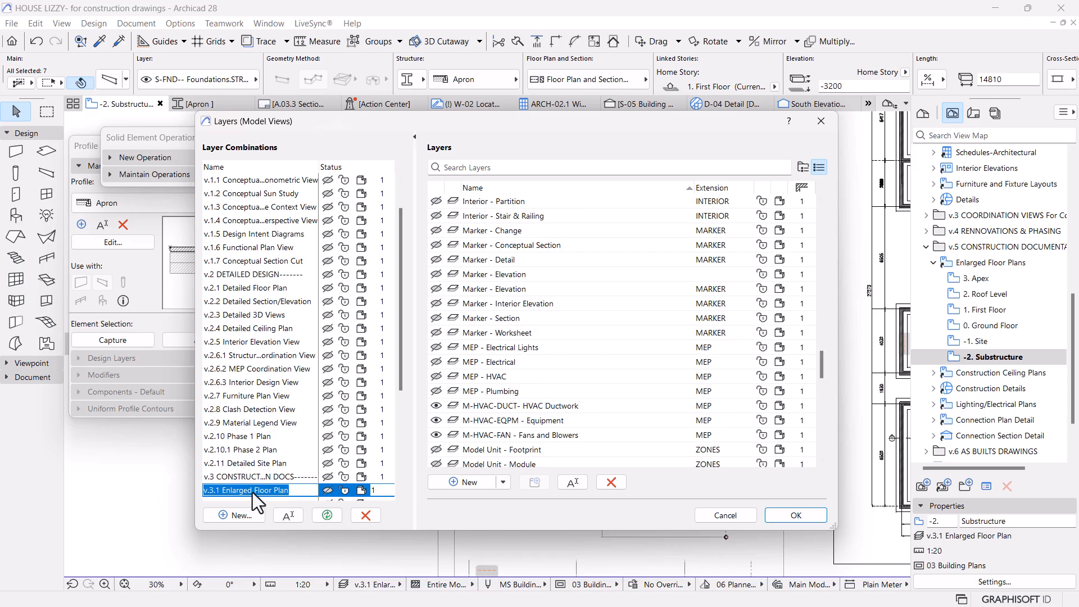
pyautogui.click(510, 169)
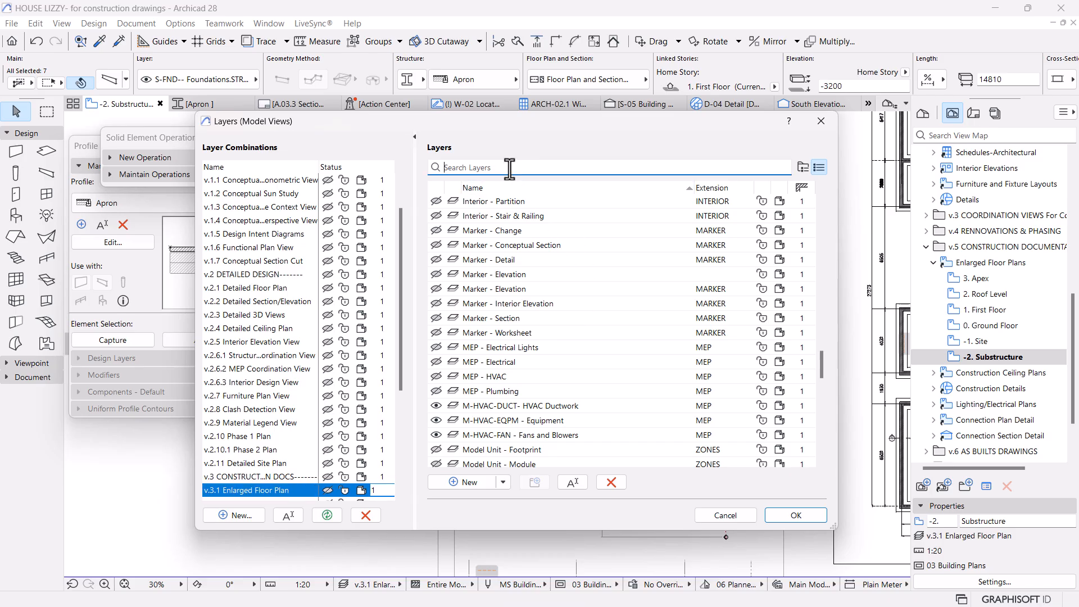
pyautogui.write('pa')
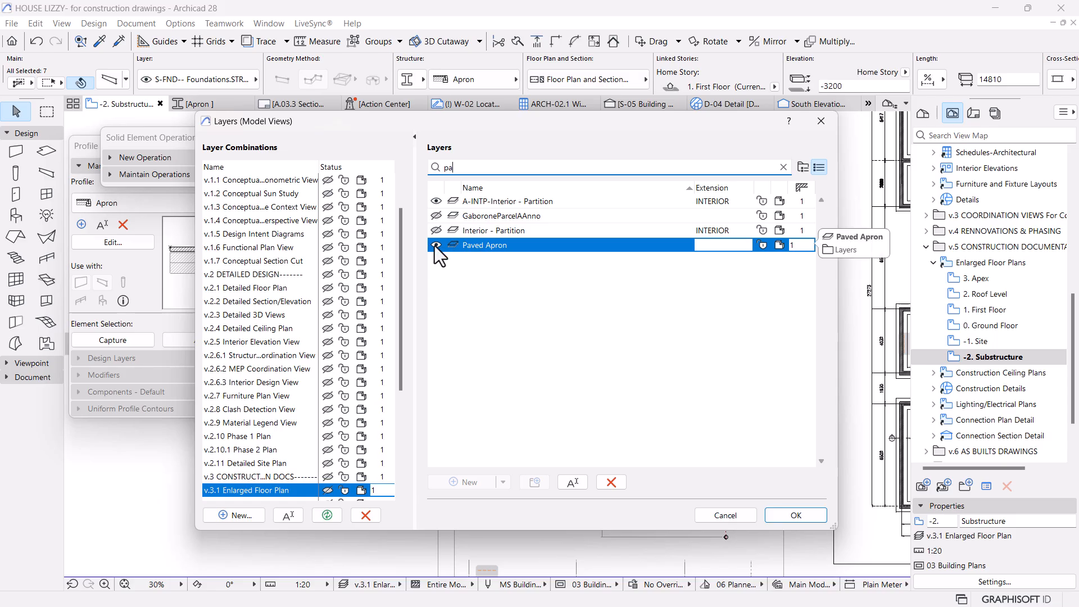
pyautogui.click(328, 515)
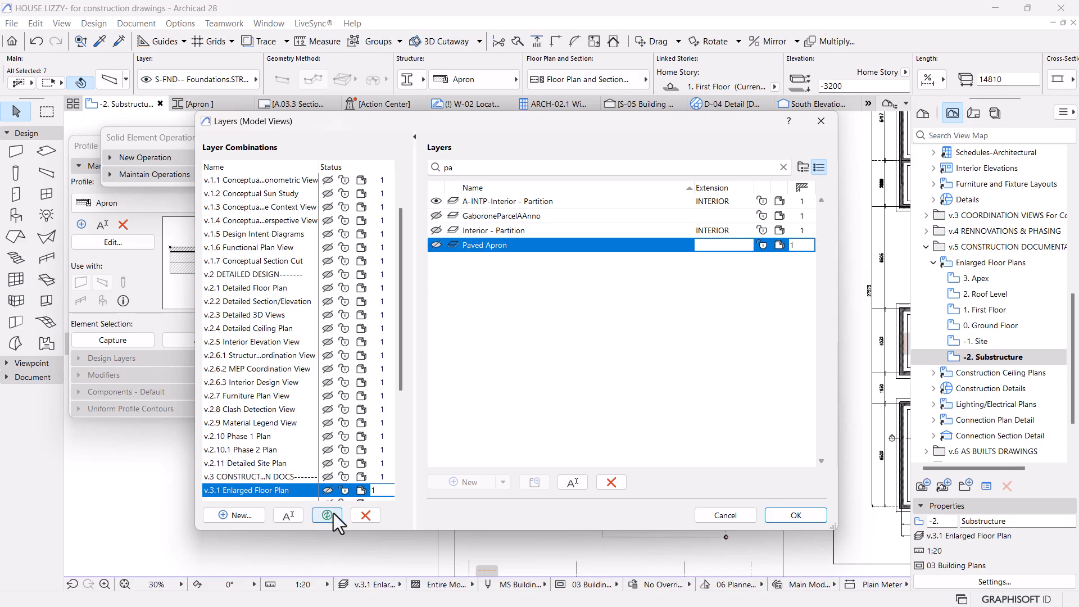
pyautogui.click(793, 515)
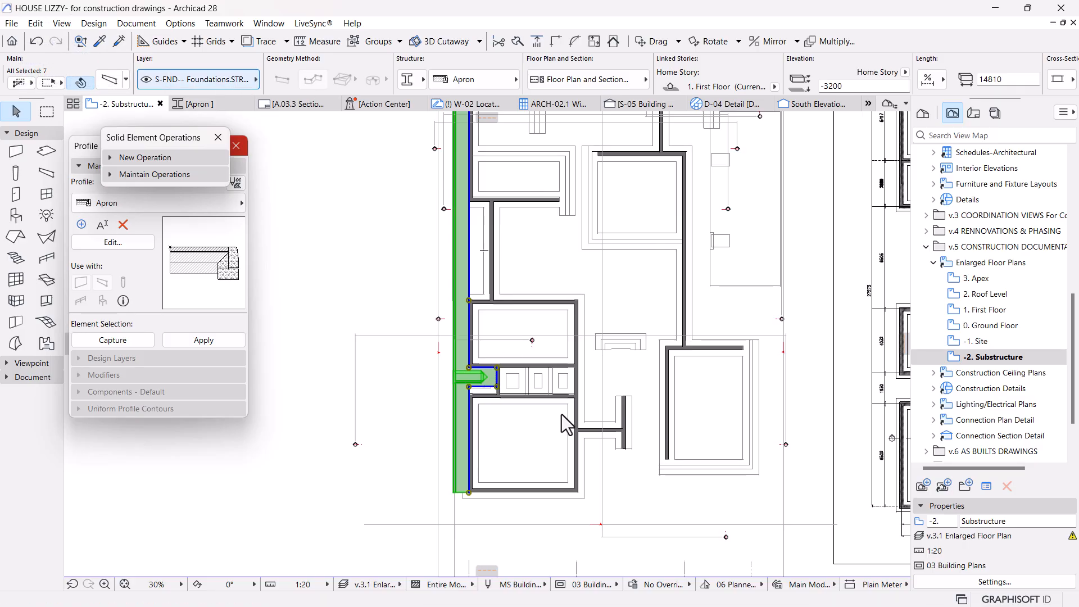
# Step: Assign the selected Apron beams to the Paved Apron layer
pyautogui.click(208, 77)
pyautogui.click(482, 411)
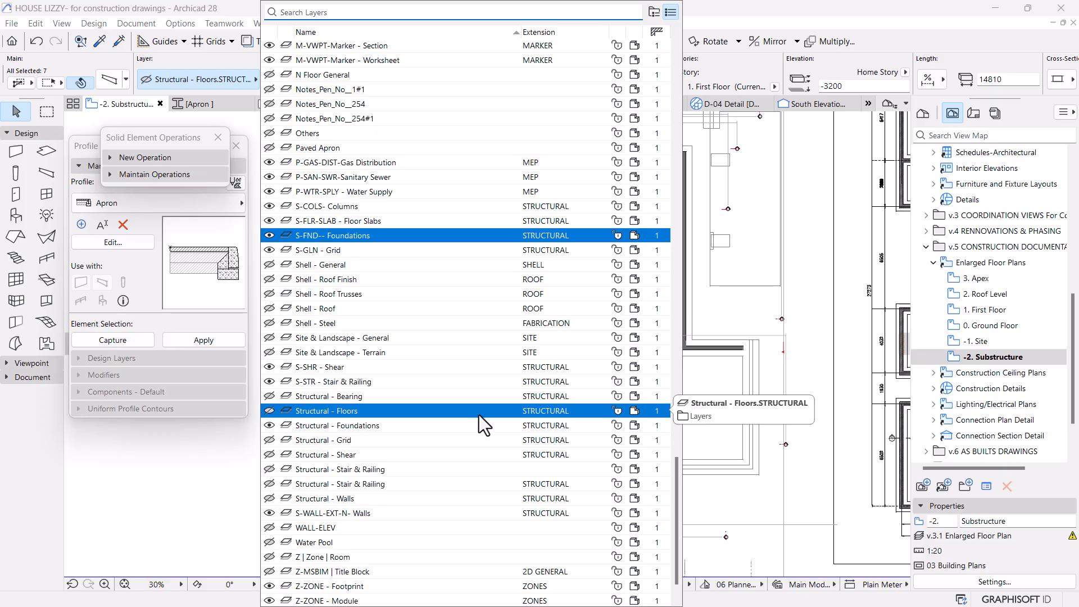
pyautogui.write('pave')
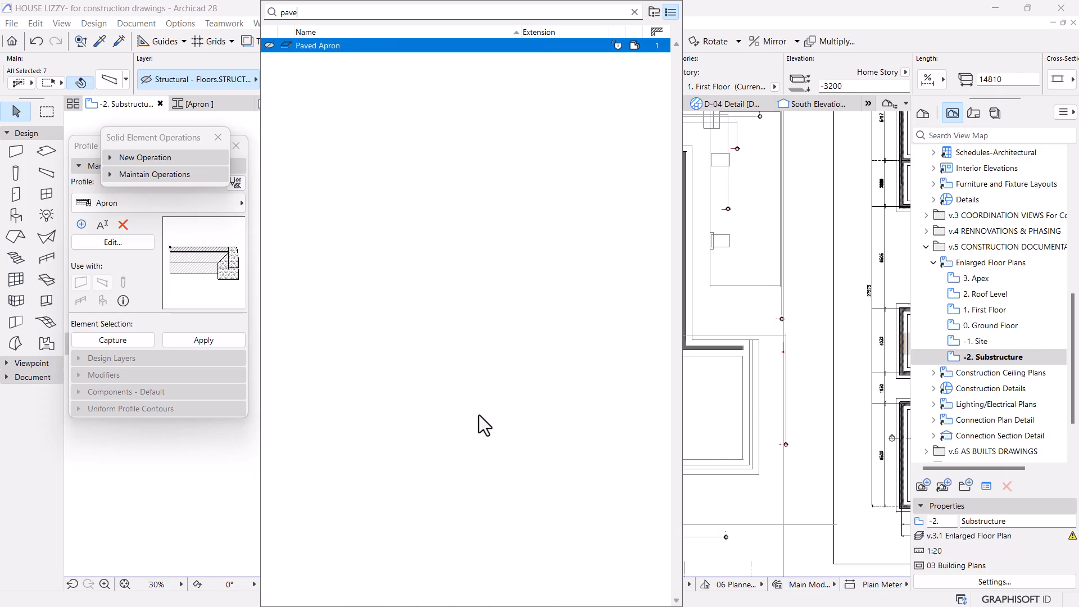
pyautogui.write('d')
pyautogui.click(324, 45)
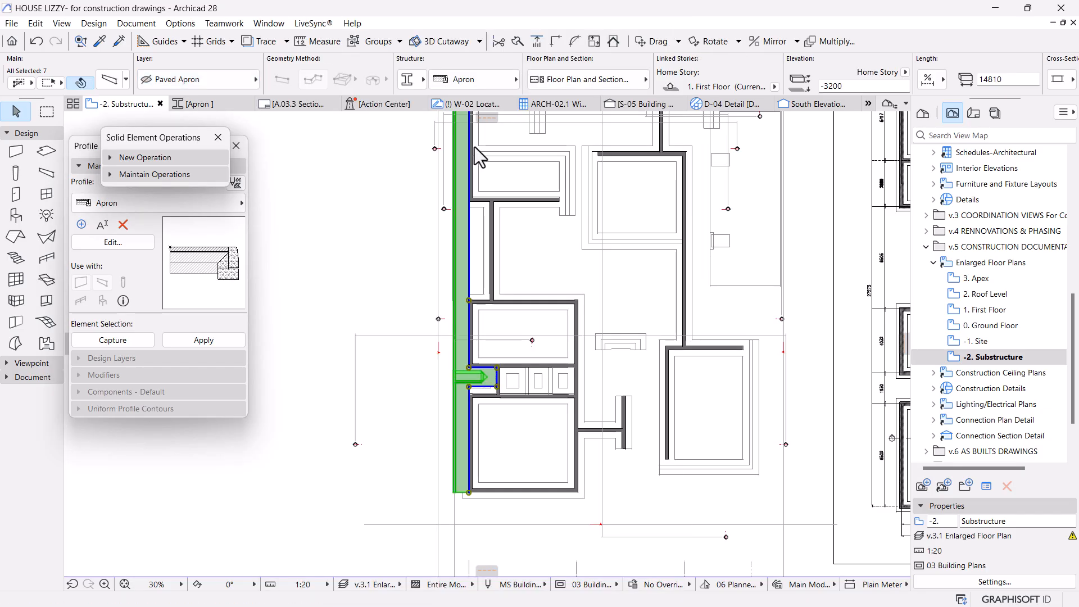
# Step: Deselect the Apron beams and return to the S-05 building section
pyautogui.press('Escape')
pyautogui.scroll(-3, 475, 315)
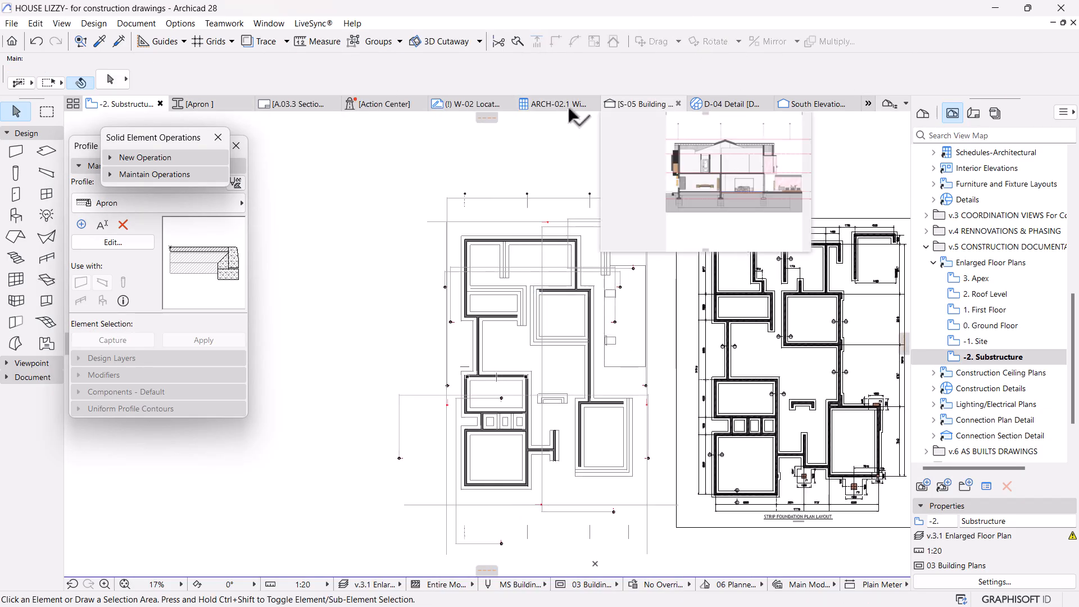
pyautogui.click(649, 106)
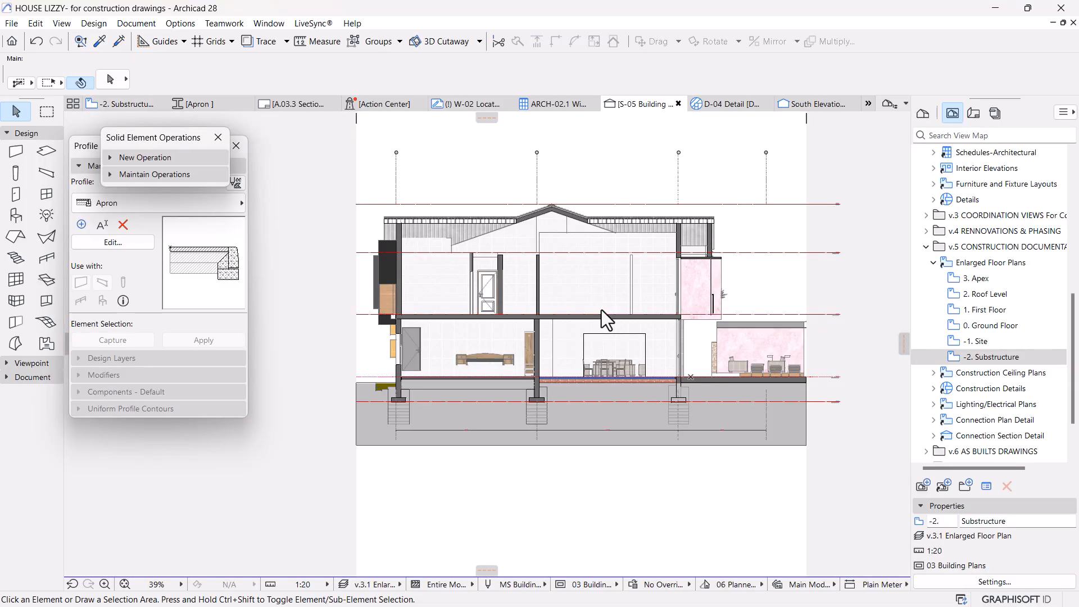
# Step: Open the saved S-05 Building Section view from the Detailed Sections of the view map
pyautogui.scroll(5, 337, 396)
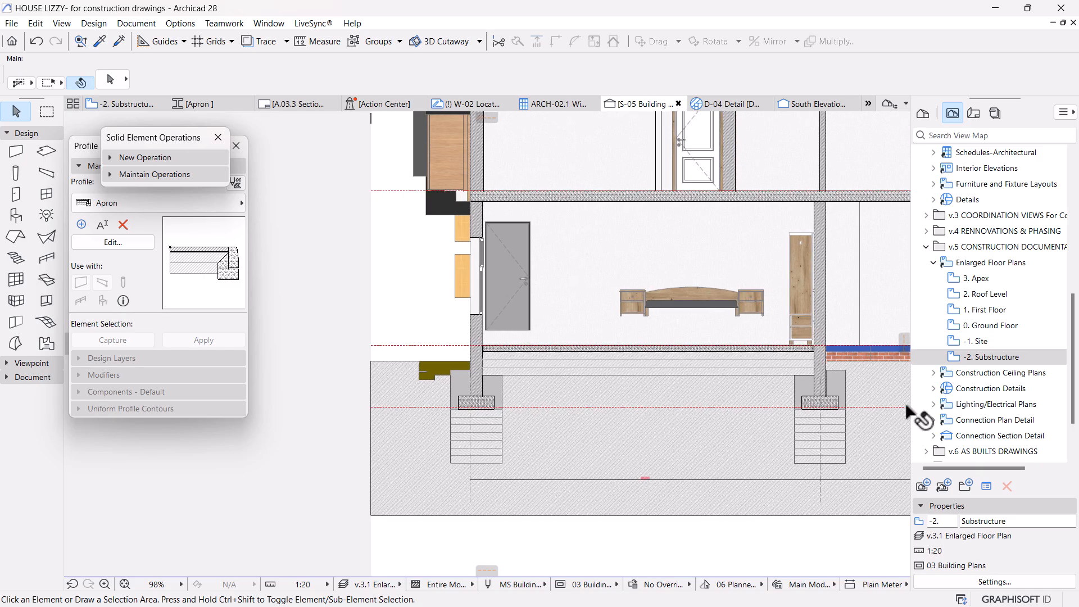
pyautogui.scroll(4, 995, 233)
pyautogui.scroll(-4, 1003, 281)
pyautogui.scroll(6, 1011, 317)
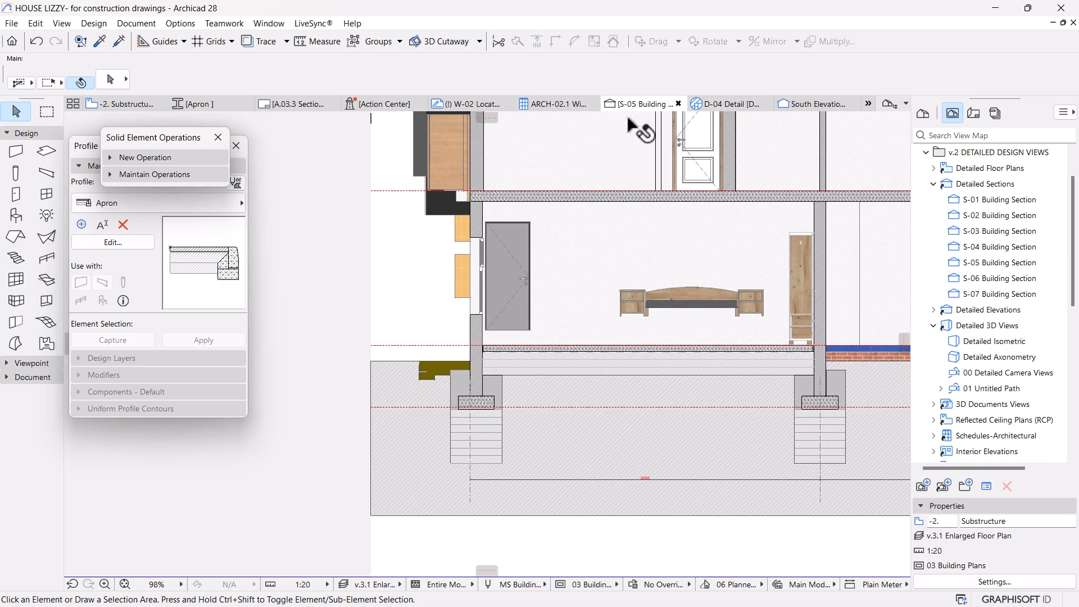
pyautogui.click(995, 264)
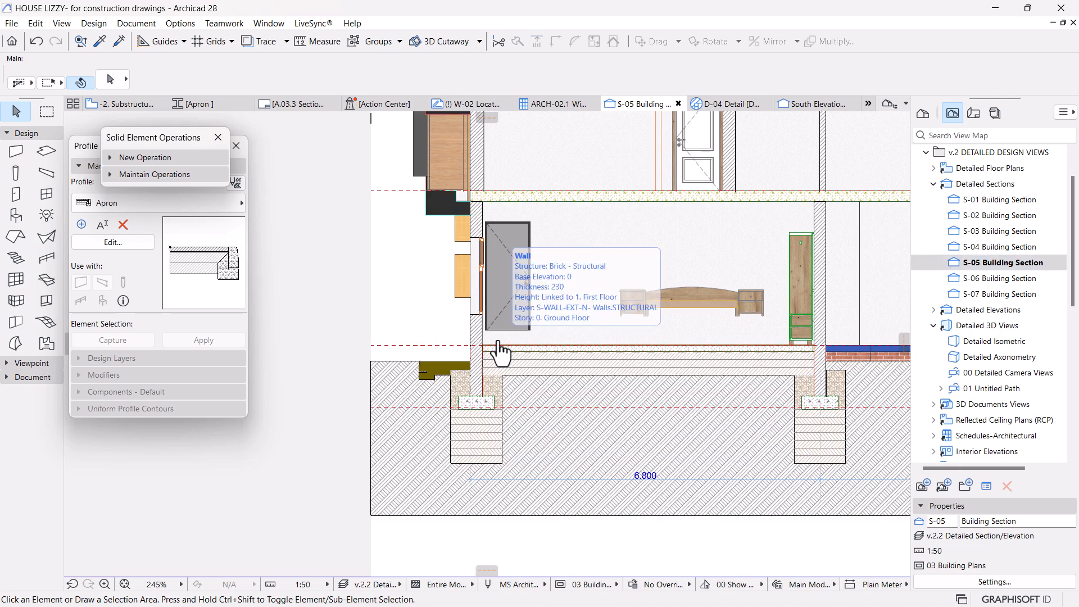
# Step: Show the Paved Apron layer in the v.2.2 Detailed Section/Elevation layer combination, update the combination and accept the layer settings
pyautogui.hotkey('ctrl', 'l')
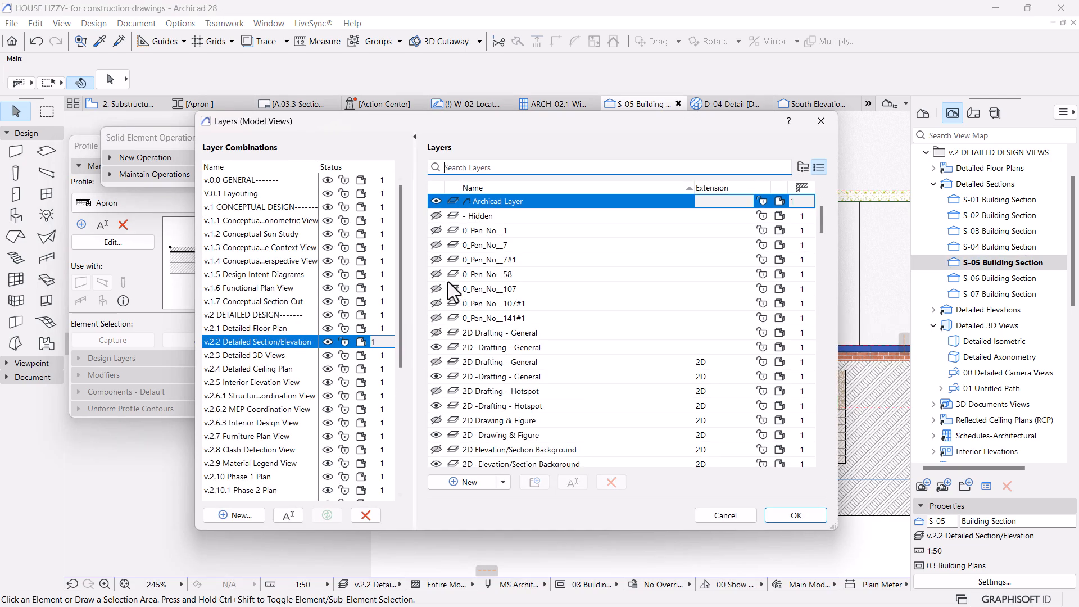
pyautogui.write('pav')
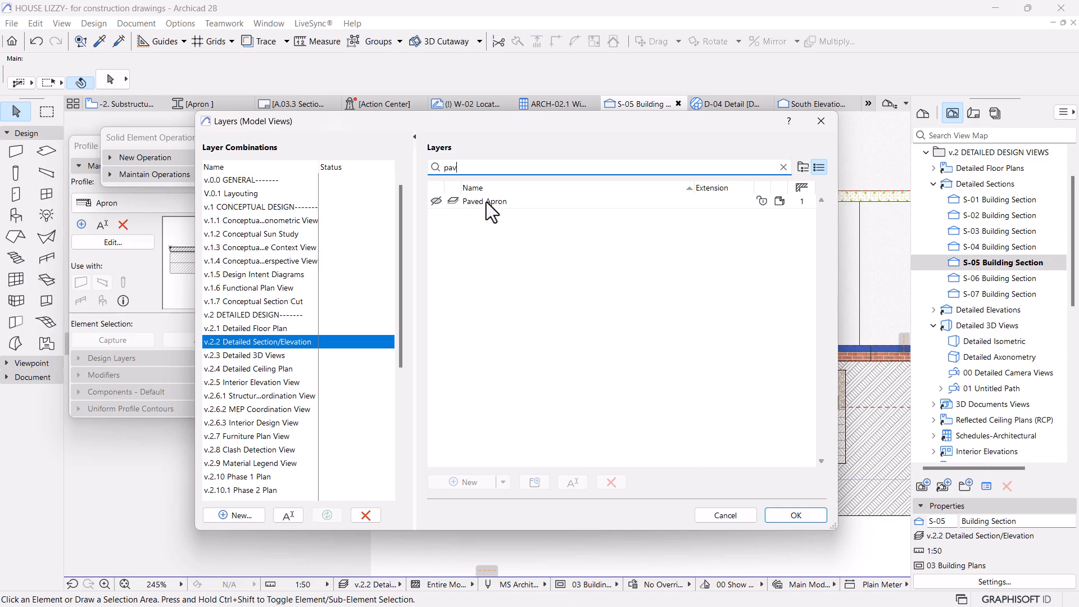
pyautogui.write('e')
pyautogui.click(485, 201)
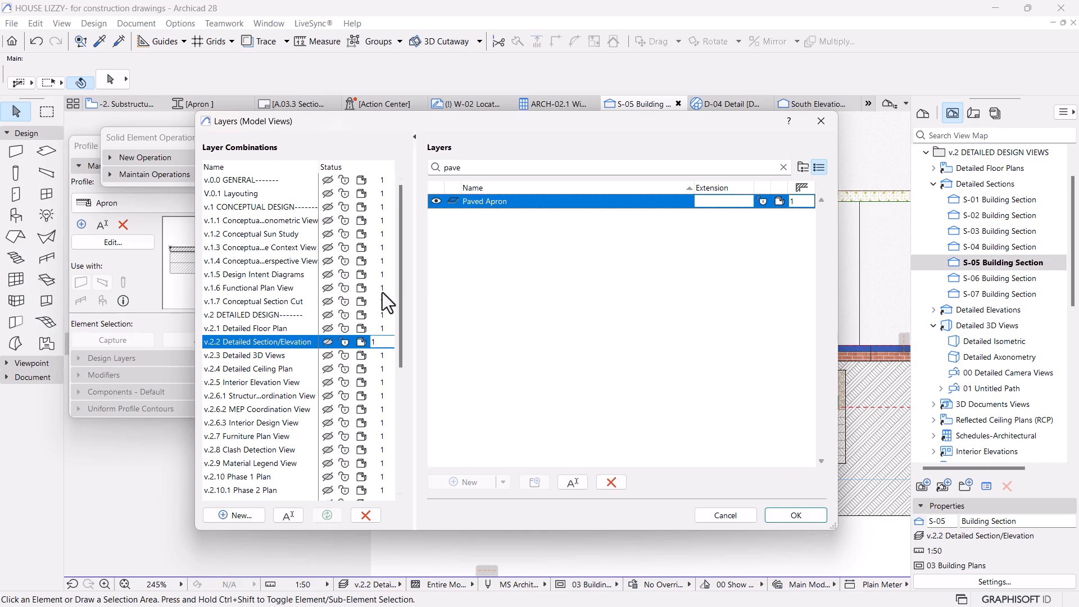
pyautogui.click(326, 516)
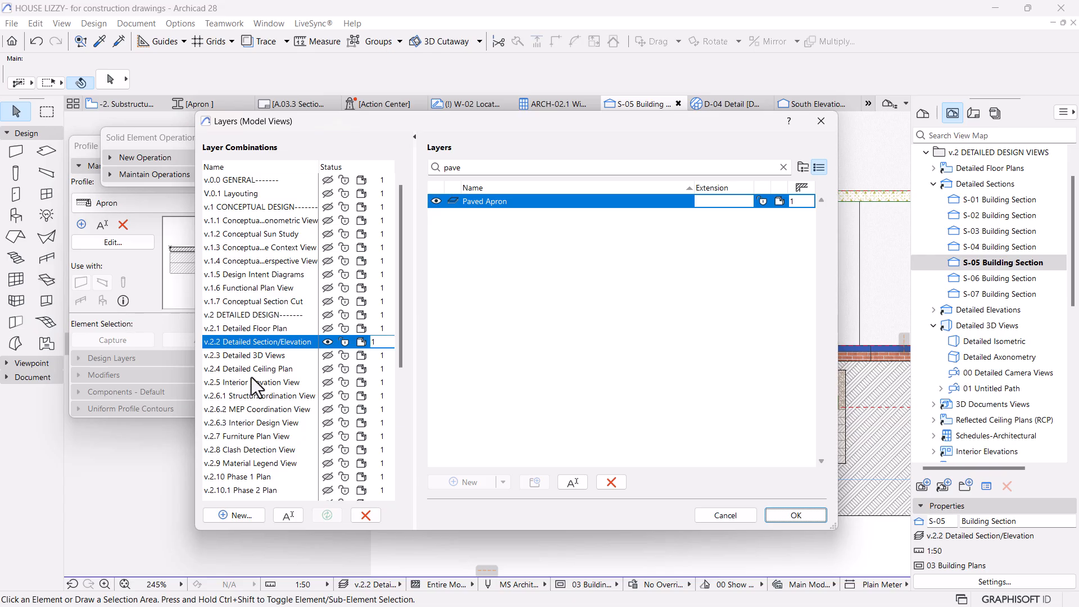
pyautogui.click(809, 515)
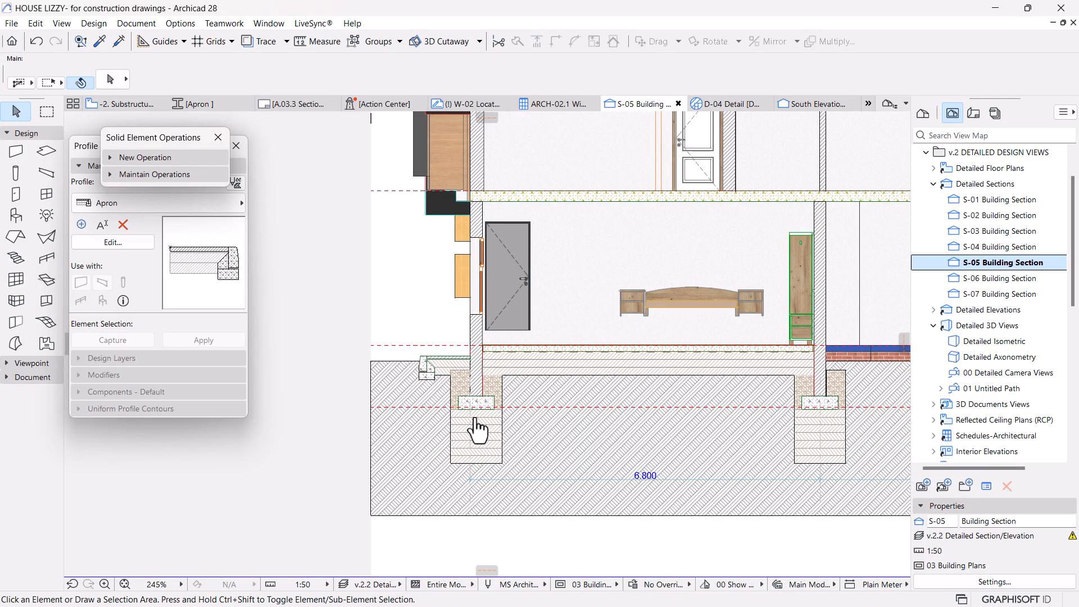
# Step: Set the ground floor bedroom door's header height to 2100 above the wall base, and deselect the door
pyautogui.scroll(-4, 480, 427)
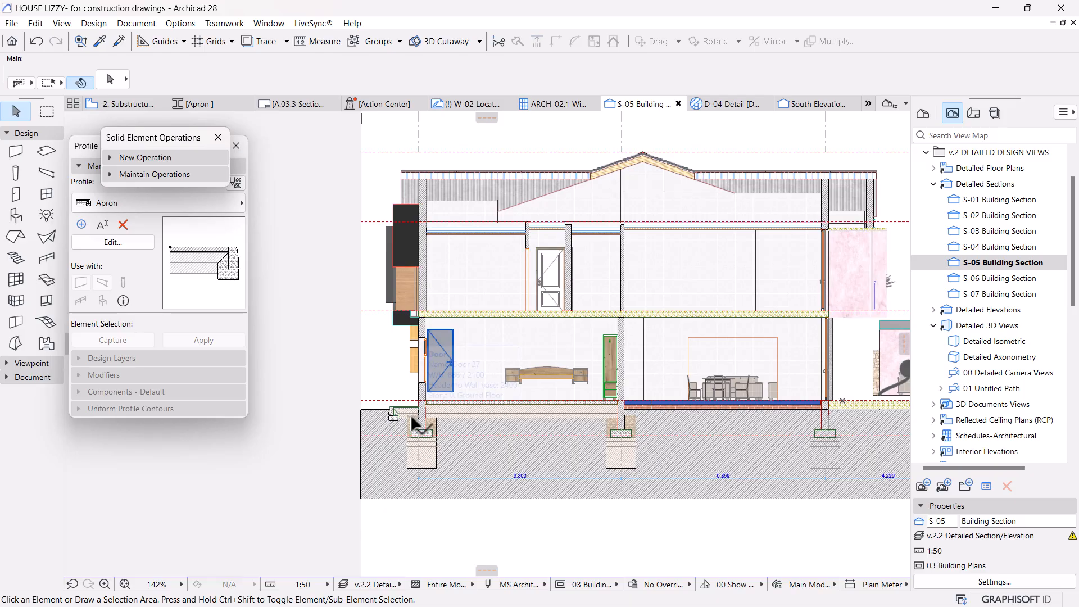
pyautogui.scroll(3, 411, 414)
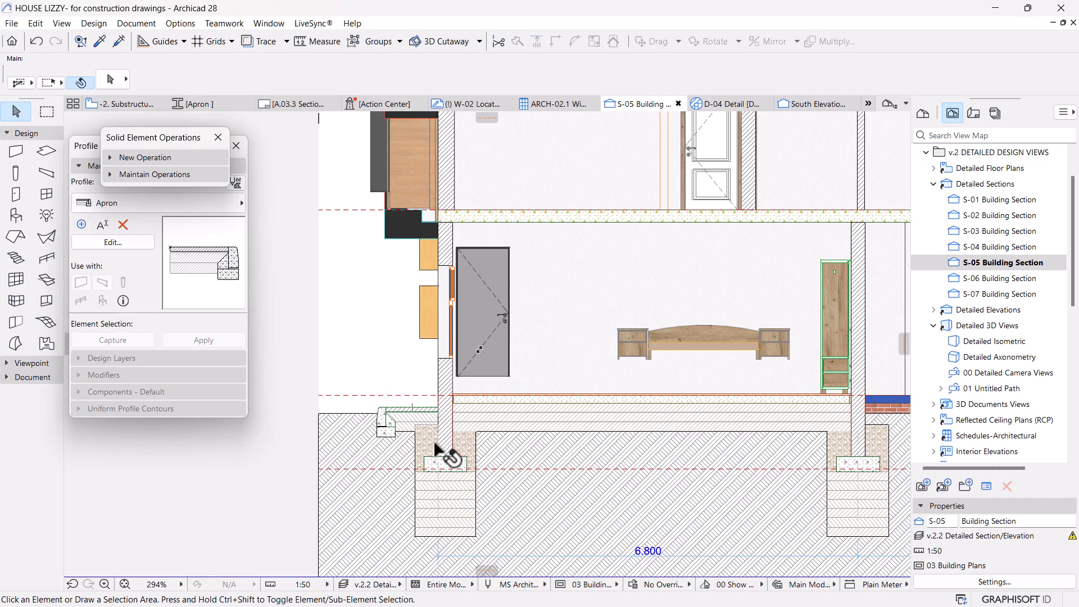
pyautogui.click(488, 331)
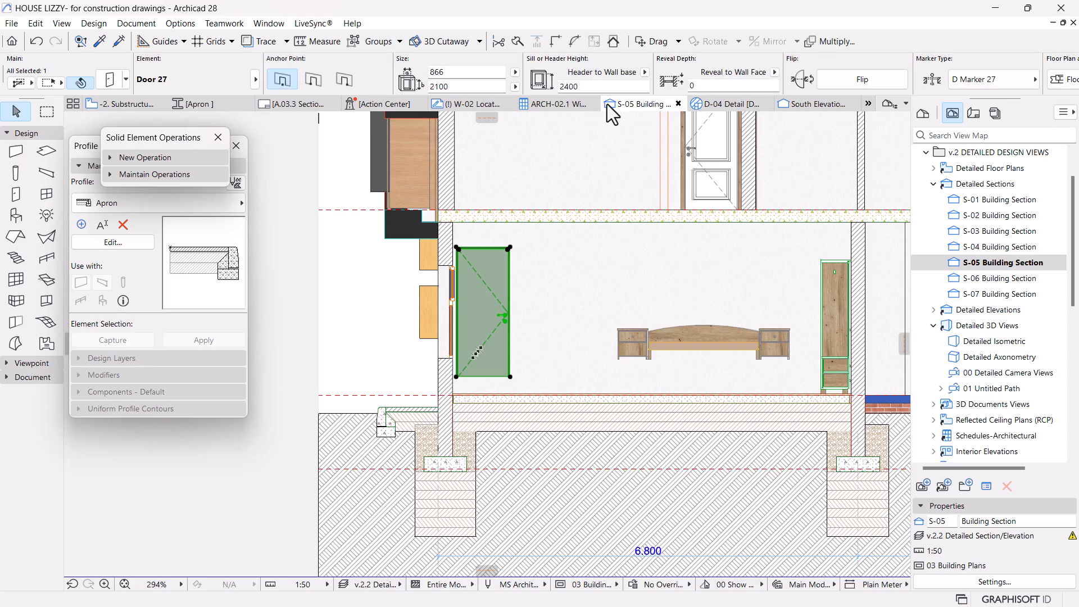
pyautogui.moveTo(590, 86); pyautogui.dragTo(566, 89)
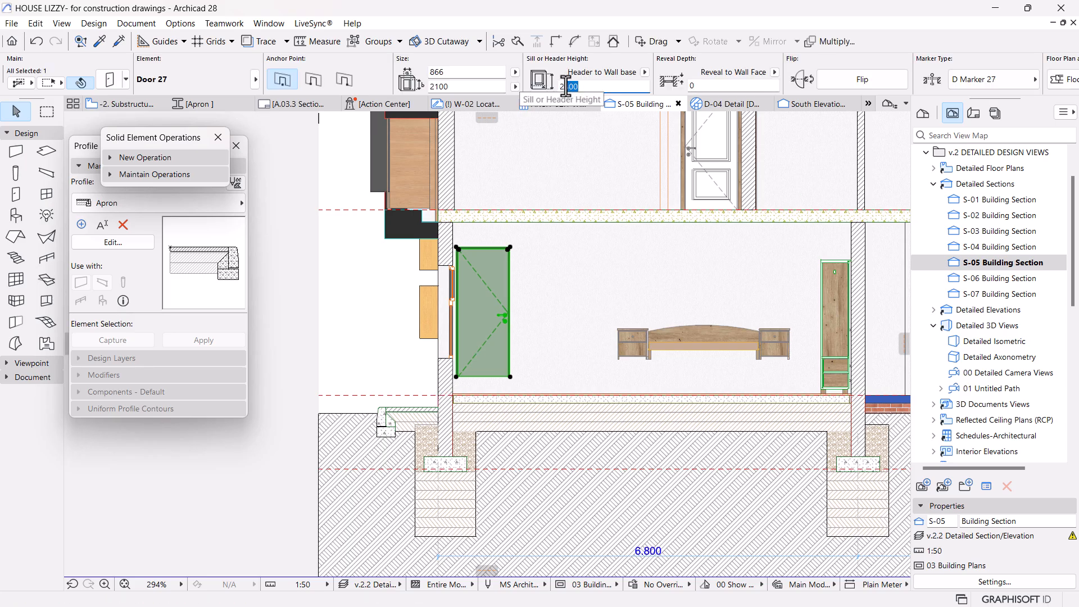
pyautogui.write('100')
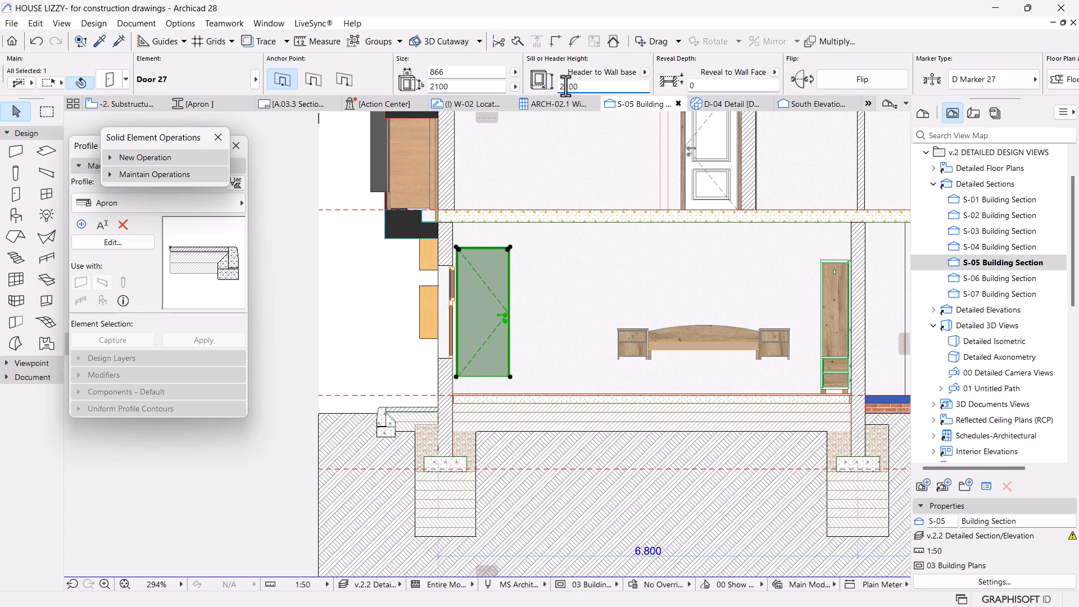
pyautogui.press('Return')
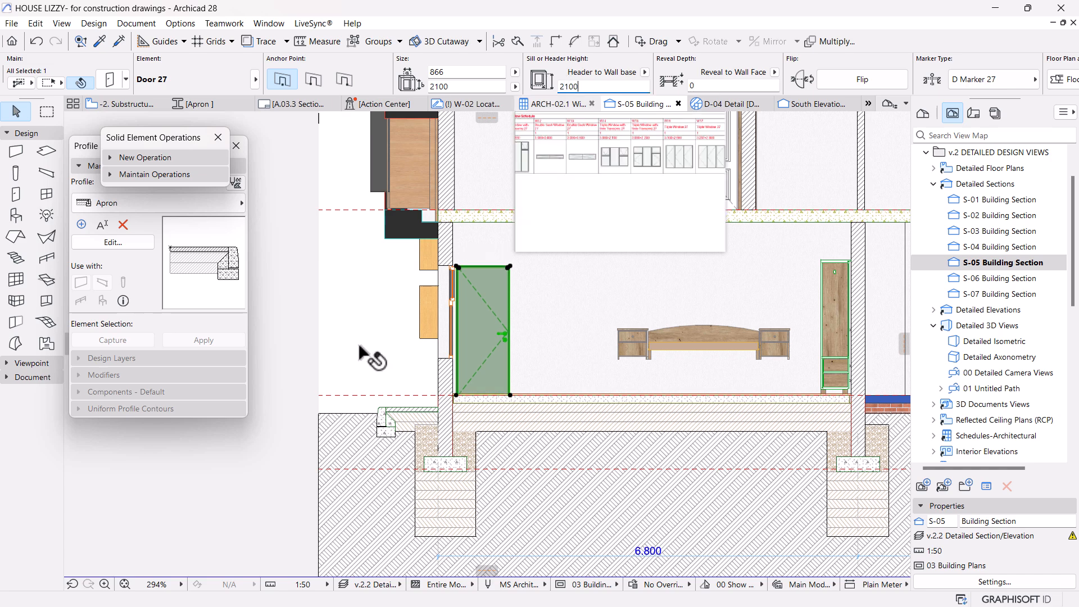
pyautogui.click(377, 342)
# Step: Move the two Apron beams up about 68 mm so their underside meets the top of the gravel backfill, and deselect them
pyautogui.scroll(-3, 508, 382)
pyautogui.moveTo(453, 431); pyautogui.dragTo(457, 374, button='middle')
pyautogui.scroll(1, 458, 401)
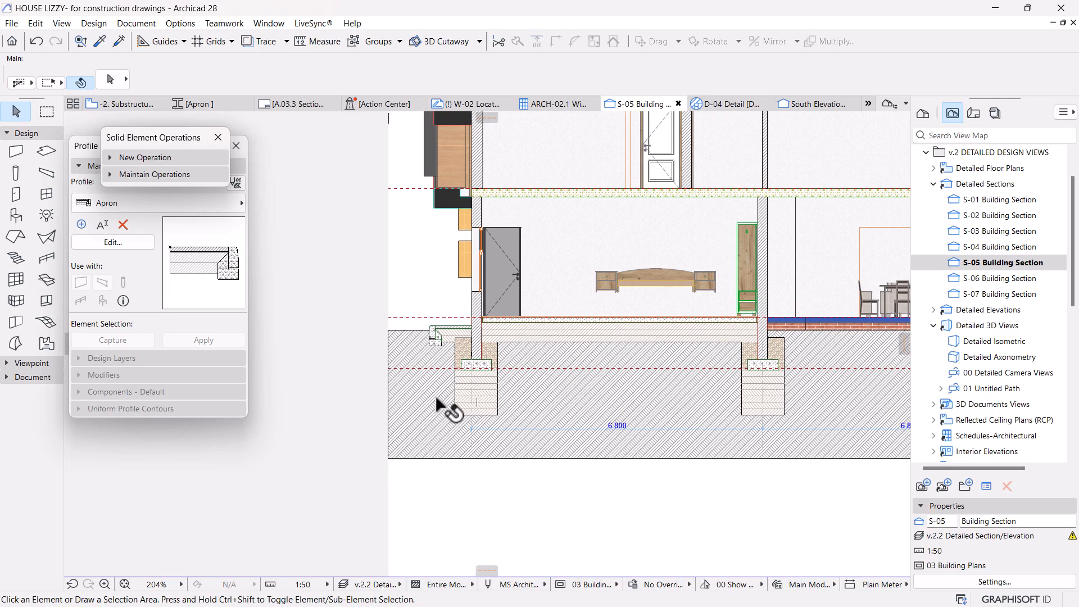
pyautogui.scroll(3, 461, 365)
pyautogui.scroll(7, 464, 339)
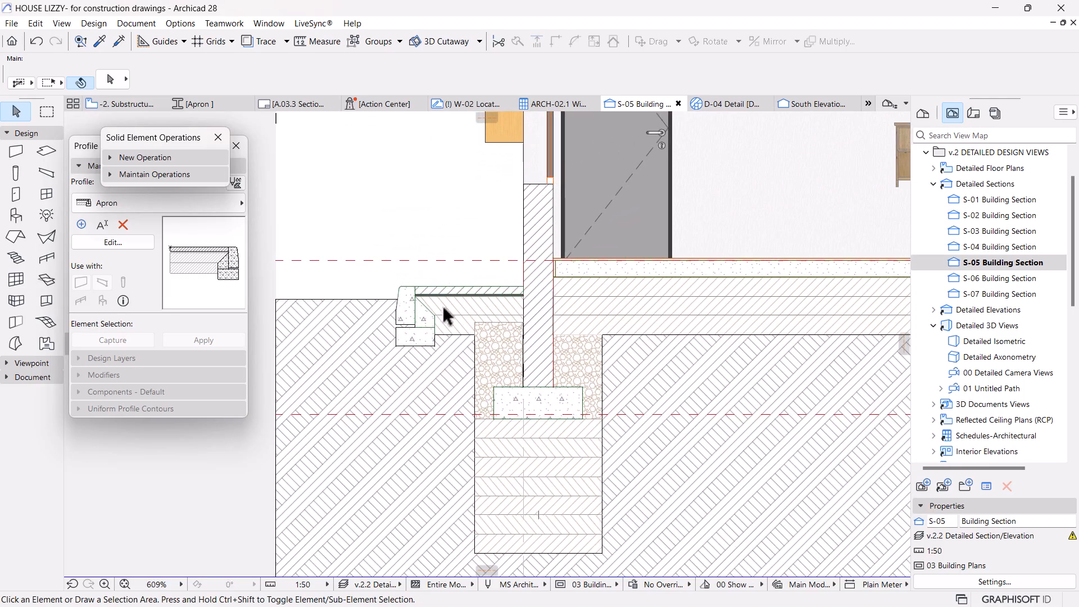
pyautogui.click(505, 284)
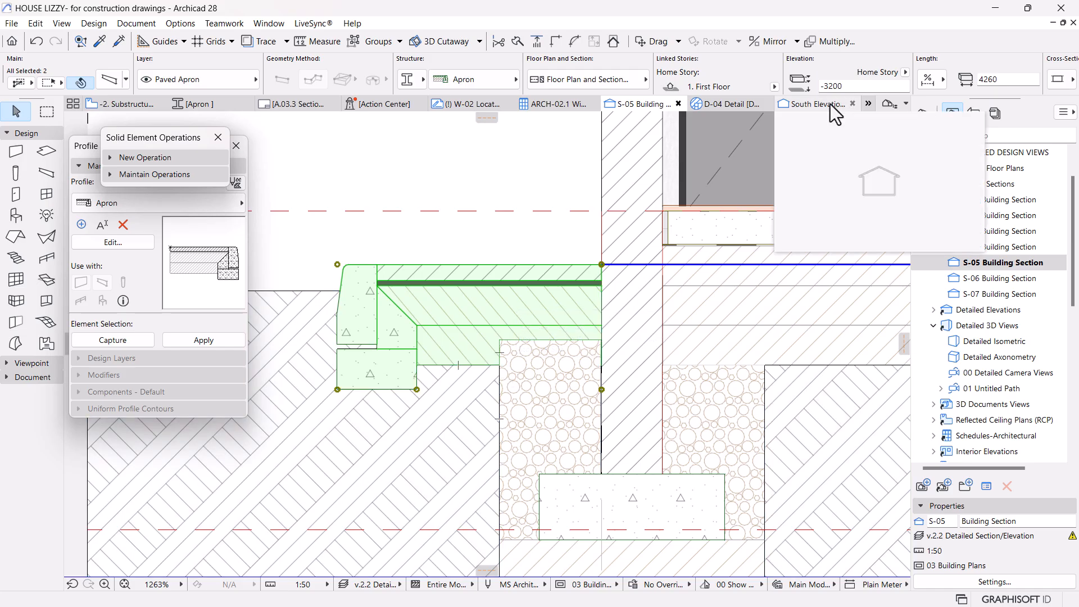
pyautogui.scroll(-4, 478, 337)
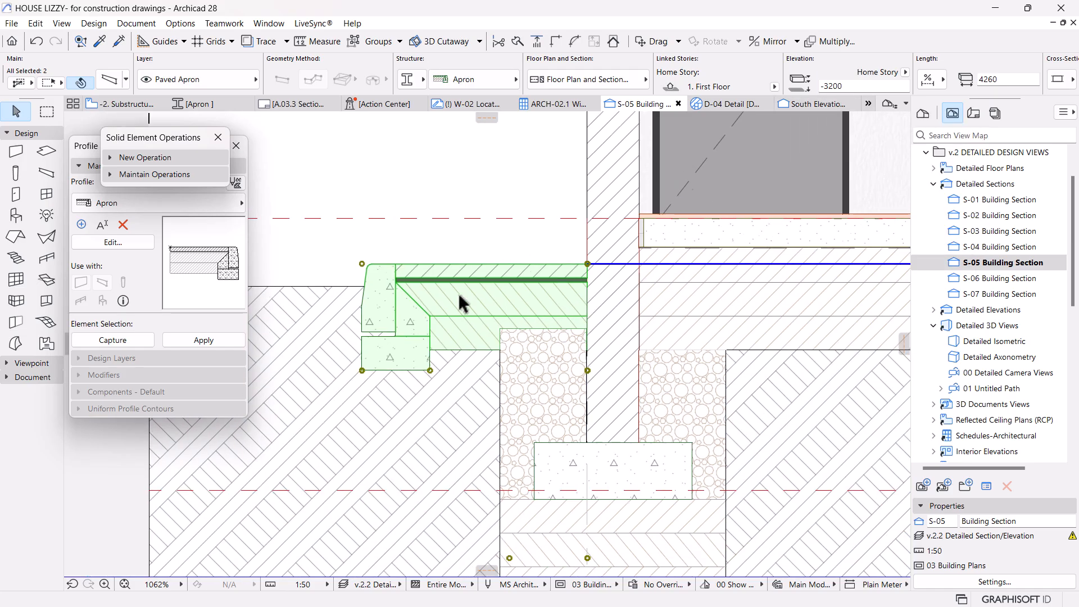
pyautogui.scroll(6, 477, 380)
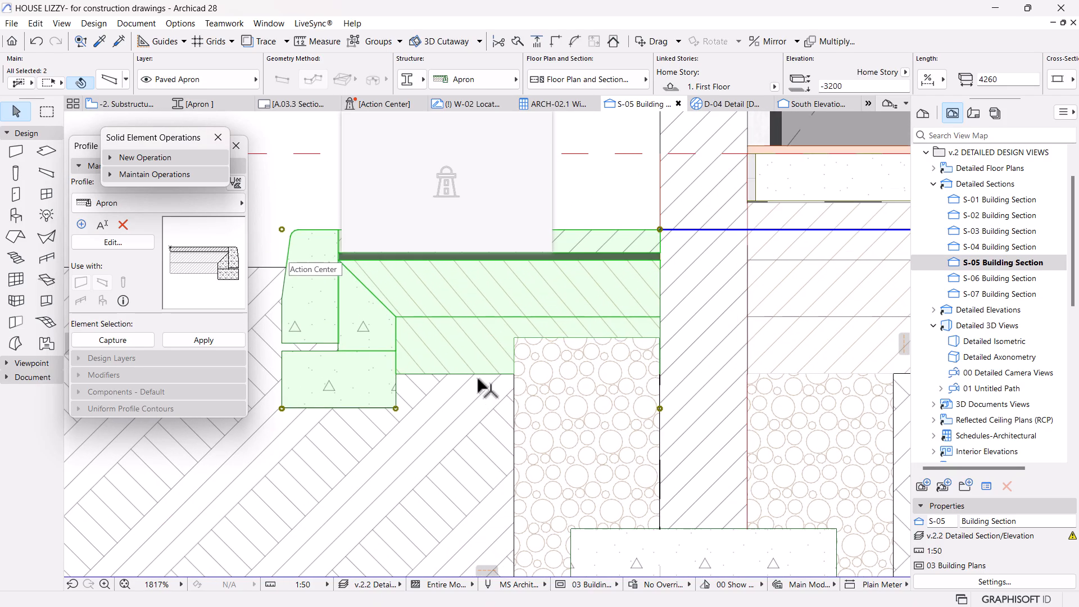
pyautogui.hotkey('ctrl', 'd')
pyautogui.click(514, 373)
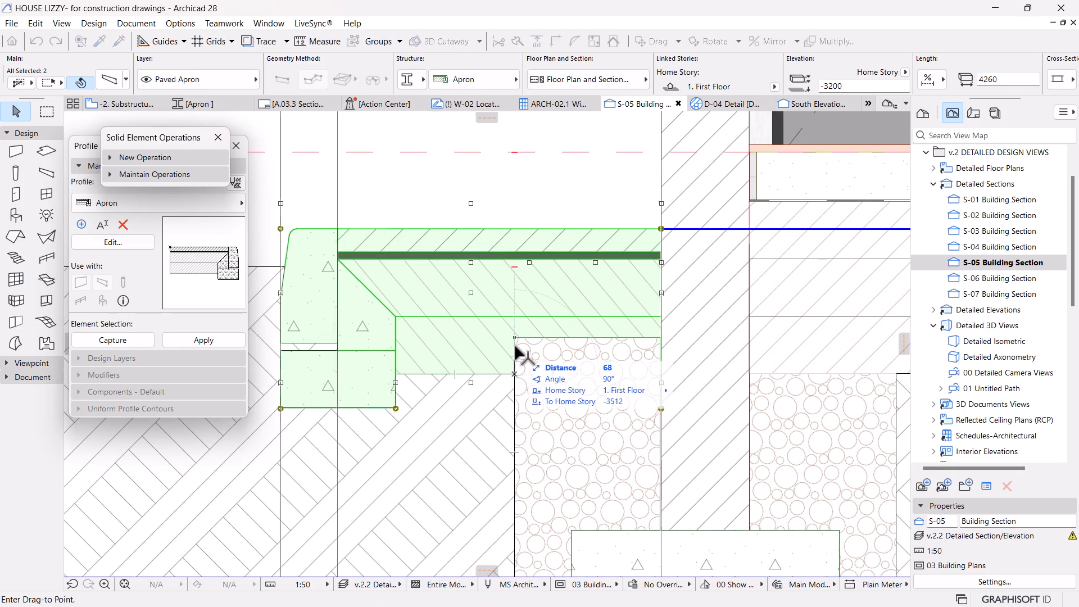
pyautogui.click(514, 338)
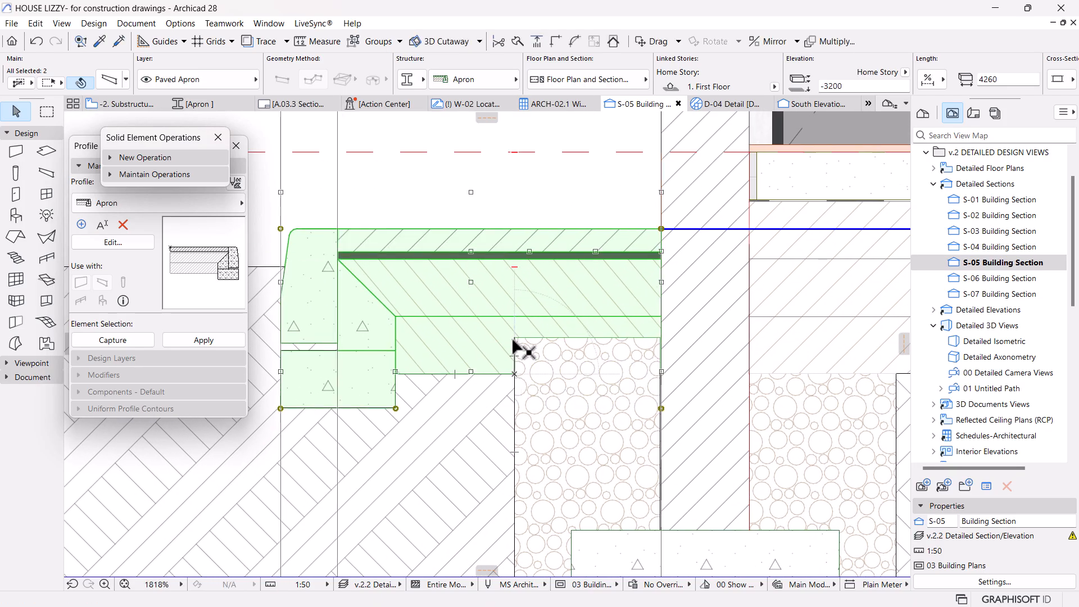
pyautogui.press('Escape')
pyautogui.scroll(-5, 584, 378)
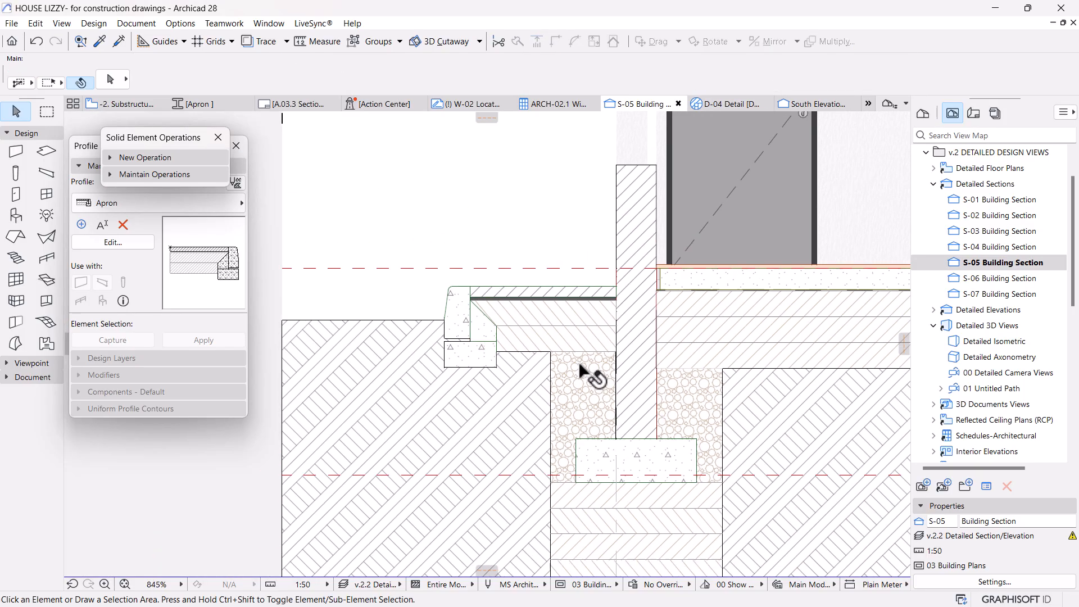
pyautogui.scroll(-5, 581, 372)
pyautogui.moveTo(561, 393); pyautogui.dragTo(541, 320, button='middle')
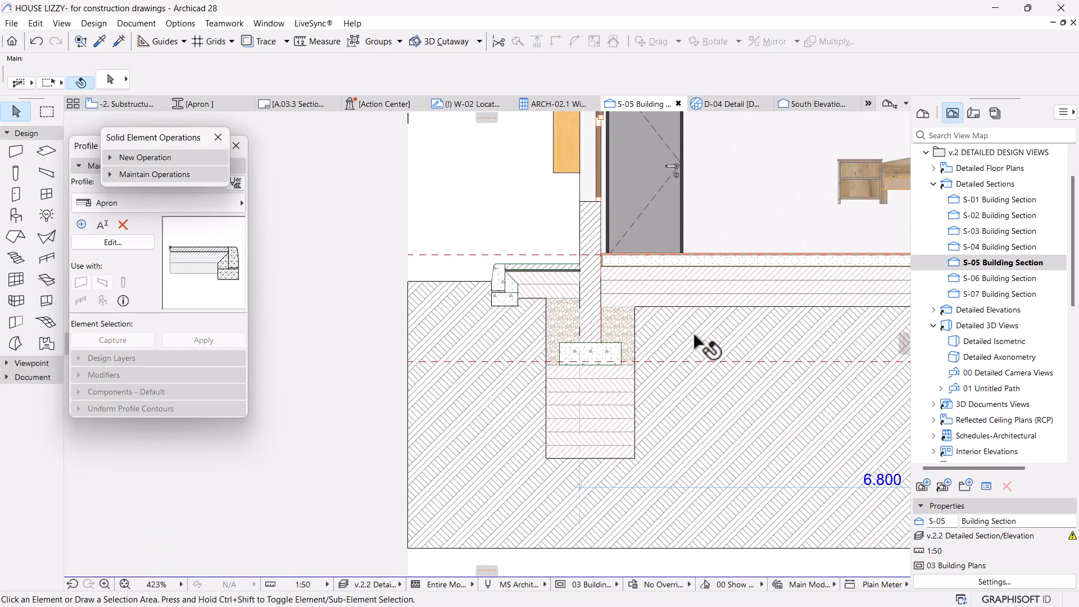
pyautogui.scroll(-2, 741, 380)
pyautogui.scroll(-1, 542, 410)
pyautogui.scroll(-2, 546, 410)
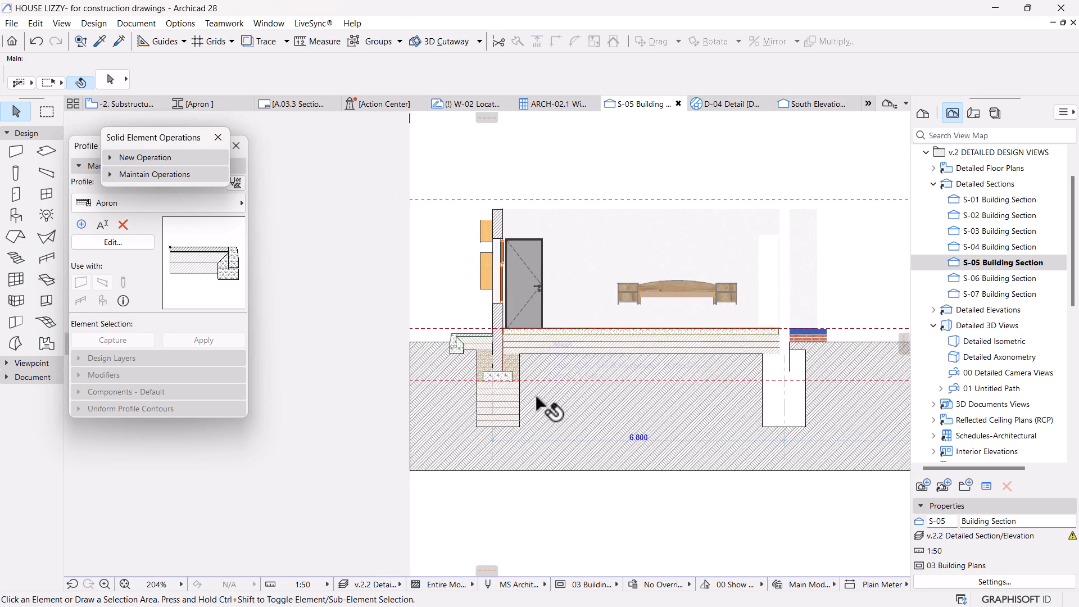
# Step: Set the pen set of the S-05 building section to MS Building Plans (ARCH)
pyautogui.scroll(4, 550, 312)
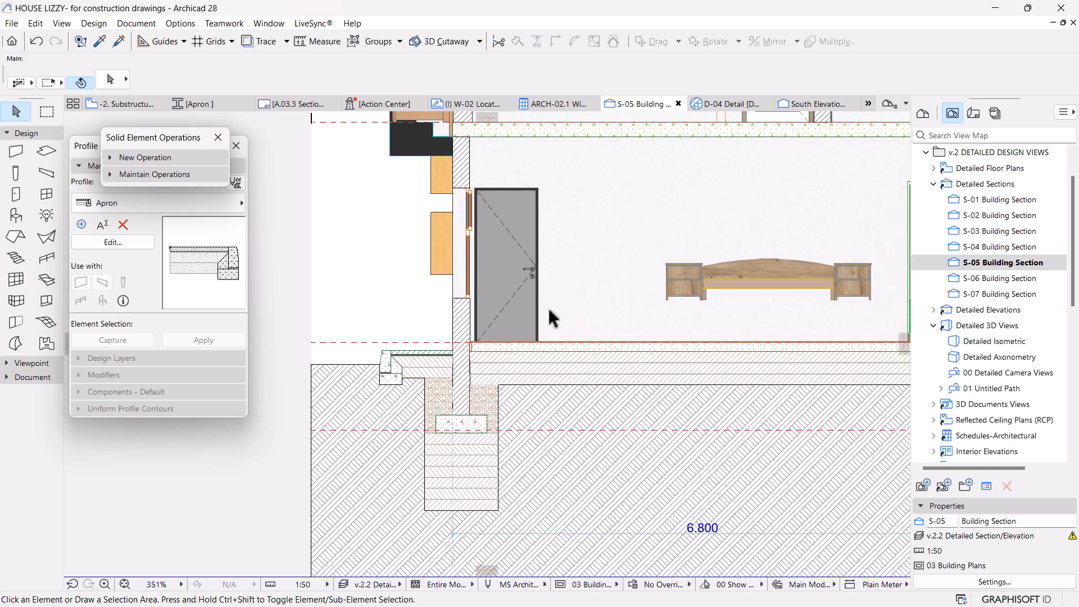
pyautogui.moveTo(519, 408); pyautogui.dragTo(527, 446, button='middle')
pyautogui.scroll(1, 508, 399)
pyautogui.scroll(1, 527, 446)
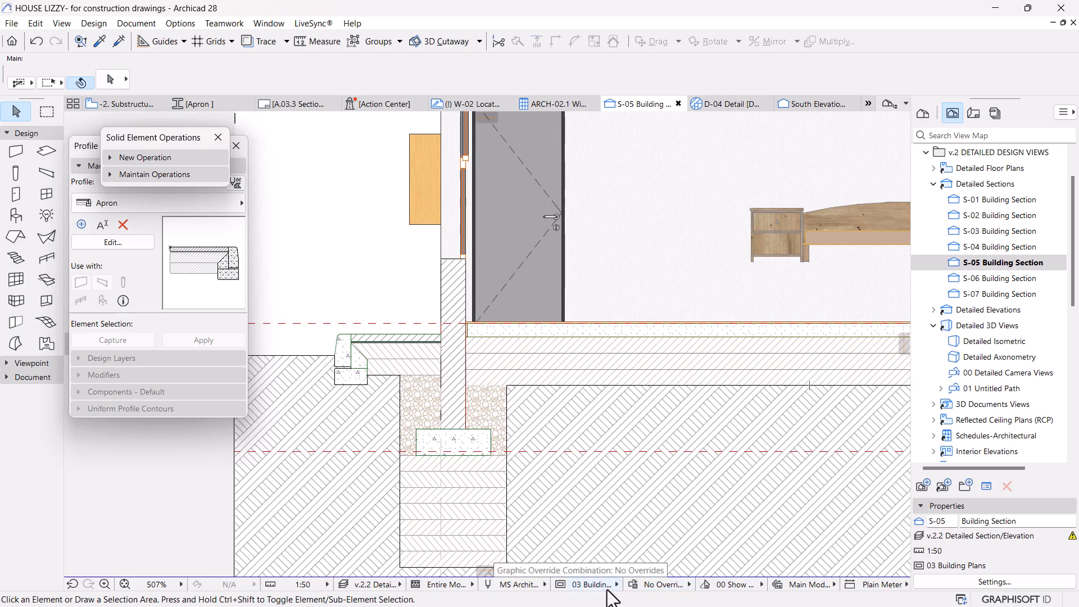
pyautogui.click(522, 585)
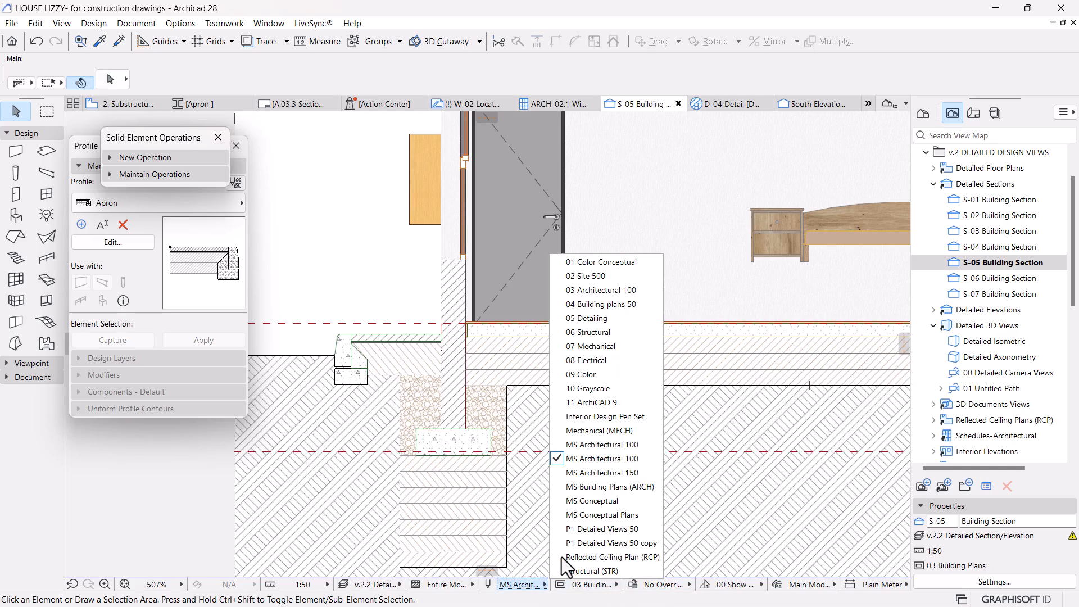
pyautogui.click(608, 487)
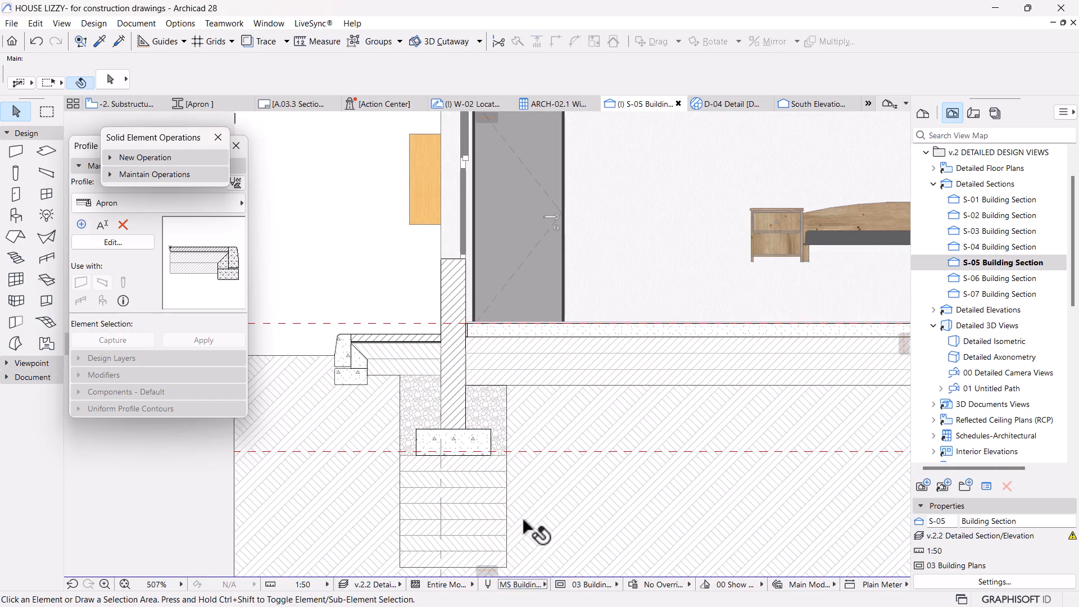
pyautogui.scroll(-4, 508, 374)
pyautogui.scroll(-2, 503, 366)
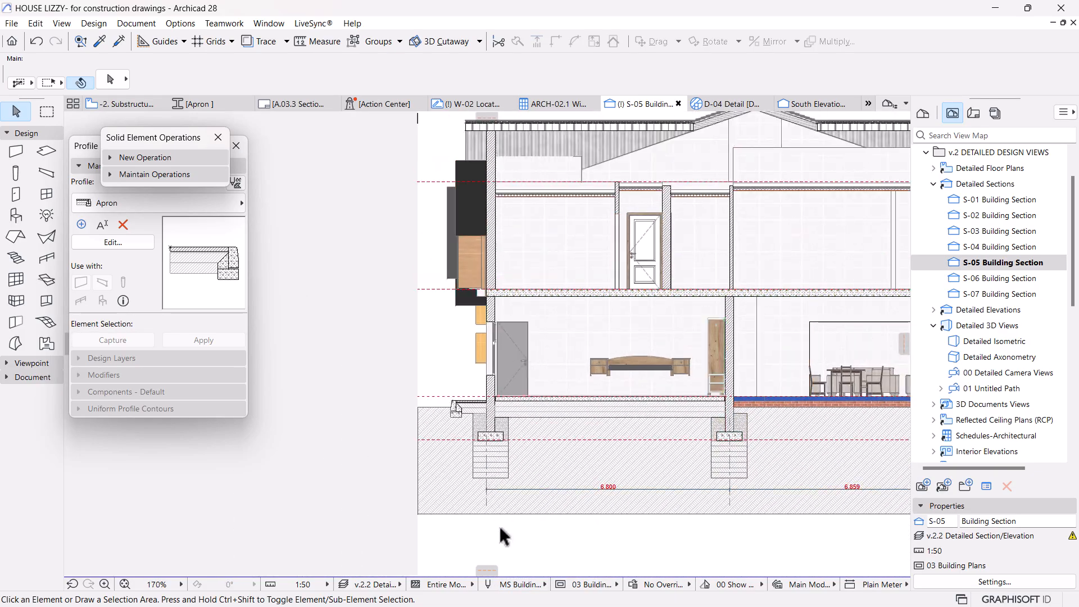
pyautogui.moveTo(572, 327)
pyautogui.mouseDown(button='middle')
pyautogui.moveTo(566, 347)
pyautogui.moveTo(565, 322)
pyautogui.mouseUp(button='middle')
pyautogui.moveTo(681, 450); pyautogui.dragTo(578, 443, button='middle')
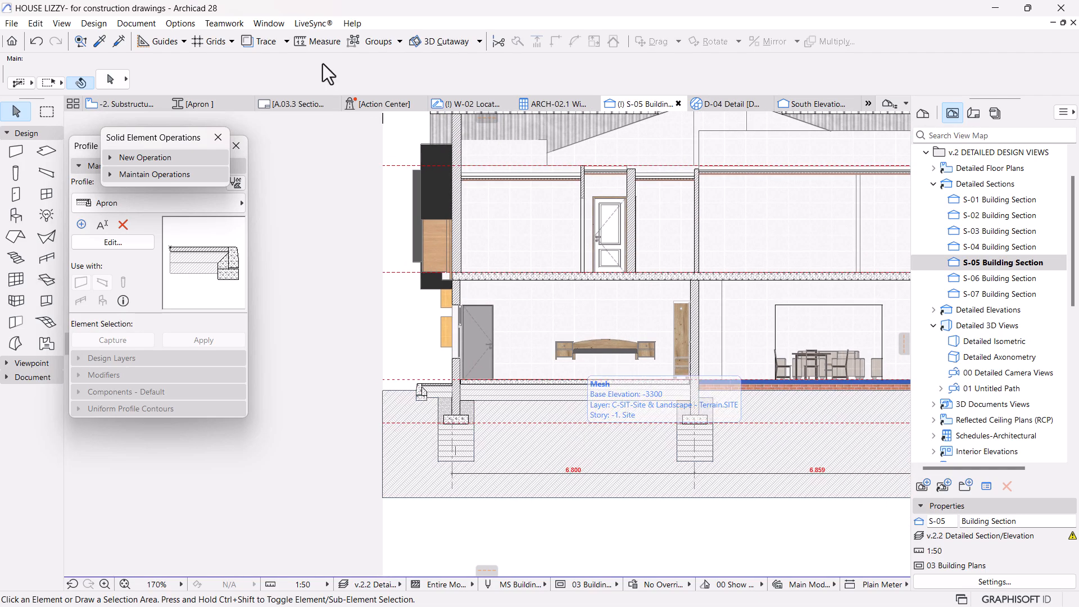
# Step: Open the -2. Substructure plan and examine the strip foundation plan layout and its section markers beside the model
pyautogui.click(126, 106)
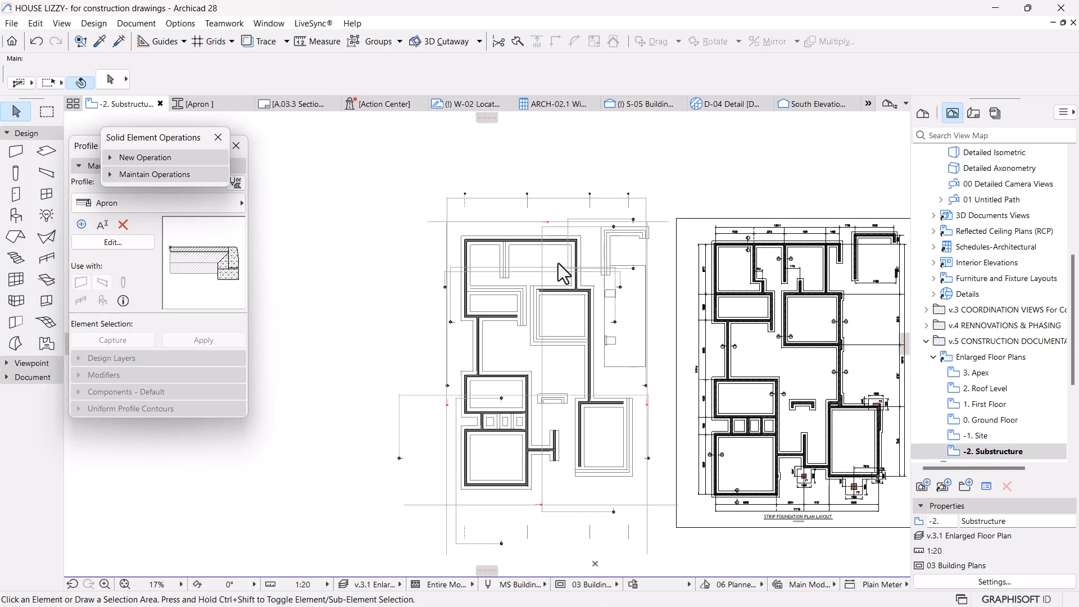
pyautogui.scroll(8, 745, 454)
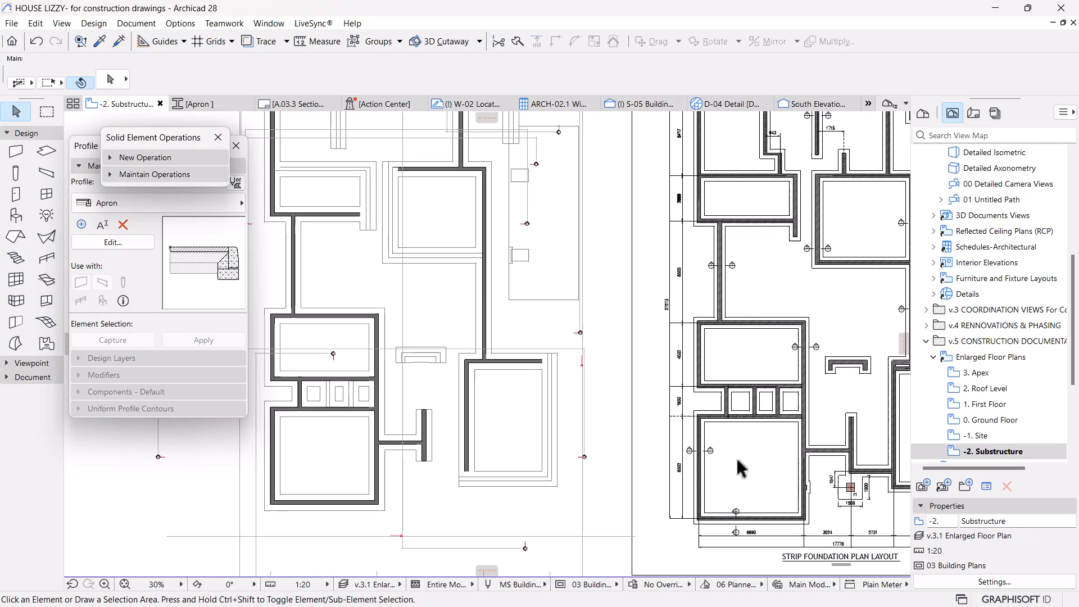
pyautogui.scroll(-2, 662, 225)
pyautogui.moveTo(659, 269); pyautogui.dragTo(651, 473, button='middle')
pyautogui.moveTo(684, 252); pyautogui.dragTo(700, 286, button='middle')
pyautogui.scroll(-2, 700, 413)
pyautogui.moveTo(680, 492); pyautogui.dragTo(678, 431, button='middle')
pyautogui.scroll(1, 678, 489)
pyautogui.scroll(3, 672, 417)
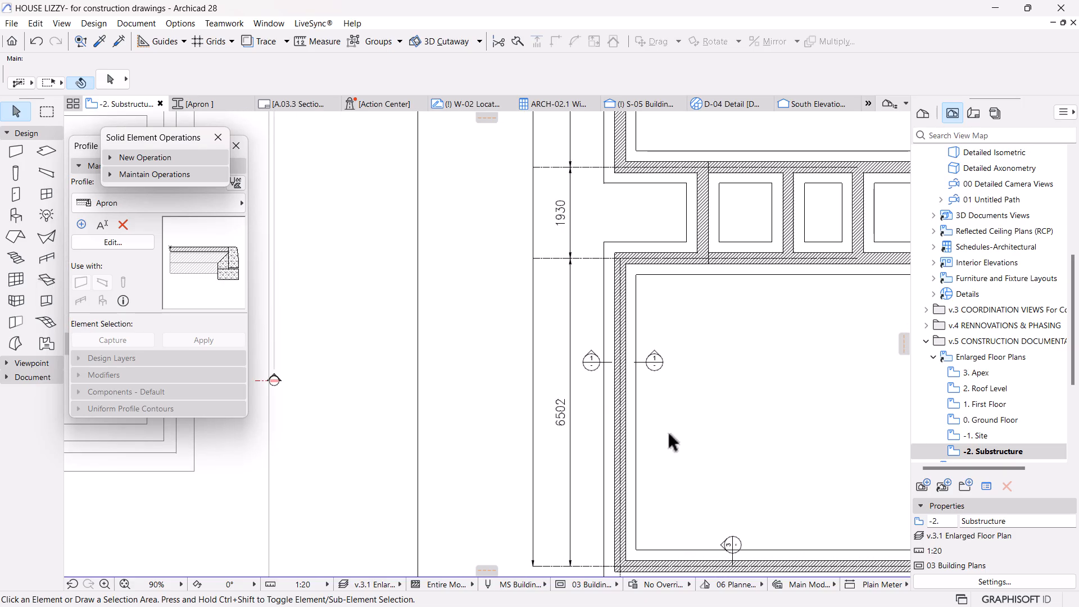
pyautogui.scroll(-4, 669, 419)
pyautogui.moveTo(666, 393); pyautogui.dragTo(687, 375, button='middle')
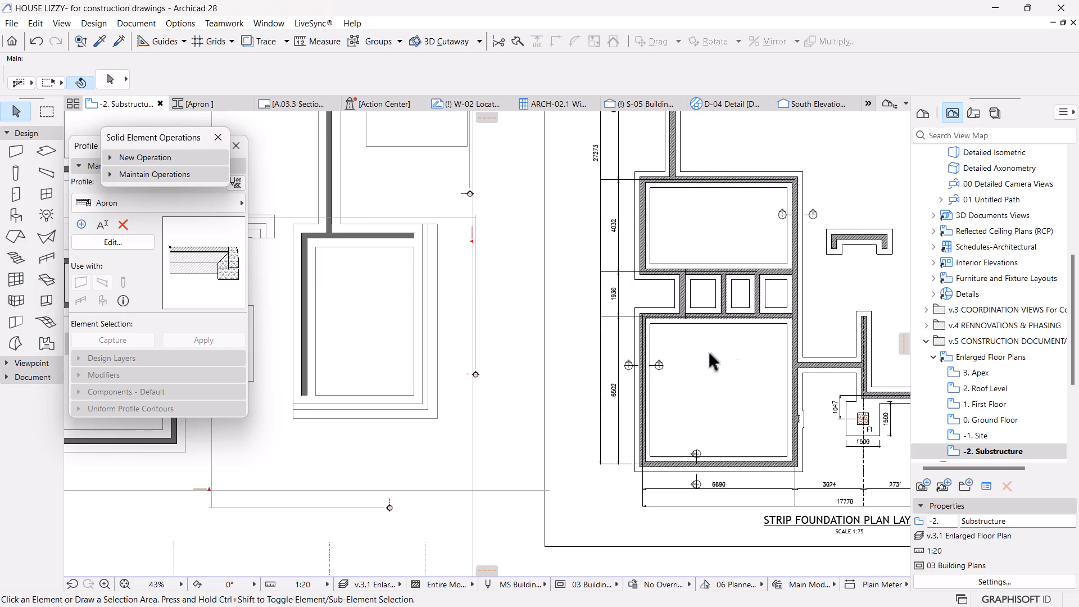
pyautogui.scroll(4, 687, 427)
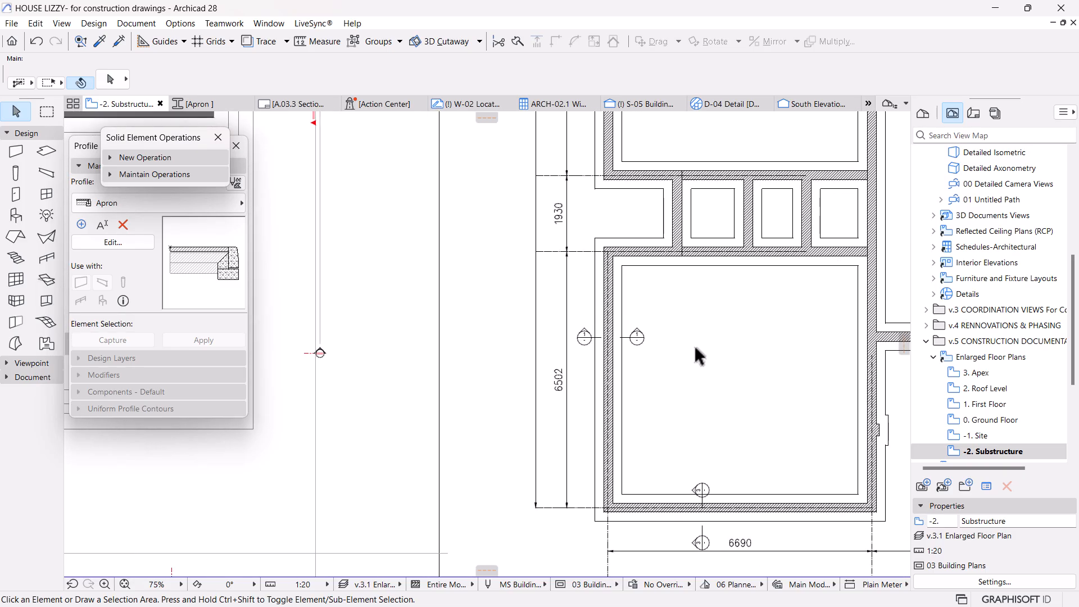
pyautogui.scroll(-10, 693, 342)
pyautogui.scroll(-2, 642, 388)
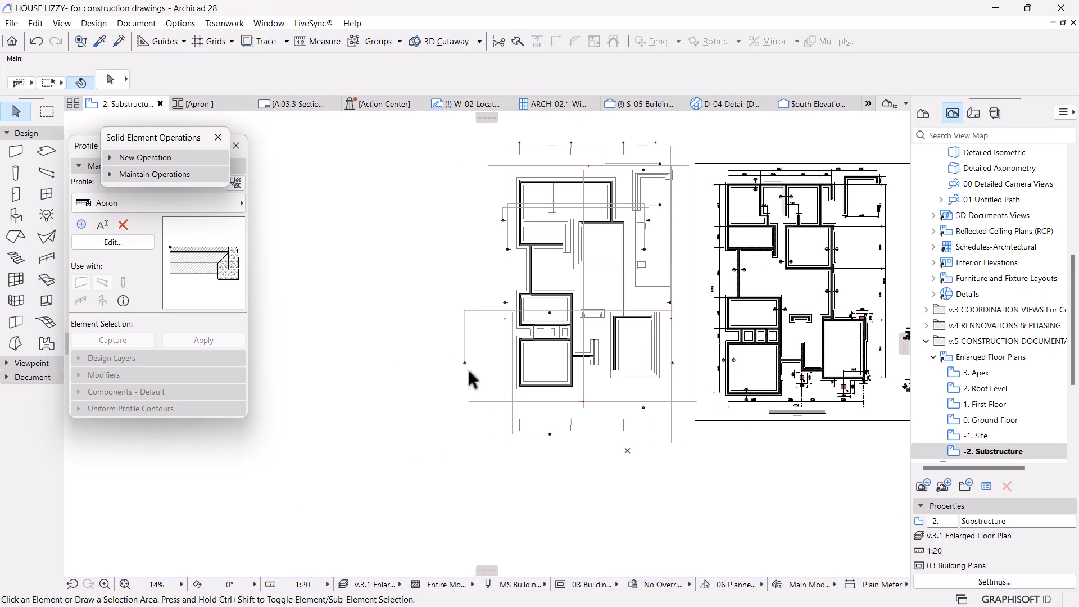
# Step: Open building section S-01 from its section marker on the substructure plan
pyautogui.click(469, 361)
pyautogui.scroll(3, 587, 372)
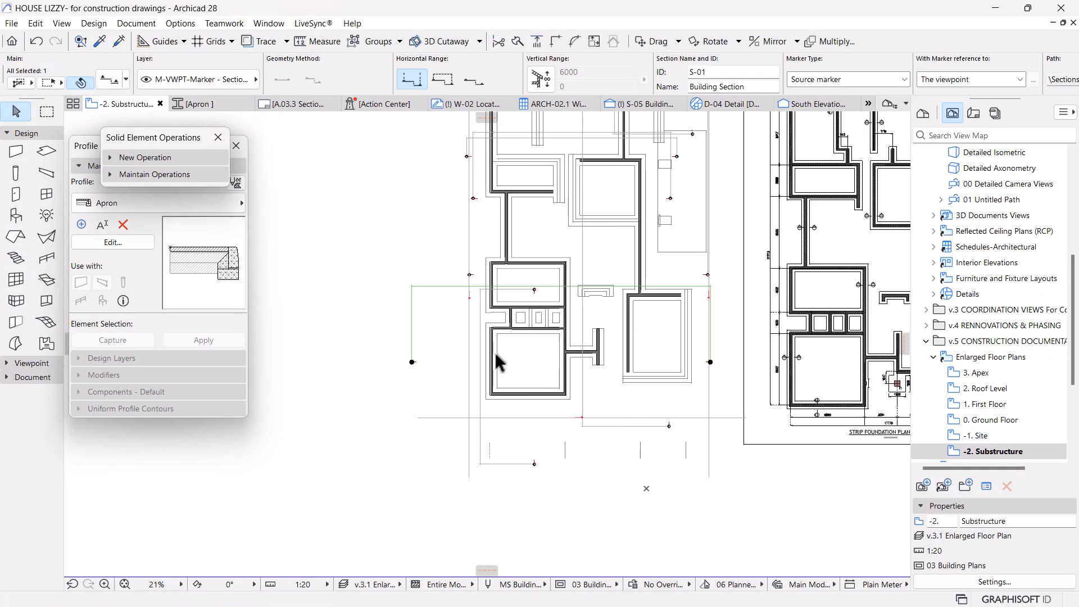
pyautogui.rightClick(395, 287)
pyautogui.click(432, 277)
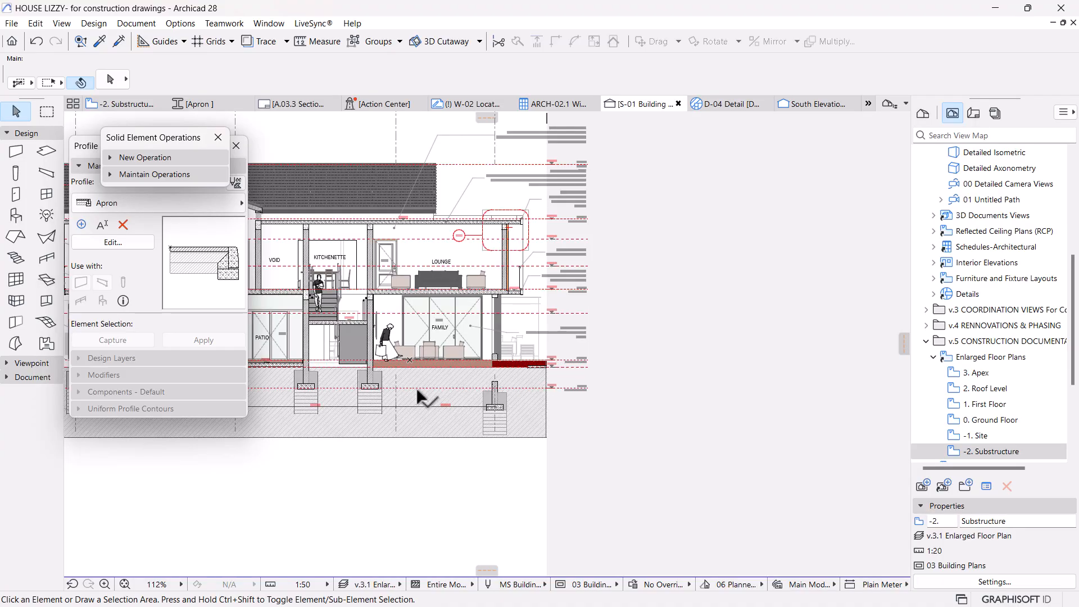
# Step: Change the garage floor slab's composite to Slab-on-Grade - Compacted Materials in section S-01
pyautogui.scroll(-2, 416, 388)
pyautogui.moveTo(416, 394); pyautogui.dragTo(677, 398, button='middle')
pyautogui.scroll(2, 368, 404)
pyautogui.scroll(3, 496, 362)
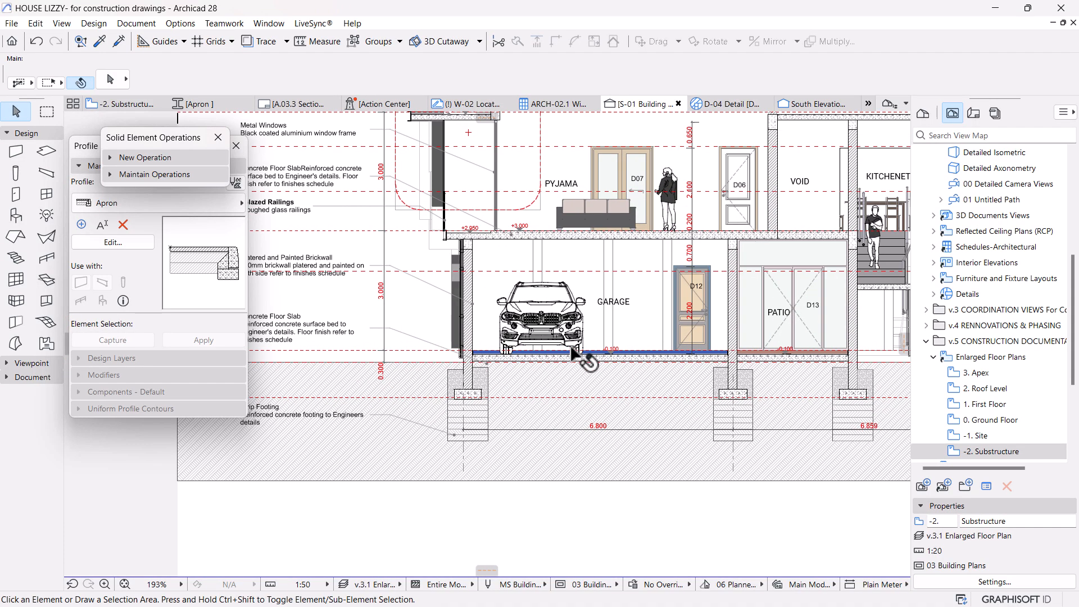
pyautogui.scroll(-3, 551, 358)
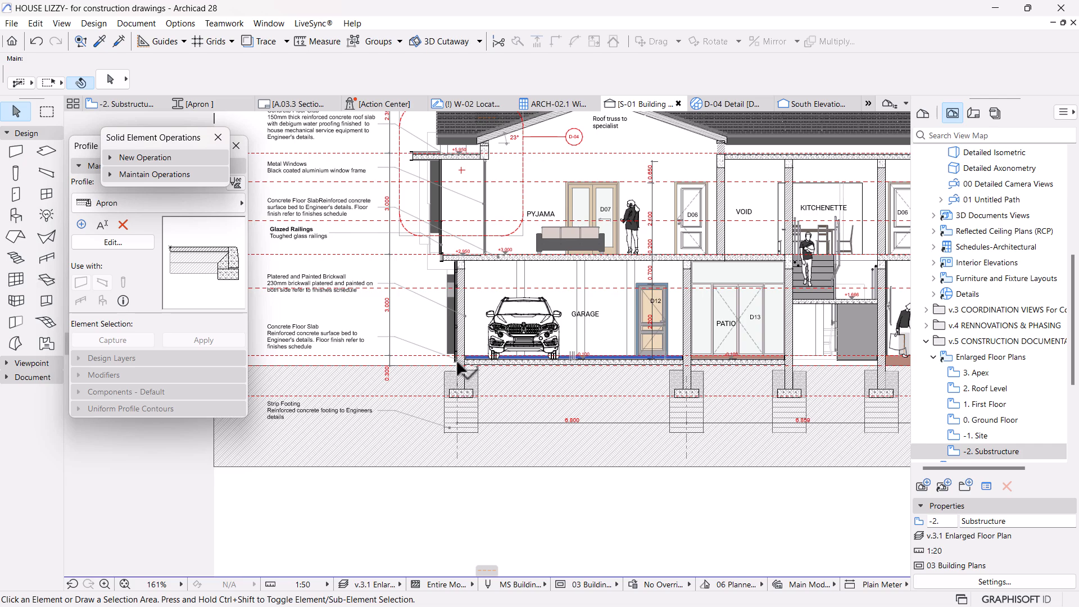
pyautogui.scroll(8, 457, 361)
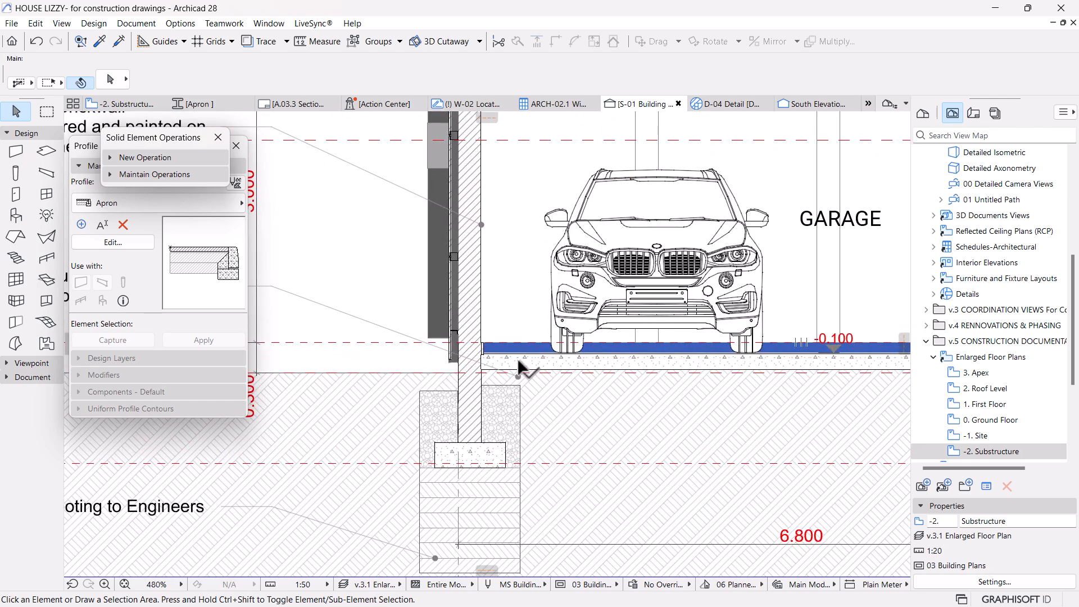
pyautogui.click(518, 360)
pyautogui.press('Escape')
pyautogui.scroll(-1, 724, 360)
pyautogui.moveTo(823, 357); pyautogui.dragTo(636, 385, button='middle')
pyautogui.scroll(-3, 641, 358)
pyautogui.scroll(3, 661, 400)
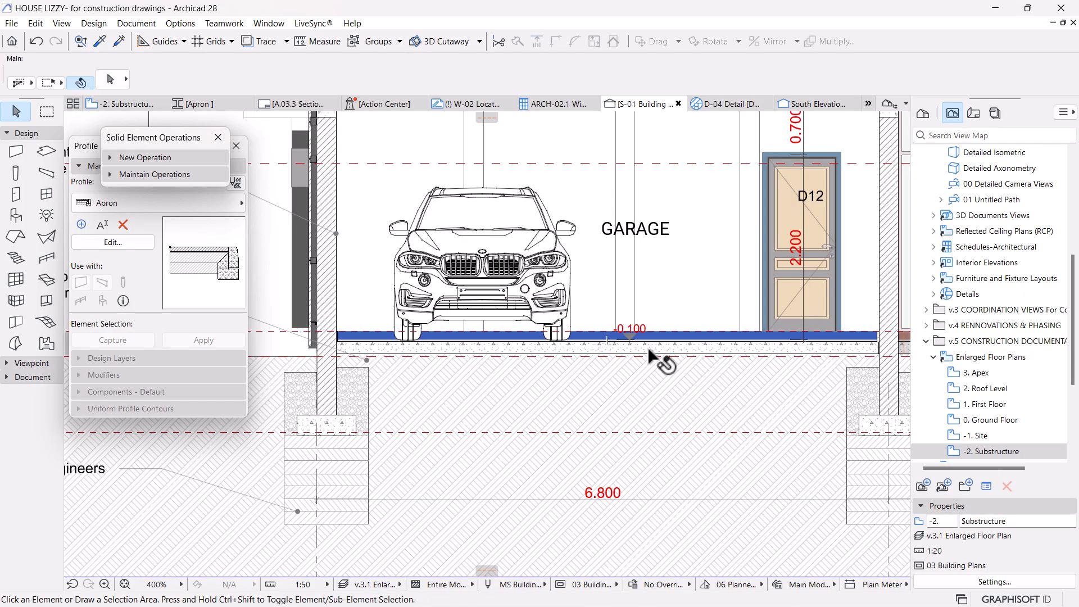
pyautogui.click(652, 358)
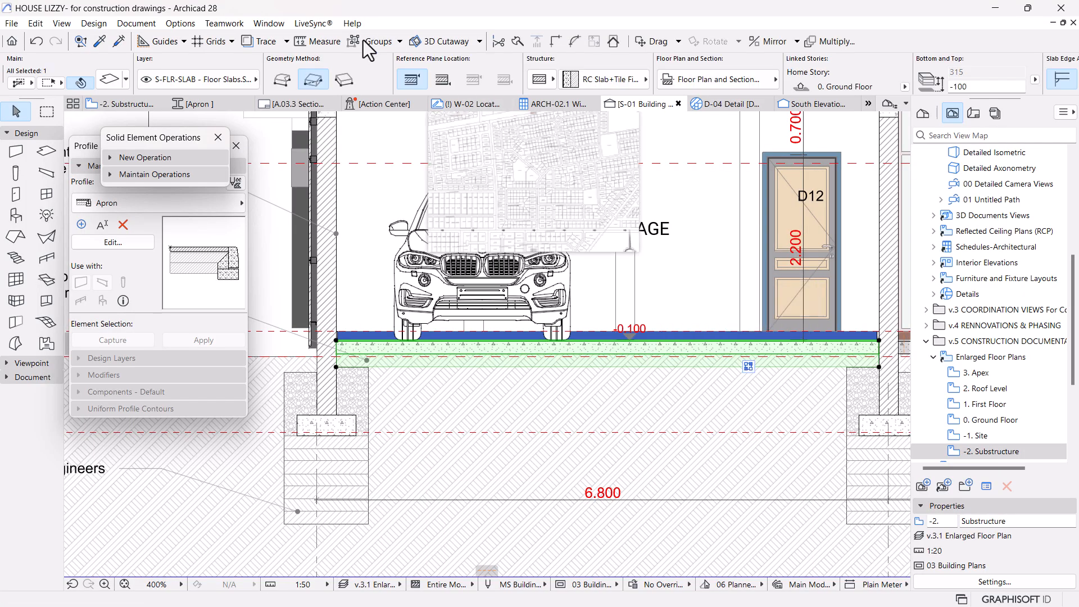
pyautogui.click(609, 76)
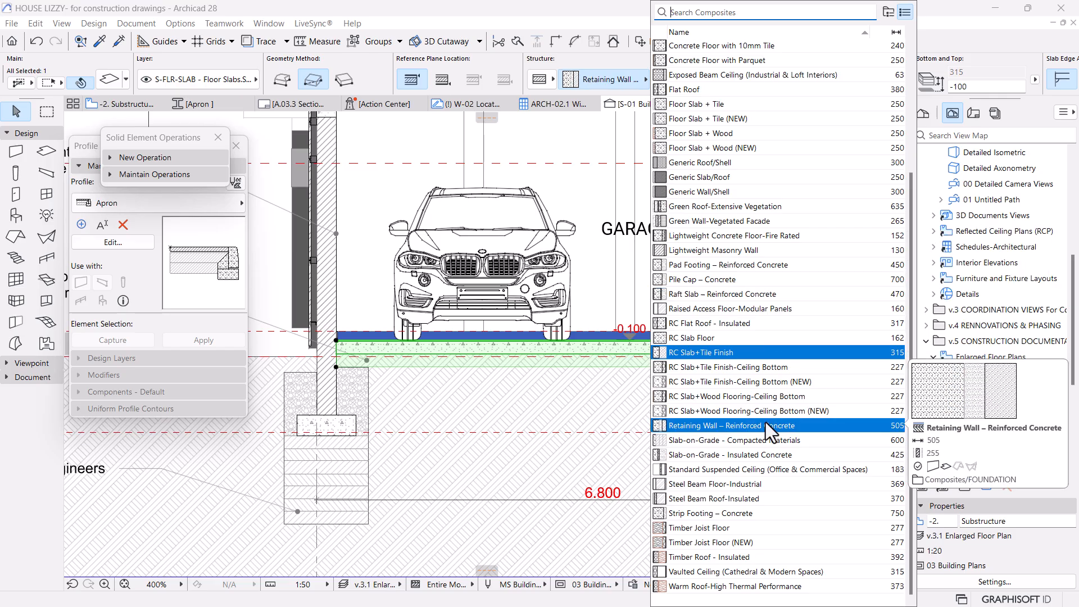
pyautogui.click(766, 439)
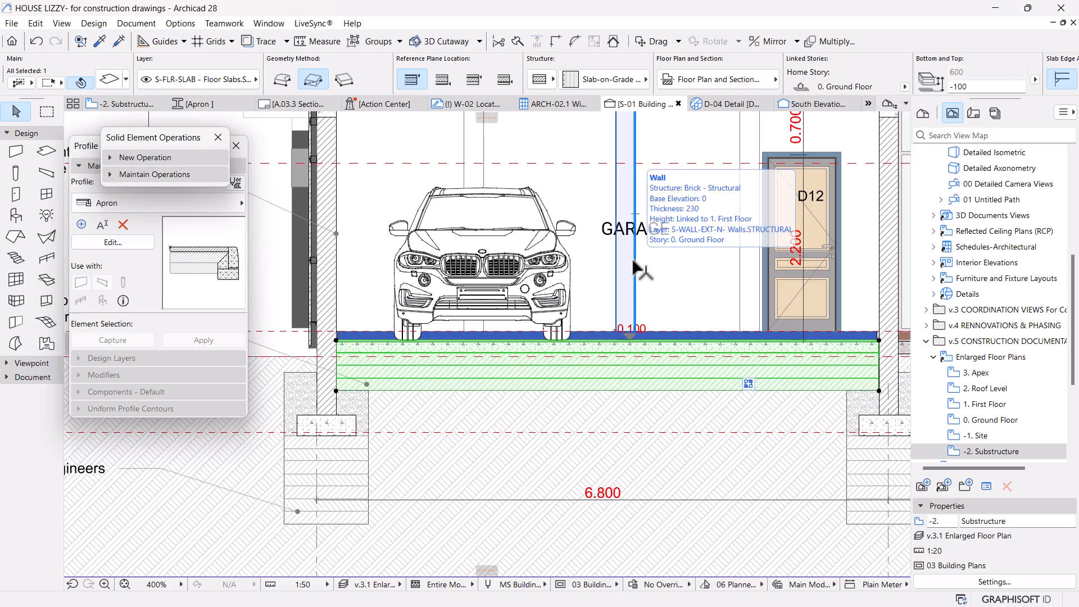
pyautogui.press('Escape')
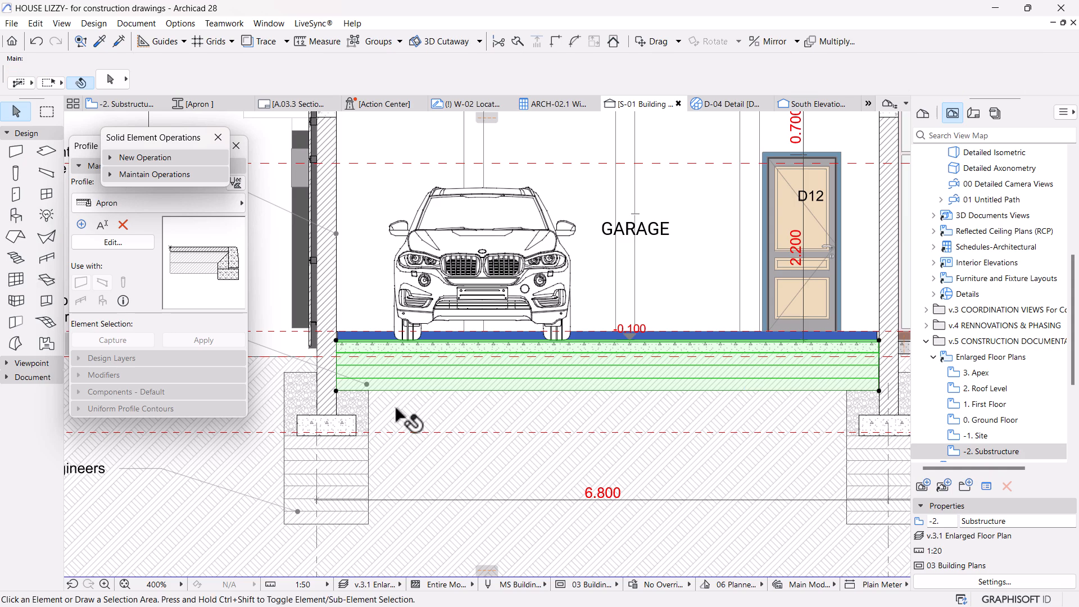
# Step: Return to the -2. Substructure plan and make the Paved Apron layer visible in the layer settings
pyautogui.scroll(-1, 419, 415)
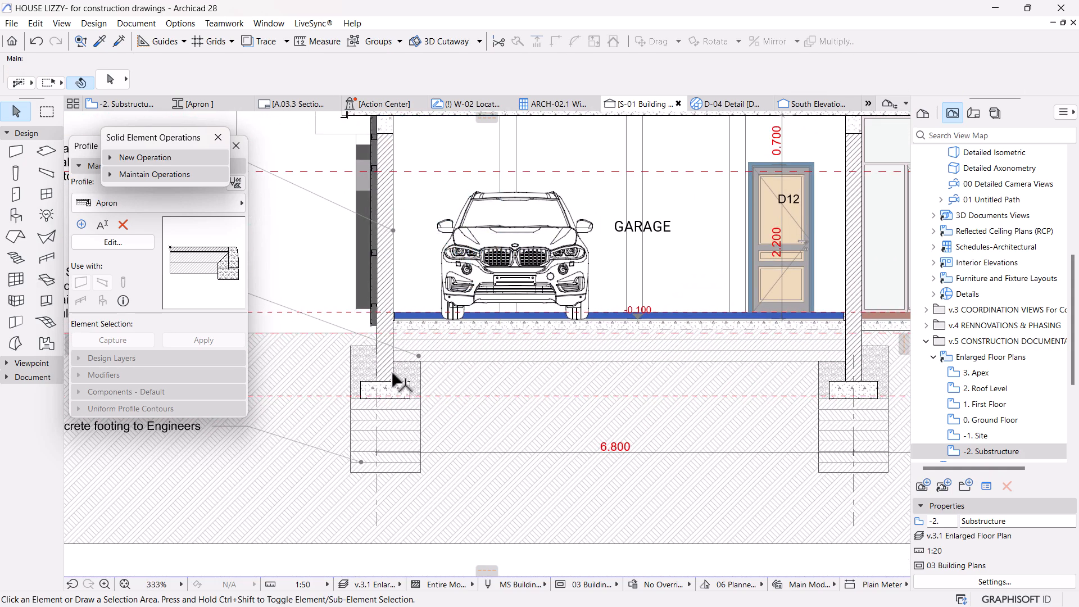
pyautogui.scroll(2, 393, 373)
pyautogui.scroll(1, 393, 381)
pyautogui.scroll(-3, 613, 335)
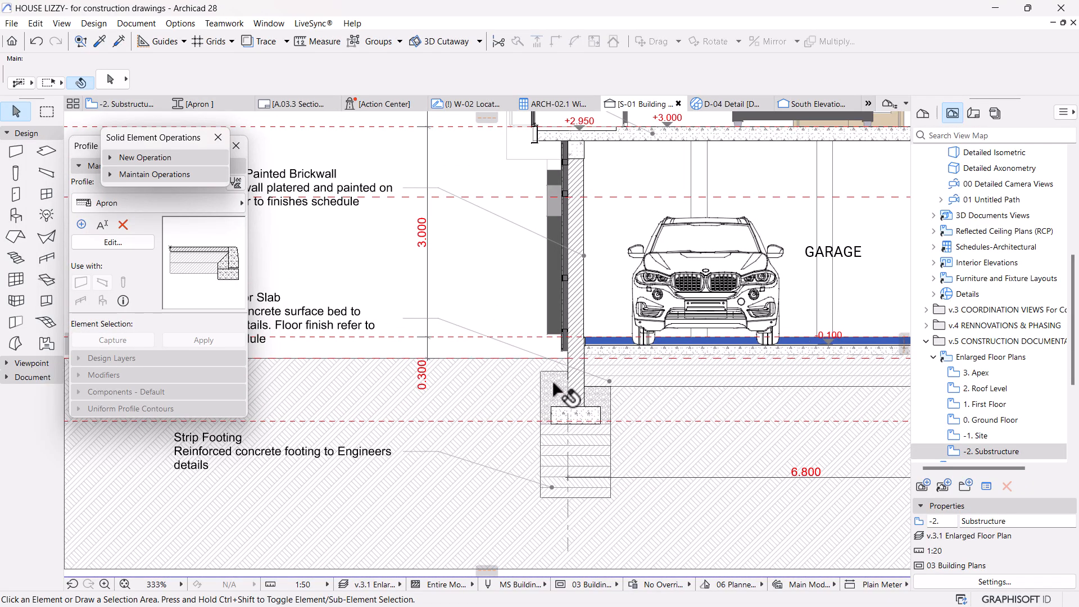
pyautogui.click(130, 105)
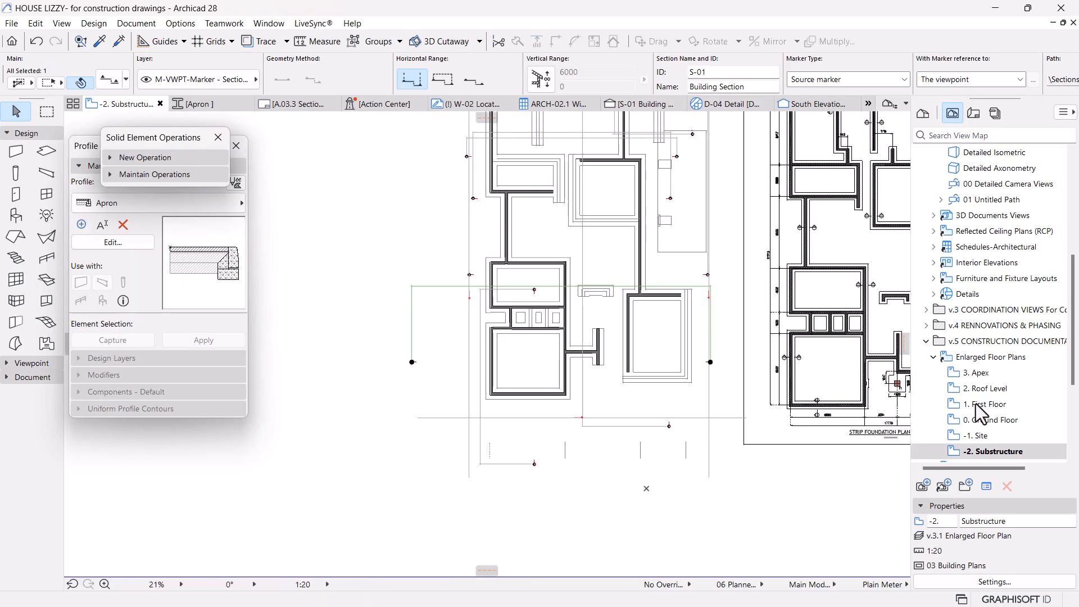
pyautogui.scroll(4, 502, 362)
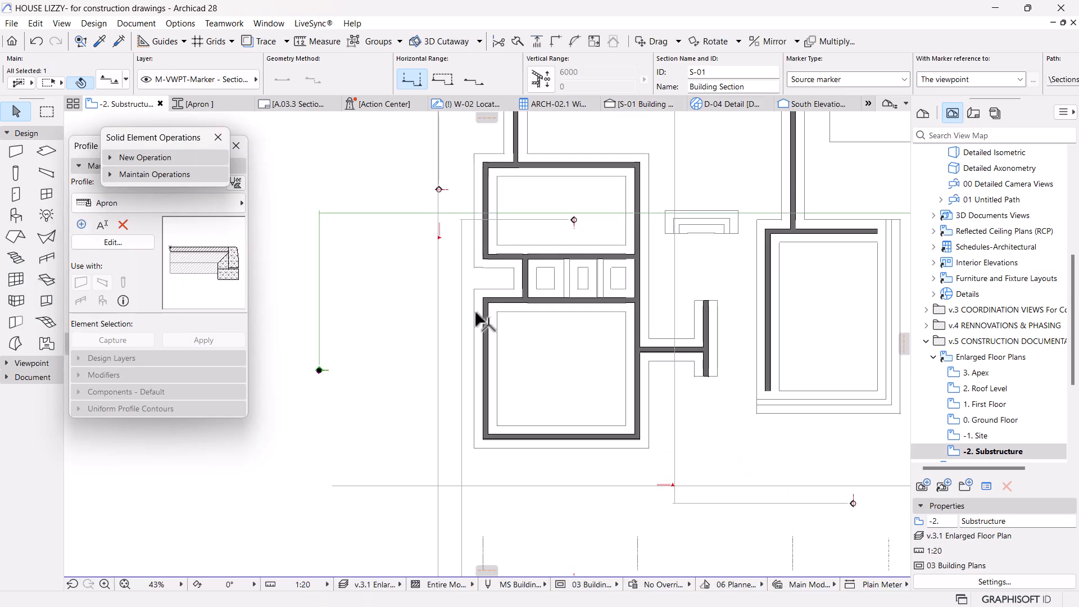
pyautogui.press('Escape')
pyautogui.hotkey('ctrl', 'l')
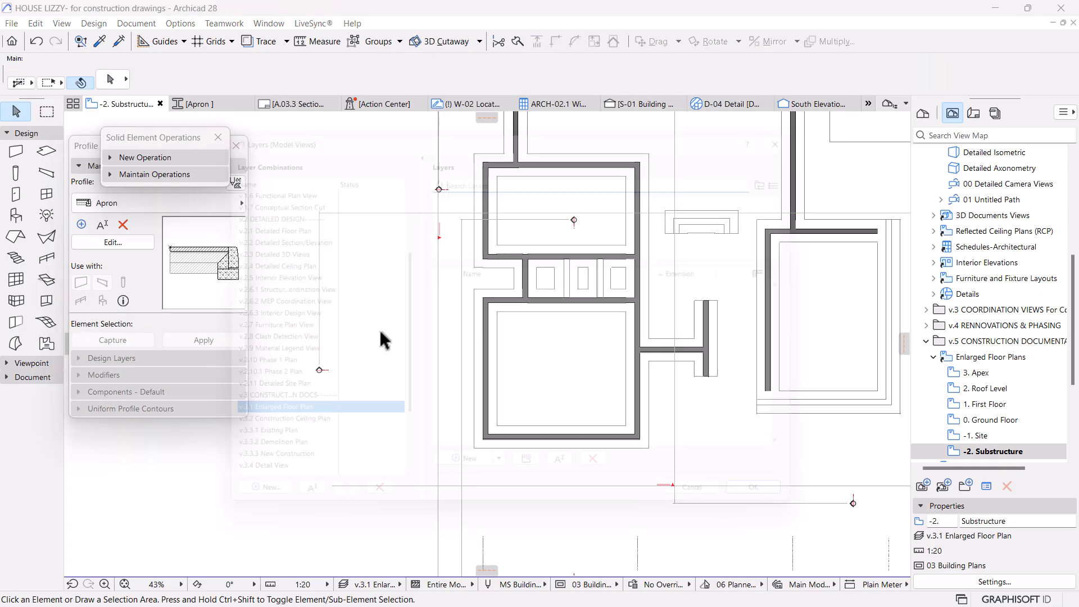
pyautogui.write('pave')
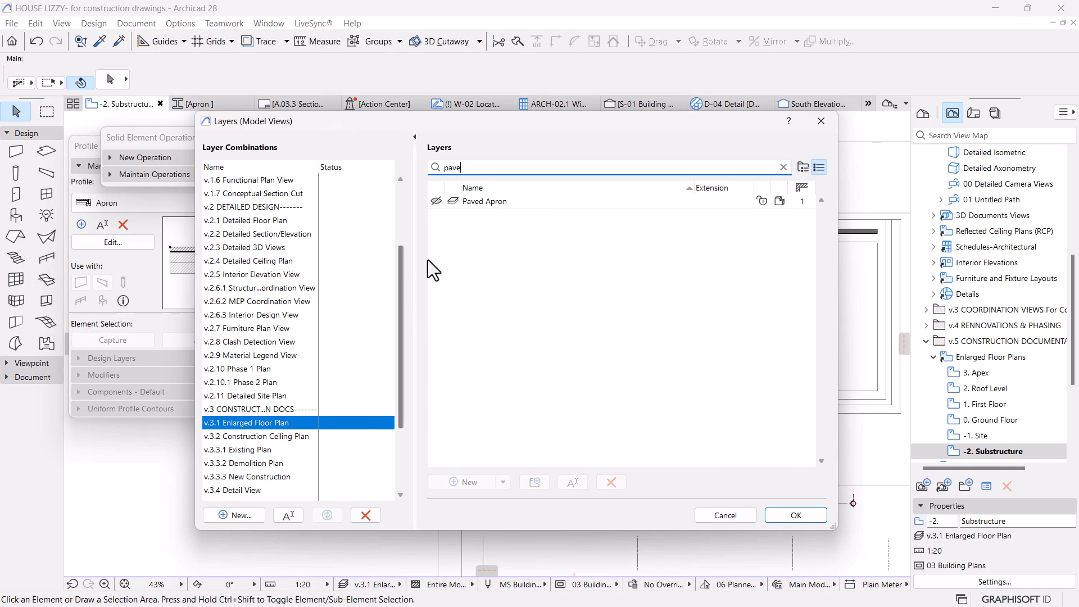
pyautogui.click(436, 201)
pyautogui.click(795, 515)
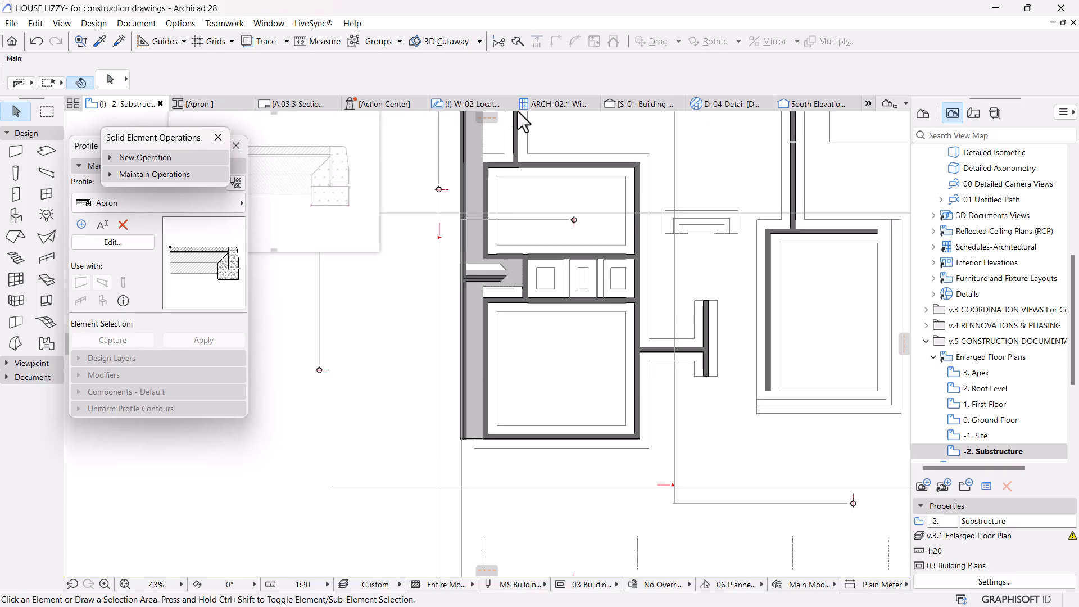
# Step: Return to section S-01 and open its saved S-01 Building Section view from the Detailed Sections
pyautogui.click(629, 104)
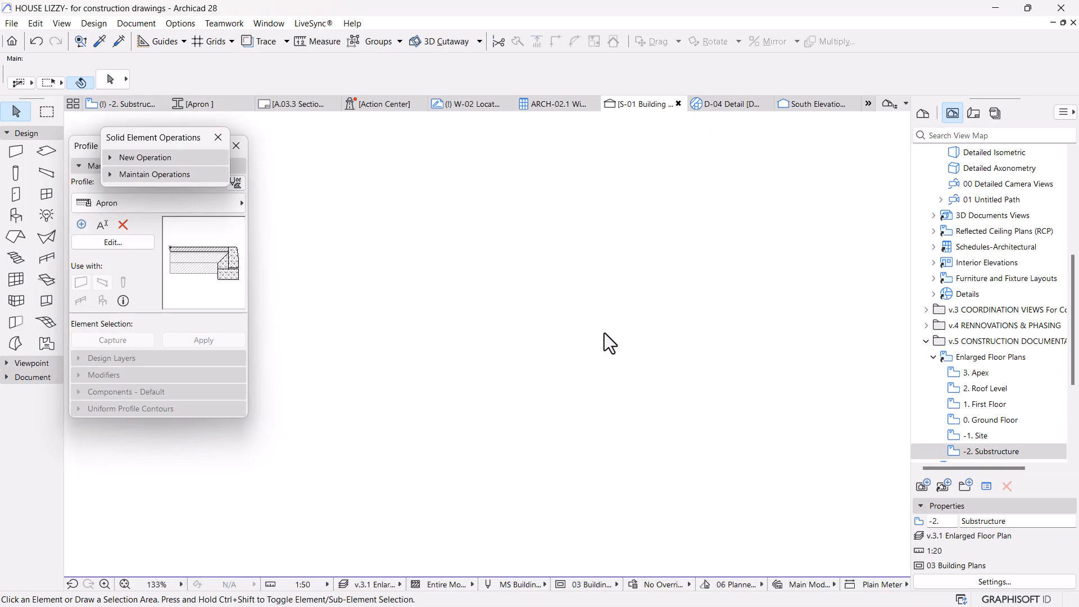
pyautogui.scroll(-1, 595, 351)
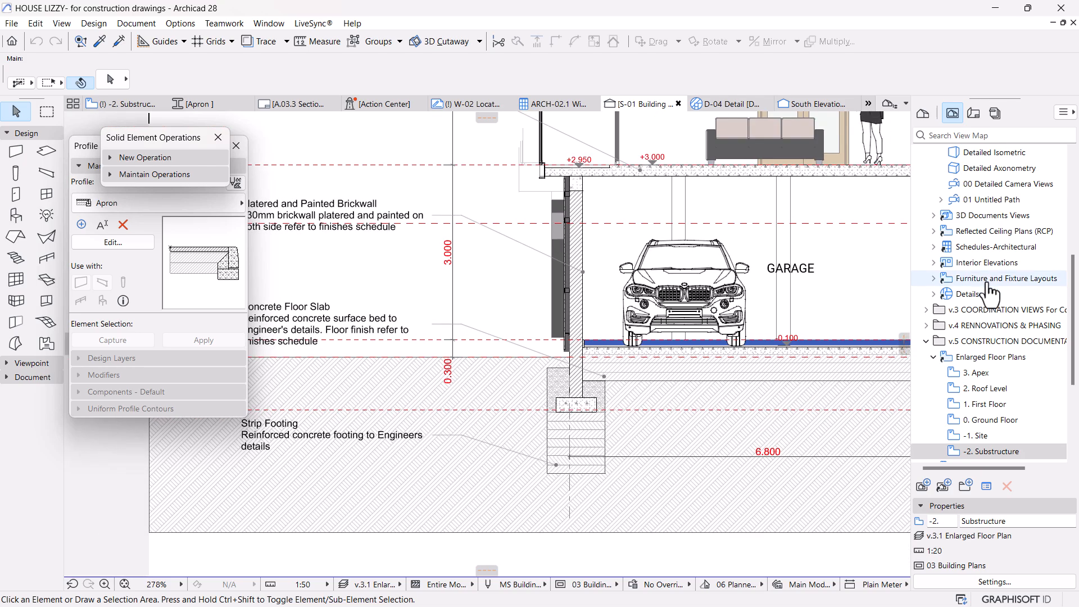
pyautogui.scroll(2, 993, 225)
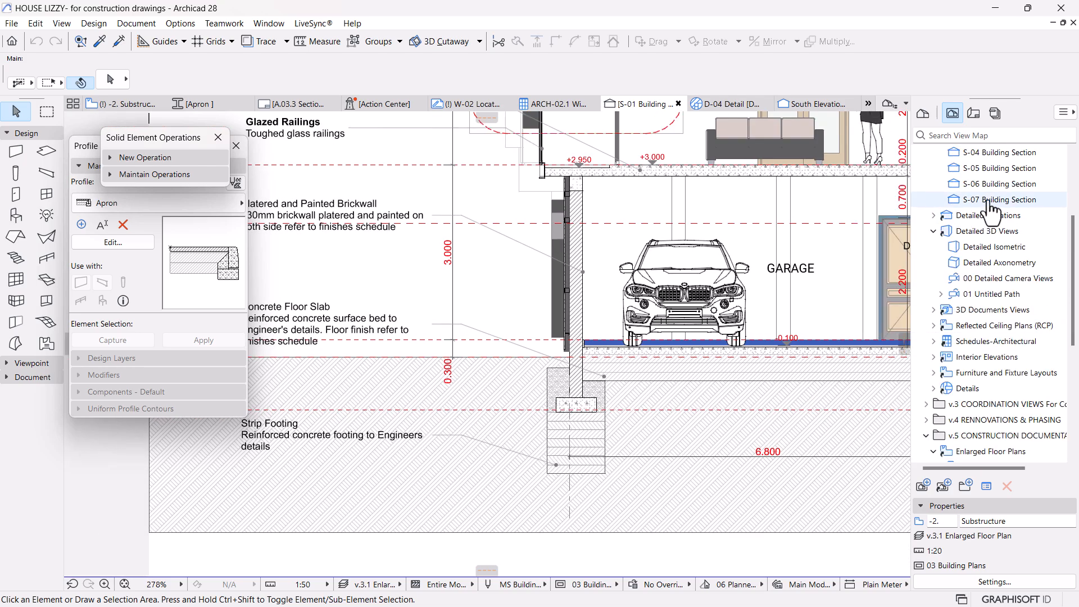
pyautogui.scroll(-3, 444, 427)
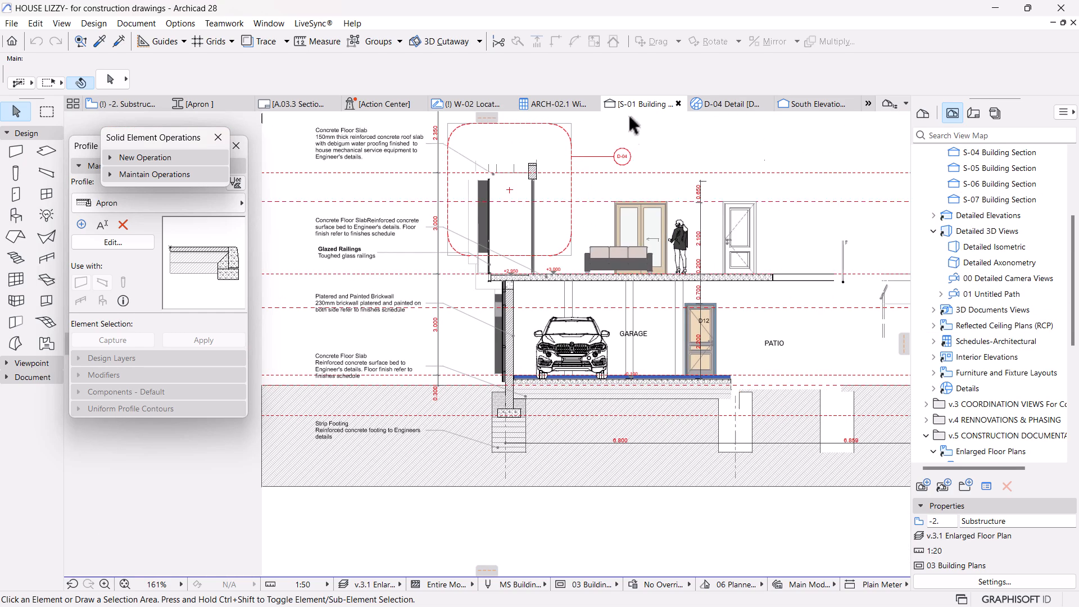
pyautogui.scroll(2, 980, 224)
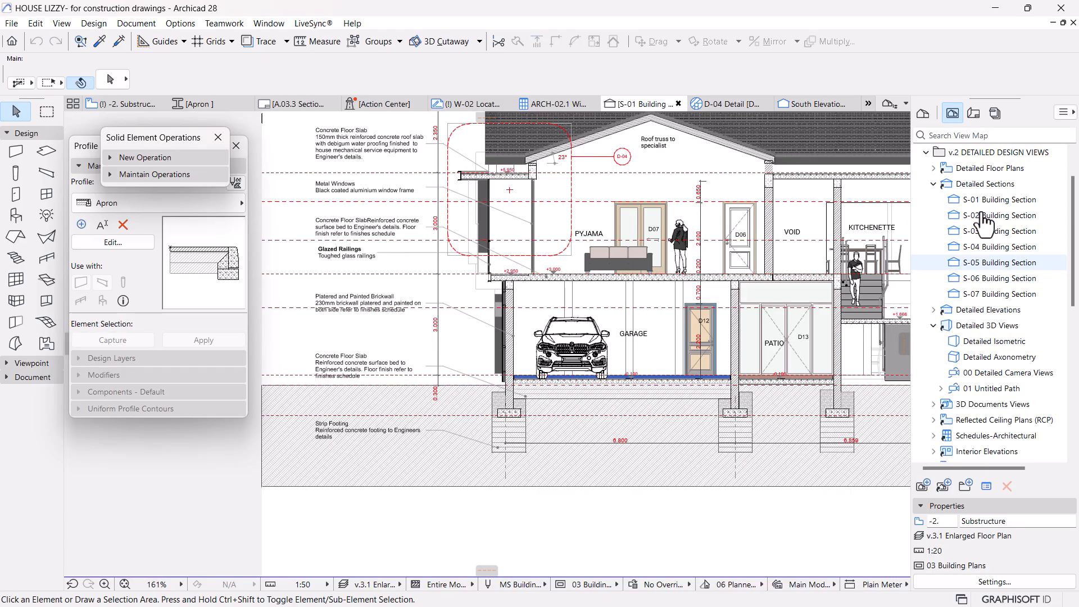
pyautogui.click(987, 204)
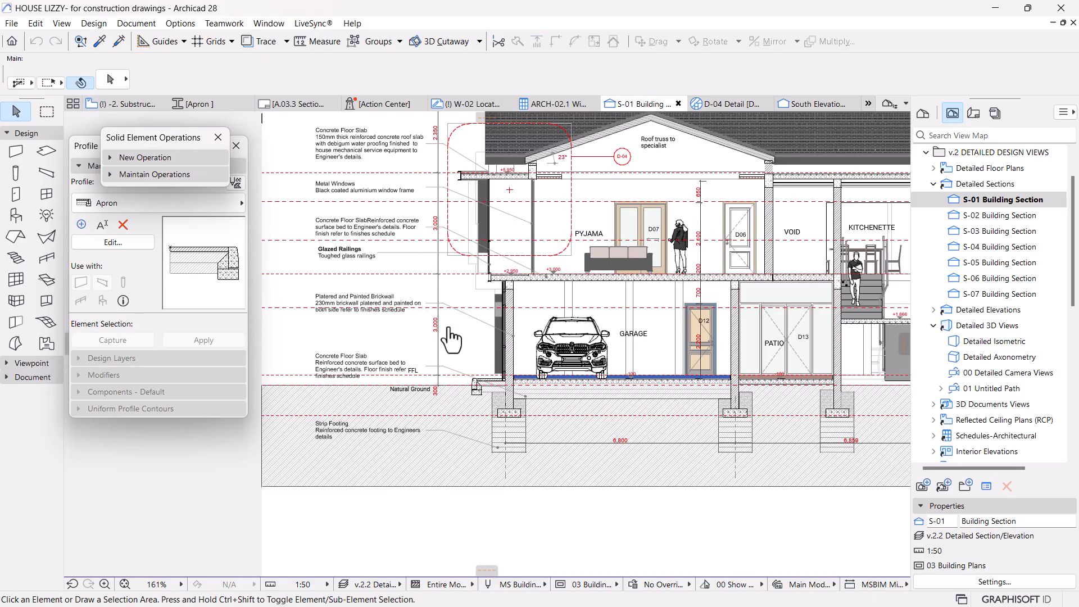
# Step: Examine the garage floor slab, the wall foundations and the paved apron junction in section S-01
pyautogui.scroll(5, 497, 398)
pyautogui.scroll(1, 496, 398)
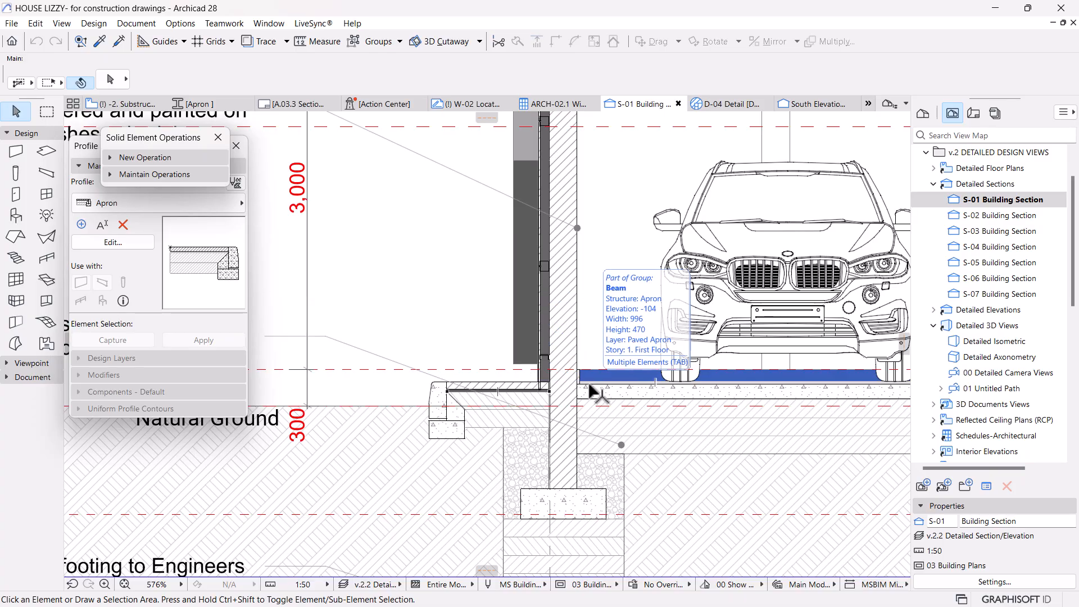
pyautogui.scroll(-1, 454, 433)
pyautogui.scroll(-2, 452, 425)
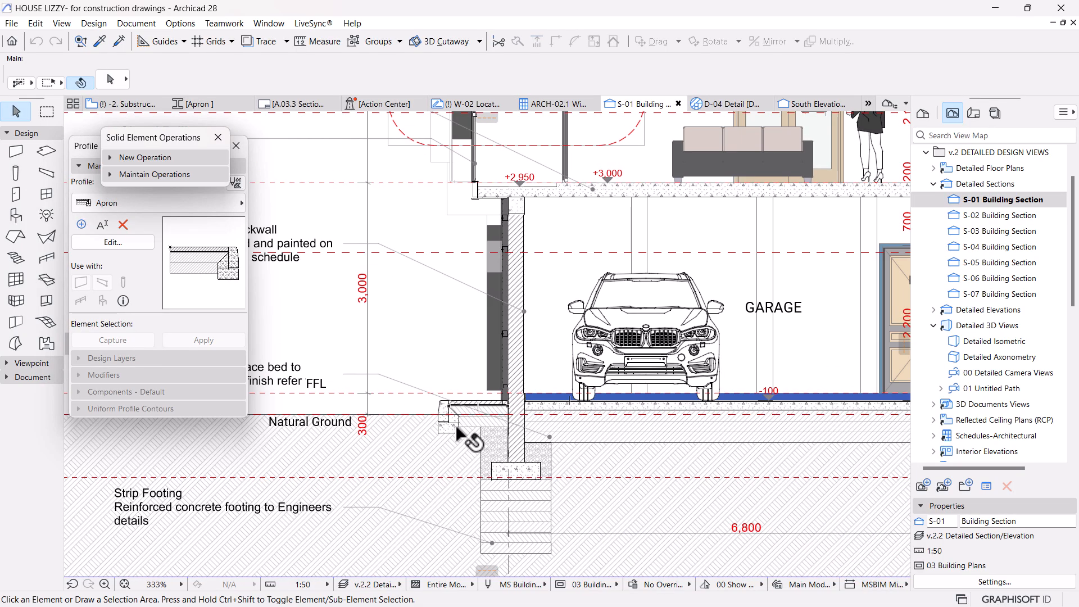
pyautogui.scroll(-3, 496, 482)
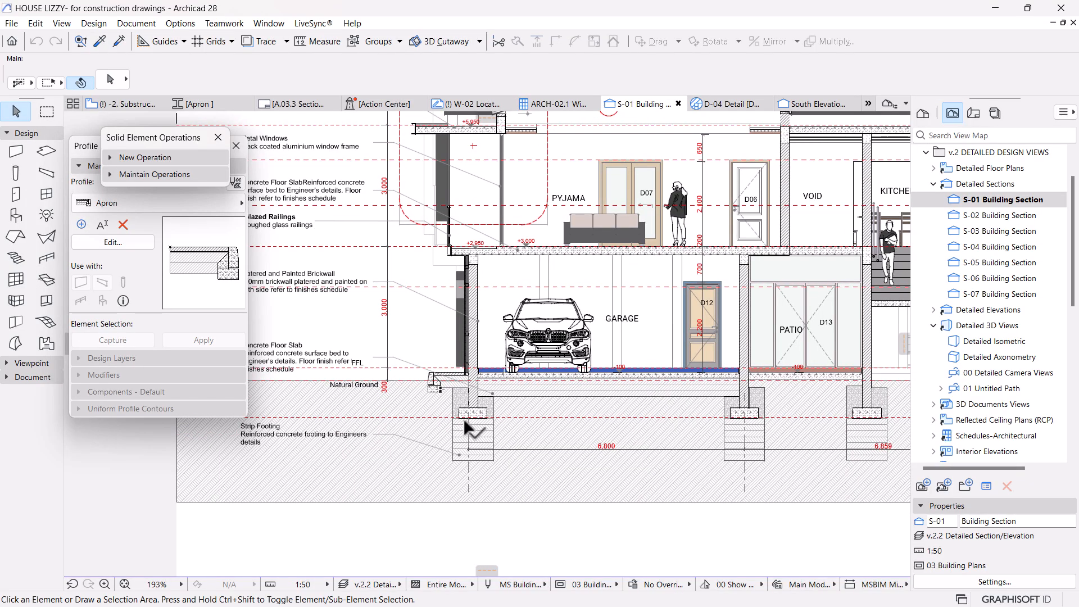
pyautogui.moveTo(706, 436); pyautogui.dragTo(696, 476, button='middle')
pyautogui.scroll(5, 736, 435)
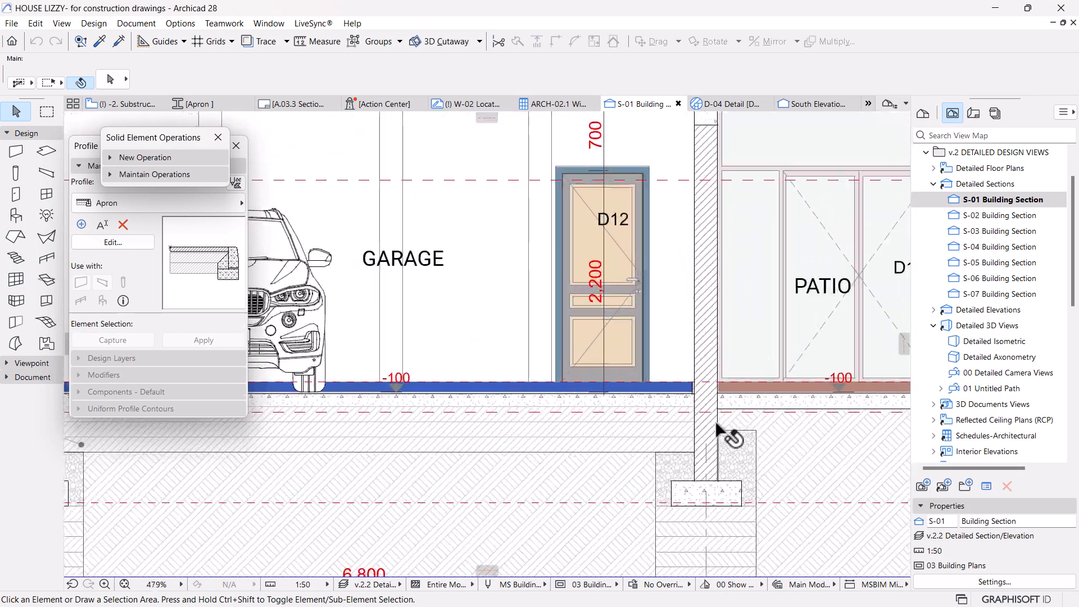
pyautogui.moveTo(340, 405); pyautogui.dragTo(655, 410, button='middle')
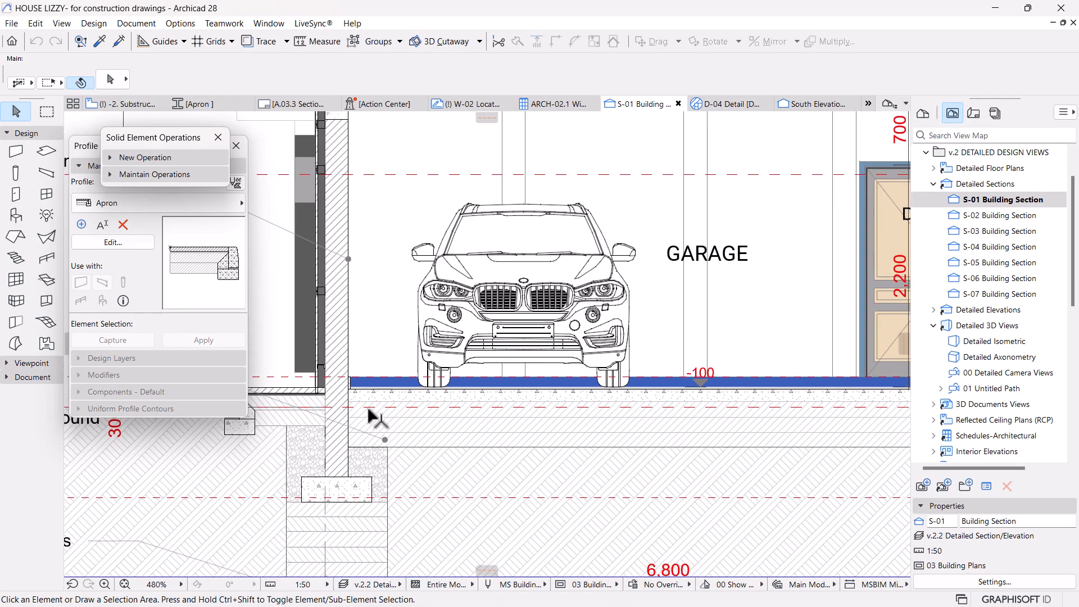
pyautogui.scroll(6, 354, 345)
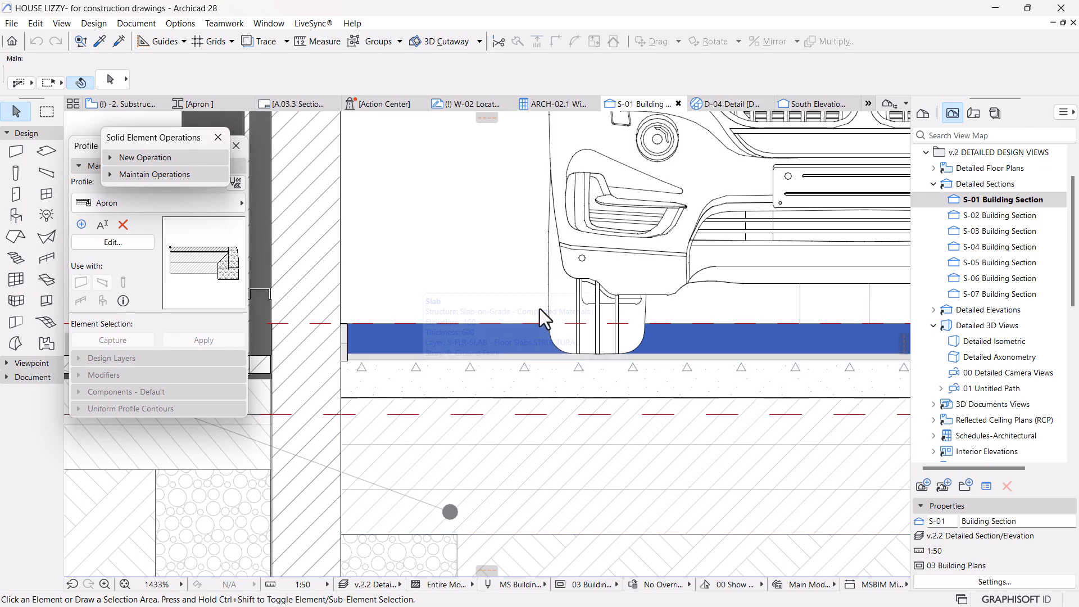
pyautogui.scroll(-4, 517, 313)
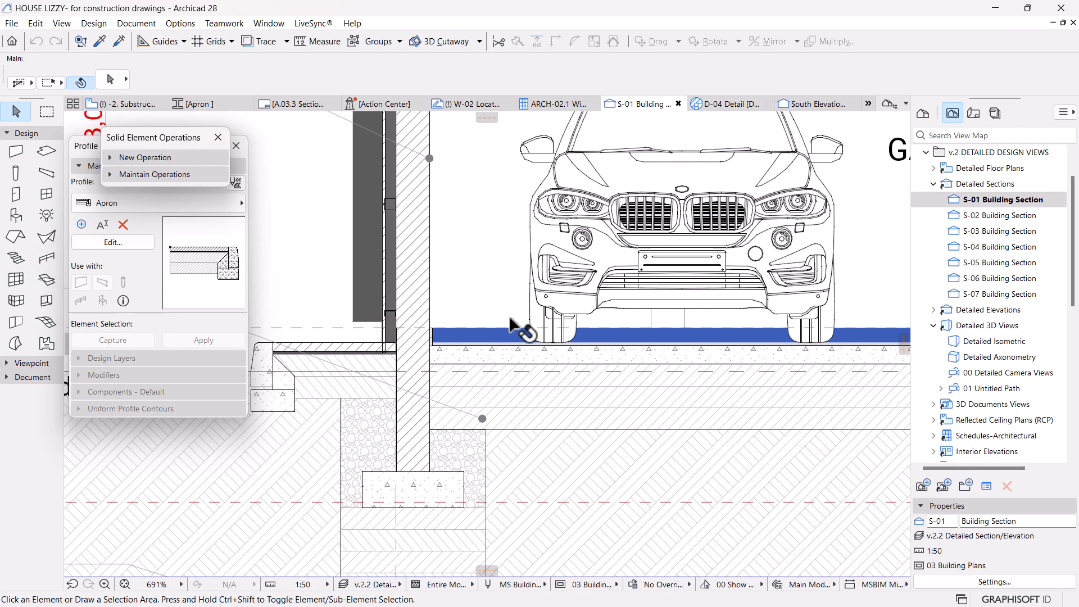
pyautogui.scroll(-3, 508, 328)
# Step: Return to the -2. Substructure plan, enclose the whole house plan in a single-story marquee and show it in 3D
pyautogui.click(133, 103)
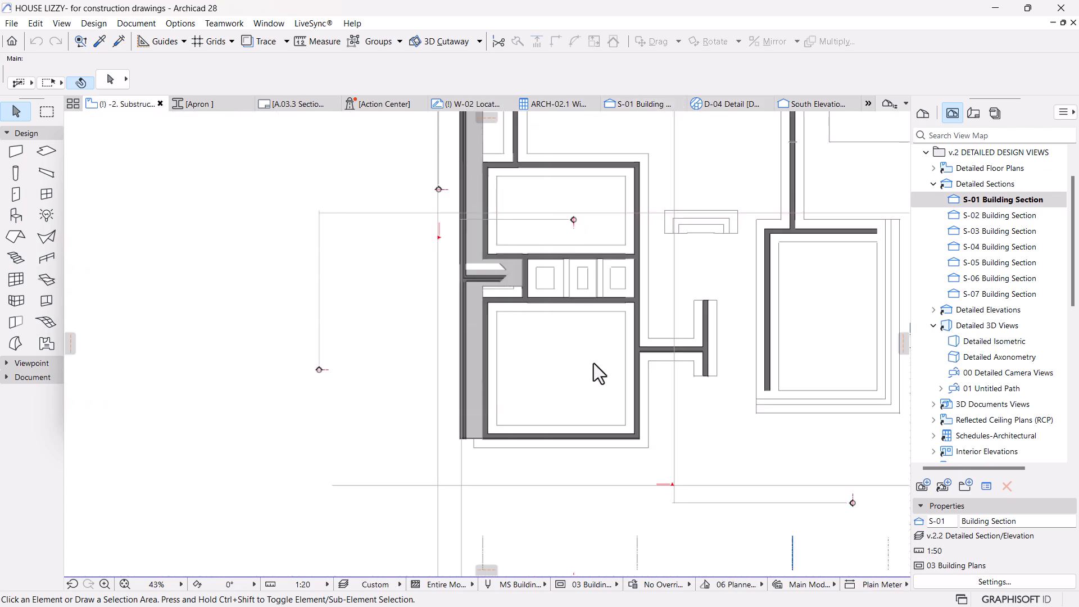
pyautogui.scroll(-3, 594, 362)
pyautogui.scroll(-2, 591, 359)
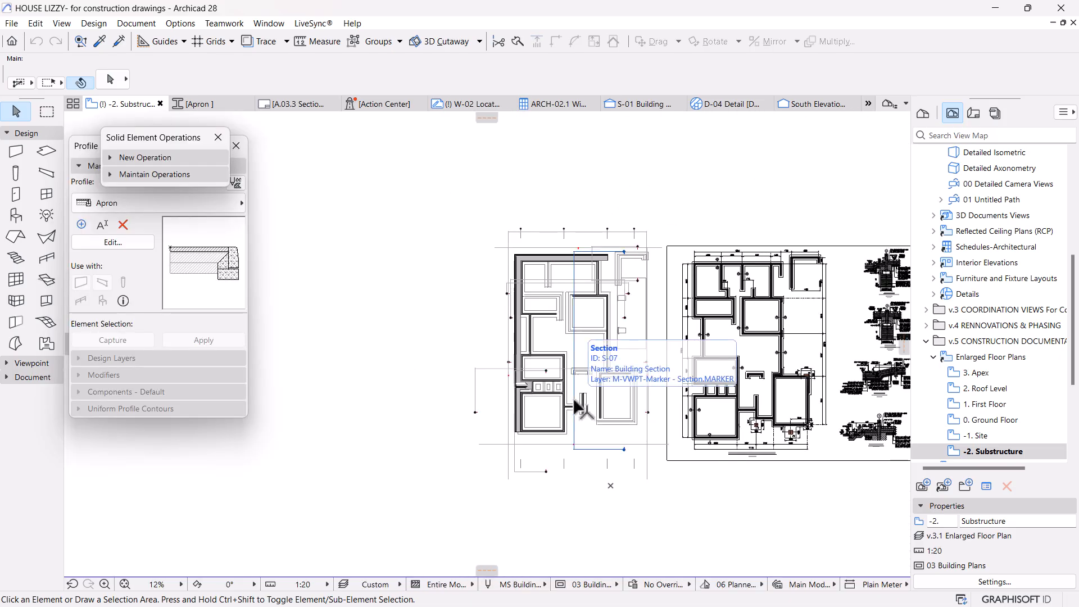
pyautogui.click(46, 118)
pyautogui.click(438, 183)
pyautogui.click(654, 457)
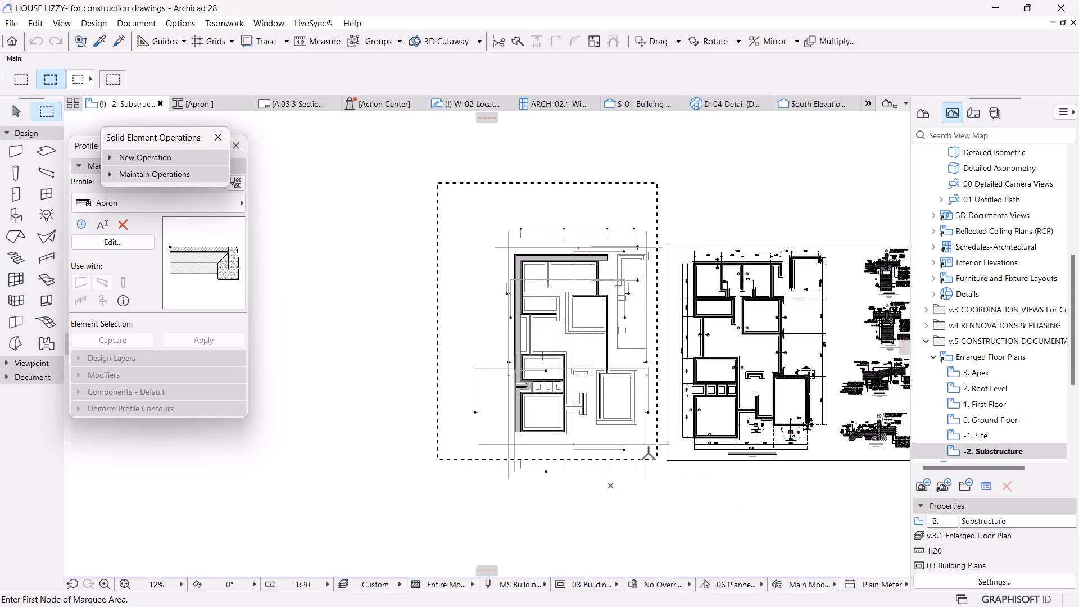
pyautogui.click(23, 81)
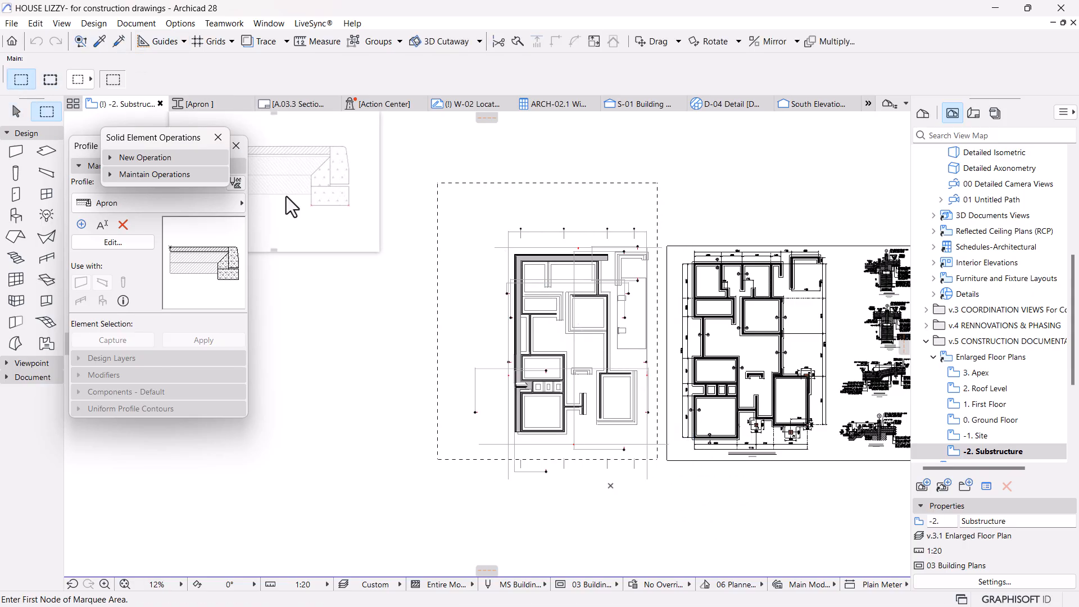
pyautogui.press('F5')
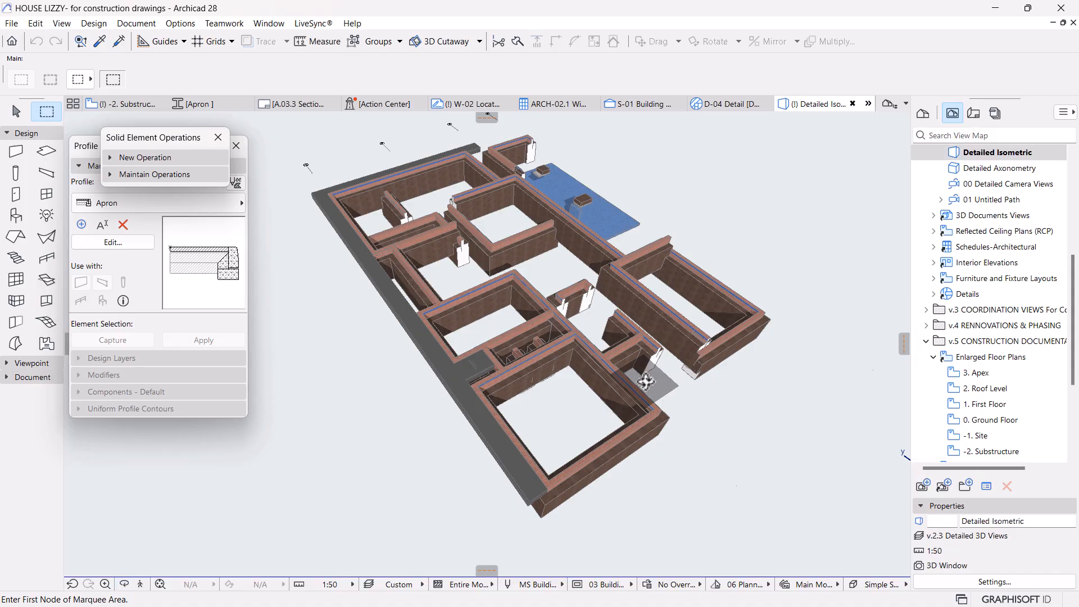
# Step: Check the Paved Apron layer's visibility in the 3D view's layer settings
pyautogui.hotkey('ctrl', 'l')
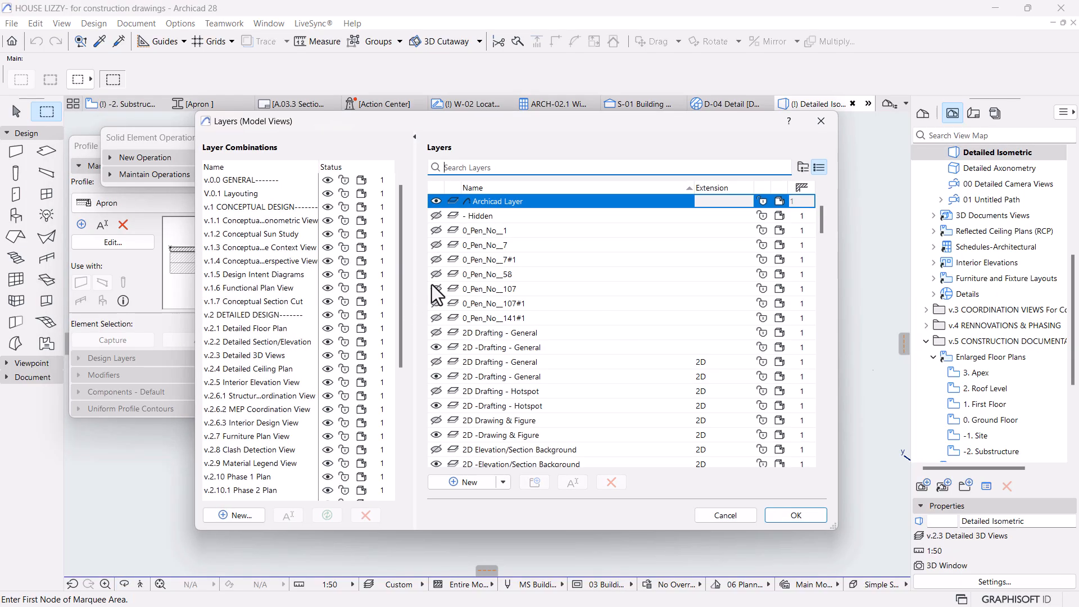
pyautogui.write('pav')
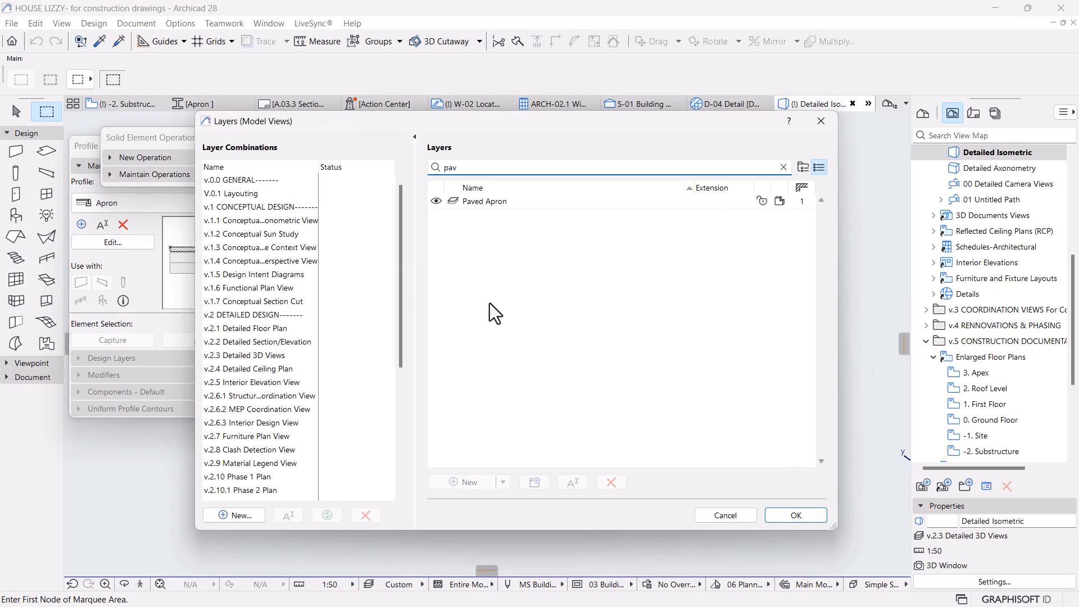
pyautogui.click(483, 202)
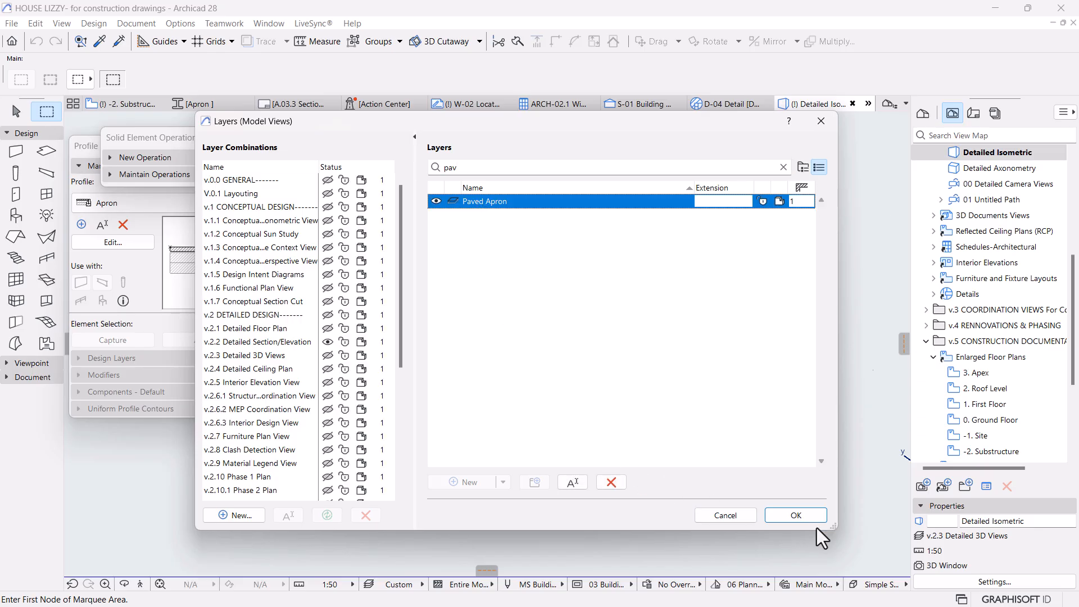
pyautogui.click(795, 514)
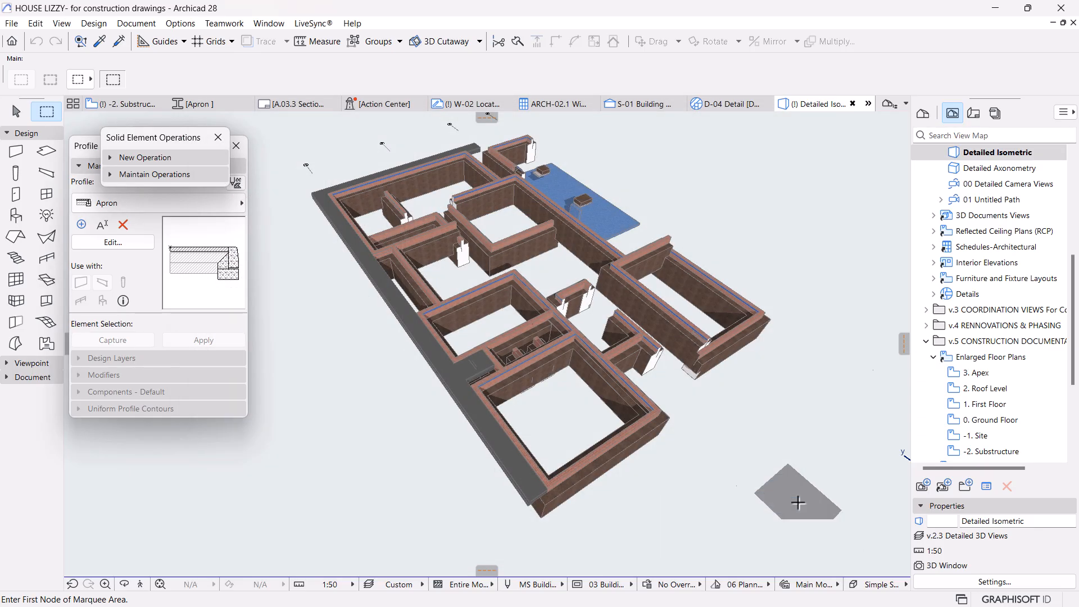
pyautogui.scroll(5, 586, 362)
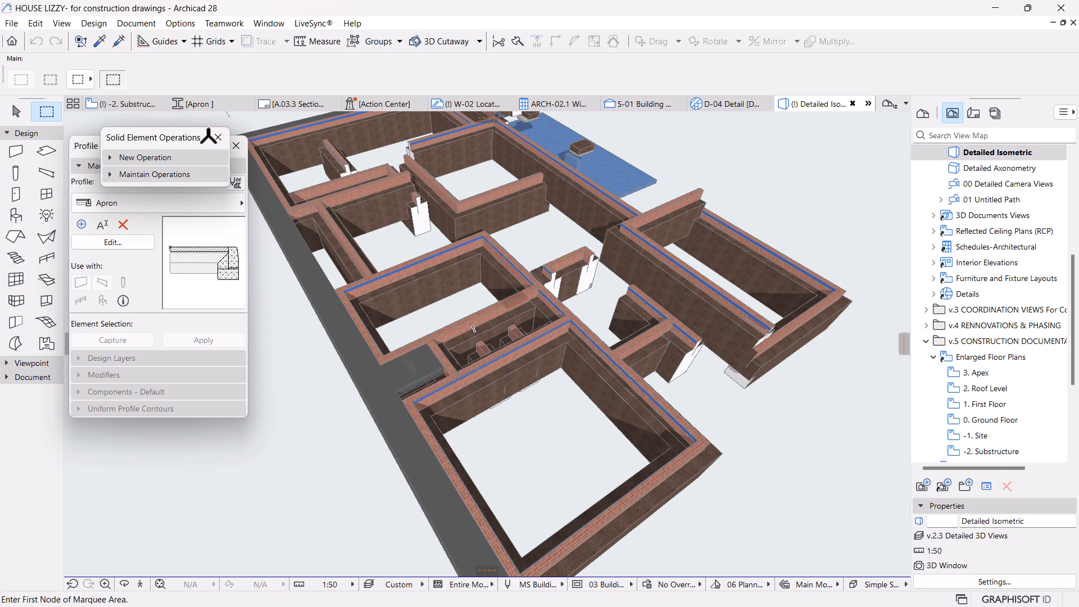
# Step: Return to the -2. Substructure plan and clear the marquee around the house
pyautogui.click(128, 104)
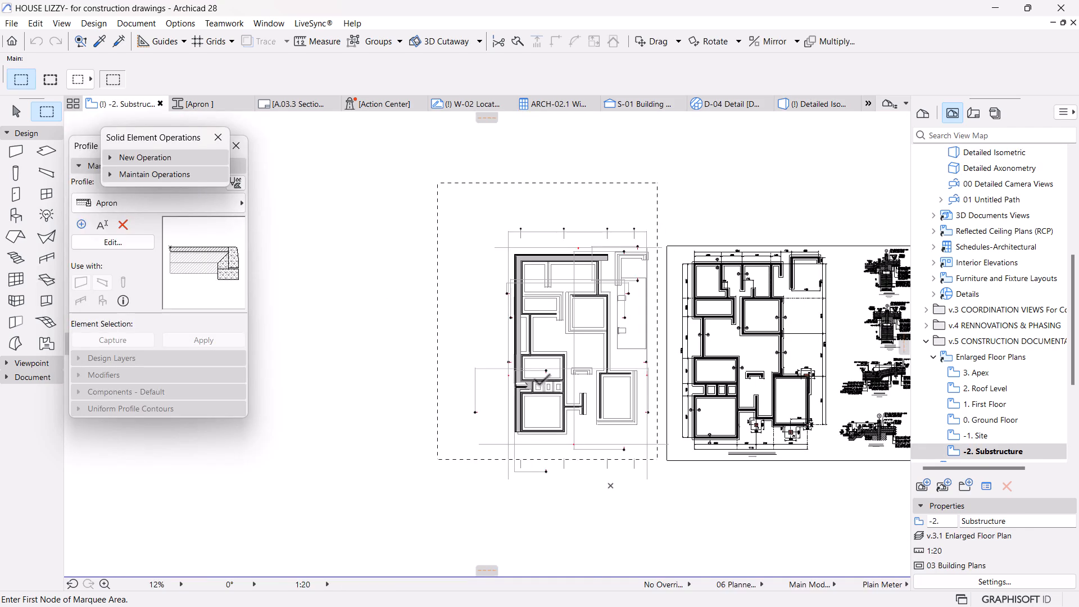
pyautogui.press('Escape')
pyautogui.press('Escape')
pyautogui.scroll(4, 541, 365)
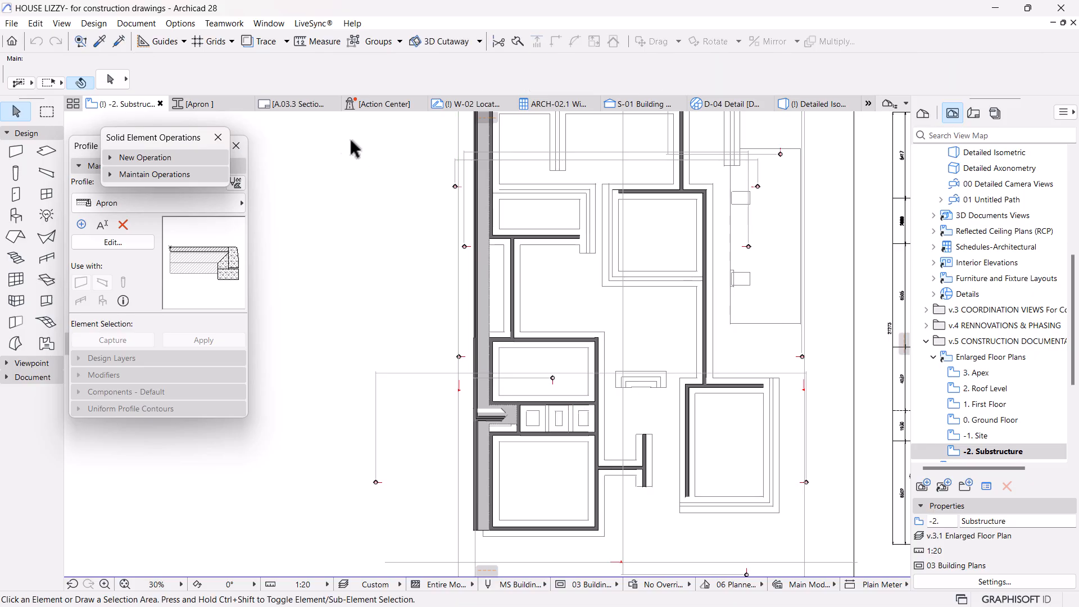
# Step: In the 3D view, remove the Paint - Dark Gray surface overrides from the grouped paved apron beams
pyautogui.click(819, 104)
pyautogui.keyDown('shift'); pyautogui.moveTo(657, 482); pyautogui.dragTo(616, 435, button='middle'); pyautogui.keyUp('shift')
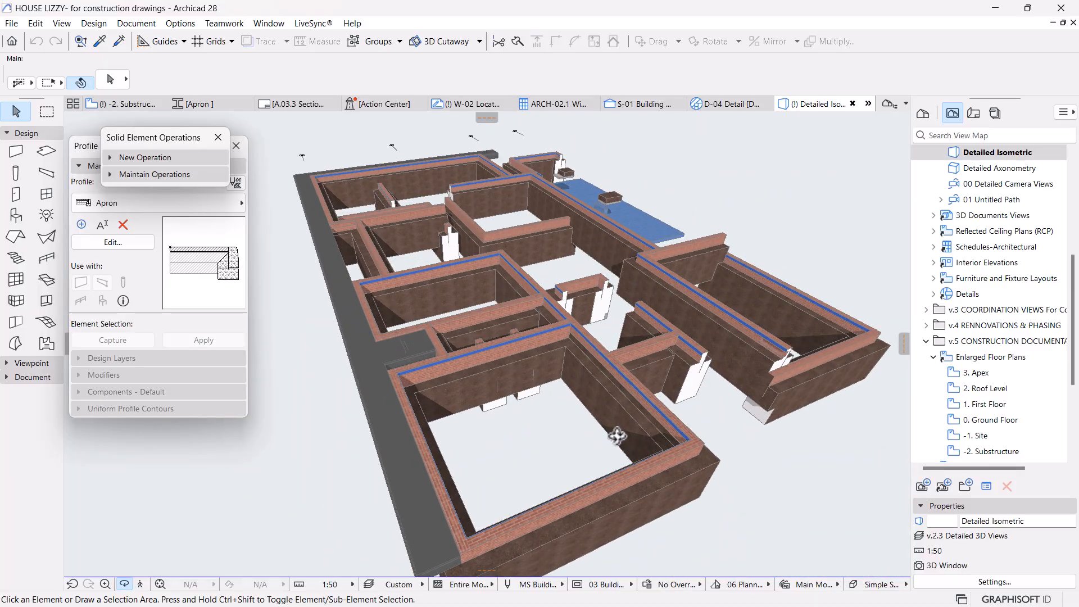
pyautogui.moveTo(426, 450); pyautogui.dragTo(485, 373, button='middle')
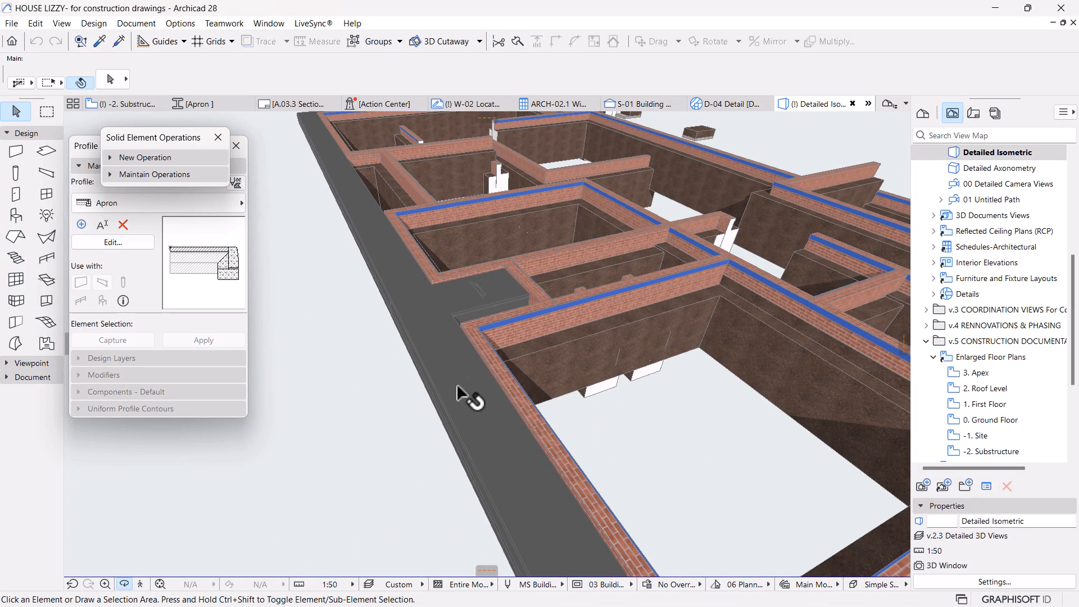
pyautogui.click(464, 385)
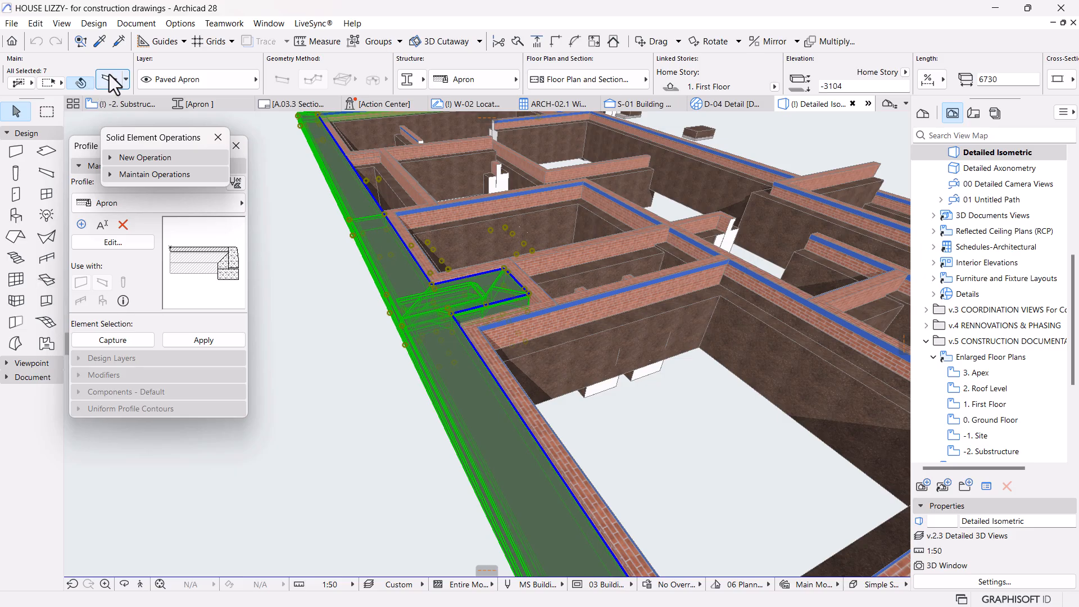
pyautogui.hotkey('ctrl', 't')
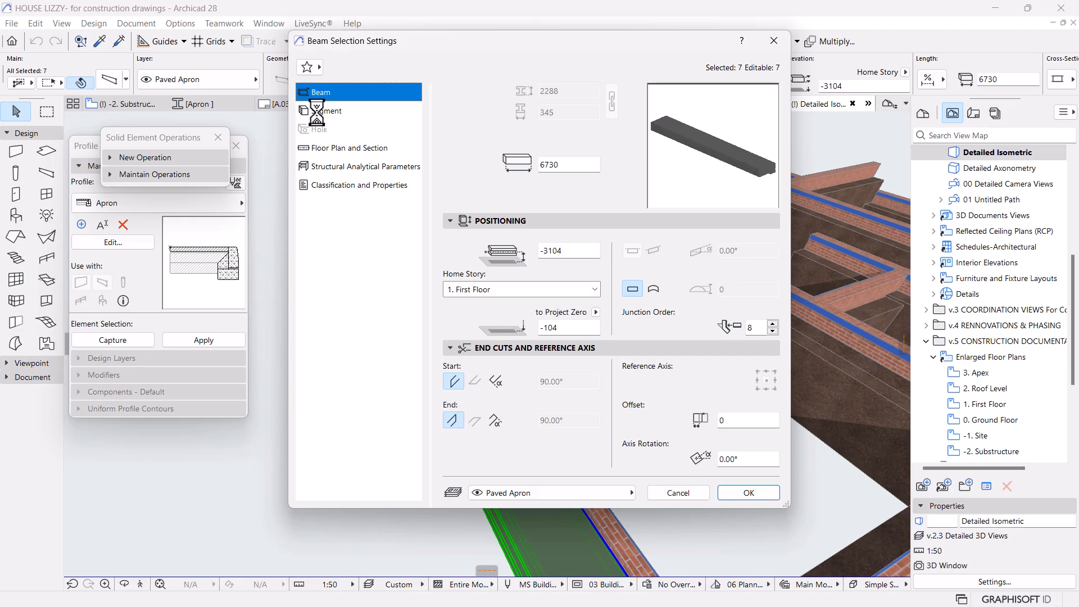
pyautogui.click(318, 111)
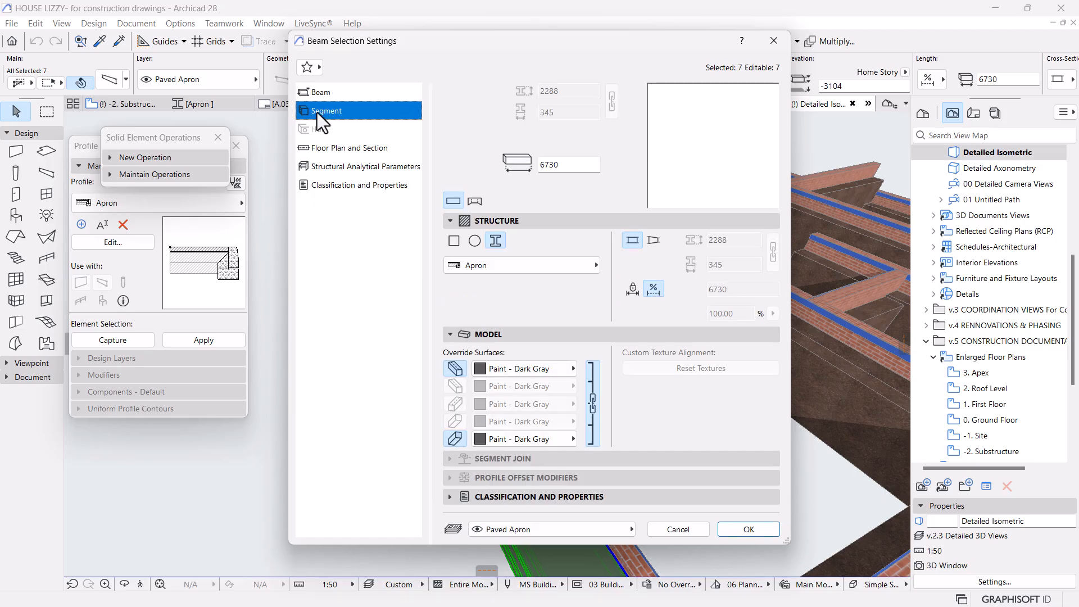
pyautogui.click(455, 368)
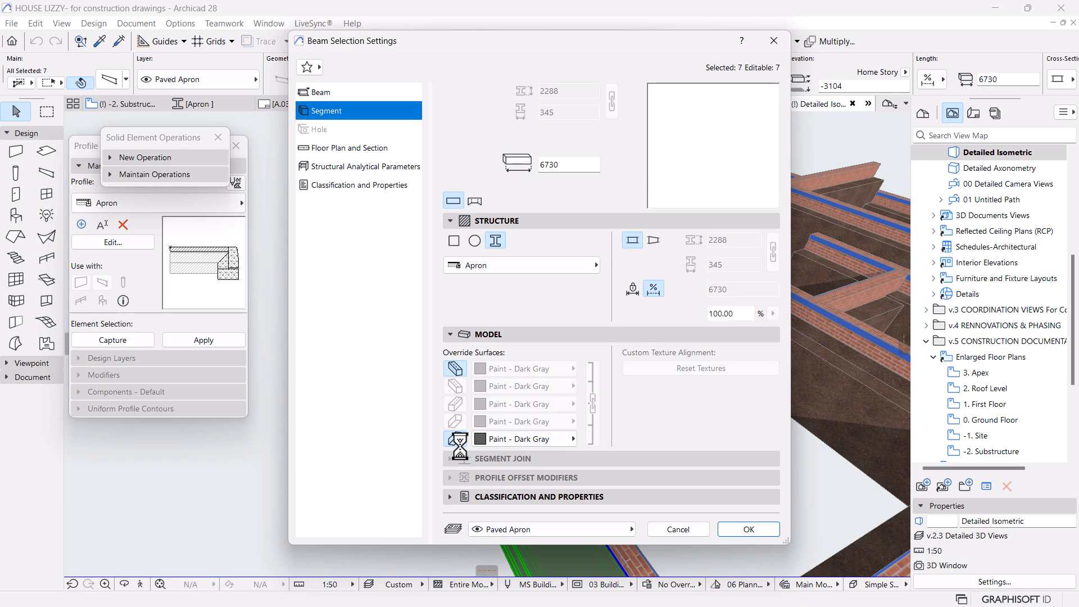
pyautogui.click(456, 439)
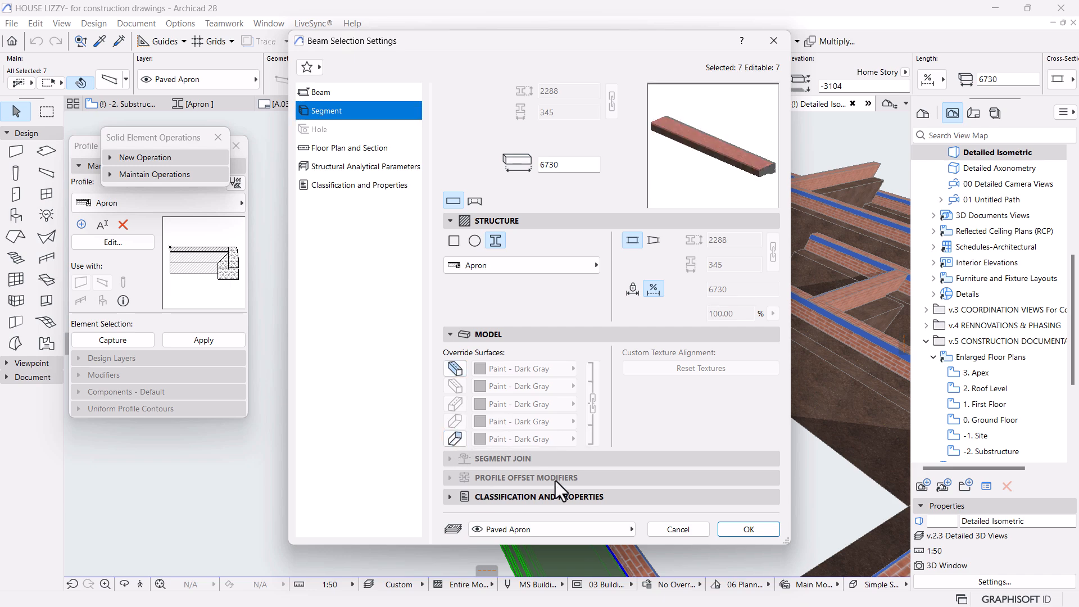
pyautogui.click(735, 534)
pyautogui.click(301, 542)
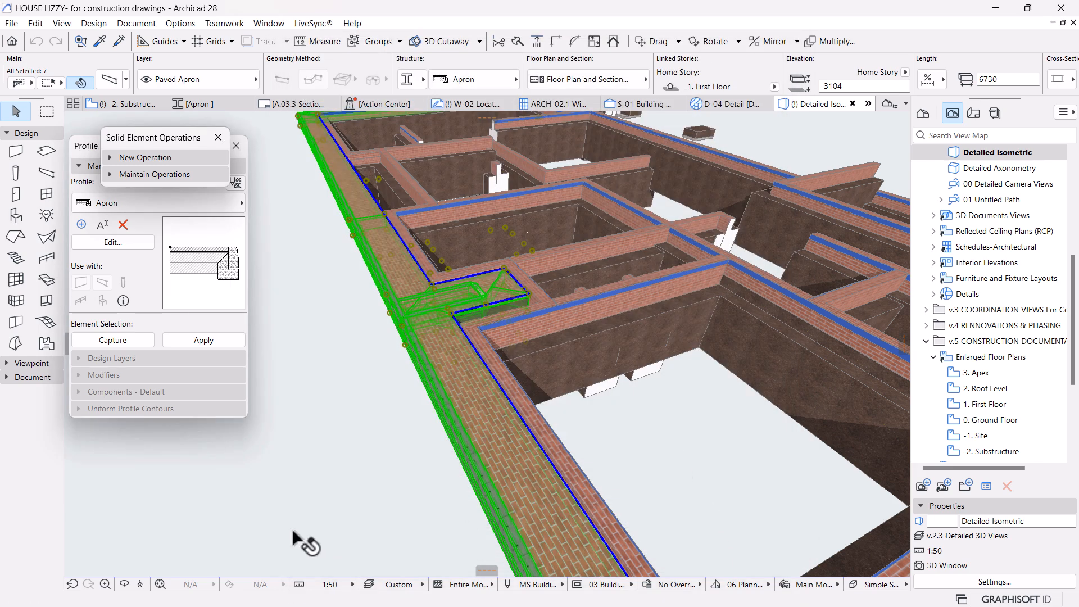
# Step: Examine the apron's brick paving, concrete kerb and recess corners along the foundation walls in 3D
pyautogui.keyDown('shift'); pyautogui.moveTo(394, 421); pyautogui.dragTo(484, 494, button='middle'); pyautogui.keyUp('shift')
pyautogui.scroll(8, 483, 494)
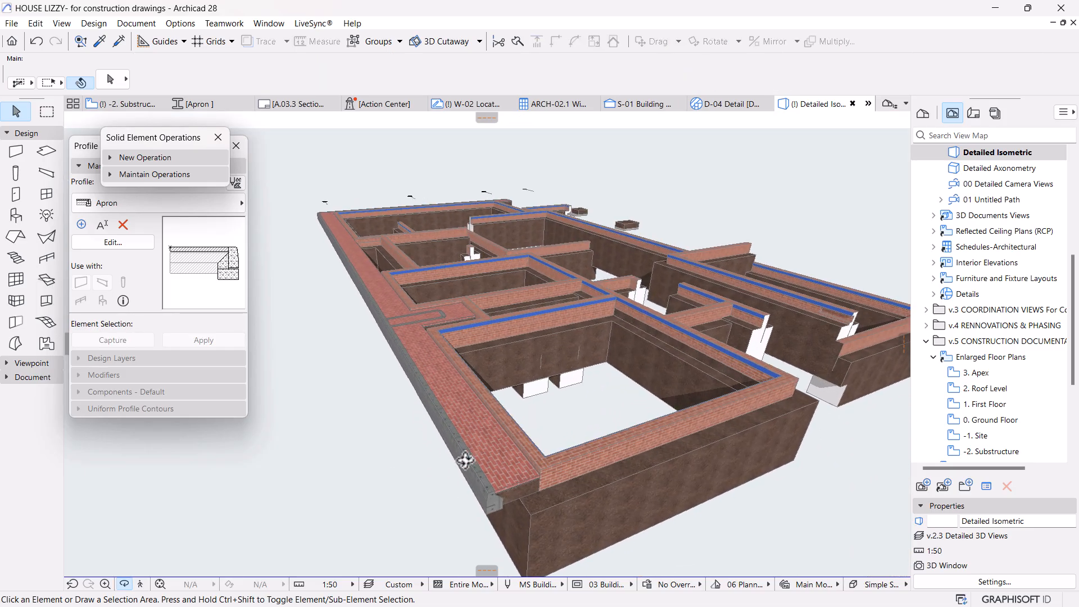
pyautogui.keyDown('shift'); pyautogui.moveTo(485, 430); pyautogui.dragTo(586, 488, button='middle'); pyautogui.keyUp('shift')
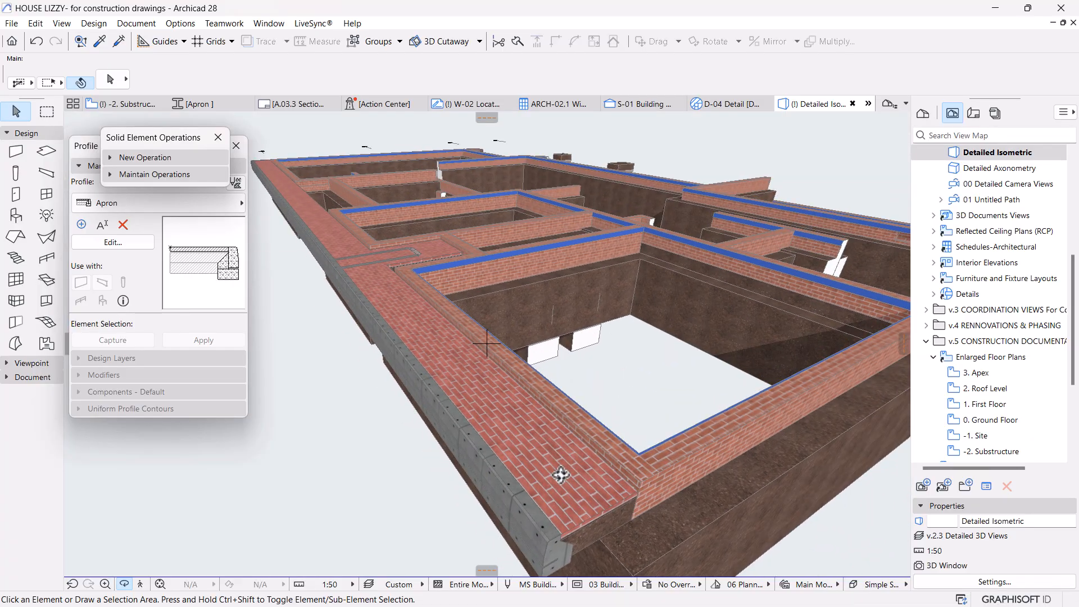
pyautogui.keyDown('shift'); pyautogui.moveTo(536, 458); pyautogui.dragTo(511, 454, button='middle'); pyautogui.keyUp('shift')
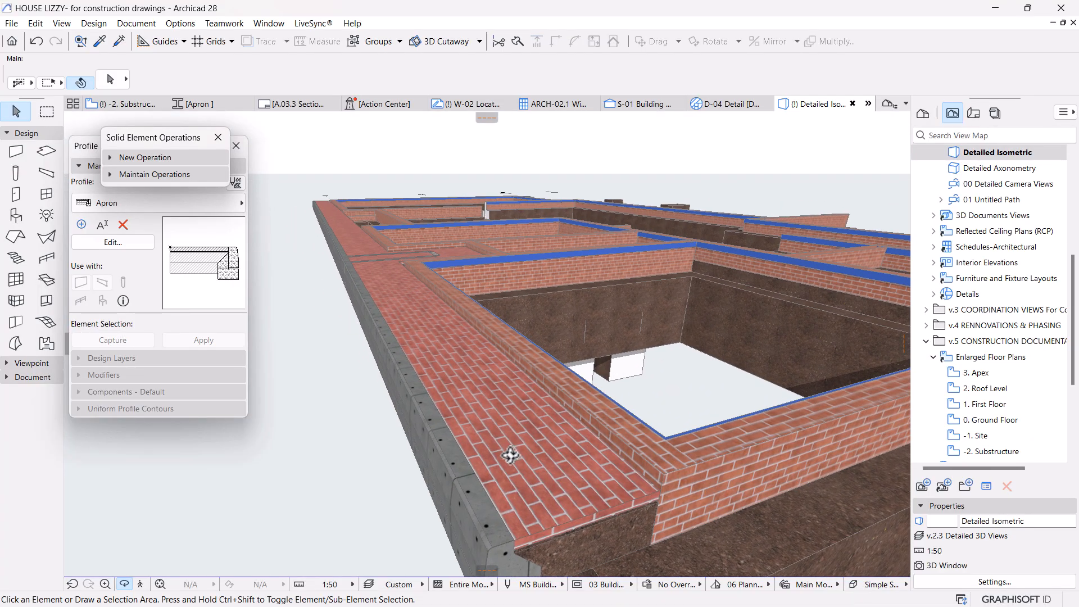
pyautogui.keyDown('shift'); pyautogui.moveTo(531, 373); pyautogui.dragTo(453, 356, button='middle'); pyautogui.keyUp('shift')
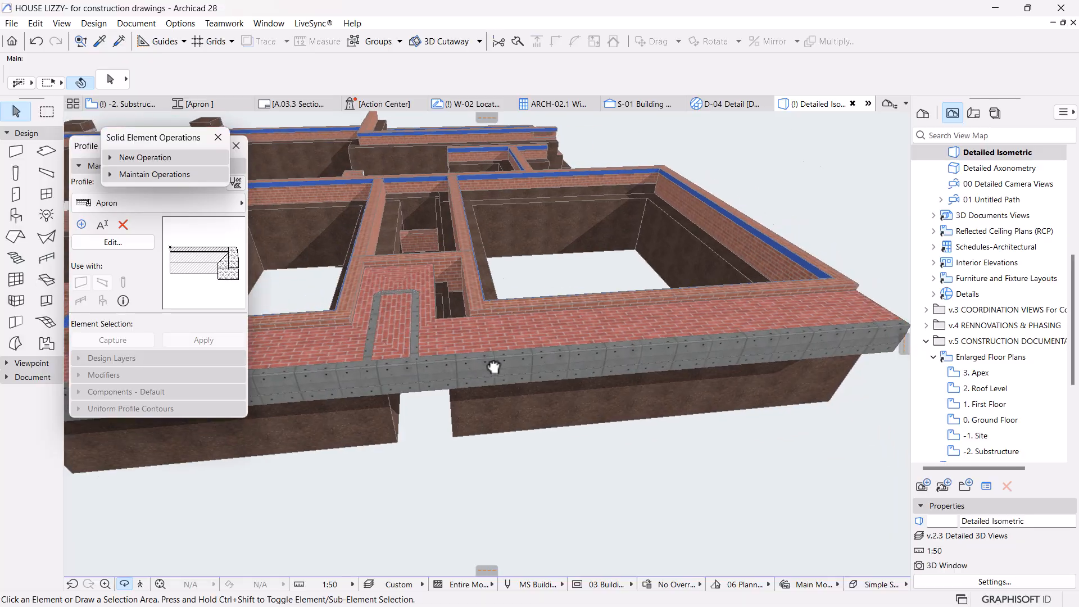
pyautogui.scroll(5, 436, 313)
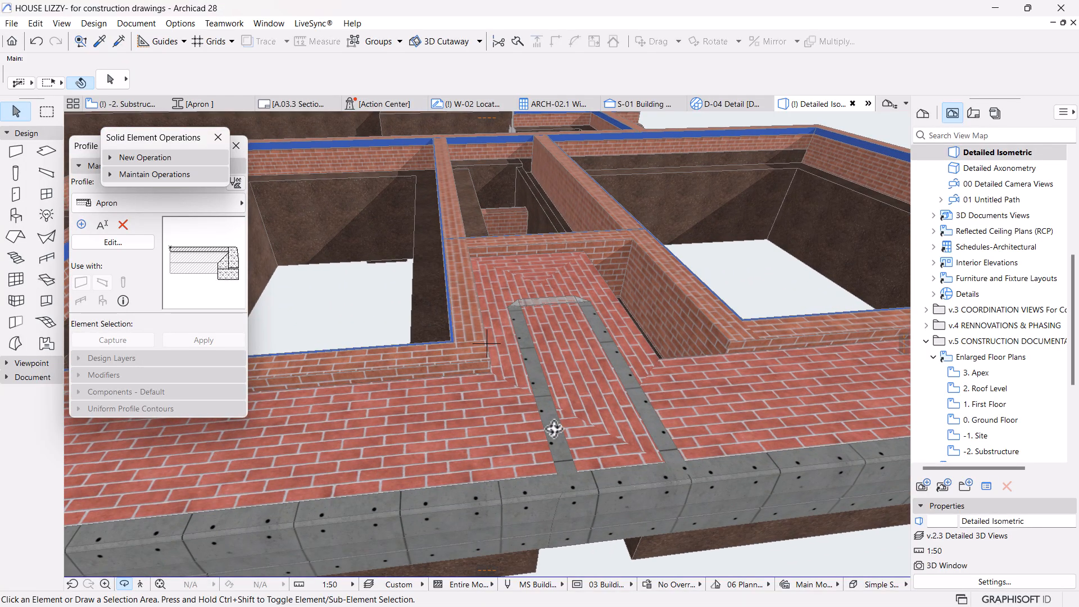
pyautogui.keyDown('shift'); pyautogui.moveTo(555, 436); pyautogui.dragTo(483, 458, button='middle'); pyautogui.keyUp('shift')
pyautogui.keyDown('shift'); pyautogui.moveTo(613, 452); pyautogui.dragTo(490, 435, button='middle'); pyautogui.keyUp('shift')
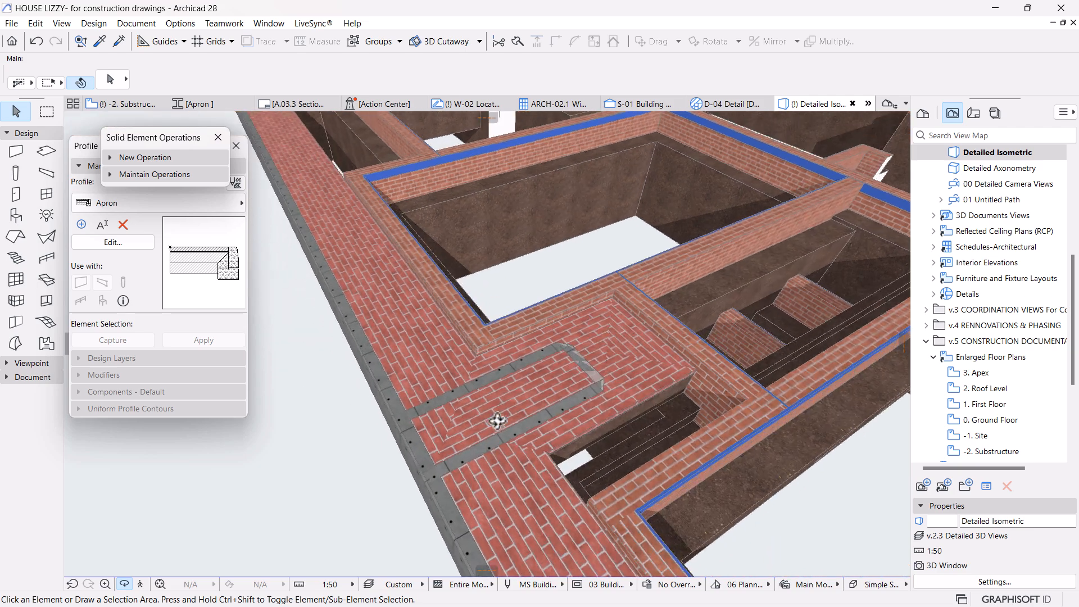
# Step: Suspend grouping and delete the three Paved Apron beams lining the small recess in the foundation wall
pyautogui.click(586, 363)
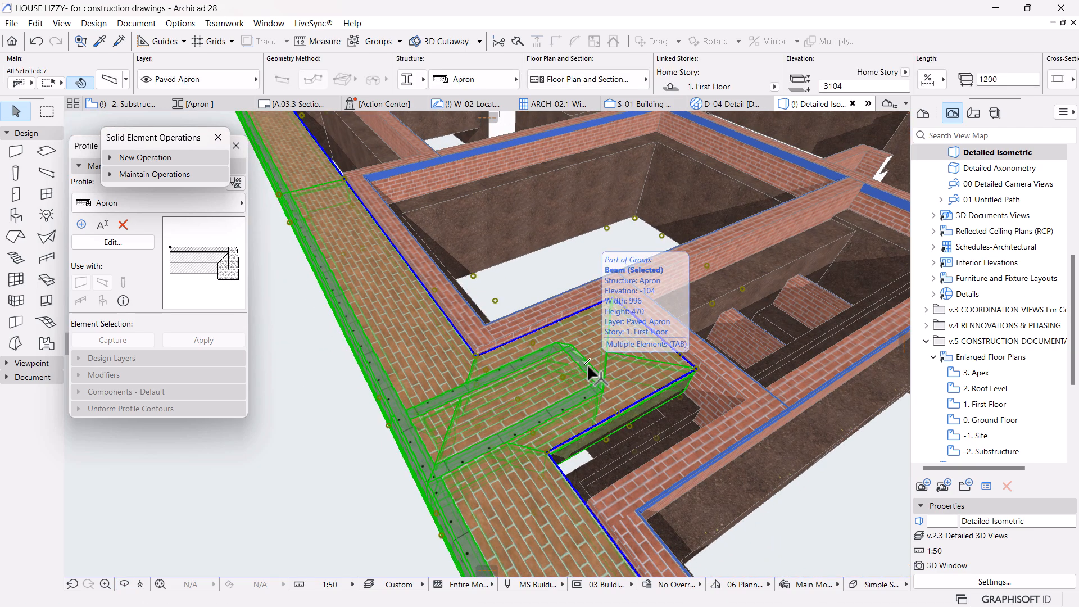
pyautogui.click(351, 45)
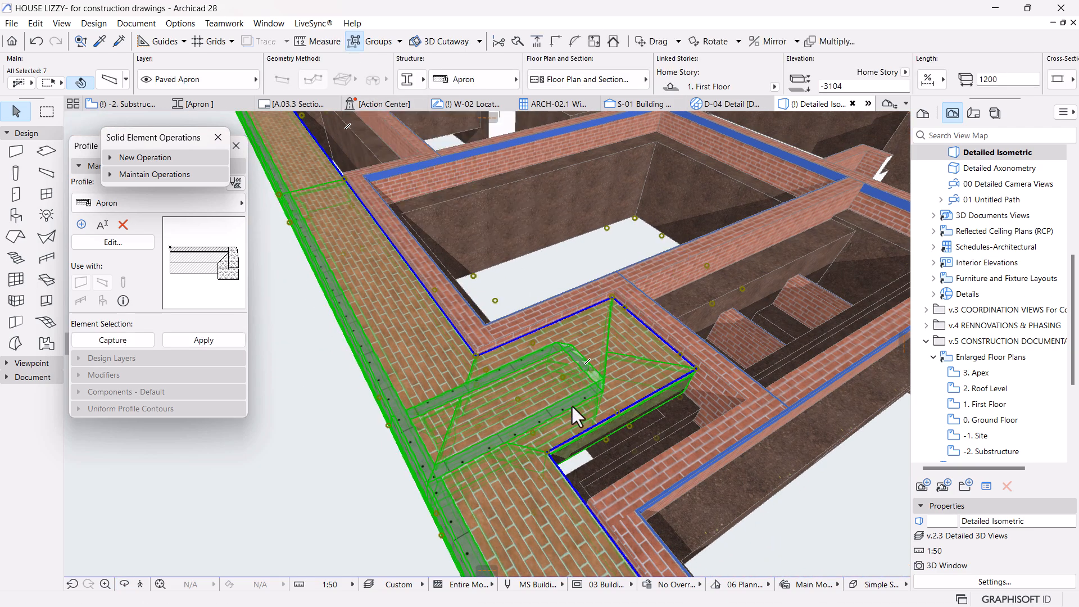
pyautogui.press('Escape')
pyautogui.click(538, 386)
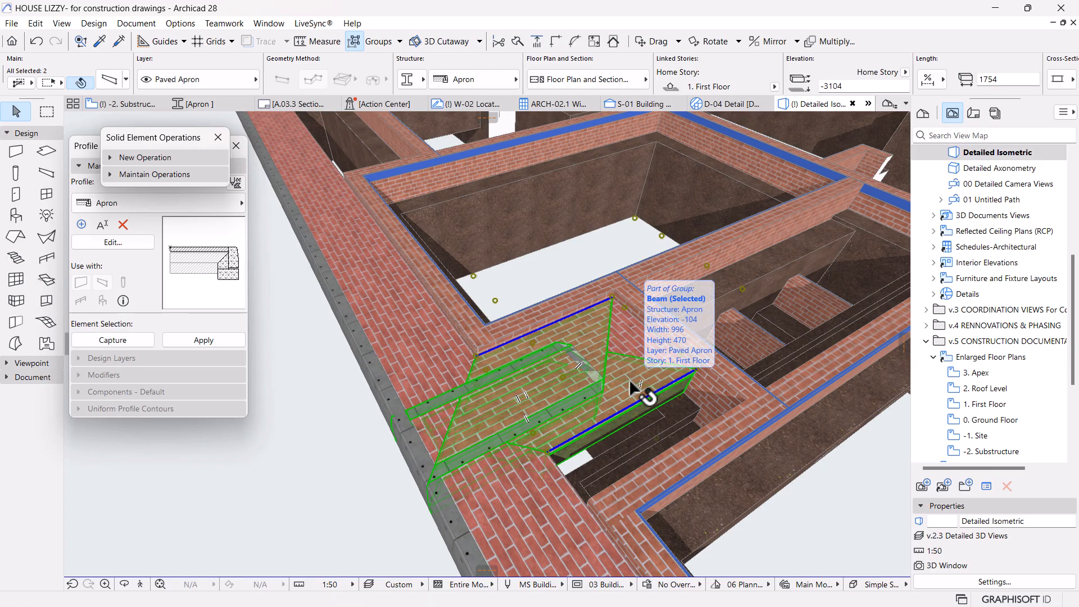
pyautogui.press('Escape')
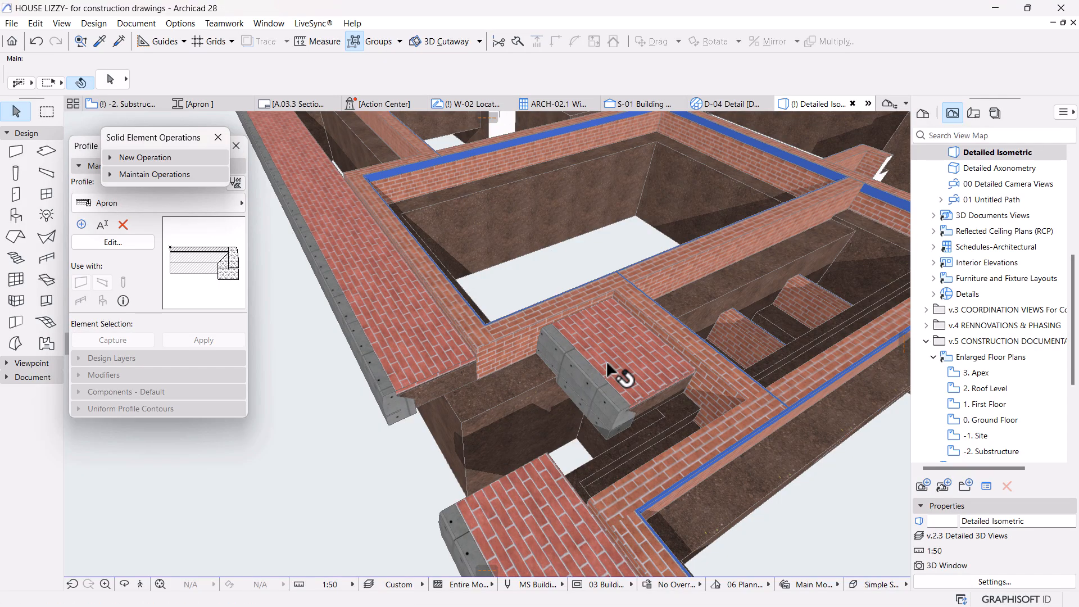
pyautogui.click(607, 366)
pyautogui.press('Delete')
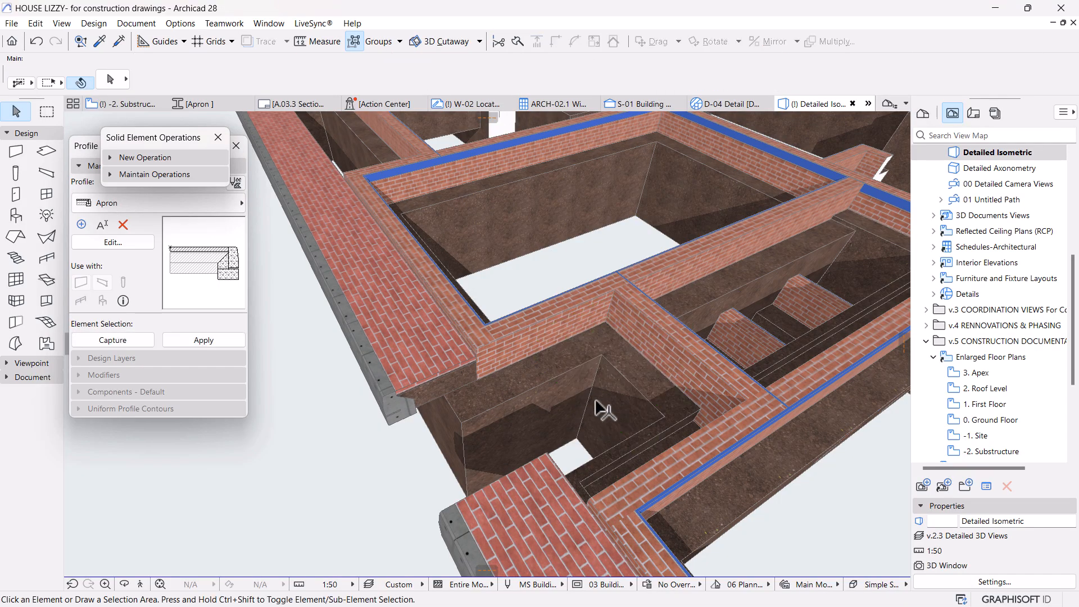
# Step: Stretch the remaining apron beam straight across the recess opening to meet the end of the next apron section
pyautogui.click(402, 356)
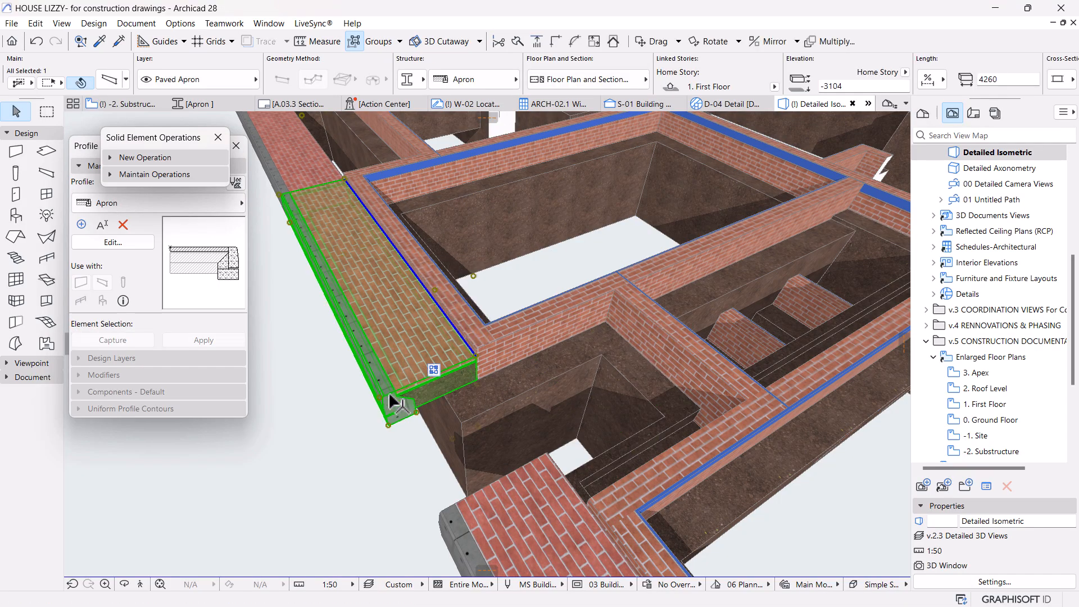
pyautogui.keyDown('shift'); pyautogui.moveTo(499, 467); pyautogui.dragTo(496, 443, button='middle'); pyautogui.keyUp('shift')
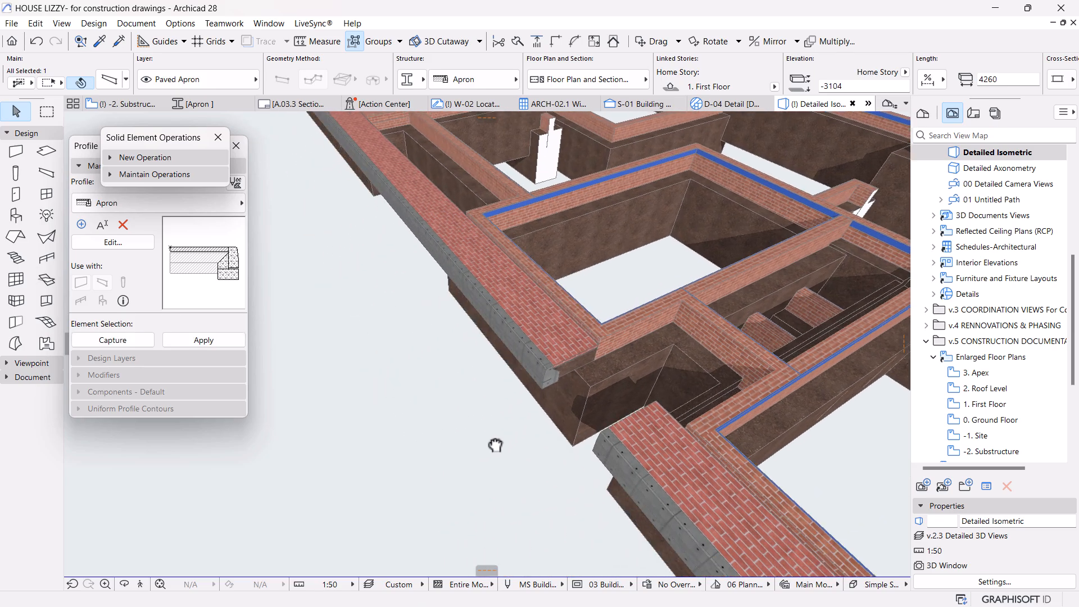
pyautogui.click(599, 342)
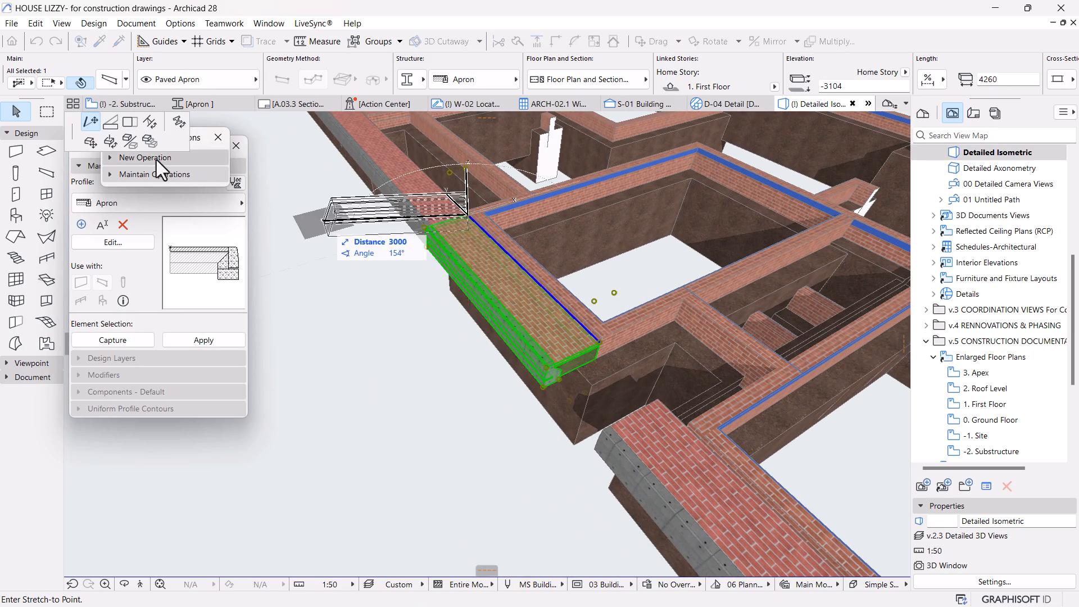
pyautogui.click(131, 122)
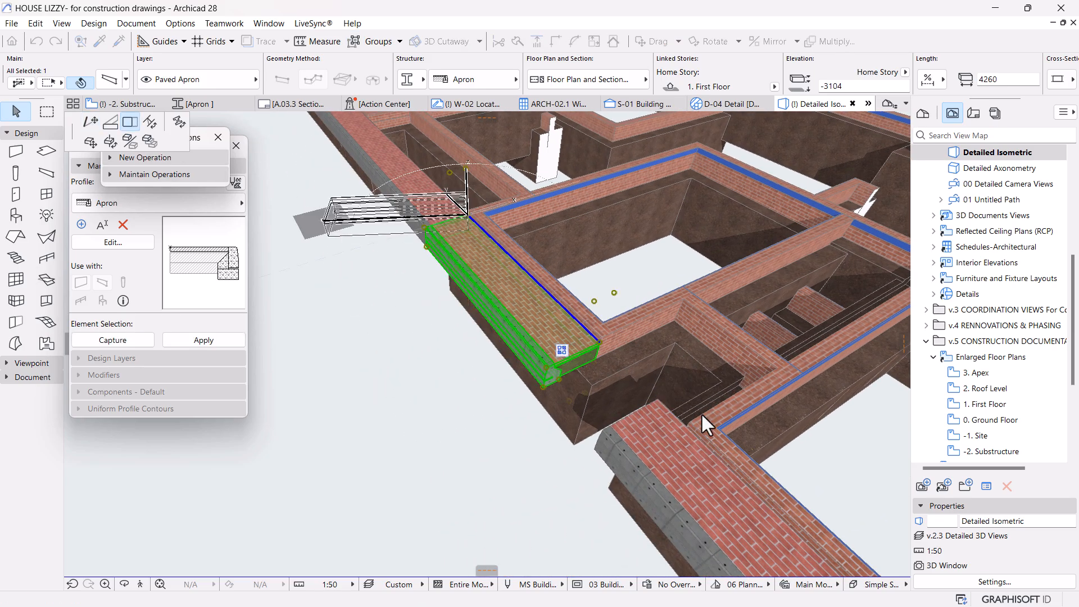
pyautogui.click(659, 400)
pyautogui.click(395, 490)
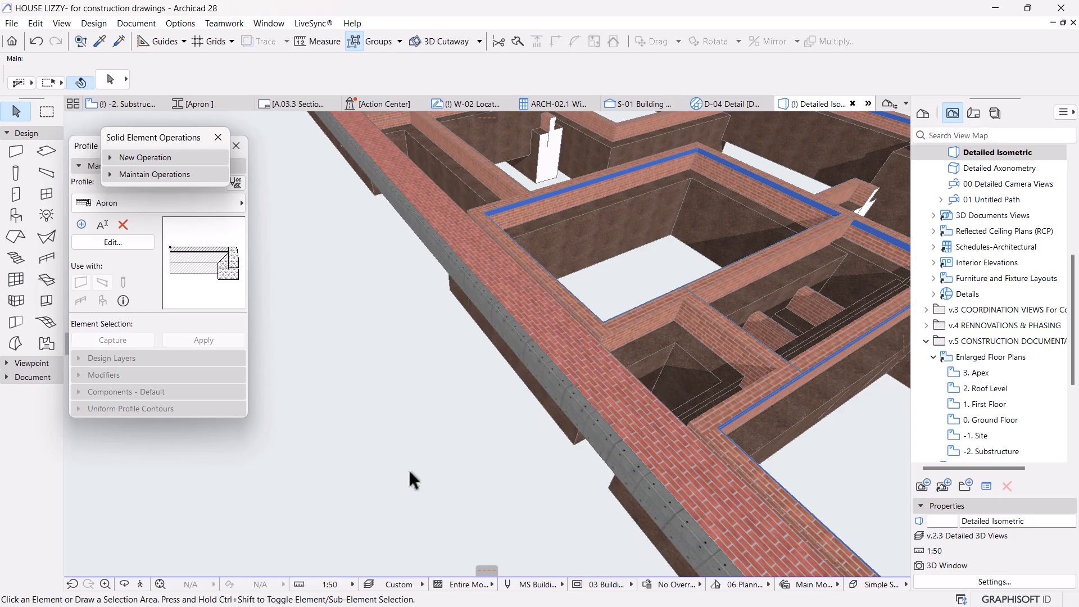
# Step: Examine the straightened apron across the recess and along the whole foundation in 3D
pyautogui.scroll(-3, 421, 471)
pyautogui.scroll(3, 622, 392)
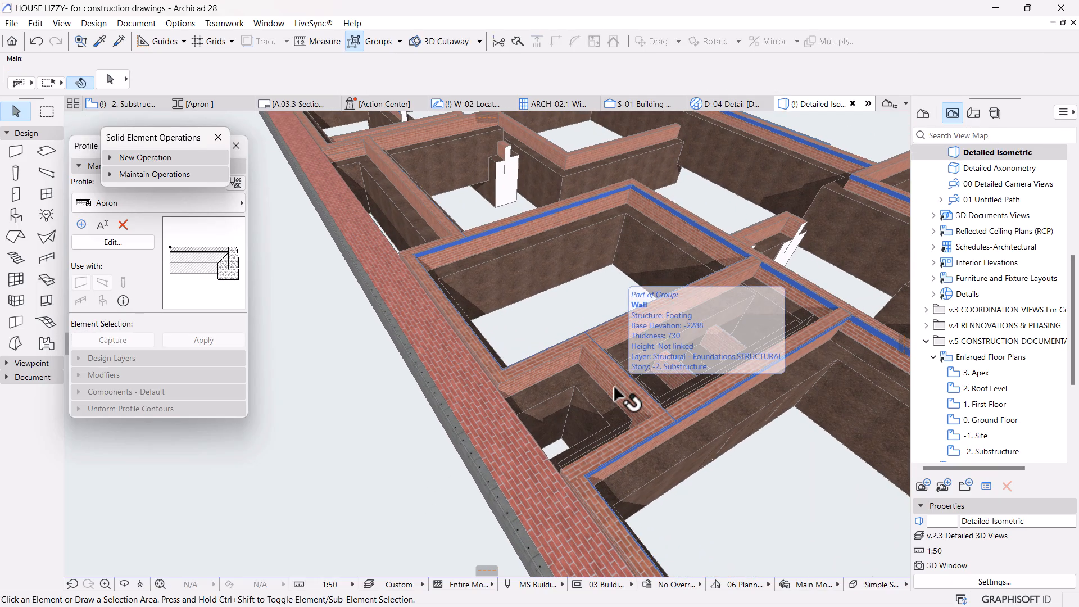
pyautogui.keyDown('shift'); pyautogui.moveTo(590, 429); pyautogui.dragTo(664, 383, button='middle'); pyautogui.keyUp('shift')
pyautogui.moveTo(537, 409); pyautogui.dragTo(549, 448, button='middle')
pyautogui.keyDown('shift'); pyautogui.moveTo(566, 457); pyautogui.dragTo(592, 415, button='middle'); pyautogui.keyUp('shift')
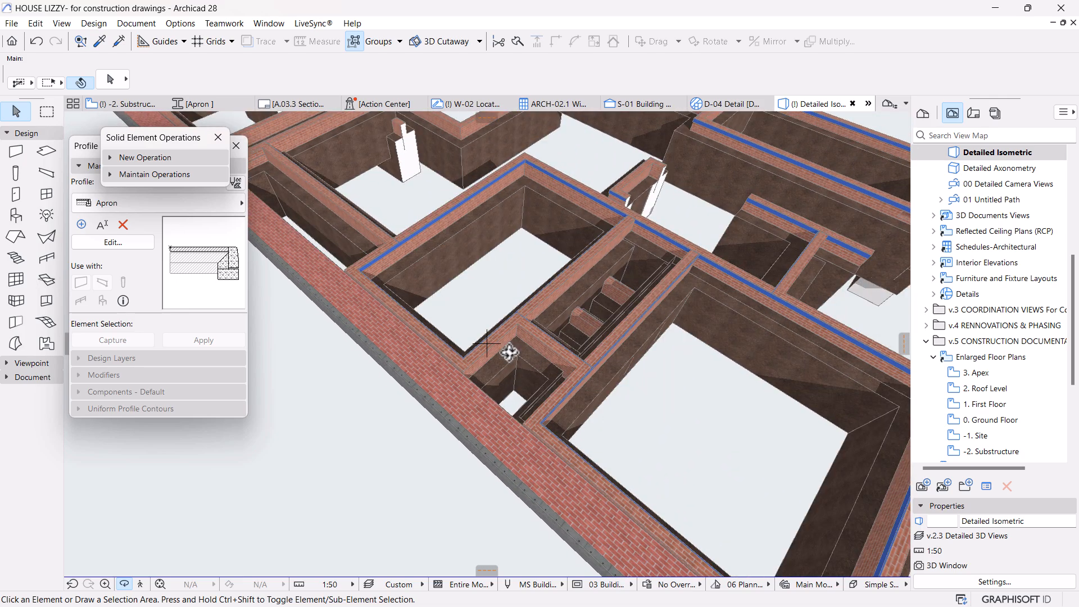
pyautogui.scroll(4, 509, 352)
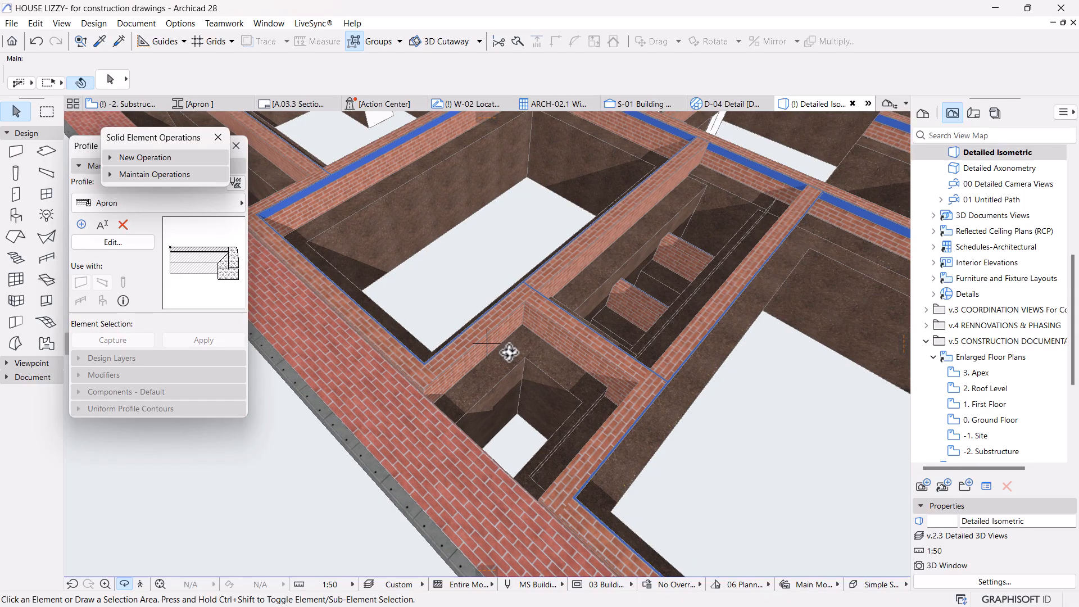
pyautogui.scroll(-6, 509, 352)
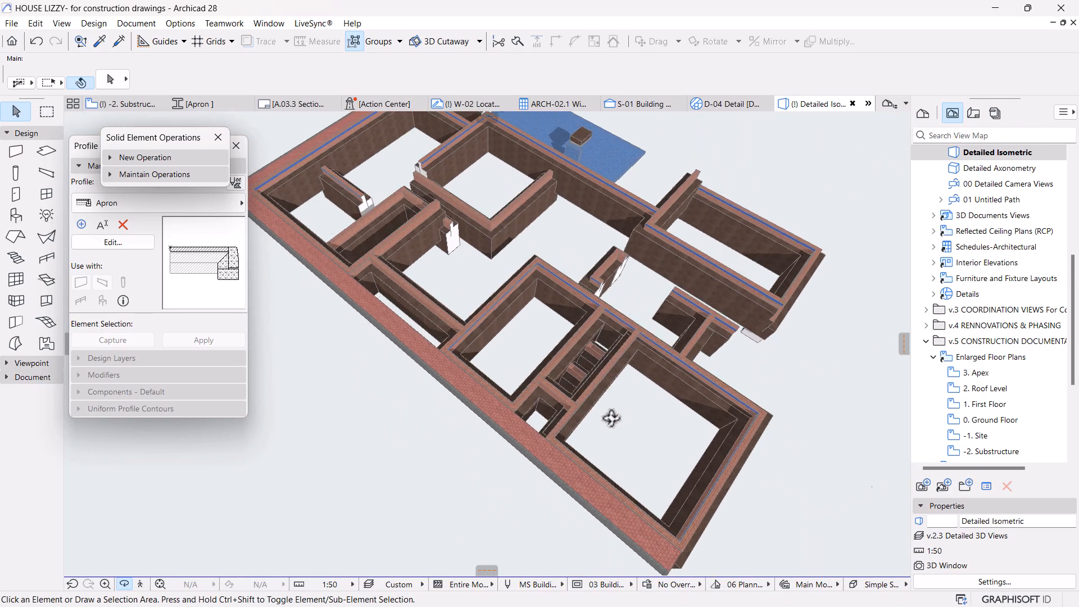
pyautogui.keyDown('shift'); pyautogui.moveTo(625, 452); pyautogui.dragTo(530, 400, button='middle'); pyautogui.keyUp('shift')
pyautogui.keyDown('shift'); pyautogui.moveTo(609, 386); pyautogui.dragTo(538, 395, button='middle'); pyautogui.keyUp('shift')
pyautogui.scroll(3, 697, 309)
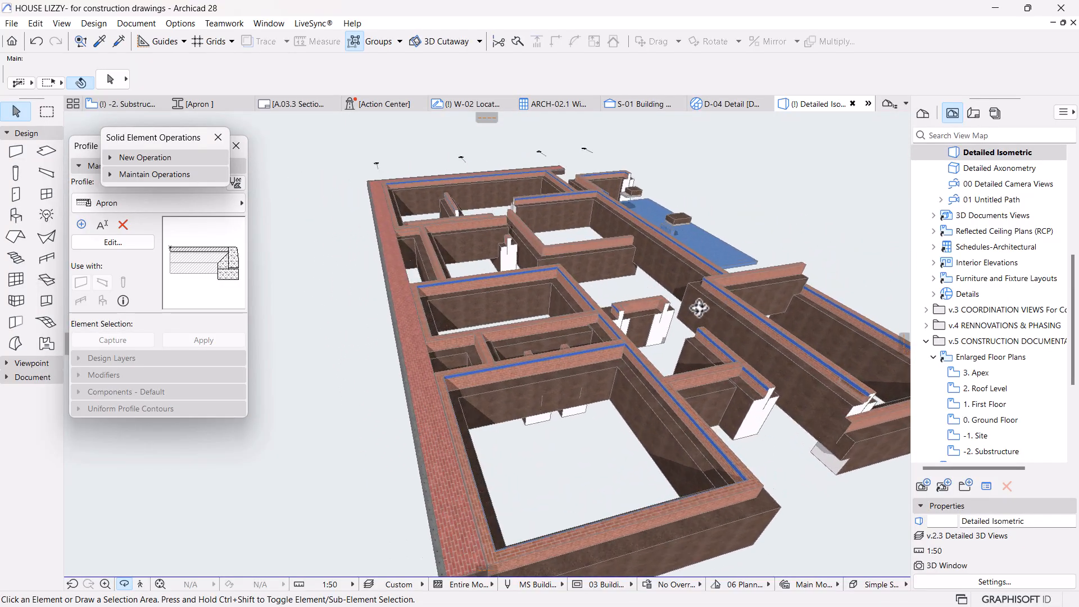
# Step: Return to the floor plan and restore the saved -2. Substructure view settings
pyautogui.click(128, 104)
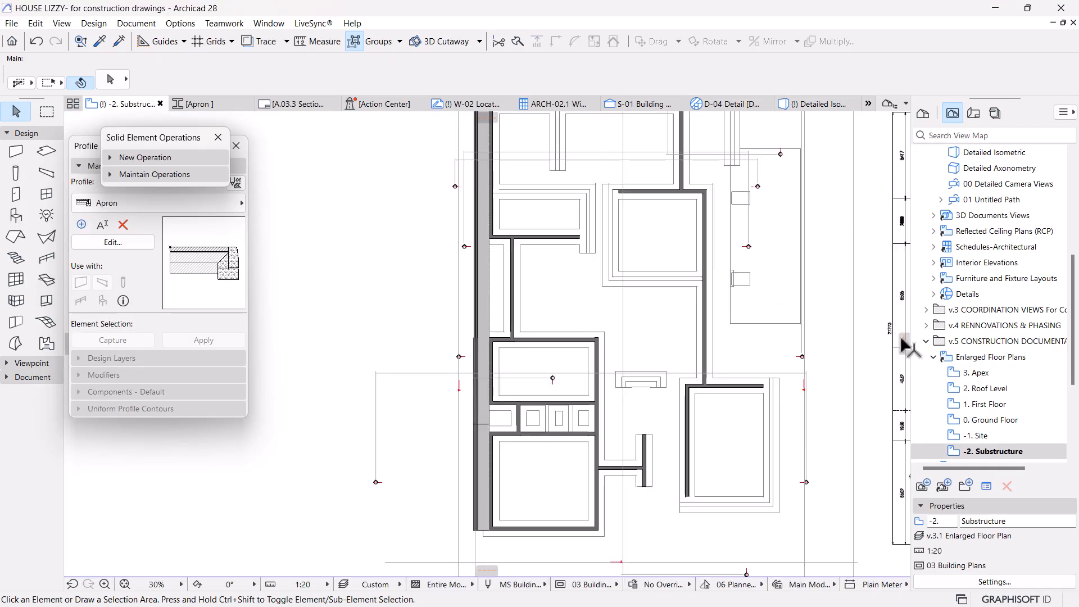
pyautogui.click(992, 454)
pyautogui.moveTo(541, 289); pyautogui.dragTo(532, 368, button='middle')
pyautogui.scroll(1, 529, 350)
pyautogui.scroll(-3, 616, 326)
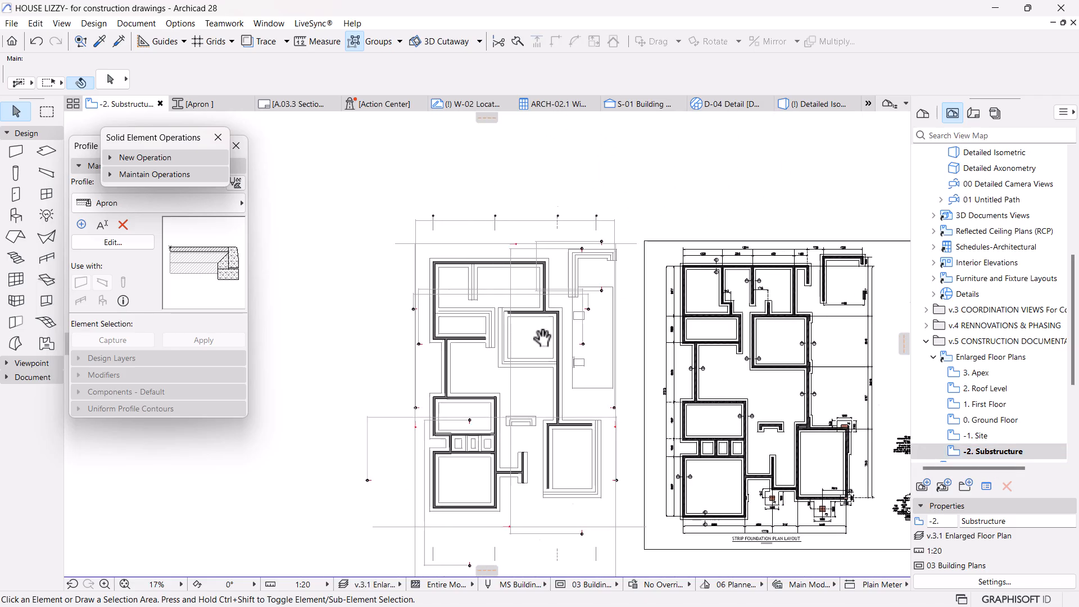
# Step: Examine the strip foundation plan layout and the typical footing sections on the structural reference drawing
pyautogui.scroll(8, 574, 523)
pyautogui.scroll(-4, 579, 394)
pyautogui.moveTo(591, 250); pyautogui.dragTo(571, 422, button='middle')
pyautogui.scroll(5, 483, 501)
pyautogui.scroll(-4, 482, 501)
pyautogui.moveTo(560, 192); pyautogui.dragTo(508, 406, button='middle')
pyautogui.scroll(4, 507, 403)
pyautogui.scroll(-4, 507, 403)
pyautogui.moveTo(580, 275); pyautogui.dragTo(537, 407, button='middle')
pyautogui.scroll(4, 537, 291)
pyautogui.moveTo(595, 343); pyautogui.dragTo(415, 303, button='middle')
pyautogui.scroll(2, 583, 296)
pyautogui.scroll(-1, 567, 301)
pyautogui.scroll(-6, 554, 305)
pyautogui.moveTo(742, 323); pyautogui.dragTo(521, 306, button='middle')
pyautogui.scroll(1, 677, 394)
pyautogui.moveTo(676, 395); pyautogui.dragTo(656, 334, button='middle')
pyautogui.scroll(3, 661, 418)
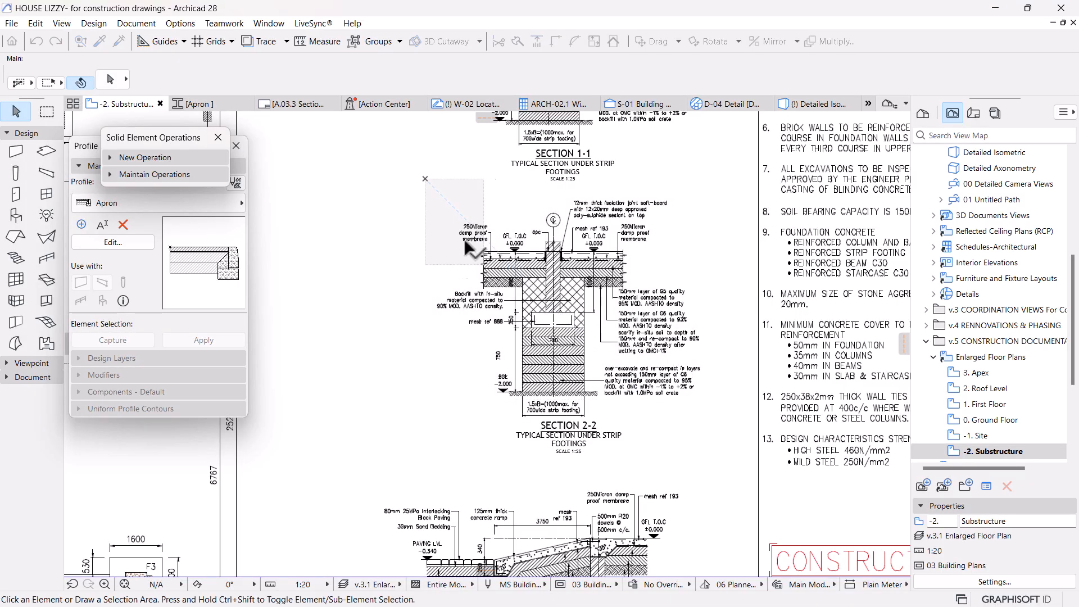
# Step: Select and copy the whole Section 2-2 strip footing detail with its annotations, and close the Solid Element Operations palette
pyautogui.click(410, 189)
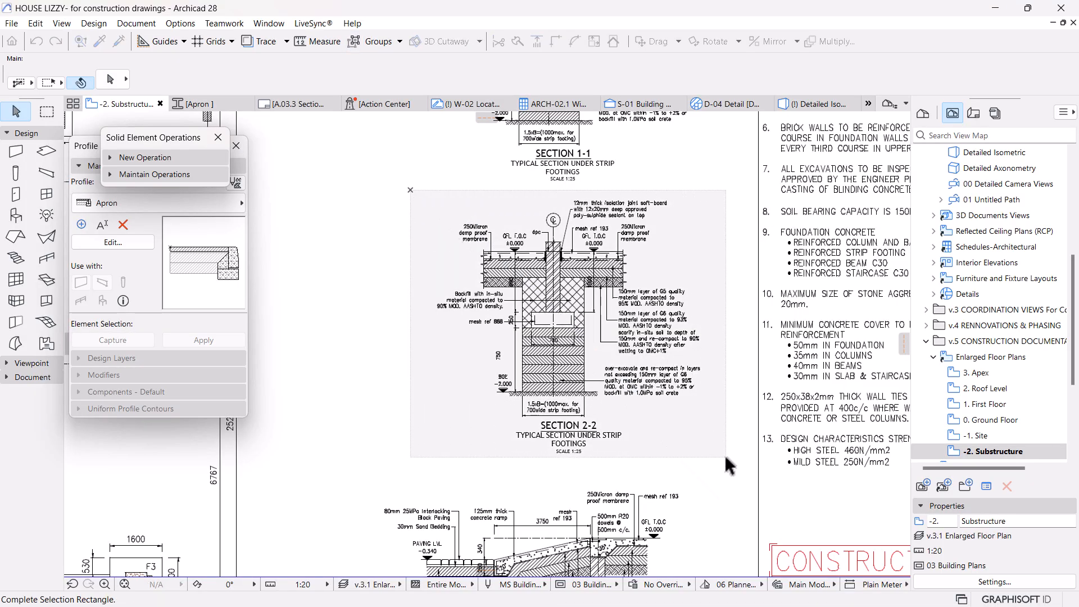
pyautogui.click(723, 452)
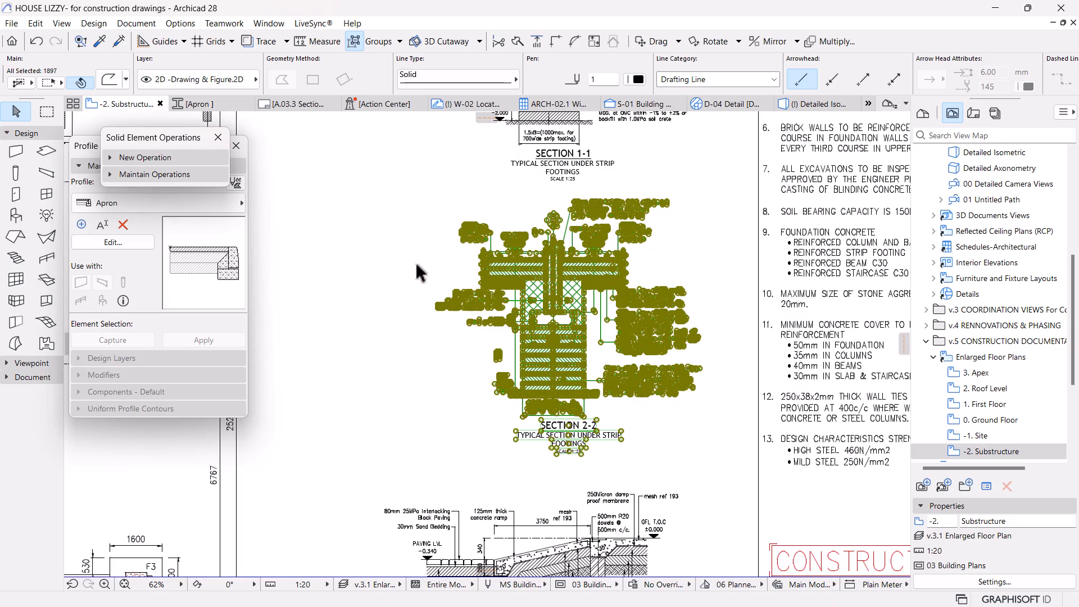
pyautogui.click(216, 139)
# Step: Search the Profile Manager's profiles for "foo" and load the Footing profile for editing
pyautogui.moveTo(137, 149); pyautogui.dragTo(160, 148)
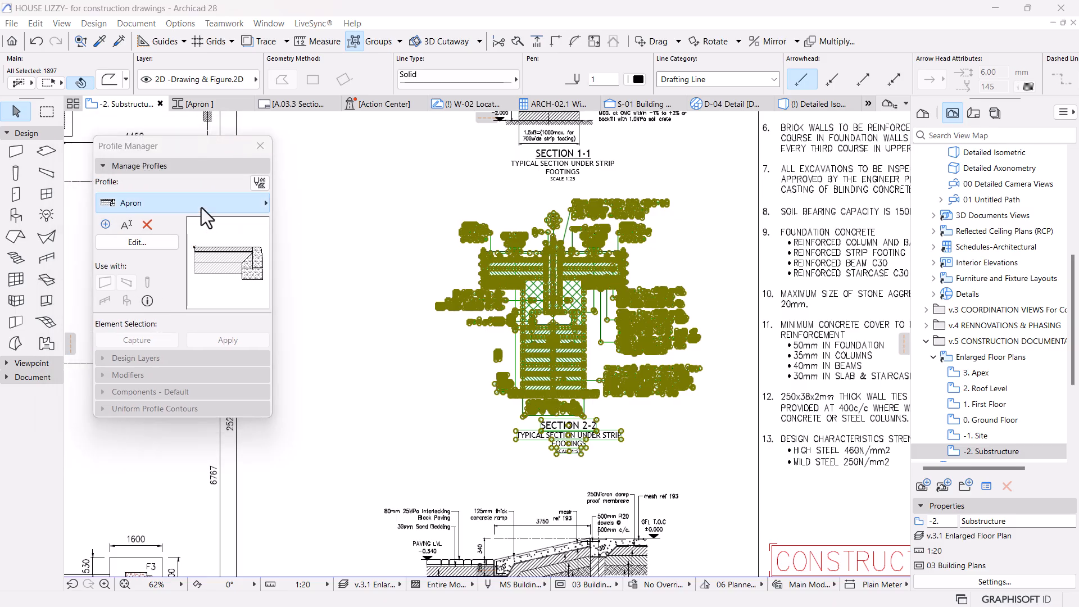
pyautogui.click(201, 207)
pyautogui.moveTo(331, 161)
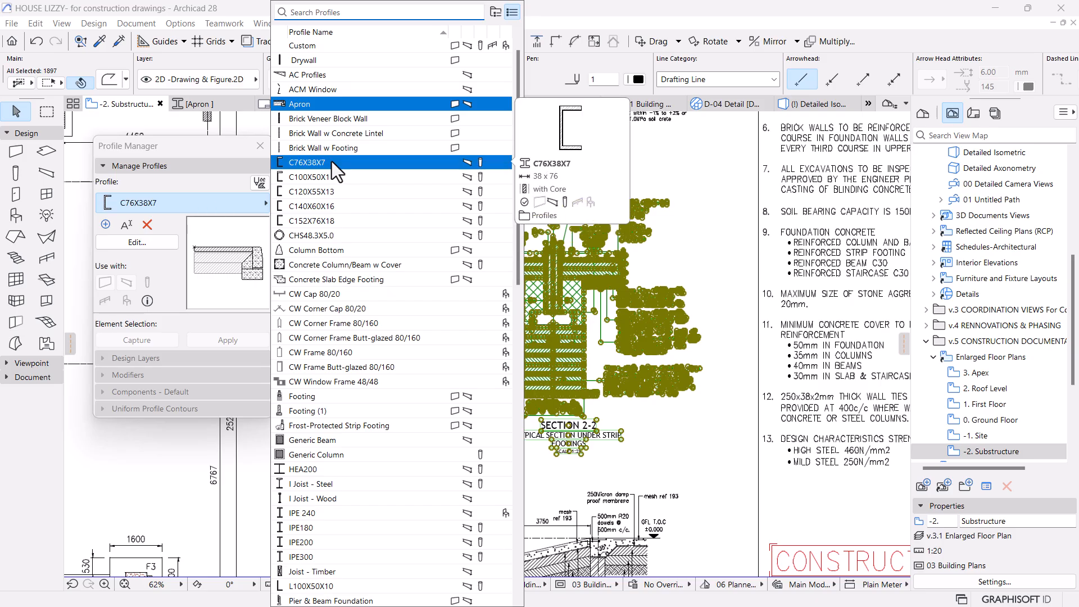
pyautogui.write('foo')
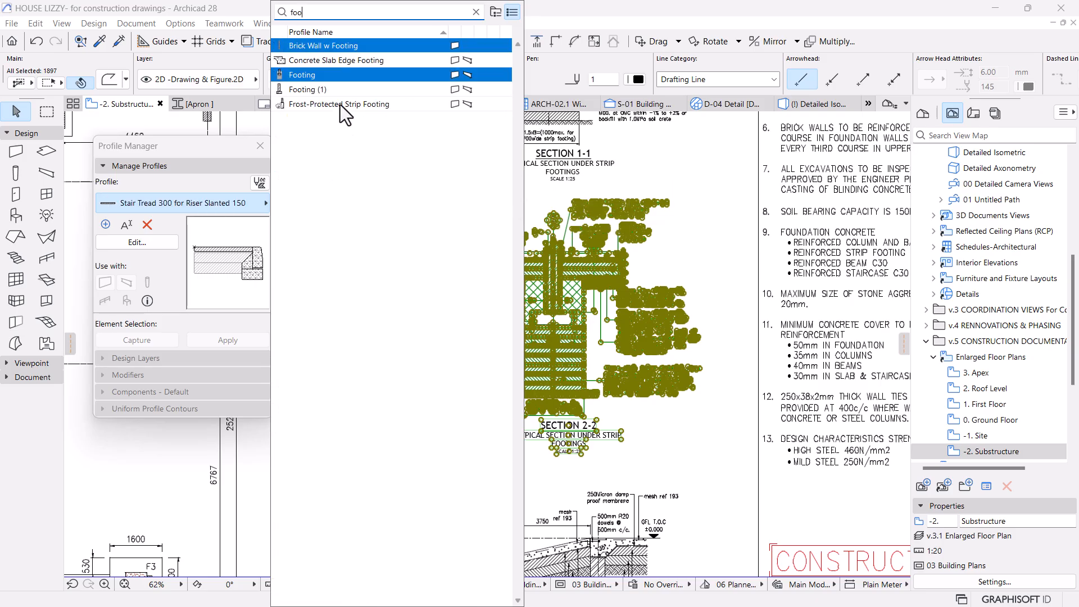
pyautogui.moveTo(317, 86)
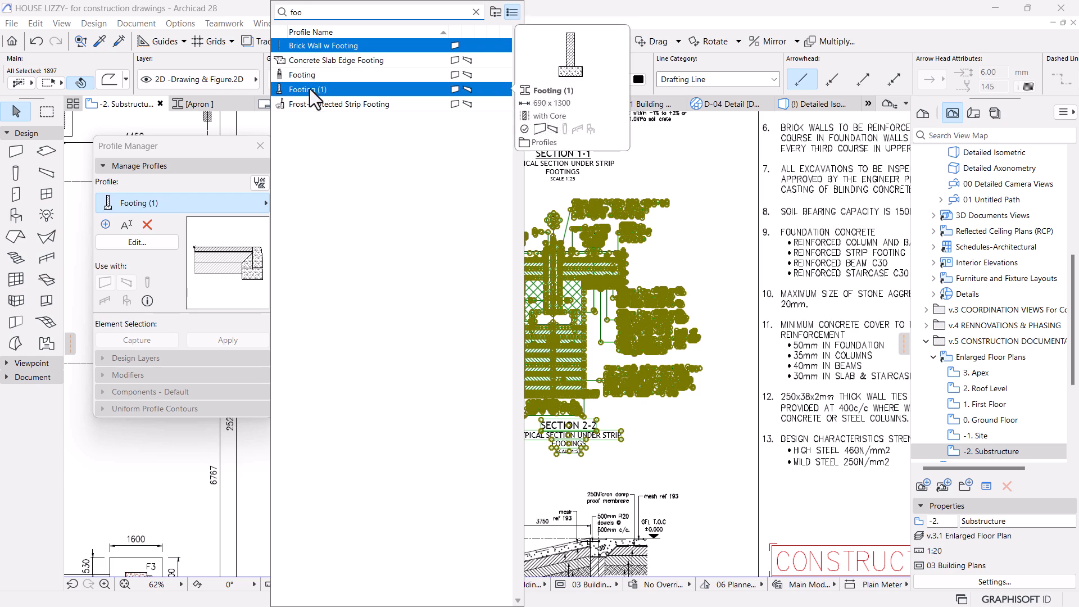
pyautogui.click(306, 79)
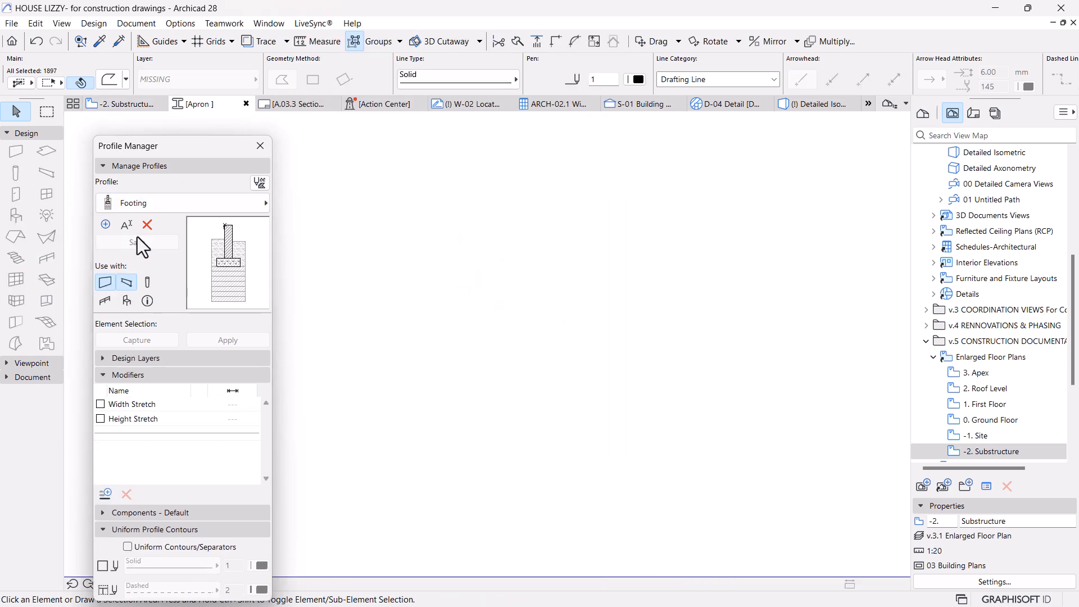
# Step: Duplicate the Footing profile in the Foundations folder under the name Footing-2
pyautogui.click(105, 224)
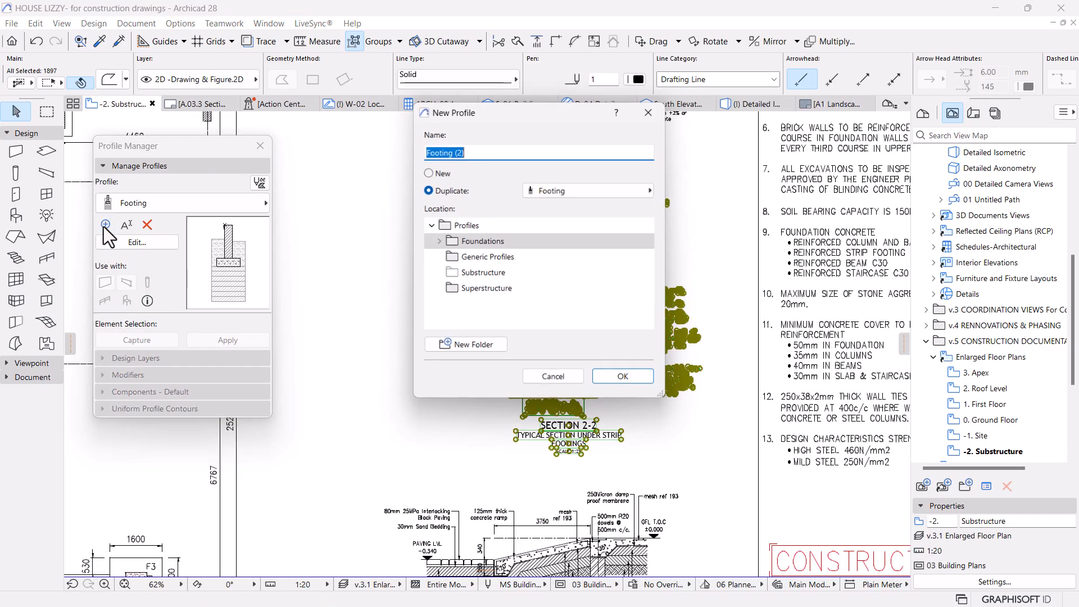
pyautogui.click(463, 154)
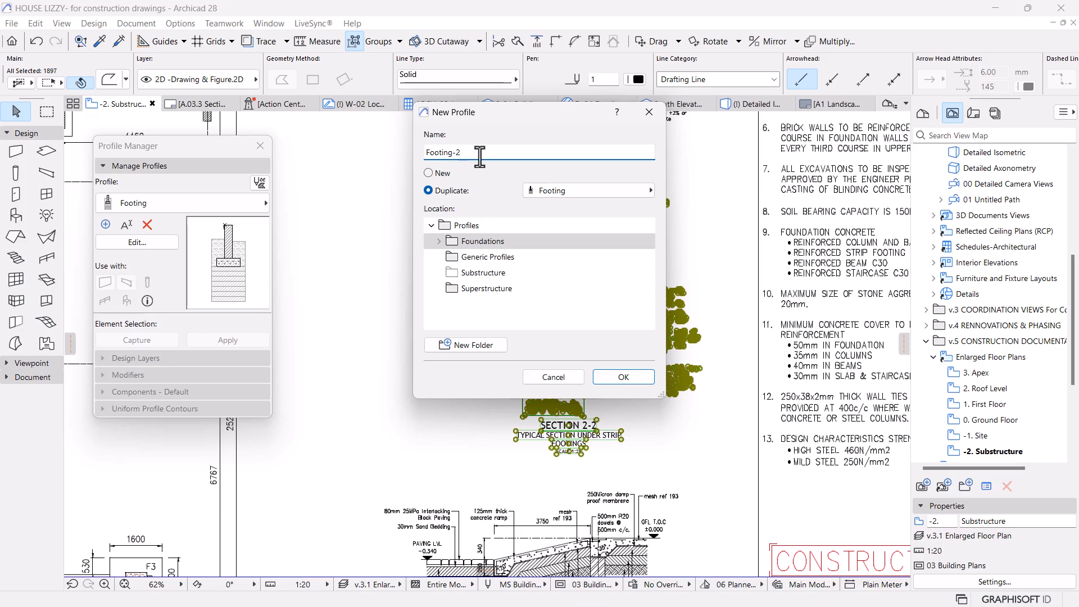
pyautogui.click(617, 376)
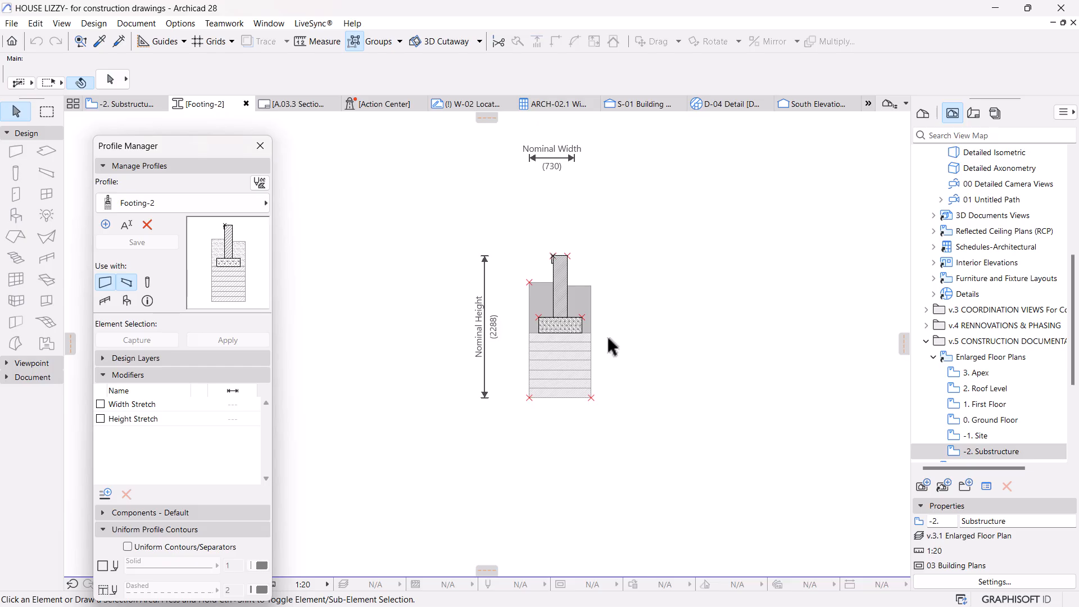
# Step: Paste the Section 2-2 detail at the center of the Footing-2 profile view and move it clear beside the profile
pyautogui.hotkey('ctrl', 'v')
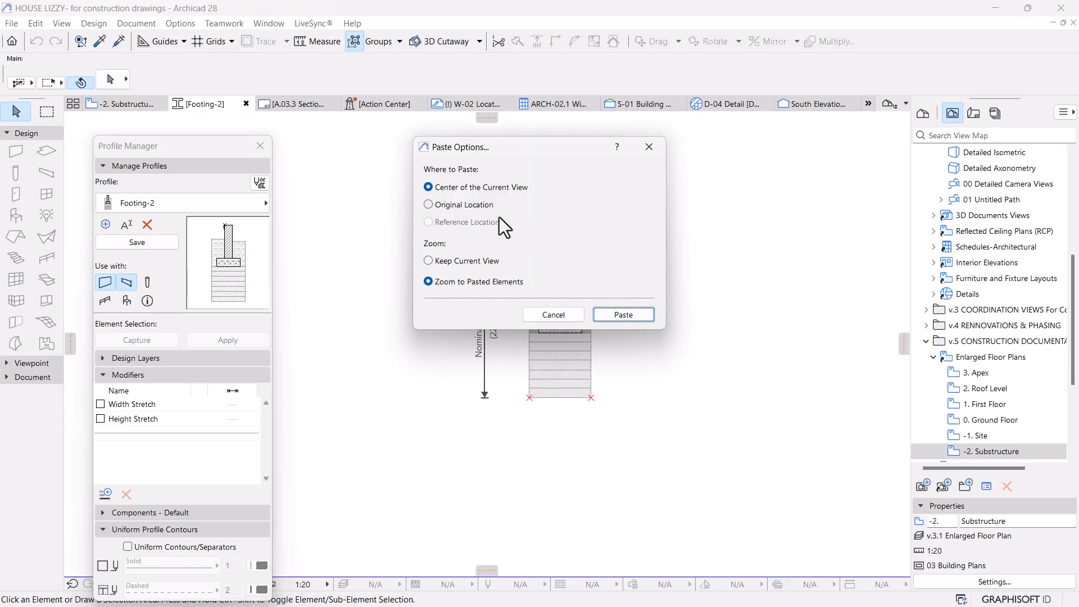
pyautogui.click(622, 318)
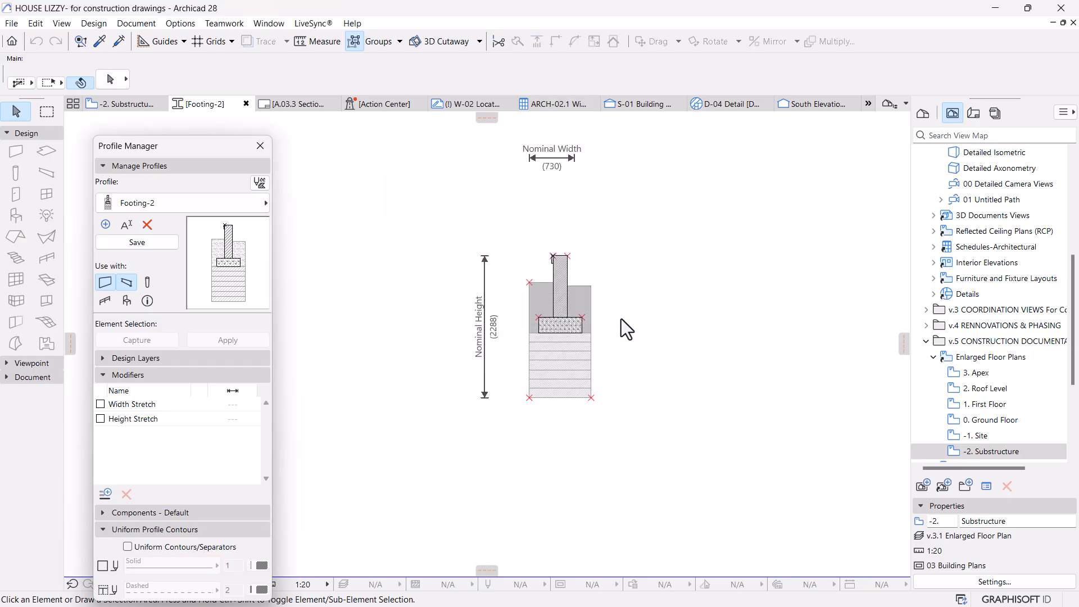
pyautogui.click(443, 370)
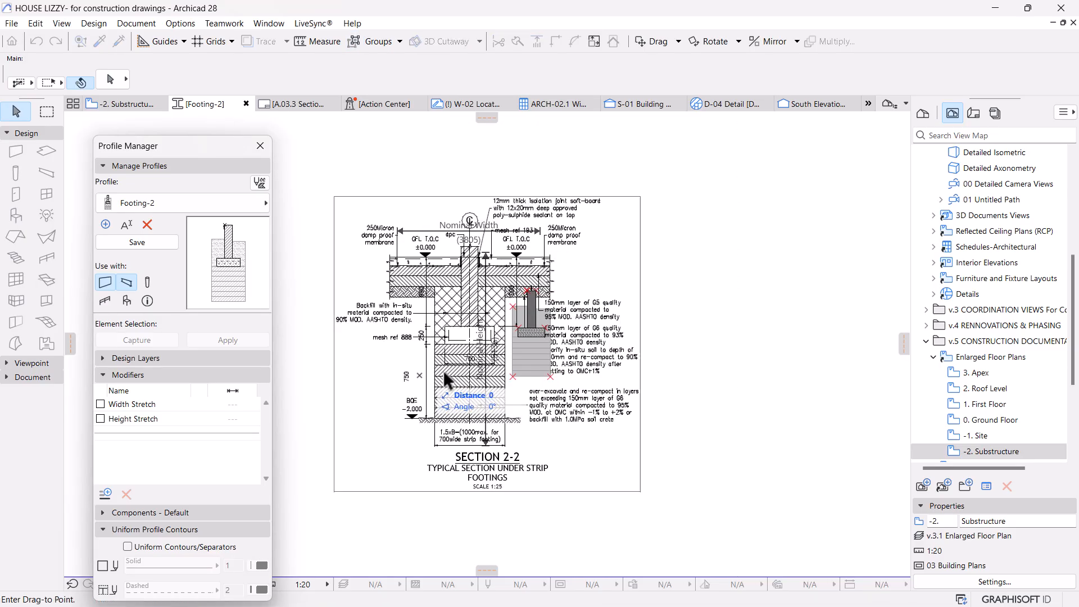
pyautogui.click(709, 375)
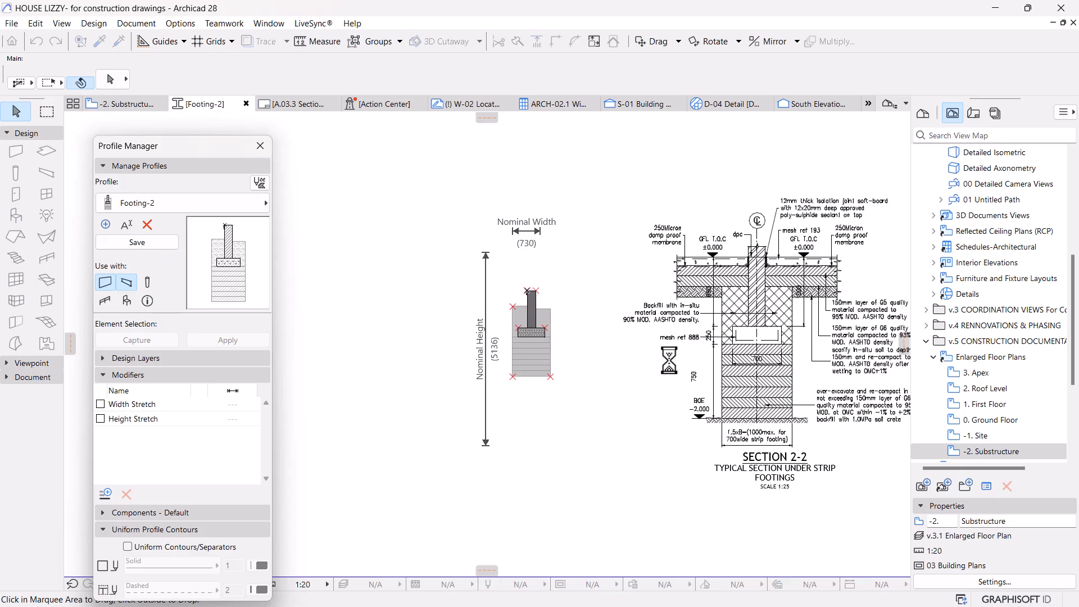
# Step: Examine the pasted Section 2-2 detail's slab, wall, footing and fill layers against the Footing-2 profile
pyautogui.scroll(1, 988, 303)
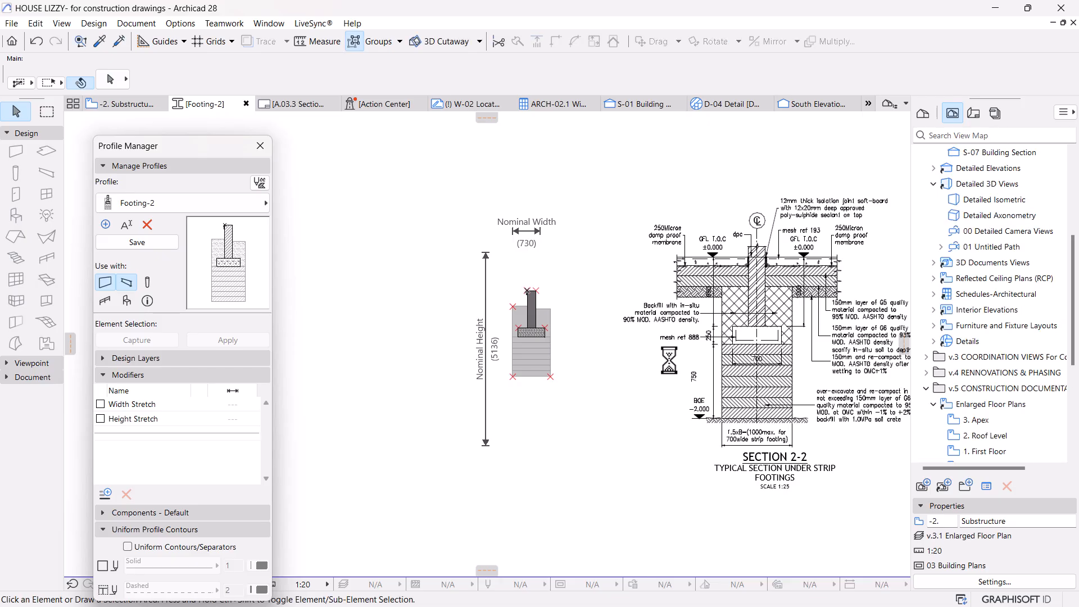
pyautogui.scroll(3, 769, 326)
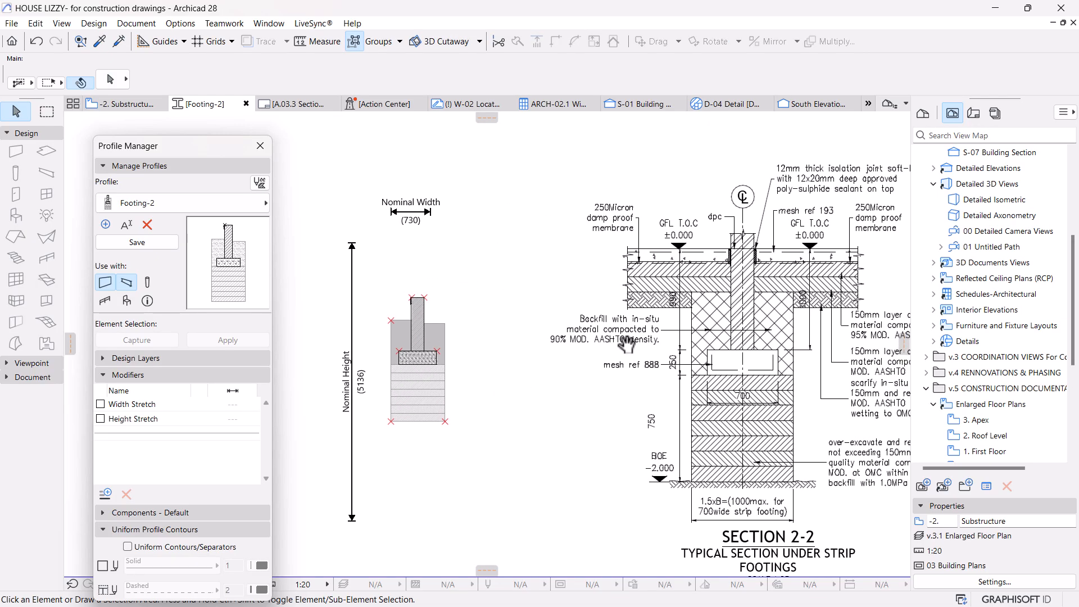
pyautogui.scroll(3, 450, 391)
pyautogui.scroll(-1, 477, 391)
pyautogui.moveTo(665, 441); pyautogui.dragTo(647, 456, button='middle')
pyautogui.scroll(-1, 570, 393)
pyautogui.moveTo(646, 416); pyautogui.dragTo(547, 407, button='middle')
pyautogui.moveTo(682, 304); pyautogui.dragTo(702, 306, button='middle')
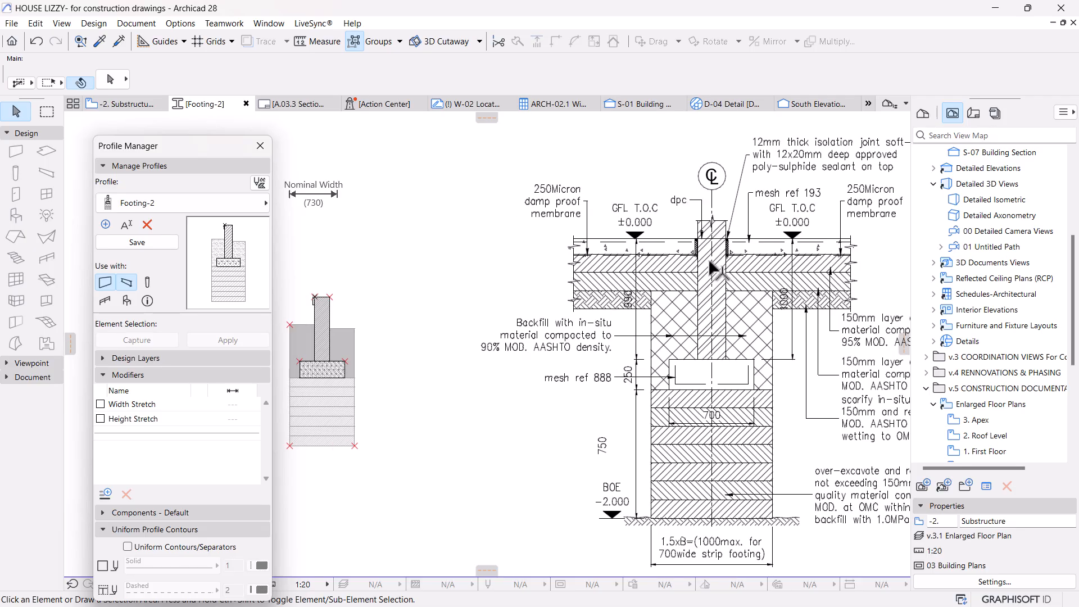
# Step: Mirror a copy of the waterproofing insulation strip at the wall's top across the wall's centerline onto its opposite face
pyautogui.scroll(1, 671, 303)
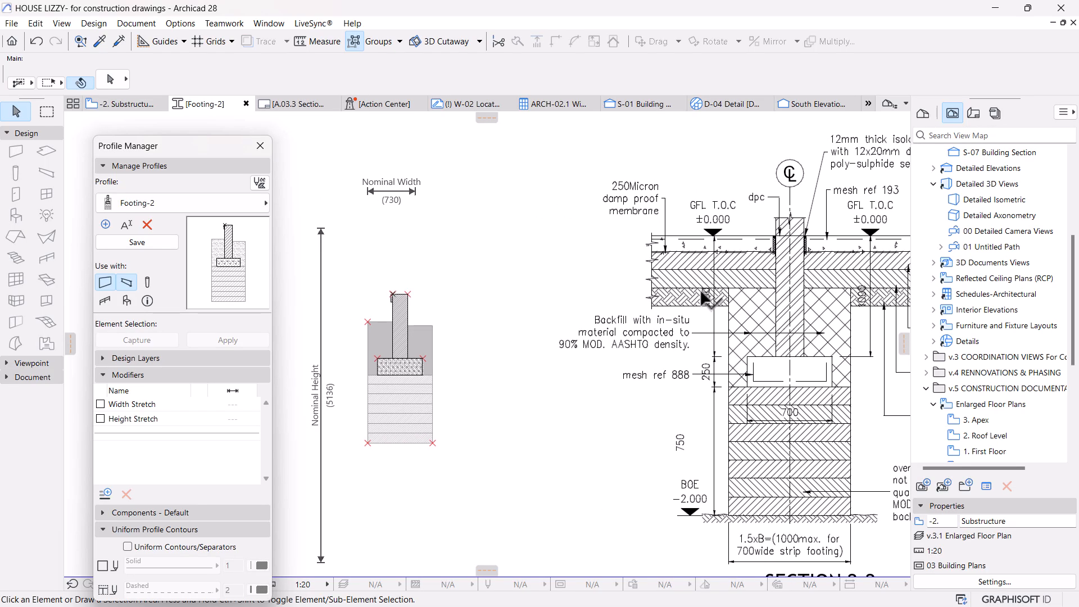
pyautogui.scroll(1, 813, 243)
pyautogui.scroll(-1, 813, 243)
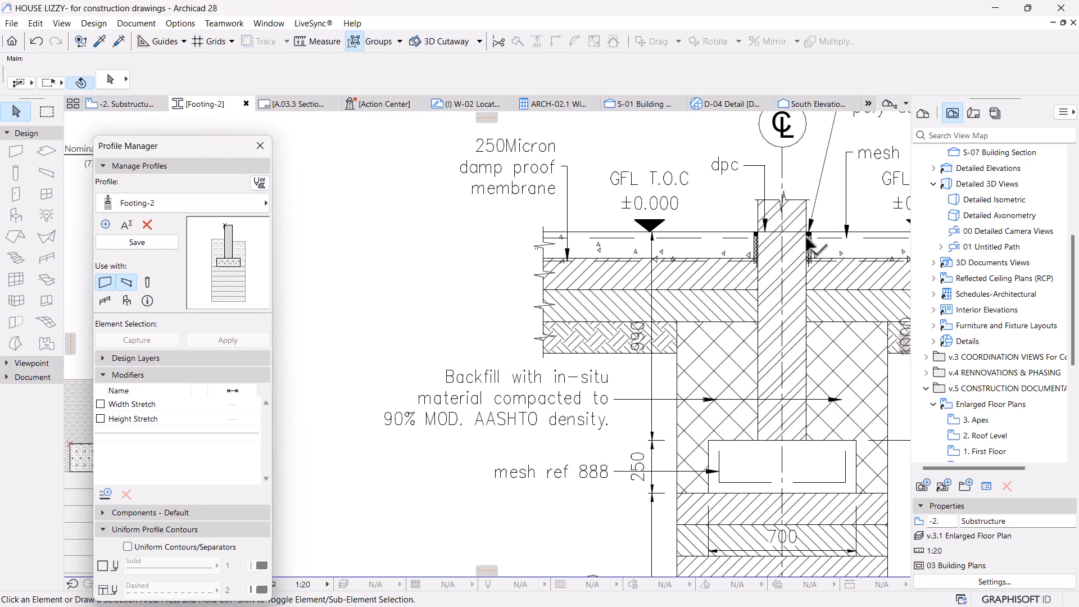
pyautogui.scroll(-2, 514, 311)
pyautogui.moveTo(604, 322); pyautogui.dragTo(486, 325, button='middle')
pyautogui.scroll(5, 419, 321)
pyautogui.moveTo(302, 319); pyautogui.dragTo(531, 329, button='middle')
pyautogui.moveTo(472, 234); pyautogui.dragTo(561, 373)
pyautogui.scroll(2, 532, 335)
pyautogui.click(538, 287)
pyautogui.hotkey('ctrl', 'shift', 'm')
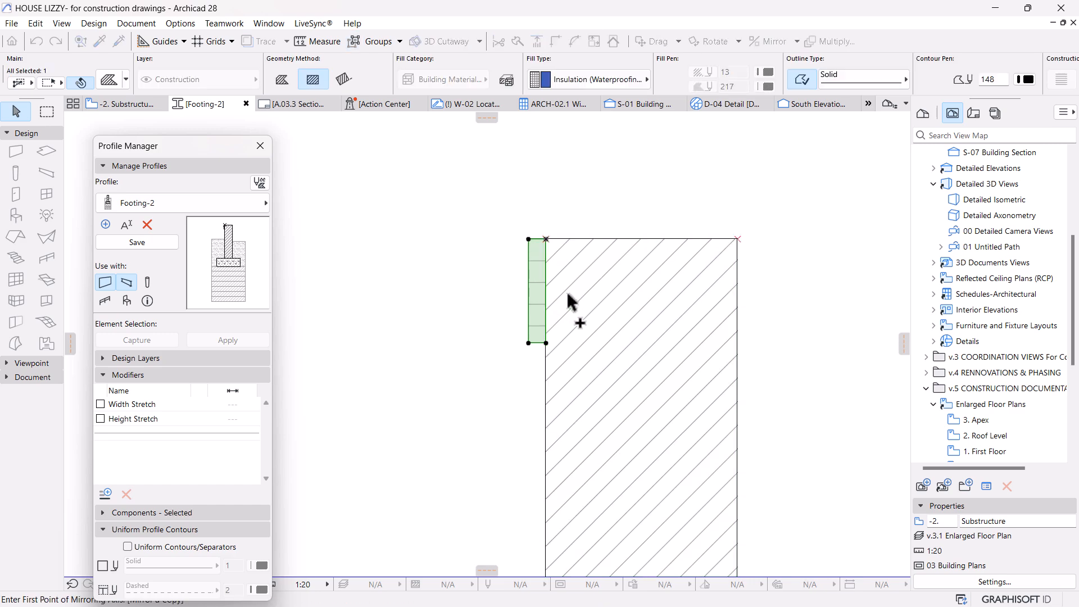
pyautogui.click(641, 239)
pyautogui.click(647, 337)
pyautogui.click(528, 193)
# Step: Offset the top edge of the right-hand compacted backfill upward by 60 to align it with the left-hand backfill
pyautogui.scroll(-2, 524, 212)
pyautogui.scroll(-3, 525, 213)
pyautogui.moveTo(754, 291); pyautogui.dragTo(543, 344, button='middle')
pyautogui.scroll(-2, 557, 338)
pyautogui.moveTo(808, 314); pyautogui.dragTo(613, 279, button='middle')
pyautogui.scroll(-3, 615, 287)
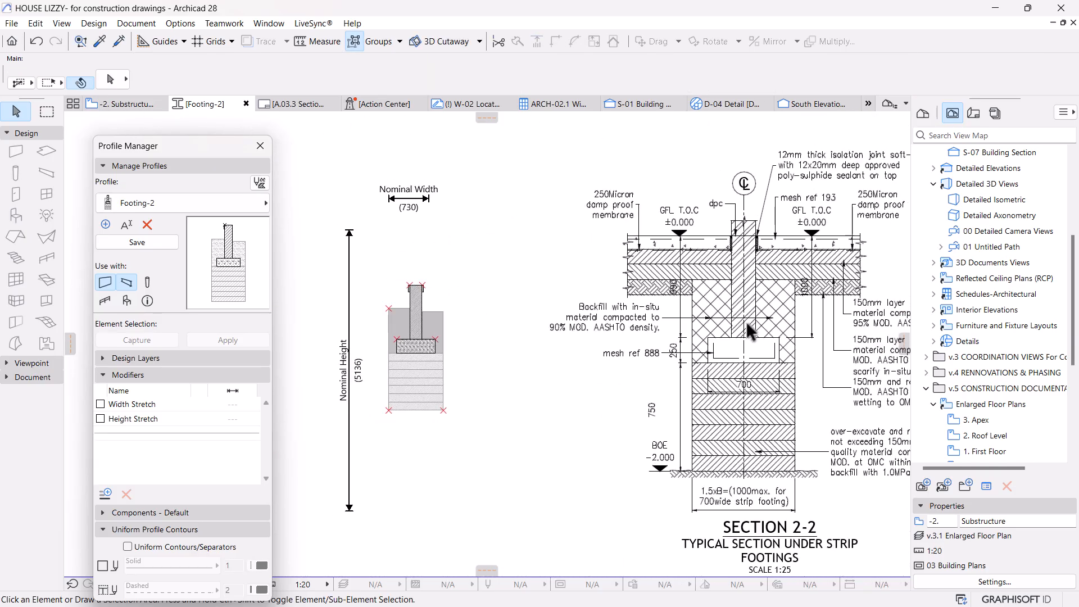
pyautogui.scroll(3, 437, 311)
pyautogui.click(437, 321)
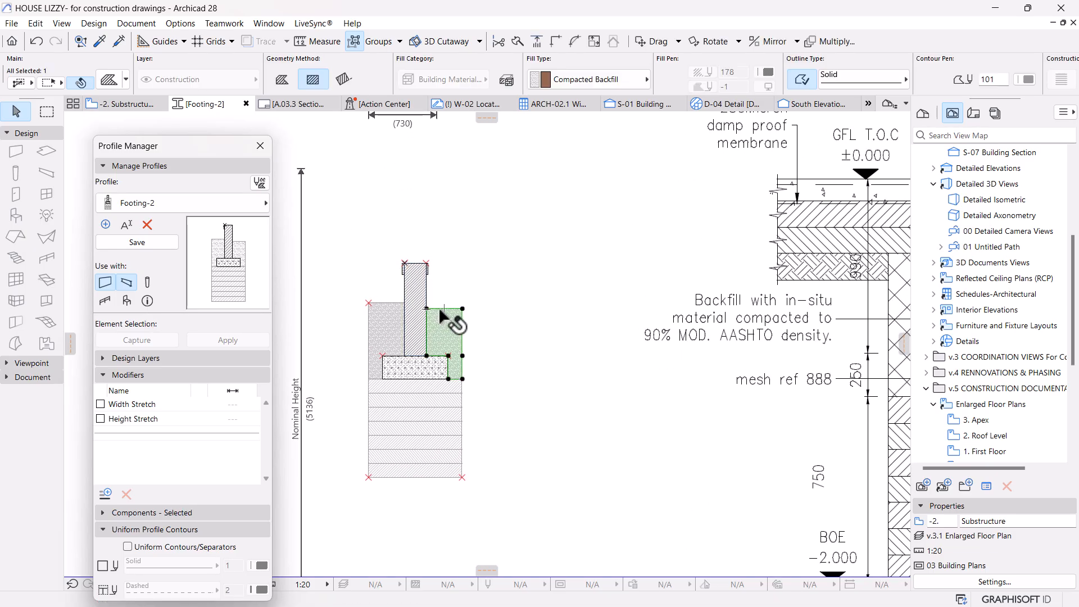
pyautogui.click(437, 309)
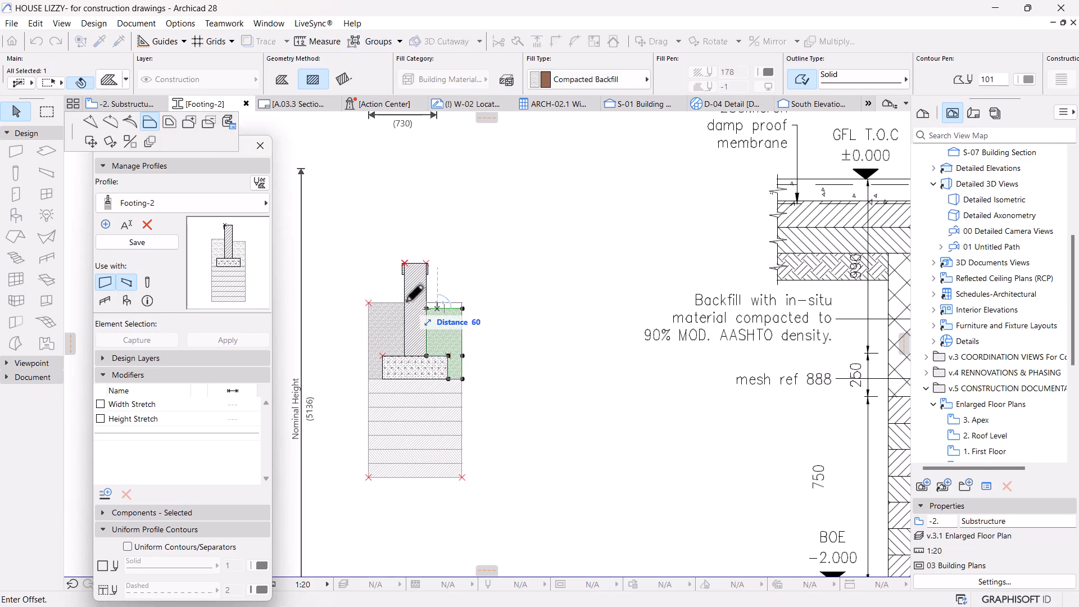
pyautogui.click(405, 302)
pyautogui.click(508, 295)
# Step: Delete the hotspot at the upper-left corner of the compacted backfill
pyautogui.click(365, 302)
pyautogui.click(368, 302)
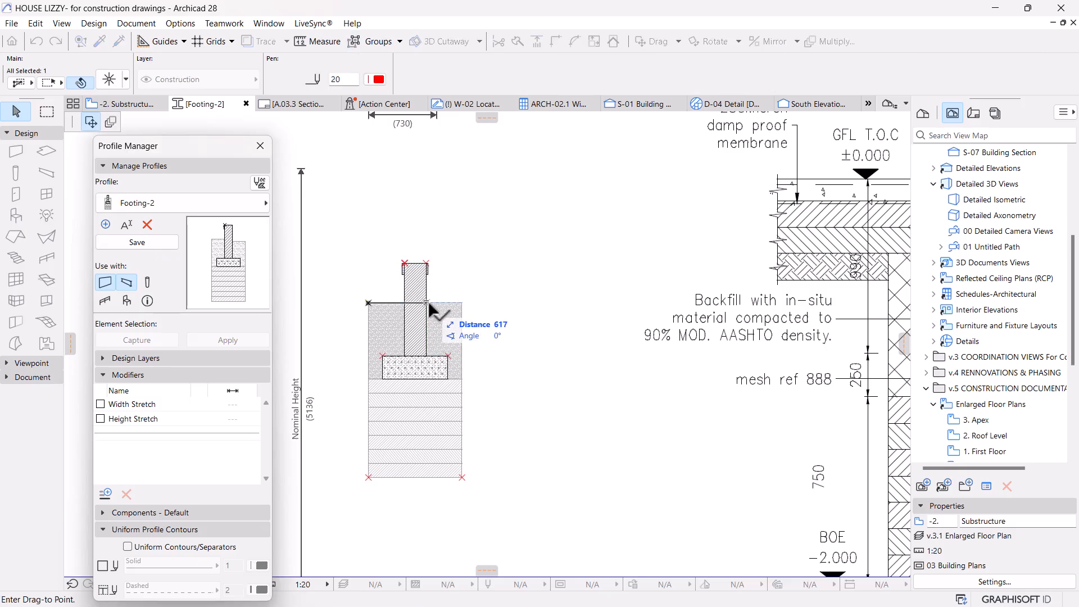
pyautogui.click(404, 303)
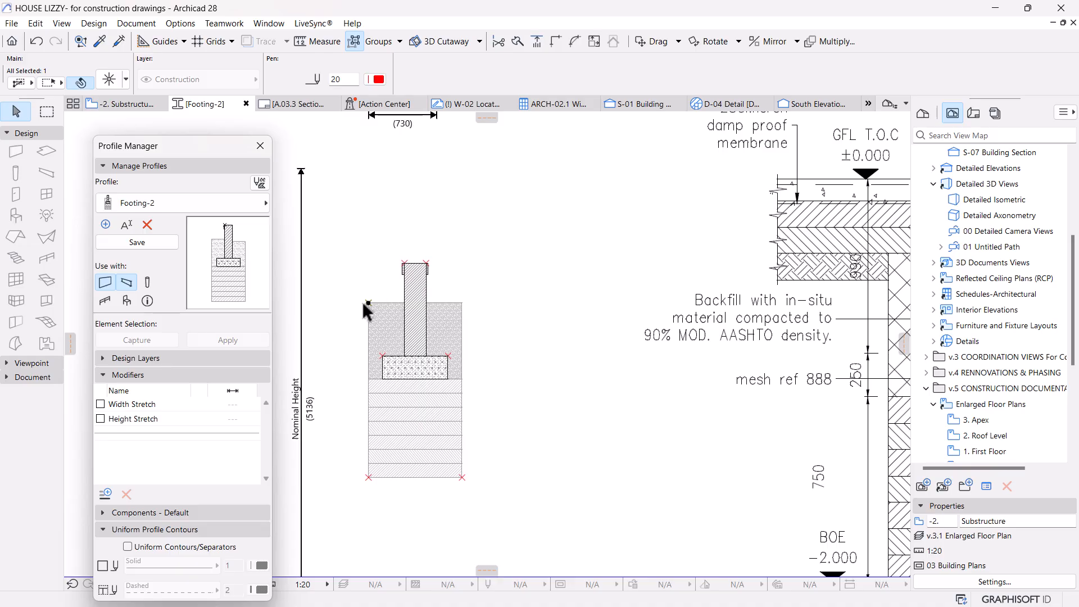
pyautogui.scroll(3, 364, 303)
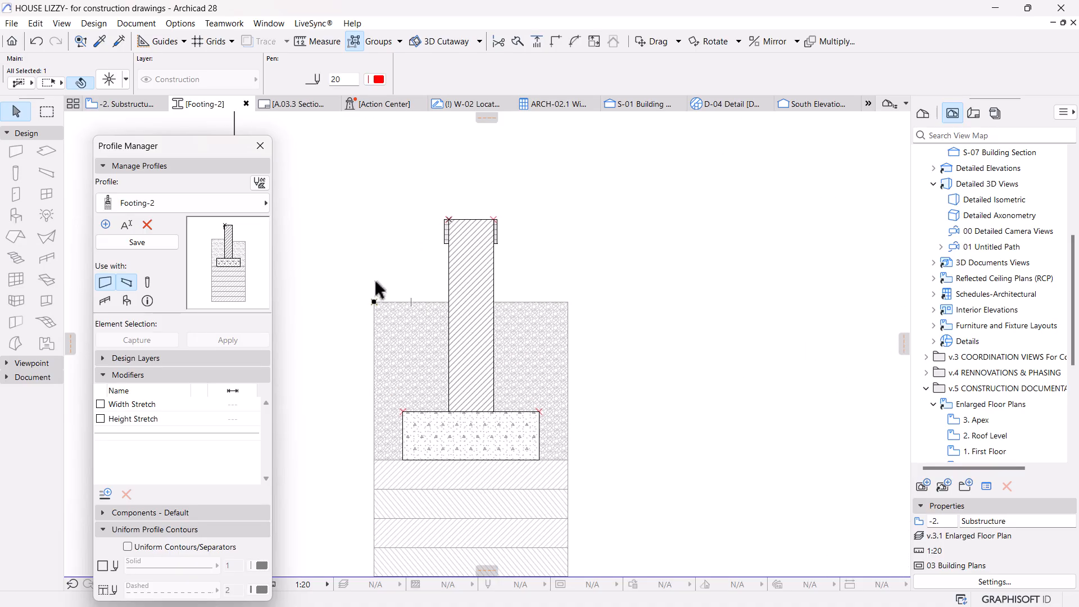
pyautogui.press('Delete')
# Step: Examine the Section 2-2 detail's notes on the G5, G6, re-compacted in-situ soil and backfill layers against the profile
pyautogui.scroll(-6, 403, 272)
pyautogui.moveTo(562, 330); pyautogui.dragTo(498, 348, button='middle')
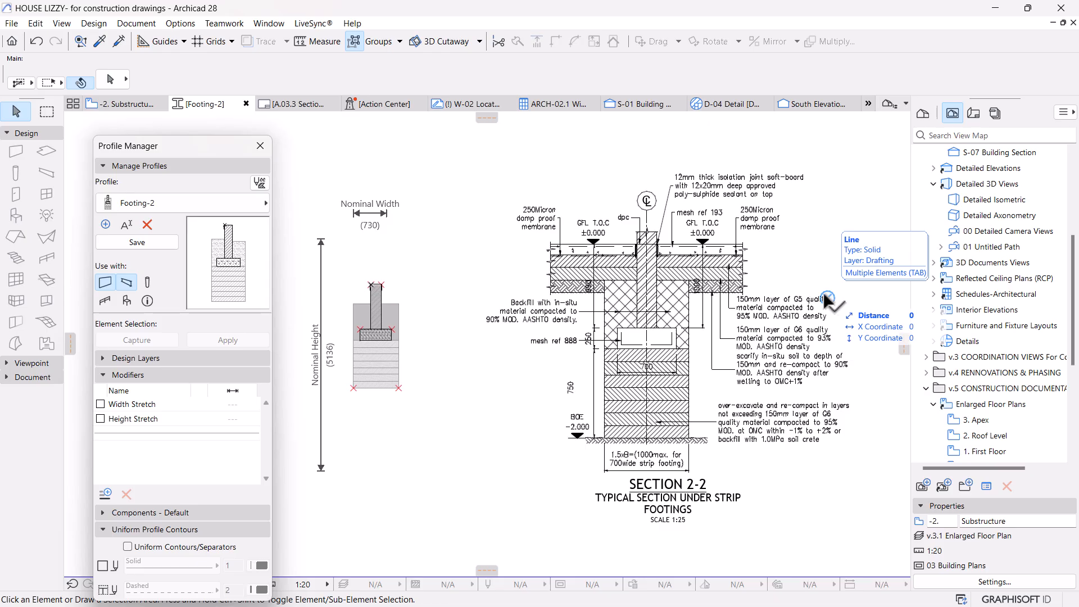
pyautogui.scroll(5, 722, 286)
pyautogui.scroll(1, 725, 286)
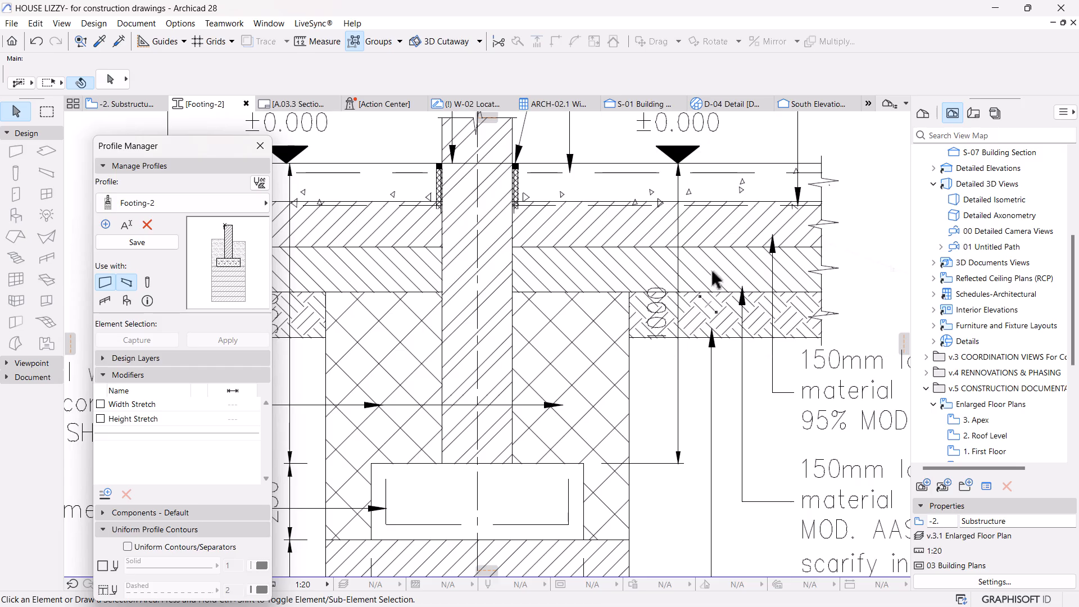
pyautogui.scroll(-5, 798, 260)
pyautogui.moveTo(553, 274); pyautogui.dragTo(602, 277, button='middle')
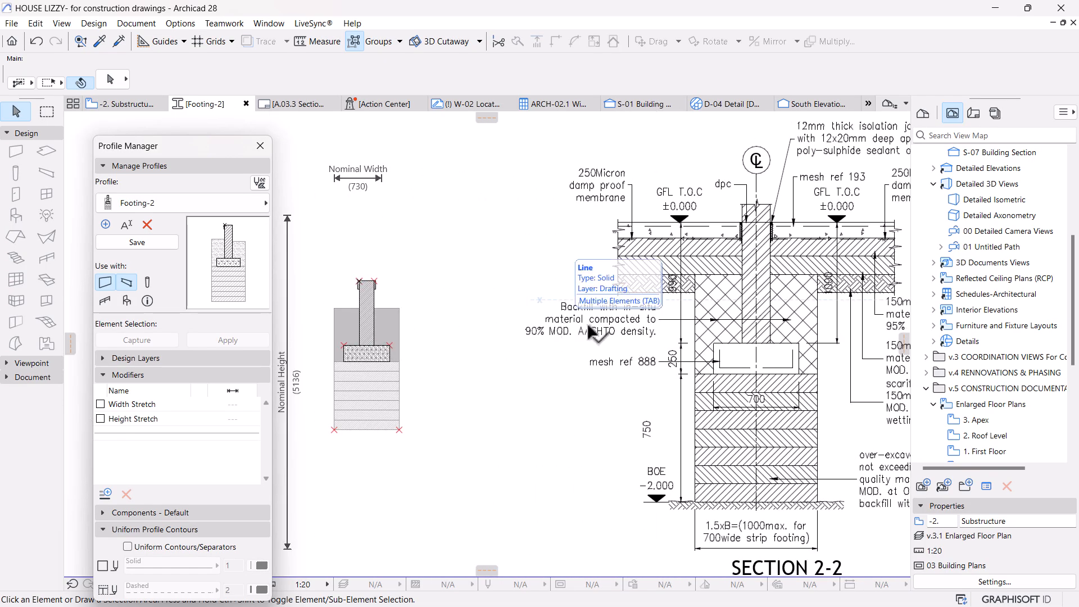
pyautogui.scroll(4, 787, 308)
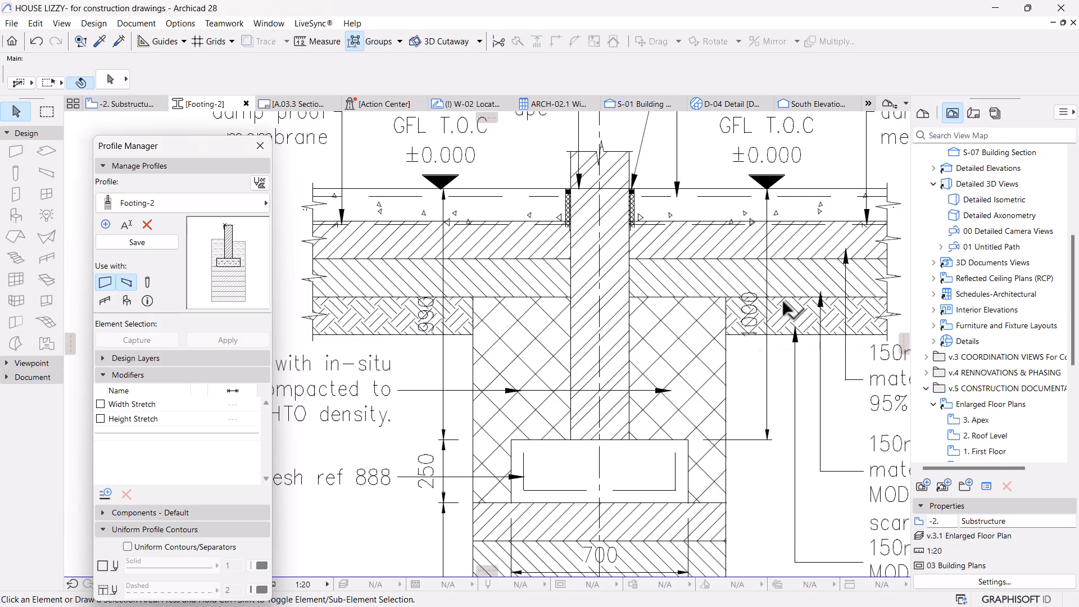
pyautogui.scroll(-3, 715, 289)
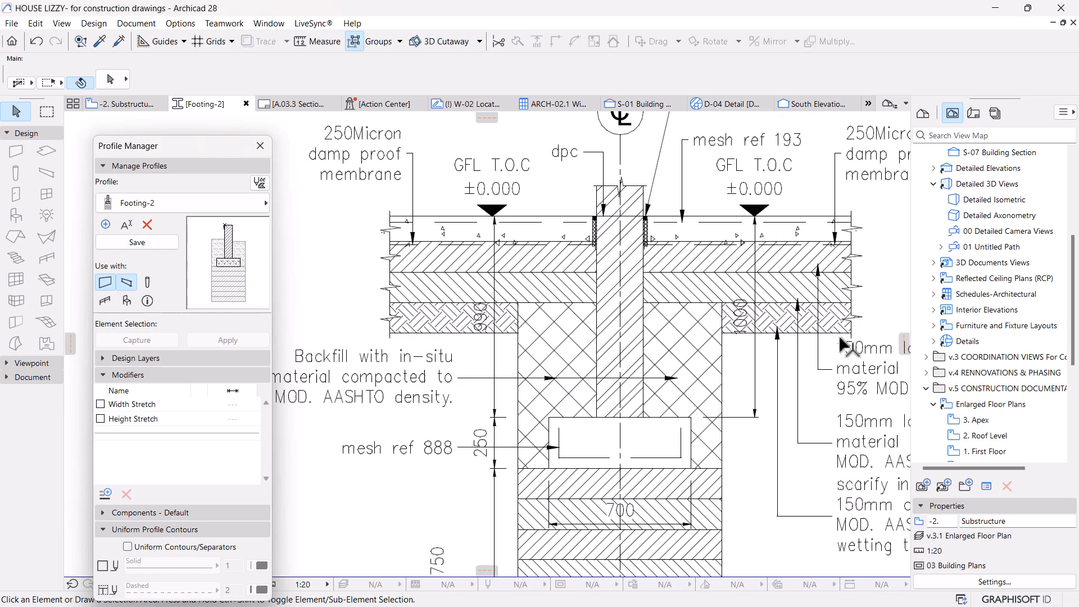
pyautogui.moveTo(733, 464)
pyautogui.mouseDown(button='middle')
pyautogui.moveTo(658, 462)
pyautogui.moveTo(651, 432)
pyautogui.mouseUp(button='middle')
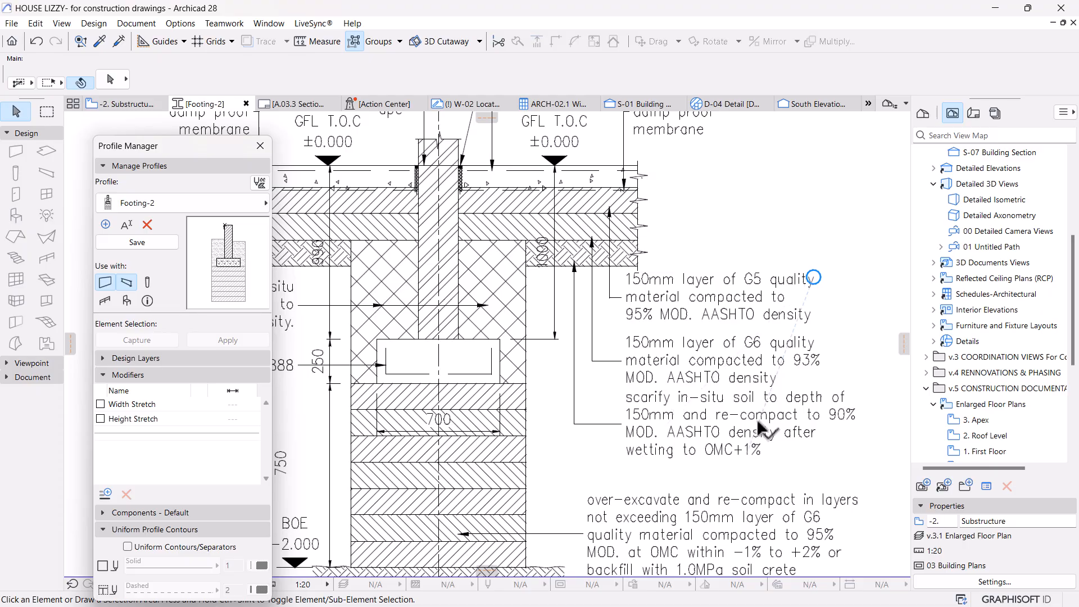
pyautogui.scroll(-6, 675, 308)
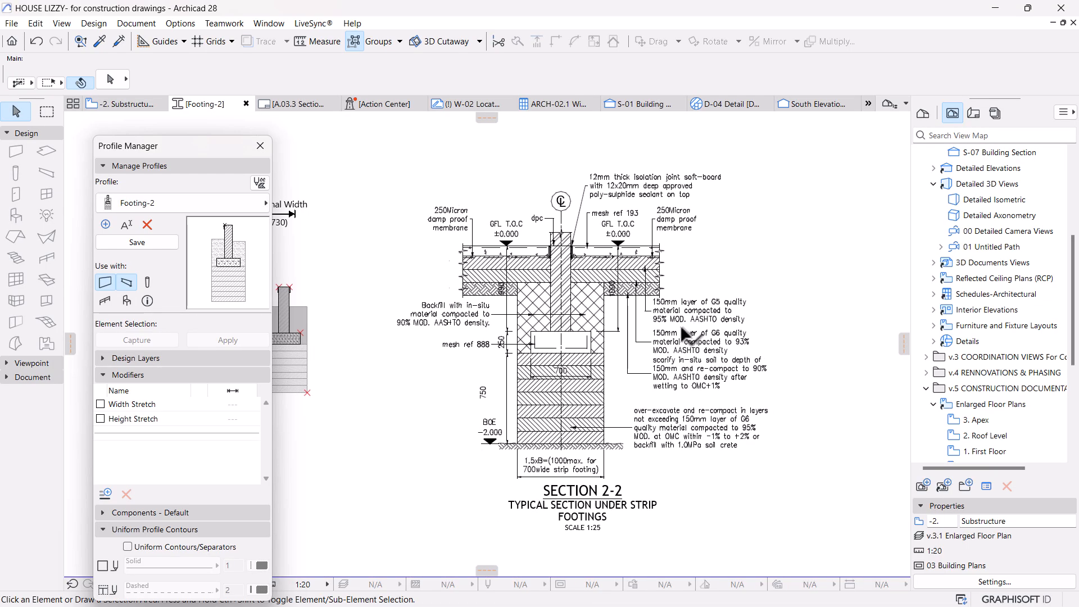
pyautogui.scroll(-5, 730, 308)
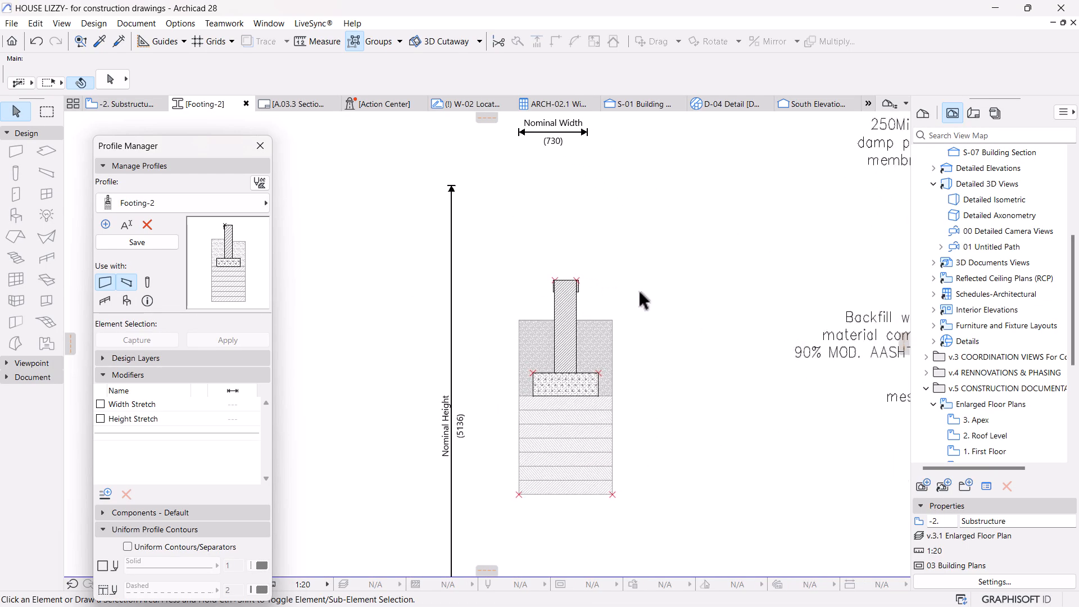
# Step: Delete the pasted Section 2-2 detail beside the profile and undo the deletion
pyautogui.moveTo(788, 180); pyautogui.dragTo(471, 489)
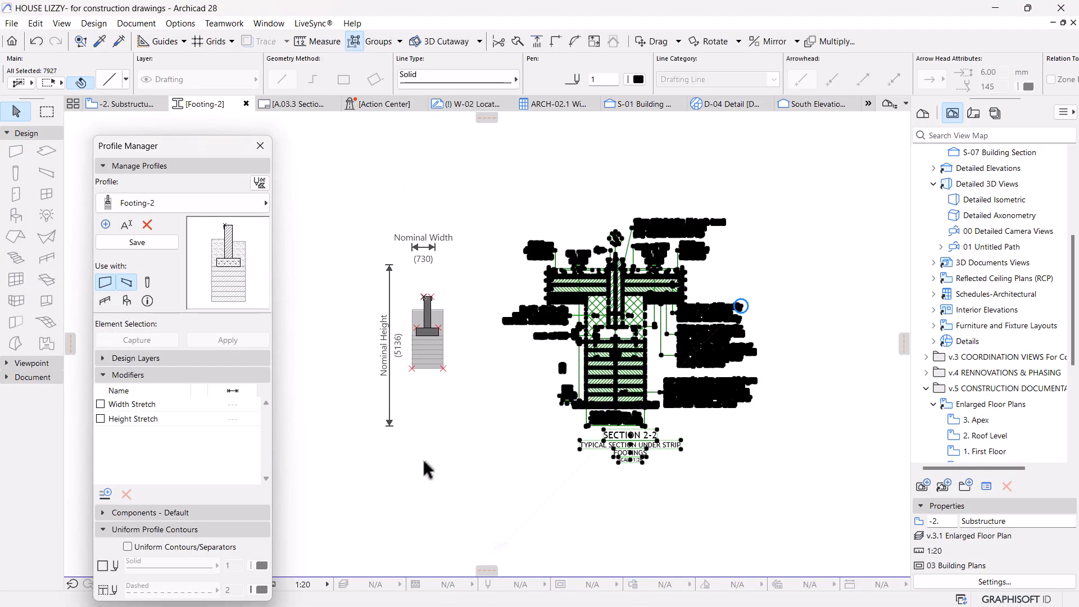
pyautogui.press('Delete')
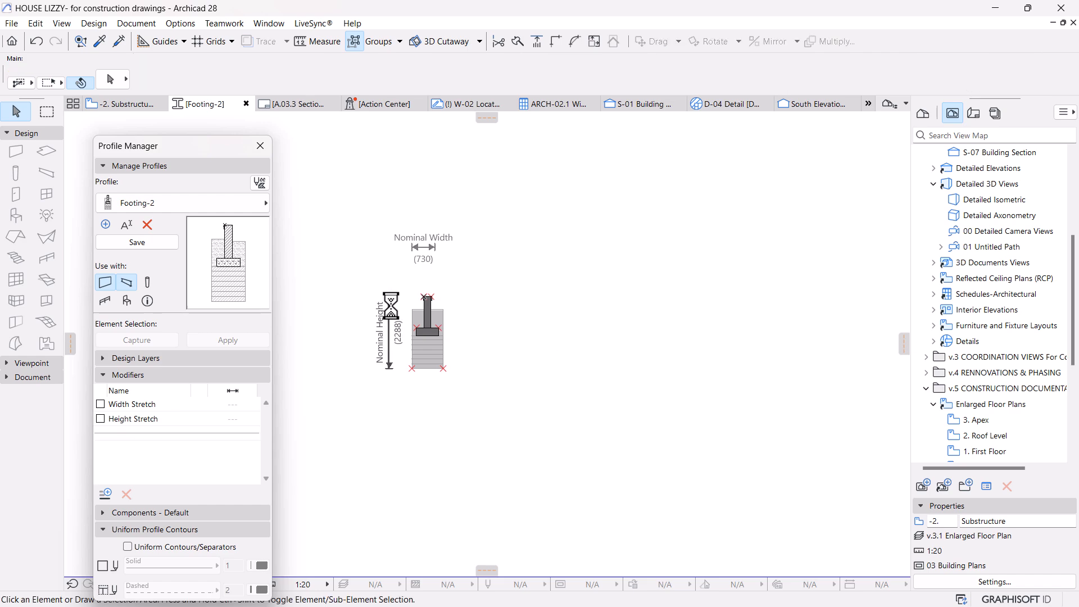
pyautogui.scroll(3, 375, 299)
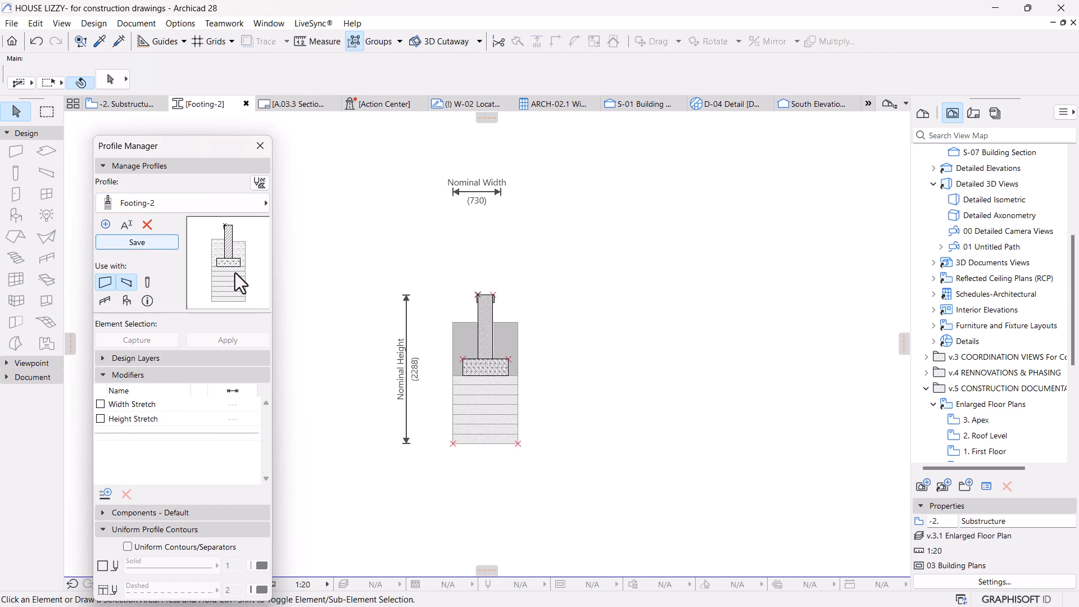
pyautogui.hotkey('ctrl', 'z')
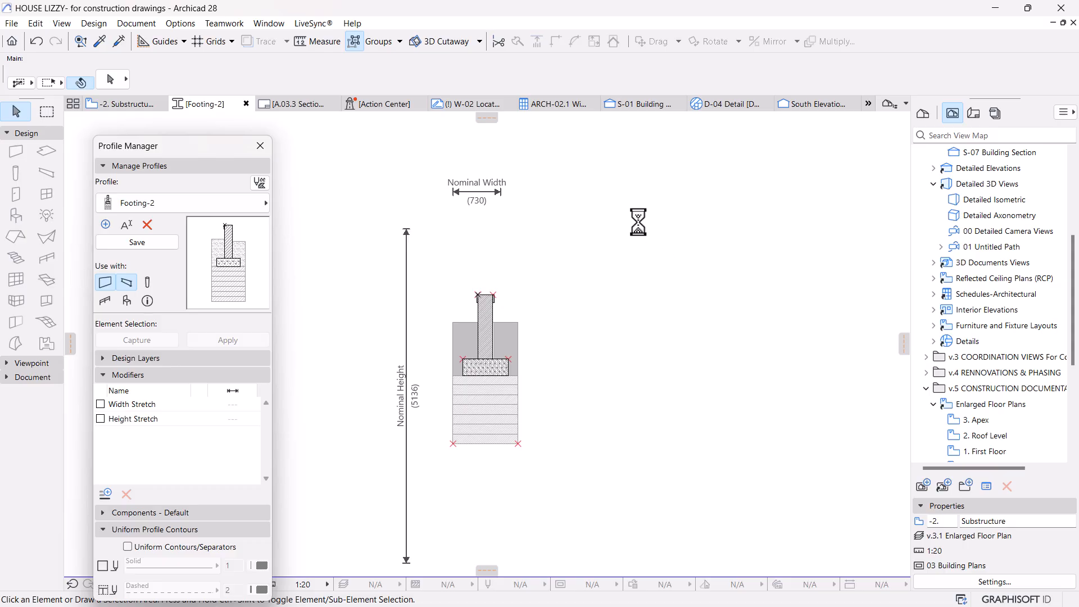
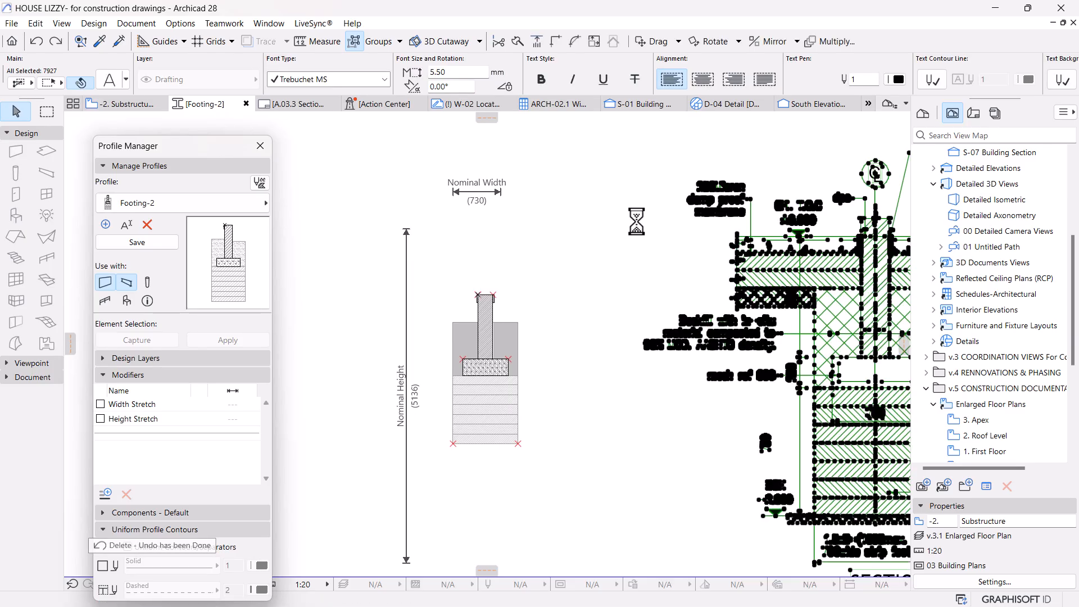
pyautogui.click(623, 257)
# Step: Save the Footing-2 profile with the Section 2-2 detail kept beside it and return to the -2. Substructure plan
pyautogui.moveTo(634, 323)
pyautogui.mouseDown(button='middle')
pyautogui.moveTo(582, 329)
pyautogui.moveTo(609, 331)
pyautogui.mouseUp(button='middle')
pyautogui.scroll(-3, 641, 334)
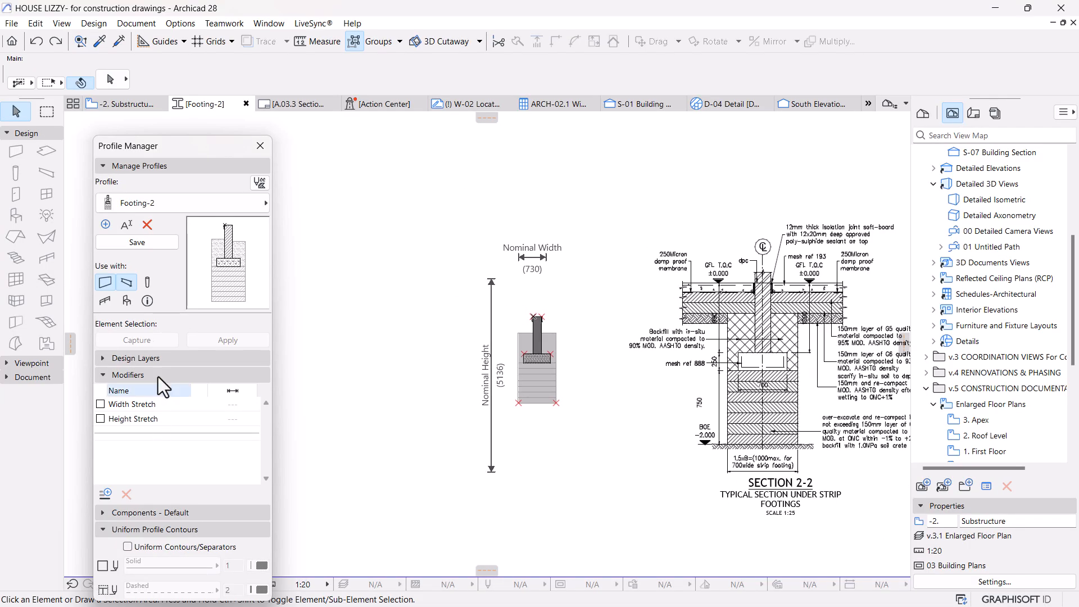
pyautogui.click(123, 245)
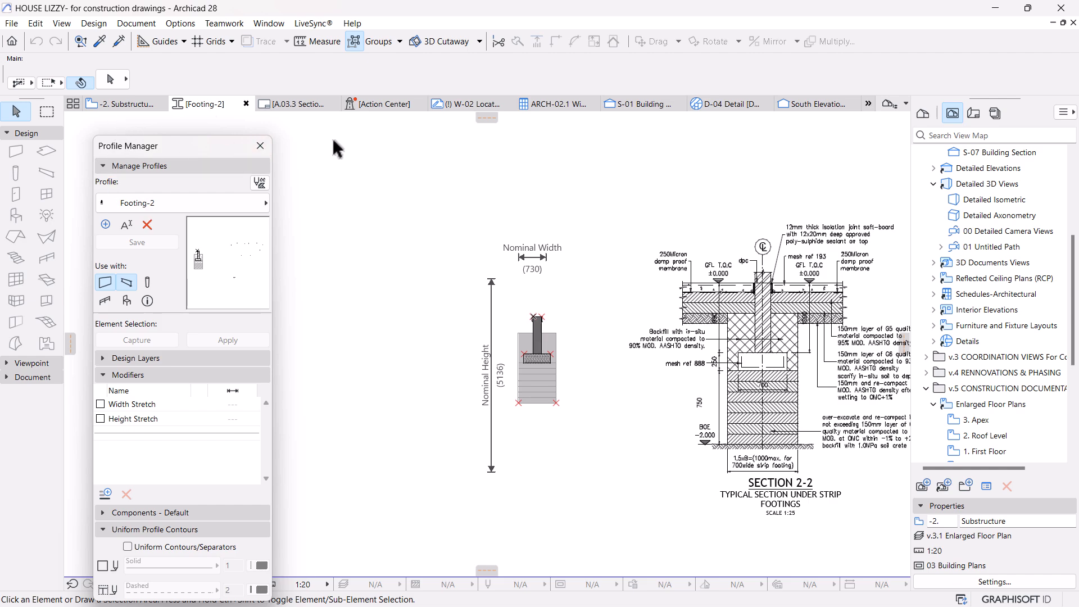
pyautogui.click(123, 115)
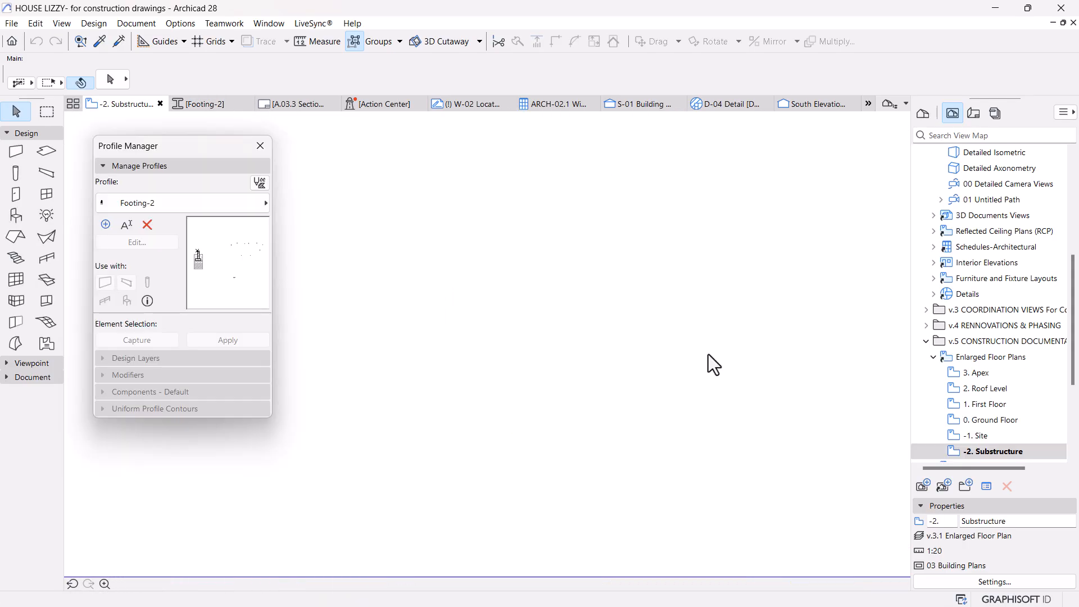
# Step: Examine the strip foundation plan layout's section marks to find which walls use each footing type
pyautogui.scroll(-10, 709, 359)
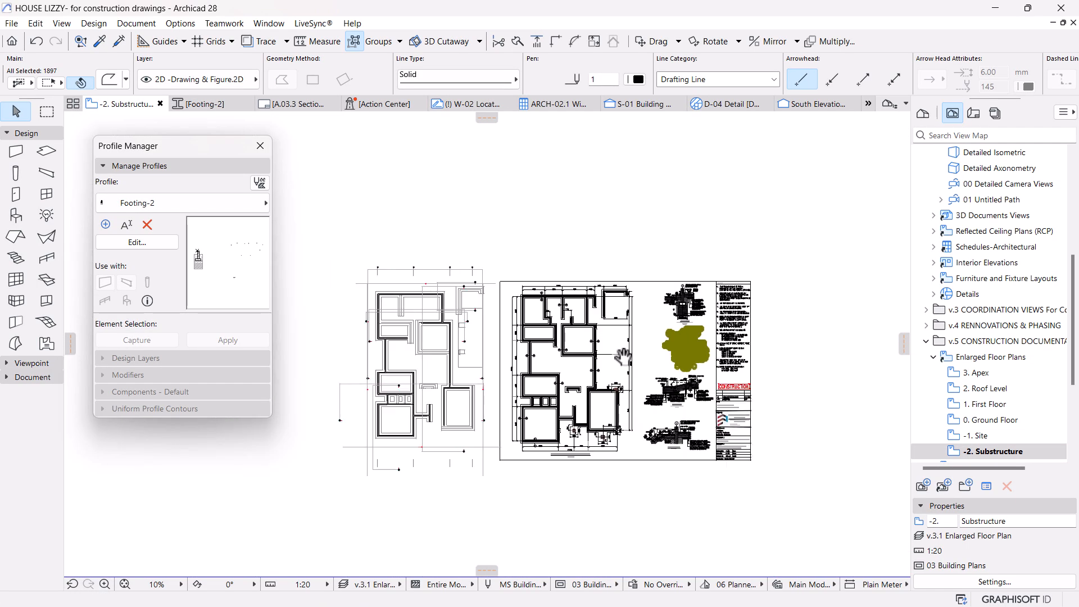
pyautogui.moveTo(590, 364); pyautogui.dragTo(609, 365, button='middle')
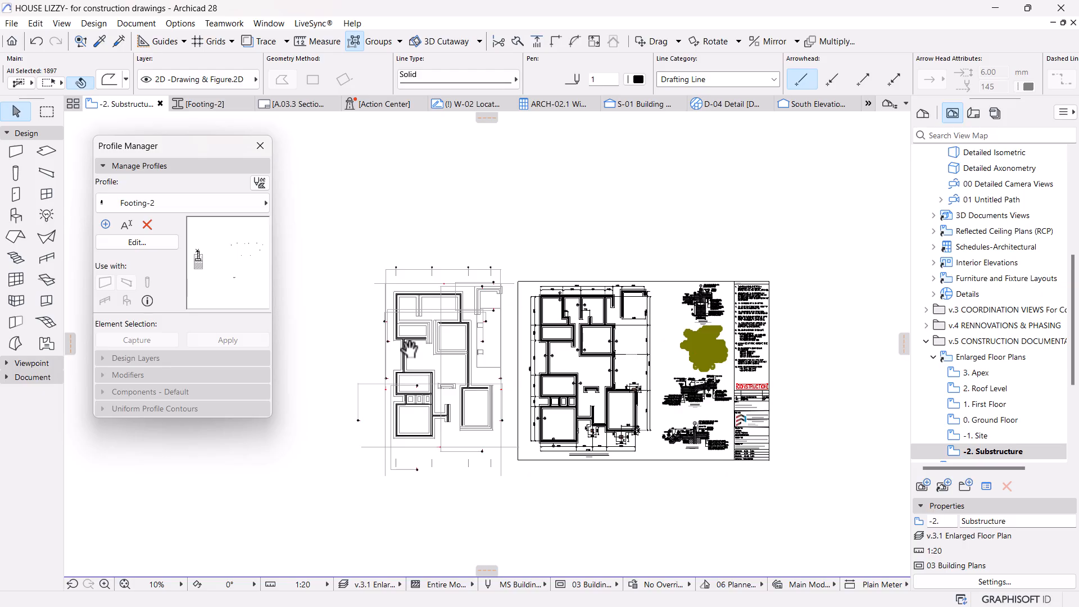
pyautogui.scroll(4, 410, 346)
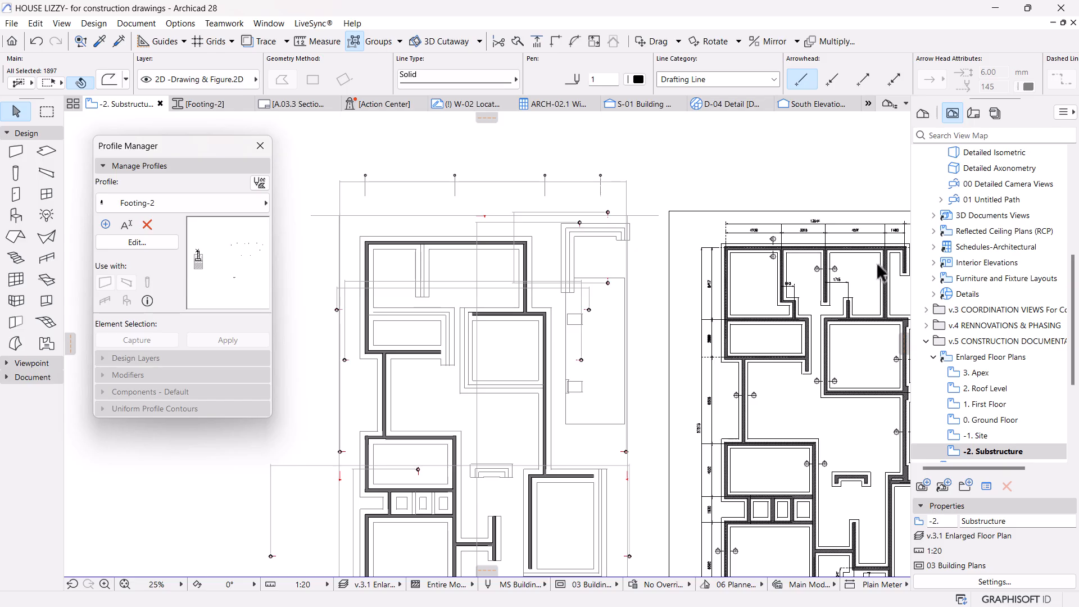
pyautogui.scroll(5, 876, 262)
pyautogui.scroll(-2, 568, 275)
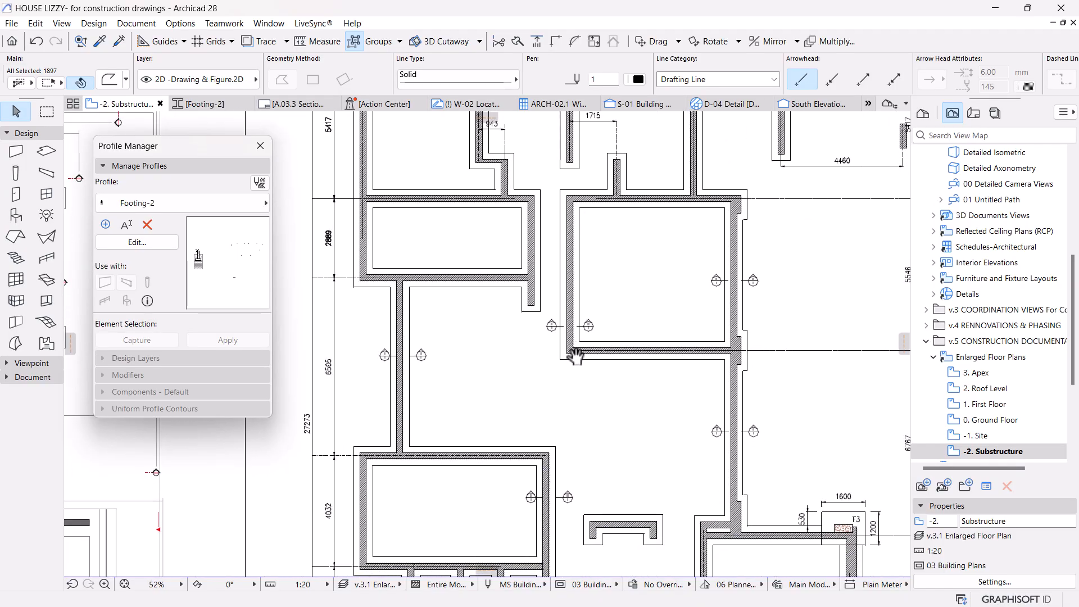
pyautogui.scroll(-2, 574, 355)
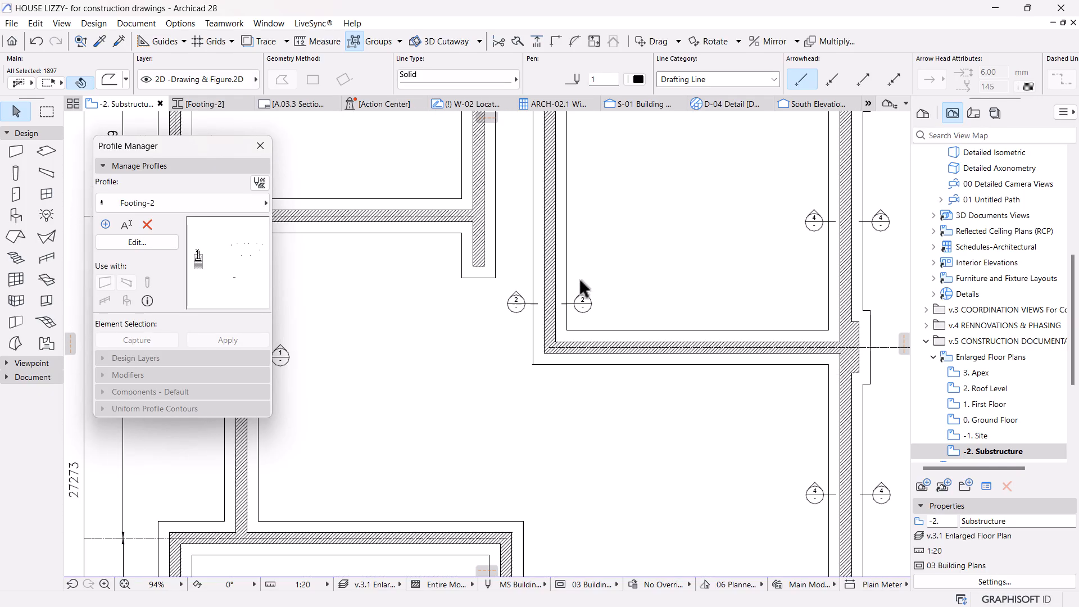
pyautogui.moveTo(562, 459); pyautogui.dragTo(577, 386, button='middle')
pyautogui.scroll(4, 578, 383)
pyautogui.scroll(-4, 589, 303)
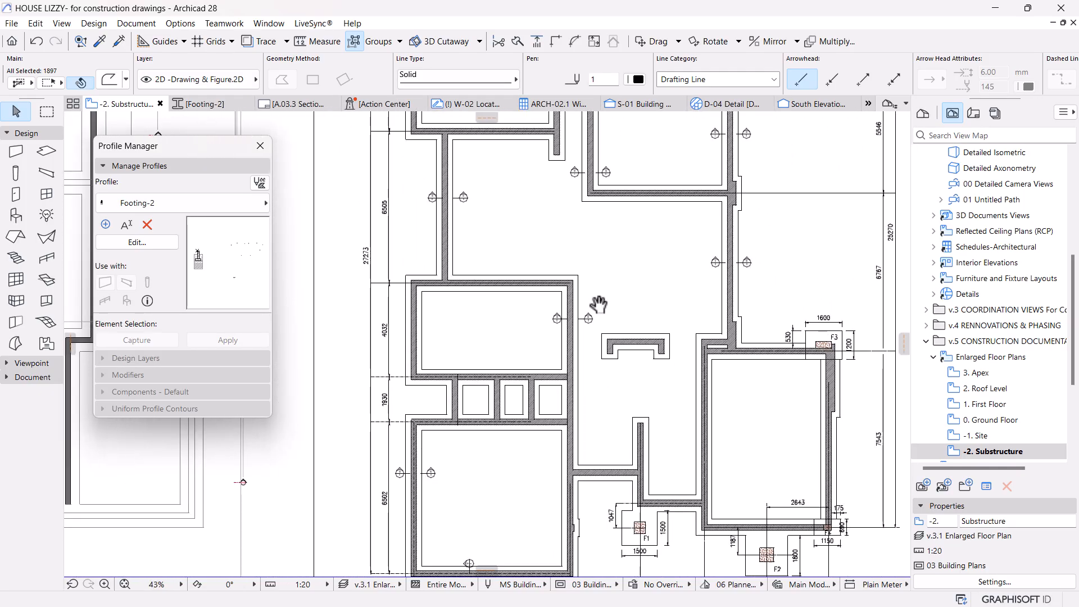
pyautogui.scroll(4, 706, 337)
pyautogui.scroll(-4, 621, 360)
pyautogui.scroll(3, 639, 474)
pyautogui.scroll(-5, 655, 407)
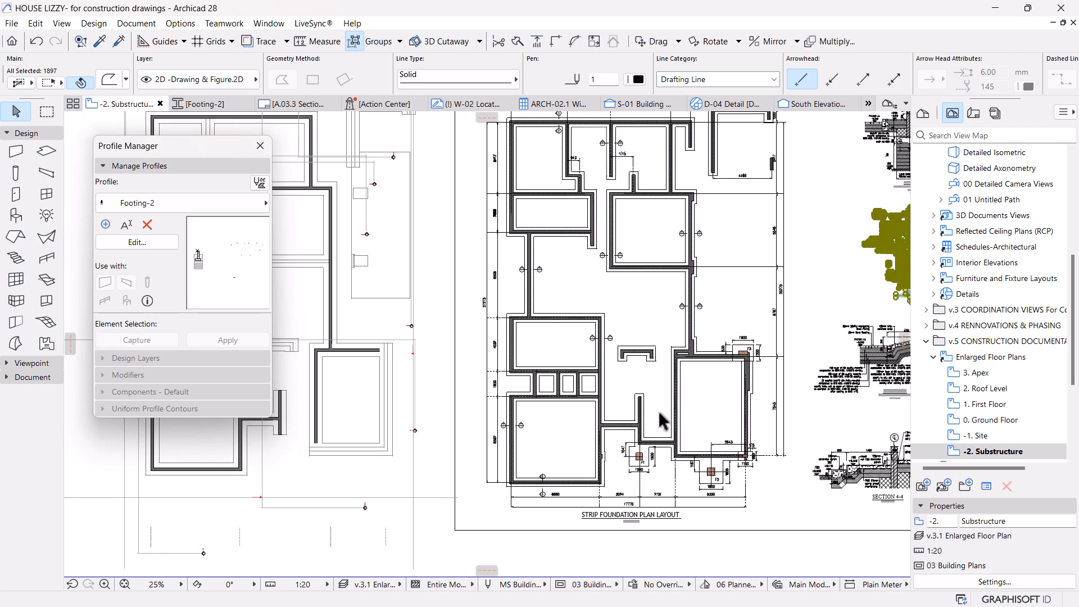
pyautogui.scroll(2, 712, 390)
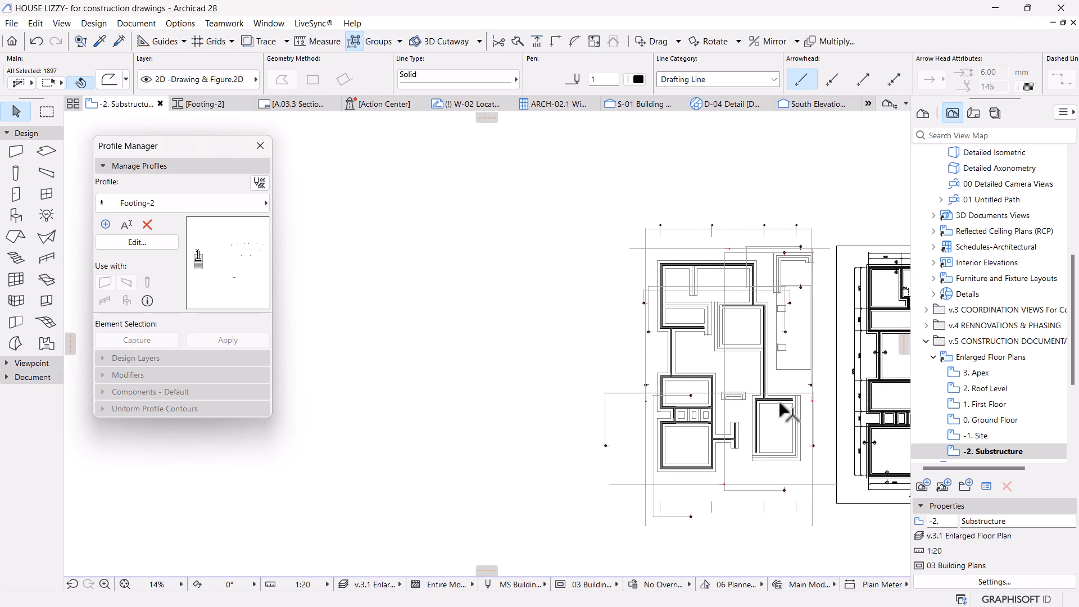
# Step: Select the horizontal foundation wall along the middle room's upper edge to check its footing profile, and clear the selection
pyautogui.scroll(1, 781, 418)
pyautogui.scroll(3, 600, 372)
pyautogui.click(528, 363)
pyautogui.click(528, 368)
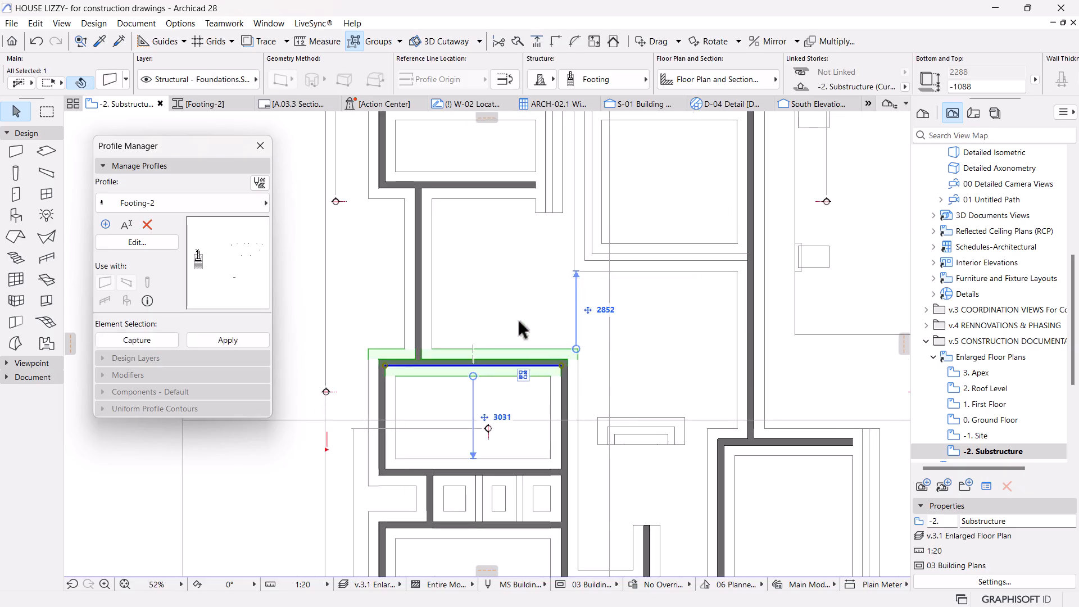
pyautogui.scroll(-6, 526, 332)
pyautogui.scroll(2, 627, 365)
pyautogui.scroll(3, 401, 335)
pyautogui.scroll(4, 401, 335)
pyautogui.click(523, 238)
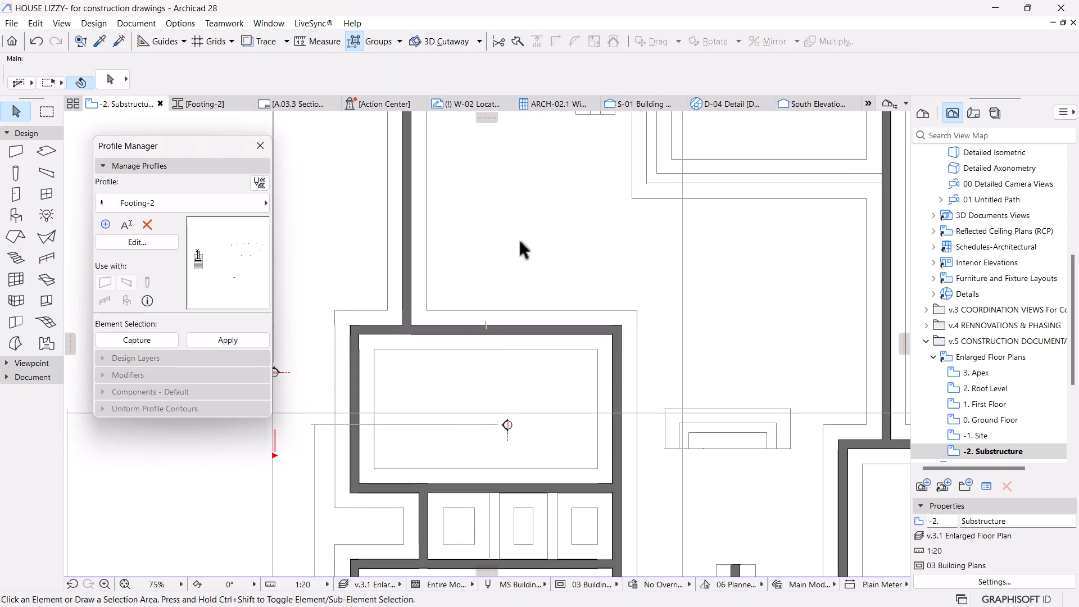
# Step: Split the horizontal foundation wall along the middle room's upper edge where the vertical foundation wall from above meets it
pyautogui.click(517, 42)
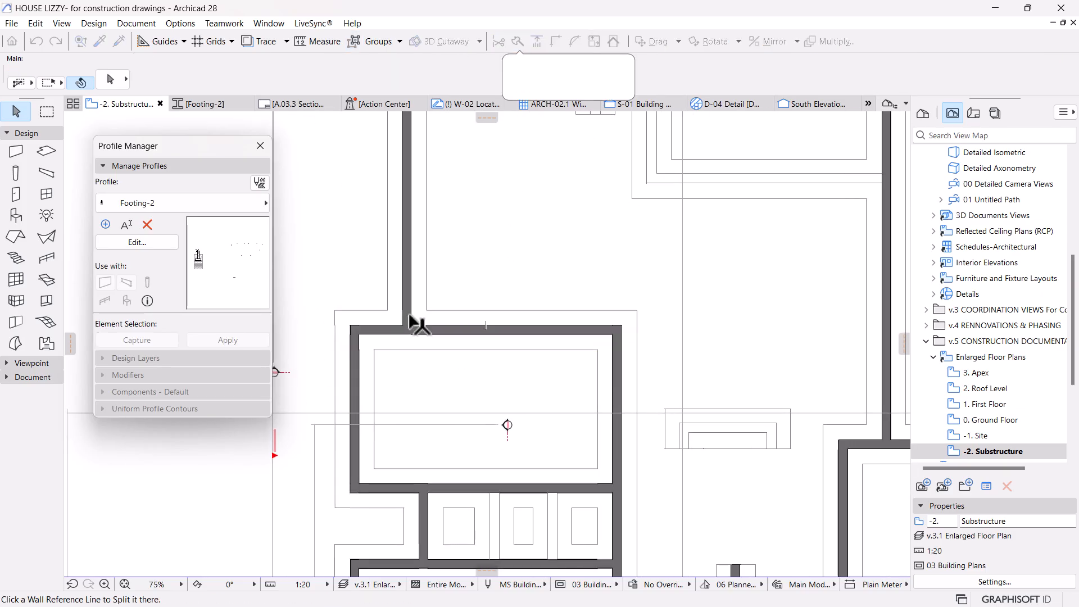
pyautogui.scroll(5, 416, 324)
pyautogui.press('Escape')
pyautogui.click(435, 337)
pyautogui.click(414, 313)
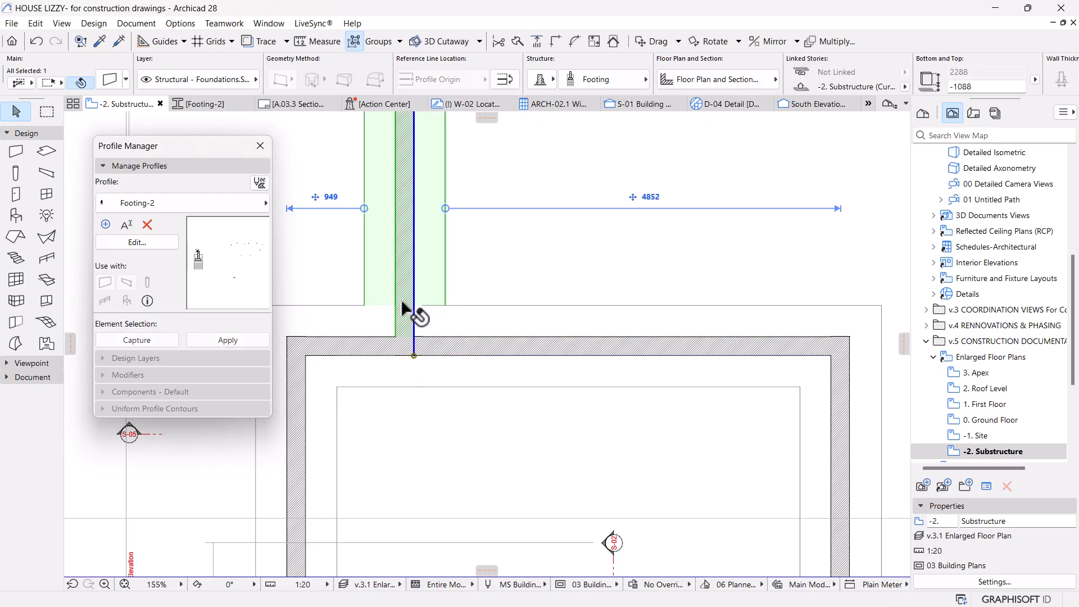
# Step: Intersect the vertical foundation wall with the right segment of the split wall so they meet in a corner
pyautogui.keyDown('shift'); pyautogui.click(380, 356); pyautogui.keyUp('shift')
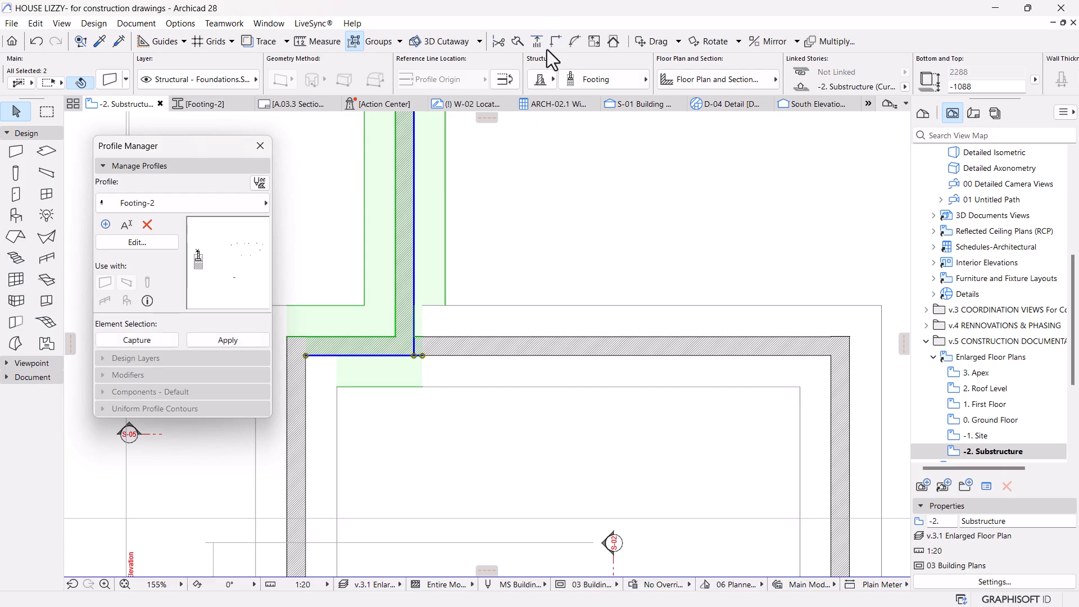
pyautogui.press('Escape')
pyautogui.keyDown('shift'); pyautogui.click(494, 346); pyautogui.keyUp('shift')
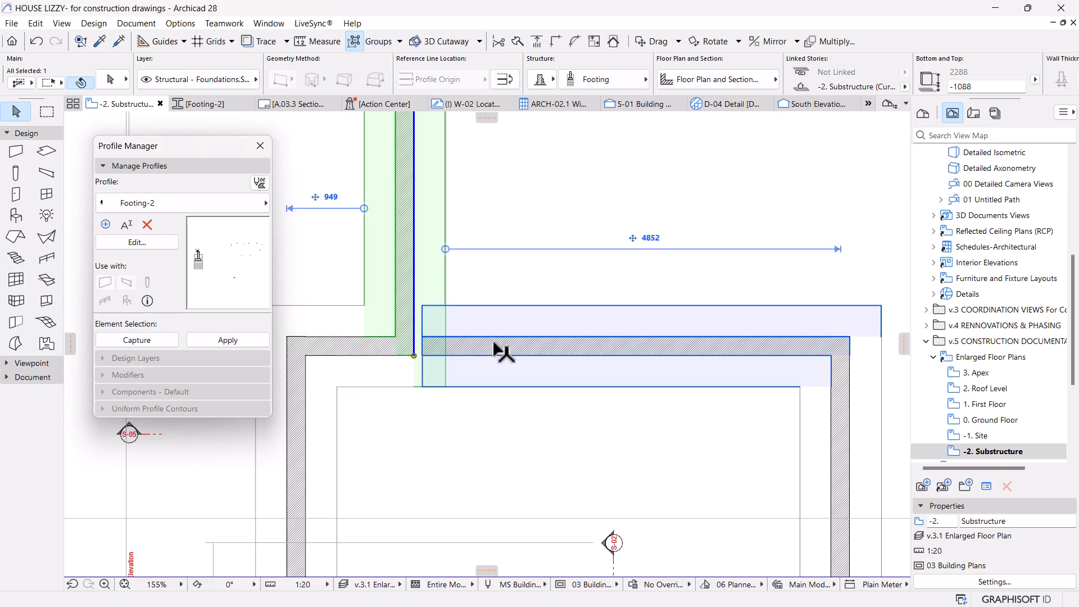
pyautogui.click(555, 42)
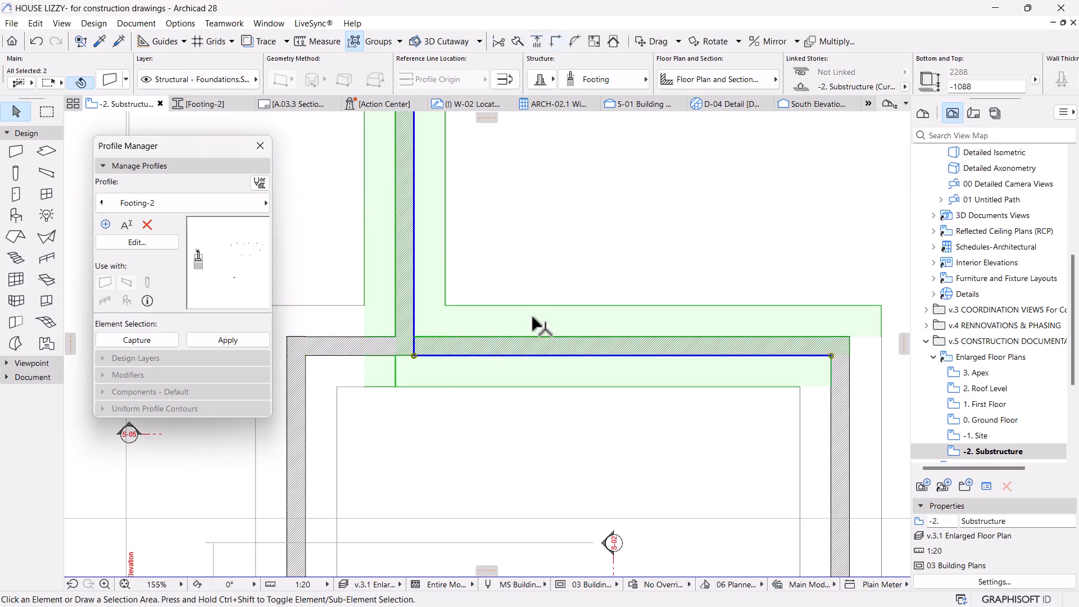
pyautogui.press('Escape')
# Step: Apply the Footing (1) profile to the right segment of the middle room's upper foundation wall and accept the change
pyautogui.click(526, 337)
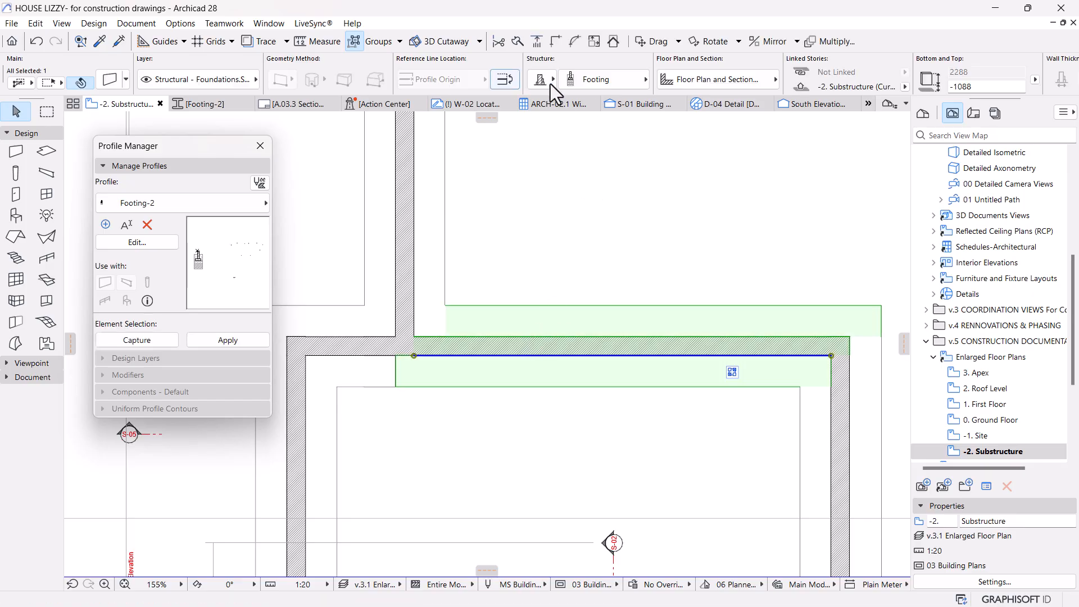
pyautogui.click(597, 79)
pyautogui.click(698, 250)
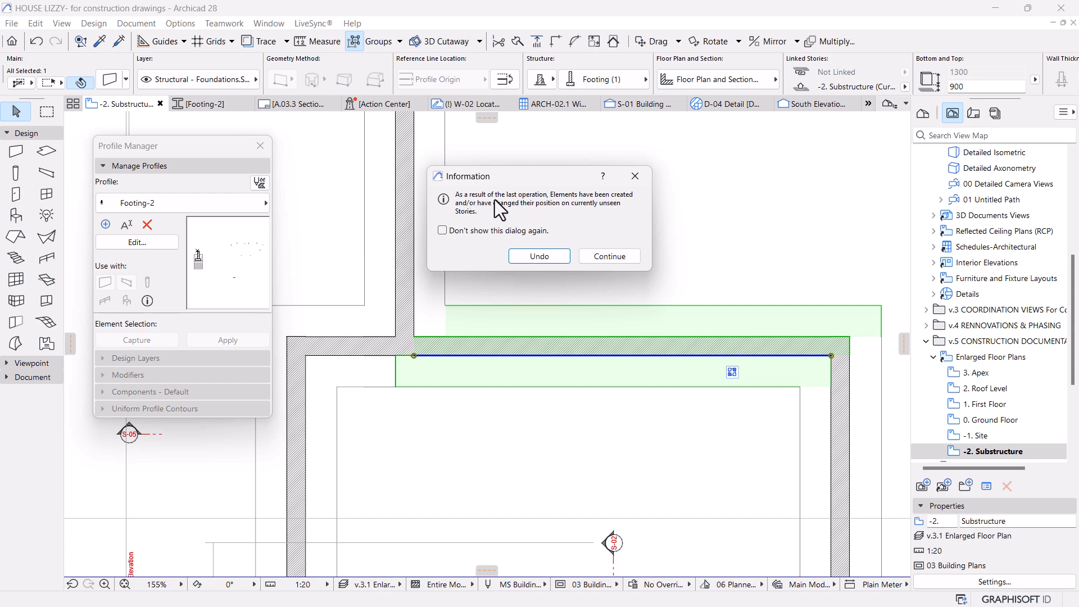
pyautogui.click(601, 252)
# Step: Examine the walls around the kitchen on the 0. Ground Floor plan and return to the -2. Substructure plan
pyautogui.scroll(-5, 601, 253)
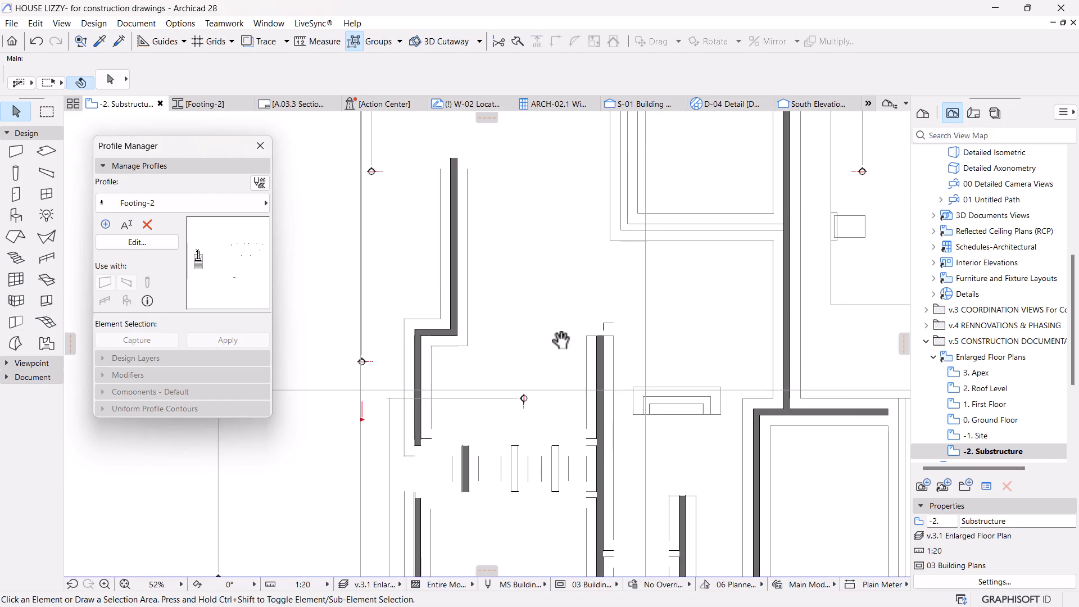
pyautogui.doubleClick(988, 419)
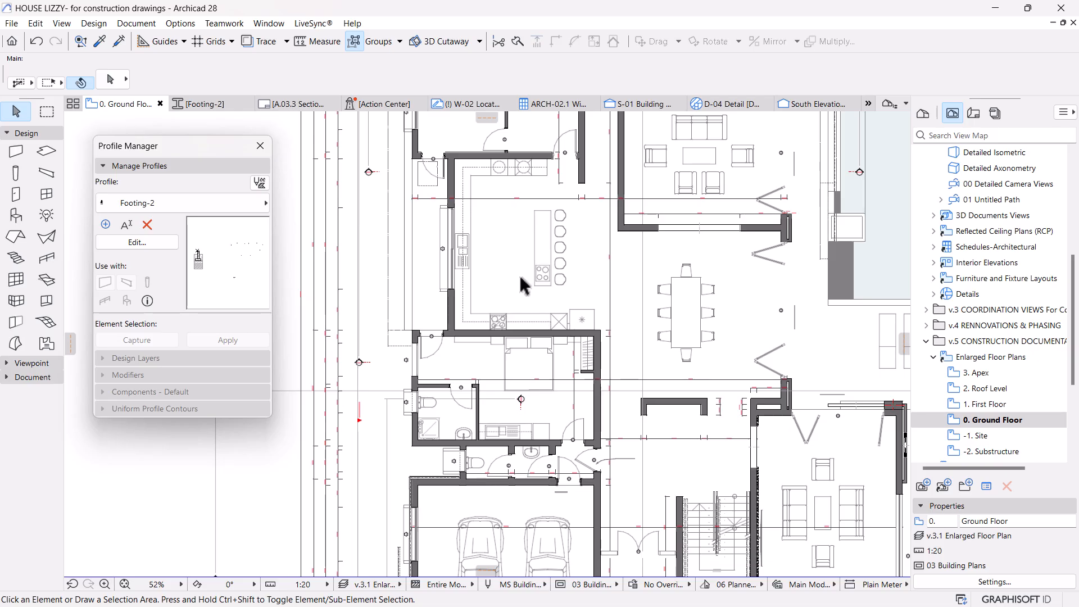
pyautogui.scroll(3, 534, 323)
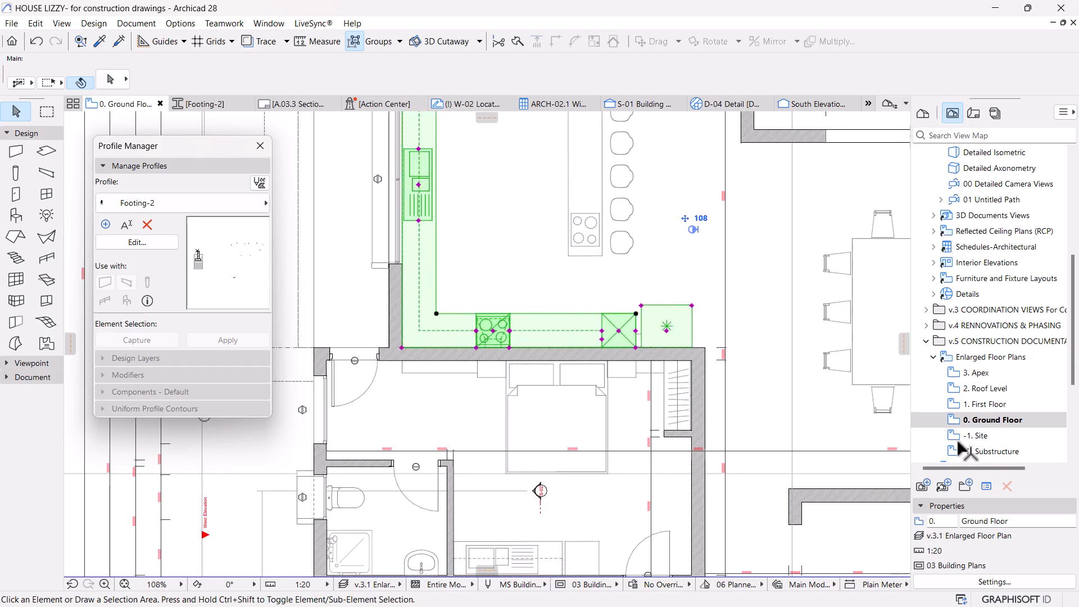
pyautogui.doubleClick(988, 452)
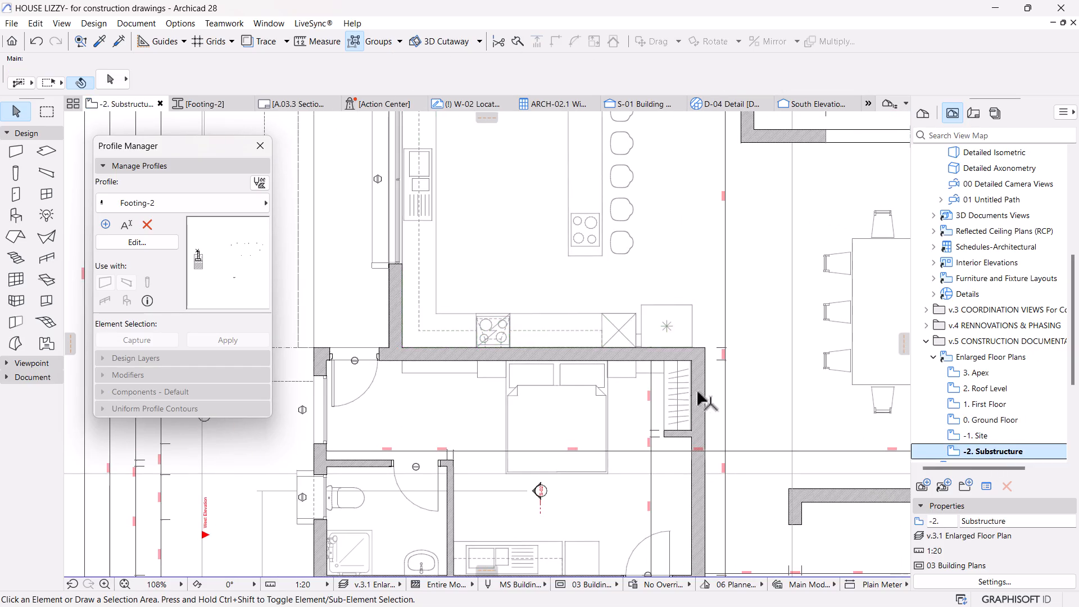
# Step: Split the horizontal foundation wall below the upper room at its junction with the vertical wall running down from it
pyautogui.scroll(-3, 517, 344)
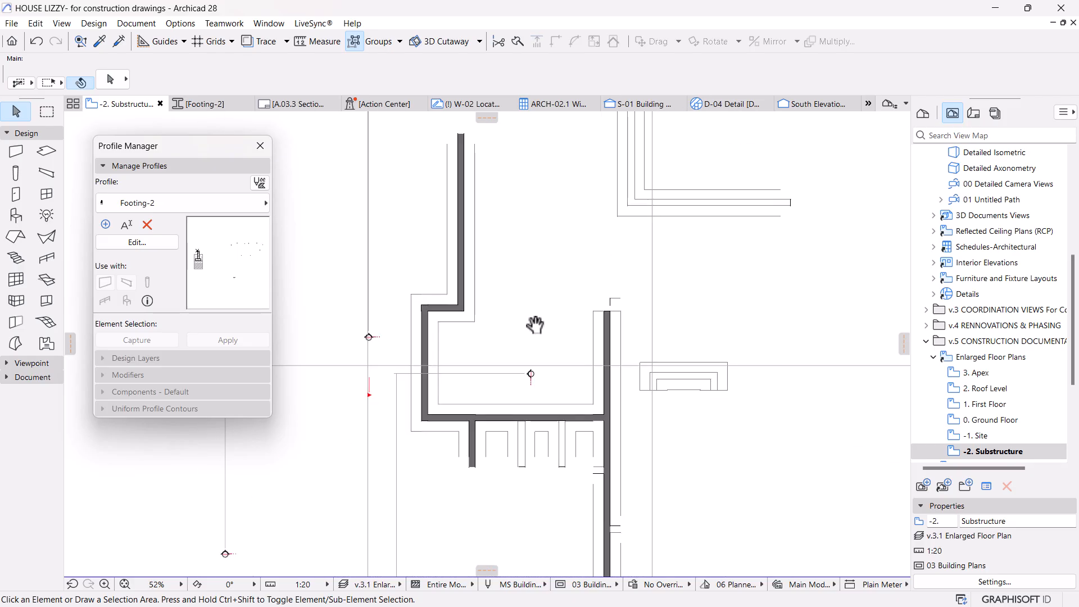
pyautogui.scroll(4, 562, 340)
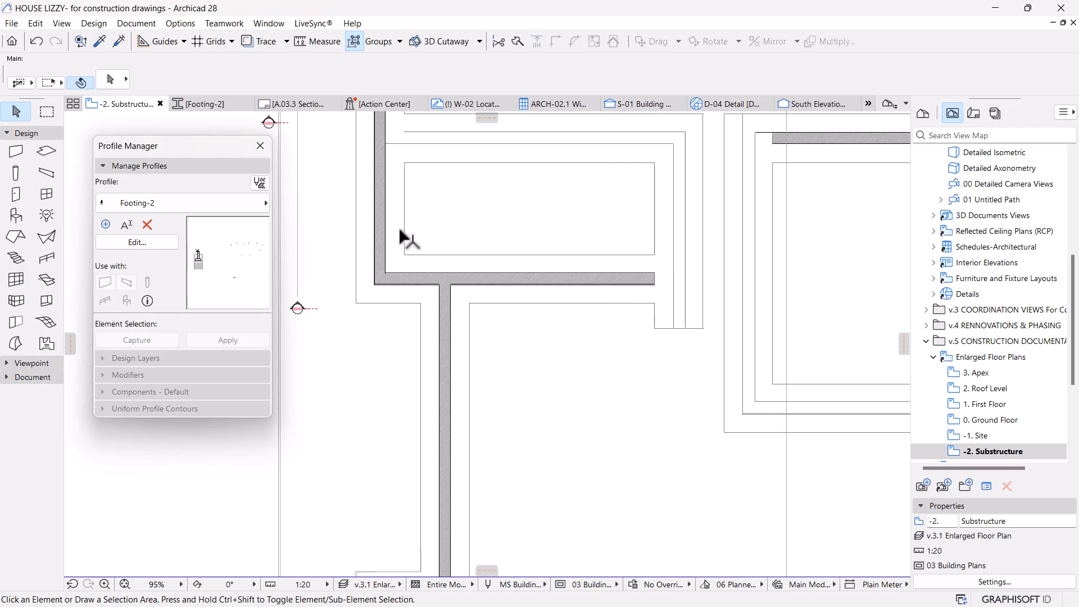
pyautogui.click(596, 287)
pyautogui.click(516, 39)
pyautogui.click(464, 281)
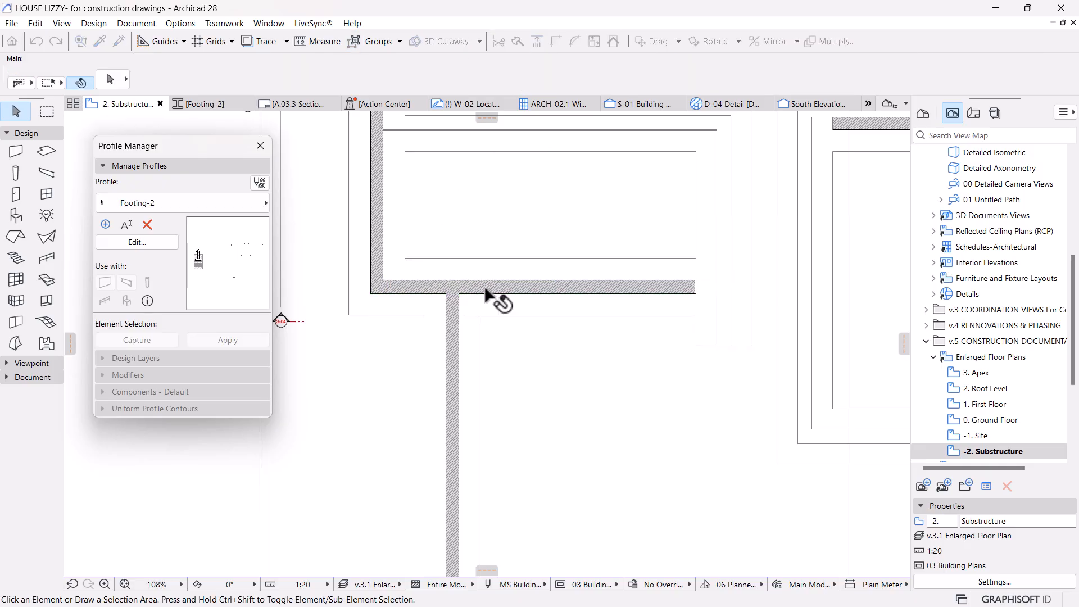
# Step: Intersect the segments of the upper room's split wall with the vertical foundation wall at their shared junction
pyautogui.click(508, 304)
pyautogui.keyDown('shift'); pyautogui.click(465, 371); pyautogui.keyUp('shift')
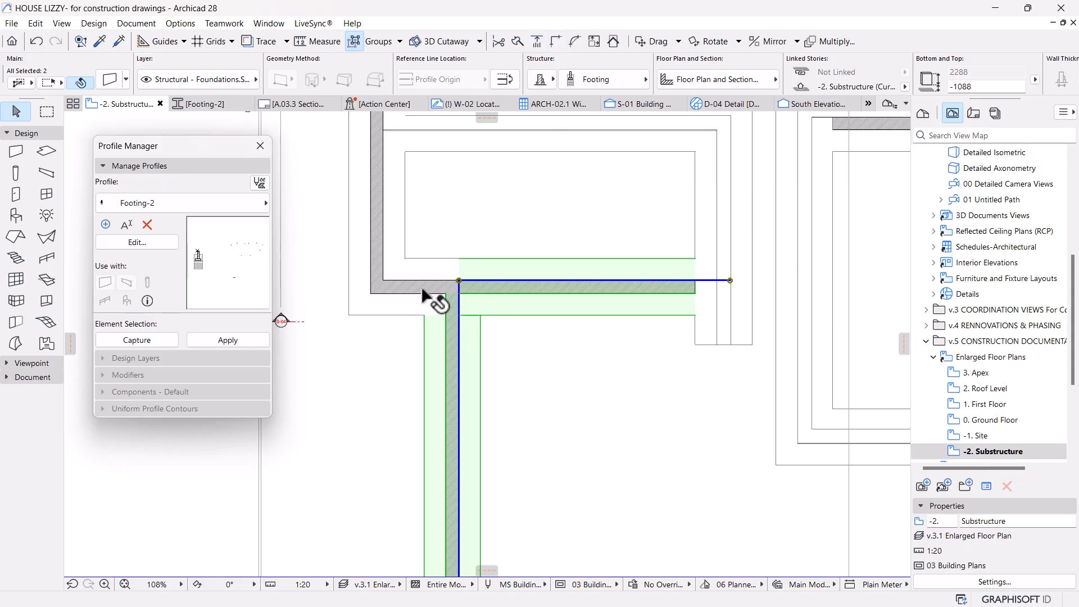
pyautogui.click(423, 291)
pyautogui.keyDown('shift'); pyautogui.click(433, 347); pyautogui.keyUp('shift')
pyautogui.click(556, 41)
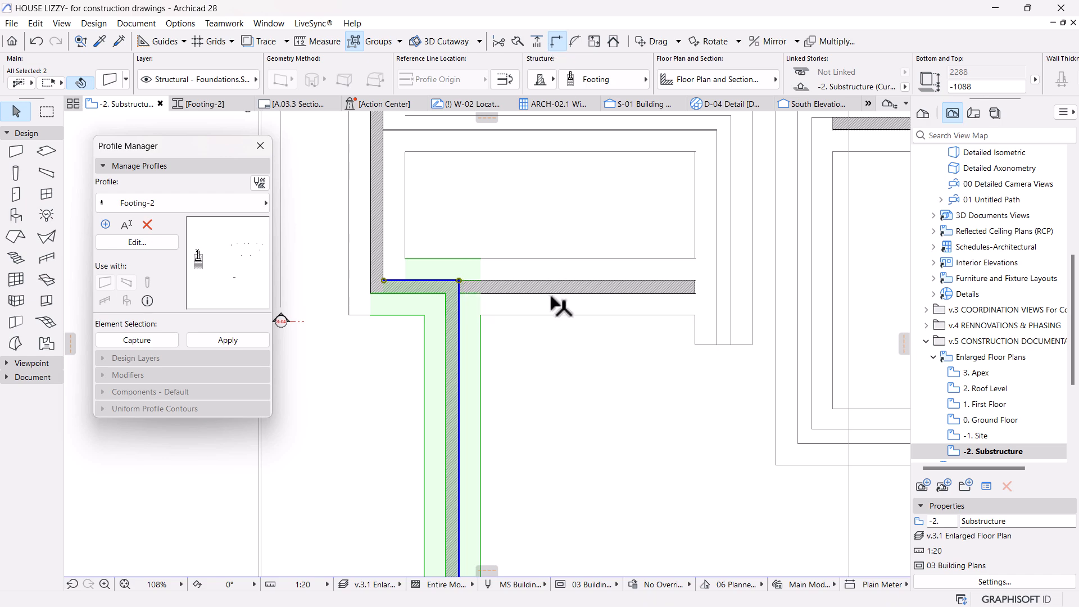
# Step: With the upper room wall's right segment selected, delete the Section 2-2 detail from the Footing-2 profile and save the profile
pyautogui.click(559, 283)
pyautogui.click(601, 80)
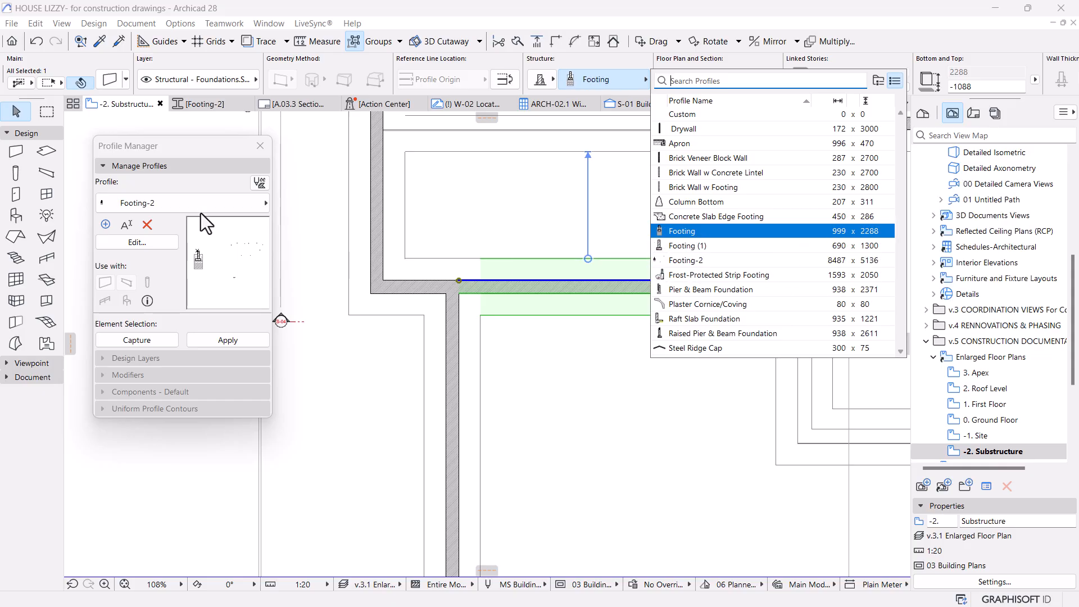
pyautogui.click(246, 250)
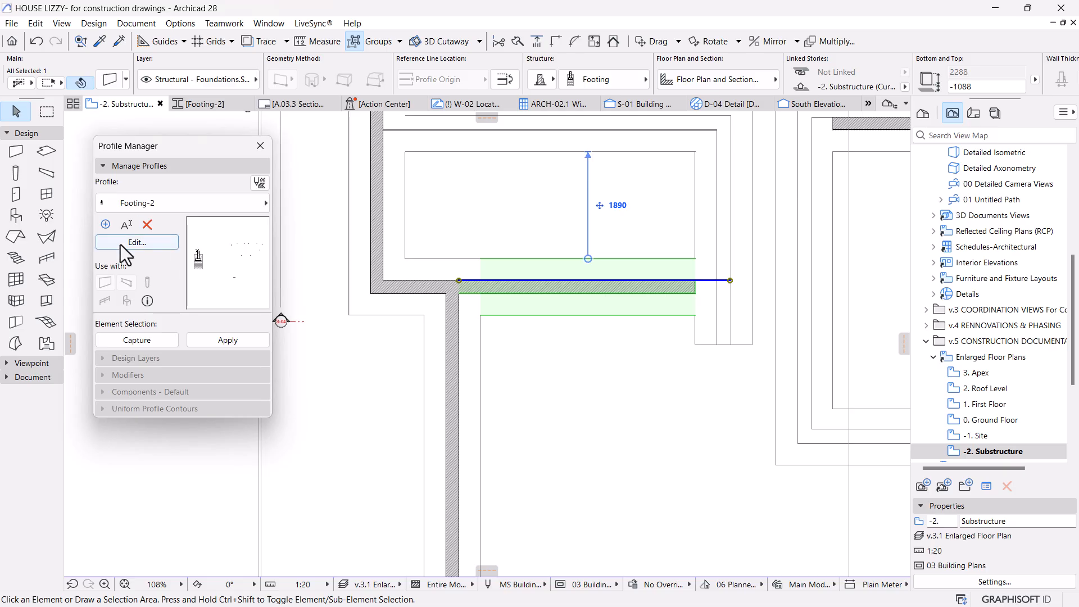
pyautogui.click(137, 243)
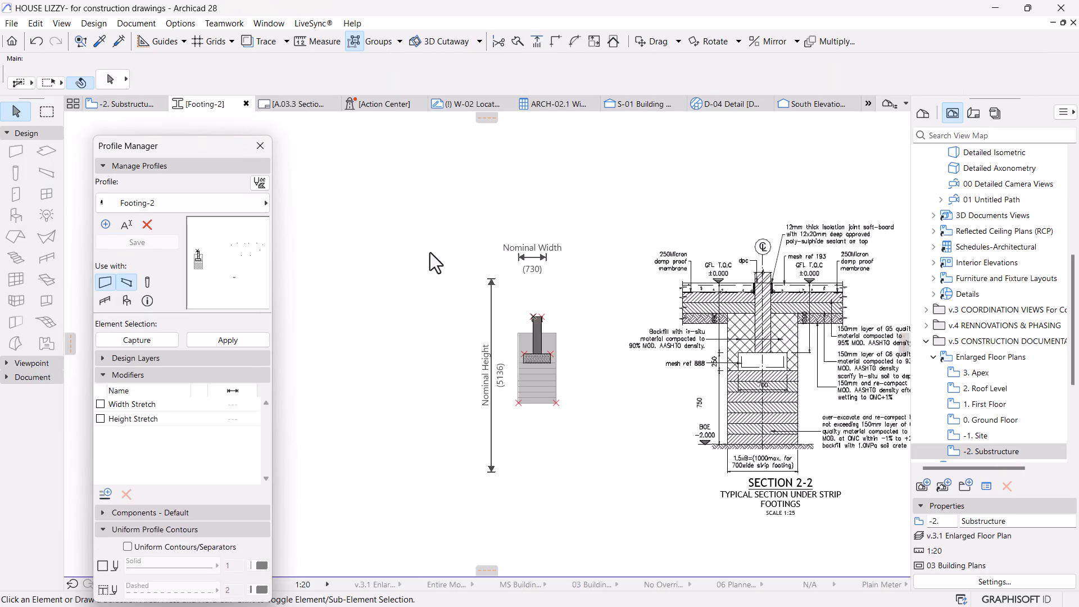
pyautogui.scroll(2, 556, 275)
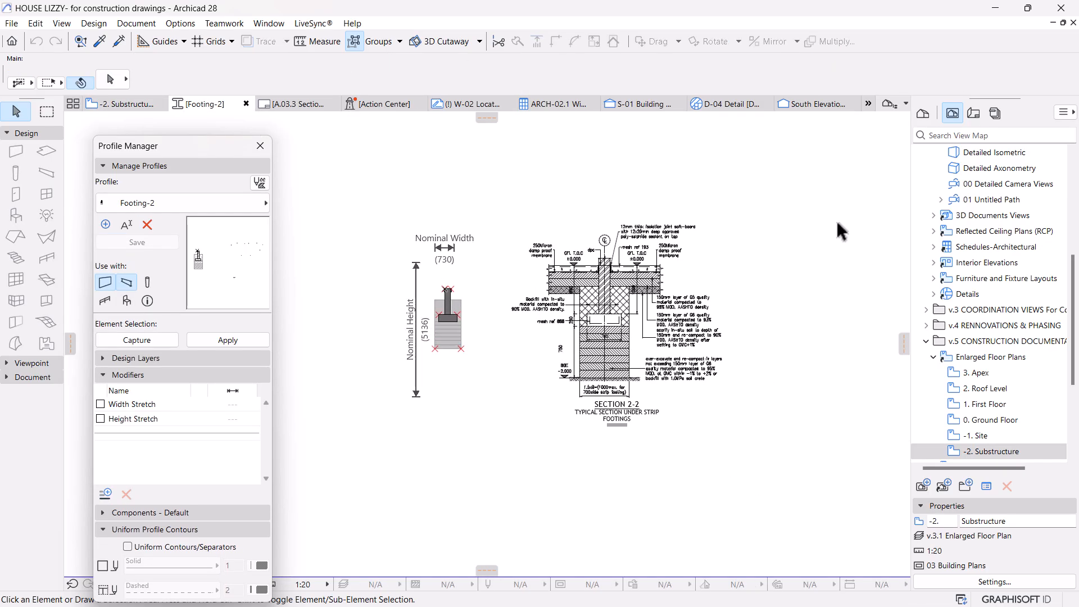
pyautogui.moveTo(804, 189); pyautogui.dragTo(483, 502)
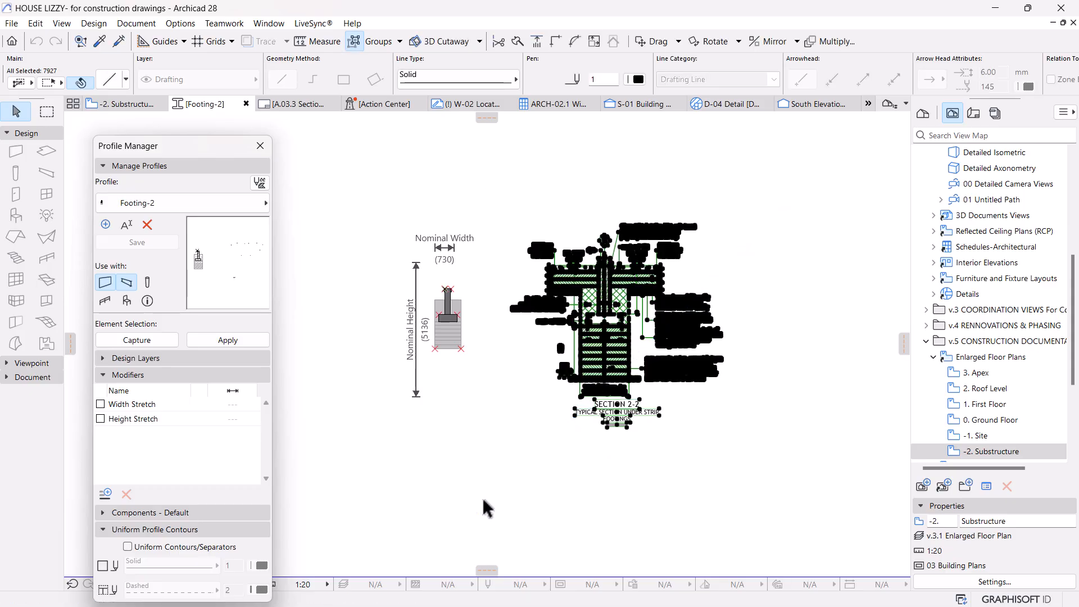
pyautogui.press('Delete')
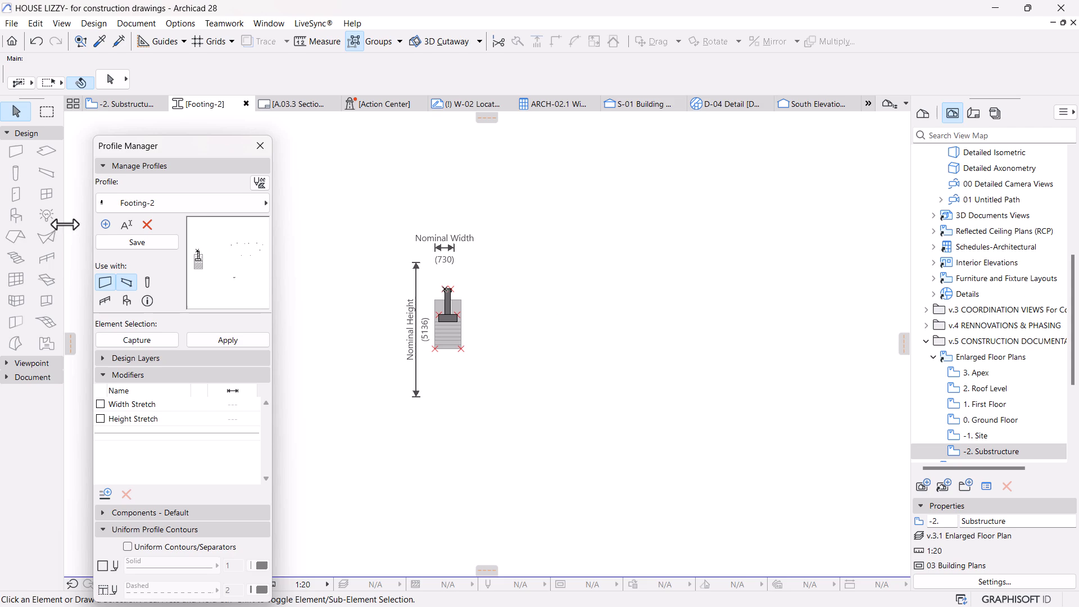
pyautogui.click(138, 243)
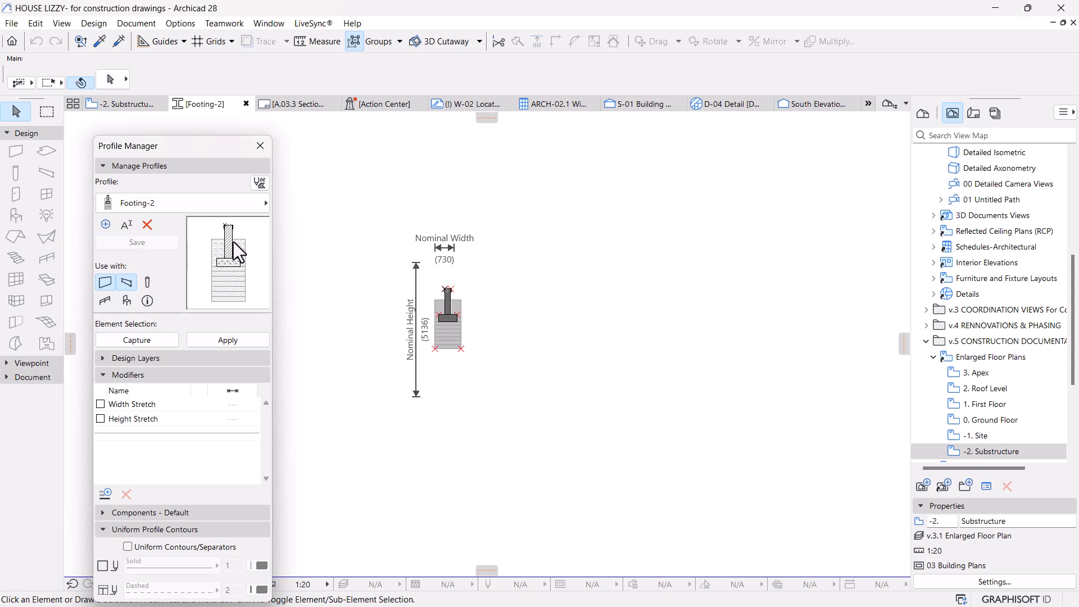
# Step: Apply the Footing-2 profile to the selected right wall segment on the -2. Substructure plan and clear the selection
pyautogui.click(137, 107)
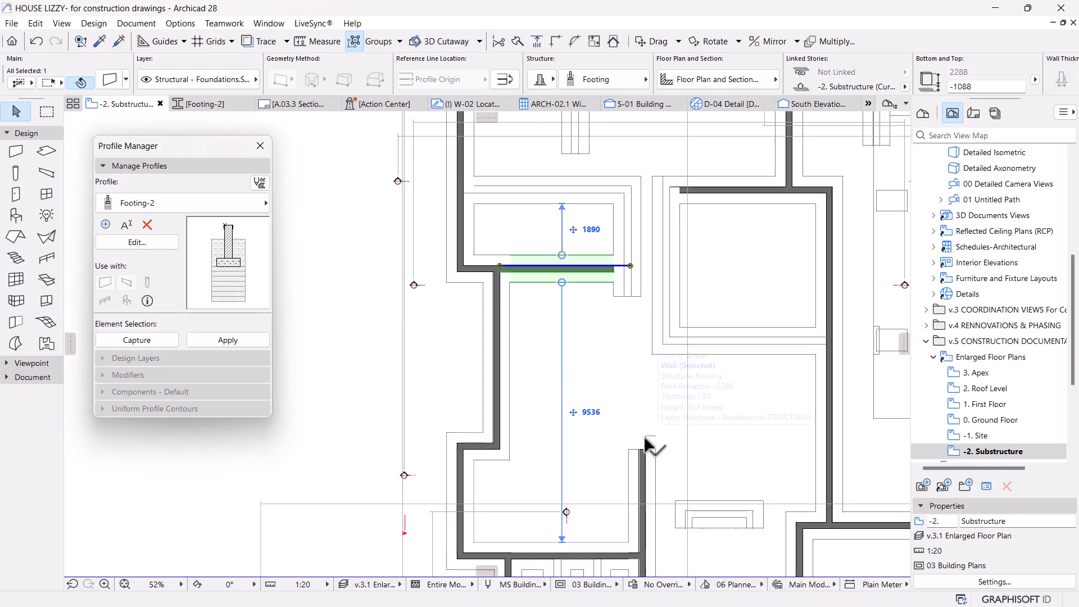
pyautogui.scroll(-1, 621, 436)
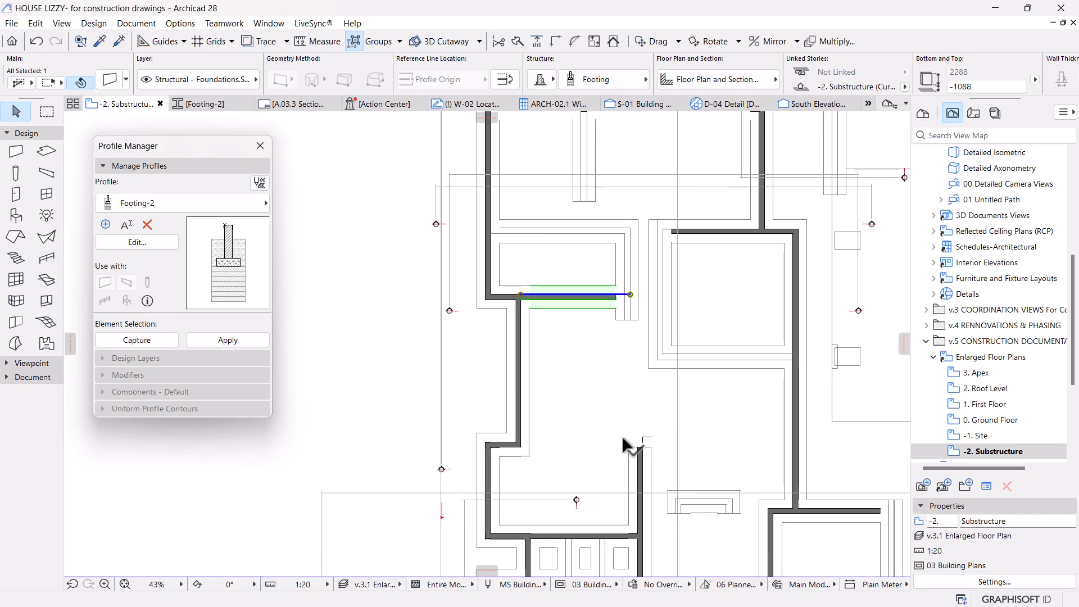
pyautogui.click(606, 79)
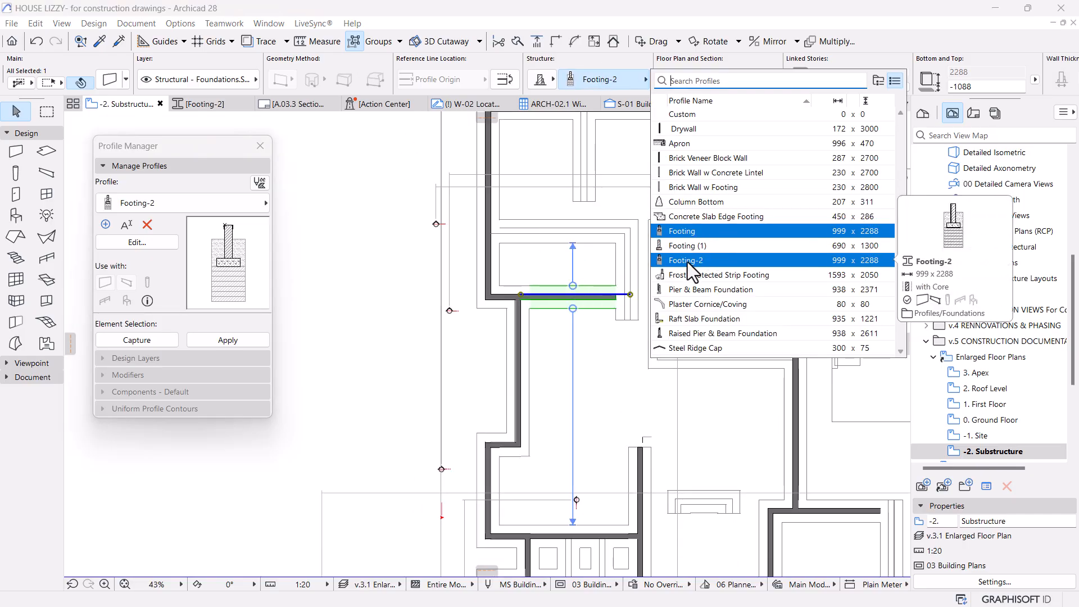
pyautogui.click(688, 260)
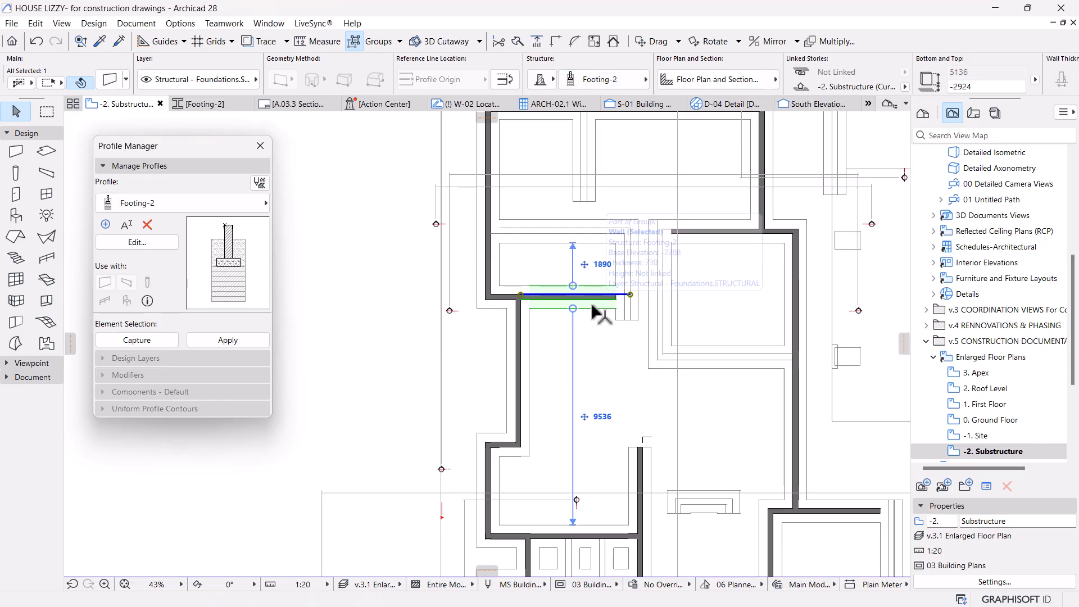
pyautogui.press('Escape')
# Step: Close the open W-02, D-04 Detail, ARCH-02.1 and A1 Landscape views, keeping the -2. Substructure plan active
pyautogui.scroll(3, 619, 493)
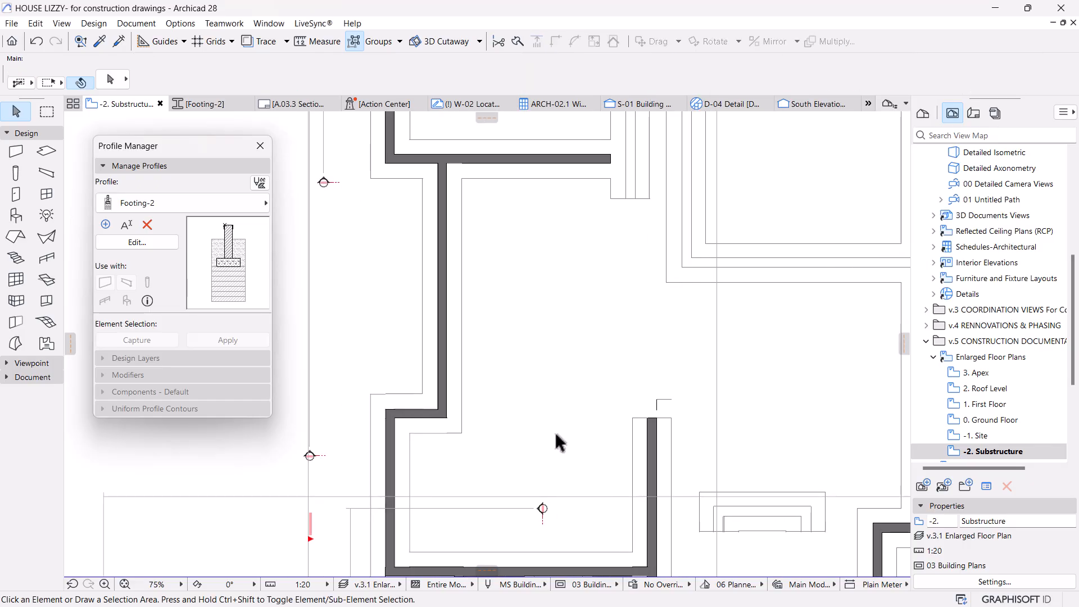
pyautogui.scroll(-5, 563, 394)
pyautogui.moveTo(563, 393); pyautogui.dragTo(545, 357, button='middle')
pyautogui.scroll(1, 545, 356)
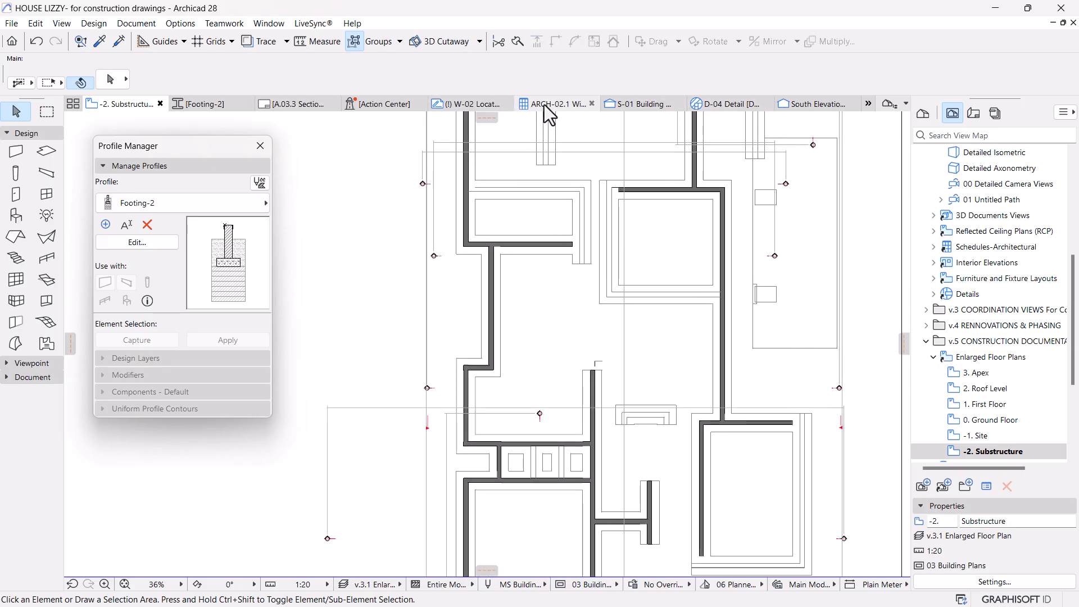
pyautogui.click(505, 104)
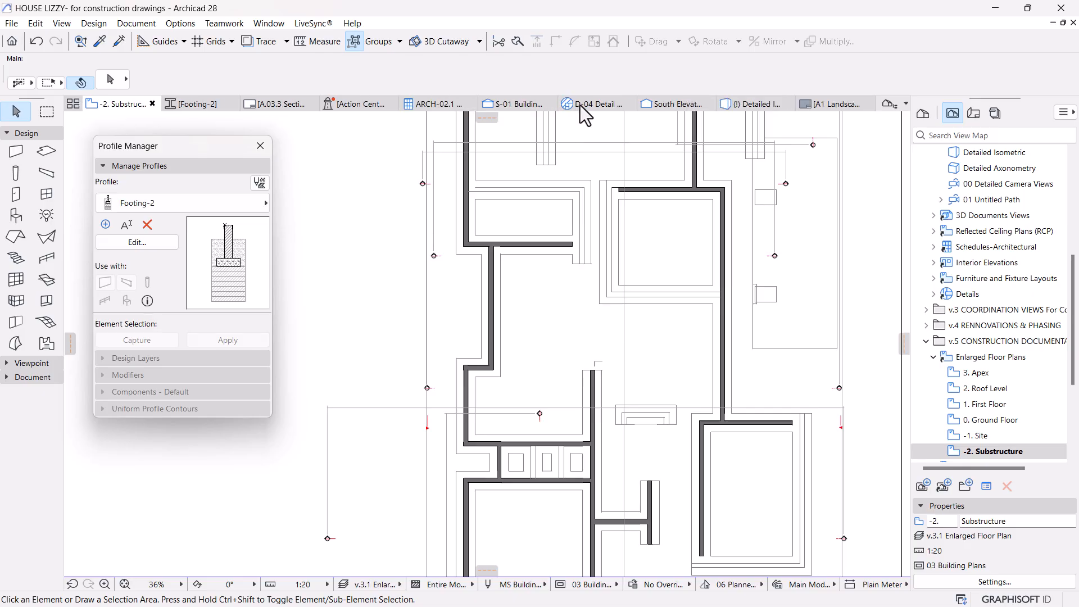
pyautogui.click(629, 103)
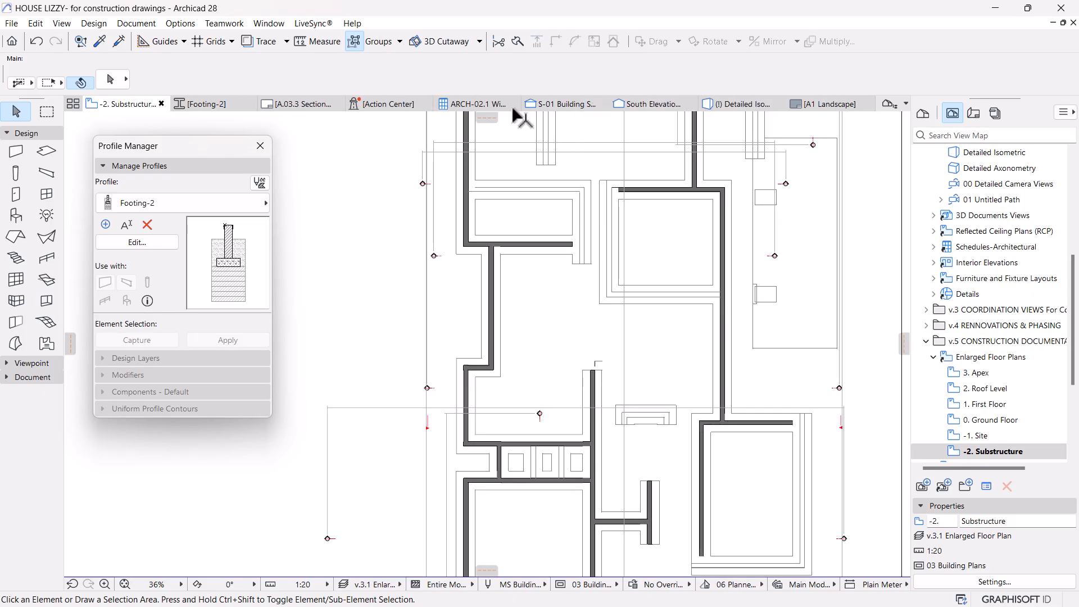
pyautogui.click(512, 104)
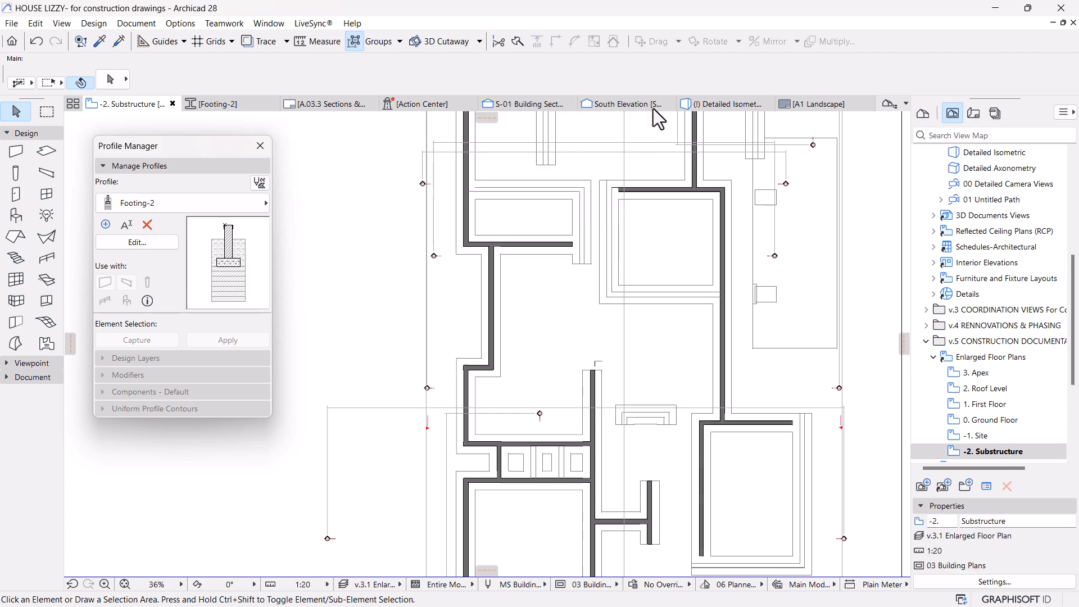
pyautogui.click(867, 103)
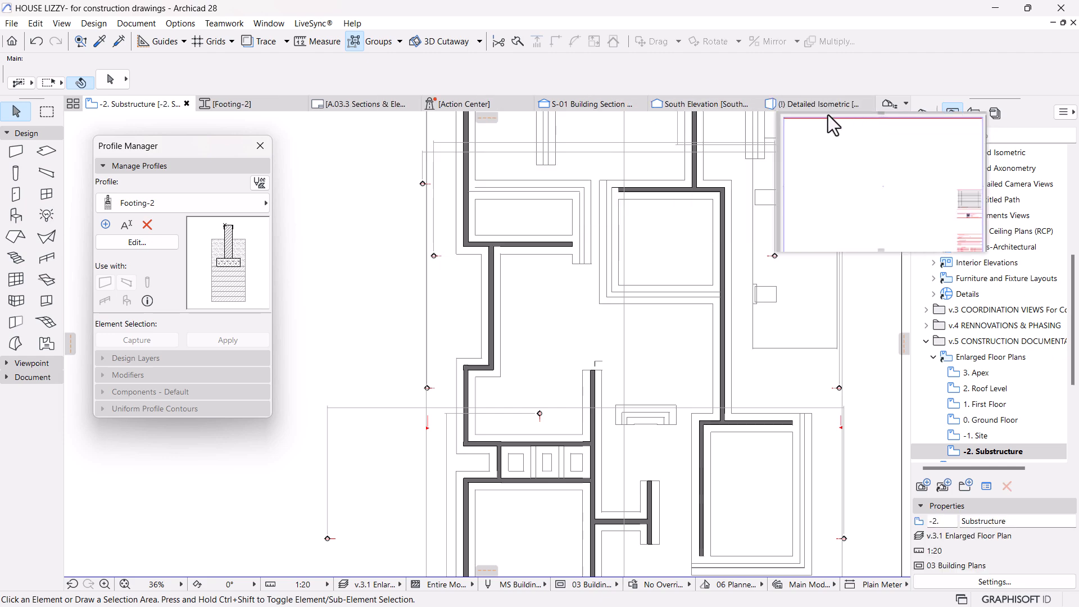
# Step: Switch to the Detailed Isometric 3D view and examine the foundation walls around the middle rooms
pyautogui.click(801, 104)
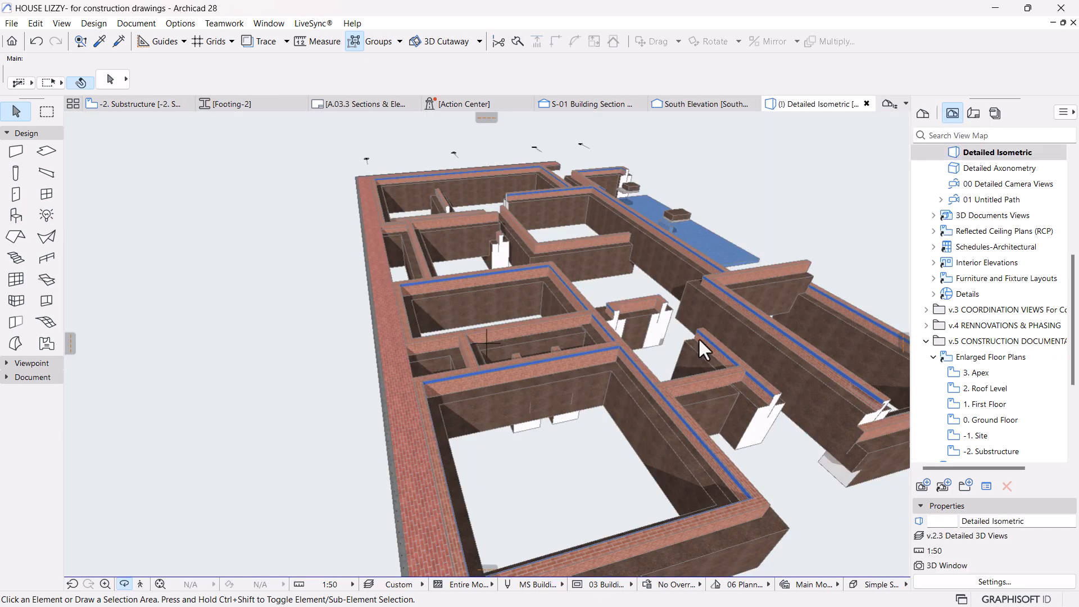
pyautogui.scroll(4, 490, 196)
pyautogui.scroll(-2, 507, 361)
pyautogui.moveTo(483, 361); pyautogui.dragTo(508, 395, button='middle')
pyautogui.scroll(2, 526, 408)
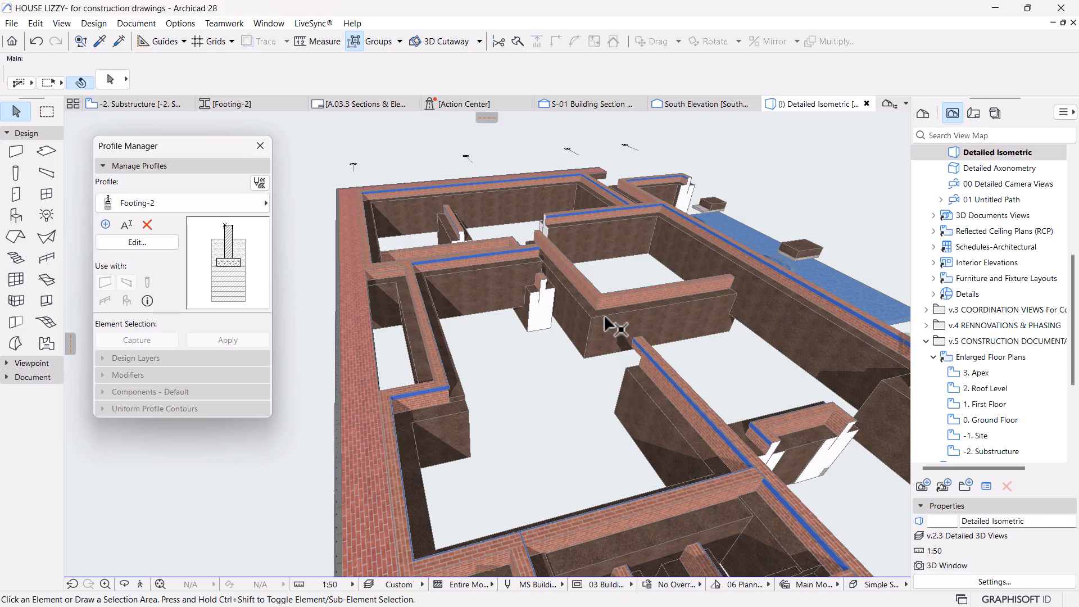
# Step: On the -2. Substructure plan, copy the upper room's lower Footing-2 wall down to the middle room's open side and intersect it with the right wall
pyautogui.click(146, 104)
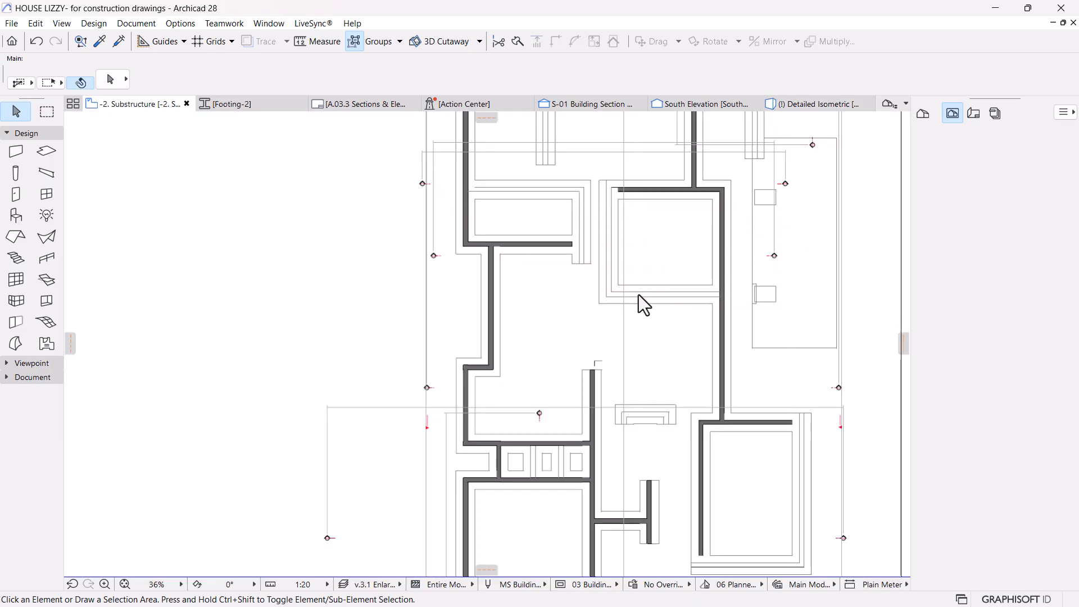
pyautogui.scroll(3, 486, 447)
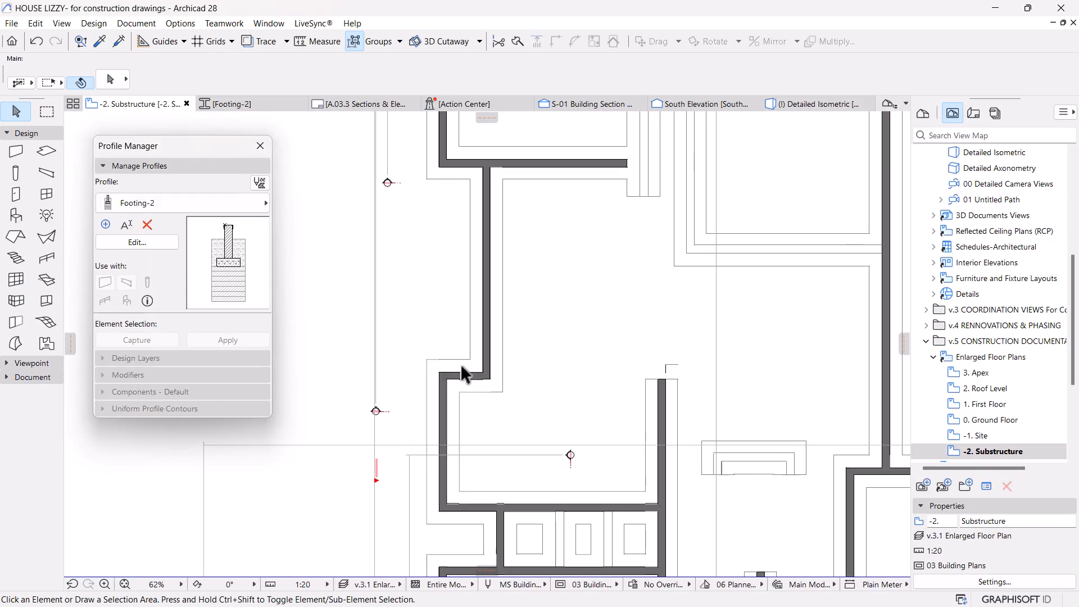
pyautogui.click(540, 173)
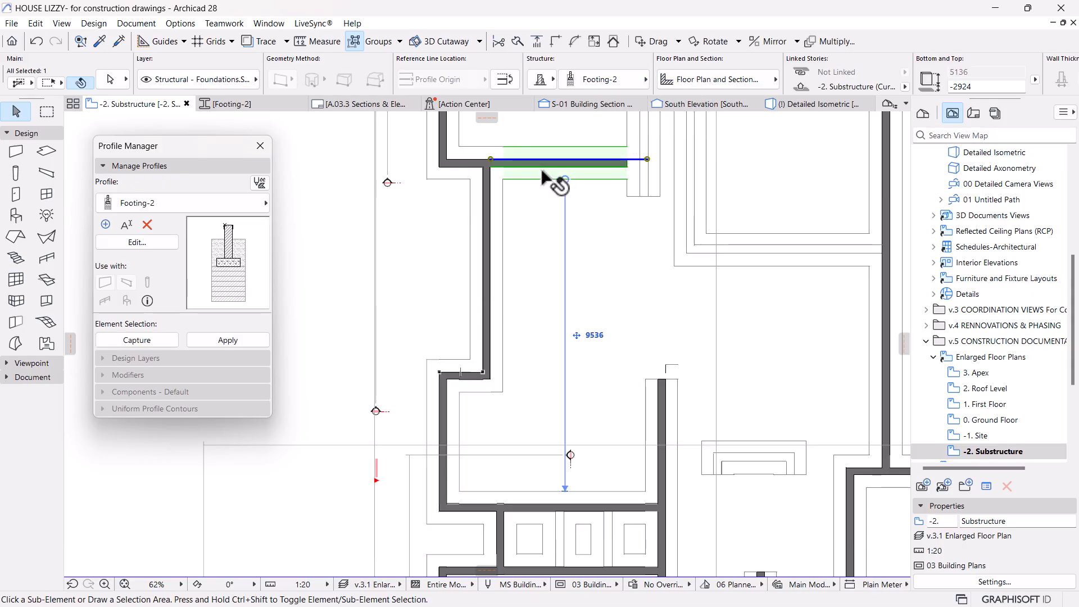
pyautogui.hotkey('ctrl', 'd')
pyautogui.click(517, 161)
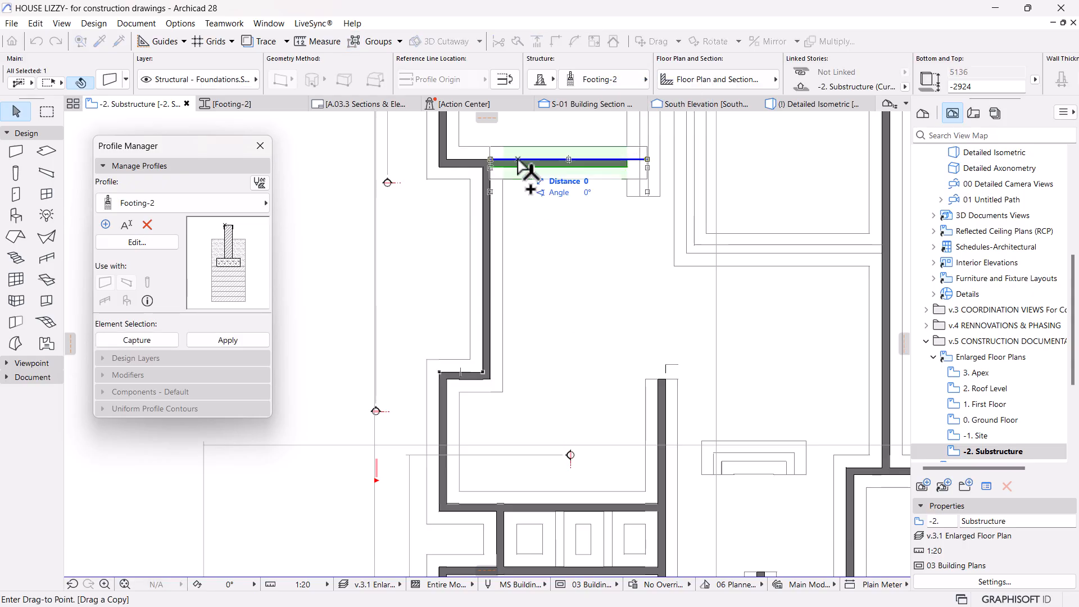
pyautogui.click(482, 384)
pyautogui.keyDown('shift'); pyautogui.click(662, 428); pyautogui.keyUp('shift')
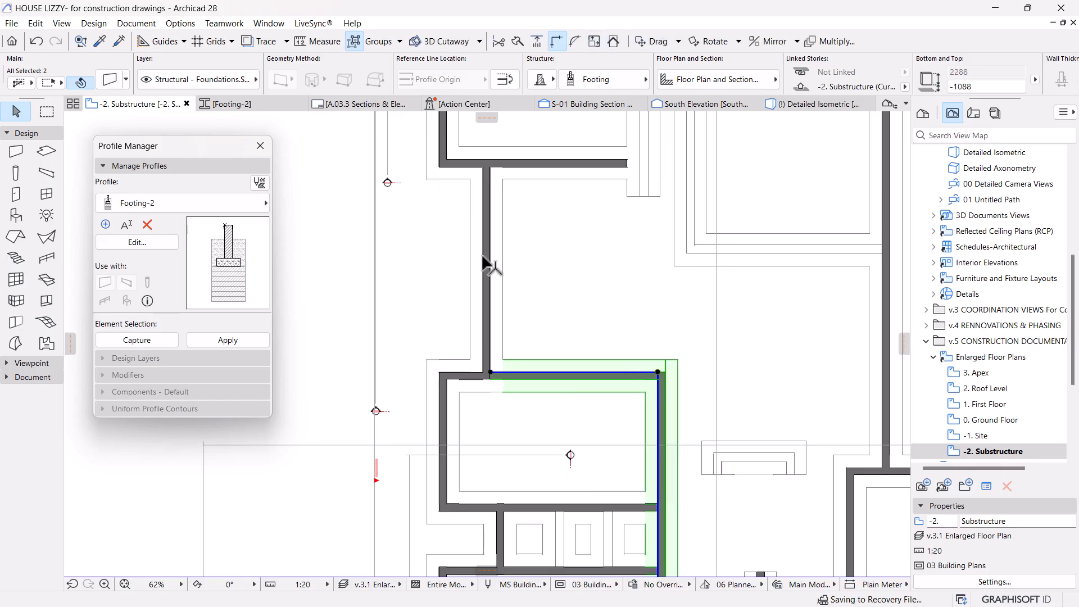
pyautogui.press('Escape')
# Step: Try to split the long vertical foundation wall where the short horizontal stub wall meets it
pyautogui.scroll(-2, 585, 345)
pyautogui.moveTo(571, 360); pyautogui.dragTo(486, 274, button='middle')
pyautogui.scroll(3, 553, 341)
pyautogui.scroll(1, 559, 351)
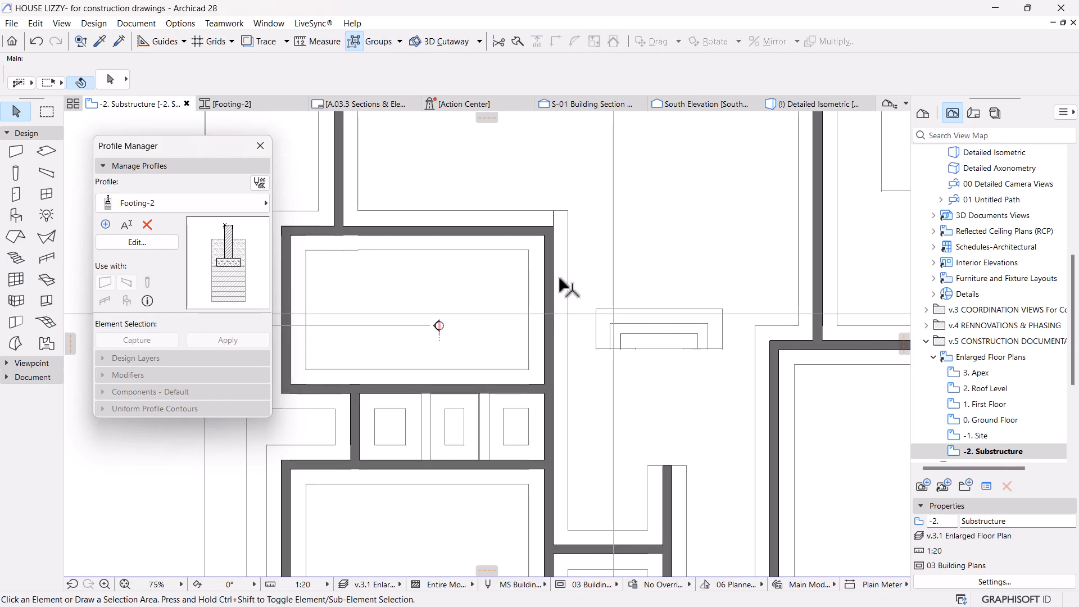
pyautogui.click(517, 42)
pyautogui.scroll(-2, 578, 289)
pyautogui.scroll(2, 569, 453)
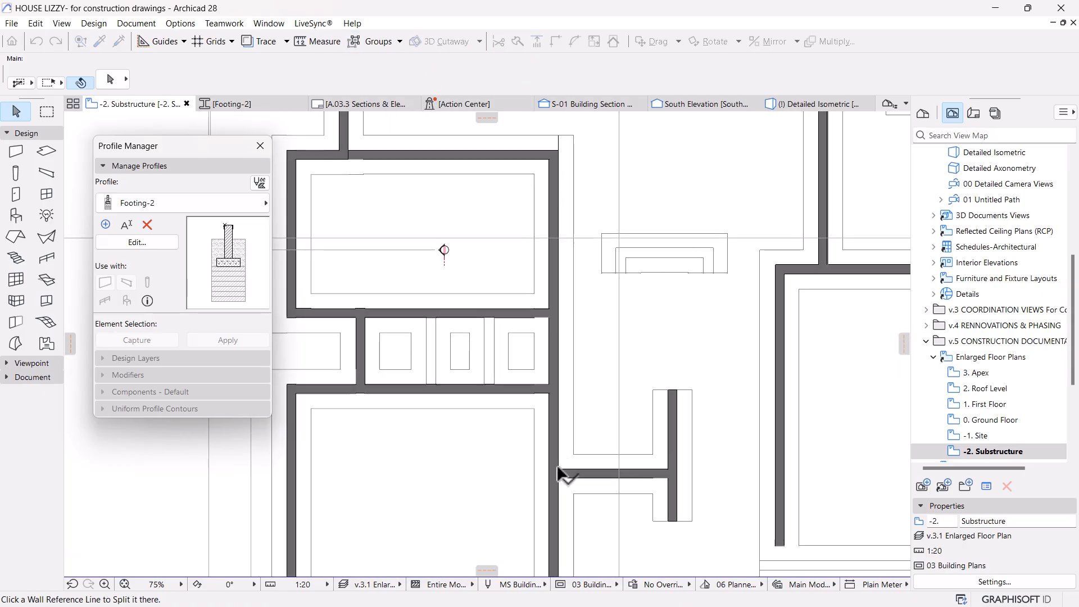
pyautogui.click(559, 474)
pyautogui.click(541, 426)
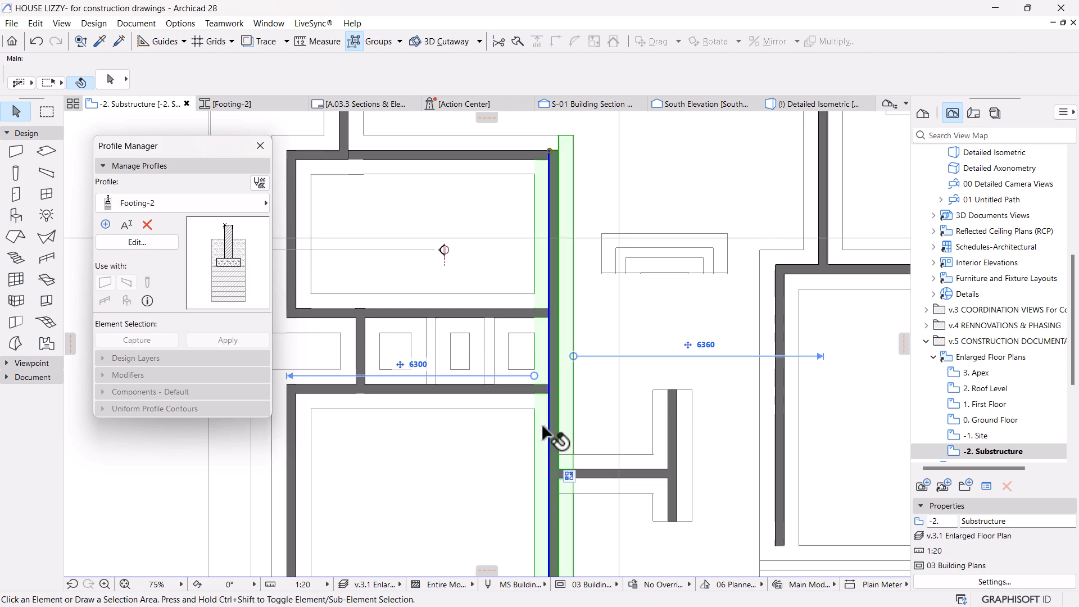
pyautogui.click(578, 436)
pyautogui.click(591, 456)
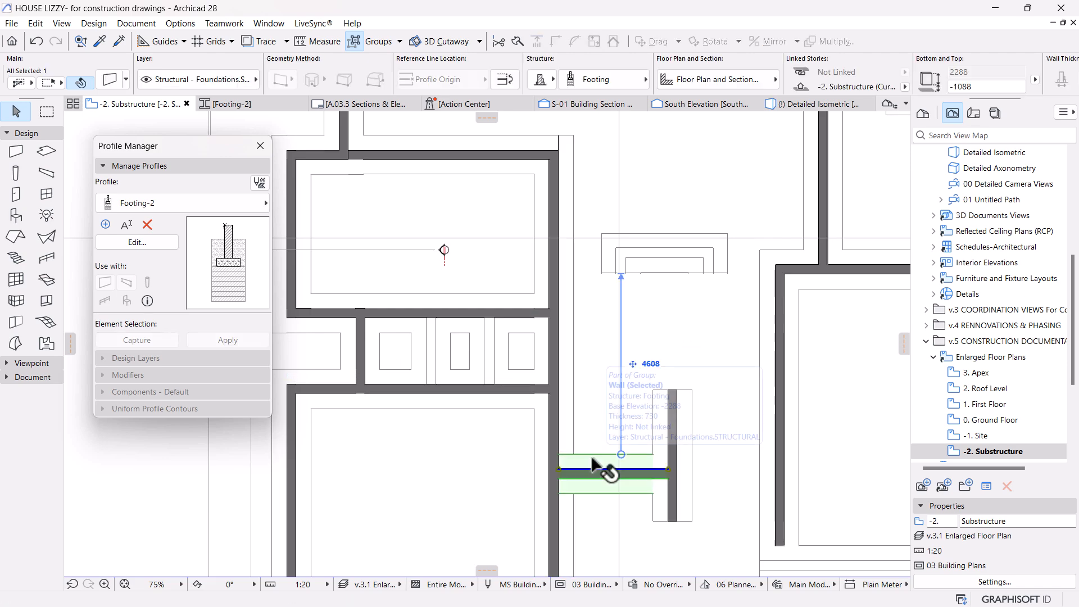
pyautogui.click(578, 433)
pyautogui.click(591, 157)
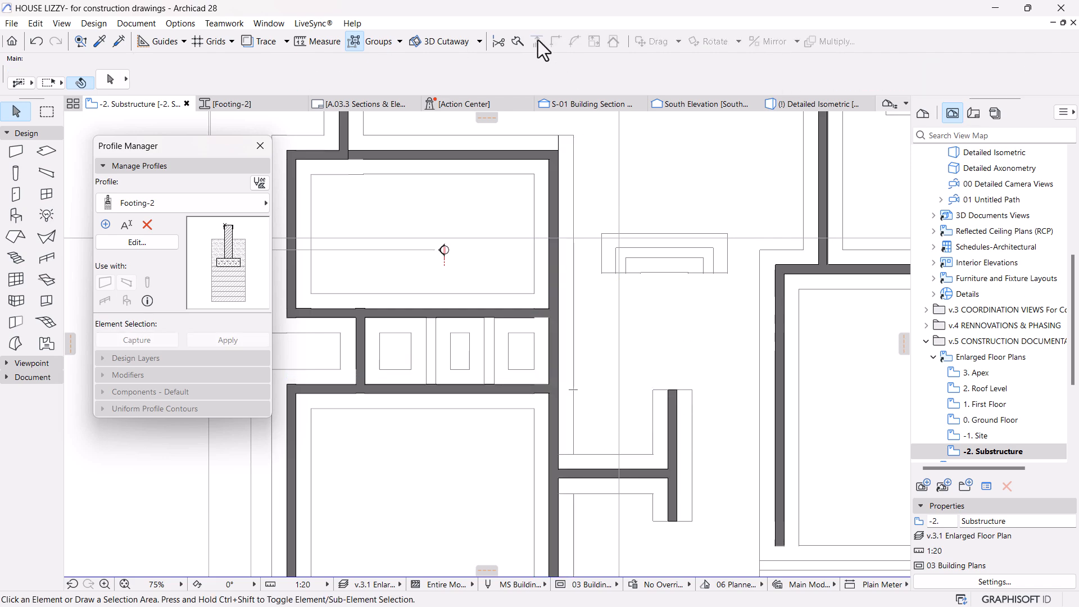
# Step: Split the long vertical foundation wall at its junction with the short stub wall and select the upper segment
pyautogui.click(517, 42)
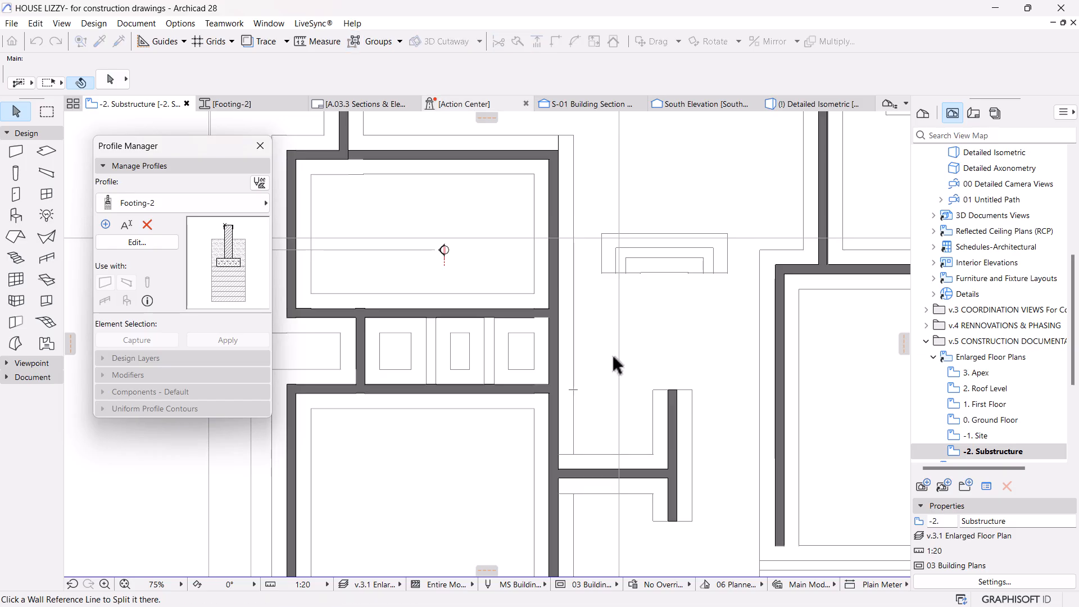
pyautogui.click(560, 470)
pyautogui.click(558, 429)
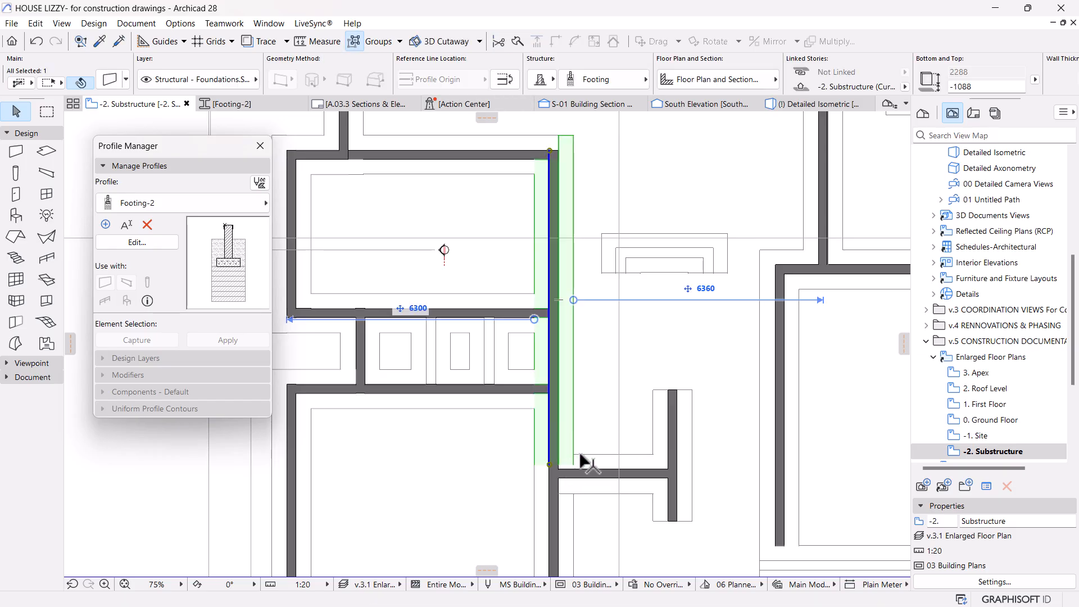
# Step: Intersect the short horizontal stub wall with the lower segment of the split vertical foundation wall
pyautogui.keyDown('shift'); pyautogui.click(589, 475); pyautogui.keyUp('shift')
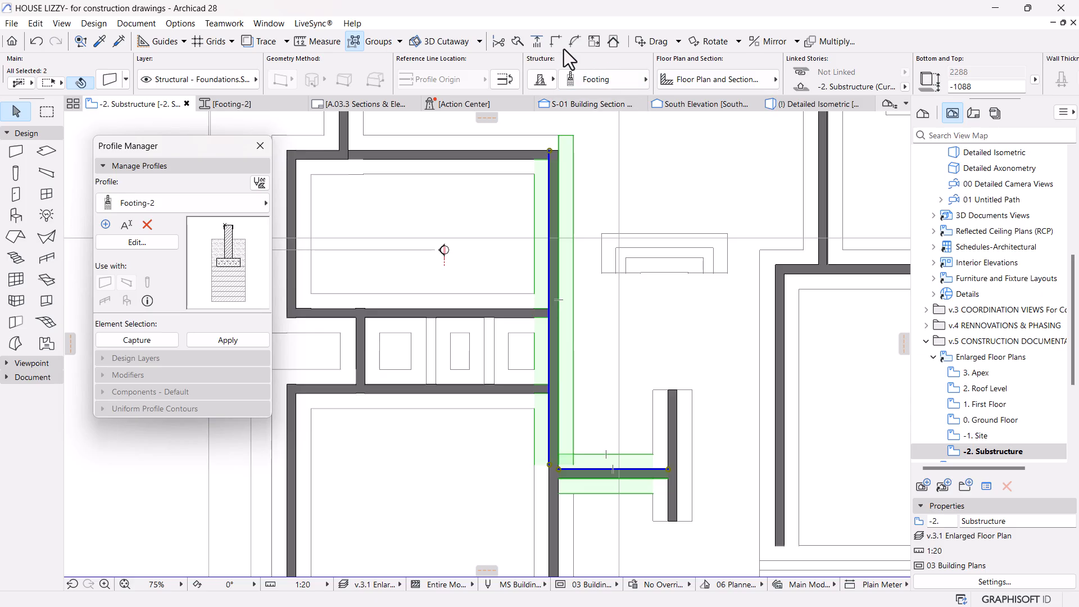
pyautogui.press('Escape')
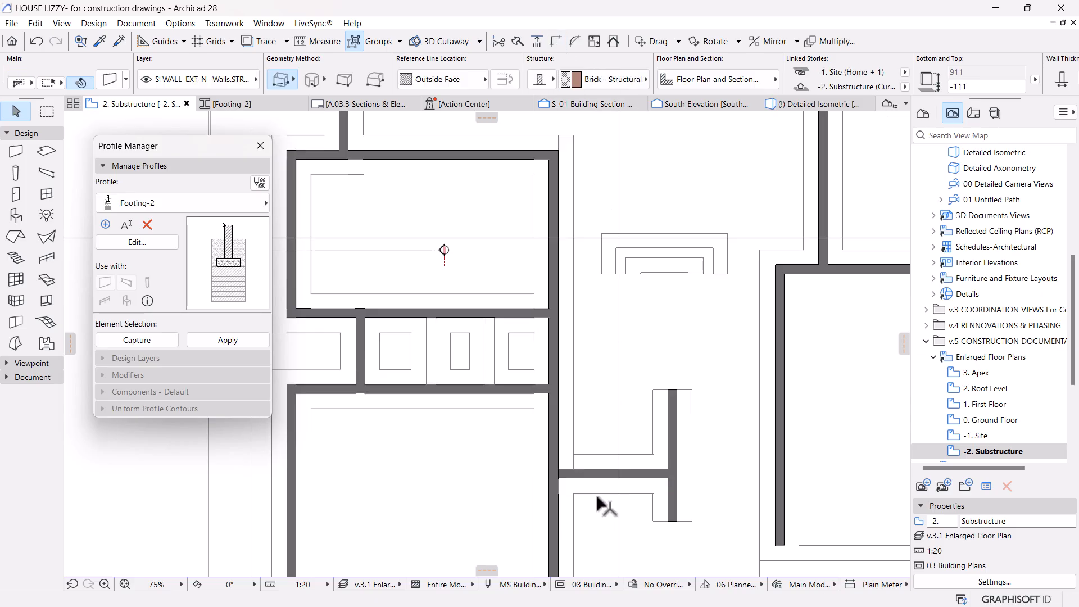
pyautogui.click(596, 496)
pyautogui.keyDown('shift'); pyautogui.click(567, 523); pyautogui.keyUp('shift')
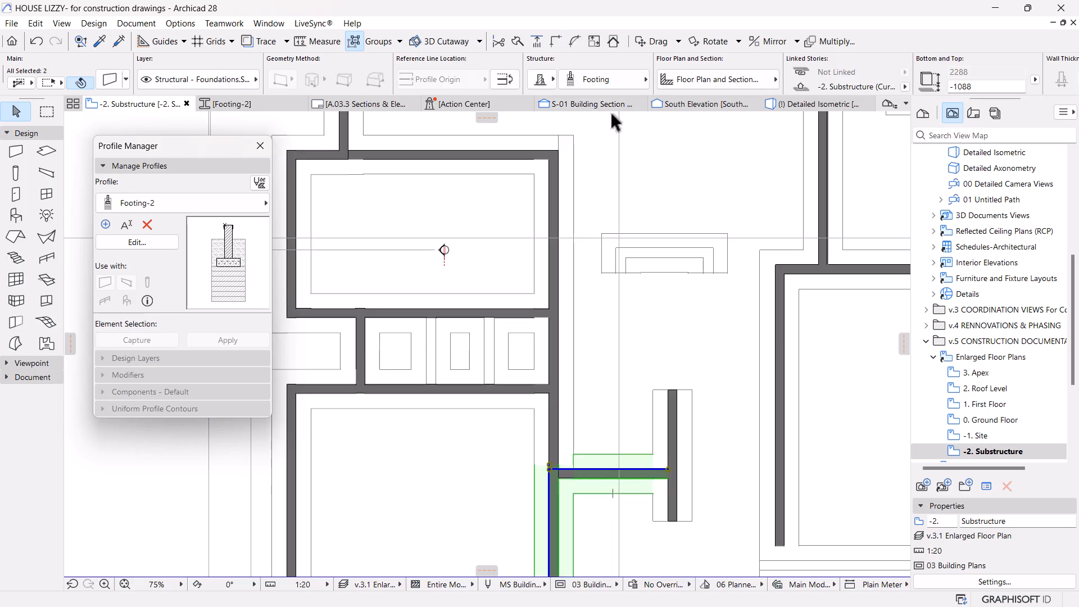
pyautogui.click(601, 368)
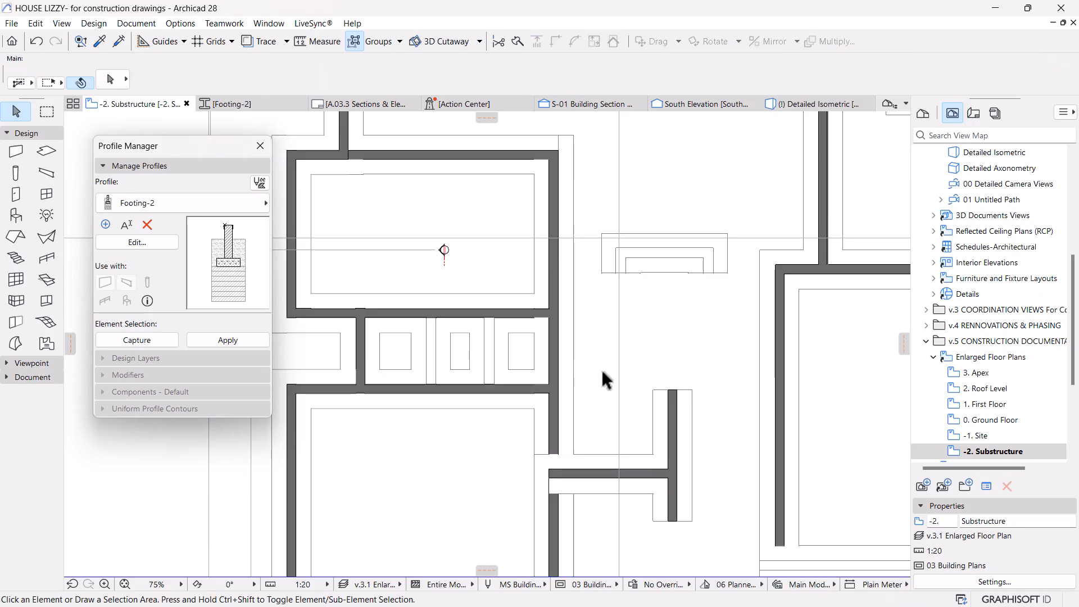
pyautogui.click(595, 474)
pyautogui.click(555, 420)
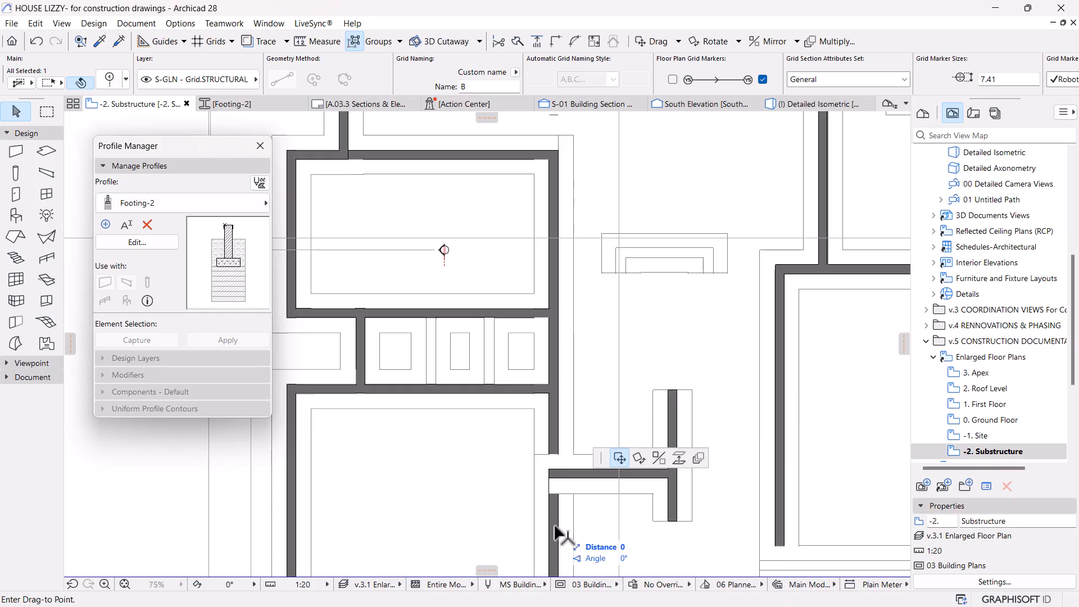
pyautogui.click(585, 520)
pyautogui.scroll(5, 584, 519)
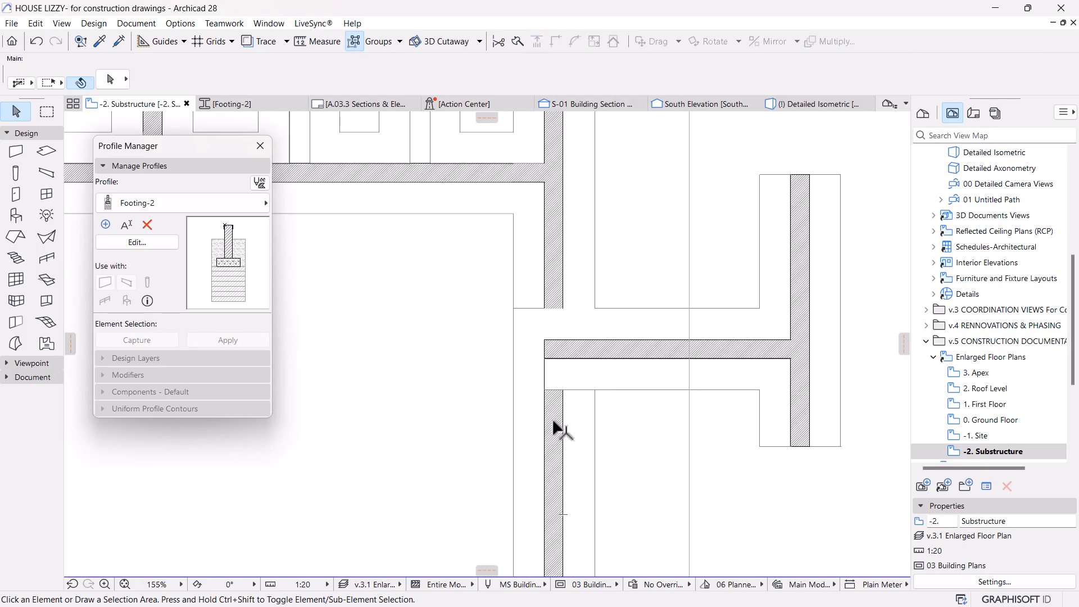
pyautogui.click(562, 420)
pyautogui.click(563, 417)
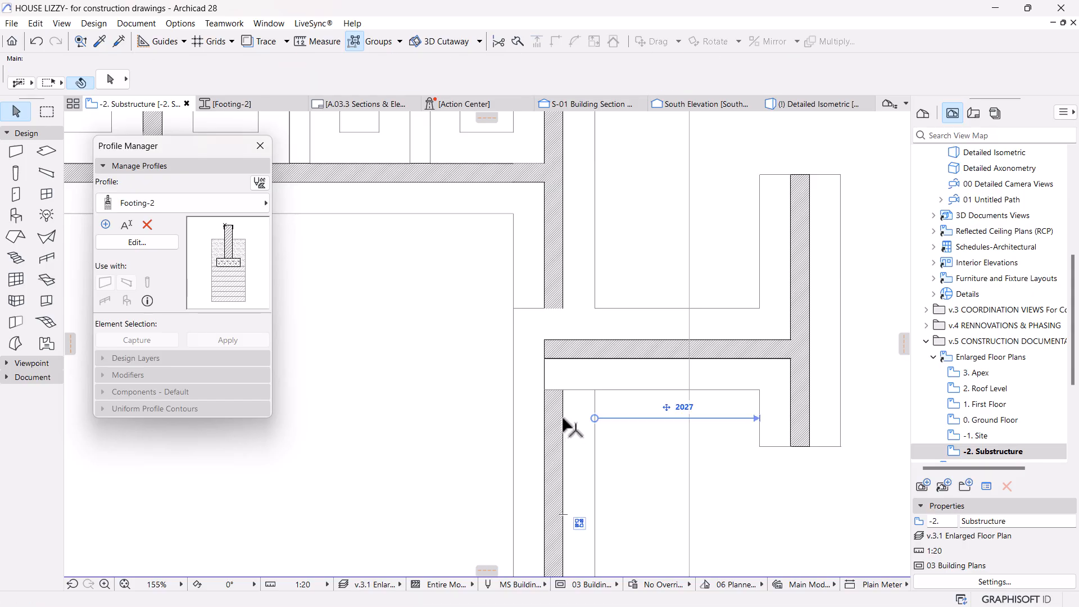
pyautogui.keyDown('shift'); pyautogui.click(627, 371); pyautogui.keyUp('shift')
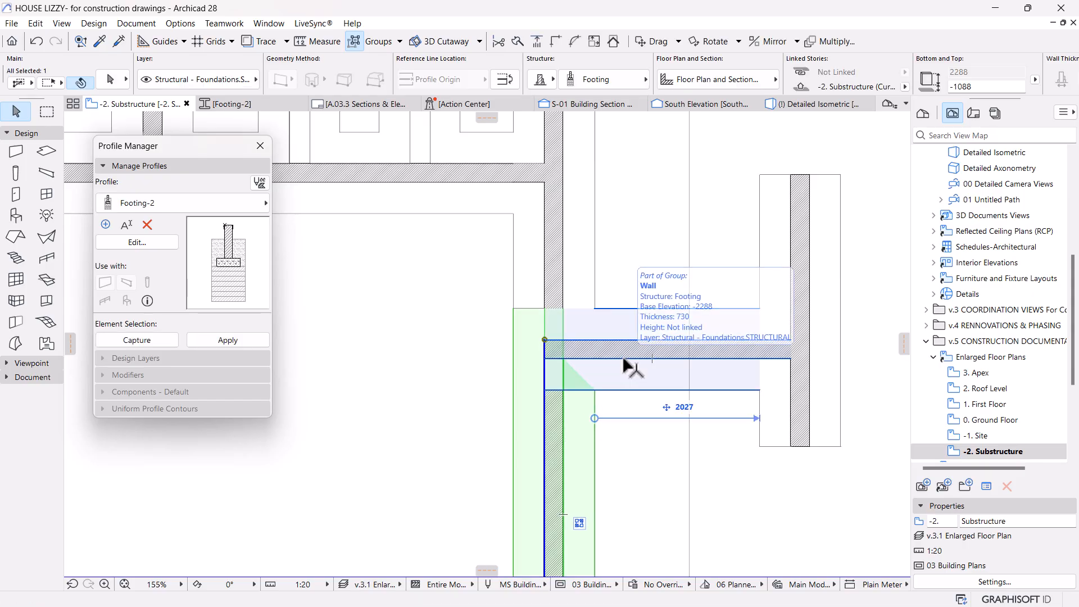
pyautogui.press('Escape')
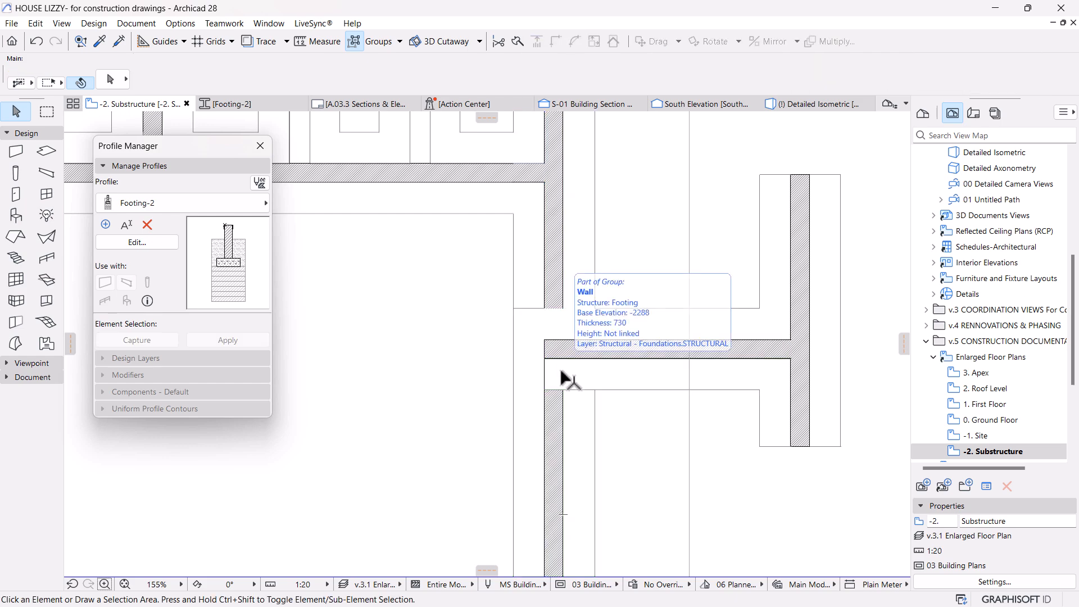
# Step: Shorten the lower vertical wall segment from its upper end and intersect it again with the short stub wall
pyautogui.click(520, 372)
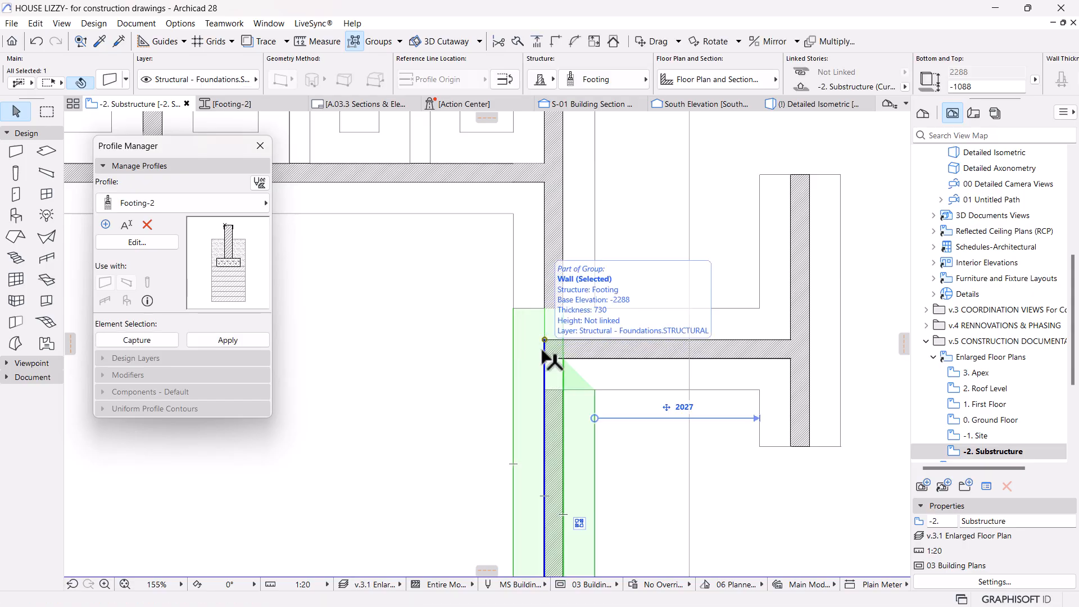
pyautogui.click(544, 339)
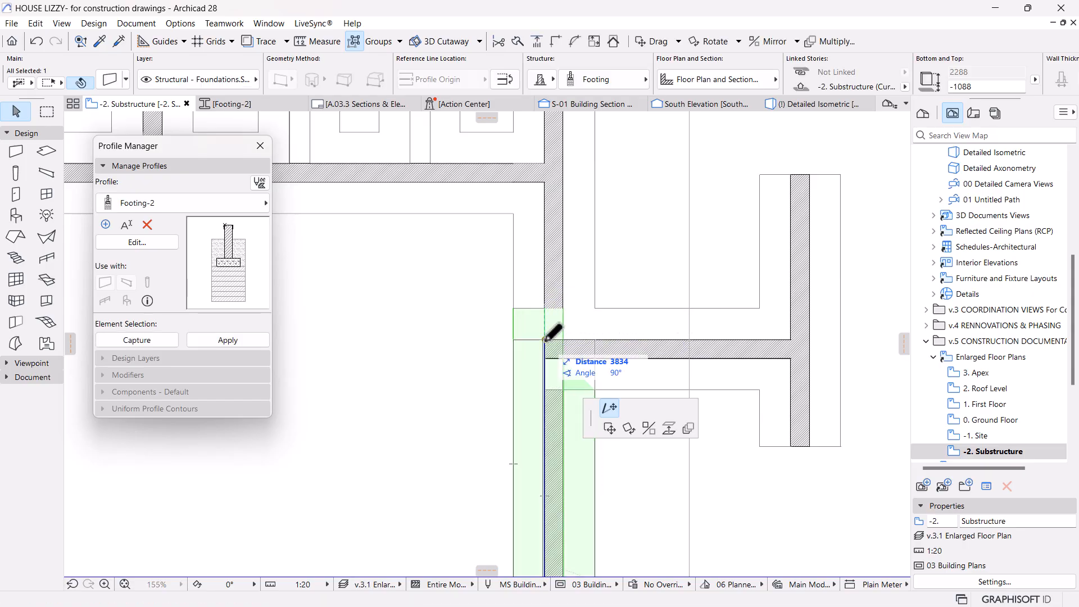
pyautogui.click(544, 441)
pyautogui.click(591, 354)
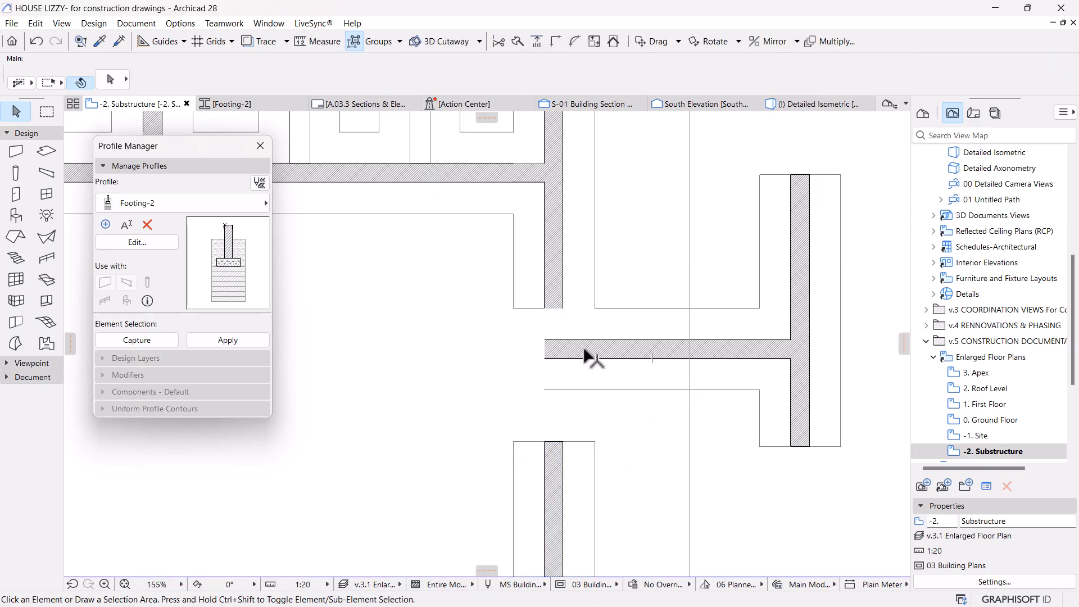
pyautogui.keyDown('shift'); pyautogui.click(593, 445); pyautogui.keyUp('shift')
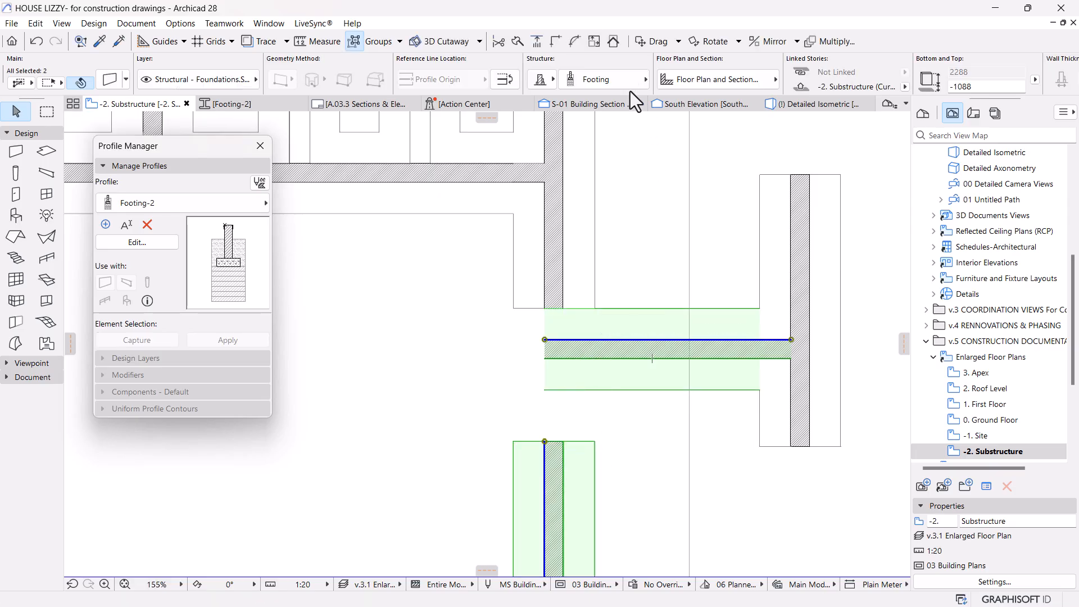
pyautogui.click(556, 42)
pyautogui.click(555, 239)
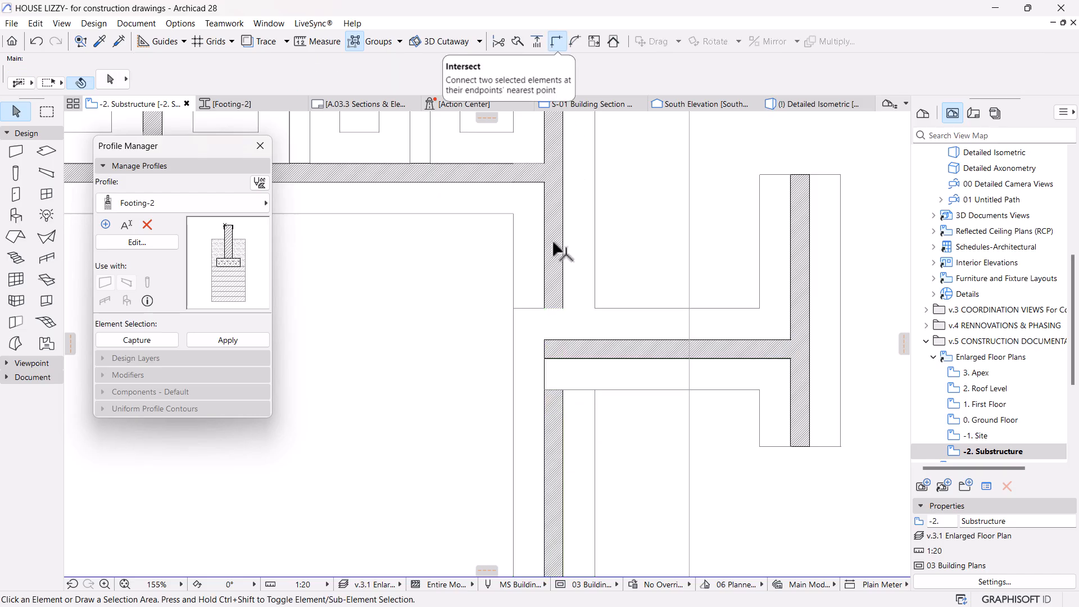
# Step: Apply the Footing-2 profile to the upper segment of the split vertical foundation wall and clear the selection
pyautogui.click(595, 241)
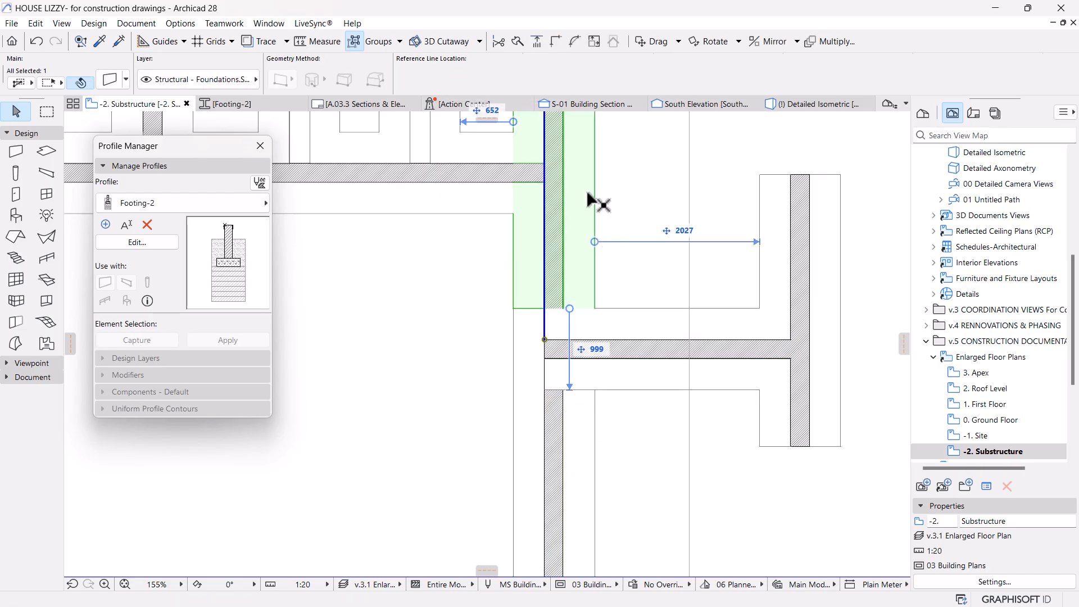
pyautogui.click(598, 84)
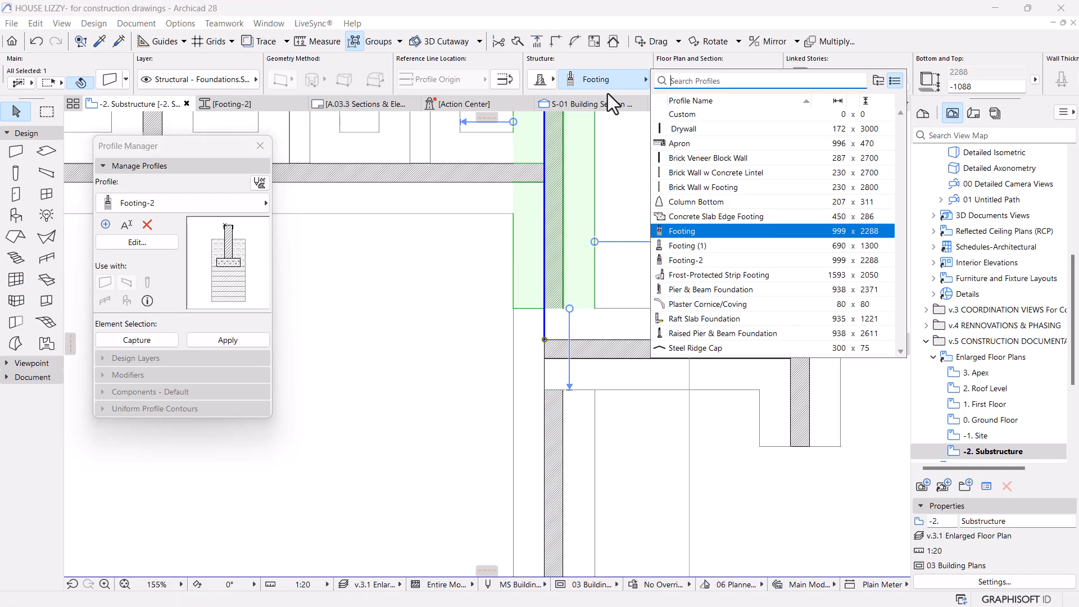
pyautogui.click(721, 260)
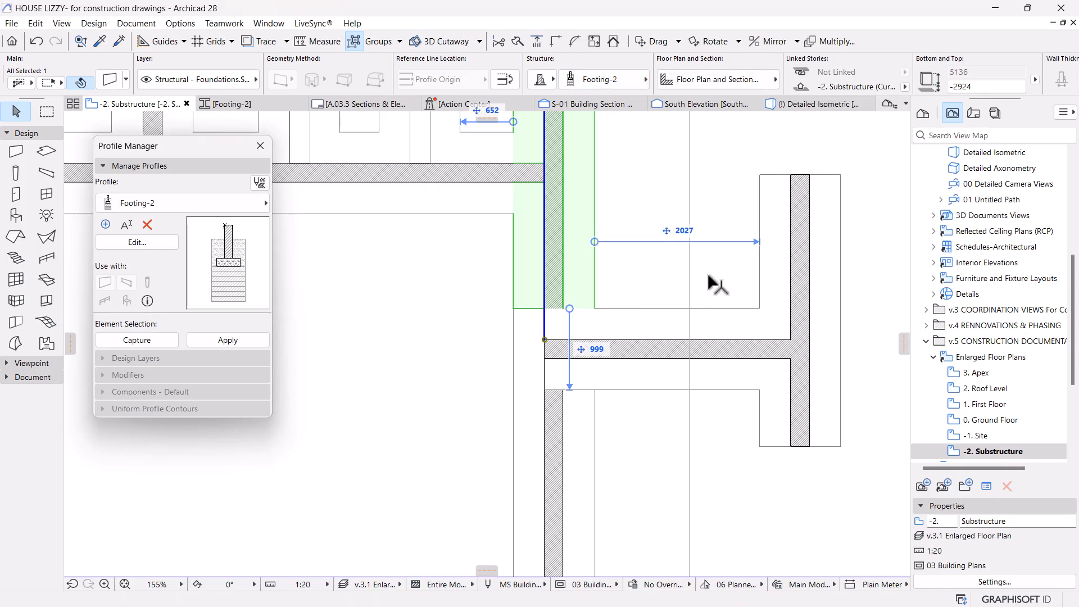
pyautogui.scroll(-2, 606, 288)
pyautogui.moveTo(591, 290); pyautogui.dragTo(564, 321, button='middle')
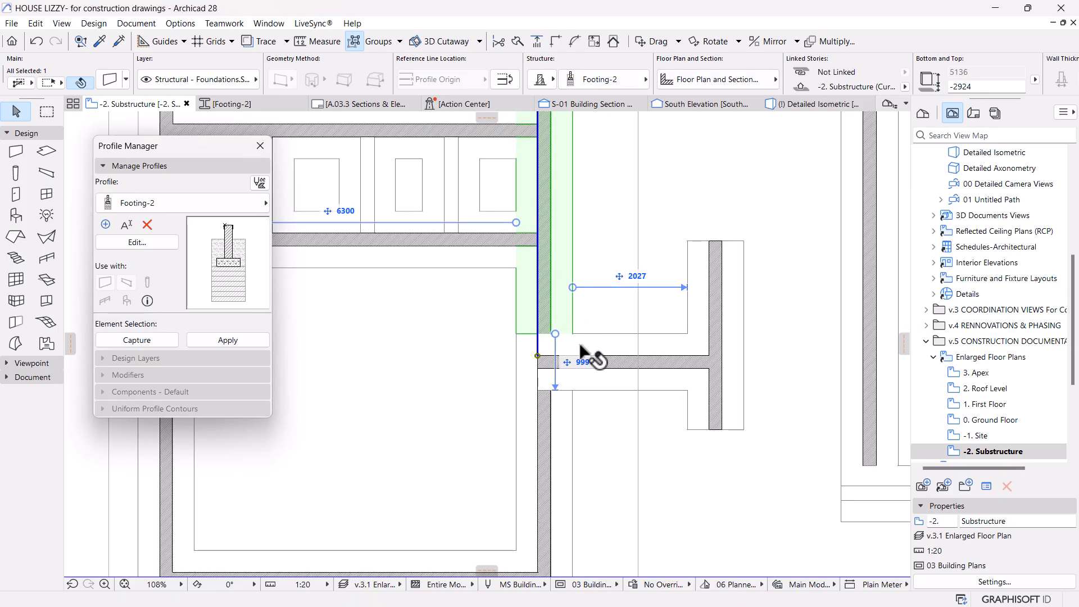
pyautogui.press('Escape')
# Step: Check the footing profiles of the stub wall, the upper vertical segment and the horizontal wall below the small middle chambers
pyautogui.click(600, 338)
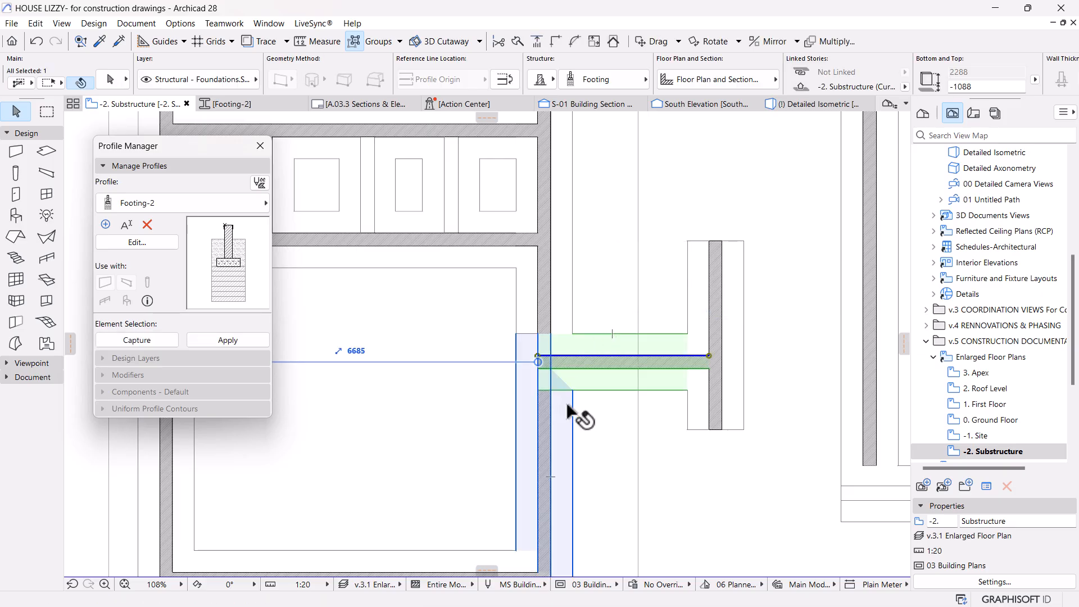
pyautogui.click(524, 288)
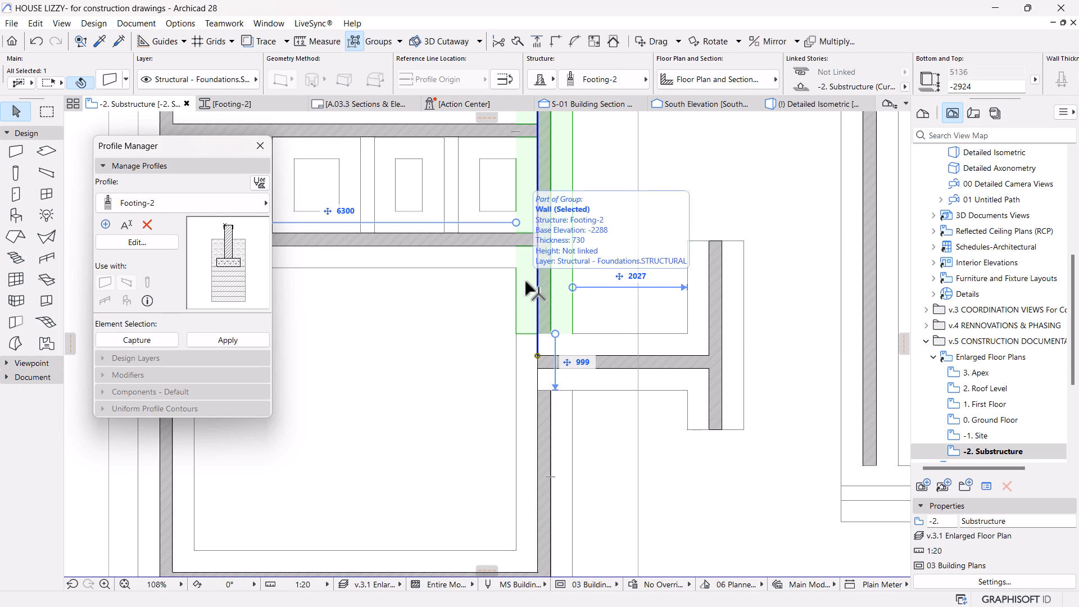
pyautogui.scroll(-3, 467, 290)
pyautogui.click(500, 308)
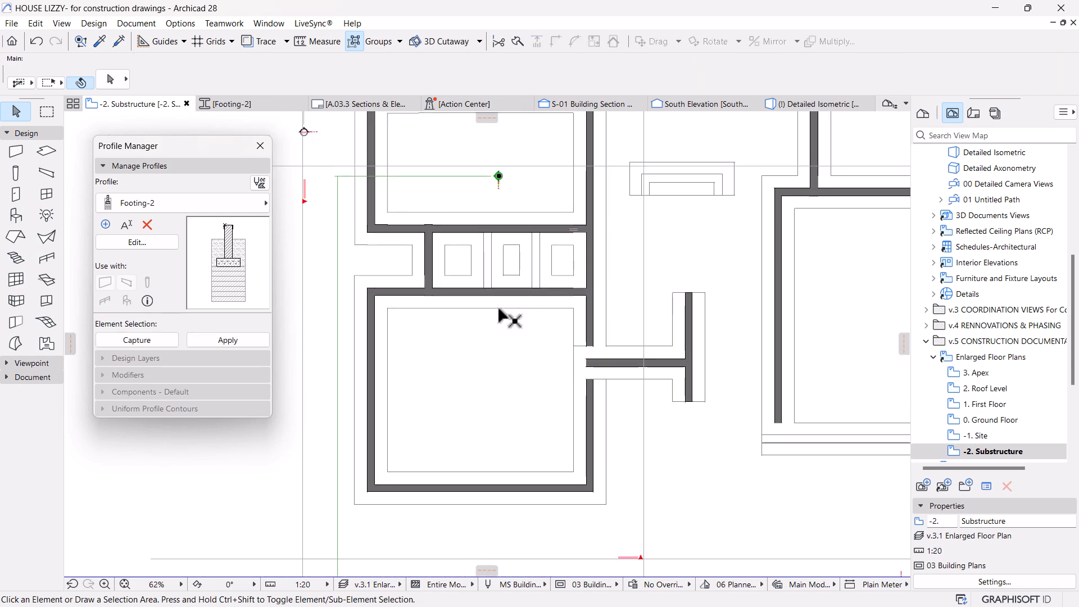
pyautogui.click(503, 307)
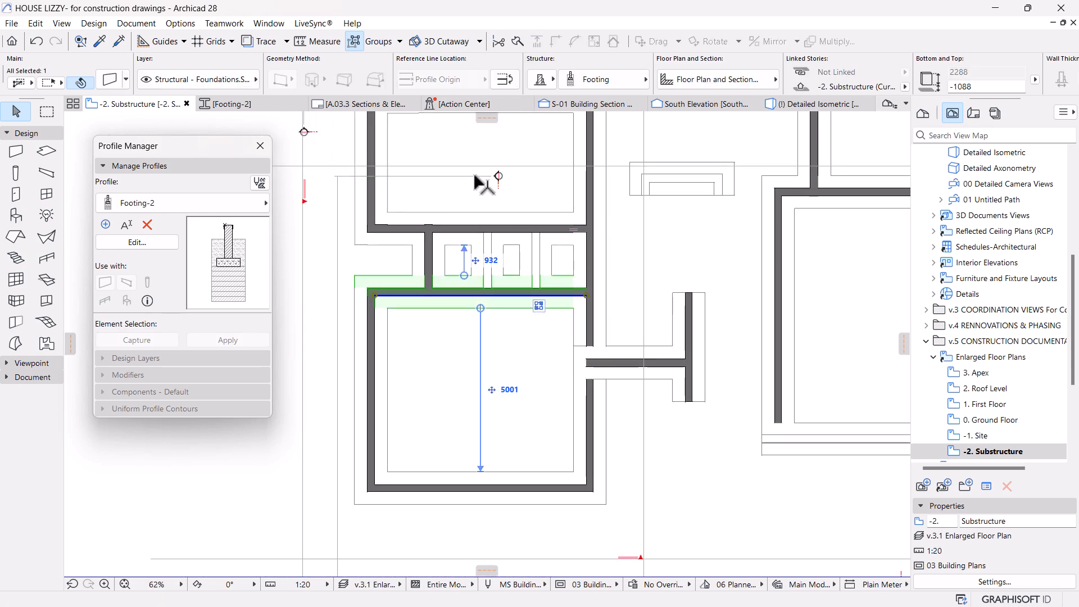
pyautogui.scroll(1, 474, 175)
pyautogui.click(467, 203)
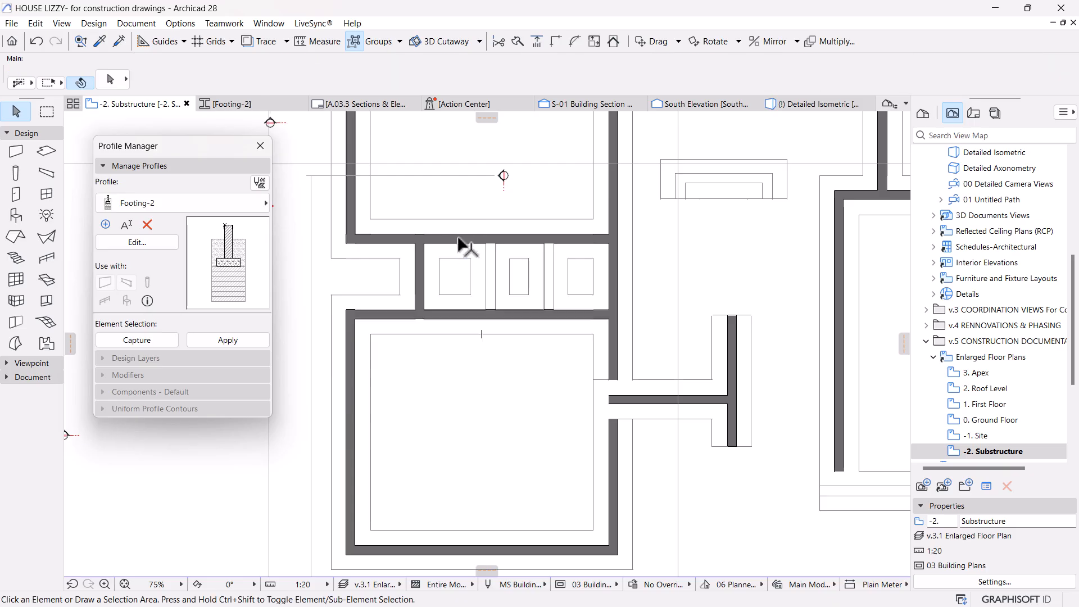
# Step: Try to split the horizontal wall below the small middle chambers and intersect it with the short vertical wall, then undo the split
pyautogui.click(516, 47)
pyautogui.click(429, 318)
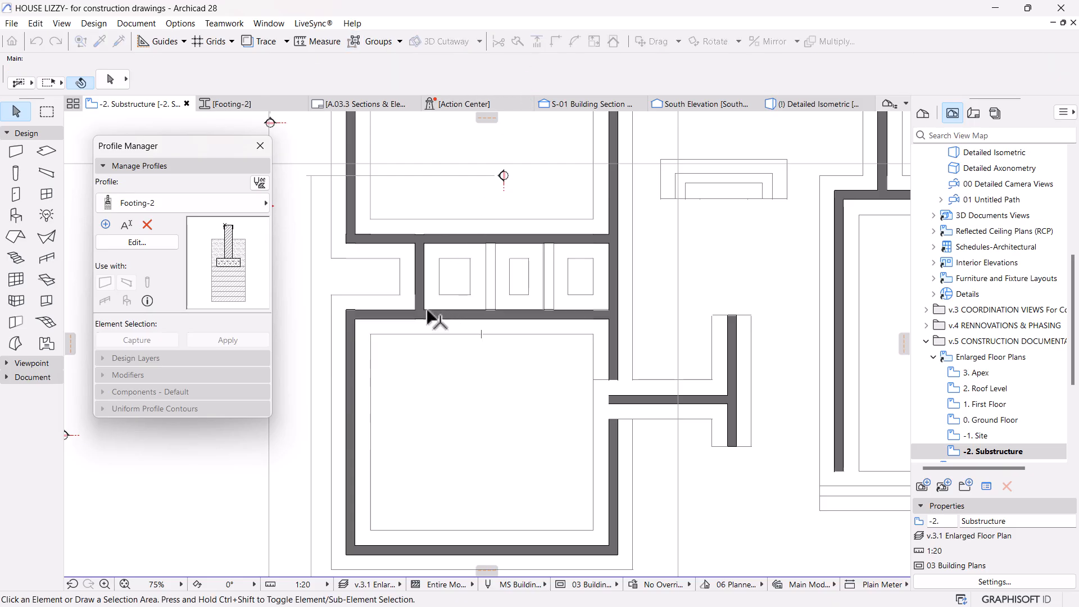
pyautogui.click(384, 328)
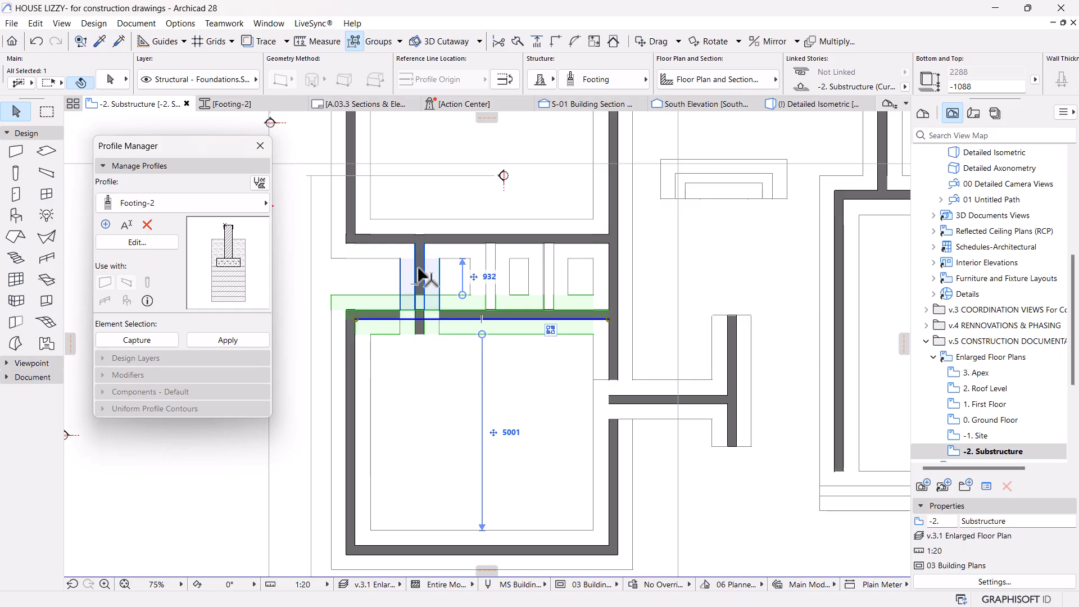
pyautogui.keyDown('shift'); pyautogui.click(417, 268); pyautogui.keyUp('shift')
pyautogui.click(555, 43)
pyautogui.press('Escape')
pyautogui.click(448, 334)
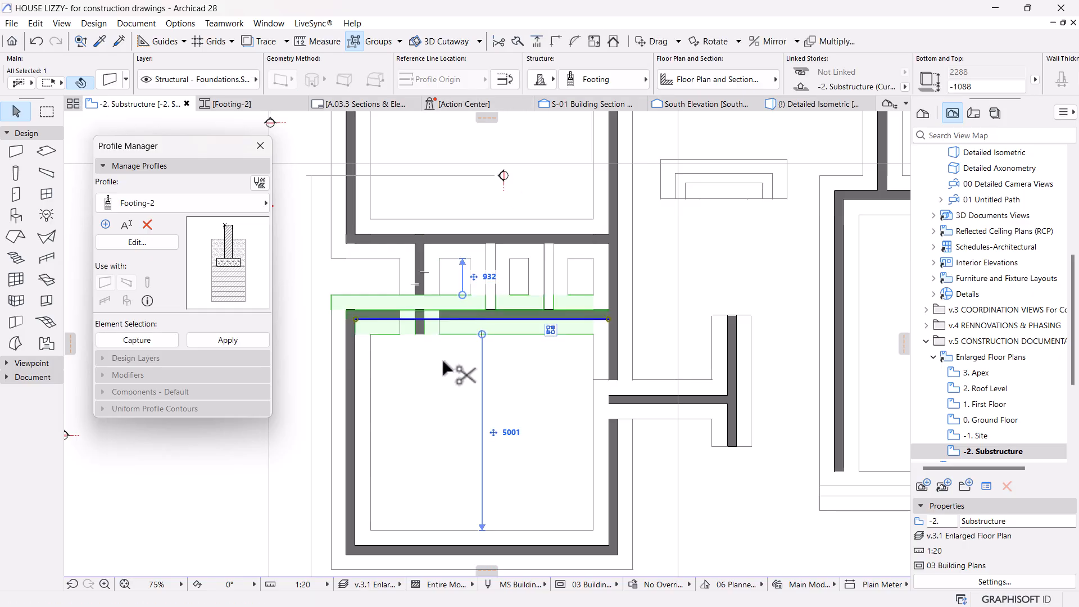
pyautogui.hotkey('ctrl', 'z')
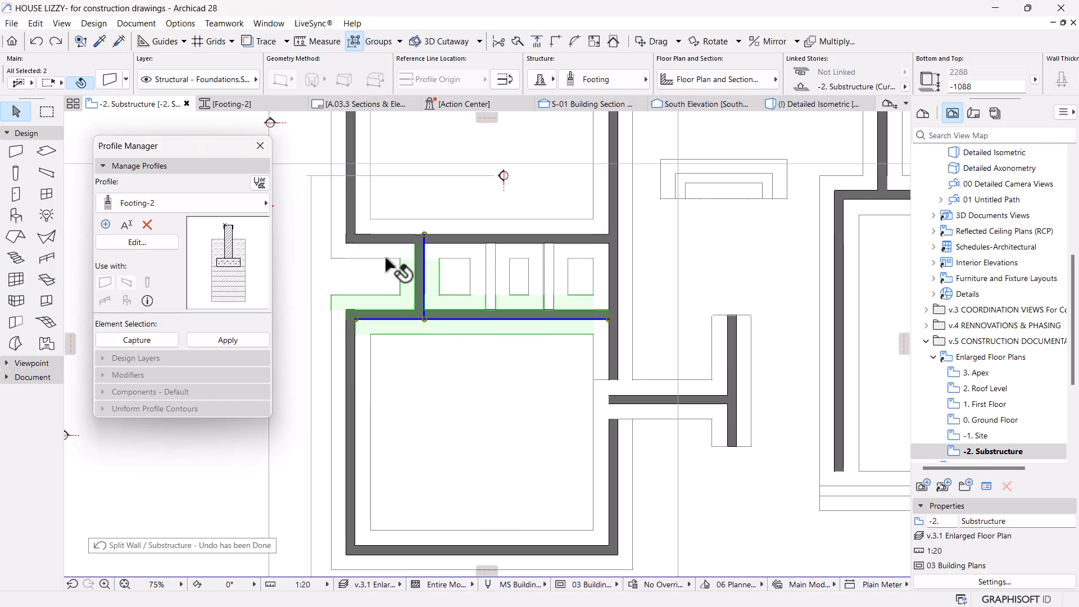
pyautogui.press('Escape')
# Step: Split the horizontal foundation wall below the small middle chambers just to the right of the short vertical wall
pyautogui.scroll(5, 373, 270)
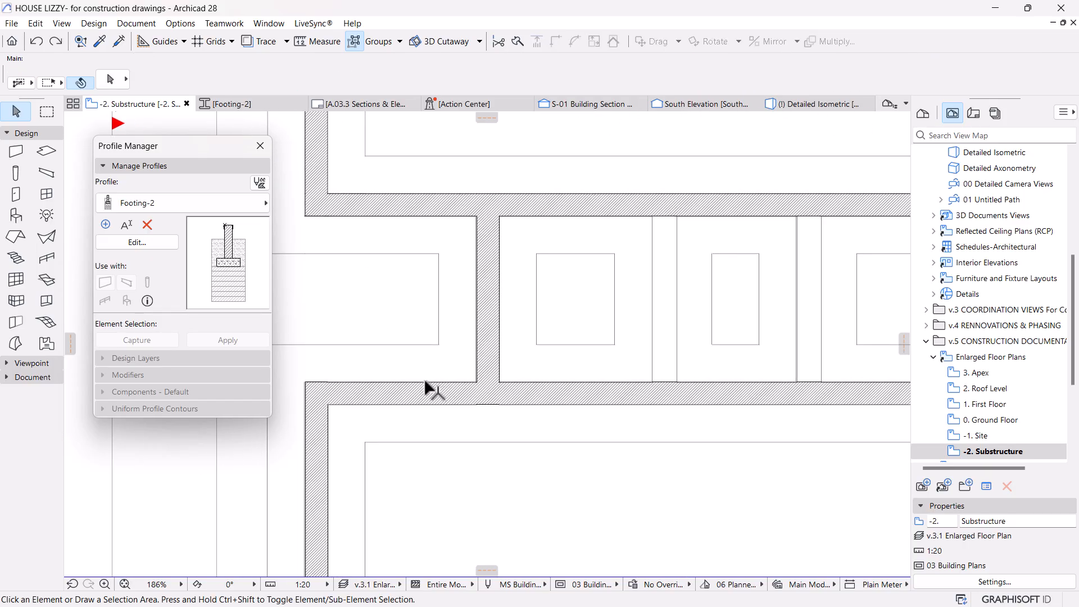
pyautogui.click(423, 379)
pyautogui.press('Escape')
pyautogui.click(520, 41)
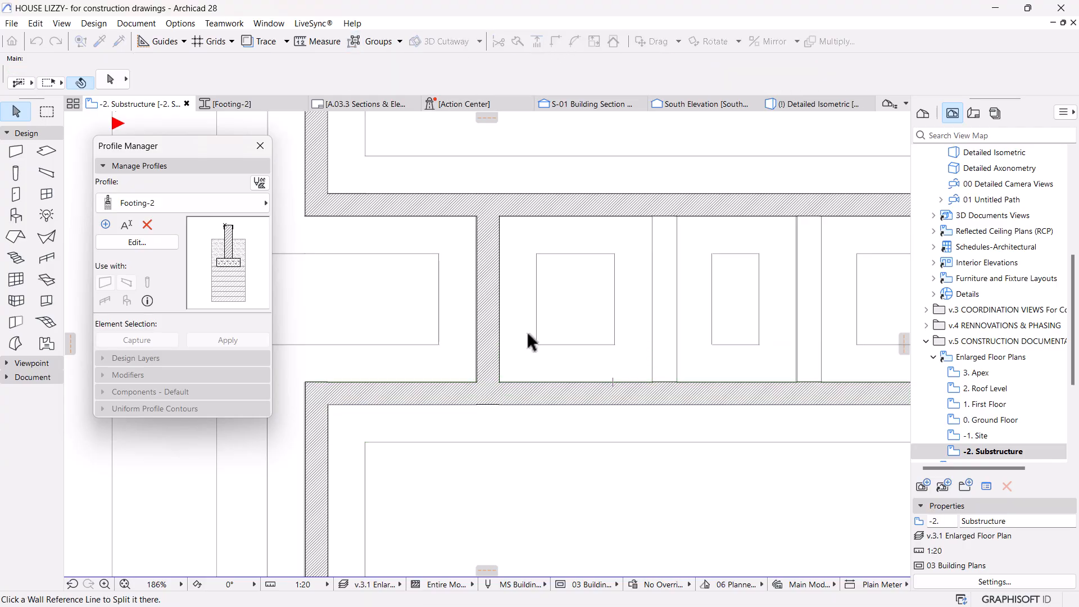
pyautogui.click(544, 381)
# Step: Intersect the left segment of the split horizontal wall with the short vertical wall so they form a corner
pyautogui.click(422, 393)
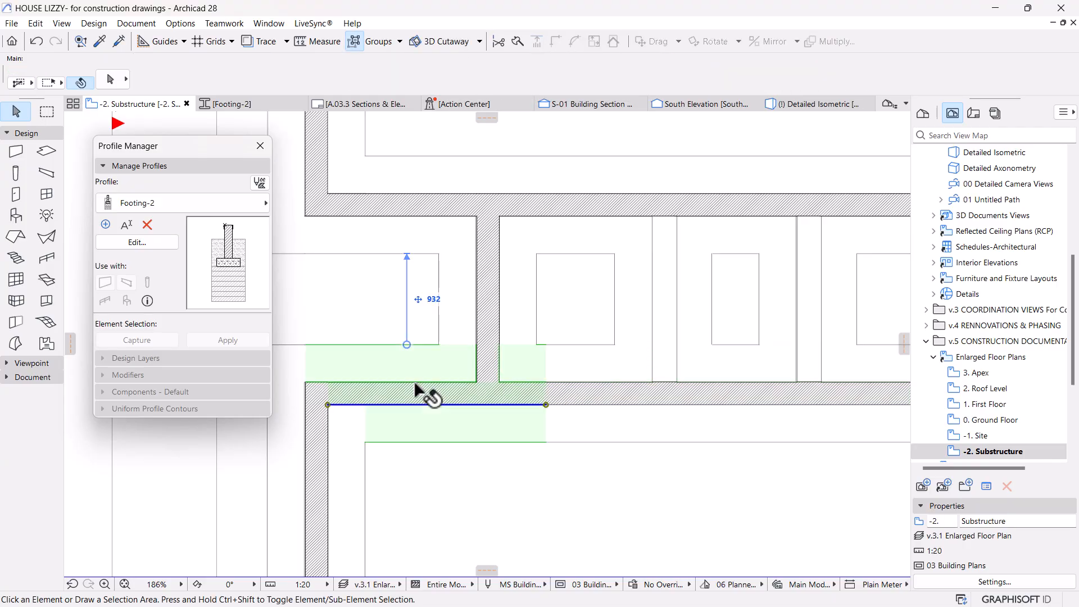
pyautogui.keyDown('shift'); pyautogui.click(487, 294); pyautogui.keyUp('shift')
pyautogui.click(556, 42)
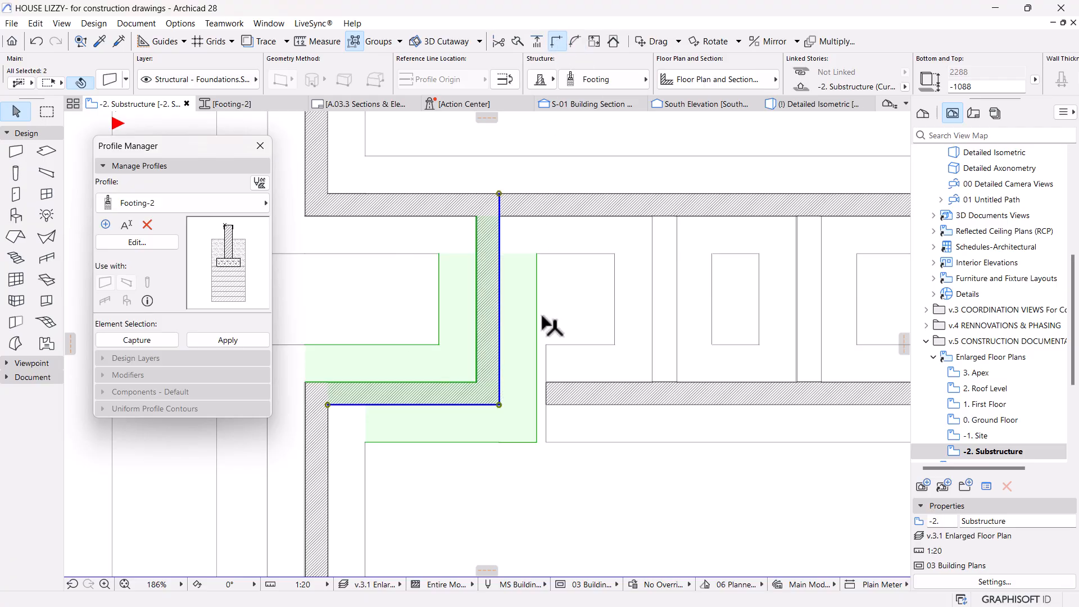
# Step: Apply the Footing-2 profile to the right segment of the split horizontal wall and intersect it with the short vertical wall
pyautogui.click(575, 396)
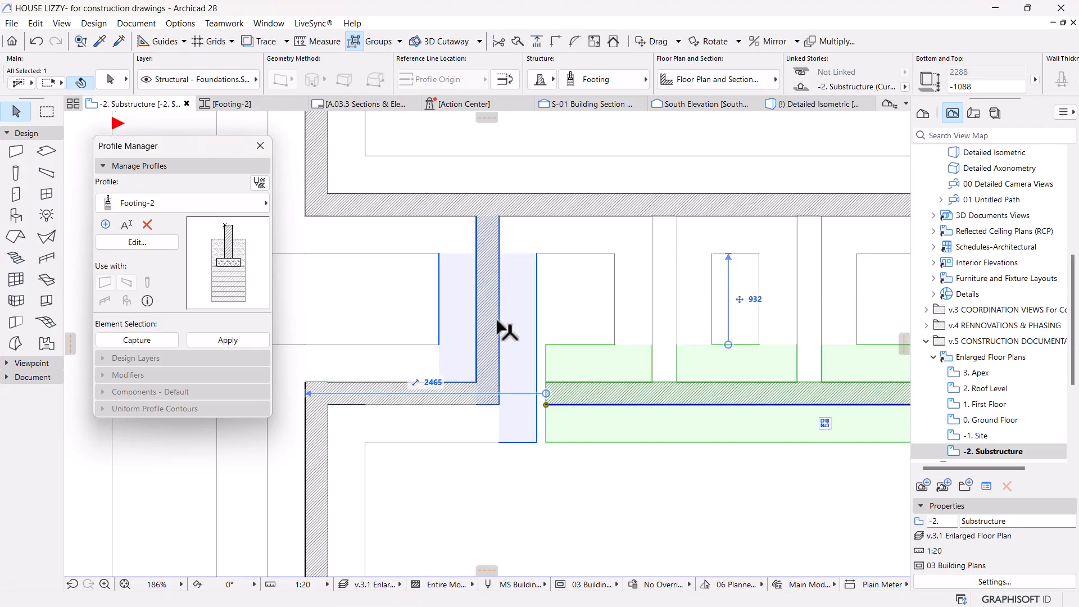
pyautogui.click(606, 79)
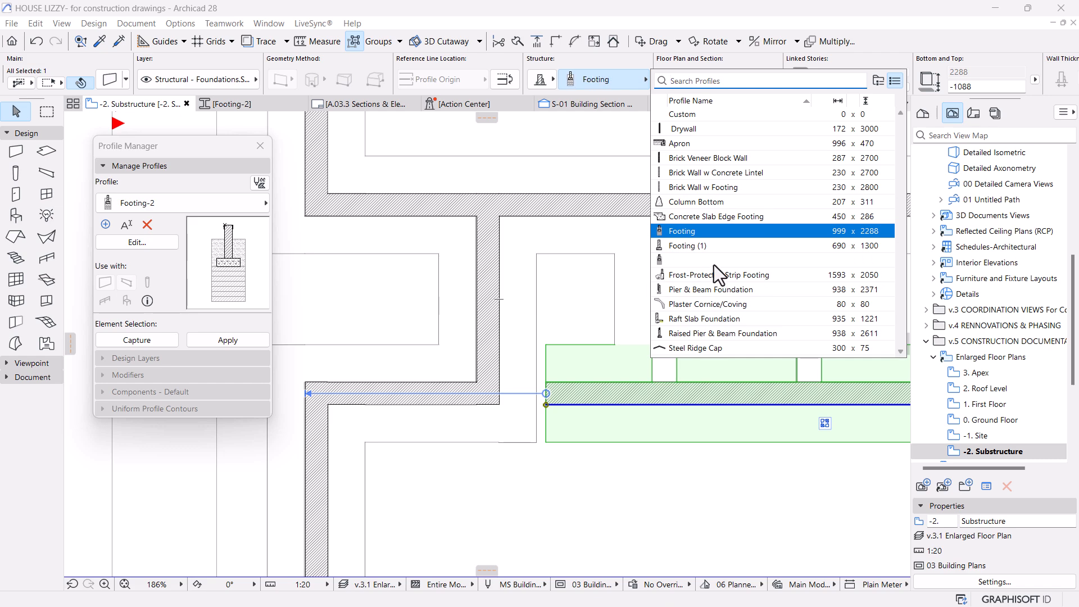
pyautogui.click(688, 260)
pyautogui.keyDown('shift'); pyautogui.click(499, 329); pyautogui.keyUp('shift')
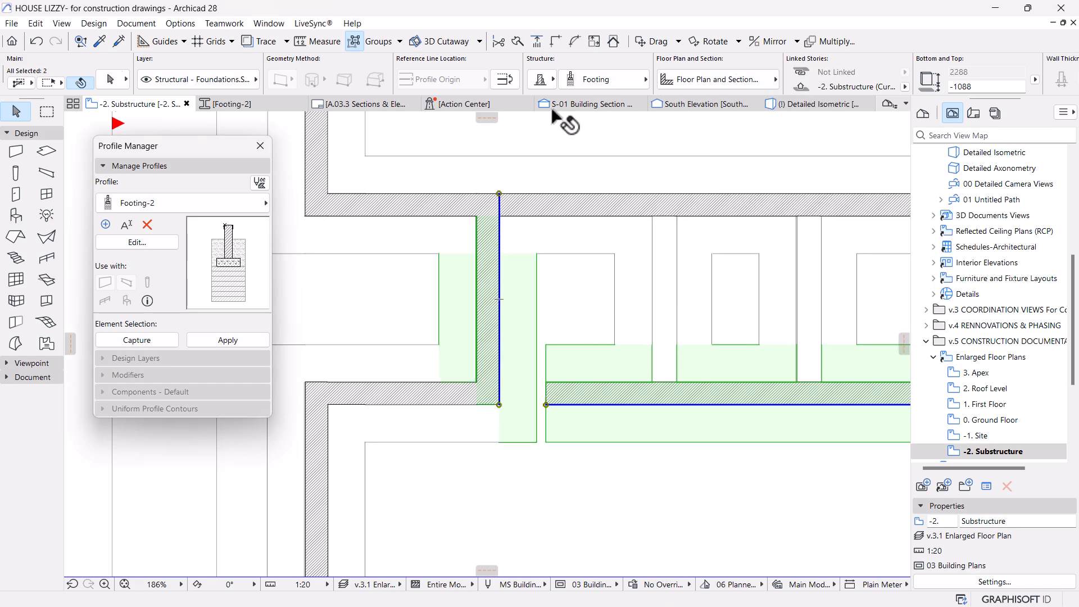
pyautogui.click(557, 41)
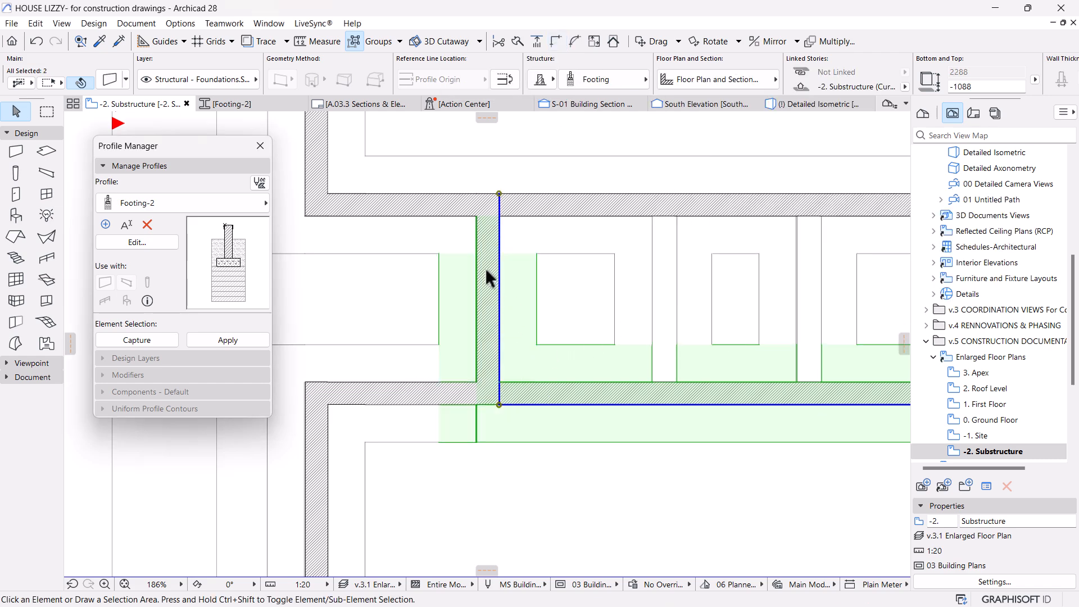
pyautogui.press('Escape')
# Step: Shorten the long Footing-2 vertical wall at the right side of the chambers by about 2650 mm from its lower end
pyautogui.scroll(-2, 493, 312)
pyautogui.scroll(-1, 540, 337)
pyautogui.scroll(-1, 585, 326)
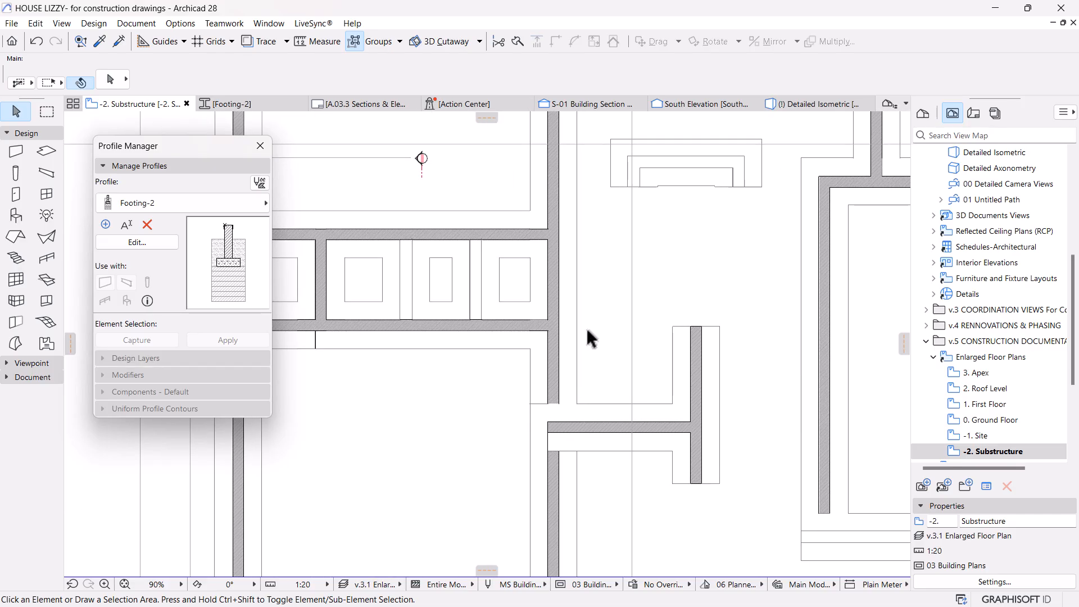
pyautogui.click(555, 387)
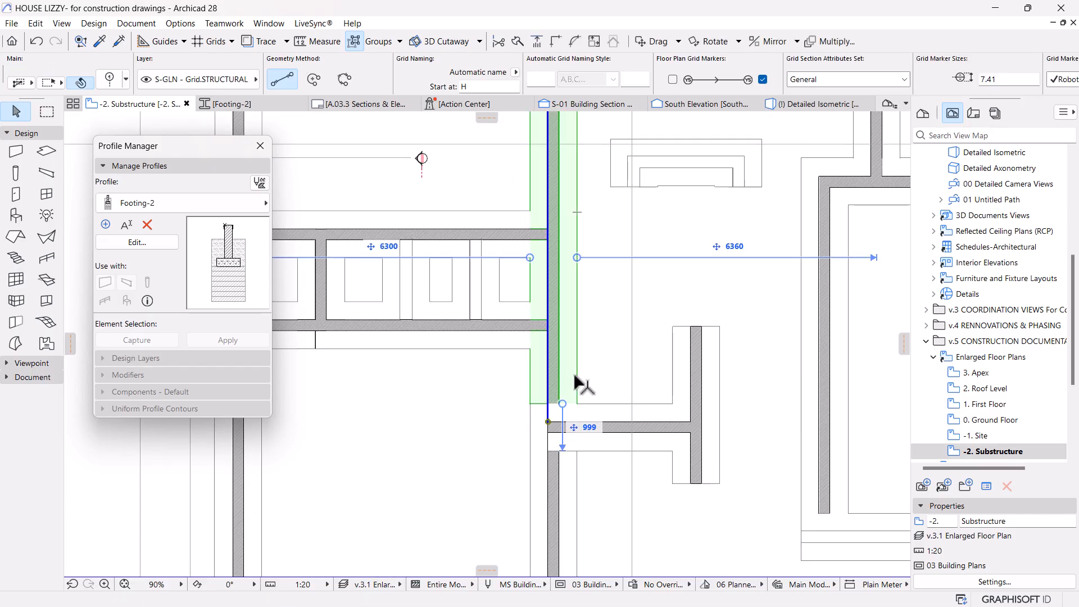
pyautogui.scroll(-3, 582, 405)
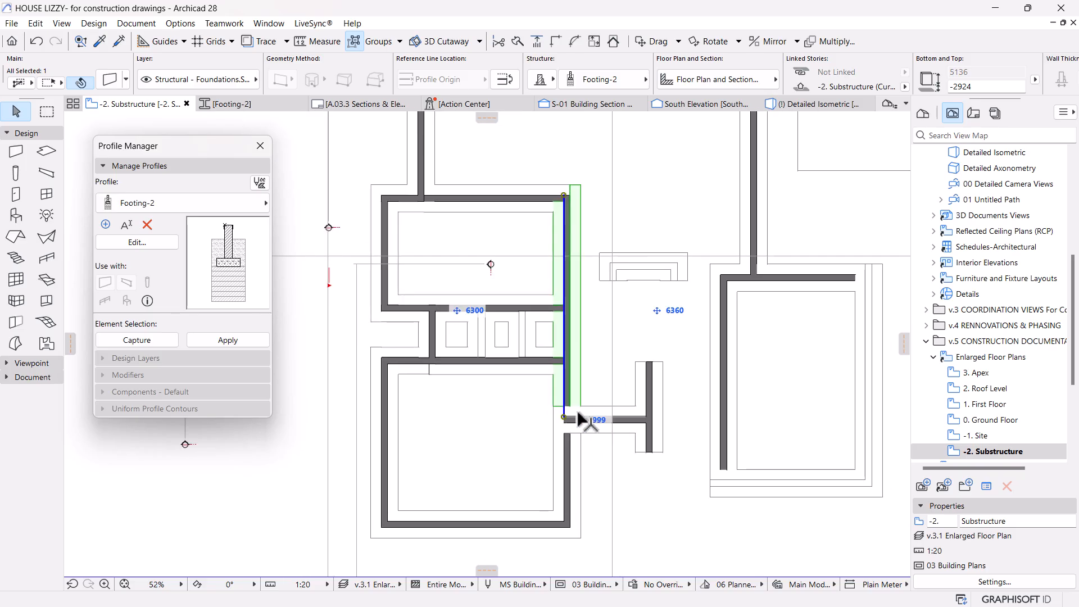
pyautogui.click(564, 418)
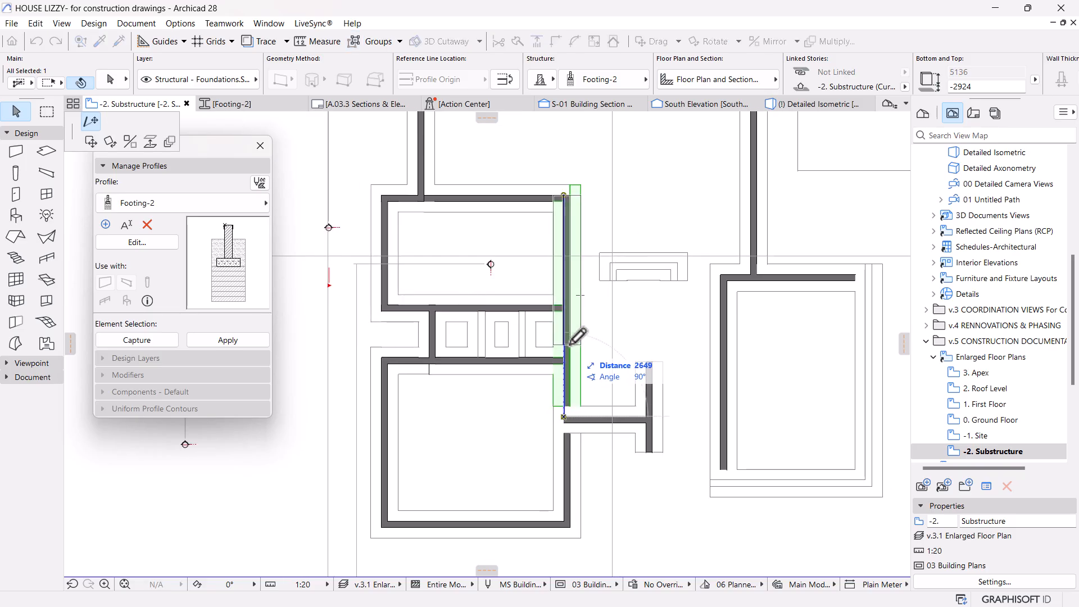
pyautogui.click(568, 349)
# Step: Try to intersect the horizontal stub wall with the lower vertical wall segment
pyautogui.click(585, 423)
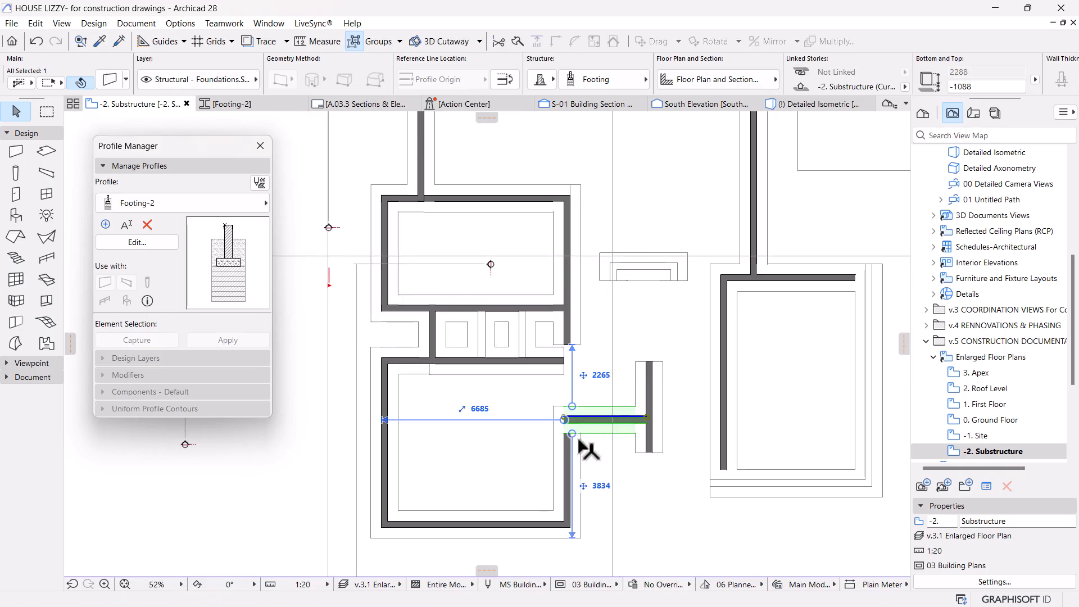
pyautogui.keyDown('shift'); pyautogui.click(569, 435); pyautogui.keyUp('shift')
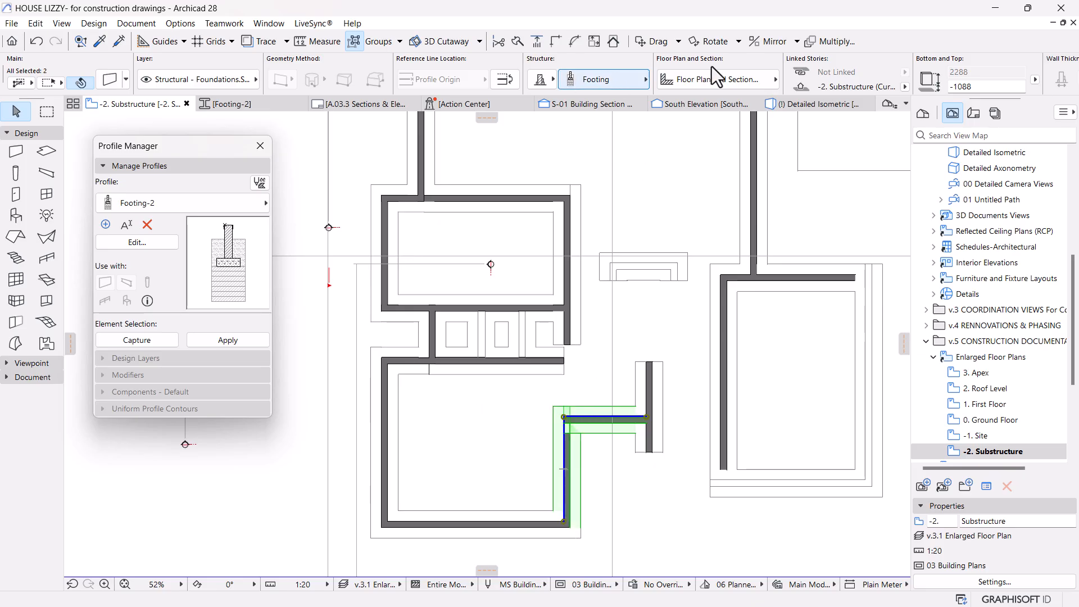
pyautogui.click(555, 41)
pyautogui.scroll(3, 614, 430)
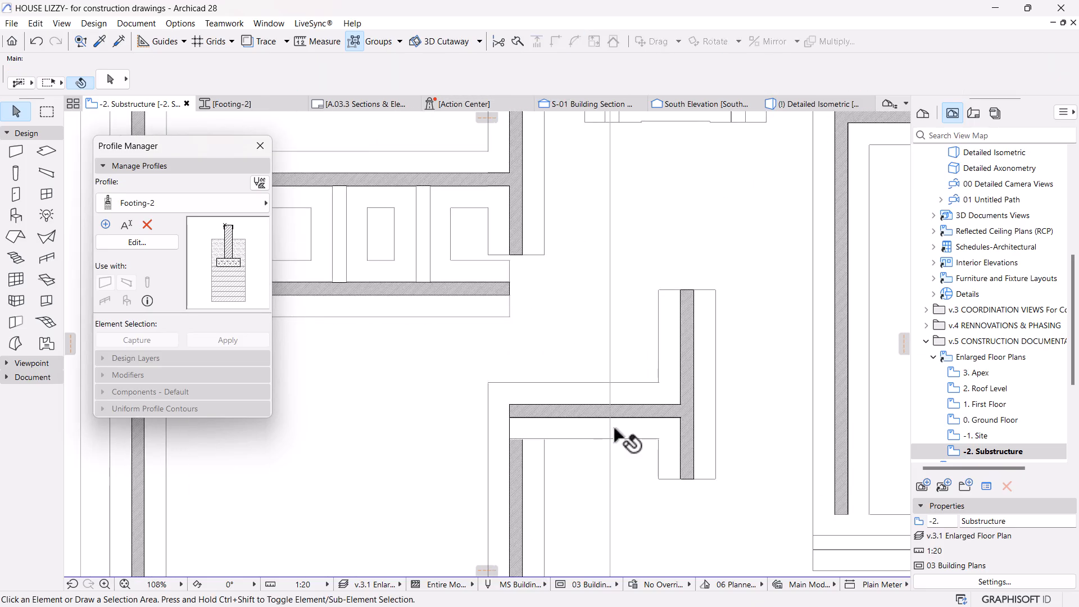
# Step: Shorten the lower vertical wall segment from its upper end and the horizontal stub wall from its left end
pyautogui.click(522, 504)
pyautogui.click(509, 404)
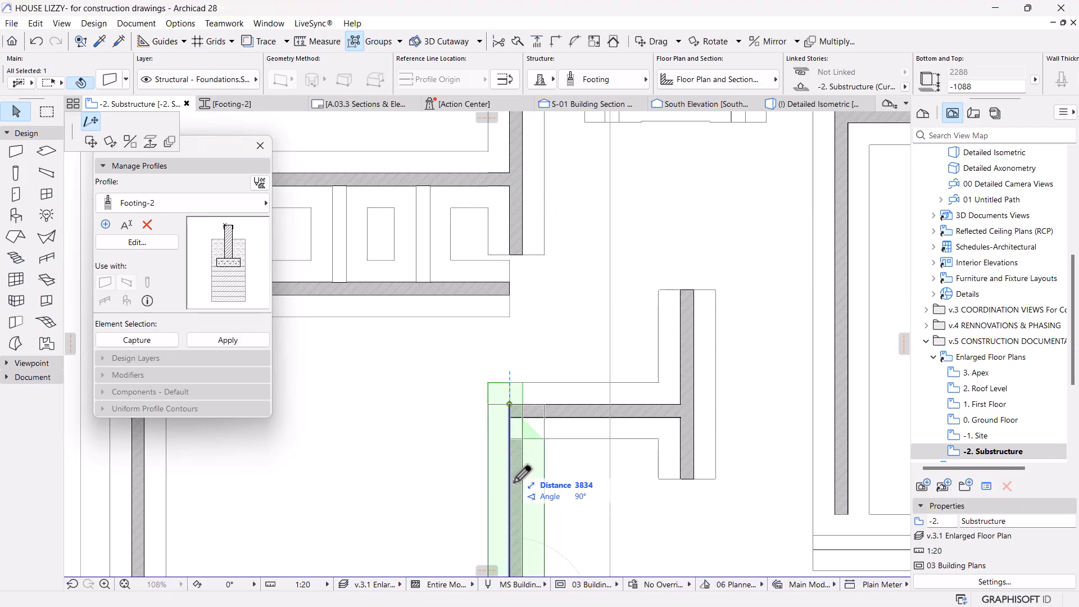
pyautogui.click(510, 527)
pyautogui.click(519, 411)
pyautogui.click(520, 404)
pyautogui.click(623, 404)
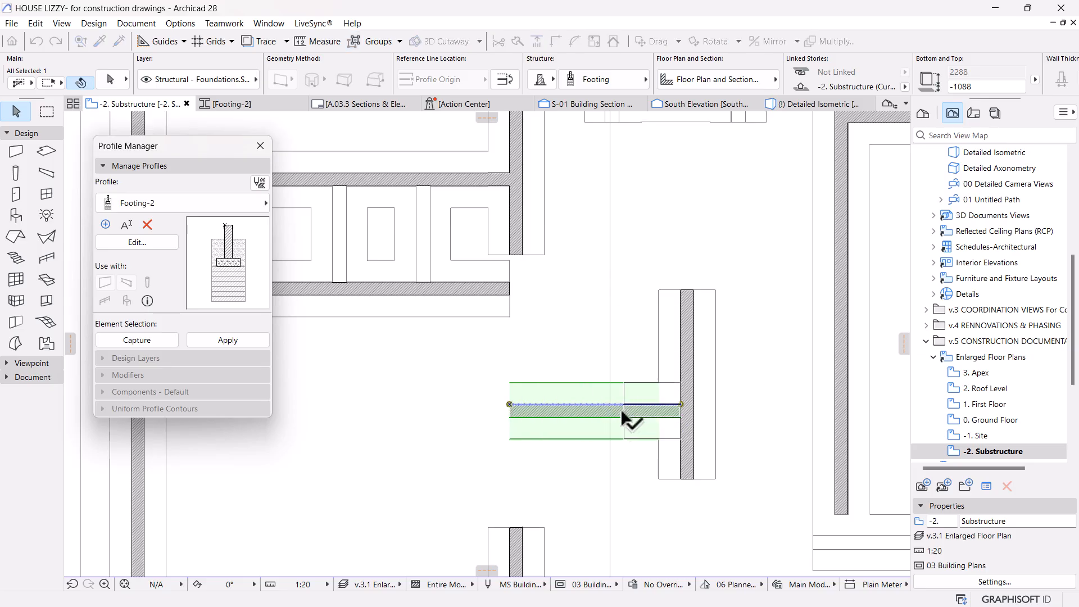
pyautogui.press('Escape')
# Step: Delete the small leftover wall fragment at the old corner between the shortened stub wall and the lower vertical segment
pyautogui.moveTo(557, 346); pyautogui.dragTo(472, 456)
pyautogui.click(471, 457)
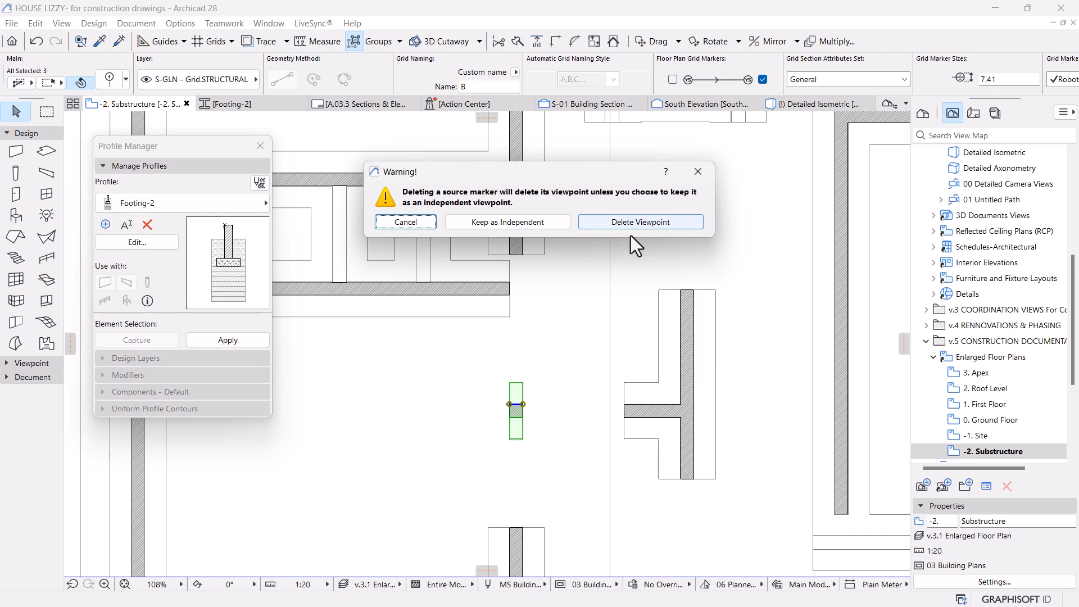
pyautogui.click(406, 221)
# Step: Intersect the shortened horizontal stub wall with the lower vertical wall segment and clear the selection
pyautogui.scroll(-4, 605, 348)
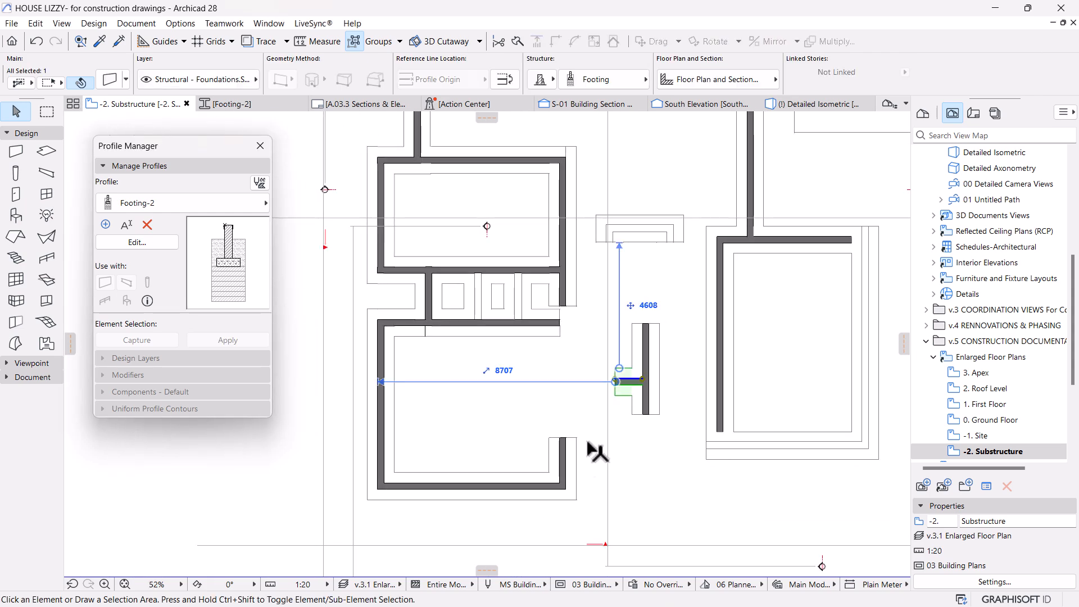
pyautogui.keyDown('shift'); pyautogui.click(560, 461); pyautogui.keyUp('shift')
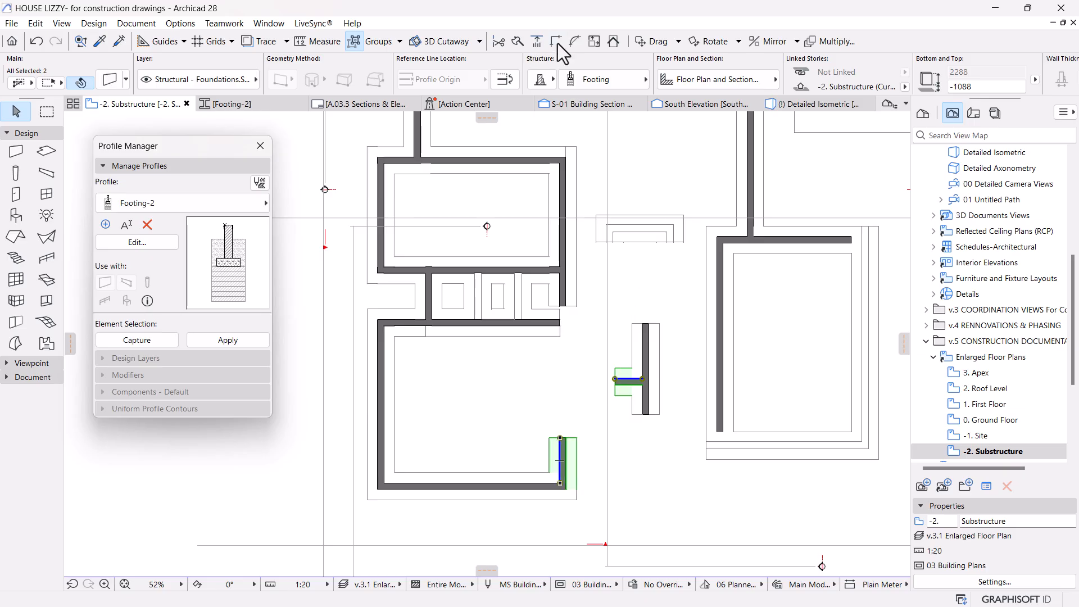
pyautogui.click(584, 293)
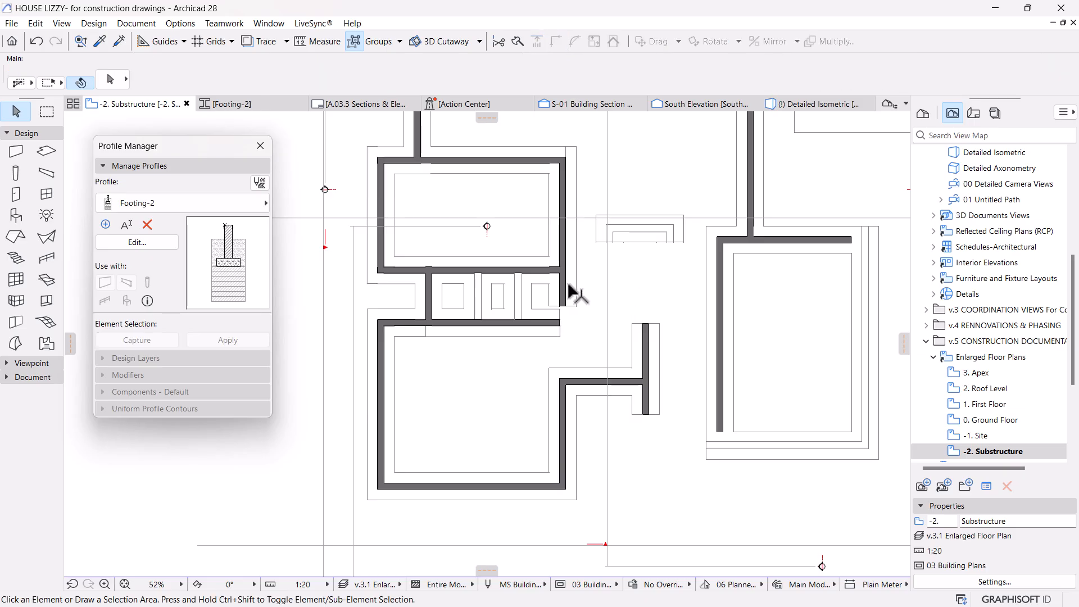
# Step: Intersect the shortened upper vertical Footing-2 wall with the horizontal stub wall and clear the selection
pyautogui.click(570, 300)
pyautogui.keyDown('shift'); pyautogui.click(601, 378); pyautogui.keyUp('shift')
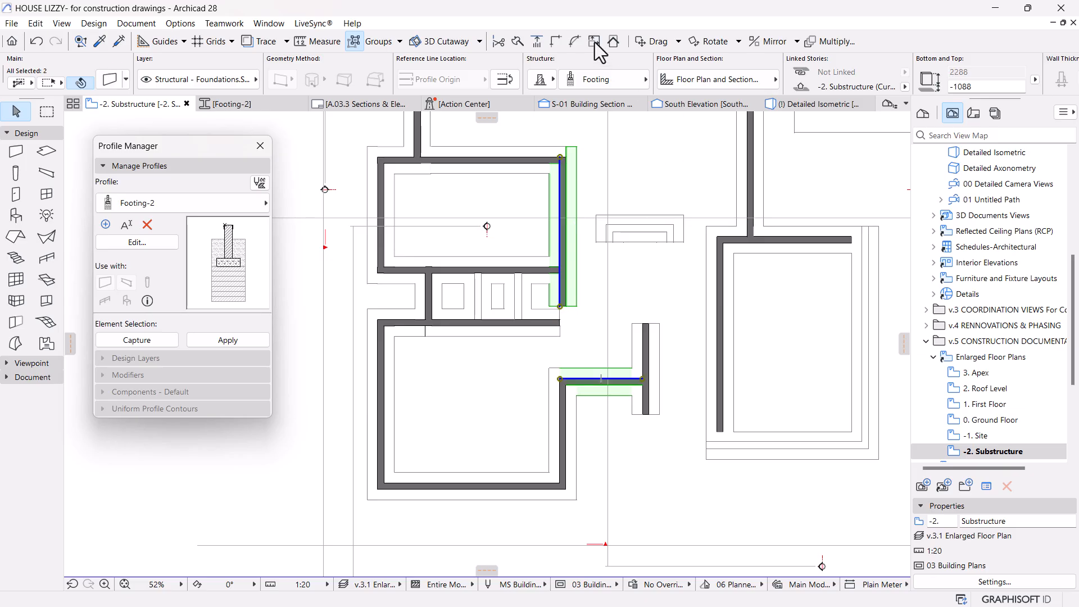
pyautogui.click(528, 283)
# Step: Split the horizontal foundation wall above the small middle chambers just to the right of the short vertical wall
pyautogui.scroll(3, 531, 304)
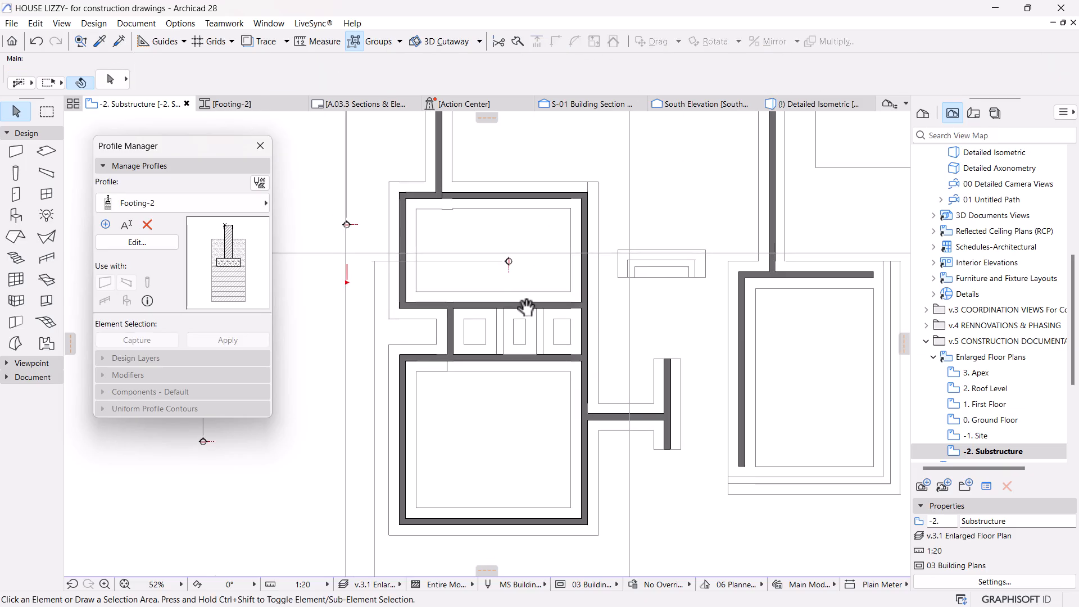
pyautogui.scroll(3, 542, 354)
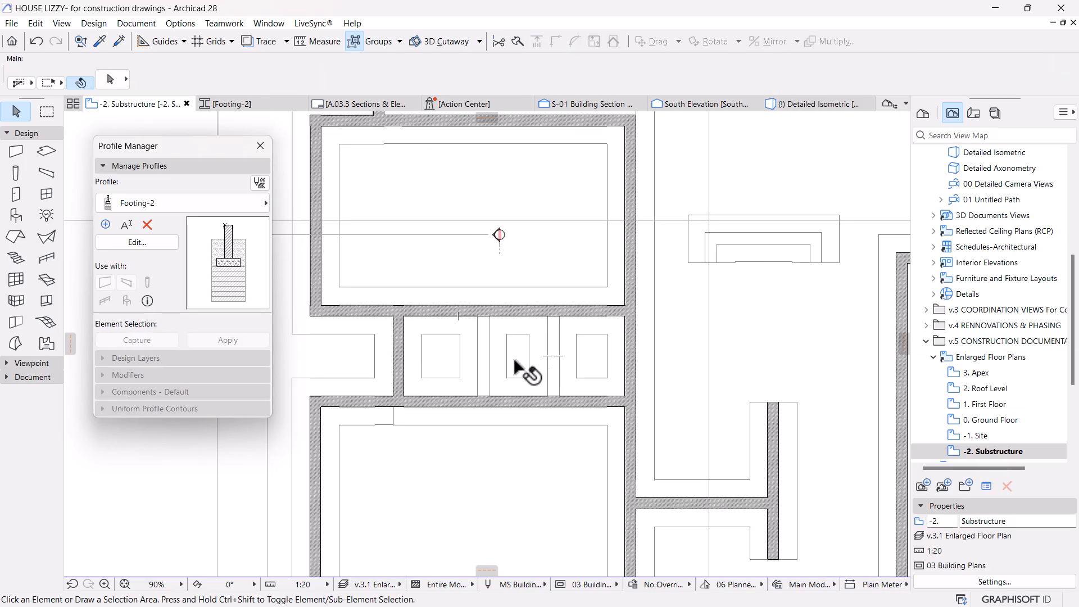
pyautogui.click(527, 409)
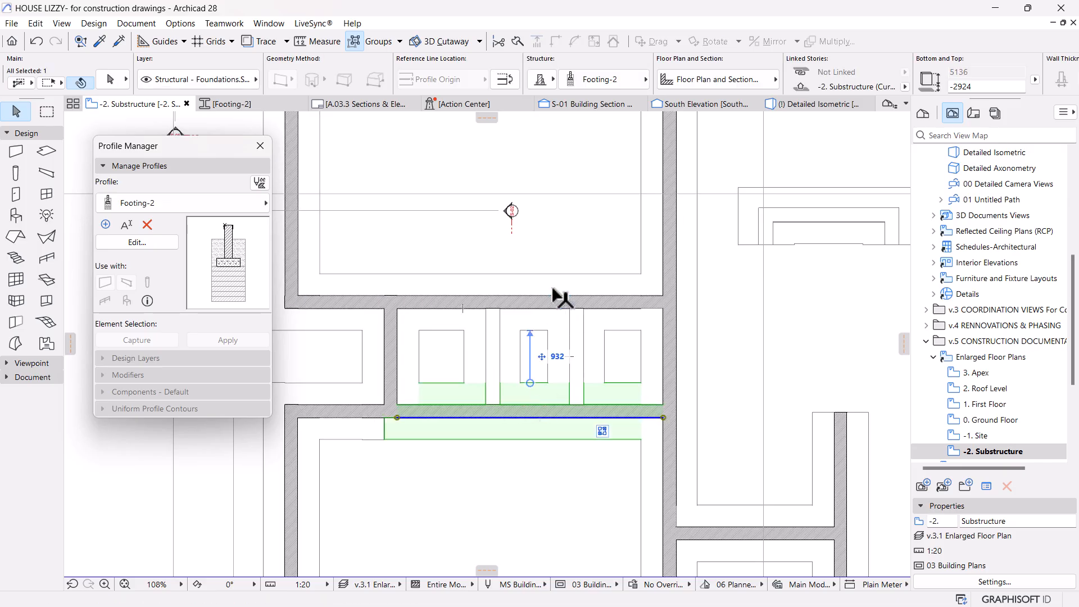
pyautogui.click(548, 299)
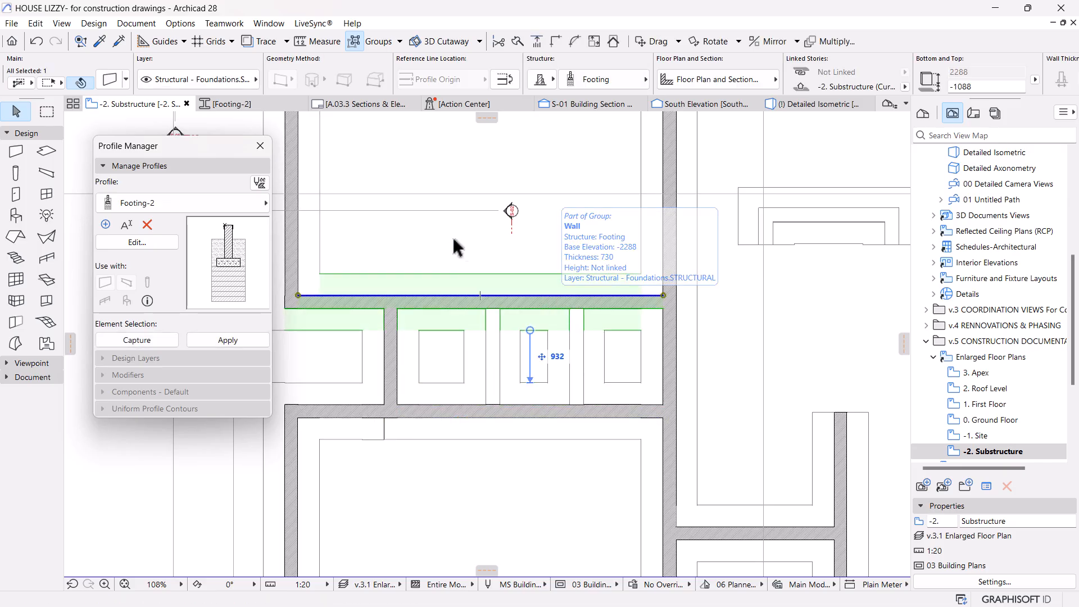
pyautogui.moveTo(456, 245); pyautogui.dragTo(528, 267, button='middle')
pyautogui.press('Escape')
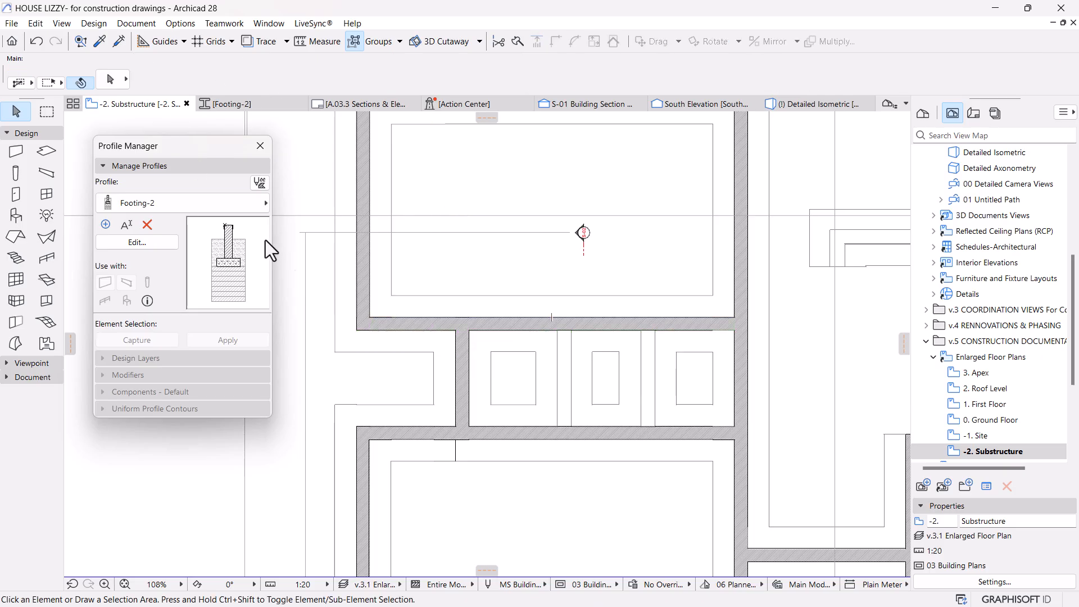
pyautogui.click(518, 41)
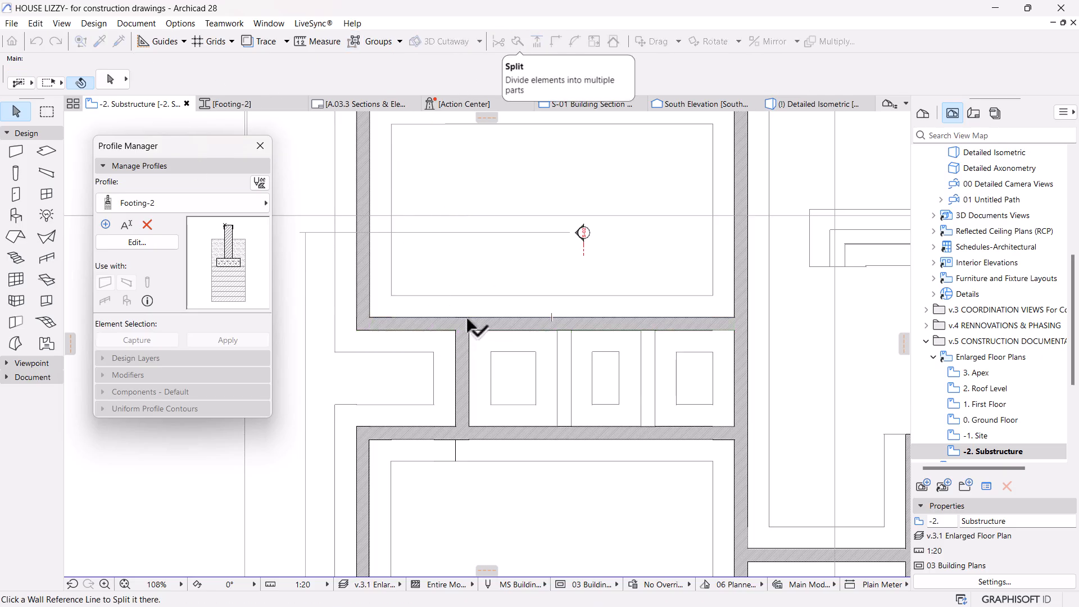
pyautogui.press('Escape')
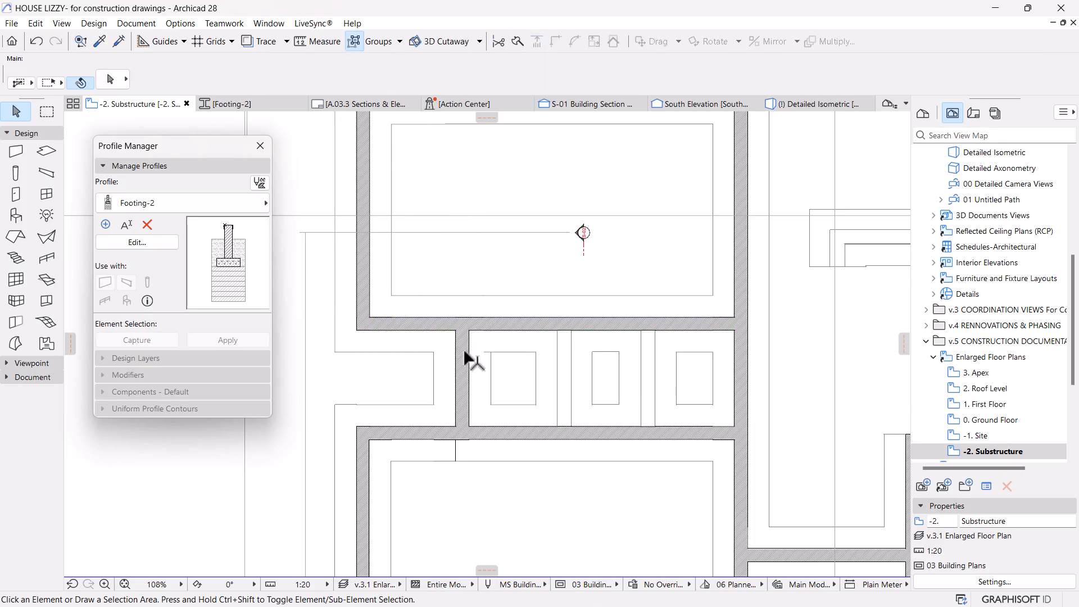
# Step: Intersect the left segment of the split upper horizontal wall with the short vertical wall and select the right segment
pyautogui.click(438, 340)
pyautogui.keyDown('shift'); pyautogui.click(458, 405); pyautogui.keyUp('shift')
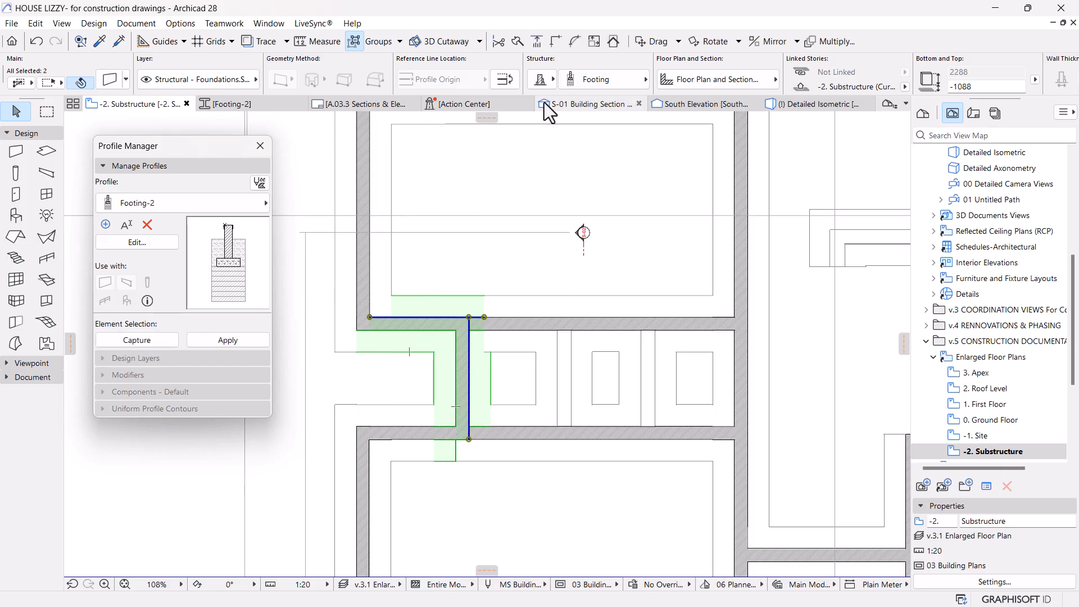
pyautogui.click(518, 326)
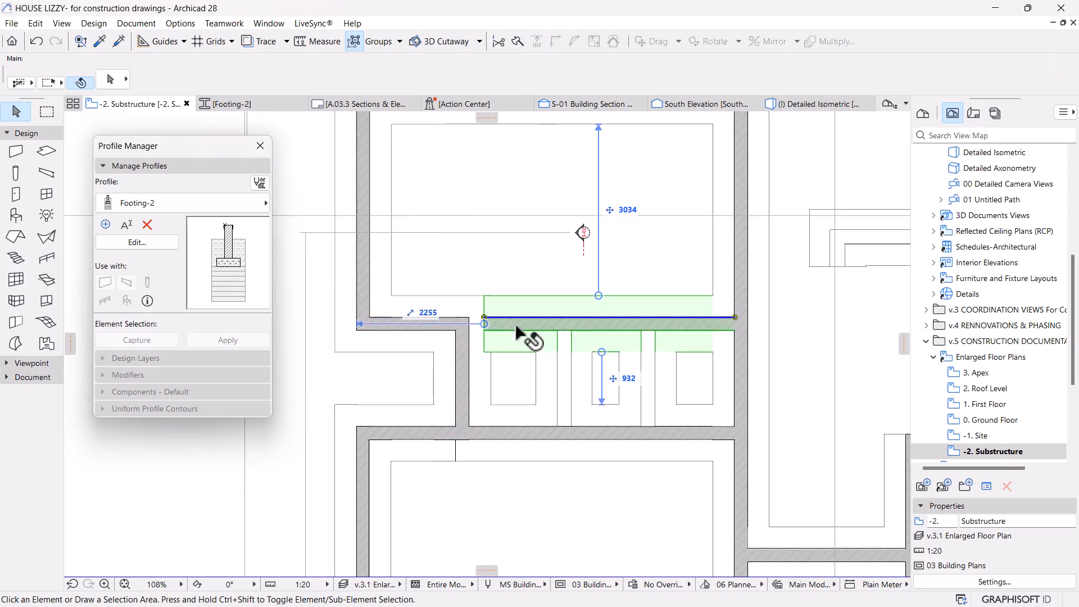
# Step: Assign the Footing-2 profile to the right segment of the split upper wall and intersect it with the short vertical wall
pyautogui.click(606, 81)
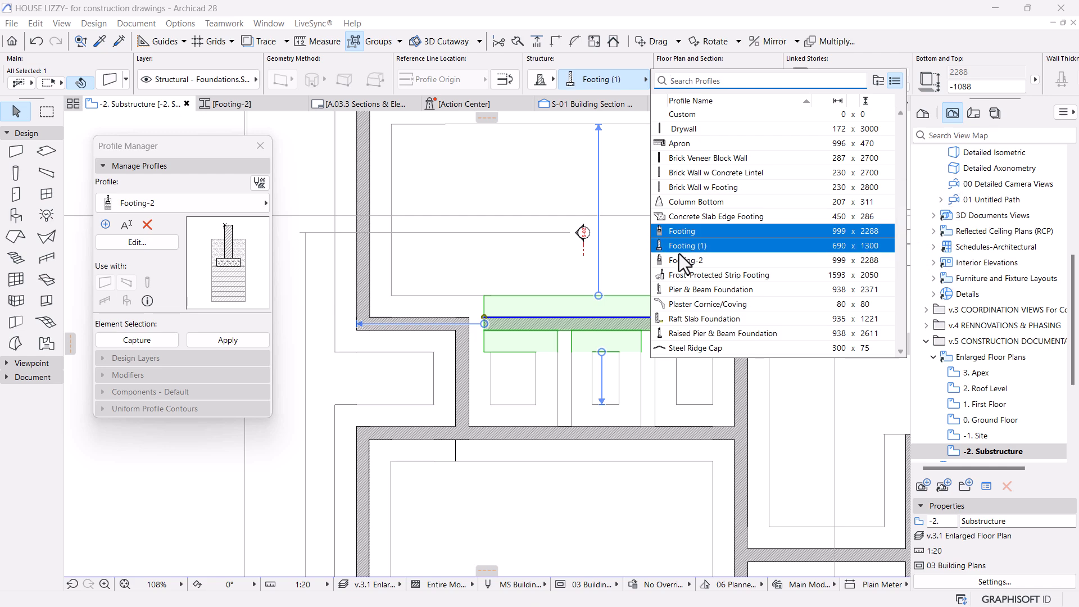
pyautogui.click(675, 262)
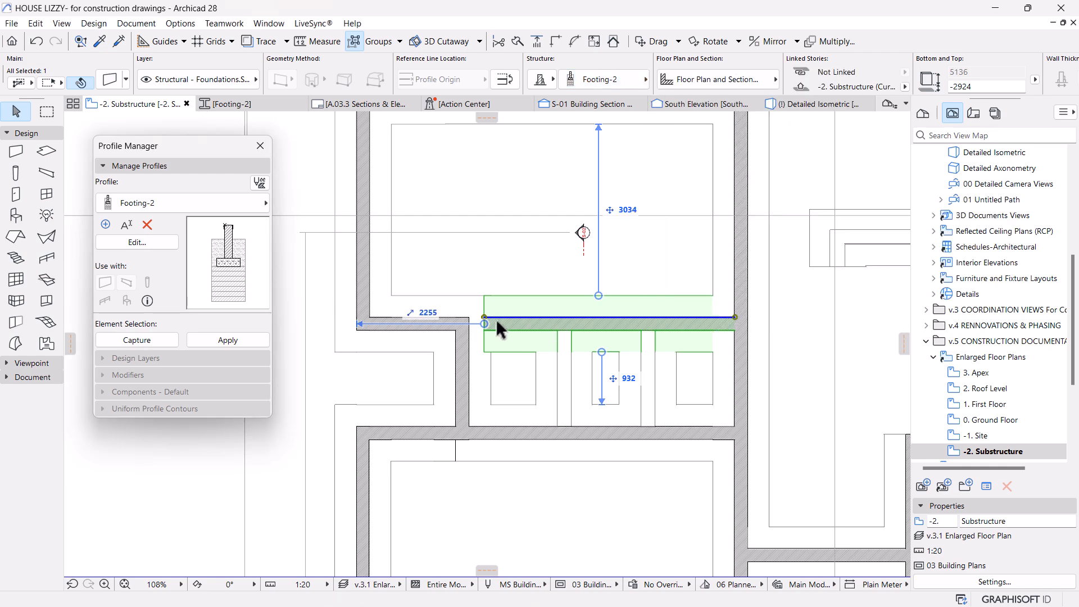
pyautogui.keyDown('shift'); pyautogui.click(458, 368); pyautogui.keyUp('shift')
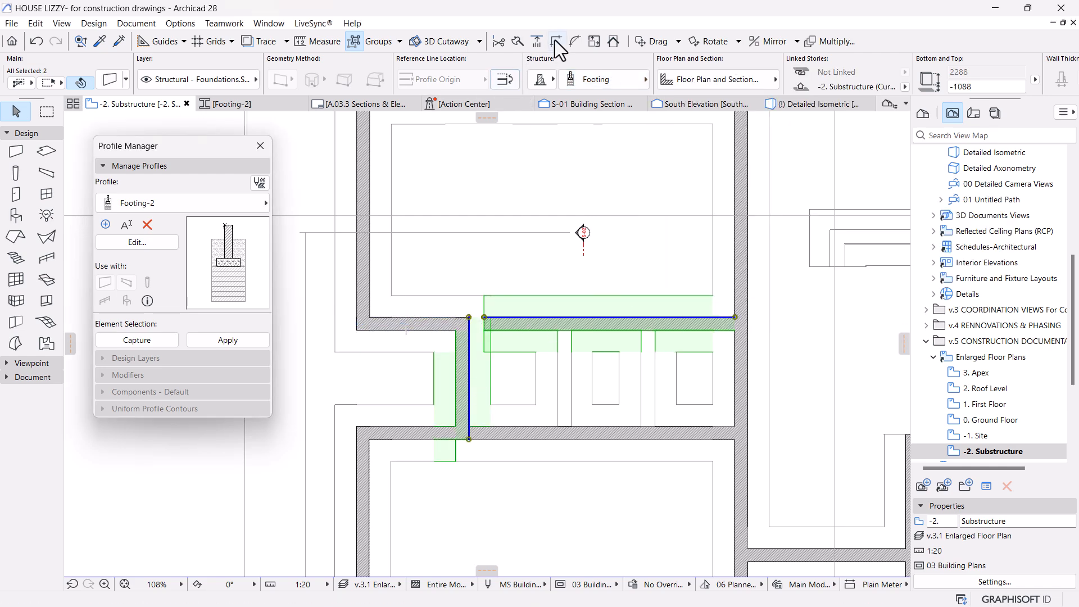
pyautogui.press('Escape')
# Step: Inspect the structure and footing profiles of the vertical boundary wall, the chamber divider walls and the horizontal wall below them
pyautogui.scroll(-2, 709, 305)
pyautogui.moveTo(723, 322); pyautogui.dragTo(550, 293, button='middle')
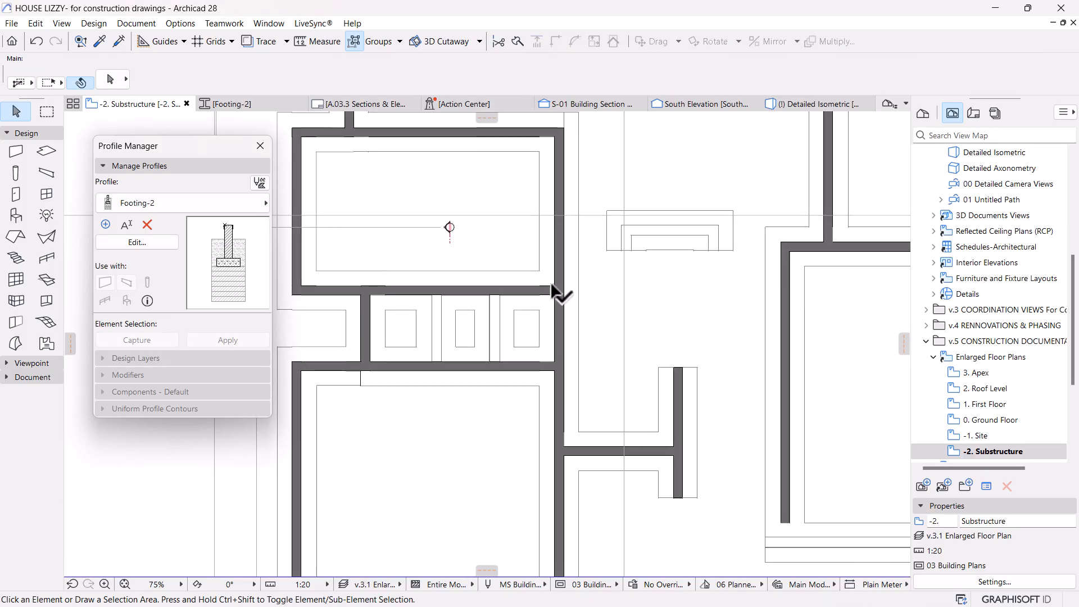
pyautogui.click(560, 244)
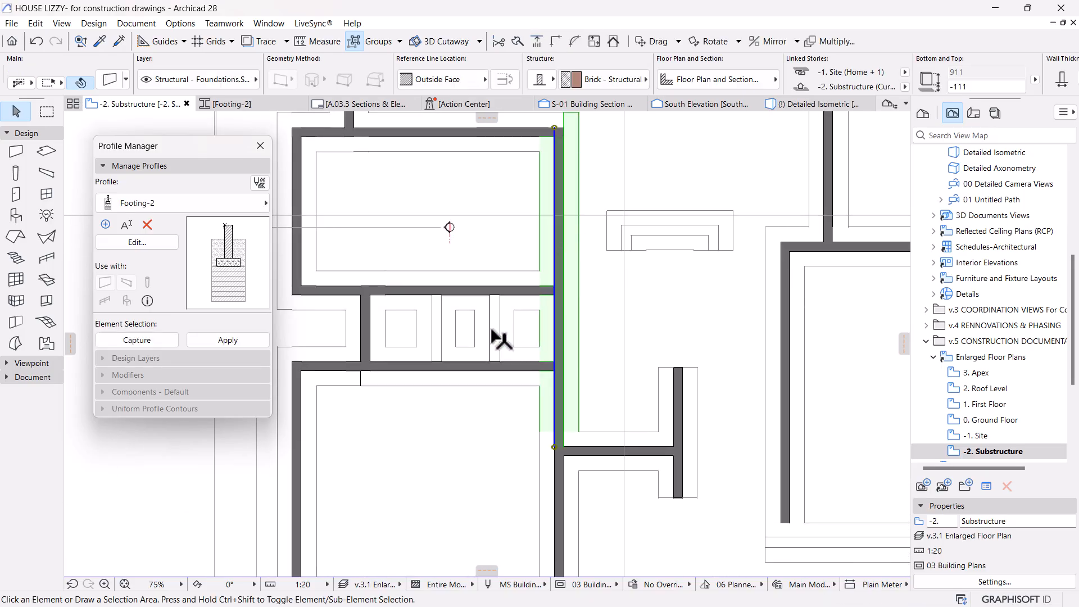
pyautogui.press('Escape')
pyautogui.scroll(1, 460, 333)
pyautogui.scroll(3, 460, 333)
pyautogui.click(433, 307)
pyautogui.press('Escape')
pyautogui.click(565, 292)
pyautogui.press('Escape')
pyautogui.click(552, 326)
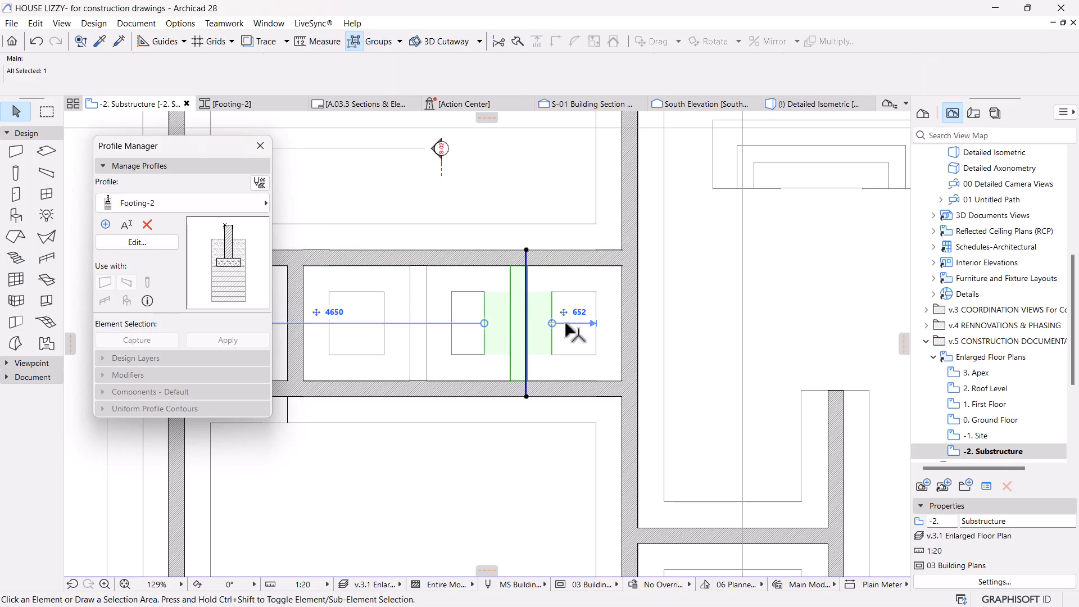
pyautogui.press('Escape')
pyautogui.click(550, 342)
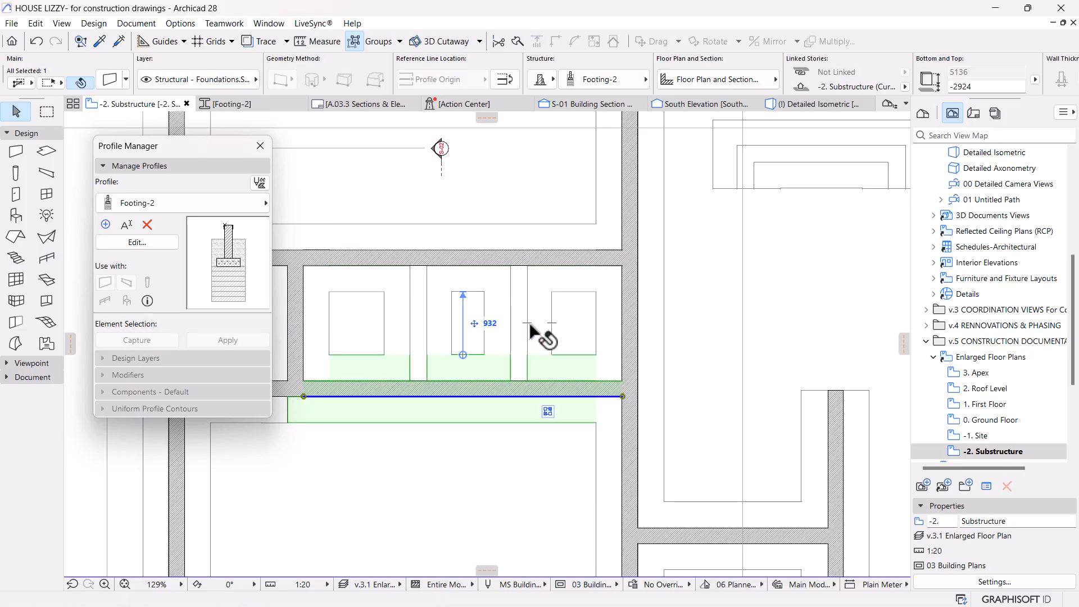
pyautogui.scroll(-3, 610, 306)
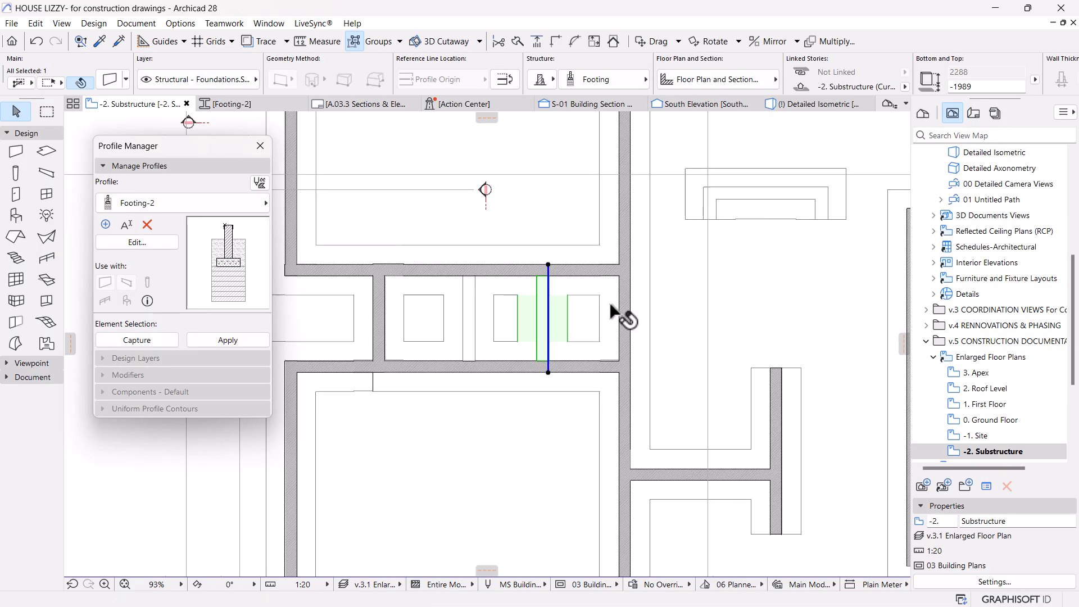
pyautogui.press('Escape')
# Step: In the Detailed Isometric 3D view, assign the Footing-2 profile to the two low divider walls between the small chambers
pyautogui.click(808, 104)
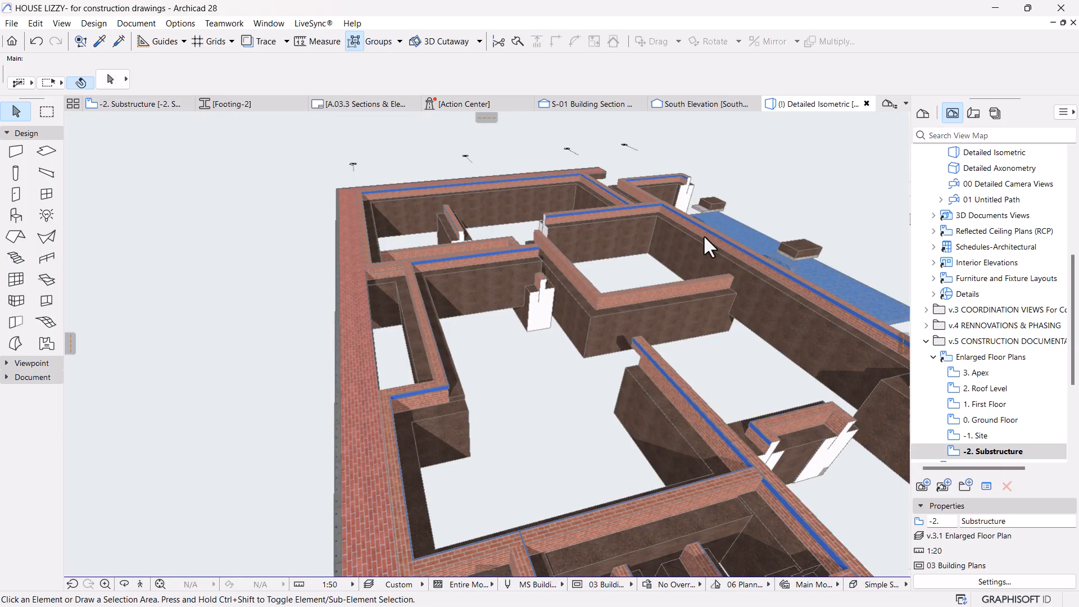
pyautogui.scroll(-2, 455, 335)
pyautogui.moveTo(508, 385); pyautogui.dragTo(557, 460, button='middle')
pyautogui.scroll(2, 558, 461)
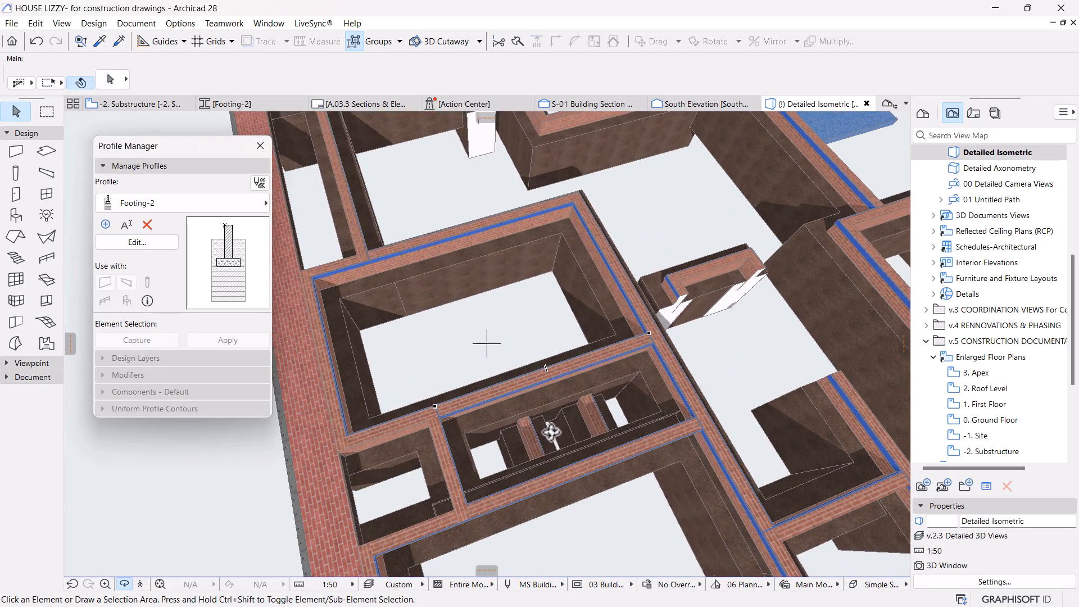
pyautogui.scroll(2, 543, 438)
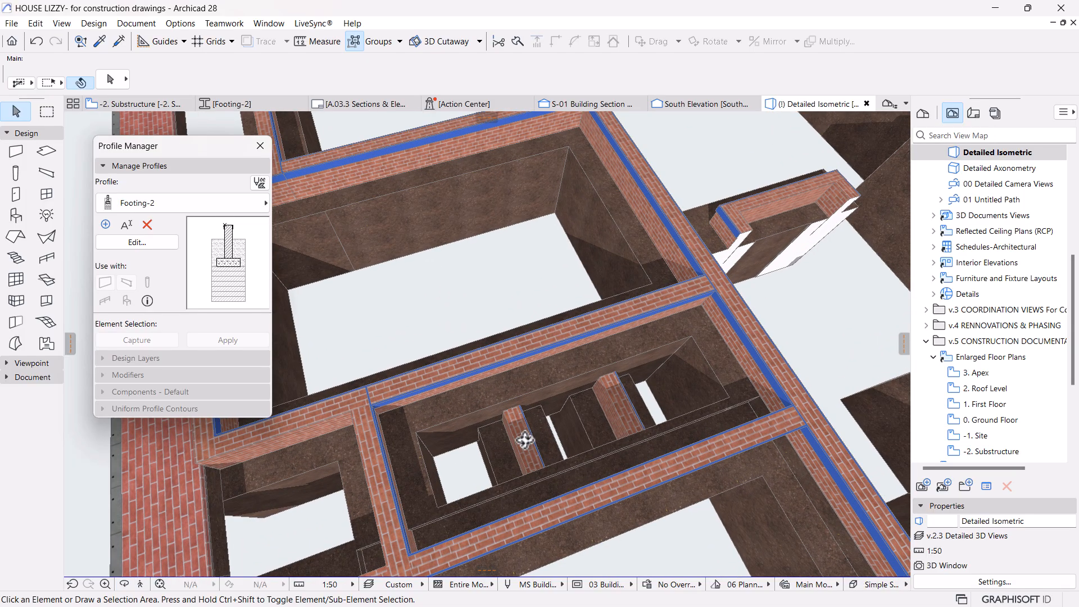
pyautogui.keyDown('shift'); pyautogui.click(621, 412); pyautogui.keyUp('shift')
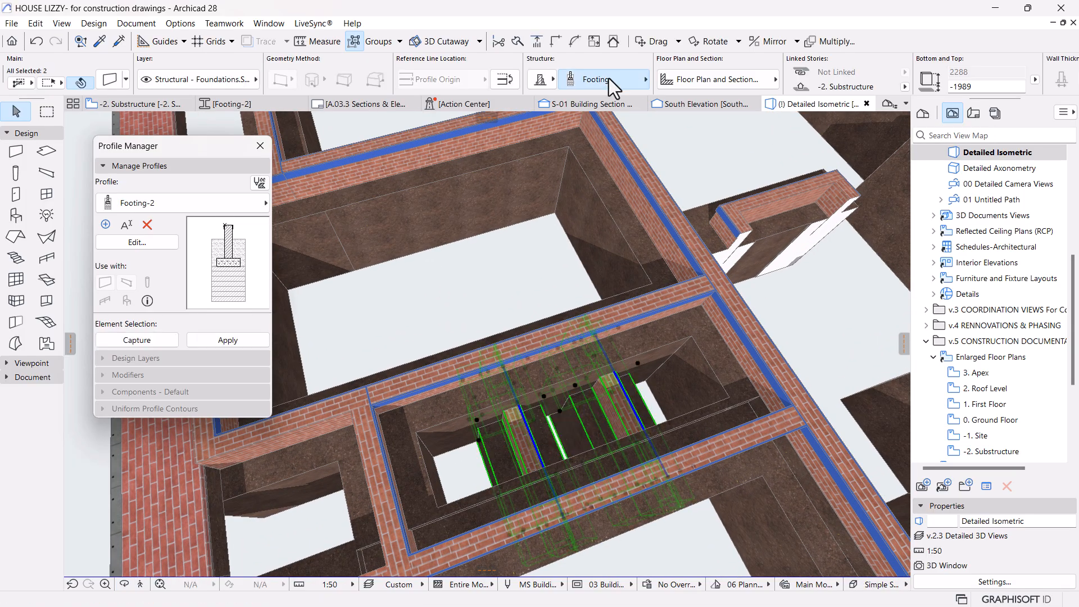
pyautogui.click(609, 78)
pyautogui.click(695, 259)
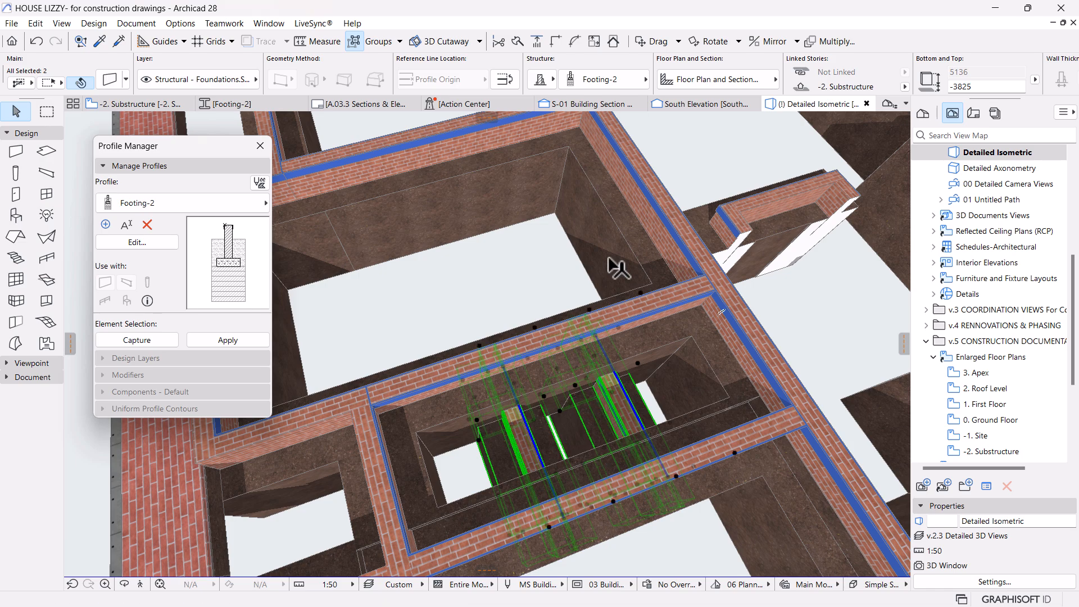
pyautogui.click(539, 270)
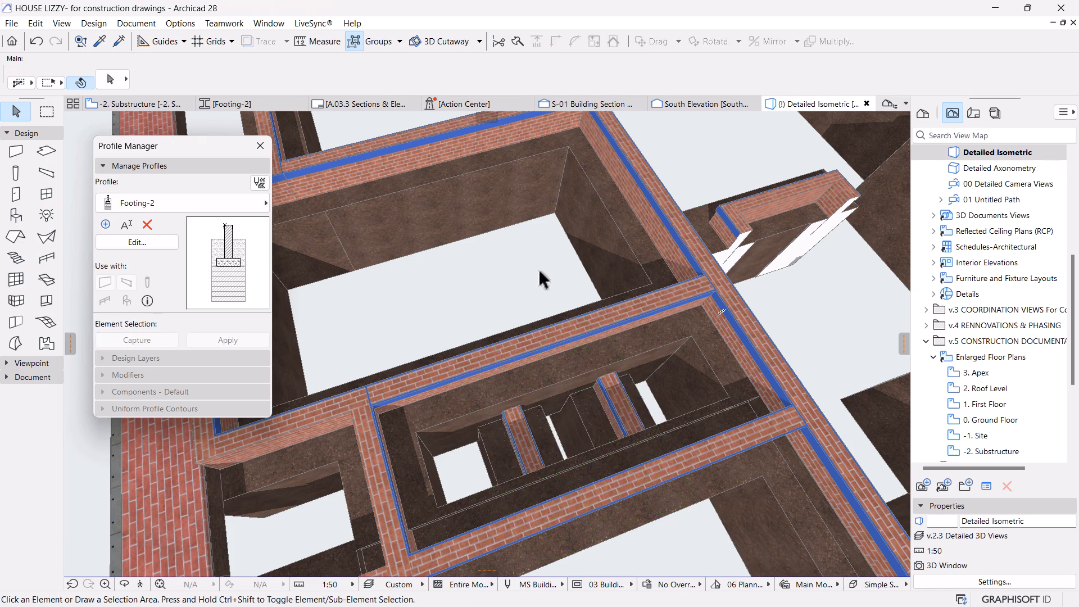
# Step: Pick up the settings of the full-height Footing-2 wall beside the small chambers and transfer them to the two low divider walls
pyautogui.keyDown('shift'); pyautogui.moveTo(552, 319); pyautogui.dragTo(671, 278, button='middle'); pyautogui.keyUp('shift')
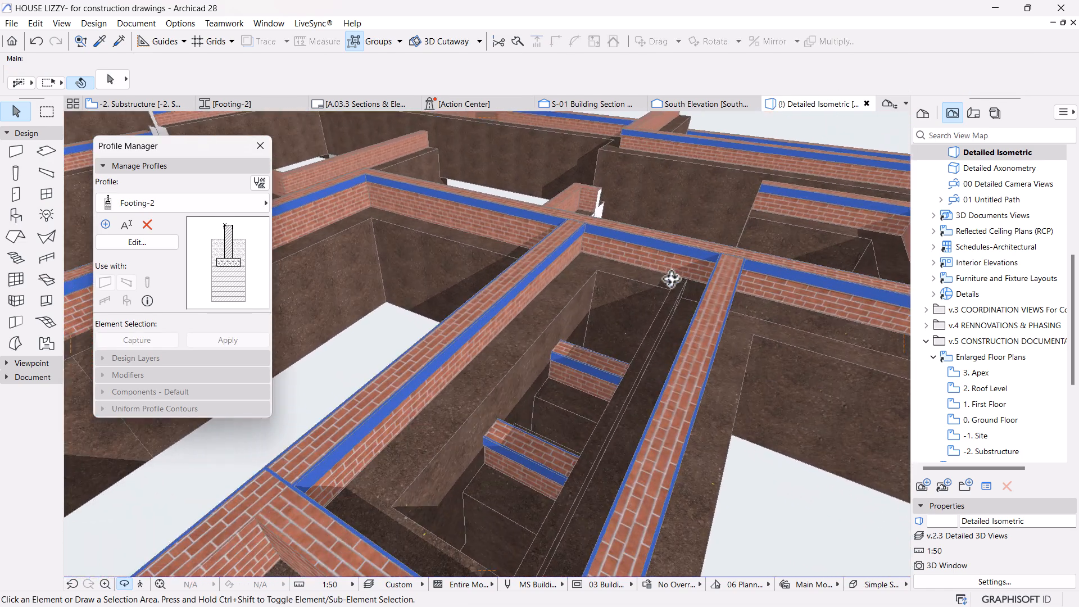
pyautogui.click(647, 243)
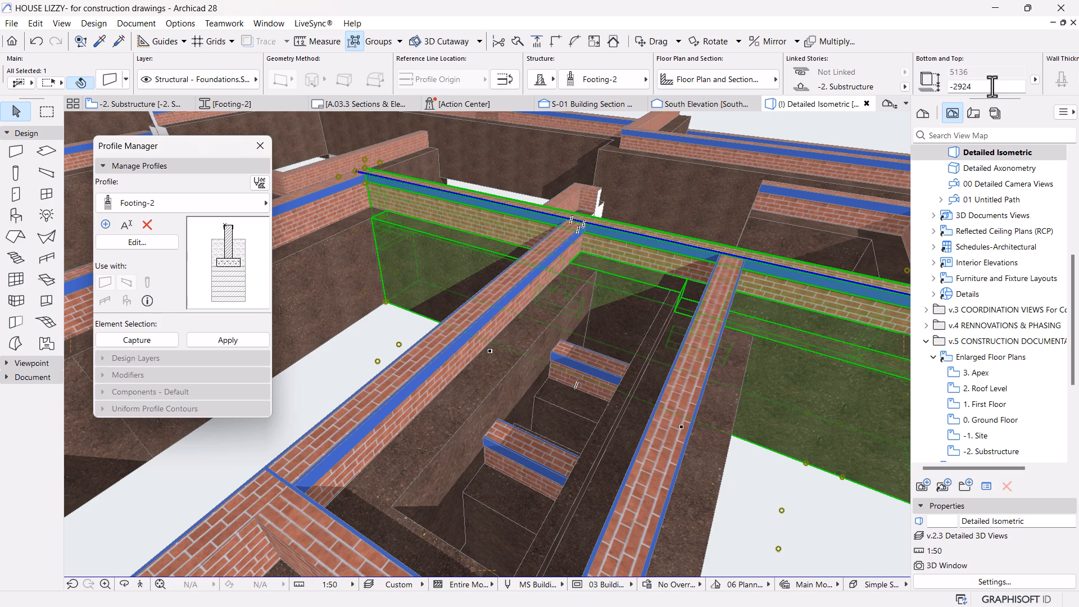
pyautogui.press('Escape')
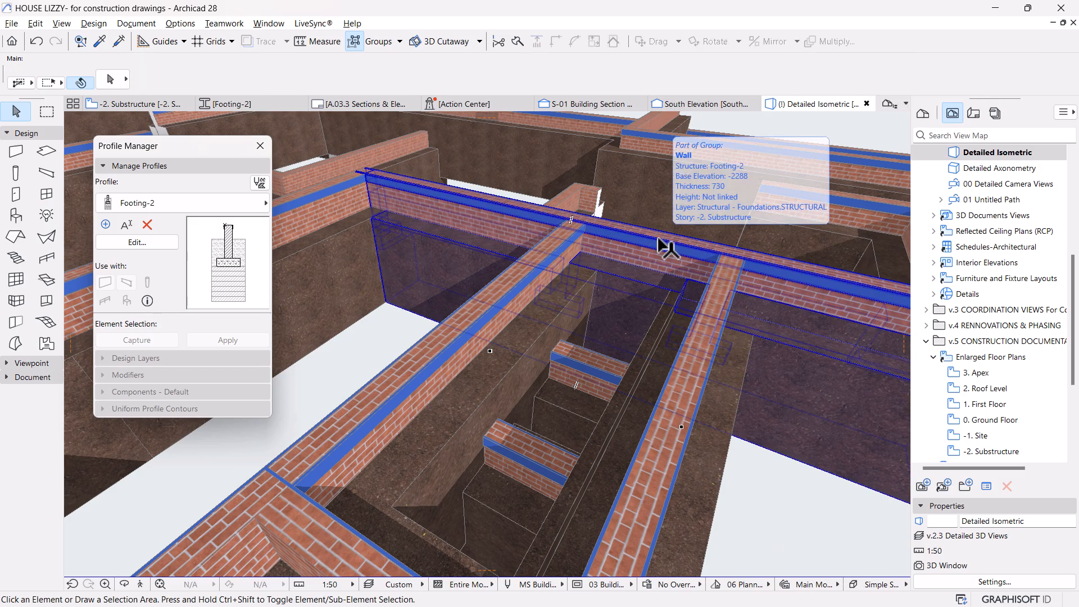
pyautogui.keyDown('alt'); pyautogui.click(658, 239); pyautogui.keyUp('alt')
pyautogui.keyDown('ctrl'); pyautogui.keyDown('alt'); pyautogui.click(576, 370); pyautogui.keyUp('alt'); pyautogui.keyUp('ctrl')
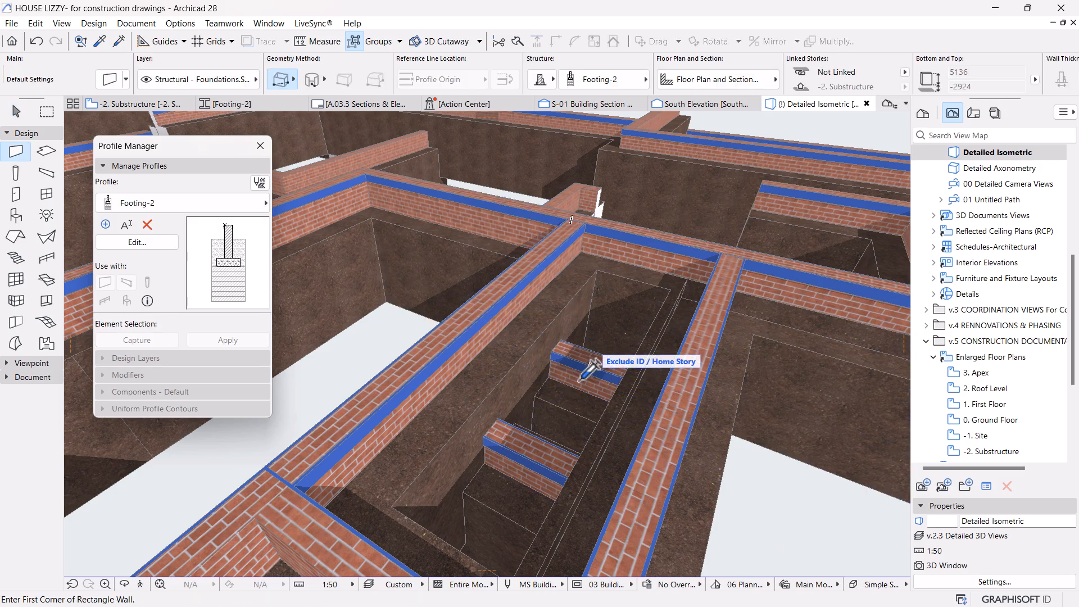
pyautogui.keyDown('ctrl'); pyautogui.keyDown('alt'); pyautogui.click(538, 454); pyautogui.keyUp('alt'); pyautogui.keyUp('ctrl')
pyautogui.press('Escape')
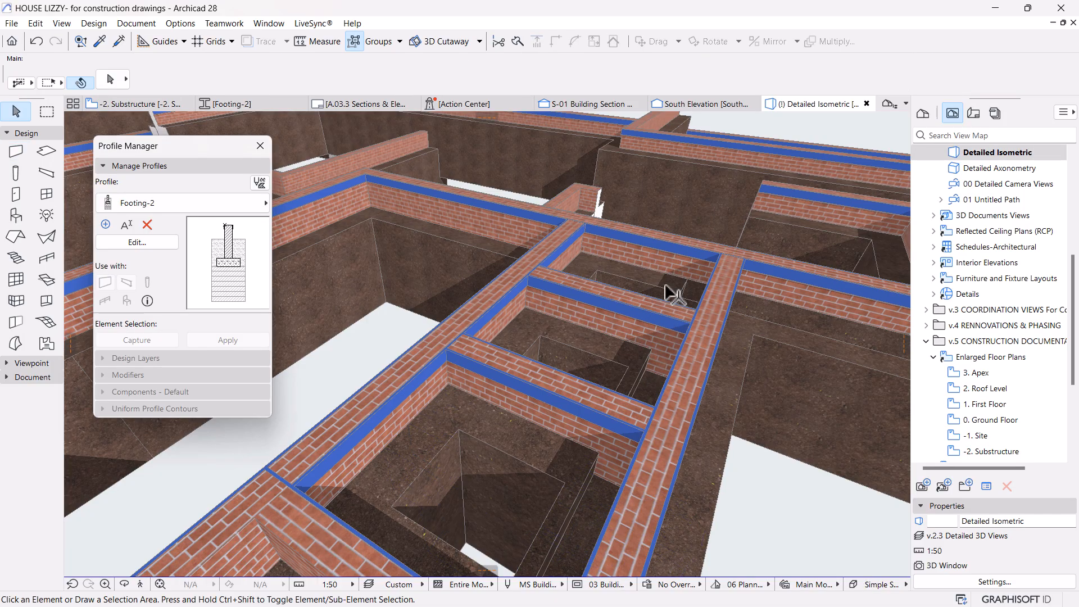
# Step: Transfer the picked-up Footing-2 wall settings to the walls of the small freestanding U-shaped foundation
pyautogui.keyDown('shift'); pyautogui.moveTo(663, 285); pyautogui.dragTo(560, 427, button='middle'); pyautogui.keyUp('shift')
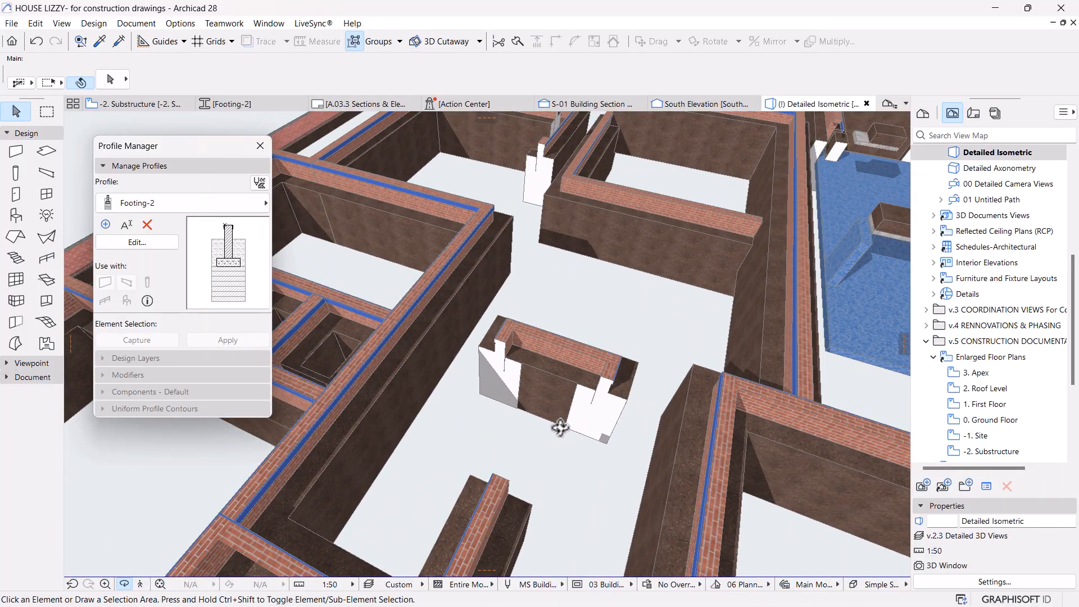
pyautogui.scroll(2, 501, 368)
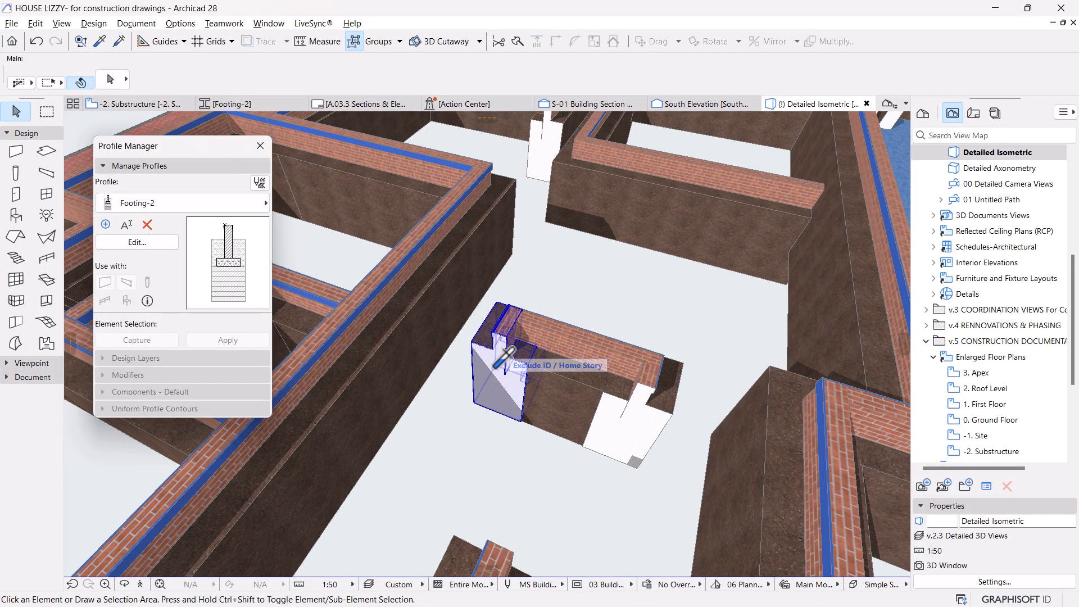
pyautogui.click(610, 416)
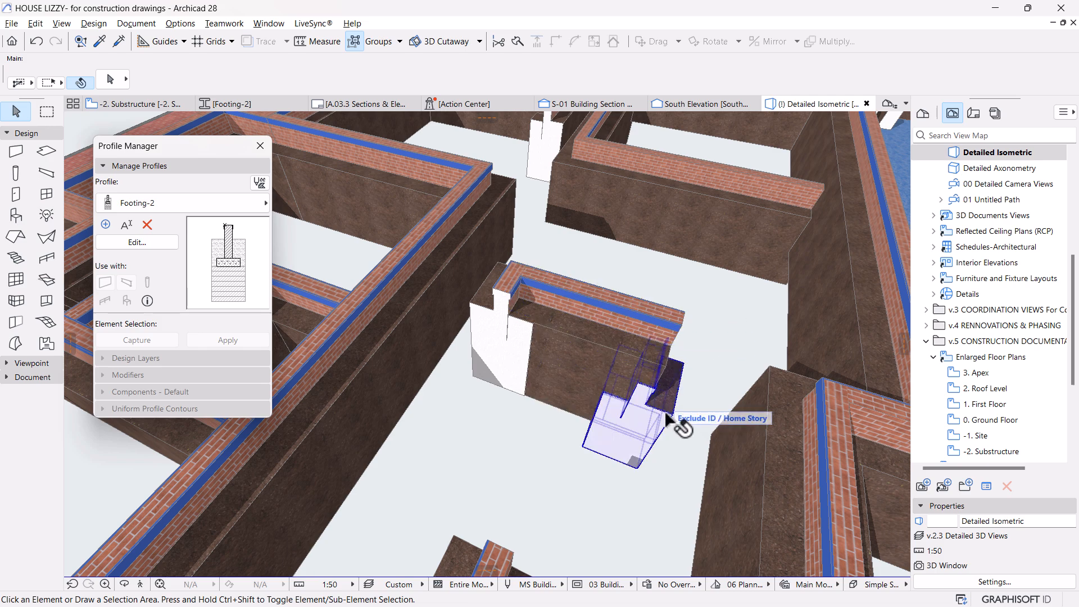
# Step: Transfer the same Footing-2 settings to the low wall of the enclosed room near the pool and check the adjoining wall's profile
pyautogui.keyDown('shift'); pyautogui.moveTo(710, 302); pyautogui.dragTo(548, 334, button='middle'); pyautogui.keyUp('shift')
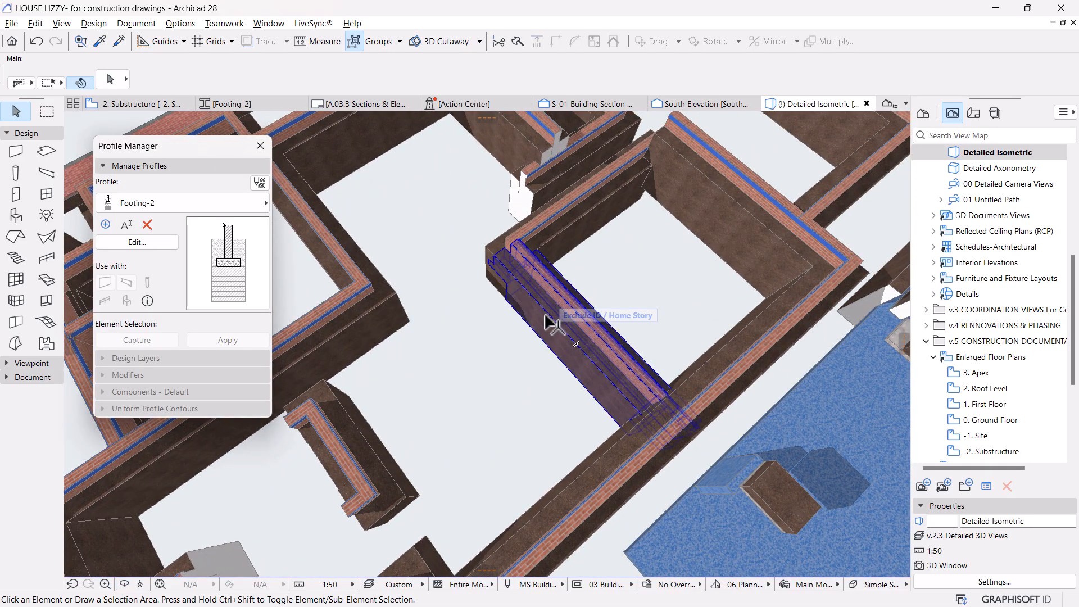
pyautogui.moveTo(611, 231); pyautogui.dragTo(563, 361, button='middle')
pyautogui.scroll(2, 604, 275)
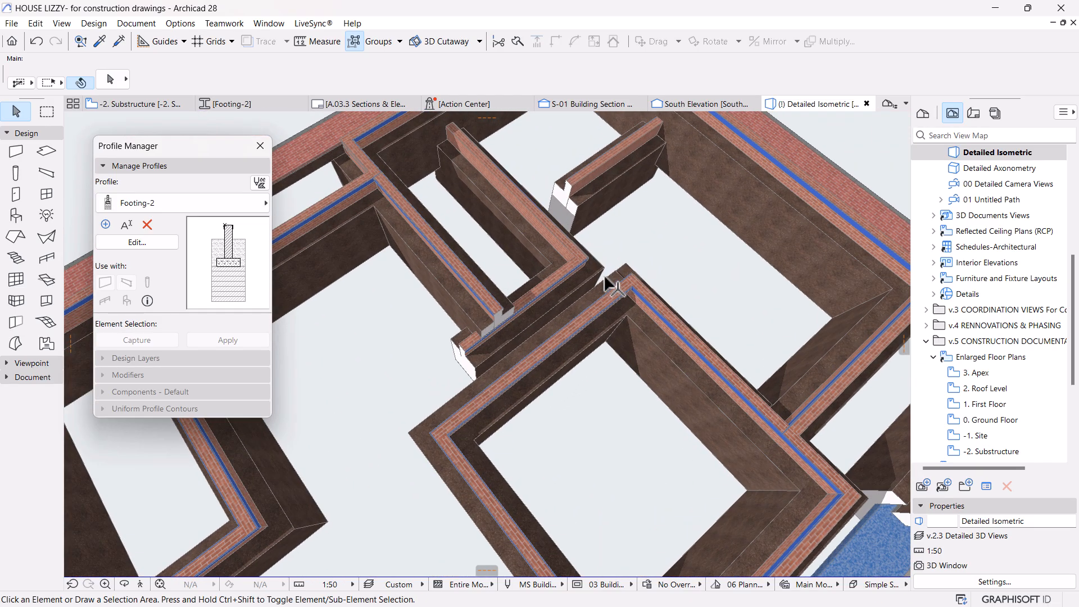
pyautogui.click(699, 342)
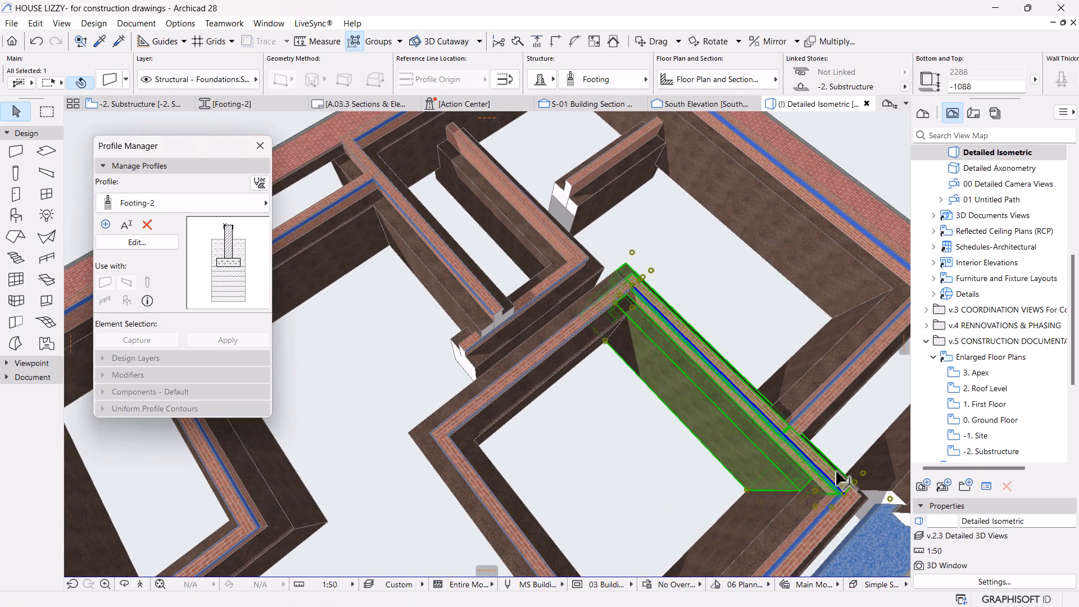
pyautogui.scroll(-1, 751, 450)
pyautogui.moveTo(624, 339); pyautogui.dragTo(707, 439, button='middle')
pyautogui.press('Escape')
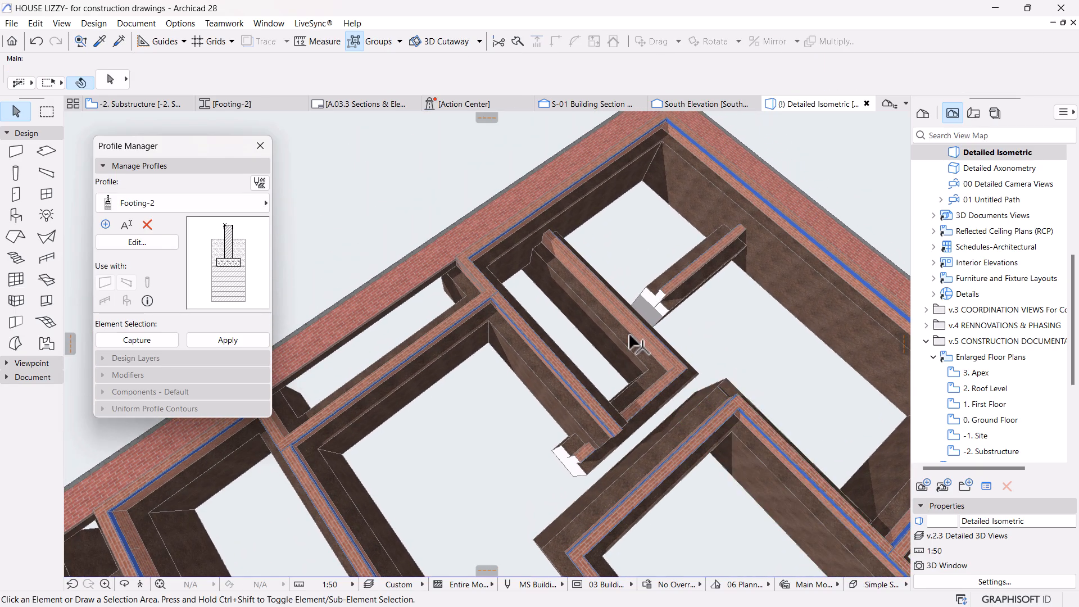
# Step: Transfer the Footing-2 wall settings to the long low partition, the short cross wall at its end and the nearby stub wall
pyautogui.keyDown('ctrl'); pyautogui.keyDown('alt'); pyautogui.click(618, 337); pyautogui.keyUp('alt'); pyautogui.keyUp('ctrl')
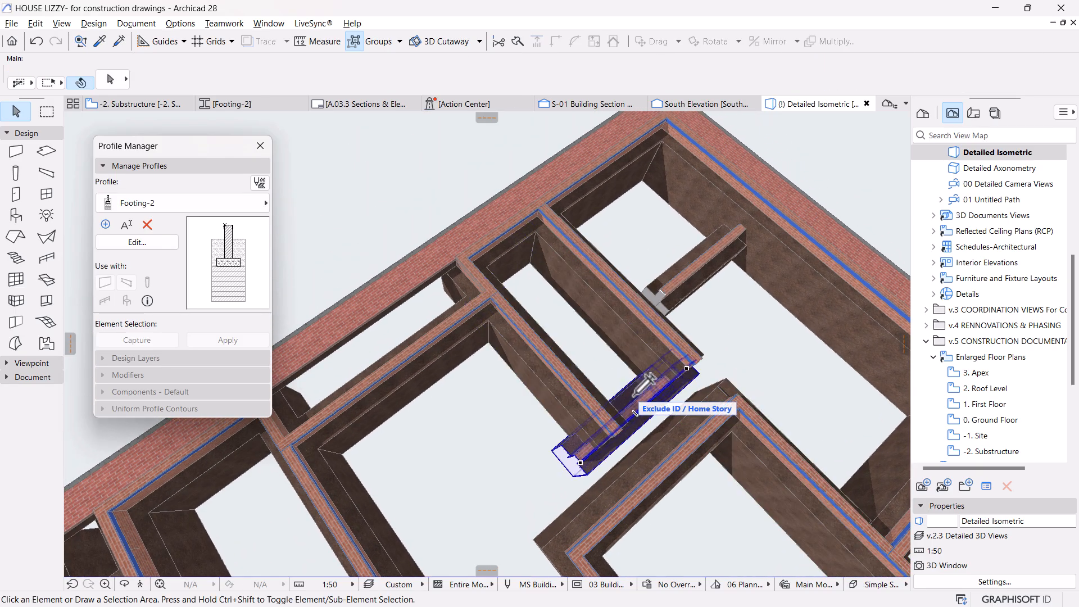
pyautogui.keyDown('ctrl'); pyautogui.keyDown('alt'); pyautogui.click(633, 396); pyautogui.keyUp('alt'); pyautogui.keyUp('ctrl')
pyautogui.keyDown('ctrl'); pyautogui.keyDown('alt'); pyautogui.click(694, 283); pyautogui.keyUp('alt'); pyautogui.keyUp('ctrl')
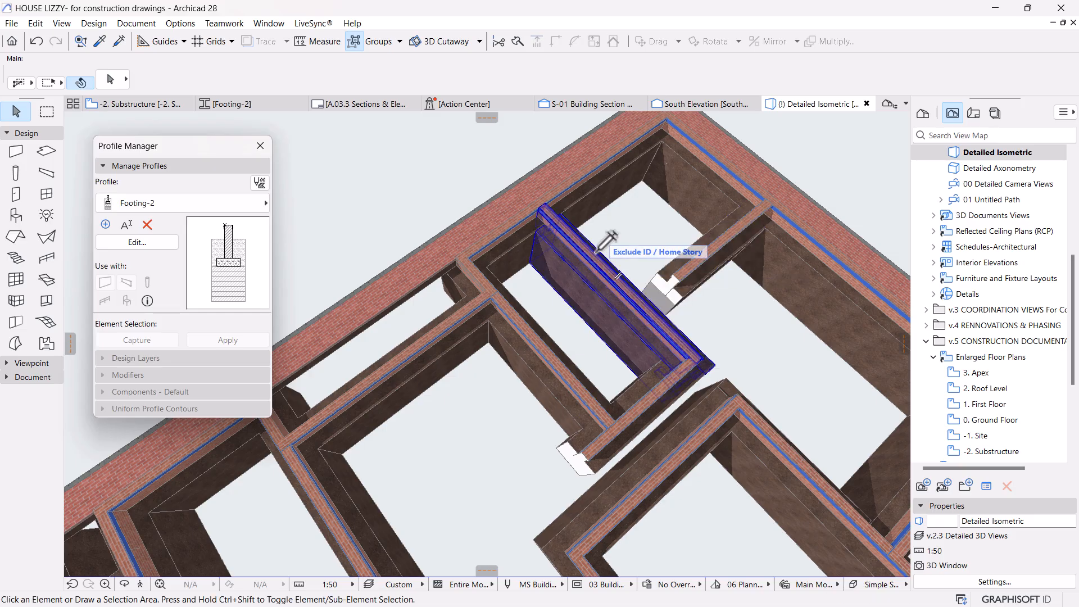
pyautogui.scroll(-2, 596, 253)
pyautogui.moveTo(628, 368); pyautogui.dragTo(612, 251, button='middle')
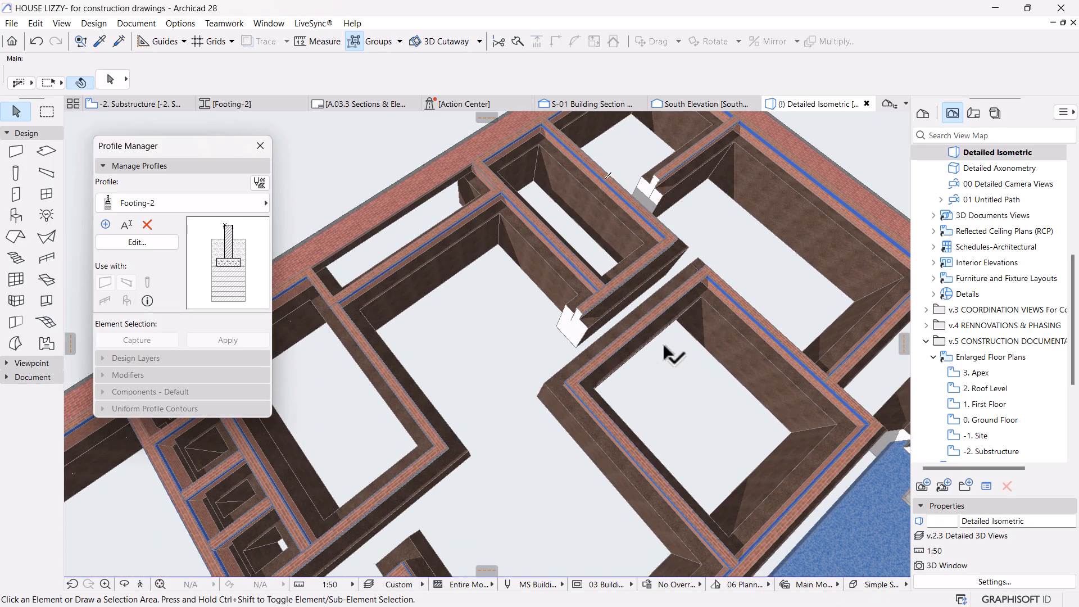
pyautogui.keyDown('shift'); pyautogui.moveTo(668, 354); pyautogui.dragTo(699, 339, button='middle'); pyautogui.keyUp('shift')
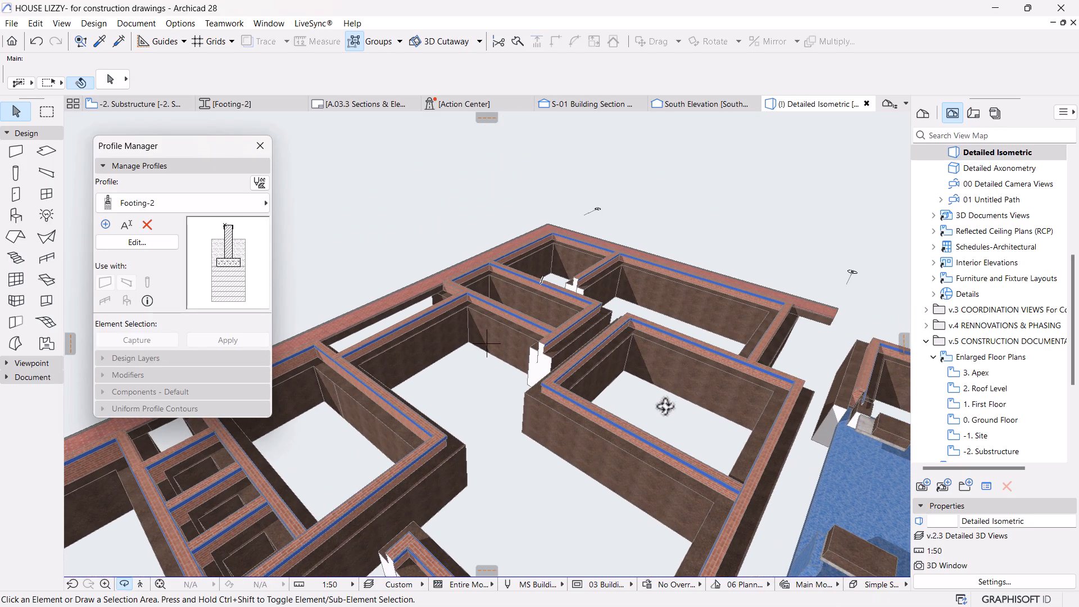
pyautogui.keyDown('shift'); pyautogui.moveTo(754, 371); pyautogui.dragTo(602, 376, button='middle'); pyautogui.keyUp('shift')
pyautogui.click(601, 375)
# Step: In the -2. Substructure plan, split the enclosed room's upper horizontal wall just to the right of its junction with the vertical wall
pyautogui.click(159, 110)
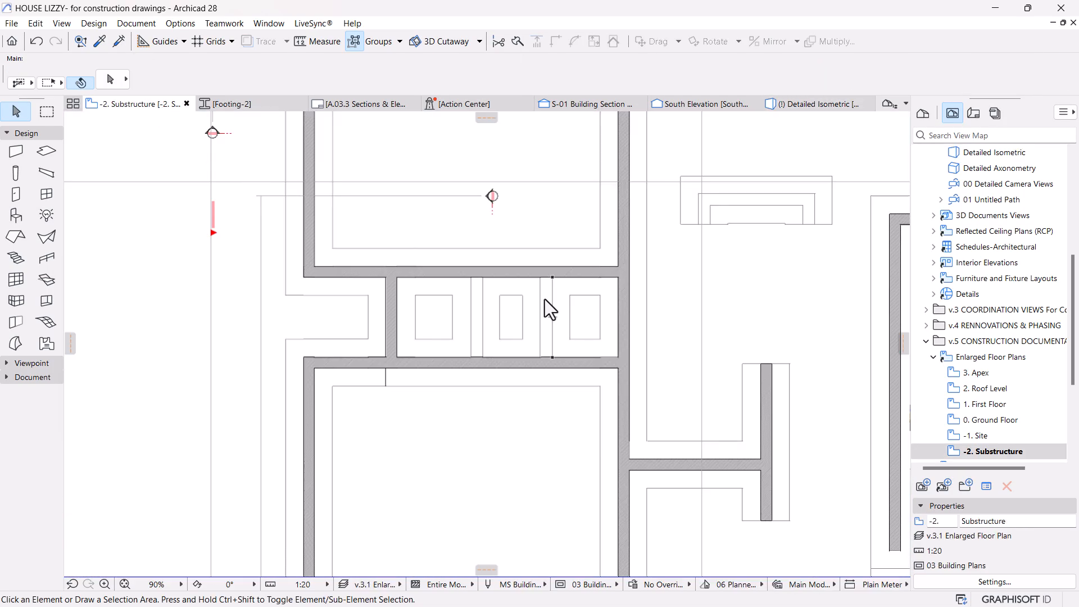
pyautogui.scroll(3, 614, 324)
pyautogui.scroll(-3, 614, 324)
pyautogui.moveTo(643, 313); pyautogui.dragTo(524, 385, button='middle')
pyautogui.moveTo(678, 236); pyautogui.dragTo(666, 364, button='middle')
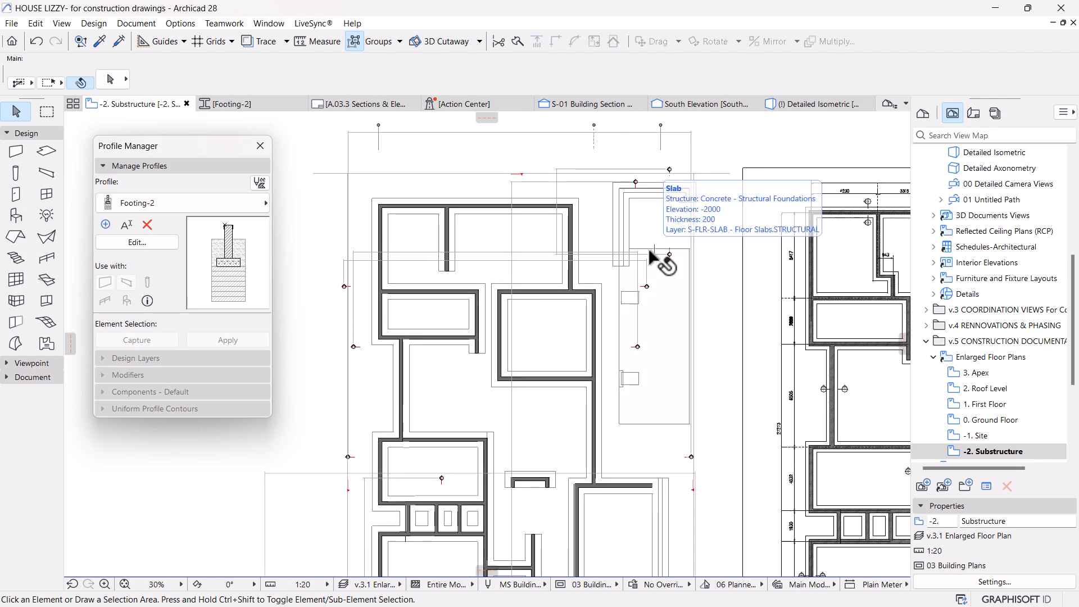
pyautogui.scroll(3, 525, 311)
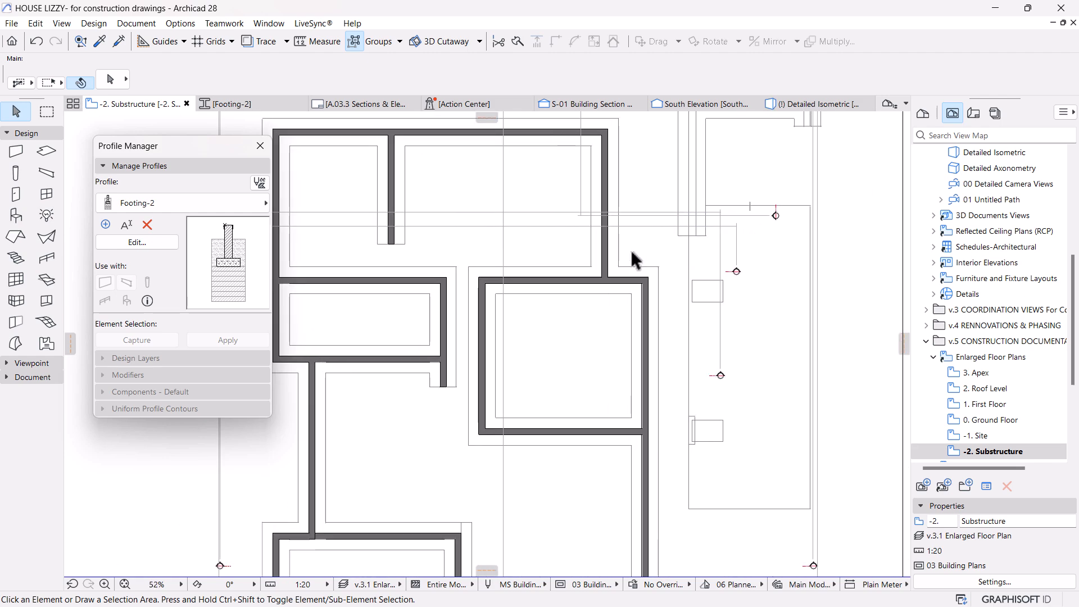
pyautogui.scroll(5, 635, 260)
pyautogui.click(517, 40)
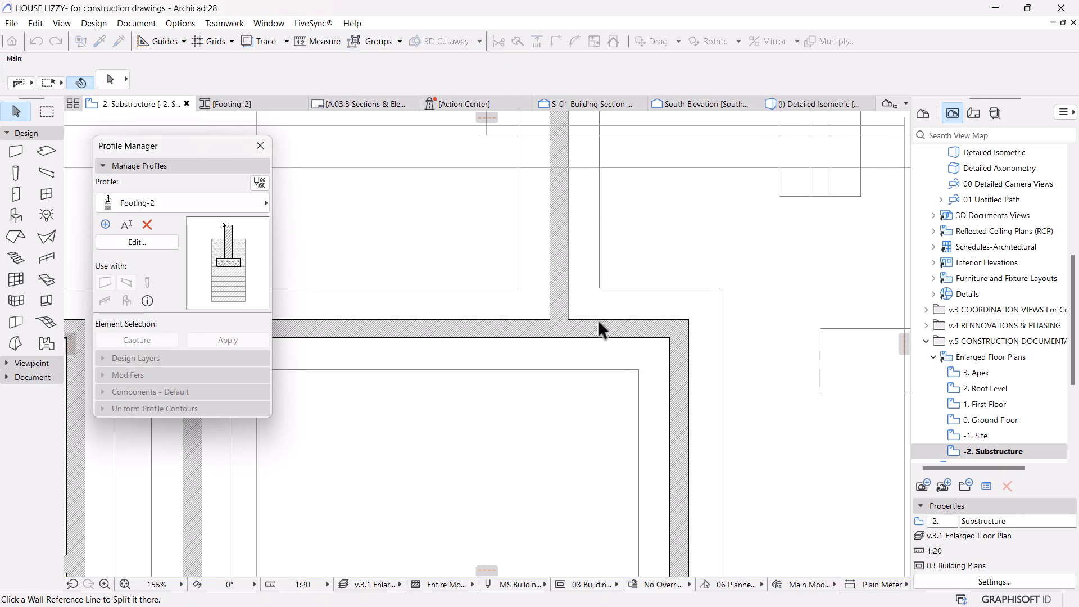
pyautogui.click(581, 319)
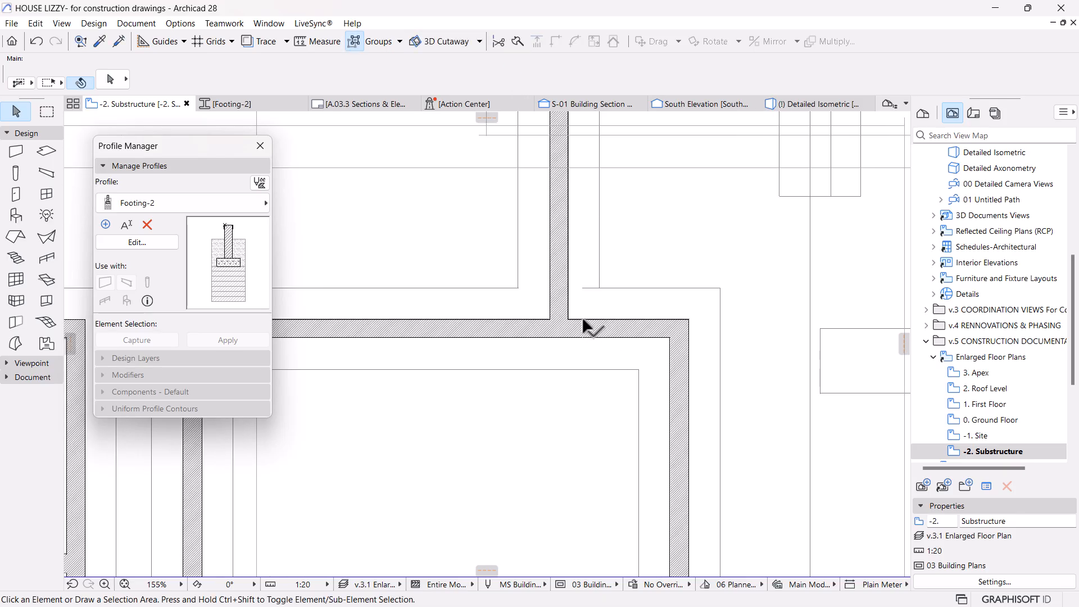
# Step: Intersect the short right-hand piece and the long left-hand piece of the split horizontal wall with the vertical wall at their junction
pyautogui.click(609, 319)
pyautogui.keyDown('shift'); pyautogui.click(562, 230); pyautogui.keyUp('shift')
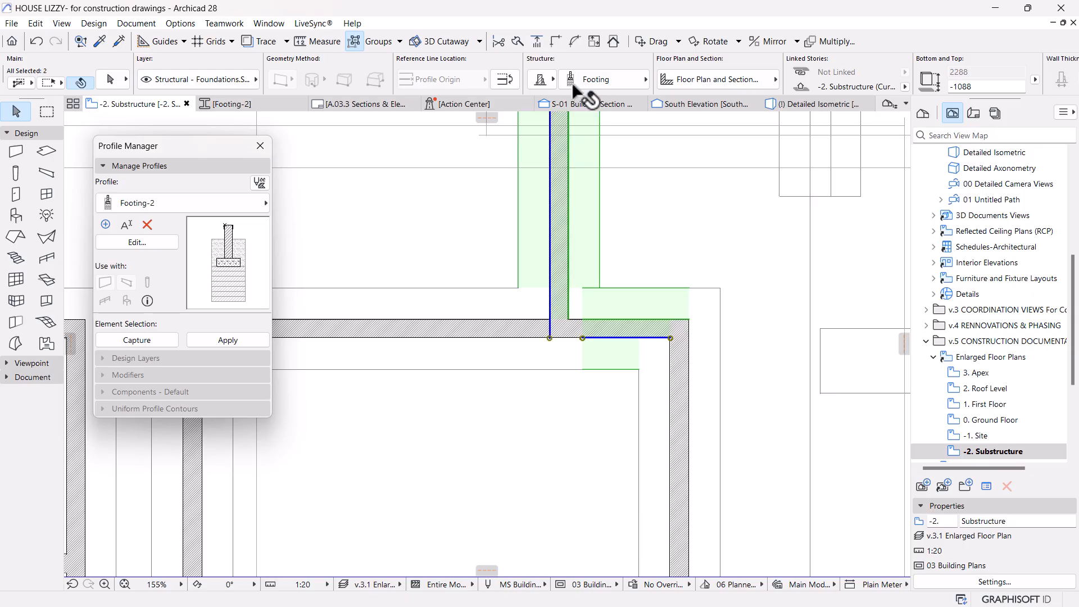
pyautogui.click(488, 343)
pyautogui.keyDown('shift'); pyautogui.click(564, 249); pyautogui.keyUp('shift')
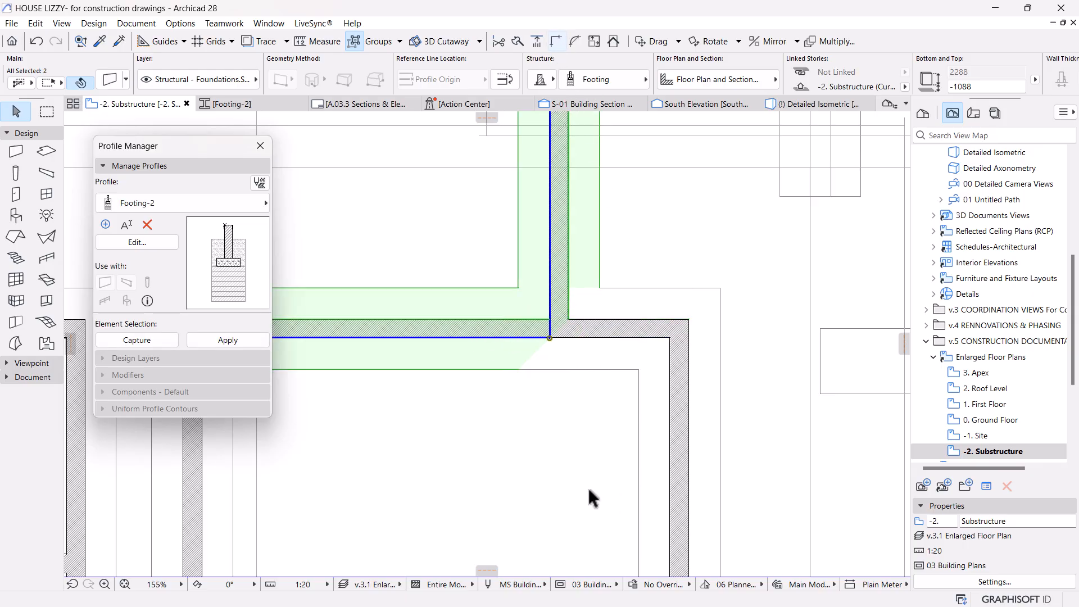
pyautogui.click(626, 278)
pyautogui.scroll(-5, 626, 277)
pyautogui.moveTo(566, 308); pyautogui.dragTo(617, 304, button='middle')
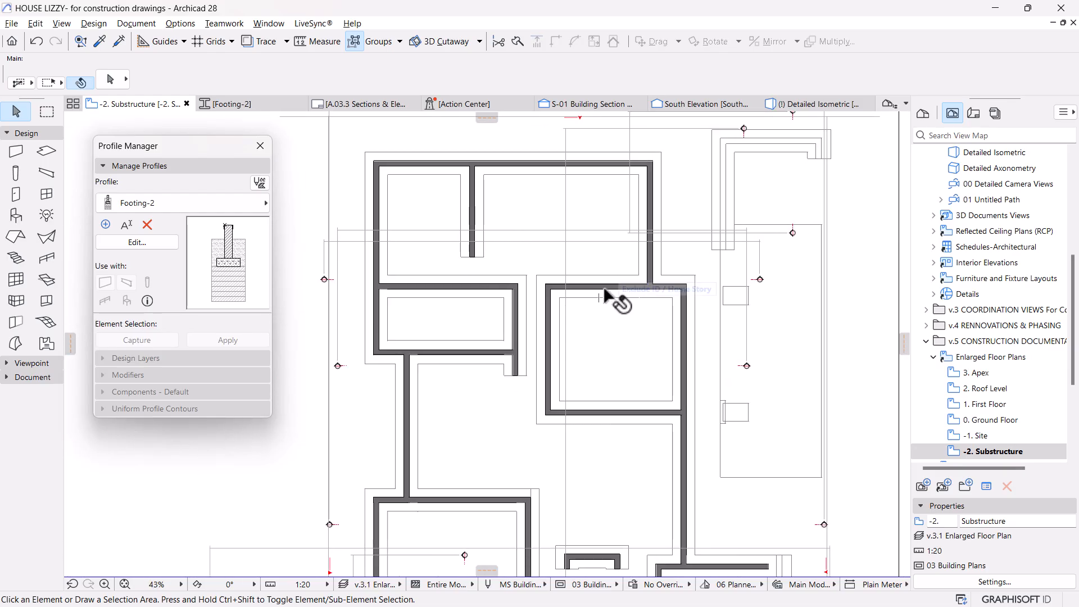
pyautogui.click(603, 294)
pyautogui.press('Delete')
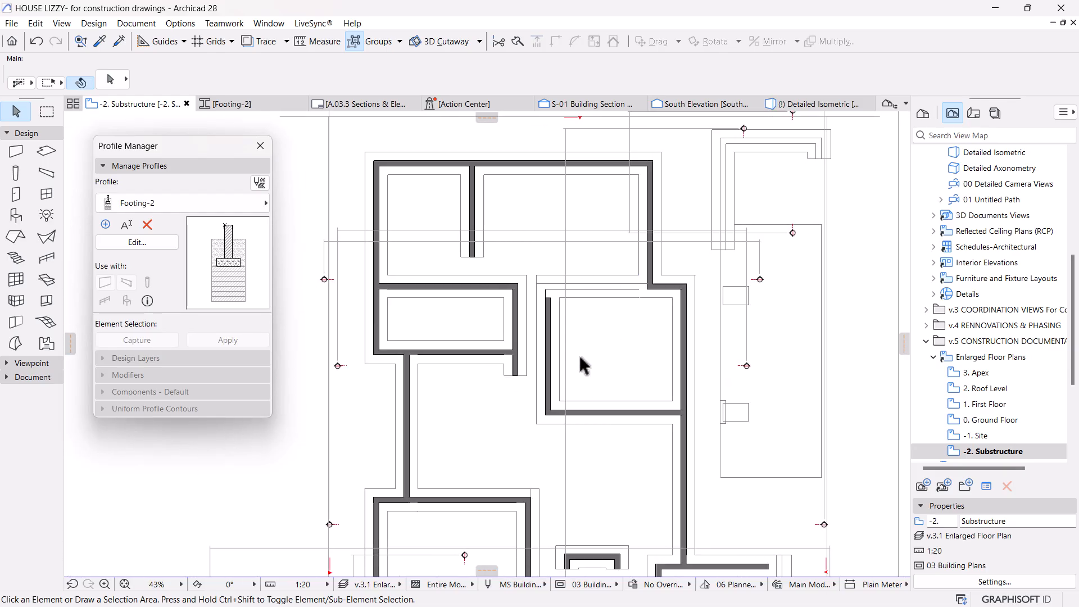
pyautogui.hotkey('ctrl', 'z')
# Step: In the Detailed Isometric view, transfer the Footing-2 settings from the enclosed room's side wall to its adjoining upper wall
pyautogui.click(797, 106)
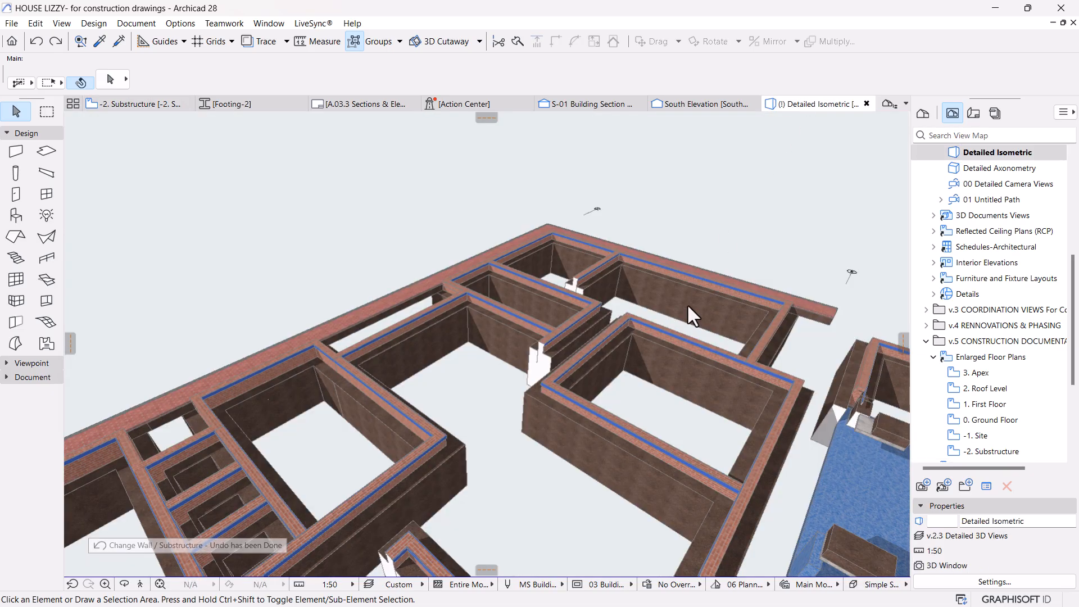
pyautogui.scroll(-2, 687, 308)
pyautogui.moveTo(686, 308); pyautogui.dragTo(593, 422, button='middle')
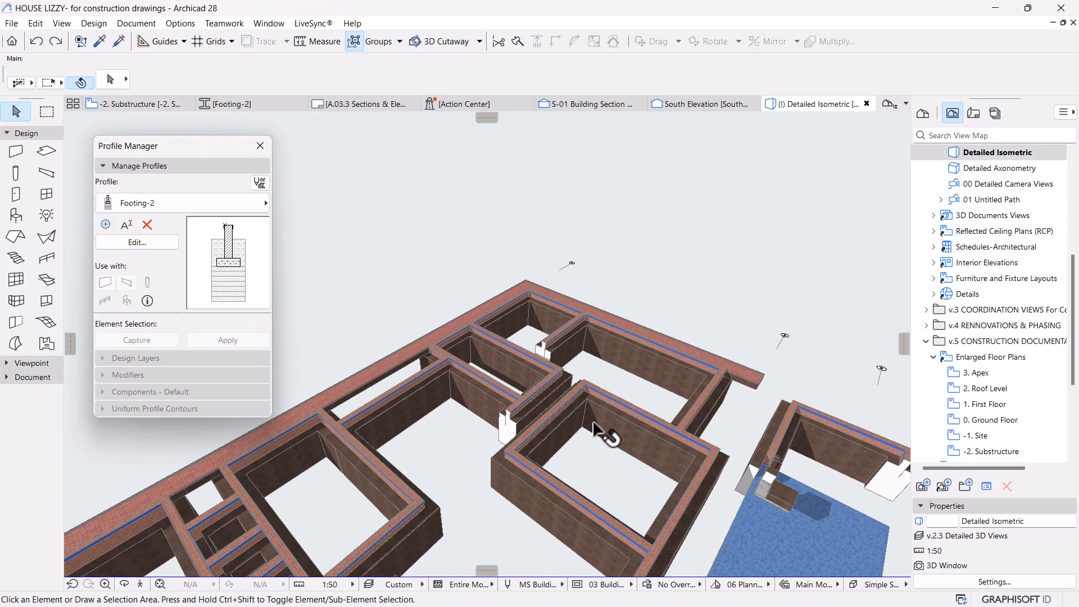
pyautogui.keyDown('alt'); pyautogui.click(555, 428); pyautogui.keyUp('alt')
pyautogui.keyDown('ctrl'); pyautogui.keyDown('alt'); pyautogui.click(637, 426); pyautogui.keyUp('alt'); pyautogui.keyUp('ctrl')
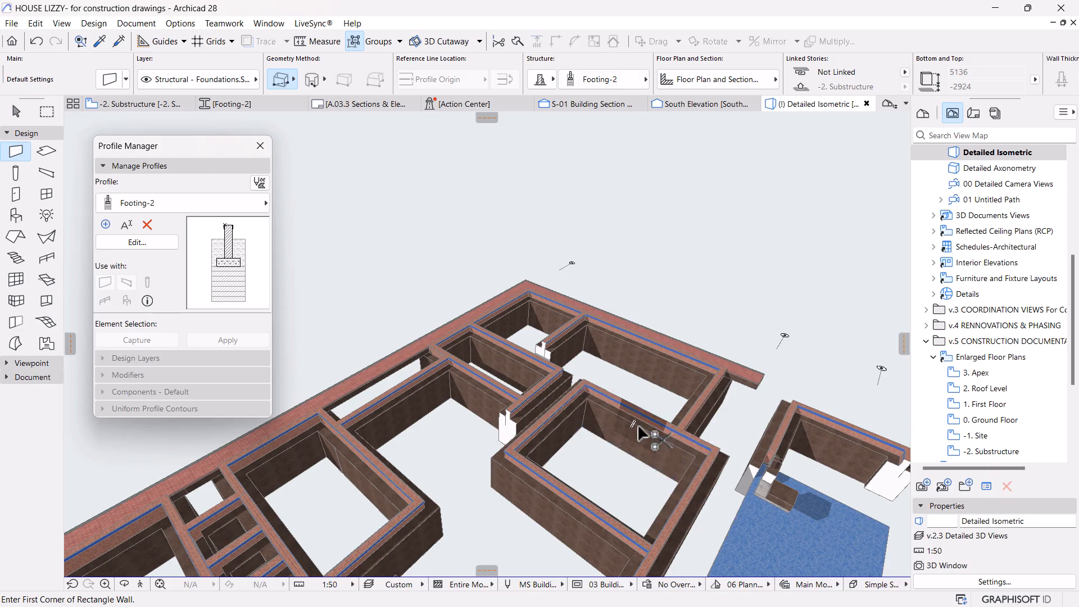
pyautogui.press('Escape')
# Step: Examine the foundation walls in 3D and compare the -2. Substructure plan with the strip foundation plan layout beside it
pyautogui.moveTo(447, 405); pyautogui.dragTo(607, 335, button='middle')
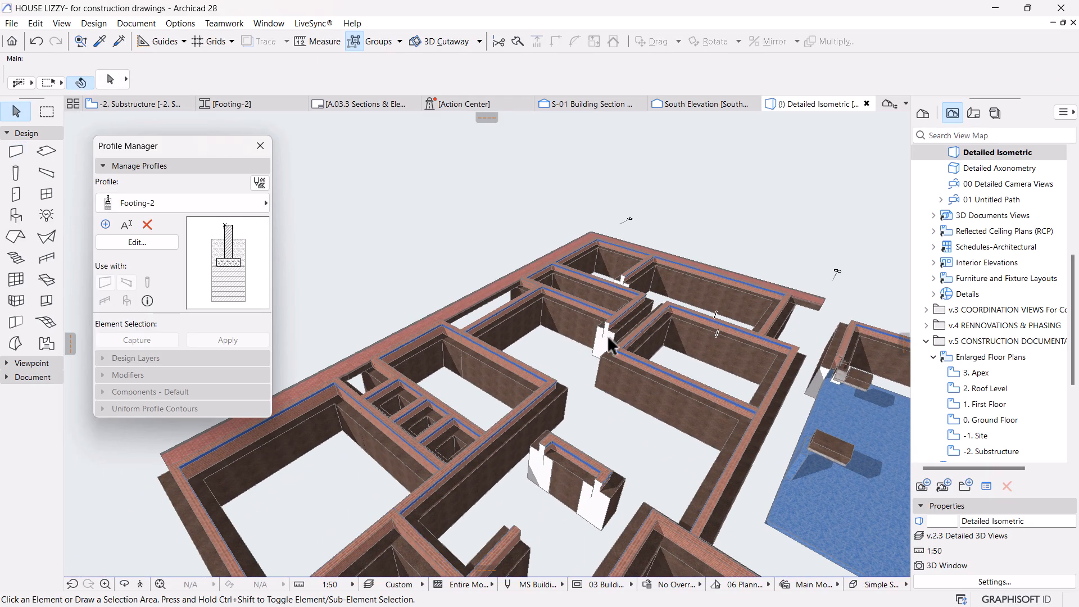
pyautogui.keyDown('shift'); pyautogui.moveTo(524, 424); pyautogui.dragTo(288, 157, button='middle'); pyautogui.keyUp('shift')
pyautogui.click(135, 104)
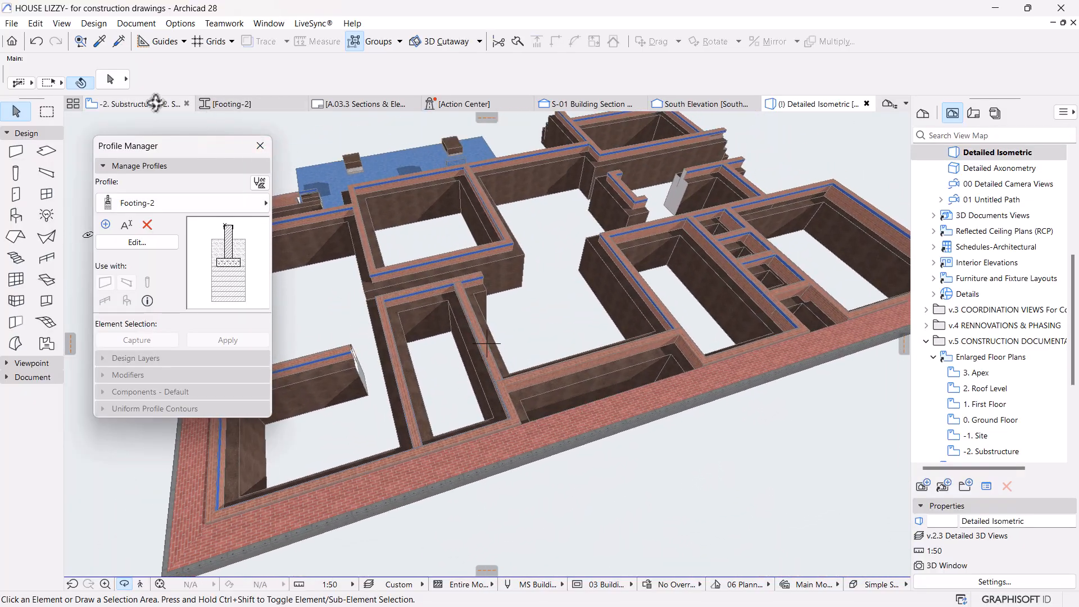
pyautogui.scroll(-3, 596, 366)
pyautogui.moveTo(587, 443); pyautogui.dragTo(576, 351, button='middle')
pyautogui.scroll(2, 592, 336)
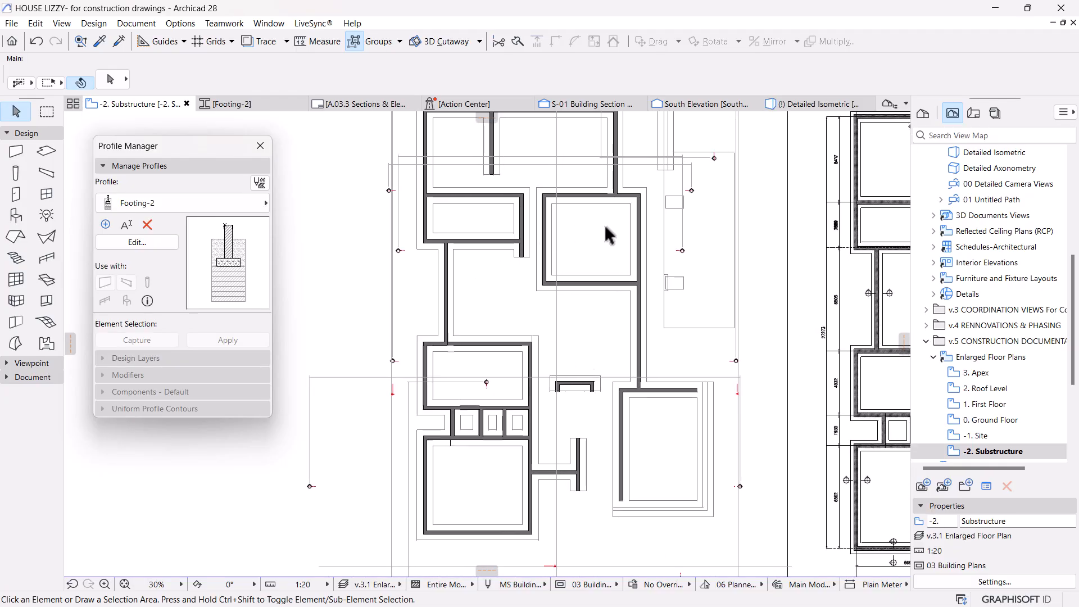
pyautogui.moveTo(631, 290); pyautogui.dragTo(616, 309, button='middle')
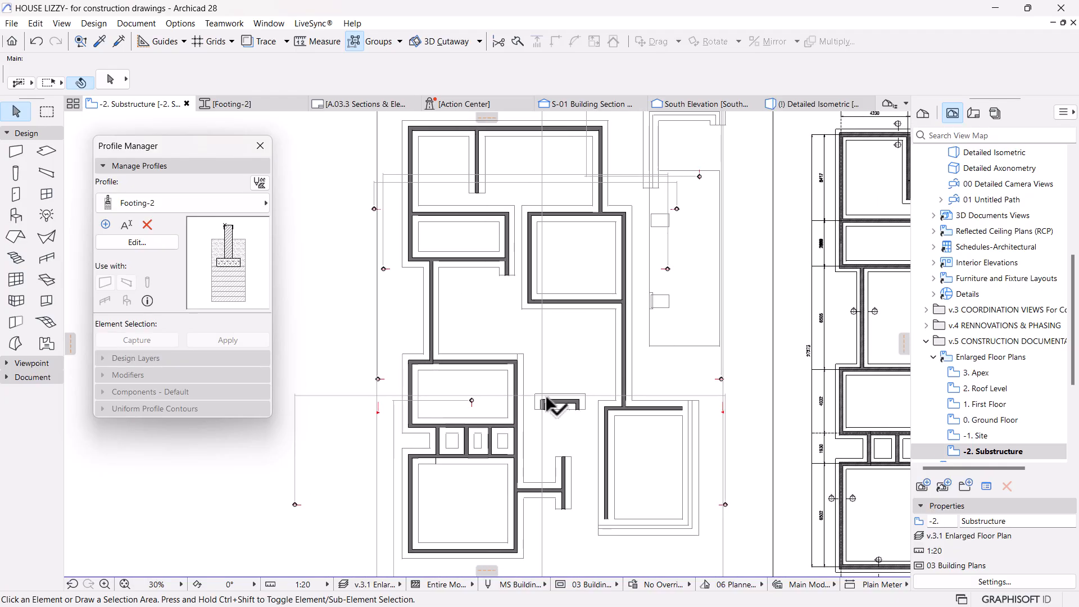
pyautogui.scroll(-2, 598, 410)
pyautogui.moveTo(576, 435); pyautogui.dragTo(511, 425, button='middle')
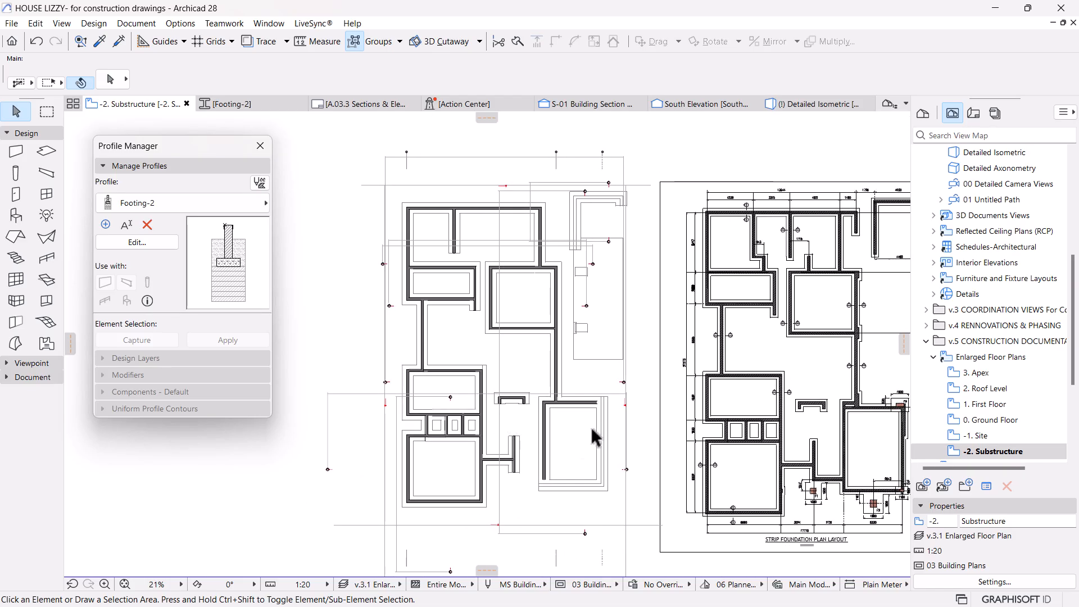
pyautogui.scroll(2, 594, 426)
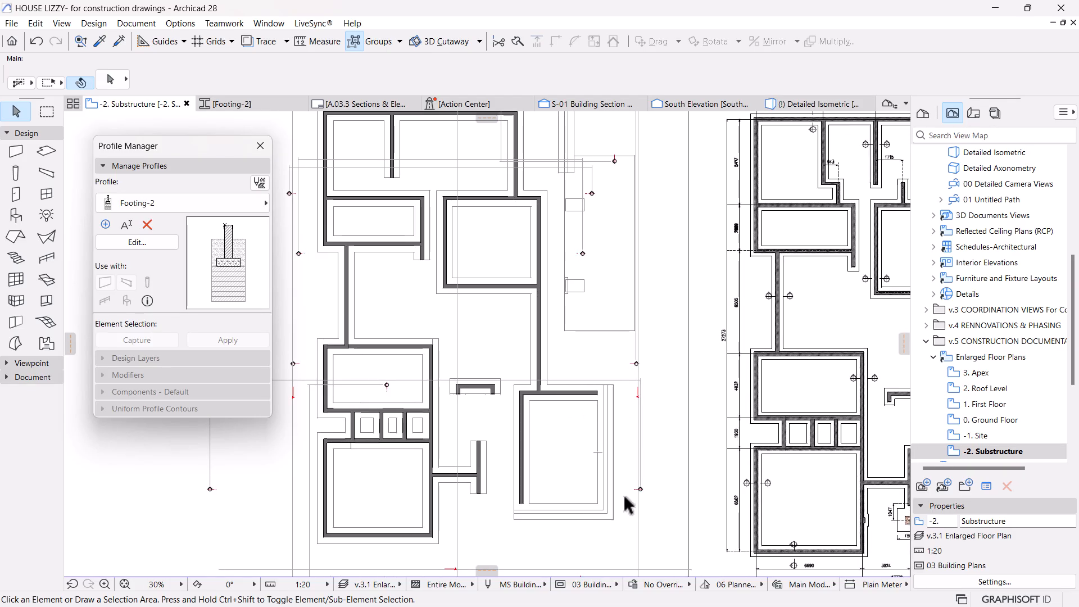
pyautogui.moveTo(670, 481); pyautogui.dragTo(439, 429, button='middle')
pyautogui.scroll(4, 852, 378)
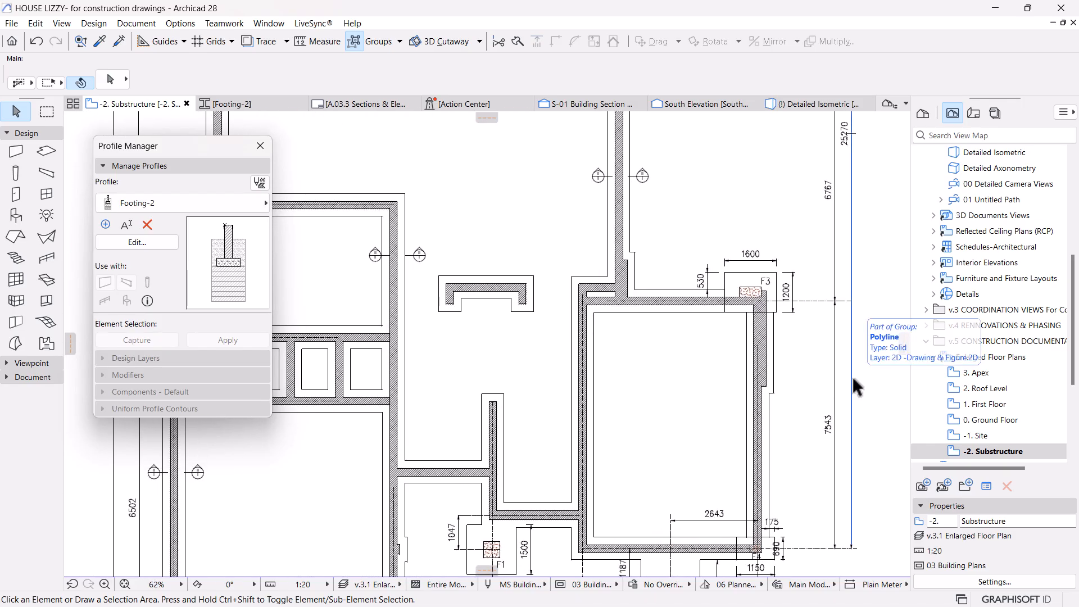
pyautogui.scroll(3, 774, 426)
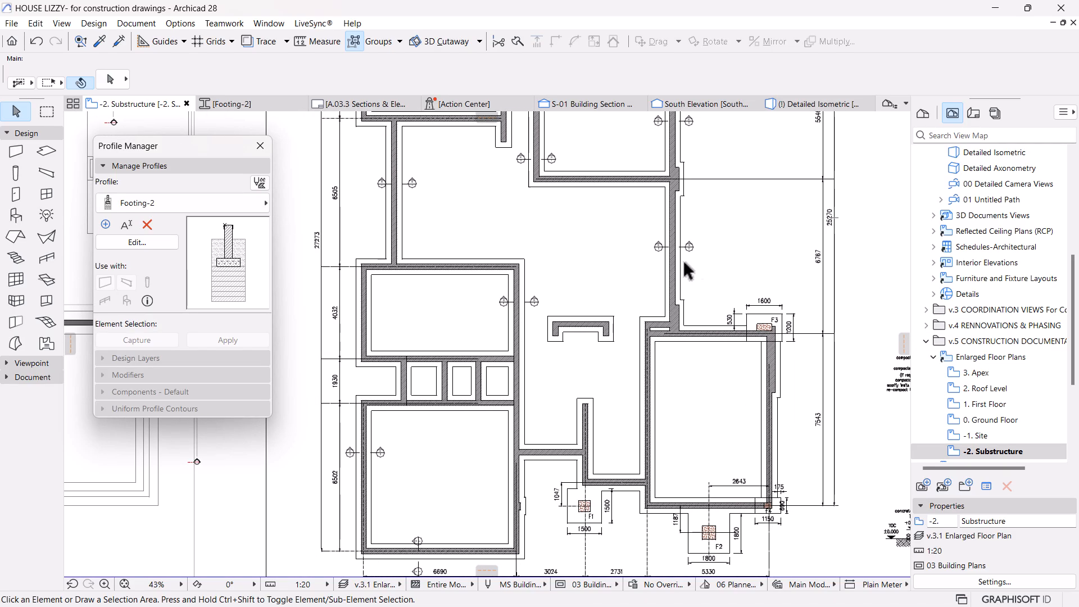
pyautogui.scroll(-6, 687, 268)
pyautogui.scroll(3, 588, 302)
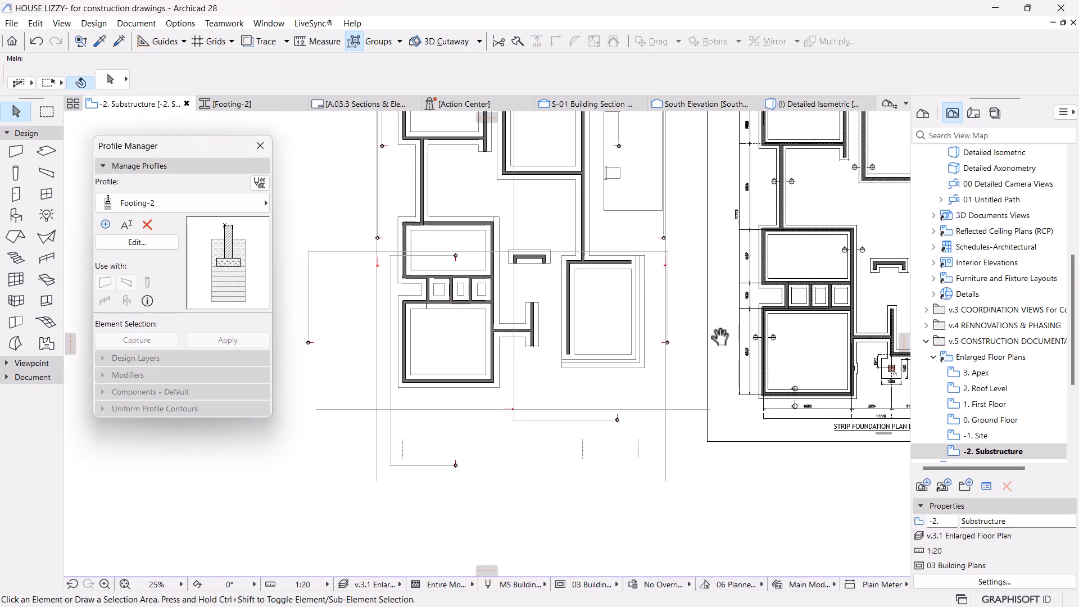
# Step: Set the profile of the lower and right walls of the lower-right rectangular room to Footing
pyautogui.scroll(2, 625, 382)
pyautogui.click(627, 418)
pyautogui.click(691, 355)
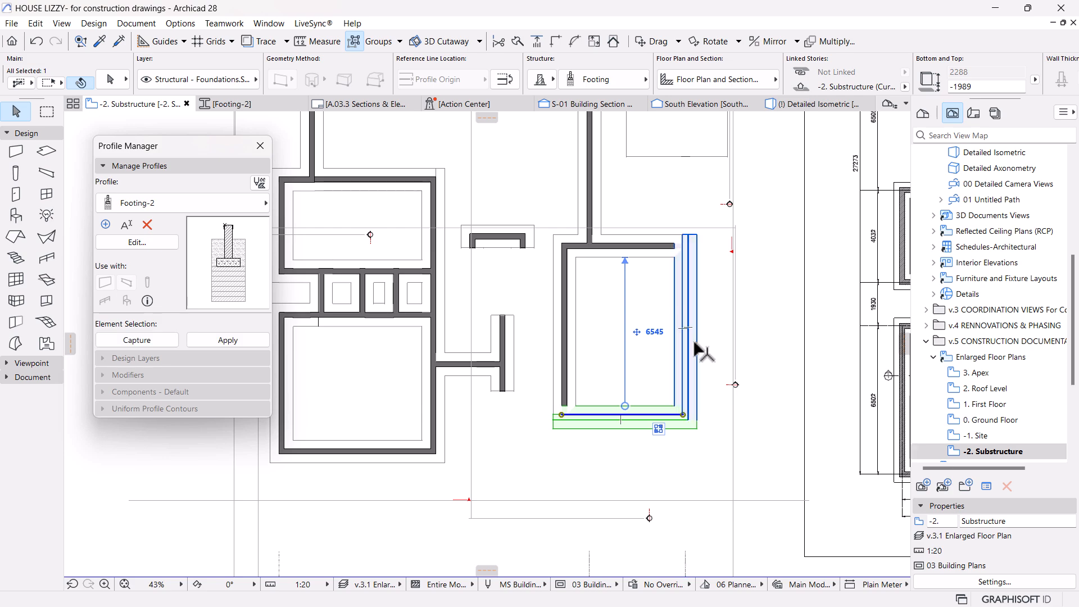
pyautogui.click(595, 78)
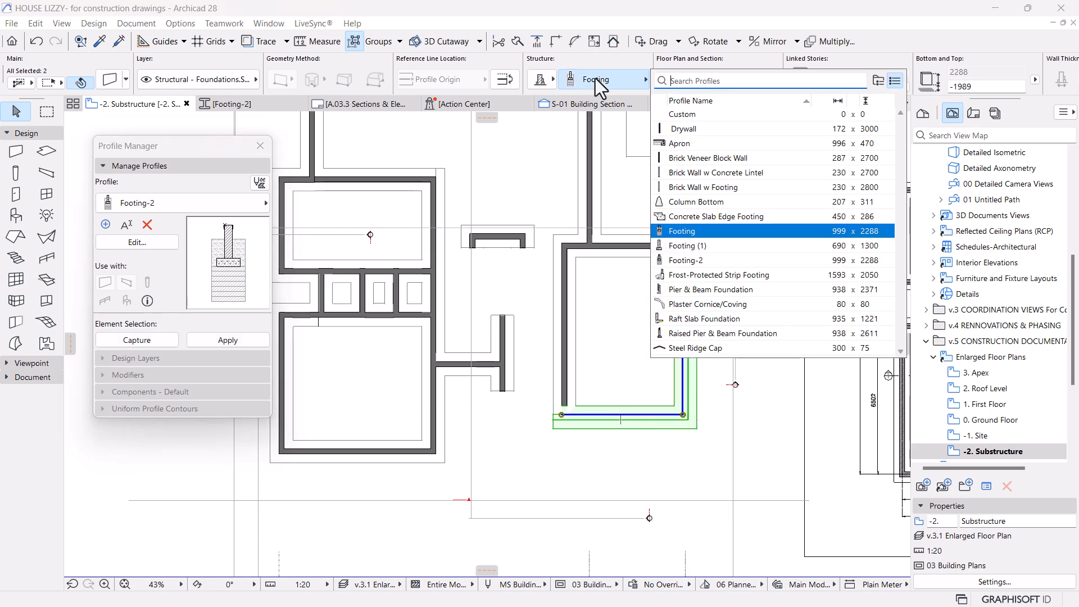
pyautogui.click(689, 235)
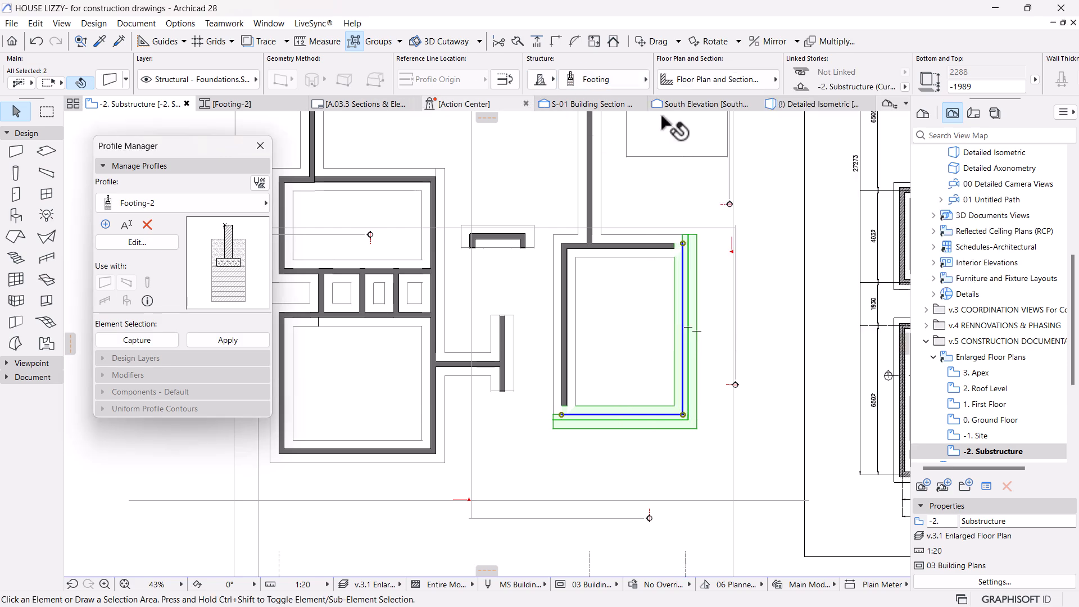
# Step: In the Detailed Isometric view, transfer the garage front wall's Footing settings to the front and outer side walls of the neighbouring large room
pyautogui.click(781, 103)
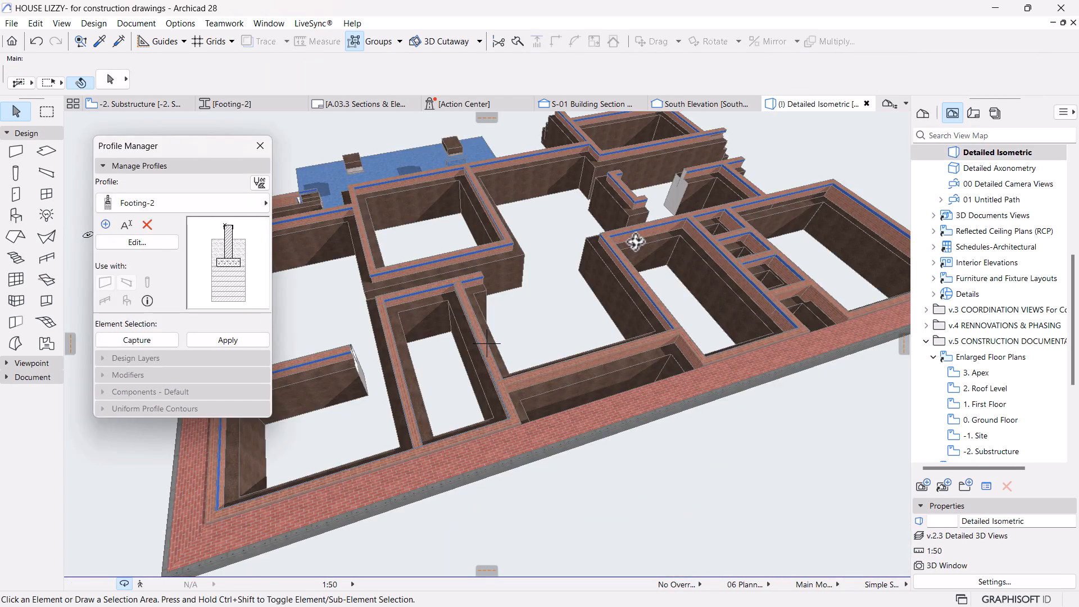
pyautogui.press('Escape')
pyautogui.scroll(-3, 636, 243)
pyautogui.keyDown('shift'); pyautogui.moveTo(641, 283); pyautogui.dragTo(708, 338, button='middle'); pyautogui.keyUp('shift')
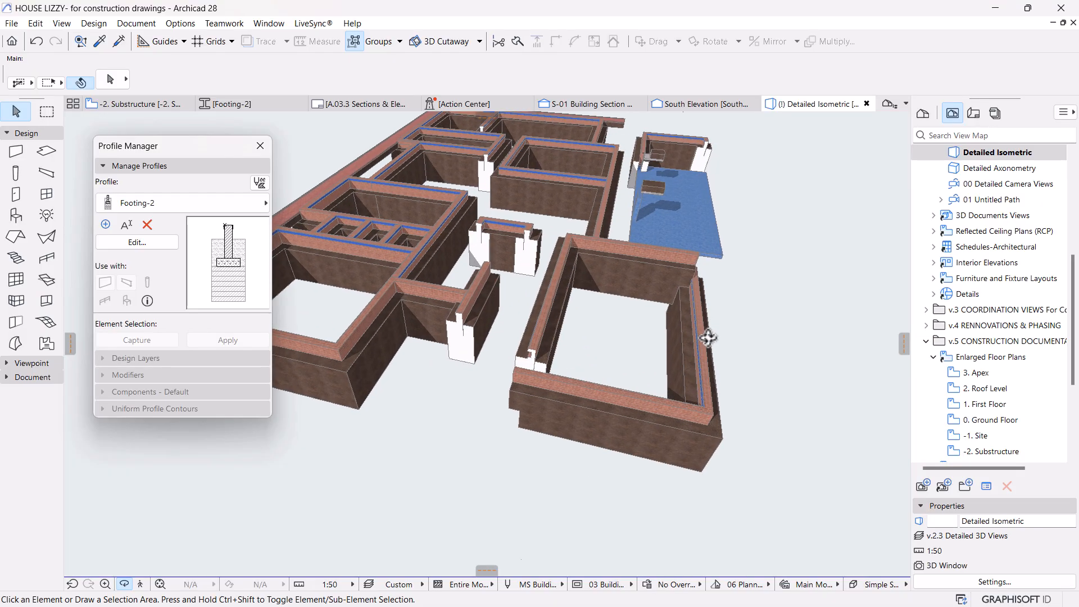
pyautogui.keyDown('shift'); pyautogui.moveTo(436, 366); pyautogui.dragTo(510, 433, button='middle'); pyautogui.keyUp('shift')
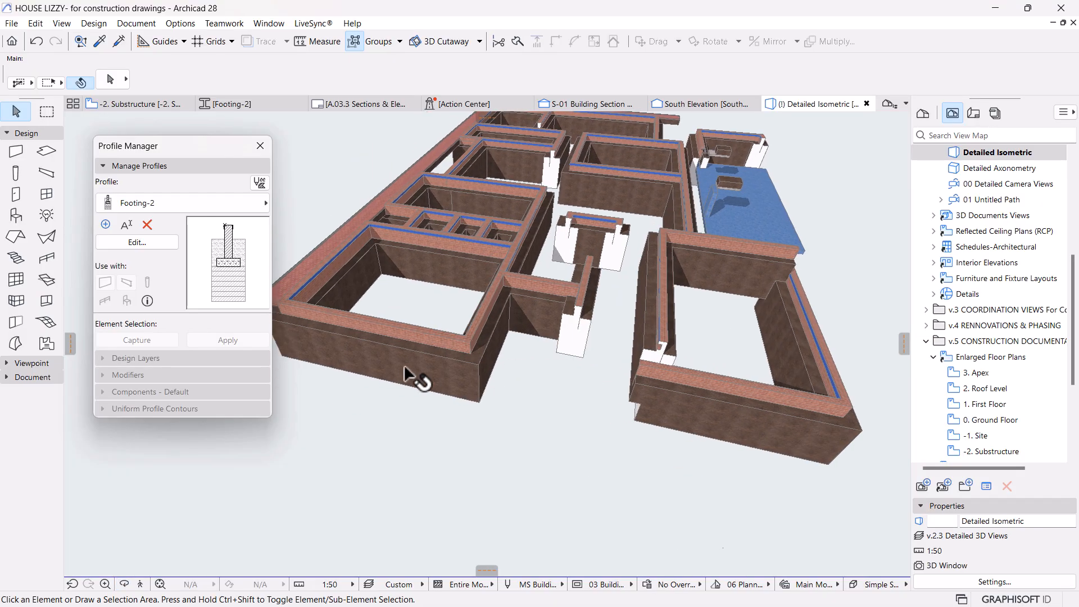
pyautogui.keyDown('alt'); pyautogui.click(394, 341); pyautogui.keyUp('alt')
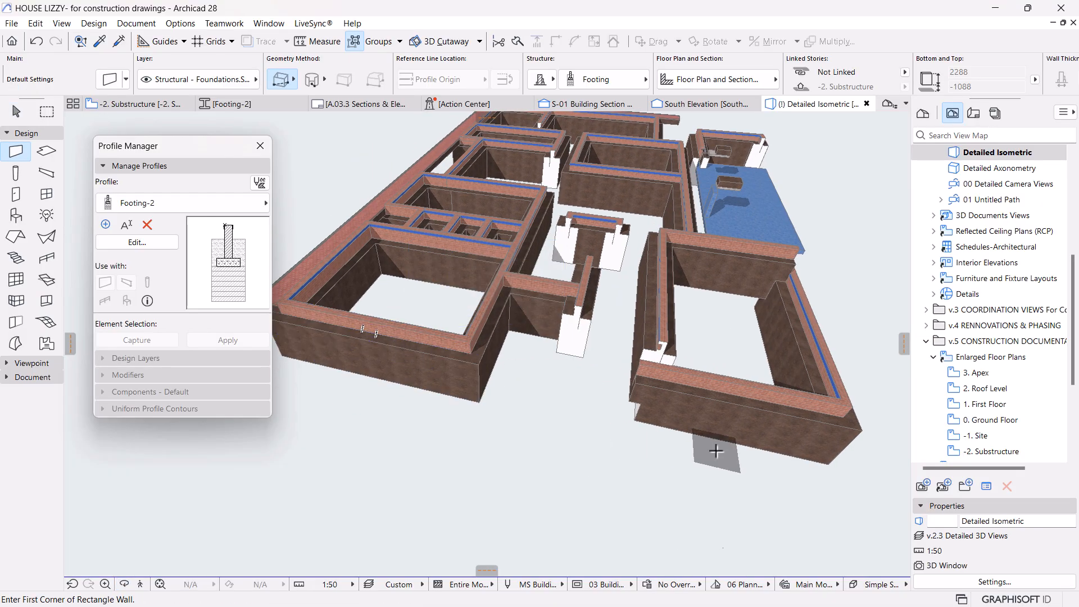
pyautogui.keyDown('ctrl'); pyautogui.keyDown('alt'); pyautogui.click(714, 422); pyautogui.keyUp('alt'); pyautogui.keyUp('ctrl')
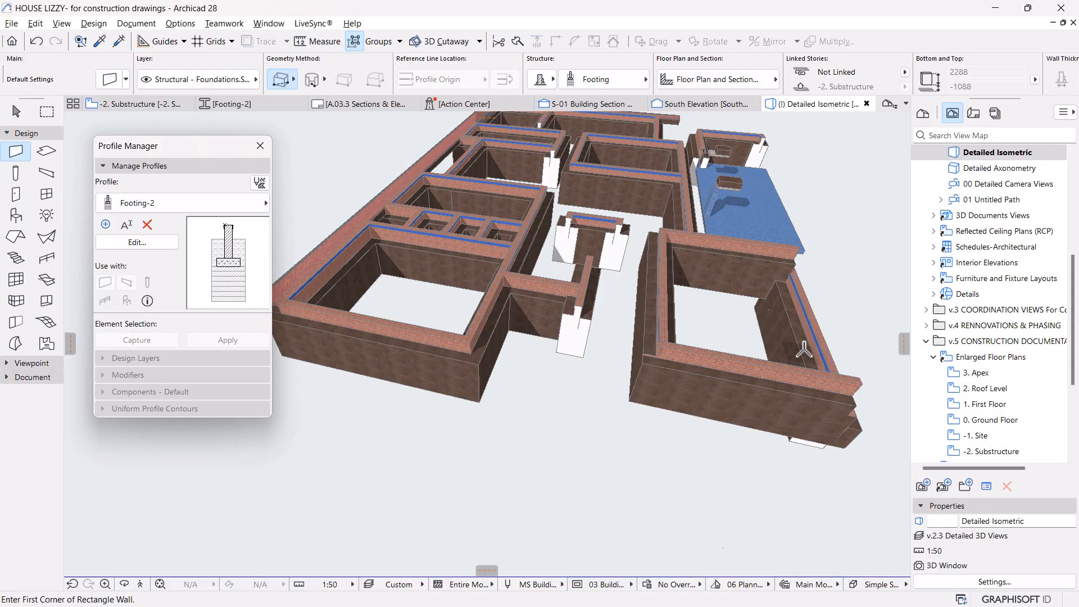
pyautogui.keyDown('ctrl'); pyautogui.keyDown('alt'); pyautogui.click(808, 340); pyautogui.keyUp('alt'); pyautogui.keyUp('ctrl')
# Step: Inspect the large room's wall corners and the nearby stub and U-shaped foundations in 3D, and review them in the -2. Substructure plan
pyautogui.scroll(3, 718, 300)
pyautogui.moveTo(674, 347); pyautogui.dragTo(526, 329, button='middle')
pyautogui.moveTo(577, 338); pyautogui.dragTo(664, 353, button='middle')
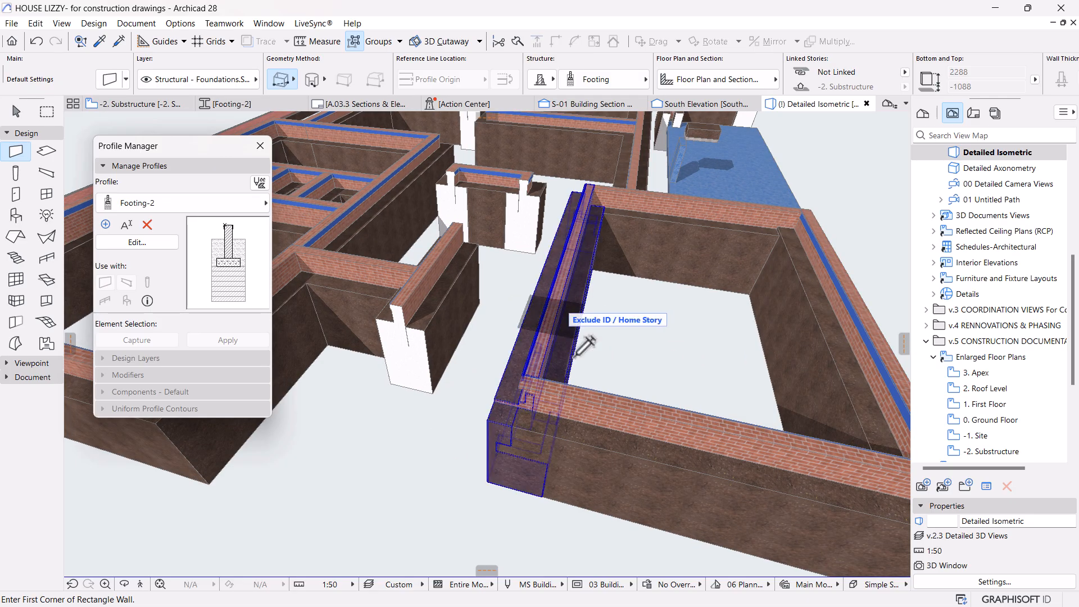
pyautogui.keyDown('shift'); pyautogui.moveTo(615, 398); pyautogui.dragTo(663, 413, button='middle'); pyautogui.keyUp('shift')
pyautogui.moveTo(663, 413); pyautogui.dragTo(799, 364, button='middle')
pyautogui.moveTo(592, 303); pyautogui.dragTo(570, 435, button='middle')
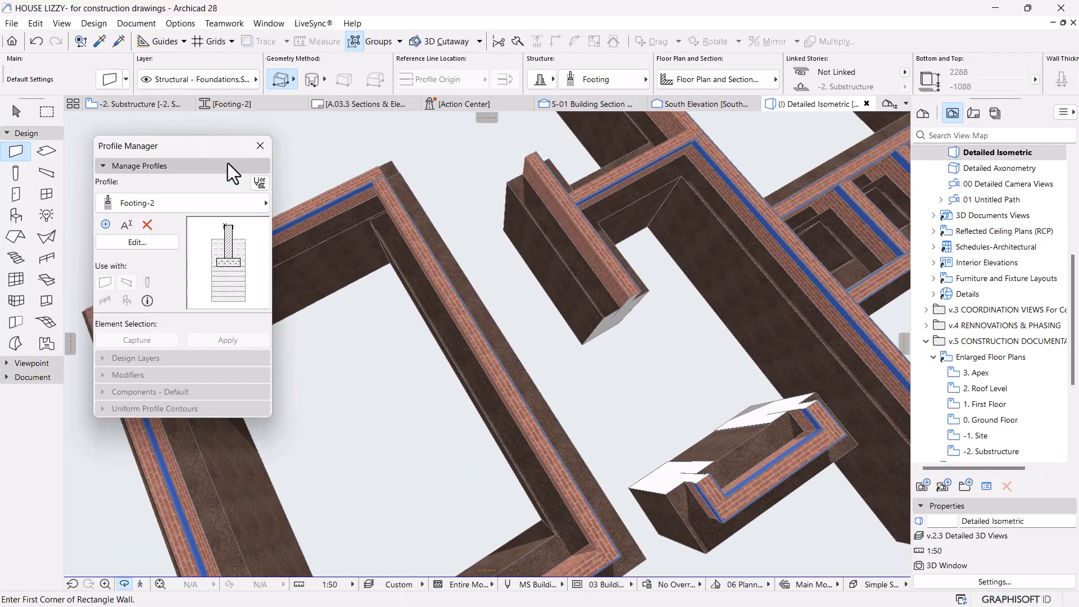
pyautogui.keyDown('shift'); pyautogui.moveTo(400, 309); pyautogui.dragTo(464, 287, button='middle'); pyautogui.keyUp('shift')
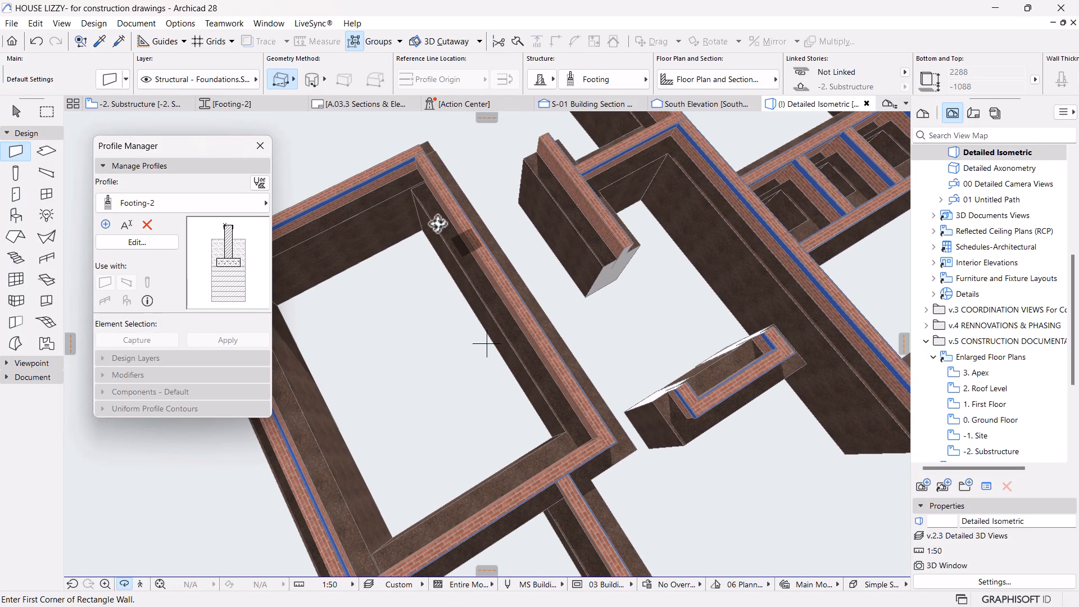
pyautogui.click(126, 103)
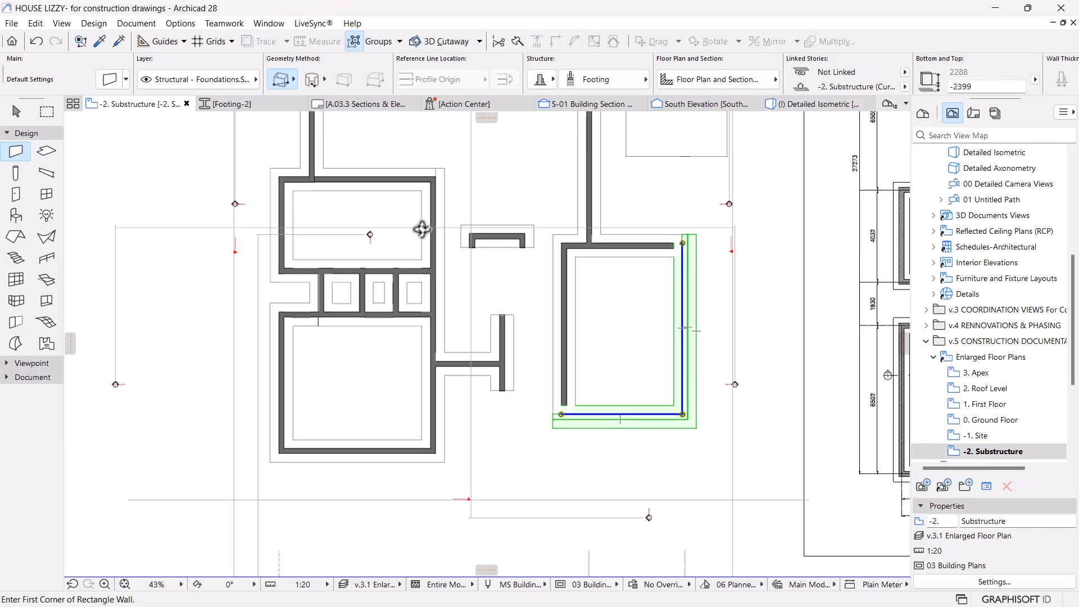
pyautogui.scroll(-3, 496, 337)
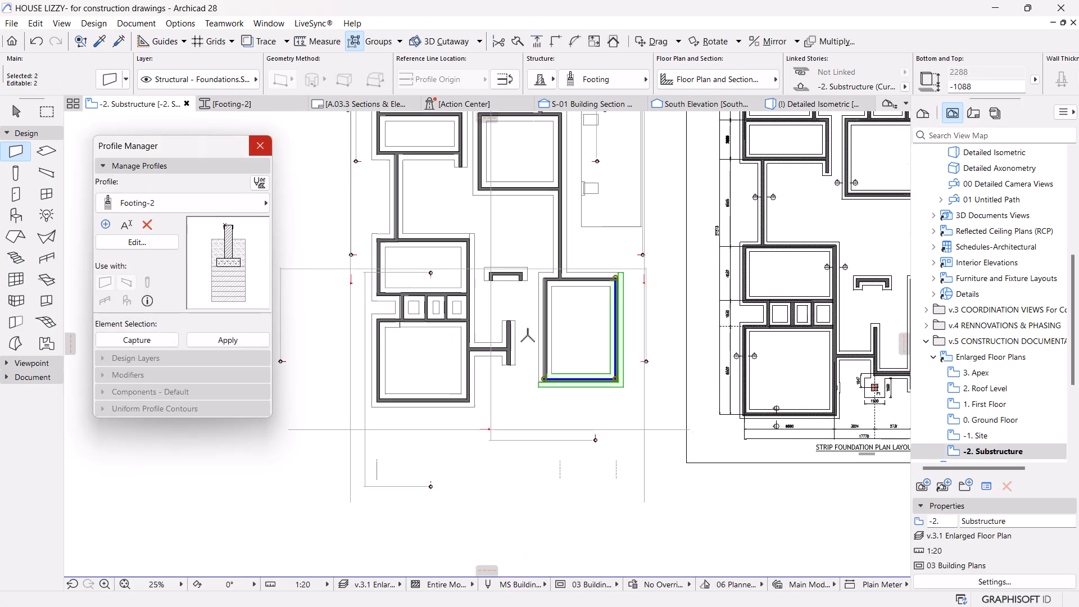
# Step: Show the 0. Ground Floor view as a trace reference under the -2. Substructure plan and focus on the staircase area
pyautogui.doubleClick(993, 425)
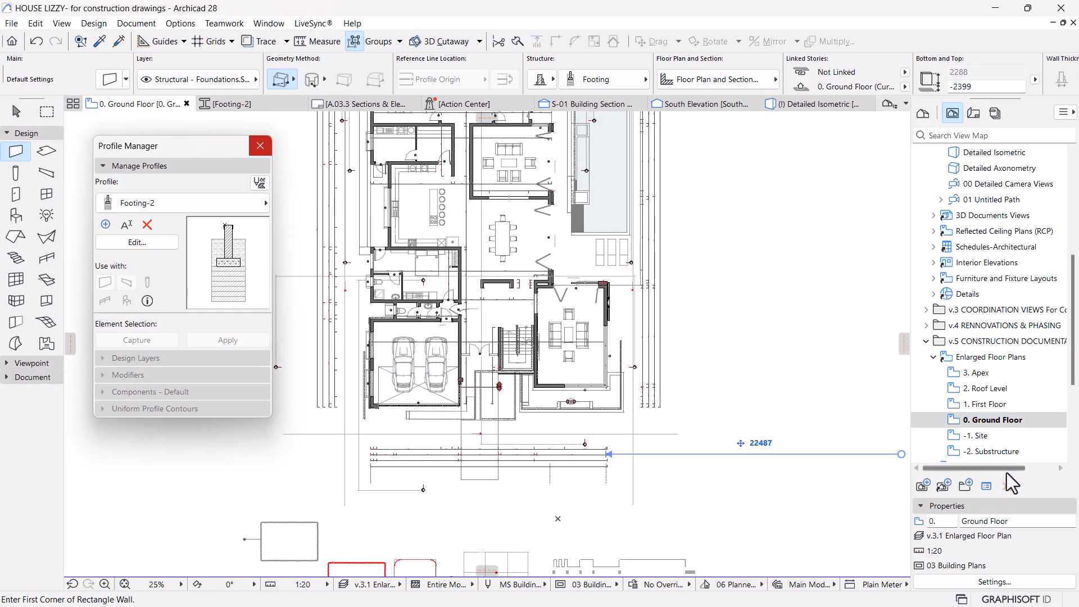
pyautogui.click(992, 453)
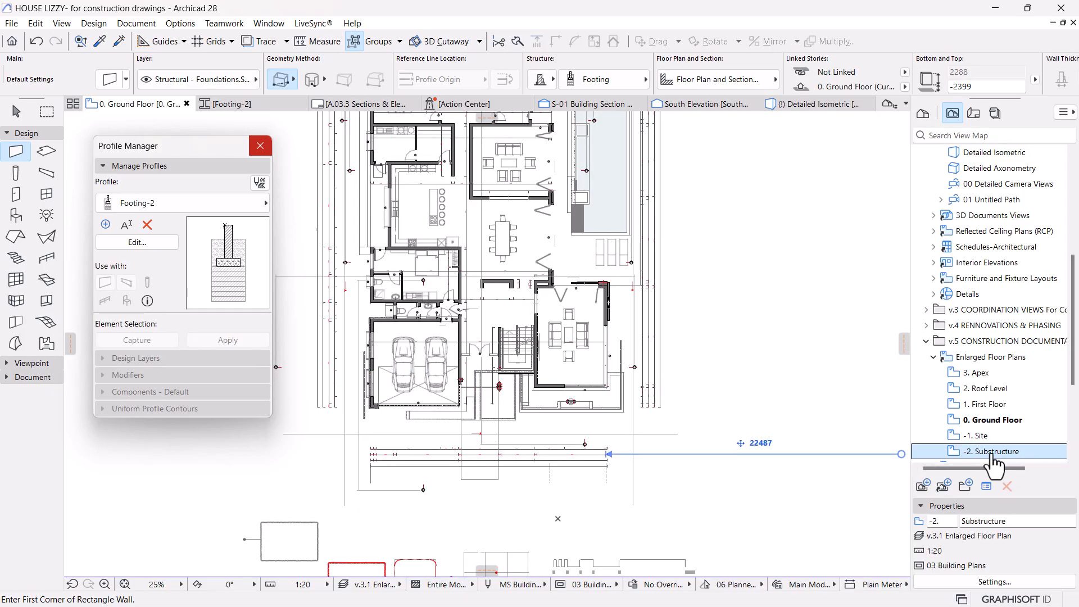
pyautogui.rightClick(990, 419)
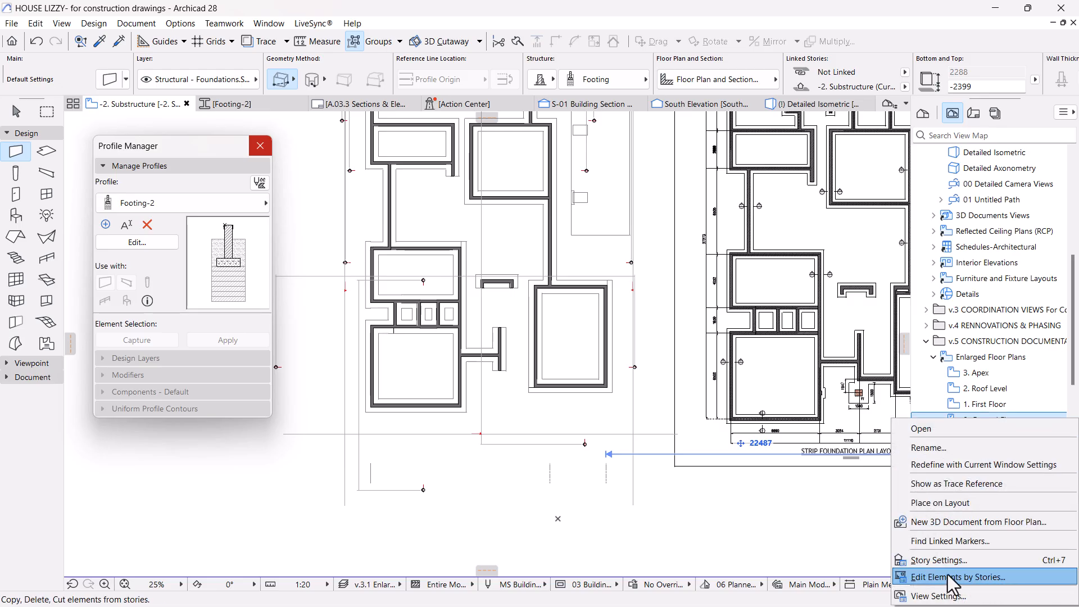
pyautogui.click(952, 483)
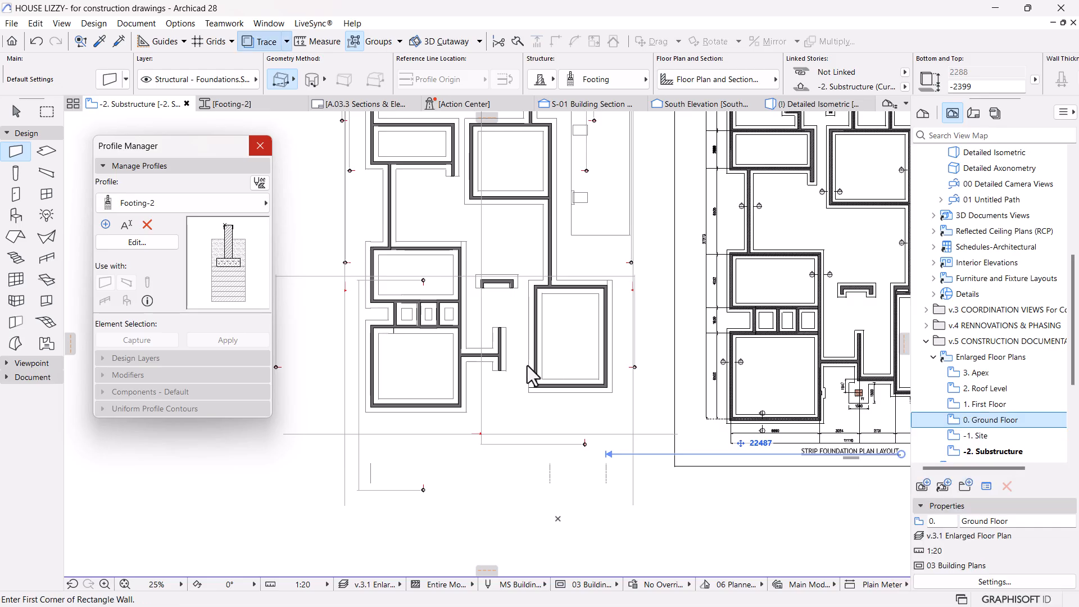
pyautogui.scroll(6, 525, 362)
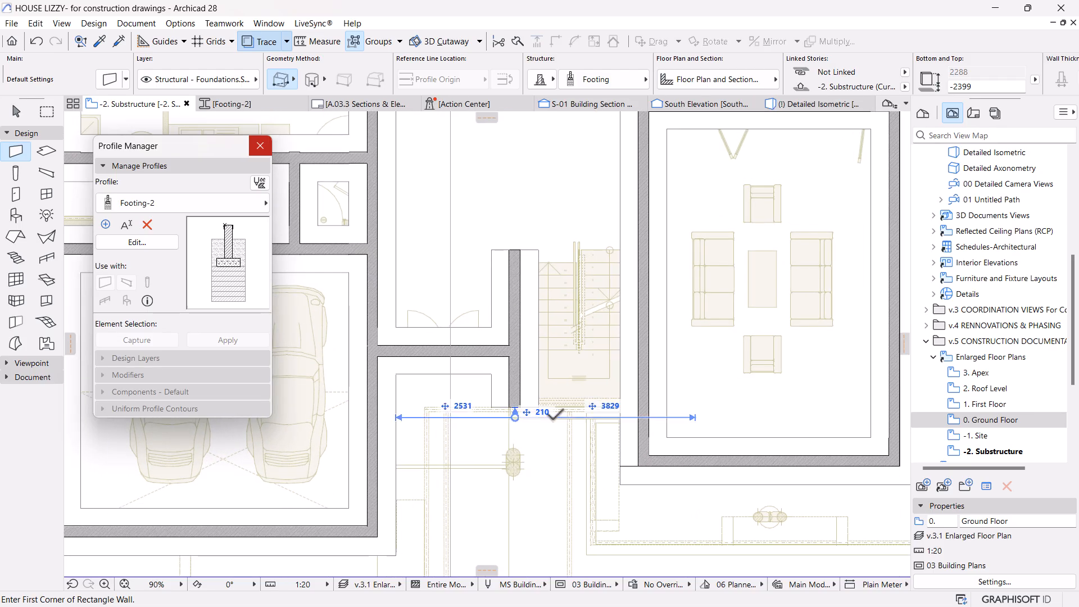
pyautogui.scroll(3, 593, 423)
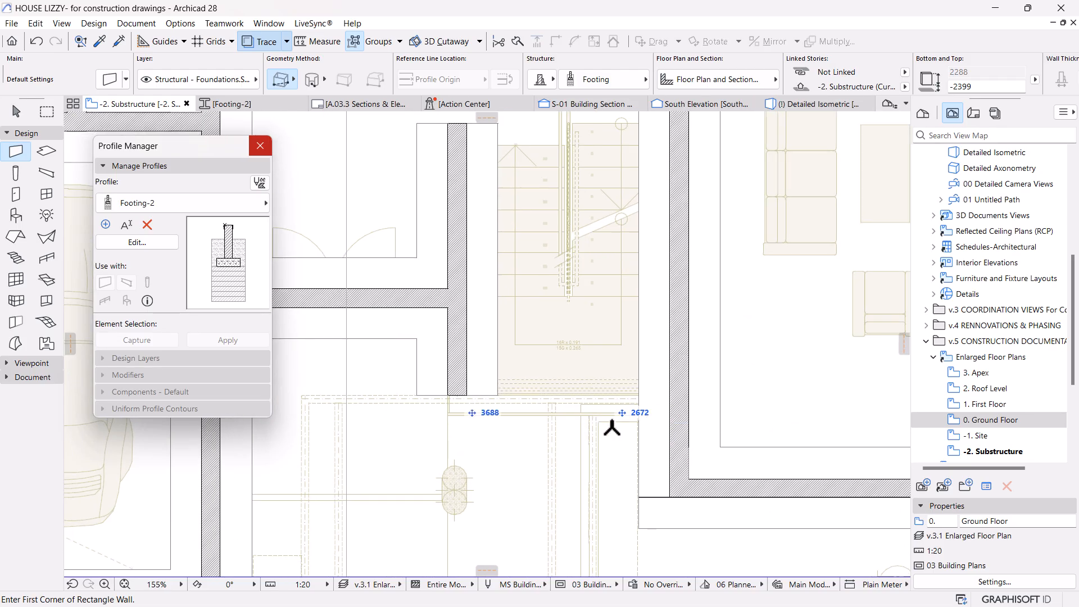
# Step: Draw a straight Footing wall below the staircase from the stair side wall's lower end to the large room's wall, and intersect it with the side wall
pyautogui.press('Escape')
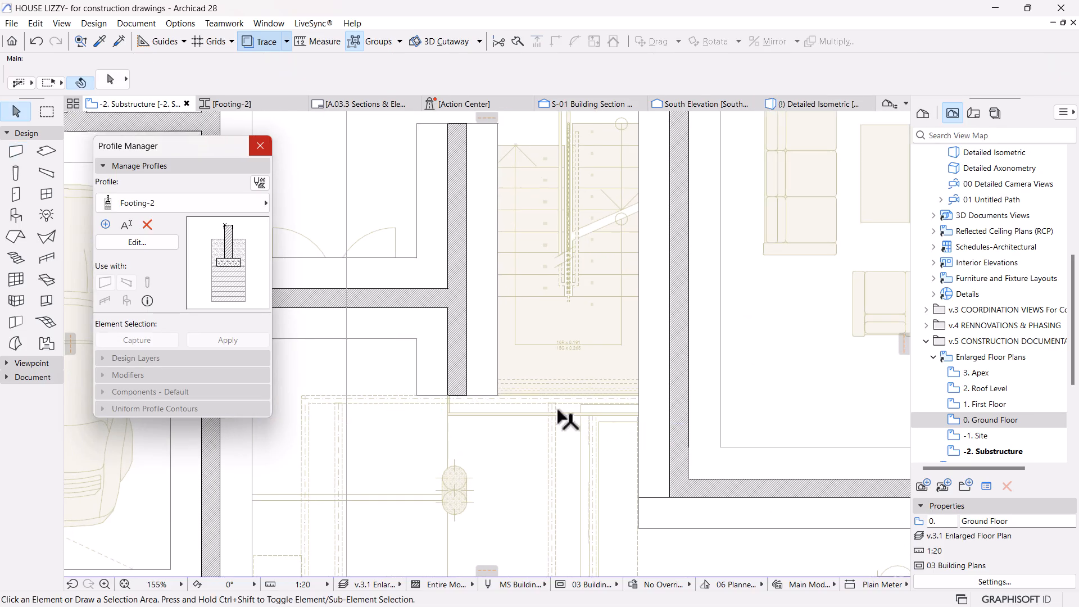
pyautogui.keyDown('alt'); pyautogui.click(466, 358); pyautogui.keyUp('alt')
pyautogui.click(467, 395)
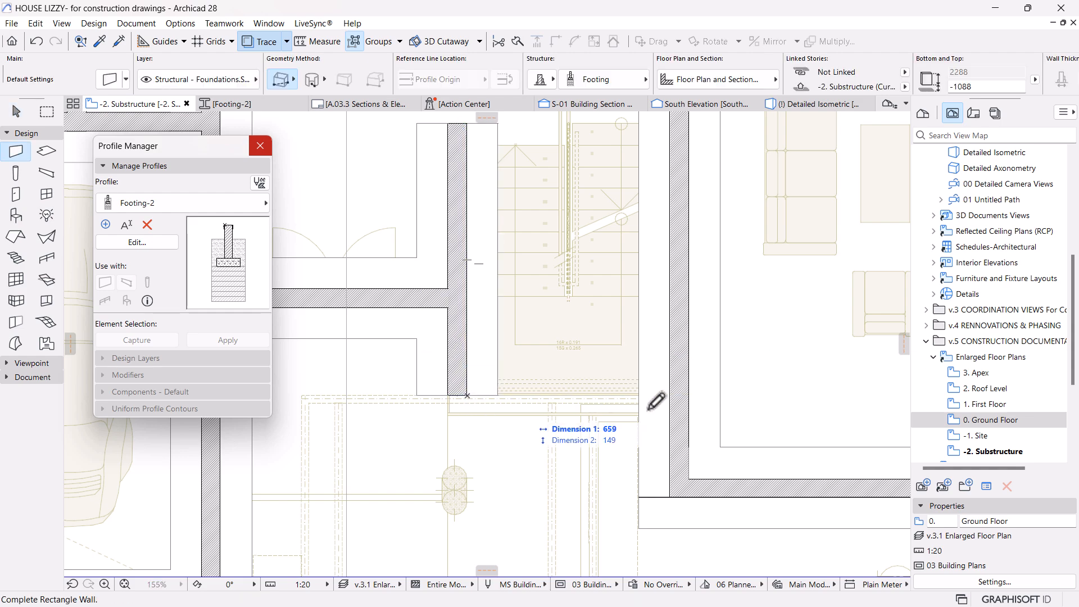
pyautogui.click(292, 80)
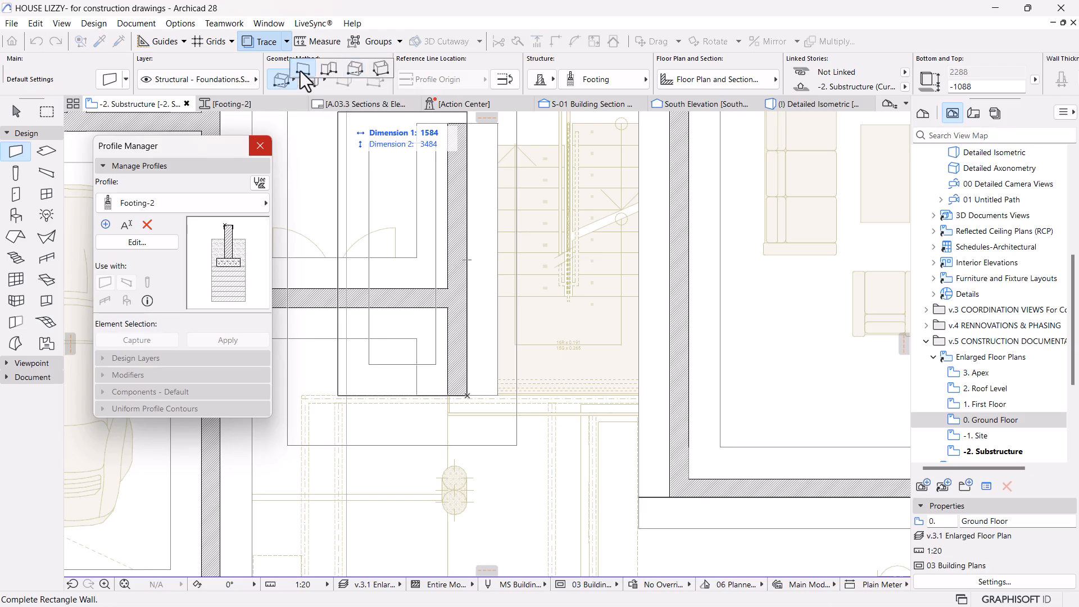
pyautogui.click(303, 69)
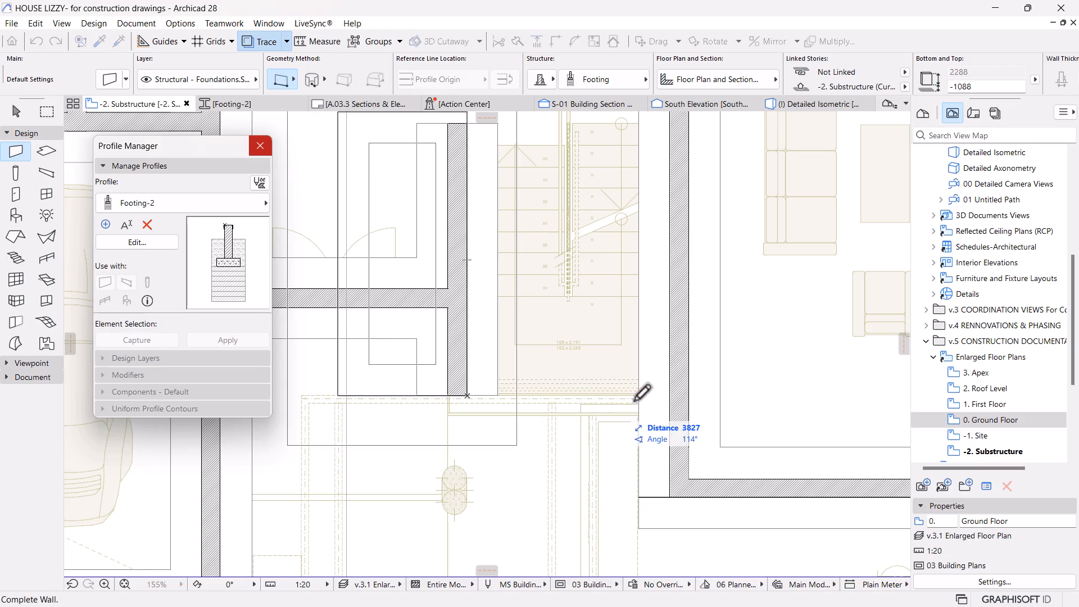
pyautogui.click(671, 396)
pyautogui.press('Escape')
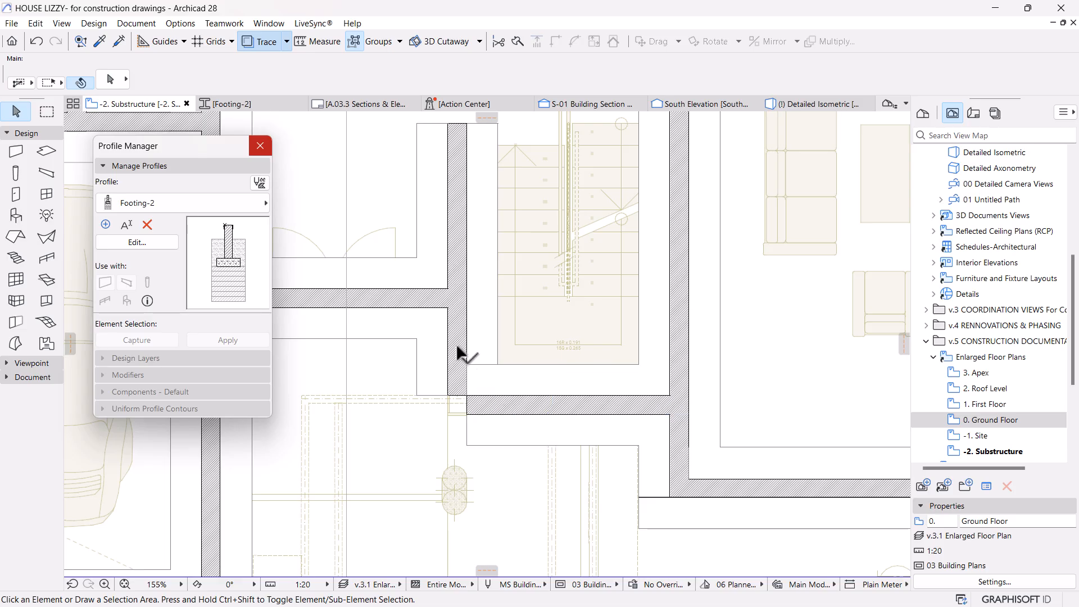
pyautogui.click(454, 341)
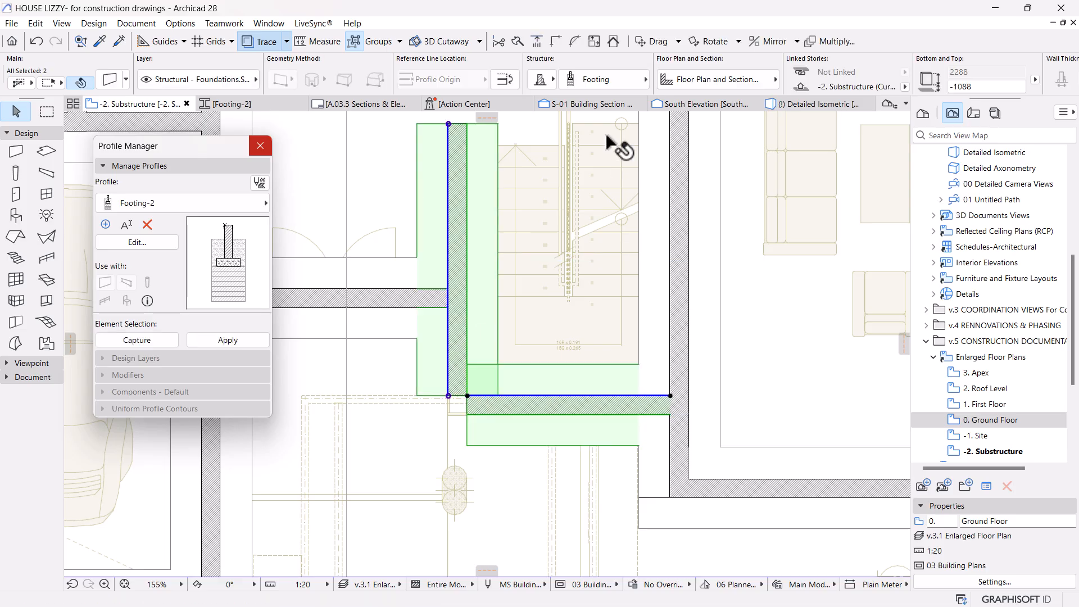
pyautogui.press('Escape')
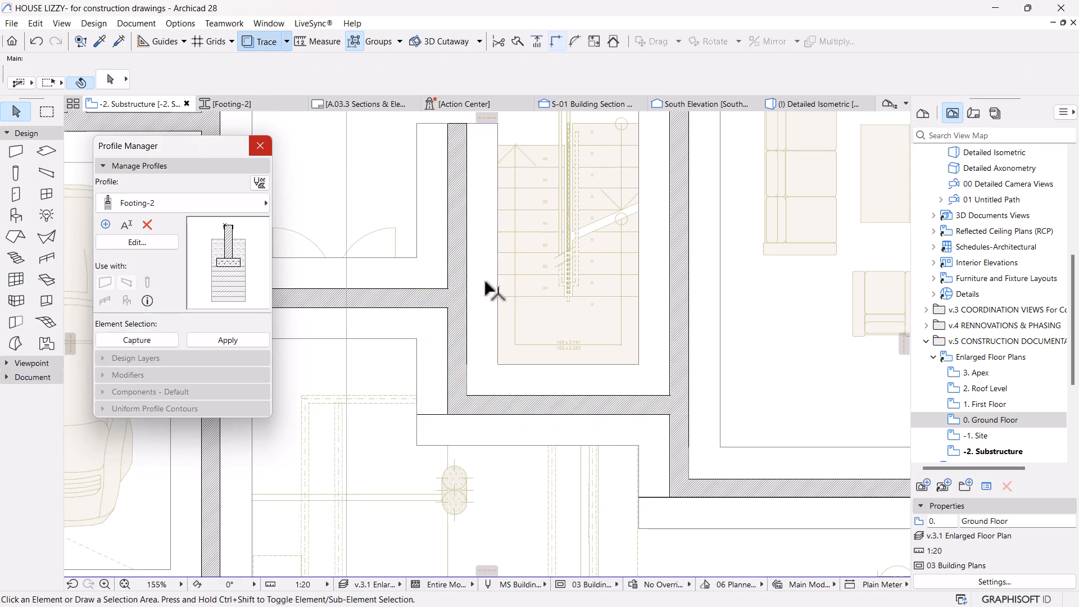
# Step: Split the stair side wall just below its junction with the horizontal wall behind the double doors
pyautogui.moveTo(500, 294); pyautogui.dragTo(577, 364, button='middle')
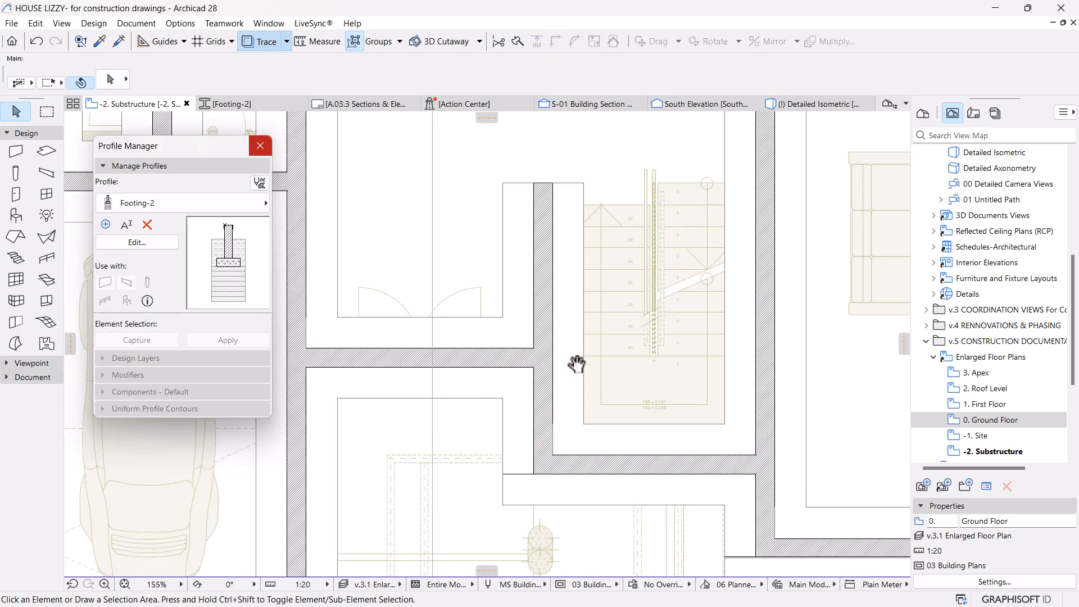
pyautogui.click(519, 41)
pyautogui.click(552, 394)
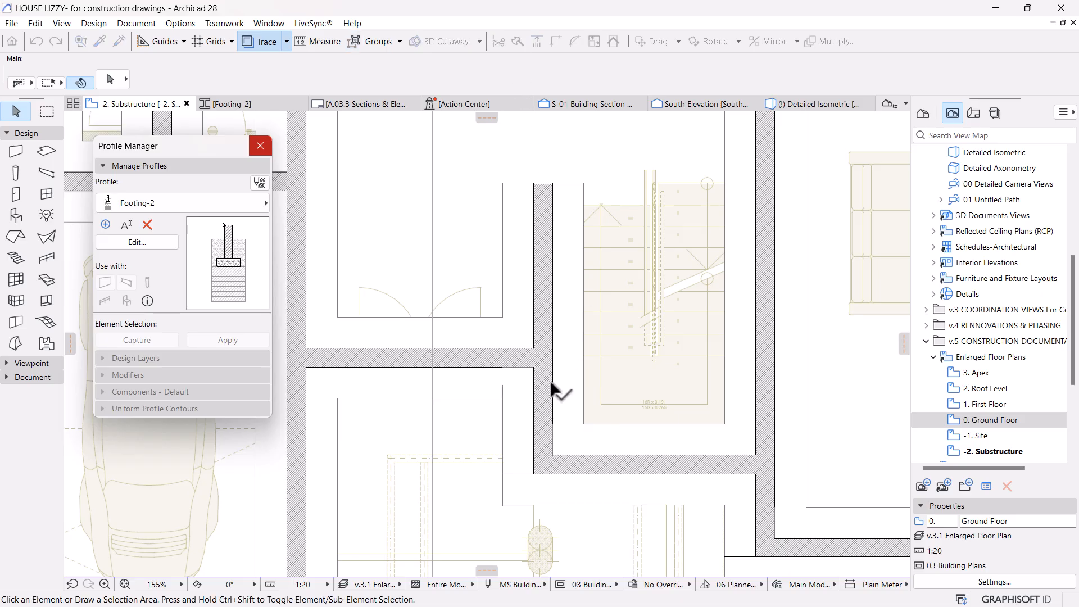
# Step: Intersect the lower and upper pieces of the split stair side wall with the horizontal wall at the double doors
pyautogui.click(554, 434)
pyautogui.keyDown('shift'); pyautogui.click(484, 365); pyautogui.keyUp('shift')
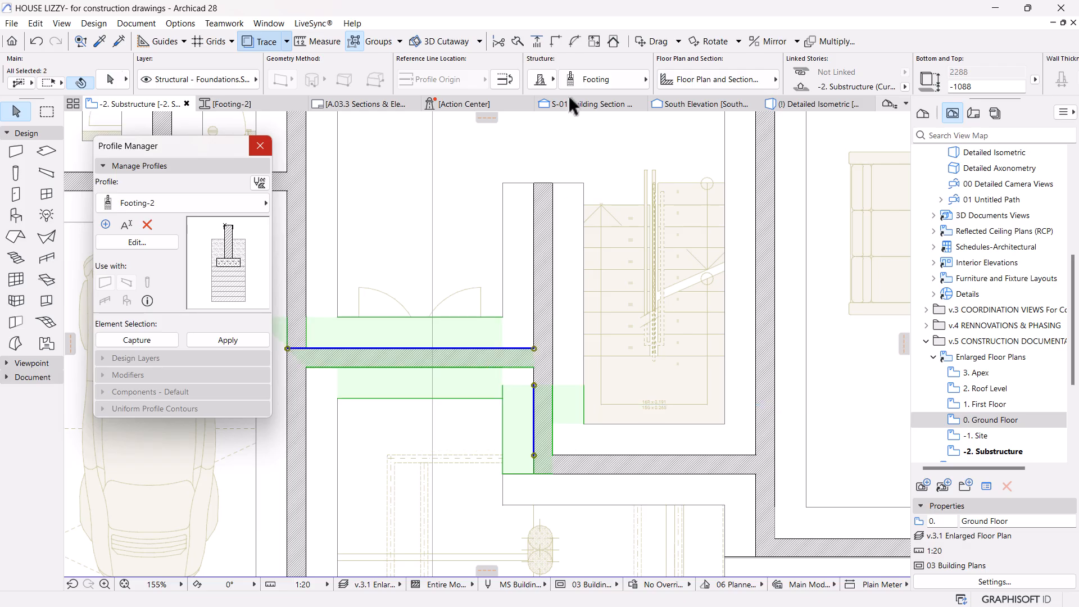
pyautogui.press('Escape')
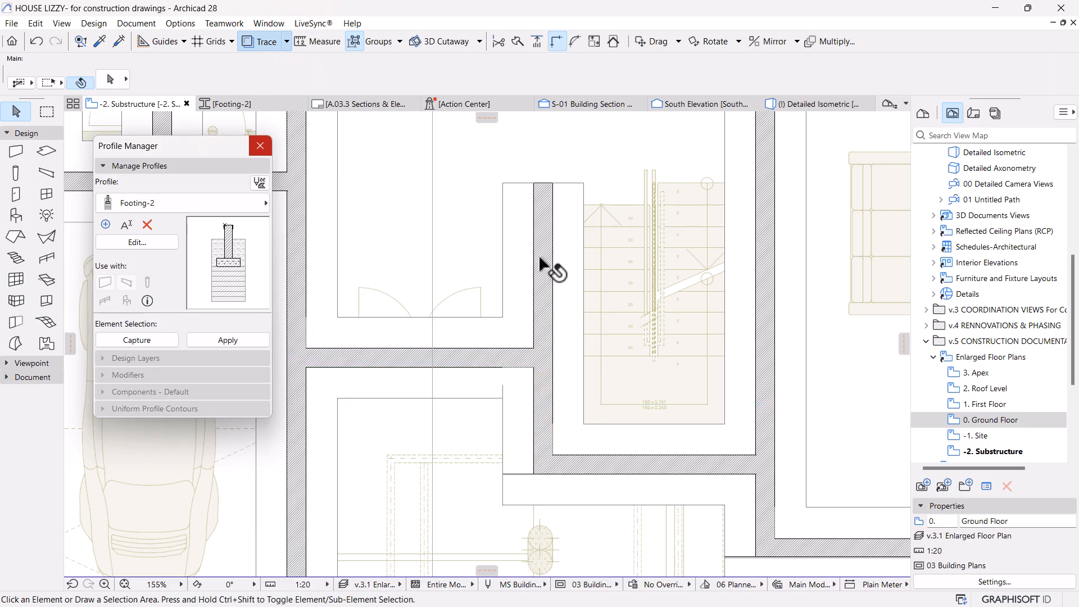
pyautogui.click(539, 254)
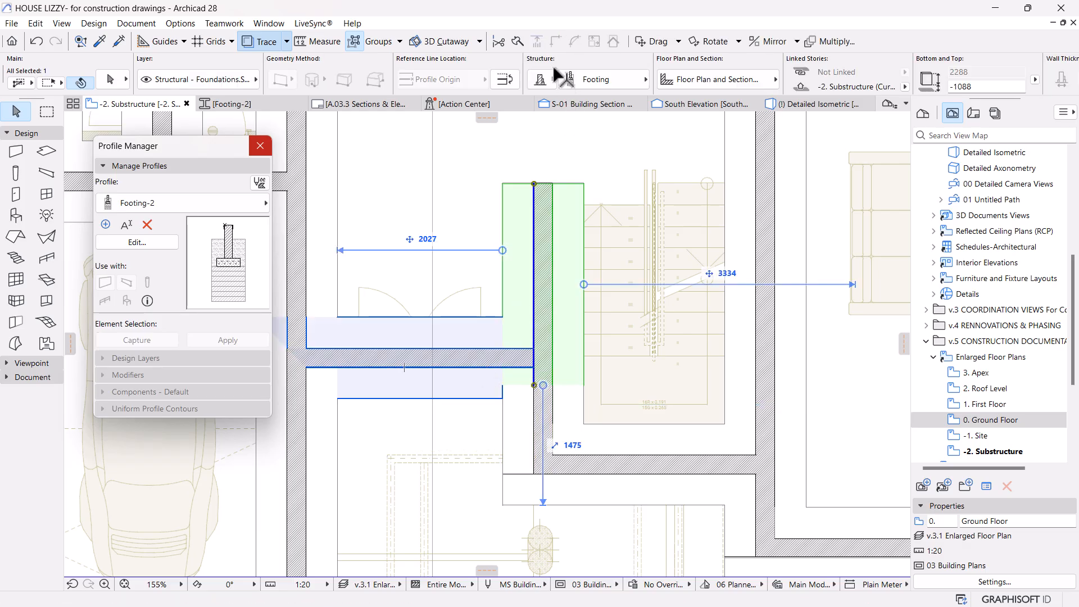
pyautogui.click(555, 41)
pyautogui.press('Escape')
pyautogui.scroll(4, 559, 368)
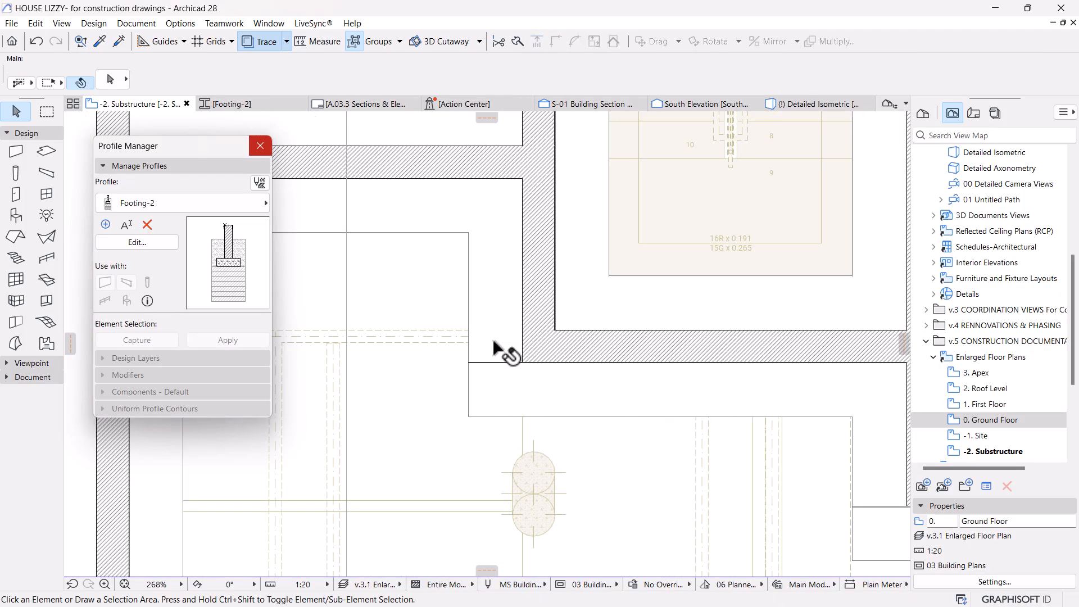
pyautogui.click(568, 354)
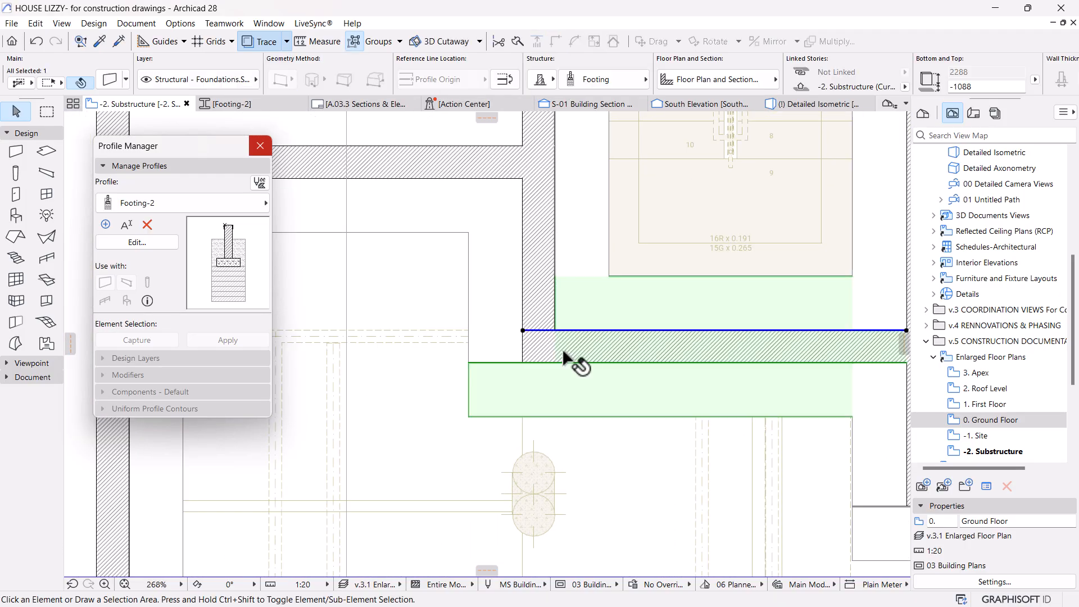
pyautogui.keyDown('shift'); pyautogui.click(537, 282); pyautogui.keyUp('shift')
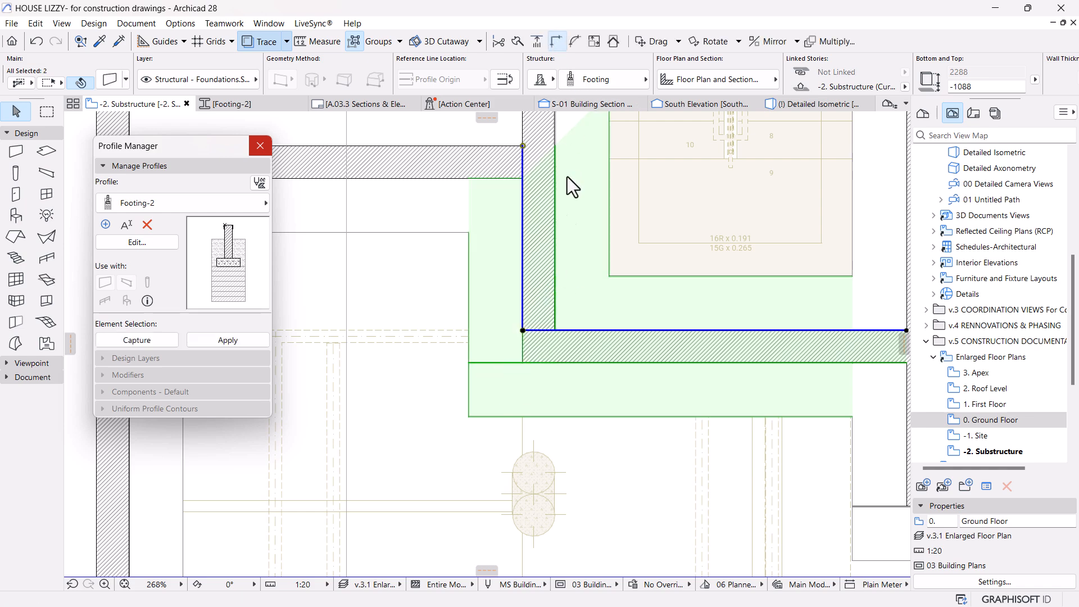
pyautogui.scroll(-3, 540, 362)
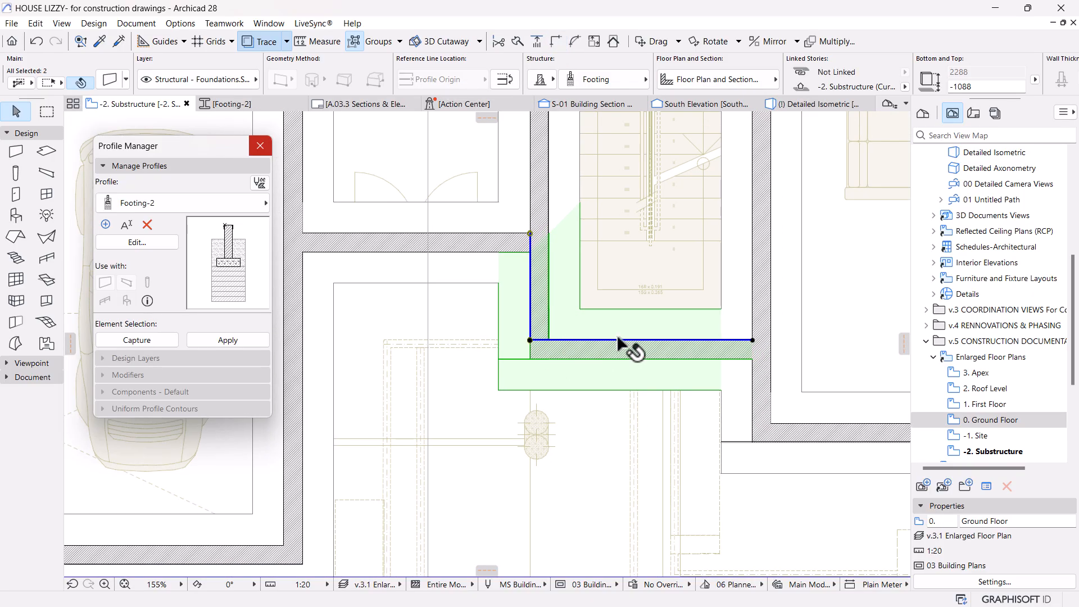
pyautogui.scroll(1, 716, 343)
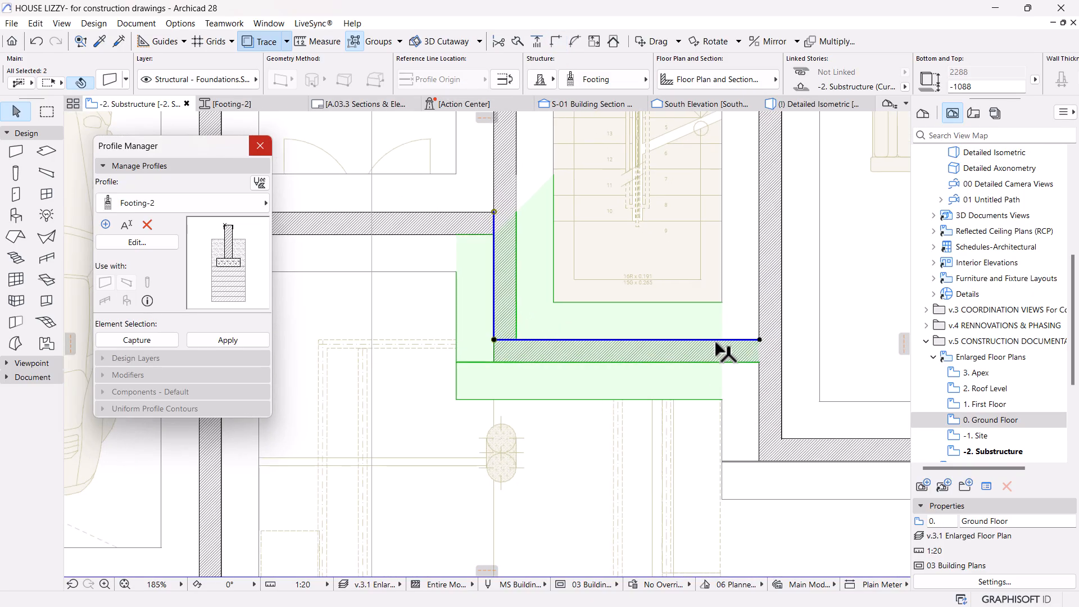
pyautogui.press('Escape')
pyautogui.click(510, 278)
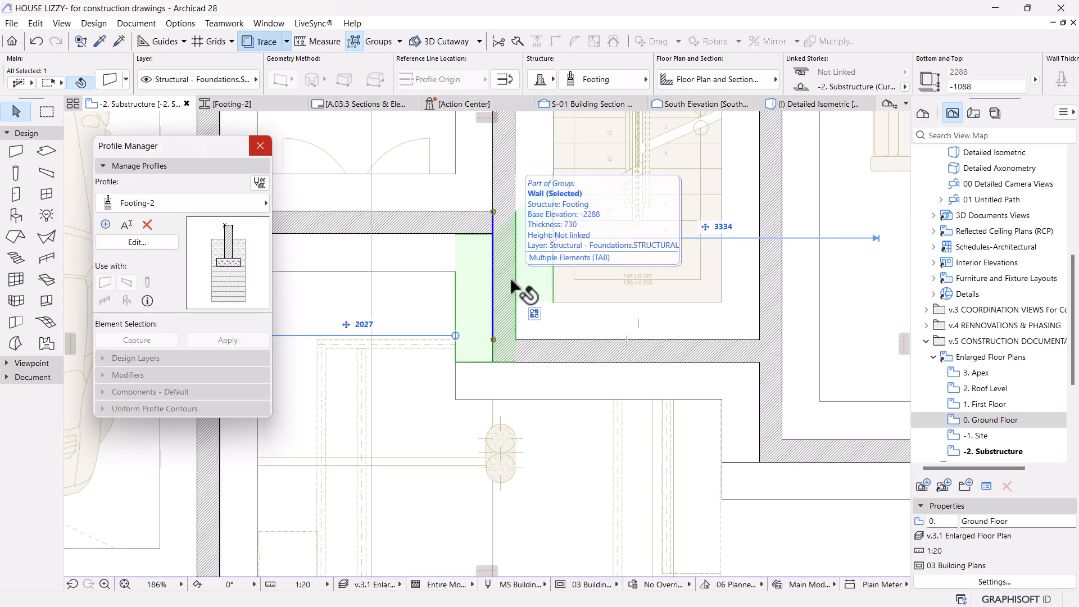
pyautogui.click(493, 339)
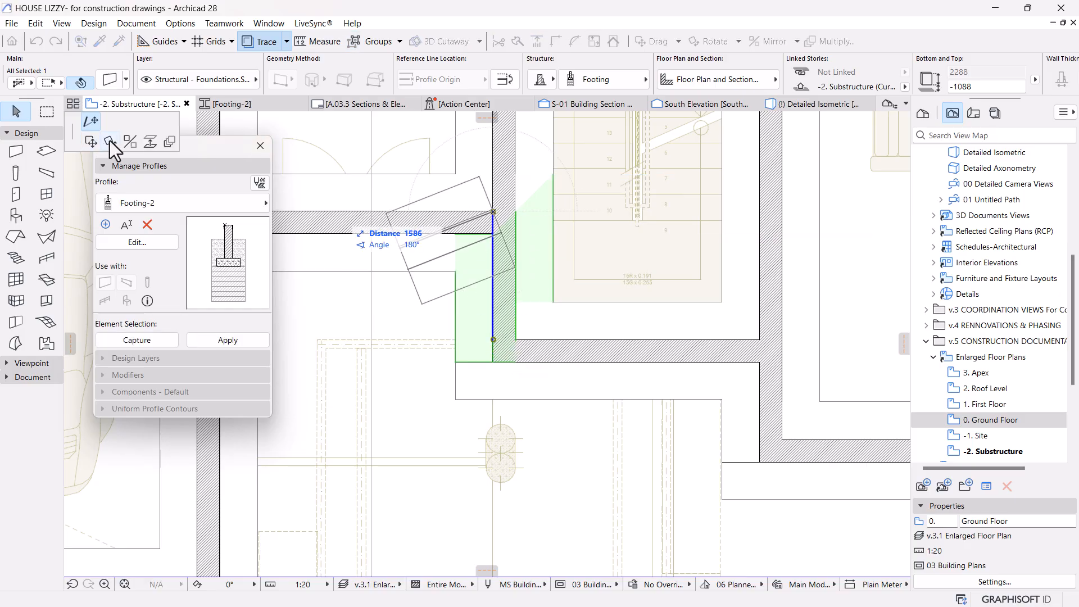
pyautogui.click(132, 142)
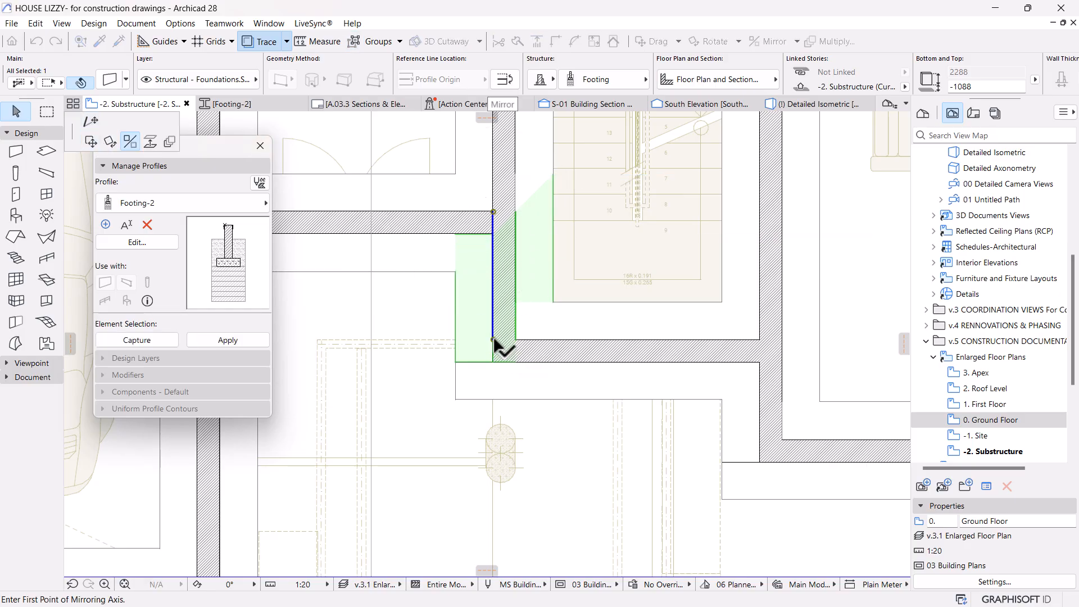
pyautogui.click(493, 339)
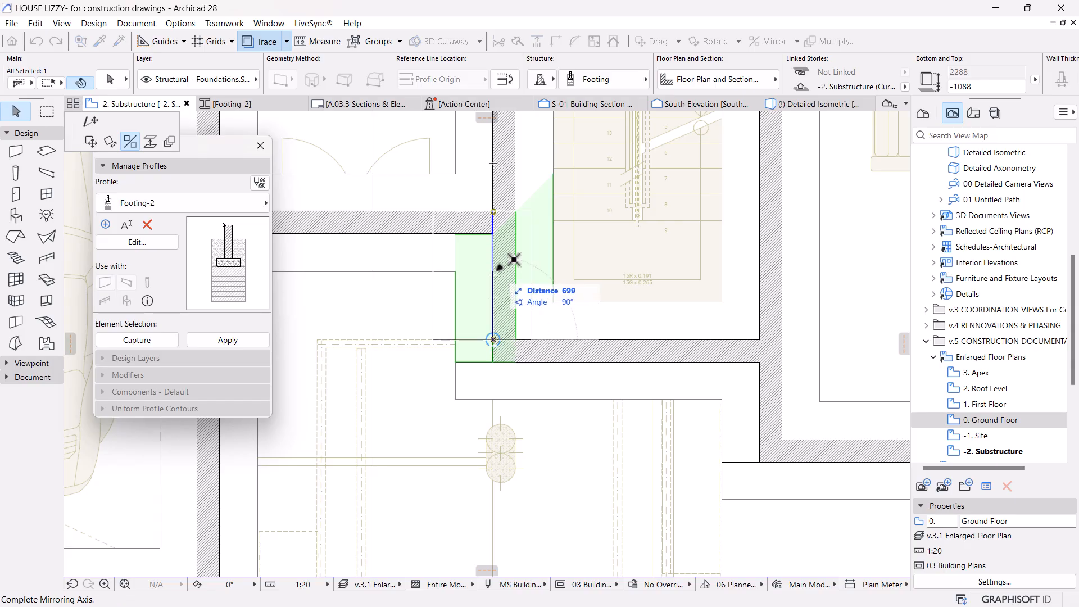
# Step: Flip the lower stair wall segment about its reference line and move it into line with the upper stair wall
pyautogui.click(505, 80)
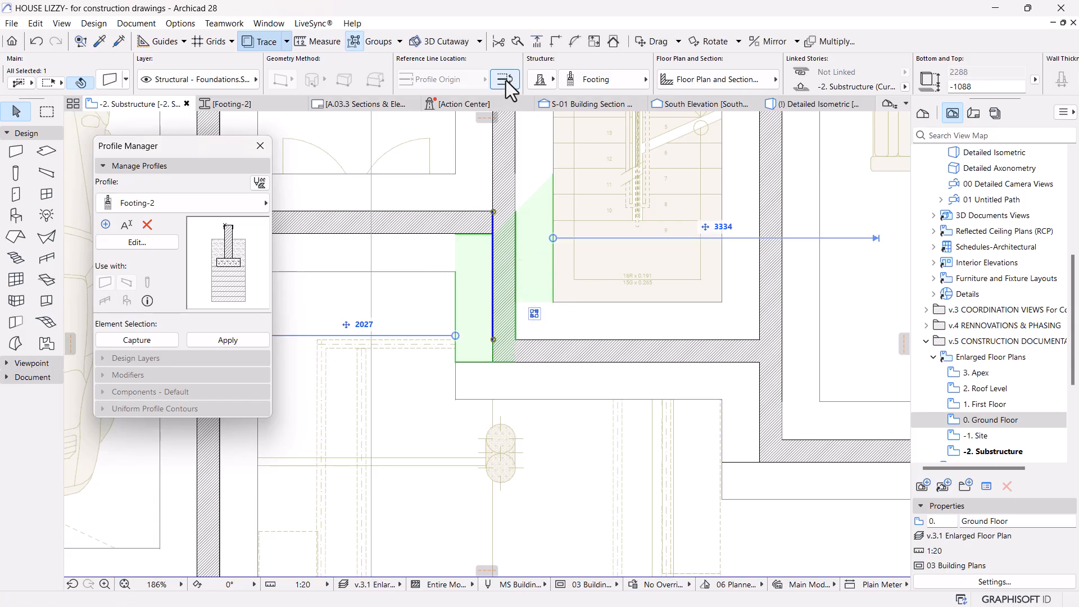
pyautogui.click(505, 79)
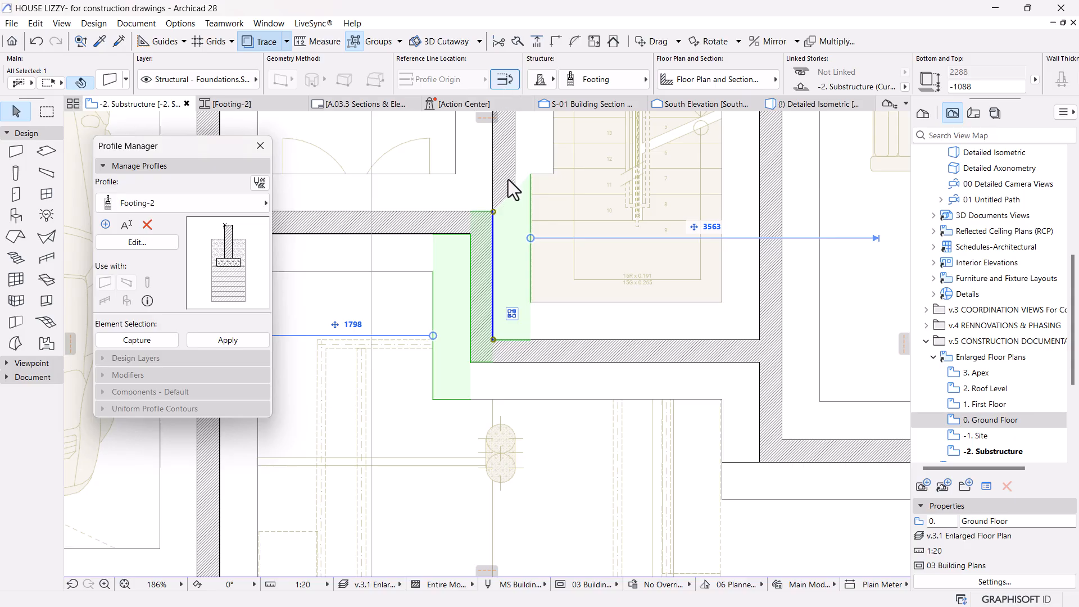
pyautogui.hotkey('ctrl', 'd')
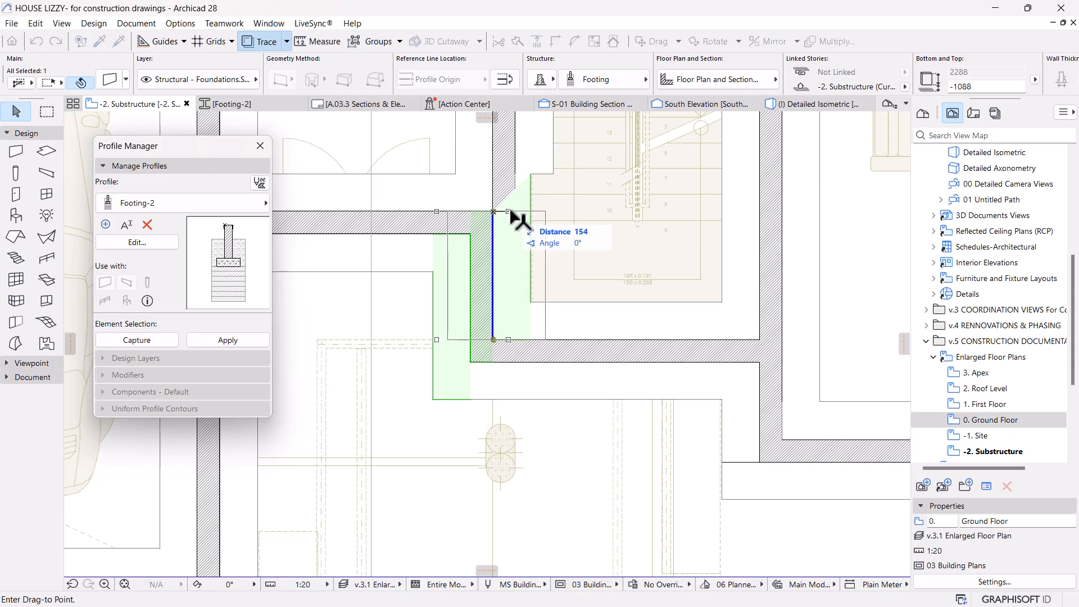
pyautogui.click(515, 194)
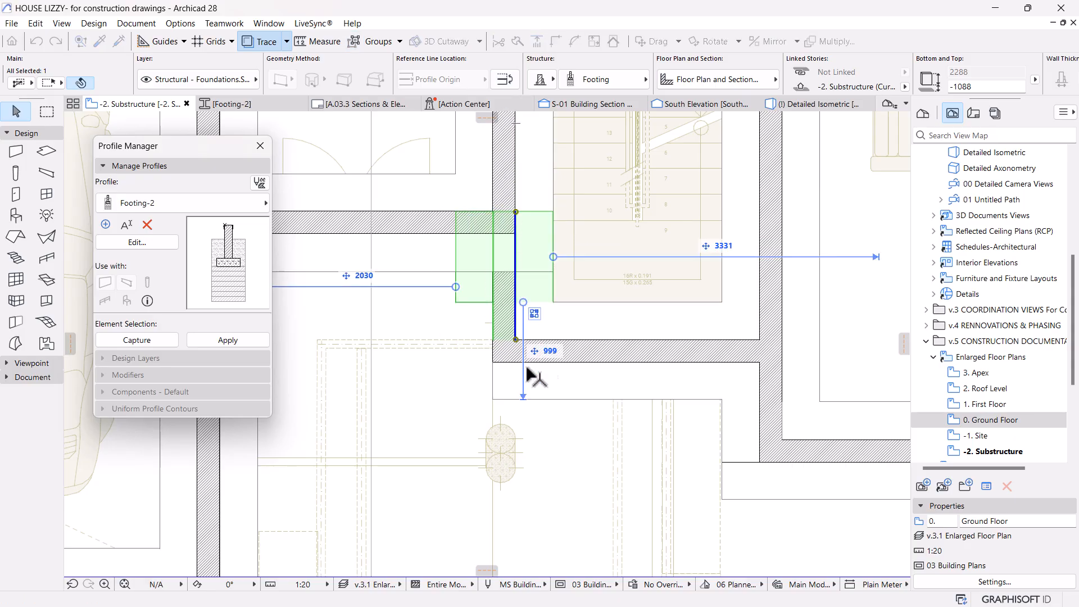
# Step: Intersect the moved stair wall segment with the wall below the staircase and with the horizontal wall at the double doors
pyautogui.click(595, 360)
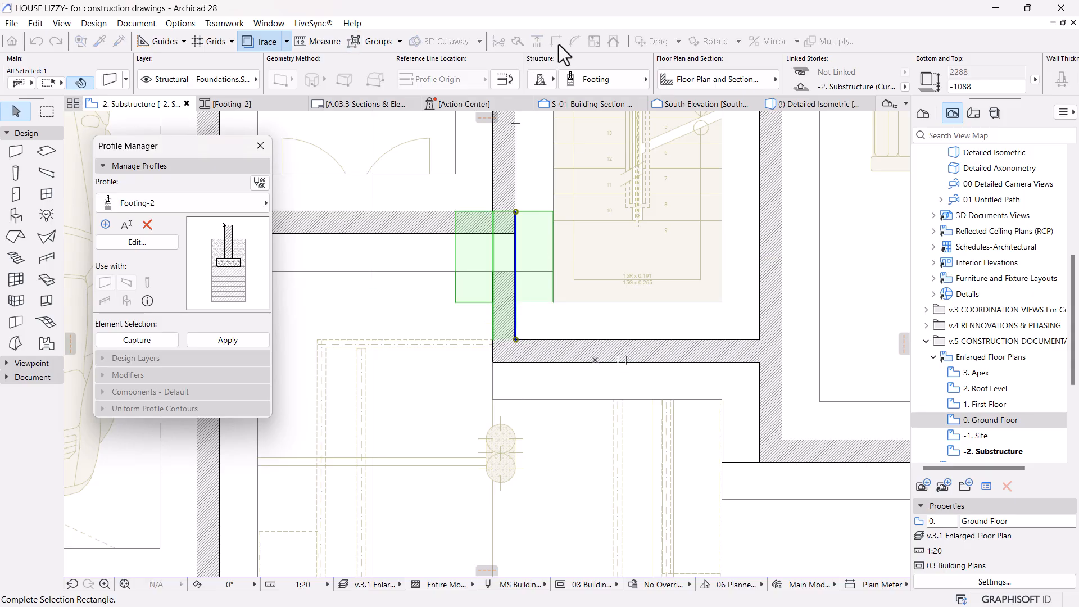
pyautogui.click(639, 352)
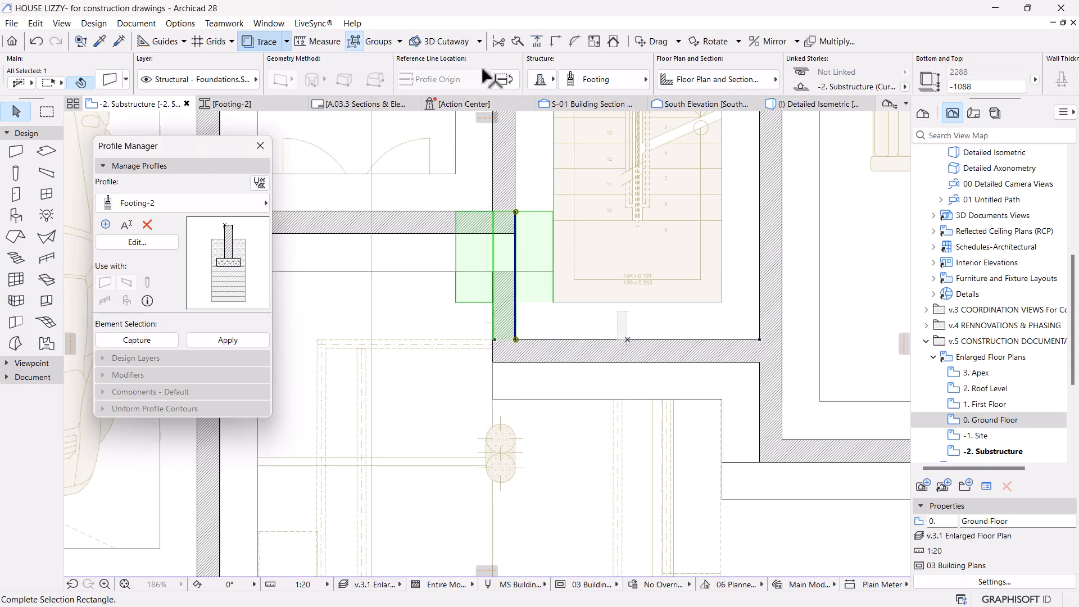
pyautogui.click(636, 344)
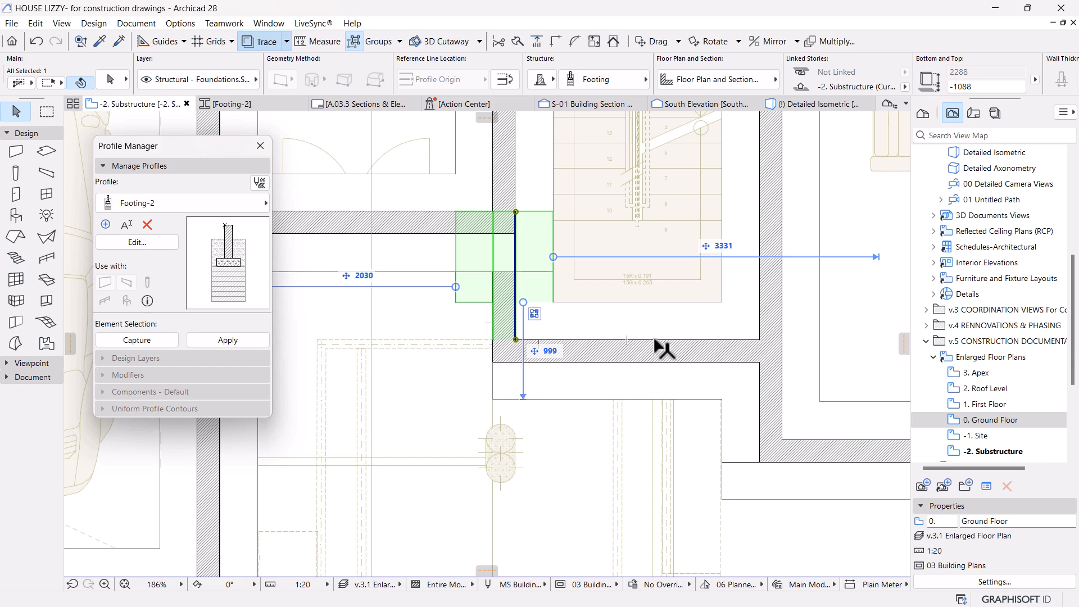
pyautogui.keyDown('shift'); pyautogui.click(654, 339); pyautogui.keyUp('shift')
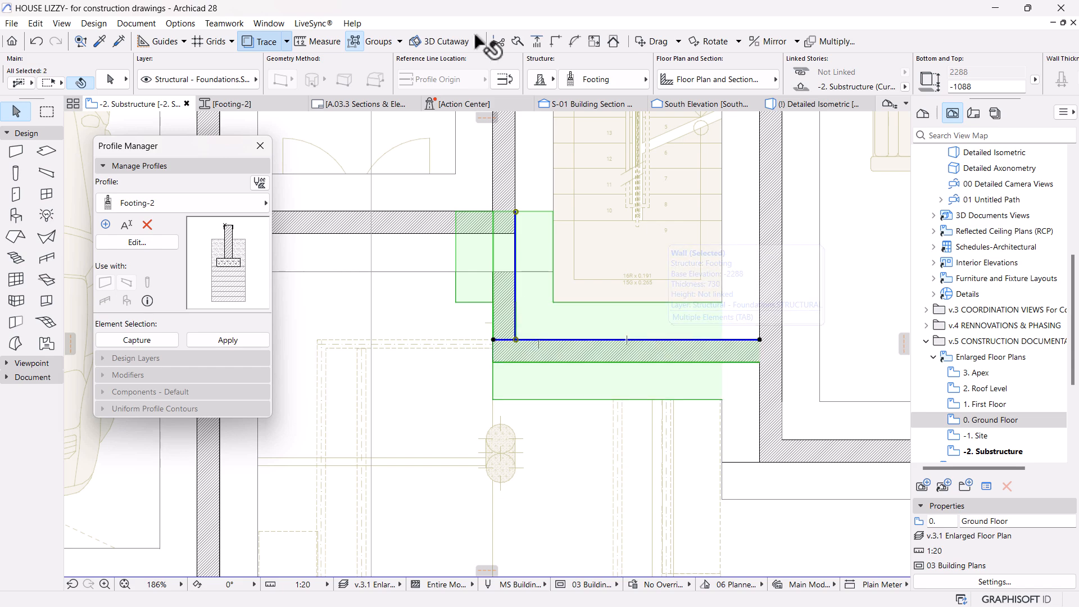
pyautogui.click(553, 41)
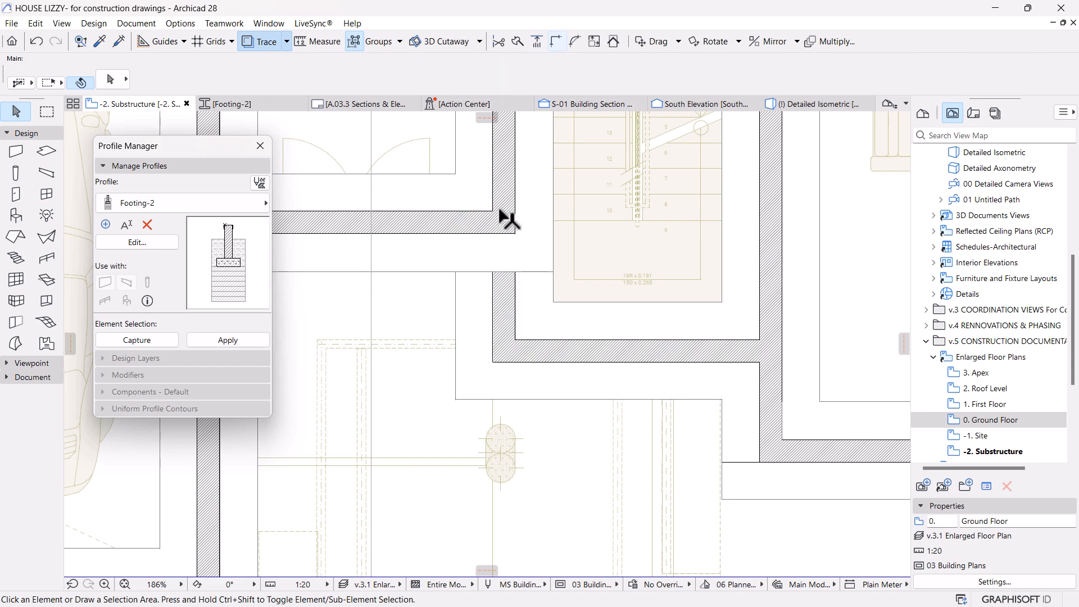
pyautogui.click(443, 222)
pyautogui.keyDown('shift'); pyautogui.click(517, 309); pyautogui.keyUp('shift')
pyautogui.click(555, 41)
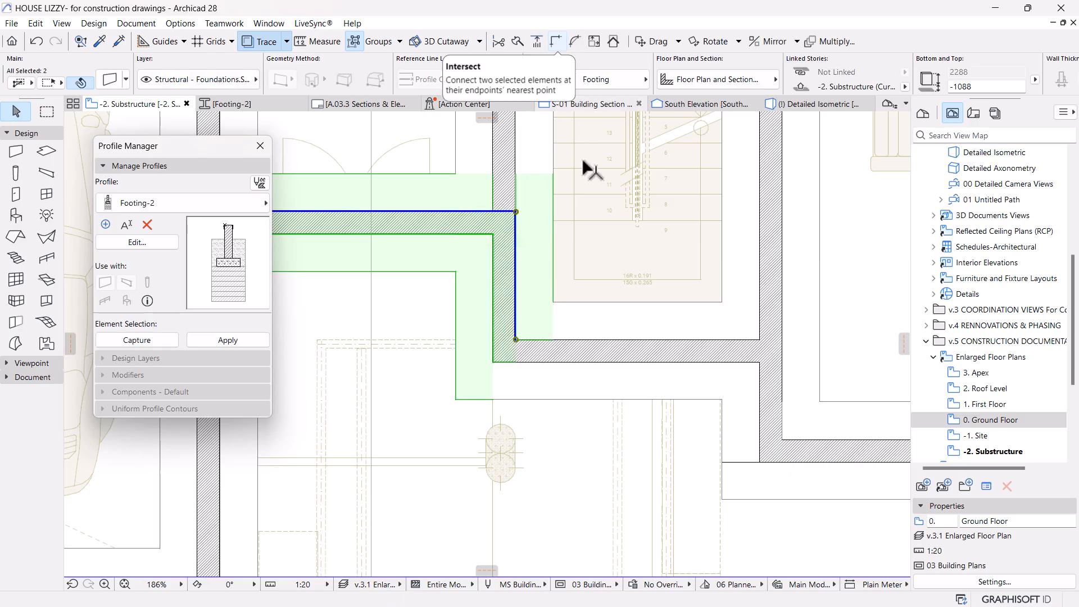
# Step: Set the profile of the short upper wall segment beside the staircase to Footing-2
pyautogui.scroll(-4, 618, 278)
pyautogui.scroll(-5, 606, 275)
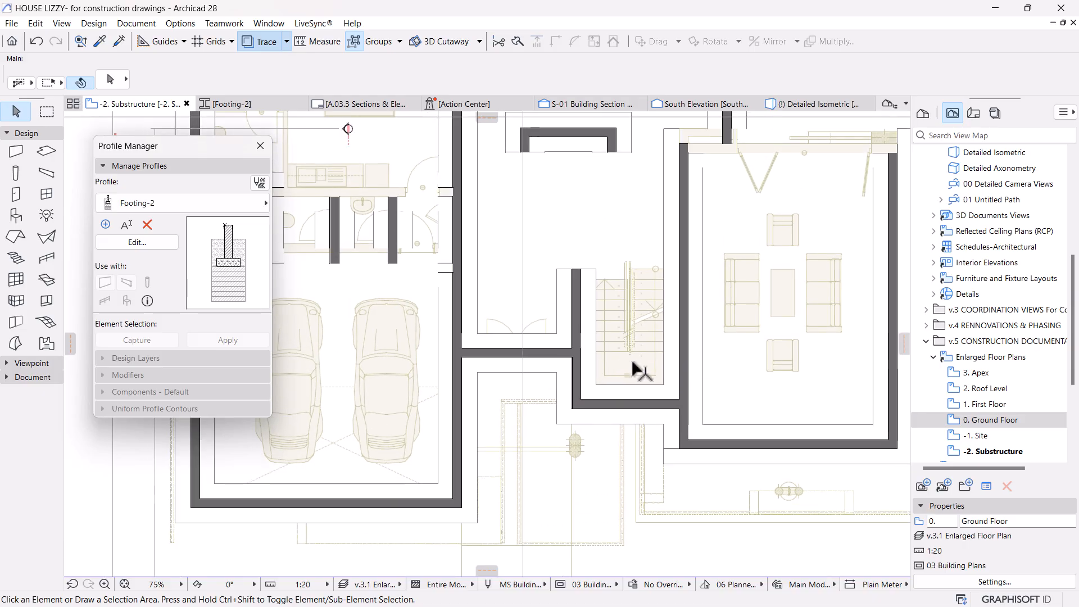
pyautogui.scroll(6, 581, 298)
pyautogui.click(579, 286)
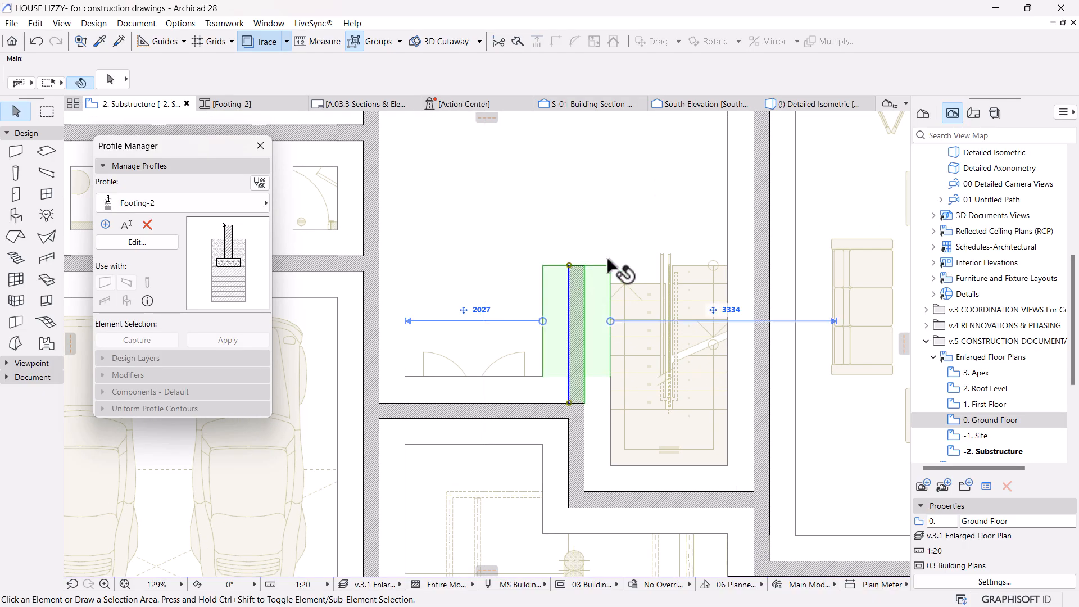
pyautogui.click(614, 83)
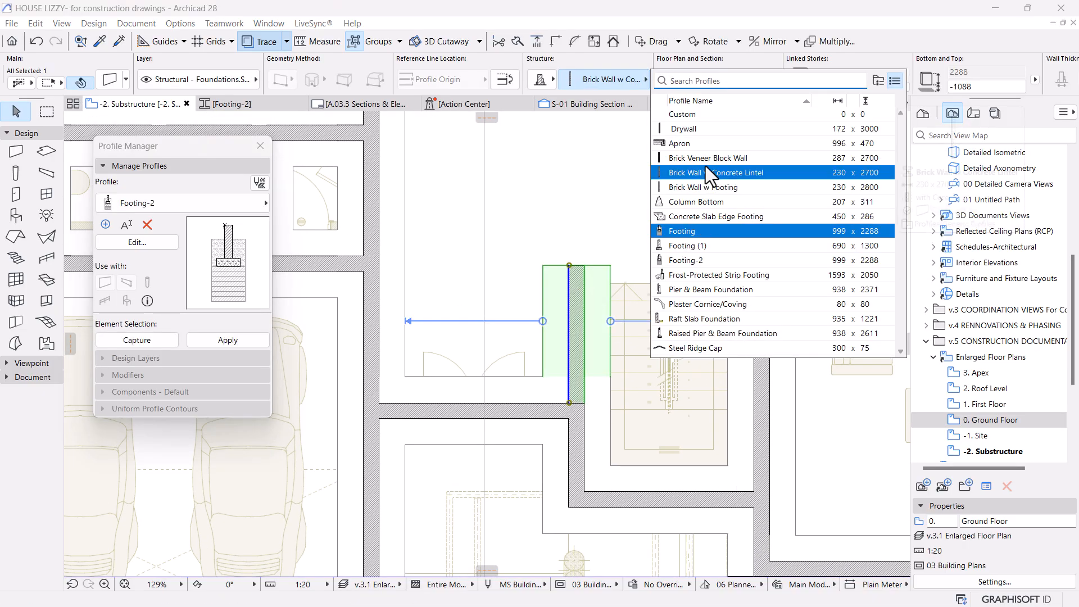
pyautogui.click(690, 260)
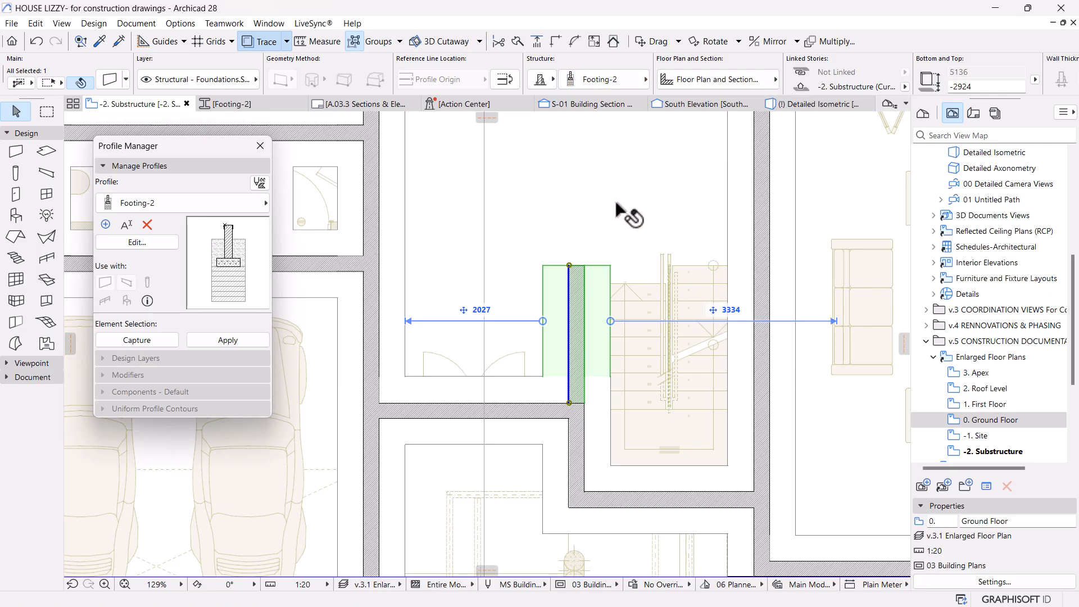
# Step: Deselect the stair wall, view the model in the Detailed Isometric view, and return to the Substructure plan
pyautogui.scroll(-3, 600, 171)
pyautogui.click(625, 184)
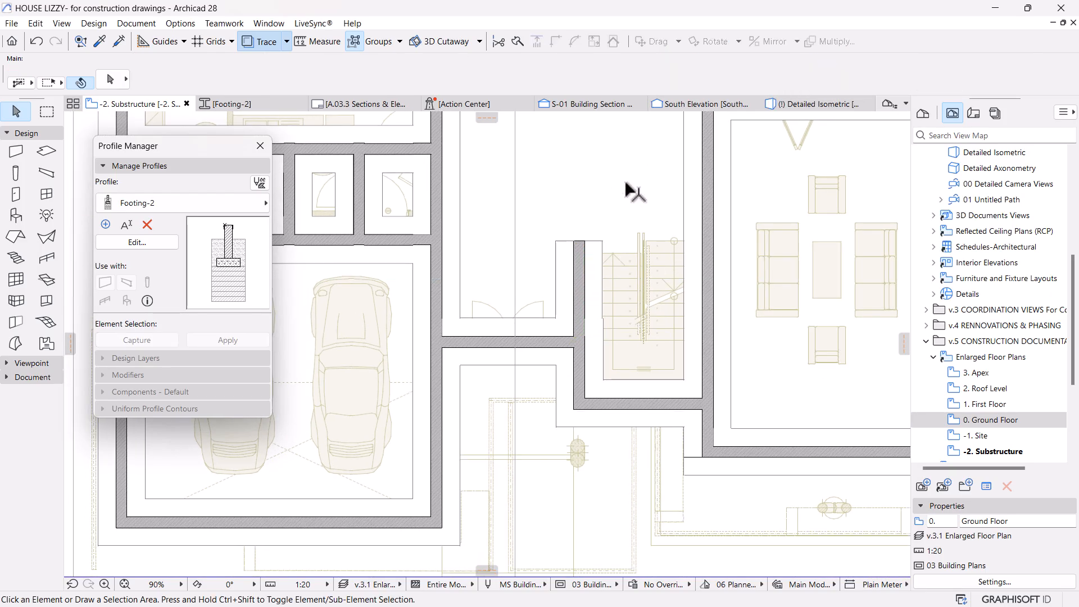
pyautogui.click(796, 103)
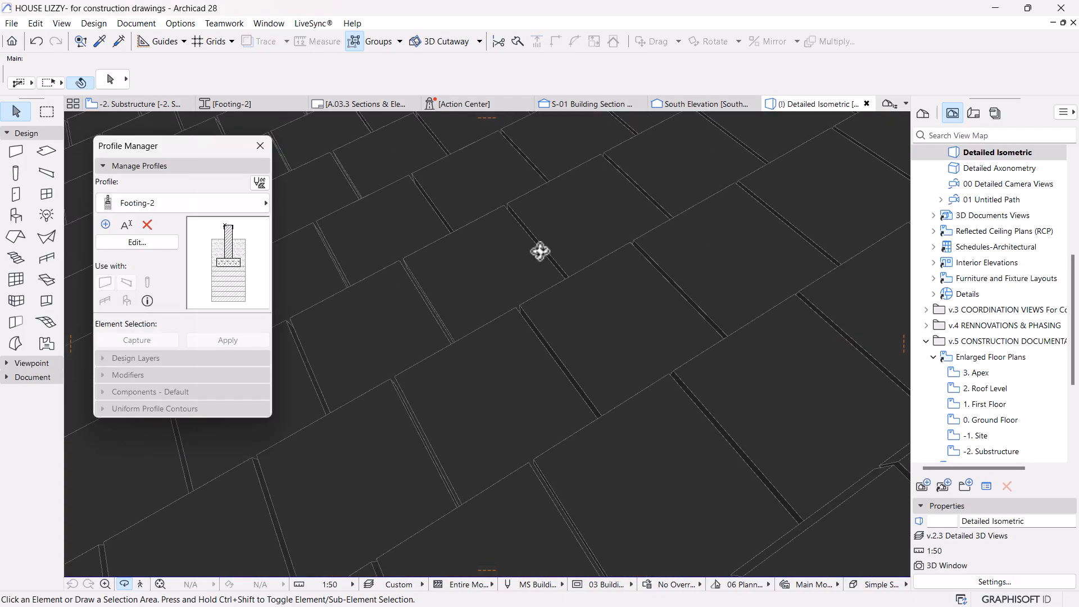
pyautogui.scroll(-1, 539, 257)
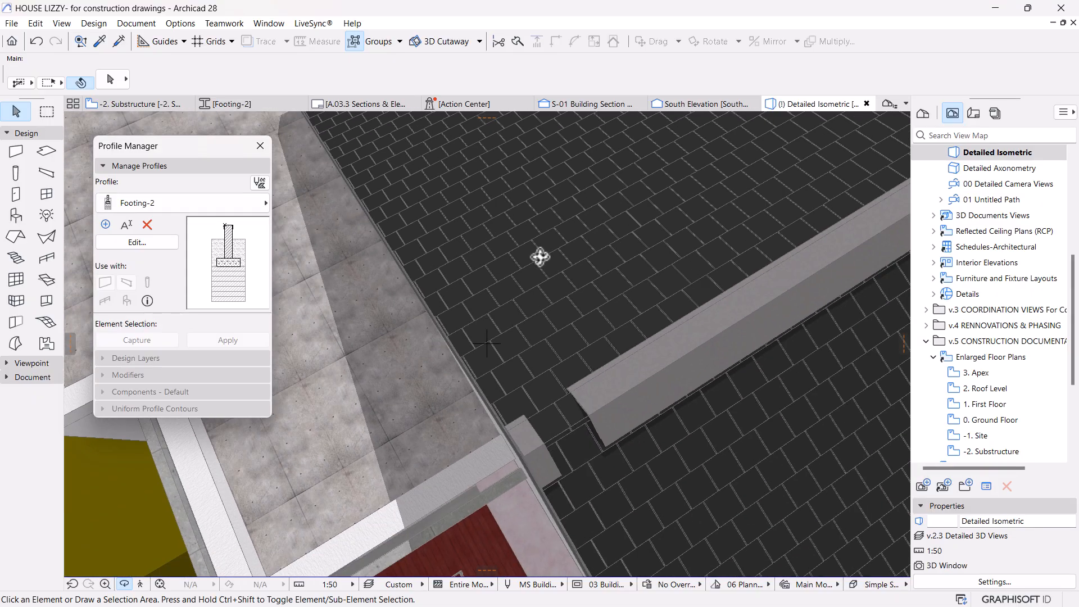
pyautogui.scroll(-2, 540, 257)
pyautogui.click(136, 103)
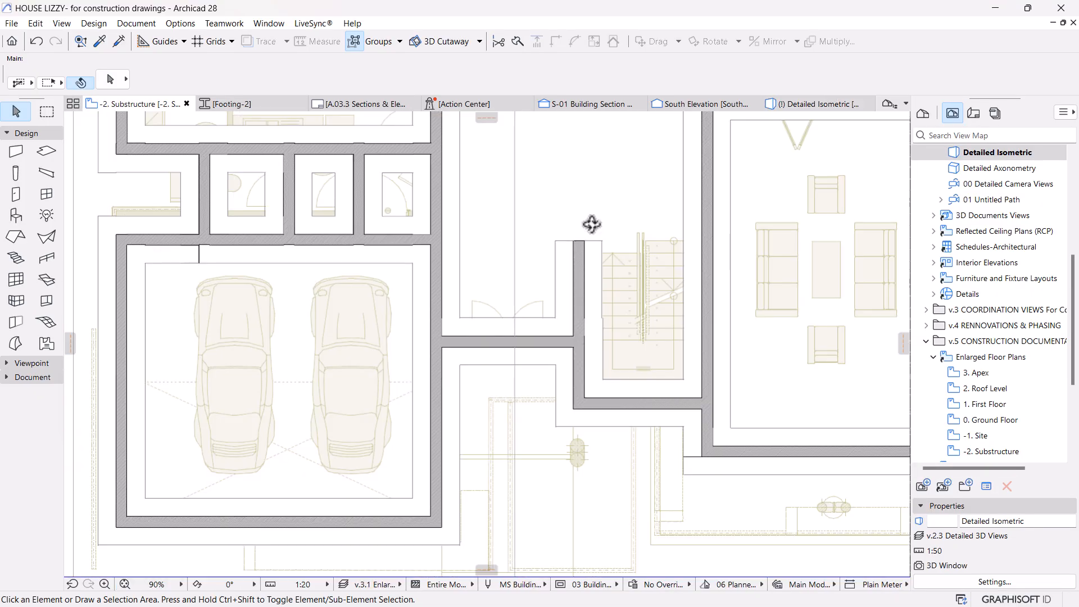
# Step: Turn off the trace reference and show only the house foundation plan, enclosed by a marquee, in 3D
pyautogui.scroll(-5, 592, 224)
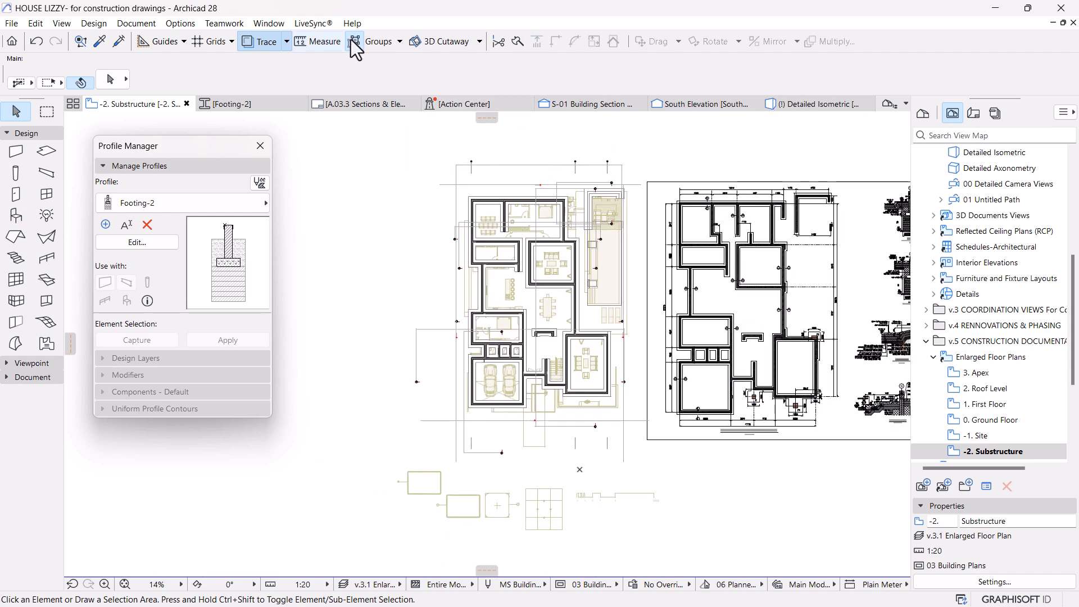
pyautogui.click(258, 42)
pyautogui.click(46, 112)
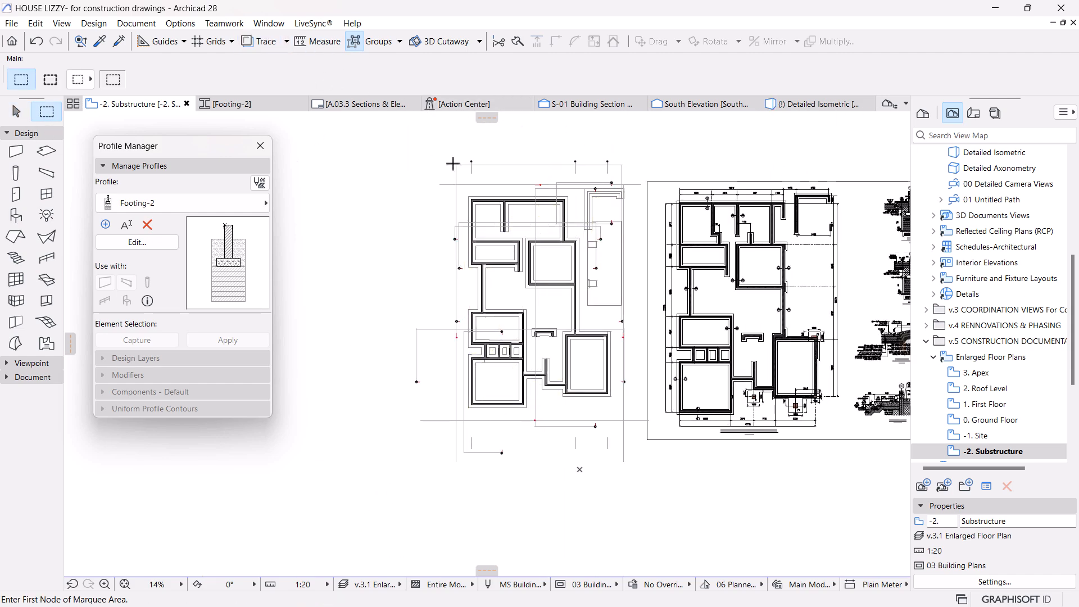
pyautogui.click(408, 138)
pyautogui.click(638, 451)
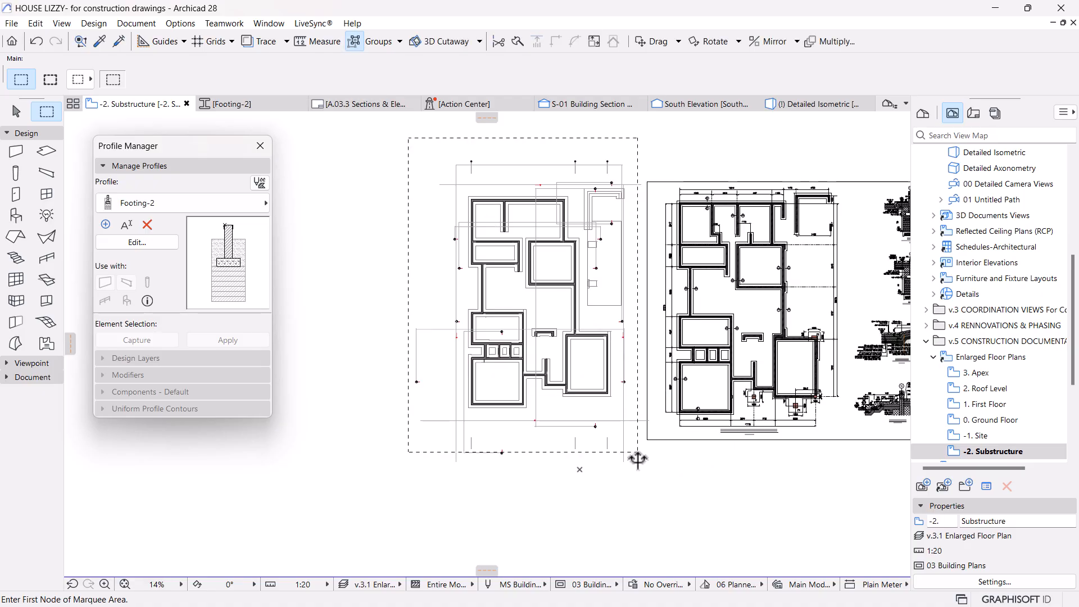
pyautogui.press('F5')
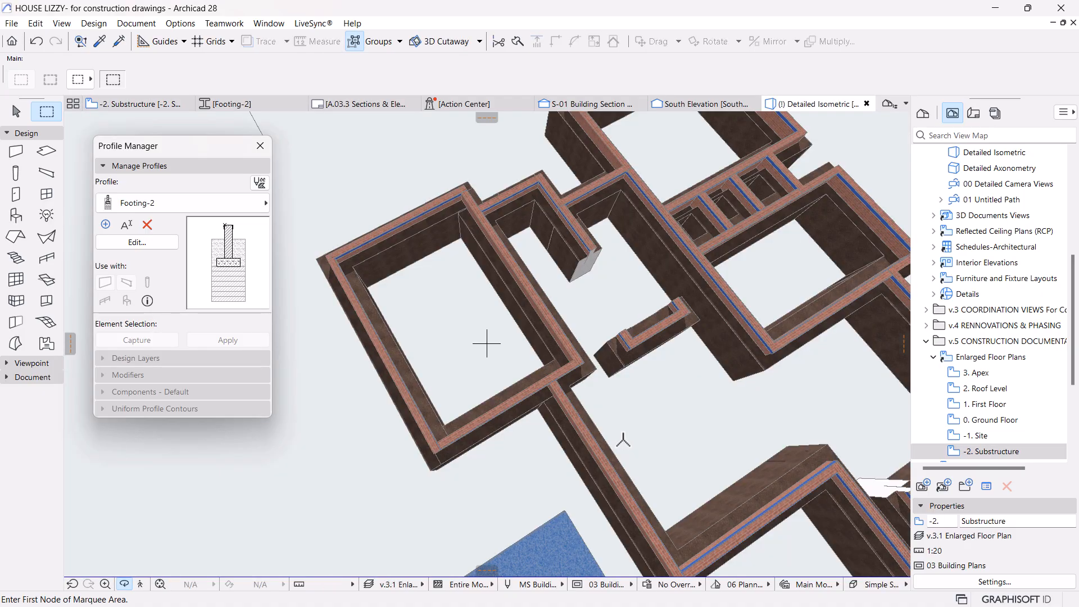
# Step: Examine the brick foundation walls and their junctions around the staircase up close in 3D
pyautogui.moveTo(487, 343)
pyautogui.keyDown('shift'); pyautogui.mouseDown(button='middle')
pyautogui.moveTo(518, 491)
pyautogui.moveTo(610, 407)
pyautogui.mouseUp(button='middle'); pyautogui.keyUp('shift')
pyautogui.keyDown('shift'); pyautogui.moveTo(438, 405); pyautogui.dragTo(646, 393, button='middle'); pyautogui.keyUp('shift')
pyautogui.moveTo(429, 376)
pyautogui.keyDown('shift'); pyautogui.mouseDown(button='middle')
pyautogui.moveTo(582, 355)
pyautogui.moveTo(633, 417)
pyautogui.moveTo(618, 393)
pyautogui.moveTo(629, 355)
pyautogui.mouseUp(button='middle'); pyautogui.keyUp('shift')
pyautogui.scroll(10, 559, 348)
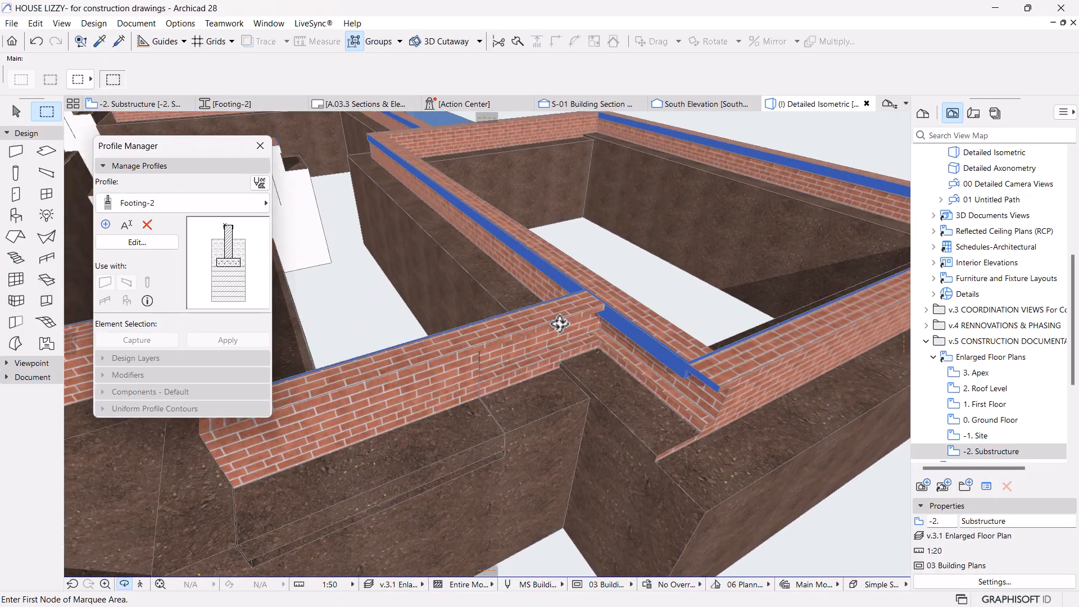
pyautogui.keyDown('shift'); pyautogui.moveTo(559, 360); pyautogui.dragTo(422, 292, button='middle'); pyautogui.keyUp('shift')
pyautogui.moveTo(422, 293); pyautogui.dragTo(430, 331)
pyautogui.press('Escape')
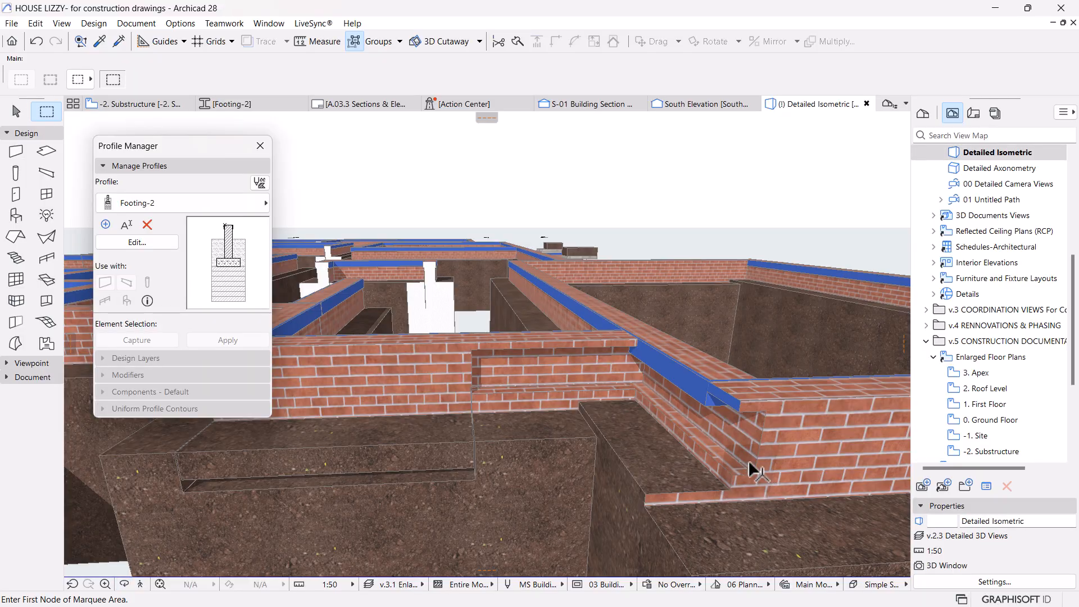
pyautogui.press('Escape')
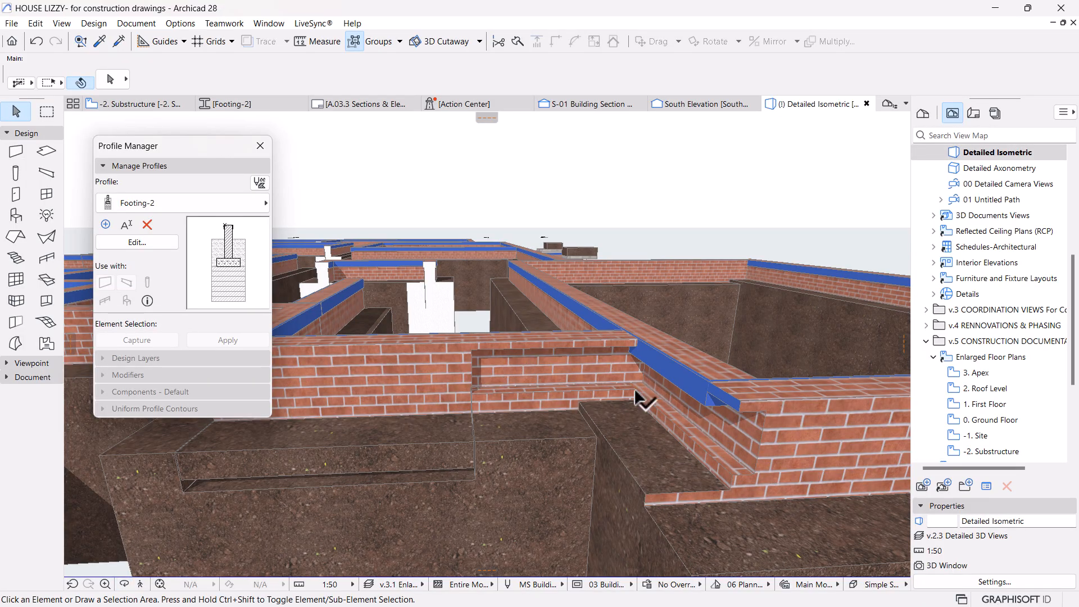
# Step: Open the 0. Ground Floor view of the Enlarged Floor Plans
pyautogui.scroll(3, 1003, 292)
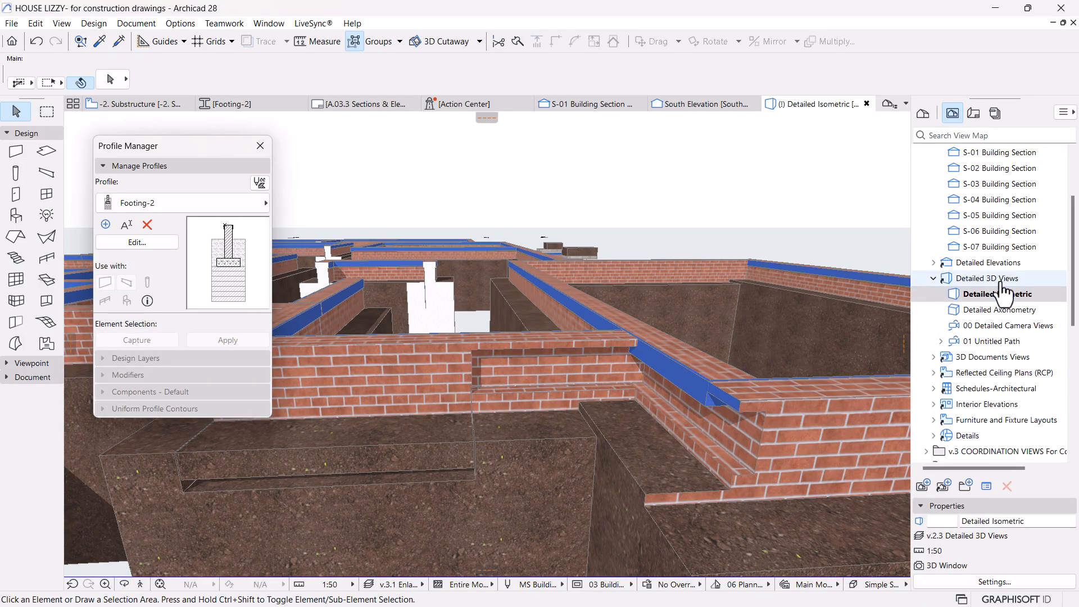
pyautogui.scroll(2, 1005, 287)
pyautogui.scroll(-8, 1003, 304)
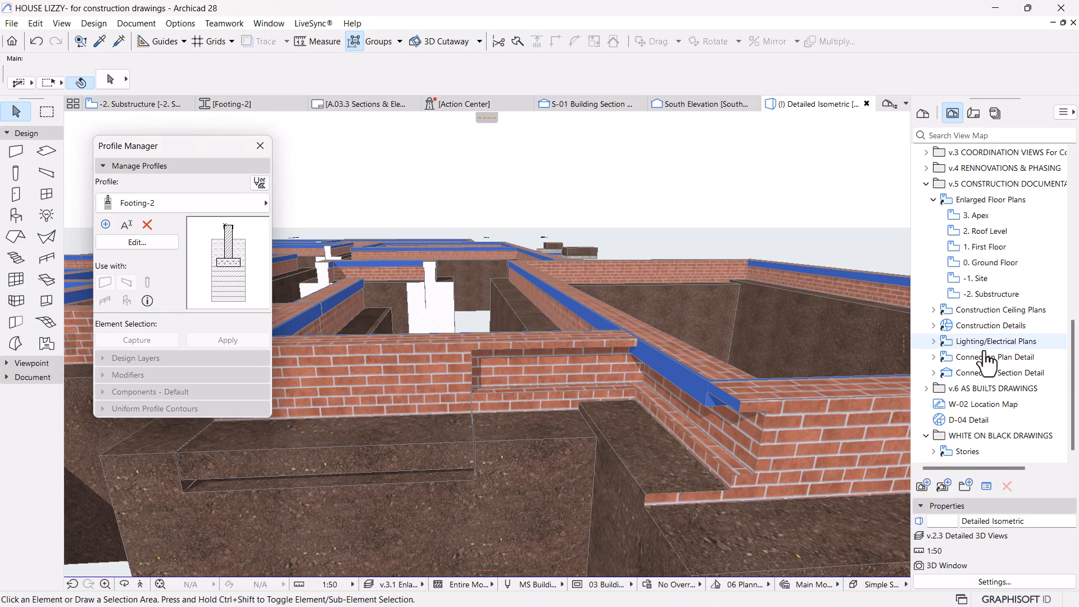
pyautogui.click(984, 263)
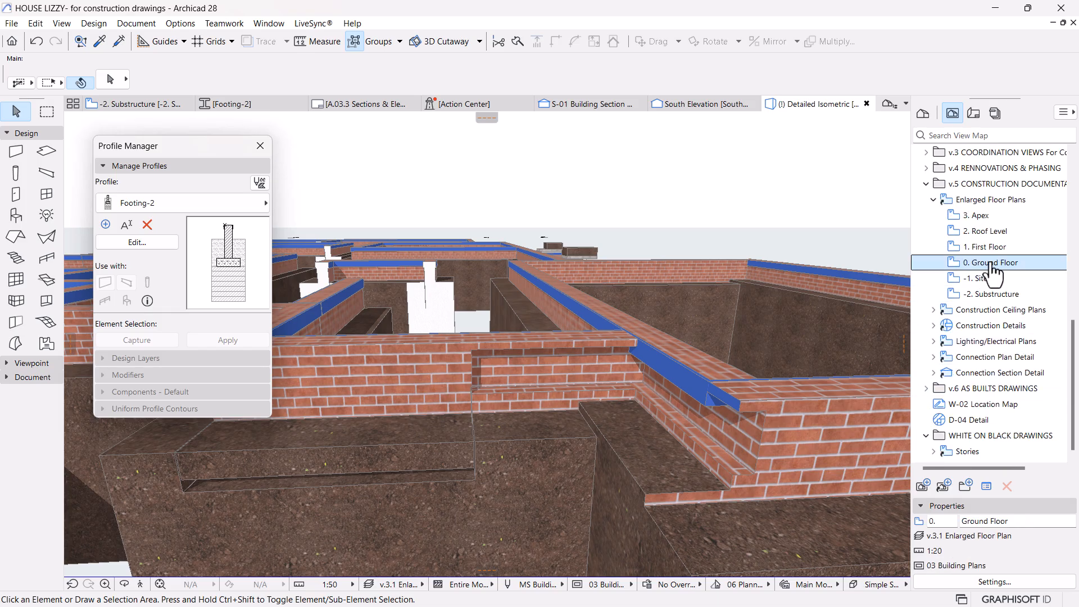
pyautogui.doubleClick(991, 264)
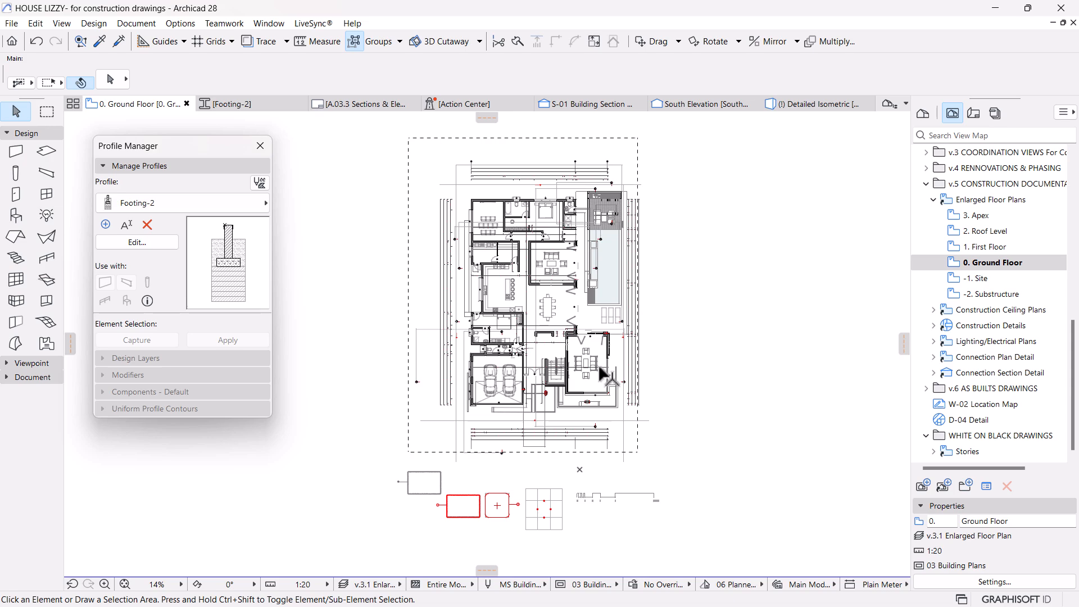
# Step: Offset the upper edge of the reinforced concrete slab outside the lounge corner down to its inner corner below the staircase
pyautogui.scroll(10, 602, 365)
pyautogui.click(546, 416)
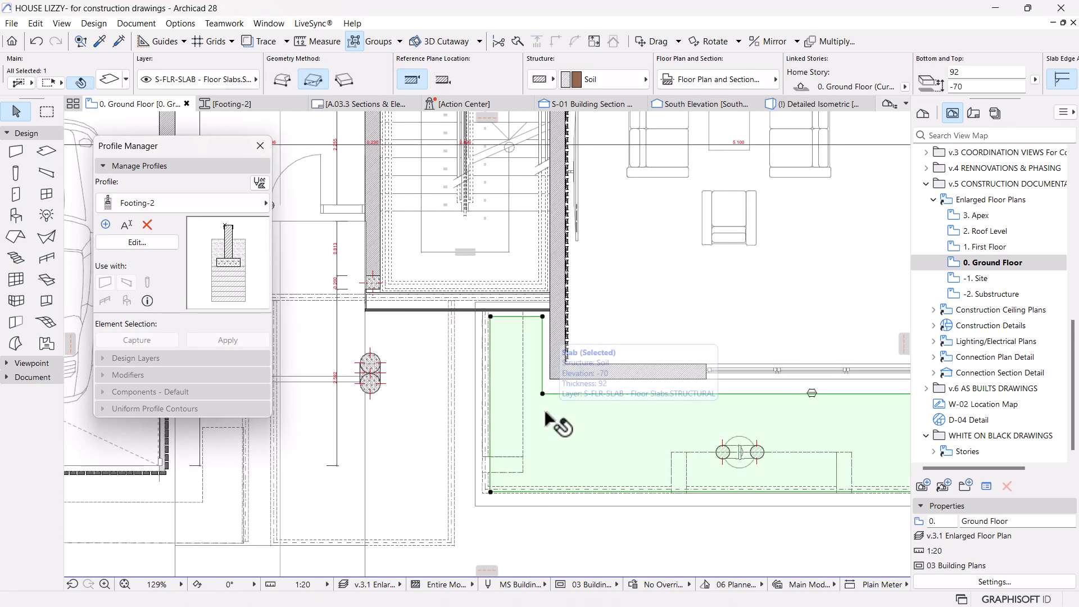
pyautogui.scroll(5, 535, 332)
pyautogui.press('Escape')
pyautogui.click(560, 326)
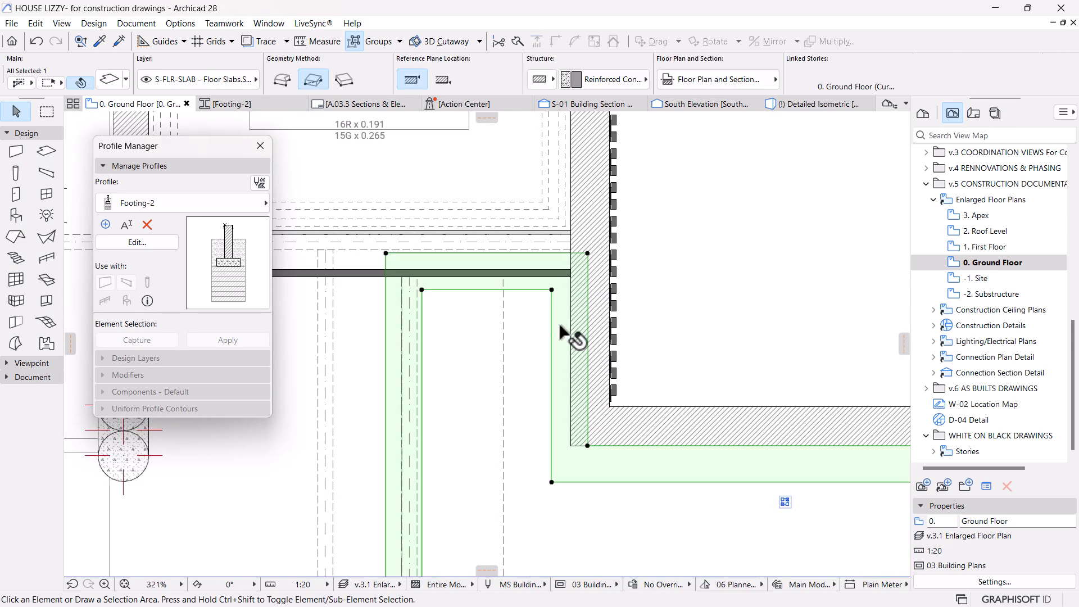
pyautogui.click(546, 254)
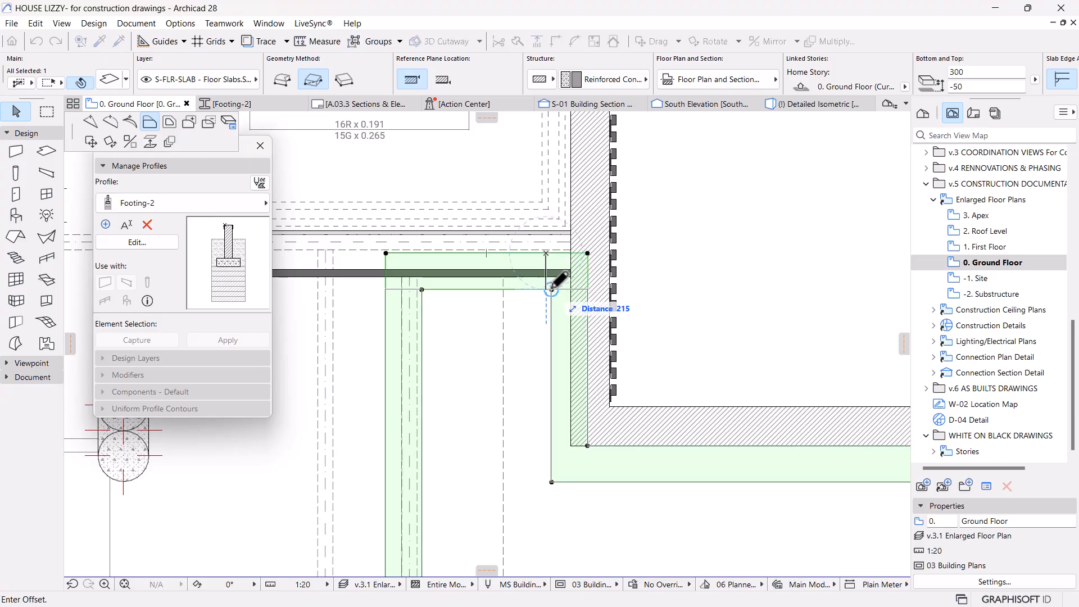
pyautogui.click(552, 289)
# Step: Offset the reinforced concrete slab's vertical edge out of the lounge side wall until it is flush with the wall's outer face
pyautogui.click(588, 350)
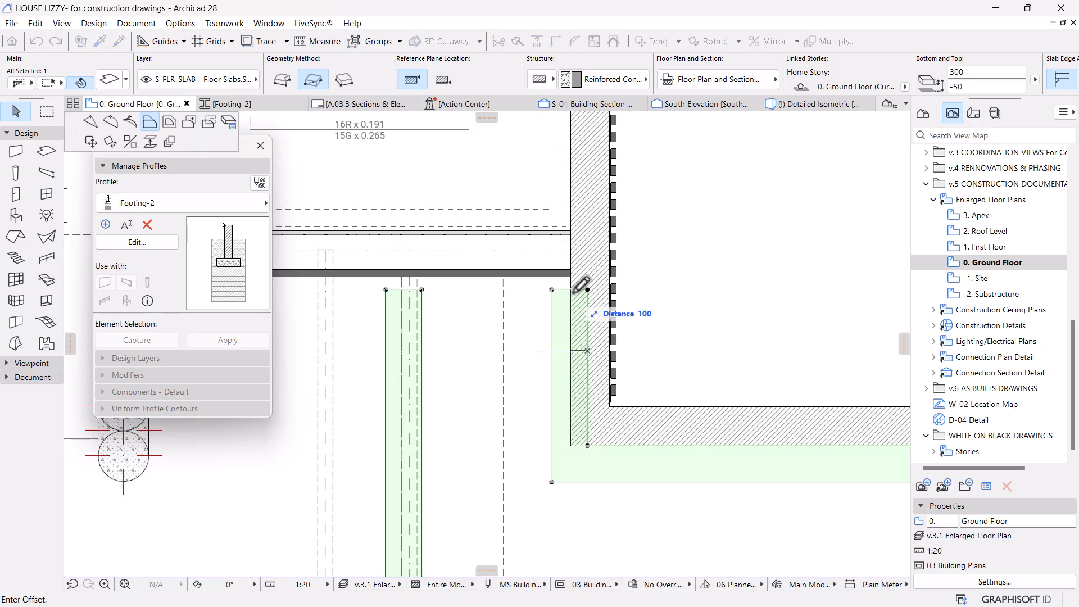
pyautogui.click(573, 287)
pyautogui.scroll(3, 586, 305)
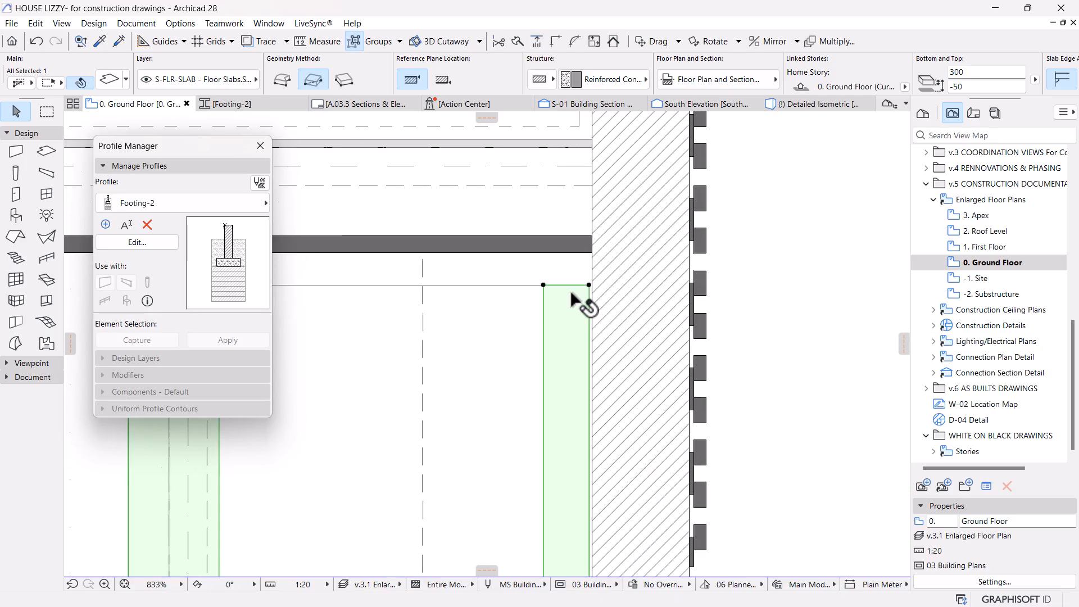
pyautogui.click(595, 293)
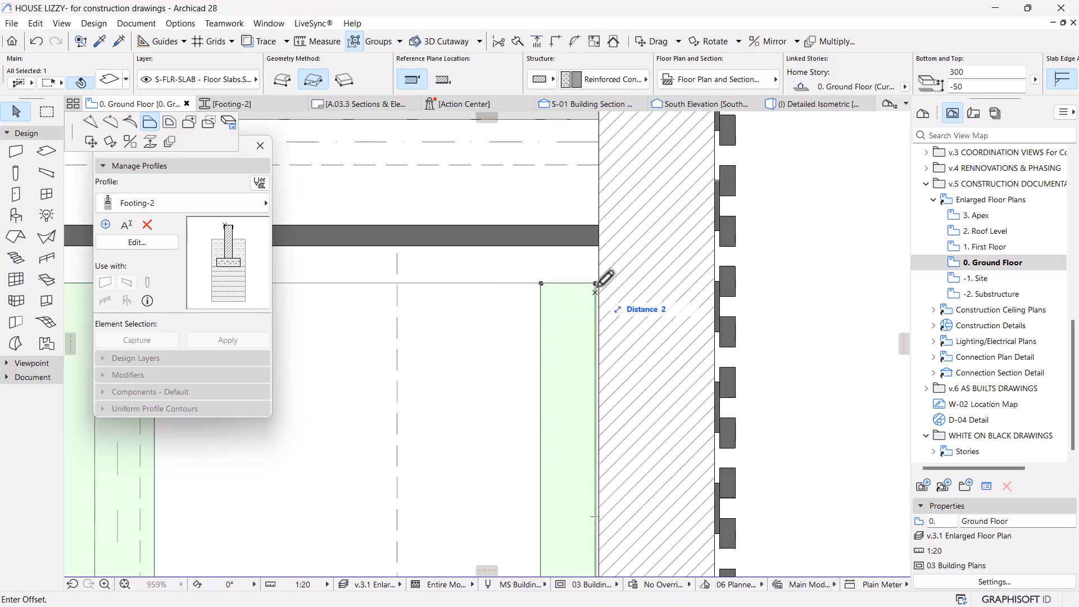
pyautogui.click(600, 245)
pyautogui.scroll(-5, 601, 259)
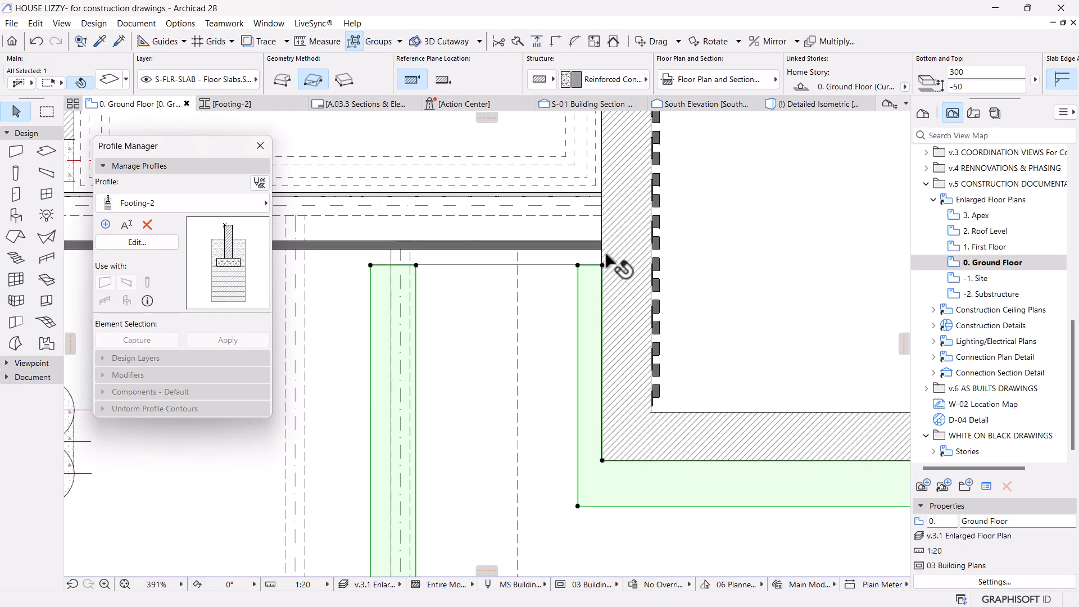
# Step: Inspect the foundation wall corner between the lounge and the staircase in the Detailed Isometric view
pyautogui.click(802, 105)
pyautogui.moveTo(724, 412); pyautogui.dragTo(579, 381, button='middle')
pyautogui.click(583, 366)
pyautogui.press('Escape')
pyautogui.keyDown('shift'); pyautogui.moveTo(673, 317); pyautogui.dragTo(677, 414, button='middle'); pyautogui.keyUp('shift')
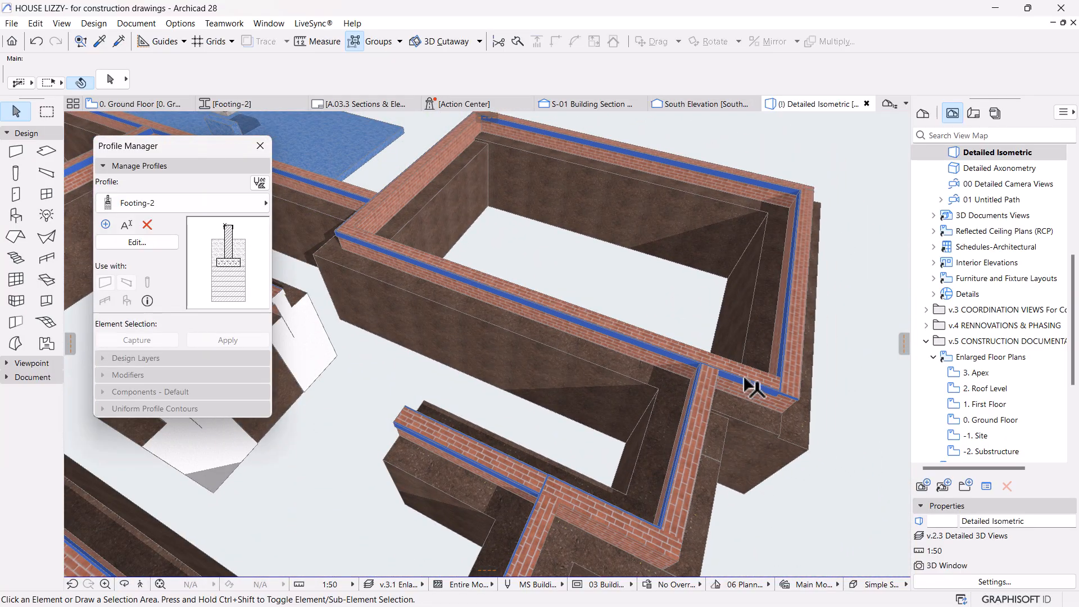
pyautogui.moveTo(702, 356); pyautogui.dragTo(668, 360, button='middle')
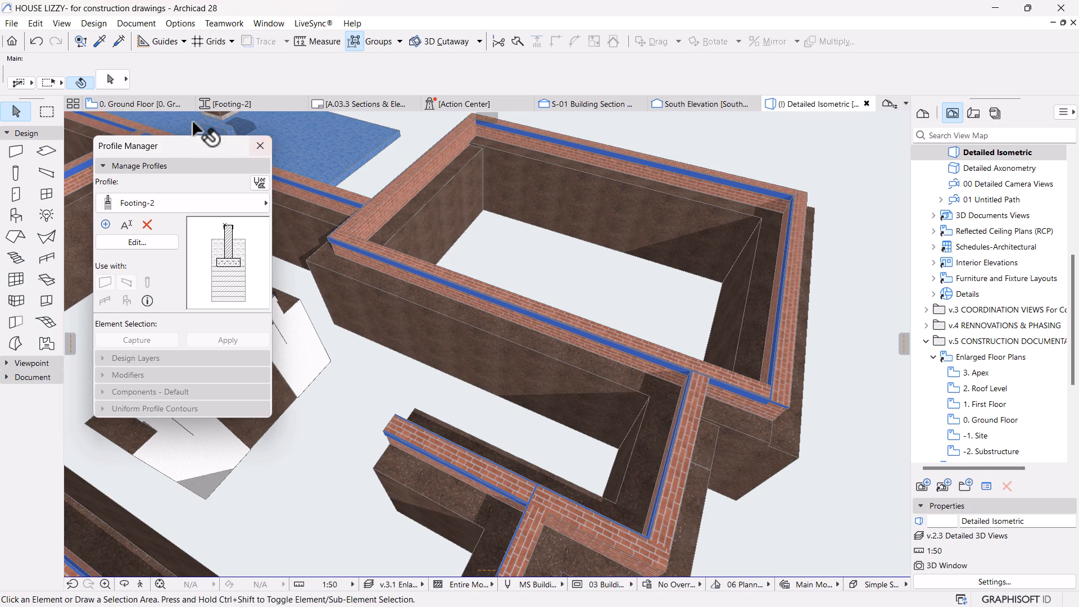
# Step: In the -2. Substructure plan, split the lounge's staircase-side wall just below its junction with the horizontal stair wall
pyautogui.click(159, 103)
pyautogui.scroll(-3, 534, 308)
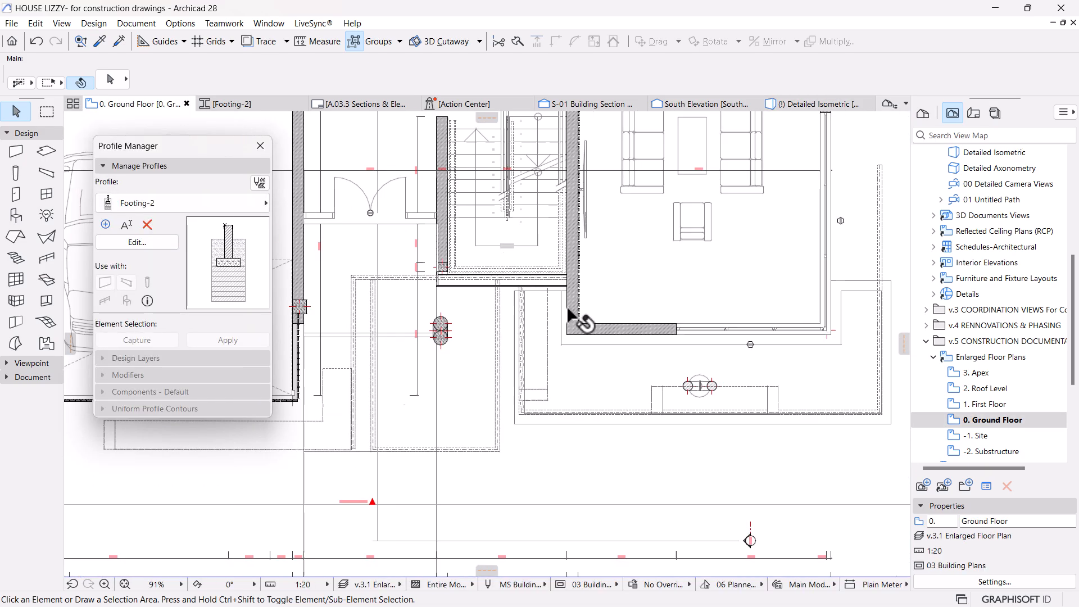
pyautogui.doubleClick(992, 451)
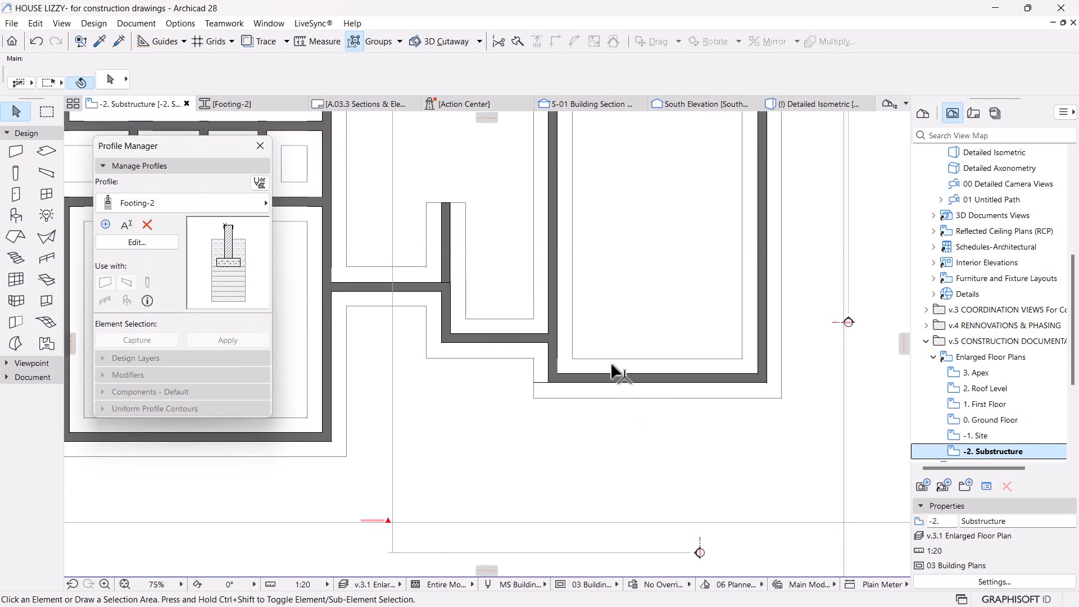
pyautogui.scroll(3, 621, 304)
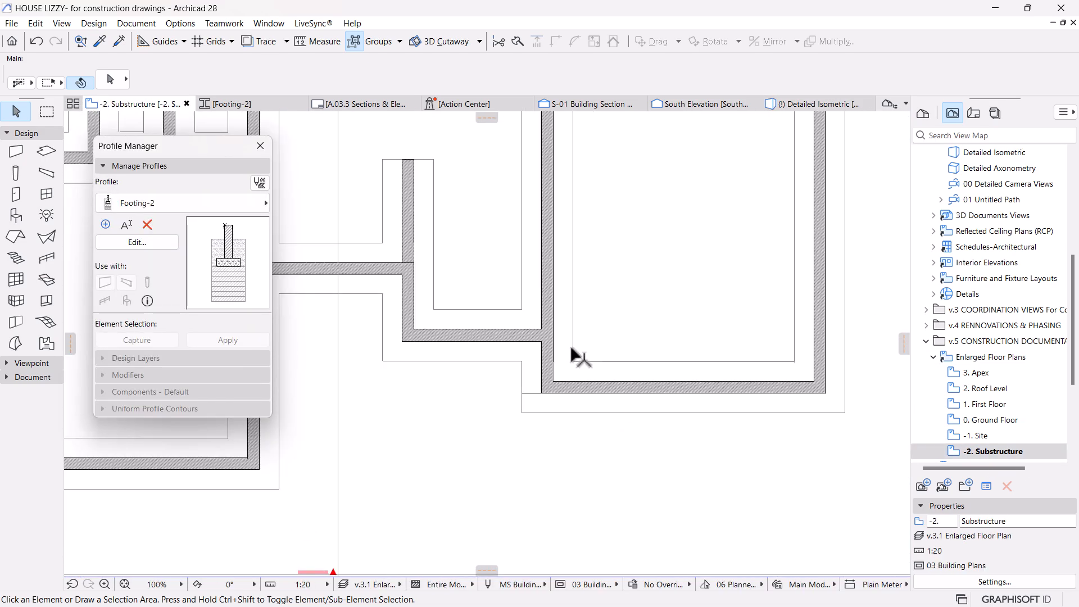
pyautogui.click(512, 41)
pyautogui.click(517, 349)
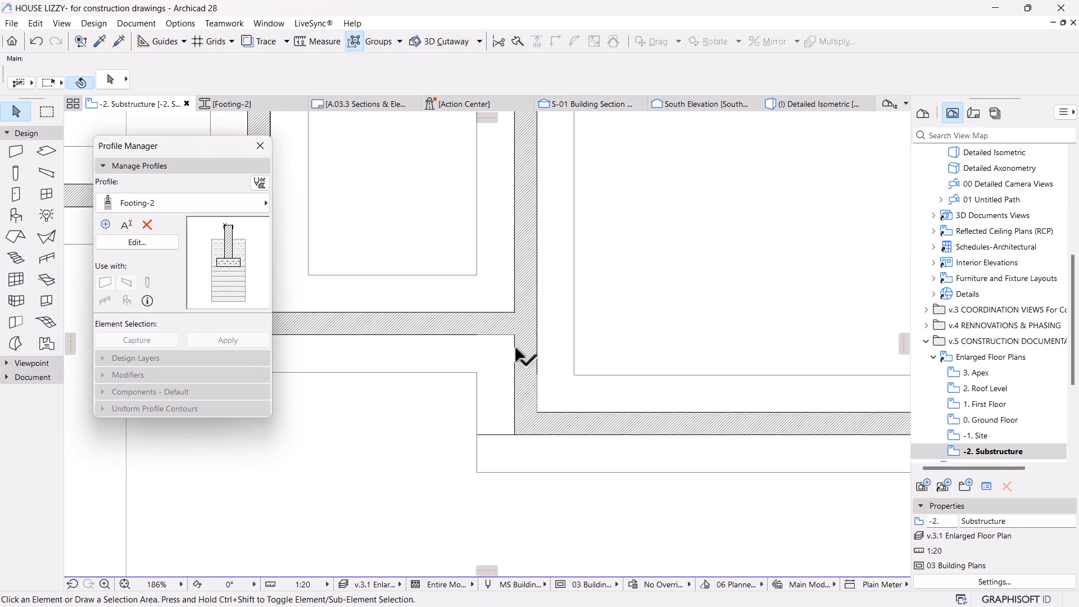
# Step: Intersect the upper and lower pieces of the split lounge wall with the horizontal wall below the staircase
pyautogui.click(529, 355)
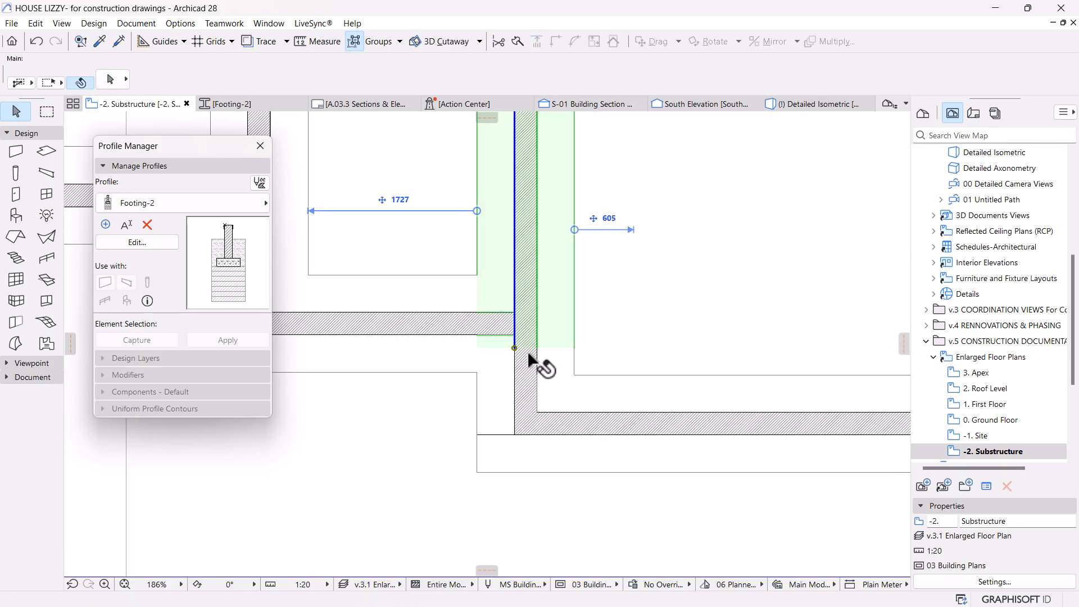
pyautogui.keyDown('shift'); pyautogui.click(452, 328); pyautogui.keyUp('shift')
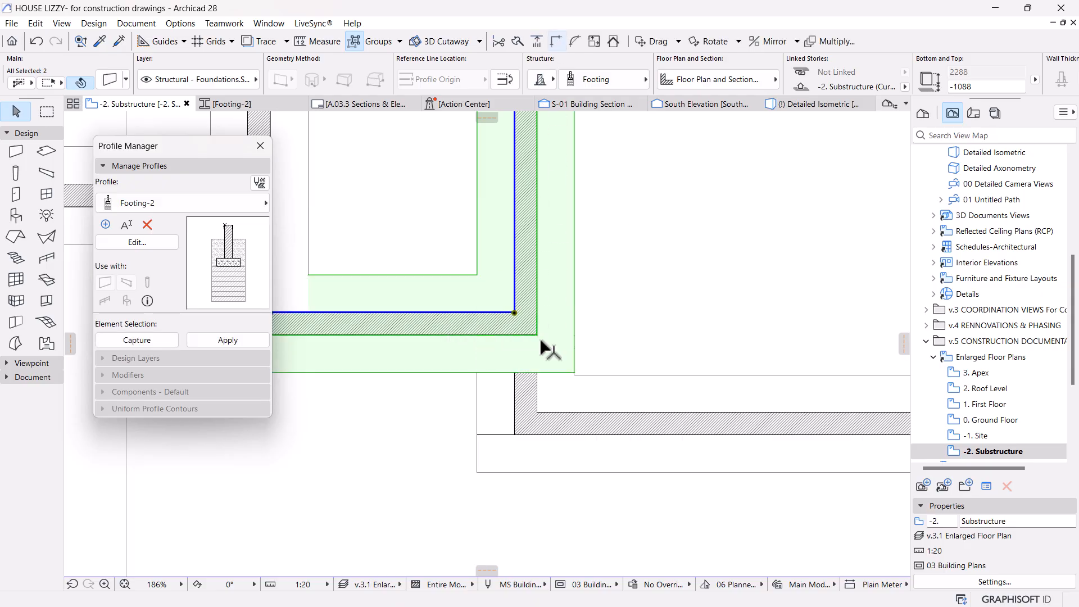
pyautogui.click(541, 387)
pyautogui.keyDown('shift'); pyautogui.click(451, 330); pyautogui.keyUp('shift')
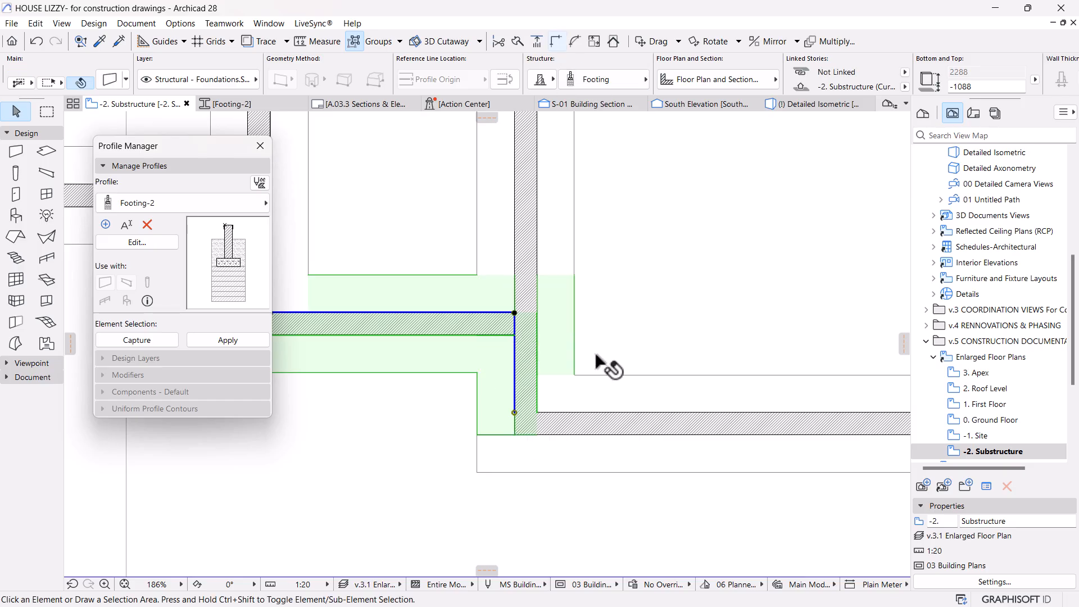
# Step: Set the profile of the upper piece of the split lounge wall to Footing-2
pyautogui.click(580, 385)
pyautogui.click(565, 149)
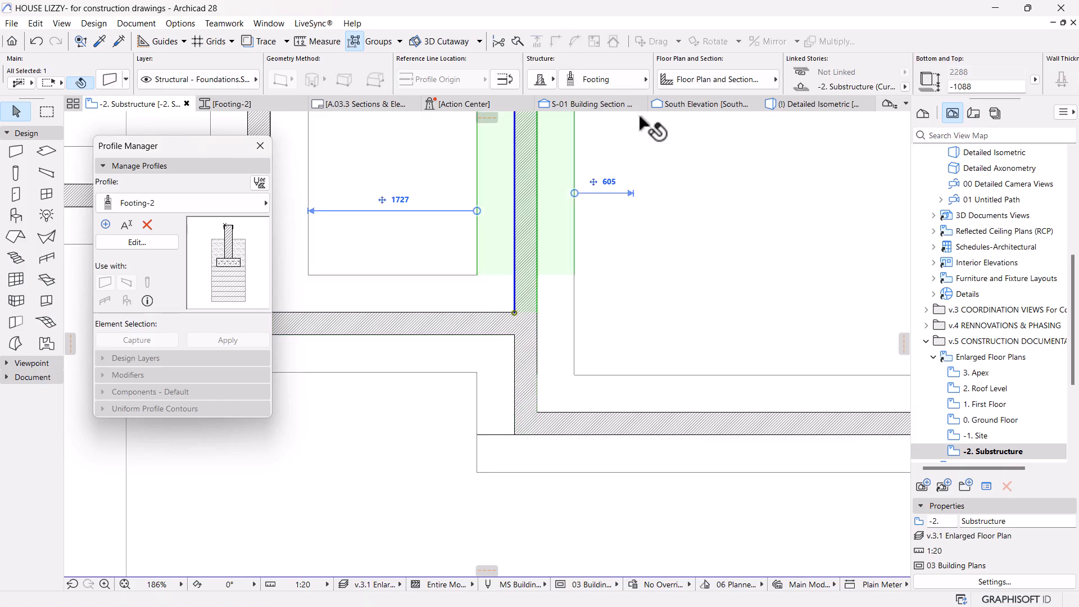
pyautogui.click(596, 79)
pyautogui.click(700, 264)
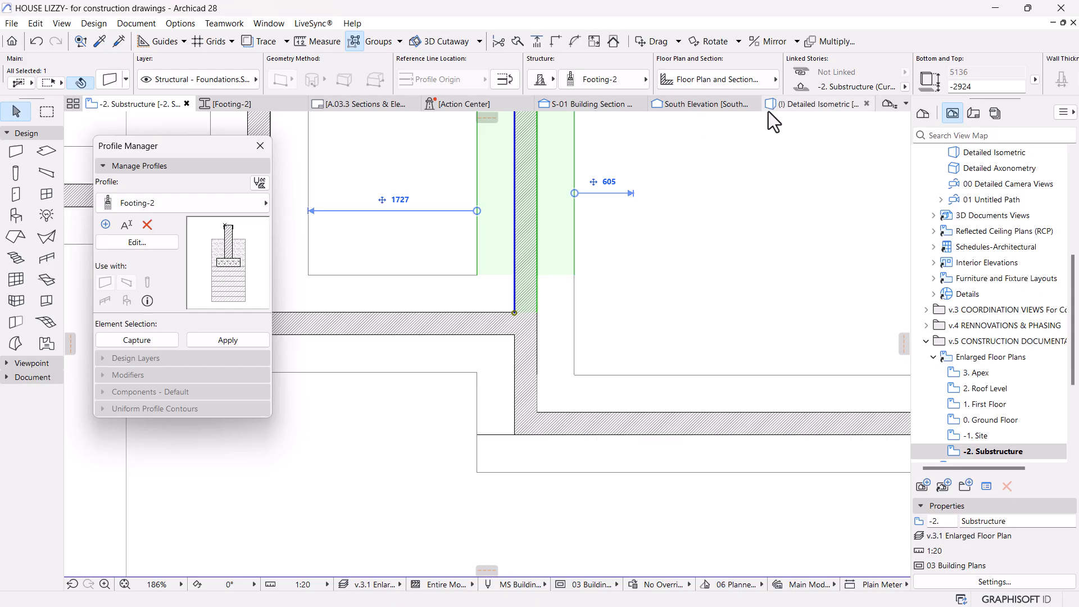
# Step: Inspect the lounge wall junction below the staircase in 3D and select the short lower wall piece
pyautogui.click(790, 106)
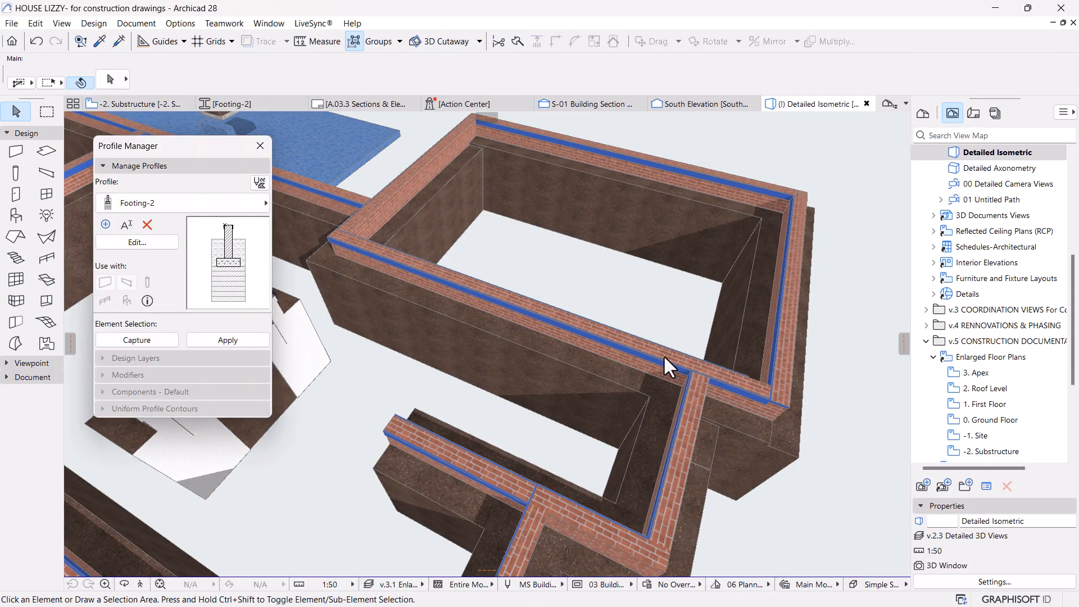
pyautogui.keyDown('shift'); pyautogui.moveTo(665, 358); pyautogui.dragTo(633, 436, button='middle'); pyautogui.keyUp('shift')
pyautogui.click(445, 459)
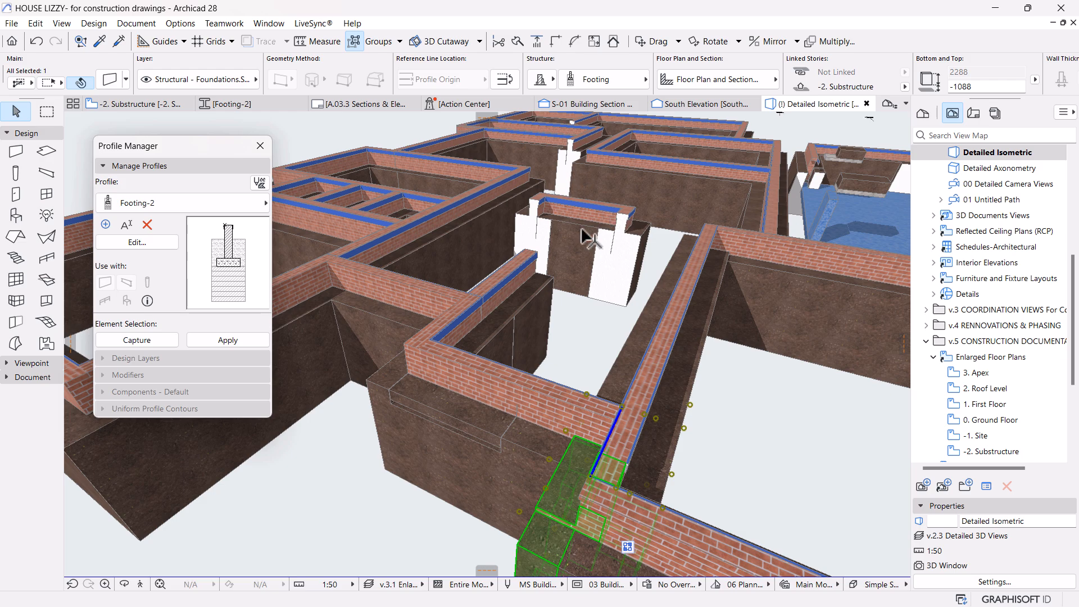
# Step: In the -2. Substructure plan, flip the short lower piece of the split lounge wall about its reference line
pyautogui.keyDown('shift'); pyautogui.moveTo(537, 340); pyautogui.dragTo(755, 408, button='middle'); pyautogui.keyUp('shift')
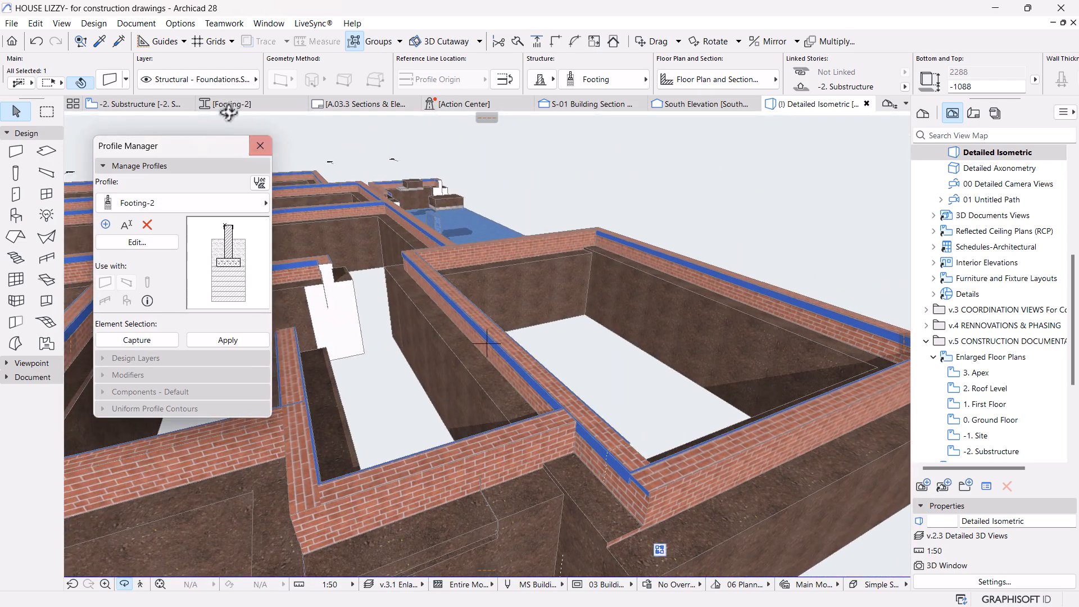
pyautogui.click(146, 105)
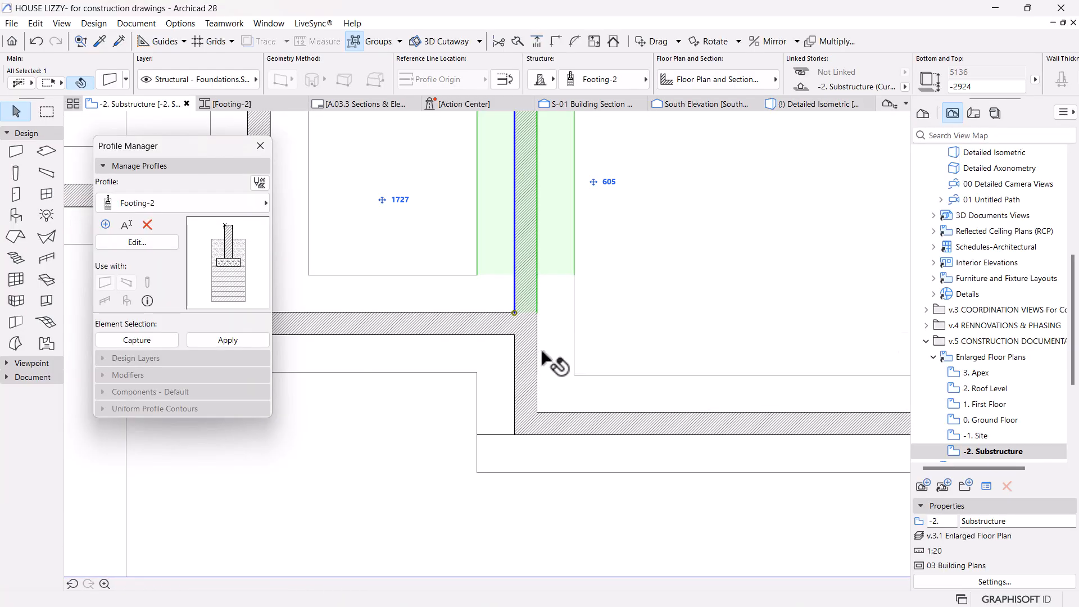
pyautogui.click(532, 376)
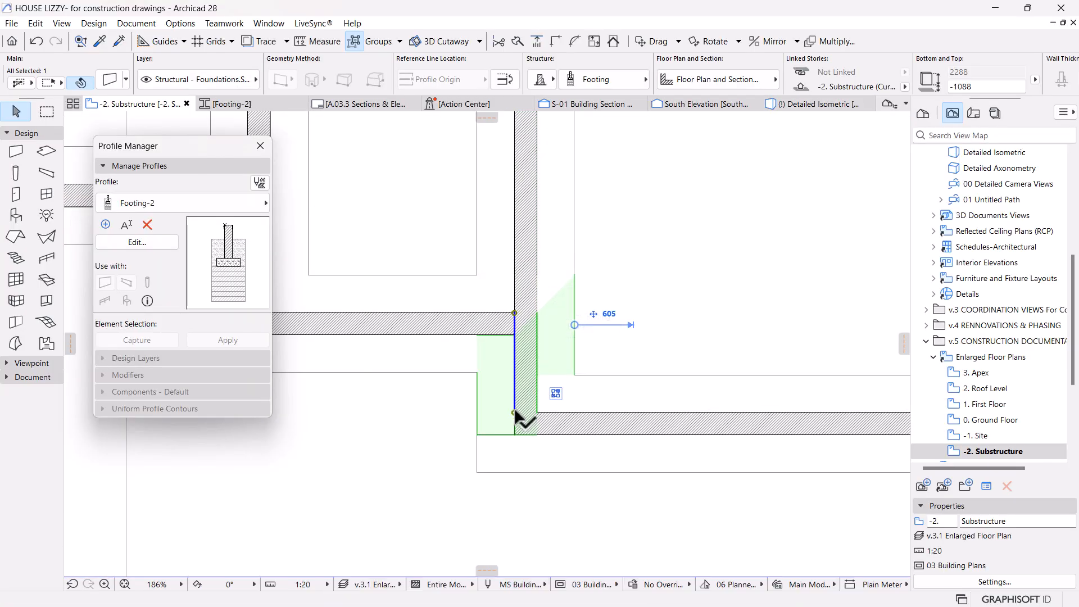
pyautogui.click(505, 79)
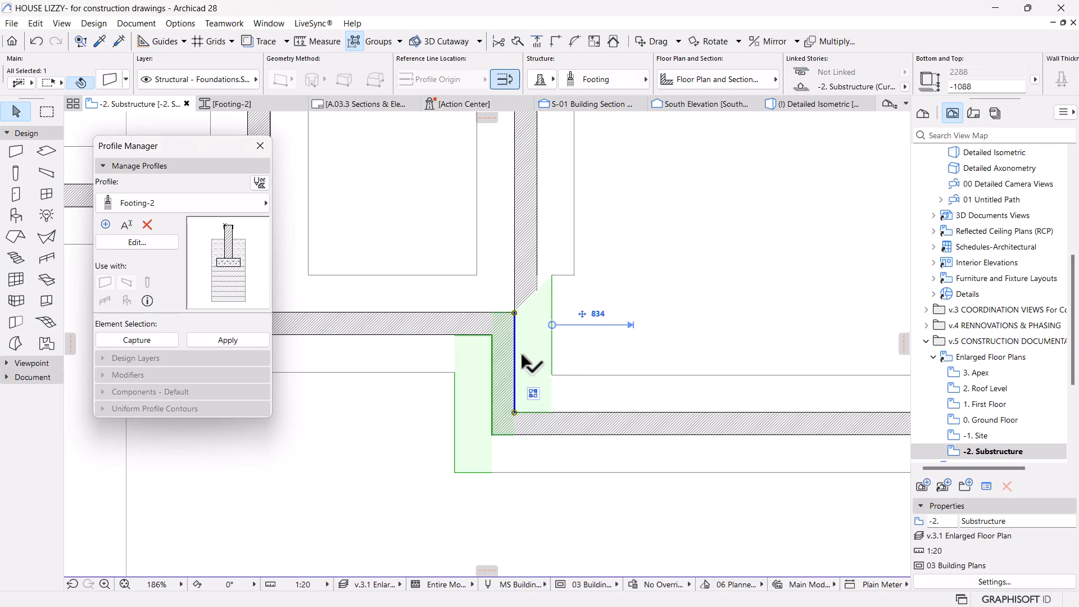
# Step: Move the flipped short wall piece one wall thickness to the right, in line with the lounge wall above it
pyautogui.hotkey('ctrl', 'd')
pyautogui.click(515, 313)
pyautogui.click(537, 313)
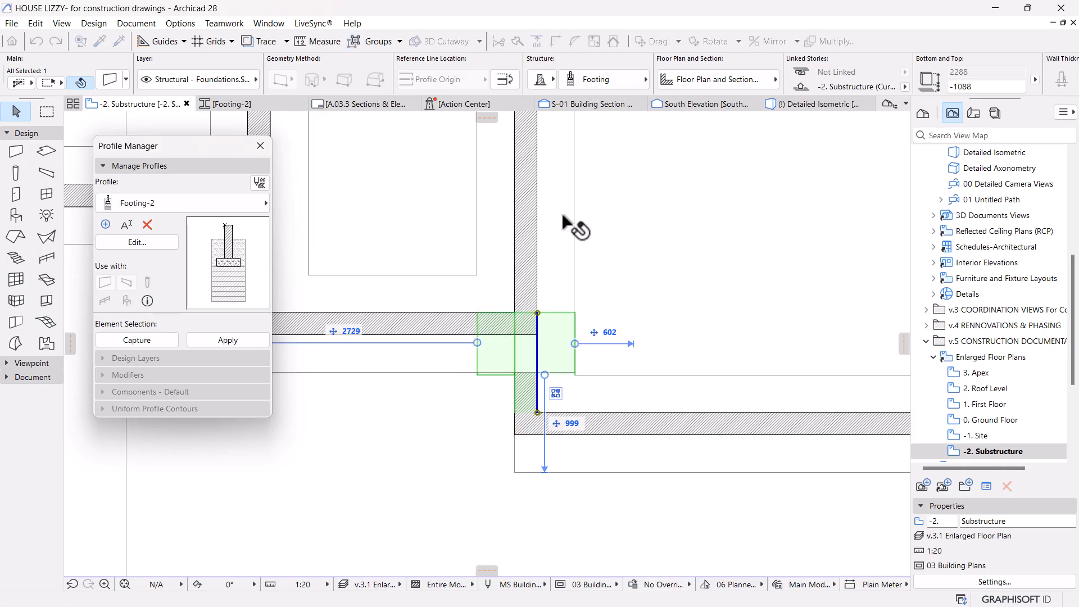
# Step: Add the horizontal wall at the lower end of the short wall piece to the selection
pyautogui.keyDown('shift'); pyautogui.click(621, 437); pyautogui.keyUp('shift')
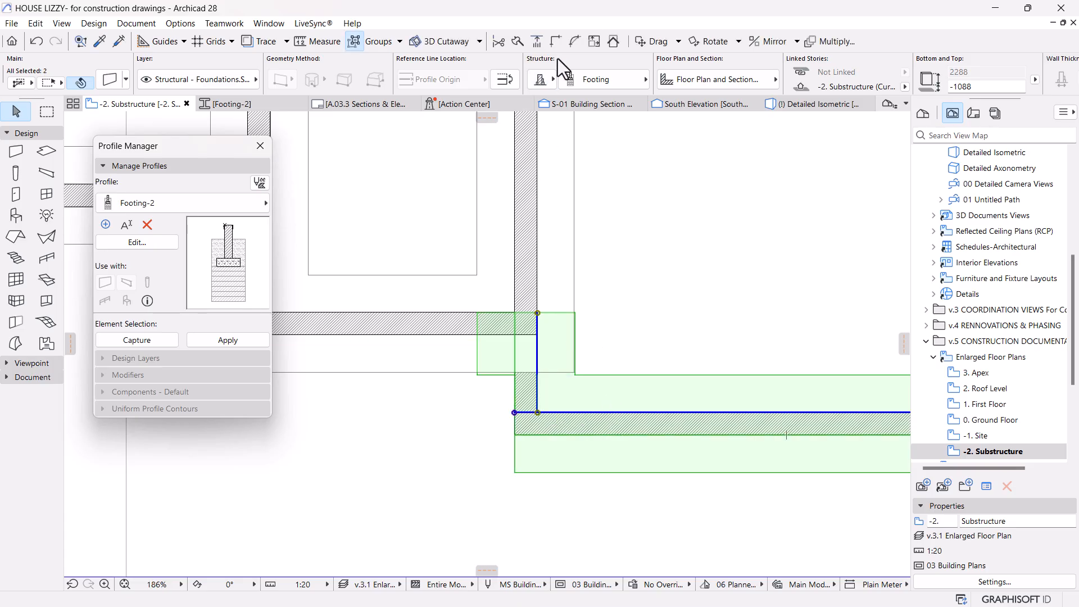
# Step: Intersect the horizontal foundation wall with the short vertical foundation wall so their footings meet at the corner
pyautogui.press('Escape')
pyautogui.click(447, 320)
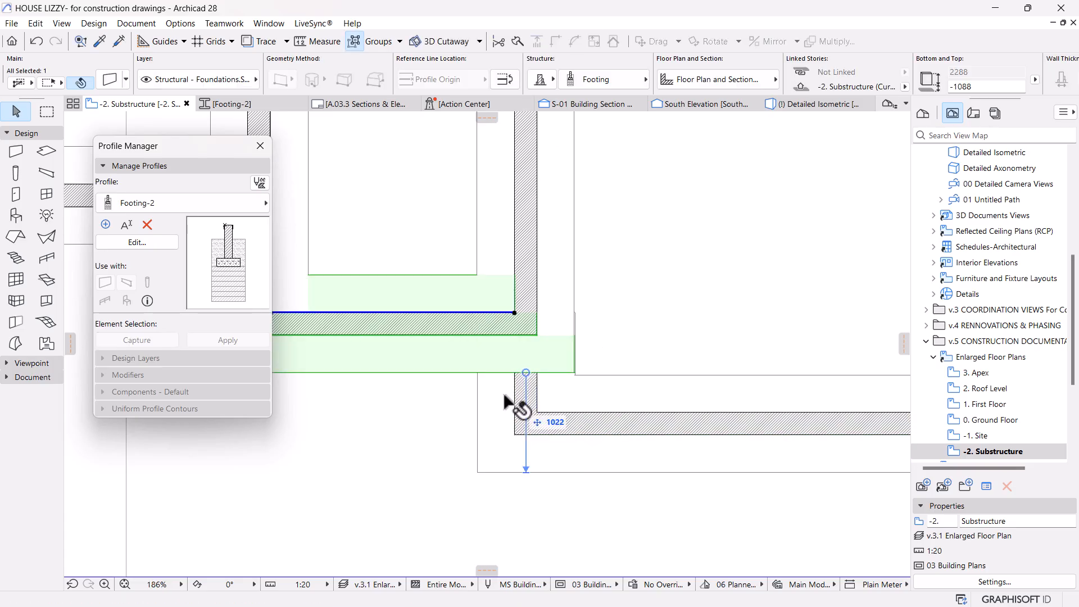
pyautogui.keyDown('shift'); pyautogui.click(521, 399); pyautogui.keyUp('shift')
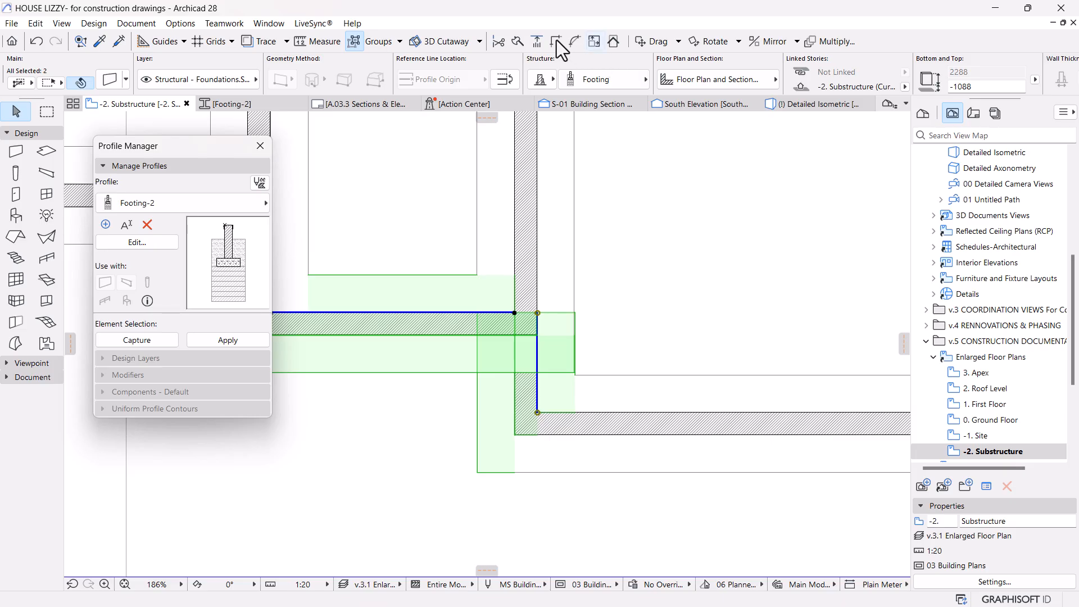
pyautogui.press('Escape')
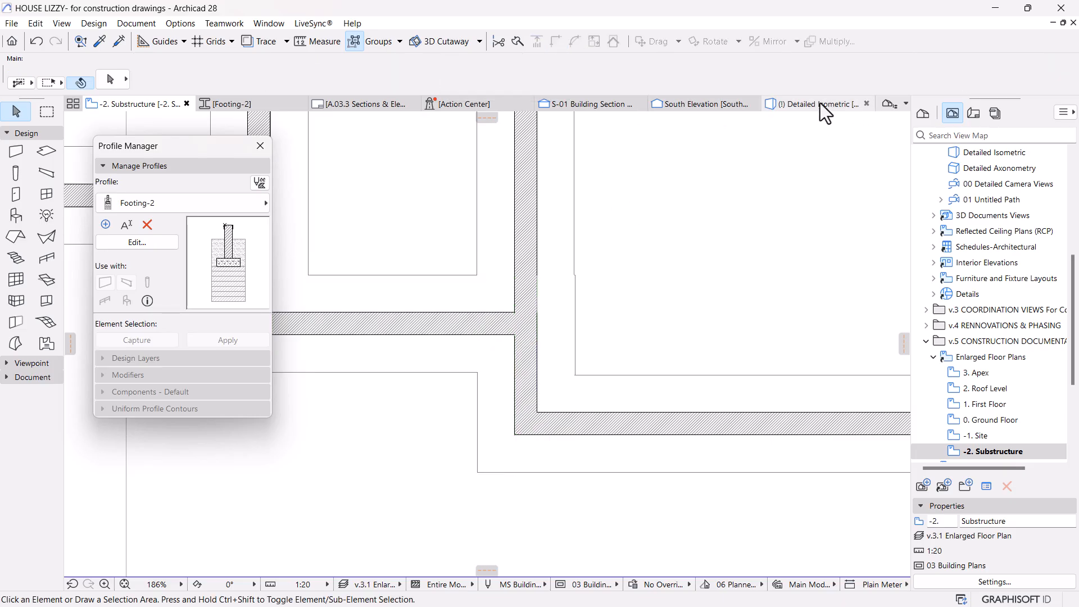
# Step: Inspect the foundation wall junctions from several angles in the Detailed Isometric 3D view
pyautogui.click(818, 104)
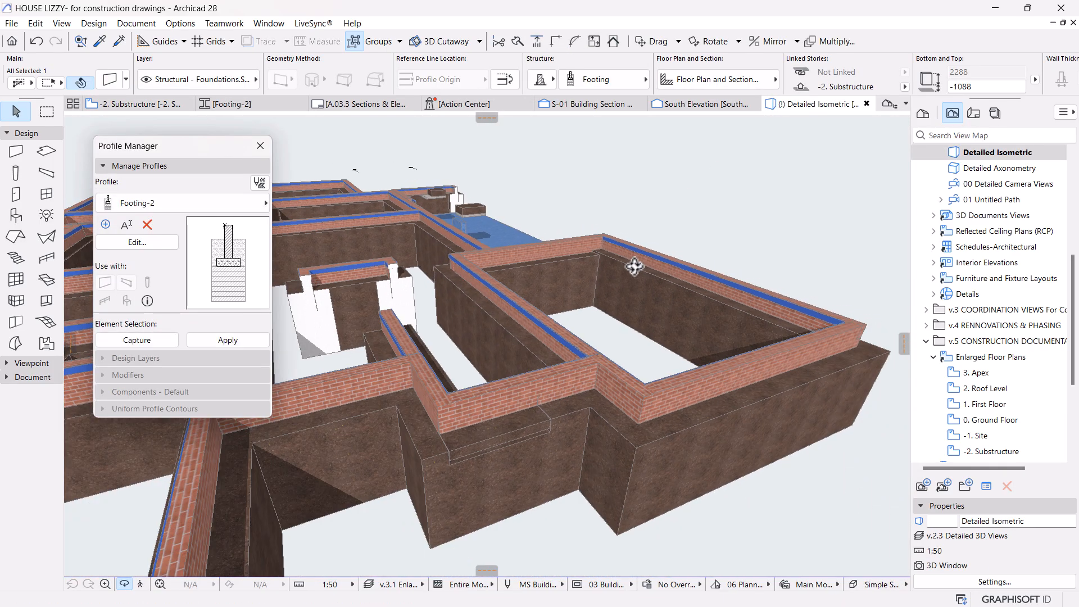
pyautogui.moveTo(660, 366); pyautogui.dragTo(501, 383)
pyautogui.keyDown('shift'); pyautogui.moveTo(501, 384); pyautogui.dragTo(676, 393, button='middle'); pyautogui.keyUp('shift')
pyautogui.scroll(5, 518, 372)
pyautogui.scroll(-3, 629, 360)
pyautogui.keyDown('shift'); pyautogui.moveTo(604, 347); pyautogui.dragTo(588, 371, button='middle'); pyautogui.keyUp('shift')
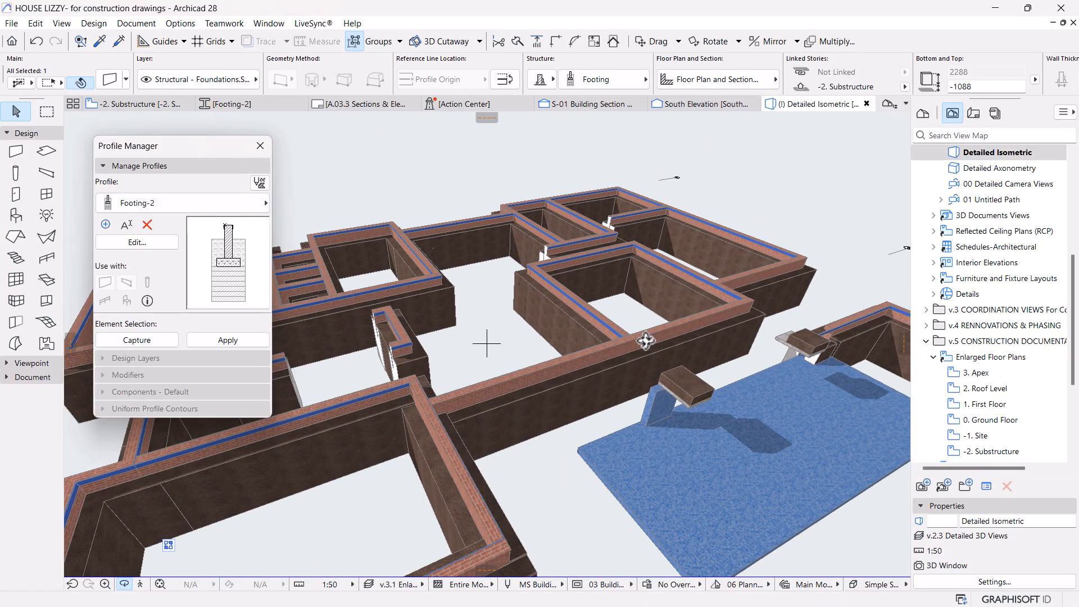
# Step: Return to the Substructure plan and compare the modelled foundation layout with the engineer's strip foundation plan beside it
pyautogui.click(127, 103)
pyautogui.click(424, 198)
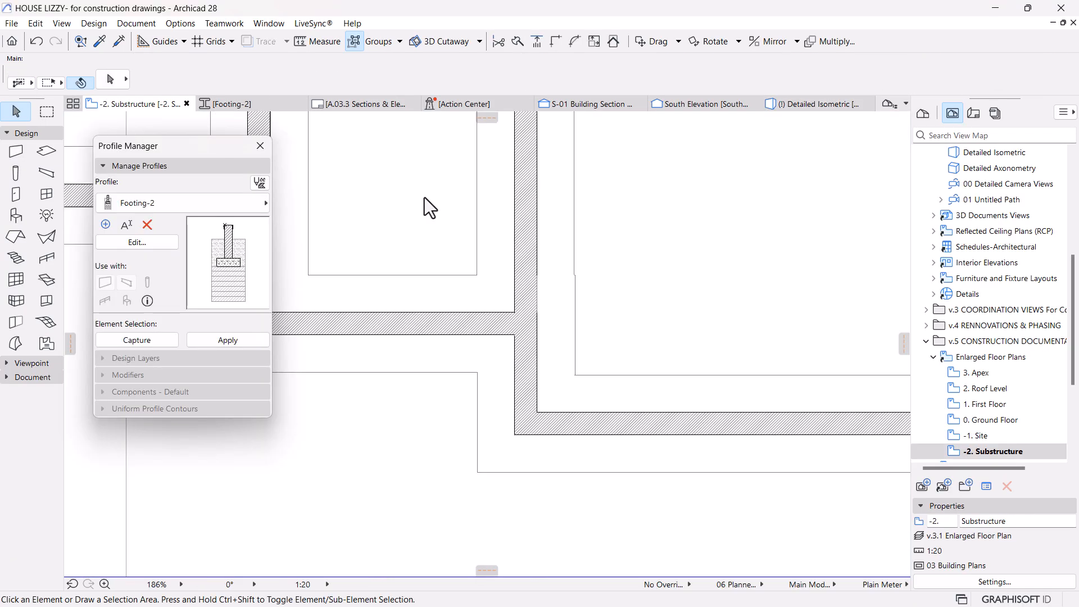
pyautogui.scroll(-6, 424, 198)
pyautogui.moveTo(528, 285); pyautogui.dragTo(523, 447, button='middle')
pyautogui.moveTo(615, 215); pyautogui.dragTo(605, 401, button='middle')
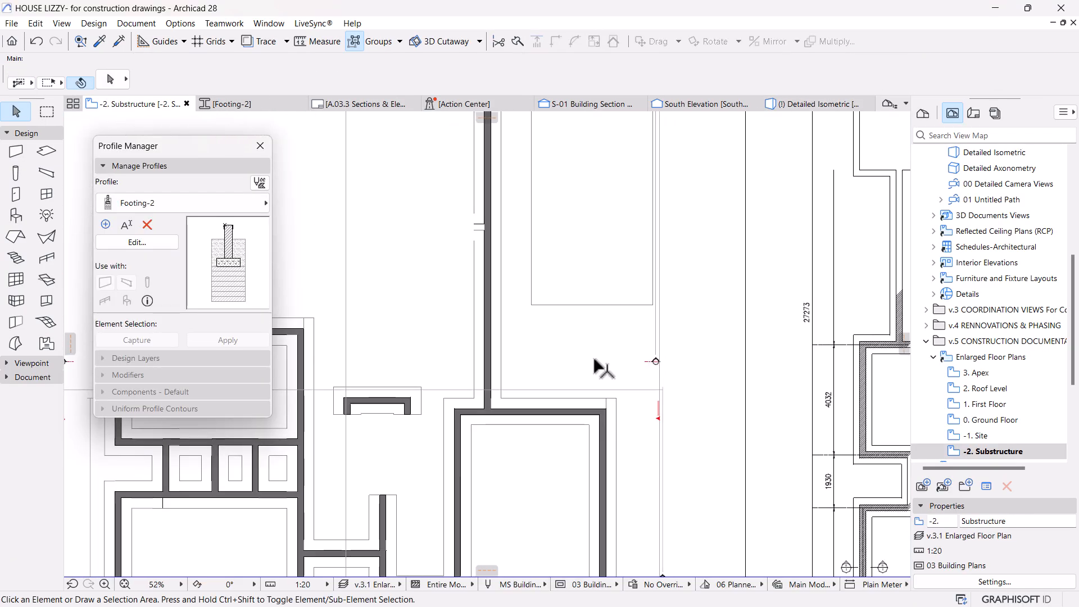
pyautogui.scroll(-2, 527, 227)
pyautogui.moveTo(527, 227); pyautogui.dragTo(520, 318, button='middle')
pyautogui.moveTo(679, 337)
pyautogui.mouseDown(button='middle')
pyautogui.moveTo(637, 337)
pyautogui.moveTo(682, 322)
pyautogui.mouseUp(button='middle')
pyautogui.scroll(-3, 624, 312)
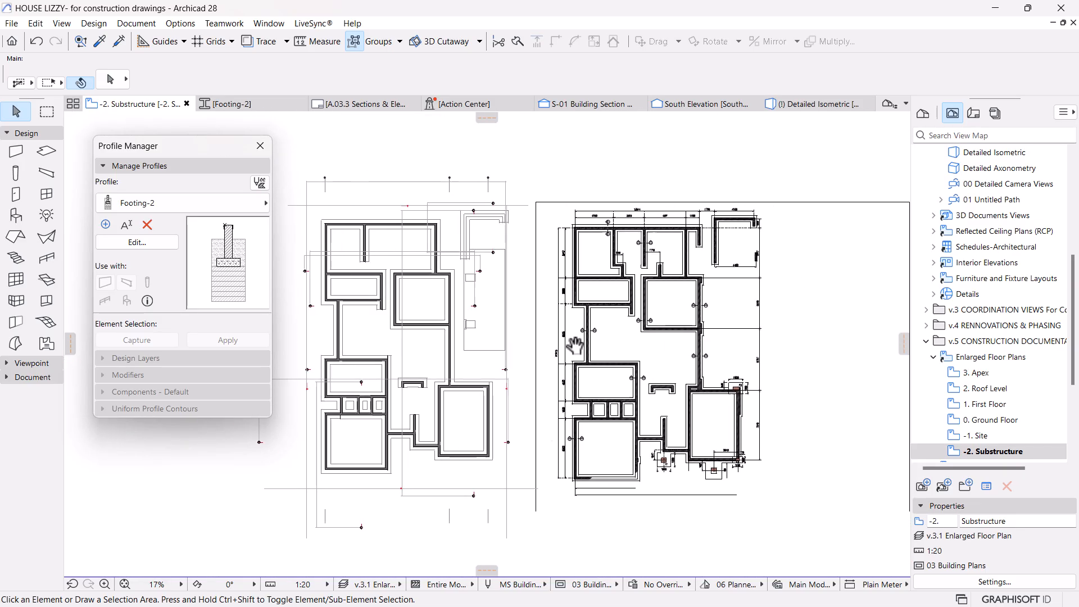
# Step: Examine the engineer's foundation section details and look for the matching section markers on the strip foundation plan
pyautogui.scroll(2, 607, 305)
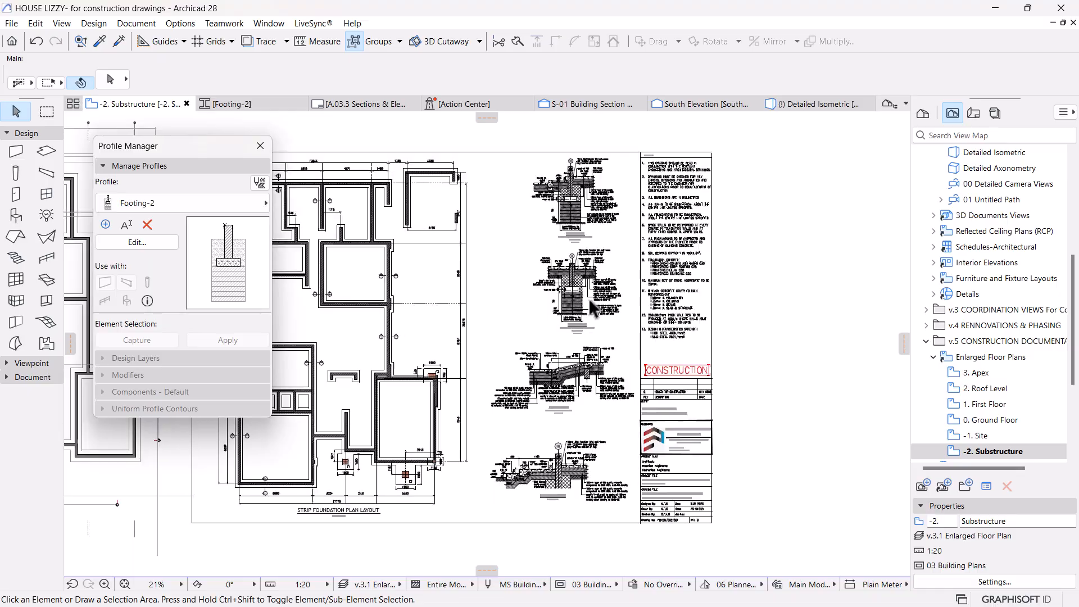
pyautogui.scroll(5, 587, 287)
pyautogui.scroll(-1, 573, 229)
pyautogui.moveTo(573, 228); pyautogui.dragTo(630, 439, button='middle')
pyautogui.scroll(-4, 624, 461)
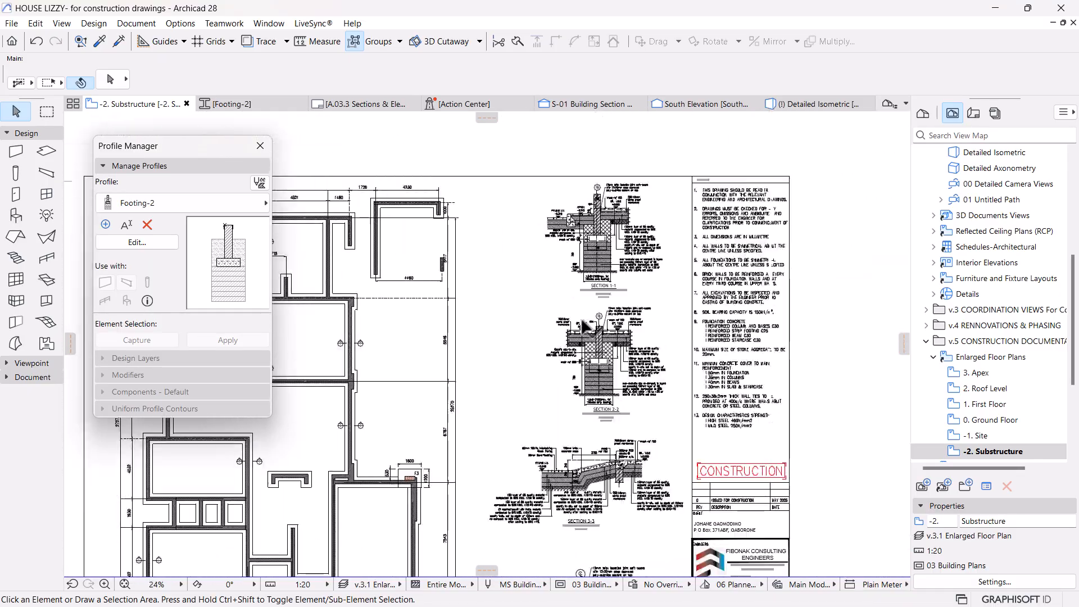
pyautogui.scroll(4, 609, 485)
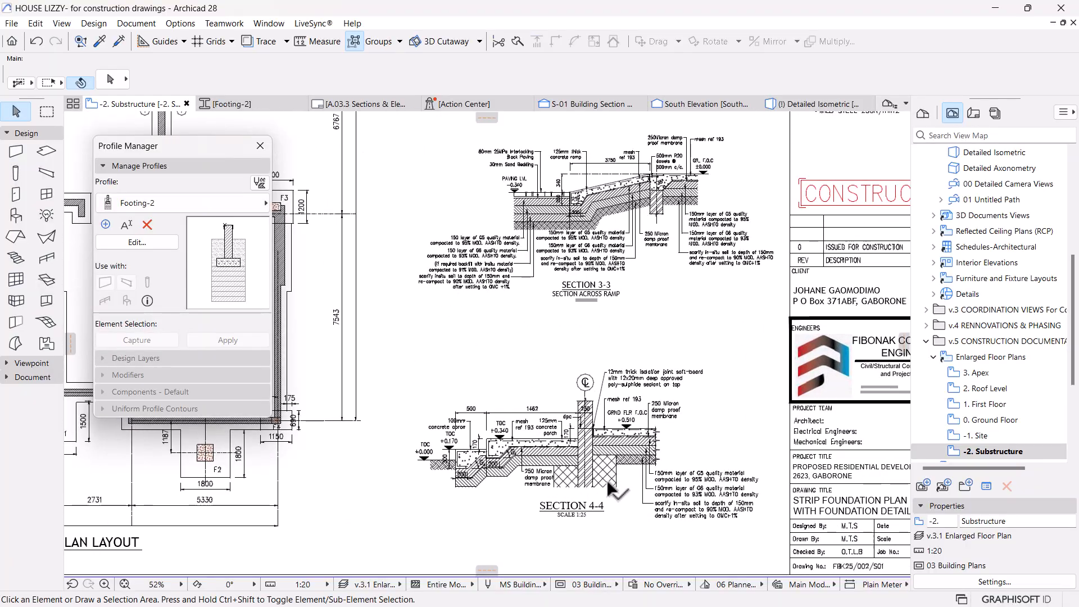
pyautogui.scroll(-3, 629, 439)
pyautogui.moveTo(382, 333); pyautogui.dragTo(676, 464, button='middle')
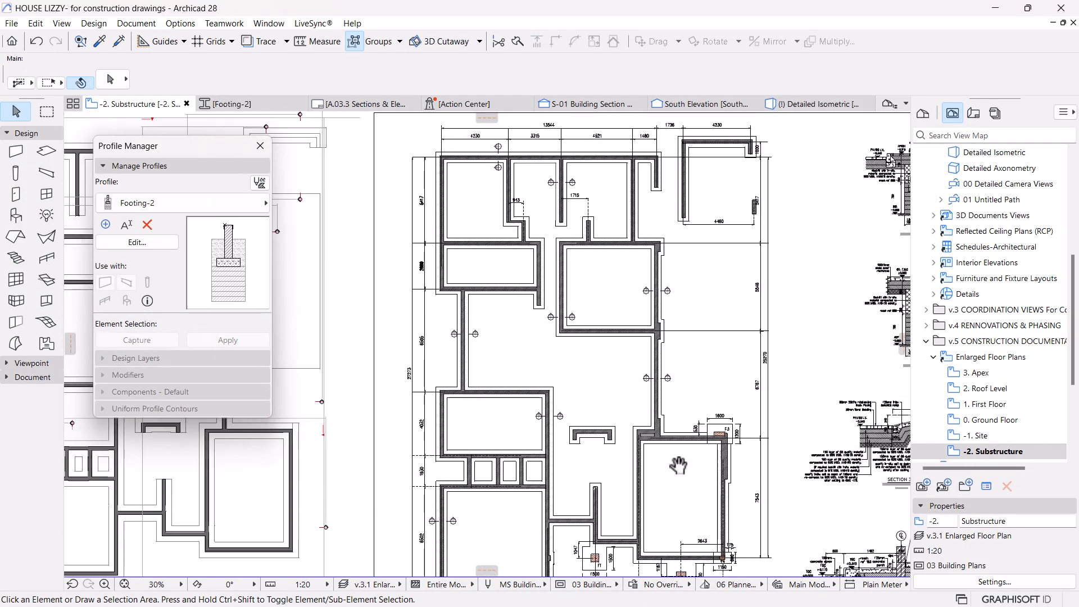
pyautogui.scroll(2, 627, 355)
pyautogui.scroll(-4, 686, 413)
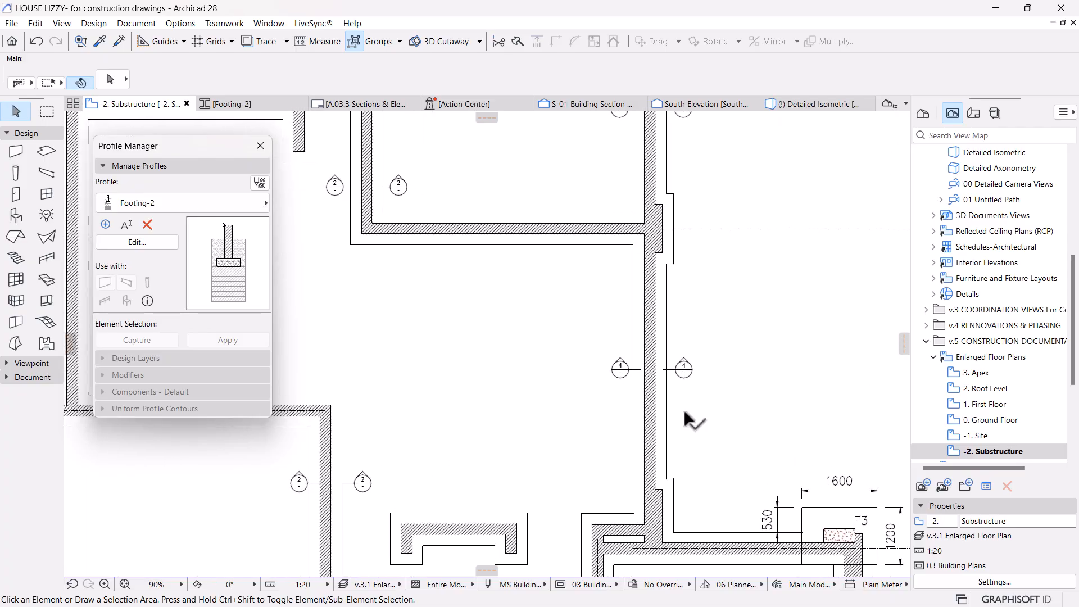
# Step: Study the stepped concrete apron, the porch slab and the level marks in the engineer's Section 4-4 detail
pyautogui.scroll(6, 692, 410)
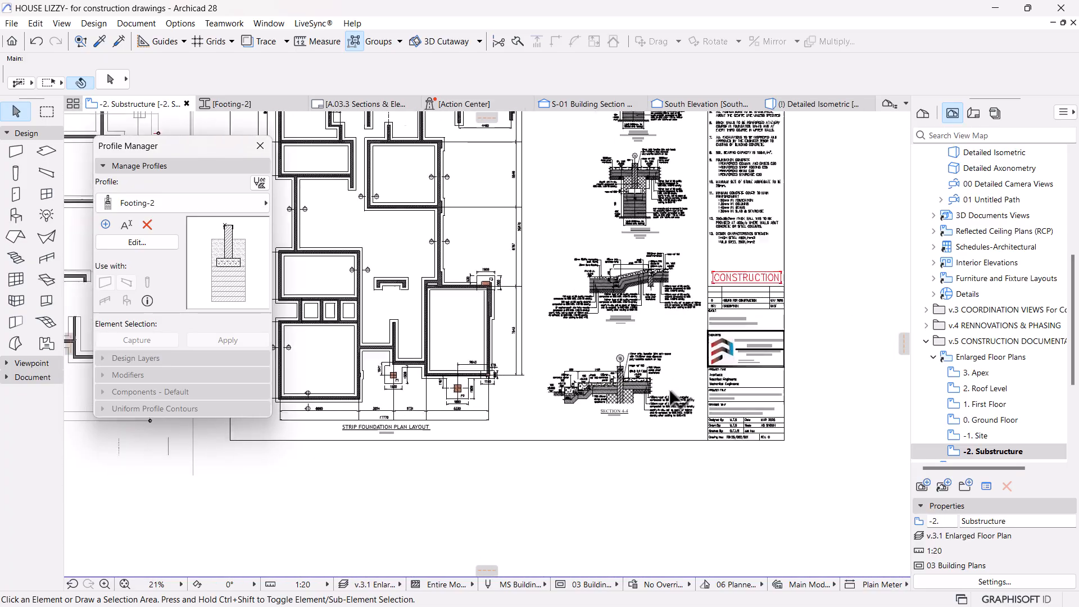
pyautogui.scroll(1, 522, 402)
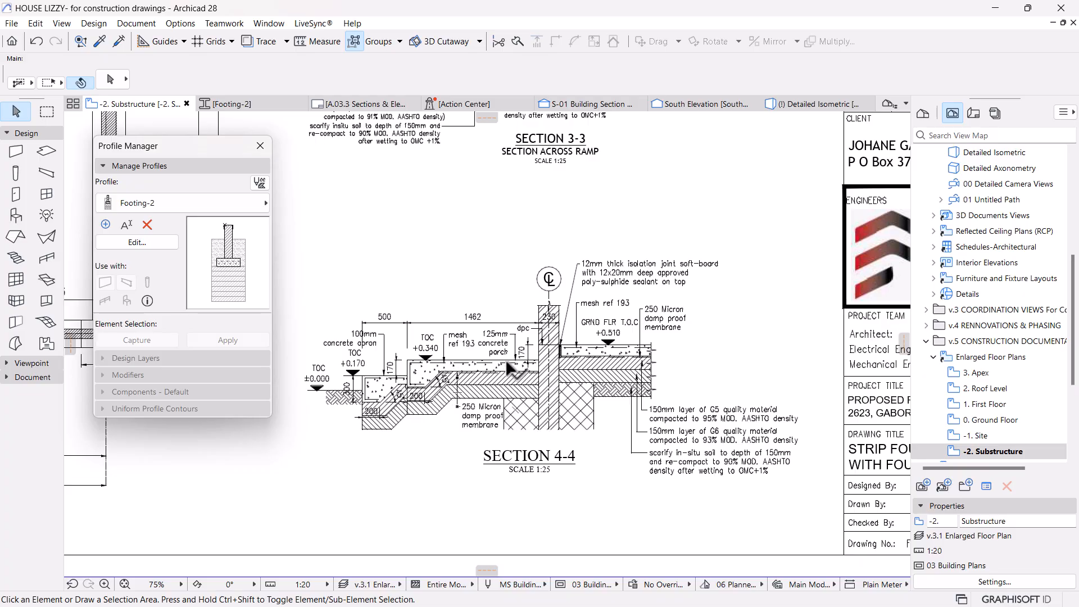
pyautogui.scroll(1, 493, 378)
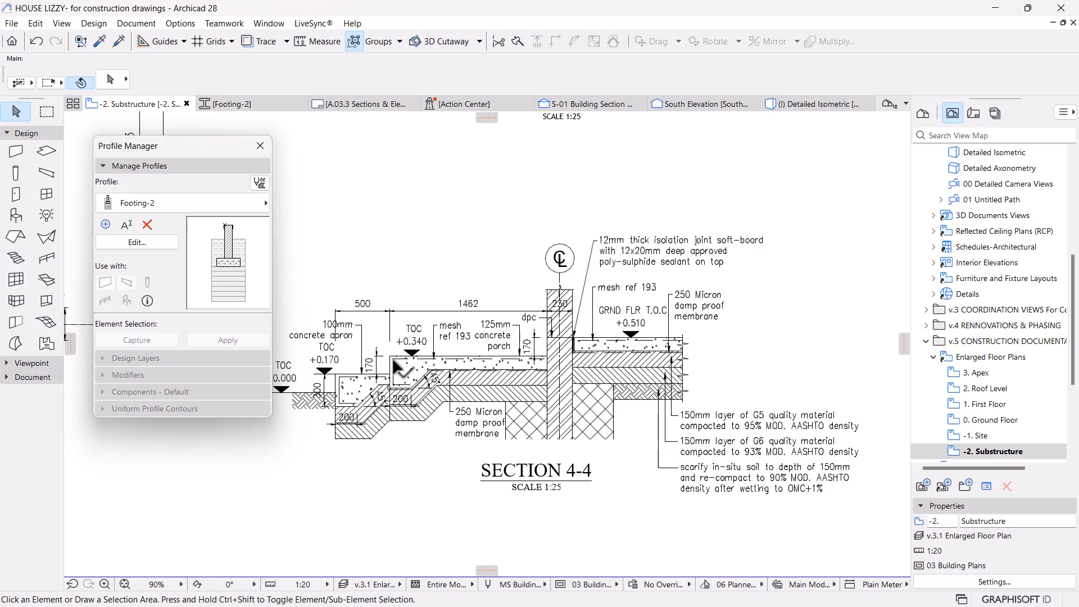
pyautogui.moveTo(388, 416); pyautogui.dragTo(448, 400, button='middle')
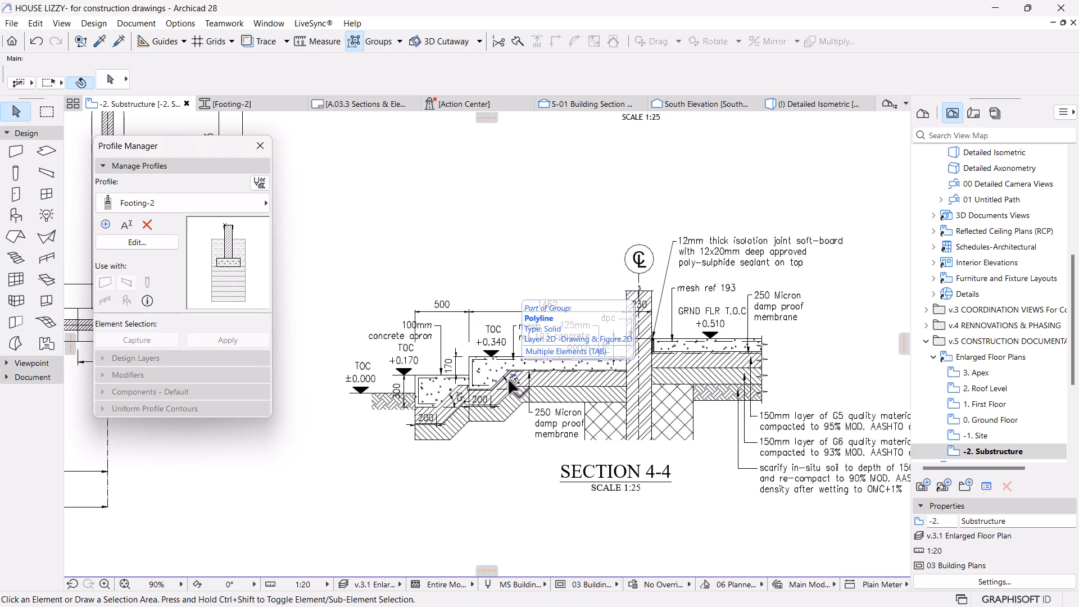
pyautogui.scroll(-4, 512, 386)
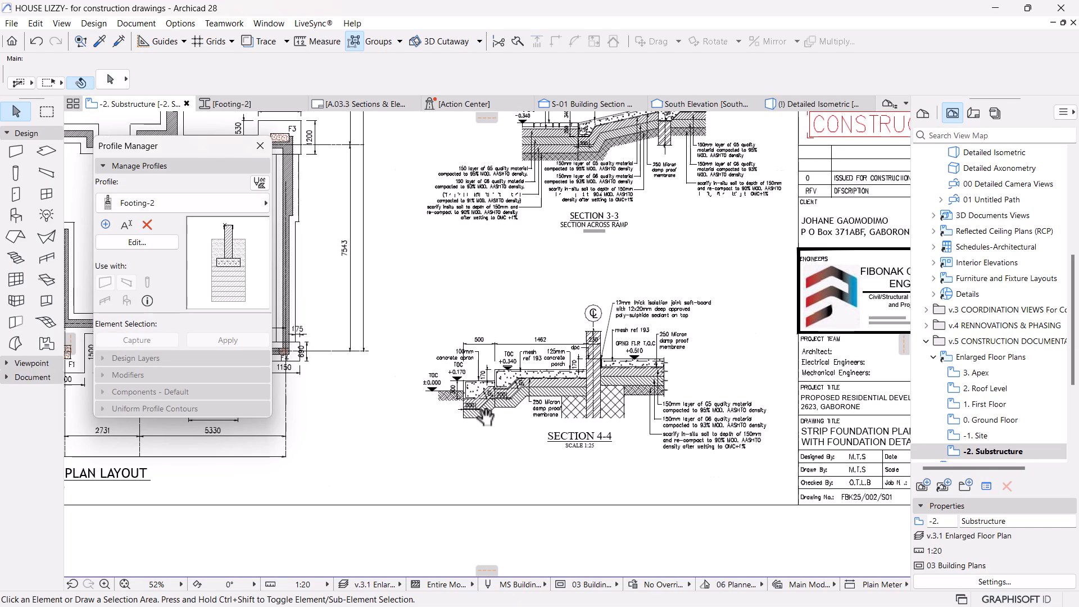
pyautogui.scroll(-2, 652, 475)
pyautogui.scroll(-1, 627, 443)
pyautogui.scroll(5, 667, 483)
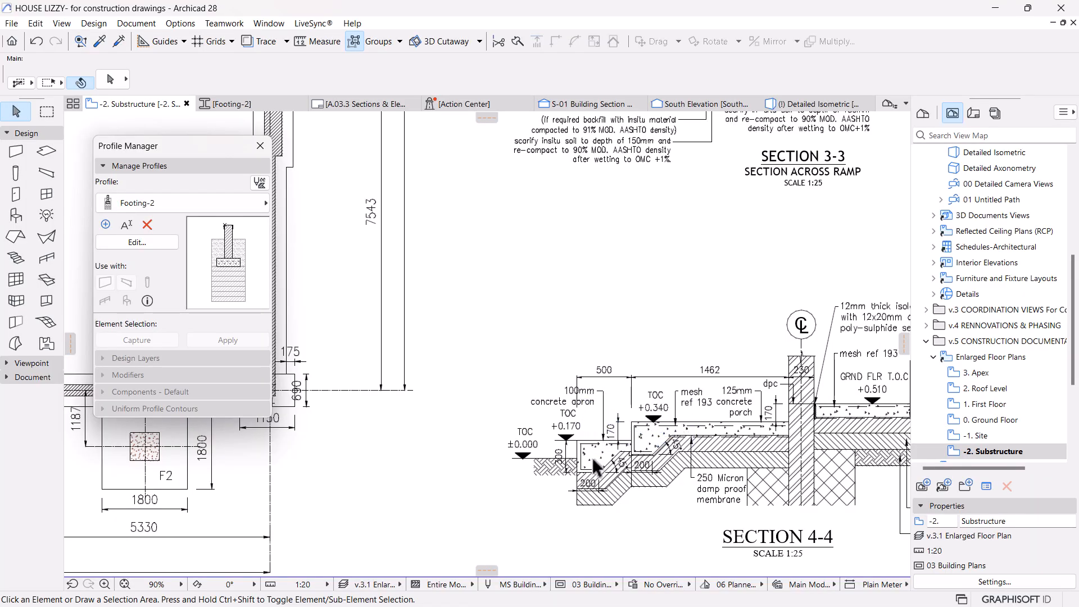
# Step: Match the section 4 markers along the long vertical wall of the strip foundation plan with the Section 4-4 detail
pyautogui.scroll(-3, 695, 373)
pyautogui.scroll(-1, 438, 305)
pyautogui.moveTo(331, 304); pyautogui.dragTo(495, 478, button='middle')
pyautogui.scroll(2, 486, 237)
pyautogui.moveTo(539, 251); pyautogui.dragTo(534, 376, button='middle')
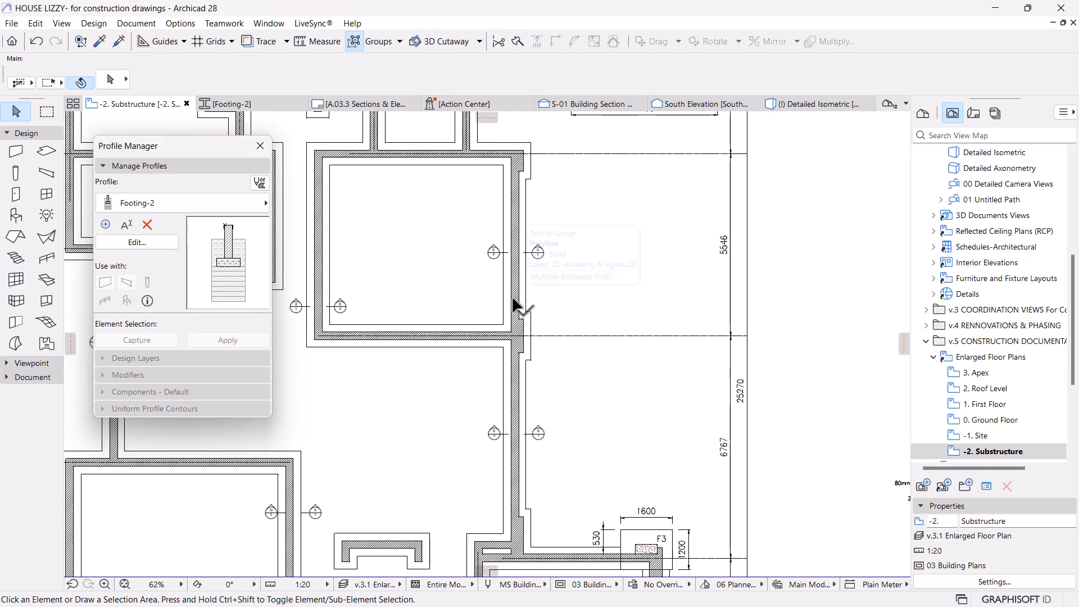
pyautogui.scroll(-3, 514, 306)
pyautogui.scroll(5, 773, 481)
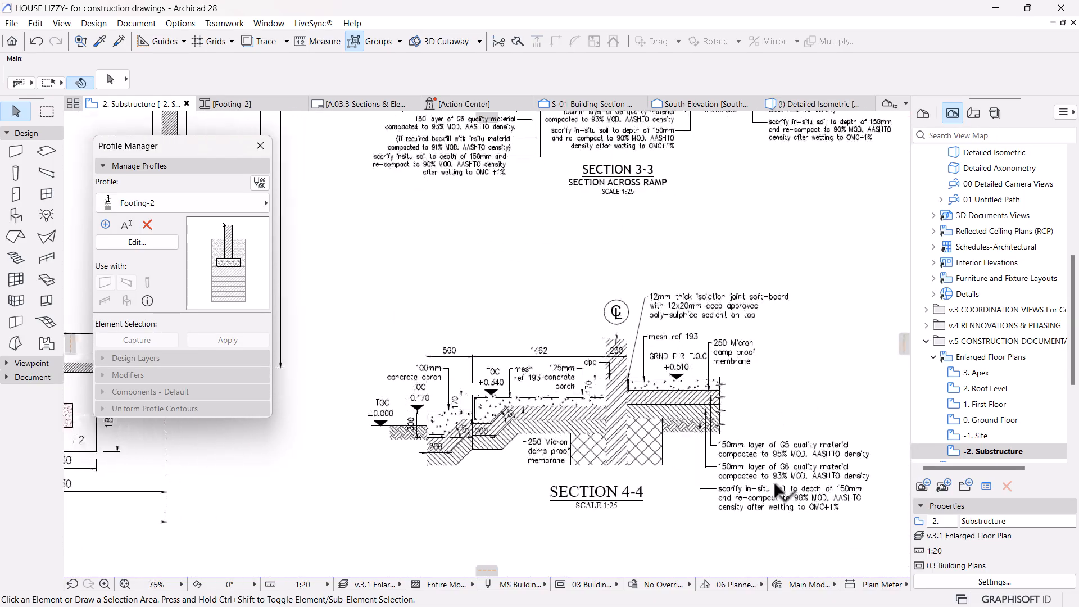
pyautogui.scroll(1, 773, 481)
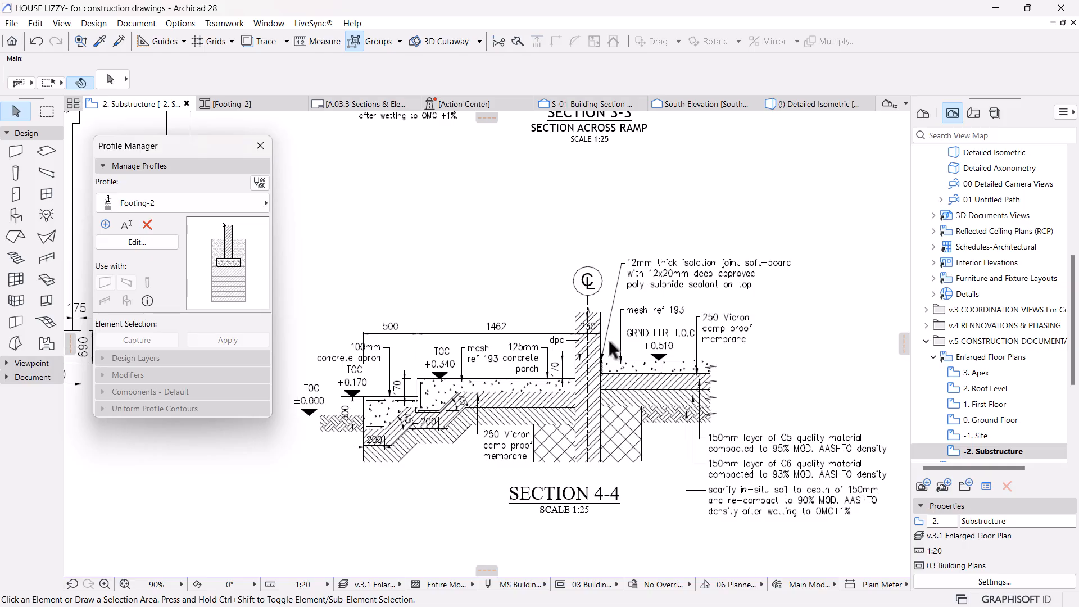
# Step: Check the extent and thickened parts of the vertical wall marked for section 4 on the strip foundation plan
pyautogui.scroll(-3, 607, 339)
pyautogui.moveTo(531, 318); pyautogui.dragTo(679, 449, button='middle')
pyautogui.moveTo(490, 242); pyautogui.dragTo(718, 486, button='middle')
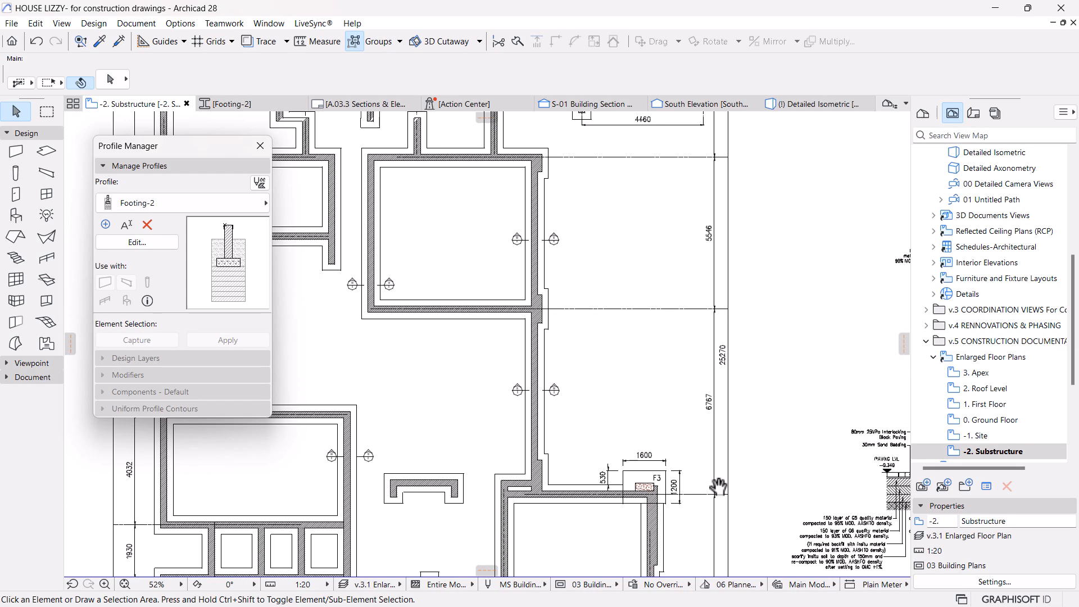
pyautogui.scroll(4, 549, 341)
pyautogui.scroll(-4, 602, 407)
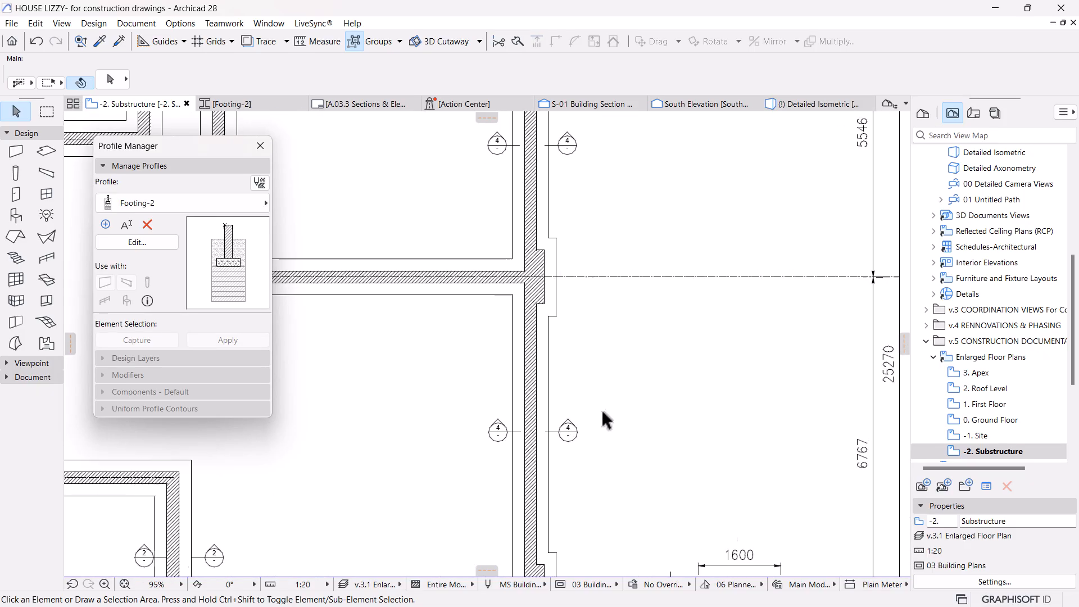
pyautogui.moveTo(553, 416); pyautogui.dragTo(618, 382, button='middle')
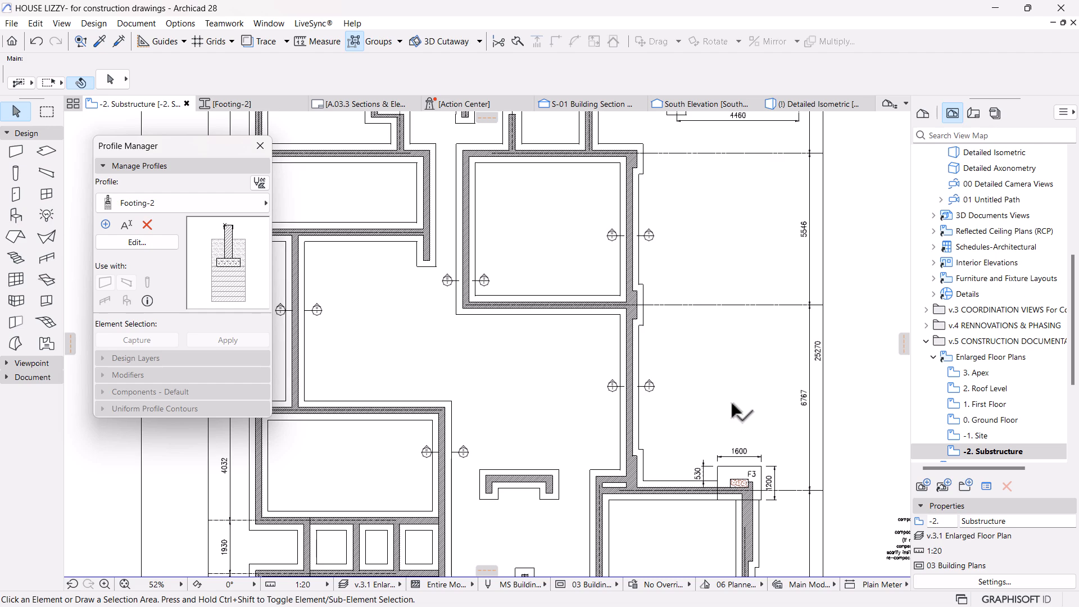
pyautogui.scroll(-3, 609, 375)
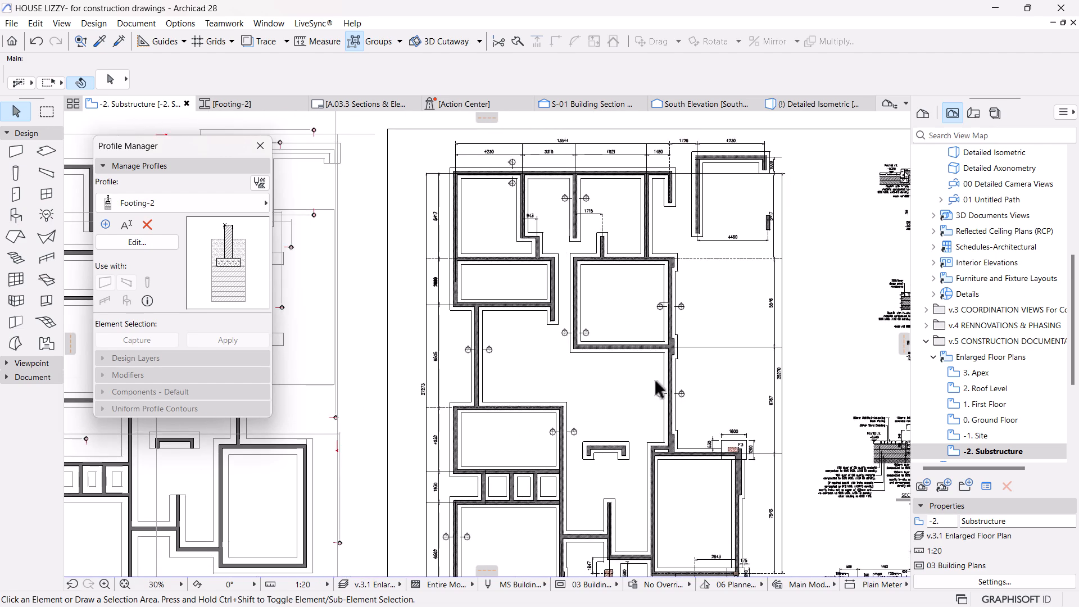
pyautogui.scroll(8, 609, 358)
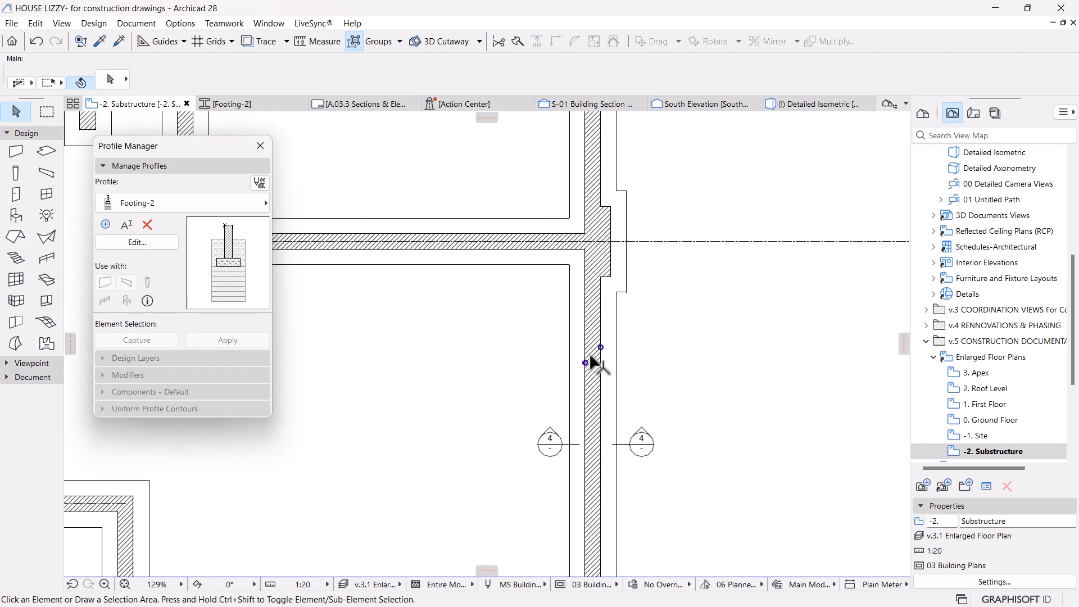
pyautogui.scroll(-8, 612, 358)
# Step: Select the corresponding long vertical foundation wall in the model and study the wall, dpc and slab junction in Section 4-4
pyautogui.click(517, 340)
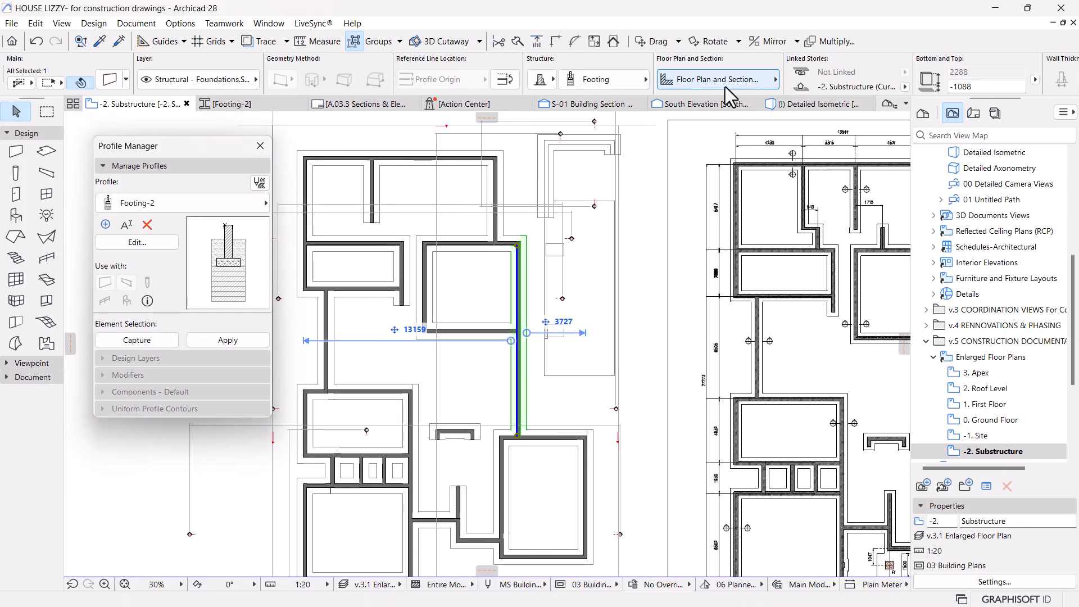
pyautogui.scroll(-4, 526, 326)
pyautogui.moveTo(814, 409); pyautogui.dragTo(525, 352, button='middle')
pyautogui.scroll(3, 566, 379)
pyautogui.scroll(5, 568, 382)
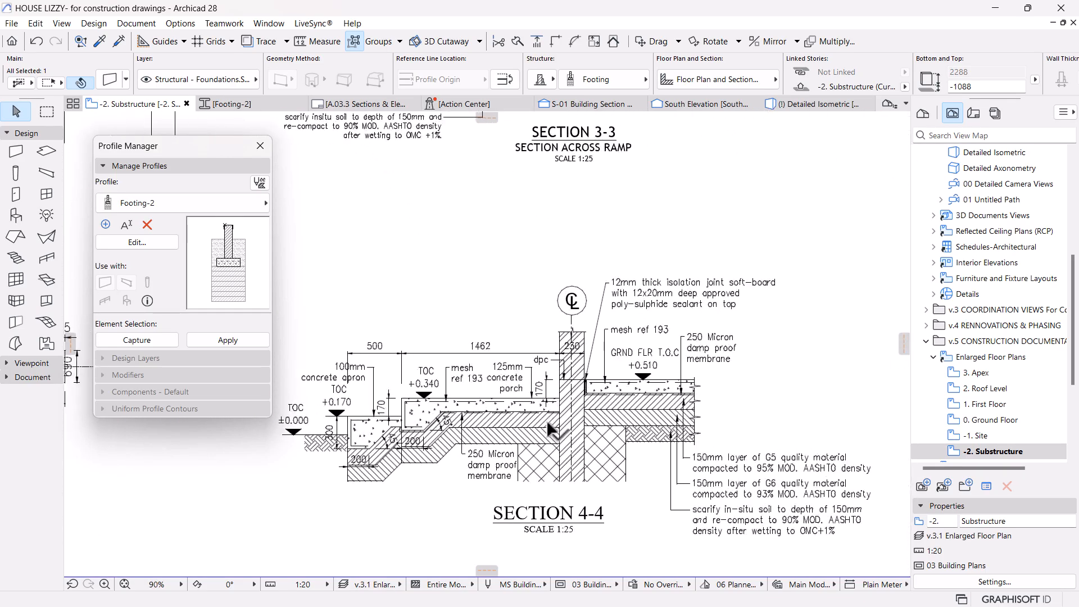
pyautogui.scroll(4, 559, 410)
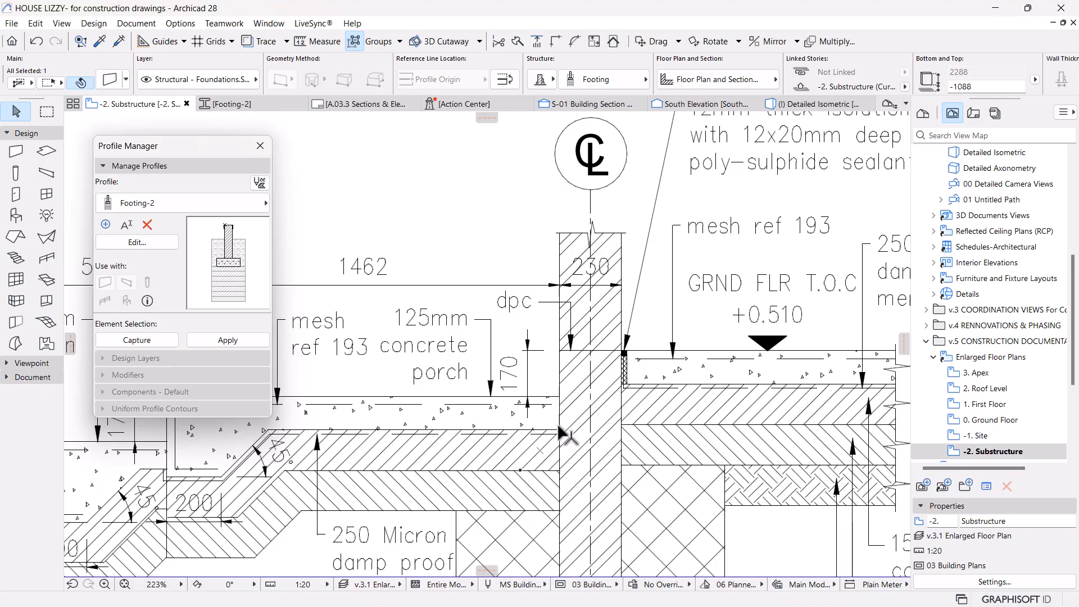
pyautogui.scroll(-2, 620, 441)
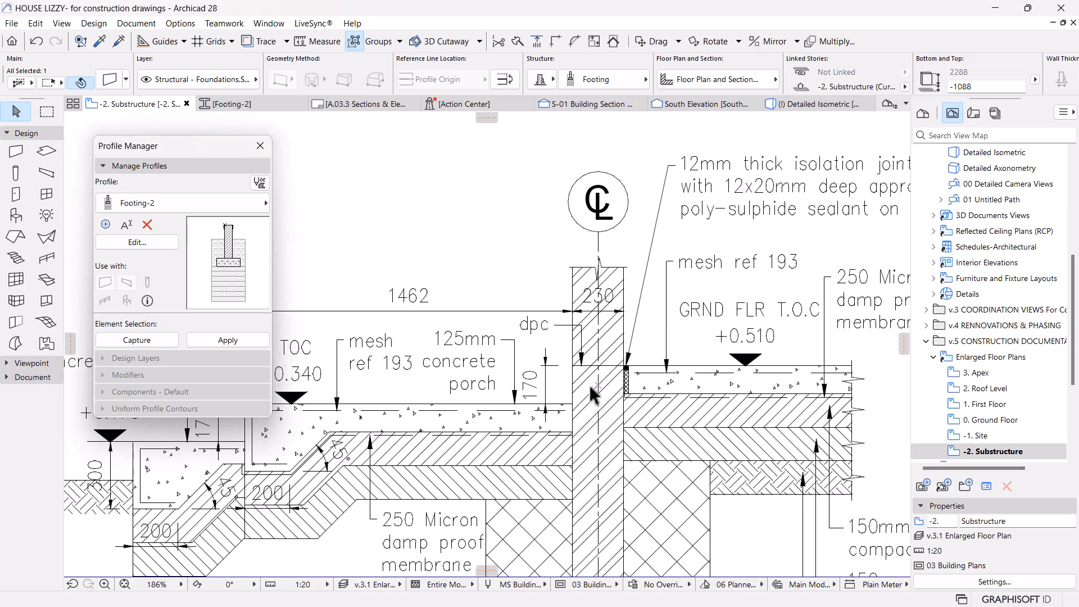
pyautogui.scroll(-3, 600, 405)
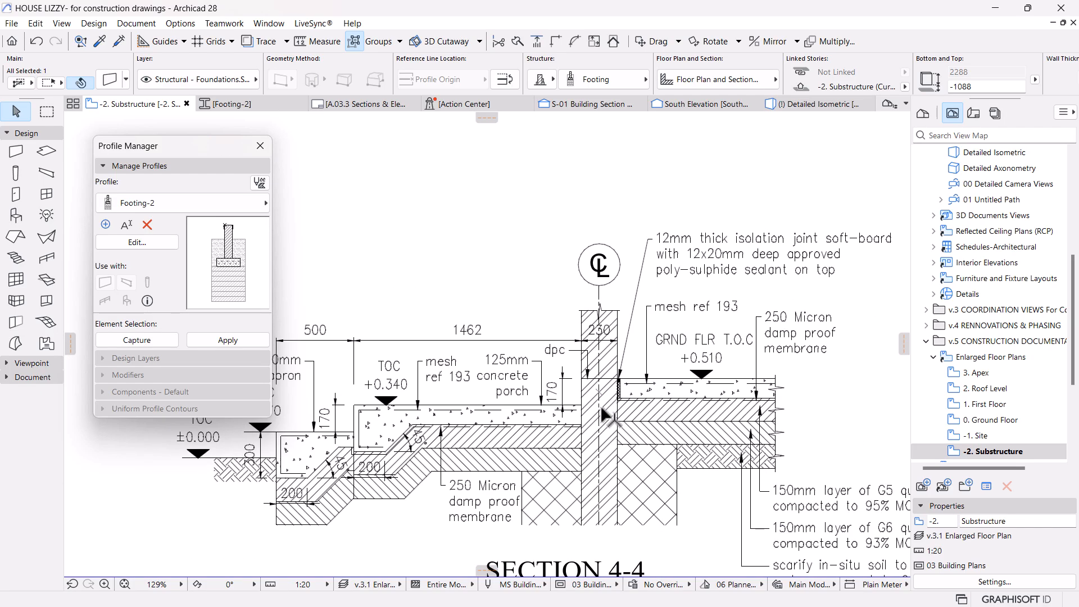
pyautogui.scroll(2, 607, 406)
pyautogui.scroll(2, 607, 400)
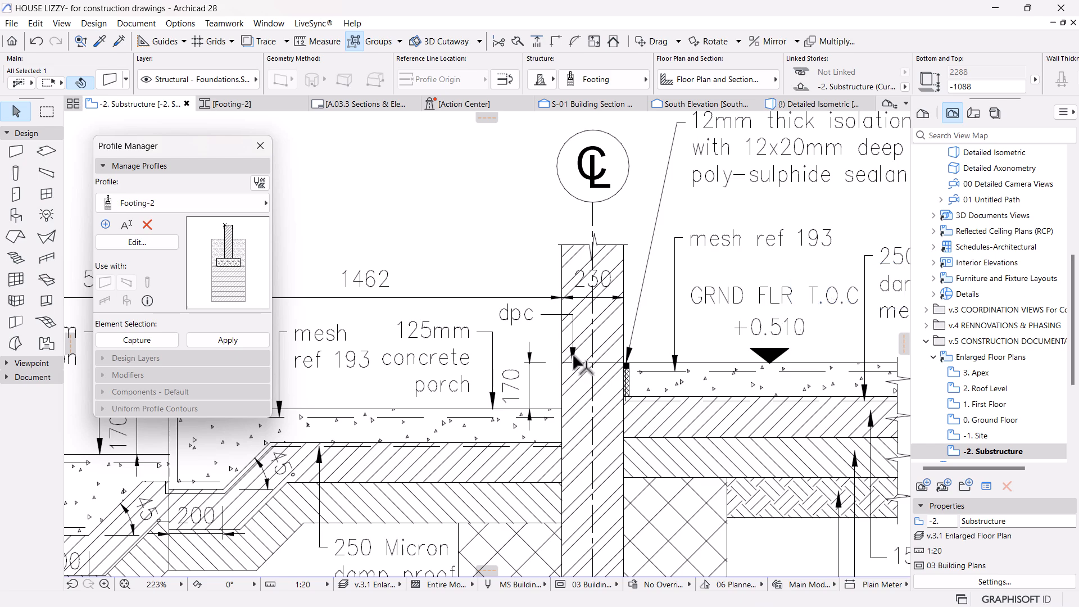
# Step: Go back to the wall marked for section 4 on the engineer's strip foundation plan
pyautogui.scroll(-10, 579, 364)
pyautogui.moveTo(490, 275); pyautogui.dragTo(634, 413, button='middle')
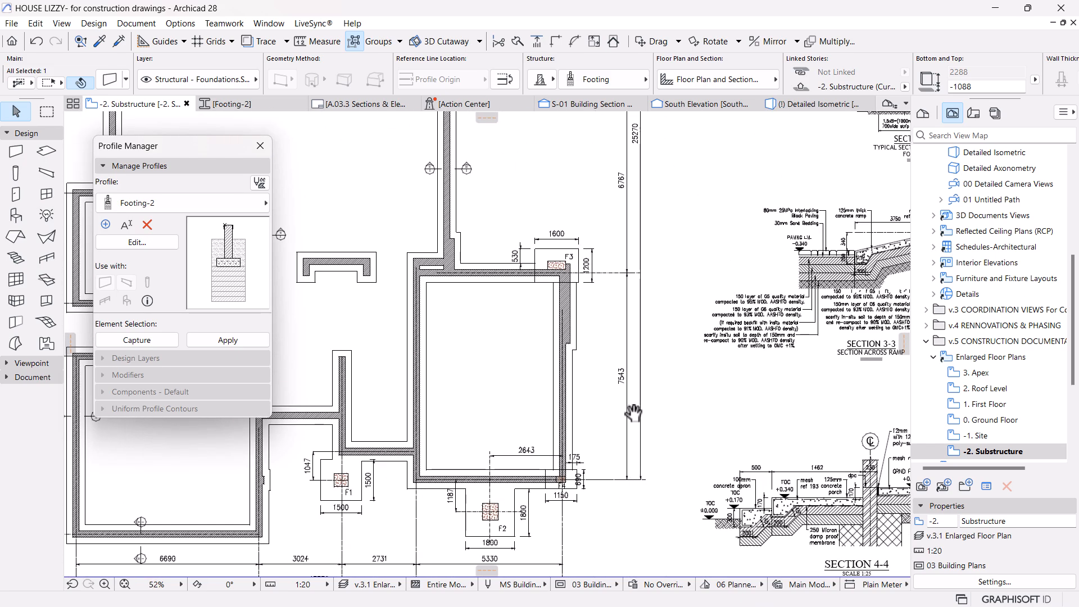
pyautogui.moveTo(491, 291); pyautogui.dragTo(552, 410, button='middle')
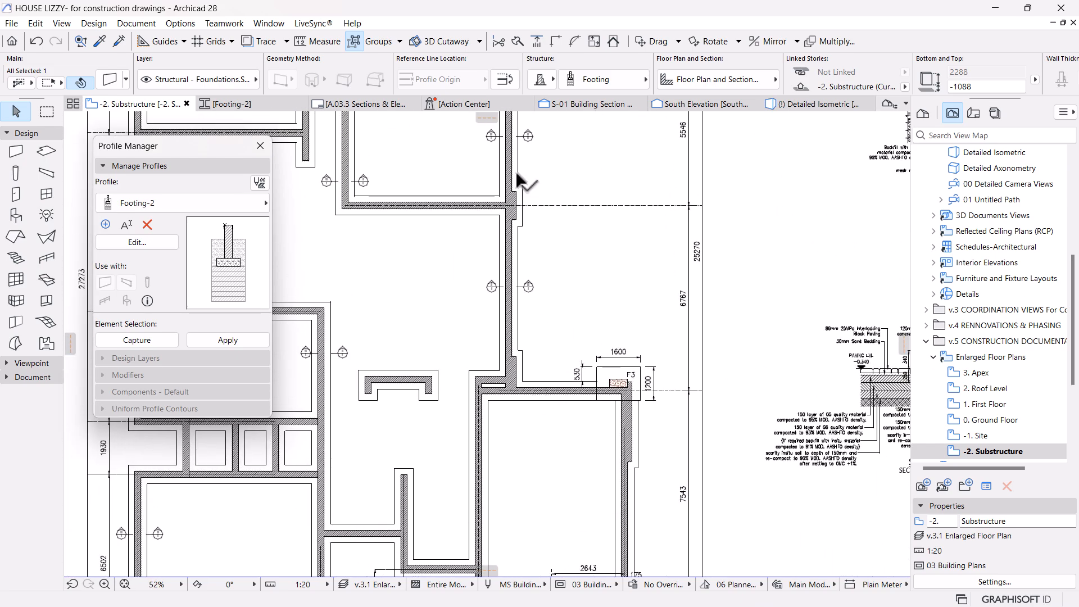
# Step: Open the Detailed Isometric 3D view and show all elements of the house
pyautogui.click(804, 104)
pyautogui.scroll(-1, 619, 338)
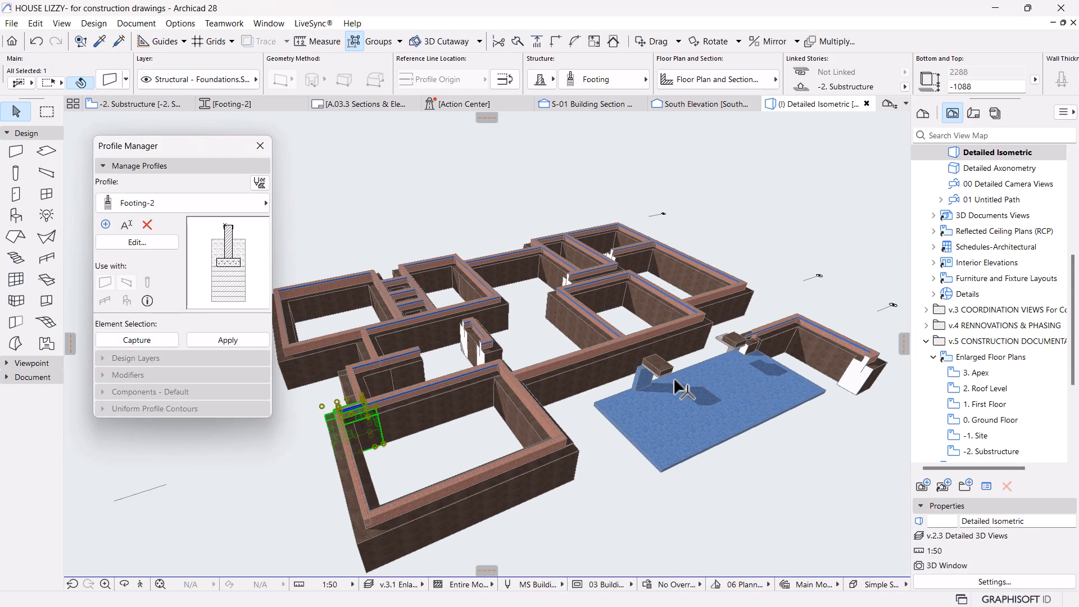
pyautogui.moveTo(695, 389); pyautogui.dragTo(600, 385, button='middle')
pyautogui.rightClick(716, 201)
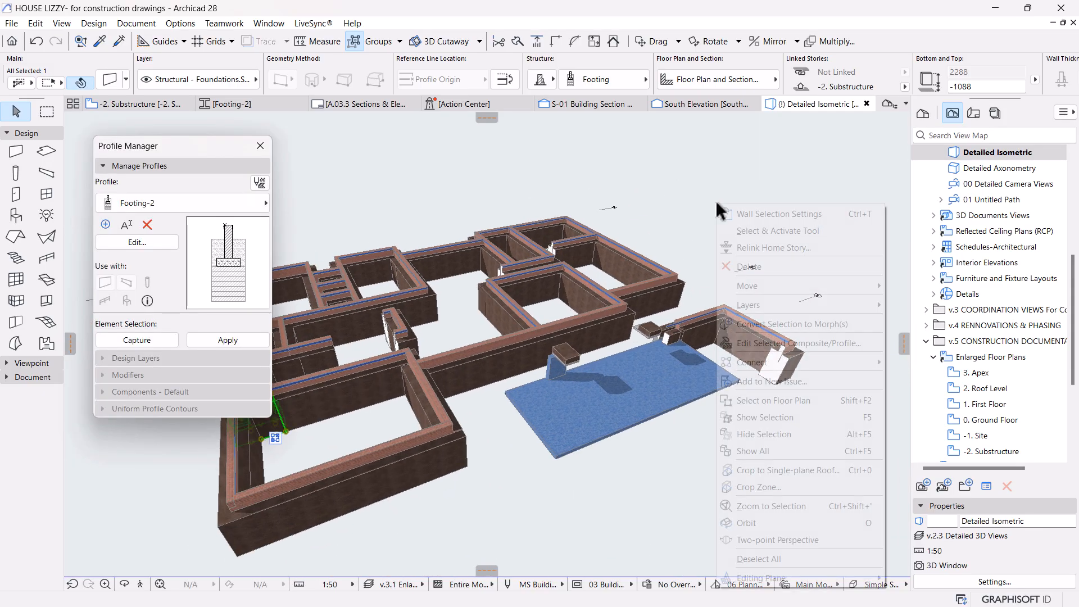
pyautogui.click(772, 453)
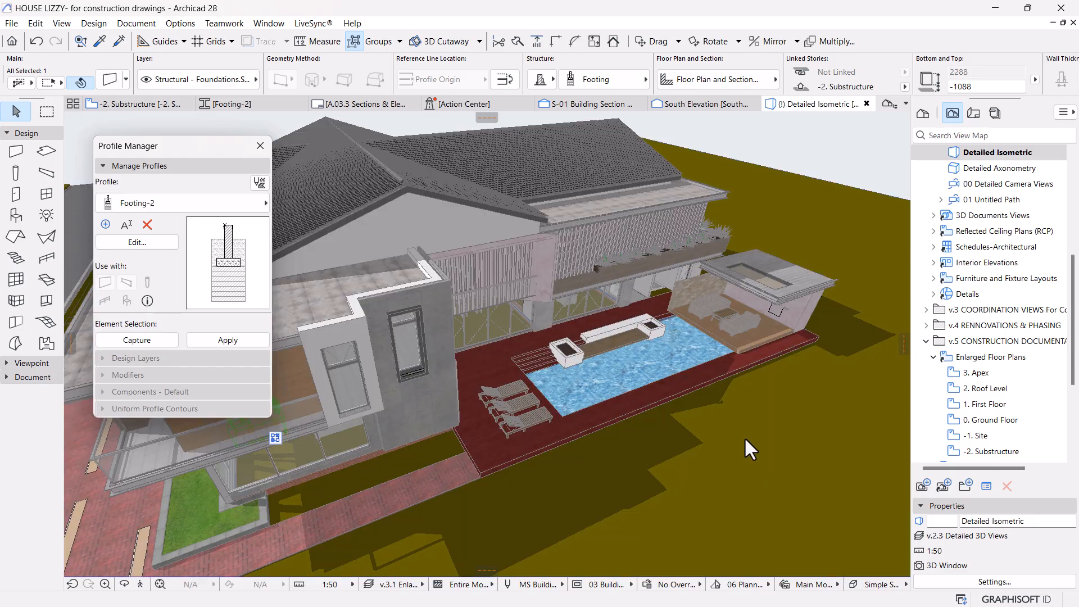
# Step: Inspect where the glazed walls meet the pool deck in 3D, and collapse the Profile Manager's Manage Profiles section
pyautogui.keyDown('shift'); pyautogui.moveTo(685, 339); pyautogui.dragTo(543, 380, button='middle'); pyautogui.keyUp('shift')
pyautogui.scroll(10, 543, 379)
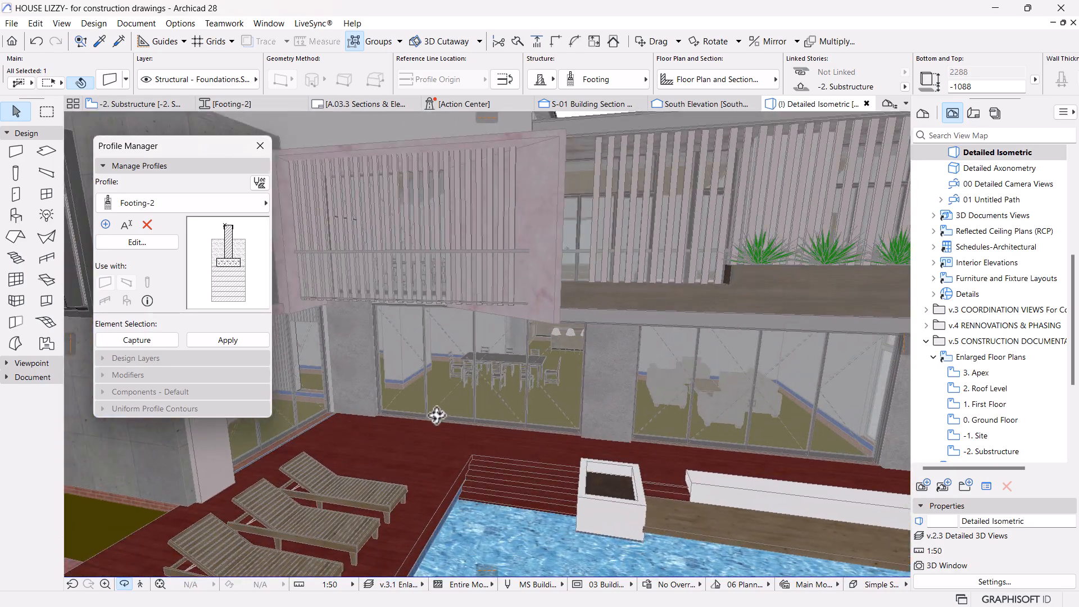
pyautogui.keyDown('shift'); pyautogui.moveTo(449, 437); pyautogui.dragTo(452, 332, button='middle'); pyautogui.keyUp('shift')
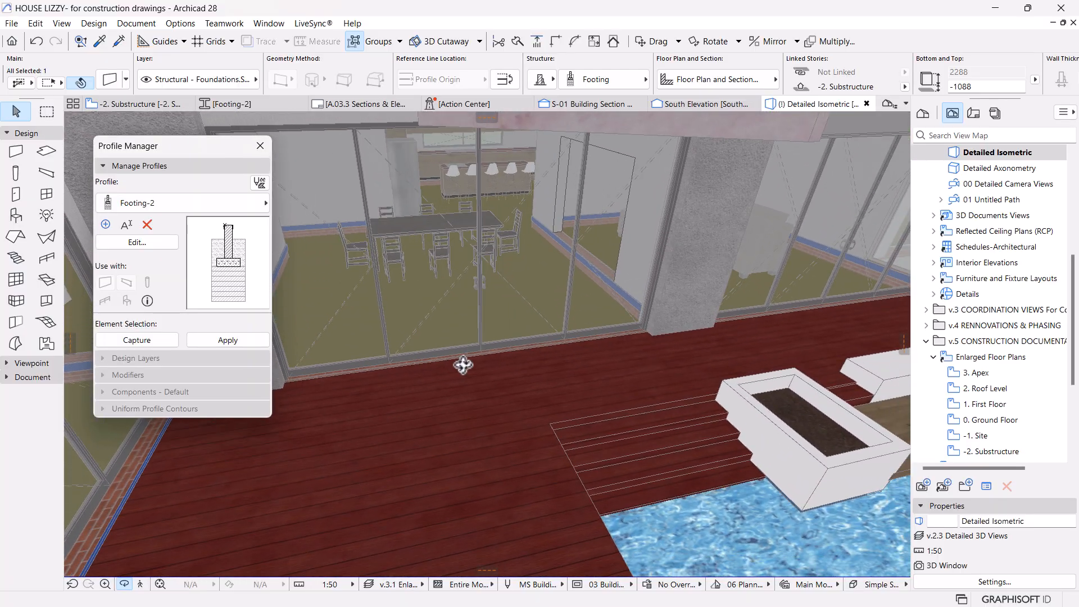
pyautogui.keyDown('shift'); pyautogui.moveTo(527, 379); pyautogui.dragTo(598, 372, button='middle'); pyautogui.keyUp('shift')
pyautogui.click(163, 165)
pyautogui.scroll(-10, 598, 372)
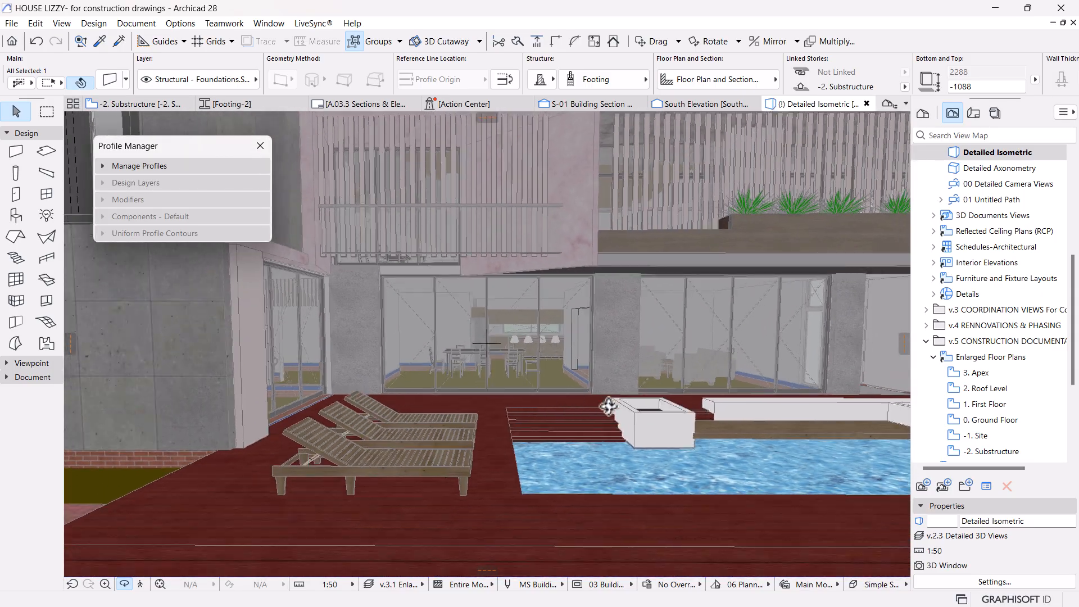
pyautogui.scroll(8, 609, 453)
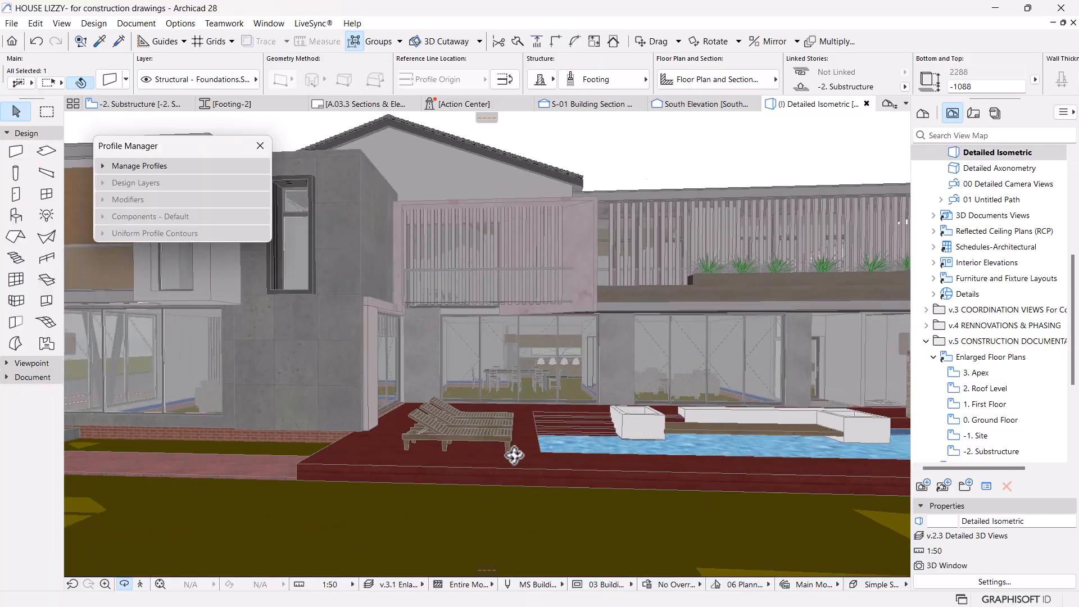
pyautogui.scroll(2, 439, 392)
pyautogui.scroll(1, 439, 392)
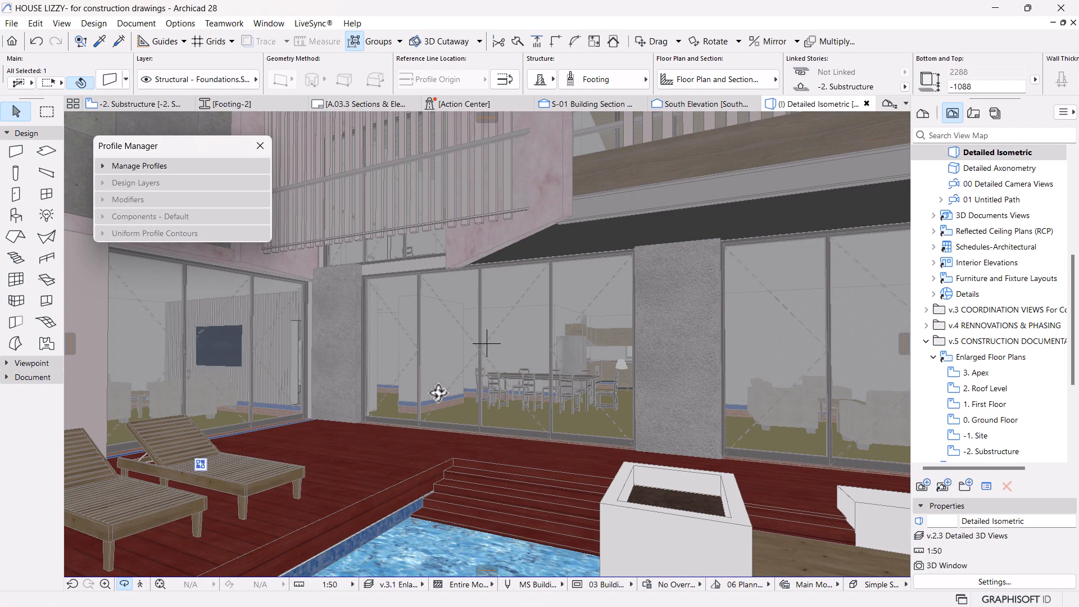
pyautogui.keyDown('shift'); pyautogui.moveTo(581, 471); pyautogui.dragTo(479, 431, button='middle'); pyautogui.keyUp('shift')
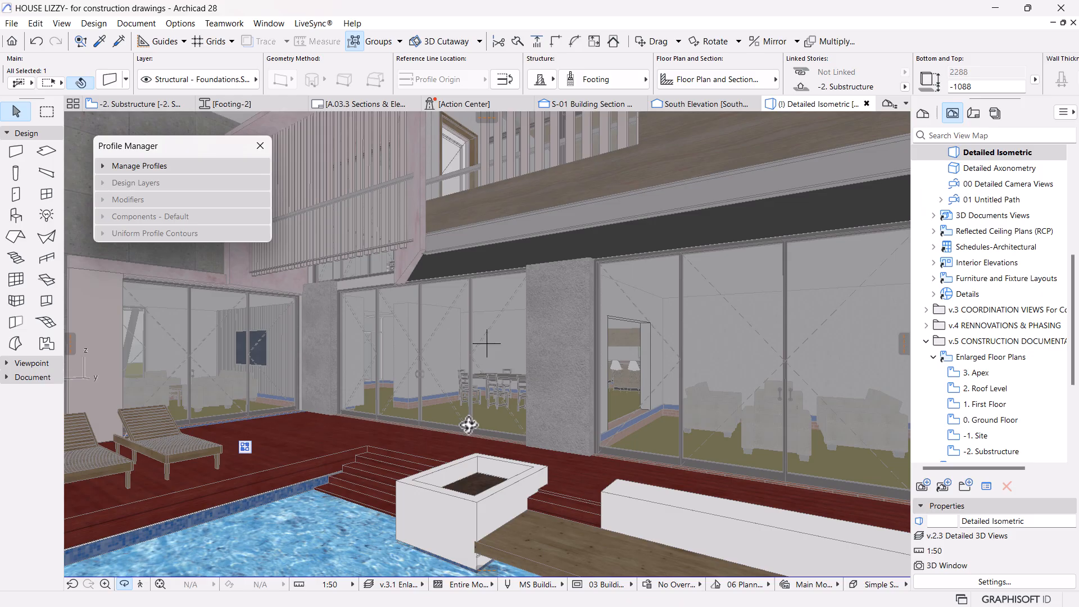
# Step: Examine the brick base of the timber-slatted front wall and the adjoining side of the house at ground level
pyautogui.scroll(-15, 466, 409)
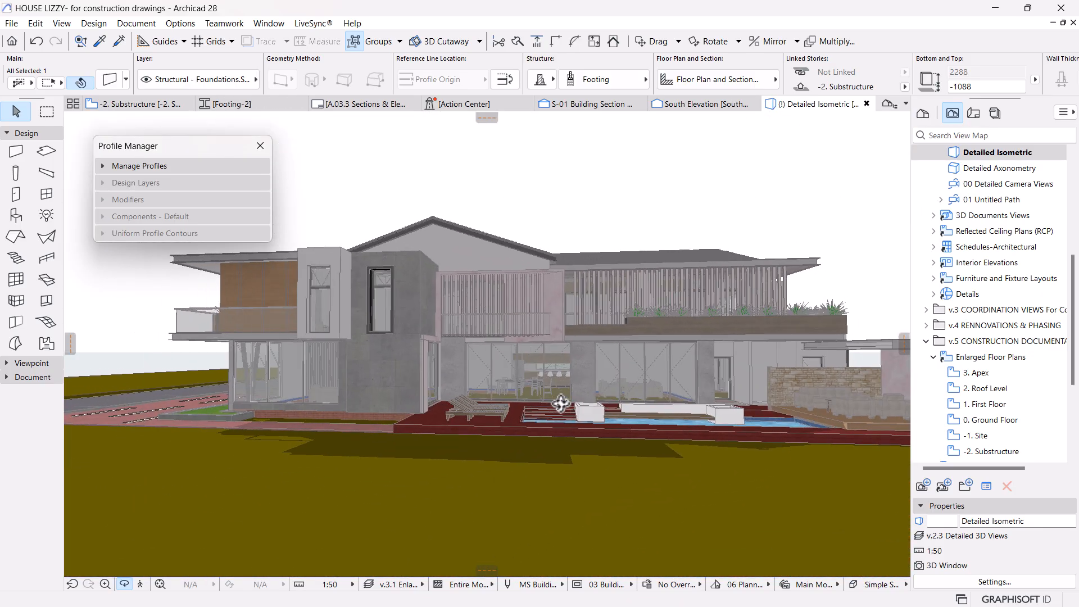
pyautogui.keyDown('shift'); pyautogui.moveTo(573, 401); pyautogui.dragTo(648, 500, button='middle'); pyautogui.keyUp('shift')
pyautogui.scroll(10, 366, 418)
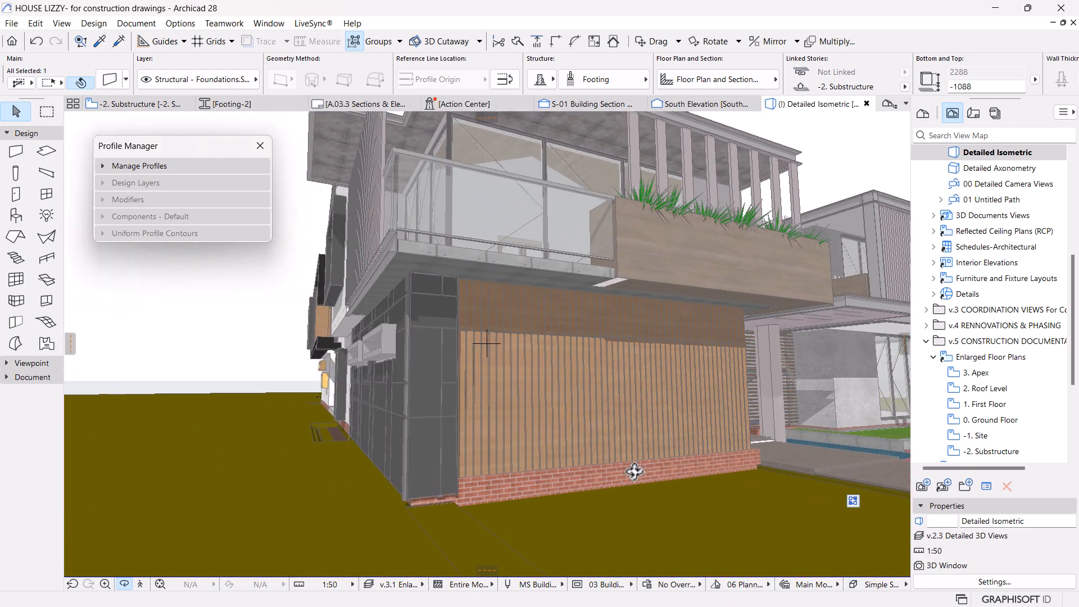
pyautogui.keyDown('shift'); pyautogui.moveTo(437, 476); pyautogui.dragTo(692, 506, button='middle'); pyautogui.keyUp('shift')
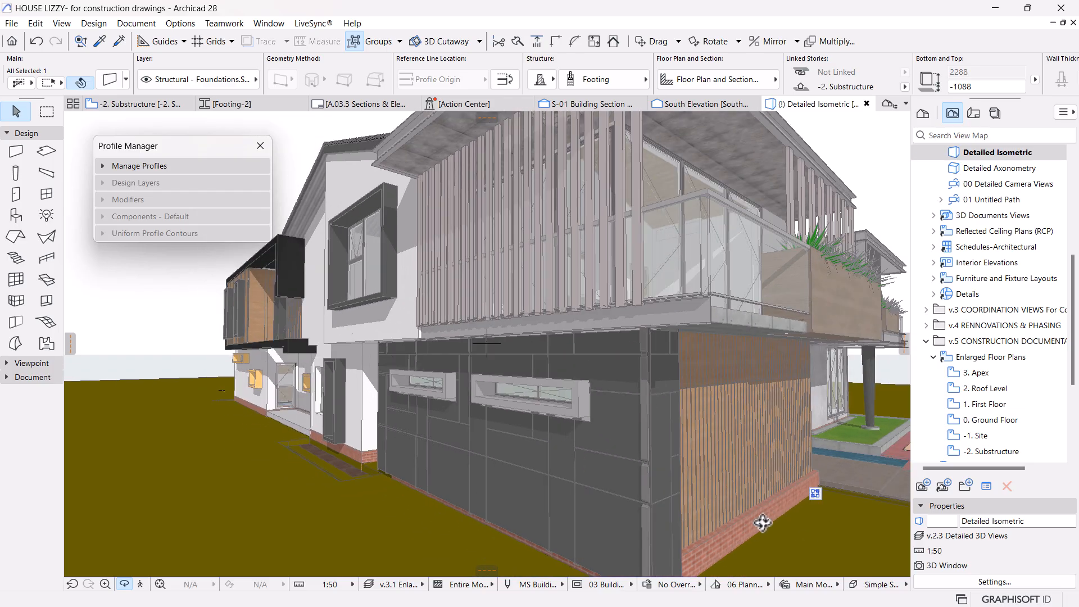
pyautogui.keyDown('shift'); pyautogui.moveTo(359, 443); pyautogui.dragTo(323, 399, button='middle'); pyautogui.keyUp('shift')
pyautogui.scroll(-5, 500, 385)
pyautogui.scroll(-5, 255, 438)
pyautogui.keyDown('shift'); pyautogui.moveTo(256, 439); pyautogui.dragTo(406, 429, button='middle'); pyautogui.keyUp('shift')
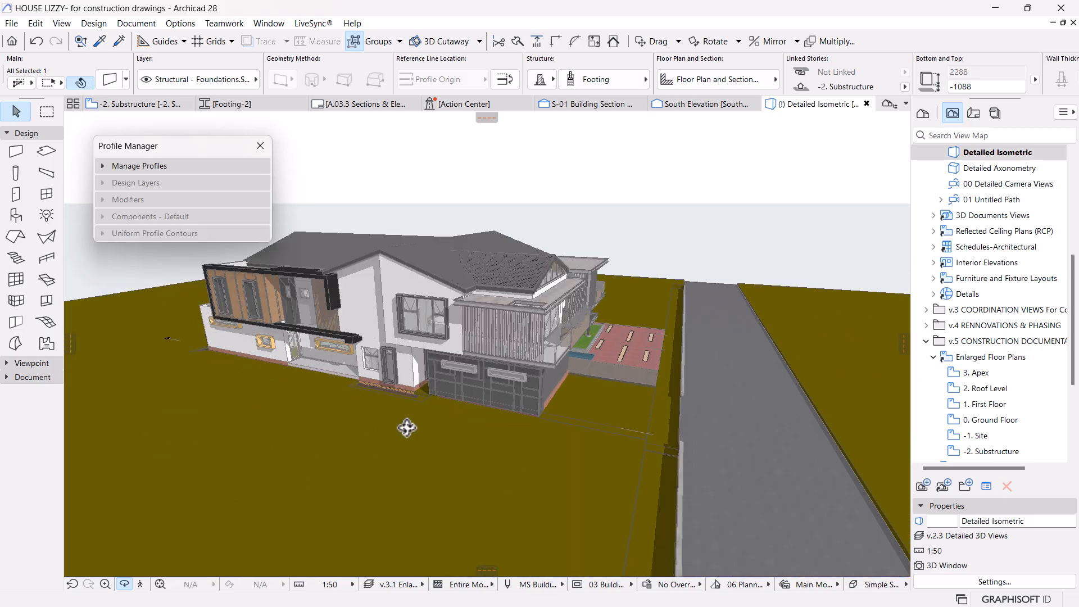
# Step: Turn on the visibility of the Paved Apron layer
pyautogui.scroll(3, 407, 428)
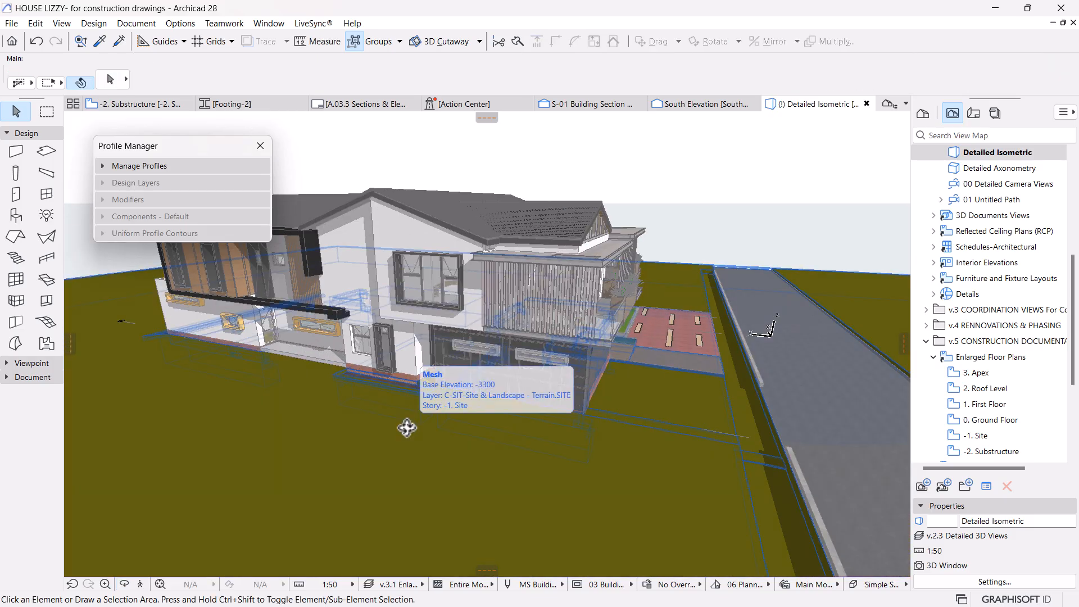
pyautogui.hotkey('ctrl', 'l')
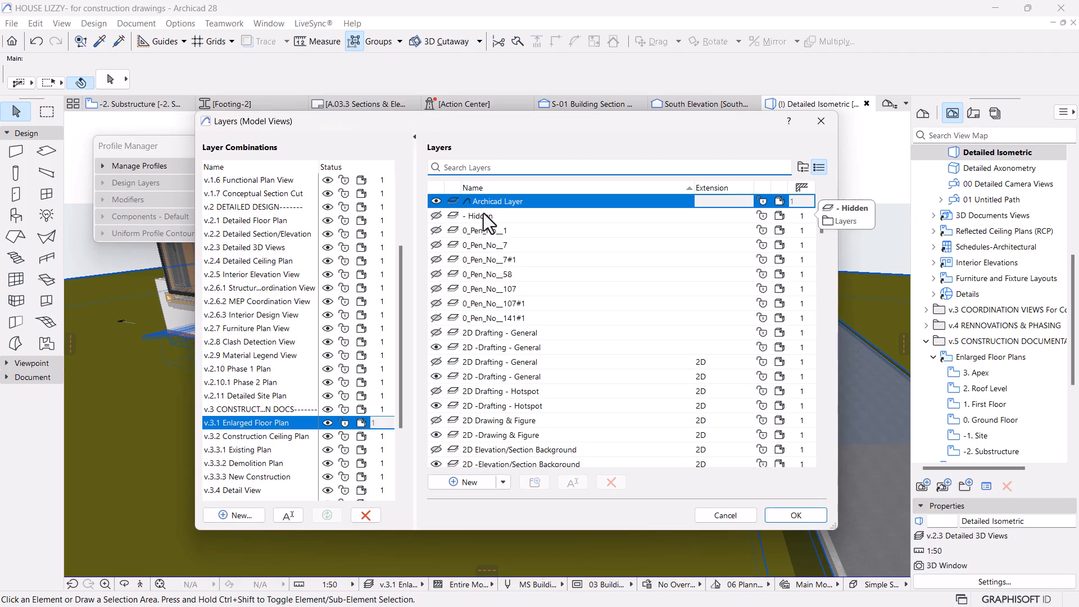
pyautogui.write('paved')
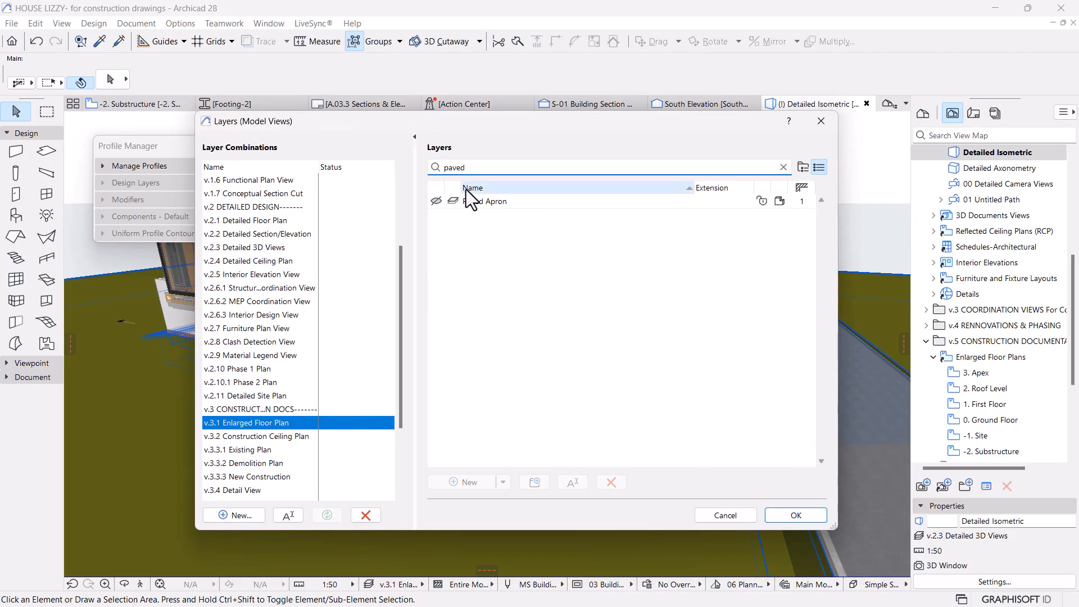
pyautogui.click(434, 201)
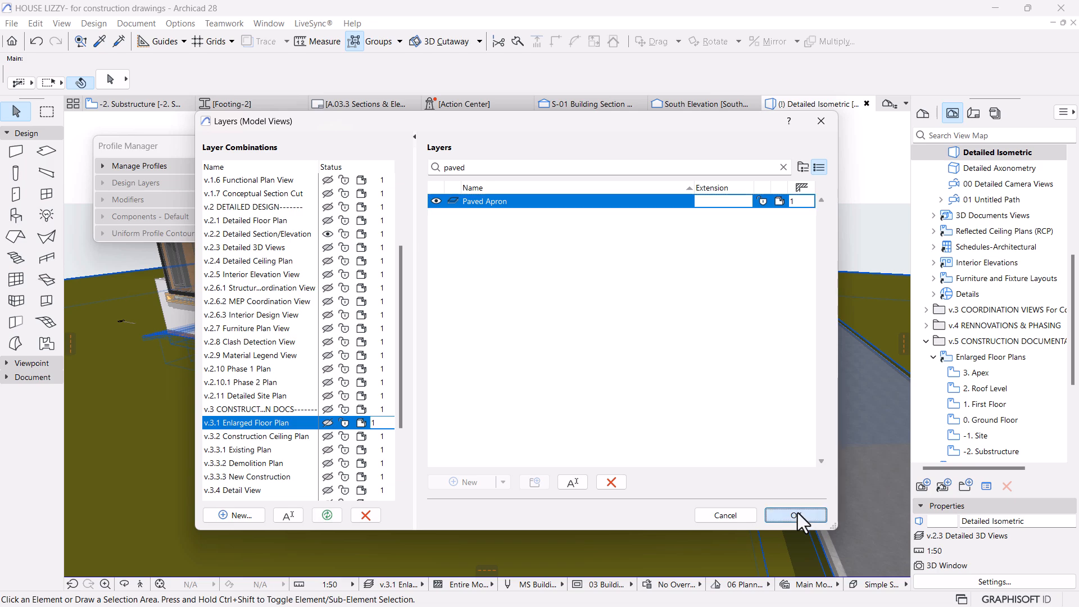
pyautogui.click(797, 513)
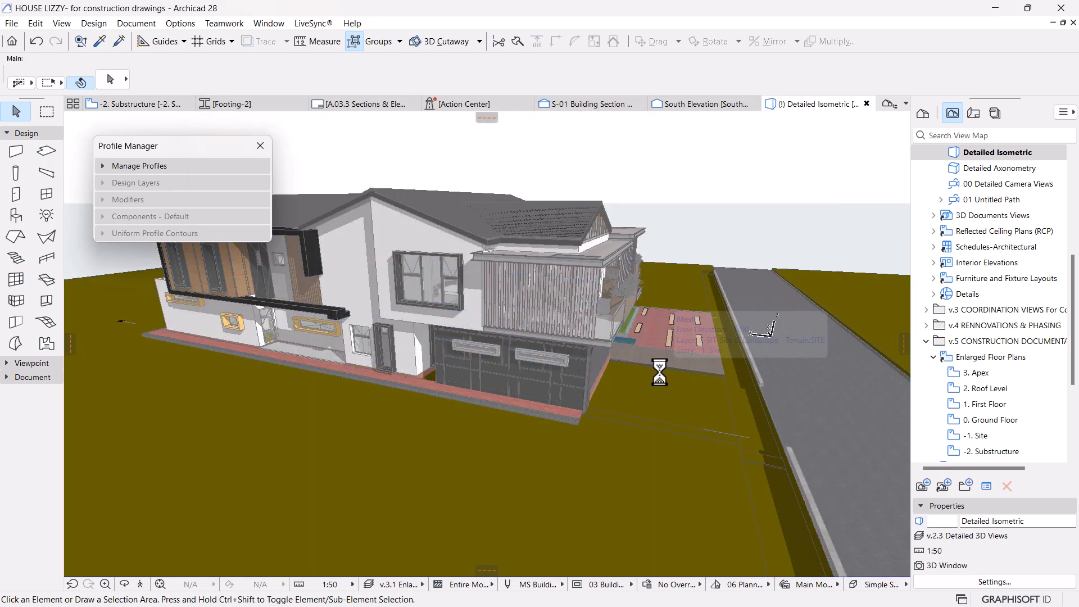
# Step: Examine the paved apron, its concrete edging and the brick plinth along the house's outer walls
pyautogui.scroll(4, 579, 395)
pyautogui.keyDown('shift'); pyautogui.moveTo(580, 400); pyautogui.dragTo(407, 504, button='middle'); pyautogui.keyUp('shift')
pyautogui.scroll(7, 407, 504)
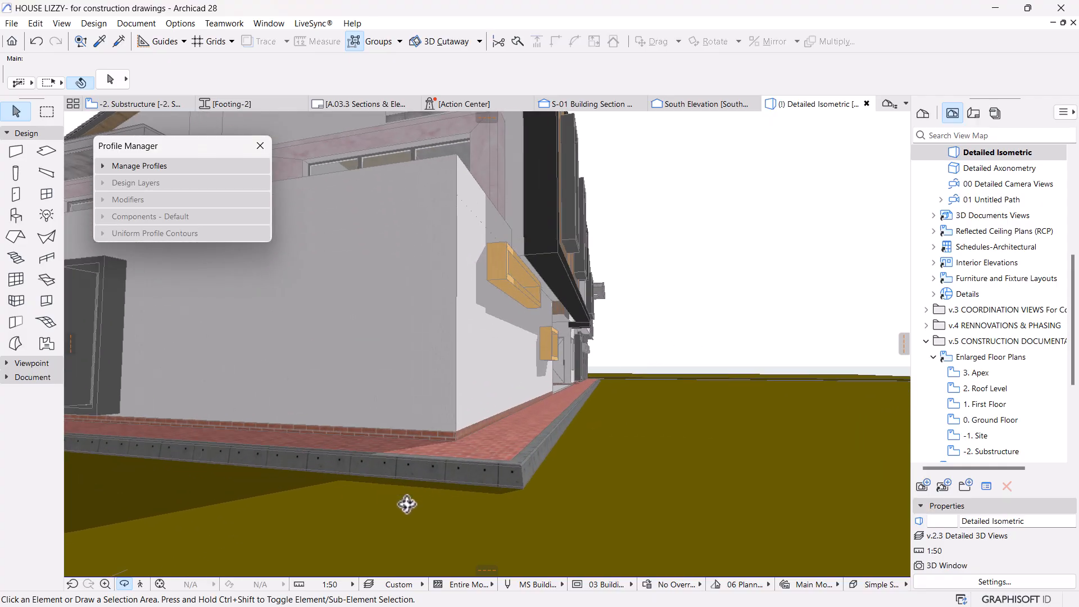
pyautogui.moveTo(487, 484); pyautogui.dragTo(448, 486)
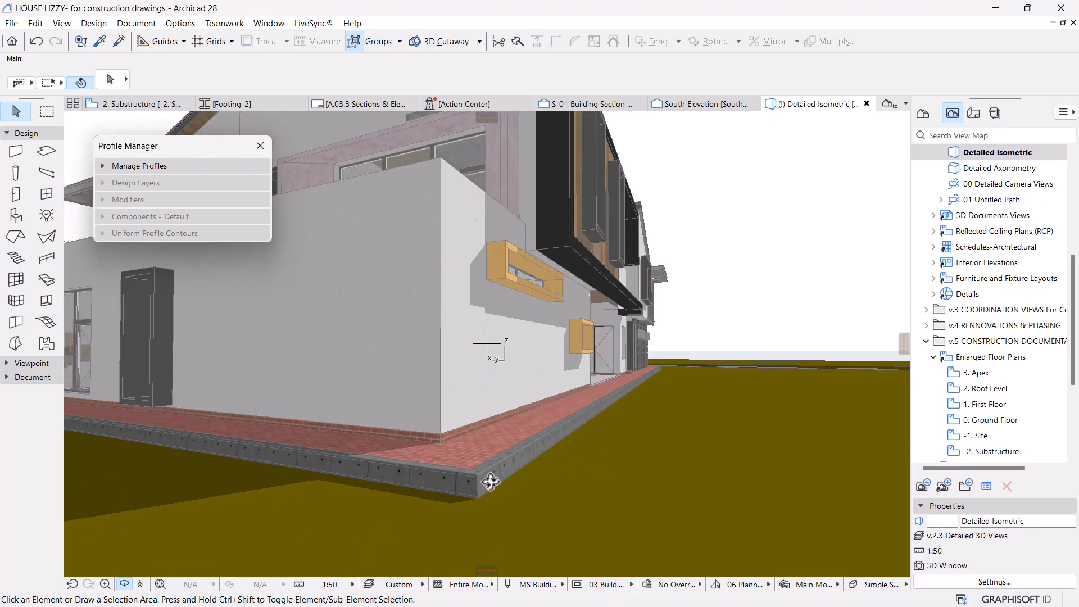
pyautogui.moveTo(761, 498); pyautogui.dragTo(425, 466)
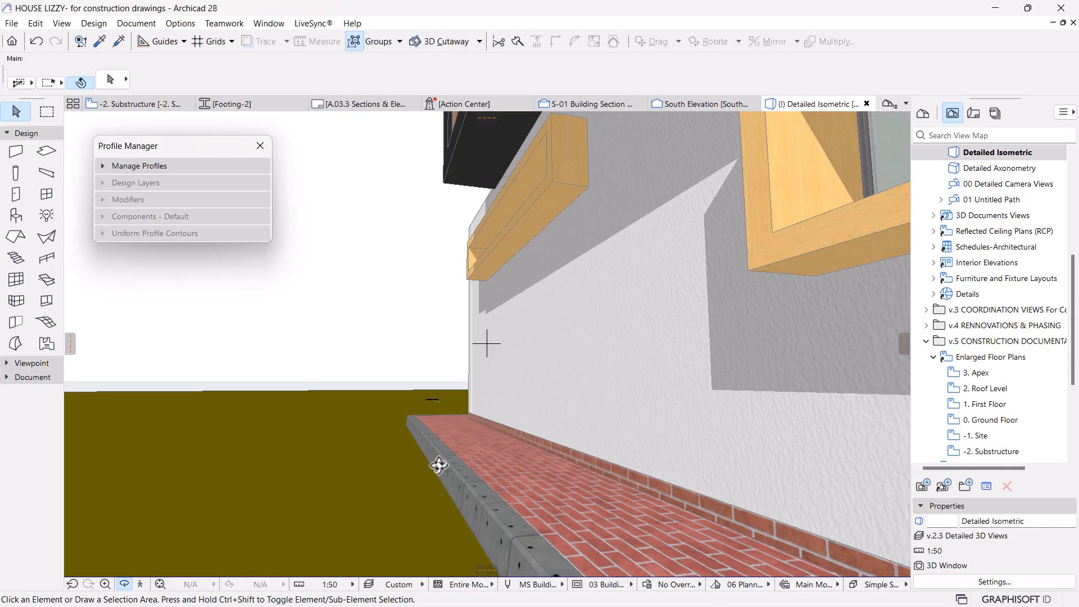
pyautogui.scroll(-5, 375, 453)
pyautogui.moveTo(382, 460); pyautogui.dragTo(379, 414, button='middle')
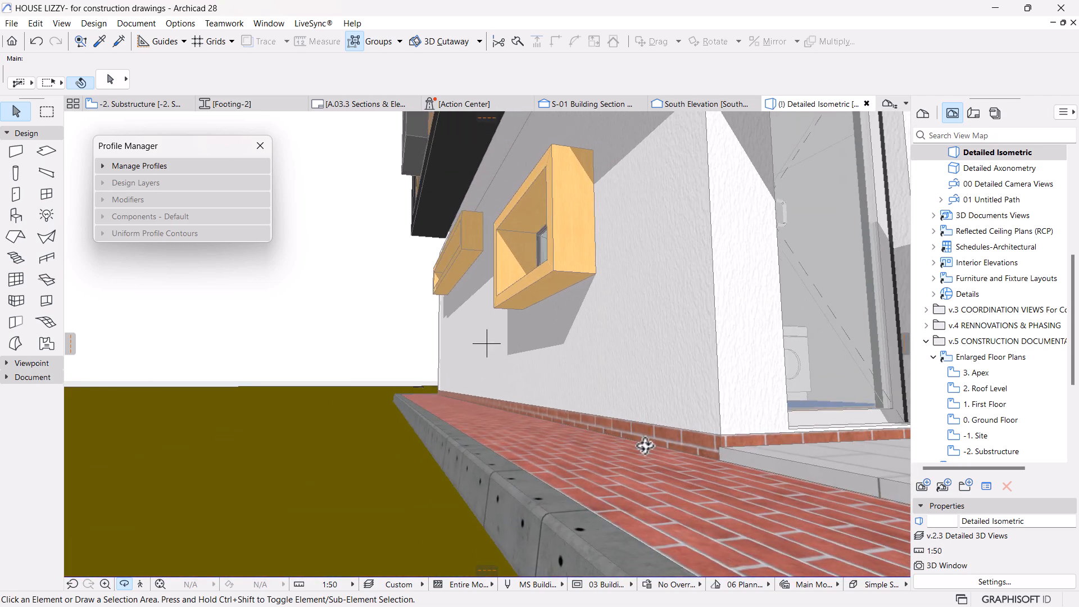
pyautogui.moveTo(206, 422); pyautogui.dragTo(326, 434)
# Step: Look over the timber-slatted frontage, its brick base and the ground in front beside the driveway
pyautogui.scroll(-10, 327, 434)
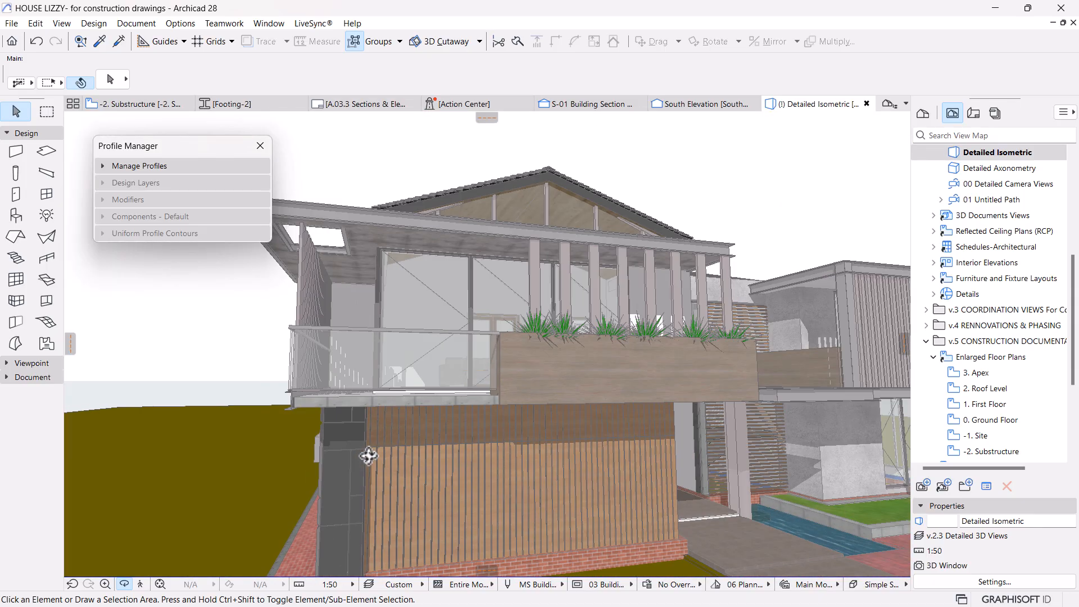
pyautogui.scroll(-5, 372, 471)
pyautogui.moveTo(634, 510); pyautogui.dragTo(423, 484)
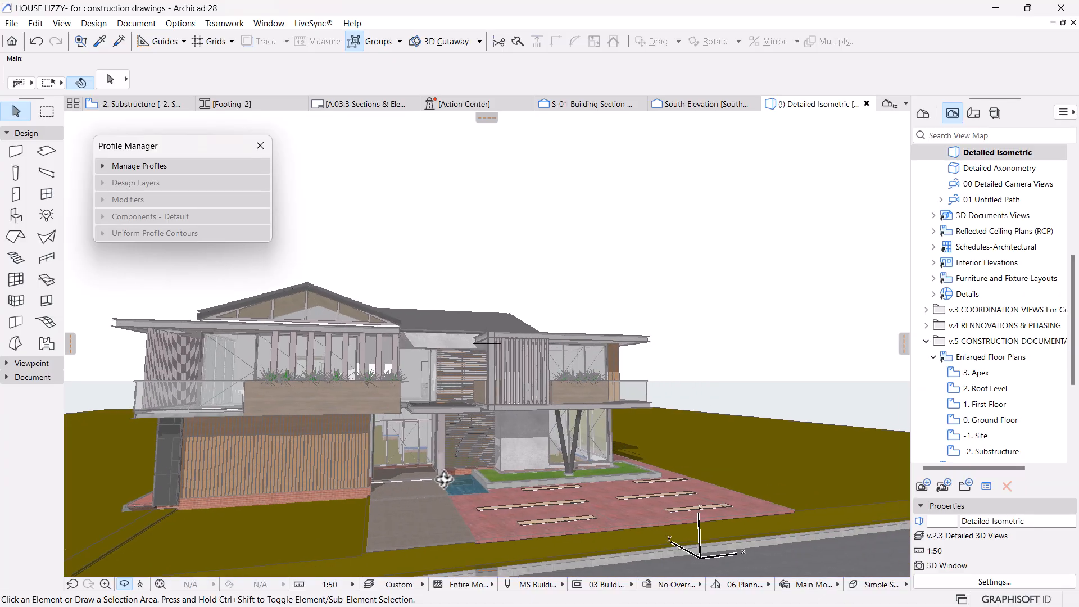
pyautogui.moveTo(607, 453); pyautogui.dragTo(553, 444)
pyautogui.scroll(8, 500, 427)
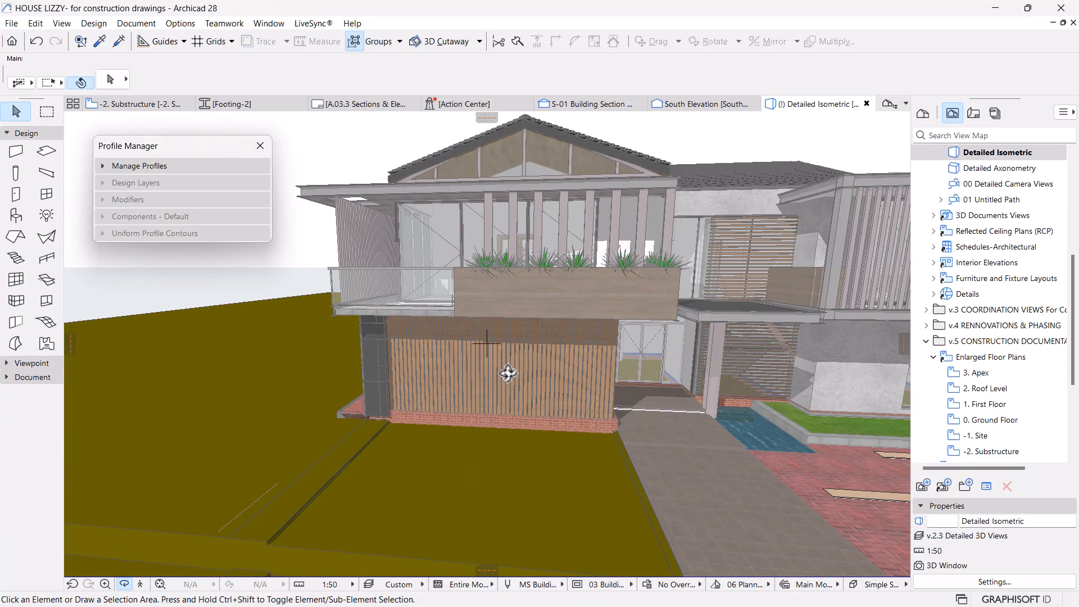
pyautogui.scroll(-5, 506, 377)
# Step: Study the concrete ramp, slab edge and paving layers in Section 3-3 on the Substructure plan, and return to the 3D view
pyautogui.click(135, 103)
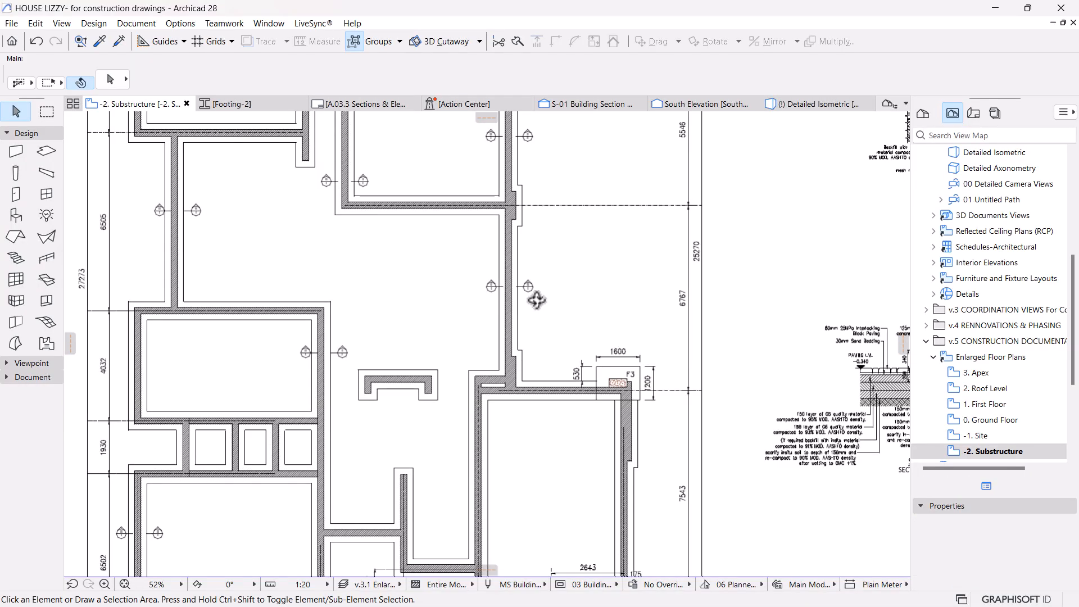
pyautogui.scroll(-5, 543, 307)
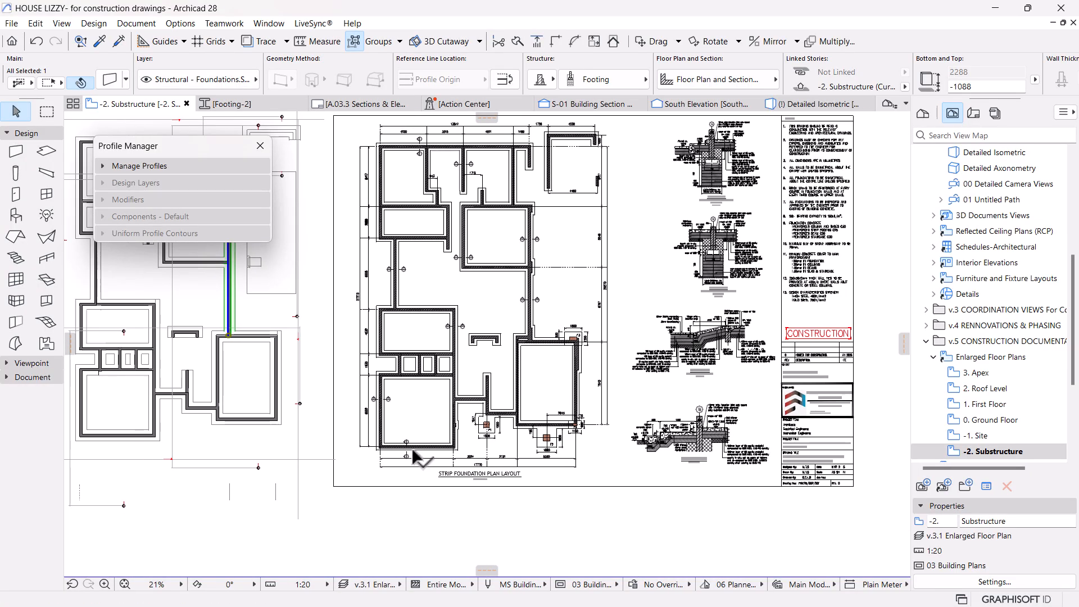
pyautogui.scroll(8, 643, 346)
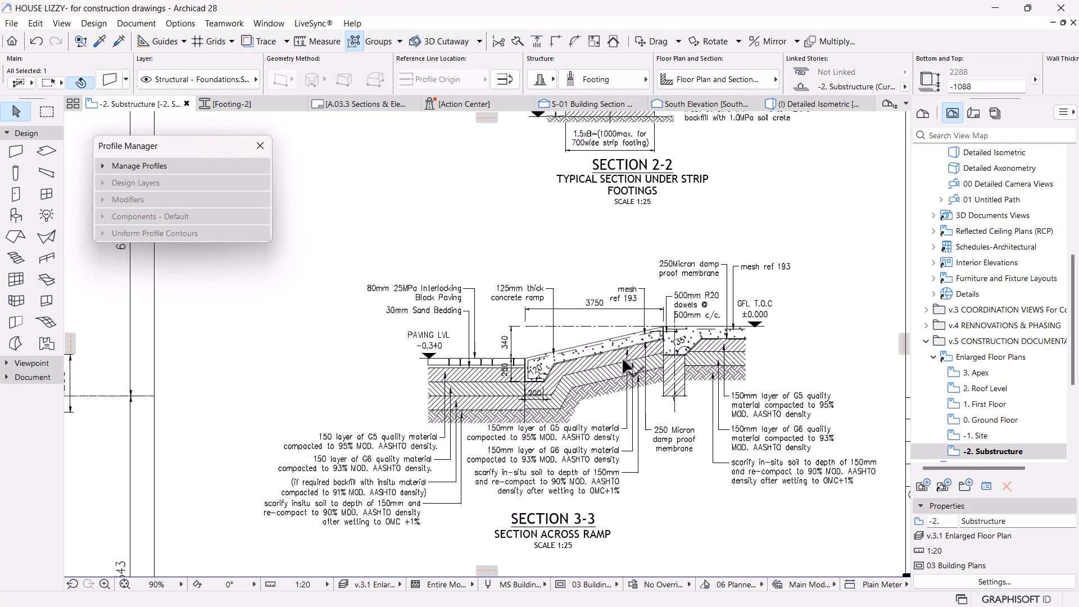
pyautogui.scroll(1, 643, 345)
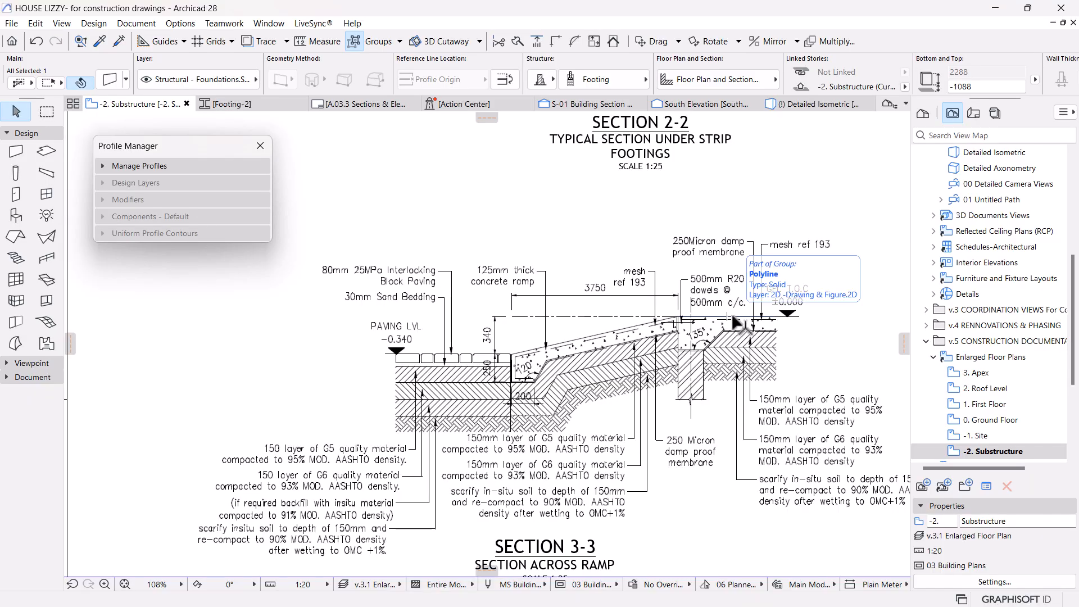
pyautogui.scroll(2, 680, 385)
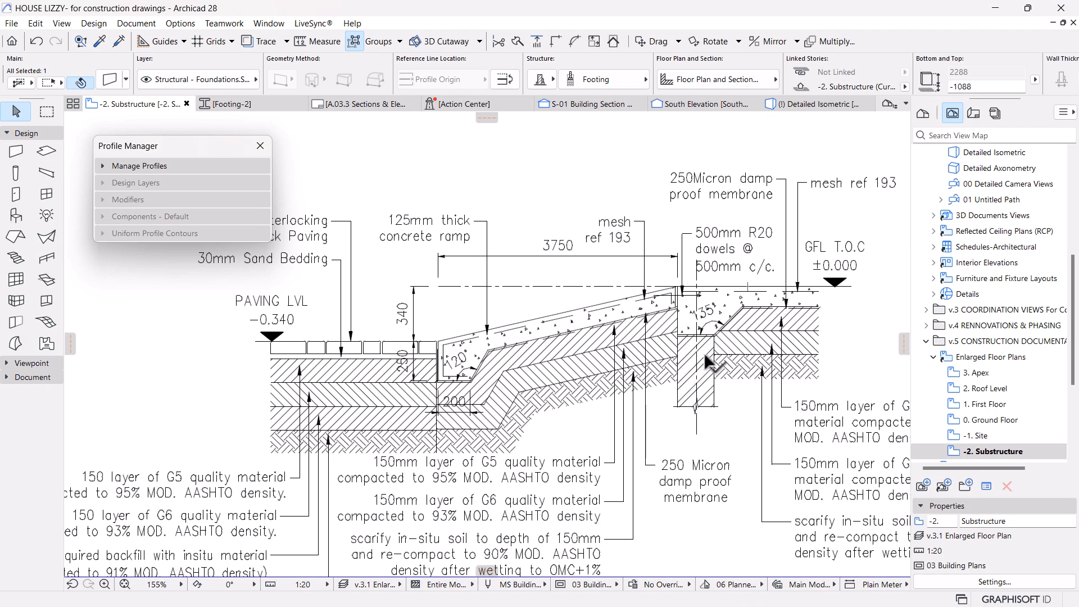
pyautogui.moveTo(720, 337); pyautogui.dragTo(646, 350, button='middle')
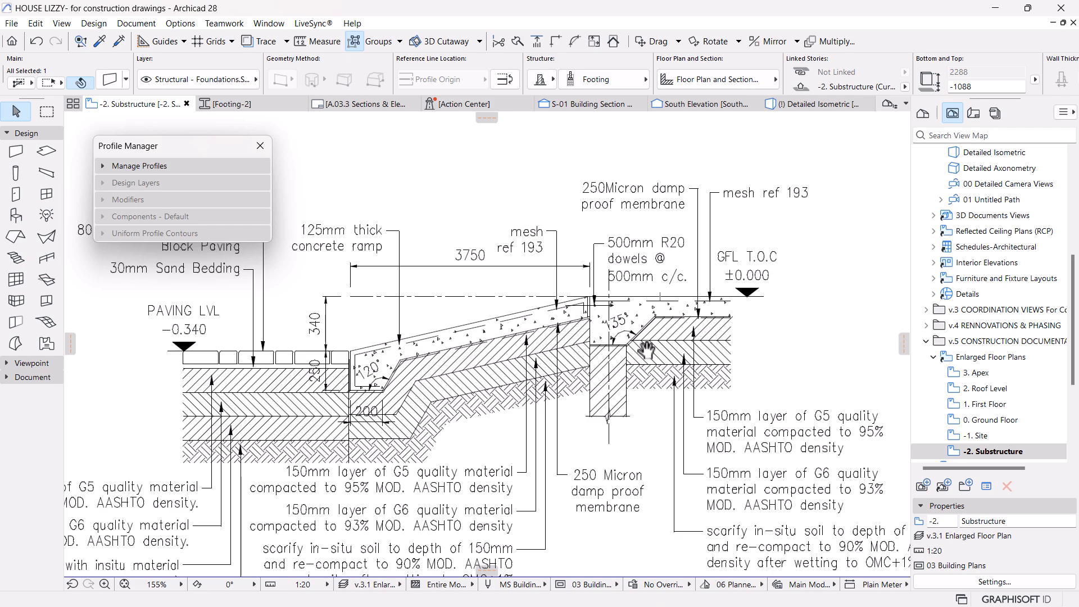
pyautogui.scroll(2, 644, 333)
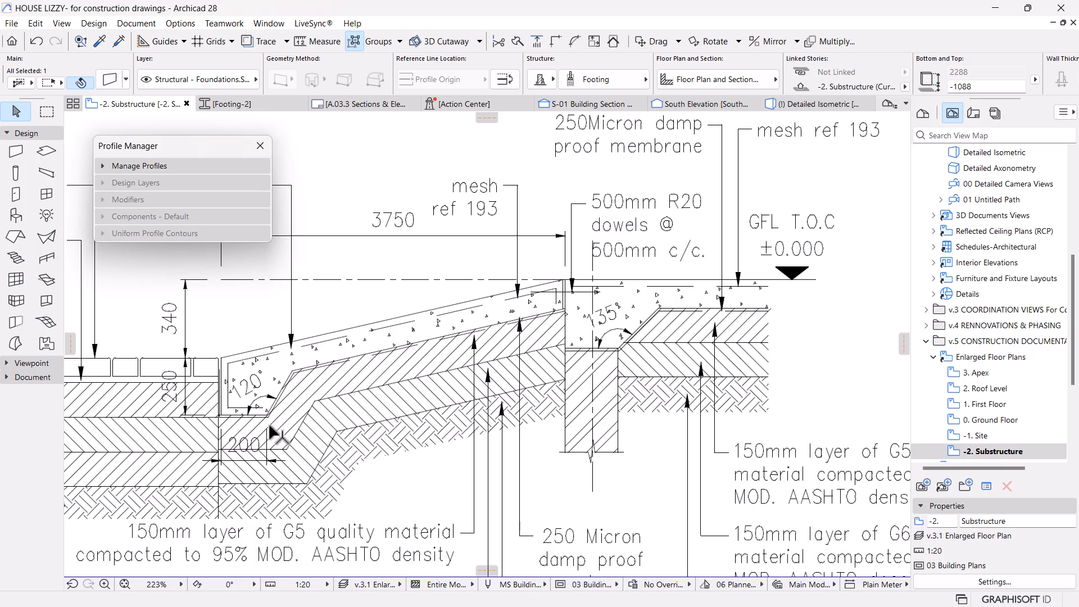
pyautogui.scroll(-10, 584, 358)
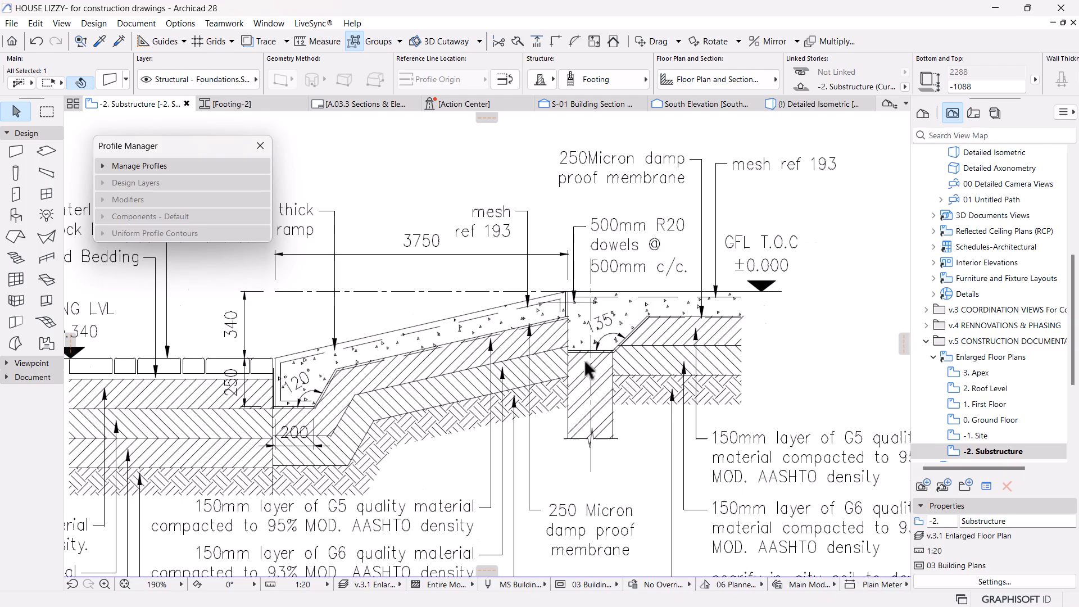
pyautogui.moveTo(706, 342); pyautogui.dragTo(754, 275, button='middle')
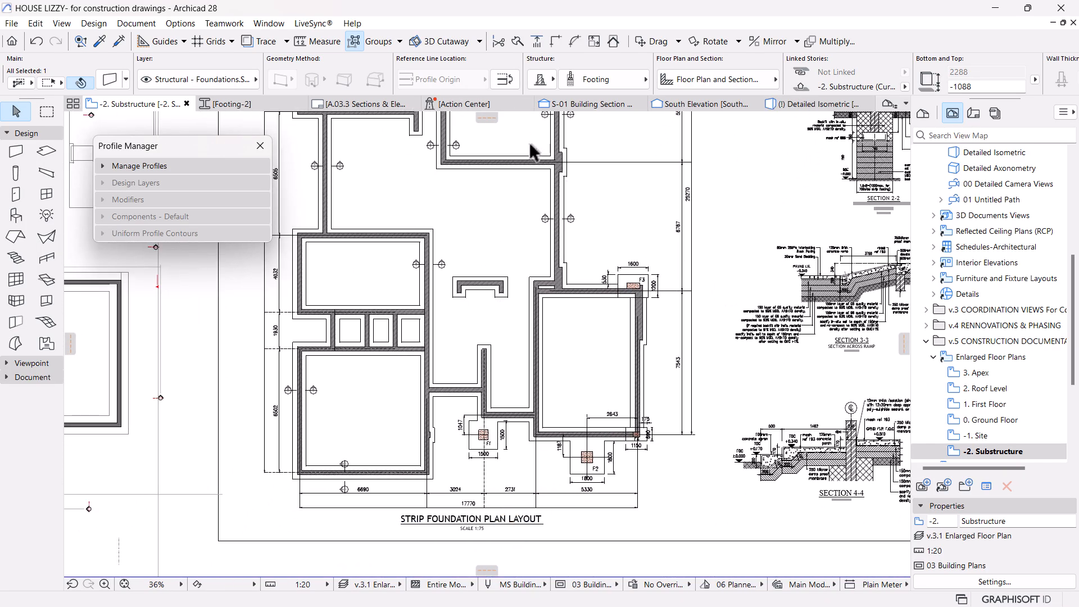
pyautogui.click(779, 104)
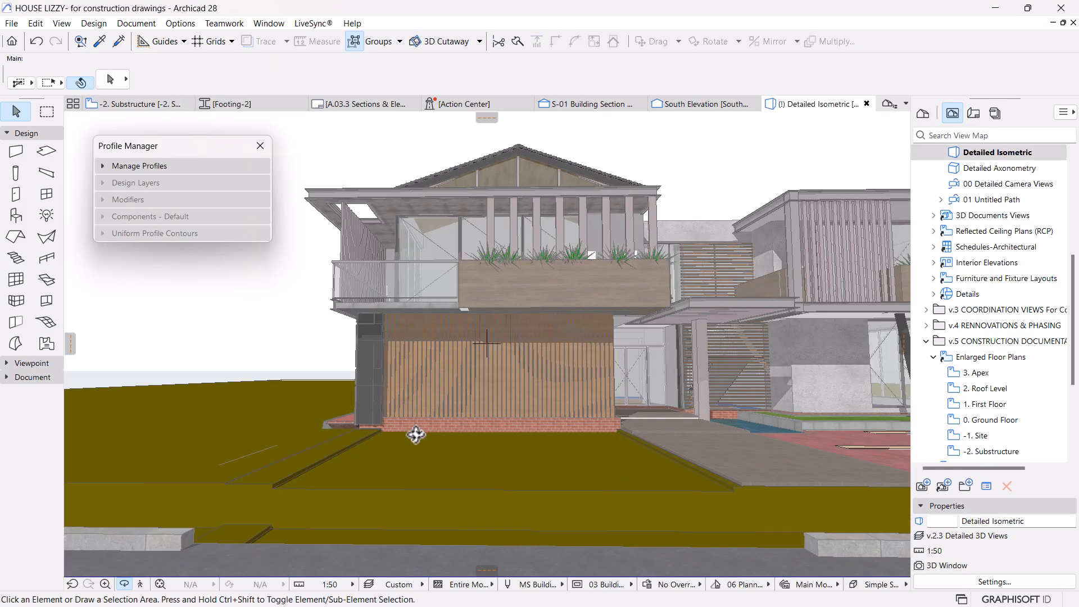
# Step: Return from the 3D view to the Substructure plan and examine Section 3-3 across the ramp against the strip foundation plan
pyautogui.moveTo(416, 435); pyautogui.dragTo(436, 447)
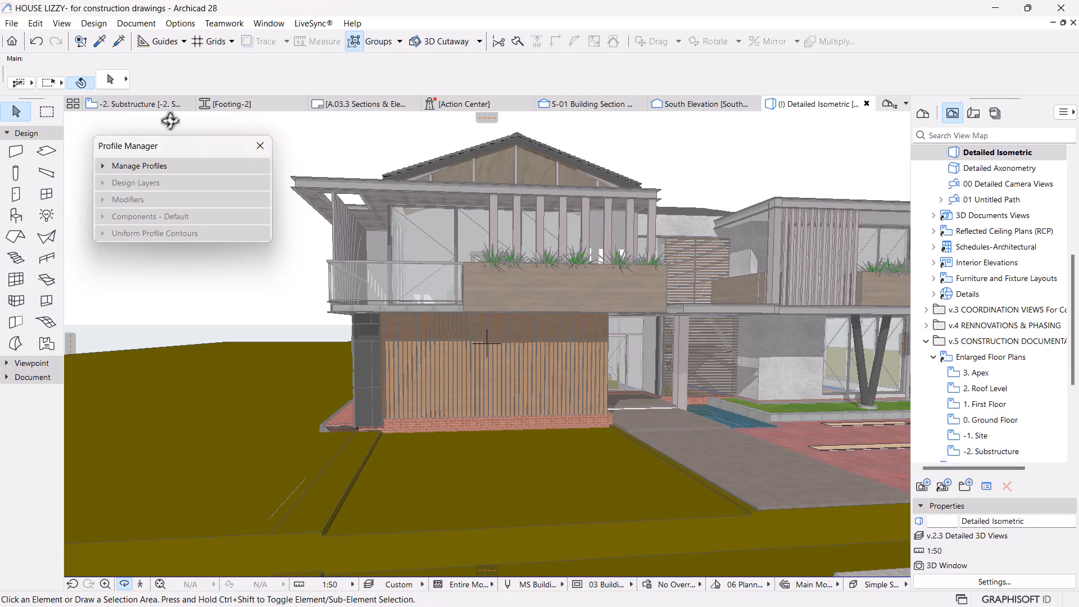
pyautogui.click(149, 105)
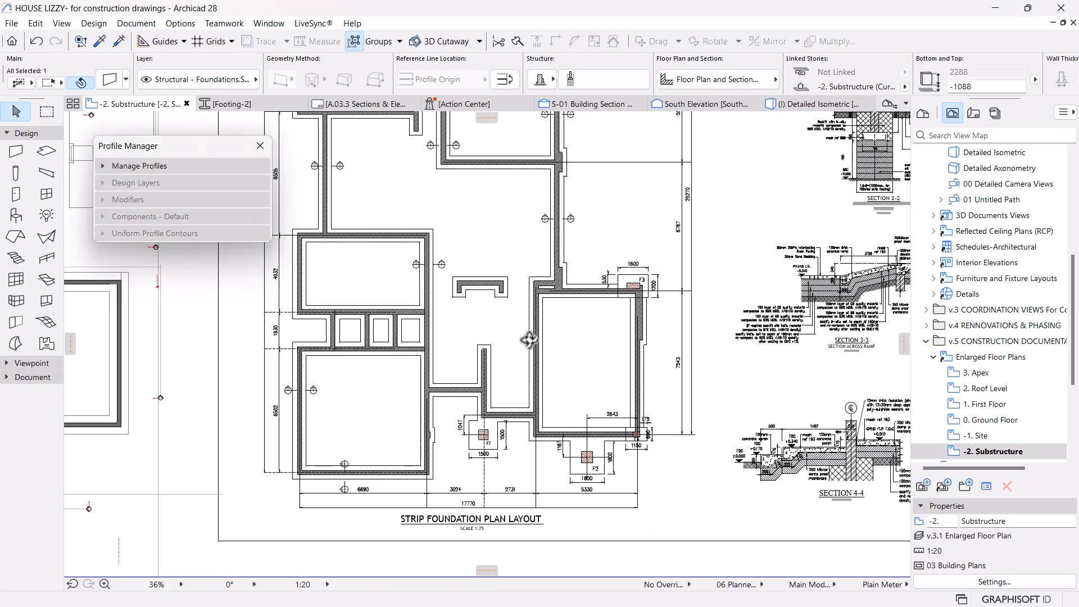
pyautogui.scroll(-1, 716, 386)
pyautogui.moveTo(583, 381); pyautogui.dragTo(478, 366, button='middle')
pyautogui.scroll(3, 735, 261)
pyautogui.moveTo(717, 459); pyautogui.dragTo(651, 426, button='middle')
pyautogui.scroll(2, 721, 253)
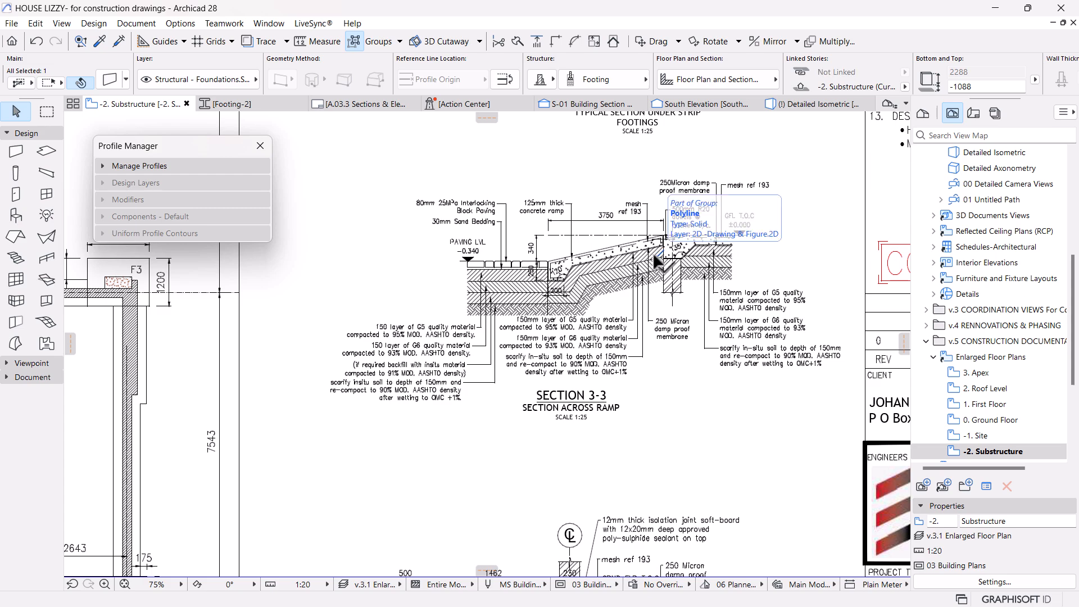
pyautogui.scroll(-5, 652, 252)
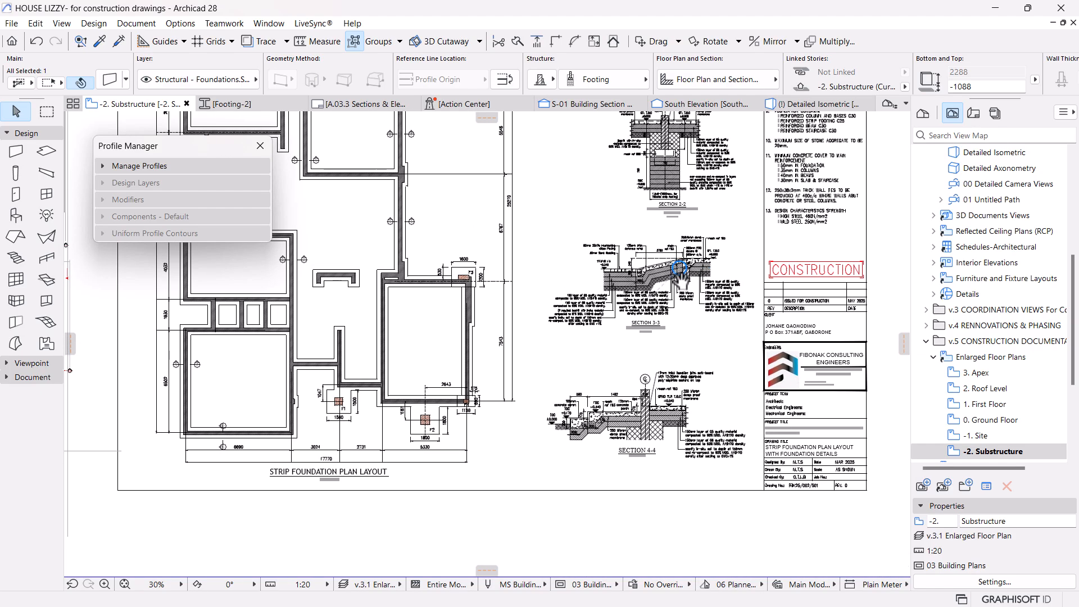
pyautogui.moveTo(674, 275); pyautogui.dragTo(640, 370, button='middle')
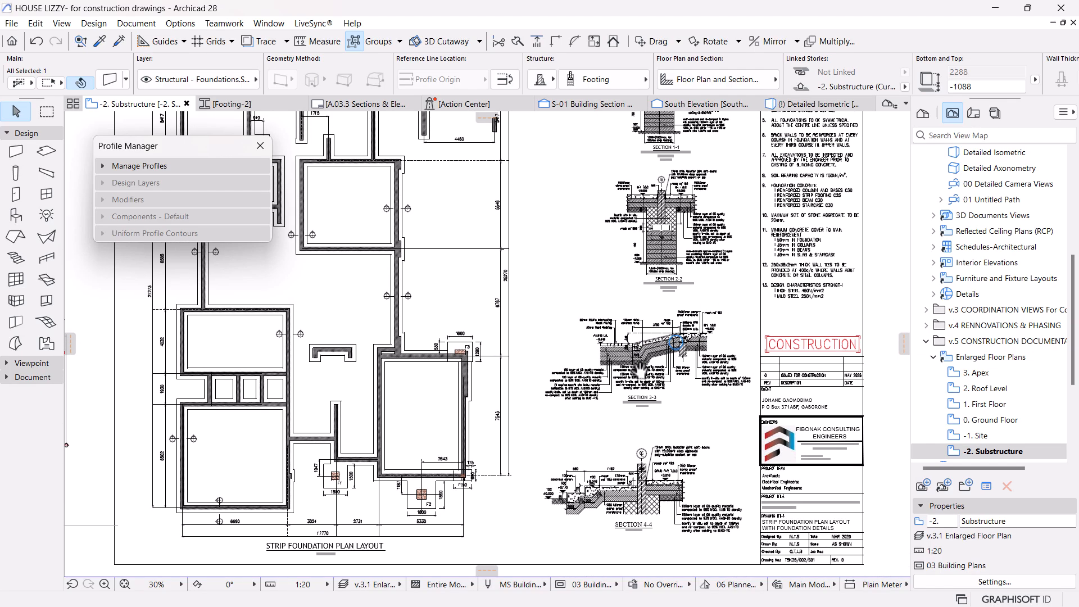
pyautogui.scroll(-2, 635, 371)
pyautogui.moveTo(534, 382); pyautogui.dragTo(557, 417, button='middle')
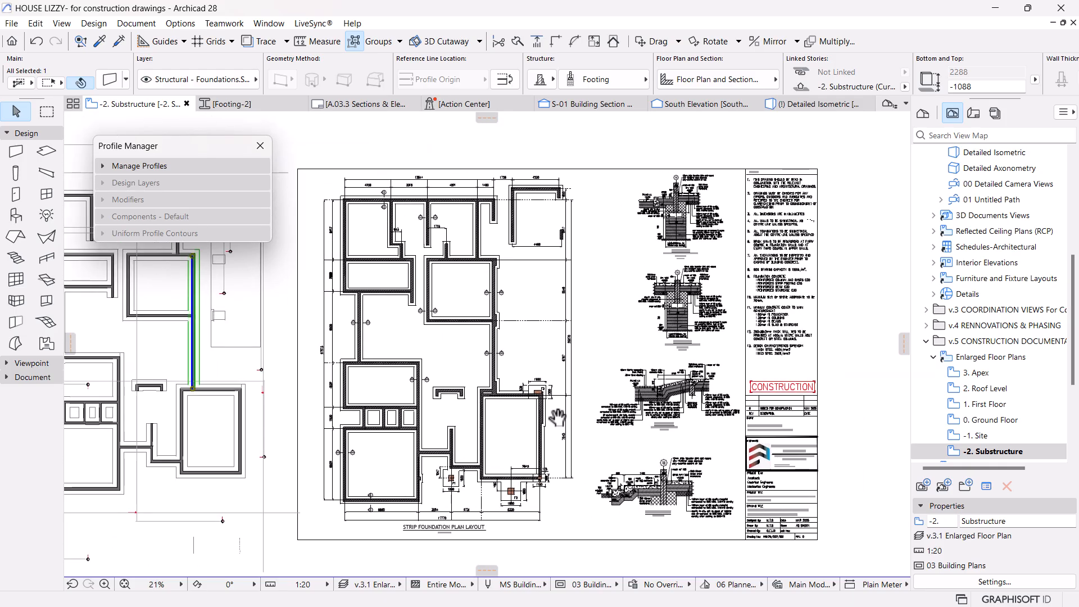
pyautogui.moveTo(350, 403); pyautogui.dragTo(544, 403, button='middle')
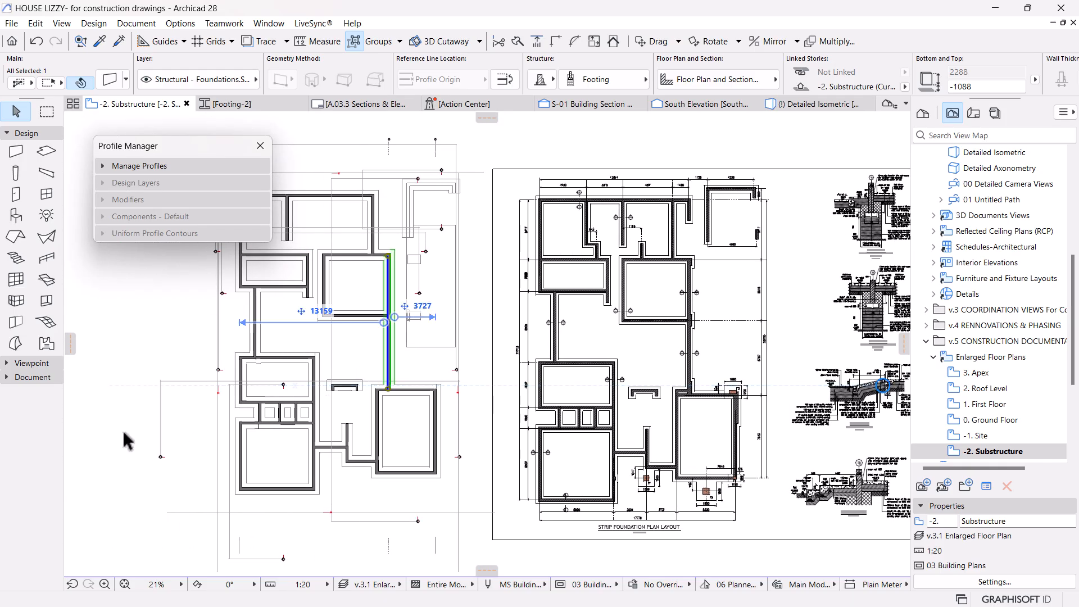
# Step: Clear the selection and compare the modelled foundation walls with the engineer's strip foundation plan around the short U-shaped wall and front room
pyautogui.click(105, 421)
pyautogui.scroll(1, 290, 386)
pyautogui.moveTo(289, 386); pyautogui.dragTo(413, 384, button='middle')
pyautogui.scroll(2, 415, 321)
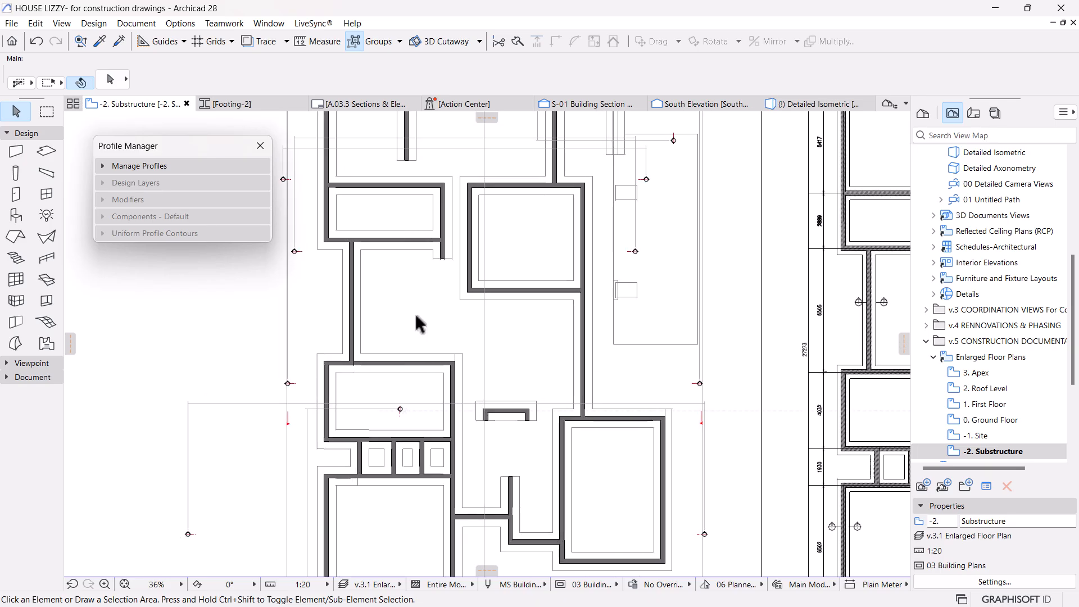
pyautogui.scroll(-3, 425, 355)
pyautogui.moveTo(414, 373); pyautogui.dragTo(397, 360, button='middle')
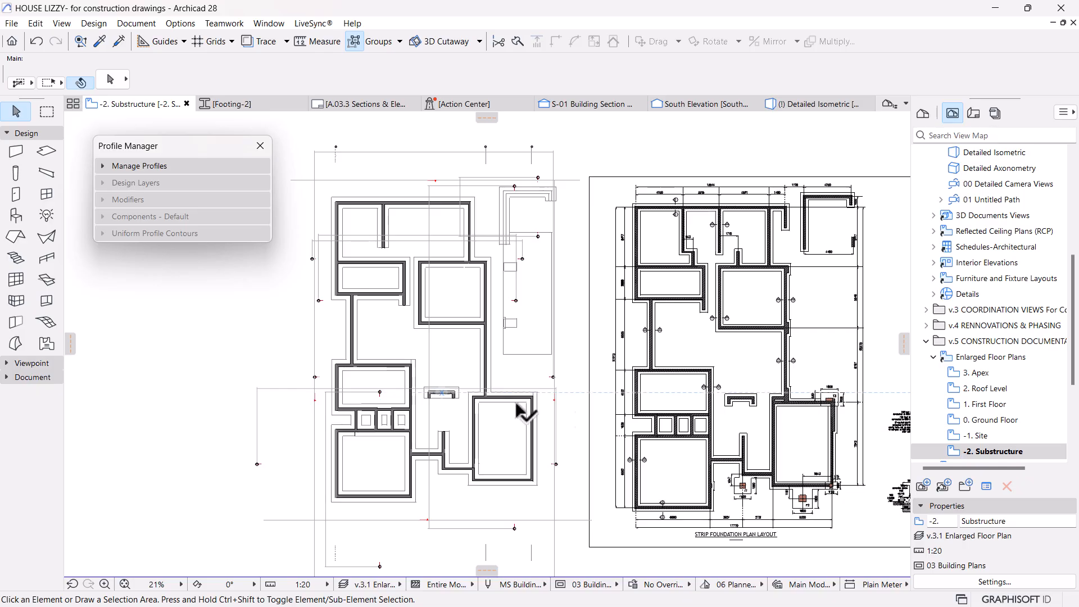
pyautogui.scroll(1, 763, 409)
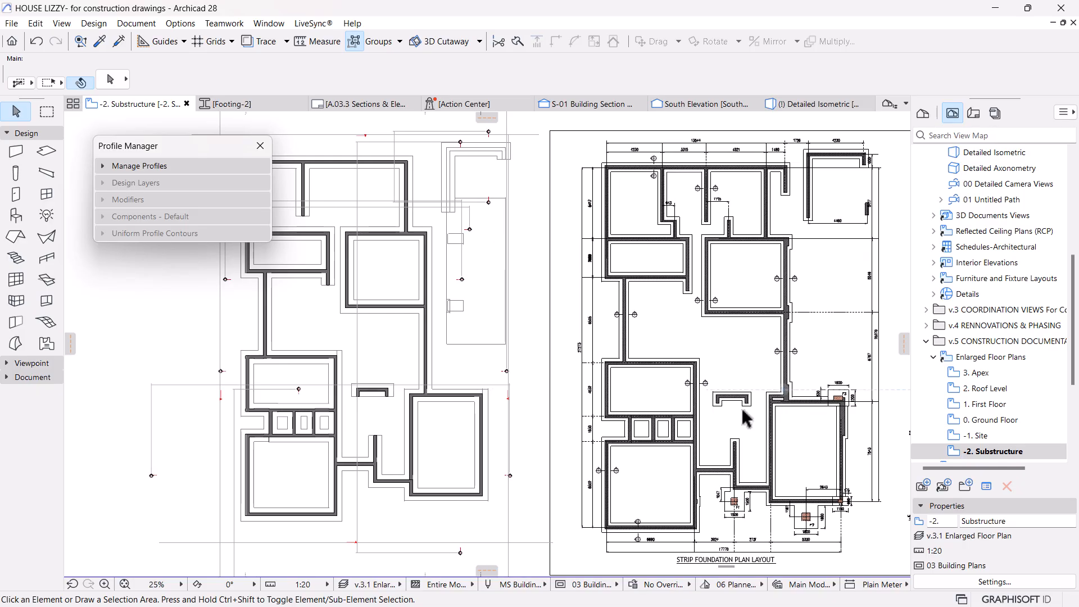
pyautogui.scroll(3, 745, 418)
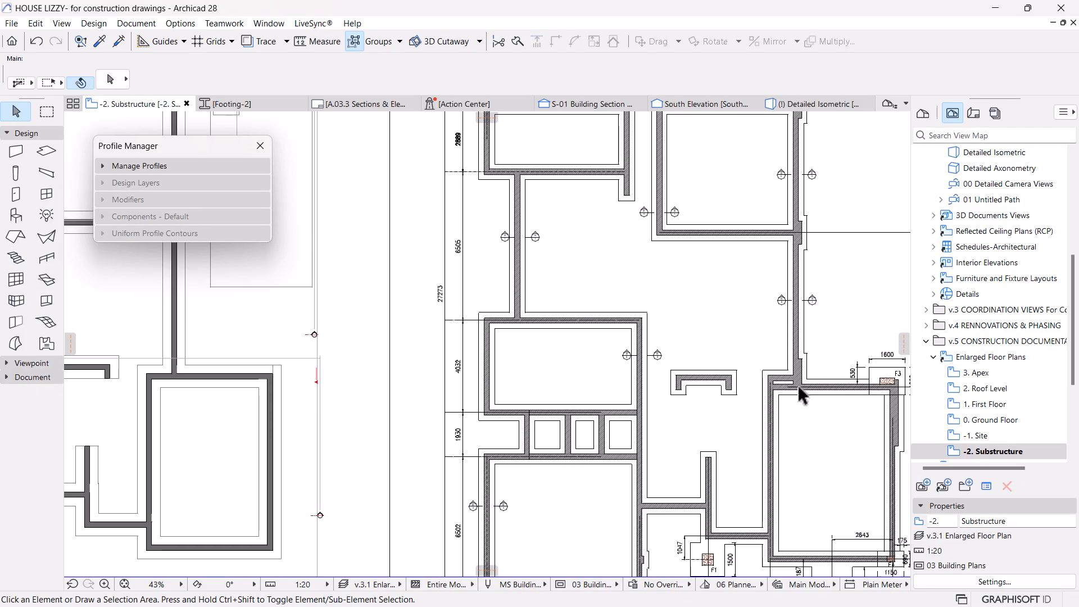
pyautogui.moveTo(179, 386); pyautogui.dragTo(295, 423, button='middle')
pyautogui.scroll(3, 257, 372)
pyautogui.scroll(-3, 257, 372)
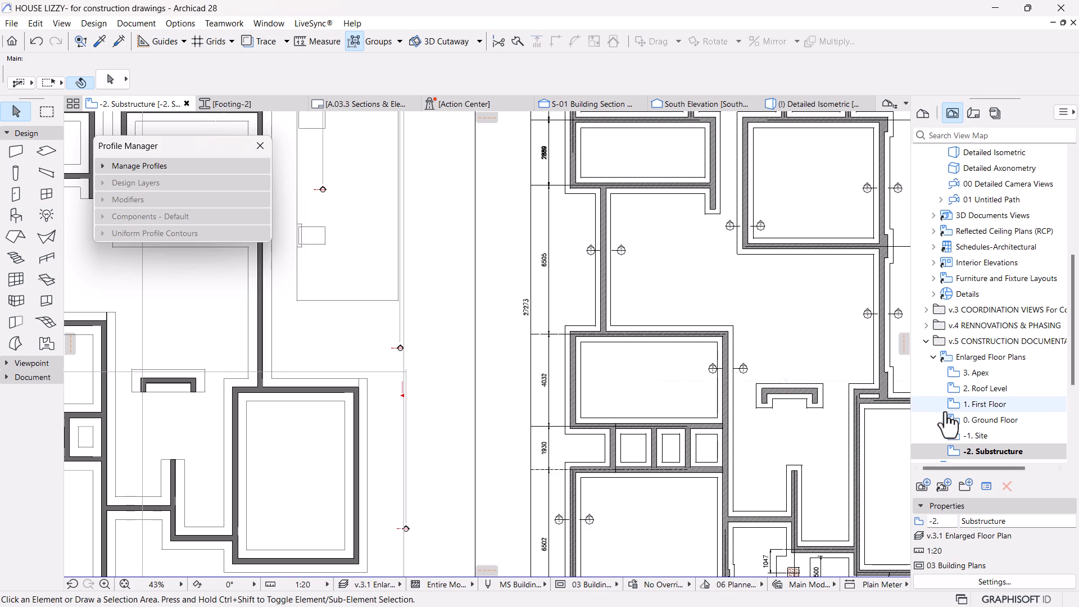
# Step: Show the Ground Floor plan as the trace reference behind the Substructure plan
pyautogui.rightClick(985, 454)
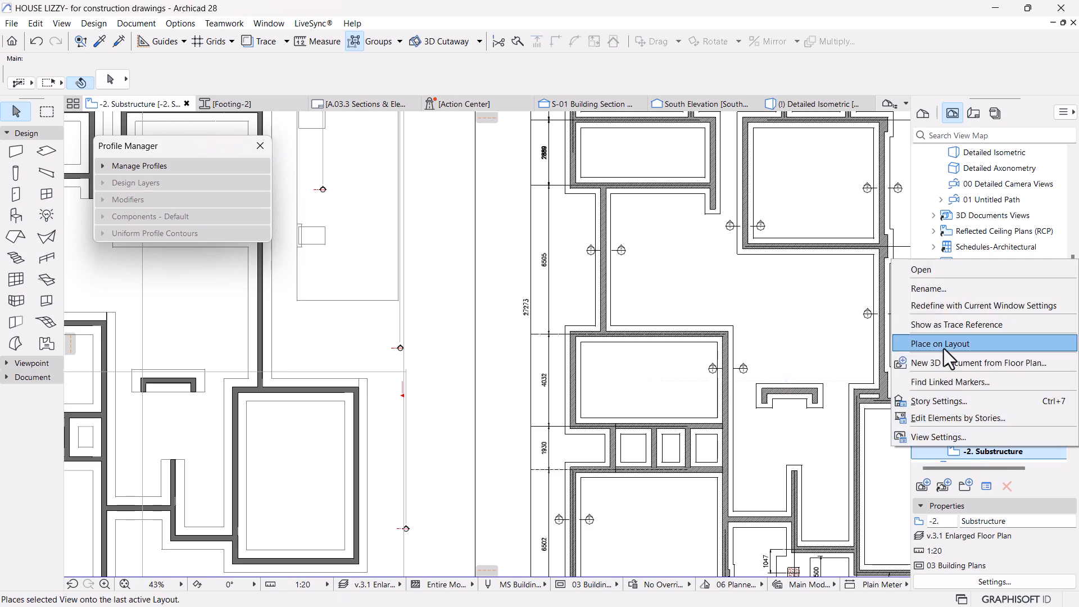
pyautogui.click(946, 329)
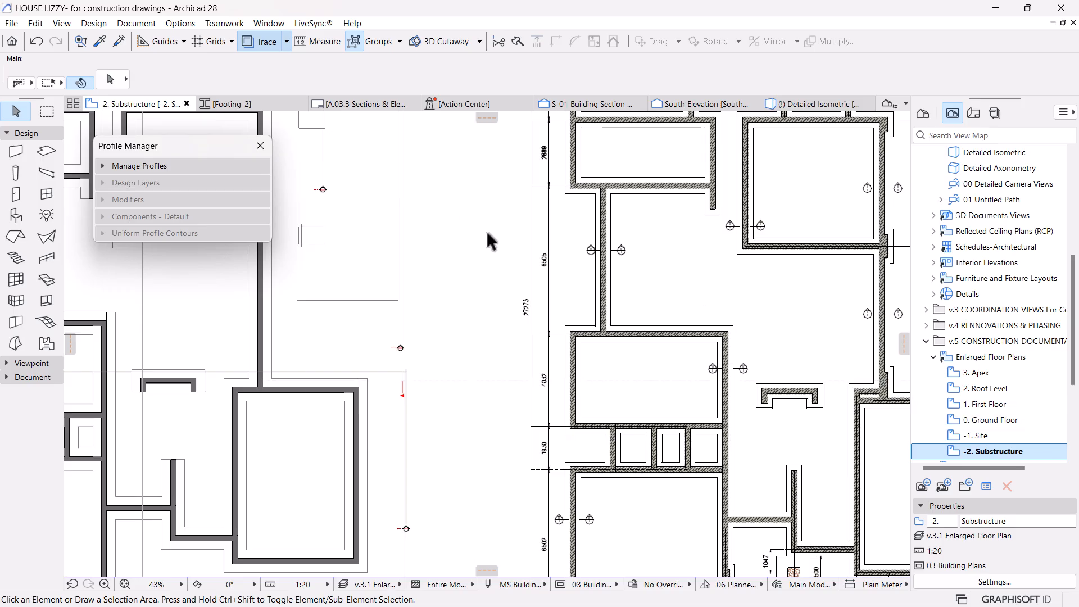
pyautogui.rightClick(976, 420)
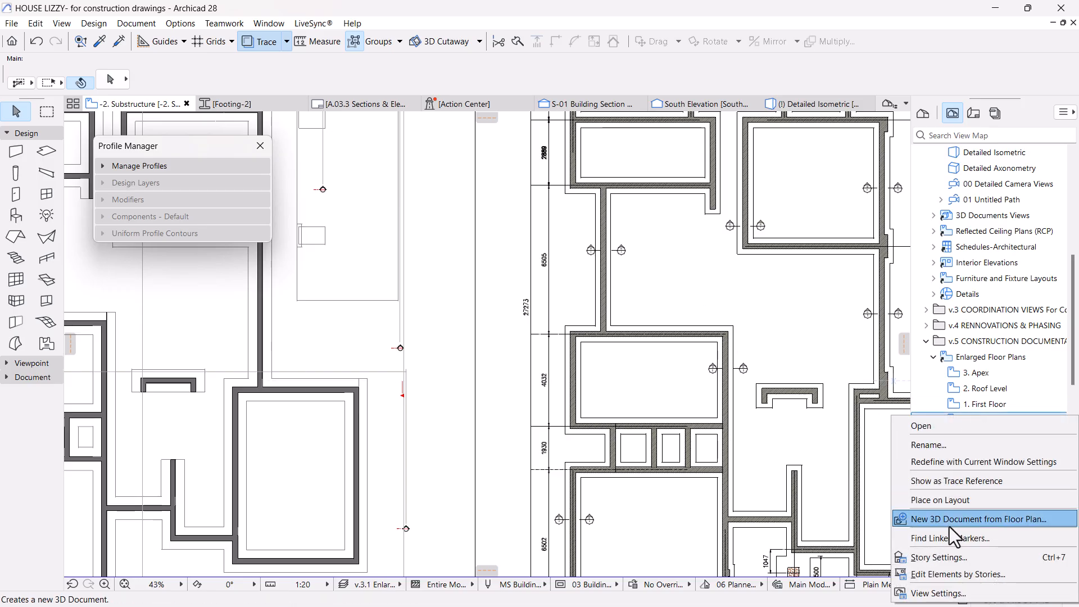
pyautogui.click(952, 486)
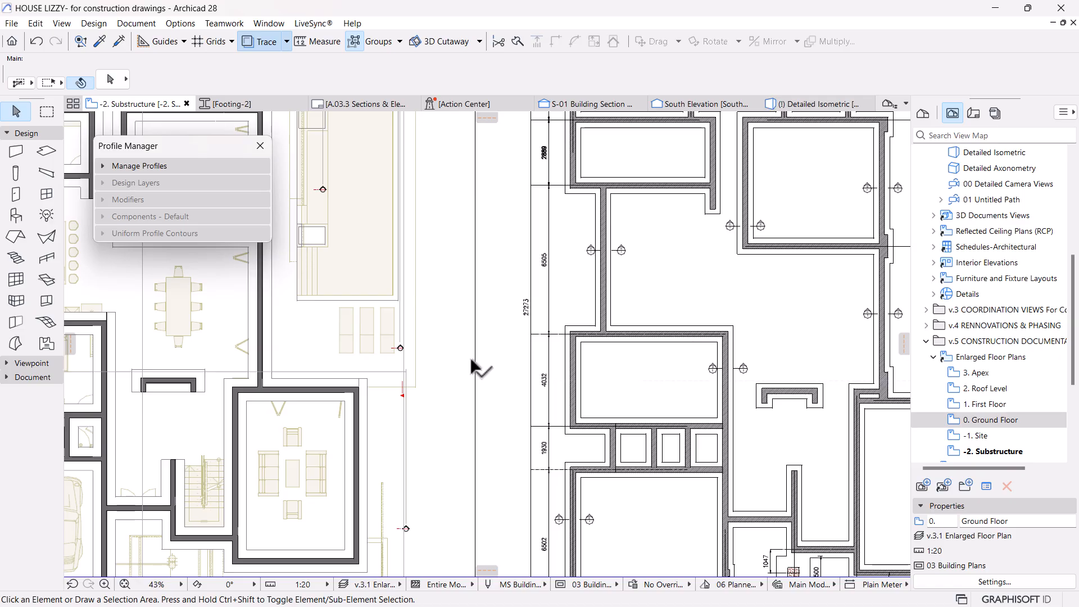
# Step: Copy the horizontal Footing-2 wall of the U-shaped foundation across to the long vertical wall above the front room's corner
pyautogui.scroll(-2, 418, 364)
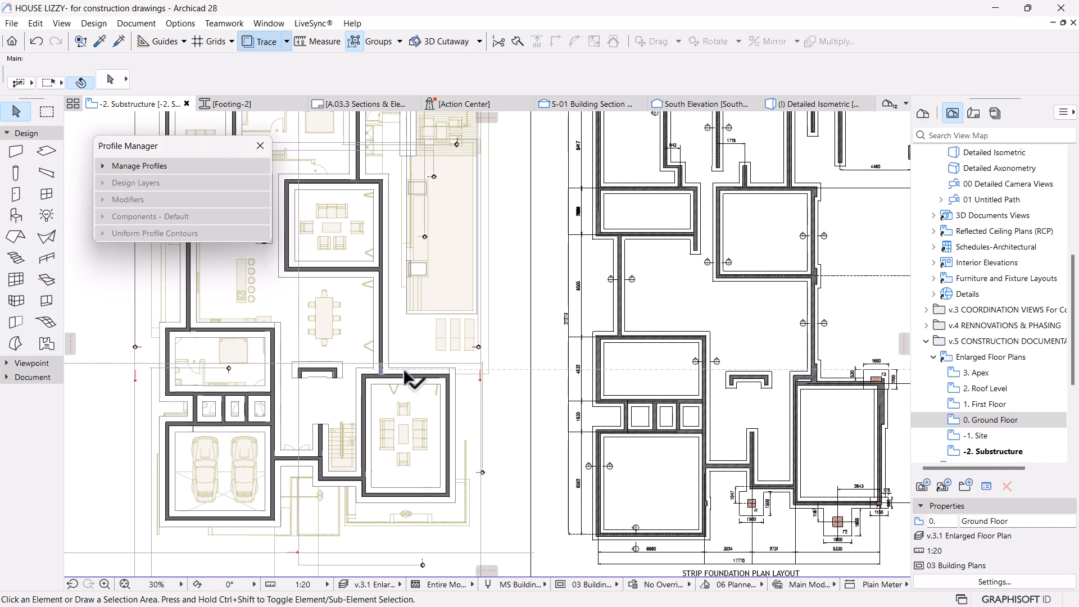
pyautogui.scroll(6, 390, 397)
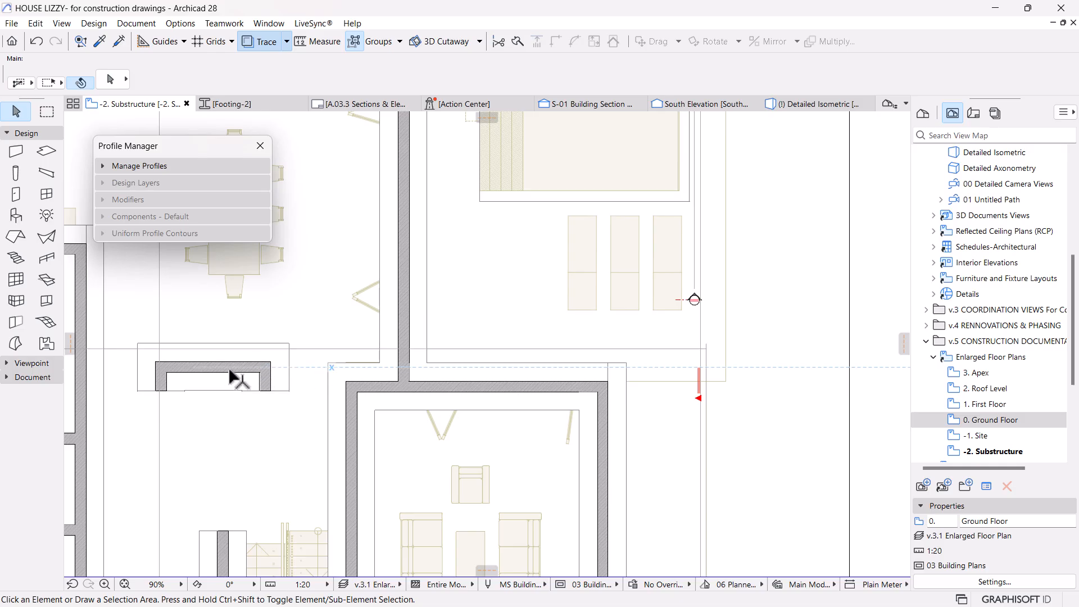
pyautogui.scroll(-4, 279, 385)
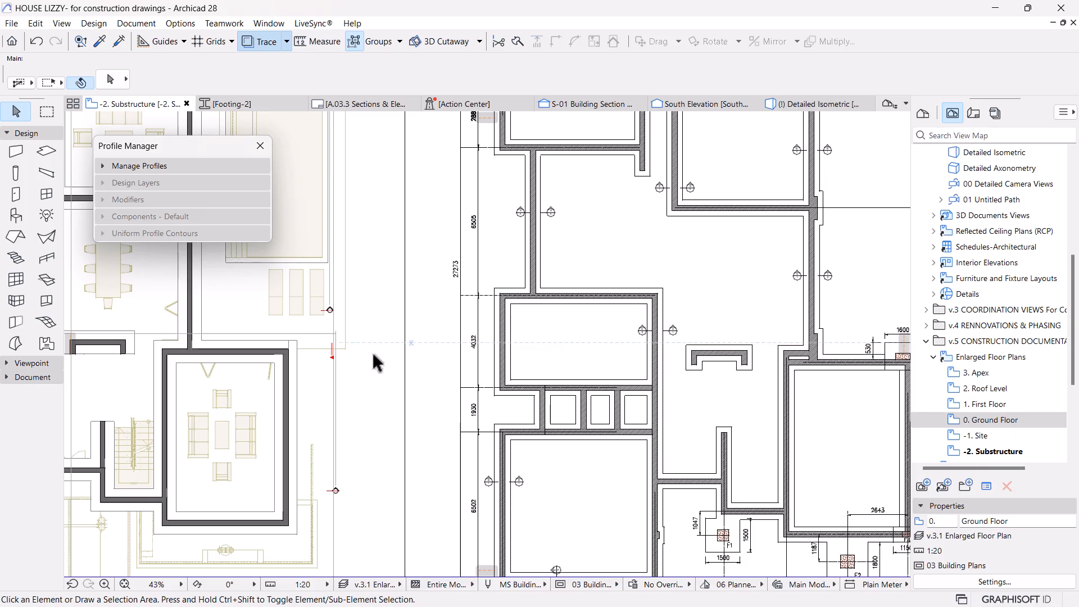
pyautogui.scroll(5, 341, 349)
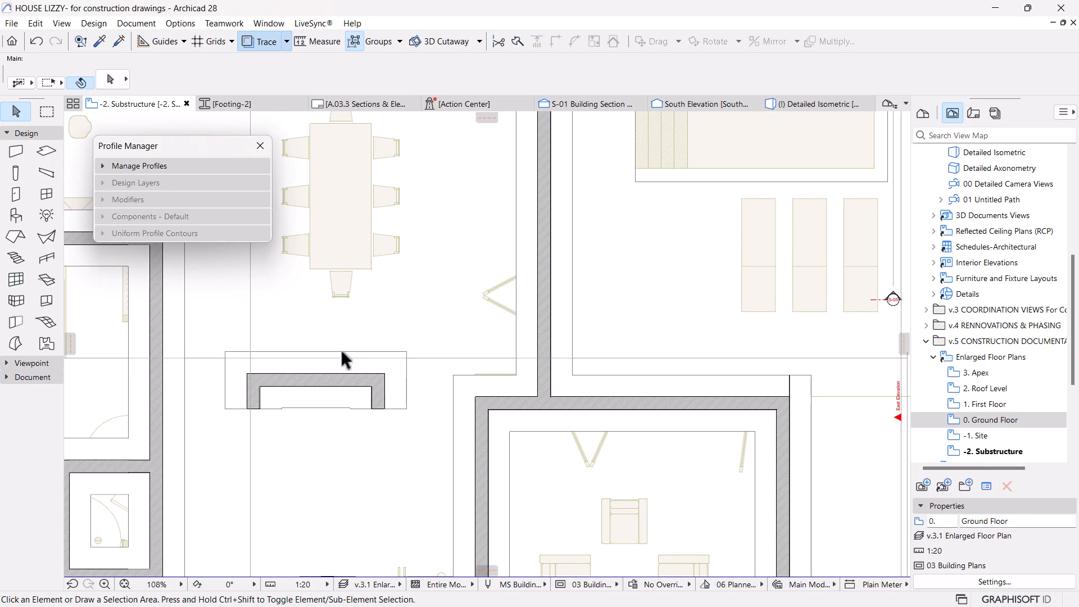
pyautogui.click(332, 385)
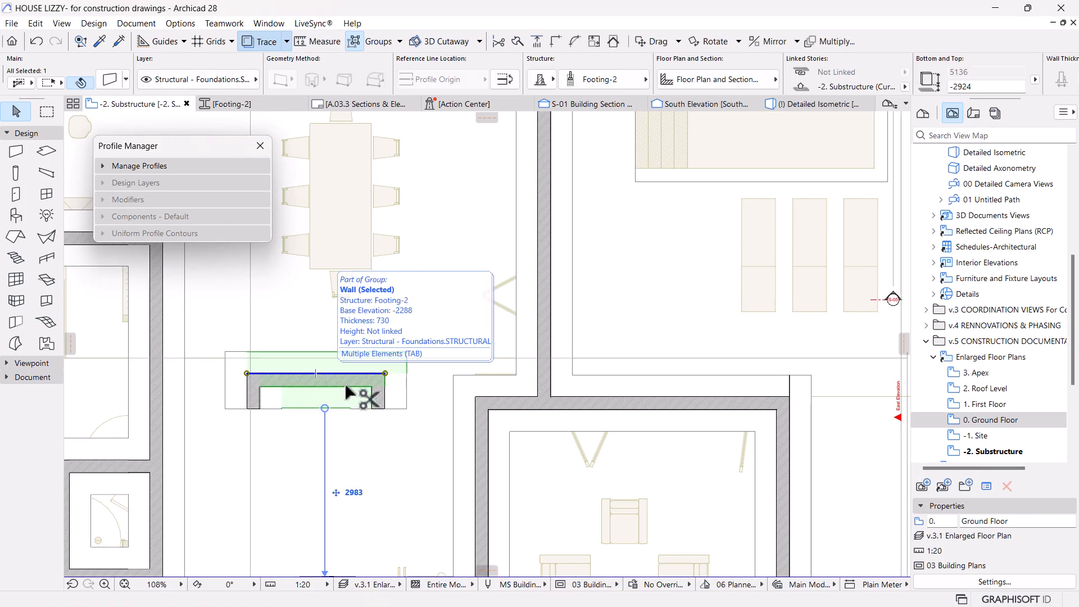
pyautogui.hotkey('ctrl', 'shift', 'd')
pyautogui.click(385, 373)
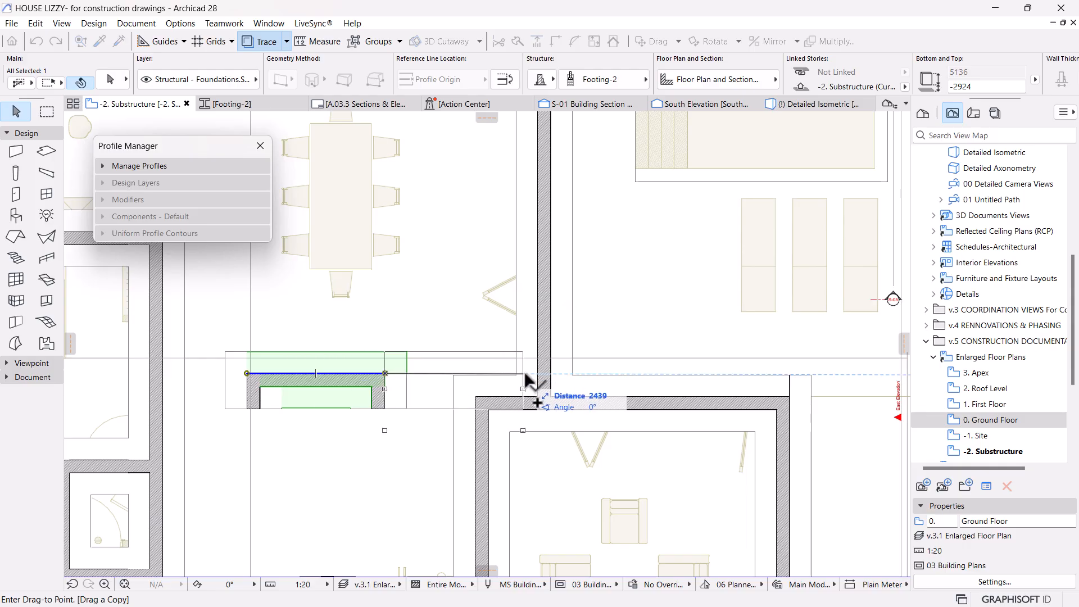
pyautogui.click(538, 375)
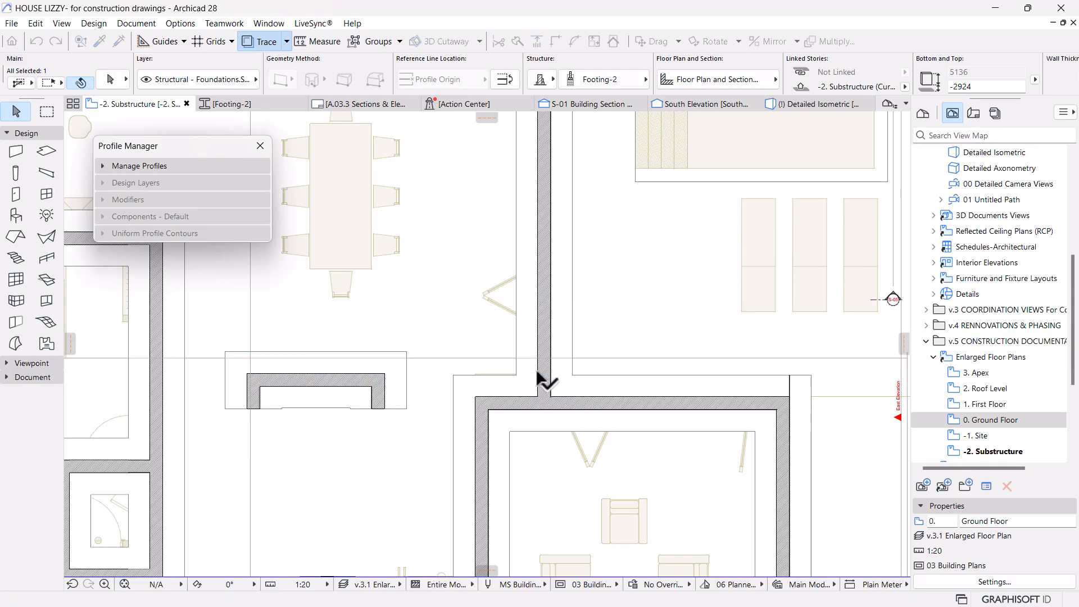
# Step: Shorten the copied footing wall by stretching its free end back to the outer footing edge of the front room's side wall
pyautogui.click(479, 421)
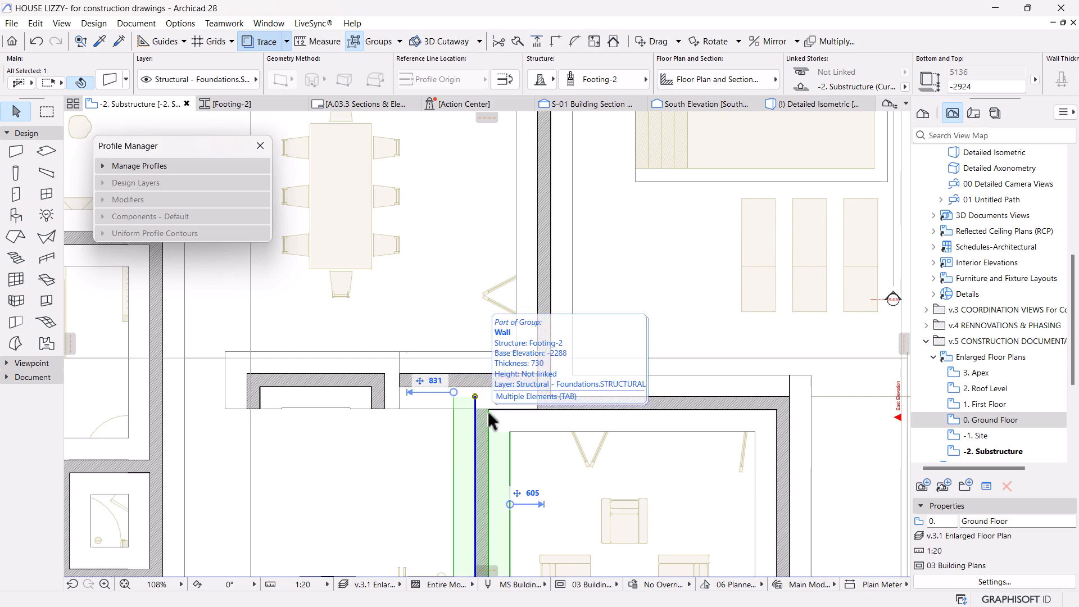
pyautogui.scroll(2, 512, 393)
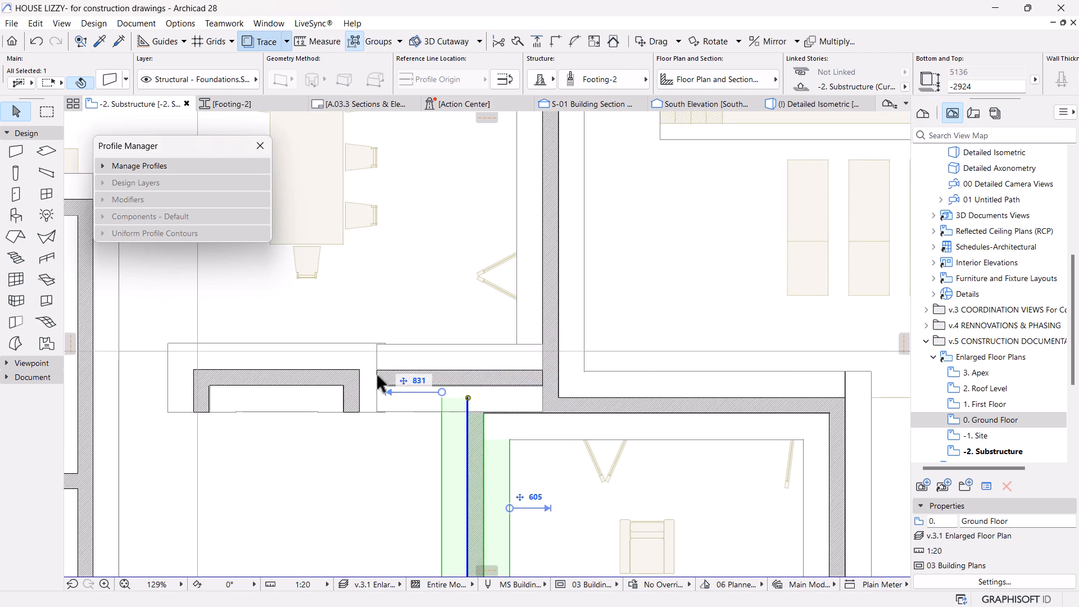
pyautogui.click(380, 381)
pyautogui.click(378, 372)
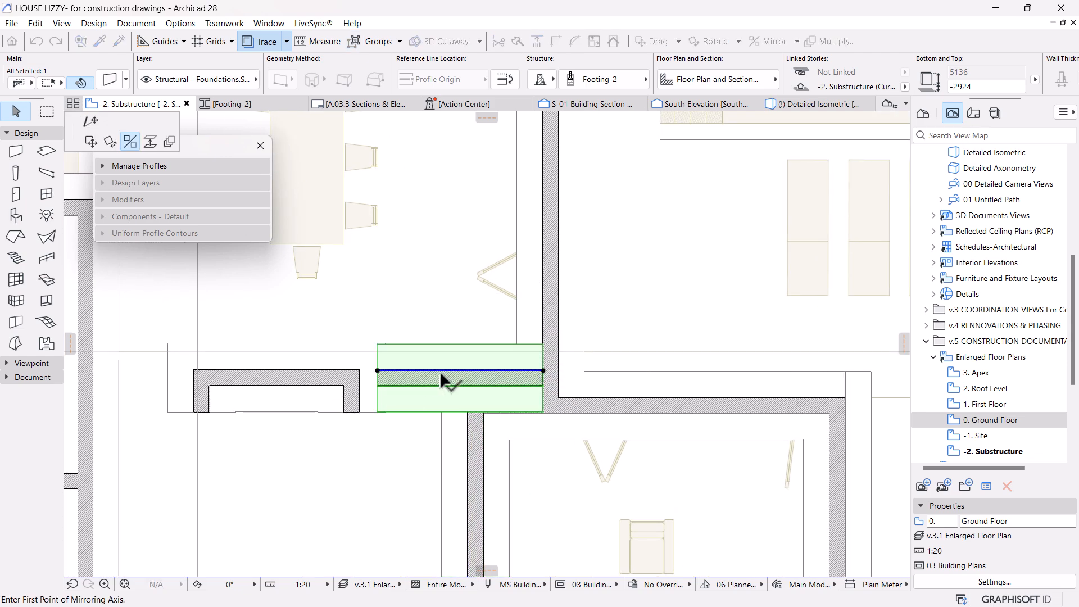
pyautogui.click(132, 144)
pyautogui.click(91, 121)
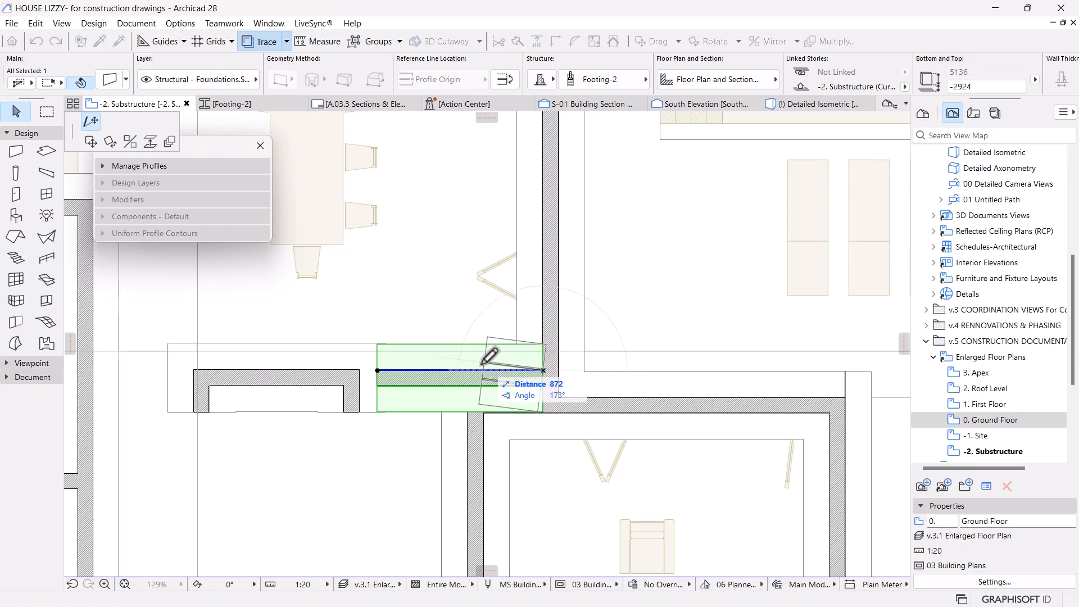
pyautogui.click(444, 407)
# Step: Intersect the copied footing wall with the front room's side wall to form a corner
pyautogui.keyDown('shift'); pyautogui.click(463, 440); pyautogui.keyUp('shift')
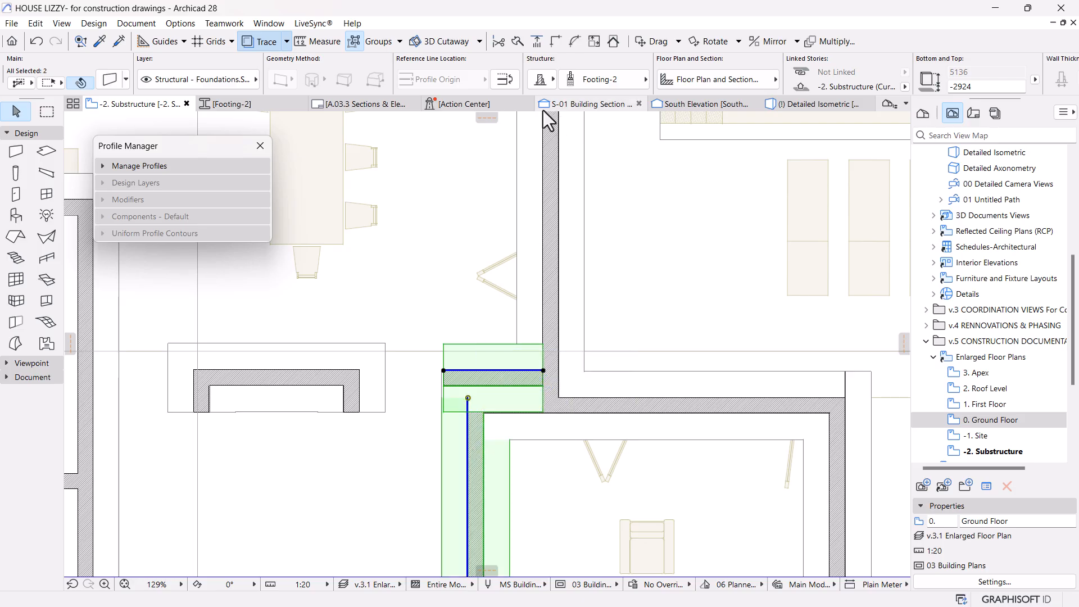
pyautogui.click(556, 41)
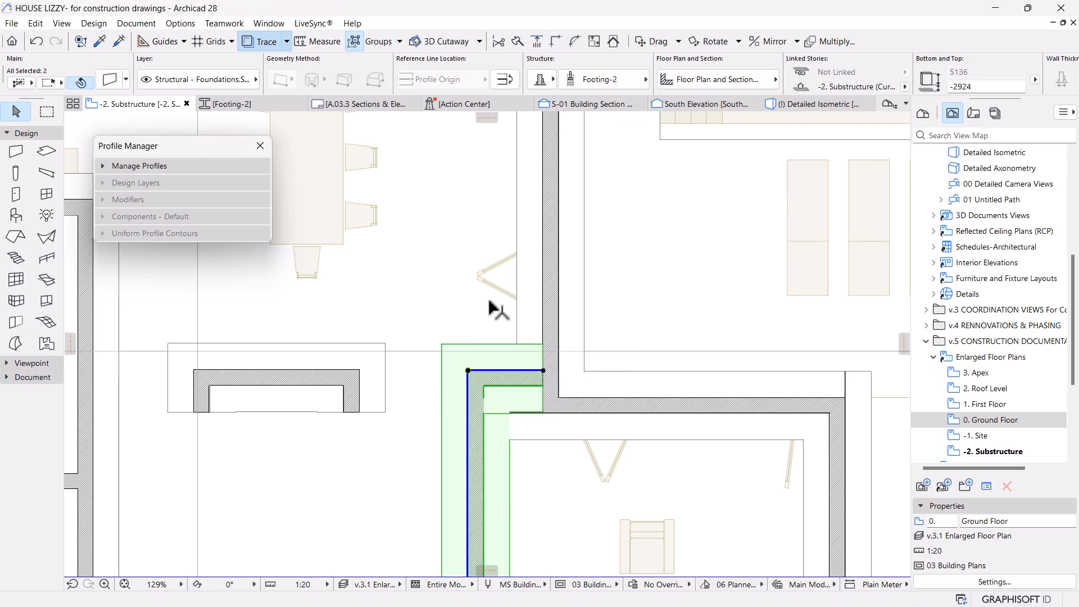
pyautogui.press('Escape')
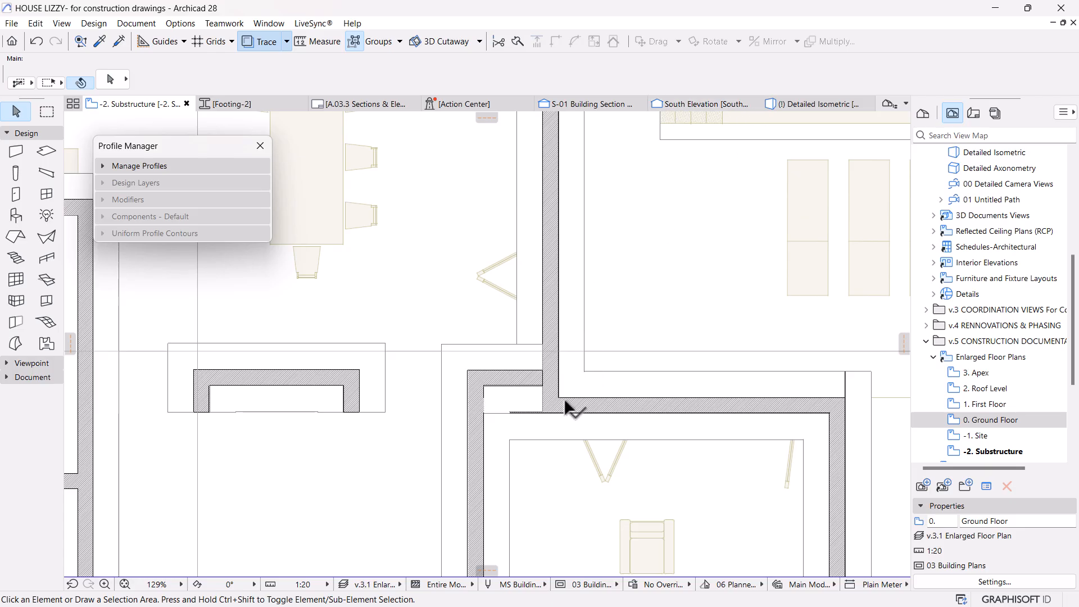
# Step: Undo the corner intersection and the stretch, and delete the copied footing wall above the front room
pyautogui.click(572, 414)
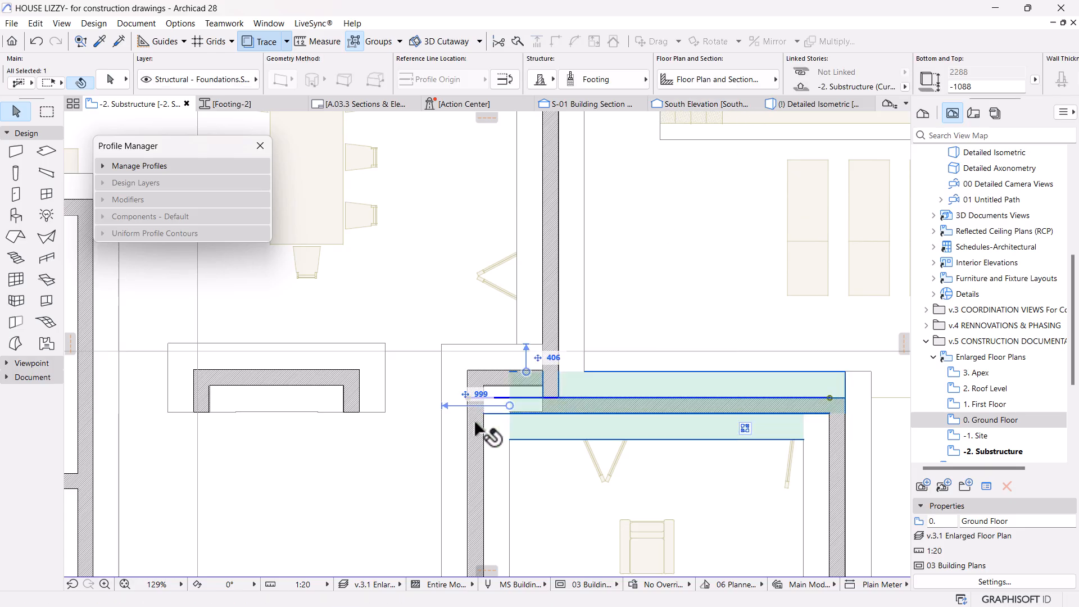
pyautogui.scroll(4, 494, 428)
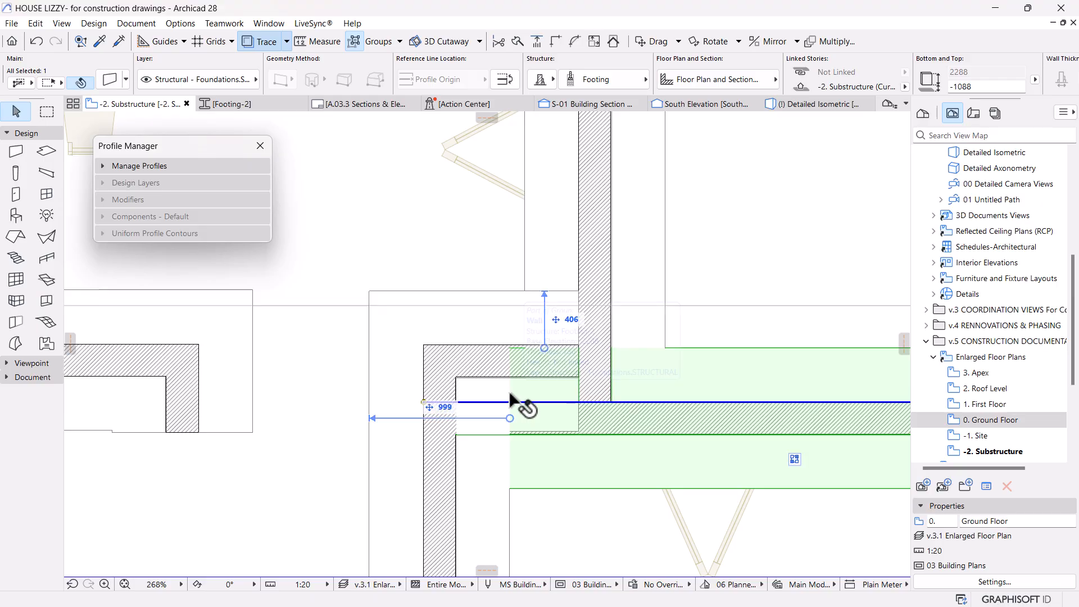
pyautogui.hotkey('ctrl', 'z')
pyautogui.hotkey('ctrl', 'z')
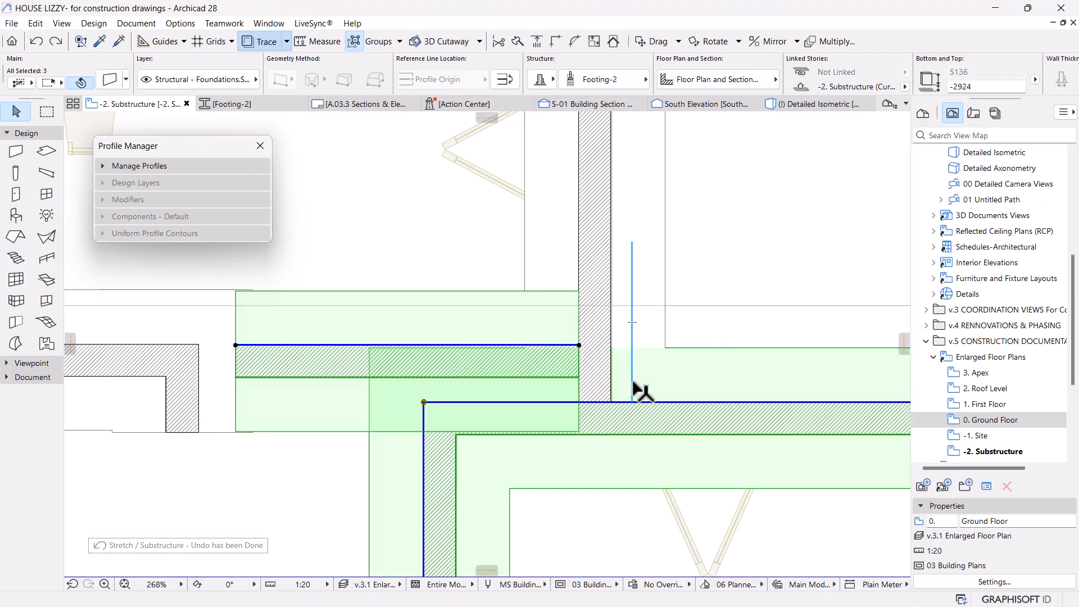
pyautogui.click(286, 362)
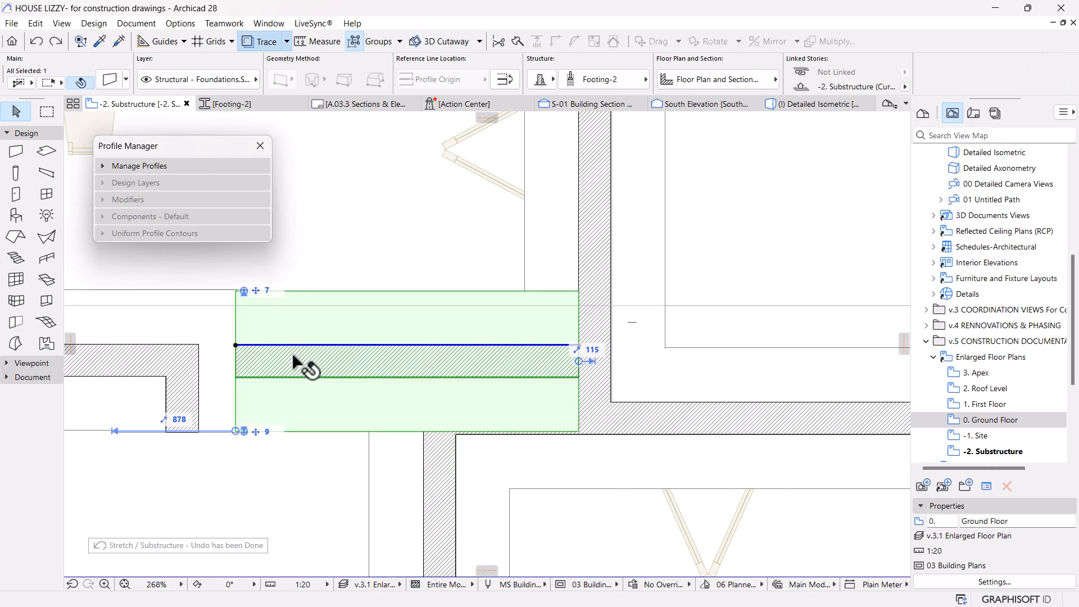
pyautogui.click(391, 270)
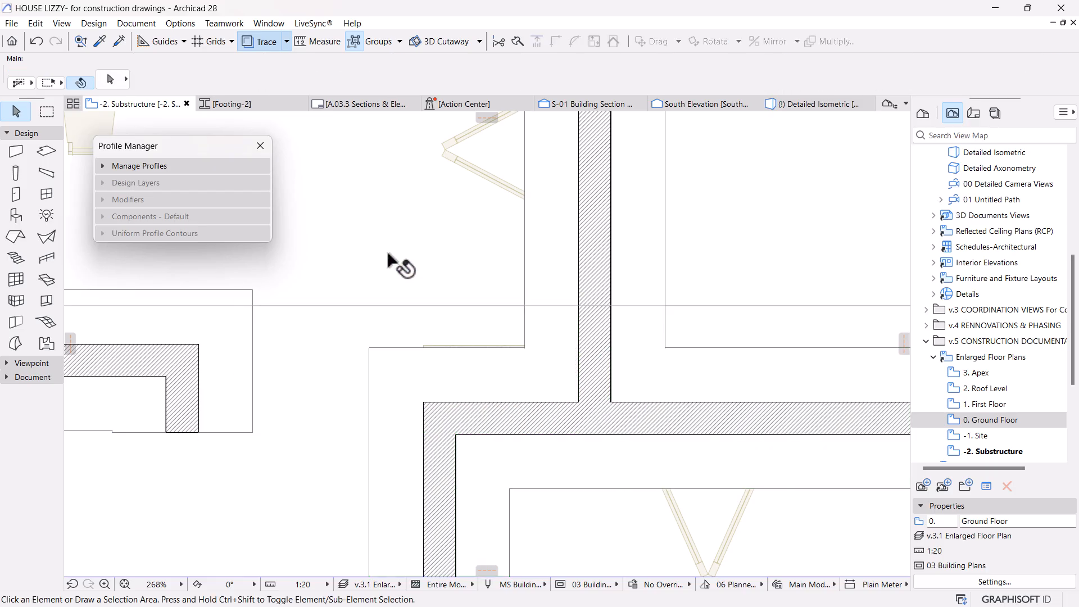
# Step: Compare the whole modelled substructure with the strip foundation plan, and check the full house in the 3D view
pyautogui.scroll(-3, 482, 309)
pyautogui.scroll(-5, 482, 309)
pyautogui.moveTo(474, 356); pyautogui.dragTo(517, 302, button='middle')
pyautogui.scroll(-3, 360, 309)
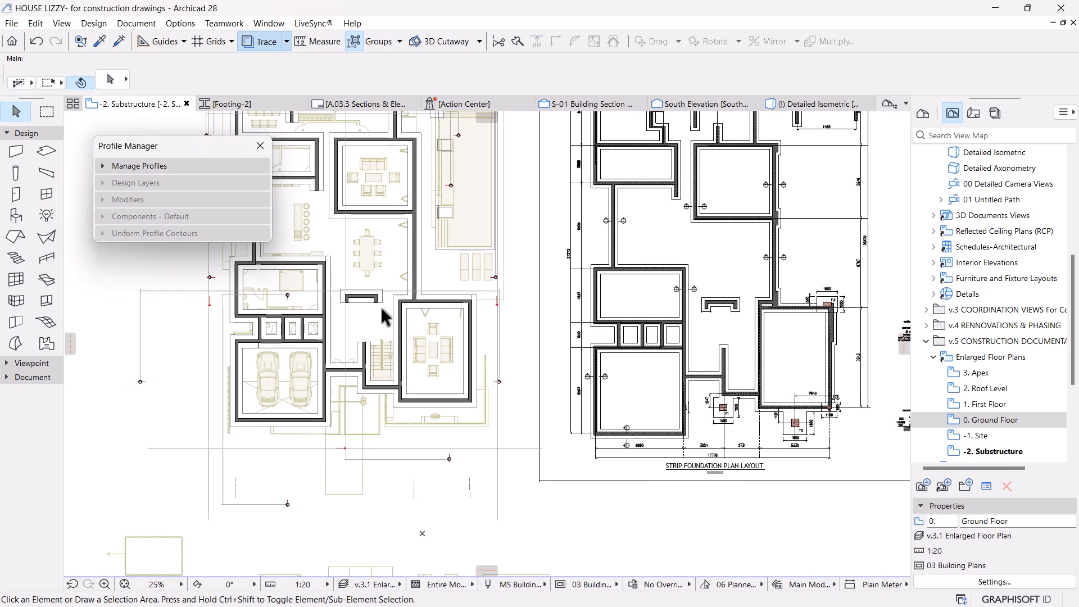
pyautogui.scroll(2, 393, 272)
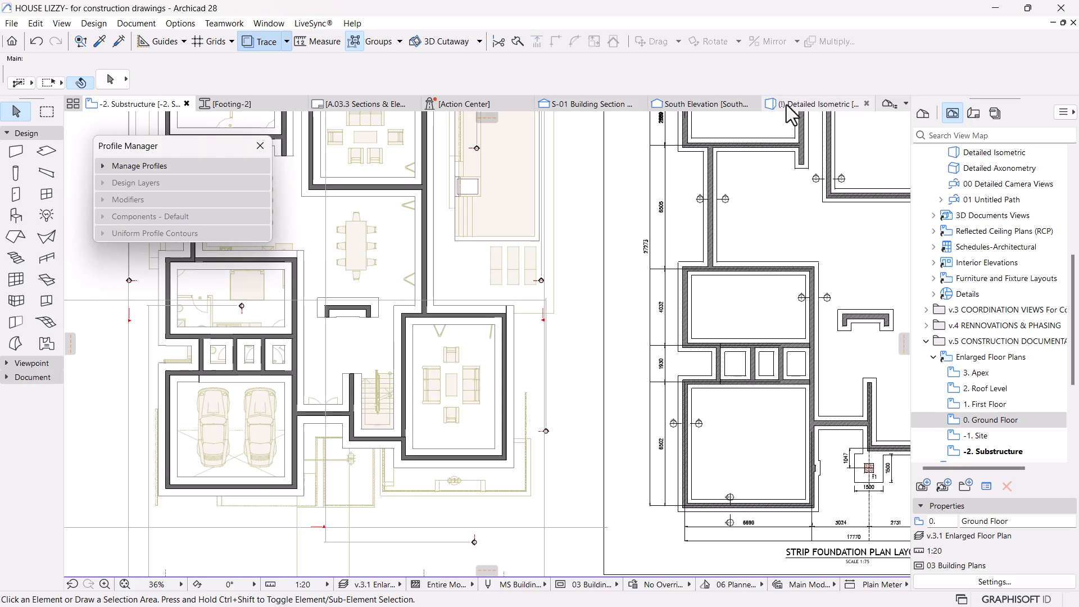
pyautogui.click(814, 104)
pyautogui.scroll(-3, 588, 420)
pyautogui.keyDown('shift'); pyautogui.moveTo(588, 420); pyautogui.dragTo(716, 423, button='middle'); pyautogui.keyUp('shift')
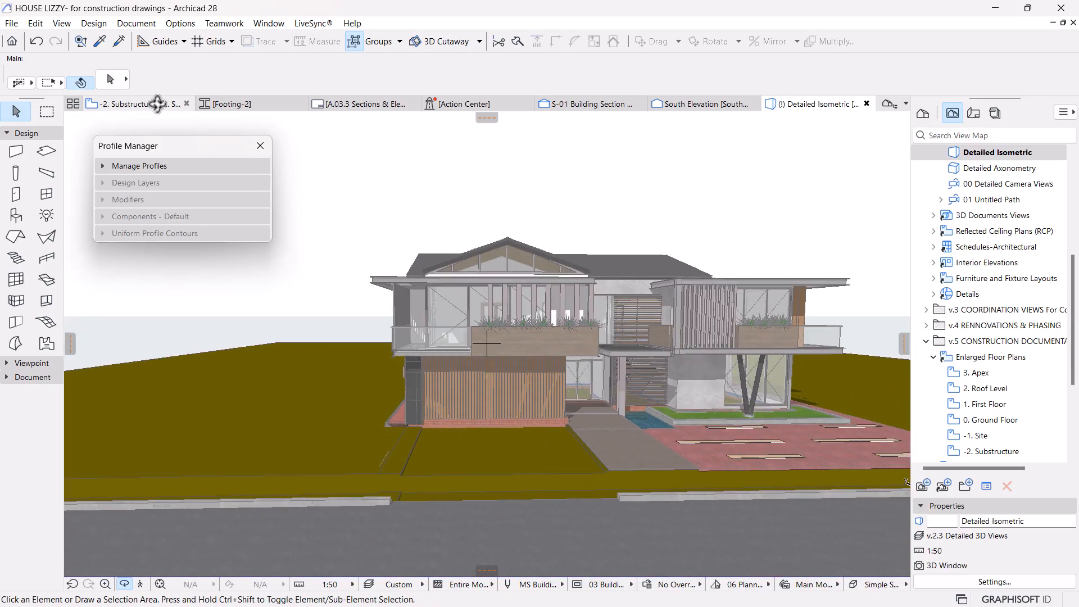
pyautogui.click(135, 104)
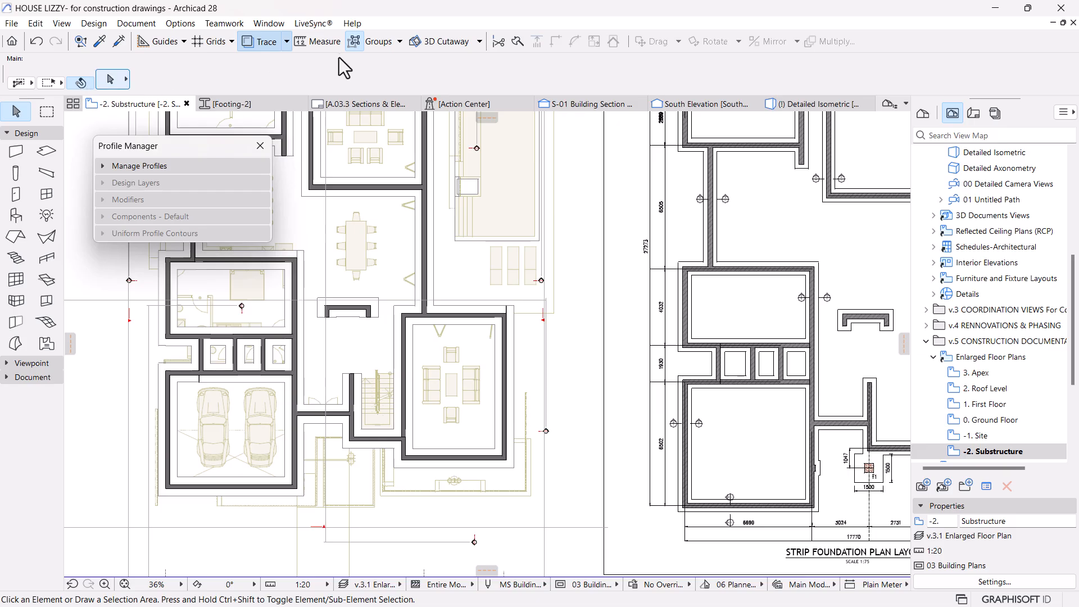
# Step: Turn off the ground floor trace reference on the substructure plan and move the Profile Manager clear of the drawing
pyautogui.click(260, 41)
pyautogui.scroll(-2, 579, 255)
pyautogui.scroll(-2, 577, 250)
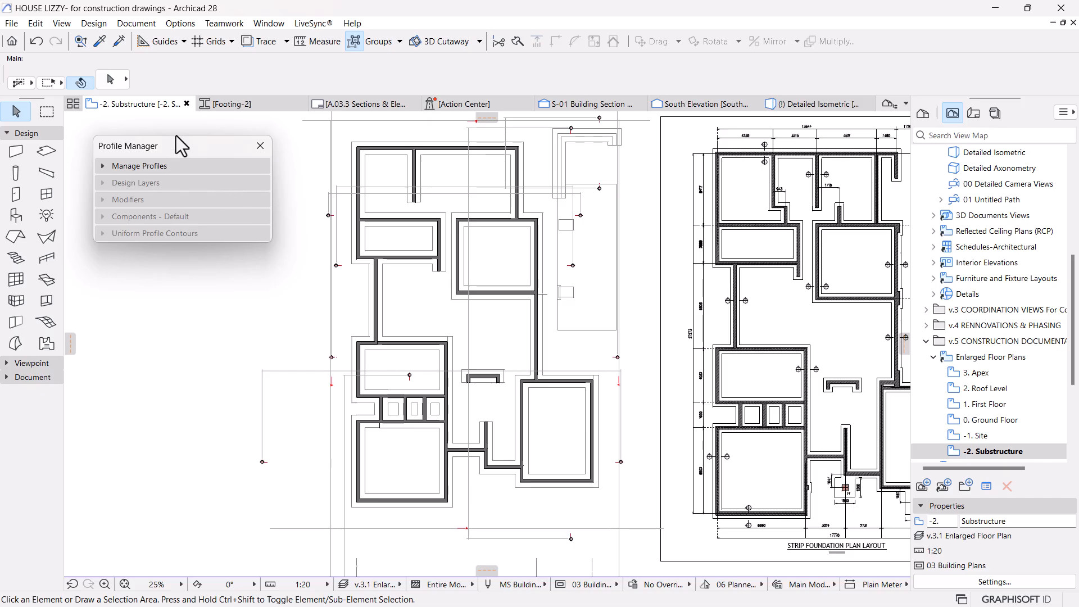
pyautogui.moveTo(233, 147); pyautogui.dragTo(213, 136)
pyautogui.scroll(-3, 507, 330)
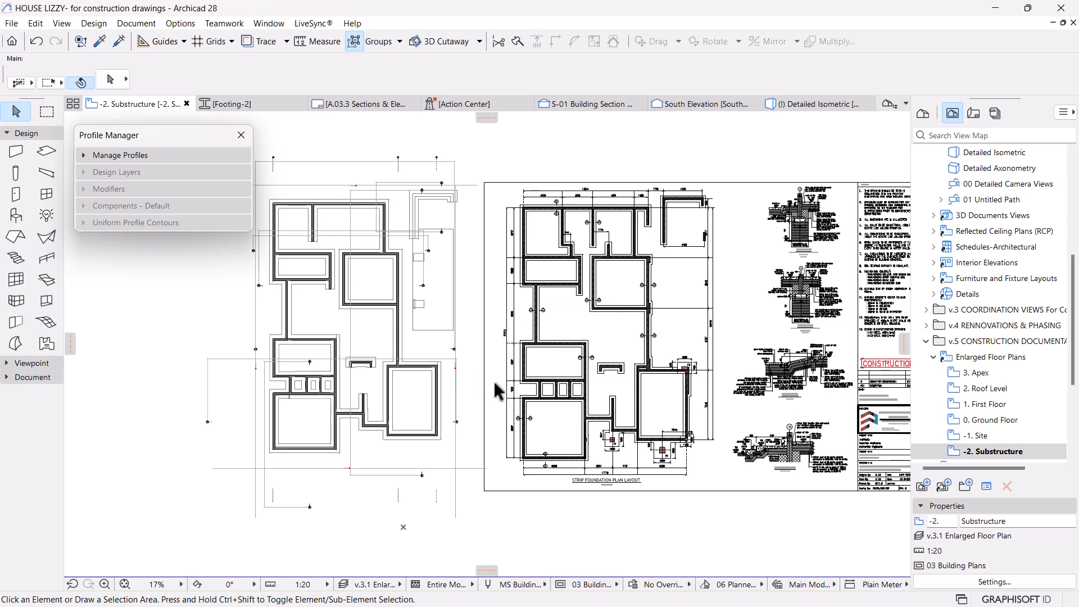
pyautogui.moveTo(427, 359); pyautogui.dragTo(506, 364, button='middle')
# Step: Enclose the entire modelled foundation plan in a marquee and show the enclosed area in 3D
pyautogui.click(46, 111)
pyautogui.click(305, 139)
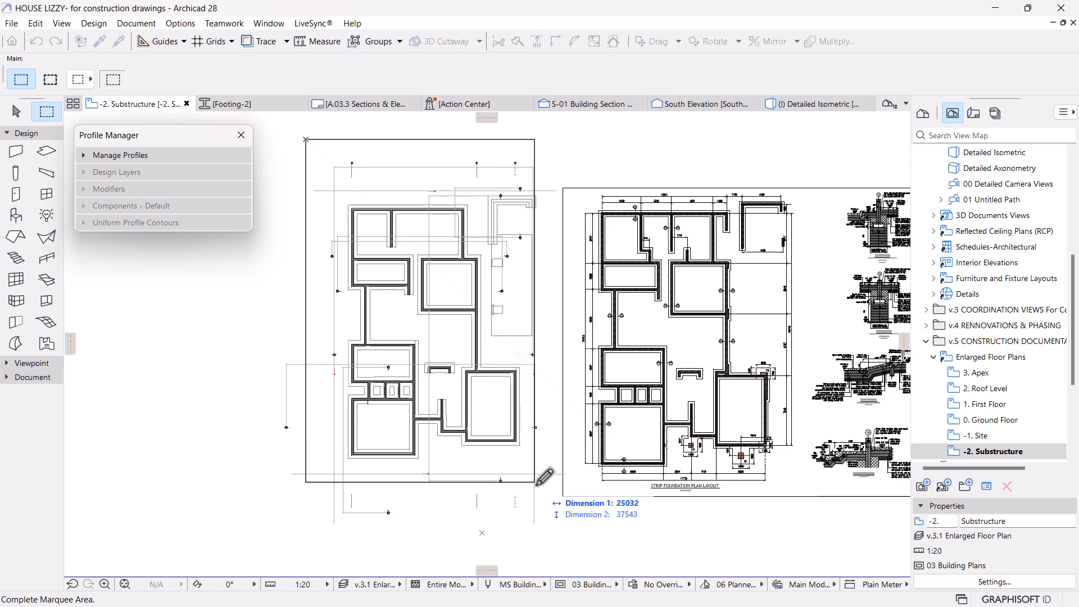
pyautogui.click(547, 496)
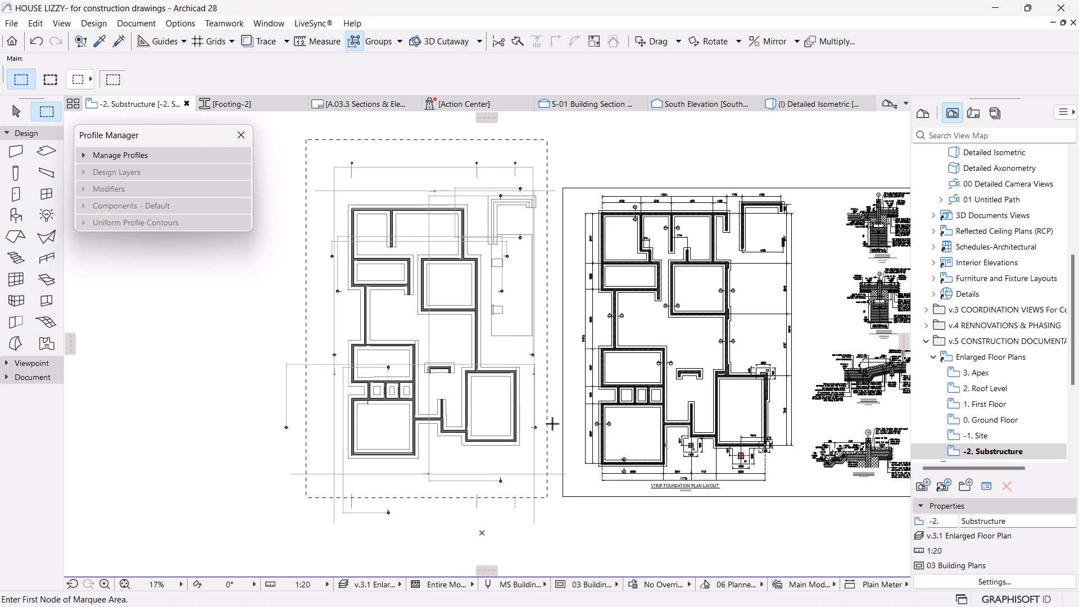
pyautogui.press('F5')
pyautogui.moveTo(502, 362); pyautogui.dragTo(562, 408)
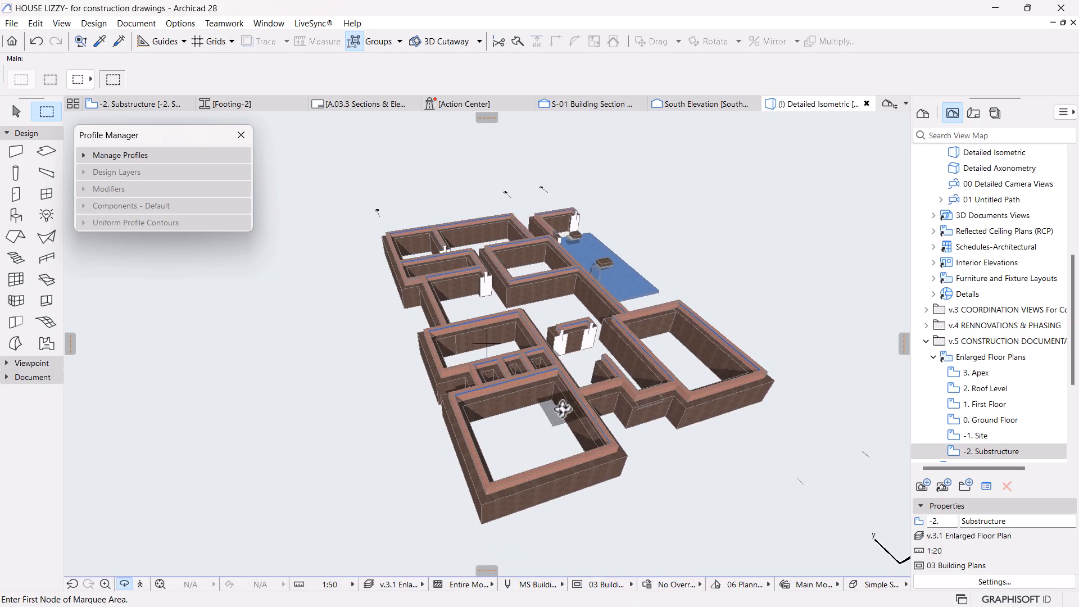
pyautogui.scroll(1, 562, 409)
pyautogui.moveTo(533, 416); pyautogui.dragTo(538, 395, button='middle')
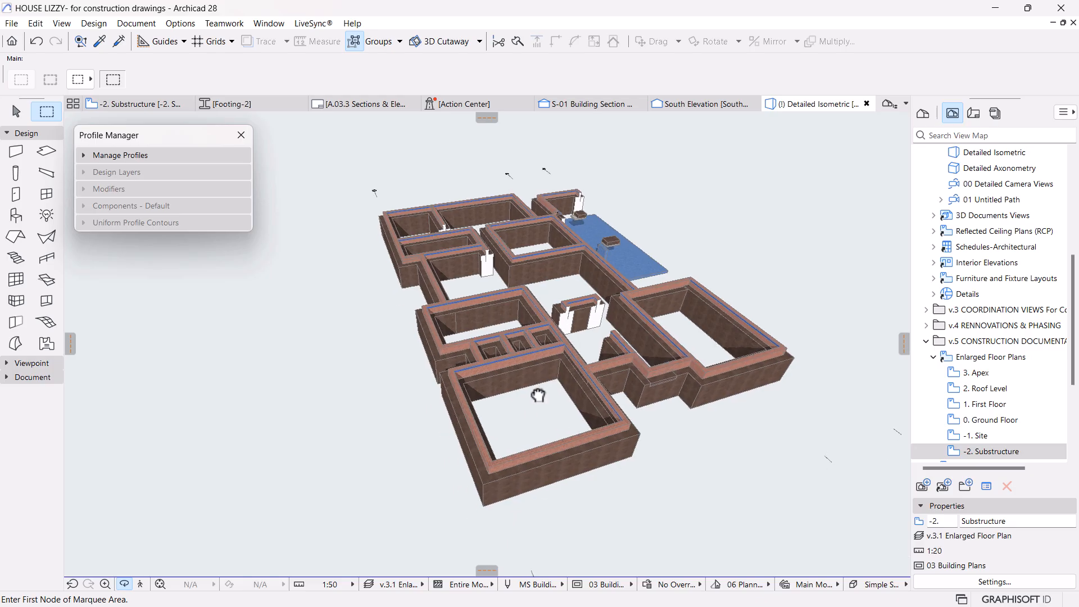
pyautogui.moveTo(535, 397); pyautogui.dragTo(618, 411)
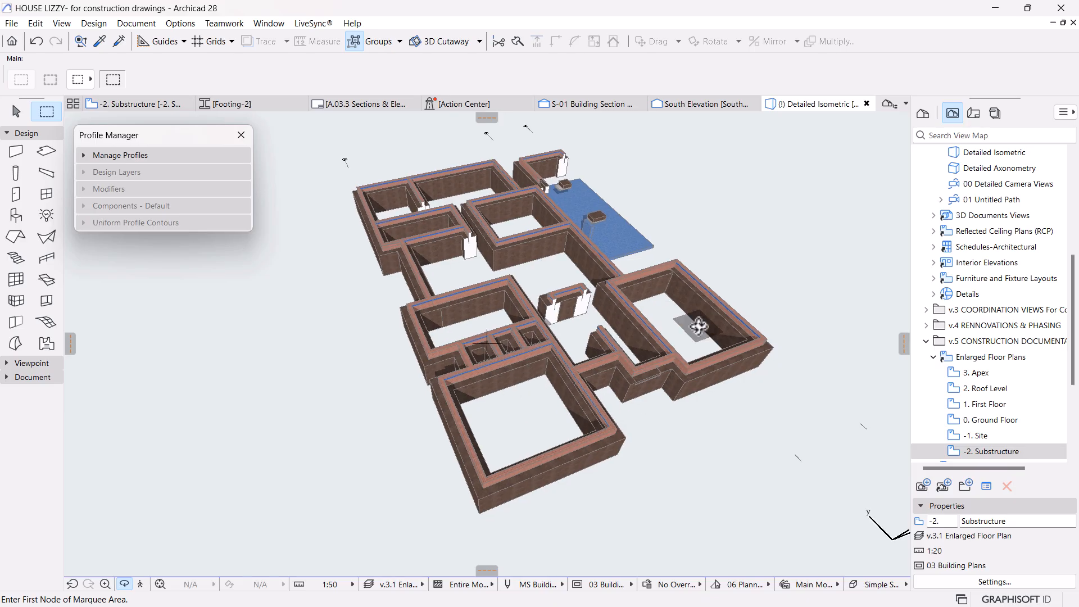
pyautogui.rightClick(724, 233)
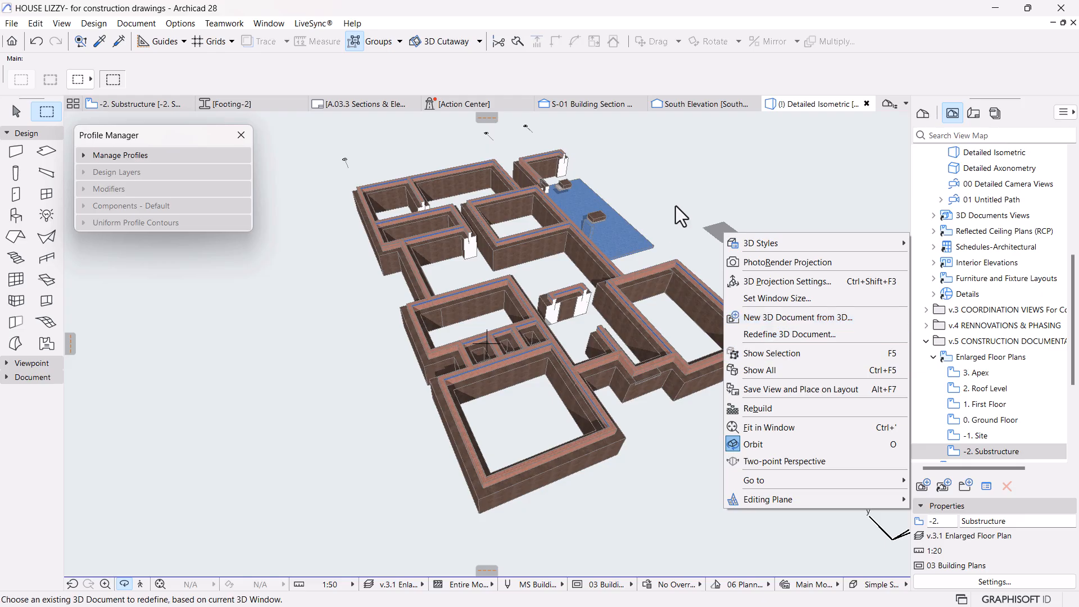
pyautogui.click(694, 202)
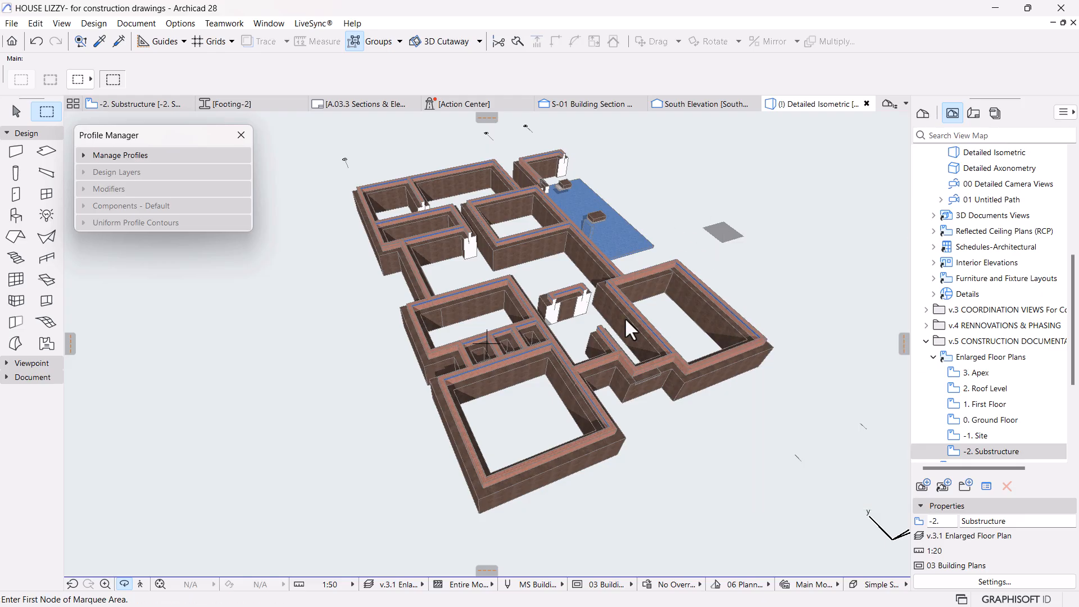
# Step: Redraw the marquee so its lower edge cuts through the garage and front room walls, and show the cut foundation in 3D
pyautogui.click(143, 104)
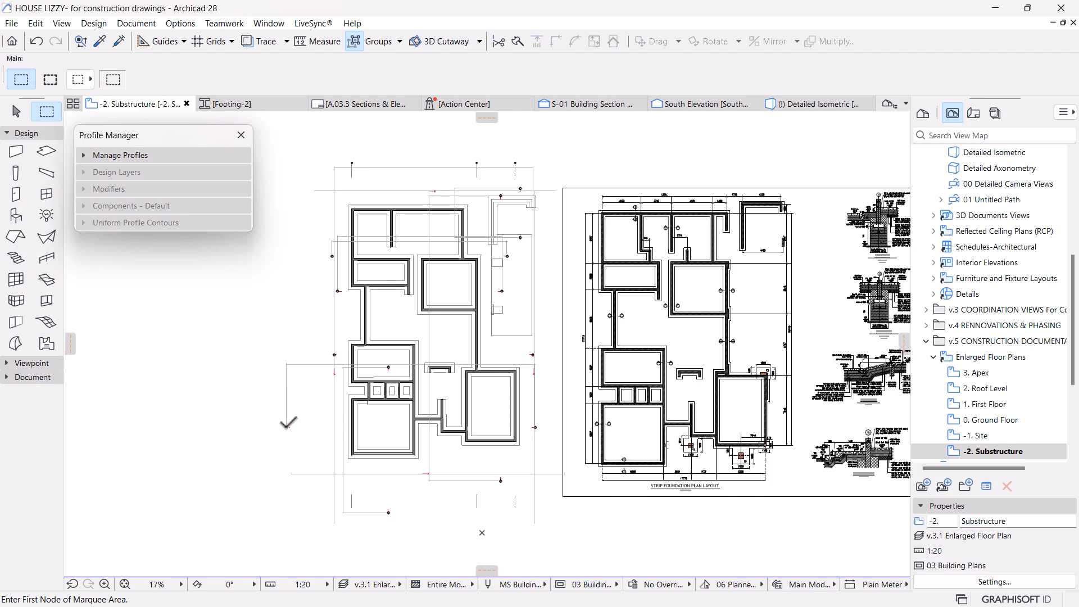
pyautogui.click(287, 427)
pyautogui.click(556, 149)
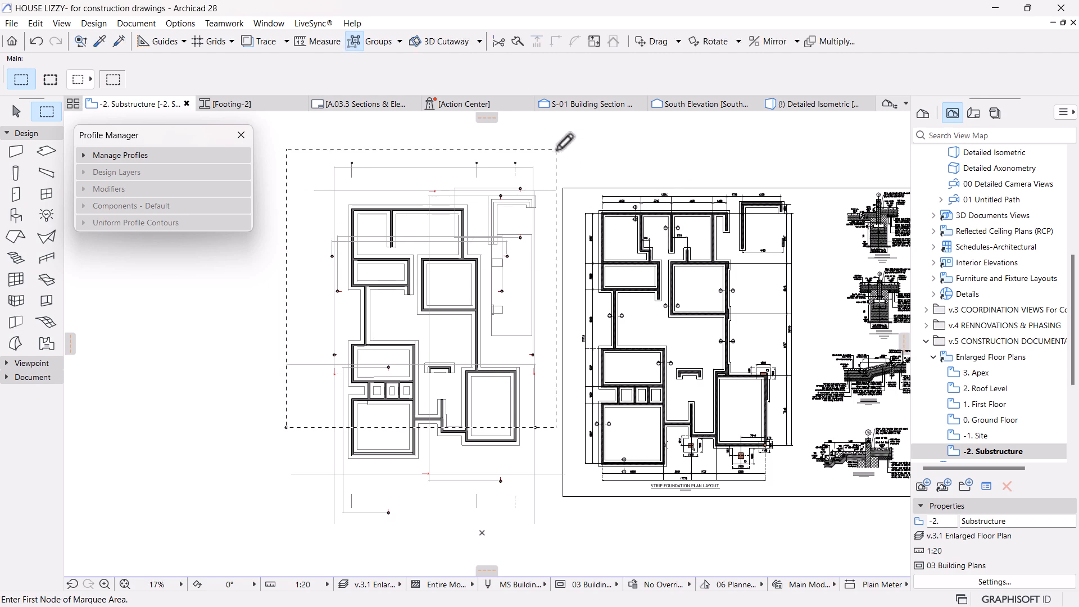
pyautogui.press('F5')
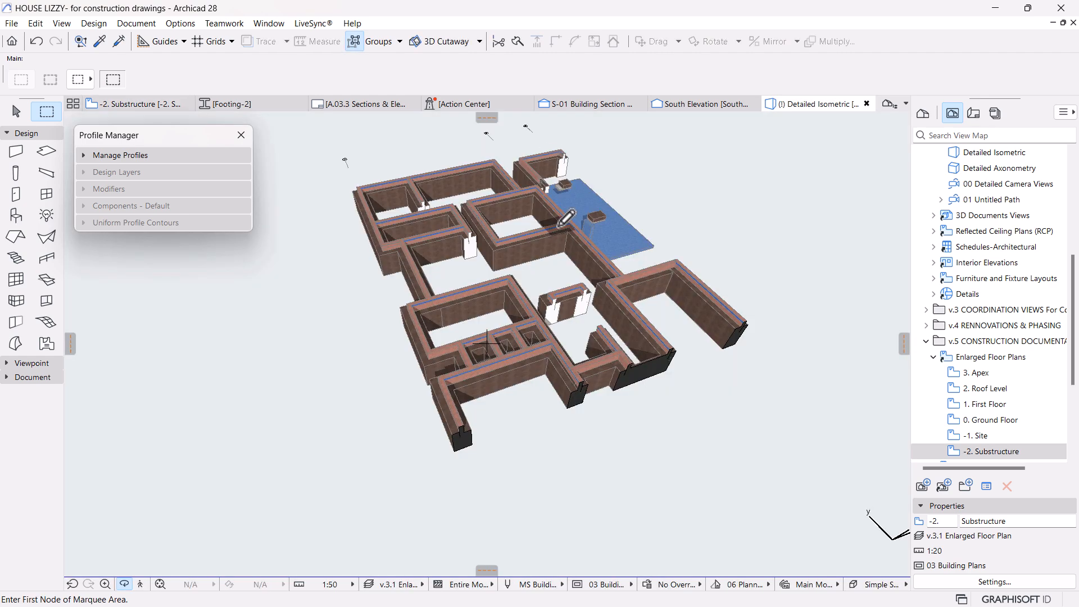
pyautogui.scroll(1, 622, 366)
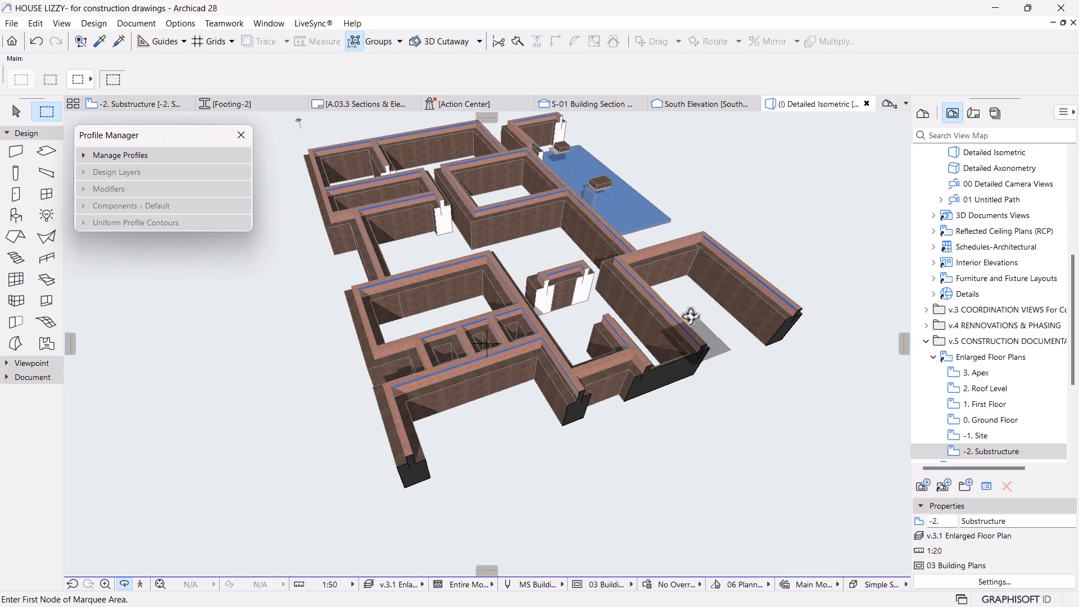
pyautogui.scroll(-3, 562, 388)
pyautogui.moveTo(563, 387); pyautogui.dragTo(515, 372)
pyautogui.scroll(2, 486, 318)
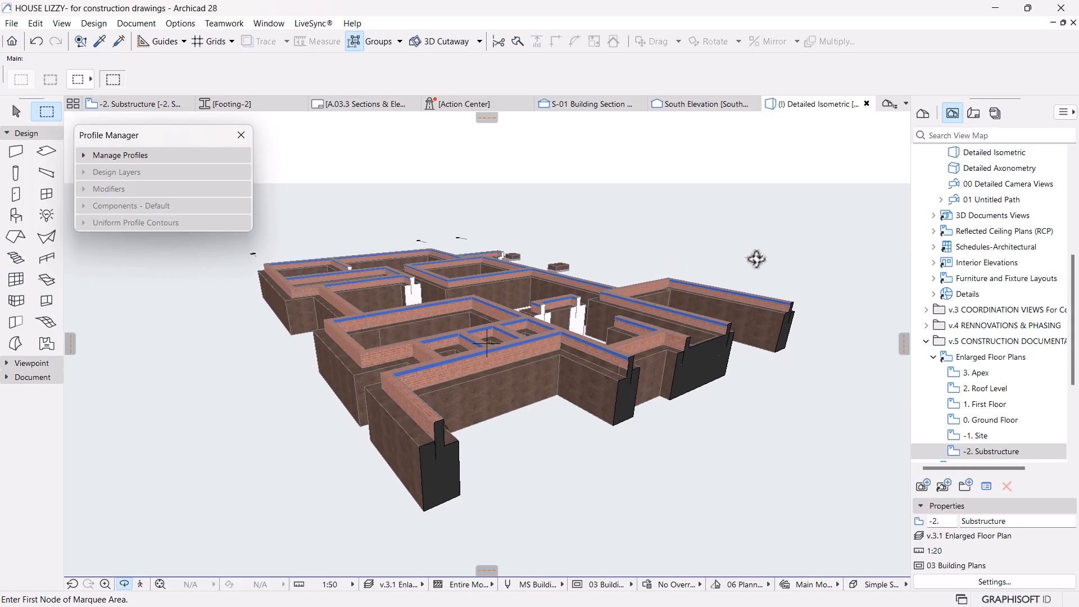
pyautogui.rightClick(713, 210)
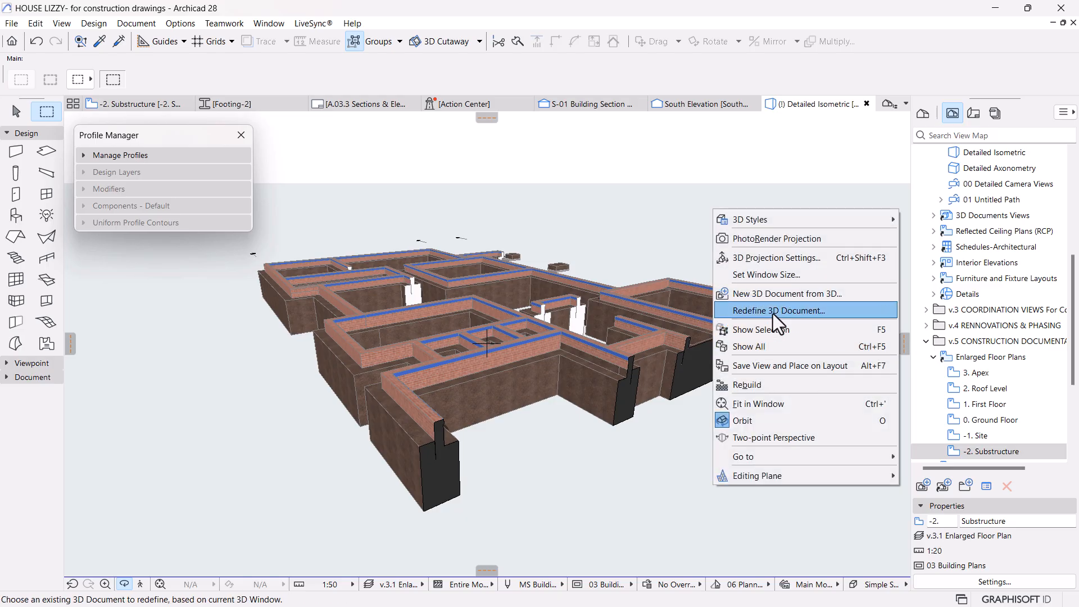
pyautogui.click(887, 203)
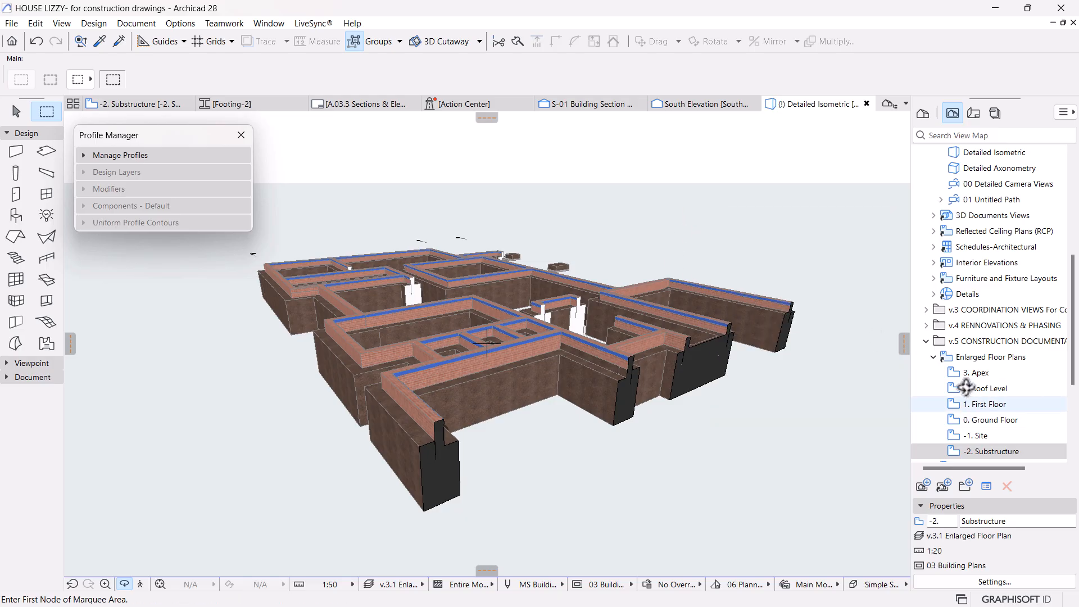
# Step: Create a new folder named 3D Views & Documents inside the v.5 construction documentation folder of the View Map
pyautogui.click(933, 357)
pyautogui.scroll(-2, 980, 393)
pyautogui.scroll(-1, 987, 410)
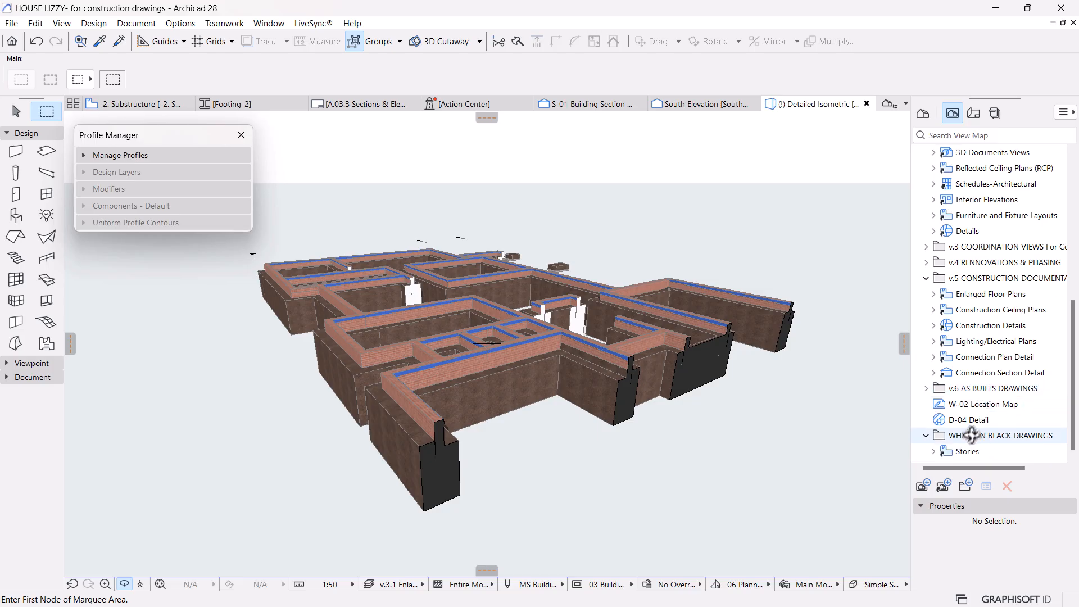
pyautogui.click(967, 278)
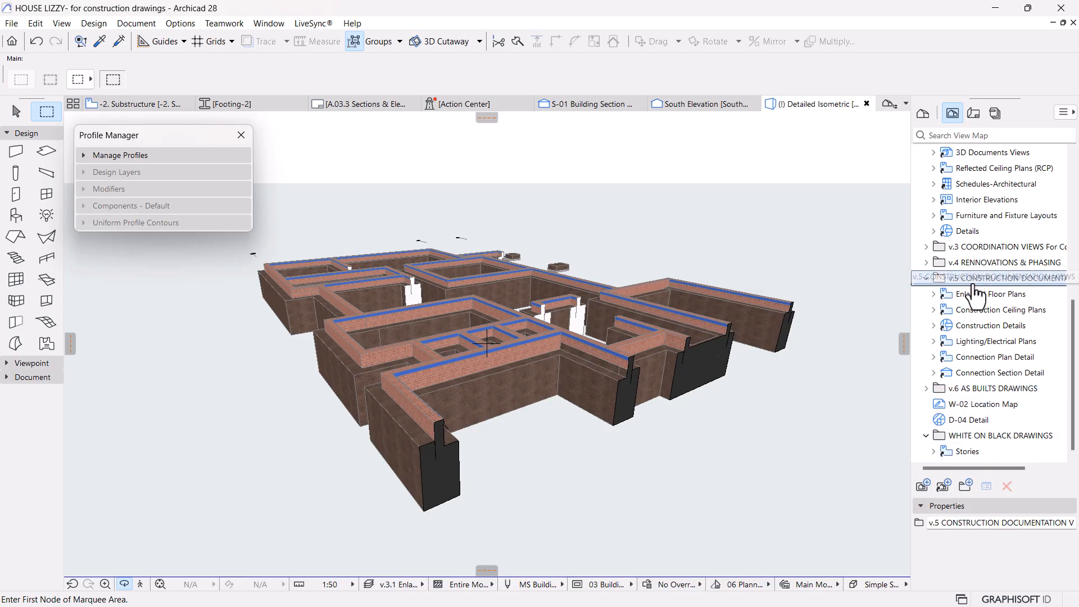
pyautogui.click(964, 485)
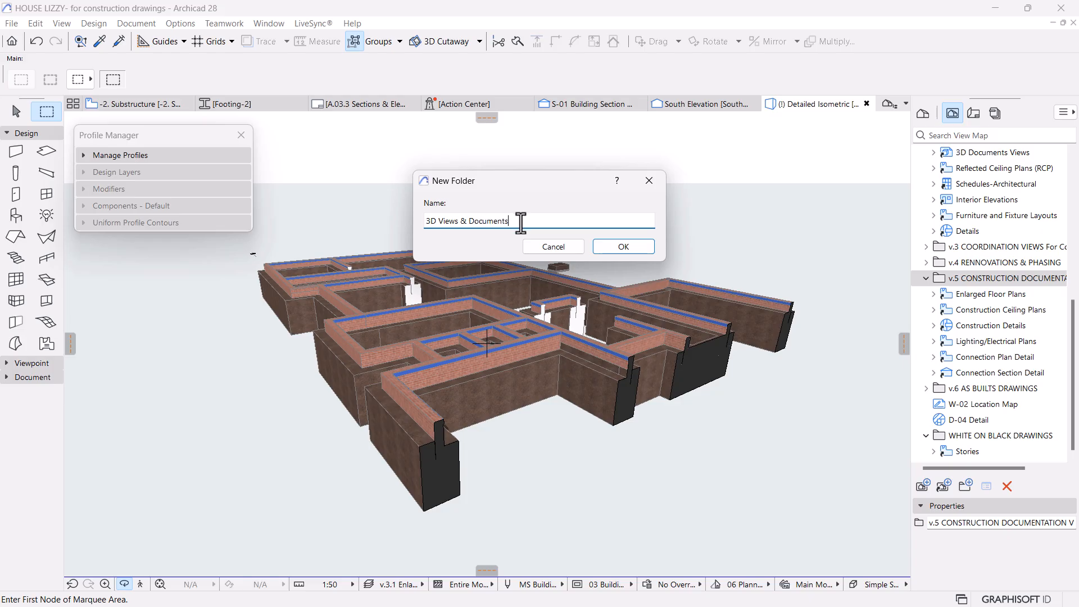
pyautogui.click(605, 246)
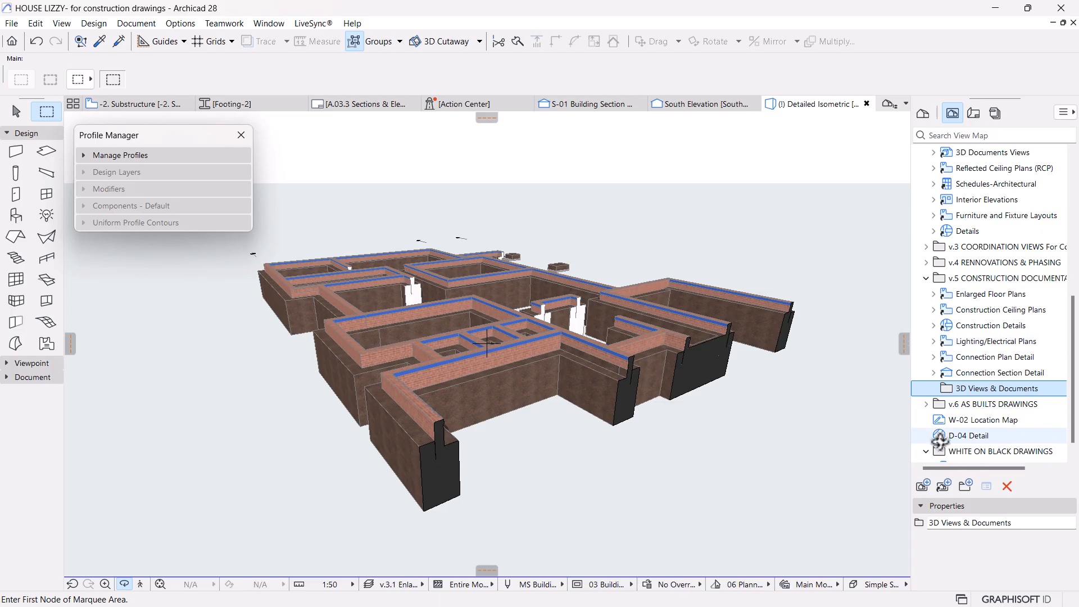
# Step: Save the current 3D perspective in the 3D Views & Documents folder with the custom name Foundation
pyautogui.click(920, 487)
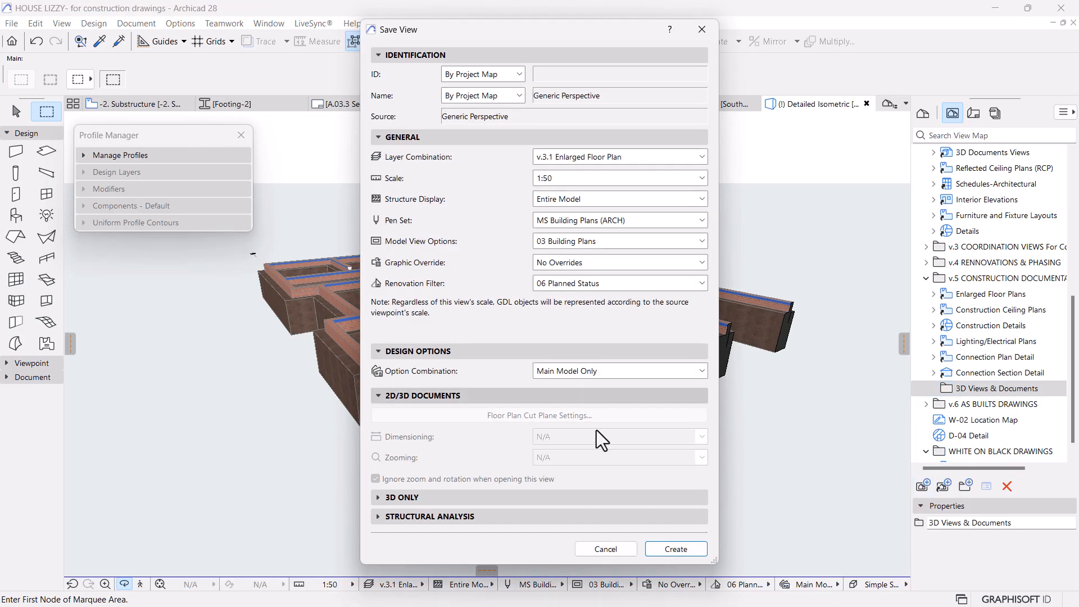
pyautogui.click(518, 96)
pyautogui.click(473, 126)
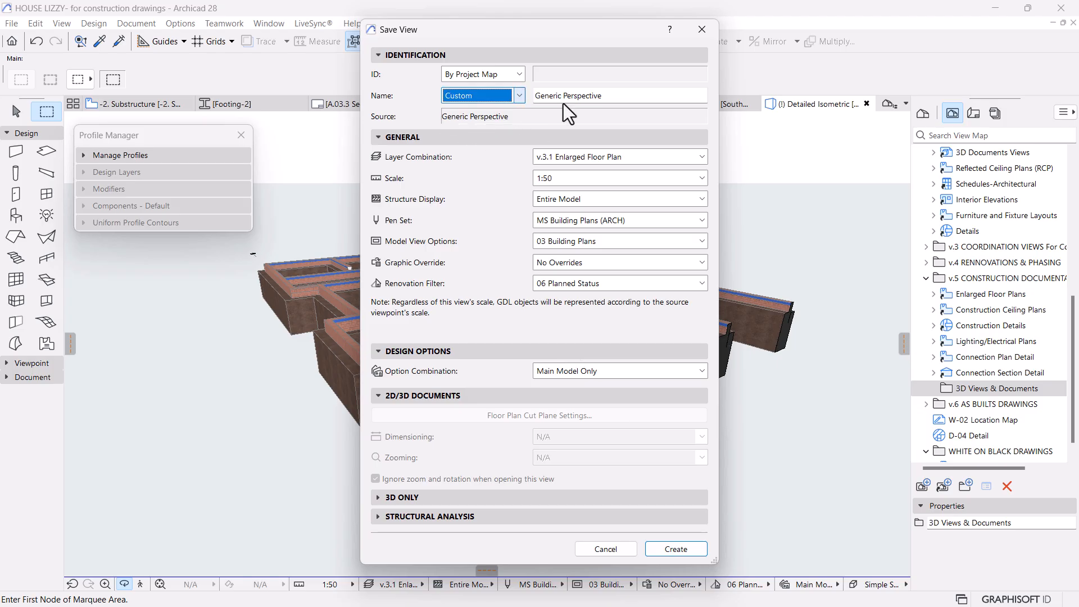
pyautogui.moveTo(602, 96); pyautogui.dragTo(526, 96)
pyautogui.write('F')
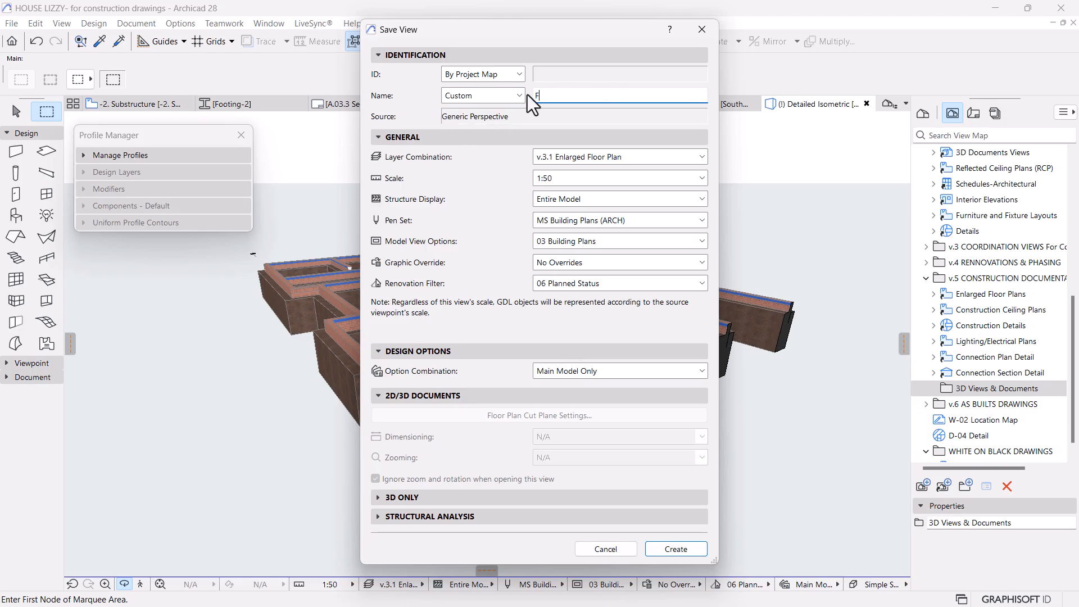
pyautogui.write('oundation')
pyautogui.click(675, 549)
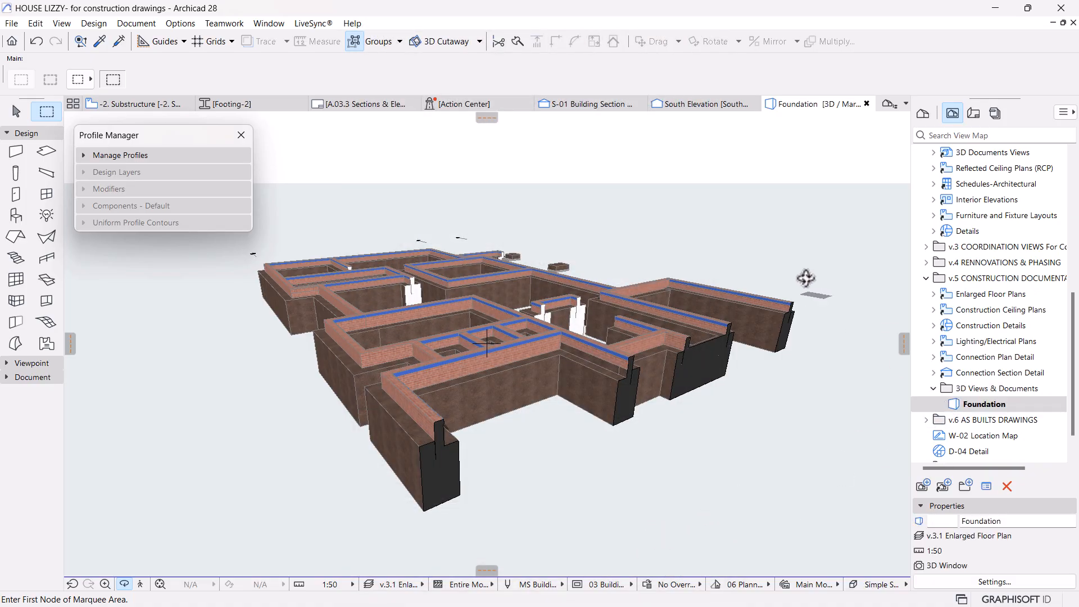
# Step: Create a new 3D document named Foundation from the current foundation perspective
pyautogui.rightClick(714, 216)
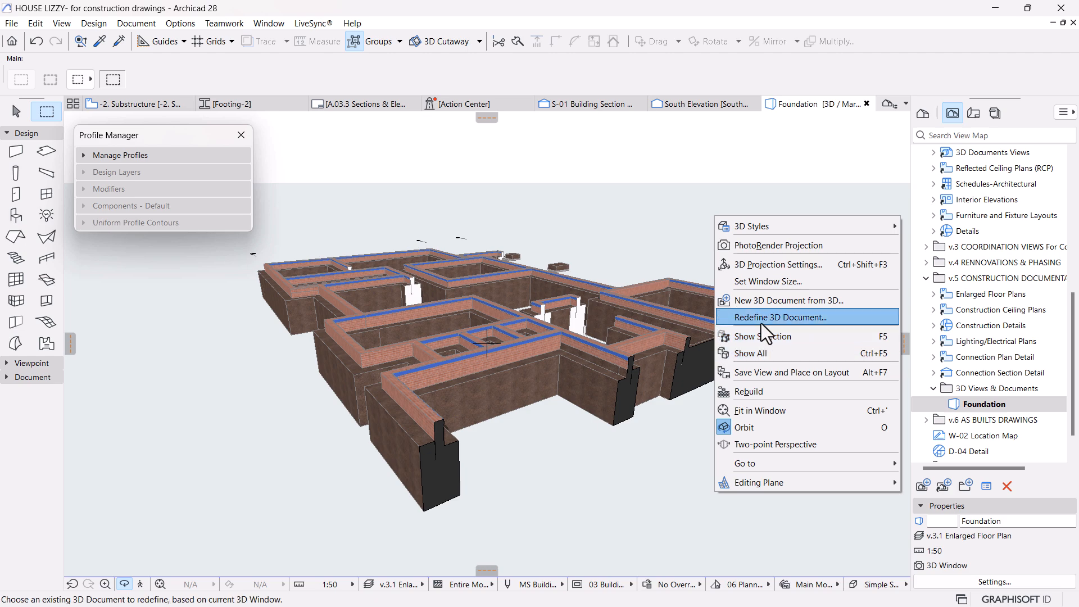
pyautogui.click(760, 301)
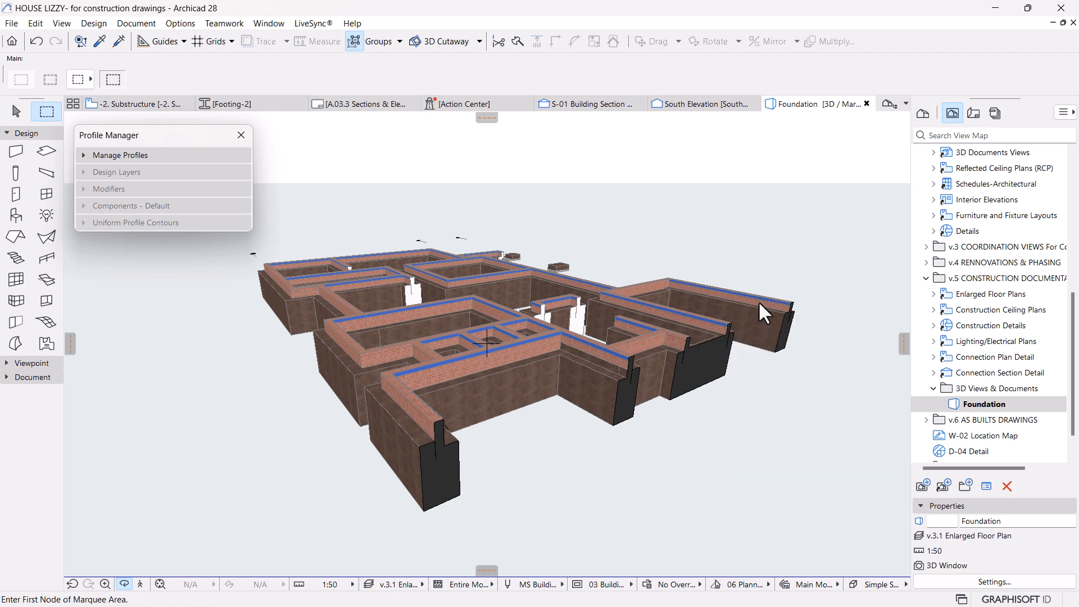
pyautogui.press('Tab')
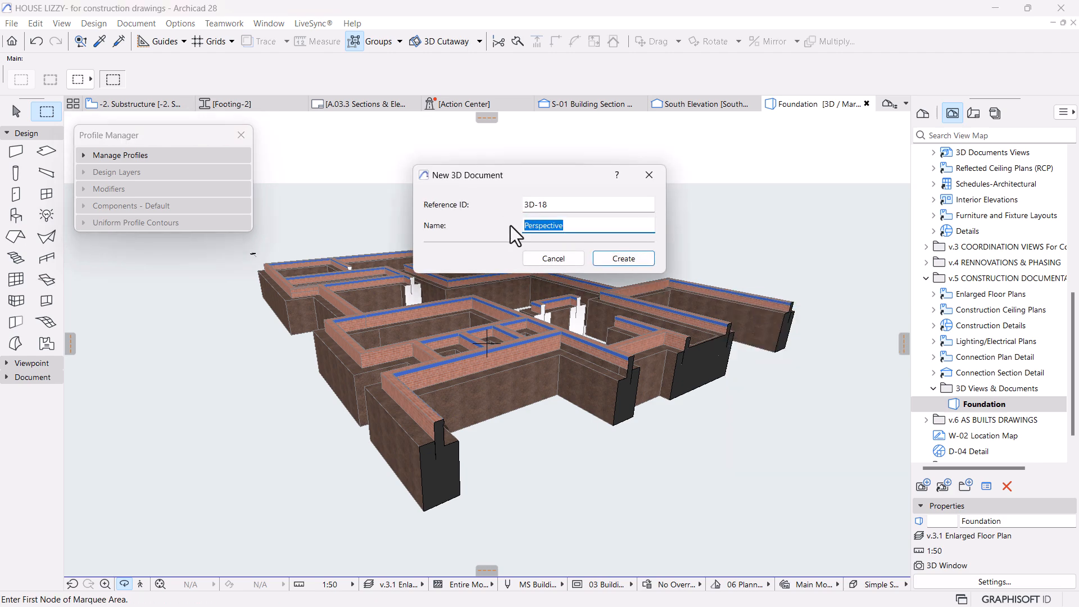
pyautogui.write('Foundation')
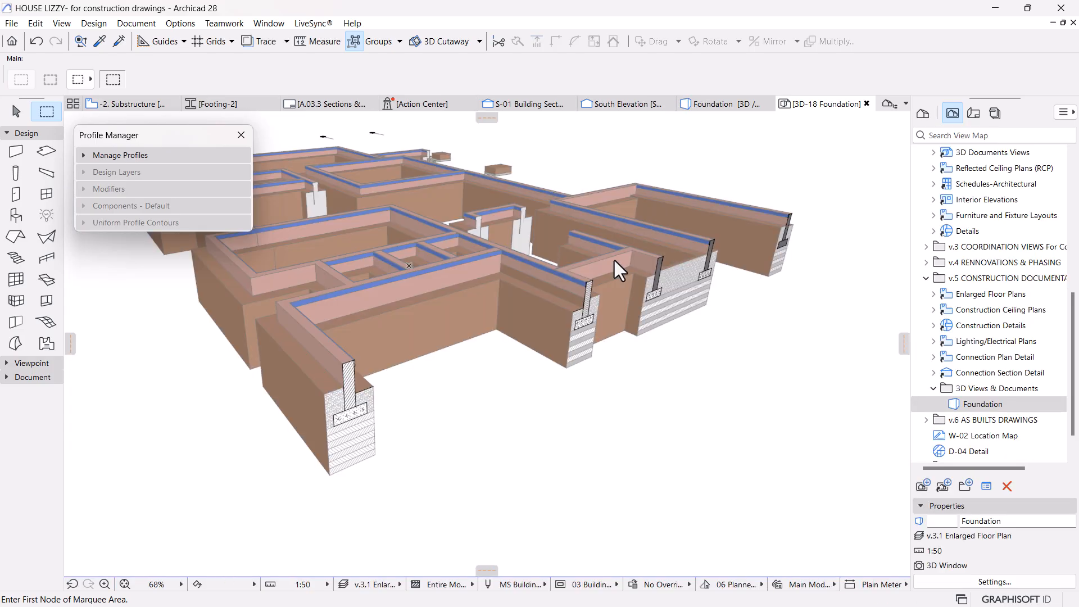
# Step: Save the Foundation 3D document as a view in the 3D Views & Documents folder, keeping its name and settings
pyautogui.scroll(-2, 713, 413)
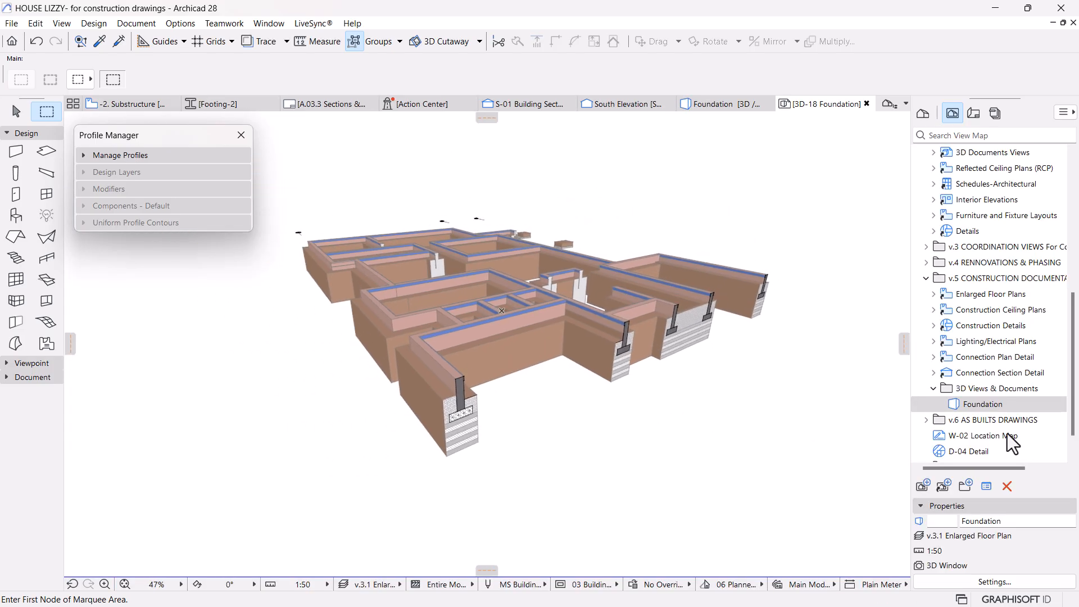
pyautogui.click(976, 389)
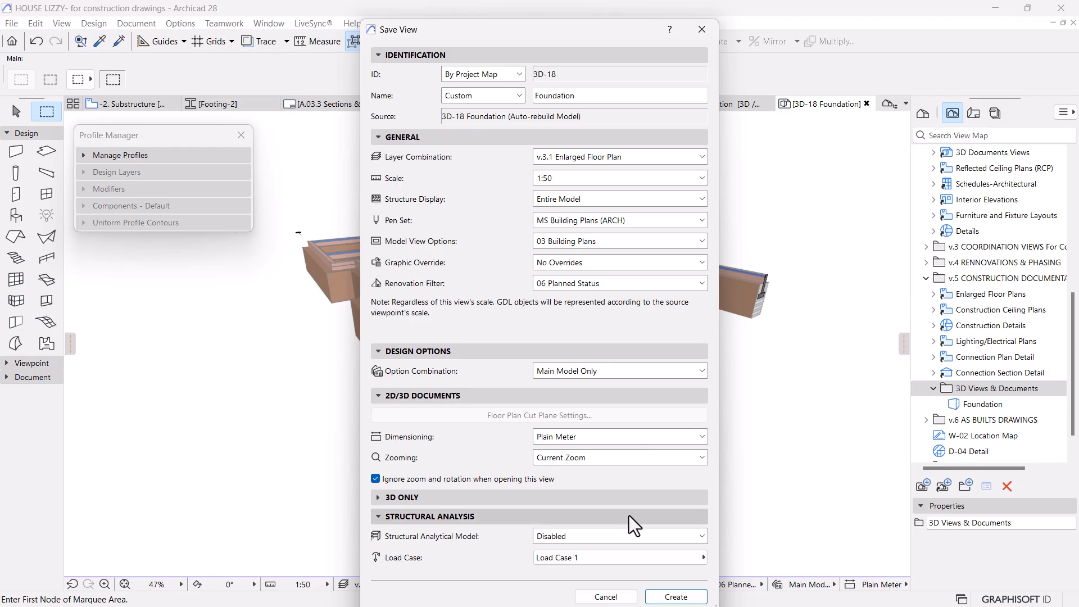
pyautogui.click(677, 596)
pyautogui.scroll(4, 506, 462)
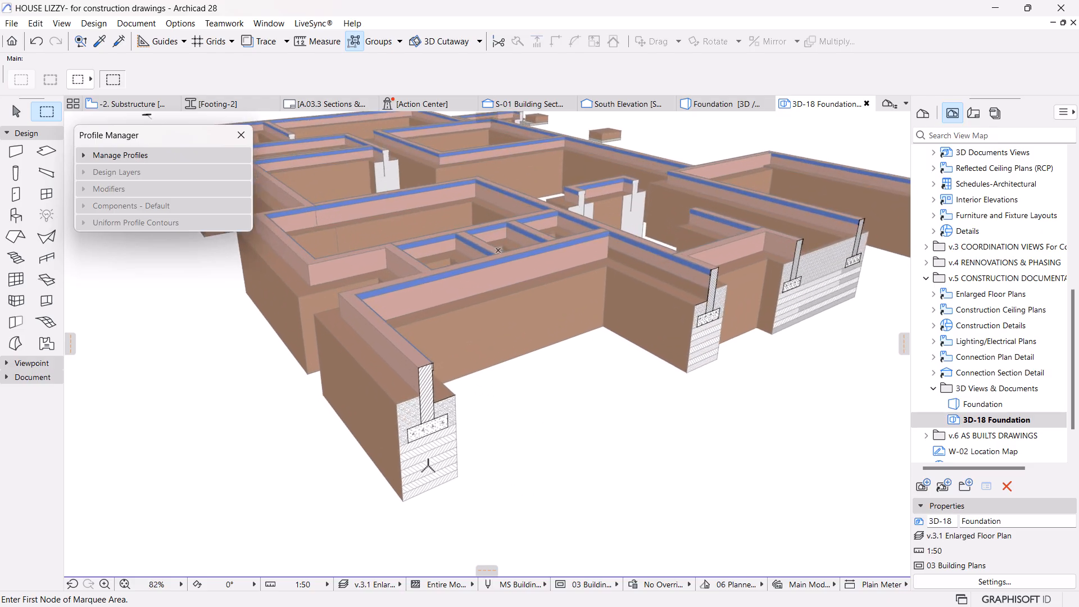
# Step: Make the Paved Apron layer visible in the 3D-18 Foundation document
pyautogui.scroll(2, 498, 250)
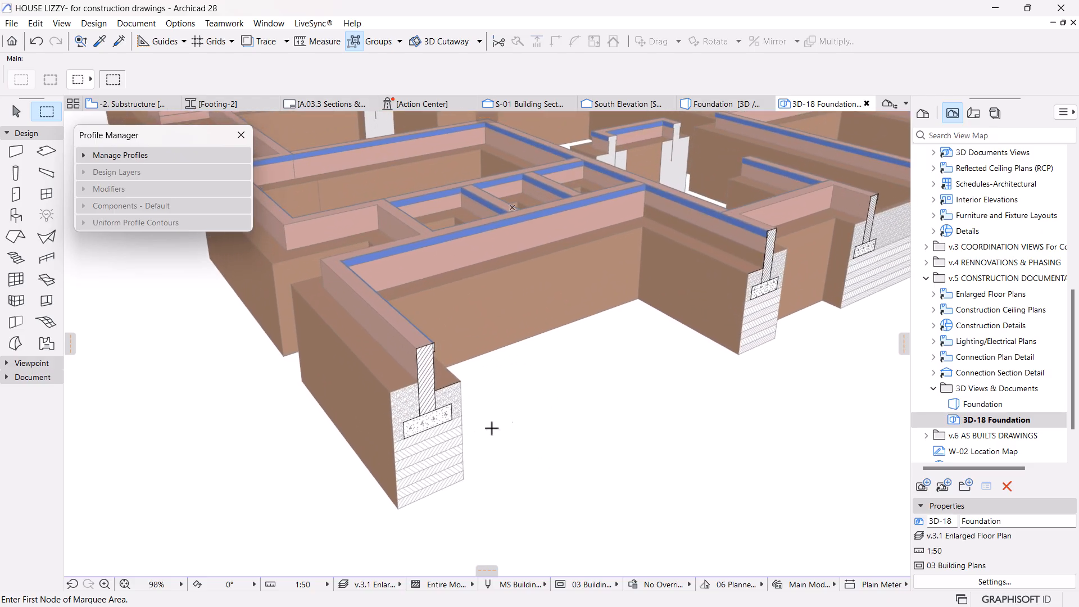
pyautogui.scroll(-2, 601, 396)
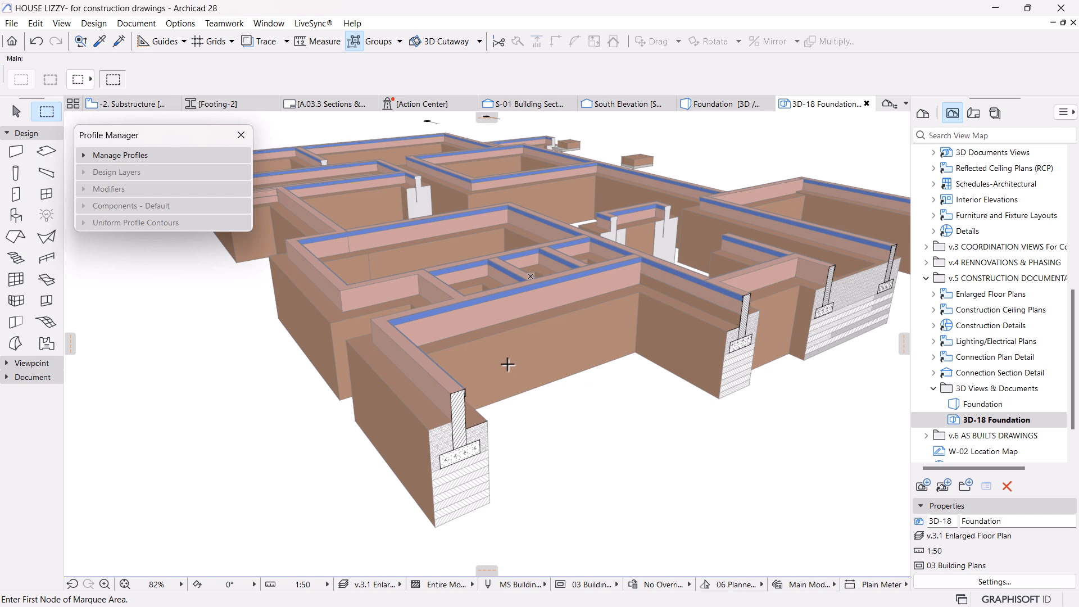
pyautogui.scroll(-2, 541, 399)
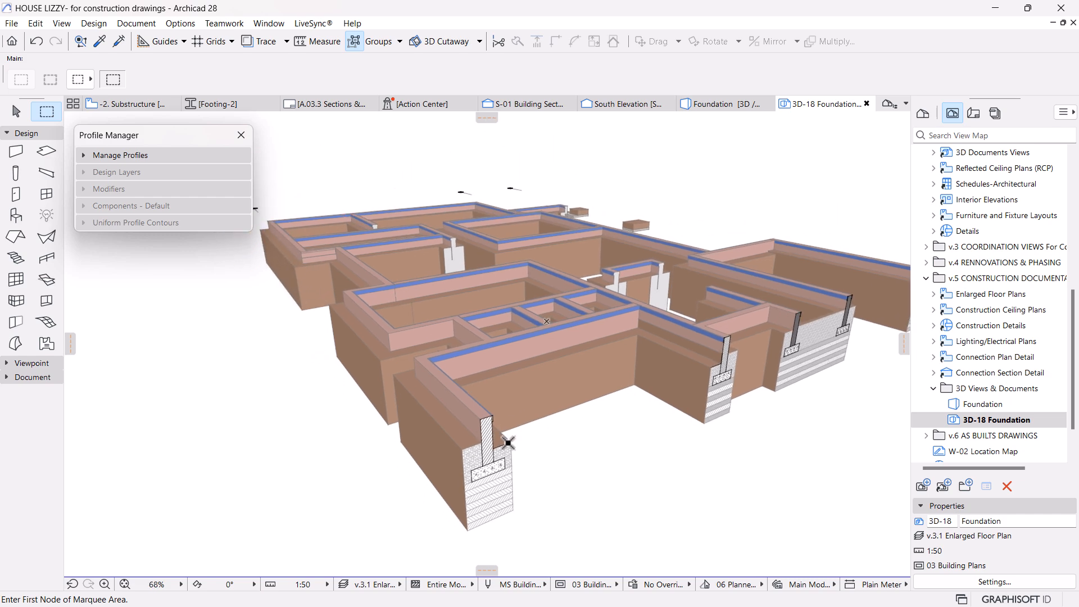
pyautogui.press('Escape')
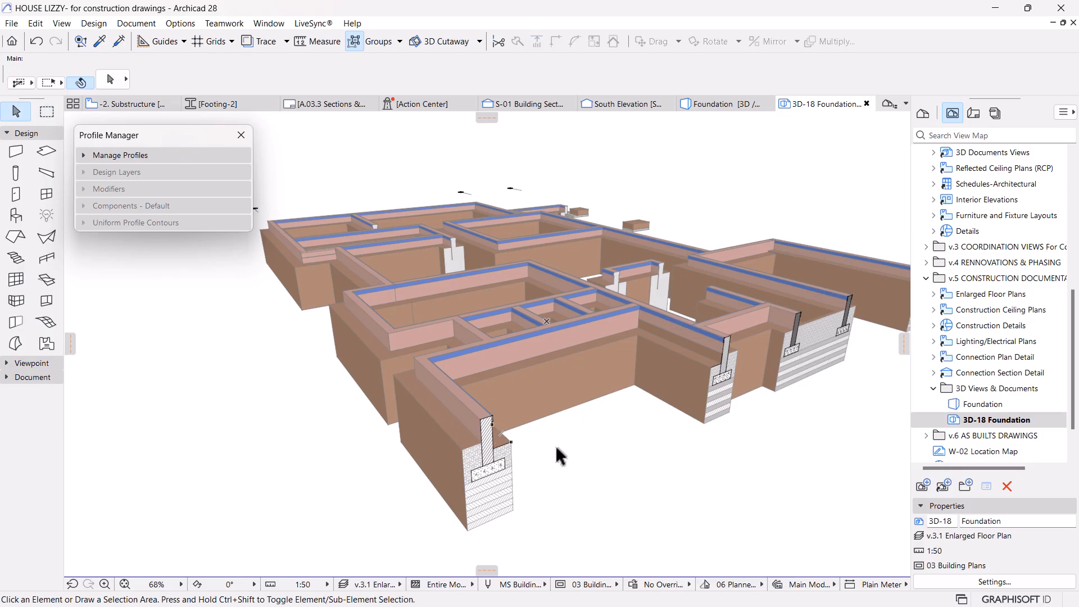
pyautogui.hotkey('ctrl', 'l')
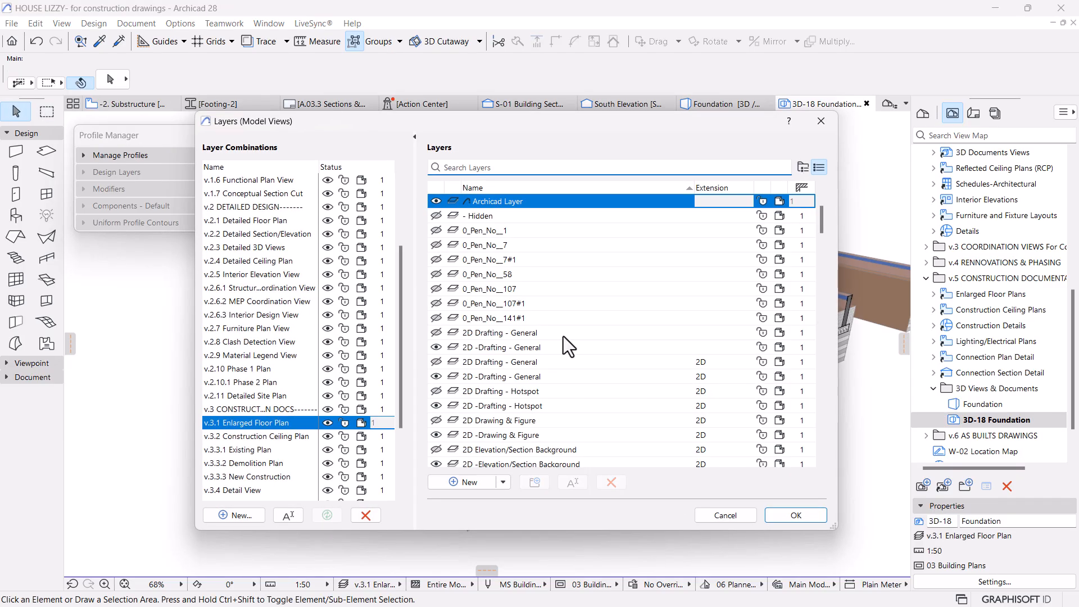
pyautogui.write('paved')
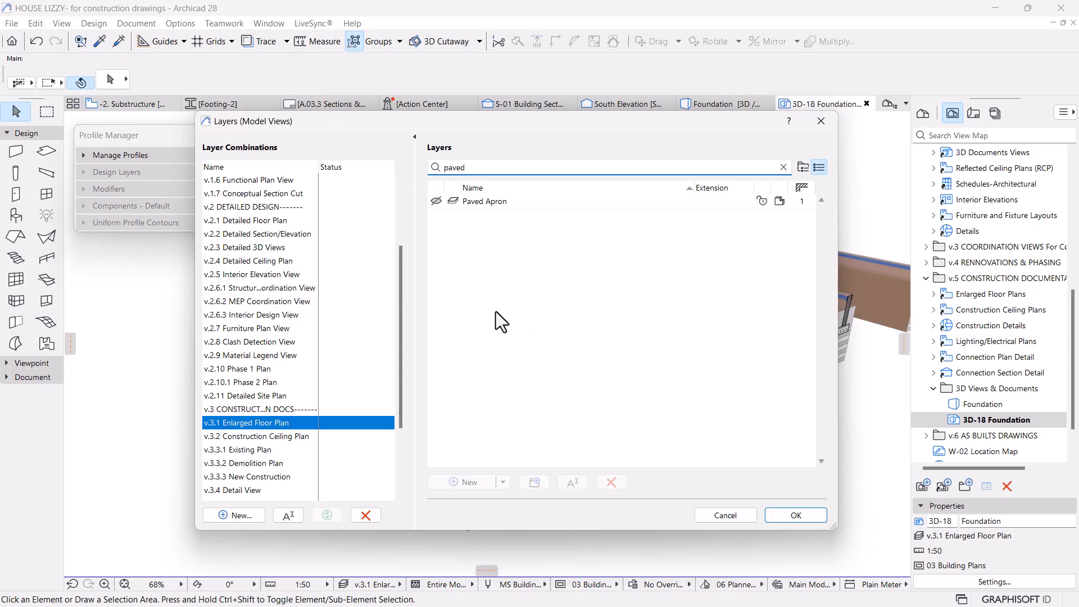
pyautogui.click(439, 201)
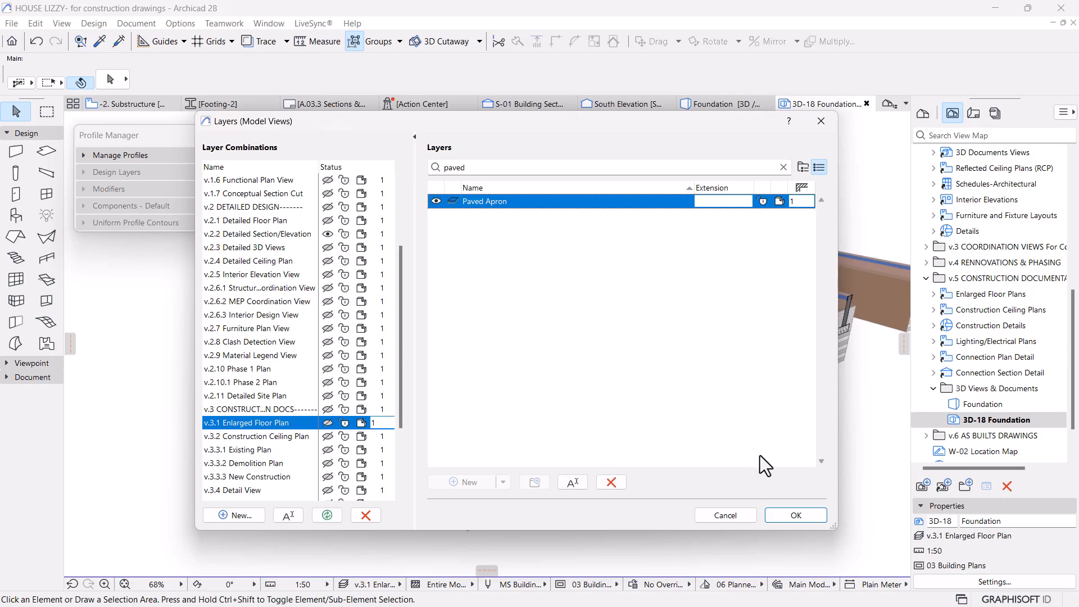
pyautogui.click(789, 522)
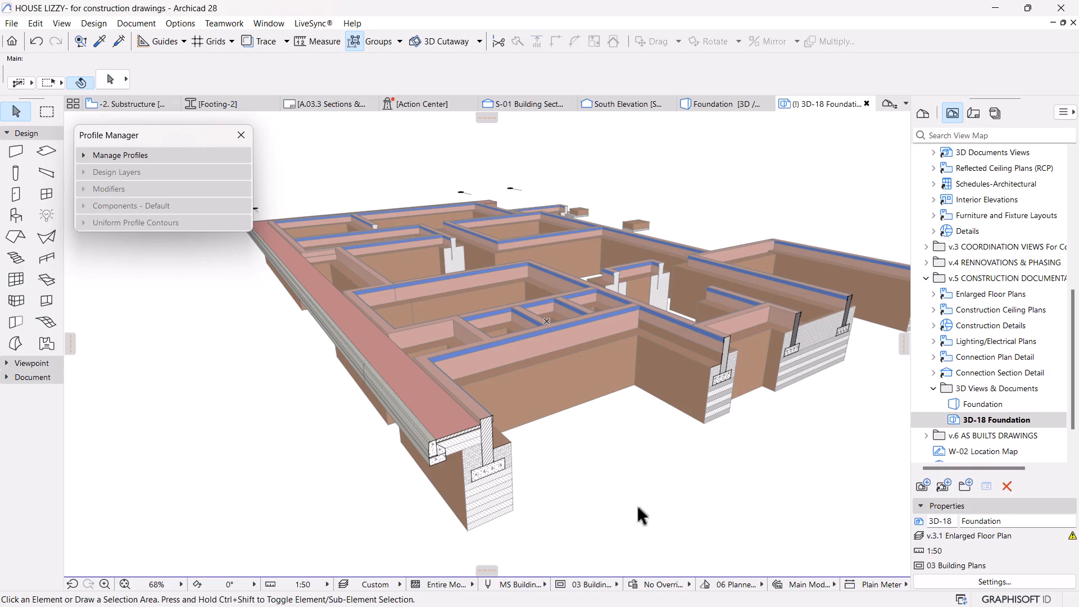
# Step: Redefine the saved 3D-18 Foundation view with the current window settings
pyautogui.scroll(-2, 609, 487)
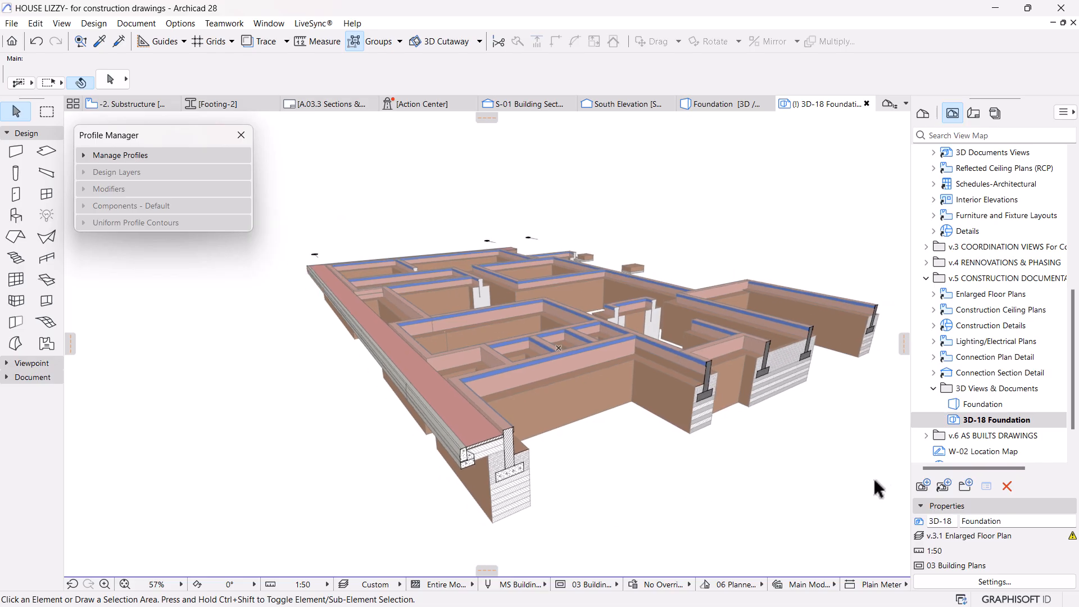
pyautogui.click(1001, 421)
pyautogui.rightClick(1001, 425)
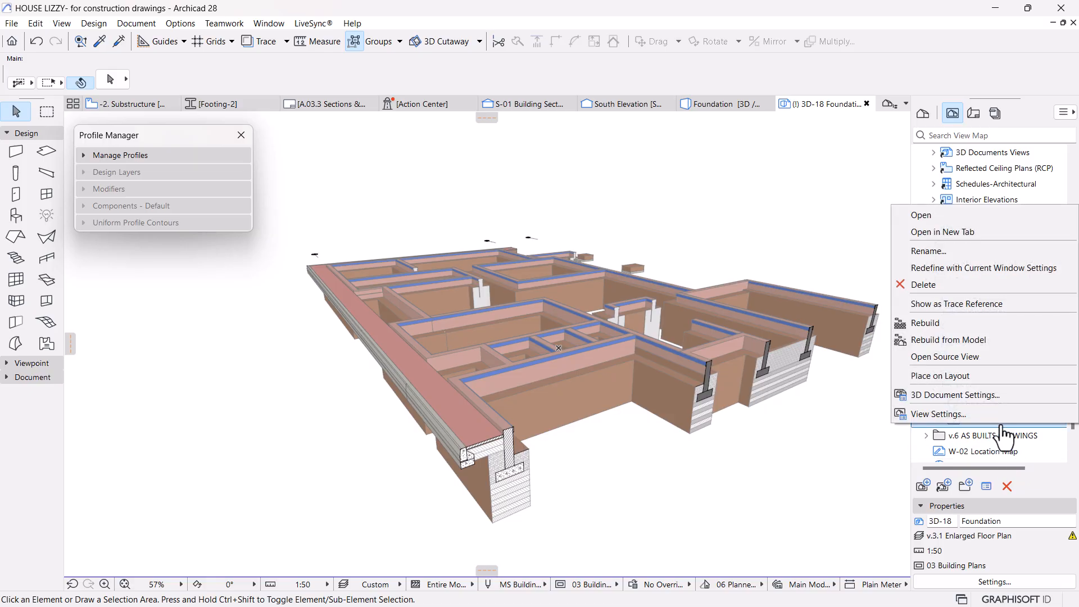
pyautogui.click(952, 274)
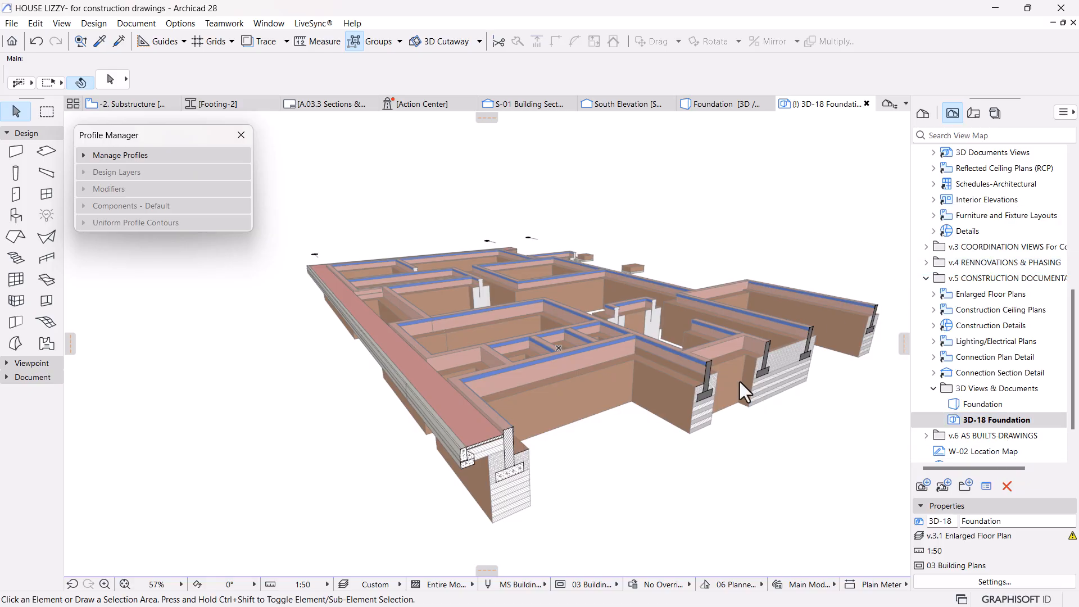
pyautogui.scroll(-5, 416, 331)
pyautogui.scroll(5, 528, 426)
pyautogui.scroll(2, 485, 413)
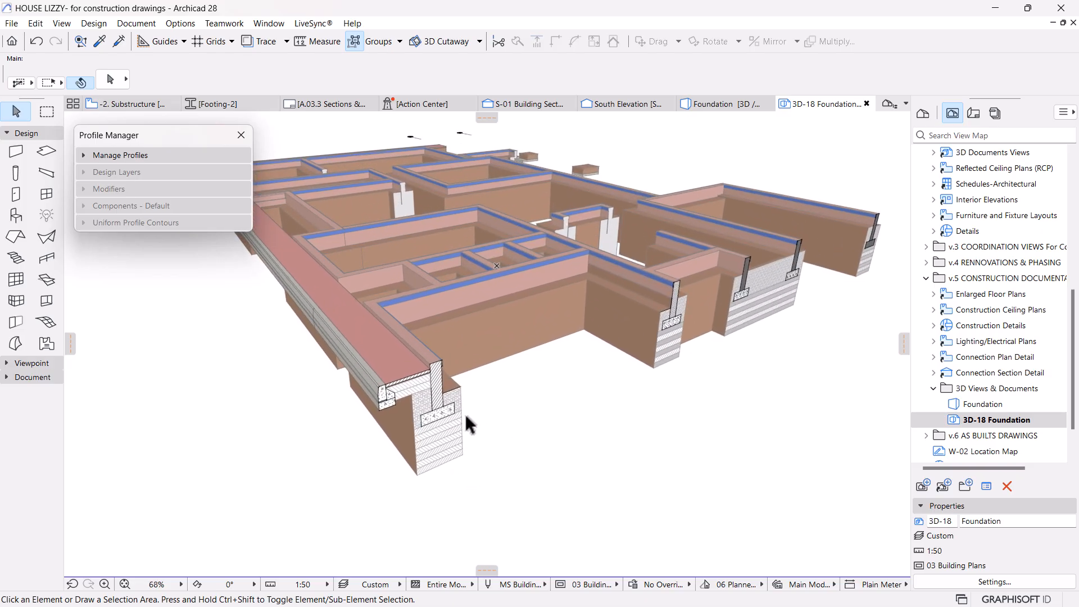
pyautogui.scroll(2, 466, 416)
pyautogui.scroll(-3, 469, 400)
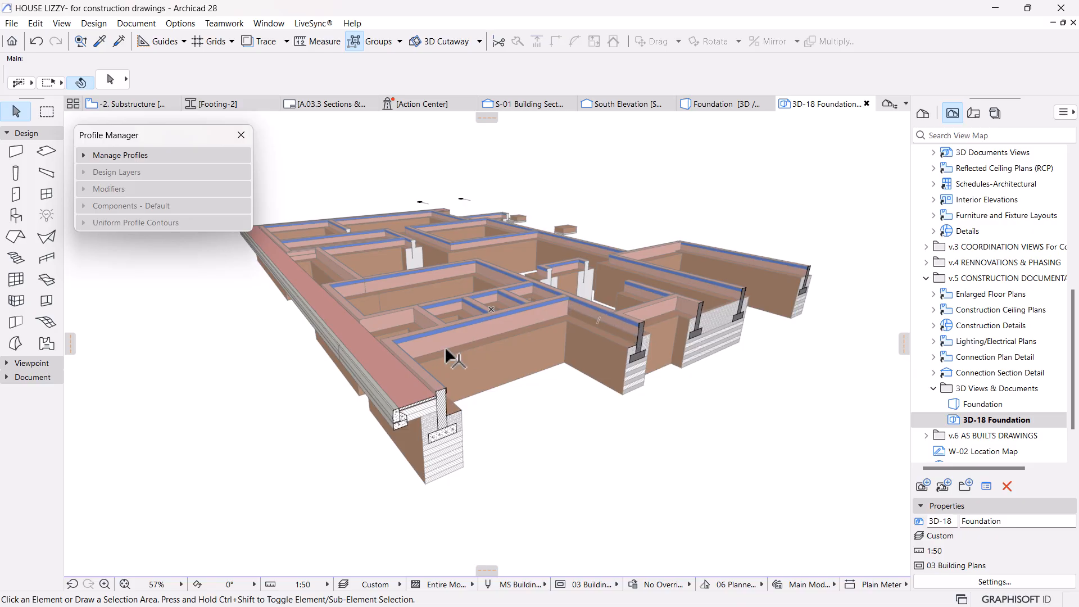
# Step: Reopen the 3D-18 Foundation document and look up the floor slab layer's visibility in its layer settings
pyautogui.click(134, 104)
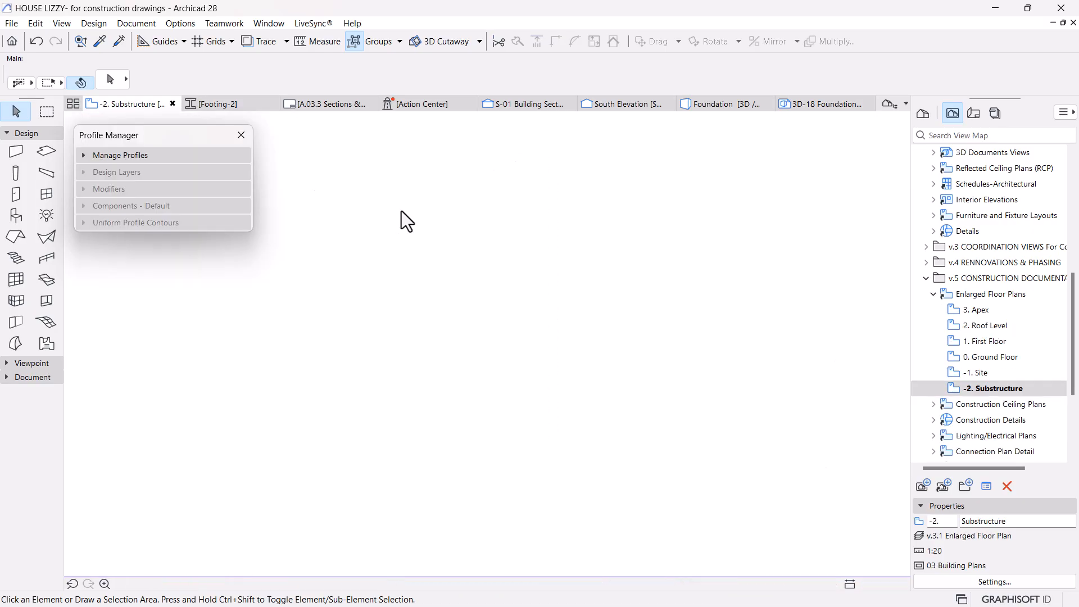
pyautogui.click(696, 106)
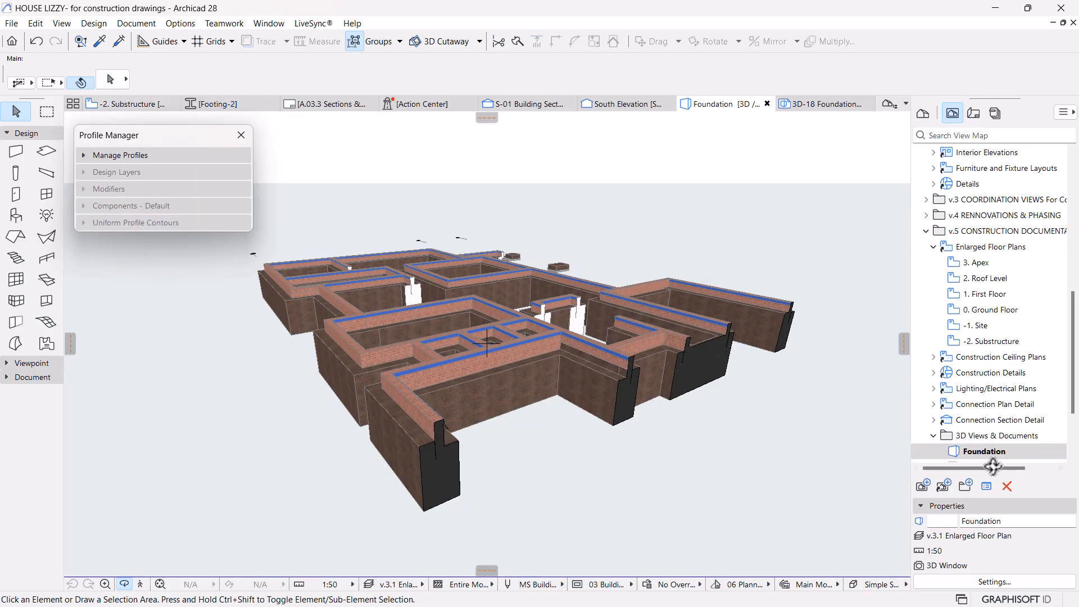
pyautogui.scroll(-3, 966, 450)
pyautogui.doubleClick(985, 372)
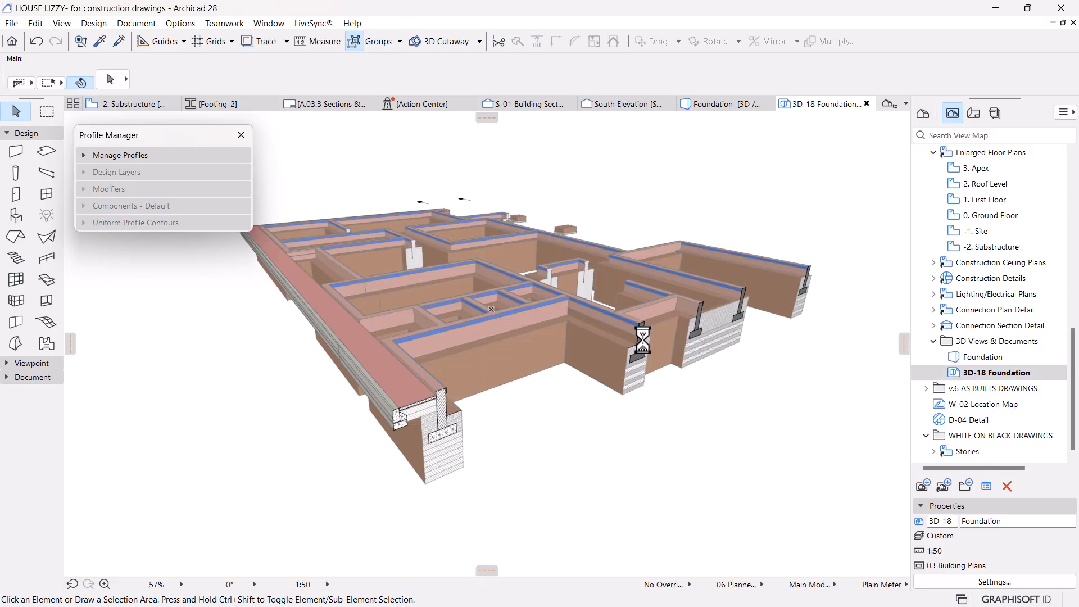
pyautogui.hotkey('ctrl', 'l')
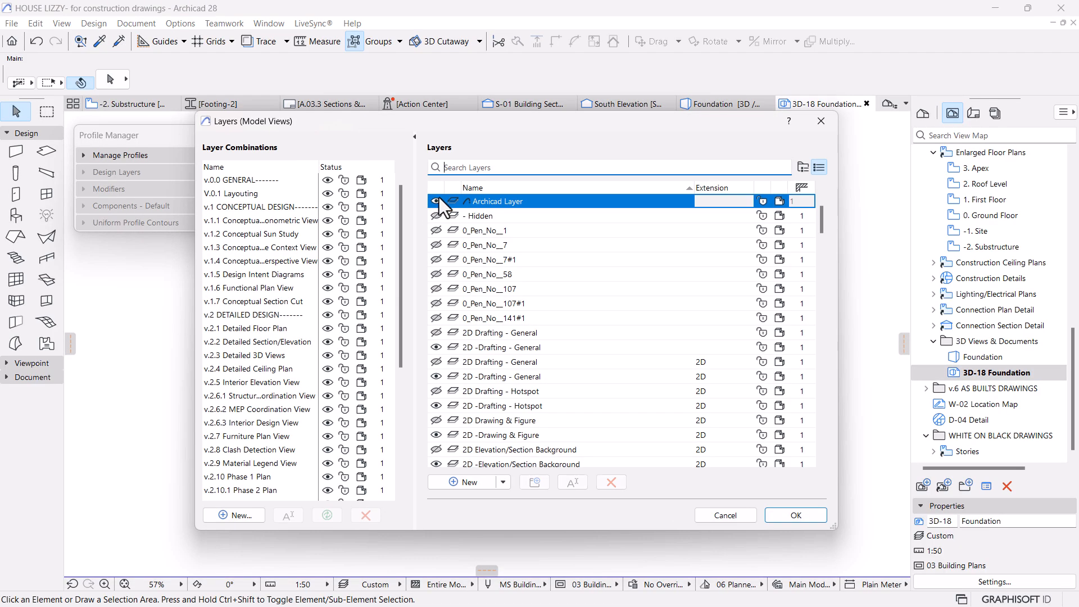
pyautogui.write('sl')
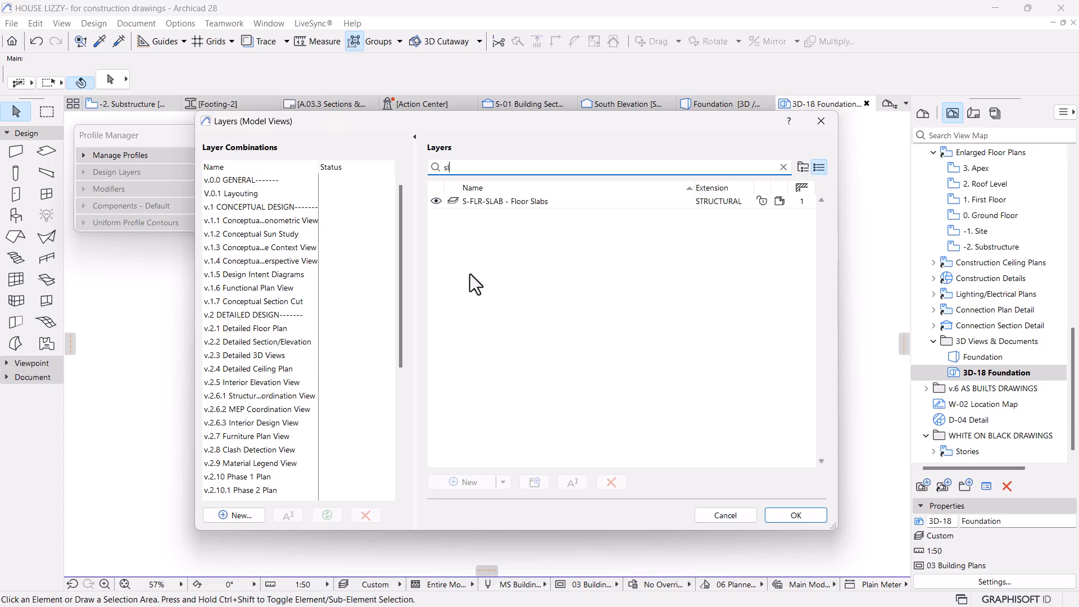
pyautogui.click(707, 514)
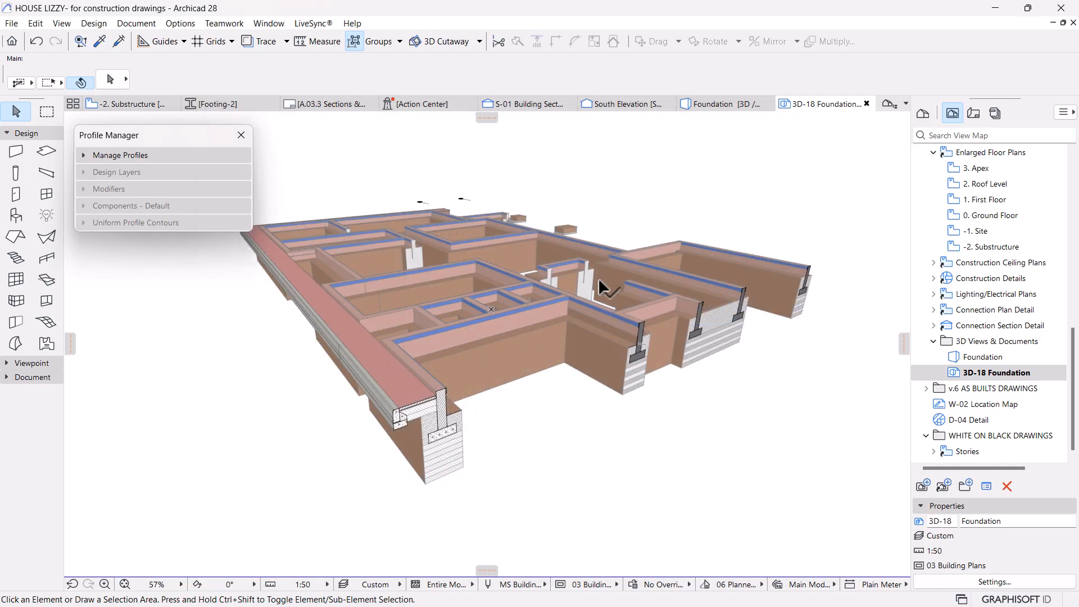
pyautogui.rightClick(635, 192)
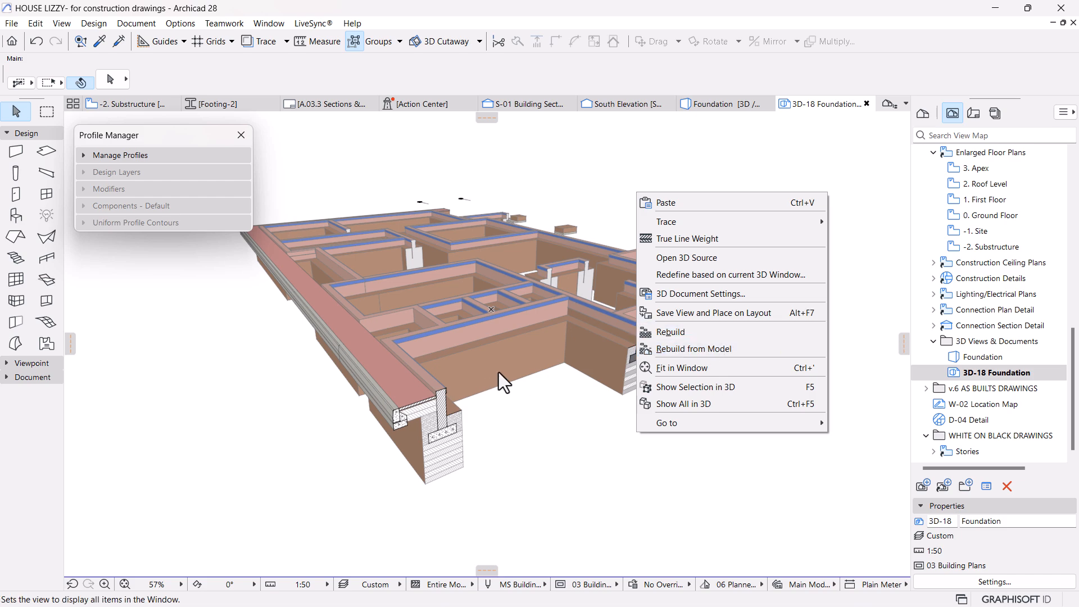
pyautogui.click(766, 517)
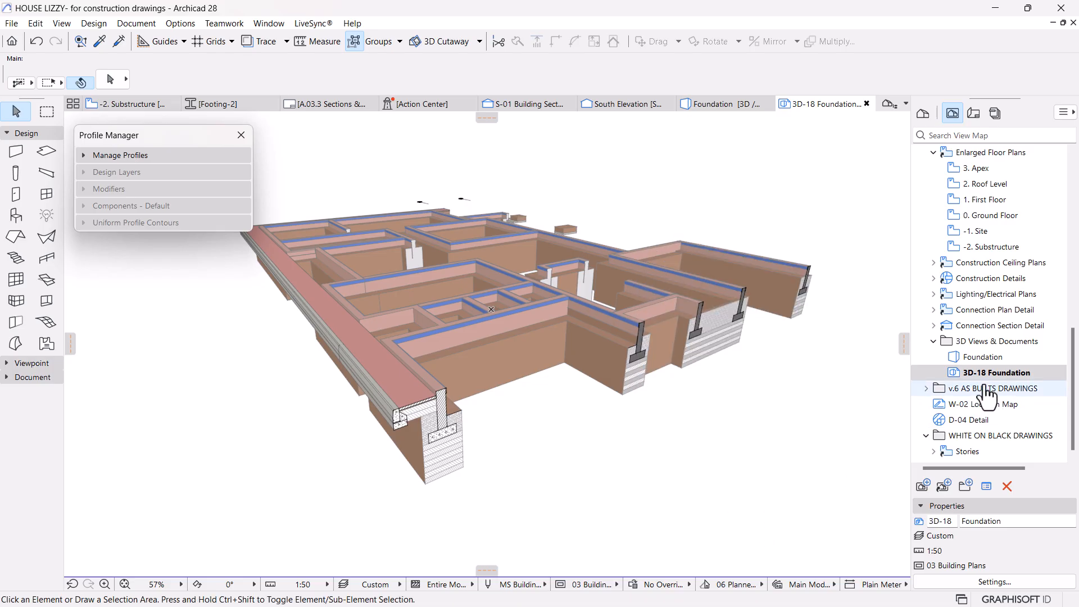
# Step: Open the saved Foundation 3D view and show all model elements in 3D
pyautogui.doubleClick(982, 357)
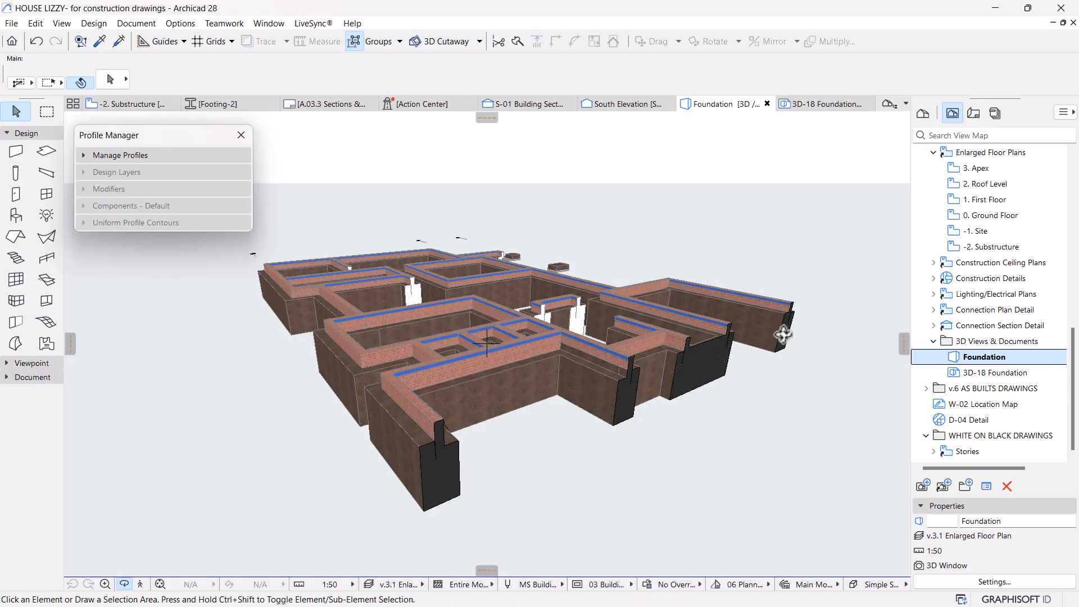
pyautogui.rightClick(706, 221)
pyautogui.click(771, 361)
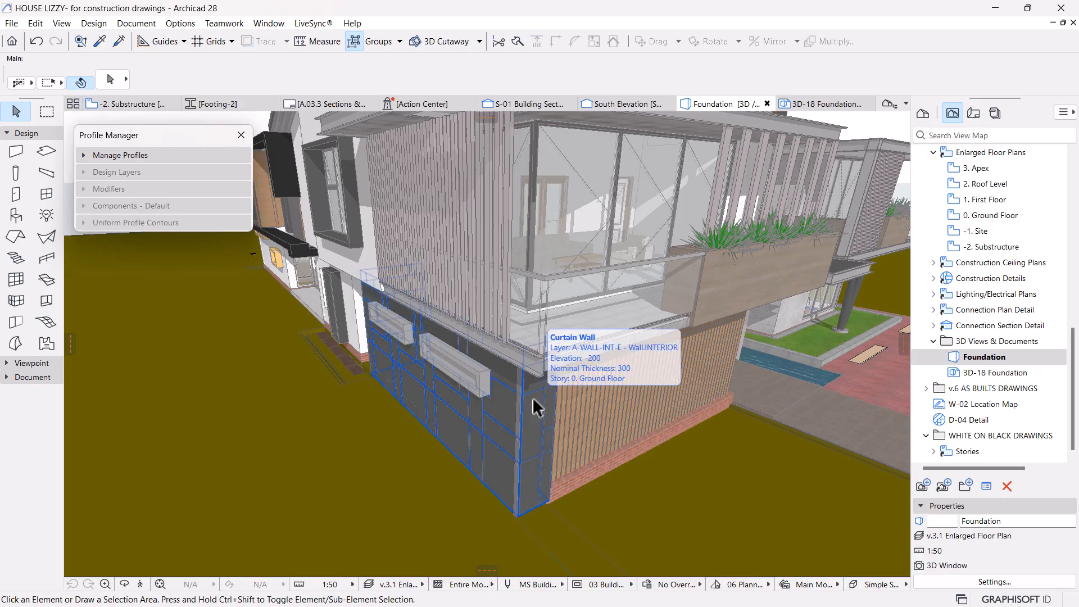
# Step: Hide all layers in the layer settings of the Foundation 3D view
pyautogui.hotkey('ctrl', 'l')
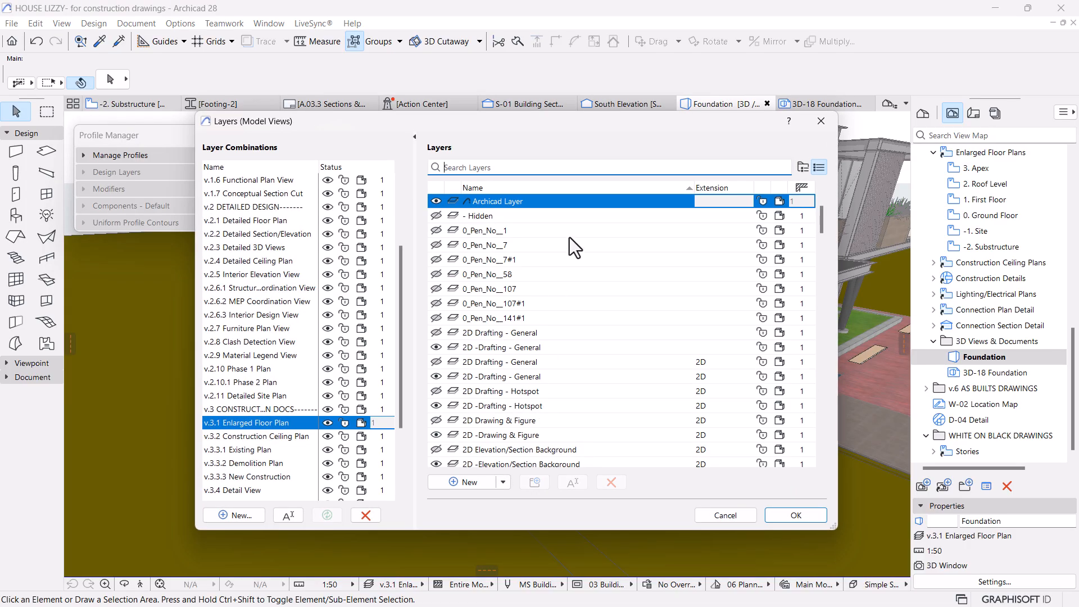
pyautogui.moveTo(822, 214); pyautogui.dragTo(824, 458)
pyautogui.keyDown('shift'); pyautogui.click(477, 449); pyautogui.keyUp('shift')
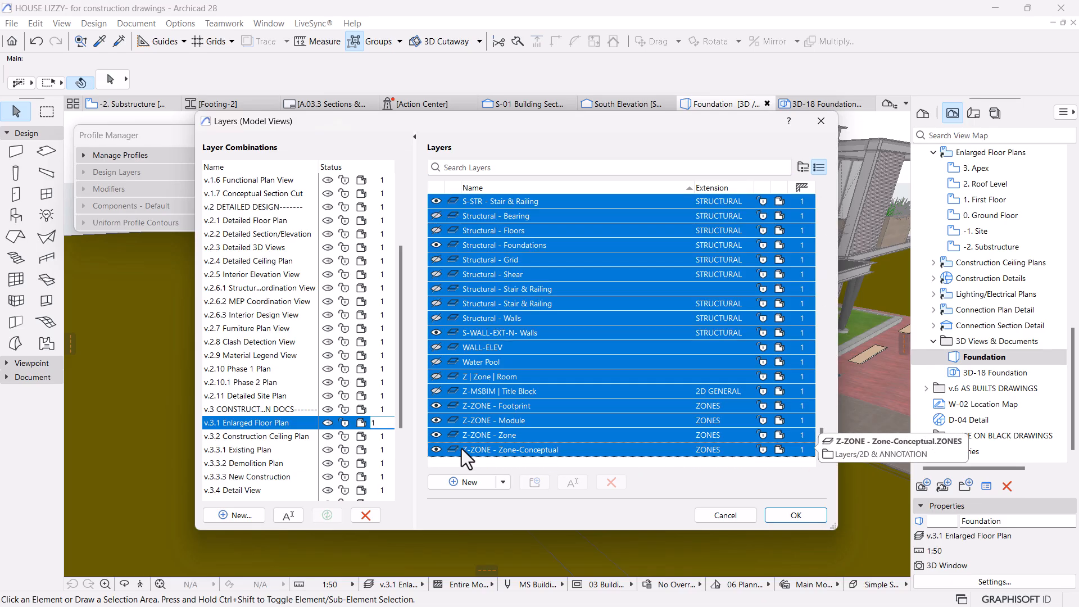
pyautogui.click(436, 448)
pyautogui.scroll(3, 601, 323)
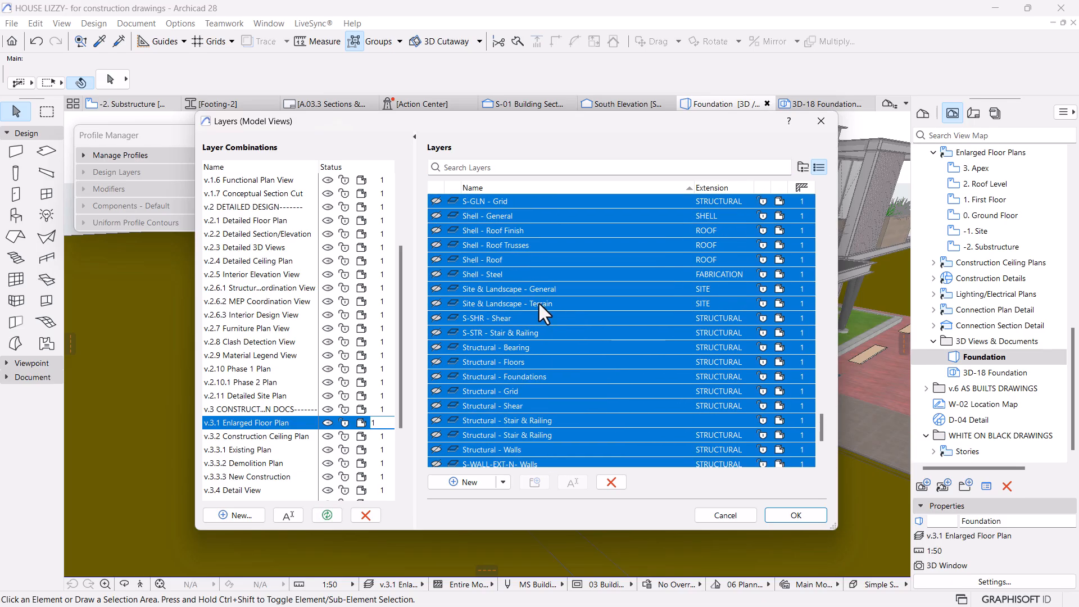
pyautogui.click(510, 302)
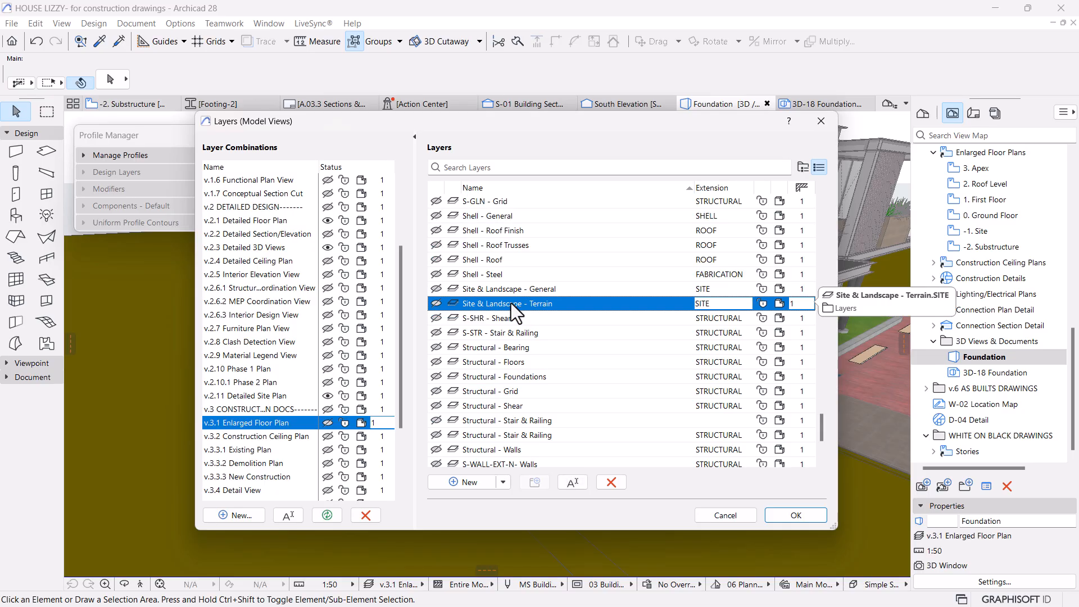
# Step: Make the Paved Apron, S-FND-- Foundations and Structural - Foundations layers visible in the Foundation 3D view
pyautogui.click(488, 168)
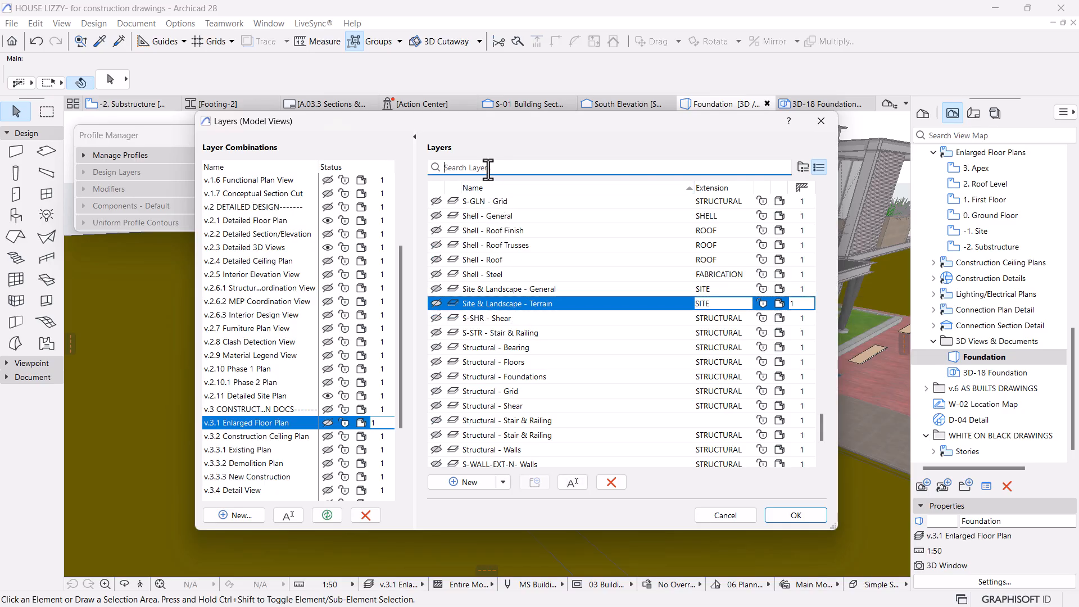
pyautogui.write('pave')
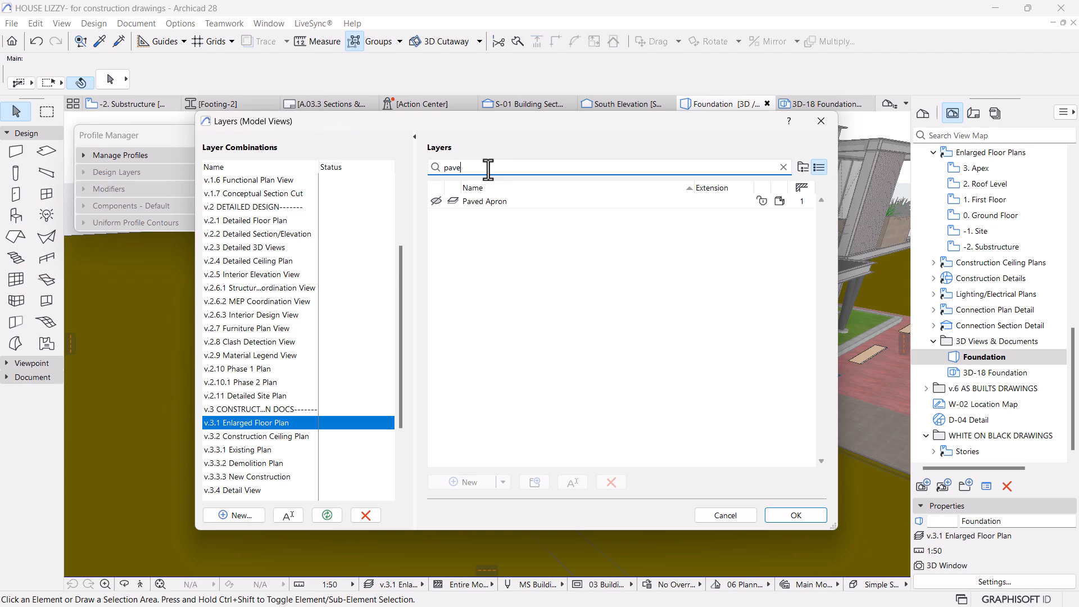
pyautogui.click(436, 202)
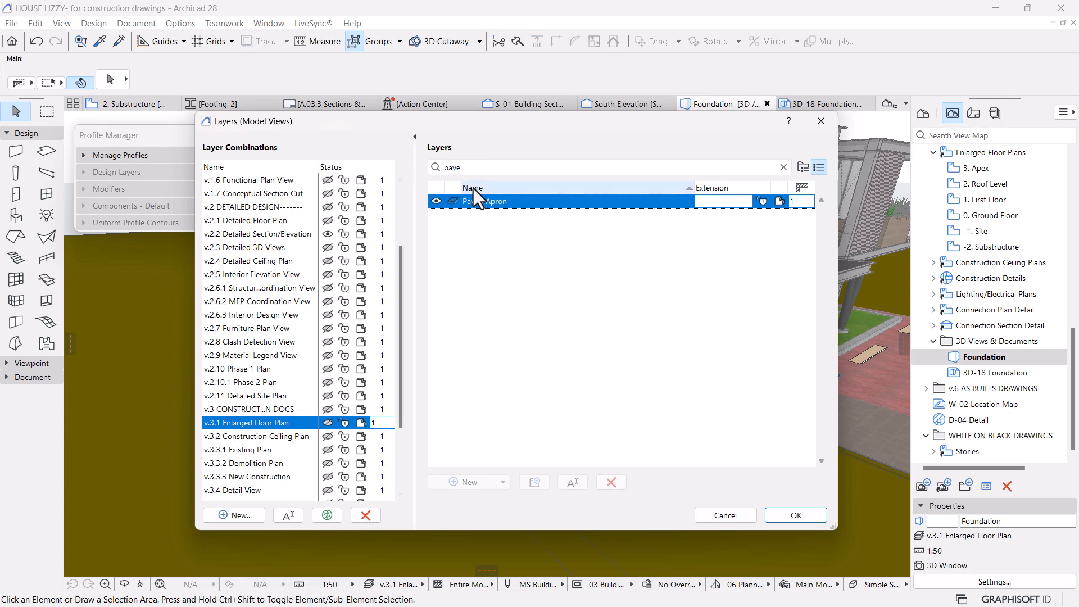
pyautogui.click(783, 169)
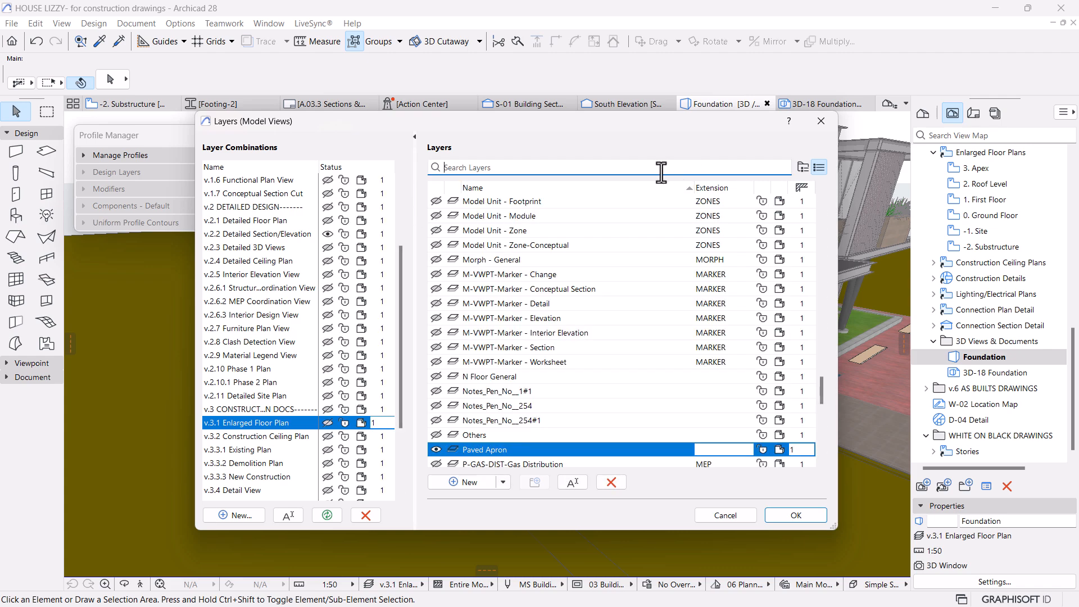
pyautogui.write('foun')
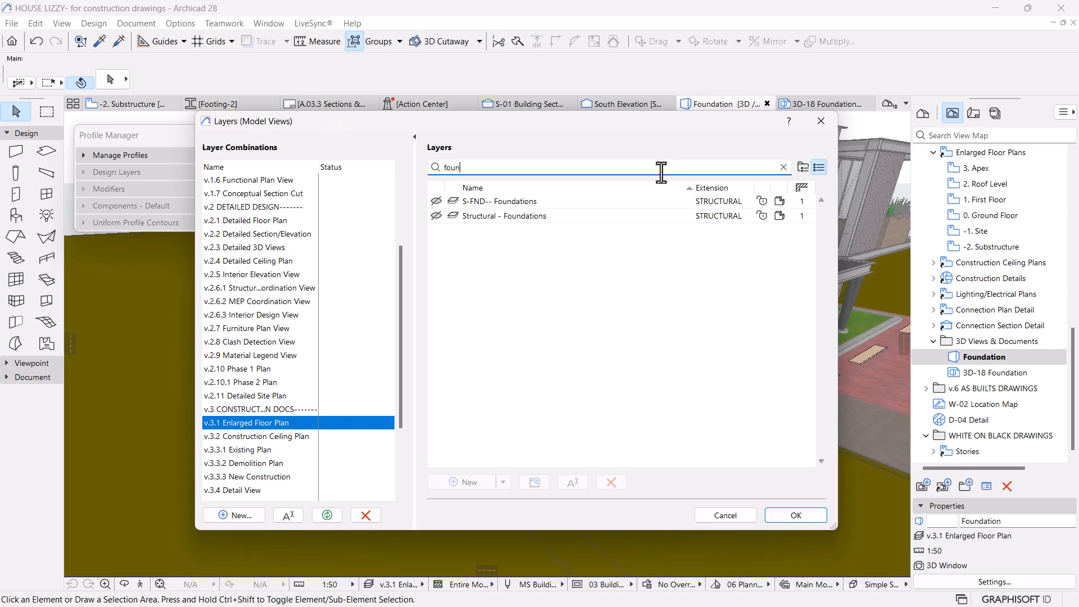
pyautogui.click(438, 219)
pyautogui.click(436, 201)
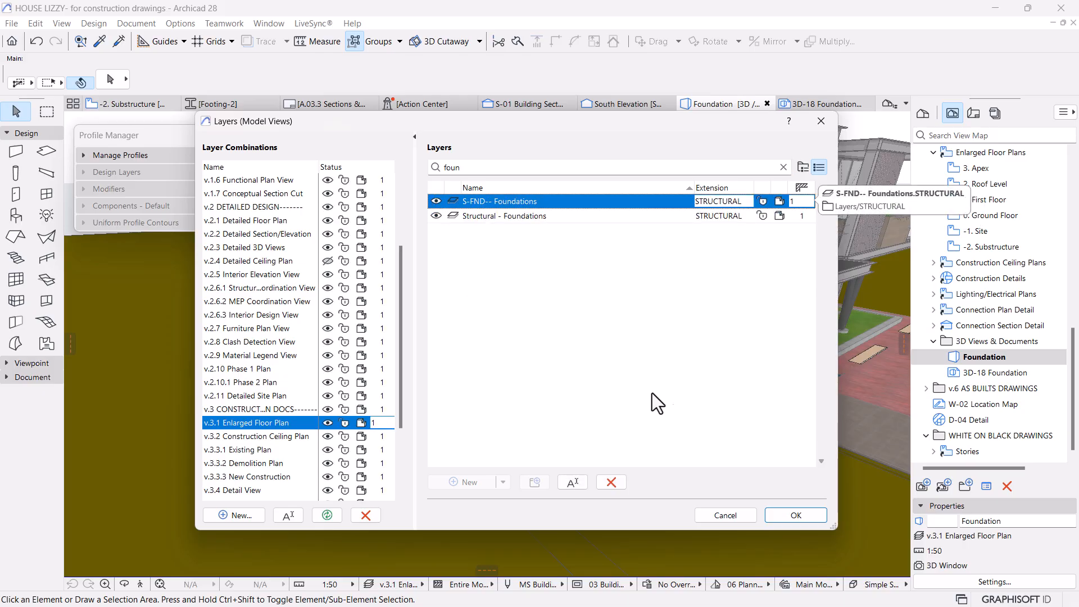
pyautogui.click(793, 507)
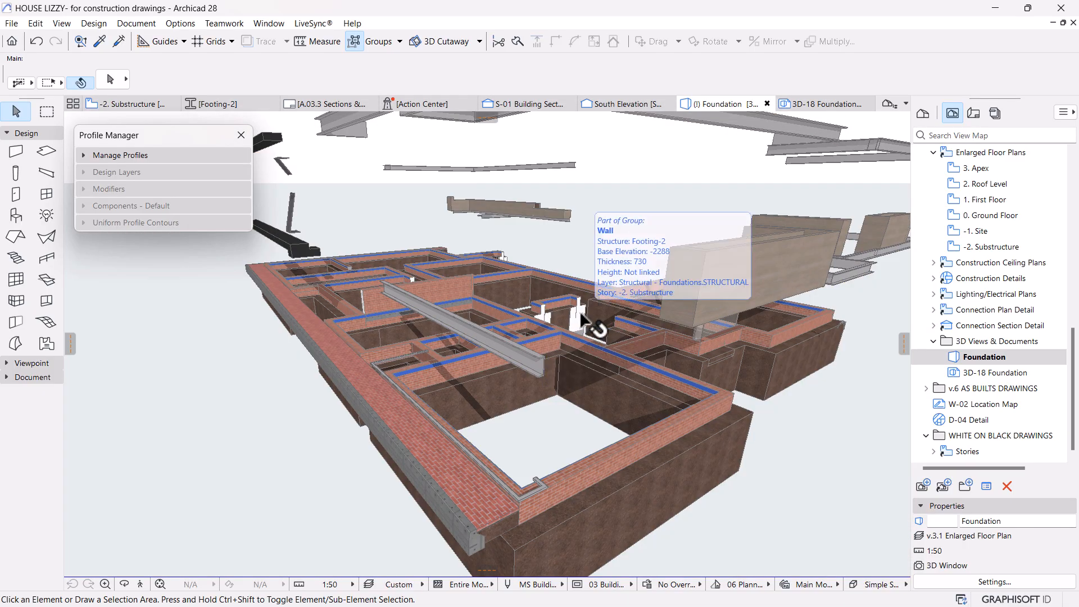
pyautogui.scroll(-3, 519, 328)
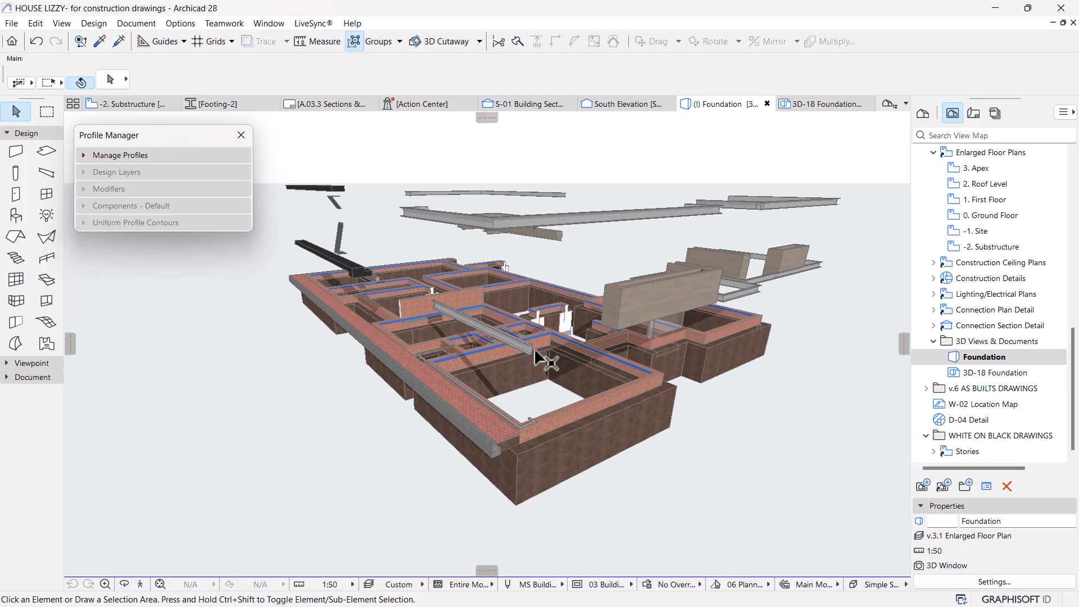
# Step: Turn off group suspension and try selecting the steel beams above the foundation together with the large planter beam
pyautogui.click(531, 351)
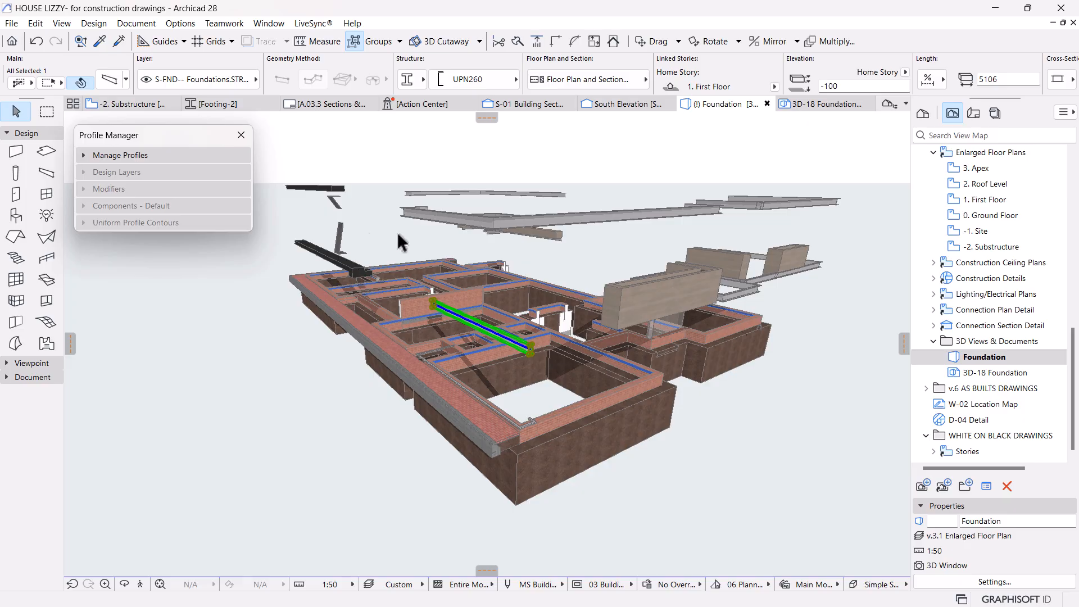
pyautogui.click(354, 42)
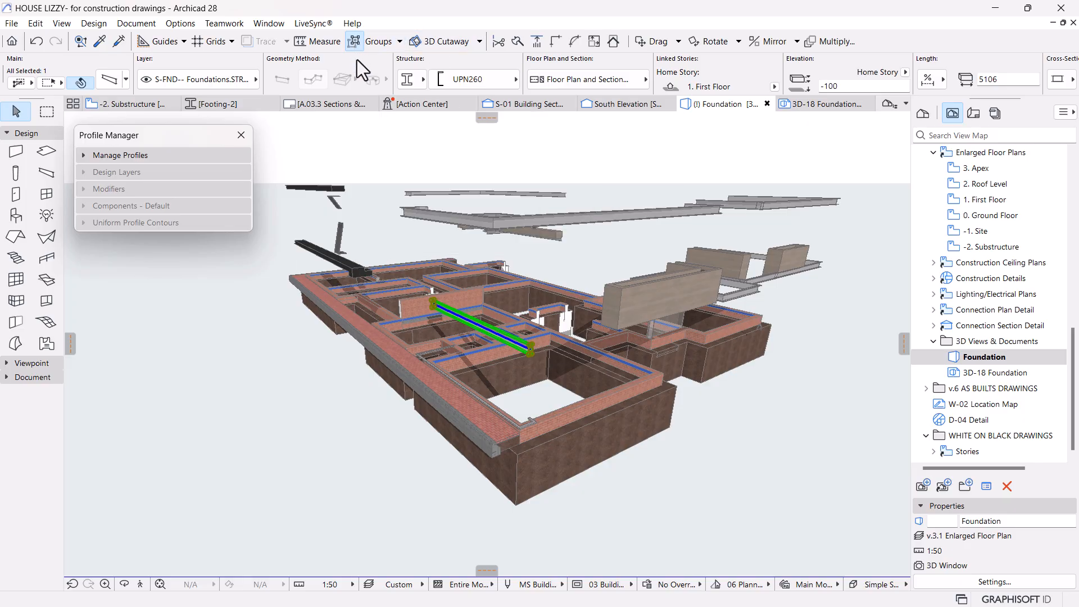
pyautogui.keyDown('shift'); pyautogui.click(556, 216); pyautogui.keyUp('shift')
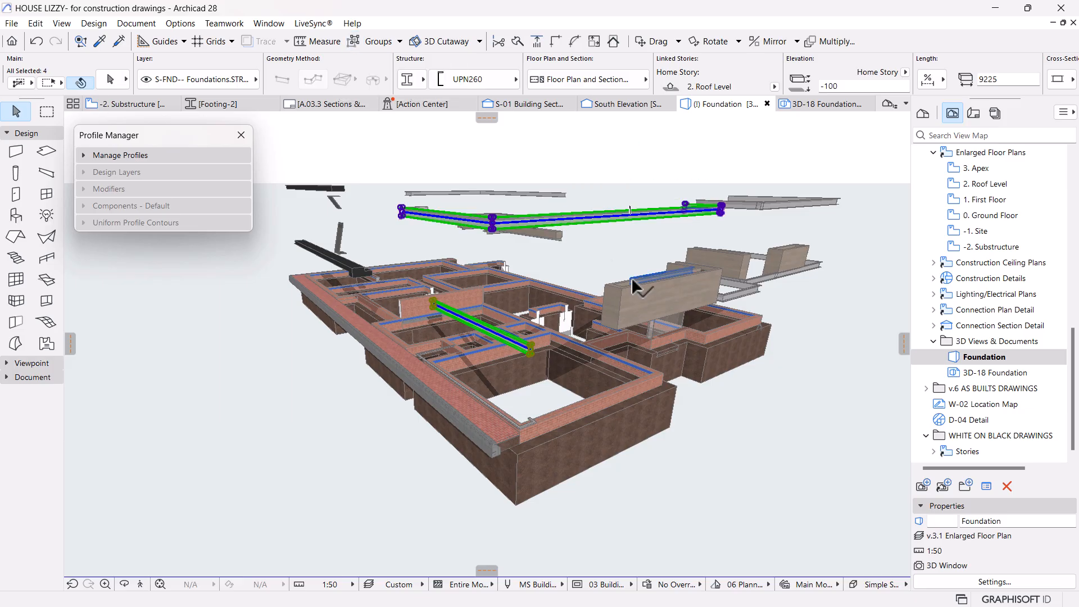
pyautogui.keyDown('shift'); pyautogui.click(633, 288); pyautogui.keyUp('shift')
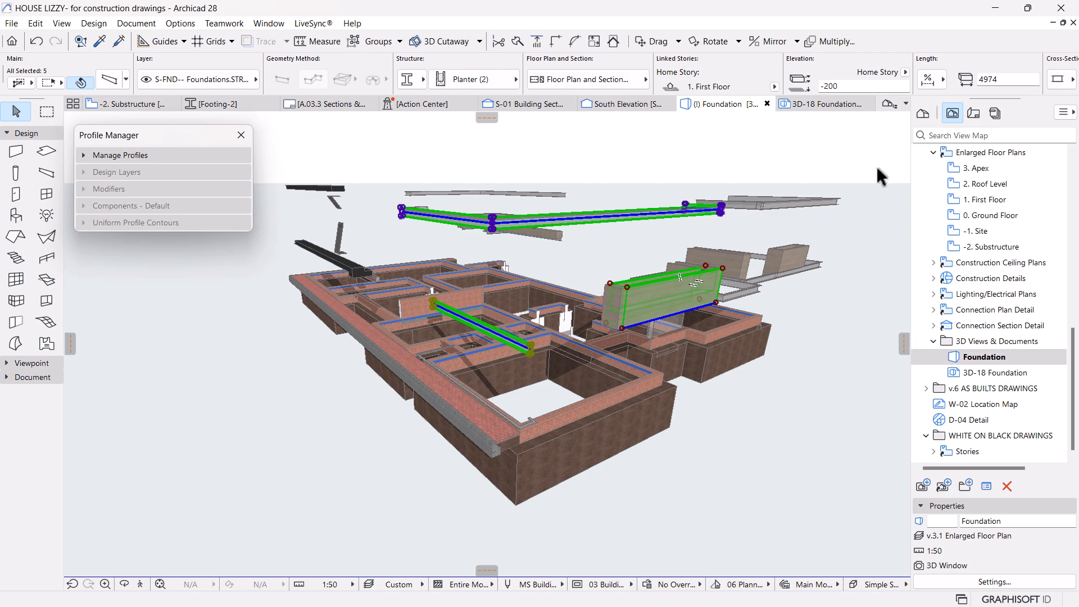
pyautogui.click(848, 140)
# Step: Move the long grouped steel beams at roof and first-floor level to the hidden Structural - Bearing layer
pyautogui.moveTo(874, 157); pyautogui.dragTo(765, 211)
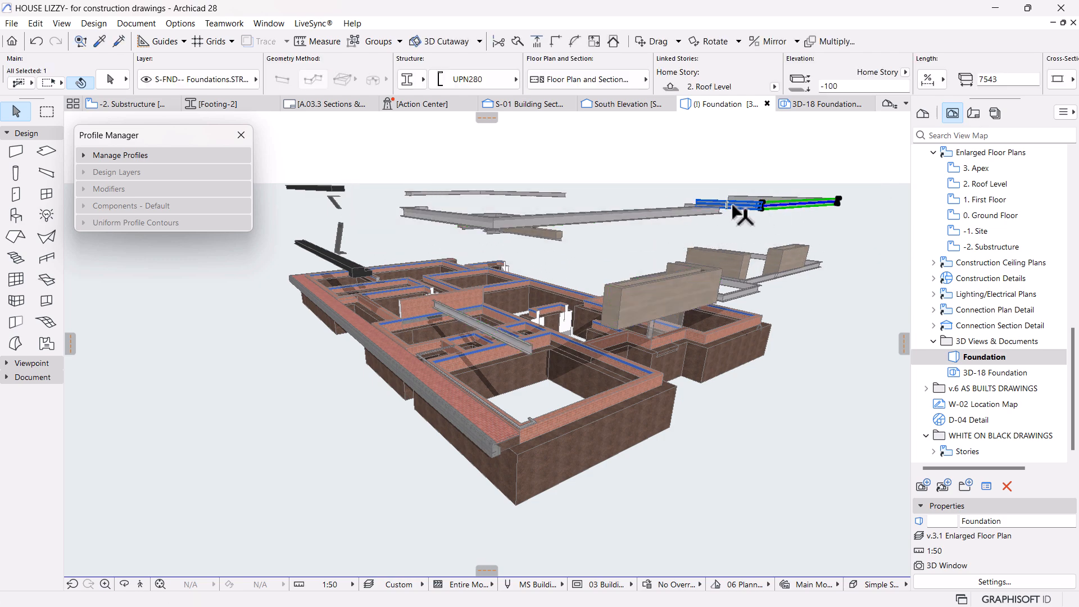
pyautogui.keyDown('shift'); pyautogui.click(755, 198); pyautogui.keyUp('shift')
pyautogui.keyDown('shift'); pyautogui.click(683, 211); pyautogui.keyUp('shift')
pyautogui.keyDown('shift'); pyautogui.click(506, 223); pyautogui.keyUp('shift')
pyautogui.keyDown('shift'); pyautogui.click(612, 221); pyautogui.keyUp('shift')
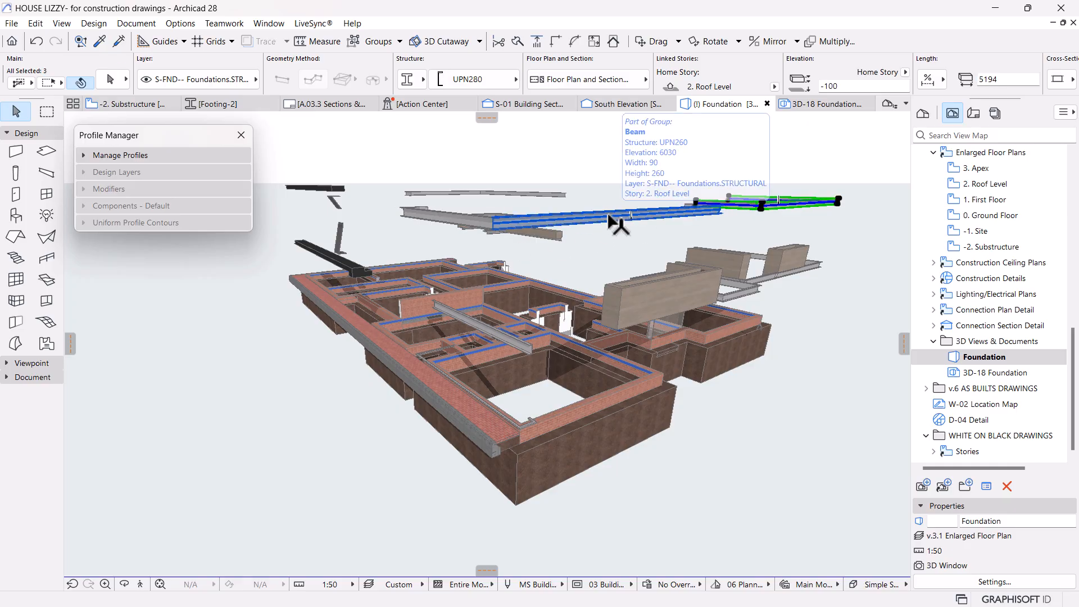
pyautogui.keyDown('shift'); pyautogui.click(483, 194); pyautogui.keyUp('shift')
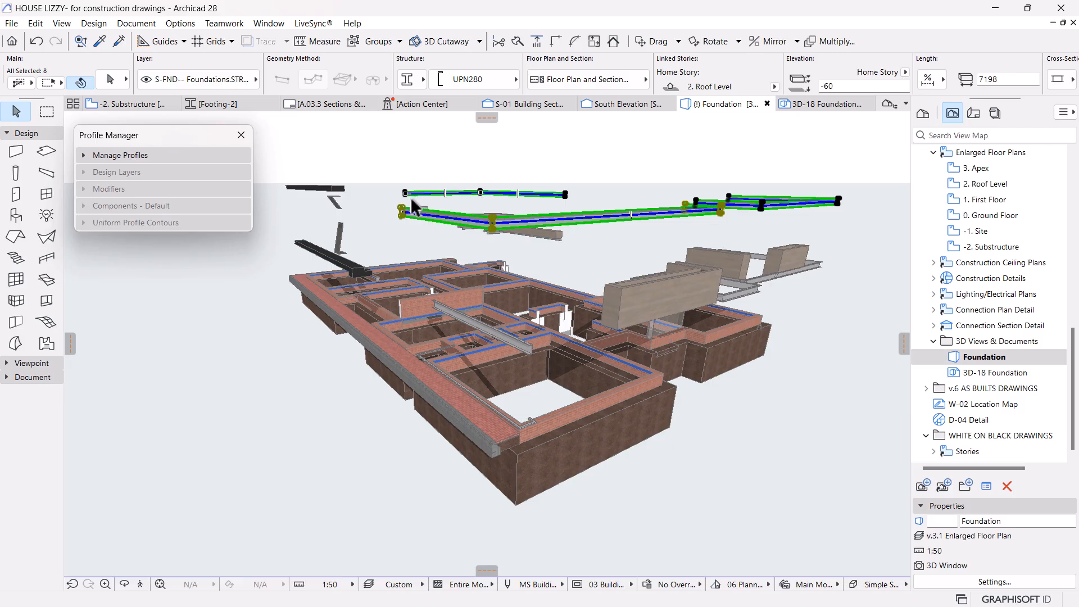
pyautogui.keyDown('shift'); pyautogui.click(742, 291); pyautogui.keyUp('shift')
pyautogui.keyDown('shift'); pyautogui.click(762, 279); pyautogui.keyUp('shift')
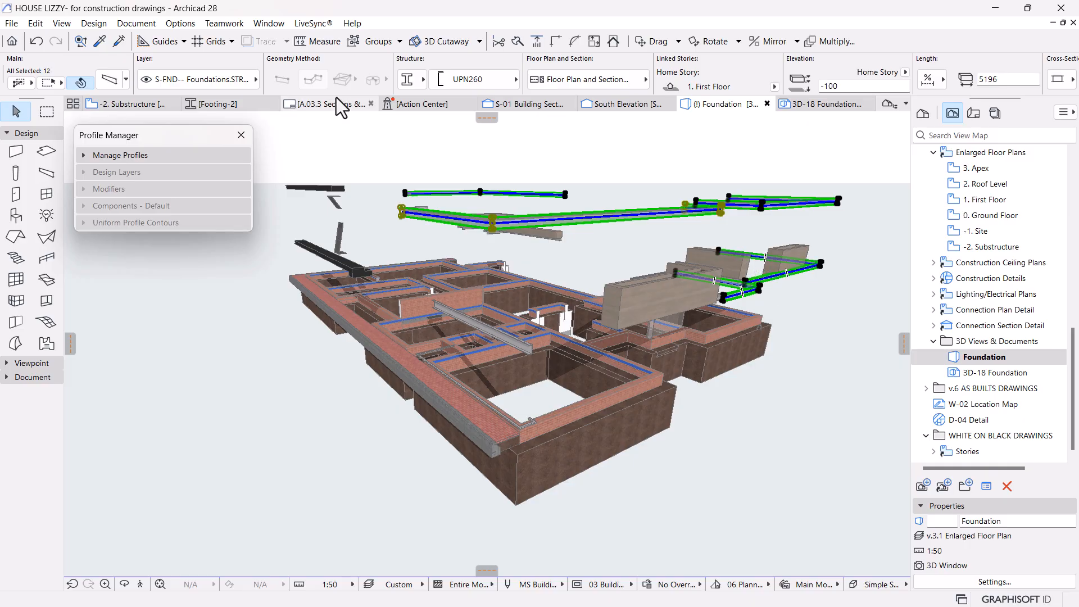
pyautogui.click(238, 79)
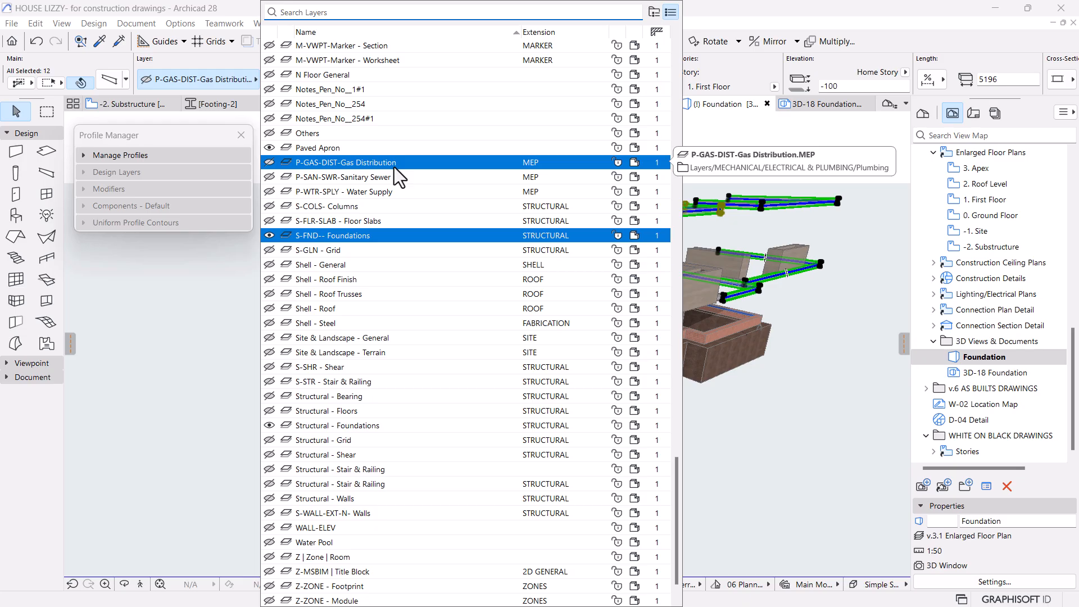
pyautogui.click(375, 402)
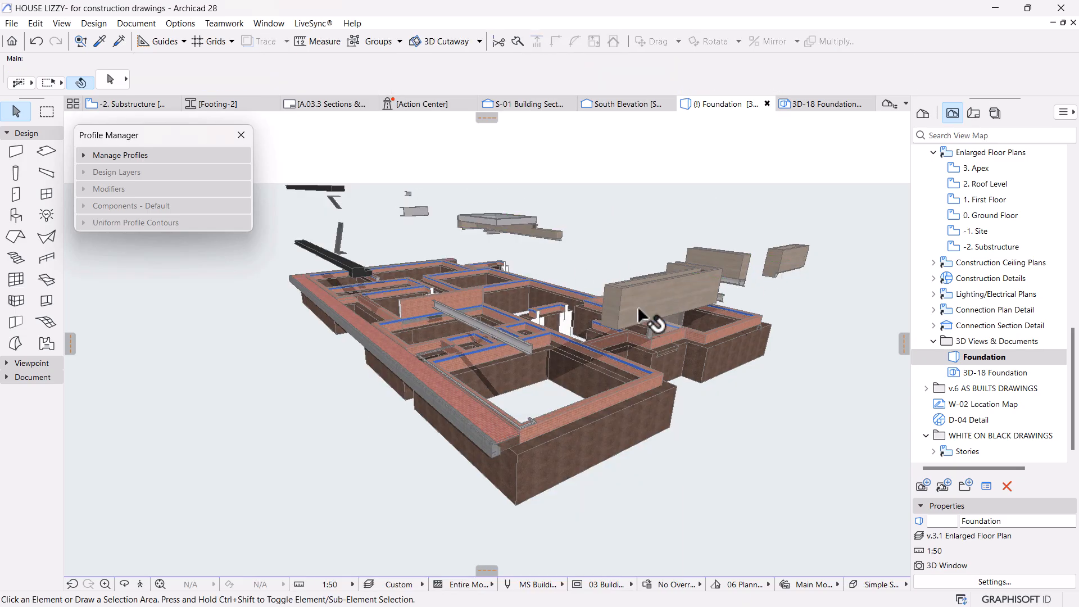
# Step: Select the four planter and concrete beams at first-floor level and move them to the hidden S-SHR - Shear layer
pyautogui.click(747, 281)
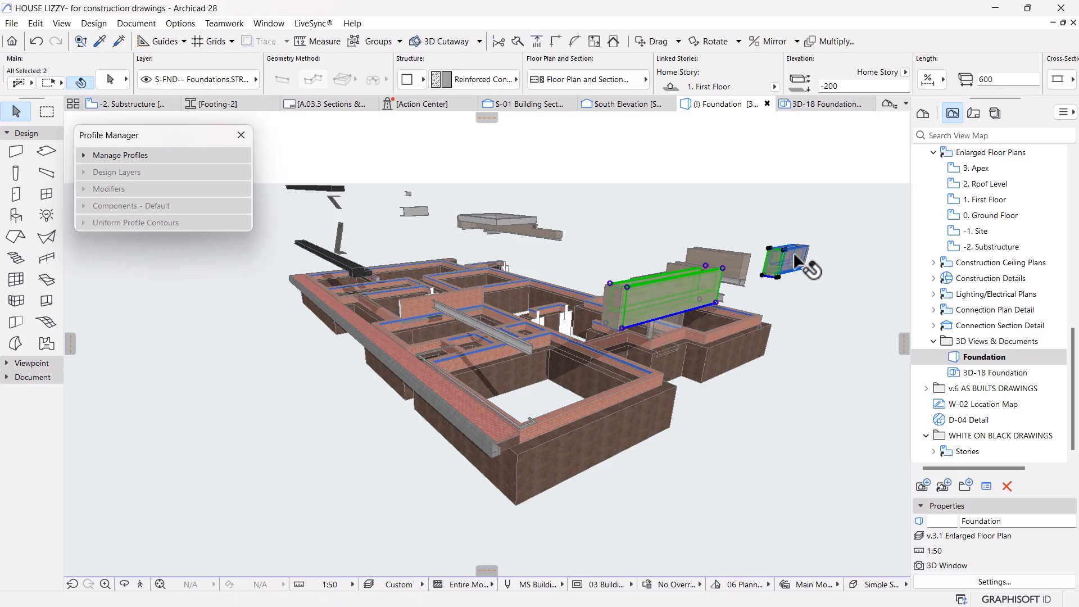
pyautogui.keyDown('shift'); pyautogui.click(717, 262); pyautogui.keyUp('shift')
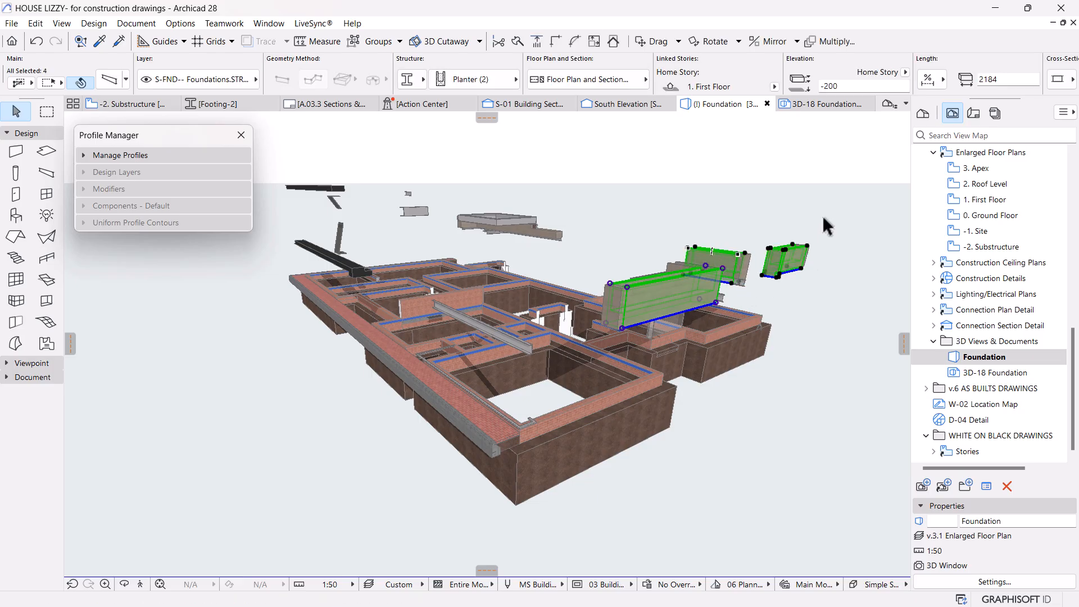
pyautogui.click(234, 81)
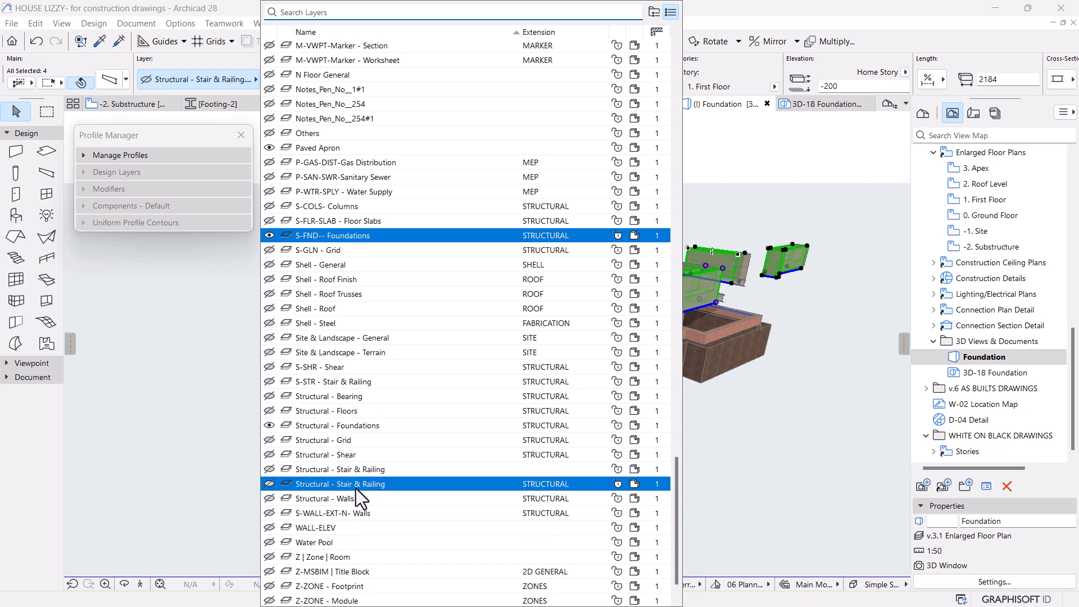
pyautogui.click(355, 367)
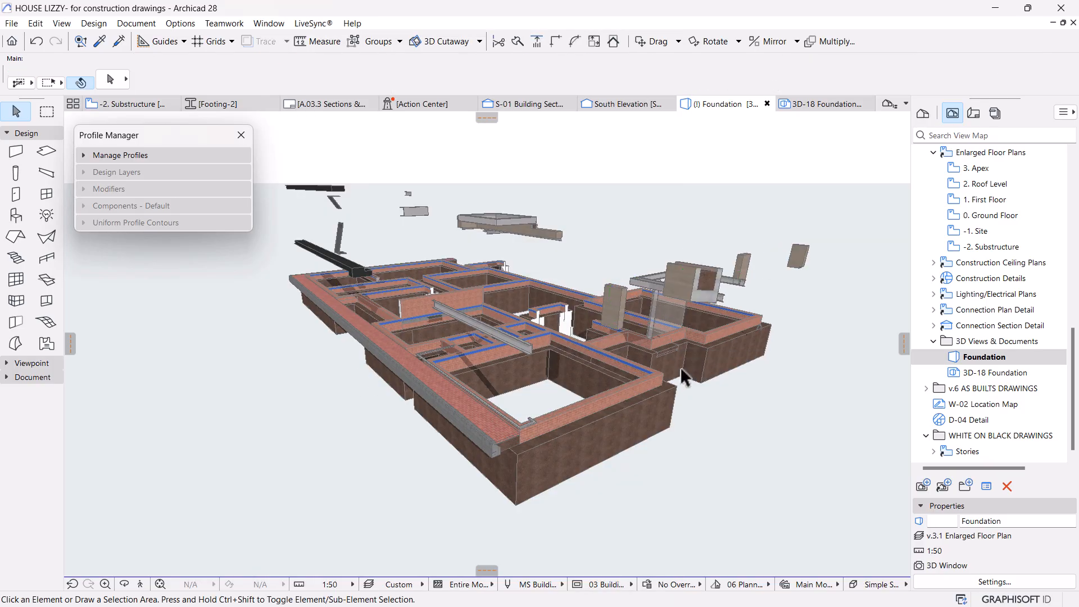
# Step: Move the remaining concrete end pieces and planter beams above the foundation to the hidden Structural - Shear layer
pyautogui.click(742, 261)
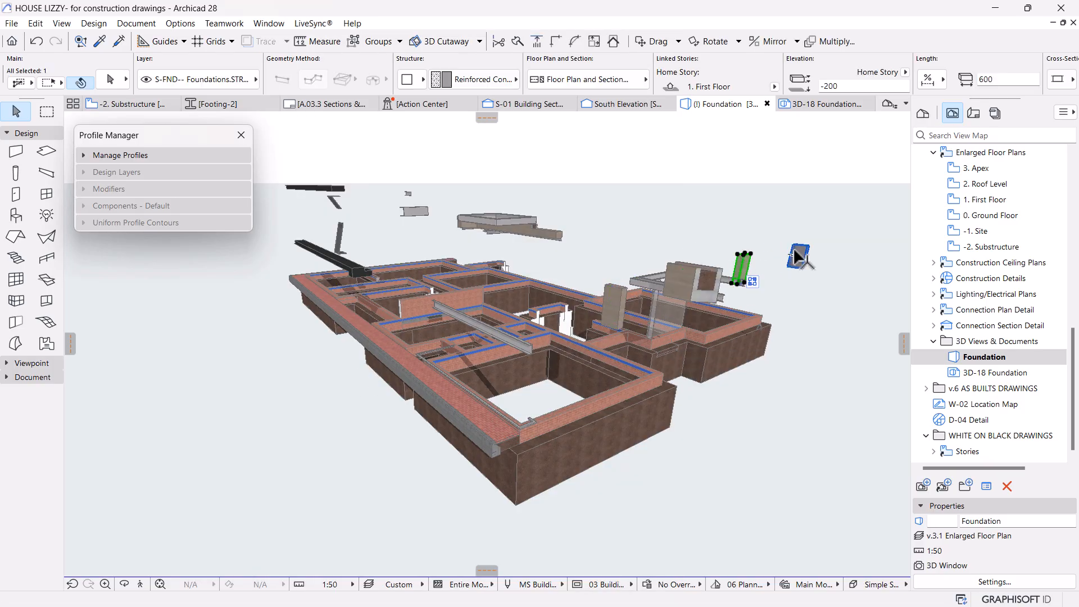
pyautogui.keyDown('shift'); pyautogui.click(614, 304); pyautogui.keyUp('shift')
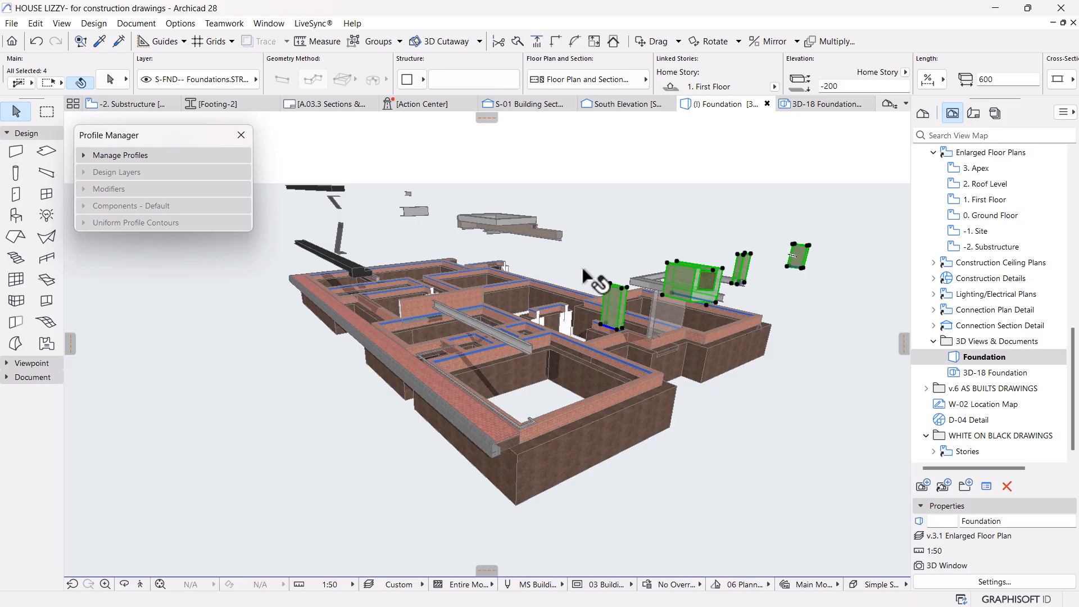
pyautogui.keyDown('shift'); pyautogui.click(557, 236); pyautogui.keyUp('shift')
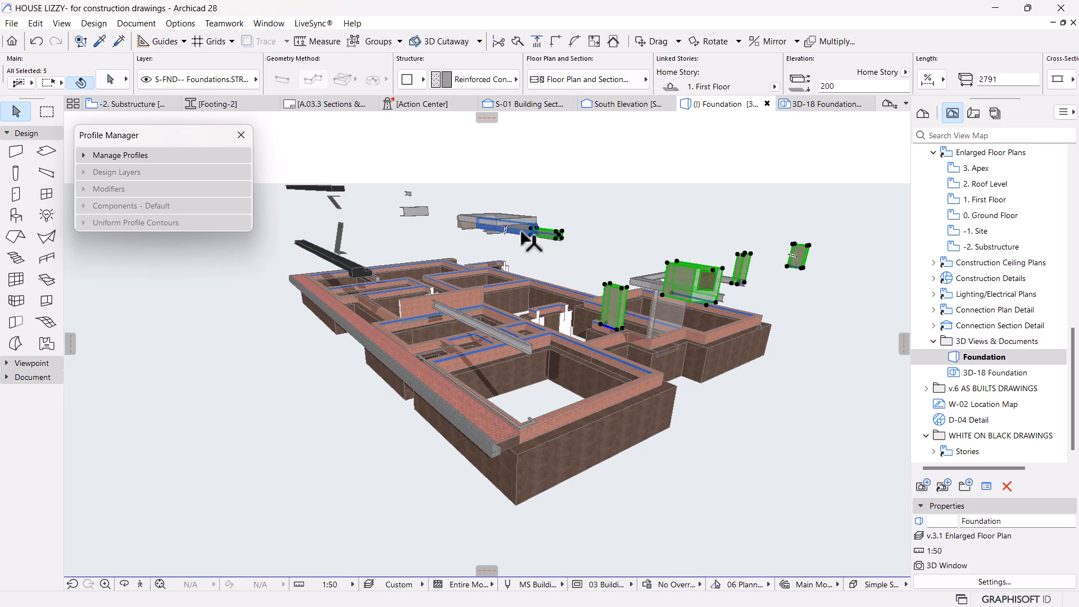
pyautogui.keyDown('shift'); pyautogui.click(508, 230); pyautogui.keyUp('shift')
pyautogui.keyDown('shift'); pyautogui.click(469, 225); pyautogui.keyUp('shift')
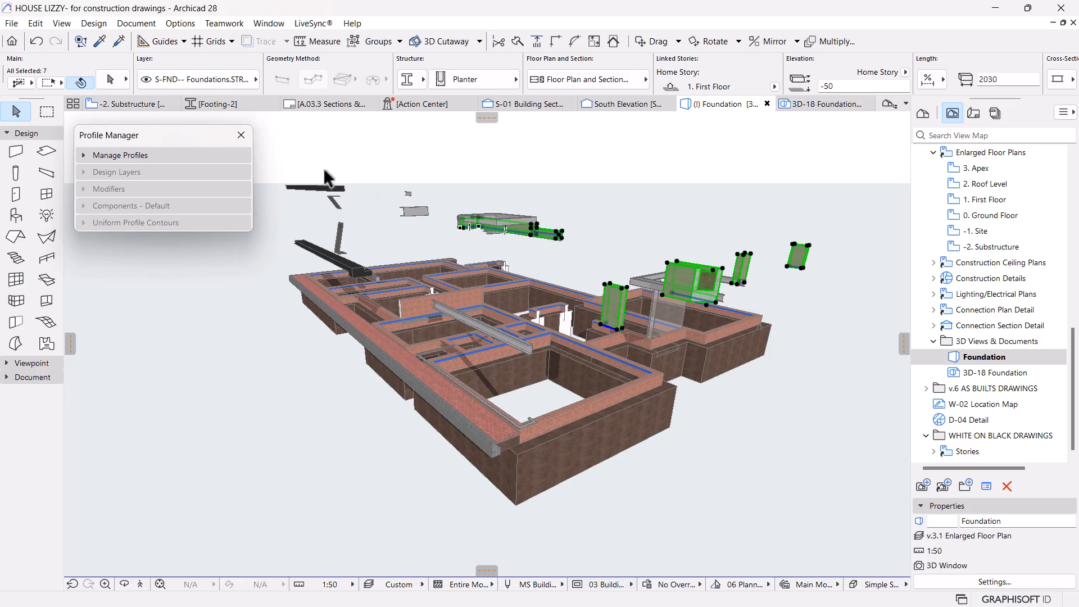
pyautogui.click(200, 83)
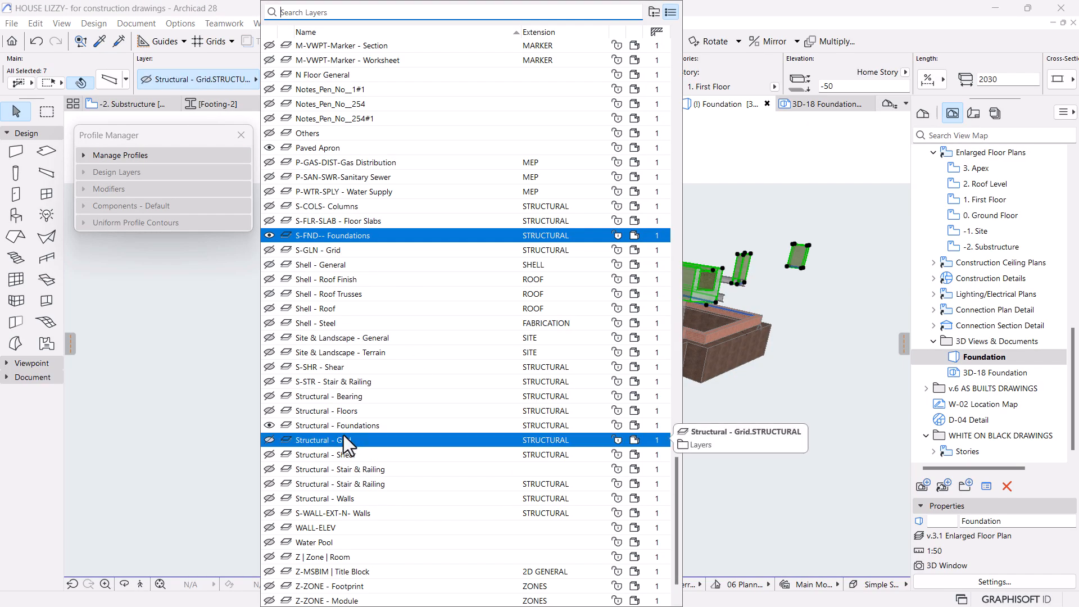
pyautogui.click(336, 450)
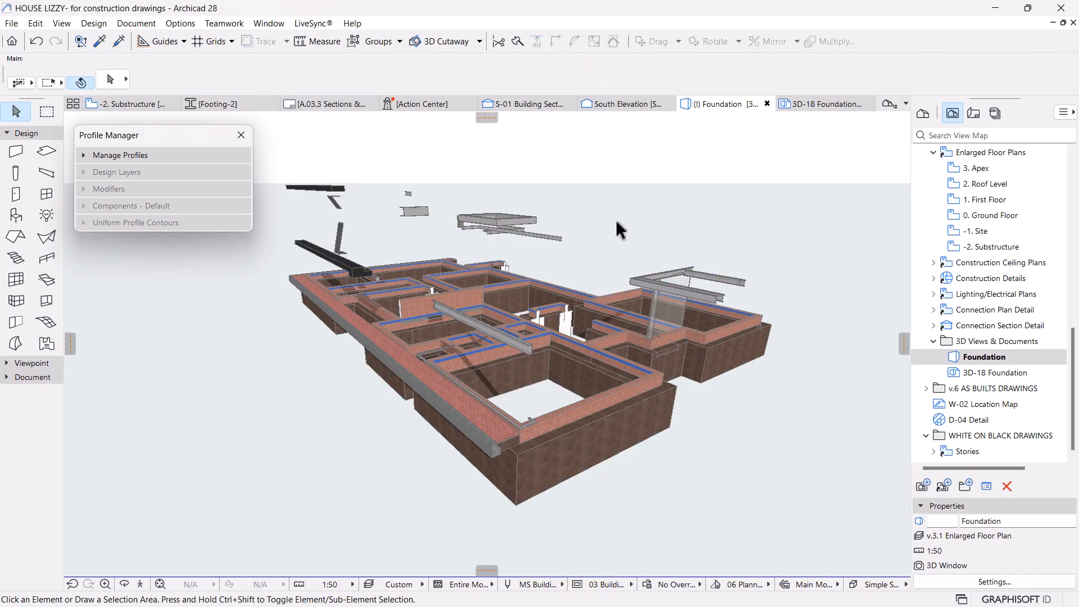
# Step: Move the remaining steel beams at roof and first-floor level, including the UPN260 beam over the footings, to the Structural - Bearing layer
pyautogui.click(416, 218)
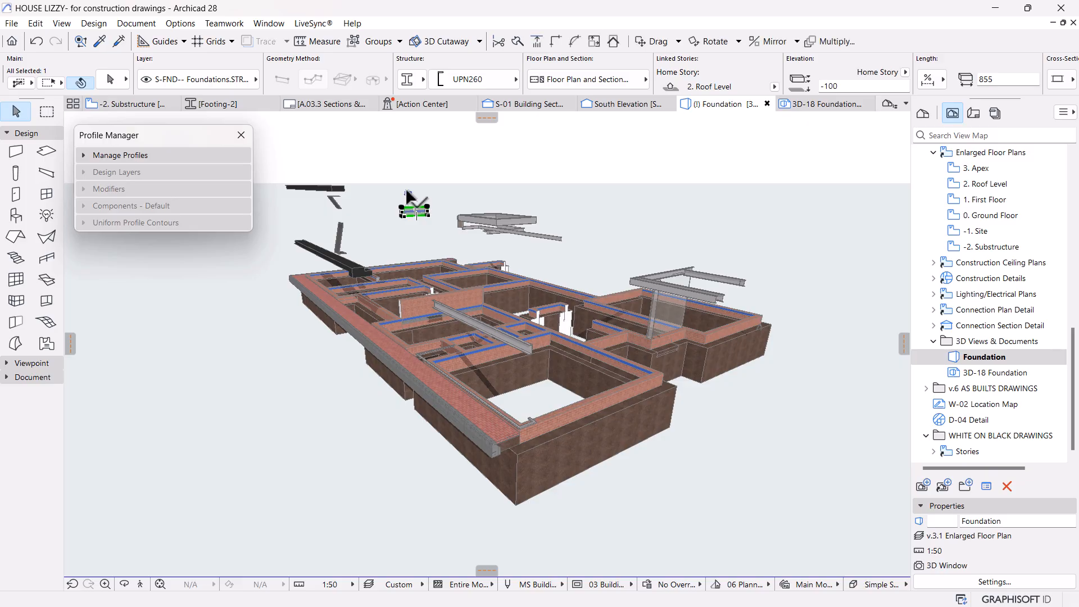
pyautogui.keyDown('shift'); pyautogui.click(715, 285); pyautogui.keyUp('shift')
pyautogui.keyDown('shift'); pyautogui.click(704, 297); pyautogui.keyUp('shift')
pyautogui.keyDown('shift'); pyautogui.click(661, 275); pyautogui.keyUp('shift')
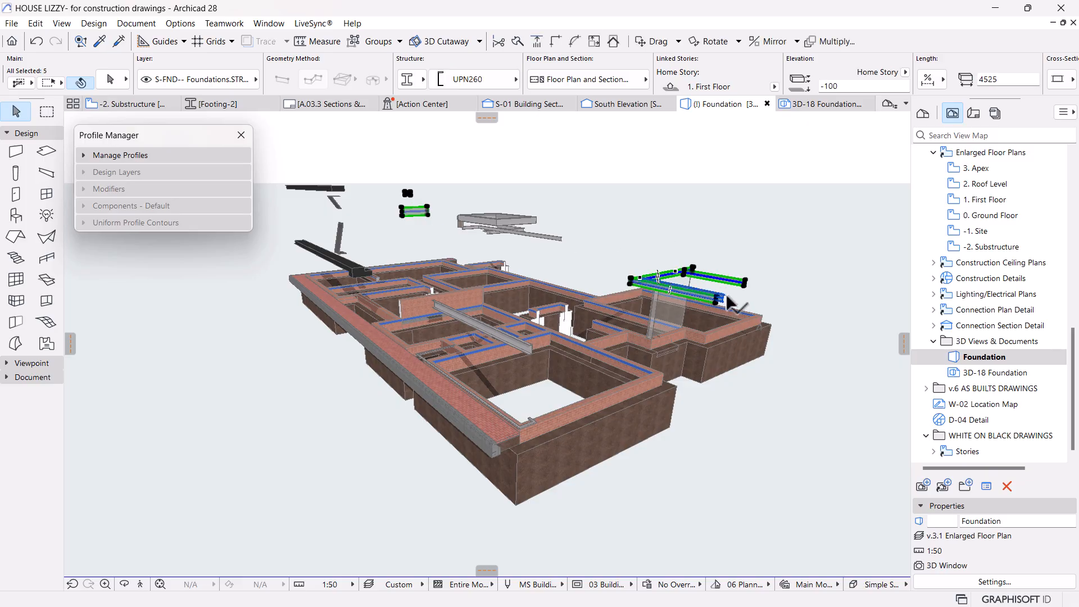
pyautogui.keyDown('shift'); pyautogui.click(523, 345); pyautogui.keyUp('shift')
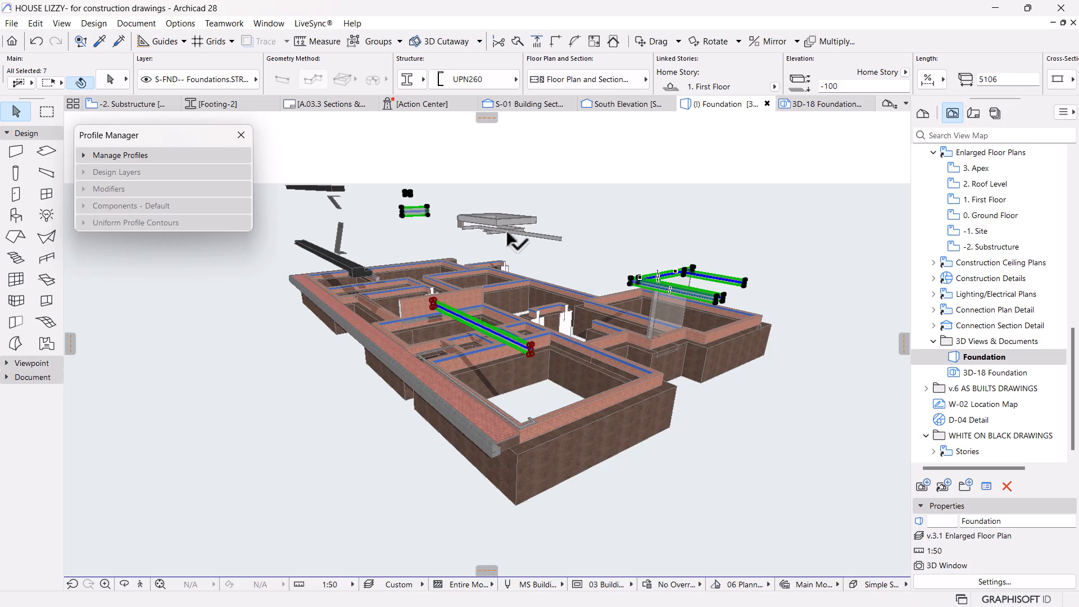
pyautogui.keyDown('shift'); pyautogui.click(491, 222); pyautogui.keyUp('shift')
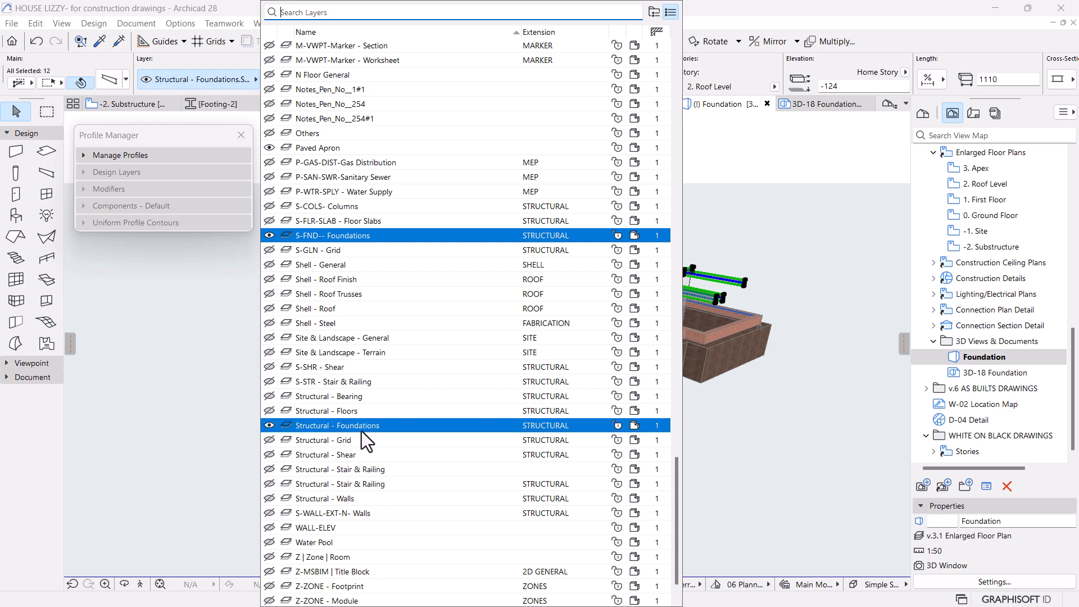
pyautogui.click(365, 398)
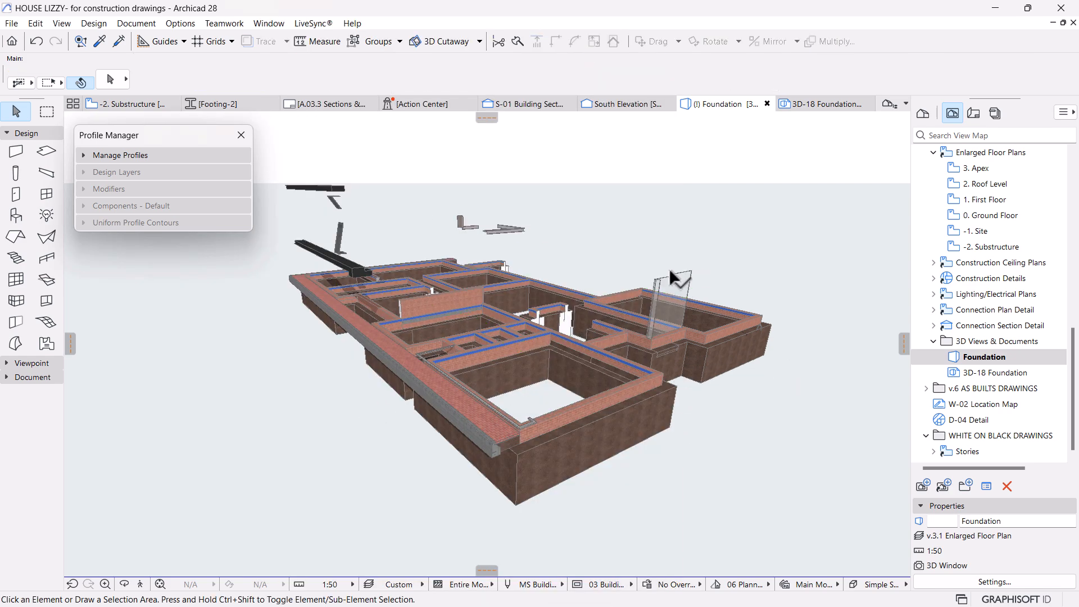
# Step: Select the small leftover beams floating above the foundation together and move them to the Structural - Bearing layer
pyautogui.moveTo(544, 197); pyautogui.dragTo(449, 238)
pyautogui.click(194, 79)
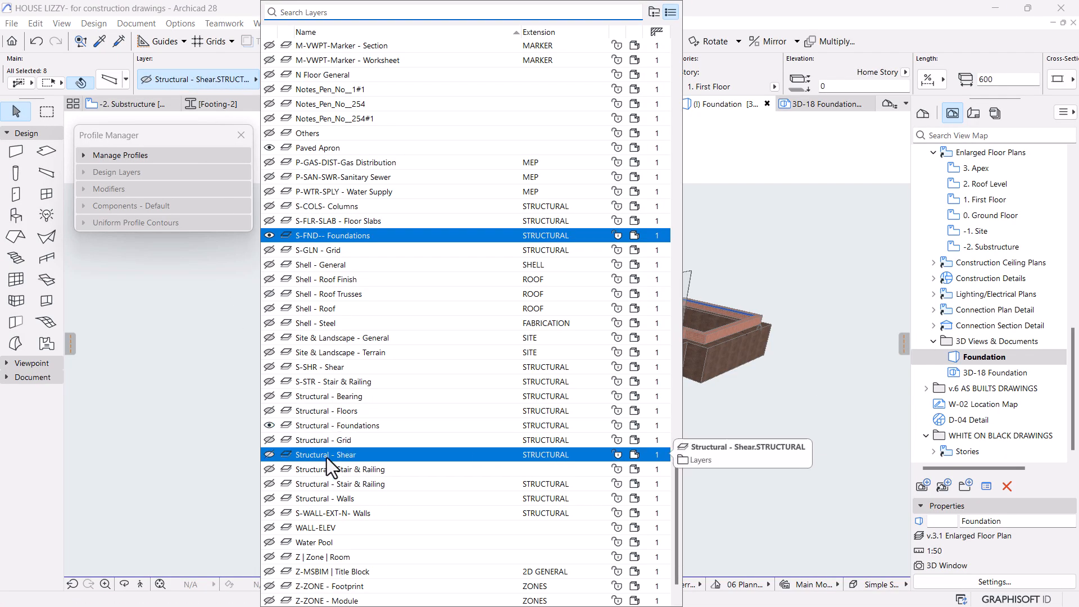
pyautogui.click(356, 400)
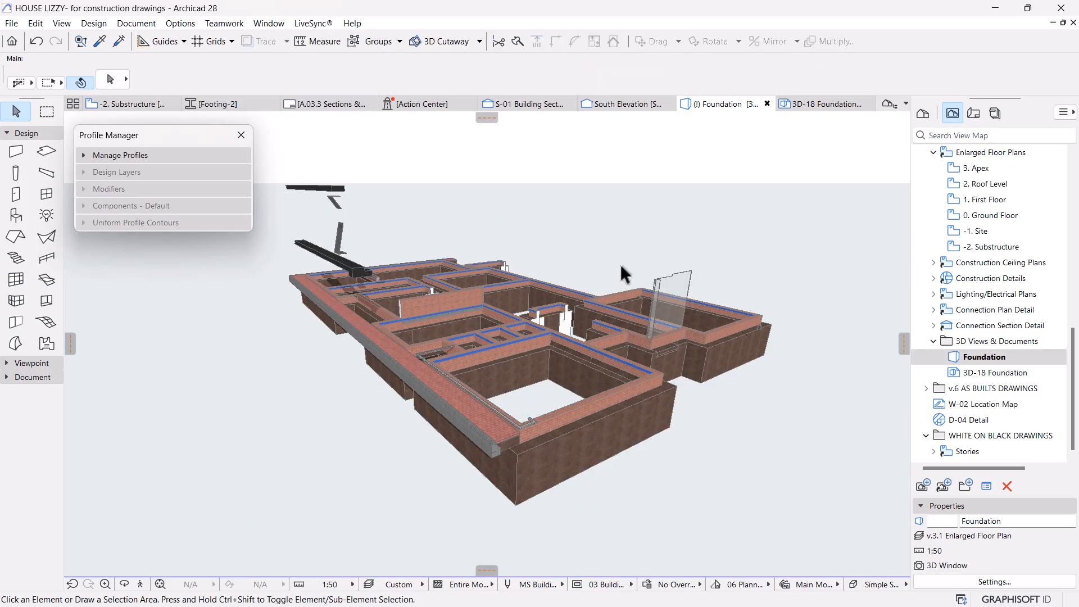
# Step: Select the glass panels standing on the foundation, filter the layer list for "wa" and move them to the Finish - Wall layer
pyautogui.click(681, 279)
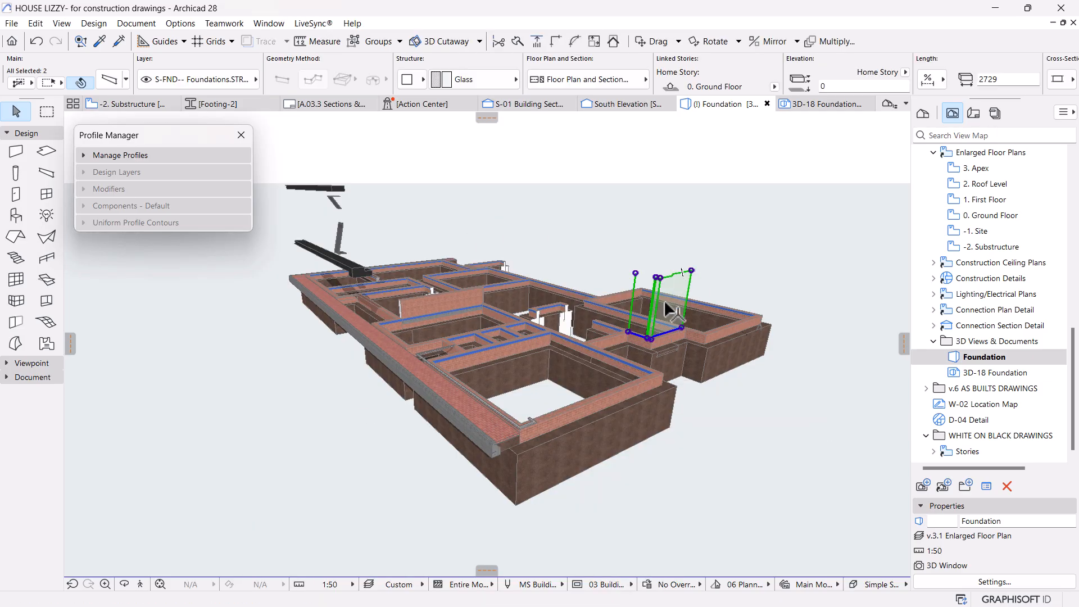
pyautogui.scroll(5, 665, 303)
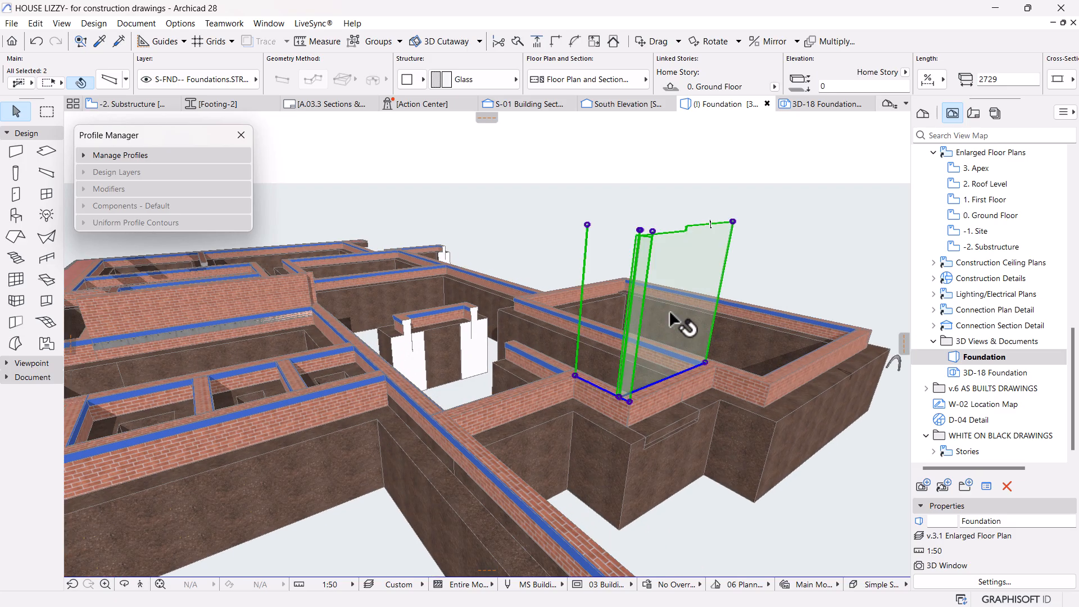
pyautogui.scroll(2, 680, 323)
pyautogui.click(216, 75)
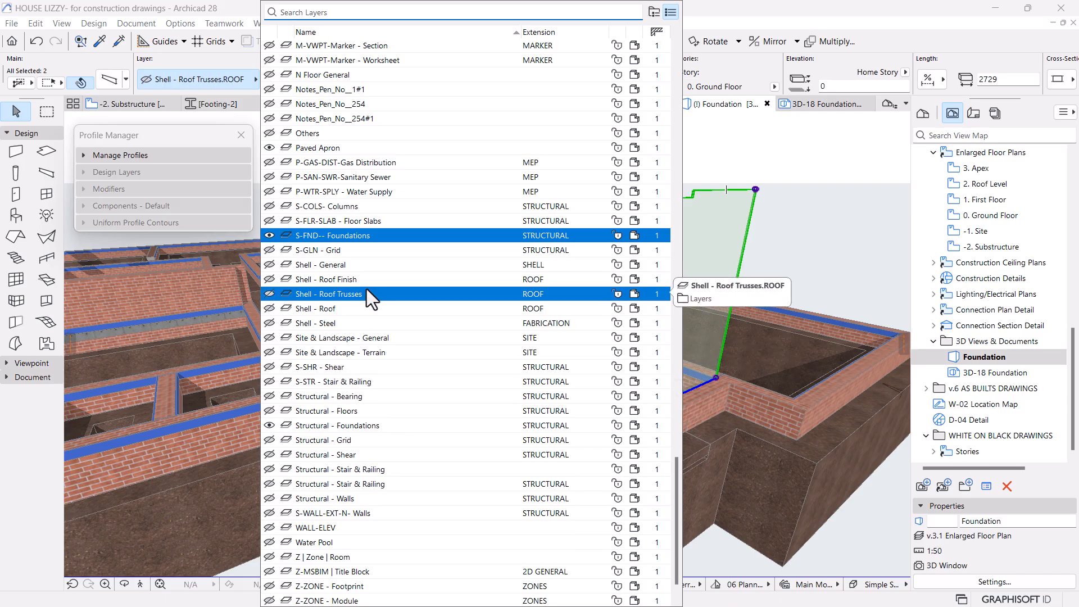
pyautogui.write('gl')
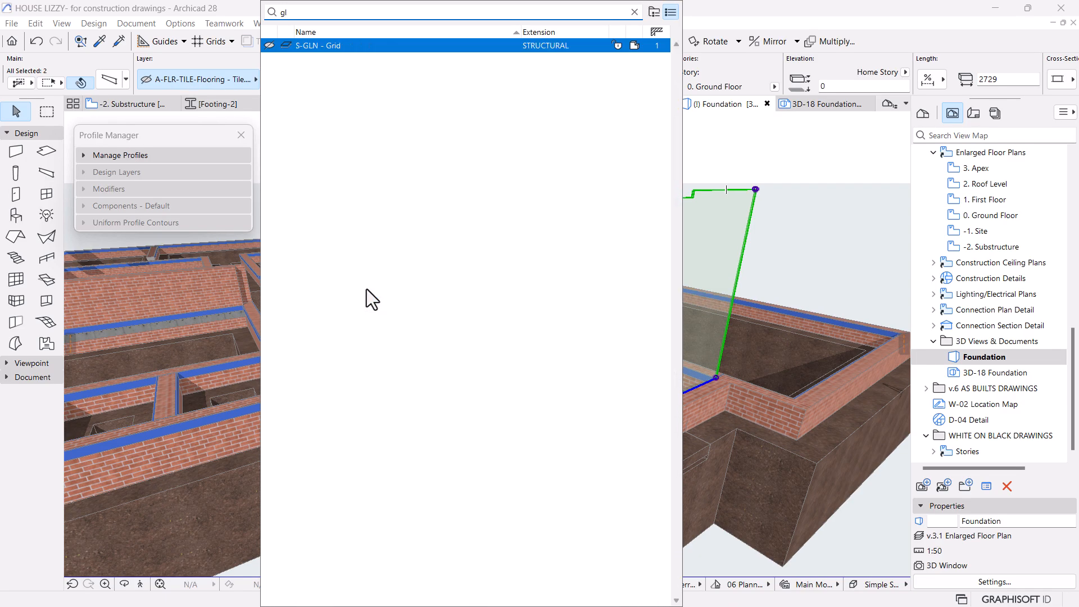
pyautogui.press('BackSpace')
pyautogui.press('BackSpace')
pyautogui.write('cur')
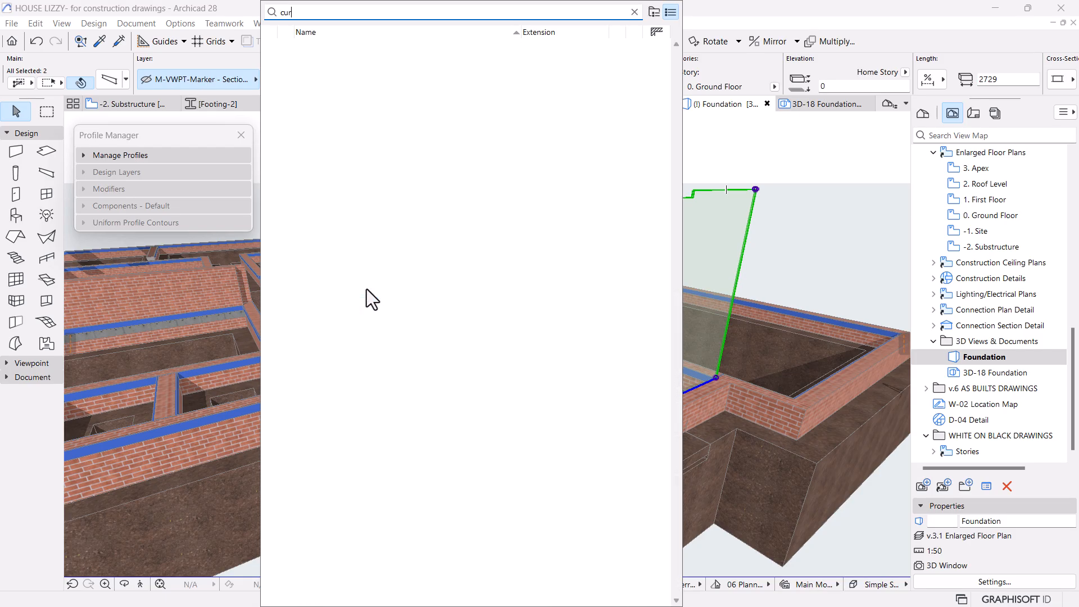
pyautogui.press('BackSpace')
pyautogui.press('BackSpace')
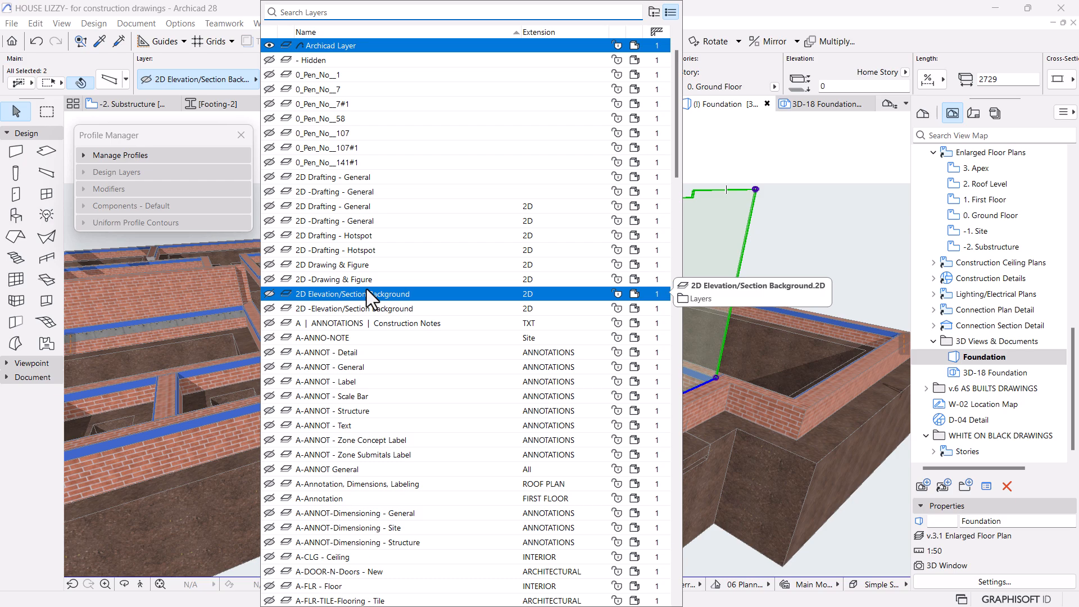
pyautogui.write('wa')
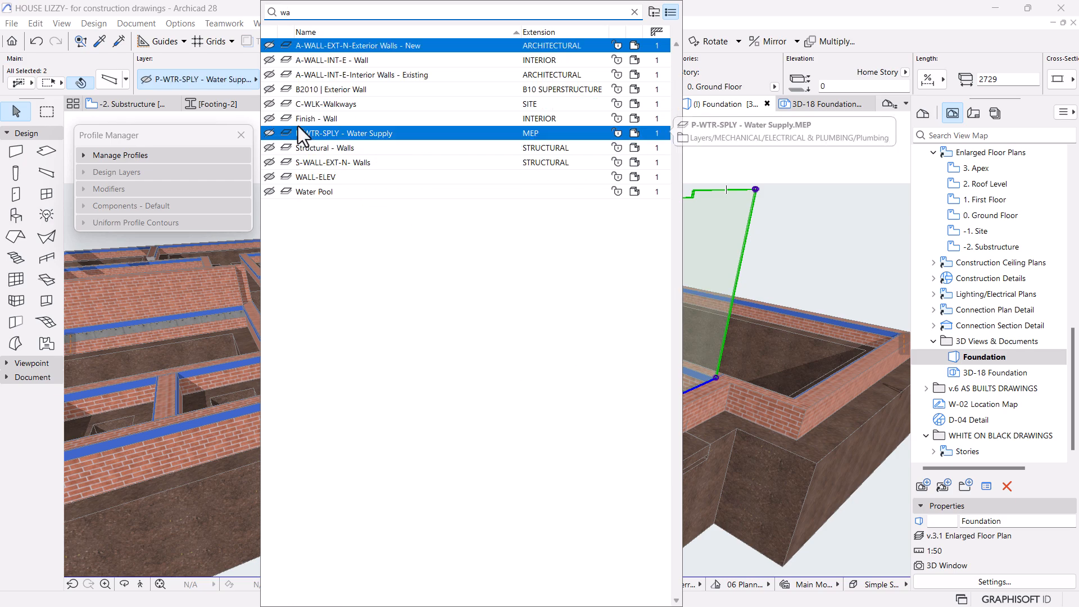
pyautogui.click(308, 120)
# Step: Select the two long beams and the small block floating above the foundation and move them to the Structural - Shear layer
pyautogui.keyDown('shift'); pyautogui.moveTo(748, 275); pyautogui.dragTo(459, 363, button='middle'); pyautogui.keyUp('shift')
pyautogui.click(584, 437)
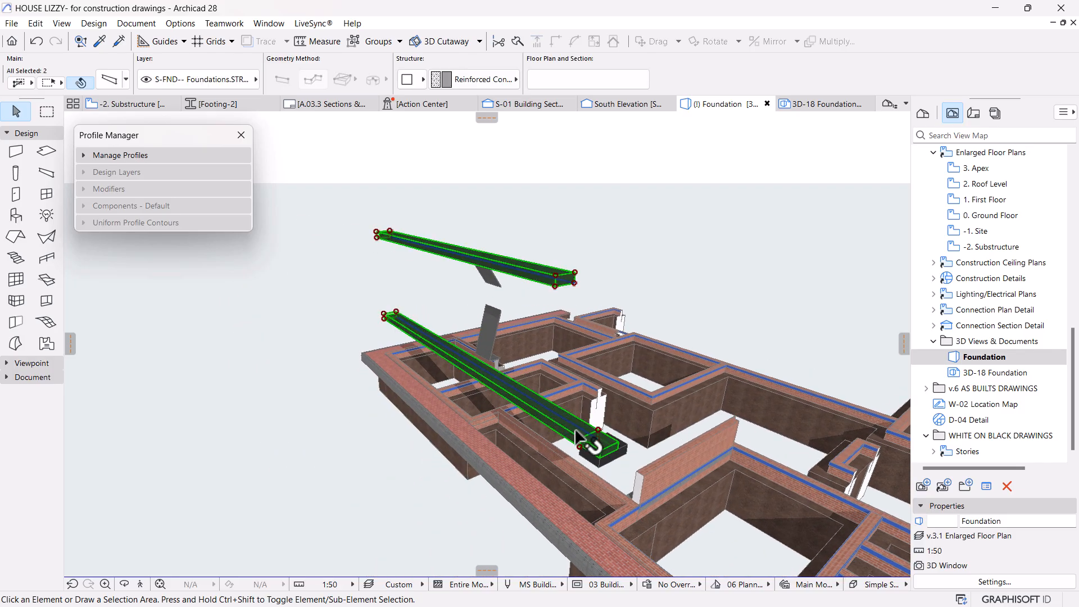
pyautogui.keyDown('shift'); pyautogui.click(615, 453); pyautogui.keyUp('shift')
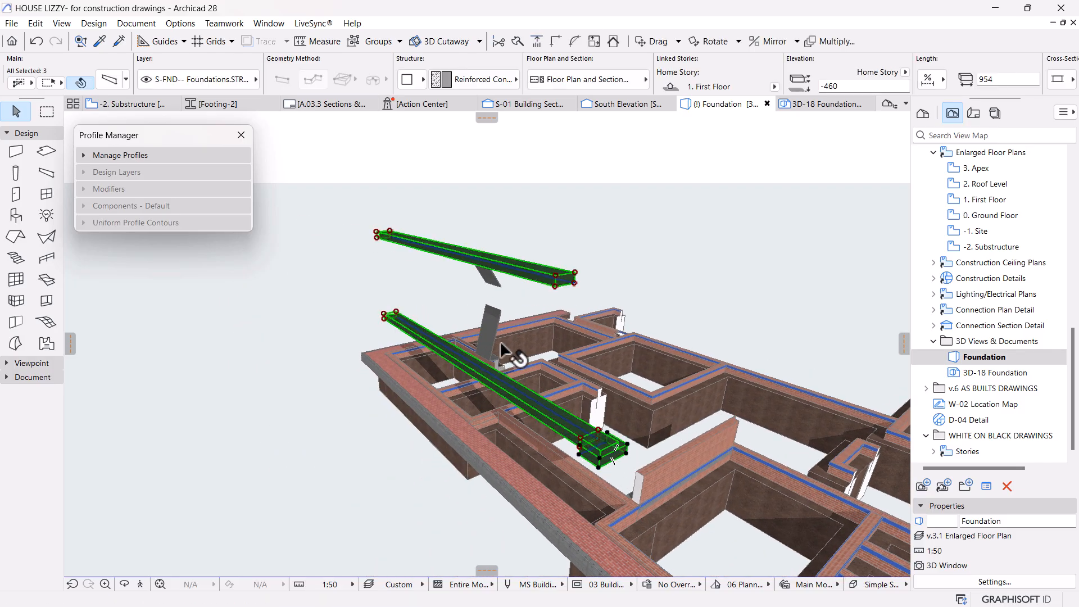
pyautogui.click(207, 82)
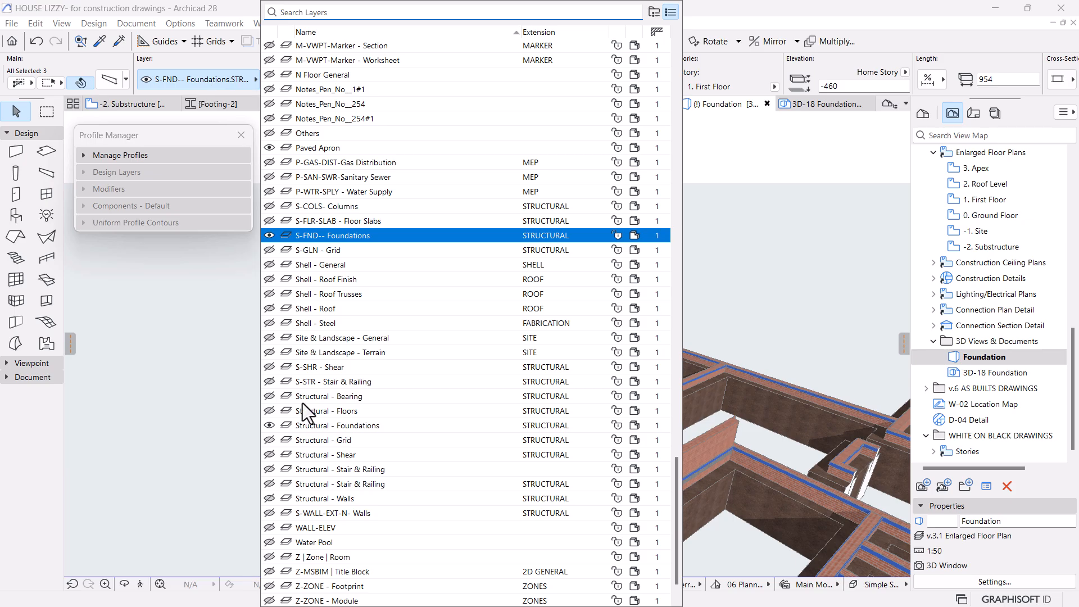
pyautogui.click(347, 454)
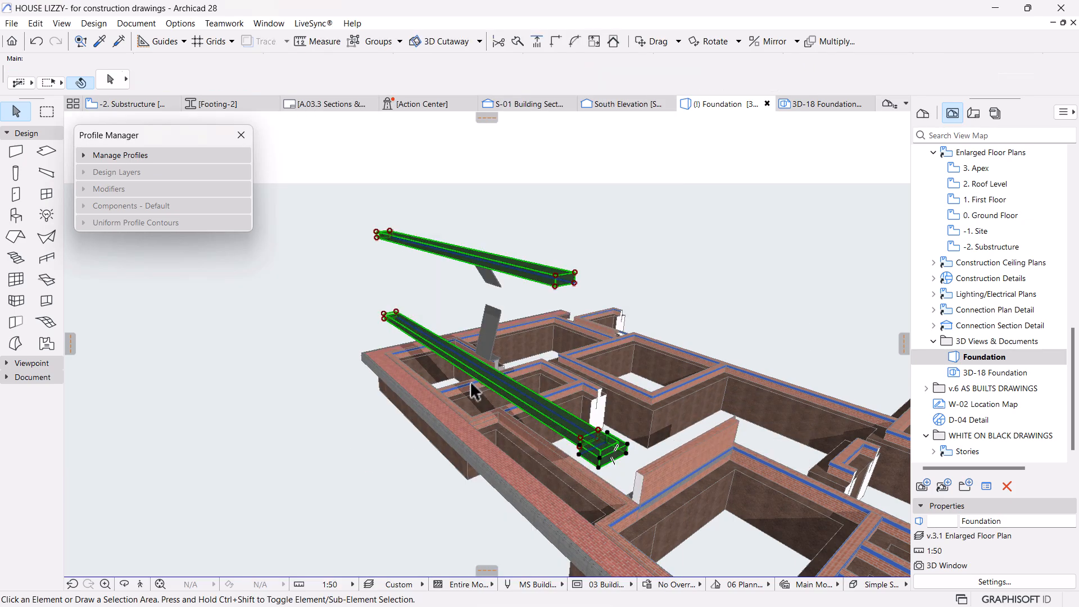
# Step: Select the two short slanted beams above the foundation, filter the layer list for "wa" and move them to the Finish - Wall layer
pyautogui.click(494, 319)
pyautogui.keyDown('shift'); pyautogui.click(490, 273); pyautogui.keyUp('shift')
pyautogui.click(198, 80)
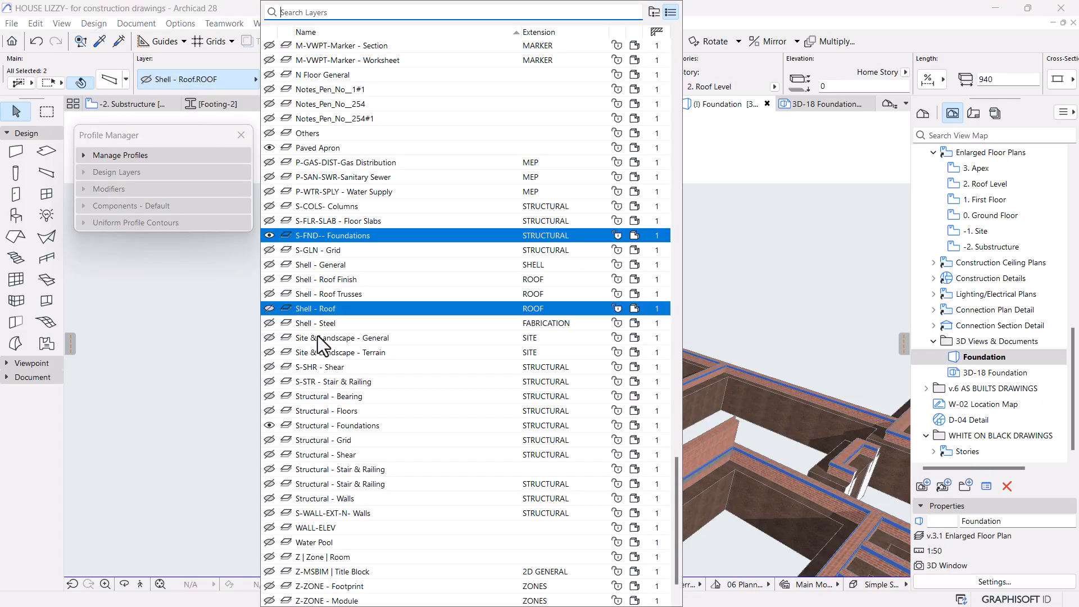
pyautogui.click(337, 455)
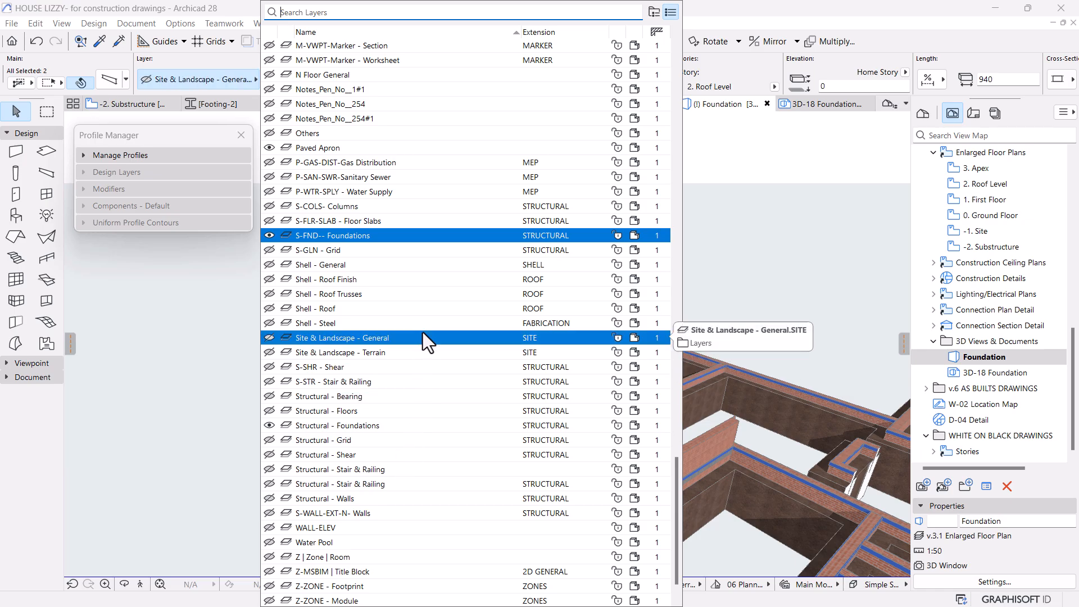
pyautogui.scroll(-1, 423, 333)
pyautogui.write('wa')
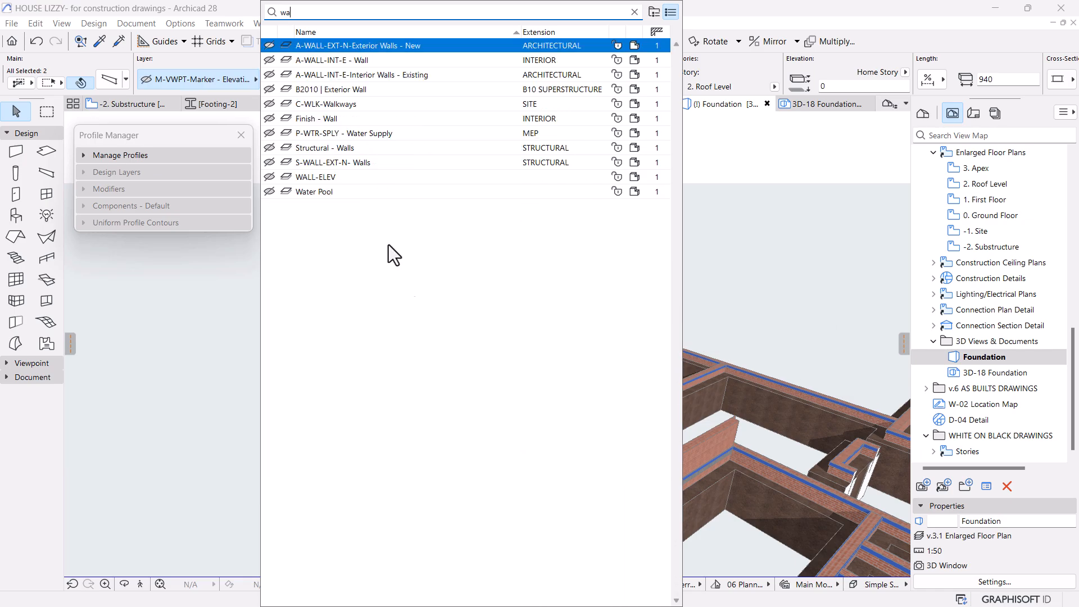
pyautogui.click(322, 120)
pyautogui.scroll(-4, 393, 282)
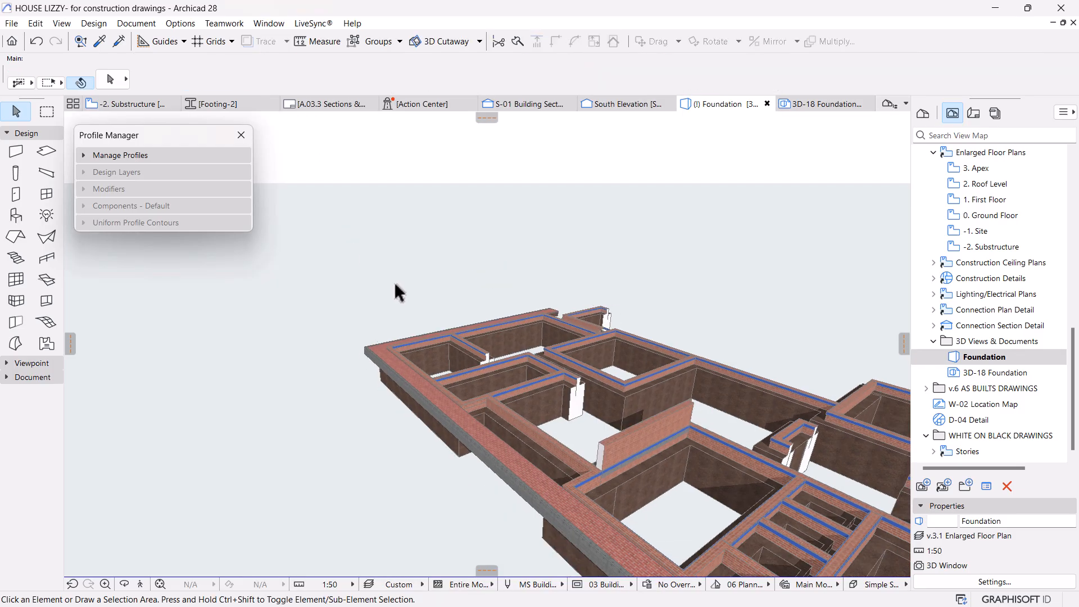
# Step: Select the C76X38X7 steel channels along the foundation corner beside the paved apron and move them to the Structural - Bearing layer
pyautogui.moveTo(494, 385); pyautogui.dragTo(367, 314, button='middle')
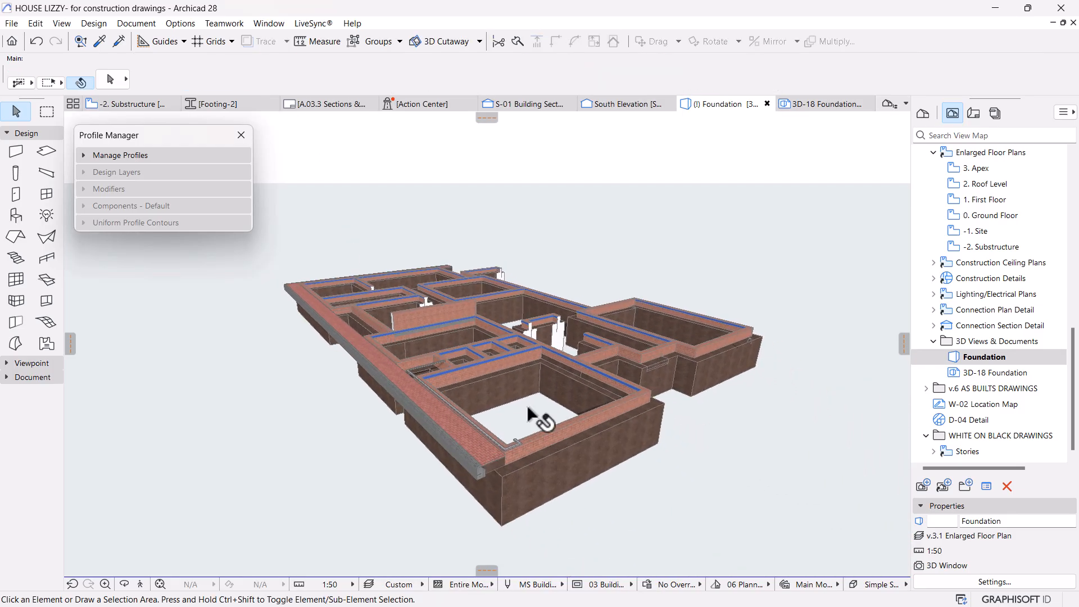
pyautogui.scroll(3, 506, 445)
pyautogui.click(497, 447)
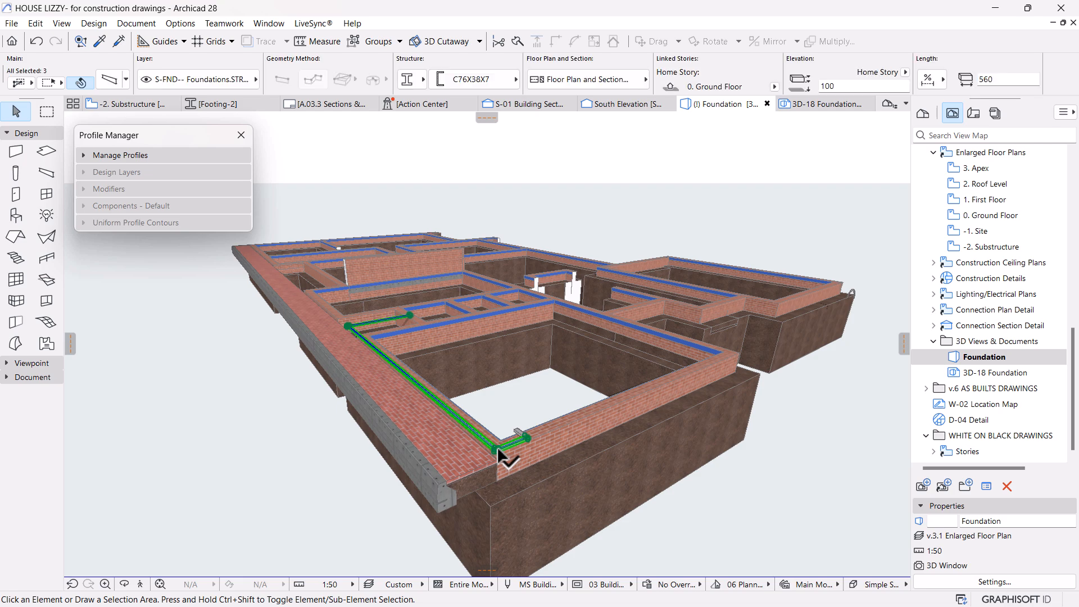
pyautogui.scroll(4, 421, 374)
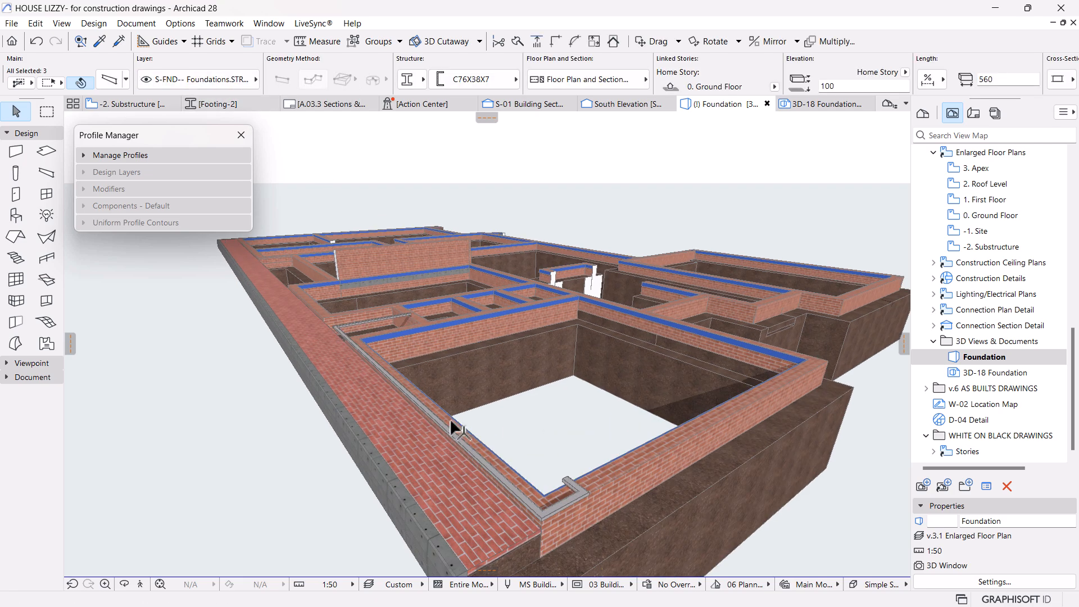
pyautogui.keyDown('shift'); pyautogui.click(644, 512); pyautogui.keyUp('shift')
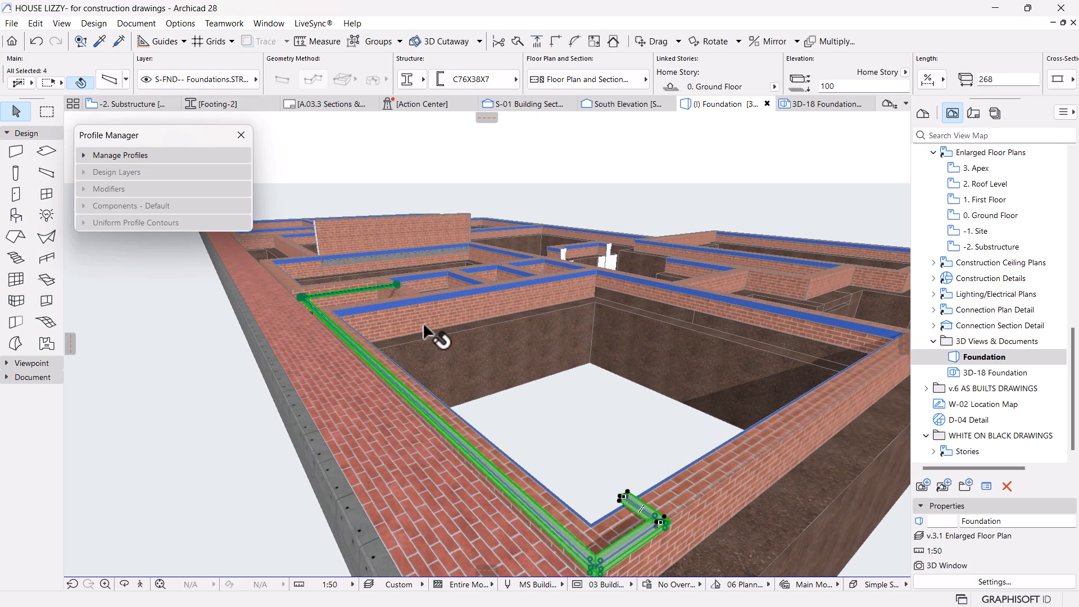
pyautogui.click(206, 74)
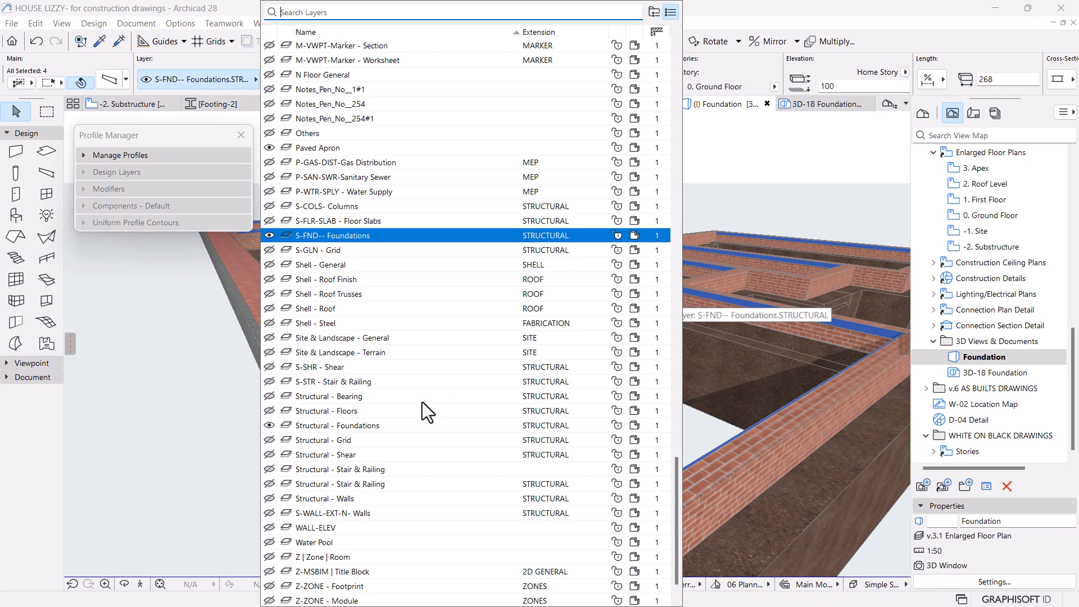
pyautogui.click(352, 395)
pyautogui.scroll(-4, 402, 385)
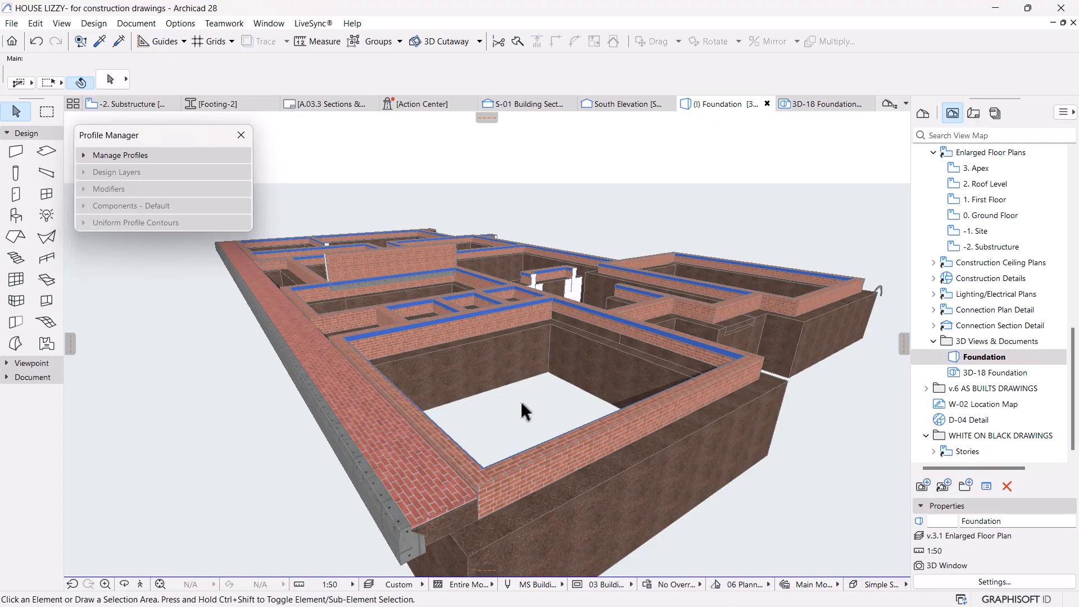
pyautogui.hotkey('ctrl', 'l')
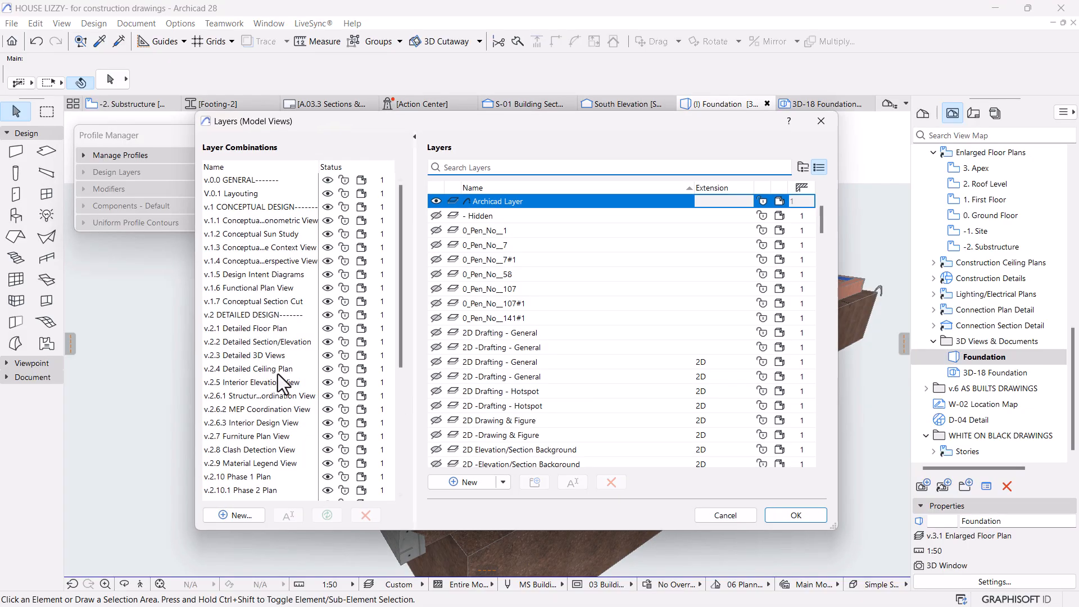
pyautogui.write('s')
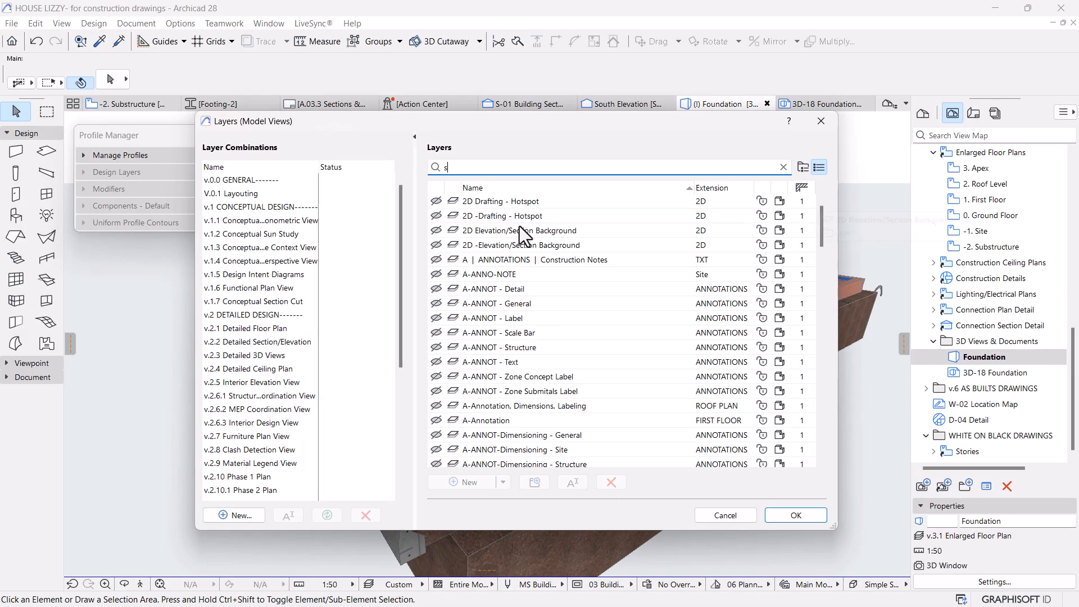
pyautogui.press('Escape')
pyautogui.press('Escape')
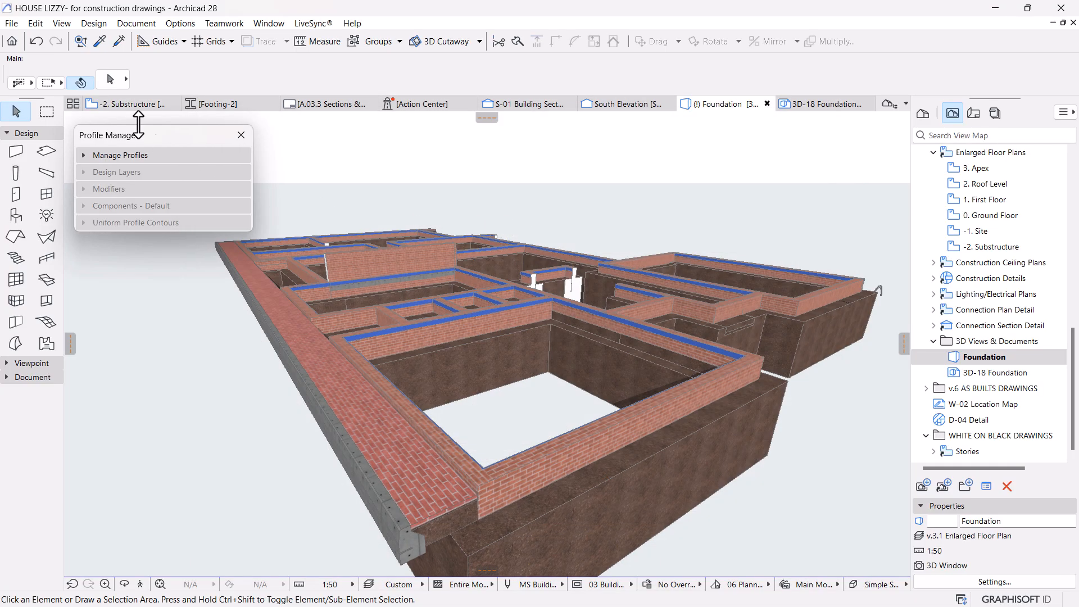
# Step: Open the 0. Ground Floor plan view and select the floor slabs of the garage and the room above to check their layer
pyautogui.click(135, 104)
pyautogui.doubleClick(969, 246)
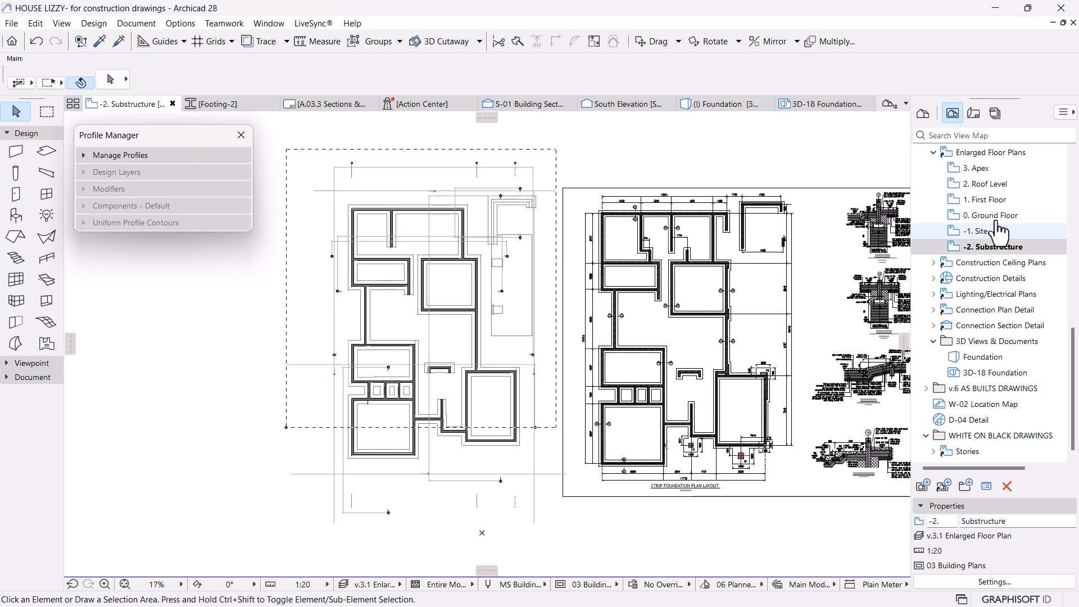
pyautogui.doubleClick(994, 216)
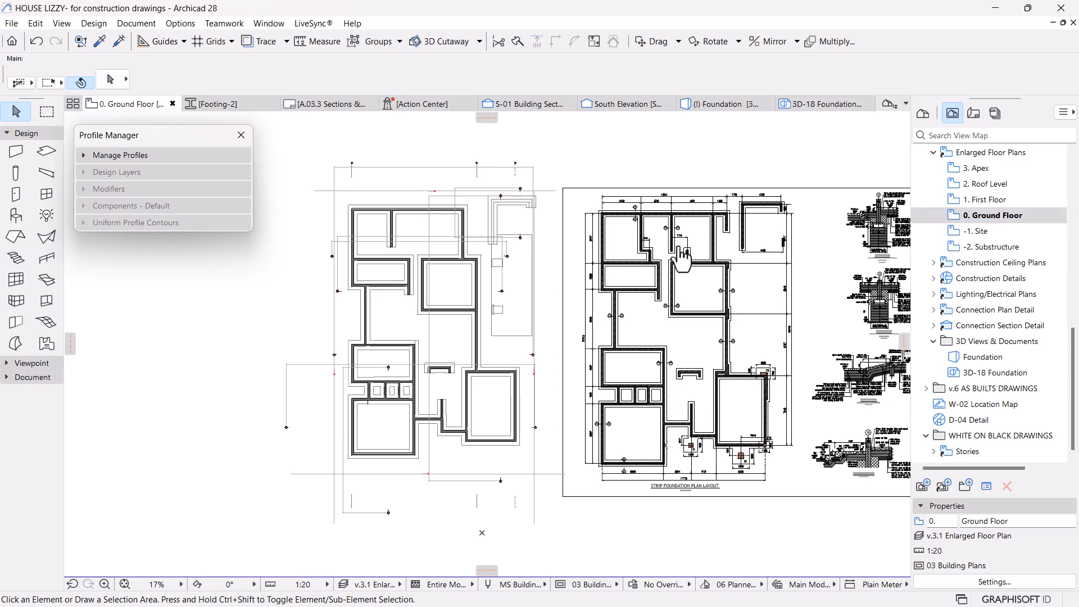
pyautogui.scroll(5, 413, 403)
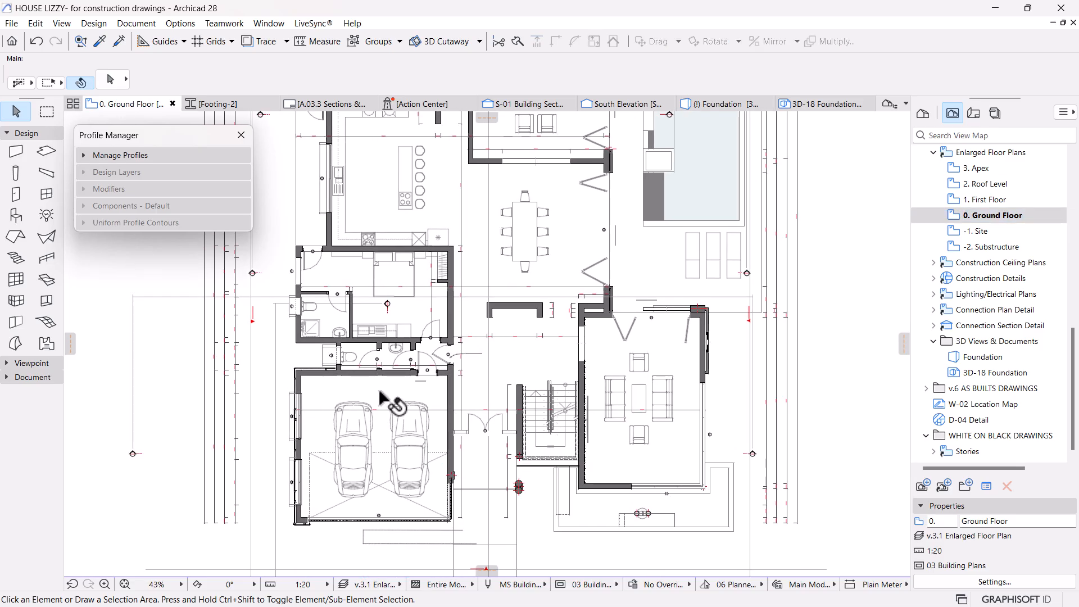
pyautogui.click(380, 395)
pyautogui.keyDown('shift'); pyautogui.click(416, 319); pyautogui.keyUp('shift')
pyautogui.click(232, 79)
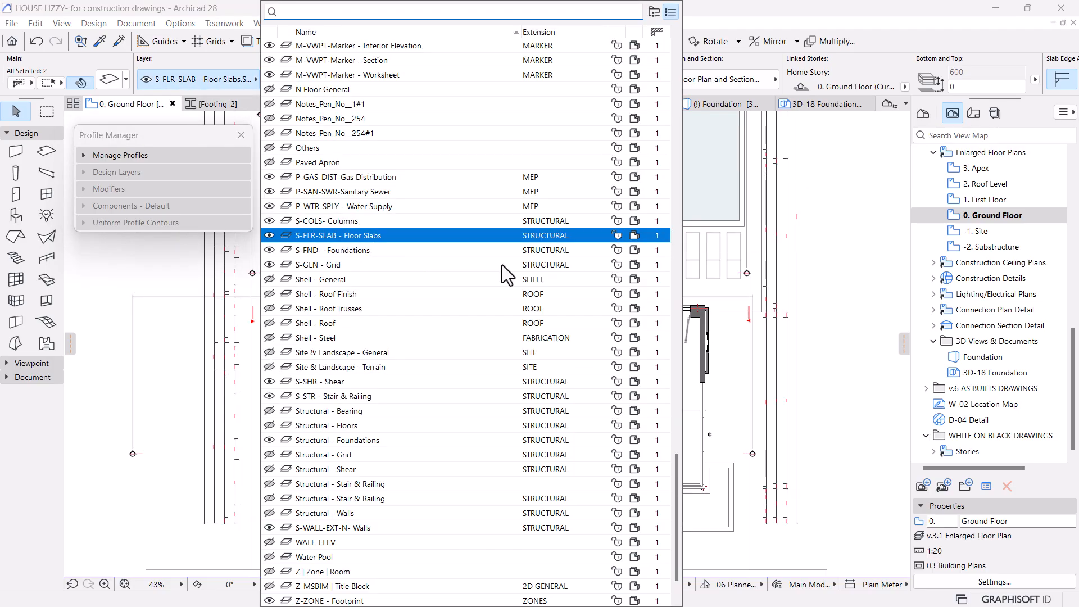
pyautogui.press('Escape')
pyautogui.press('Escape')
# Step: Reopen the saved Foundation 3D view and make sure the S-FLR-SLAB - Floor Slabs layer is visible in the layer settings
pyautogui.doubleClick(992, 357)
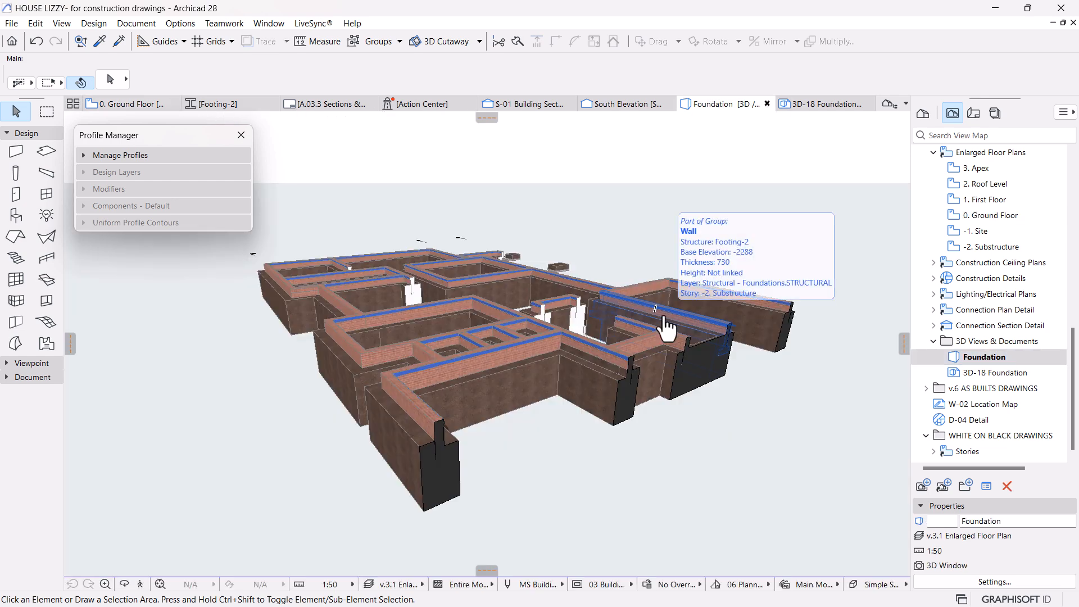
pyautogui.hotkey('ctrl', 'l')
pyautogui.write('sla')
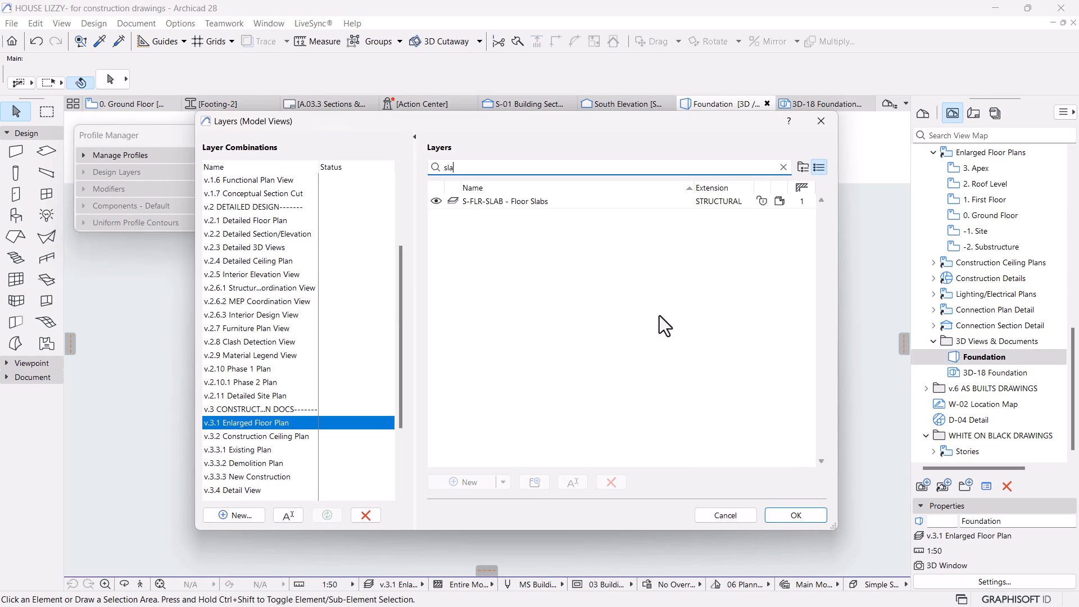
pyautogui.click(434, 204)
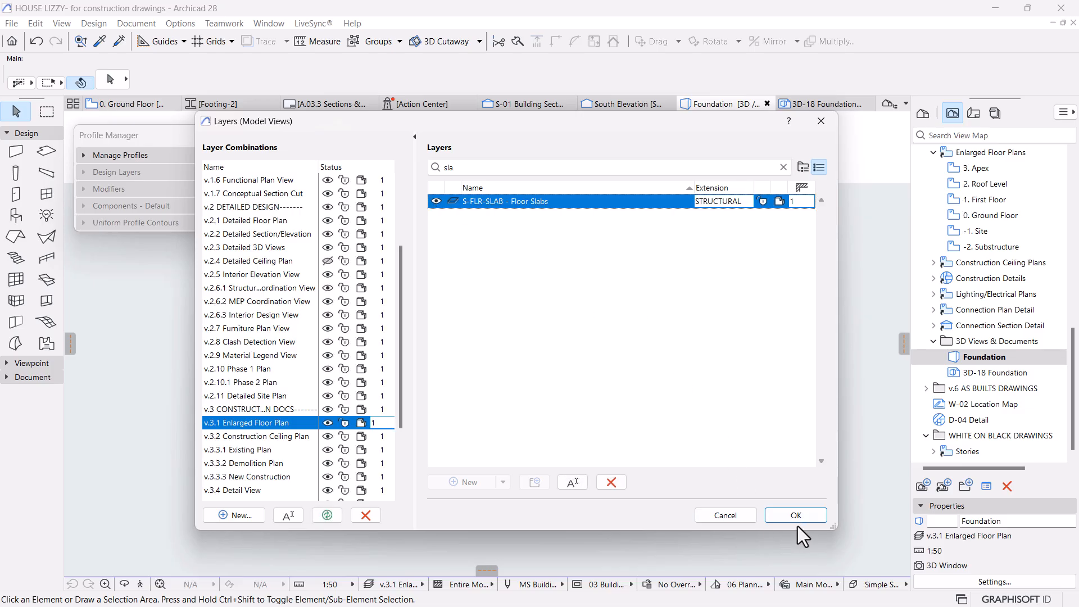
pyautogui.click(795, 515)
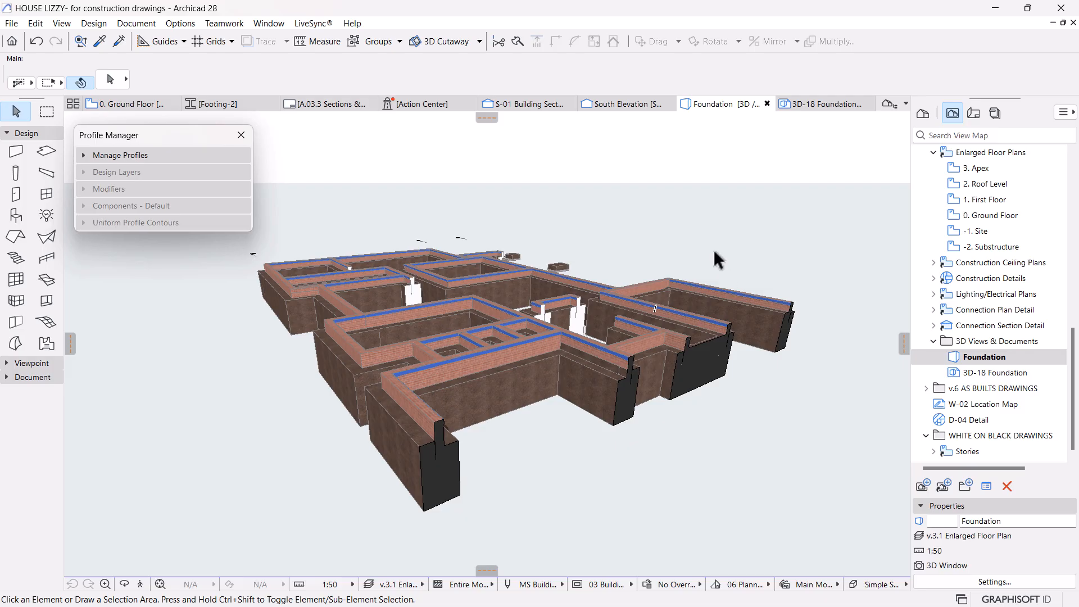
# Step: Show all elements in the 3D view and try to hide the timber-slat curtain wall at the garage
pyautogui.rightClick(749, 194)
pyautogui.click(788, 335)
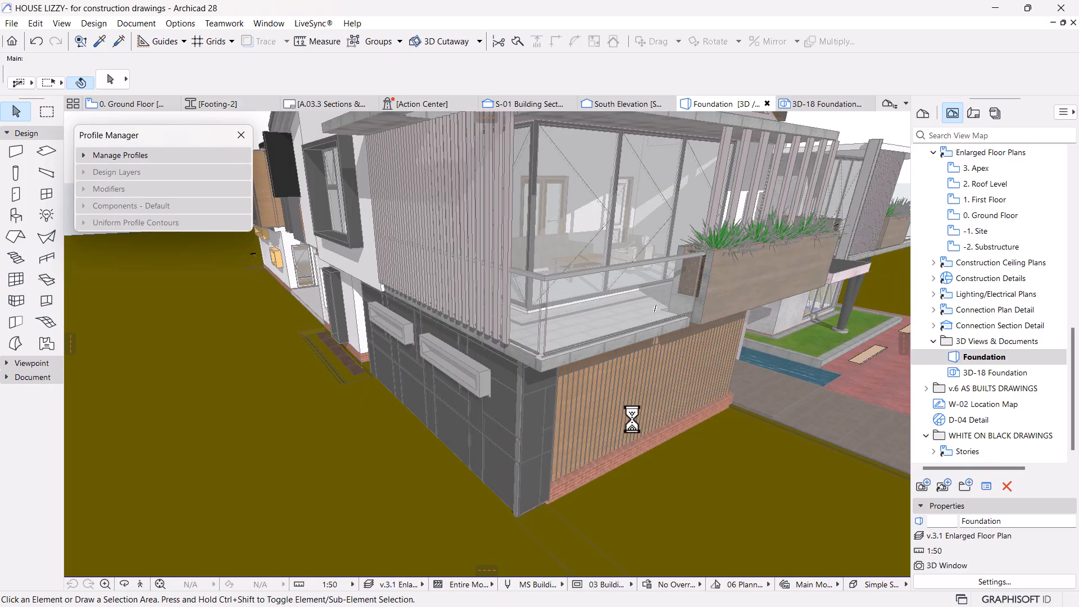
pyautogui.click(608, 409)
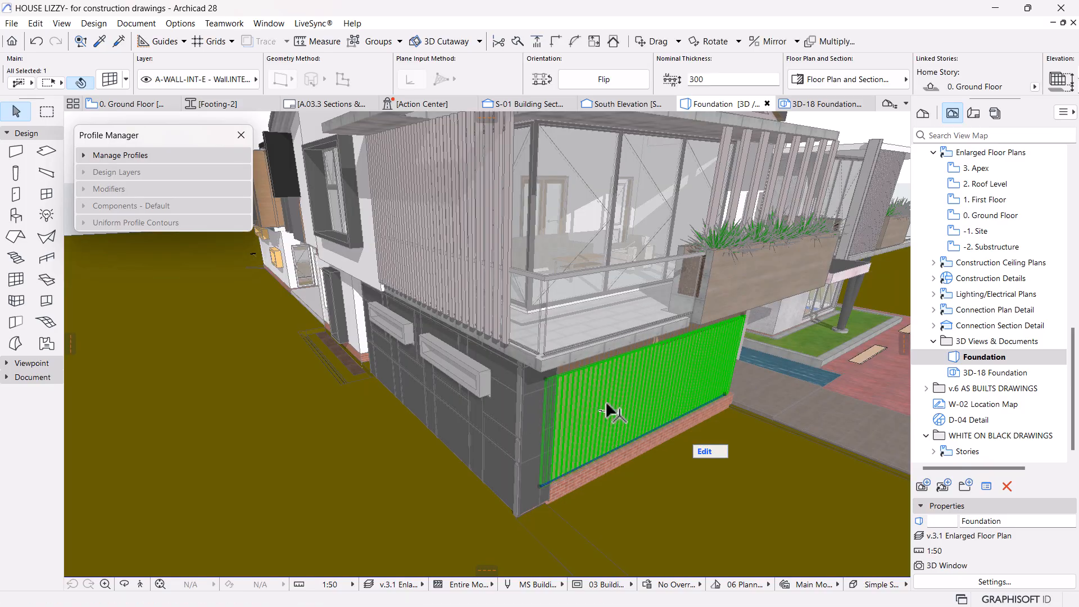
pyautogui.rightClick(607, 409)
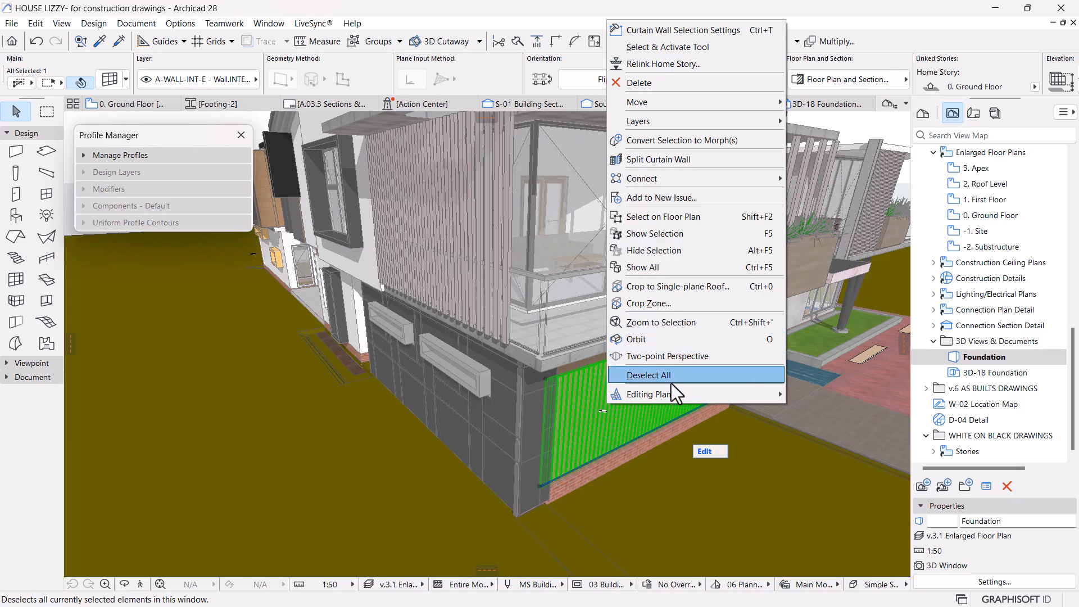
pyautogui.click(653, 250)
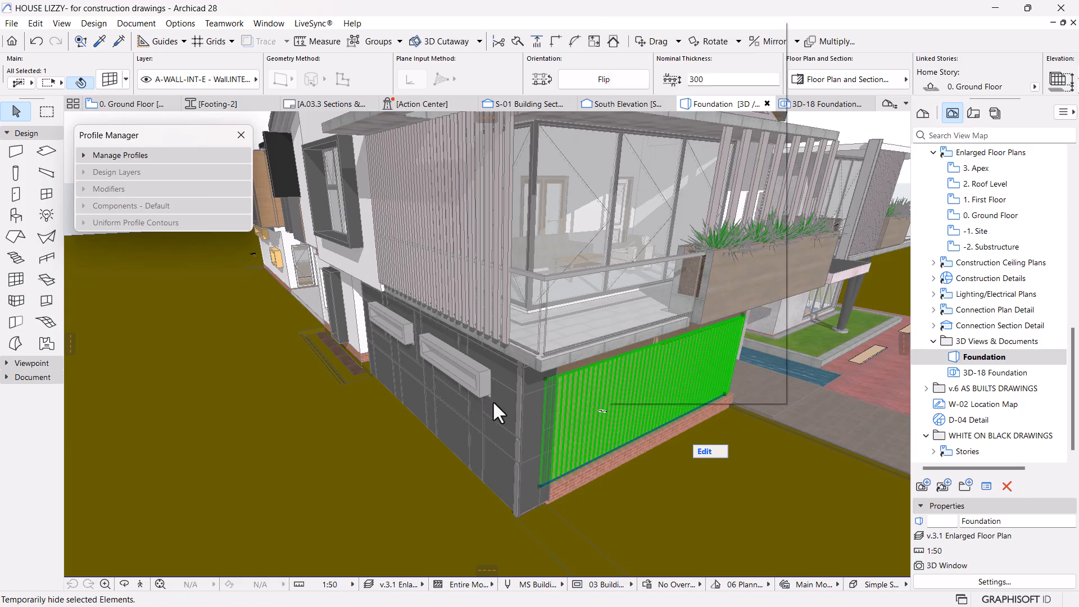
# Step: Hide the A-WALL-INT-E - Wall layer of the dark curtain wall and the S-WALL-EXT-N- Walls layer of the wall behind it
pyautogui.click(529, 404)
pyautogui.rightClick(531, 407)
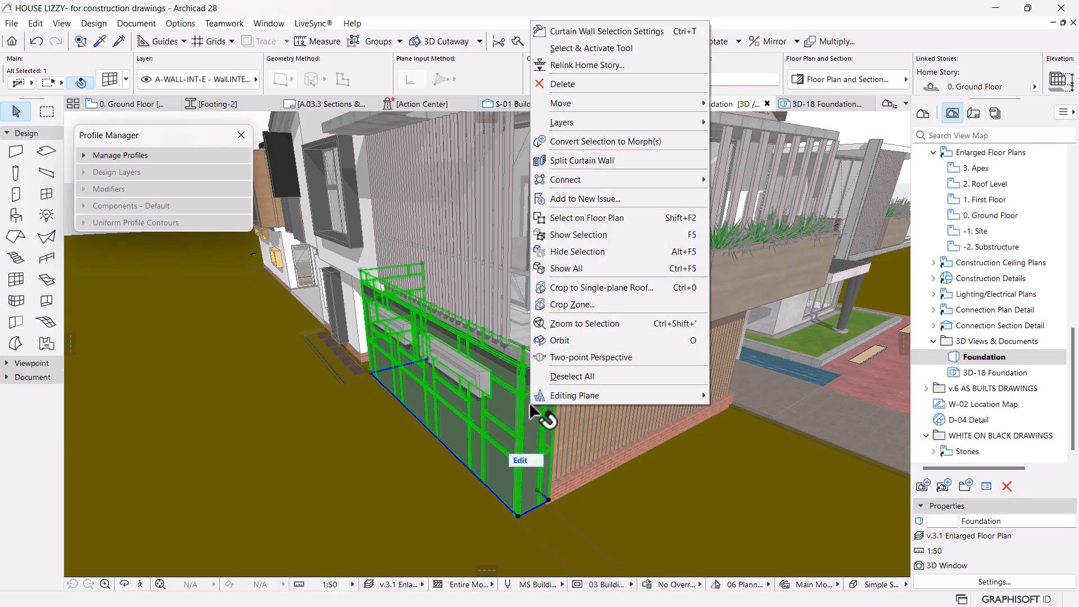
pyautogui.moveTo(646, 124)
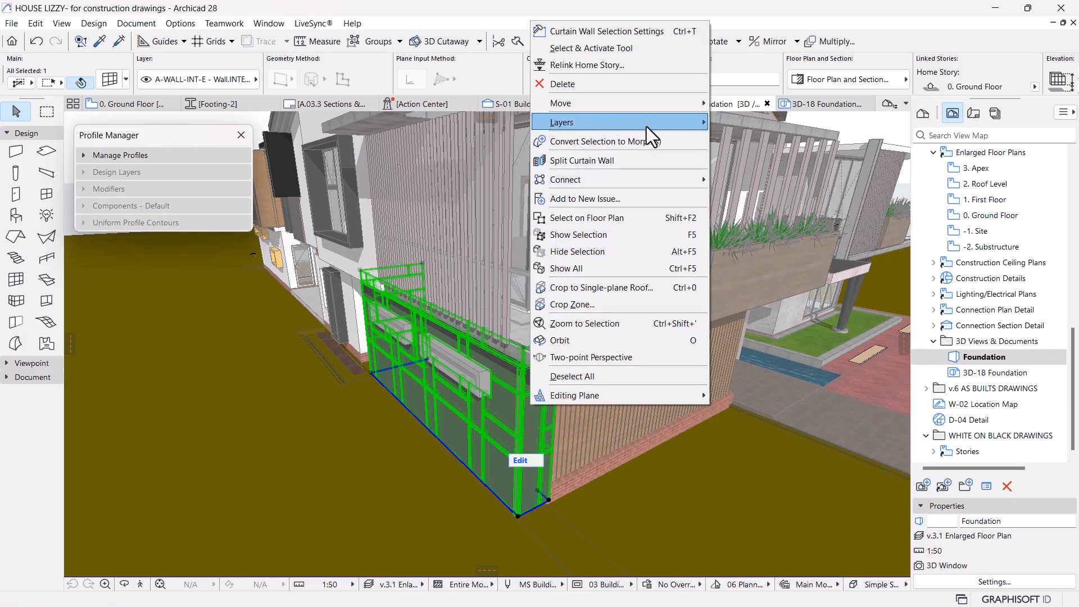
pyautogui.click(737, 141)
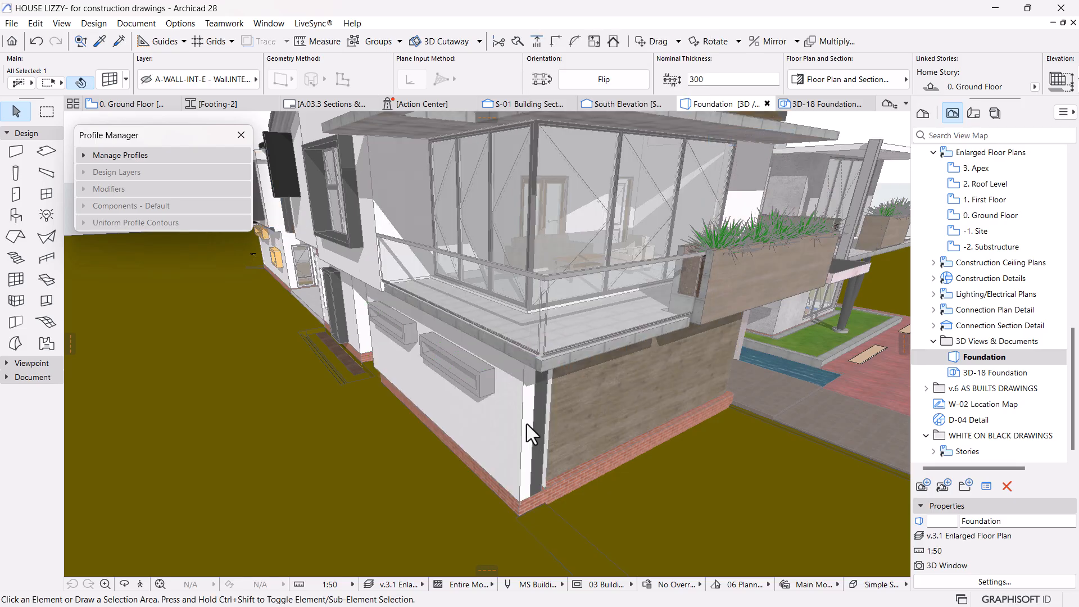
pyautogui.click(515, 415)
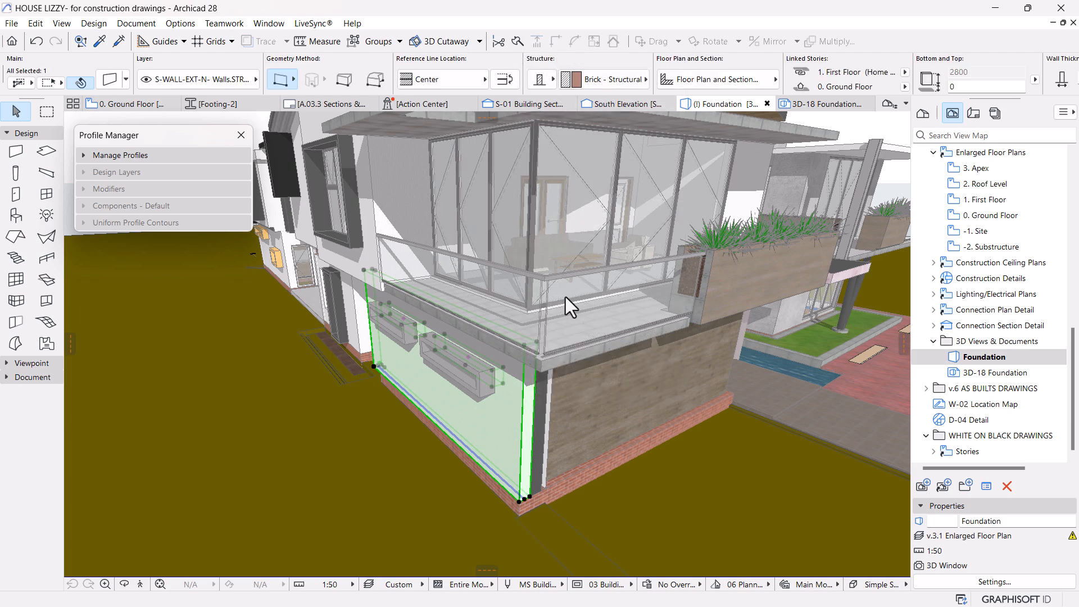
pyautogui.rightClick(501, 411)
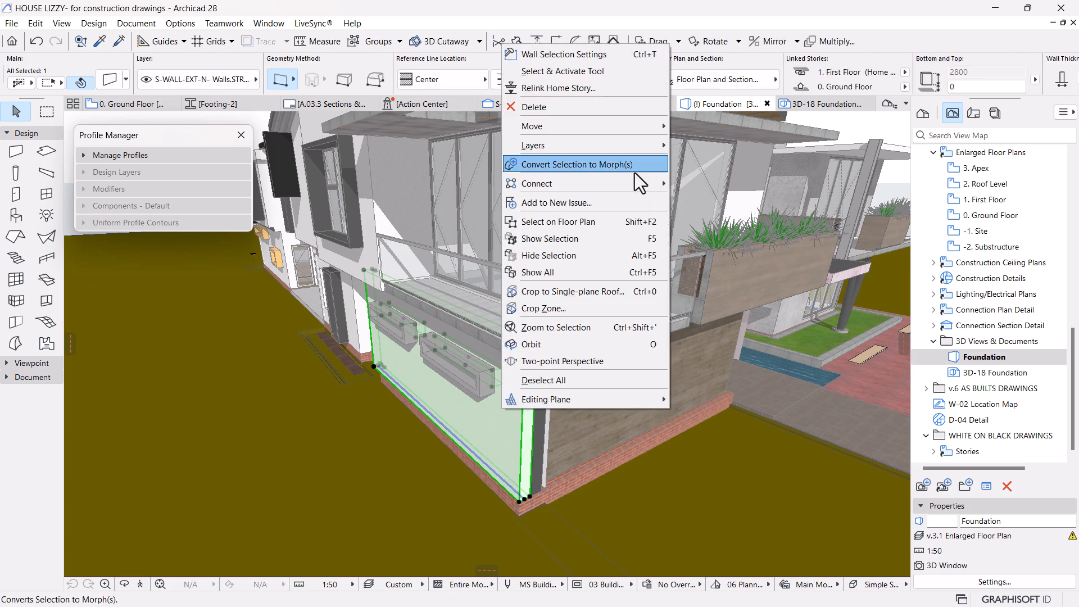
pyautogui.moveTo(638, 148)
pyautogui.click(706, 162)
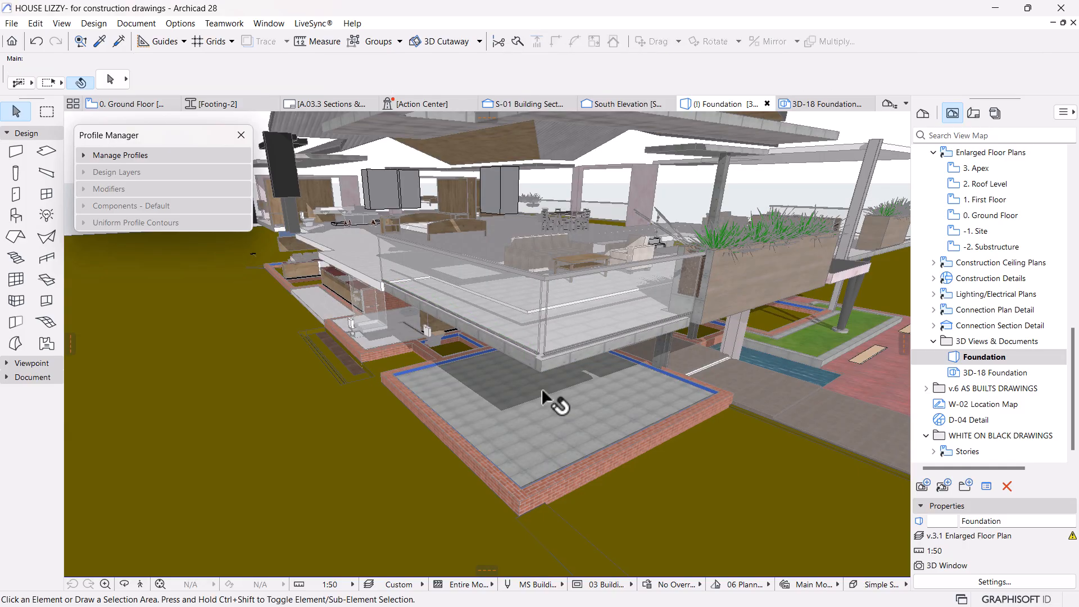
# Step: Select the garage floor slab in the 3D view and hide all layers in the layer settings
pyautogui.click(532, 434)
pyautogui.press('Escape')
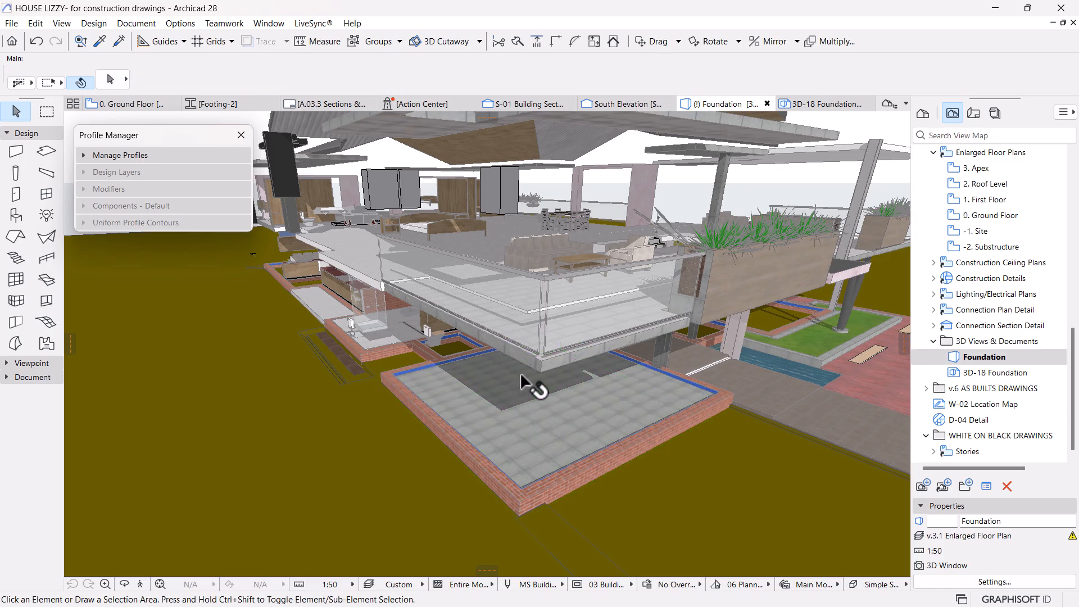
pyautogui.click(520, 420)
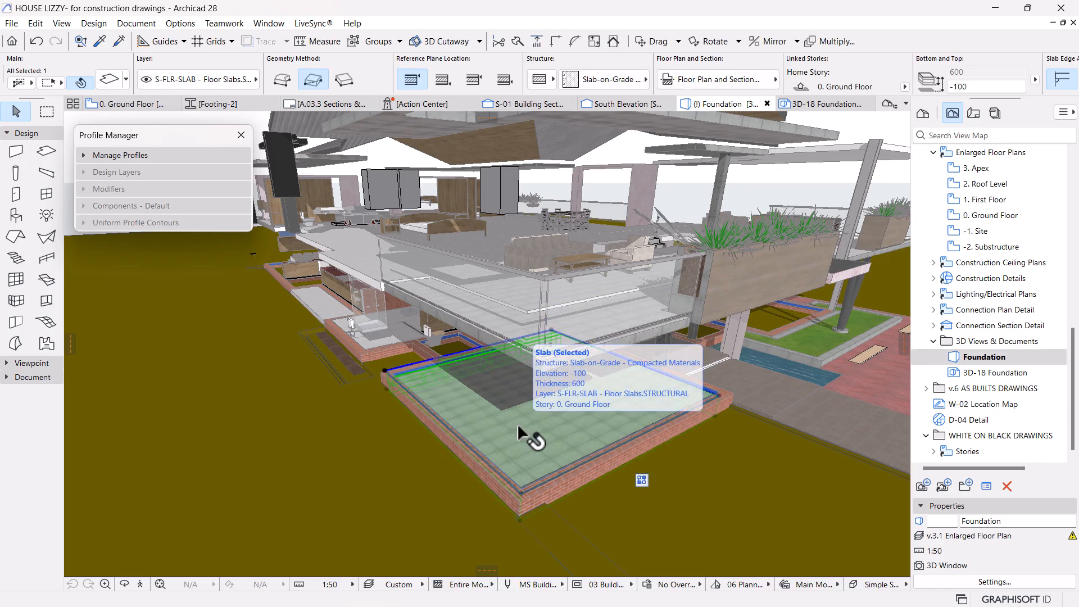
pyautogui.hotkey('ctrl', 'l')
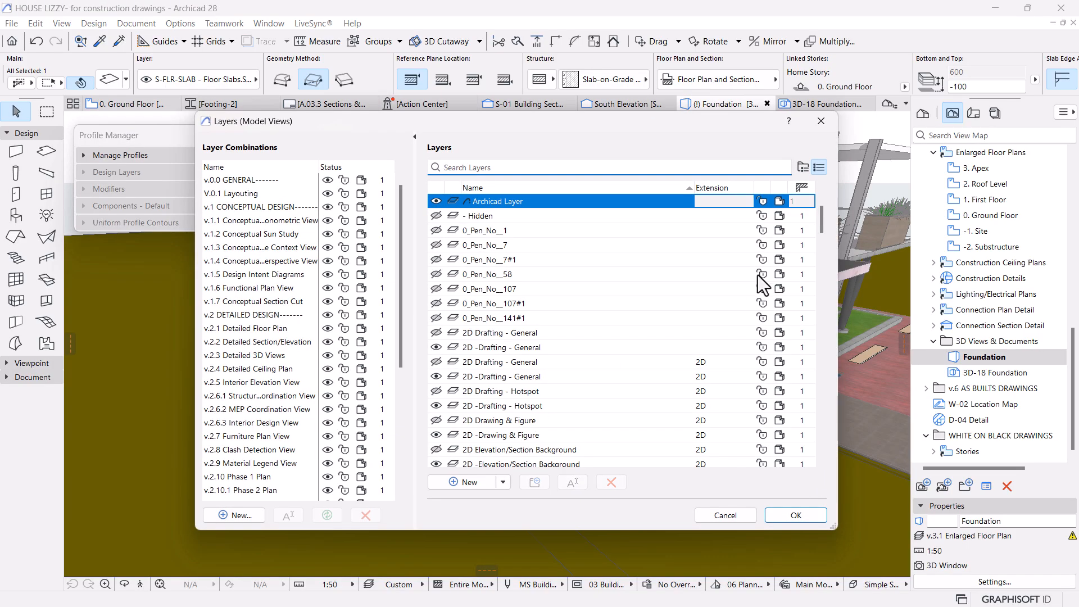
pyautogui.moveTo(818, 215); pyautogui.dragTo(804, 456)
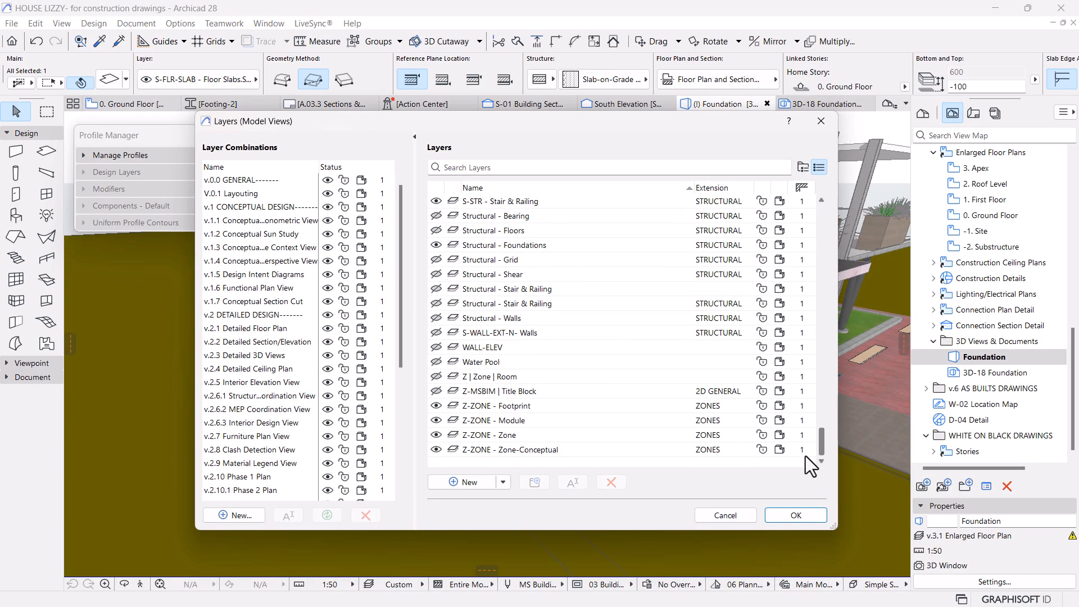
pyautogui.hotkey('ctrl', 'a')
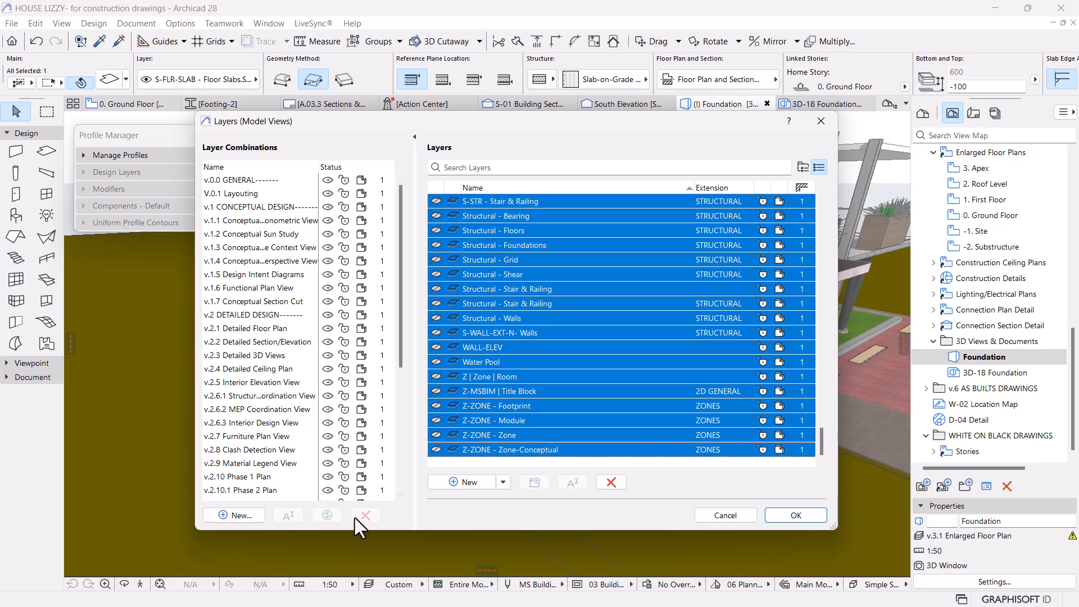
pyautogui.scroll(3, 615, 363)
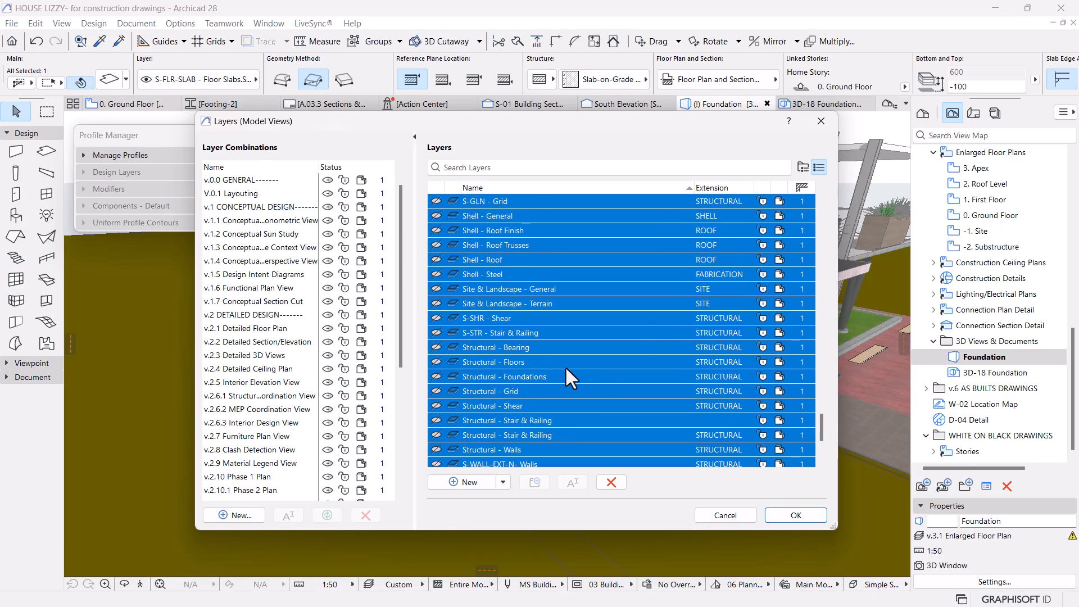
pyautogui.click(548, 388)
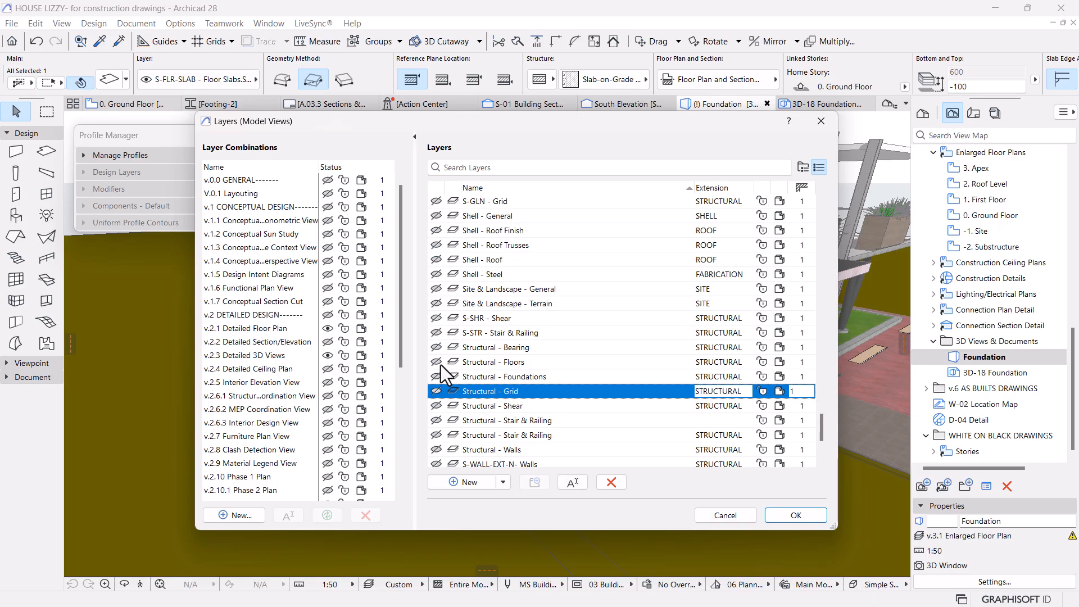
# Step: Make the S-FLR-SLAB - Floor Slabs and Paved Apron layers visible
pyautogui.click(517, 167)
pyautogui.write('s')
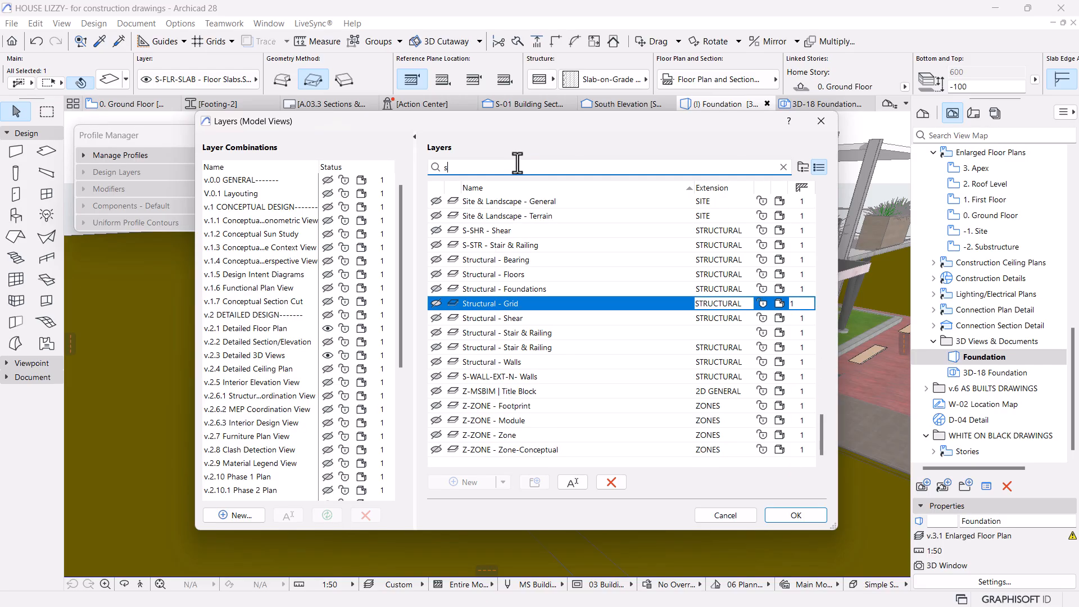
pyautogui.write('l')
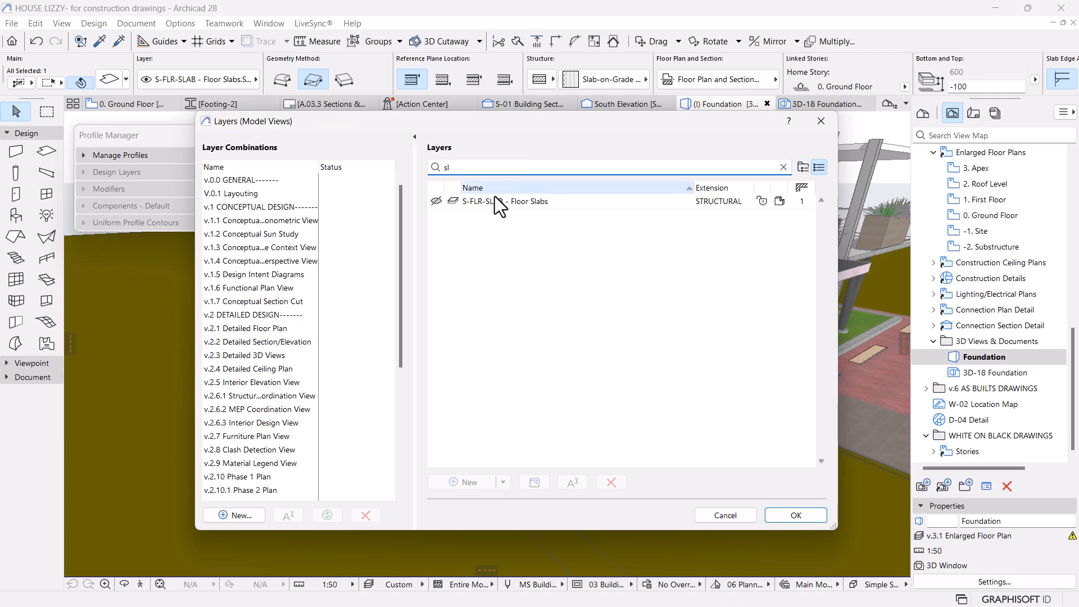
pyautogui.click(439, 201)
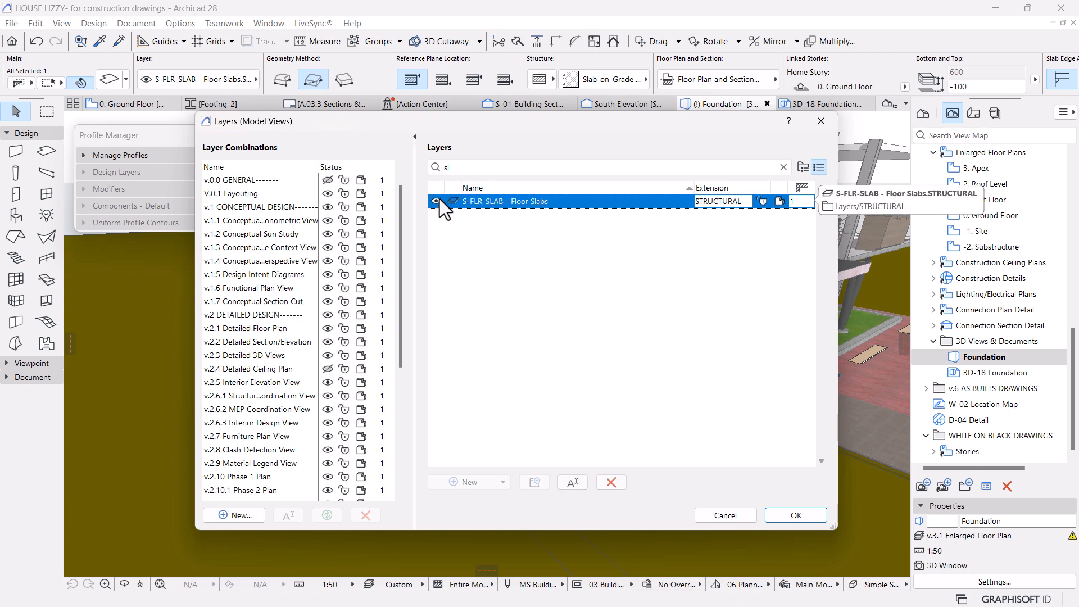
pyautogui.click(783, 167)
pyautogui.write('pave')
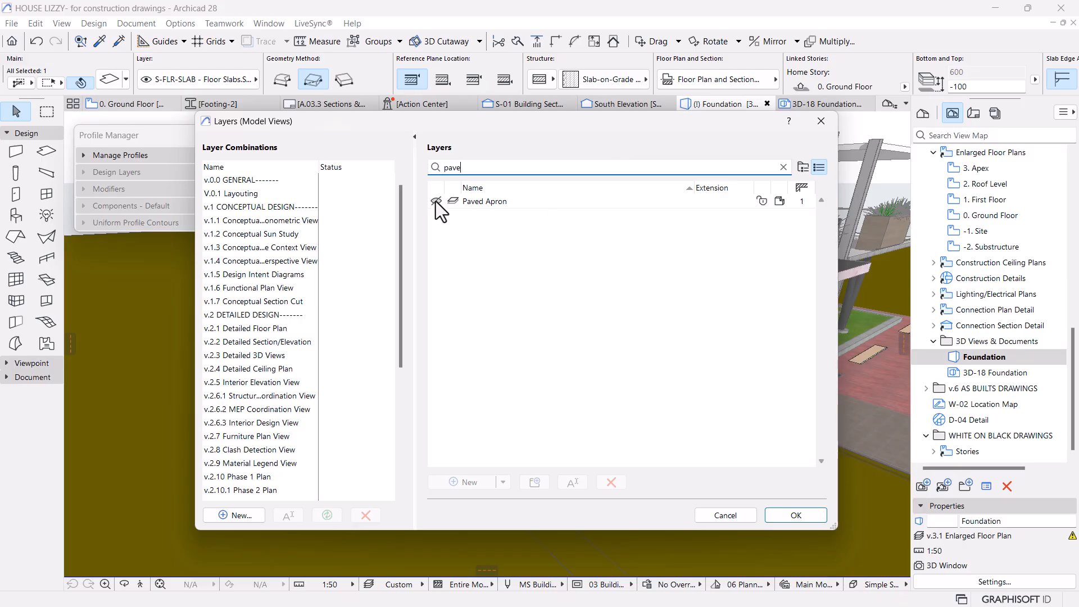
pyautogui.click(436, 201)
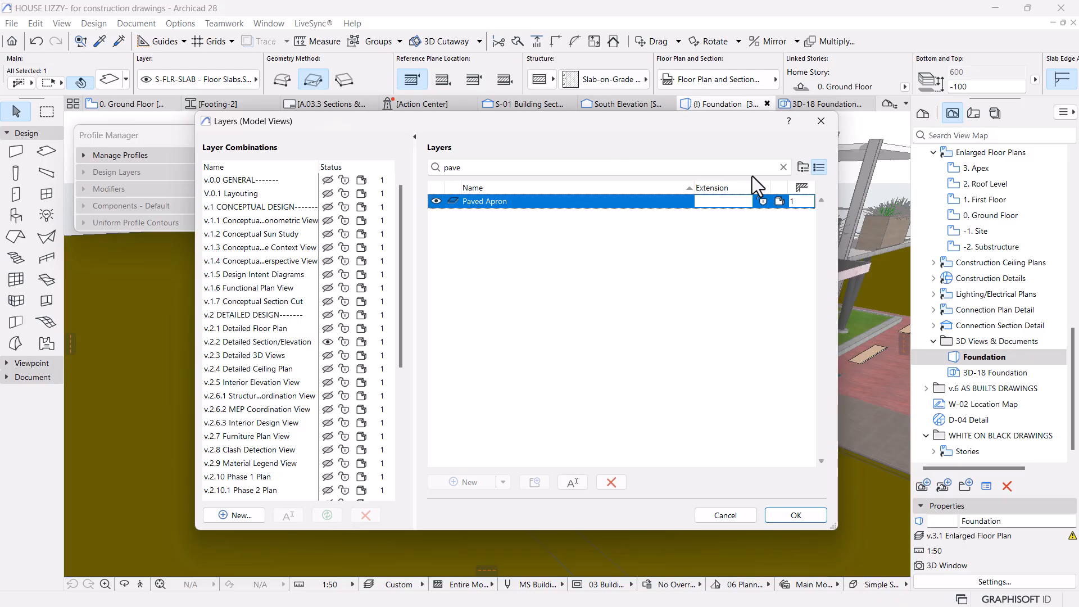
# Step: Make the S-FND-- Foundations and Structural - Foundations layers visible and apply the layer settings to the 3D view
pyautogui.click(632, 169)
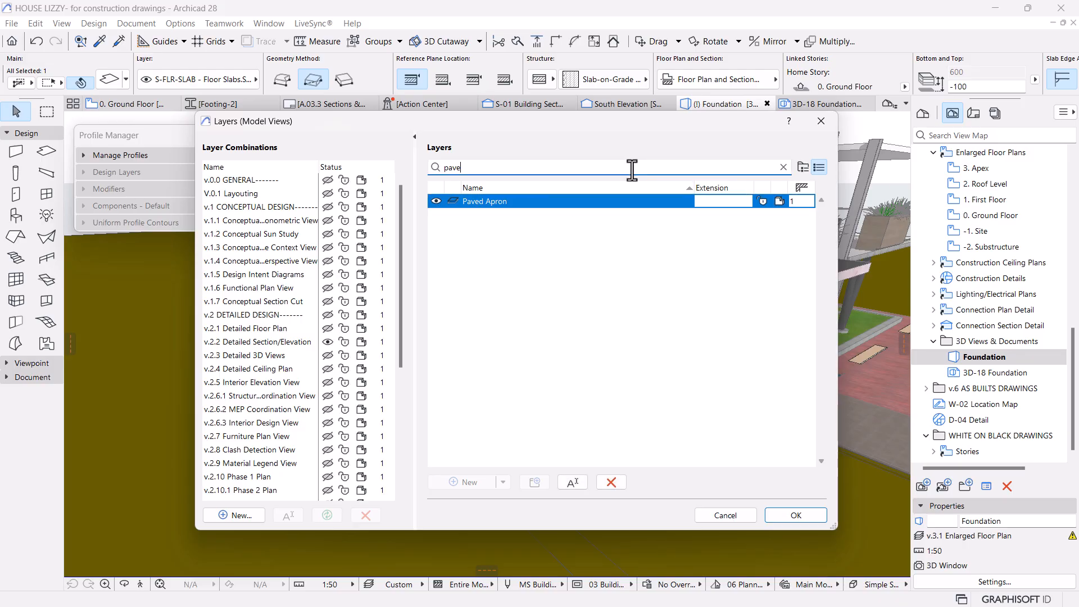
pyautogui.click(783, 167)
pyautogui.write('fi')
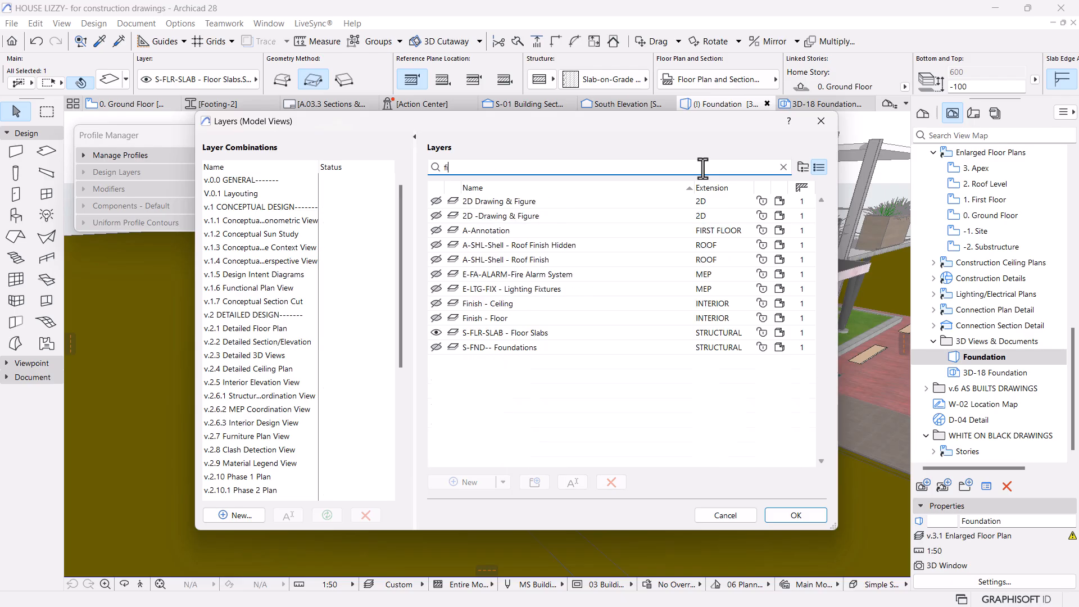
pyautogui.press('BackSpace')
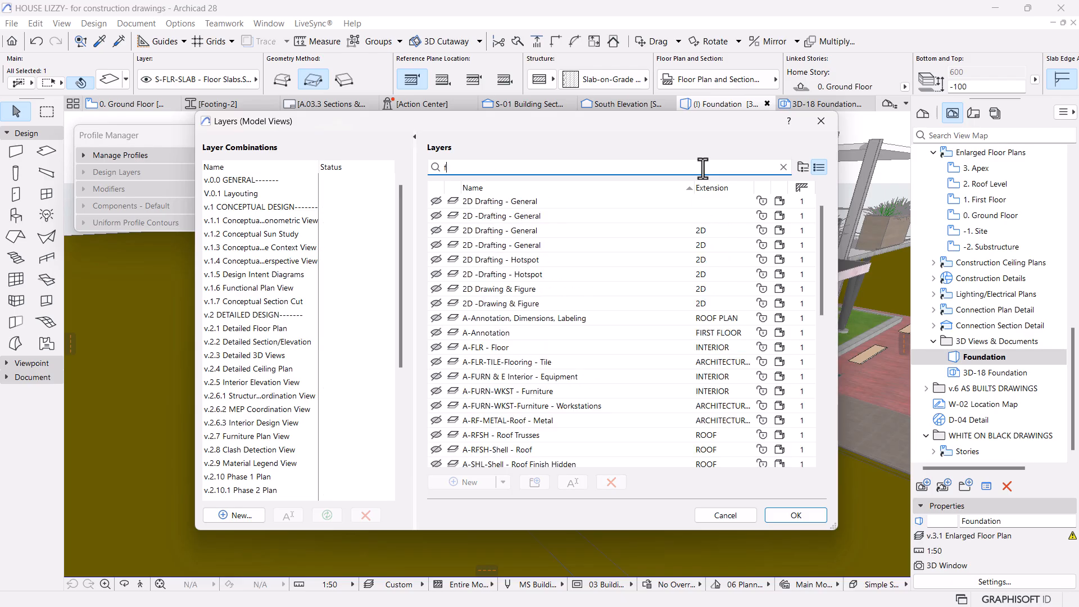
pyautogui.write('o')
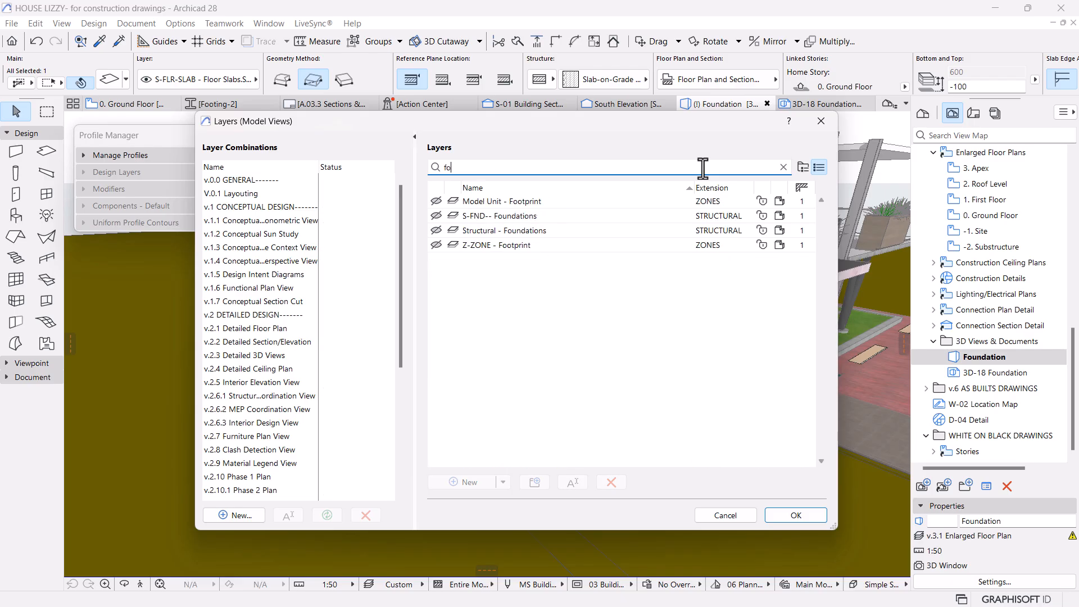
pyautogui.click(436, 216)
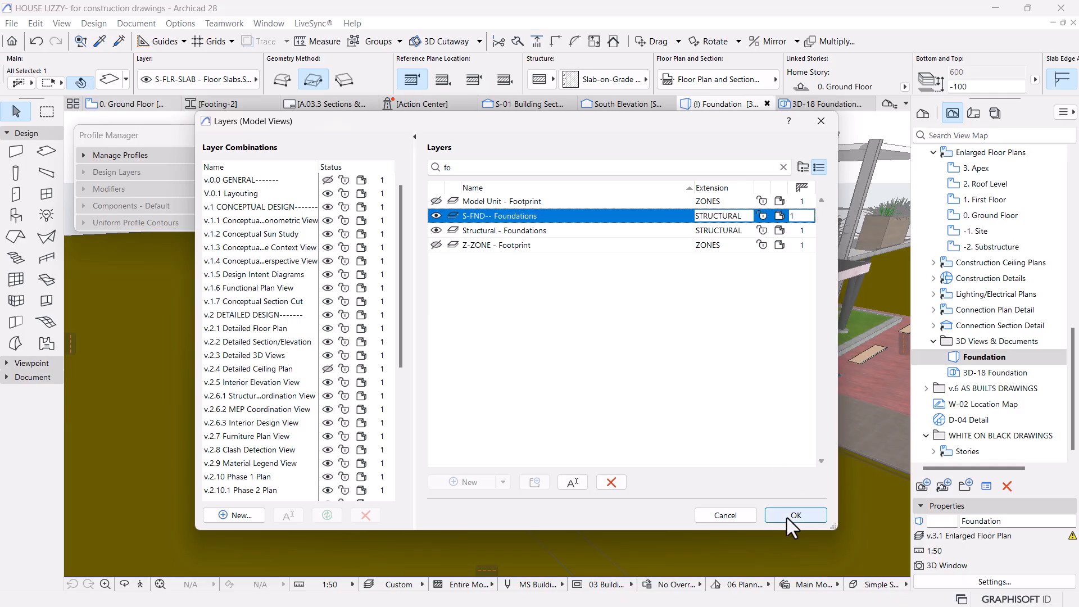
pyautogui.click(793, 516)
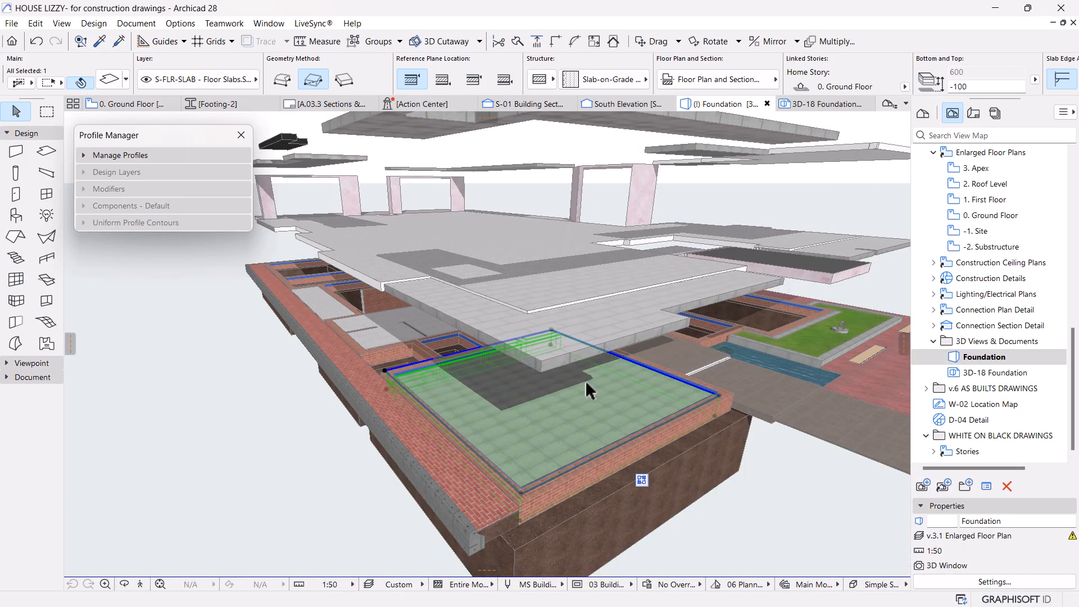
# Step: Clear the selection and inspect the garage slab, apron and foundation walls in the 3D view
pyautogui.press('Escape')
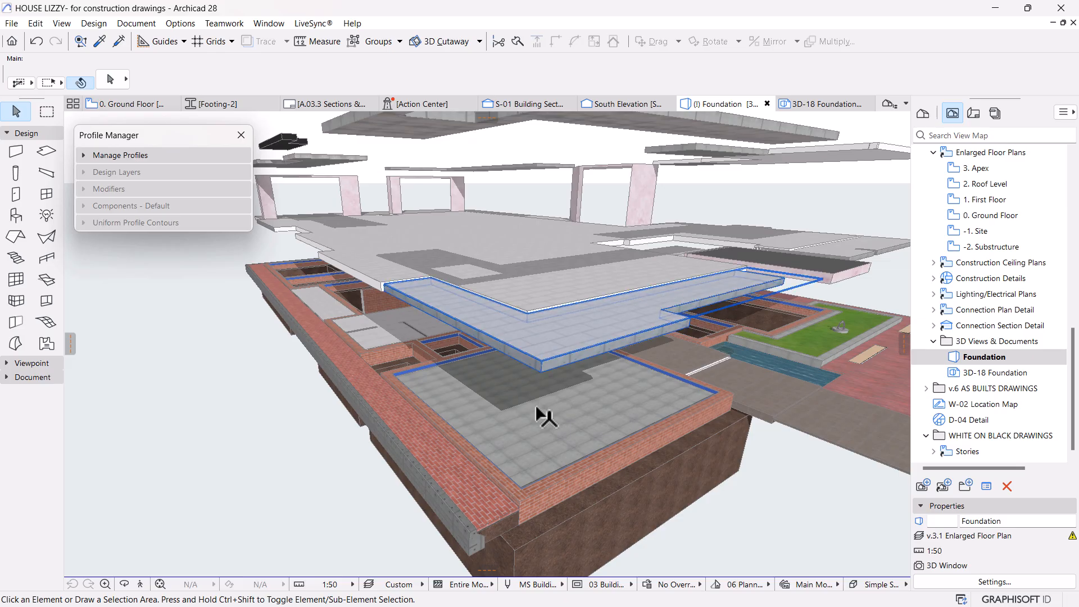
pyautogui.click(537, 409)
pyautogui.press('Escape')
pyautogui.scroll(-1, 514, 312)
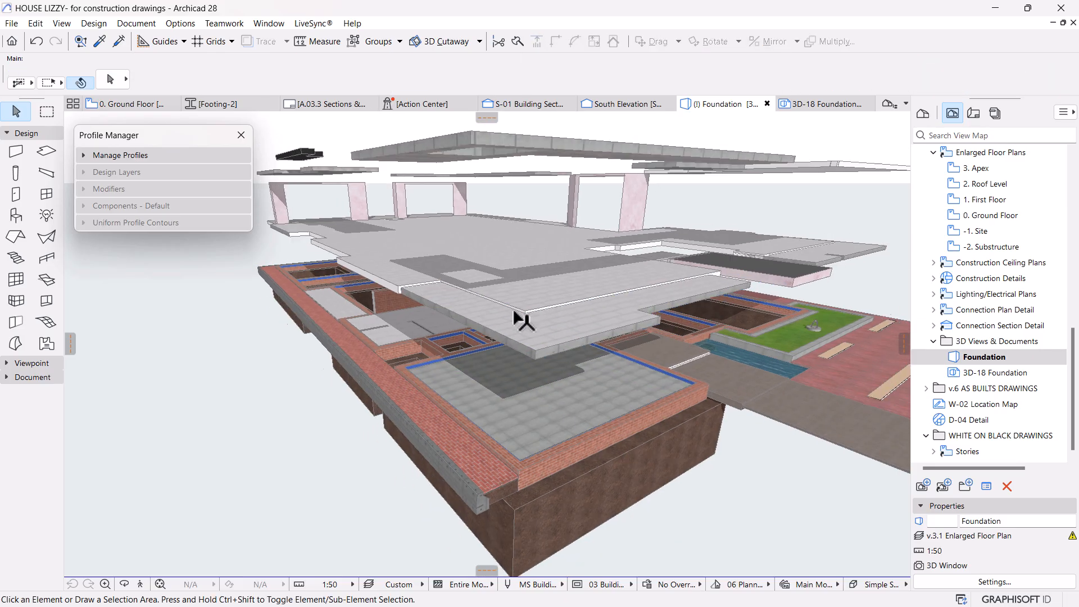
pyautogui.scroll(3, 578, 424)
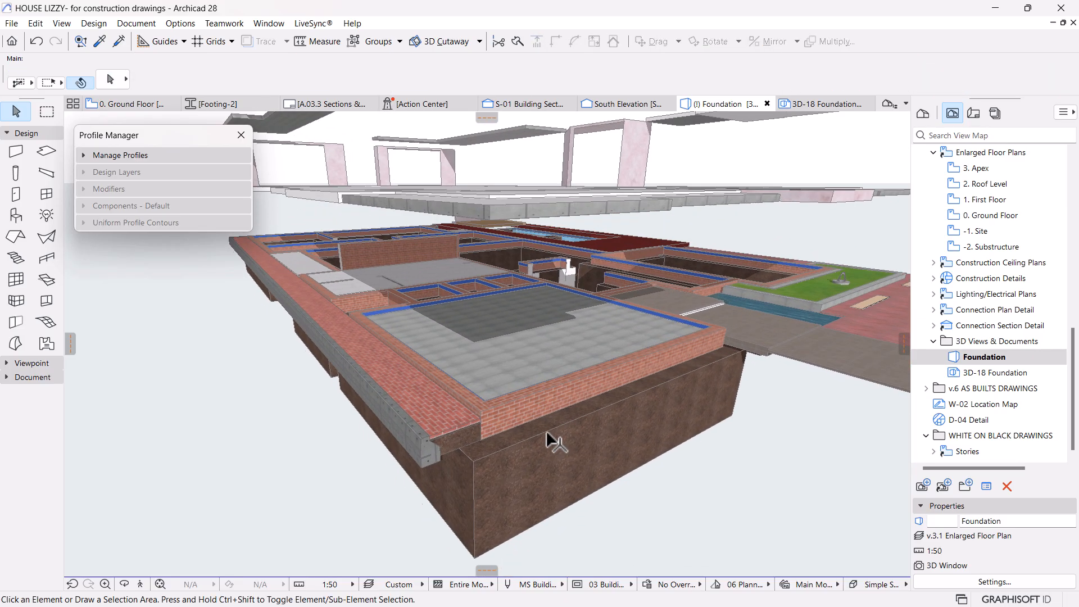
pyautogui.scroll(1, 564, 387)
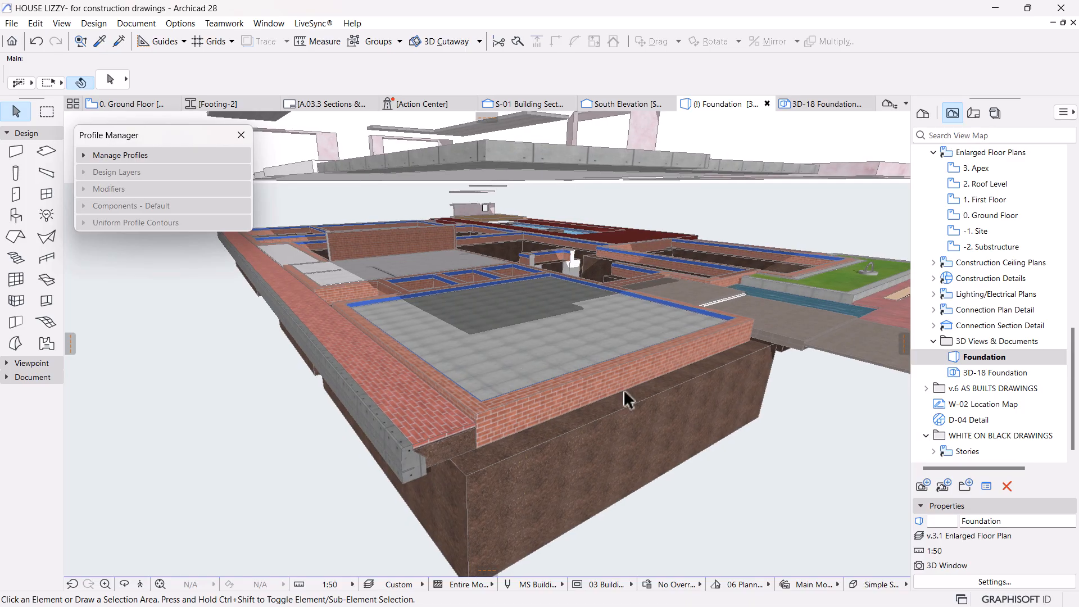
# Step: Open the 3D-18 Foundation document and check the visibility of the S-FLR-SLAB - Floor Slabs layer for the missing garage slab
pyautogui.doubleClick(996, 374)
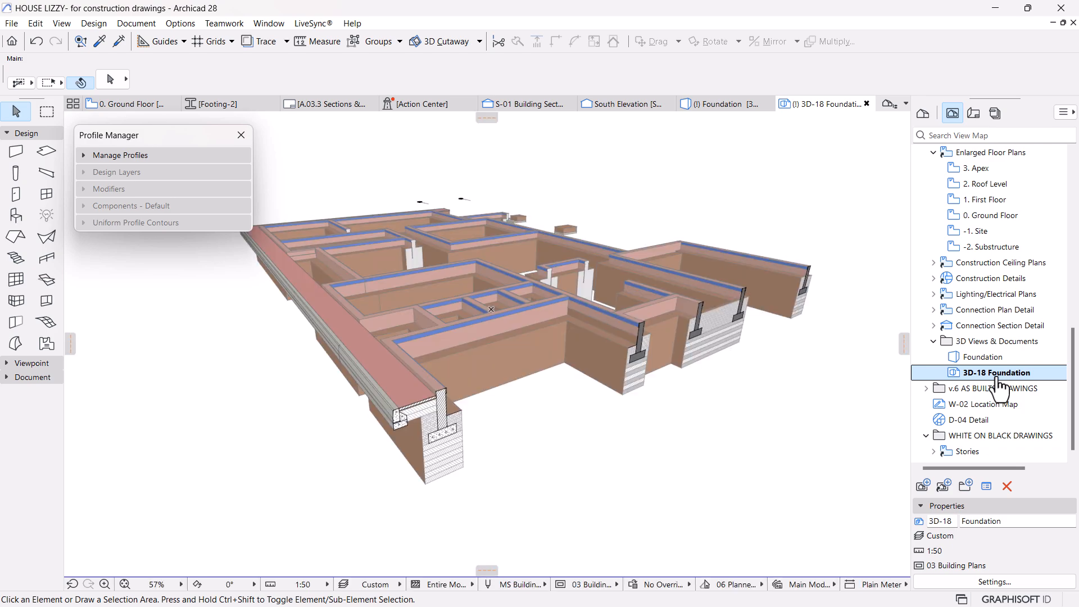
pyautogui.scroll(3, 525, 361)
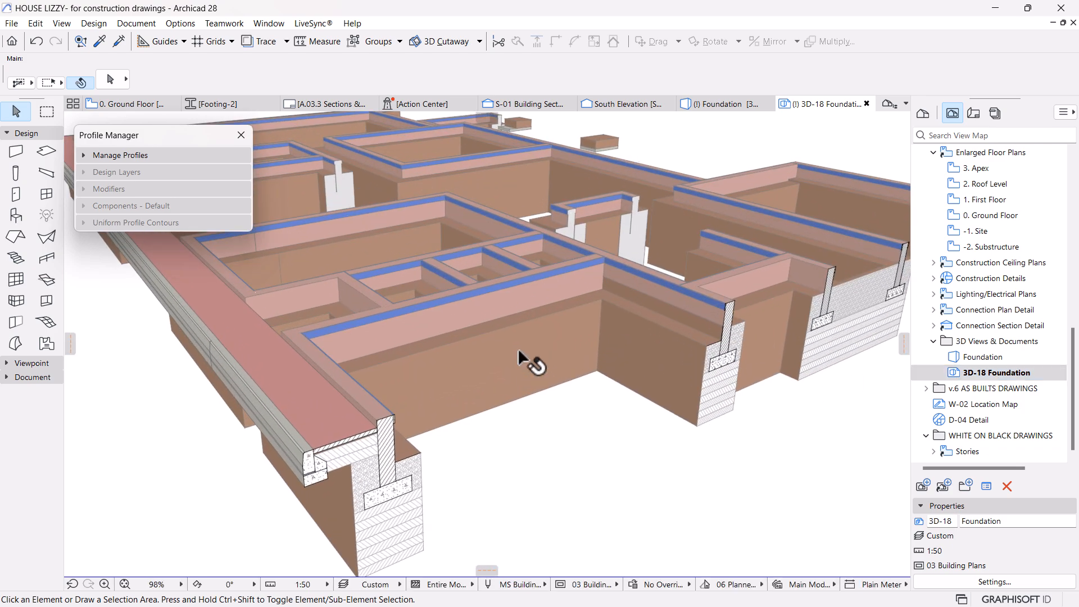
pyautogui.scroll(-3, 506, 340)
pyautogui.moveTo(506, 339); pyautogui.dragTo(514, 349, button='middle')
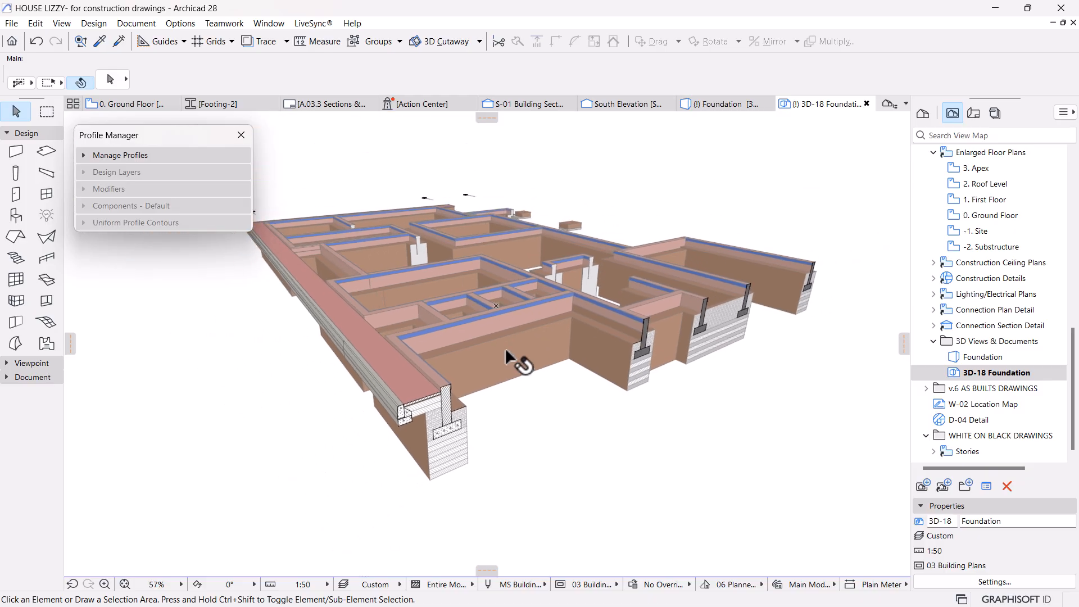
pyautogui.hotkey('ctrl', 'l')
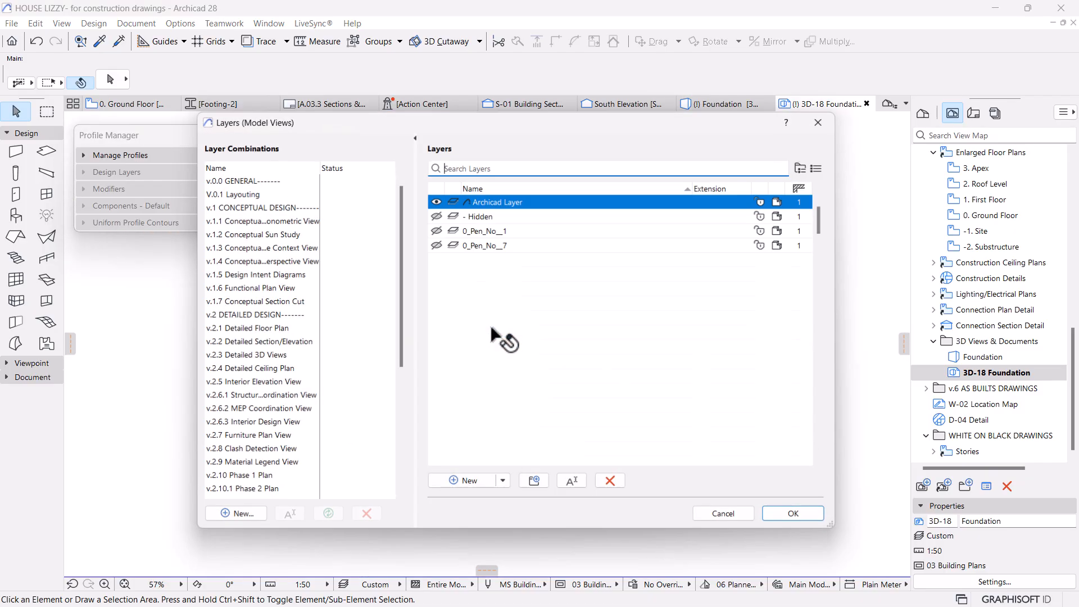
pyautogui.write('sla')
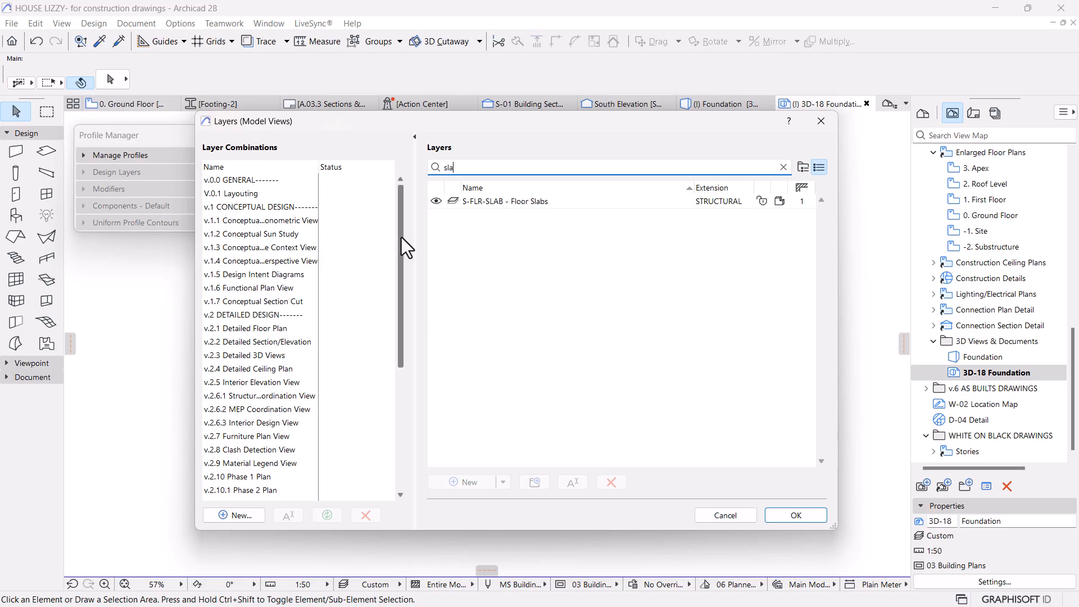
pyautogui.press('Escape')
pyautogui.press('Escape')
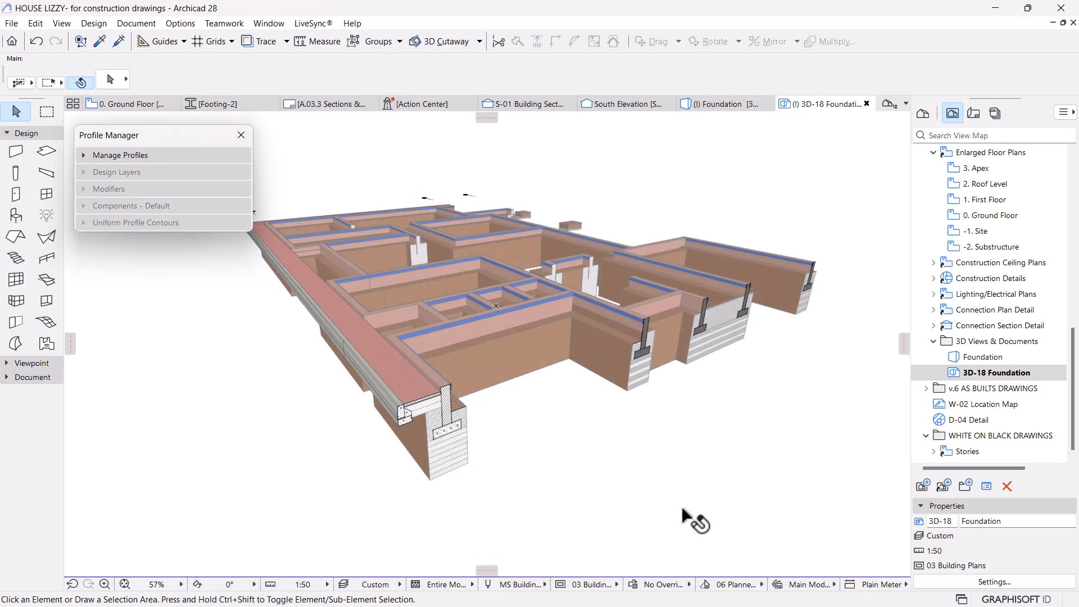
pyautogui.scroll(-1, 529, 354)
pyautogui.moveTo(494, 410); pyautogui.dragTo(512, 436, button='middle')
pyautogui.scroll(1, 535, 447)
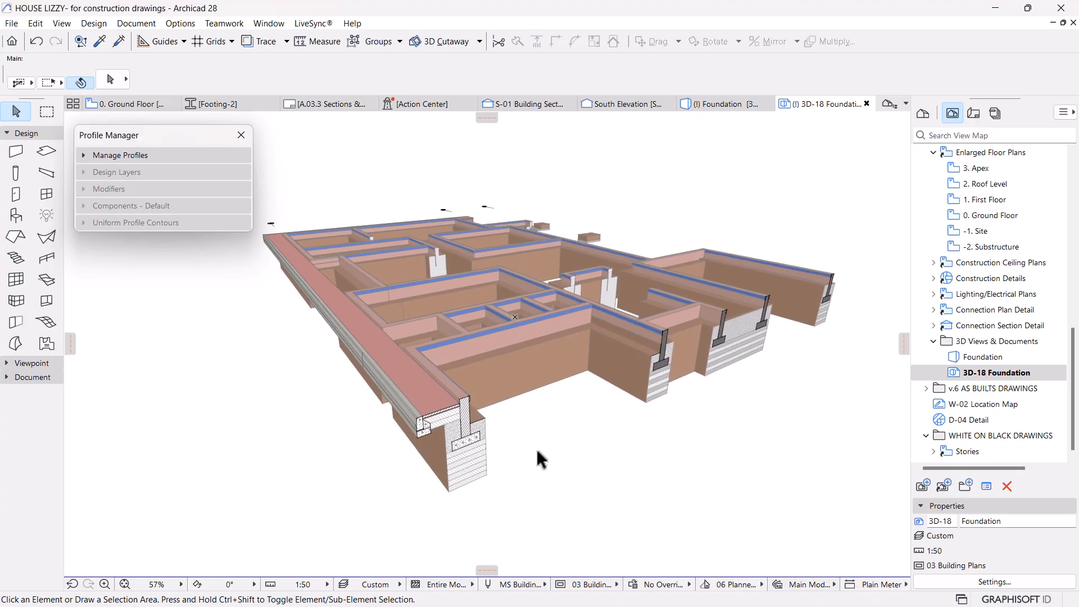
# Step: Set the garage slab's home story to -2. Substructure in the ground floor plan and reopen the 3D-18 Foundation document
pyautogui.click(142, 103)
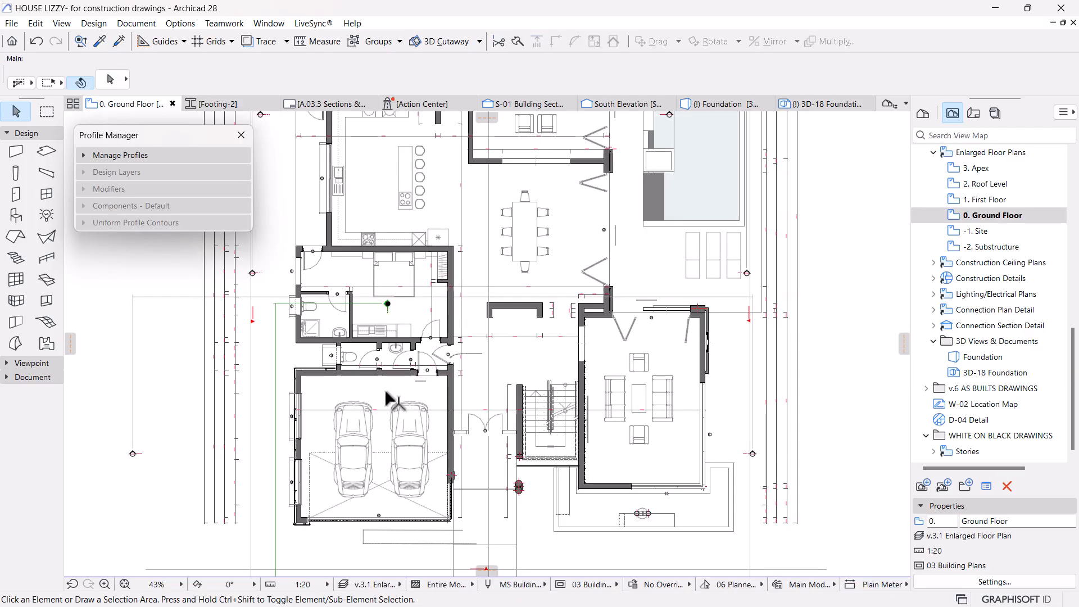
pyautogui.click(353, 400)
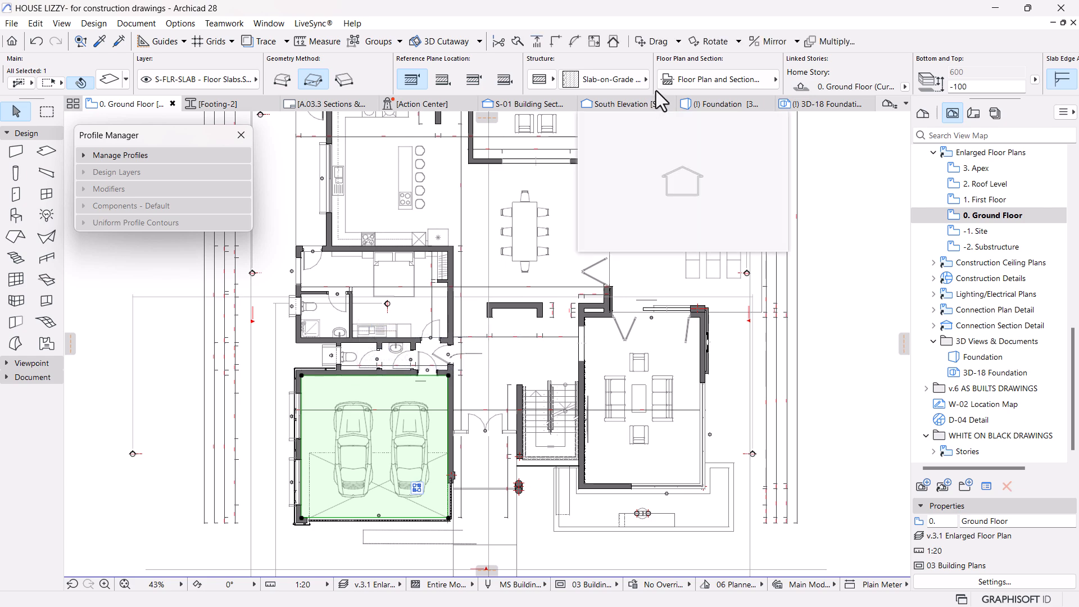
pyautogui.click(905, 87)
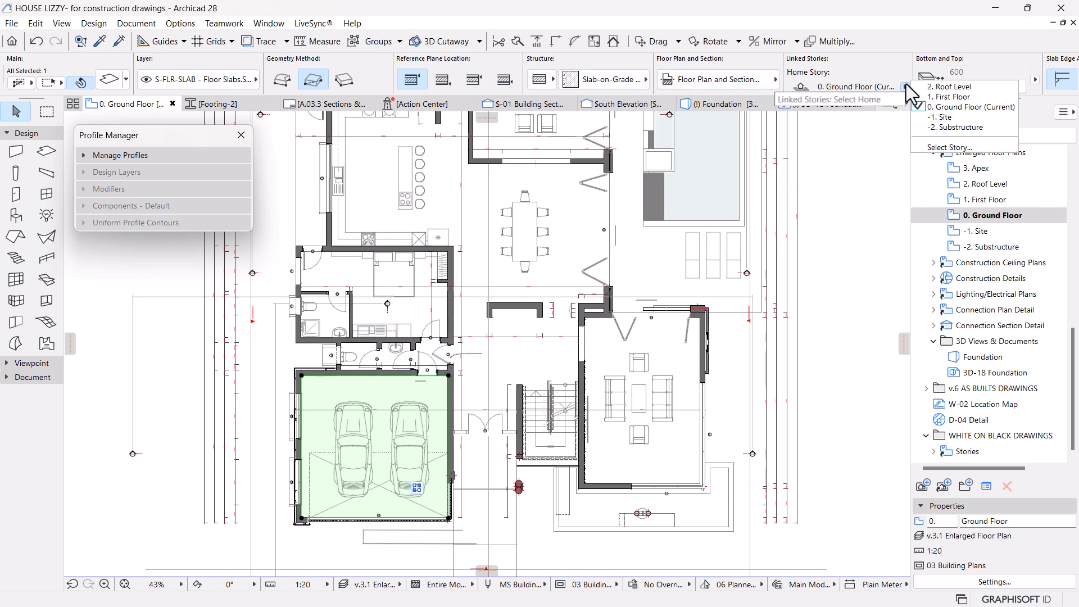
pyautogui.click(955, 130)
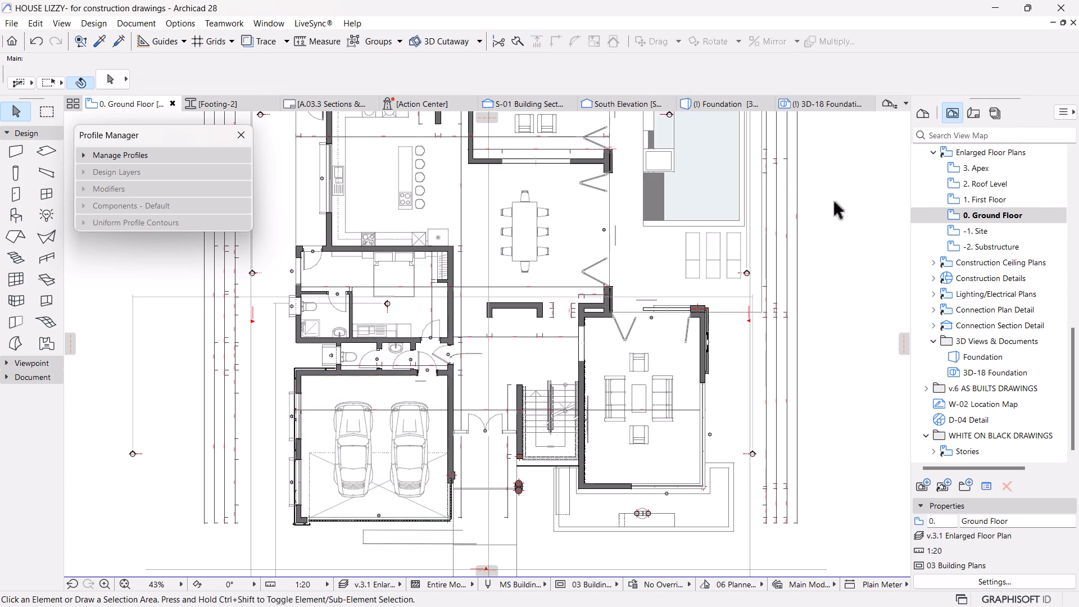
pyautogui.moveTo(646, 107)
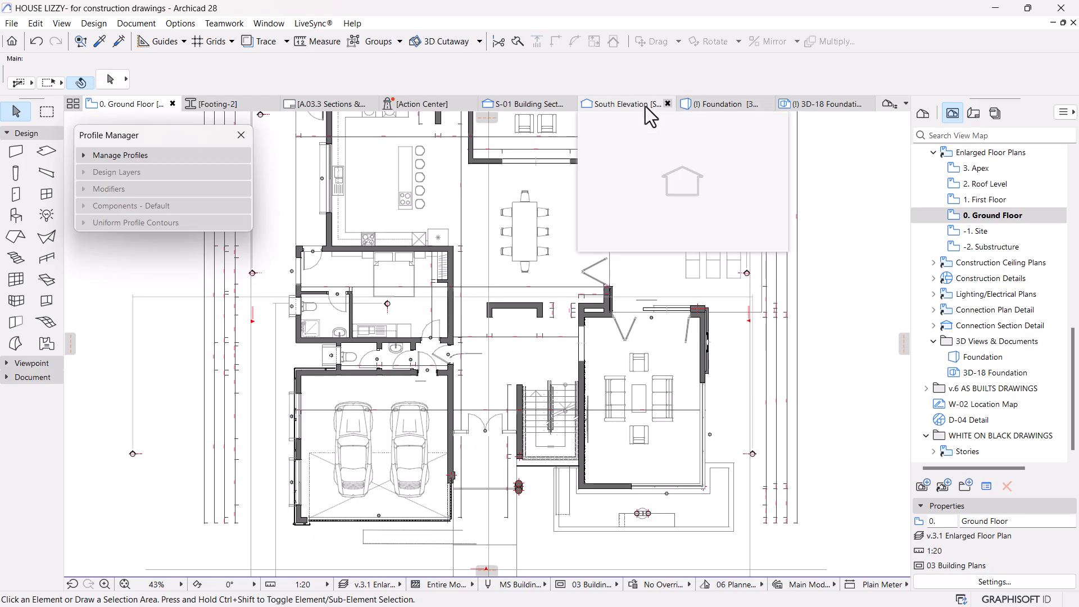
pyautogui.doubleClick(949, 373)
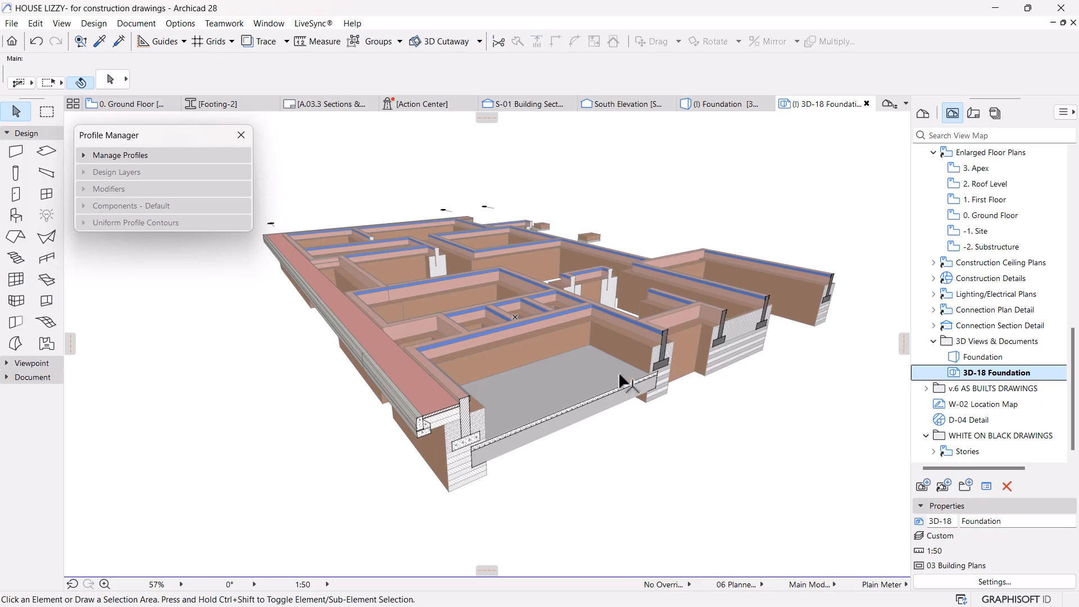
# Step: Select the garage slab and set its reference plane offset to the home story to 300
pyautogui.click(573, 393)
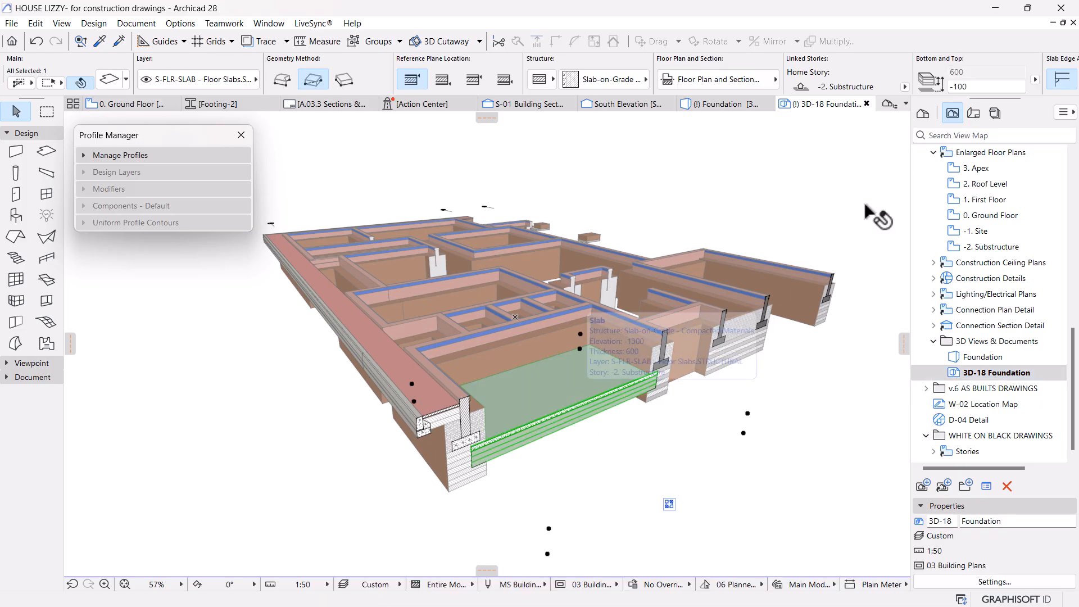
pyautogui.moveTo(986, 87); pyautogui.dragTo(934, 89)
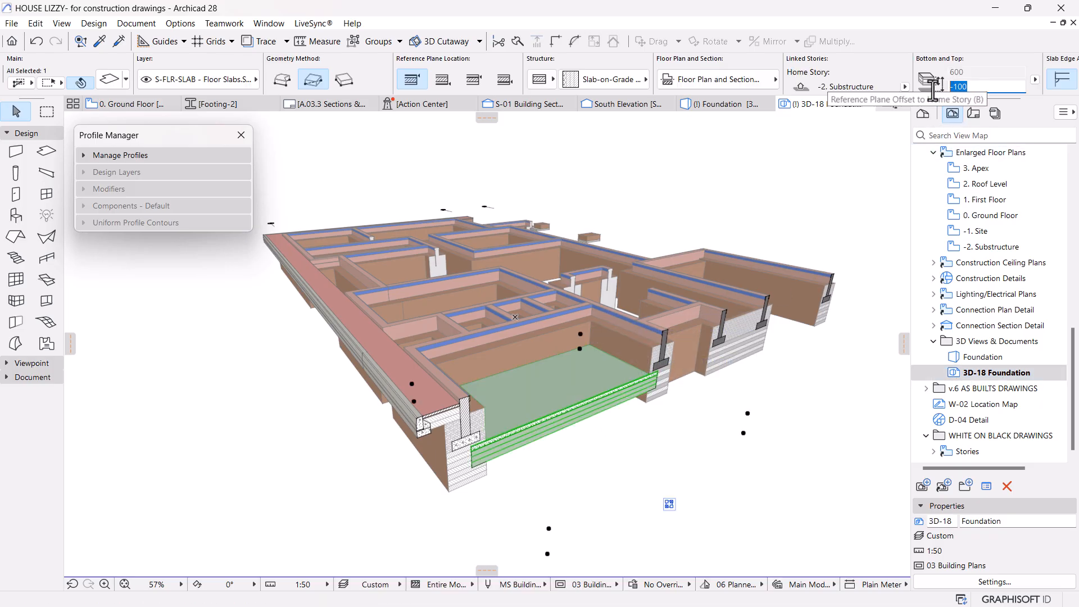
pyautogui.write('0')
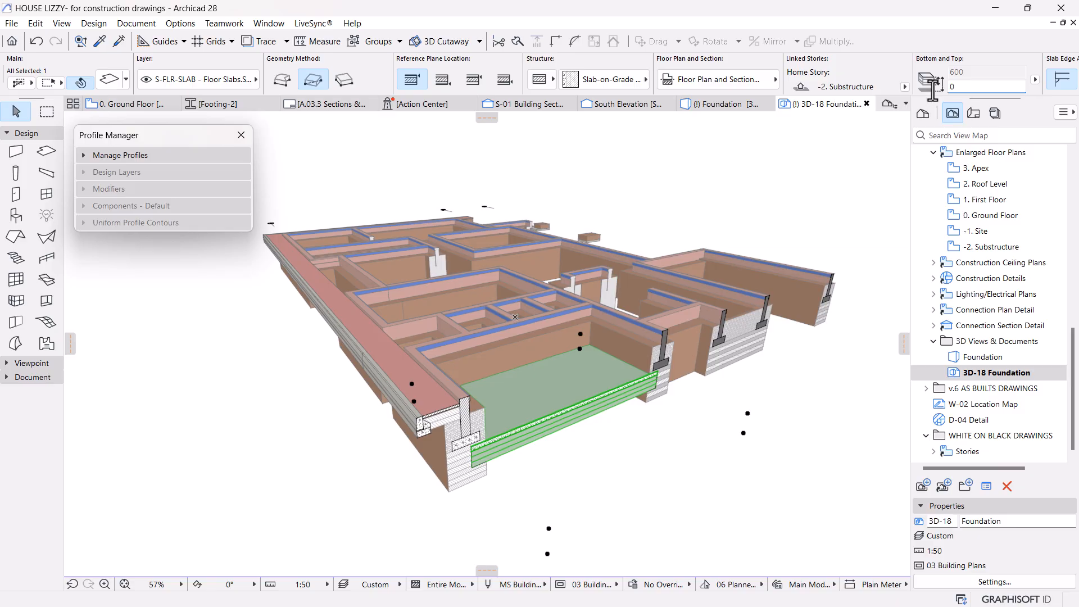
pyautogui.press('Return')
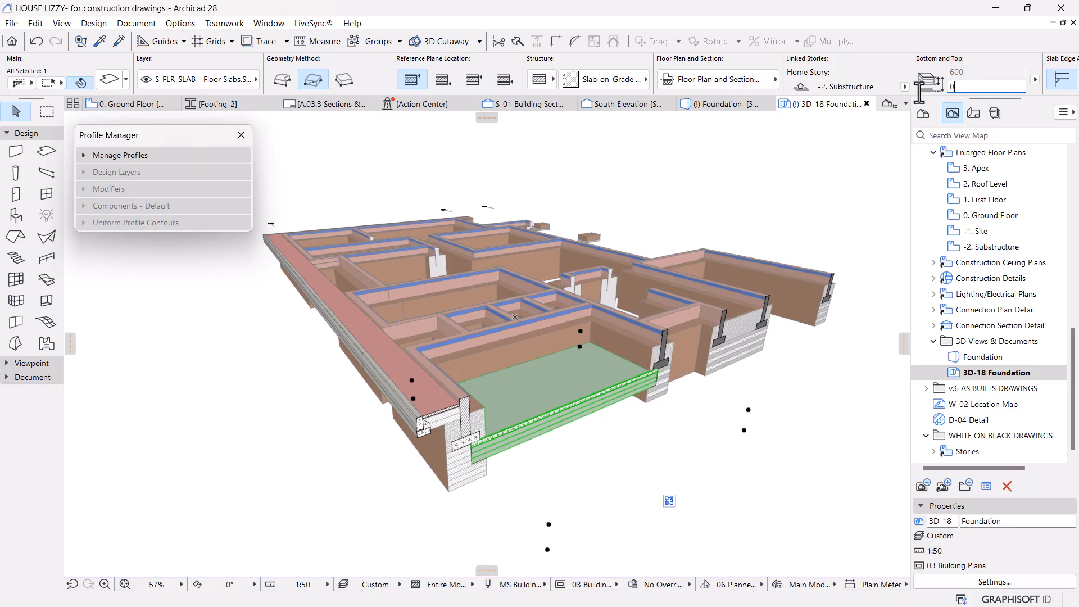
pyautogui.write('00')
pyautogui.press('Return')
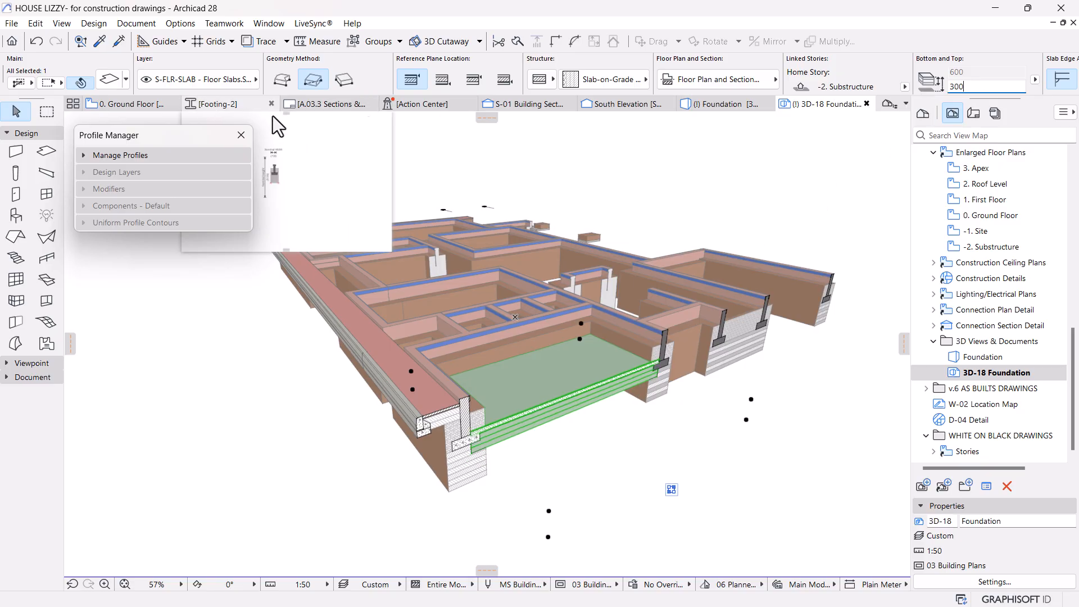
# Step: In the S-01 Building Section, move the garage slab up from its top edge to about the +20 level at the garage floor
pyautogui.click(533, 103)
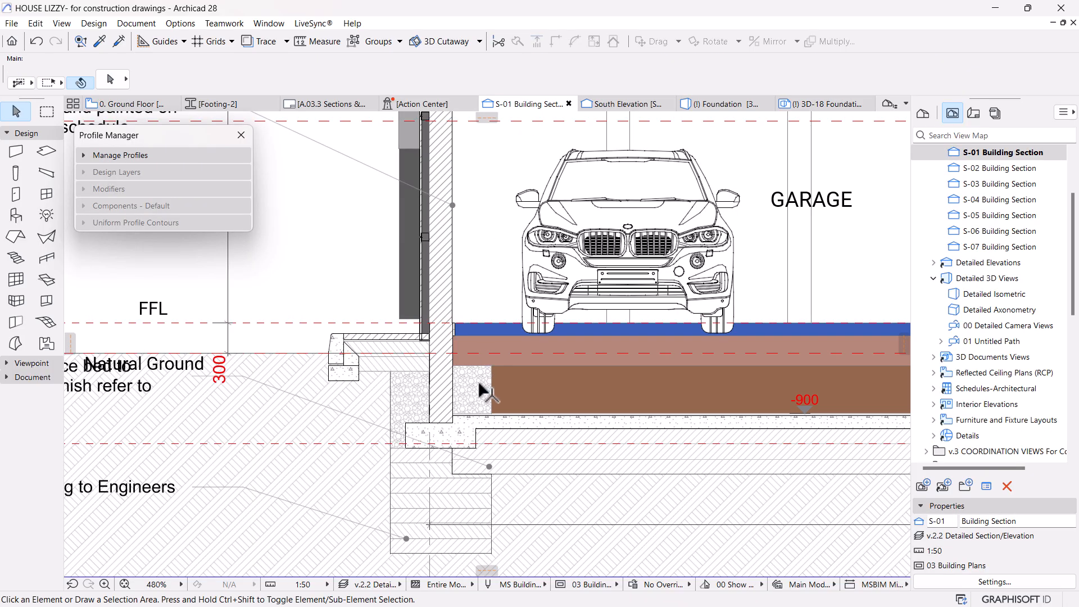
pyautogui.click(508, 424)
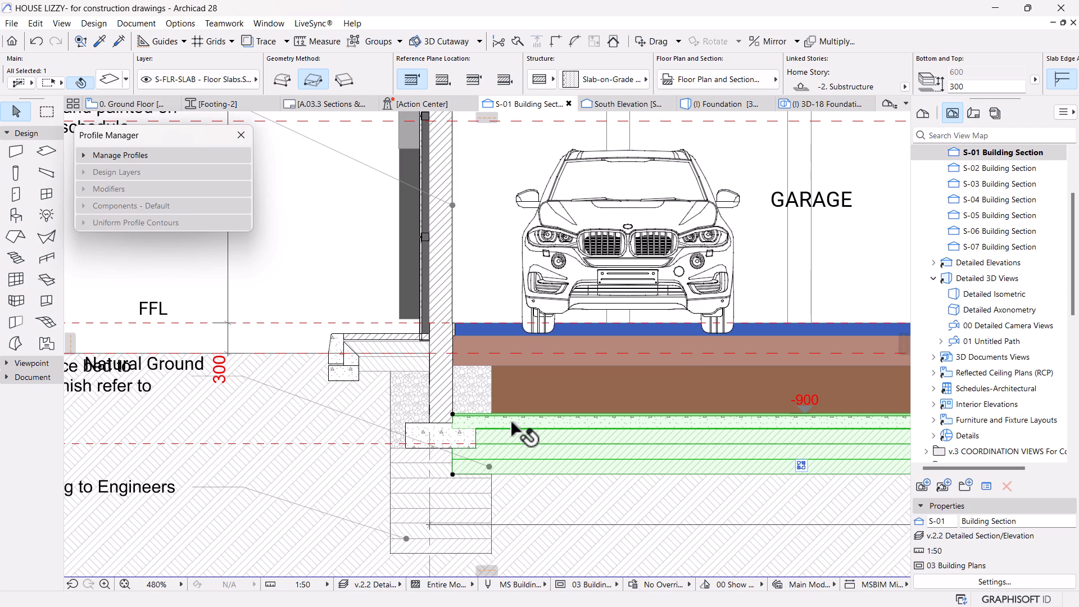
pyautogui.hotkey('ctrl', 'd')
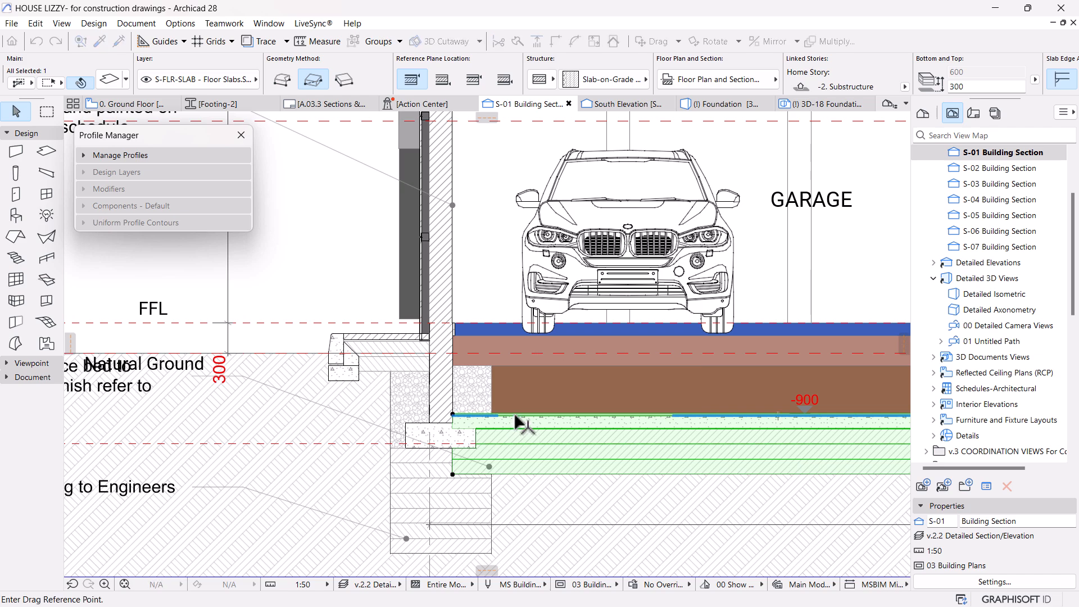
pyautogui.click(515, 416)
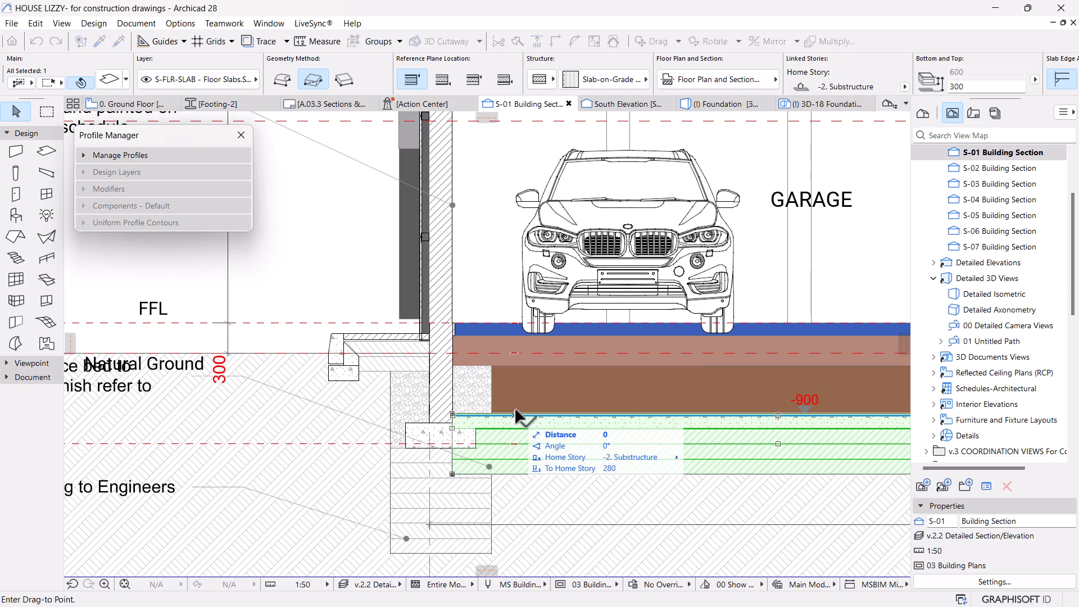
pyautogui.click(456, 330)
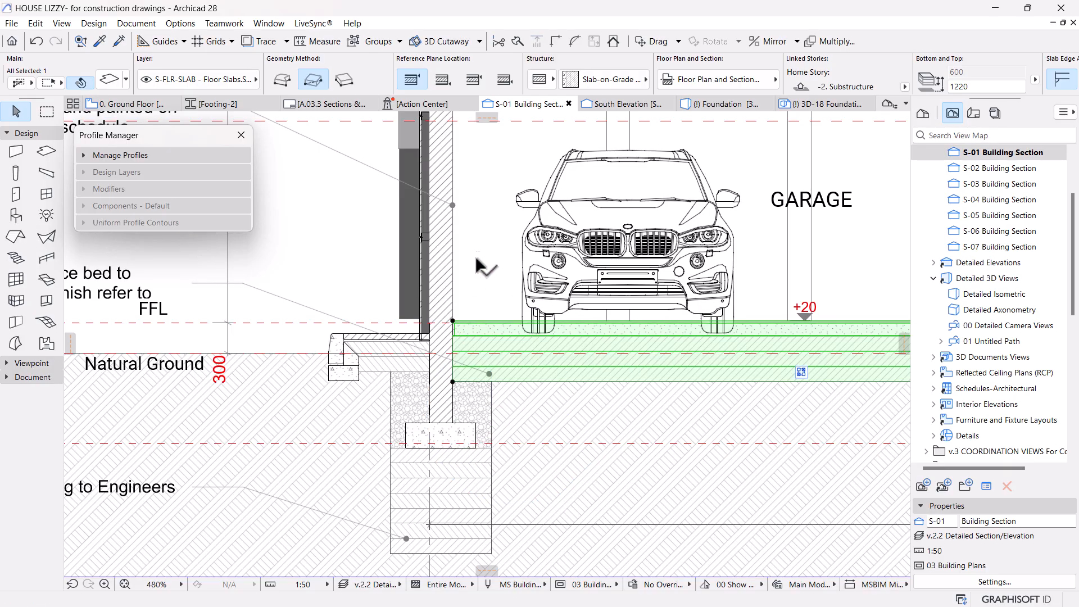
# Step: Move the garage slab down by 100 mm in the section
pyautogui.hotkey('ctrl', 'd')
pyautogui.click(484, 215)
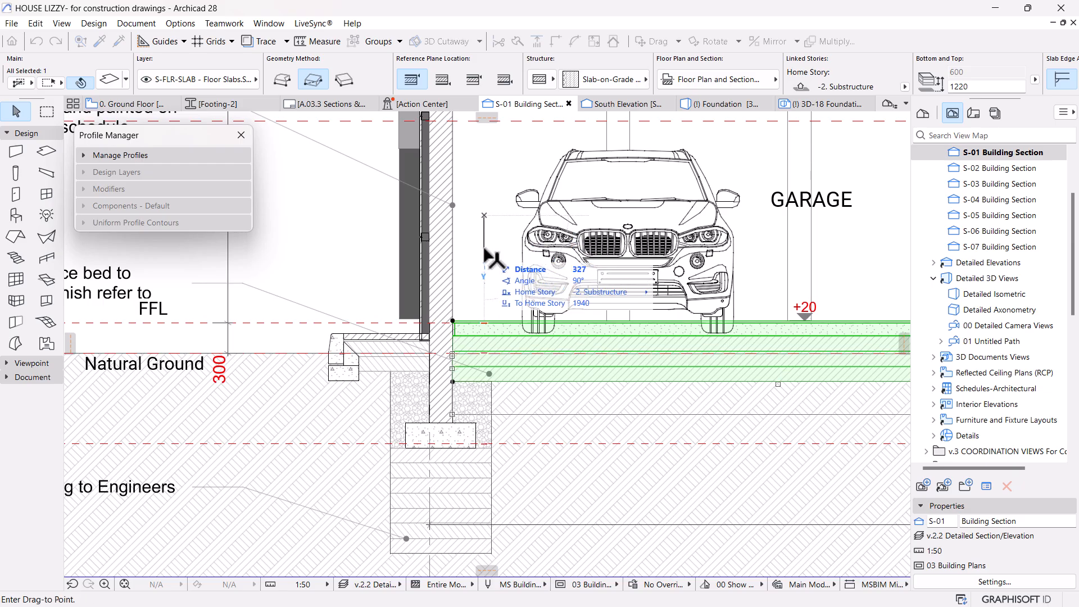
pyautogui.write('100')
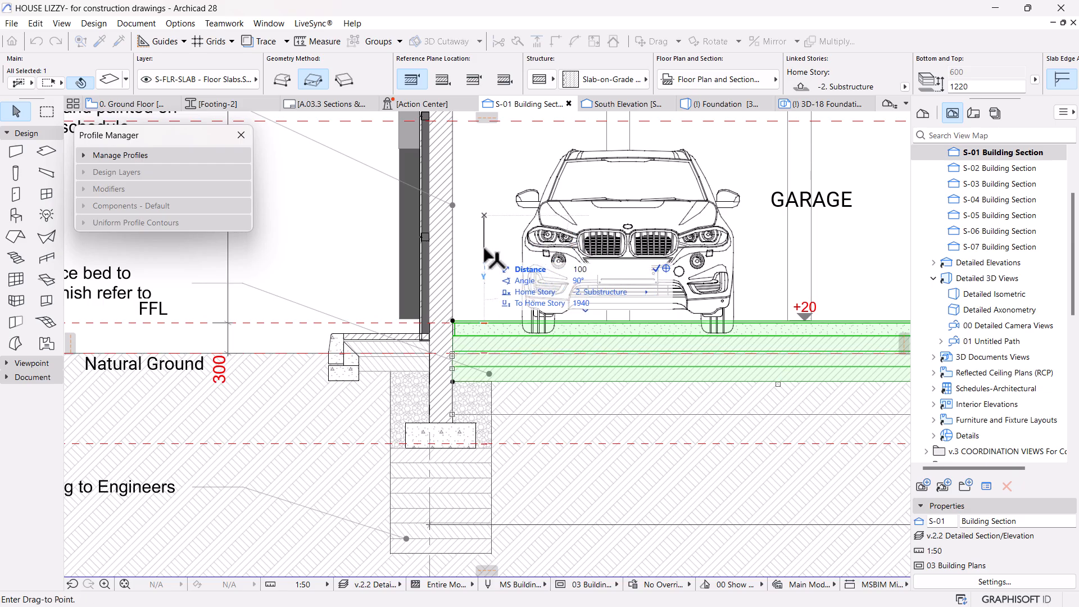
pyautogui.press('Return')
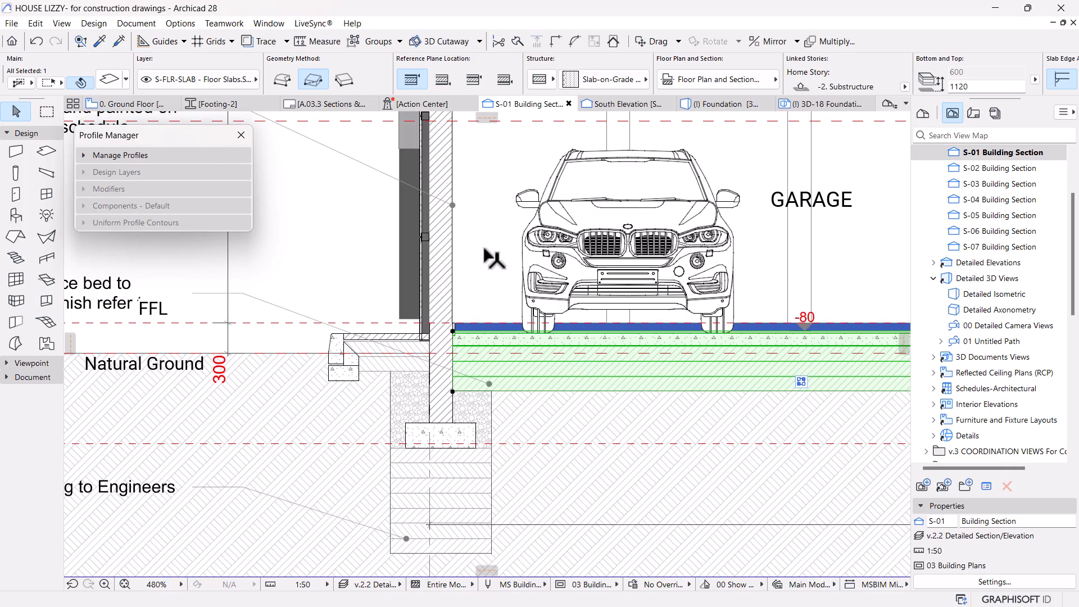
# Step: Lower the garage slab further until its top sits at the -100 level, and clear the selection
pyautogui.hotkey('ctrl', 'd')
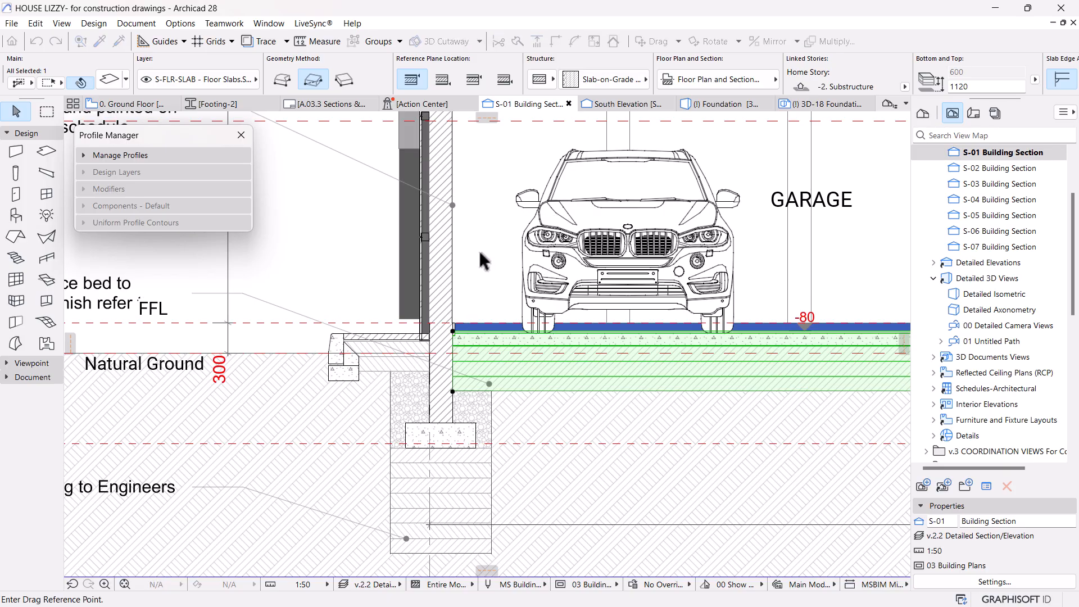
pyautogui.click(480, 253)
pyautogui.press('Return')
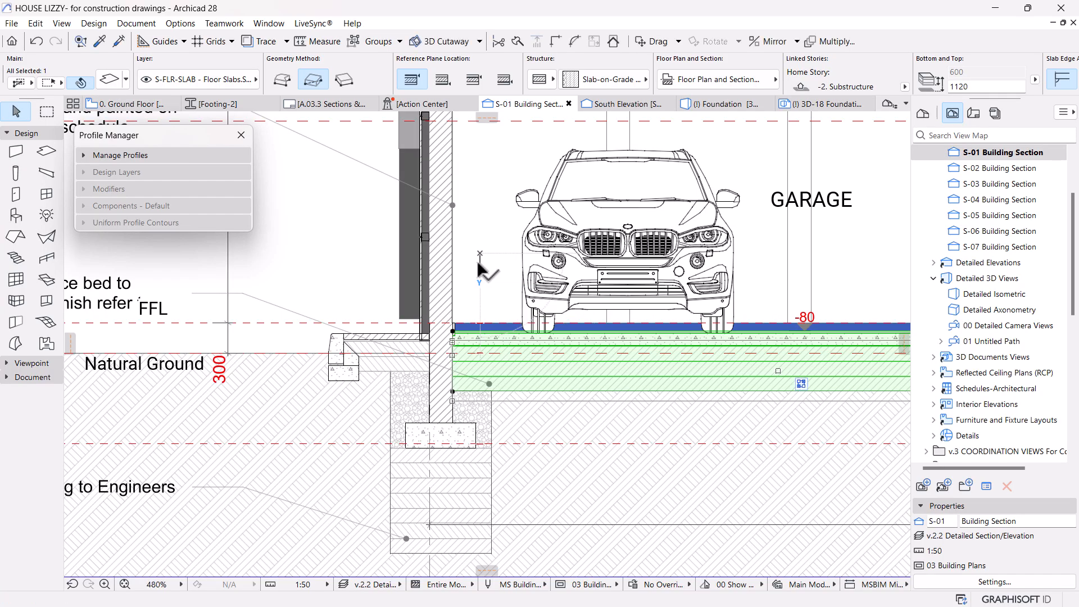
pyautogui.press('Escape')
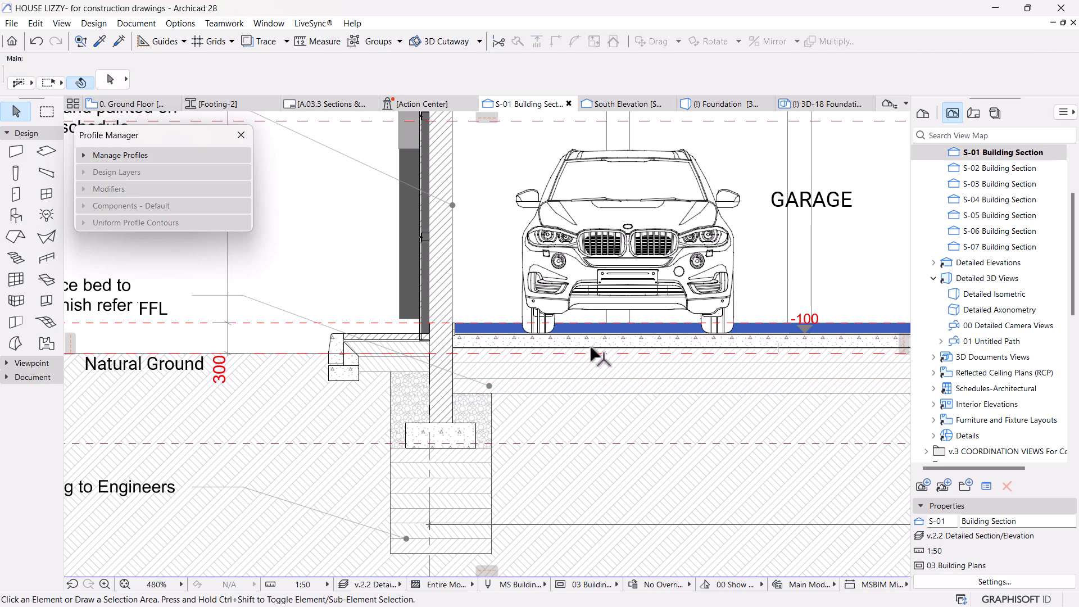
# Step: Reopen the 3D-18 Foundation document and inspect the repositioned garage slab against the foundation walls and footings
pyautogui.scroll(-4, 567, 382)
pyautogui.scroll(-2, 584, 403)
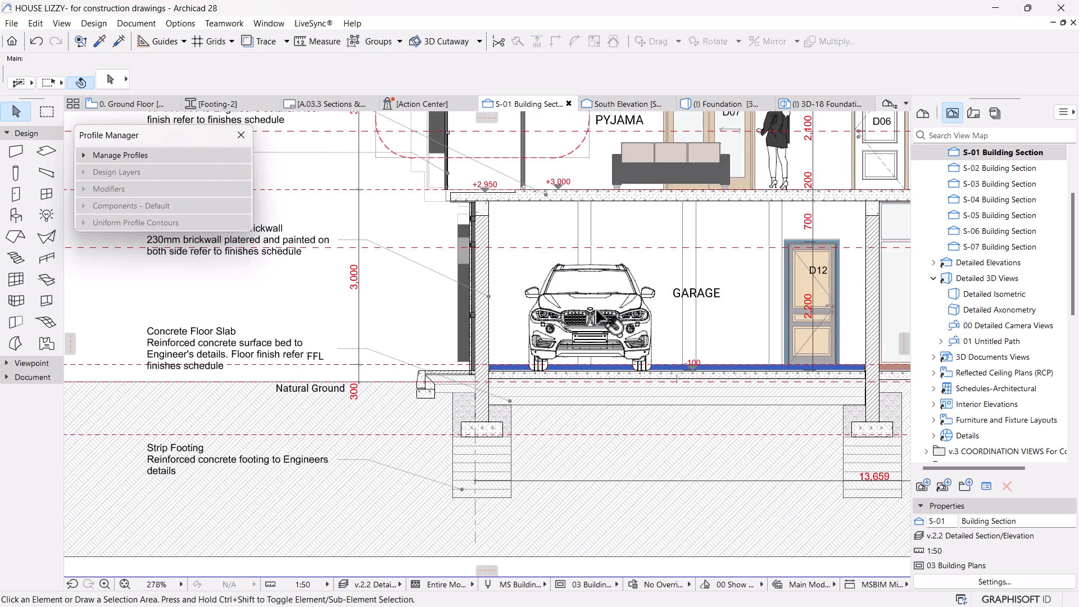
pyautogui.click(702, 103)
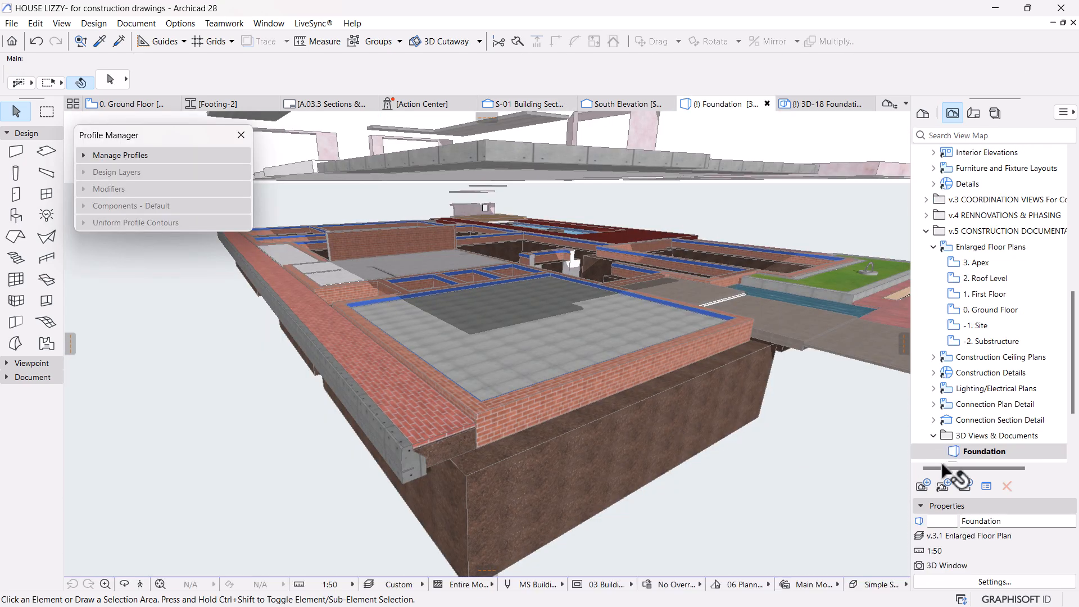
pyautogui.scroll(-2, 976, 449)
pyautogui.doubleClick(972, 372)
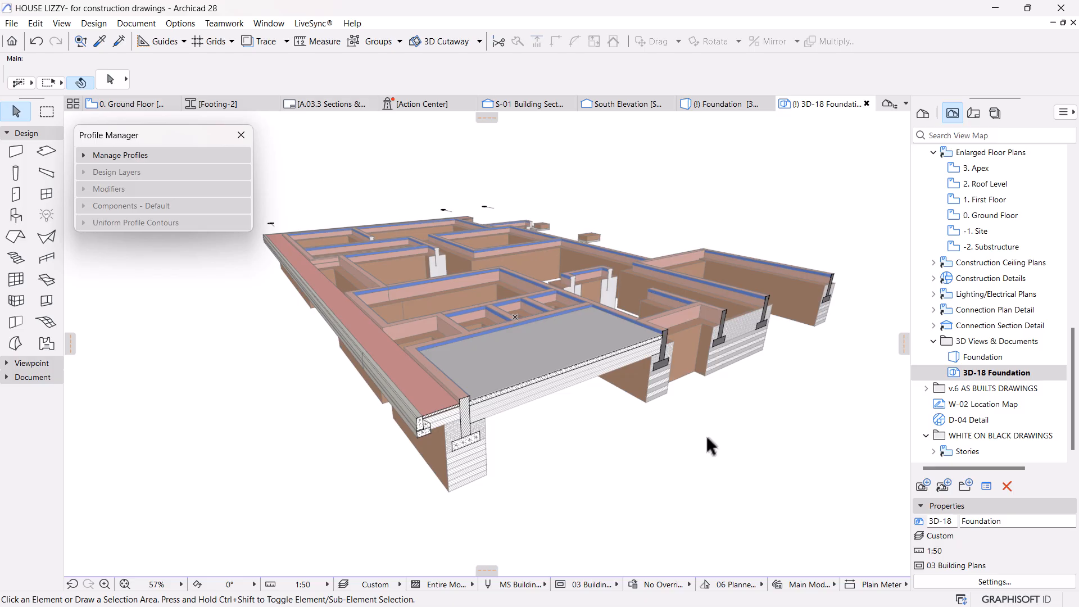
pyautogui.scroll(-2, 707, 433)
pyautogui.scroll(3, 555, 389)
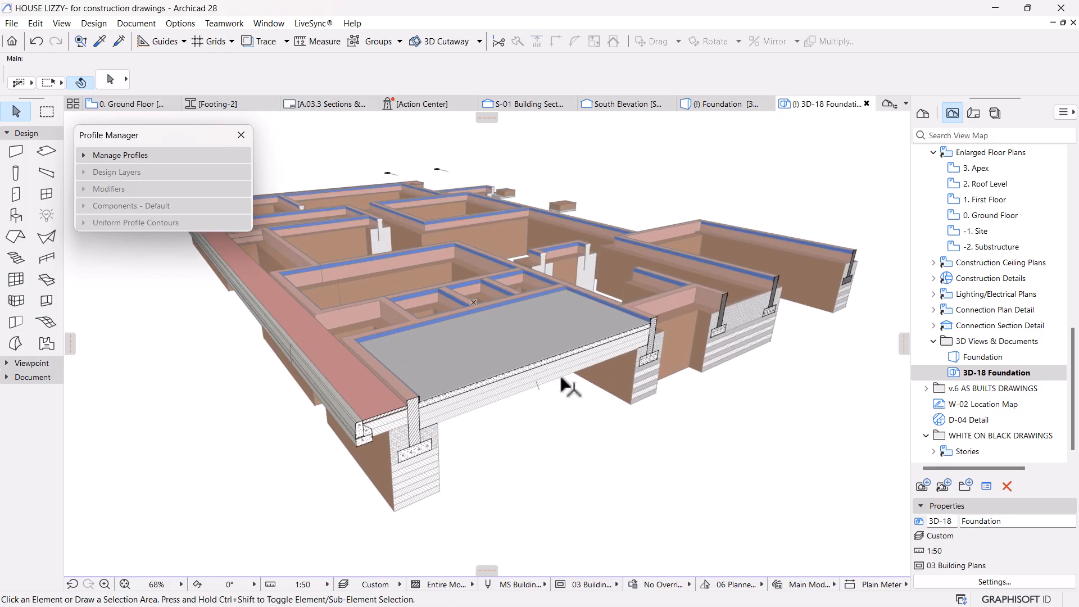
pyautogui.scroll(2, 561, 378)
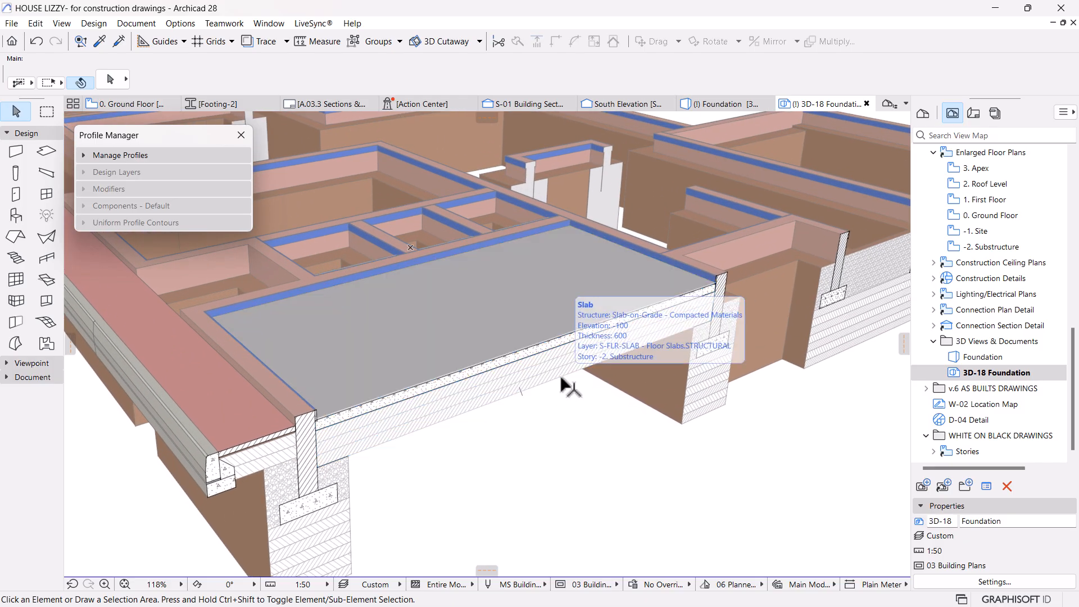
pyautogui.scroll(1, 534, 394)
pyautogui.scroll(1, 541, 386)
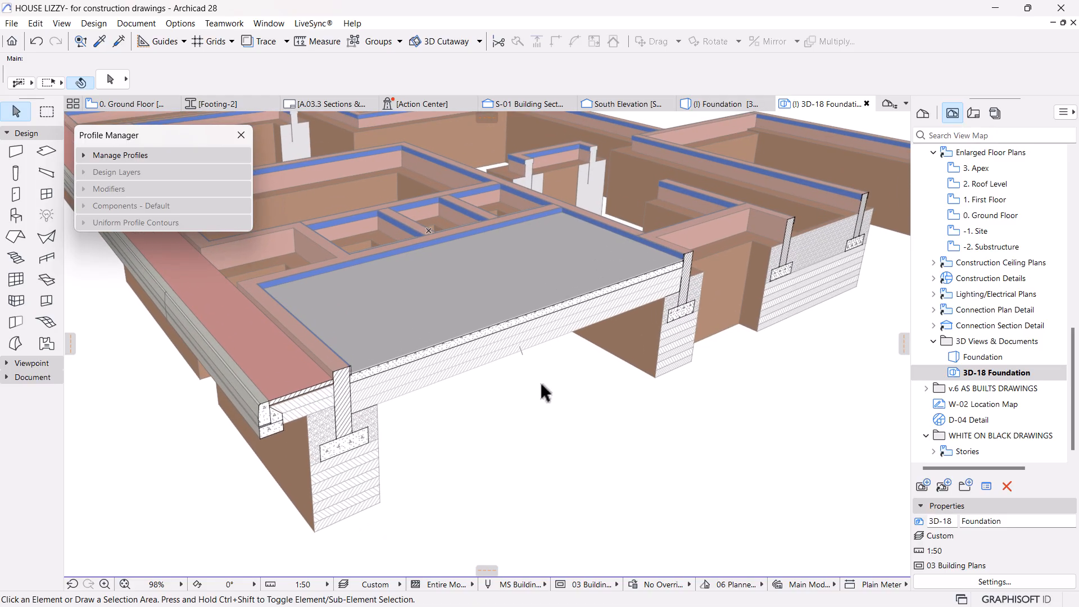
# Step: Select the terrain mesh in the S-01 Building Section to check its layer, and return to the 3D-18 Foundation document
pyautogui.hotkey('ctrl', 'l')
pyautogui.click(508, 104)
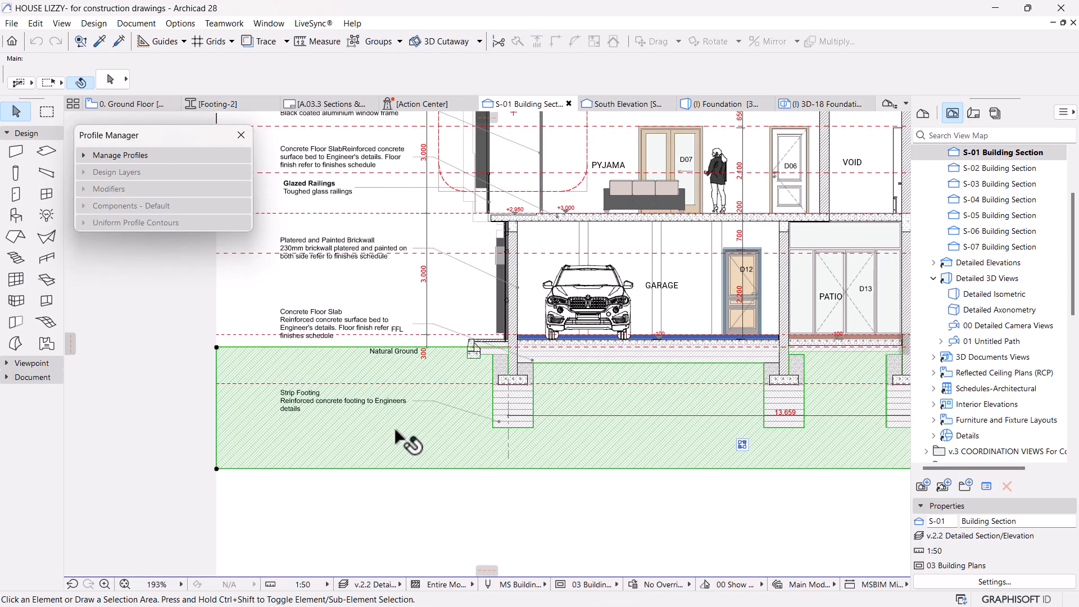
pyautogui.click(397, 431)
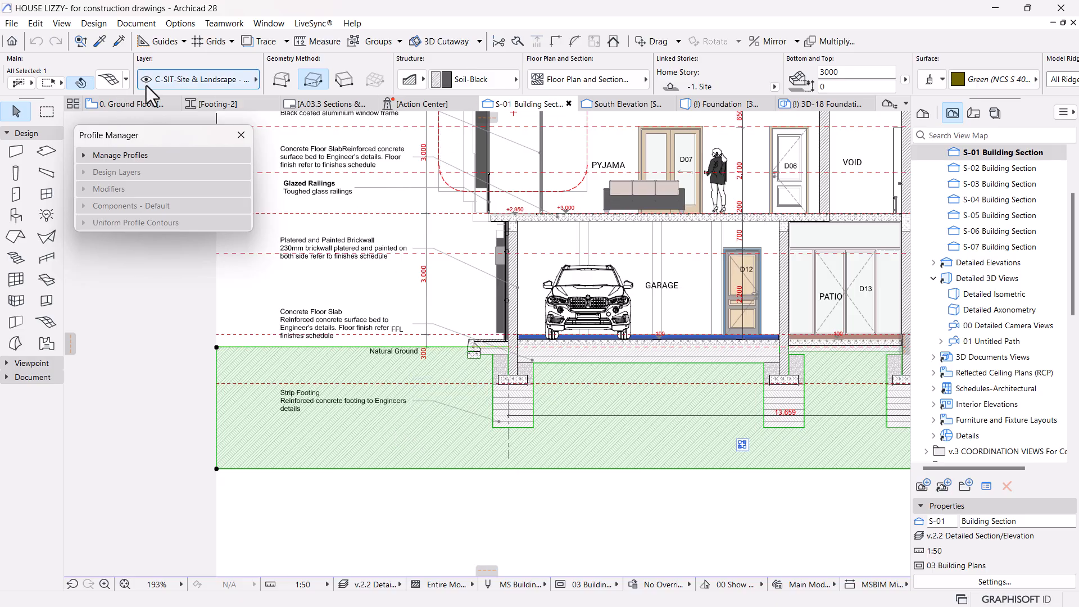
pyautogui.click(802, 107)
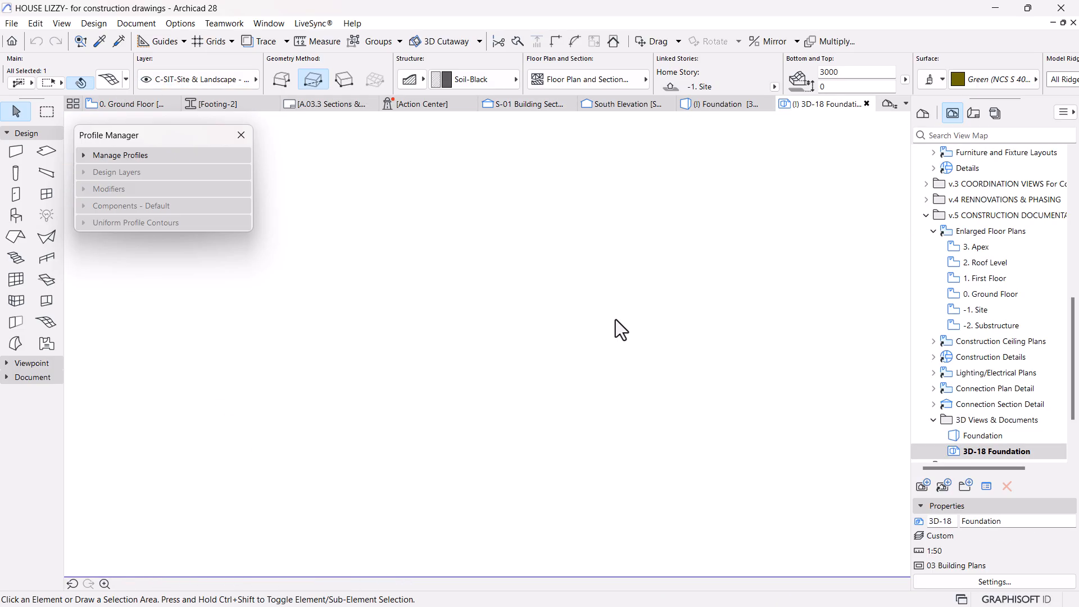
# Step: Filter the layers by "site", make Site & Landscape - Terrain and Site & Landscape - General visible, and apply the layer settings
pyautogui.hotkey('ctrl', 'l')
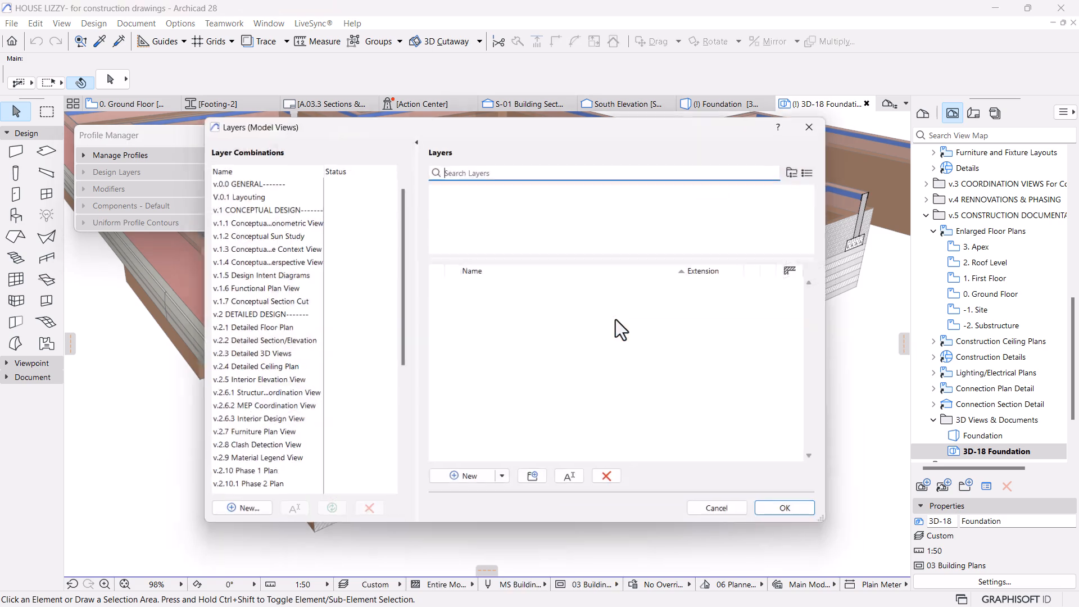
pyautogui.write('site')
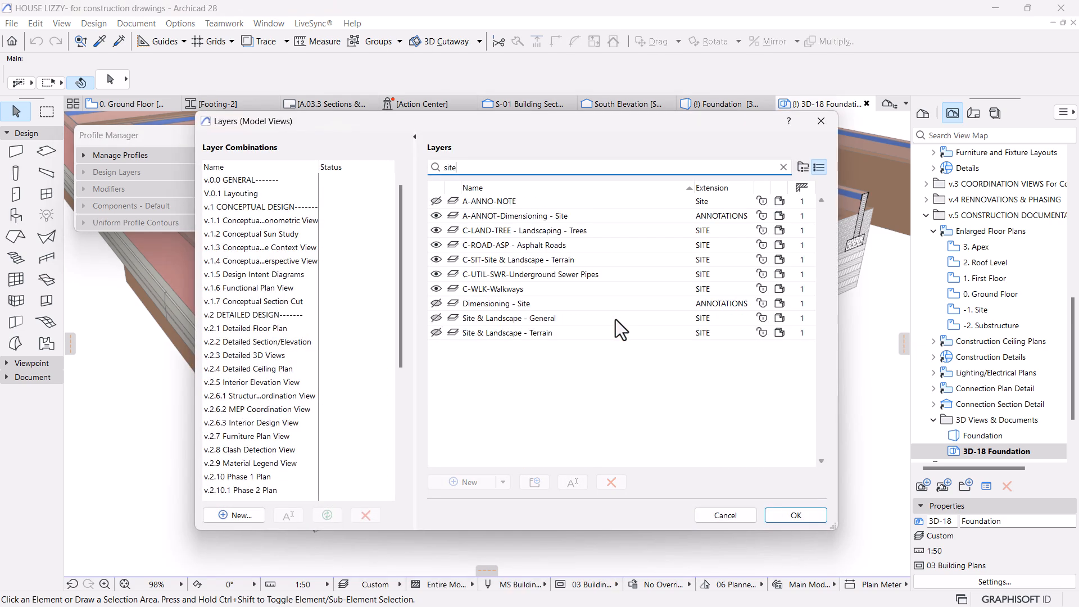
pyautogui.click(436, 333)
pyautogui.click(436, 318)
pyautogui.click(786, 515)
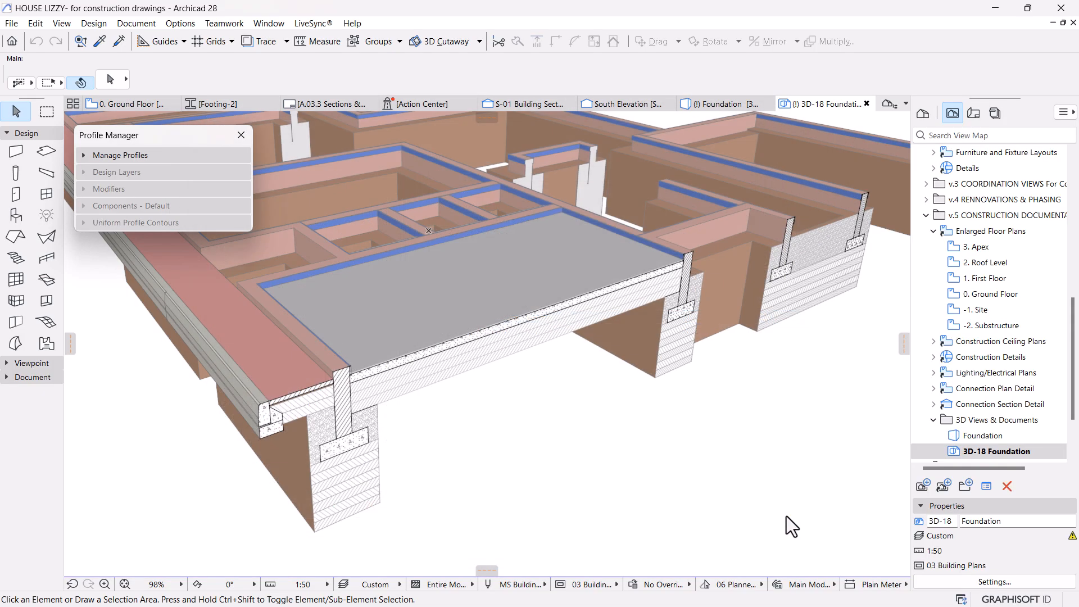
# Step: Set the terrain mesh in the S-01 Building Section to show on Home & One Story Down, and return to the 3D-18 Foundation document
pyautogui.scroll(-3, 637, 425)
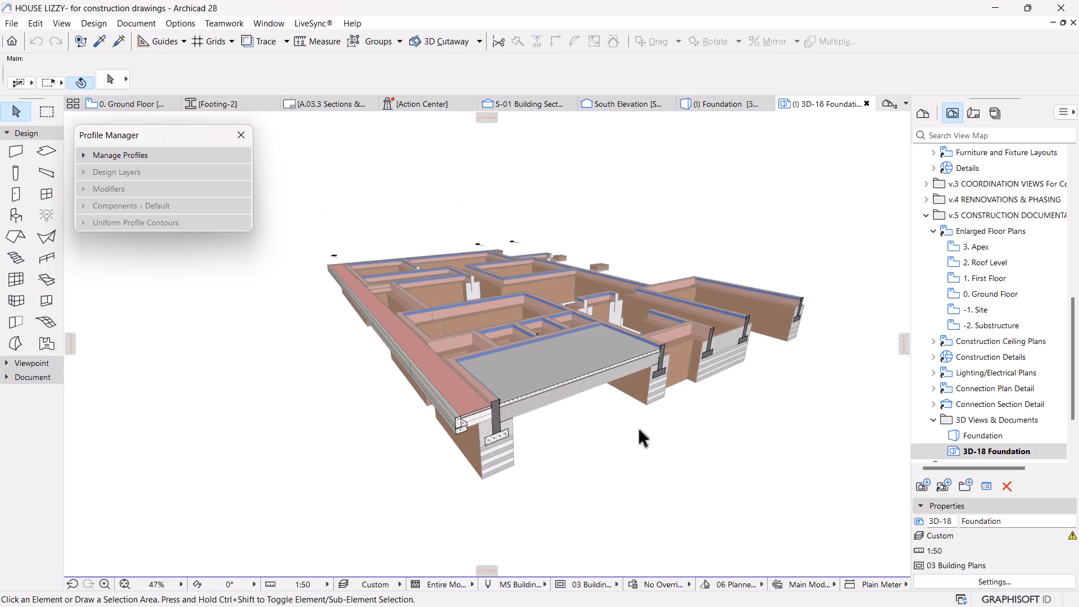
pyautogui.scroll(1, 701, 448)
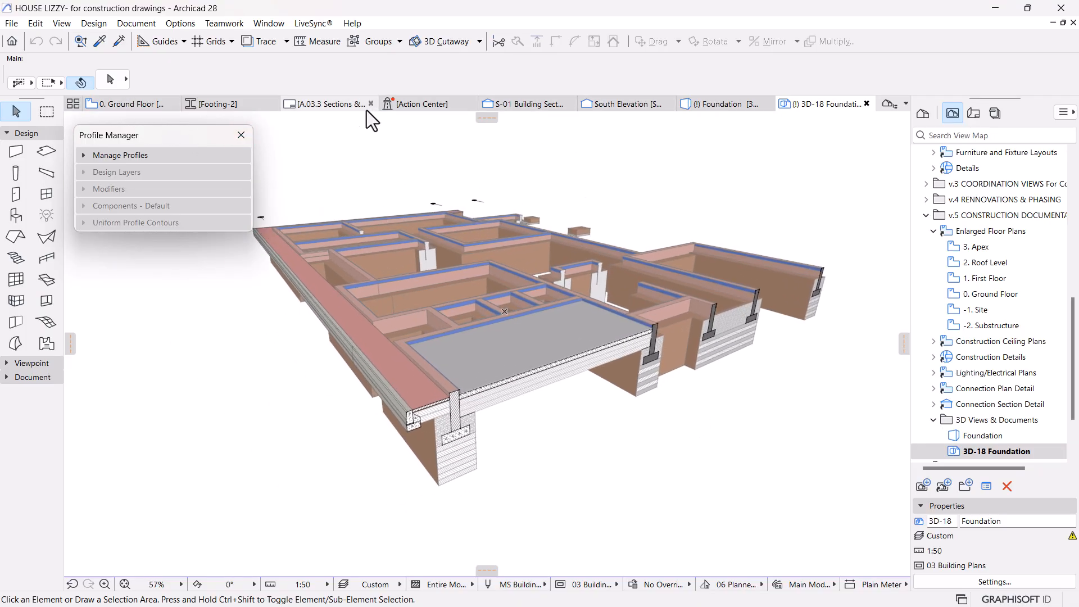
pyautogui.click(512, 105)
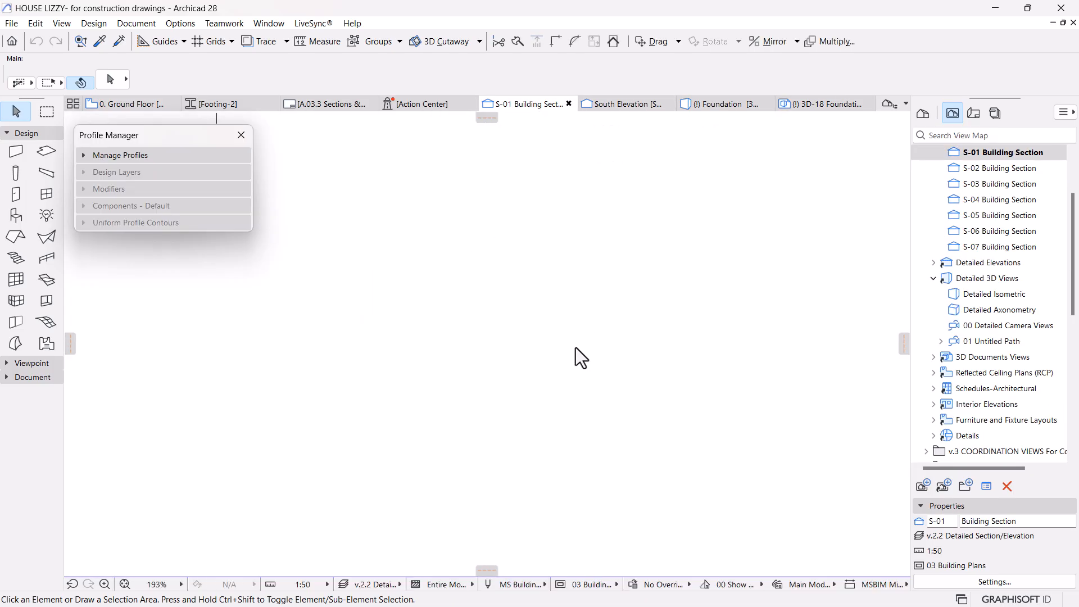
pyautogui.click(387, 458)
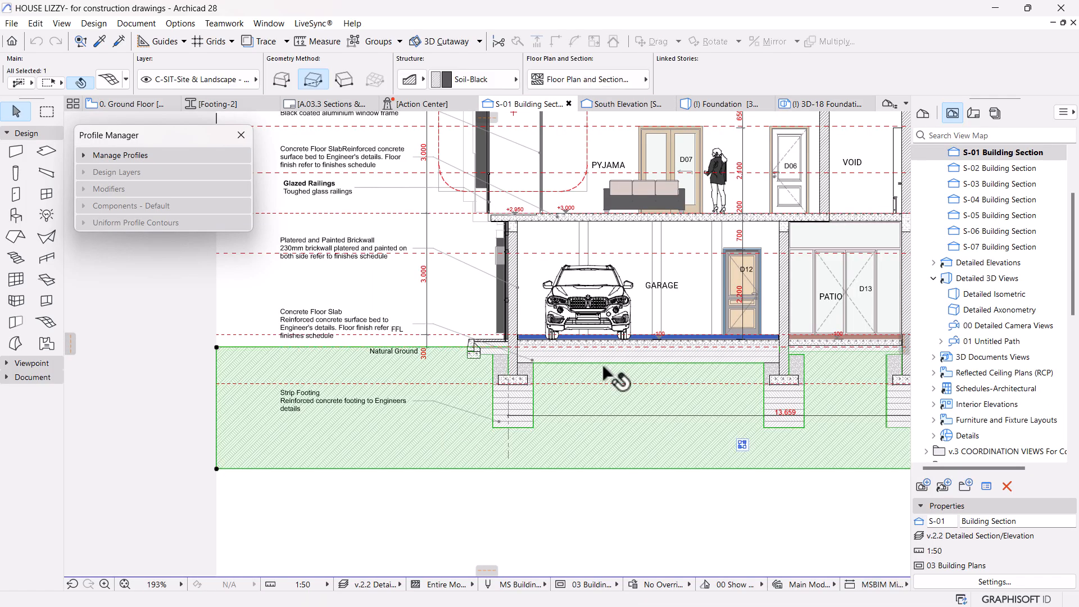
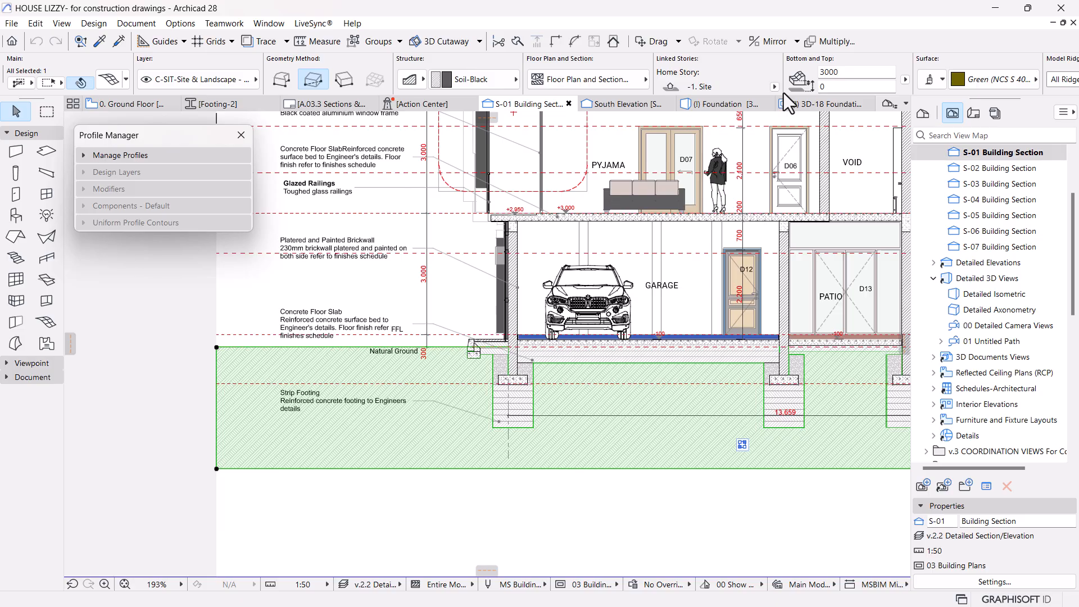
pyautogui.click(608, 82)
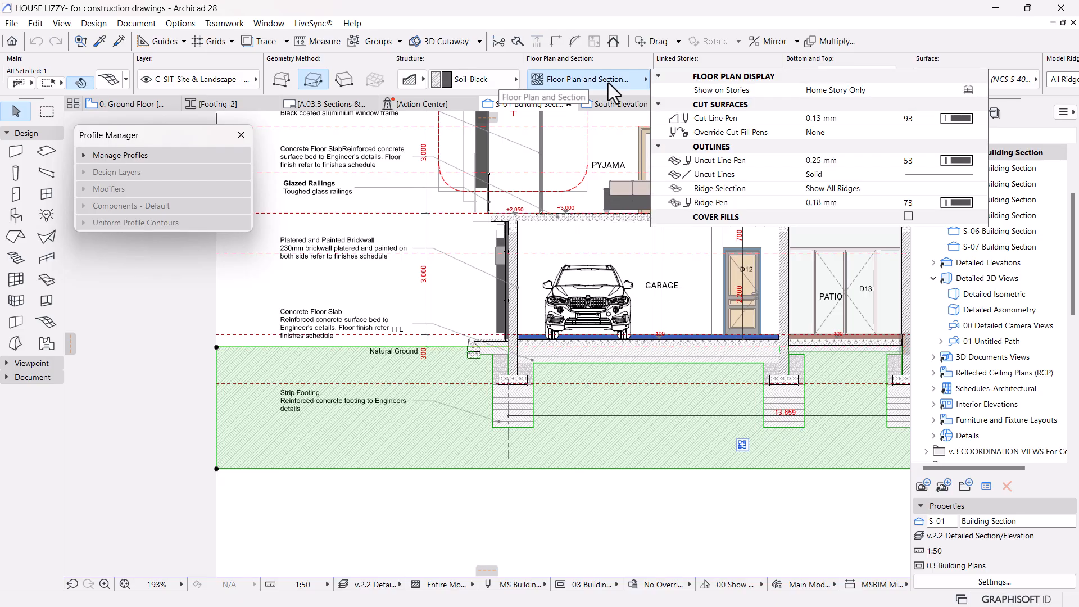
pyautogui.click(949, 91)
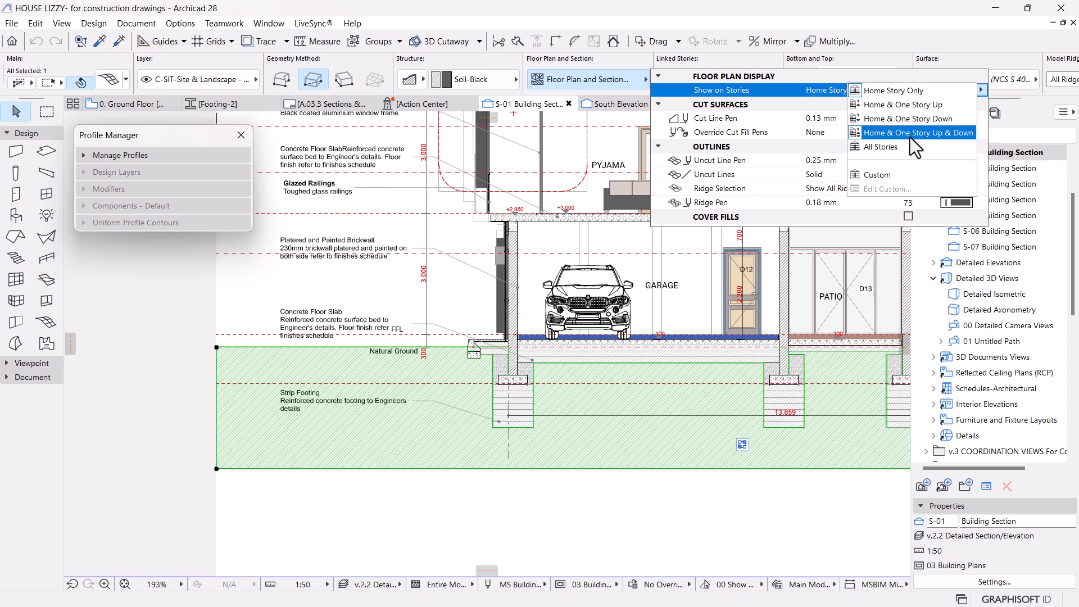
pyautogui.click(884, 119)
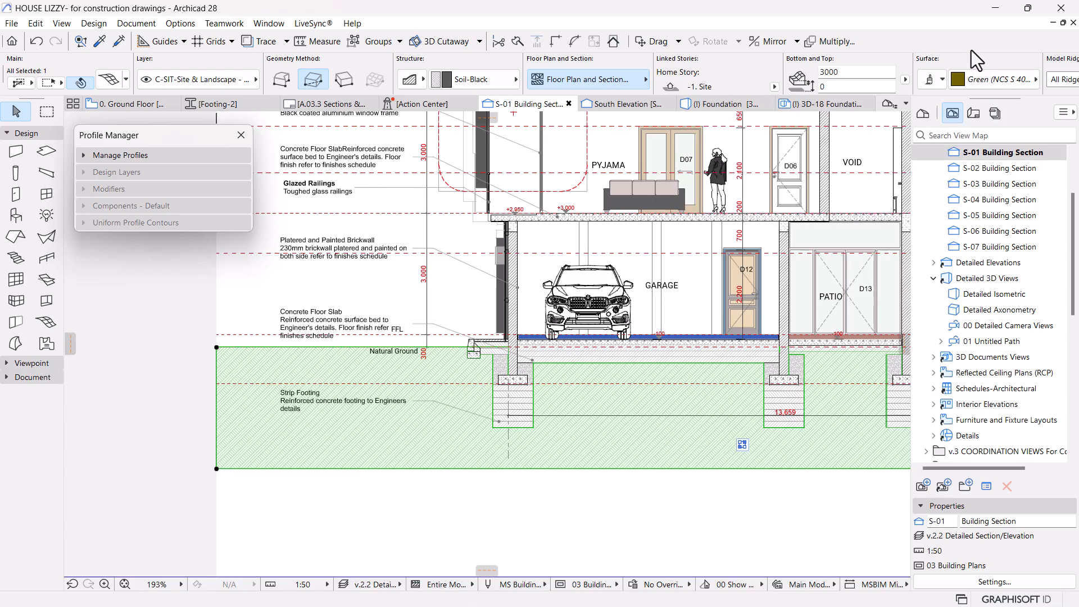
pyautogui.click(825, 107)
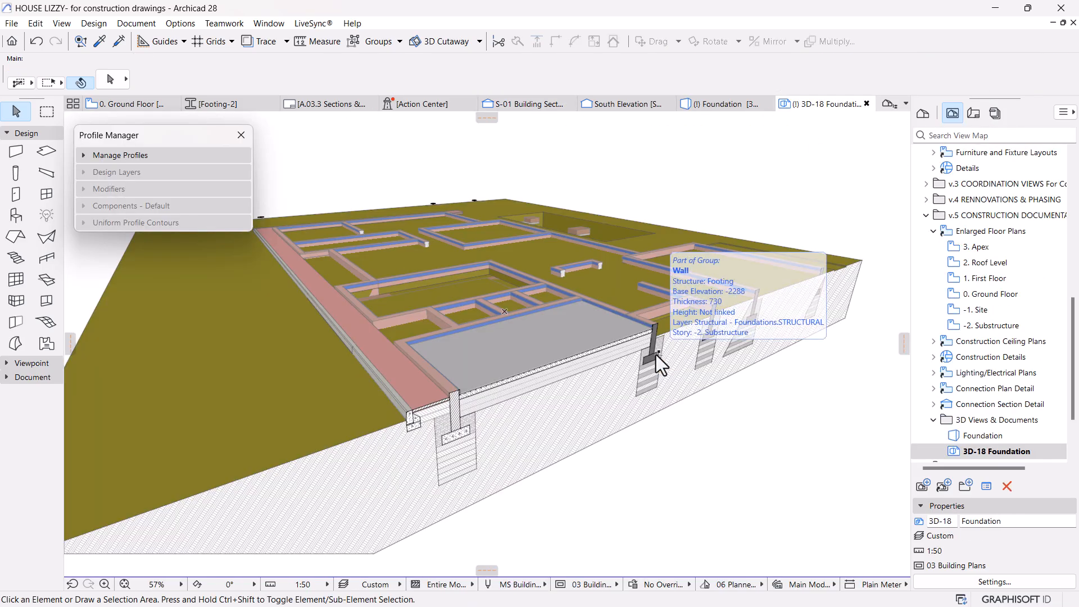
# Step: Suspend element grouping and select the two individual foundation walls nearest the far end of the terrain's cut face
pyautogui.moveTo(631, 416); pyautogui.dragTo(551, 414, button='middle')
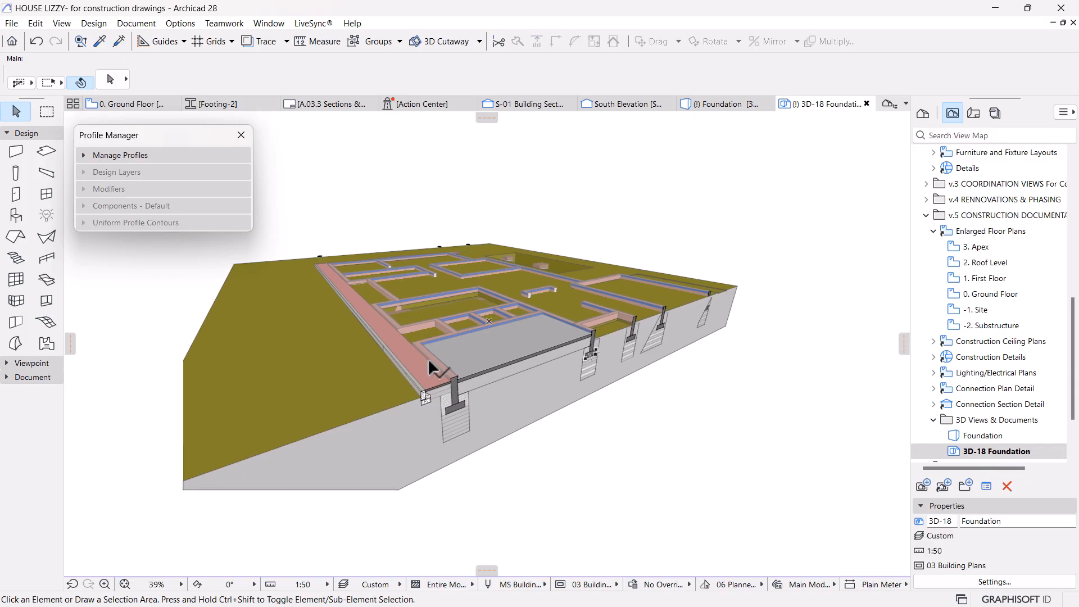
pyautogui.scroll(3, 430, 368)
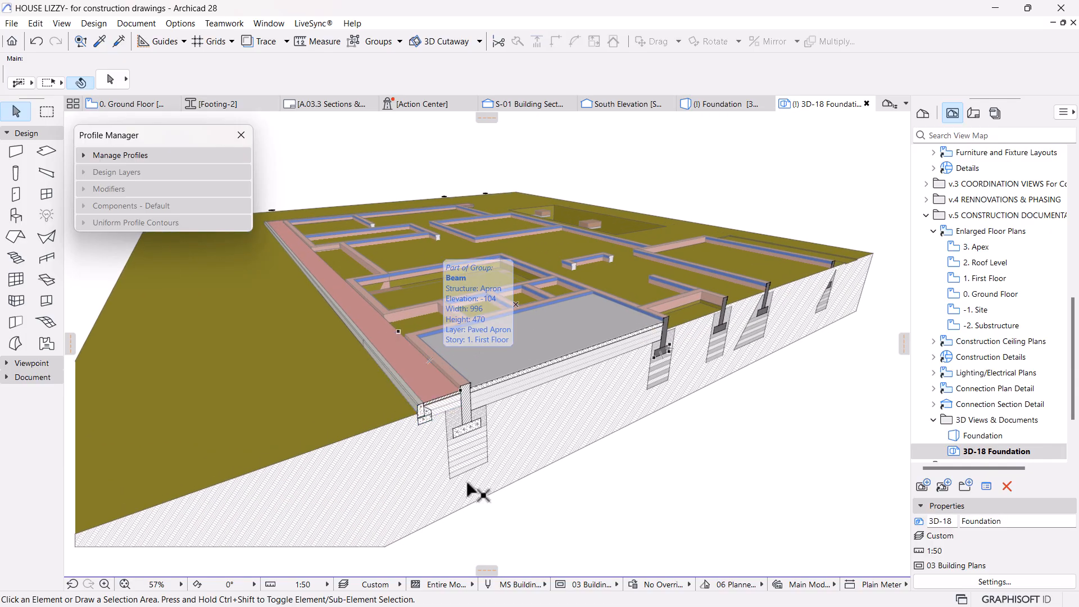
pyautogui.scroll(-2, 568, 516)
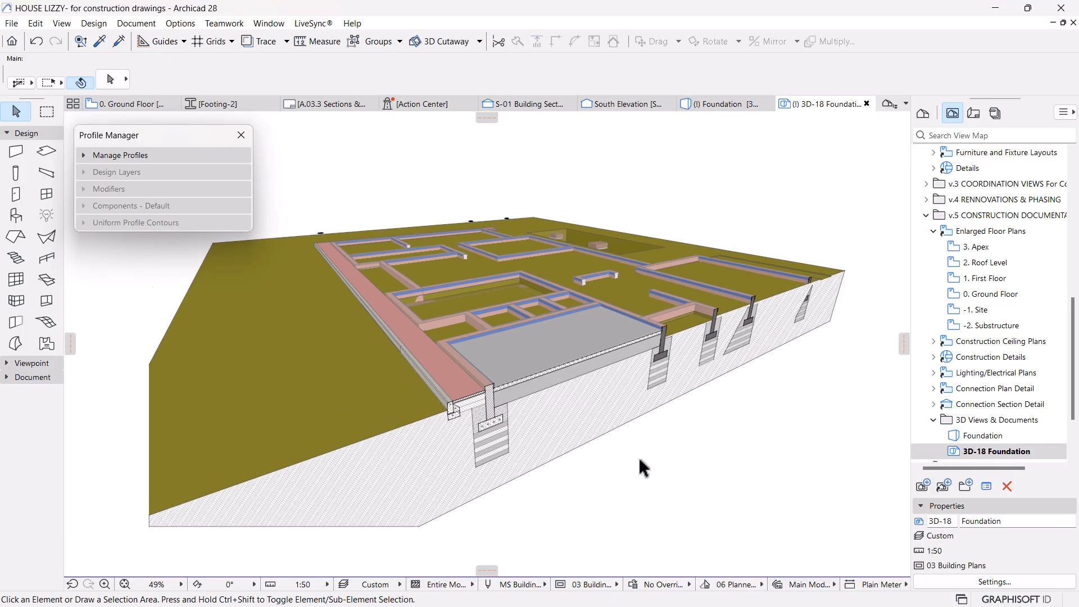
pyautogui.scroll(5, 702, 382)
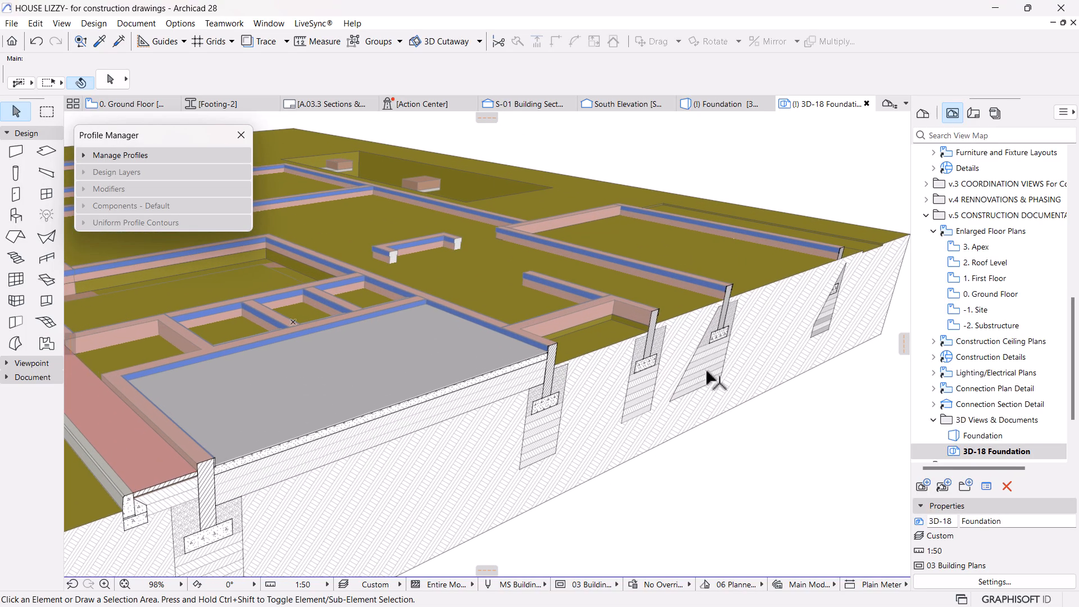
pyautogui.click(704, 369)
pyautogui.press('Escape')
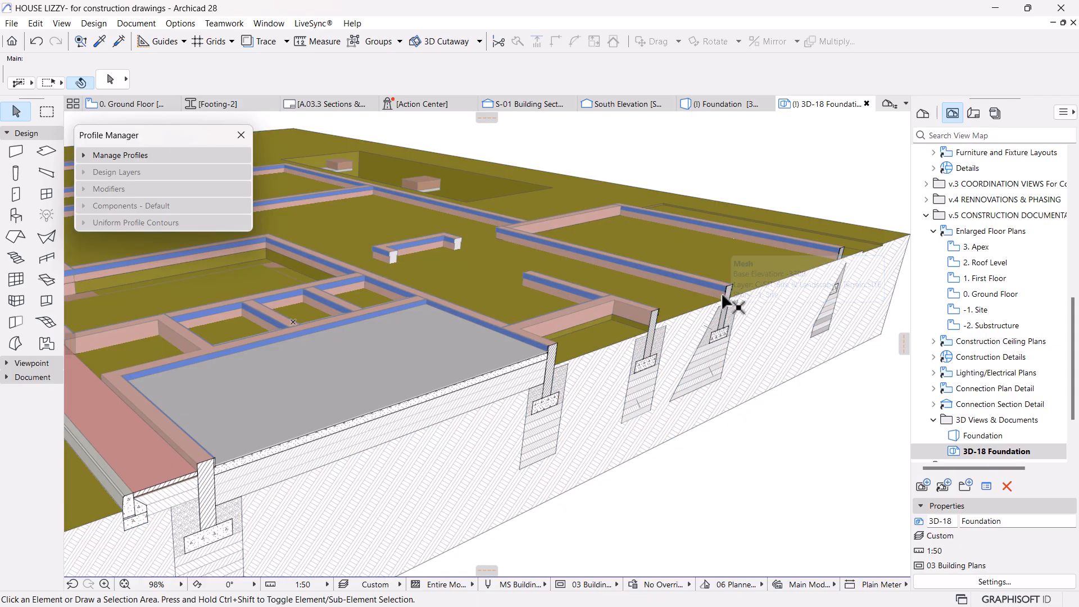
pyautogui.click(722, 298)
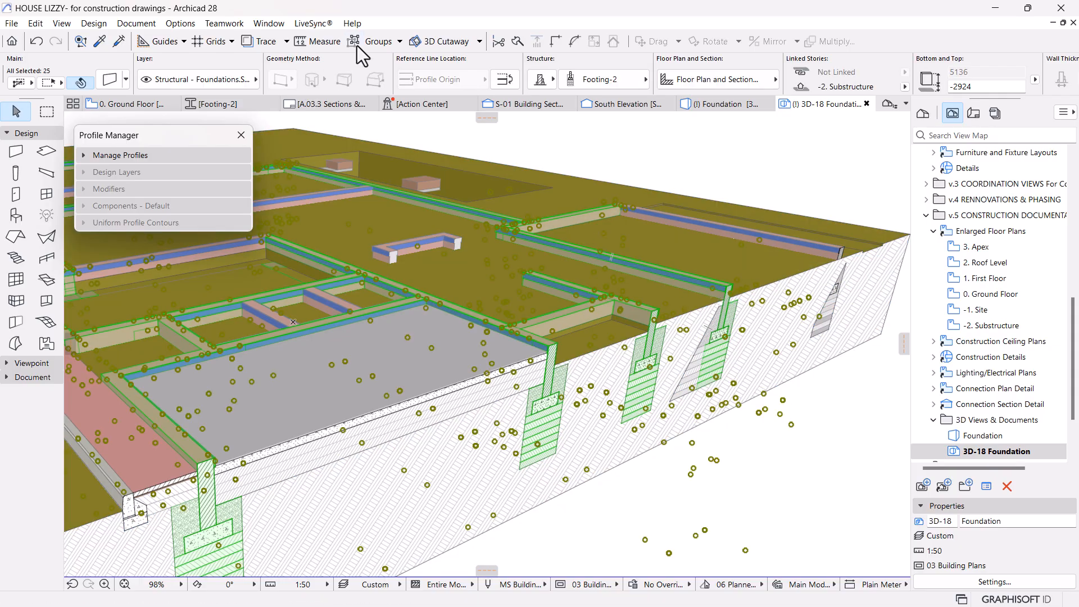
pyautogui.hotkey('alt', 'g')
pyautogui.click(680, 280)
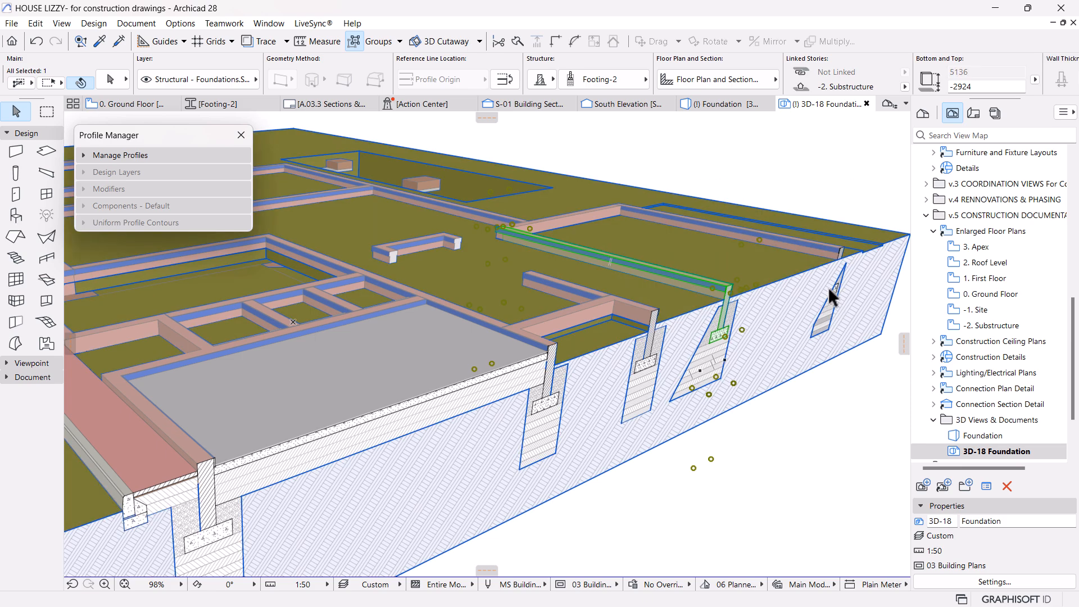
pyautogui.keyDown('shift'); pyautogui.click(838, 250); pyautogui.keyUp('shift')
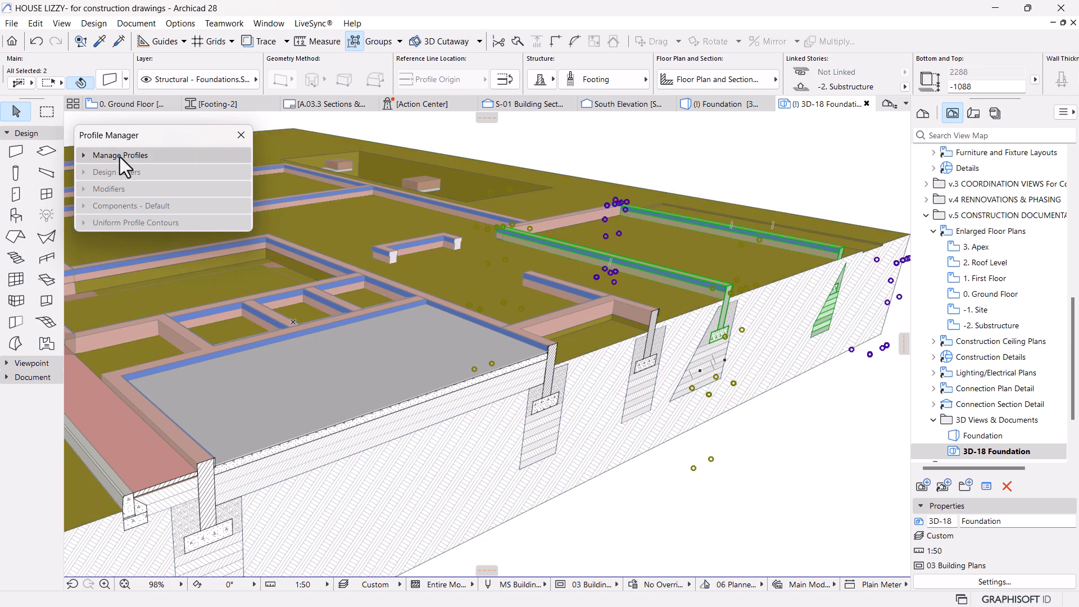
# Step: Subtract the two selected foundation walls from the terrain mesh with Solid Element Operations, keeping Use Own Attributes, and clear the selection
pyautogui.rightClick(642, 150)
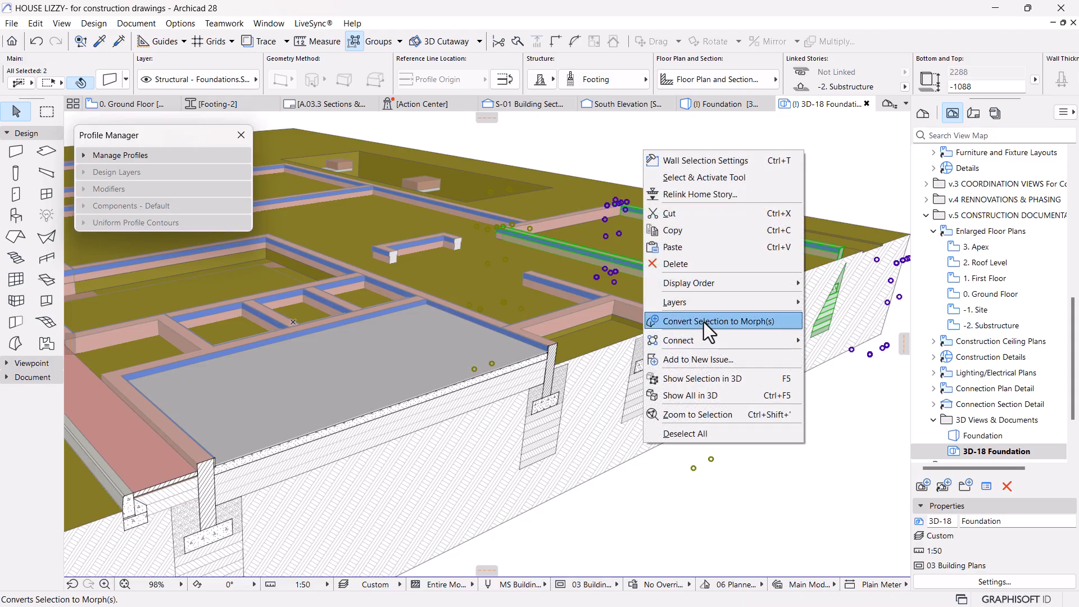
pyautogui.moveTo(723, 340)
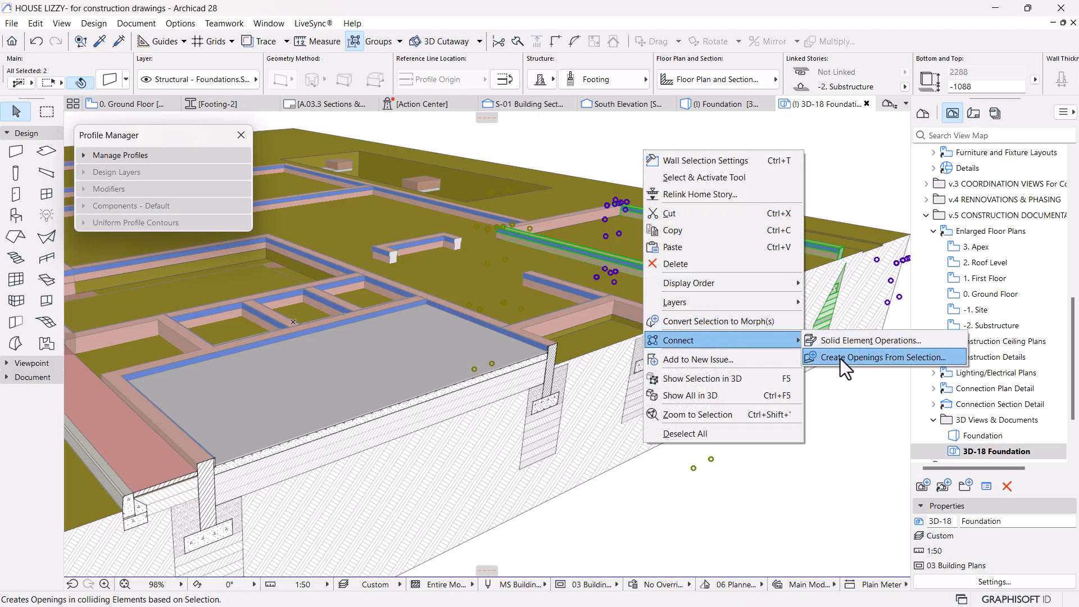
pyautogui.click(848, 340)
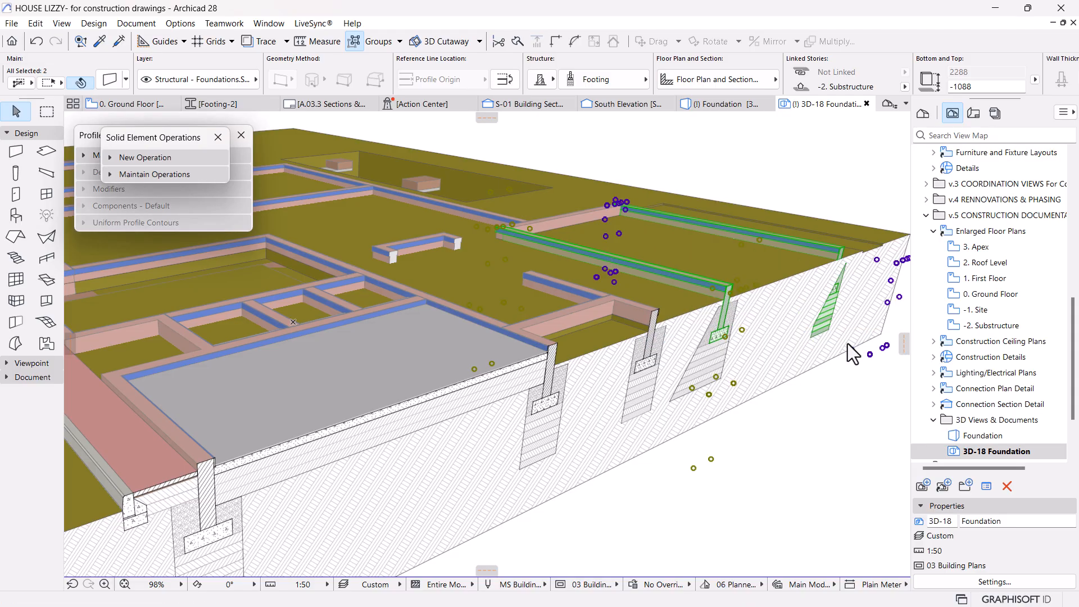
pyautogui.click(119, 159)
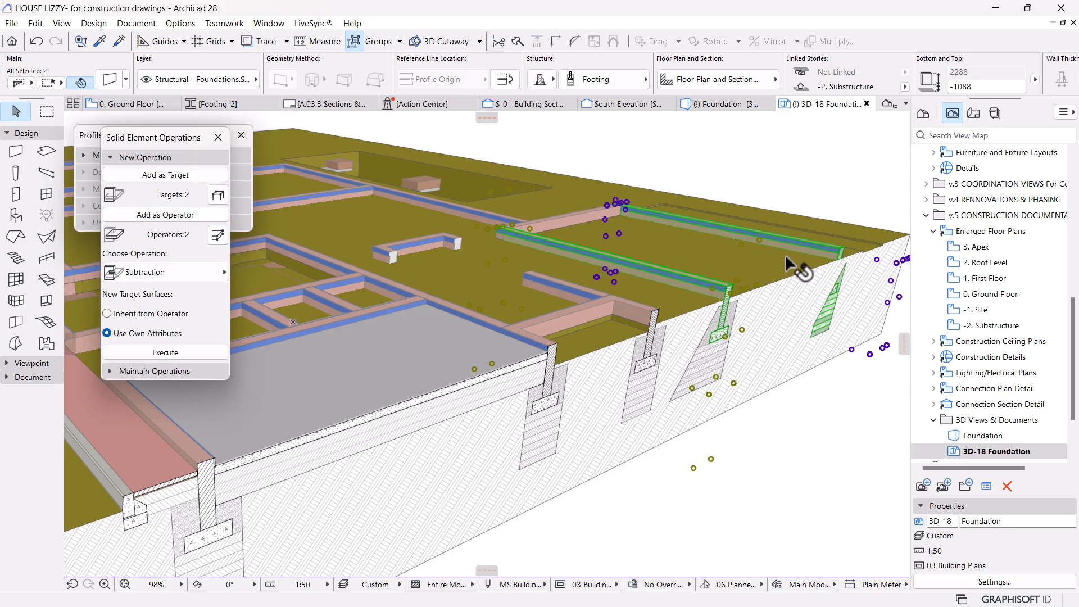
pyautogui.click(804, 226)
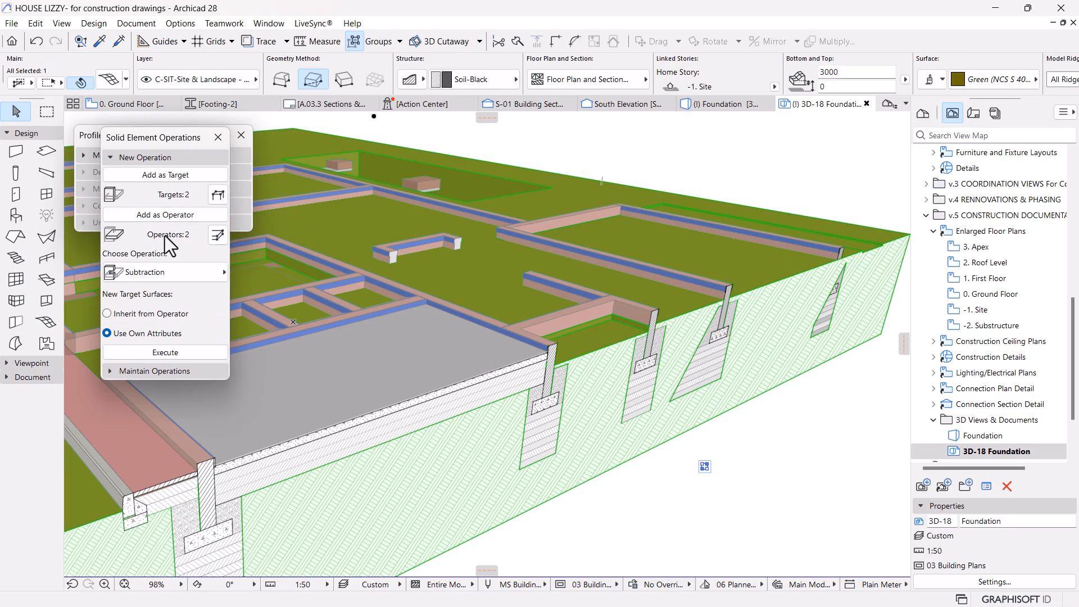
pyautogui.click(165, 175)
pyautogui.click(167, 353)
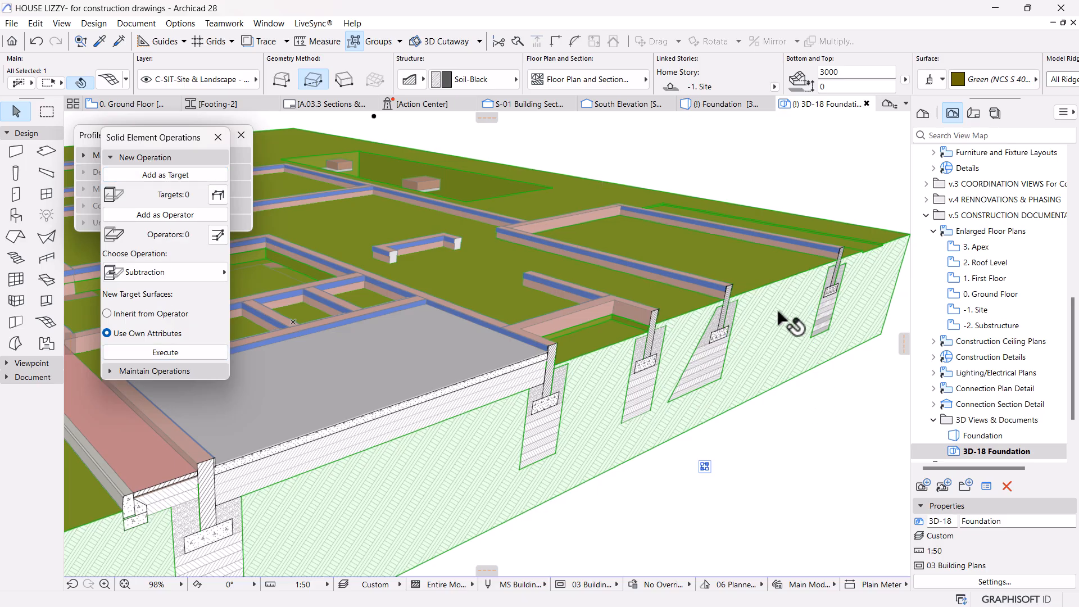
pyautogui.press('Escape')
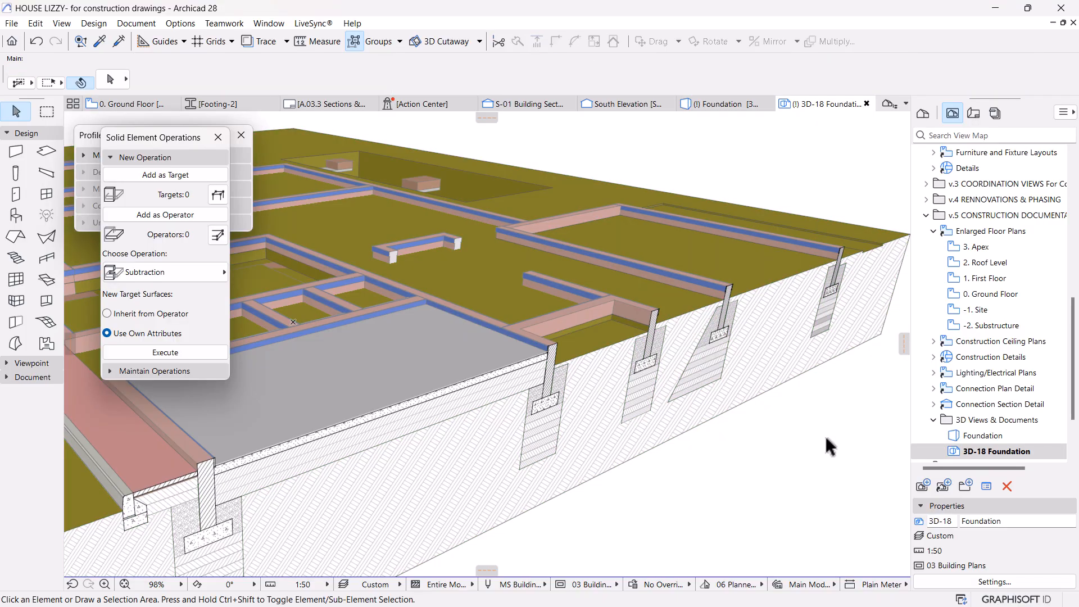
# Step: Inspect the foundation walls and footings along the terrain's cut face, checking which element the slanted footing trench belongs to
pyautogui.scroll(5, 883, 306)
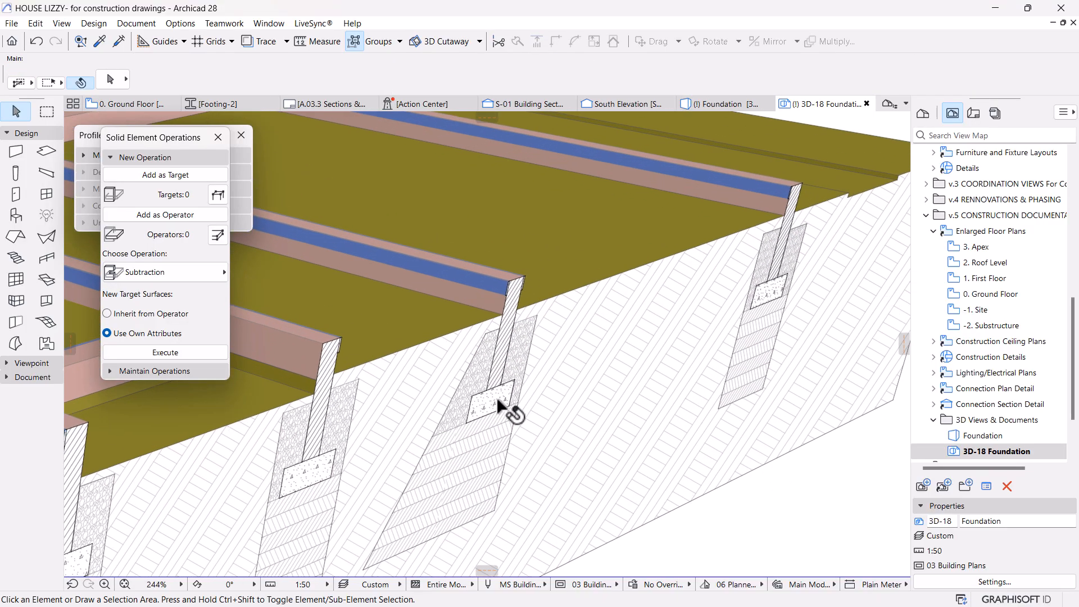
pyautogui.click(502, 396)
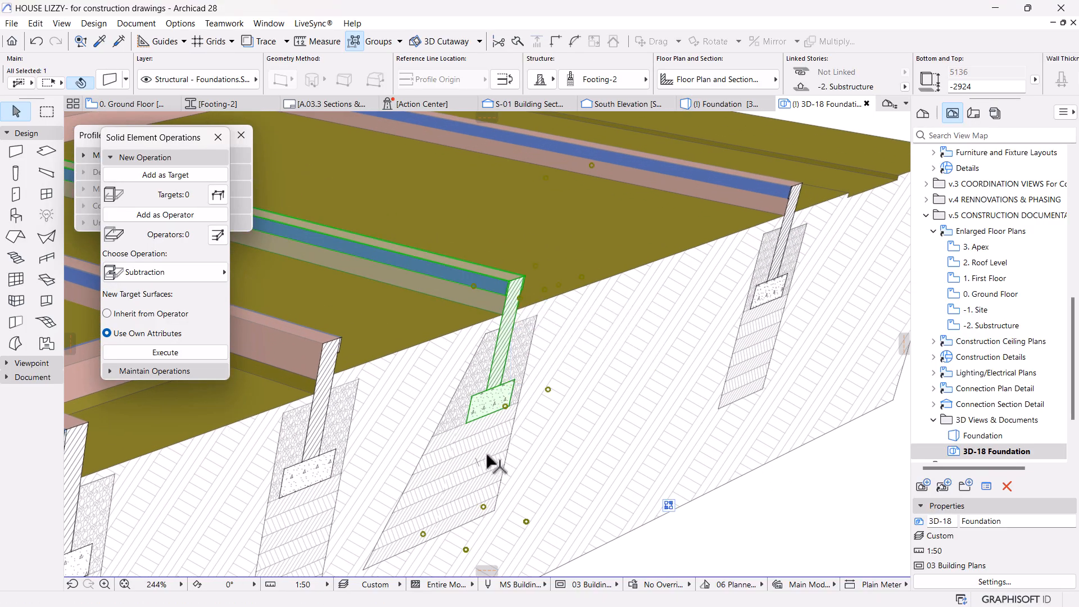
pyautogui.click(477, 396)
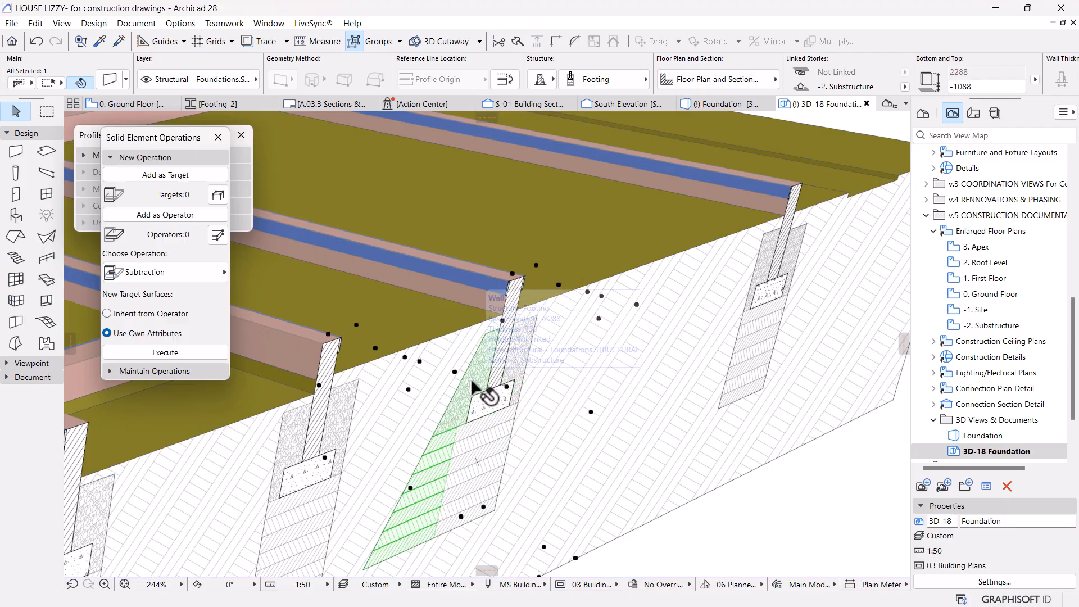
pyautogui.scroll(-4, 476, 388)
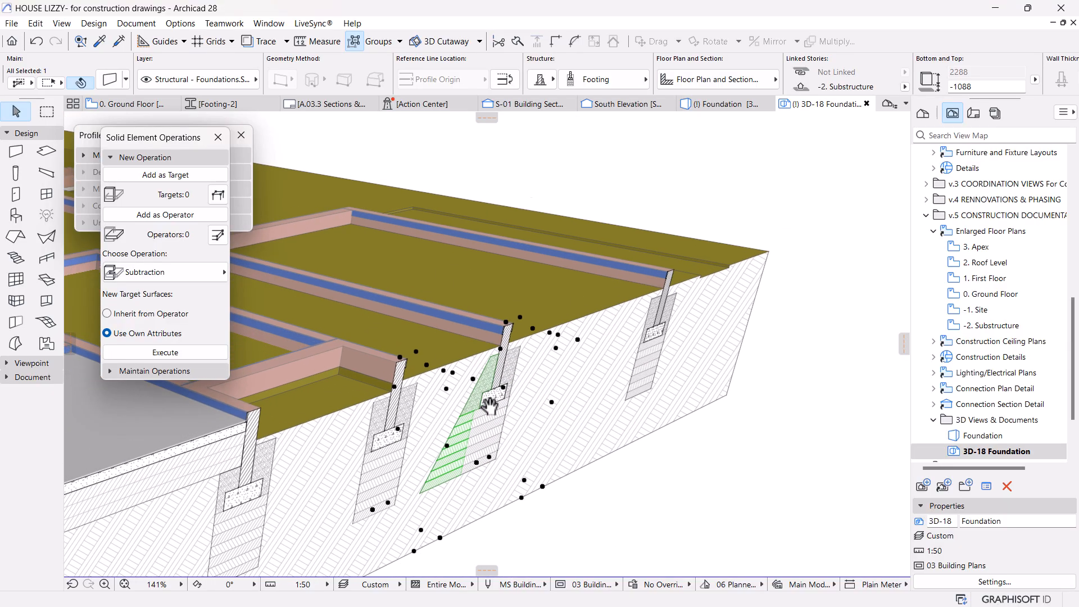
pyautogui.press('Escape')
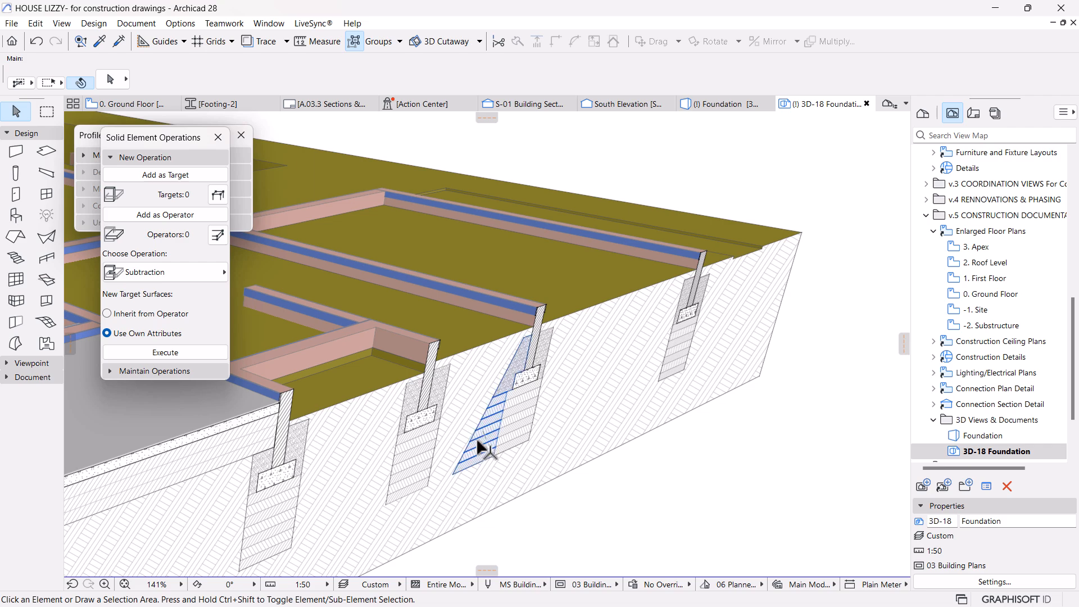
pyautogui.click(476, 437)
pyautogui.scroll(-3, 511, 343)
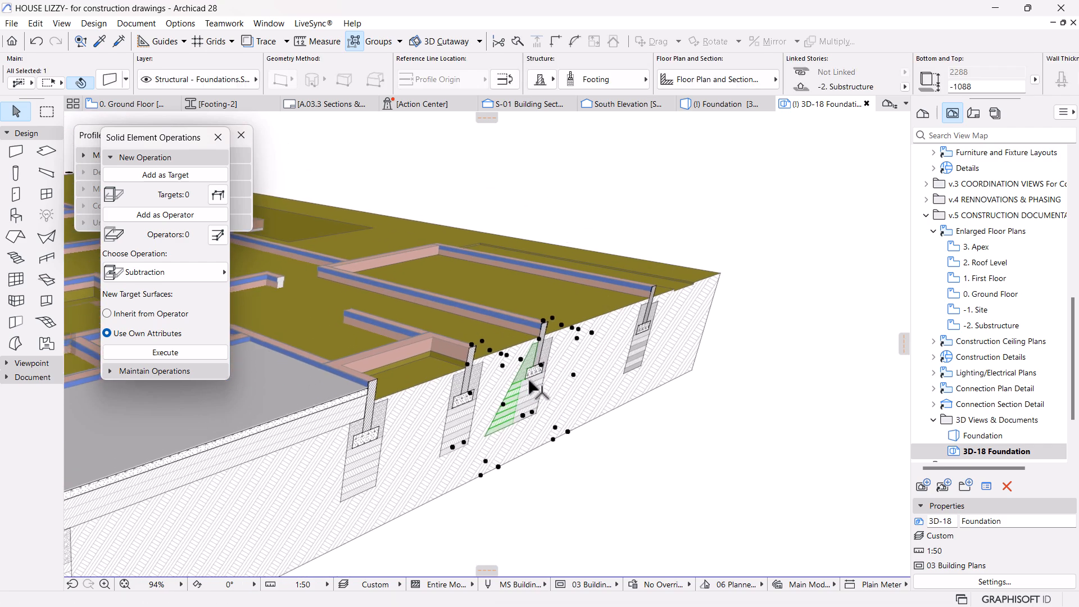
pyautogui.scroll(2, 525, 380)
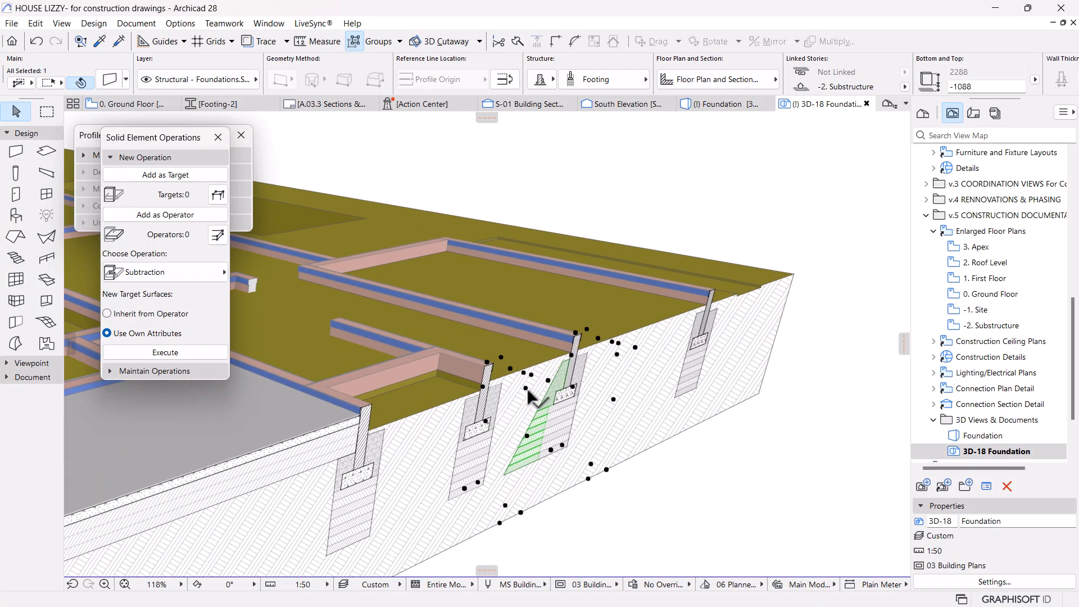
pyautogui.scroll(-5, 747, 361)
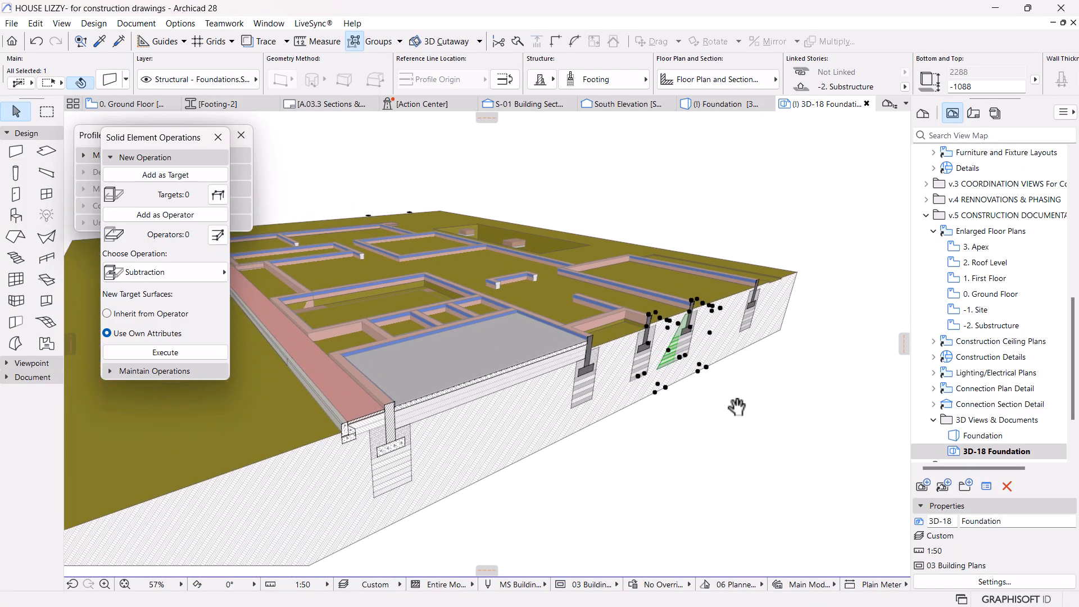
pyautogui.press('Escape')
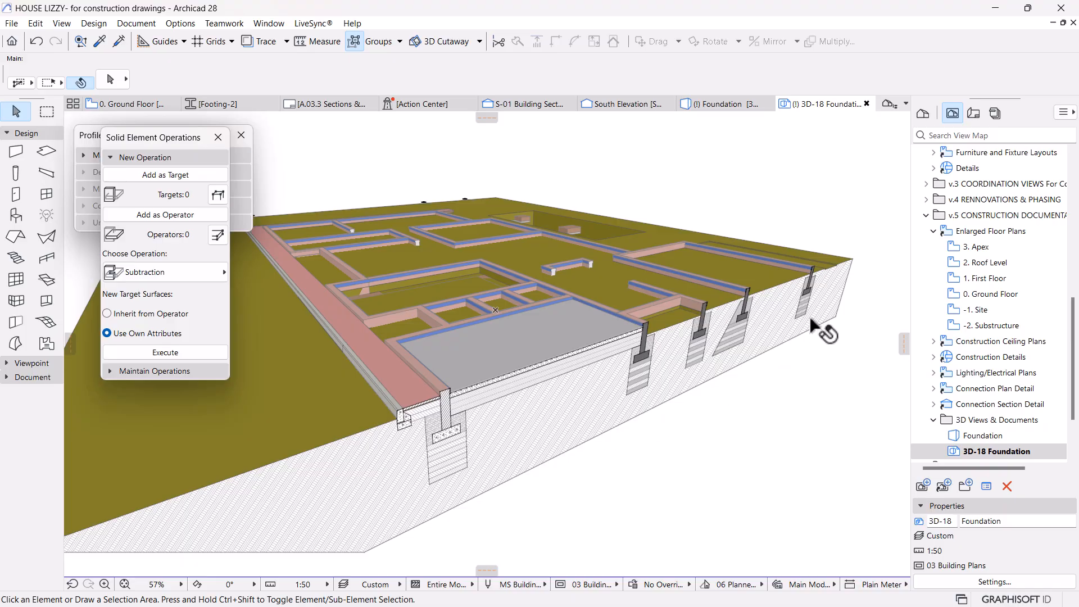
pyautogui.scroll(9, 723, 397)
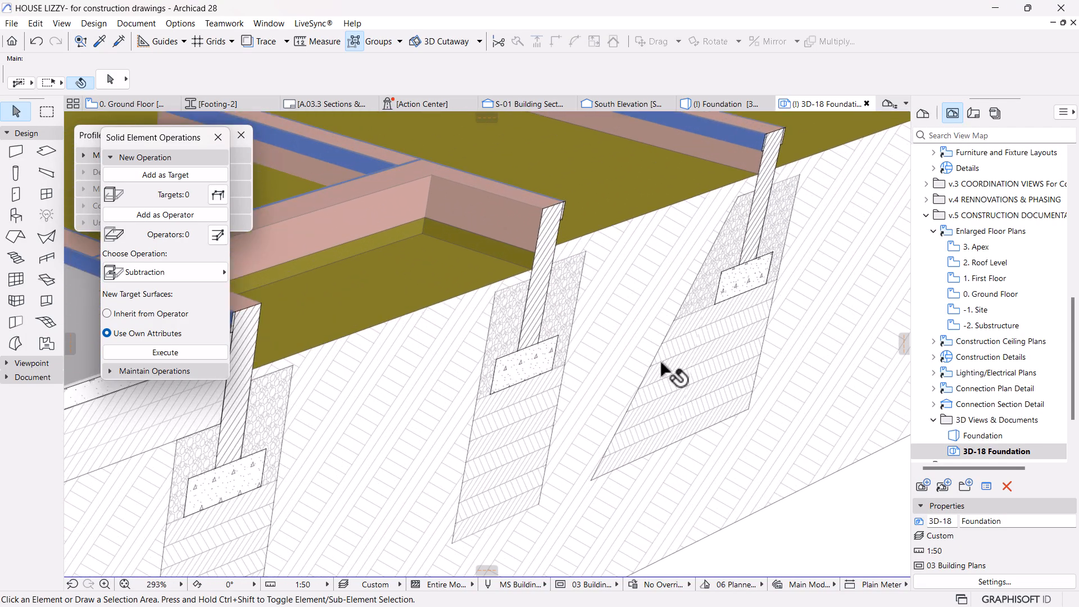
pyautogui.click(661, 364)
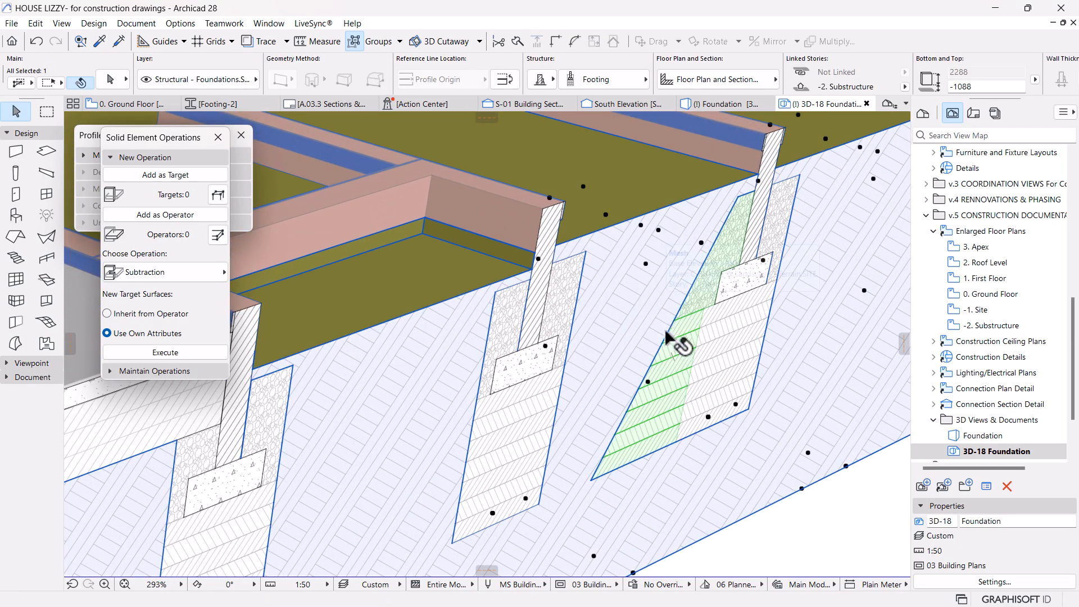
pyautogui.press('Escape')
pyautogui.scroll(-7, 714, 376)
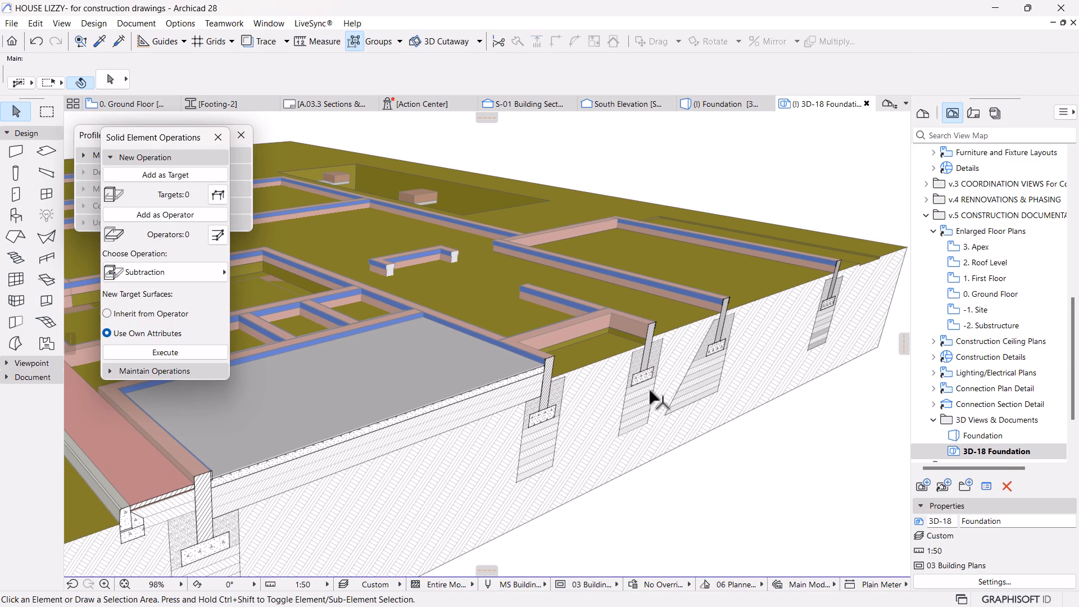
pyautogui.moveTo(581, 460); pyautogui.dragTo(658, 412, button='middle')
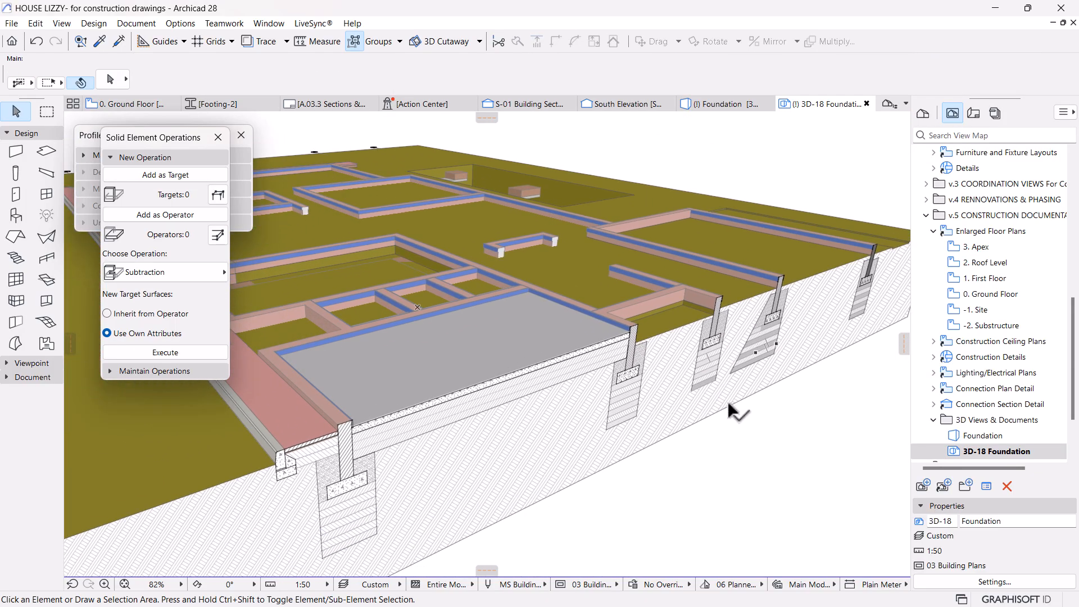
pyautogui.scroll(-2, 641, 413)
pyautogui.scroll(-1, 531, 400)
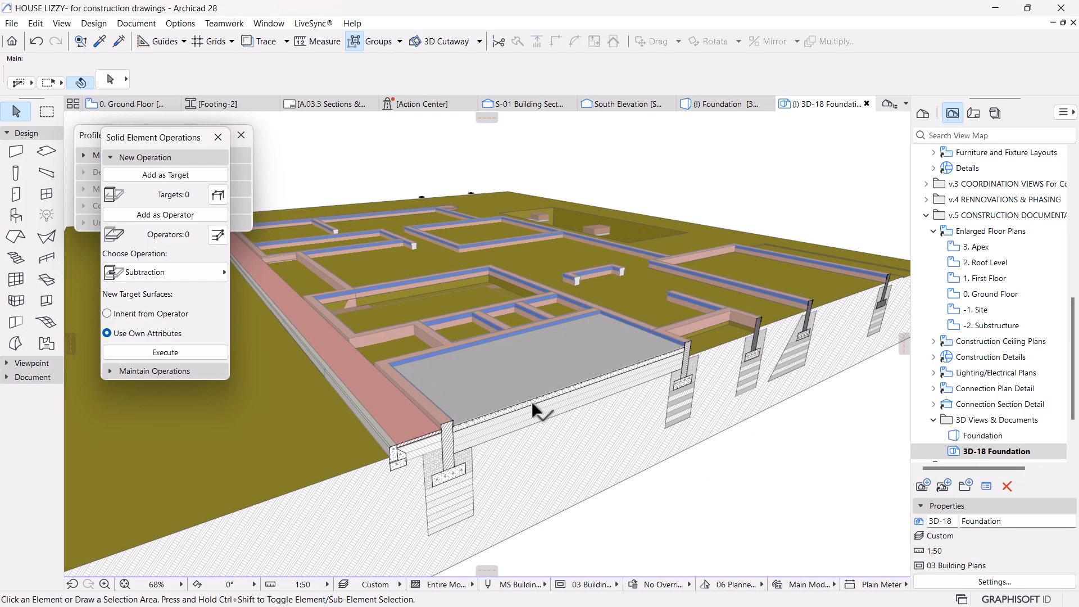
pyautogui.scroll(1, 575, 493)
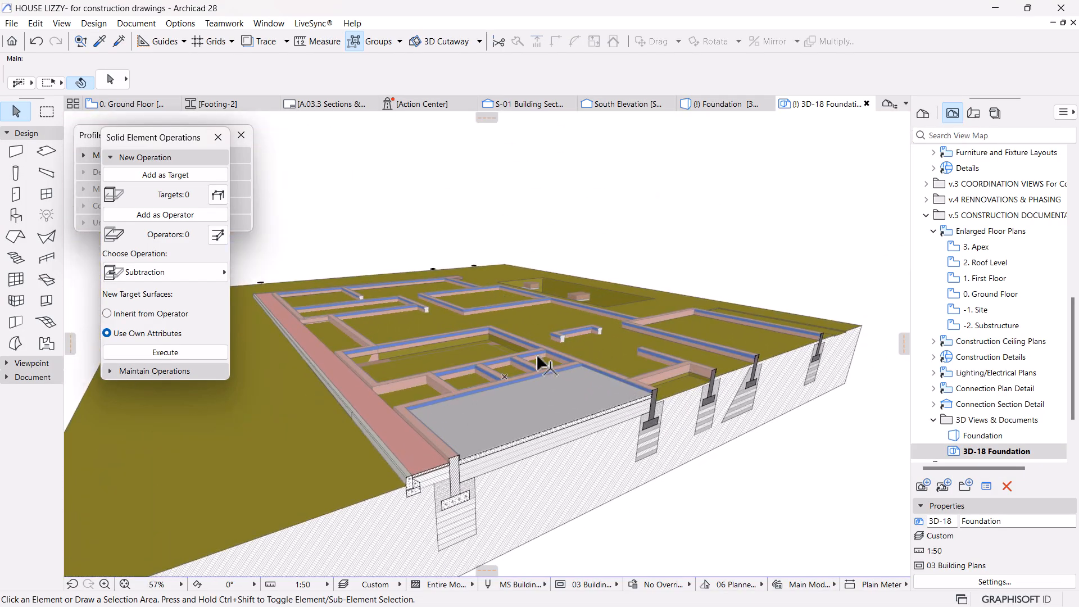
# Step: Collapse the new-operation settings of Solid Element Operations, move the palette clear of the wing slab area, and fold the Enlarged Floor Plans folder
pyautogui.click(156, 157)
pyautogui.moveTo(193, 142); pyautogui.dragTo(725, 140)
pyautogui.scroll(4, 384, 523)
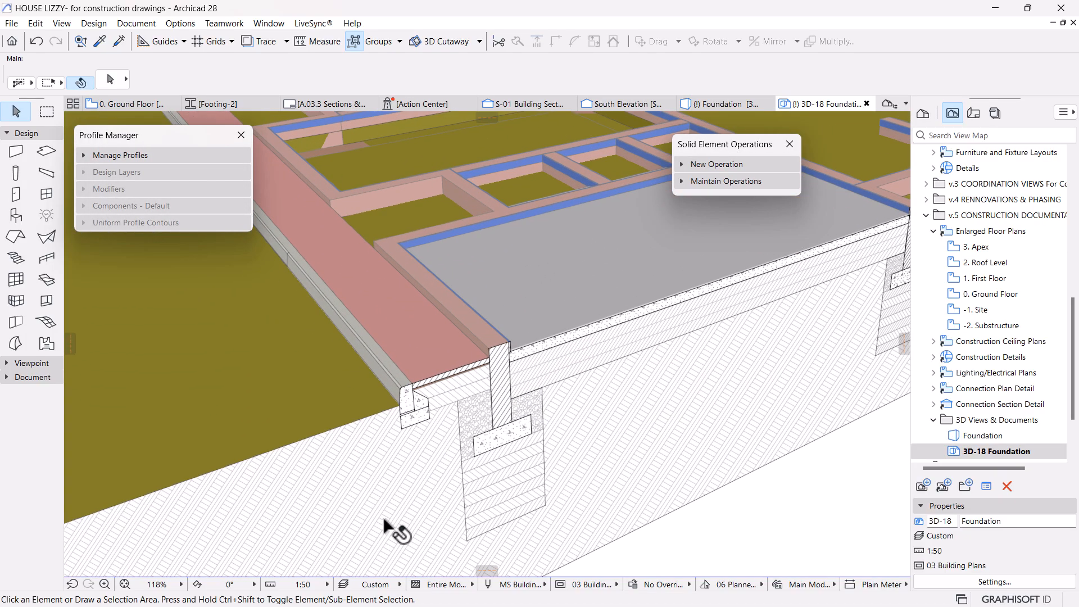
pyautogui.scroll(-4, 506, 452)
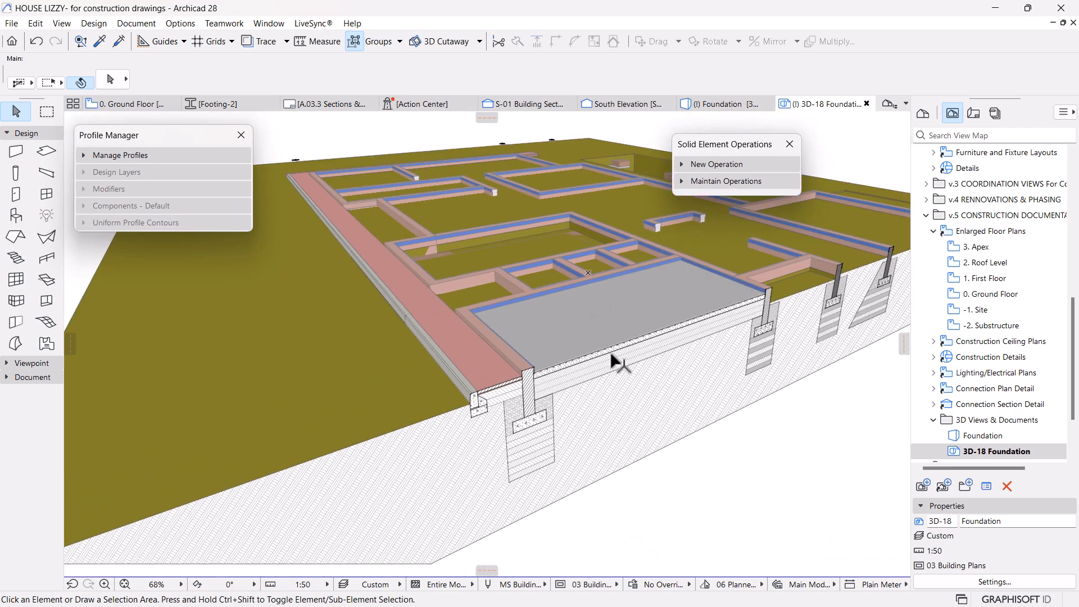
pyautogui.scroll(2, 607, 349)
pyautogui.scroll(2, 607, 352)
pyautogui.scroll(-1, 599, 348)
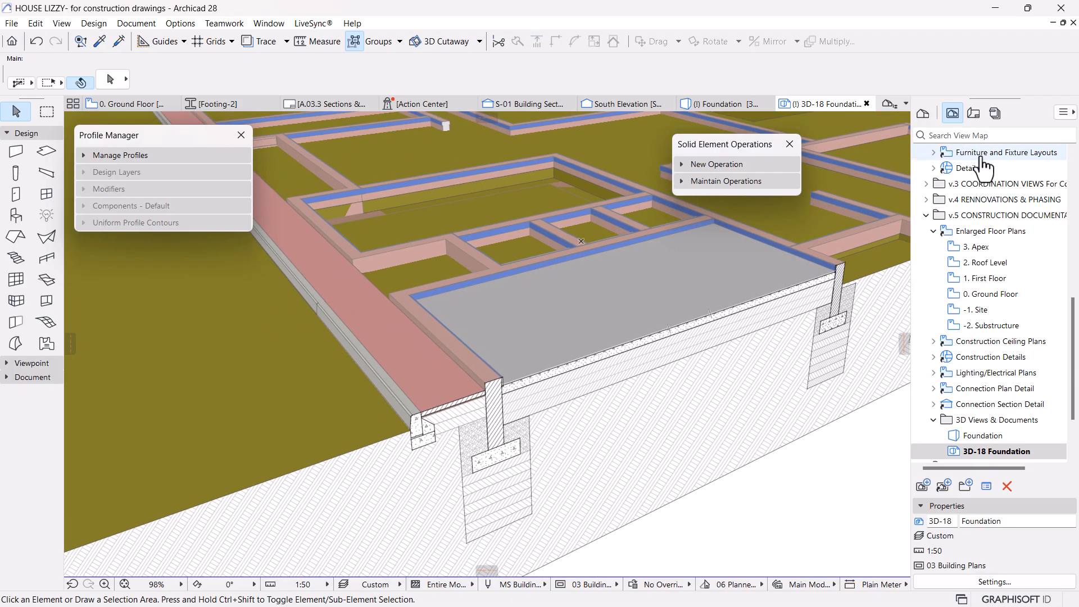
pyautogui.click(932, 231)
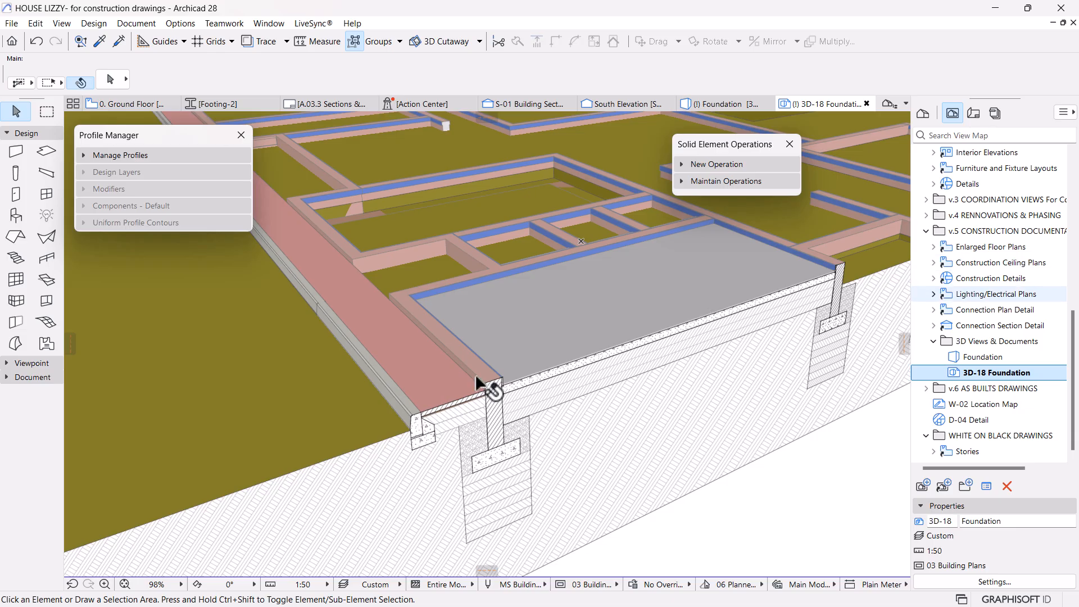
pyautogui.scroll(-5, 494, 307)
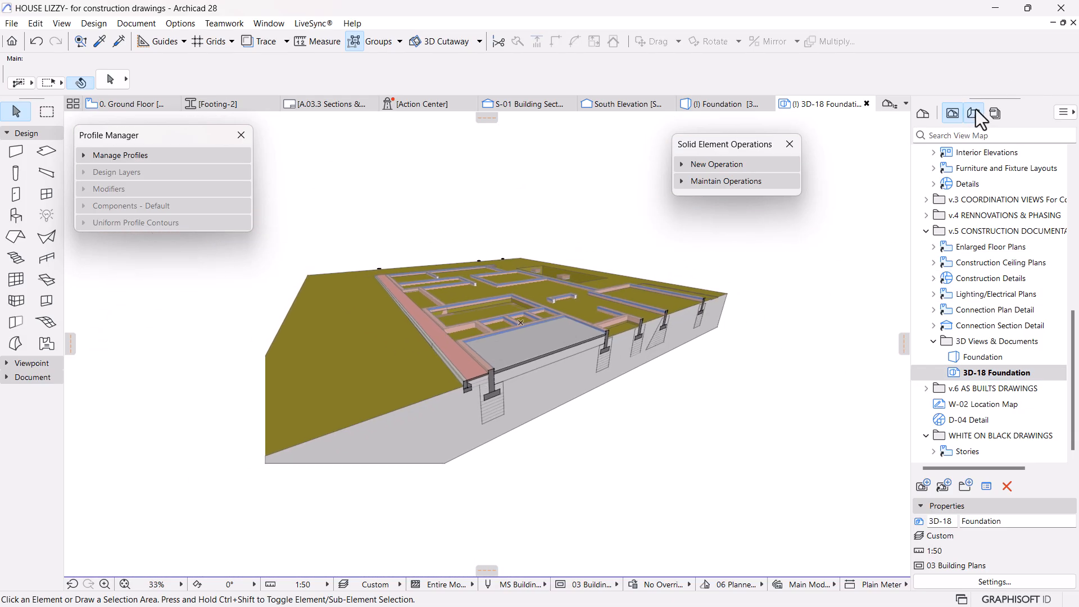
# Step: Switch to the Layout Book and select the A.06 CONSTRUCTION DRAWINGS subset
pyautogui.click(976, 113)
pyautogui.click(927, 293)
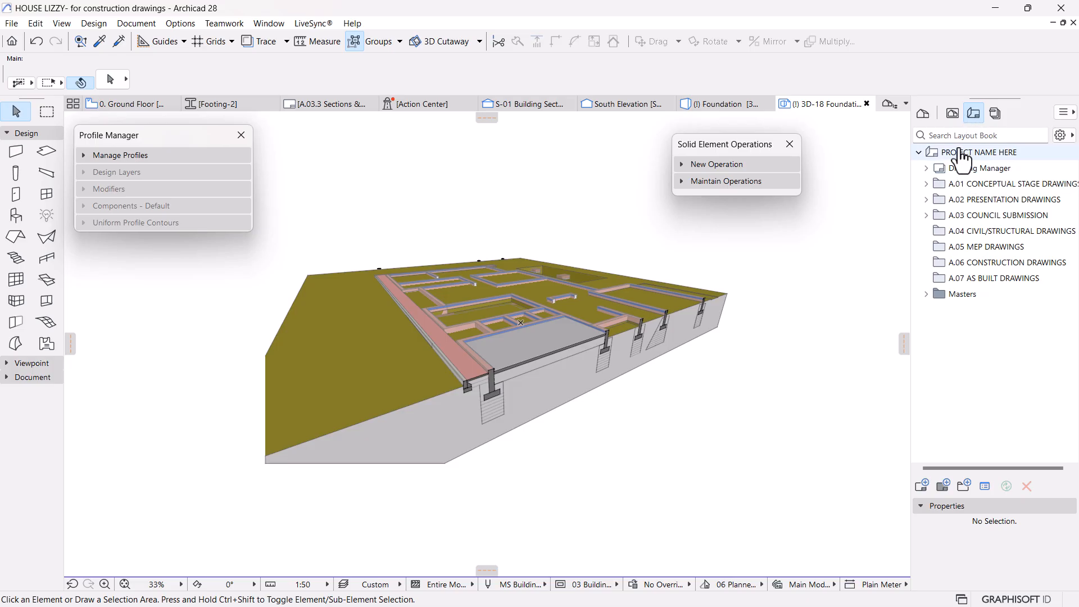
pyautogui.click(964, 486)
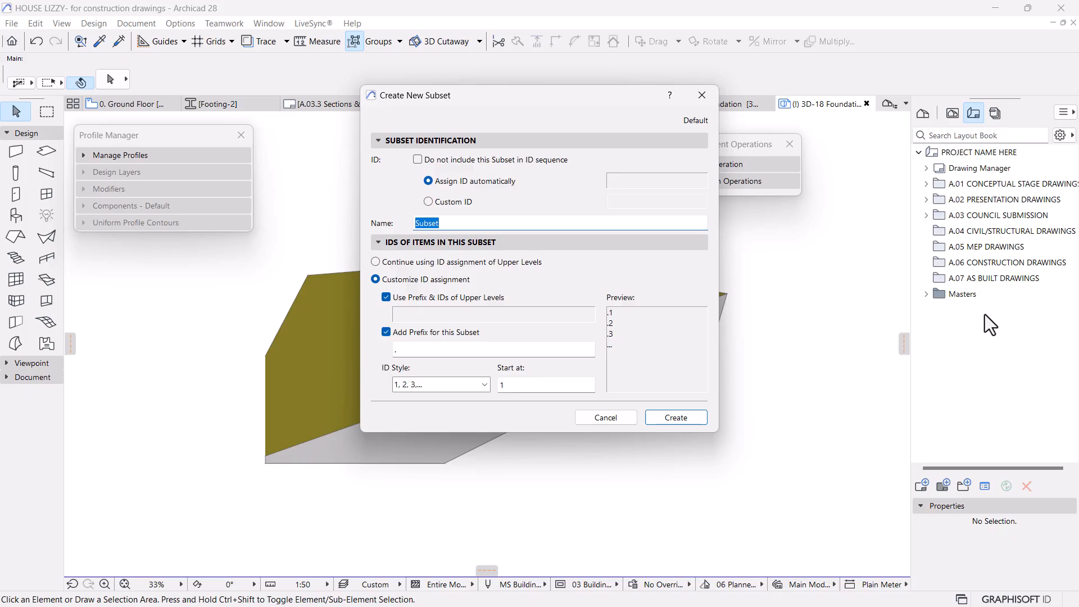
pyautogui.click(599, 416)
pyautogui.click(963, 264)
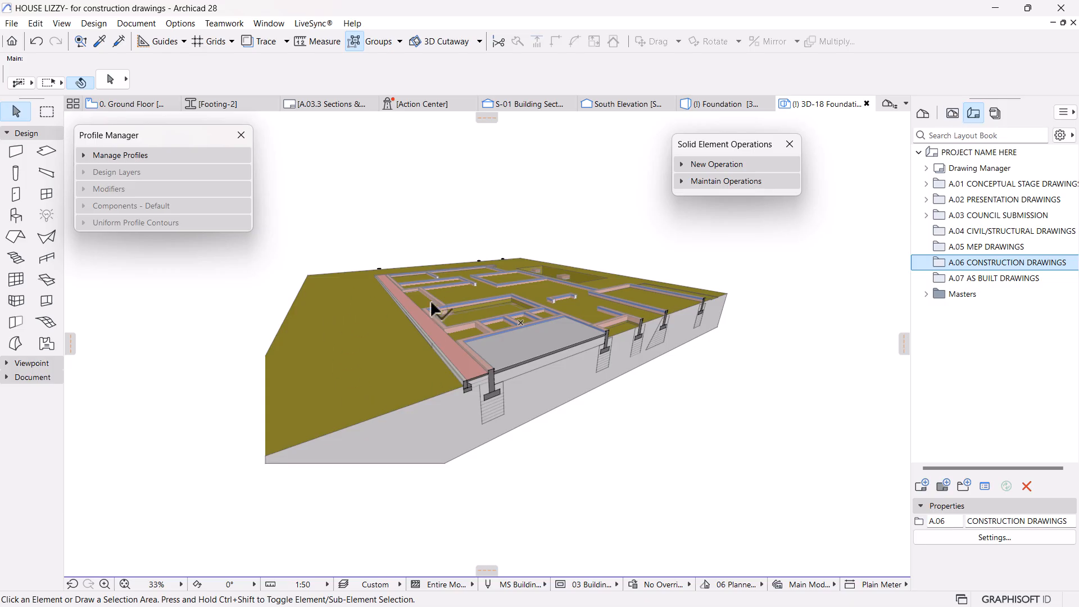
# Step: Create a layout named Foundation Layout in the A.06 CONSTRUCTION DRAWINGS subset, using the A1 Landscape master layout
pyautogui.click(922, 485)
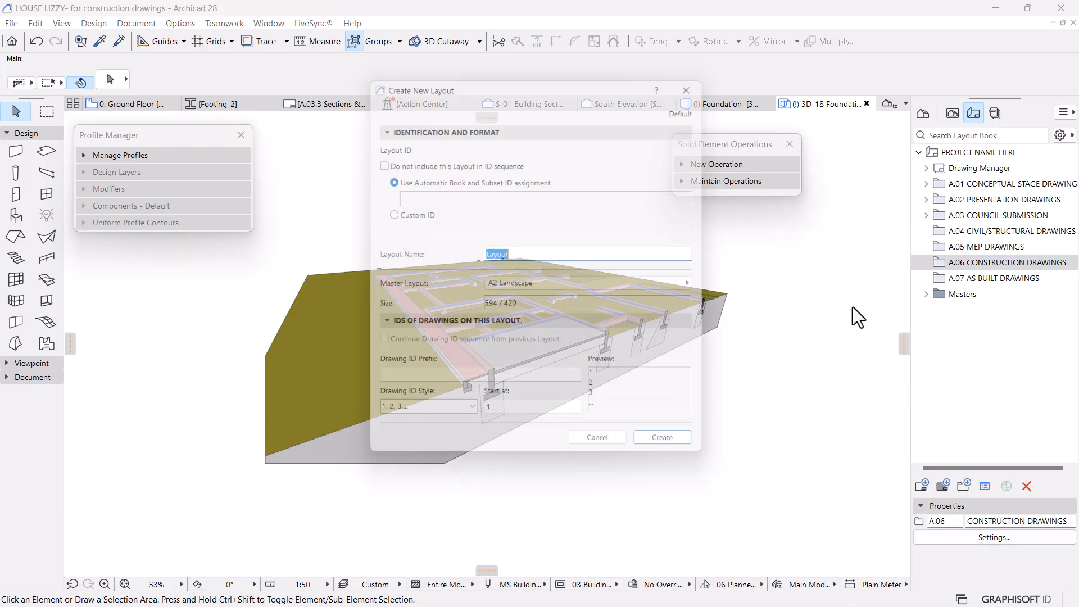
pyautogui.click(540, 285)
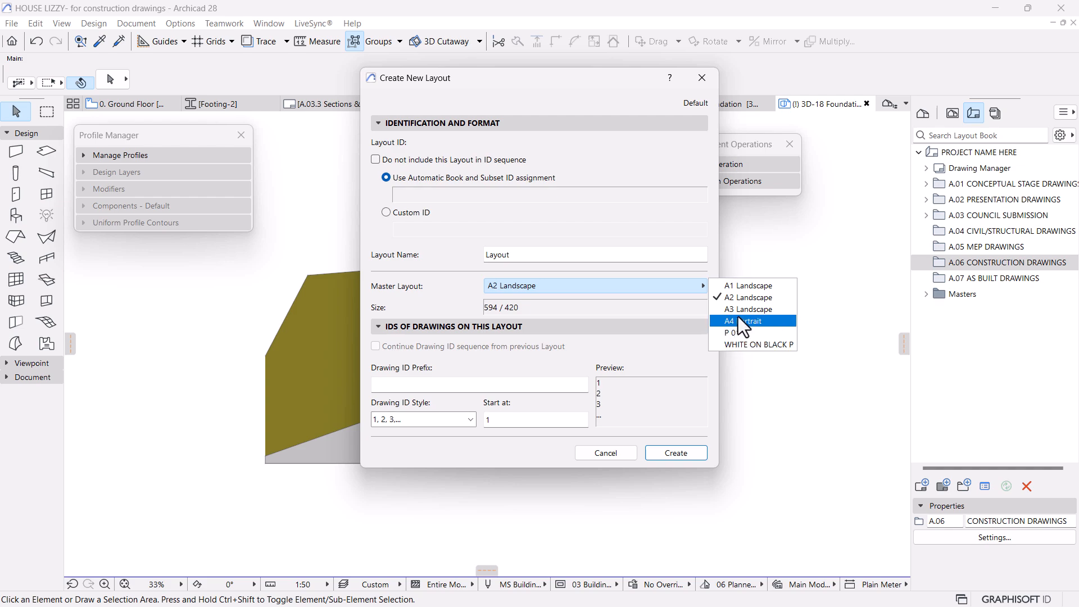
pyautogui.click(747, 286)
pyautogui.click(566, 255)
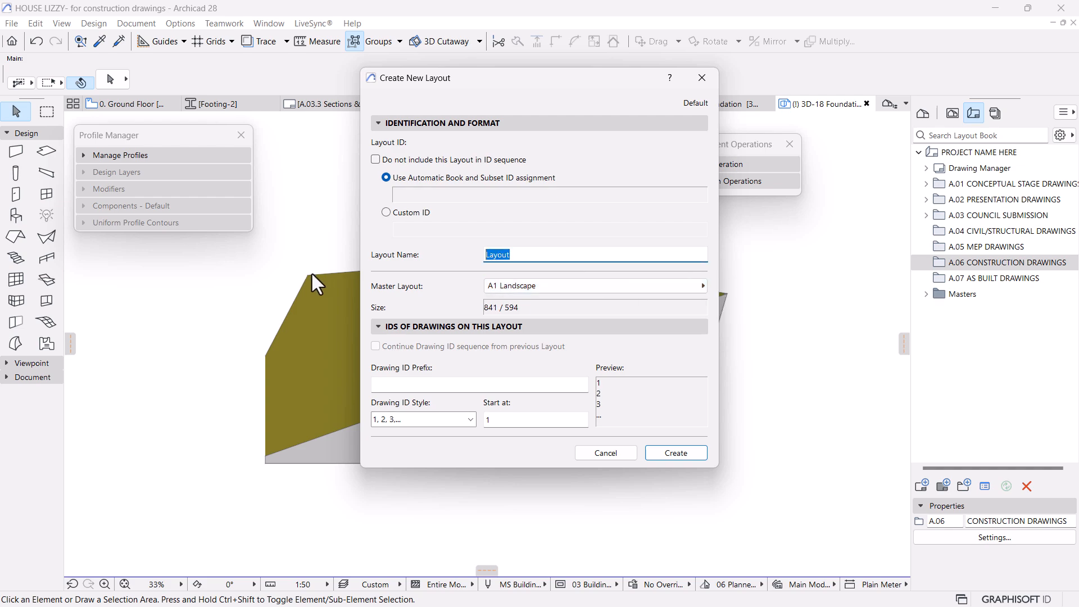
pyautogui.write('Foundation')
pyautogui.click(669, 453)
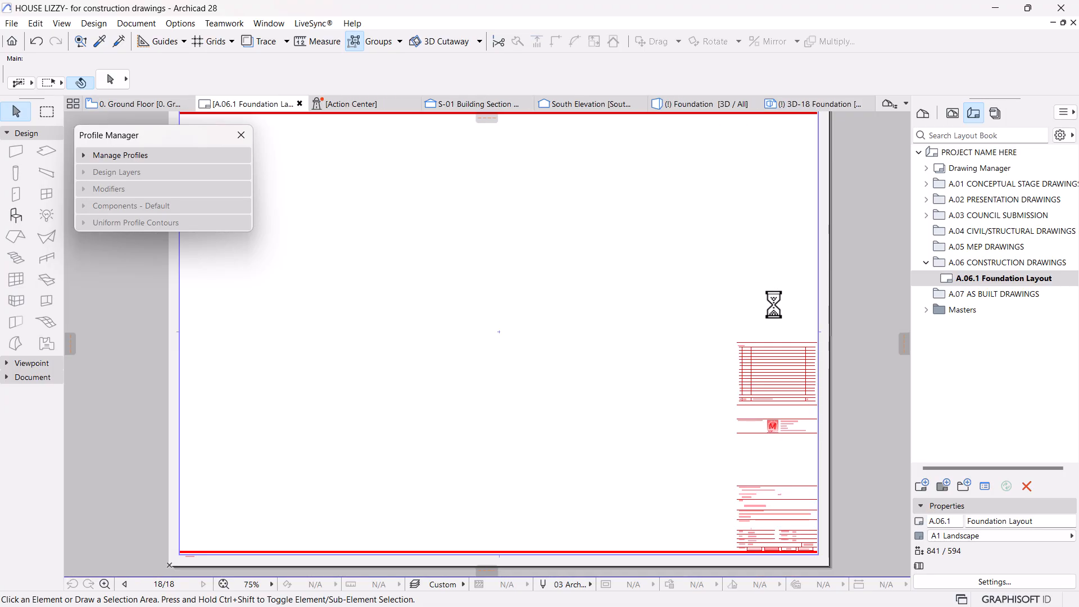
# Step: Place the -2. Substructure view from the Enlarged Floor Plans on the A.06.1 Foundation Layout
pyautogui.scroll(-2, 719, 312)
pyautogui.moveTo(697, 321); pyautogui.dragTo(661, 345, button='middle')
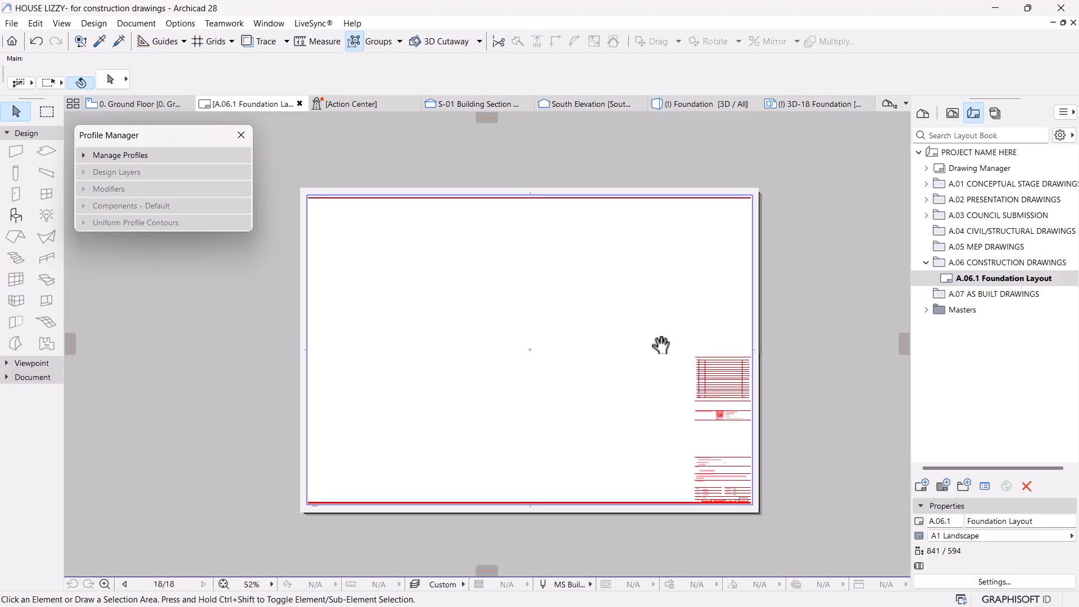
pyautogui.click(952, 113)
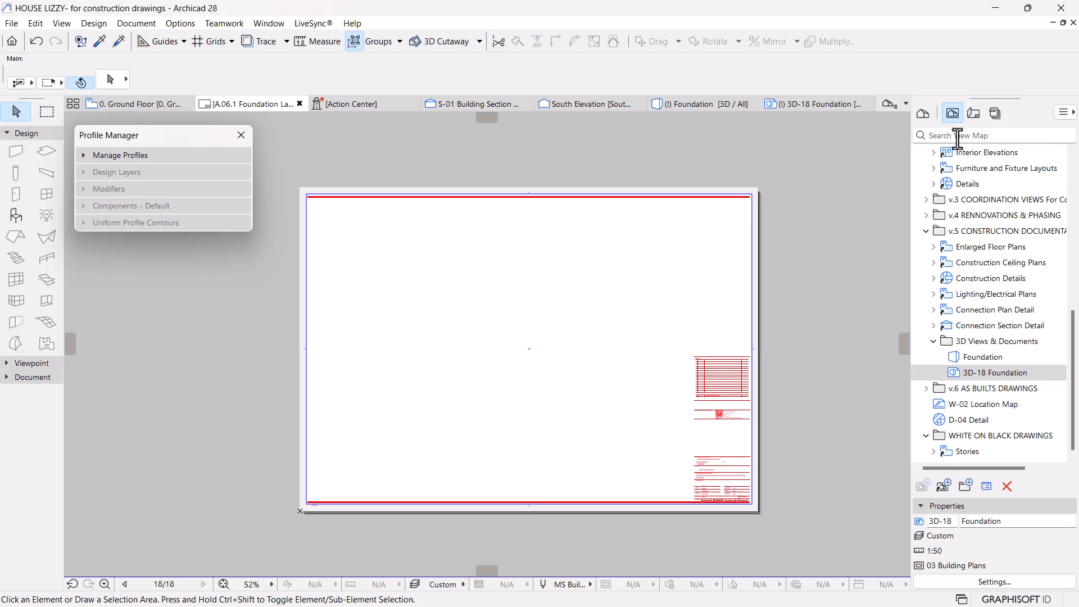
pyautogui.click(933, 247)
pyautogui.moveTo(986, 343); pyautogui.dragTo(461, 322)
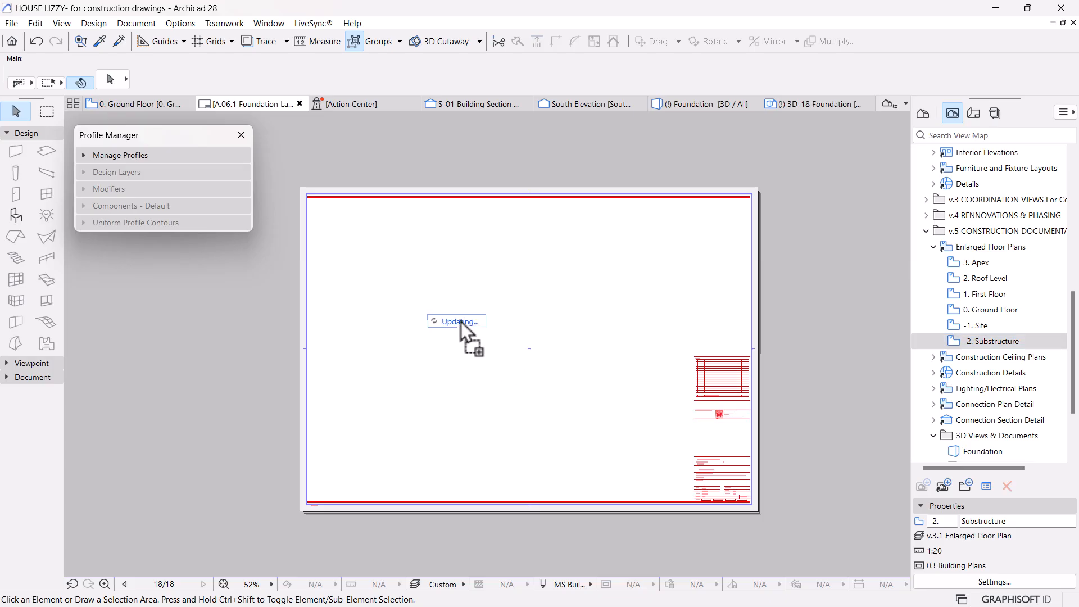
pyautogui.scroll(-6, 474, 340)
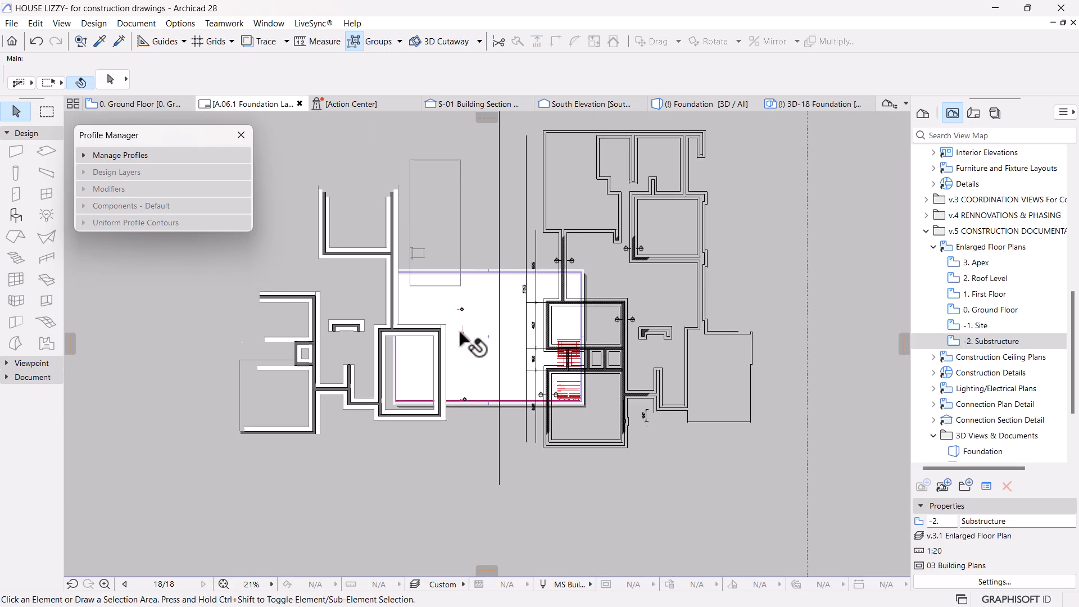
# Step: Crop the placed Substructure drawing's frame from both sides so it encloses only the left-hand foundation plan
pyautogui.click(564, 284)
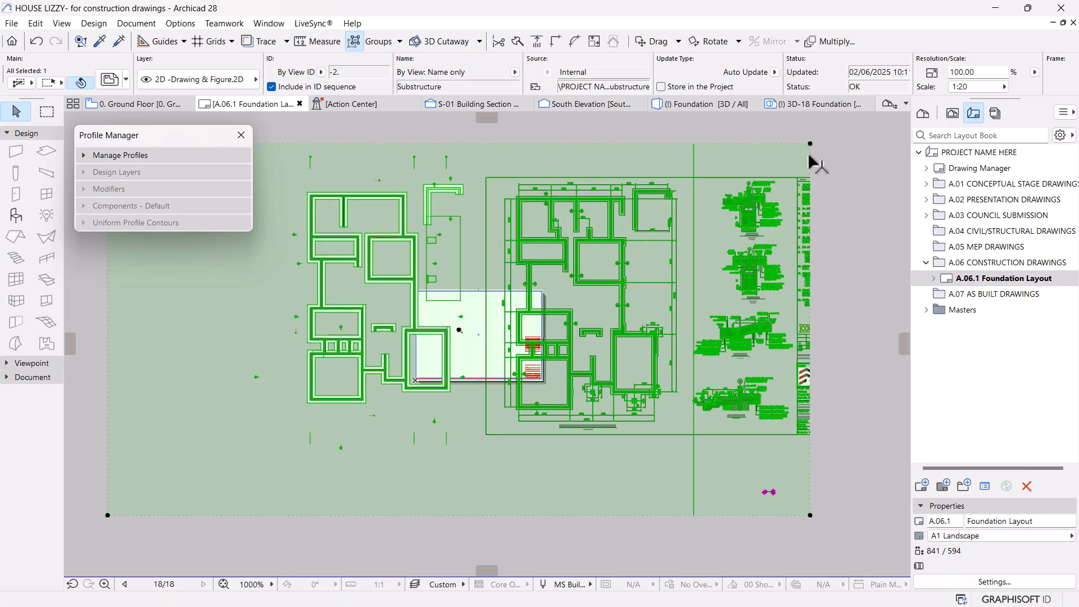
pyautogui.click(474, 180)
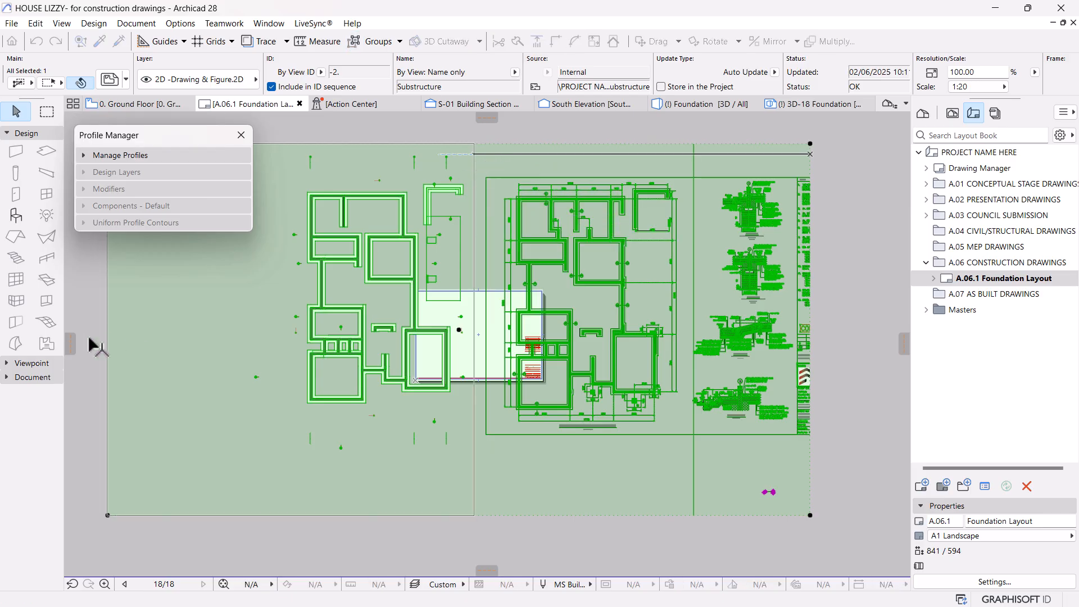
pyautogui.click(107, 288)
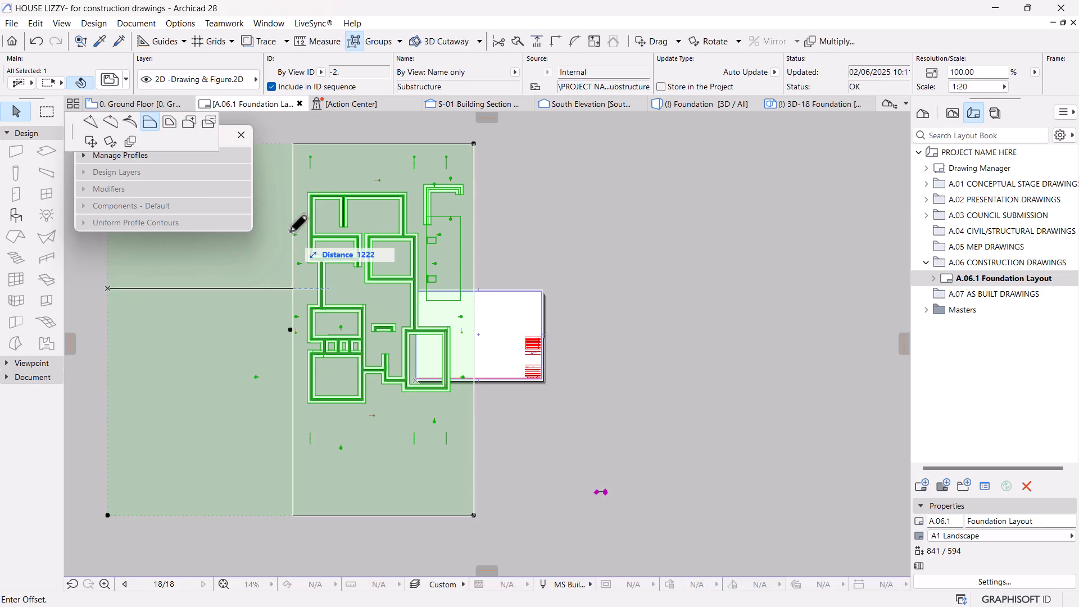
pyautogui.click(293, 200)
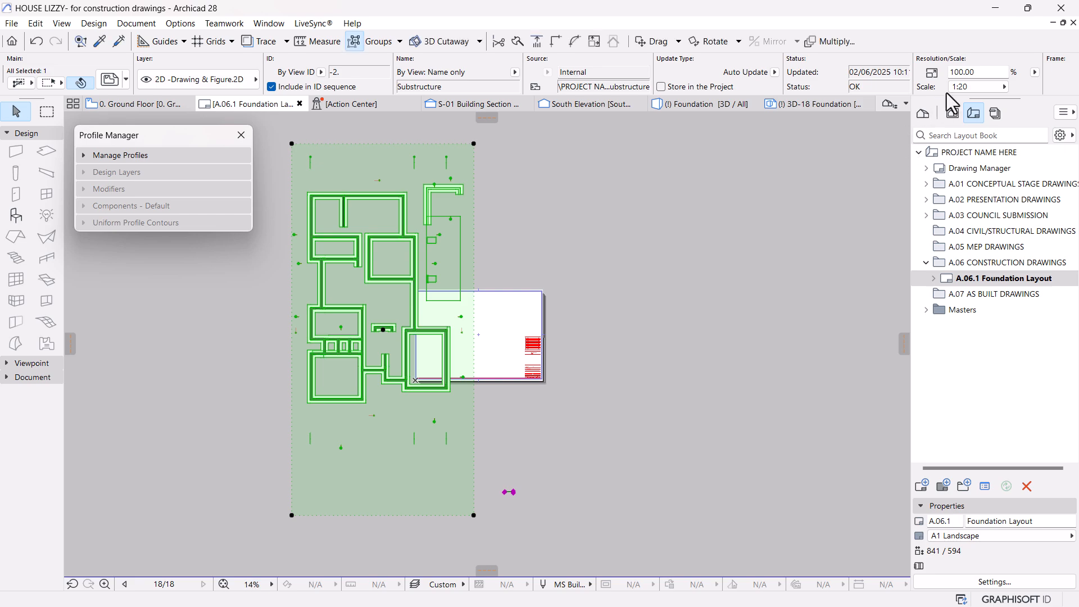
# Step: Open the -2. Substructure view to examine the foundation plan and its surroundings, and return to the A.06.1 Foundation Layout
pyautogui.click(989, 87)
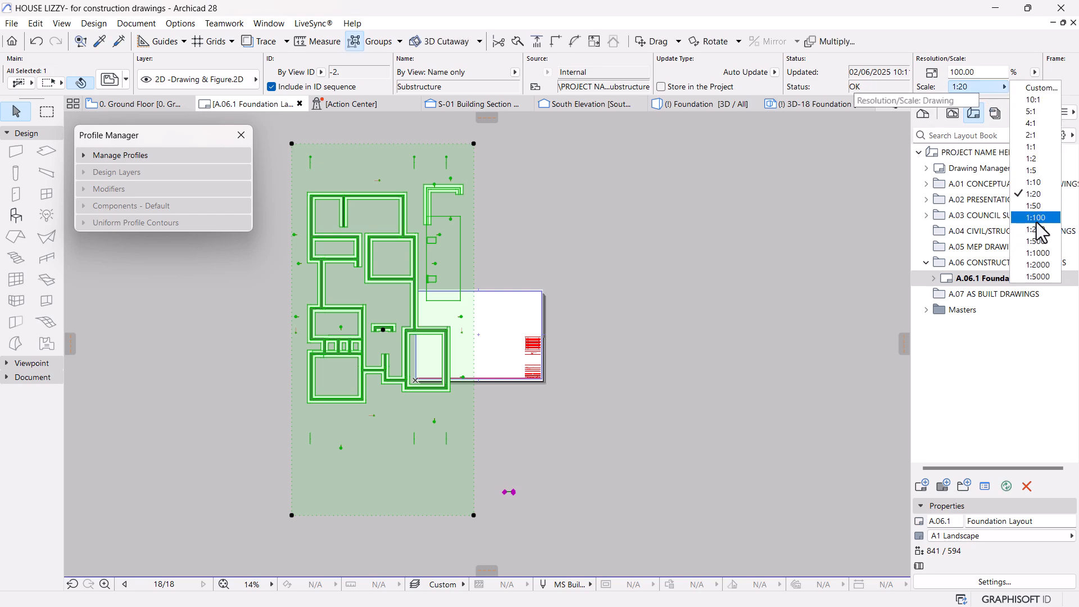
pyautogui.click(683, 277)
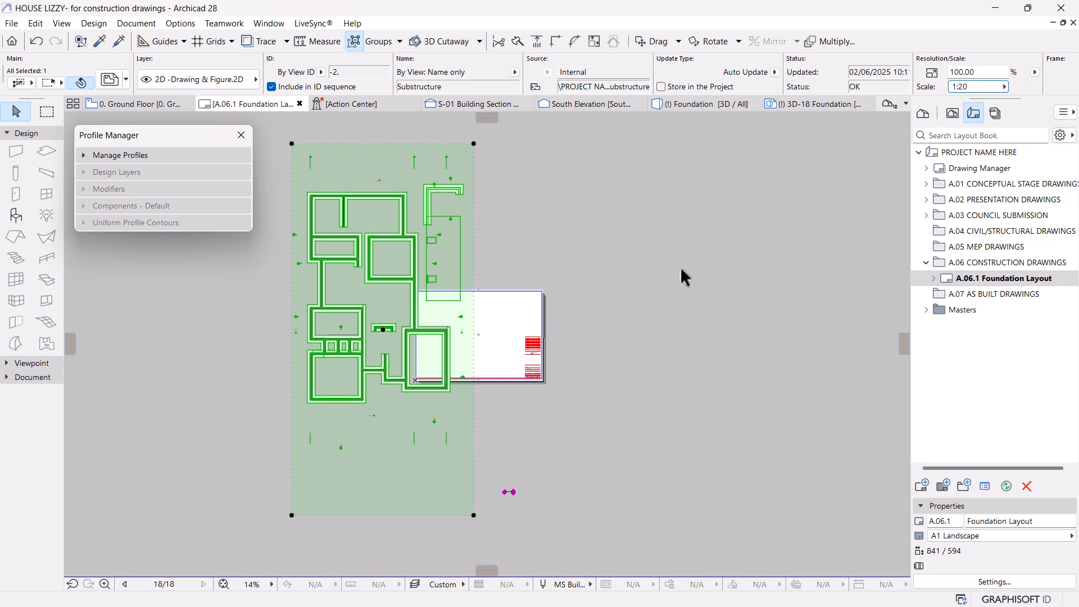
pyautogui.click(952, 113)
pyautogui.click(992, 341)
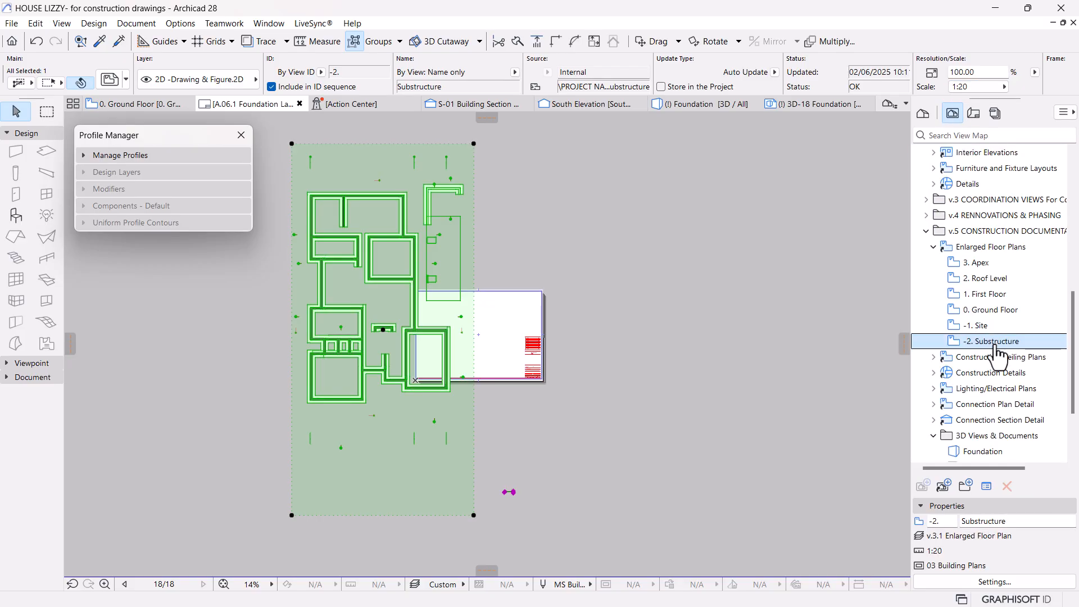
pyautogui.doubleClick(992, 342)
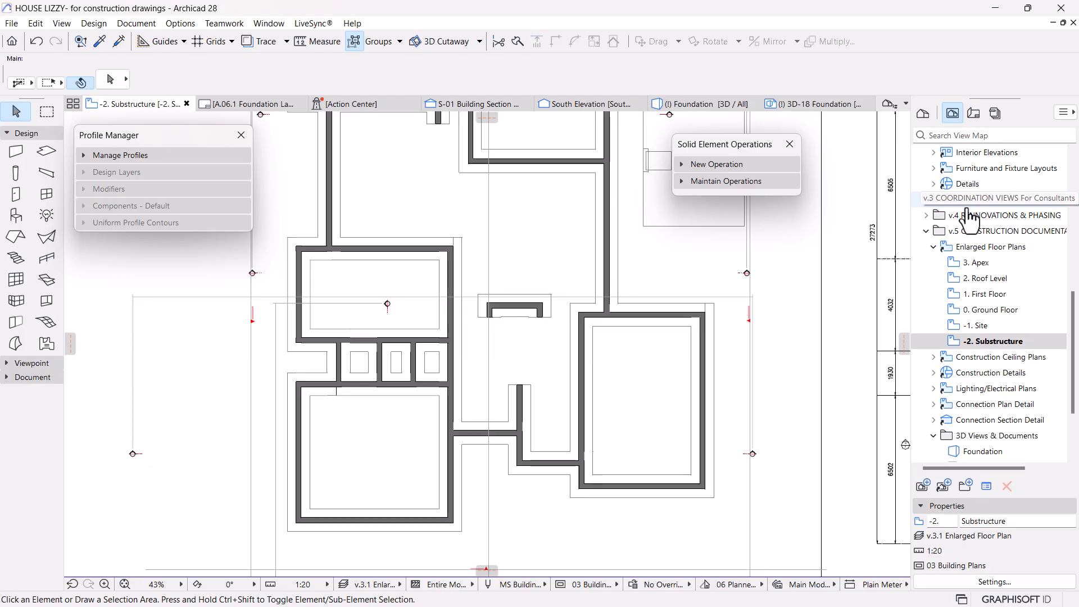
pyautogui.scroll(-4, 699, 372)
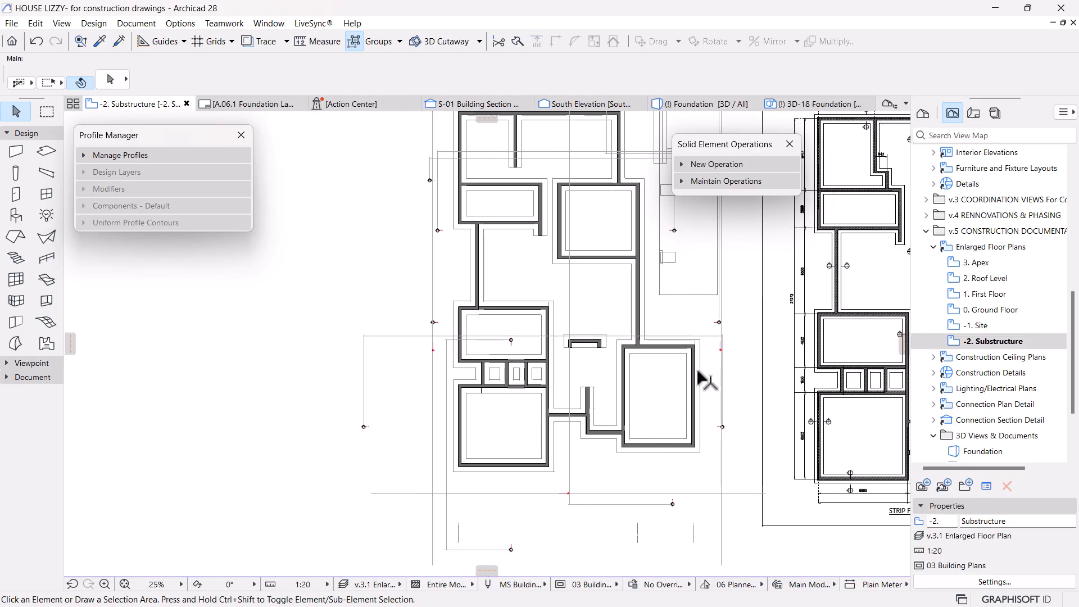
pyautogui.scroll(3, 699, 372)
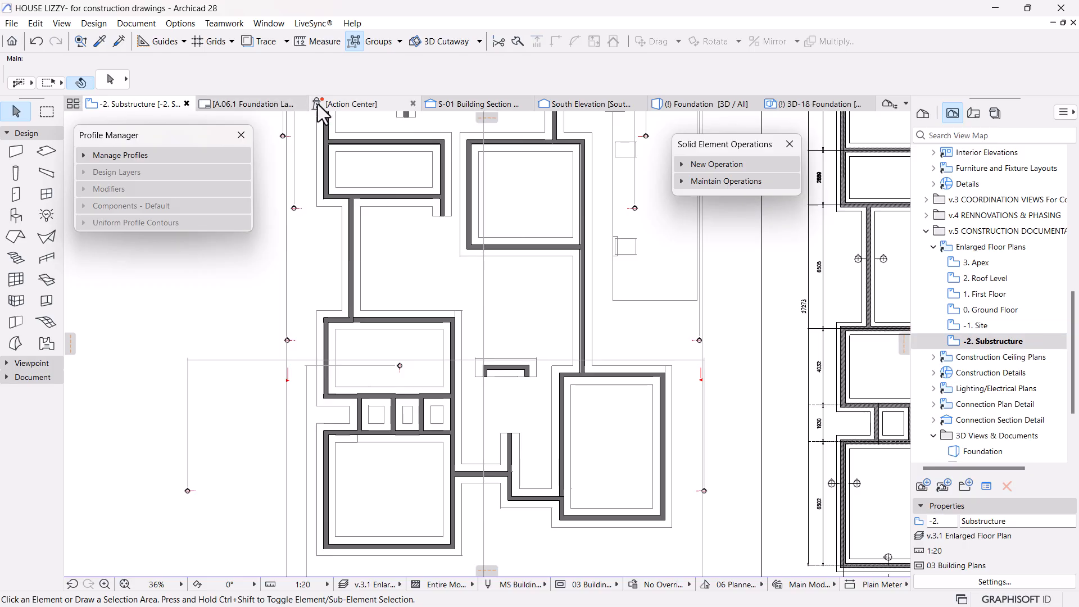
pyautogui.click(251, 103)
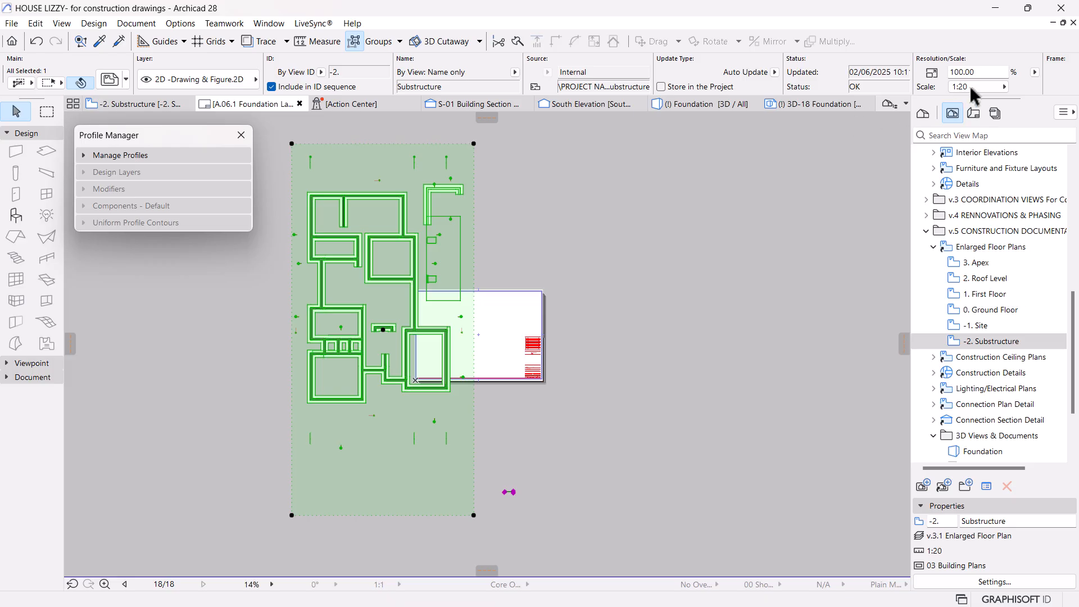
# Step: Set the placed Substructure drawing's scale to 1:50 and move it onto the left half of the sheet
pyautogui.click(971, 88)
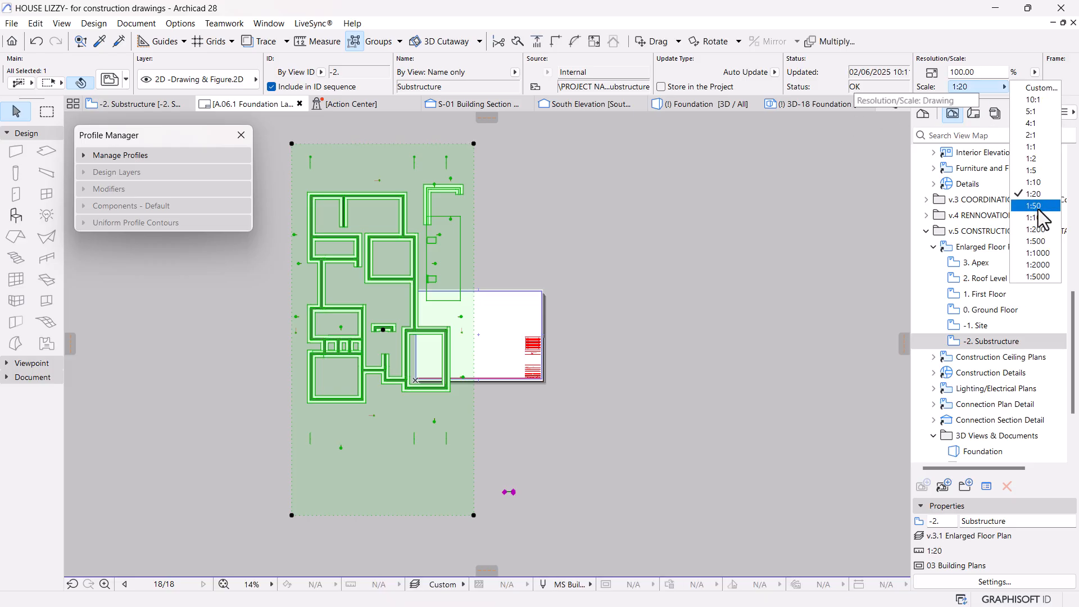
pyautogui.click(1034, 205)
pyautogui.scroll(2, 456, 337)
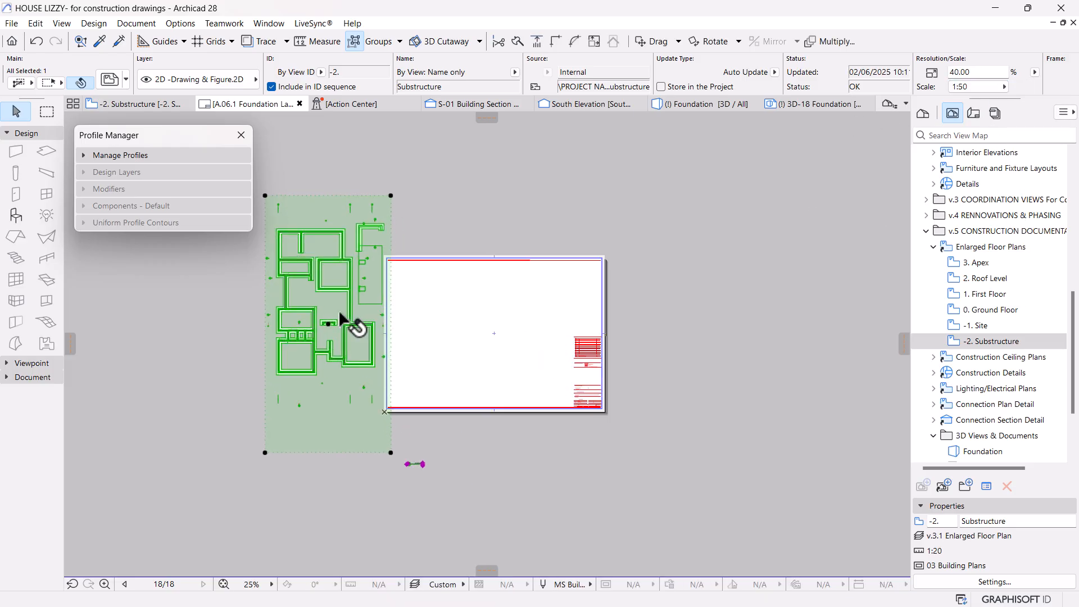
pyautogui.moveTo(325, 294)
pyautogui.mouseDown()
pyautogui.moveTo(397, 337)
pyautogui.moveTo(415, 315)
pyautogui.moveTo(414, 337)
pyautogui.moveTo(452, 332)
pyautogui.mouseUp()
pyautogui.scroll(2, 427, 335)
pyautogui.scroll(-2, 470, 312)
pyautogui.moveTo(469, 311); pyautogui.dragTo(514, 245, button='middle')
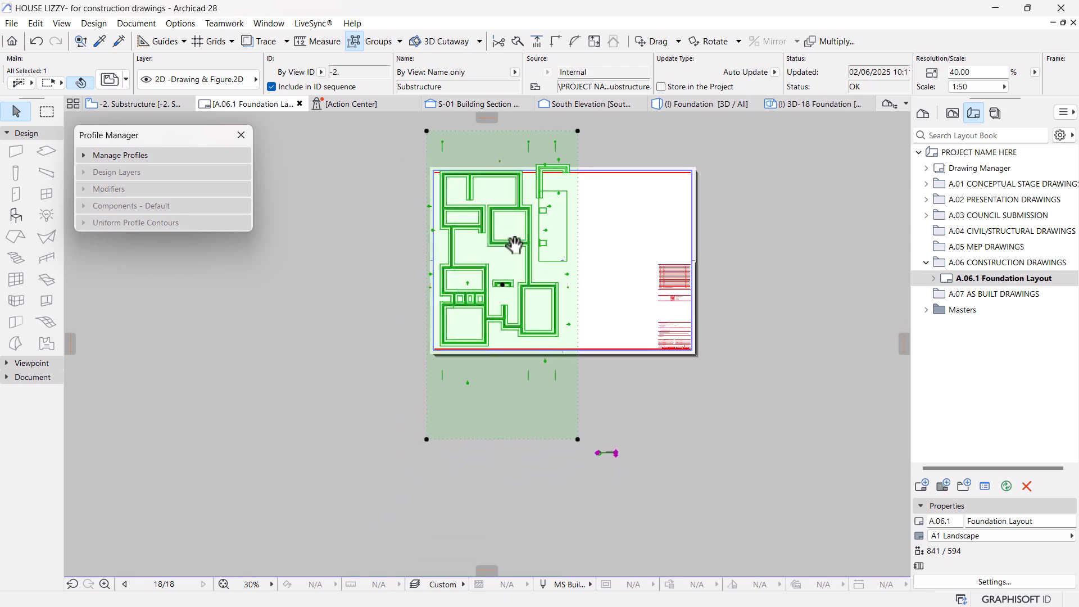
# Step: Crop the Substructure drawing's frame, raising its bottom edge to the sheet's lower edge and lowering its top edge by about 78 mm
pyautogui.click(482, 439)
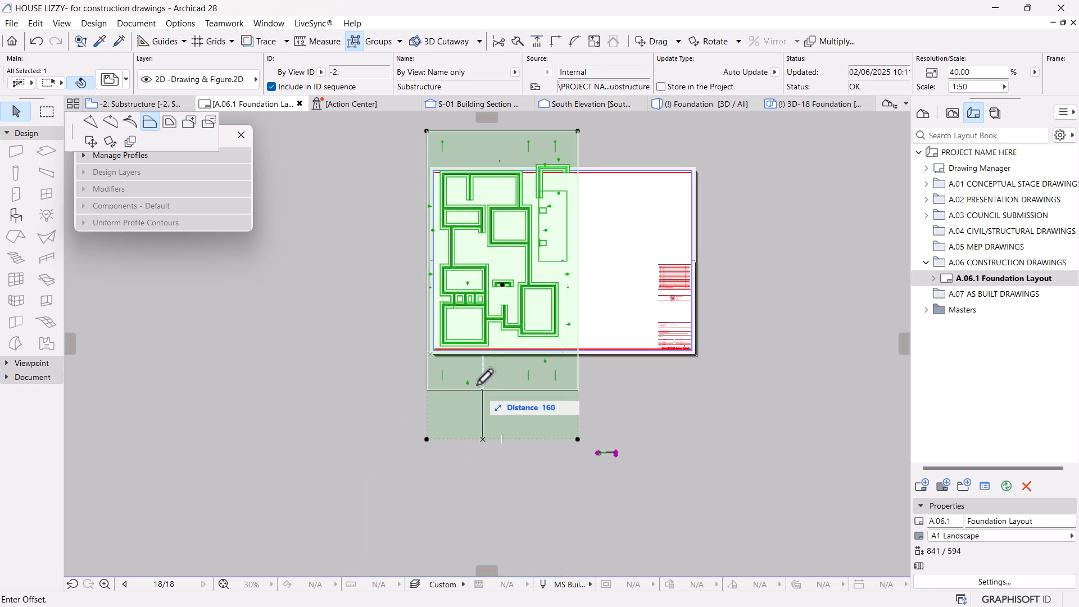
pyautogui.click(486, 354)
pyautogui.click(553, 131)
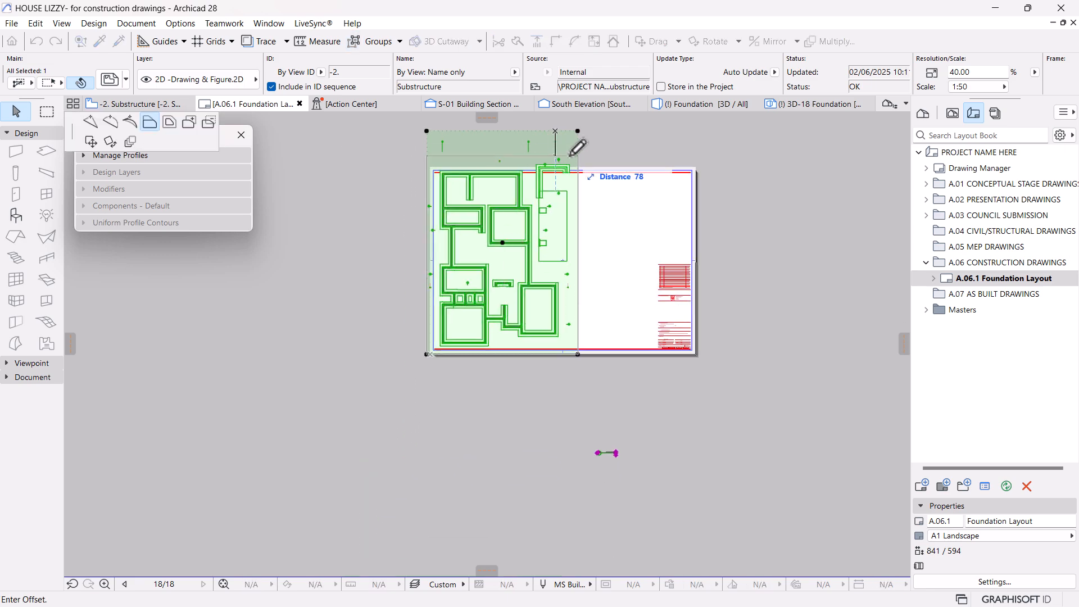
pyautogui.click(570, 157)
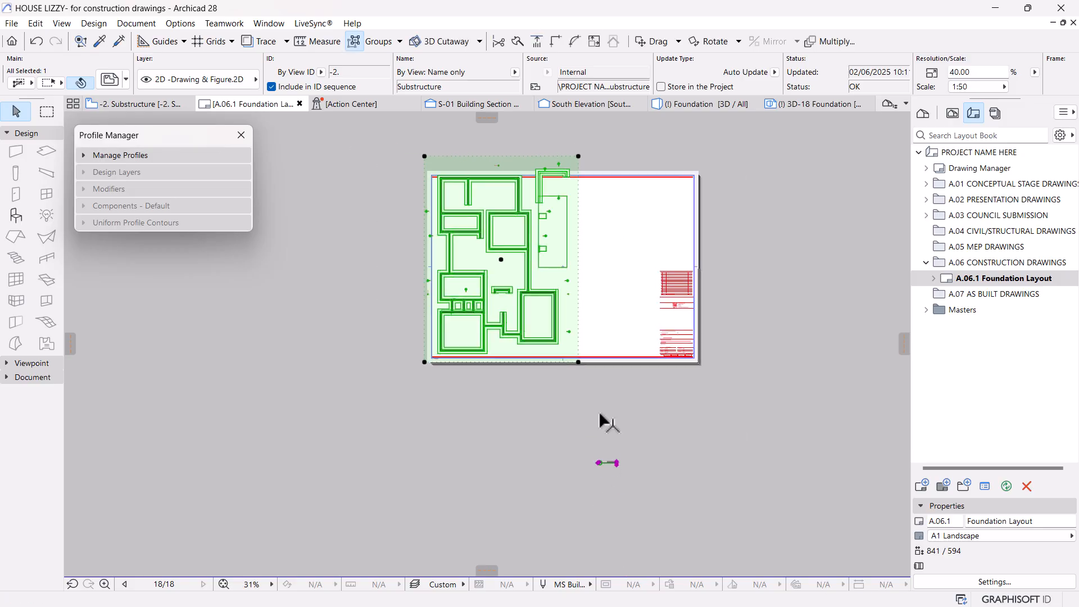
# Step: Move the Substructure drawing's title beneath the plan, at the lower-left corner of the sheet
pyautogui.click(599, 458)
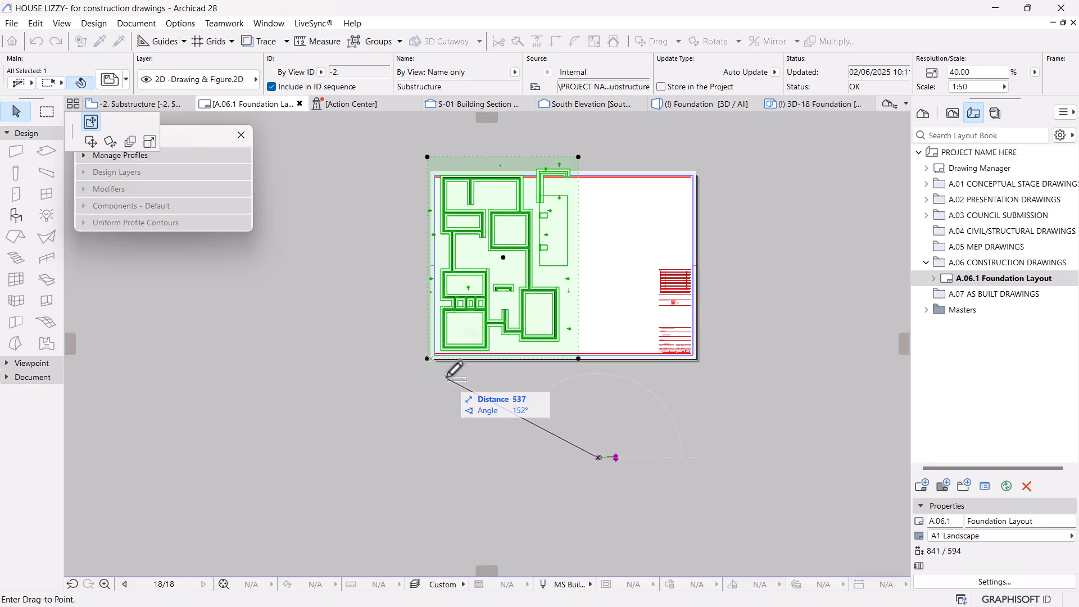
pyautogui.click(440, 359)
pyautogui.scroll(4, 583, 200)
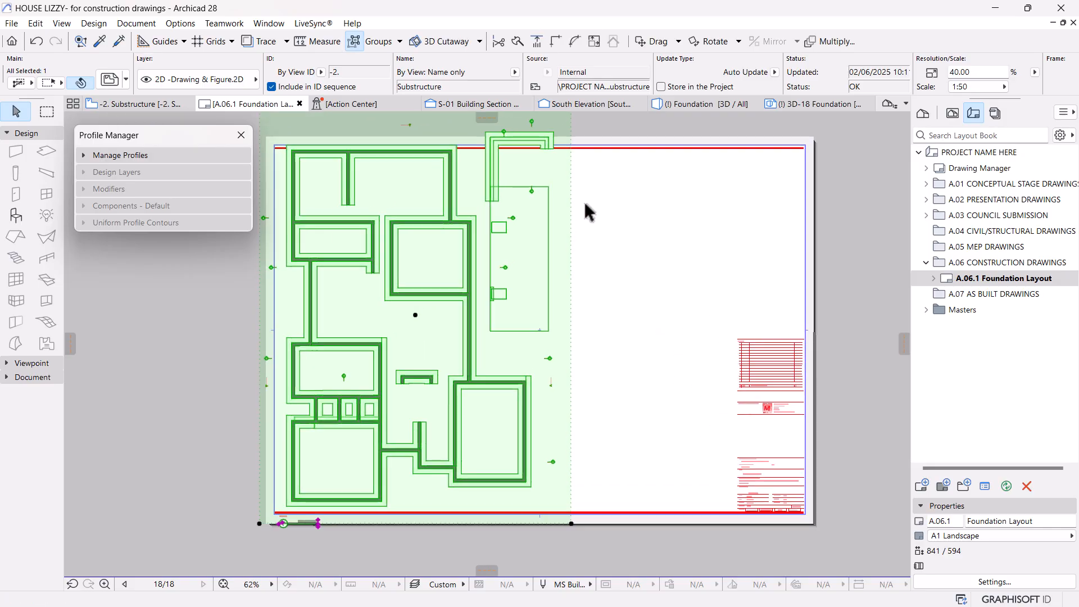
# Step: Apply a custom scale of 1:75 to the Substructure drawing so it fits within the sheet border
pyautogui.click(980, 87)
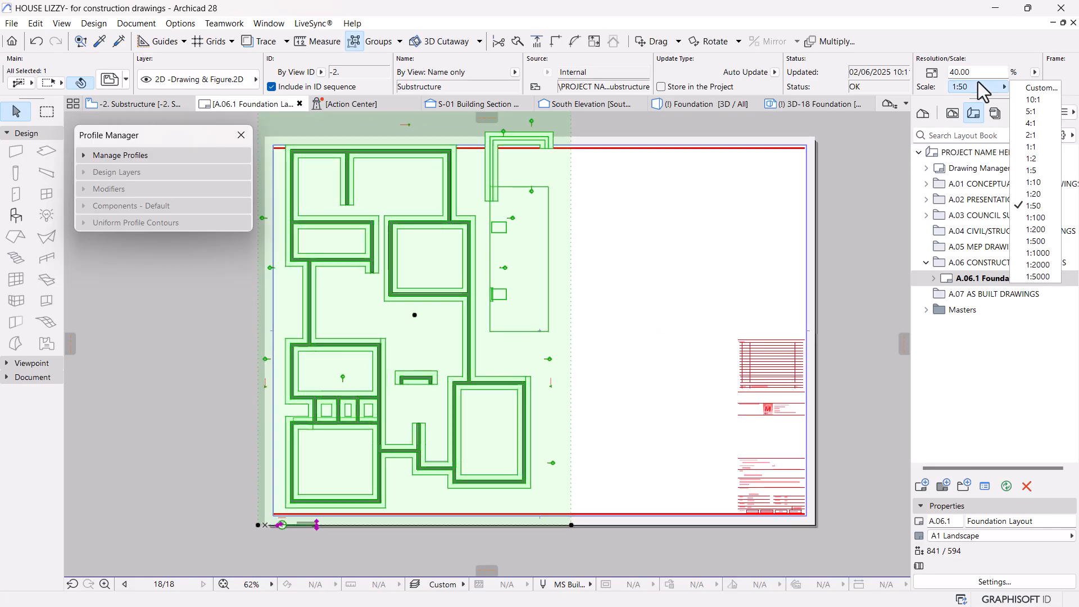
pyautogui.click(1041, 88)
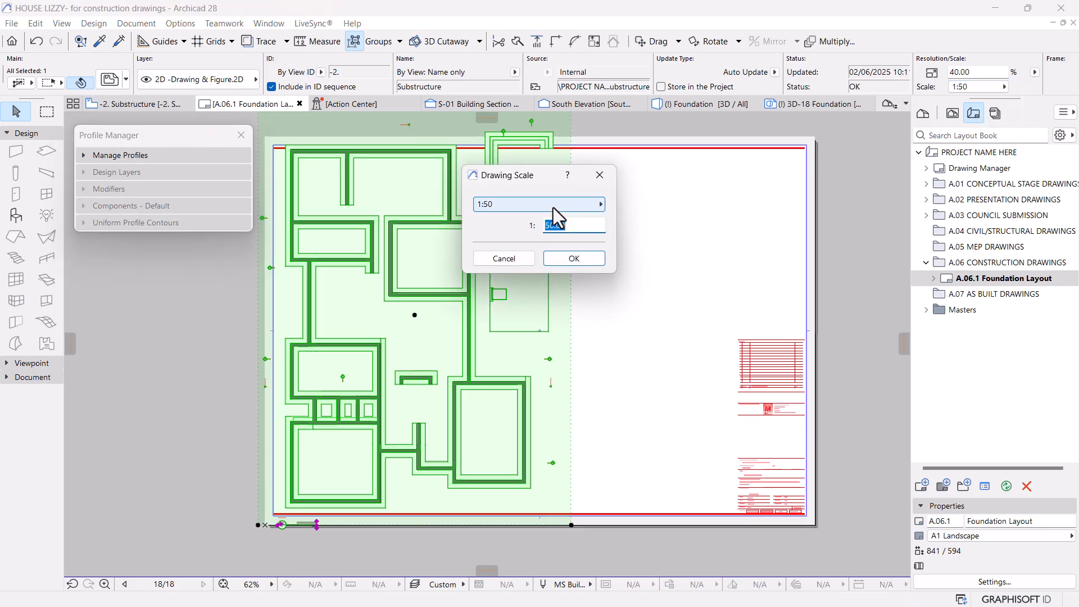
pyautogui.press('Return')
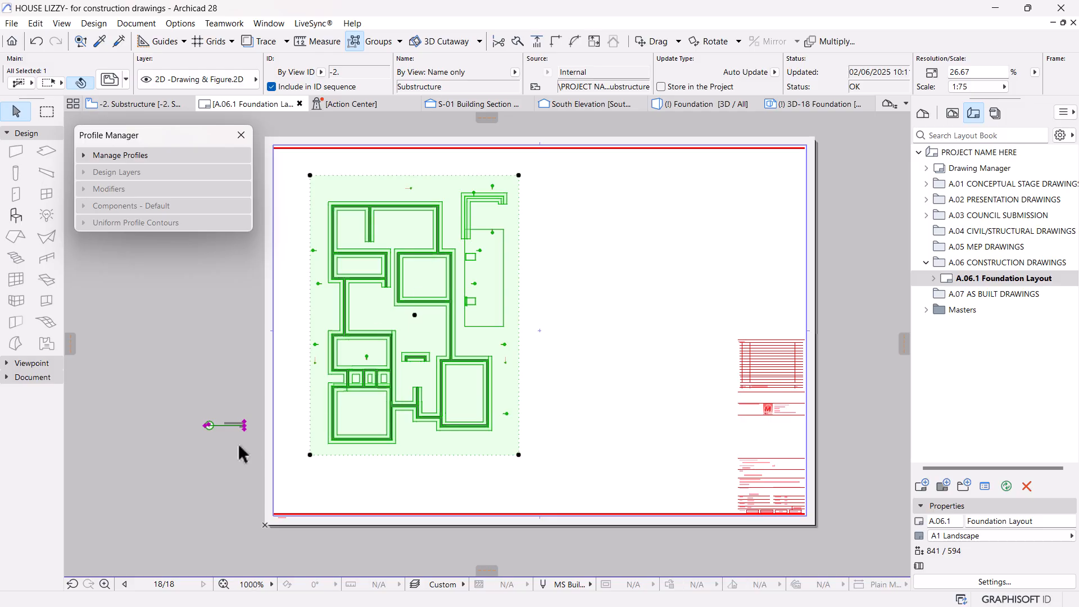
# Step: Reposition the drawing title inside the sheet border, just below the lower-left corner of the Substructure drawing's frame, and deselect the drawing
pyautogui.click(207, 425)
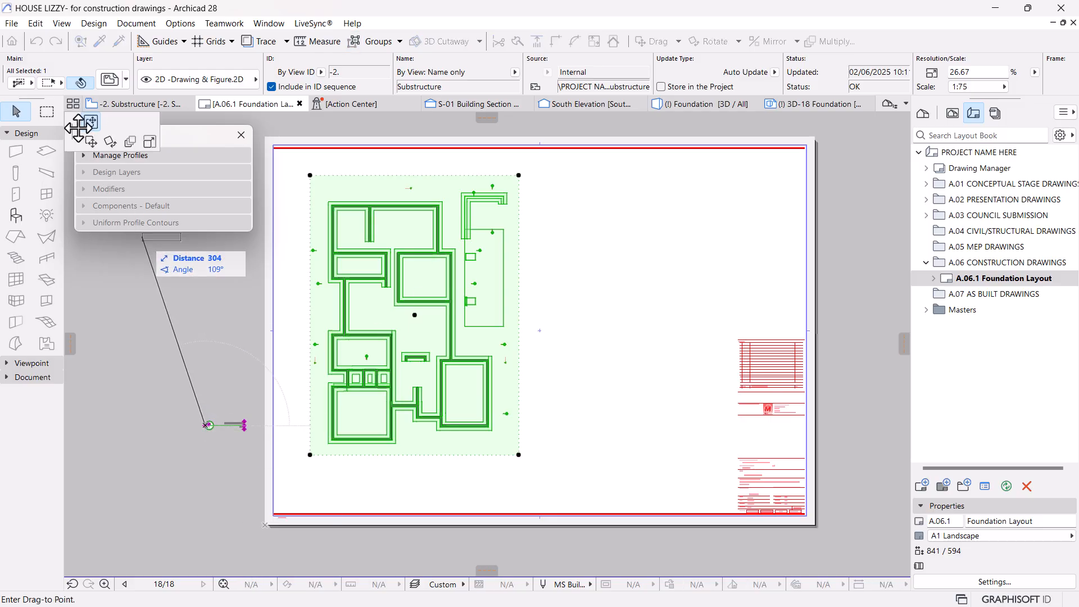
pyautogui.click(324, 468)
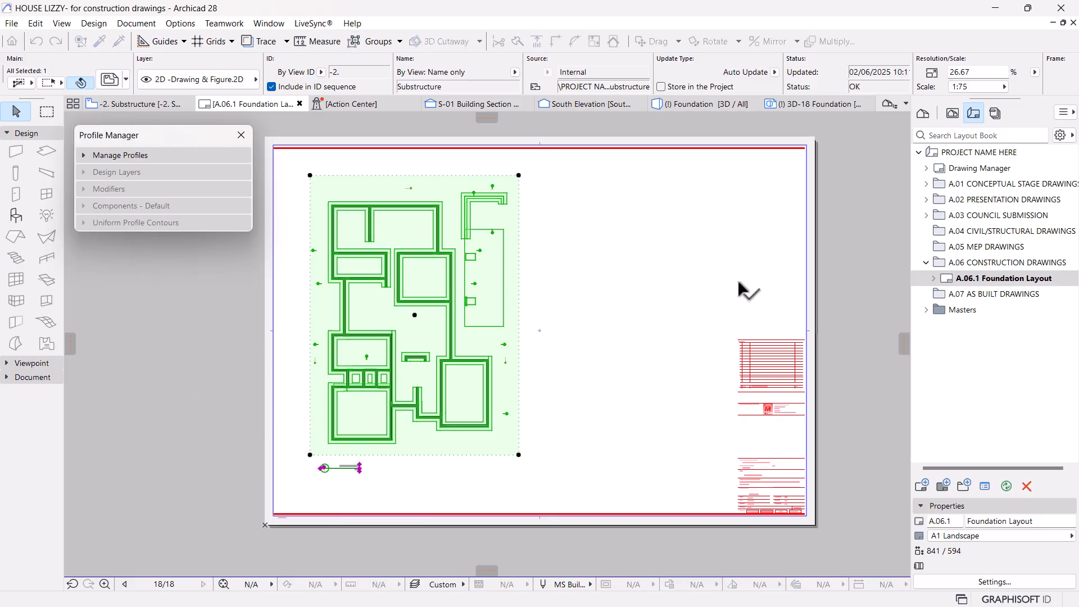
pyautogui.click(841, 317)
# Step: Locate the 3D-18 Foundation document under 3D Views & Documents in the View Map
pyautogui.click(951, 113)
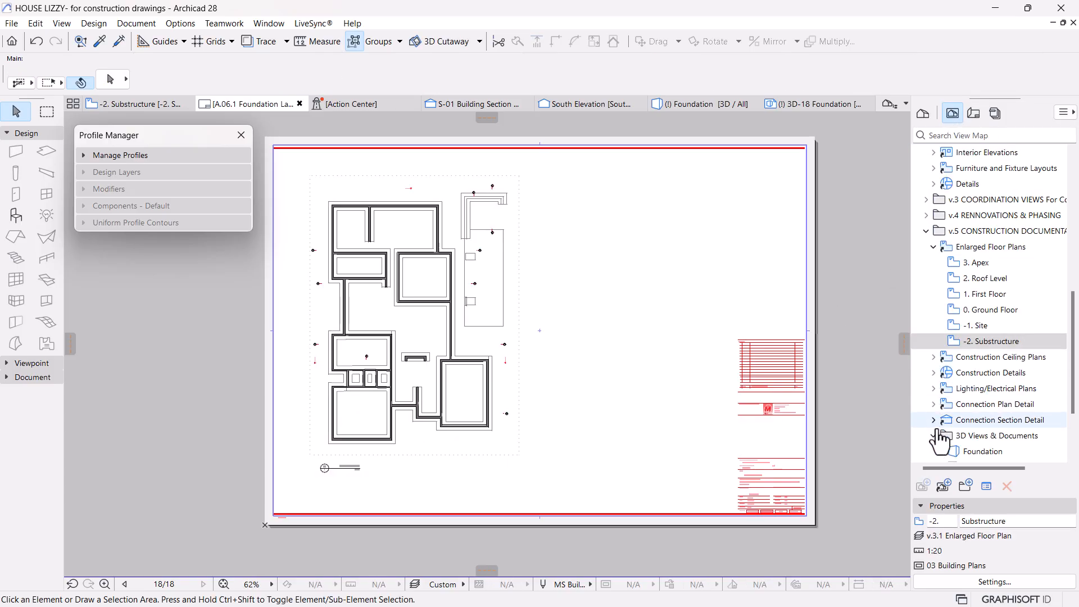
pyautogui.scroll(-3, 935, 446)
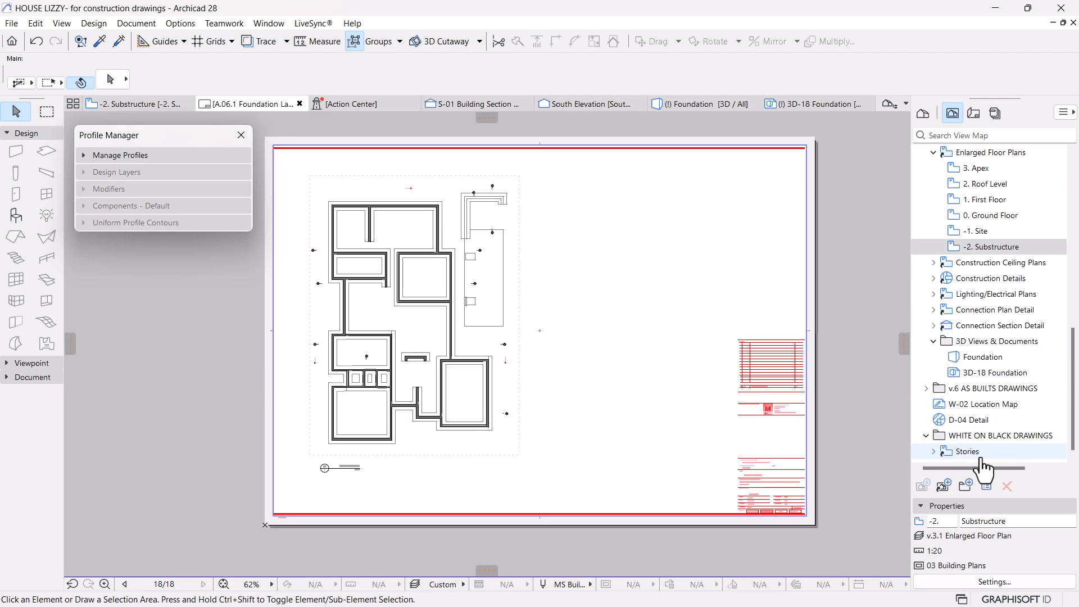
# Step: Place the 3D-18 Foundation view as a drawing on the A.06.1 Foundation Layout sheet
pyautogui.moveTo(989, 372); pyautogui.dragTo(619, 317)
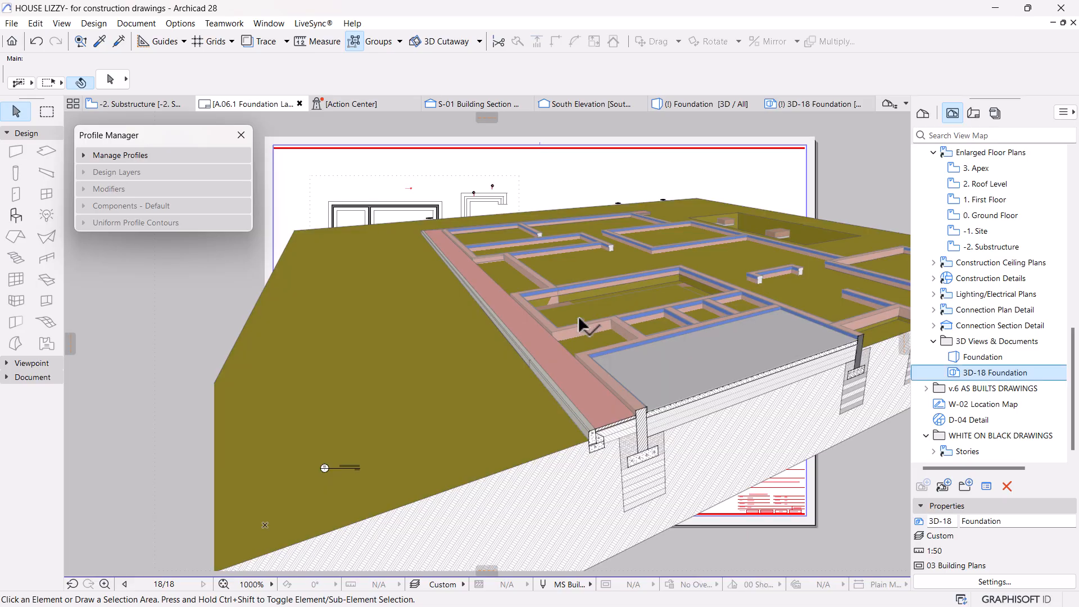
pyautogui.scroll(-2, 551, 317)
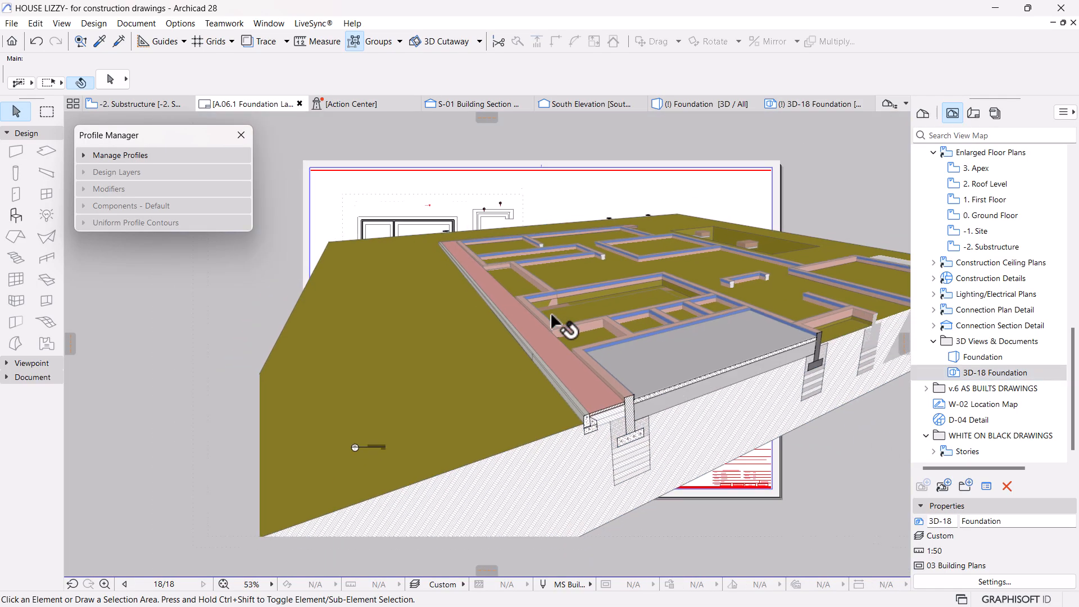
pyautogui.scroll(3, 629, 433)
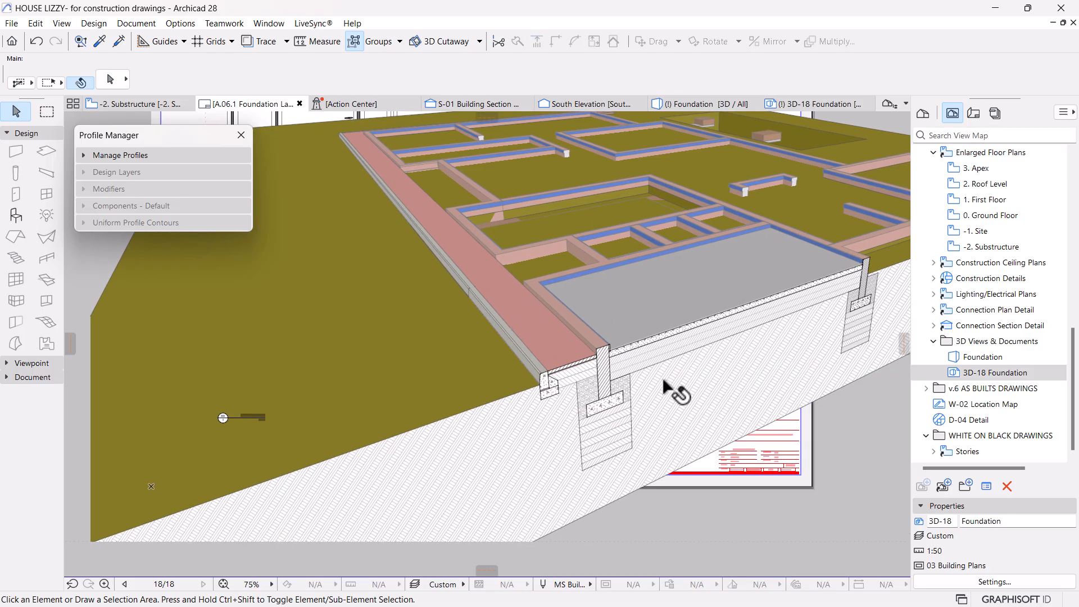
pyautogui.scroll(-3, 549, 351)
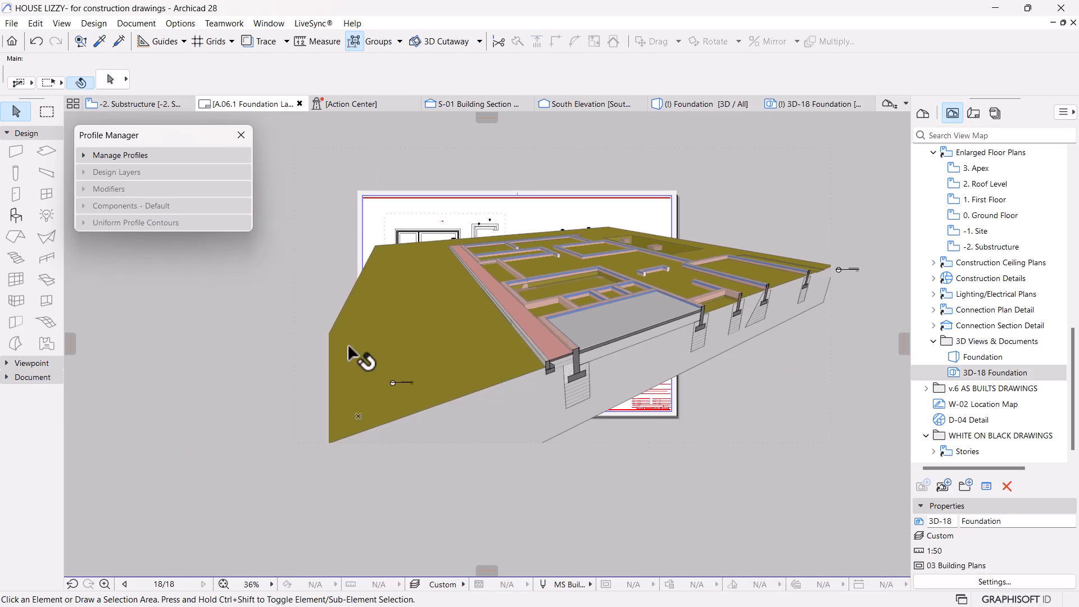
# Step: Crop the Foundation drawing's left edge clear of the substructure plan and its right edge clear of the title block
pyautogui.click(353, 357)
pyautogui.click(294, 271)
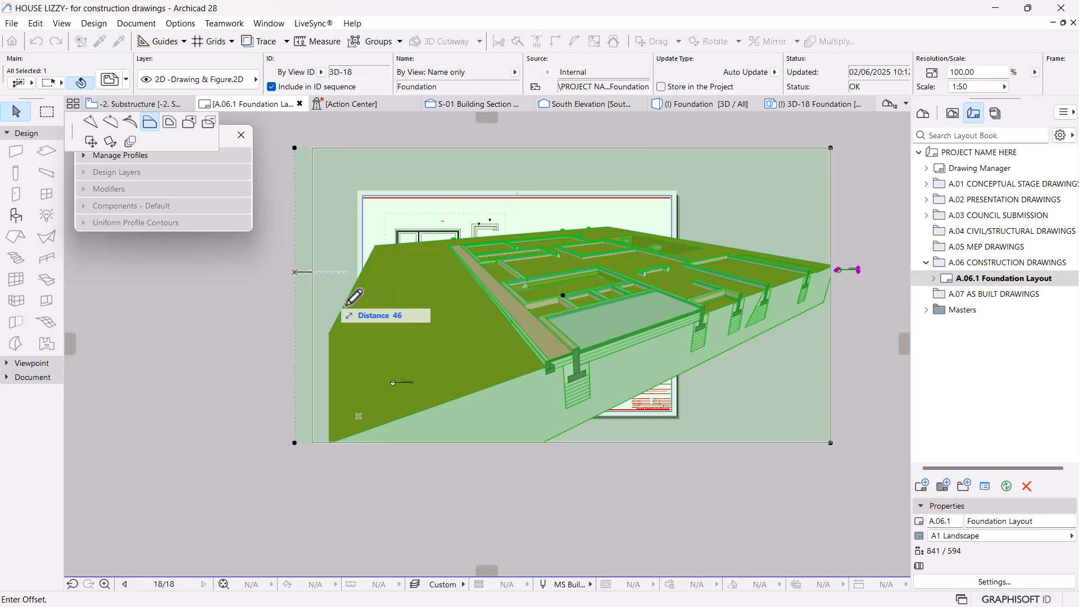
pyautogui.click(524, 371)
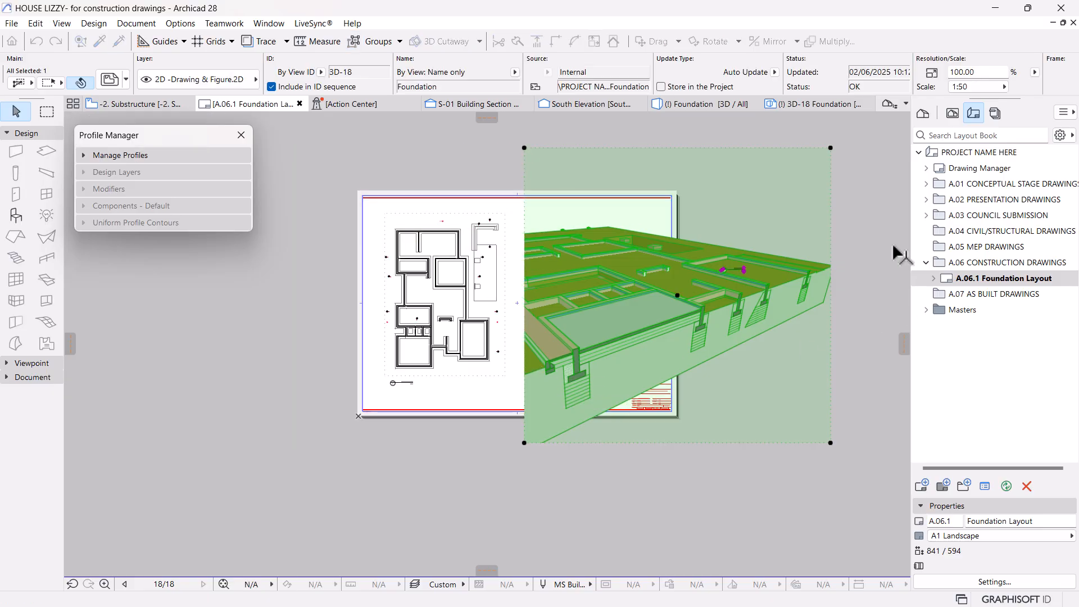
pyautogui.click(830, 173)
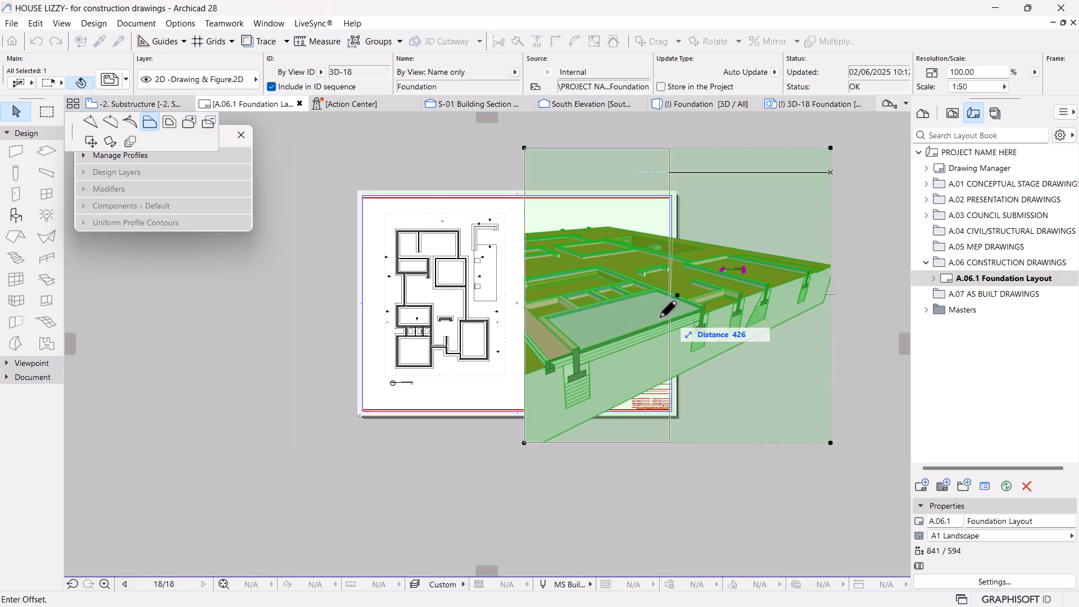
pyautogui.click(621, 370)
# Step: Crop the Foundation drawing's bottom edge to below the footing trench and its top edge down to the nearby foundation walls
pyautogui.click(568, 442)
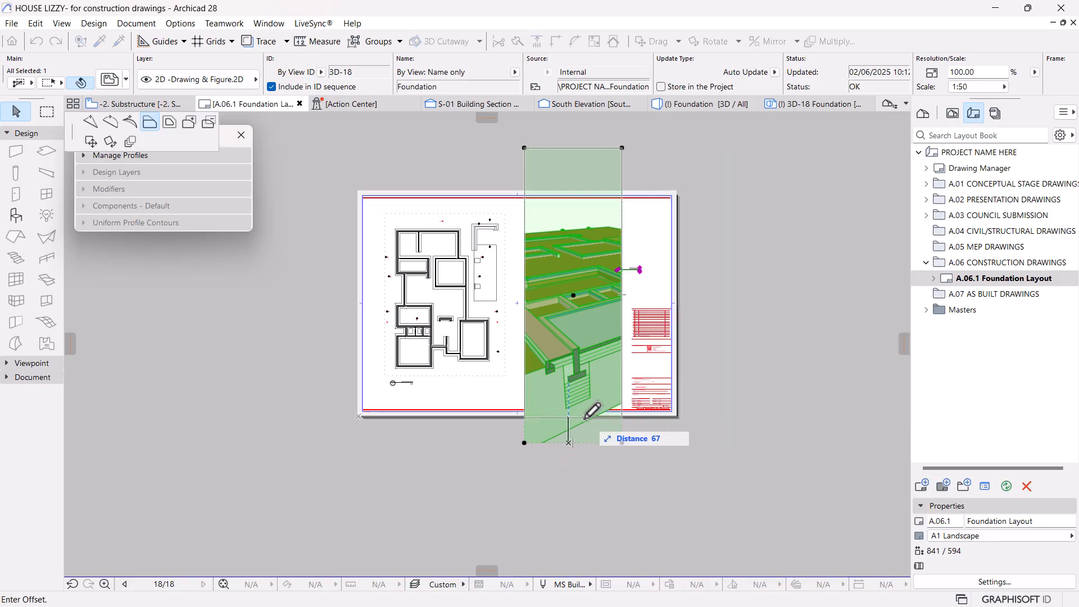
pyautogui.click(582, 420)
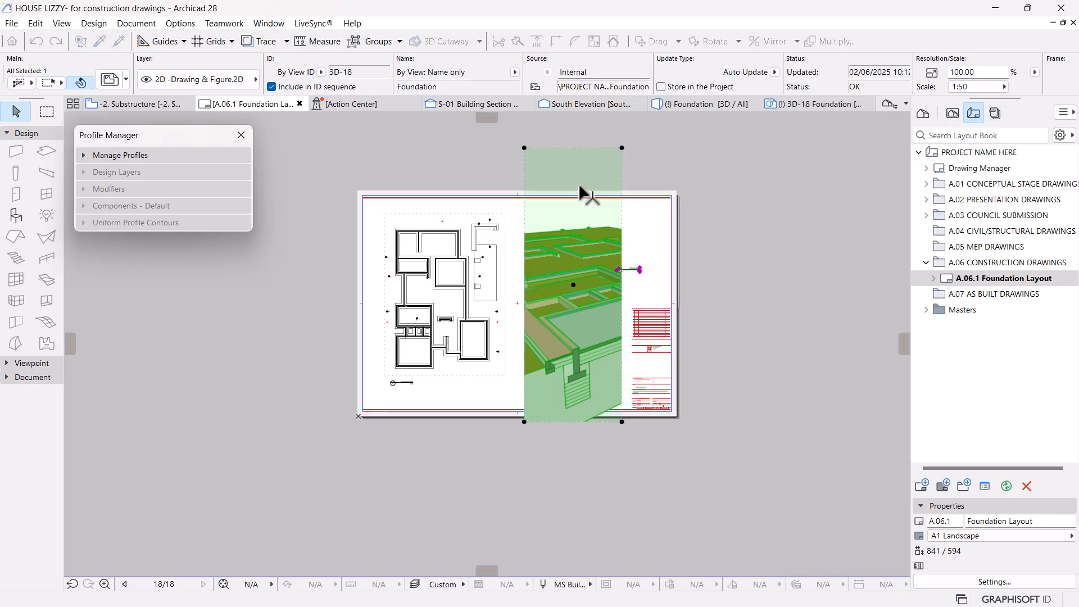
pyautogui.click(594, 148)
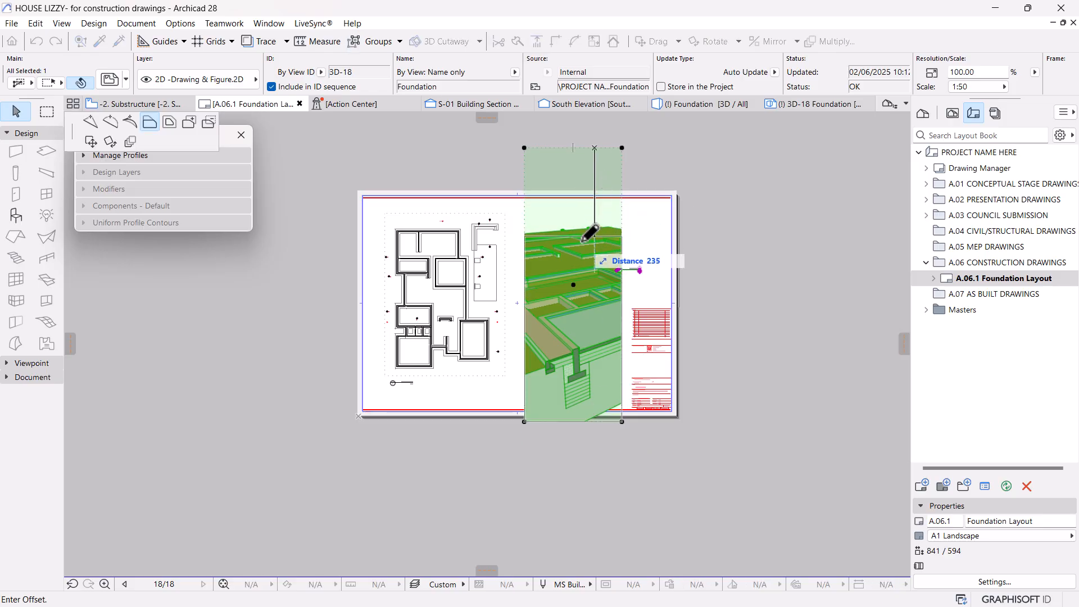
pyautogui.click(581, 279)
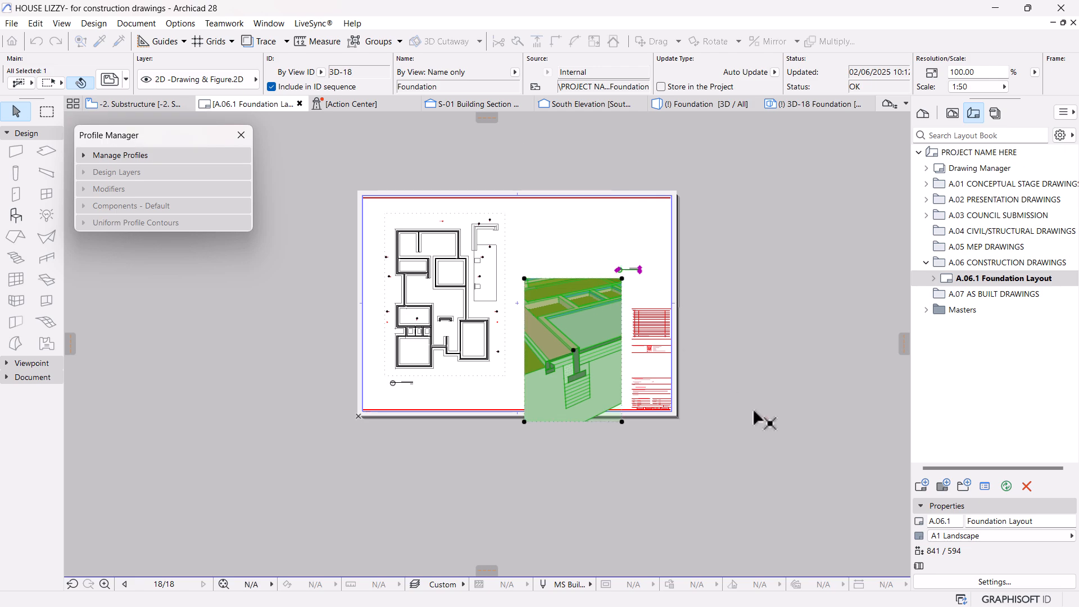
pyautogui.click(751, 409)
# Step: Move the cropped Foundation drawing up into the free sheet area between the substructure plan and the title block
pyautogui.scroll(2, 612, 275)
pyautogui.click(611, 283)
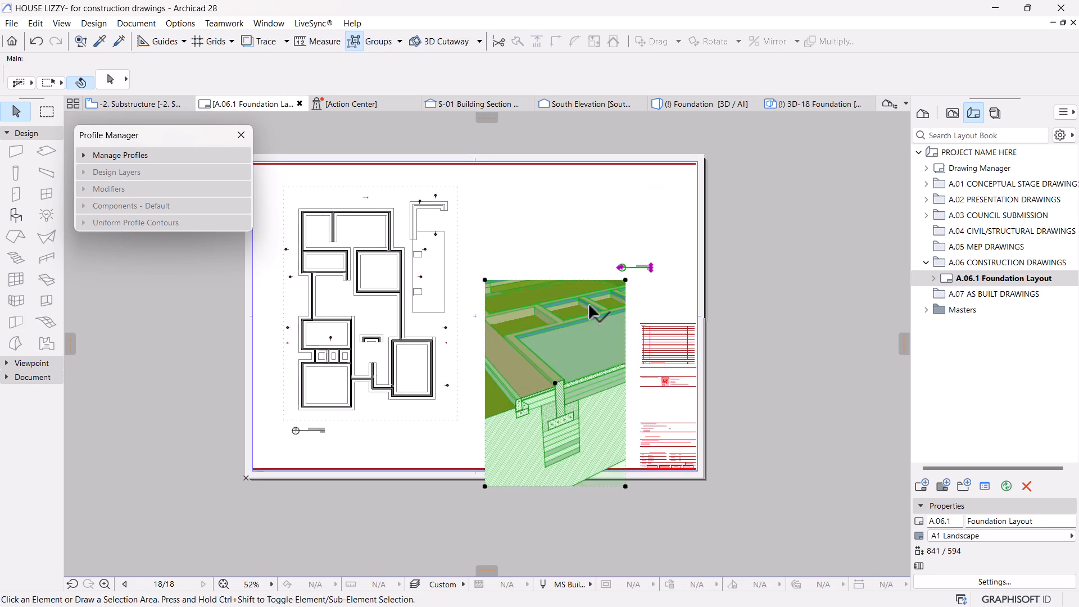
pyautogui.click(548, 359)
pyautogui.click(562, 368)
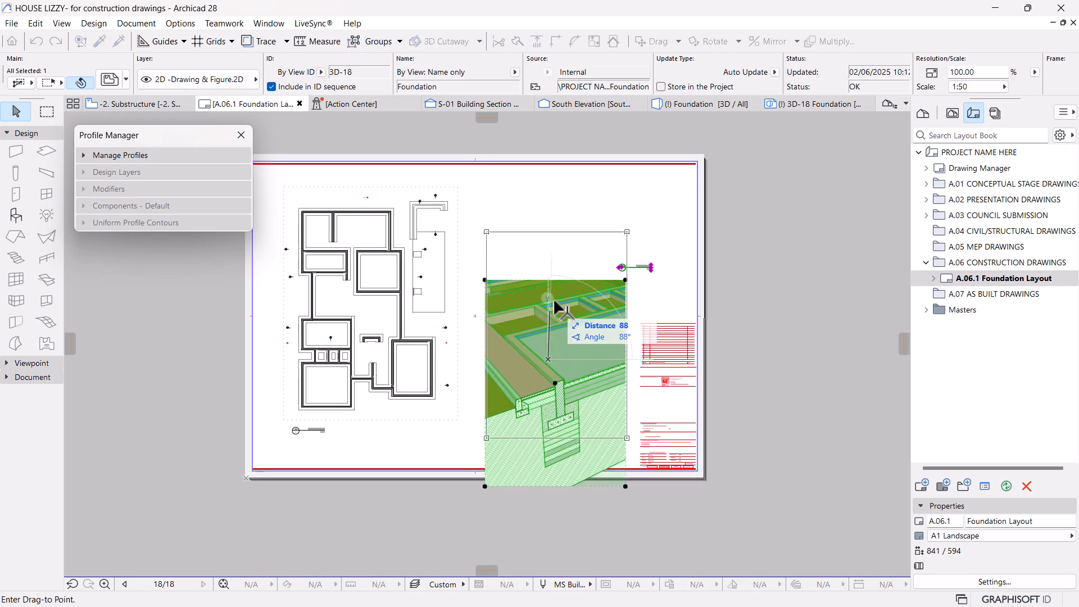
pyautogui.click(553, 268)
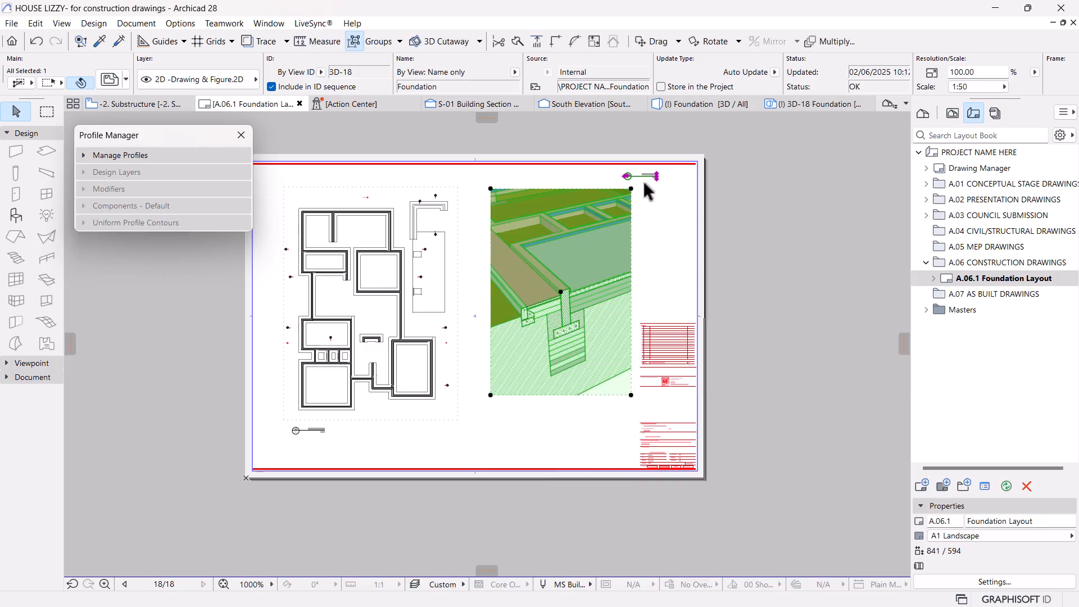
# Step: Move the Foundation drawing's title to just below the drawing's lower-left corner
pyautogui.click(627, 177)
pyautogui.click(692, 243)
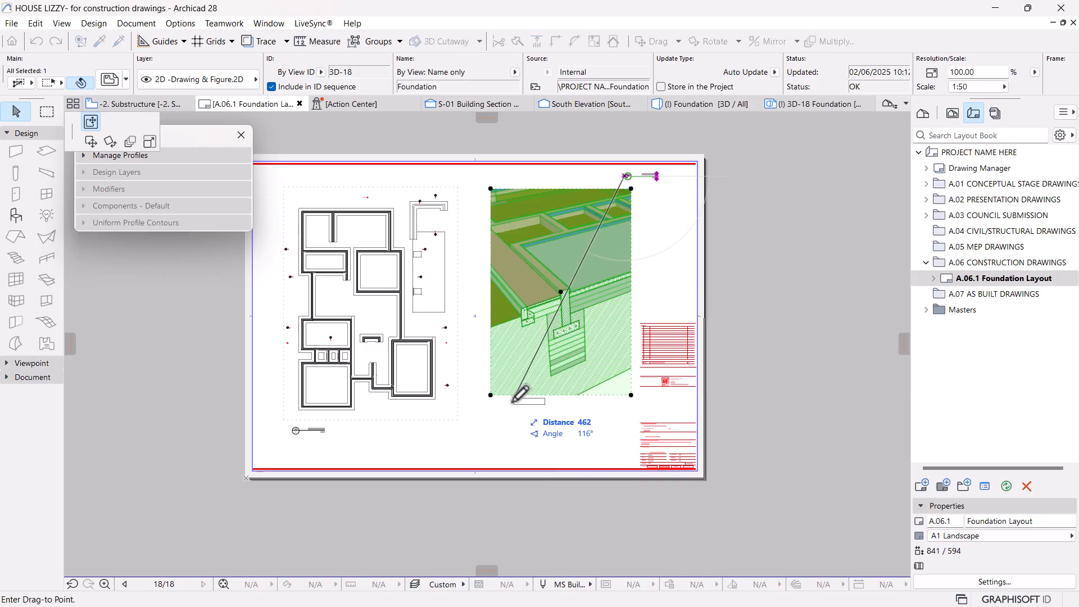
pyautogui.click(495, 409)
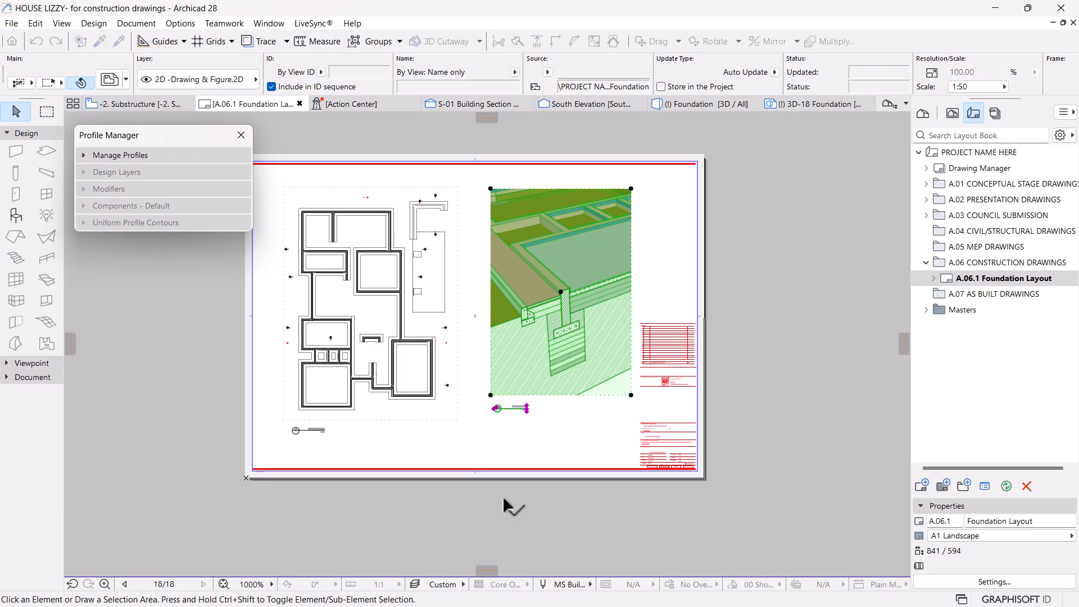
pyautogui.click(503, 498)
# Step: Examine the foundation layout sheet, checking the 3D foundation detail and the wall display in the substructure plan
pyautogui.scroll(3, 418, 413)
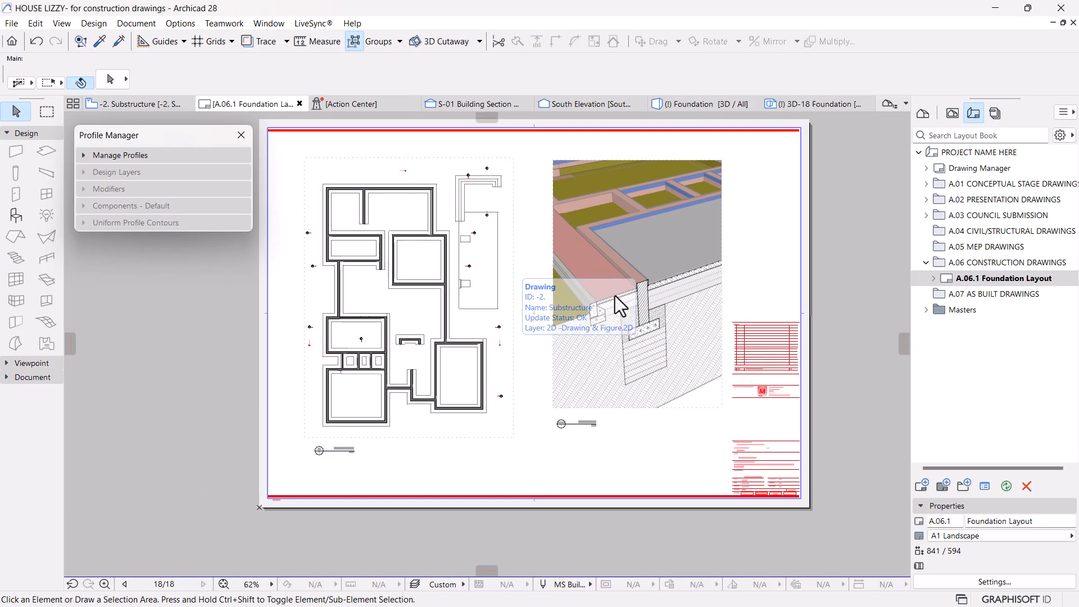
pyautogui.scroll(5, 639, 289)
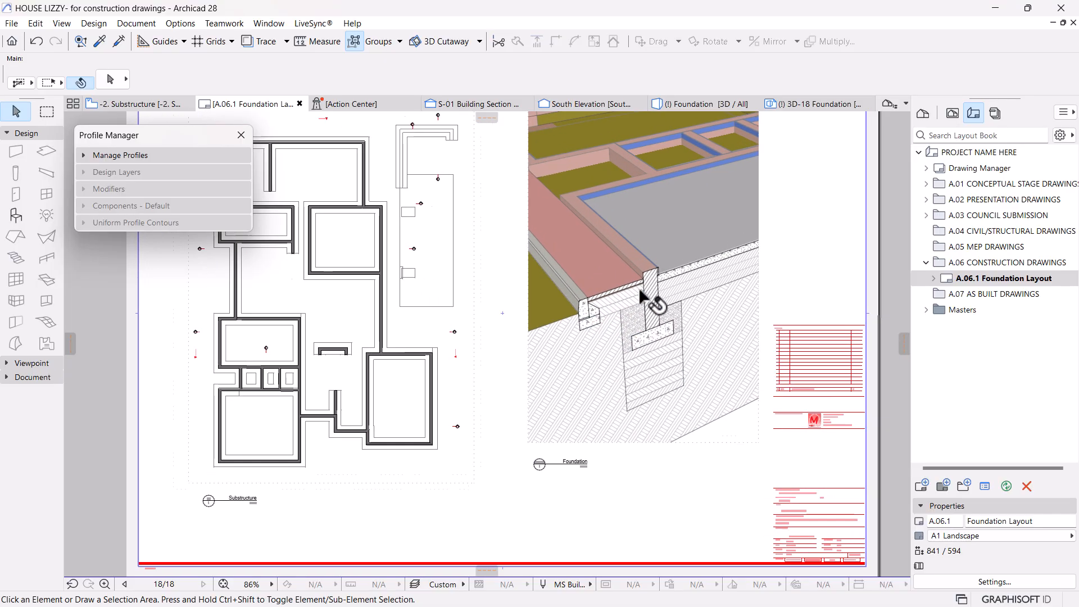
pyautogui.scroll(-4, 640, 290)
pyautogui.scroll(3, 602, 352)
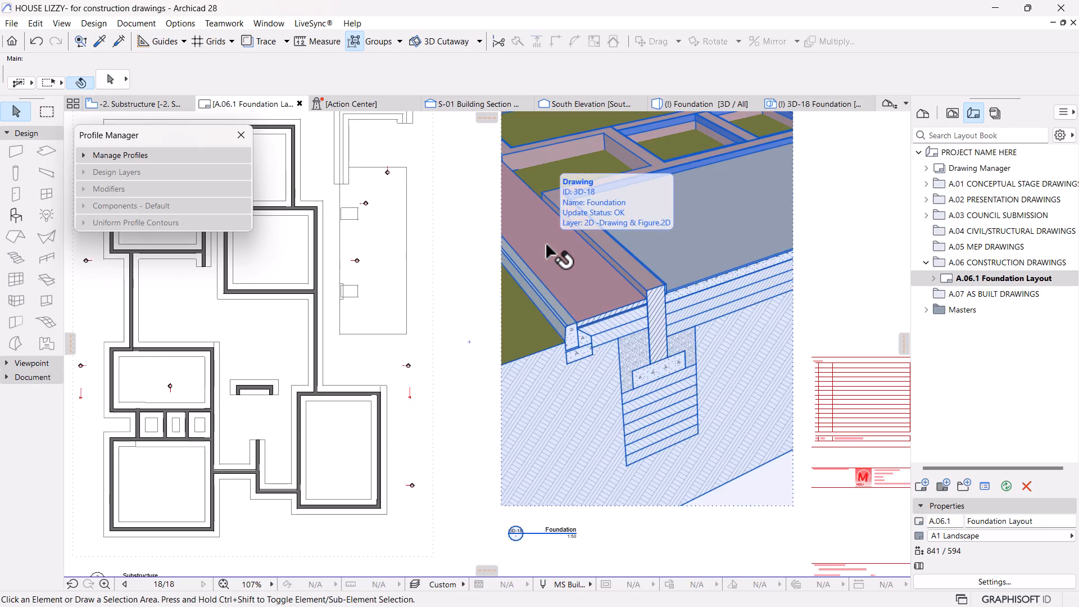
pyautogui.scroll(2, 587, 296)
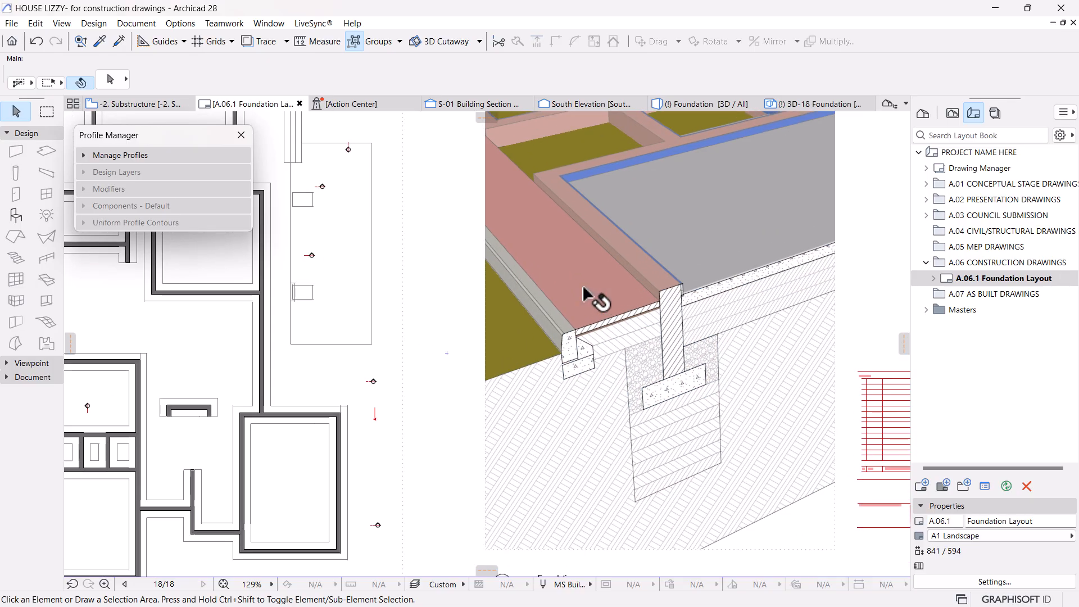
pyautogui.scroll(-2, 596, 277)
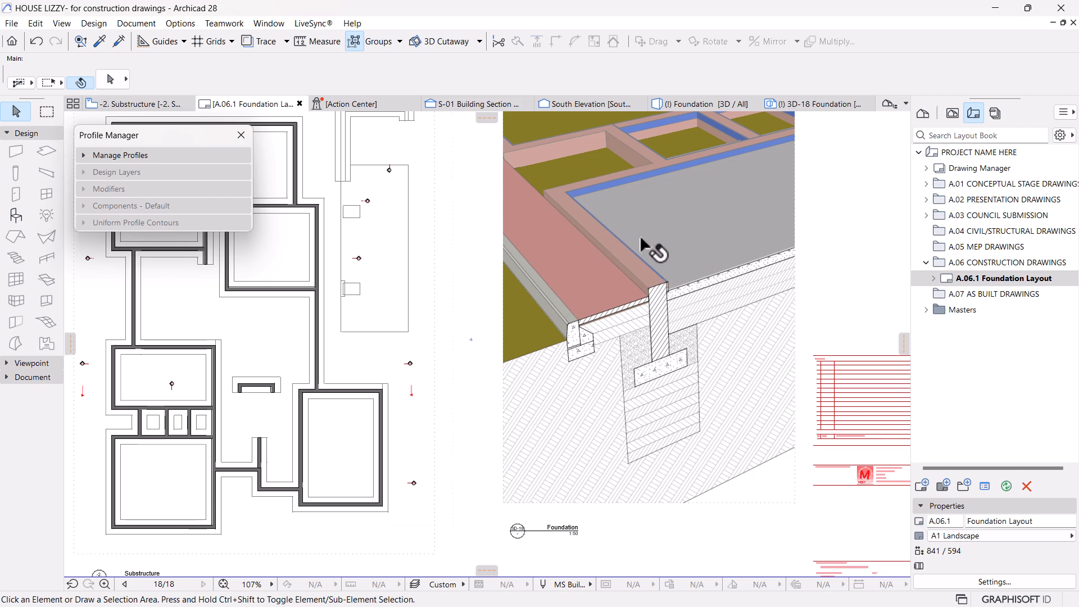
pyautogui.scroll(-2, 642, 271)
pyautogui.scroll(-1, 549, 334)
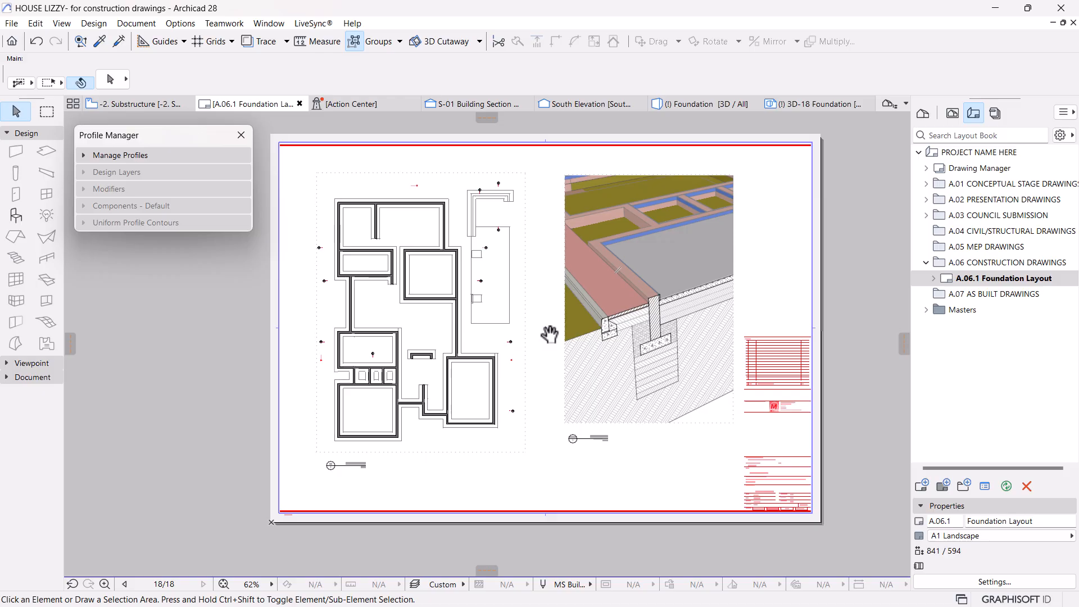
pyautogui.scroll(1, 669, 289)
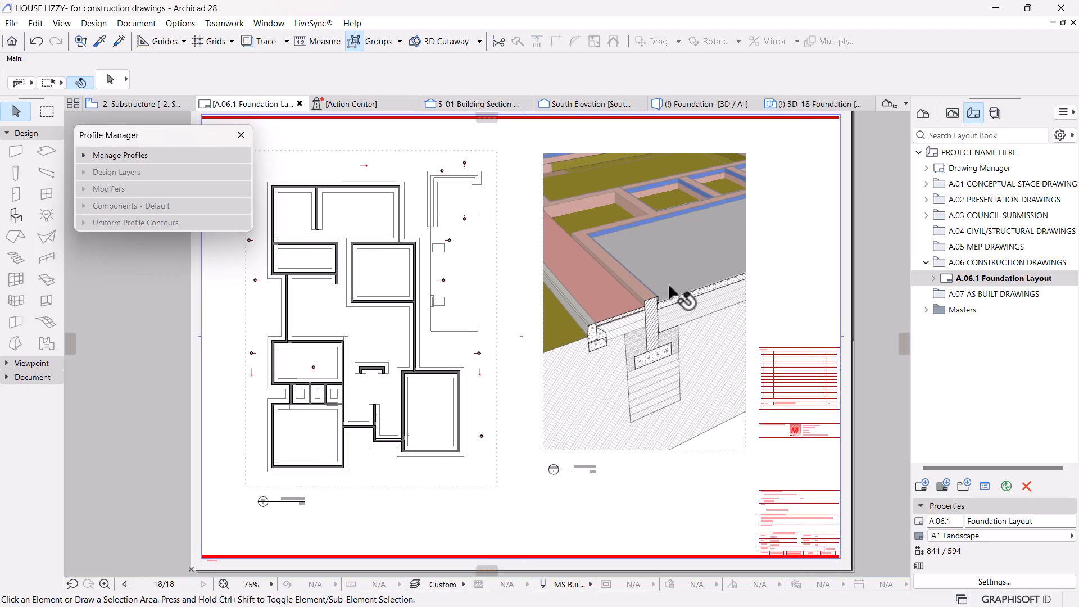
pyautogui.scroll(1, 429, 332)
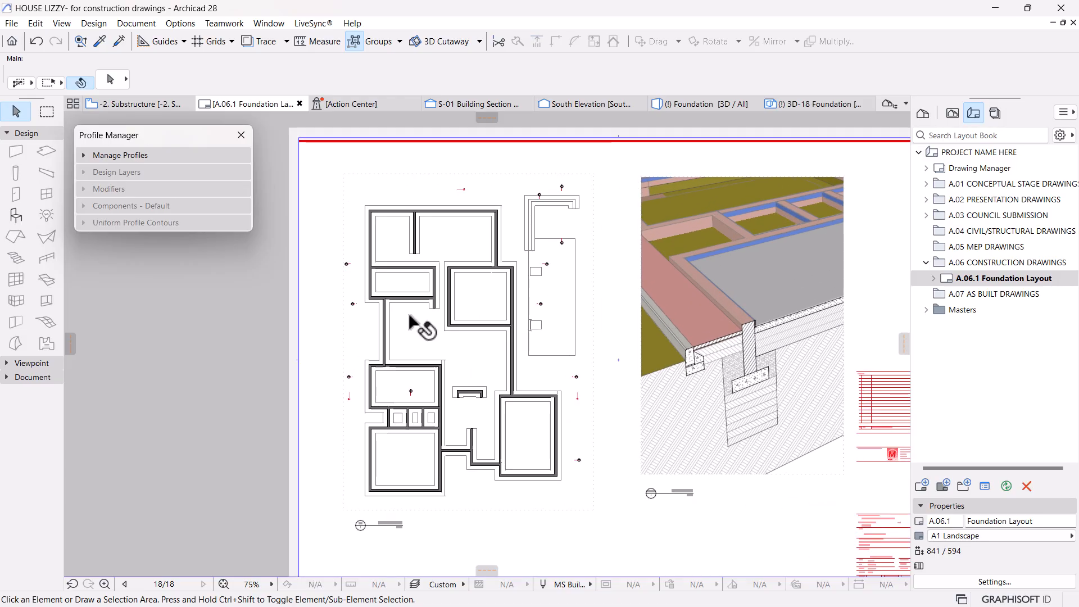
pyautogui.scroll(3, 359, 268)
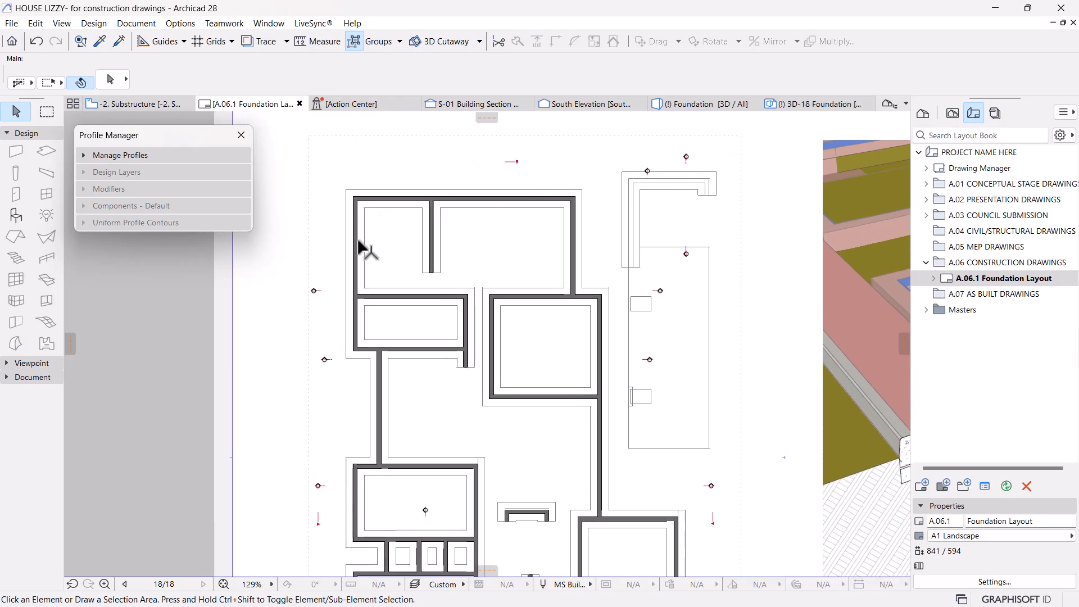
pyautogui.scroll(-5, 386, 173)
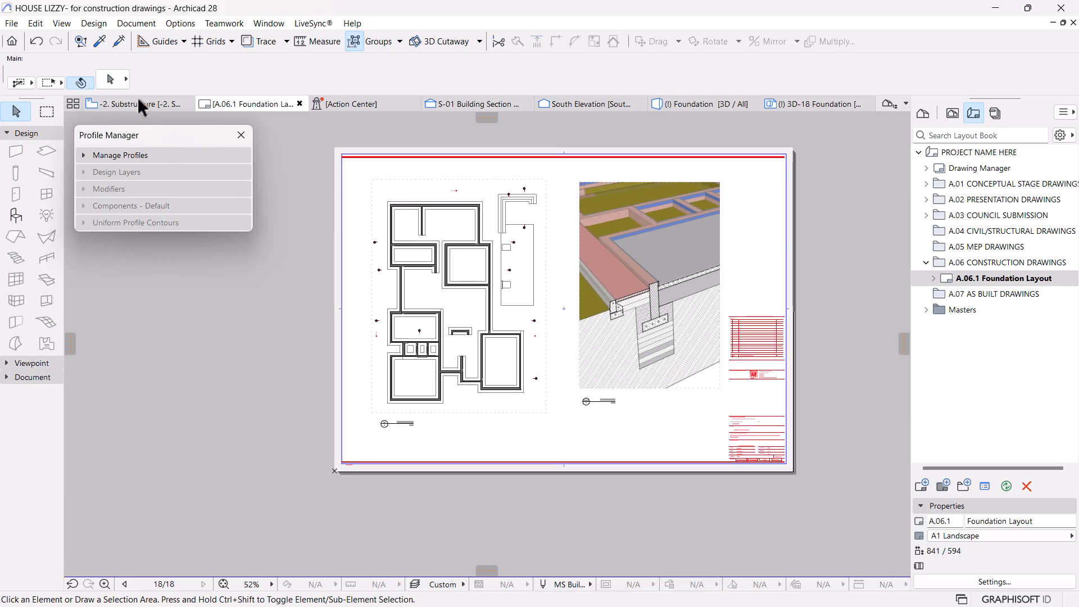
# Step: Open the -2. Substructure floor plan at the detached L-shaped foundation walls beside the house
pyautogui.click(139, 104)
pyautogui.scroll(-3, 450, 219)
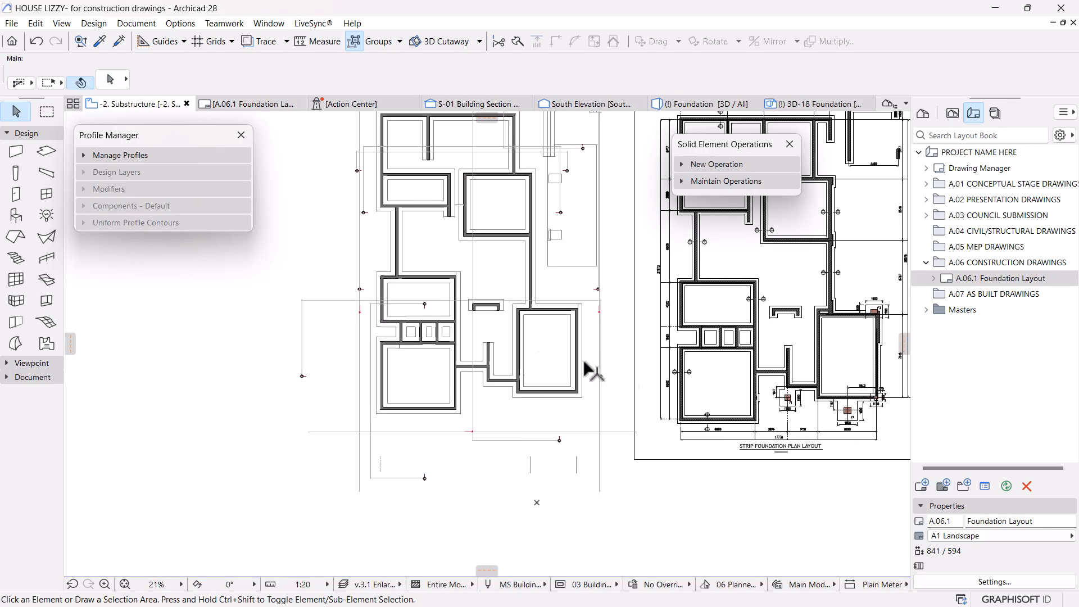
pyautogui.moveTo(631, 381); pyautogui.dragTo(657, 447, button='middle')
pyautogui.scroll(2, 484, 330)
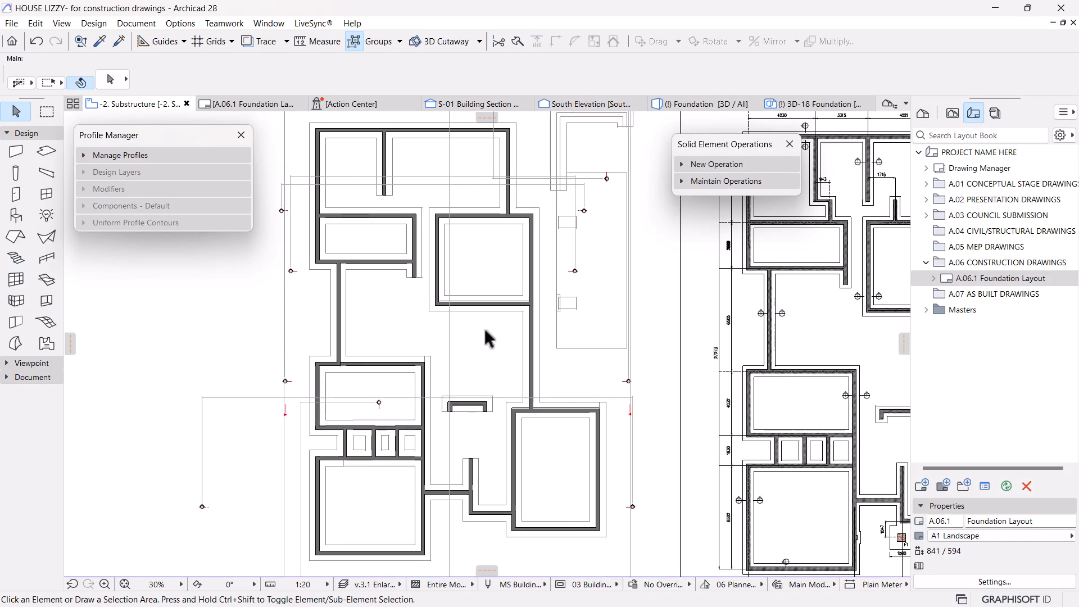
pyautogui.scroll(5, 519, 287)
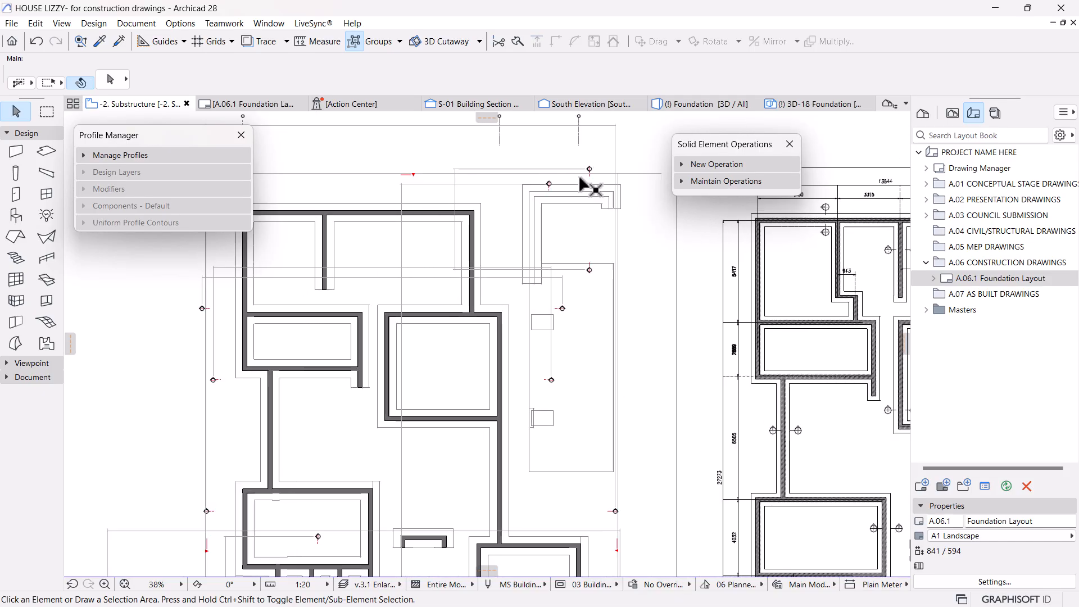
# Step: Transfer the house foundation wall's settings to the detached L-shaped foundation walls so they show the same solid fill
pyautogui.click(549, 220)
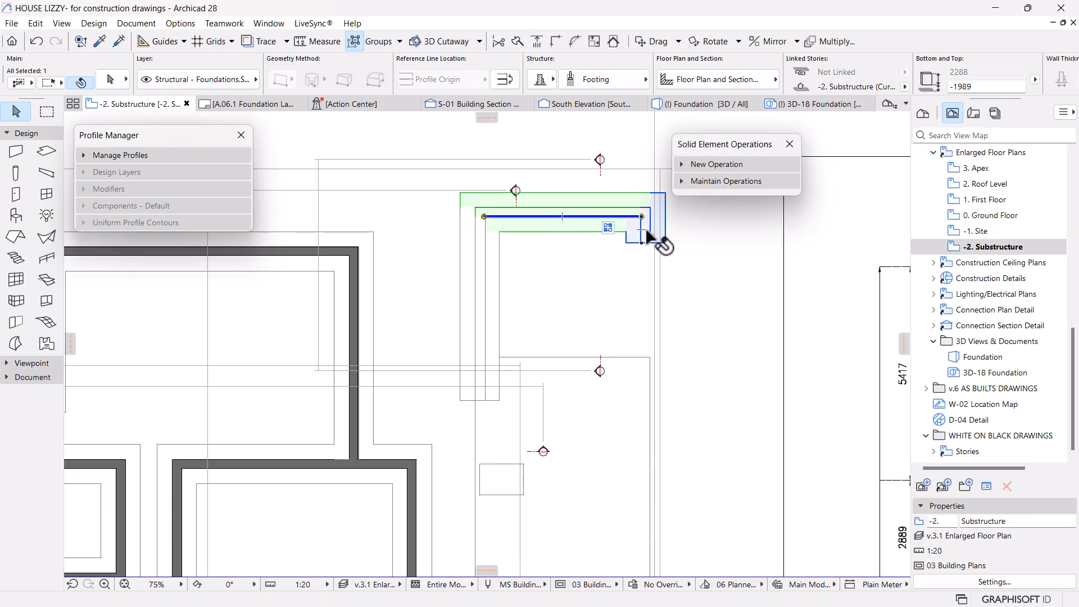
pyautogui.keyDown('shift'); pyautogui.click(477, 269); pyautogui.keyUp('shift')
pyautogui.press('Escape')
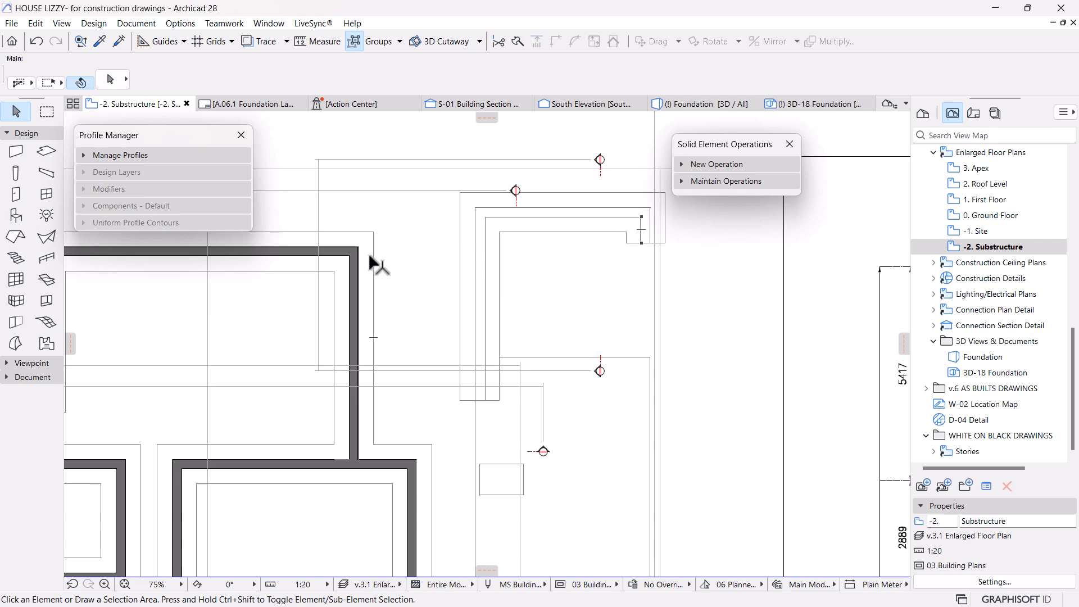
pyautogui.keyDown('alt'); pyautogui.click(554, 200); pyautogui.keyUp('alt')
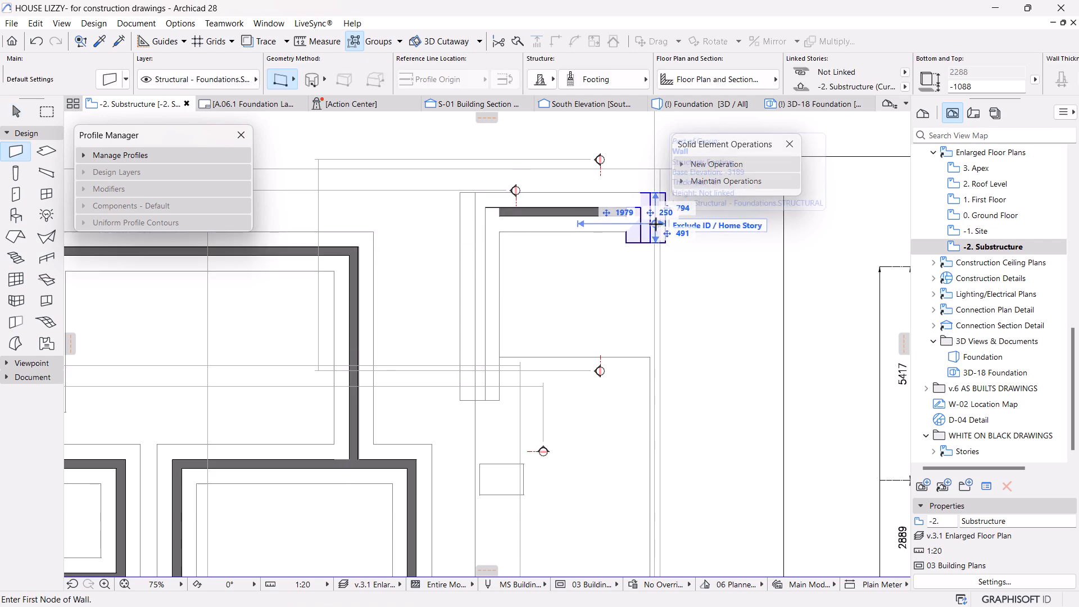
pyautogui.scroll(-3, 459, 241)
pyautogui.press('Escape')
pyautogui.scroll(-3, 528, 314)
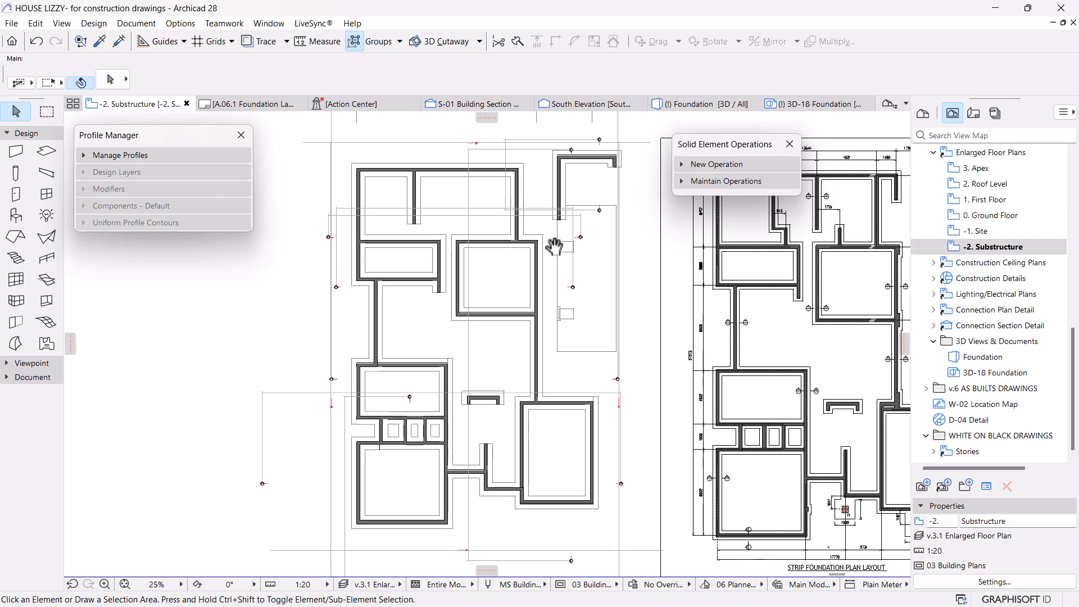
pyautogui.scroll(-2, 528, 315)
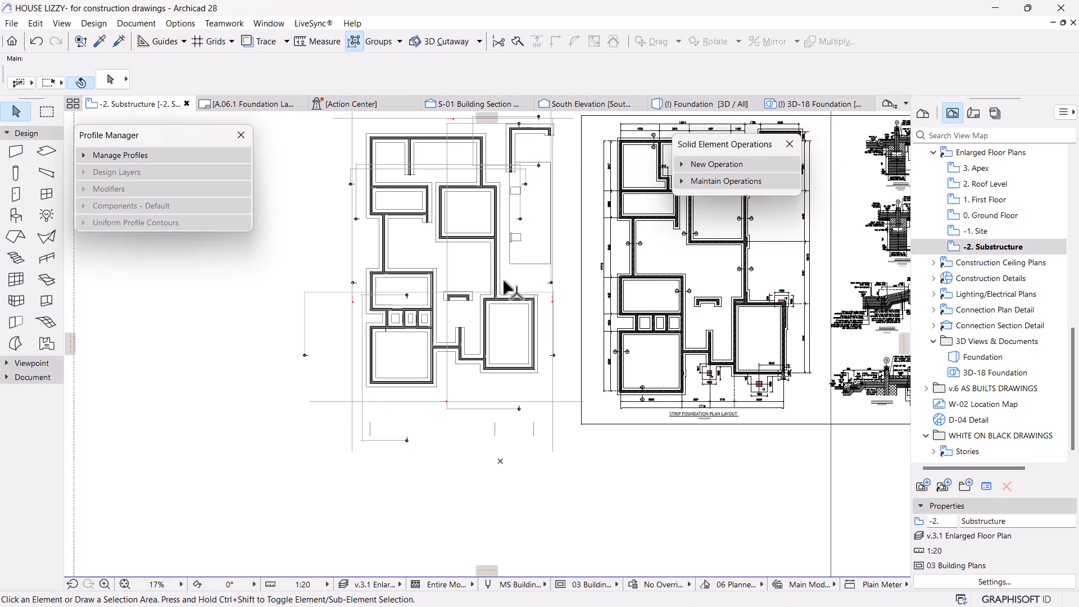
pyautogui.scroll(2, 575, 344)
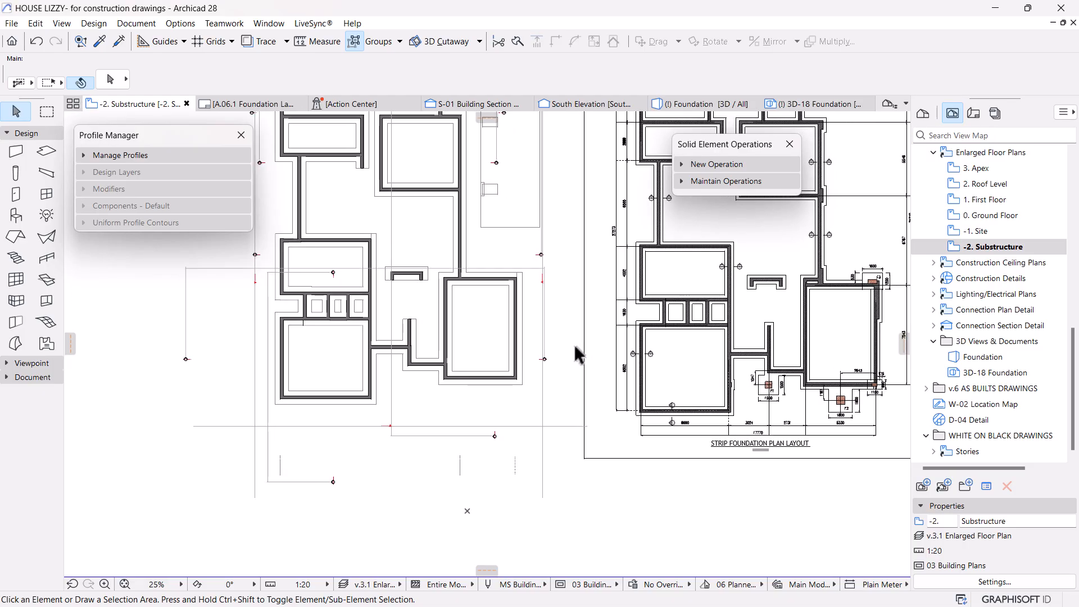
# Step: Examine the F1 and F2 column footings in the reference strip foundation plan beside the substructure plan
pyautogui.scroll(2, 505, 362)
pyautogui.scroll(-2, 543, 409)
pyautogui.moveTo(605, 448); pyautogui.dragTo(552, 441, button='middle')
pyautogui.scroll(2, 712, 410)
pyautogui.scroll(2, 836, 397)
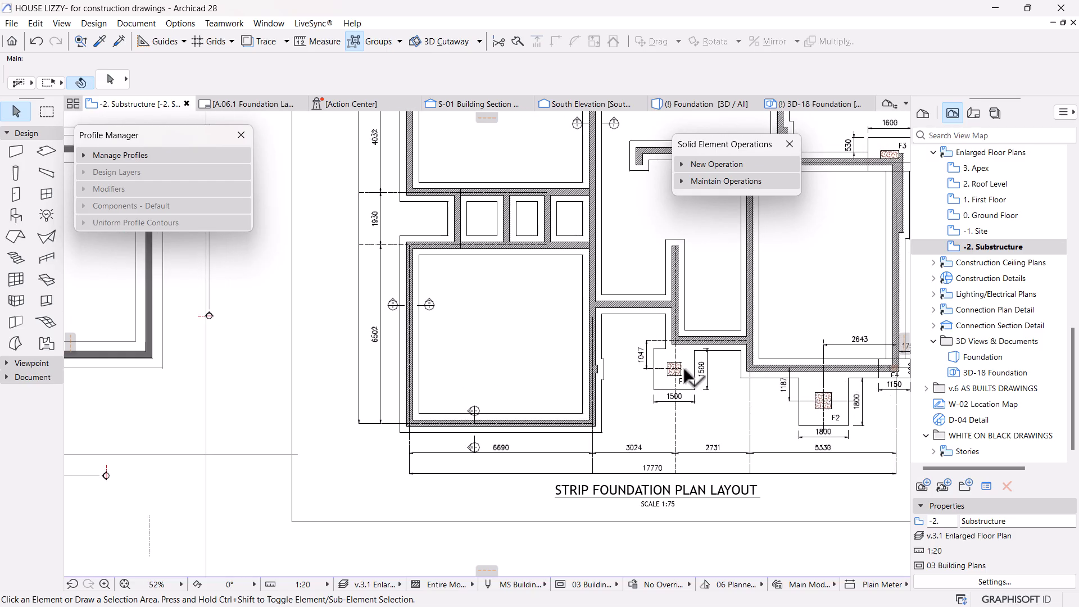
# Step: Open the Foundation 3D view and make every layer visible so the complete house model is shown
pyautogui.click(698, 104)
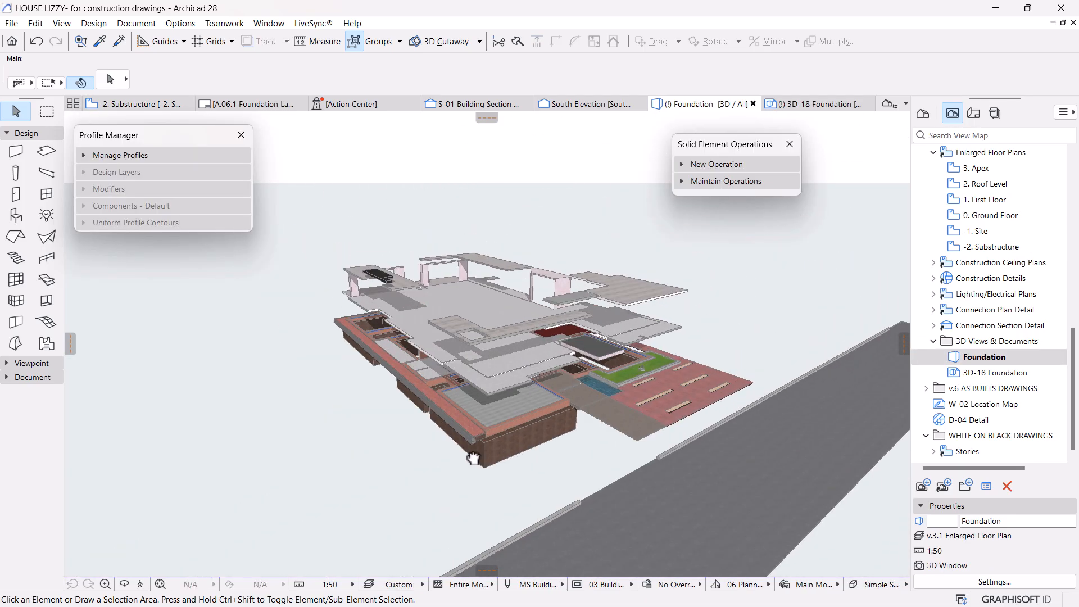
pyautogui.rightClick(650, 244)
pyautogui.click(700, 382)
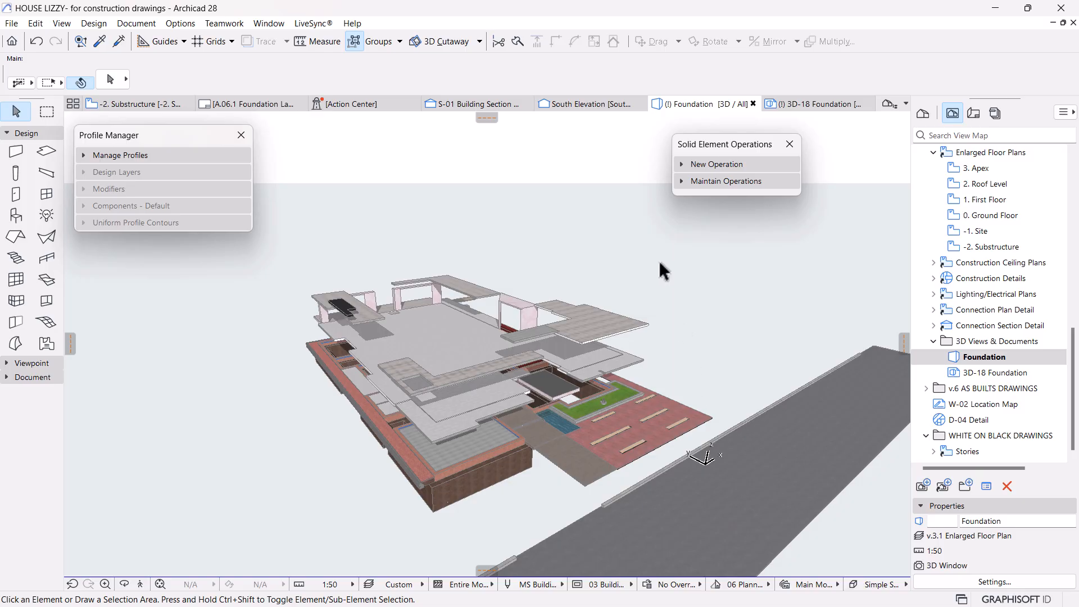
pyautogui.rightClick(659, 263)
pyautogui.click(693, 401)
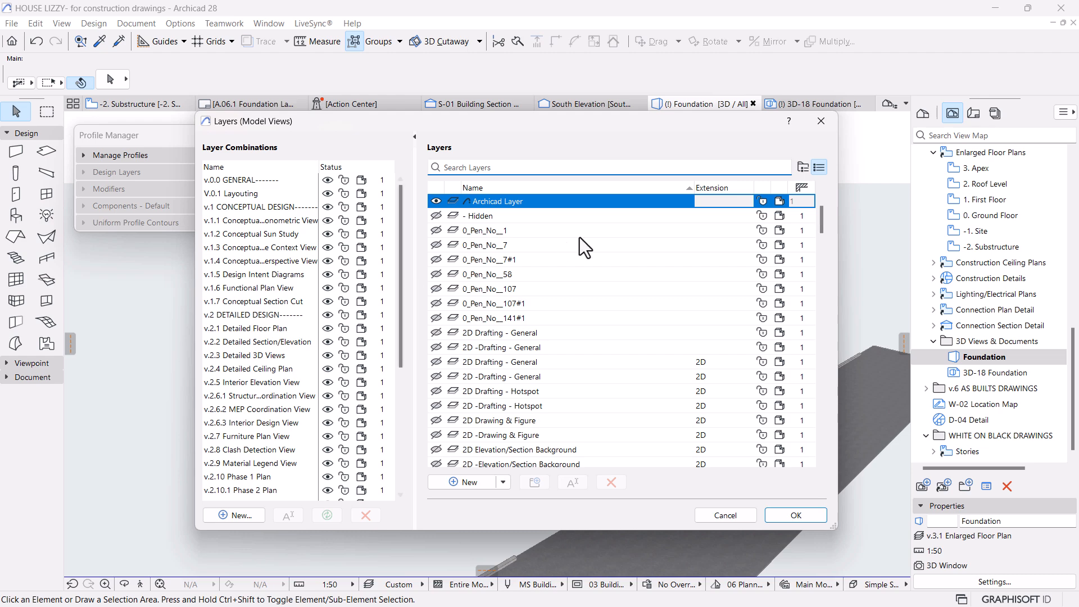
pyautogui.moveTo(820, 218); pyautogui.dragTo(807, 470)
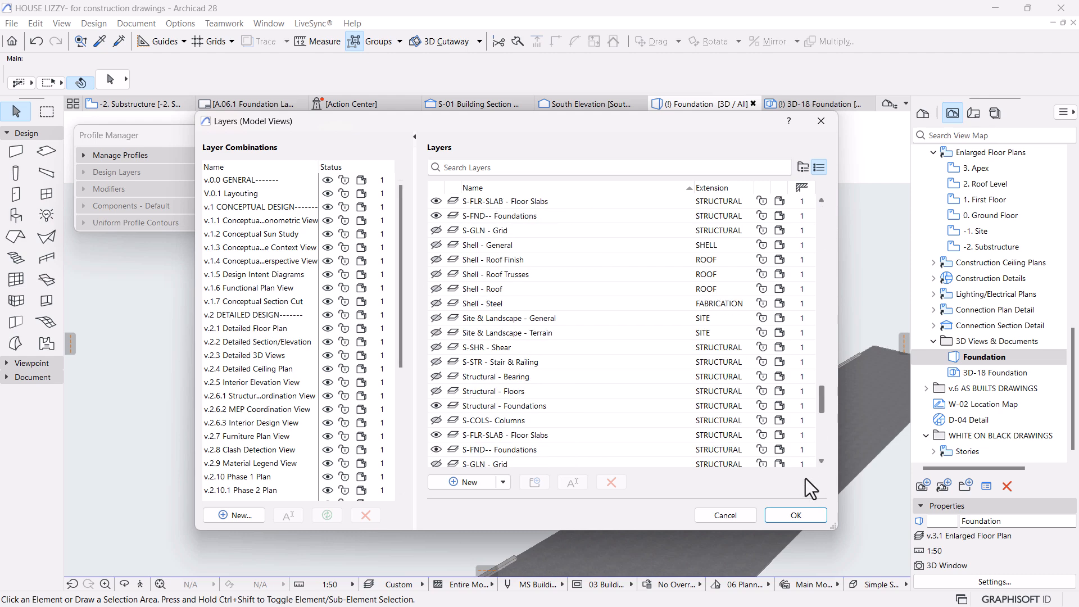
pyautogui.hotkey('ctrl', 'a')
pyautogui.click(436, 450)
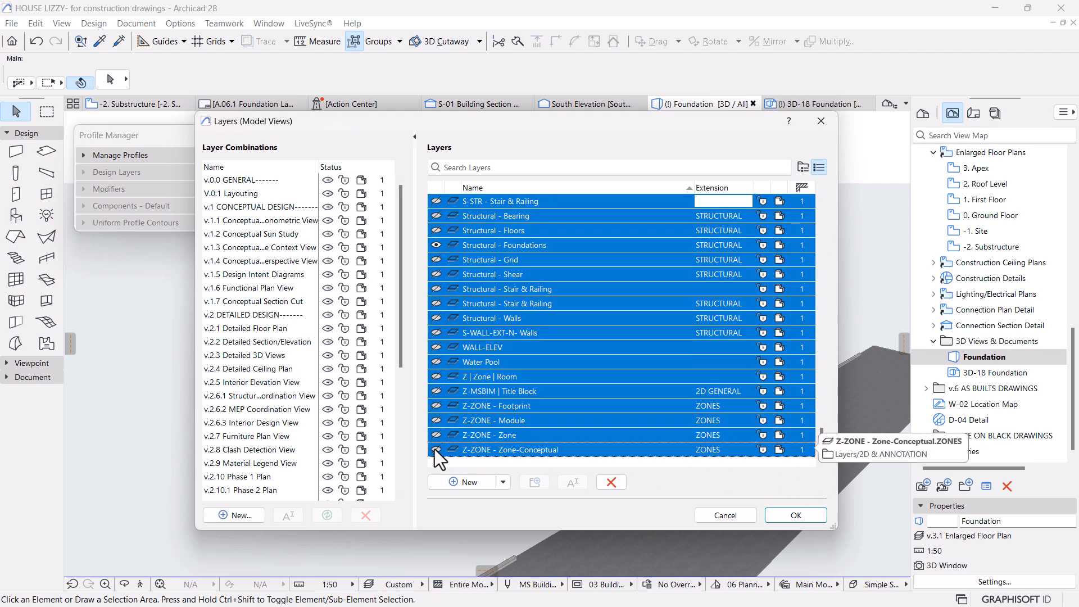
pyautogui.click(778, 517)
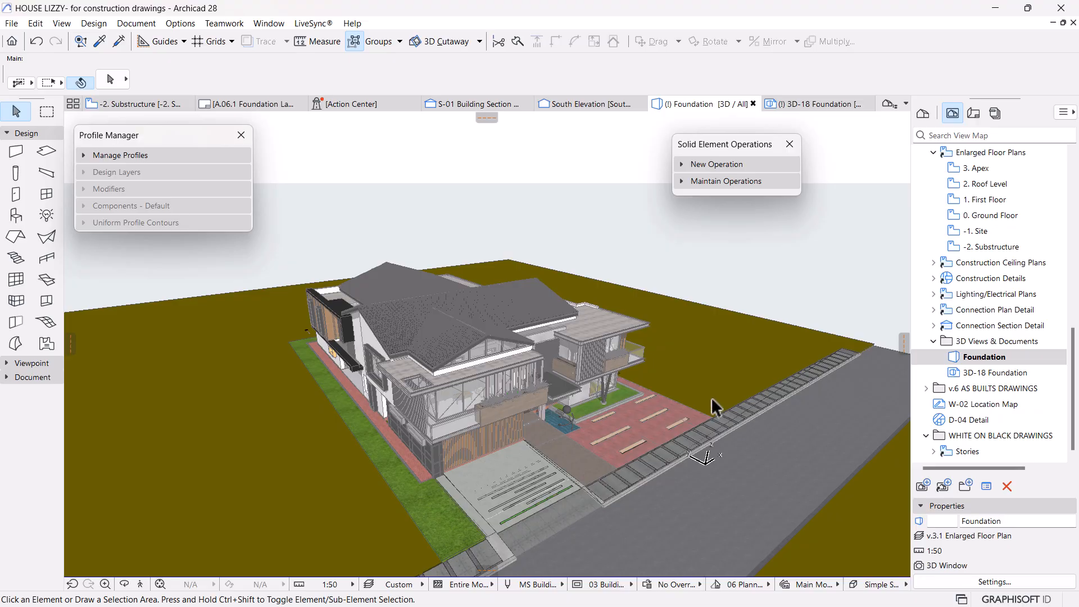
# Step: Inspect the entrance columns and the V-shaped columns on the front lawn in the 3D model
pyautogui.moveTo(624, 393); pyautogui.dragTo(651, 464)
pyautogui.scroll(3, 470, 439)
pyautogui.scroll(3, 504, 414)
pyautogui.scroll(3, 448, 390)
pyautogui.scroll(3, 450, 387)
pyautogui.scroll(-5, 501, 393)
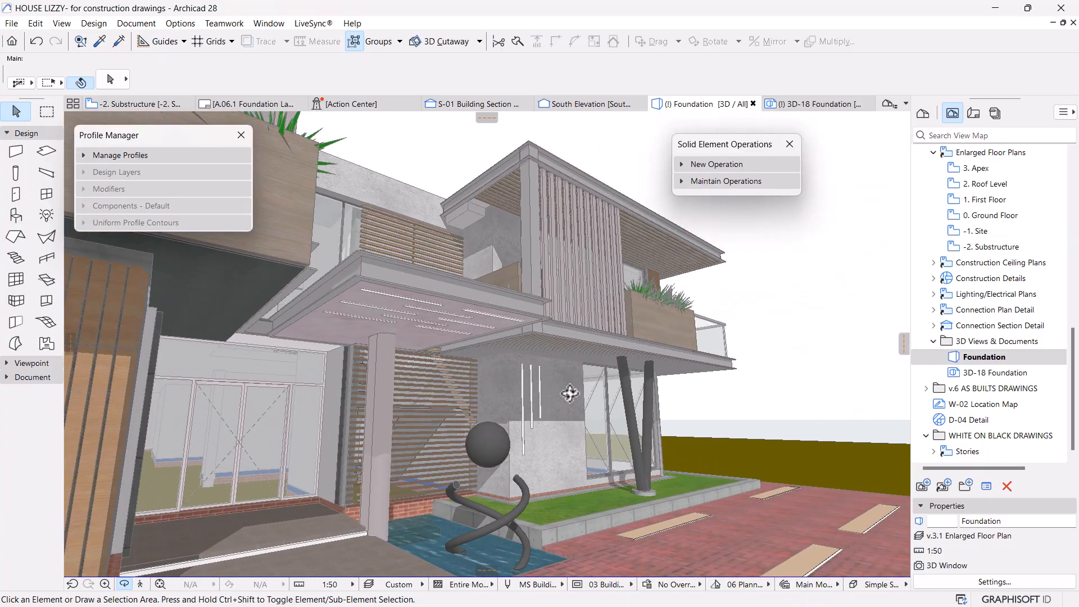
pyautogui.scroll(3, 289, 450)
pyautogui.scroll(3, 307, 469)
pyautogui.scroll(-5, 244, 361)
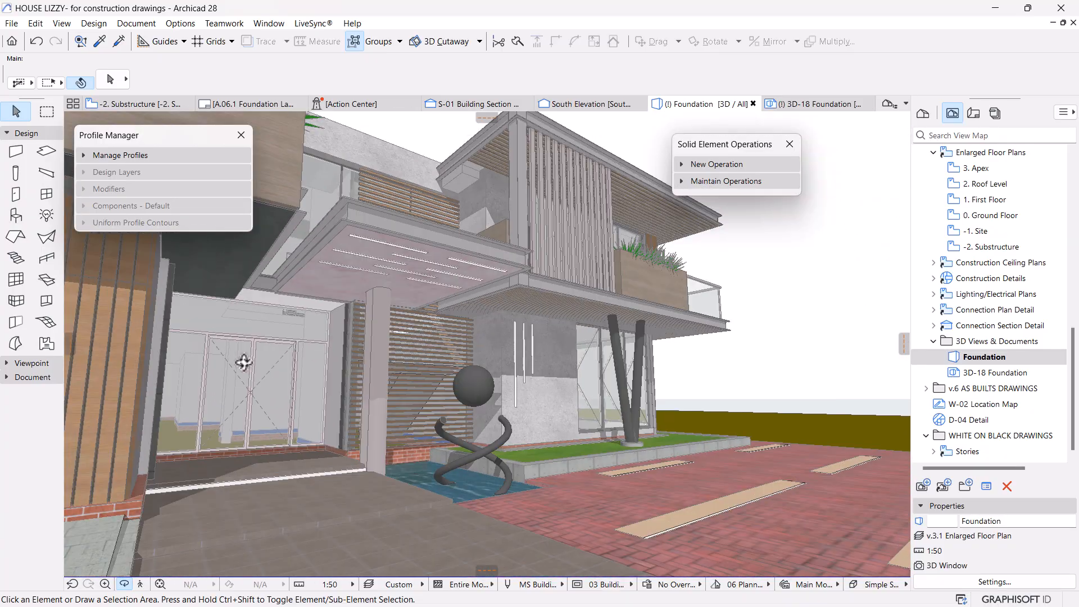
pyautogui.moveTo(594, 416); pyautogui.dragTo(452, 432)
pyautogui.scroll(5, 451, 432)
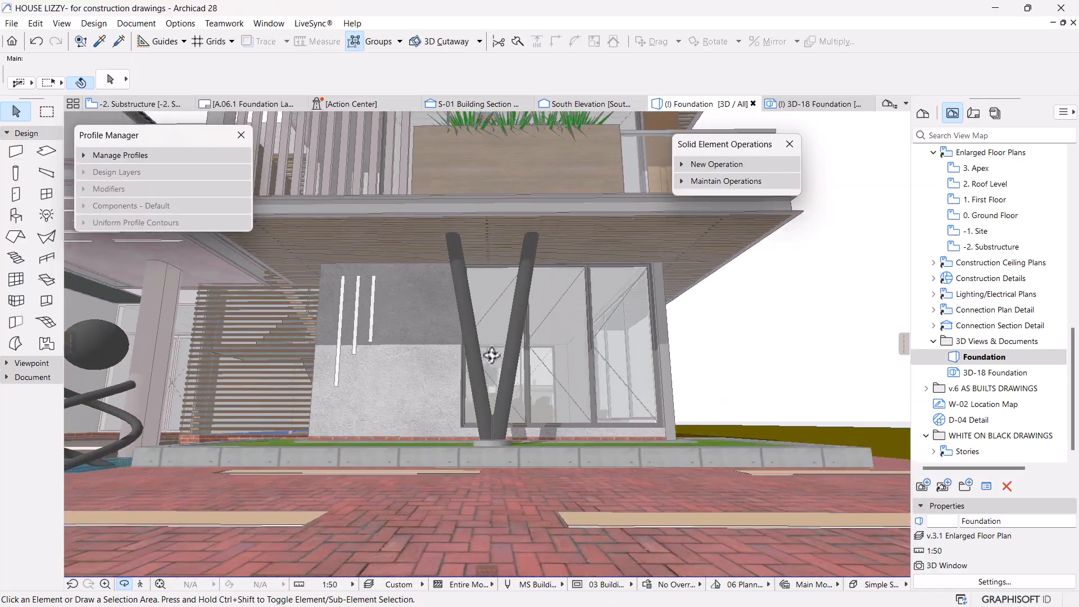
pyautogui.moveTo(492, 355); pyautogui.dragTo(418, 384)
pyautogui.scroll(1, 418, 384)
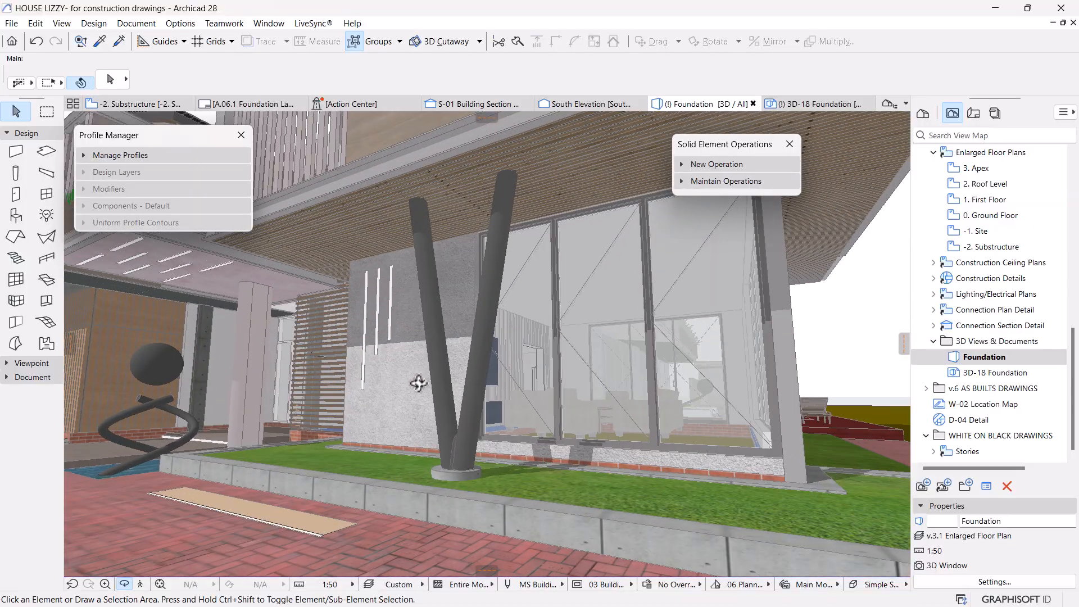
pyautogui.moveTo(494, 461)
pyautogui.mouseDown()
pyautogui.moveTo(574, 429)
pyautogui.moveTo(549, 440)
pyautogui.moveTo(644, 487)
pyautogui.moveTo(558, 480)
pyautogui.mouseUp()
pyautogui.moveTo(626, 494)
pyautogui.mouseDown()
pyautogui.moveTo(628, 458)
pyautogui.moveTo(626, 524)
pyautogui.moveTo(624, 447)
pyautogui.mouseUp()
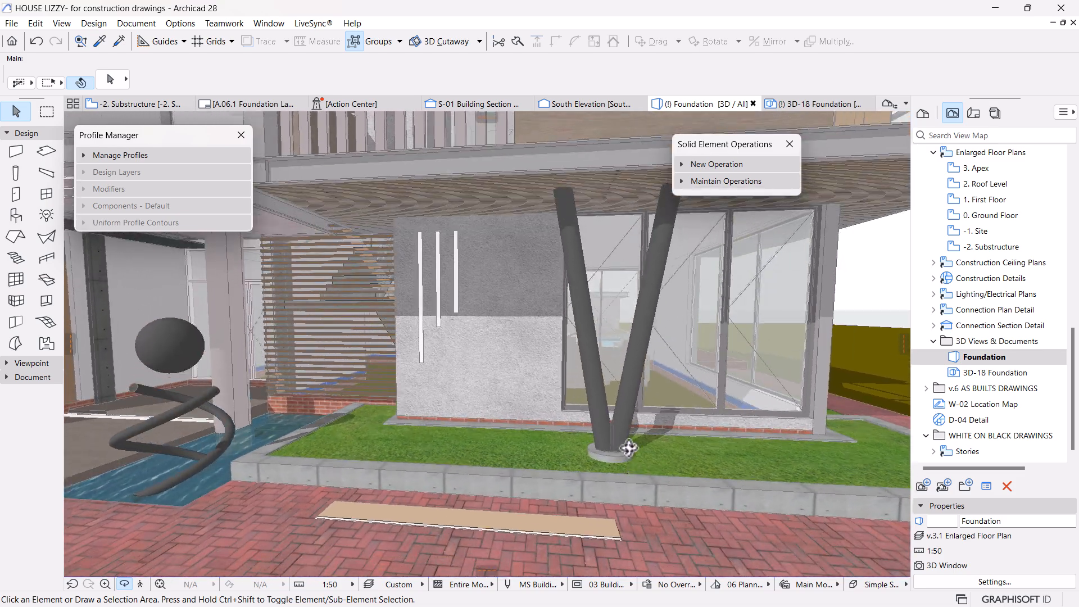
# Step: Return to the -2. Substructure plan and compare the column area with the F1 and F2 footings in the reference plan
pyautogui.moveTo(115, 102)
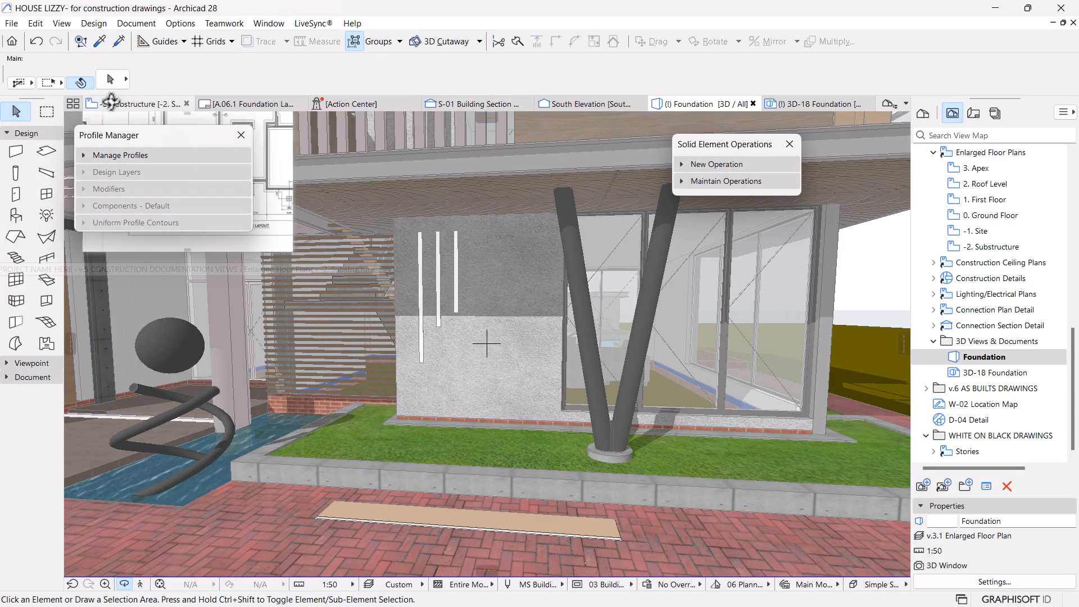
pyautogui.click(110, 102)
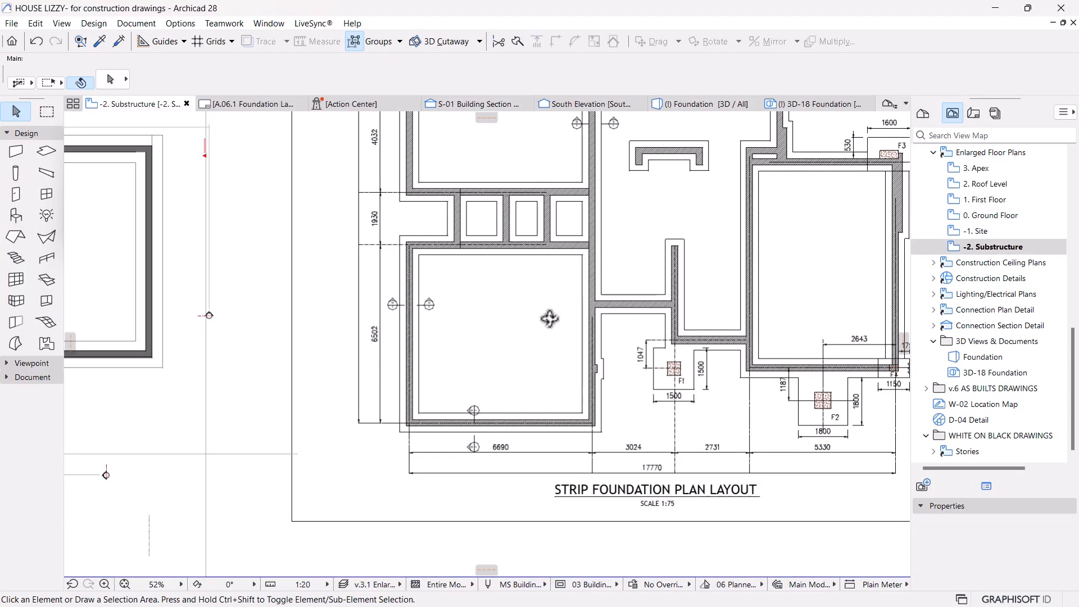
pyautogui.scroll(4, 886, 408)
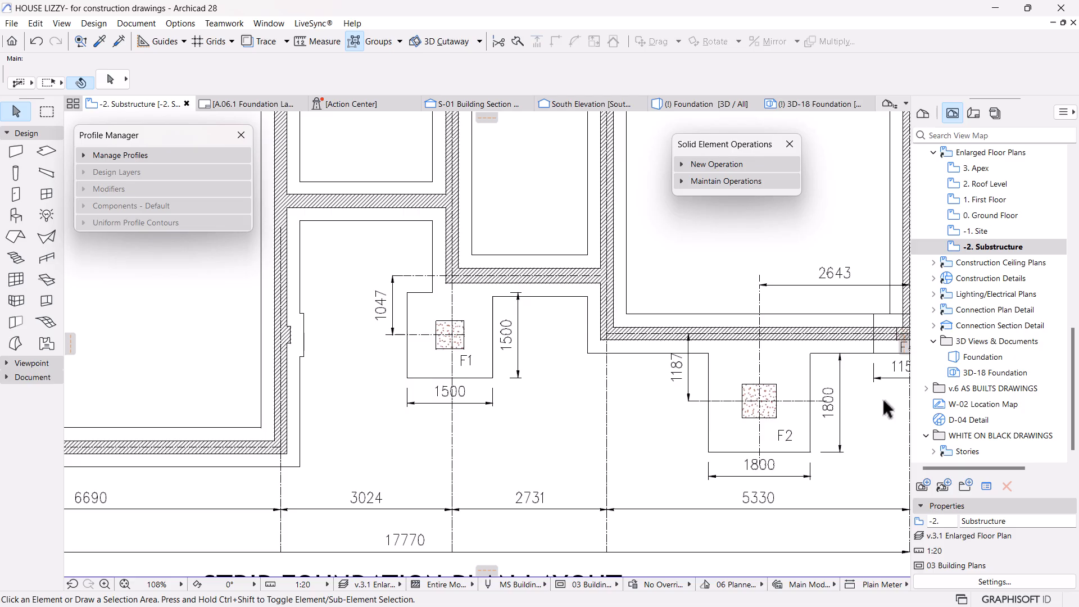
pyautogui.scroll(-3, 767, 385)
pyautogui.moveTo(651, 363); pyautogui.dragTo(630, 384, button='middle')
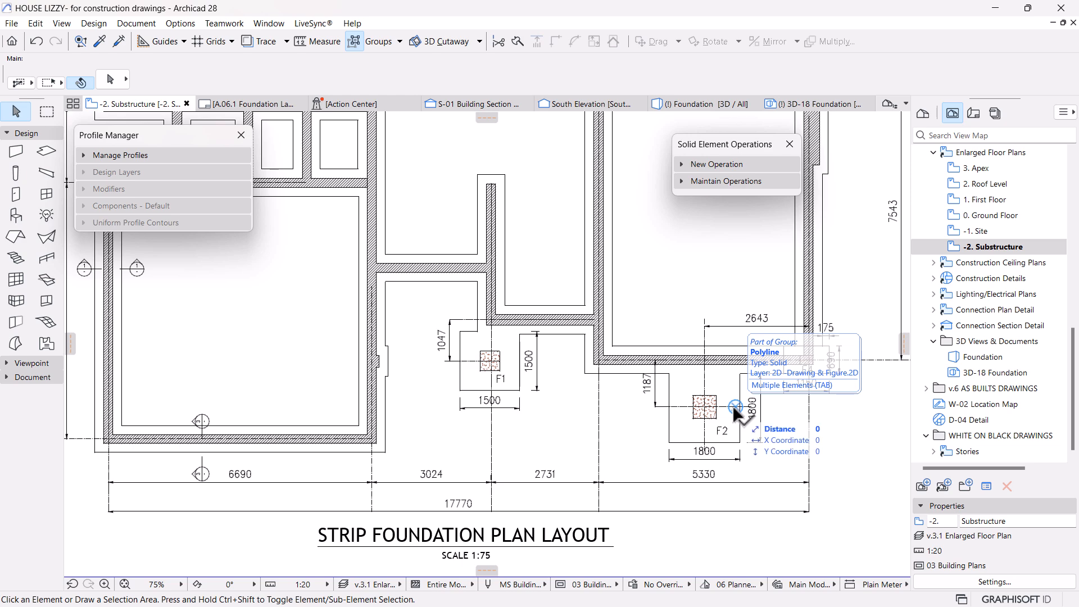
pyautogui.scroll(-5, 466, 351)
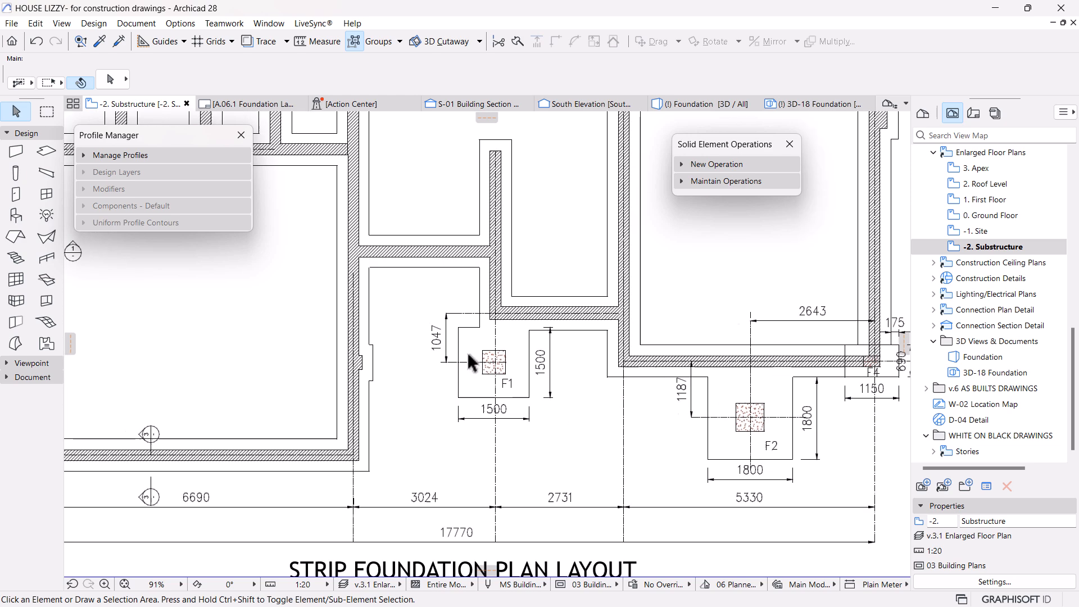
pyautogui.scroll(5, 432, 348)
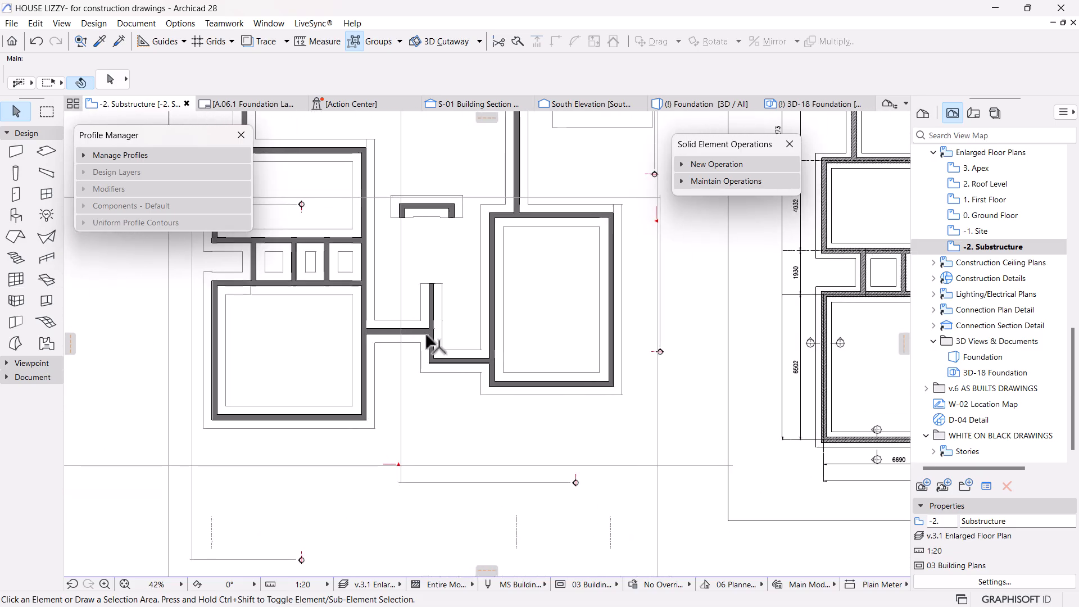
pyautogui.scroll(-3, 514, 401)
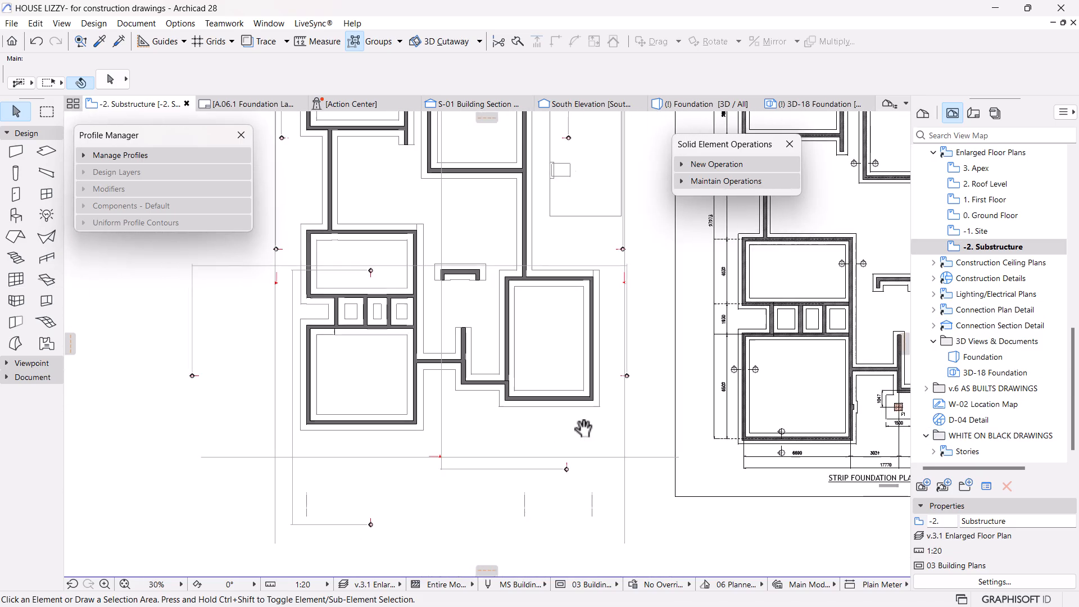
pyautogui.moveTo(604, 429); pyautogui.dragTo(517, 425, button='middle')
pyautogui.scroll(1, 920, 411)
pyautogui.scroll(3, 864, 409)
pyautogui.scroll(6, 853, 409)
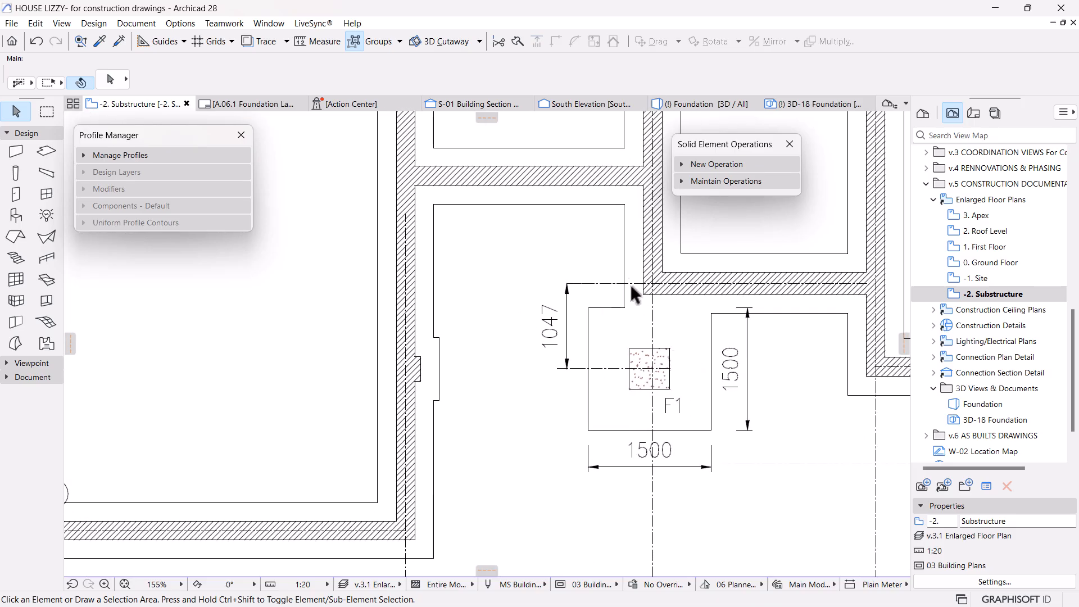
# Step: Open the Foundation 3D view at the entrance column standing in the pool beside the timber screen
pyautogui.click(697, 108)
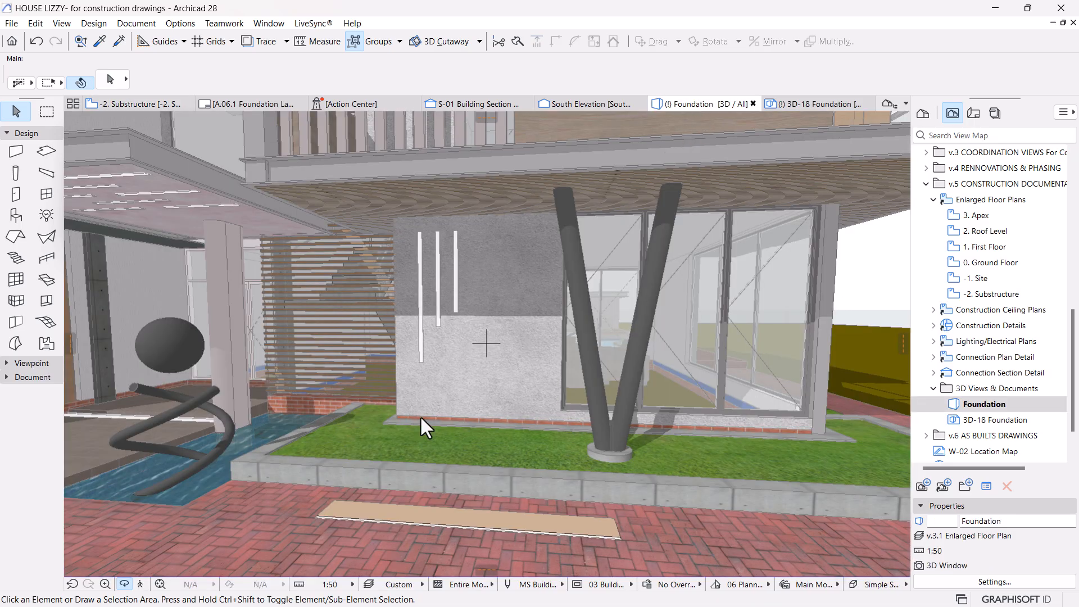
pyautogui.keyDown('shift'); pyautogui.moveTo(279, 395); pyautogui.dragTo(455, 414, button='middle'); pyautogui.keyUp('shift')
pyautogui.moveTo(280, 426); pyautogui.dragTo(595, 399, button='middle')
pyautogui.moveTo(415, 411)
pyautogui.keyDown('shift'); pyautogui.mouseDown(button='middle')
pyautogui.moveTo(583, 412)
pyautogui.moveTo(568, 422)
pyautogui.moveTo(500, 390)
pyautogui.moveTo(522, 418)
pyautogui.moveTo(534, 409)
pyautogui.moveTo(496, 378)
pyautogui.moveTo(251, 373)
pyautogui.moveTo(421, 373)
pyautogui.moveTo(357, 354)
pyautogui.moveTo(514, 382)
pyautogui.mouseUp(button='middle'); pyautogui.keyUp('shift')
pyautogui.keyDown('shift'); pyautogui.moveTo(640, 357); pyautogui.dragTo(580, 378, button='middle'); pyautogui.keyUp('shift')
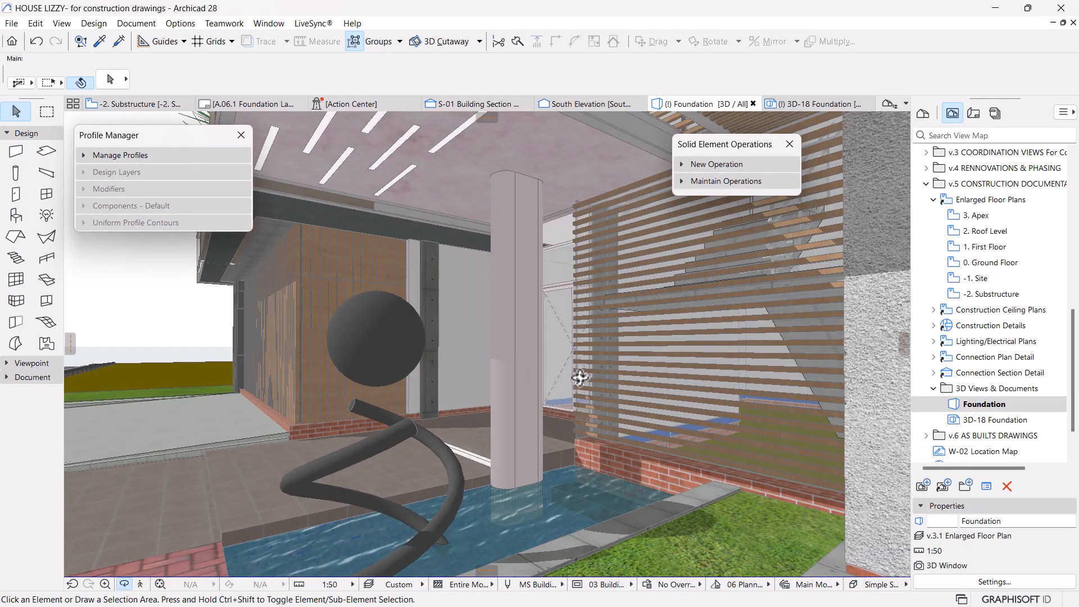
# Step: Link the pool column's square and two round parts from home story -2. Substructure up to 1. First Floor
pyautogui.click(541, 332)
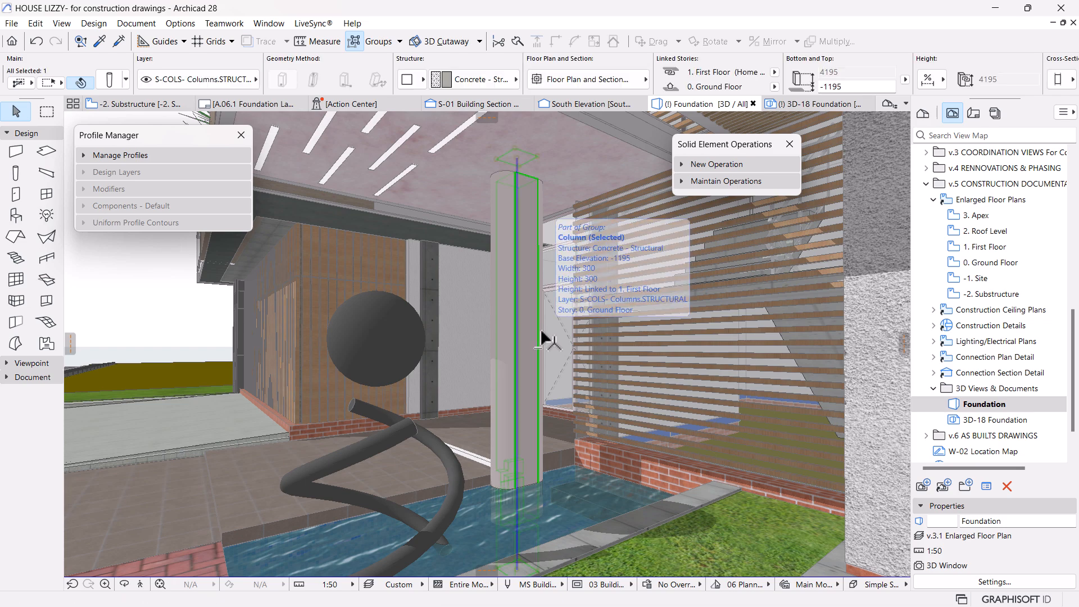
pyautogui.press('Escape')
pyautogui.click(500, 362)
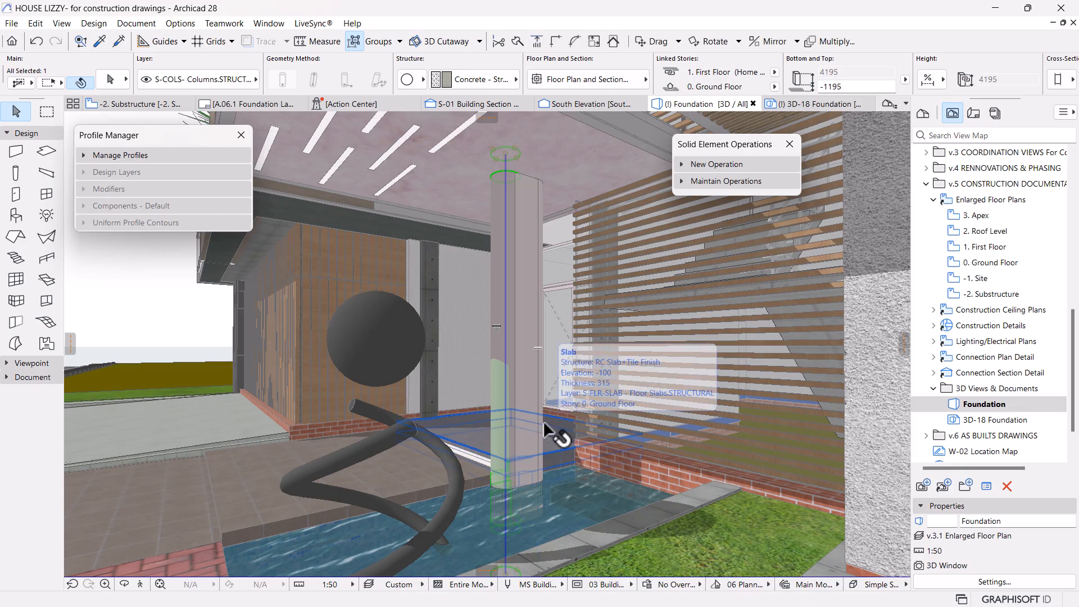
pyautogui.moveTo(534, 422); pyautogui.dragTo(506, 389, button='middle')
pyautogui.keyDown('shift'); pyautogui.click(504, 376); pyautogui.keyUp('shift')
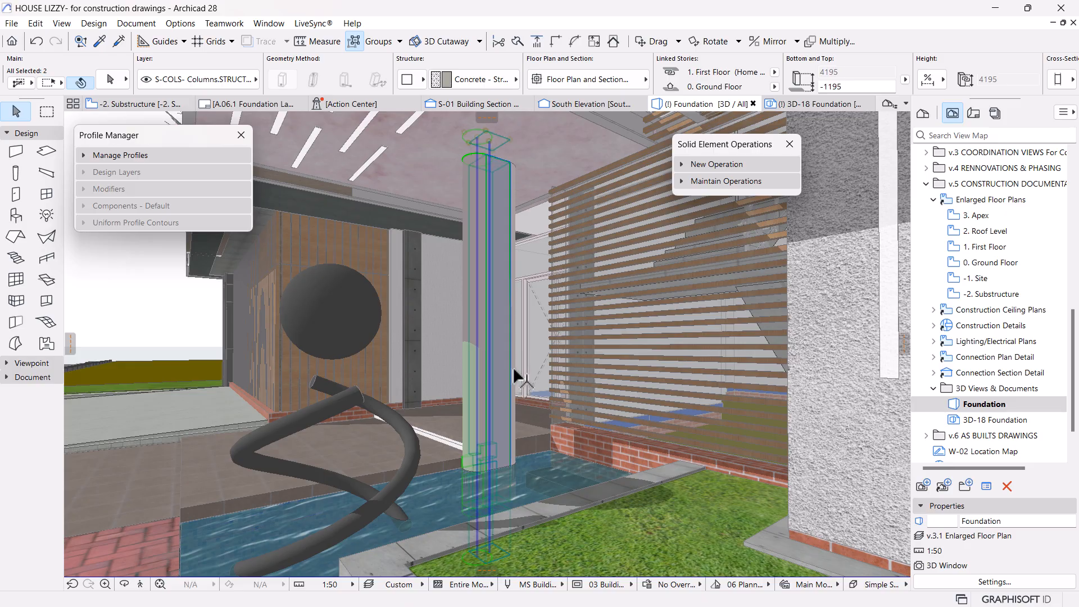
pyautogui.keyDown('shift'); pyautogui.click(514, 365); pyautogui.keyUp('shift')
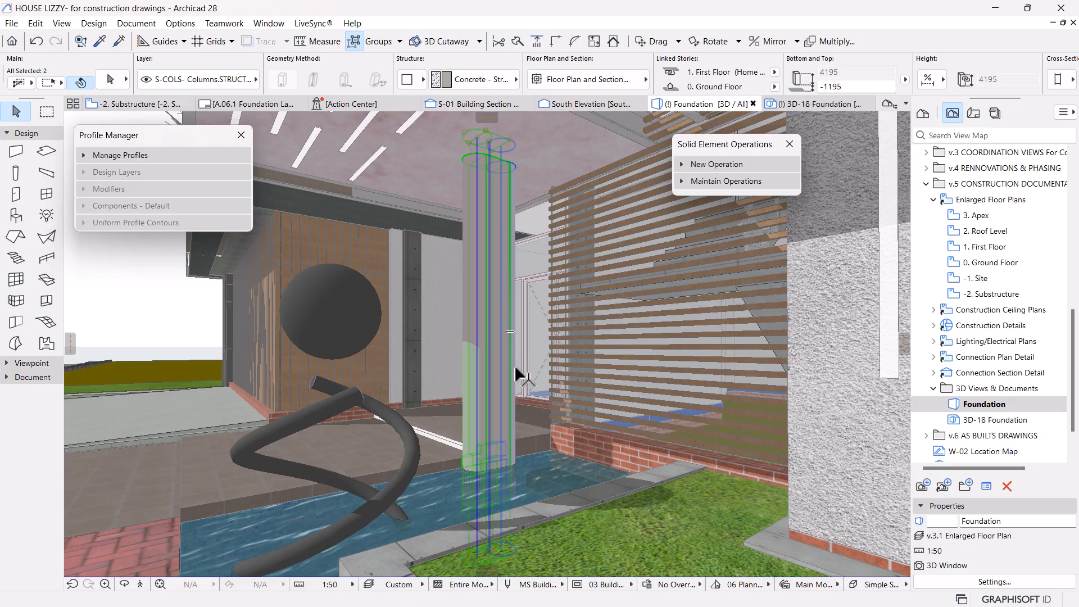
pyautogui.click(775, 87)
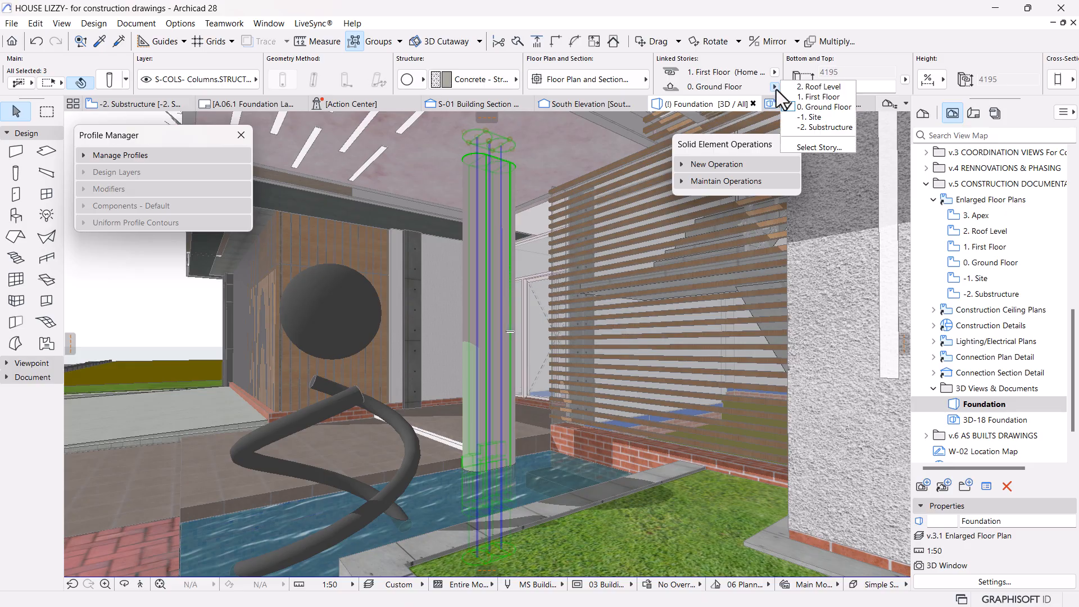
pyautogui.click(832, 131)
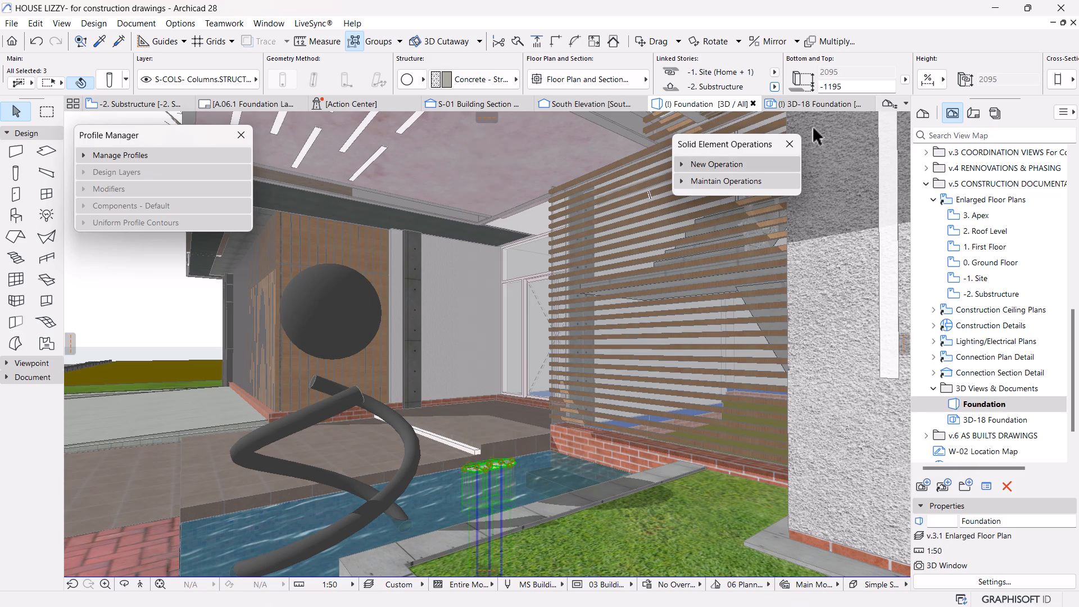
pyautogui.click(774, 72)
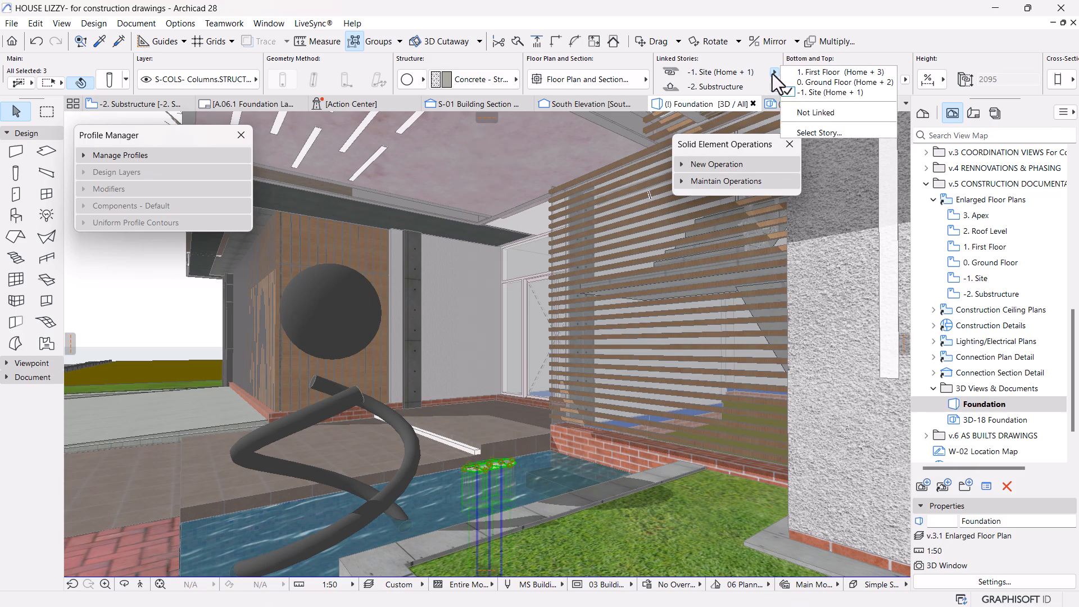
pyautogui.click(833, 72)
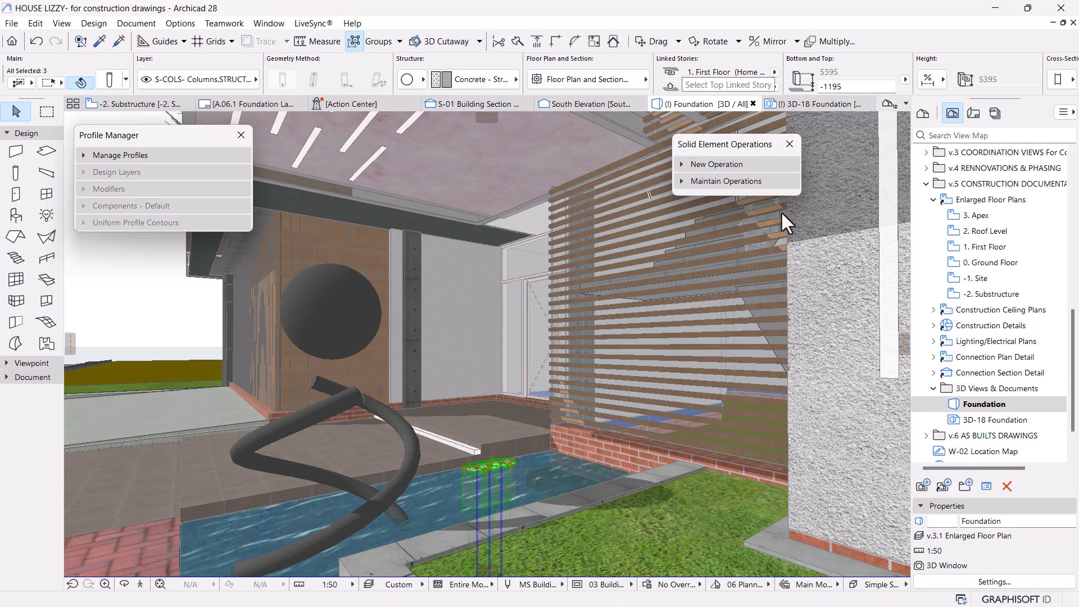
# Step: Open the -2. Substructure plan and check the relinked entrance column against footing F1 in the reference plan
pyautogui.keyDown('shift'); pyautogui.moveTo(672, 308); pyautogui.dragTo(427, 306, button='middle'); pyautogui.keyUp('shift')
pyautogui.click(139, 105)
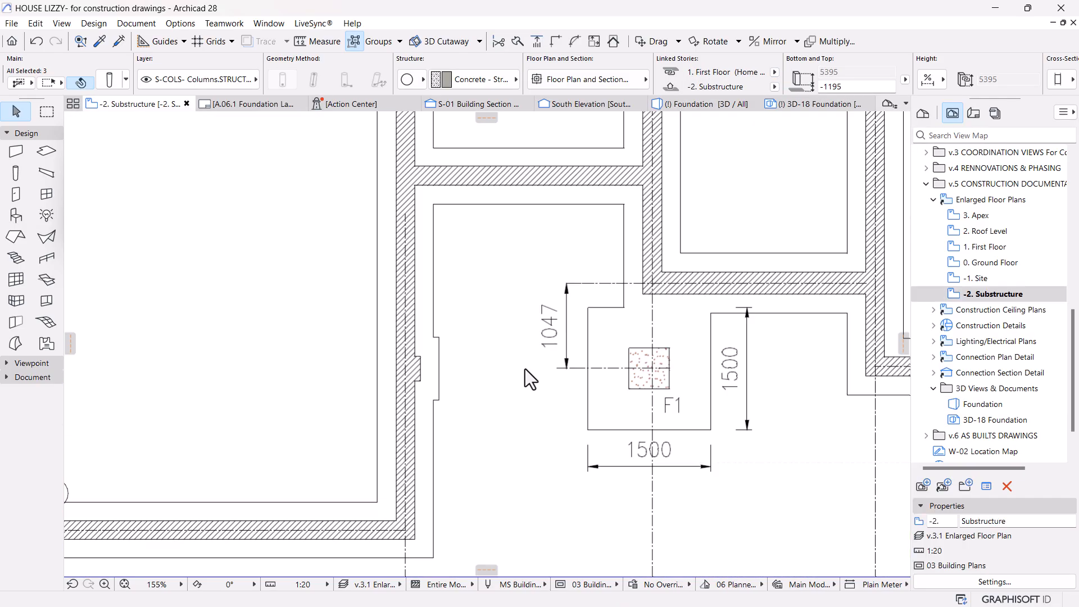
pyautogui.scroll(-4, 650, 370)
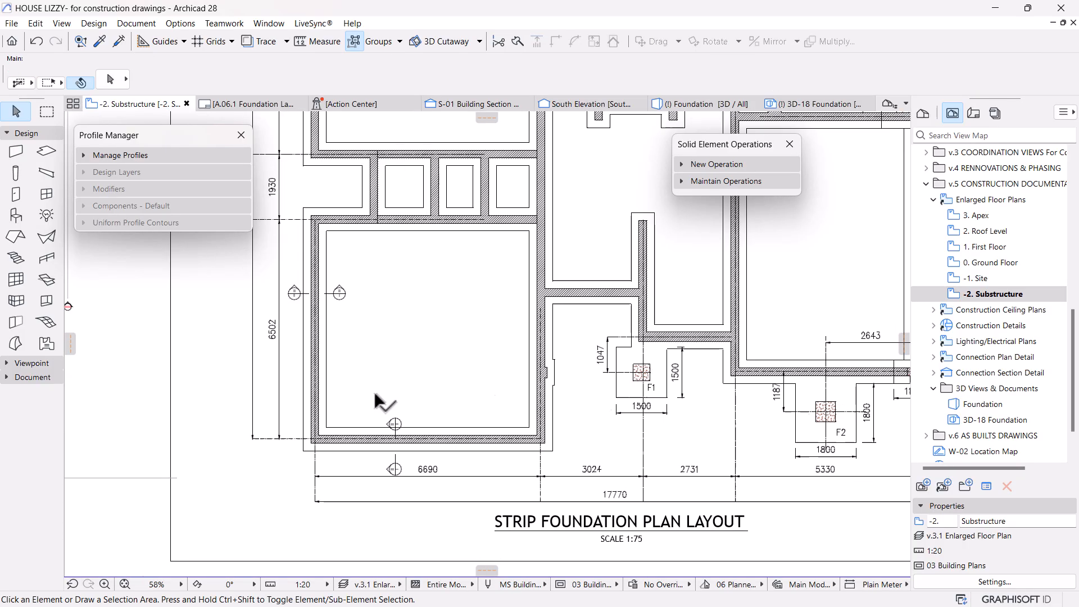
pyautogui.scroll(-3, 490, 395)
pyautogui.moveTo(310, 399); pyautogui.dragTo(682, 389, button='middle')
pyautogui.scroll(5, 303, 342)
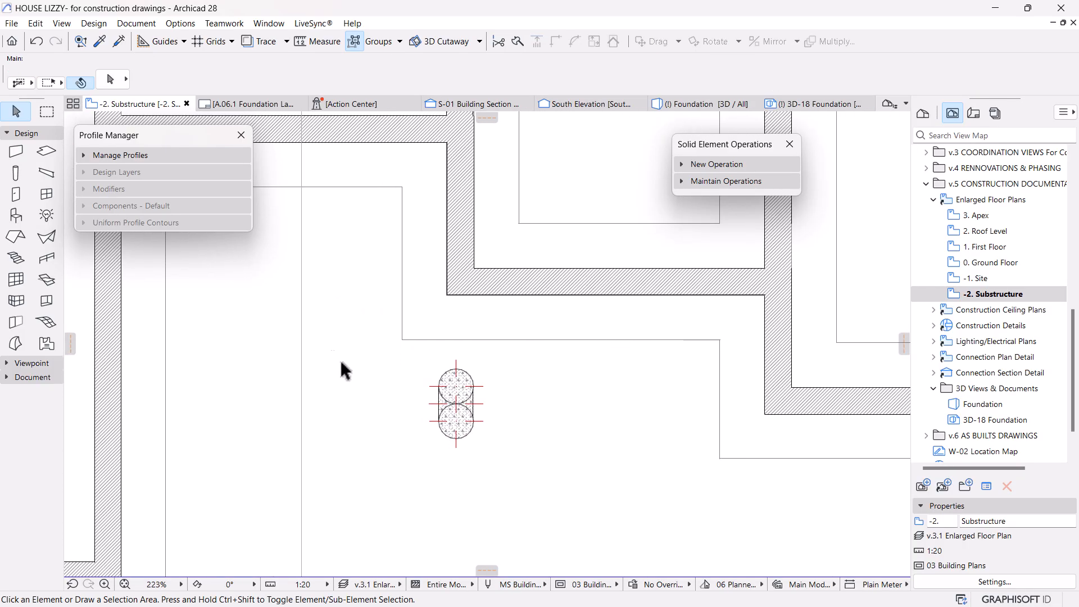
pyautogui.scroll(-3, 444, 337)
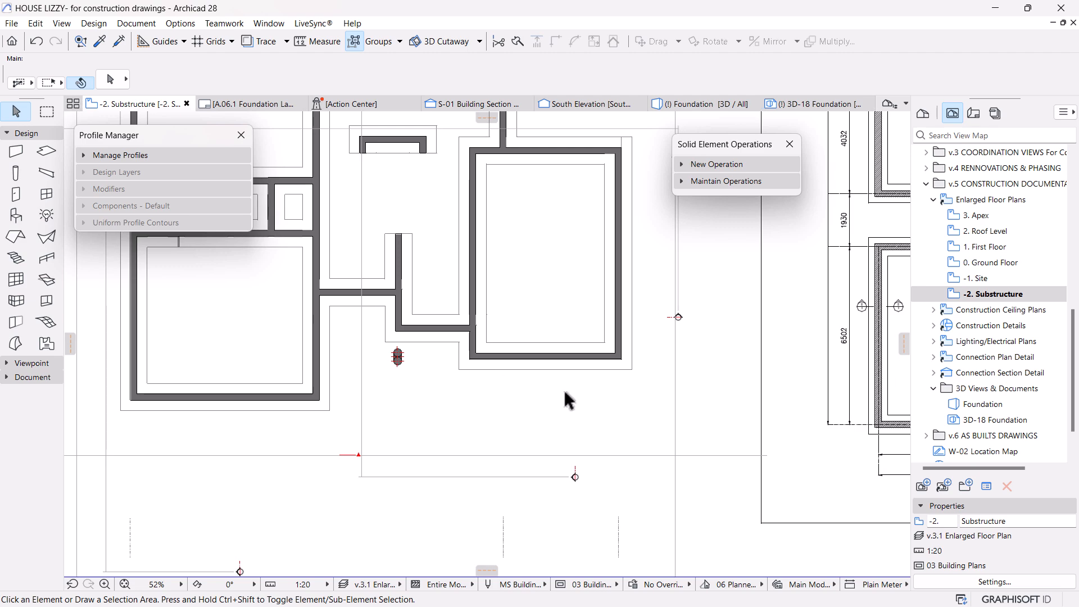
pyautogui.moveTo(565, 386); pyautogui.dragTo(442, 374, button='middle')
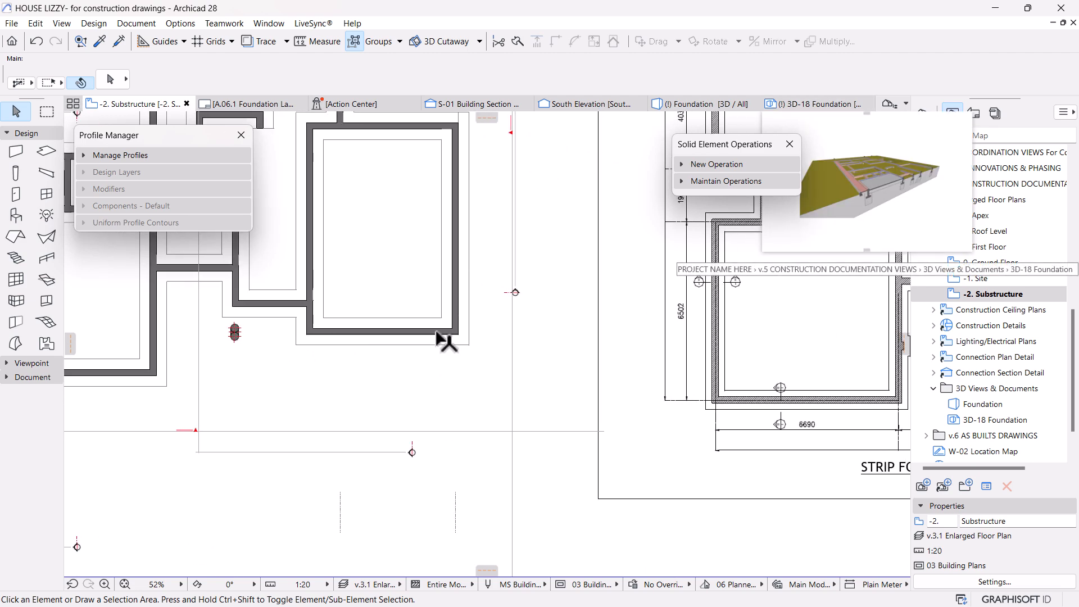
# Step: Open the Foundation 3D view and select the round slab at the base of the V-shaped columns
pyautogui.scroll(-2, 350, 362)
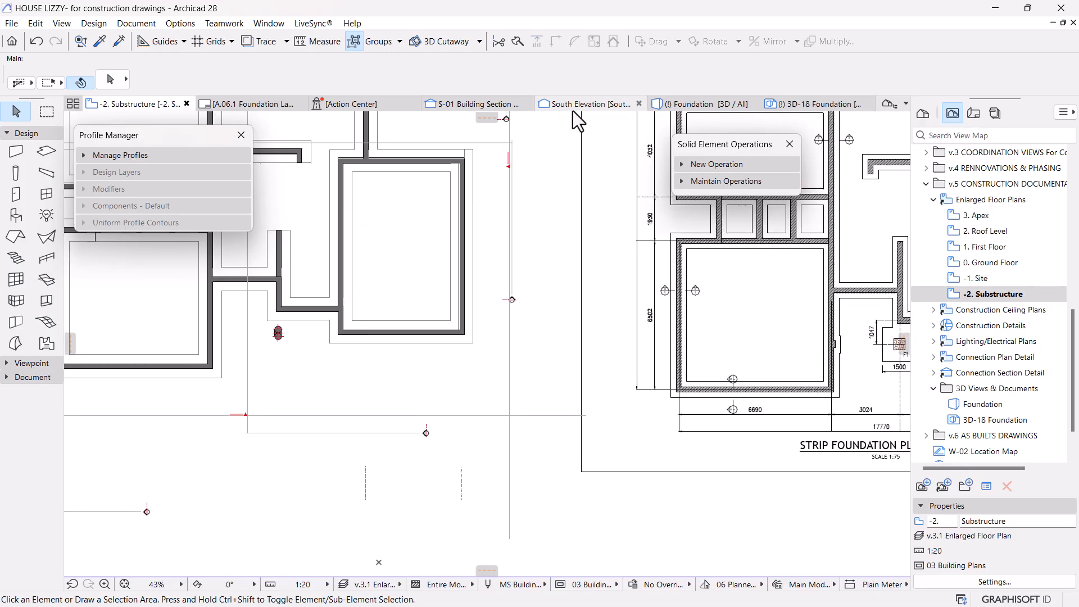
pyautogui.click(683, 104)
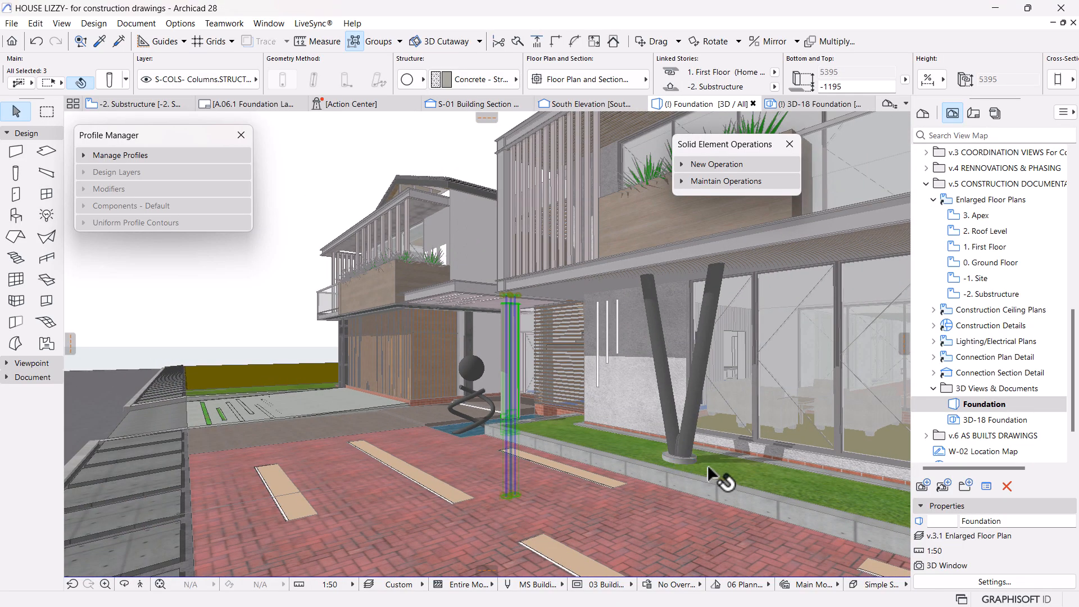
pyautogui.scroll(5, 707, 467)
pyautogui.click(671, 456)
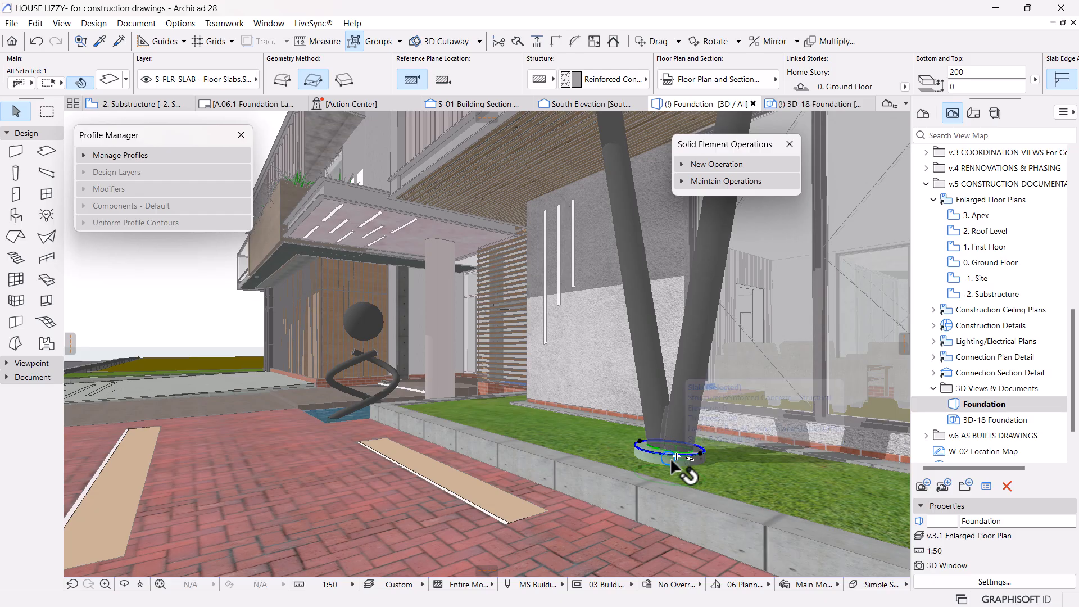
# Step: Try to drag a copy of the round slab straight down below the V-shaped columns
pyautogui.hotkey('ctrl', 'shift', 'd')
pyautogui.click(699, 453)
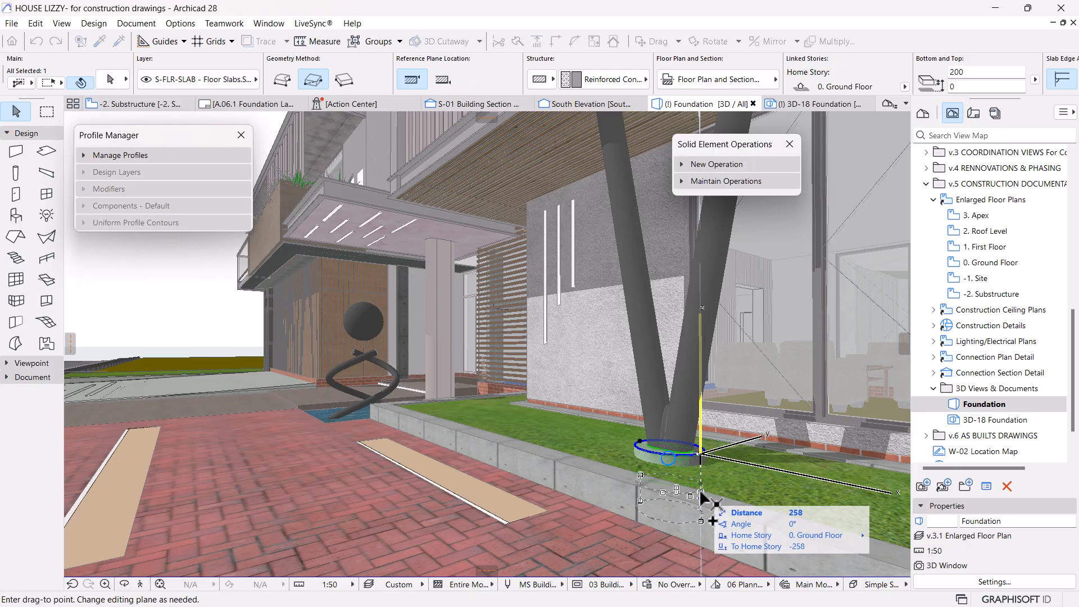
pyautogui.click(700, 469)
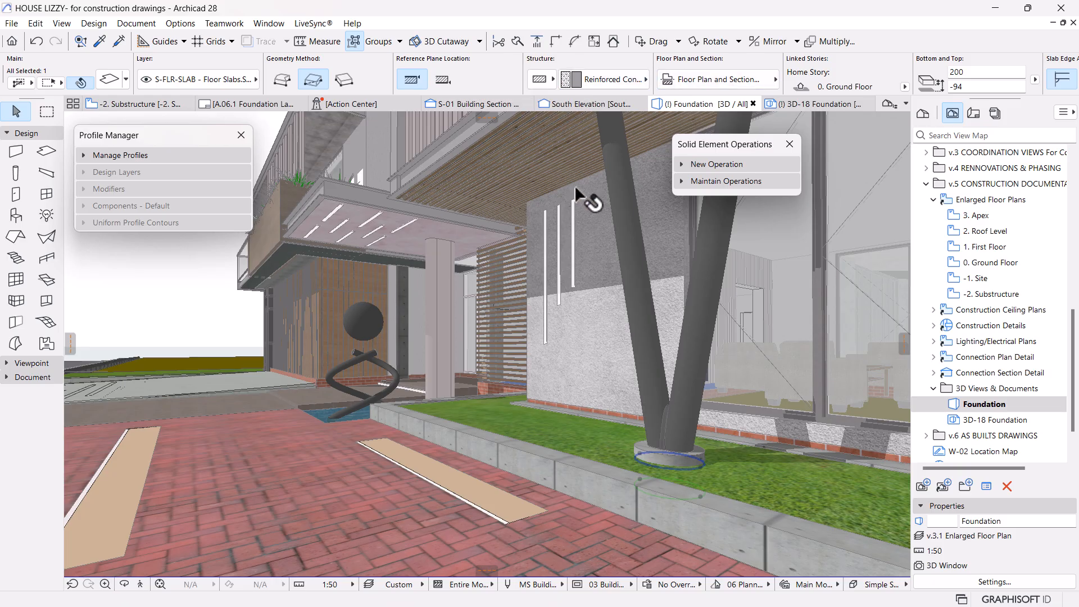
pyautogui.press('Escape')
# Step: Set the thickness of the round slab under the V-shaped columns to 100
pyautogui.click(689, 462)
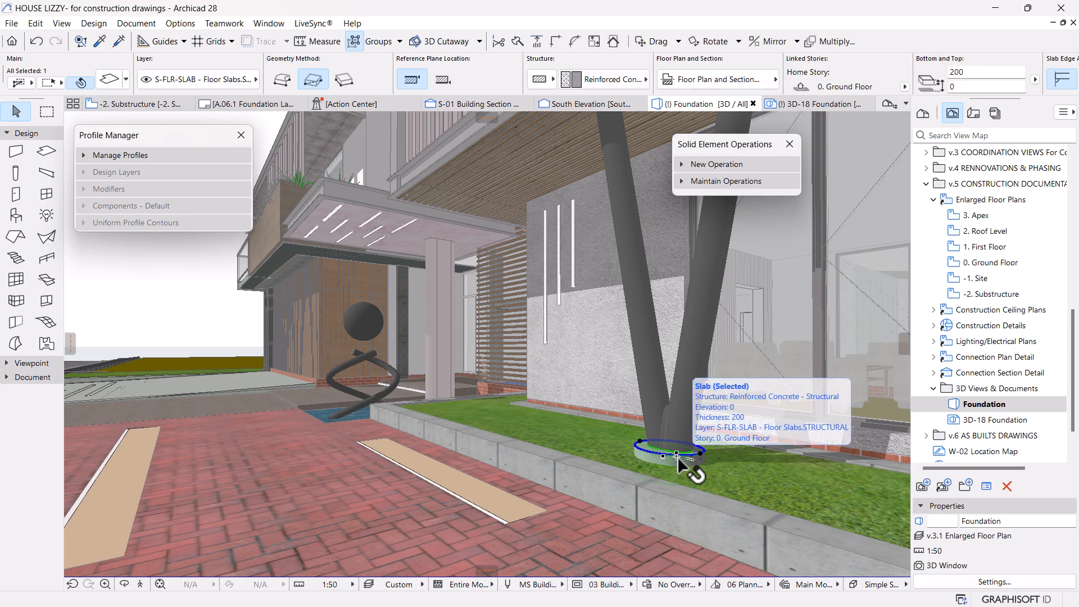
pyautogui.click(700, 480)
pyautogui.press('Escape')
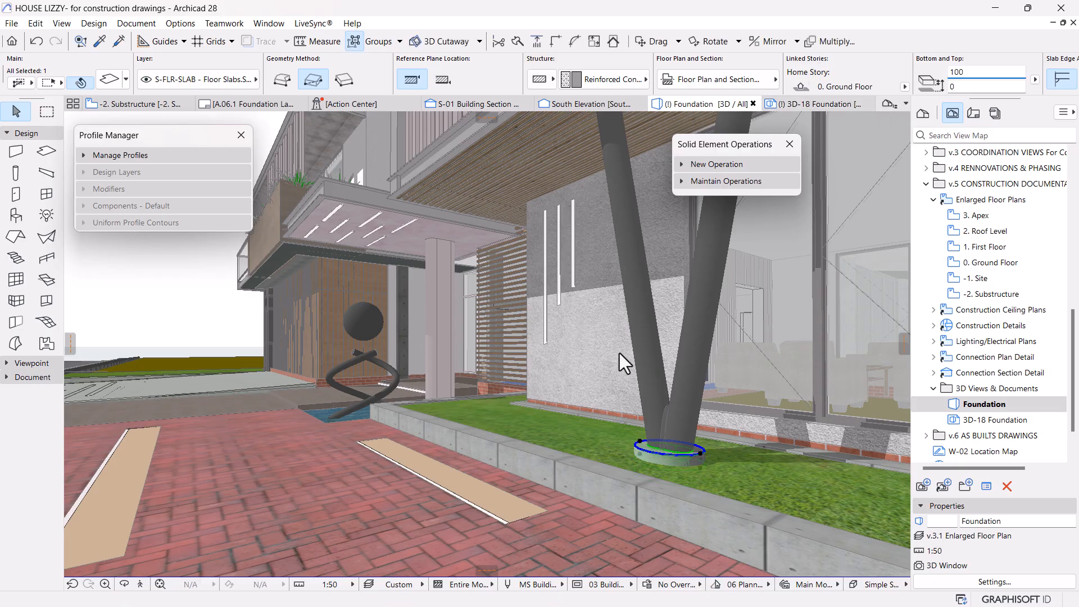
pyautogui.moveTo(576, 430); pyautogui.dragTo(576, 428, button='middle')
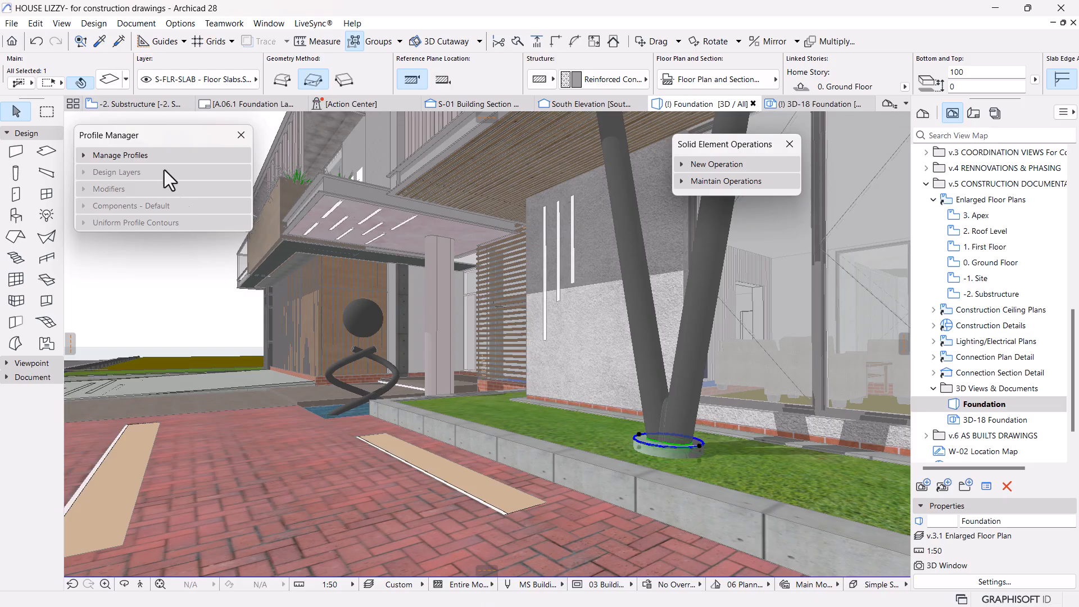
# Step: Return to the -2. Substructure plan and show 0. Ground Floor as trace reference to locate the V-shaped columns' base
pyautogui.click(132, 102)
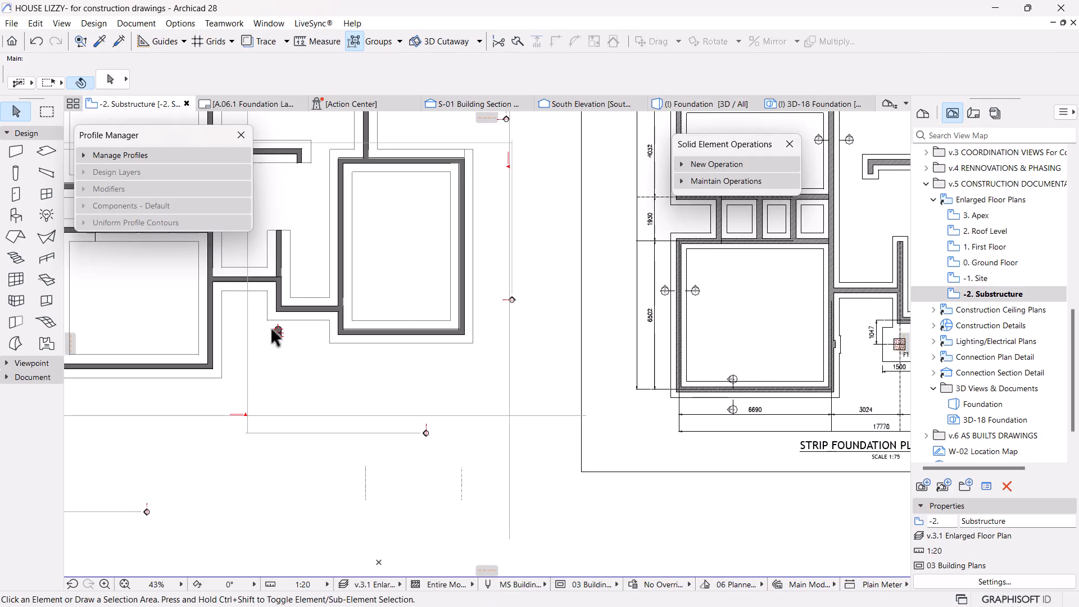
pyautogui.rightClick(950, 262)
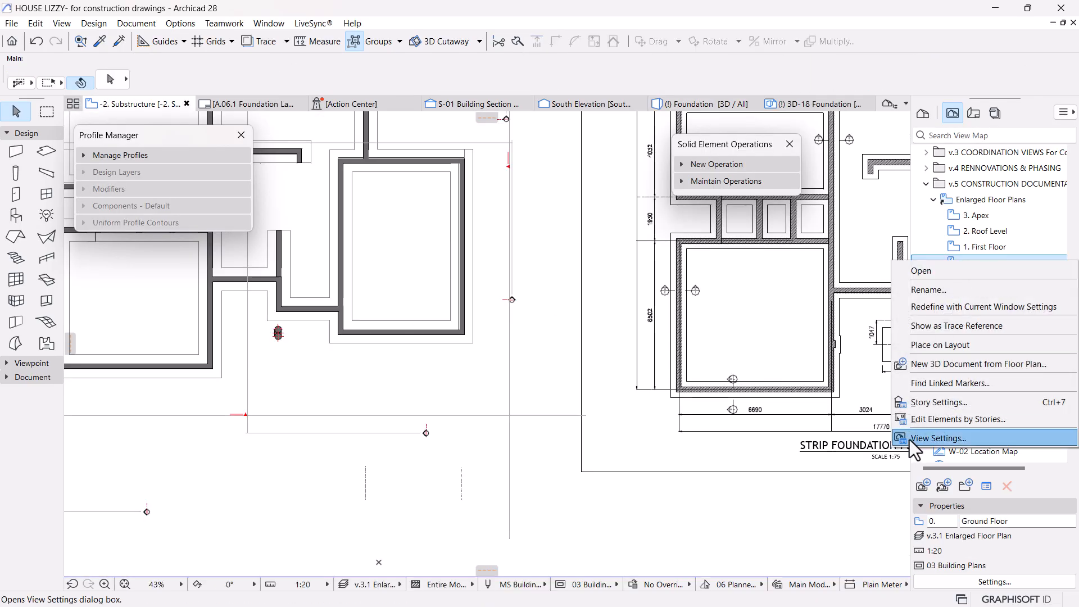
pyautogui.click(955, 325)
pyautogui.scroll(2, 237, 311)
pyautogui.scroll(6, 477, 382)
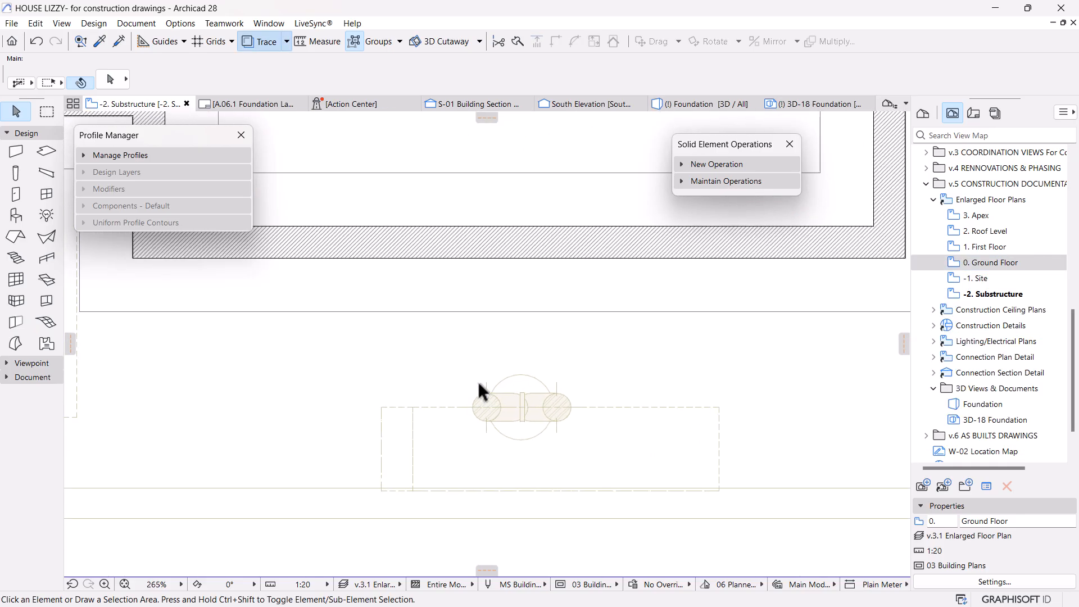
pyautogui.scroll(-3, 309, 325)
pyautogui.moveTo(314, 331); pyautogui.dragTo(414, 352, button='middle')
pyautogui.scroll(-1, 225, 270)
pyautogui.moveTo(225, 269); pyautogui.dragTo(302, 315, button='middle')
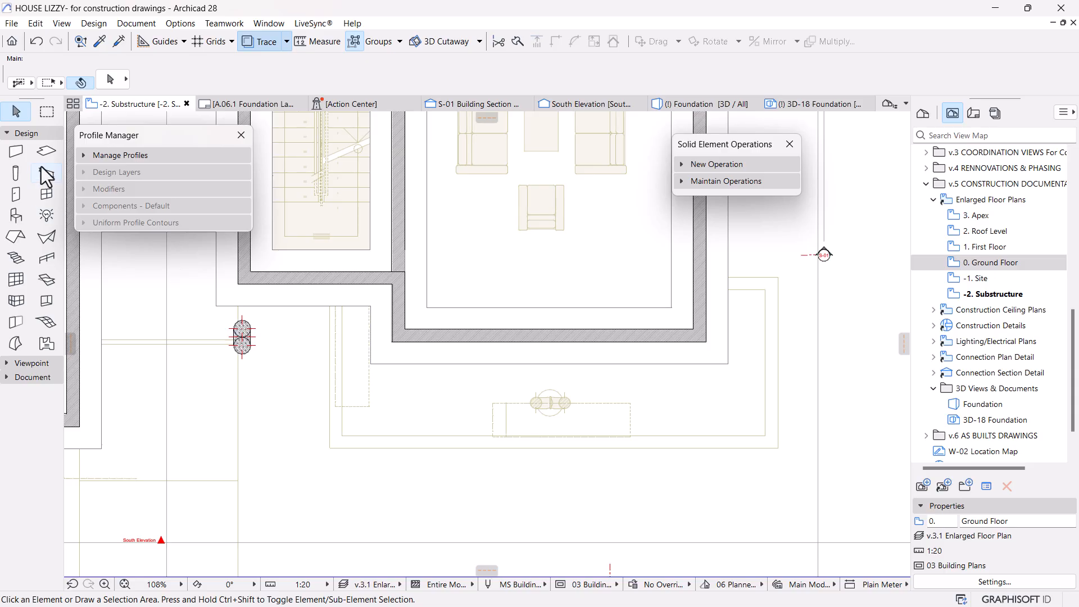
# Step: Set the Column tool to a rectangular structure and measure the side of footing F2's square column in the reference plan
pyautogui.click(16, 174)
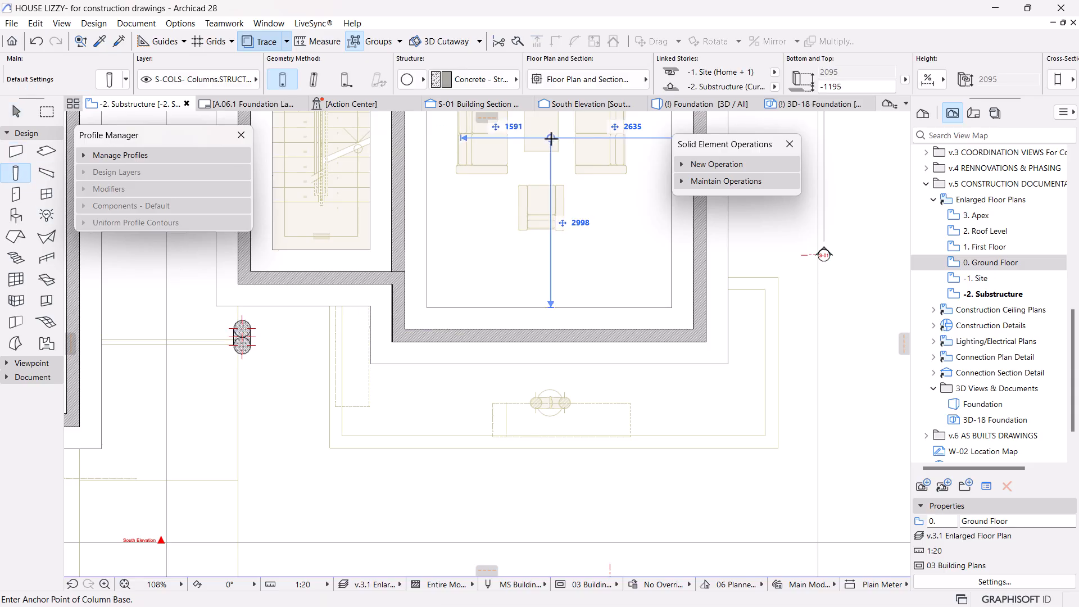
pyautogui.scroll(1, 570, 305)
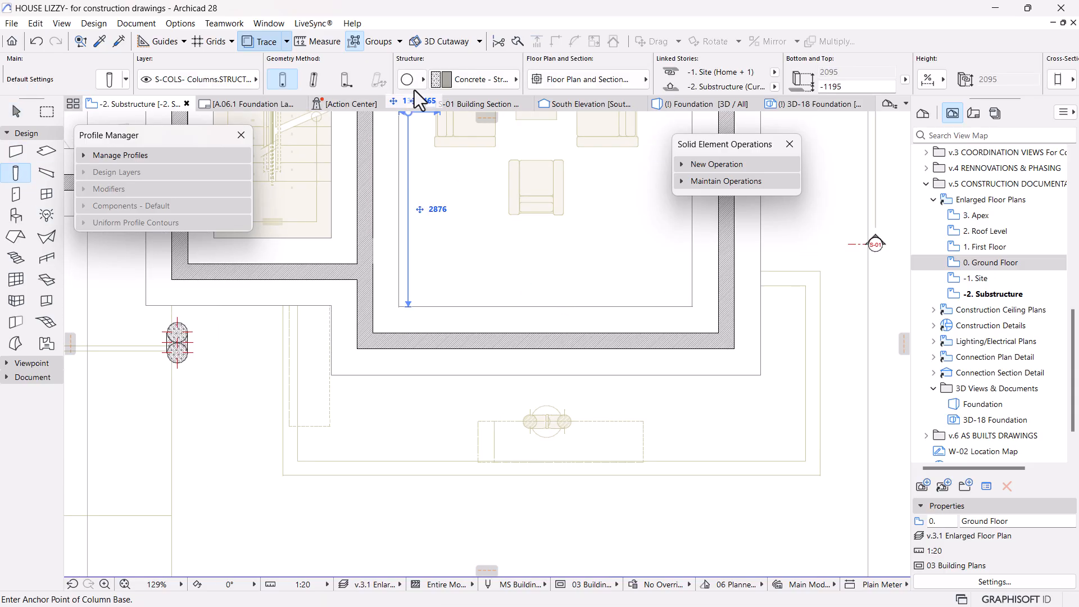
pyautogui.click(421, 82)
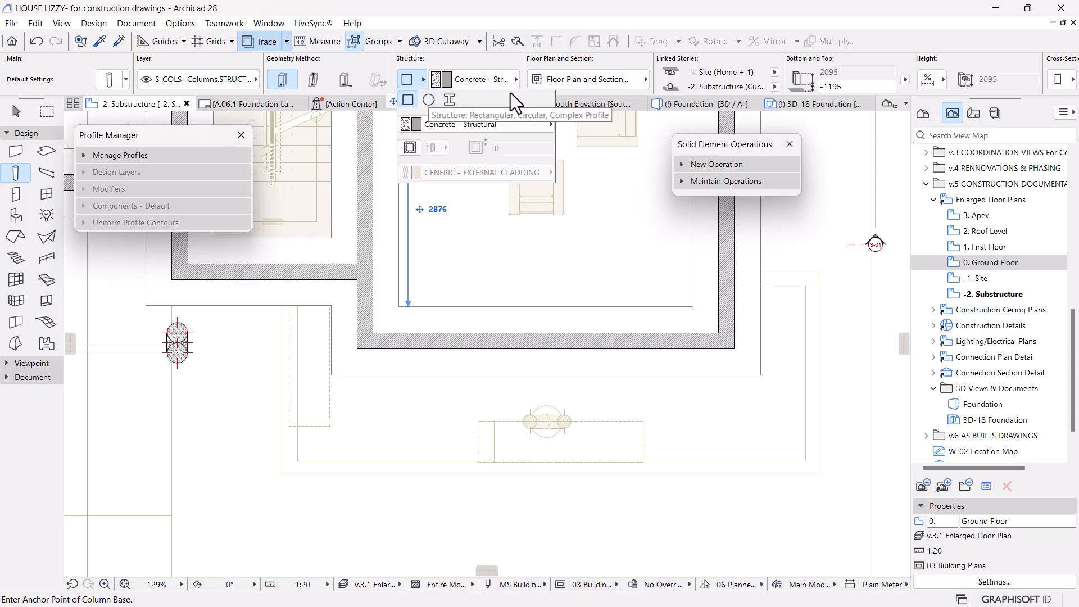
pyautogui.scroll(-6, 501, 318)
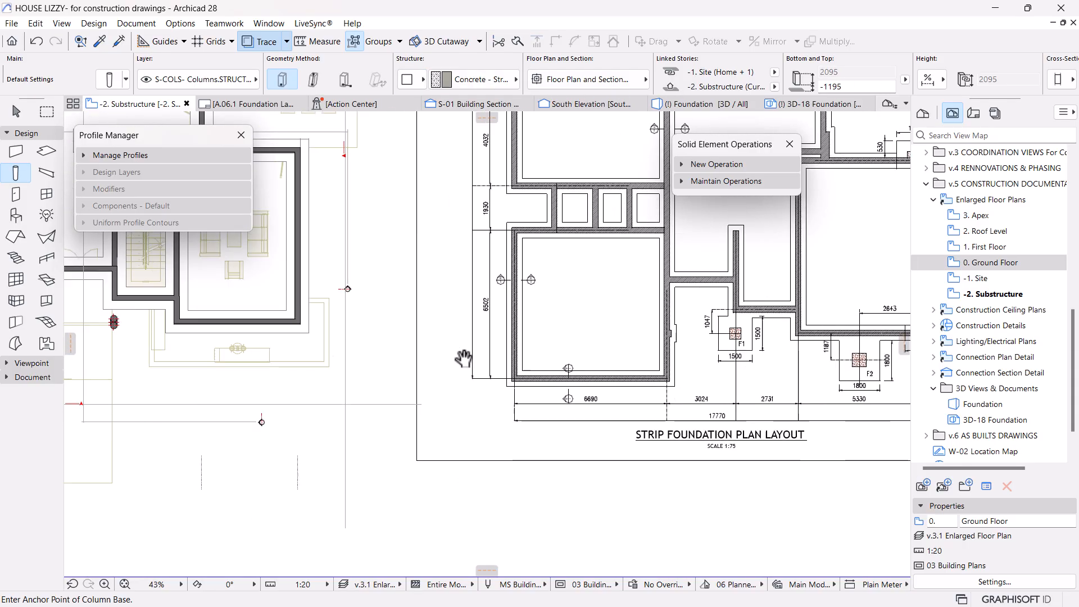
pyautogui.scroll(6, 701, 348)
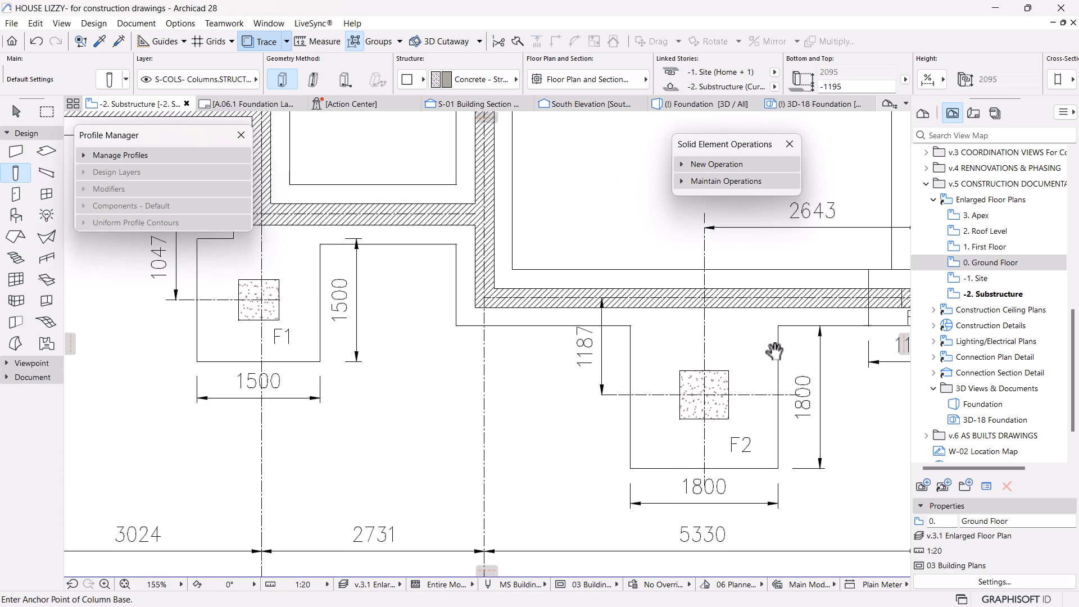
pyautogui.moveTo(701, 348); pyautogui.dragTo(663, 350, button='middle')
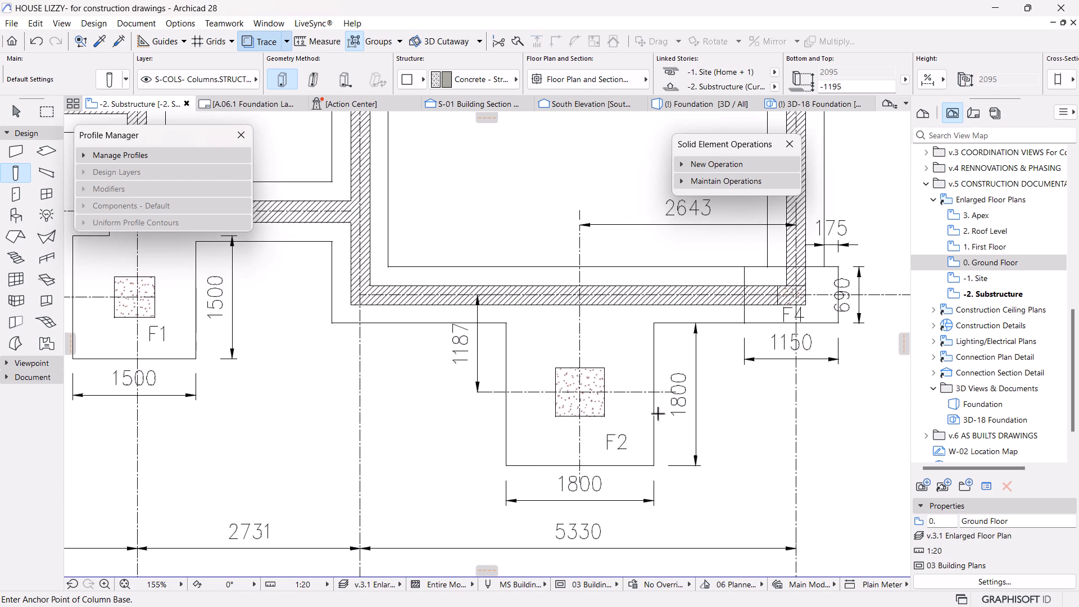
pyautogui.press('m')
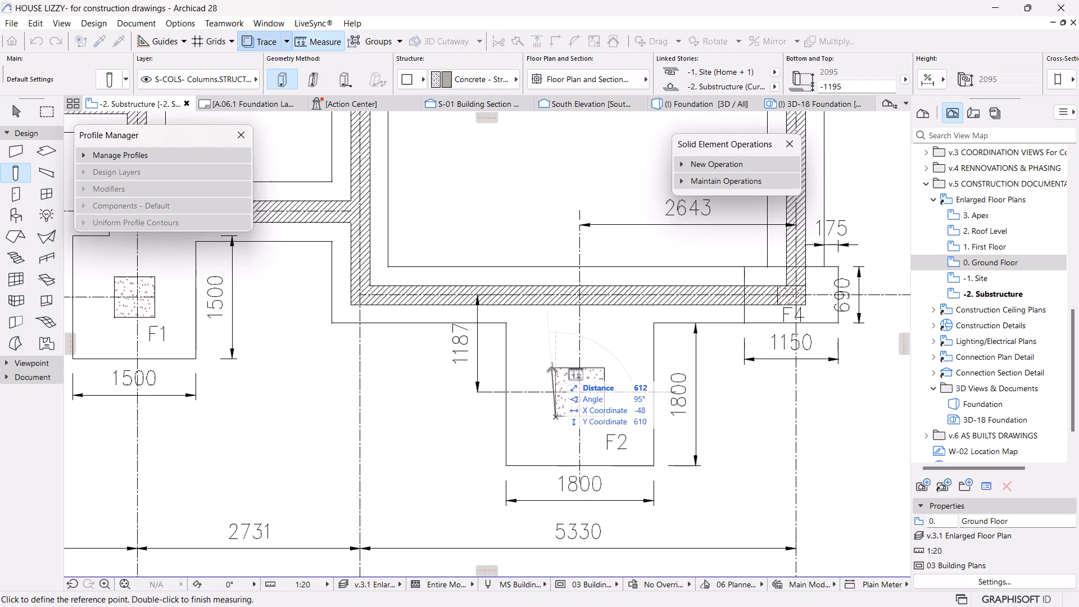
pyautogui.press('Escape')
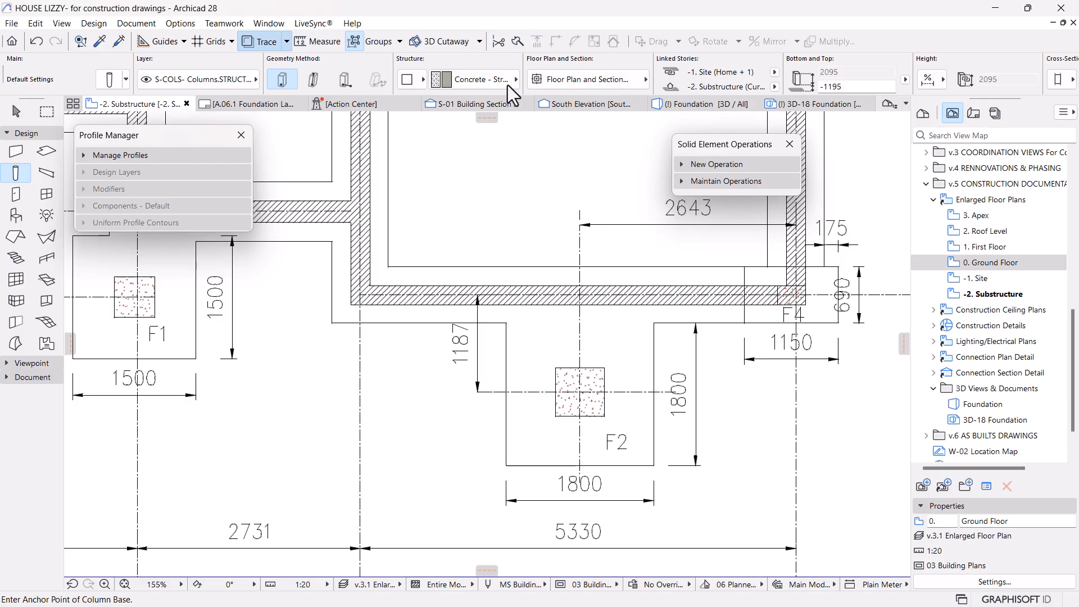
# Step: Set the column's cross-section to 600 by 600 and place it at the center of the traced V-shaped columns' base
pyautogui.hscroll(2, 815, 84)
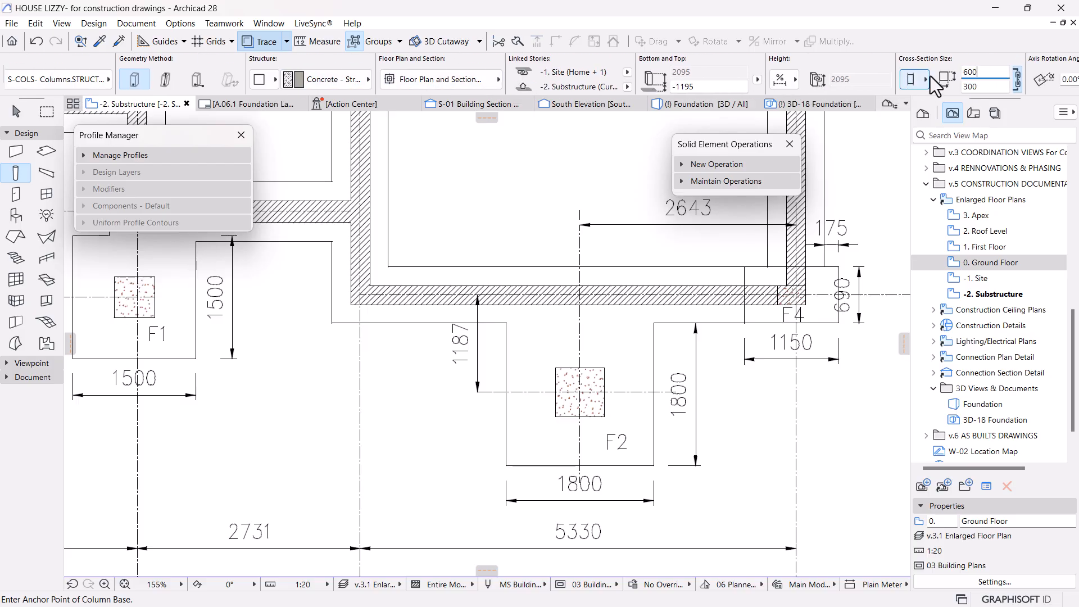
pyautogui.scroll(-6, 787, 304)
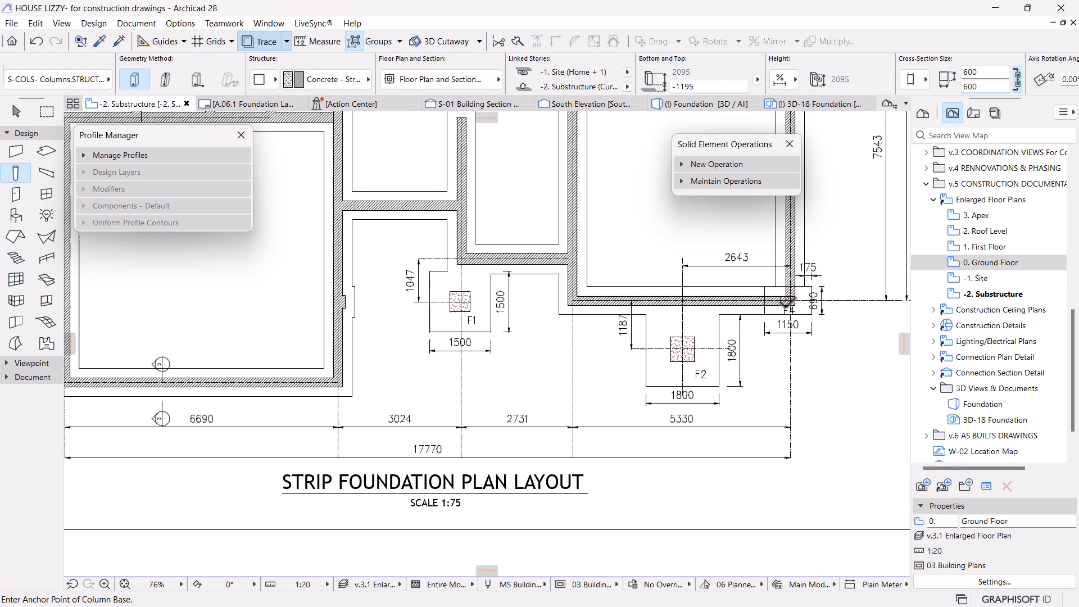
pyautogui.moveTo(375, 355); pyautogui.dragTo(620, 378, button='middle')
pyautogui.scroll(5, 283, 365)
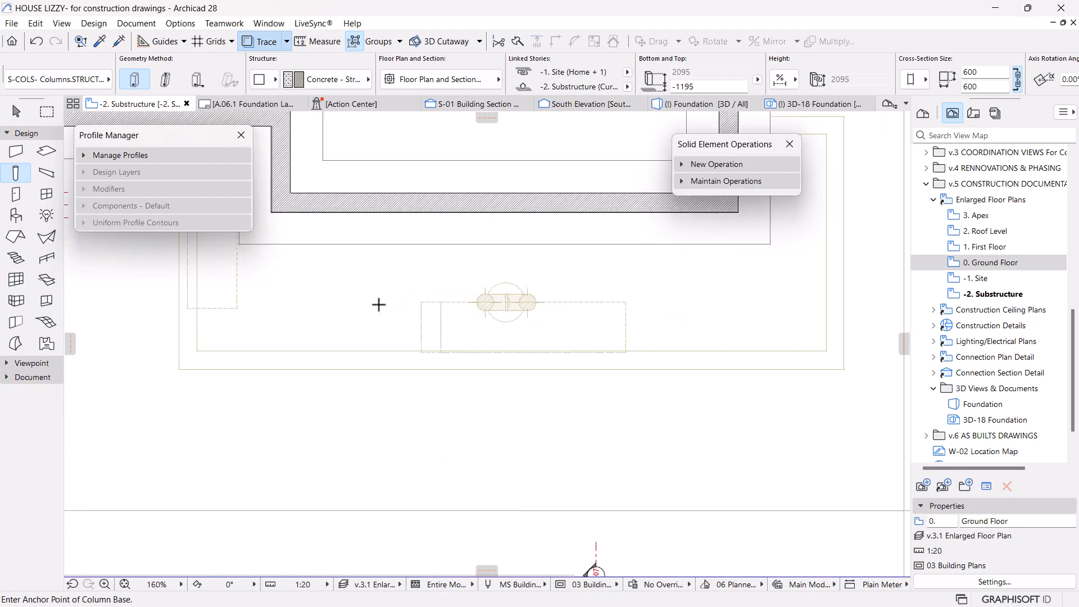
pyautogui.scroll(2, 530, 296)
pyautogui.scroll(1, 531, 296)
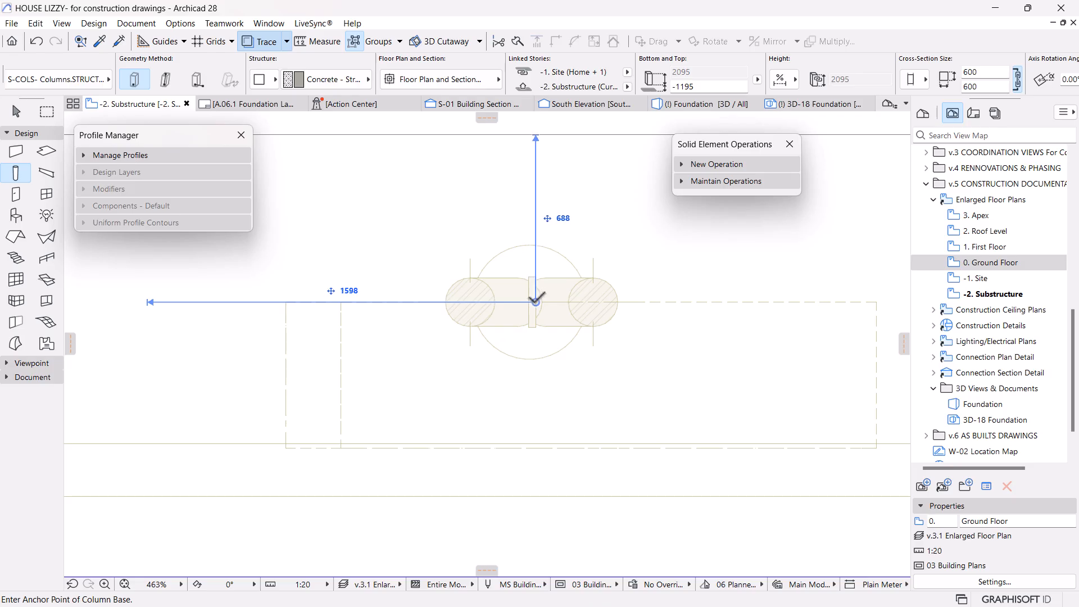
pyautogui.scroll(3, 533, 301)
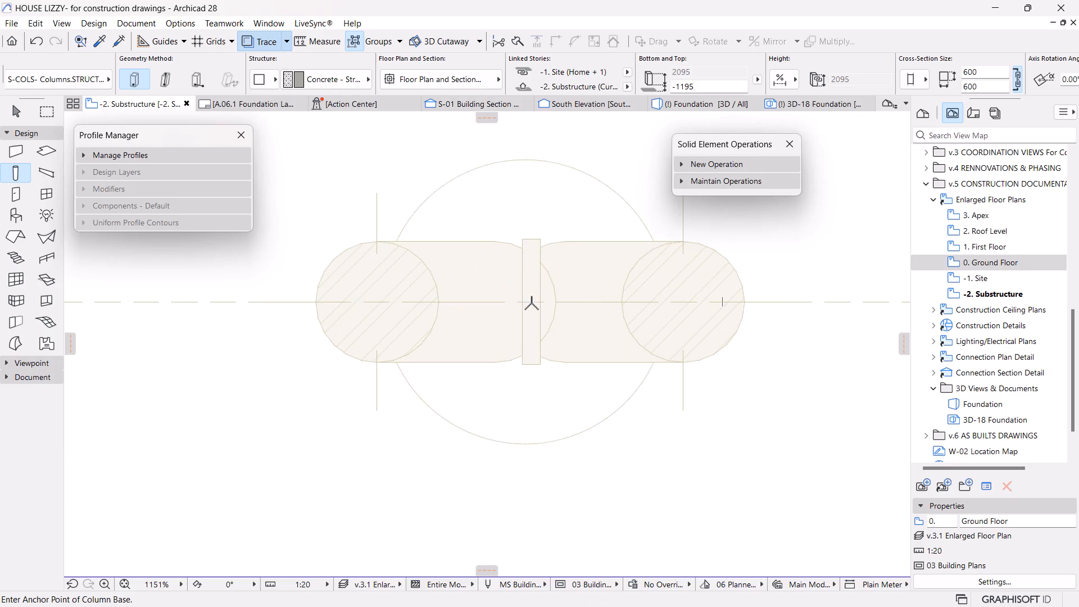
pyautogui.scroll(-7, 531, 304)
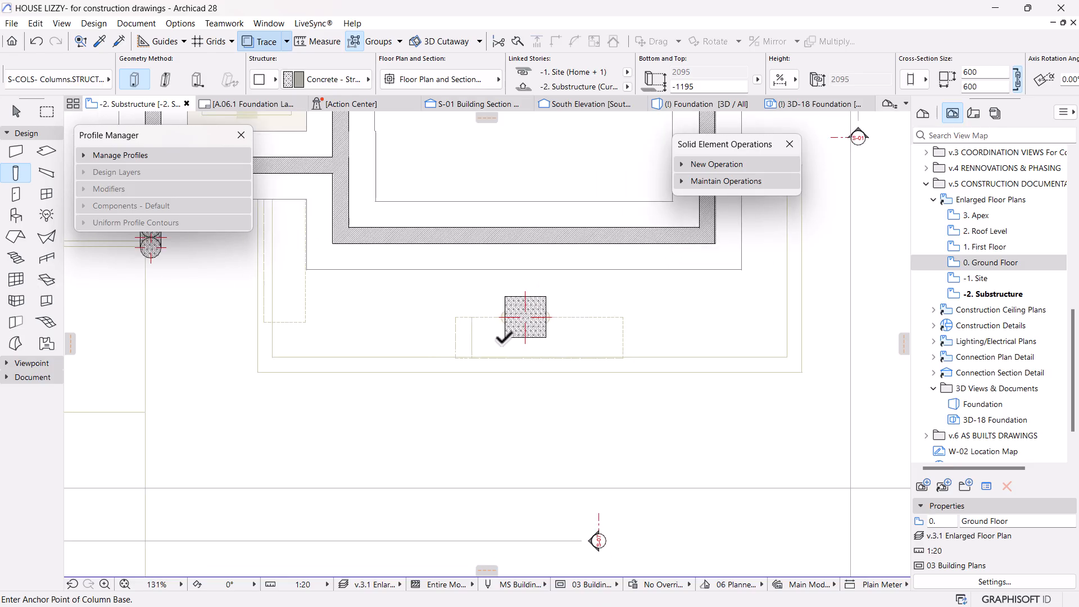
pyautogui.press('Escape')
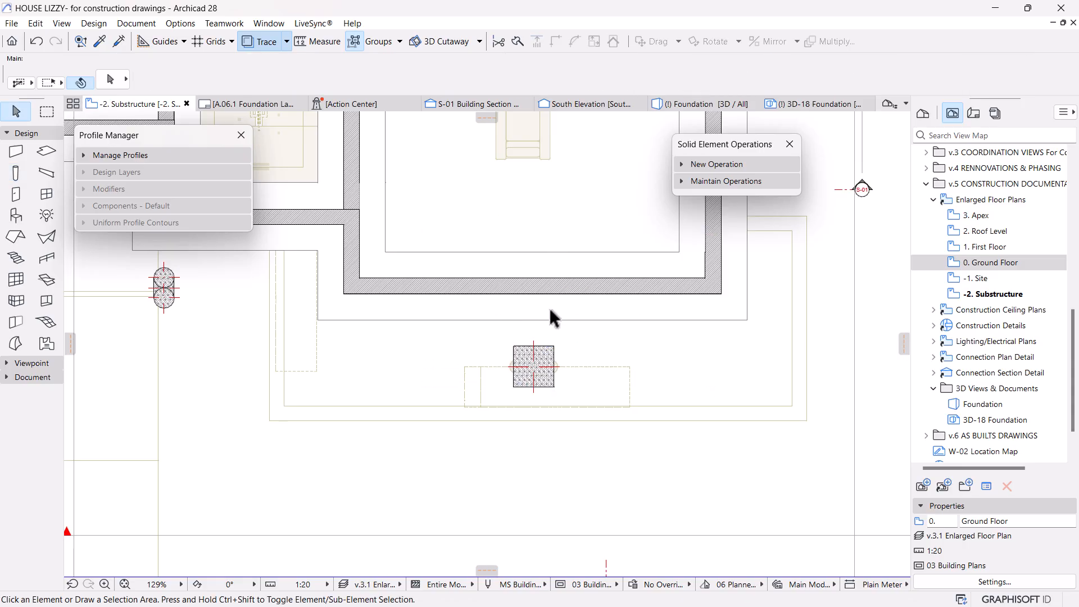
# Step: Link the top of the new 600 by 600 column to 0. Ground Floor
pyautogui.click(553, 348)
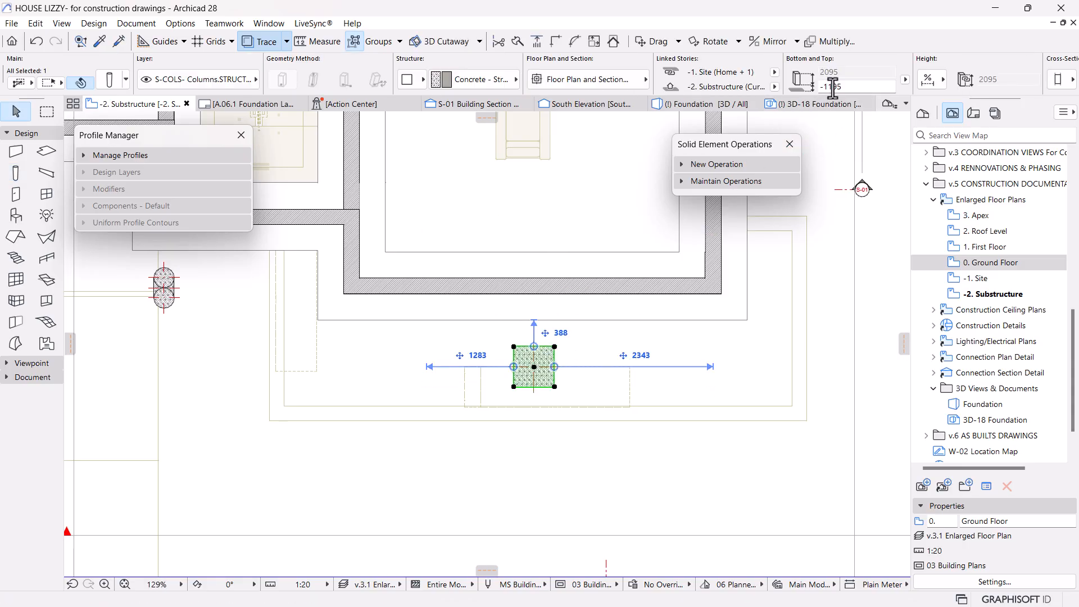
pyautogui.click(774, 72)
pyautogui.click(831, 82)
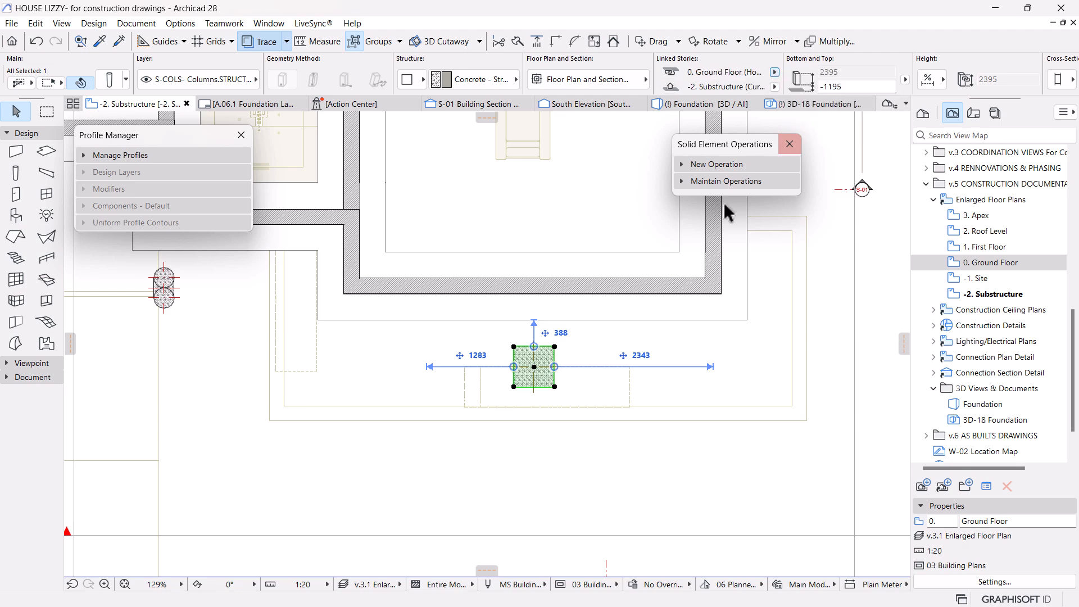
# Step: In the Foundation 3D view, unlink the top of the 600 by 600 column beneath the V-shaped columns from its story
pyautogui.click(696, 105)
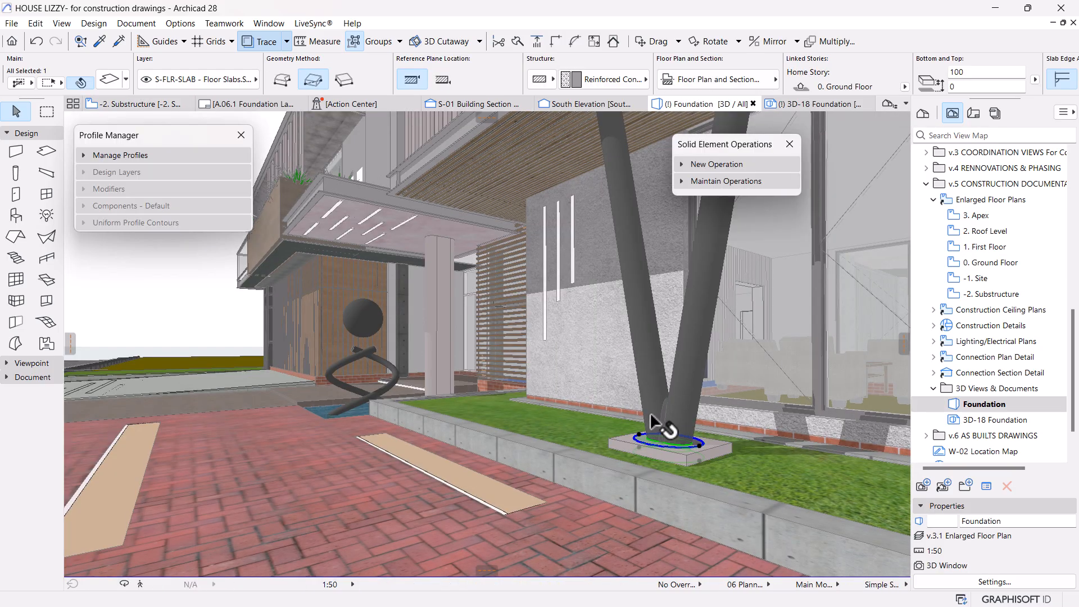
pyautogui.press('Escape')
pyautogui.keyDown('shift'); pyautogui.moveTo(629, 464); pyautogui.dragTo(631, 405, button='middle'); pyautogui.keyUp('shift')
pyautogui.scroll(5, 630, 404)
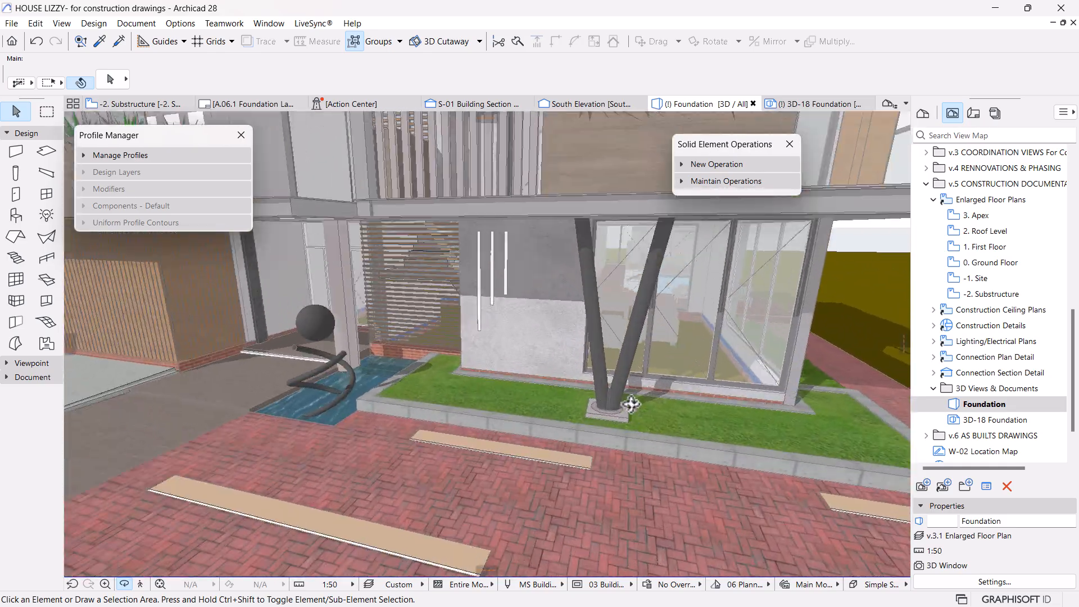
pyautogui.click(618, 442)
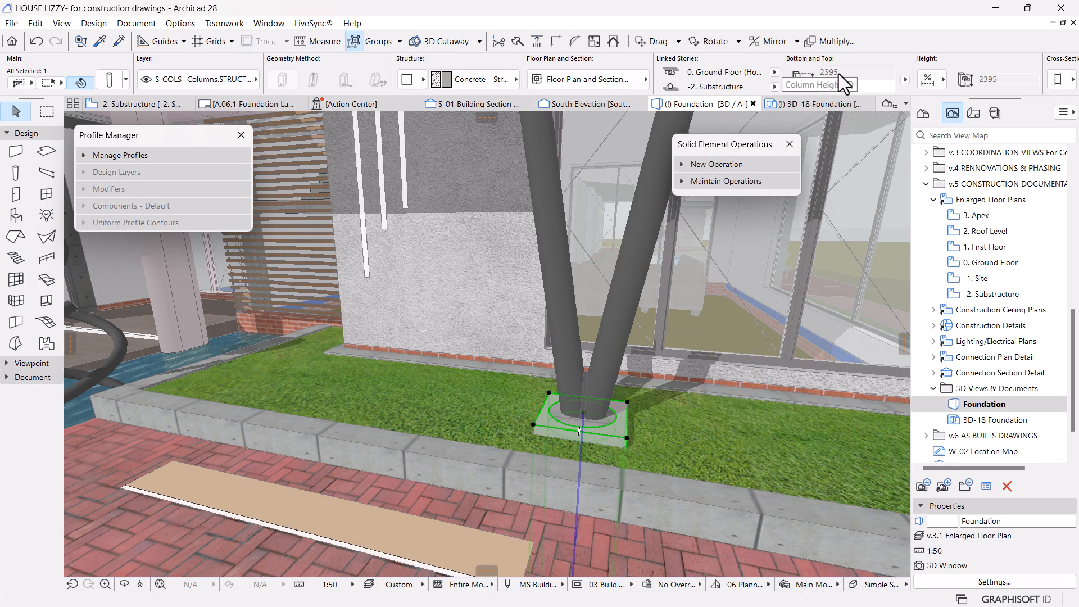
pyautogui.click(775, 71)
pyautogui.click(818, 121)
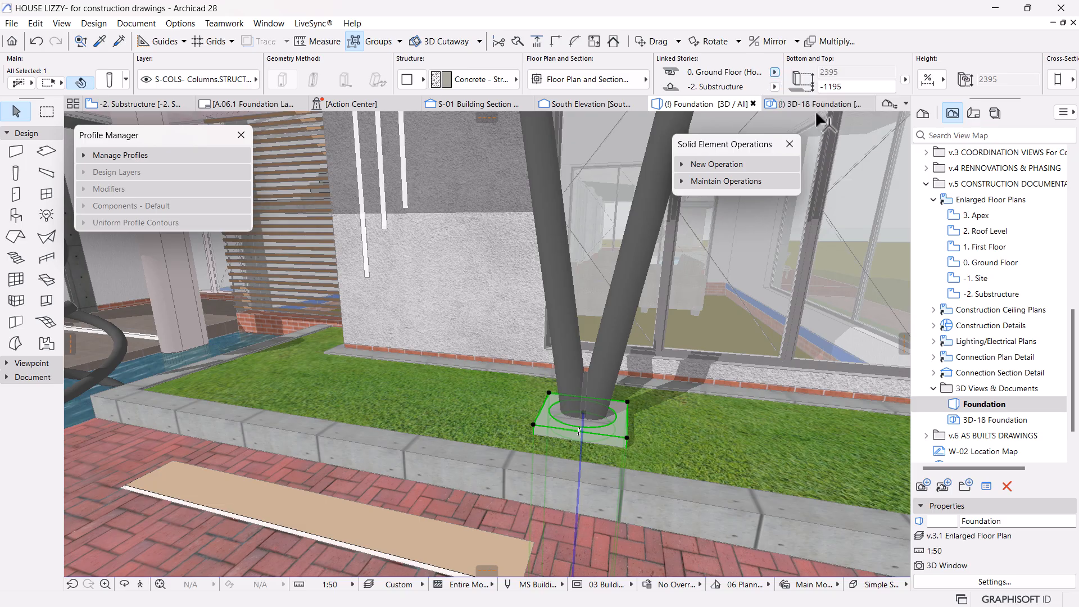
pyautogui.moveTo(830, 89); pyautogui.dragTo(826, 88)
pyautogui.click(845, 89)
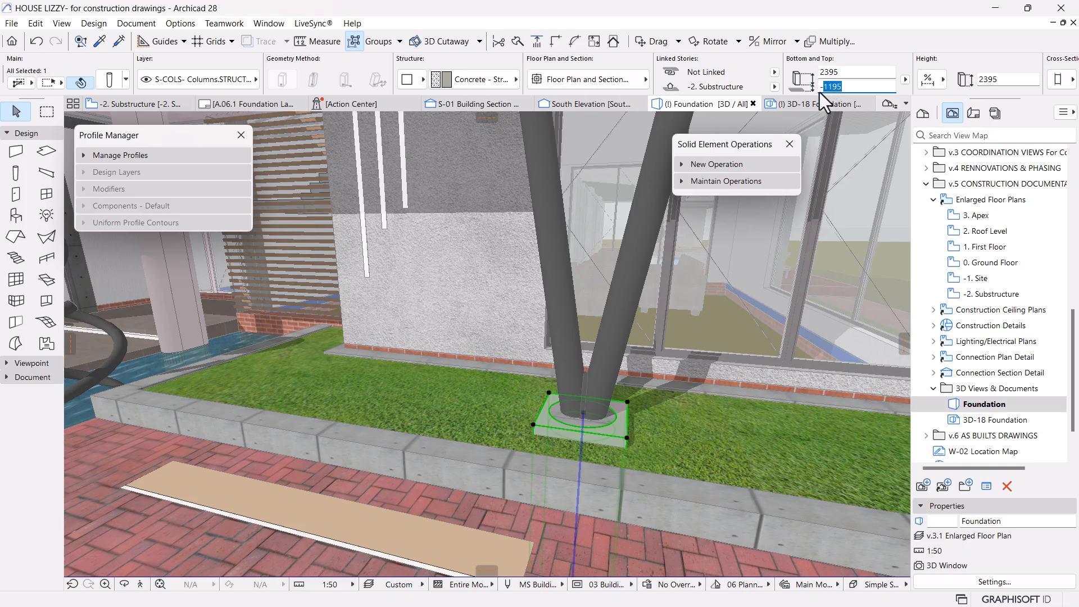
pyautogui.click(627, 444)
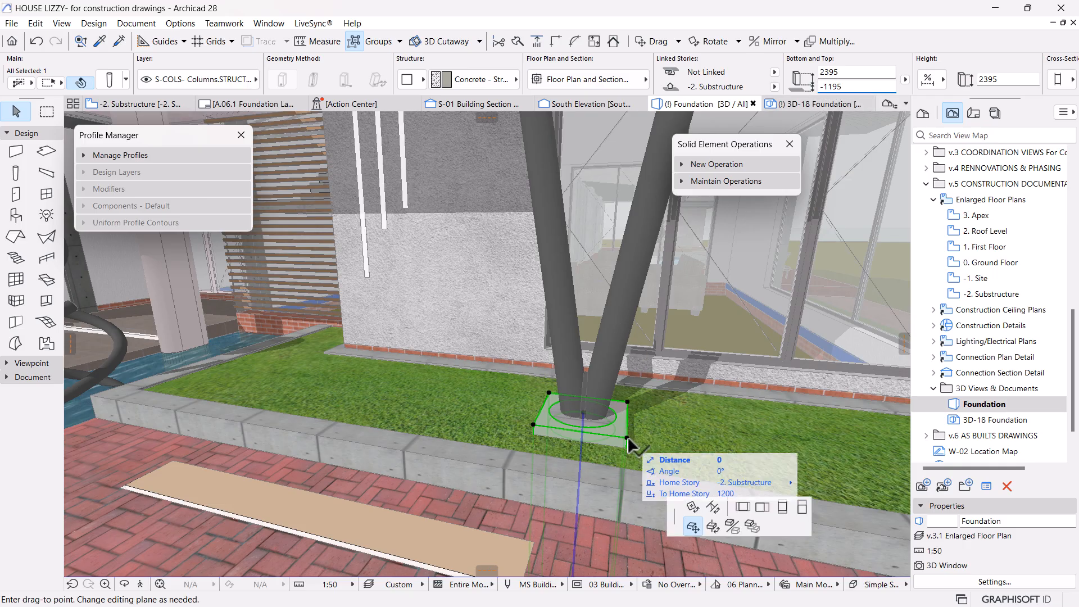
pyautogui.click(651, 528)
pyautogui.click(199, 123)
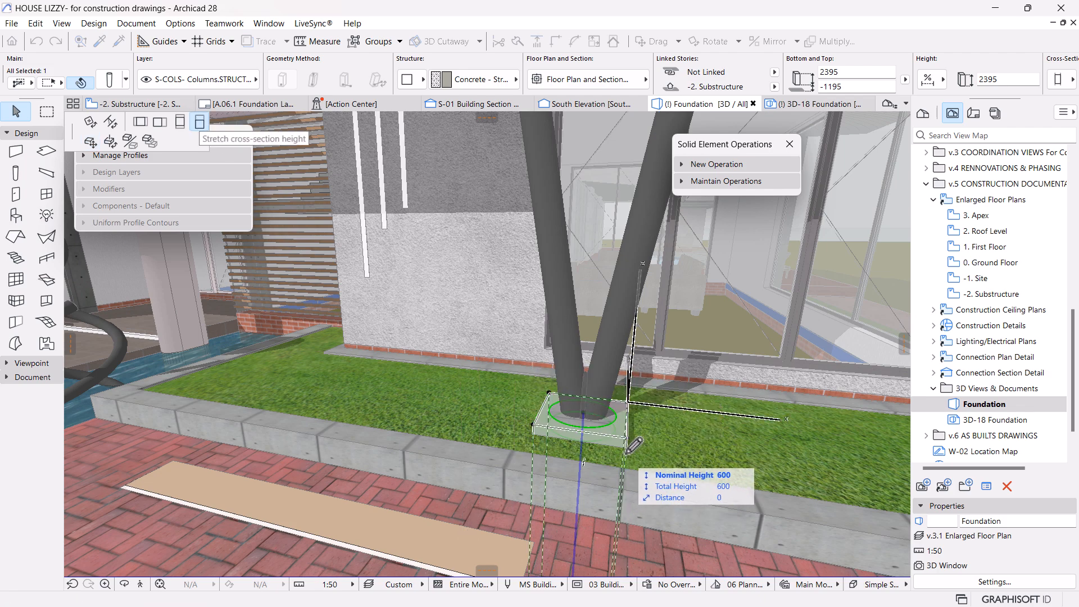
pyautogui.click(584, 426)
# Step: Lower the column's top to a height of 2095 and isolate it with the circular slab above it in 3D
pyautogui.click(583, 419)
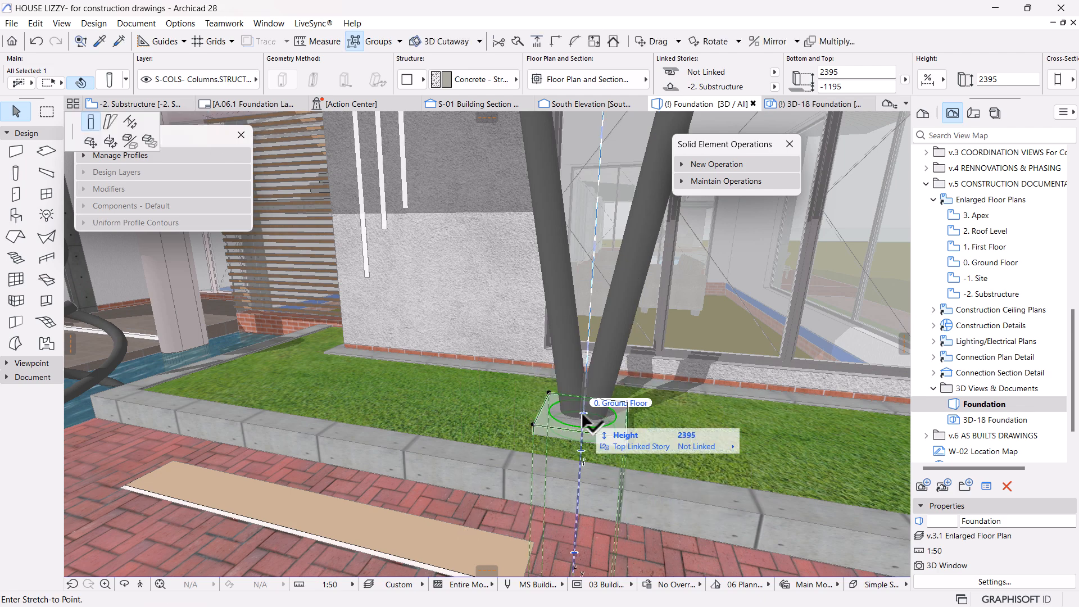
pyautogui.click(586, 446)
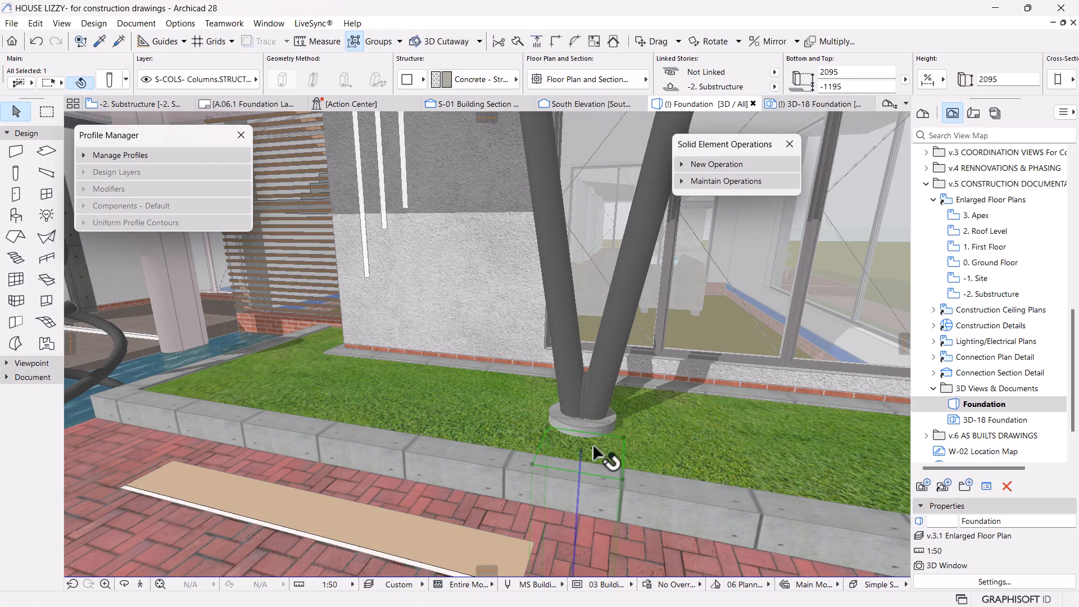
pyautogui.keyDown('shift'); pyautogui.click(599, 427); pyautogui.keyUp('shift')
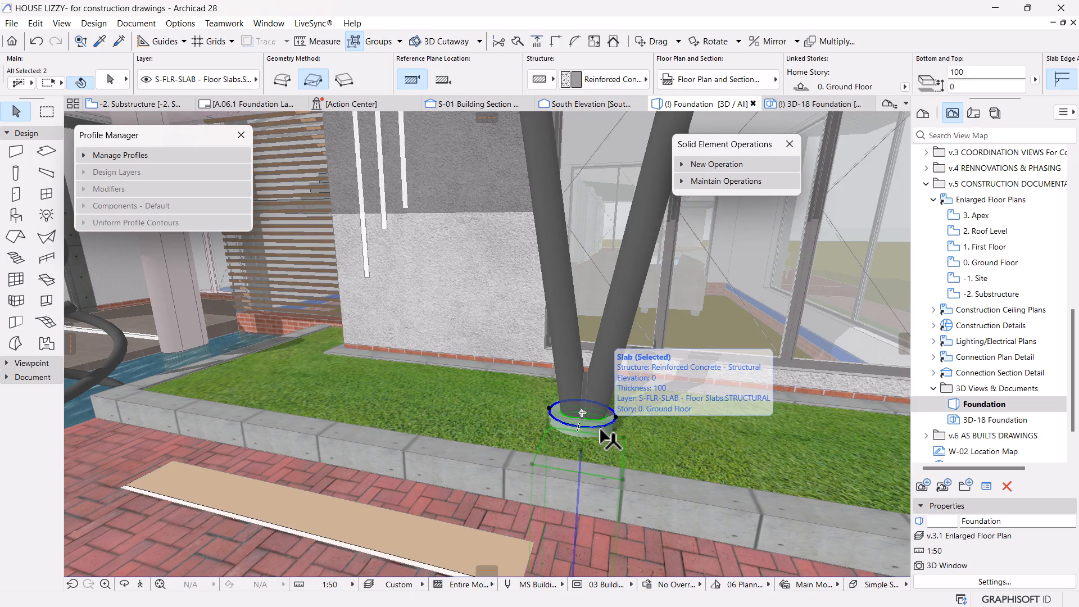
pyautogui.press('F5')
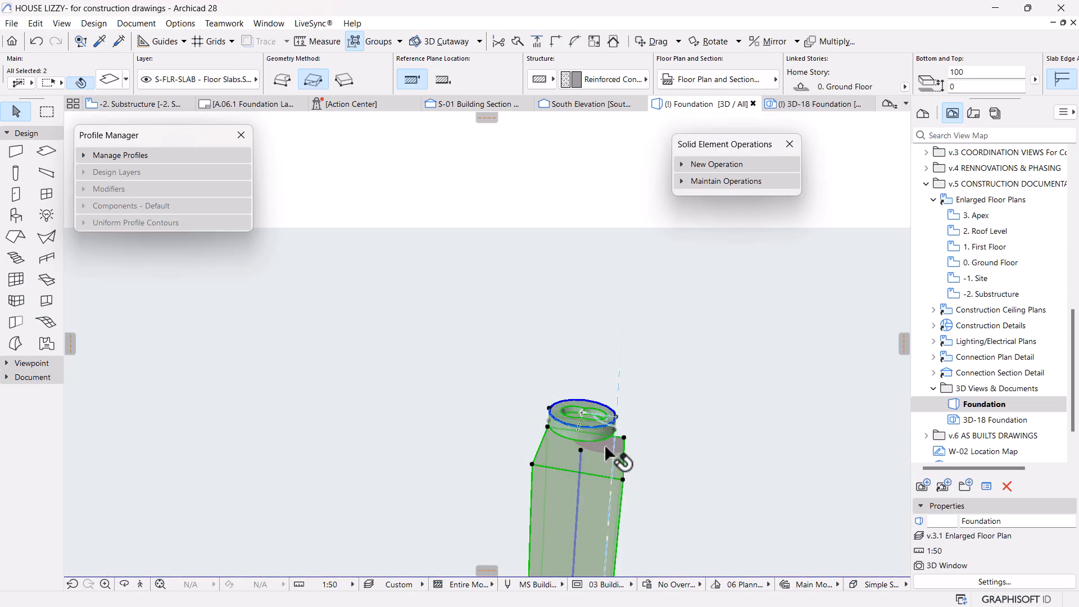
pyautogui.press('Escape')
pyautogui.keyDown('shift'); pyautogui.moveTo(583, 478); pyautogui.dragTo(589, 442, button='middle'); pyautogui.keyUp('shift')
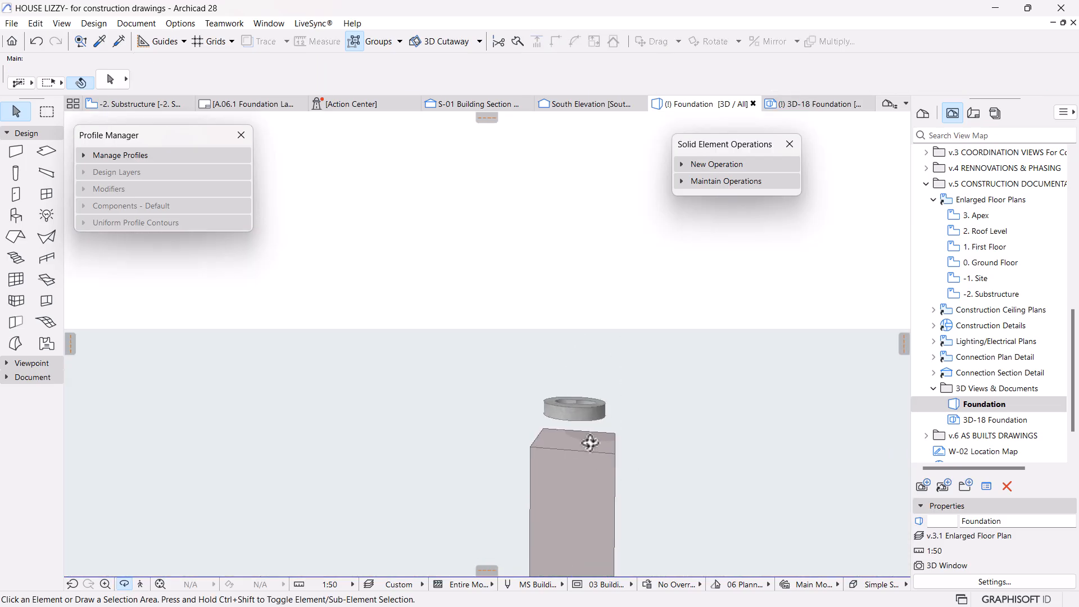
# Step: Stretch the column's top up to the underside of the circular slab, for a column height of 2295
pyautogui.click(577, 435)
pyautogui.click(575, 435)
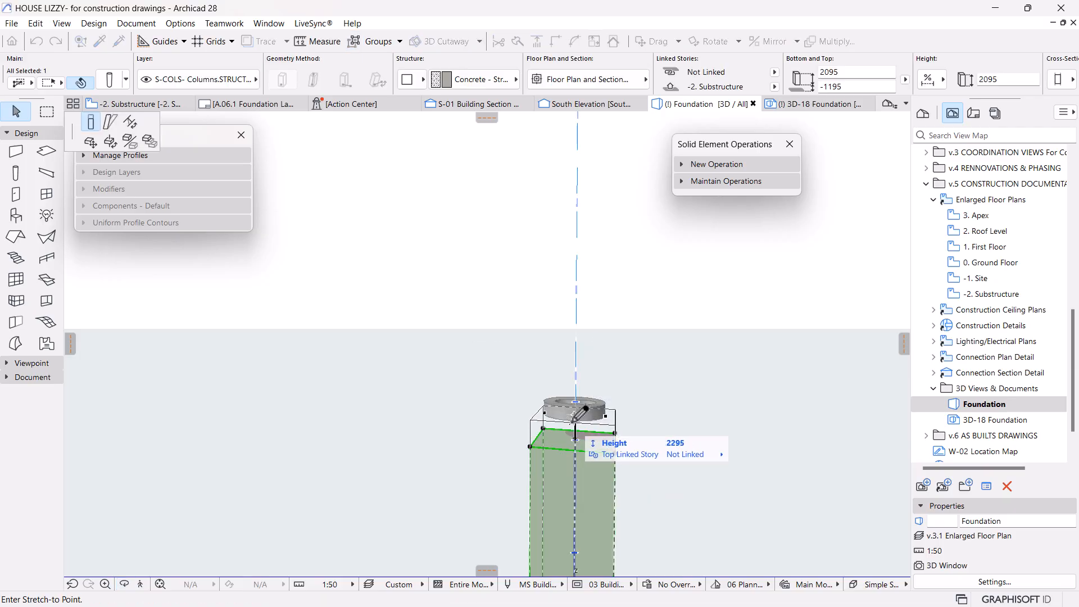
pyautogui.click(574, 419)
pyautogui.click(672, 382)
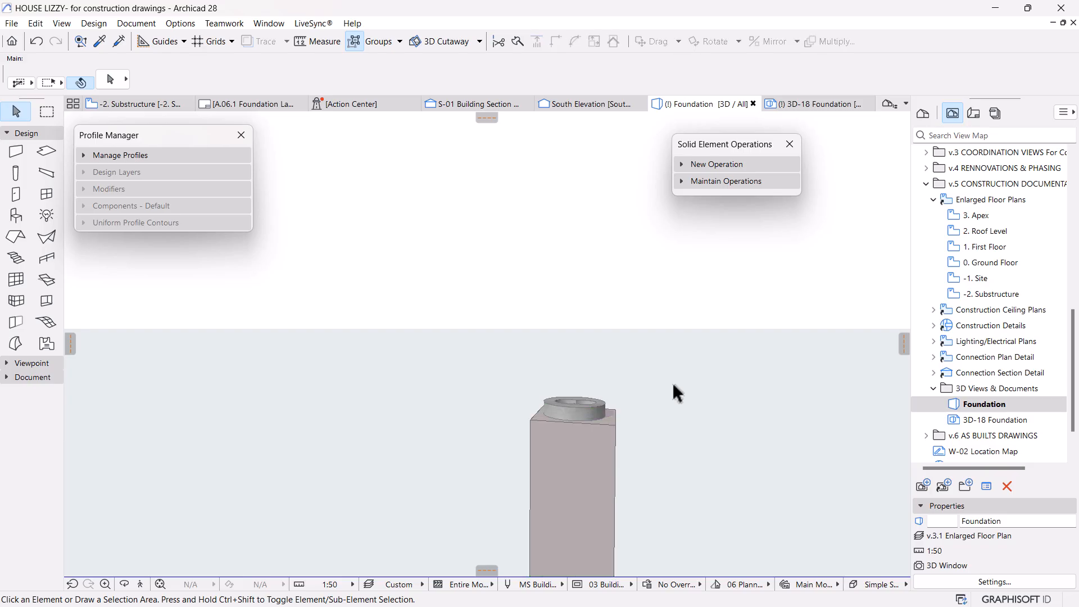
# Step: Show all model elements in the Foundation 3D view
pyautogui.keyDown('shift'); pyautogui.moveTo(653, 388); pyautogui.dragTo(688, 471, button='middle'); pyautogui.keyUp('shift')
pyautogui.rightClick(628, 278)
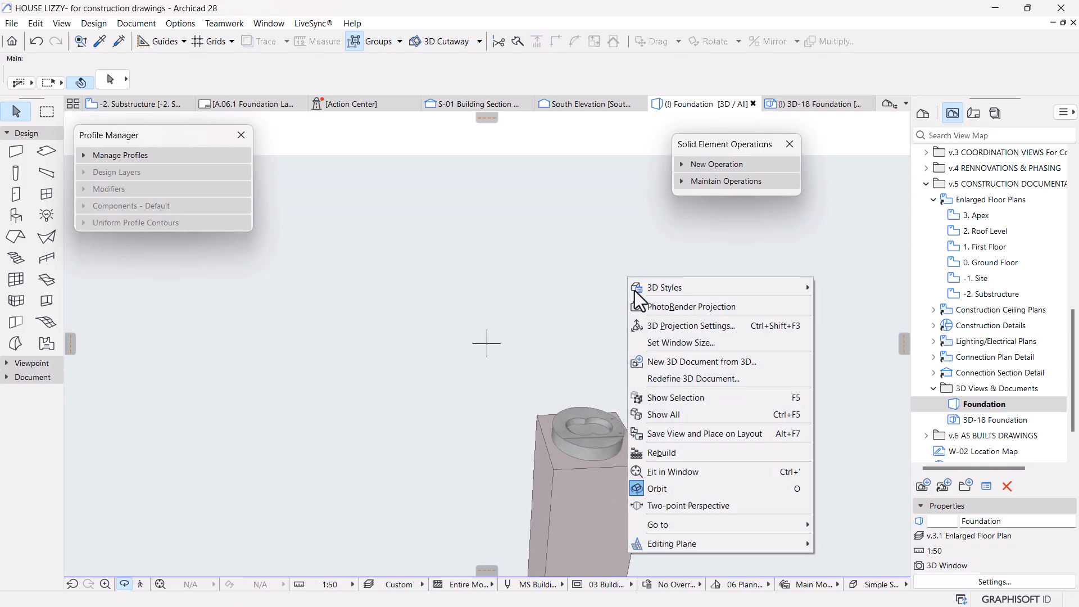
pyautogui.click(662, 414)
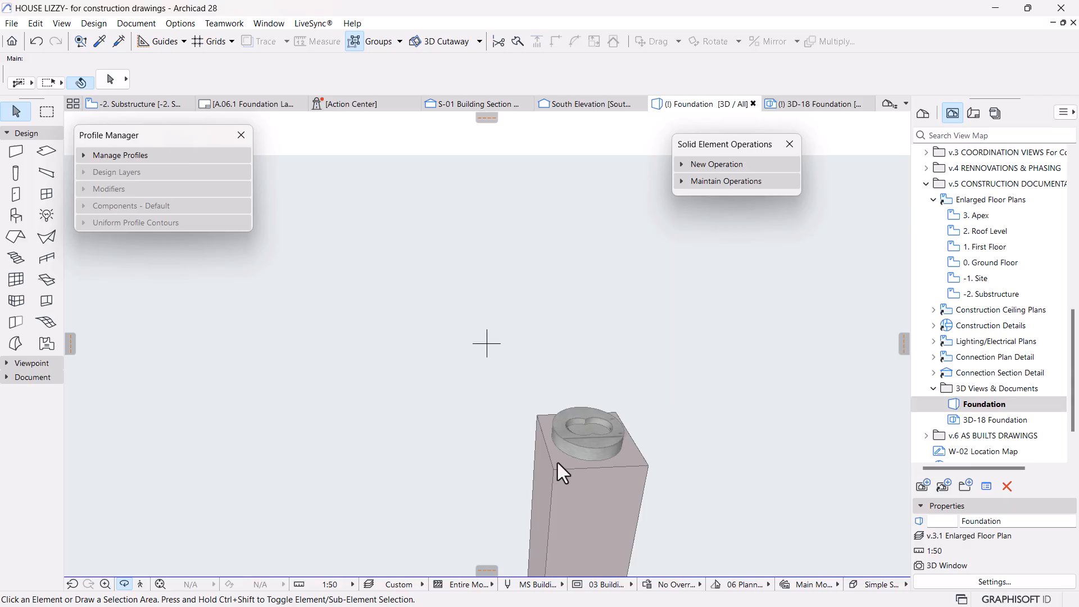
# Step: Examine the front of the house in 3D, covering the V-shaped columns and the entrance canopy column
pyautogui.scroll(-5, 575, 421)
pyautogui.scroll(-5, 629, 423)
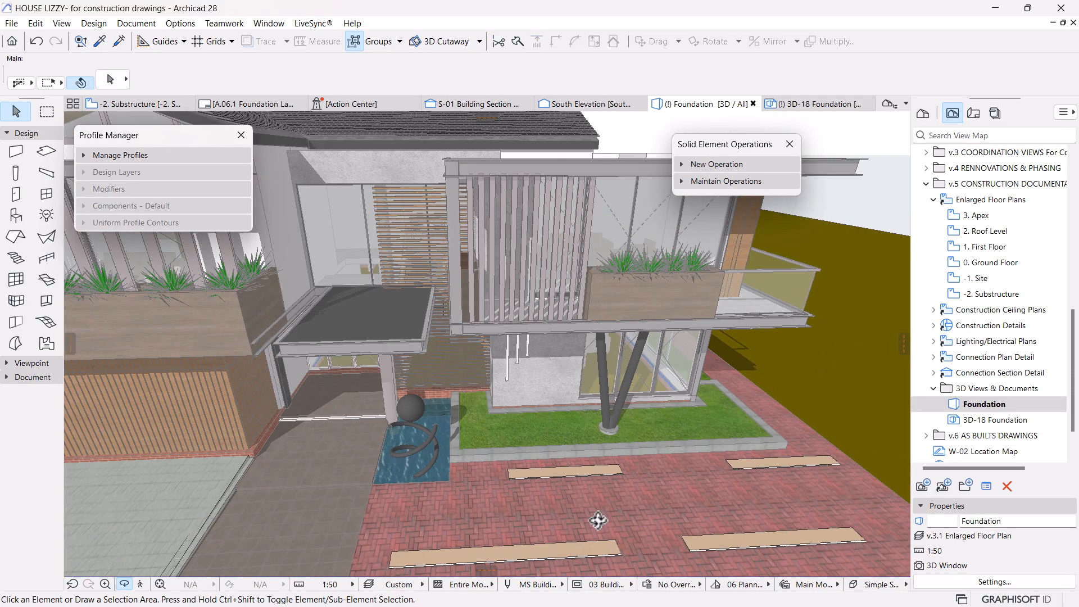
pyautogui.scroll(-6, 635, 451)
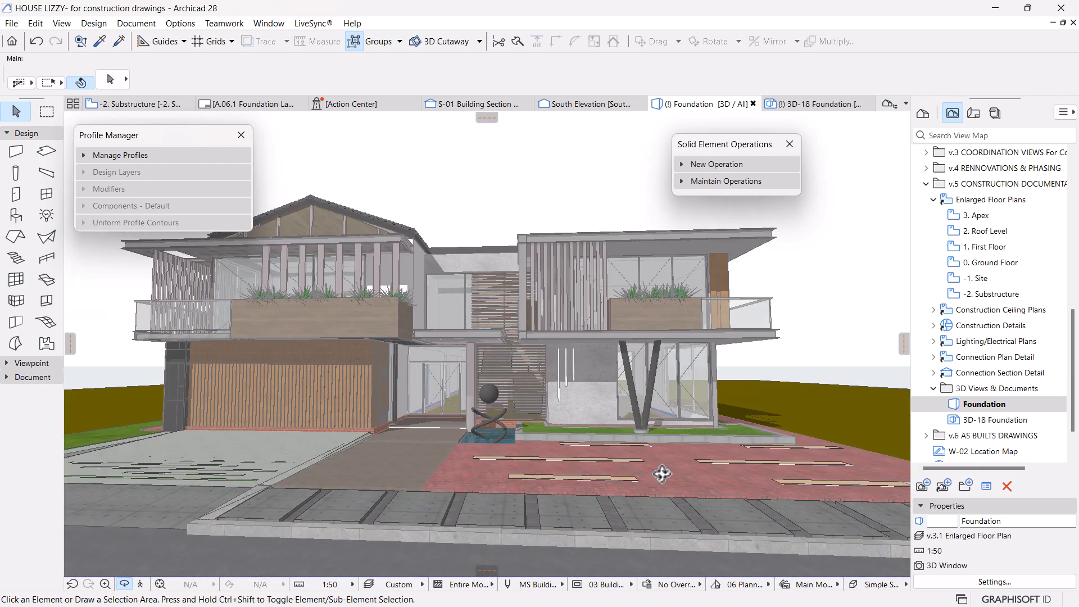
pyautogui.scroll(-5, 604, 438)
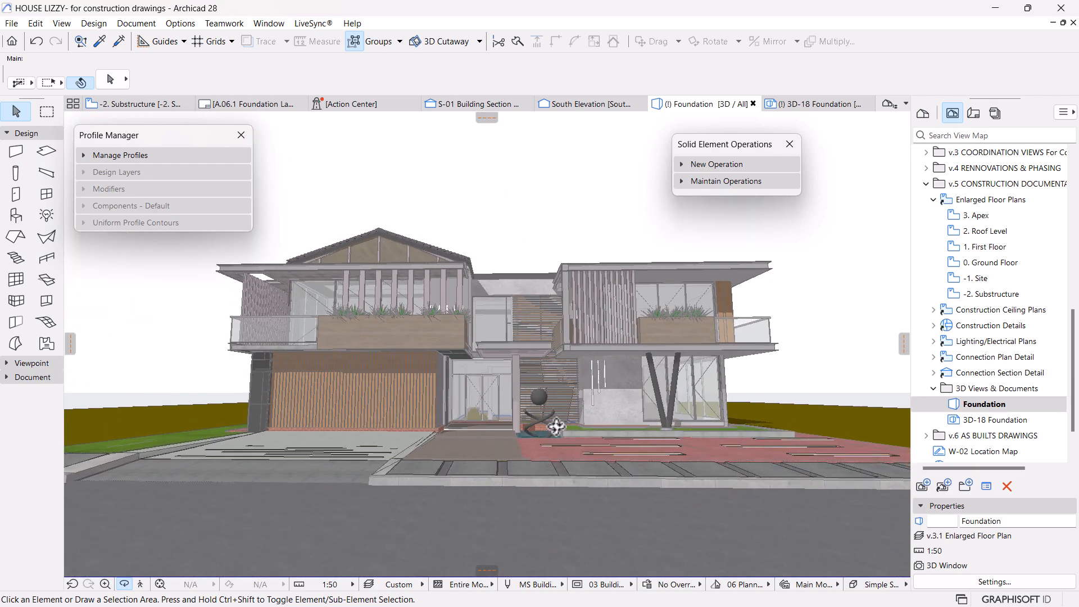
pyautogui.moveTo(603, 437)
pyautogui.mouseDown()
pyautogui.moveTo(585, 521)
pyautogui.moveTo(571, 475)
pyautogui.moveTo(600, 452)
pyautogui.mouseUp()
pyautogui.scroll(8, 551, 436)
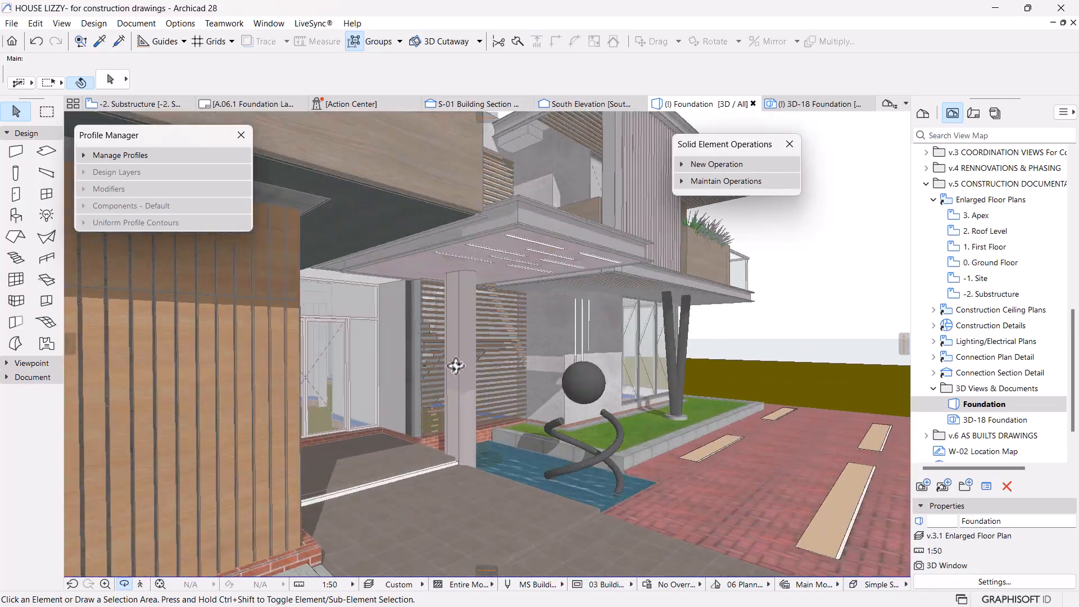
pyautogui.scroll(-8, 462, 333)
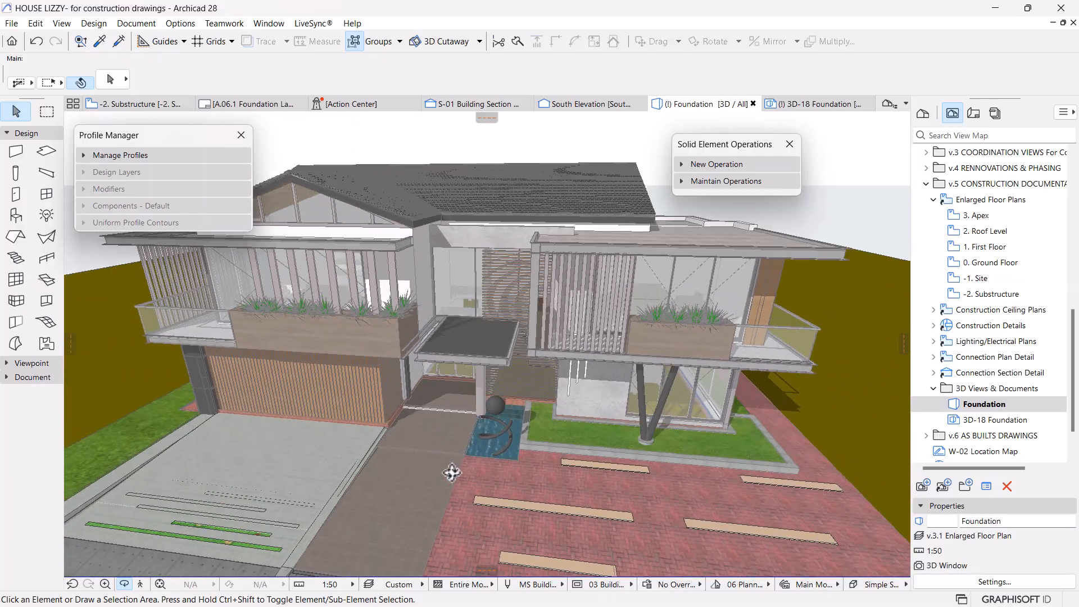
pyautogui.moveTo(452, 473); pyautogui.dragTo(477, 427)
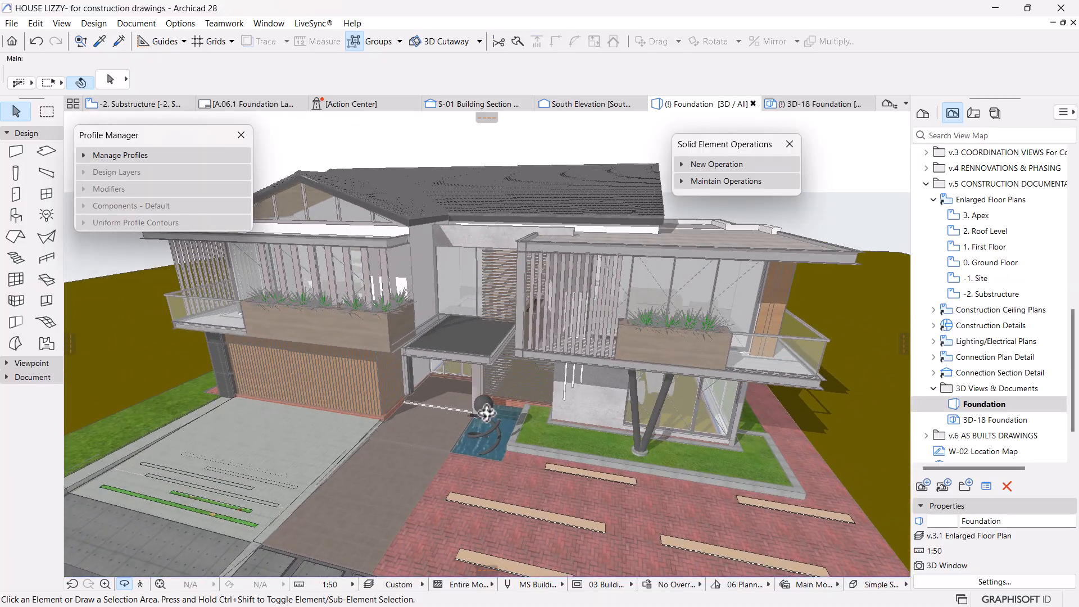
# Step: Return to the -2. Substructure plan and measure the side of footing F1's square column in the strip foundation reference
pyautogui.click(137, 108)
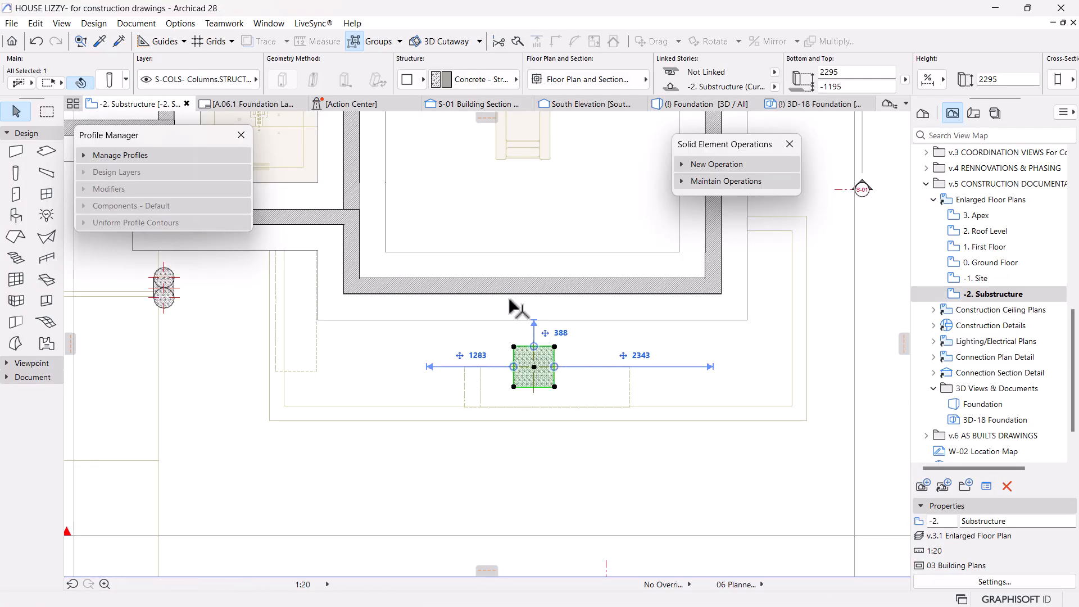
pyautogui.scroll(-4, 593, 363)
pyautogui.scroll(5, 334, 315)
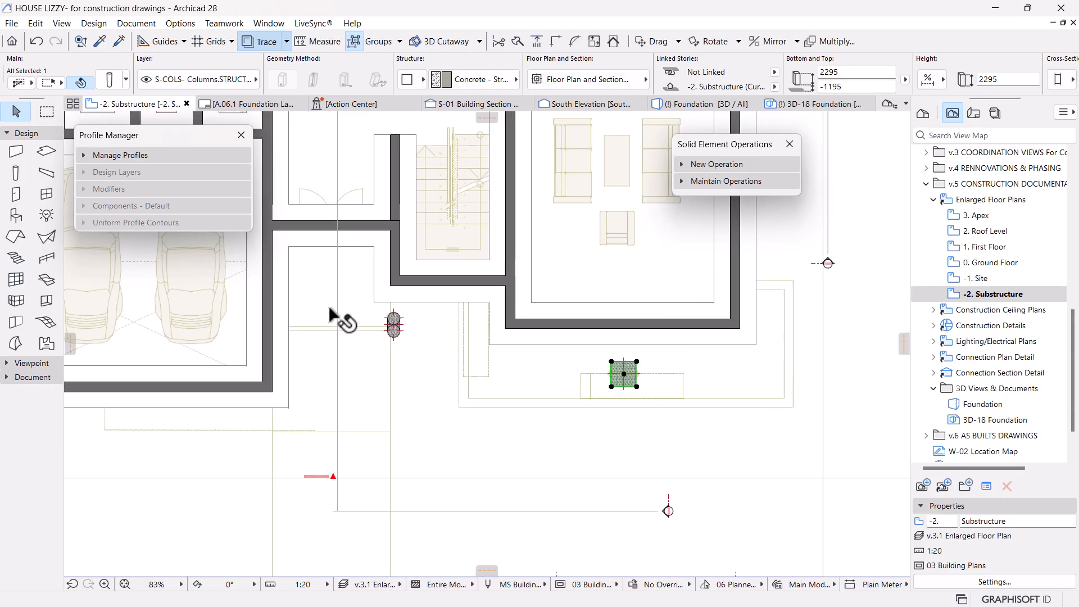
pyautogui.scroll(-5, 502, 413)
pyautogui.moveTo(622, 417); pyautogui.dragTo(422, 402, button='middle')
pyautogui.moveTo(763, 460); pyautogui.dragTo(529, 411, button='middle')
pyautogui.scroll(1, 740, 380)
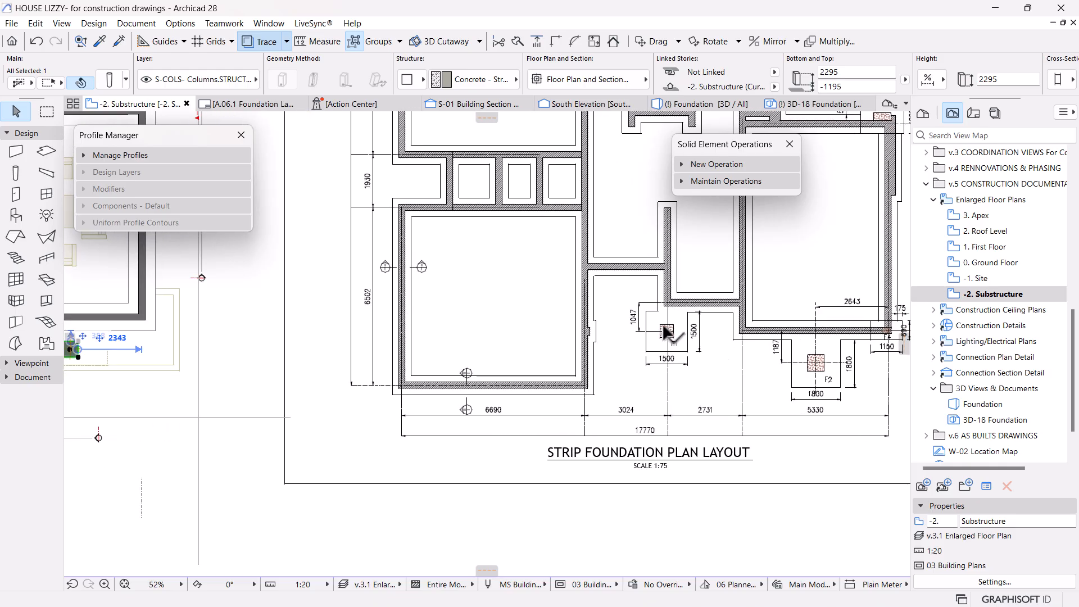
pyautogui.scroll(5, 666, 331)
pyautogui.press('m')
pyautogui.click(674, 350)
pyautogui.press('Escape')
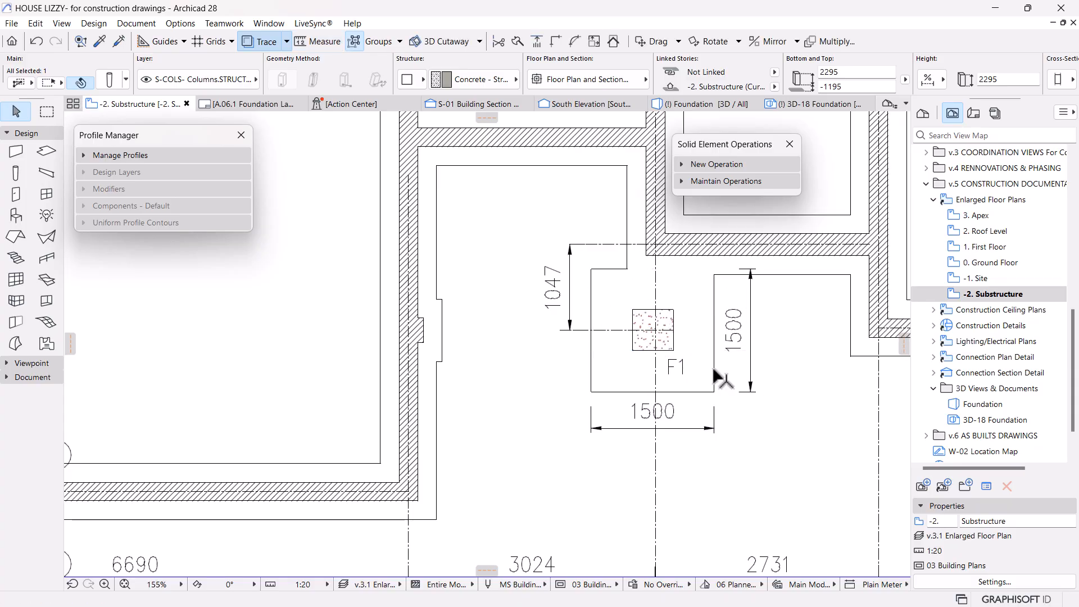
# Step: Copy the 600 by 600 column to the center of the paired round columns near the entrance
pyautogui.scroll(-6, 528, 415)
pyautogui.scroll(4, 510, 419)
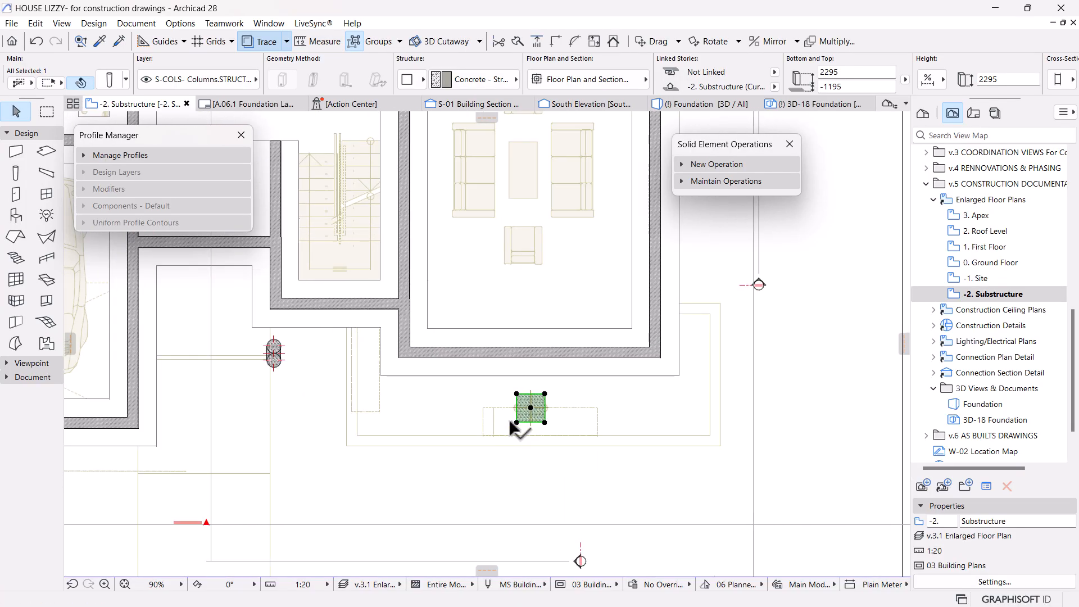
pyautogui.hotkey('ctrl', 'd')
pyautogui.click(531, 408)
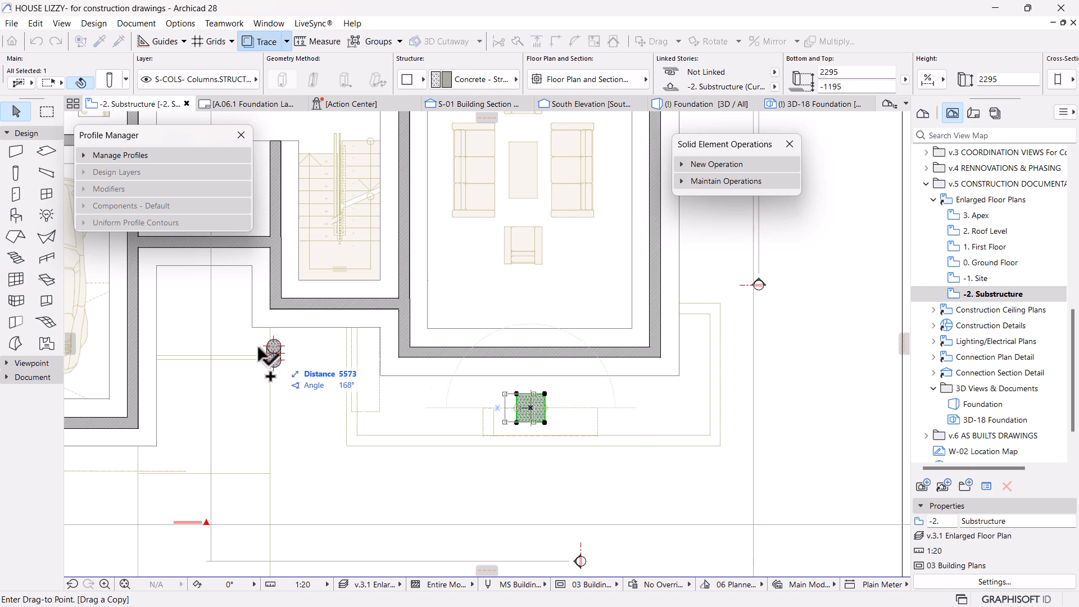
pyautogui.scroll(5, 274, 352)
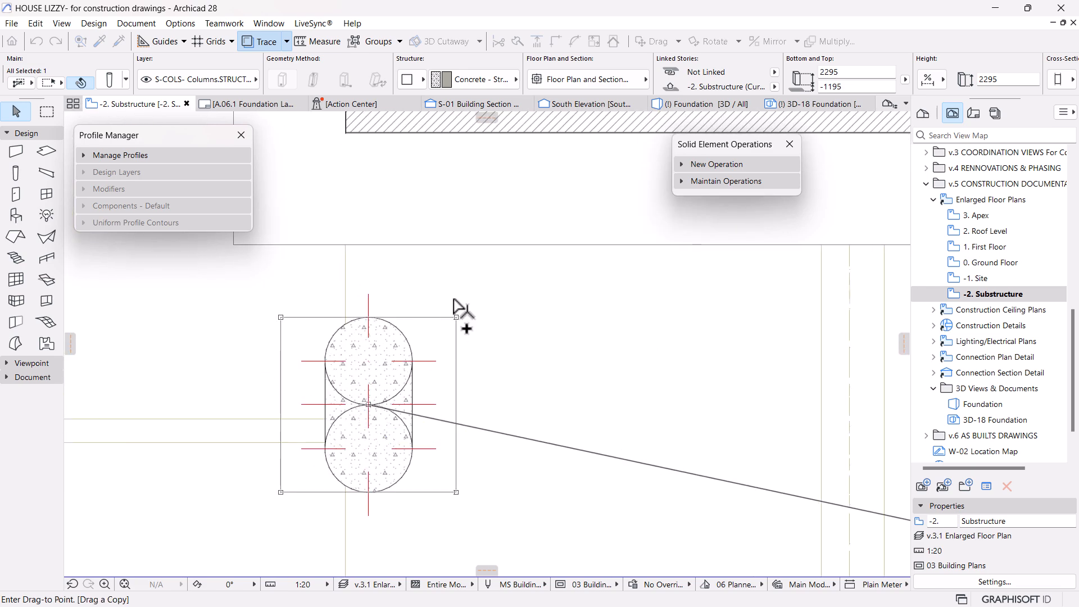
pyautogui.click(454, 300)
# Step: Set the copied column's cross-section to 500 by 500
pyautogui.scroll(-5, 864, 70)
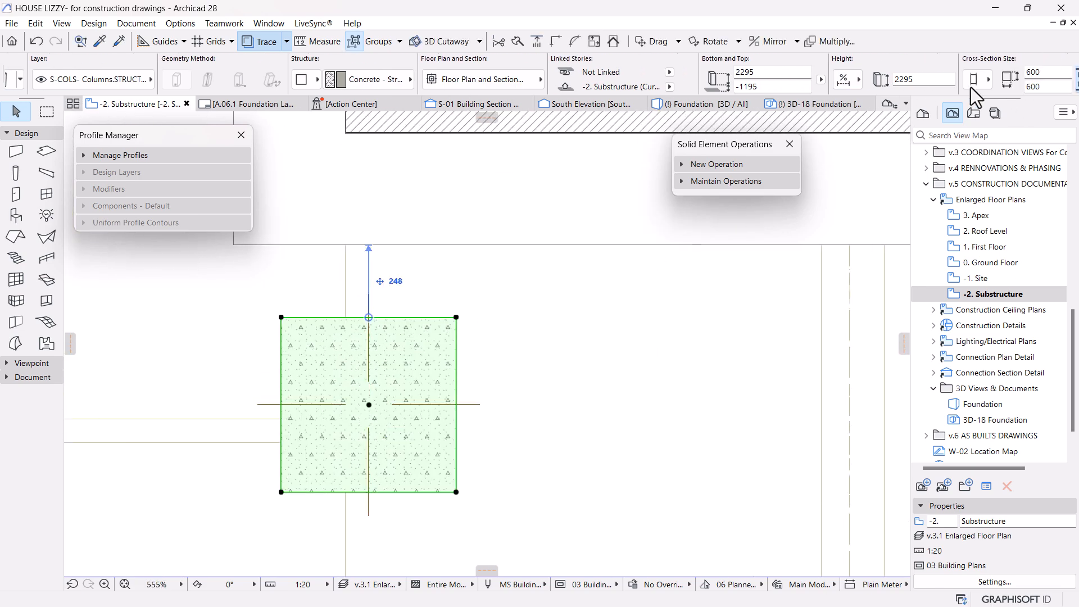
pyautogui.write('500')
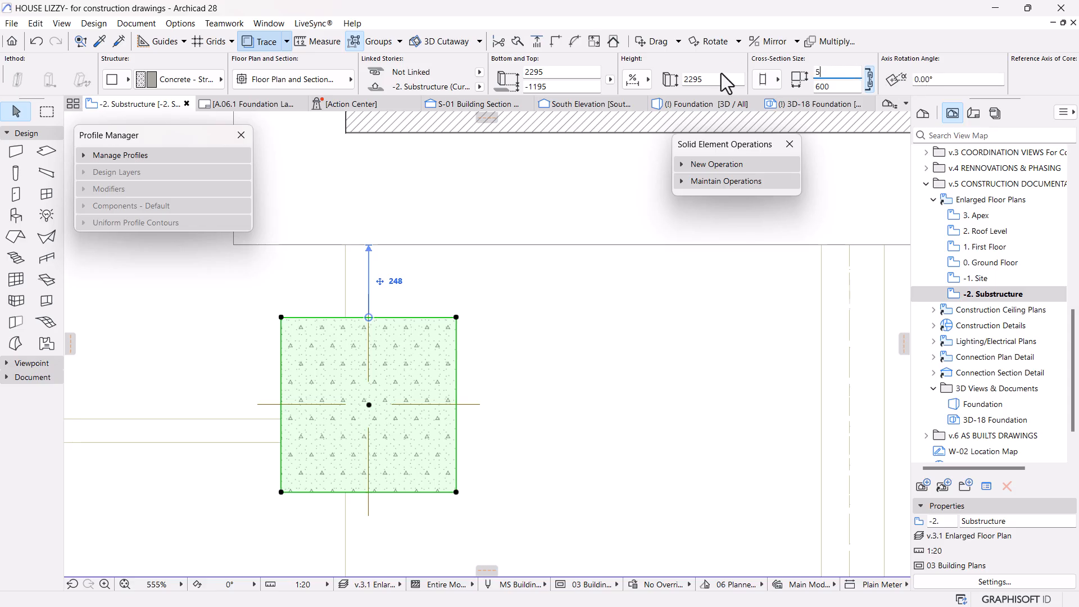
pyautogui.press('Return')
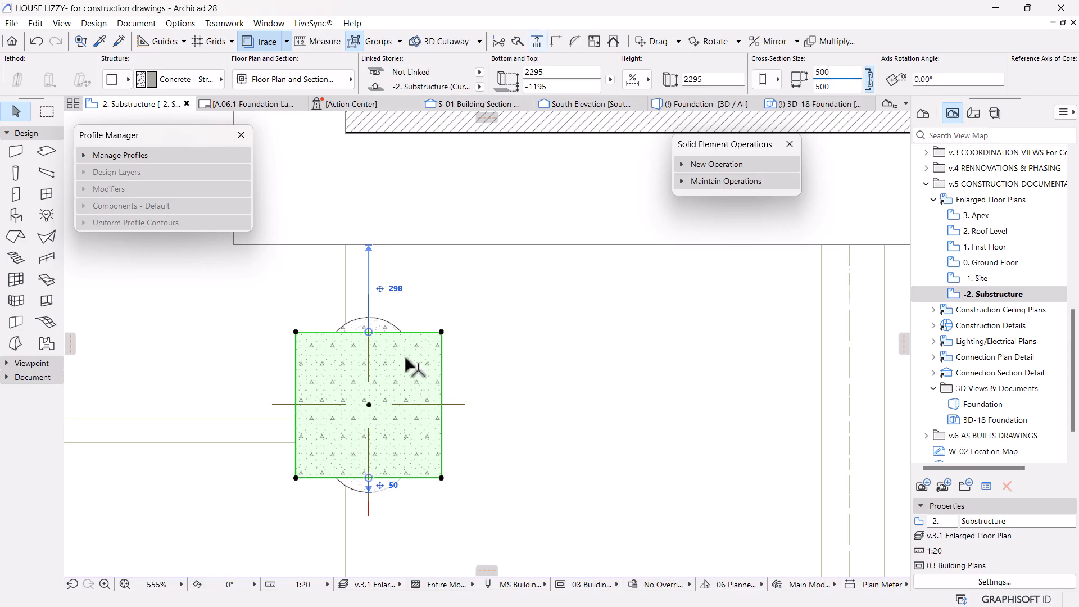
# Step: Isolate the 500 by 500 column together with the entrance columns overlapping it in the 3D view
pyautogui.moveTo(406, 358); pyautogui.dragTo(455, 352, button='middle')
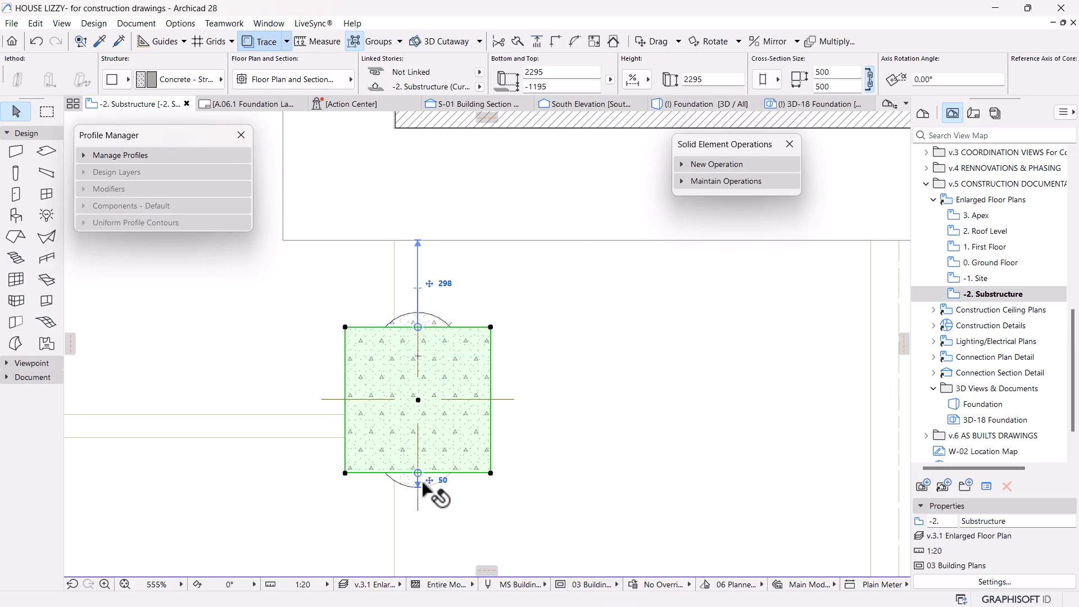
pyautogui.keyDown('shift'); pyautogui.click(434, 324); pyautogui.keyUp('shift')
pyautogui.keyDown('shift'); pyautogui.click(433, 427); pyautogui.keyUp('shift')
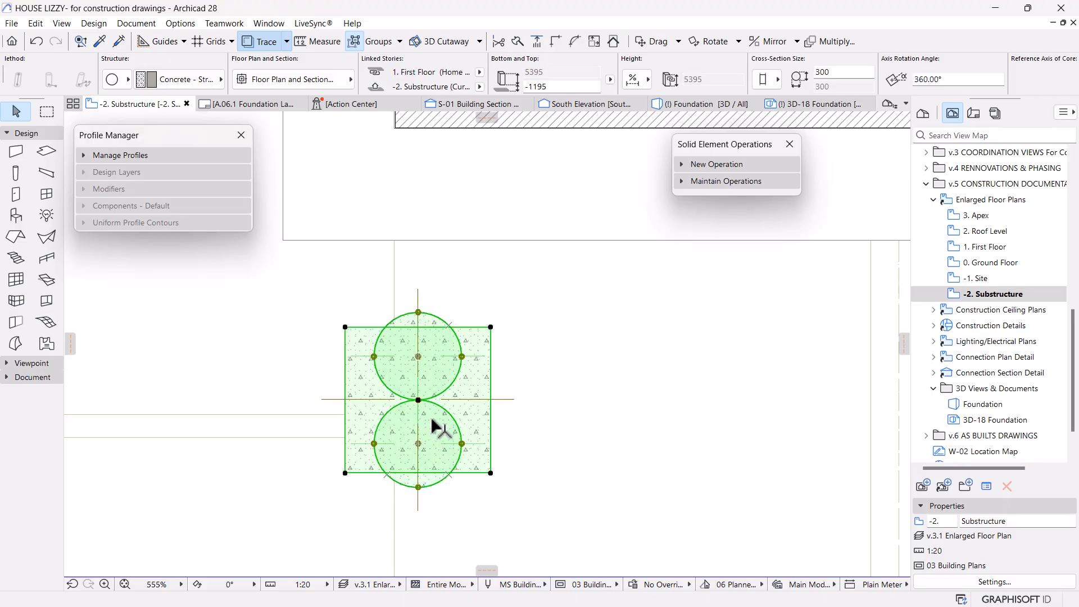
pyautogui.keyDown('shift'); pyautogui.click(462, 395); pyautogui.keyUp('shift')
pyautogui.press('F5')
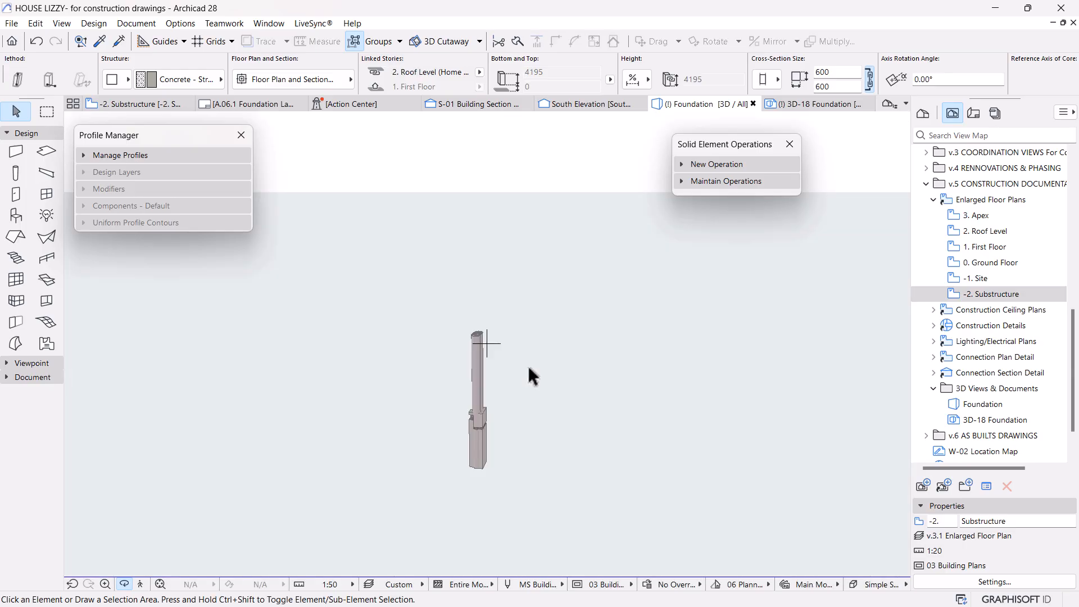
# Step: Assign two of the overlapping entrance columns to home story -1. Site with a bottom offset of 0
pyautogui.scroll(3, 506, 443)
pyautogui.moveTo(486, 436); pyautogui.dragTo(454, 359)
pyautogui.moveTo(419, 375); pyautogui.dragTo(465, 376, button='middle')
pyautogui.scroll(3, 465, 376)
pyautogui.moveTo(523, 400); pyautogui.dragTo(433, 396)
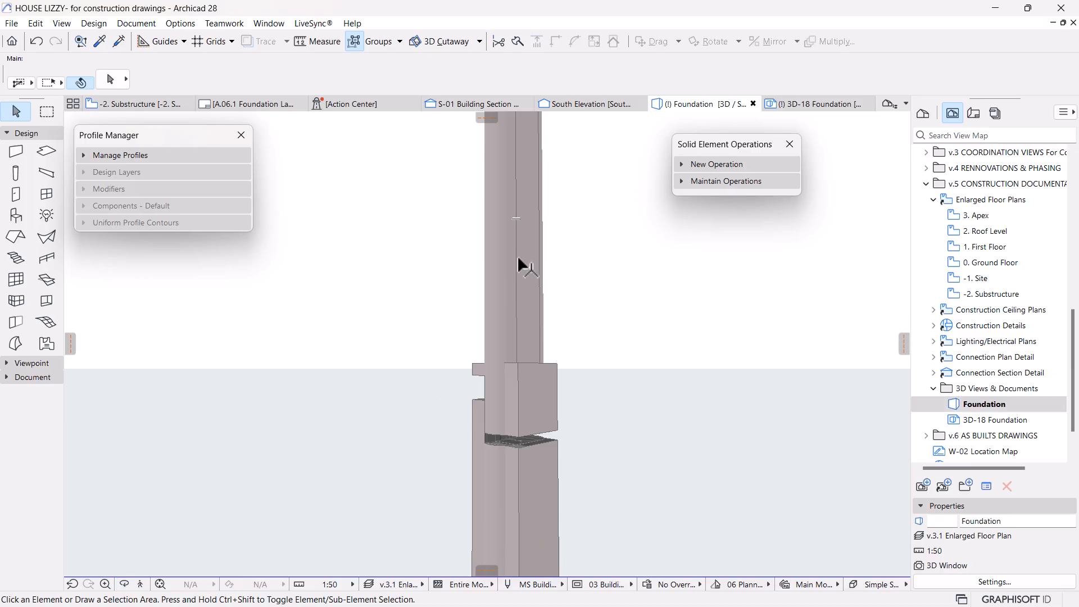
pyautogui.click(504, 290)
pyautogui.click(638, 247)
pyautogui.click(401, 322)
pyautogui.click(504, 275)
pyautogui.keyDown('shift'); pyautogui.click(526, 273); pyautogui.keyUp('shift')
pyautogui.keyDown('shift'); pyautogui.click(544, 312); pyautogui.keyUp('shift')
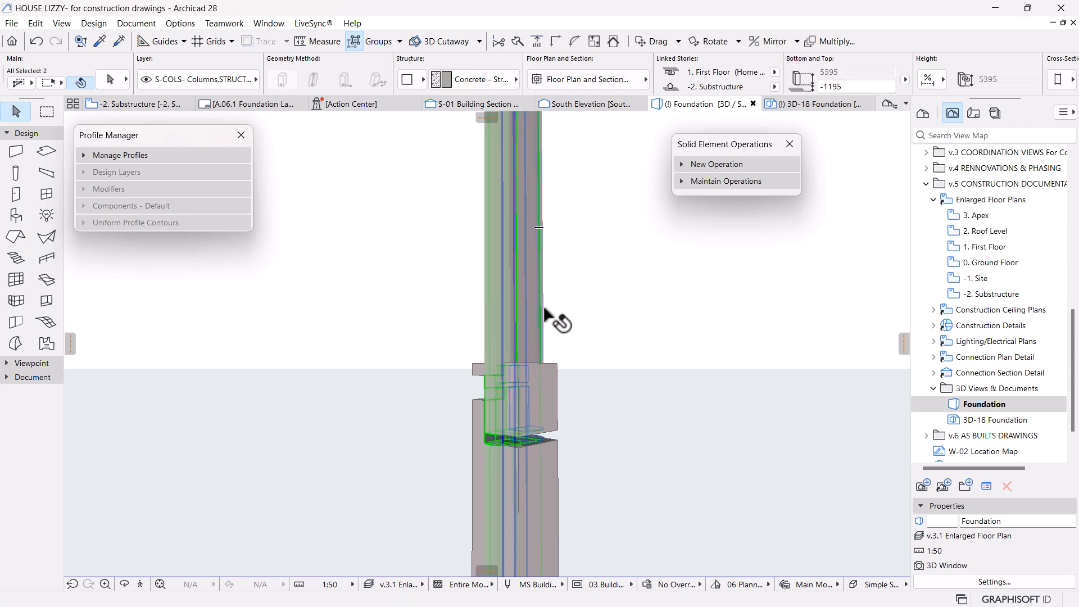
pyautogui.keyDown('shift'); pyautogui.moveTo(582, 307); pyautogui.dragTo(535, 283, button='middle'); pyautogui.keyUp('shift')
pyautogui.keyDown('shift'); pyautogui.click(544, 296); pyautogui.keyUp('shift')
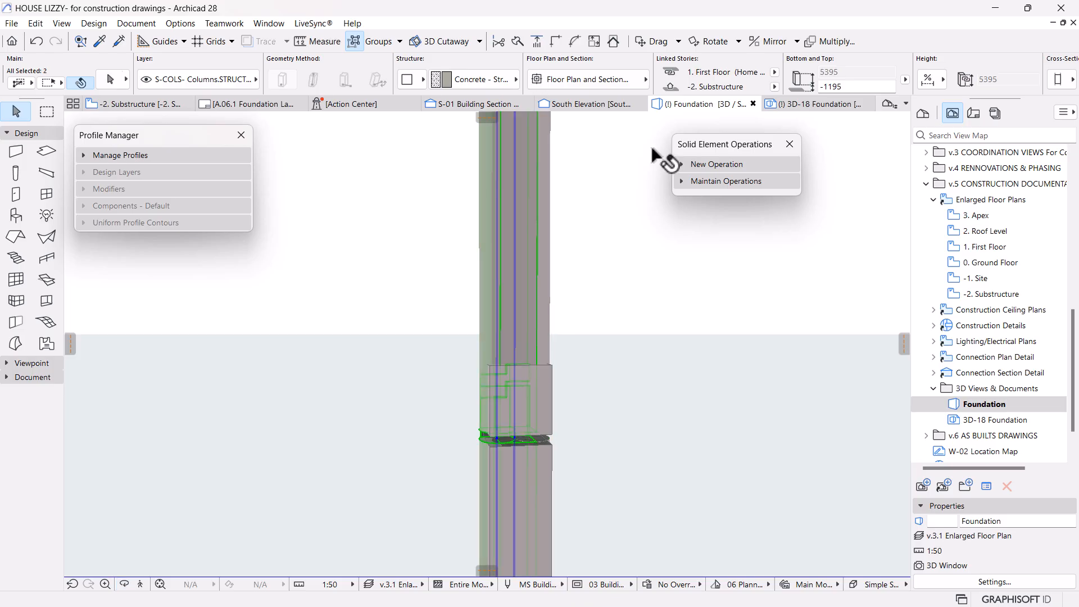
pyautogui.click(773, 87)
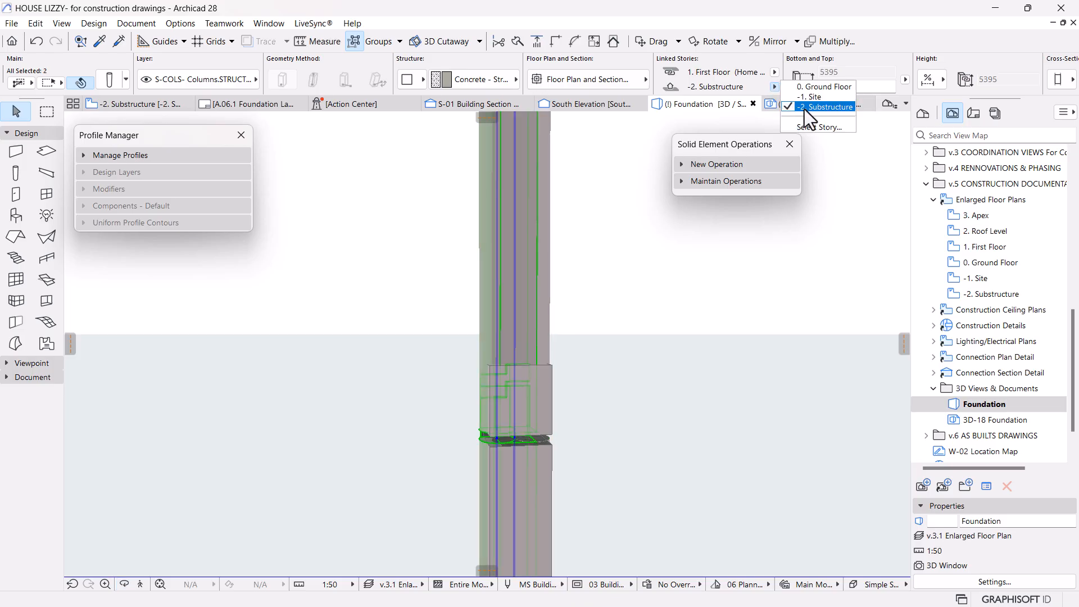
pyautogui.click(808, 96)
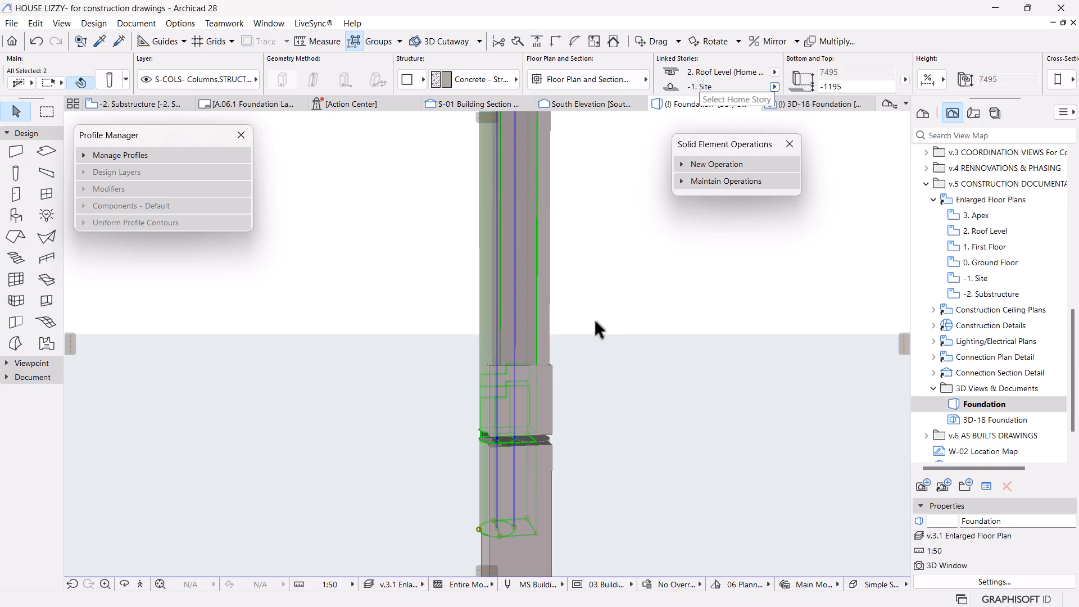
pyautogui.click(852, 86)
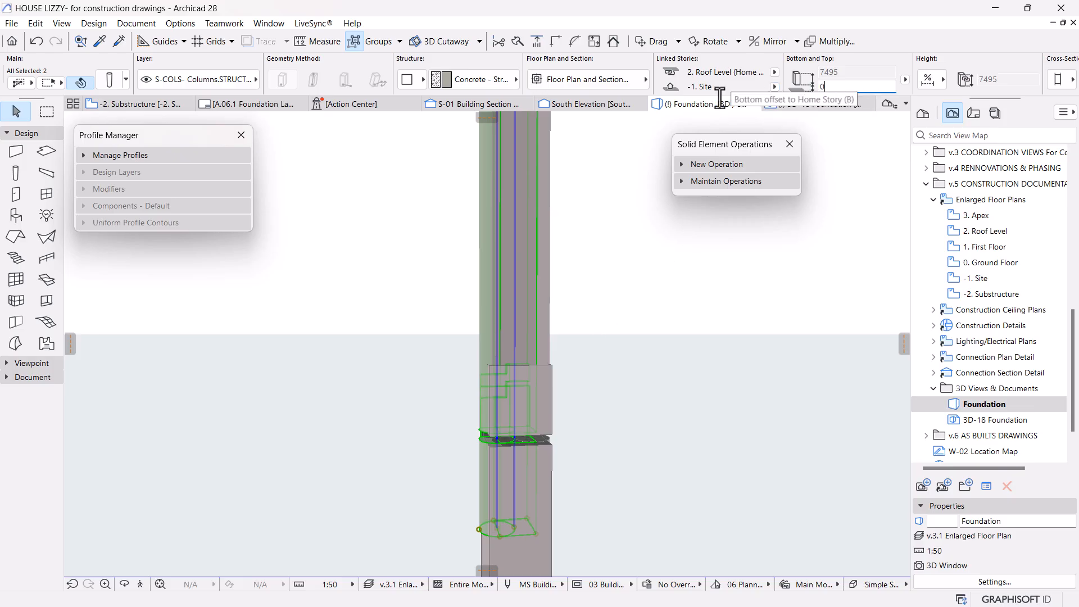
pyautogui.press('Return')
# Step: Link the top of the 500 by 500 substructure column to -1. Site with a top offset of 0
pyautogui.keyDown('shift'); pyautogui.moveTo(503, 441); pyautogui.dragTo(492, 356, button='middle'); pyautogui.keyUp('shift')
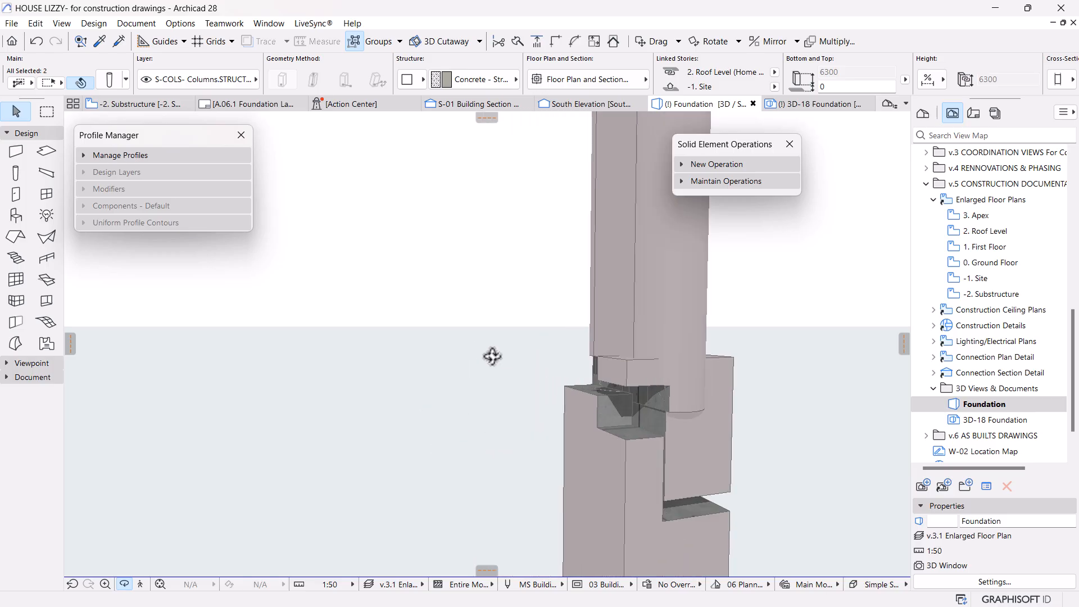
pyautogui.click(629, 490)
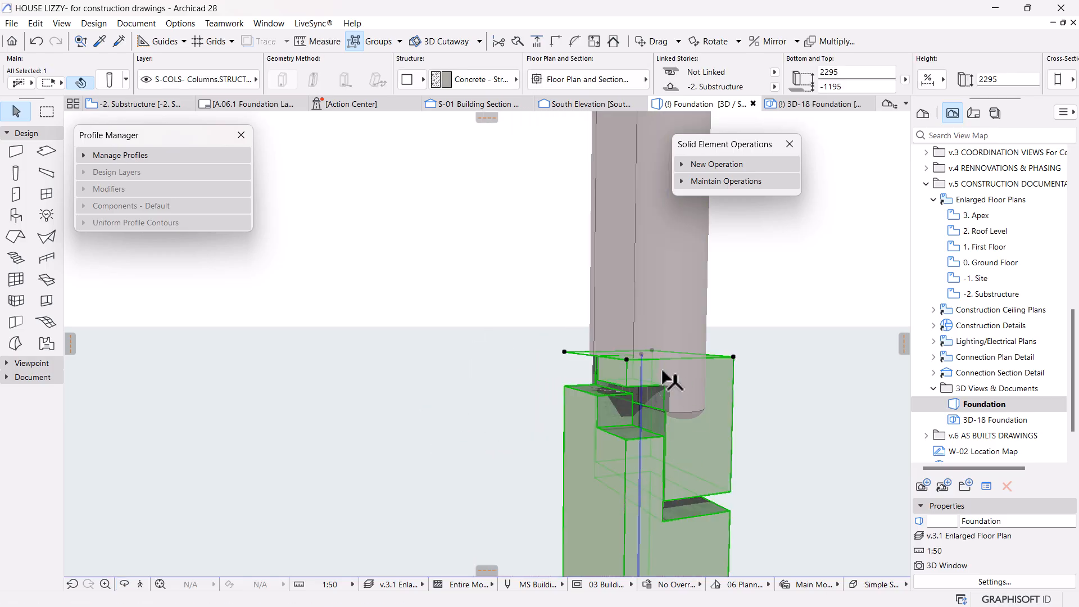
pyautogui.click(642, 358)
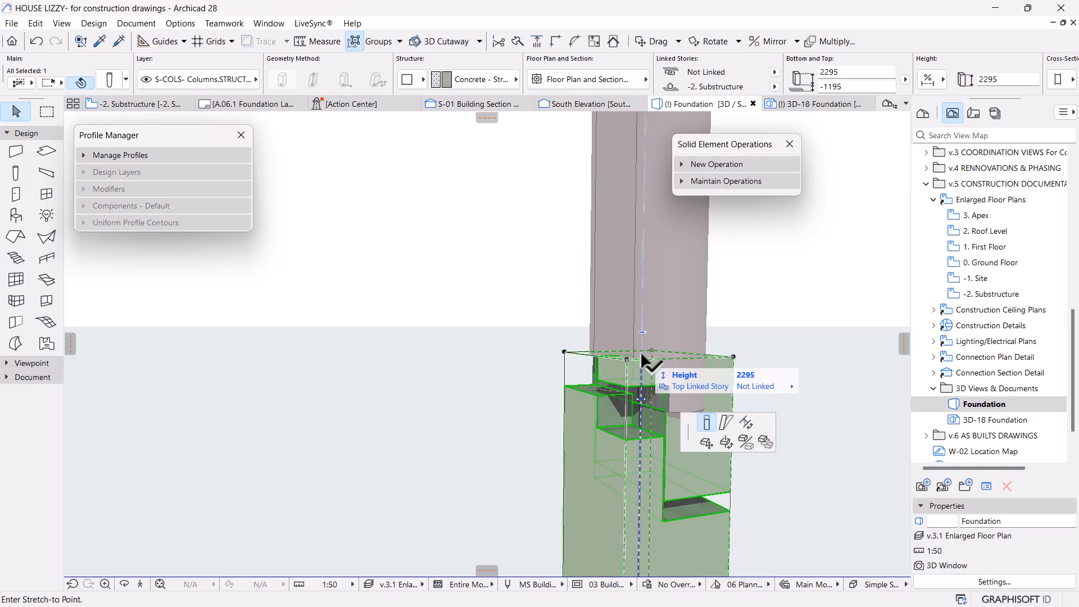
pyautogui.click(692, 426)
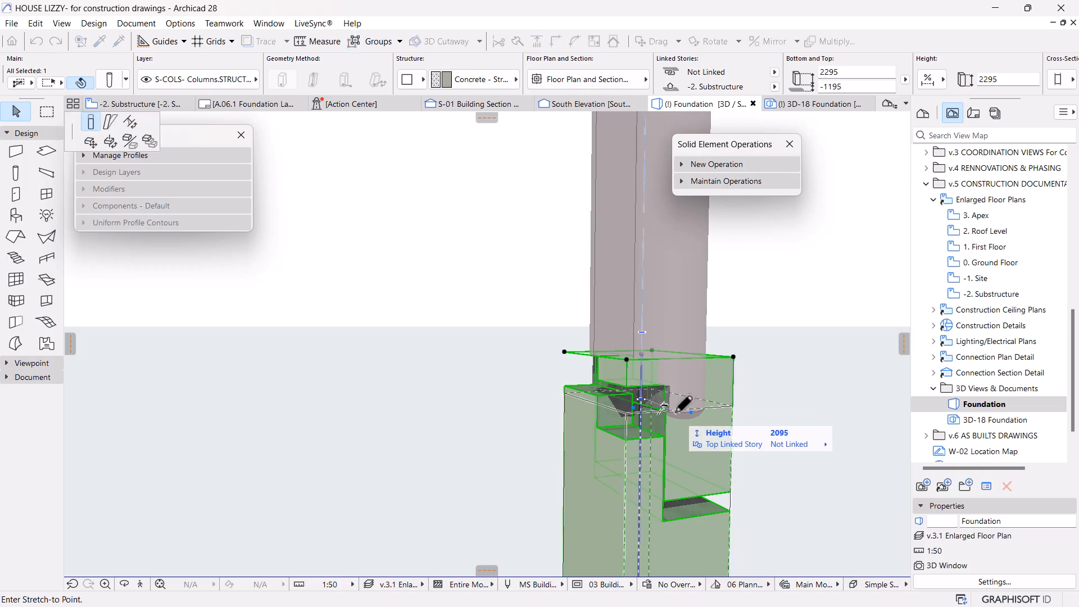
pyautogui.press('Escape')
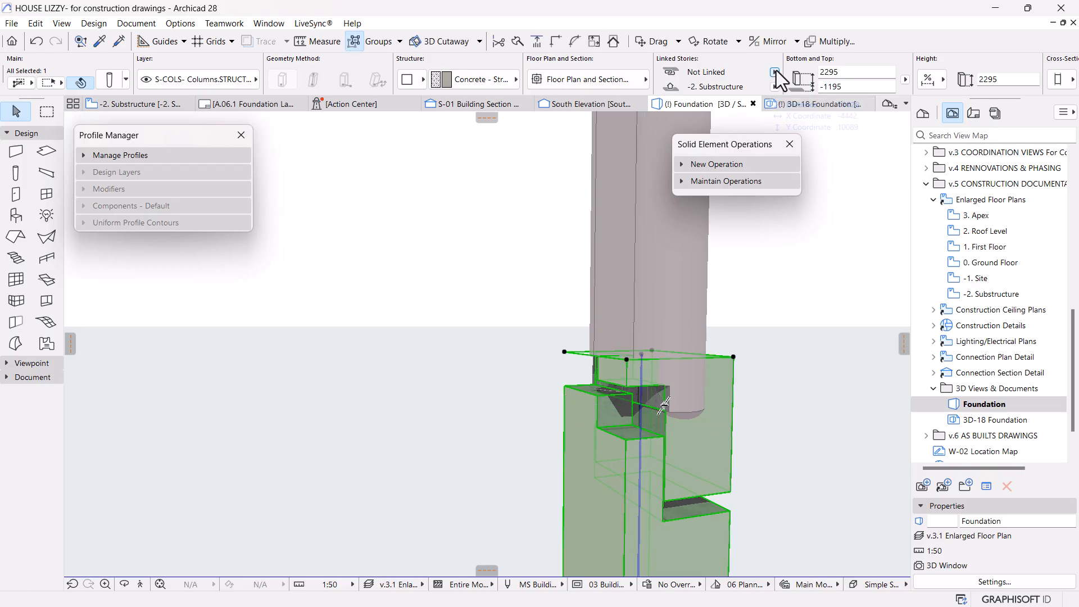
pyautogui.click(775, 72)
pyautogui.click(831, 83)
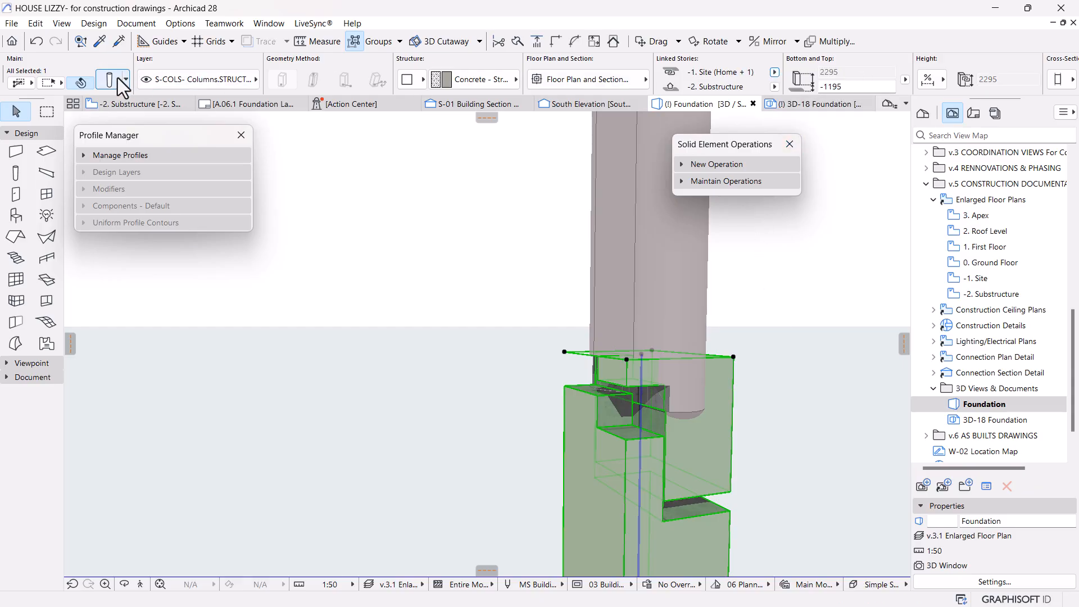
pyautogui.hotkey('ctrl', 't')
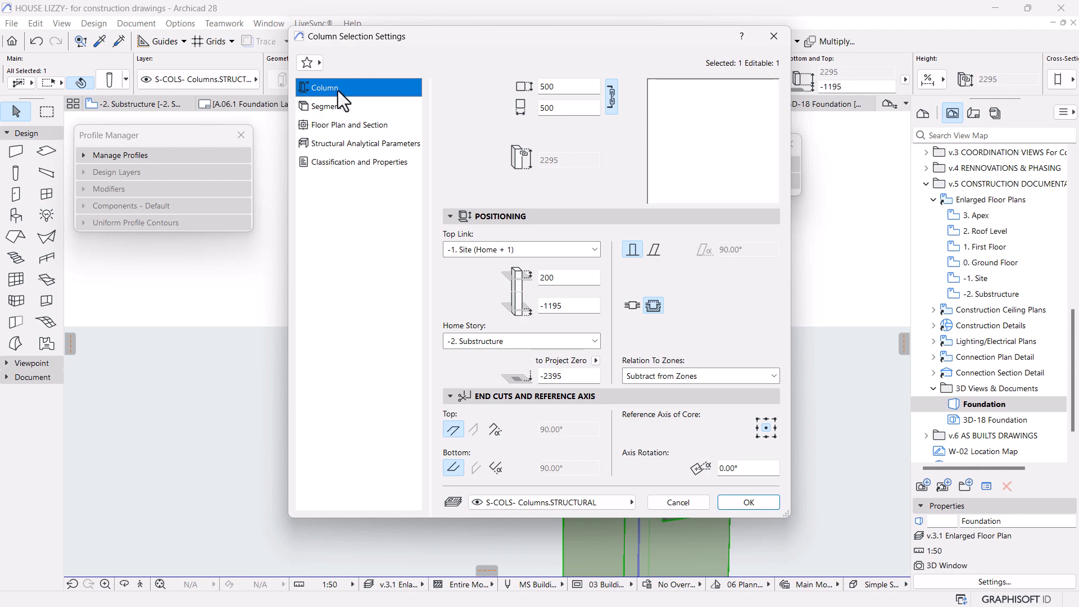
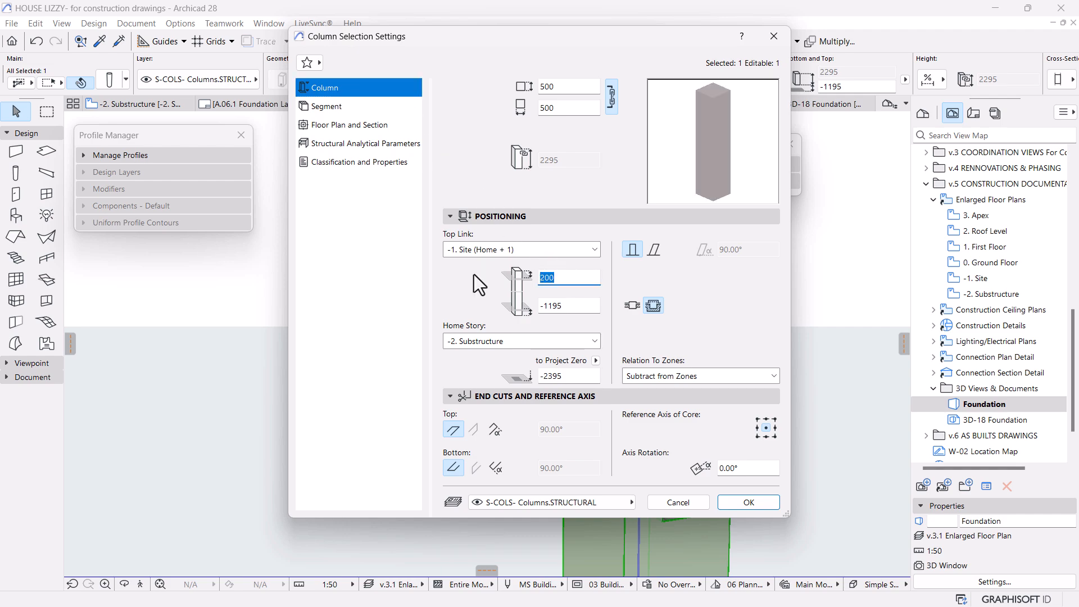
pyautogui.write('0')
pyautogui.press('Return')
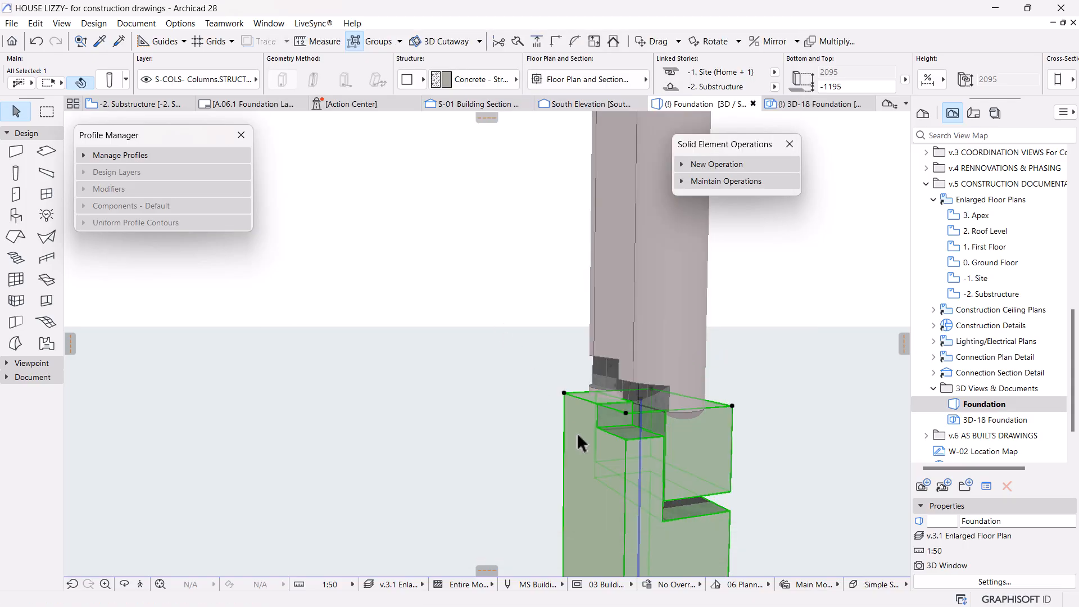
pyautogui.press('Escape')
# Step: Inspect the junction between the entrance columns and the substructure column in 3D and on the -2. Substructure plan
pyautogui.keyDown('shift'); pyautogui.moveTo(576, 432); pyautogui.dragTo(720, 453, button='middle'); pyautogui.keyUp('shift')
pyautogui.keyDown('shift'); pyautogui.moveTo(623, 382); pyautogui.dragTo(563, 445, button='middle'); pyautogui.keyUp('shift')
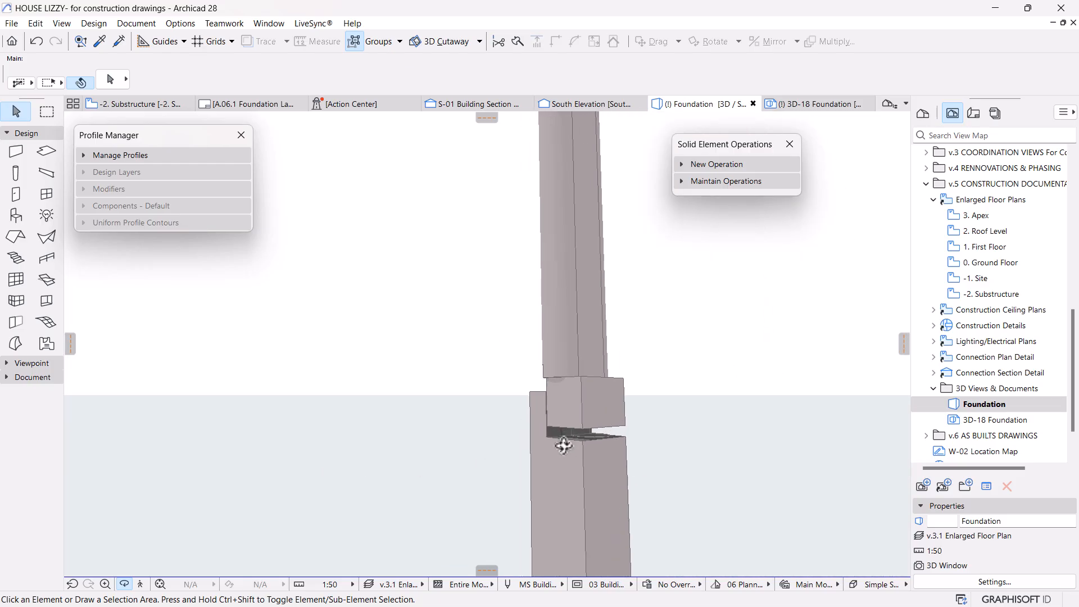
pyautogui.click(596, 457)
pyautogui.click(691, 418)
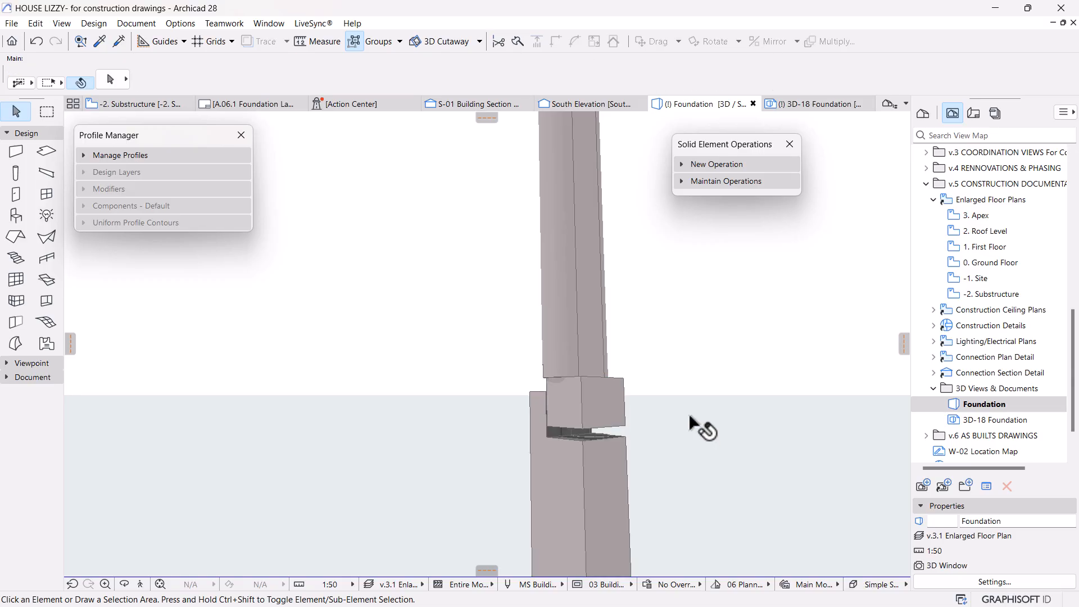
pyautogui.keyDown('shift'); pyautogui.moveTo(675, 419); pyautogui.dragTo(673, 464, button='middle'); pyautogui.keyUp('shift')
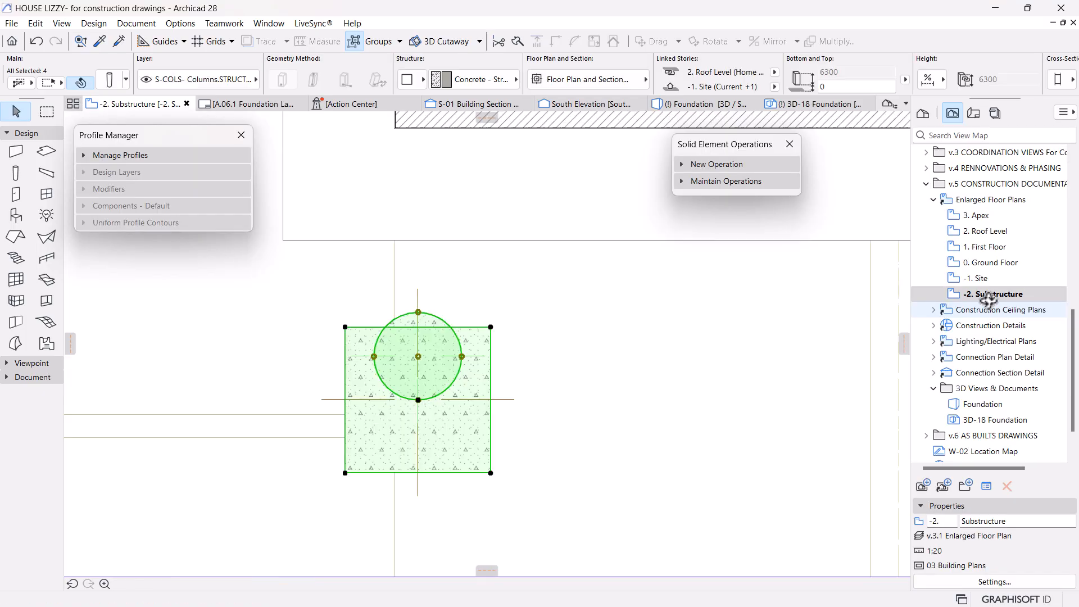
pyautogui.scroll(-5, 674, 315)
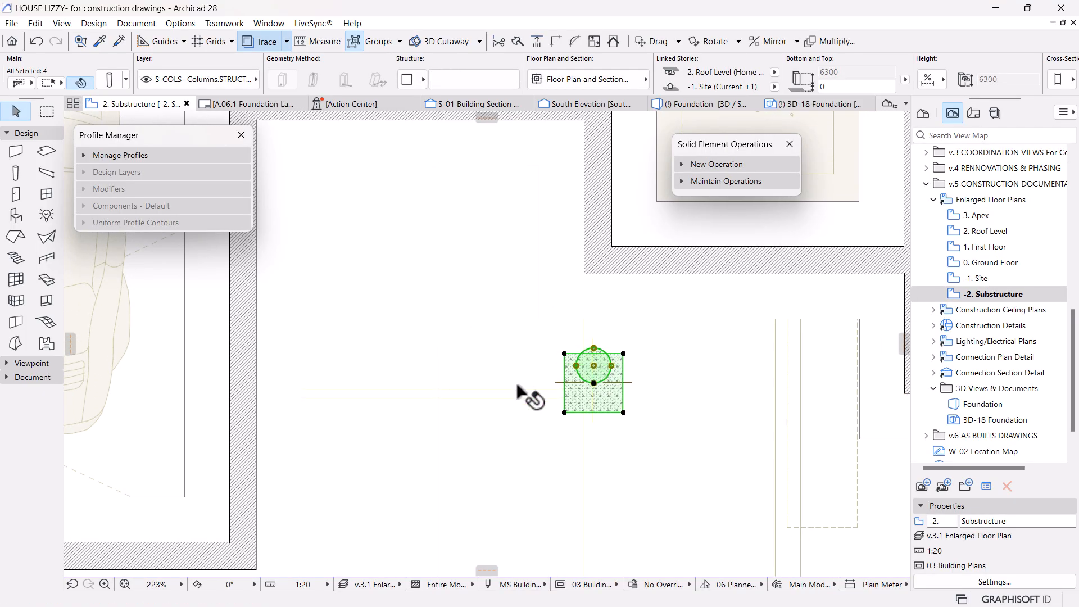
pyautogui.press('Escape')
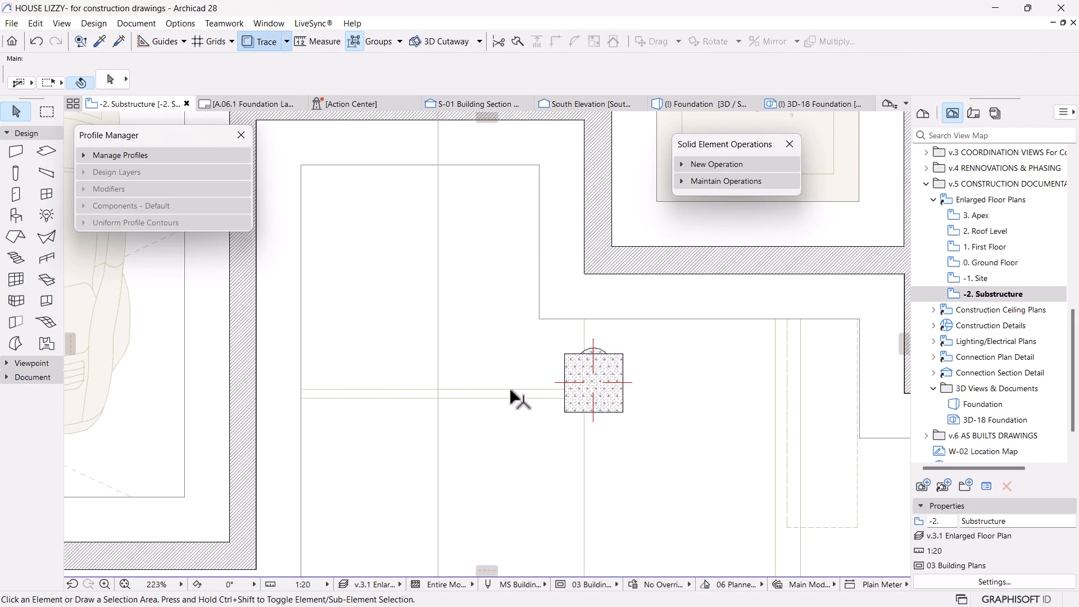
# Step: Open the 0. Ground Floor plan and examine the entrance area beside the garage
pyautogui.click(972, 265)
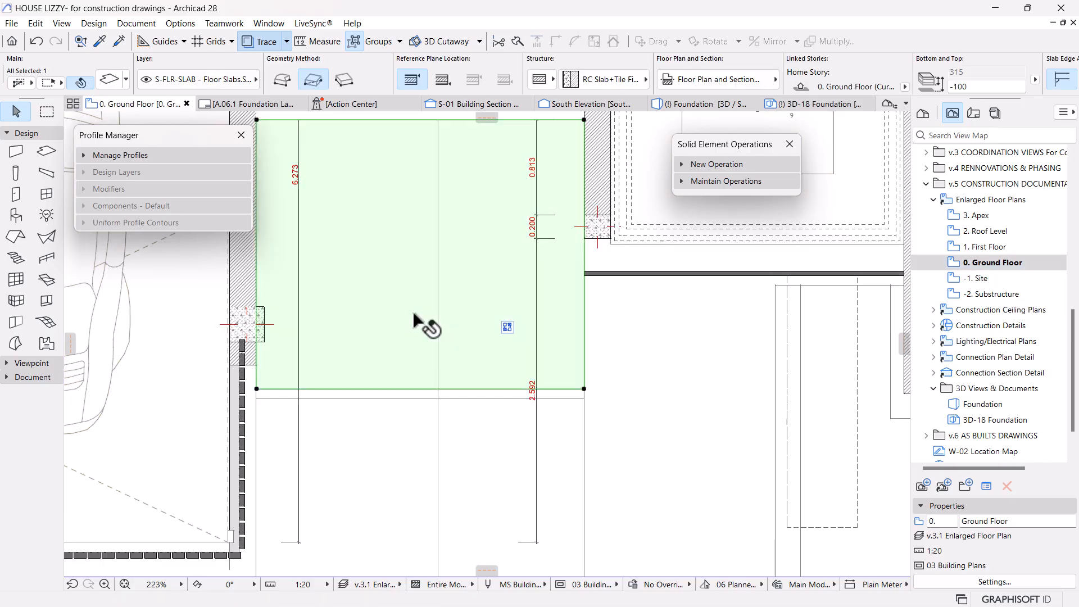
pyautogui.rightClick(987, 293)
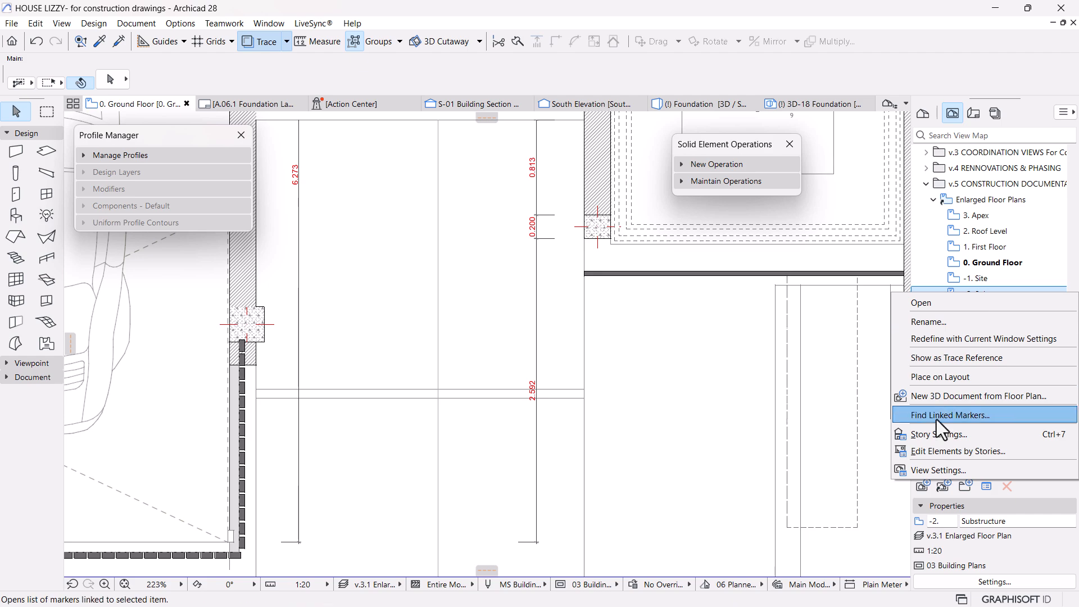
pyautogui.click(687, 375)
pyautogui.scroll(-5, 686, 373)
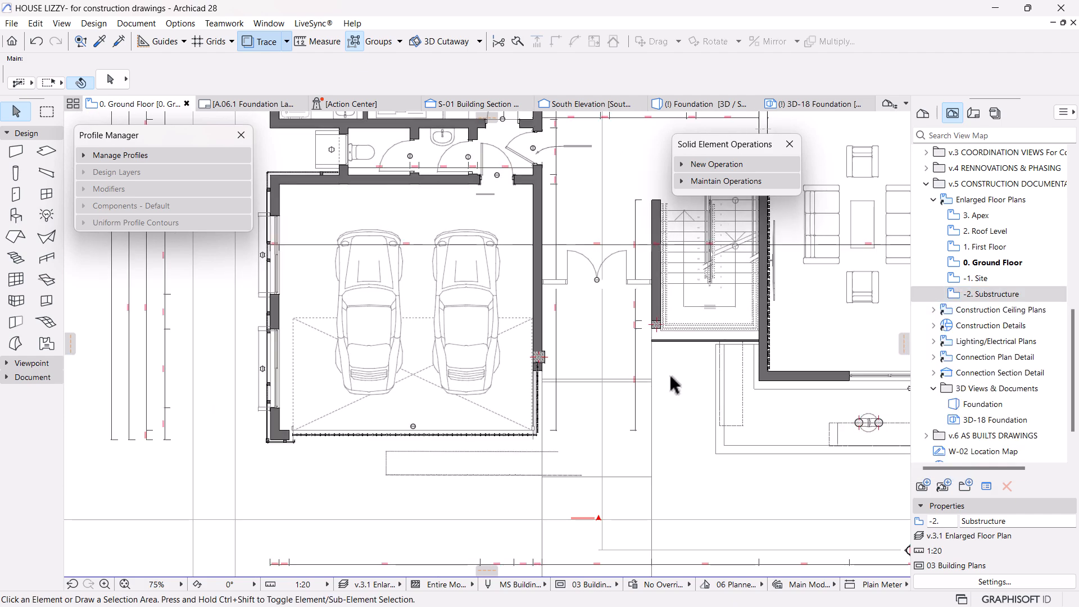
pyautogui.moveTo(671, 375); pyautogui.dragTo(638, 399, button='middle')
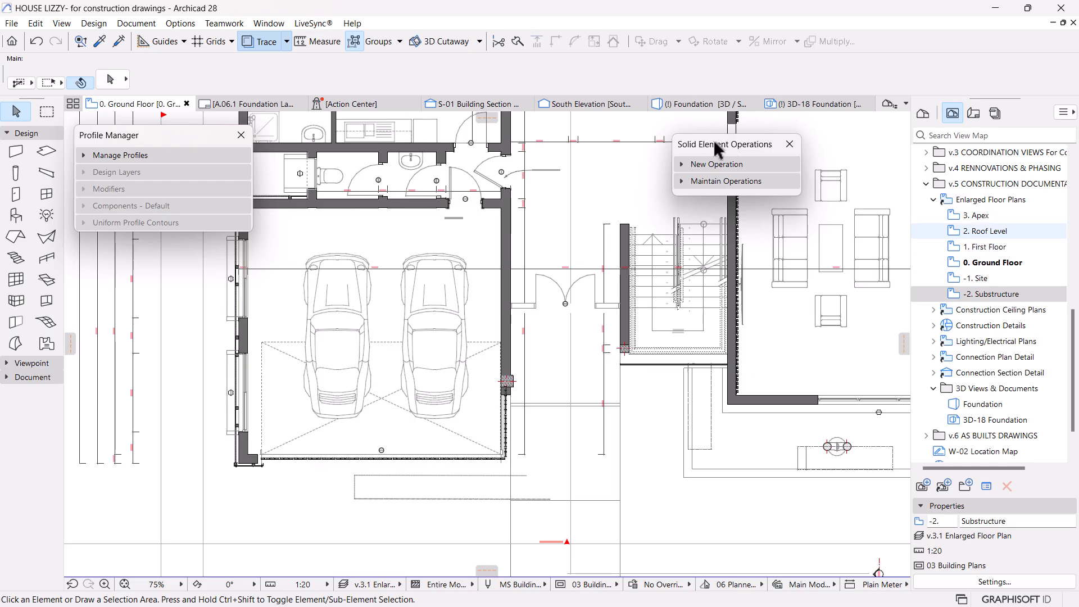
# Step: Return to the Foundation 3D view and examine the isolated entrance columns over their full height
pyautogui.click(712, 103)
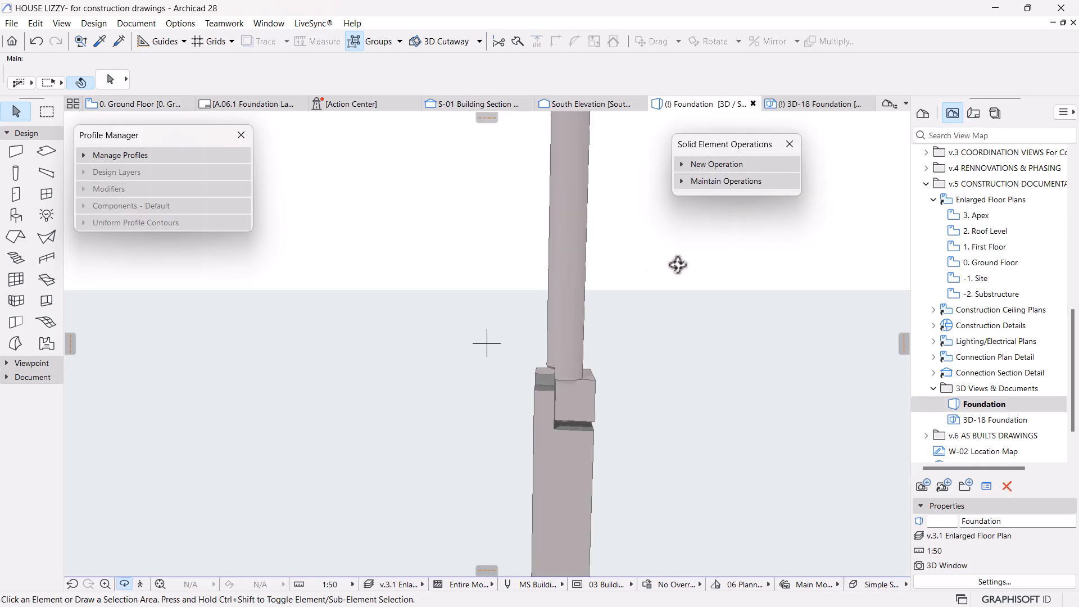
pyautogui.keyDown('shift'); pyautogui.moveTo(682, 262); pyautogui.dragTo(479, 221, button='middle'); pyautogui.keyUp('shift')
pyautogui.moveTo(645, 210); pyautogui.dragTo(463, 294)
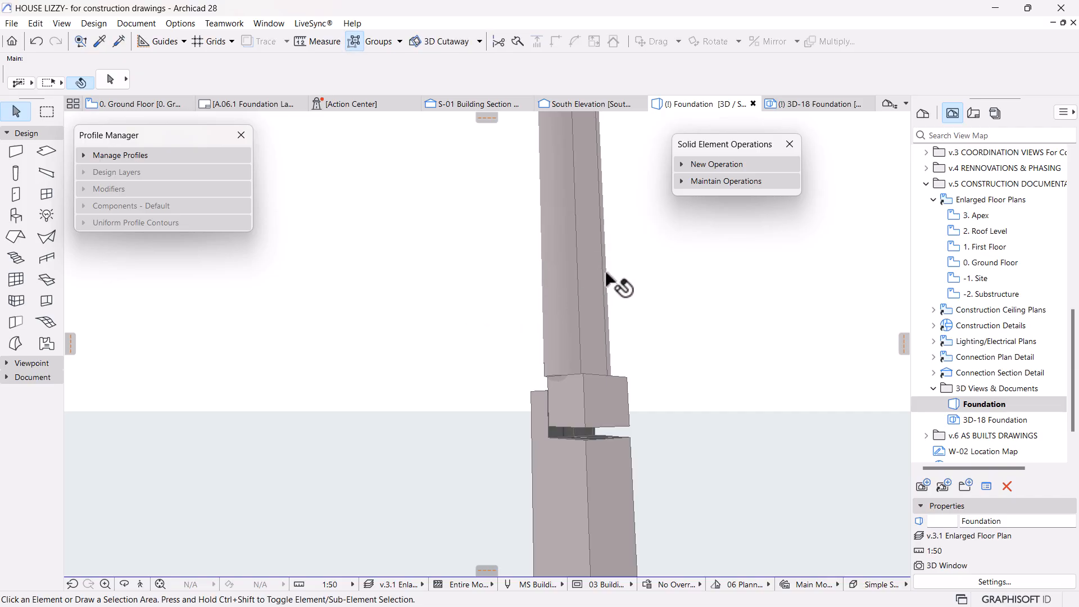
pyautogui.click(603, 275)
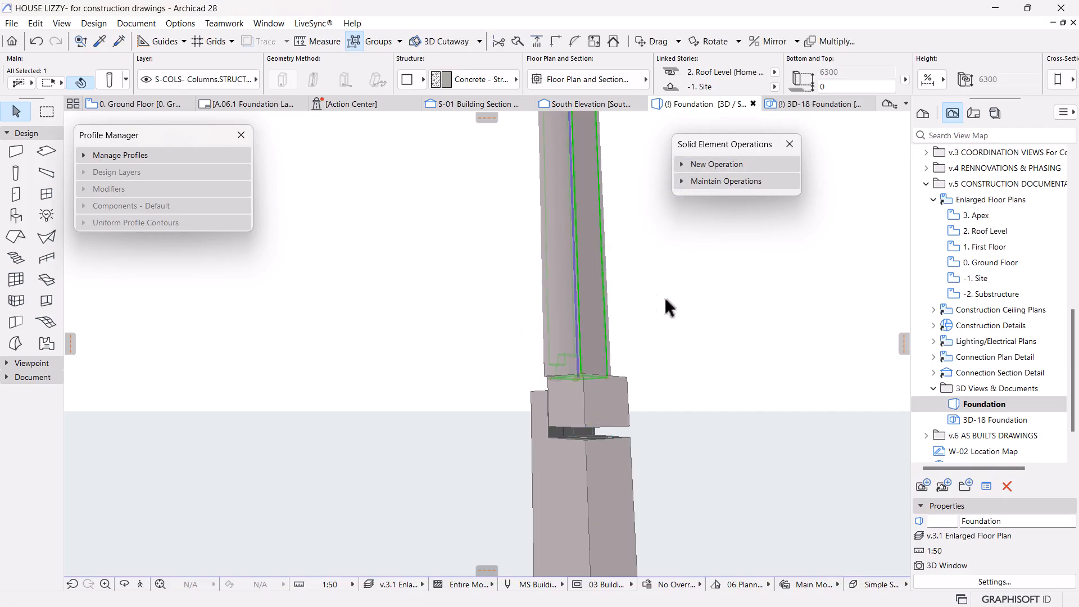
pyautogui.click(510, 338)
pyautogui.scroll(-3, 487, 340)
pyautogui.moveTo(559, 377); pyautogui.dragTo(522, 384, button='middle')
pyautogui.keyDown('shift'); pyautogui.moveTo(571, 295); pyautogui.dragTo(534, 216, button='middle'); pyautogui.keyUp('shift')
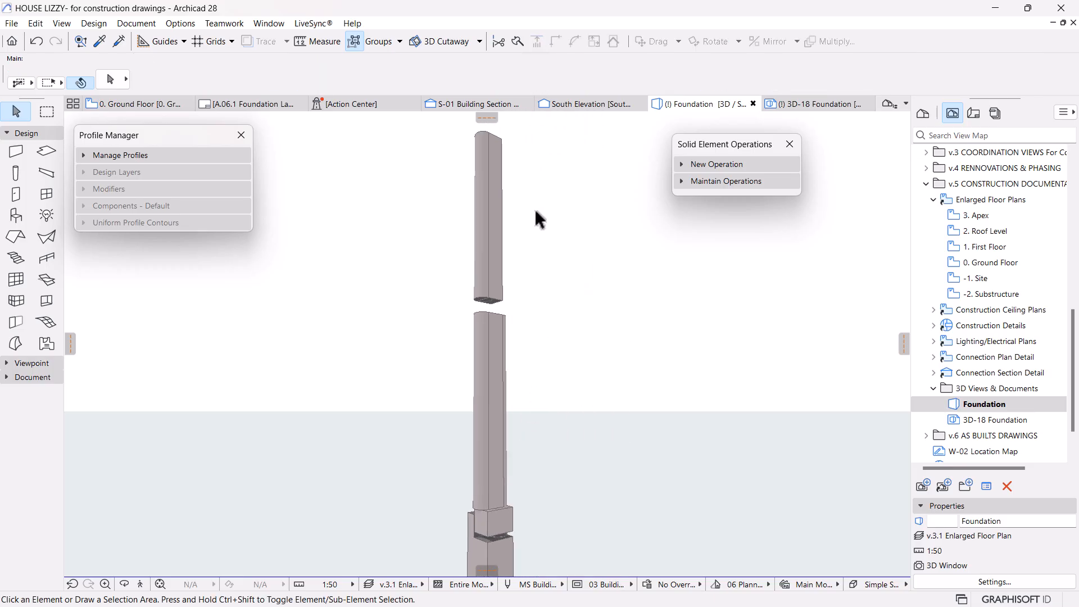
# Step: Compare the story links and bottom offsets of the overlapping round and rectangular entrance columns
pyautogui.moveTo(520, 134); pyautogui.dragTo(410, 230)
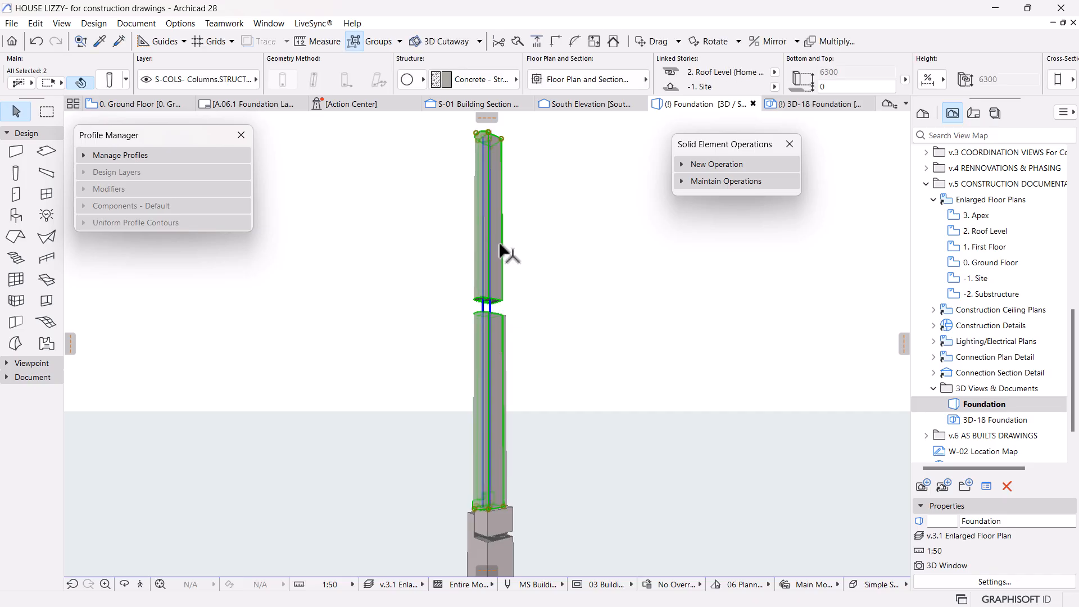
pyautogui.press('o')
pyautogui.moveTo(573, 363); pyautogui.dragTo(530, 331)
pyautogui.keyDown('shift'); pyautogui.click(508, 322); pyautogui.keyUp('shift')
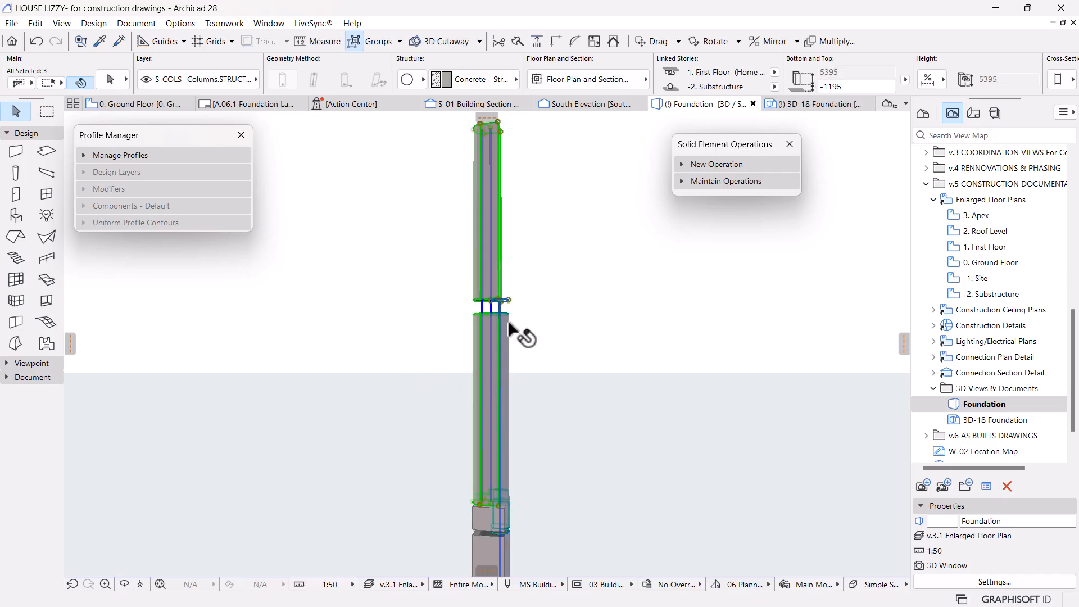
pyautogui.click(516, 314)
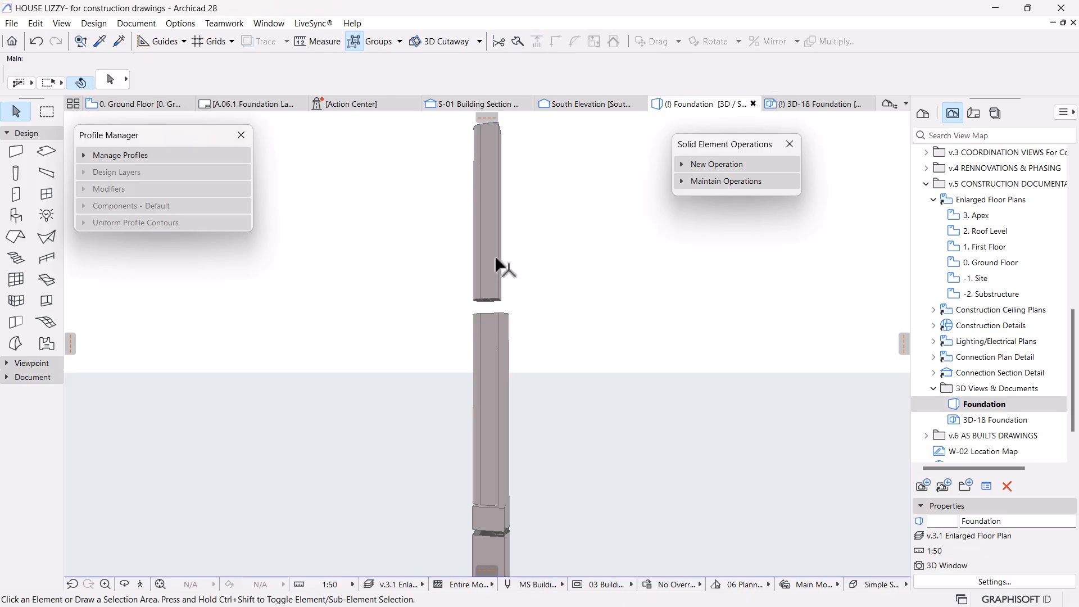
pyautogui.click(497, 264)
pyautogui.click(508, 326)
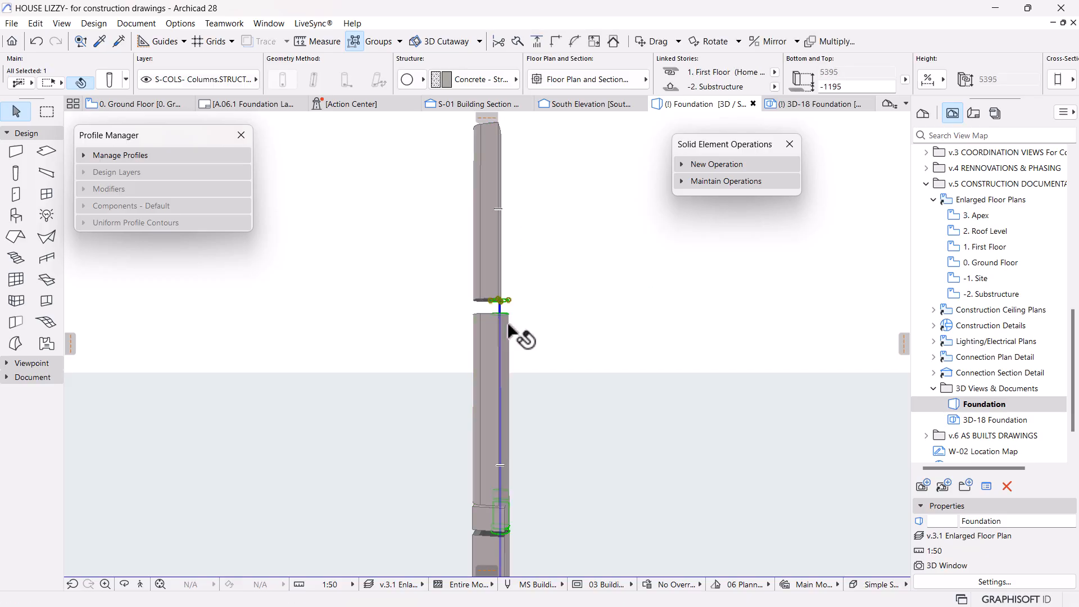
pyautogui.keyDown('shift'); pyautogui.click(473, 331); pyautogui.keyUp('shift')
# Step: Transfer the settings of the round column based on -1. Site to the other round column based on -2. Substructure
pyautogui.click(522, 324)
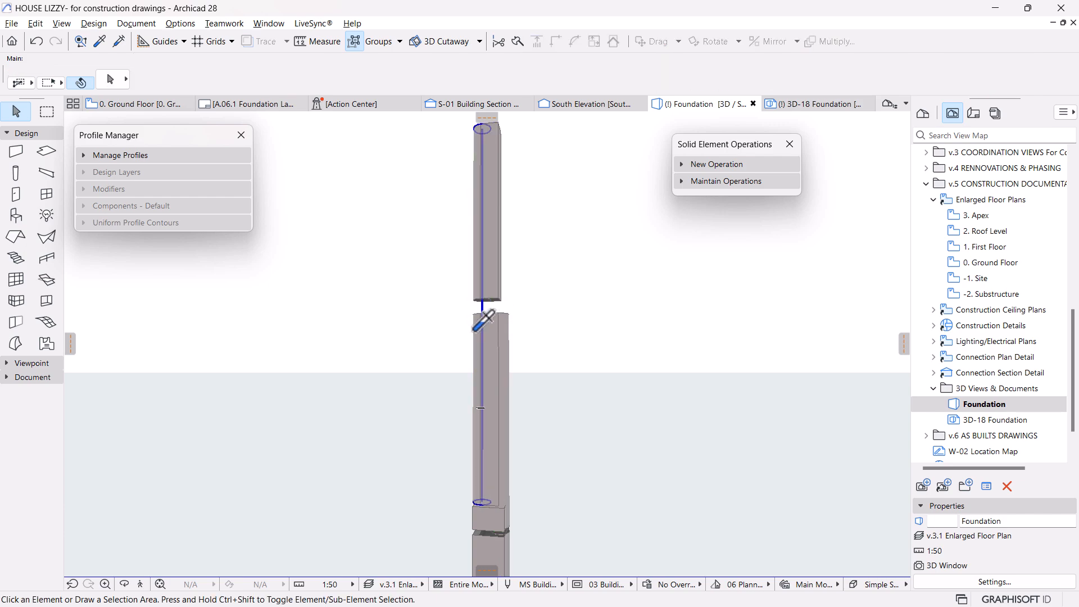
pyautogui.keyDown('alt'); pyautogui.click(505, 331); pyautogui.keyUp('alt')
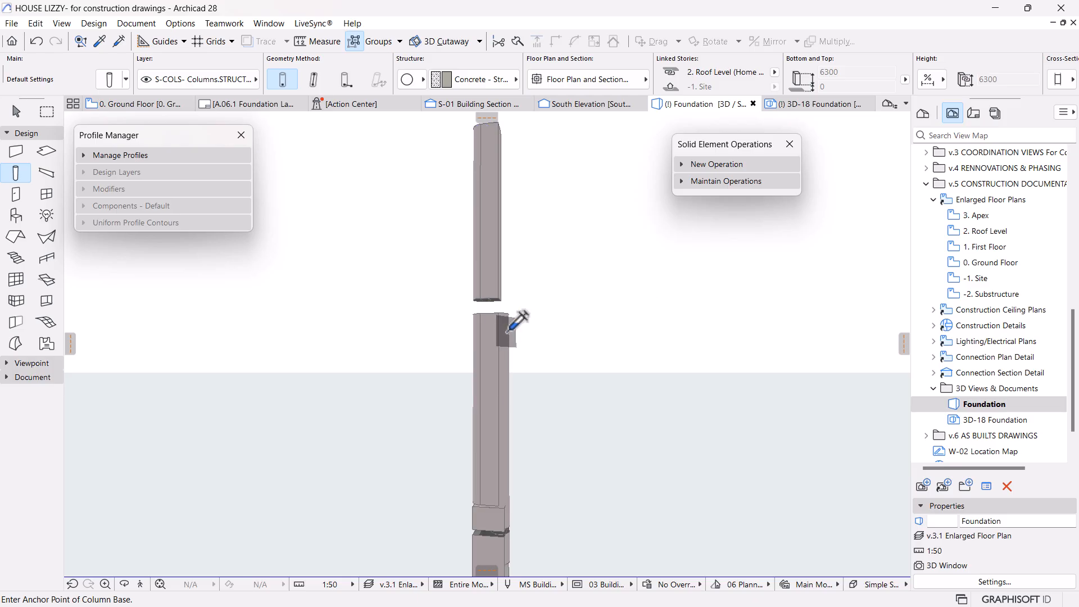
pyautogui.press('Escape')
pyautogui.click(506, 321)
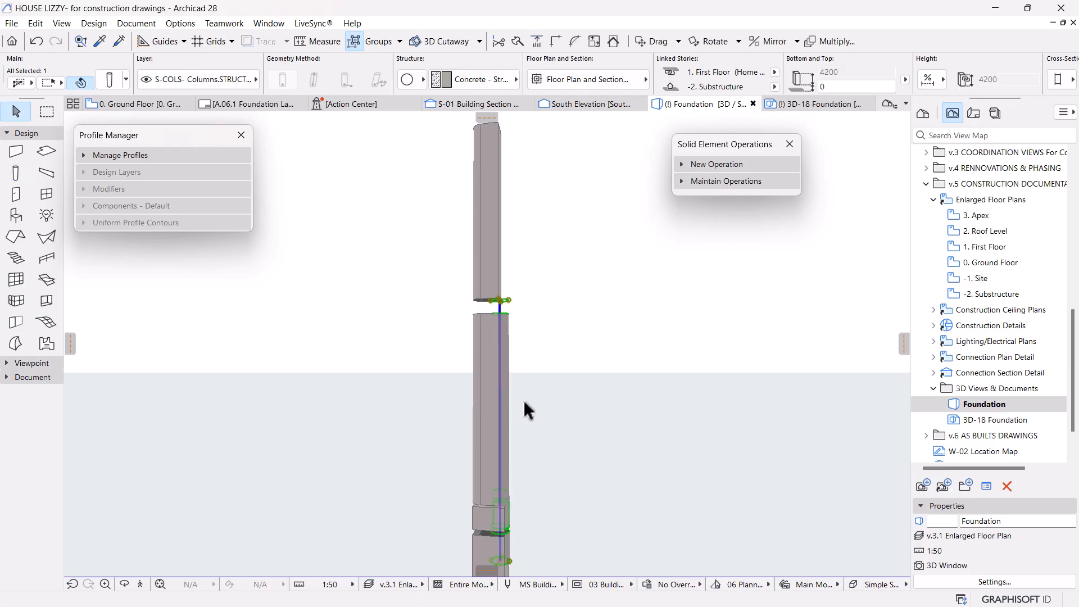
# Step: Link the selected round entrance column's bottom to -1. Site and its top to 1. First Floor
pyautogui.moveTo(524, 403); pyautogui.dragTo(528, 370, button='middle')
pyautogui.click(776, 90)
pyautogui.click(821, 103)
pyautogui.click(774, 72)
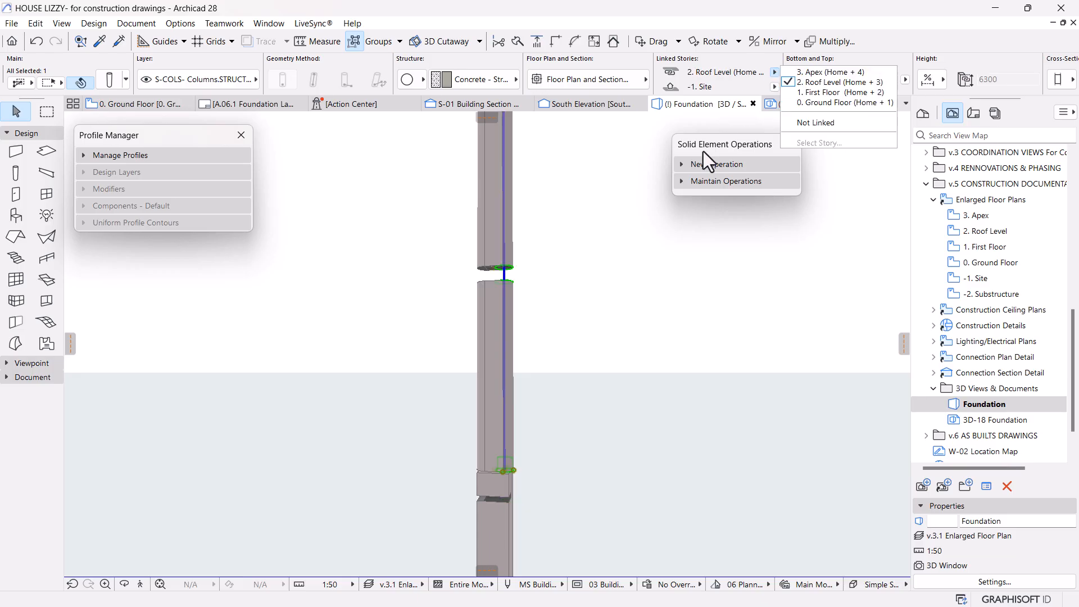
pyautogui.click(617, 289)
pyautogui.scroll(-3, 613, 290)
pyautogui.moveTo(589, 279); pyautogui.dragTo(581, 346, button='middle')
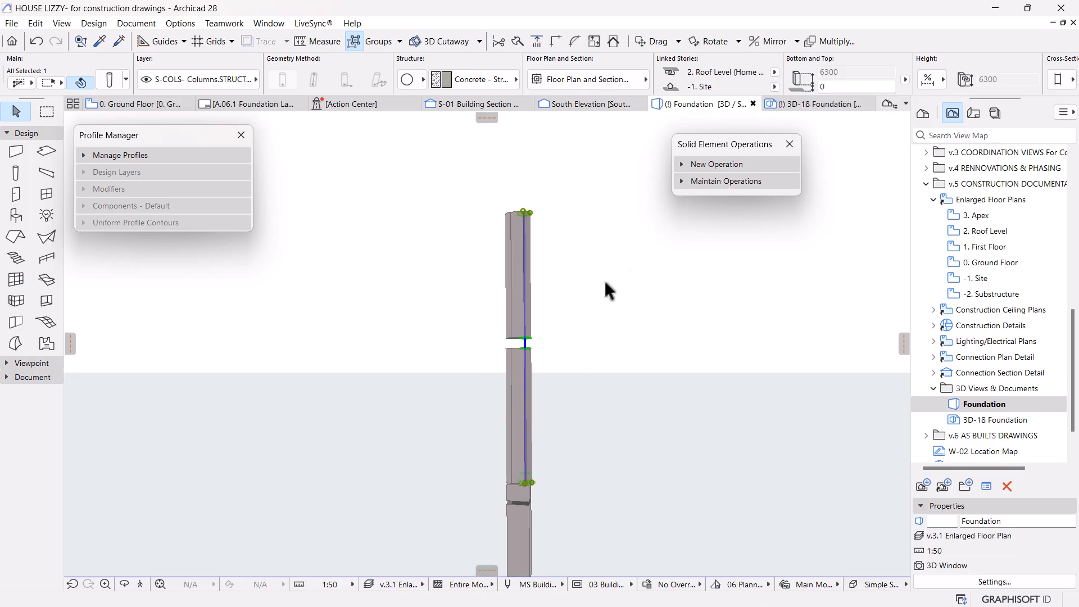
pyautogui.click(774, 72)
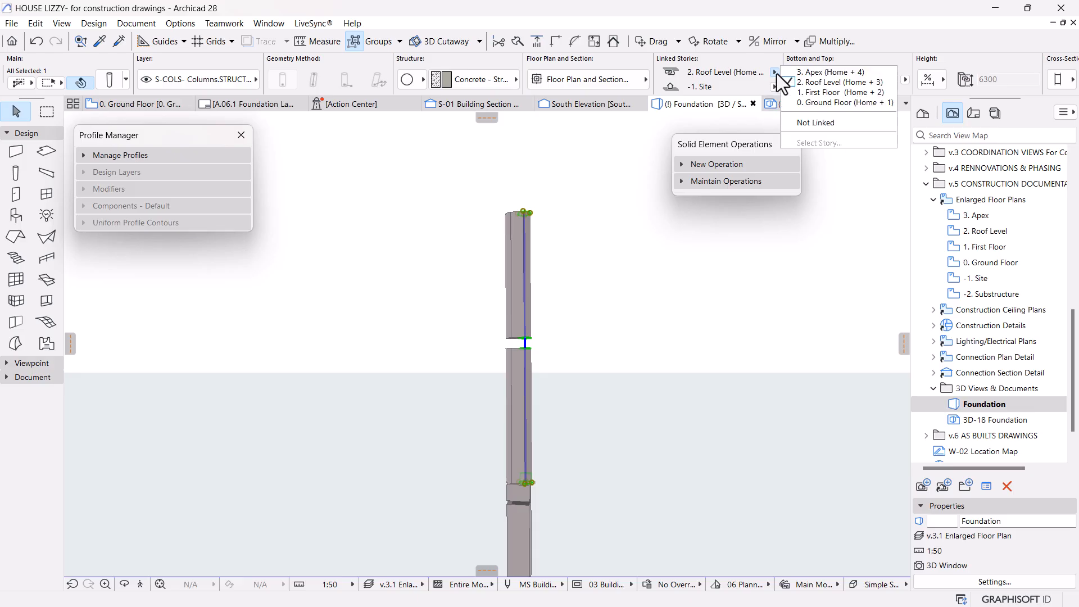
pyautogui.click(813, 93)
# Step: Link the top of the rectangular column and the other round entrance column together to 1. First Floor
pyautogui.click(513, 214)
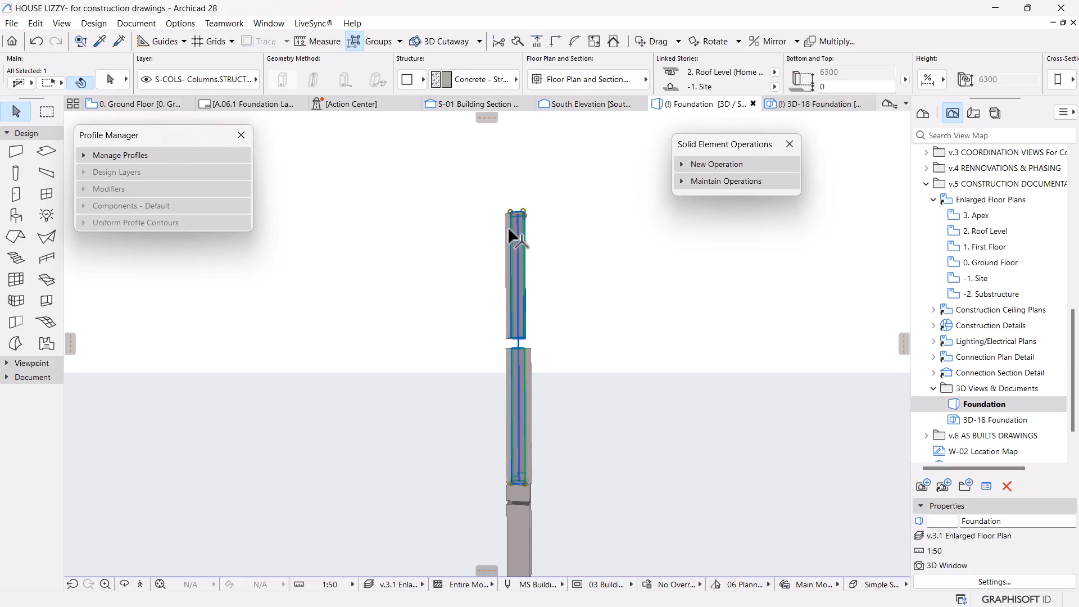
pyautogui.keyDown('shift'); pyautogui.click(507, 229); pyautogui.keyUp('shift')
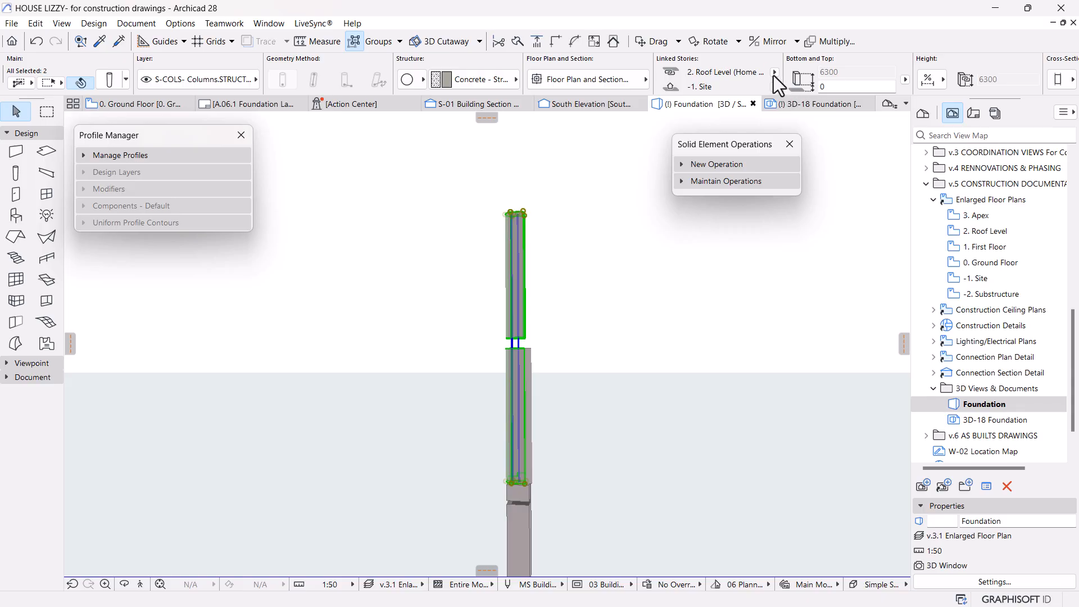
pyautogui.click(774, 72)
pyautogui.click(813, 93)
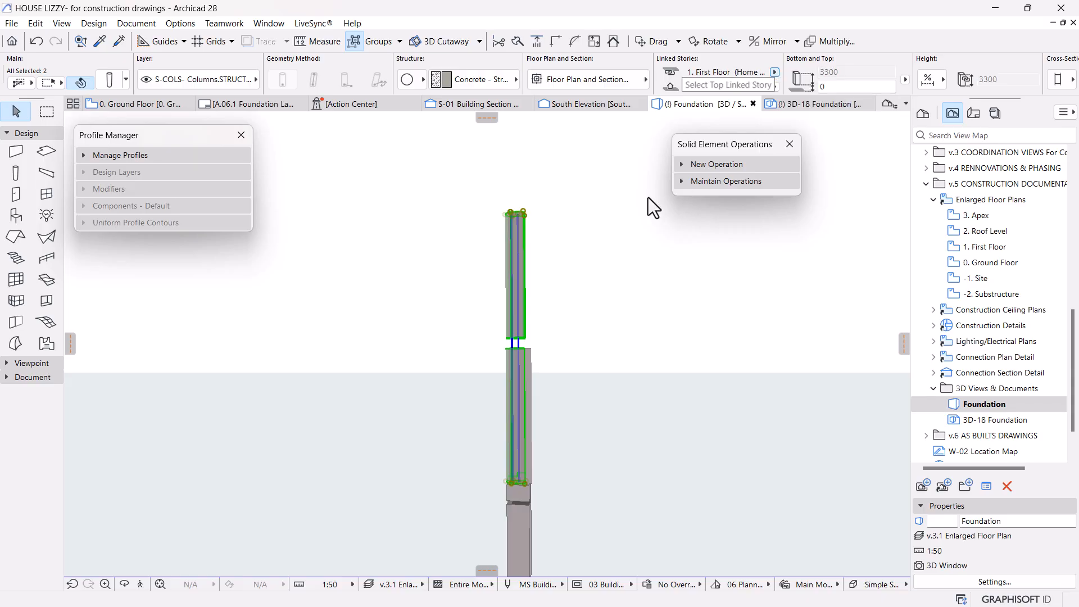
pyautogui.click(597, 273)
# Step: Inspect the joint between the upper and lower columns, and set the substructure entrance column's first cross-section dimension to 600 in the -2. Substructure plan
pyautogui.moveTo(538, 426); pyautogui.dragTo(531, 482, button='middle')
pyautogui.scroll(5, 520, 465)
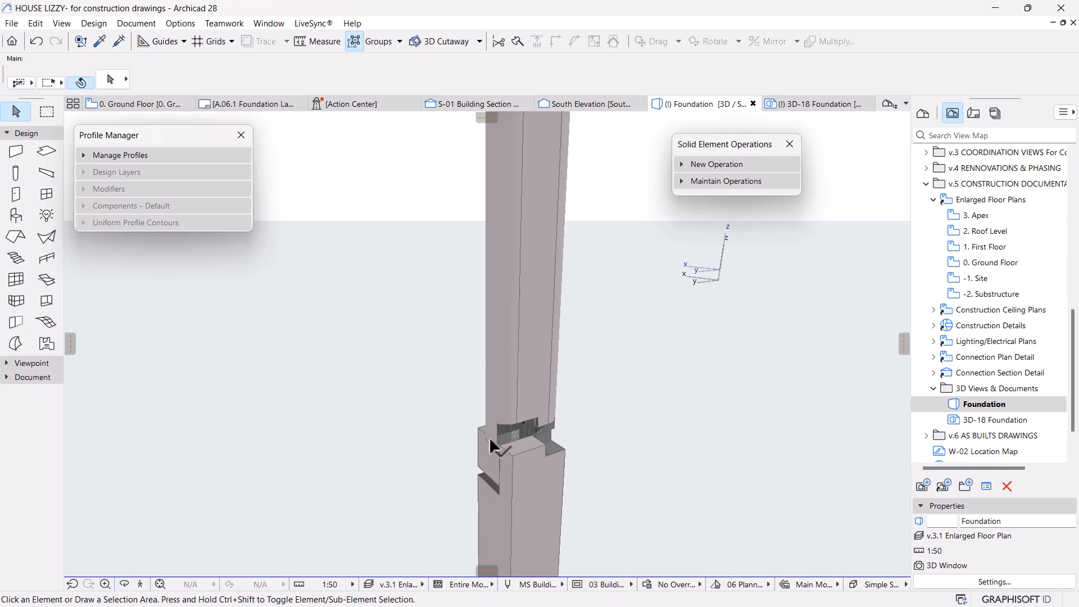
pyautogui.keyDown('shift'); pyautogui.moveTo(490, 448); pyautogui.dragTo(576, 508, button='middle'); pyautogui.keyUp('shift')
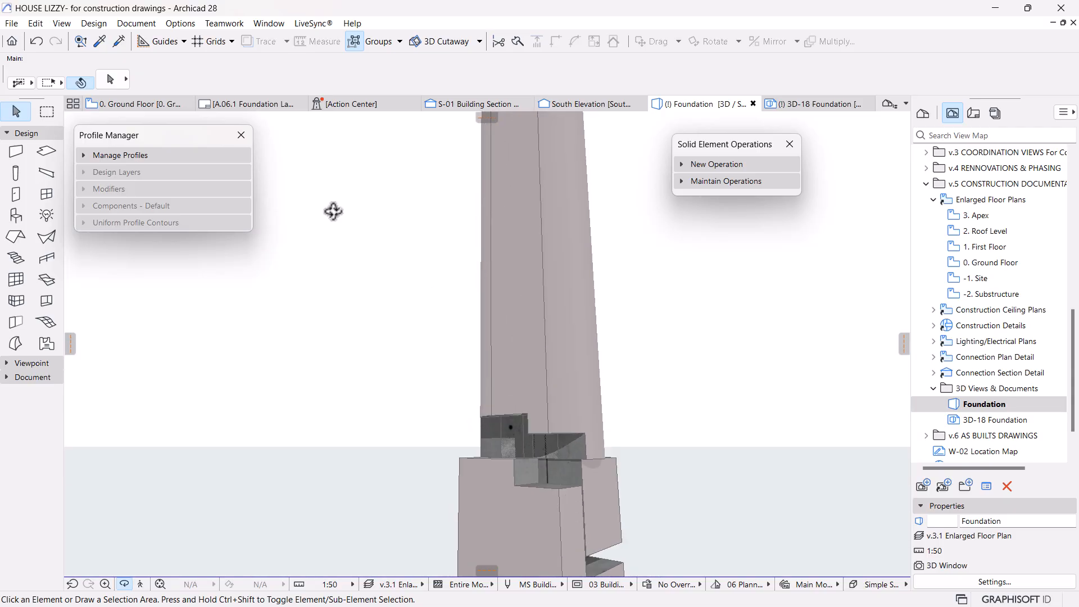
pyautogui.click(130, 107)
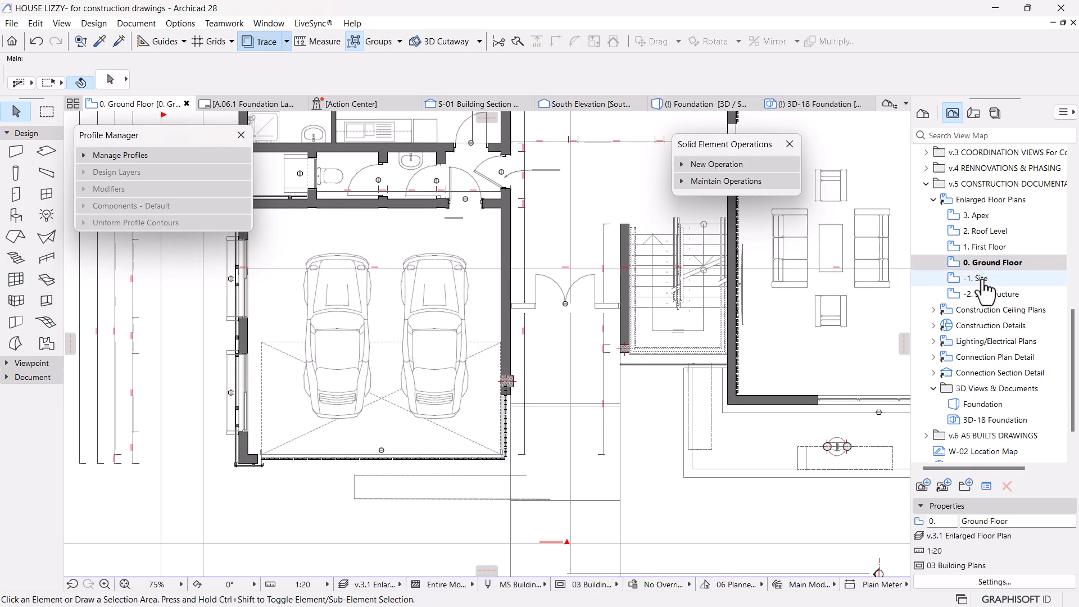
pyautogui.doubleClick(986, 295)
pyautogui.scroll(5, 674, 388)
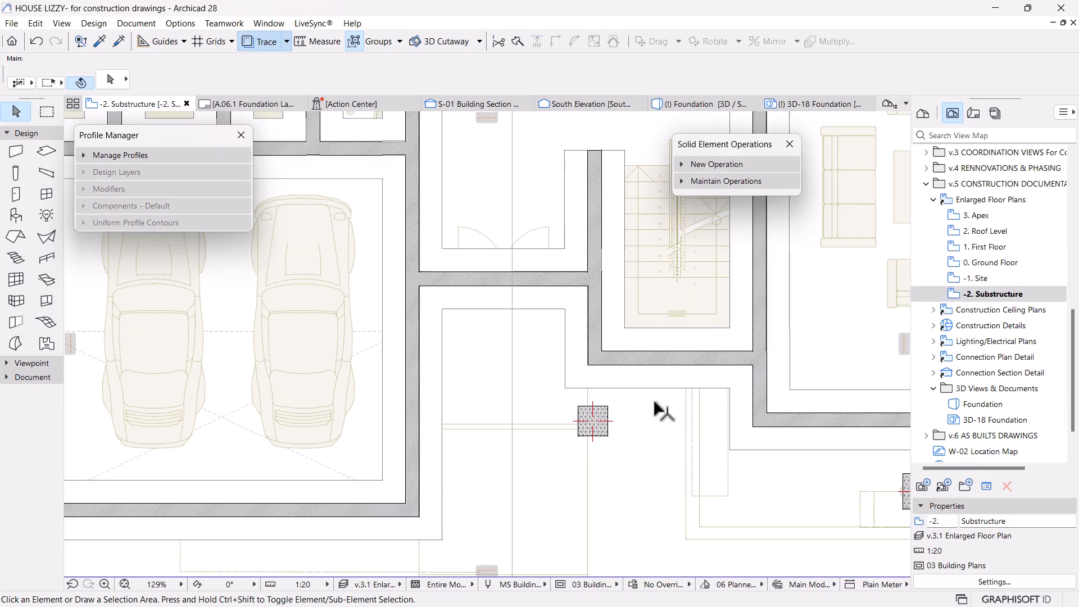
pyautogui.click(557, 430)
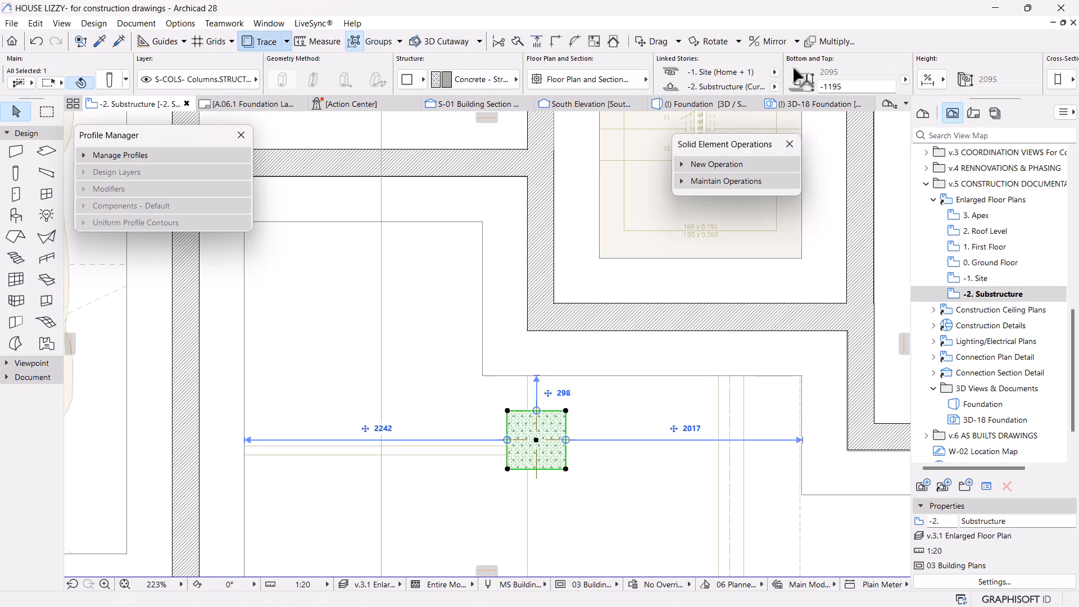
pyautogui.scroll(-5, 902, 79)
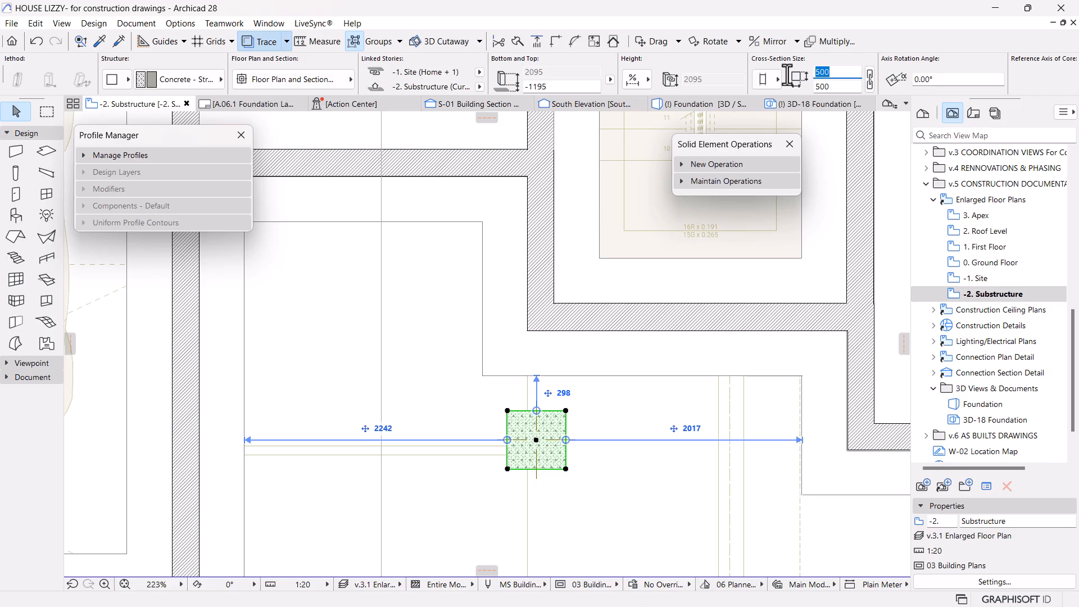
pyautogui.write('0')
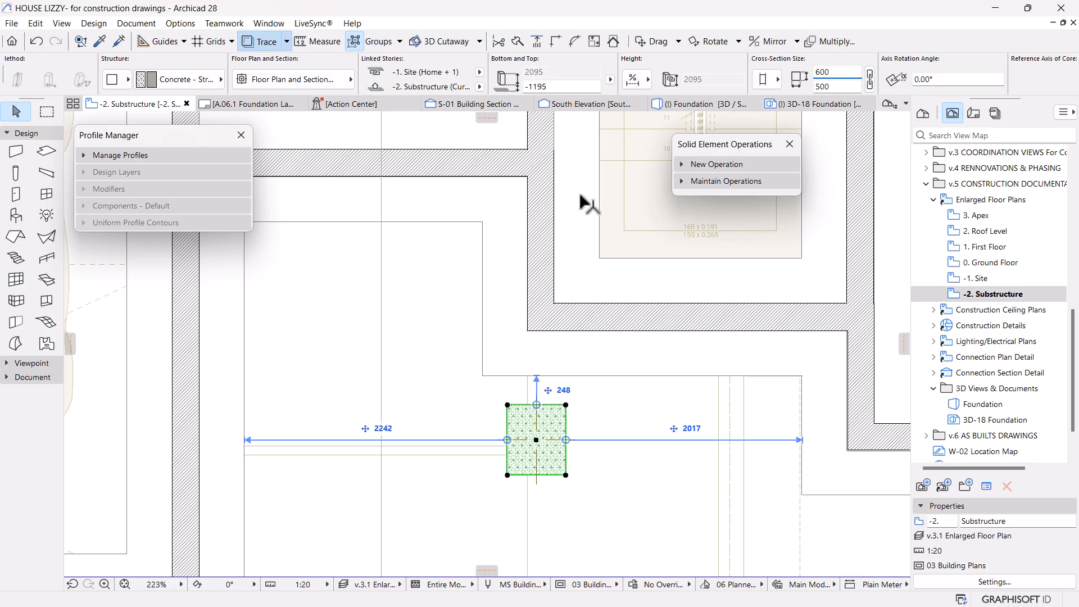
# Step: Show all elements in the Foundation 3D view and examine the base of the entrance column at the pool edge
pyautogui.click(709, 102)
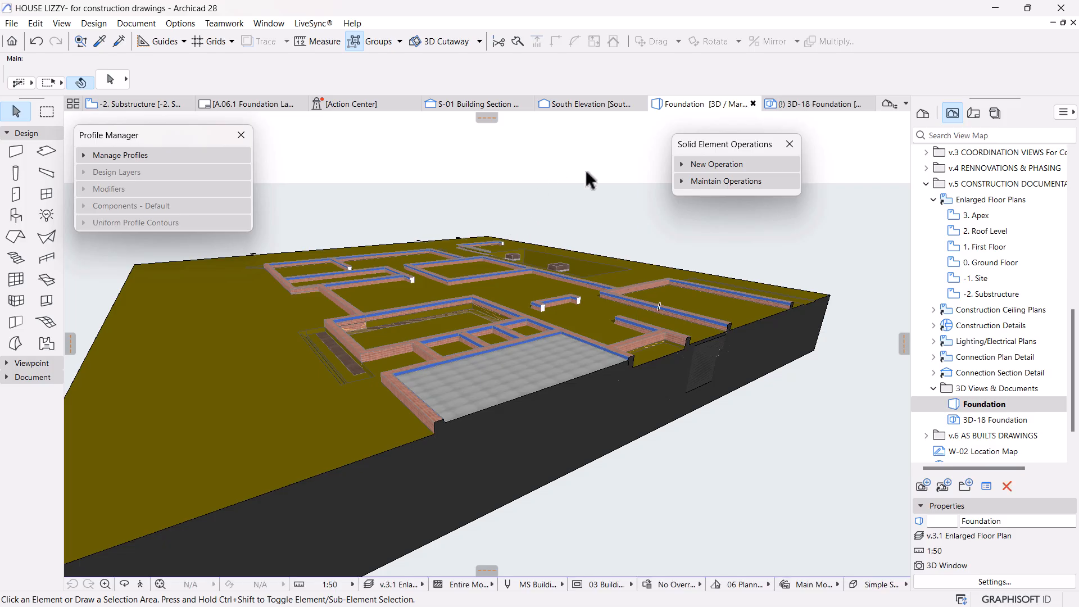
pyautogui.rightClick(541, 157)
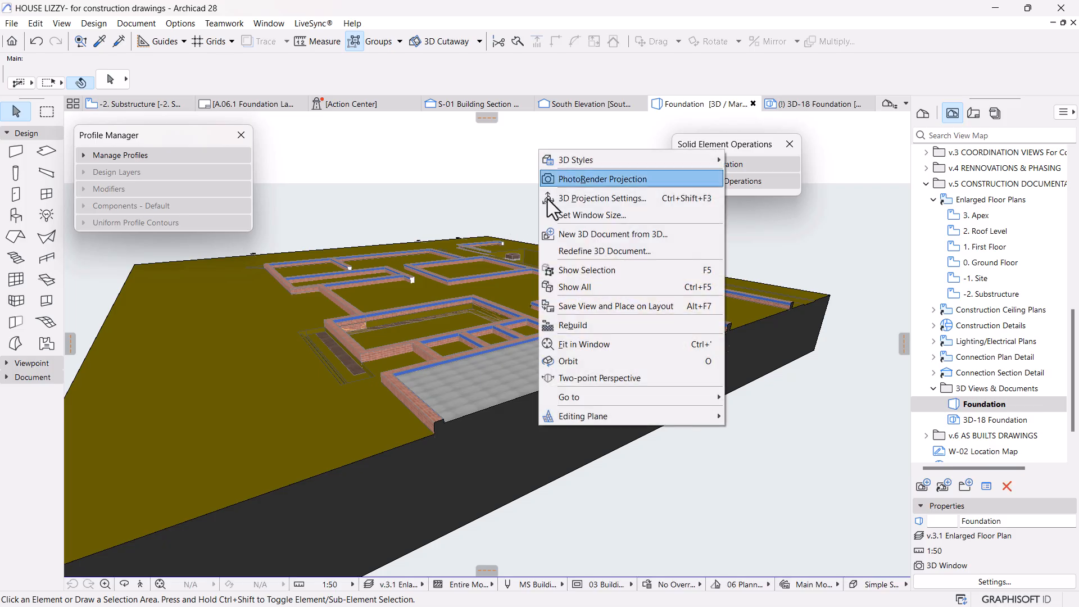
pyautogui.click(571, 283)
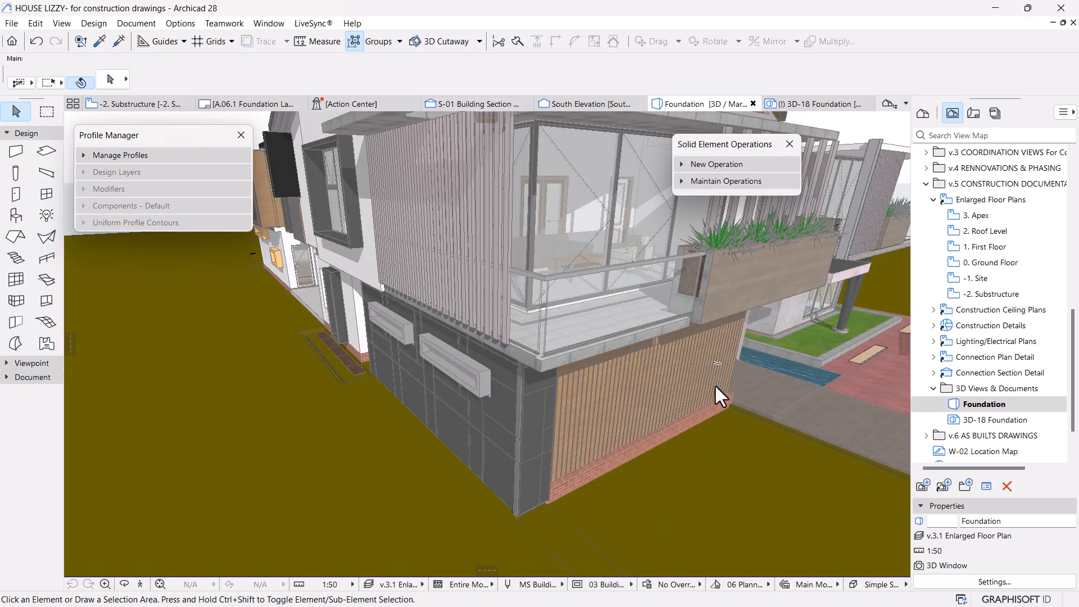
pyautogui.keyDown('shift'); pyautogui.moveTo(556, 386); pyautogui.dragTo(515, 330, button='middle'); pyautogui.keyUp('shift')
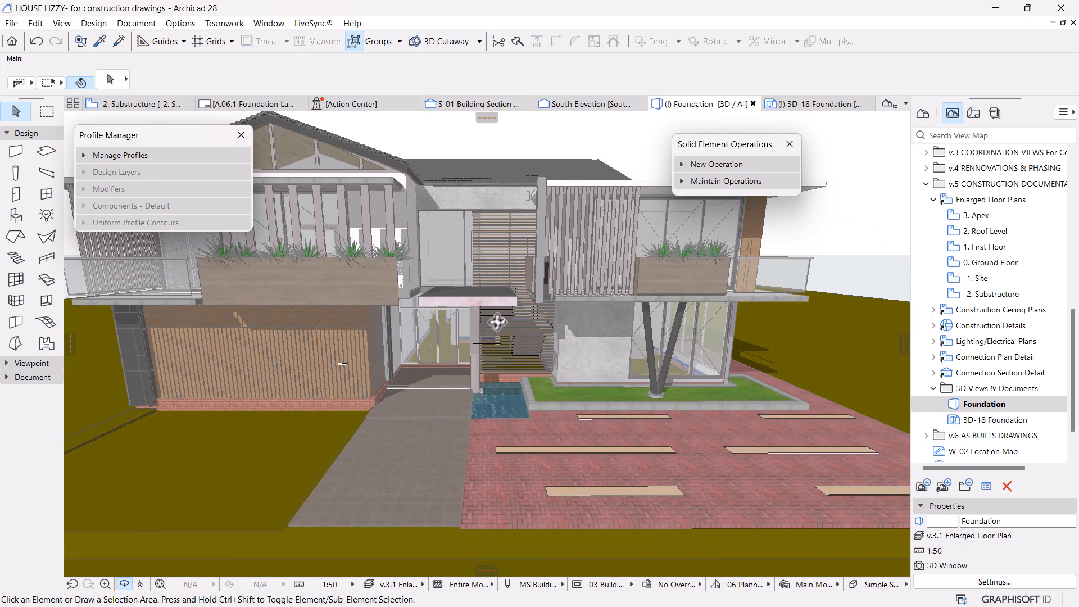
pyautogui.scroll(3, 554, 354)
pyautogui.keyDown('shift'); pyautogui.moveTo(459, 411); pyautogui.dragTo(349, 428, button='middle'); pyautogui.keyUp('shift')
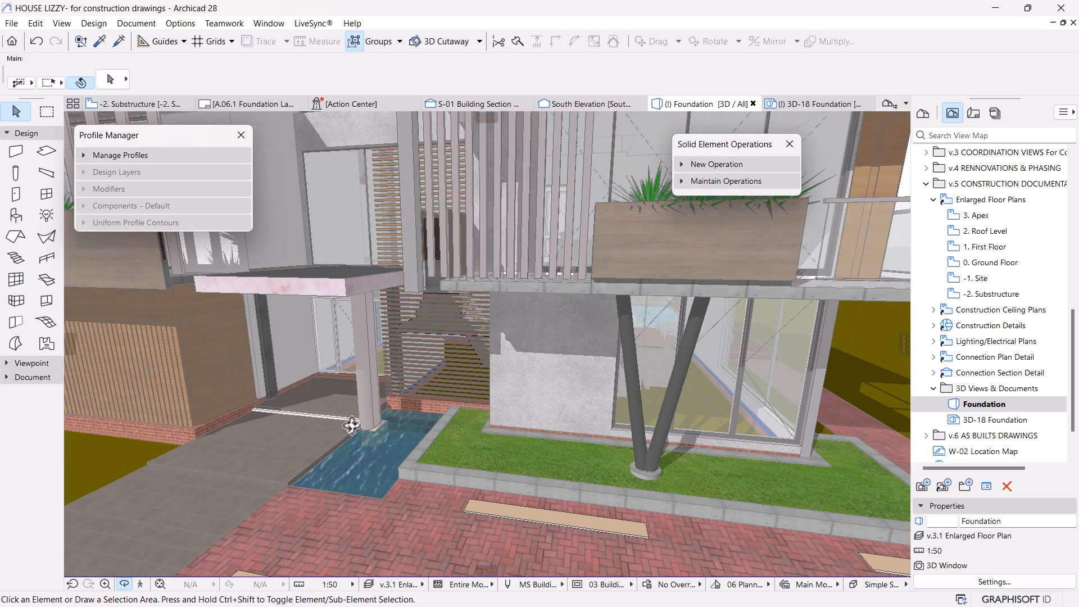
pyautogui.scroll(5, 352, 427)
pyautogui.keyDown('shift'); pyautogui.moveTo(432, 407); pyautogui.dragTo(556, 424, button='middle'); pyautogui.keyUp('shift')
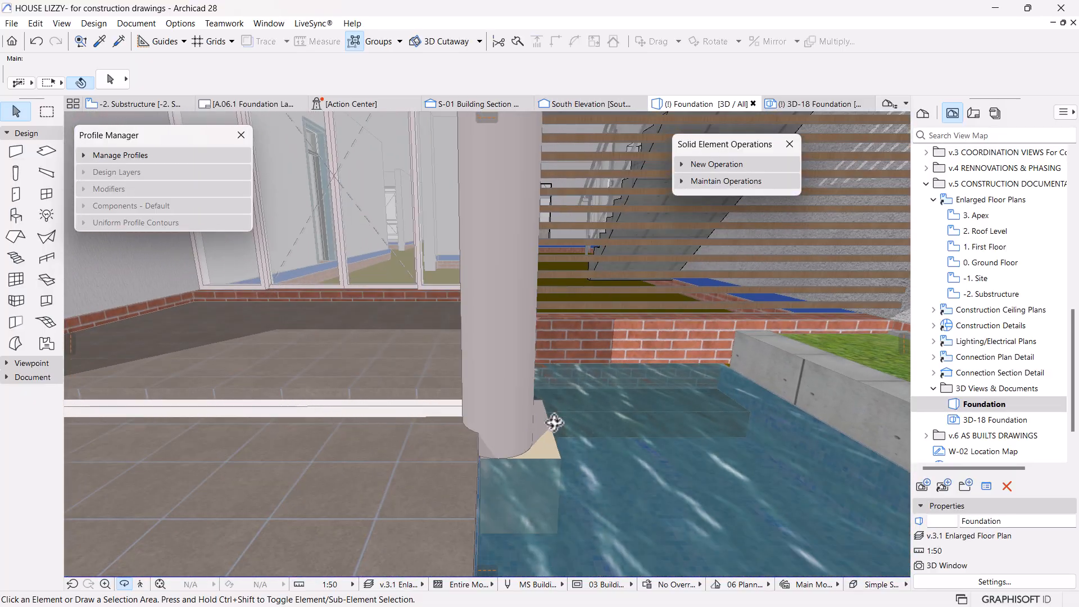
# Step: Deselect the column in the -2. Substructure plan and re-examine how the round entrance column meets its substructure base in 3D
pyautogui.click(147, 103)
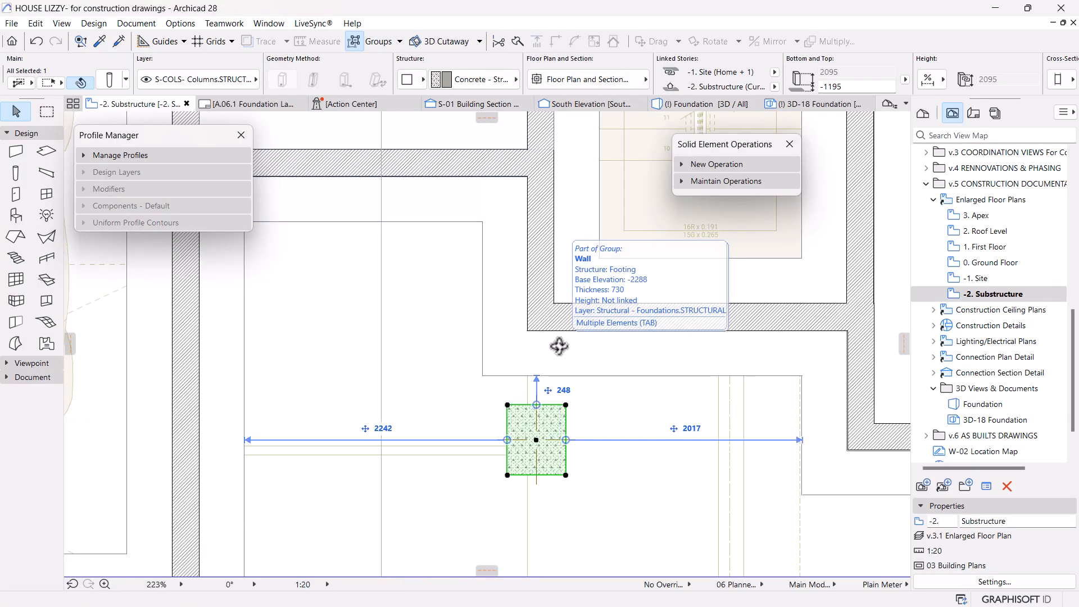
pyautogui.press('Escape')
pyautogui.scroll(-5, 562, 348)
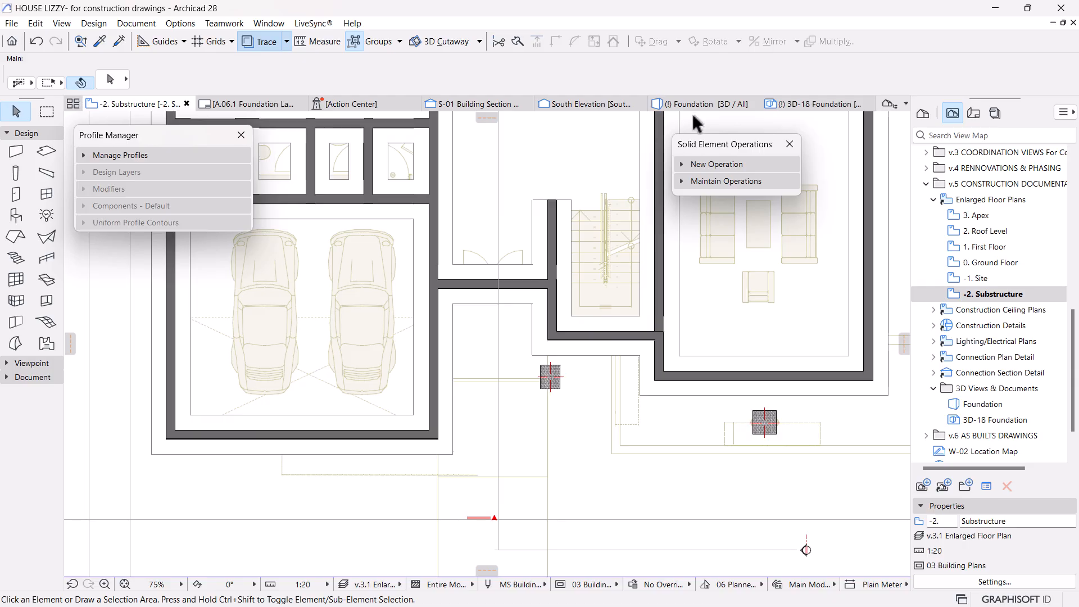
pyautogui.click(696, 105)
pyautogui.moveTo(461, 447)
pyautogui.keyDown('shift'); pyautogui.mouseDown(button='middle')
pyautogui.moveTo(286, 390)
pyautogui.moveTo(244, 357)
pyautogui.moveTo(556, 393)
pyautogui.moveTo(614, 414)
pyautogui.moveTo(525, 458)
pyautogui.moveTo(443, 444)
pyautogui.mouseUp(button='middle'); pyautogui.keyUp('shift')
pyautogui.keyDown('shift'); pyautogui.moveTo(599, 418); pyautogui.dragTo(600, 418, button='middle'); pyautogui.keyUp('shift')
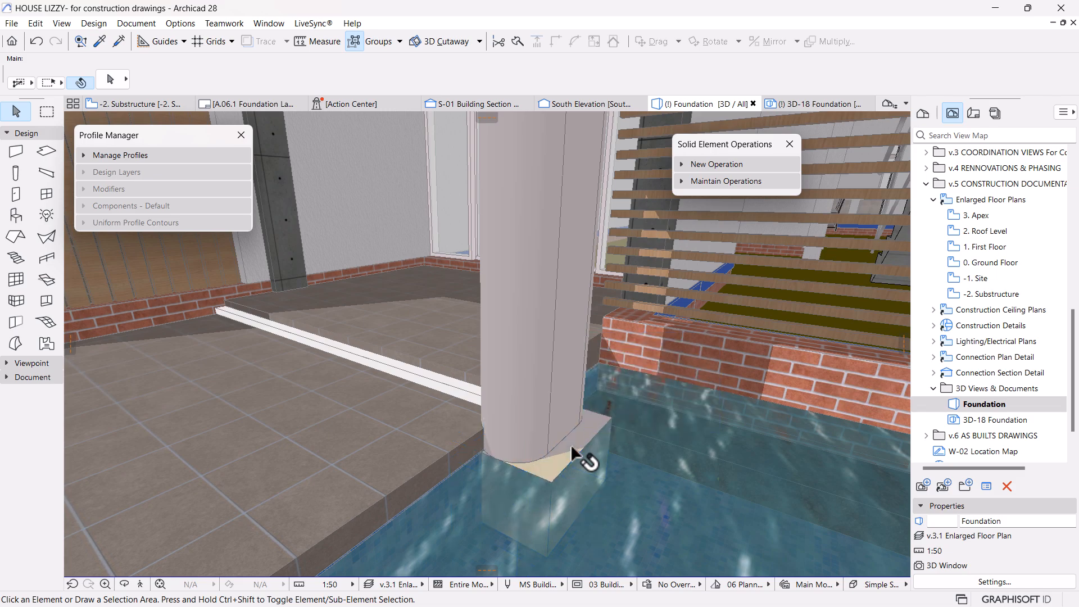
# Step: View the whole front facade of the house in the Foundation 3D view
pyautogui.scroll(-5, 570, 447)
pyautogui.scroll(-10, 567, 448)
pyautogui.moveTo(574, 475); pyautogui.dragTo(683, 416)
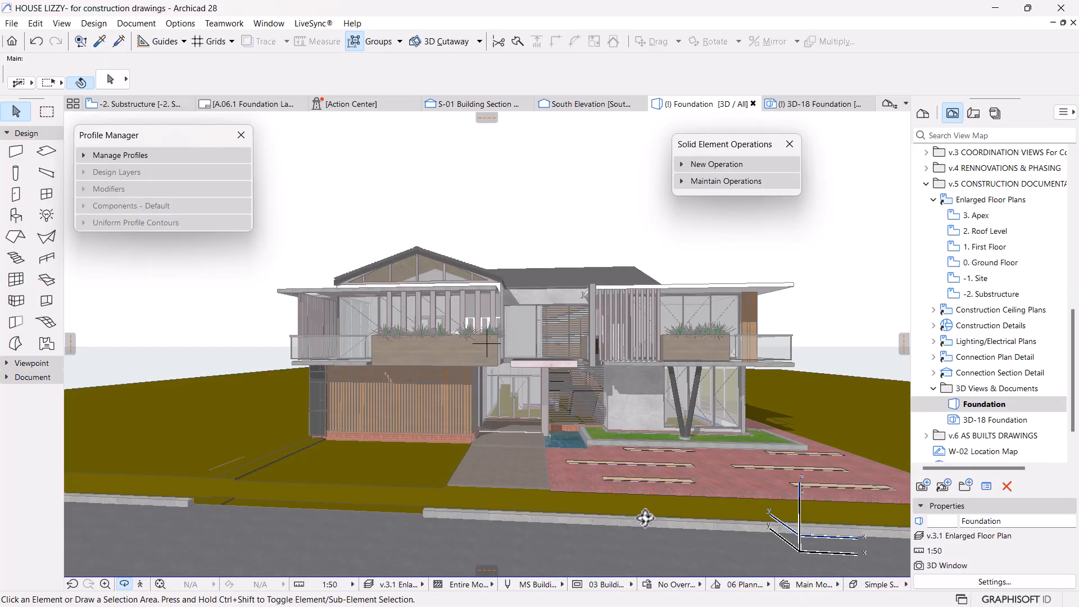
pyautogui.moveTo(587, 520); pyautogui.dragTo(578, 450)
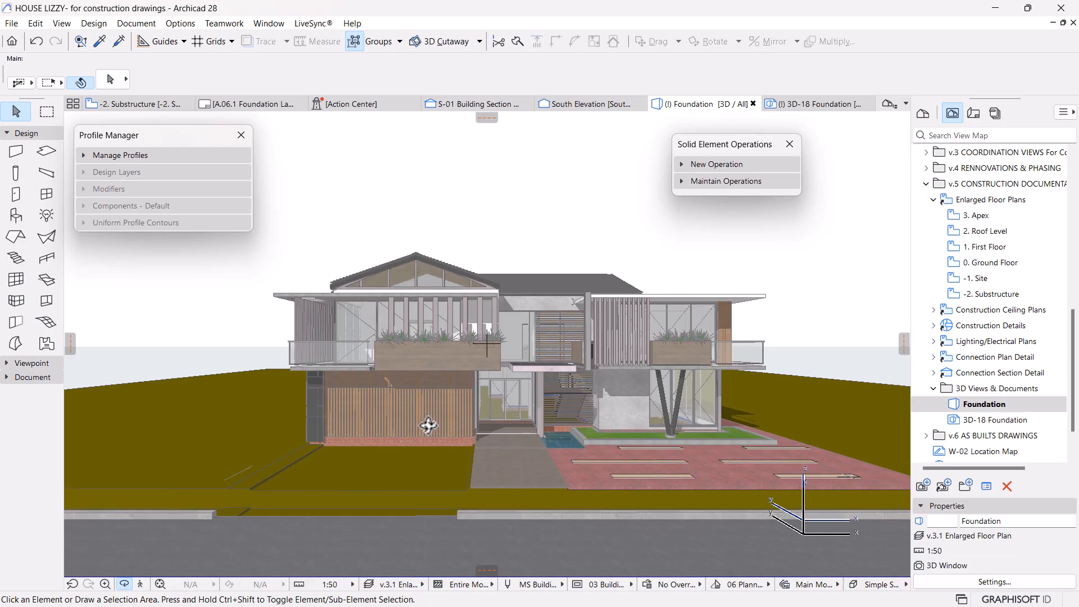
pyautogui.scroll(2, 449, 444)
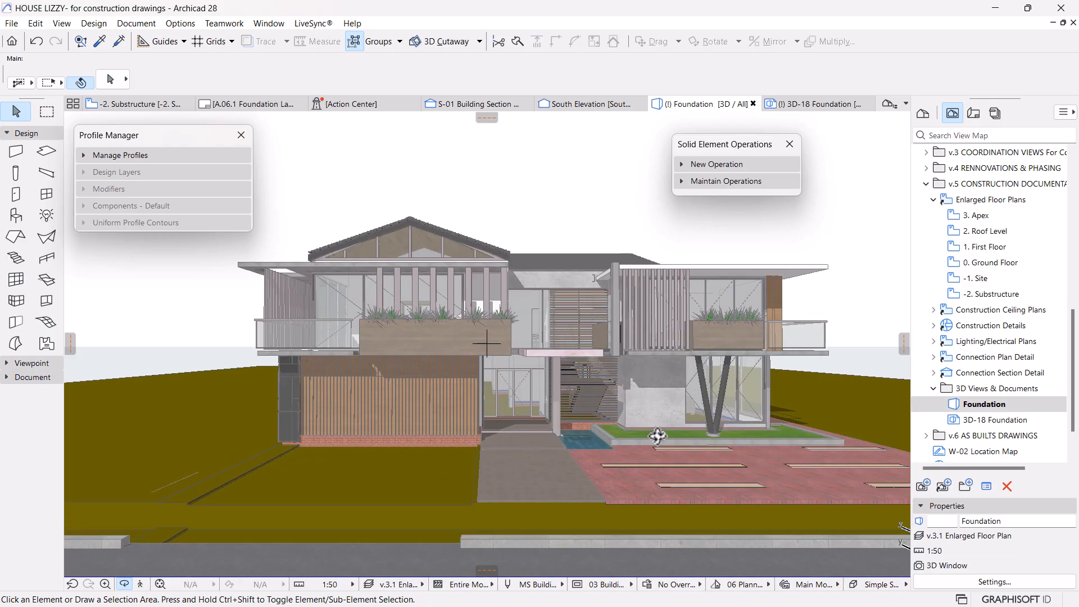
# Step: Open the A.06.1 Foundation Layout and review the placed Substructure plan and the footing columns shown on it
pyautogui.press('super')
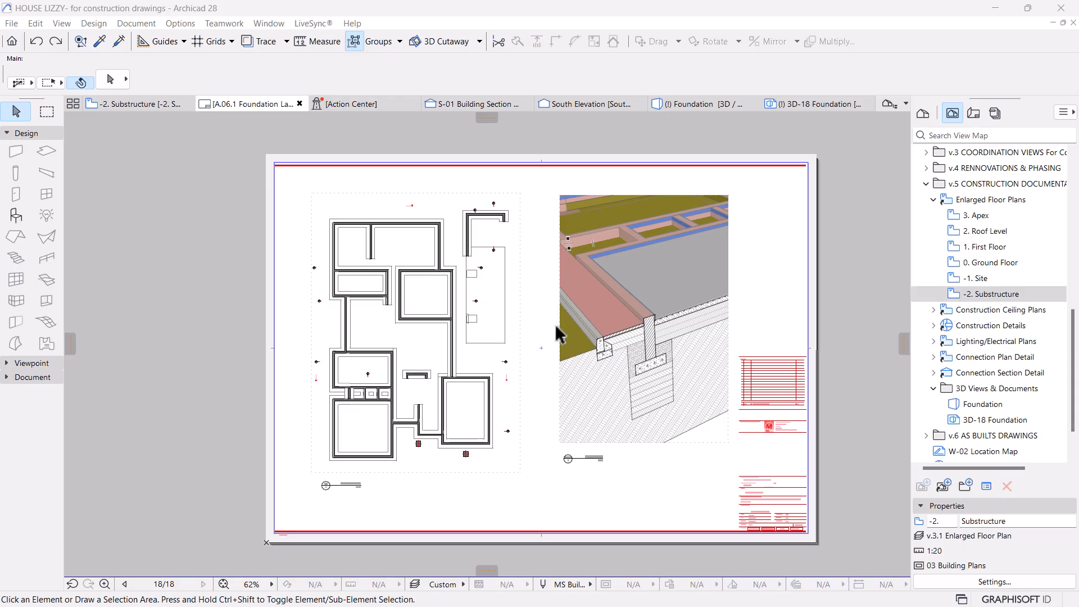
pyautogui.scroll(2, 674, 388)
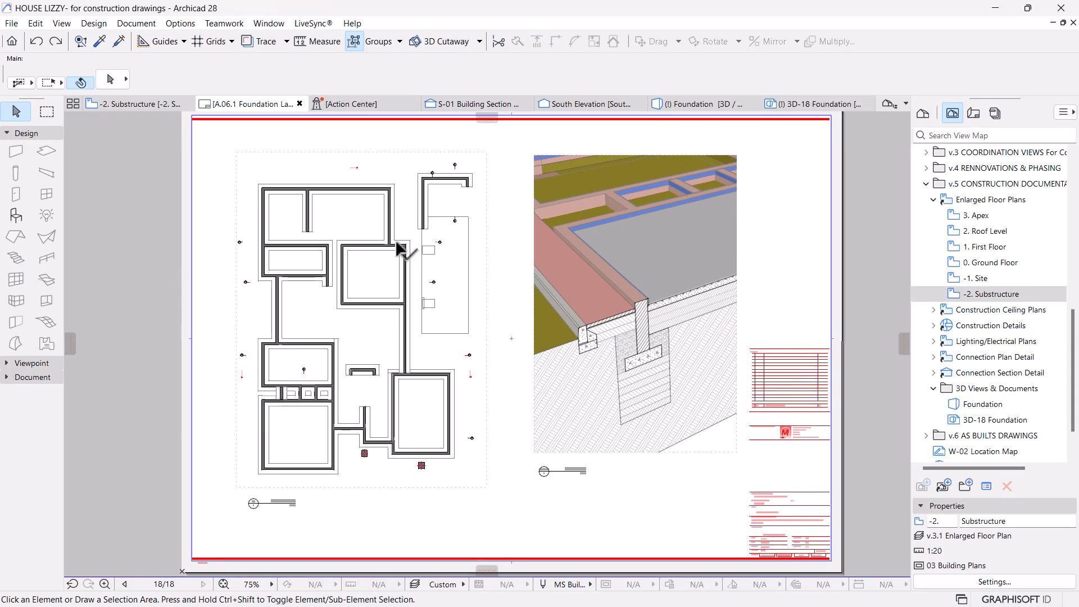
pyautogui.scroll(-2, 602, 326)
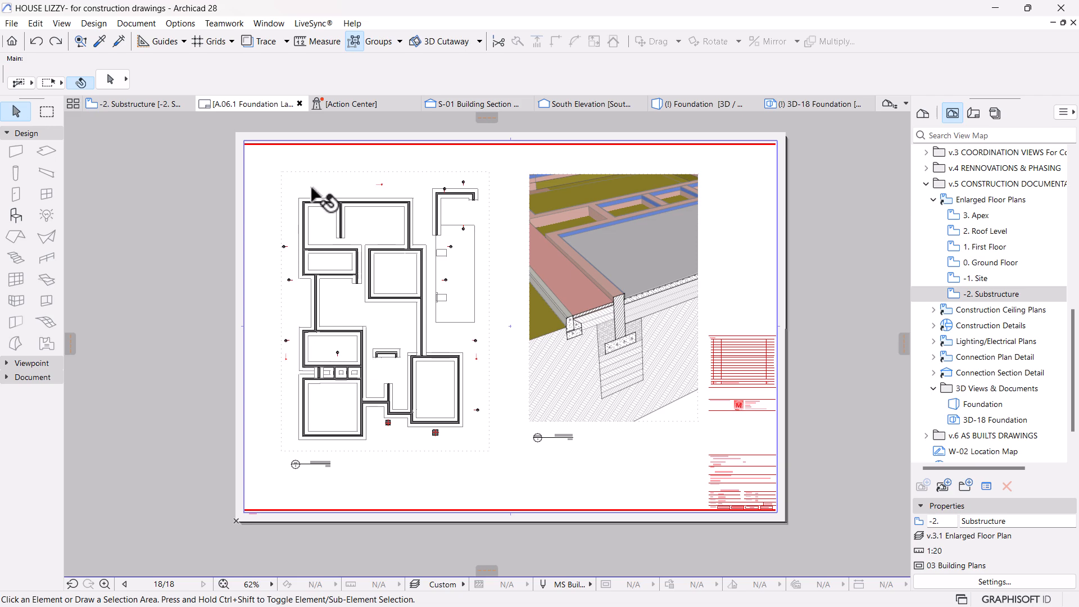
pyautogui.scroll(4, 404, 277)
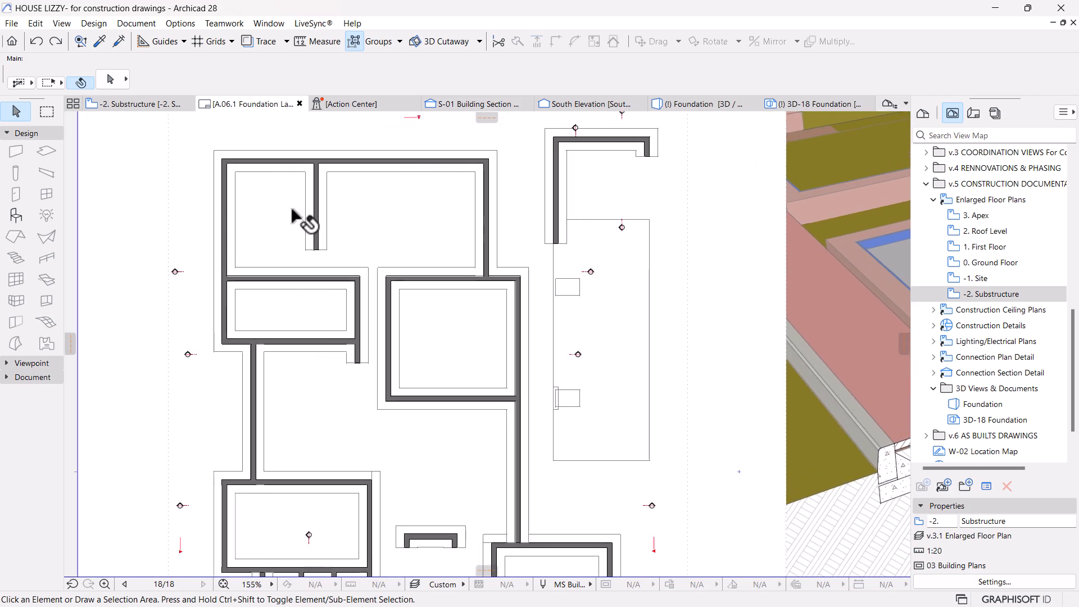
pyautogui.scroll(-1, 340, 246)
pyautogui.scroll(-1, 340, 246)
pyautogui.scroll(5, 275, 472)
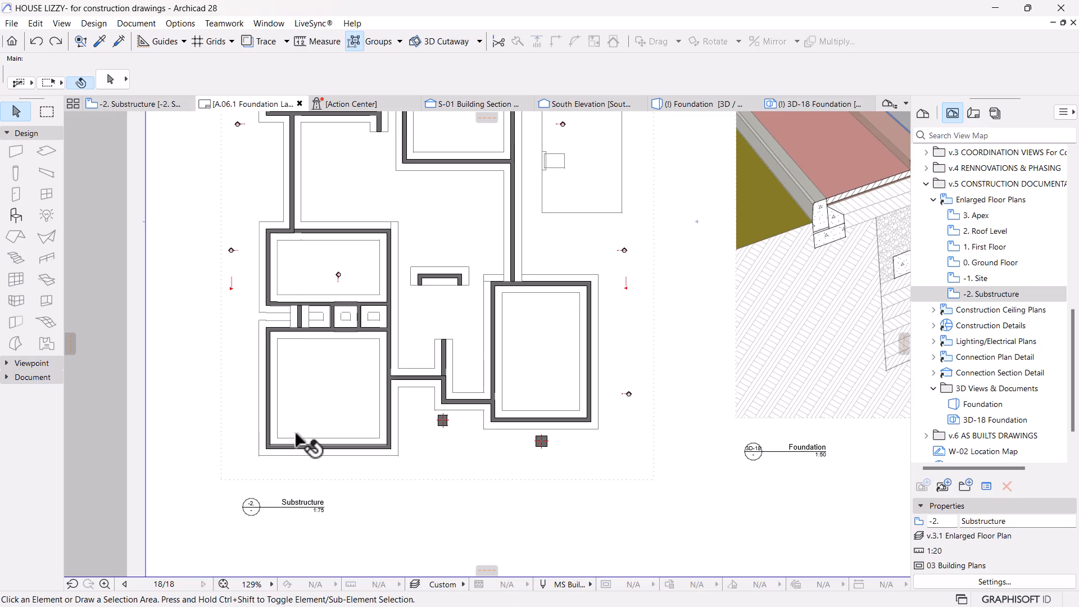
pyautogui.scroll(-2, 402, 396)
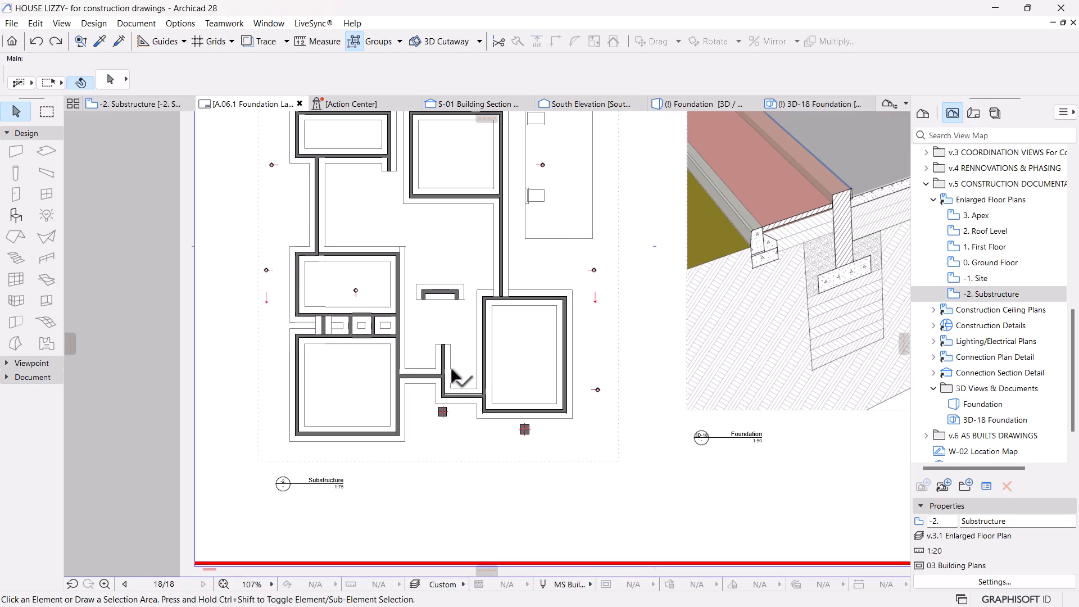
pyautogui.click(330, 415)
pyautogui.click(515, 513)
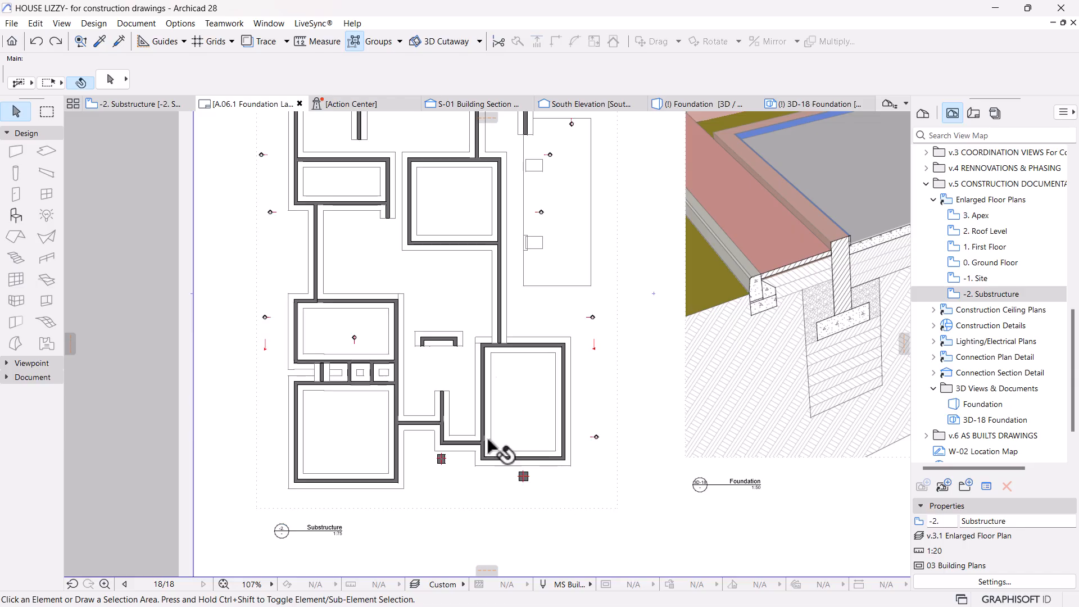
# Step: Examine the footing outlines where foundation walls meet on the Substructure drawing, including the small compartments above the garage
pyautogui.scroll(8, 503, 375)
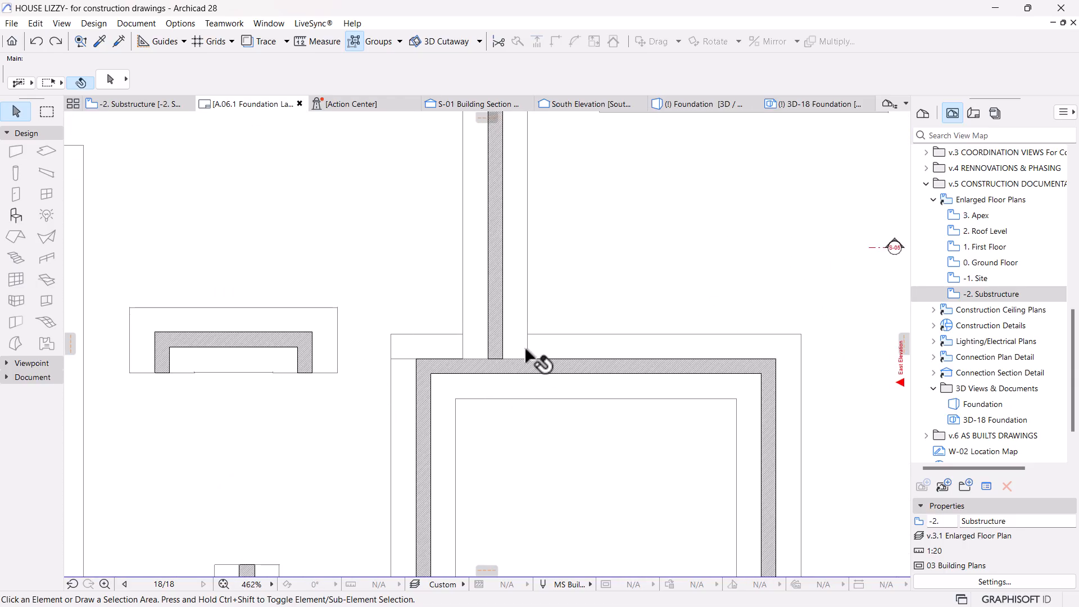
pyautogui.scroll(-5, 546, 340)
pyautogui.moveTo(478, 345); pyautogui.dragTo(594, 338, button='middle')
pyautogui.scroll(3, 642, 334)
pyautogui.scroll(-2, 678, 360)
pyautogui.moveTo(383, 382); pyautogui.dragTo(525, 358, button='middle')
pyautogui.scroll(6, 414, 440)
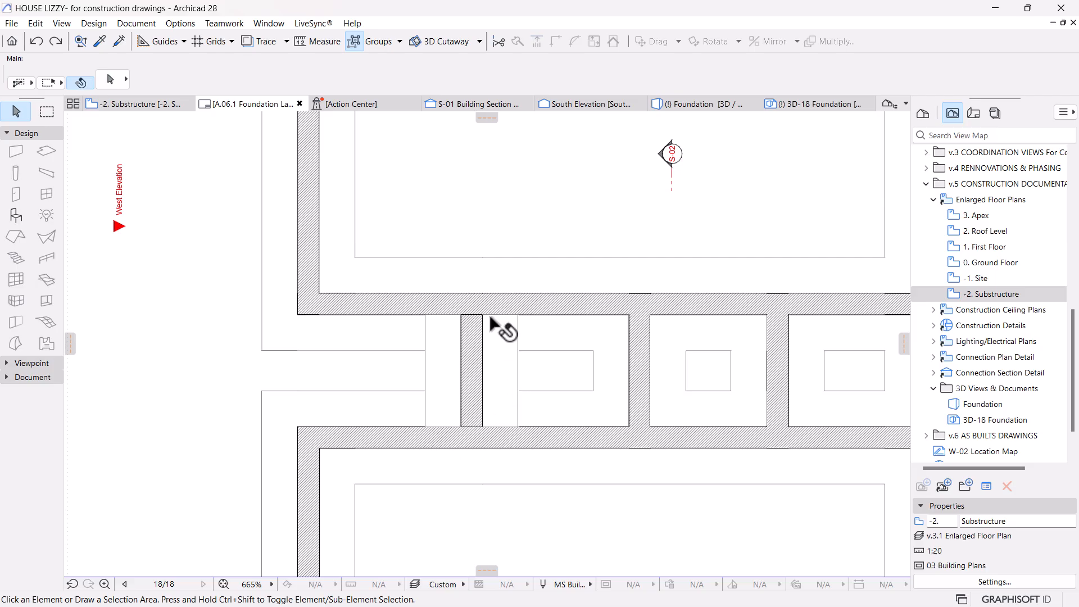
pyautogui.scroll(-6, 476, 346)
pyautogui.scroll(2, 500, 252)
pyautogui.scroll(-3, 645, 284)
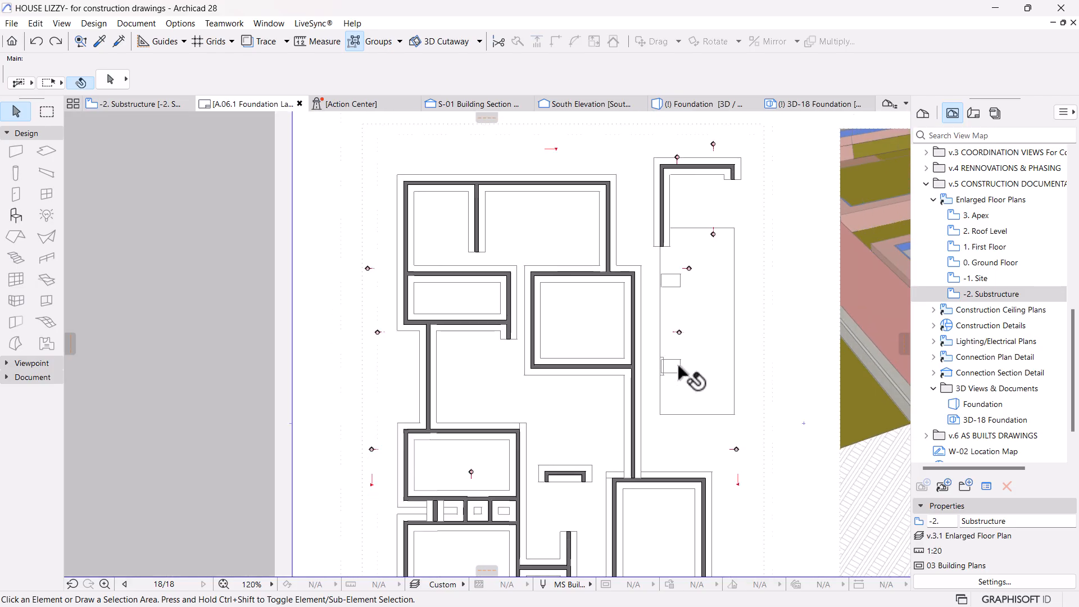
# Step: Compare the footing walls at the lounge corner in the -2. Substructure plan with the strip foundation drawing beside it
pyautogui.click(144, 102)
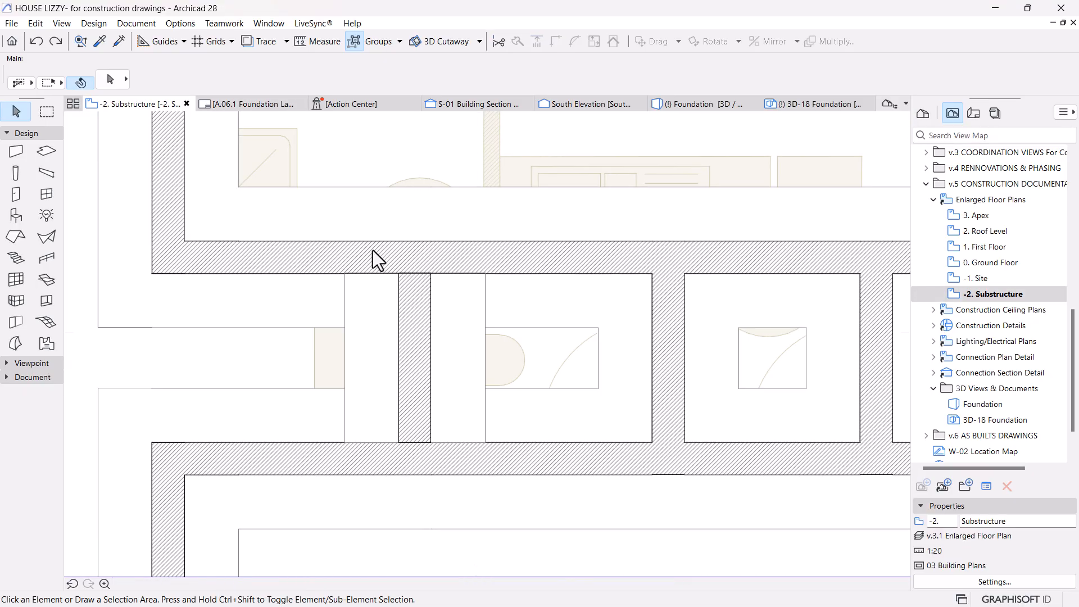
pyautogui.scroll(-5, 373, 250)
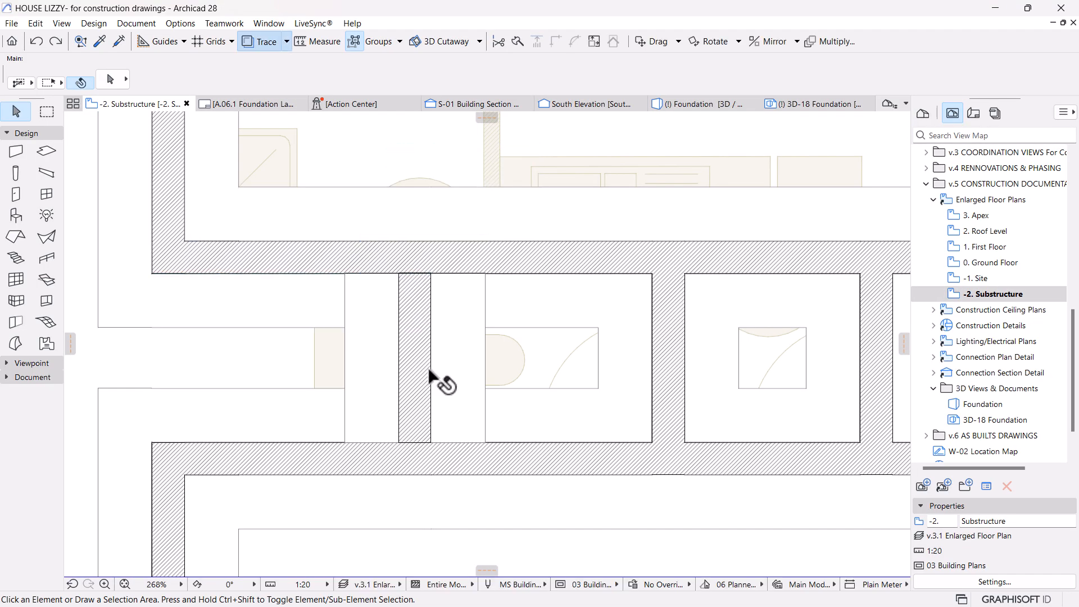
pyautogui.scroll(-3, 506, 315)
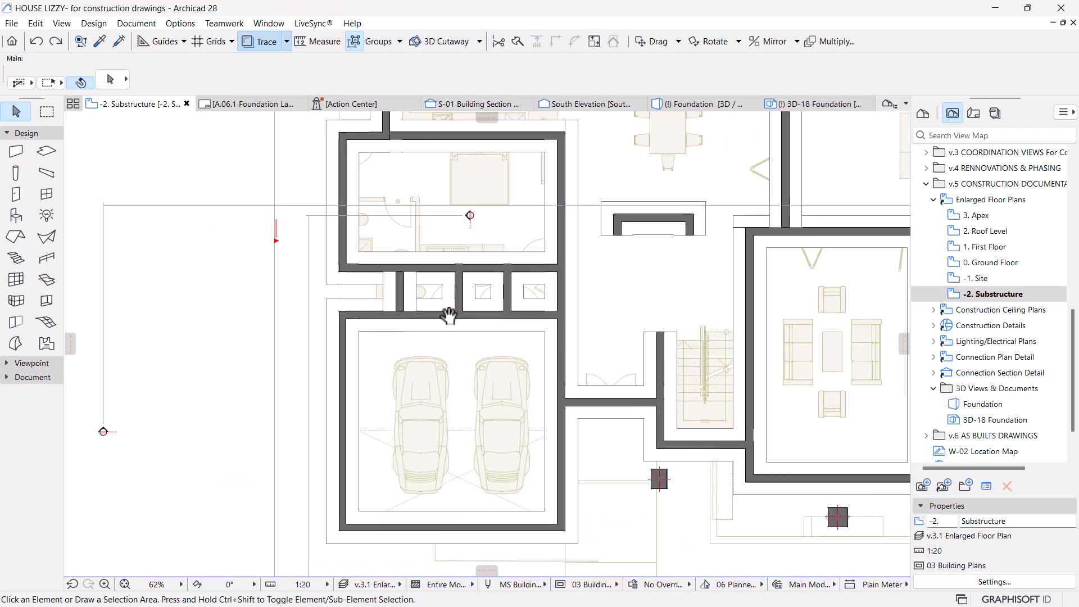
pyautogui.scroll(-2, 562, 318)
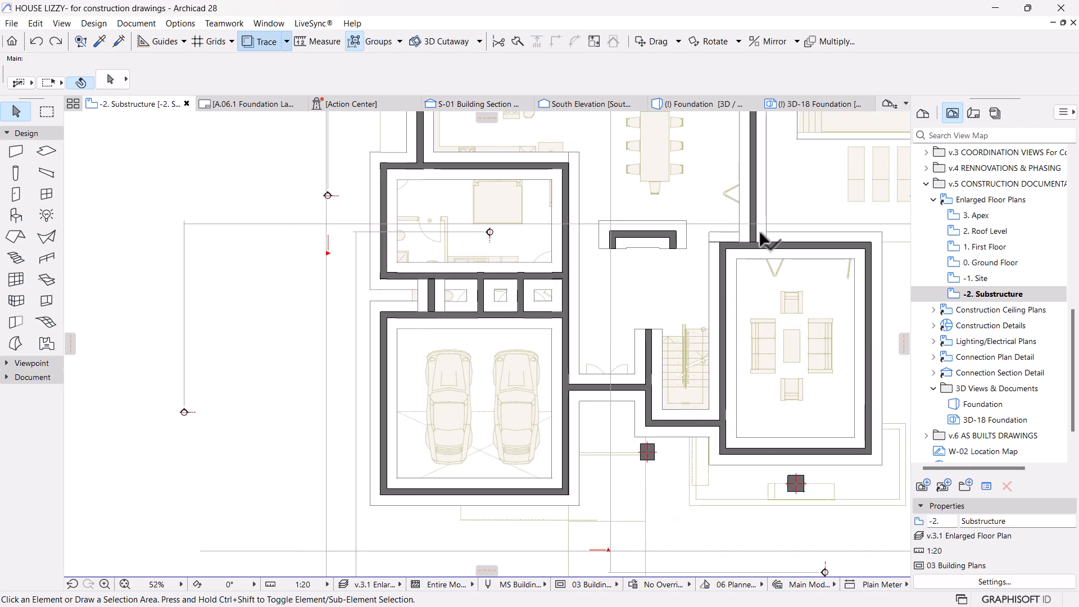
pyautogui.scroll(3, 770, 231)
pyautogui.scroll(-4, 542, 325)
pyautogui.scroll(3, 765, 258)
pyautogui.scroll(2, 735, 309)
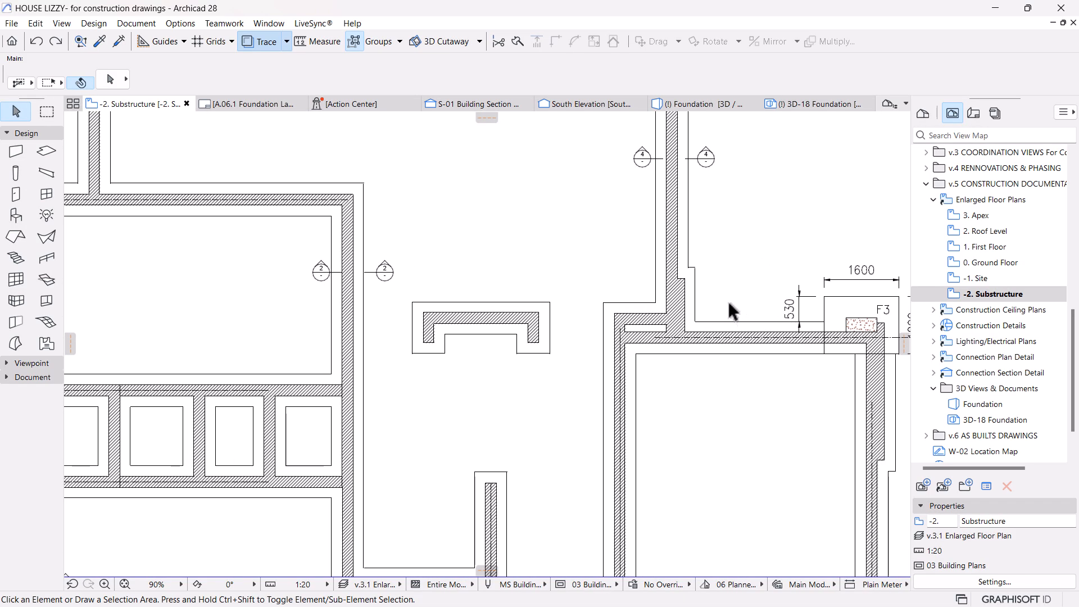
pyautogui.scroll(4, 646, 329)
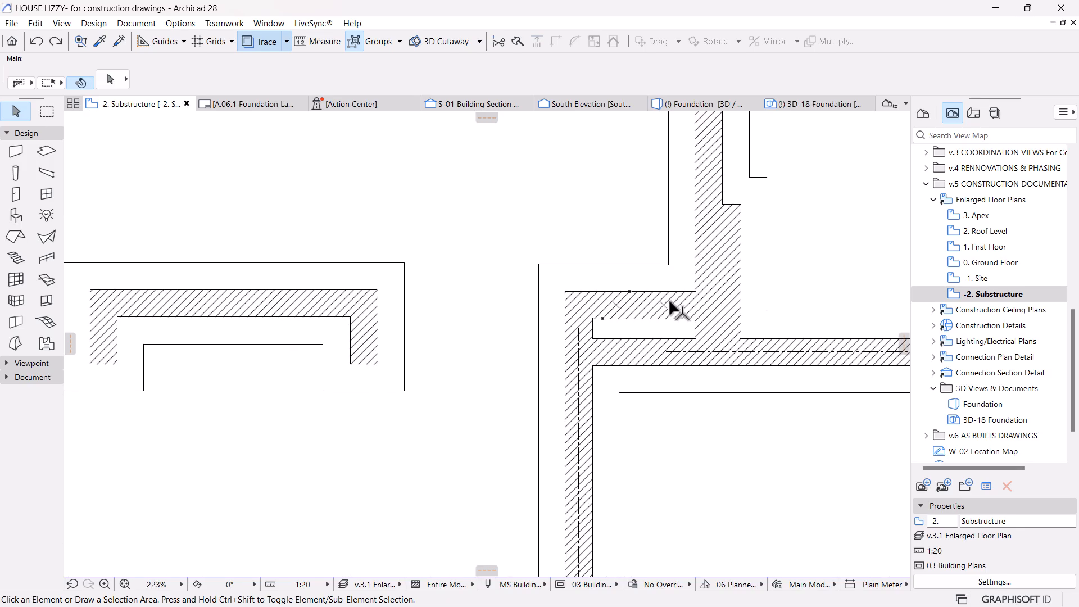
pyautogui.scroll(-2, 671, 314)
# Step: In the 0. Ground Floor plan, set the thickness of the short wall closing the hollow niche at the lounge corner to 115
pyautogui.click(992, 264)
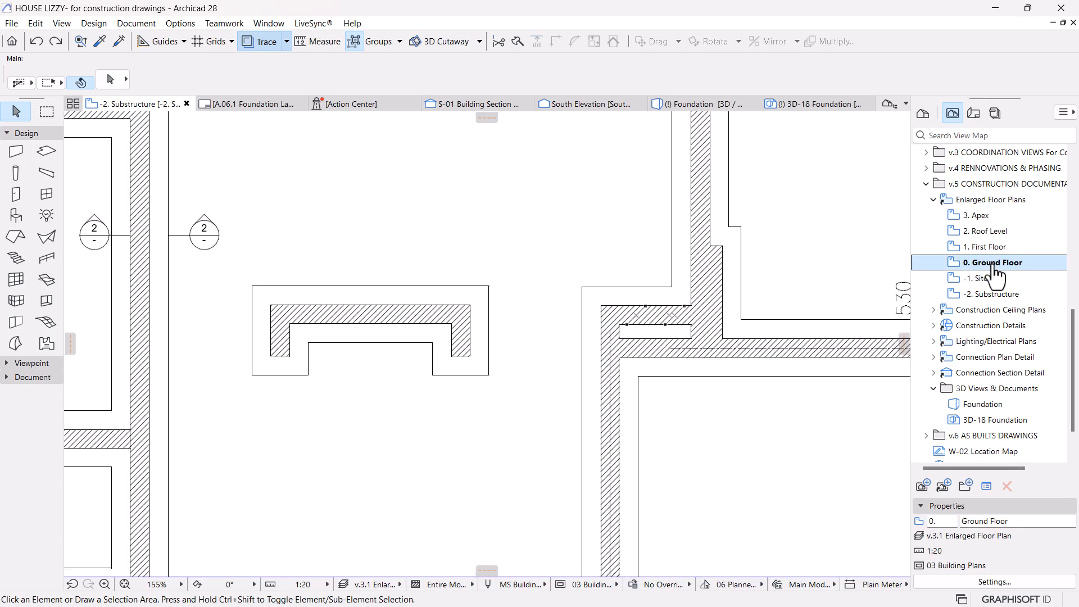
pyautogui.doubleClick(992, 268)
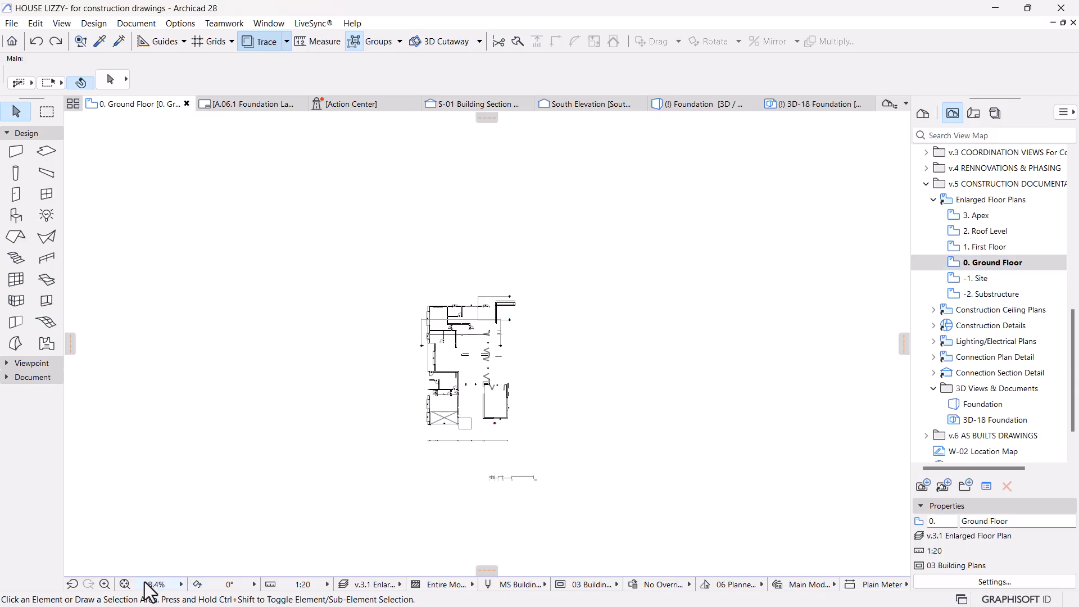
pyautogui.scroll(5, 446, 413)
pyautogui.scroll(10, 540, 289)
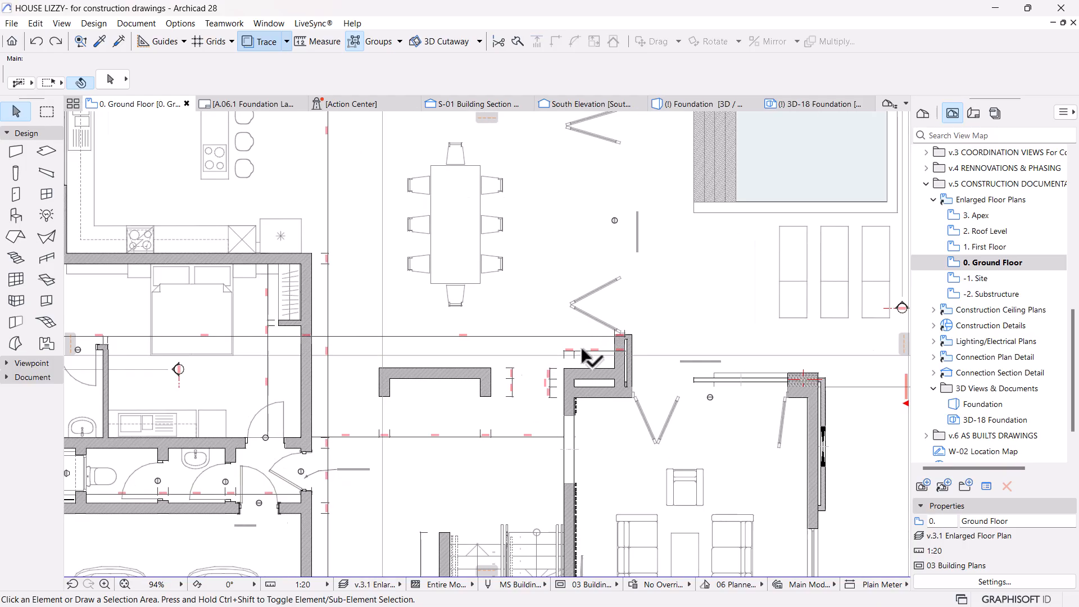
pyautogui.click(573, 425)
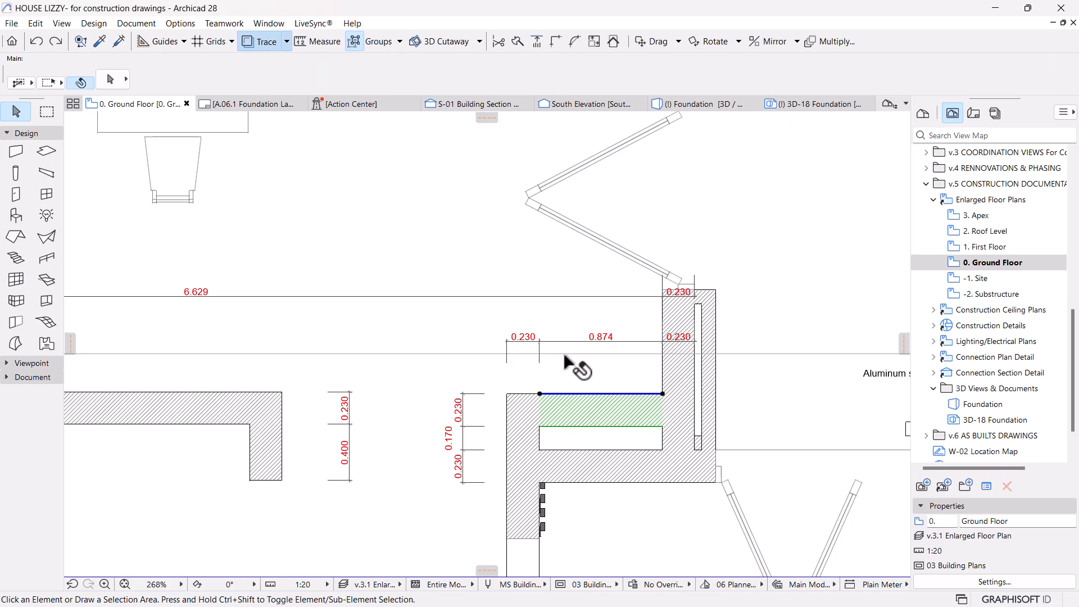
pyautogui.scroll(-1, 975, 79)
pyautogui.click(975, 79)
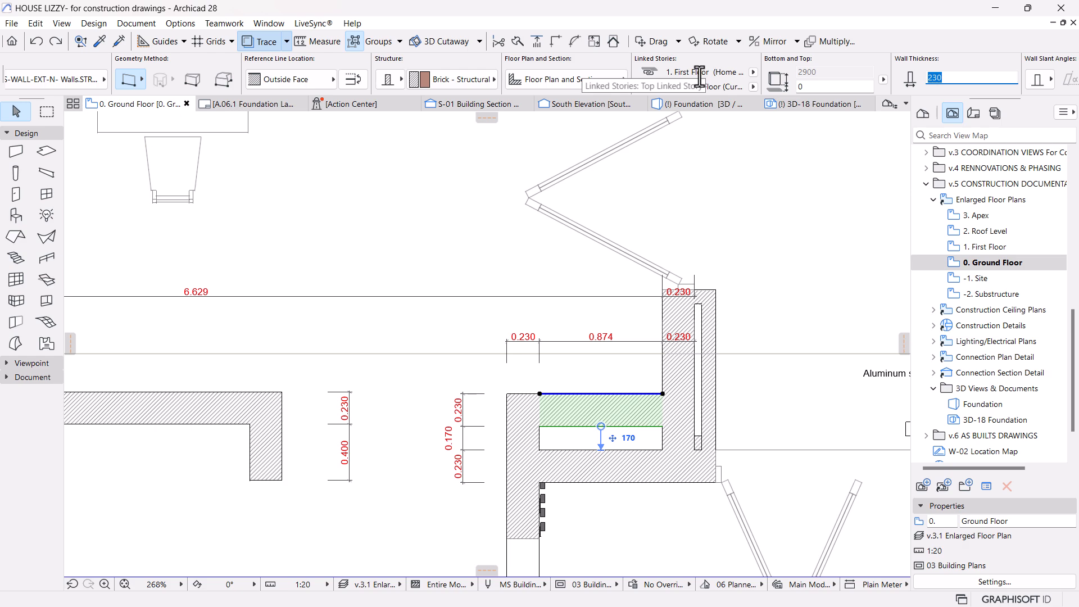
pyautogui.write('11')
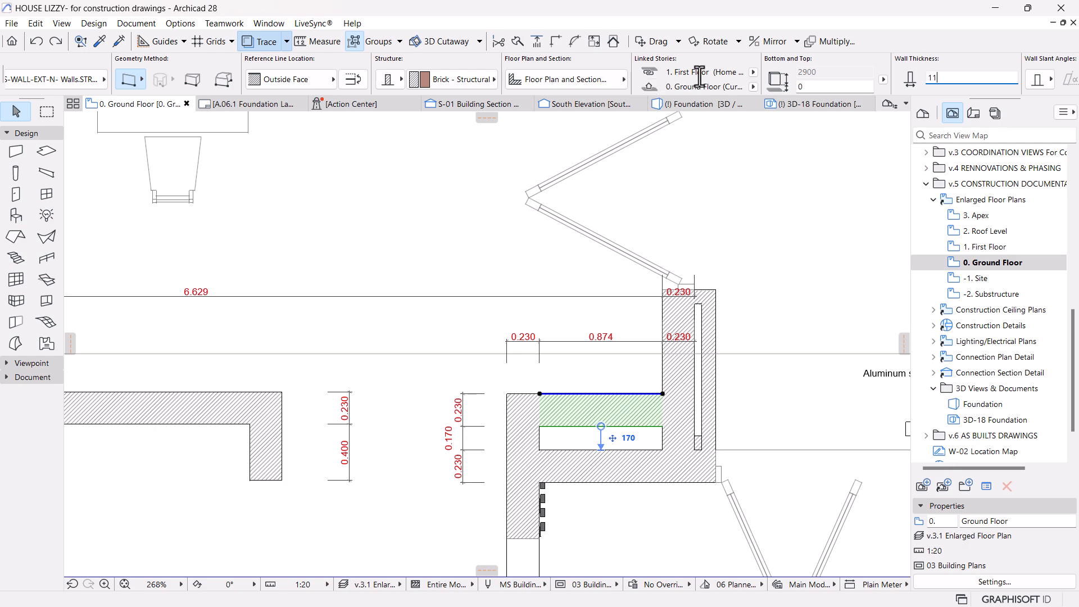
pyautogui.write('5')
pyautogui.press('Return')
pyautogui.scroll(5, 560, 425)
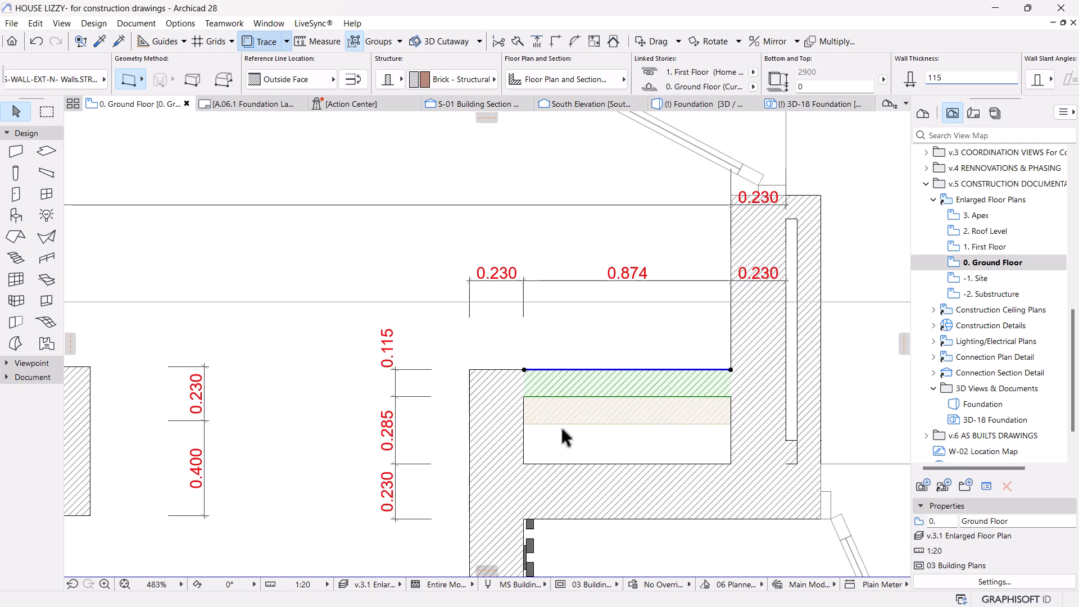
# Step: Split the 230 mm wall at the closed end of the niche and set the thickness of the short segment to 115
pyautogui.click(483, 436)
pyautogui.press('Escape')
pyautogui.click(516, 41)
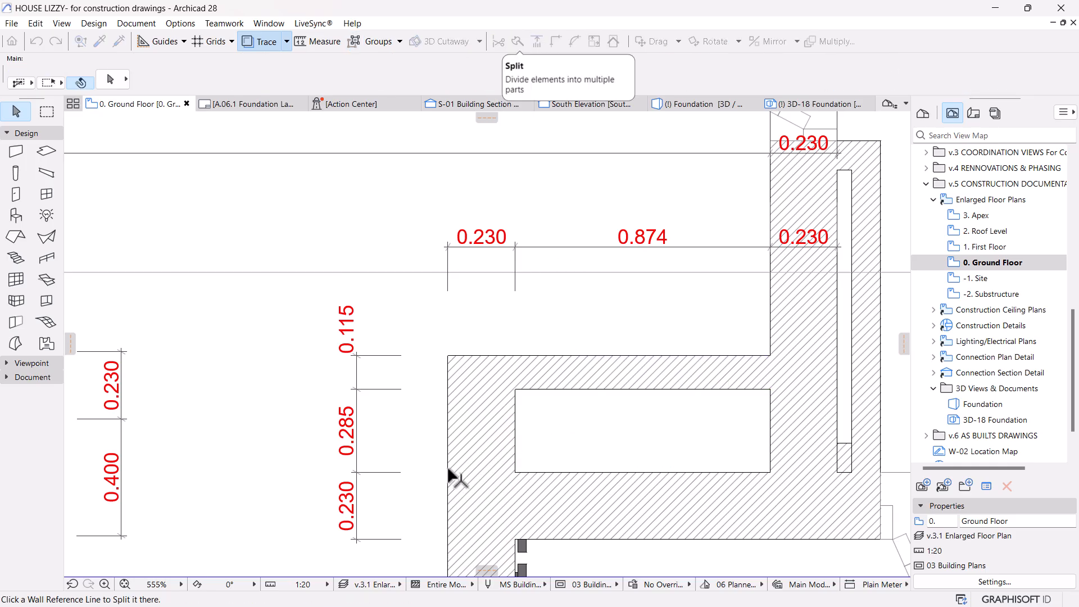
pyautogui.click(515, 428)
pyautogui.scroll(-2, 962, 97)
pyautogui.write('115')
pyautogui.press('Return')
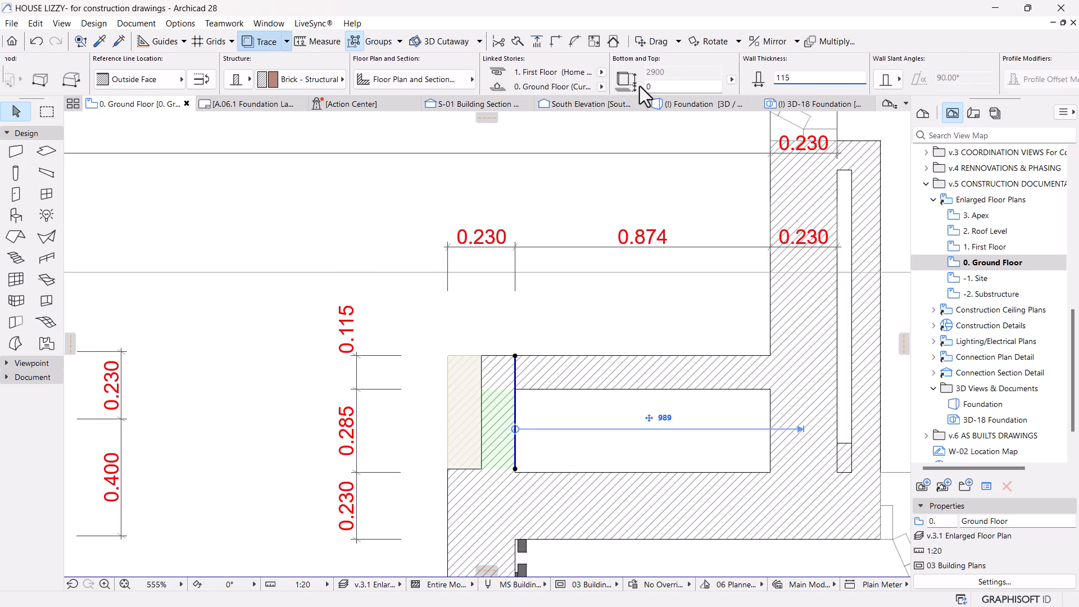
# Step: Flip and move the short 115 mm segment flush with the outer wall face, and intersect it with the niche's long thin wall
pyautogui.scroll(-3, 503, 84)
pyautogui.scroll(-3, 690, 85)
pyautogui.scroll(6, 537, 82)
pyautogui.scroll(3, 538, 80)
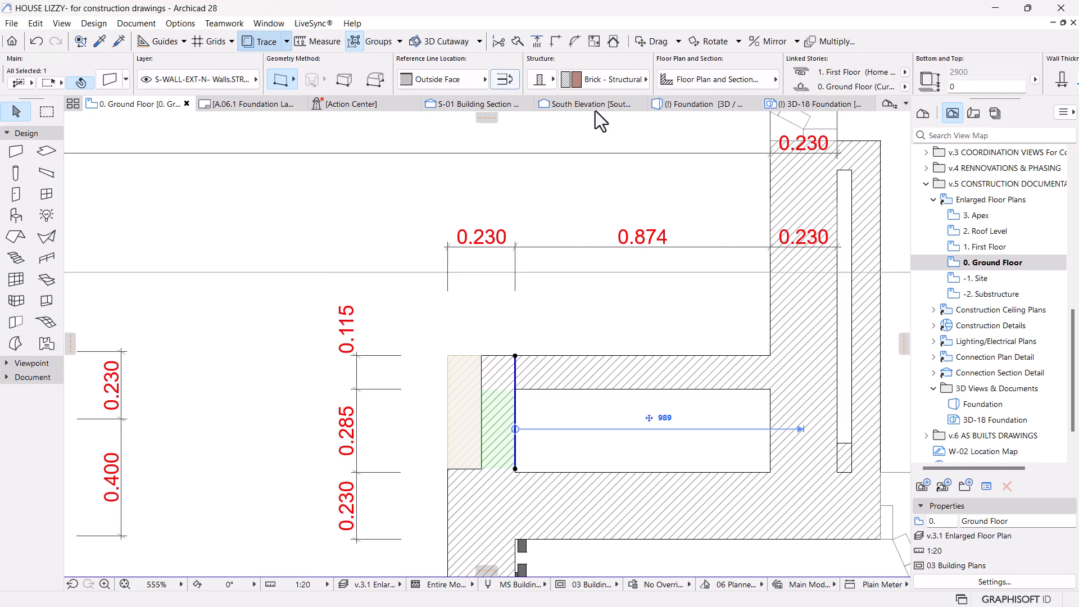
pyautogui.click(504, 82)
pyautogui.hotkey('ctrl', 'd')
pyautogui.click(515, 469)
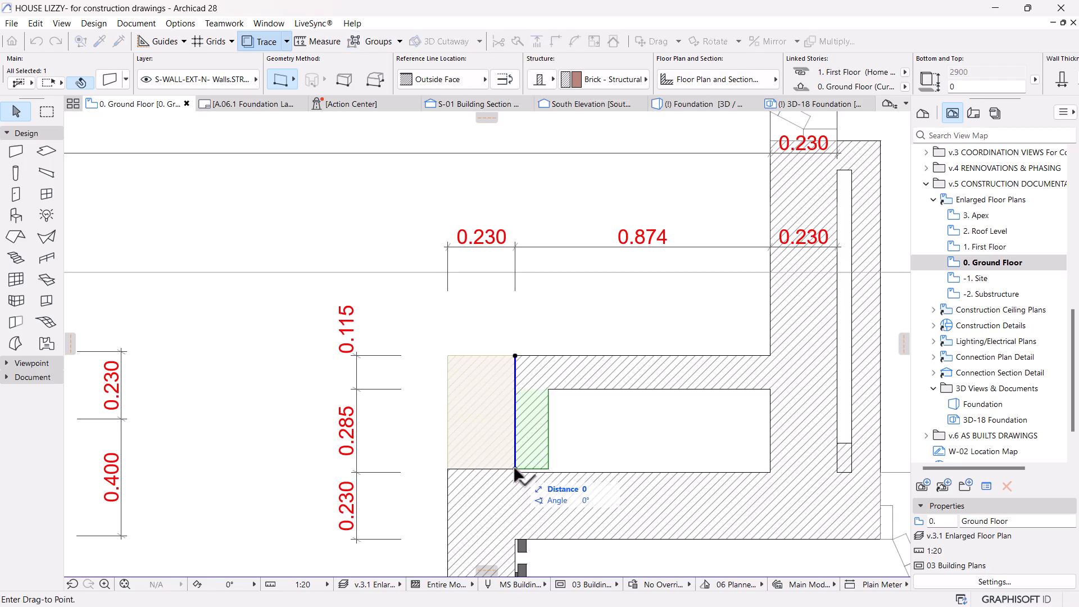
pyautogui.click(447, 467)
pyautogui.keyDown('shift'); pyautogui.click(537, 382); pyautogui.keyUp('shift')
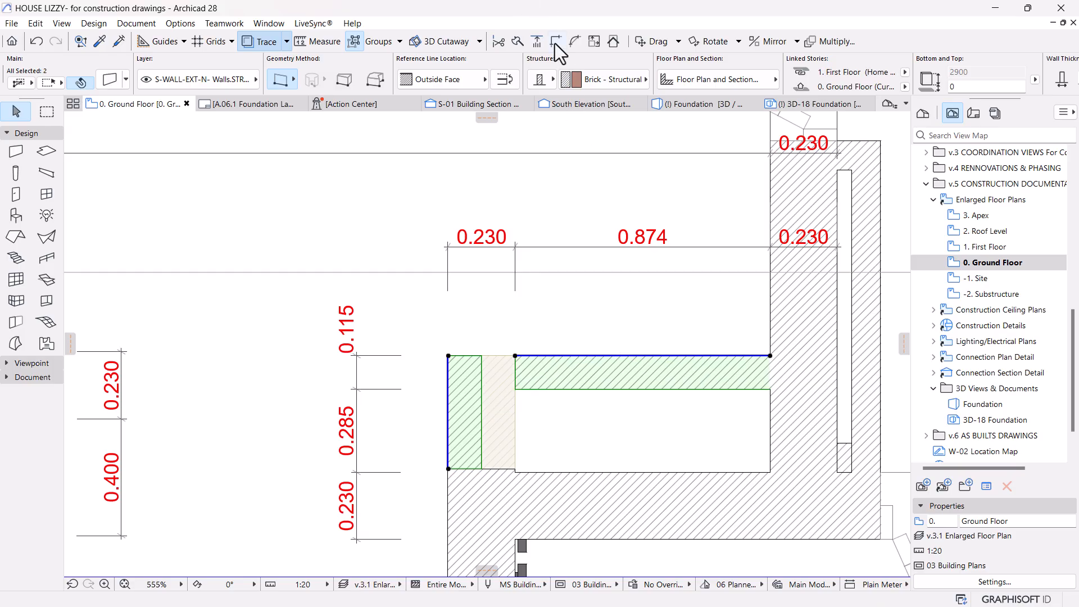
pyautogui.press('Escape')
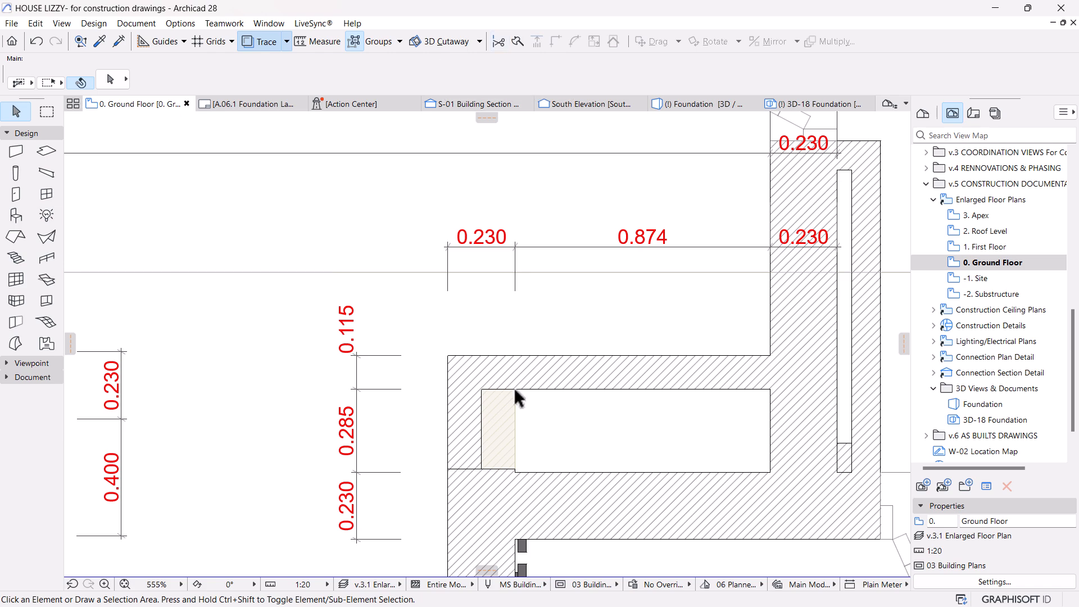
# Step: Intersect the lounge's thick horizontal wall with the adjoining vertical wall and with the niche's short thin segment
pyautogui.scroll(-2, 473, 492)
pyautogui.moveTo(473, 492); pyautogui.dragTo(494, 351, button='middle')
pyautogui.scroll(2, 551, 339)
pyautogui.click(550, 324)
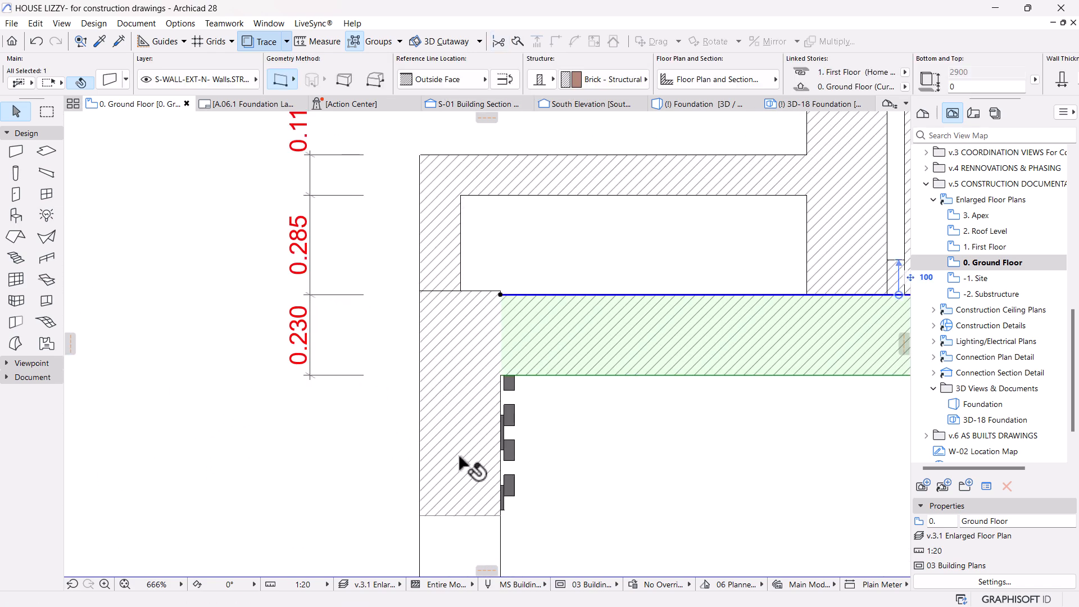
pyautogui.keyDown('shift'); pyautogui.click(454, 475); pyautogui.keyUp('shift')
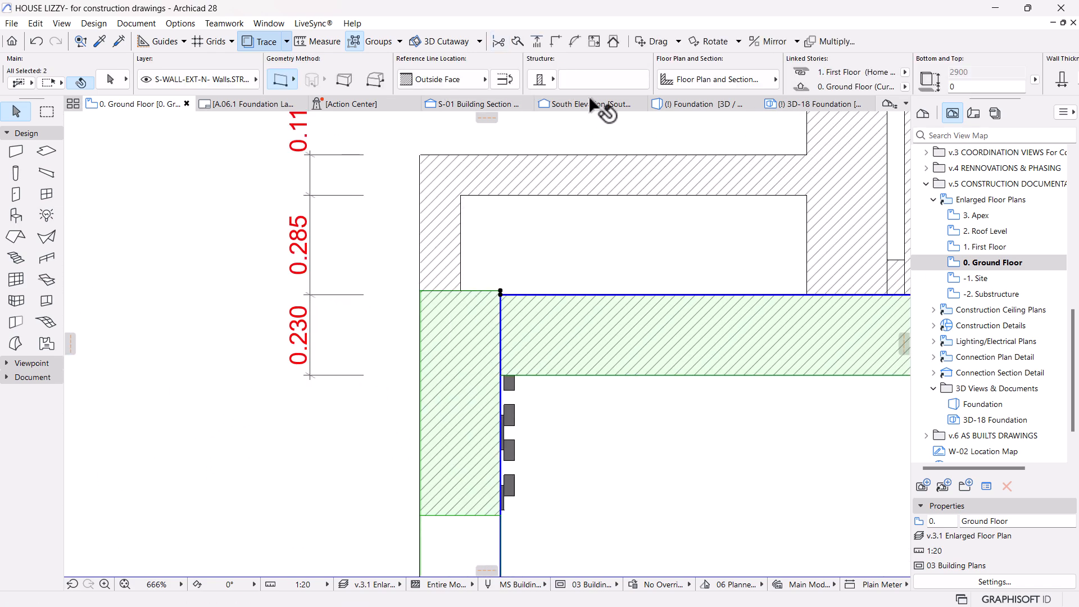
pyautogui.click(554, 41)
pyautogui.click(445, 272)
pyautogui.keyDown('shift'); pyautogui.click(577, 345); pyautogui.keyUp('shift')
pyautogui.click(556, 41)
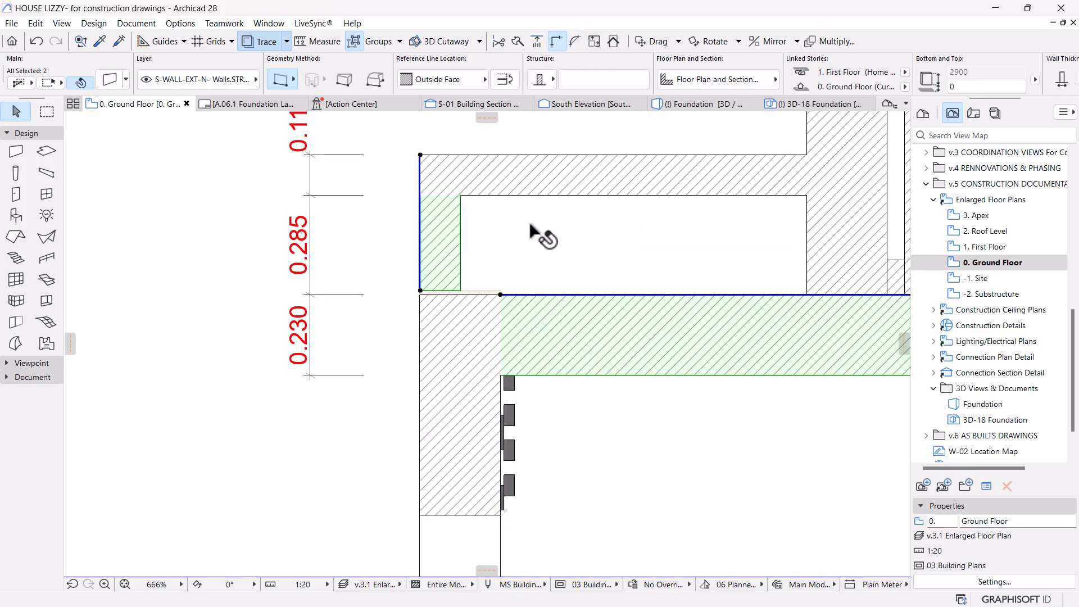
pyautogui.click(495, 260)
pyautogui.scroll(-6, 534, 284)
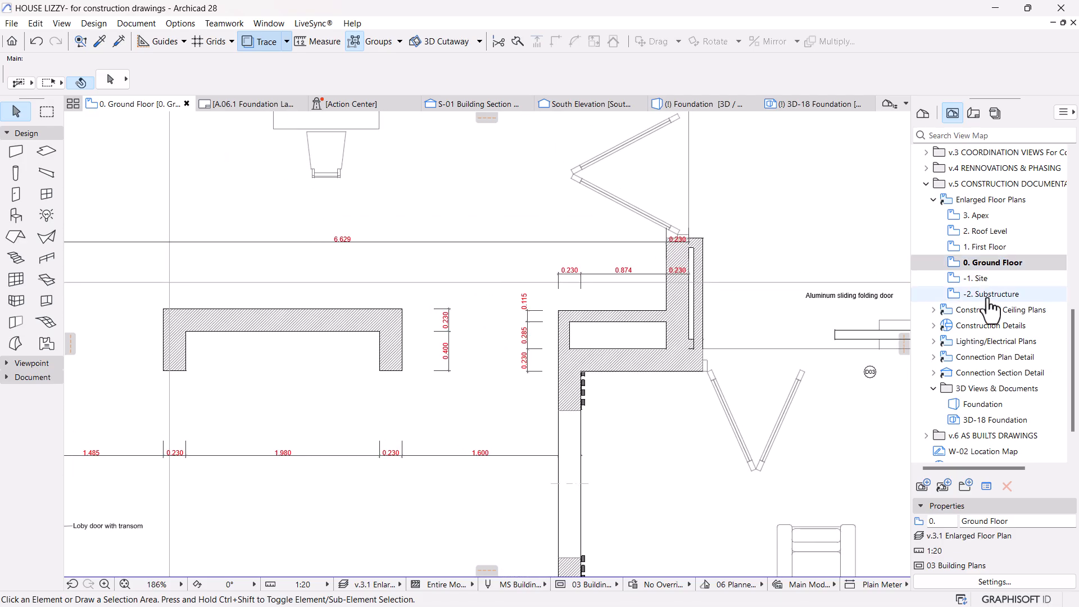
# Step: Reopen the -2. Substructure plan and check the niche area of the foundation walls against the strip foundation drawing
pyautogui.doubleClick(959, 294)
pyautogui.scroll(2, 544, 337)
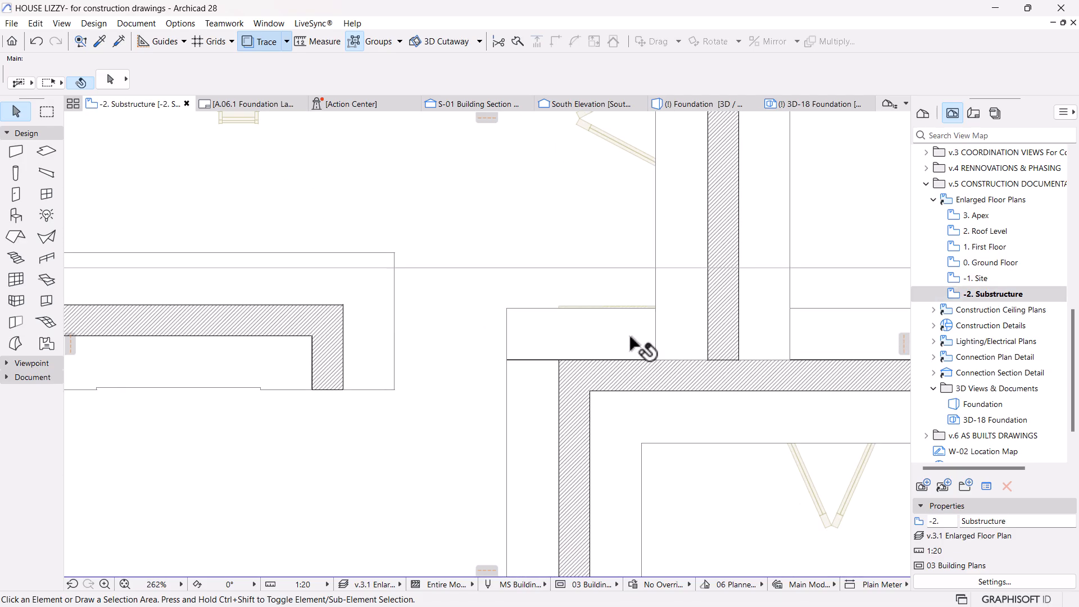
pyautogui.scroll(-5, 674, 340)
pyautogui.moveTo(620, 355); pyautogui.dragTo(185, 355, button='middle')
pyautogui.moveTo(660, 351); pyautogui.dragTo(433, 338, button='middle')
pyautogui.scroll(-5, 432, 339)
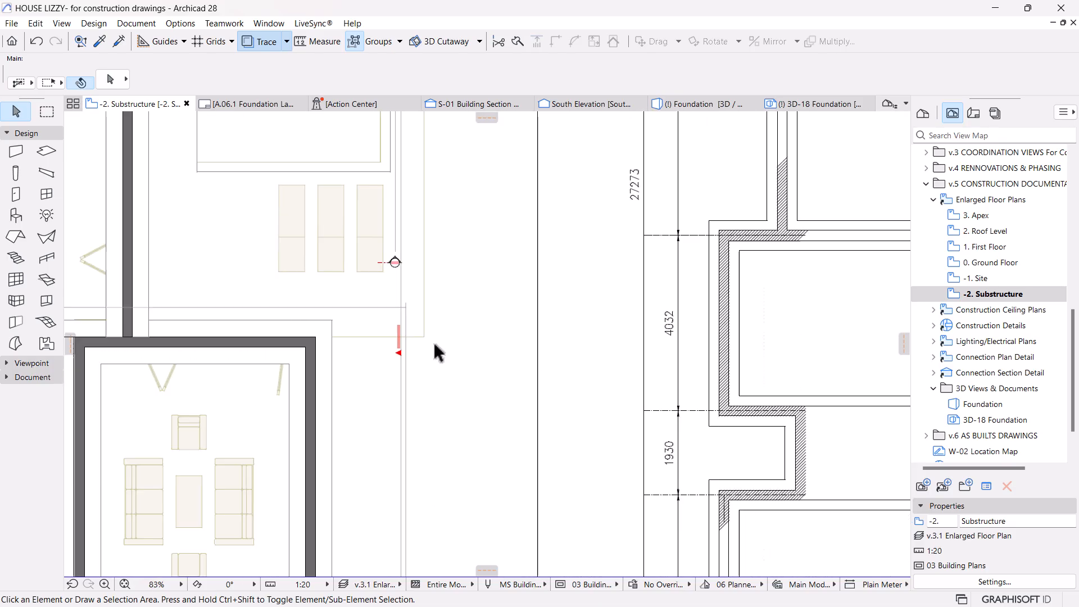
pyautogui.moveTo(586, 361); pyautogui.dragTo(254, 326, button='middle')
pyautogui.scroll(4, 549, 317)
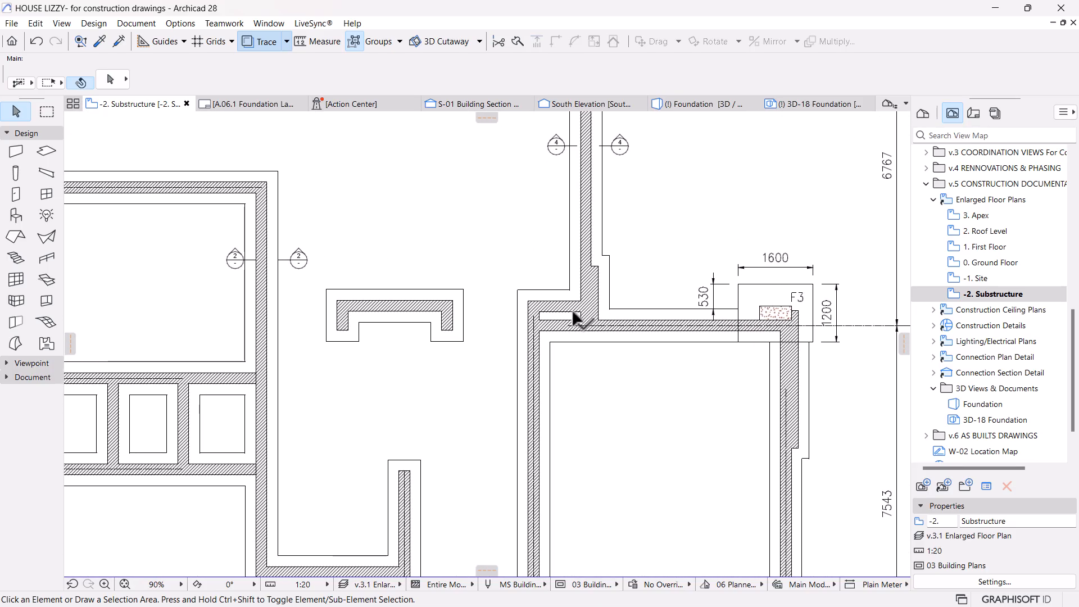
pyautogui.scroll(-6, 628, 312)
pyautogui.moveTo(421, 354); pyautogui.dragTo(526, 370, button='middle')
pyautogui.scroll(3, 433, 349)
pyautogui.scroll(3, 477, 349)
pyautogui.scroll(6, 393, 337)
# Step: Intersect the two footing walls that meet at the lounge corner beneath the niche
pyautogui.click(494, 433)
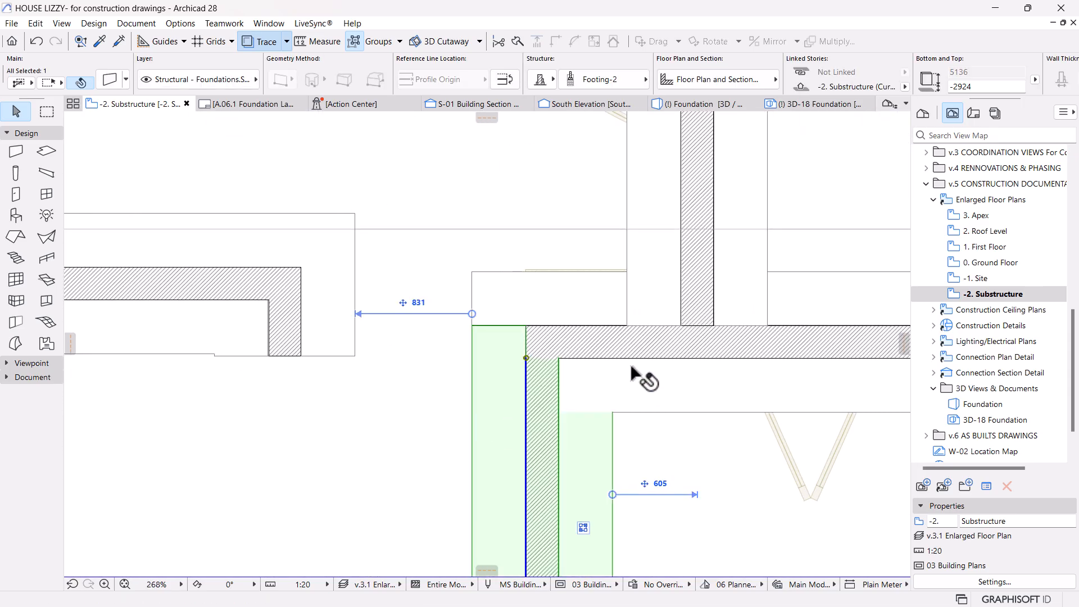
pyautogui.keyDown('shift'); pyautogui.click(630, 360); pyautogui.keyUp('shift')
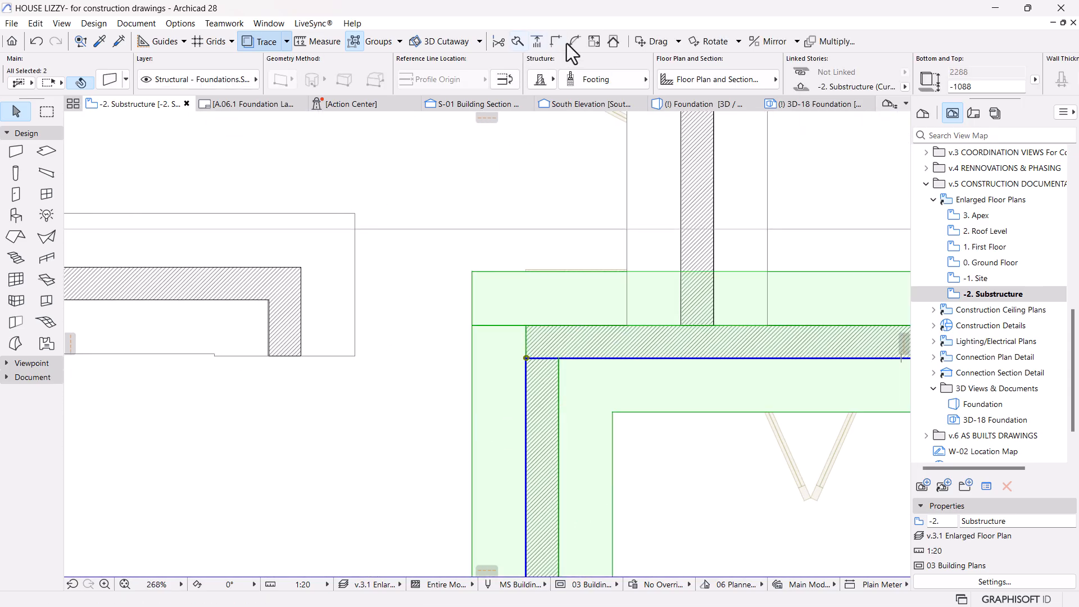
pyautogui.press('Escape')
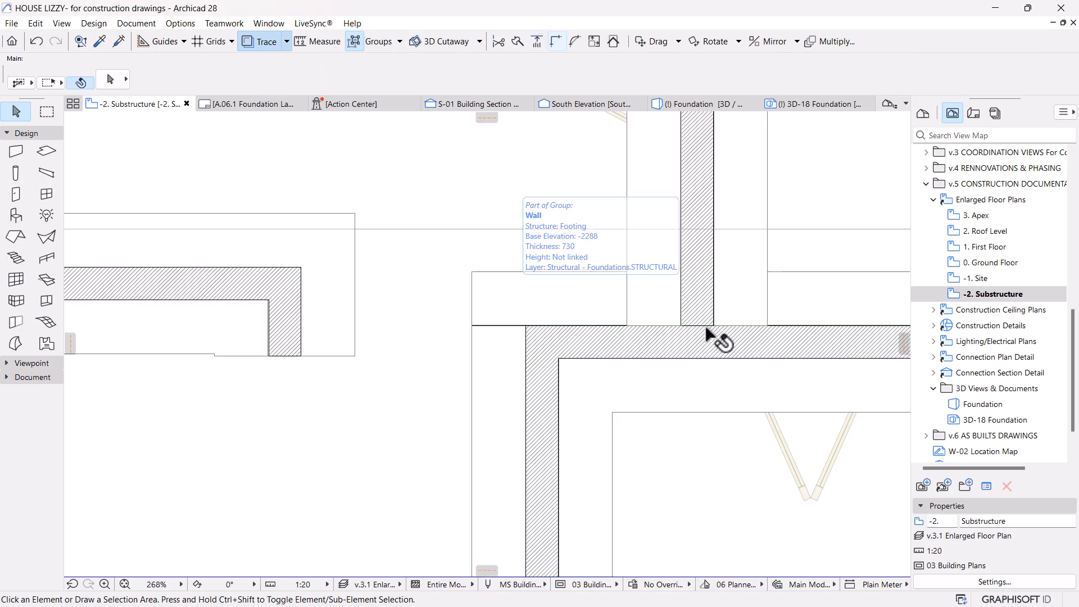
pyautogui.scroll(2, 674, 253)
# Step: Turn off the trace reference in the Substructure plan and show a marquee area around the whole house plan in 3D
pyautogui.click(676, 104)
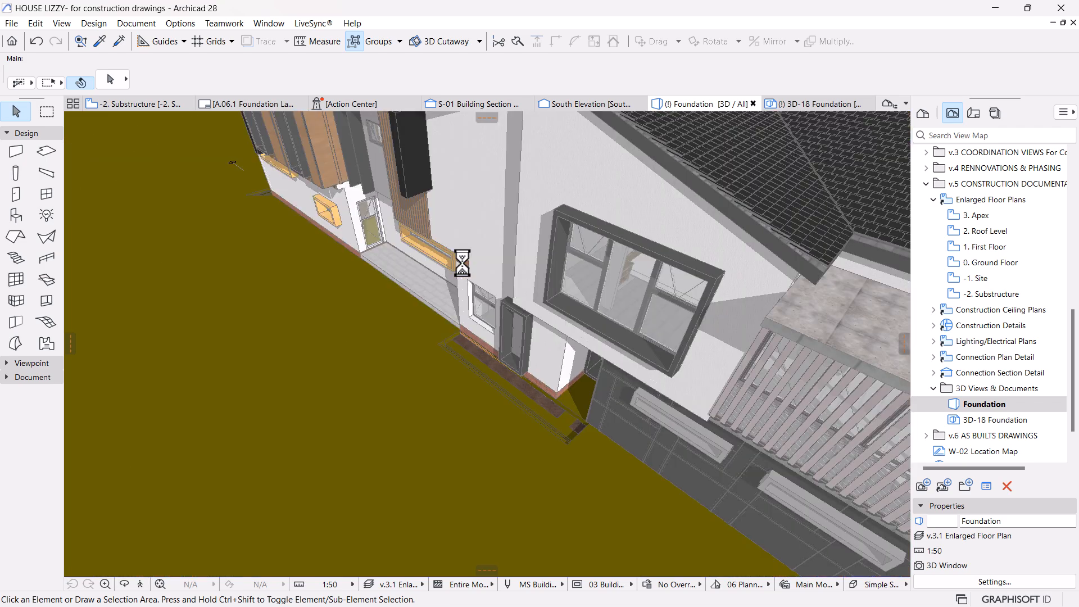
pyautogui.click(126, 101)
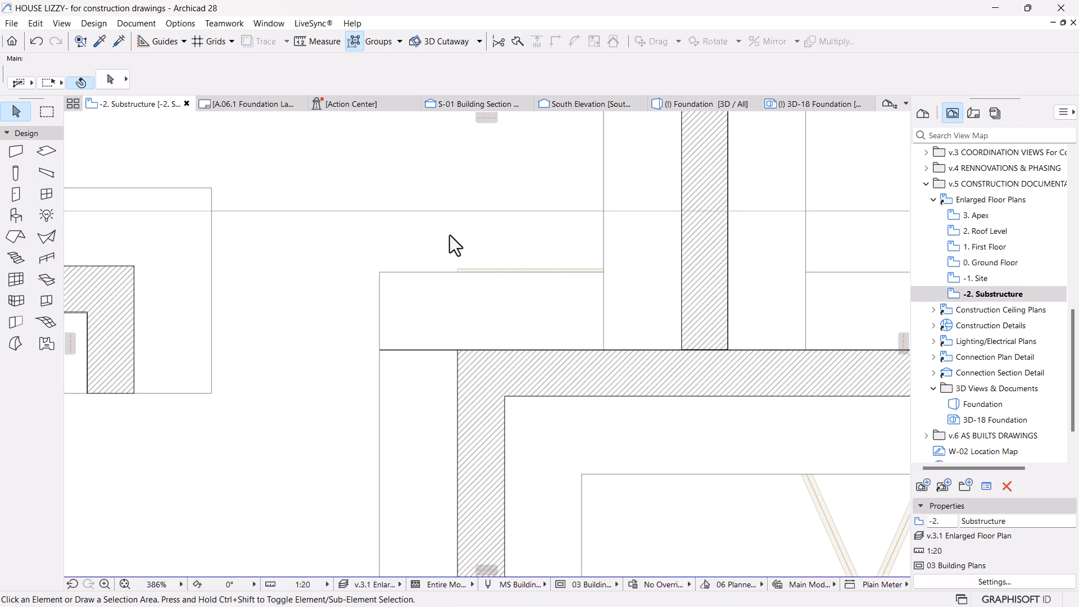
pyautogui.scroll(-10, 449, 235)
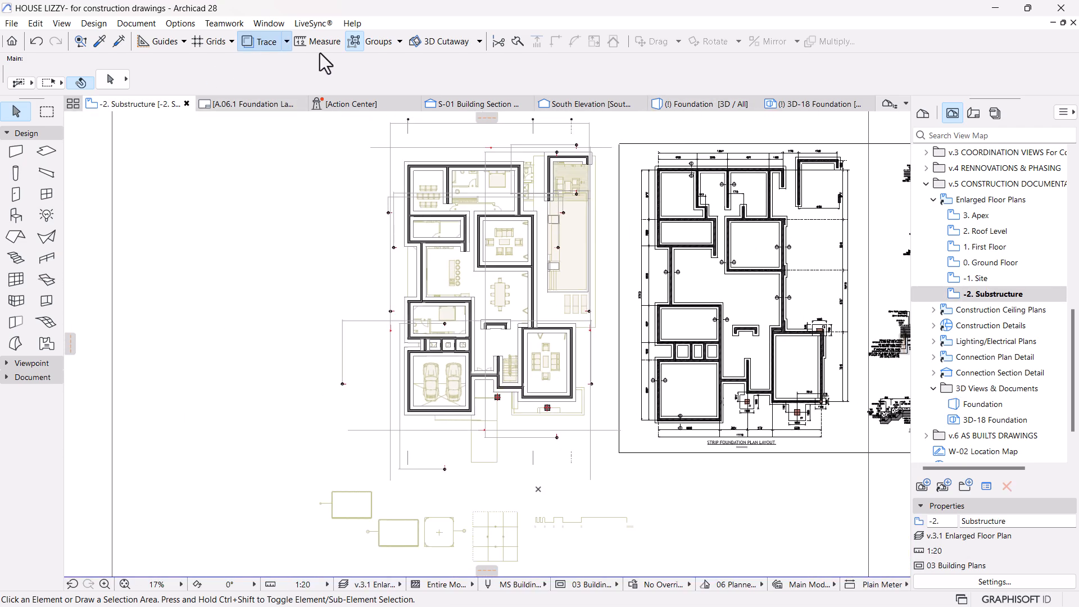
pyautogui.click(243, 42)
pyautogui.click(47, 110)
pyautogui.click(361, 132)
pyautogui.click(612, 454)
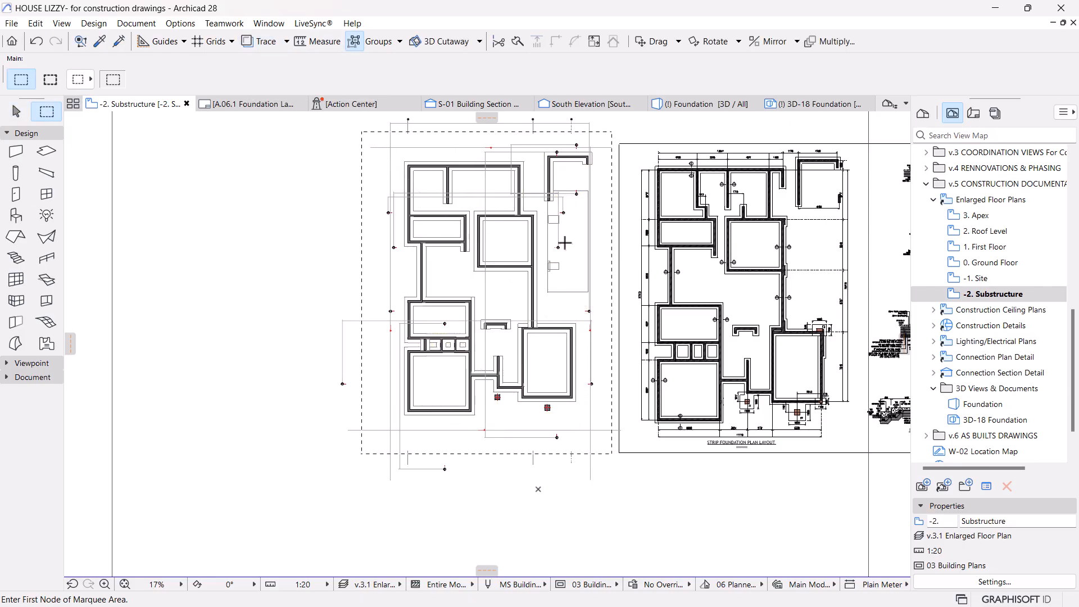
pyautogui.press('F5')
# Step: Examine the foundation walls and their corner junctions around the lower-right room in the Foundation 3D view
pyautogui.scroll(-3, 566, 244)
pyautogui.moveTo(748, 315); pyautogui.dragTo(482, 345, button='middle')
pyautogui.scroll(4, 457, 285)
pyautogui.keyDown('shift'); pyautogui.moveTo(423, 307); pyautogui.dragTo(547, 375, button='middle'); pyautogui.keyUp('shift')
pyautogui.keyDown('shift'); pyautogui.moveTo(548, 376); pyautogui.dragTo(494, 396, button='middle'); pyautogui.keyUp('shift')
pyautogui.scroll(4, 472, 409)
pyautogui.keyDown('shift'); pyautogui.moveTo(402, 455); pyautogui.dragTo(421, 453, button='middle'); pyautogui.keyUp('shift')
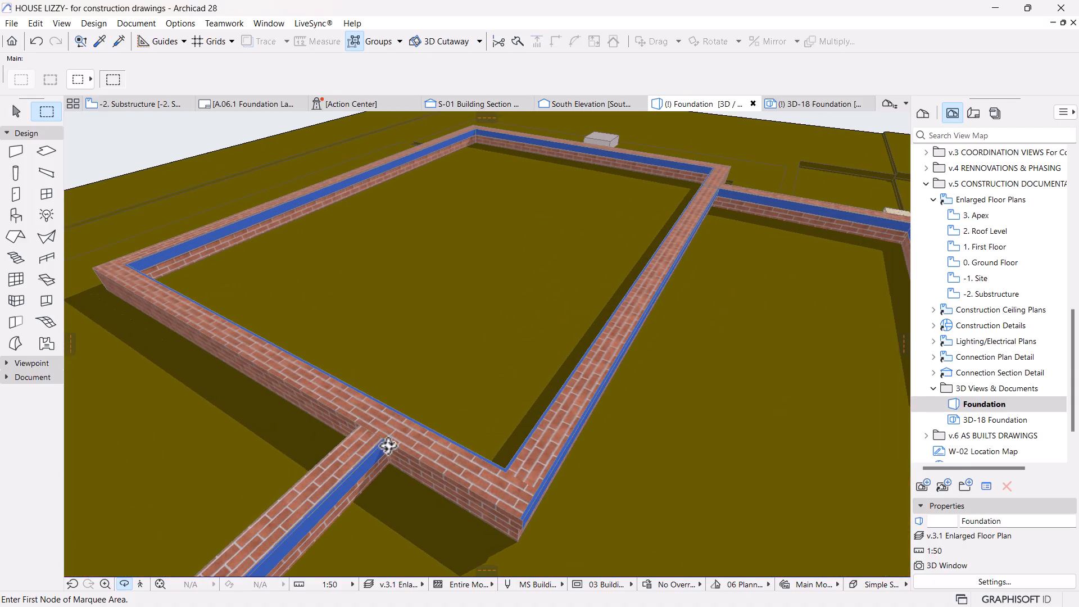
pyautogui.press('Escape')
pyautogui.click(100, 262)
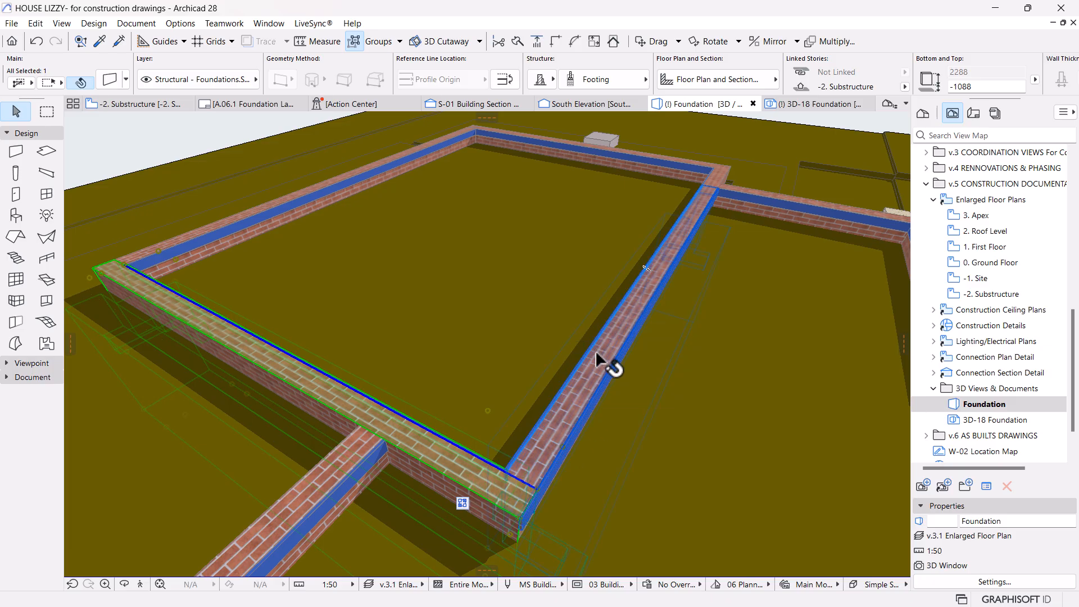
pyautogui.press('Escape')
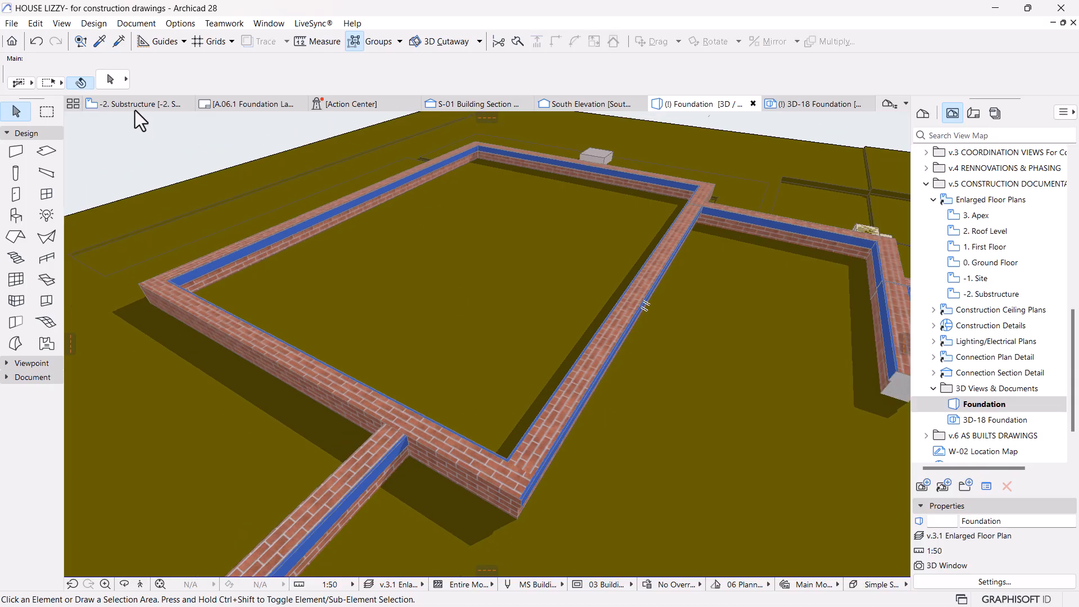
# Step: Reopen the -2. Substructure plan at the junction where the long vertical wall meets the lower-right room's upper wall
pyautogui.click(134, 103)
pyautogui.scroll(12, 534, 329)
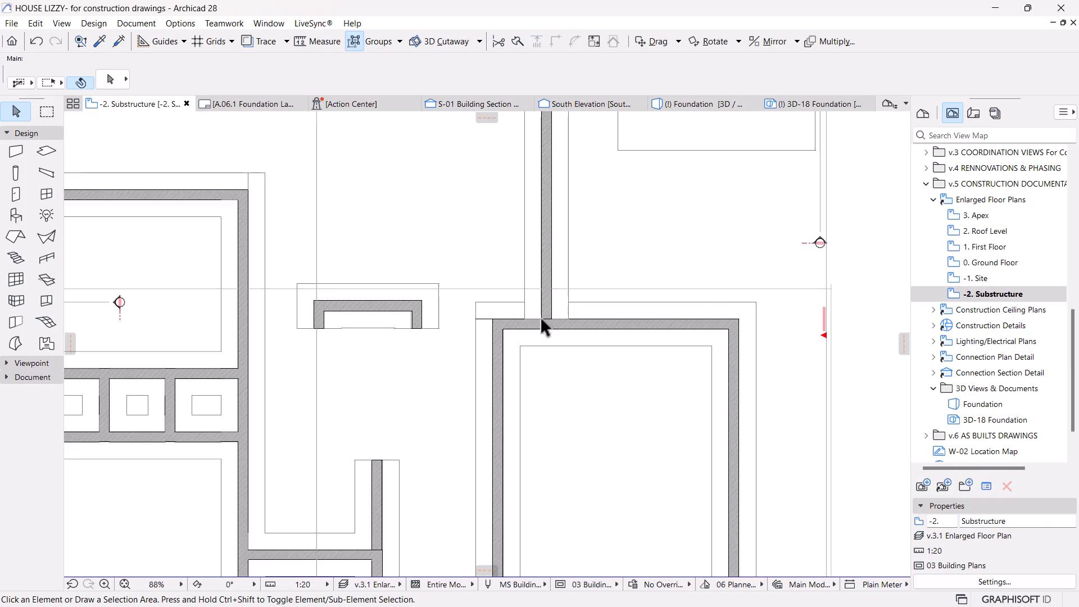
pyautogui.moveTo(515, 364); pyautogui.dragTo(513, 426, button='middle')
pyautogui.scroll(3, 461, 435)
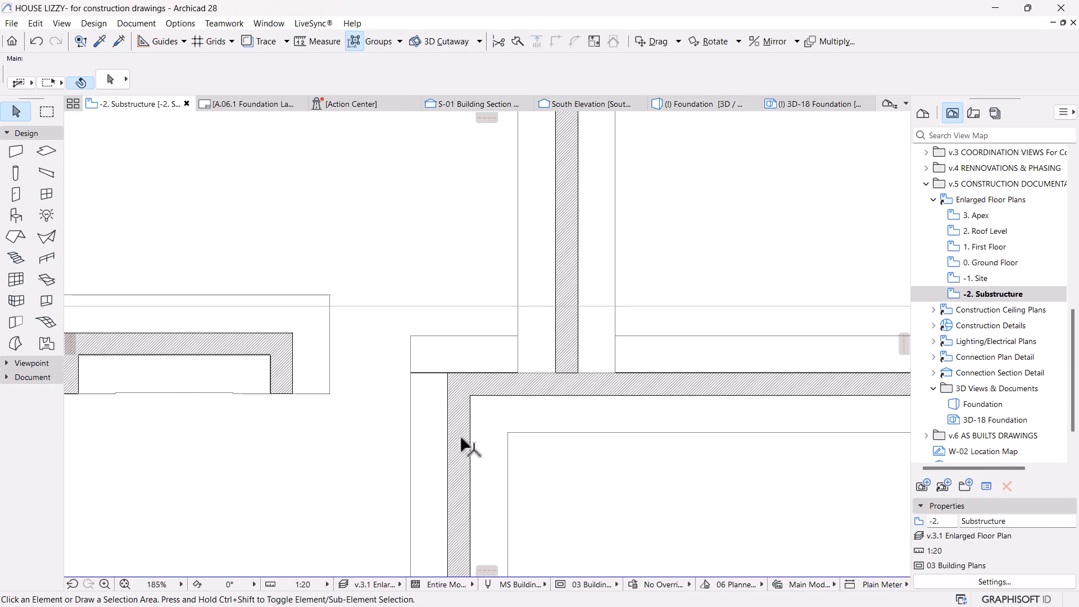
pyautogui.click(517, 41)
pyautogui.scroll(3, 602, 332)
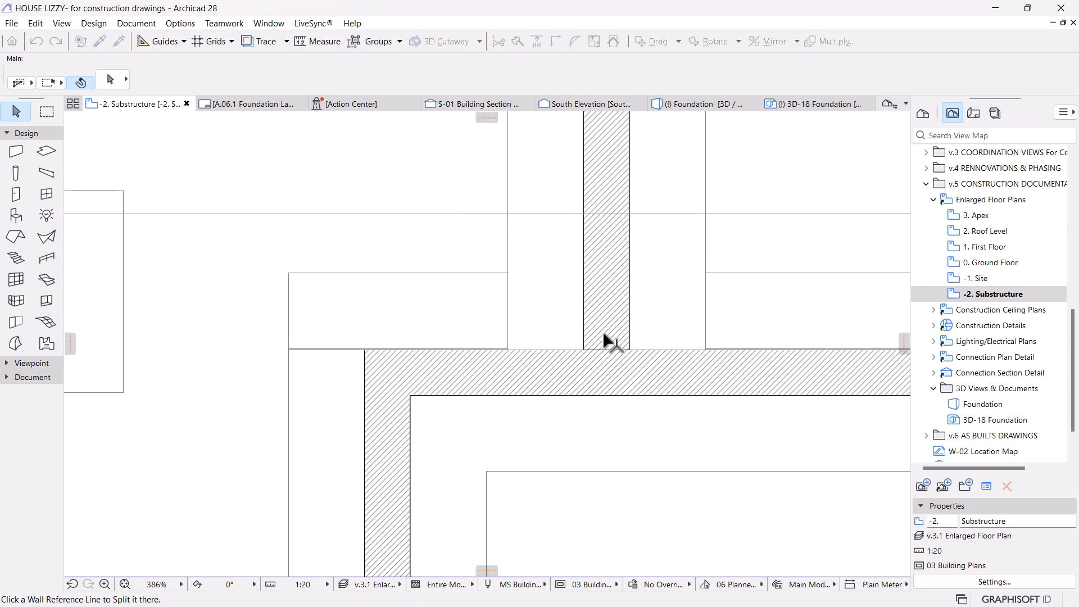
pyautogui.click(574, 354)
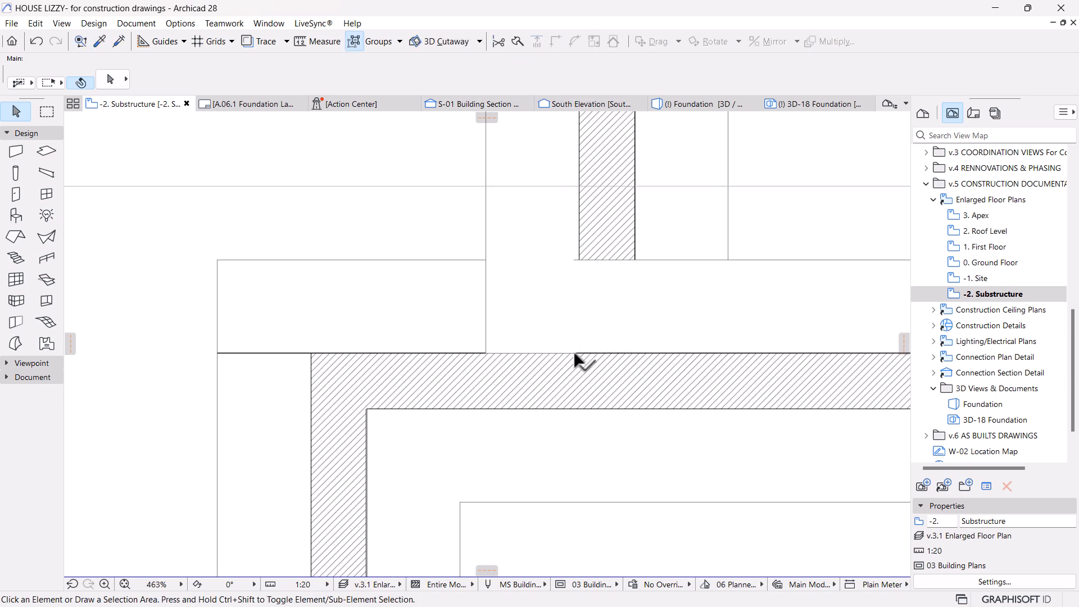
pyautogui.hotkey('ctrl', 'z')
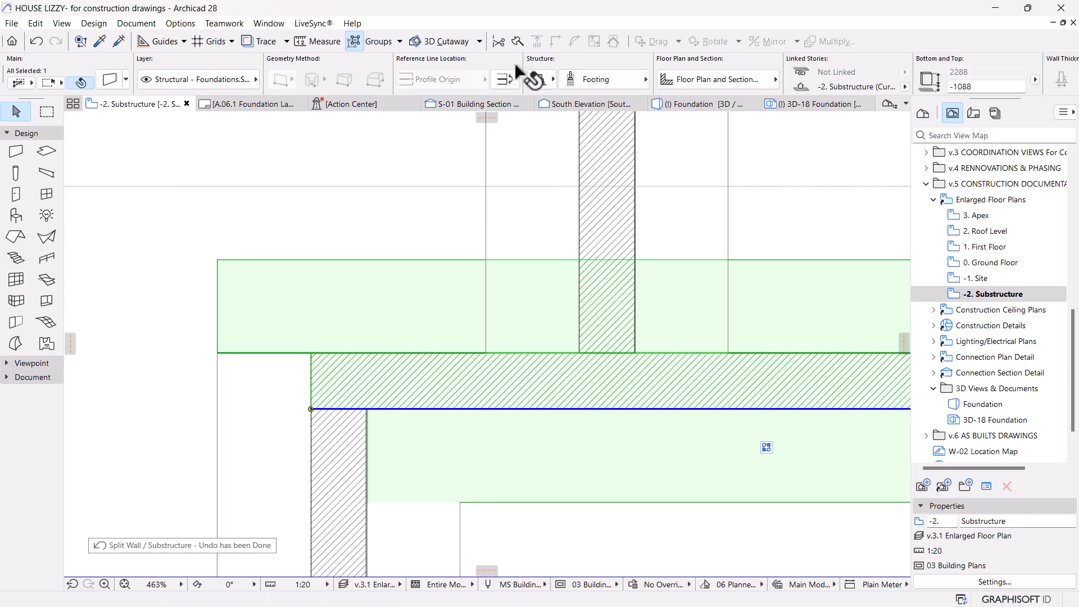
# Step: Split the lower-right room's upper footing wall near the vertical wall and intersect its longer right-hand part with that vertical wall
pyautogui.click(516, 42)
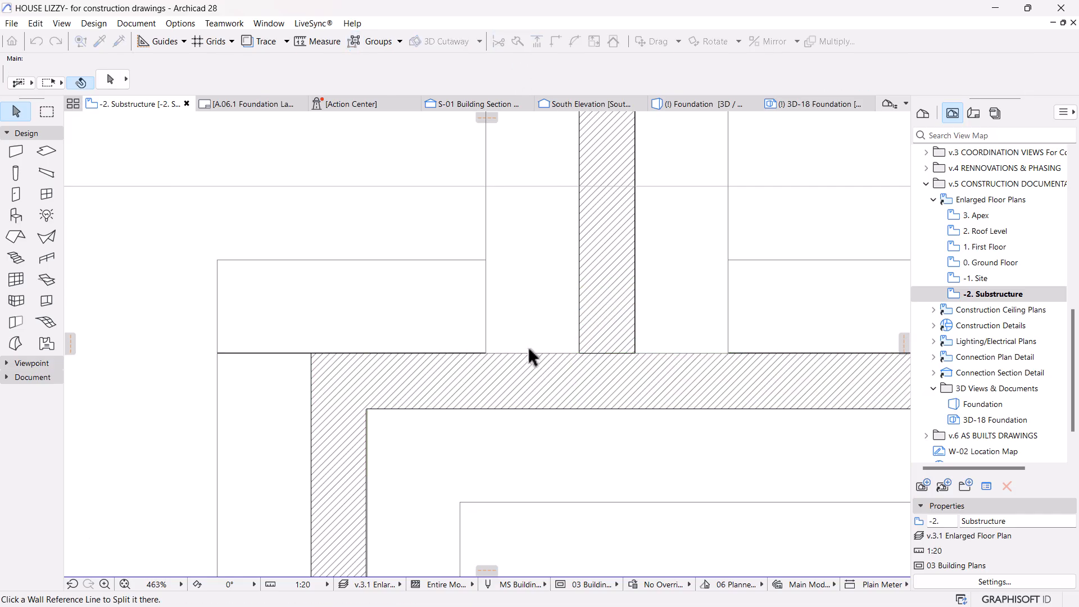
pyautogui.click(558, 352)
pyautogui.click(641, 402)
pyautogui.keyDown('shift'); pyautogui.click(622, 230); pyautogui.keyUp('shift')
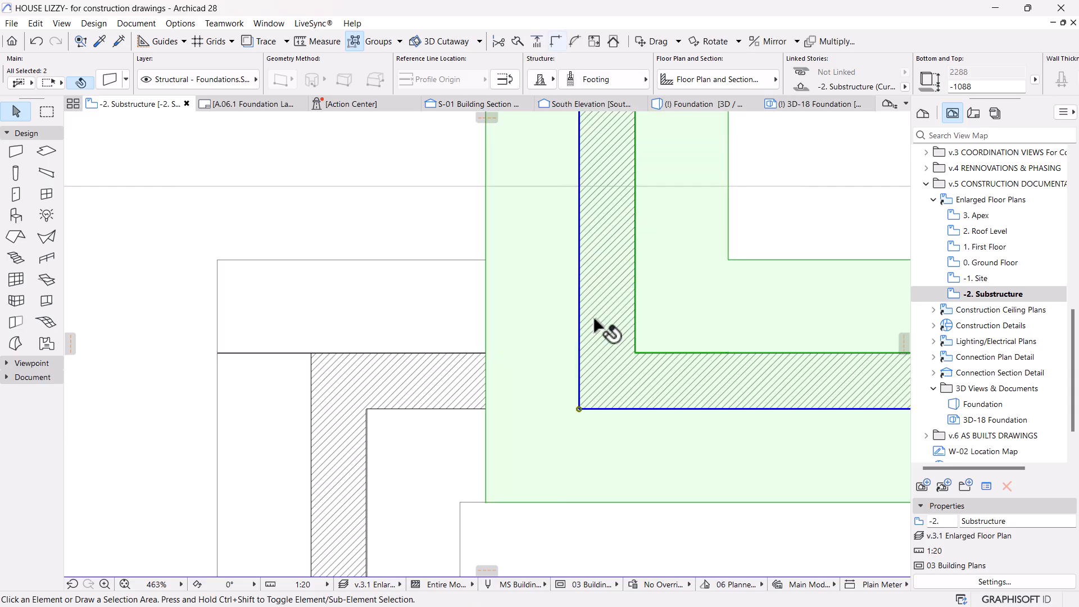
pyautogui.press('Escape')
# Step: Transfer the niche wall's Footing-2 settings to the short left piece of the split wall and intersect it with the vertical wall
pyautogui.scroll(-4, 592, 315)
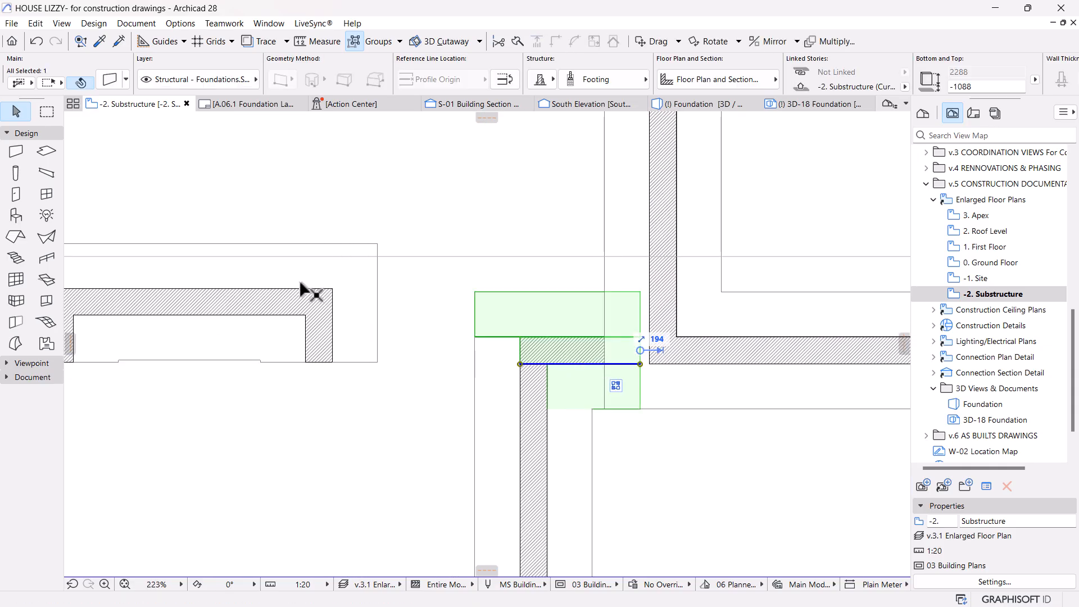
pyautogui.press('Escape')
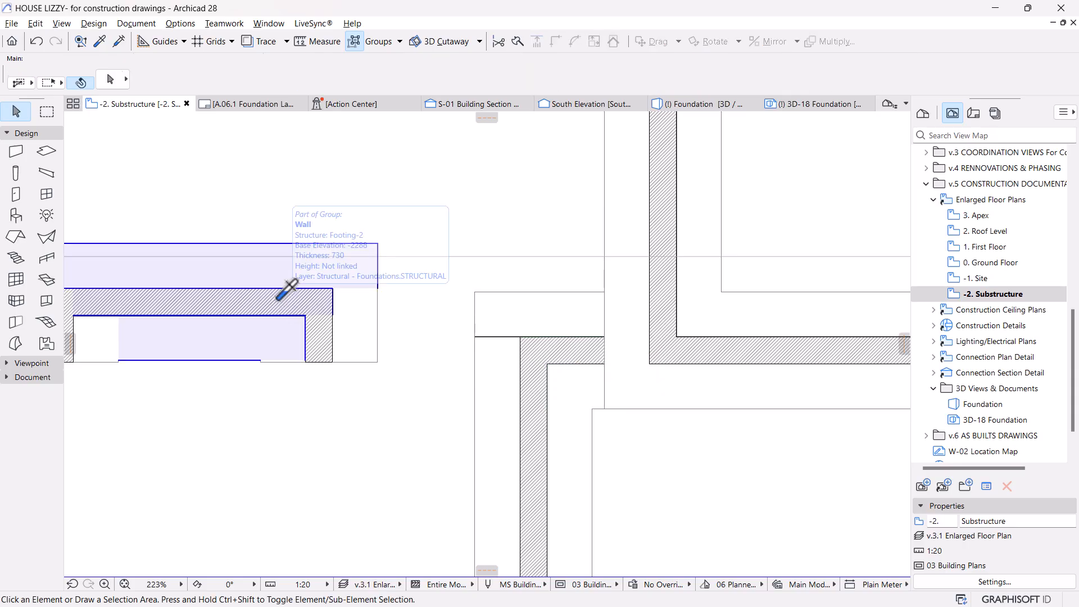
pyautogui.keyDown('alt'); pyautogui.click(281, 299); pyautogui.keyUp('alt')
pyautogui.keyDown('ctrl'); pyautogui.keyDown('alt'); pyautogui.click(560, 357); pyautogui.keyUp('alt'); pyautogui.keyUp('ctrl')
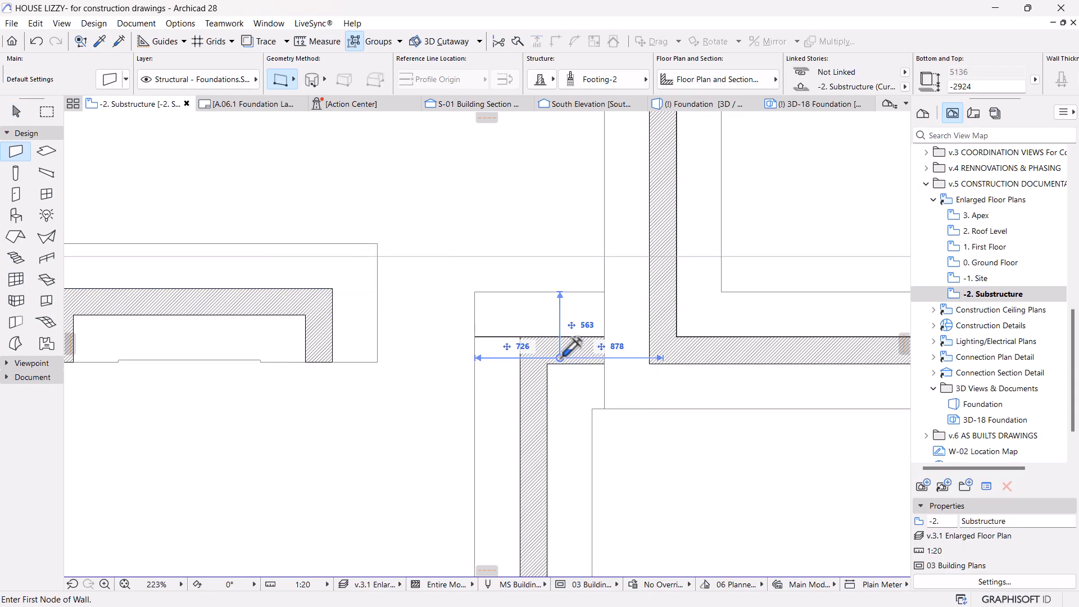
pyautogui.press('Escape')
pyautogui.keyDown('shift'); pyautogui.click(673, 295); pyautogui.keyUp('shift')
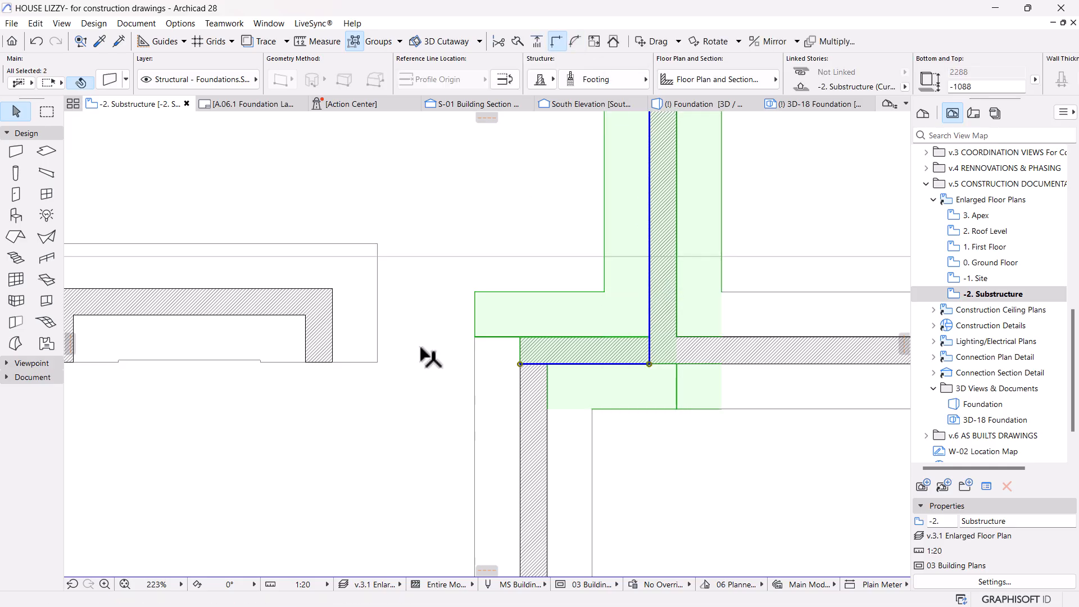
pyautogui.press('Escape')
# Step: Intersect the short horizontal wall piece with the lower-right room's left vertical footing wall
pyautogui.scroll(-3, 585, 362)
pyautogui.scroll(4, 524, 285)
pyautogui.click(597, 313)
pyautogui.keyDown('shift'); pyautogui.click(600, 313); pyautogui.keyUp('shift')
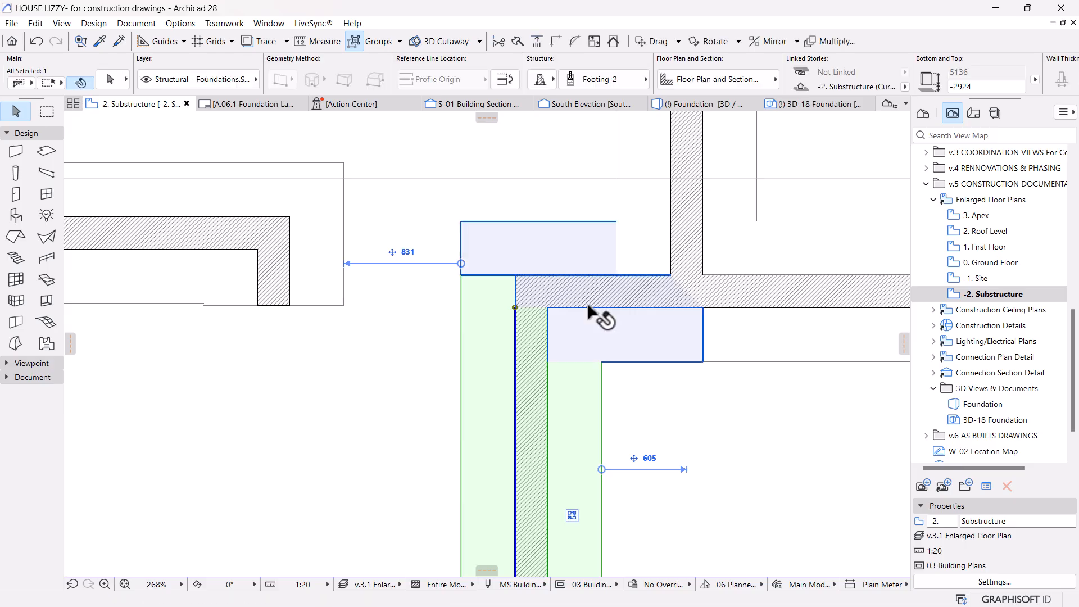
pyautogui.click(556, 41)
# Step: Check the corrected lounge junction and the small partition chambers beside the slab in the Foundation 3D view
pyautogui.click(695, 104)
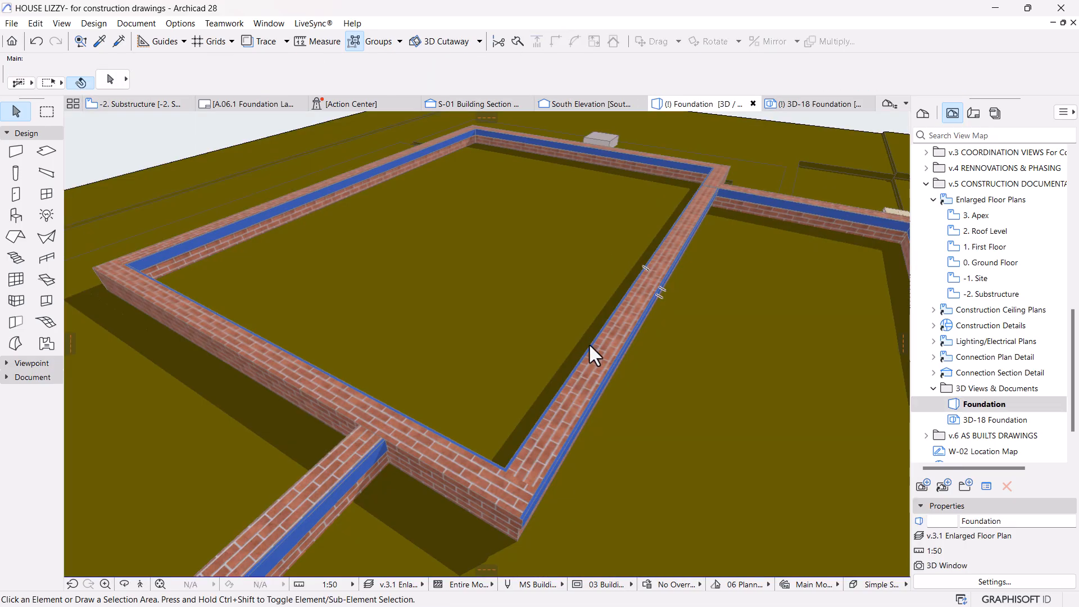
pyautogui.keyDown('shift'); pyautogui.moveTo(588, 342); pyautogui.dragTo(363, 467, button='middle'); pyautogui.keyUp('shift')
pyautogui.keyDown('shift'); pyautogui.moveTo(498, 522); pyautogui.dragTo(583, 329, button='middle'); pyautogui.keyUp('shift')
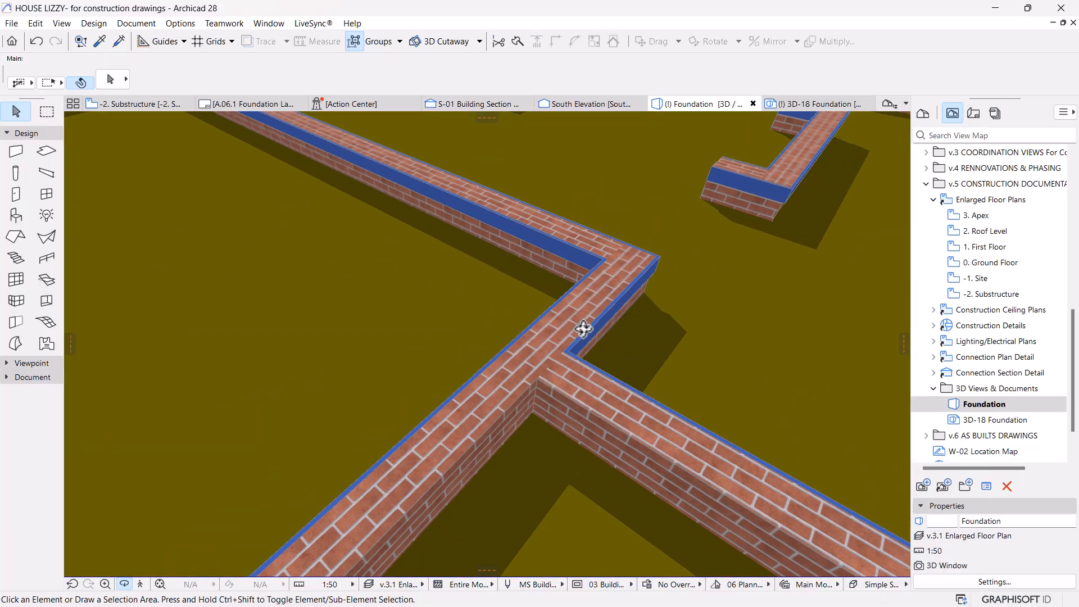
pyautogui.scroll(-8, 574, 355)
pyautogui.moveTo(413, 366); pyautogui.dragTo(342, 390, button='middle')
pyautogui.keyDown('shift'); pyautogui.moveTo(607, 327); pyautogui.dragTo(567, 320, button='middle'); pyautogui.keyUp('shift')
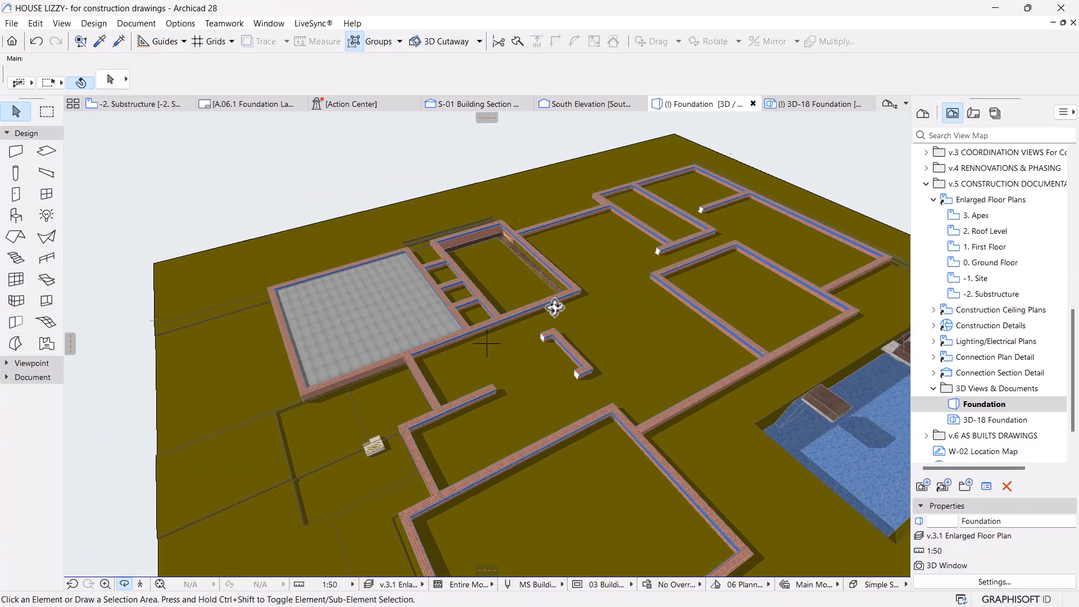
pyautogui.scroll(5, 366, 277)
pyautogui.keyDown('shift'); pyautogui.moveTo(433, 282); pyautogui.dragTo(621, 301, button='middle'); pyautogui.keyUp('shift')
pyautogui.keyDown('shift'); pyautogui.moveTo(422, 304); pyautogui.dragTo(443, 354, button='middle'); pyautogui.keyUp('shift')
pyautogui.scroll(5, 497, 353)
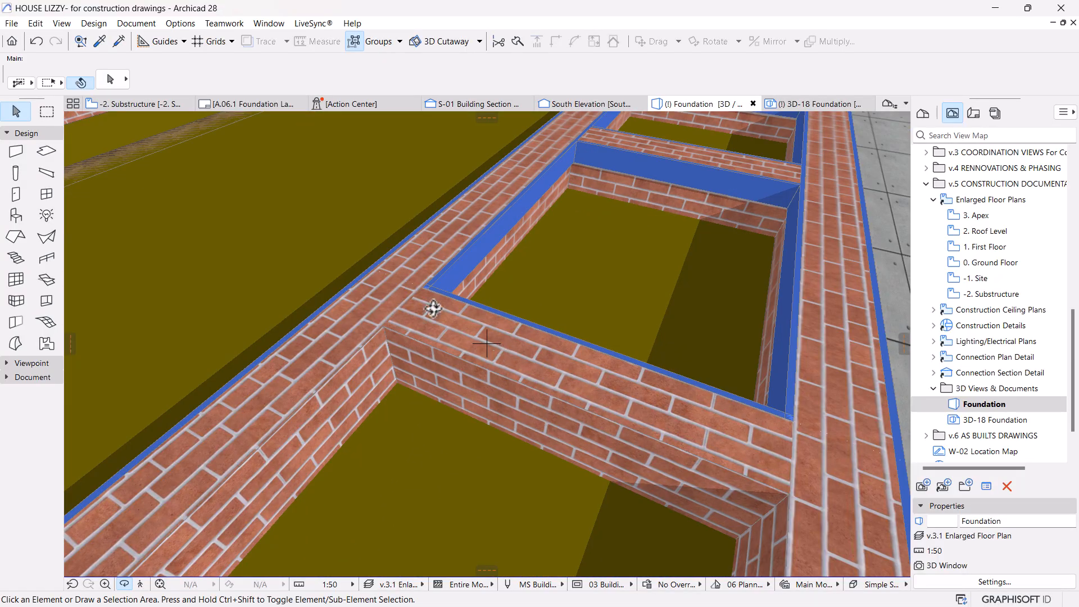
# Step: In the -2. Substructure plan, stretch the leftmost chamber partition's upper end to the far face of the upper horizontal wall
pyautogui.click(148, 105)
pyautogui.scroll(-5, 623, 345)
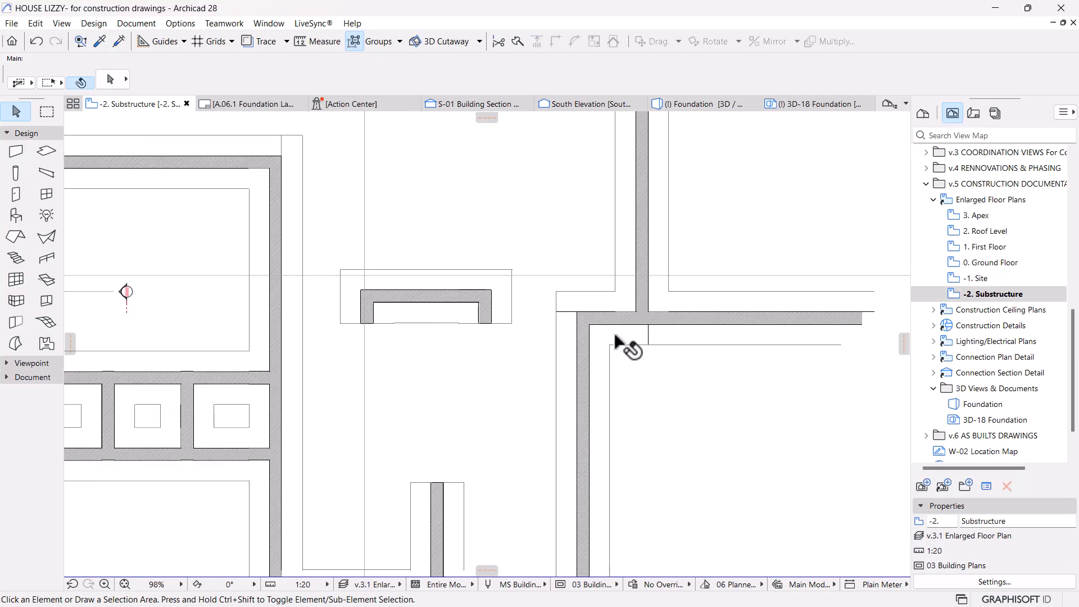
pyautogui.scroll(3, 578, 293)
pyautogui.scroll(6, 572, 283)
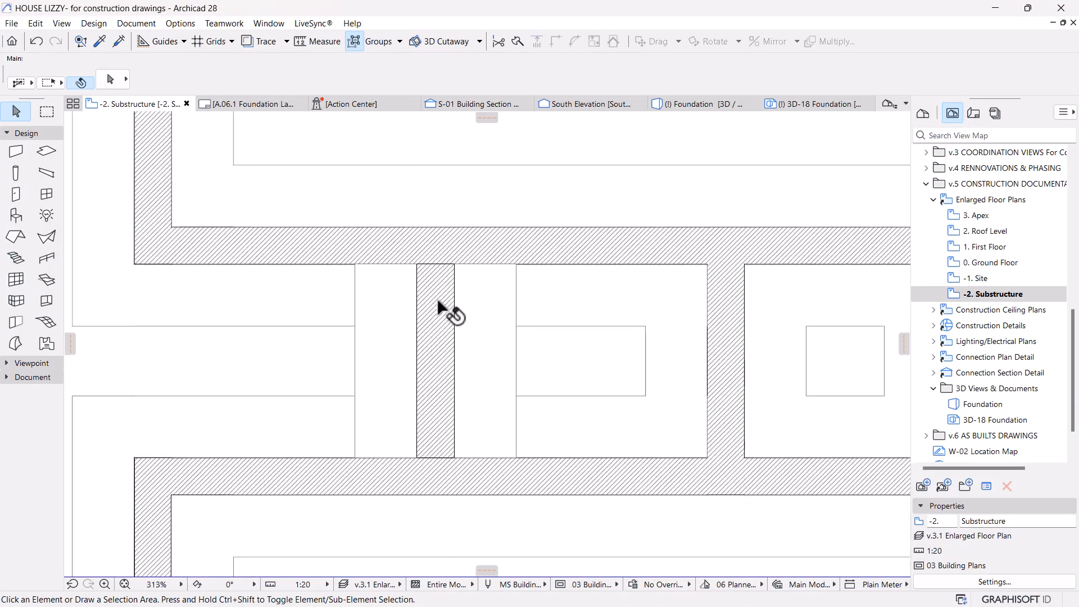
pyautogui.click(428, 265)
pyautogui.scroll(5, 428, 264)
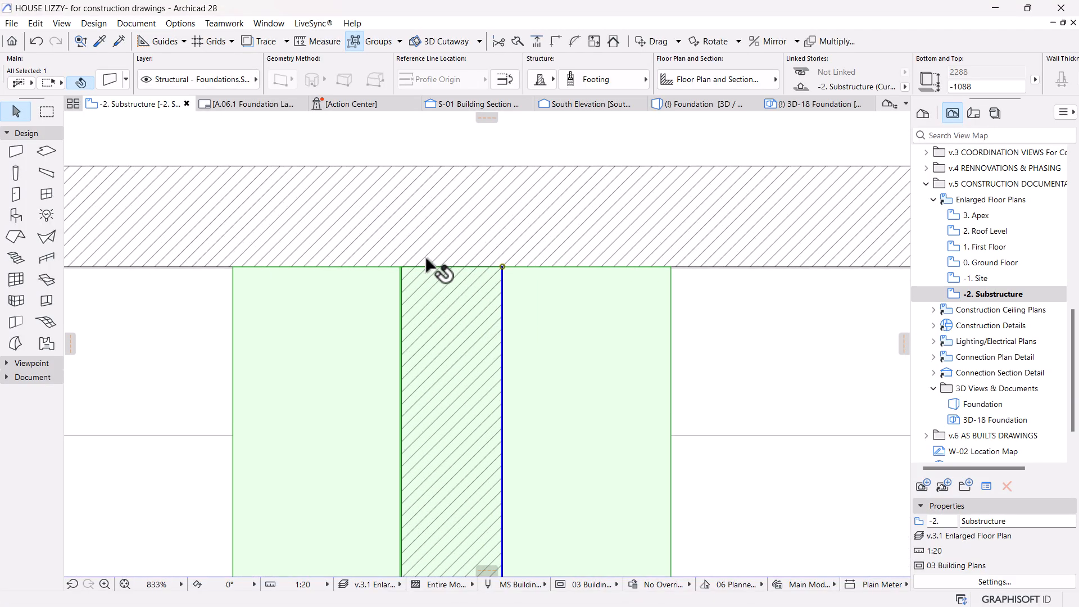
pyautogui.click(513, 268)
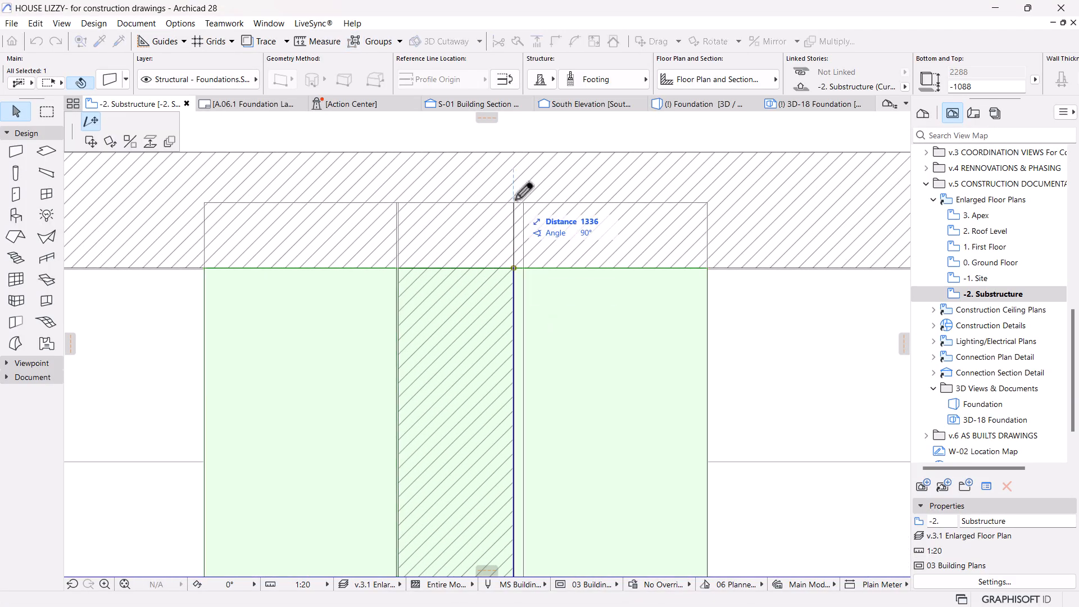
pyautogui.click(513, 152)
pyautogui.scroll(-3, 513, 225)
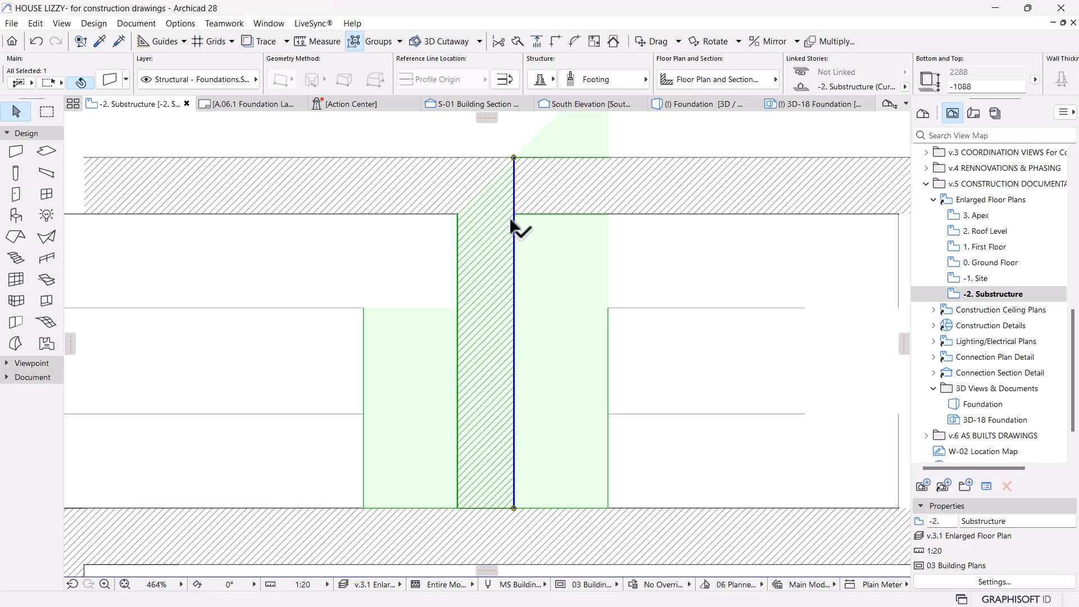
pyautogui.press('Escape')
# Step: Stretch the same partition's lower end to the far face of the lower horizontal wall
pyautogui.scroll(-3, 506, 335)
pyautogui.scroll(4, 513, 370)
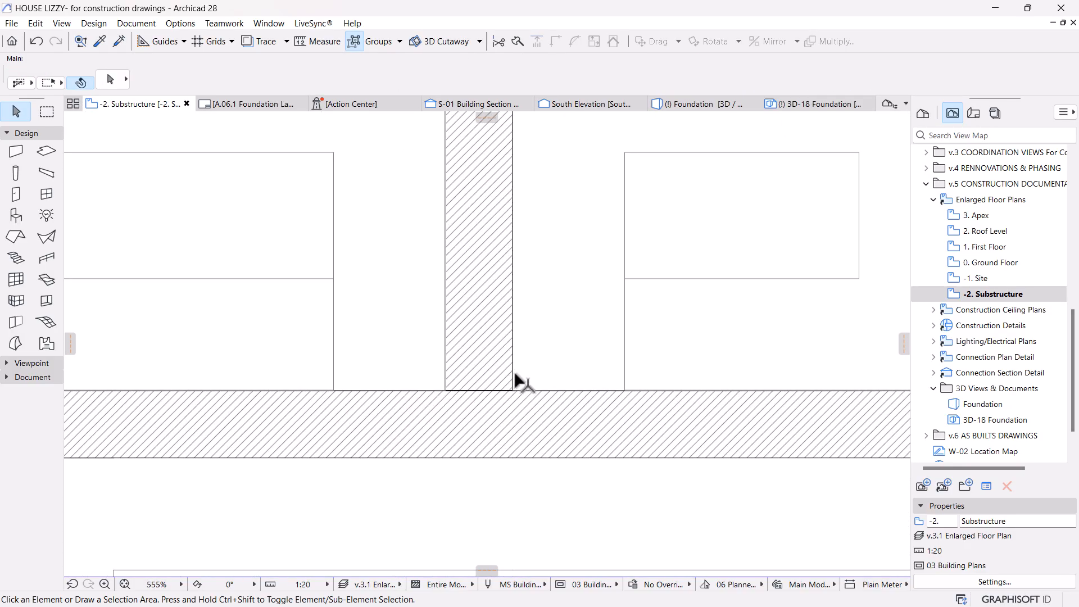
pyautogui.click(513, 392)
pyautogui.click(513, 391)
pyautogui.click(521, 453)
pyautogui.press('Escape')
pyautogui.scroll(-4, 562, 206)
pyautogui.scroll(3, 514, 395)
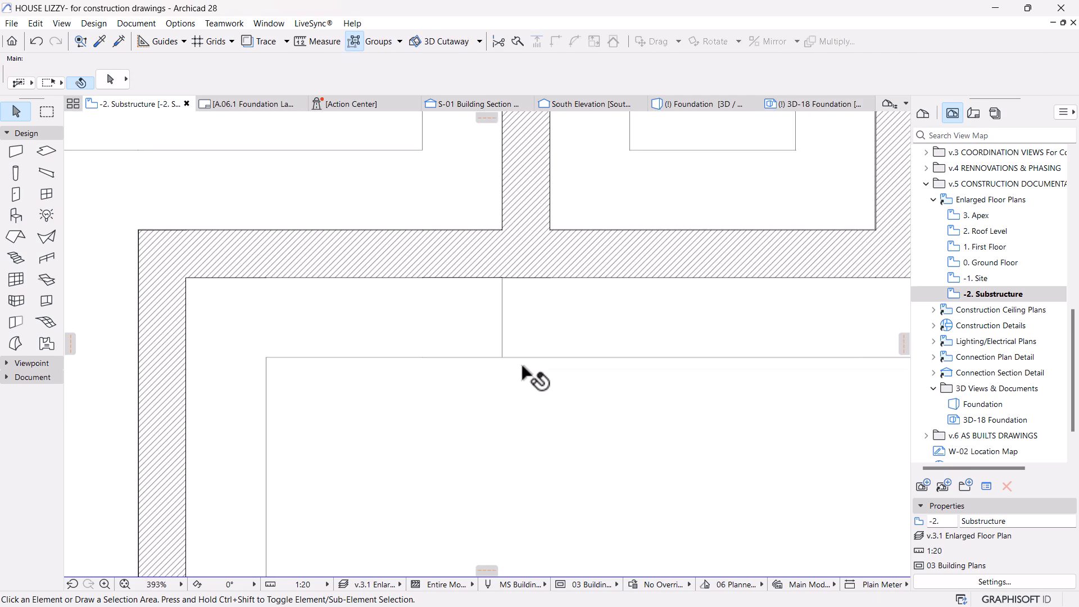
pyautogui.scroll(2, 504, 262)
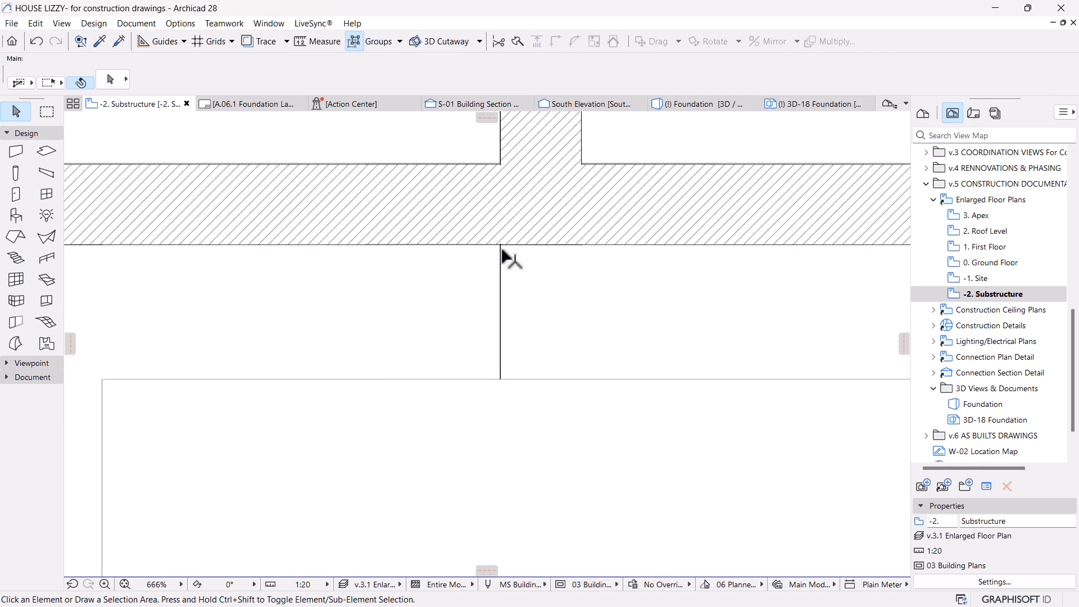
pyautogui.scroll(-10, 499, 318)
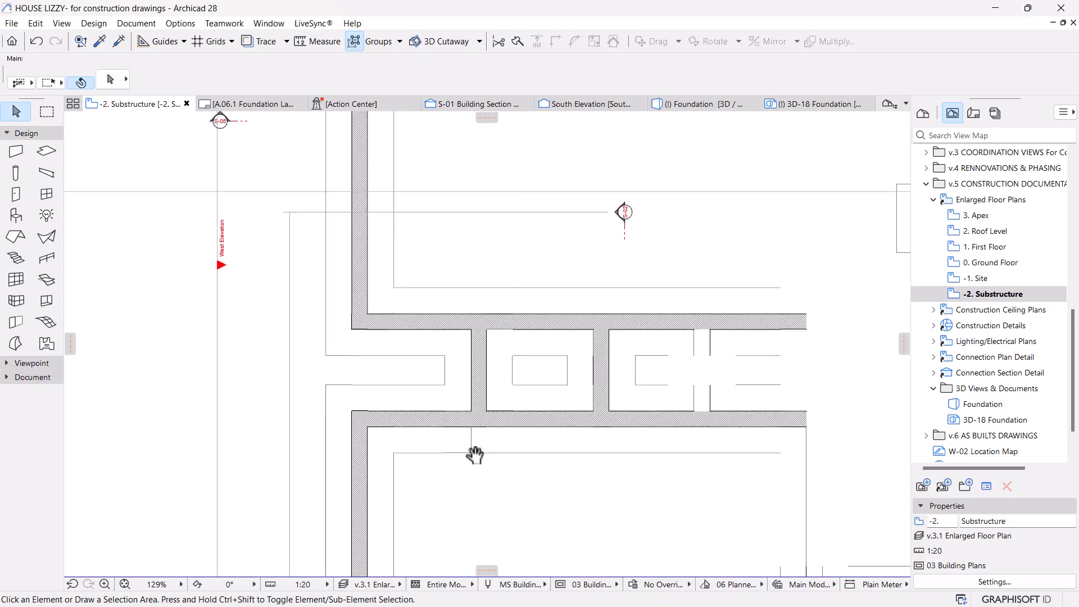
pyautogui.scroll(2, 510, 302)
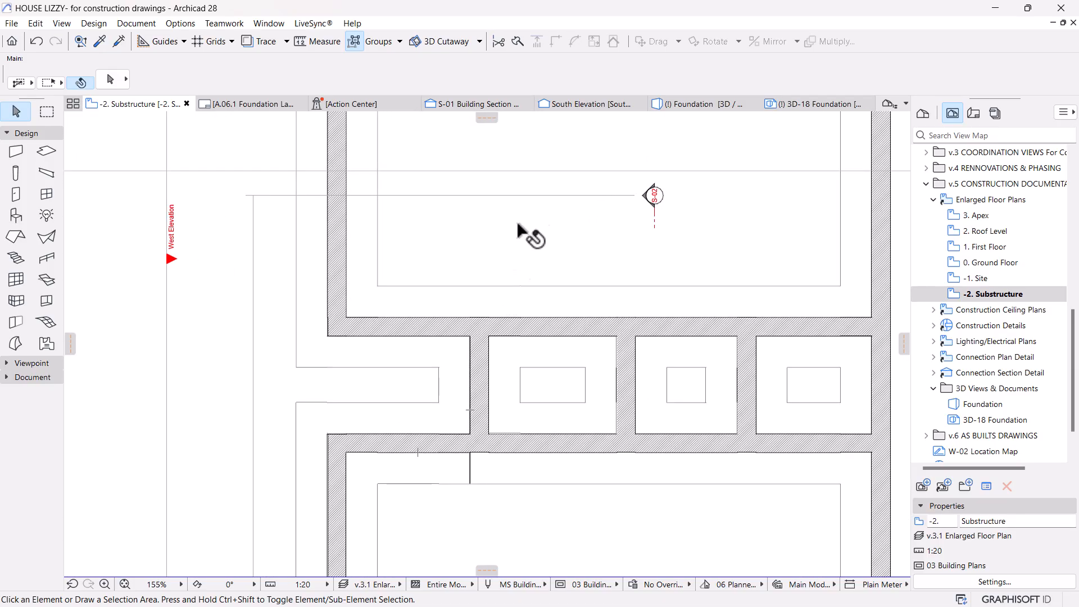
# Step: Examine the partition junctions along the row of small chambers in the Foundation 3D view
pyautogui.click(686, 102)
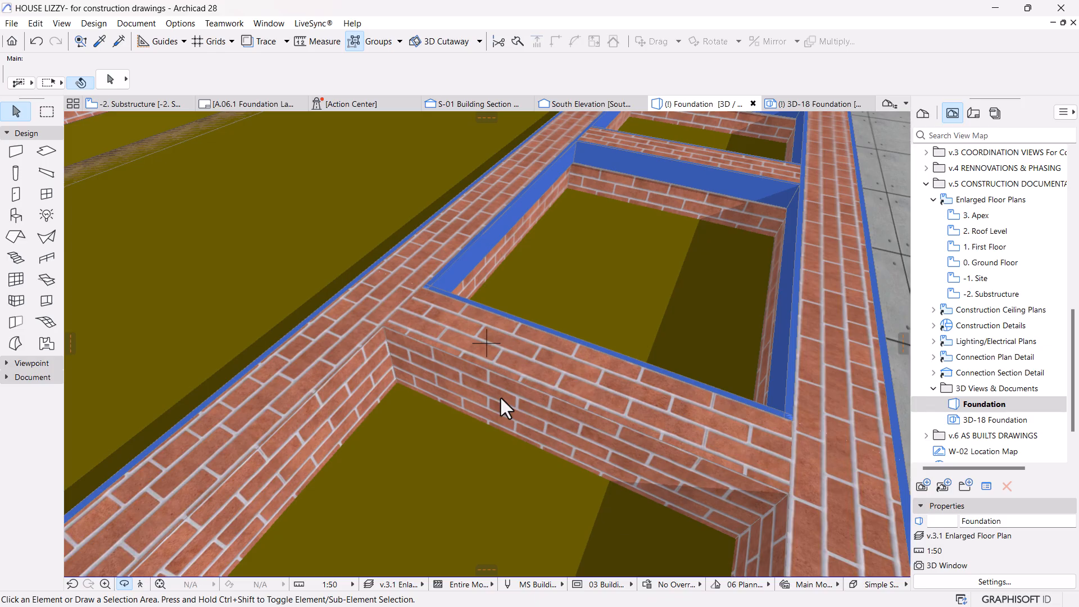
pyautogui.keyDown('shift'); pyautogui.moveTo(594, 311); pyautogui.dragTo(559, 433, button='middle'); pyautogui.keyUp('shift')
pyautogui.keyDown('shift'); pyautogui.moveTo(488, 448); pyautogui.dragTo(542, 417, button='middle'); pyautogui.keyUp('shift')
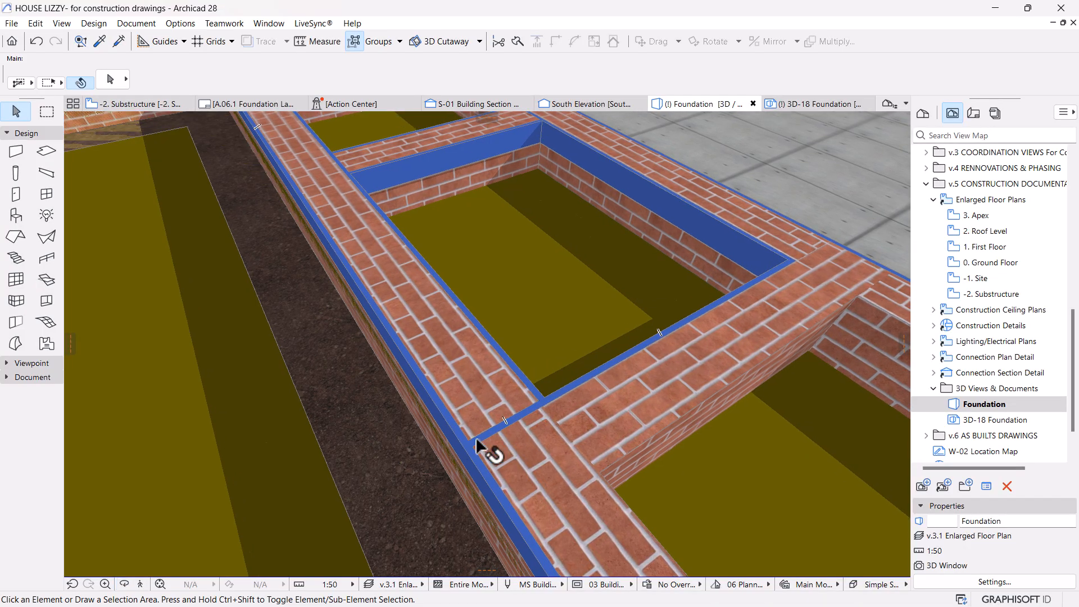
pyautogui.scroll(-2, 582, 371)
pyautogui.moveTo(591, 367); pyautogui.dragTo(560, 423, button='middle')
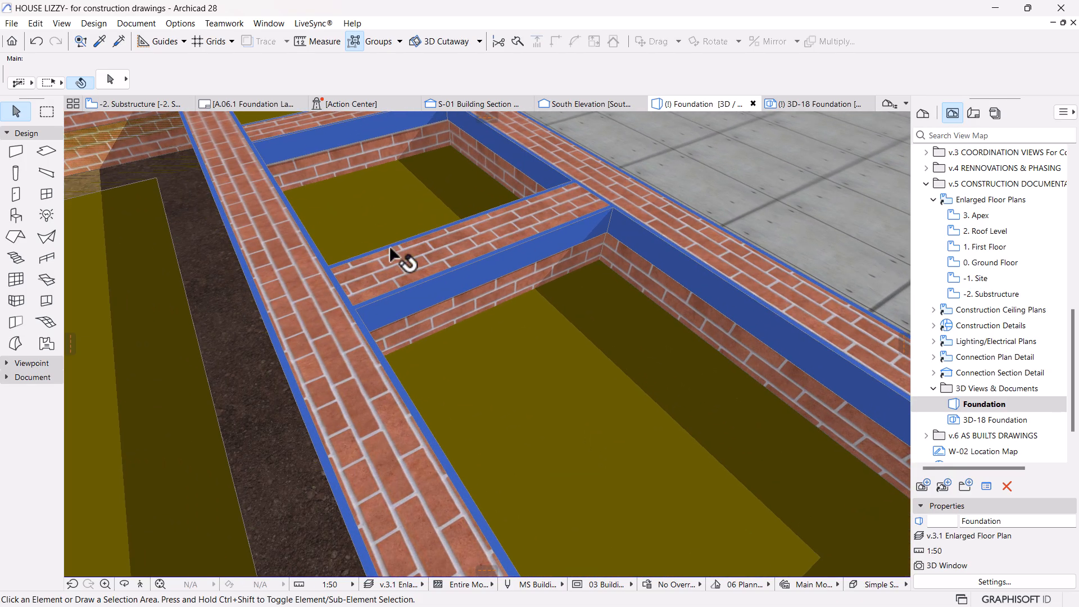
pyautogui.moveTo(393, 251); pyautogui.dragTo(425, 419, button='middle')
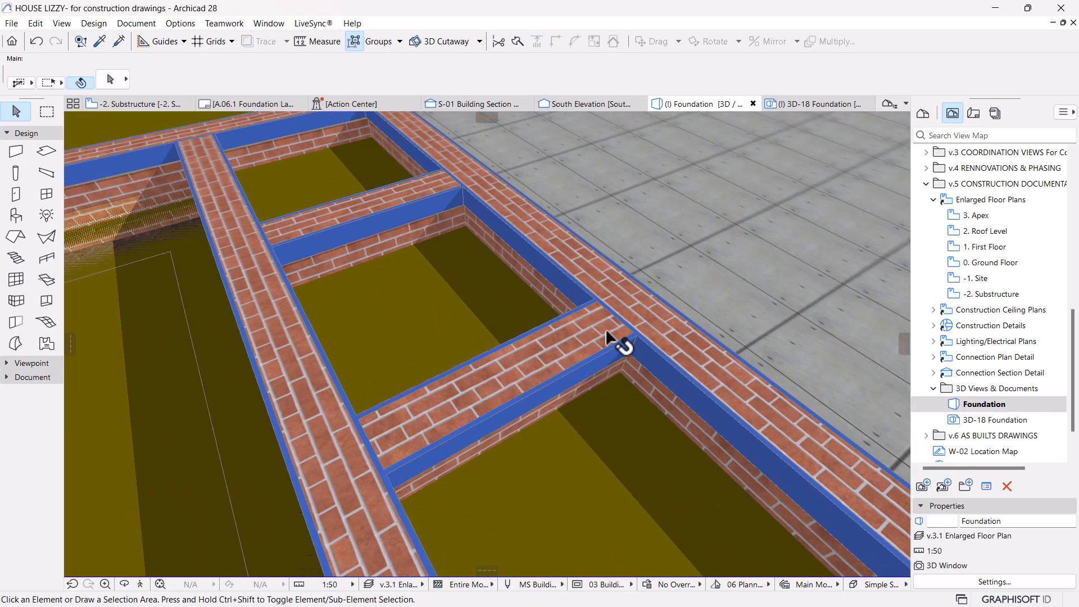
pyautogui.moveTo(397, 304); pyautogui.dragTo(479, 467, button='middle')
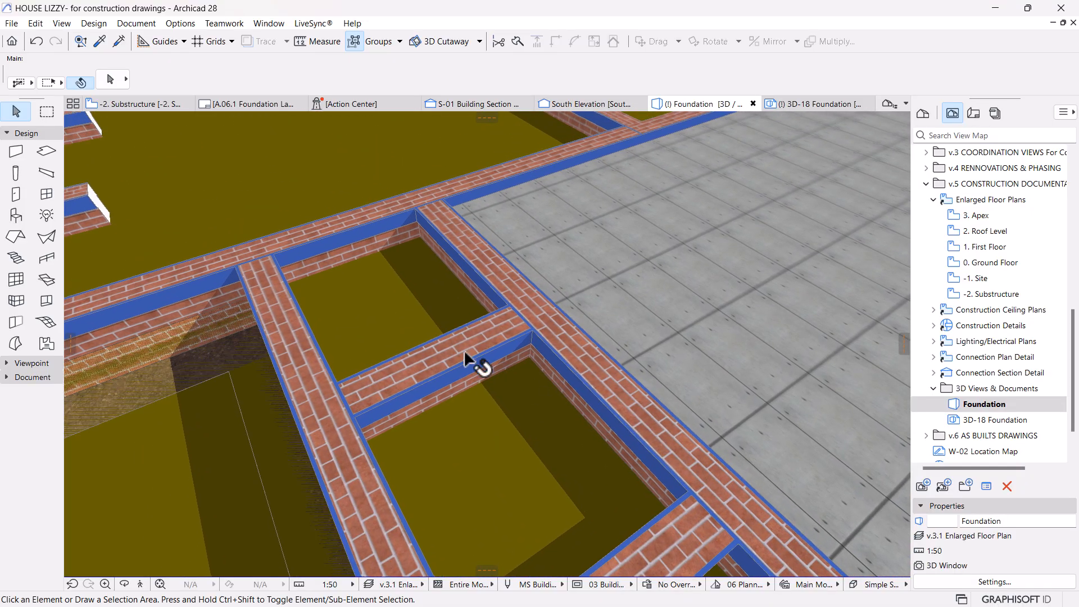
pyautogui.scroll(2, 405, 311)
pyautogui.scroll(-5, 410, 311)
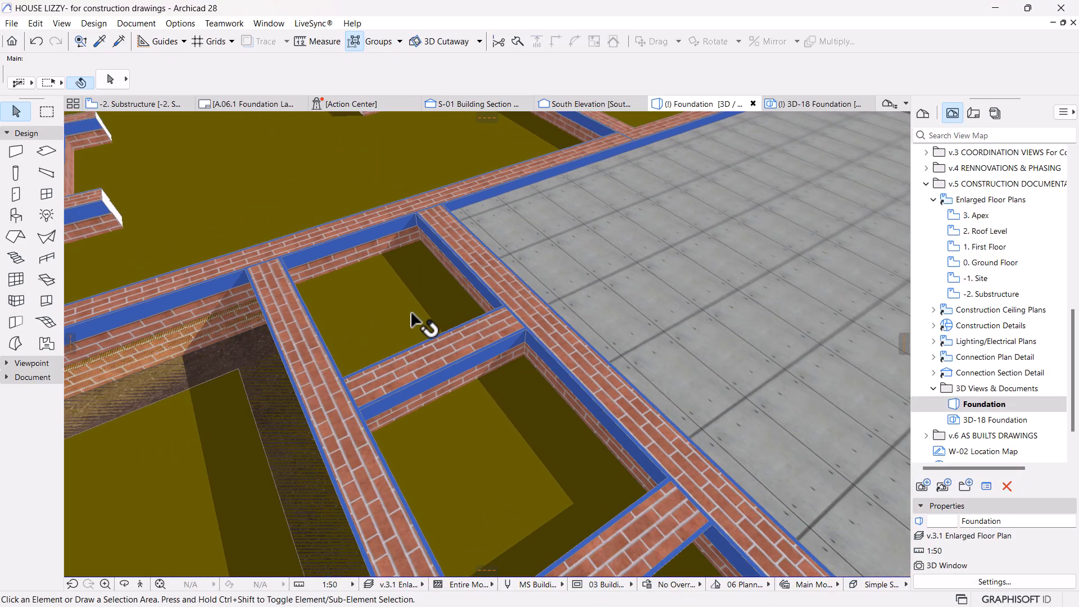
# Step: Select the cross footing wall between the chambers and check the Concrete - Structural intersection priority in the building material settings
pyautogui.scroll(8, 492, 407)
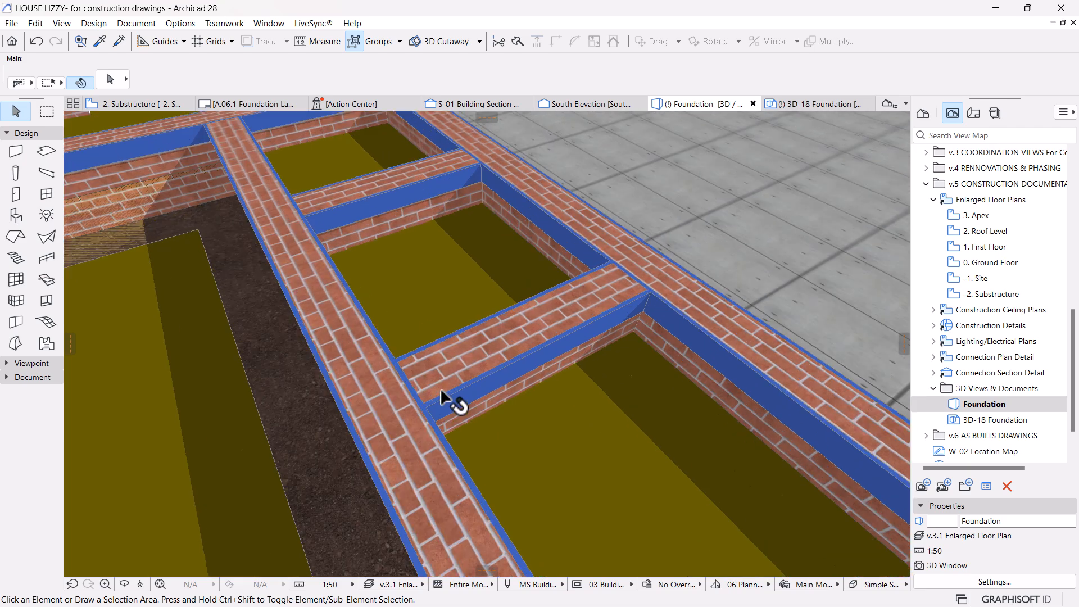
pyautogui.scroll(2, 443, 399)
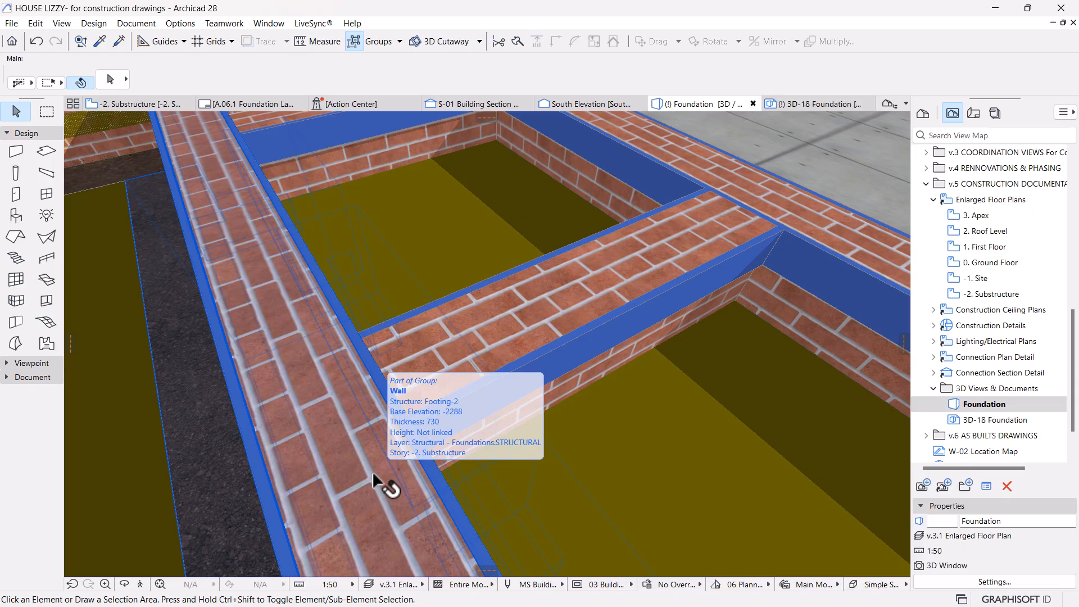
pyautogui.scroll(1, 439, 389)
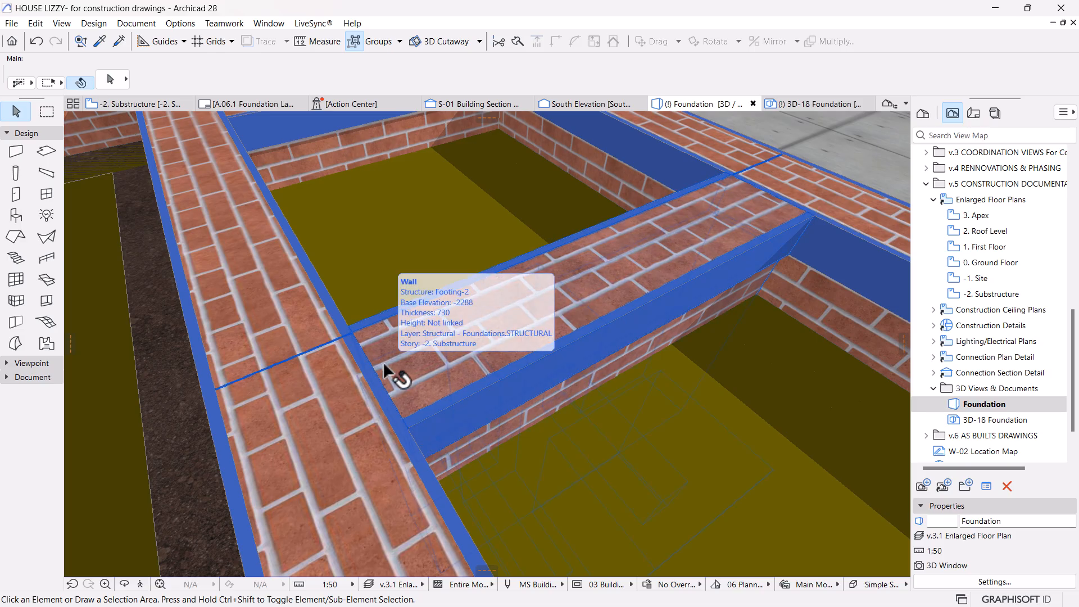
pyautogui.click(453, 398)
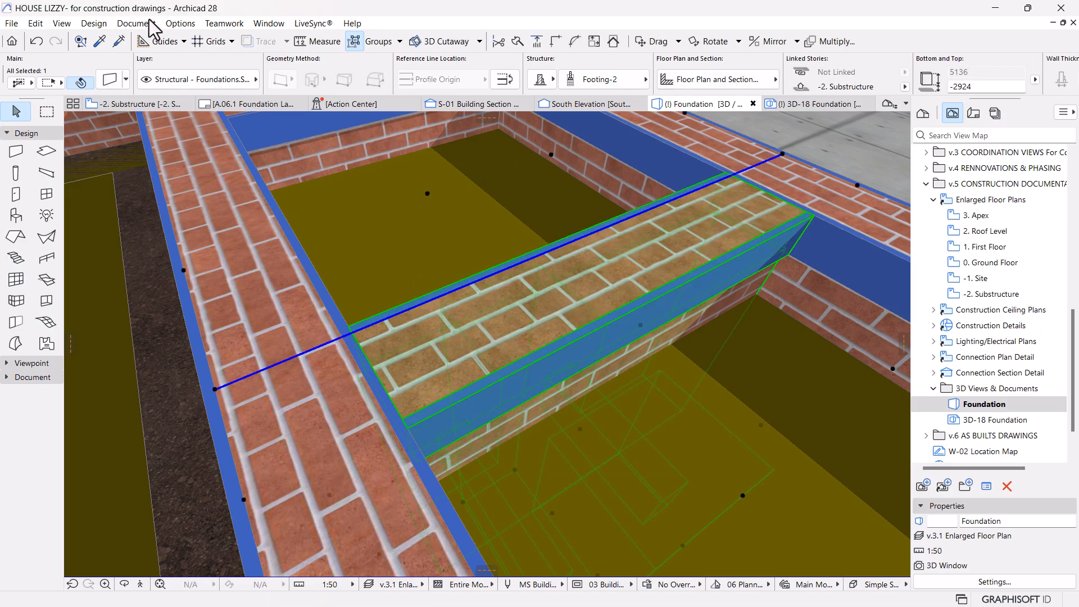
pyautogui.click(178, 25)
pyautogui.moveTo(211, 40)
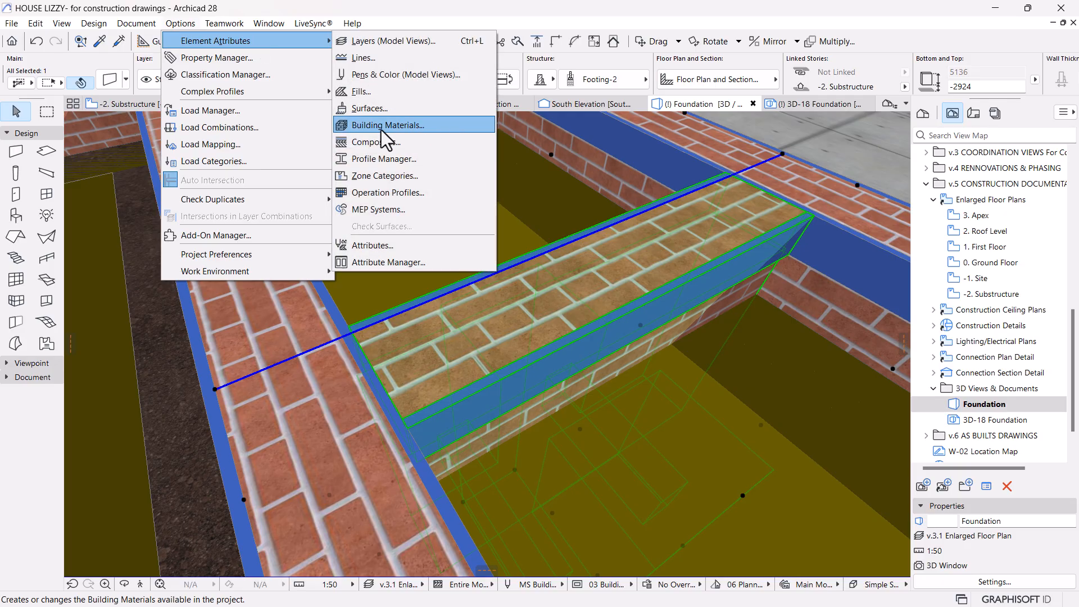
pyautogui.click(379, 127)
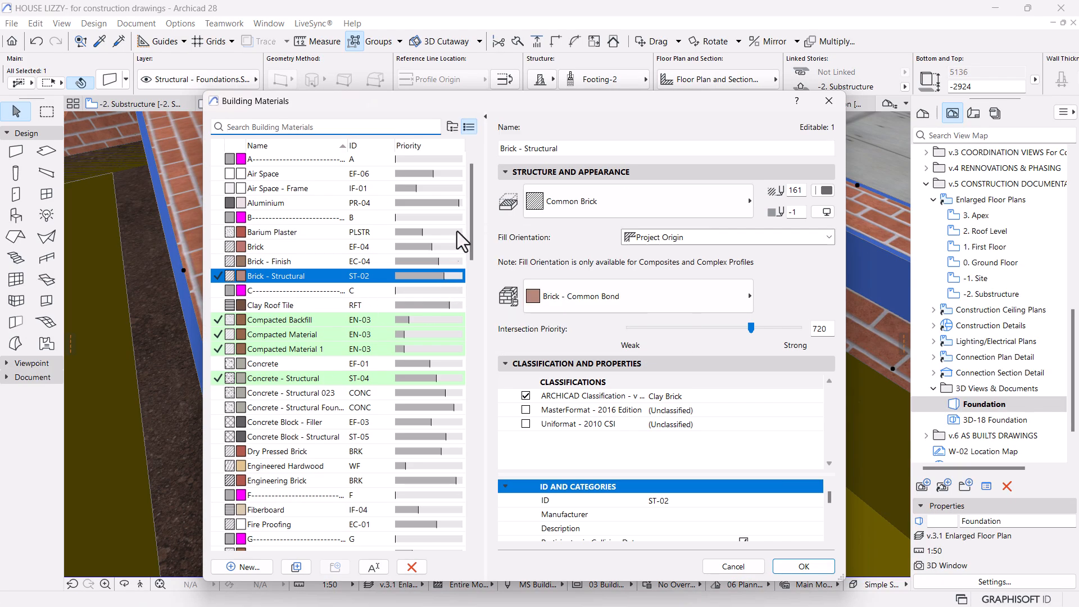
pyautogui.moveTo(475, 170); pyautogui.dragTo(477, 198)
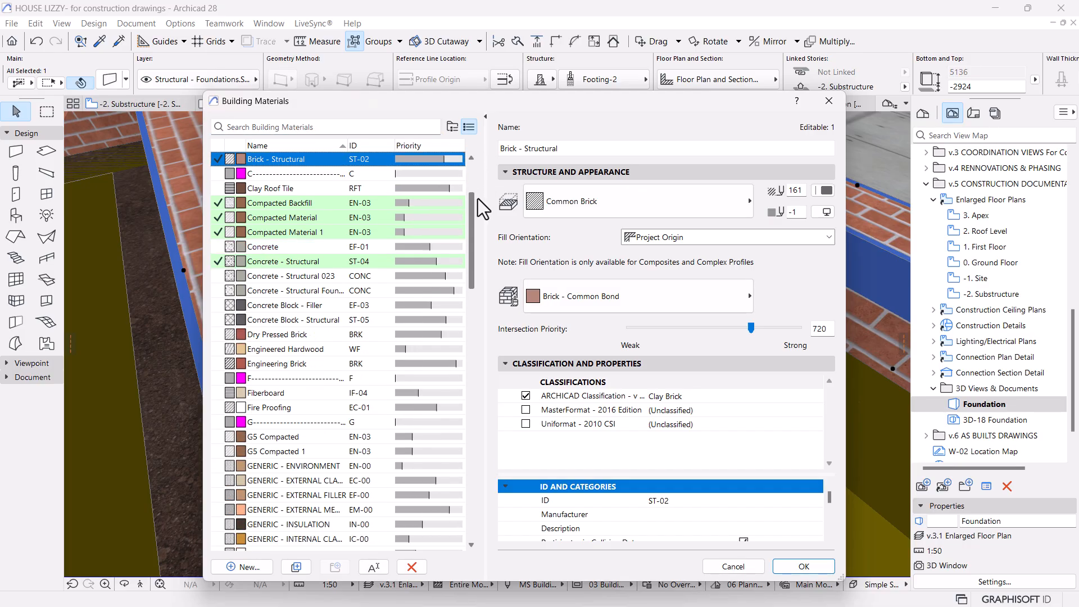
pyautogui.click(291, 262)
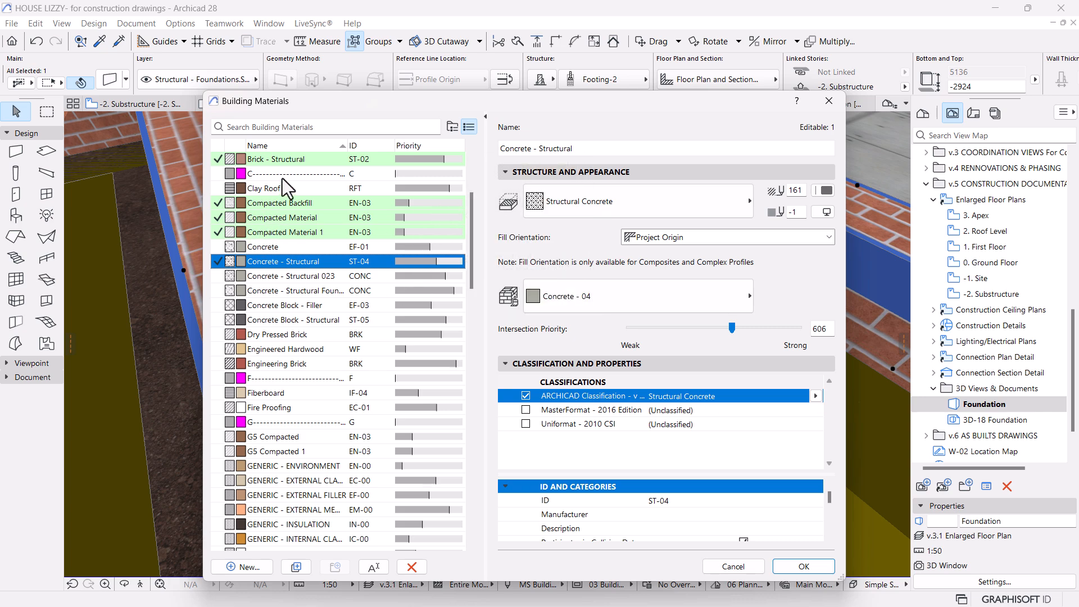
# Step: Compare the intersection priorities of the Insulation (Waterproofing) and Membrane - Vapor Barrier building materials
pyautogui.moveTo(471, 200); pyautogui.dragTo(477, 312)
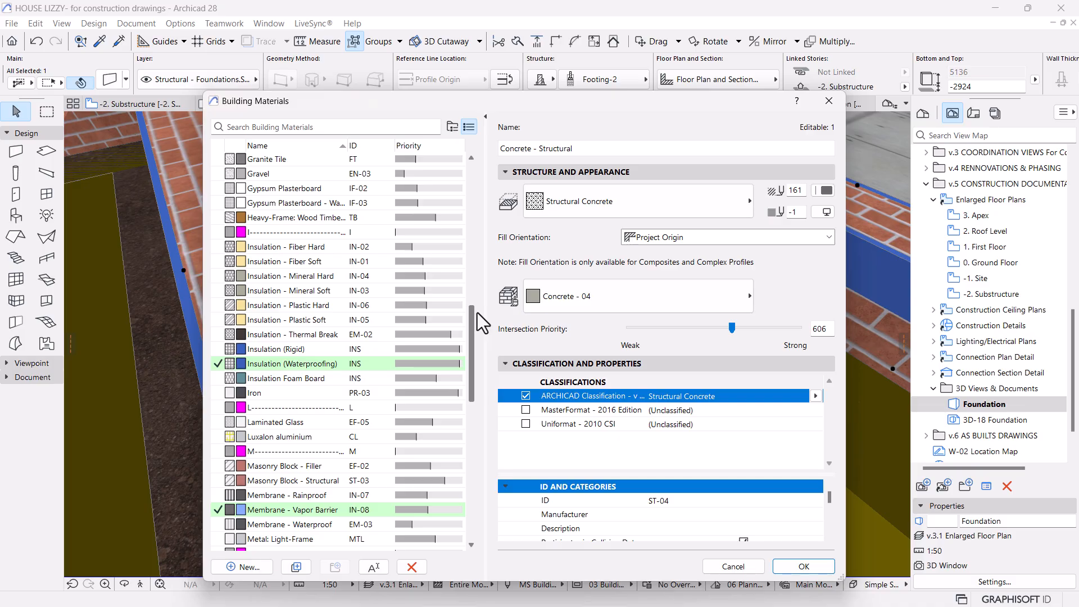
pyautogui.moveTo(305, 362)
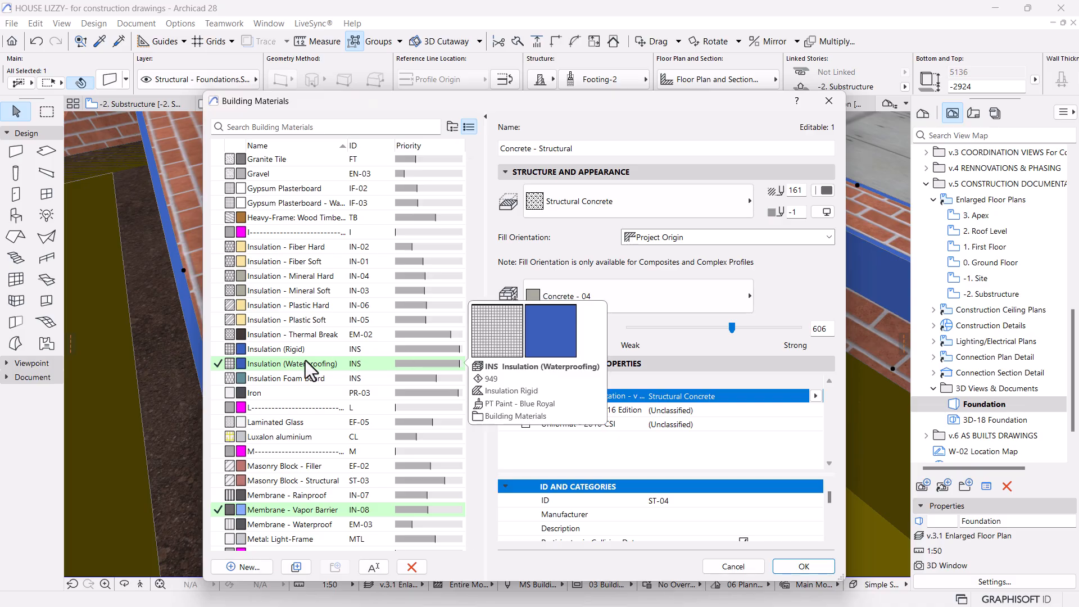
pyautogui.click(275, 369)
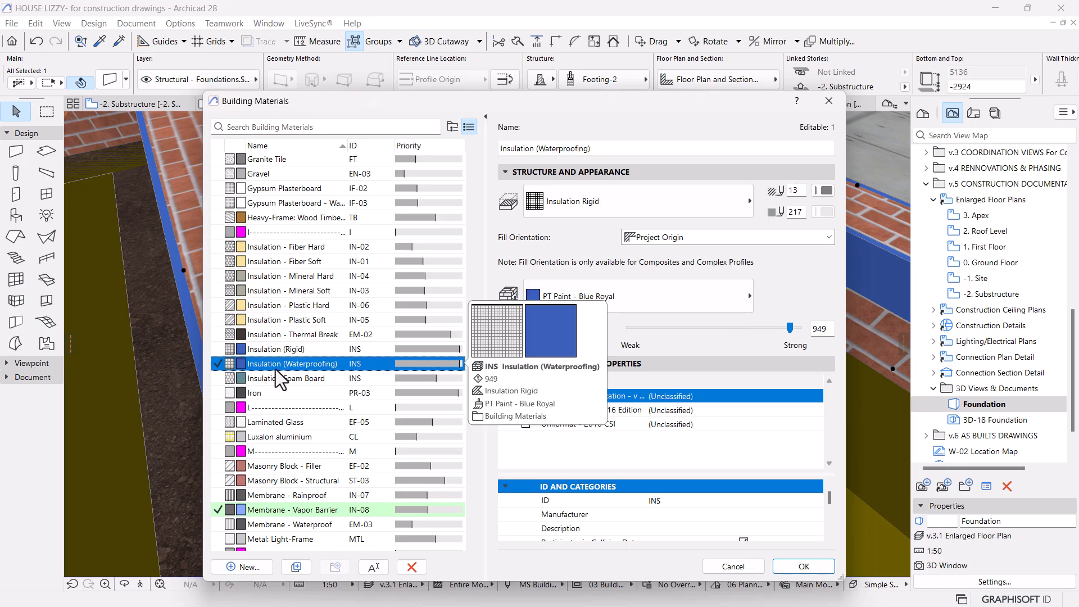
pyautogui.click(313, 511)
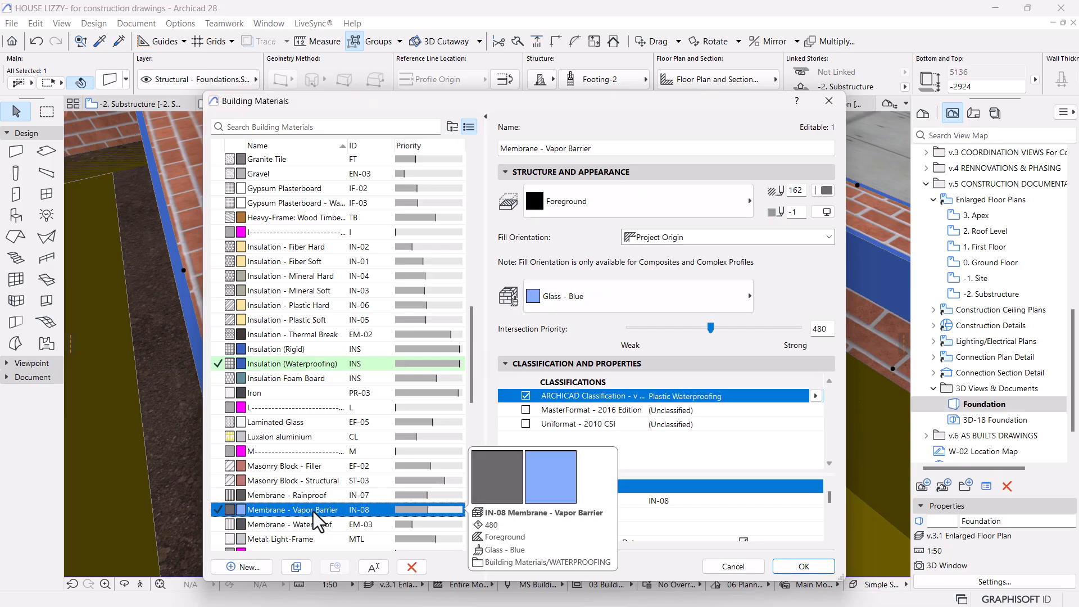
pyautogui.moveTo(640, 102)
pyautogui.mouseDown()
pyautogui.moveTo(541, 604)
pyautogui.moveTo(701, 256)
pyautogui.moveTo(640, 109)
pyautogui.mouseUp()
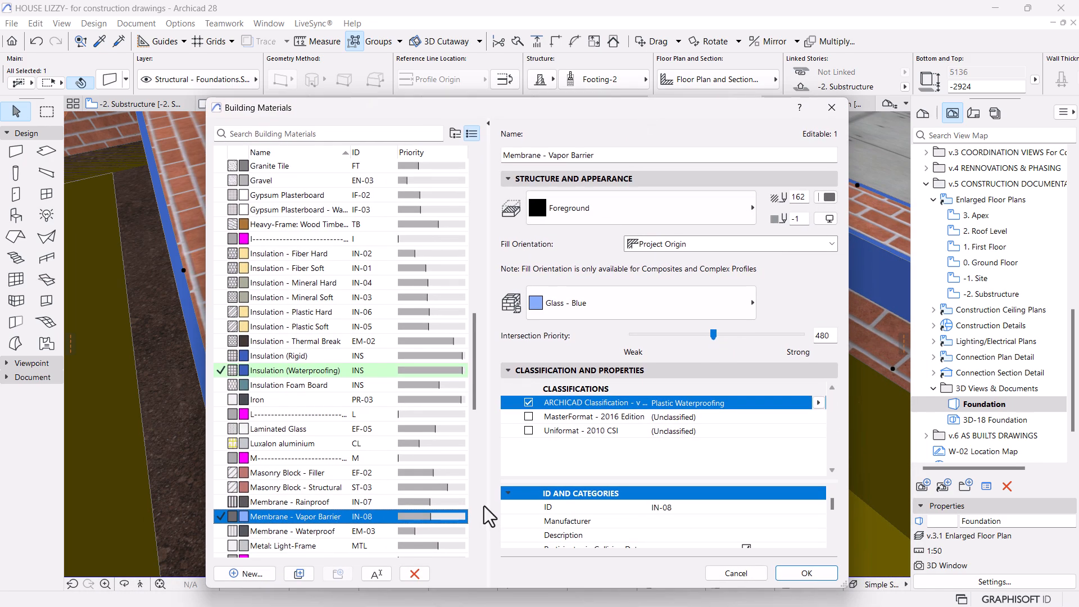
pyautogui.click(365, 376)
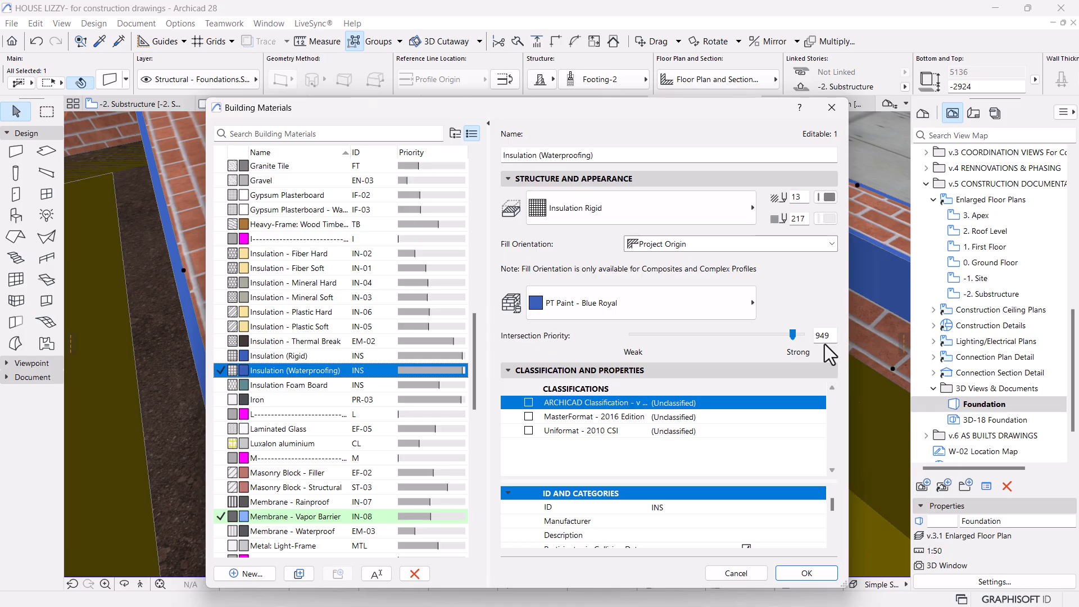
pyautogui.click(449, 519)
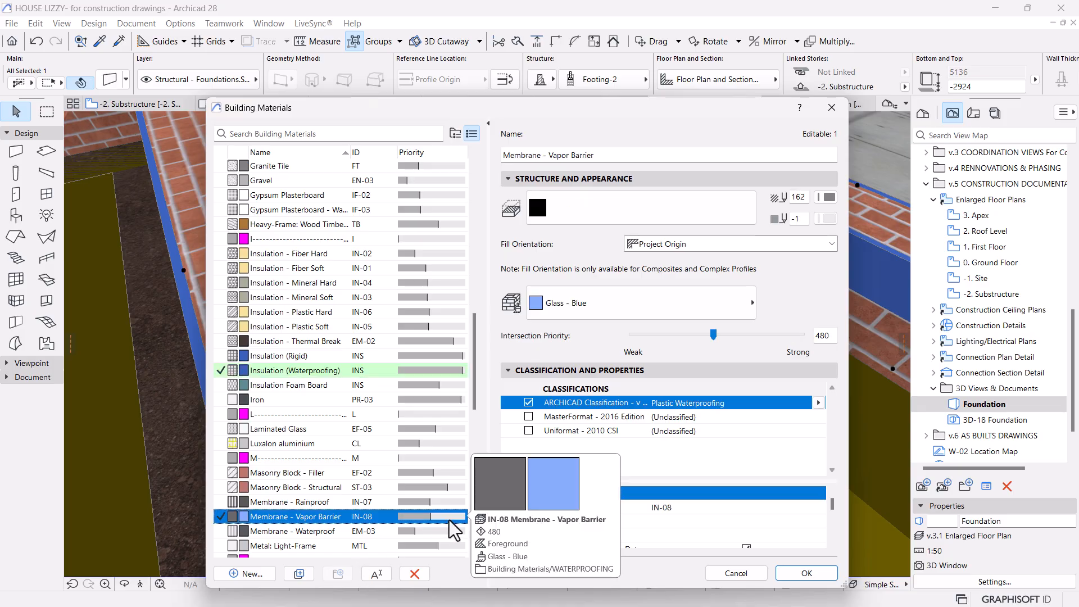
# Step: Compare the intersection priority of Brick - Structural with that of Membrane - Vapor Barrier, and close the building material settings
pyautogui.moveTo(474, 385); pyautogui.dragTo(480, 235)
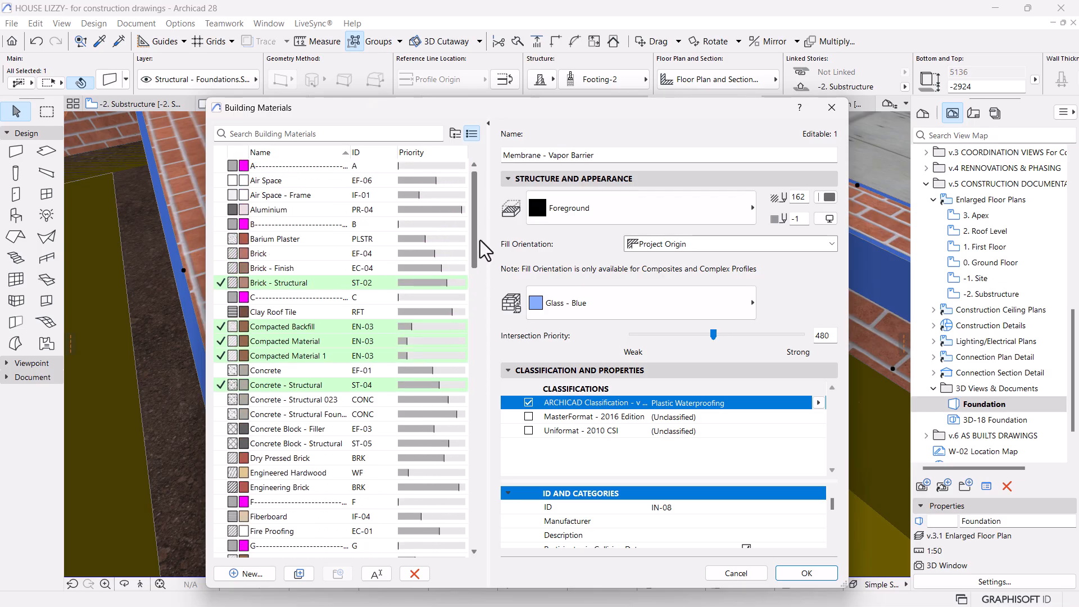
pyautogui.click(304, 282)
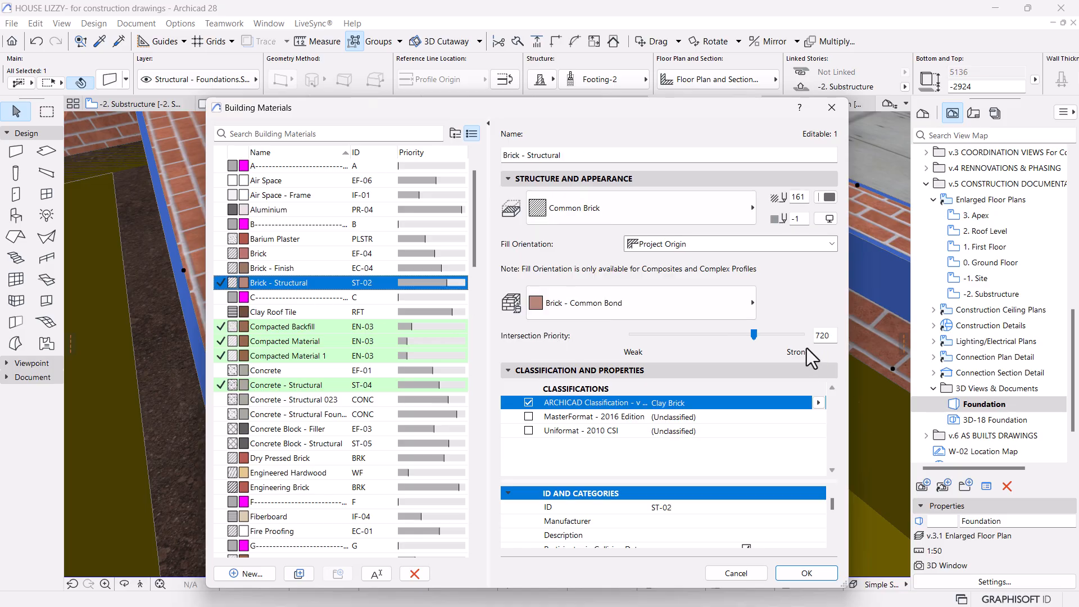
pyautogui.scroll(-8, 384, 470)
pyautogui.scroll(-9, 409, 464)
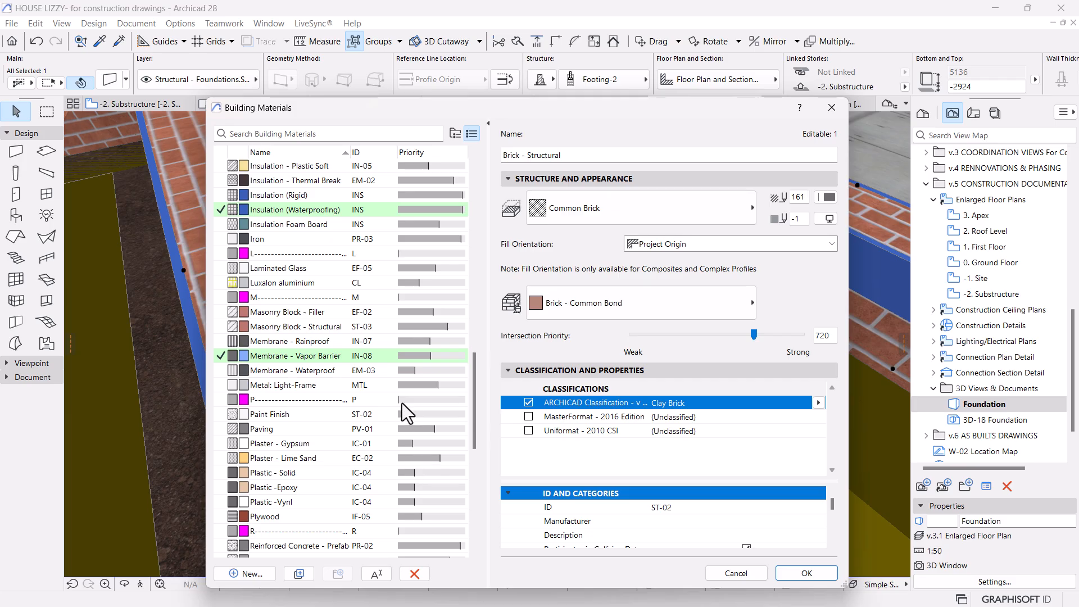
pyautogui.click(373, 357)
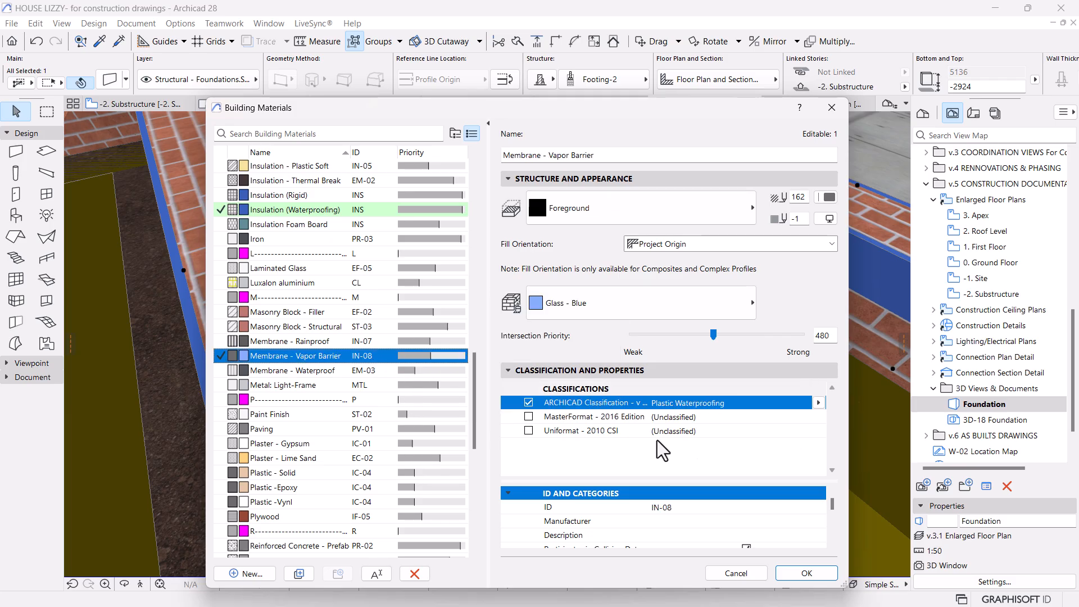
pyautogui.click(806, 572)
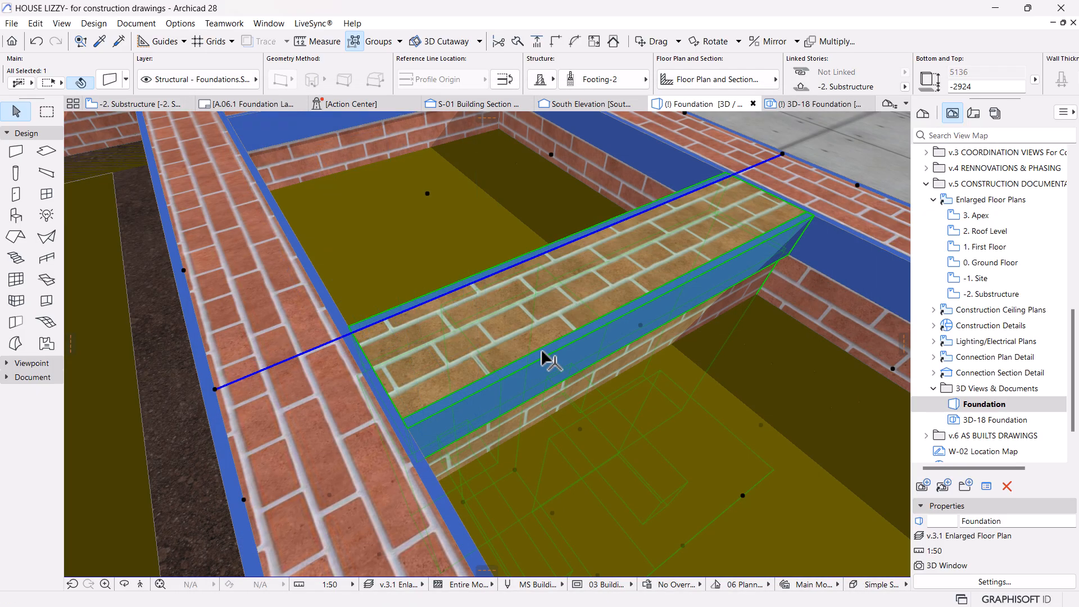
# Step: Open the selected cross wall's Footing-2 profile for editing
pyautogui.click(545, 355)
pyautogui.rightClick(548, 355)
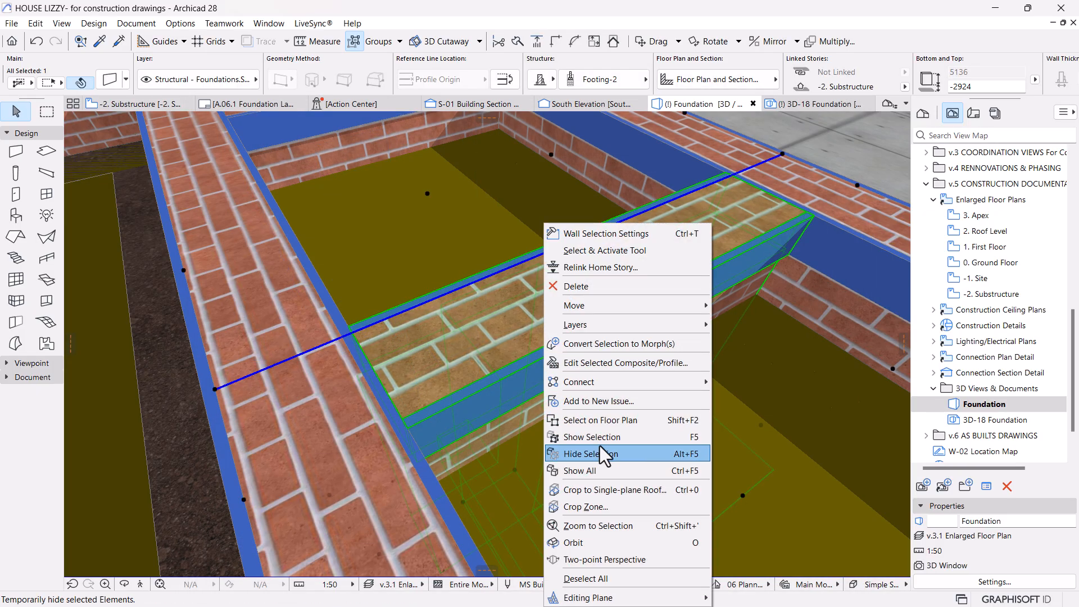
pyautogui.click(601, 361)
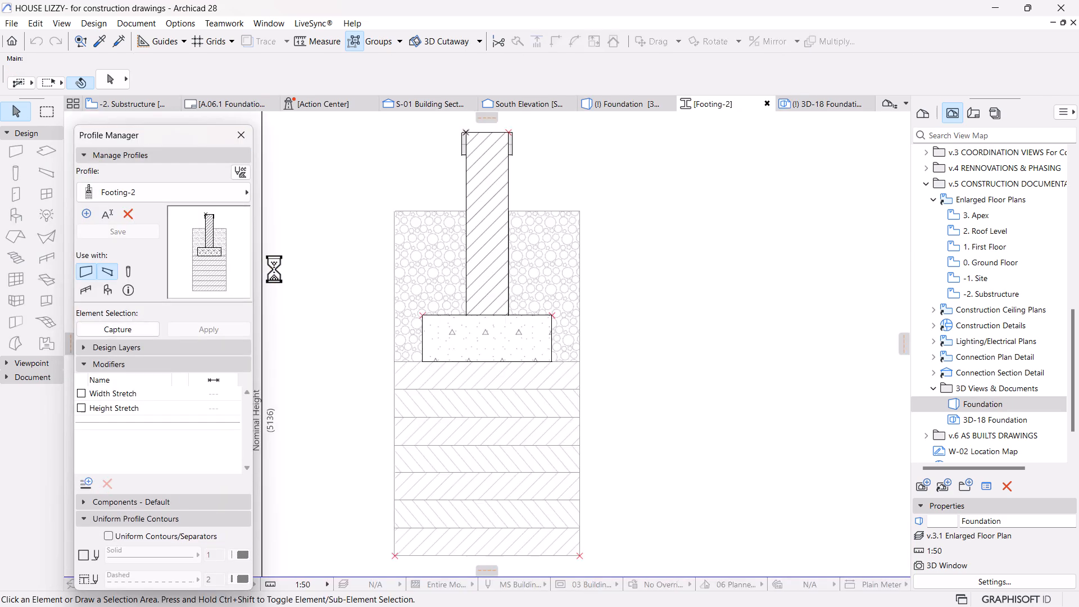
# Step: Offset the inner edge of the right-hand Compacted Backfill fill to meet the face of the brick stem in the Footing-2 profile
pyautogui.scroll(3, 477, 158)
pyautogui.moveTo(494, 157); pyautogui.dragTo(489, 209, button='middle')
pyautogui.scroll(5, 549, 320)
pyautogui.click(594, 309)
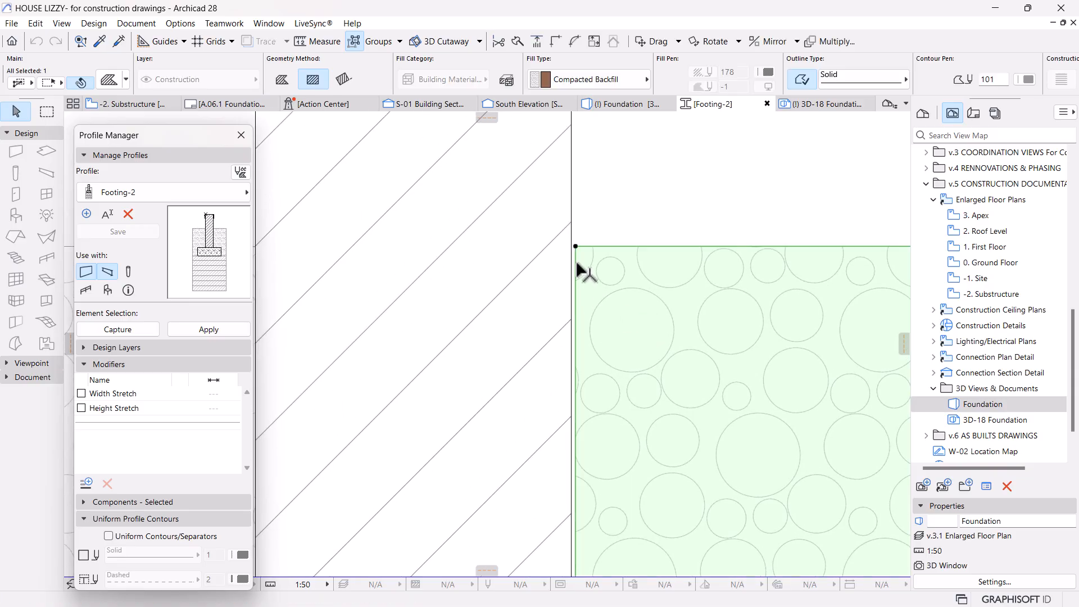
pyautogui.click(575, 271)
pyautogui.scroll(-2, 570, 242)
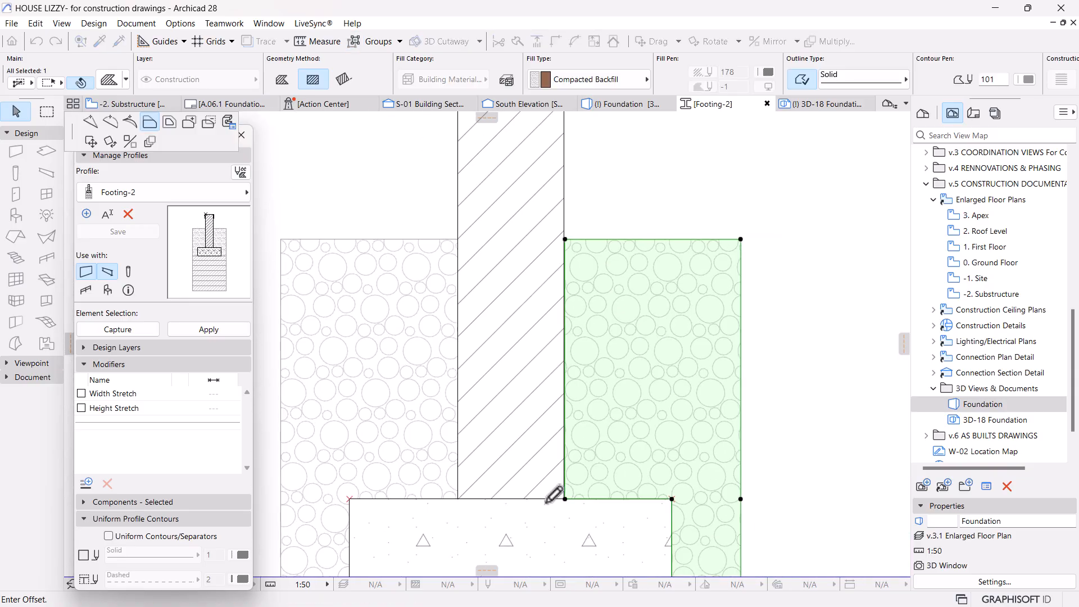
pyautogui.scroll(5, 561, 500)
pyautogui.click(570, 497)
pyautogui.scroll(-3, 582, 487)
pyautogui.scroll(-3, 506, 337)
# Step: Change both waterproofing strips at the top of the brick stem to Membrane - Vapor Barrier and save the Footing-2 profile
pyautogui.scroll(6, 579, 236)
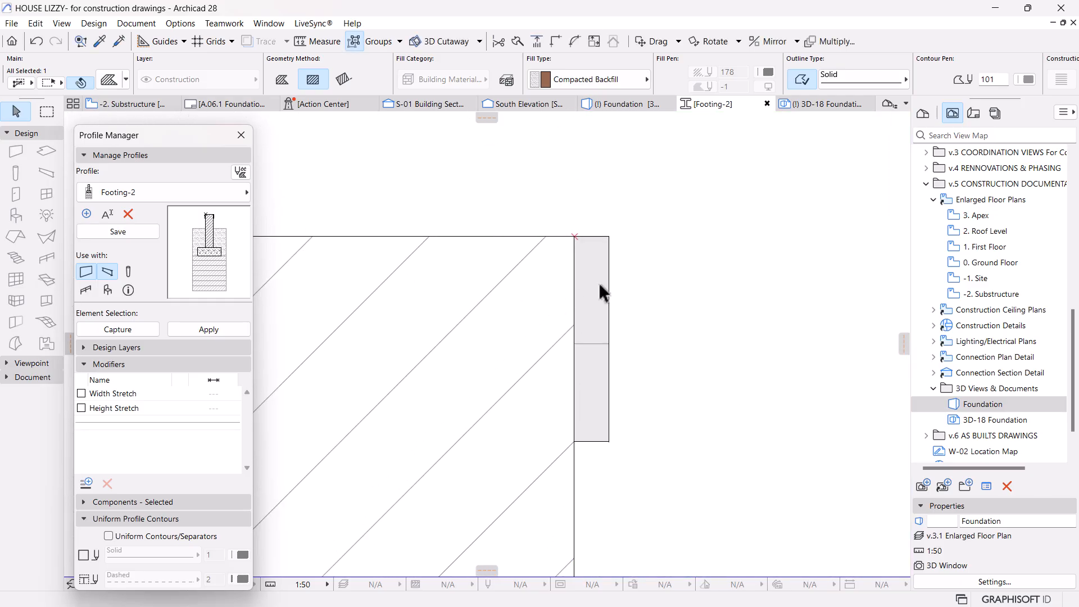
pyautogui.click(600, 284)
pyautogui.scroll(-2, 550, 281)
pyautogui.moveTo(400, 318); pyautogui.dragTo(518, 334, button='middle')
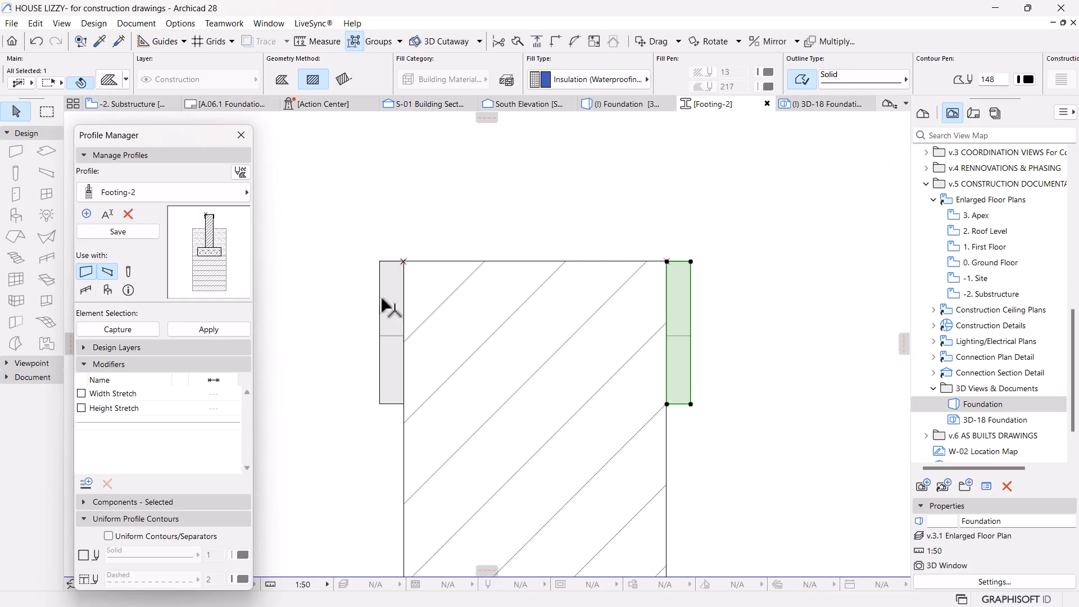
pyautogui.click(685, 327)
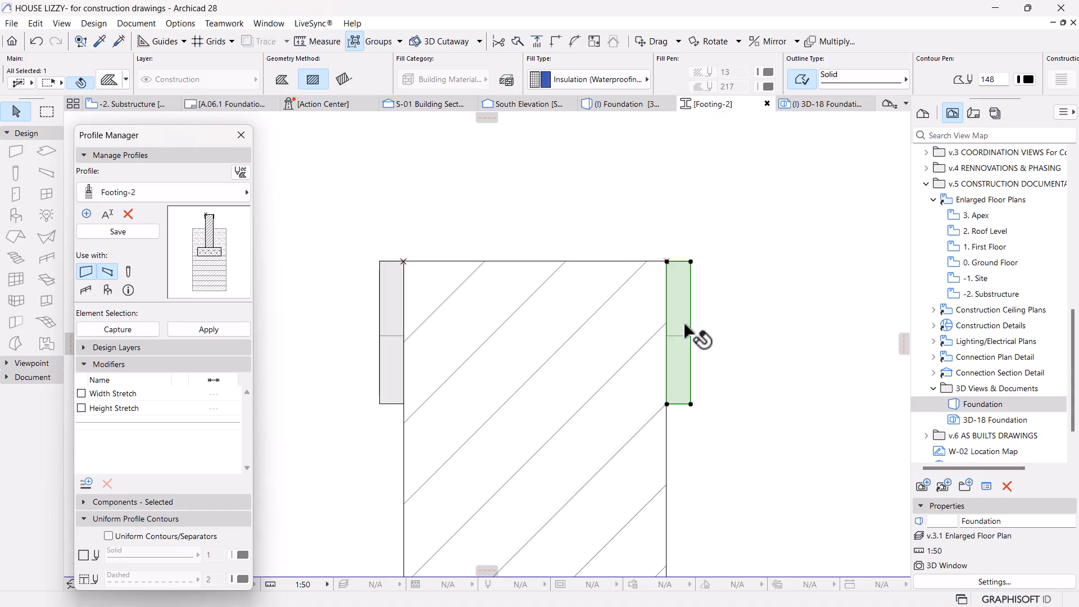
pyautogui.keyDown('shift'); pyautogui.click(393, 337); pyautogui.keyUp('shift')
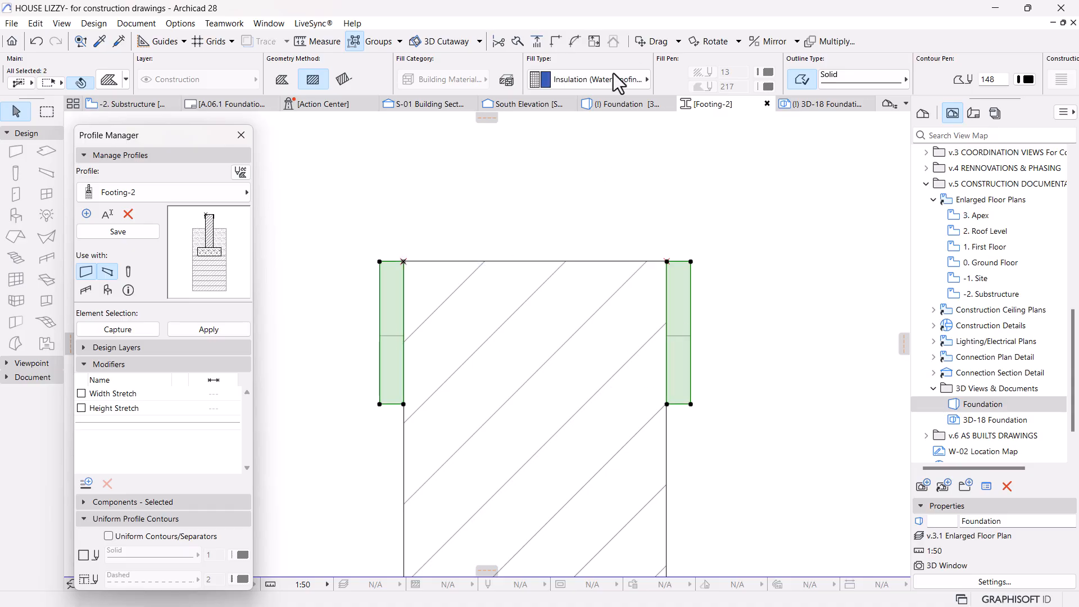
pyautogui.click(597, 79)
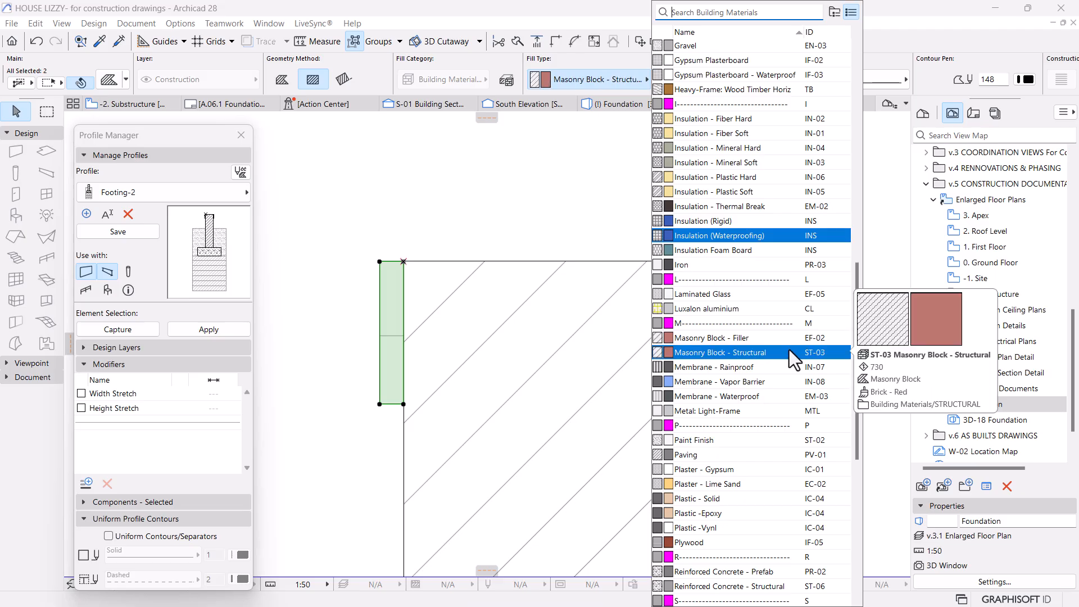
pyautogui.scroll(-1, 732, 354)
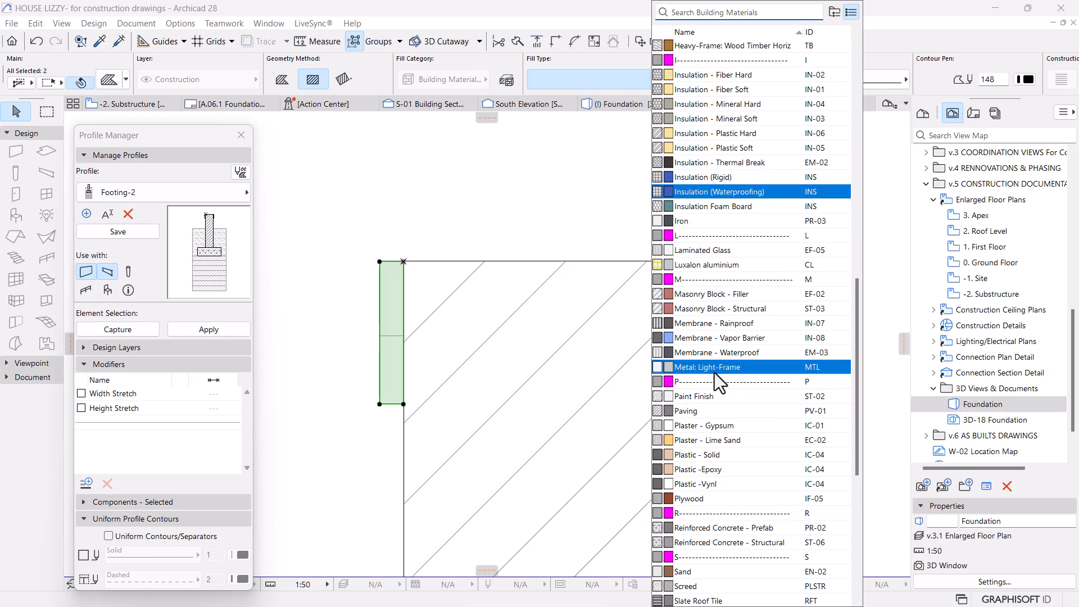
pyautogui.click(752, 344)
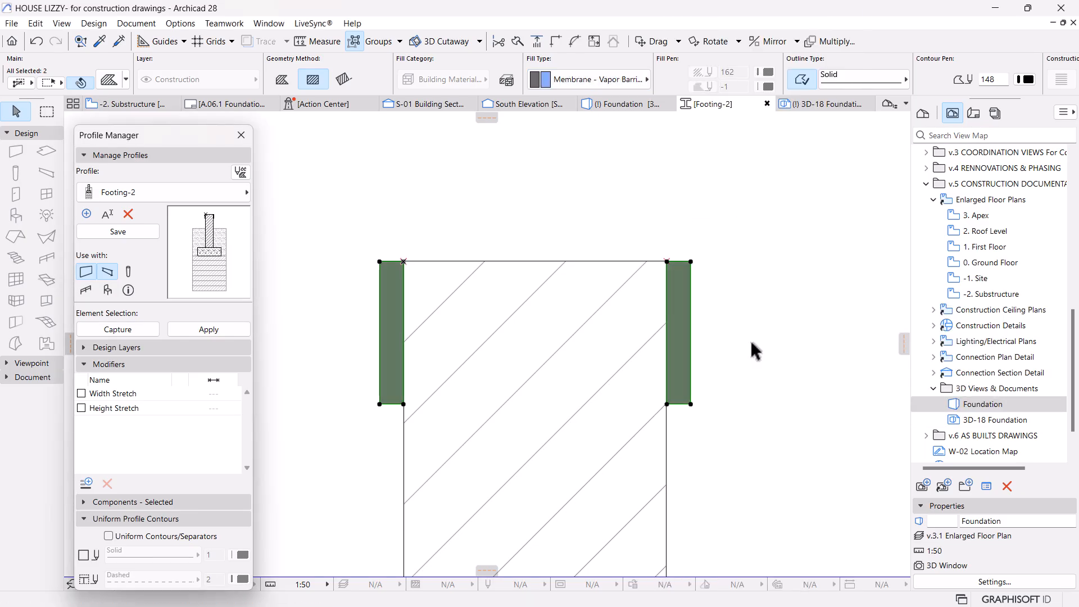
pyautogui.click(738, 344)
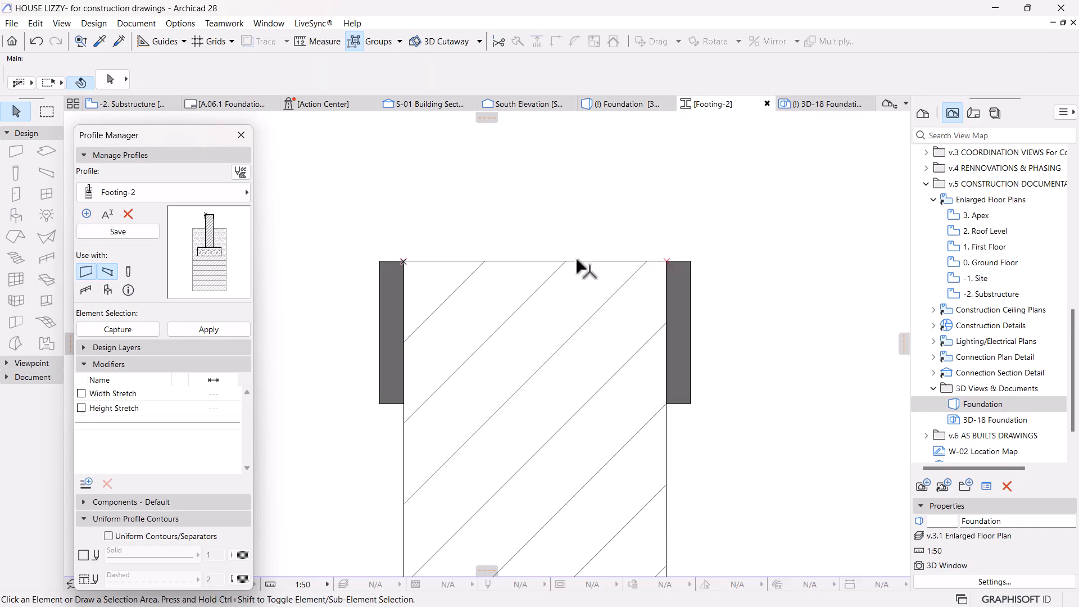
pyautogui.click(119, 233)
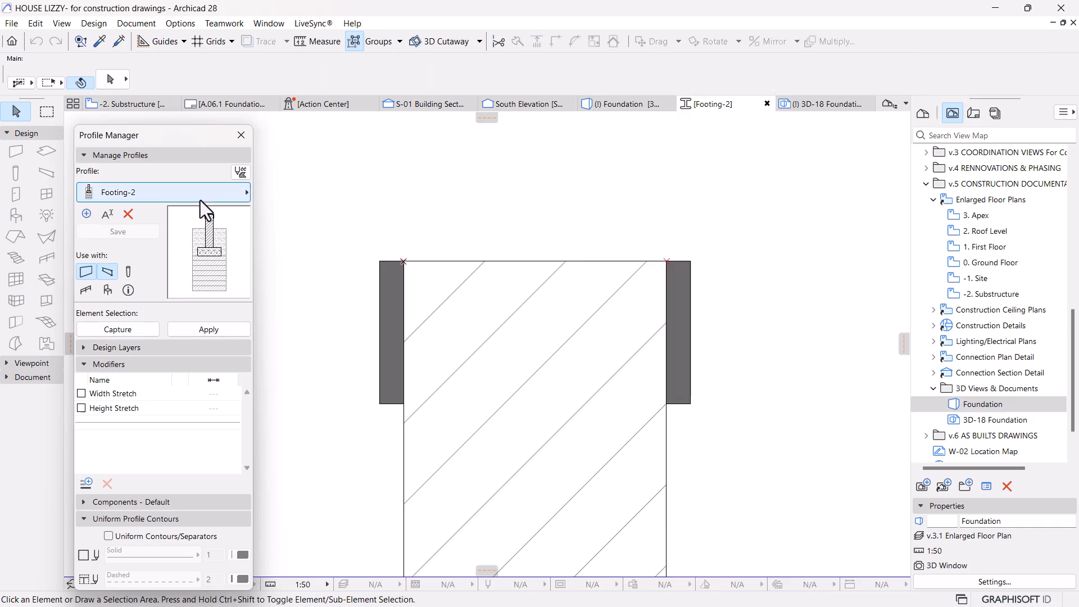
# Step: Open the Footing profile for editing in place of Footing-2
pyautogui.click(200, 197)
pyautogui.click(299, 208)
pyautogui.click(299, 209)
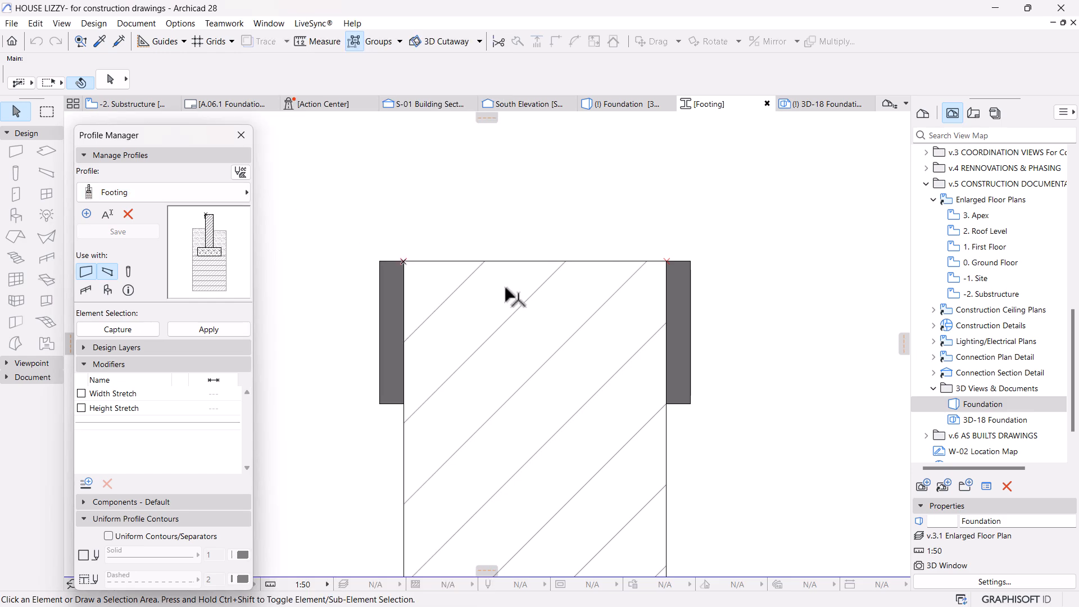
# Step: Offset the inner edge of the right-hand Compacted Backfill fill to meet the face of the brick stem in the Footing profile
pyautogui.middleClick(505, 288)
pyautogui.middleClick(506, 288)
pyautogui.moveTo(508, 176); pyautogui.dragTo(495, 274, button='middle')
pyautogui.scroll(10, 464, 360)
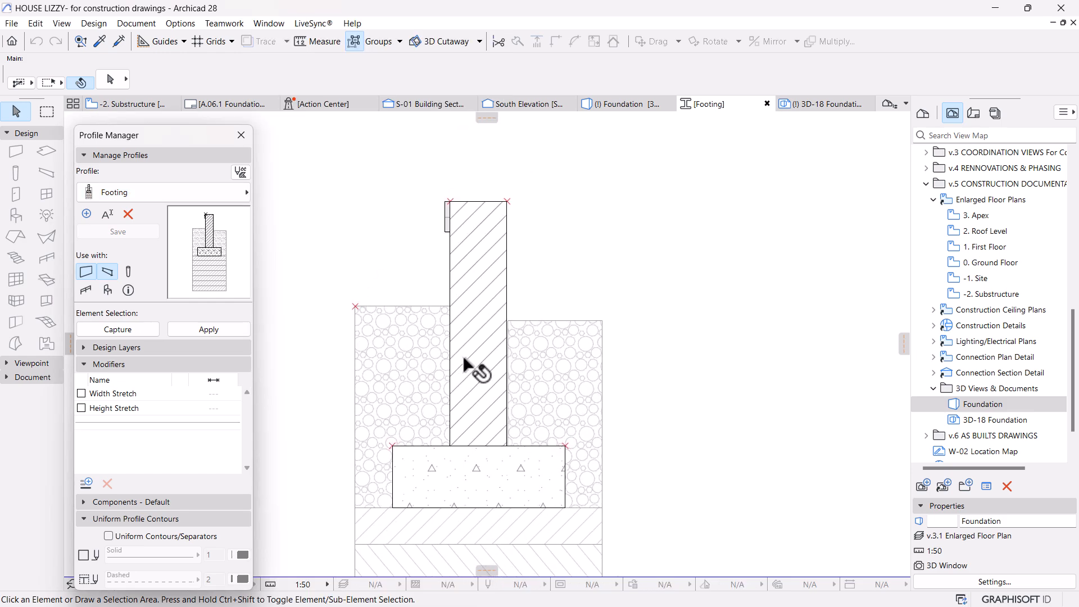
pyautogui.click(635, 338)
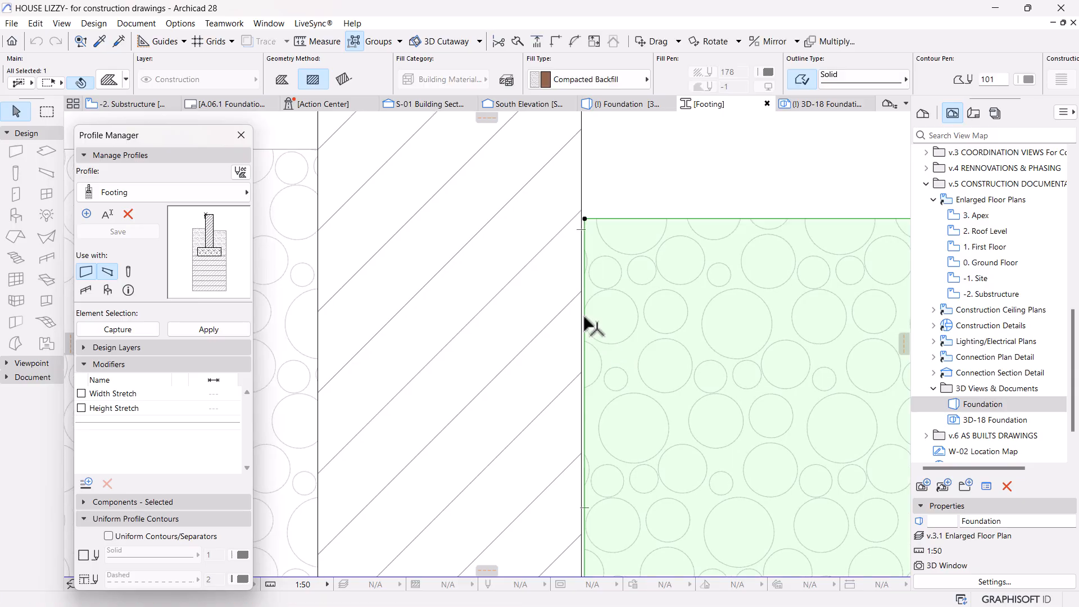
pyautogui.click(584, 241)
pyautogui.scroll(3, 584, 209)
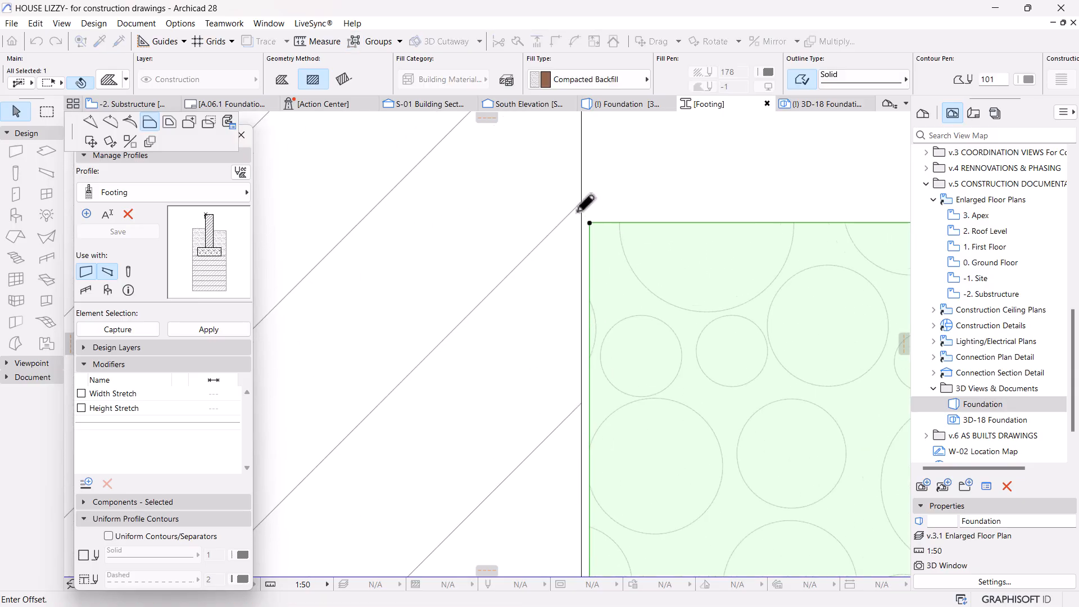
pyautogui.scroll(5, 585, 444)
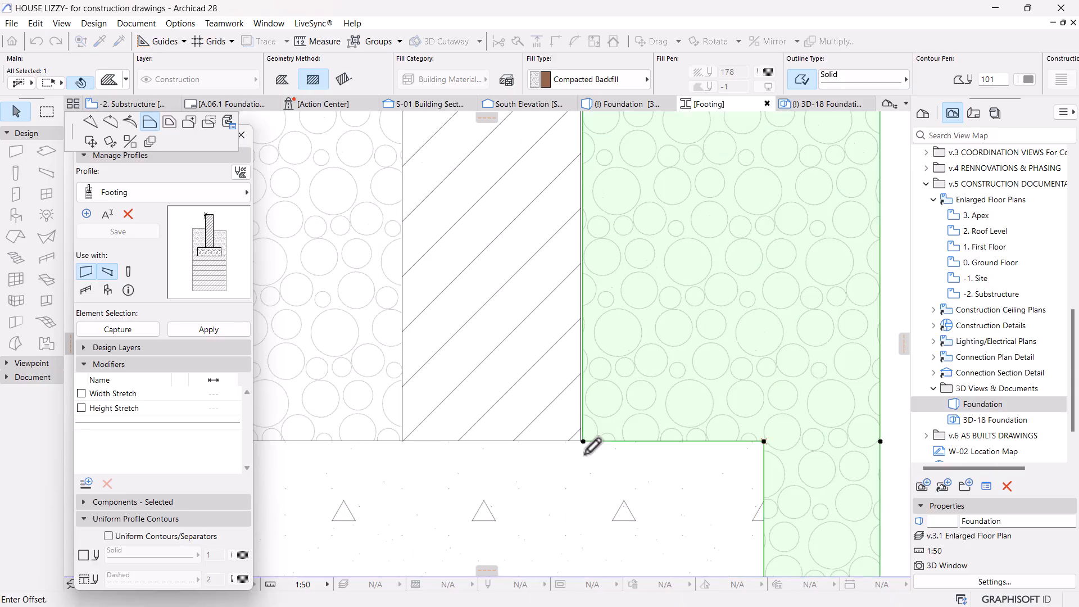
pyautogui.scroll(-6, 574, 433)
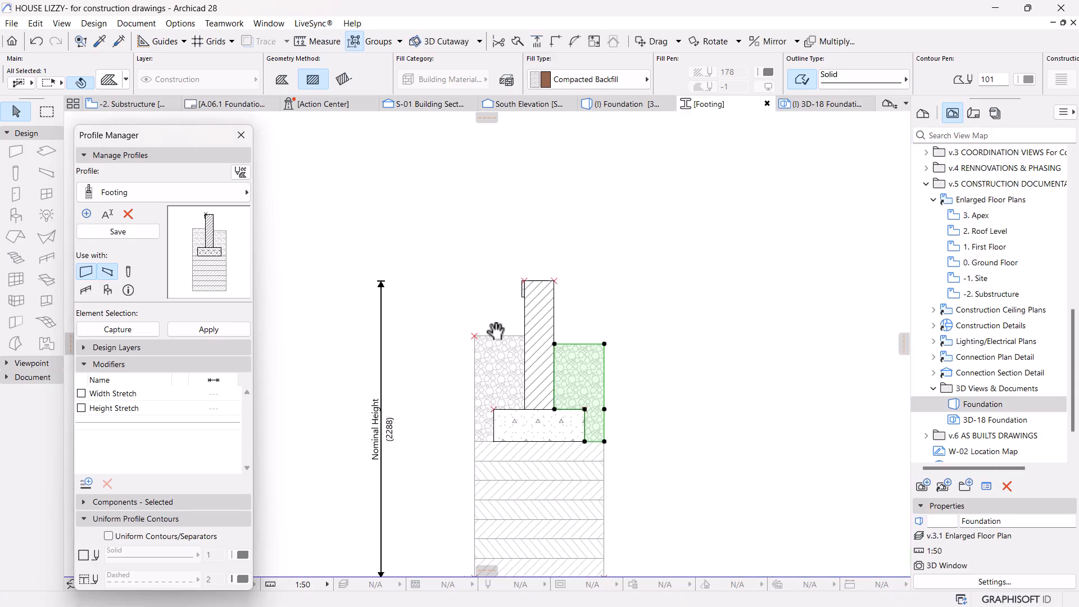
# Step: Change the waterproofing strip at the top of the brick stem to Membrane - Vapor Barrier and save the Footing profile
pyautogui.scroll(6, 479, 404)
pyautogui.click(477, 393)
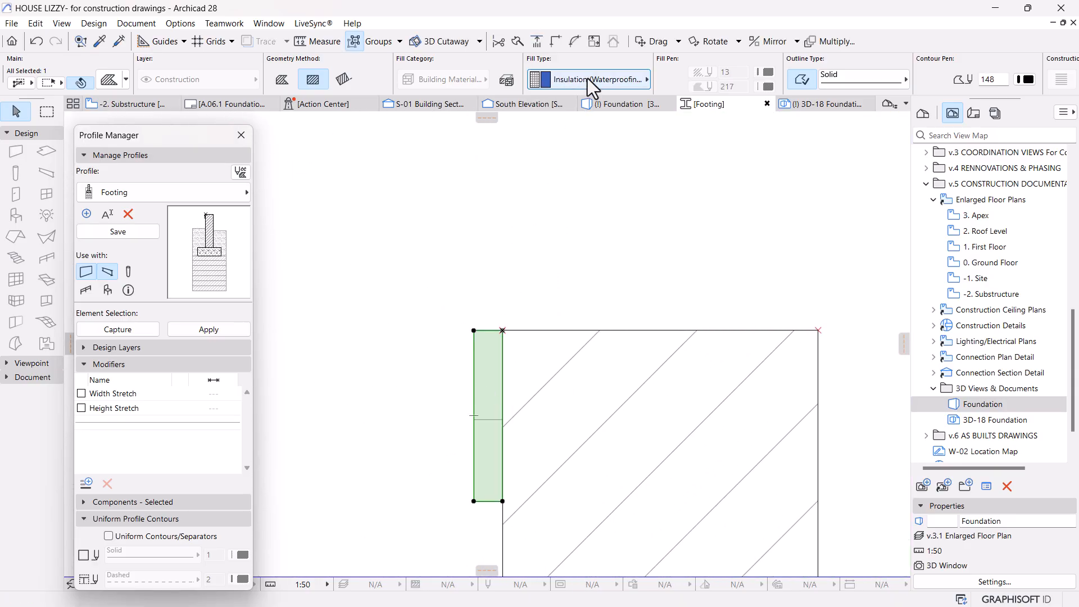
pyautogui.click(587, 79)
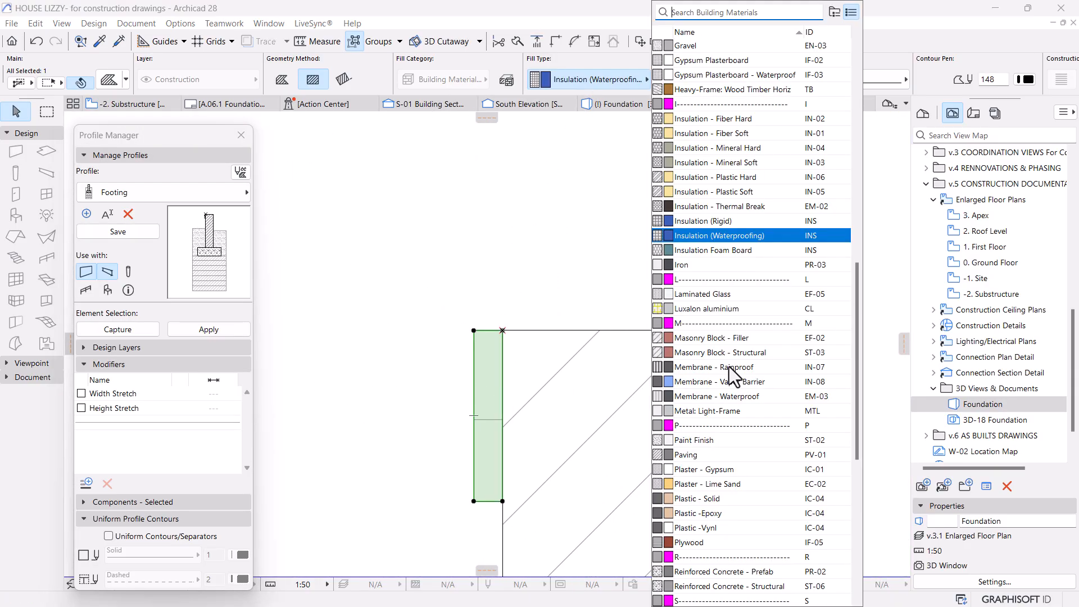
pyautogui.click(723, 402)
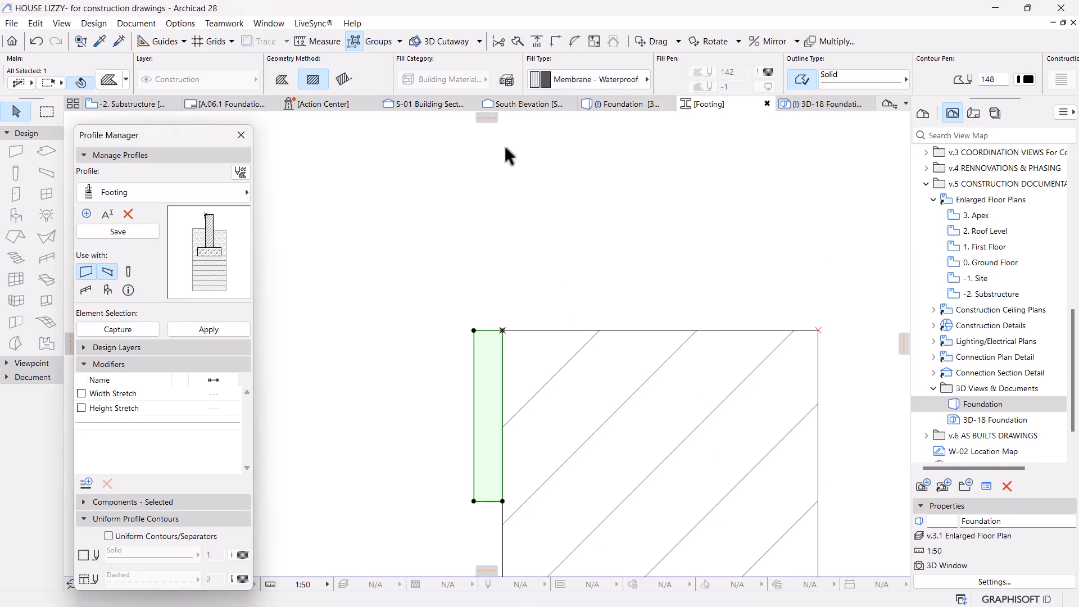
pyautogui.click(605, 86)
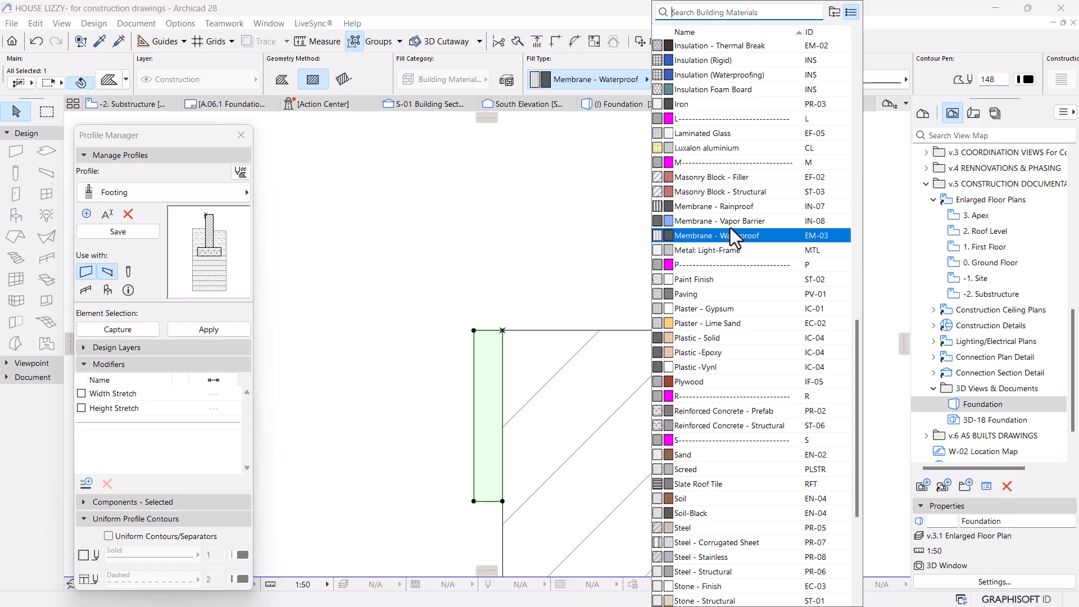
pyautogui.click(743, 221)
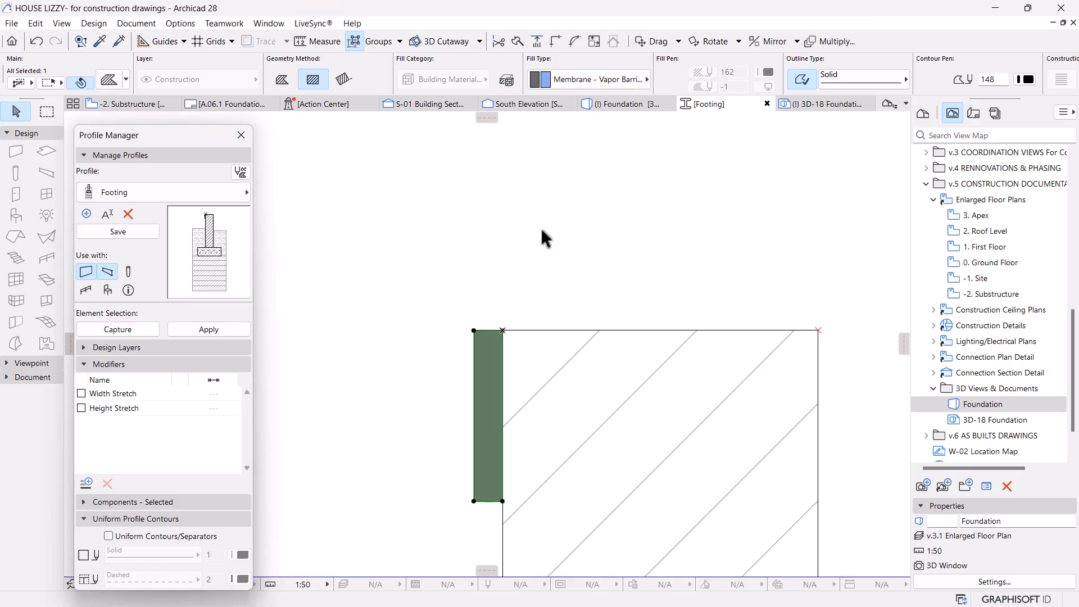
pyautogui.click(498, 234)
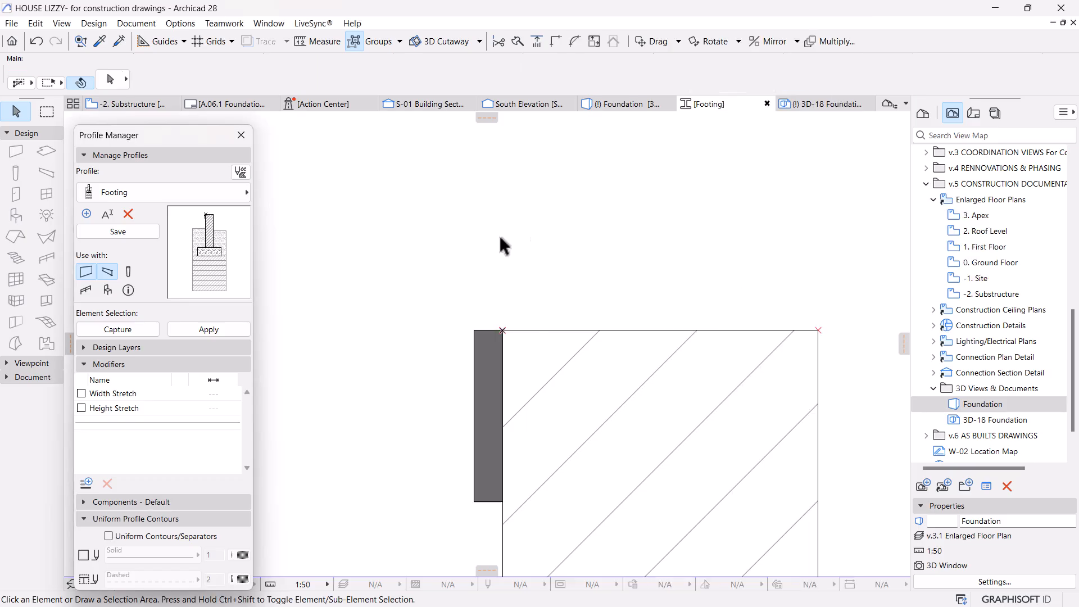
pyautogui.click(484, 406)
pyautogui.click(332, 184)
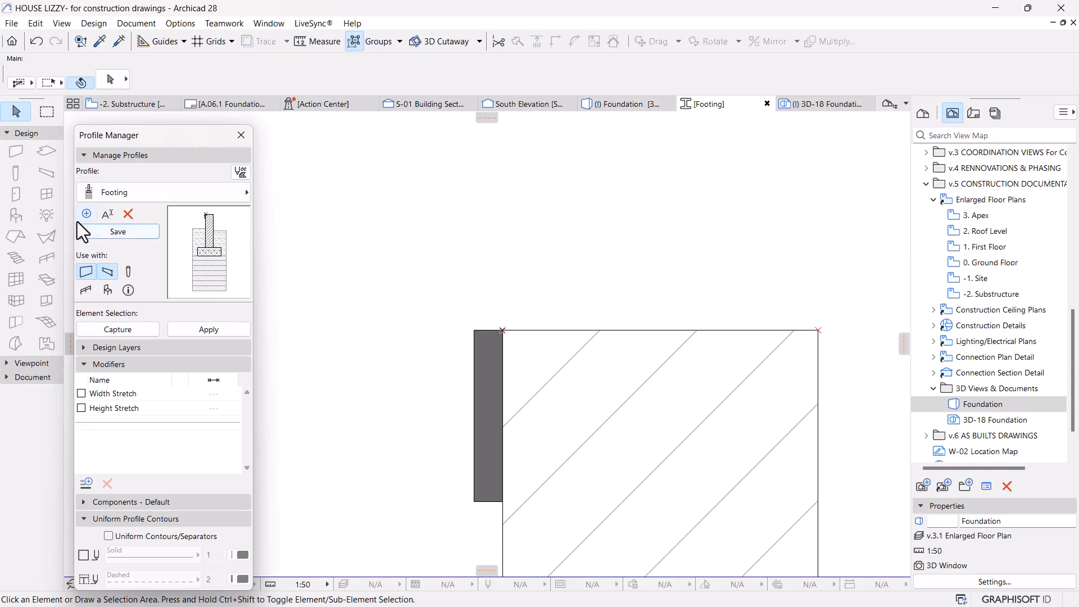
pyautogui.click(97, 231)
# Step: Examine the membrane strips and brick junctions at the cross walls in the Foundation 3D view
pyautogui.click(621, 104)
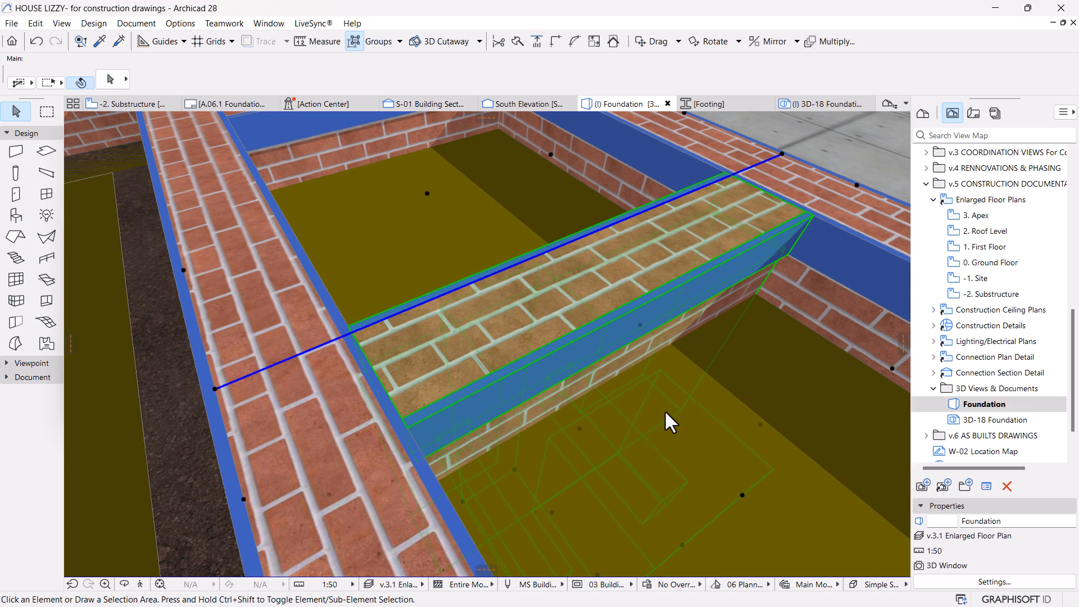
pyautogui.press('Escape')
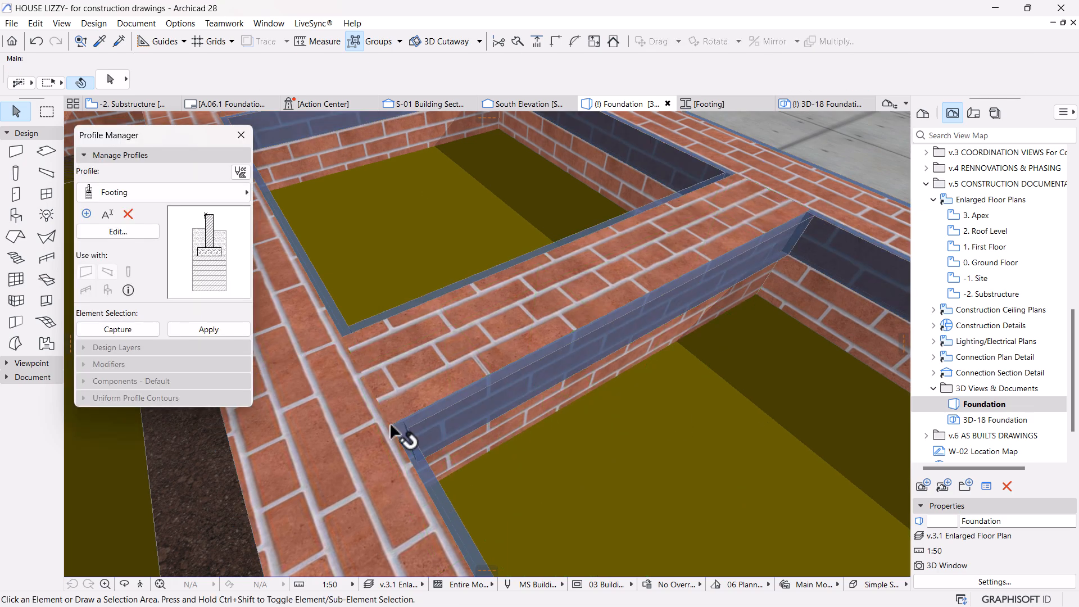
pyautogui.scroll(-2, 595, 434)
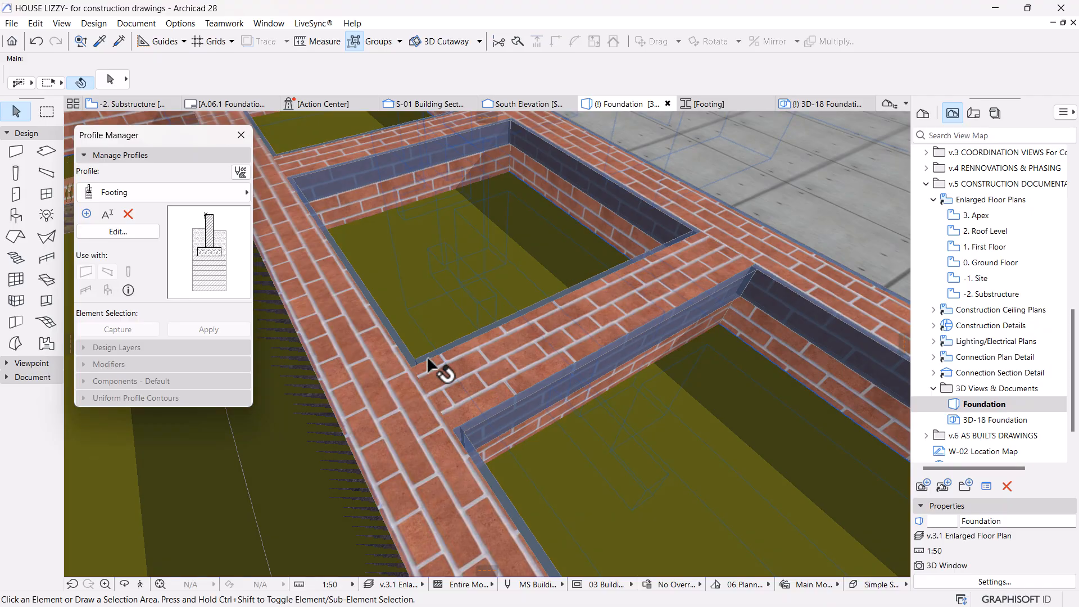
pyautogui.scroll(-2, 525, 285)
pyautogui.scroll(-3, 533, 293)
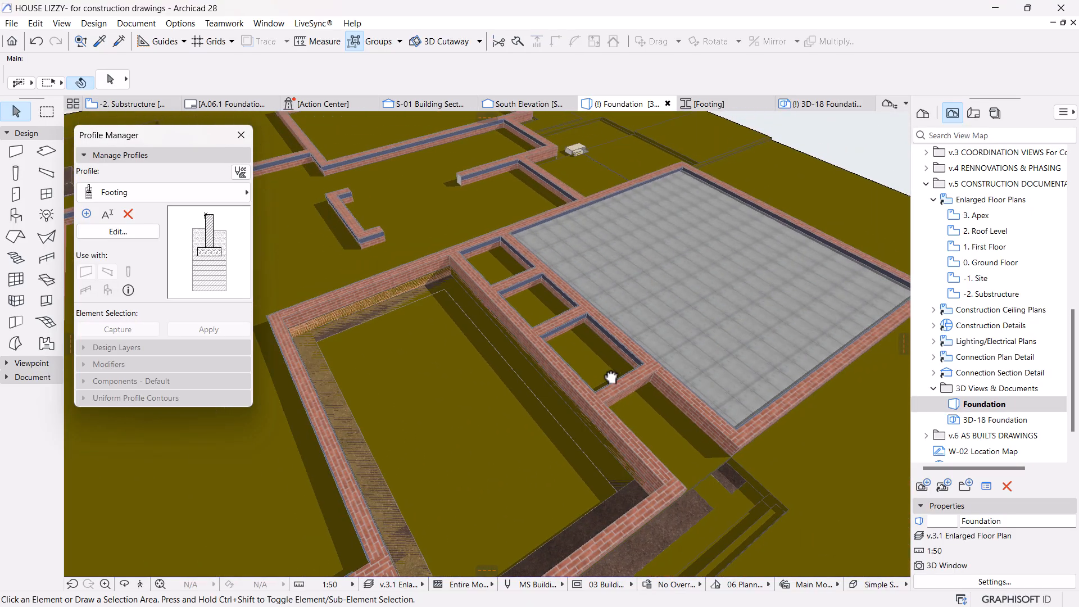
pyautogui.scroll(3, 618, 289)
pyautogui.scroll(3, 630, 289)
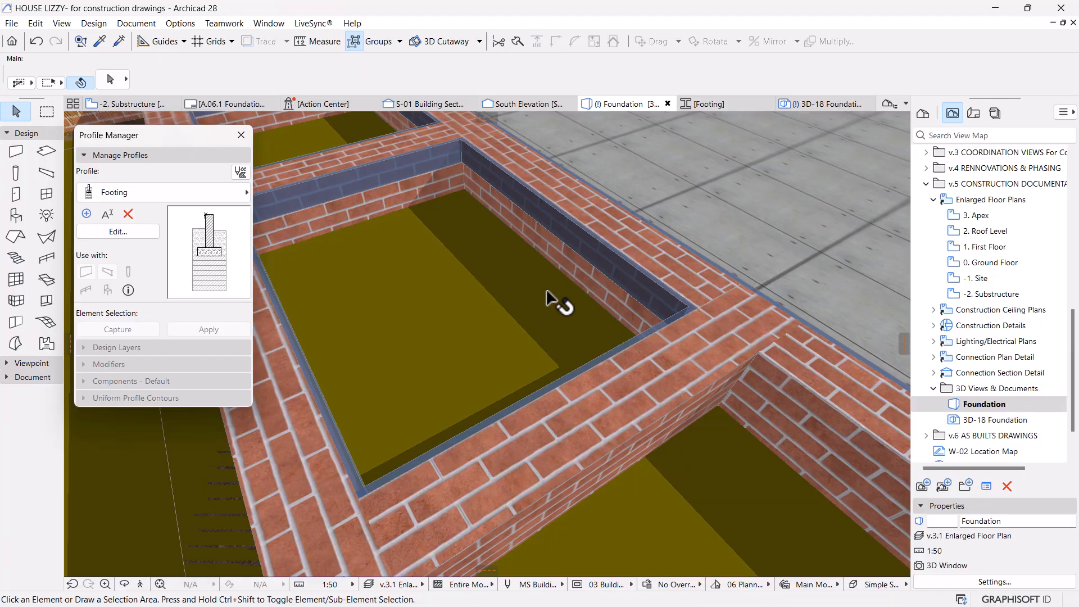
pyautogui.scroll(-2, 574, 269)
pyautogui.scroll(2, 585, 337)
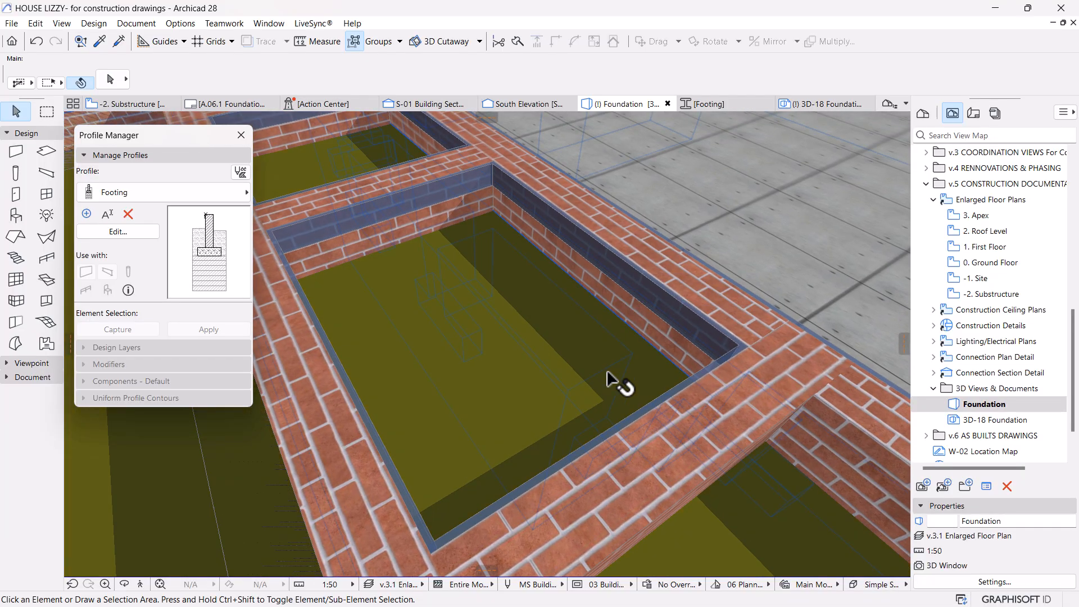
pyautogui.moveTo(458, 279); pyautogui.dragTo(544, 429, button='middle')
# Step: Check the footing wall junctions around the small cross-wall bays and the rest of the -2. Substructure plan
pyautogui.click(143, 103)
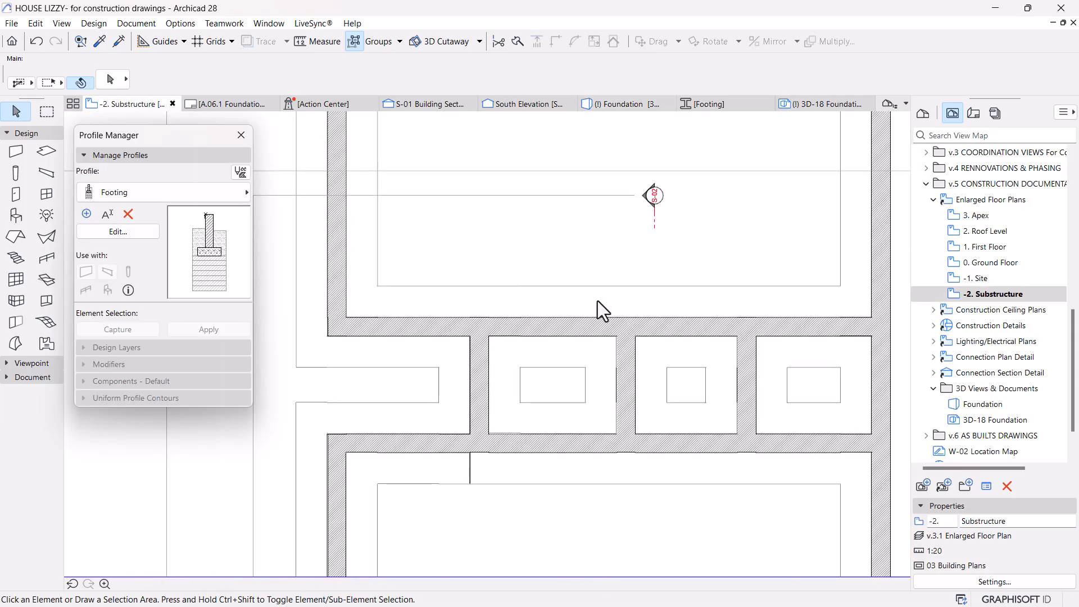
pyautogui.scroll(2, 482, 463)
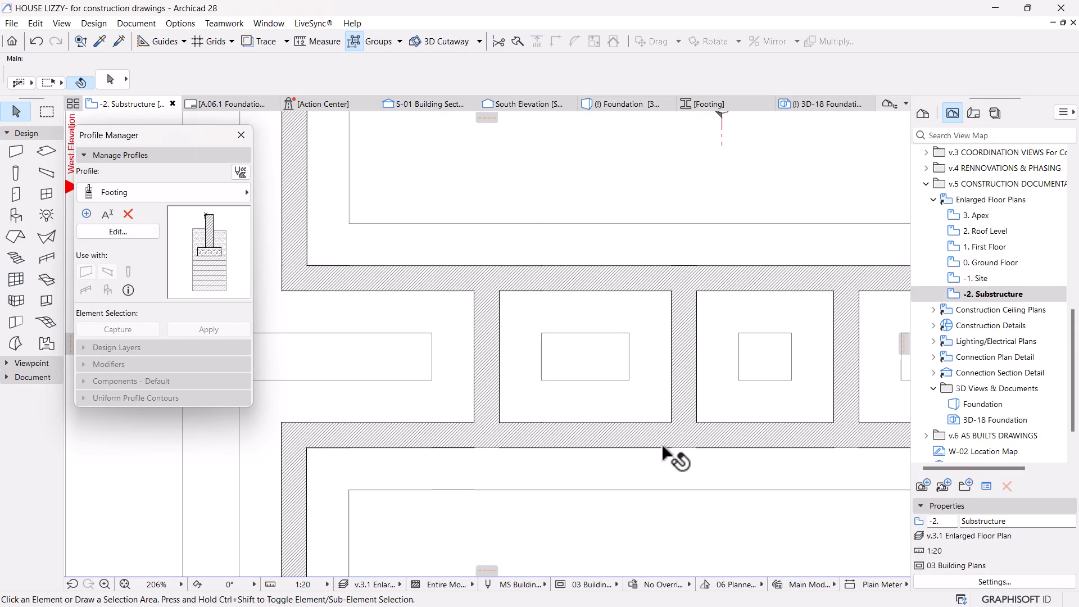
pyautogui.scroll(-1, 680, 448)
pyautogui.moveTo(679, 448); pyautogui.dragTo(459, 418, button='middle')
pyautogui.scroll(-5, 657, 329)
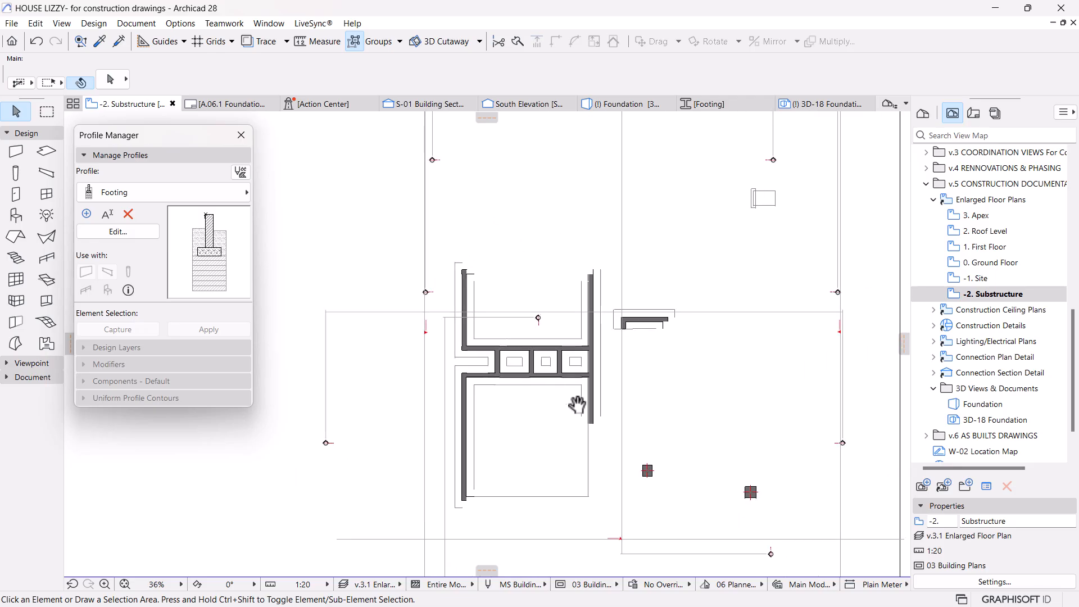
pyautogui.scroll(2, 780, 364)
pyautogui.scroll(2, 428, 375)
pyautogui.scroll(1, 660, 475)
pyautogui.scroll(5, 436, 339)
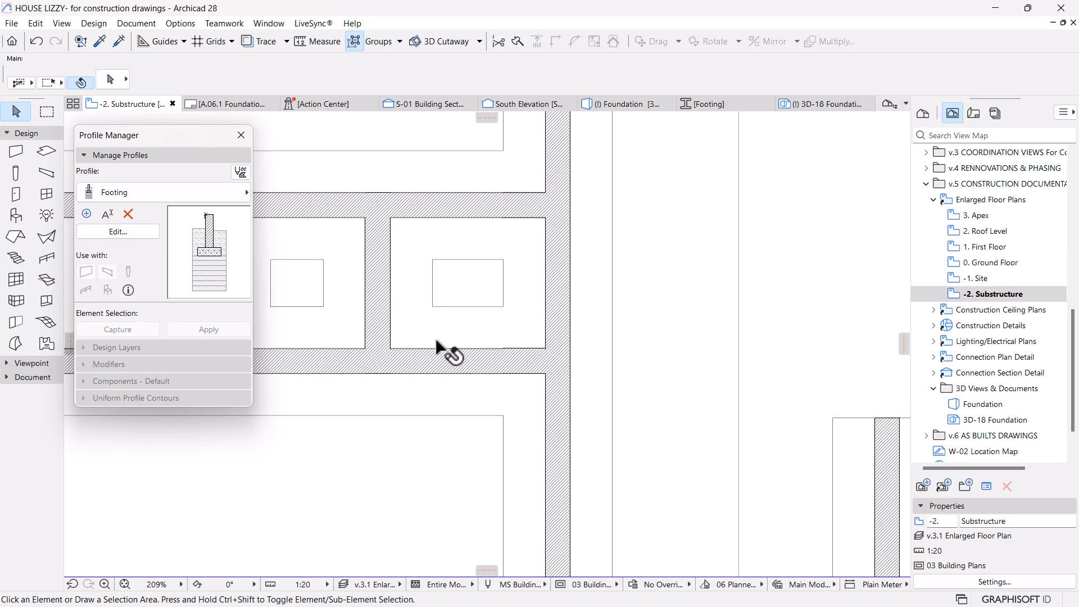
pyautogui.scroll(-5, 631, 368)
pyautogui.scroll(-3, 492, 313)
pyautogui.moveTo(489, 313); pyautogui.dragTo(577, 234, button='middle')
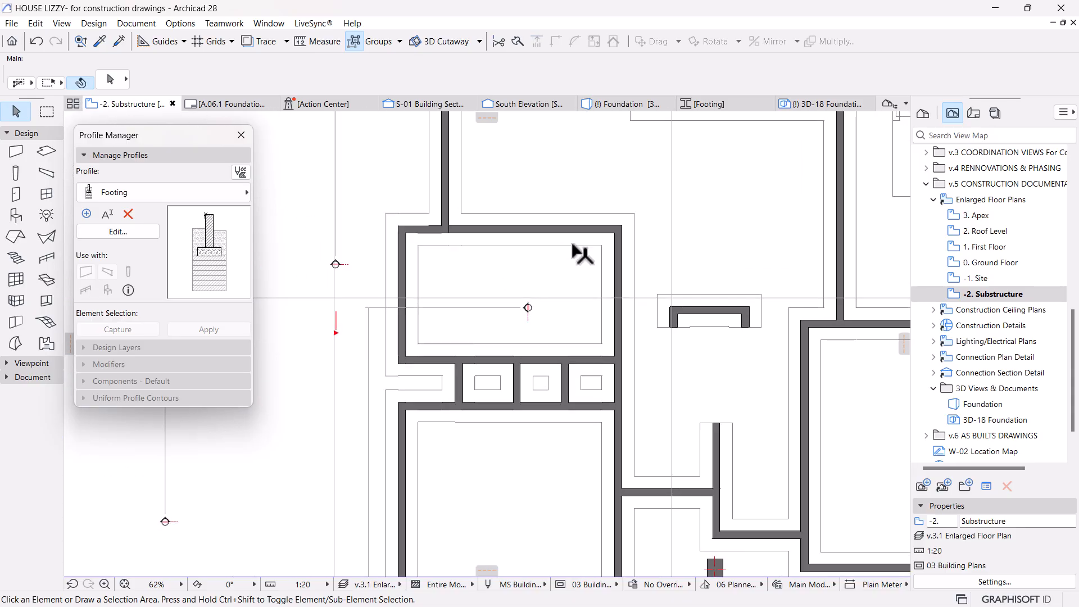
pyautogui.scroll(-3, 549, 362)
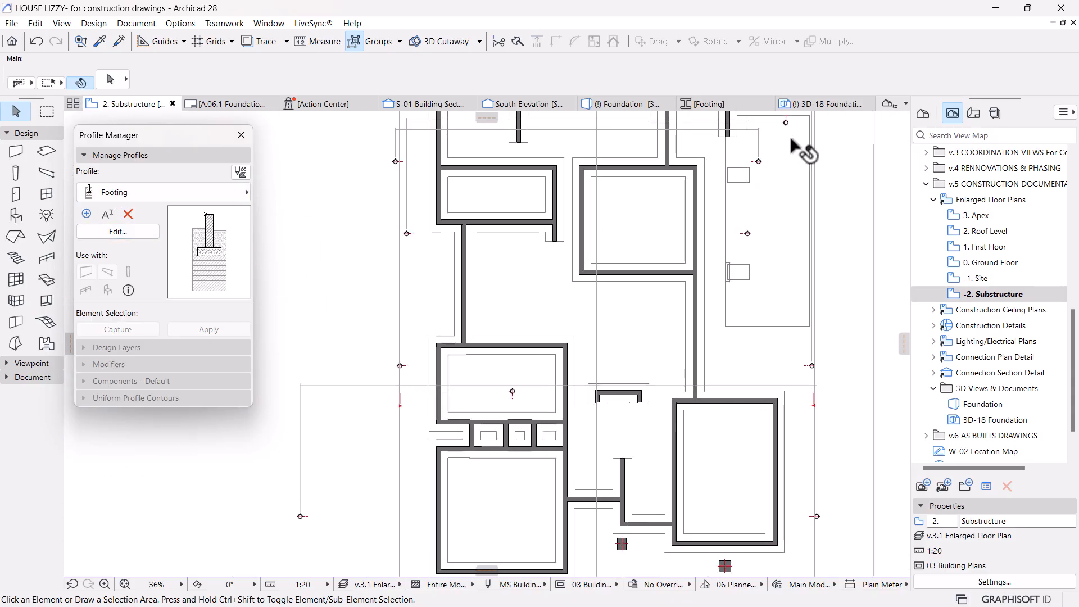
# Step: Inspect the whole foundation in the Foundation 3D view, including the exposed ground strips outside the footing beside the tiled slab
pyautogui.click(620, 104)
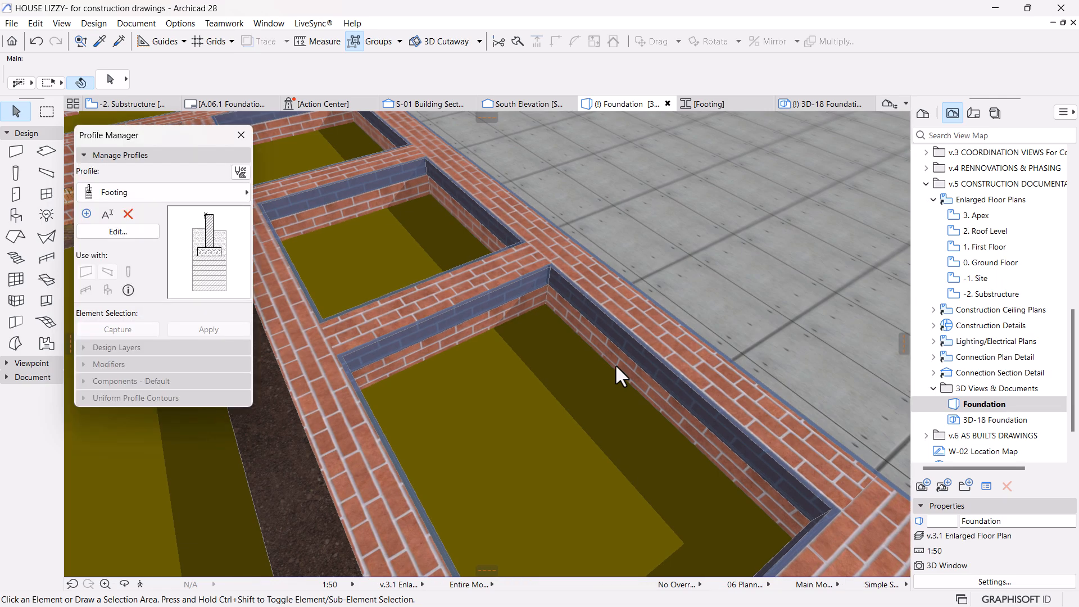
pyautogui.scroll(-6, 610, 387)
pyautogui.moveTo(590, 402); pyautogui.dragTo(717, 337, button='middle')
pyautogui.scroll(-2, 690, 326)
pyautogui.moveTo(668, 273); pyautogui.dragTo(513, 311, button='middle')
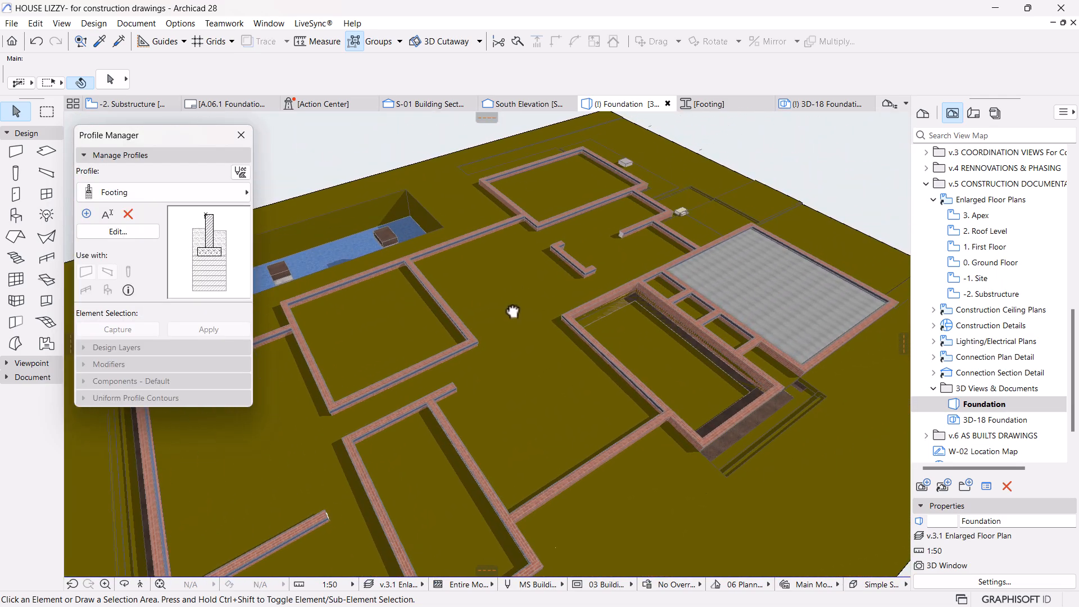
pyautogui.scroll(-2, 575, 321)
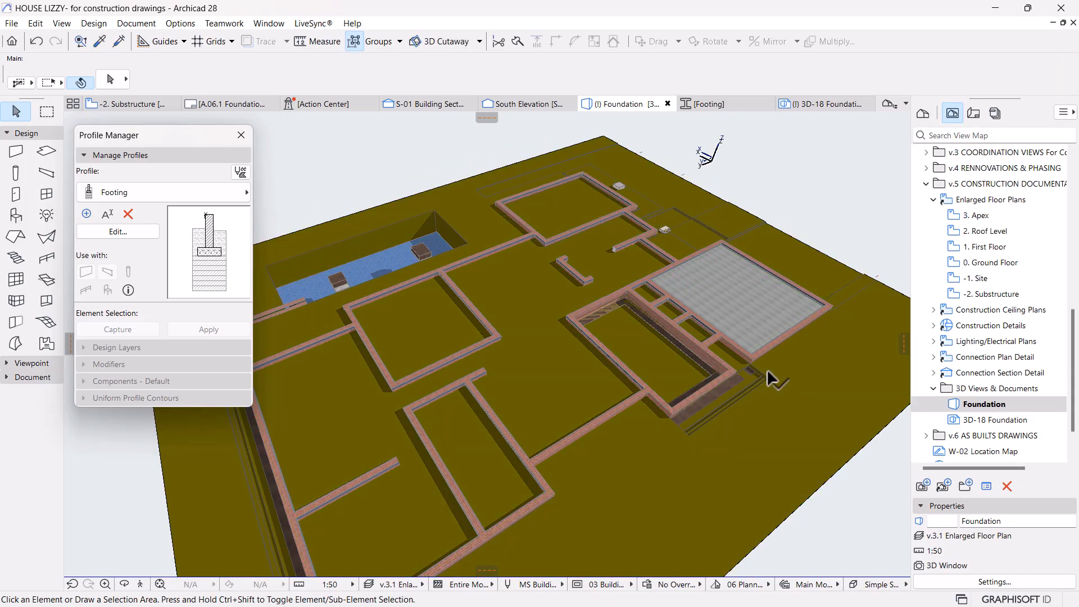
pyautogui.keyDown('shift'); pyautogui.moveTo(787, 397); pyautogui.dragTo(660, 414, button='middle'); pyautogui.keyUp('shift')
pyautogui.scroll(2, 651, 419)
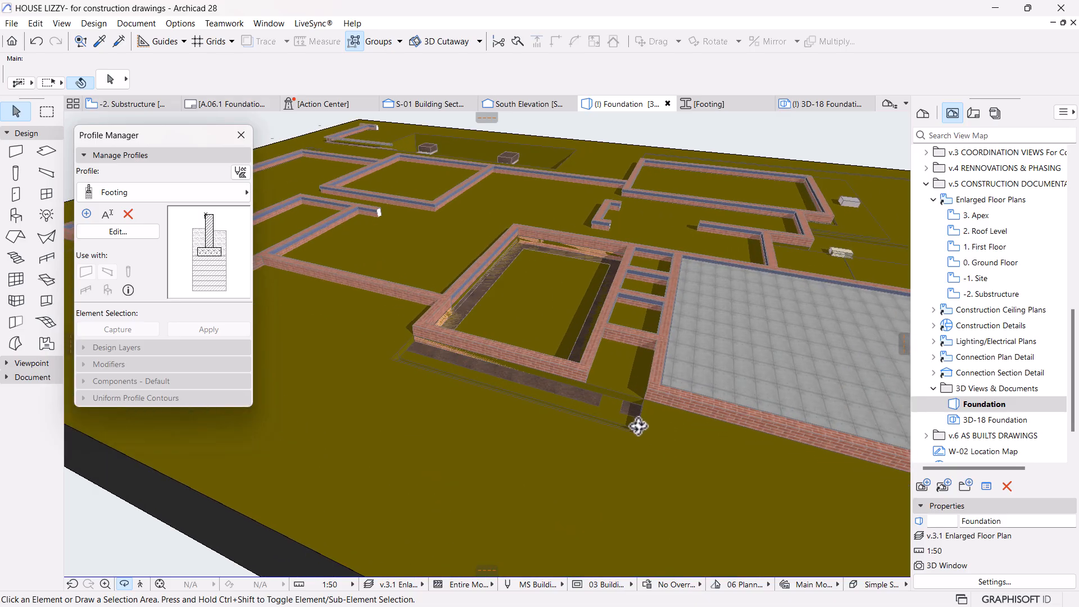
pyautogui.scroll(4, 465, 377)
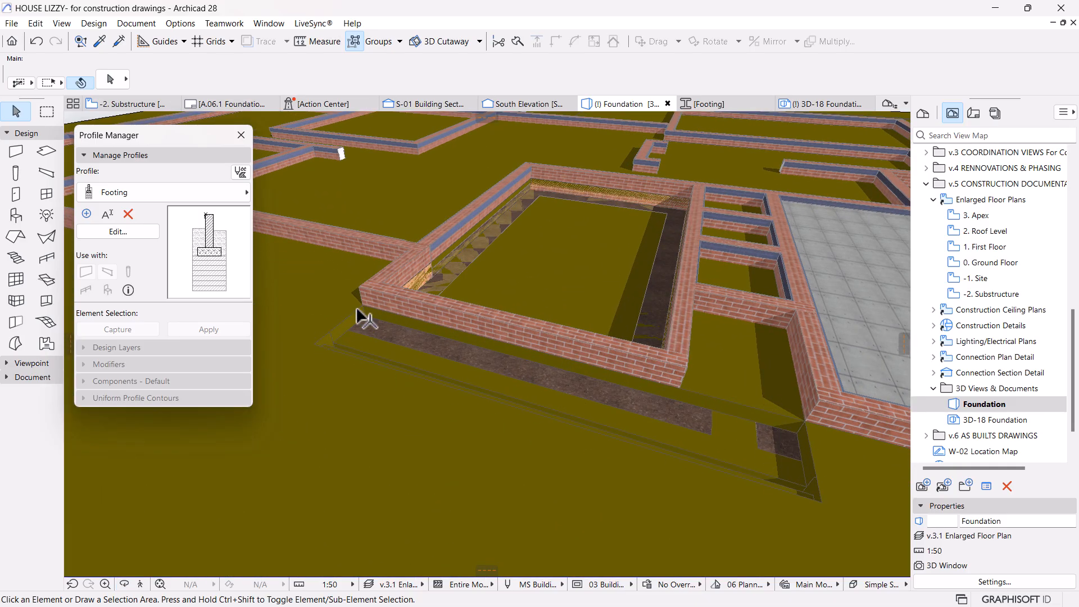
pyautogui.moveTo(726, 414); pyautogui.dragTo(762, 454, button='middle')
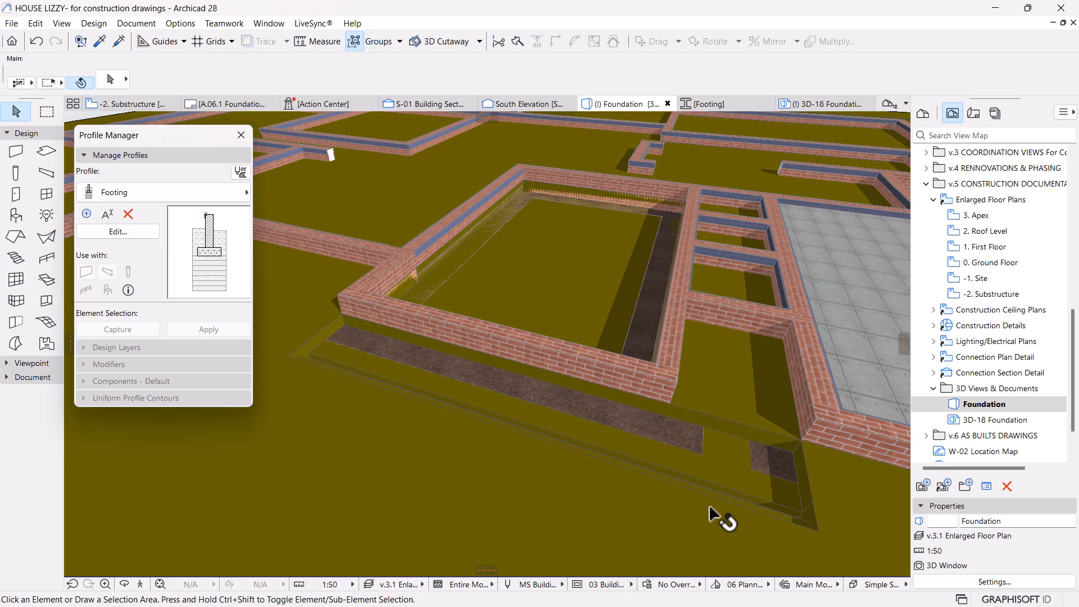
pyautogui.scroll(-2, 585, 458)
# Step: Select the Soil-Black site mesh and examine its cut edges around the footing walls
pyautogui.click(380, 387)
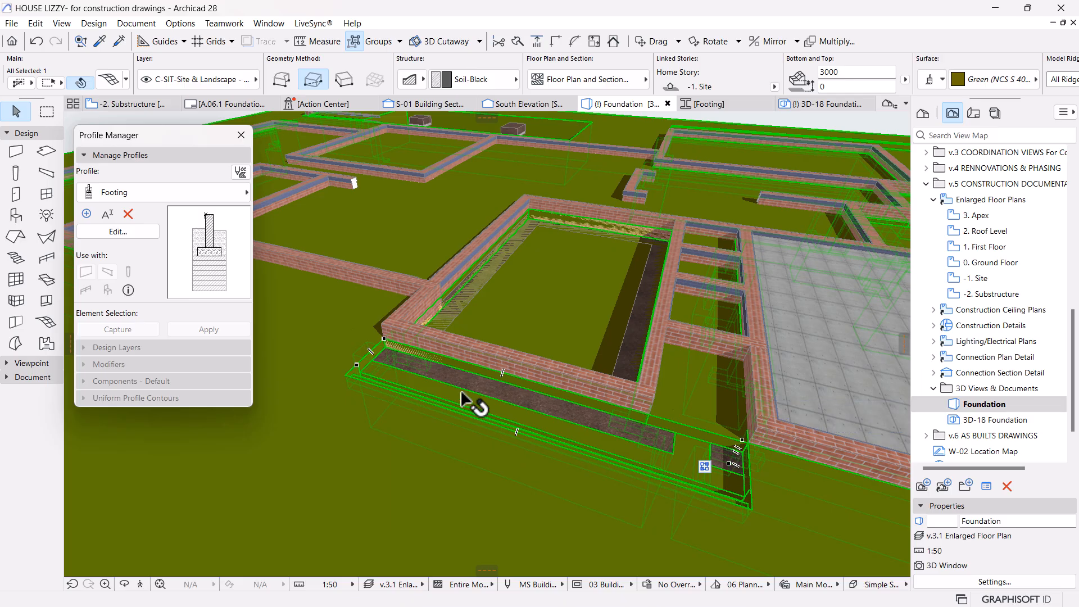
pyautogui.scroll(-5, 700, 376)
pyautogui.scroll(-1, 612, 438)
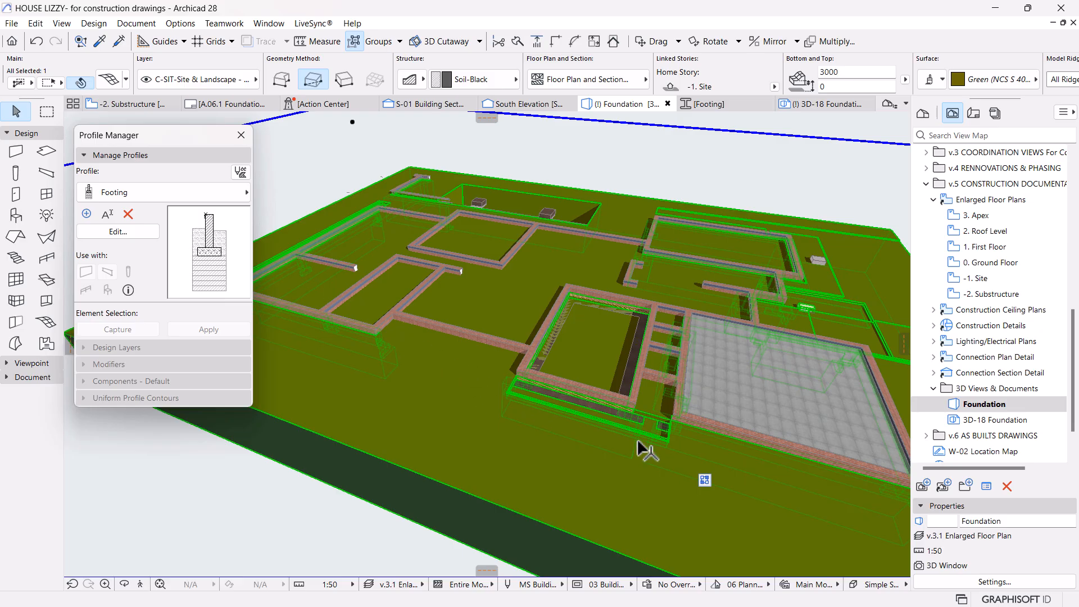
pyautogui.scroll(-4, 499, 385)
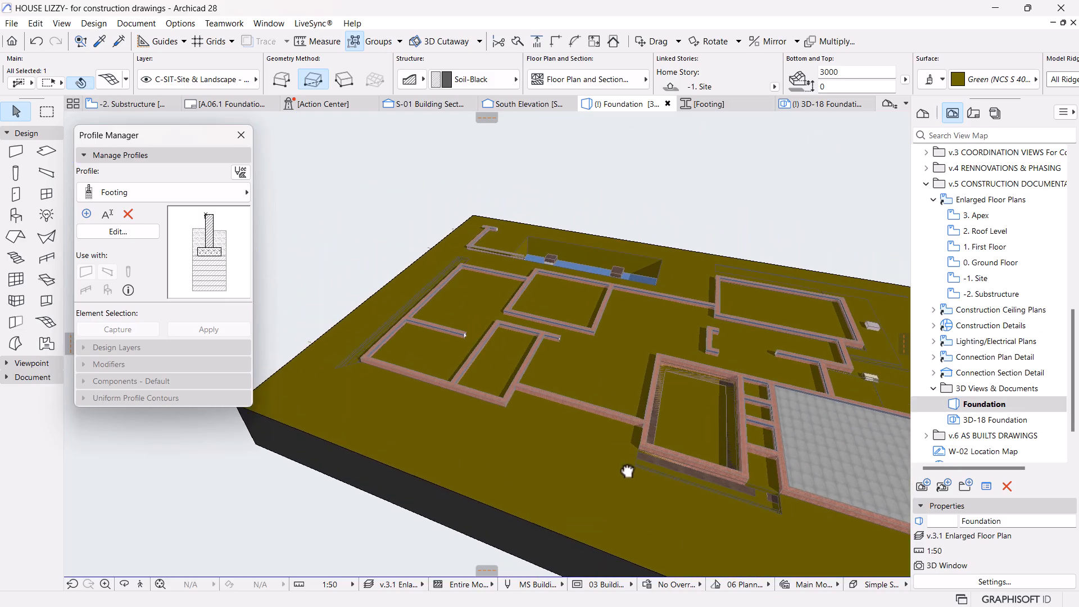
pyautogui.scroll(3, 320, 367)
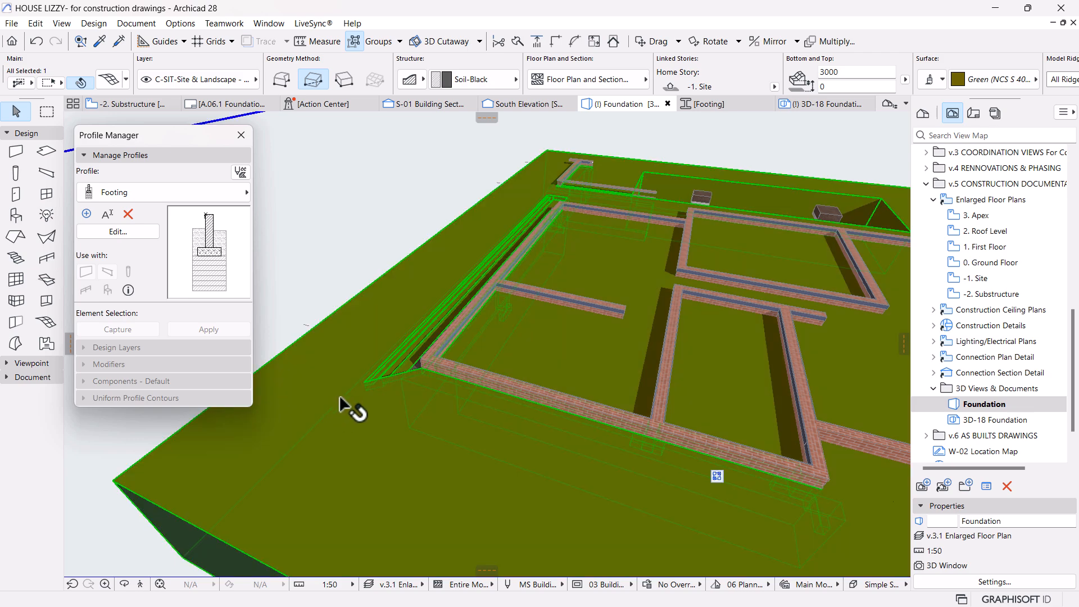
# Step: Pick up the slab settings from the tiled Slab-on-Grade slab in the Foundation 3D view
pyautogui.keyDown('shift'); pyautogui.moveTo(446, 345); pyautogui.dragTo(378, 337, button='middle'); pyautogui.keyUp('shift')
pyautogui.click(640, 191)
pyautogui.keyDown('shift'); pyautogui.moveTo(643, 248); pyautogui.dragTo(669, 403, button='middle'); pyautogui.keyUp('shift')
pyautogui.click(712, 412)
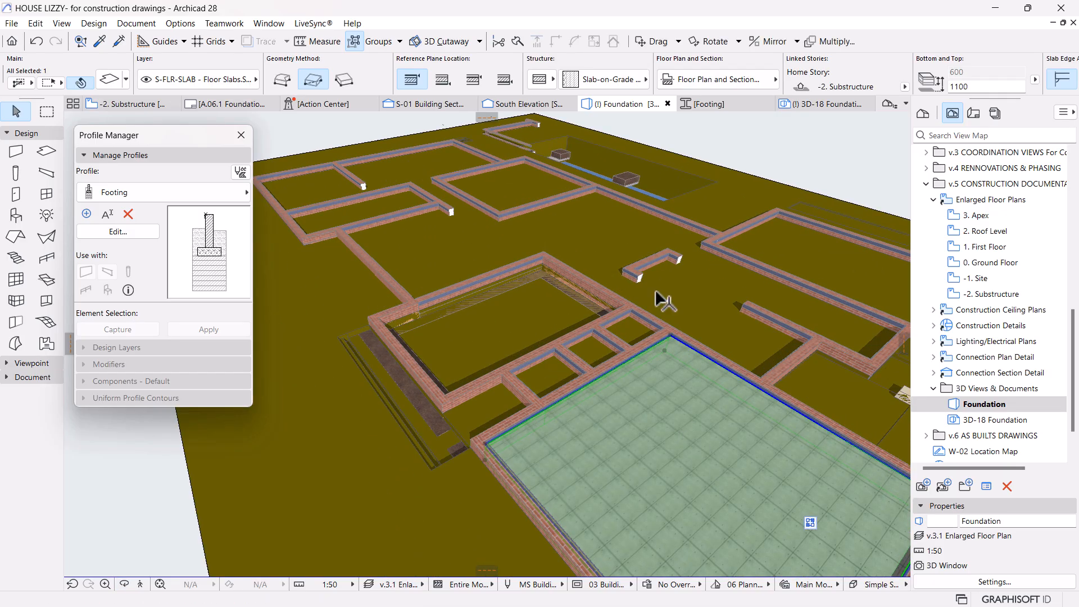
pyautogui.keyDown('shift'); pyautogui.moveTo(323, 203); pyautogui.dragTo(554, 355, button='middle'); pyautogui.keyUp('shift')
pyautogui.press('Escape')
pyautogui.keyDown('alt'); pyautogui.click(623, 485); pyautogui.keyUp('alt')
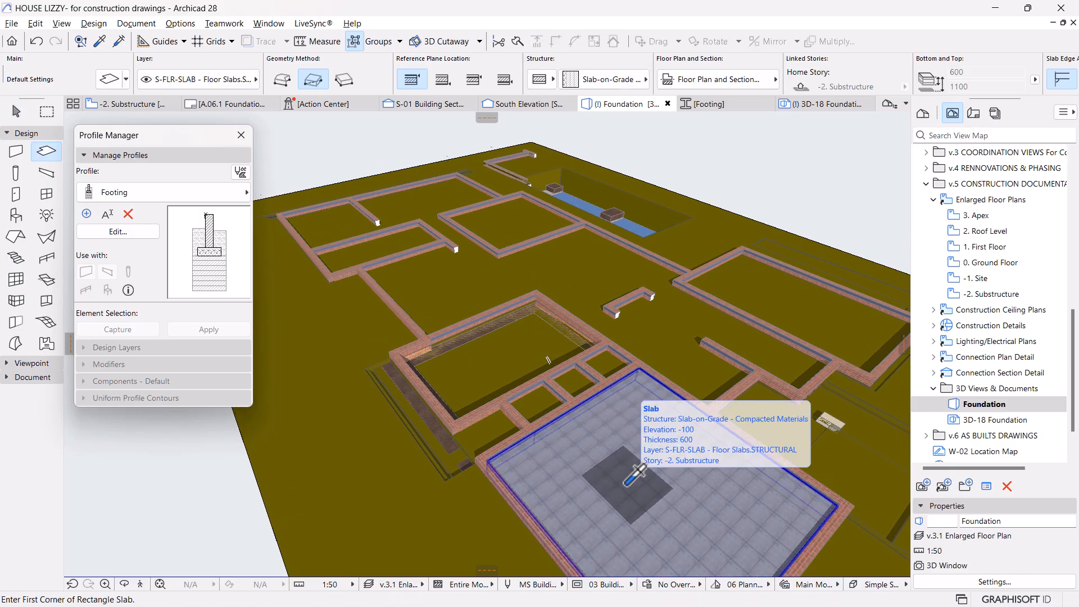
# Step: Draw one rectangular Slab-on-Grade slab across the three small cross-wall bays in the -2. Substructure plan and check its extent
pyautogui.click(128, 154)
pyautogui.click(129, 104)
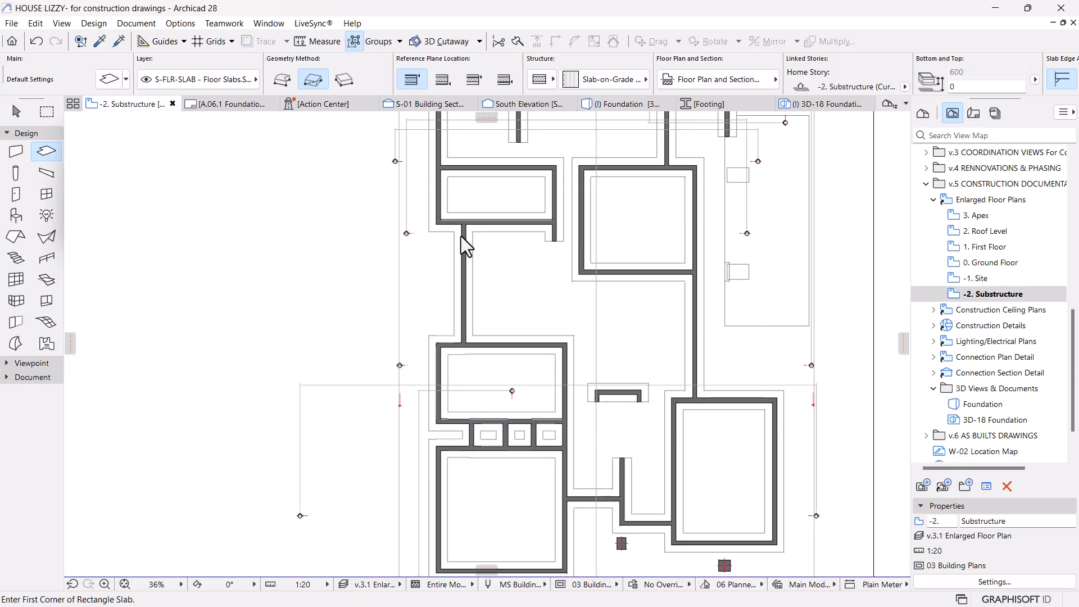
pyautogui.scroll(10, 484, 455)
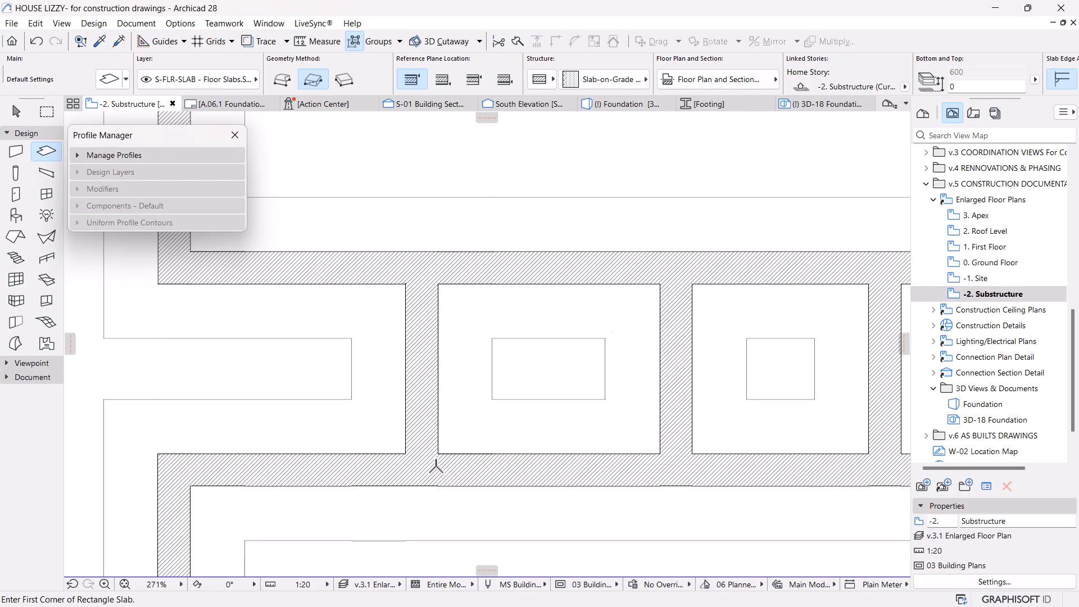
pyautogui.click(443, 432)
pyautogui.scroll(-5, 405, 414)
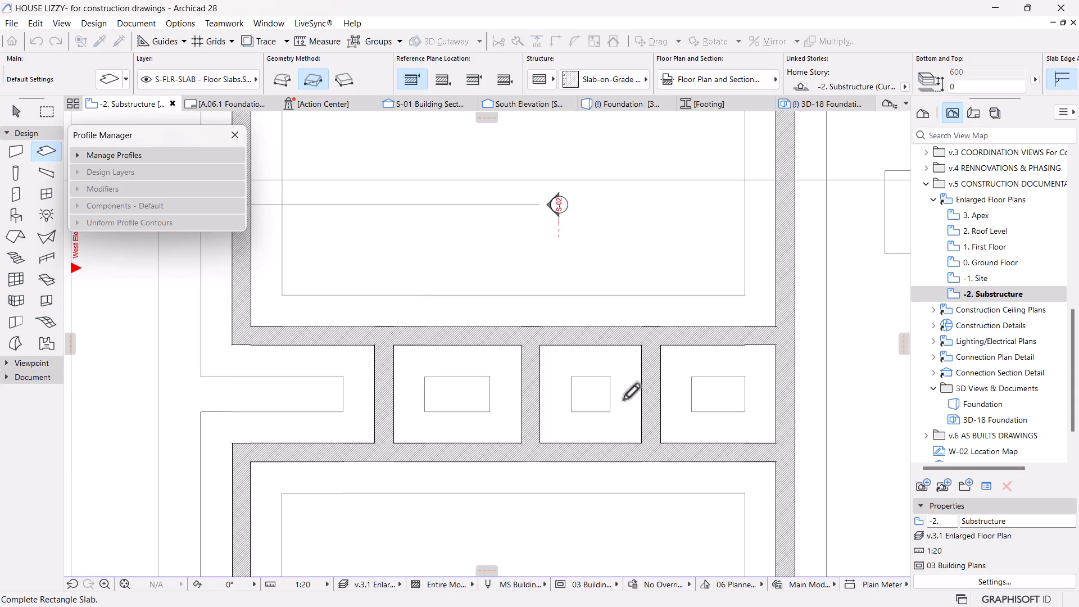
pyautogui.click(794, 338)
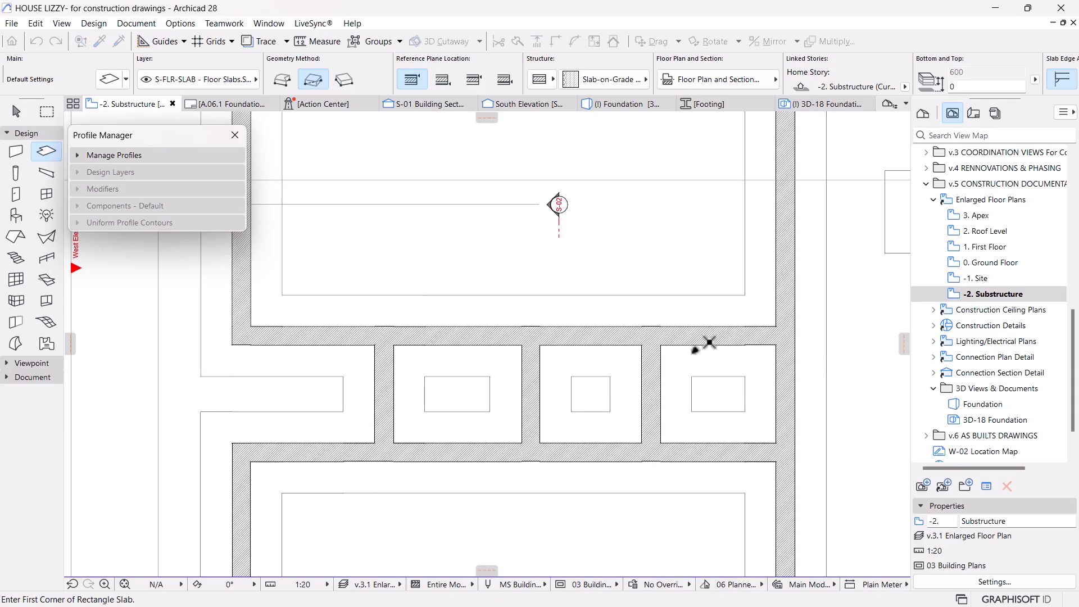
pyautogui.press('Escape')
pyautogui.click(722, 397)
pyautogui.scroll(-5, 830, 82)
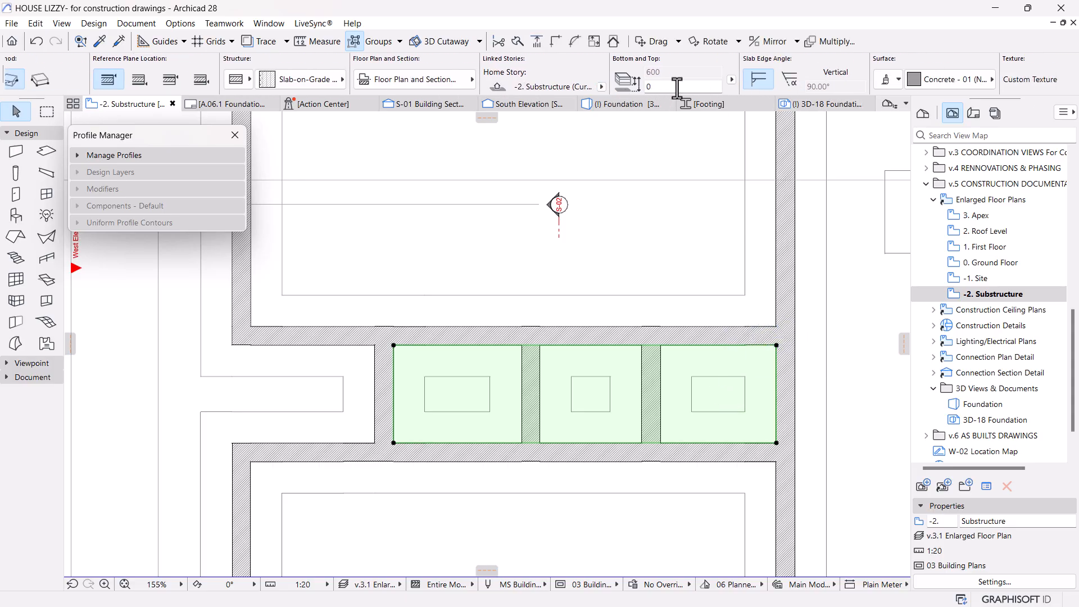
pyautogui.scroll(-6, 598, 227)
pyautogui.press('Escape')
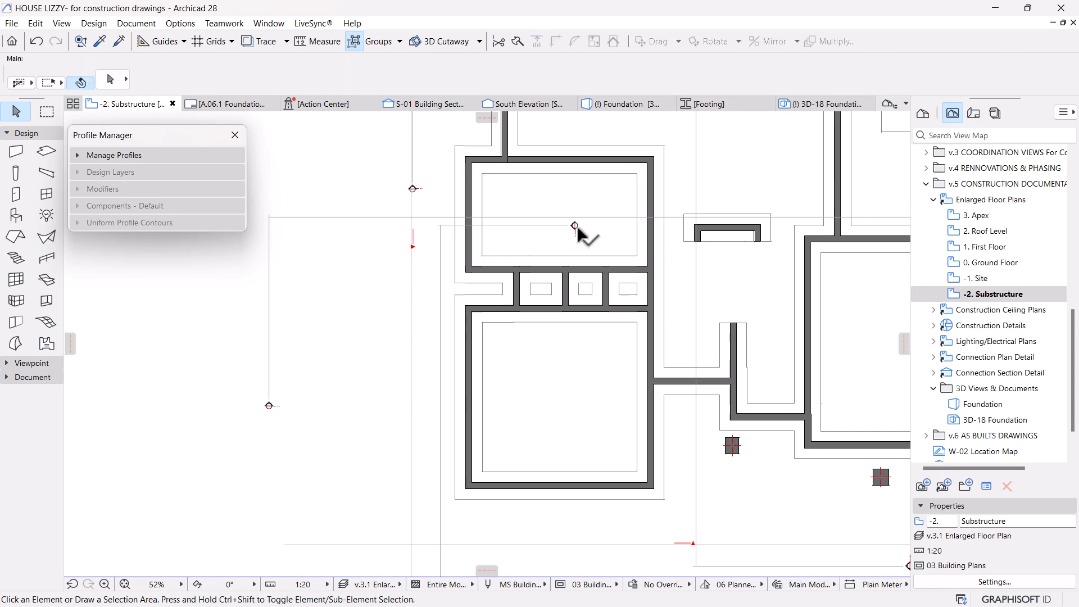
# Step: Open the S-02 Building Section from its section marker in the -2. Substructure plan
pyautogui.click(574, 225)
pyautogui.scroll(-3, 575, 225)
pyautogui.rightClick(366, 173)
pyautogui.click(404, 219)
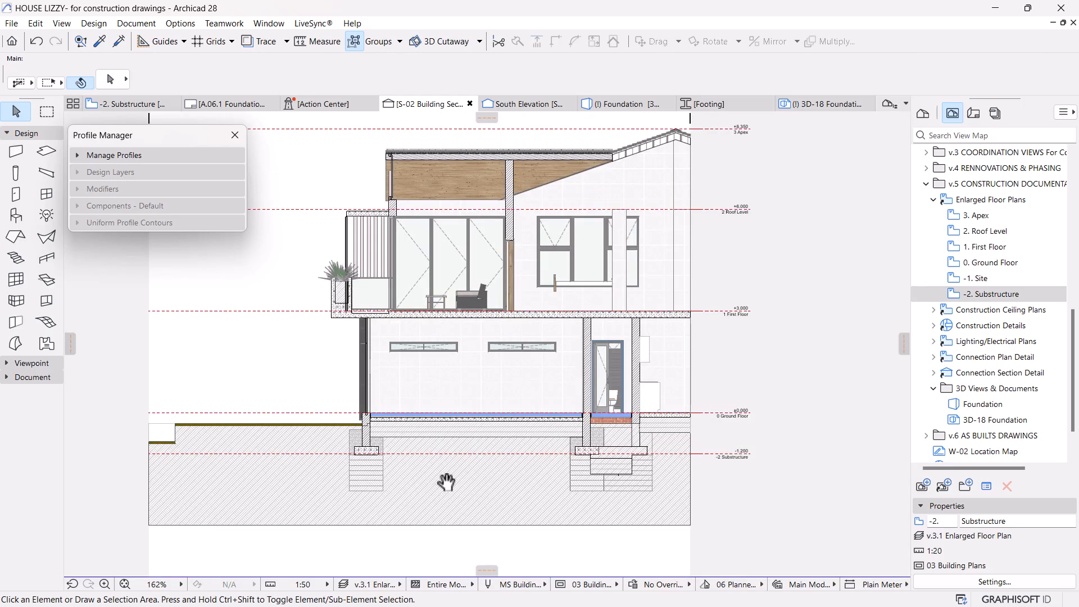
pyautogui.moveTo(446, 481); pyautogui.dragTo(498, 466, button='middle')
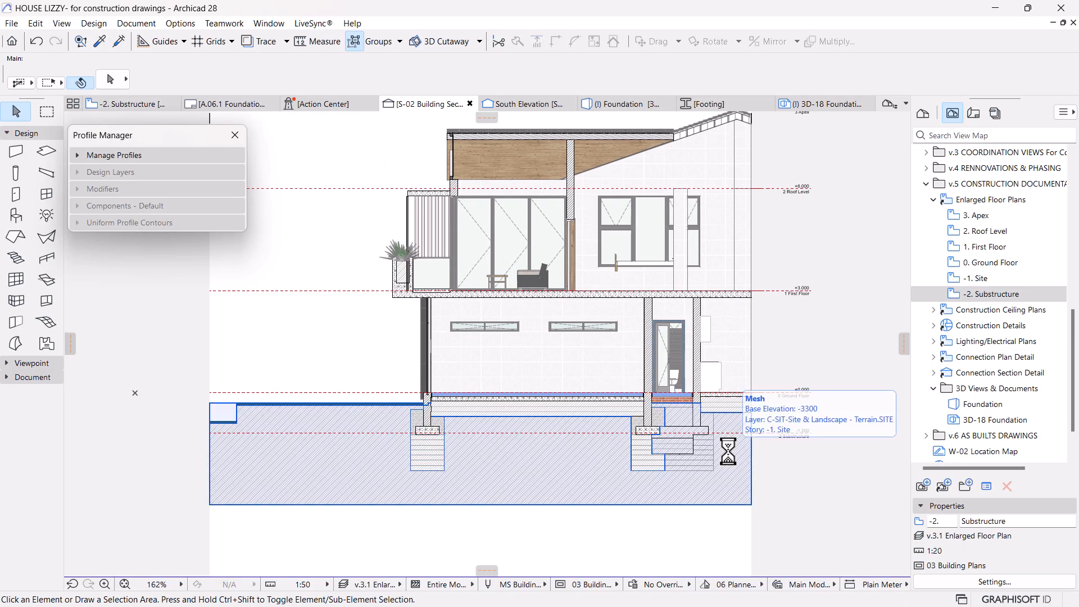
# Step: Examine the floor slabs and footings in the S-02 section, including the outer ground floor slab beside the toilet
pyautogui.scroll(7, 719, 404)
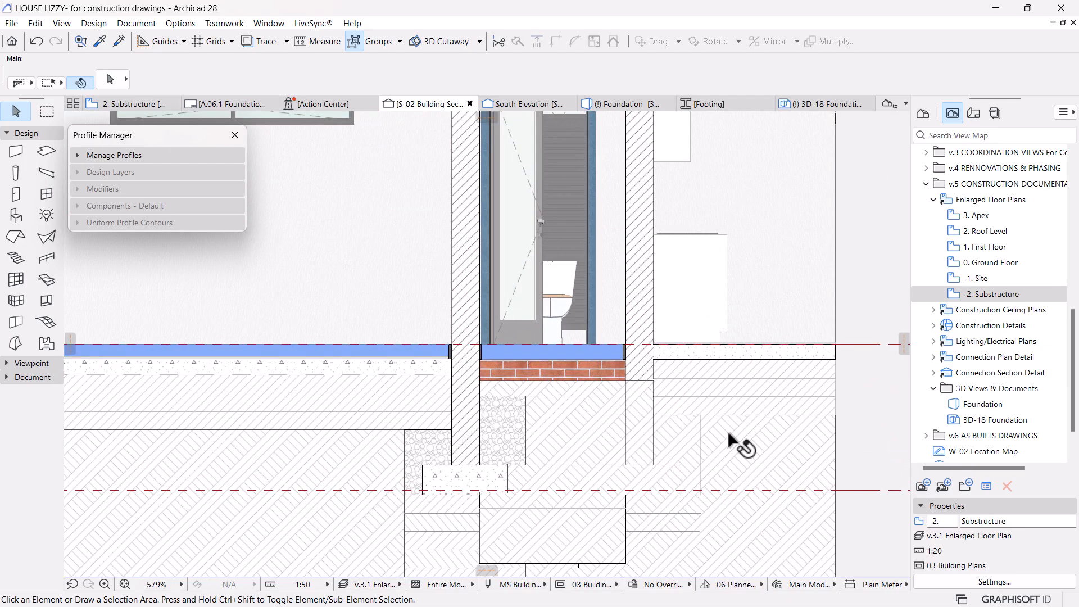
pyautogui.scroll(-6, 726, 436)
pyautogui.moveTo(562, 457); pyautogui.dragTo(620, 447, button='middle')
pyautogui.scroll(8, 400, 427)
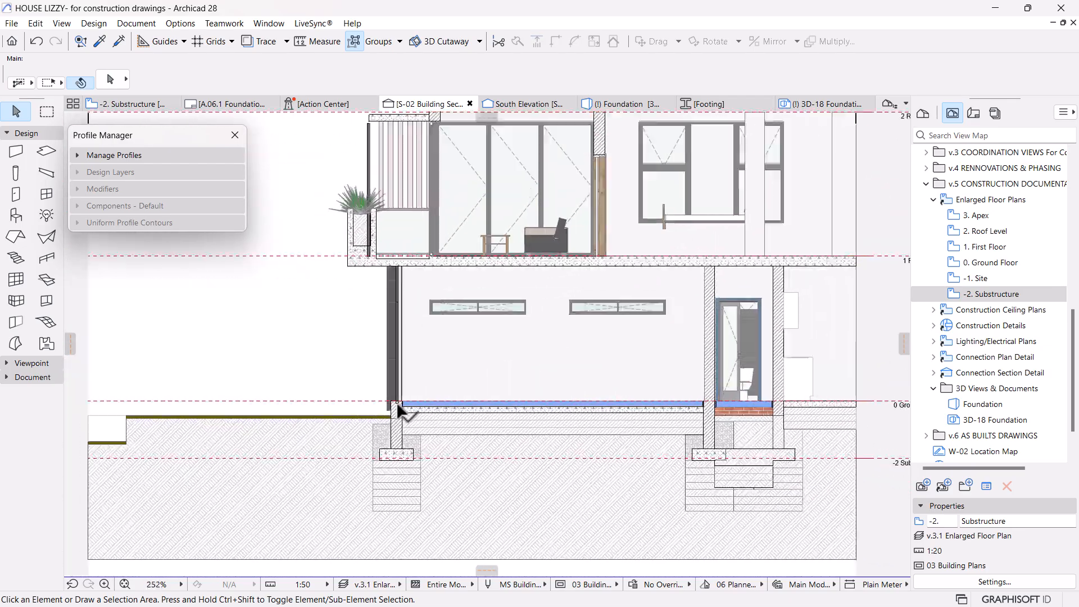
pyautogui.scroll(-8, 420, 458)
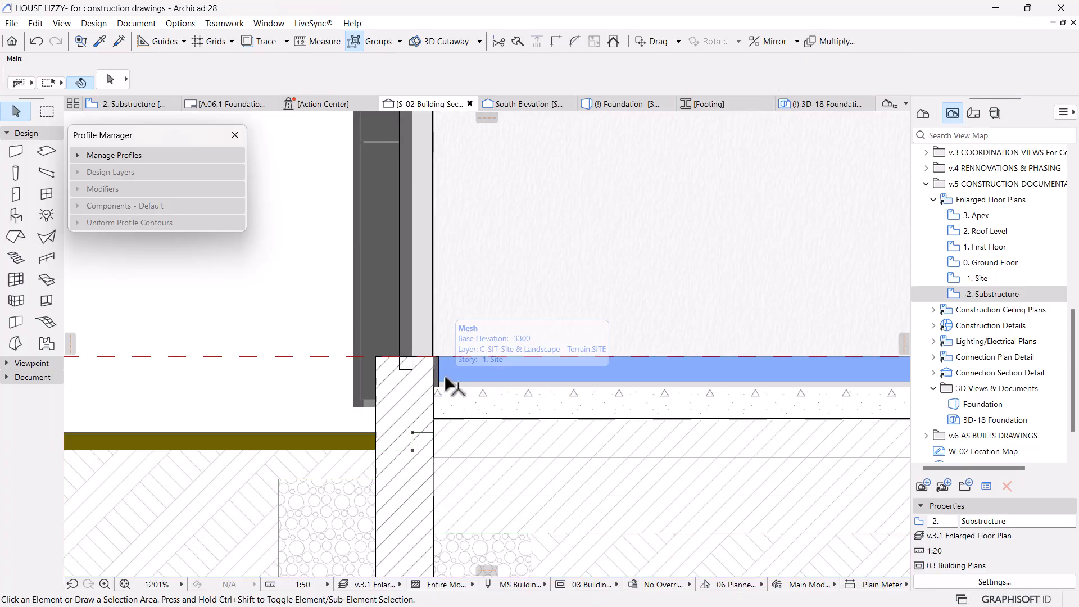
pyautogui.moveTo(425, 415); pyautogui.dragTo(304, 393, button='middle')
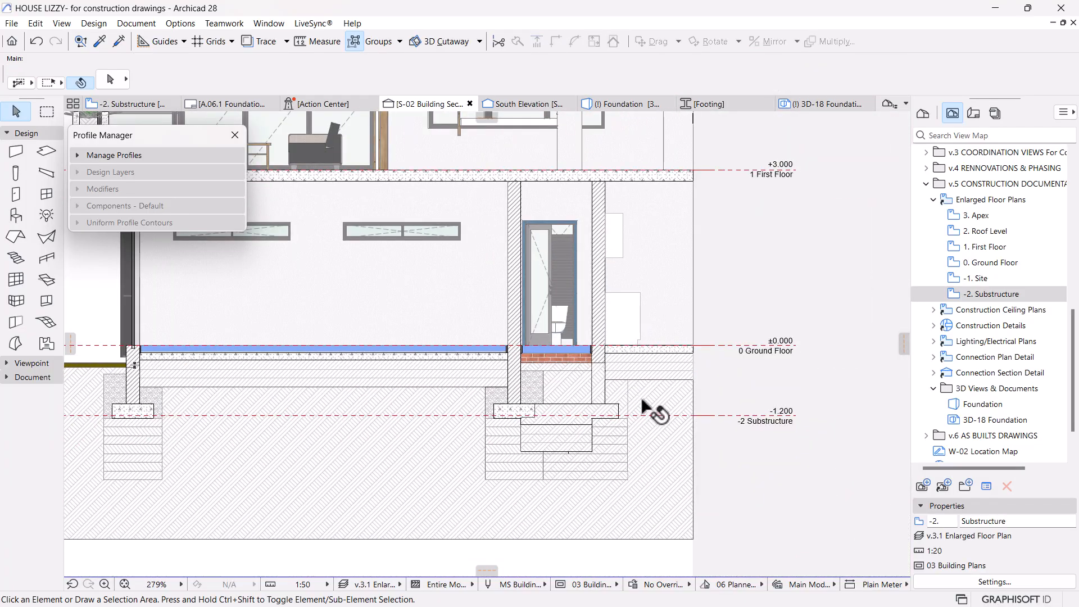
pyautogui.scroll(3, 646, 344)
pyautogui.scroll(2, 646, 349)
pyautogui.click(615, 373)
# Step: Check where the S-02 section line cuts the small cross-wall bays in the substructure plan, and reopen its section
pyautogui.click(130, 103)
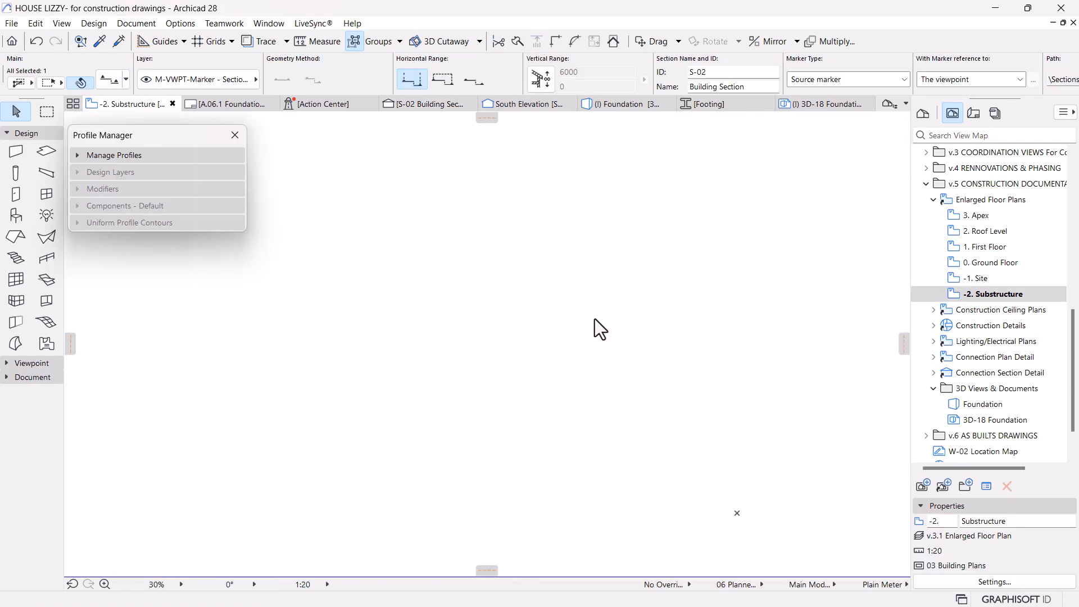
pyautogui.scroll(2, 577, 221)
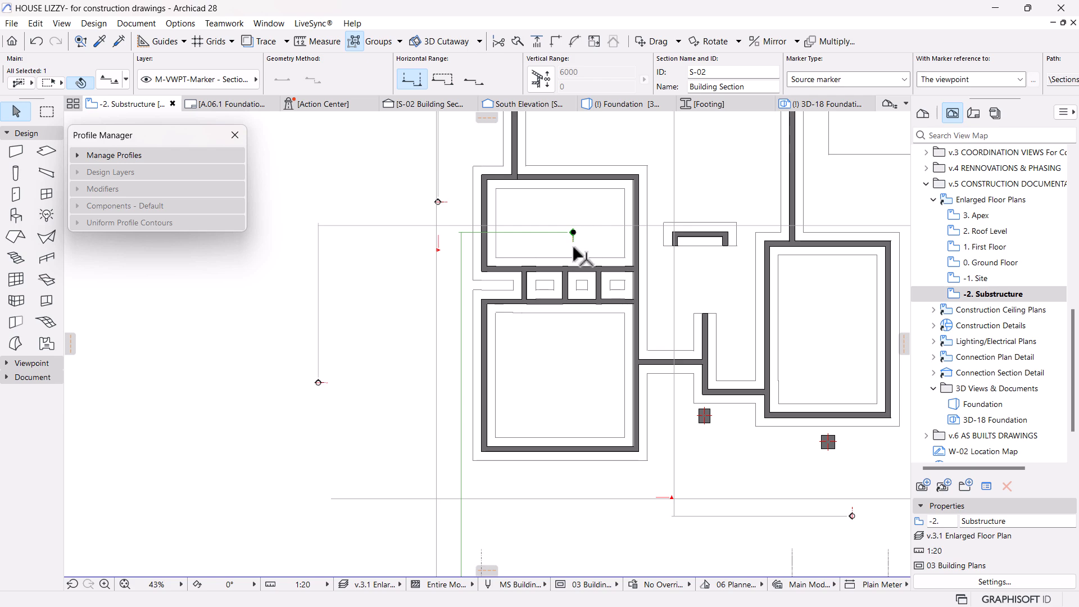
pyautogui.scroll(5, 584, 275)
pyautogui.click(563, 288)
pyautogui.press('Escape')
pyautogui.rightClick(563, 182)
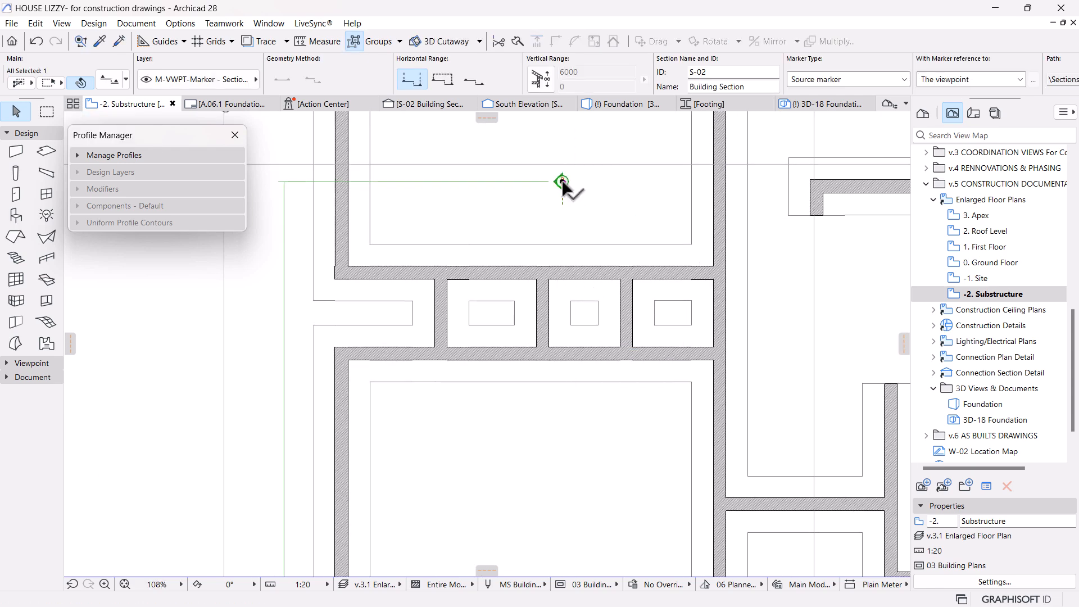
pyautogui.click(612, 231)
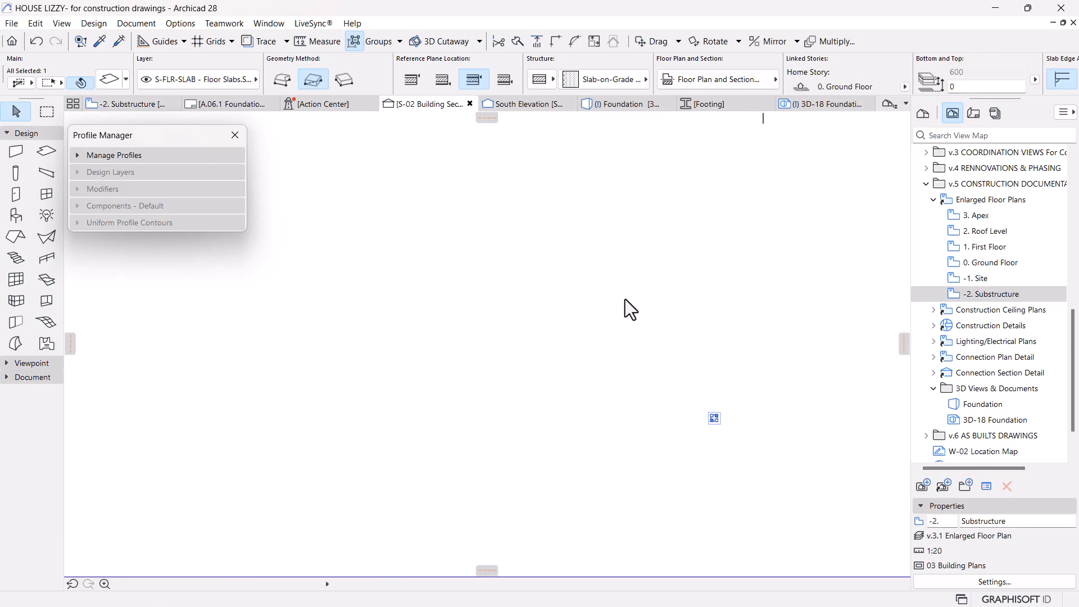
pyautogui.scroll(-5, 625, 298)
pyautogui.moveTo(625, 314); pyautogui.dragTo(595, 347, button='middle')
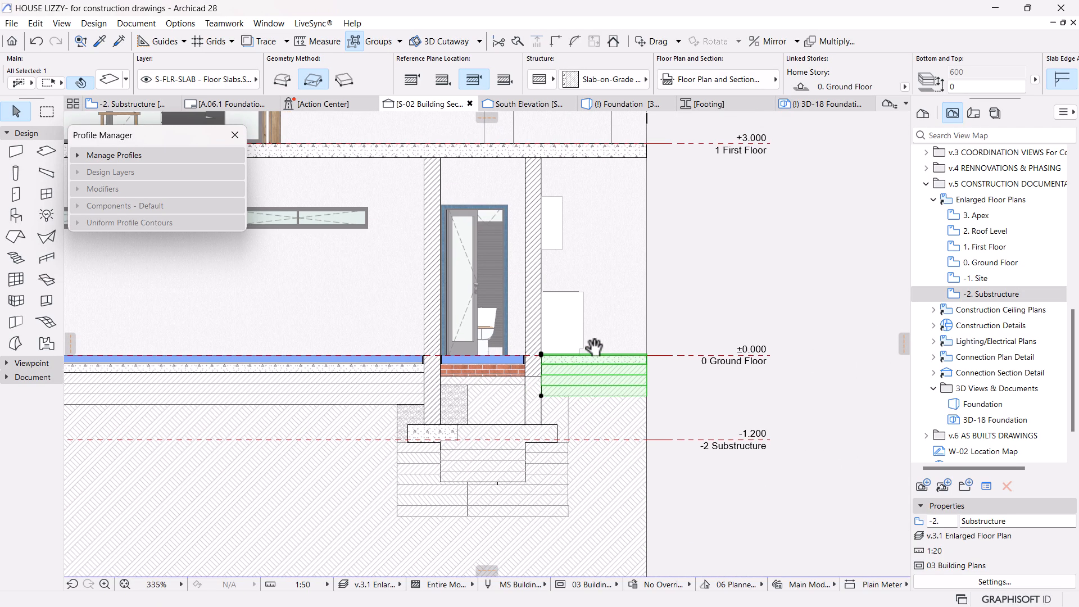
# Step: Inspect the level and layers of the outer ground floor slab beside the toilet in the S-02 section
pyautogui.scroll(1, 593, 333)
pyautogui.press('Escape')
pyautogui.scroll(2, 478, 376)
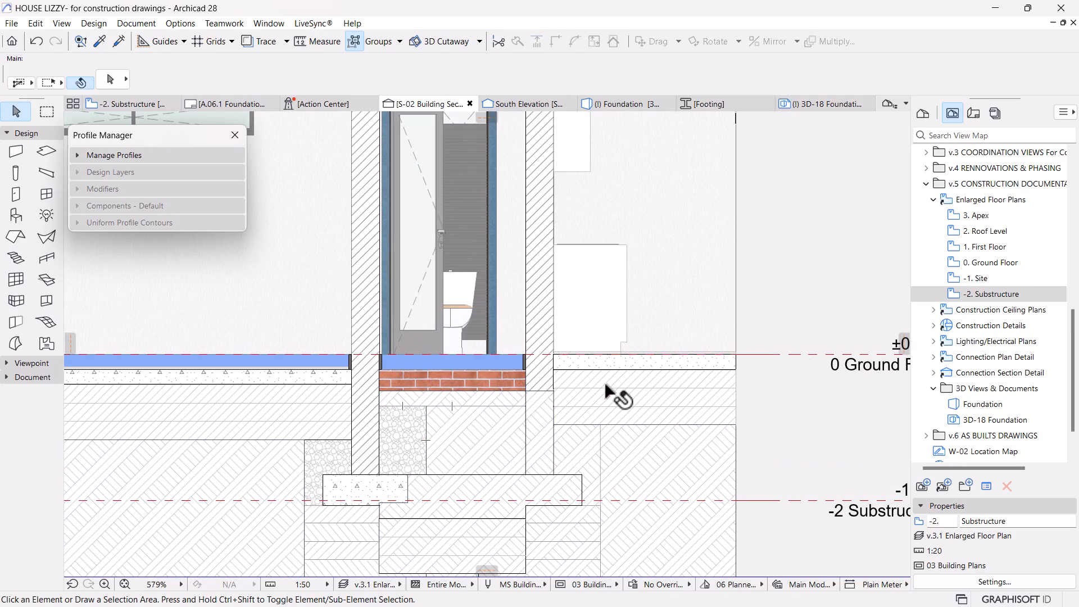
pyautogui.click(605, 385)
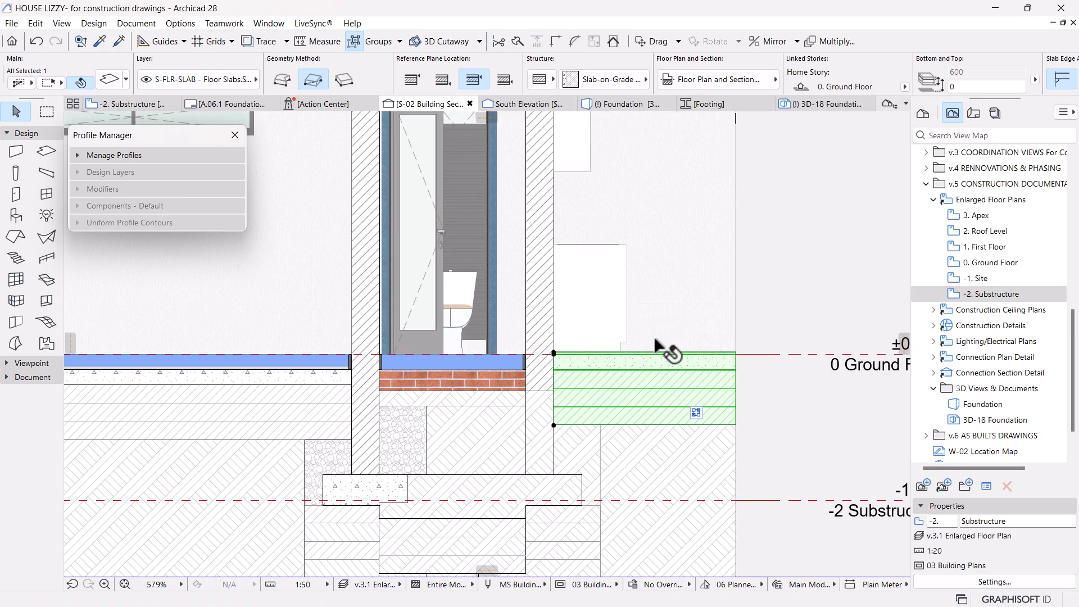
pyautogui.scroll(-1, 656, 335)
pyautogui.scroll(2, 660, 383)
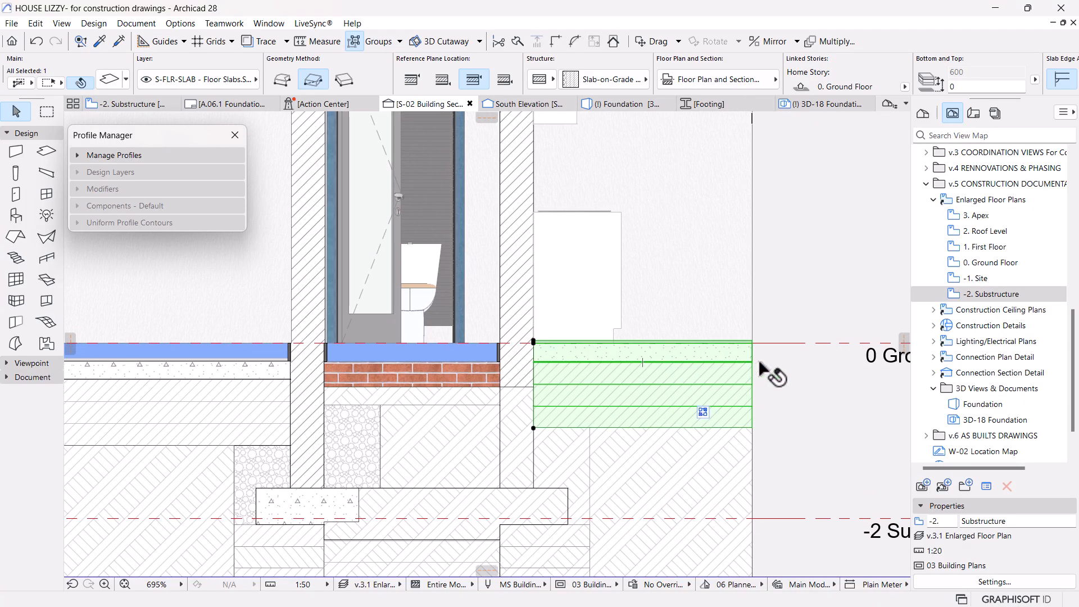
pyautogui.scroll(2, 740, 376)
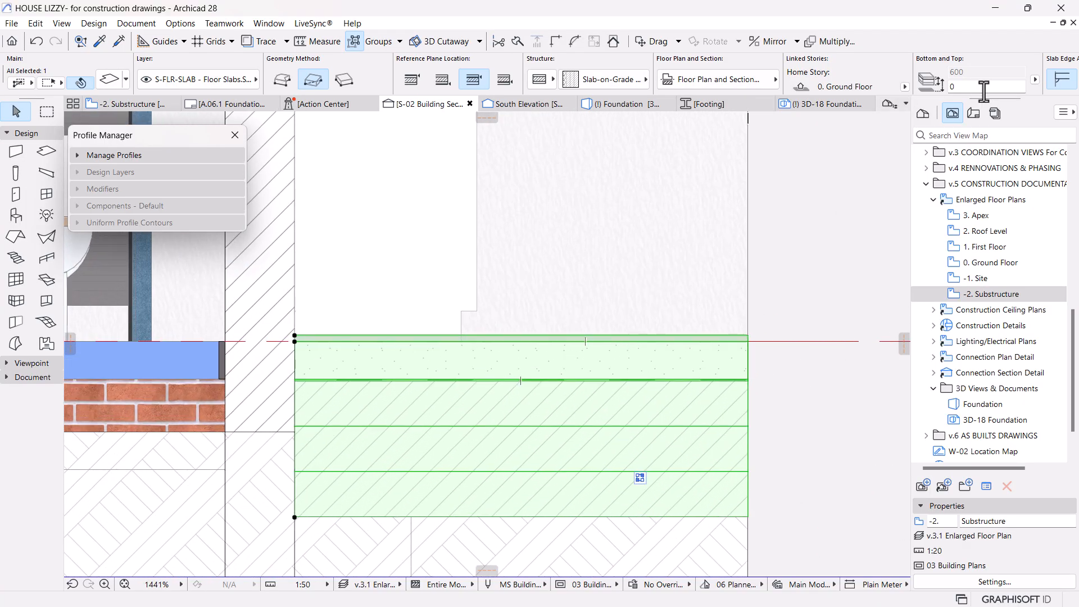
pyautogui.scroll(-5, 698, 247)
pyautogui.moveTo(571, 277); pyautogui.dragTo(646, 291, button='middle')
pyautogui.press('Escape')
# Step: Set the new bay slab's offset from its -2. Substructure home story to 300 in the S-02 section
pyautogui.scroll(-1, 567, 471)
pyautogui.moveTo(566, 454); pyautogui.dragTo(582, 380, button='middle')
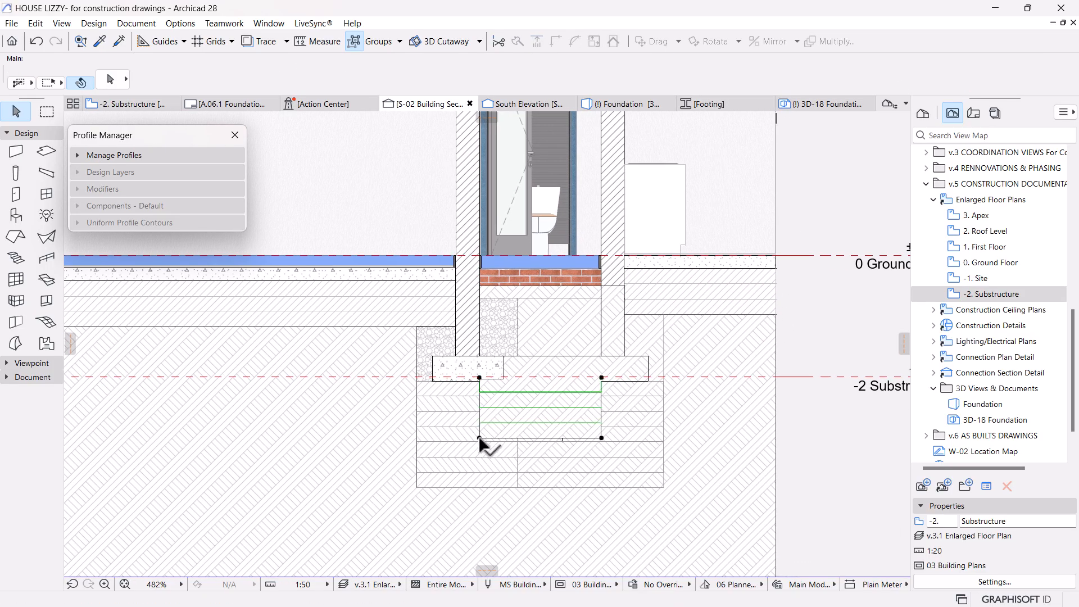
pyautogui.click(481, 441)
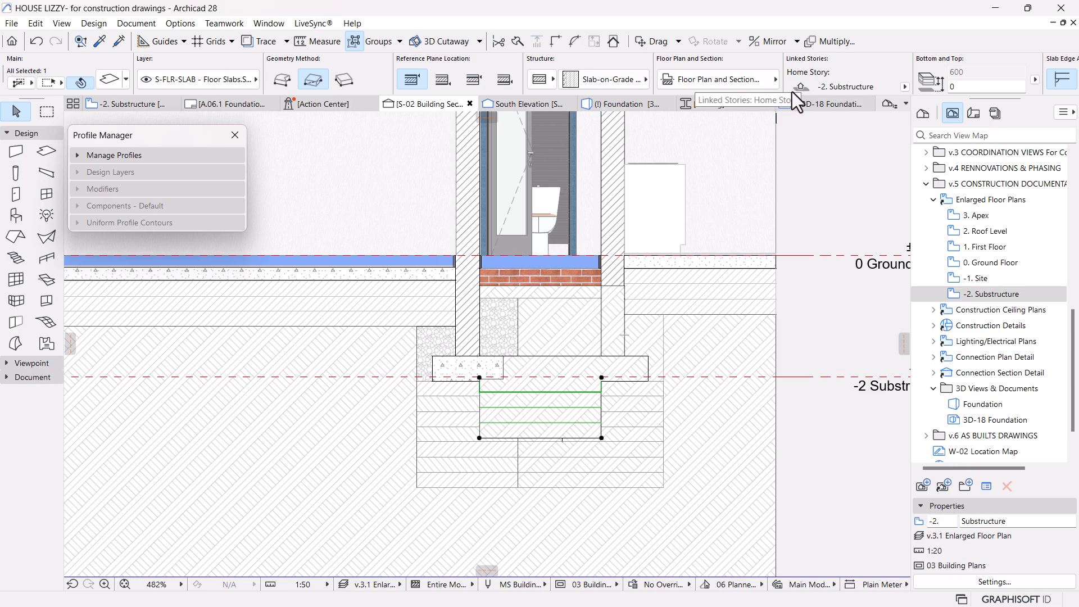
pyautogui.click(955, 87)
pyautogui.press('BackSpace')
pyautogui.write('300')
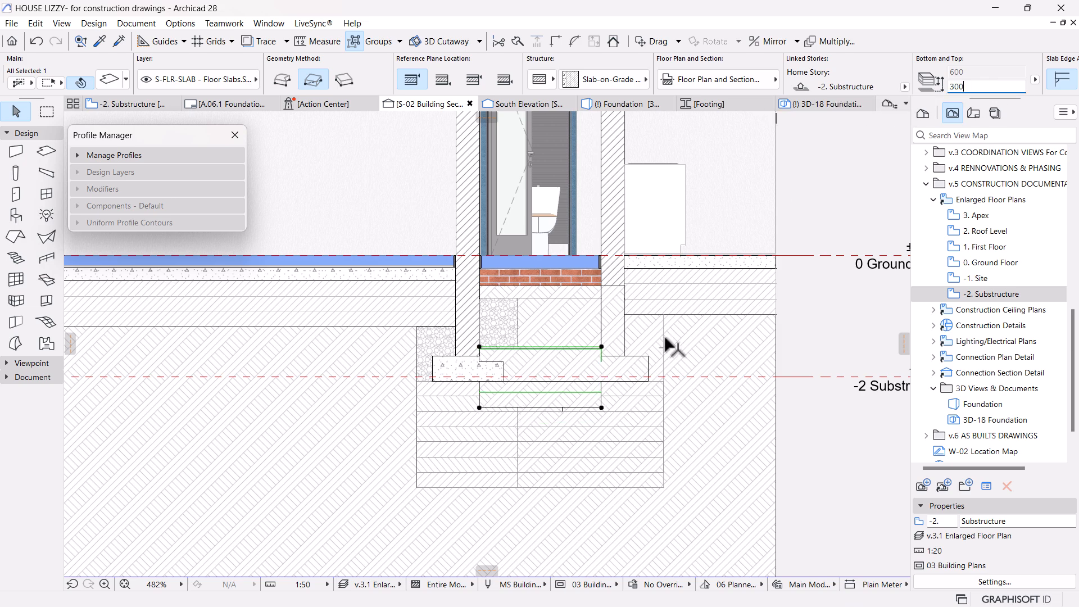
# Step: Drag the new bay slab upward so the line below its thin finish layer aligns with the 0. Ground Floor level
pyautogui.hotkey('ctrl', 'd')
pyautogui.scroll(5, 602, 349)
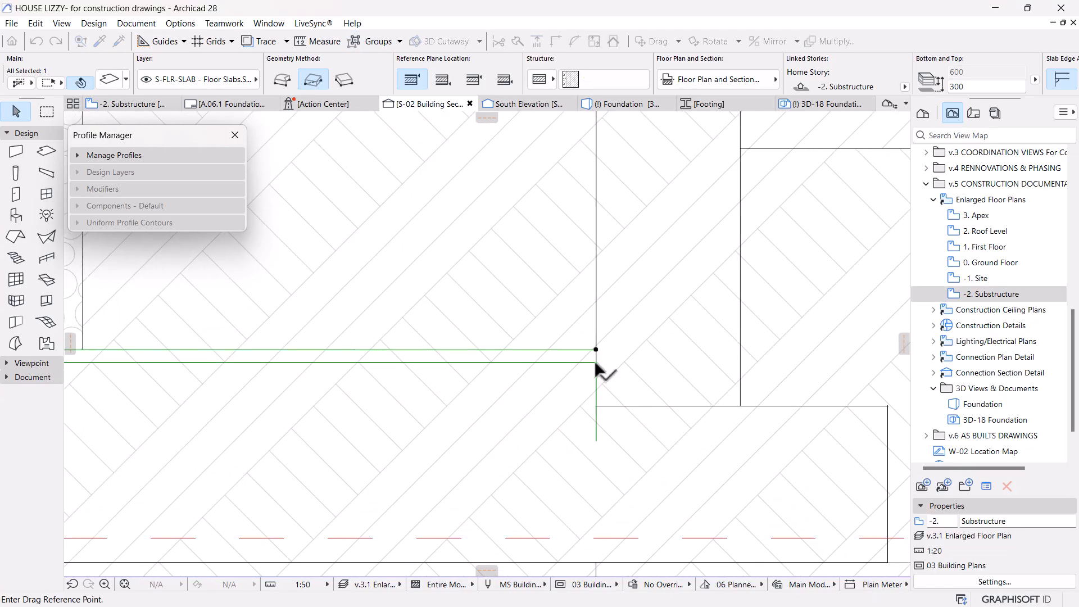
pyautogui.click(596, 362)
pyautogui.scroll(-4, 580, 471)
pyautogui.scroll(3, 590, 287)
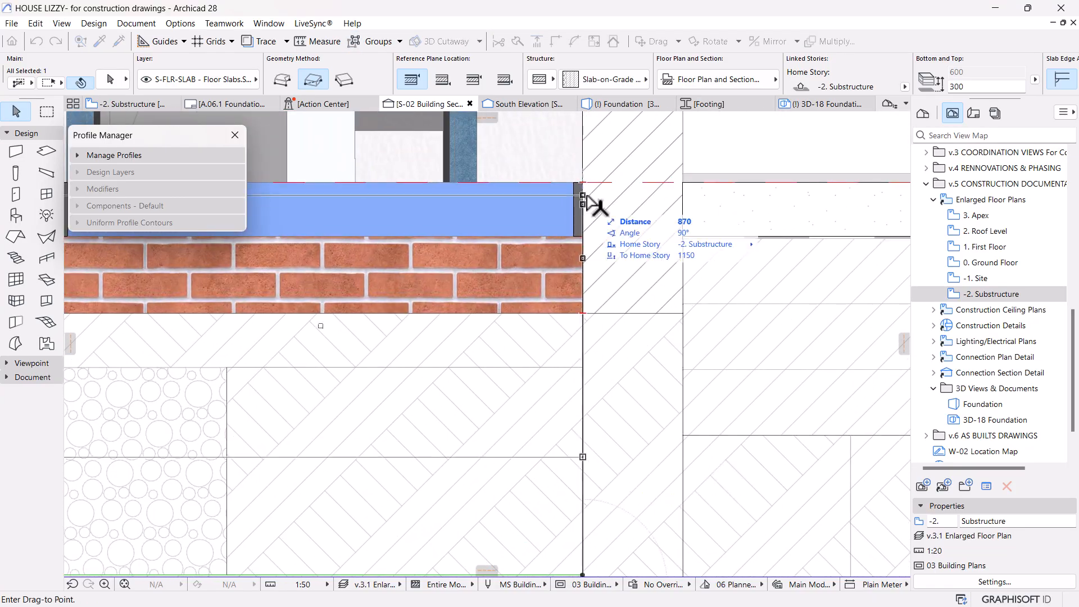
pyautogui.click(582, 182)
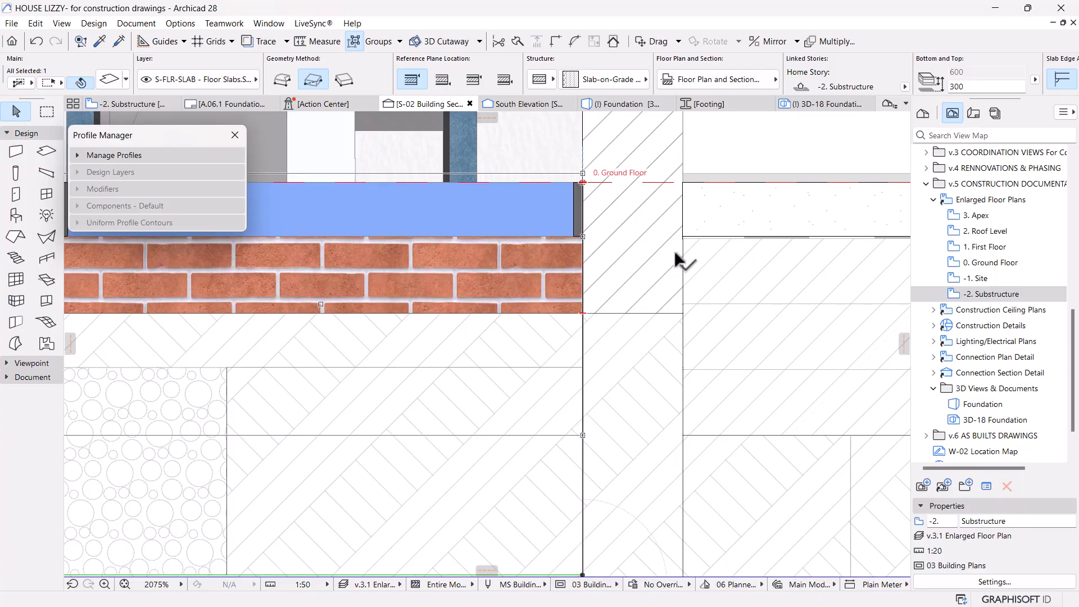
pyautogui.scroll(-6, 662, 282)
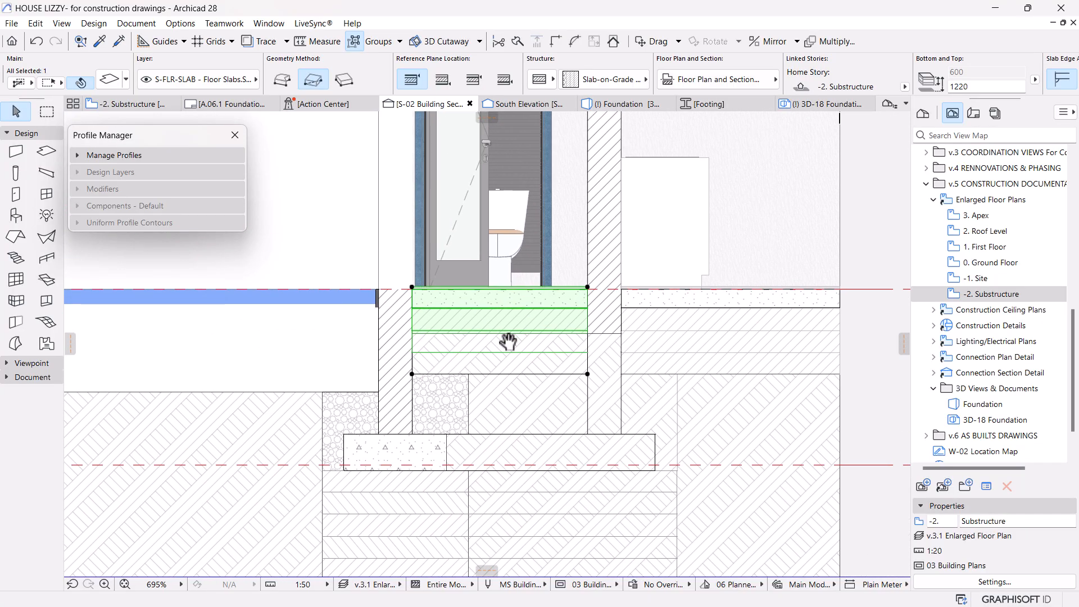
pyautogui.press('Escape')
# Step: Examine where the site terrain mesh overlaps the raised bay slab between the two toilet walls
pyautogui.scroll(-1, 621, 361)
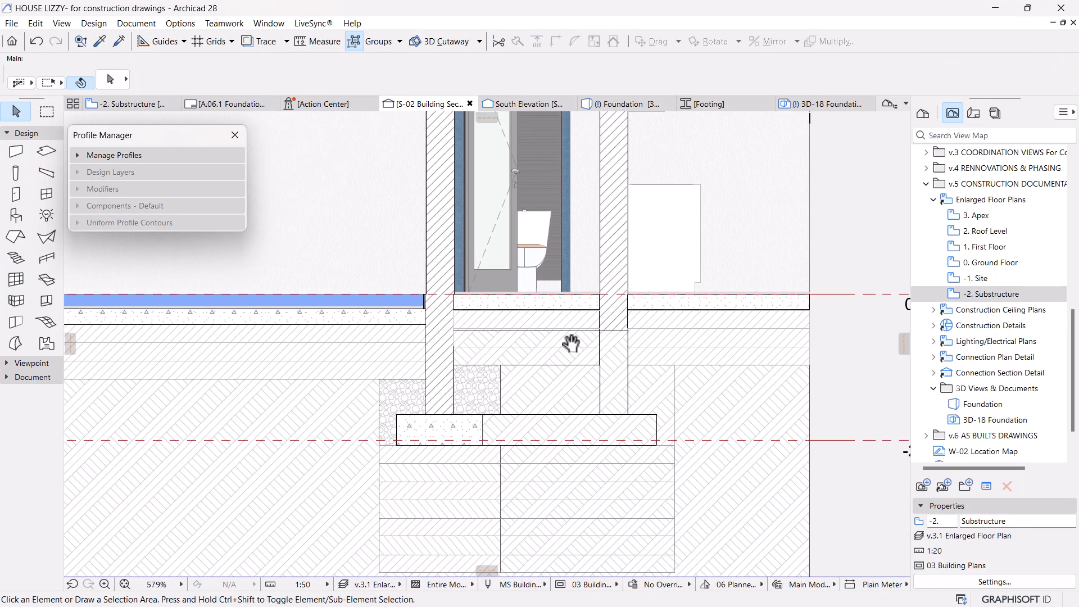
pyautogui.scroll(3, 555, 329)
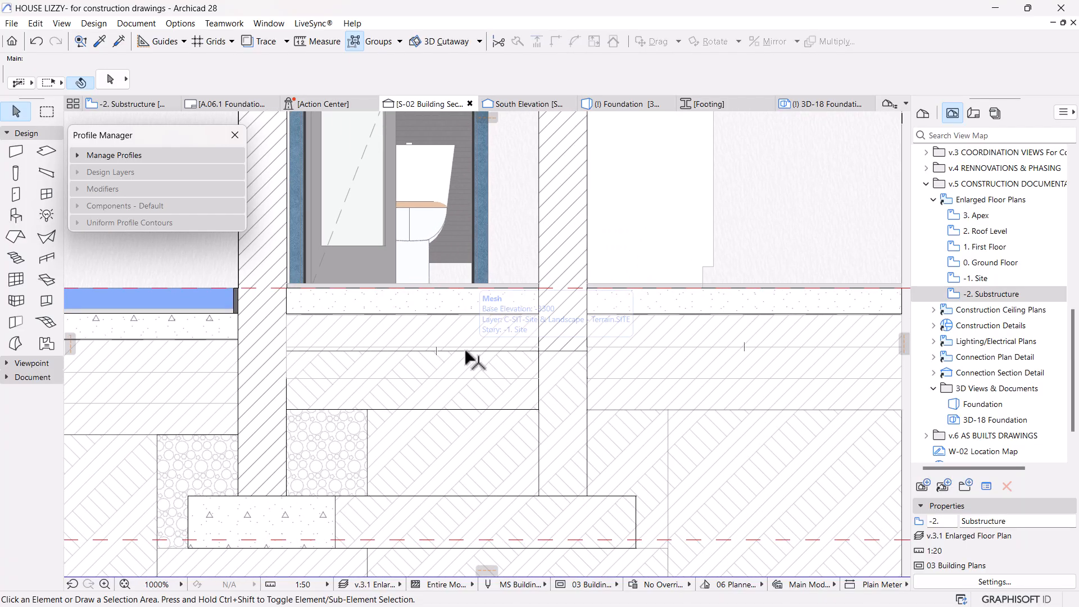
pyautogui.click(471, 359)
pyautogui.scroll(-3, 538, 361)
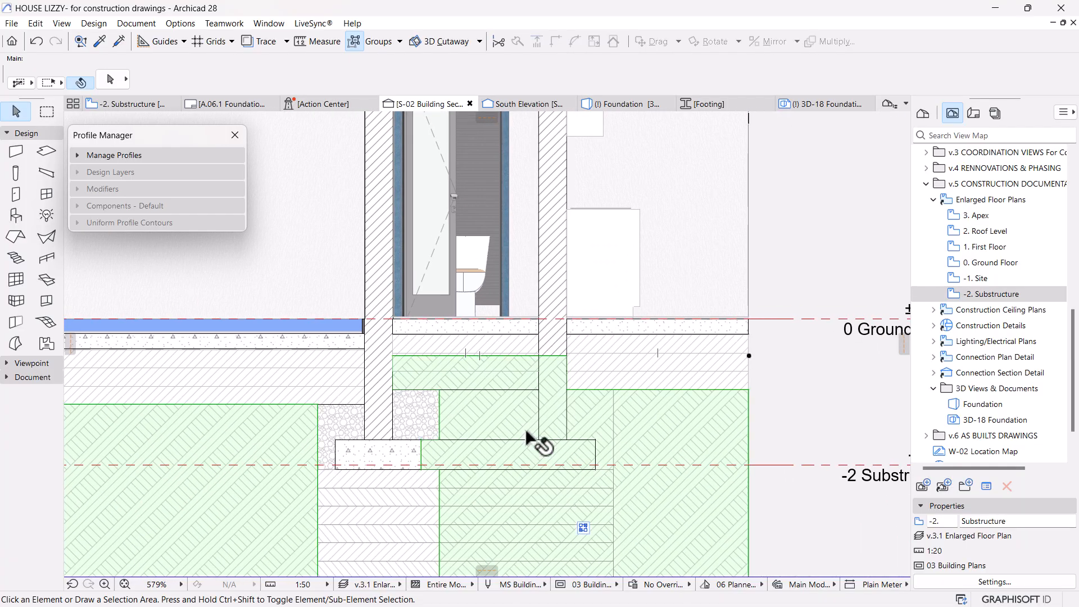
pyautogui.press('Escape')
pyautogui.scroll(3, 475, 387)
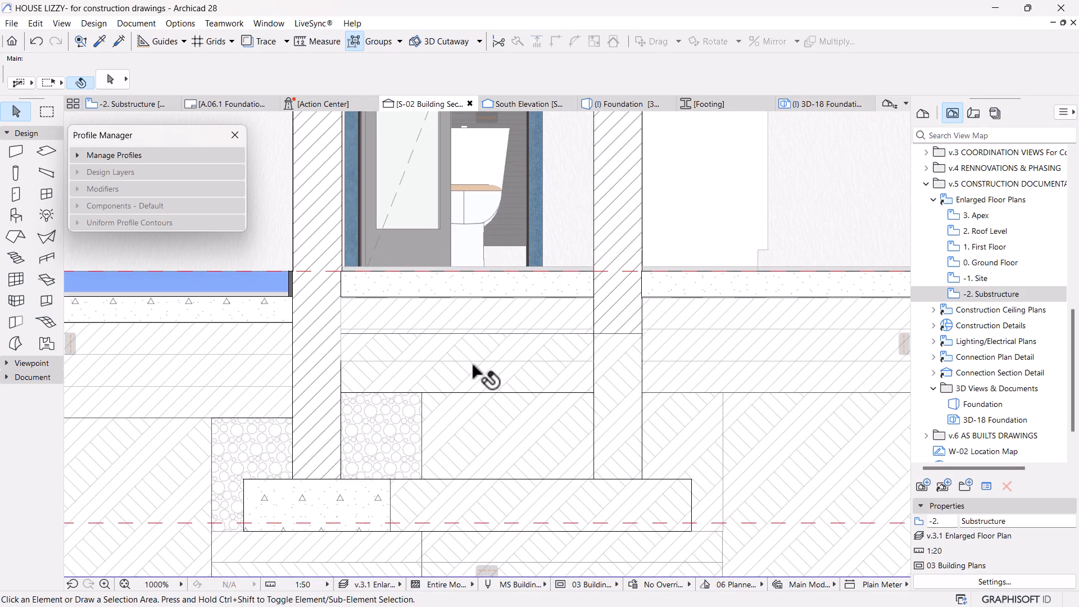
pyautogui.scroll(1, 511, 345)
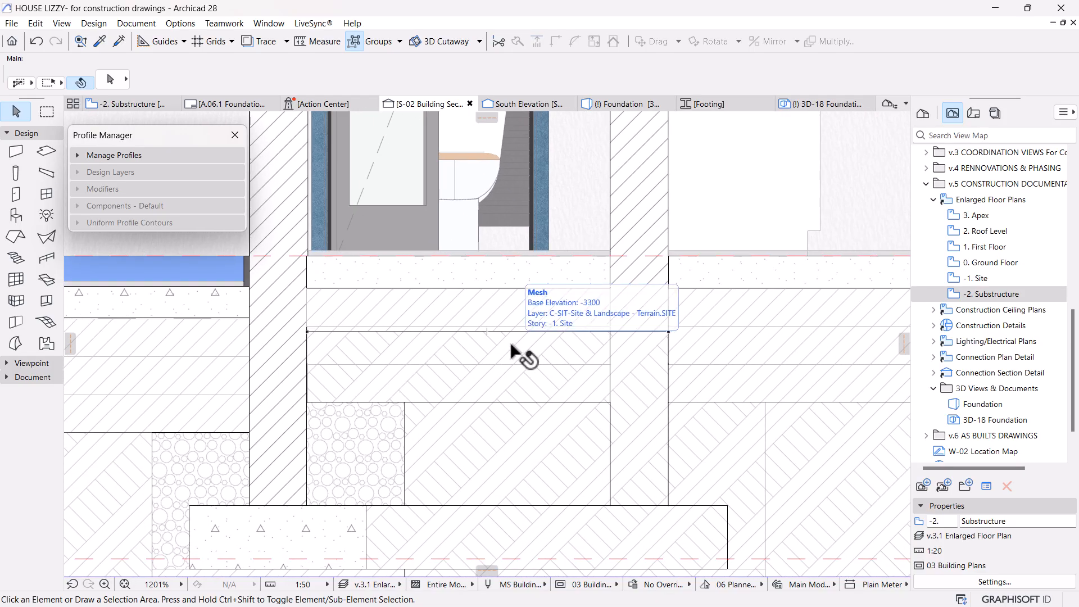
pyautogui.scroll(-4, 491, 353)
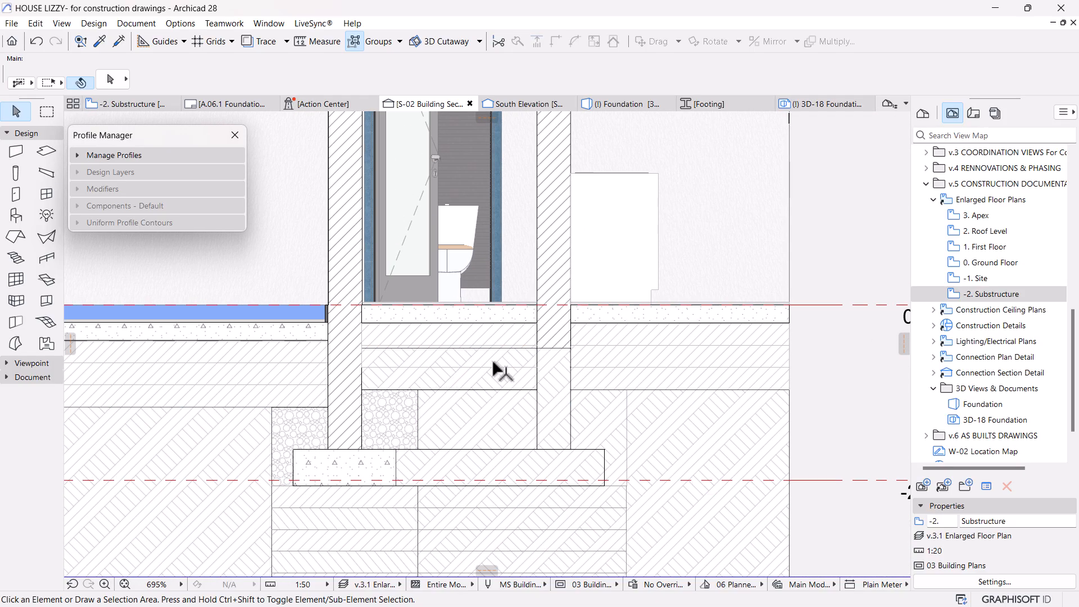
pyautogui.scroll(5, 415, 349)
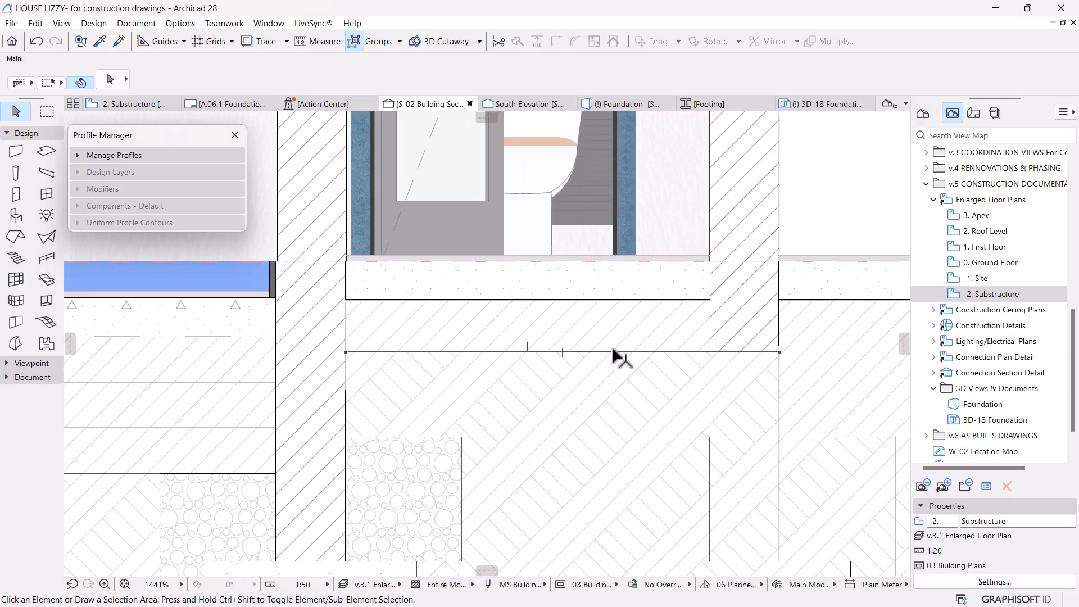
pyautogui.scroll(-4, 506, 382)
pyautogui.scroll(-1, 450, 425)
pyautogui.moveTo(449, 425); pyautogui.dragTo(528, 400, button='middle')
pyautogui.moveTo(554, 347); pyautogui.dragTo(559, 376, button='middle')
# Step: In the -2. Substructure plan, pick up the middle small bay slab's settings and draw a rectangular slab filling the room directly above the bays
pyautogui.click(107, 106)
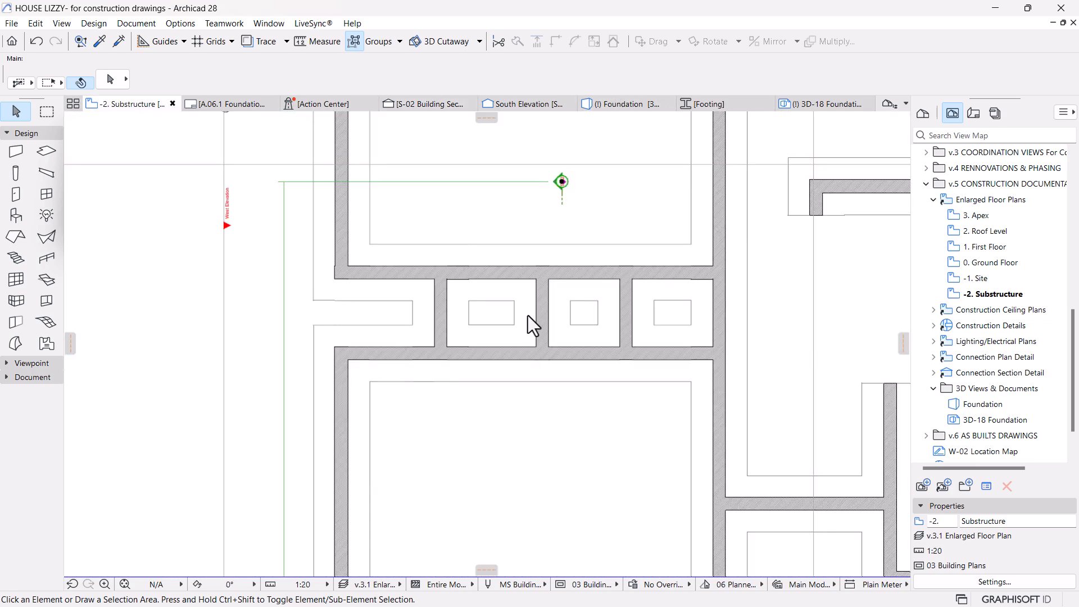
pyautogui.click(591, 315)
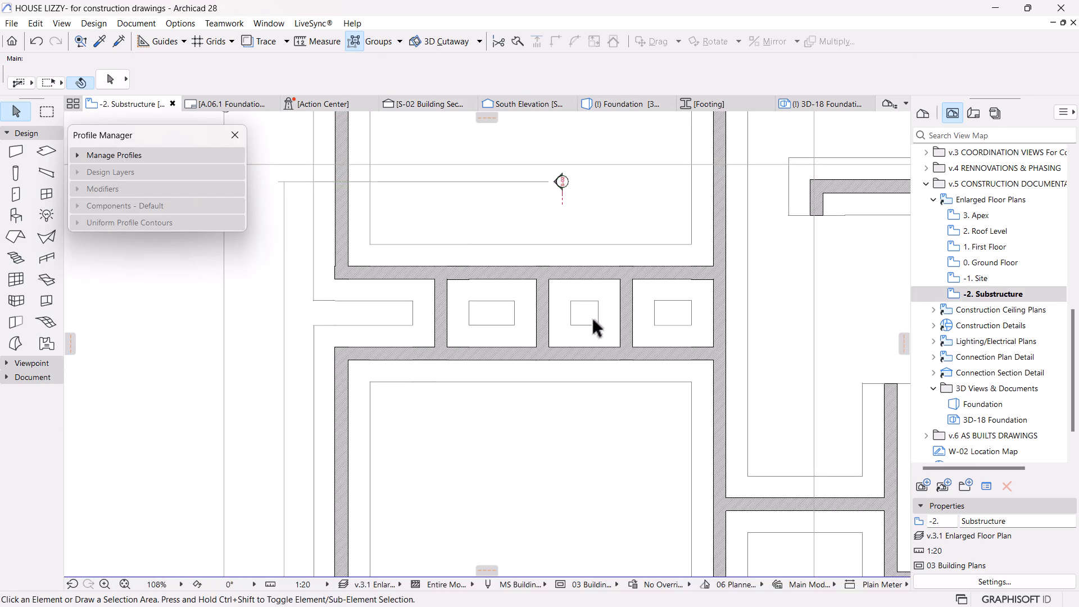
pyautogui.keyDown('alt'); pyautogui.click(588, 311); pyautogui.keyUp('alt')
pyautogui.scroll(-4, 580, 422)
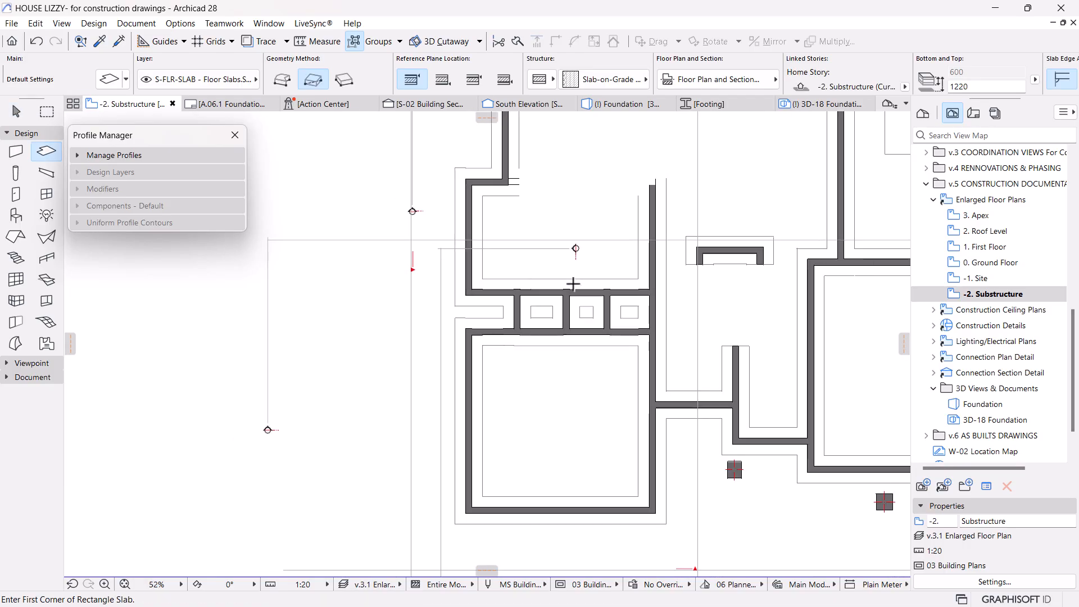
pyautogui.scroll(5, 480, 438)
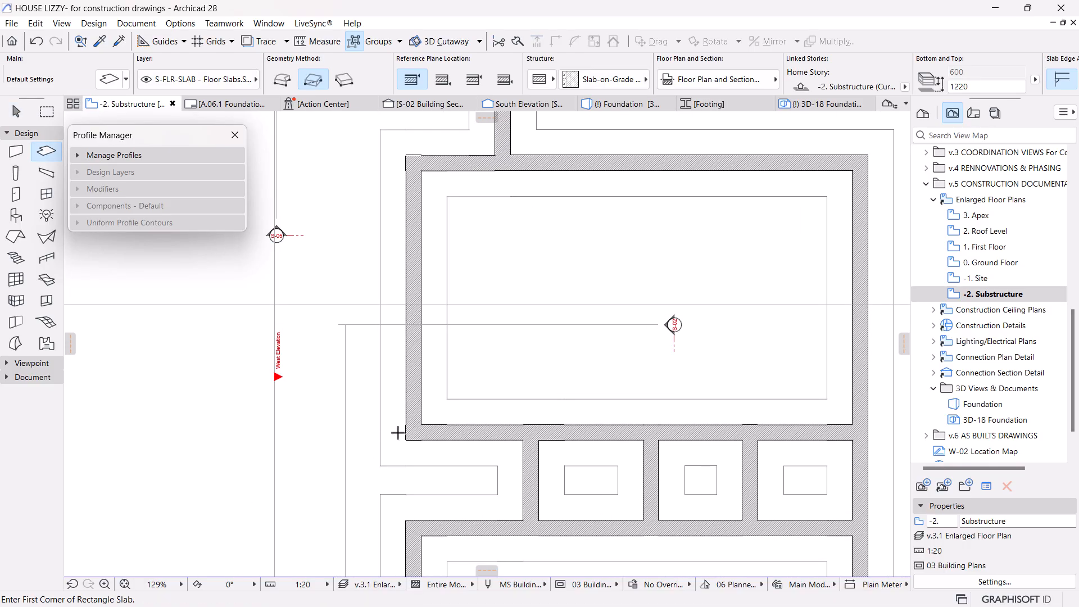
pyautogui.click(426, 420)
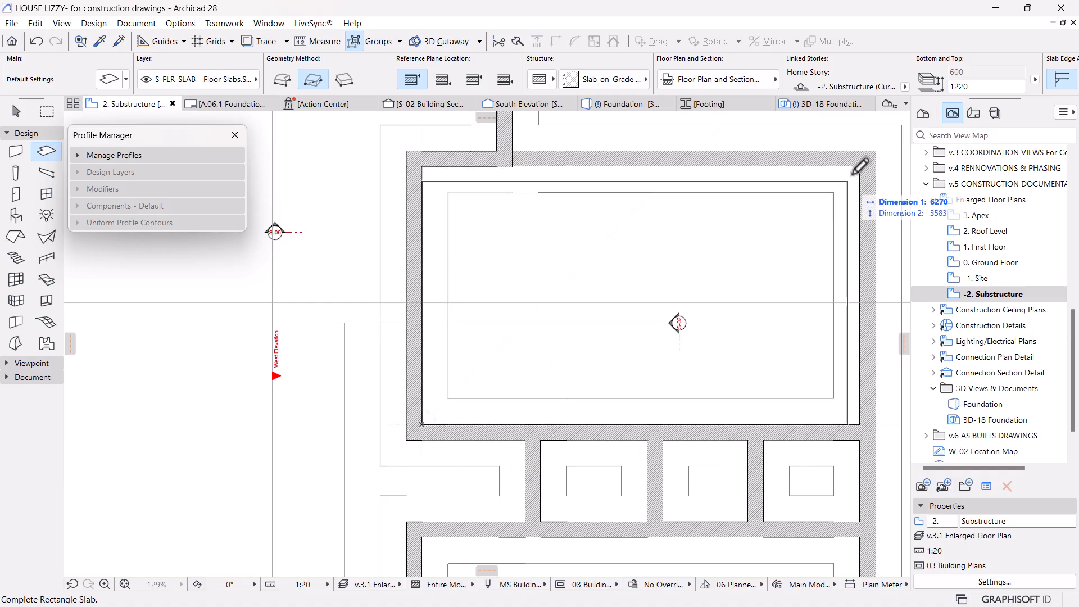
pyautogui.click(874, 151)
# Step: Create a slab with the Magic Wand from the footing outline enclosing the large irregular central area
pyautogui.scroll(-5, 746, 217)
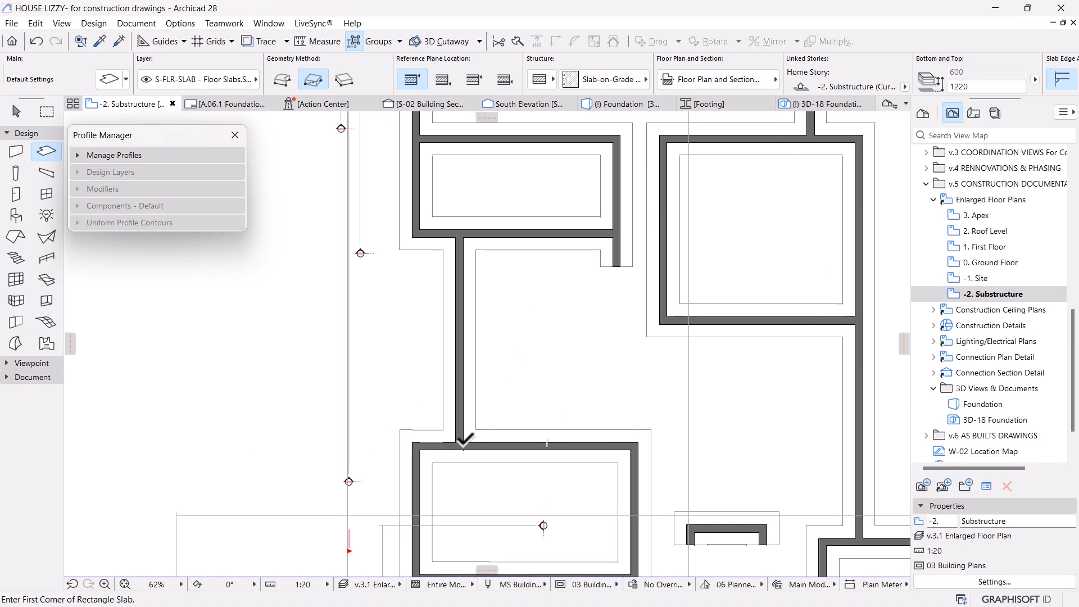
pyautogui.scroll(-3, 463, 440)
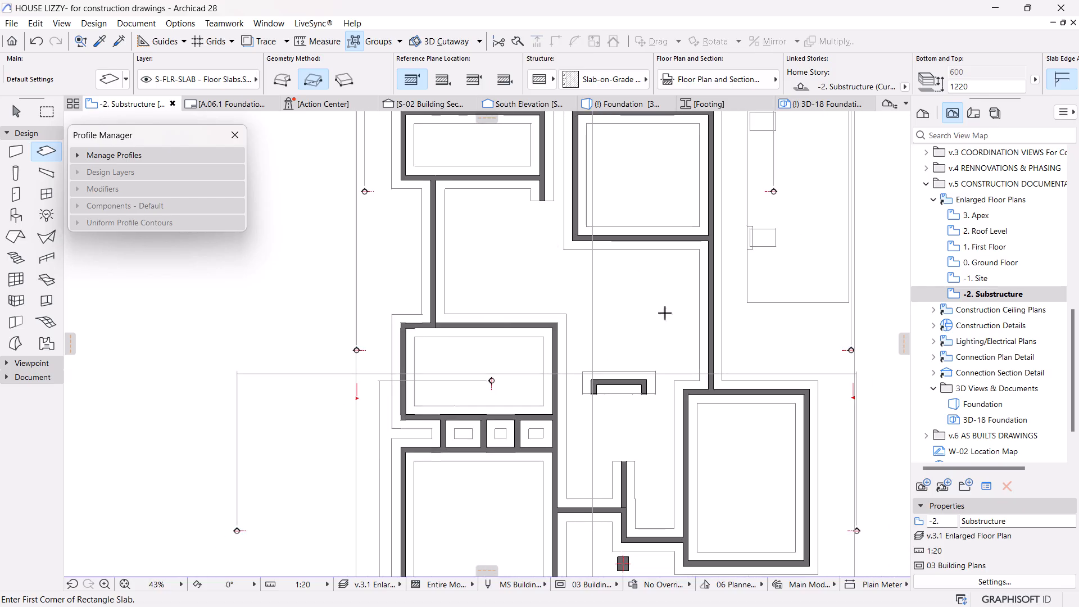
pyautogui.press('space')
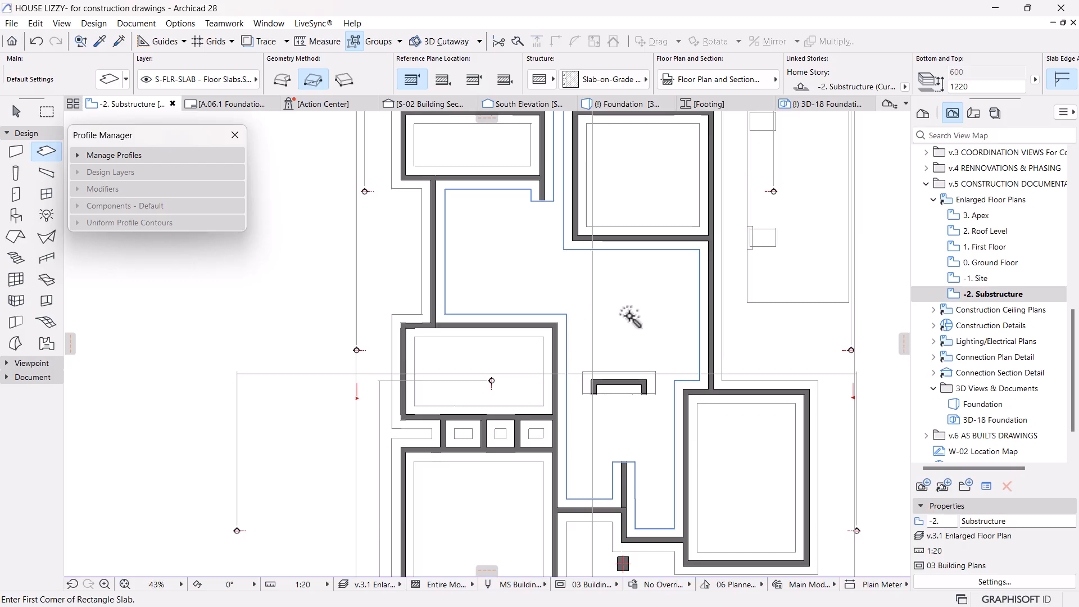
pyautogui.click(630, 317)
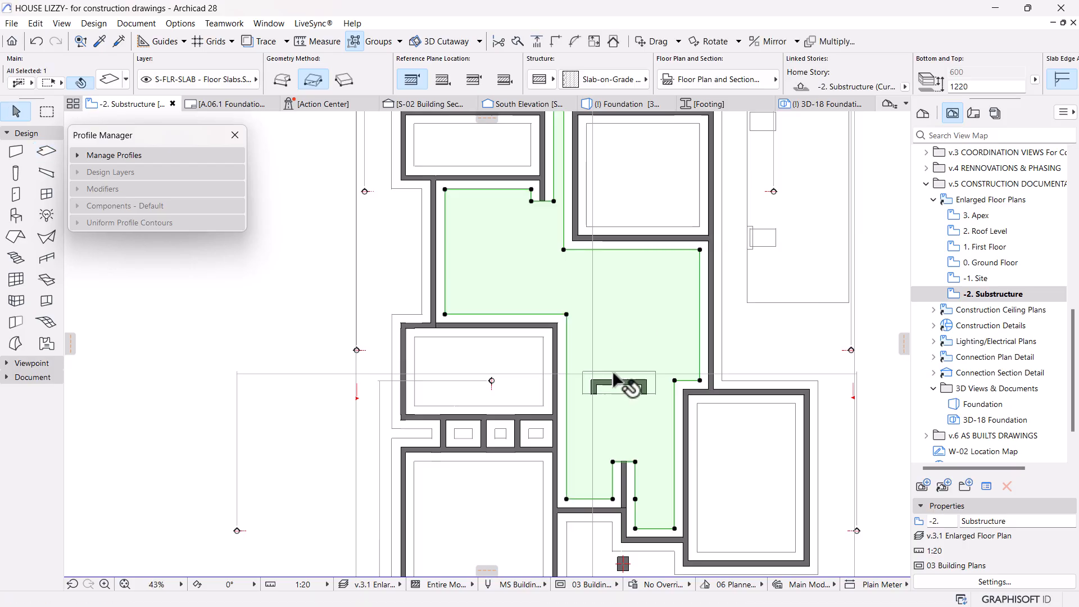
# Step: Offset all edges of the central slab outward from the footing outline to the inner faces of the surrounding walls
pyautogui.scroll(-3, 567, 449)
pyautogui.scroll(5, 607, 482)
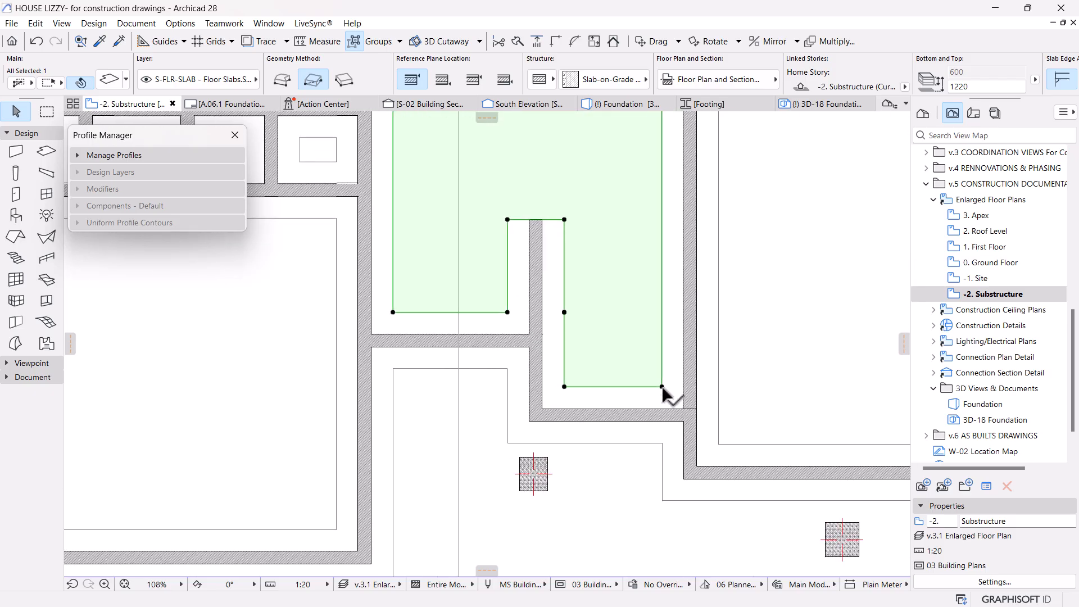
pyautogui.click(662, 386)
pyautogui.click(131, 122)
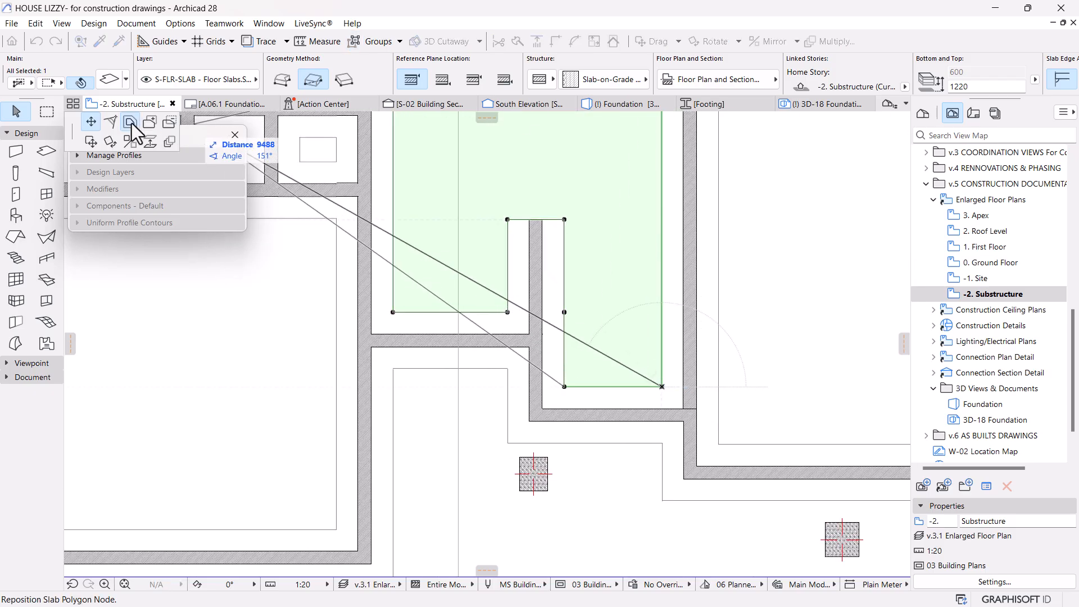
pyautogui.click(683, 406)
pyautogui.scroll(-3, 590, 334)
pyautogui.scroll(10, 542, 318)
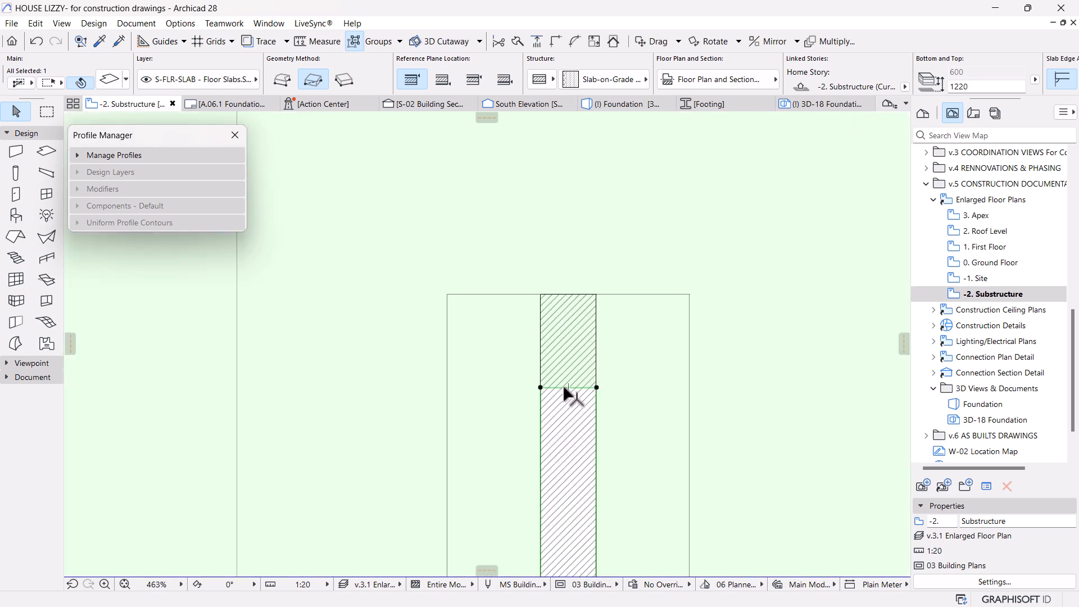
# Step: Offset the selected slab's notch edges to the free ends of the southern and northernmost wall stubs on the Substructure plan
pyautogui.click(557, 387)
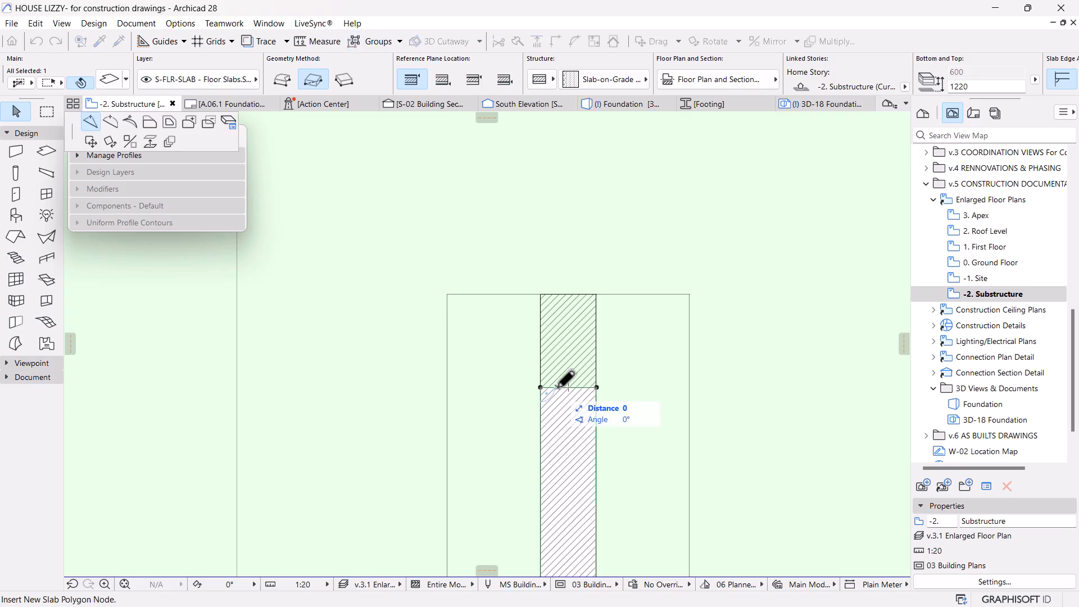
pyautogui.click(596, 295)
pyautogui.scroll(-8, 611, 359)
pyautogui.scroll(-3, 614, 365)
pyautogui.scroll(6, 561, 360)
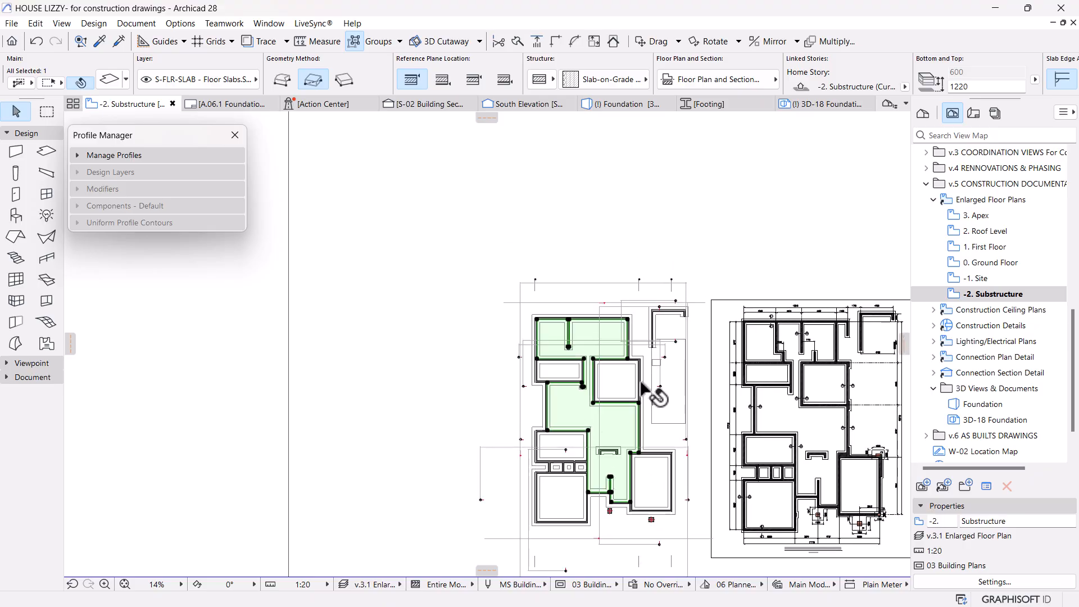
pyautogui.scroll(2, 517, 315)
pyautogui.click(542, 296)
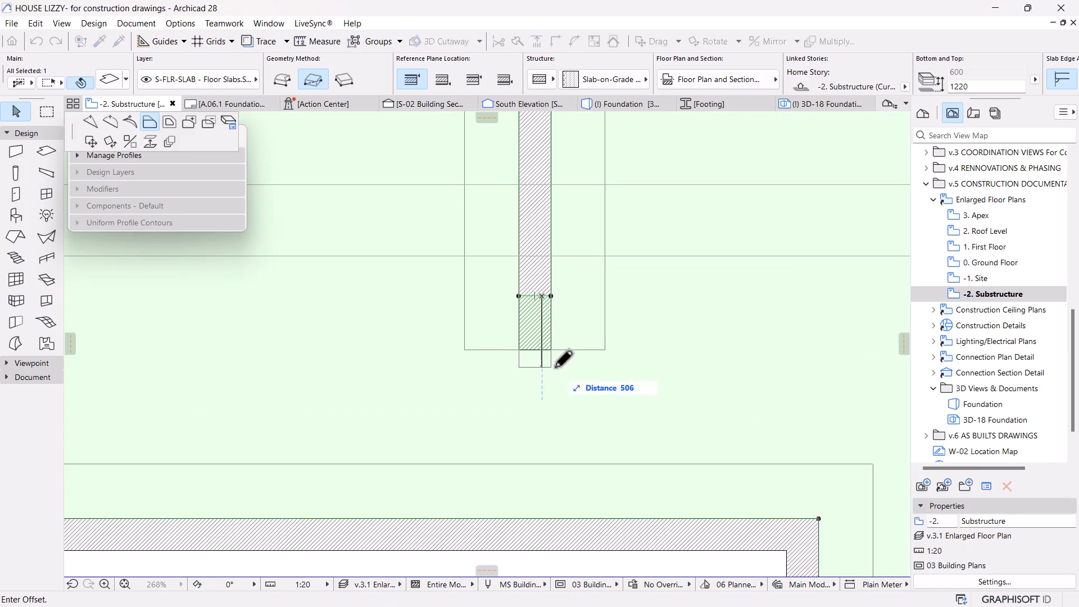
pyautogui.click(542, 350)
# Step: Offset the slab's edge to the free end of the wall stub below the small rectangular western room
pyautogui.scroll(-7, 546, 290)
pyautogui.moveTo(610, 422); pyautogui.dragTo(553, 327, button='middle')
pyautogui.scroll(8, 545, 325)
pyautogui.click(542, 323)
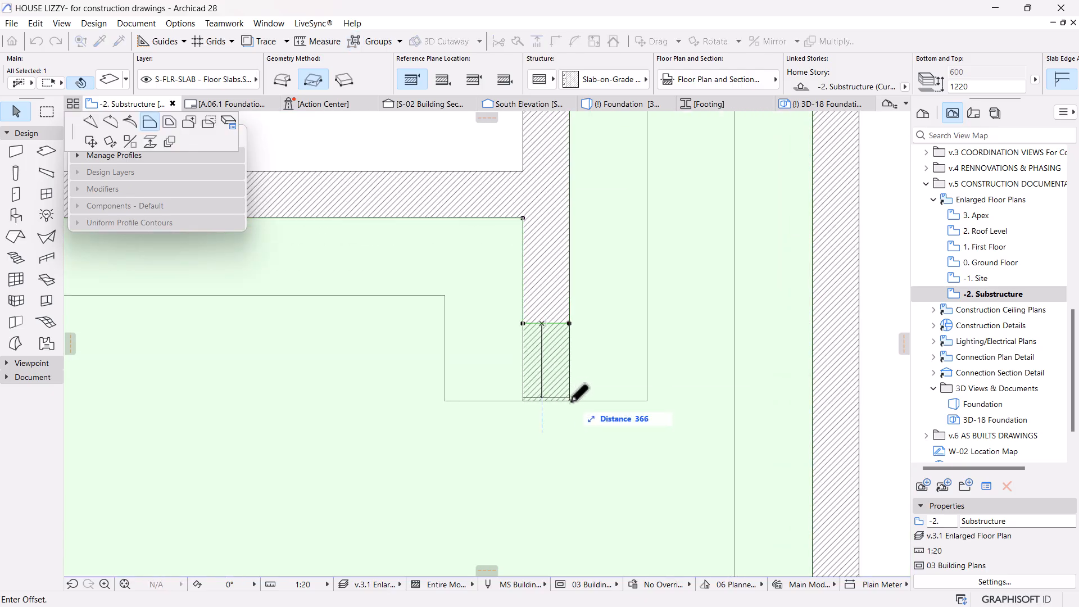
pyautogui.click(569, 400)
# Step: Inspect the slab boundary through the central area, especially around the U-shaped wall
pyautogui.scroll(-8, 551, 242)
pyautogui.moveTo(676, 382); pyautogui.dragTo(592, 344, button='middle')
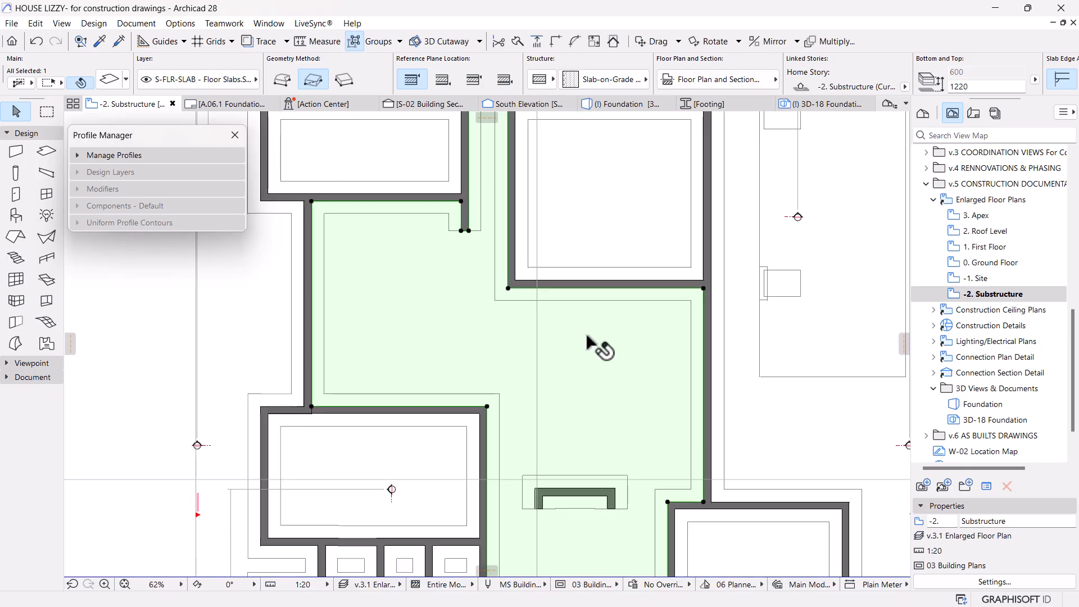
pyautogui.moveTo(730, 517); pyautogui.dragTo(741, 390, button='middle')
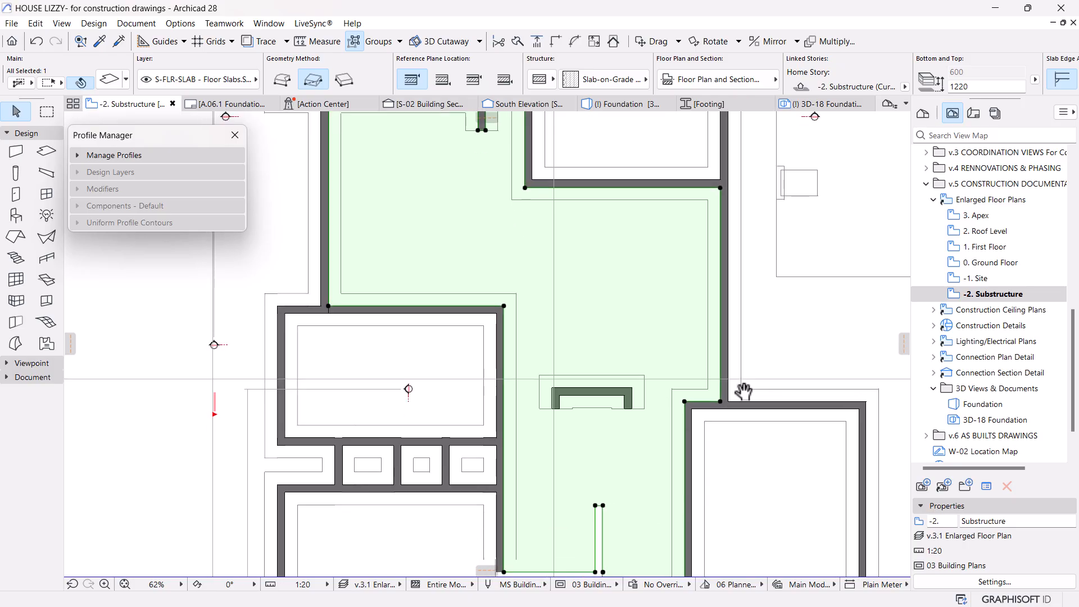
pyautogui.scroll(5, 666, 386)
pyautogui.scroll(4, 666, 387)
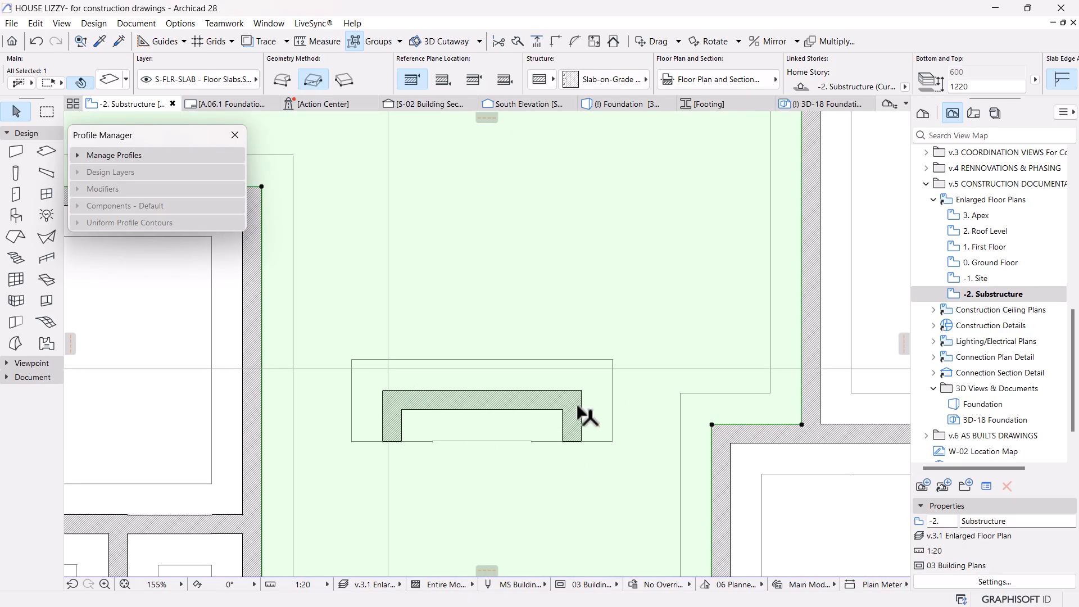
pyautogui.scroll(-2, 618, 414)
pyautogui.moveTo(619, 414); pyautogui.dragTo(679, 397, button='middle')
pyautogui.scroll(-4, 641, 397)
pyautogui.scroll(2, 601, 392)
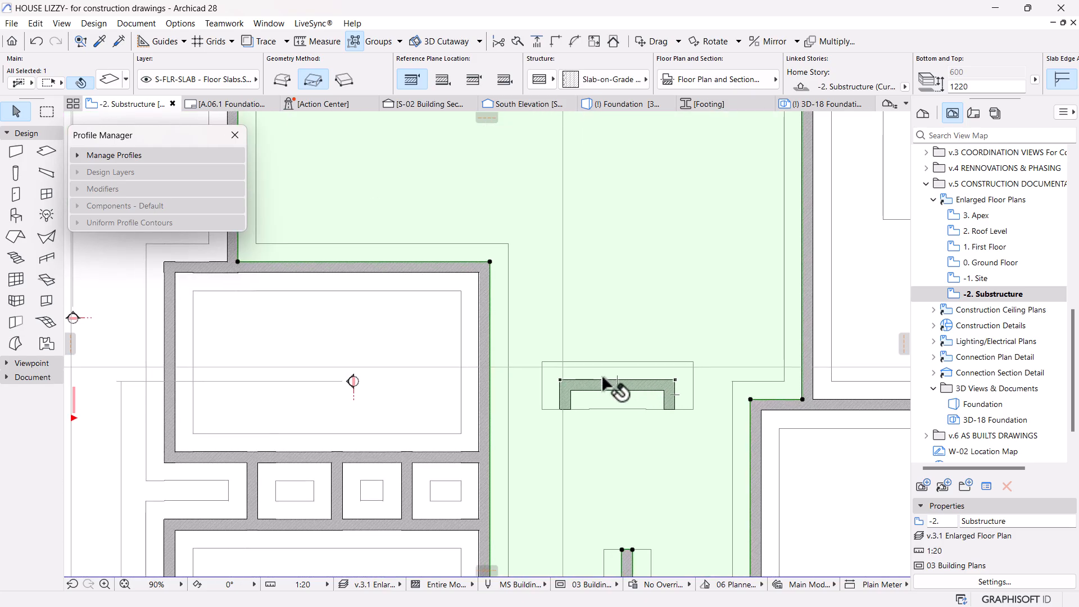
pyautogui.scroll(4, 636, 388)
pyautogui.scroll(-4, 651, 387)
pyautogui.moveTo(616, 387); pyautogui.dragTo(628, 398, button='middle')
pyautogui.scroll(-3, 628, 398)
# Step: Open the Foundation 3D view and examine how the floor slabs meet the brick walls and the U-shaped wall
pyautogui.click(618, 105)
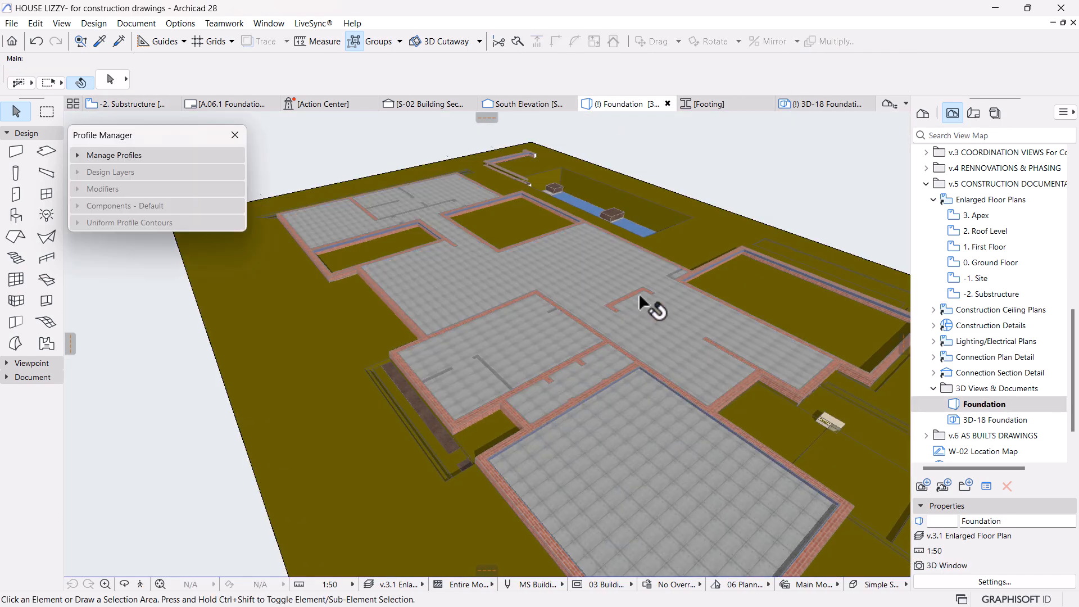
pyautogui.scroll(5, 608, 288)
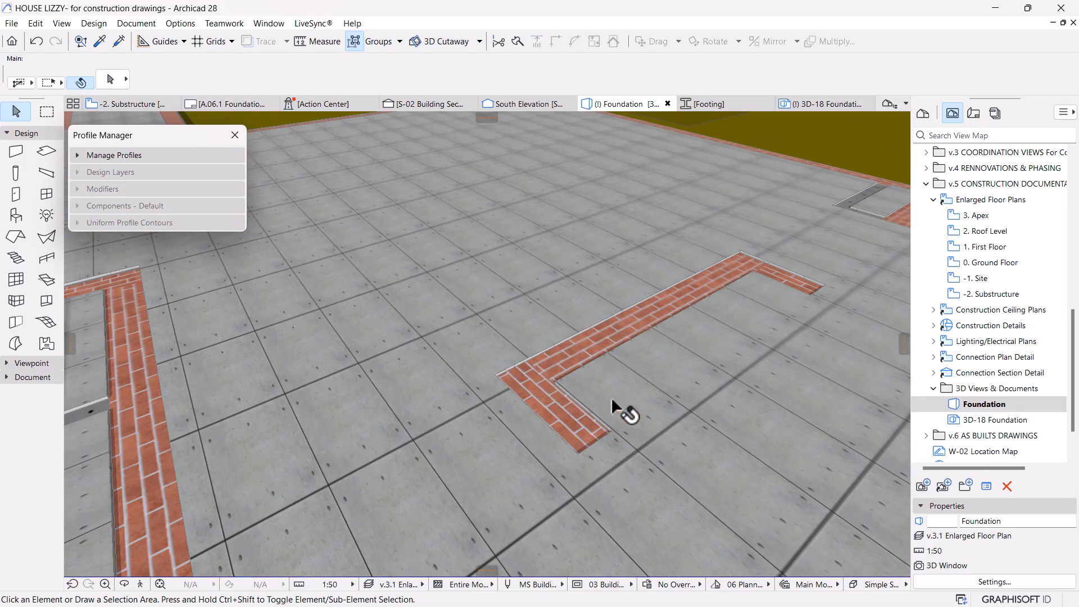
pyautogui.scroll(5, 612, 306)
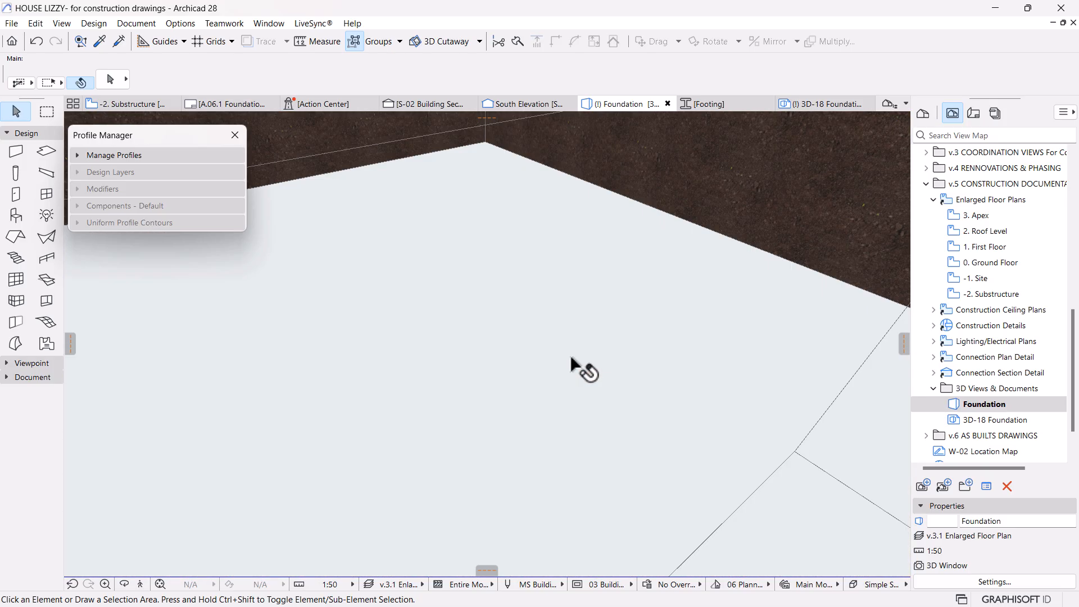
pyautogui.scroll(-10, 582, 434)
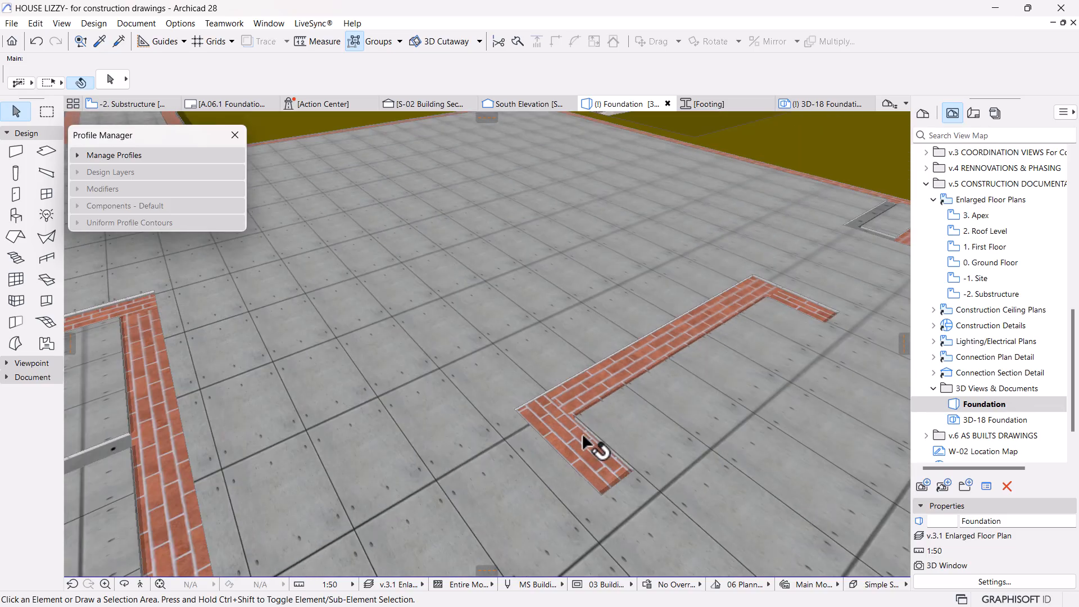
pyautogui.moveTo(541, 473); pyautogui.dragTo(608, 325, button='middle')
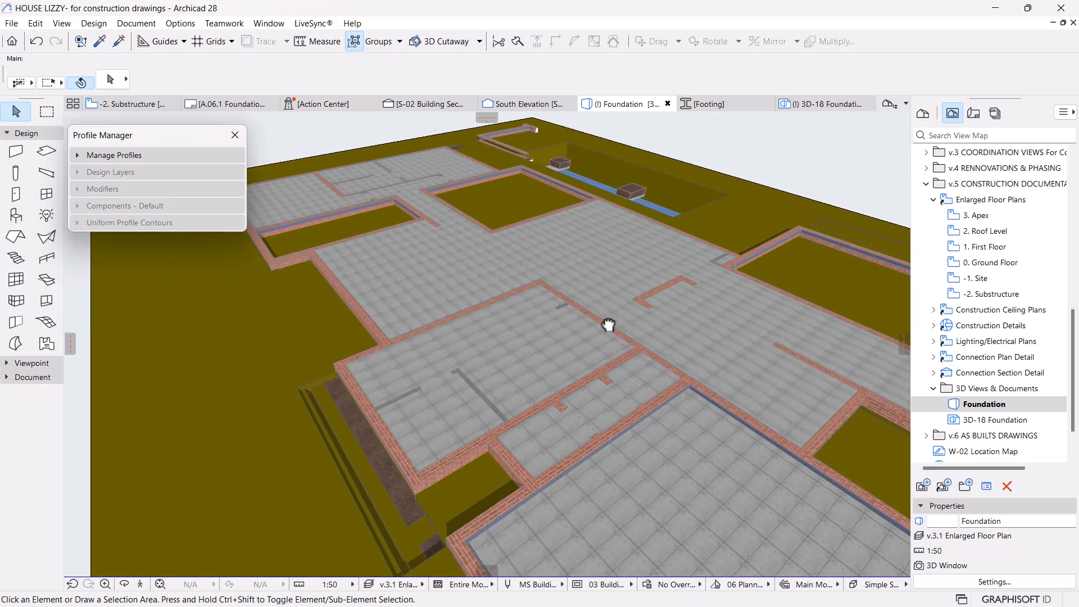
pyautogui.scroll(8, 613, 435)
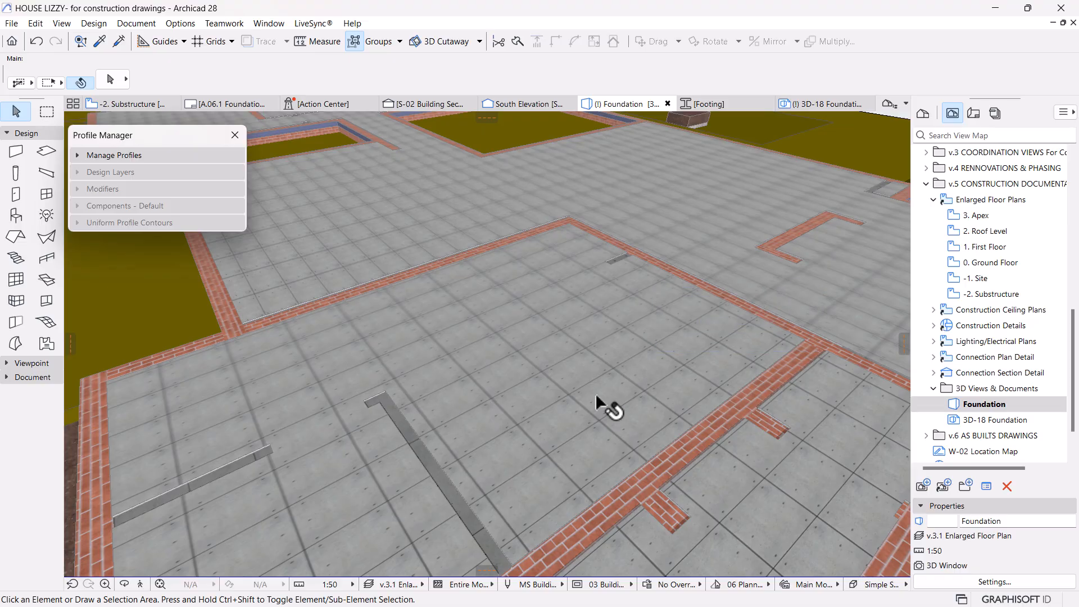
pyautogui.moveTo(594, 393); pyautogui.dragTo(587, 323, button='middle')
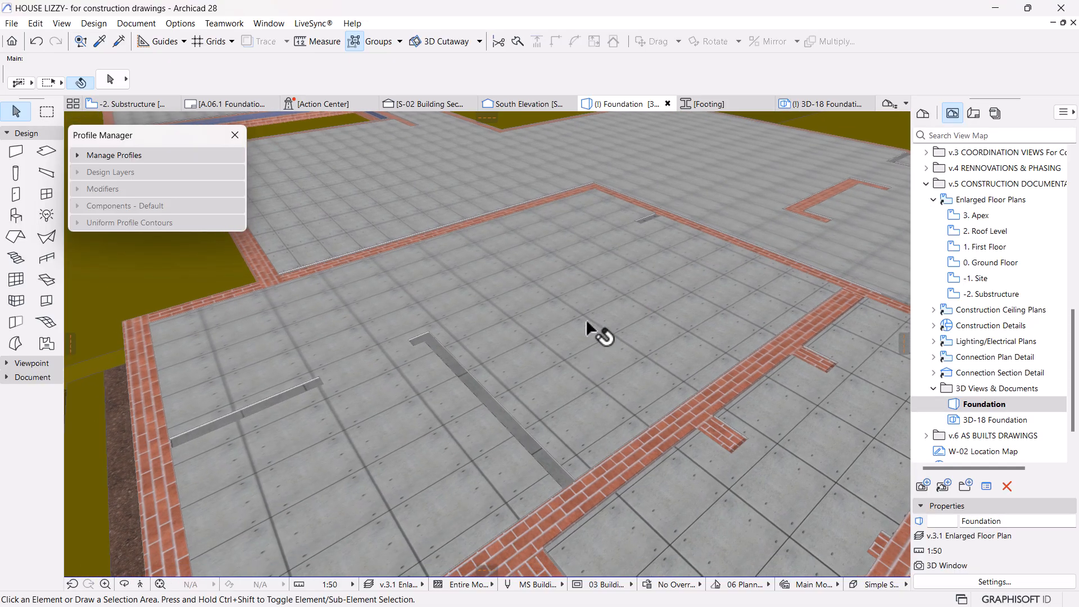
pyautogui.click(588, 323)
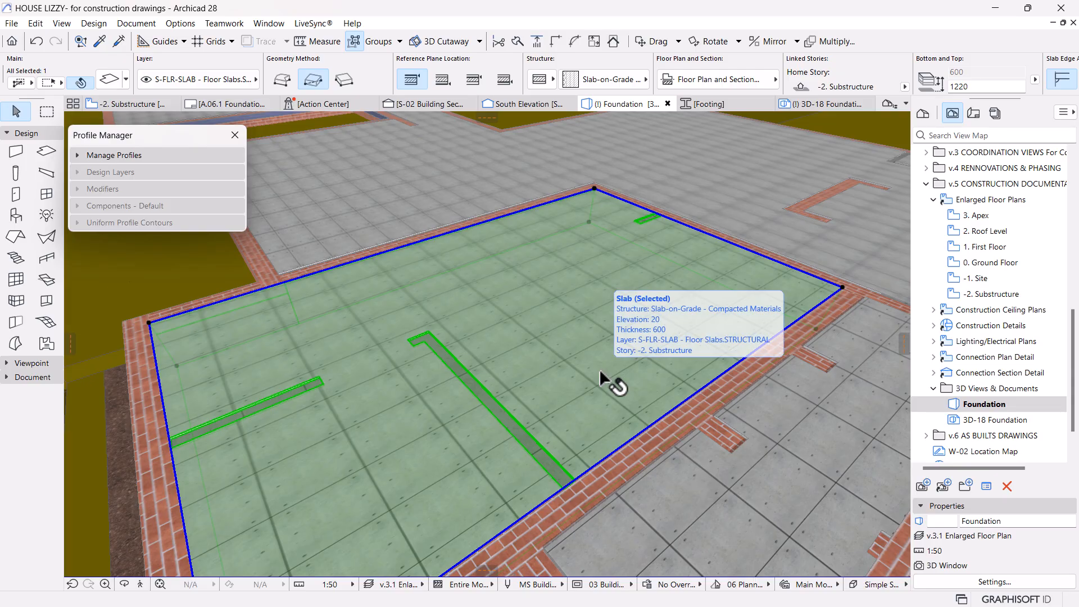
pyautogui.press('Escape')
pyautogui.scroll(-5, 606, 328)
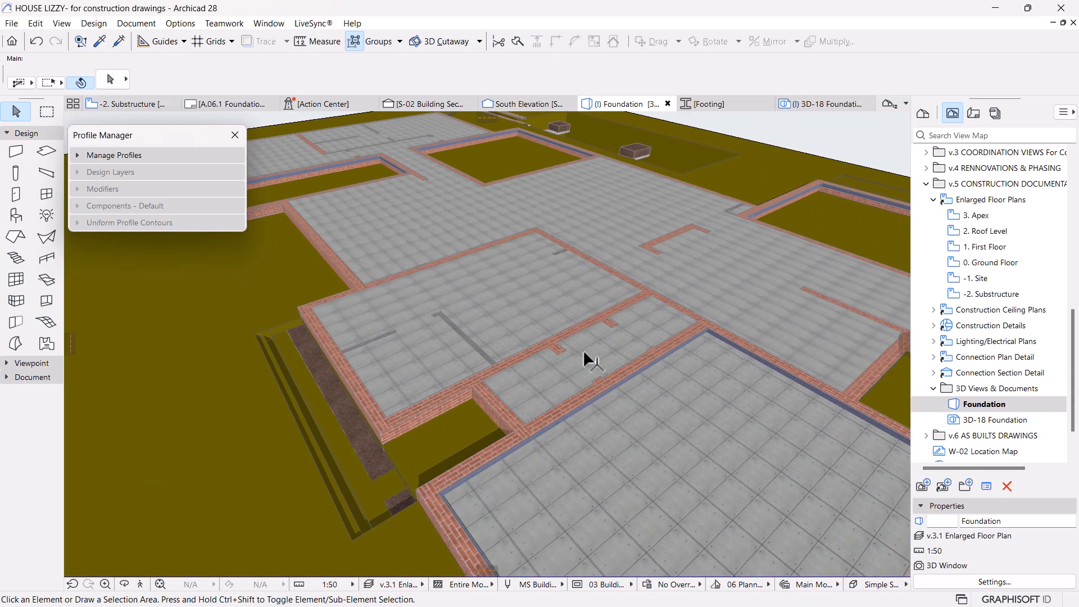
# Step: Turn off the top, side and bottom surface overrides for the three adjoining Slab-on-Grade - Compacted Materials slabs
pyautogui.click(582, 350)
pyautogui.keyDown('shift'); pyautogui.click(549, 302); pyautogui.keyUp('shift')
pyautogui.keyDown('shift'); pyautogui.click(593, 232); pyautogui.keyUp('shift')
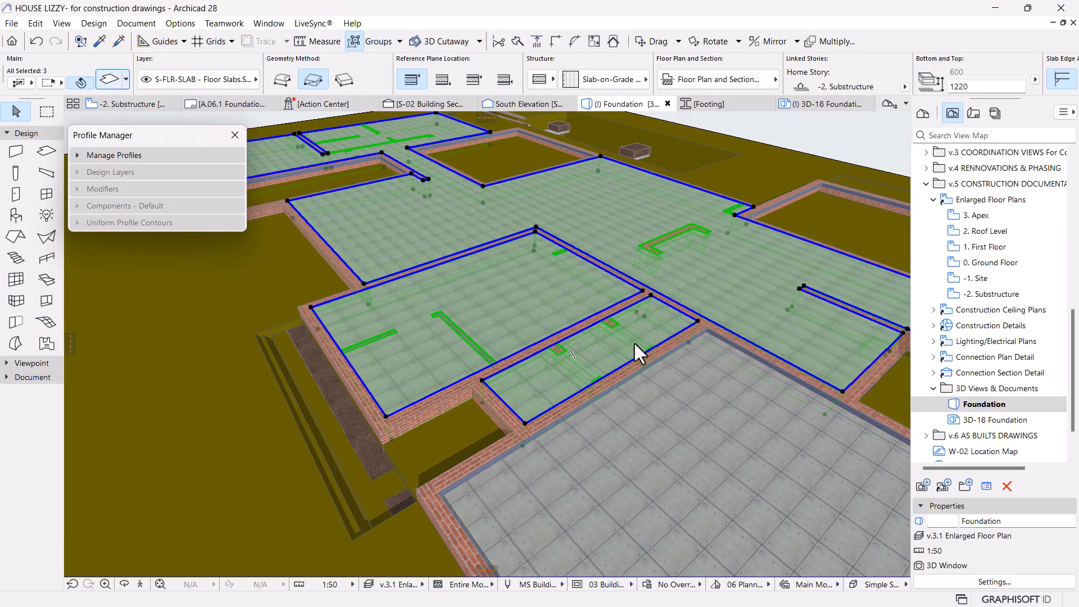
pyautogui.hotkey('ctrl', 't')
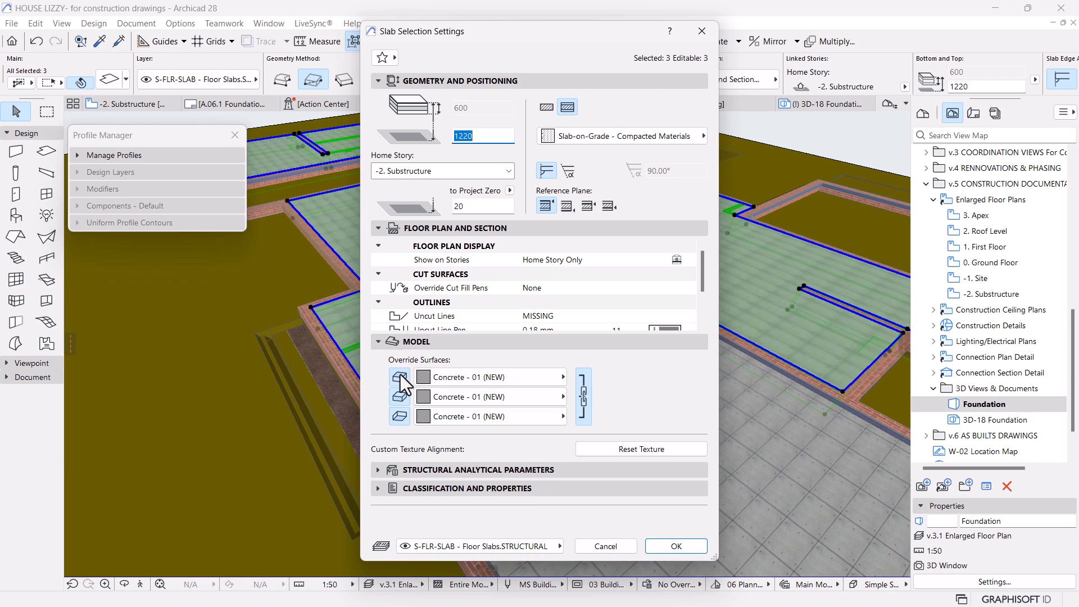
pyautogui.click(399, 377)
pyautogui.click(400, 397)
pyautogui.click(400, 416)
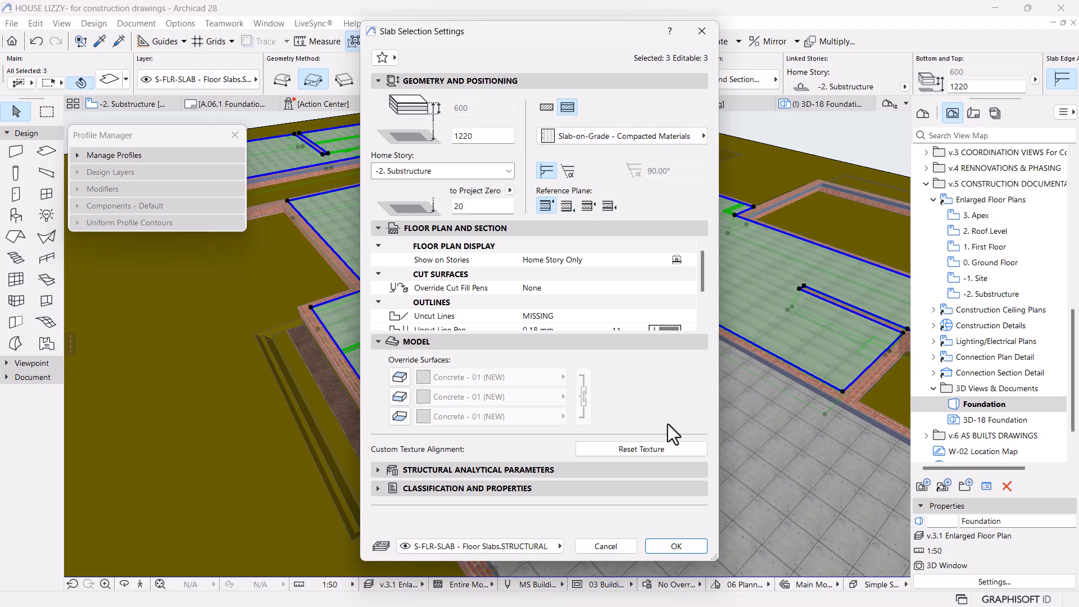
pyautogui.click(675, 544)
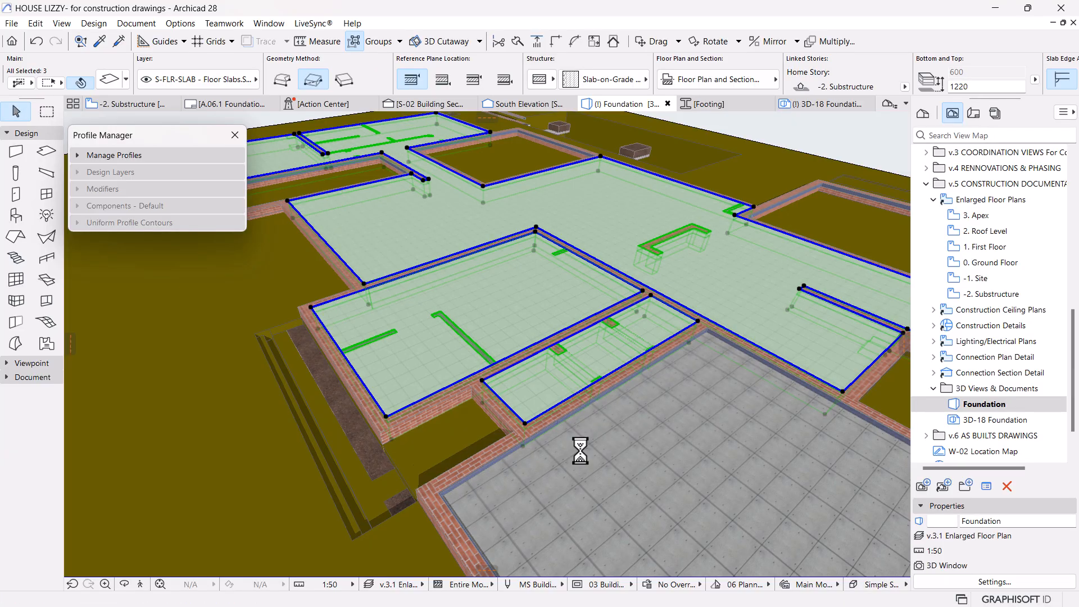
pyautogui.press('Escape')
pyautogui.moveTo(493, 317); pyautogui.dragTo(459, 495, button='middle')
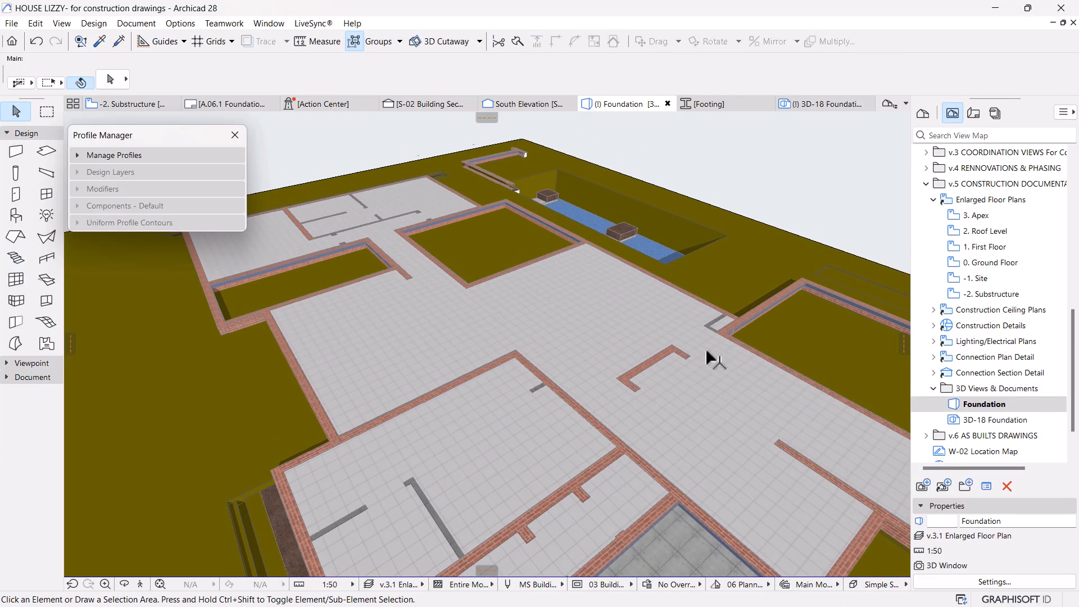
pyautogui.scroll(5, 673, 481)
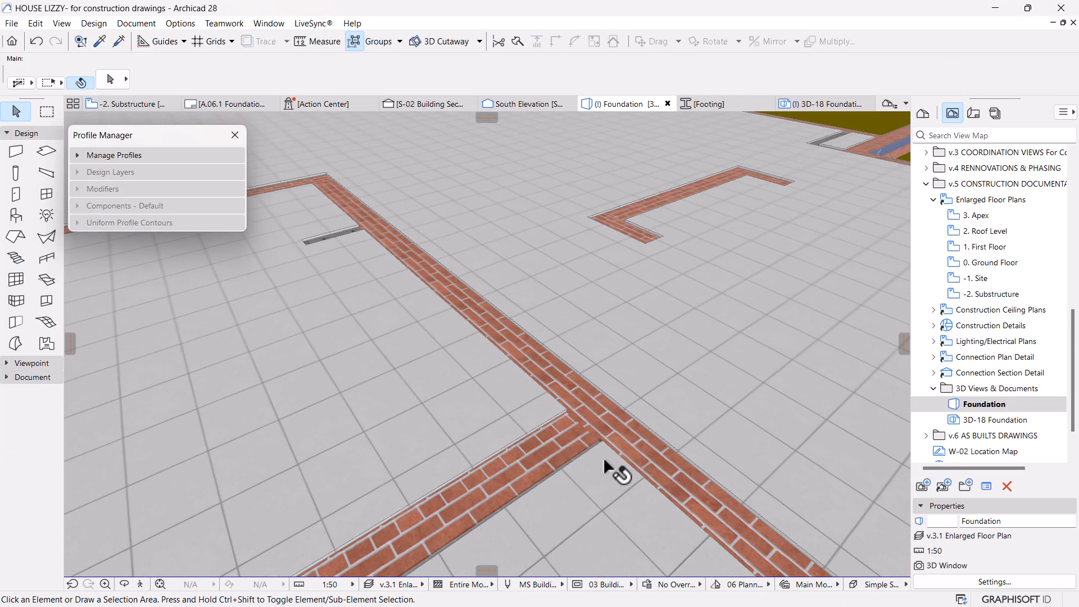
pyautogui.scroll(-2, 678, 393)
pyautogui.scroll(-8, 679, 392)
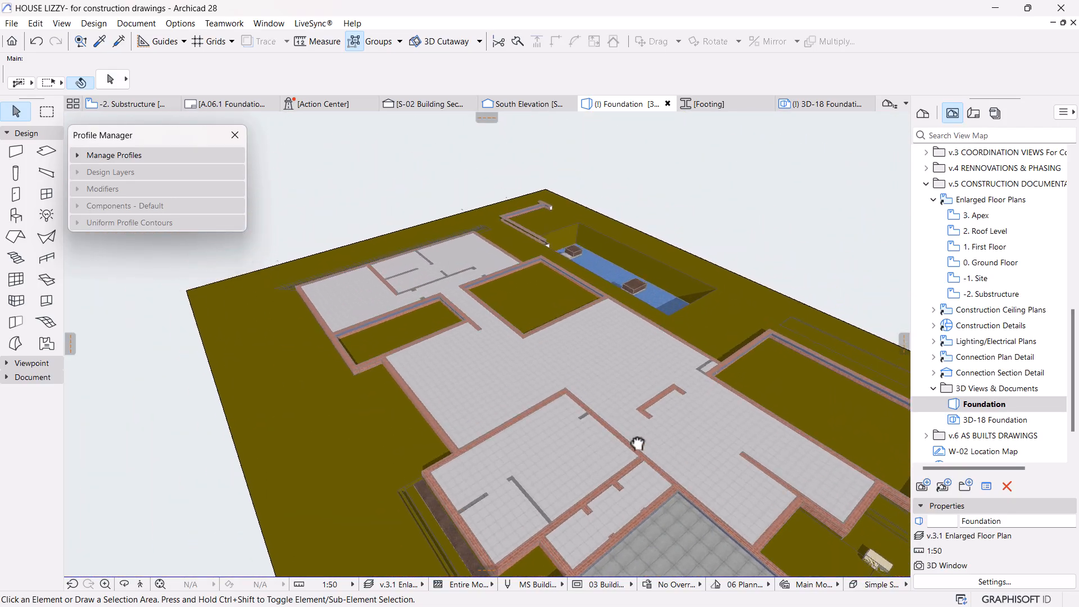
# Step: Draw a rectangular slab between the inner wall corners of the small western room on the Substructure plan and check it in 3D
pyautogui.click(46, 150)
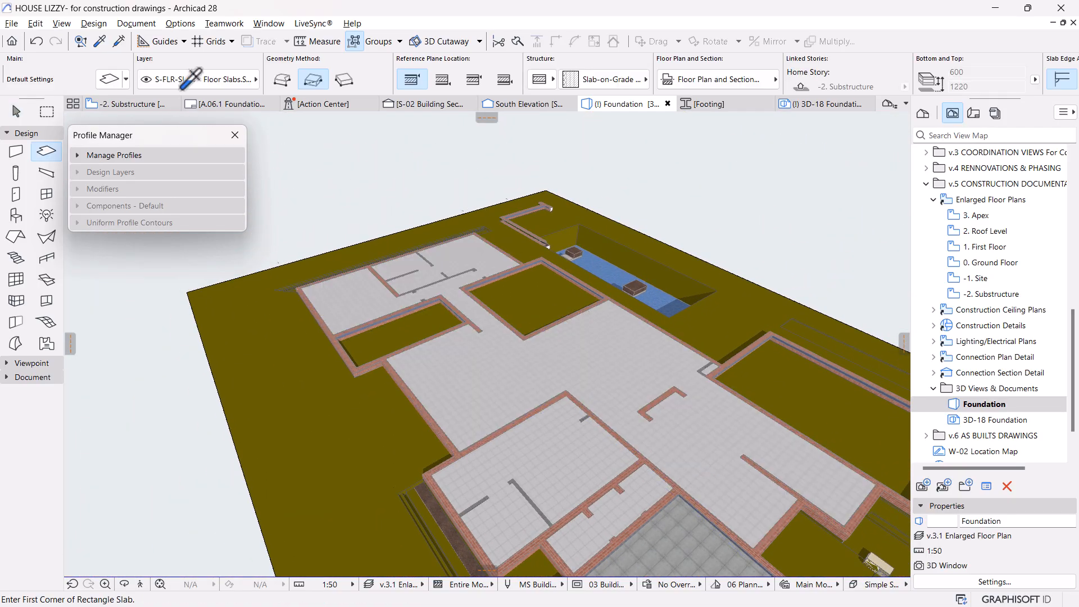
pyautogui.click(135, 104)
pyautogui.scroll(-5, 518, 251)
pyautogui.moveTo(519, 252); pyautogui.dragTo(540, 350, button='middle')
pyautogui.scroll(5, 498, 295)
pyautogui.press('Escape')
pyautogui.scroll(3, 506, 295)
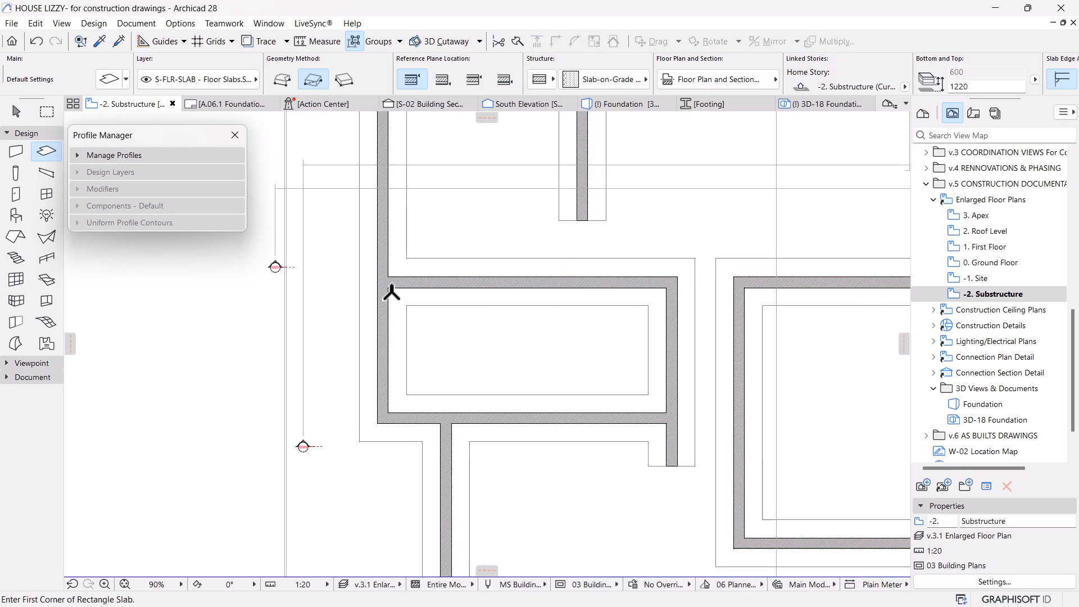
pyautogui.click(388, 288)
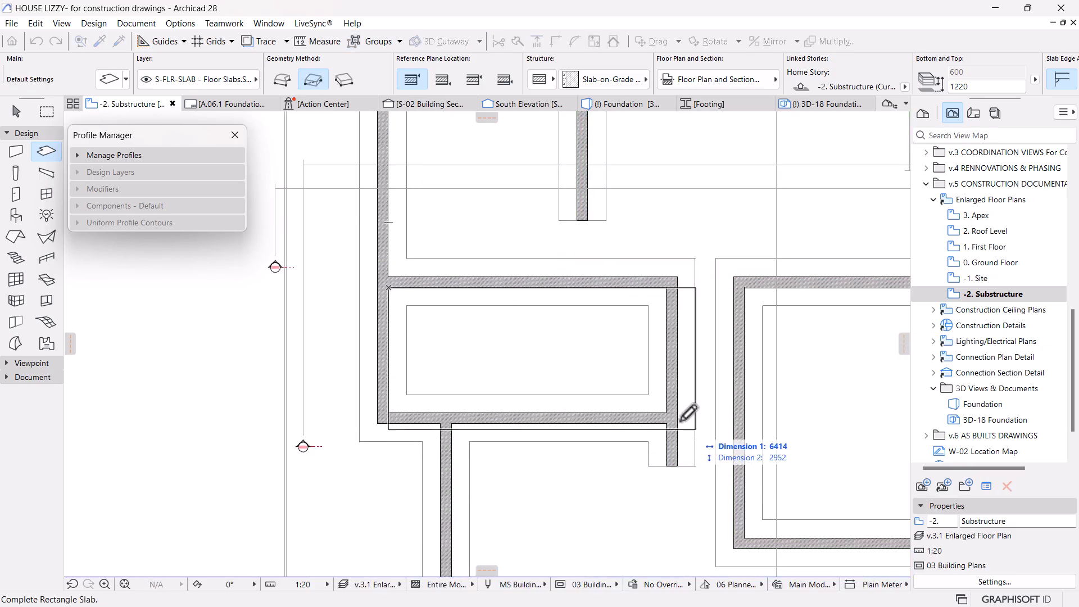
pyautogui.click(666, 413)
pyautogui.scroll(-1, 622, 349)
pyautogui.scroll(-3, 621, 350)
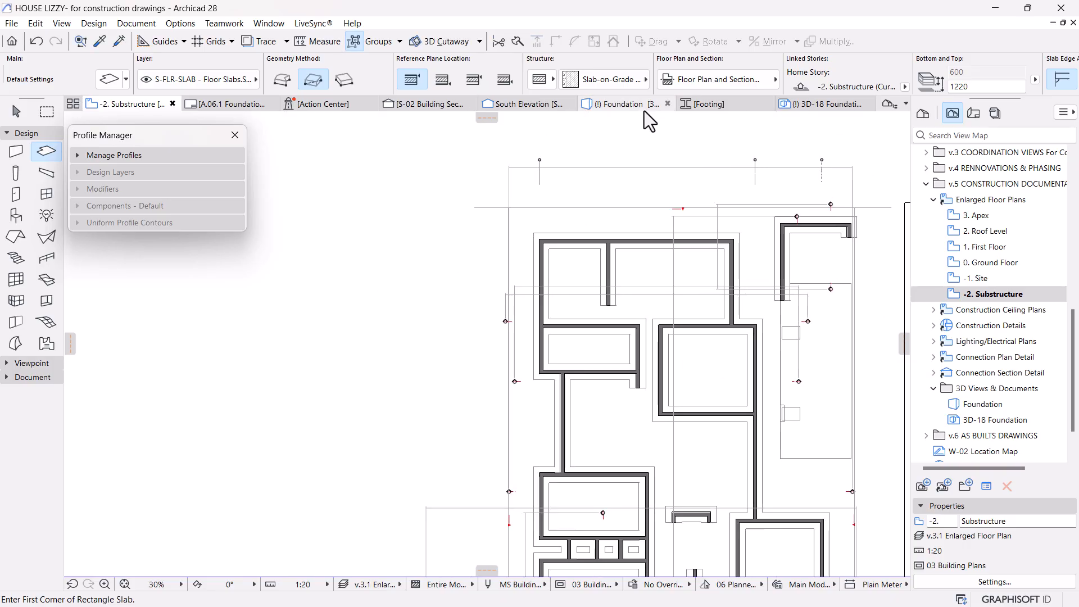
pyautogui.click(618, 104)
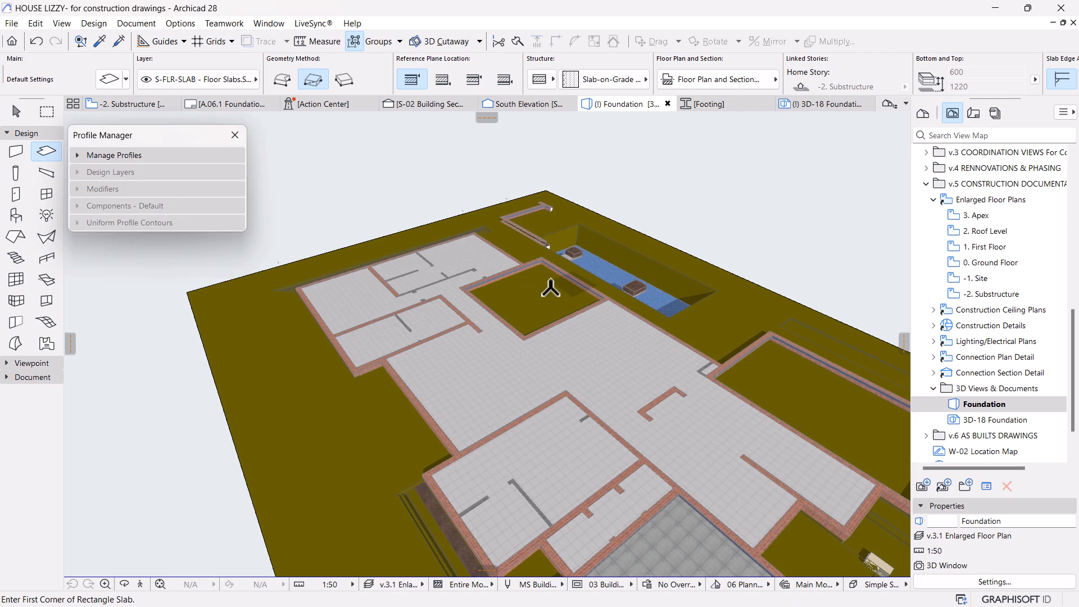
# Step: Draw a rectangular slab between the inner wall corners of the nearly square room east of it and check it in 3D
pyautogui.click(130, 104)
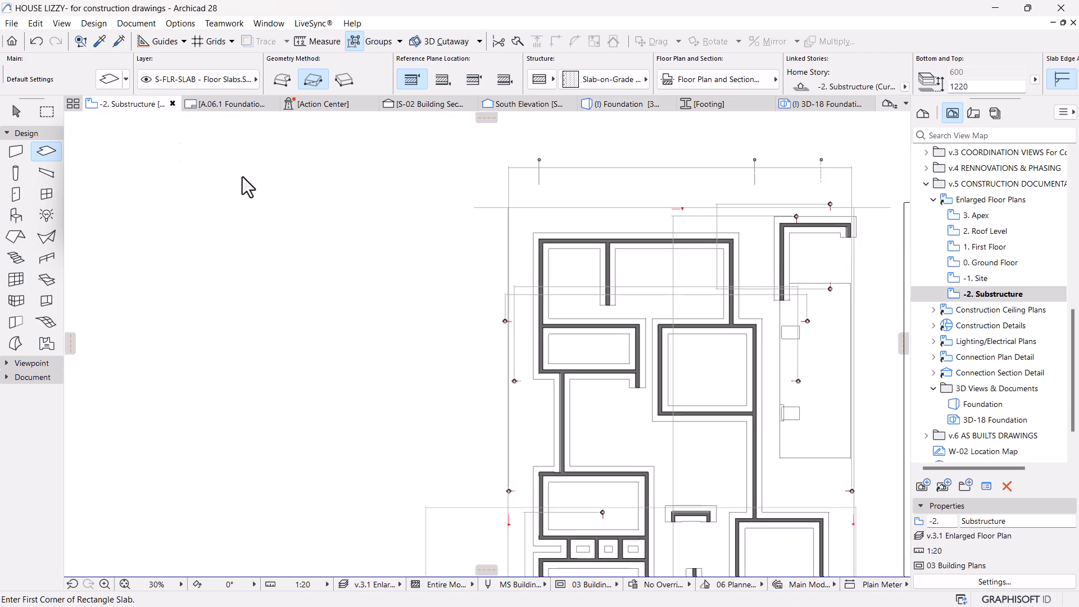
pyautogui.scroll(3, 741, 272)
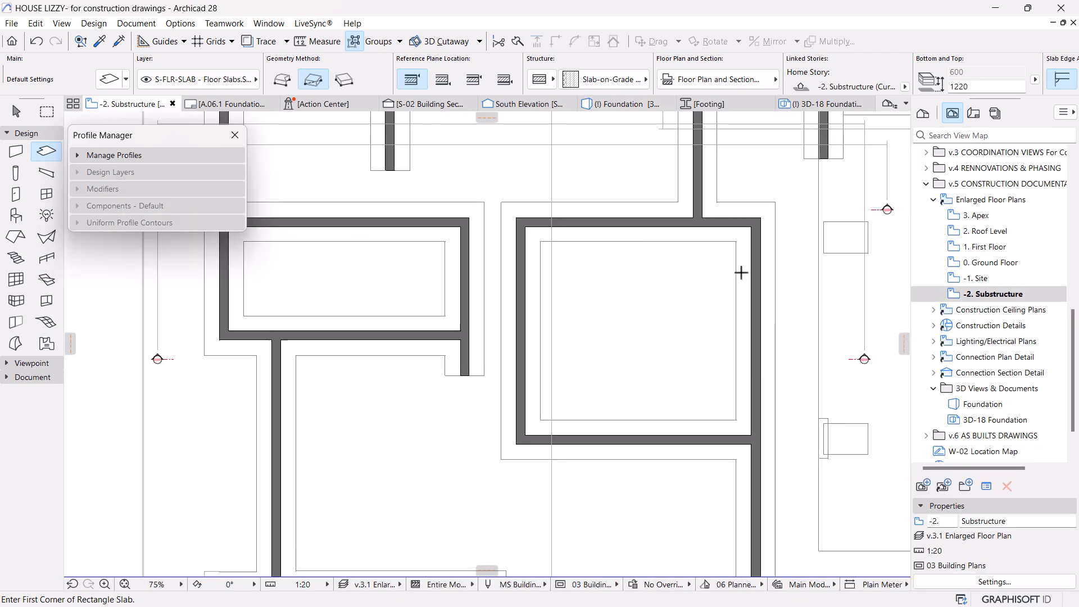
pyautogui.click(751, 227)
pyautogui.click(525, 435)
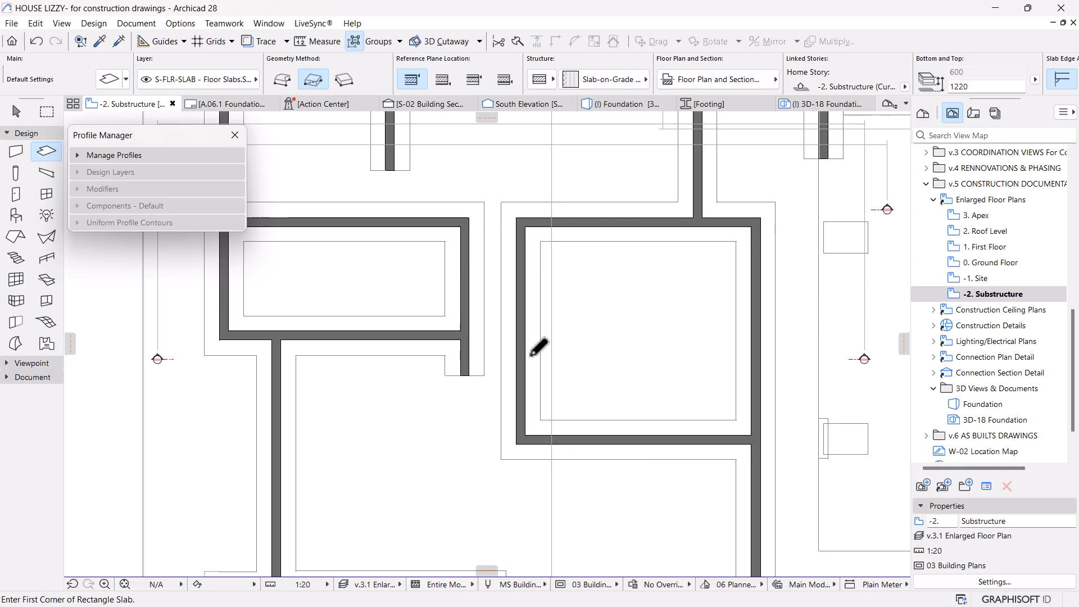
pyautogui.click(618, 104)
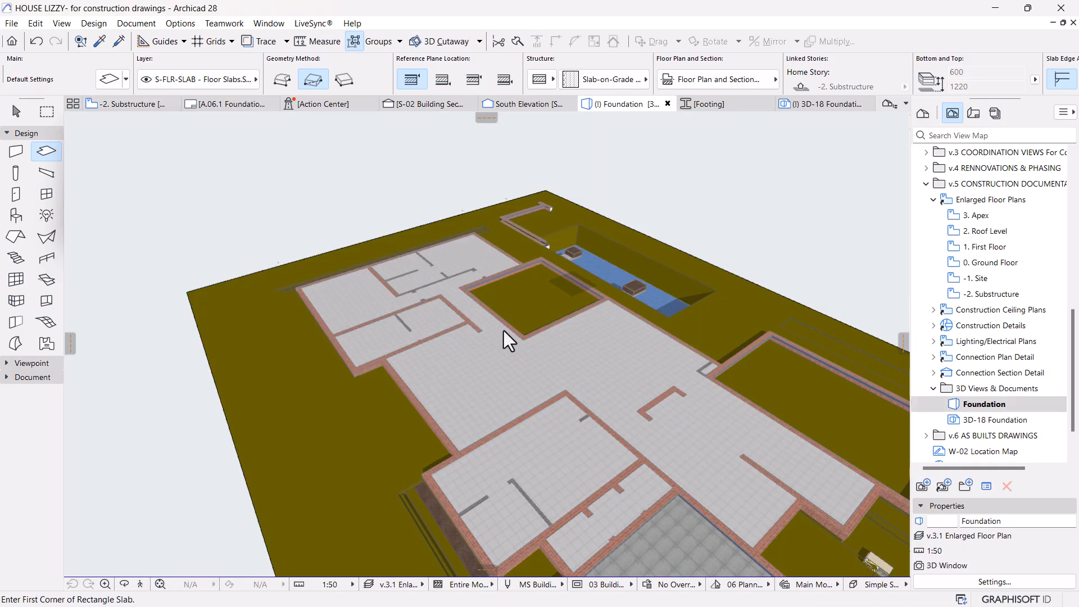
pyautogui.scroll(-2, 504, 333)
pyautogui.moveTo(629, 394); pyautogui.dragTo(533, 361, button='middle')
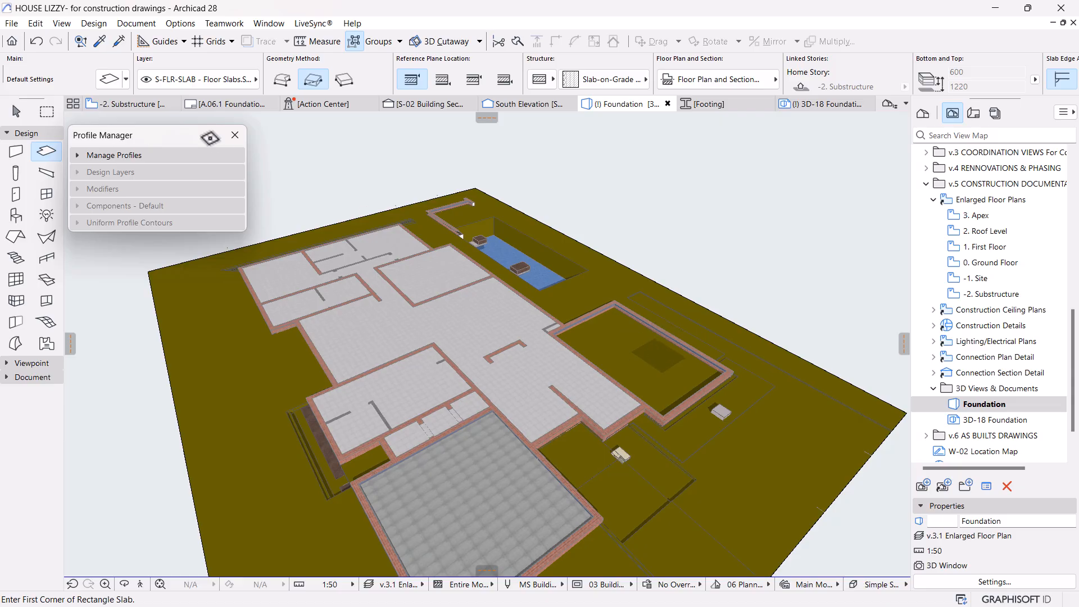
# Step: Draw a rectangular slab between opposite inner wall corners of the large empty eastern room on the Substructure plan and check it in 3D
pyautogui.click(156, 104)
pyautogui.scroll(-5, 674, 382)
pyautogui.scroll(8, 688, 392)
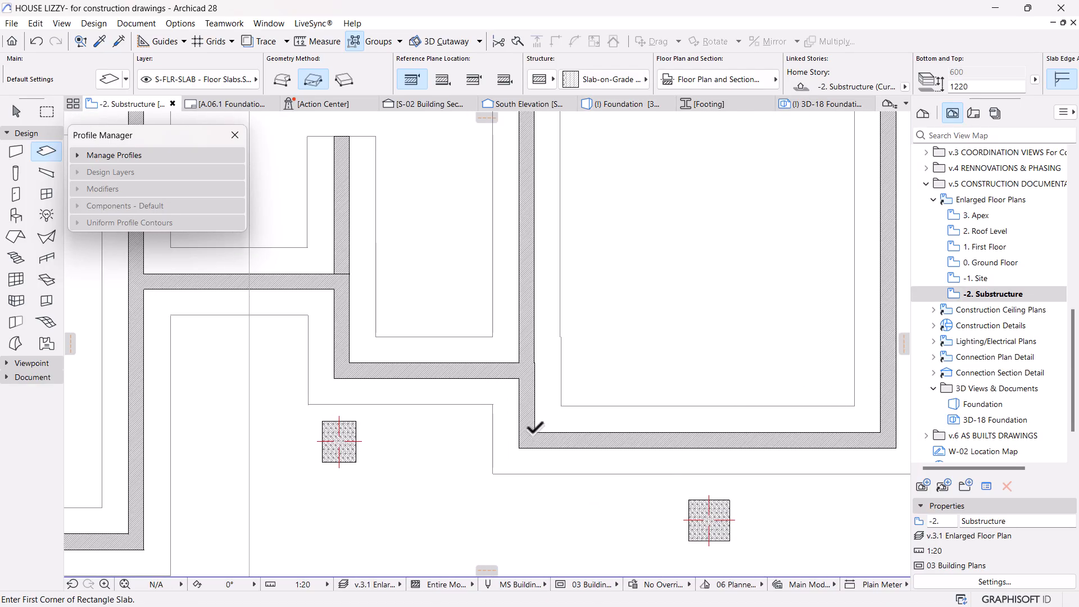
pyautogui.click(534, 432)
pyautogui.scroll(-4, 485, 496)
pyautogui.scroll(3, 654, 227)
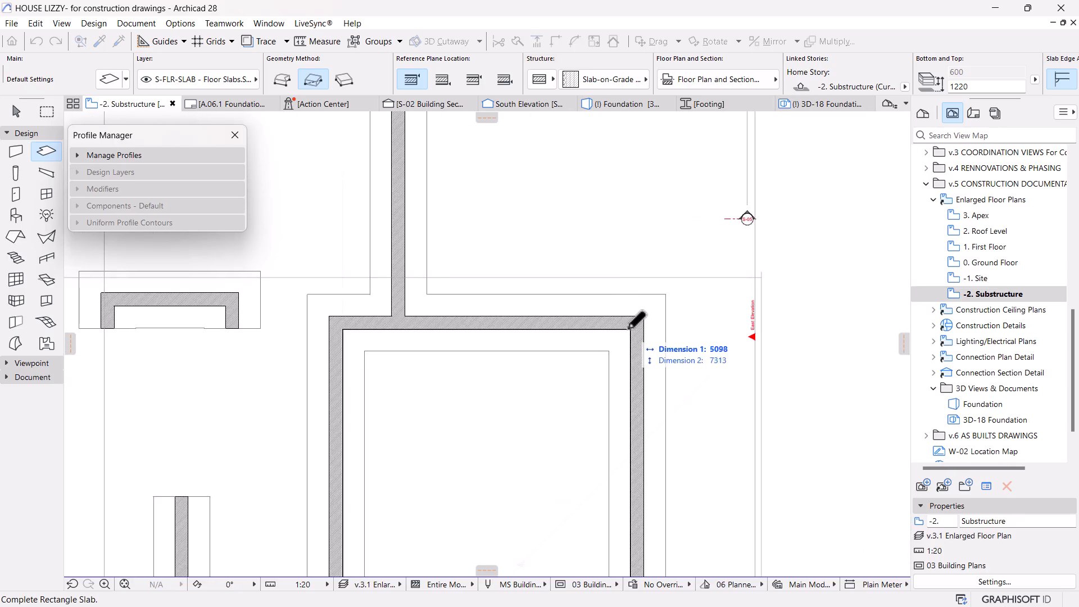
pyautogui.click(631, 325)
pyautogui.click(613, 103)
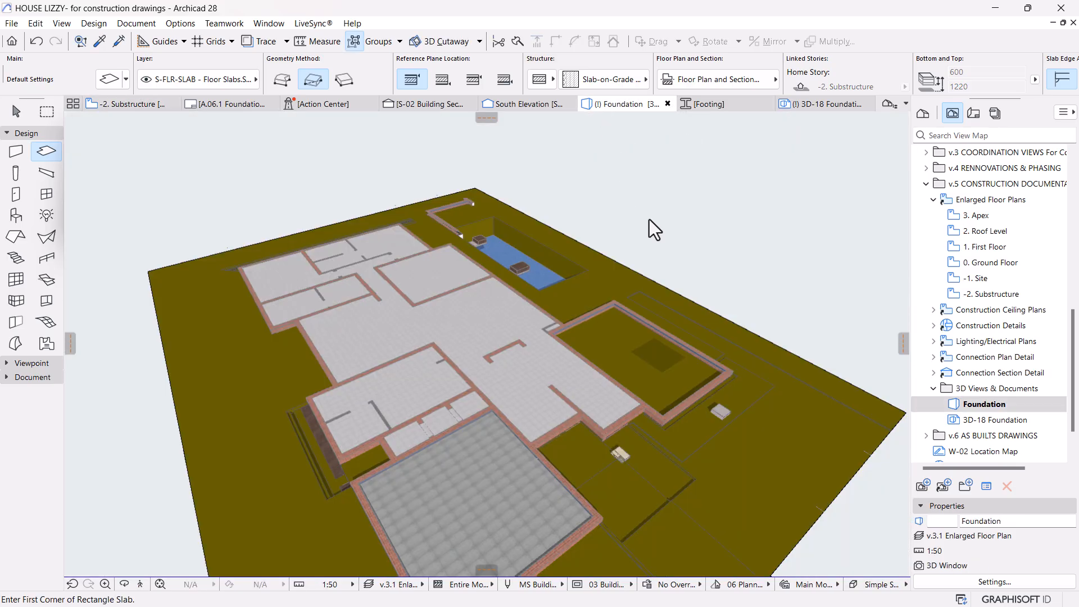
pyautogui.scroll(3, 570, 411)
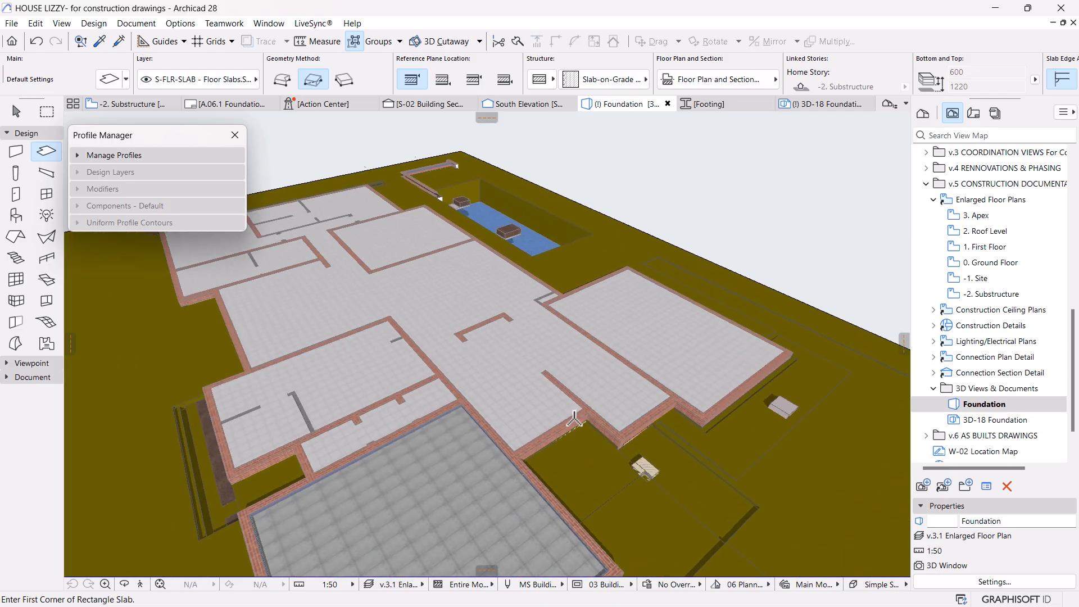
pyautogui.moveTo(455, 438); pyautogui.dragTo(635, 419, button='middle')
# Step: Turn off the Concrete - 01 (NEW) surface overrides for the large garage slab
pyautogui.press('Escape')
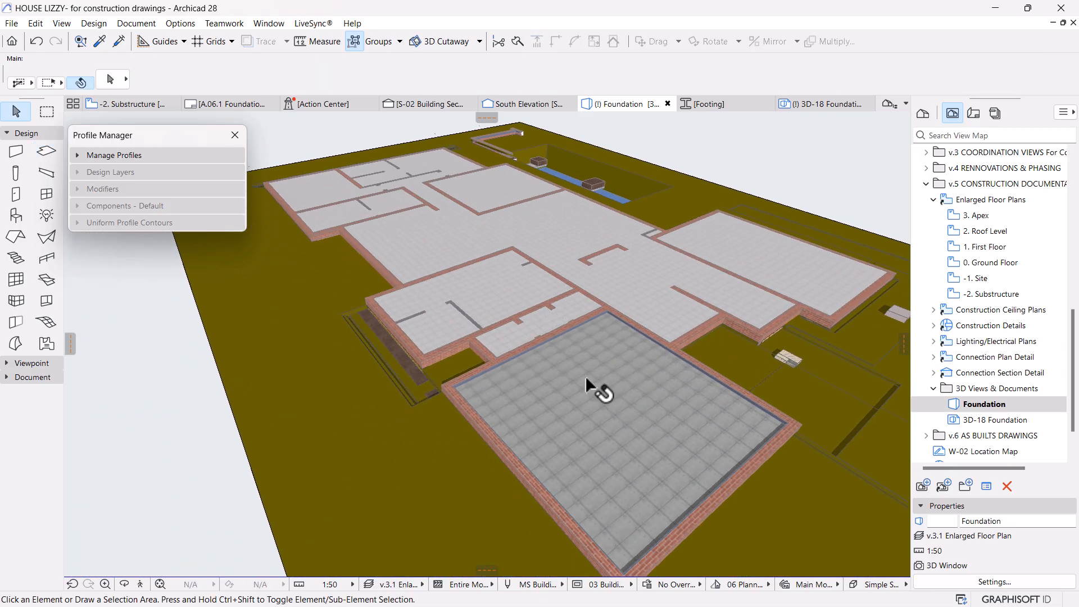
pyautogui.click(645, 429)
pyautogui.click(107, 77)
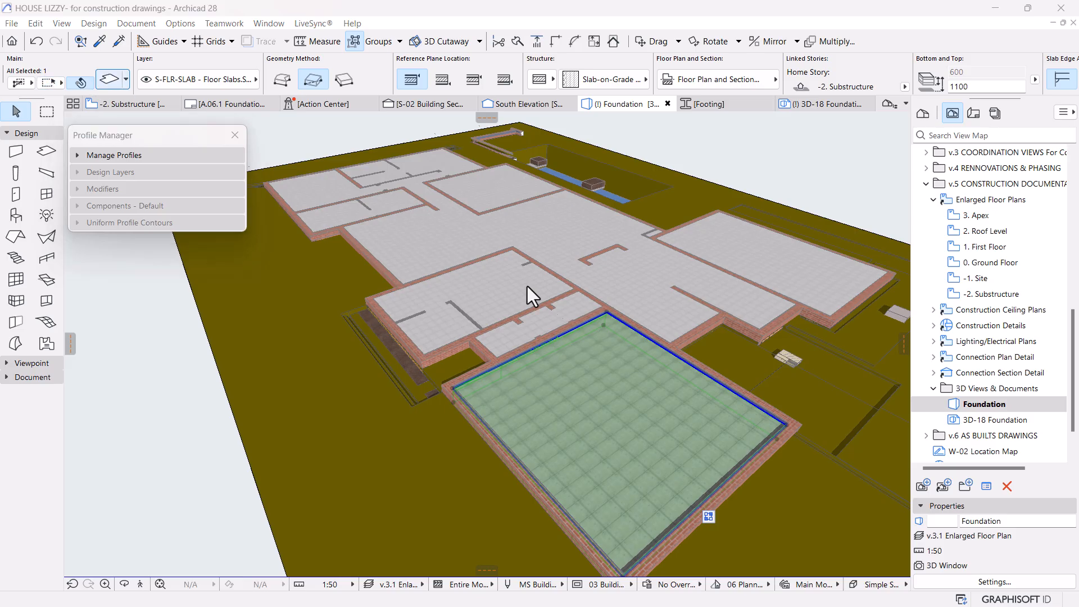
pyautogui.click(399, 377)
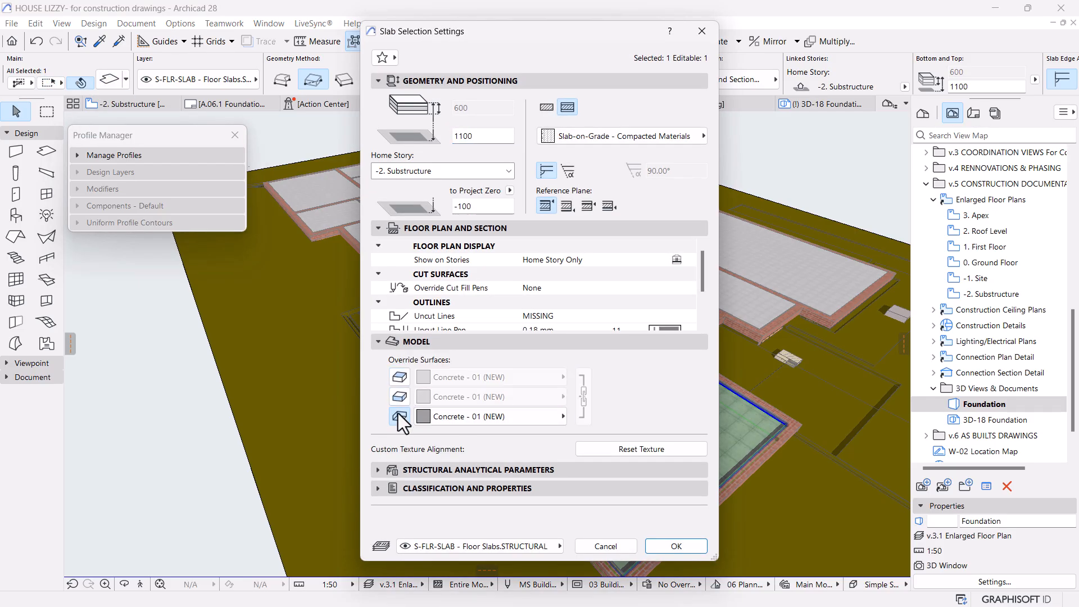
pyautogui.click(676, 550)
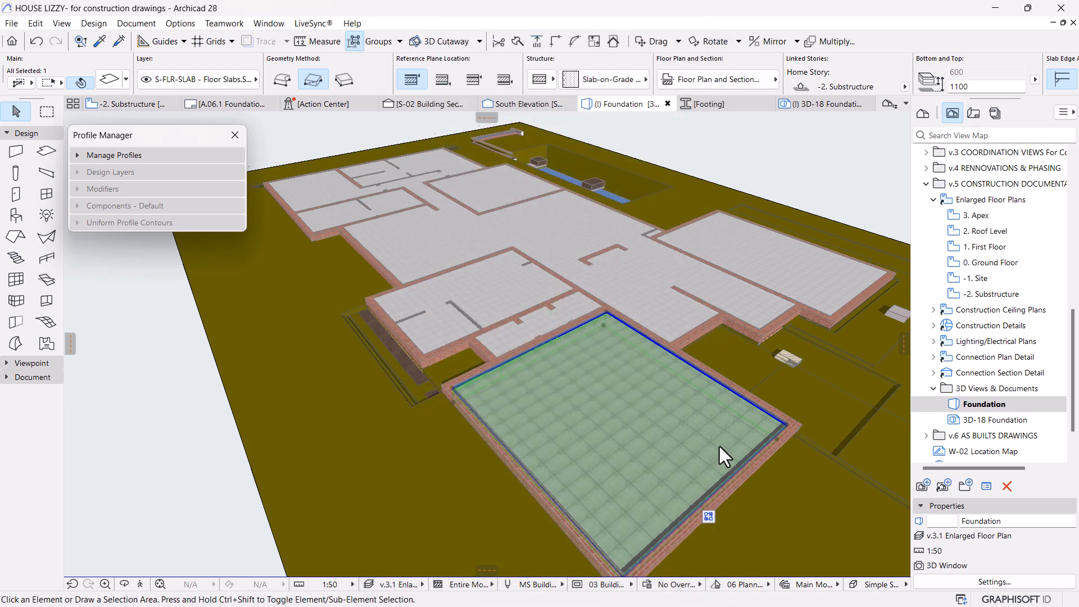
pyautogui.press('Escape')
pyautogui.moveTo(719, 449); pyautogui.dragTo(633, 402)
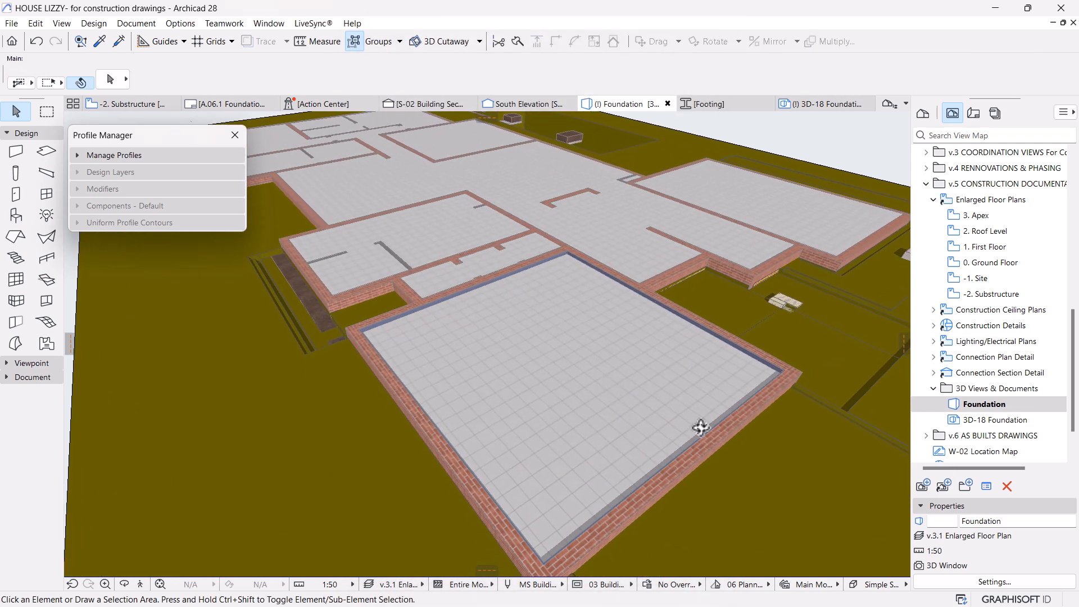
# Step: Duplicate the garage slab's composite and name the copy "Slab-on-Grade - Compacted Materials-Garage Floor"
pyautogui.scroll(4, 609, 382)
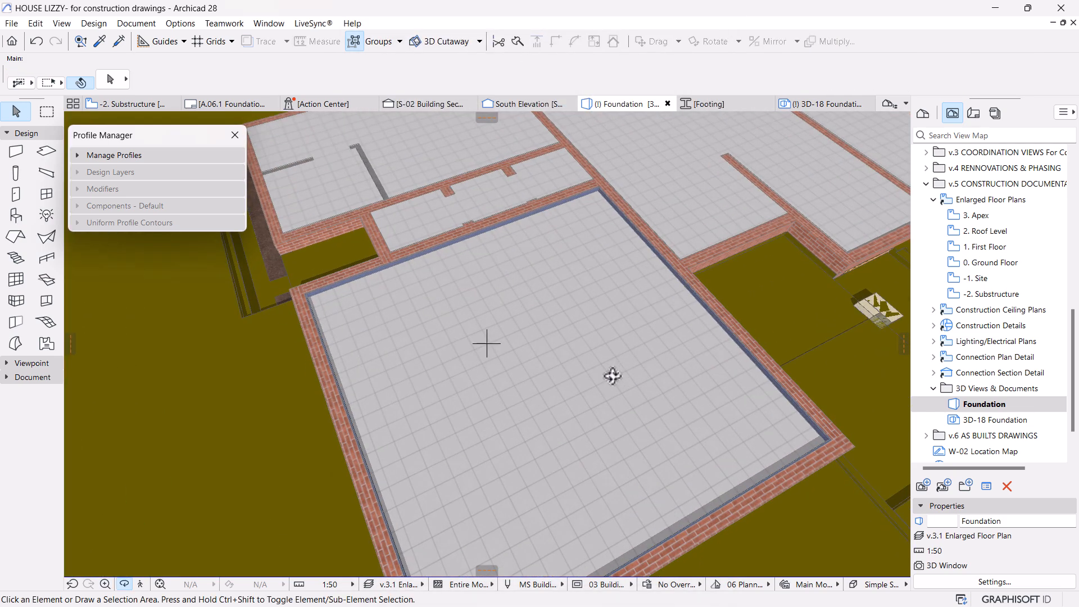
pyautogui.moveTo(553, 403); pyautogui.dragTo(585, 337)
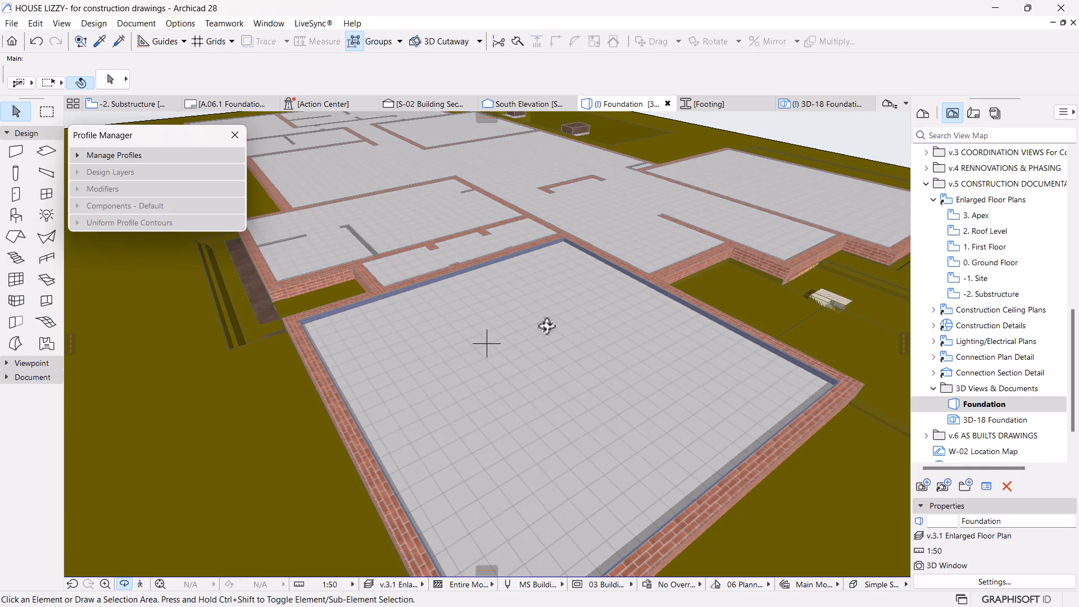
pyautogui.click(561, 367)
pyautogui.rightClick(514, 337)
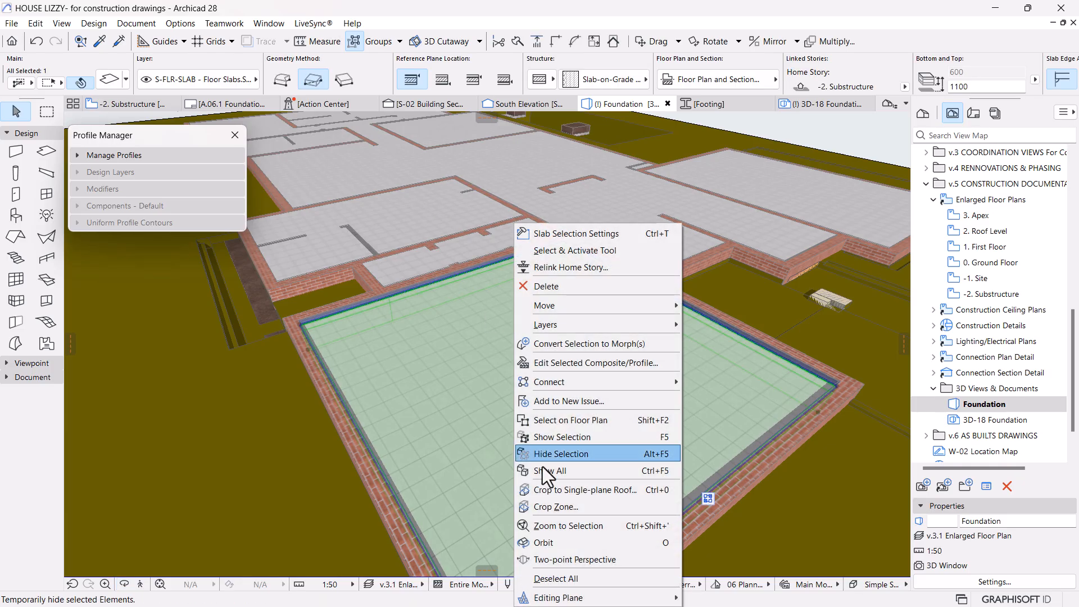
pyautogui.click(579, 368)
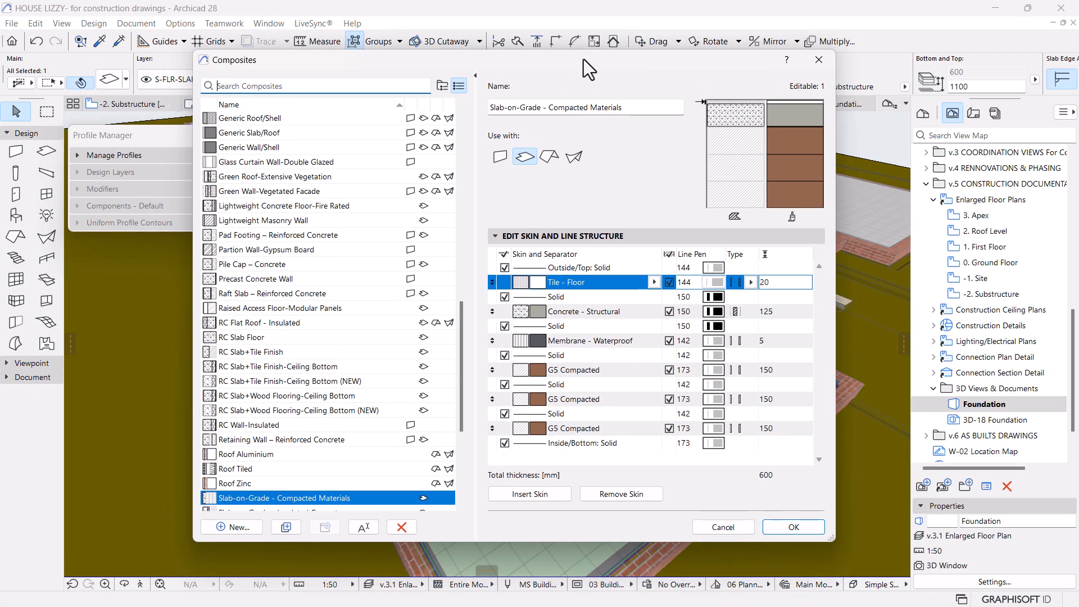
pyautogui.click(296, 525)
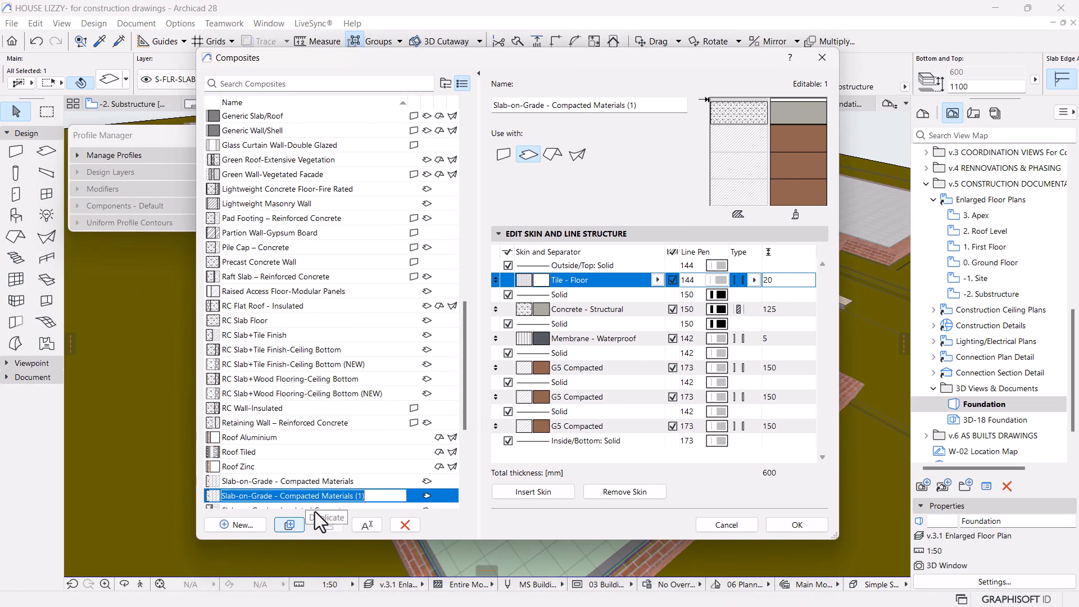
pyautogui.click(360, 497)
pyautogui.press('BackSpace')
pyautogui.write('Garage Floor')
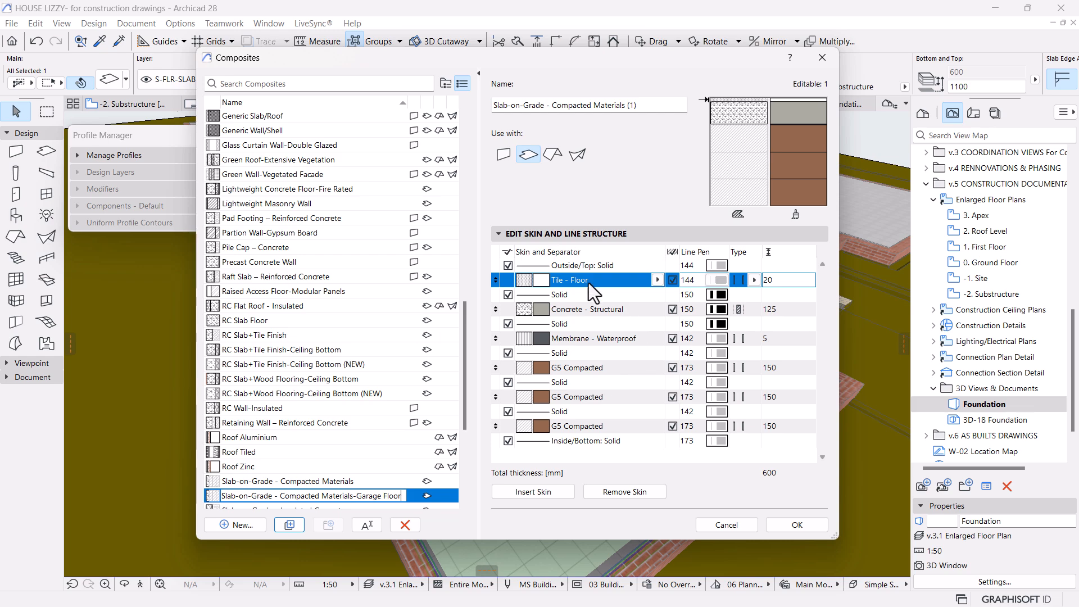
pyautogui.press('Return')
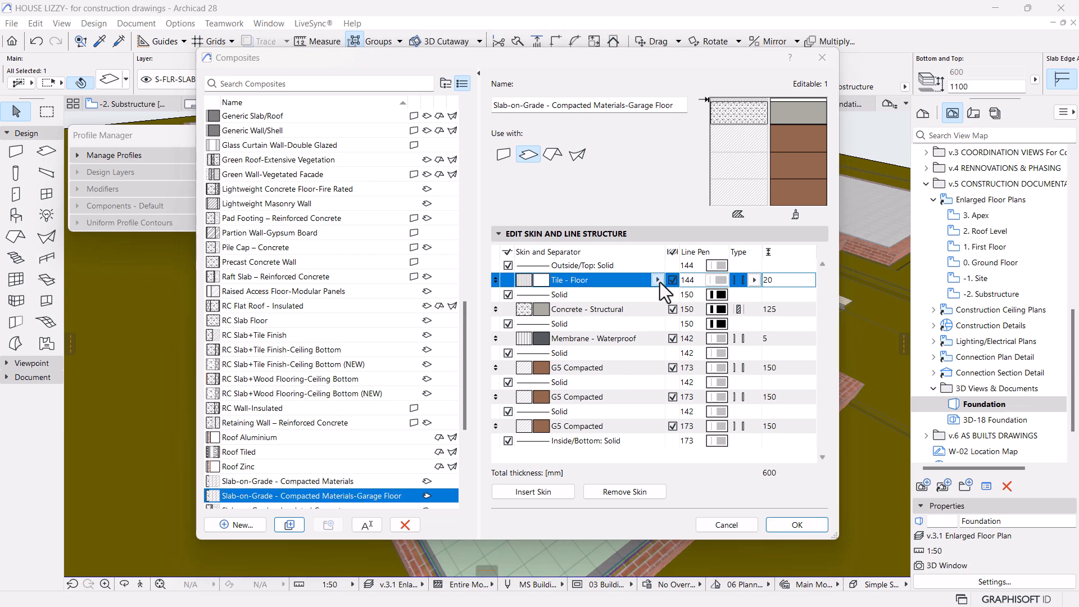
# Step: Replace the Tile - Floor skin of the garage floor composite with Plastic -Epoxy and save the composite
pyautogui.click(657, 280)
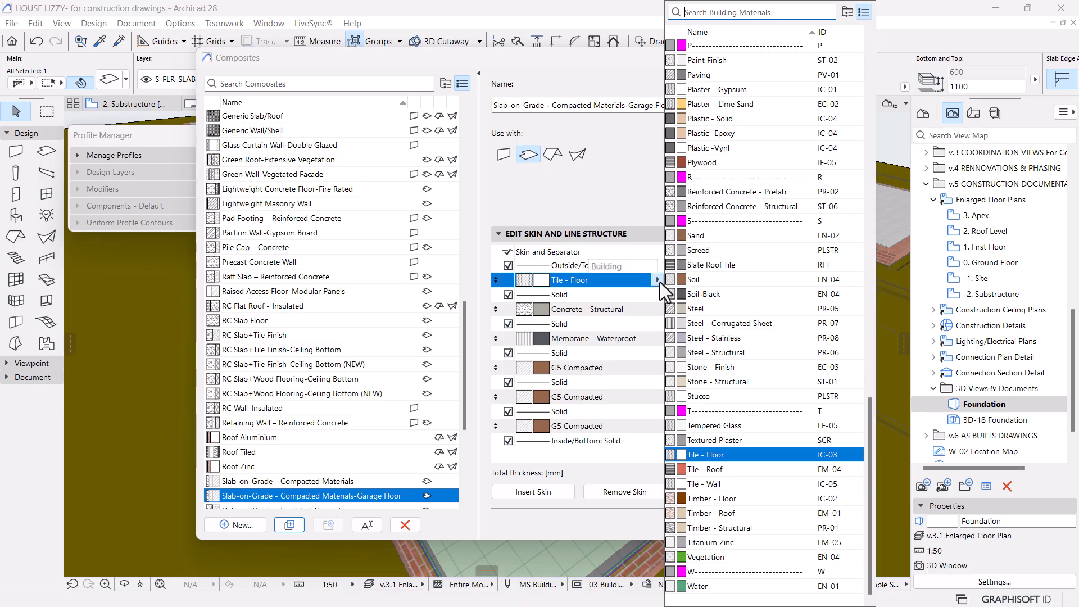
pyautogui.click(727, 140)
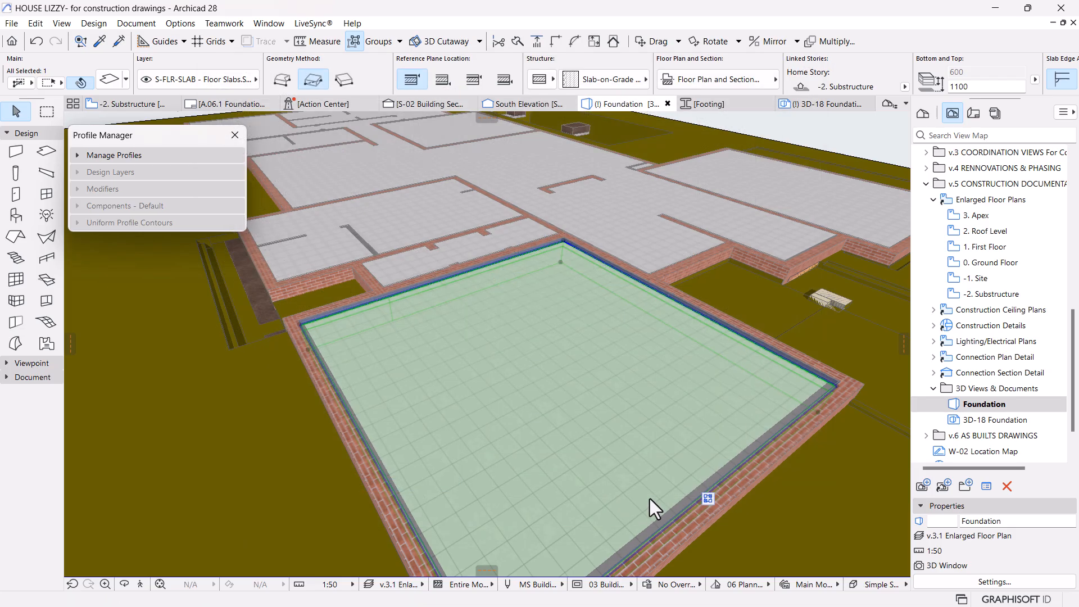
pyautogui.scroll(-3, 530, 330)
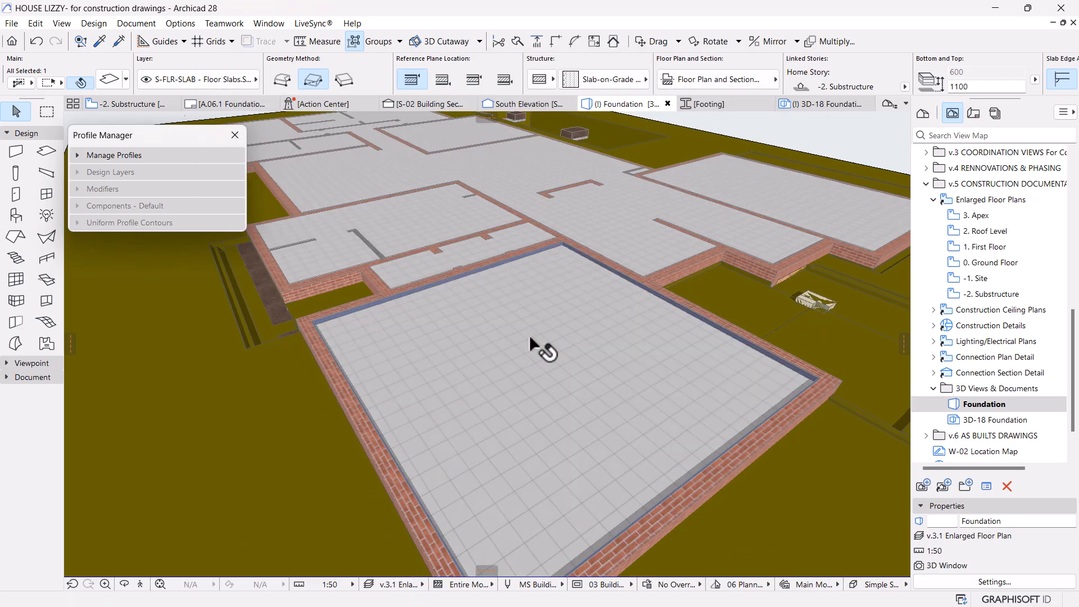
# Step: Assign the Slab-on-Grade - Compacted Materials-Garage Floor composite to the garage slab
pyautogui.click(638, 84)
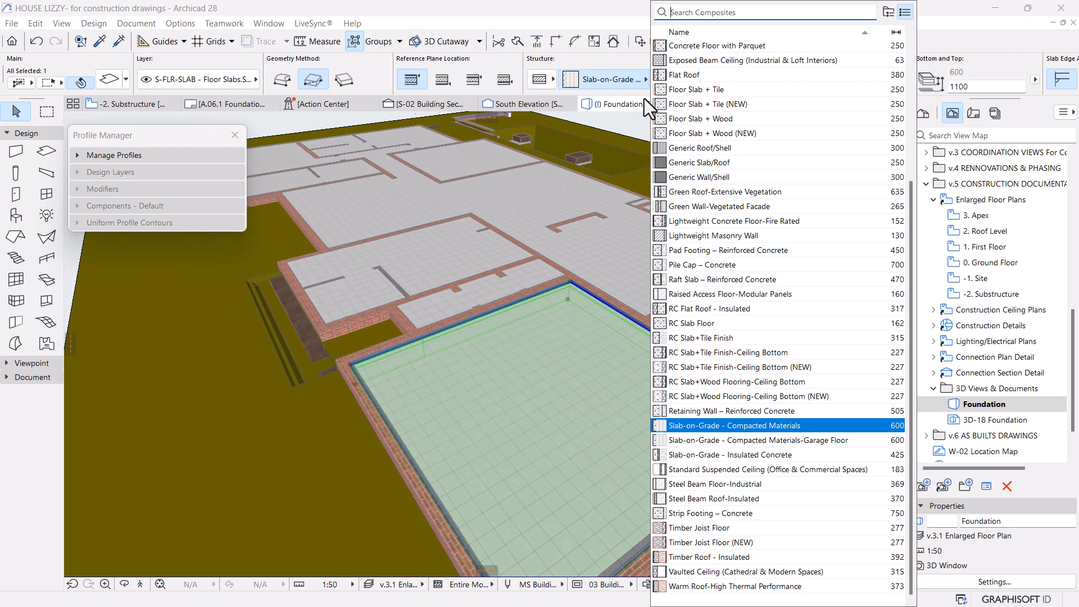
pyautogui.click(810, 440)
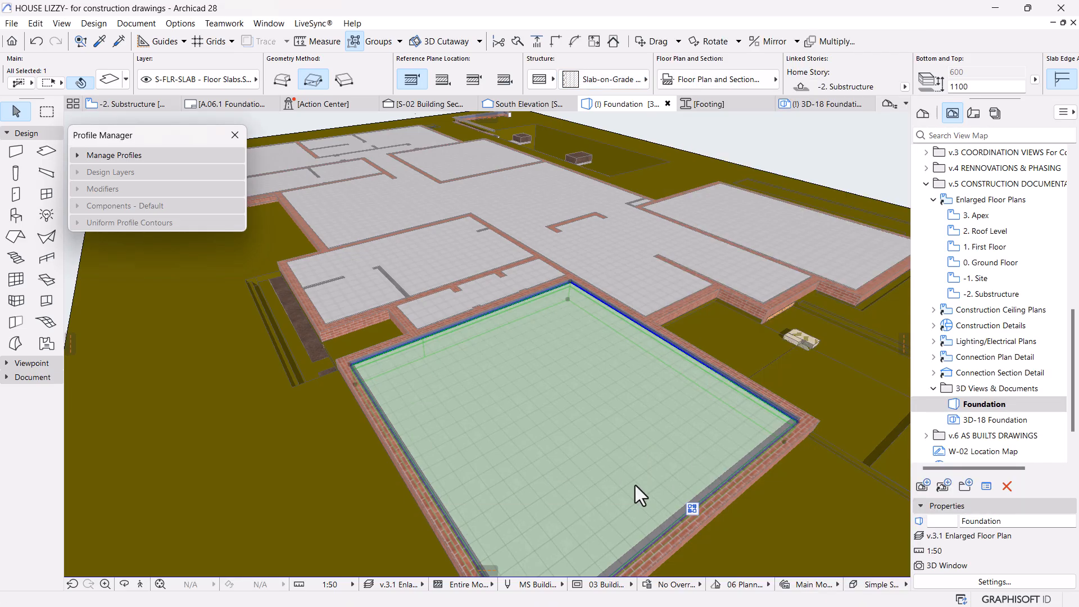
pyautogui.press('Escape')
pyautogui.scroll(-3, 638, 365)
pyautogui.moveTo(485, 371); pyautogui.dragTo(510, 416, button='middle')
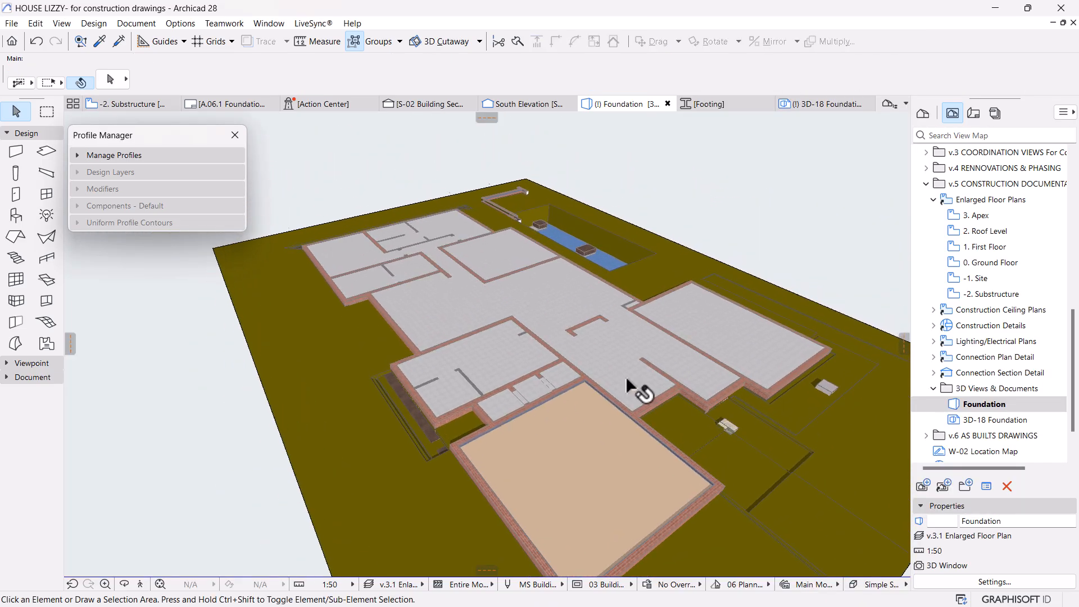
# Step: Examine the garage floor and the surrounding room slabs from several angles in the Foundation 3D view
pyautogui.scroll(5, 630, 409)
pyautogui.scroll(3, 614, 470)
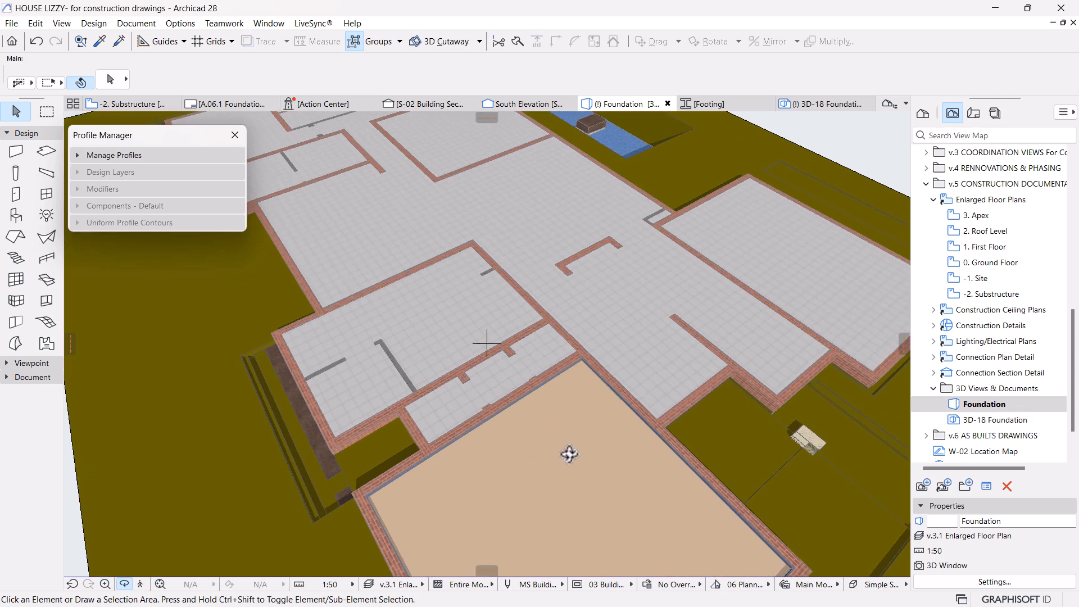
pyautogui.scroll(-5, 520, 433)
pyautogui.moveTo(640, 391); pyautogui.dragTo(656, 441)
pyautogui.scroll(3, 599, 441)
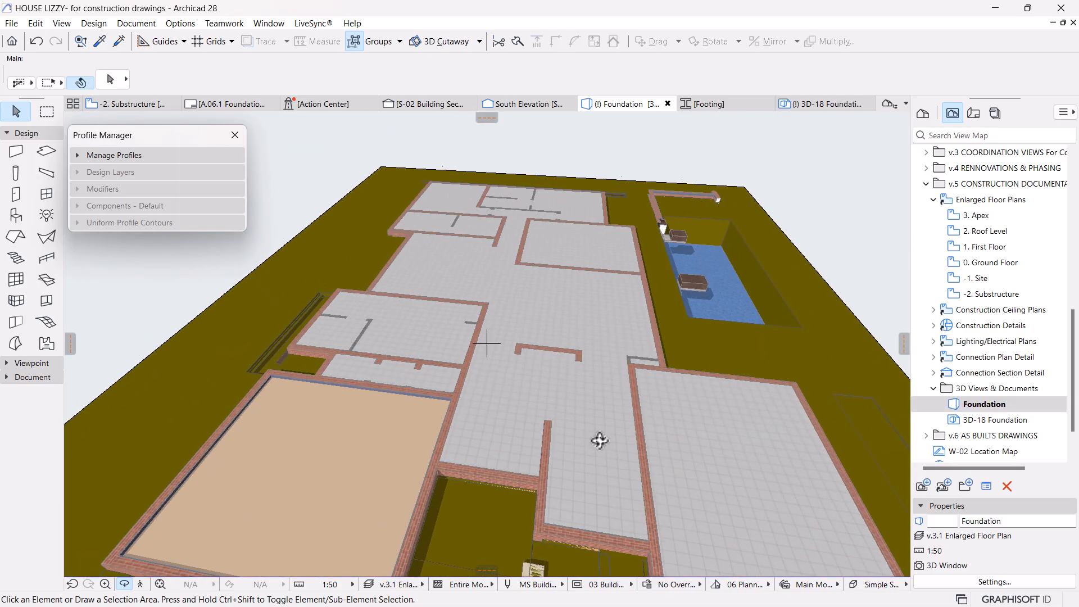
pyautogui.scroll(-2, 591, 440)
pyautogui.moveTo(715, 467); pyautogui.dragTo(730, 401)
pyautogui.moveTo(303, 501); pyautogui.dragTo(456, 412)
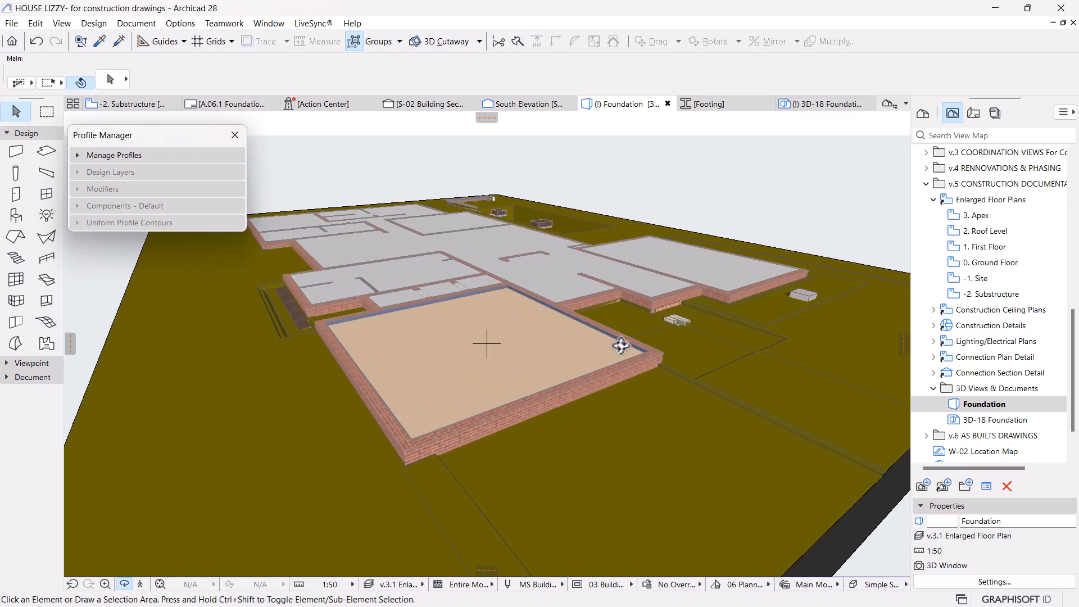
# Step: Study Section 3-3 across the ramp on the engineer's strip foundation drawing beside the Substructure plan, including its slab layers and levels
pyautogui.click(149, 106)
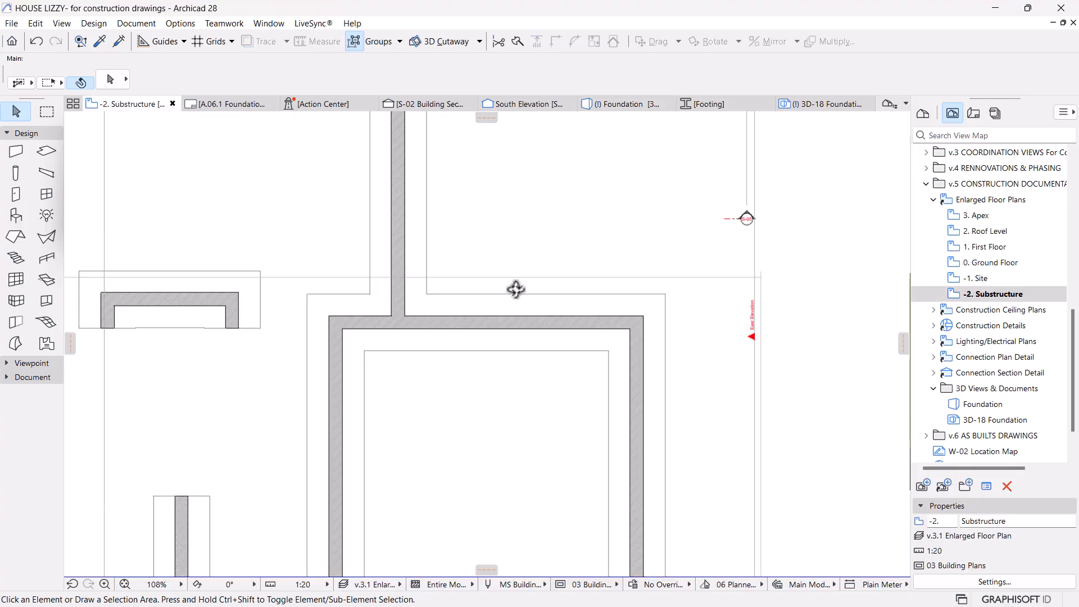
pyautogui.scroll(-5, 513, 289)
pyautogui.scroll(5, 614, 393)
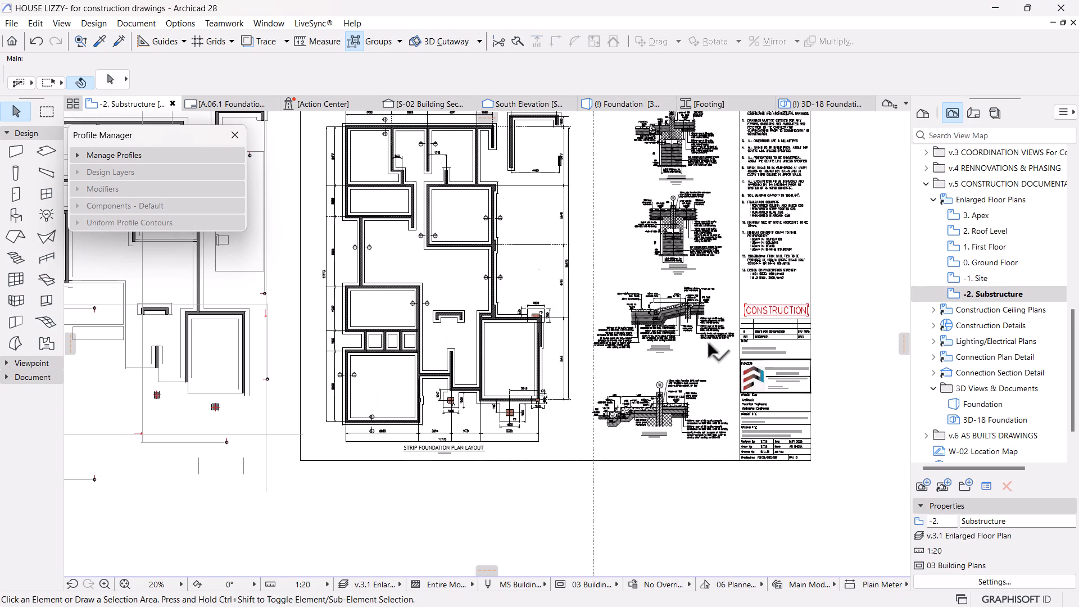
pyautogui.scroll(3, 671, 349)
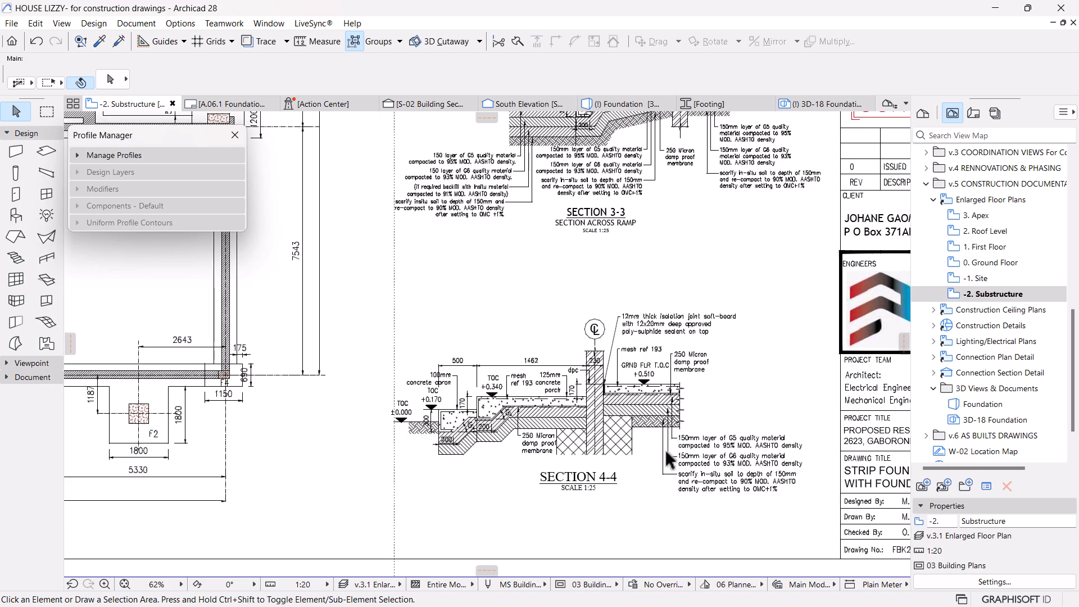
pyautogui.scroll(2, 688, 365)
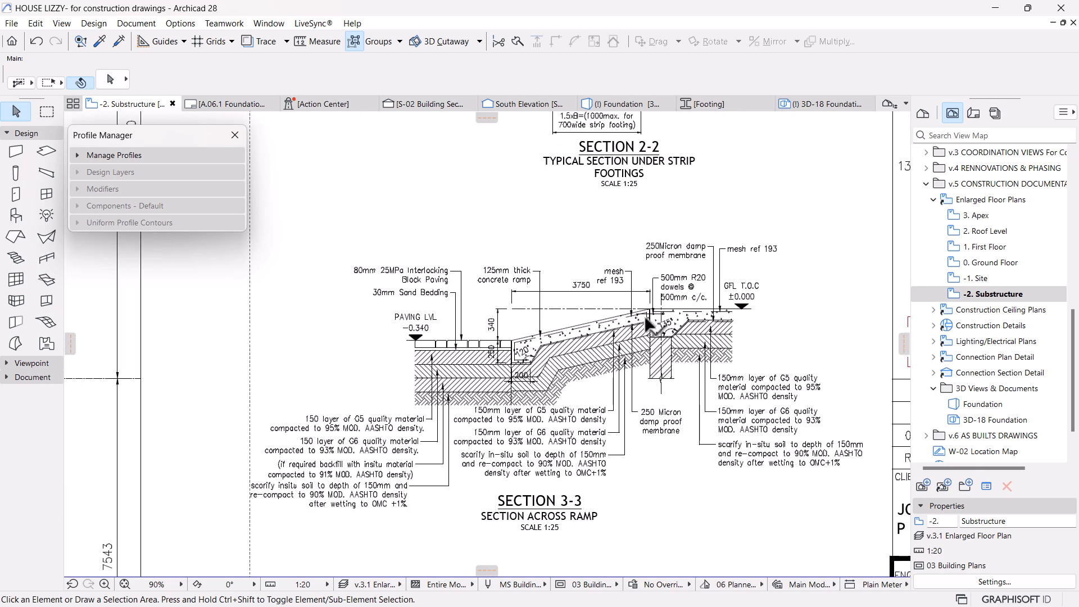
pyautogui.scroll(1, 571, 280)
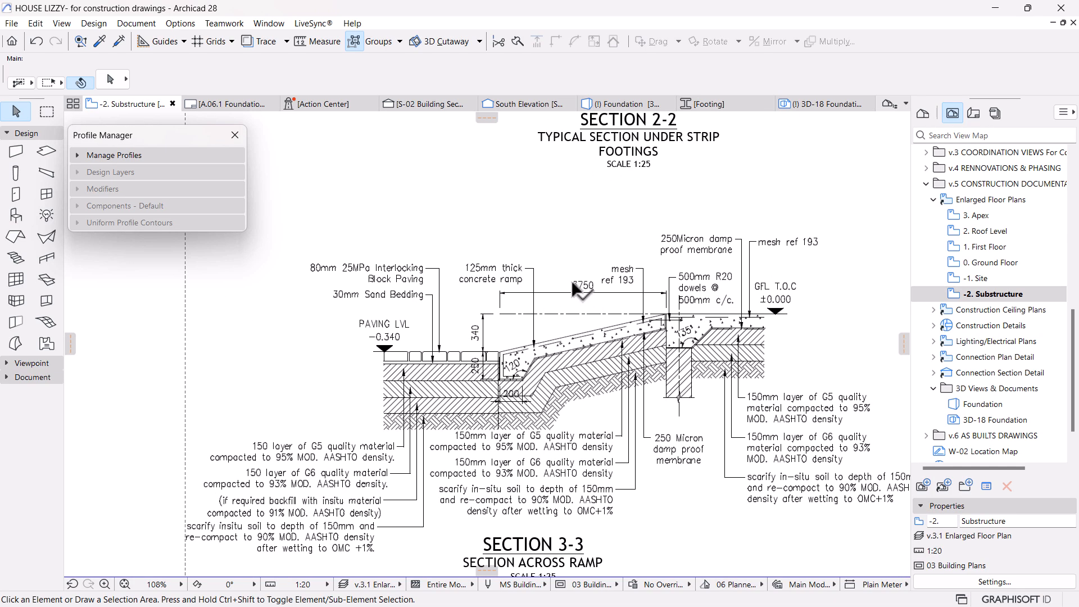
pyautogui.scroll(1, 585, 295)
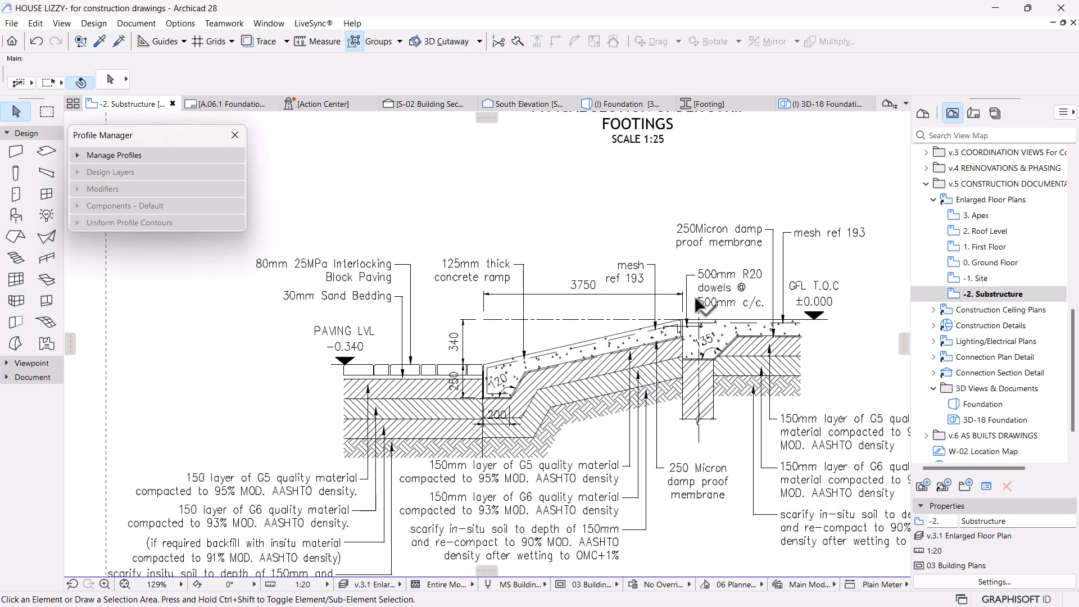
pyautogui.moveTo(736, 401); pyautogui.dragTo(665, 404, button='middle')
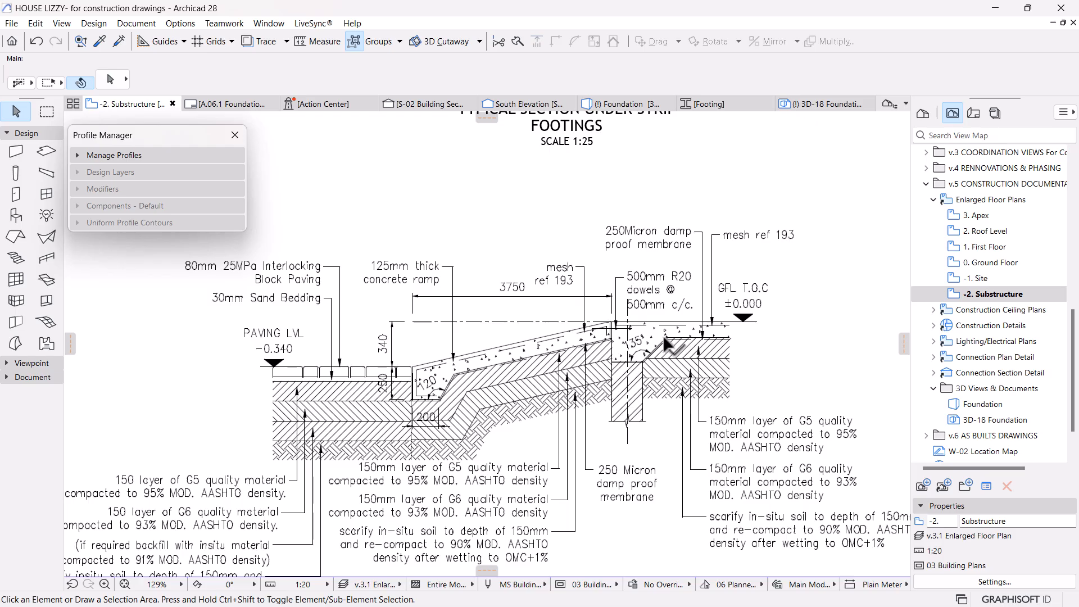
pyautogui.scroll(-5, 668, 355)
pyautogui.scroll(-4, 668, 355)
pyautogui.moveTo(440, 379); pyautogui.dragTo(571, 371, button='middle')
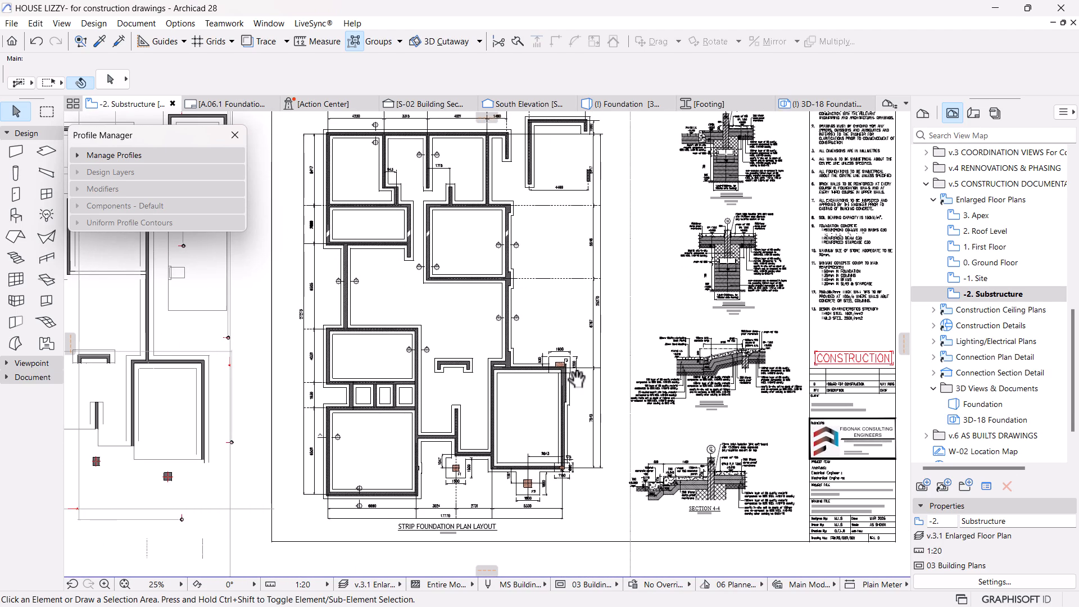
pyautogui.moveTo(741, 370); pyautogui.dragTo(739, 369, button='middle')
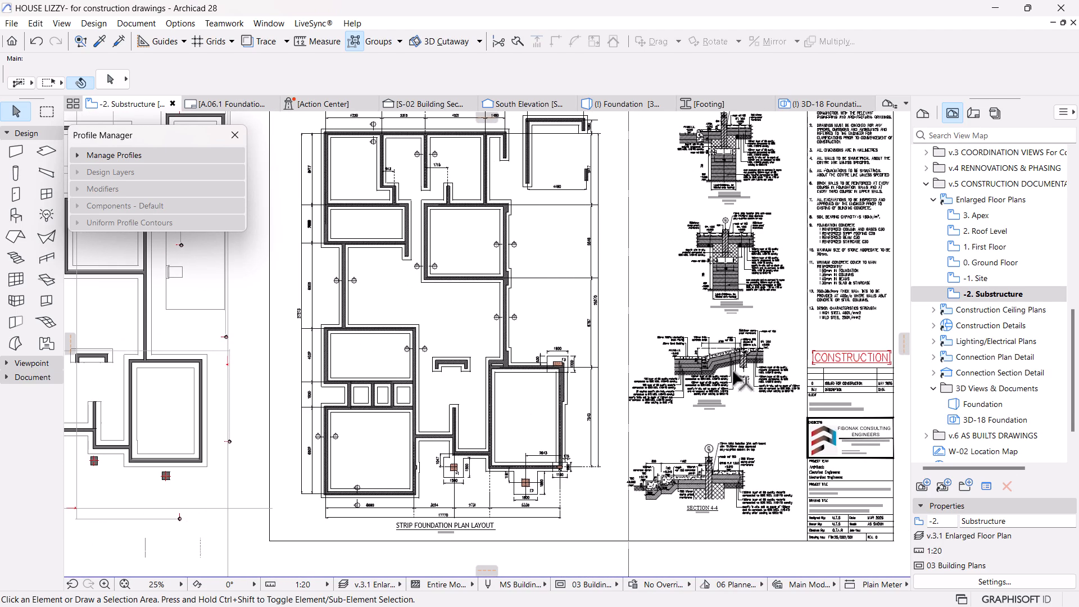
pyautogui.scroll(6, 766, 358)
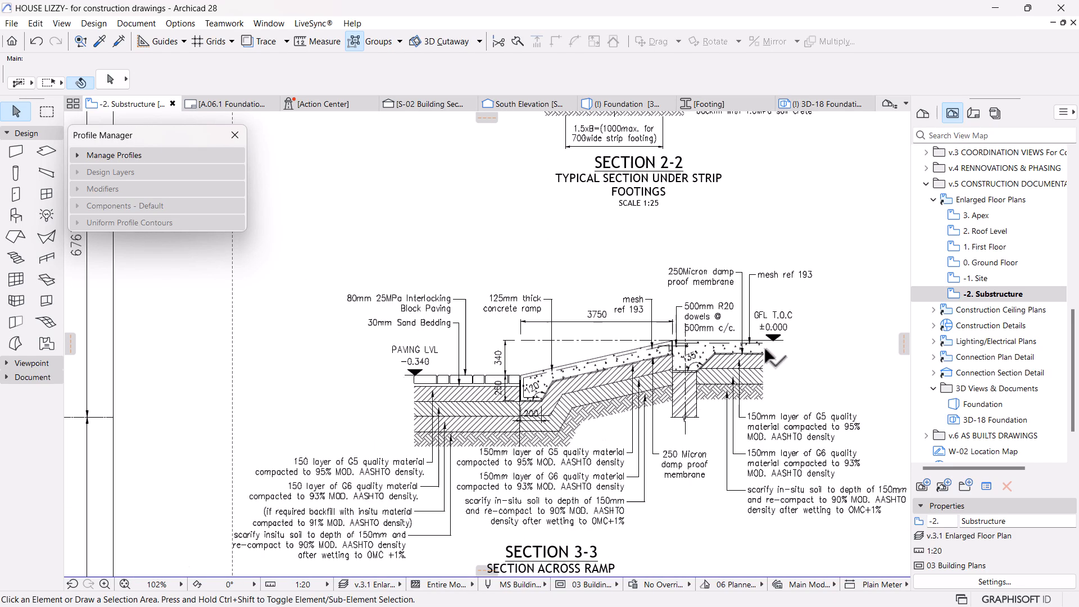
# Step: Select and copy the engineer's Section 3-3 ramp detail with its notes and title on the Substructure plan
pyautogui.scroll(-1, 760, 352)
pyautogui.moveTo(399, 262)
pyautogui.mouseDown()
pyautogui.moveTo(791, 498)
pyautogui.moveTo(854, 517)
pyautogui.mouseUp()
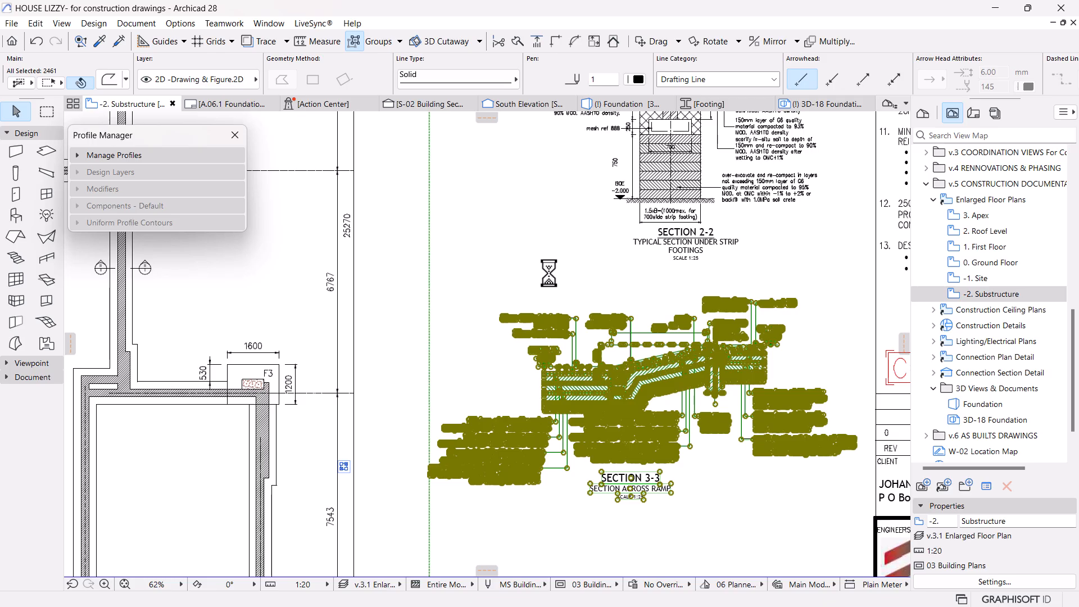
pyautogui.scroll(-5, 390, 331)
pyautogui.scroll(3, 264, 393)
pyautogui.moveTo(326, 511); pyautogui.dragTo(400, 465, button='middle')
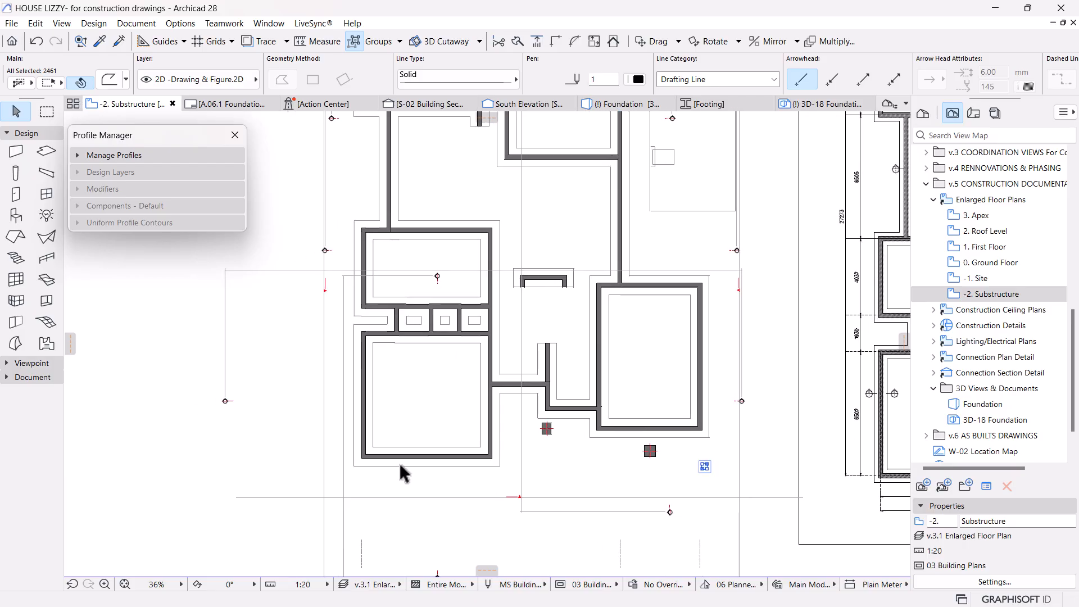
pyautogui.scroll(3, 399, 464)
pyautogui.press('Escape')
pyautogui.scroll(2, 378, 466)
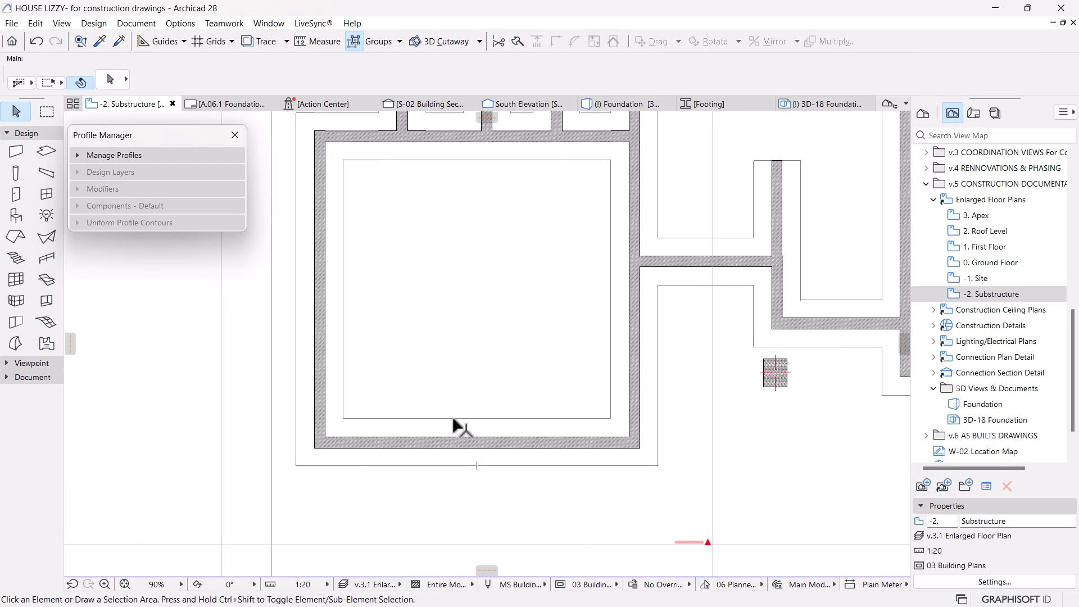
# Step: Examine the garage entrance and the area in front of it on the Ground Floor and Site plans
pyautogui.scroll(-1, 528, 333)
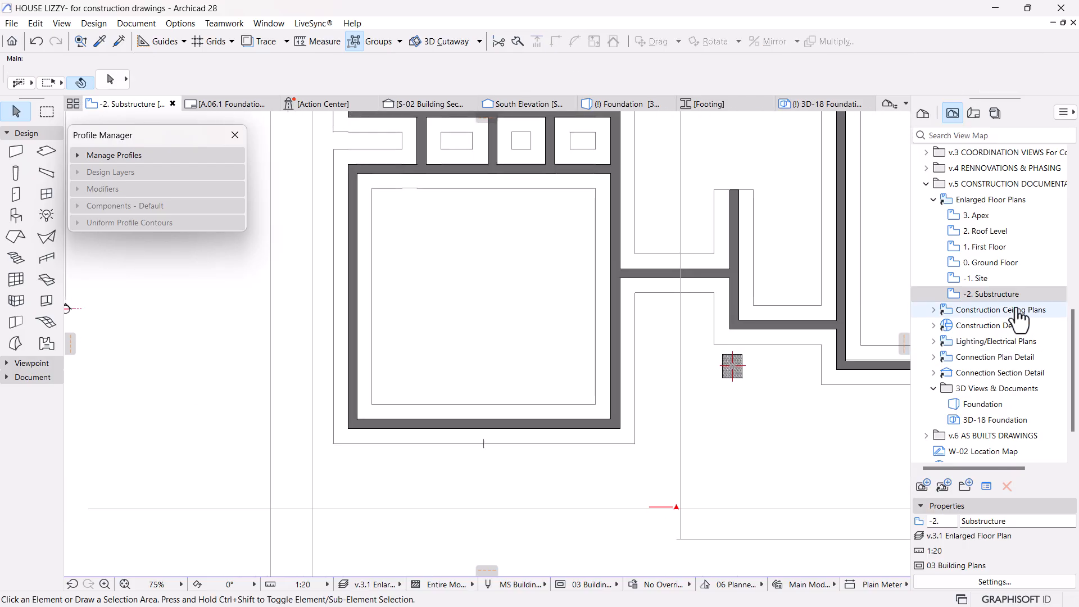
pyautogui.doubleClick(989, 269)
pyautogui.scroll(3, 413, 433)
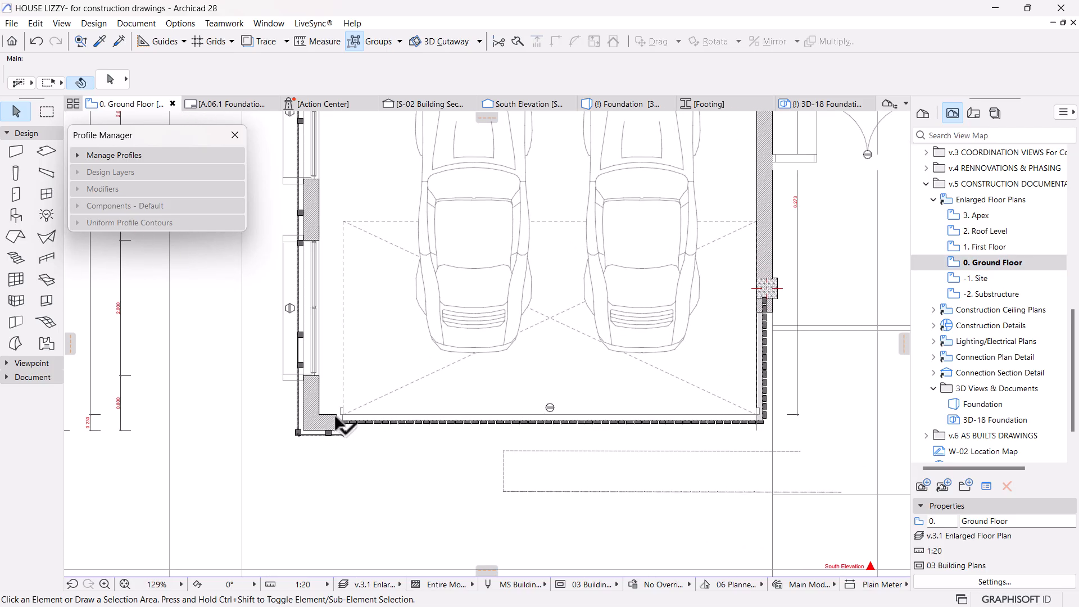
pyautogui.scroll(-3, 549, 444)
pyautogui.moveTo(548, 446); pyautogui.dragTo(533, 377, button='middle')
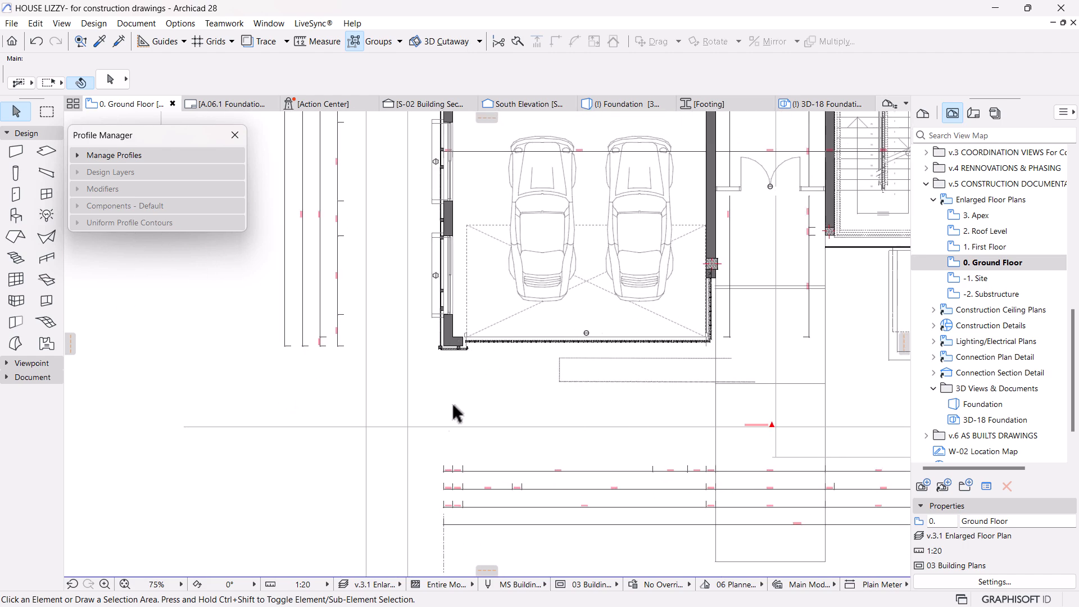
pyautogui.doubleClick(983, 280)
pyautogui.scroll(-4, 717, 312)
pyautogui.moveTo(657, 364); pyautogui.dragTo(505, 395, button='middle')
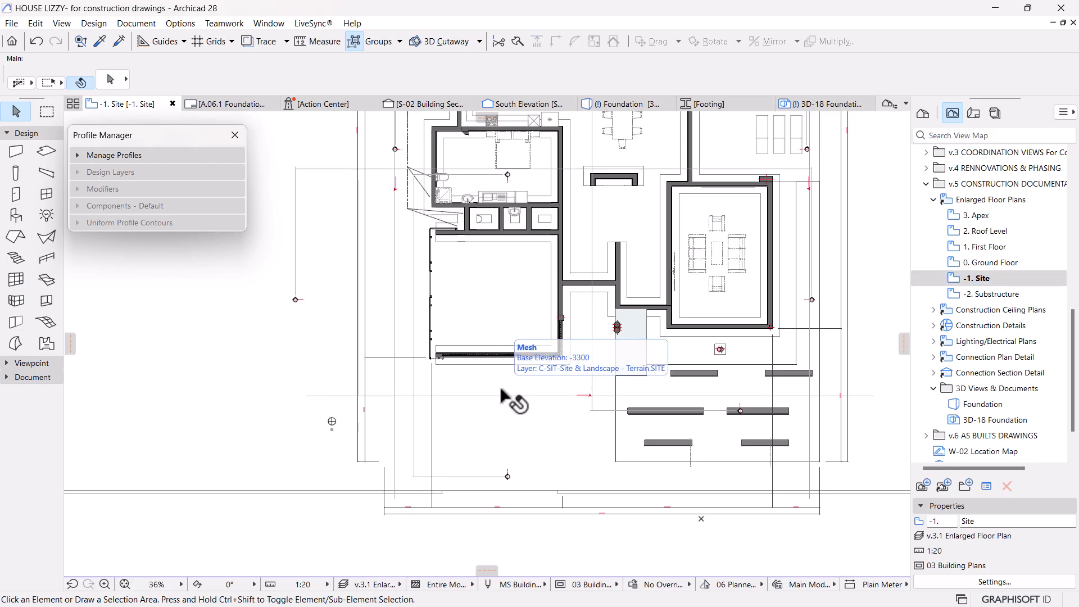
# Step: Make all layers visible in the Site plan through the layer settings
pyautogui.hotkey('ctrl', 'l')
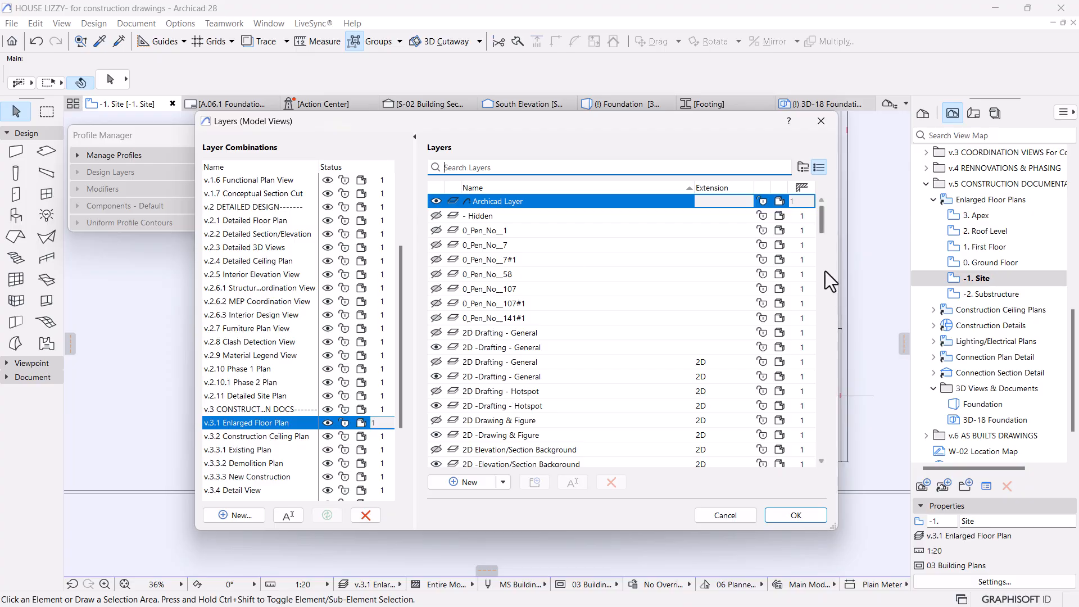
pyautogui.moveTo(820, 230); pyautogui.dragTo(808, 464)
pyautogui.hotkey('ctrl', 'a')
pyautogui.click(436, 361)
pyautogui.click(797, 510)
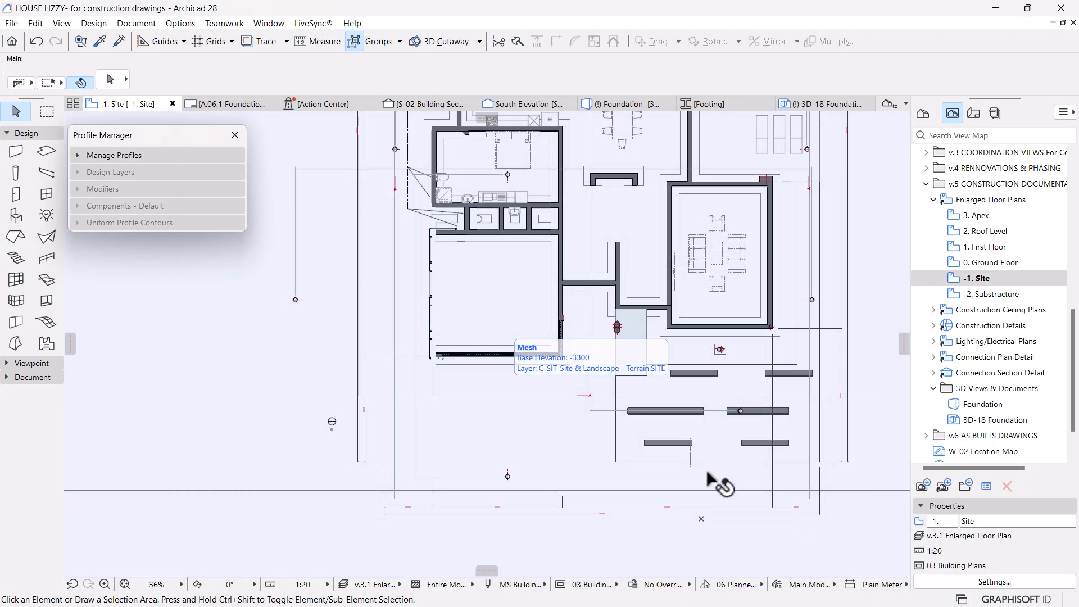
# Step: Examine the driveway in front of the garage on the Site plan, selecting its mesh to check its extent
pyautogui.scroll(5, 491, 416)
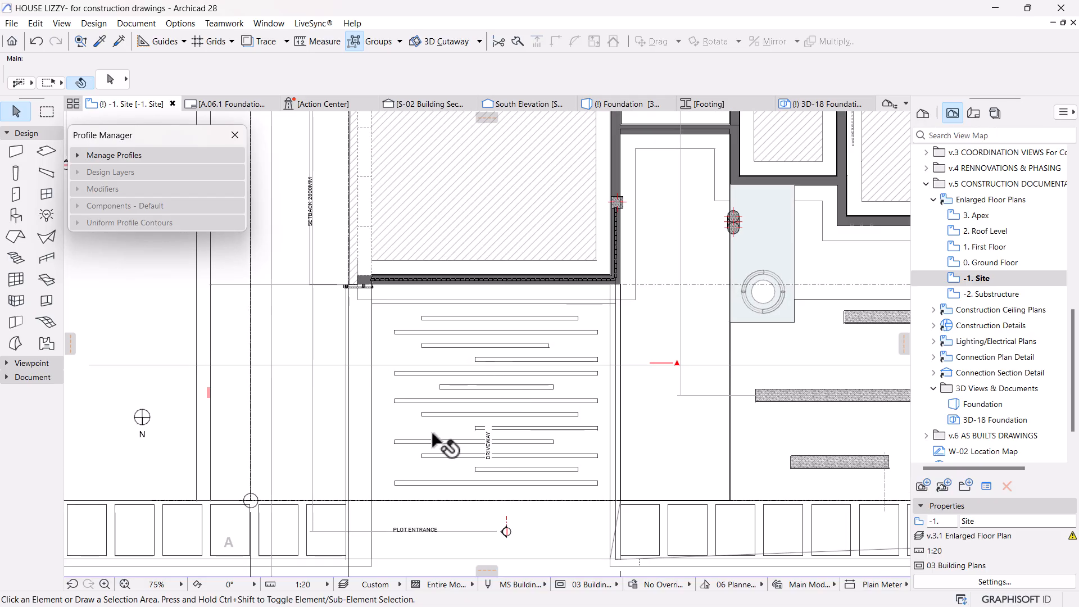
pyautogui.scroll(1, 435, 438)
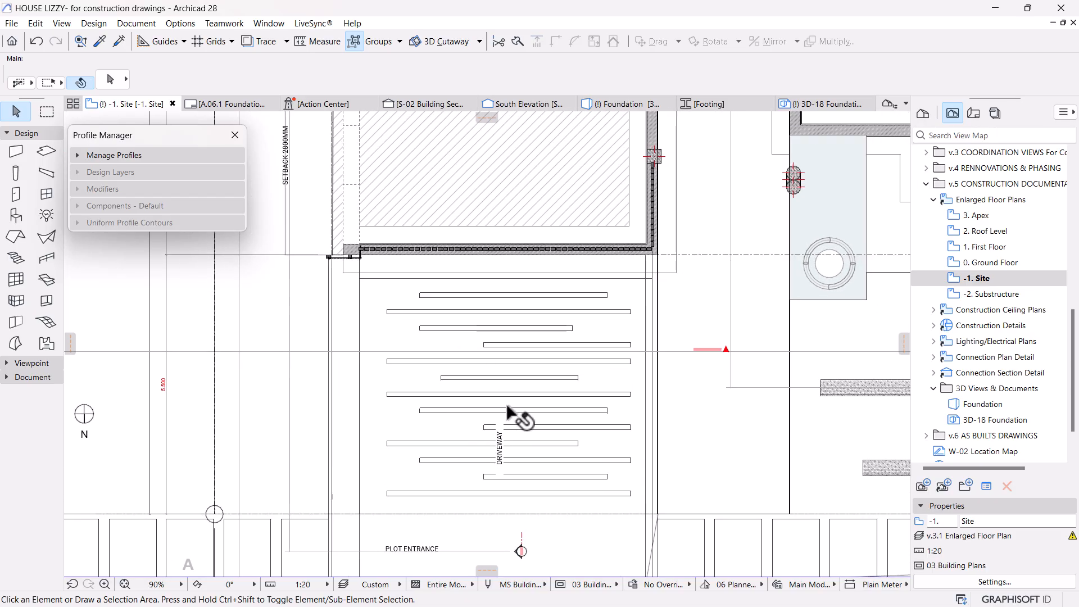
pyautogui.click(365, 293)
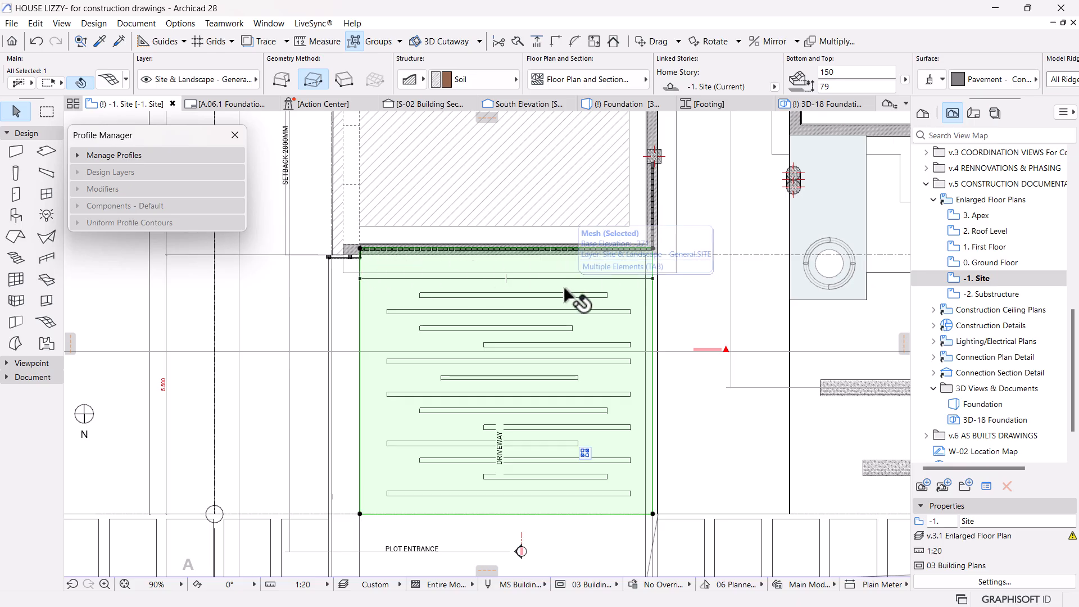
pyautogui.scroll(-5, 513, 293)
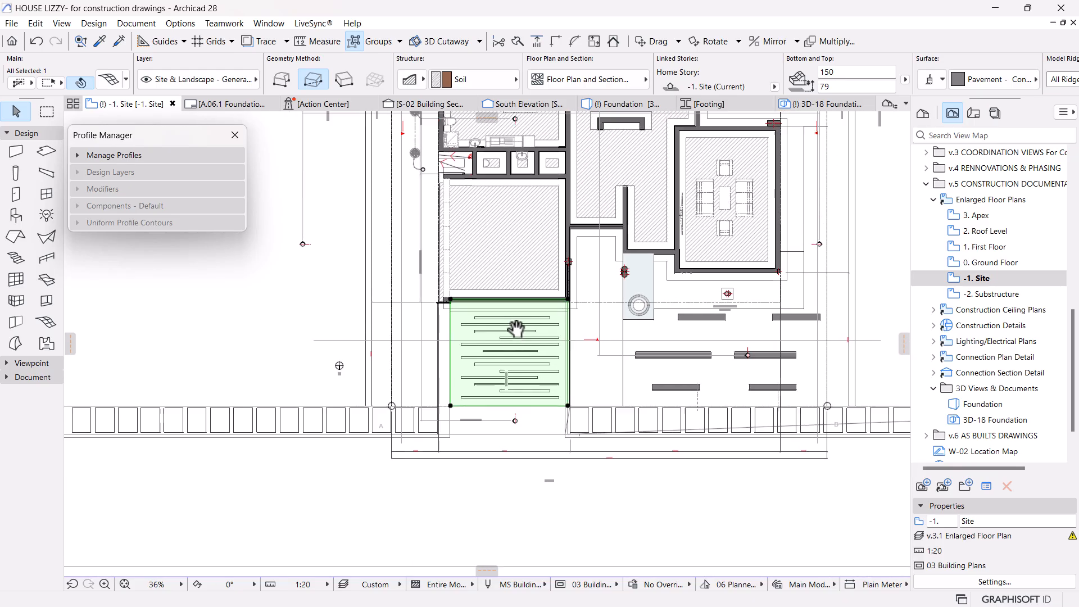
pyautogui.moveTo(257, 115)
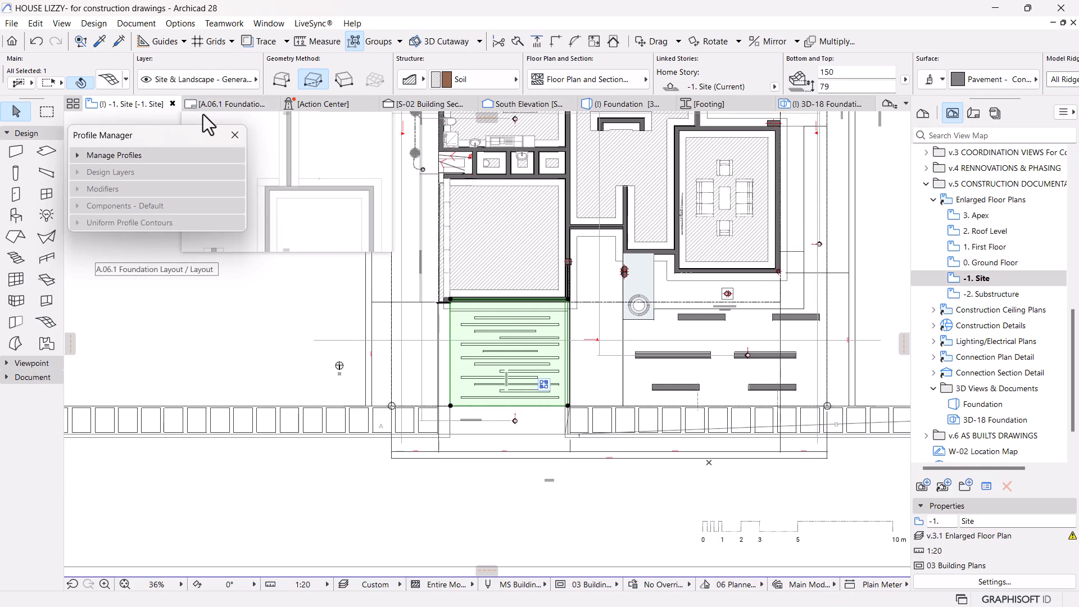
# Step: Return to the Substructure plan and study where the ramp meets the garage slab in Section 3-3
pyautogui.doubleClick(978, 297)
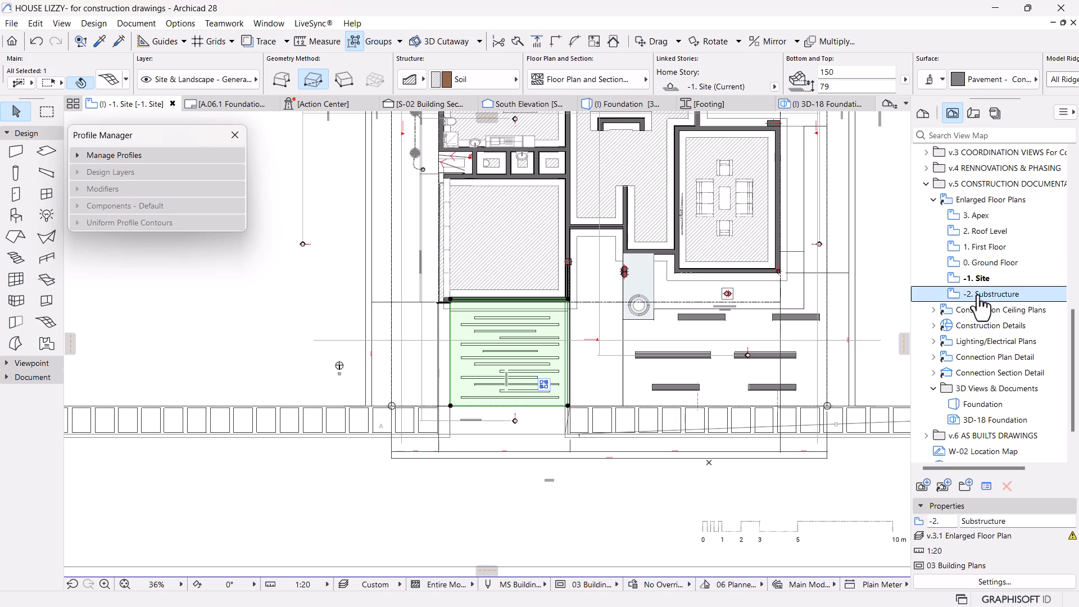
pyautogui.scroll(5, 670, 351)
pyautogui.scroll(7, 747, 226)
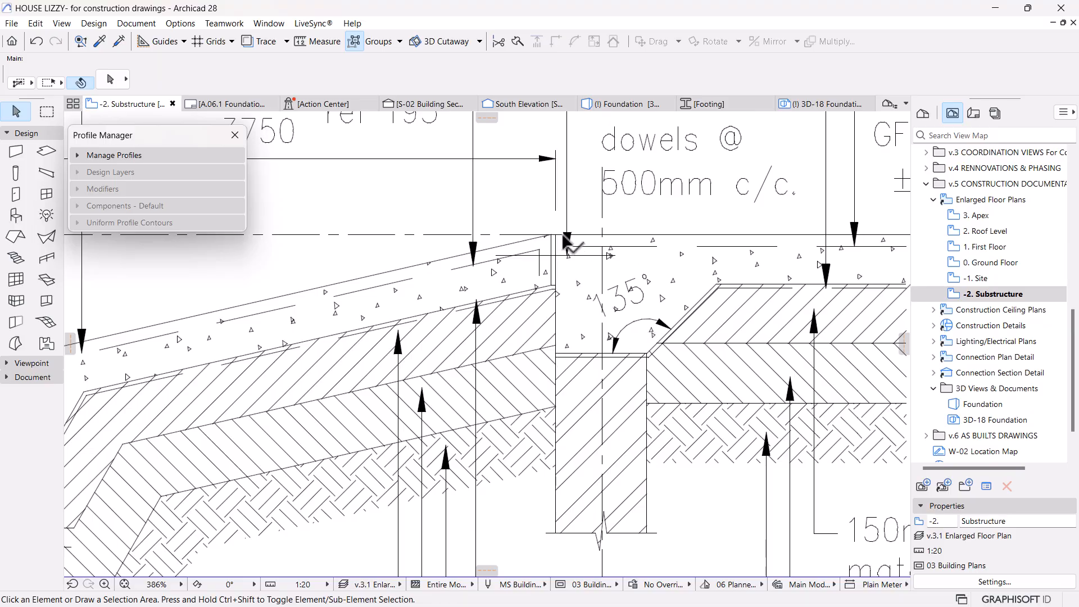
pyautogui.scroll(-2, 598, 334)
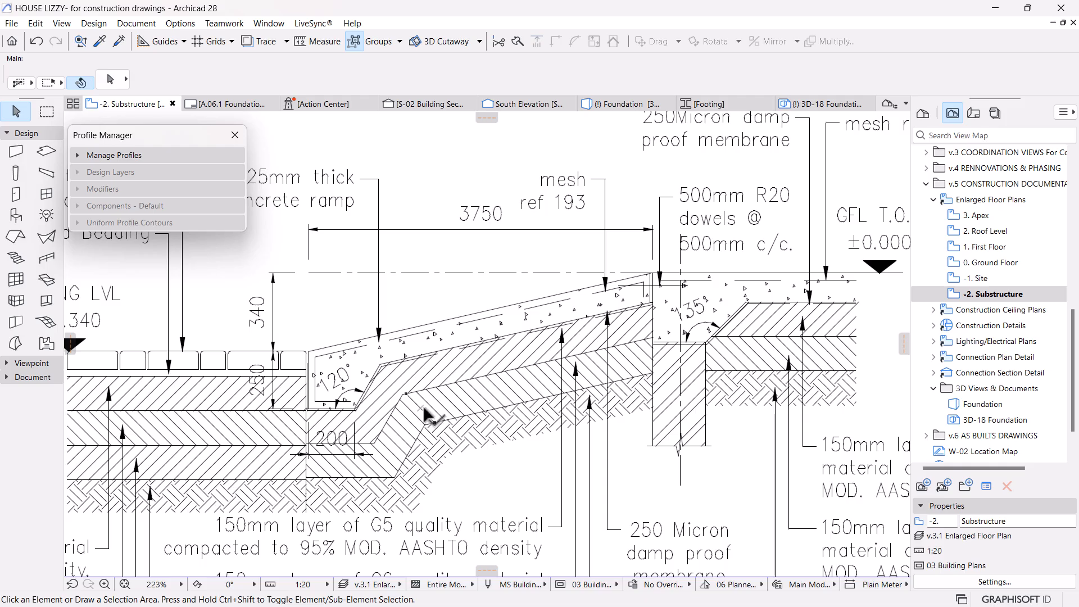
# Step: Duplicate the Footing profile as a new profile named Garage Ramp in the Foundations folder
pyautogui.click(151, 155)
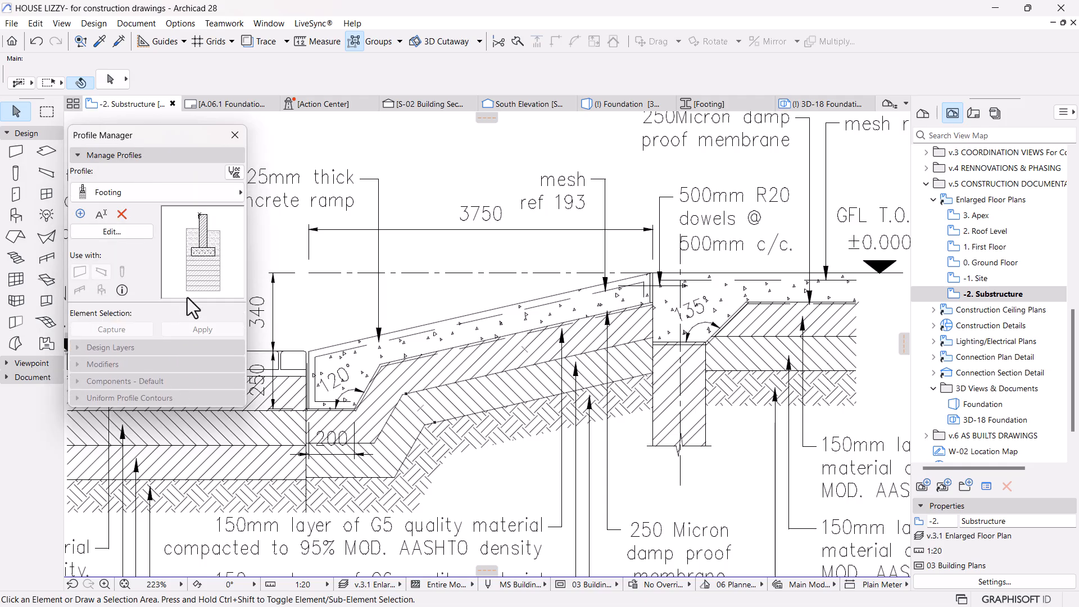
pyautogui.click(81, 214)
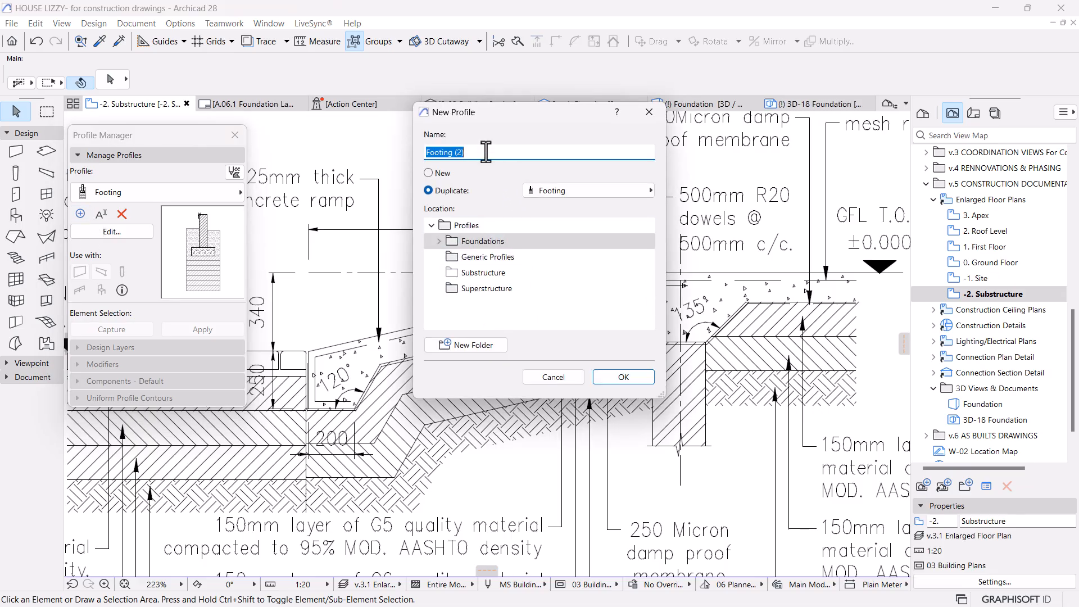
pyautogui.doubleClick(455, 153)
pyautogui.moveTo(453, 153); pyautogui.dragTo(468, 153)
pyautogui.press('BackSpace')
pyautogui.press('BackSpace')
pyautogui.press('BackSpace')
pyautogui.press('BackSpace')
pyautogui.press('BackSpace')
pyautogui.press('BackSpace')
pyautogui.press('BackSpace')
pyautogui.press('BackSpace')
pyautogui.write('Garage Ramp')
pyautogui.click(622, 376)
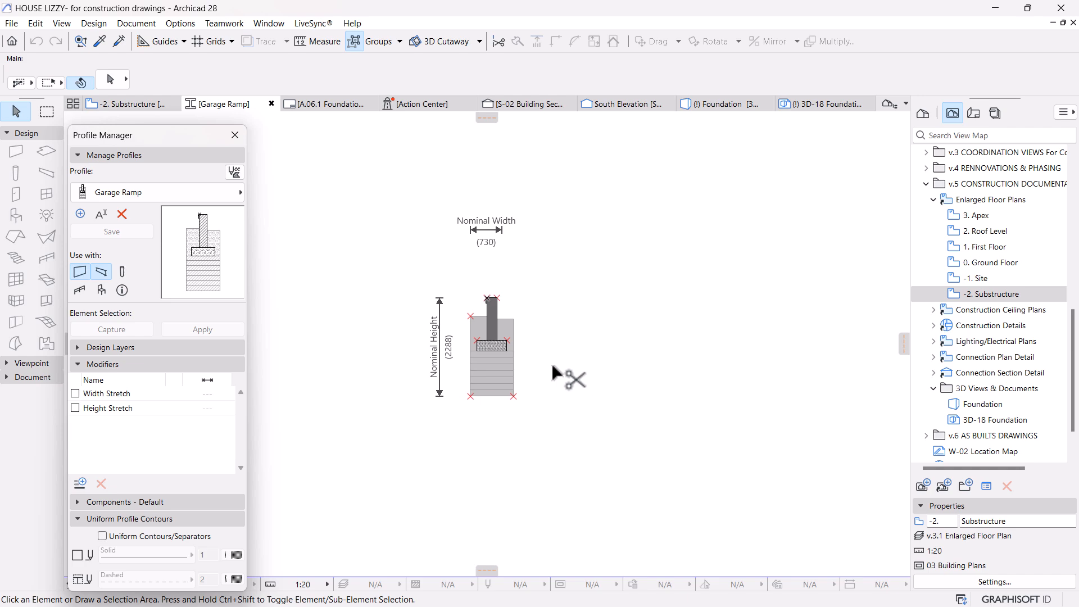
# Step: Paste the copied Section 3-3 detail at the center of the Garage Ramp profile view and move it closer to the footing
pyautogui.hotkey('ctrl', 'v')
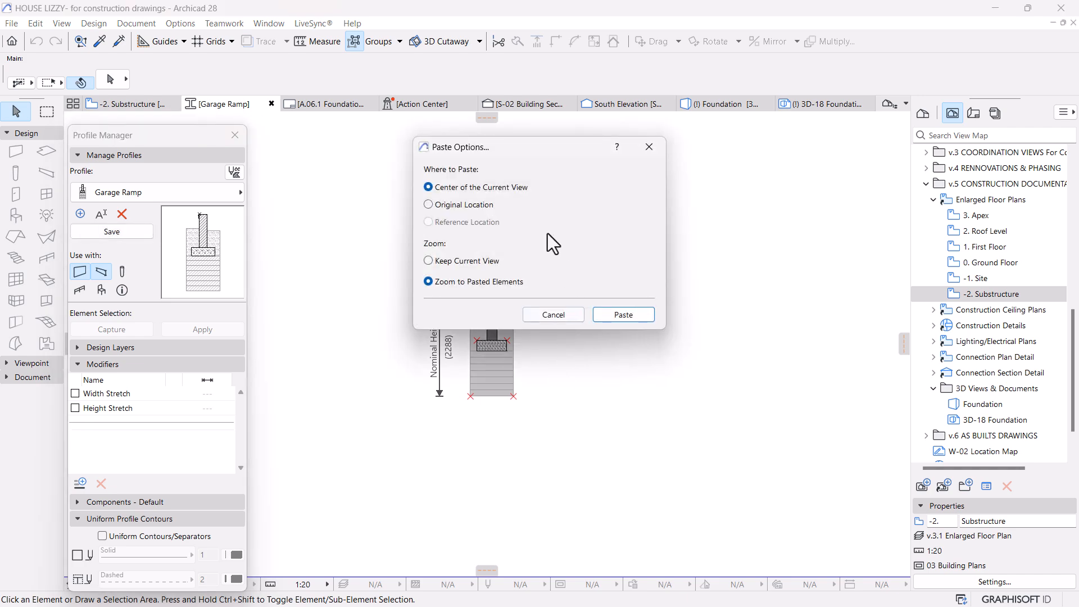
pyautogui.click(609, 317)
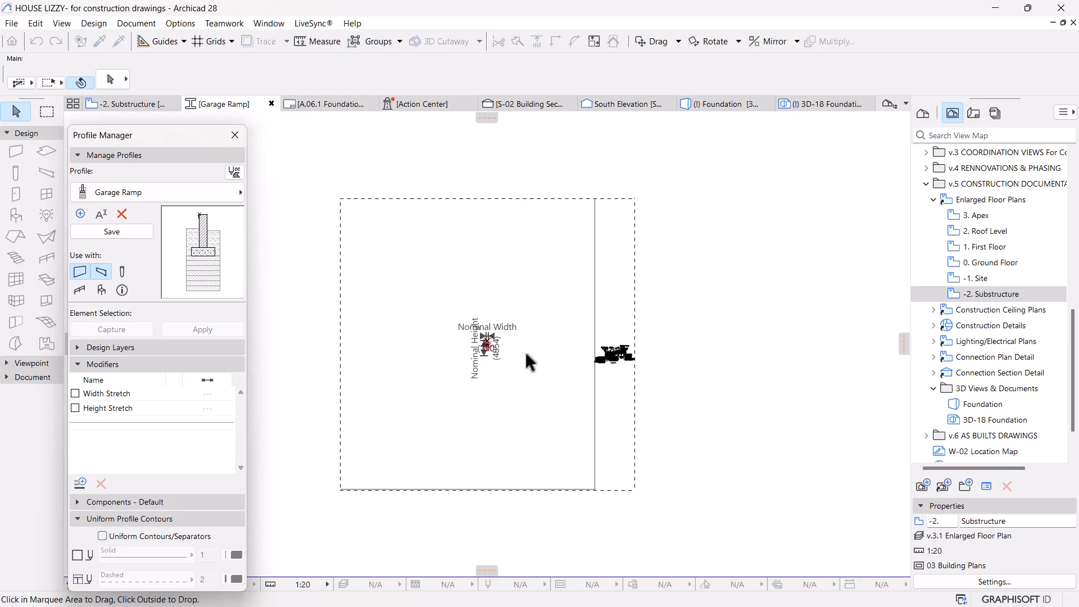
pyautogui.scroll(4, 572, 359)
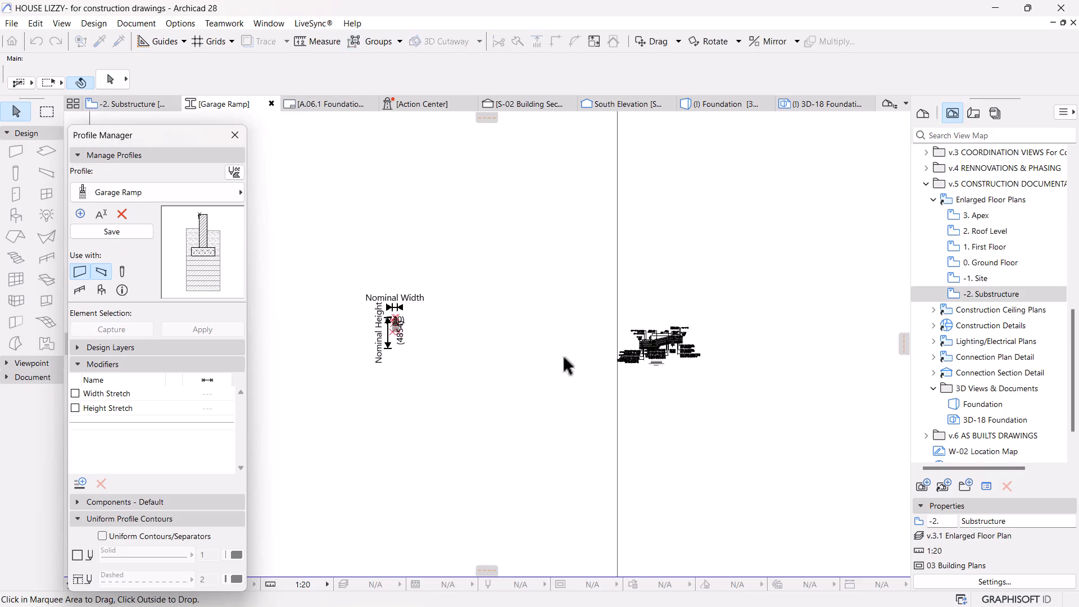
pyautogui.click(669, 344)
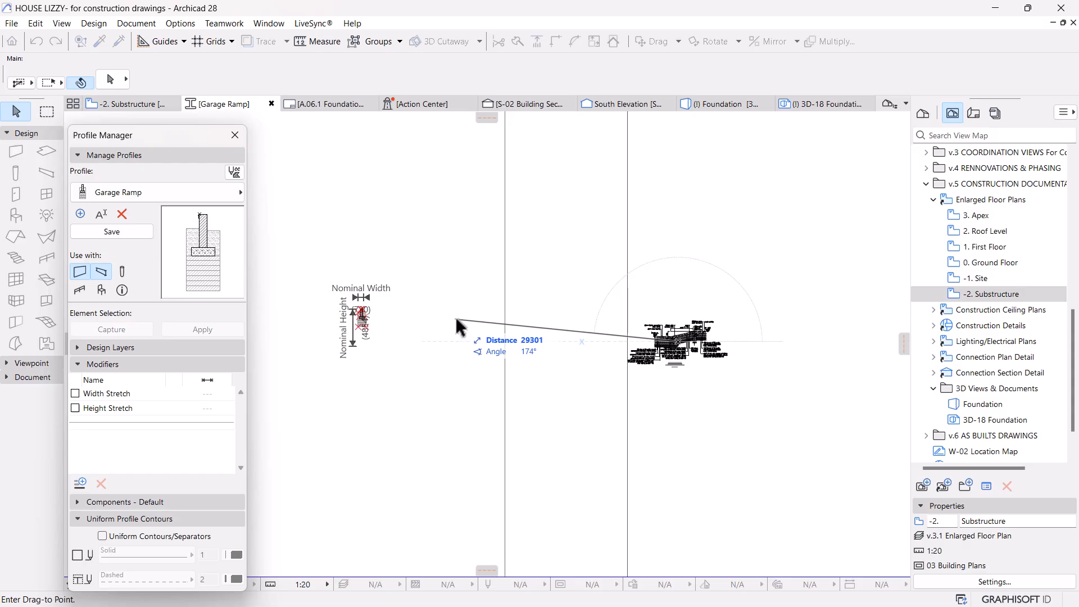
pyautogui.click(435, 318)
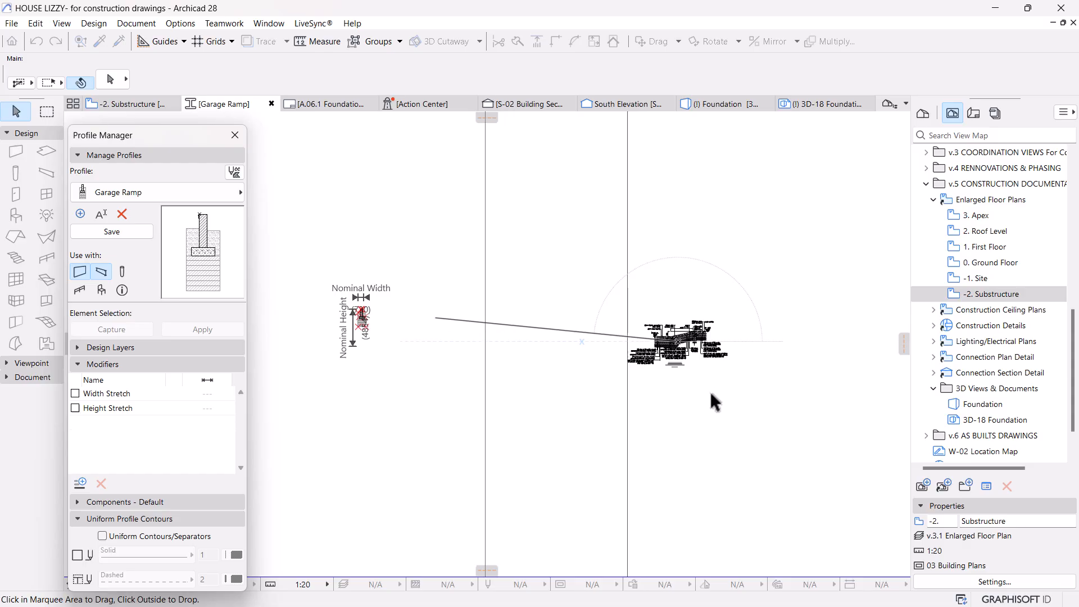
pyautogui.scroll(-3, 717, 373)
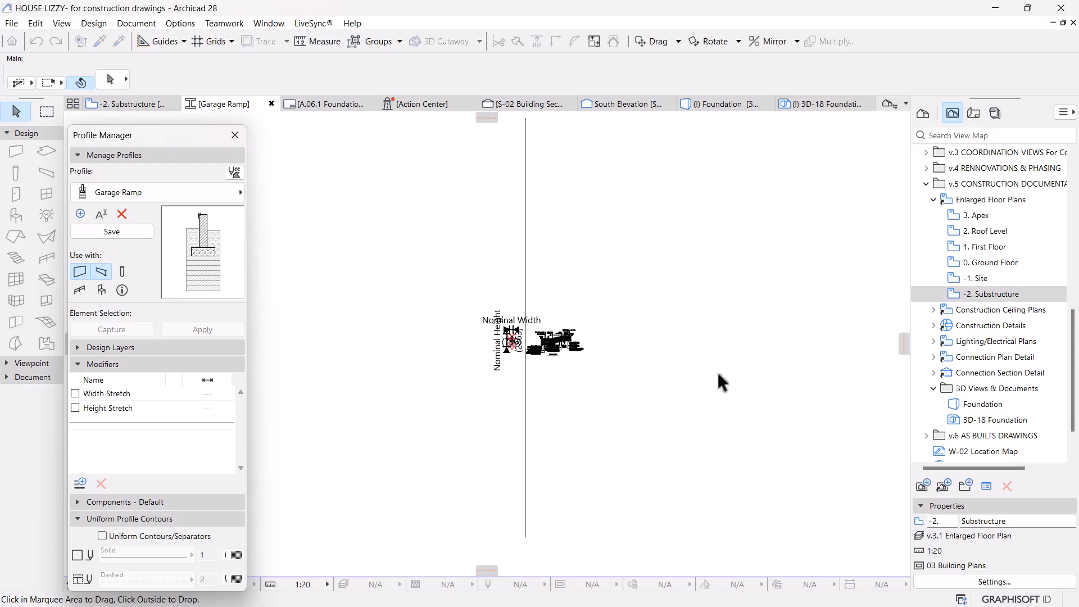
pyautogui.click(718, 393)
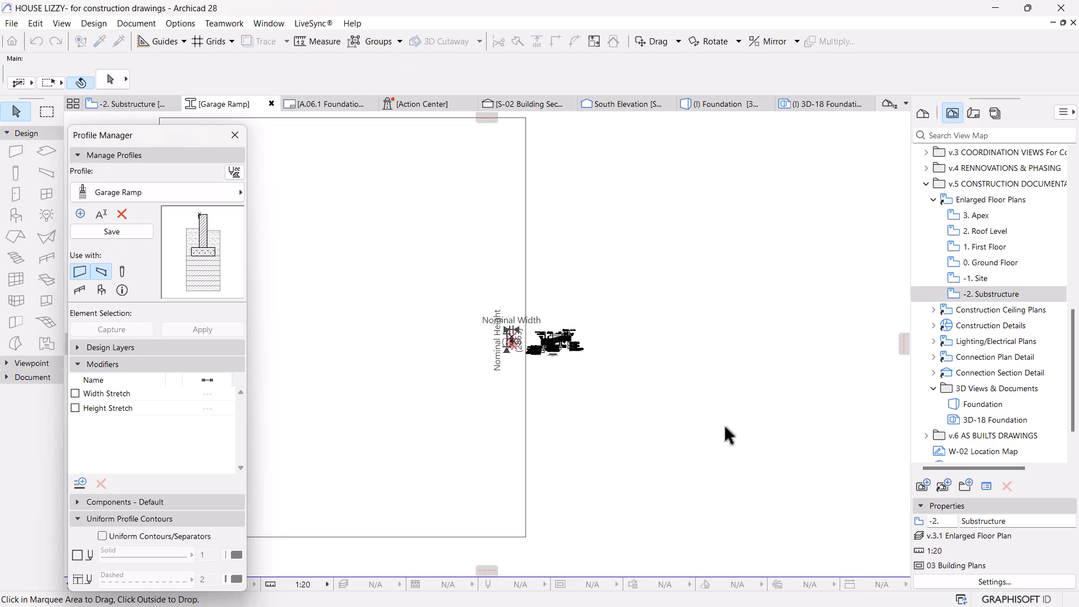
# Step: Delete the large stray frame lines that were pasted around the Section 3-3 detail
pyautogui.scroll(-3, 726, 428)
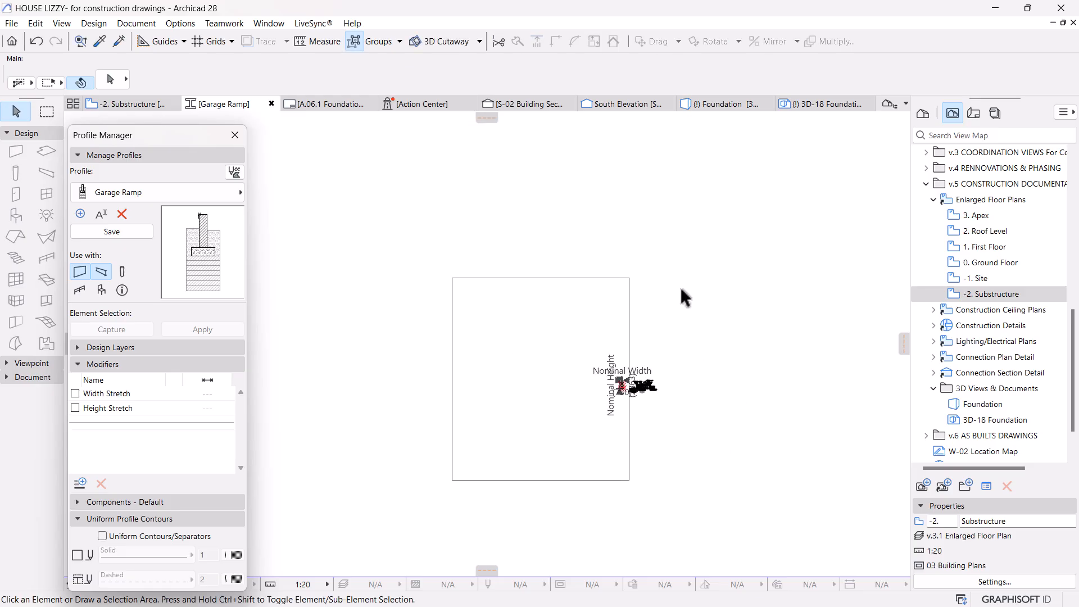
pyautogui.click(629, 293)
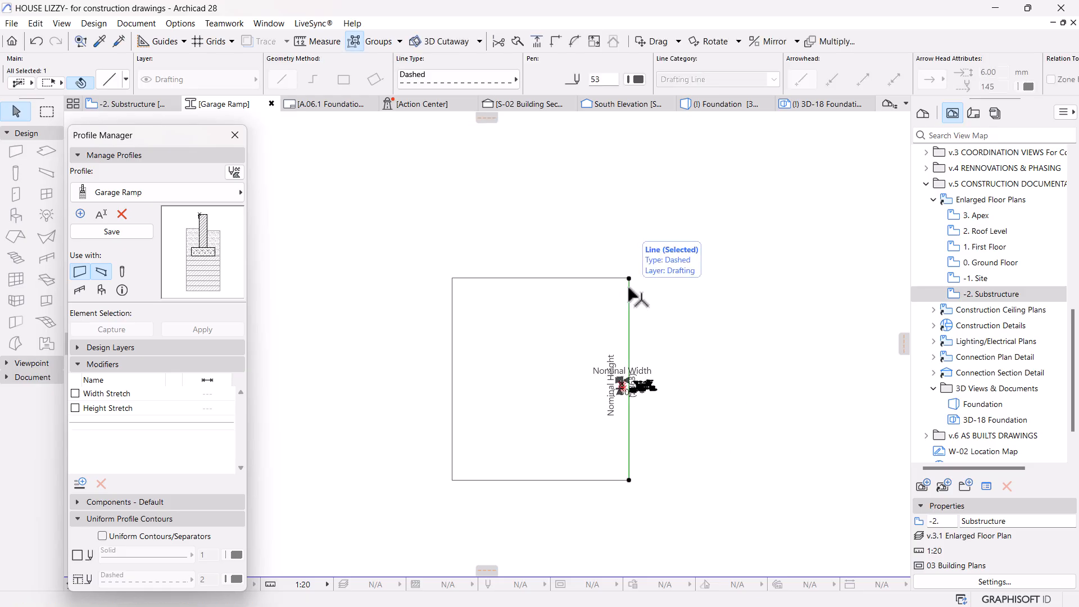
pyautogui.moveTo(635, 272); pyautogui.dragTo(404, 321)
pyautogui.press('Delete')
pyautogui.moveTo(658, 474); pyautogui.dragTo(405, 494)
pyautogui.press('Delete')
# Step: Select the whole pasted Section 3-3 detail, including its notes and title, without the footing profile
pyautogui.scroll(3, 635, 407)
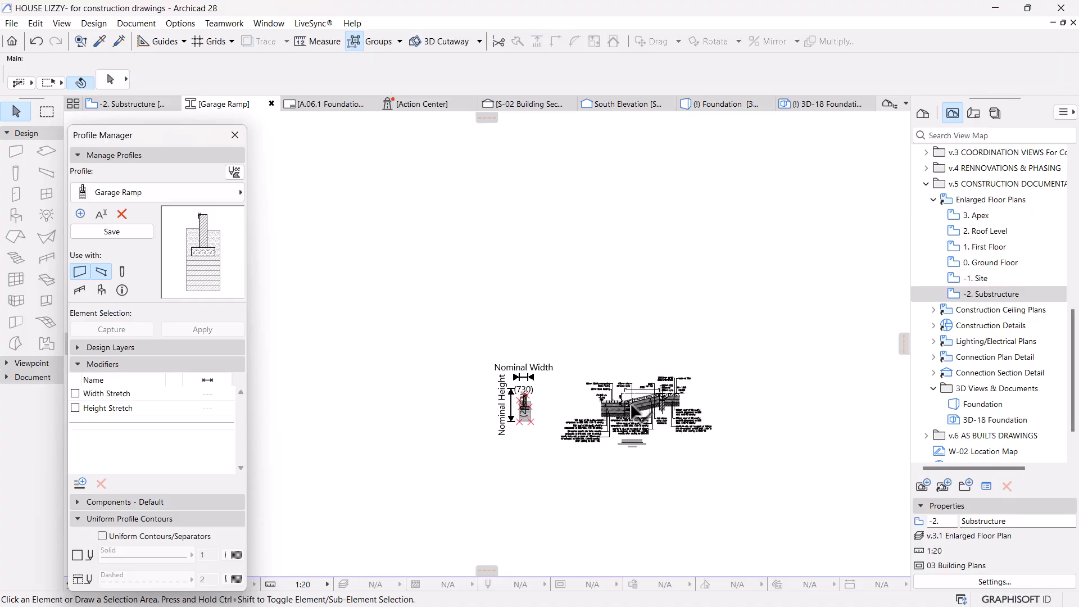
pyautogui.scroll(2, 503, 414)
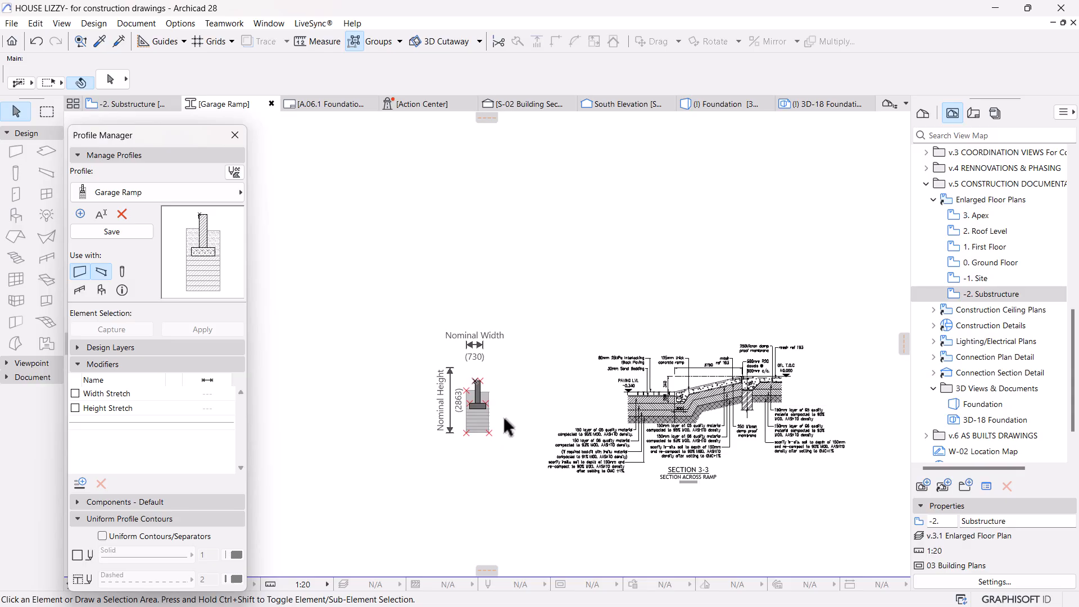
pyautogui.scroll(2, 583, 459)
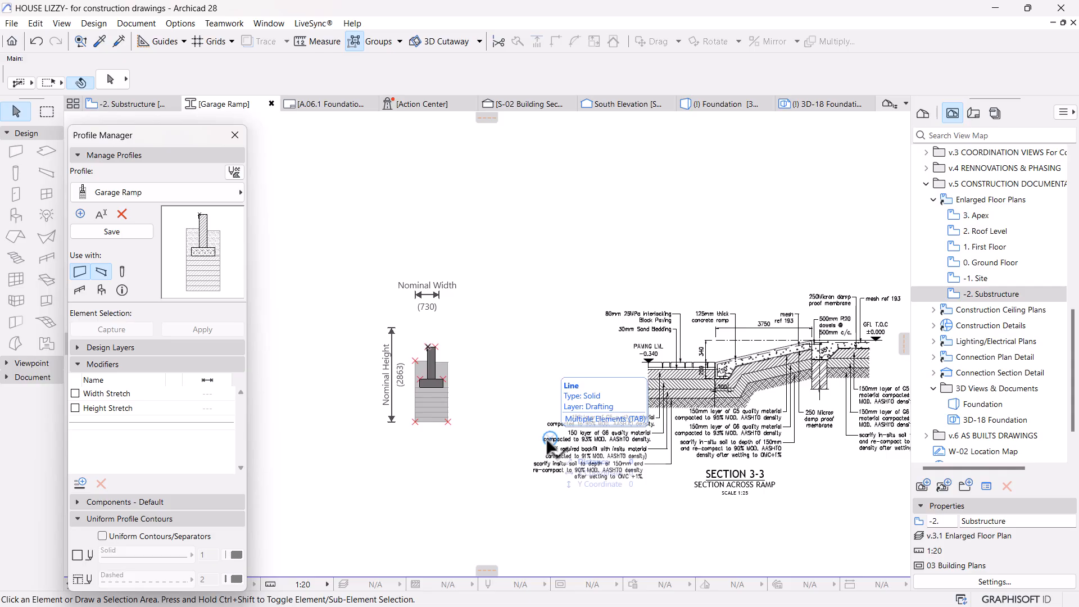
pyautogui.scroll(4, 494, 416)
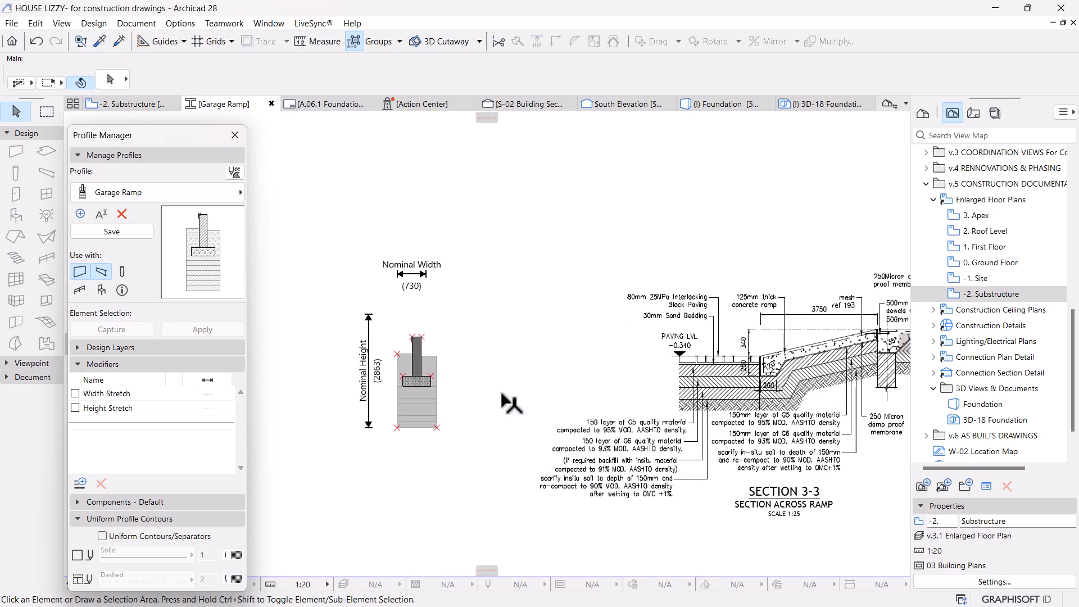
pyautogui.moveTo(640, 488); pyautogui.dragTo(534, 458, button='middle')
pyautogui.scroll(1, 545, 457)
pyautogui.scroll(-4, 635, 475)
pyautogui.moveTo(640, 492); pyautogui.dragTo(527, 431, button='middle')
pyautogui.click(848, 247)
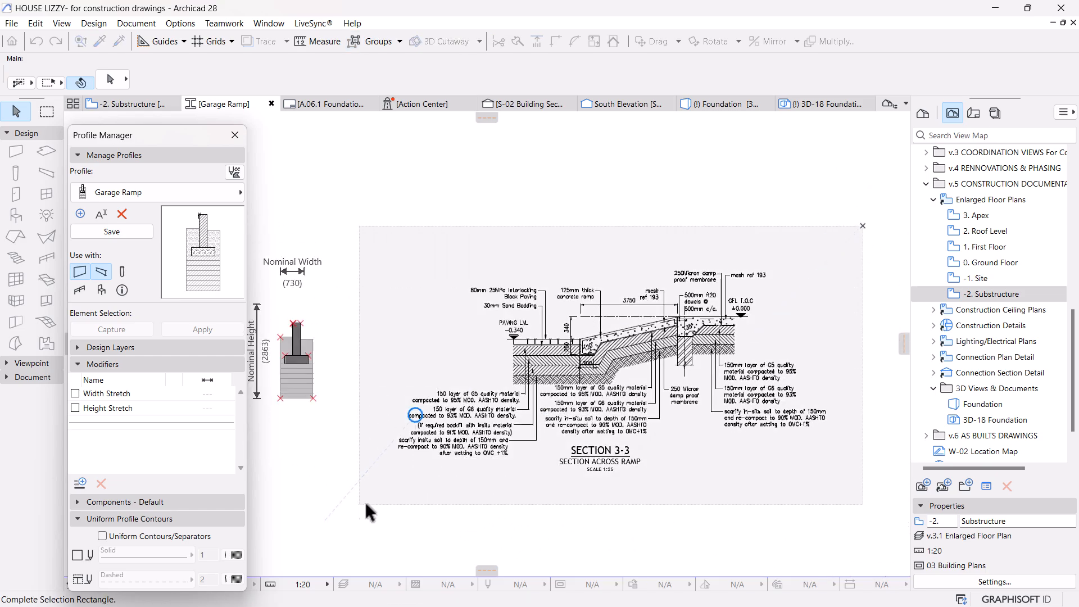
pyautogui.click(359, 503)
# Step: Resize the selected detail graphically along its 3750 ramp dimension line so the ramp is 3750 mm long, including text and markers
pyautogui.scroll(8, 712, 315)
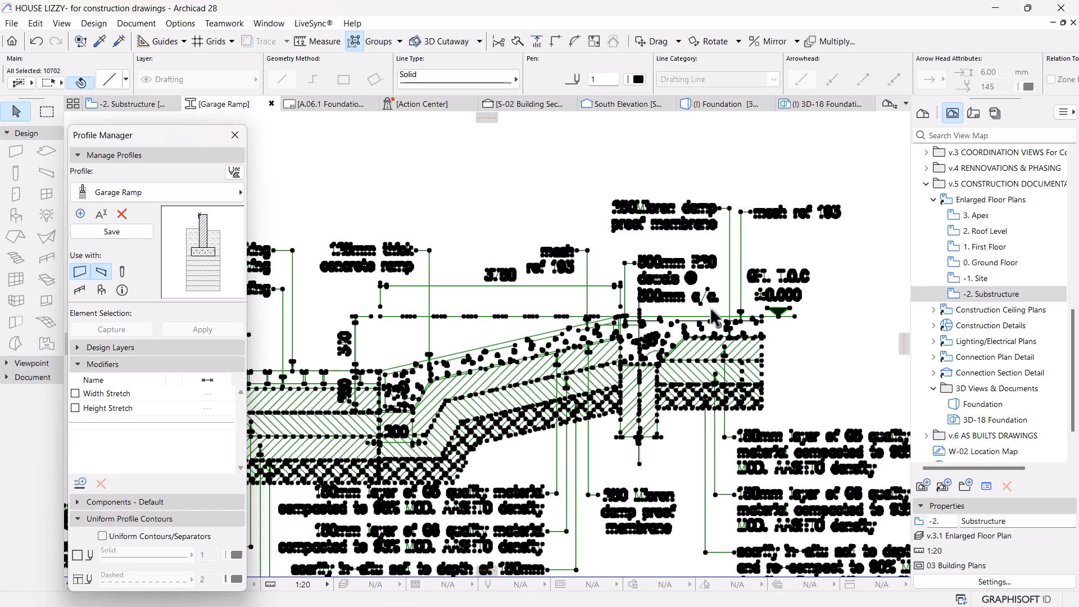
pyautogui.scroll(2, 562, 420)
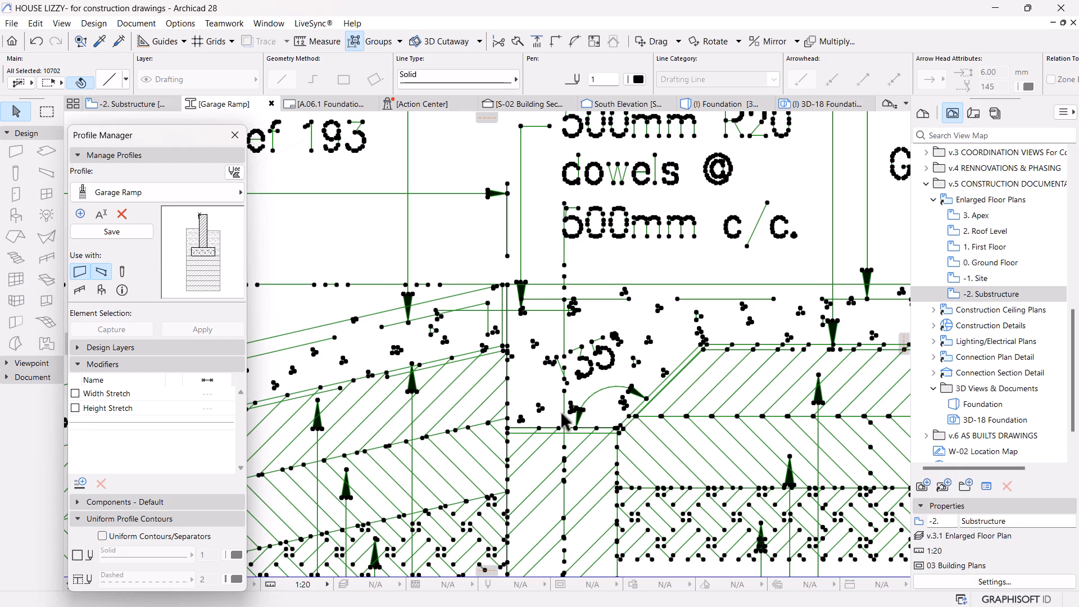
pyautogui.scroll(1, 568, 461)
pyautogui.scroll(-3, 606, 379)
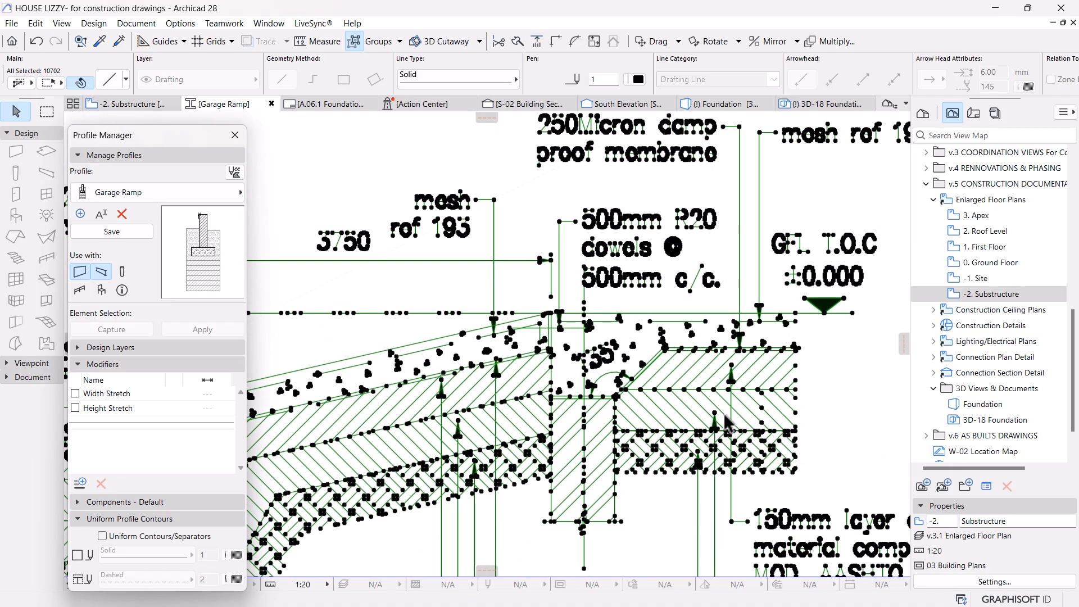
pyautogui.scroll(-3, 796, 424)
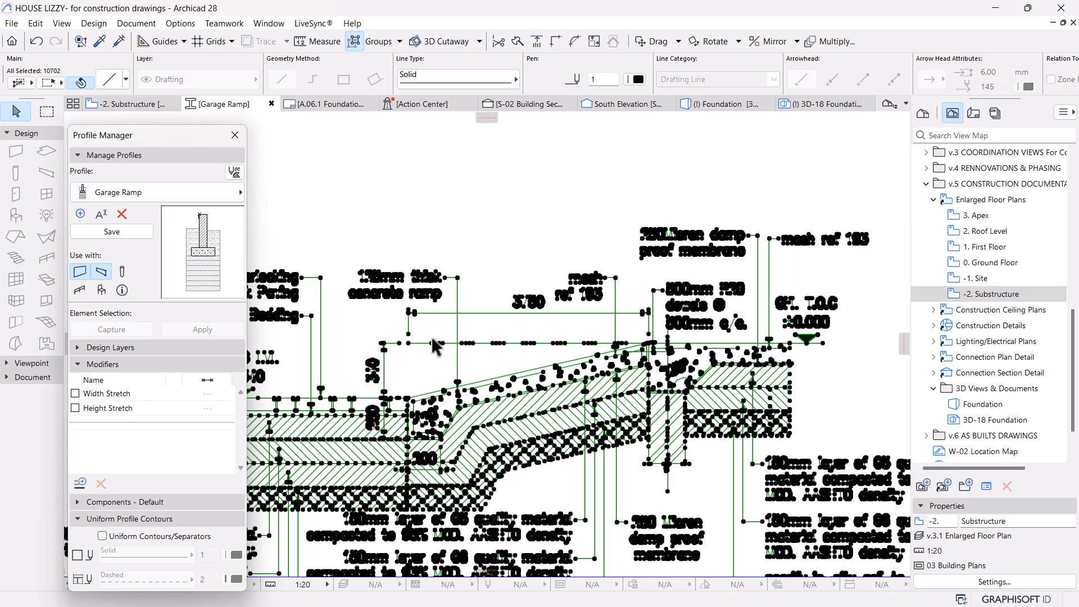
pyautogui.scroll(4, 434, 346)
pyautogui.scroll(2, 395, 375)
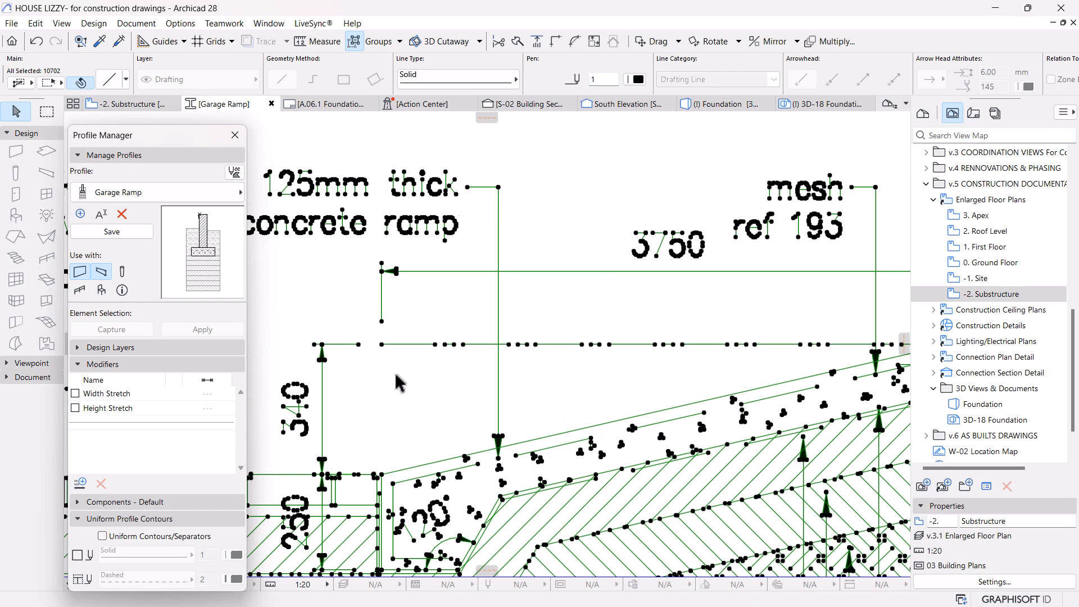
pyautogui.hotkey('ctrl', 'k')
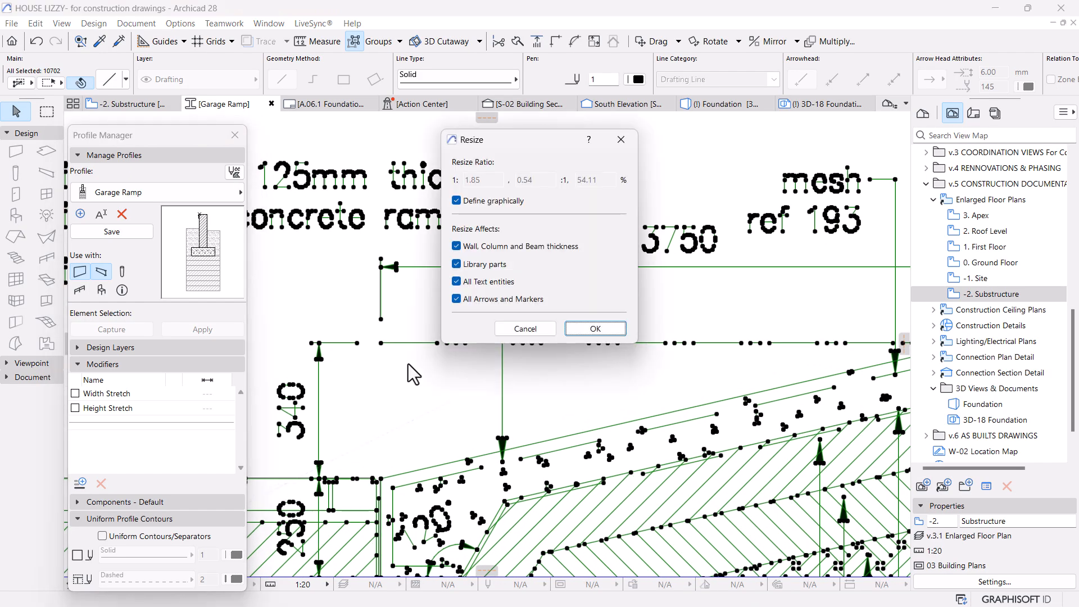
pyautogui.click(595, 329)
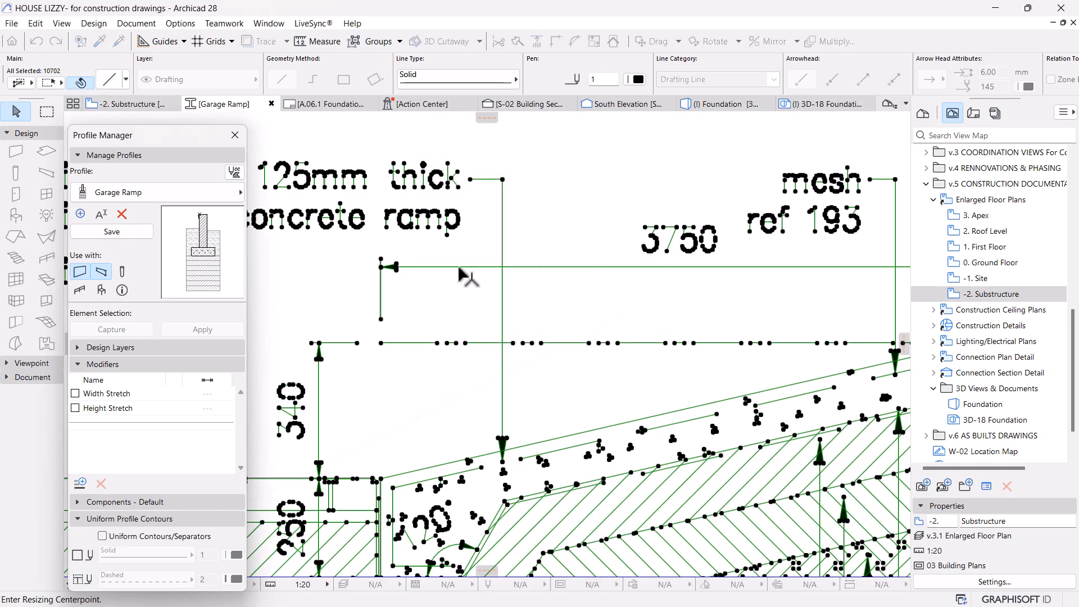
pyautogui.click(382, 265)
pyautogui.scroll(-3, 353, 361)
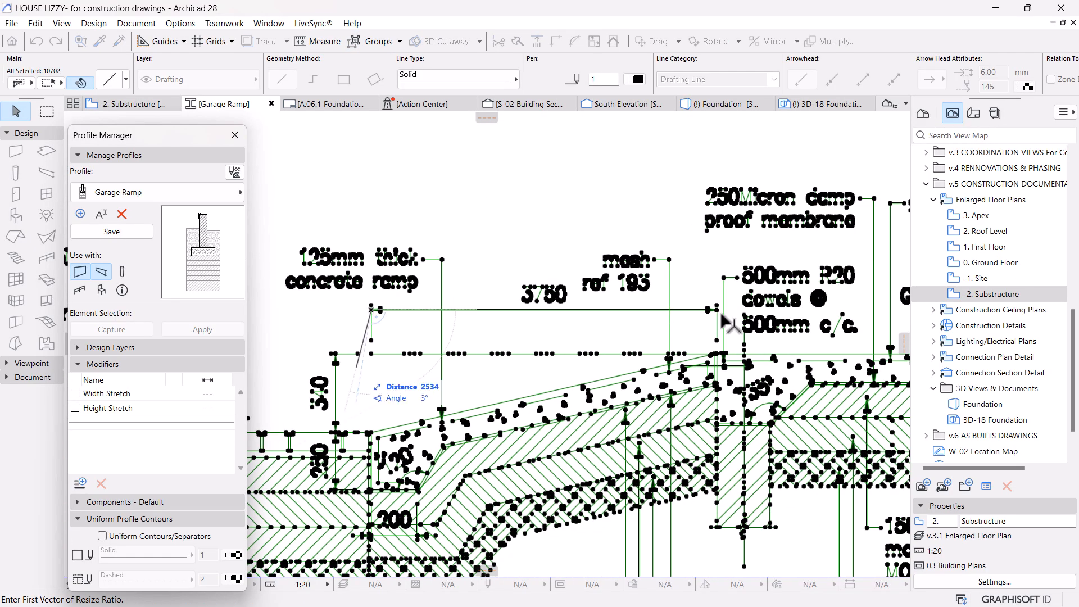
pyautogui.scroll(5, 723, 319)
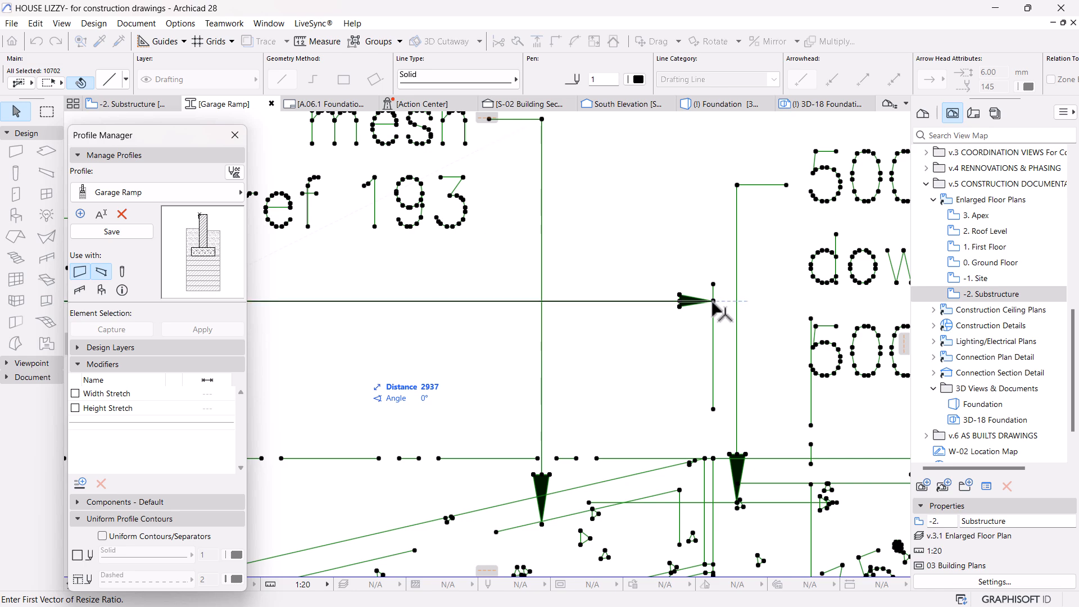
pyautogui.click(712, 302)
pyautogui.scroll(-3, 703, 300)
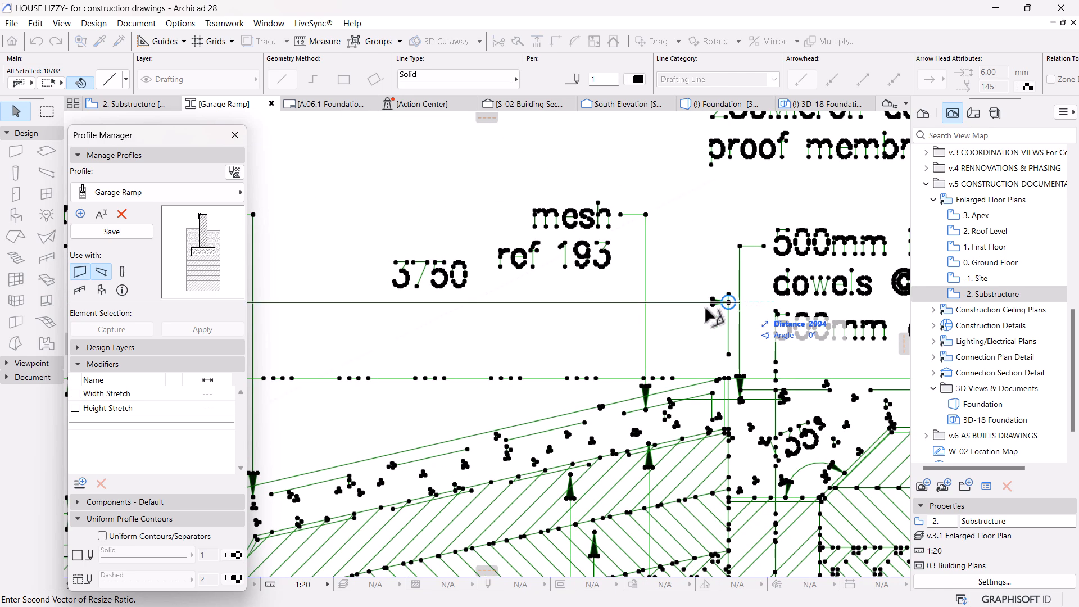
pyautogui.scroll(-2, 707, 309)
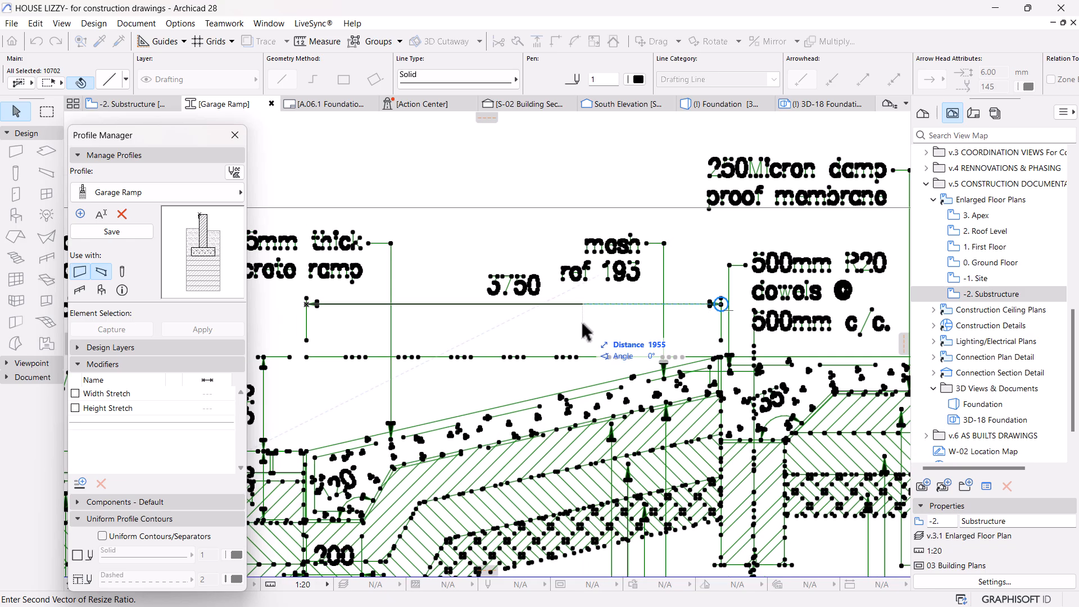
pyautogui.click(534, 331)
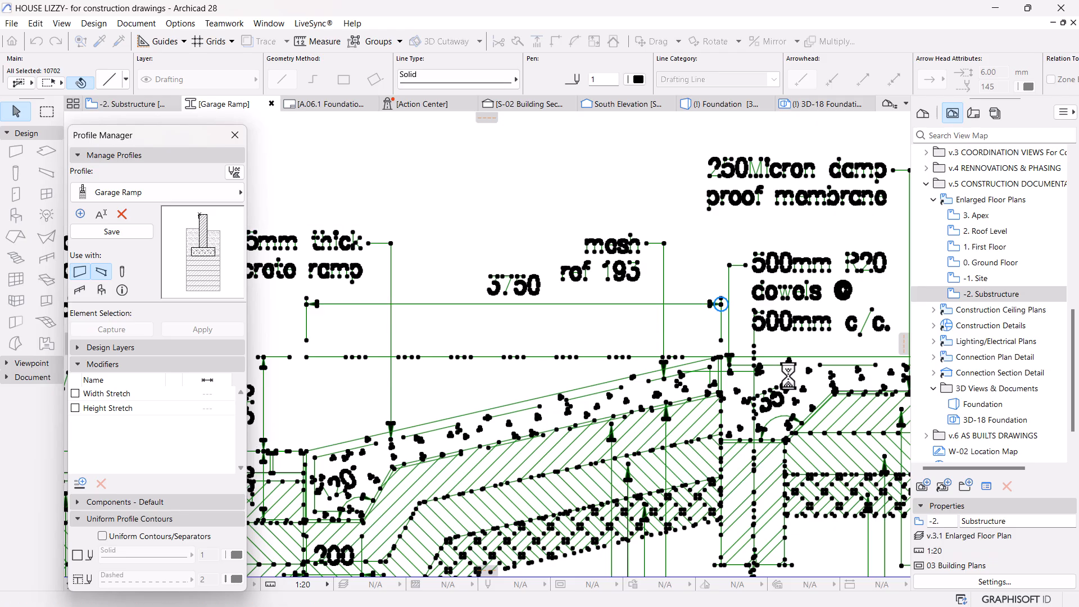
pyautogui.scroll(-10, 733, 368)
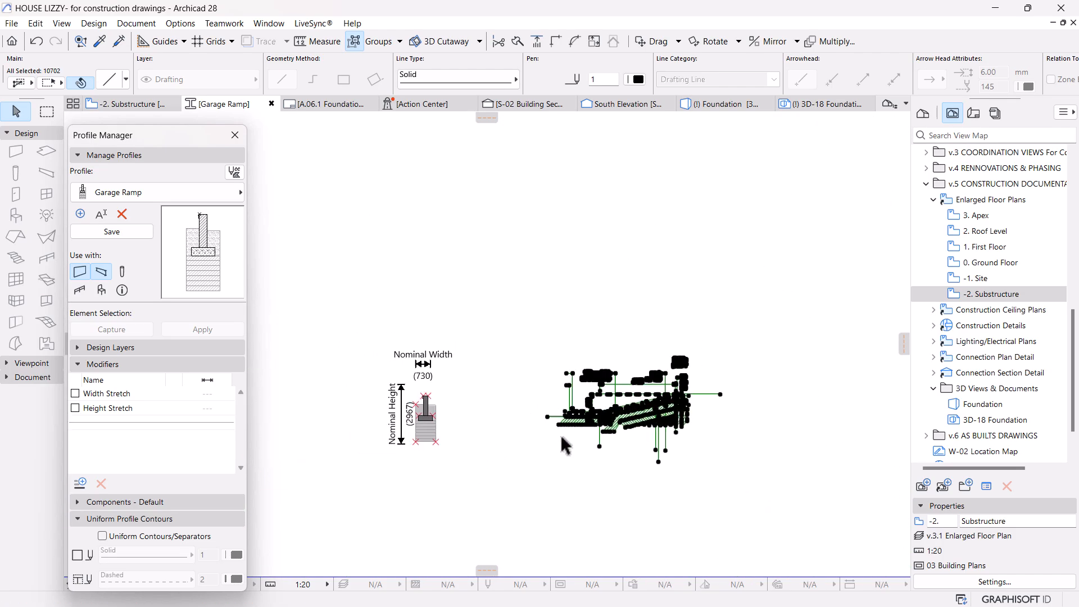
pyautogui.moveTo(562, 437); pyautogui.dragTo(655, 503, button='middle')
pyautogui.click(680, 487)
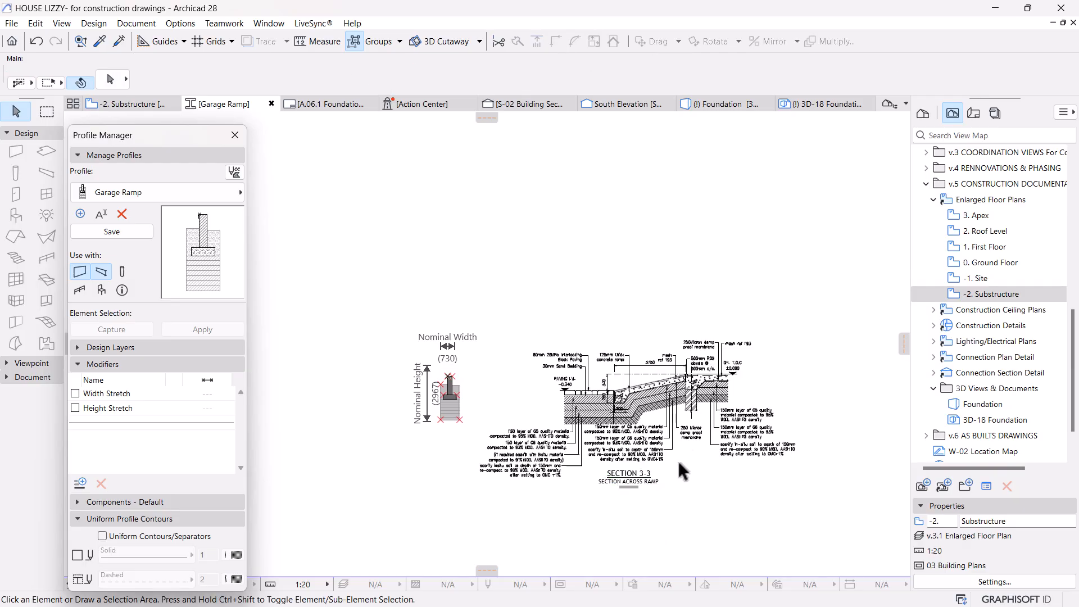
# Step: Pick up the Concrete - Structural fill settings from the footing base
pyautogui.scroll(2, 599, 413)
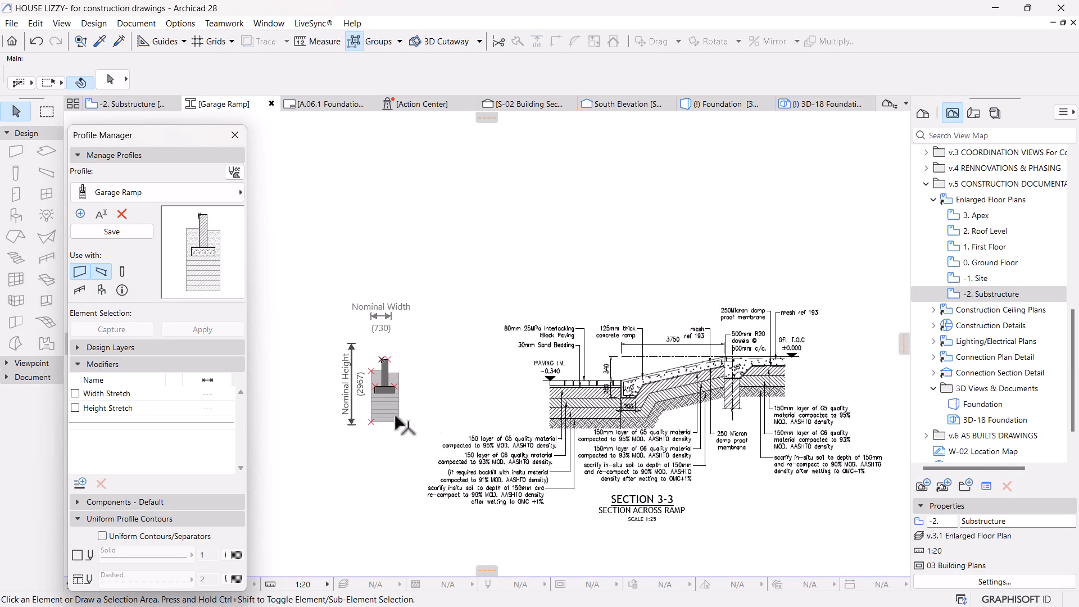
pyautogui.scroll(5, 734, 387)
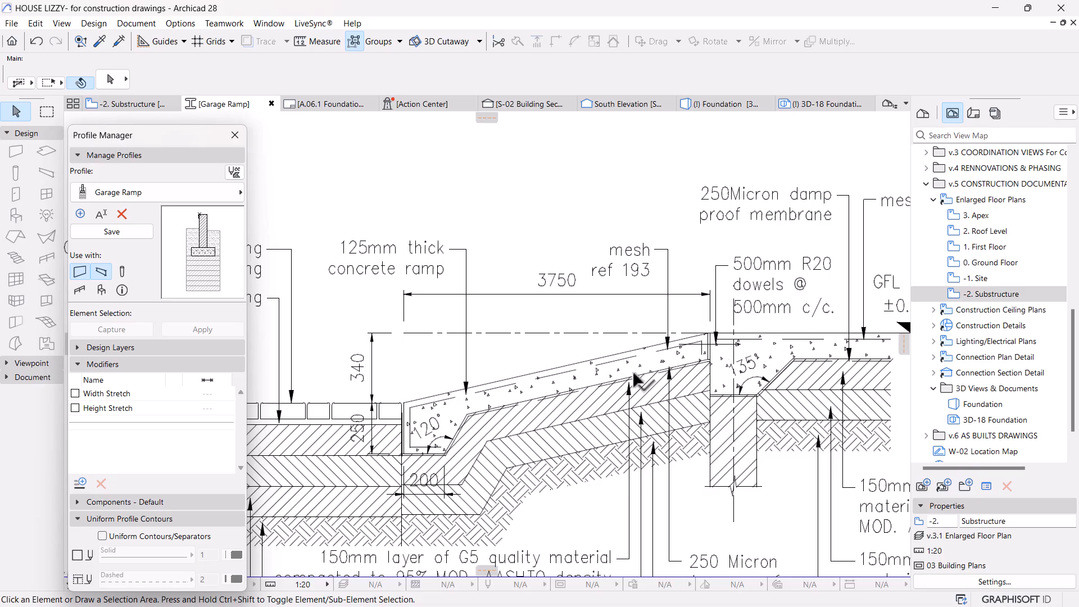
pyautogui.scroll(-5, 618, 393)
pyautogui.scroll(6, 505, 416)
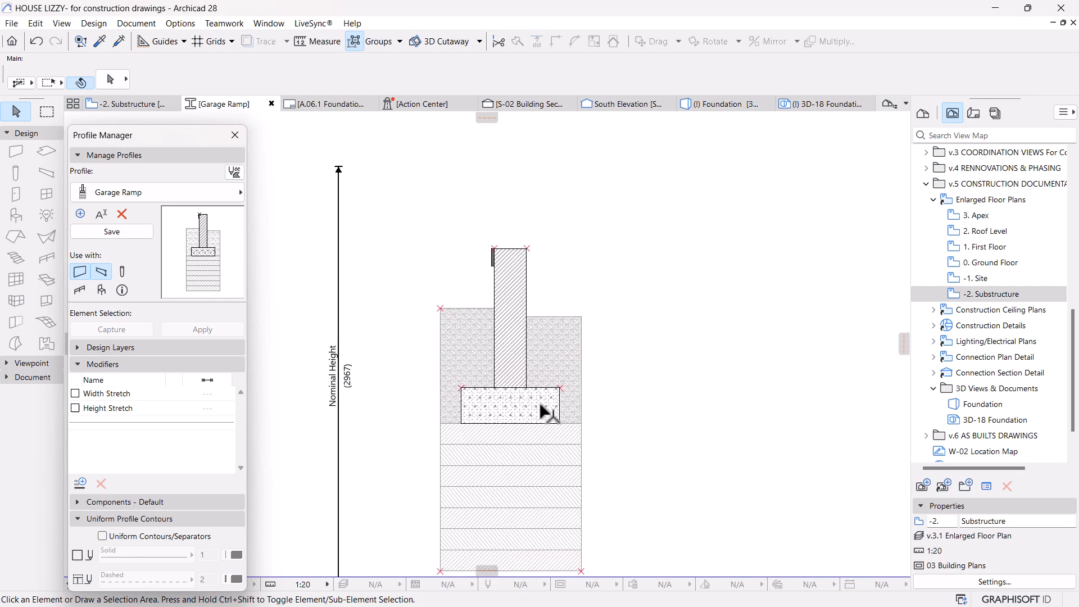
pyautogui.keyDown('alt'); pyautogui.click(522, 404); pyautogui.keyUp('alt')
pyautogui.scroll(-5, 521, 405)
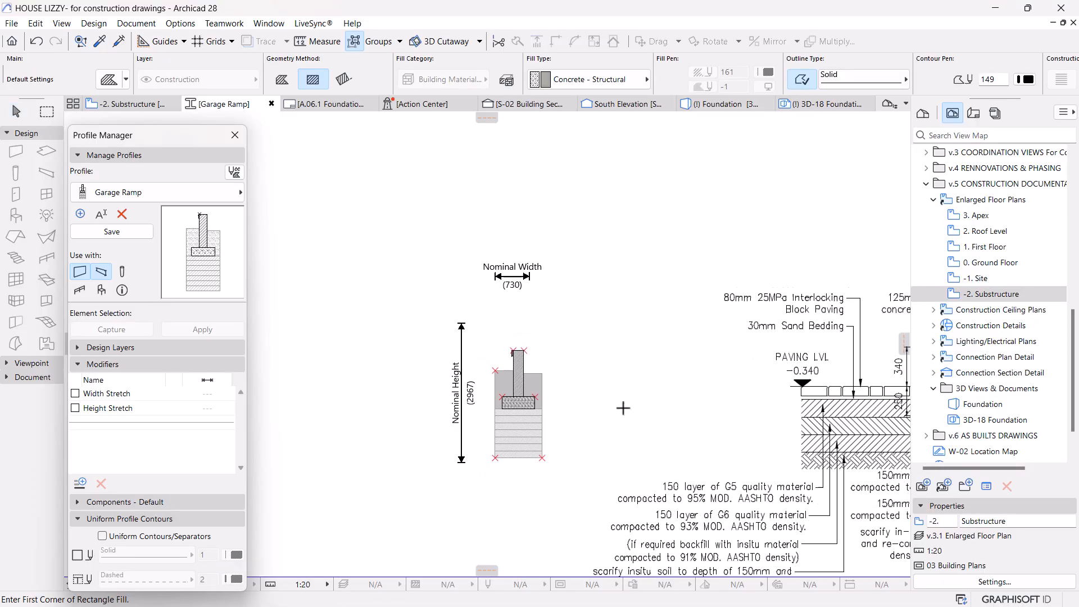
# Step: Trace the thickened garage slab edge beside the ramp's upper end as a polygonal Concrete - Structural fill with the 135° haunch
pyautogui.moveTo(756, 418); pyautogui.dragTo(483, 424, button='middle')
pyautogui.scroll(6, 695, 387)
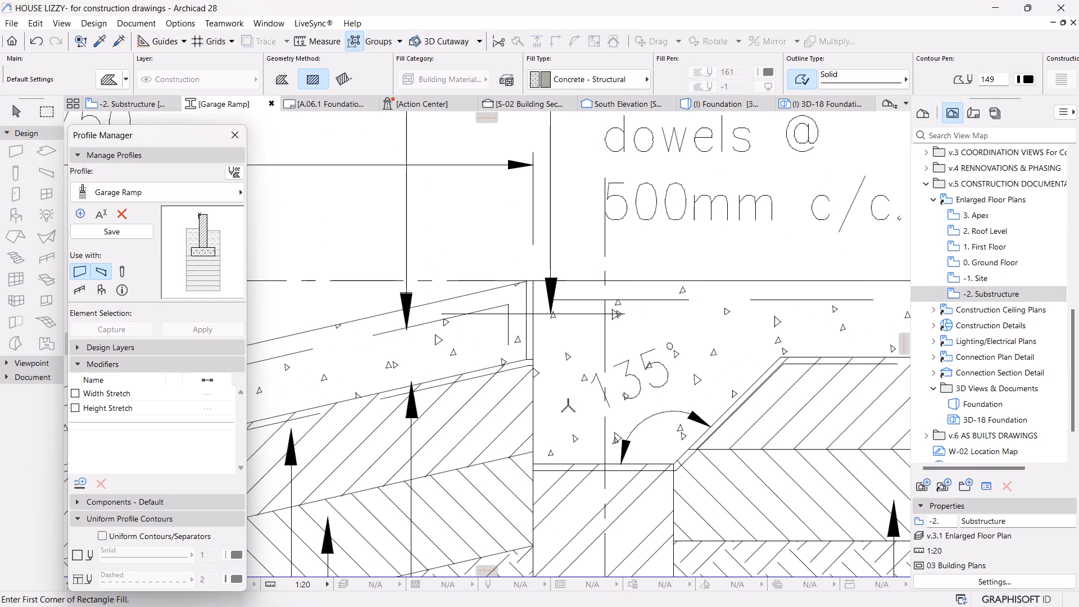
pyautogui.click(282, 79)
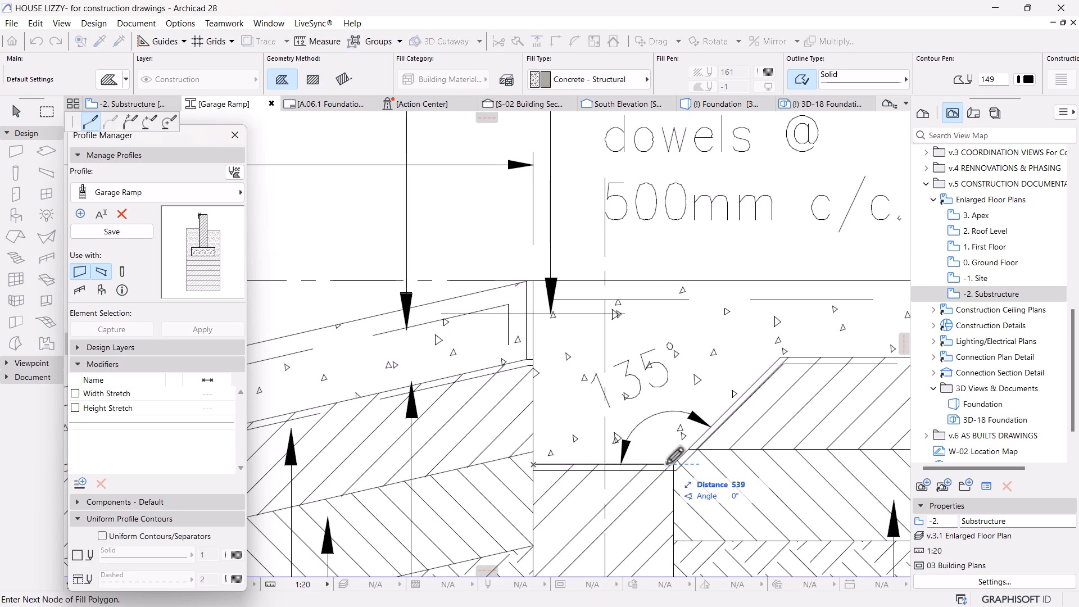
pyautogui.click(673, 464)
pyautogui.click(782, 357)
pyautogui.click(779, 281)
pyautogui.click(534, 281)
pyautogui.click(534, 465)
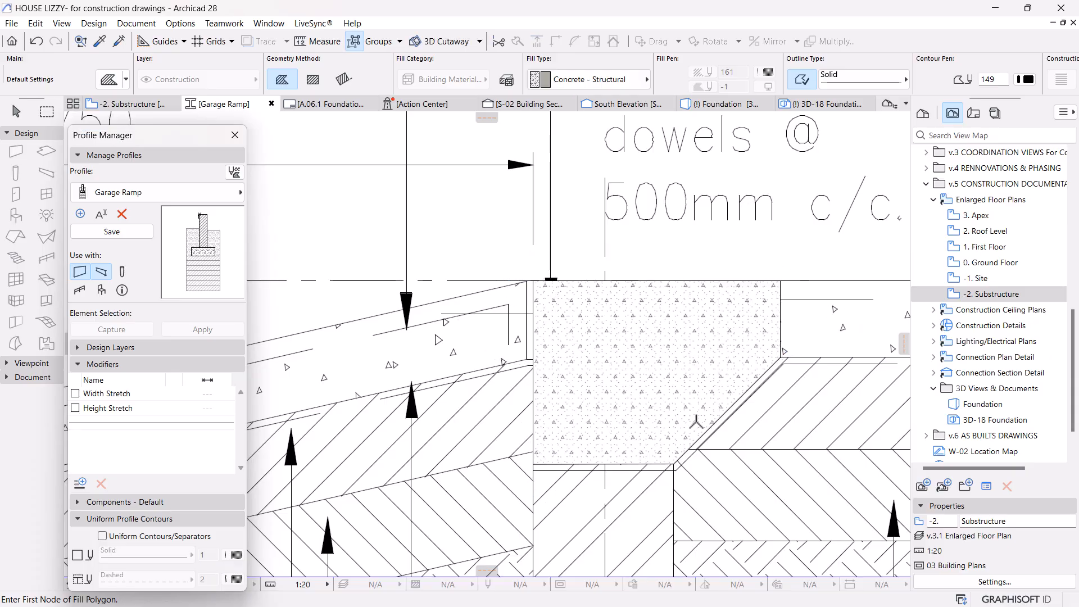
# Step: Trace the sloping concrete ramp with its 120° toe thickening as a closed Concrete - Structural polygon fill
pyautogui.scroll(-3, 696, 423)
pyautogui.moveTo(601, 434); pyautogui.dragTo(733, 368, button='middle')
pyautogui.scroll(2, 736, 285)
pyautogui.scroll(2, 736, 285)
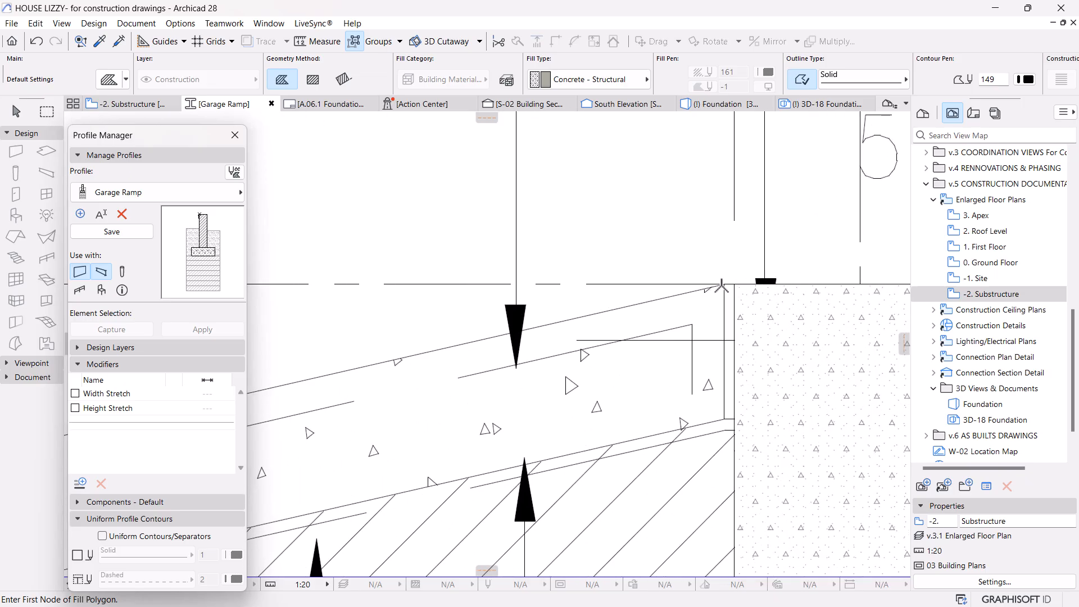
pyautogui.click(726, 284)
pyautogui.scroll(-3, 786, 281)
pyautogui.scroll(4, 438, 351)
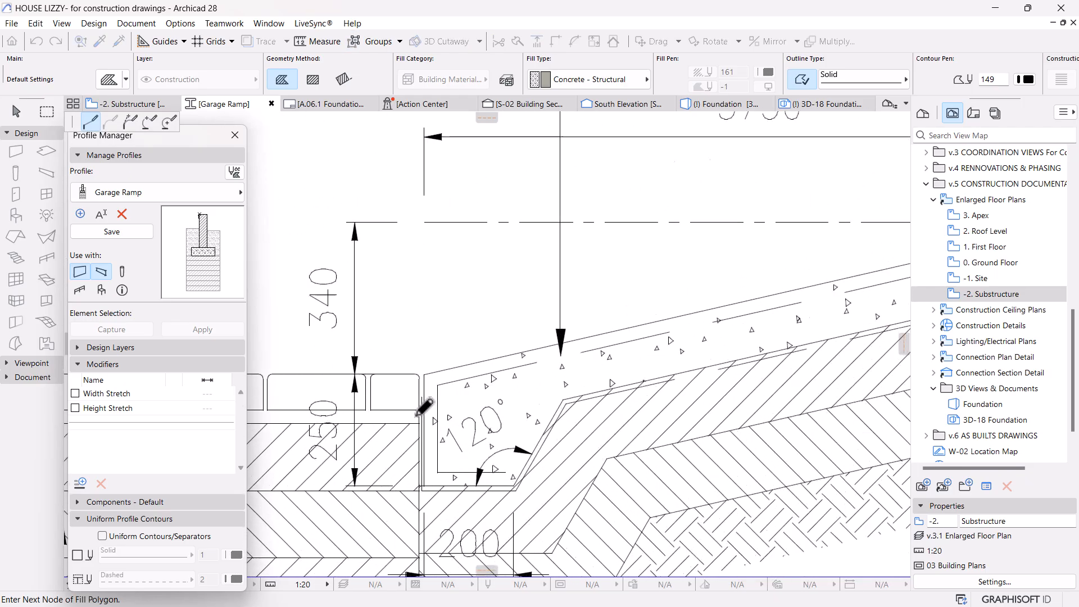
pyautogui.click(429, 360)
pyautogui.scroll(2, 419, 511)
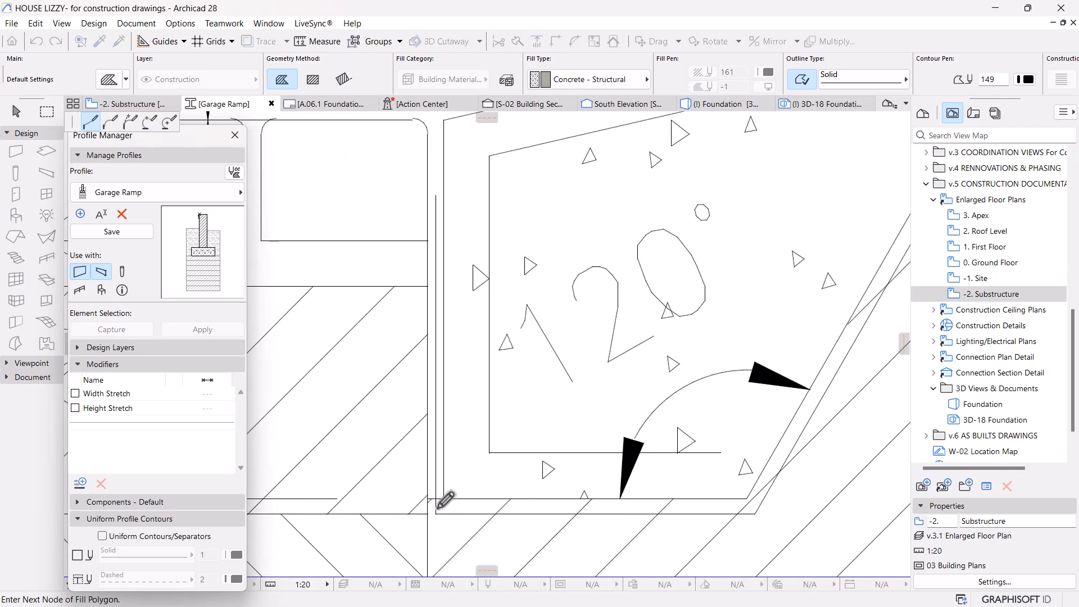
pyautogui.click(443, 499)
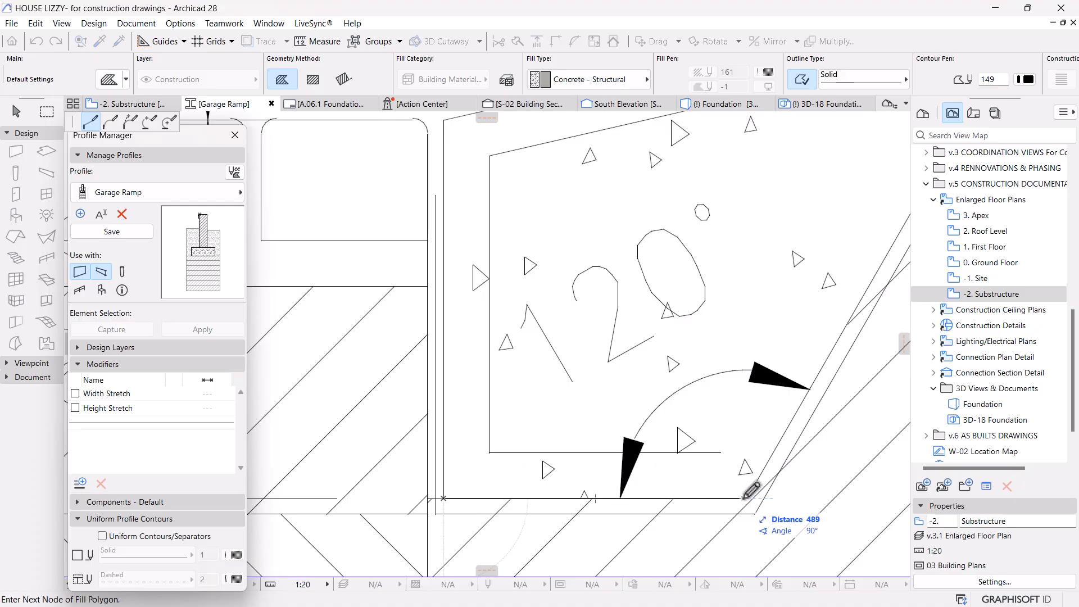
pyautogui.click(746, 498)
pyautogui.scroll(-4, 407, 534)
pyautogui.scroll(2, 622, 416)
pyautogui.click(606, 387)
pyautogui.scroll(-5, 605, 386)
pyautogui.scroll(3, 824, 384)
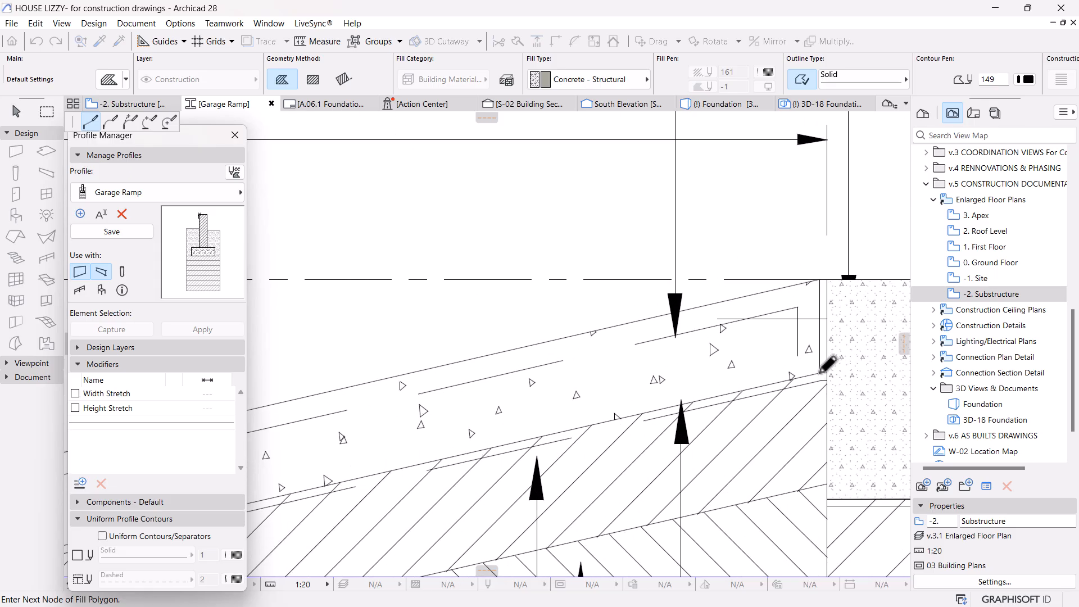
pyautogui.click(820, 372)
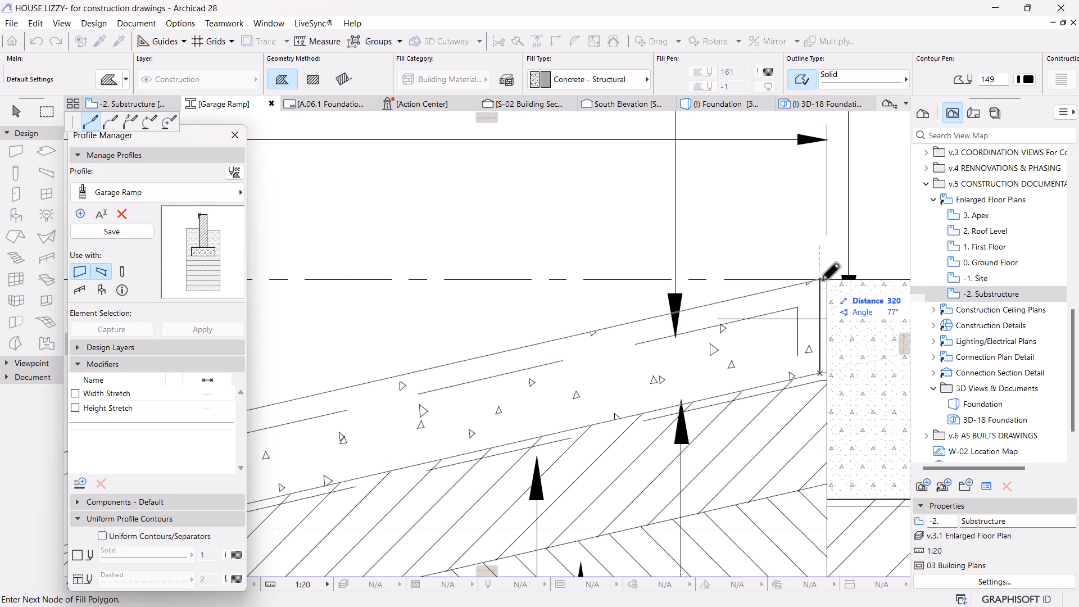
pyautogui.doubleClick(824, 276)
# Step: Trace the thin damp-proof membrane strip along the ramp's upper joint, sloping underside and thickened toe as a closed polygon fill
pyautogui.scroll(3, 856, 342)
pyautogui.scroll(3, 857, 342)
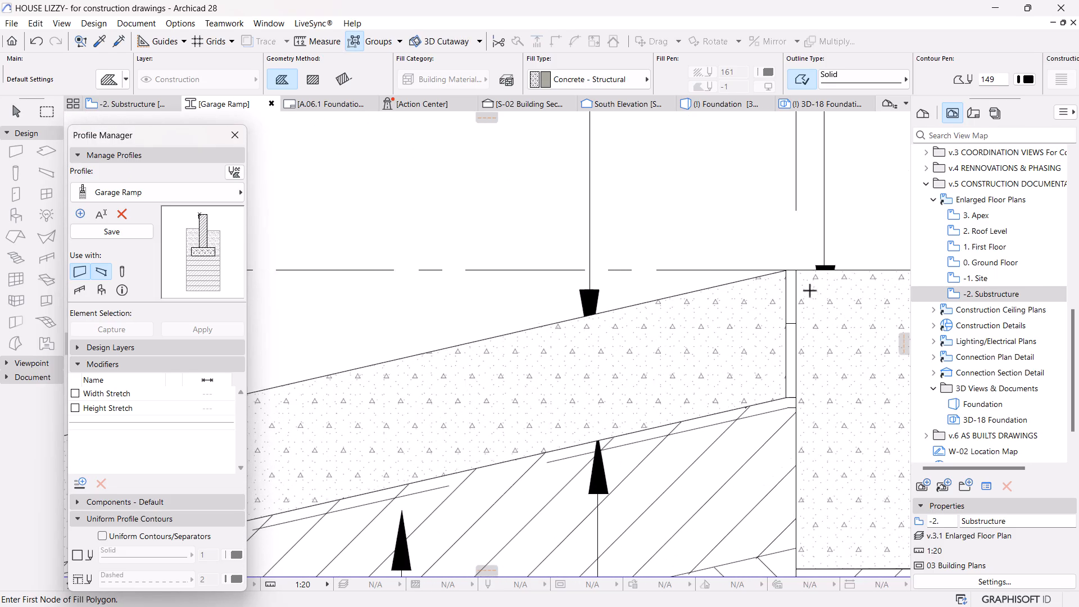
pyautogui.click(766, 254)
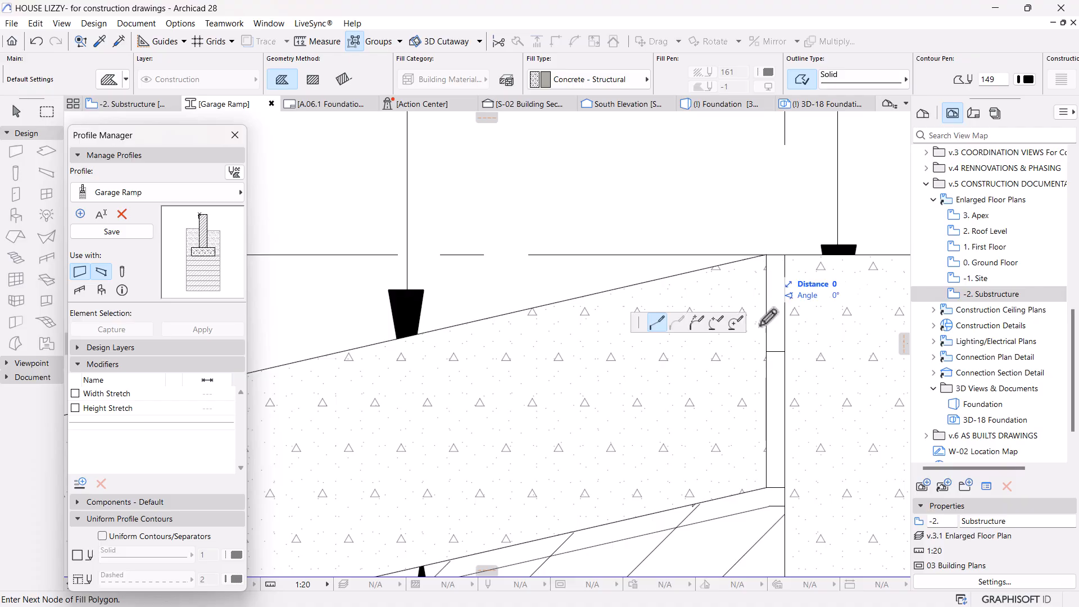
pyautogui.click(767, 488)
pyautogui.scroll(-5, 791, 396)
pyautogui.scroll(-1, 472, 477)
pyautogui.moveTo(472, 477); pyautogui.dragTo(761, 418, button='middle')
pyautogui.scroll(4, 631, 483)
pyautogui.click(576, 431)
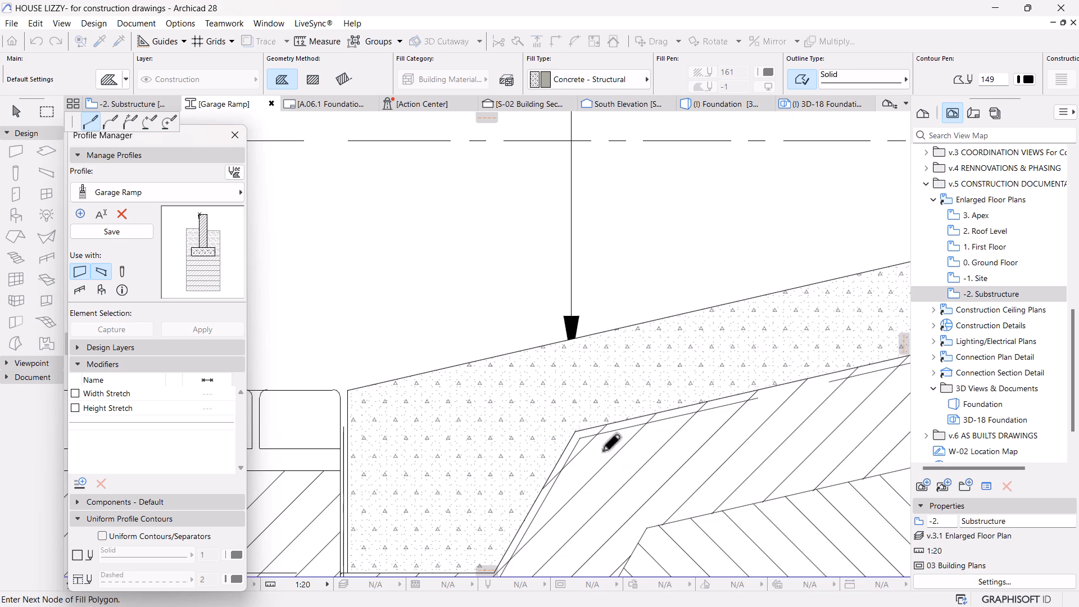
pyautogui.scroll(-2, 611, 426)
pyautogui.moveTo(538, 550); pyautogui.dragTo(638, 493, button='middle')
pyautogui.scroll(4, 639, 493)
pyautogui.click(620, 445)
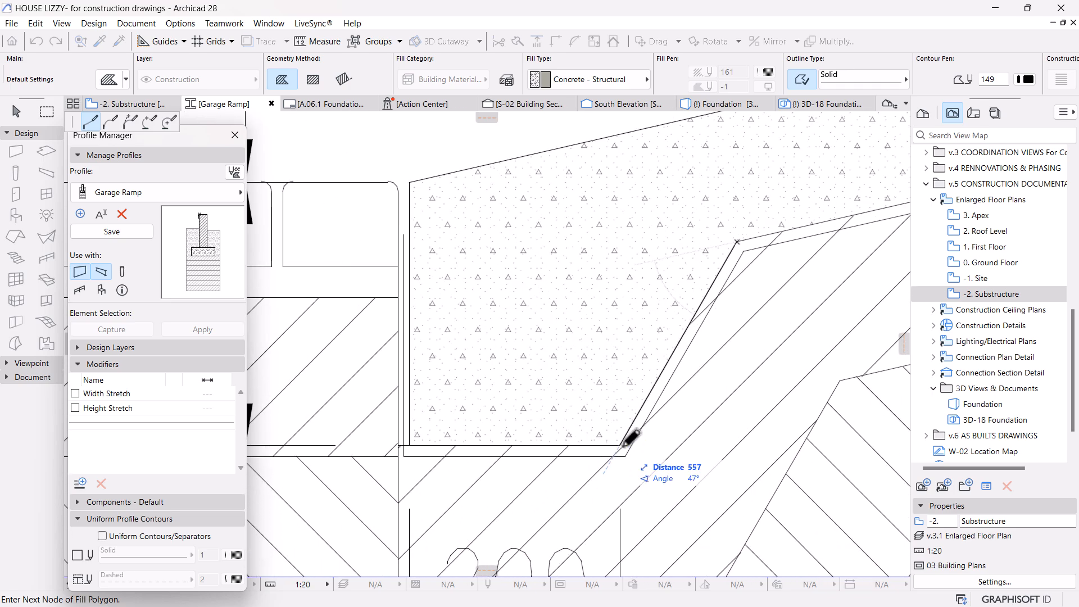
pyautogui.click(409, 445)
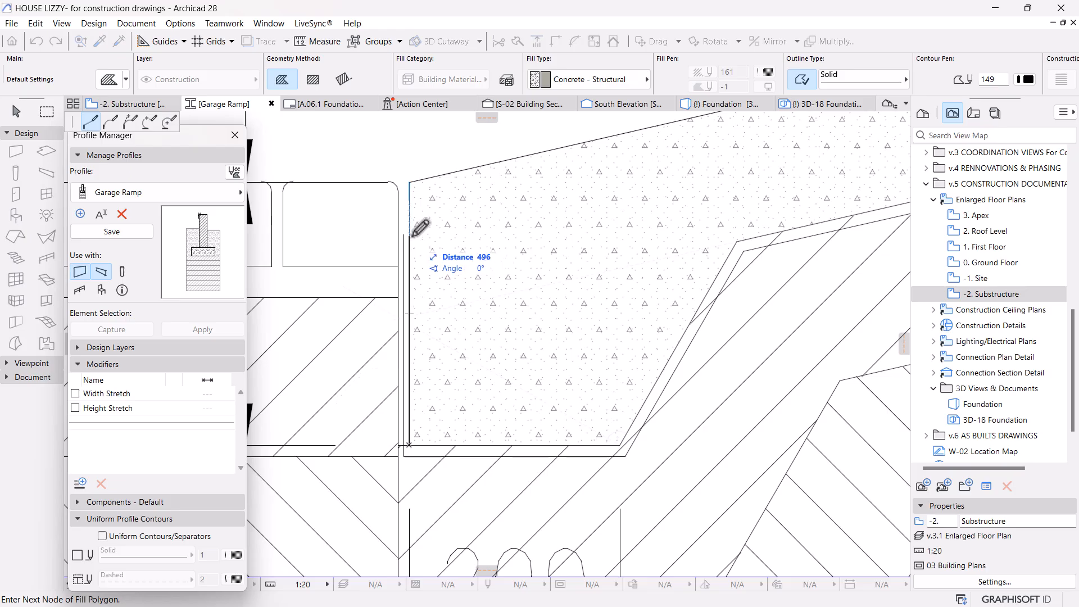
pyautogui.click(409, 235)
pyautogui.click(398, 233)
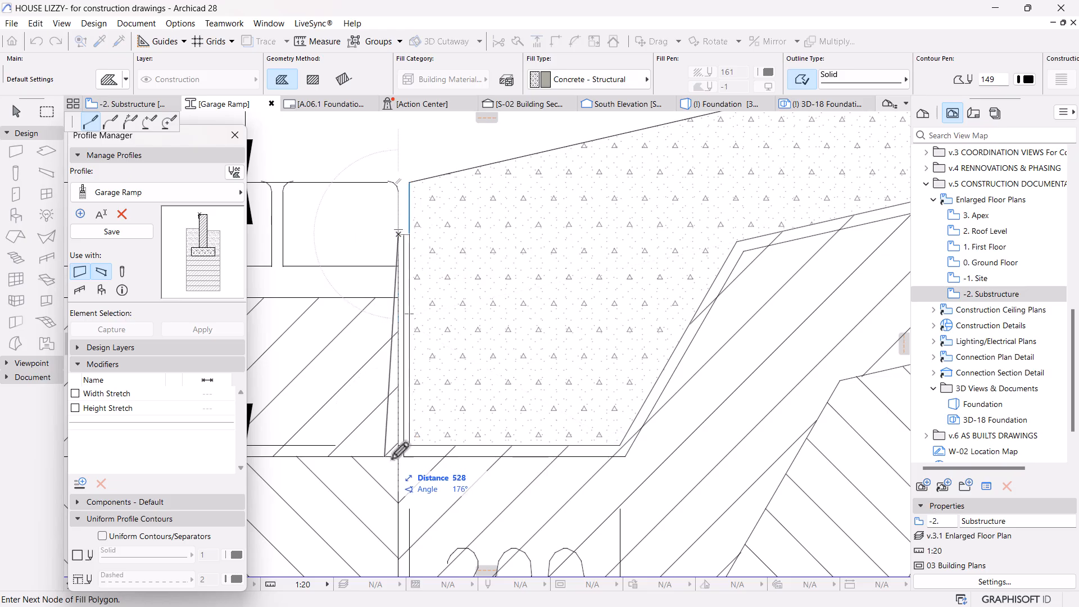
pyautogui.click(399, 457)
pyautogui.click(625, 456)
pyautogui.scroll(-4, 406, 466)
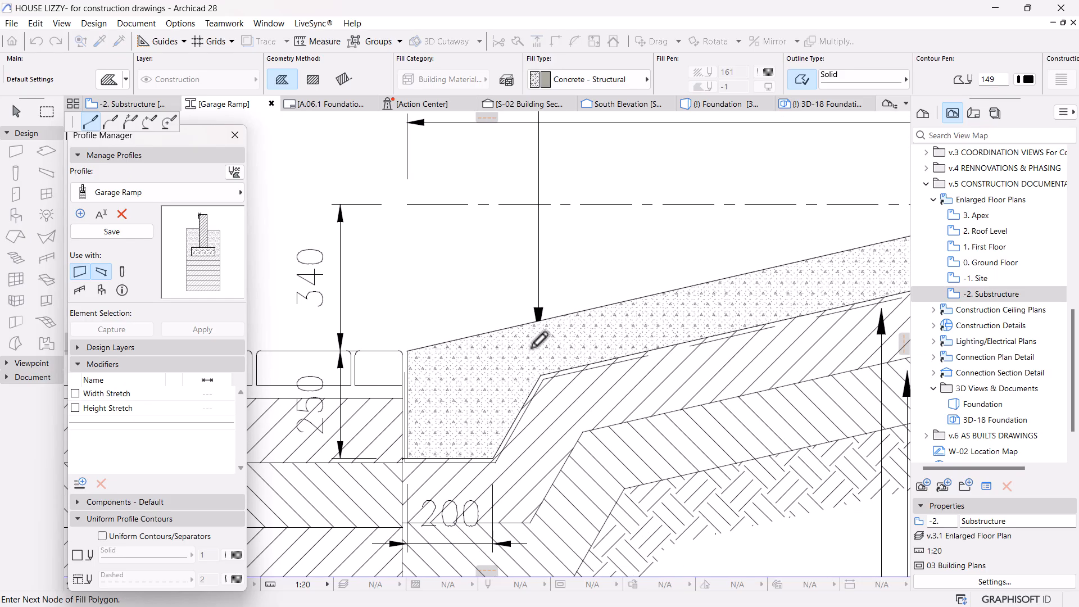
pyautogui.click(540, 380)
pyautogui.scroll(-4, 335, 430)
pyautogui.scroll(7, 632, 355)
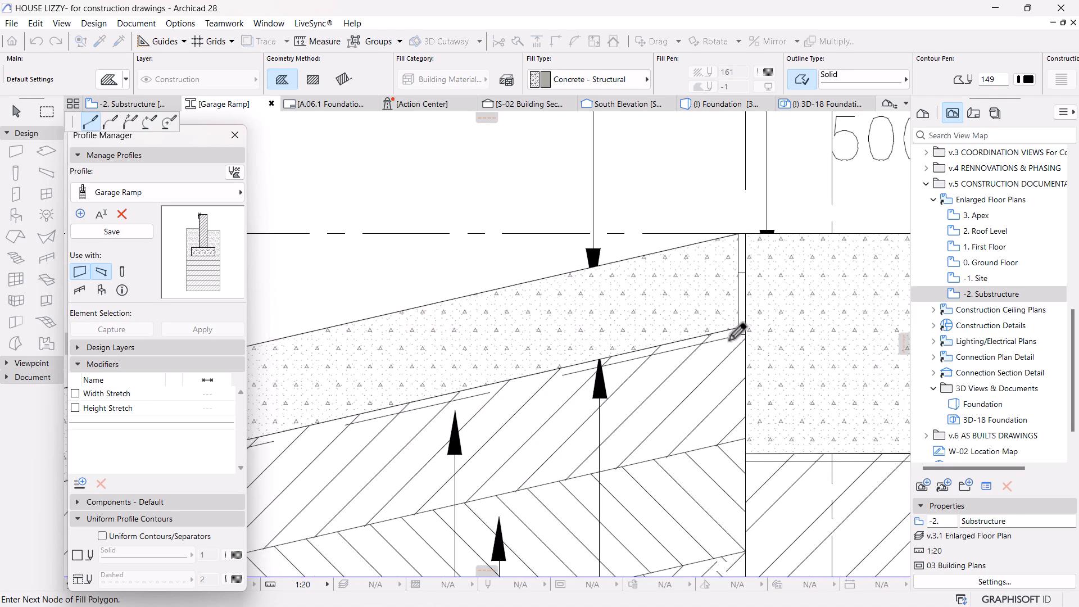
pyautogui.click(741, 336)
pyautogui.scroll(5, 747, 326)
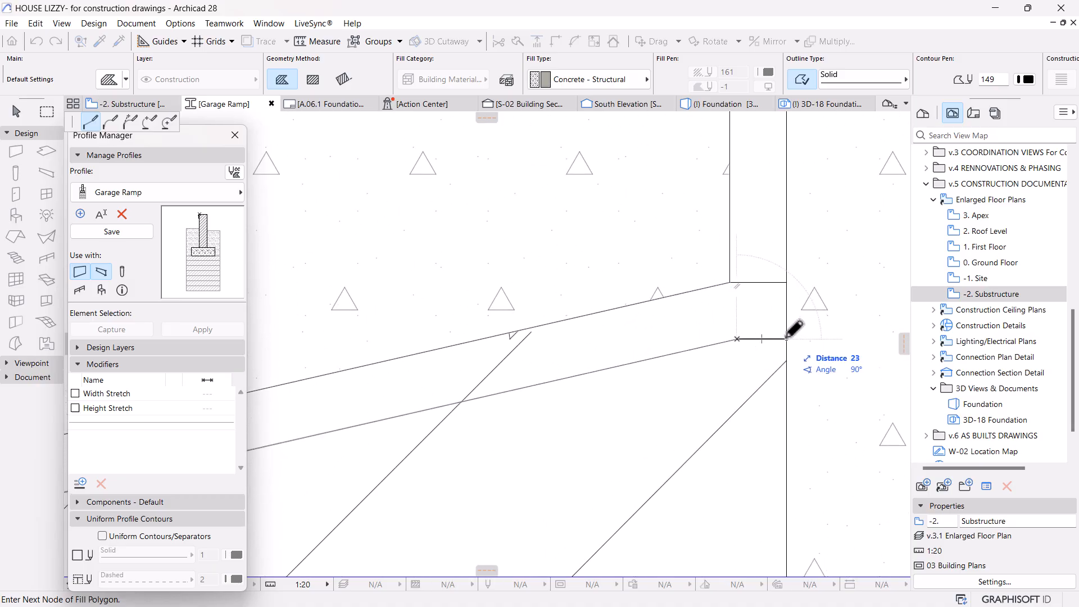
pyautogui.scroll(-5, 764, 215)
pyautogui.scroll(3, 764, 215)
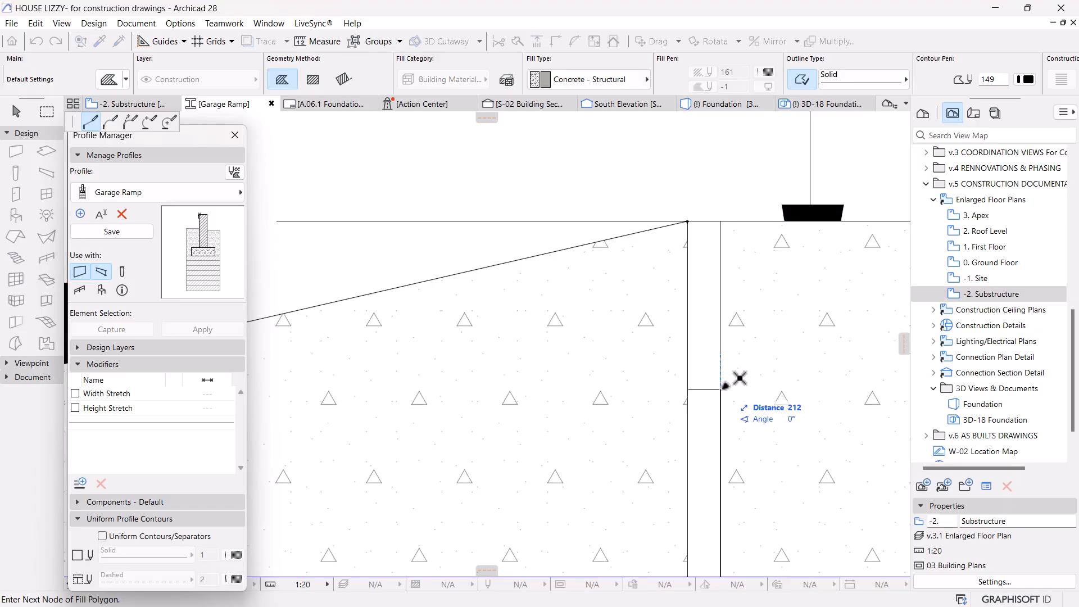
pyautogui.click(719, 221)
pyautogui.click(688, 221)
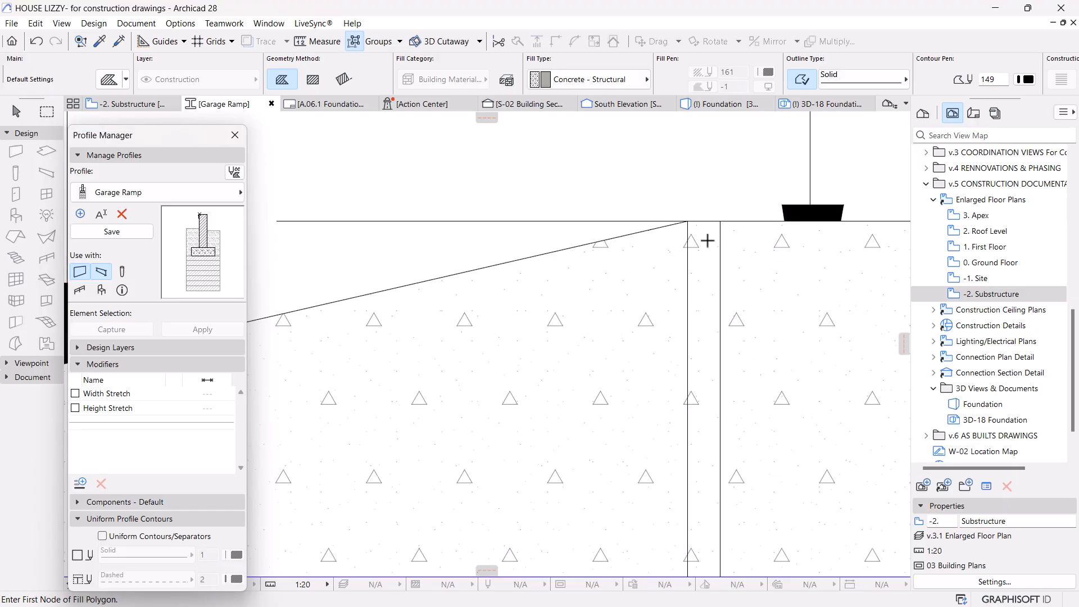
# Step: Change the traced membrane strip's building material to Membrane - Waterproof
pyautogui.scroll(-2, 706, 240)
pyautogui.press('Escape')
pyautogui.click(706, 260)
pyautogui.scroll(-4, 709, 273)
pyautogui.scroll(-2, 711, 278)
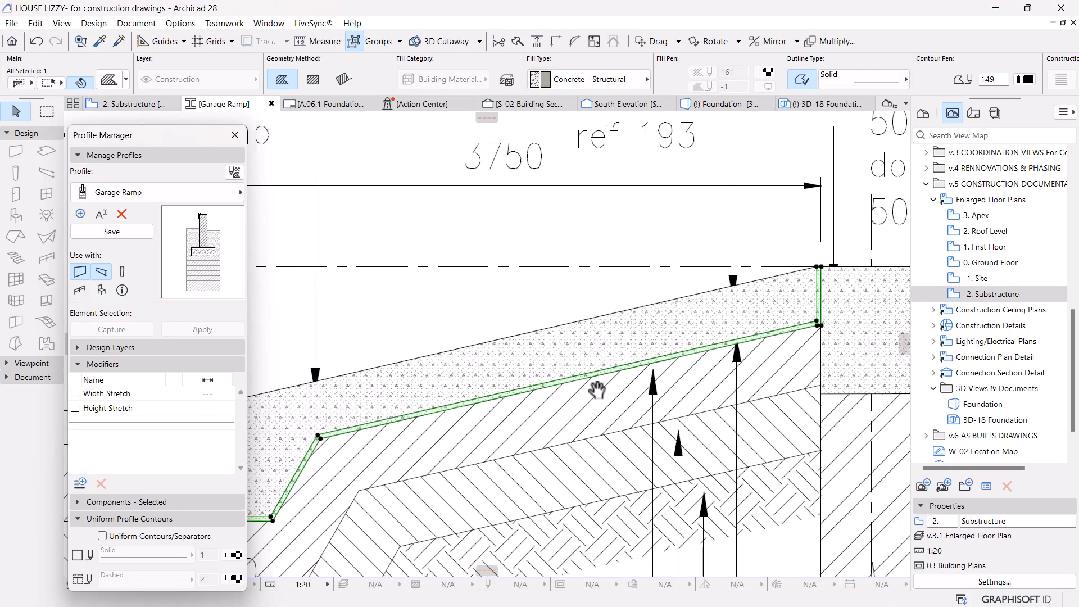
pyautogui.click(587, 79)
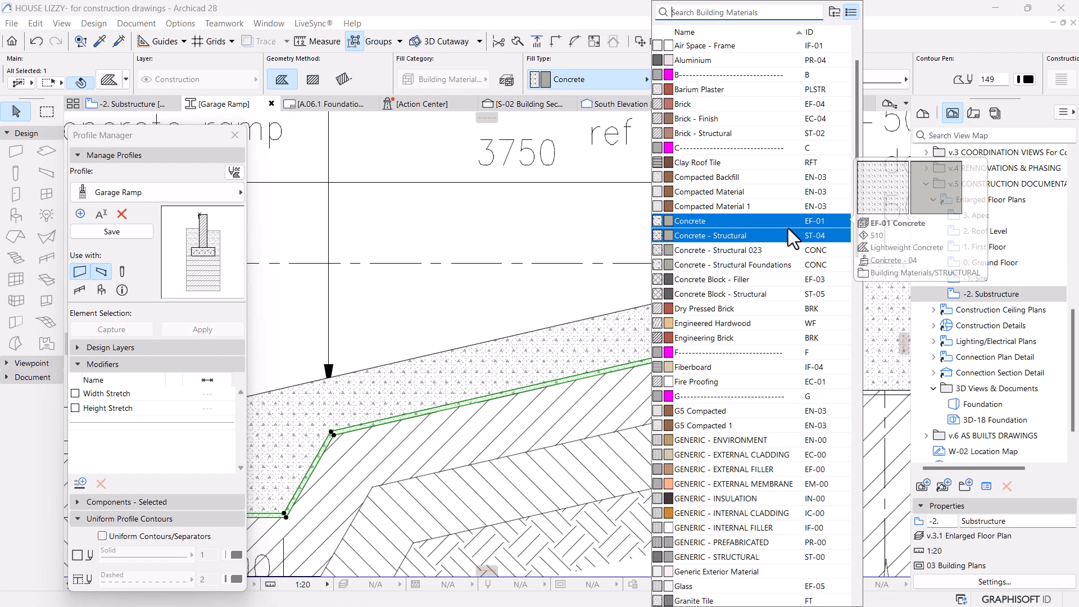
pyautogui.write('wat')
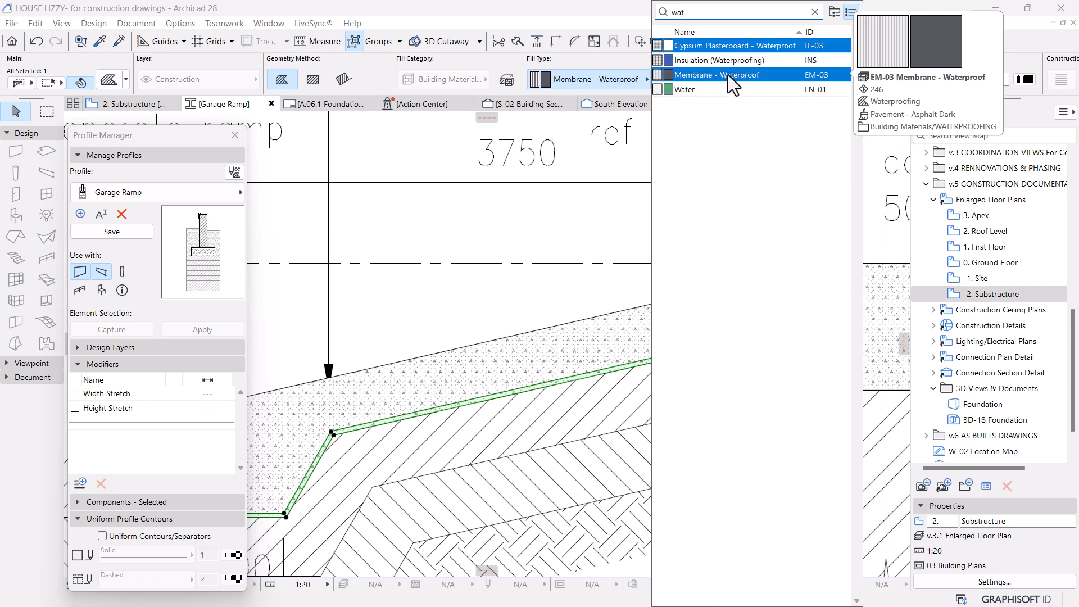
pyautogui.click(727, 75)
pyautogui.press('Escape')
# Step: Examine the membrane strip and the annotated compacted layers beneath the ramp and block paving
pyautogui.scroll(-5, 562, 359)
pyautogui.scroll(5, 553, 360)
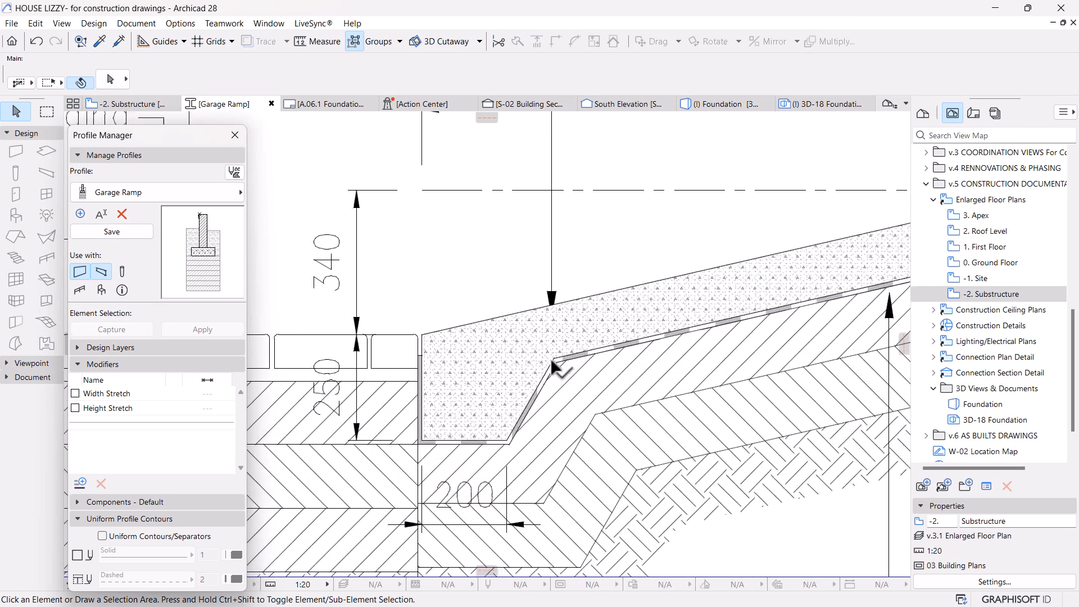
pyautogui.scroll(-2, 646, 369)
pyautogui.moveTo(701, 403)
pyautogui.mouseDown(button='middle')
pyautogui.moveTo(583, 433)
pyautogui.moveTo(552, 421)
pyautogui.mouseUp(button='middle')
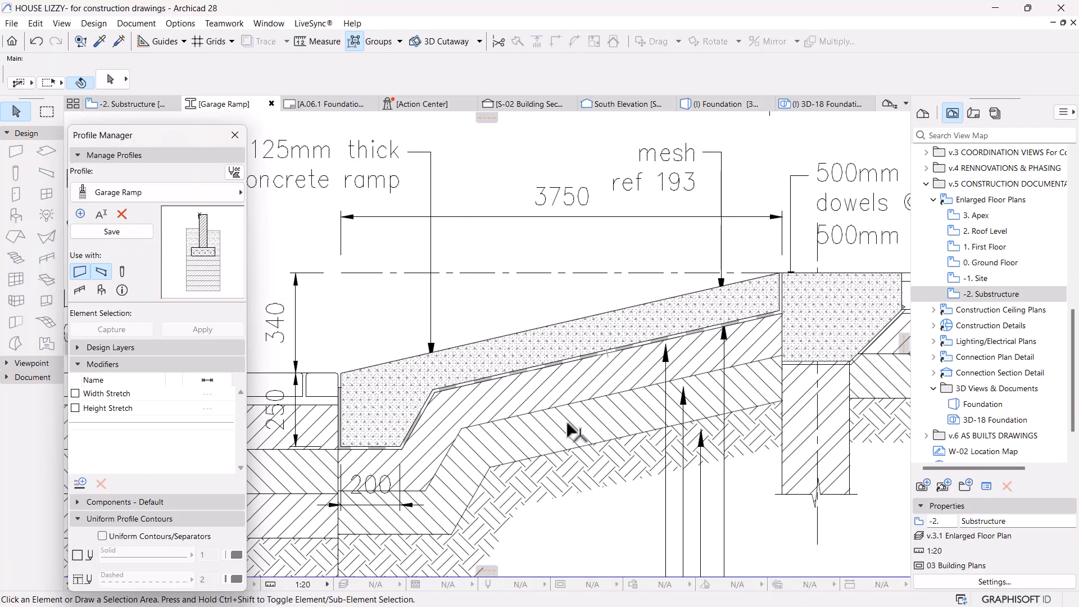
pyautogui.scroll(-3, 727, 399)
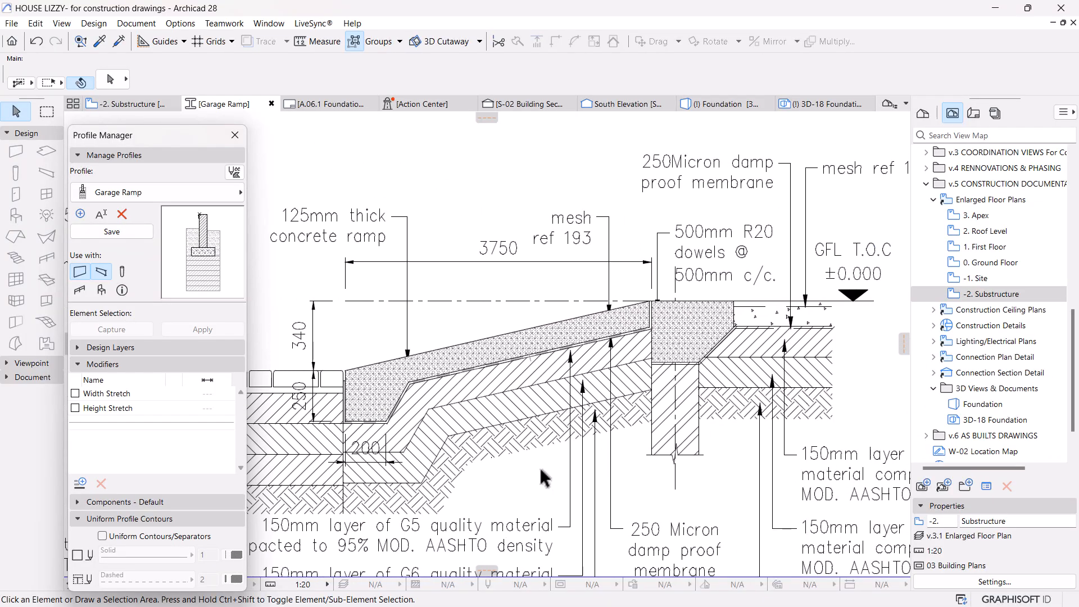
pyautogui.moveTo(560, 477); pyautogui.dragTo(646, 441, button='middle')
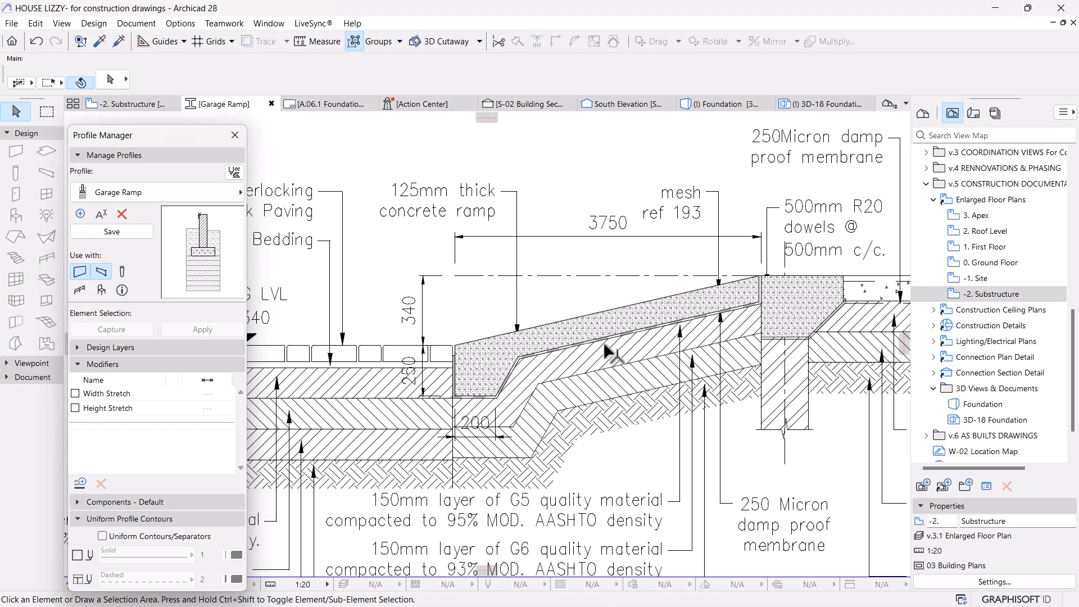
pyautogui.scroll(-2, 416, 455)
pyautogui.moveTo(409, 468); pyautogui.dragTo(537, 468, button='middle')
pyautogui.scroll(1, 724, 399)
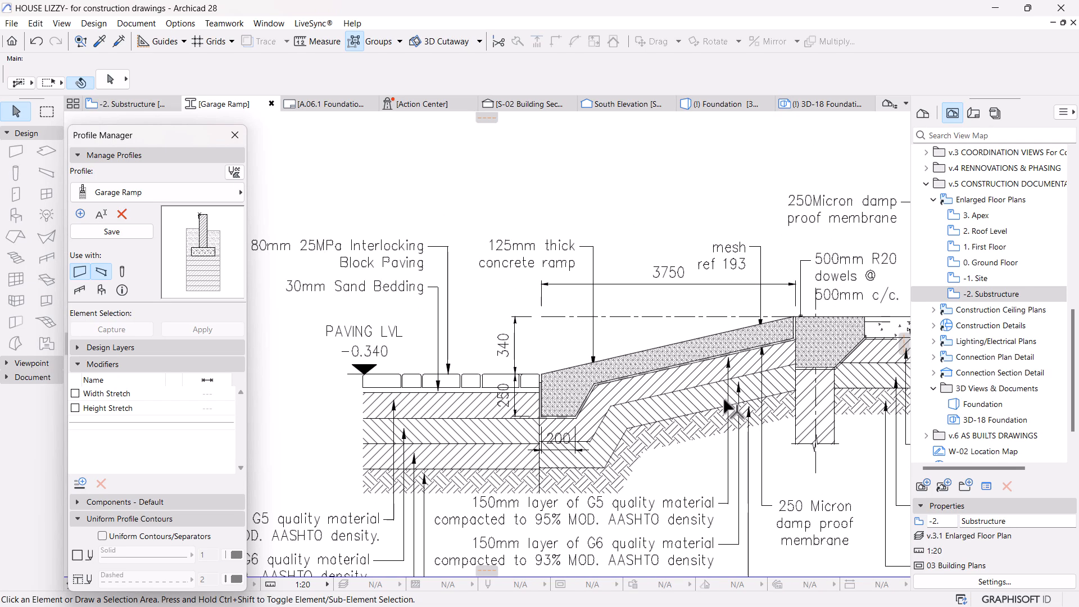
# Step: Pick up the Compacted Material 1 fill settings from the second layer beneath the wall footing
pyautogui.scroll(1, 680, 403)
pyautogui.moveTo(689, 406); pyautogui.dragTo(686, 416, button='middle')
pyautogui.scroll(-3, 663, 360)
pyautogui.moveTo(523, 384); pyautogui.dragTo(789, 389, button='middle')
pyautogui.scroll(2, 411, 424)
pyautogui.scroll(3, 414, 433)
pyautogui.click(487, 359)
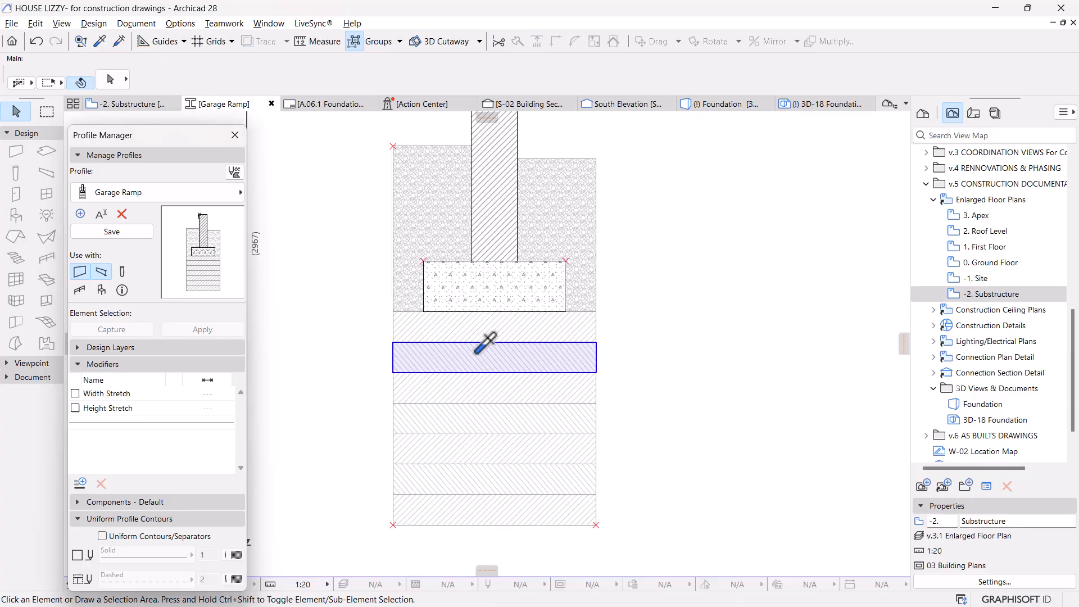
# Step: Trace the 150 mm G5 layer directly beneath the ramp membrane as a closed Compacted Material 1 polygon fill
pyautogui.scroll(-4, 709, 419)
pyautogui.moveTo(684, 408); pyautogui.dragTo(371, 411, button='middle')
pyautogui.moveTo(800, 414); pyautogui.dragTo(476, 415, button='middle')
pyautogui.moveTo(827, 432); pyautogui.dragTo(579, 432, button='middle')
pyautogui.moveTo(841, 396); pyautogui.dragTo(672, 425, button='middle')
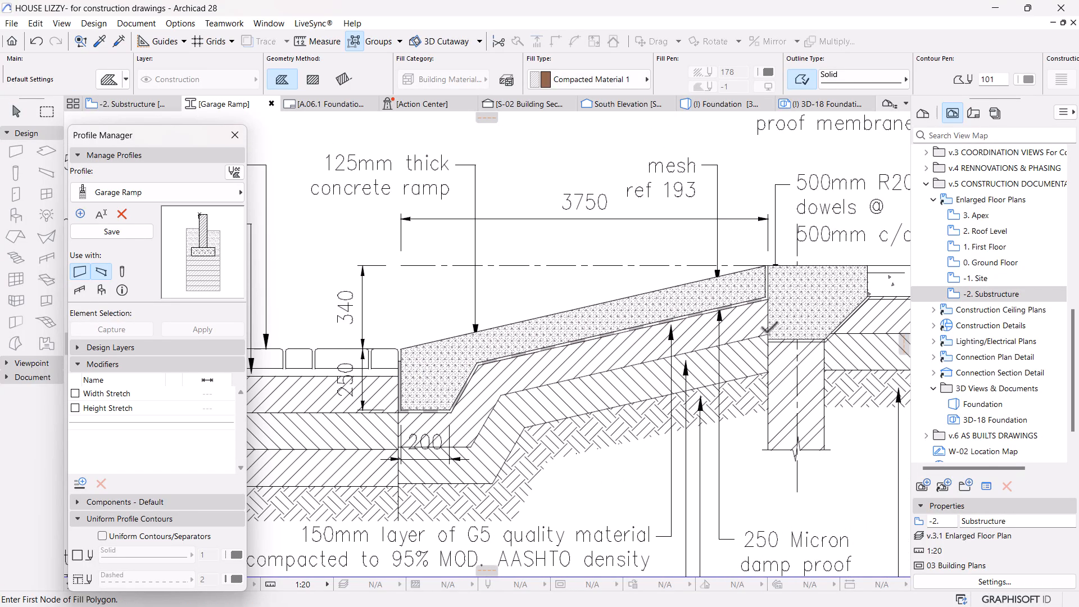
pyautogui.scroll(2, 767, 312)
pyautogui.scroll(1, 767, 313)
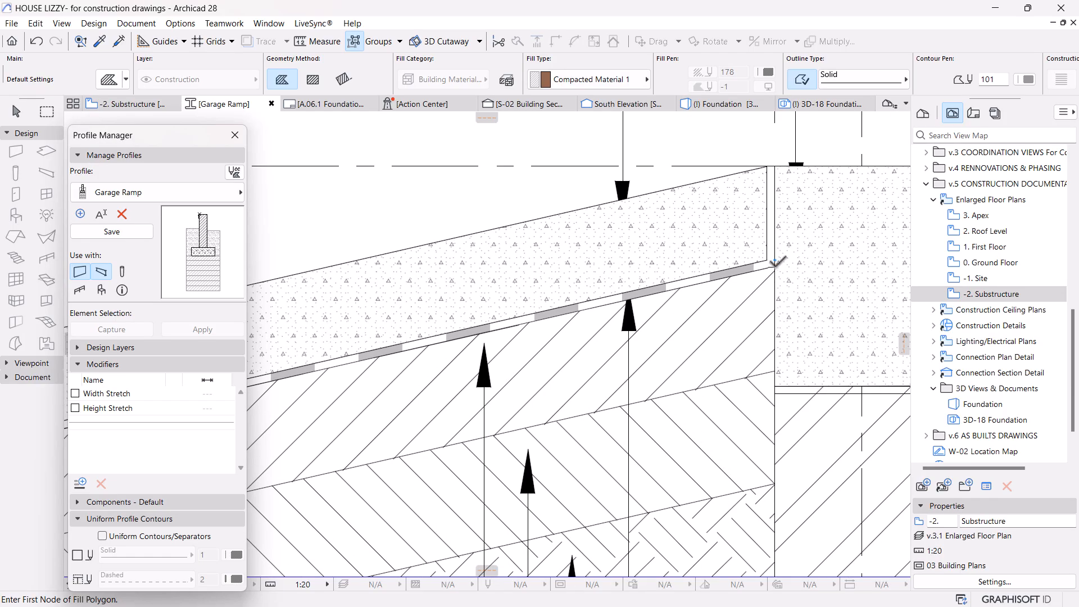
pyautogui.click(773, 266)
pyautogui.scroll(3, 773, 264)
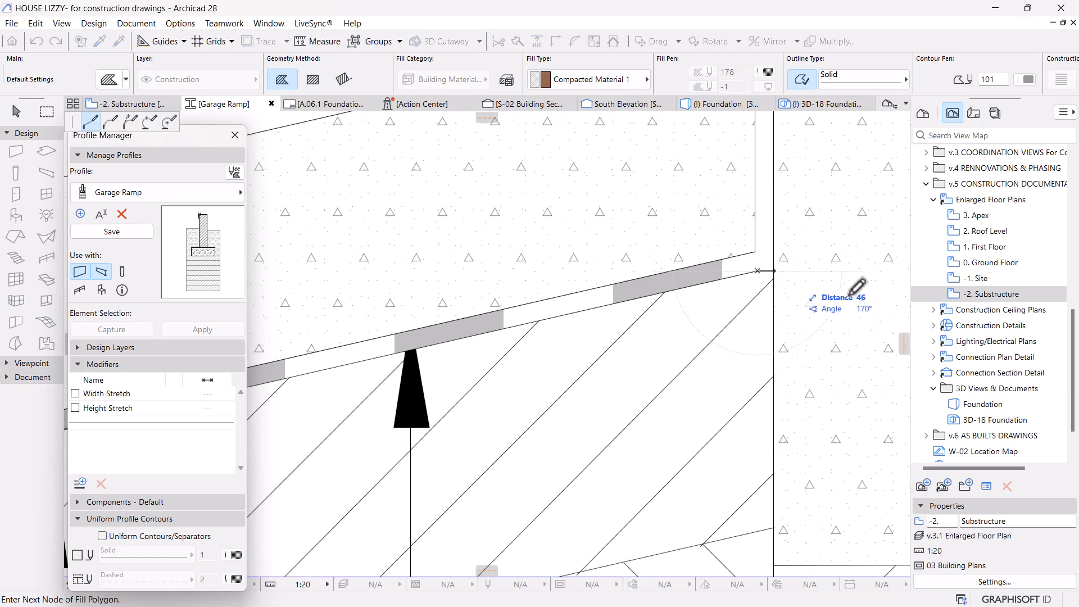
pyautogui.scroll(-4, 865, 315)
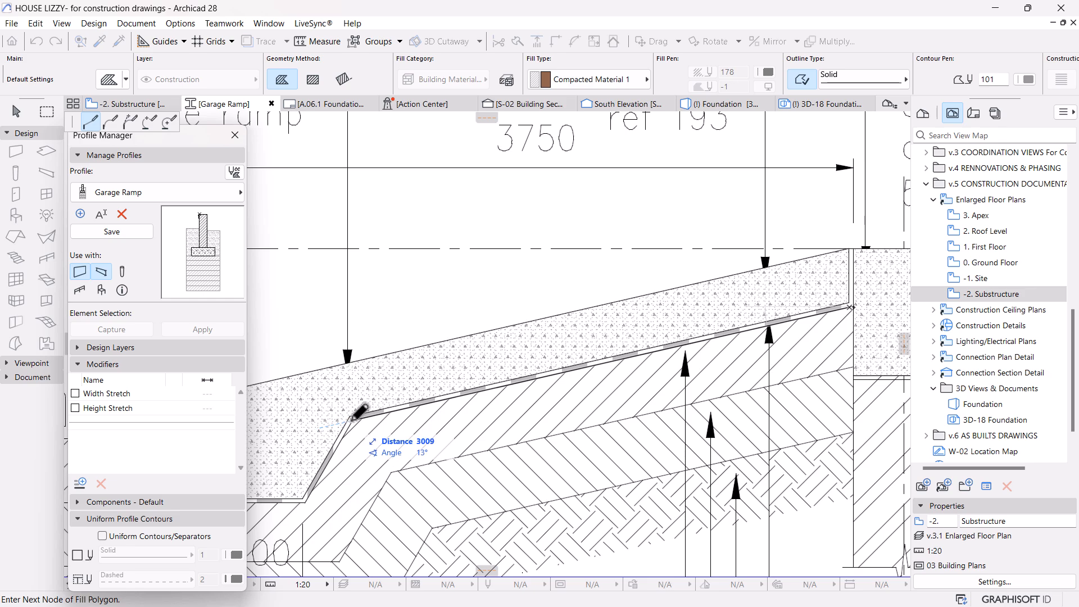
pyautogui.click(352, 420)
pyautogui.scroll(-2, 412, 491)
pyautogui.moveTo(412, 491); pyautogui.dragTo(667, 439, button='middle')
pyautogui.scroll(4, 596, 436)
pyautogui.click(585, 444)
pyautogui.click(429, 444)
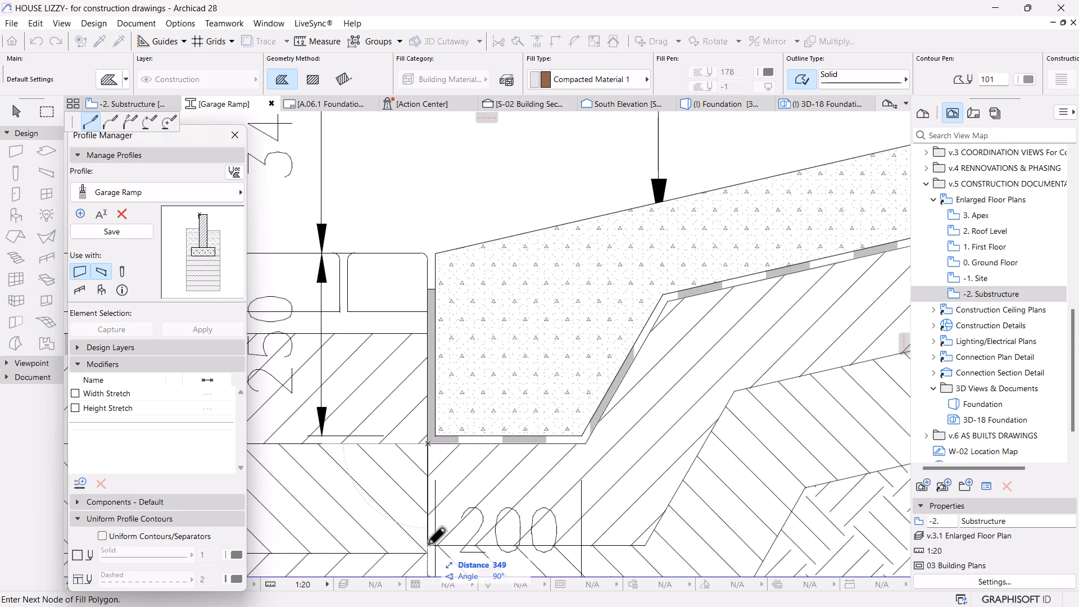
pyautogui.click(644, 545)
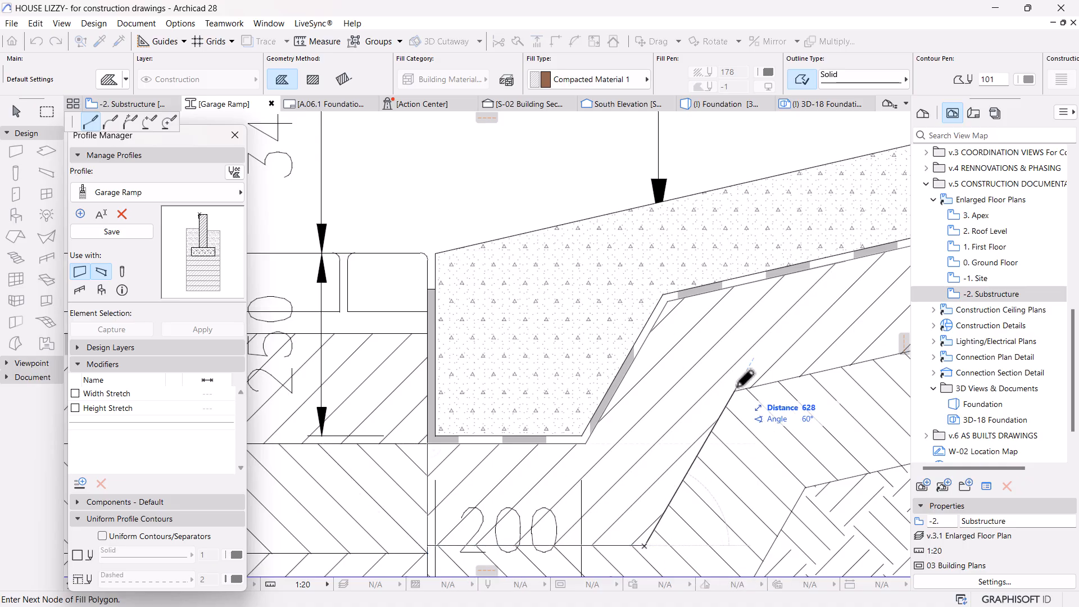
pyautogui.scroll(-4, 744, 381)
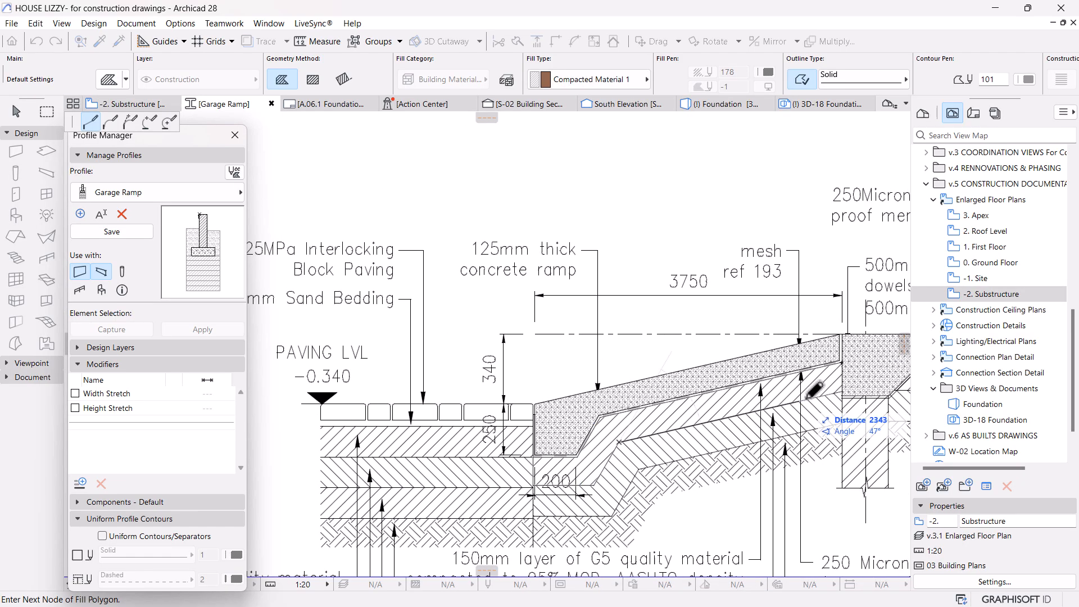
pyautogui.scroll(5, 801, 399)
pyautogui.click(788, 406)
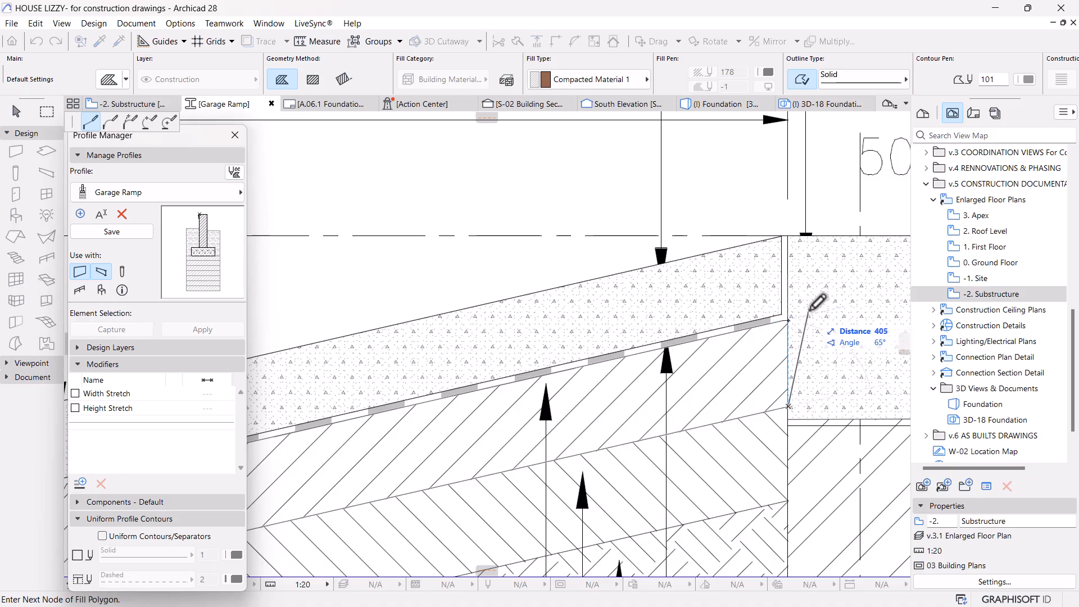
pyautogui.click(788, 321)
# Step: Trace the 150 mm G6 layer beneath the ramp's G5 layer as a closed Compacted Material 1 polygon fill
pyautogui.scroll(-3, 828, 337)
pyautogui.scroll(-3, 573, 436)
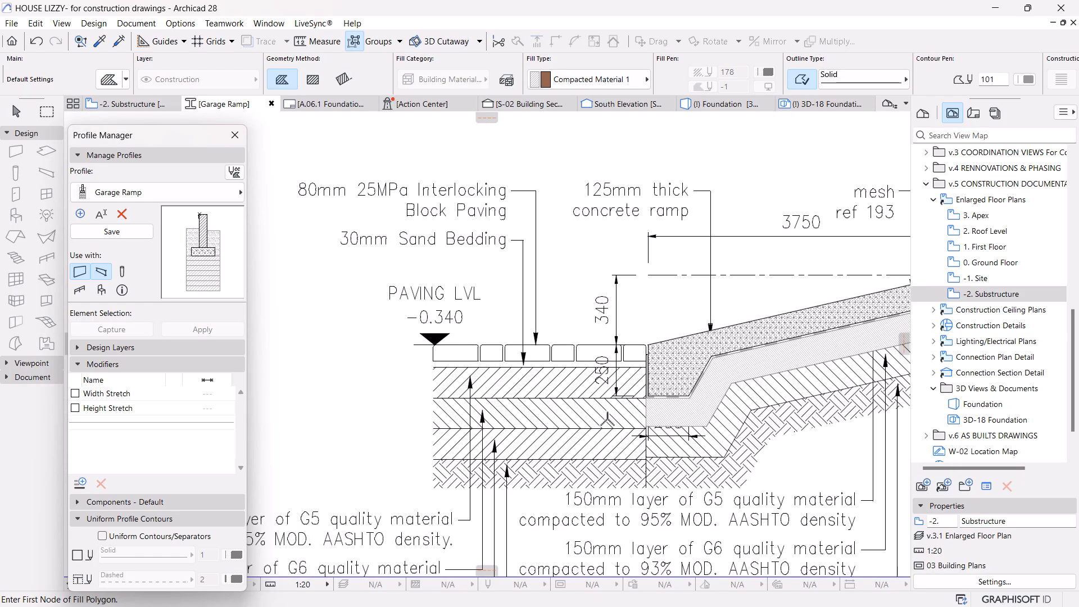
pyautogui.scroll(3, 614, 414)
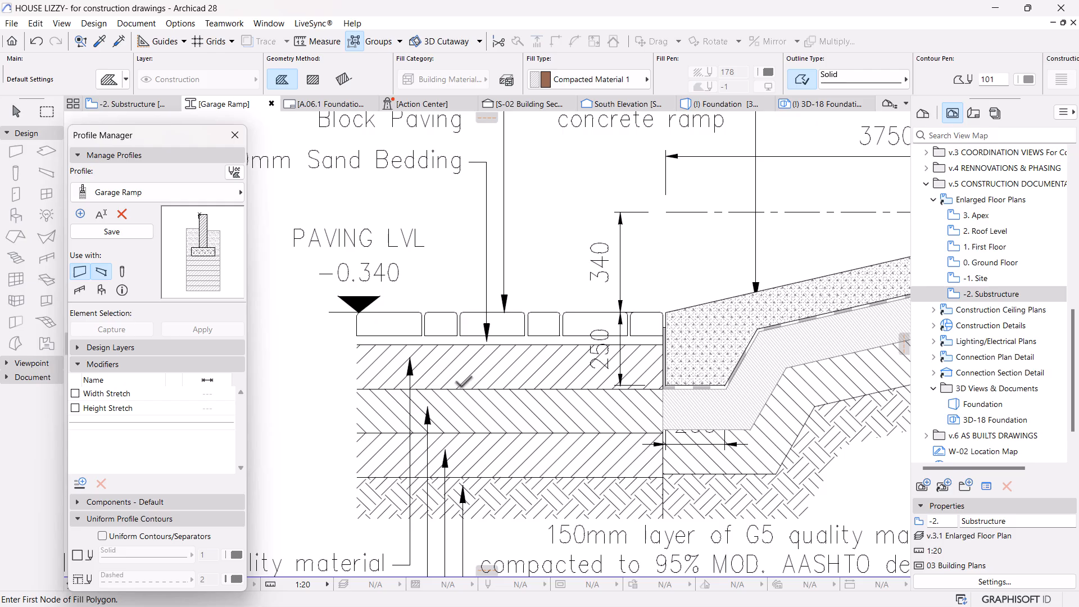
pyautogui.scroll(6, 703, 442)
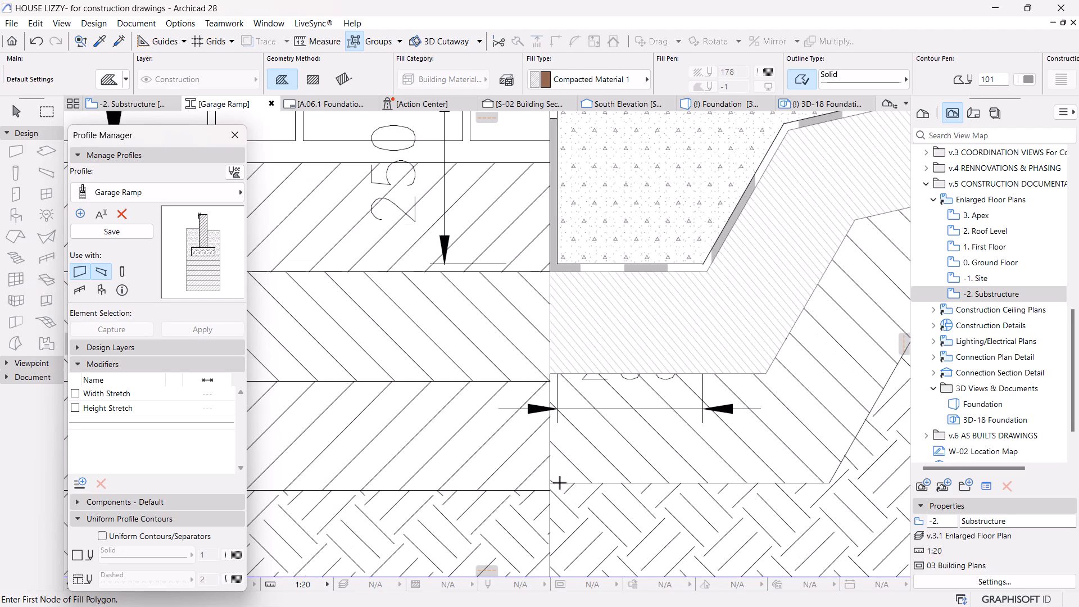
pyautogui.click(554, 481)
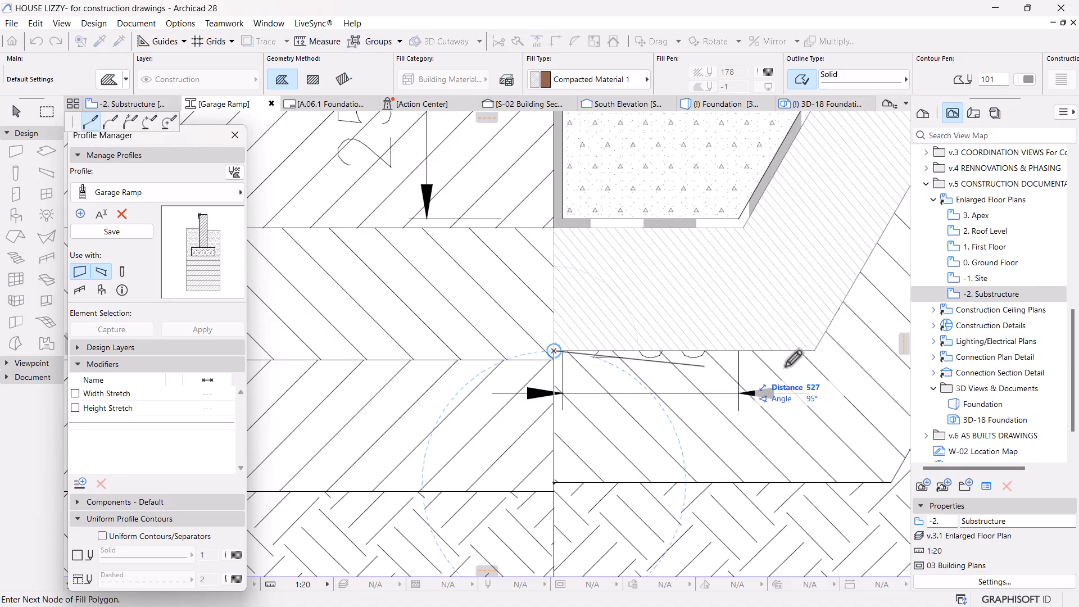
pyautogui.scroll(-5, 475, 471)
pyautogui.moveTo(648, 383); pyautogui.dragTo(513, 452, button='middle')
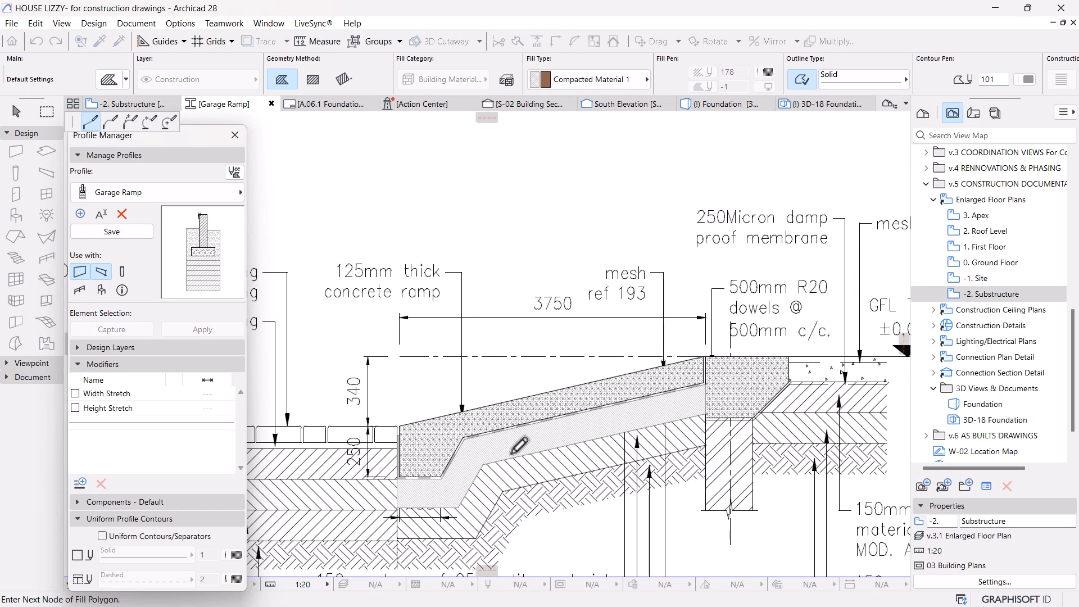
pyautogui.scroll(5, 562, 433)
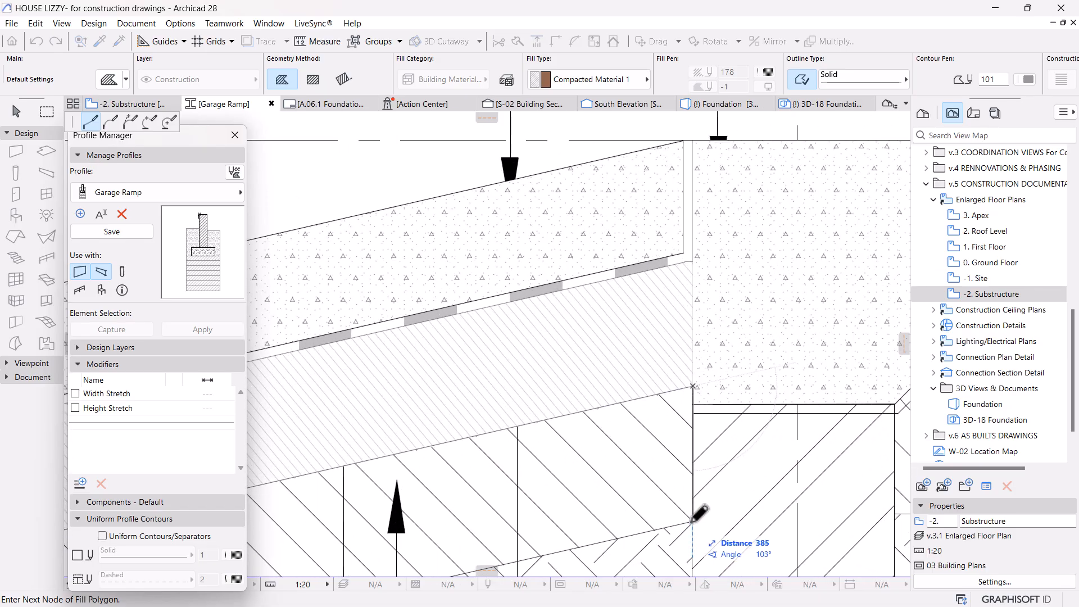
pyautogui.scroll(-5, 557, 509)
pyautogui.scroll(5, 557, 508)
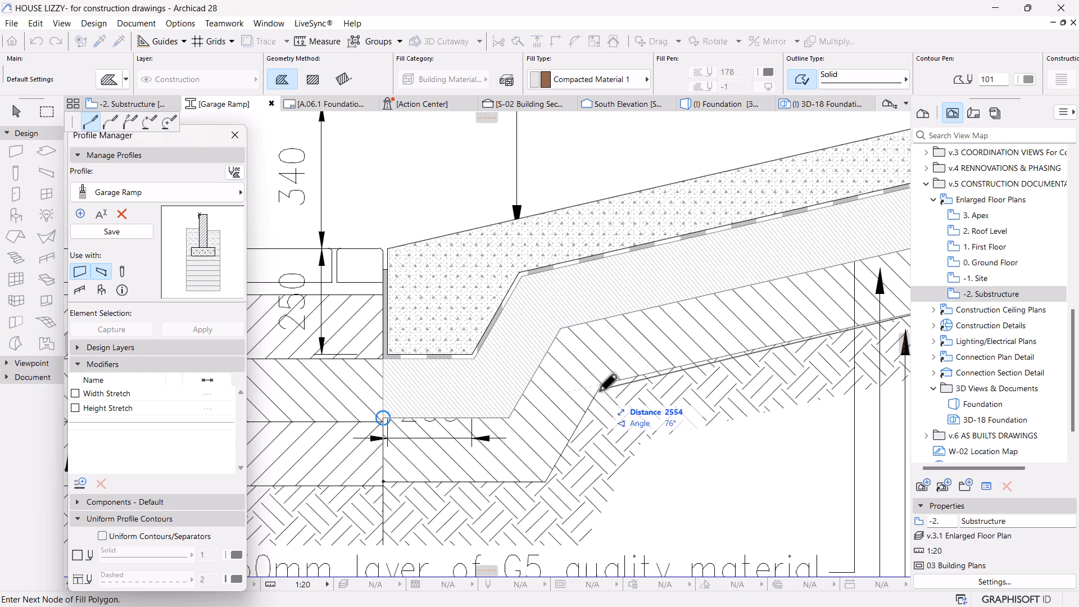
pyautogui.click(545, 481)
pyautogui.doubleClick(384, 481)
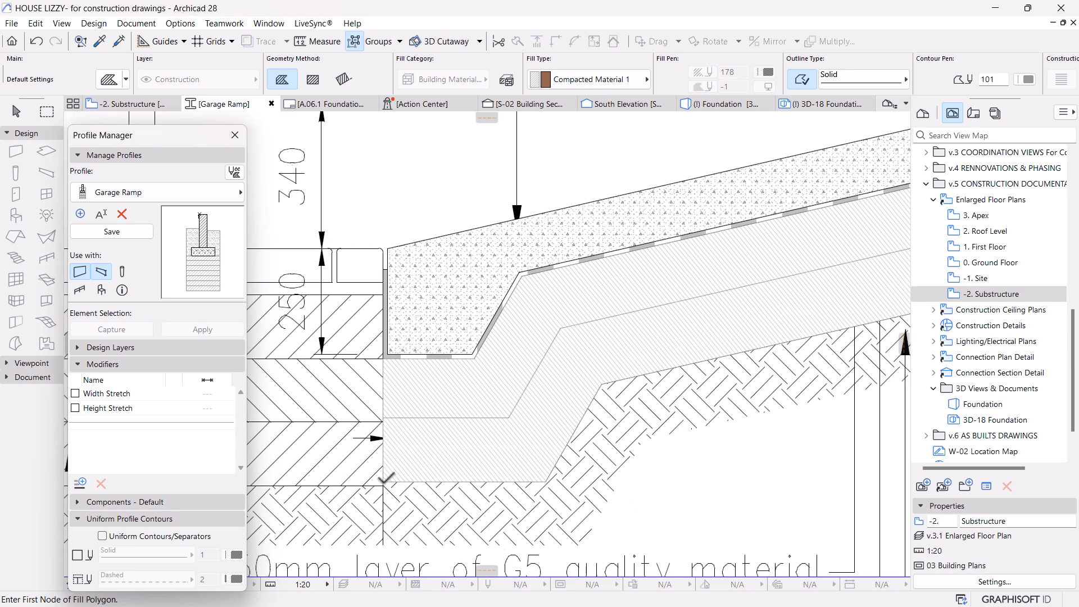
# Step: Change the traced G6 layer's building material to Compacted Material
pyautogui.press('Escape')
pyautogui.click(553, 403)
pyautogui.press('Escape')
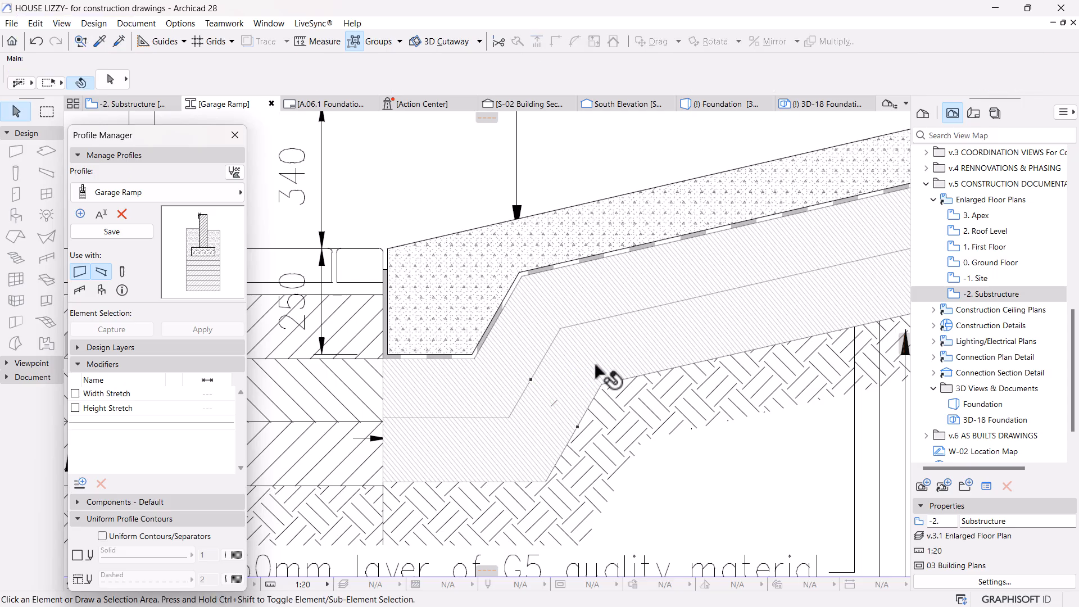
pyautogui.click(596, 369)
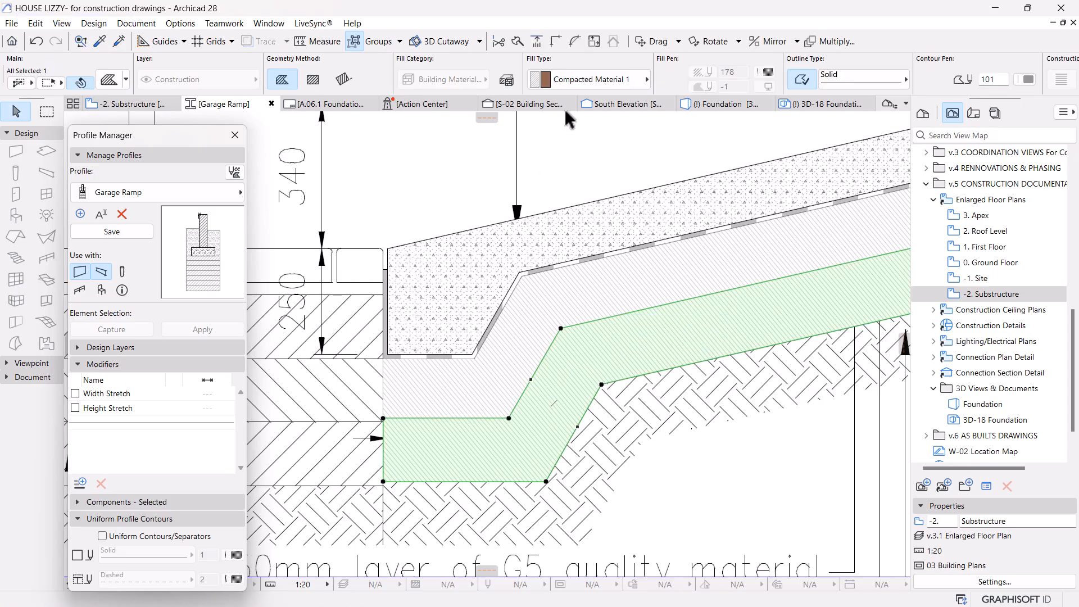
pyautogui.click(618, 86)
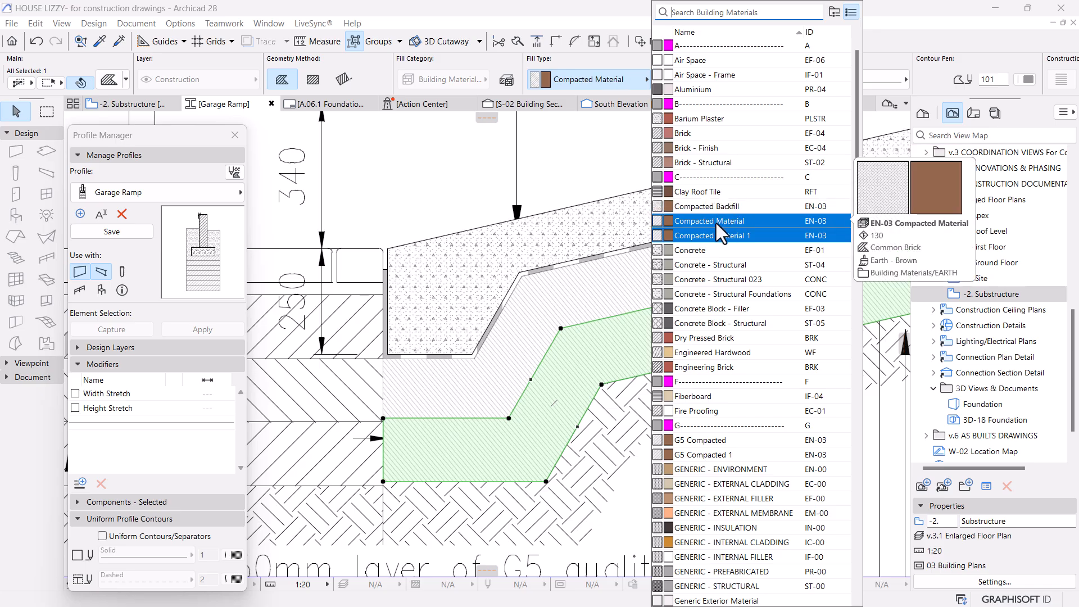
pyautogui.click(716, 223)
pyautogui.press('Escape')
# Step: Examine the ramp's traced layers in Section 3-3 against the annotations for the G5, G6 and scarified in-situ soil layers
pyautogui.scroll(-3, 510, 373)
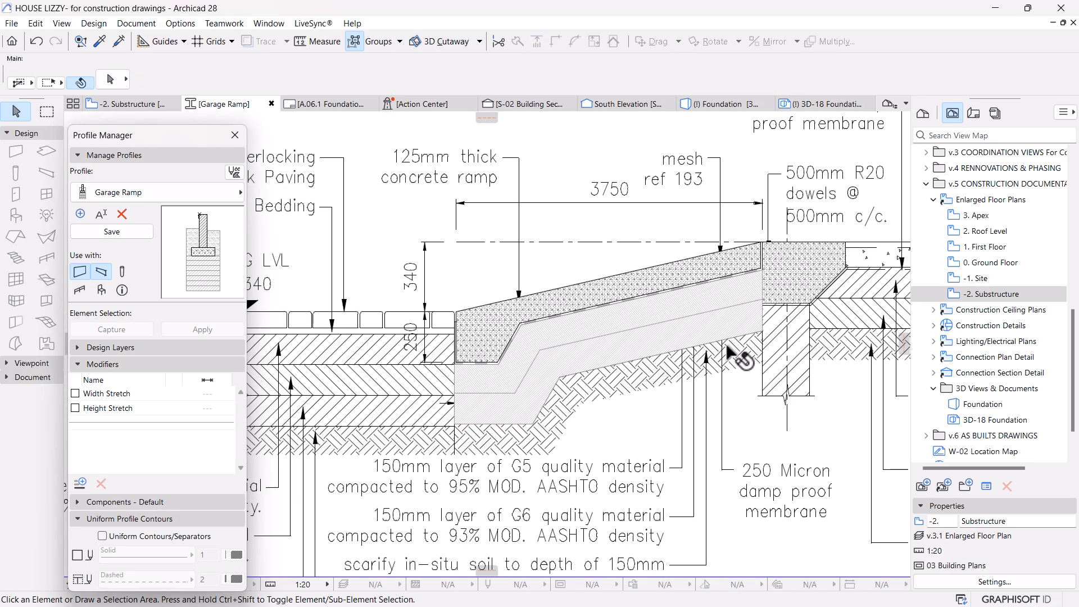
pyautogui.scroll(-3, 713, 308)
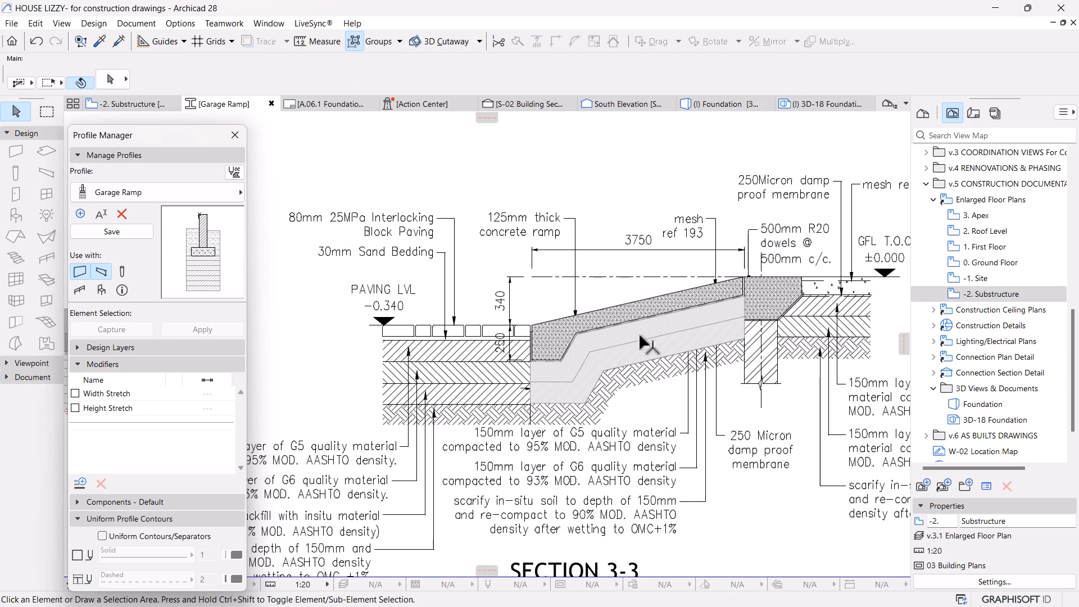
pyautogui.scroll(5, 640, 338)
pyautogui.scroll(-5, 655, 353)
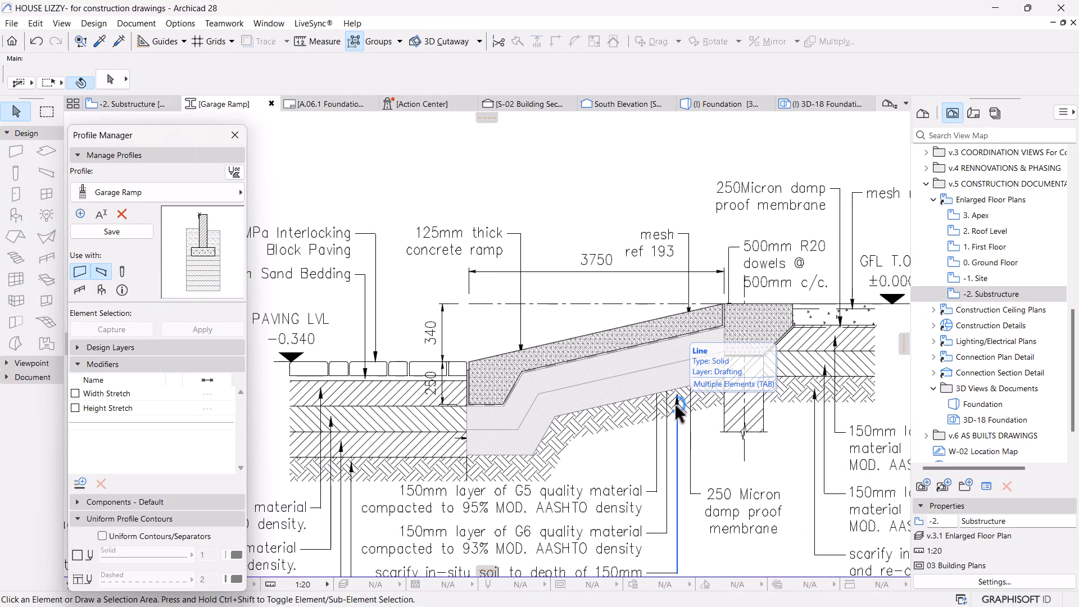
pyautogui.scroll(1, 675, 403)
pyautogui.scroll(1, 675, 403)
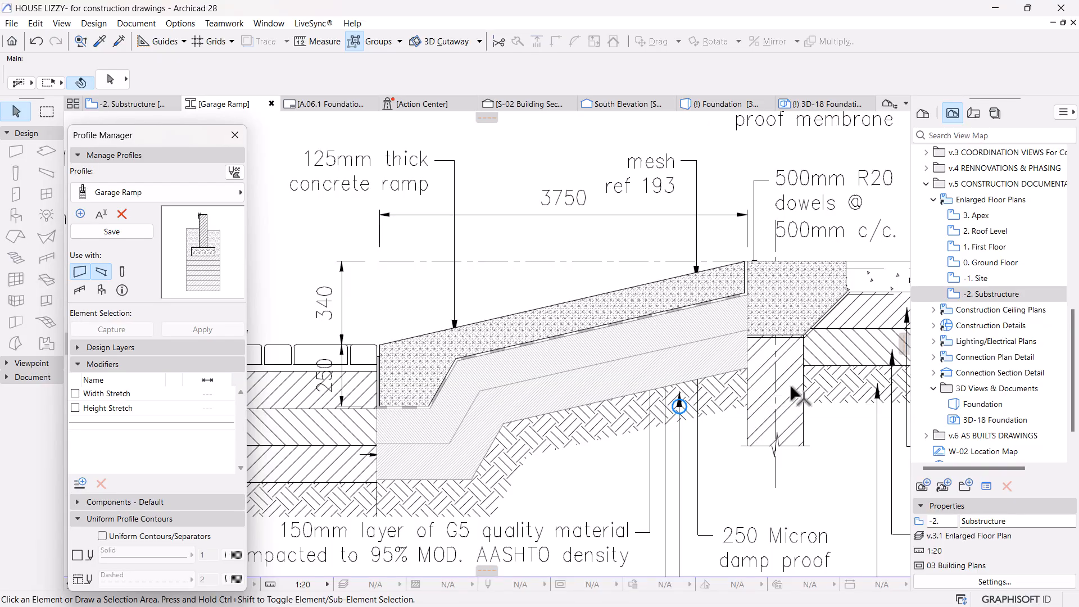
pyautogui.scroll(-3, 428, 413)
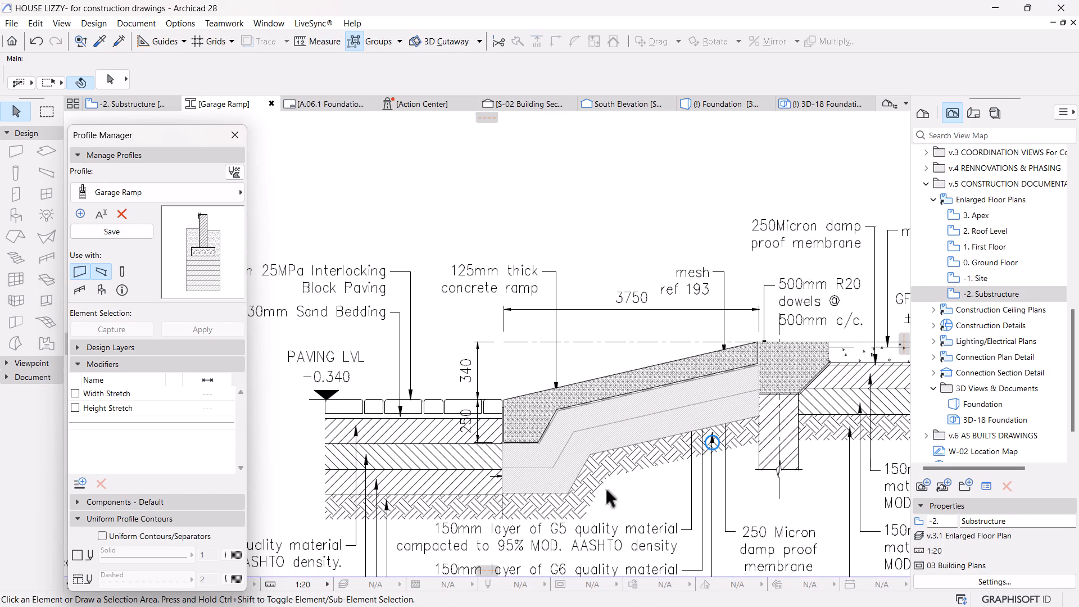
pyautogui.scroll(5, 683, 401)
pyautogui.scroll(-3, 695, 429)
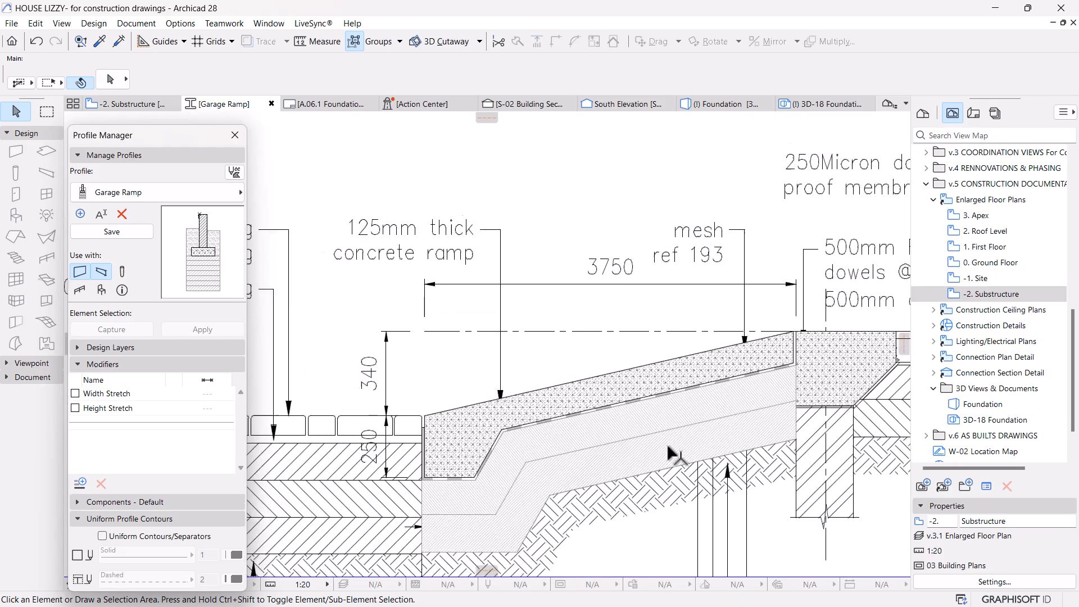
pyautogui.scroll(5, 738, 438)
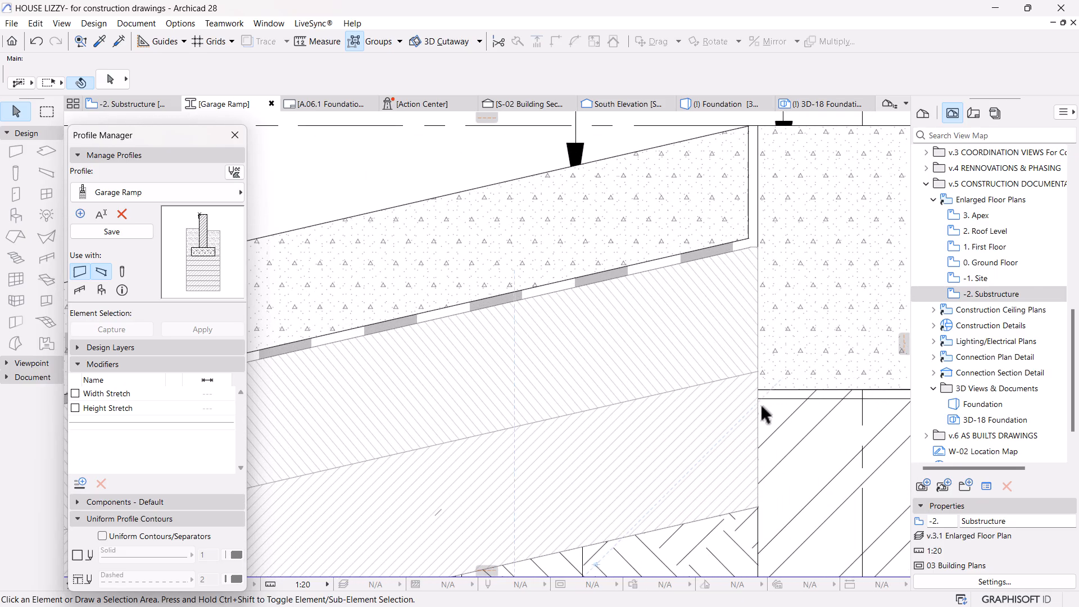
pyautogui.scroll(-5, 741, 391)
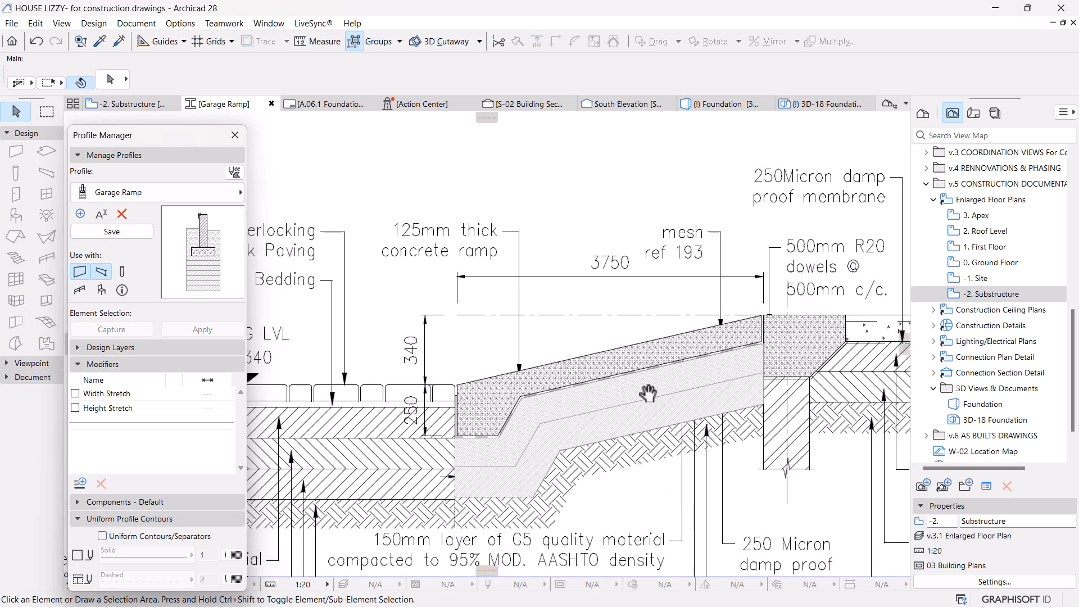
pyautogui.scroll(5, 632, 393)
pyautogui.scroll(3, 681, 427)
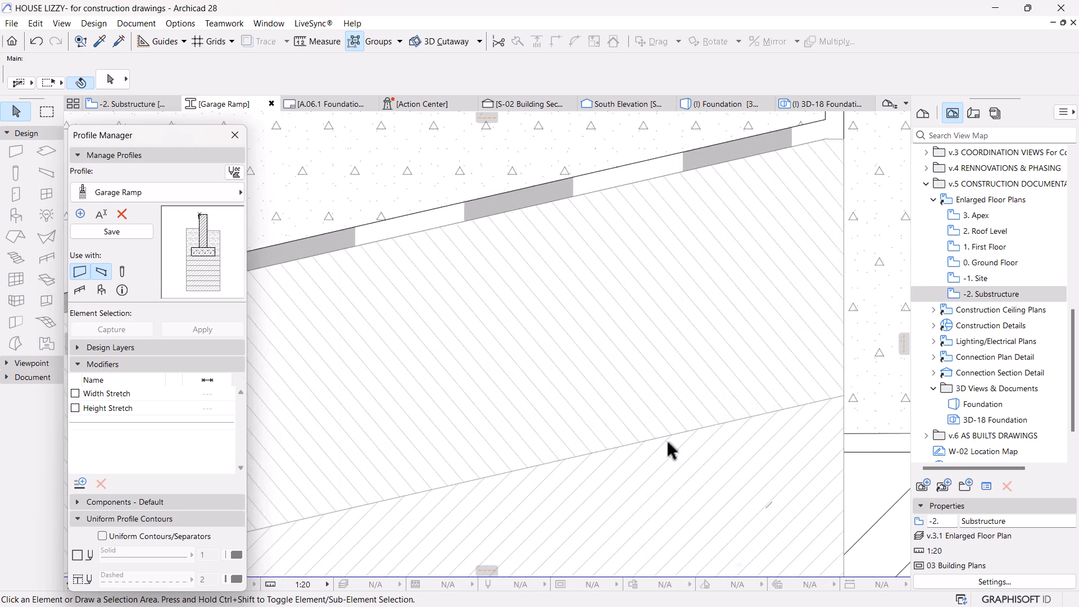
pyautogui.scroll(-5, 697, 436)
pyautogui.scroll(3, 709, 431)
pyautogui.scroll(3, 754, 423)
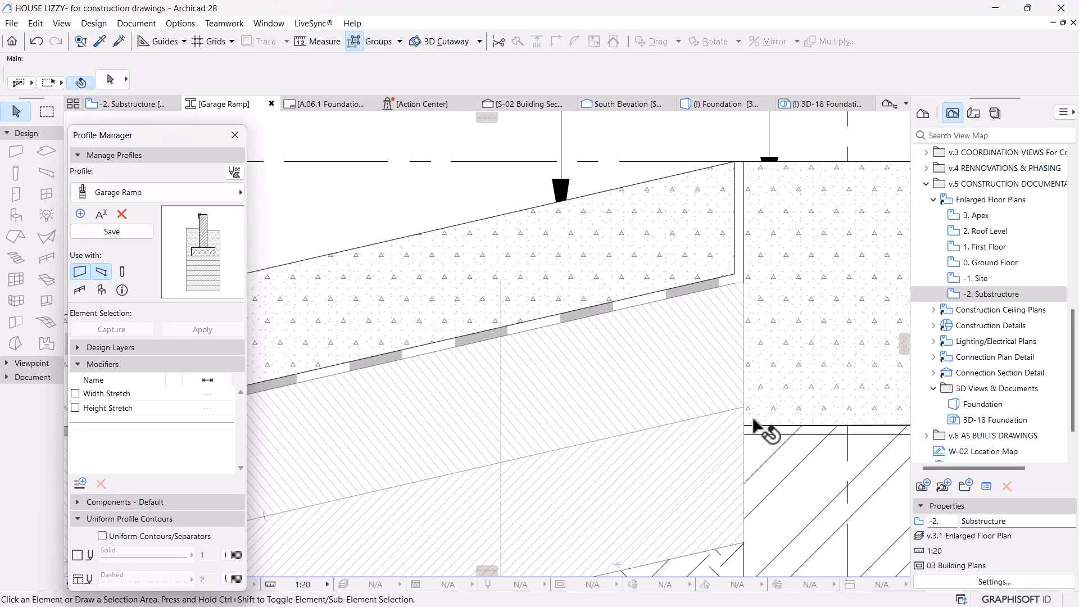
pyautogui.scroll(-6, 745, 427)
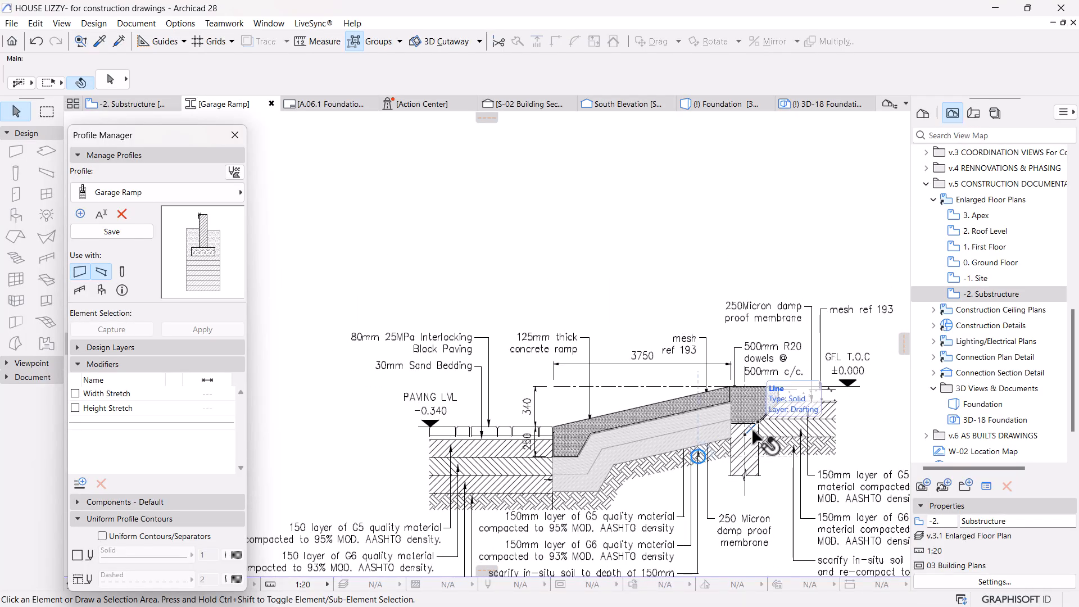
pyautogui.moveTo(613, 486); pyautogui.dragTo(607, 445, button='middle')
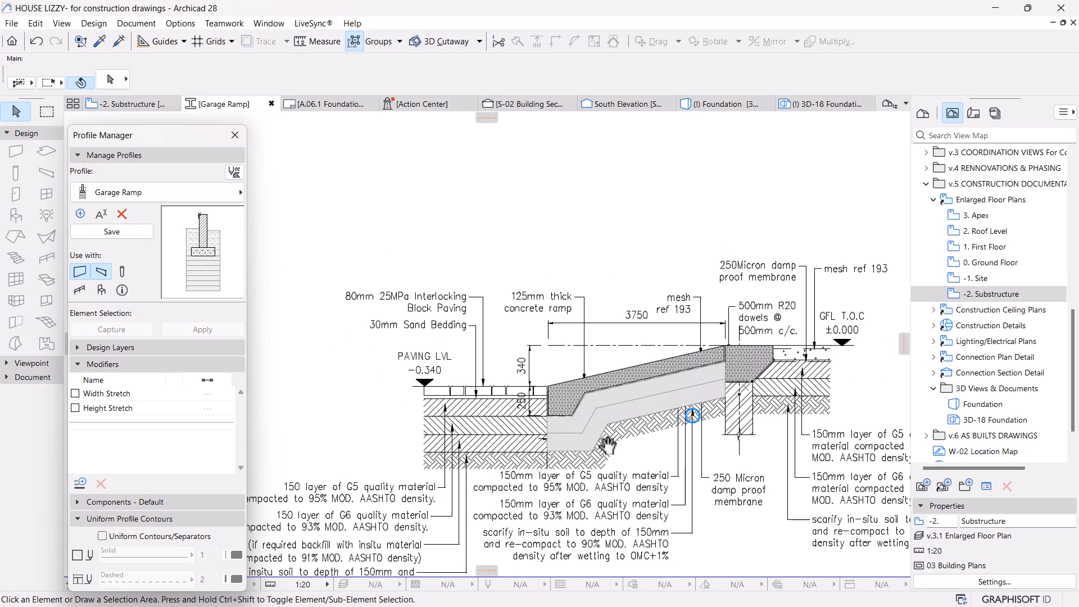
pyautogui.moveTo(562, 483)
pyautogui.mouseDown(button='middle')
pyautogui.moveTo(494, 466)
pyautogui.moveTo(546, 442)
pyautogui.mouseUp(button='middle')
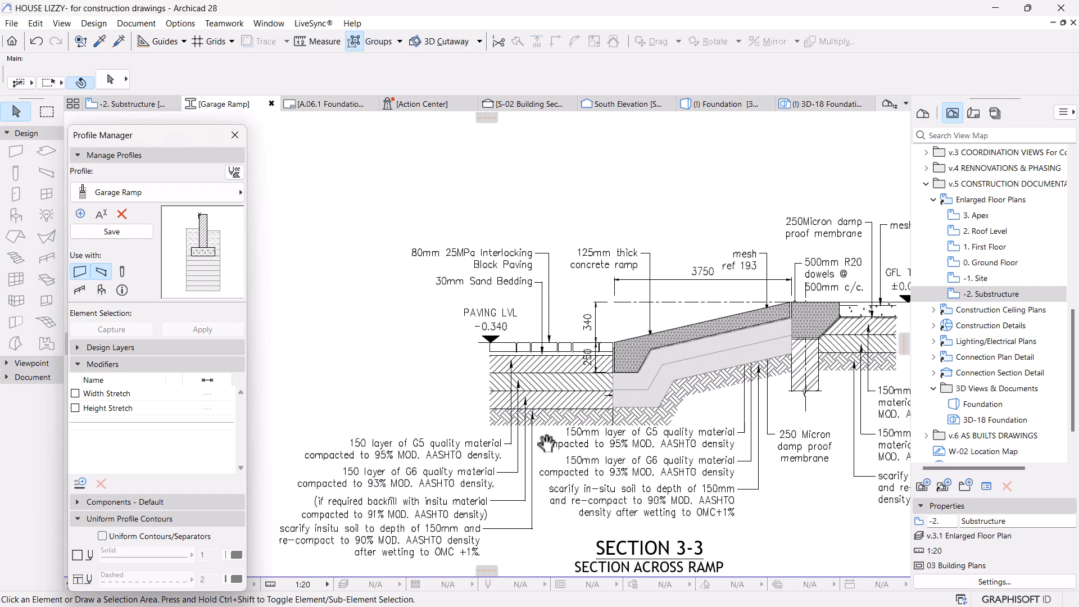
# Step: Pick up the Compacted Material fill settings from the traced G6 layer under the ramp
pyautogui.scroll(3, 725, 400)
pyautogui.scroll(-2, 728, 409)
pyautogui.scroll(4, 652, 364)
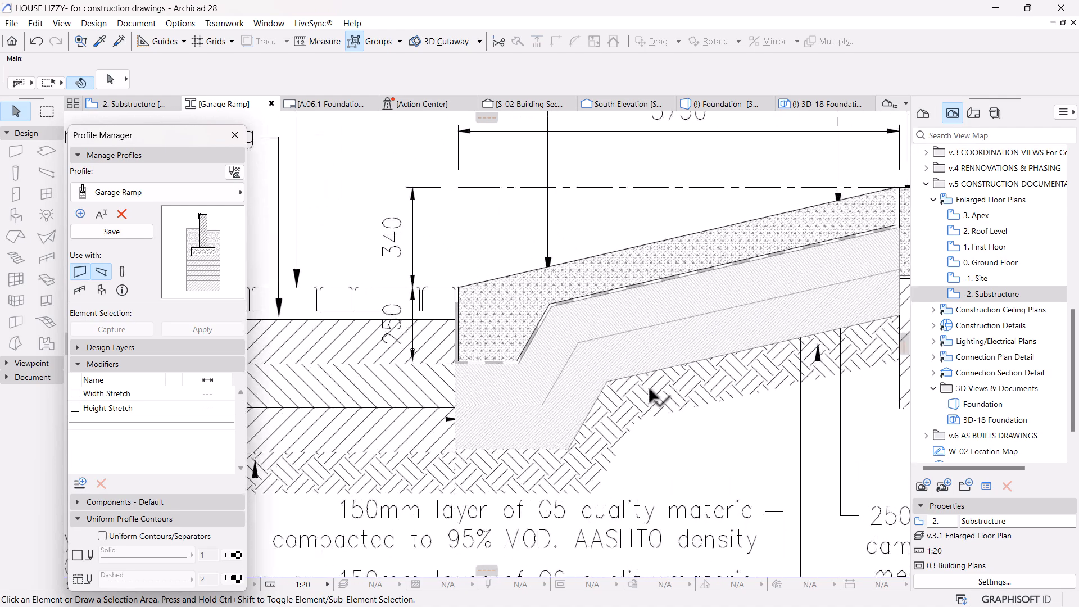
pyautogui.keyDown('alt'); pyautogui.click(589, 357); pyautogui.keyUp('alt')
# Step: Trace the 150 mm scarified in-situ soil layer beneath the ramp's G6 layer as a closed Compacted Material polygon fill
pyautogui.click(899, 314)
pyautogui.click(607, 381)
pyautogui.click(567, 449)
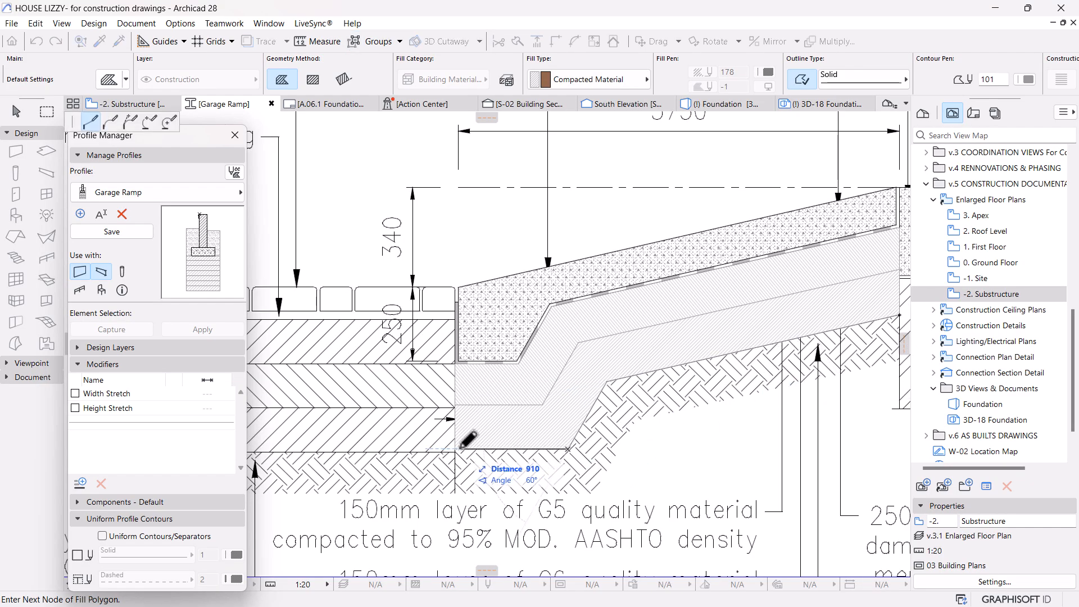
pyautogui.scroll(-3, 465, 439)
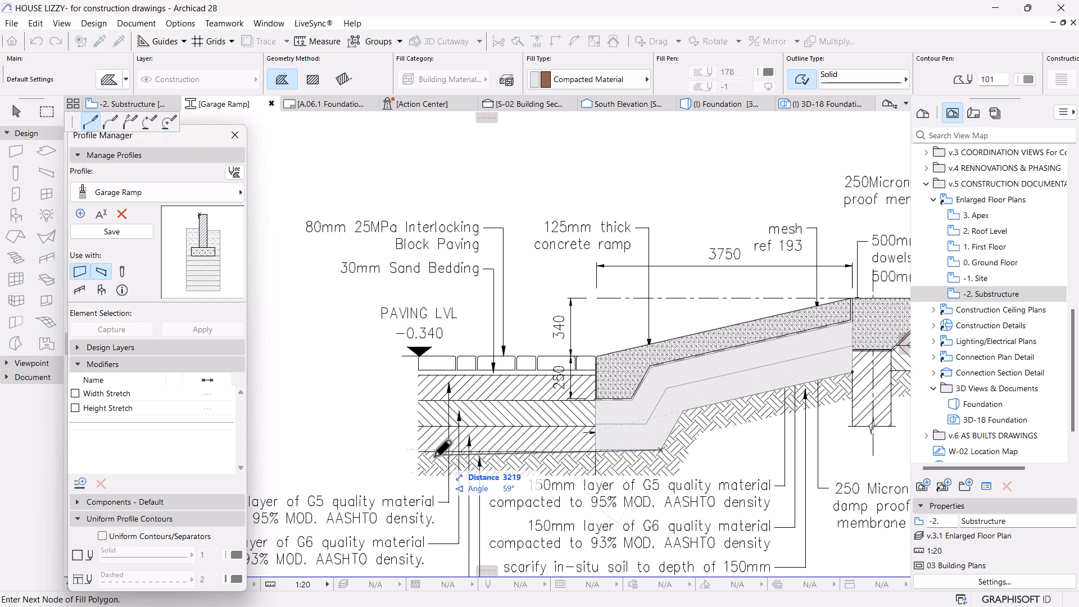
pyautogui.scroll(3, 584, 447)
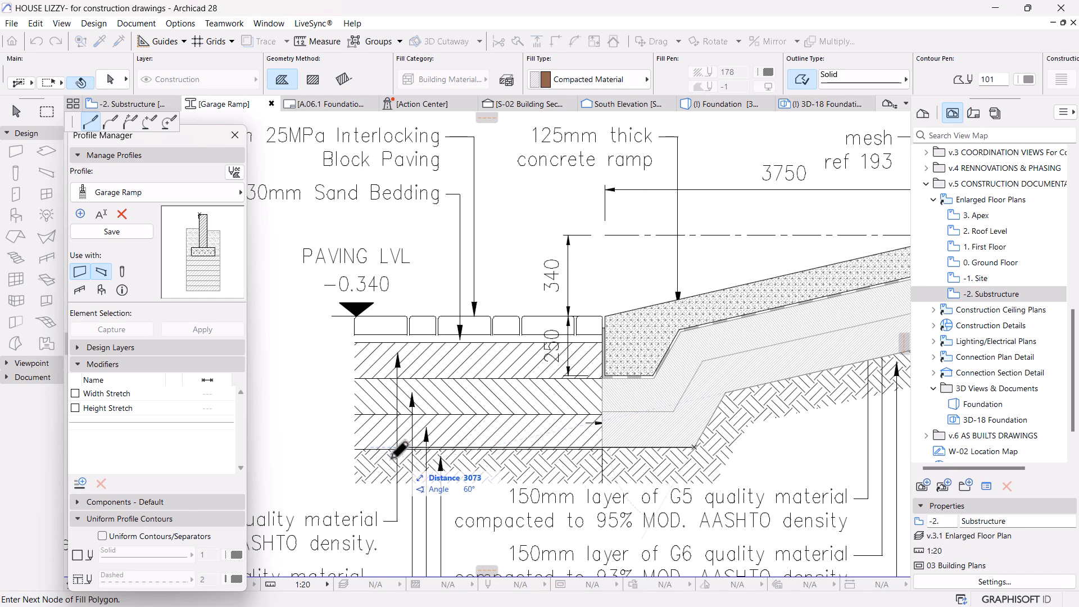
pyautogui.scroll(5, 601, 438)
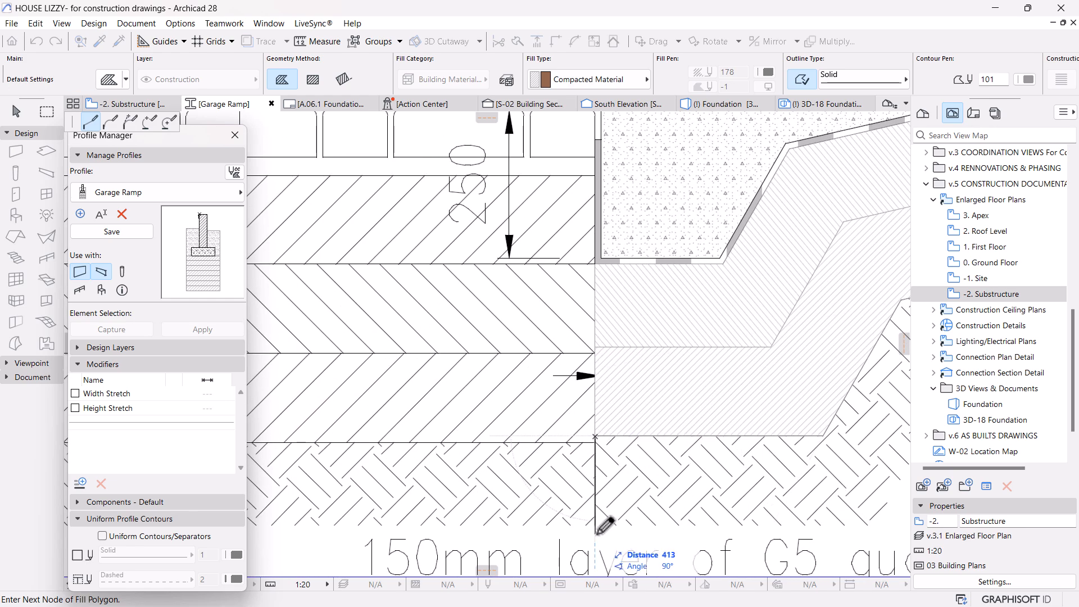
pyautogui.scroll(-3, 437, 493)
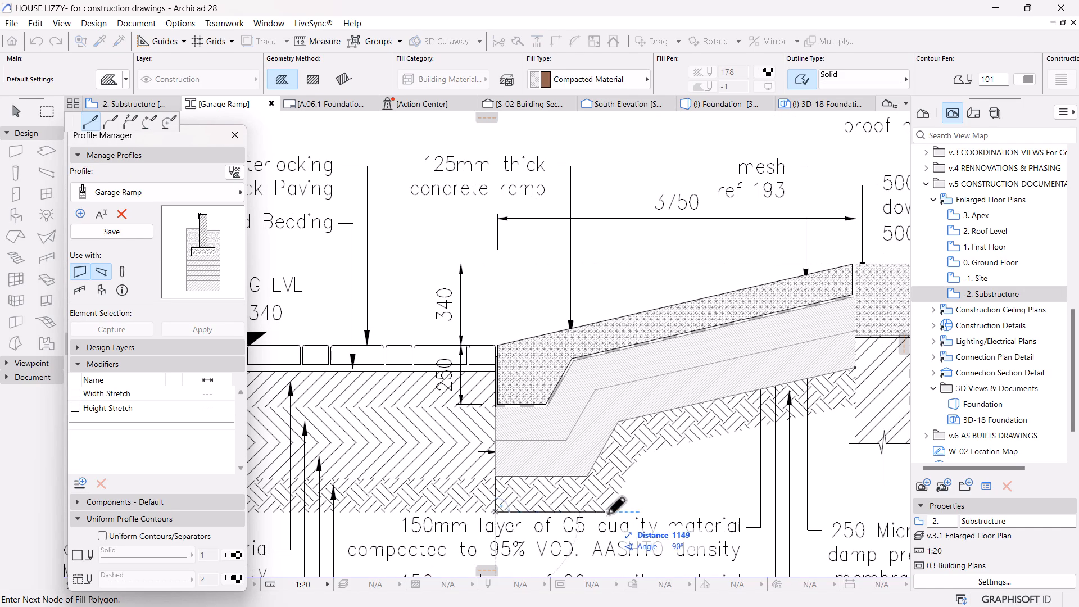
pyautogui.click(641, 455)
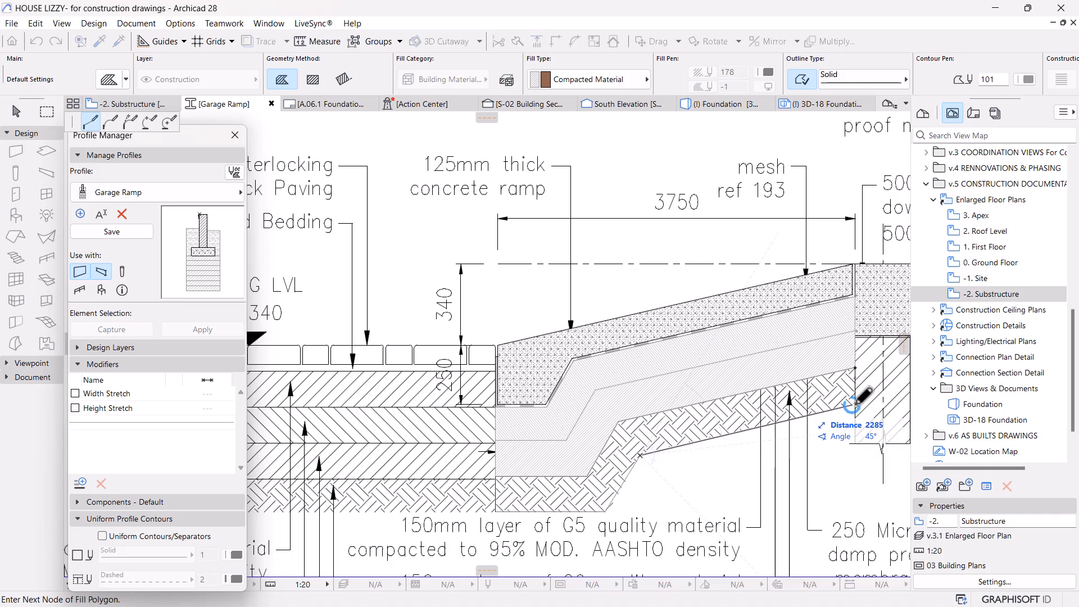
pyautogui.click(854, 404)
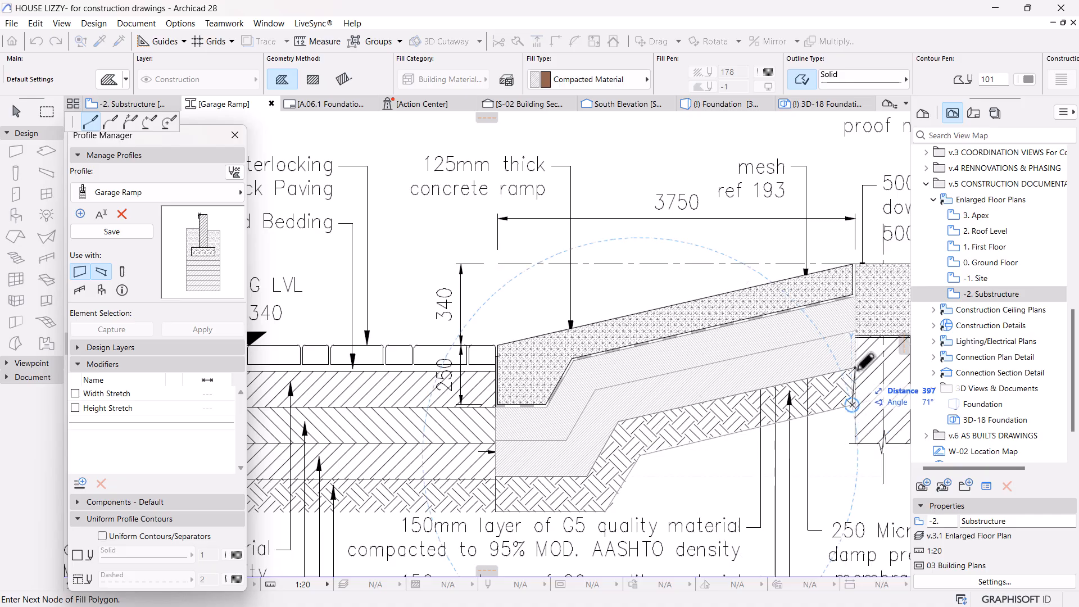
pyautogui.scroll(3, 864, 400)
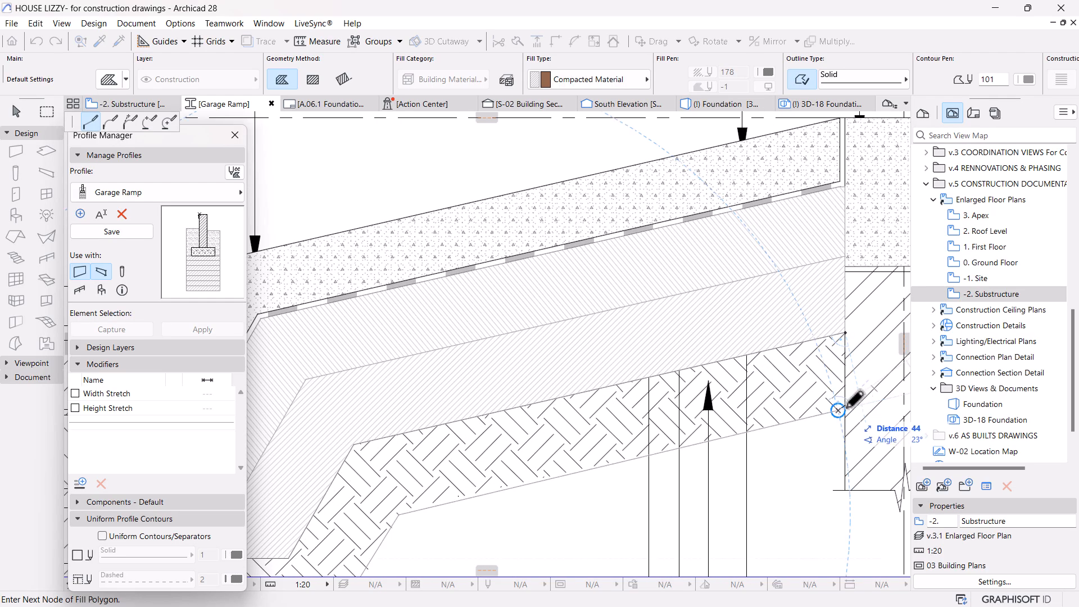
pyautogui.scroll(4, 846, 408)
pyautogui.click(842, 183)
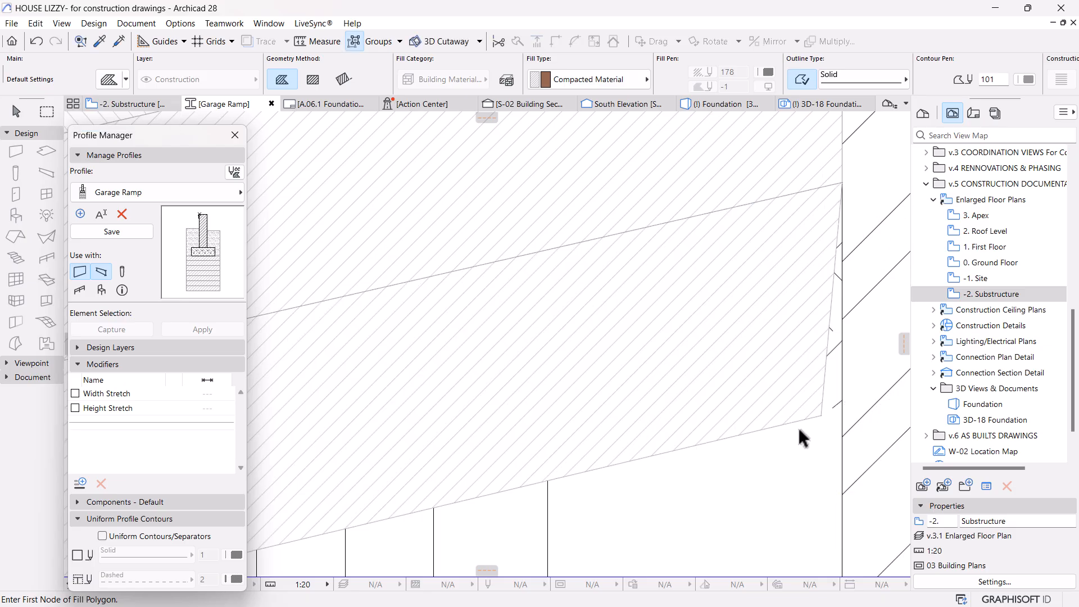
# Step: Move the scarified soil layer's lower corner node onto the face of the foundation wall so its end is vertical
pyautogui.press('Escape')
pyautogui.click(820, 416)
pyautogui.click(821, 415)
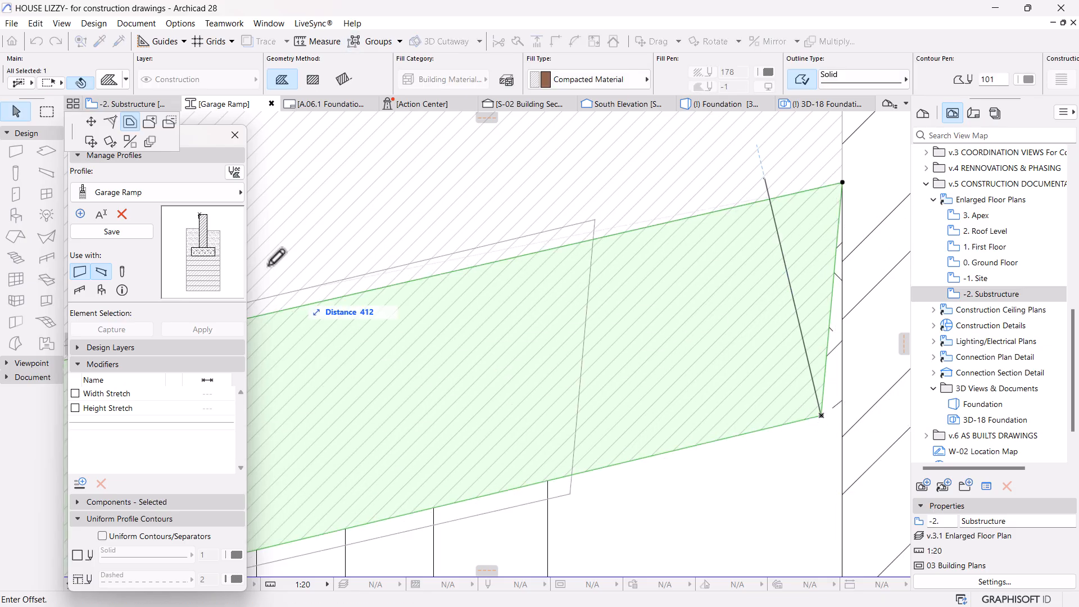
pyautogui.click(93, 122)
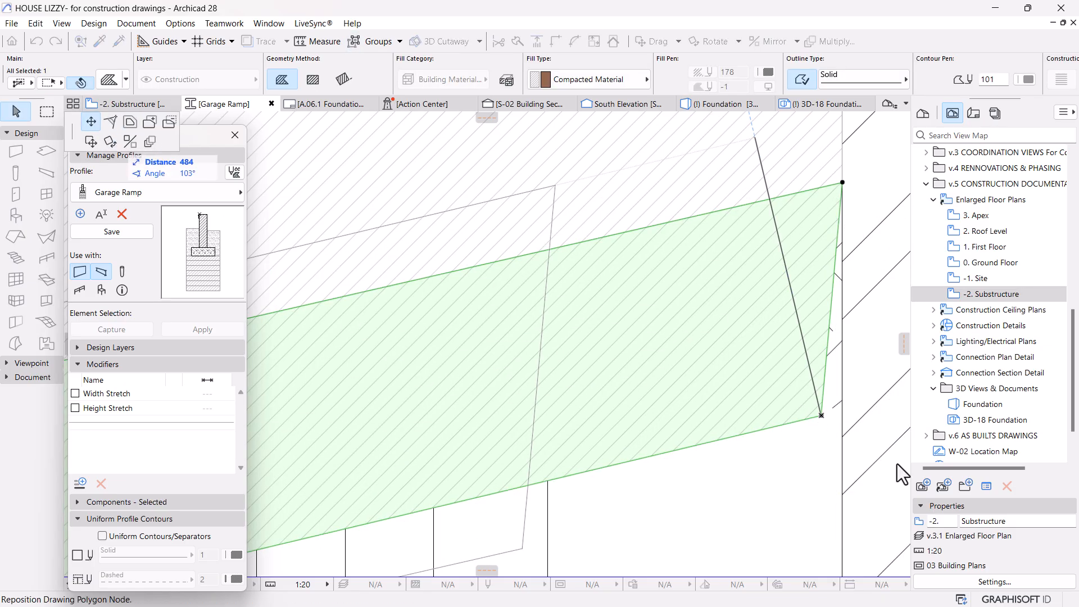
pyautogui.click(842, 410)
pyautogui.scroll(-5, 691, 396)
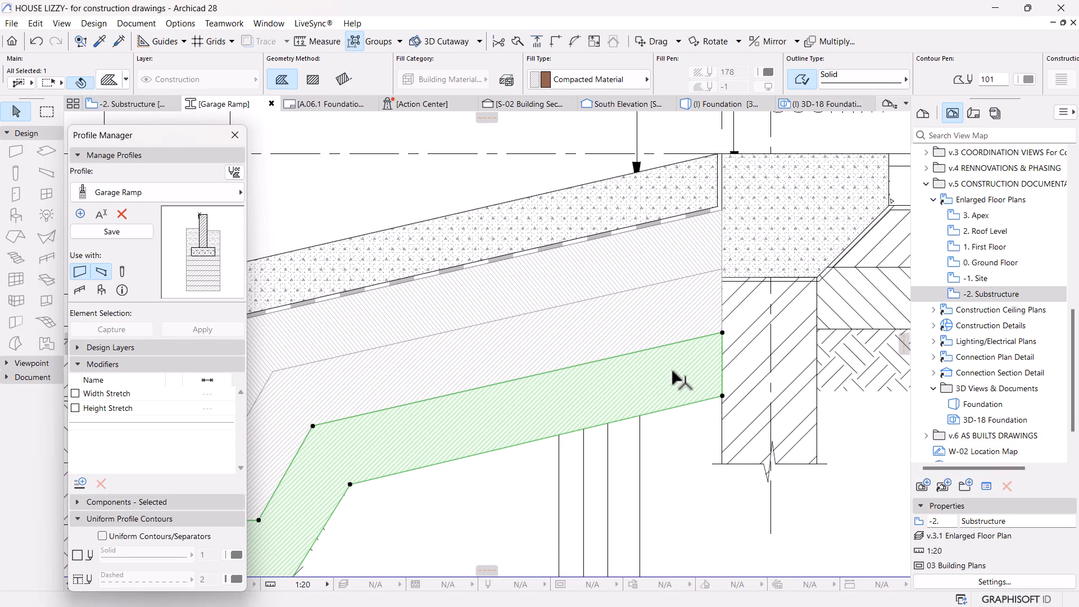
# Step: Change the scarified in-situ soil layer's building material to Compacted Material 1
pyautogui.click(647, 79)
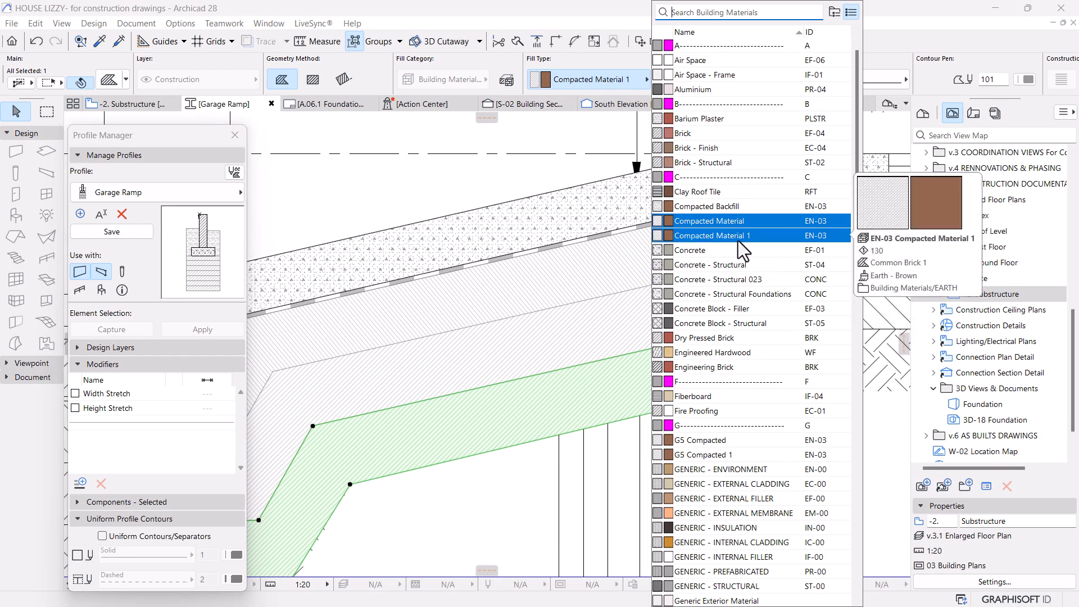
pyautogui.click(737, 241)
pyautogui.press('Escape')
pyautogui.scroll(-6, 764, 418)
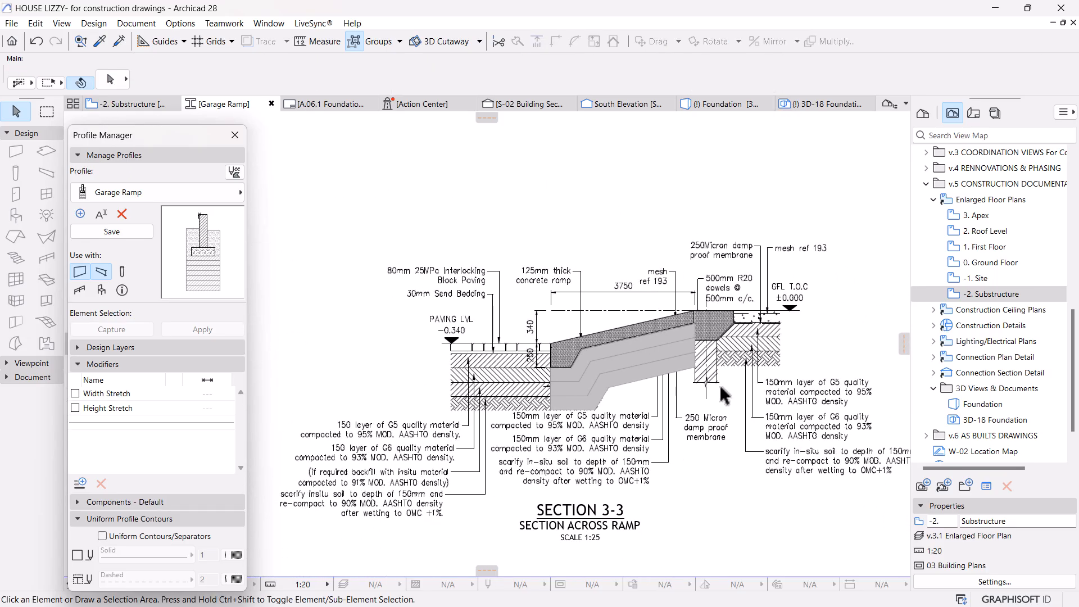
# Step: Examine the ramp's traced layers and their junction with the wall in Section 3-3 against the annotations
pyautogui.scroll(3, 702, 343)
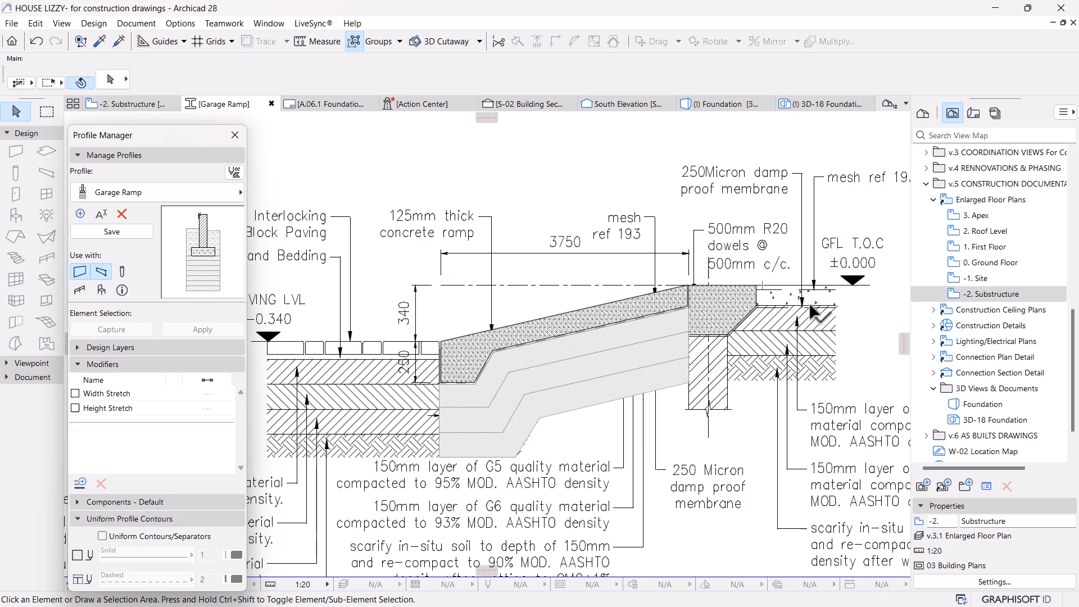
pyautogui.scroll(2, 717, 327)
pyautogui.scroll(-2, 717, 327)
pyautogui.moveTo(561, 391)
pyautogui.mouseDown(button='middle')
pyautogui.moveTo(573, 417)
pyautogui.moveTo(632, 396)
pyautogui.mouseUp(button='middle')
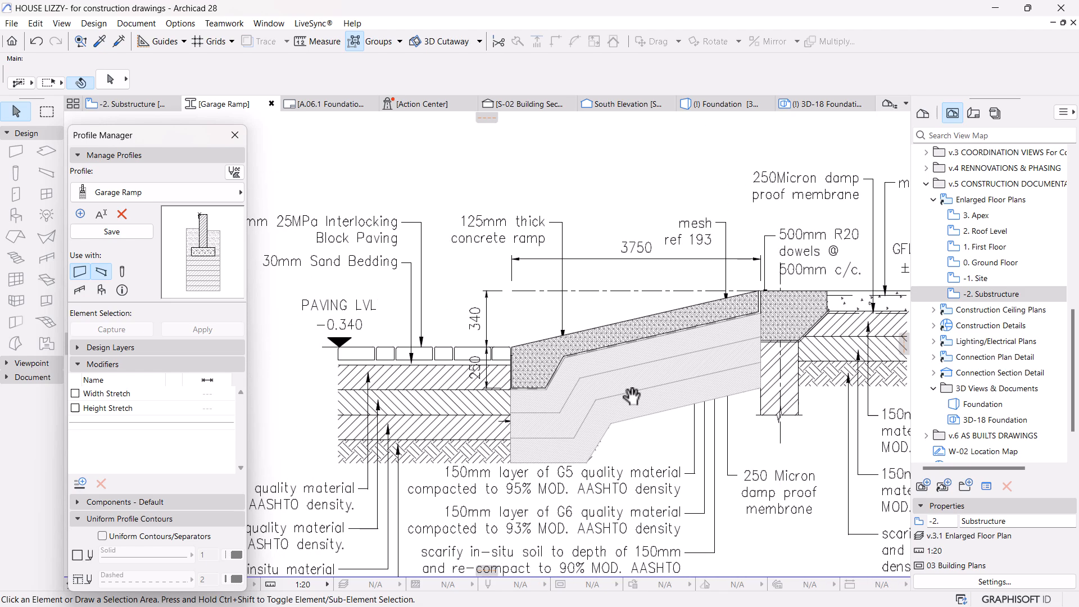
pyautogui.scroll(2, 784, 291)
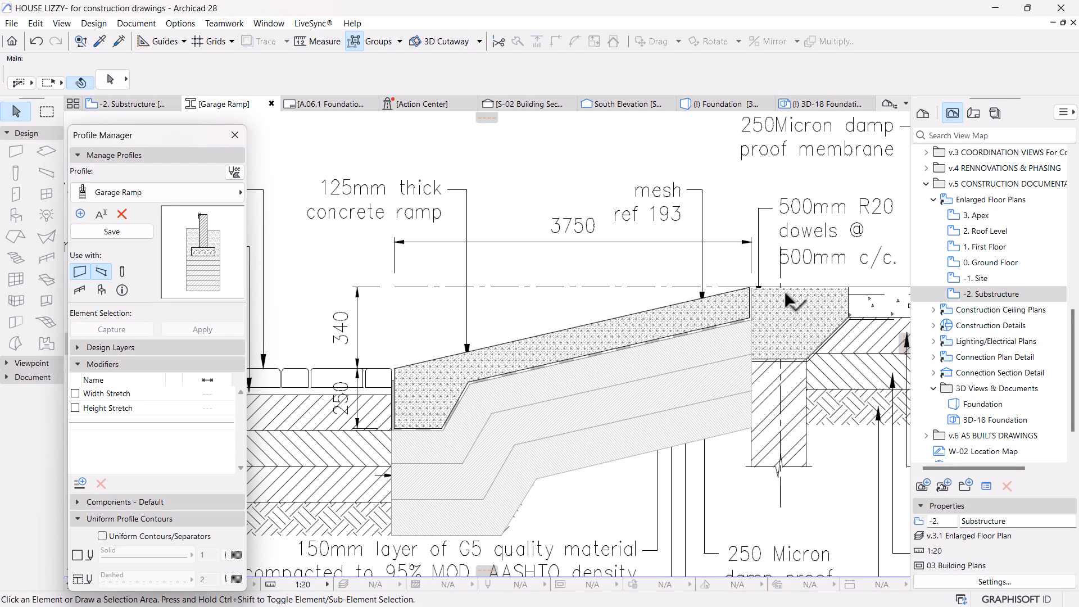
pyautogui.scroll(-3, 757, 302)
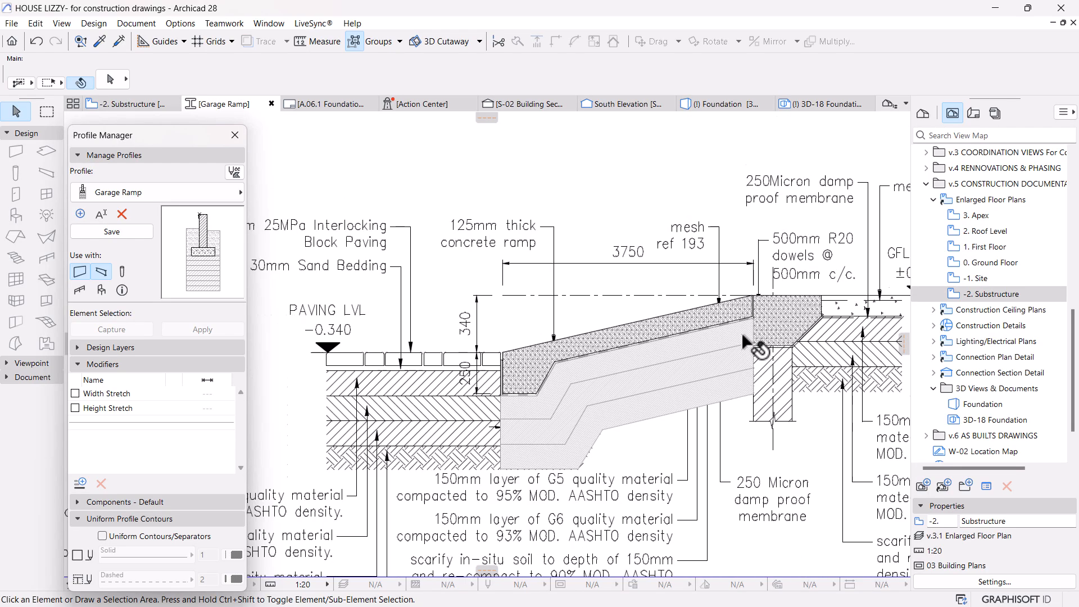
pyautogui.scroll(2, 755, 318)
pyautogui.scroll(-3, 733, 332)
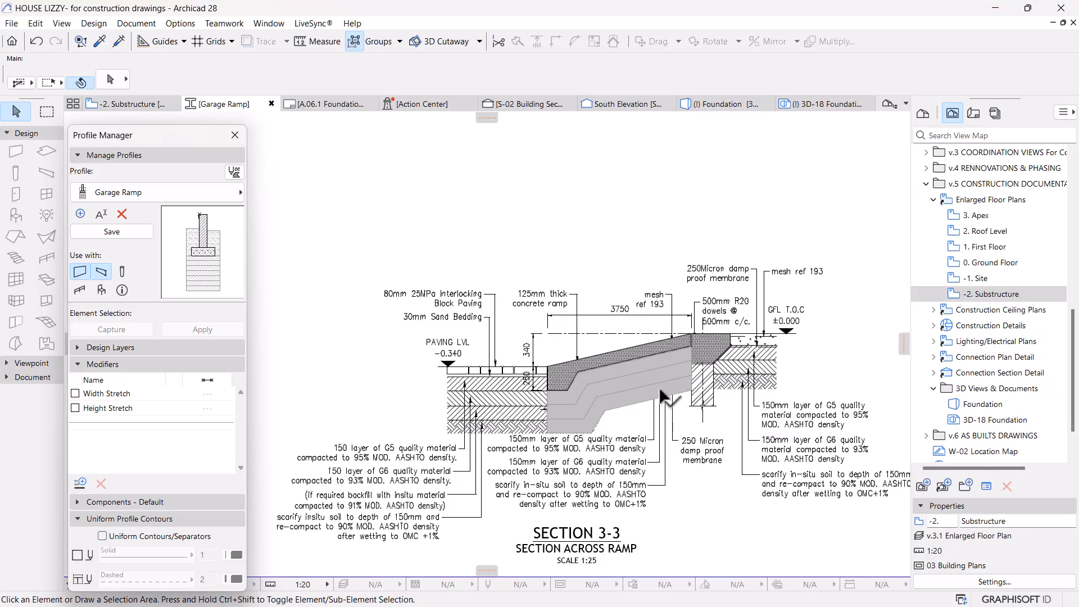
pyautogui.scroll(4, 640, 392)
pyautogui.scroll(2, 738, 352)
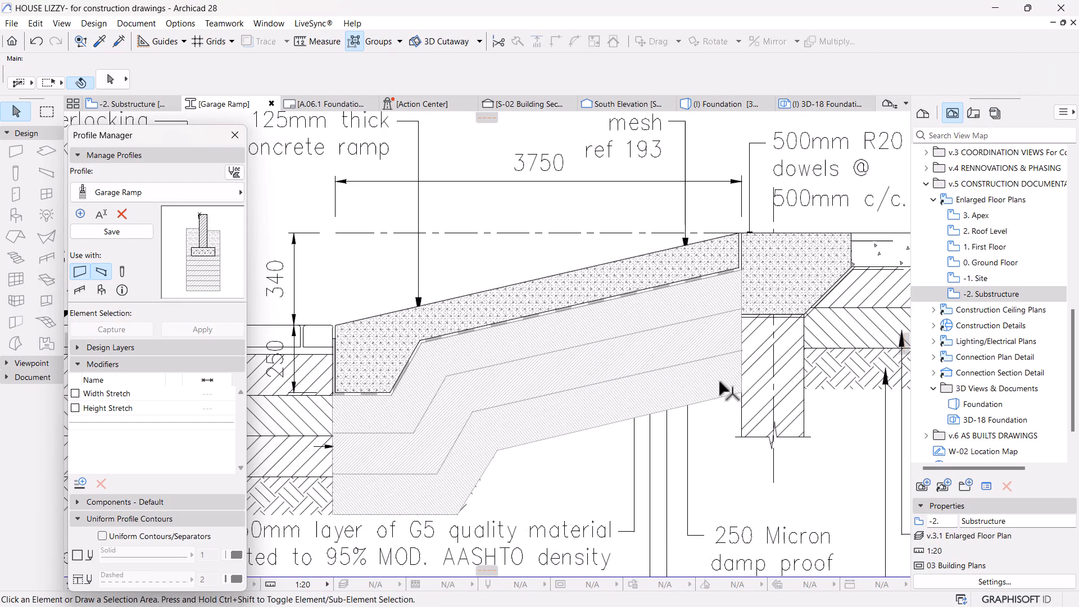
pyautogui.moveTo(738, 351); pyautogui.dragTo(731, 373, button='middle')
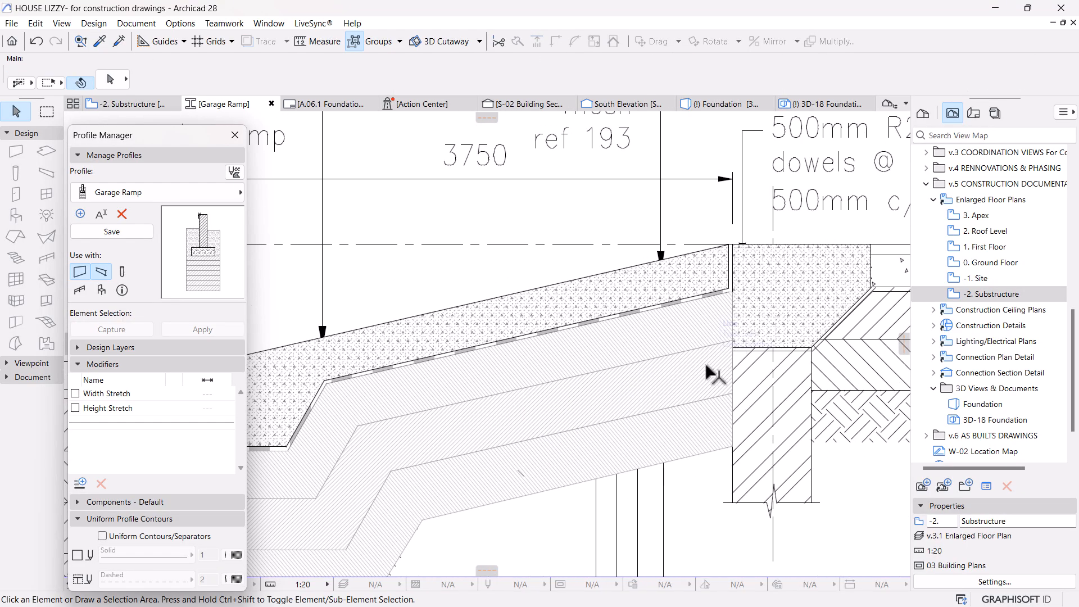
pyautogui.scroll(4, 725, 449)
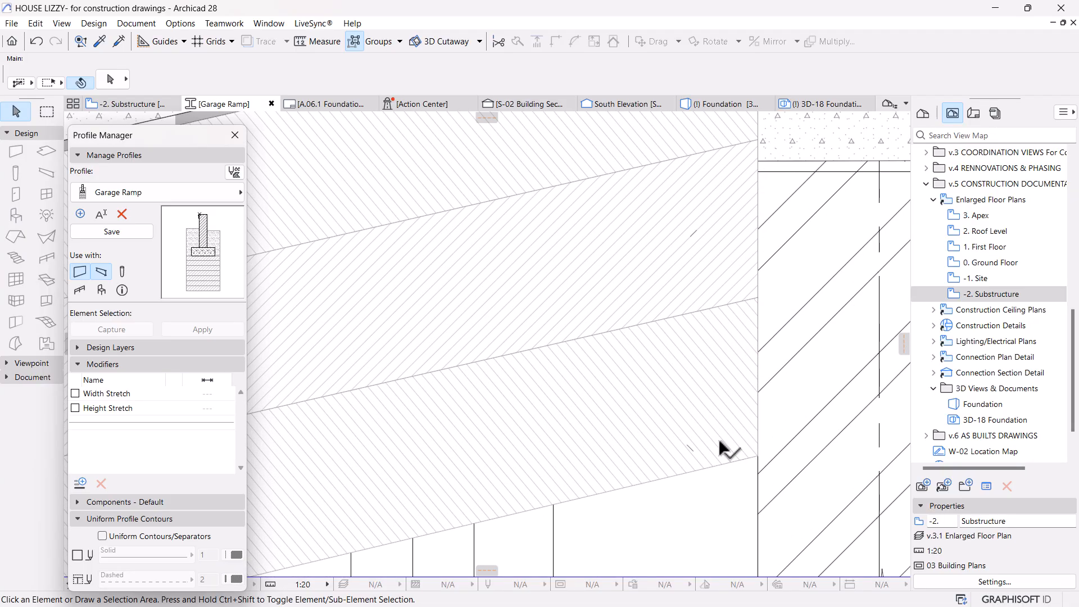
pyautogui.scroll(-3, 702, 340)
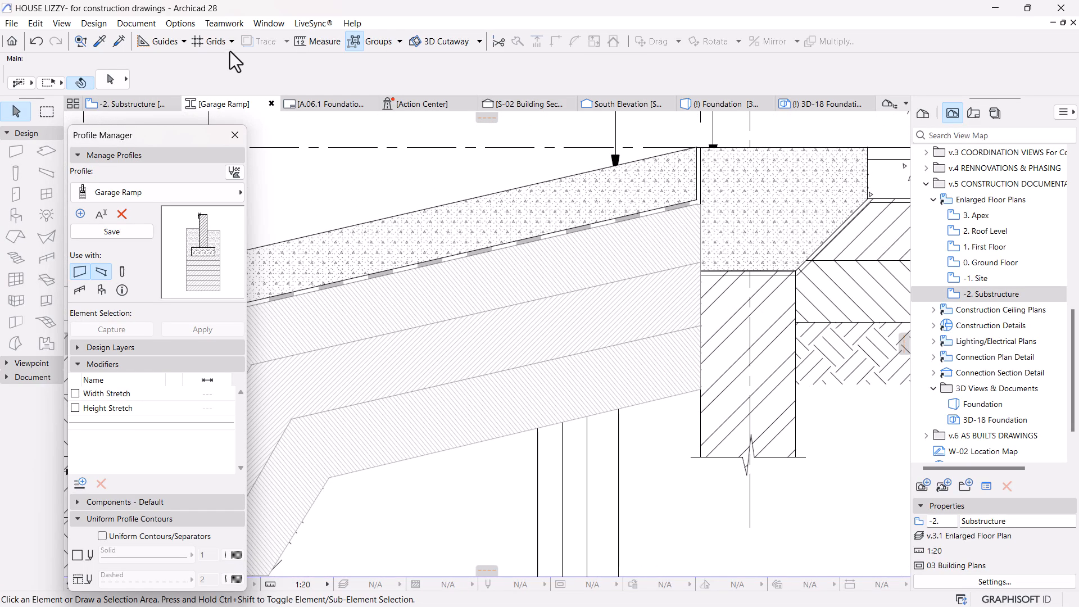
# Step: Move the ramp's soil layers, membrane, concrete ramp and slab edge so the slab edge's top-left corner meets the profile wall's top-left corner
pyautogui.click(770, 376)
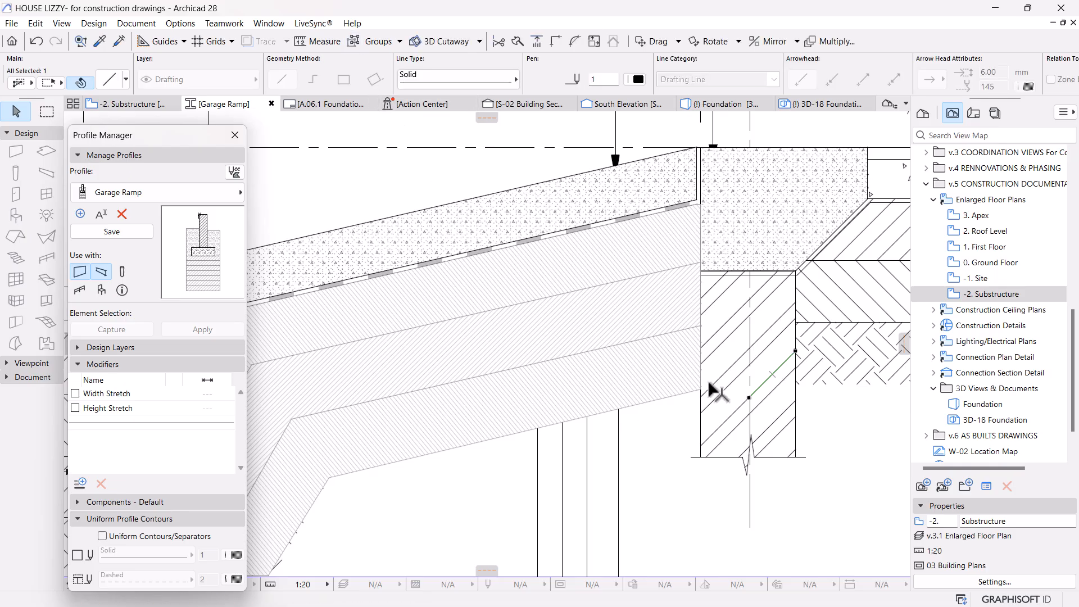
pyautogui.click(684, 363)
pyautogui.keyDown('shift'); pyautogui.click(682, 315); pyautogui.keyUp('shift')
pyautogui.keyDown('shift'); pyautogui.click(678, 237); pyautogui.keyUp('shift')
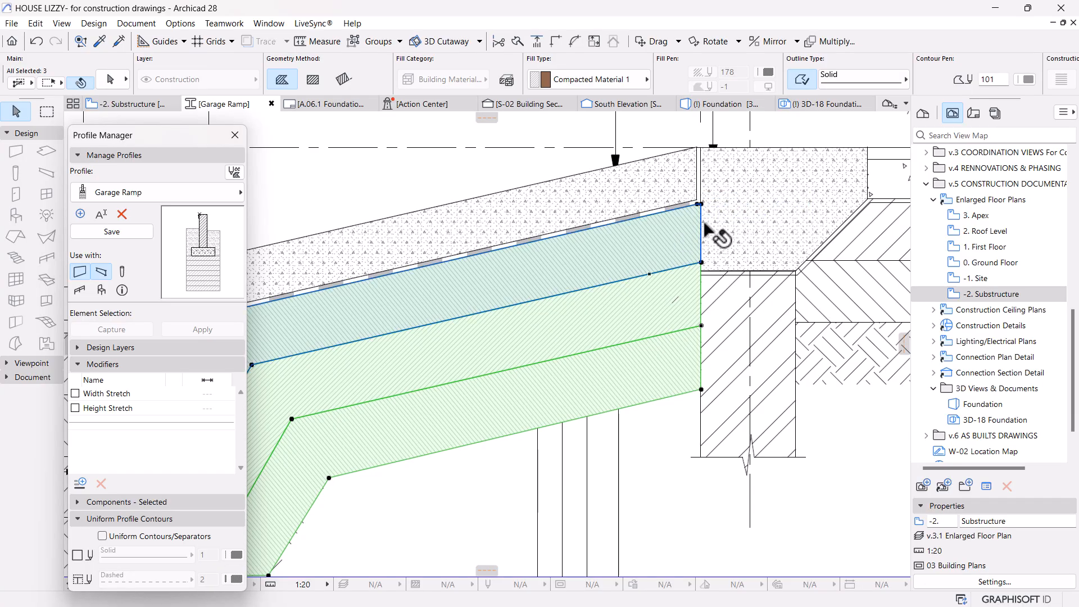
pyautogui.keyDown('shift'); pyautogui.click(740, 232); pyautogui.keyUp('shift')
pyautogui.keyDown('shift'); pyautogui.click(652, 194); pyautogui.keyUp('shift')
pyautogui.scroll(6, 655, 200)
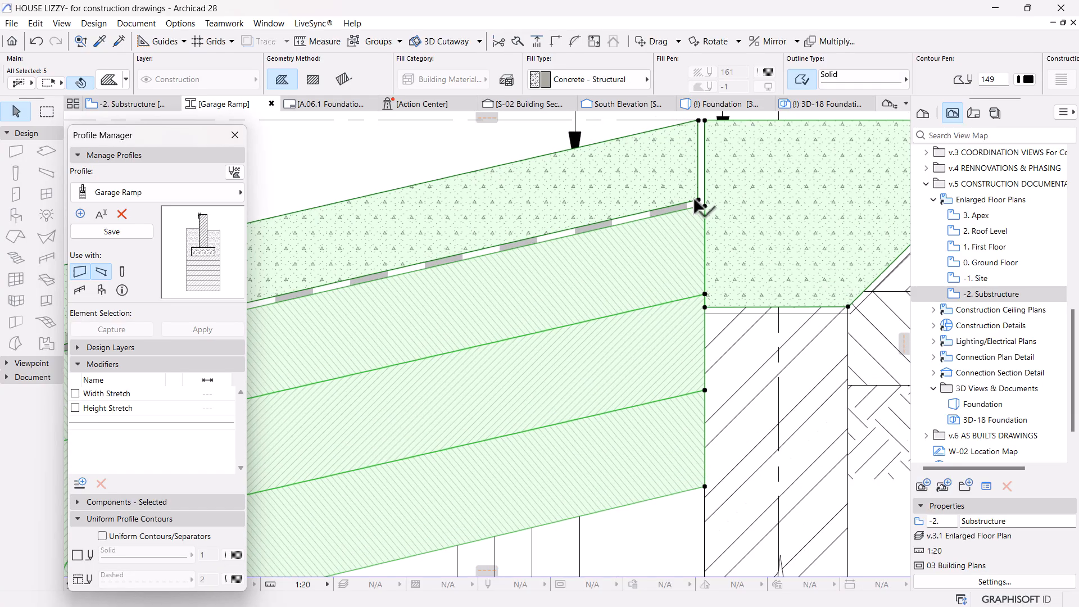
pyautogui.keyDown('shift'); pyautogui.click(665, 225); pyautogui.keyUp('shift')
pyautogui.scroll(-6, 681, 239)
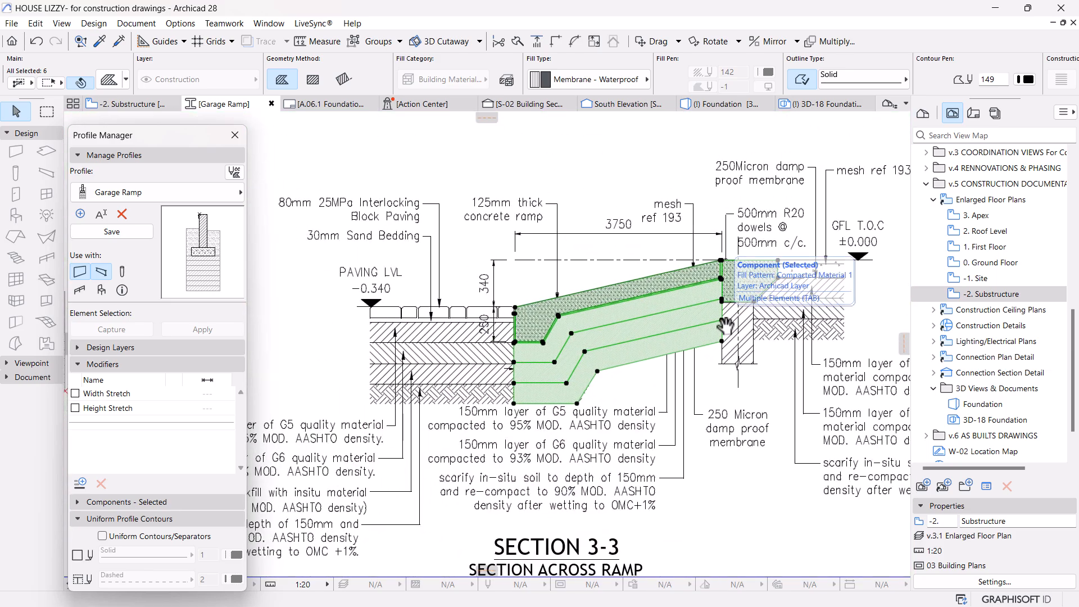
pyautogui.hotkey('ctrl', 'd')
pyautogui.scroll(5, 730, 326)
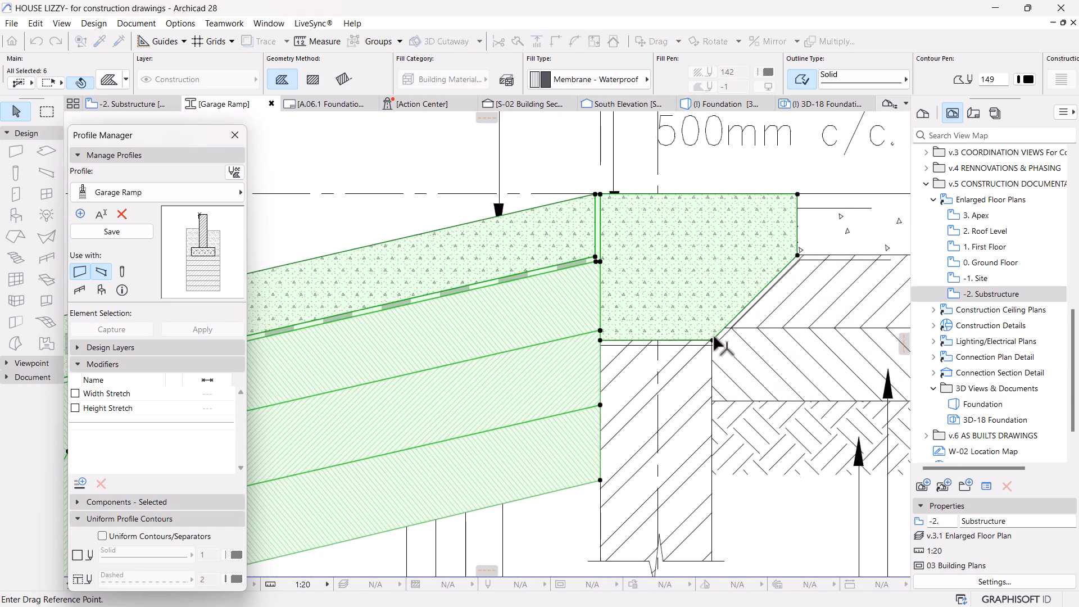
pyautogui.scroll(3, 707, 349)
pyautogui.scroll(-1, 709, 353)
pyautogui.scroll(-4, 742, 339)
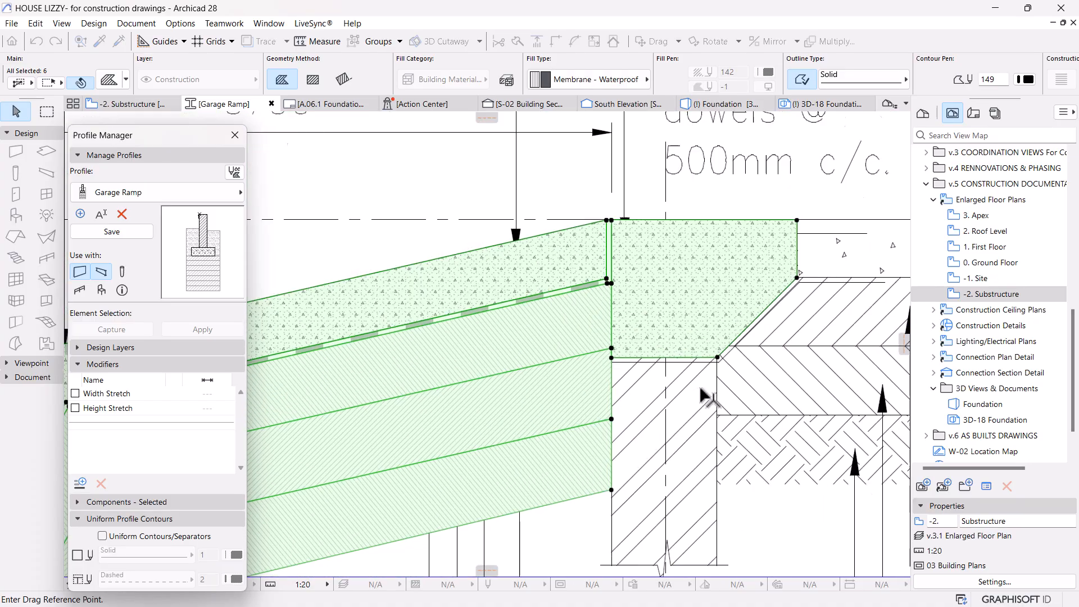
pyautogui.scroll(4, 633, 262)
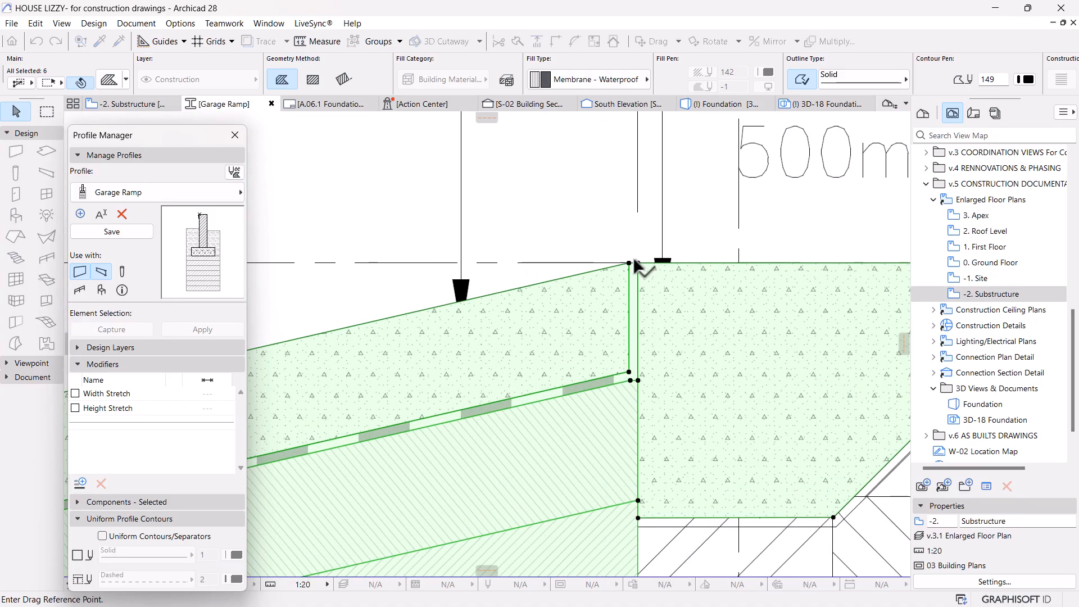
pyautogui.click(633, 260)
pyautogui.scroll(-4, 906, 388)
pyautogui.scroll(-4, 903, 378)
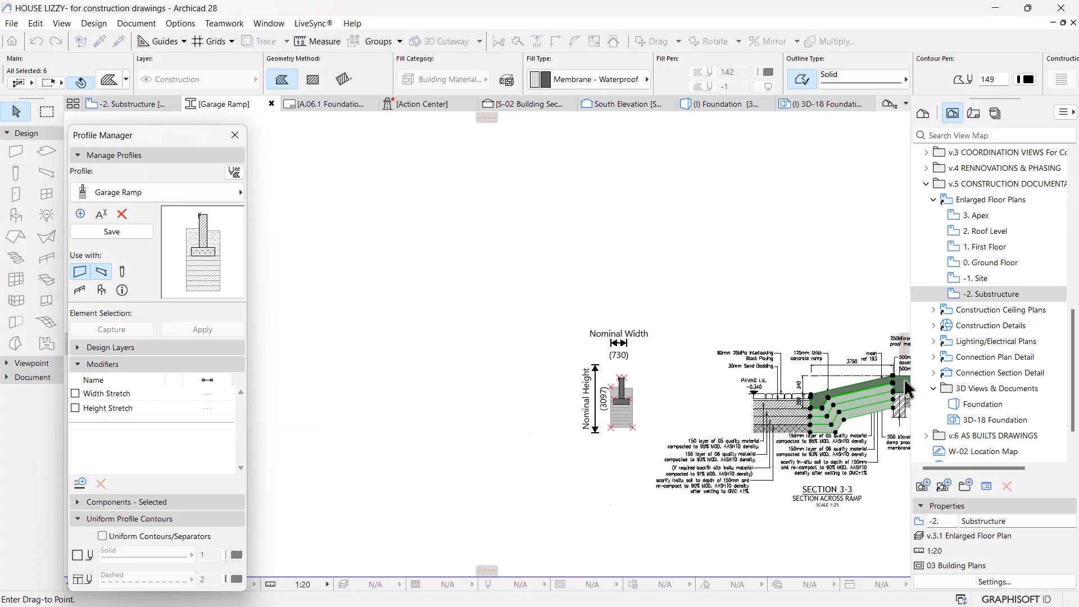
pyautogui.scroll(5, 618, 377)
pyautogui.scroll(5, 541, 343)
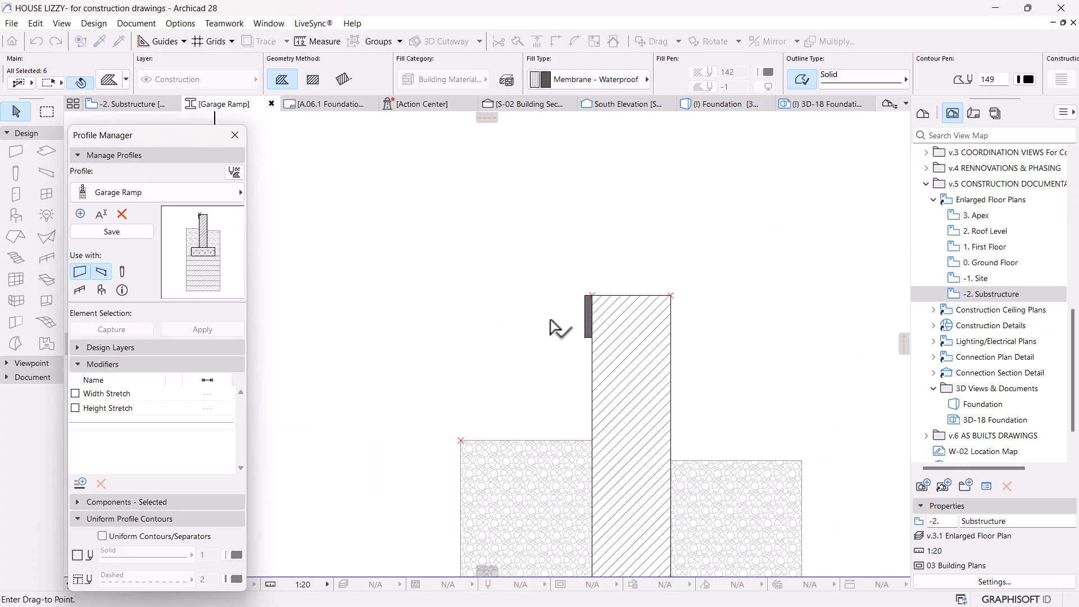
pyautogui.click(593, 294)
pyautogui.scroll(-4, 631, 253)
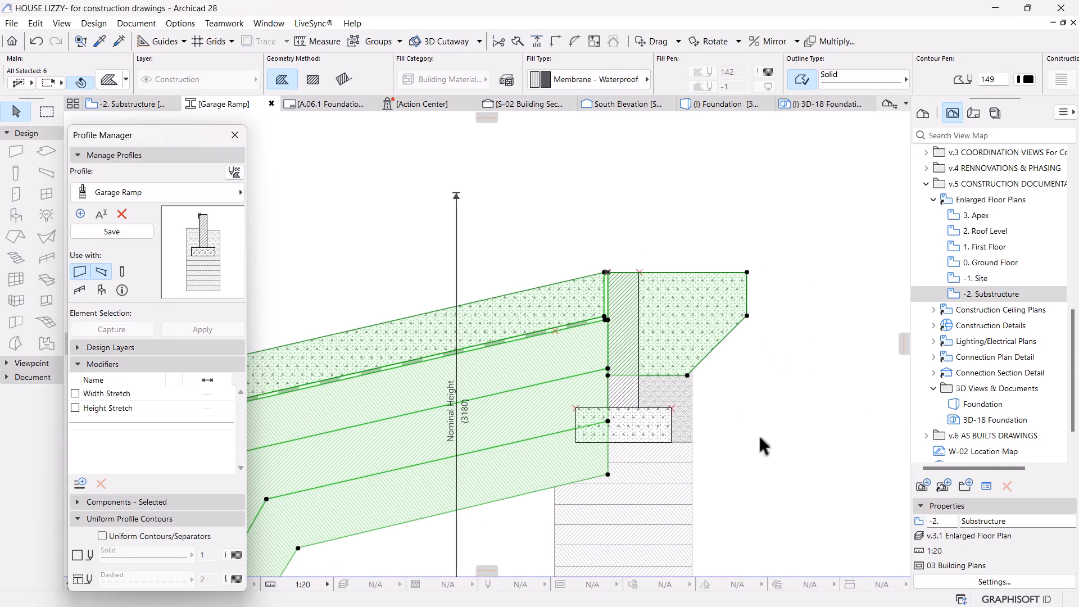
pyautogui.click(759, 438)
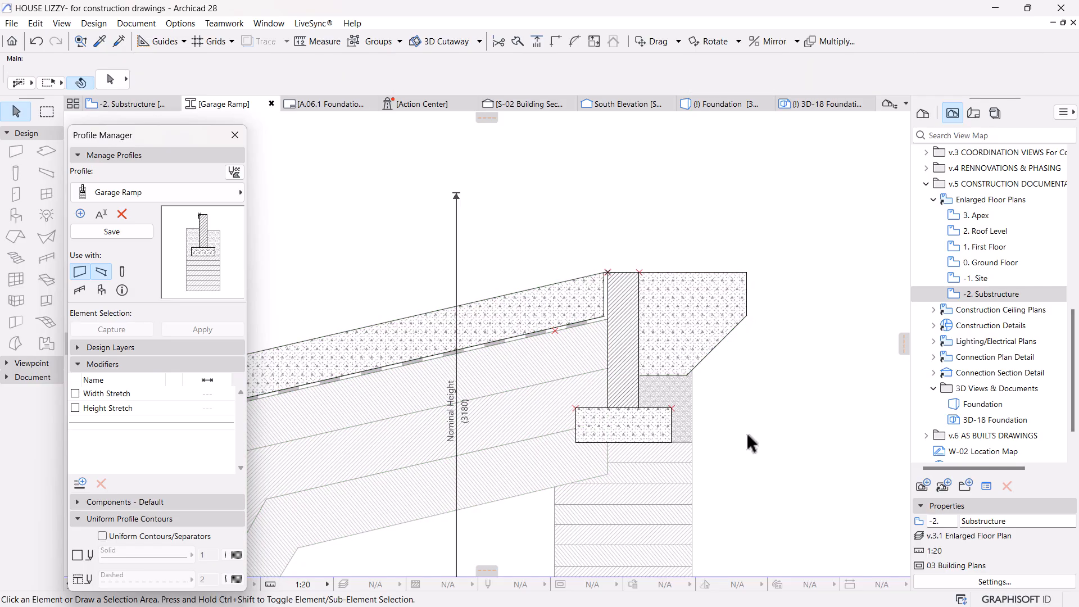
# Step: Compare the relocated ramp fills with the profile's wall and footing and with the Section 3-3 detail
pyautogui.scroll(-3, 741, 430)
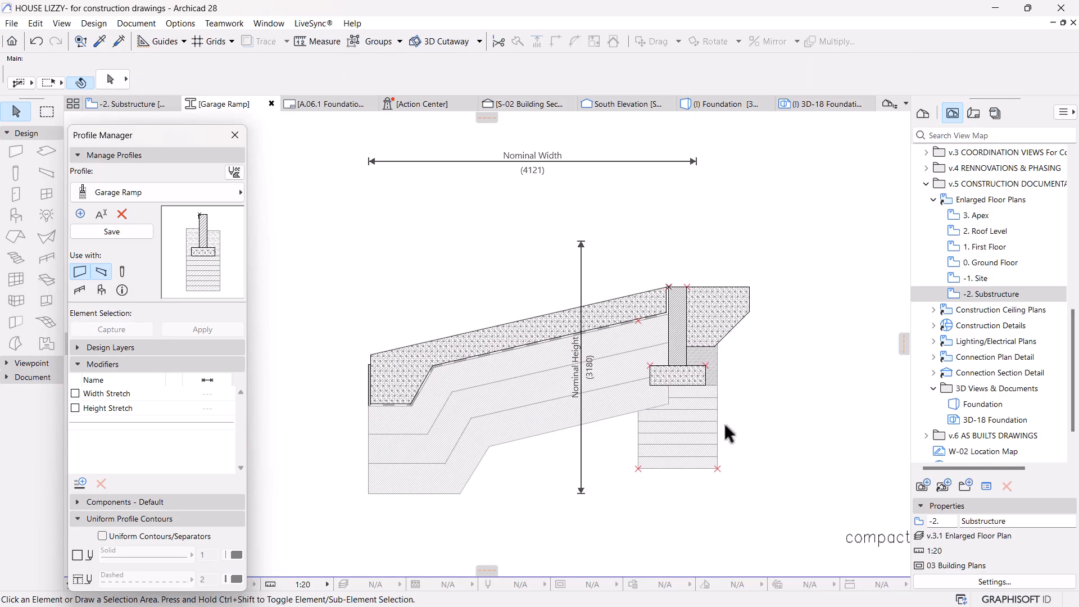
pyautogui.scroll(-2, 723, 421)
pyautogui.moveTo(607, 502); pyautogui.dragTo(545, 458, button='middle')
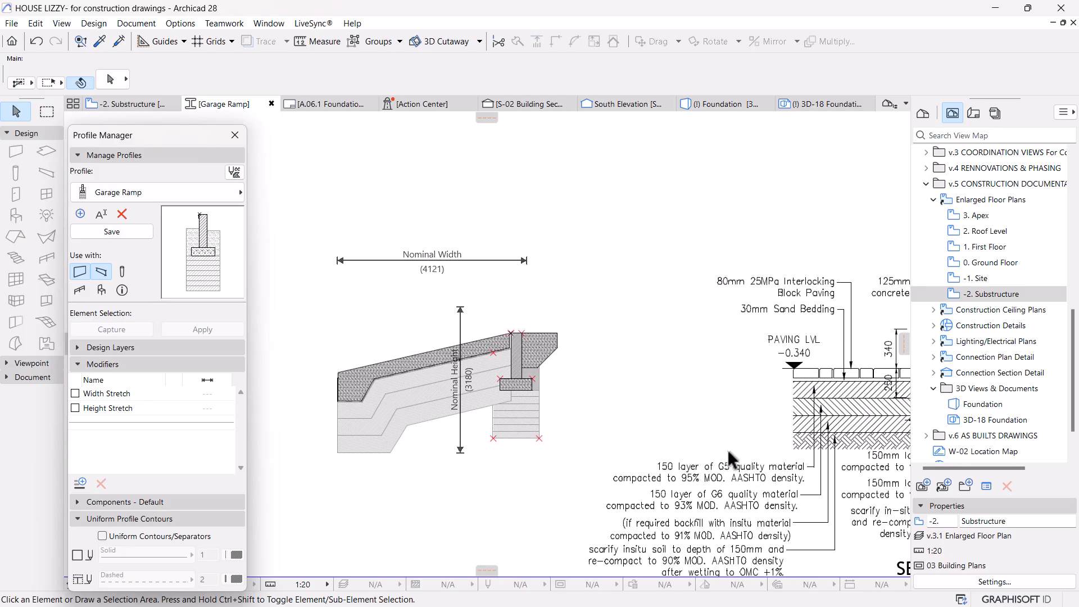
pyautogui.moveTo(745, 472)
pyautogui.mouseDown(button='middle')
pyautogui.moveTo(594, 419)
pyautogui.moveTo(490, 400)
pyautogui.mouseUp(button='middle')
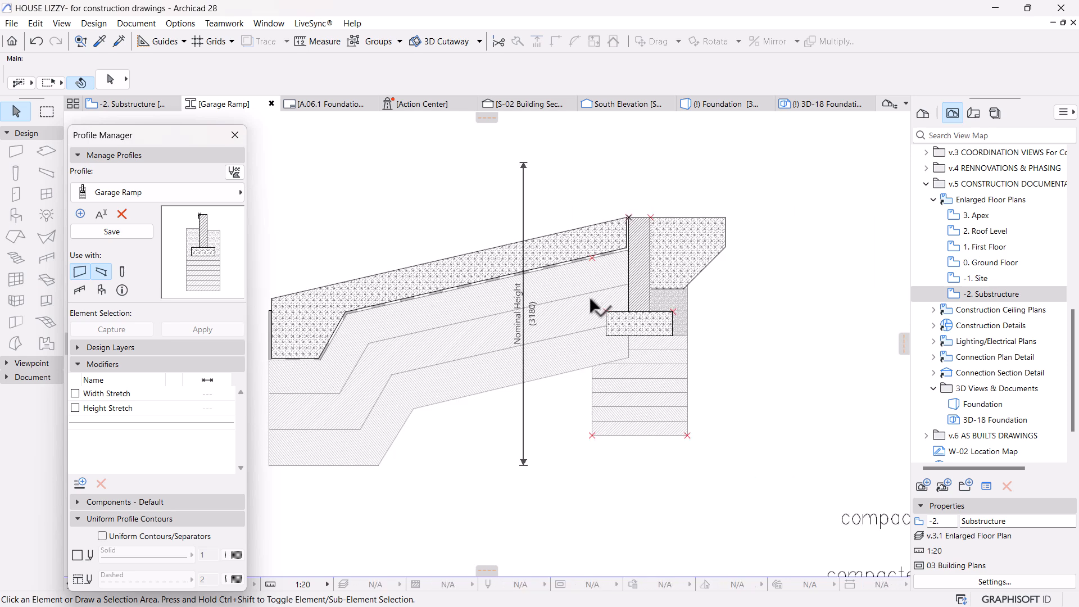
pyautogui.moveTo(588, 295)
pyautogui.mouseDown(button='middle')
pyautogui.moveTo(629, 276)
pyautogui.moveTo(614, 349)
pyautogui.moveTo(602, 354)
pyautogui.mouseUp(button='middle')
pyautogui.scroll(-1, 610, 349)
pyautogui.scroll(2, 562, 365)
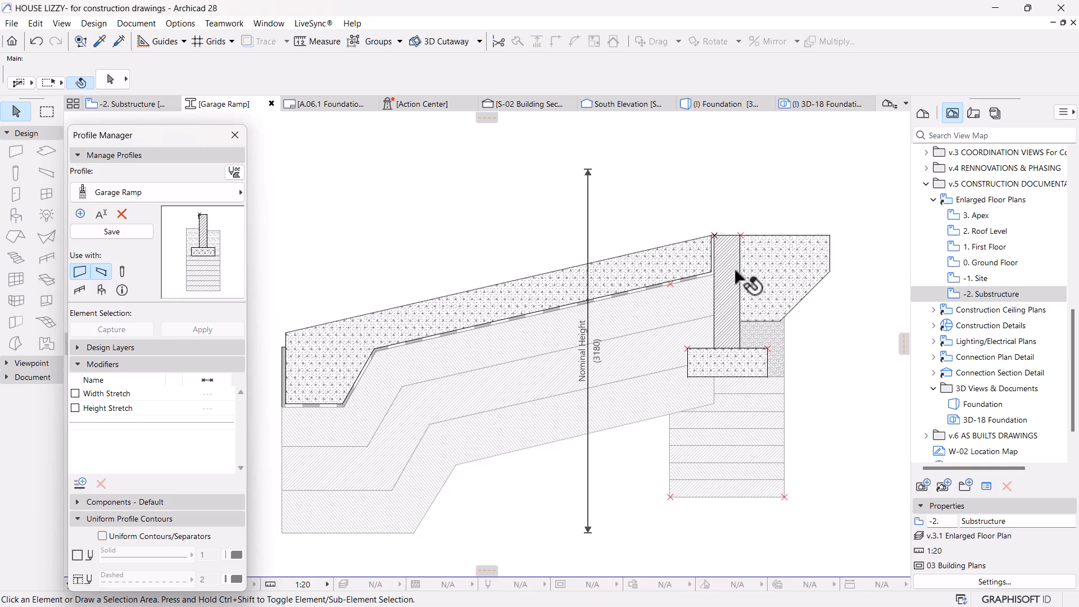
pyautogui.scroll(-3, 768, 269)
# Step: Resize the six ramp fills graphically from the wall's top-left corner so the slab edge's underside matches the wall's width
pyautogui.moveTo(626, 212); pyautogui.dragTo(438, 461)
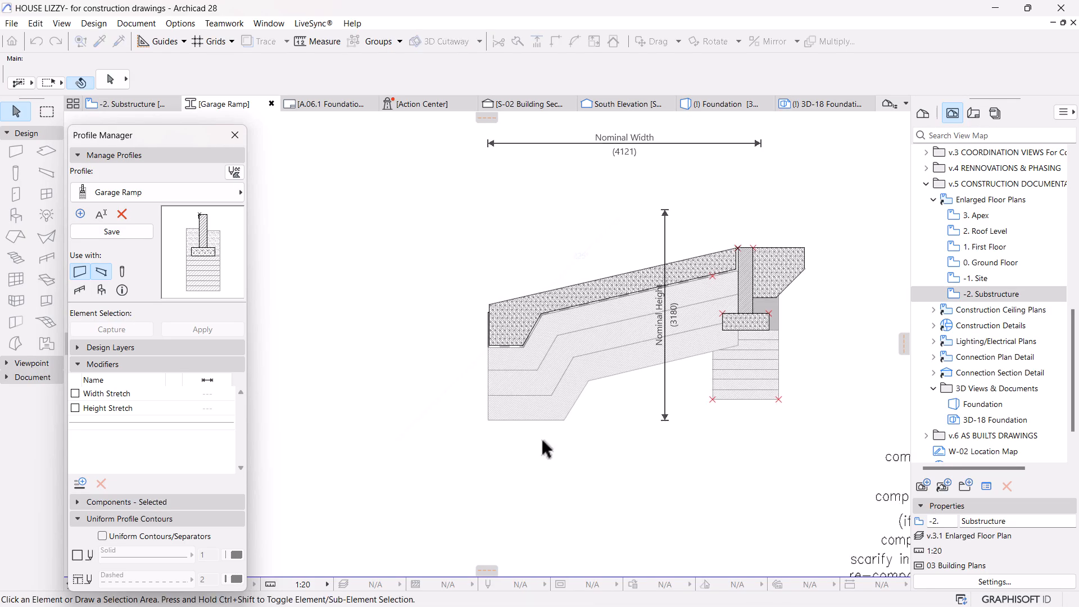
pyautogui.scroll(2, 755, 250)
pyautogui.scroll(2, 755, 257)
pyautogui.keyDown('shift'); pyautogui.click(750, 260); pyautogui.keyUp('shift')
pyautogui.scroll(3, 724, 247)
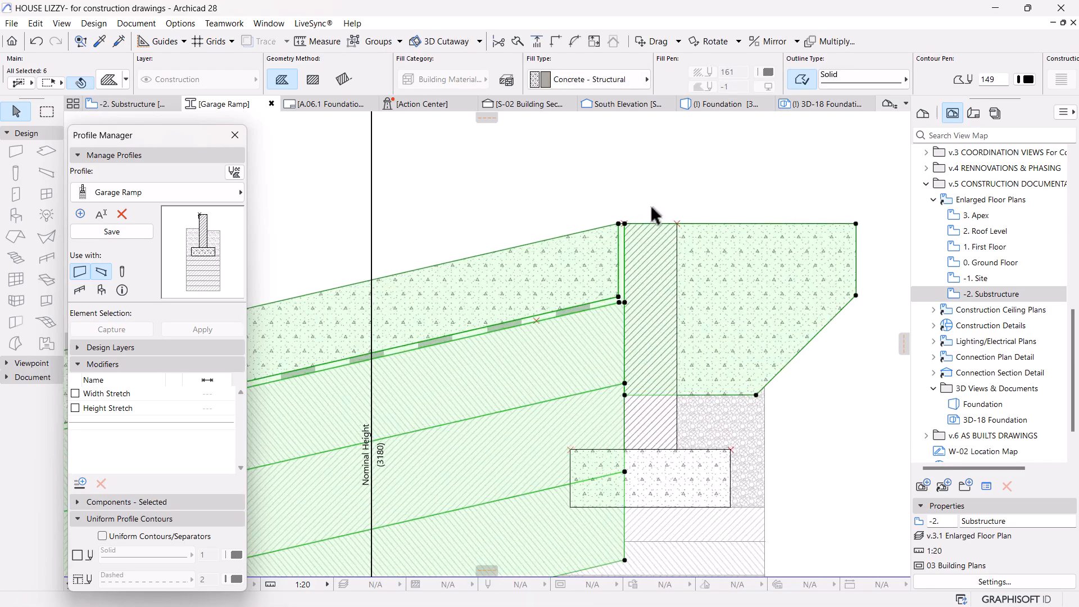
pyautogui.hotkey('ctrl', 'k')
pyautogui.press('Return')
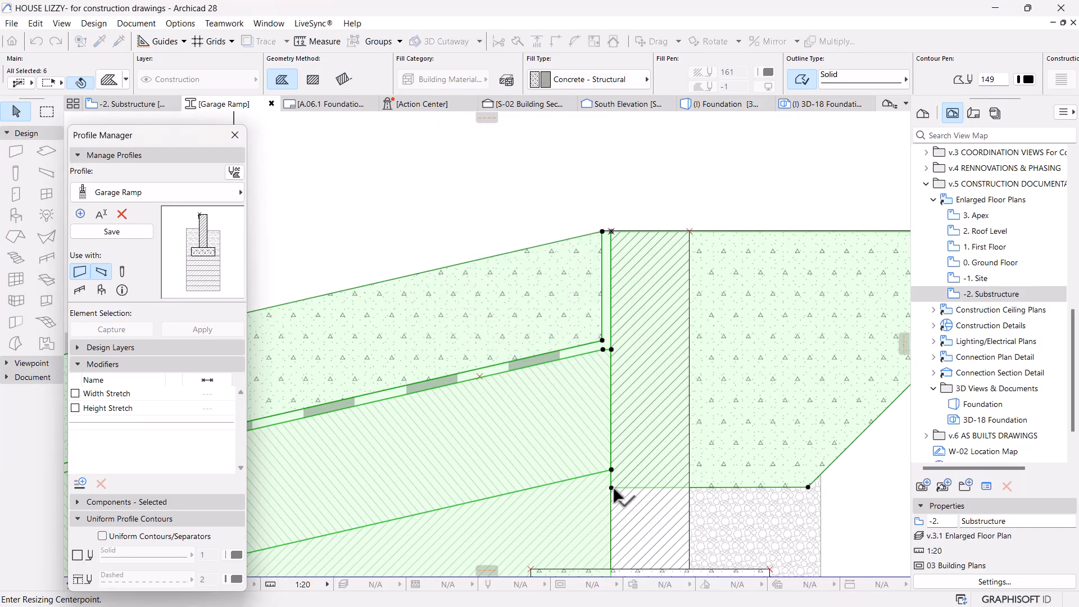
pyautogui.scroll(2, 625, 242)
pyautogui.click(595, 220)
pyautogui.scroll(-3, 596, 221)
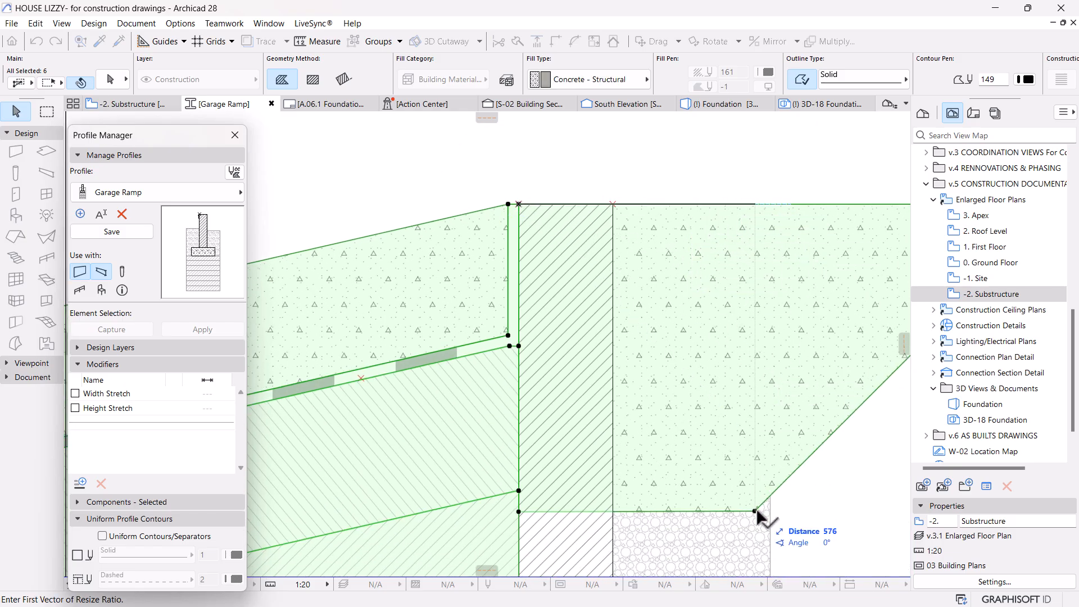
pyautogui.click(754, 510)
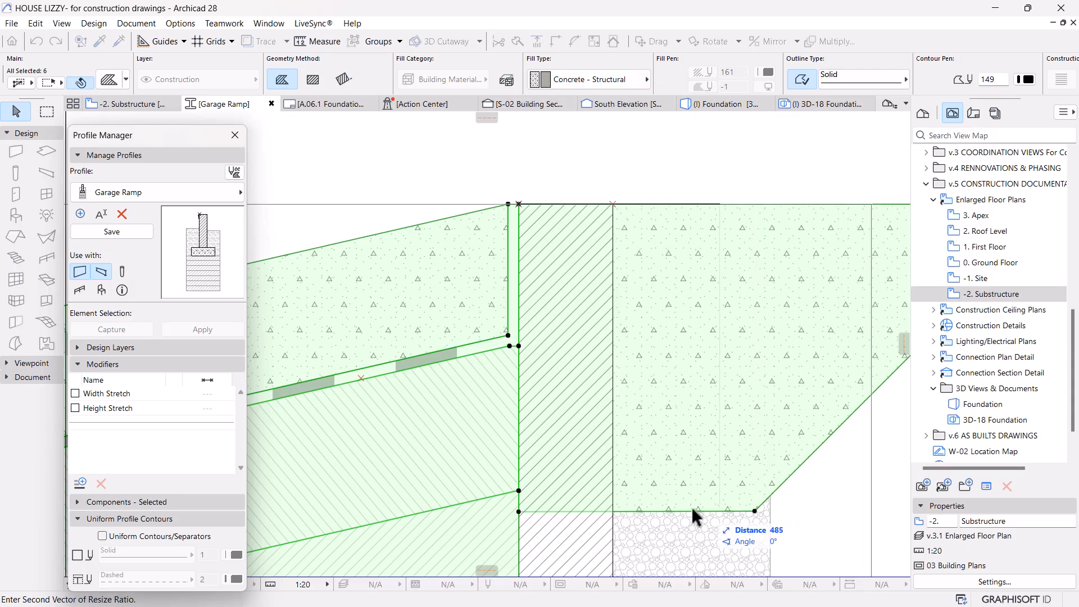
pyautogui.click(614, 511)
pyautogui.scroll(-3, 688, 215)
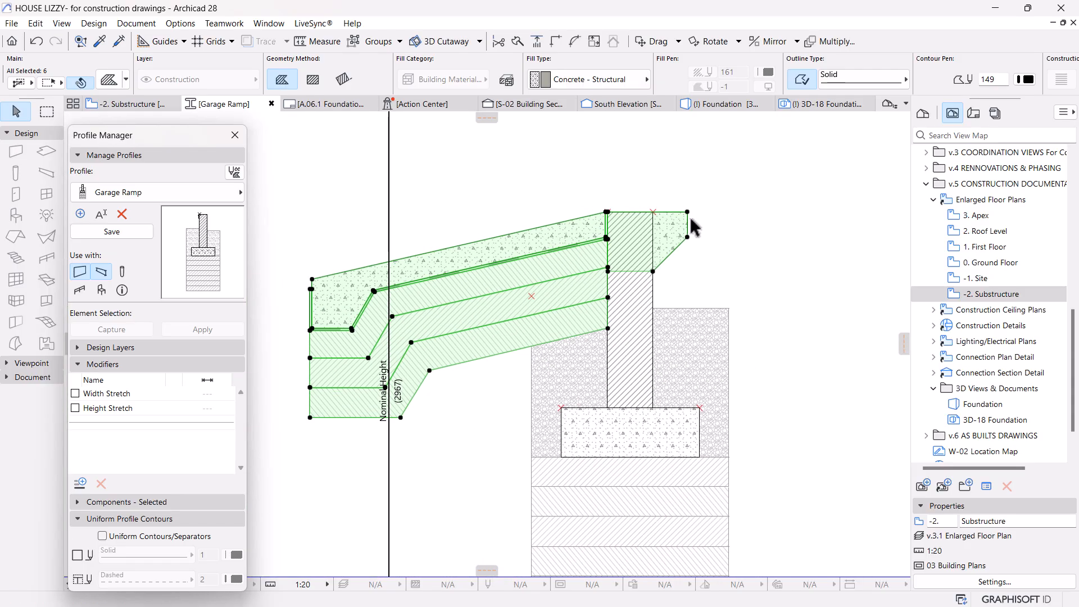
# Step: Move the hotspot from the middle of the ramp's soil layers to the concrete ramp's outer top corner
pyautogui.click(773, 274)
pyautogui.scroll(-4, 732, 309)
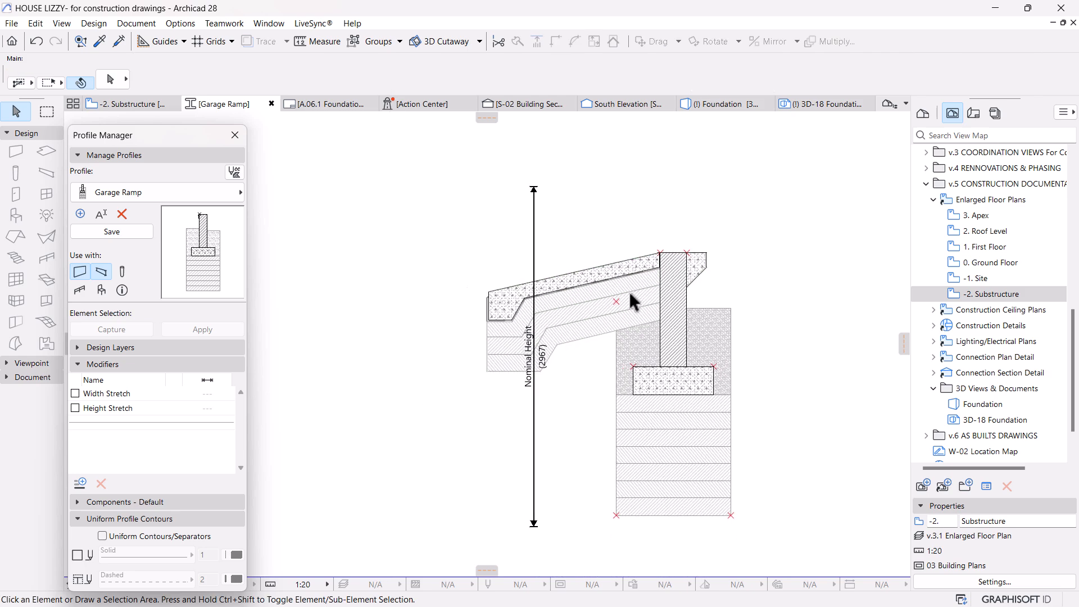
pyautogui.moveTo(566, 238); pyautogui.dragTo(506, 256)
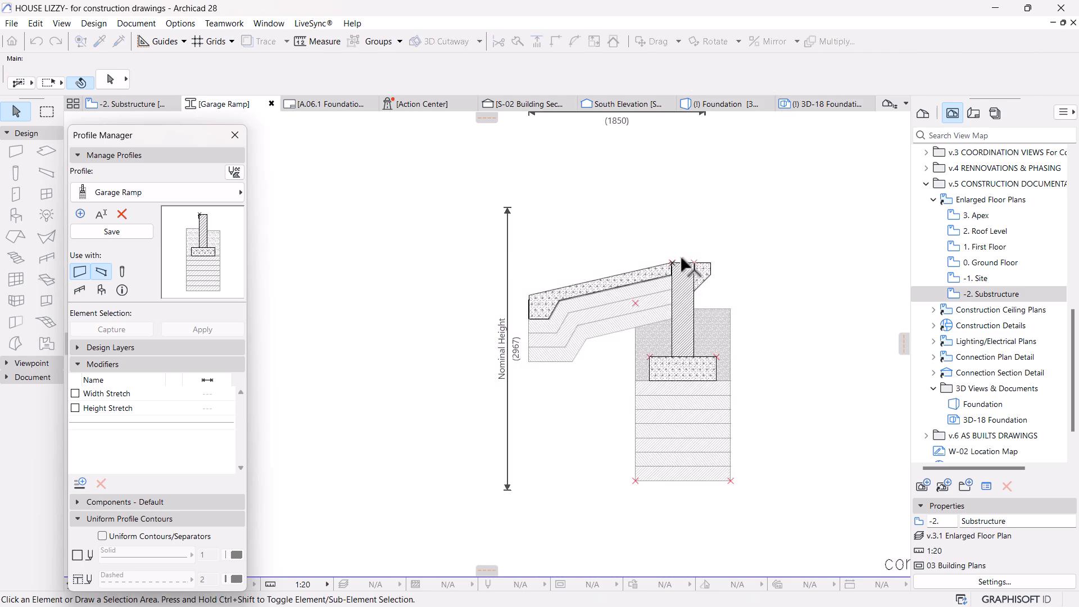
pyautogui.scroll(2, 730, 254)
pyautogui.click(567, 345)
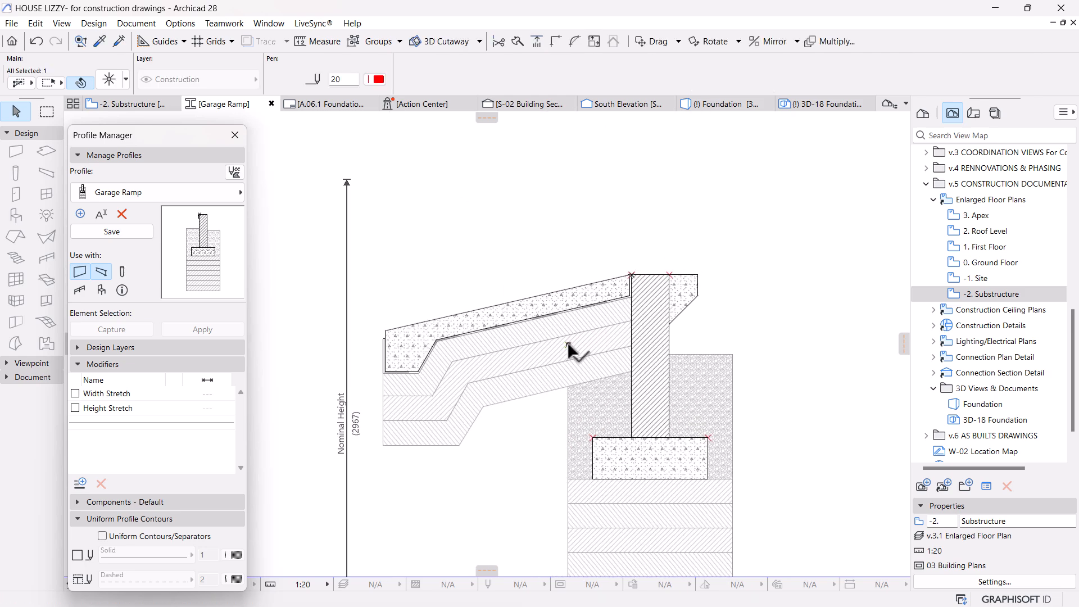
pyautogui.click(385, 331)
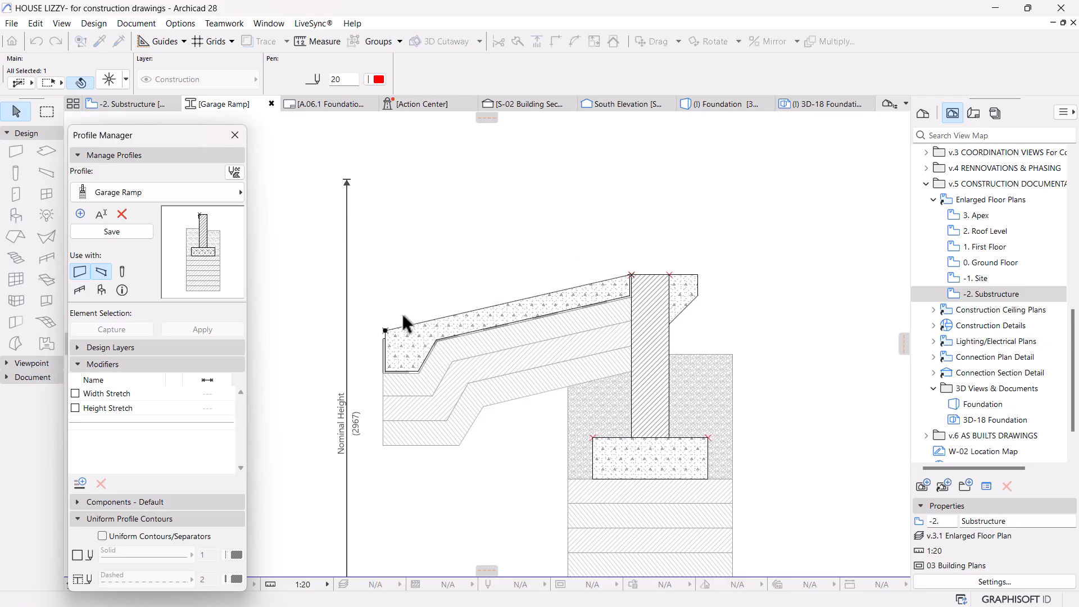
pyautogui.scroll(2, 674, 272)
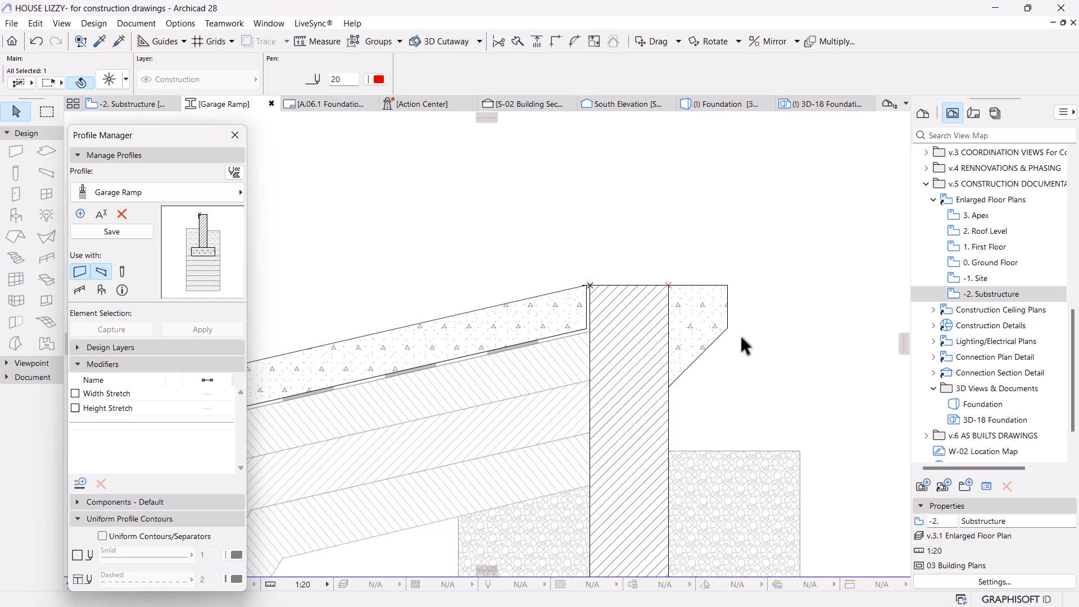
# Step: Lower the brick foundation wall's top edge to the underside of the slab edge
pyautogui.scroll(1, 674, 377)
pyautogui.click(646, 306)
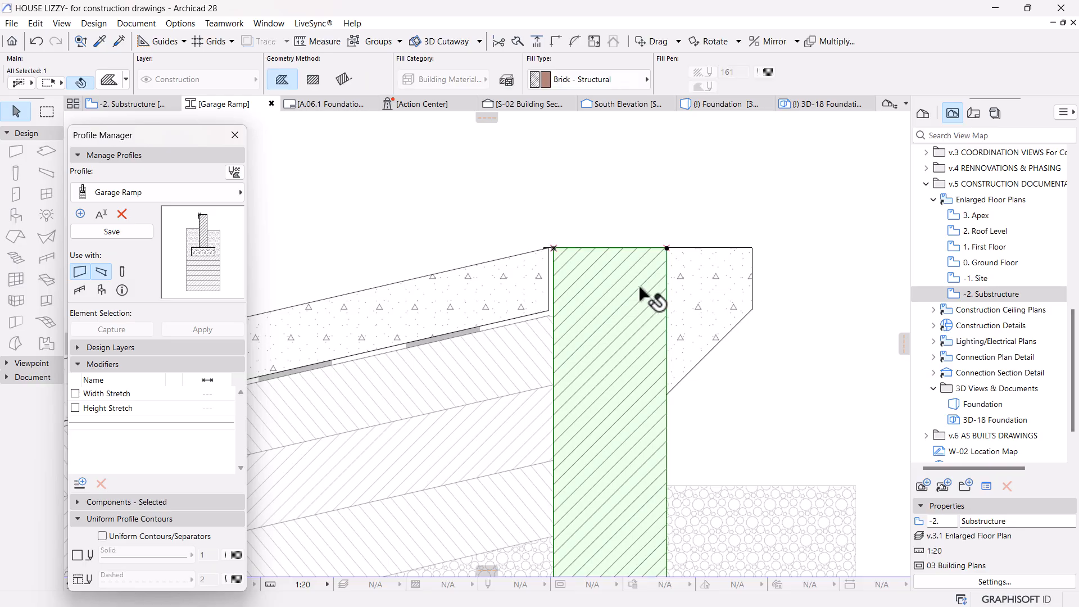
pyautogui.click(639, 247)
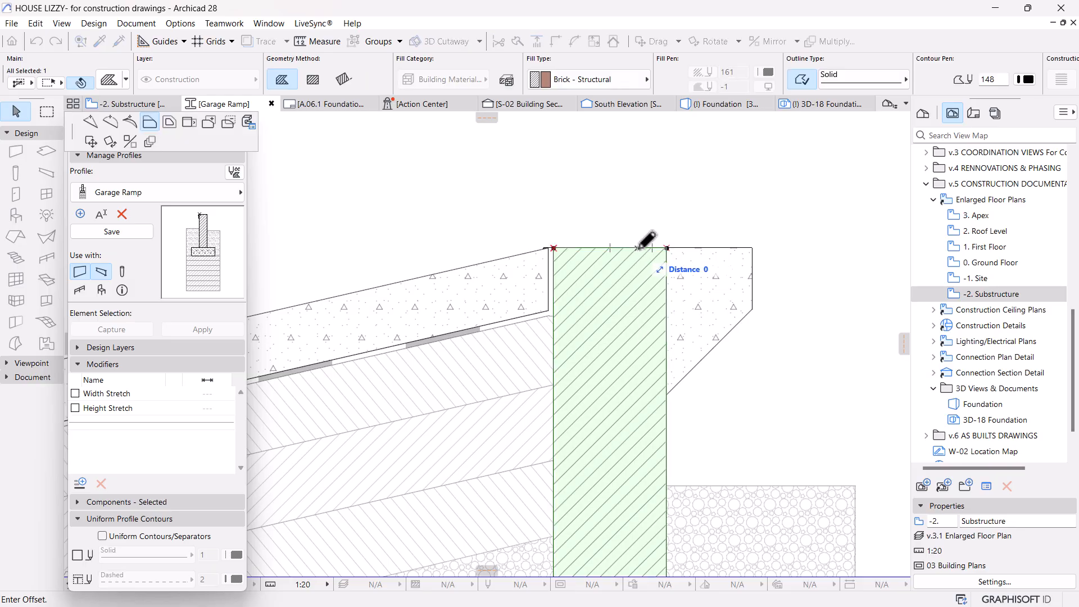
pyautogui.click(670, 393)
pyautogui.press('Escape')
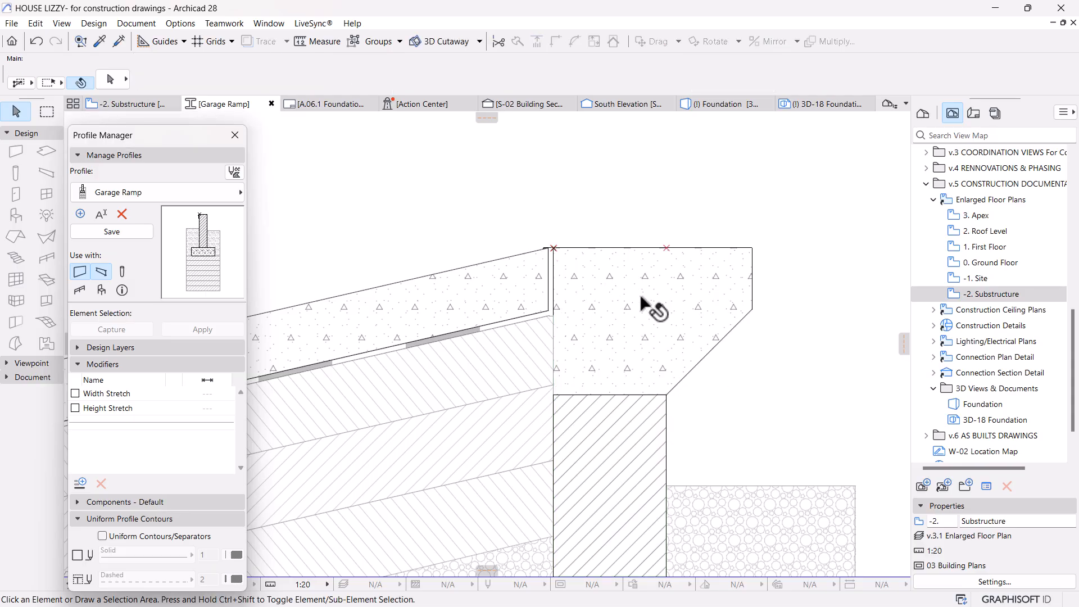
# Step: Move the hotspot at the wall's top-right corner to the slab edge's outer top corner
pyautogui.click(665, 248)
pyautogui.click(667, 249)
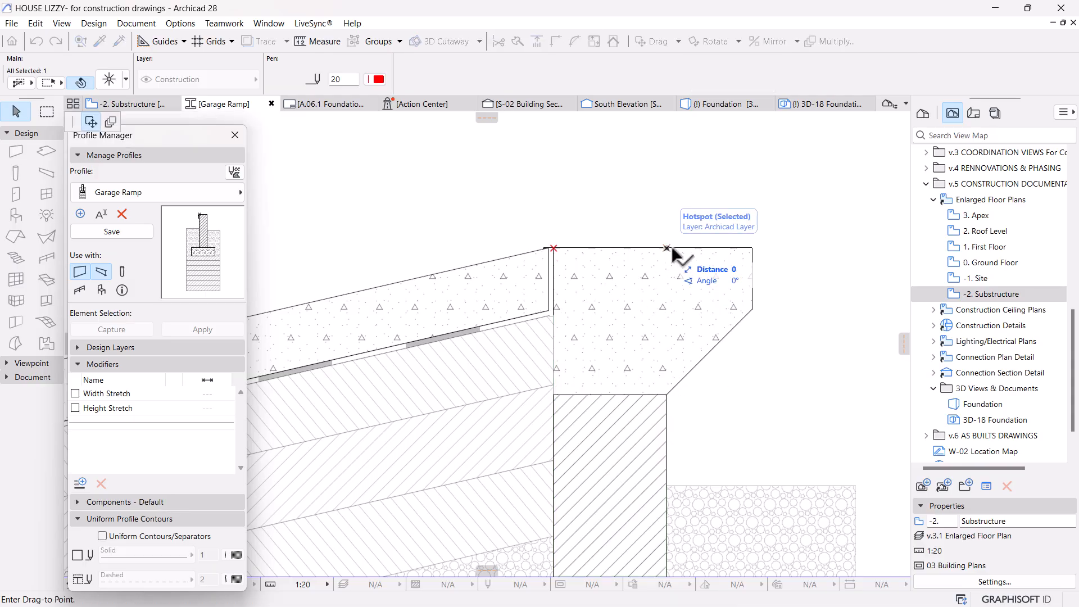
pyautogui.click(751, 248)
pyautogui.press('Escape')
pyautogui.scroll(-7, 626, 203)
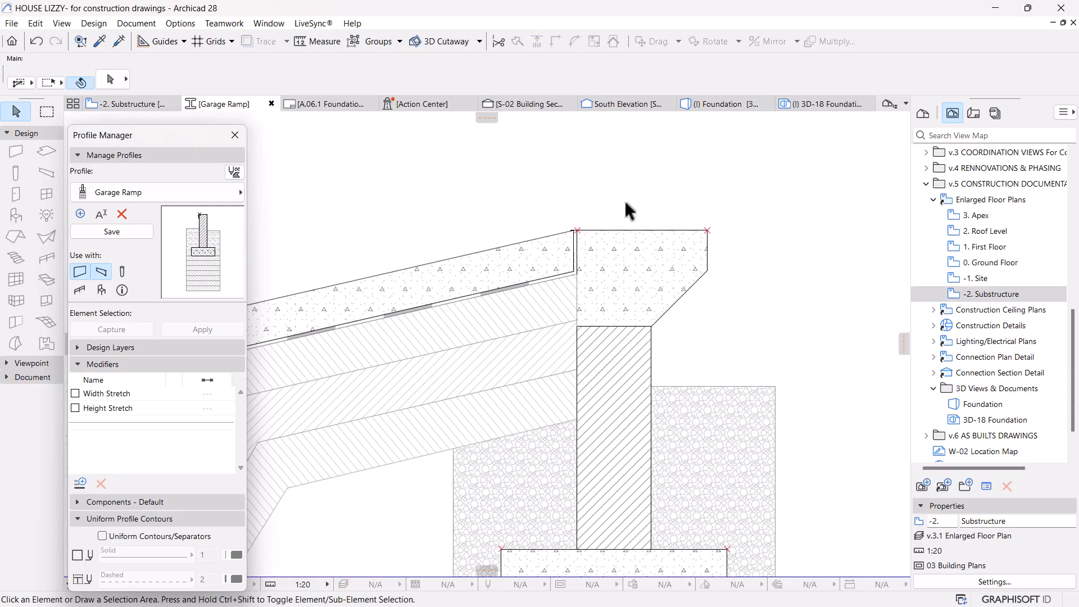
# Step: Compare the adjusted slab edge, wall and ramp layers with the engineer's Section 3-3 across the ramp
pyautogui.moveTo(651, 310); pyautogui.dragTo(650, 275, button='middle')
pyautogui.scroll(1, 650, 275)
pyautogui.moveTo(559, 244); pyautogui.dragTo(537, 289, button='middle')
pyautogui.scroll(-2, 537, 288)
pyautogui.scroll(4, 607, 256)
pyautogui.scroll(1, 600, 261)
pyautogui.scroll(-4, 609, 315)
pyautogui.scroll(-3, 799, 316)
pyautogui.moveTo(778, 335); pyautogui.dragTo(459, 313, button='middle')
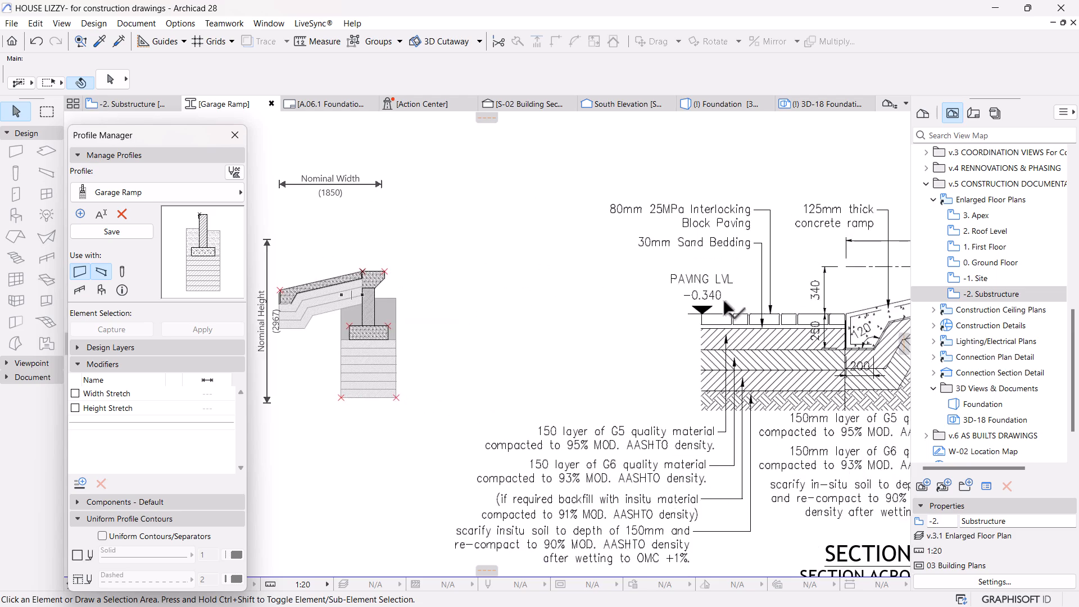
pyautogui.moveTo(736, 307); pyautogui.dragTo(453, 306, button='middle')
pyautogui.scroll(1, 453, 306)
pyautogui.moveTo(655, 327); pyautogui.dragTo(448, 324, button='middle')
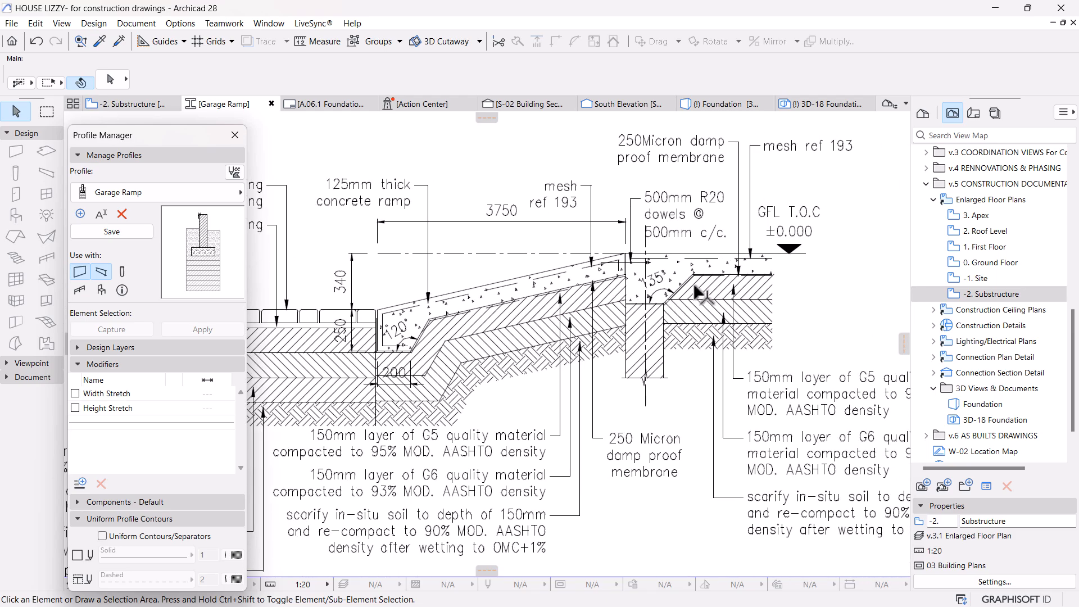
pyautogui.scroll(-4, 709, 310)
pyautogui.scroll(2, 562, 313)
pyautogui.scroll(3, 500, 327)
pyautogui.scroll(3, 496, 320)
pyautogui.moveTo(447, 317); pyautogui.dragTo(446, 325, button='middle')
pyautogui.scroll(2, 415, 294)
pyautogui.scroll(1, 415, 294)
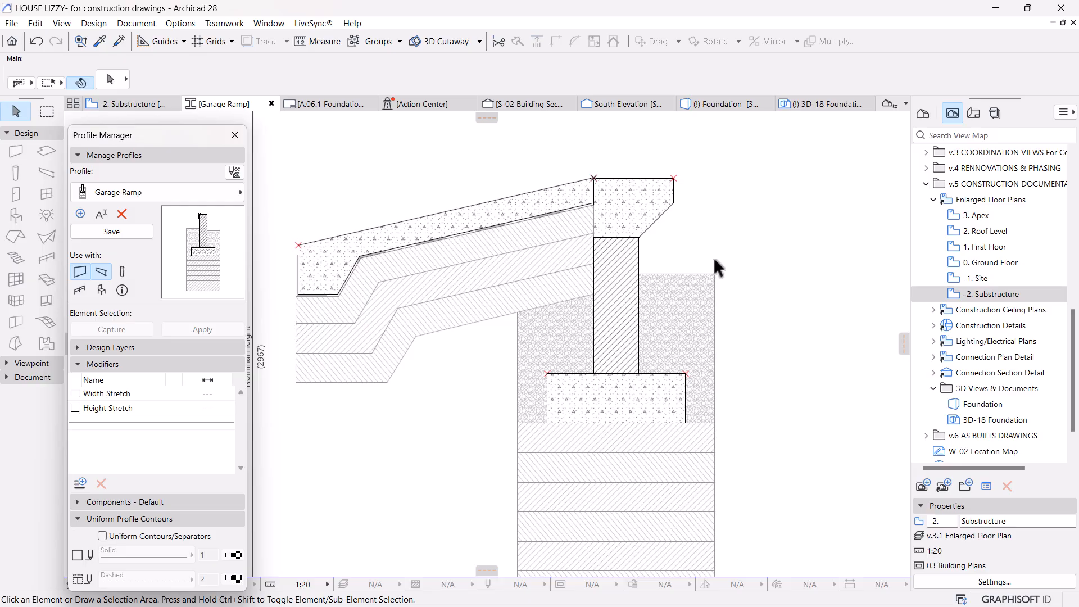
# Step: Reshape the compacted backfill on the ramp side so its top edge follows the underside of the lowest ramp layer
pyautogui.scroll(-2, 621, 306)
pyautogui.scroll(4, 576, 319)
pyautogui.click(575, 324)
pyautogui.click(507, 222)
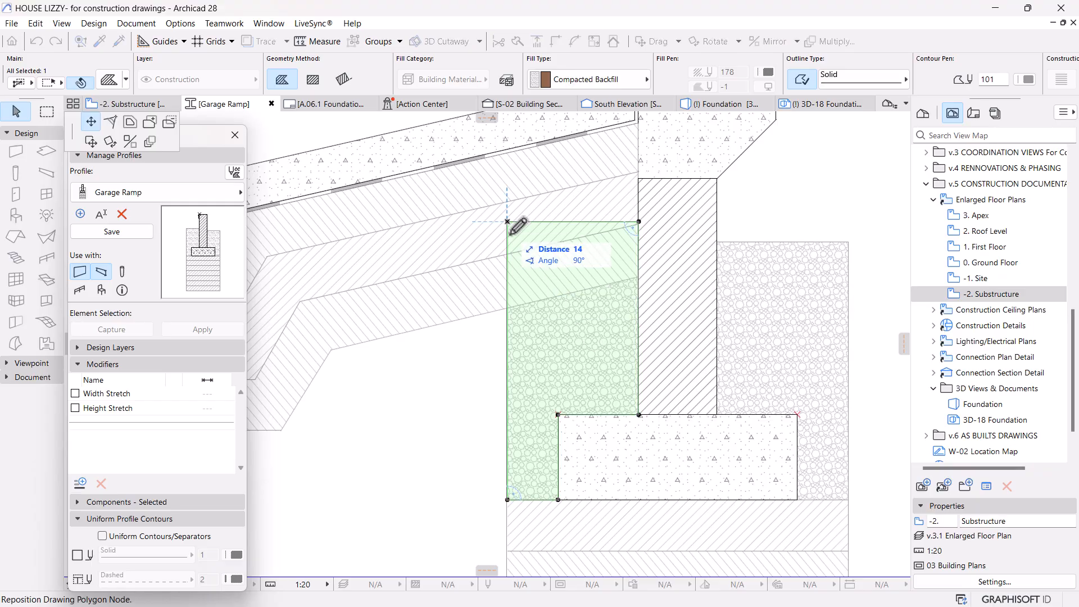
pyautogui.click(507, 308)
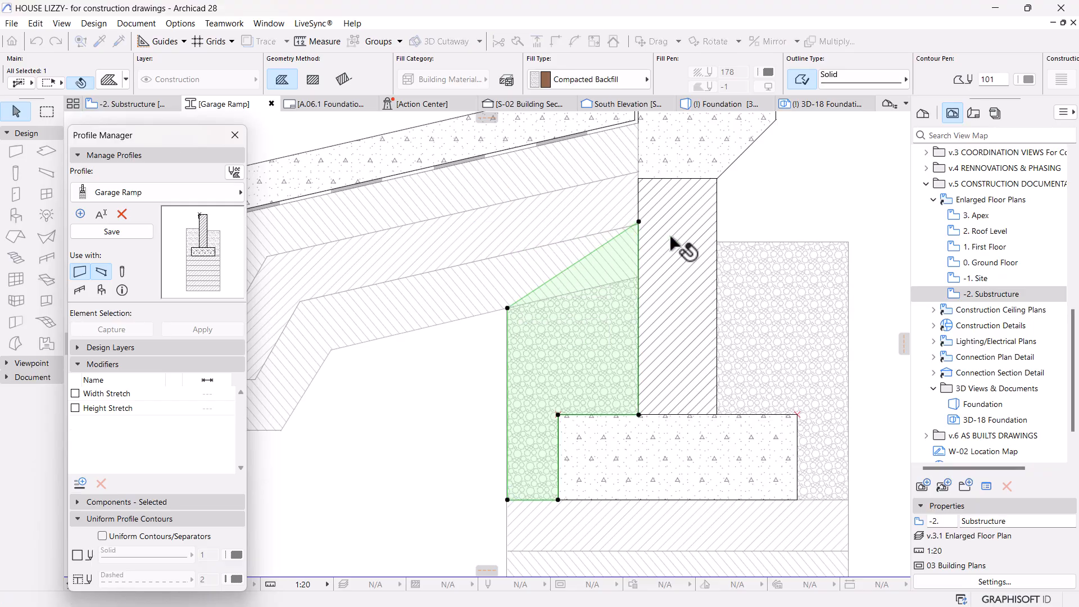
pyautogui.click(639, 223)
pyautogui.click(639, 278)
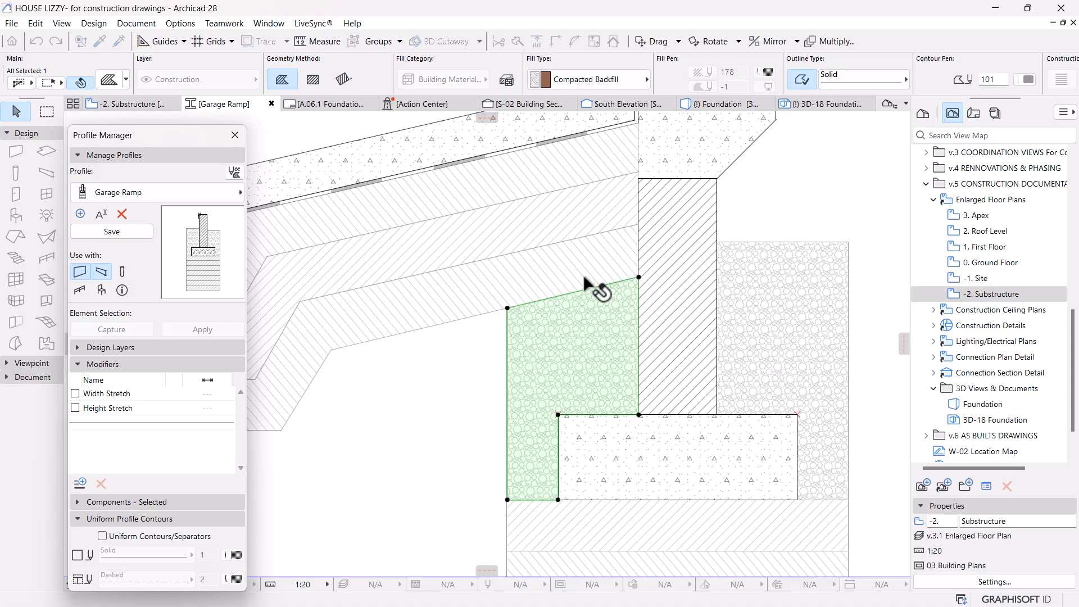
pyautogui.scroll(-3, 587, 286)
pyautogui.scroll(-2, 579, 298)
pyautogui.click(719, 354)
# Step: Check the whole profile beside Section 3-3 and save the Garage Ramp profile
pyautogui.scroll(-1, 723, 352)
pyautogui.moveTo(646, 357); pyautogui.dragTo(488, 358, button='middle')
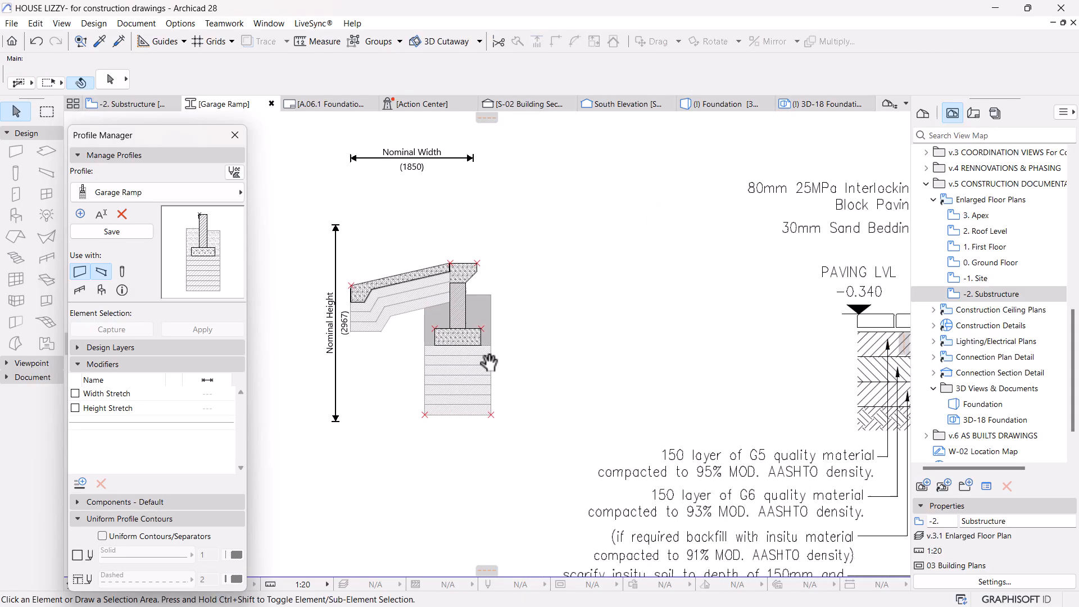
pyautogui.scroll(-3, 491, 349)
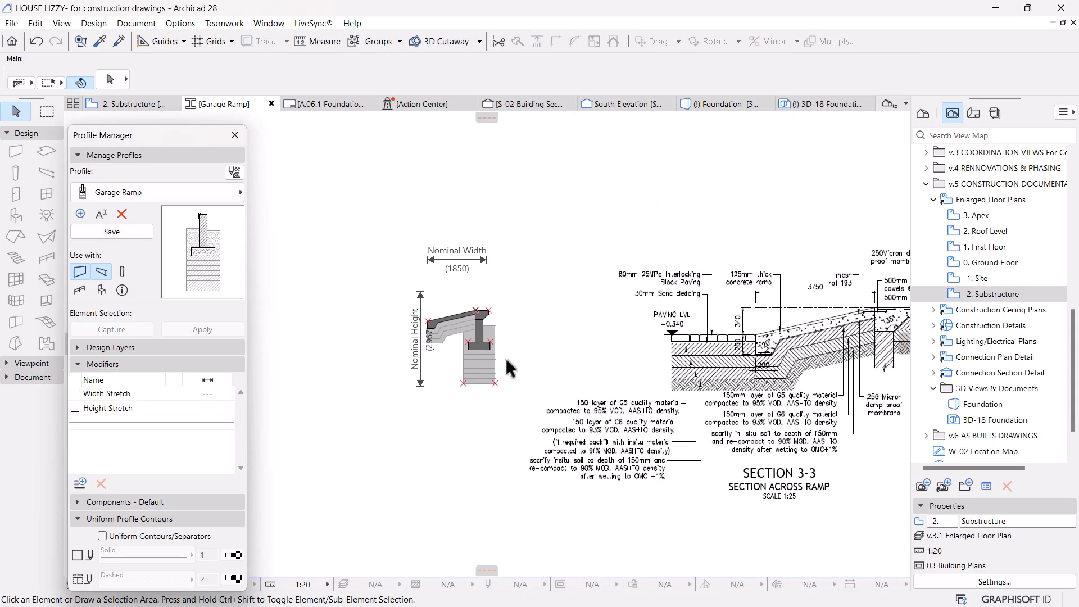
pyautogui.scroll(5, 529, 350)
pyautogui.moveTo(438, 359); pyautogui.dragTo(472, 356, button='middle')
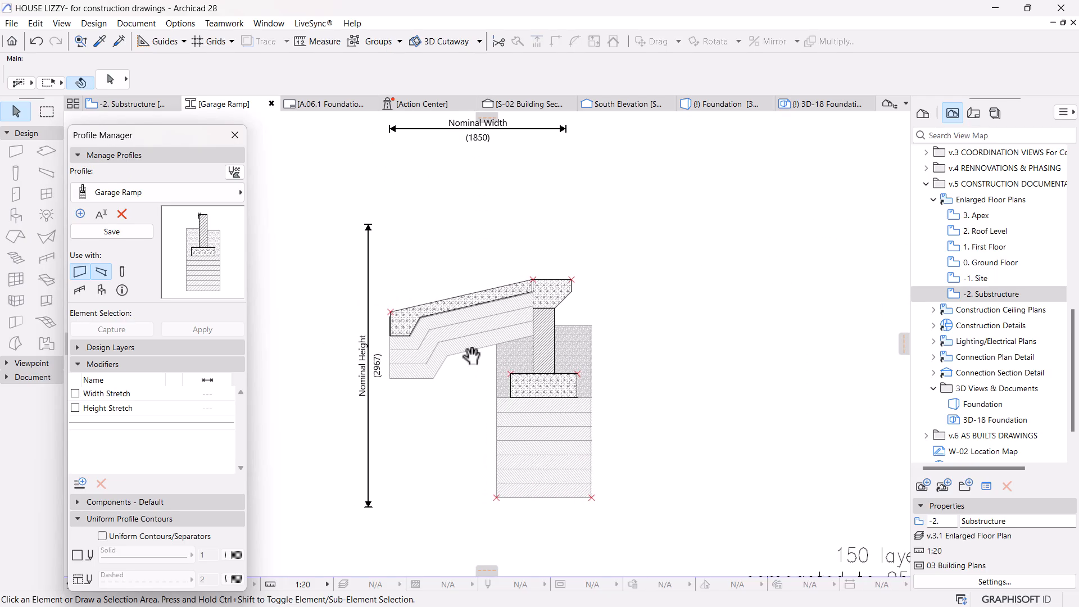
pyautogui.click(116, 232)
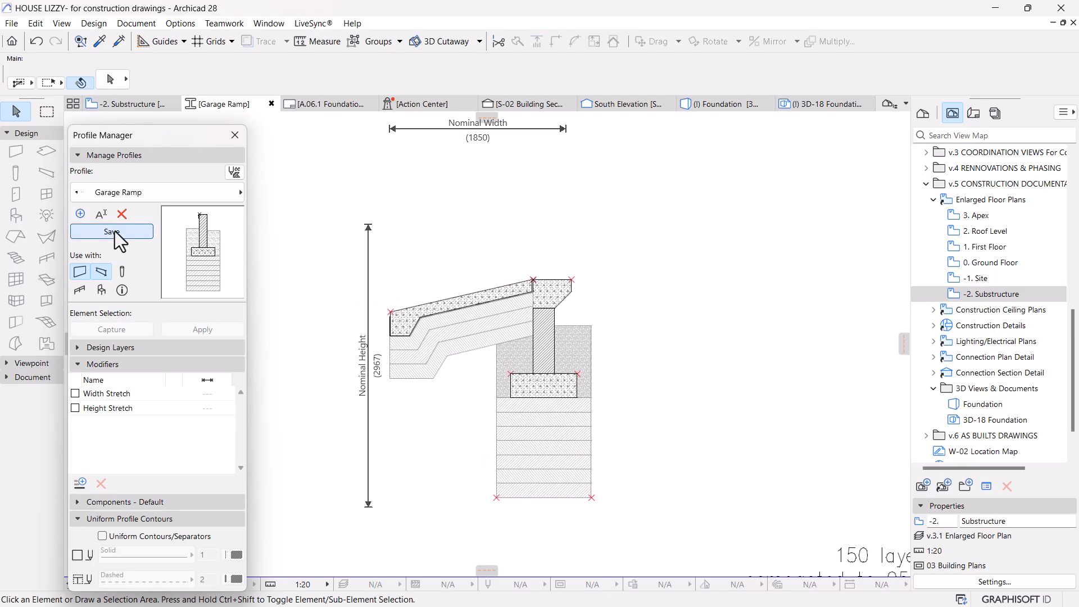
# Step: Delete the traced Section 3-3 drawing with its annotations from beside the Garage Ramp profile
pyautogui.scroll(-4, 481, 212)
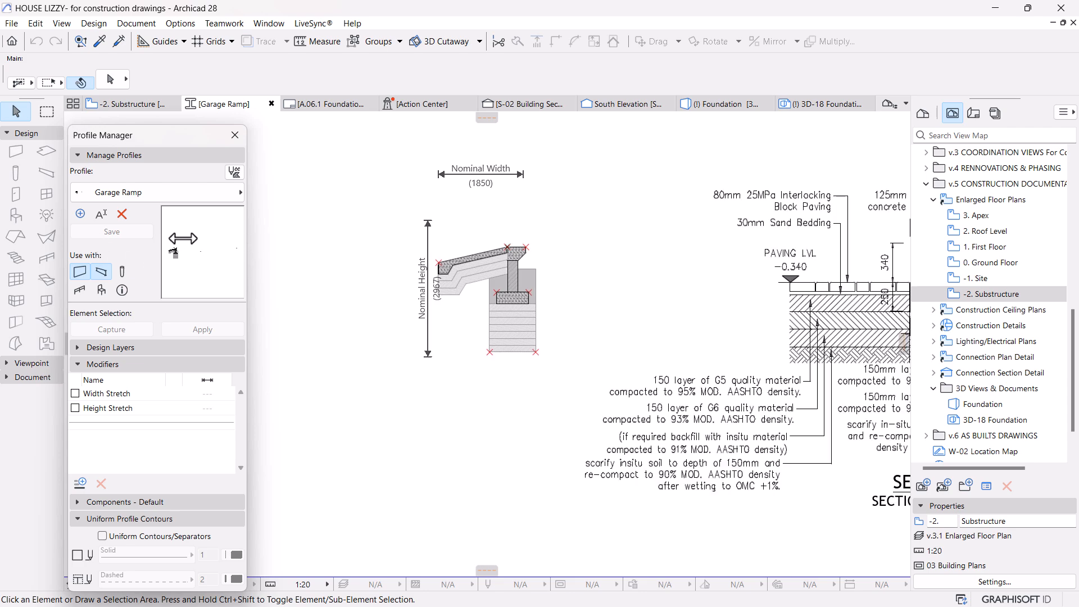
pyautogui.scroll(-3, 345, 319)
pyautogui.scroll(6, 756, 270)
pyautogui.click(756, 292)
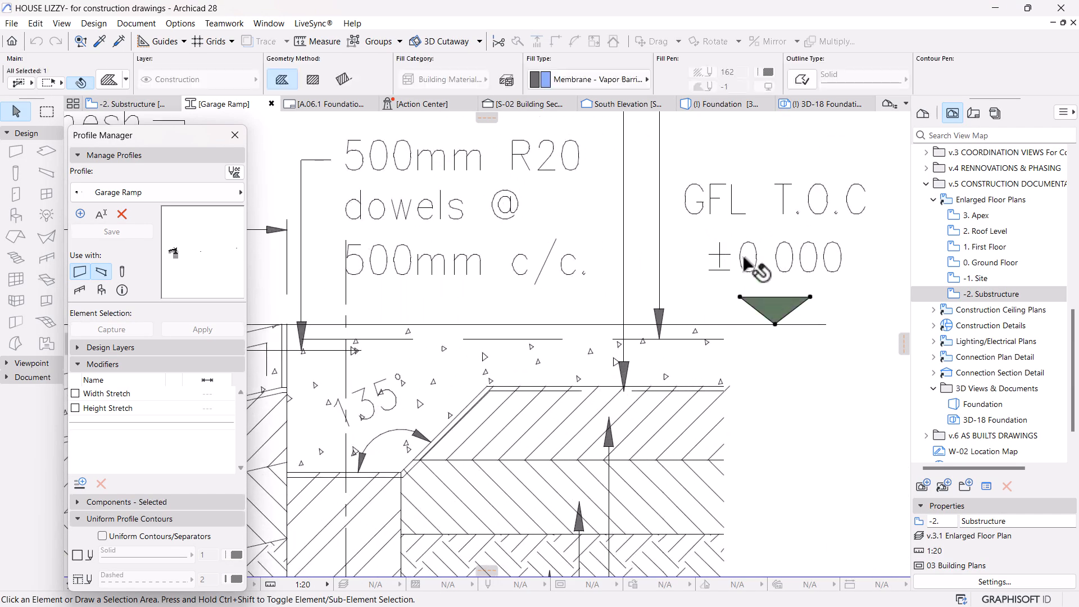
pyautogui.scroll(-10, 754, 264)
pyautogui.press('Escape')
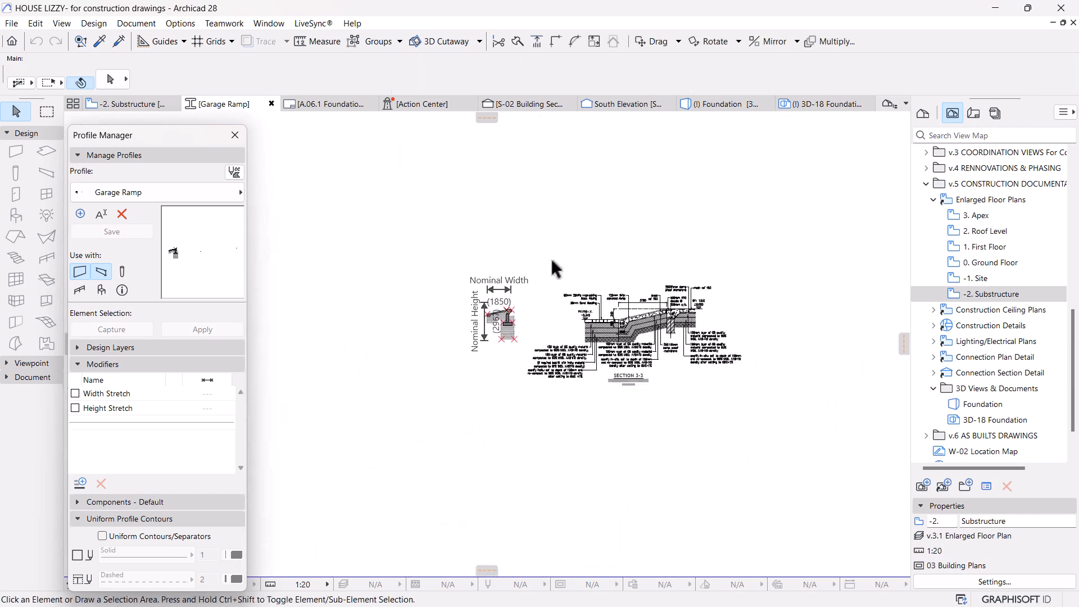
pyautogui.moveTo(533, 219); pyautogui.dragTo(807, 457)
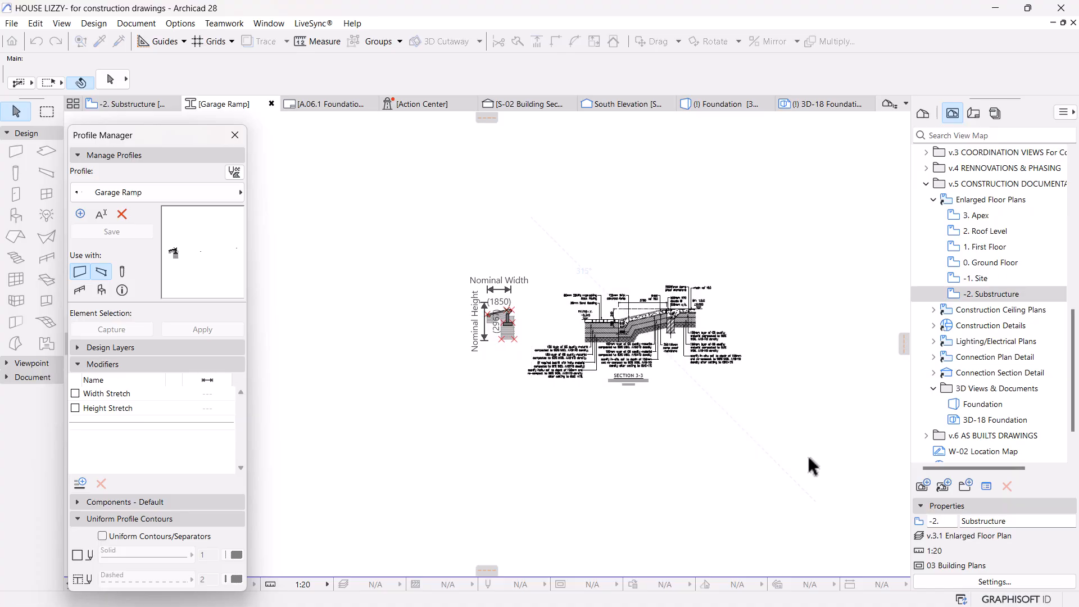
pyautogui.click(806, 453)
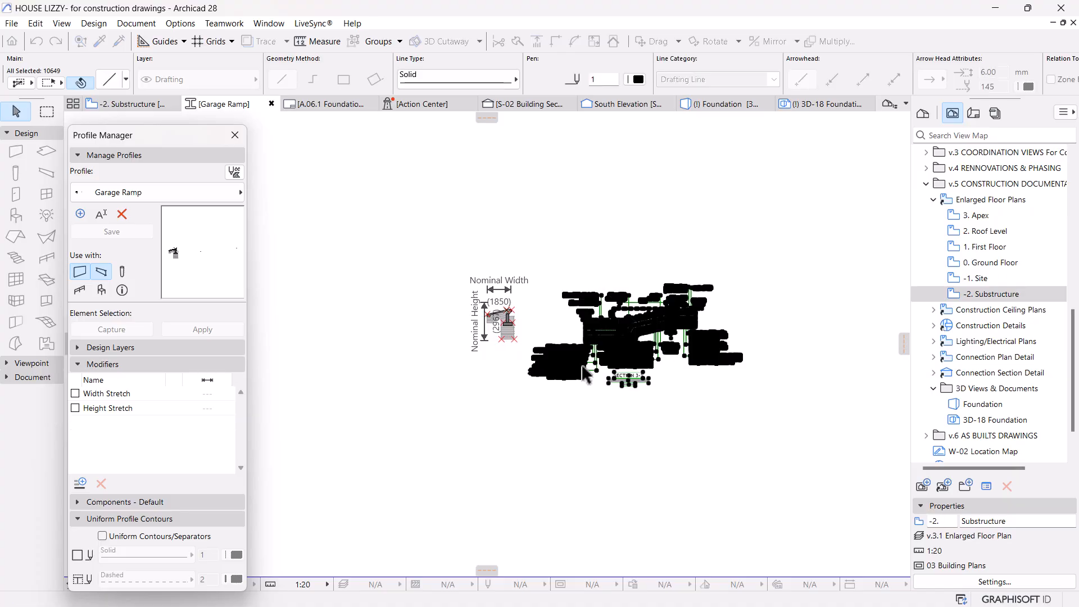
pyautogui.press('Delete')
# Step: Remove the stray fragments left near the profile and save Garage Ramp again
pyautogui.scroll(2, 541, 375)
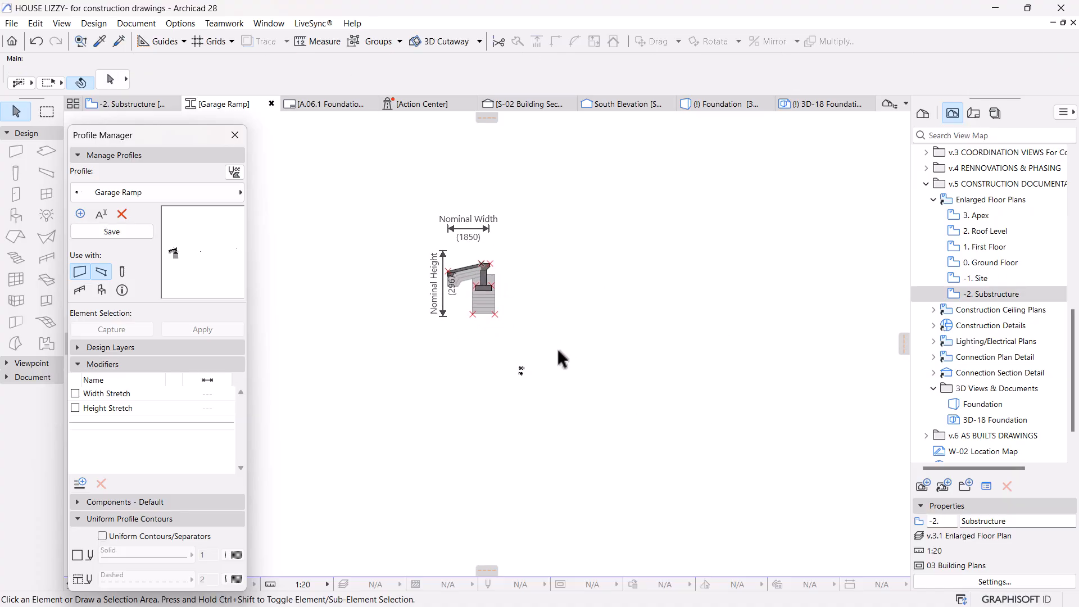
pyautogui.click(565, 349)
pyautogui.click(460, 405)
pyautogui.press('Escape')
pyautogui.scroll(3, 450, 268)
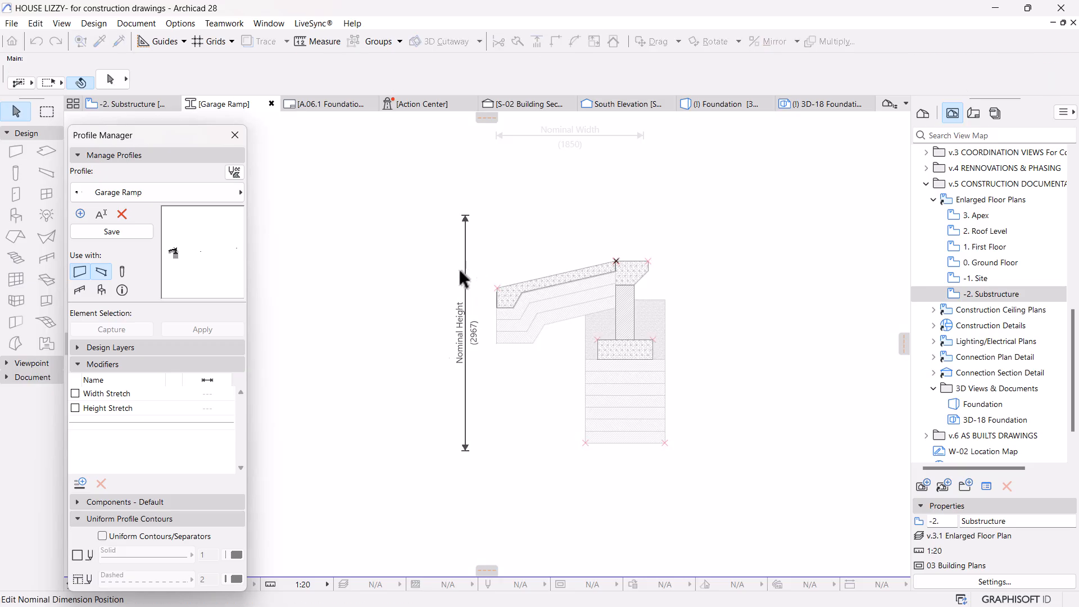
pyautogui.click(784, 278)
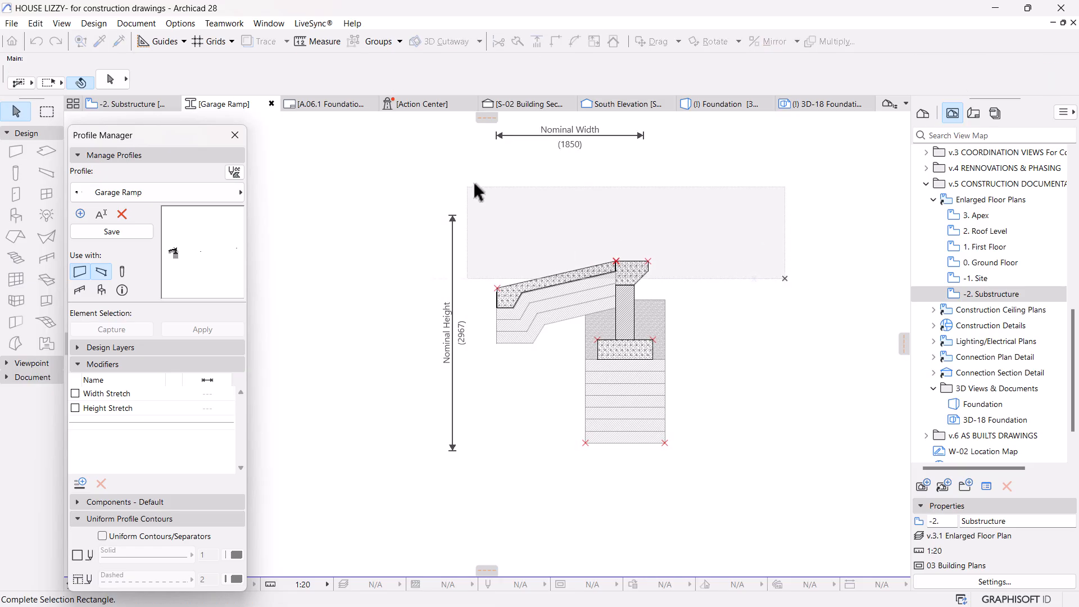
pyautogui.click(769, 191)
pyautogui.click(112, 231)
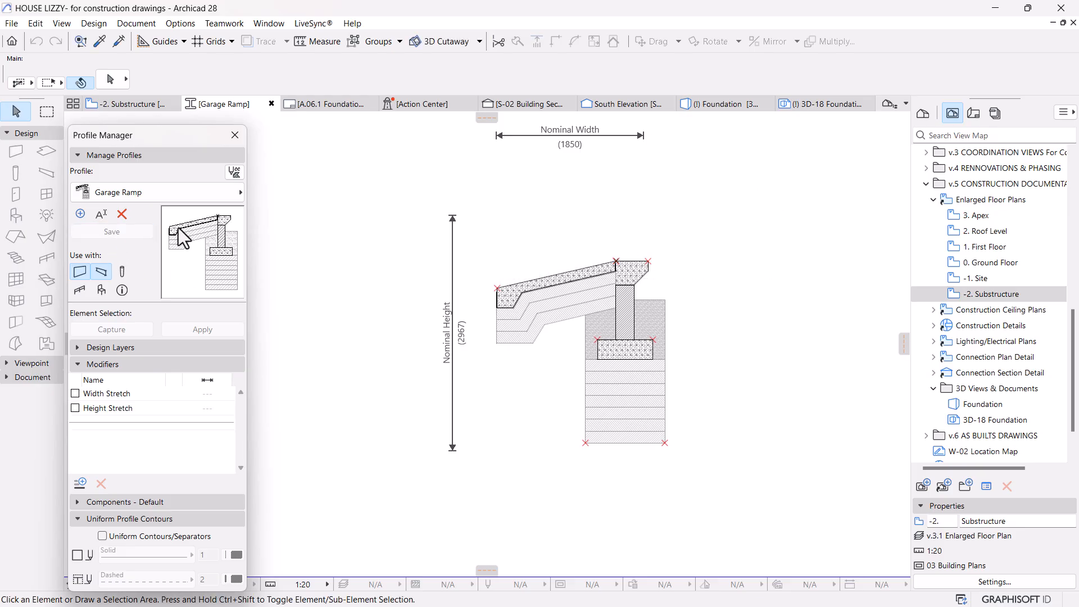
# Step: Look over the saved Garage Ramp profile and return to the -2. Substructure floor plan
pyautogui.scroll(-3, 439, 169)
pyautogui.moveTo(403, 213); pyautogui.dragTo(432, 234, button='middle')
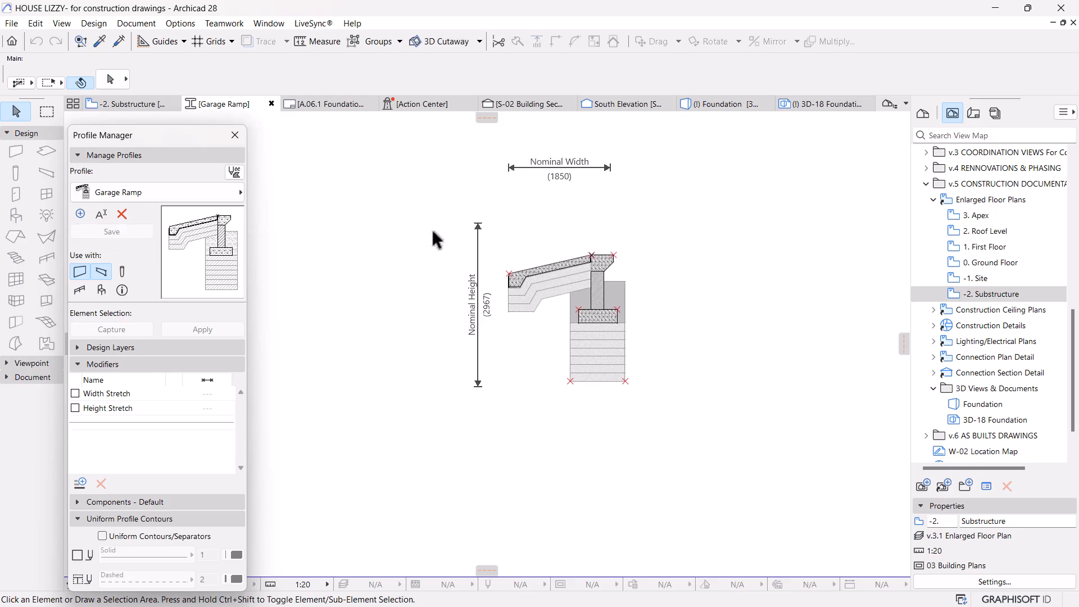
pyautogui.scroll(2, 477, 231)
pyautogui.scroll(2, 548, 292)
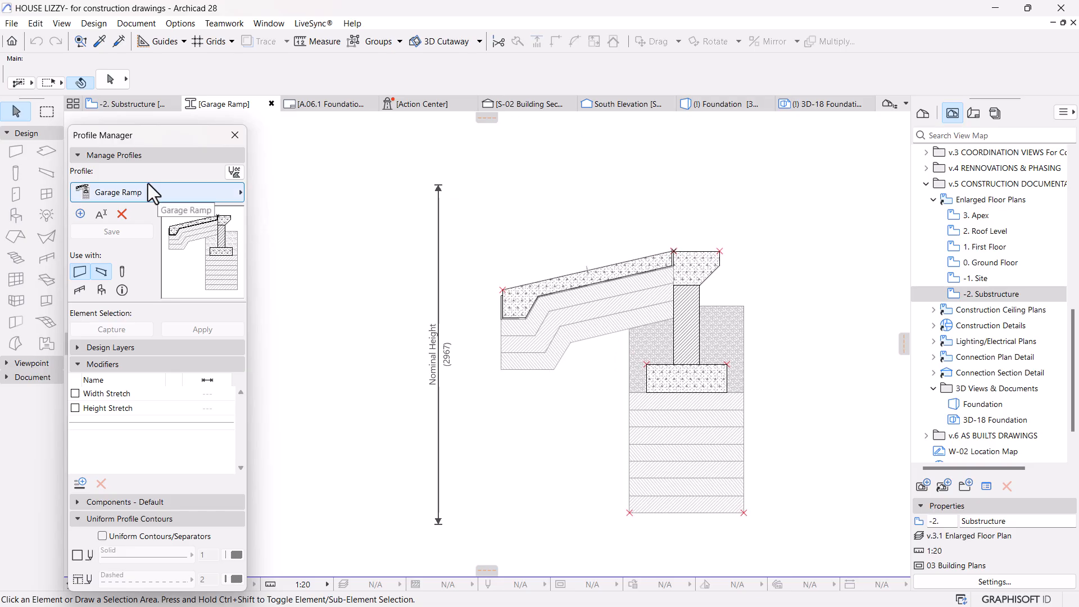
pyautogui.click(124, 106)
pyautogui.scroll(-12, 678, 336)
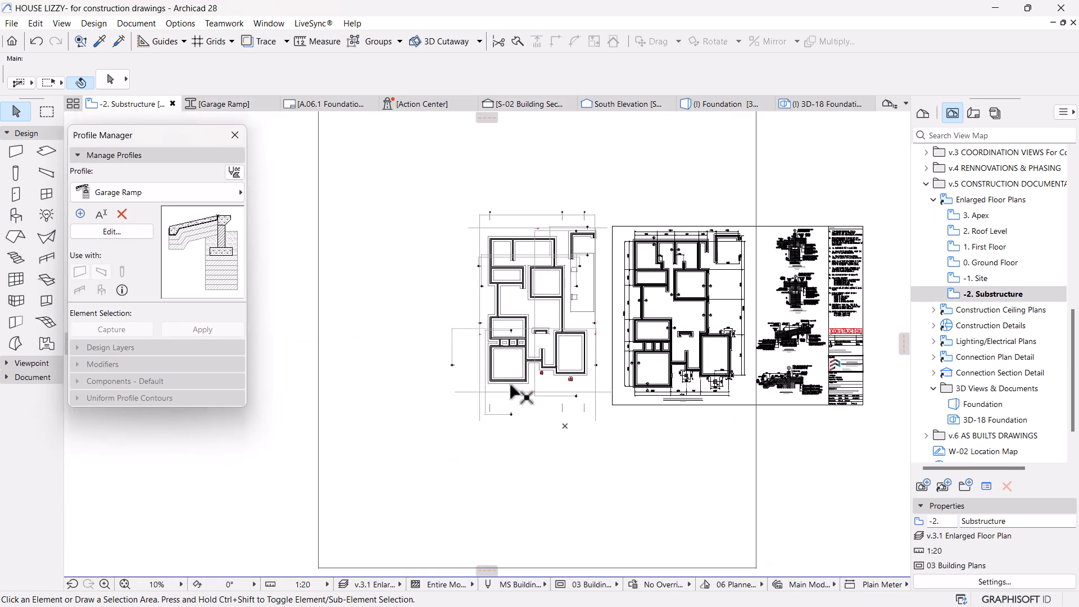
# Step: Suspend groups and split the garage's front foundation wall near its right-hand end
pyautogui.scroll(6, 511, 391)
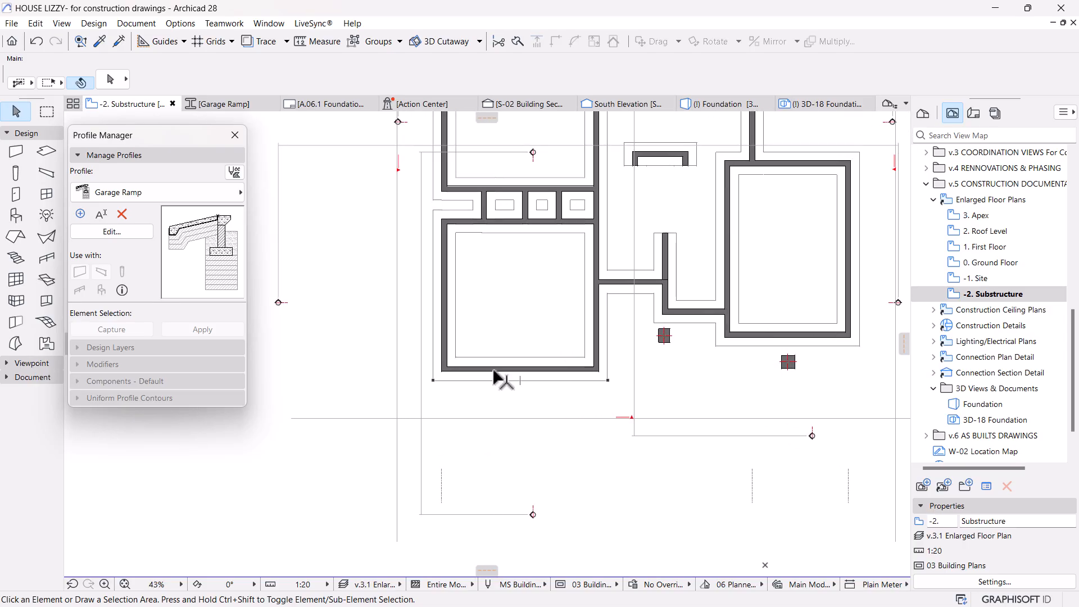
pyautogui.click(496, 371)
pyautogui.click(356, 41)
pyautogui.click(510, 349)
pyautogui.click(512, 368)
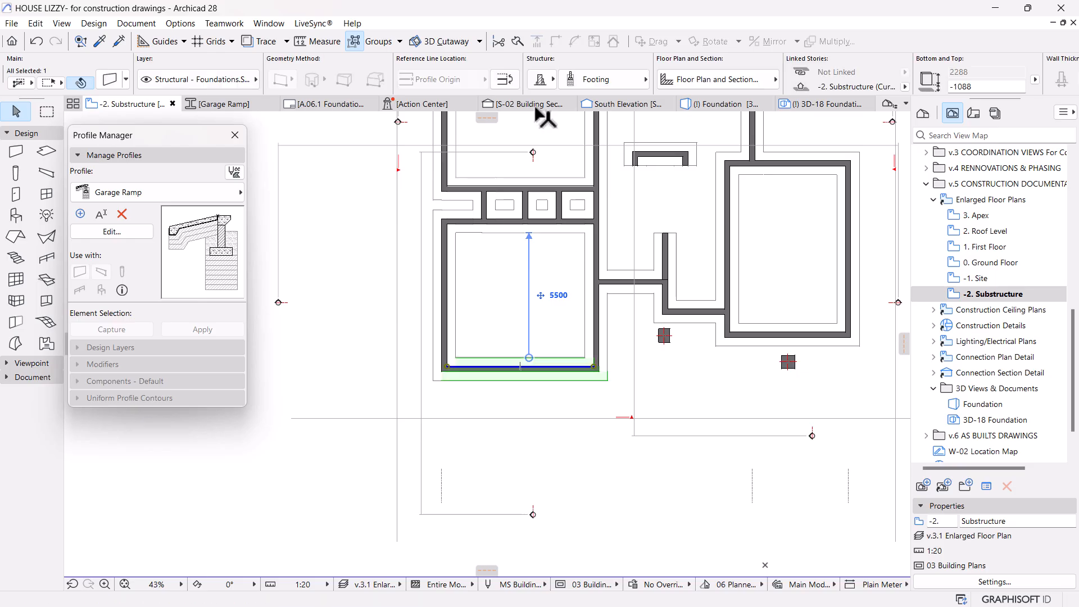
pyautogui.click(516, 43)
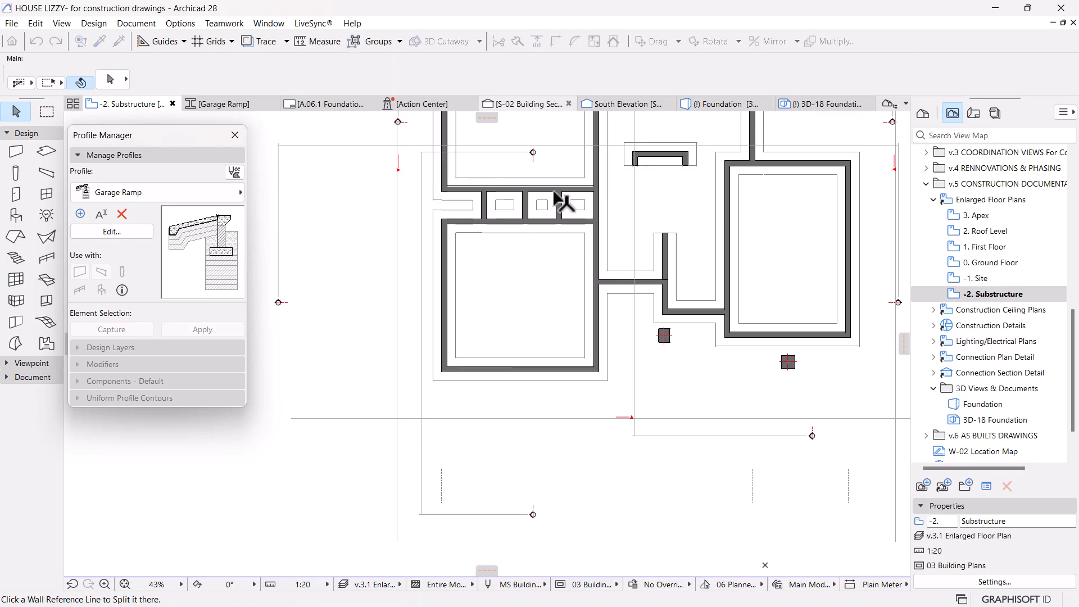
pyautogui.click(568, 372)
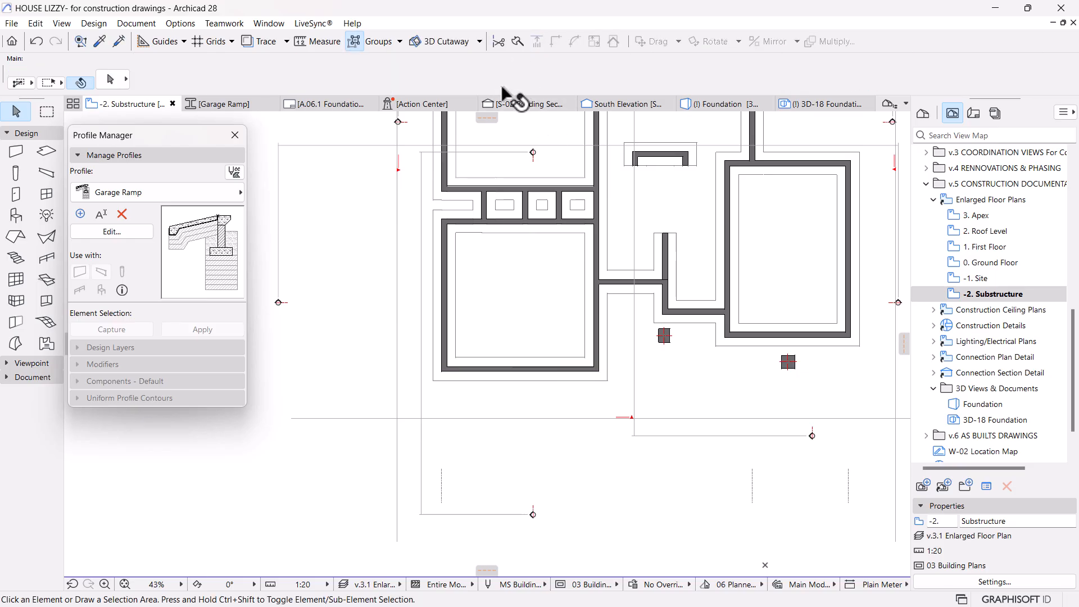
# Step: Split the remaining front garage wall near its left-hand end and check that the middle segment selects separately
pyautogui.click(516, 42)
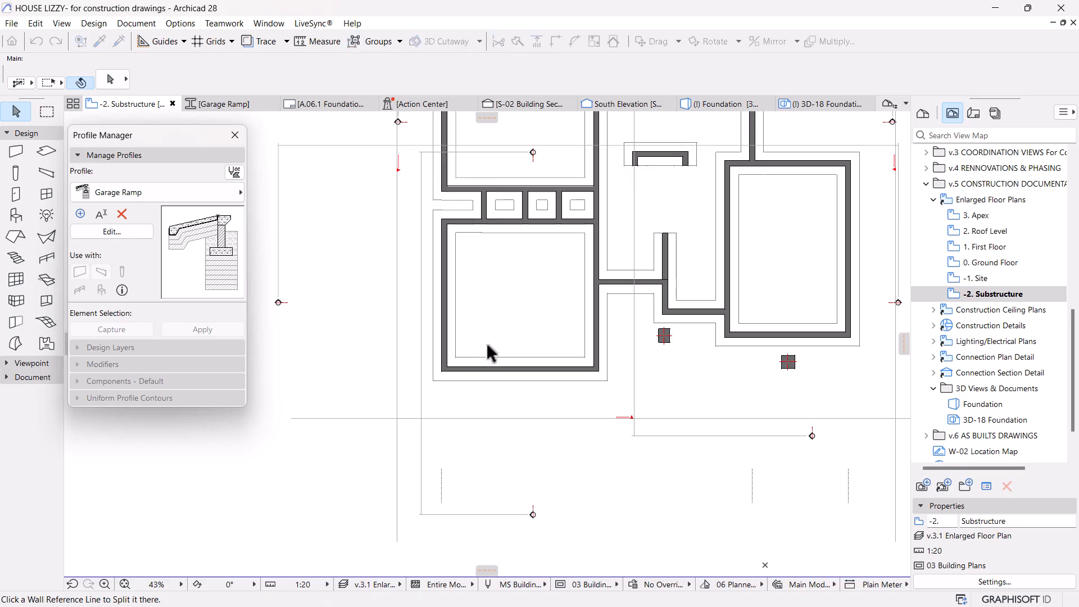
pyautogui.click(466, 370)
pyautogui.click(478, 369)
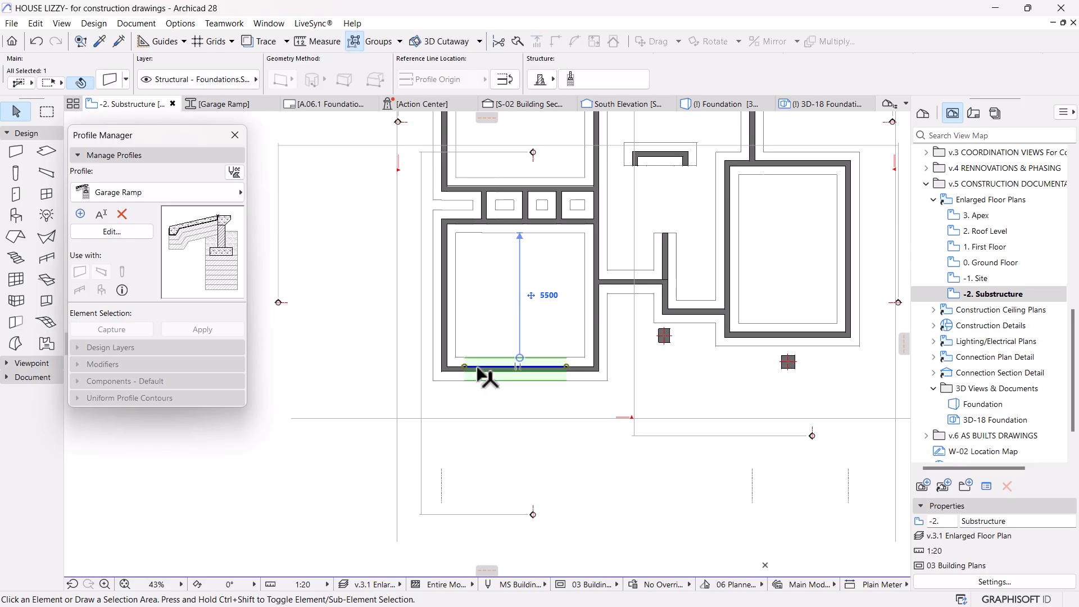
pyautogui.scroll(3, 484, 372)
pyautogui.press('Escape')
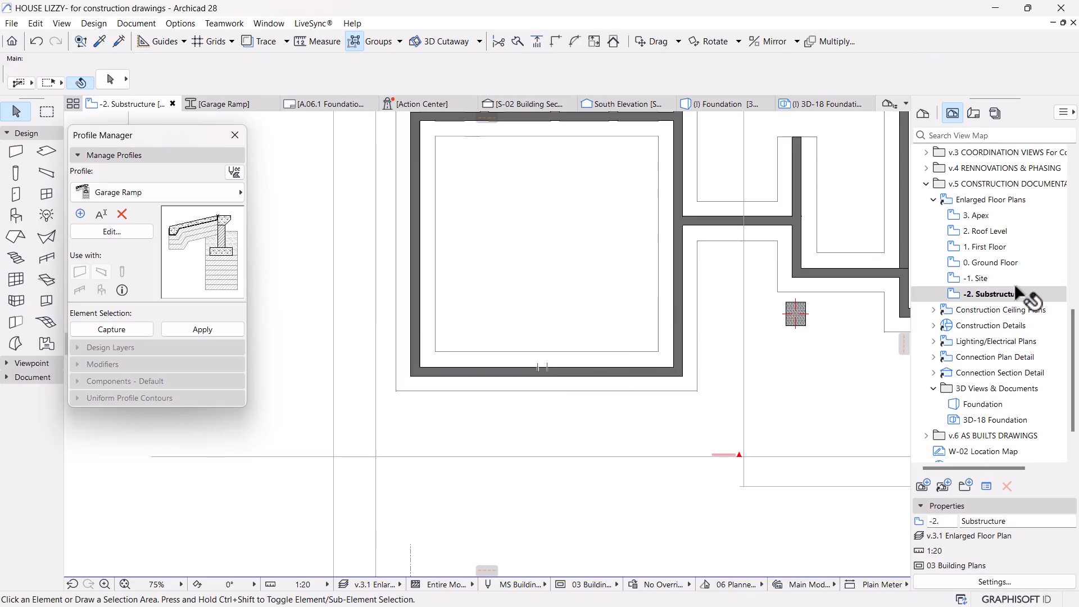
# Step: Show the -1. Site plan as trace reference behind the substructure and open the -1. Site view
pyautogui.rightClick(976, 278)
pyautogui.click(924, 347)
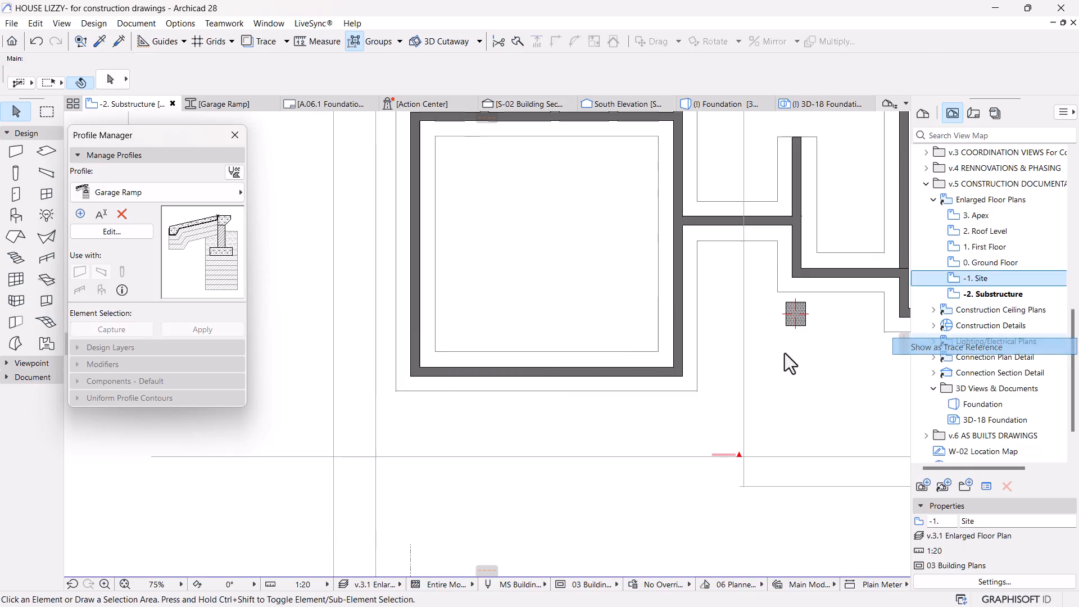
pyautogui.scroll(-4, 613, 315)
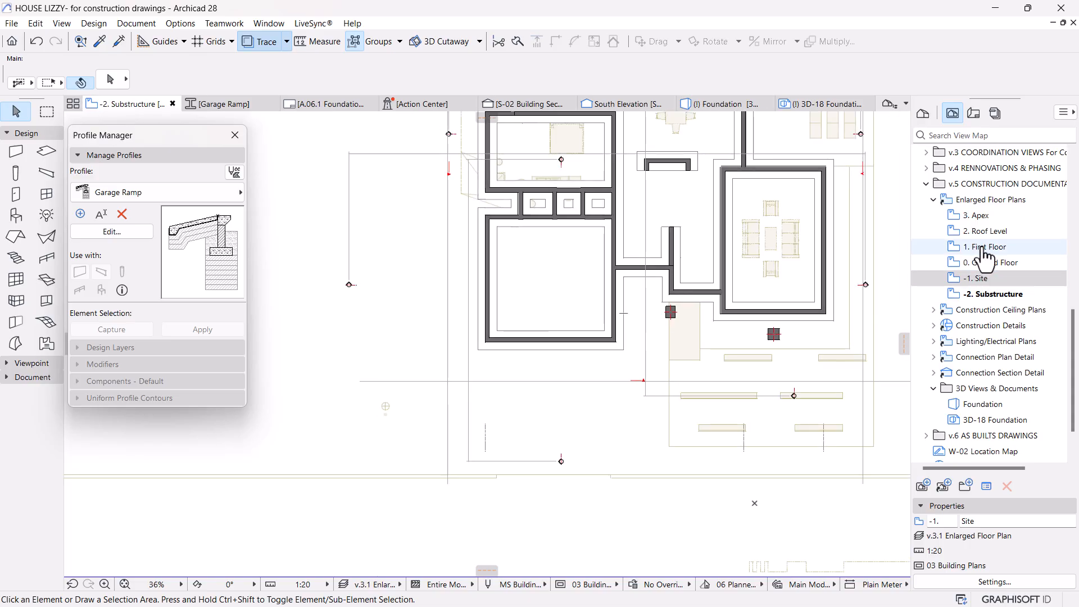
pyautogui.click(979, 281)
pyautogui.doubleClick(974, 284)
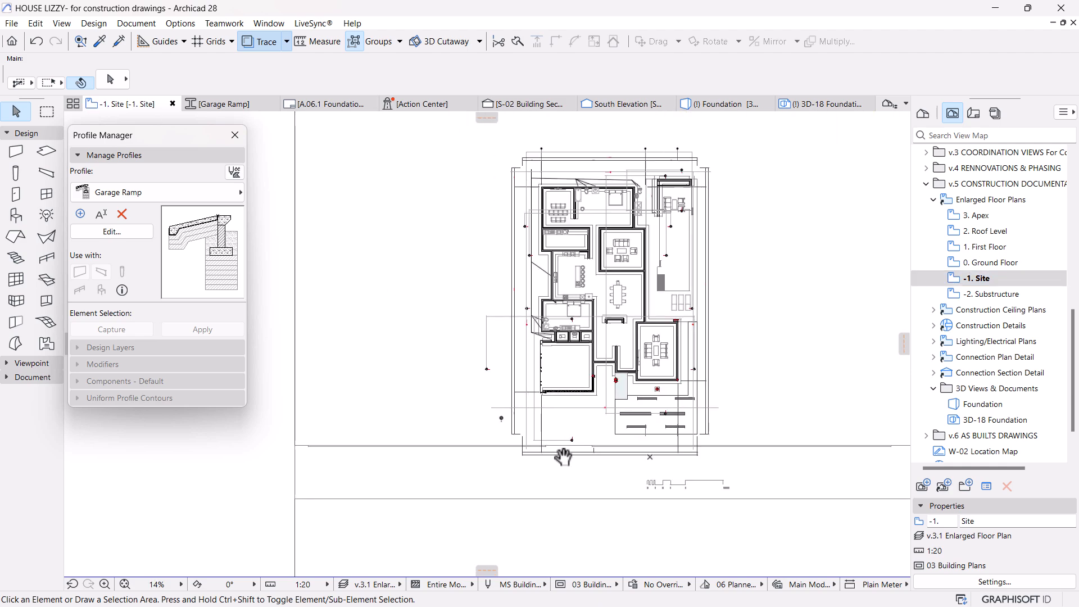
pyautogui.click(987, 282)
pyautogui.scroll(1, 824, 413)
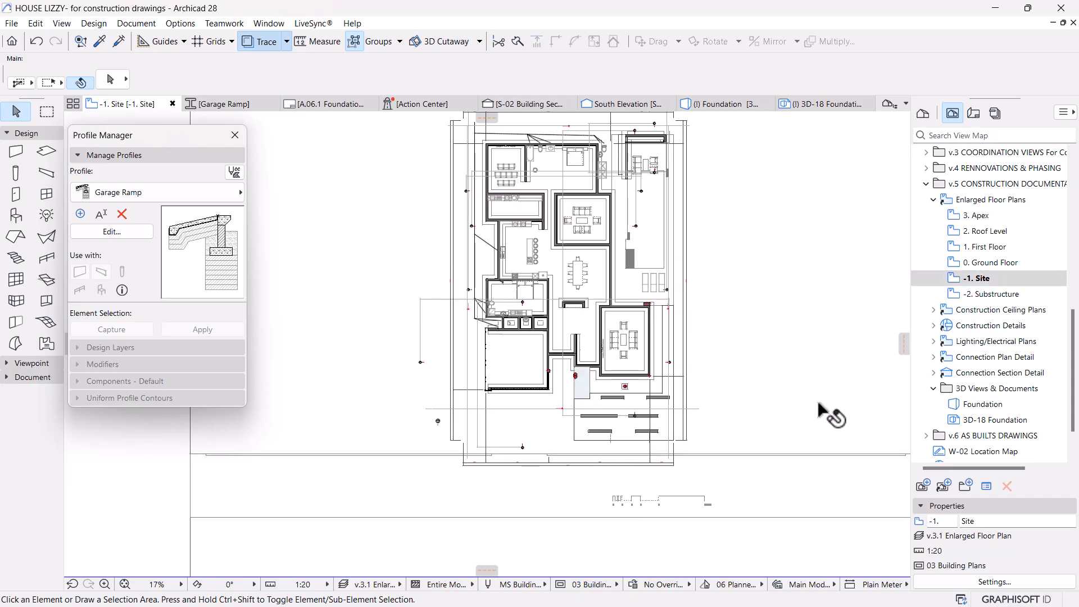
# Step: Try to turn on all layers for the -1. Site plan in the layer settings
pyautogui.hotkey('ctrl', 'l')
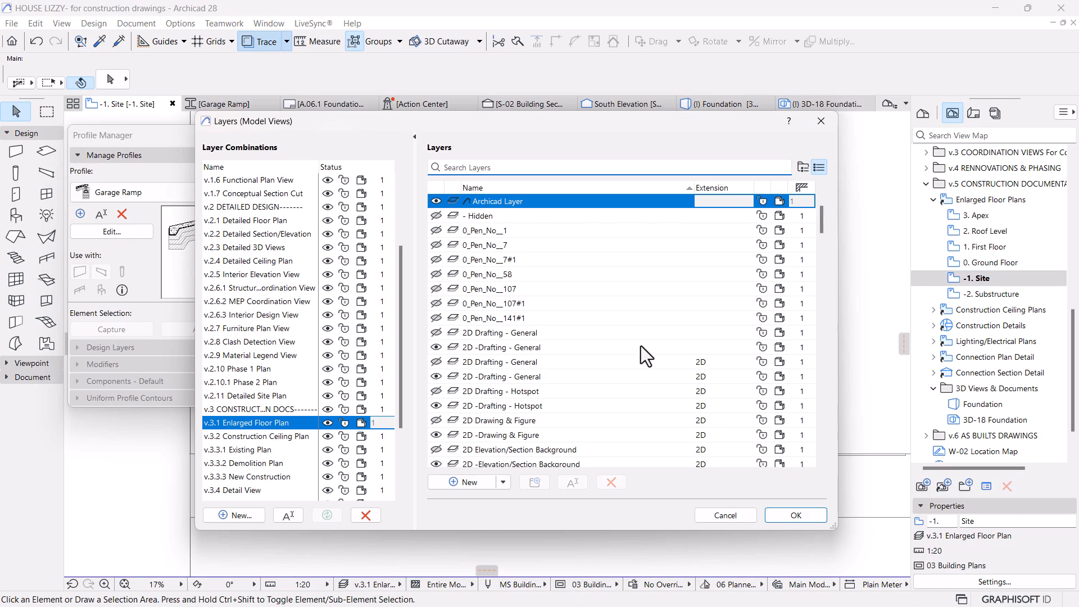
pyautogui.moveTo(821, 222); pyautogui.dragTo(826, 436)
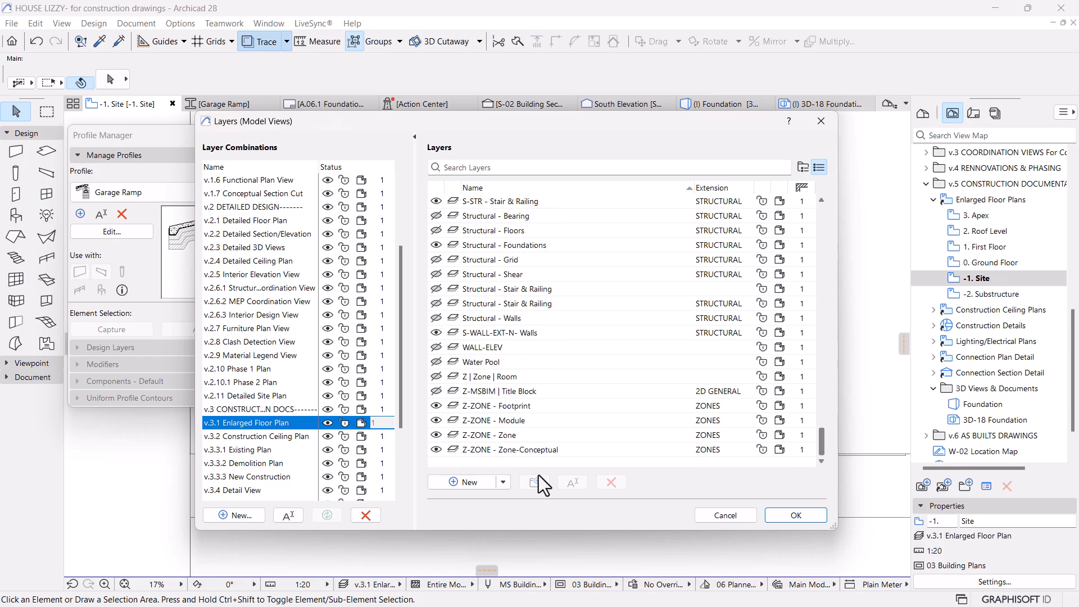
pyautogui.hotkey('ctrl', 'a')
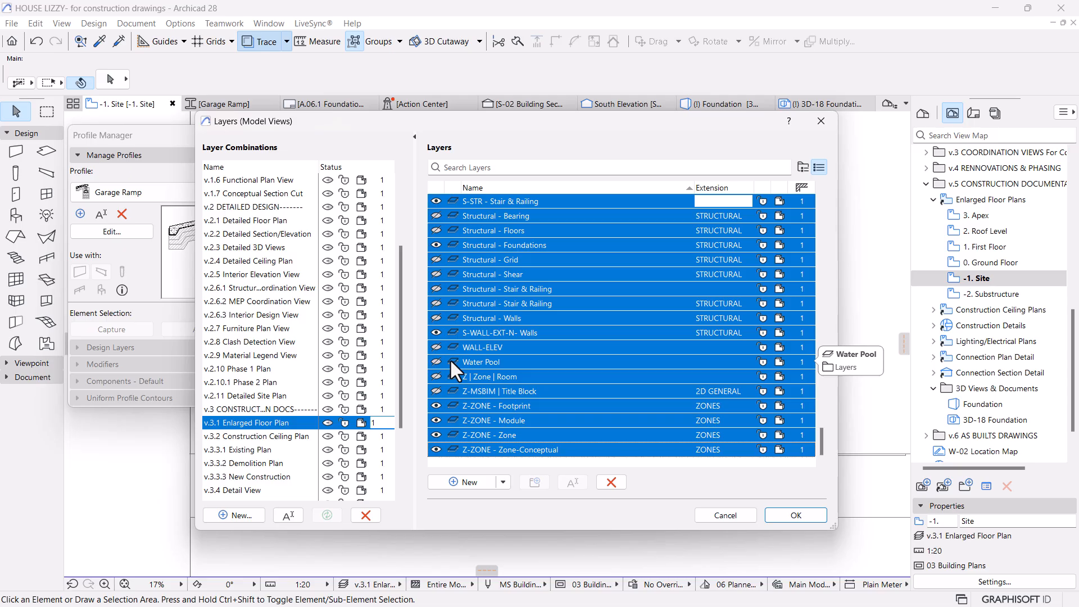
pyautogui.scroll(3, 443, 357)
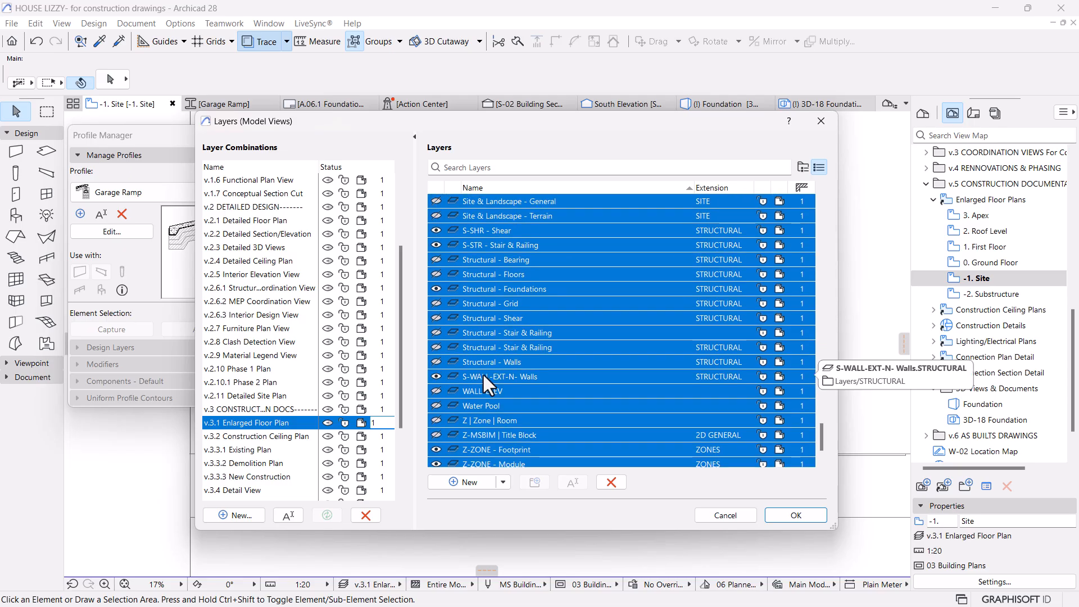
pyautogui.press('Return')
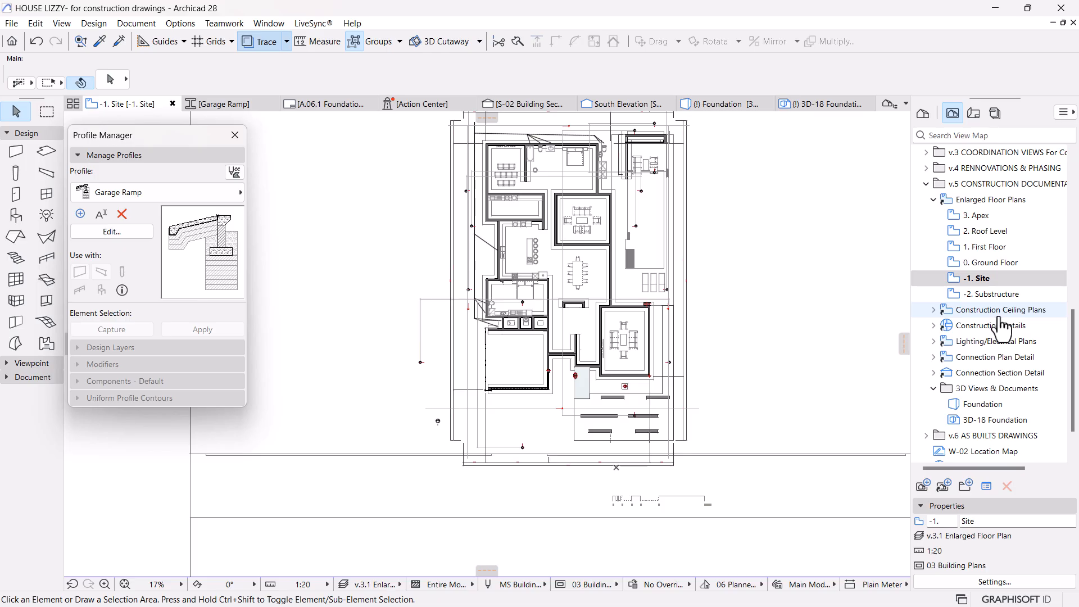
# Step: Make every layer visible in the -1. Site plan and select the driveway mesh in front of the garage to identify its layer
pyautogui.hotkey('ctrl', 'l')
pyautogui.moveTo(825, 222); pyautogui.dragTo(823, 444)
pyautogui.keyDown('shift'); pyautogui.click(558, 450); pyautogui.keyUp('shift')
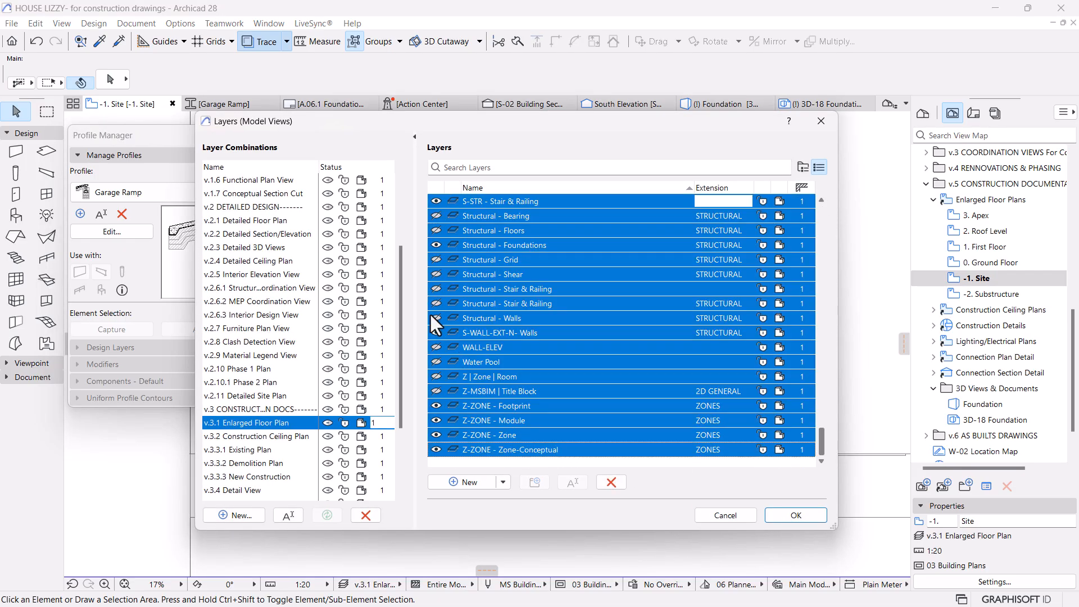
pyautogui.click(819, 515)
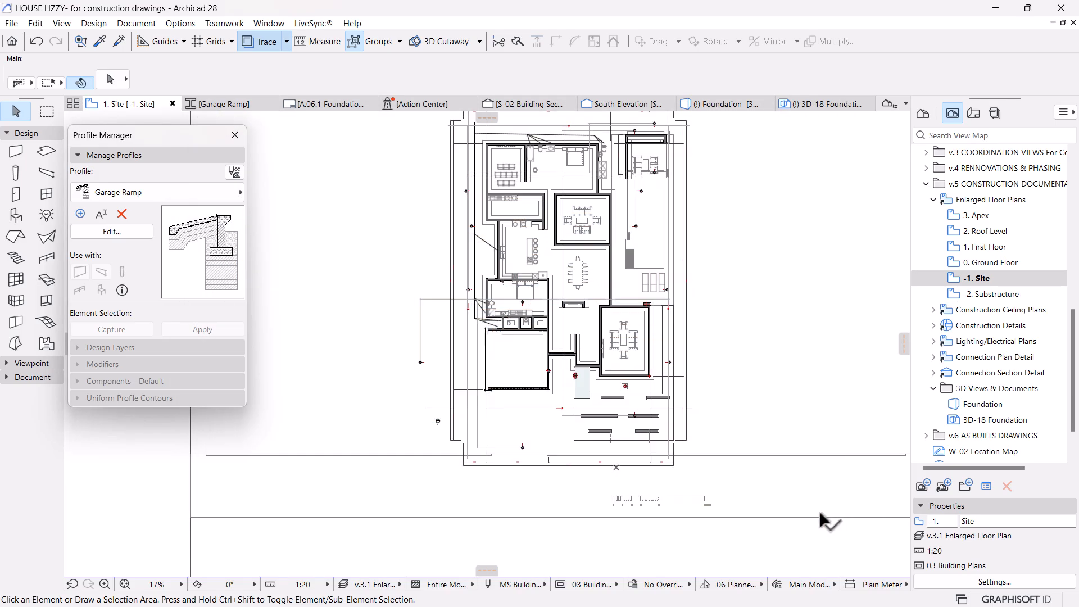
pyautogui.scroll(5, 578, 458)
pyautogui.click(368, 372)
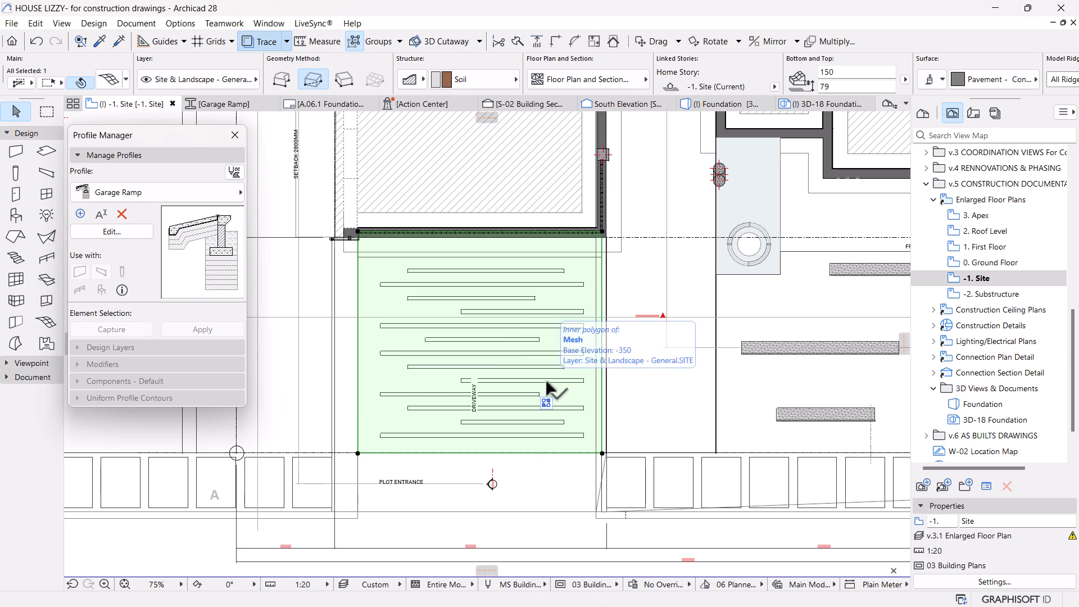
pyautogui.scroll(-2, 1013, 295)
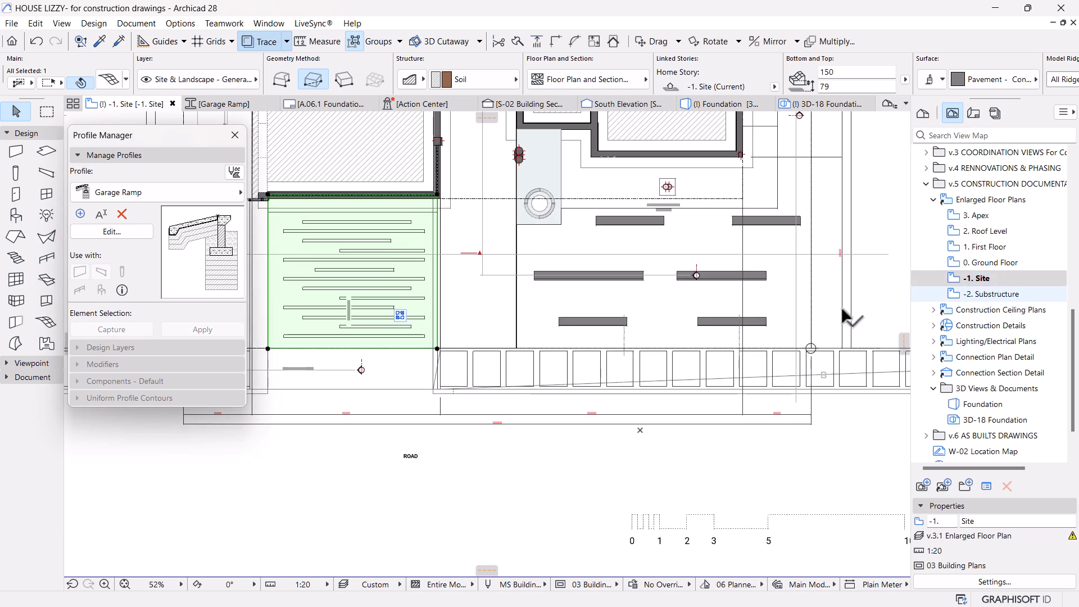
pyautogui.hotkey('ctrl', 'l')
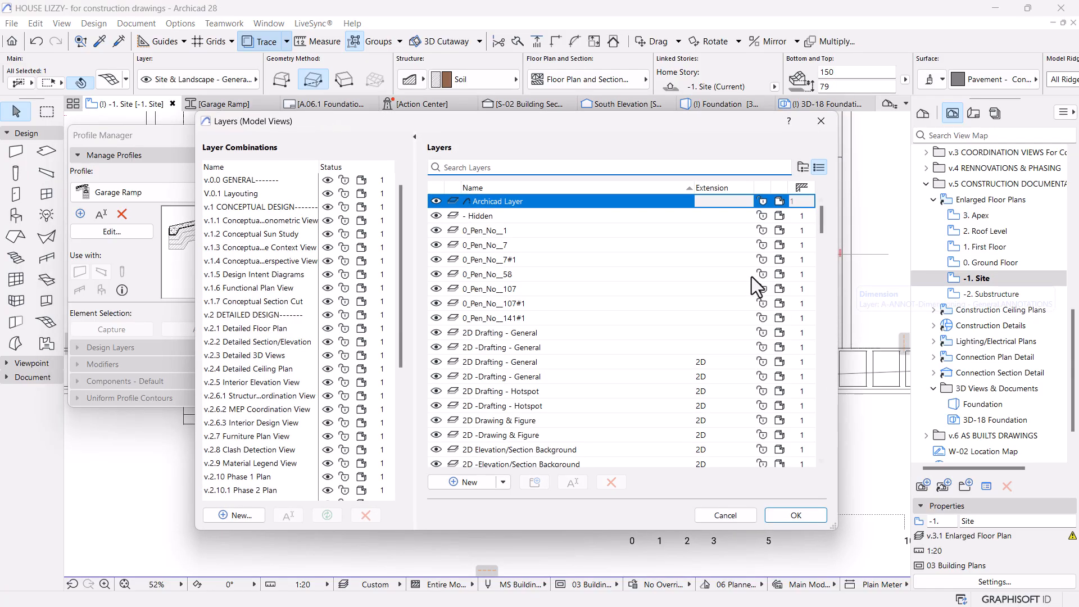
pyautogui.write('site')
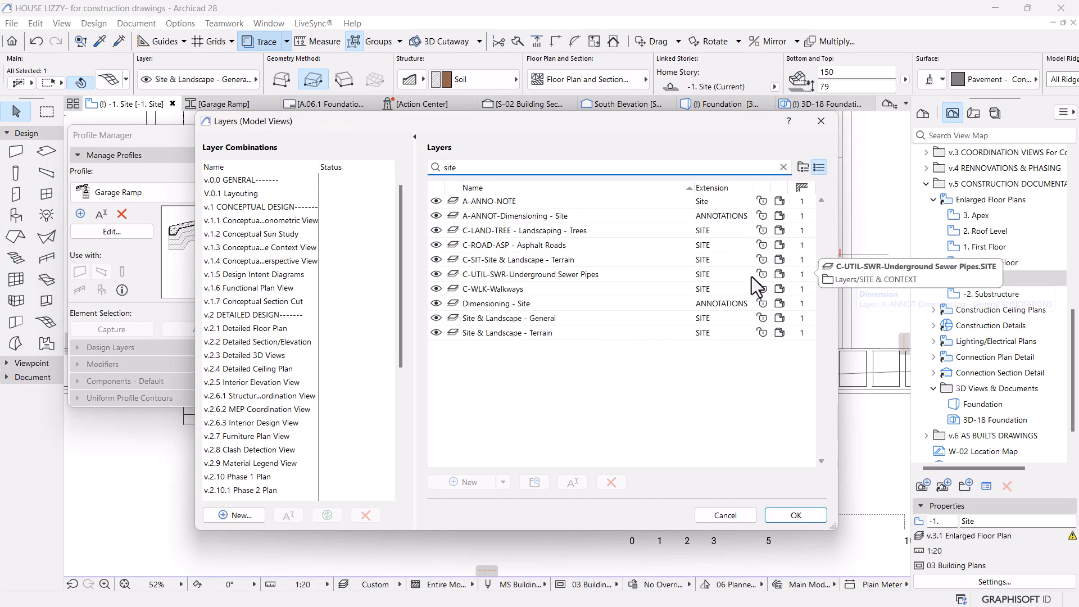
pyautogui.press('BackSpace')
pyautogui.press('BackSpace')
pyautogui.press('BackSpace')
pyautogui.press('BackSpace')
pyautogui.click(238, 329)
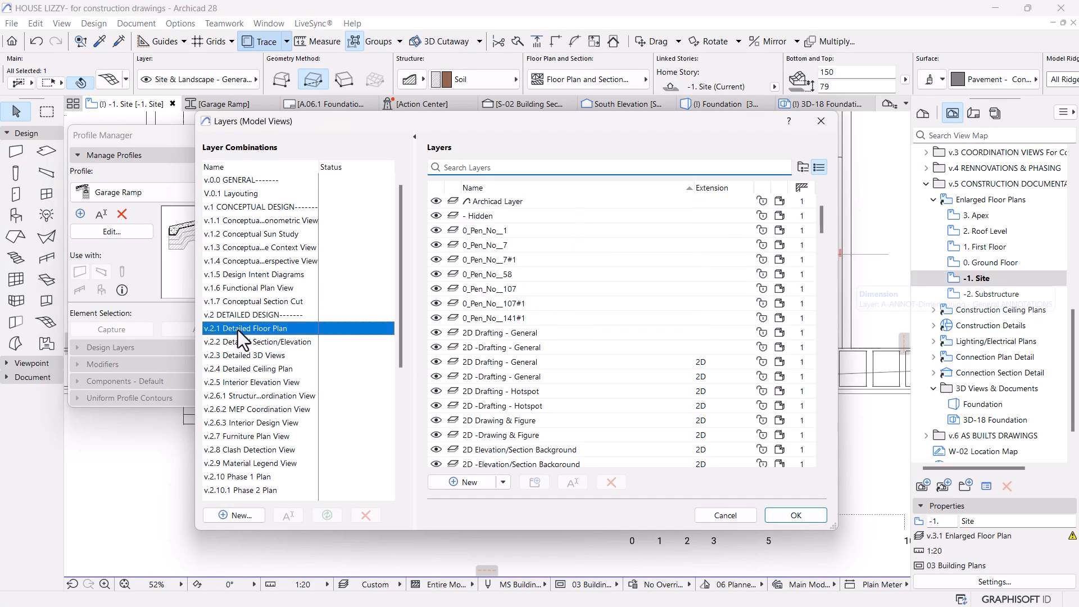
pyautogui.click(470, 168)
pyautogui.write('site')
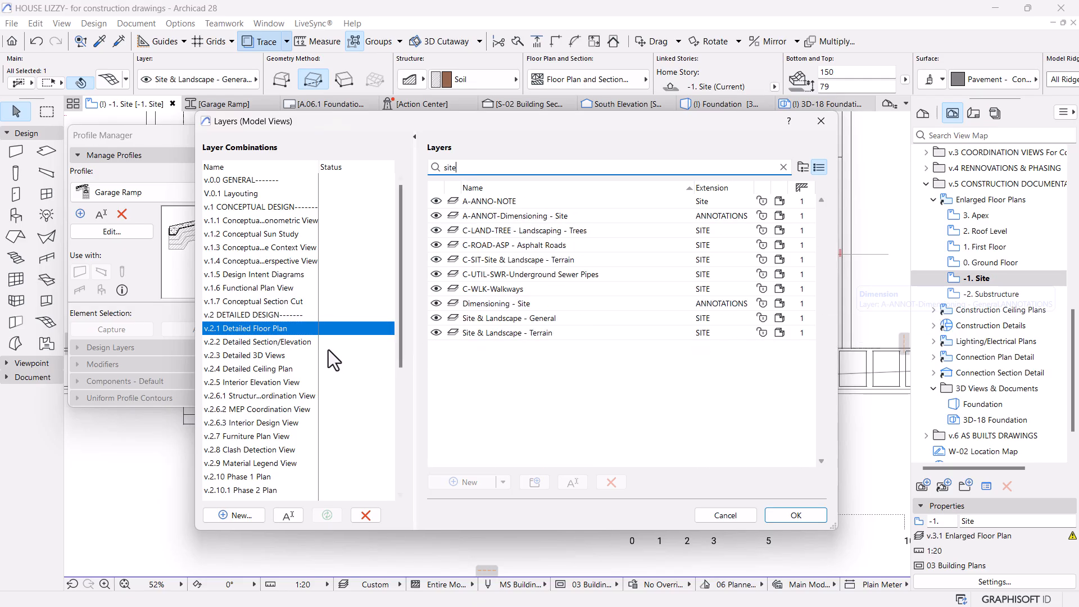
pyautogui.click(490, 334)
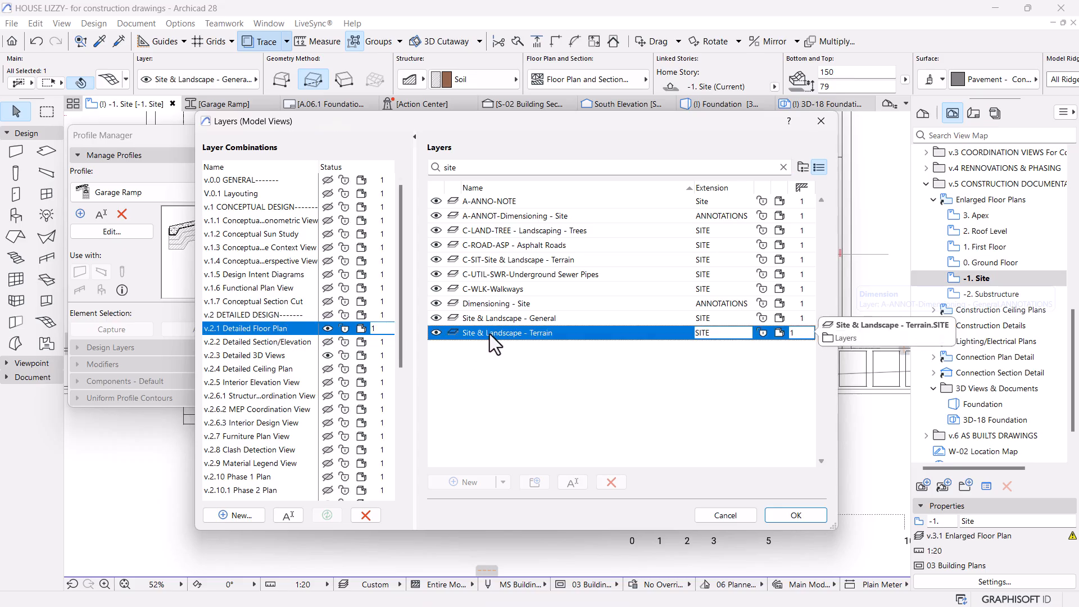
pyautogui.click(508, 407)
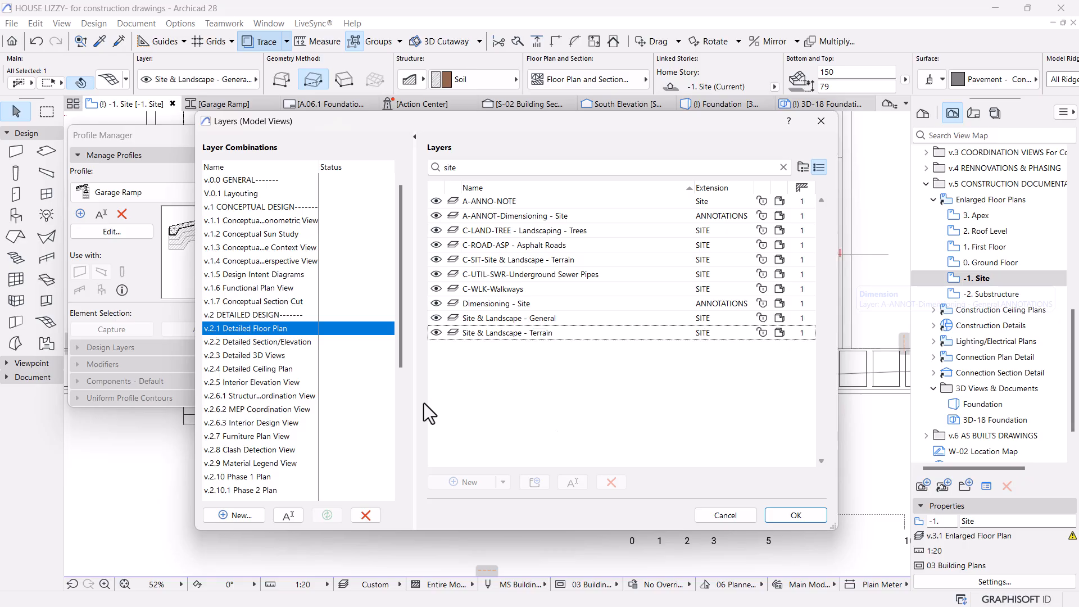
pyautogui.press('Escape')
# Step: Reopen -1. Site and turn on the Site & Landscape - General and Site & Landscape - Terrain layers in the v.3.1 Enlarged Floor Plan combination
pyautogui.doubleClick(990, 285)
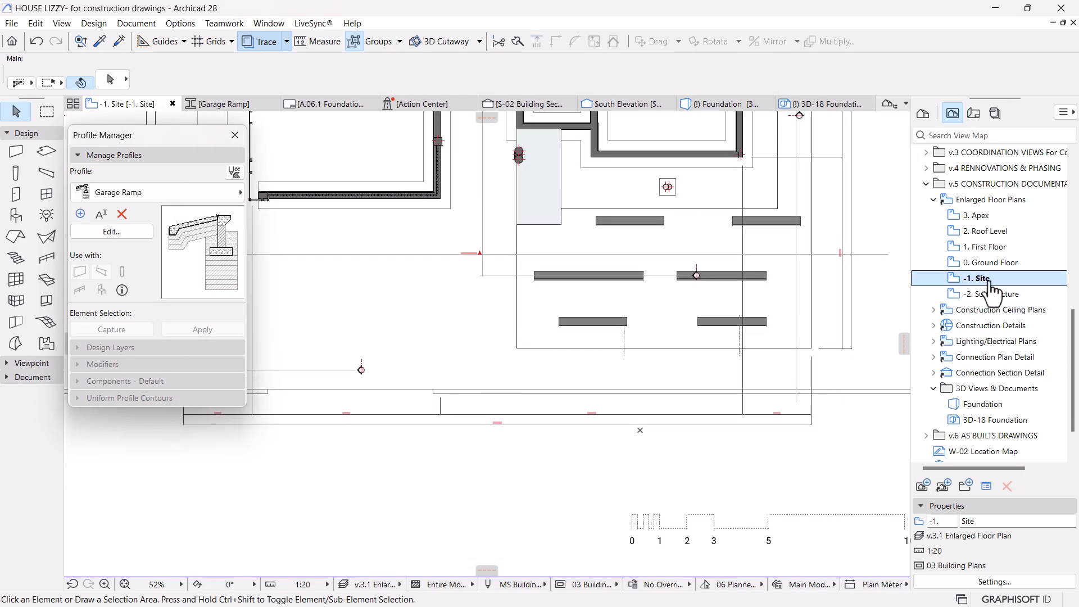
pyautogui.hotkey('ctrl', 'l')
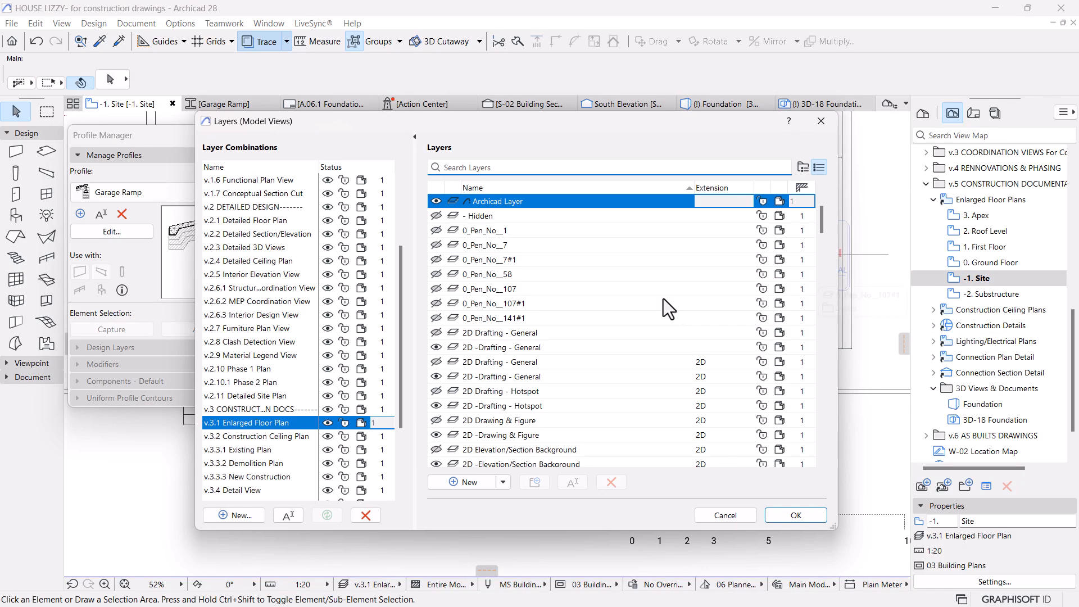
pyautogui.write('si')
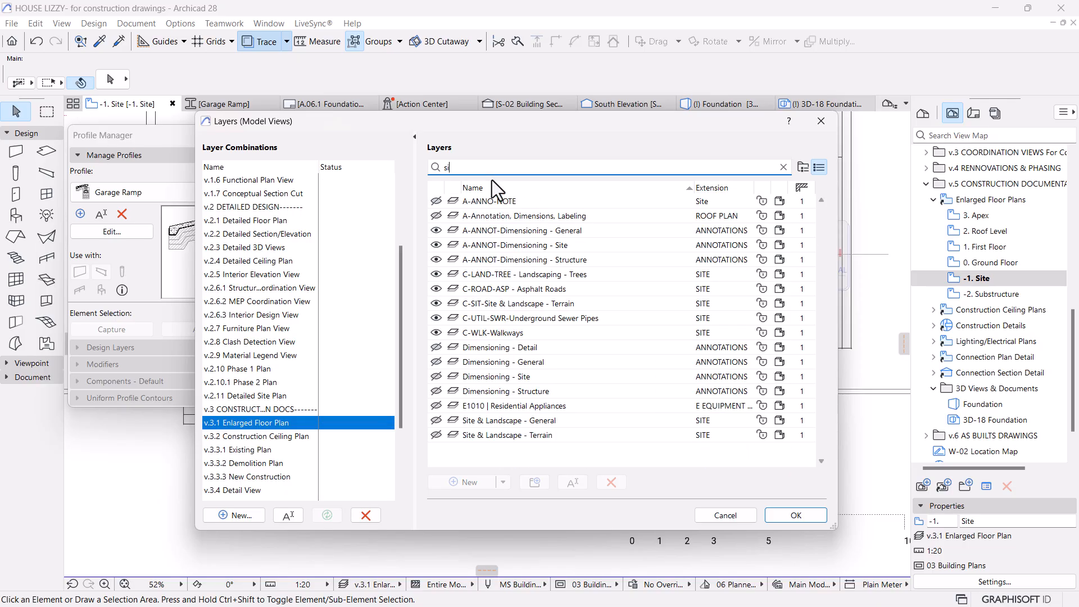
pyautogui.write('te')
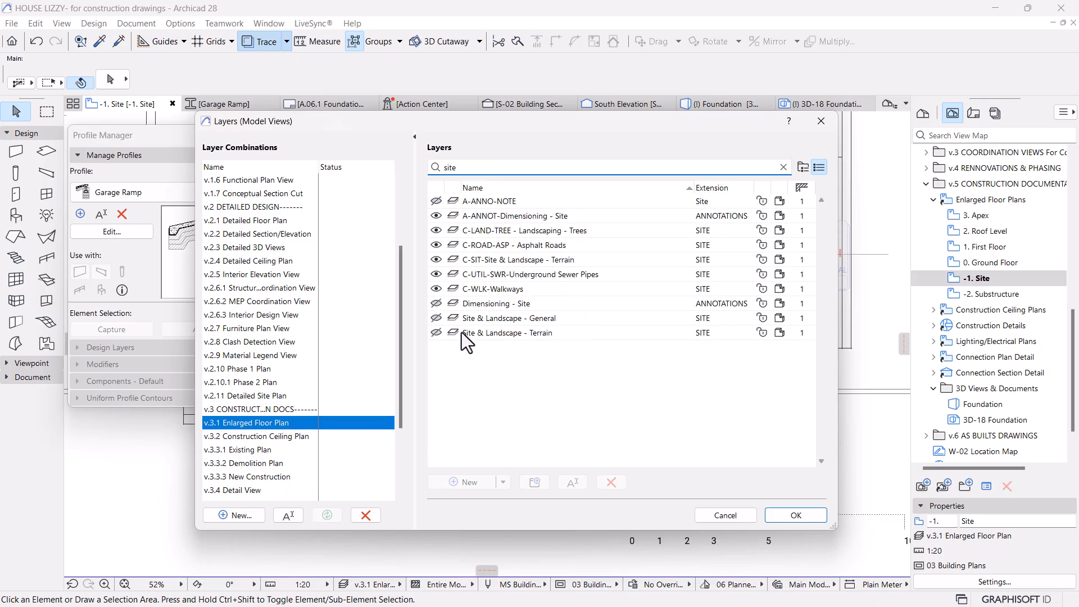
pyautogui.click(437, 333)
pyautogui.click(437, 319)
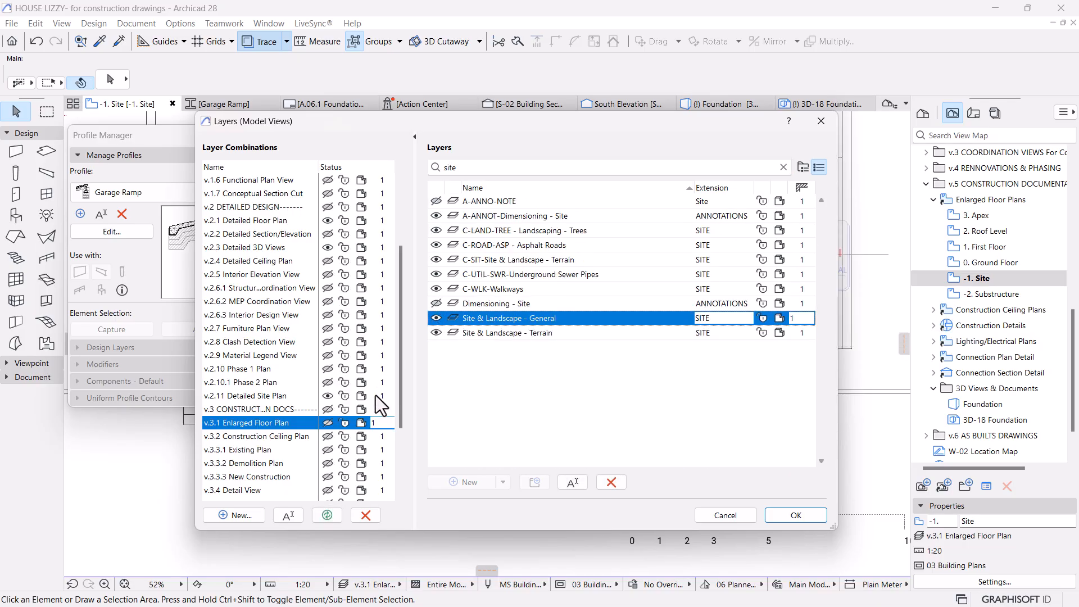
pyautogui.click(328, 514)
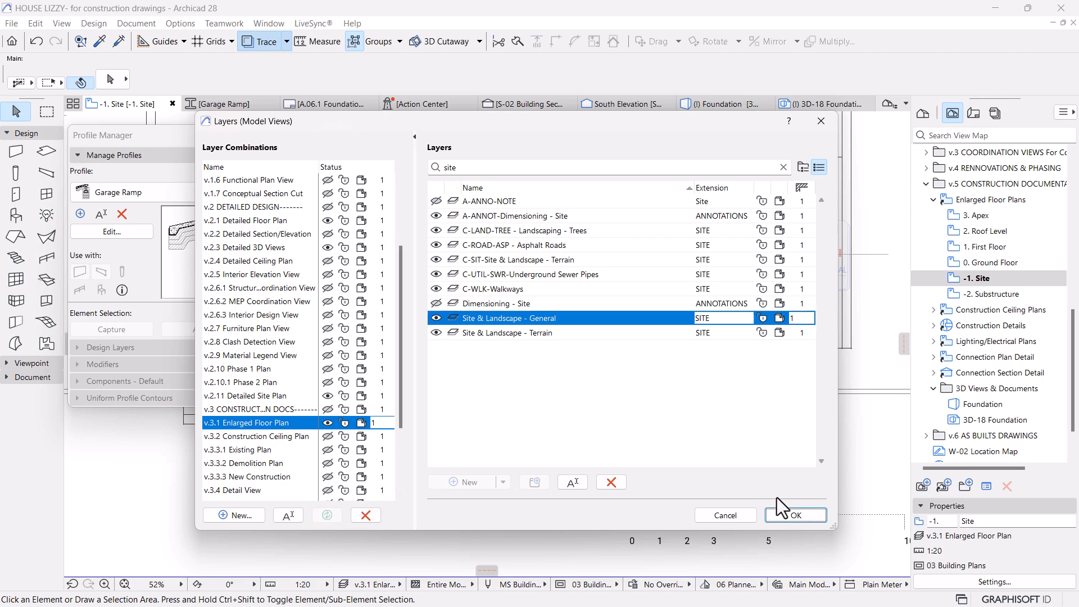
# Step: Add the A-ANNO-NOTE site layer to the v.3.1 Enlarged Floor Plan combination and reopen the -2. Substructure plan
pyautogui.click(436, 202)
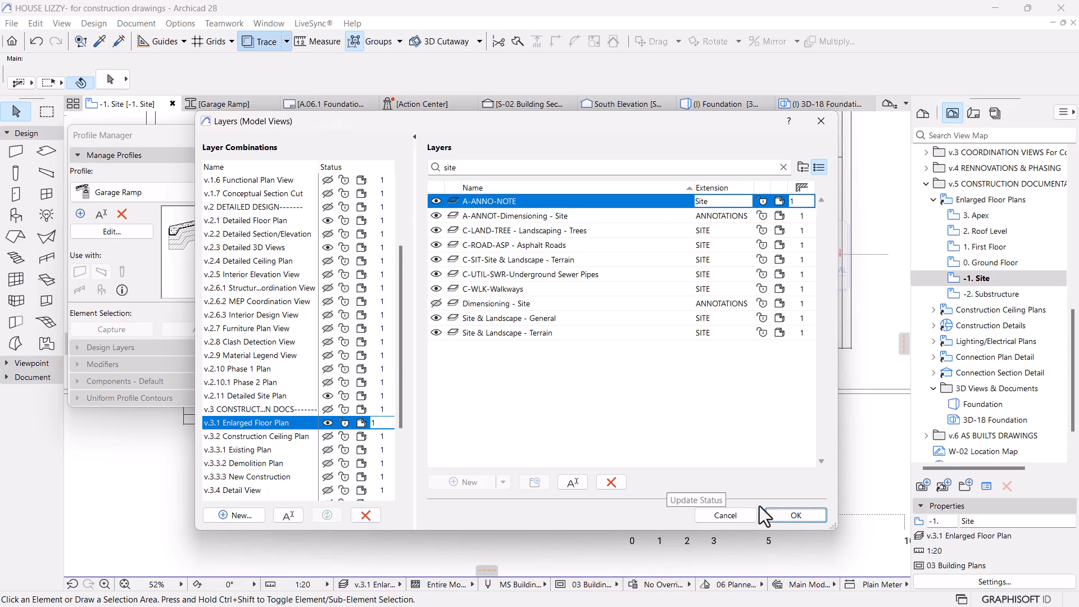
pyautogui.click(775, 513)
pyautogui.scroll(-3, 603, 373)
pyautogui.moveTo(482, 353); pyautogui.dragTo(576, 400, button='middle')
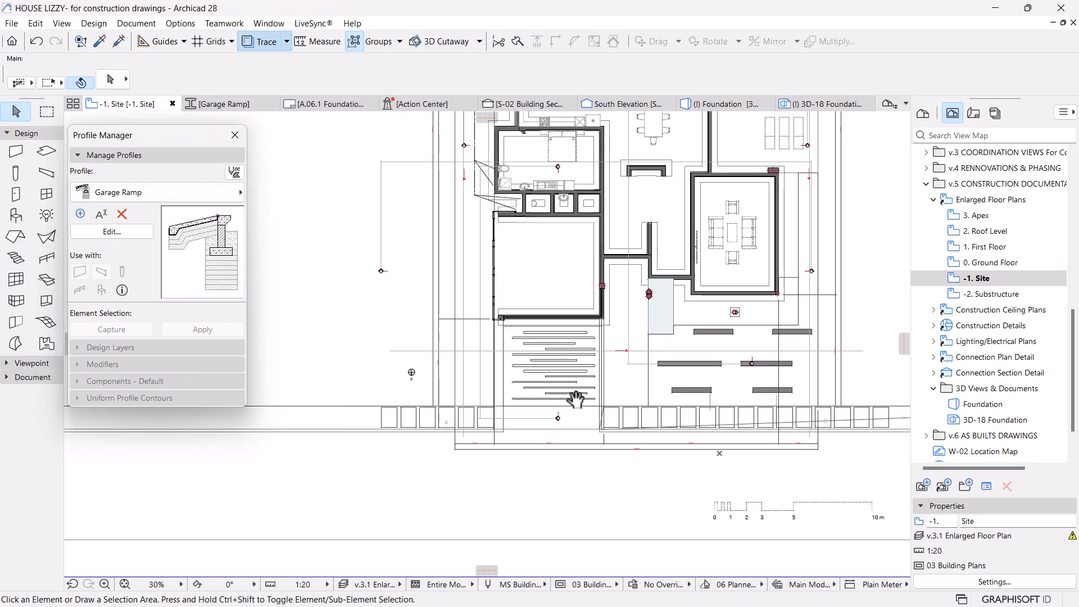
pyautogui.doubleClick(978, 295)
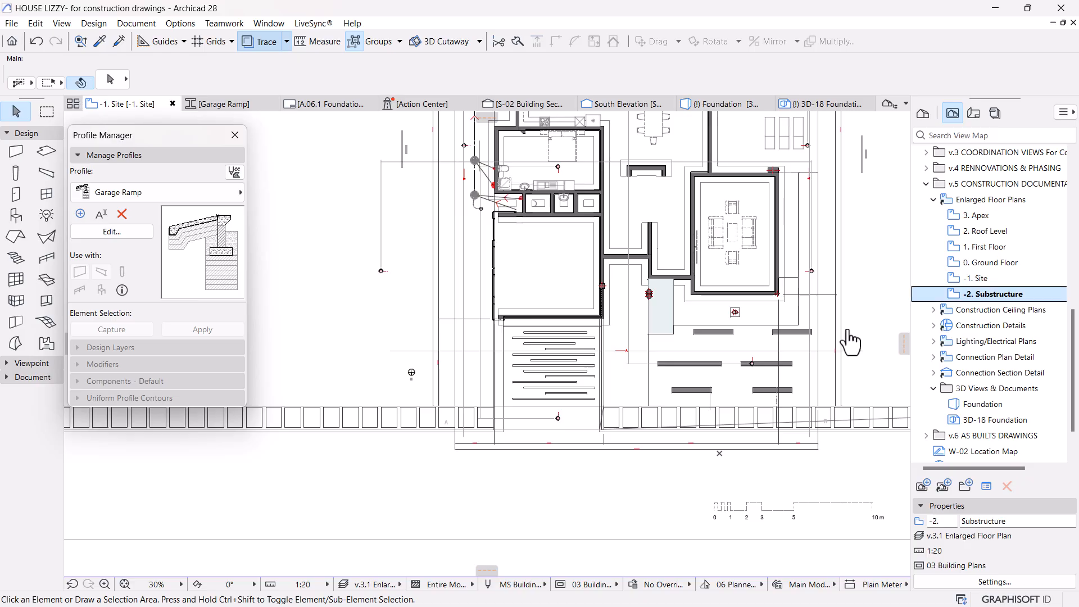
# Step: Shorten the left corner segment of the garage's front foundation wall back to the driveway's left edge
pyautogui.scroll(6, 579, 391)
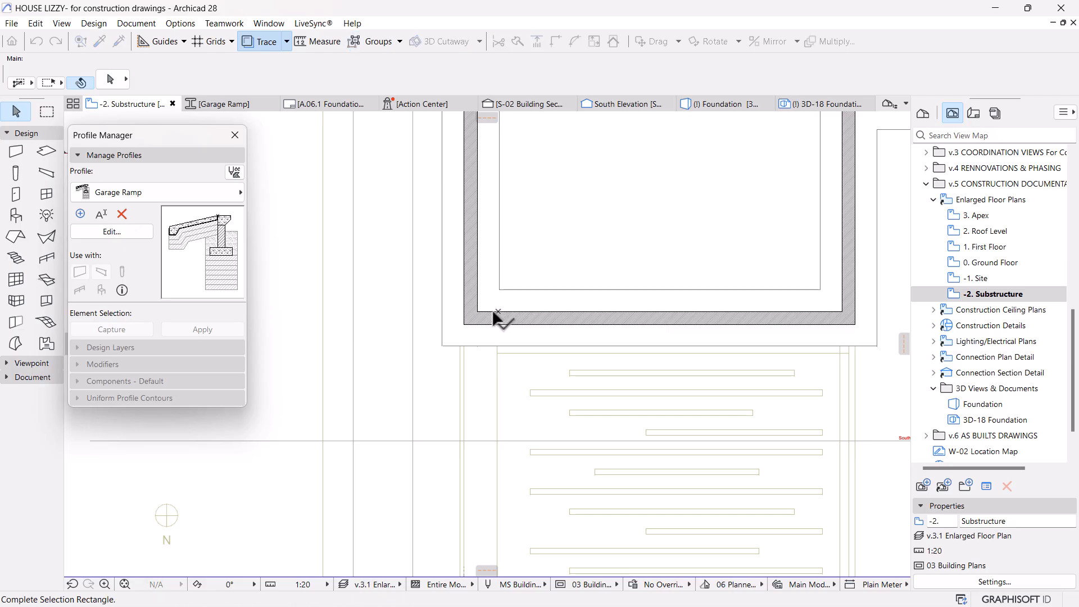
pyautogui.scroll(4, 484, 323)
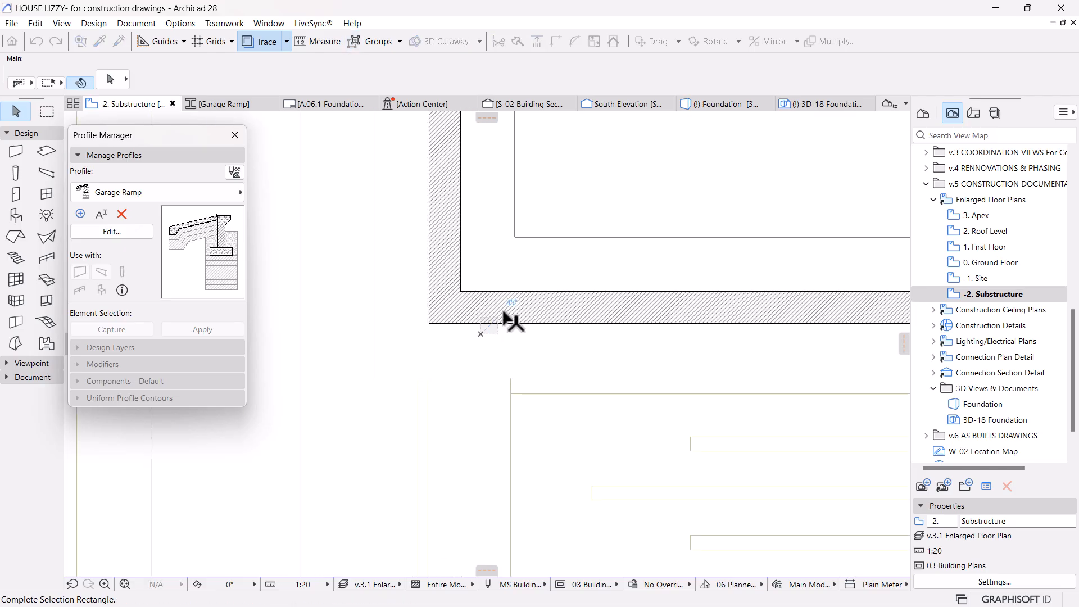
pyautogui.click(512, 321)
pyautogui.click(568, 291)
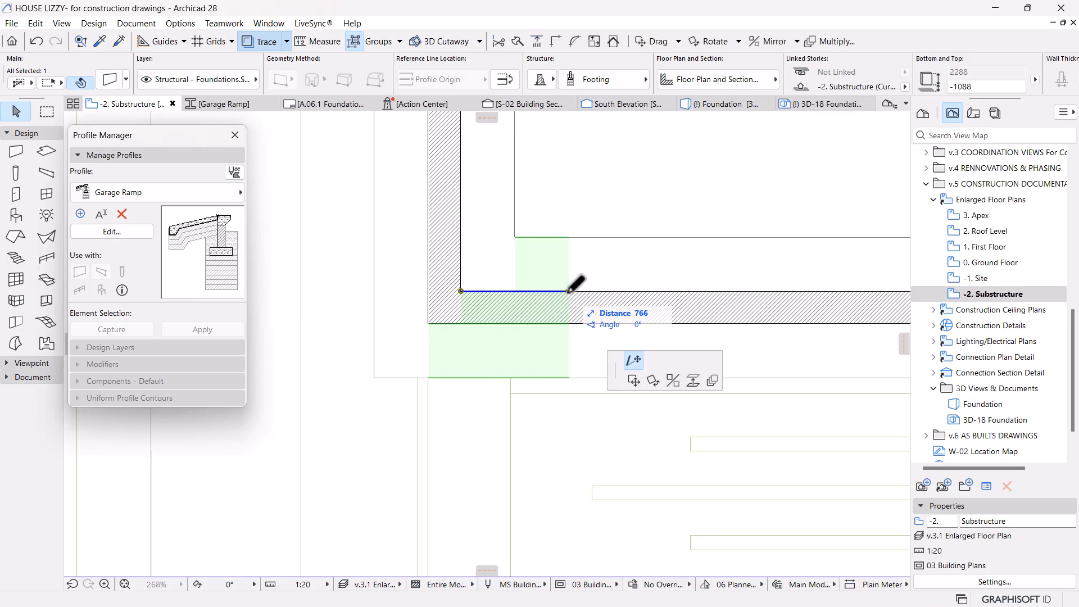
pyautogui.click(517, 370)
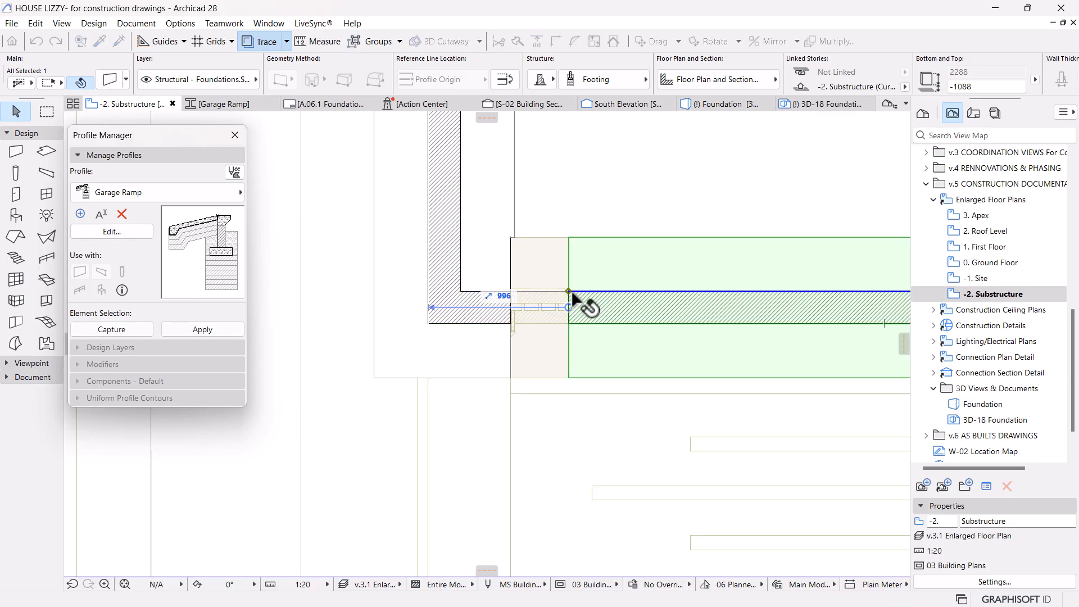
# Step: Extend the middle segment of the garage's front foundation wall to the driveway's left edge
pyautogui.click(569, 291)
pyautogui.click(511, 291)
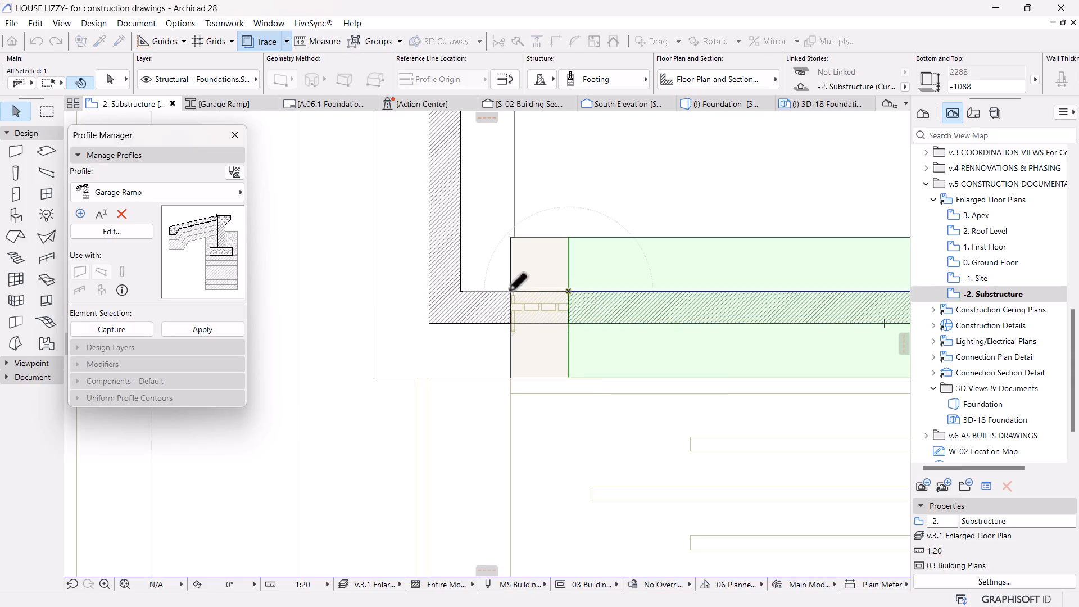
pyautogui.scroll(-5, 544, 304)
pyautogui.moveTo(785, 320); pyautogui.dragTo(575, 321, button='middle')
pyautogui.scroll(2, 642, 293)
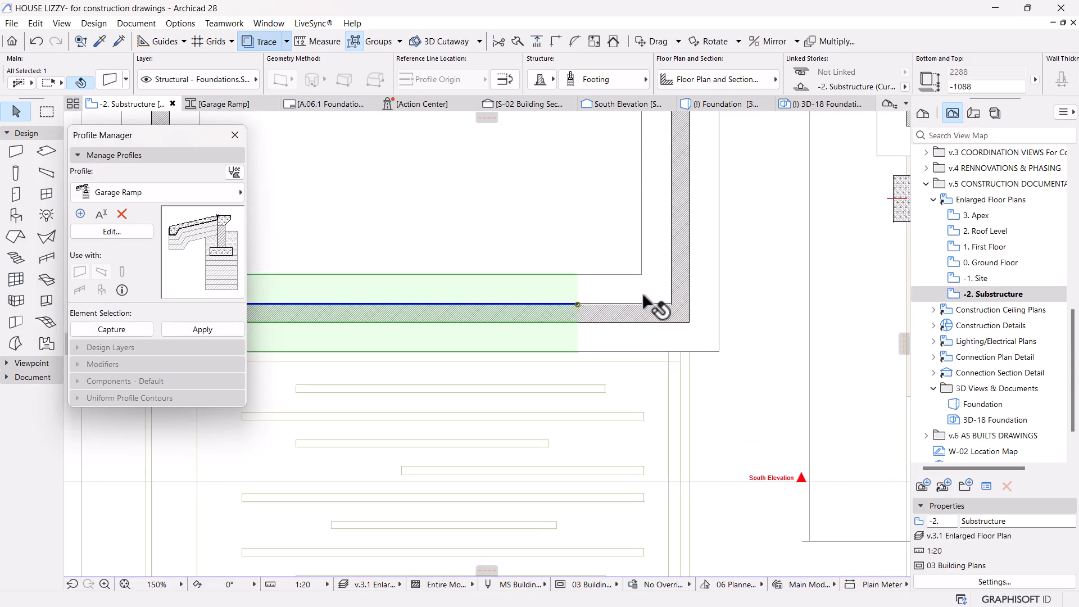
pyautogui.press('Escape')
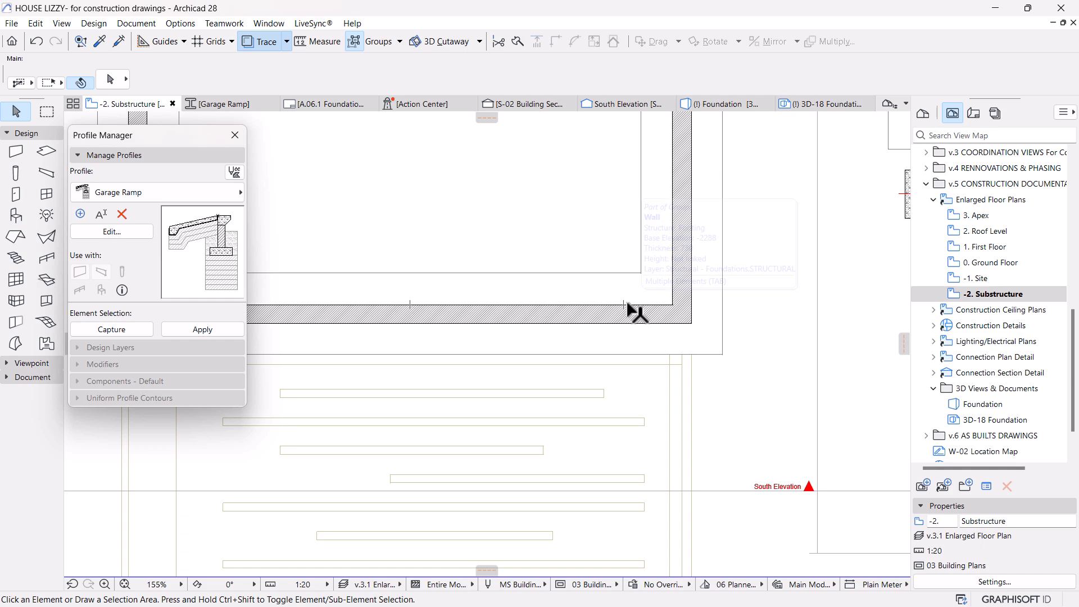
# Step: Shorten the right corner segment of the garage's front foundation wall to the driveway's right edge, then delete the leftover stub
pyautogui.click(631, 309)
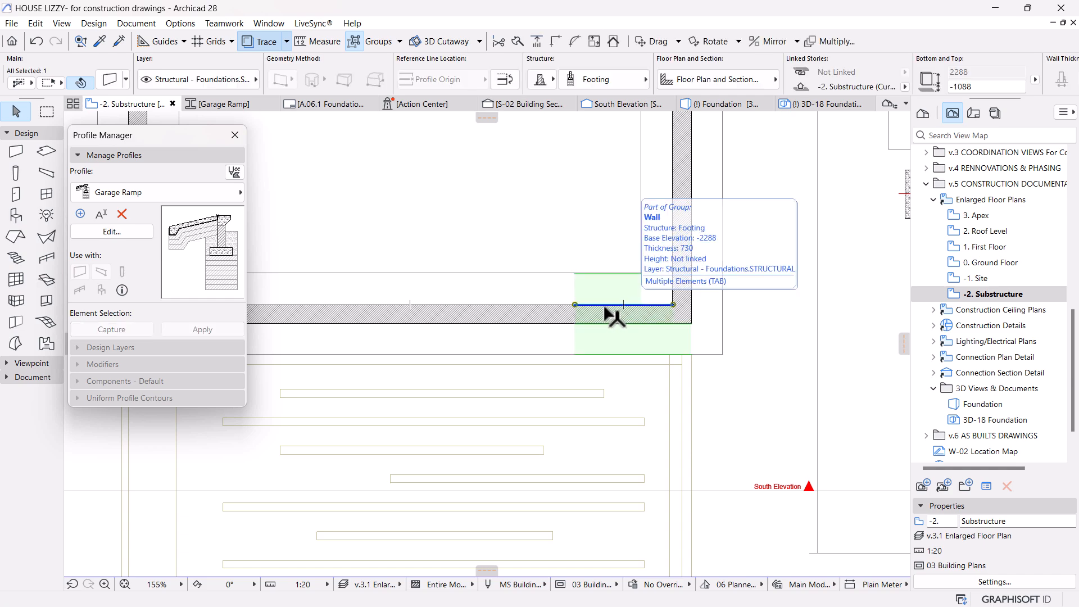
pyautogui.click(574, 304)
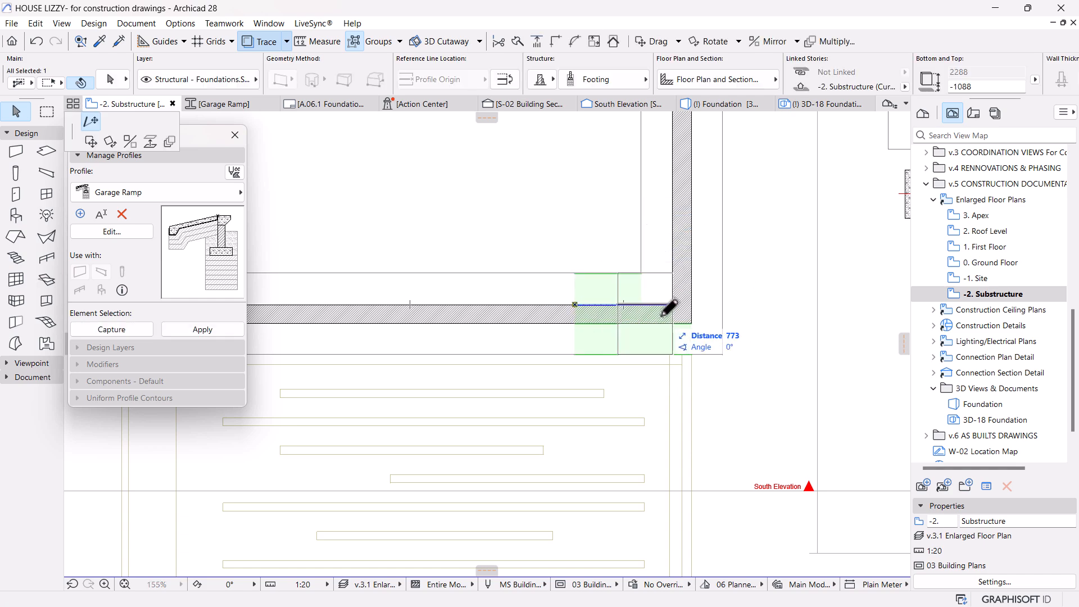
pyautogui.click(669, 352)
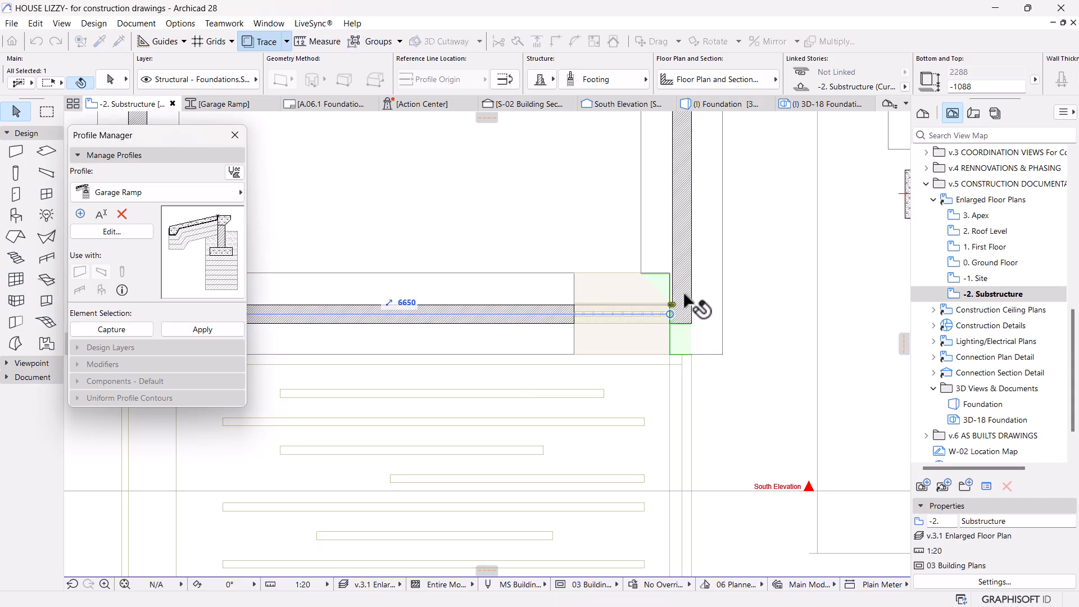
pyautogui.press('Escape')
pyautogui.scroll(-4, 683, 291)
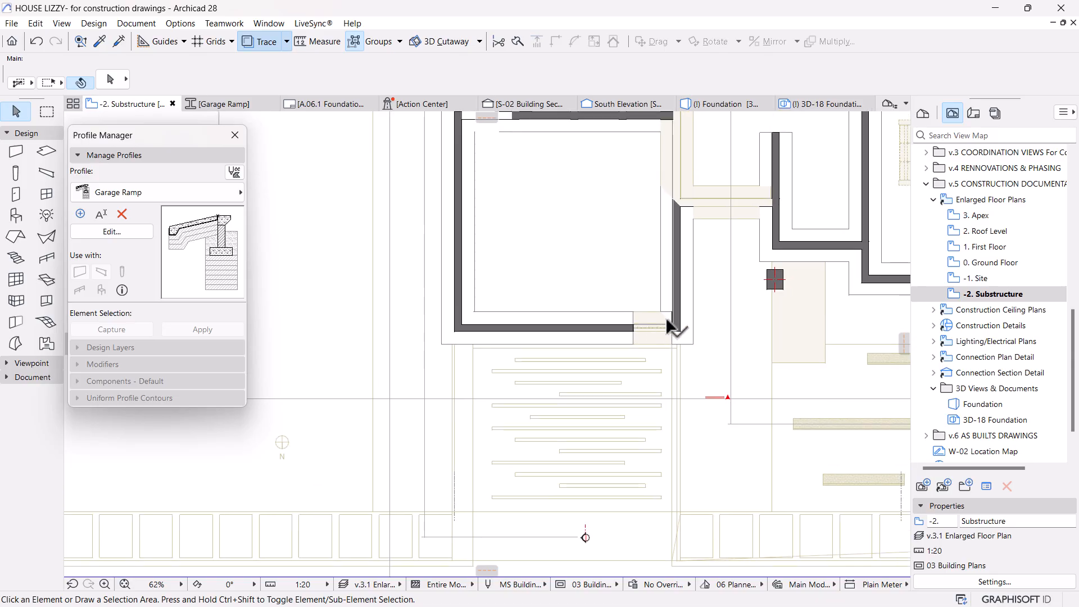
pyautogui.scroll(3, 676, 310)
pyautogui.click(670, 377)
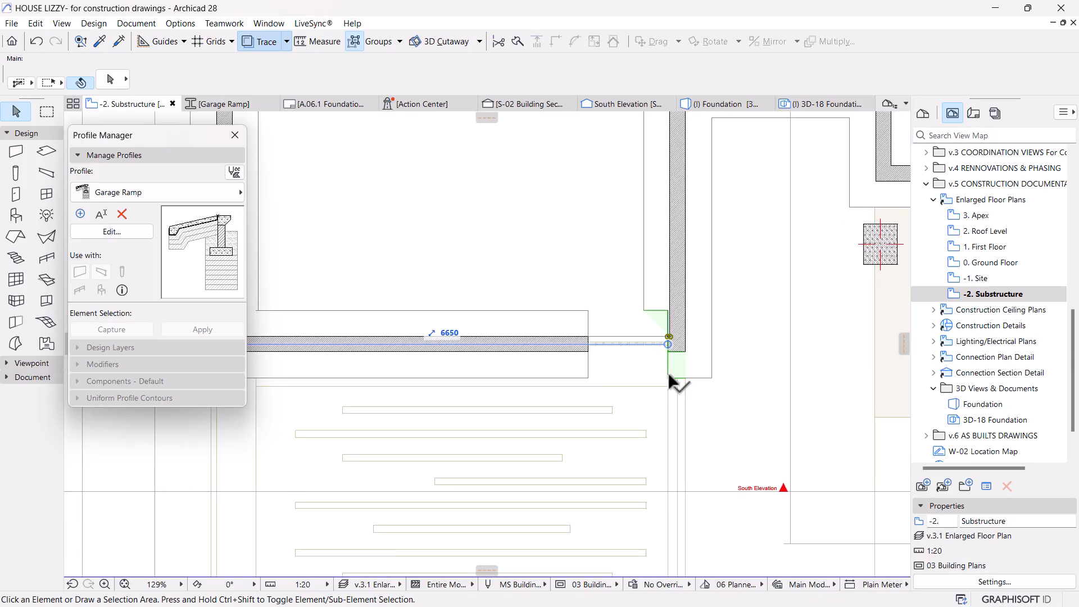
pyautogui.press('Escape')
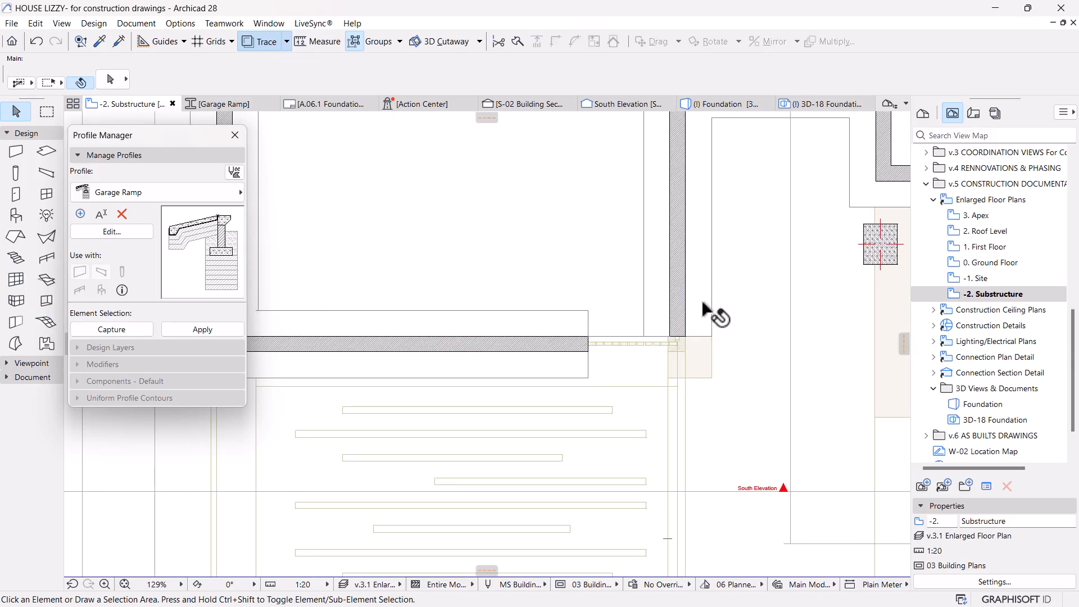
# Step: Intersect the middle front foundation wall segment with the garage's right side wall to form a corner
pyautogui.click(589, 344)
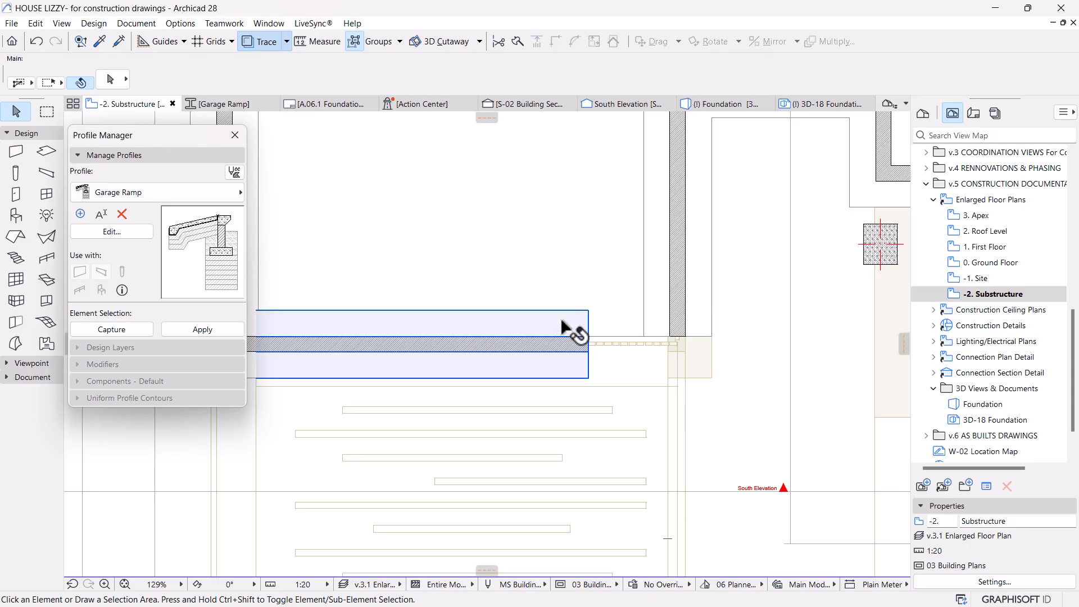
pyautogui.keyDown('shift'); pyautogui.click(680, 285); pyautogui.keyUp('shift')
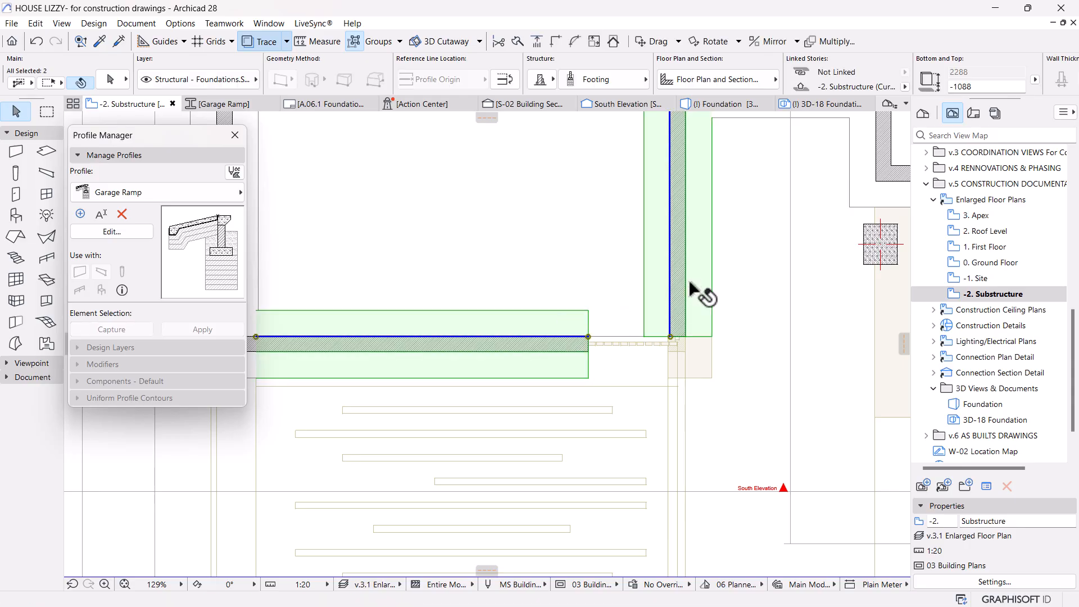
pyautogui.click(556, 41)
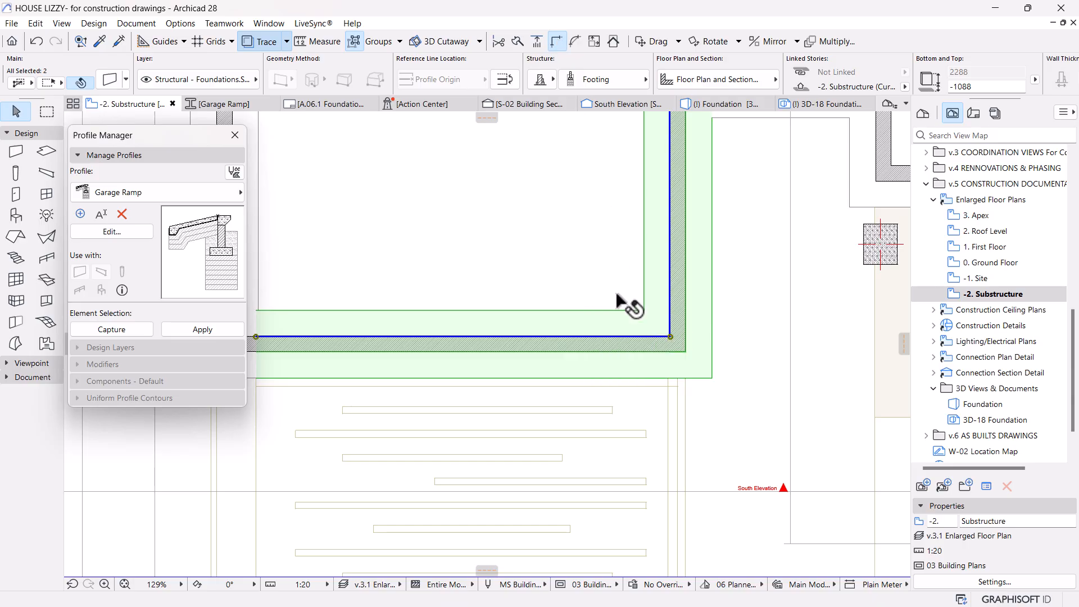
pyautogui.scroll(-8, 629, 315)
pyautogui.press('Escape')
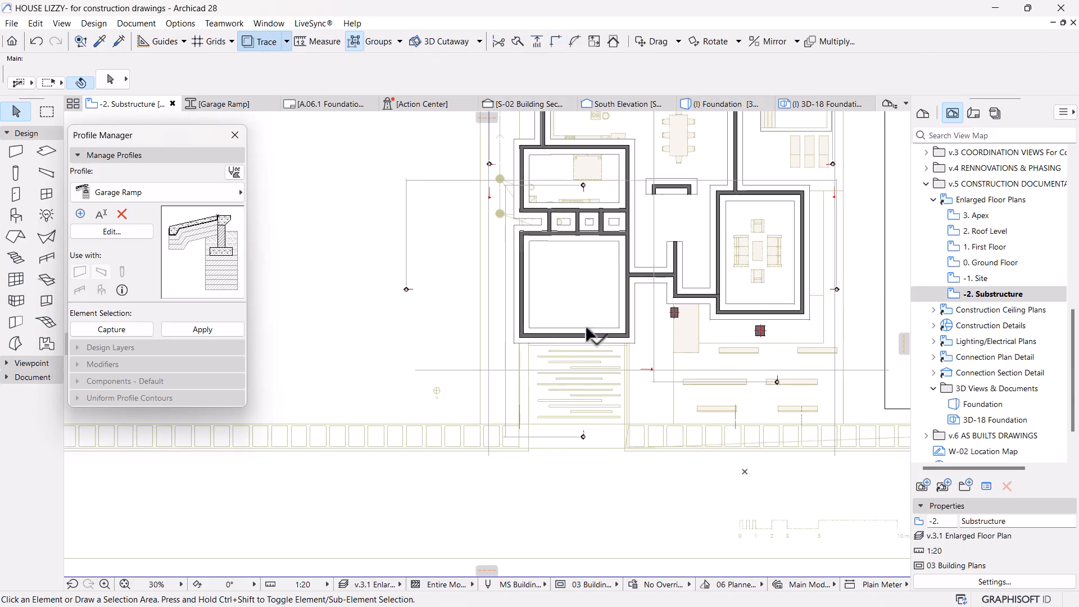
# Step: Apply the Garage Ramp profile to the garage's front foundation wall segment facing the driveway
pyautogui.scroll(4, 586, 327)
pyautogui.click(580, 330)
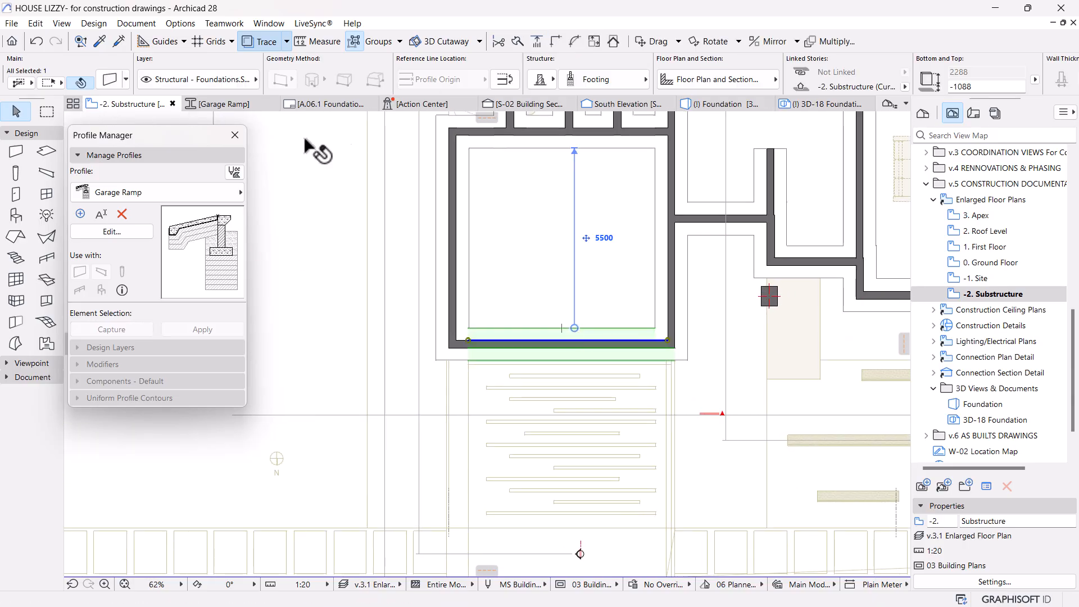
pyautogui.click(200, 332)
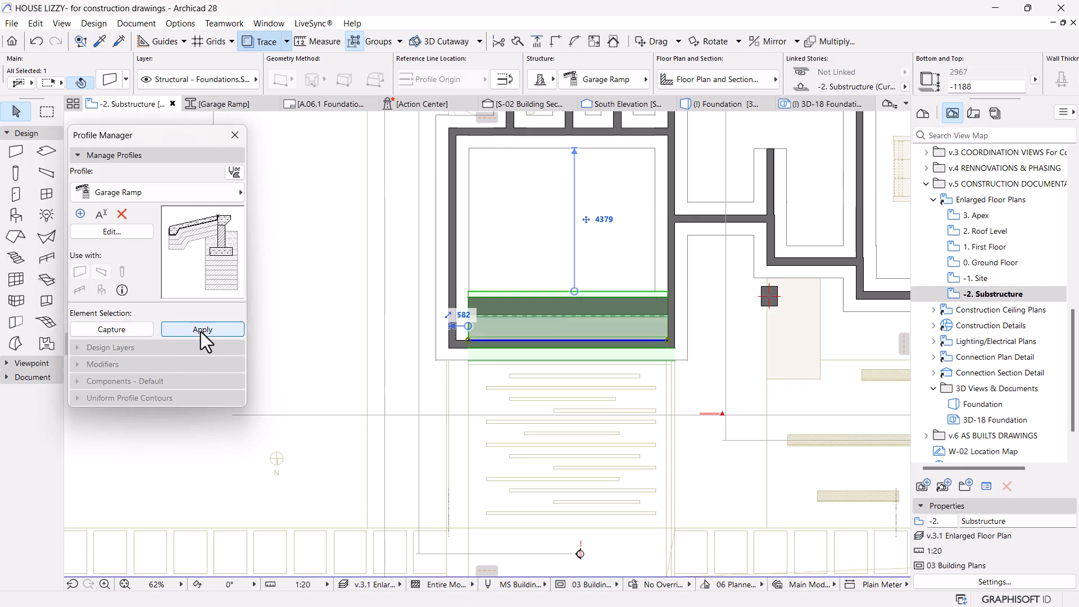
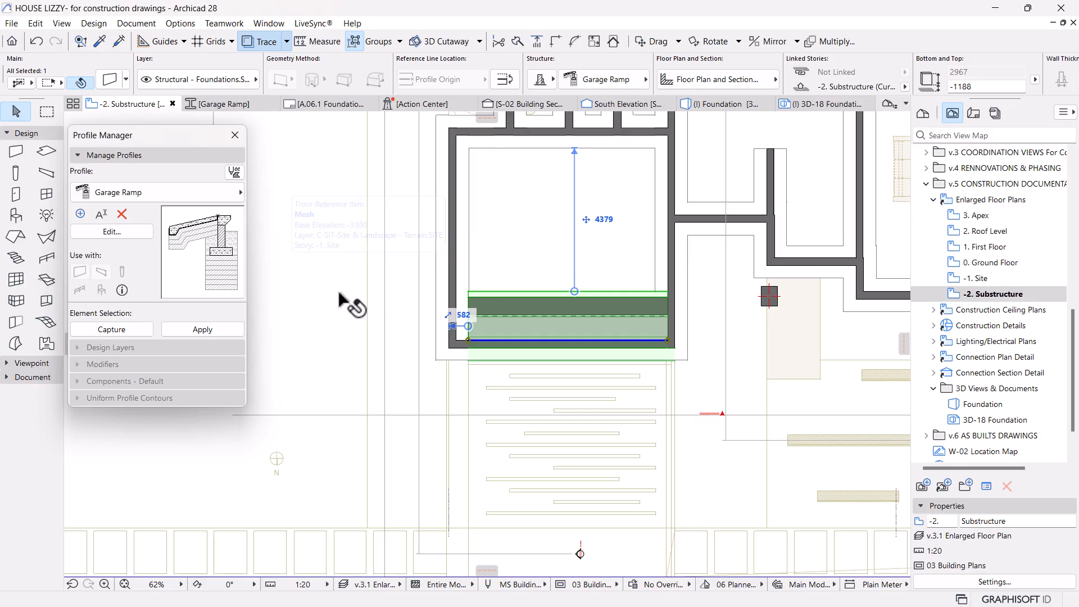
# Step: Duplicate the Garage Ramp profile as Footing-3 in the Foundations folder
pyautogui.scroll(3, 513, 326)
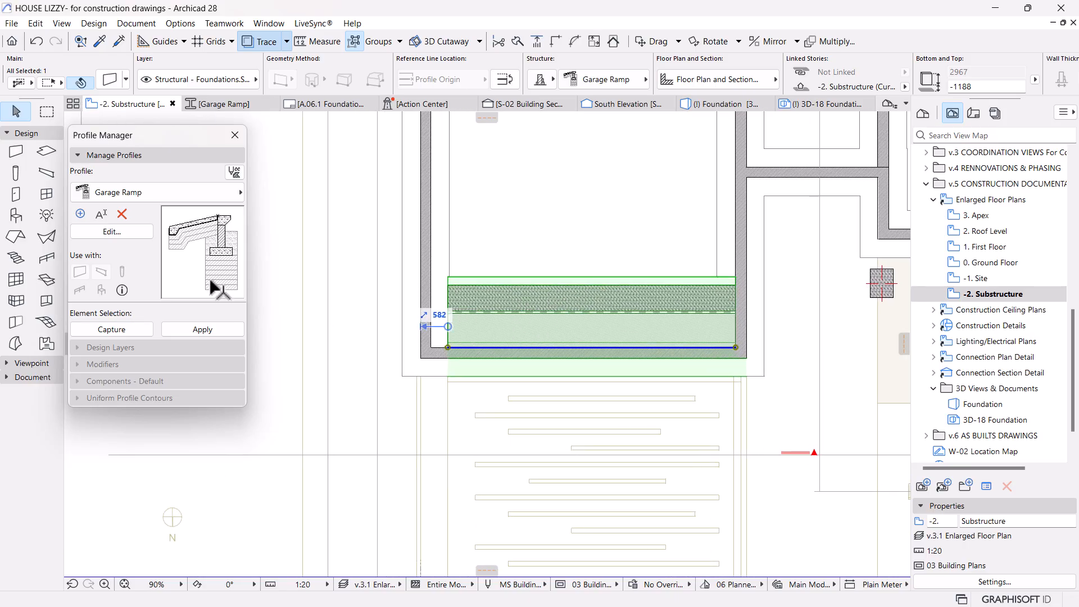
pyautogui.click(81, 215)
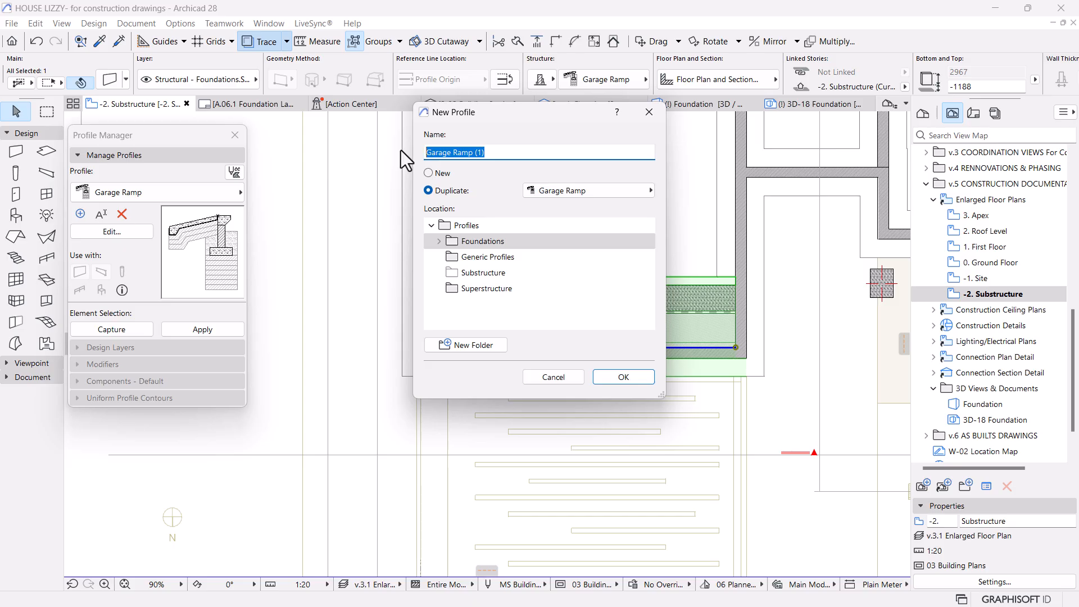
pyautogui.write('Footi')
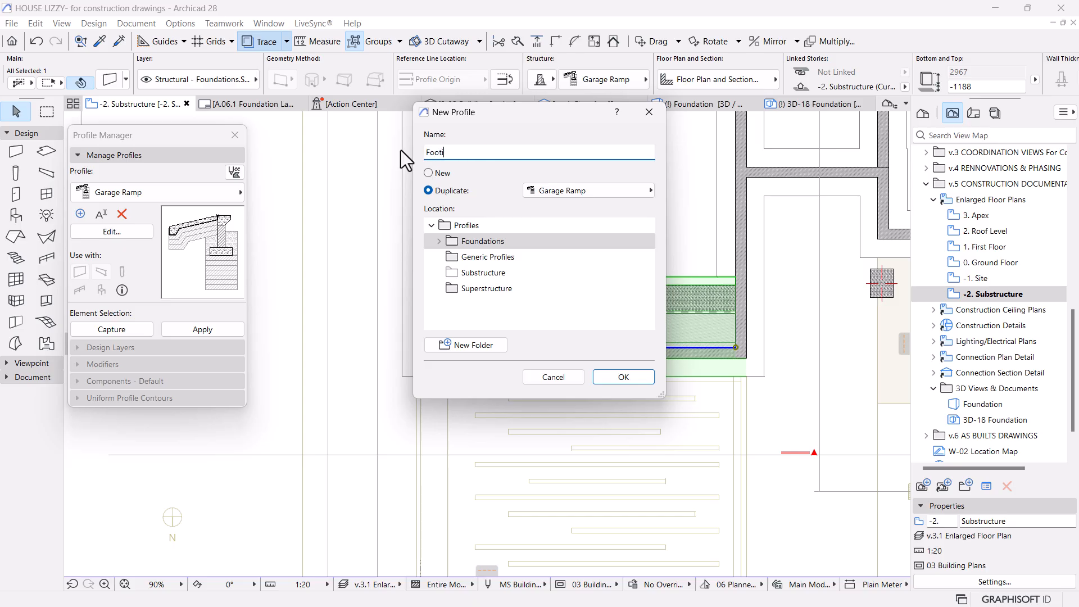
pyautogui.write('ng-3')
pyautogui.click(613, 378)
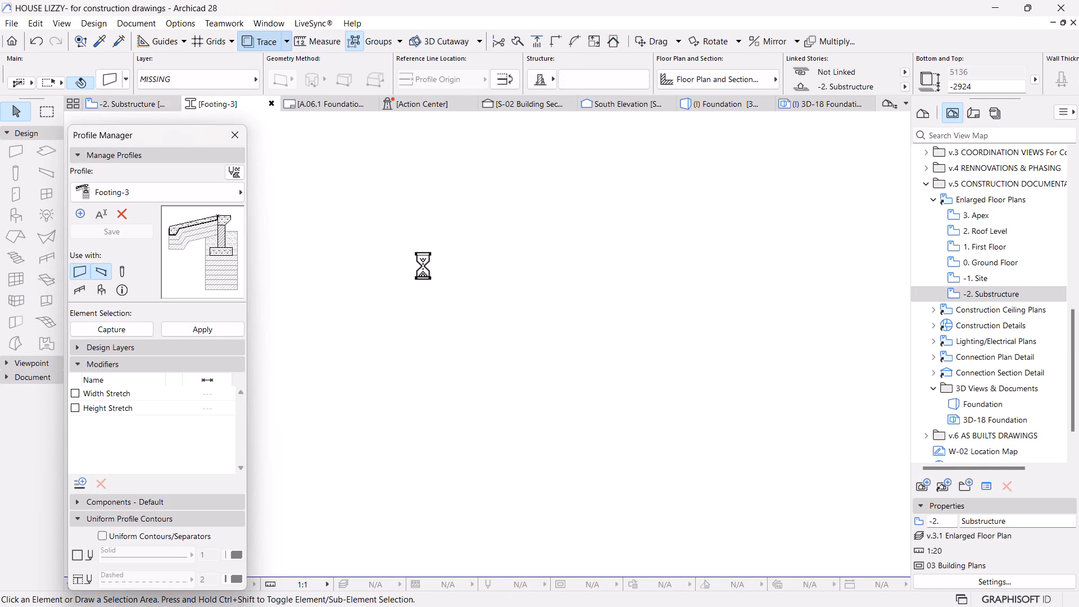
# Step: Delete the sloping ramp slab with its base layers and the thickened concrete edge from the Footing-3 profile
pyautogui.moveTo(519, 212); pyautogui.dragTo(416, 420)
pyautogui.press('Delete')
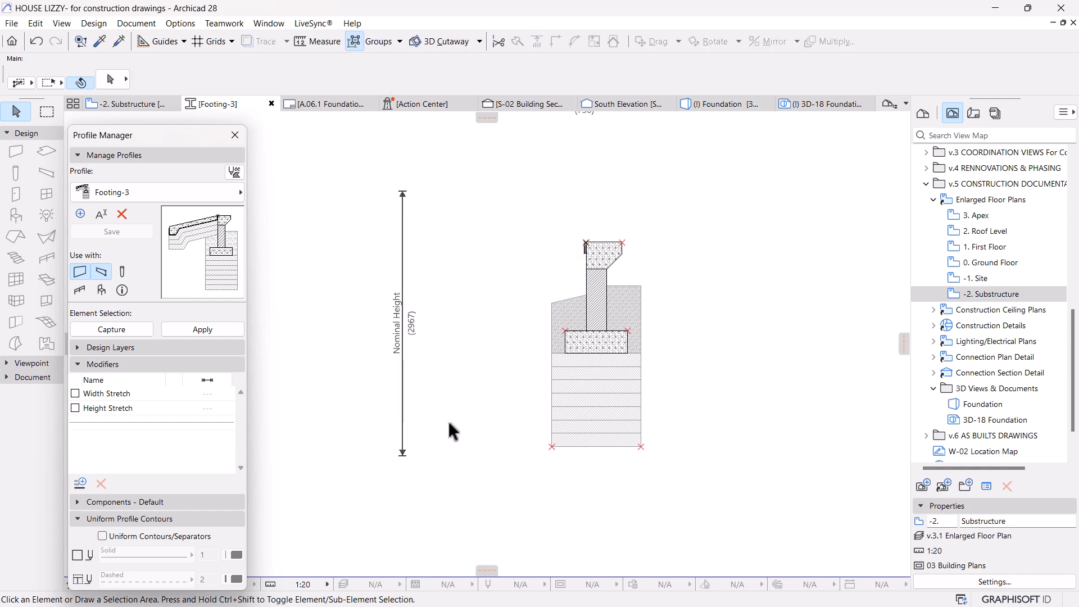
pyautogui.moveTo(659, 218); pyautogui.dragTo(600, 262)
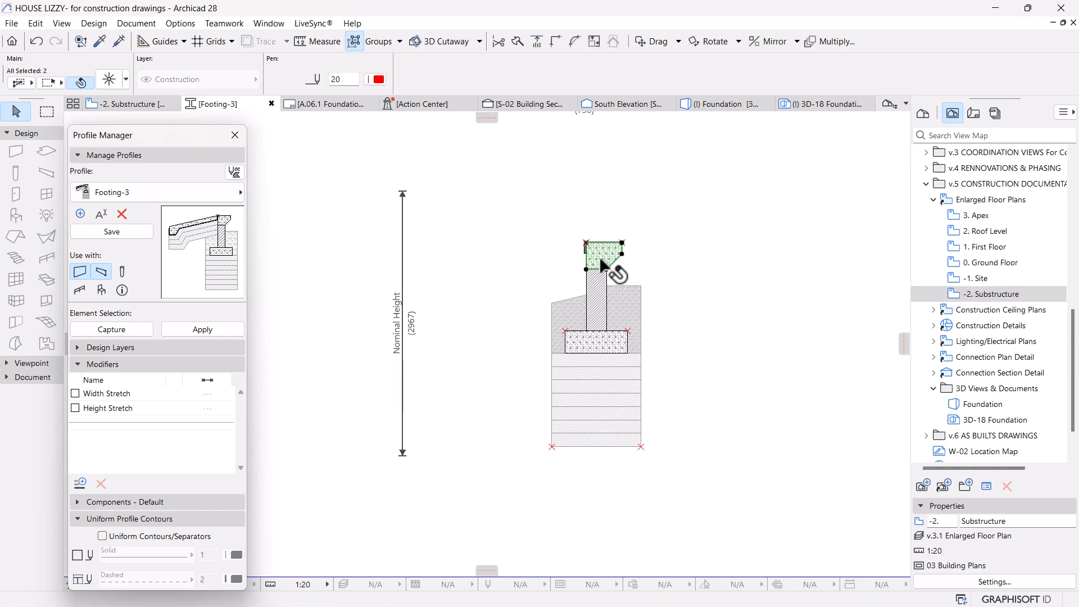
pyautogui.press('Delete')
# Step: Delete the leftover vapor barrier membrane pieces above the brick foundation wall in the Footing-3 profile
pyautogui.moveTo(599, 225)
pyautogui.mouseDown()
pyautogui.moveTo(548, 277)
pyautogui.moveTo(514, 264)
pyautogui.mouseUp()
pyautogui.scroll(3, 600, 250)
pyautogui.press('Delete')
pyautogui.press('Delete')
pyautogui.scroll(-2, 677, 281)
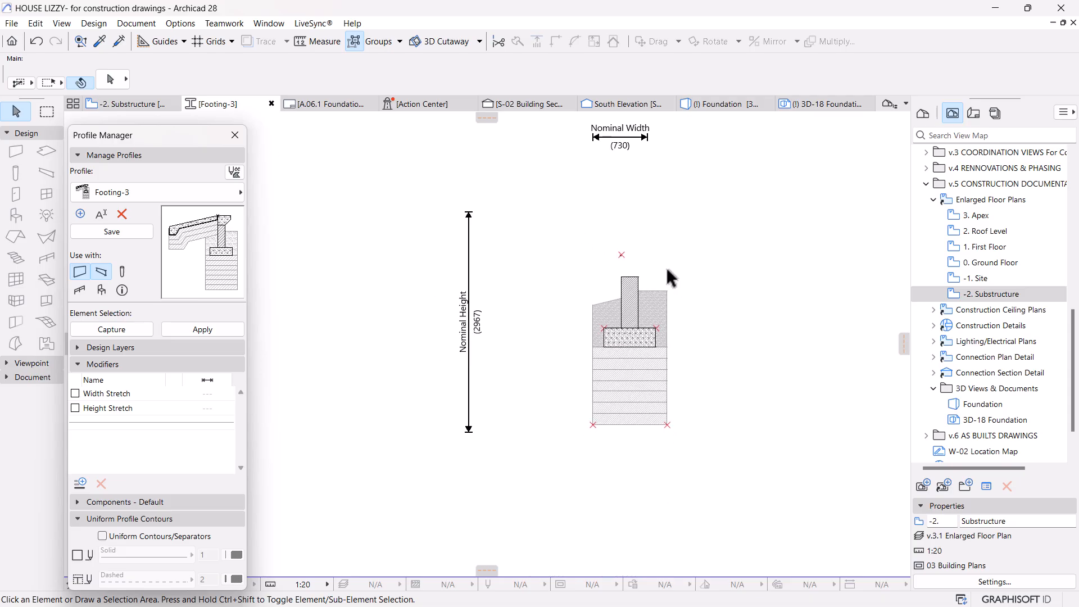
pyautogui.scroll(6, 667, 250)
pyautogui.scroll(1, 571, 240)
pyautogui.moveTo(564, 254); pyautogui.dragTo(583, 274)
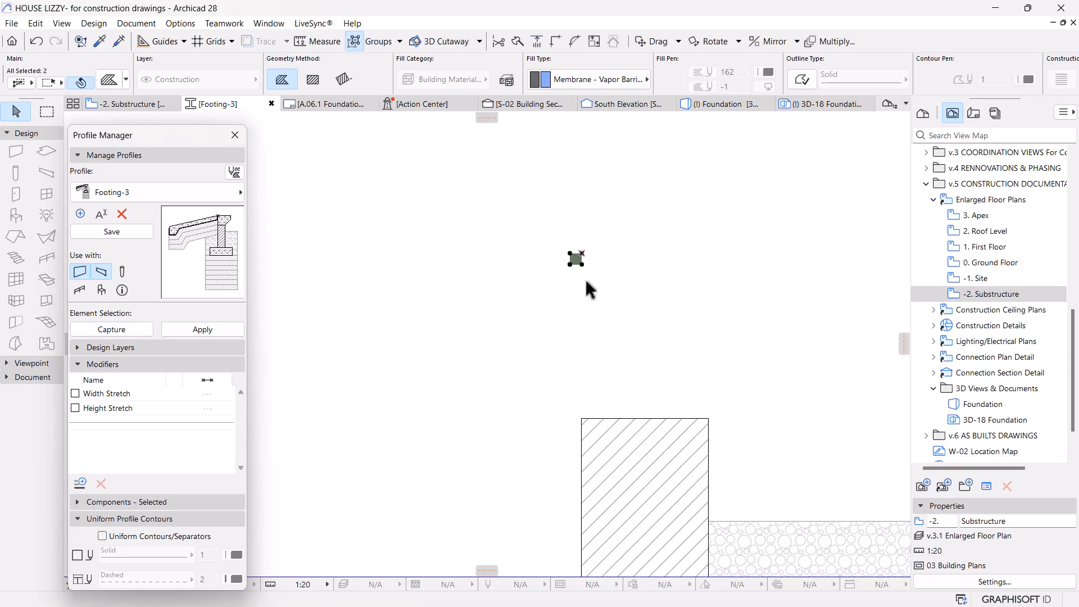
pyautogui.press('Delete')
# Step: Move the whole footing assembly up so the brick wall's top-left corner meets the profile origin, and save Footing-3
pyautogui.scroll(-4, 585, 293)
pyautogui.moveTo(737, 272); pyautogui.dragTo(479, 530)
pyautogui.scroll(2, 595, 294)
pyautogui.hotkey('ctrl', 'd')
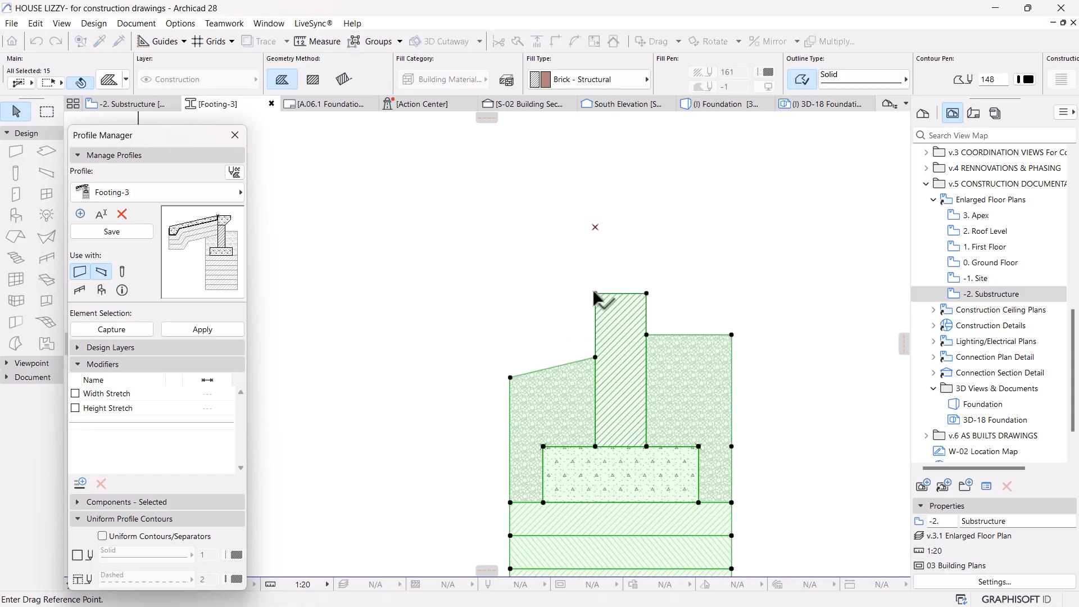
pyautogui.click(595, 293)
pyautogui.click(595, 227)
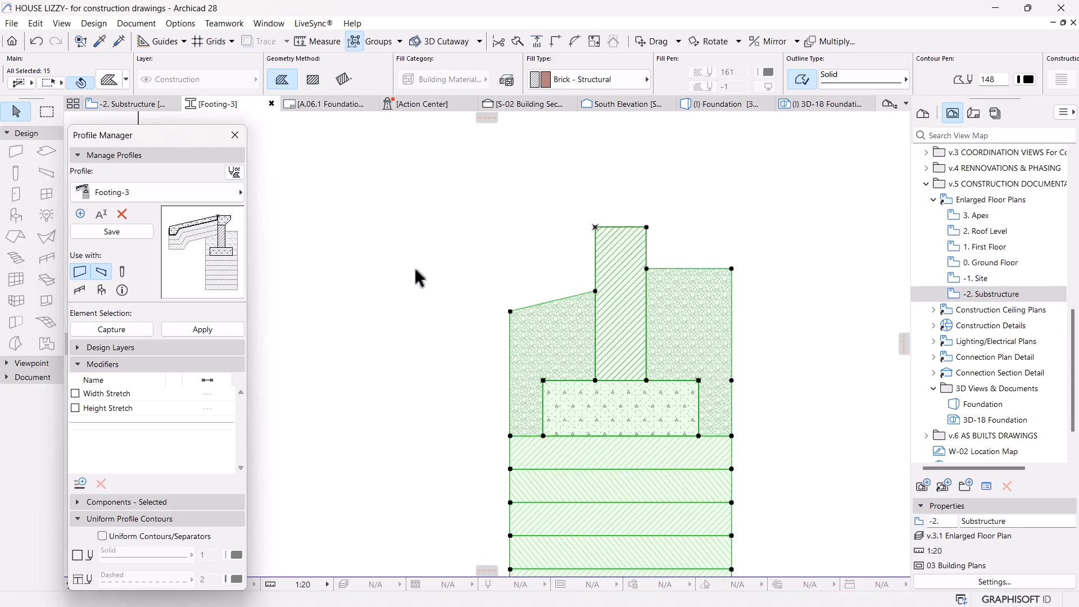
pyautogui.click(447, 304)
pyautogui.scroll(-4, 438, 331)
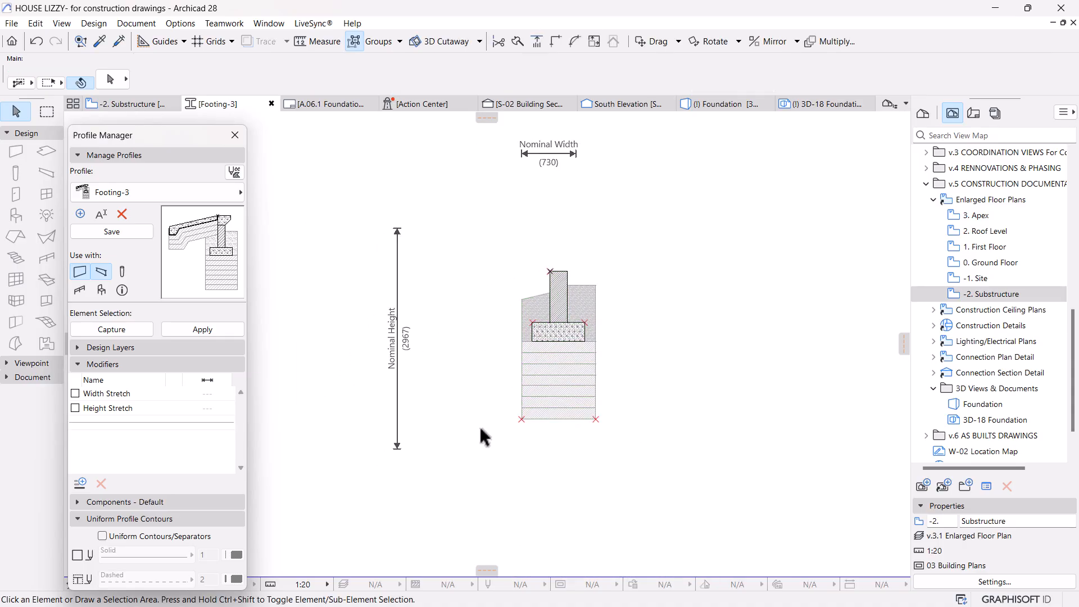
pyautogui.click(111, 234)
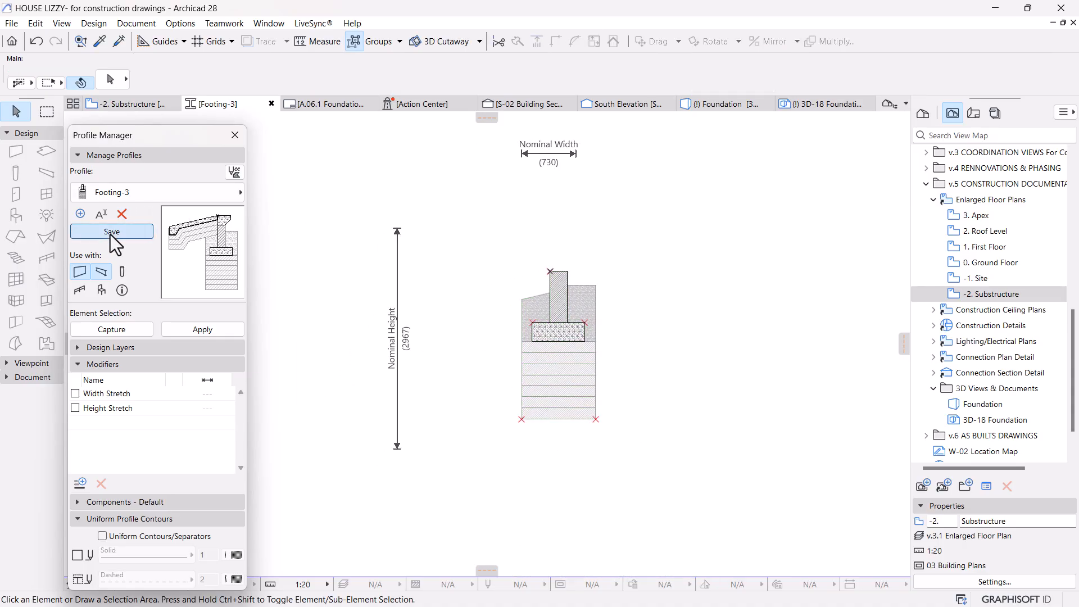
# Step: Open the Garage Ramp profile and delete its brick foundation wall, concrete footing and surrounding fill layers, keeping the ramp slab and edge
pyautogui.click(193, 196)
pyautogui.write('ramp')
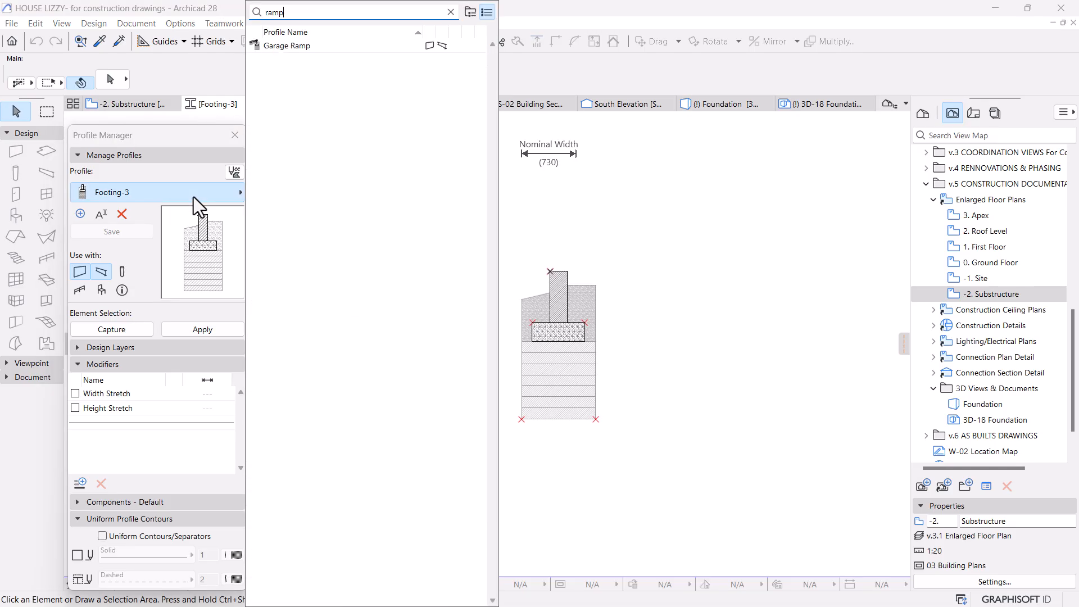
pyautogui.click(283, 45)
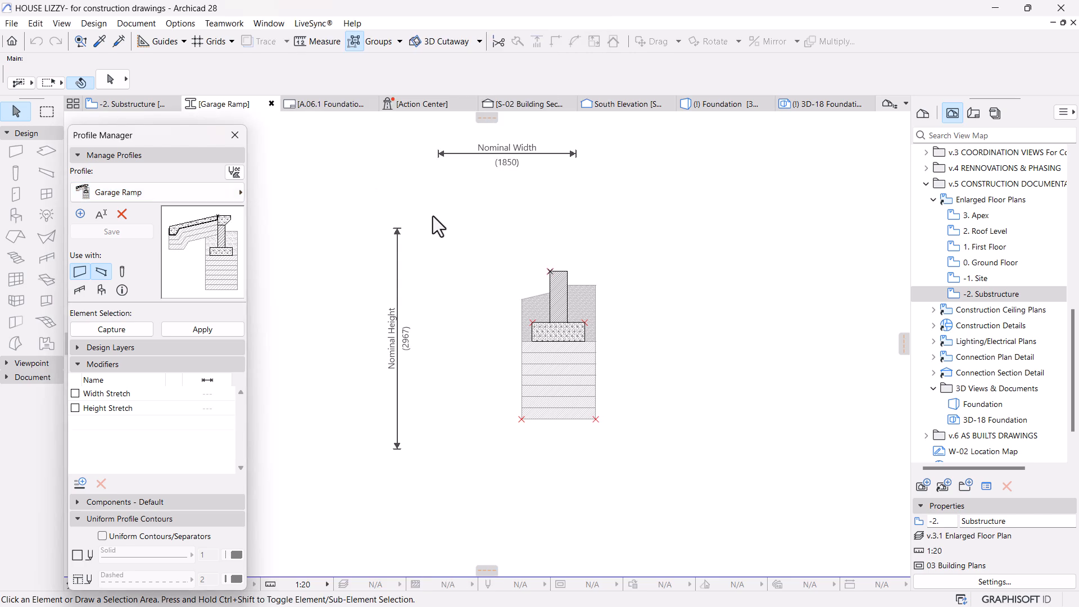
pyautogui.moveTo(654, 286); pyautogui.dragTo(493, 475)
pyautogui.press('Delete')
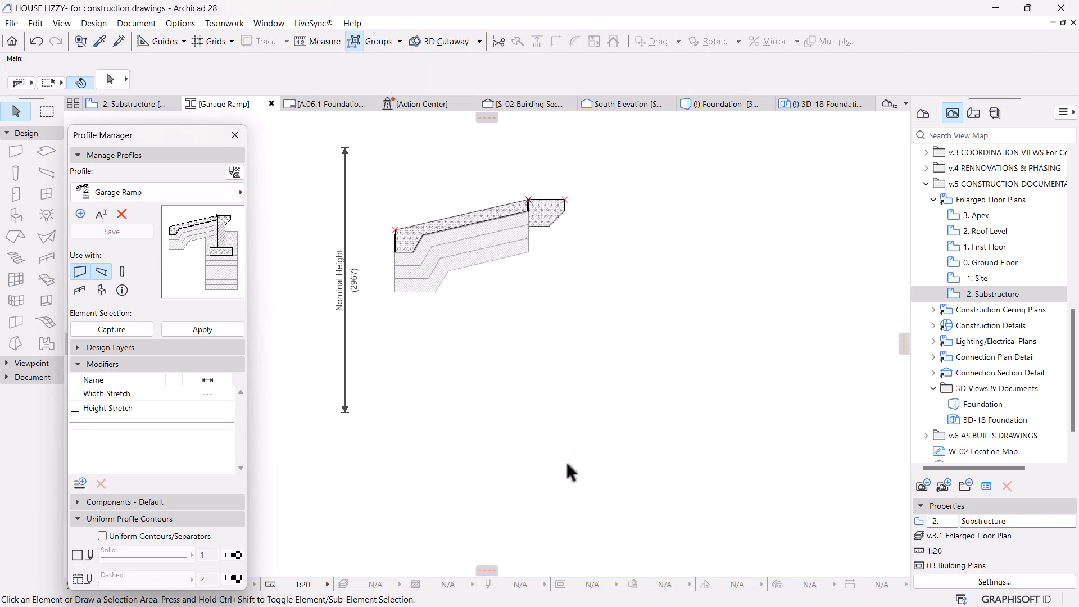
# Step: Delete the leftover compacted-fill strip and membrane wedge where the ramp slab meets its concrete edge, and save the Garage Ramp profile
pyautogui.scroll(8, 528, 202)
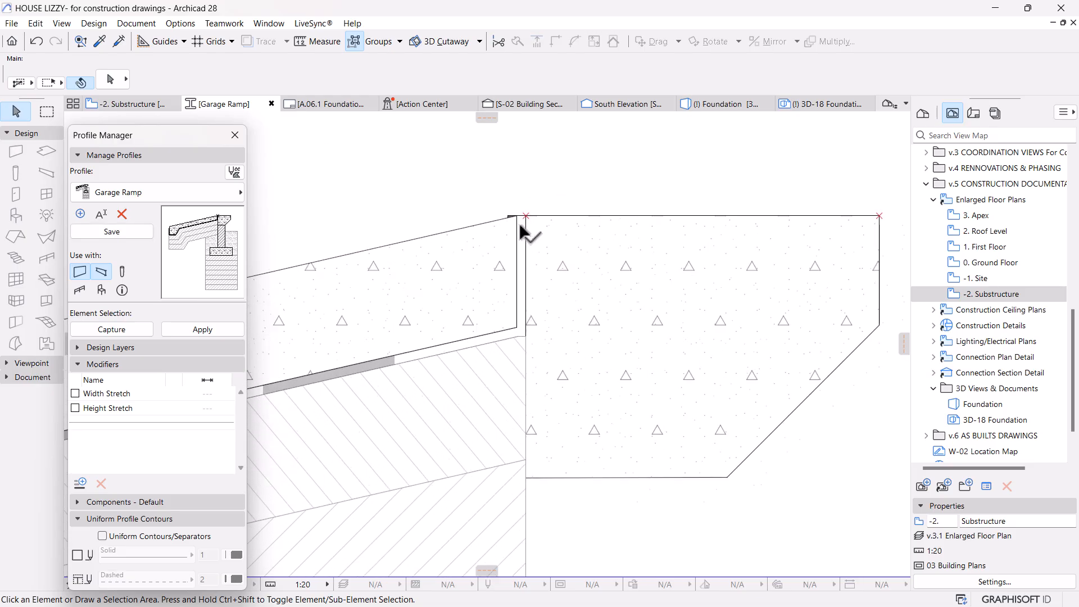
pyautogui.click(497, 212)
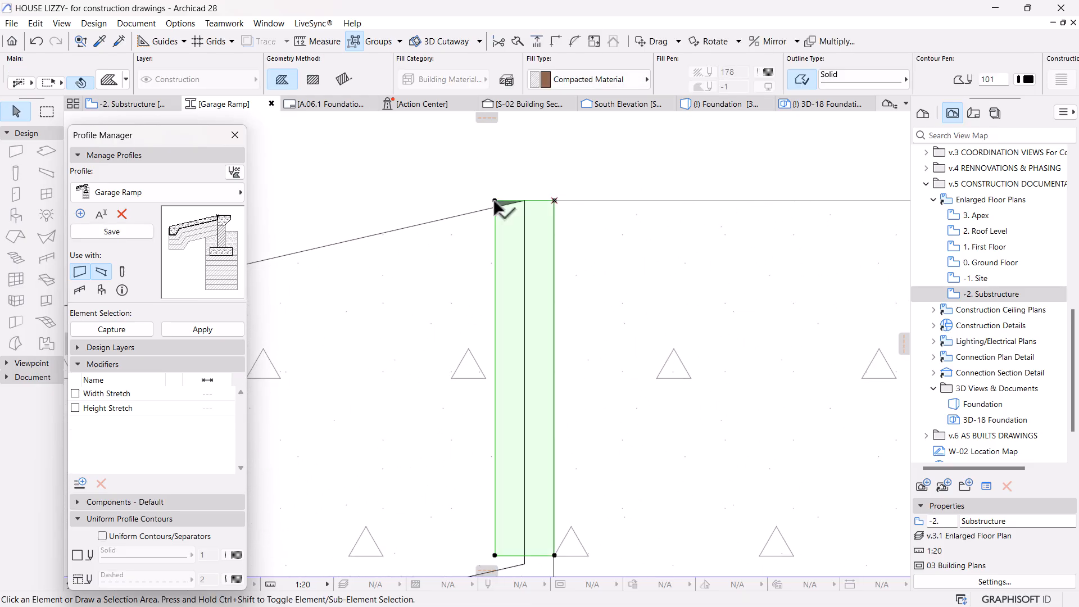
pyautogui.click(578, 210)
pyautogui.scroll(-2, 570, 210)
pyautogui.scroll(2, 515, 208)
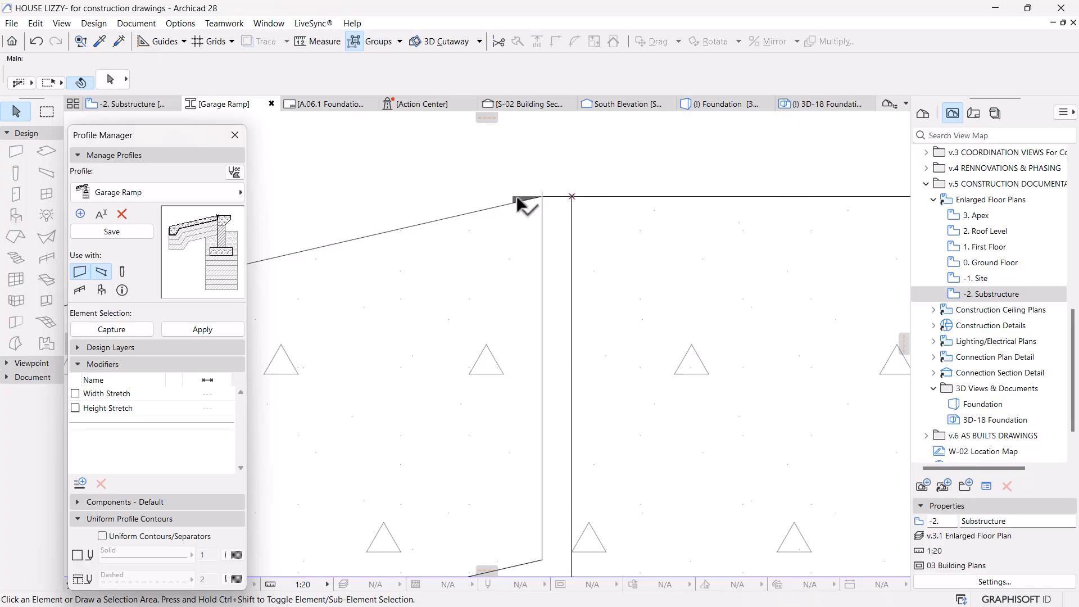
pyautogui.click(520, 204)
pyautogui.scroll(-3, 621, 225)
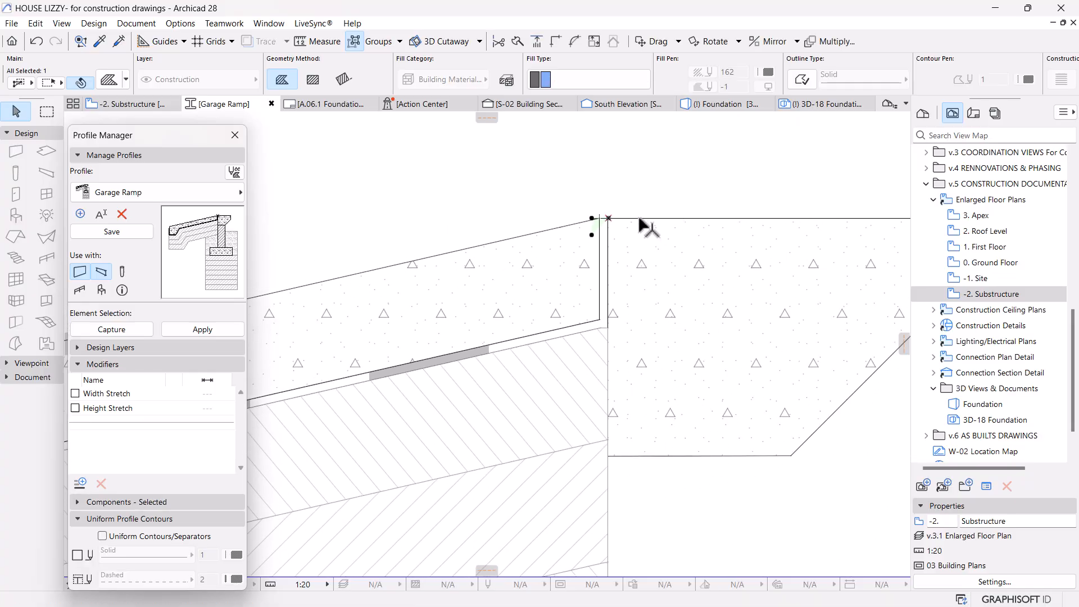
pyautogui.click(635, 206)
pyautogui.scroll(-7, 634, 221)
pyautogui.moveTo(609, 381); pyautogui.dragTo(639, 336, button='middle')
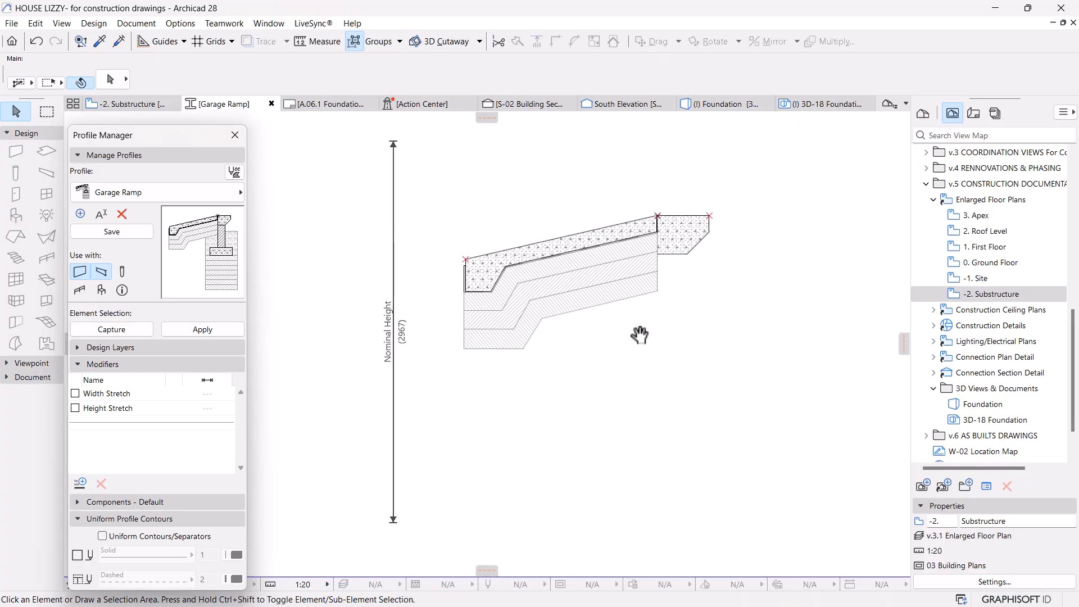
pyautogui.click(118, 233)
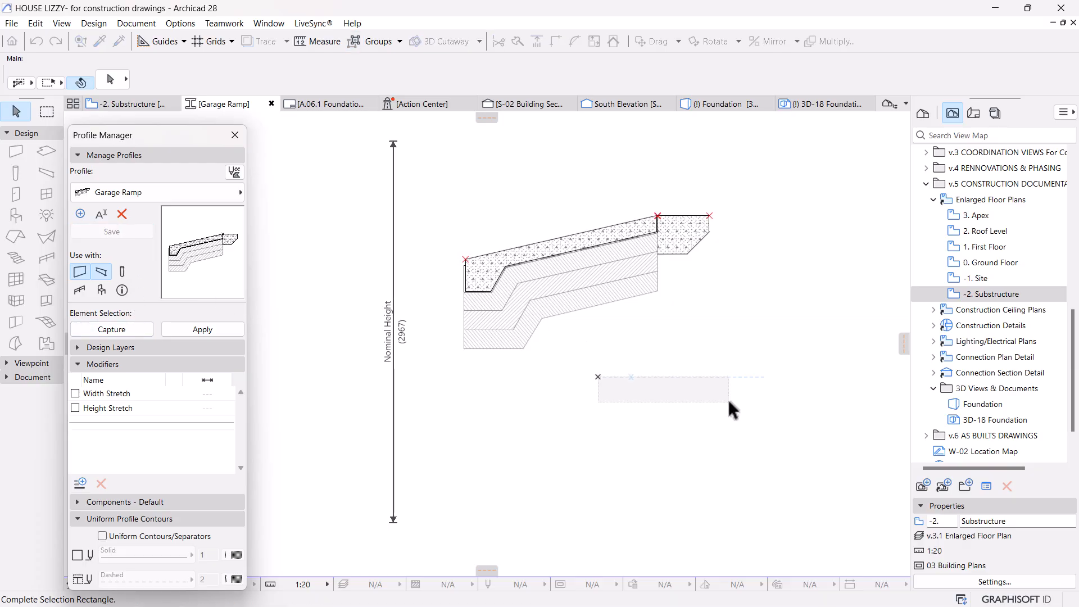
# Step: On the Substructure plan, change the garage's driveway-side foundation wall to the Footing-3 profile
pyautogui.click(126, 108)
pyautogui.click(712, 292)
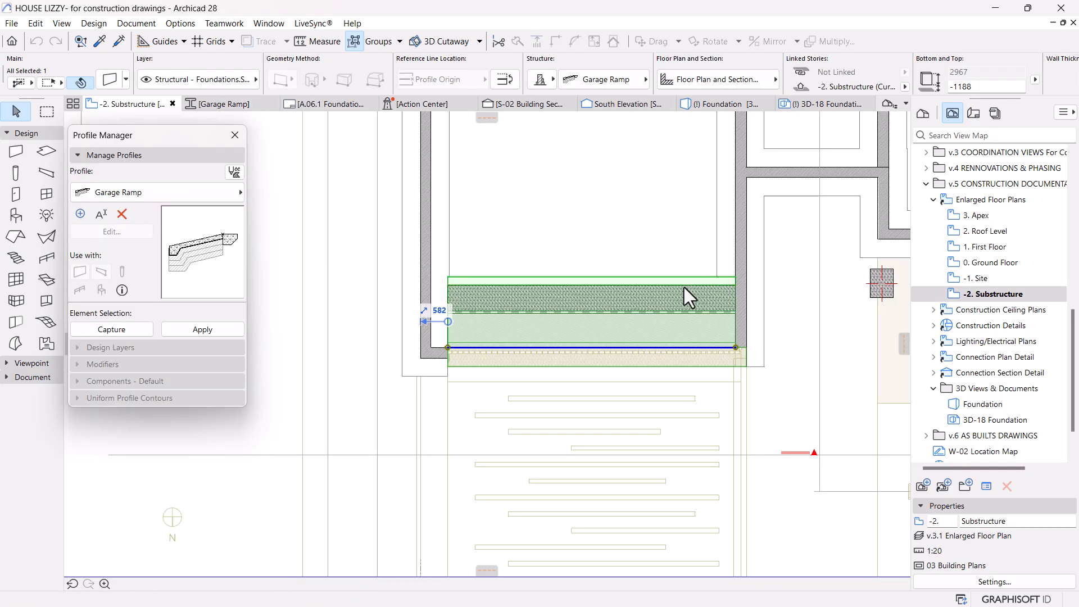
pyautogui.click(600, 80)
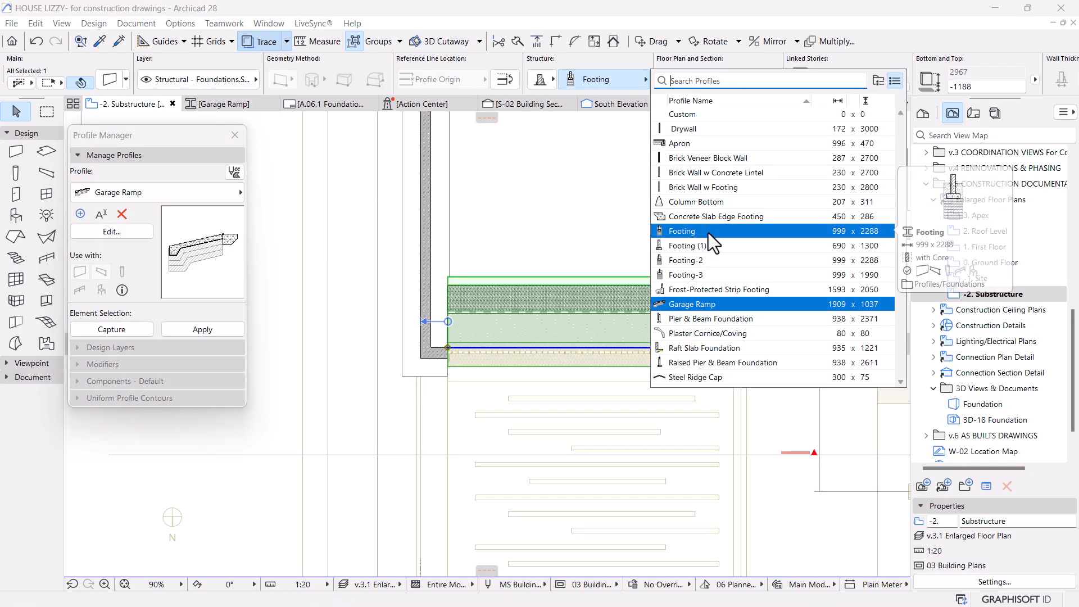
pyautogui.click(706, 275)
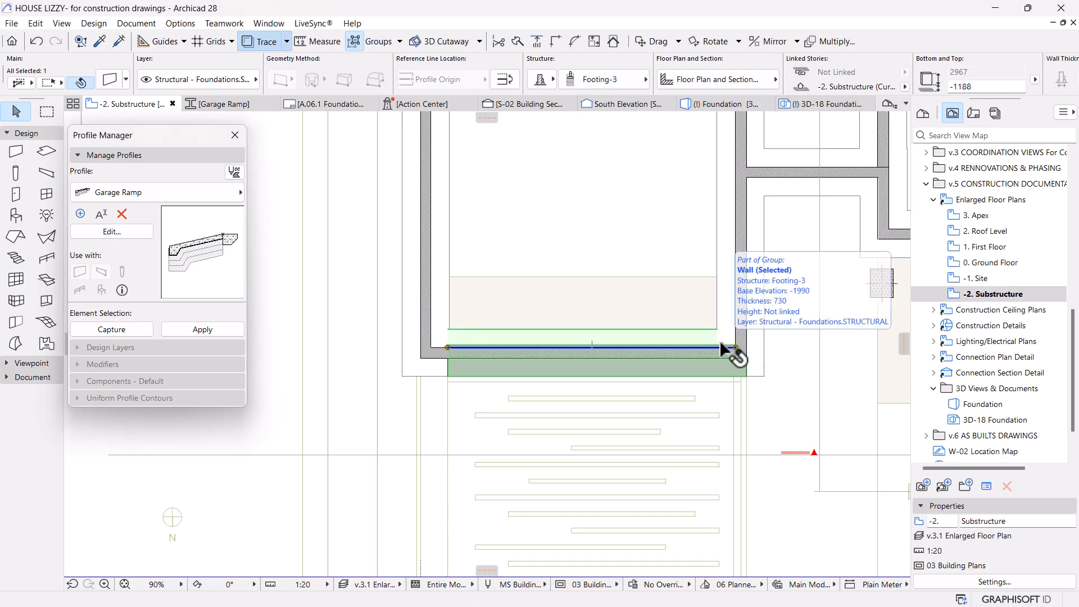
pyautogui.press('Escape')
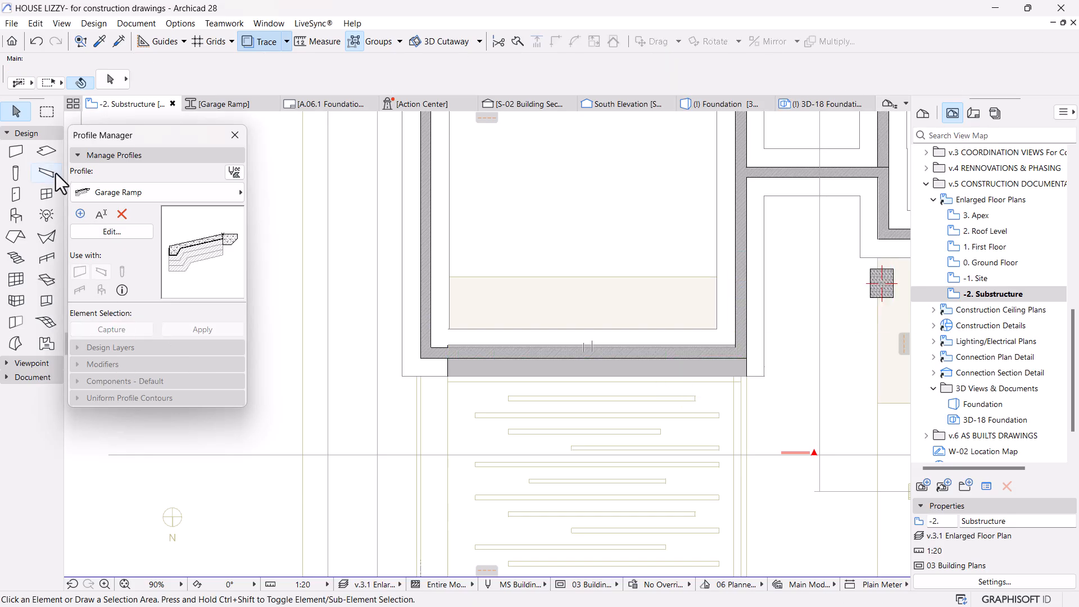
# Step: Draw a beam with the Garage Ramp profile, about 6068 mm long, along the outer face of the garage's driveway-side foundation wall
pyautogui.click(48, 174)
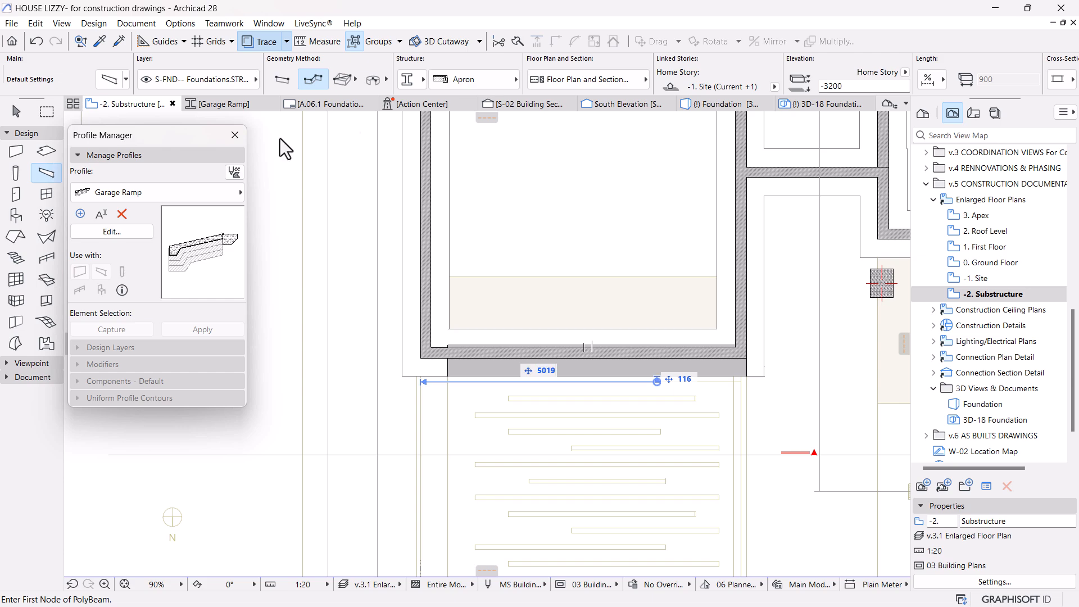
pyautogui.click(446, 83)
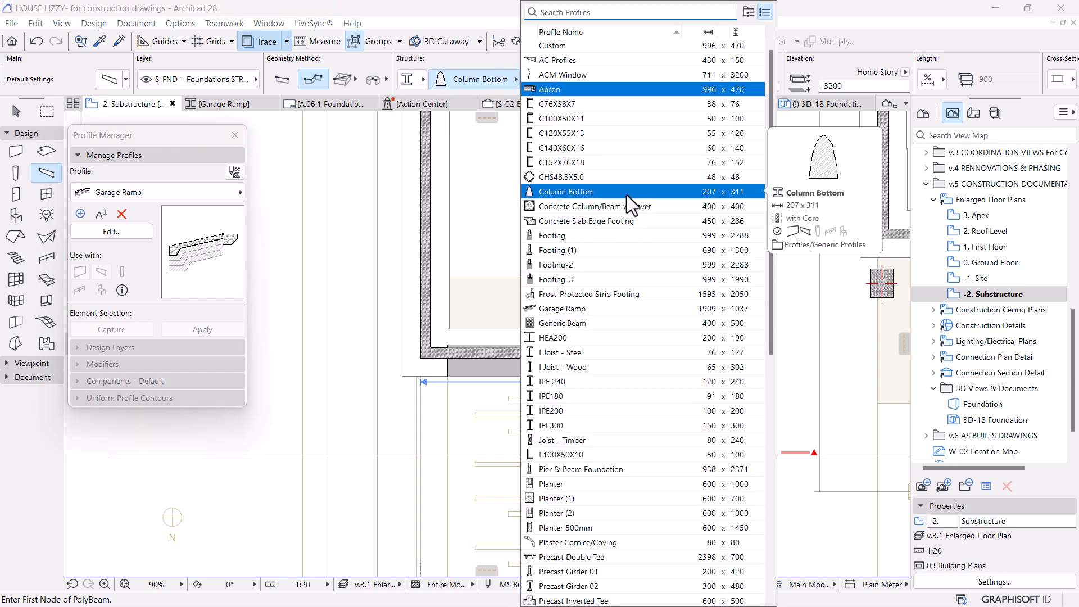
pyautogui.write('ra')
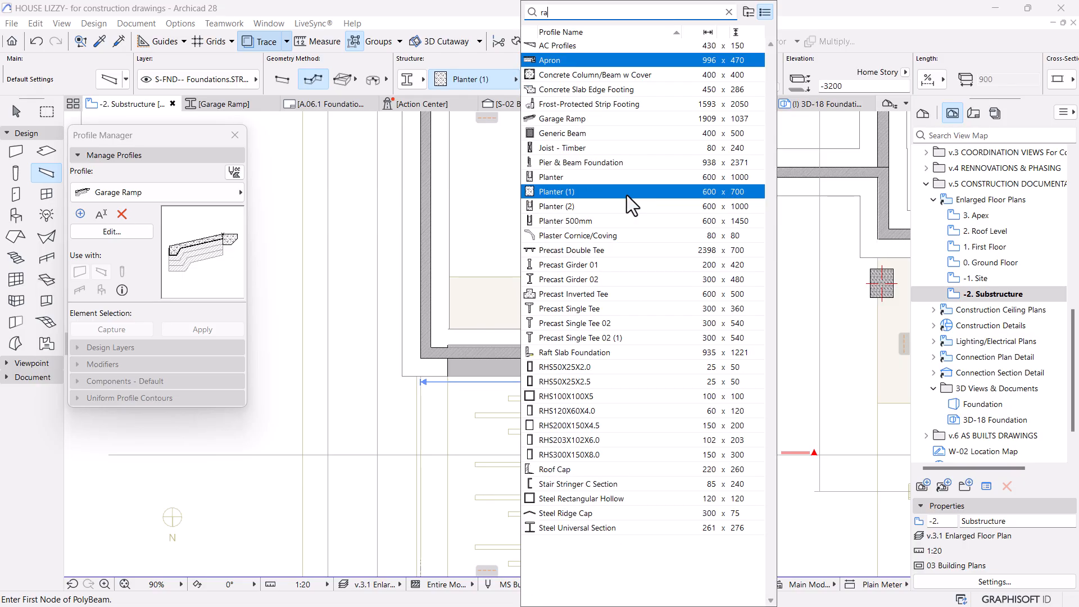
pyautogui.click(566, 47)
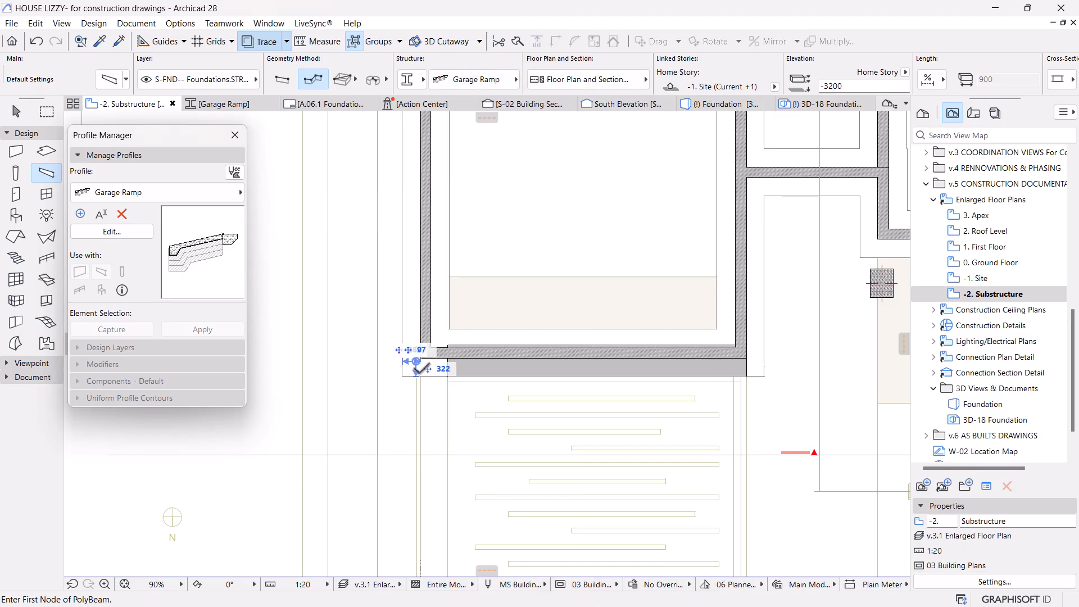
pyautogui.scroll(5, 427, 357)
pyautogui.scroll(1, 452, 340)
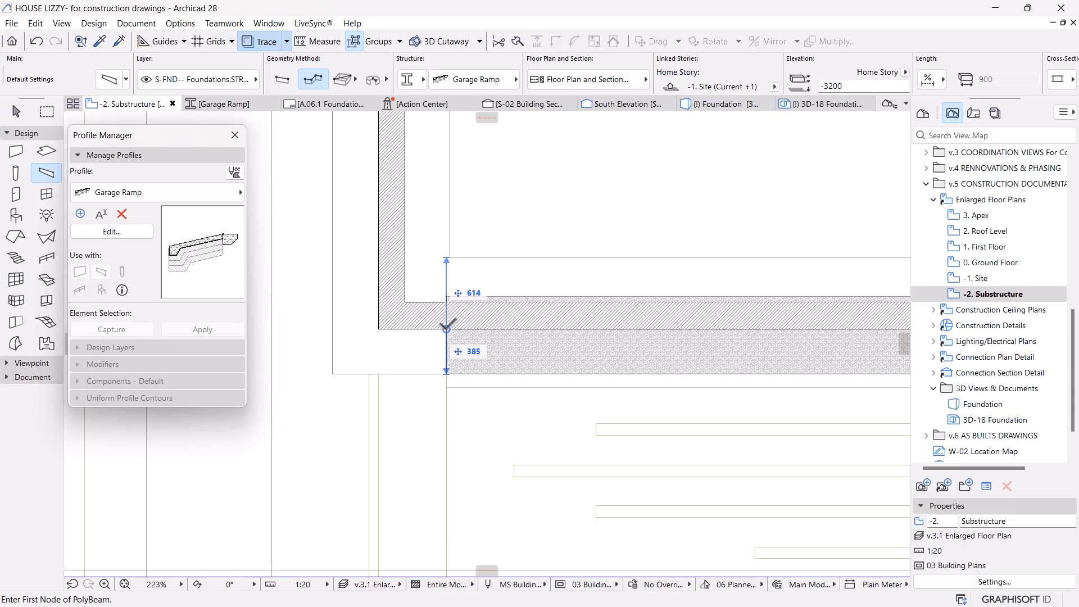
pyautogui.click(447, 328)
pyautogui.scroll(-3, 352, 354)
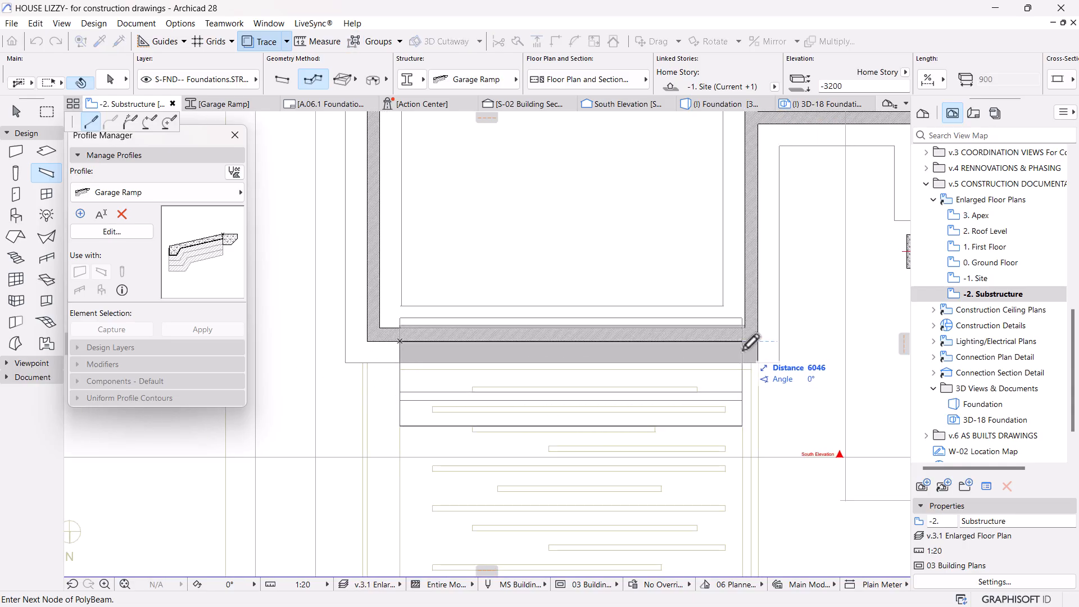
pyautogui.click(744, 343)
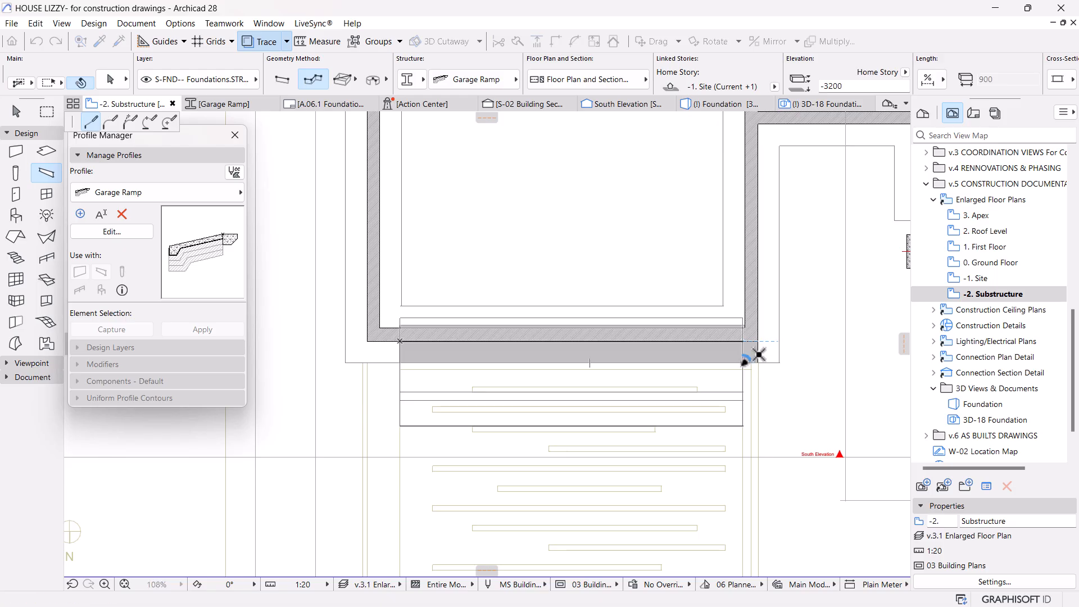
pyautogui.rightClick(802, 292)
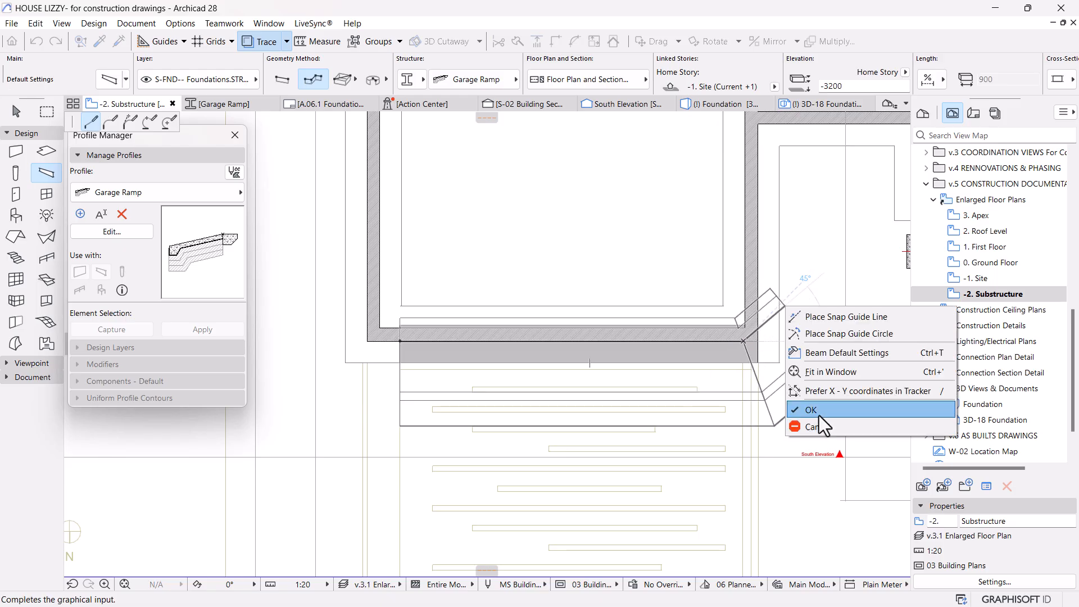
pyautogui.click(821, 418)
pyautogui.press('Escape')
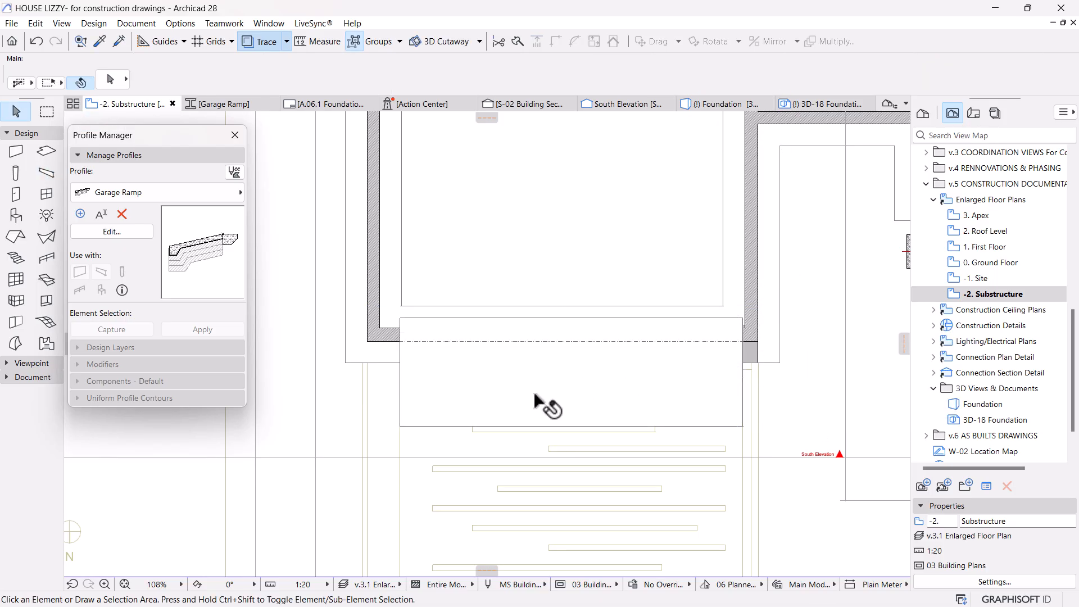
# Step: Open the S-02 building section through the garage from its section line on the Substructure plan
pyautogui.click(424, 428)
pyautogui.press('Escape')
pyautogui.scroll(-6, 606, 349)
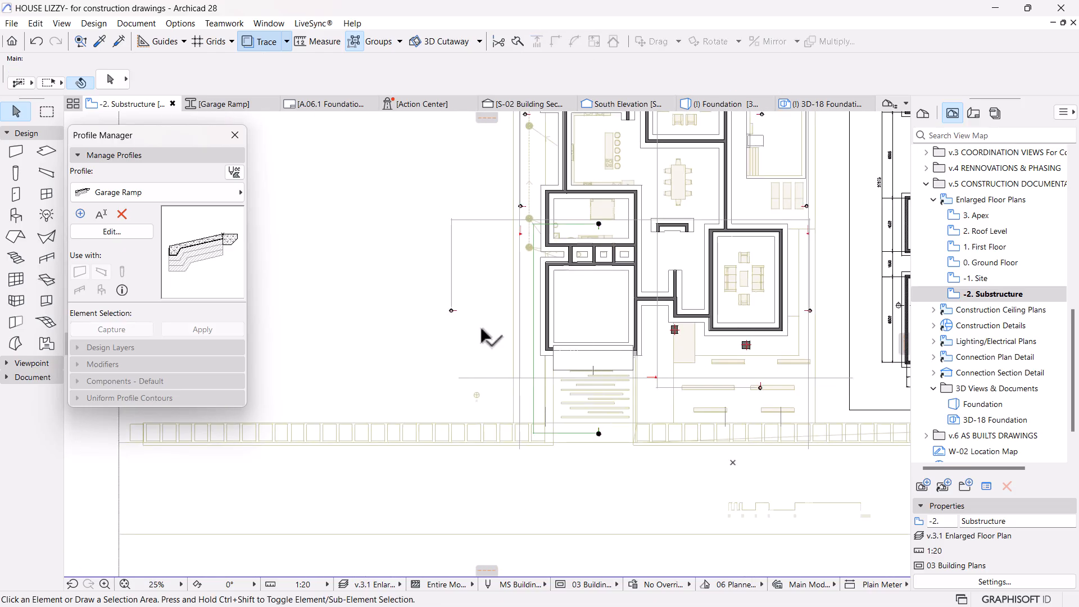
pyautogui.click(416, 244)
pyautogui.rightClick(416, 242)
pyautogui.click(443, 268)
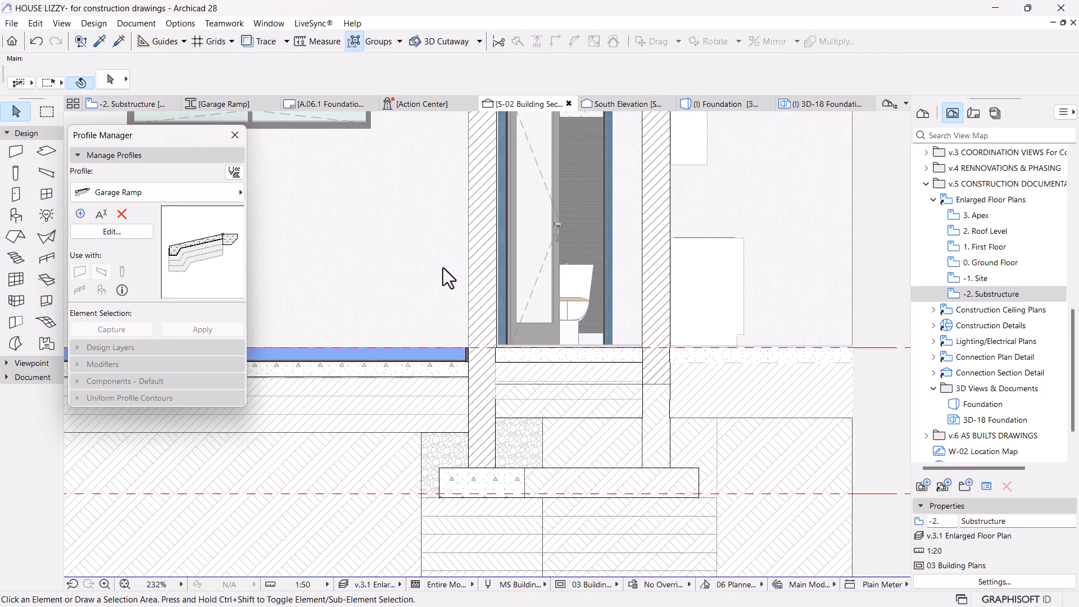
# Step: Move the garage's driveway-side Footing-3 wall down 245 mm so its top meets the underside of the garage floor's concrete slab
pyautogui.scroll(-2, 545, 363)
pyautogui.scroll(-1, 545, 363)
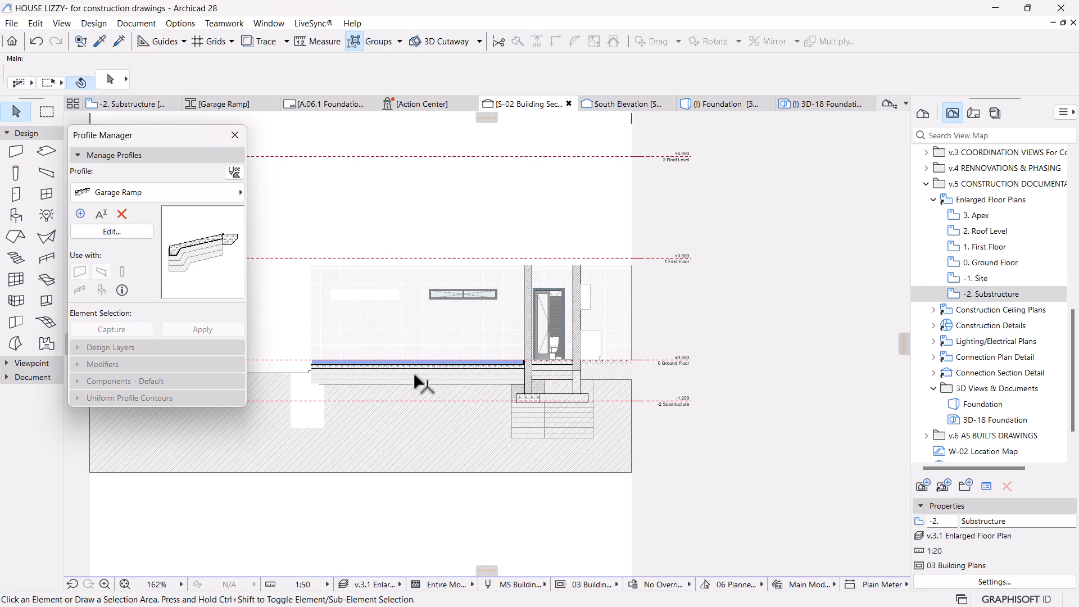
pyautogui.moveTo(442, 377); pyautogui.dragTo(713, 378, button='middle')
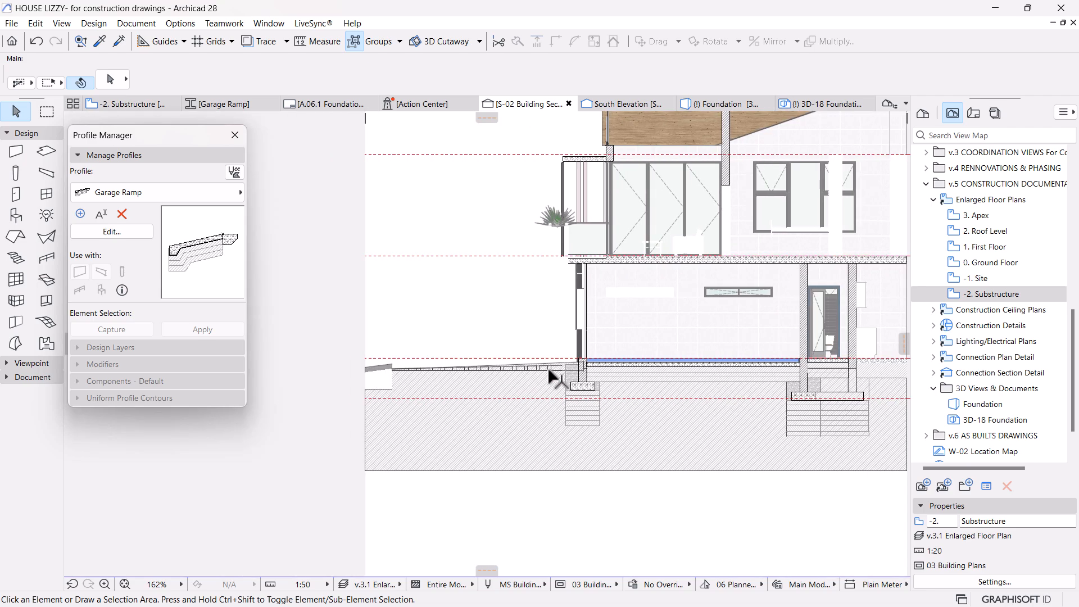
pyautogui.scroll(10, 548, 365)
pyautogui.scroll(1, 549, 361)
pyautogui.moveTo(610, 386)
pyautogui.mouseDown(button='middle')
pyautogui.moveTo(642, 402)
pyautogui.moveTo(607, 374)
pyautogui.mouseUp(button='middle')
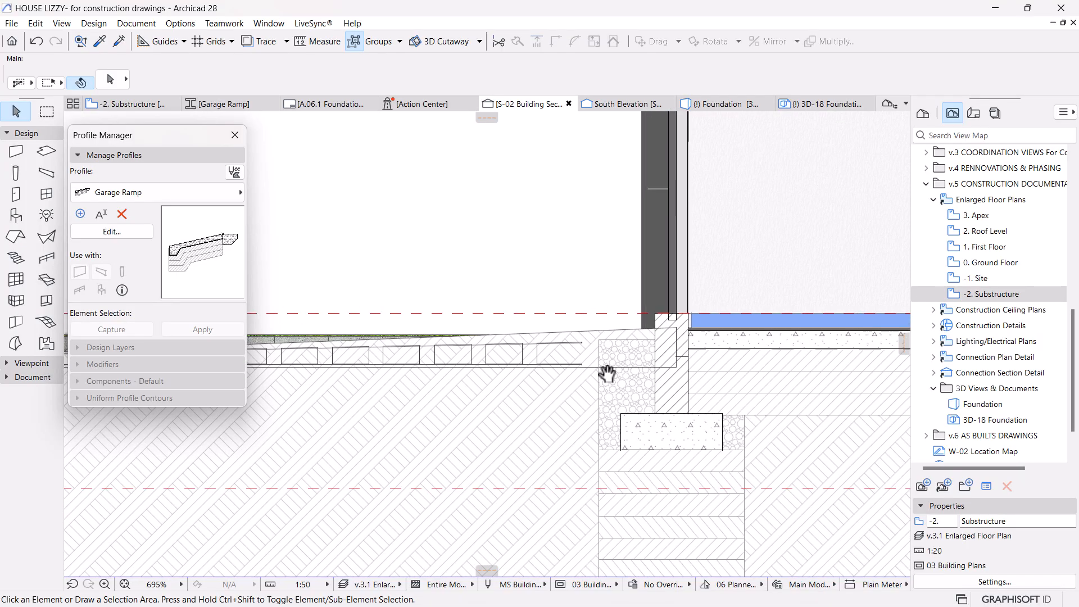
pyautogui.click(643, 398)
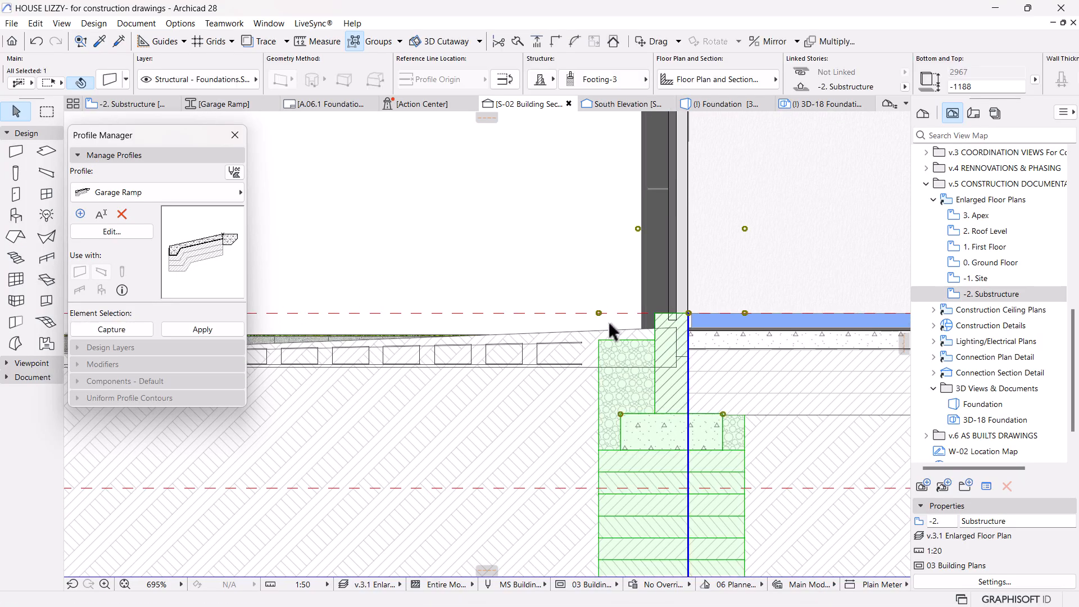
pyautogui.press('Escape')
pyautogui.scroll(-2, 677, 351)
pyautogui.moveTo(583, 362); pyautogui.dragTo(505, 286, button='middle')
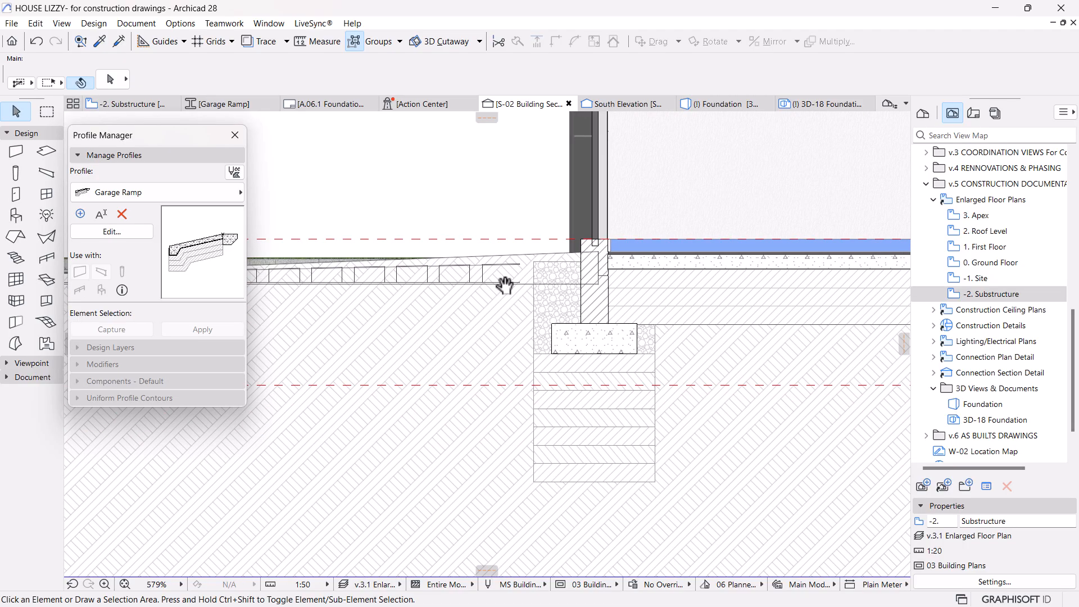
pyautogui.scroll(4, 602, 298)
pyautogui.scroll(1, 603, 301)
pyautogui.click(587, 310)
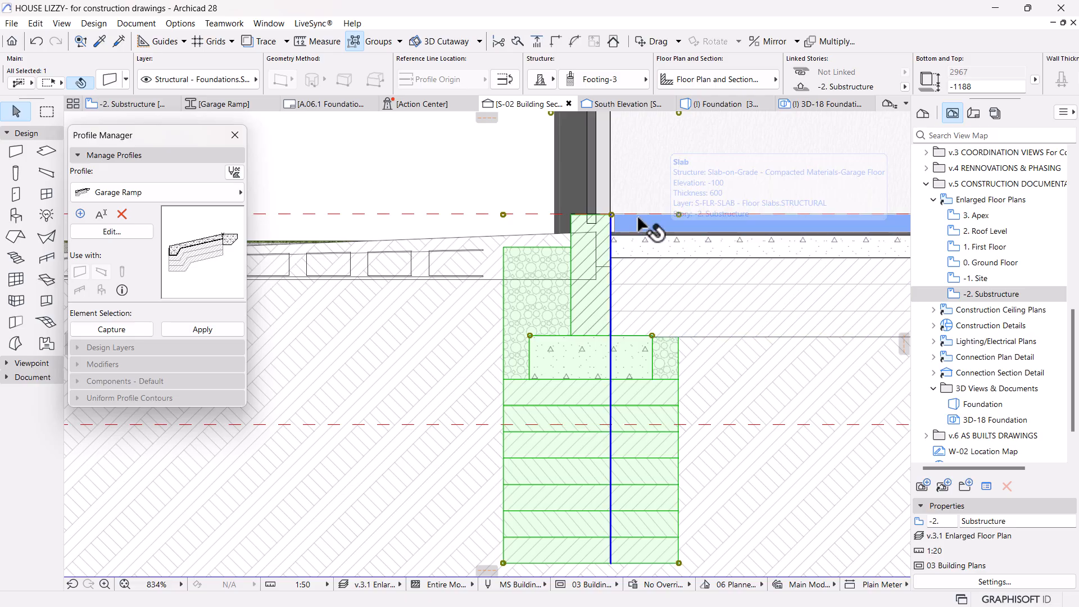
pyautogui.scroll(-3, 615, 252)
pyautogui.moveTo(528, 266); pyautogui.dragTo(537, 277, button='middle')
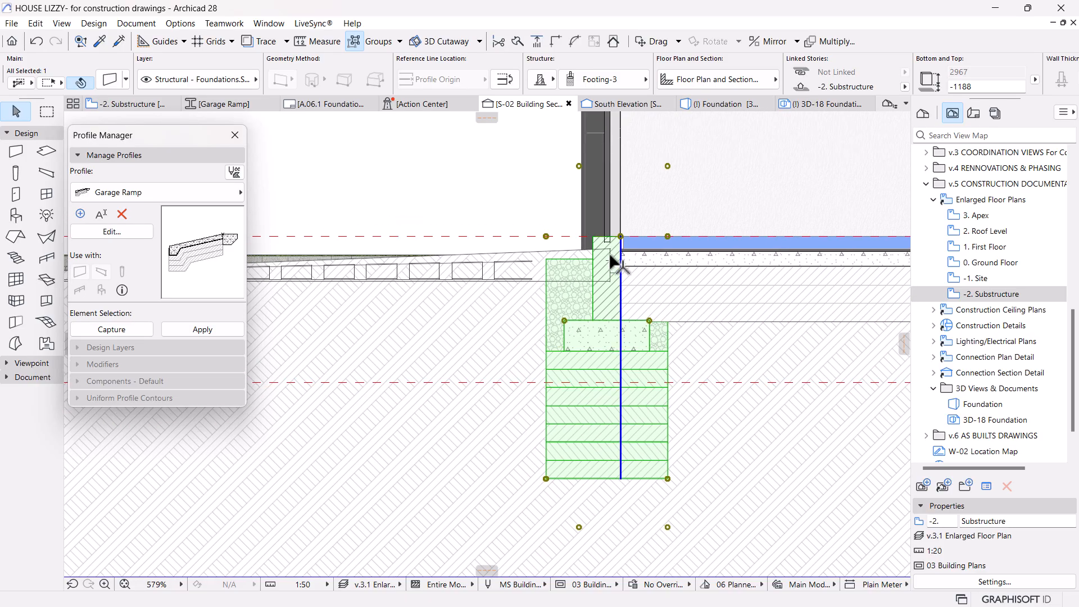
pyautogui.hotkey('ctrl', 'd')
pyautogui.click(620, 236)
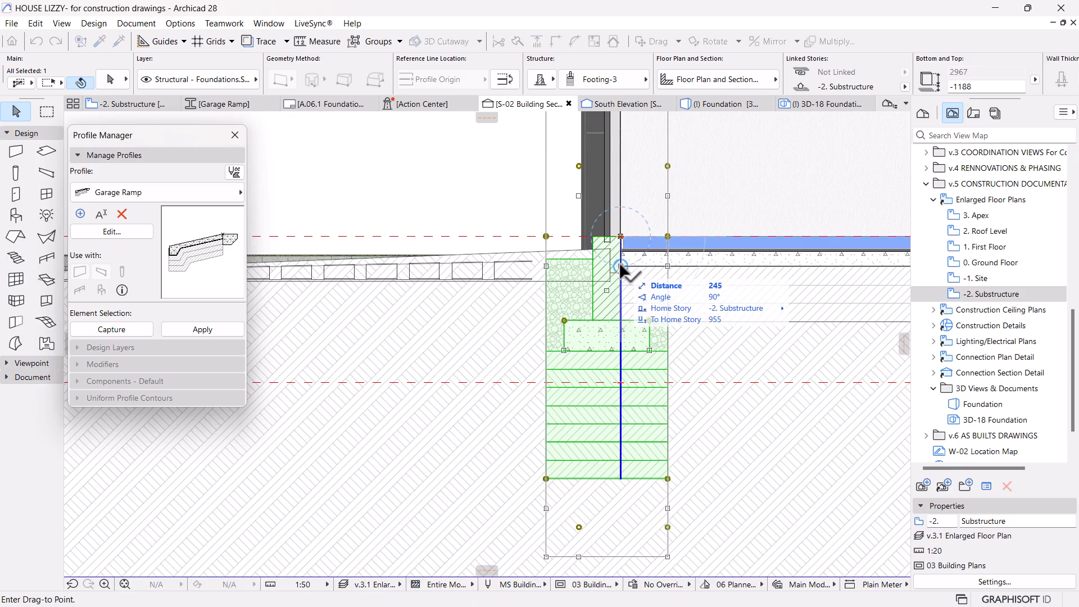
pyautogui.click(620, 267)
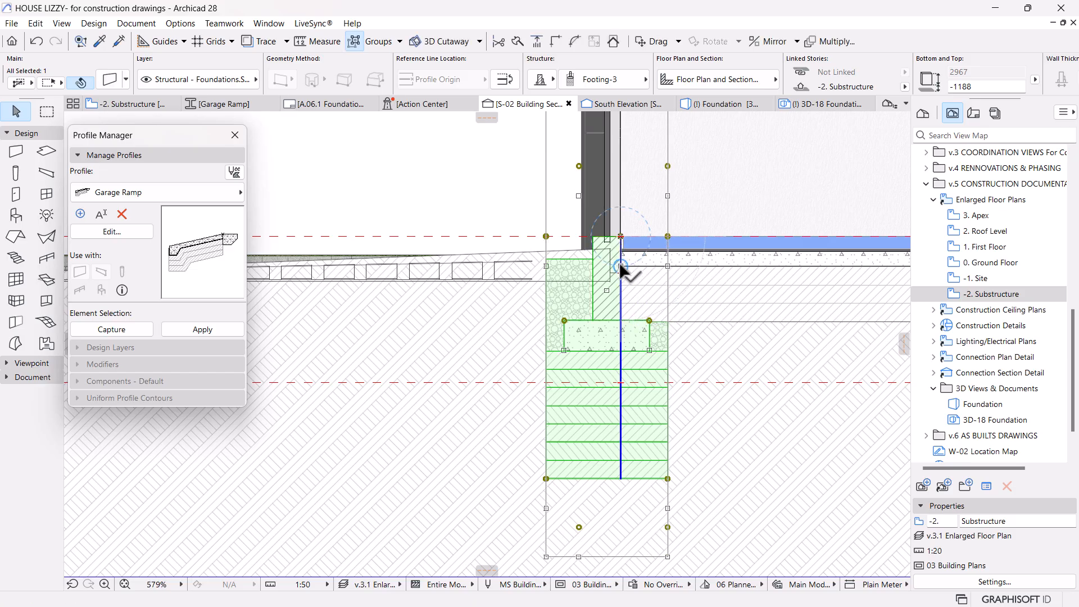
pyautogui.scroll(-3, 622, 269)
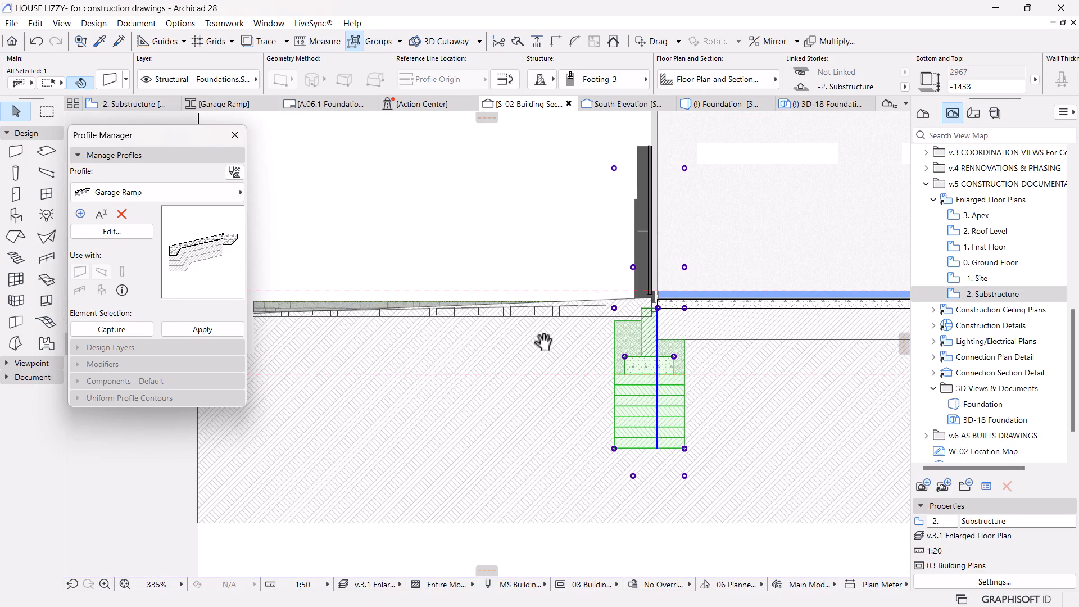
pyautogui.press('Escape')
# Step: Move the Garage Ramp beam up so its thickened end's top meets the top of the garage floor's concrete slab below the garage door
pyautogui.click(621, 300)
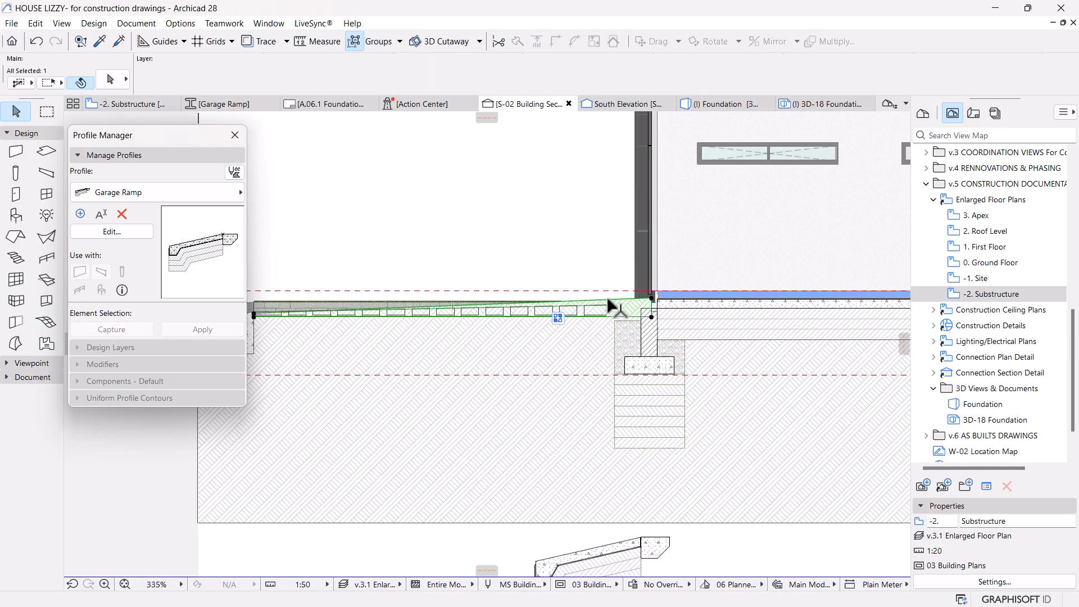
pyautogui.scroll(-3, 610, 341)
pyautogui.click(620, 452)
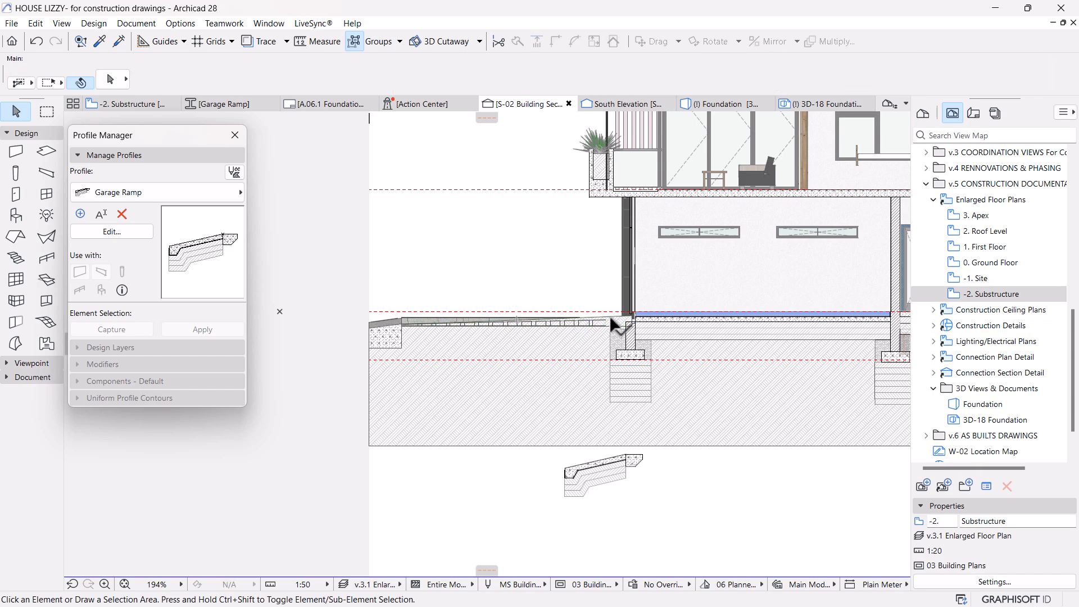
pyautogui.scroll(3, 609, 315)
pyautogui.scroll(-1, 625, 550)
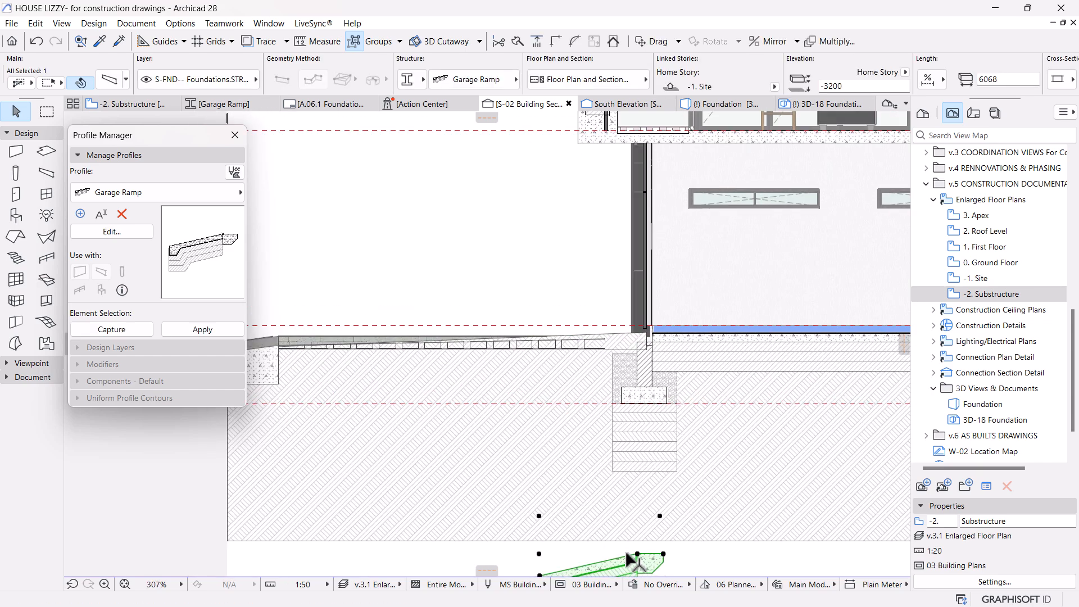
pyautogui.moveTo(626, 551); pyautogui.dragTo(606, 461, button='middle')
pyautogui.hotkey('ctrl', 'd')
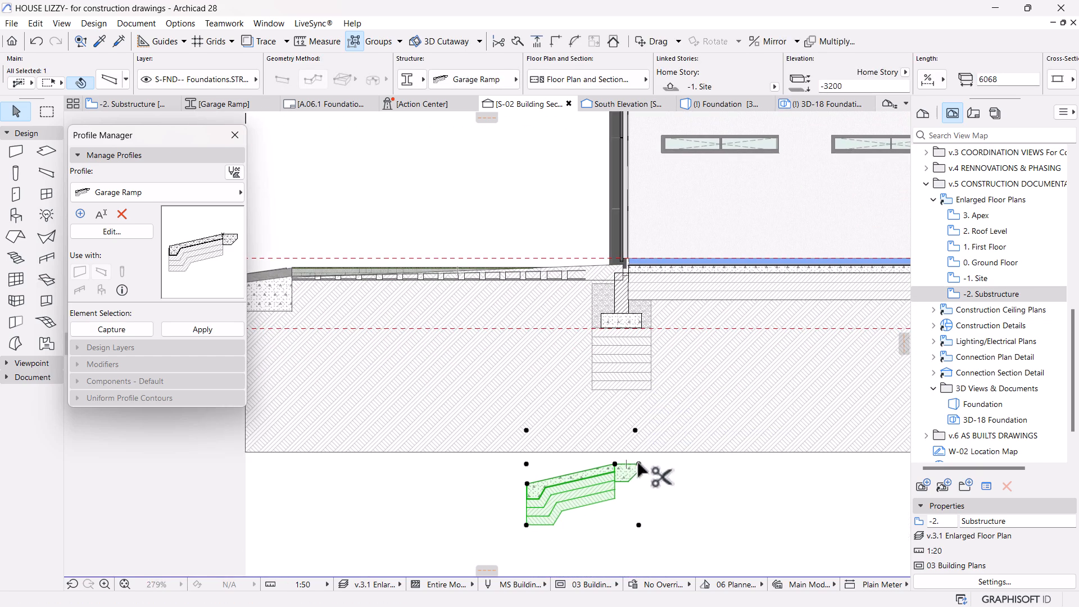
pyautogui.click(638, 464)
pyautogui.scroll(7, 632, 272)
pyautogui.scroll(4, 628, 262)
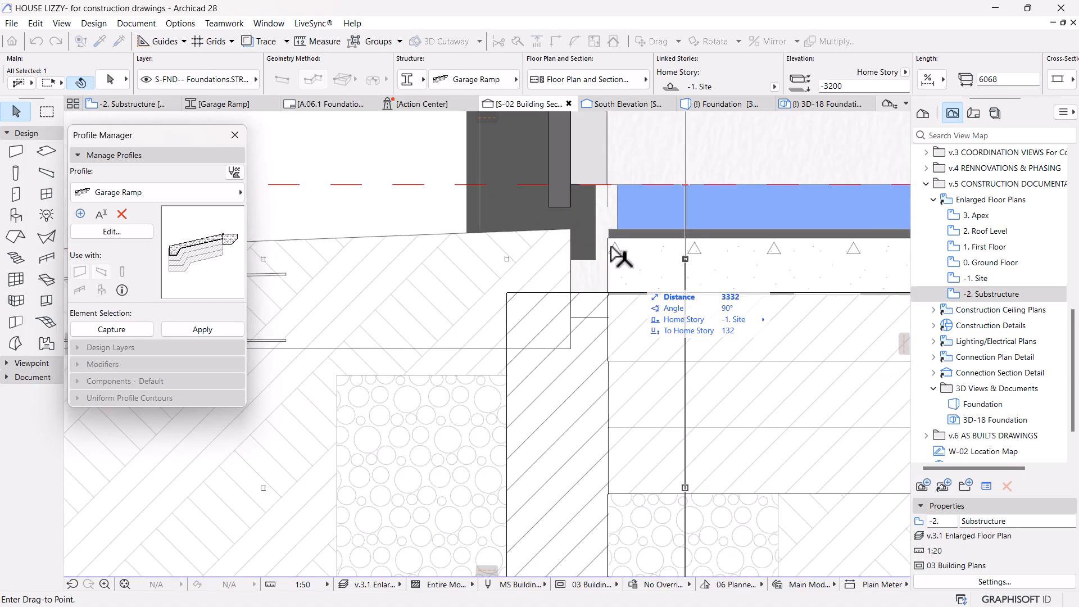
pyautogui.click(607, 238)
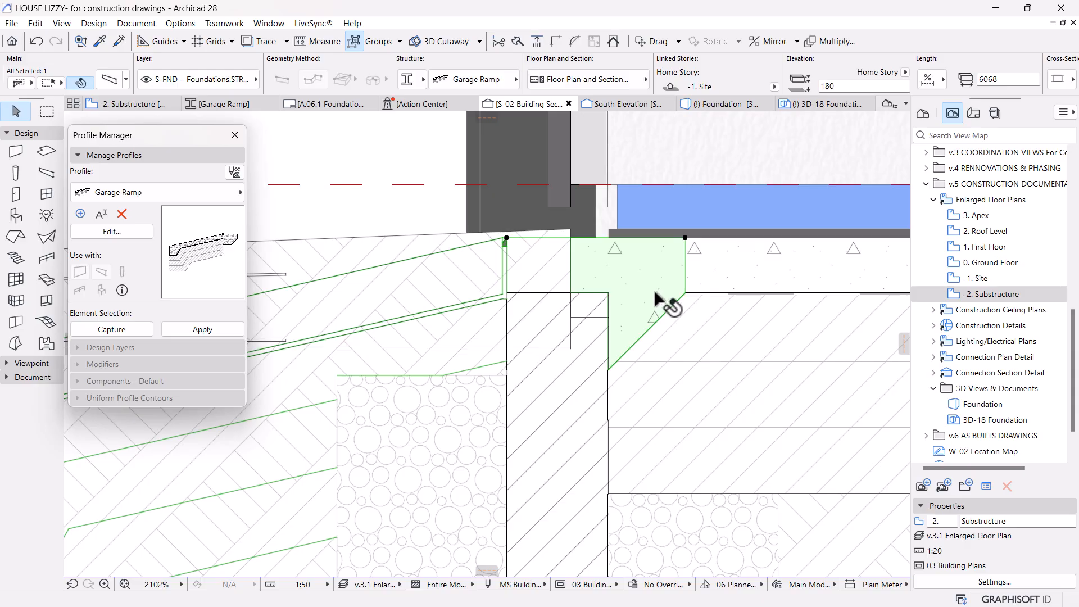
pyautogui.press('Escape')
# Step: Move the garage's driveway-side Footing-3 wall down about 179 mm to clear the thickened end of the Garage Ramp beam
pyautogui.scroll(-7, 629, 277)
pyautogui.moveTo(572, 334); pyautogui.dragTo(566, 362, button='middle')
pyautogui.scroll(-2, 585, 313)
pyautogui.scroll(2, 615, 303)
pyautogui.scroll(-3, 538, 315)
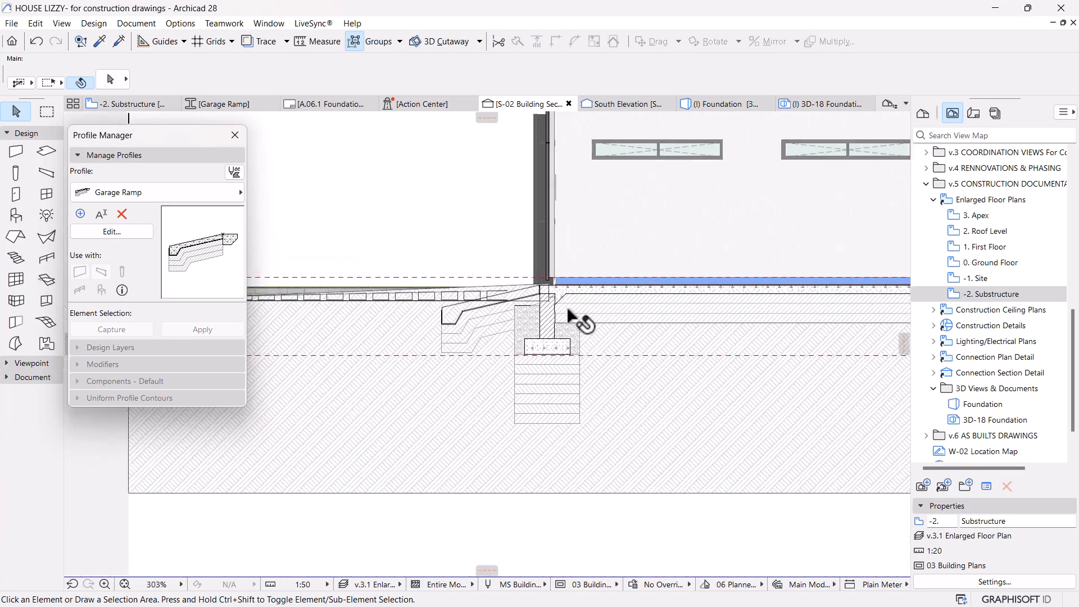
pyautogui.scroll(3, 526, 305)
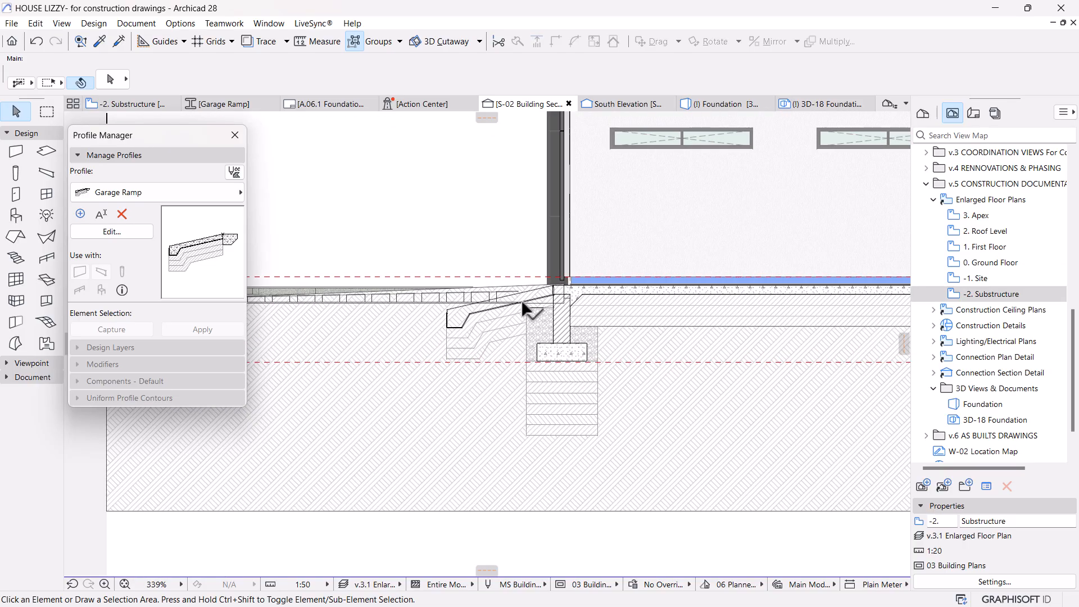
pyautogui.scroll(2, 575, 382)
pyautogui.click(582, 360)
pyautogui.hotkey('ctrl', 'd')
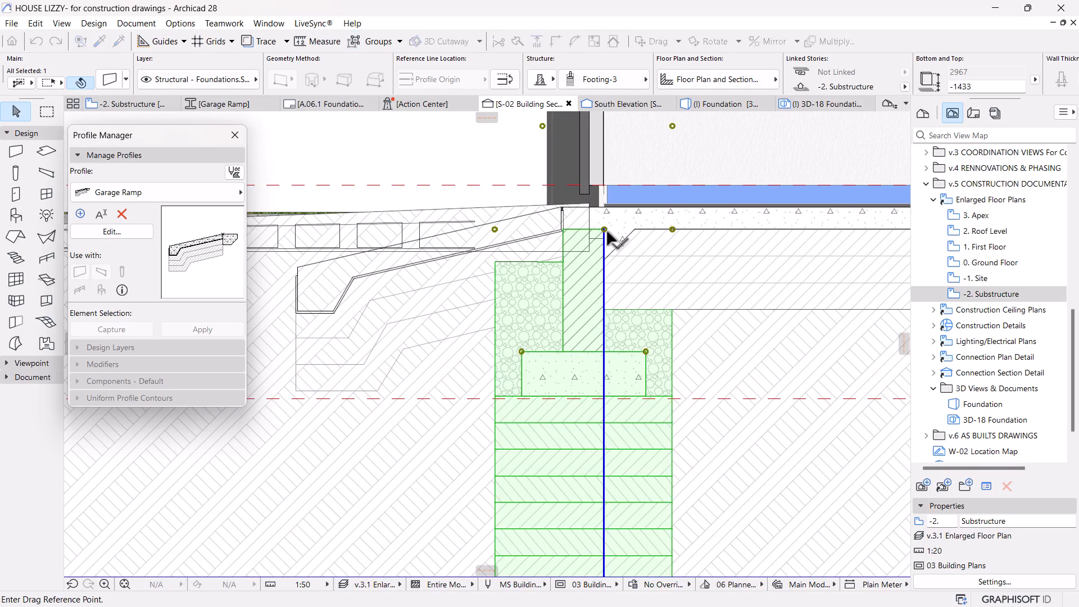
pyautogui.click(604, 229)
pyautogui.click(604, 260)
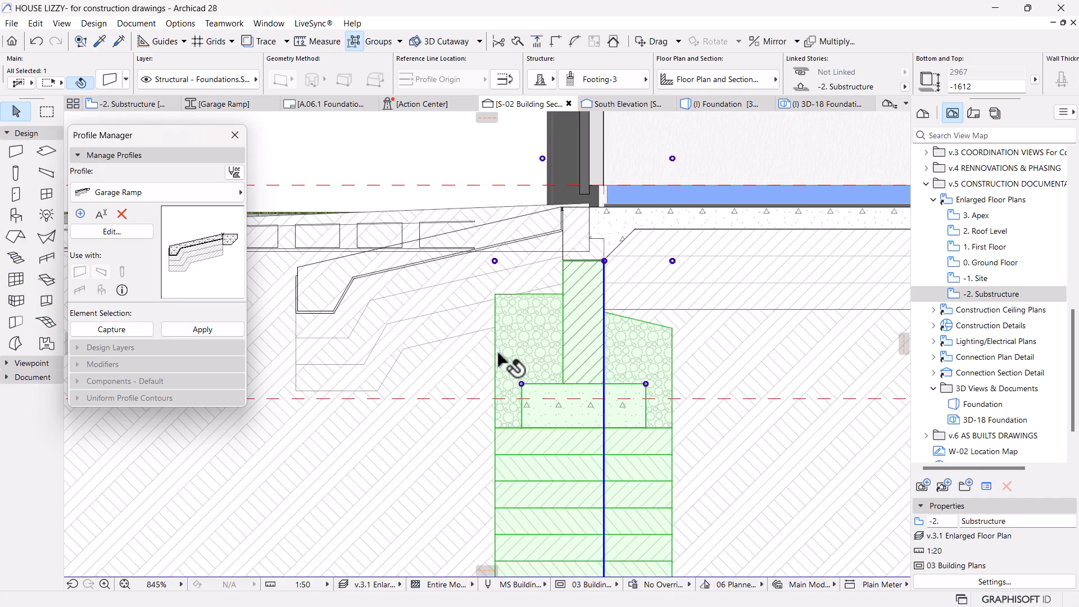
# Step: Raise the Footing-3 wall about 6 mm so its top corner snaps to the underside corner of the Garage Ramp beam
pyautogui.scroll(6, 618, 250)
pyautogui.scroll(3, 602, 204)
pyautogui.hotkey('ctrl', 'd')
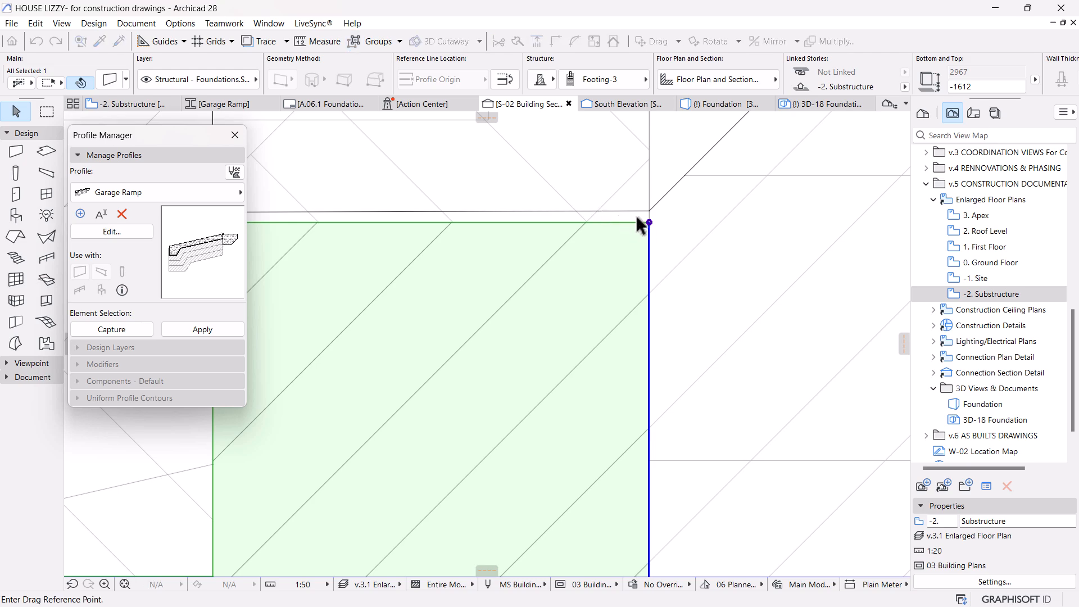
pyautogui.click(649, 223)
pyautogui.click(649, 211)
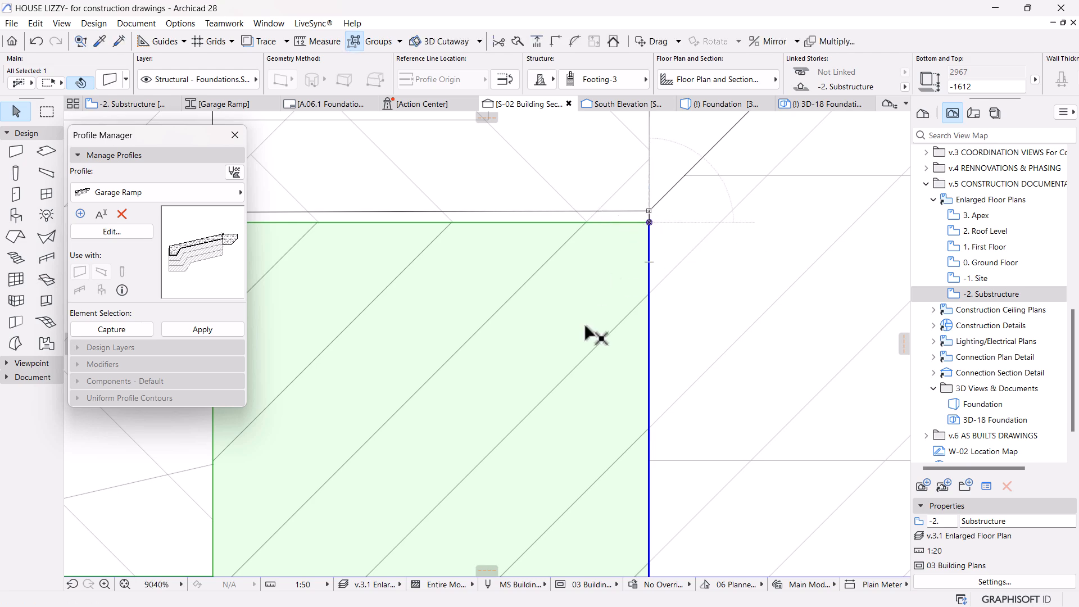
pyautogui.scroll(-9, 585, 326)
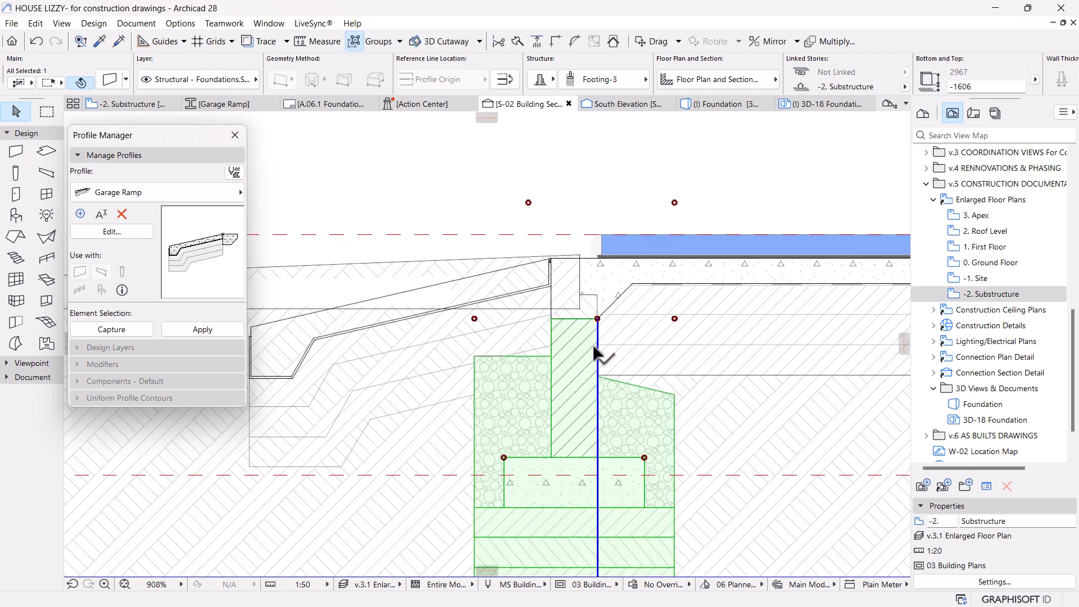
pyautogui.press('Escape')
# Step: Examine the ramp beam and footings along the garage section, and select the site terrain mesh to inspect its extent around them
pyautogui.scroll(-3, 584, 348)
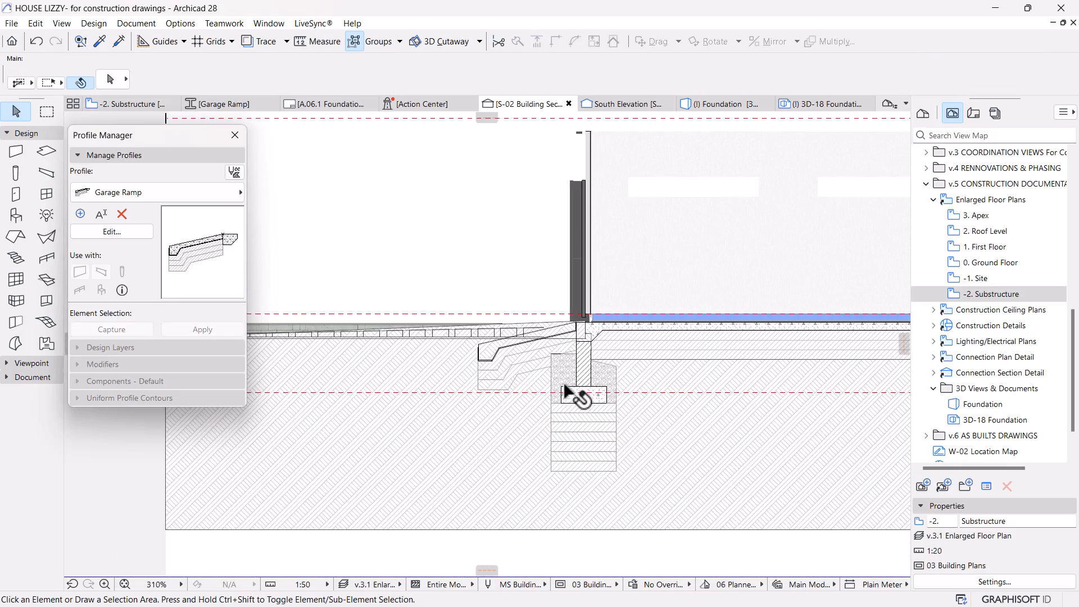
pyautogui.moveTo(480, 287); pyautogui.dragTo(474, 342, button='middle')
pyautogui.scroll(-2, 482, 348)
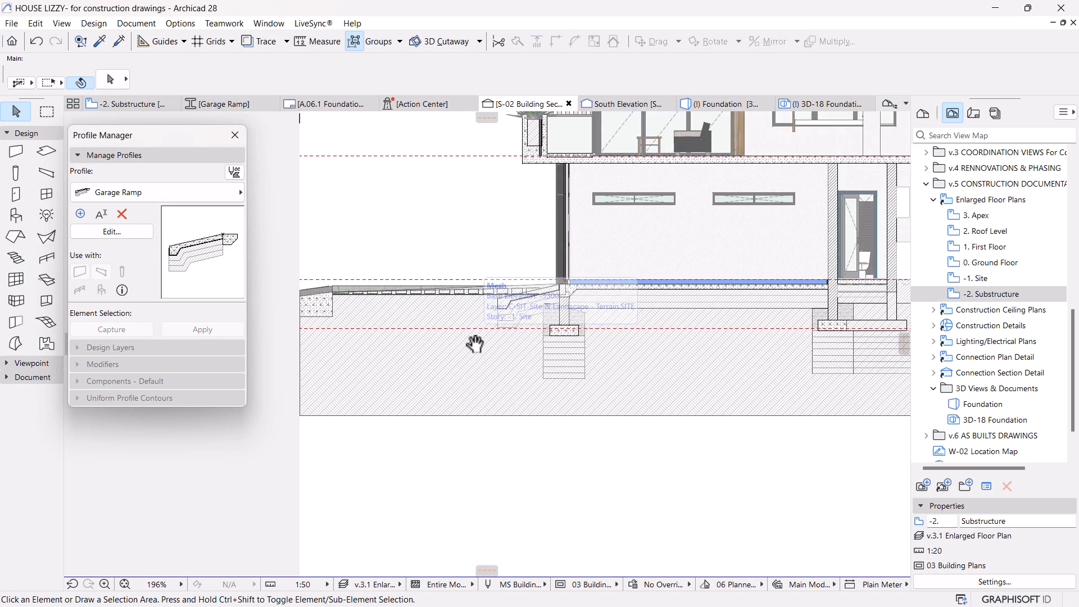
pyautogui.moveTo(800, 396); pyautogui.dragTo(555, 386, button='middle')
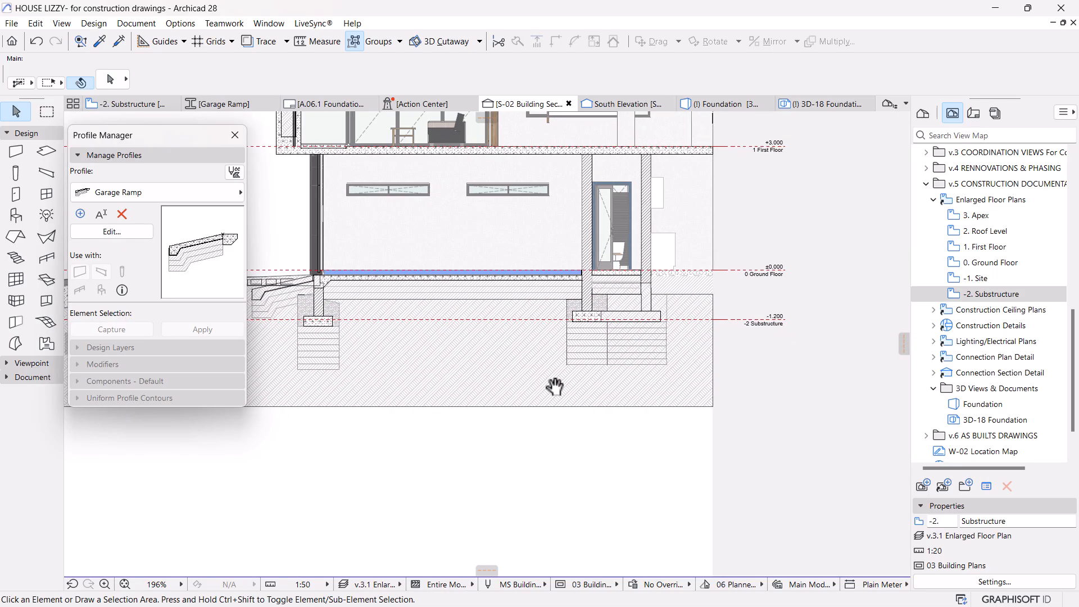
pyautogui.moveTo(450, 378); pyautogui.dragTo(627, 375, button='middle')
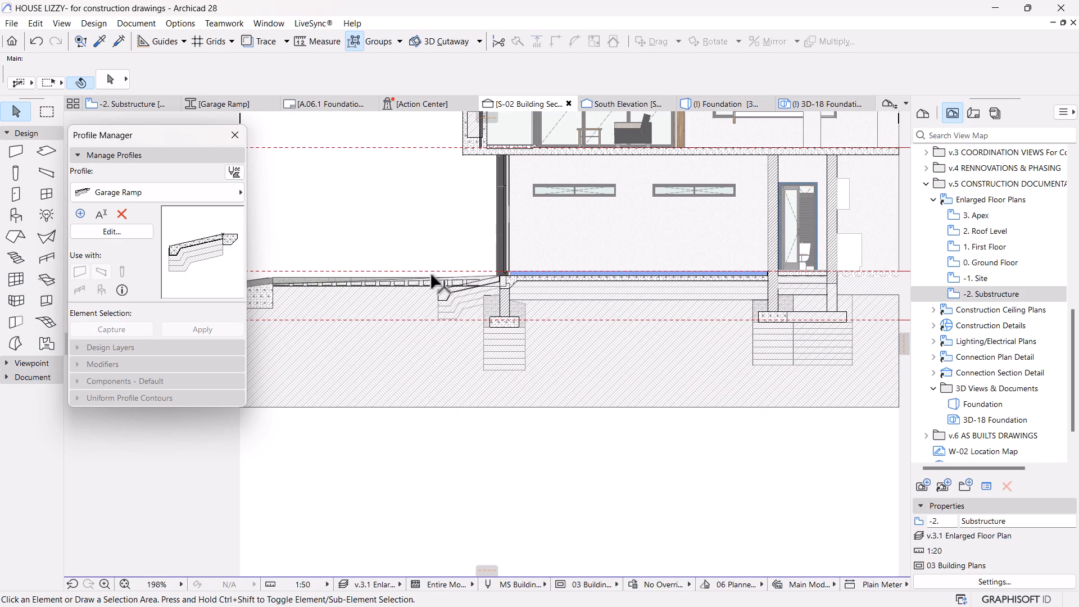
pyautogui.scroll(2, 390, 322)
pyautogui.click(469, 332)
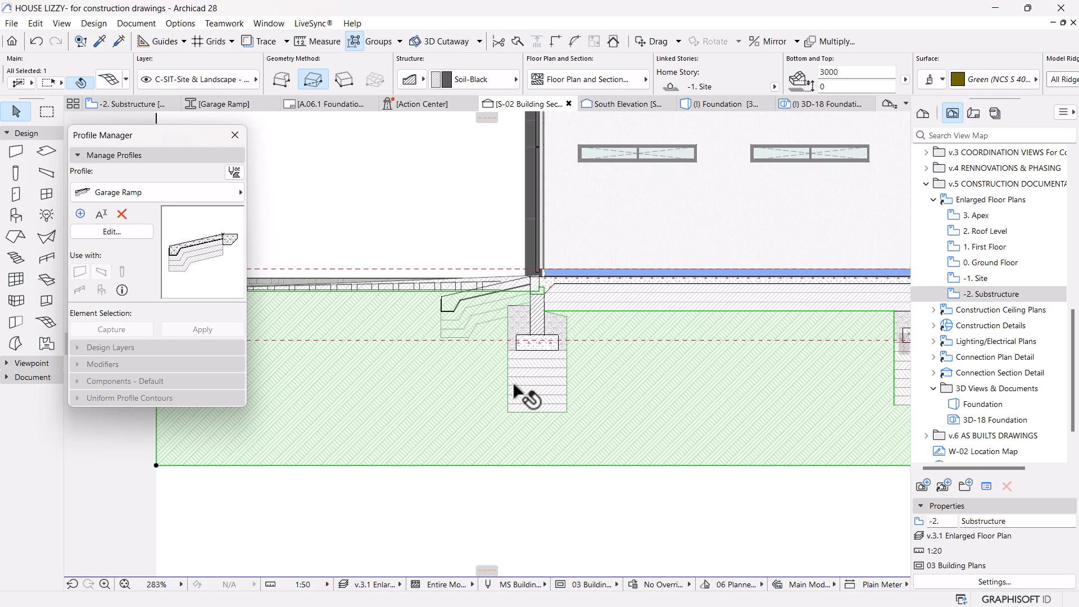
pyautogui.scroll(-2, 574, 393)
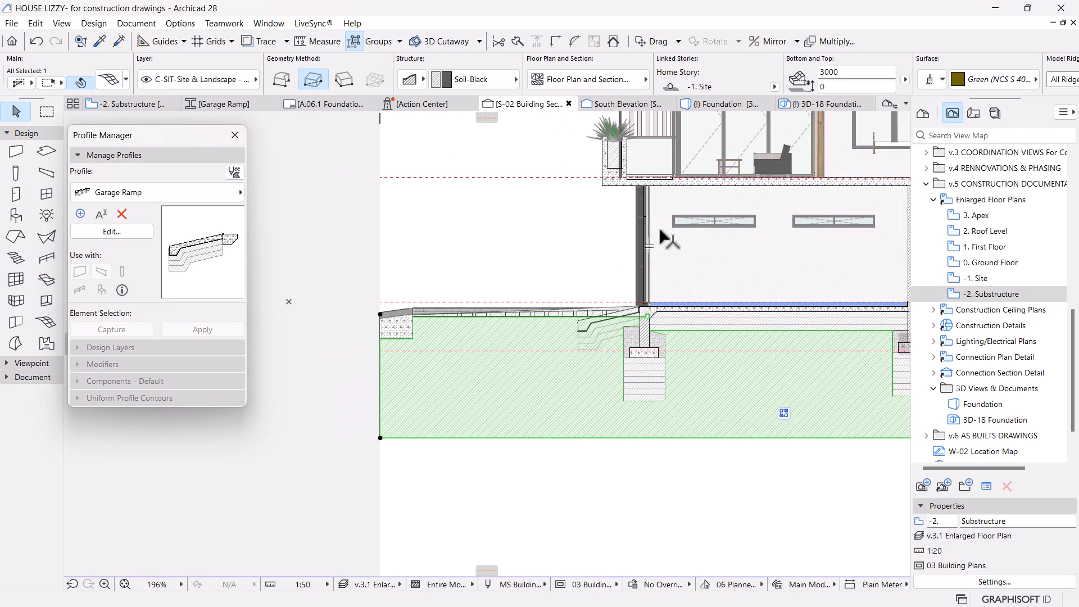
# Step: Check the Site story's elevation in the story settings without changing it
pyautogui.rightClick(977, 278)
pyautogui.click(940, 421)
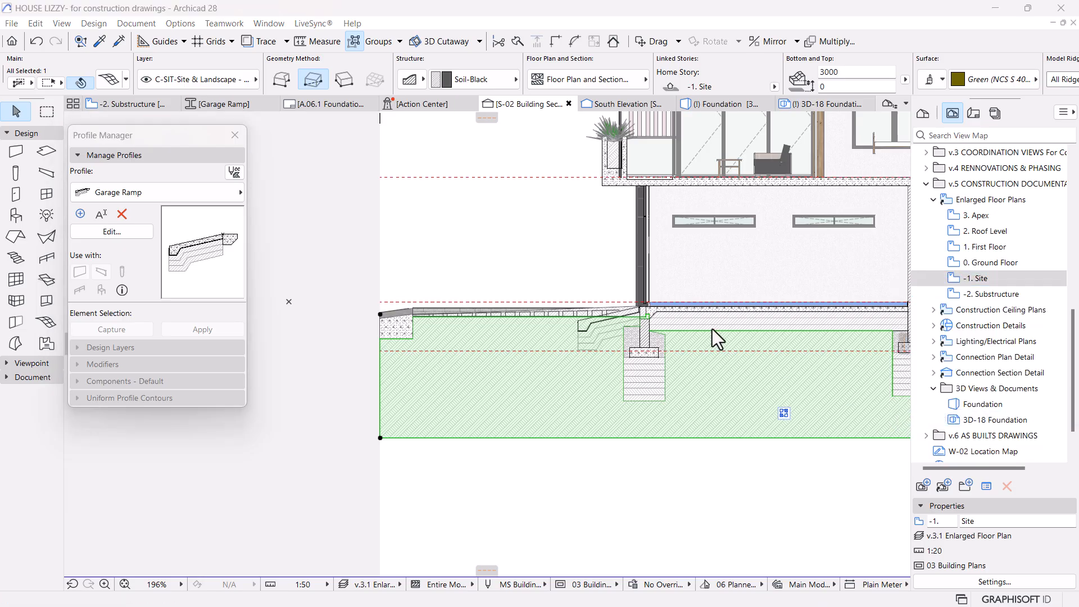
pyautogui.click(586, 224)
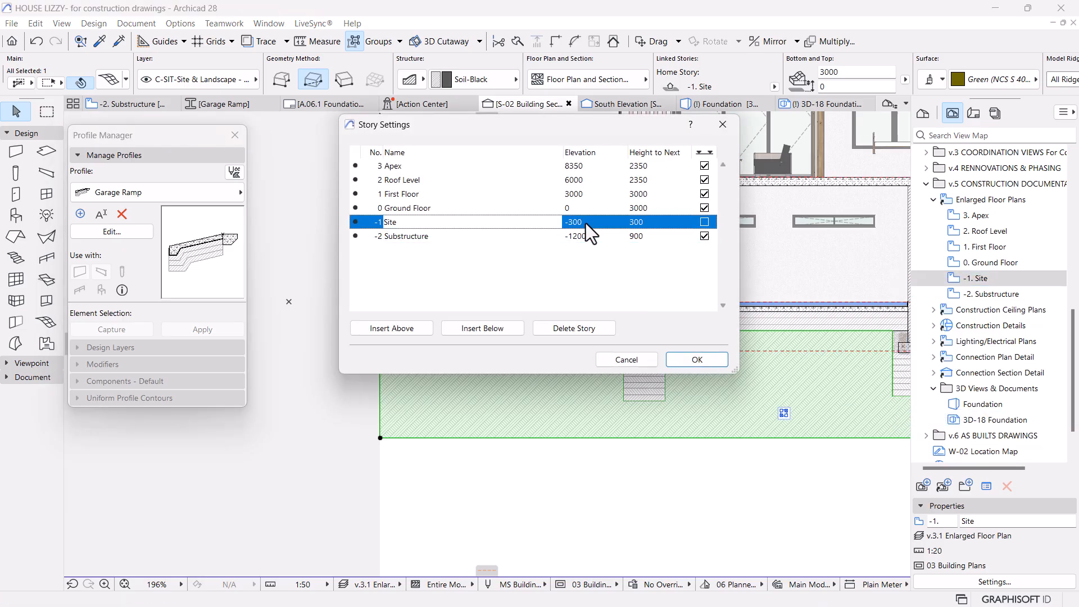
pyautogui.click(613, 359)
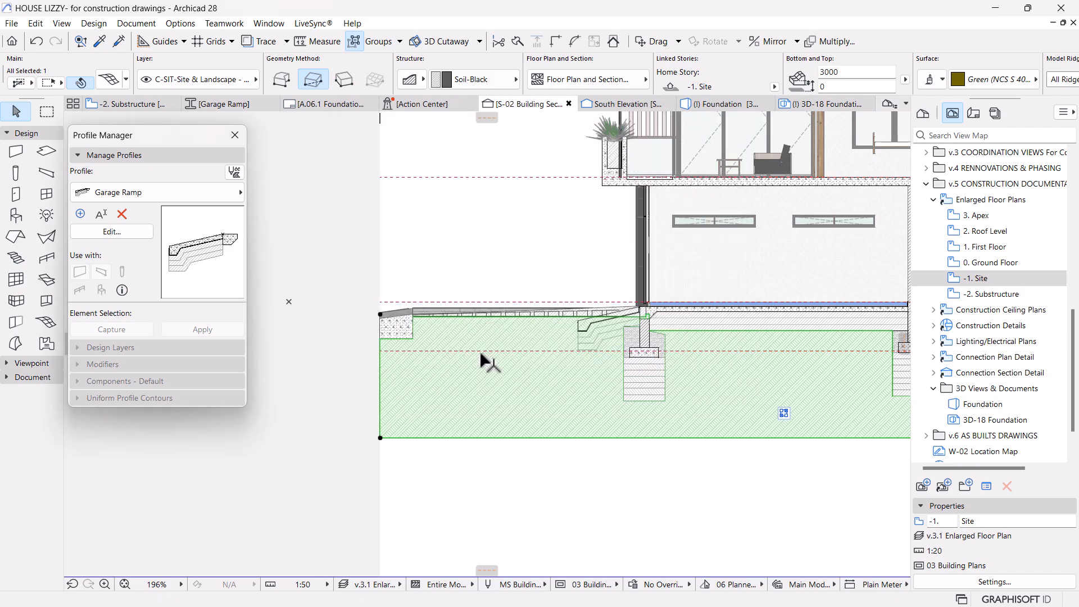
# Step: Inspect the ramp's junction with the garage floor and measure the depth from ground floor level to the concrete slab's top
pyautogui.scroll(5, 618, 317)
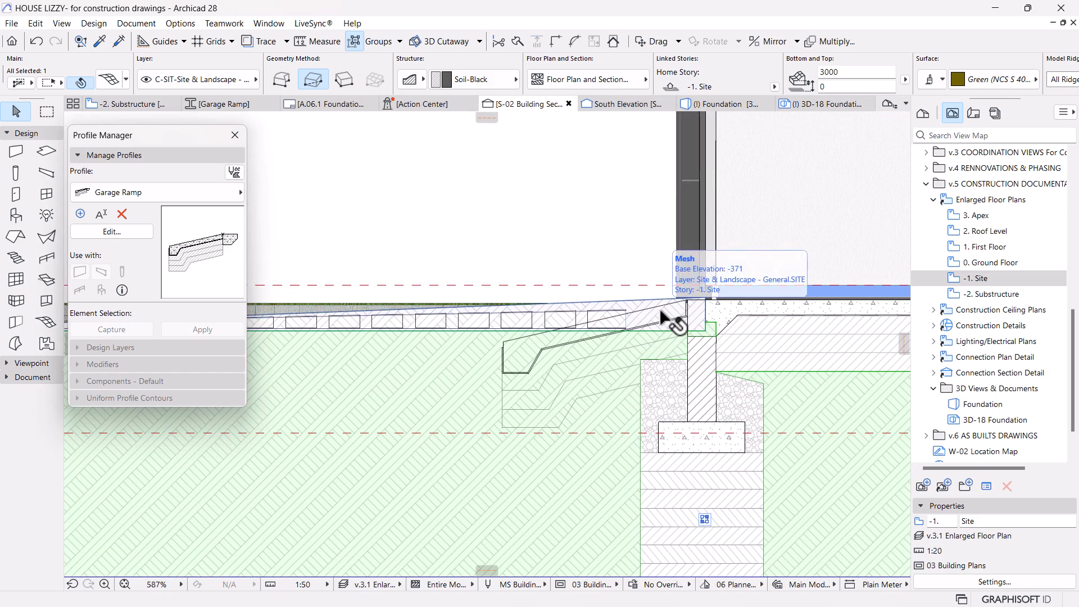
pyautogui.scroll(3, 734, 292)
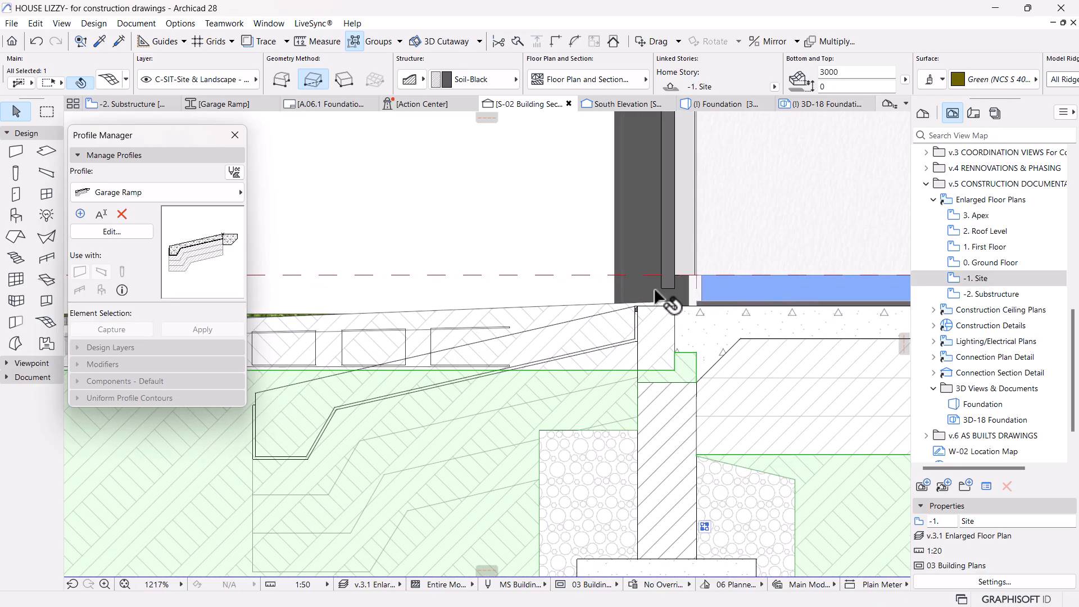
pyautogui.scroll(-4, 655, 293)
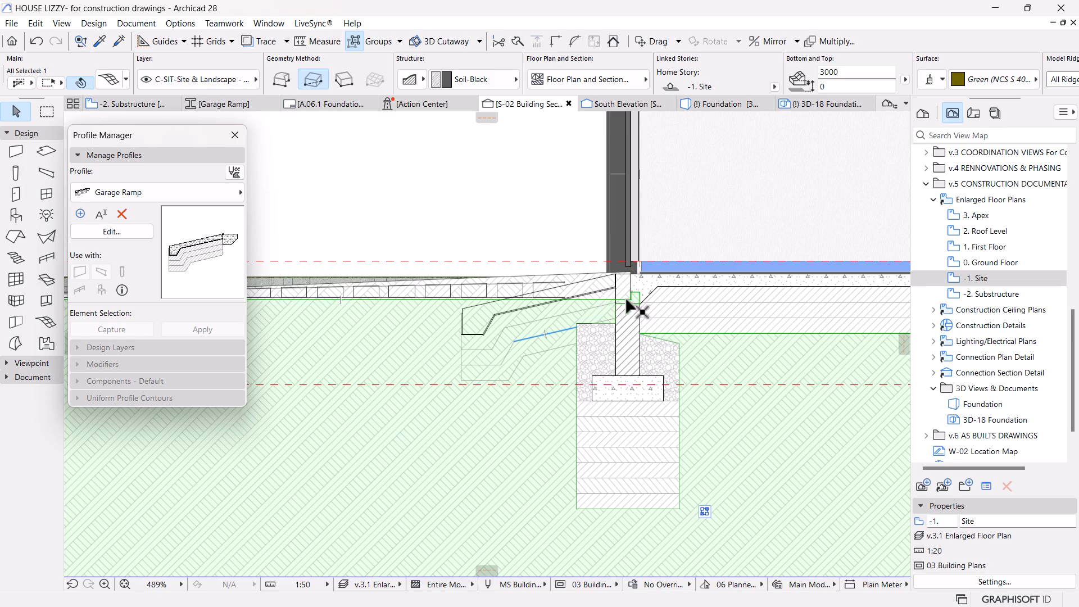
pyautogui.scroll(-5, 686, 271)
pyautogui.moveTo(710, 300); pyautogui.dragTo(427, 281, button='middle')
pyautogui.scroll(1, 604, 229)
pyautogui.scroll(1, 558, 260)
pyautogui.scroll(3, 548, 259)
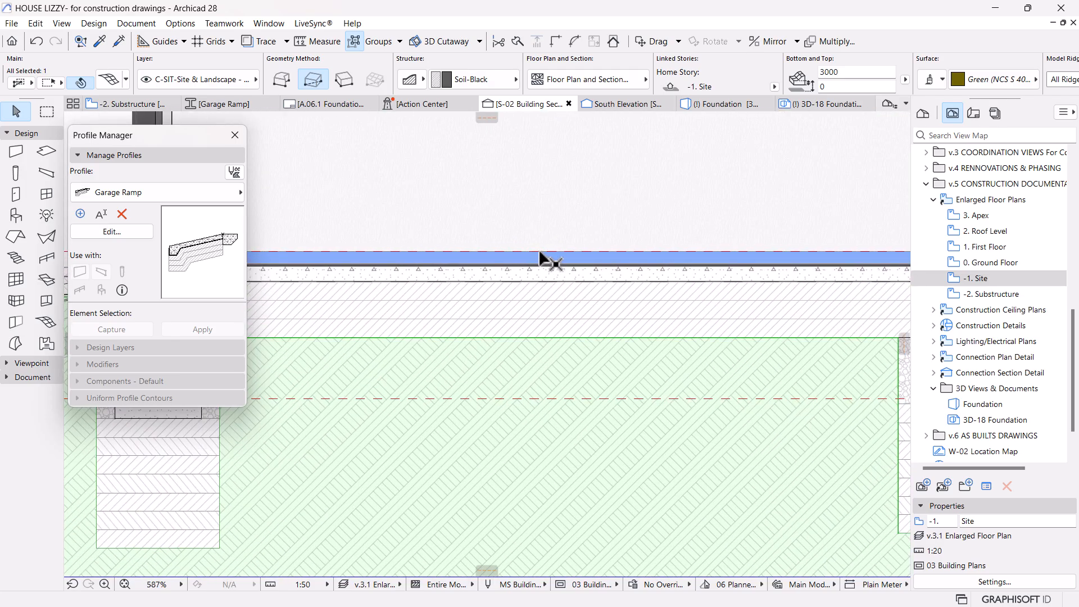
pyautogui.press('m')
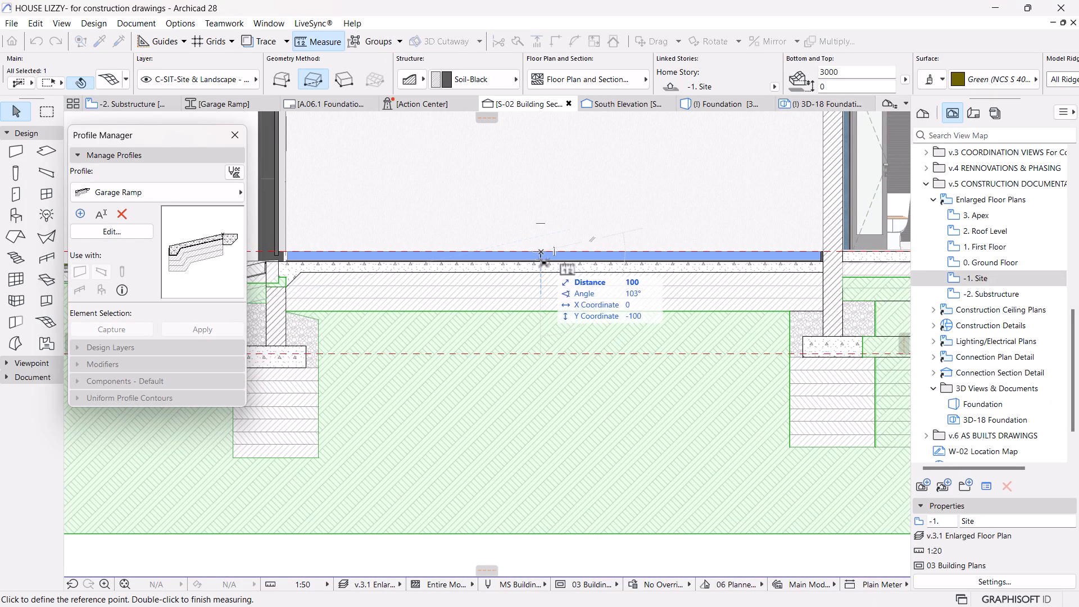
pyautogui.press('Escape')
pyautogui.scroll(-5, 597, 292)
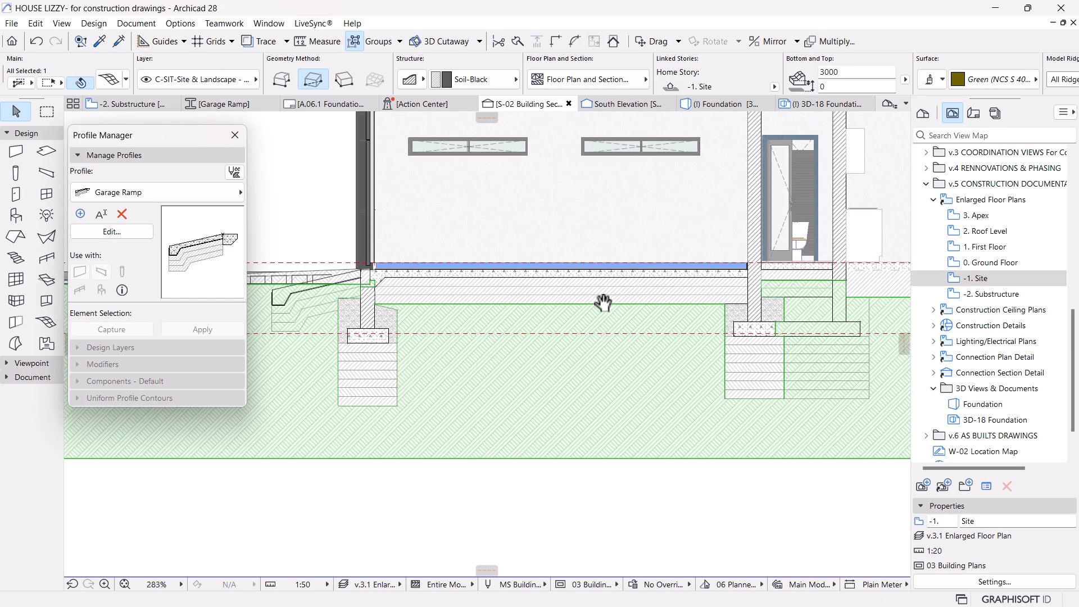
pyautogui.hscroll(2, 596, 295)
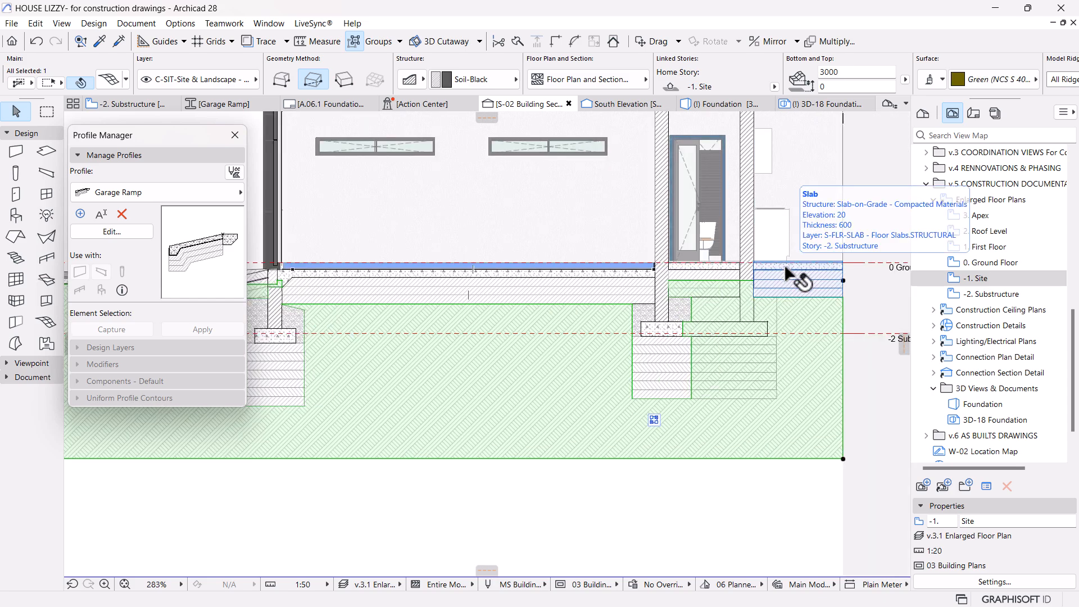
# Step: Examine in the building section how the garage ramp meets the driveway paving, the outer kerb and the garage foundation
pyautogui.scroll(-3, 785, 269)
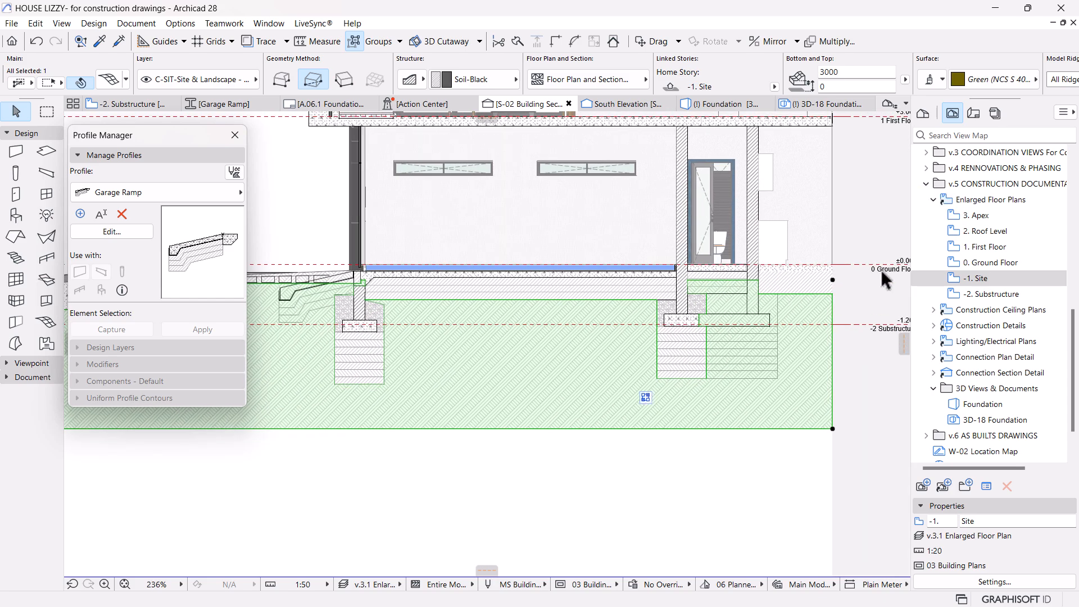
pyautogui.moveTo(403, 294); pyautogui.dragTo(527, 308, button='middle')
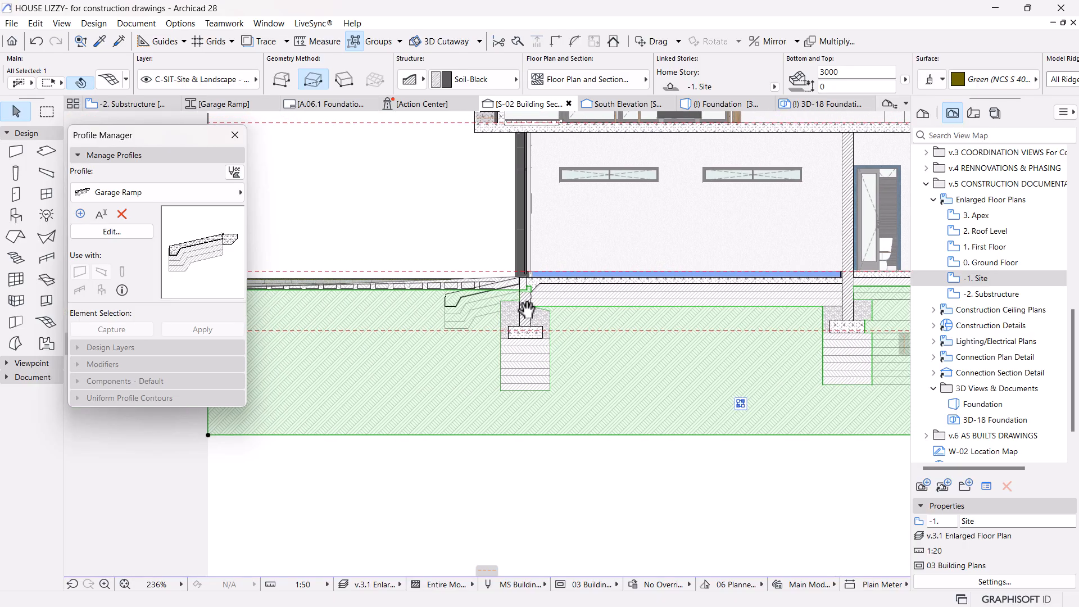
pyautogui.moveTo(460, 333); pyautogui.dragTo(533, 344, button='middle')
pyautogui.scroll(2, 484, 343)
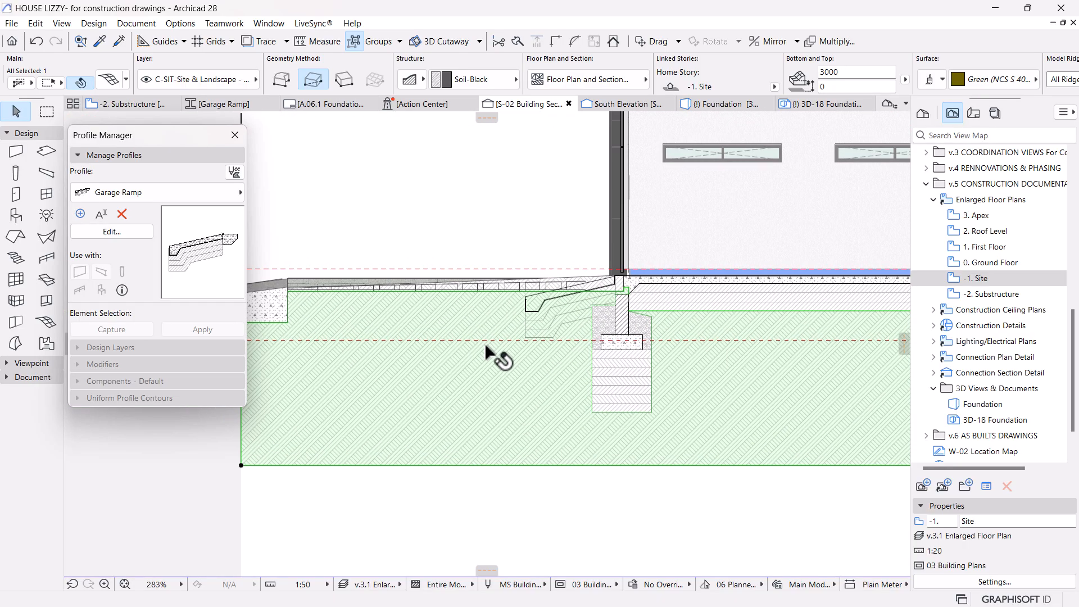
pyautogui.scroll(3, 488, 284)
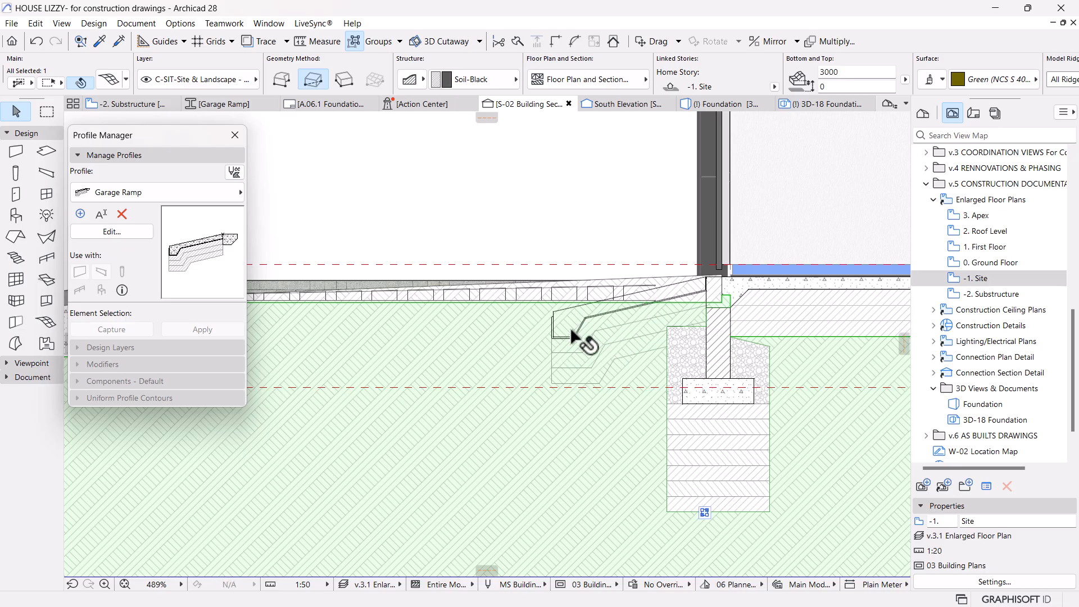
pyautogui.scroll(-2, 573, 336)
pyautogui.moveTo(535, 336); pyautogui.dragTo(630, 362, button='middle')
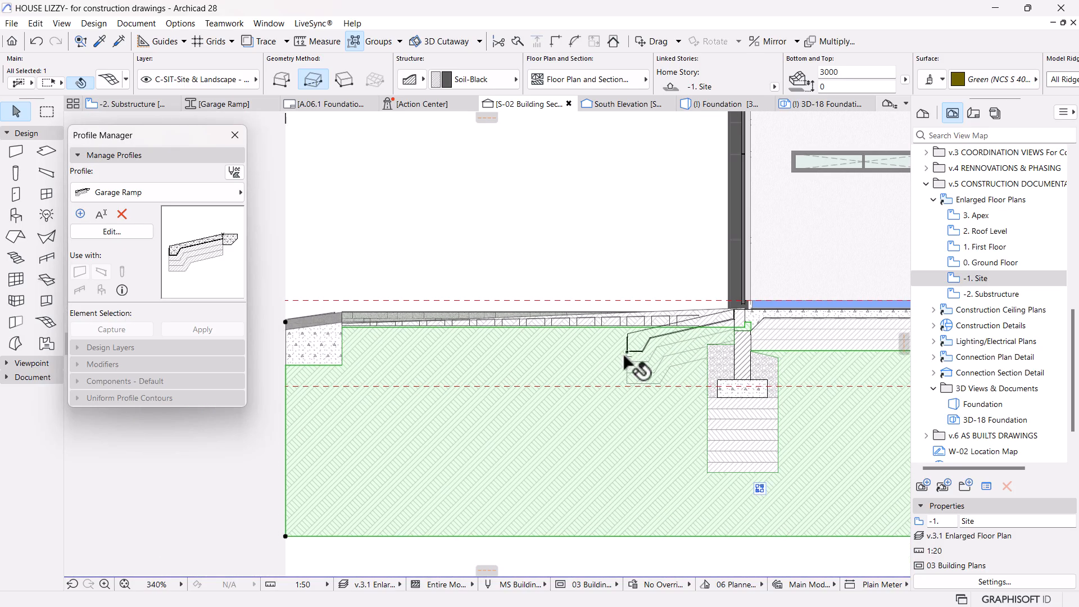
pyautogui.moveTo(639, 343)
pyautogui.moveTo(386, 353); pyautogui.dragTo(401, 355, button='middle')
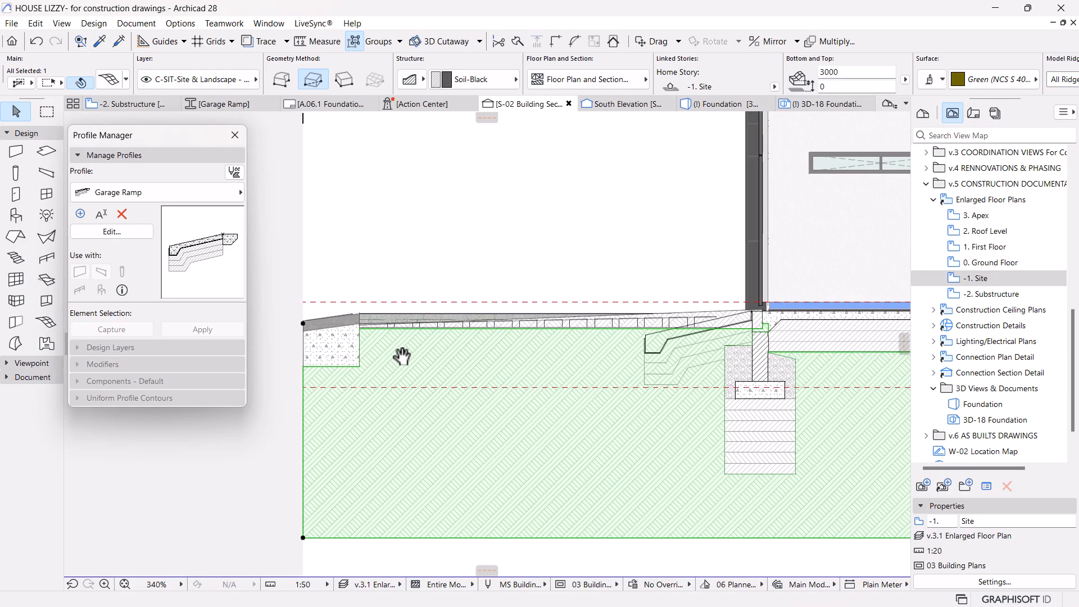
pyautogui.scroll(2, 407, 356)
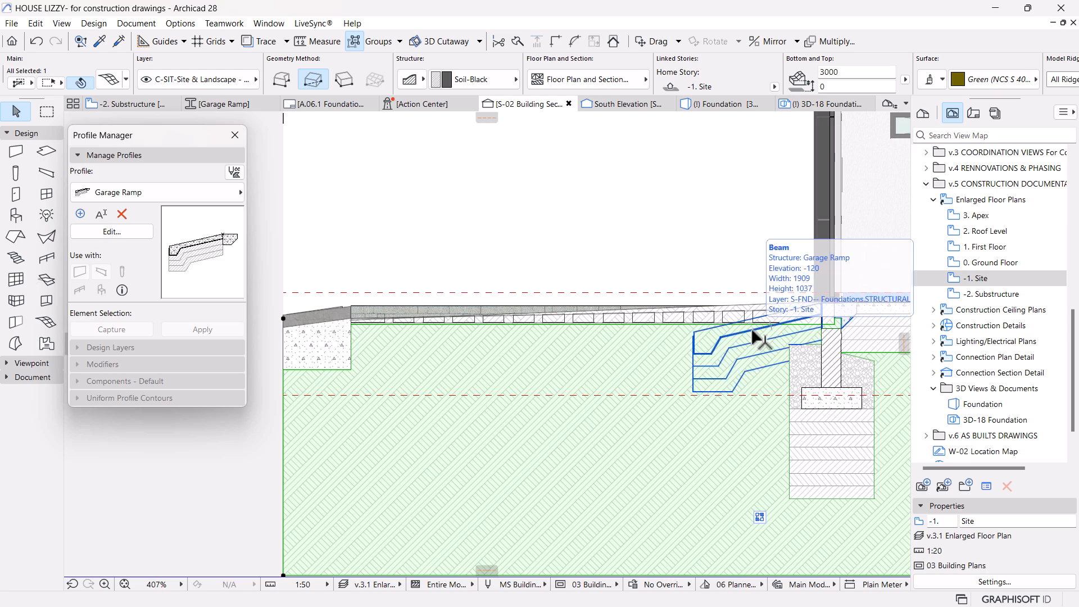
pyautogui.scroll(-3, 733, 334)
pyautogui.scroll(4, 720, 338)
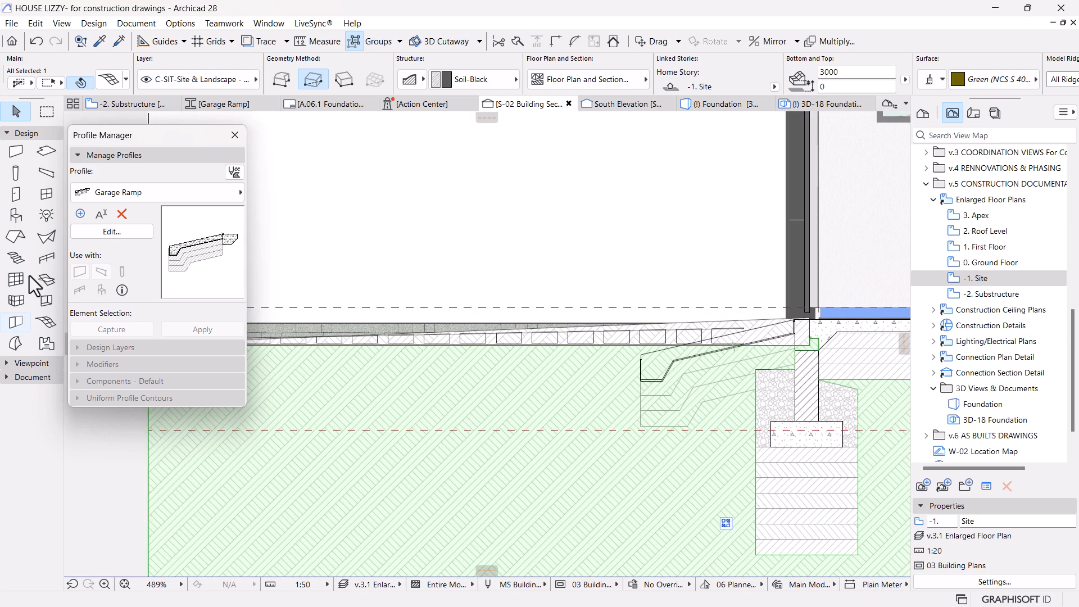
# Step: Clear the current selection, then collapse the Manage Profiles settings and move the Profile Manager out of the way
pyautogui.press('Escape')
pyautogui.click(116, 153)
pyautogui.moveTo(122, 139); pyautogui.dragTo(217, 140)
# Step: Start a polyline at the outer edge of the driveway and show its hidden layer Finish - Ceiling.INTERIOR
pyautogui.click(5, 380)
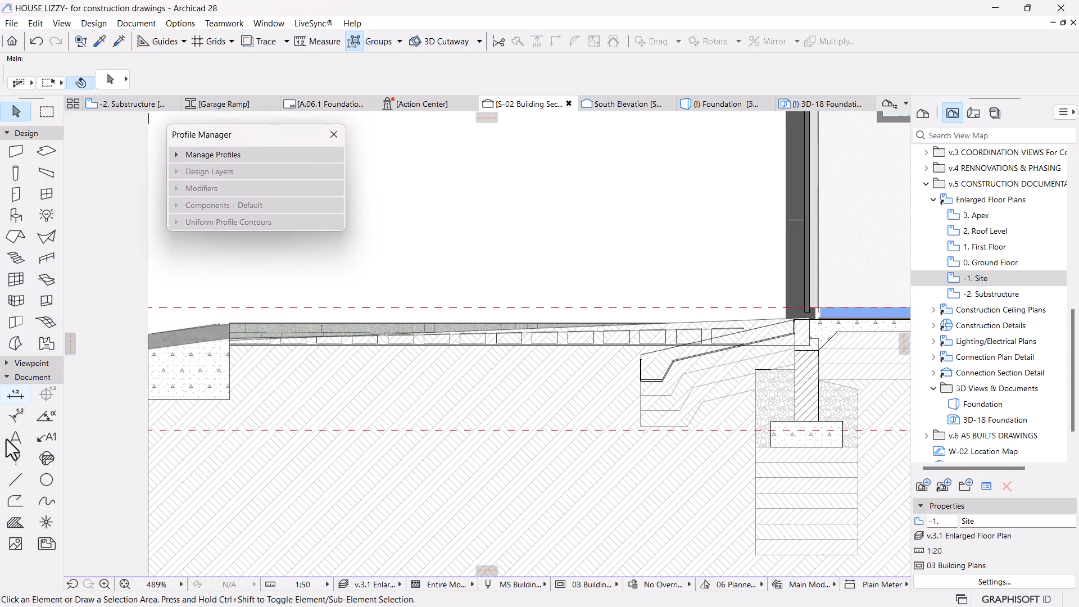
pyautogui.click(15, 499)
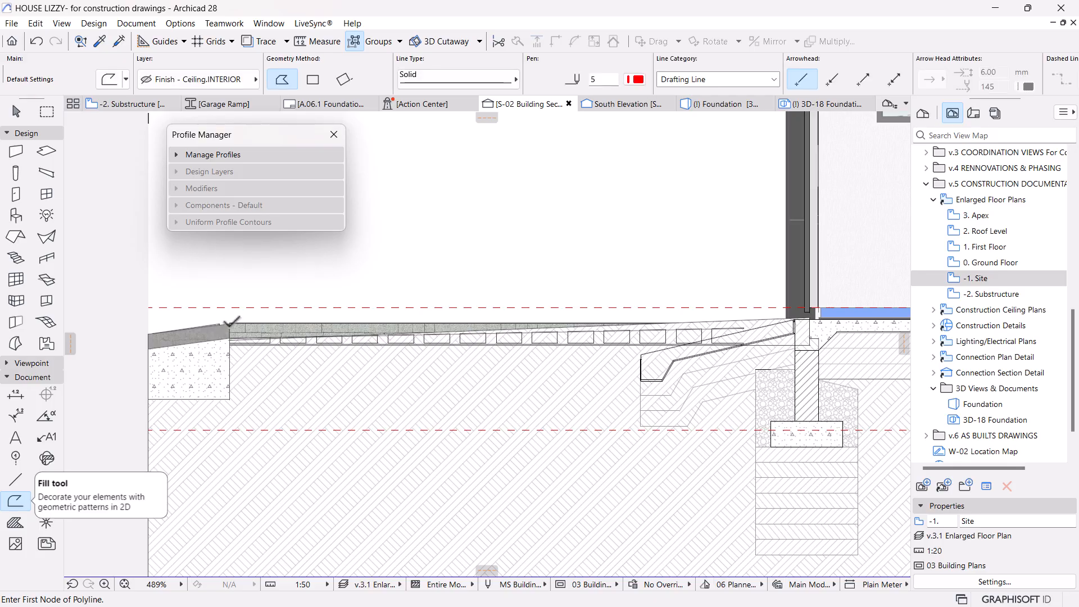
pyautogui.scroll(15, 231, 320)
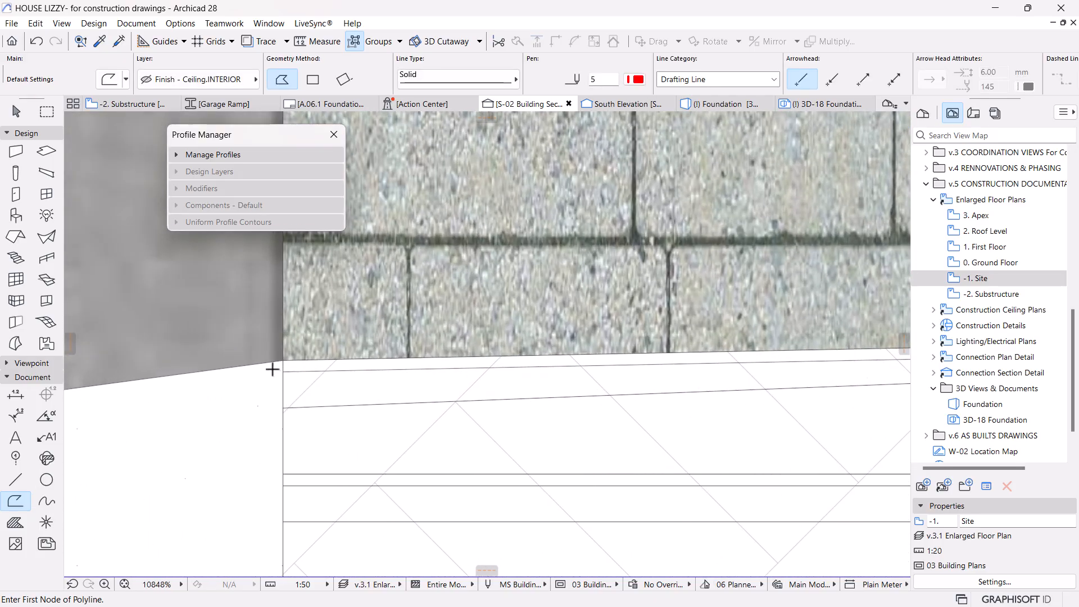
pyautogui.click(216, 438)
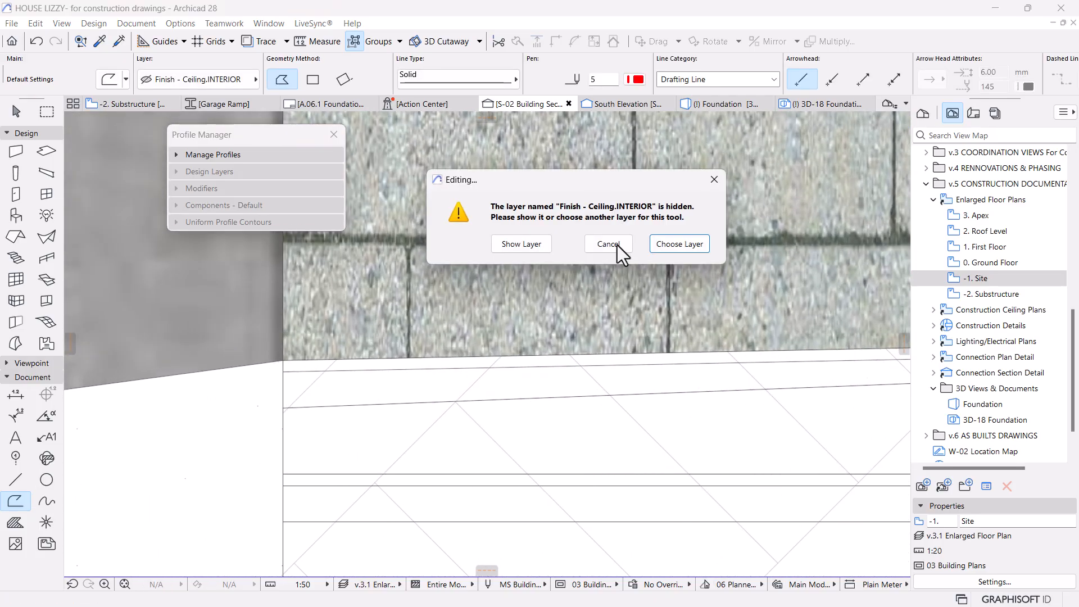
pyautogui.click(542, 247)
# Step: Draw a straight polyline from the underside corner of the outer driveway edge up to the ramp's top corner at the garage door
pyautogui.click(317, 416)
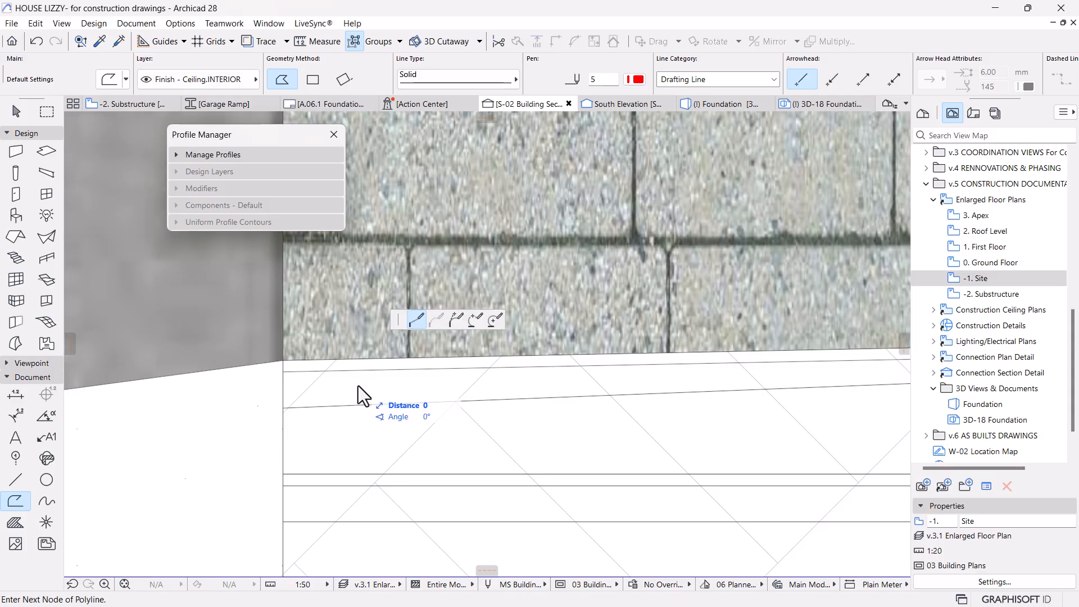
pyautogui.scroll(-8, 258, 373)
pyautogui.moveTo(793, 382); pyautogui.dragTo(398, 379, button='middle')
pyautogui.scroll(-2, 697, 358)
pyautogui.moveTo(746, 364); pyautogui.dragTo(374, 379, button='middle')
pyautogui.scroll(5, 717, 351)
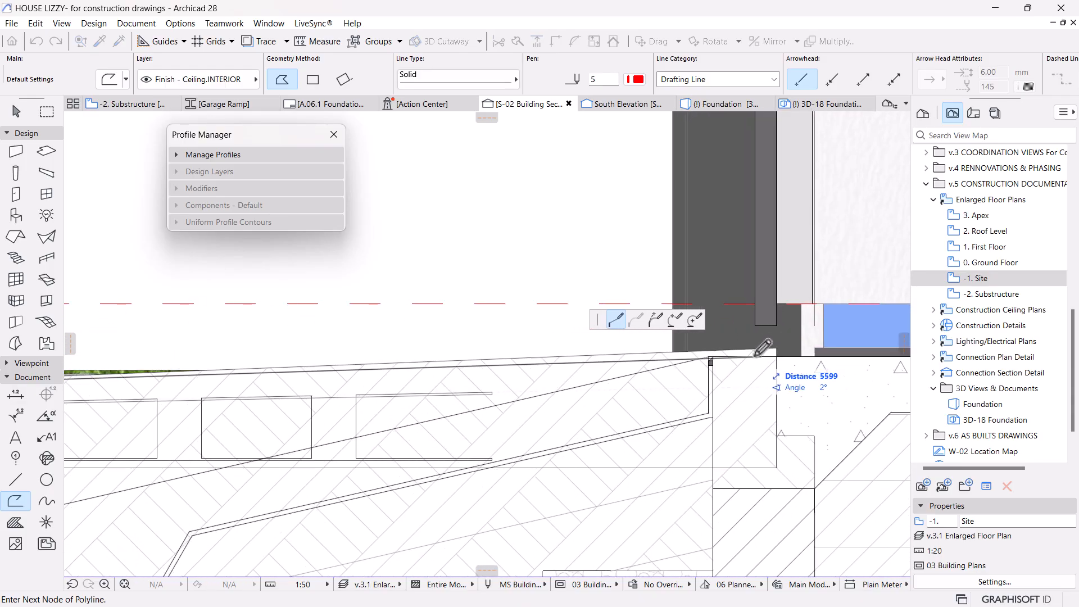
pyautogui.doubleClick(708, 357)
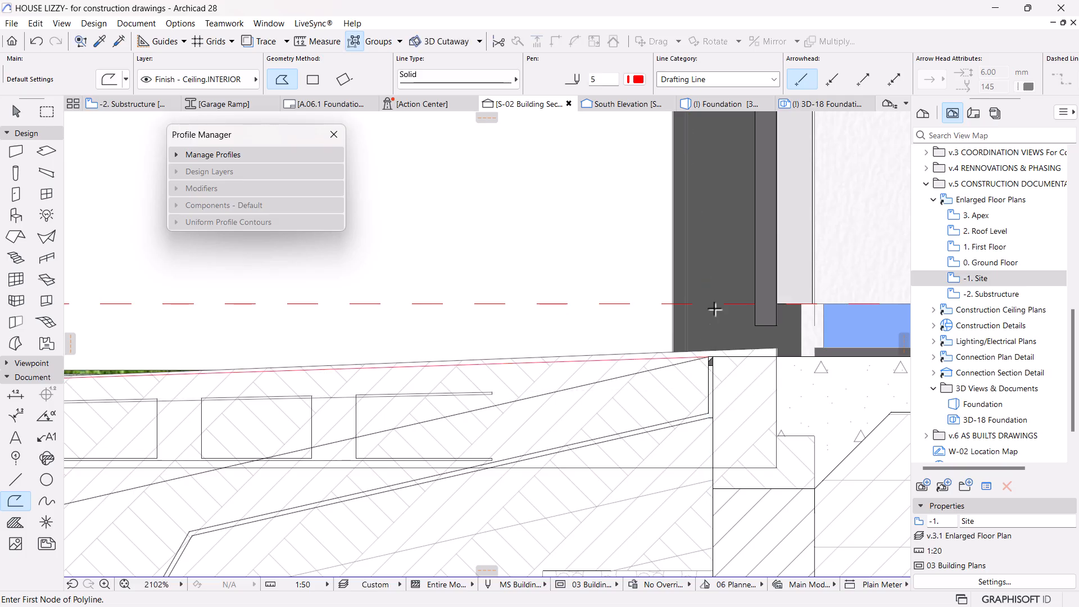
# Step: Copy the new slope polyline from the section and open the Garage Ramp profile for editing
pyautogui.scroll(-3, 730, 321)
pyautogui.scroll(-5, 735, 317)
pyautogui.moveTo(393, 368); pyautogui.dragTo(471, 367, button='middle')
pyautogui.scroll(7, 508, 335)
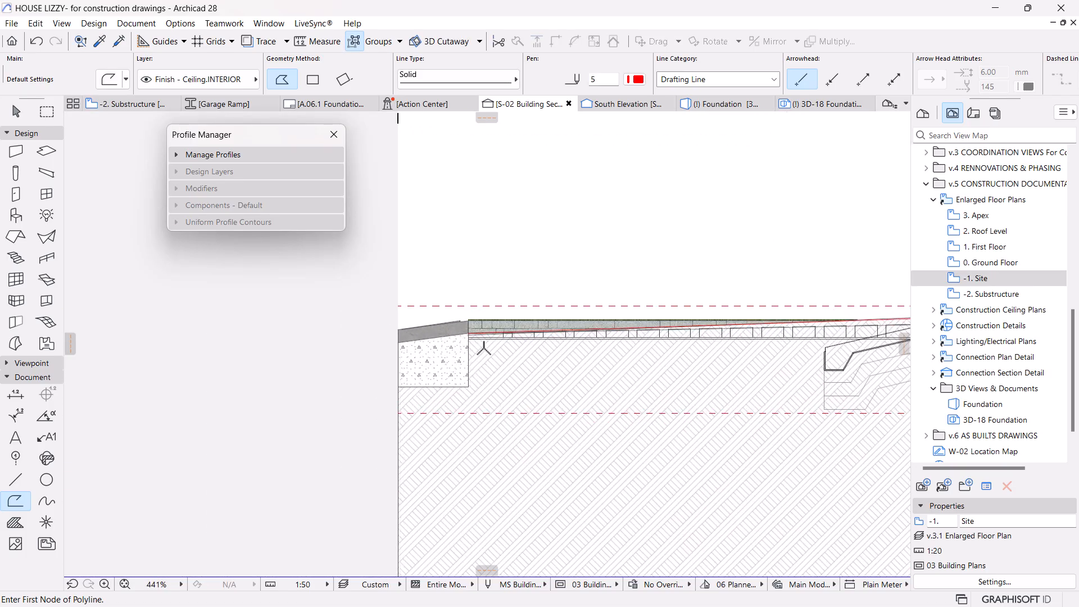
pyautogui.press('Escape')
pyautogui.click(448, 313)
pyautogui.scroll(-8, 406, 326)
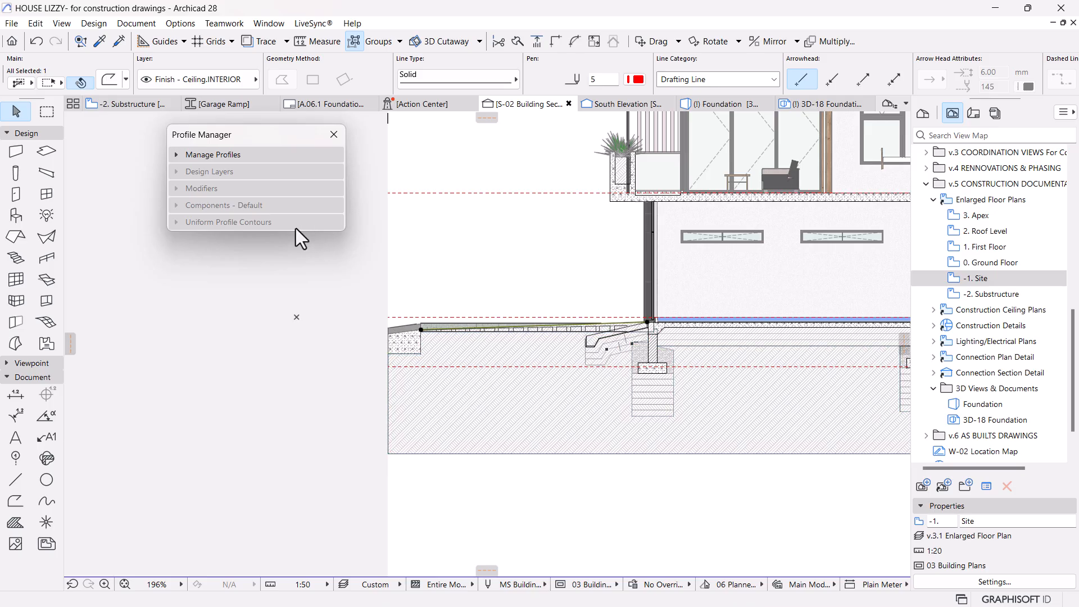
pyautogui.click(227, 155)
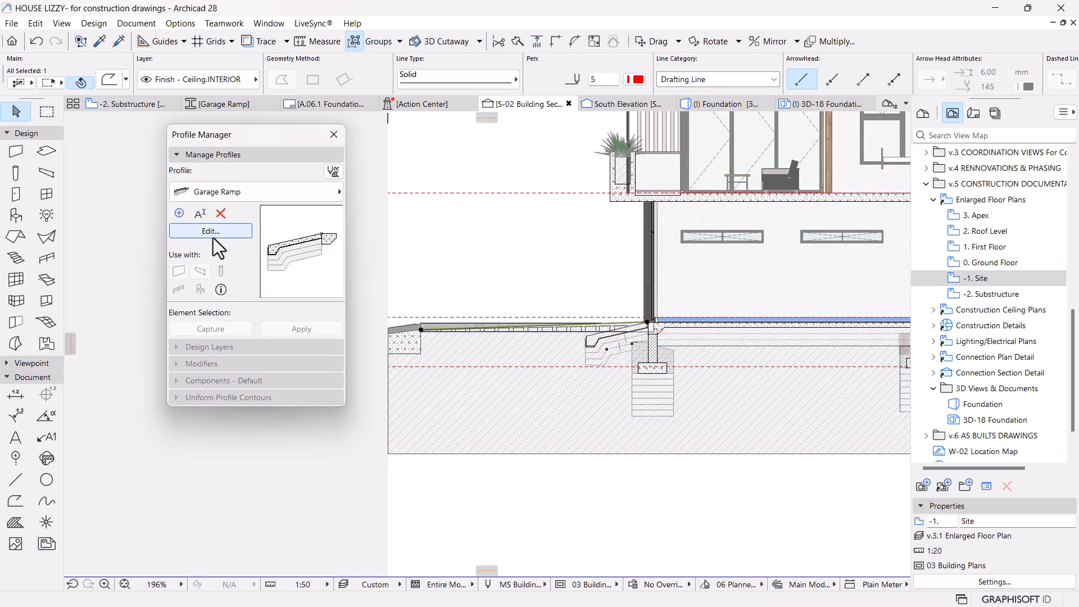
pyautogui.click(211, 233)
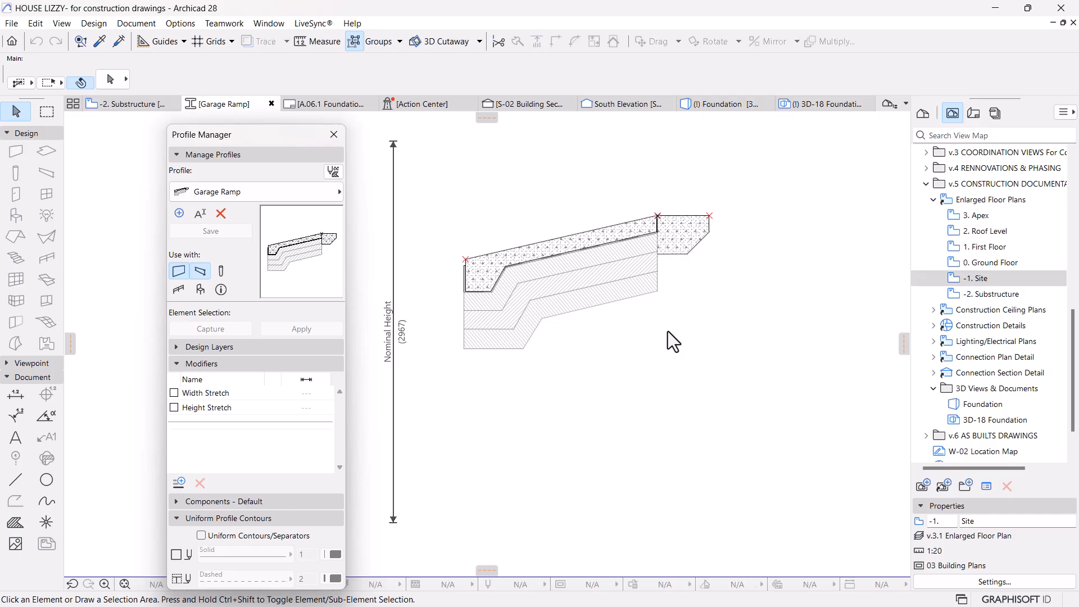
# Step: Paste the slope polyline into the profile and place its upper end on the ramp's top corner beside the end block
pyautogui.hotkey('ctrl', 'v')
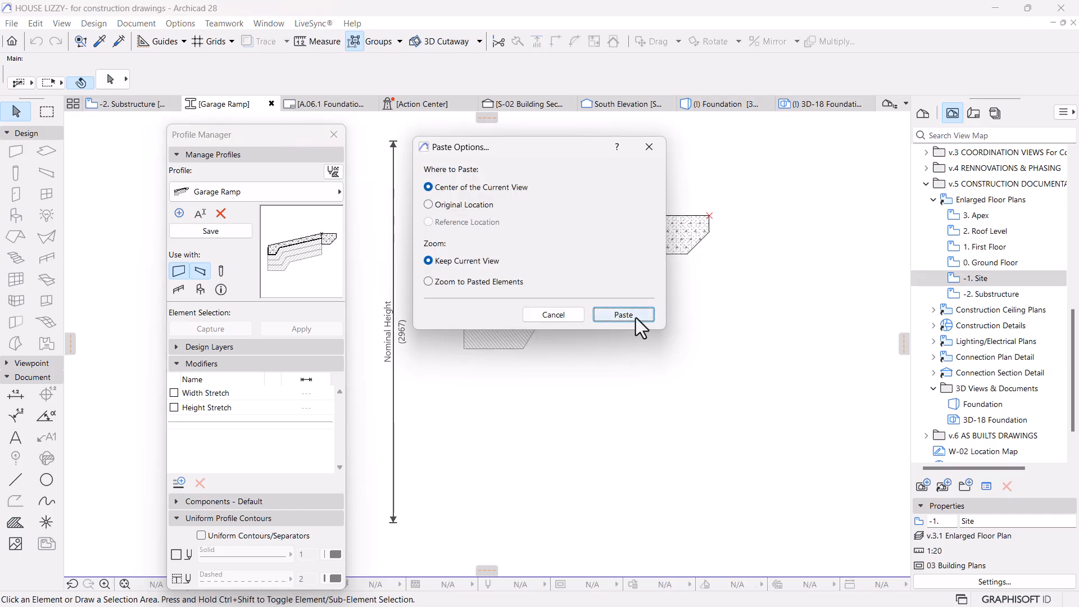
pyautogui.click(635, 317)
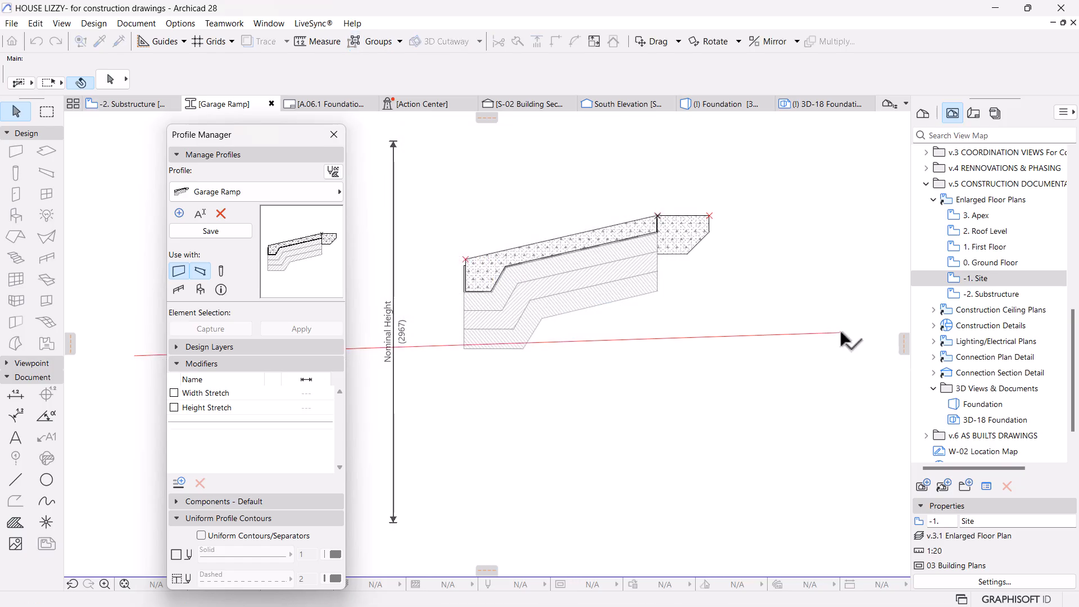
pyautogui.click(657, 216)
pyautogui.scroll(-4, 780, 361)
pyautogui.moveTo(583, 380); pyautogui.dragTo(617, 373, button='middle')
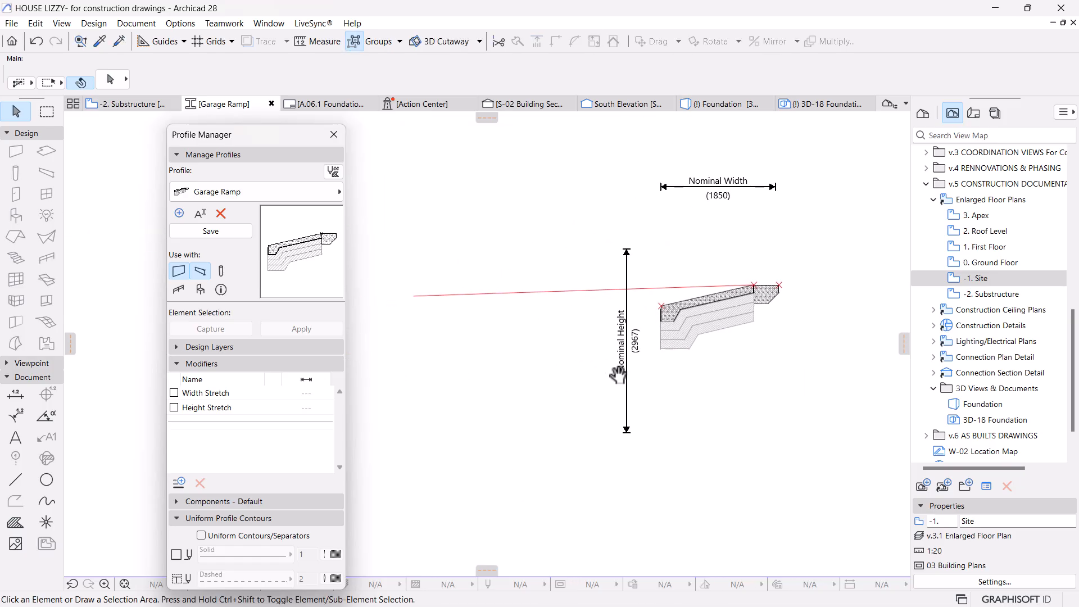
pyautogui.click(383, 325)
pyautogui.moveTo(600, 387); pyautogui.dragTo(641, 375, button='middle')
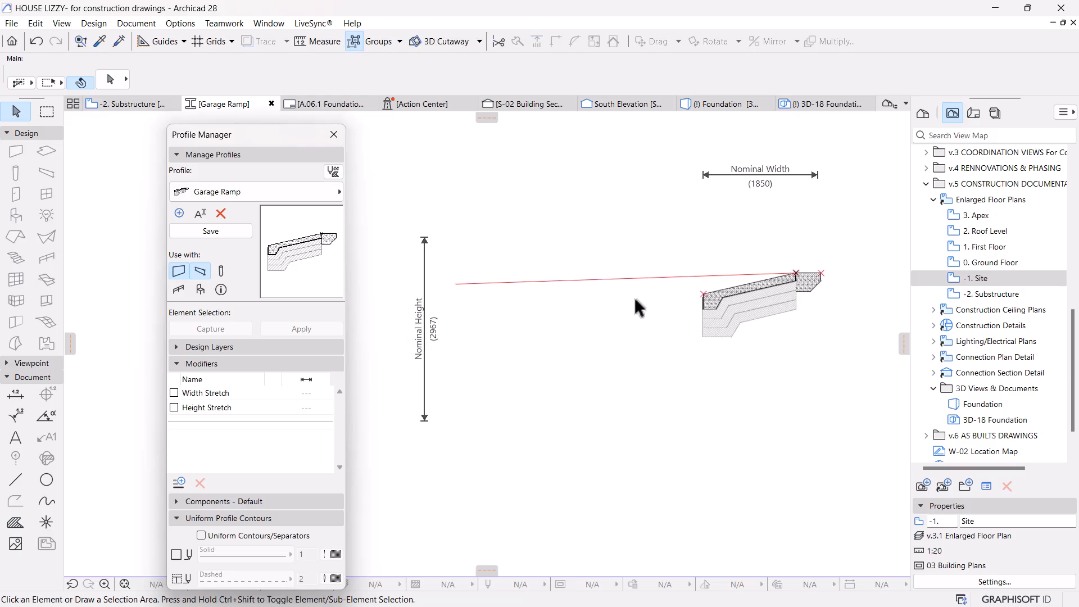
# Step: Select the sloped ramp slab and its base layers in the profile, leaving the end block unselected
pyautogui.scroll(1, 746, 318)
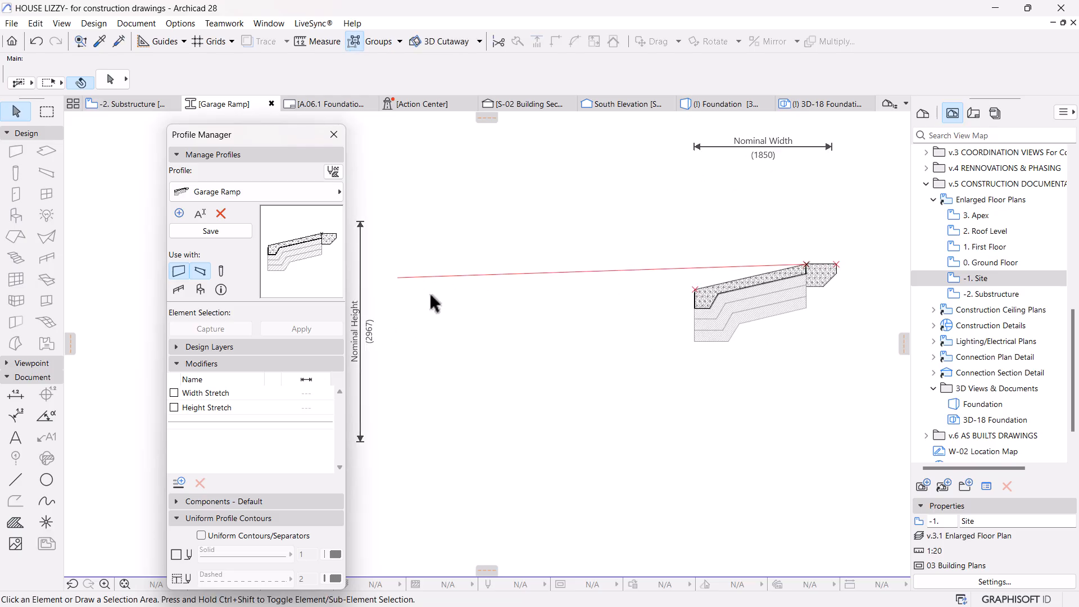
pyautogui.moveTo(724, 300); pyautogui.dragTo(717, 299, button='middle')
pyautogui.scroll(1, 708, 300)
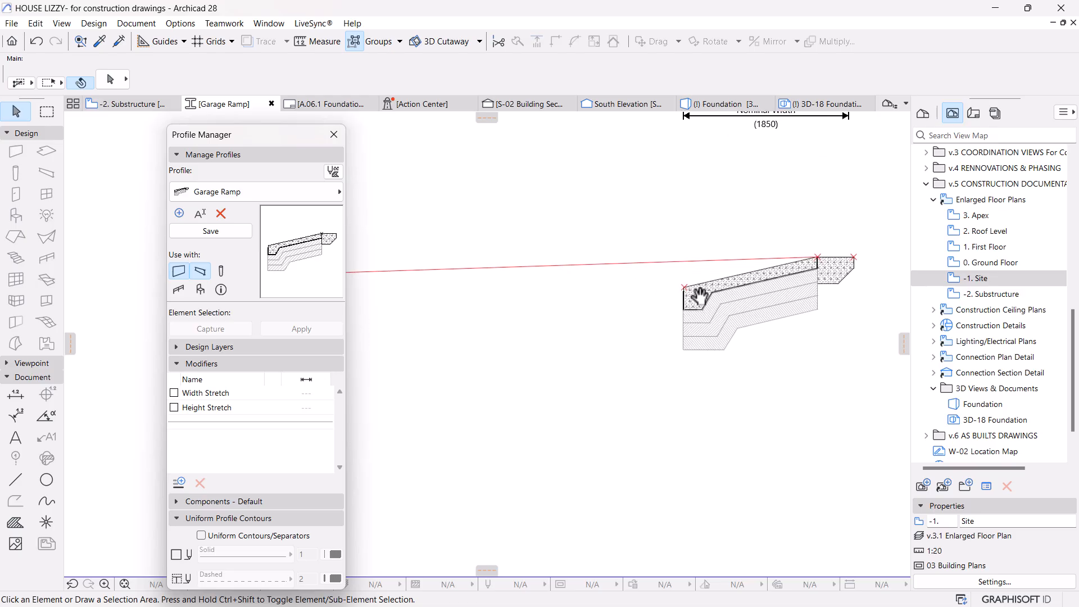
pyautogui.moveTo(750, 394)
pyautogui.mouseDown()
pyautogui.moveTo(646, 328)
pyautogui.moveTo(650, 279)
pyautogui.mouseUp()
pyautogui.scroll(5, 818, 262)
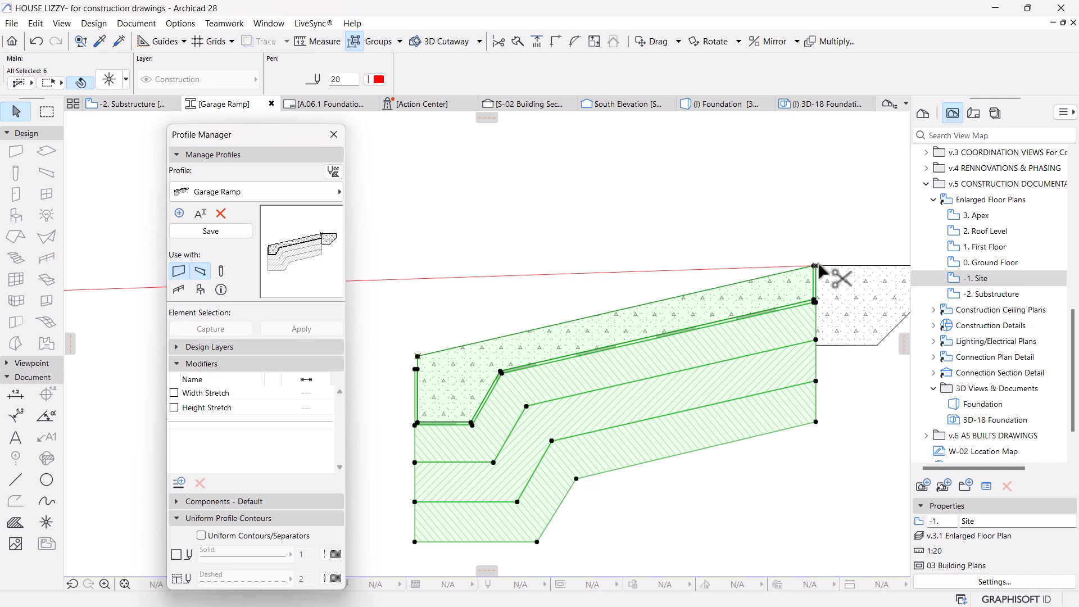
# Step: Try to rotate the selected ramp layers about their upper corner to match the pasted slope line, and undo the rotation
pyautogui.hotkey('ctrl', 'e')
pyautogui.scroll(4, 815, 263)
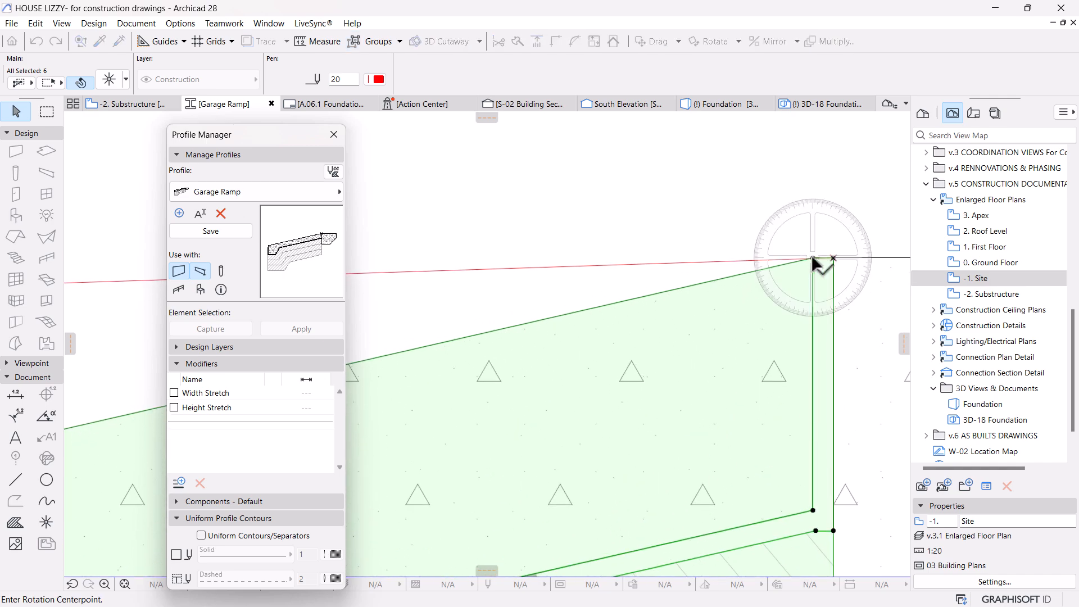
pyautogui.click(813, 262)
pyautogui.scroll(-4, 813, 263)
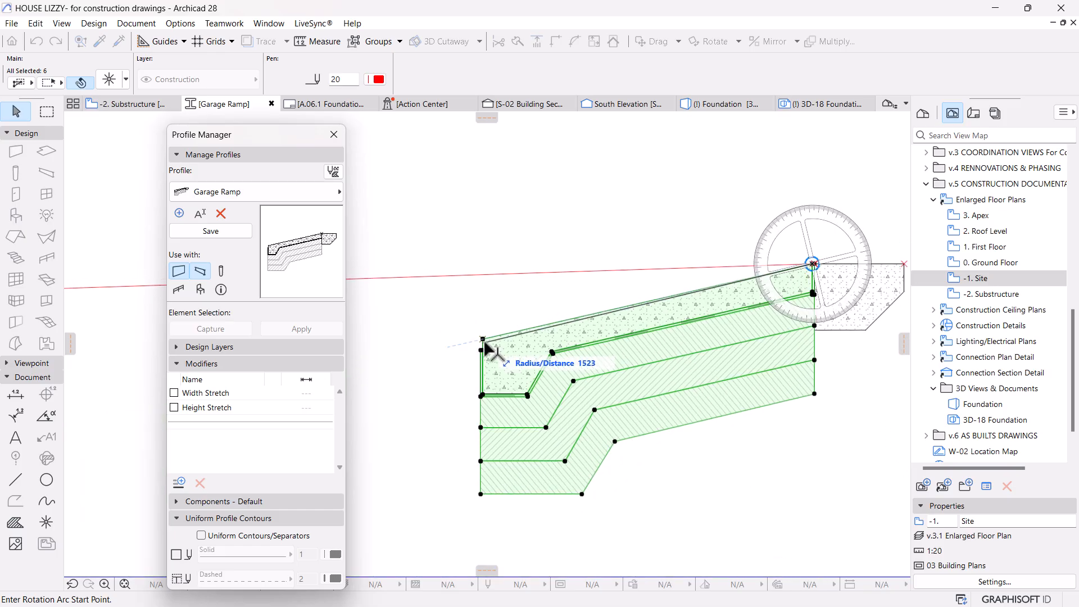
pyautogui.click(482, 339)
pyautogui.click(475, 275)
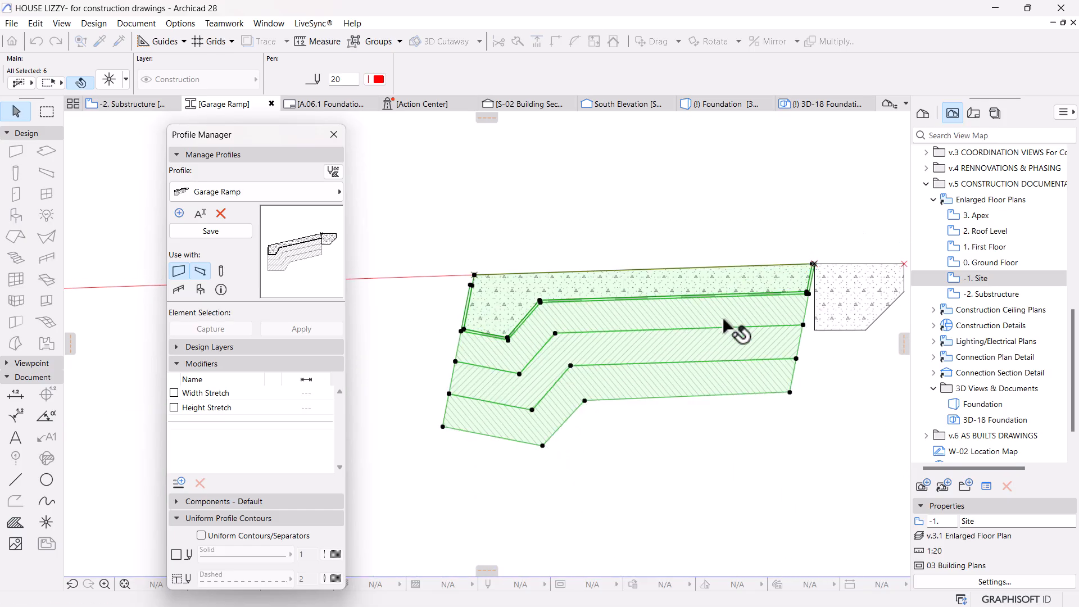
pyautogui.scroll(-3, 843, 343)
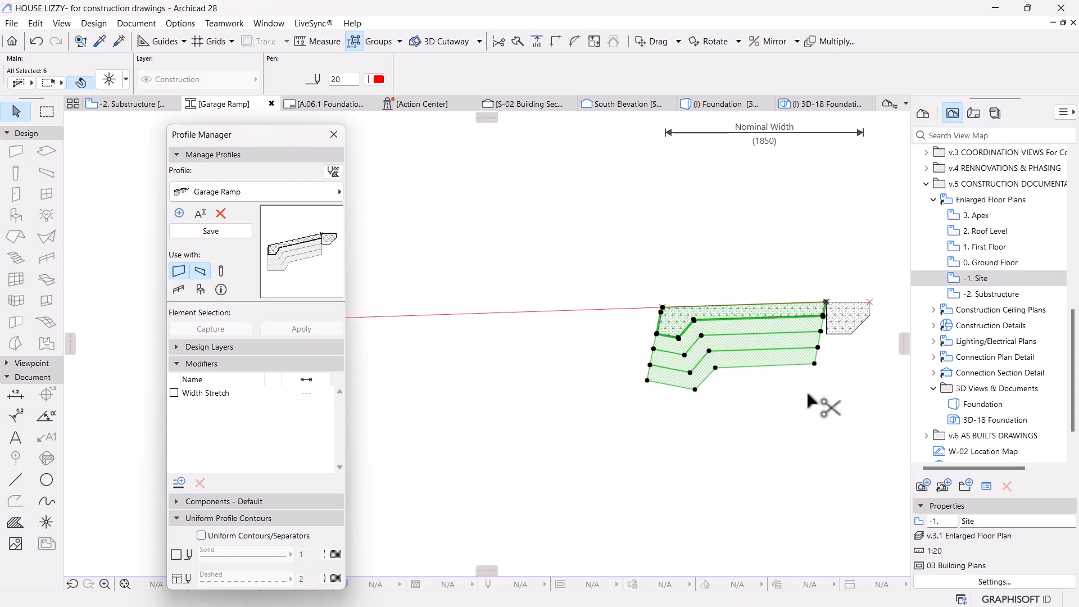
pyautogui.hotkey('ctrl', 'z')
# Step: Move the selected ramp layers by their outer top corner to the lower end of the slope line
pyautogui.moveTo(652, 416); pyautogui.dragTo(701, 414, button='middle')
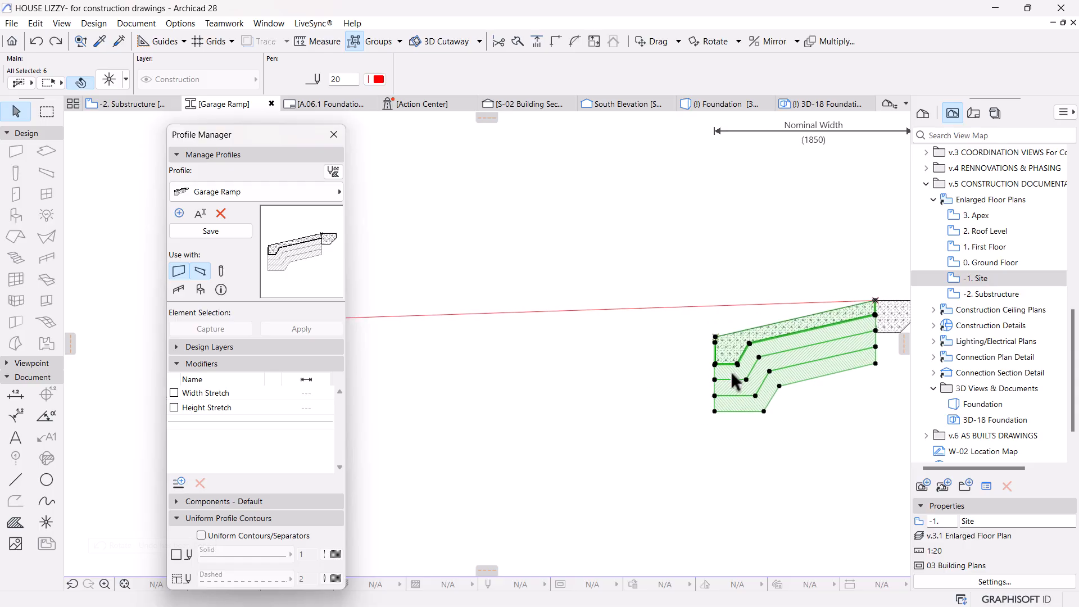
pyautogui.hotkey('ctrl', 'd')
pyautogui.scroll(5, 722, 341)
pyautogui.click(704, 329)
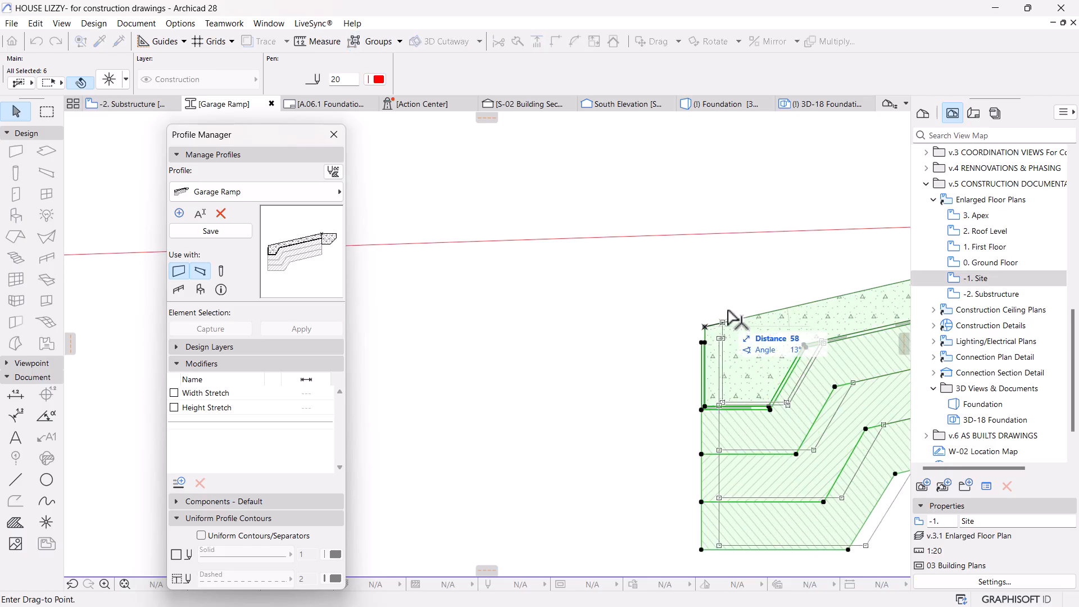
pyautogui.scroll(-3, 733, 297)
pyautogui.scroll(-4, 733, 297)
pyautogui.moveTo(623, 315); pyautogui.dragTo(786, 331, button='middle')
pyautogui.scroll(4, 693, 319)
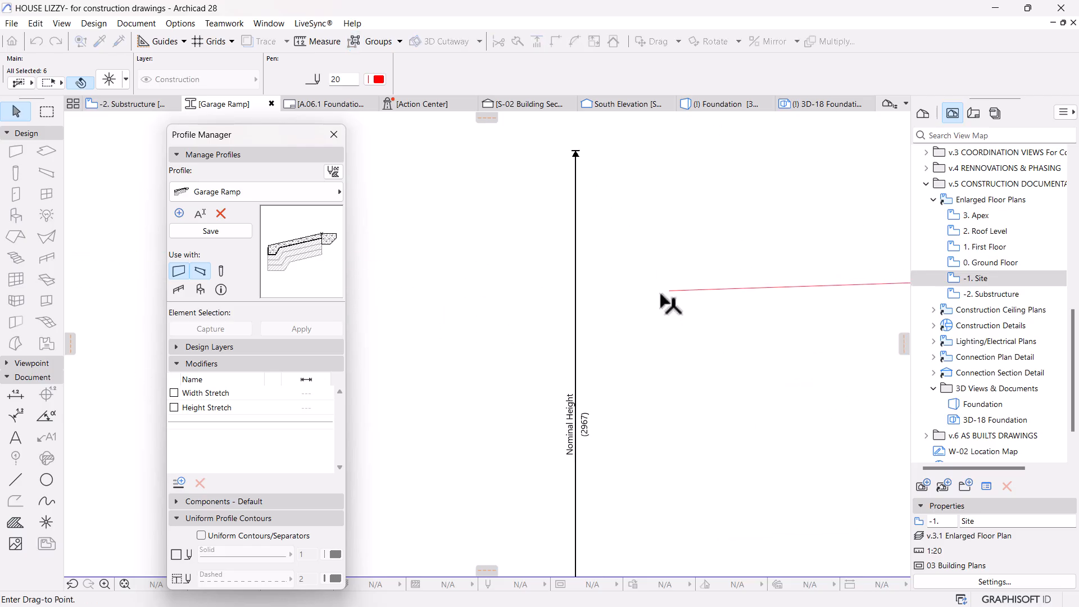
pyautogui.scroll(-4, 612, 335)
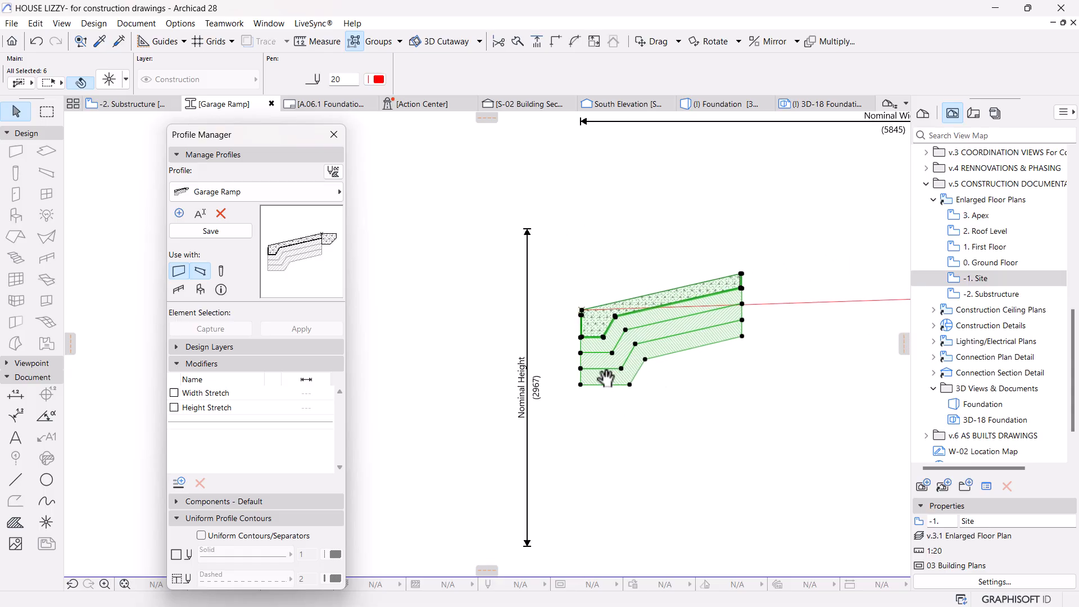
pyautogui.click(578, 393)
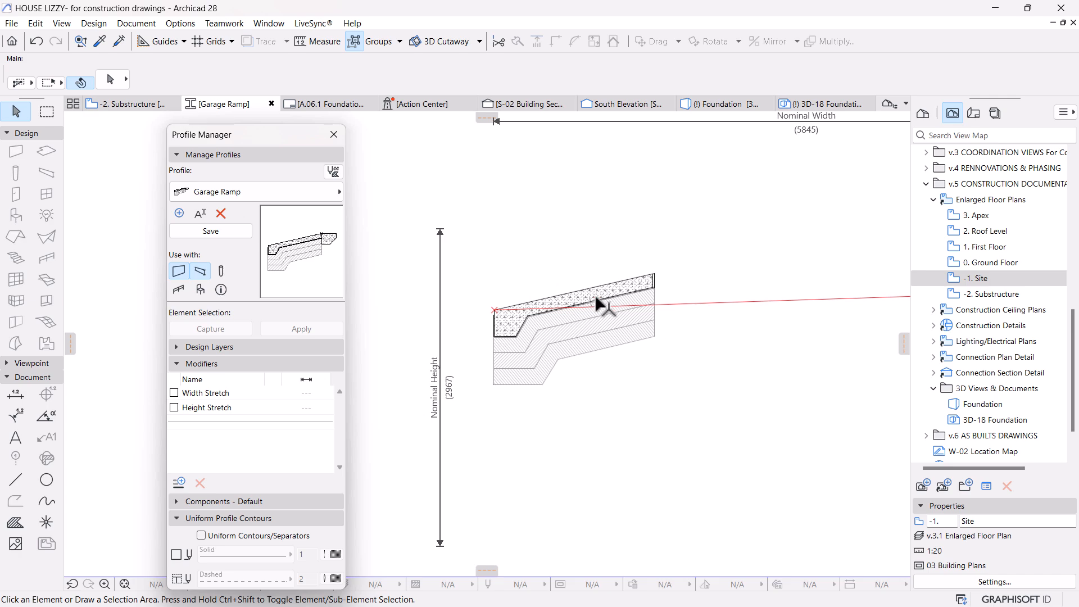
# Step: Rotate the ramp slab and its base layers about their upper outer corner onto the slope line, leaving the line itself unselected
pyautogui.scroll(-2, 543, 293)
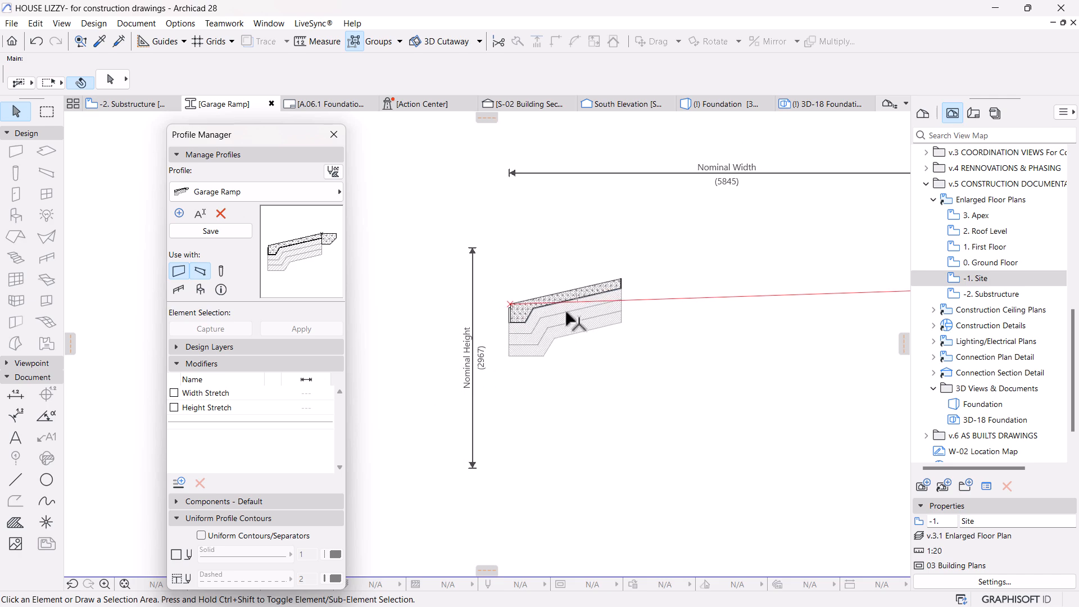
pyautogui.scroll(4, 539, 318)
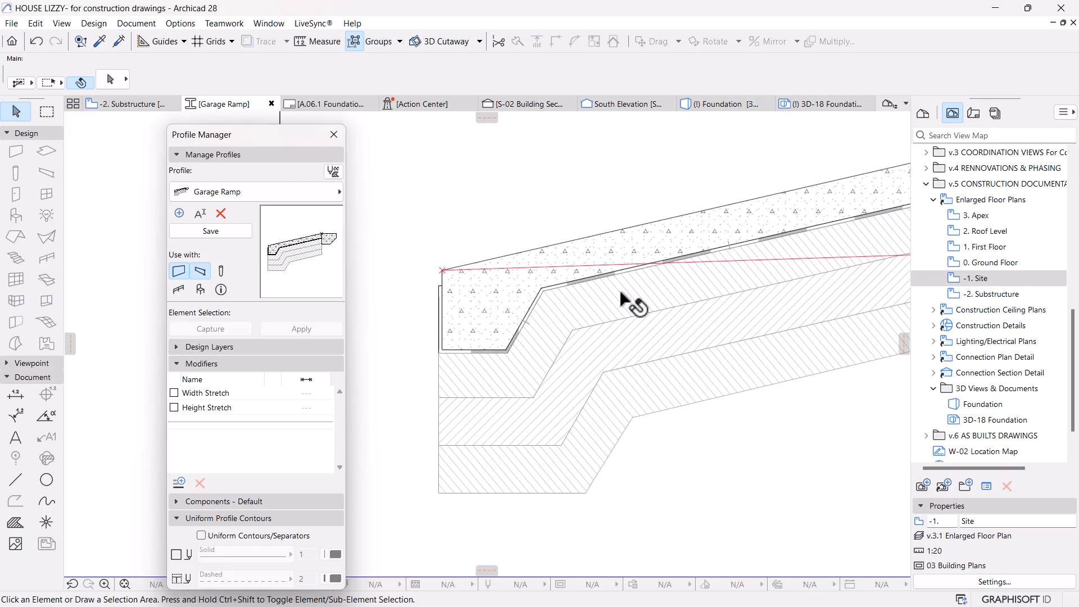
pyautogui.scroll(-3, 446, 313)
pyautogui.click(461, 287)
pyautogui.click(681, 446)
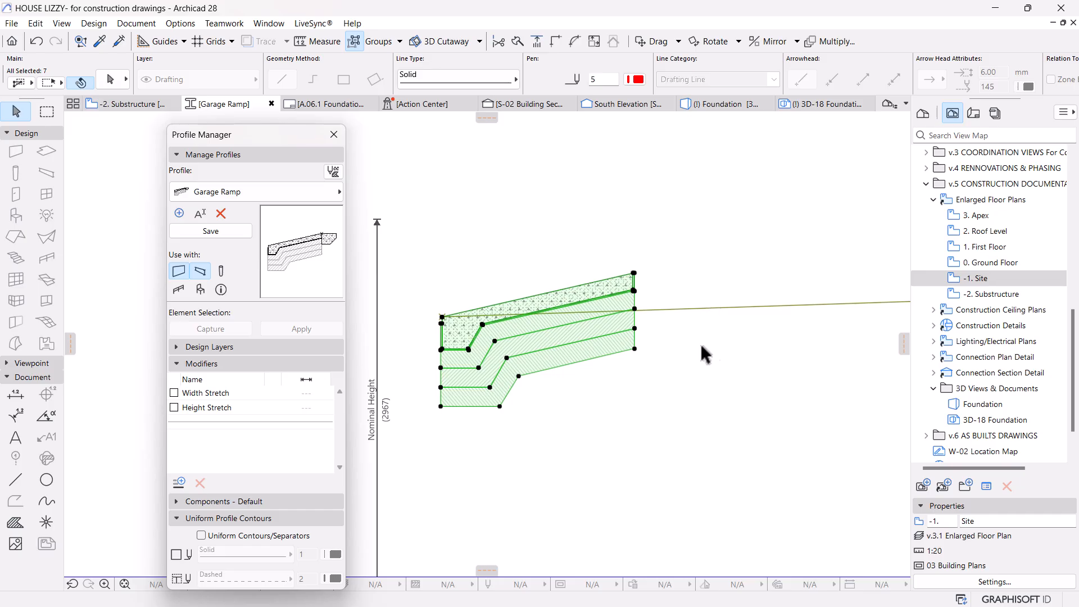
pyautogui.keyDown('shift'); pyautogui.click(705, 308); pyautogui.keyUp('shift')
pyautogui.scroll(3, 467, 313)
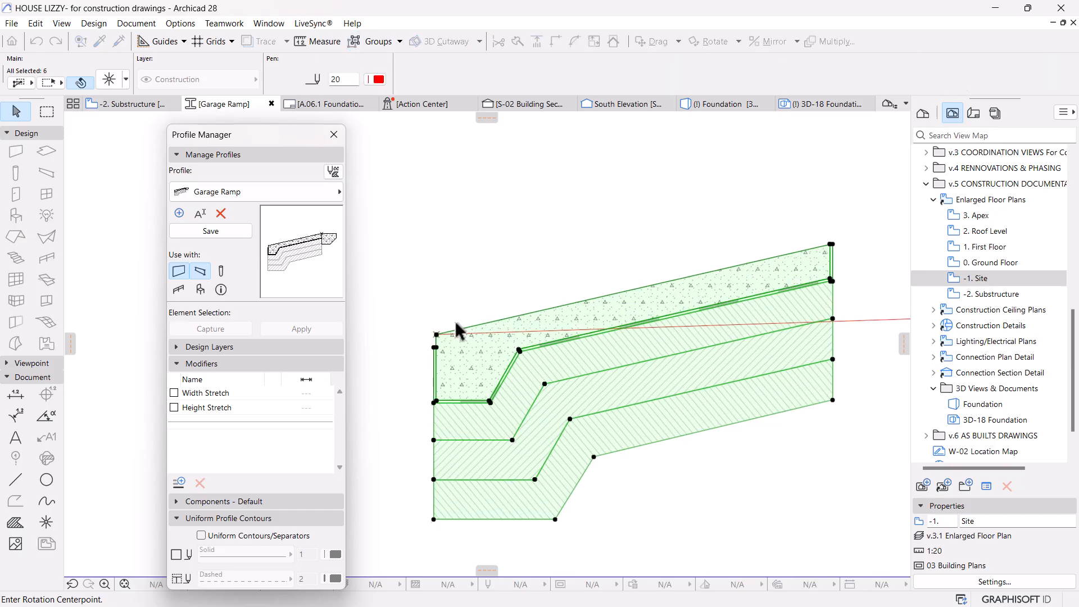
pyautogui.click(422, 343)
pyautogui.click(594, 304)
pyautogui.click(620, 342)
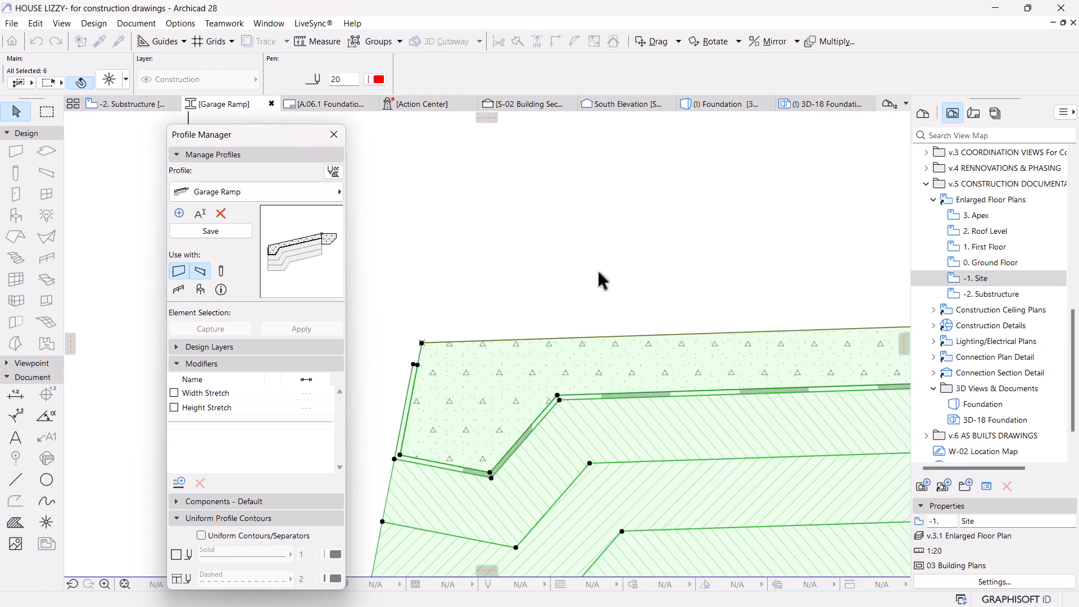
# Step: Move the three hatched base layers straight down, clear of the concrete slab and its membrane
pyautogui.scroll(-3, 597, 277)
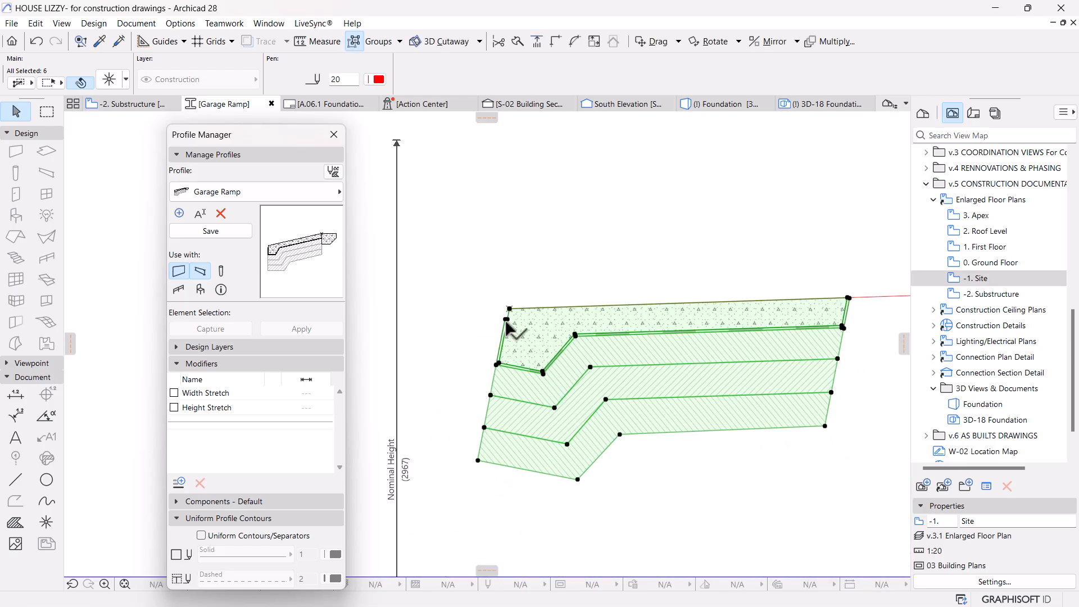
pyautogui.scroll(-1, 606, 408)
pyautogui.moveTo(676, 442); pyautogui.dragTo(648, 401, button='middle')
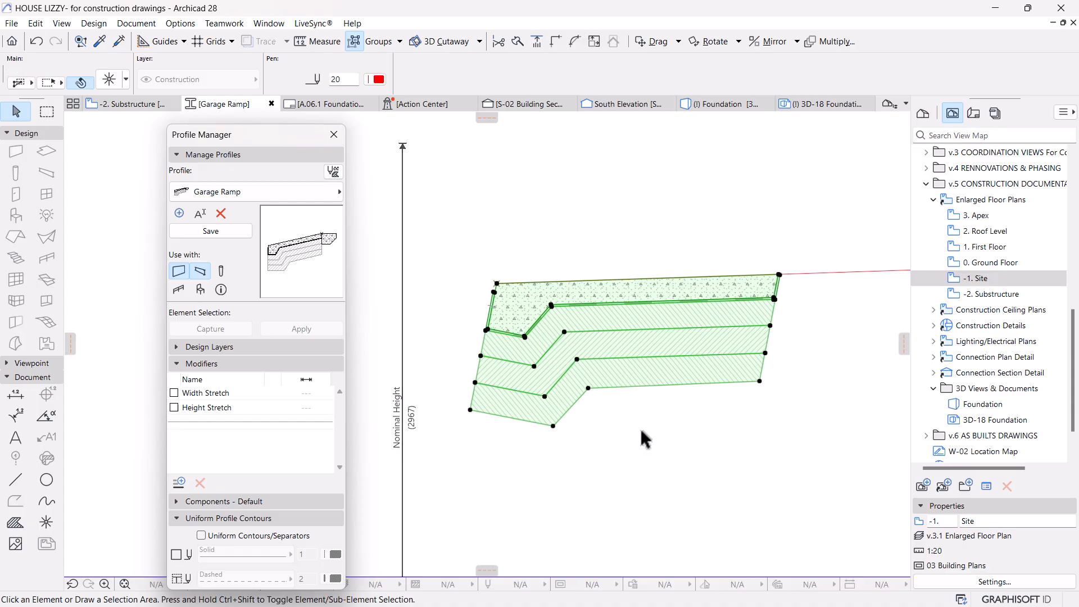
pyautogui.click(641, 428)
pyautogui.moveTo(664, 479); pyautogui.dragTo(482, 353)
pyautogui.click(482, 353)
pyautogui.moveTo(639, 343); pyautogui.dragTo(633, 497)
pyautogui.click(631, 490)
pyautogui.click(769, 359)
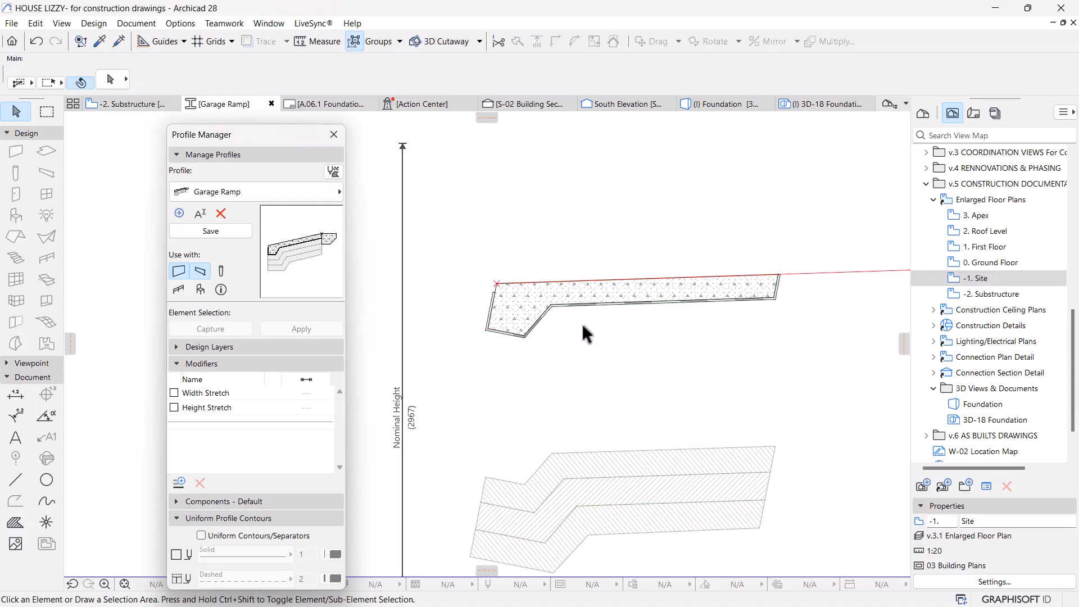
# Step: Try to straighten the slab toe's outer edge by moving its outer bottom corner inward along the underside by eye
pyautogui.scroll(3, 523, 303)
pyautogui.moveTo(518, 337); pyautogui.dragTo(531, 347, button='middle')
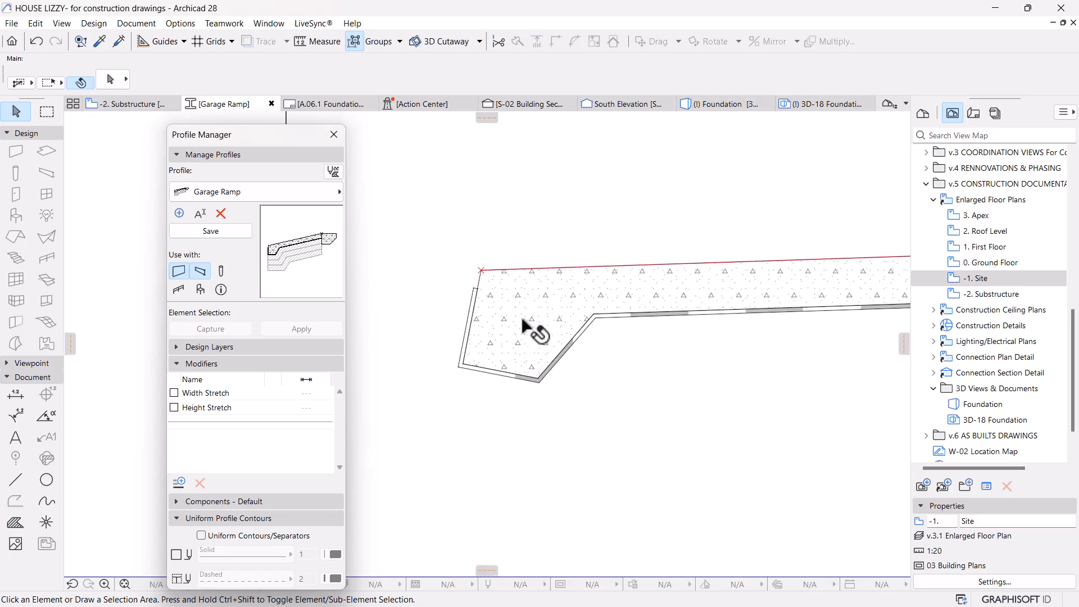
pyautogui.click(475, 354)
pyautogui.scroll(2, 470, 366)
pyautogui.click(466, 382)
pyautogui.click(512, 390)
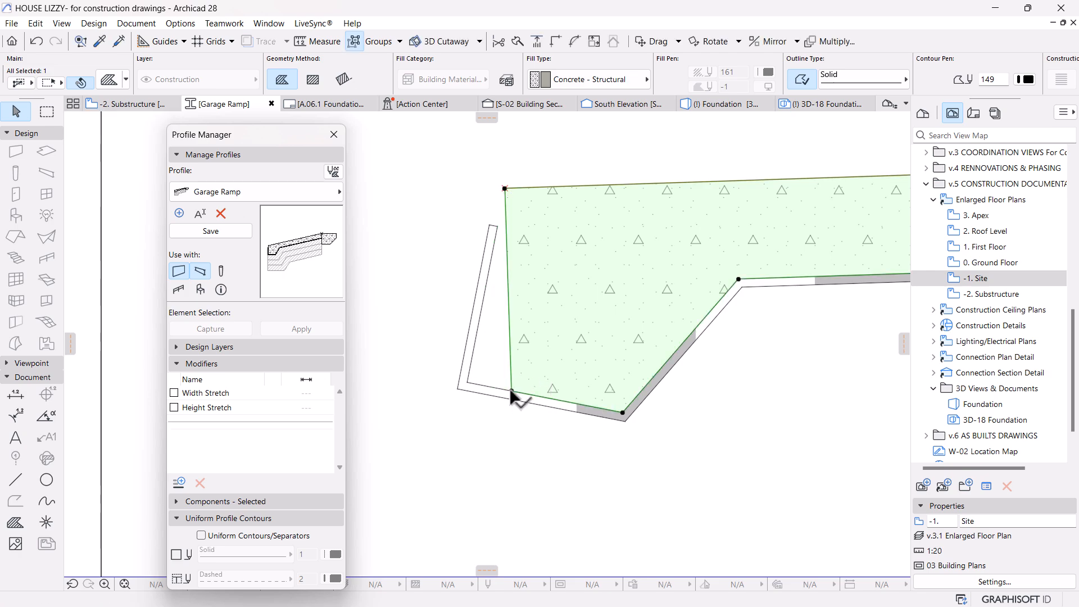
pyautogui.click(510, 391)
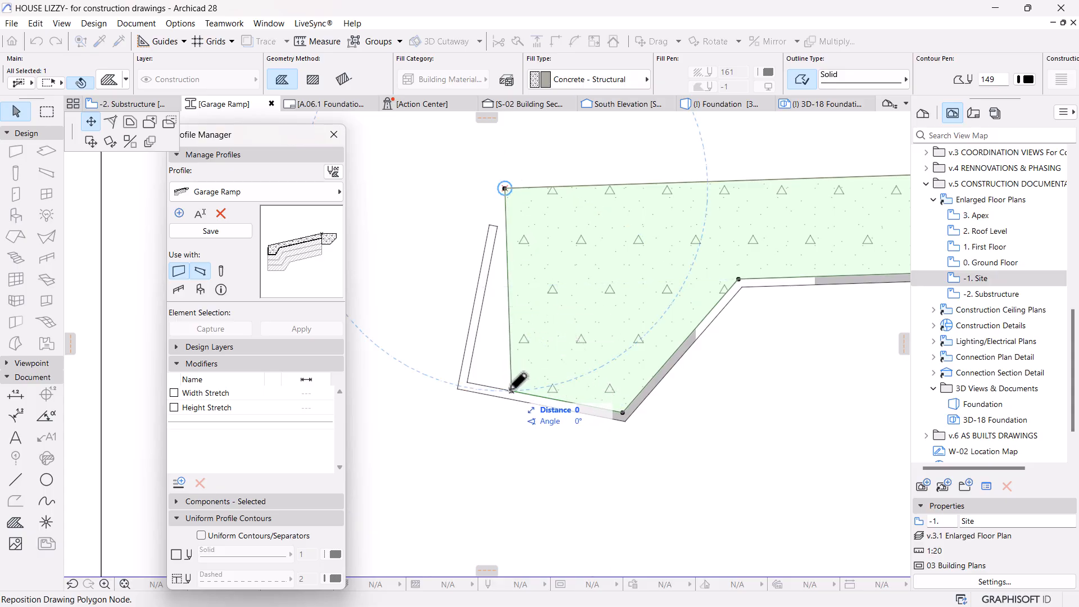
pyautogui.press('Escape')
pyautogui.press('Escape')
# Step: Draw a vertical reference line downward from the slab's upper outer corner, extending past the toe
pyautogui.scroll(-5, 547, 437)
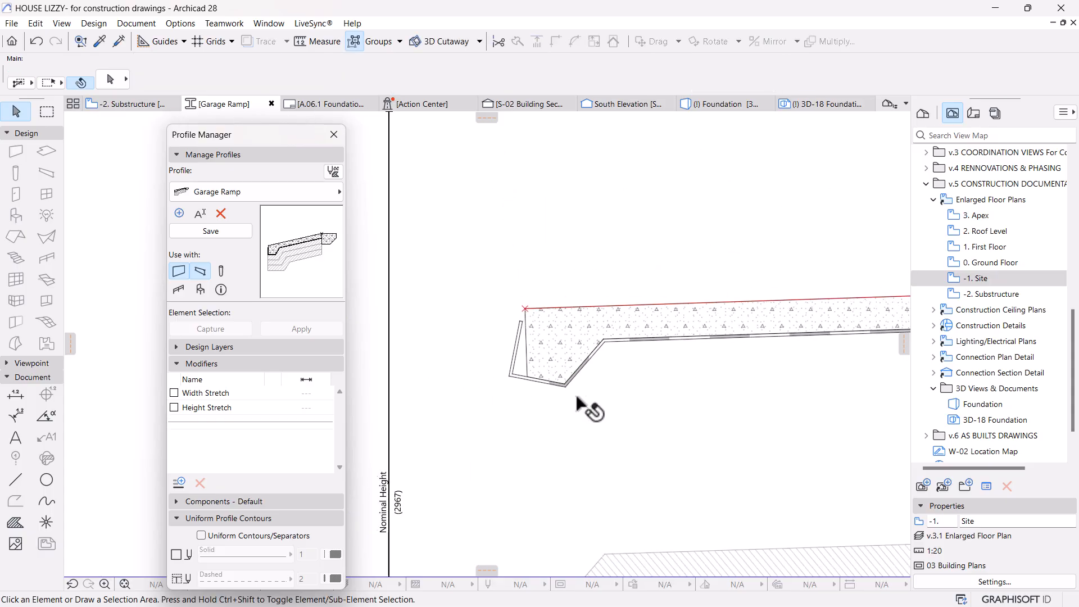
pyautogui.scroll(-2, 584, 393)
pyautogui.moveTo(557, 397); pyautogui.dragTo(515, 374, button='middle')
pyautogui.scroll(2, 553, 315)
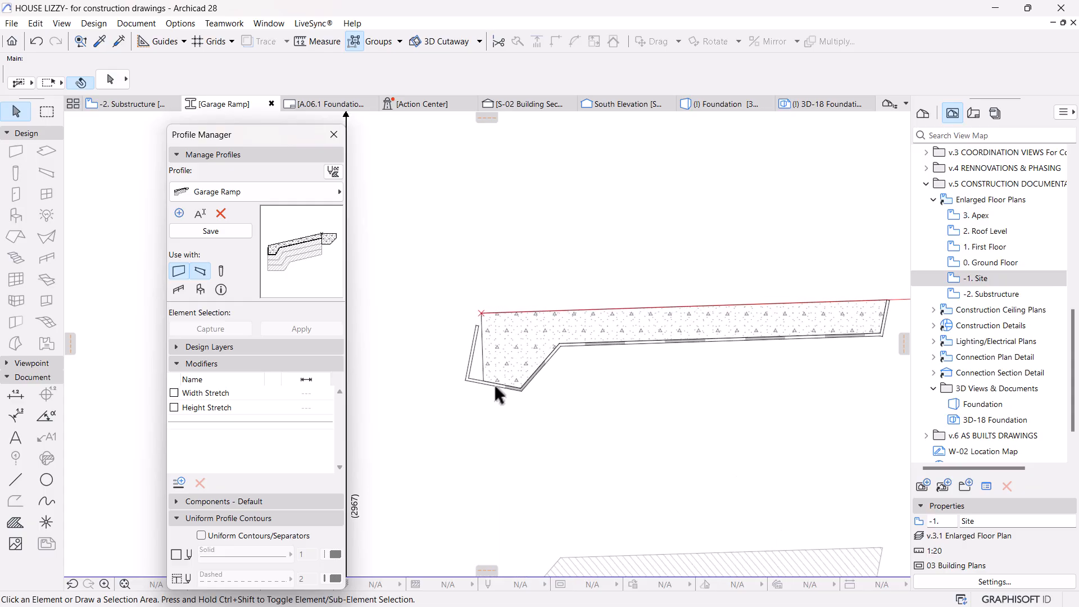
pyautogui.click(9, 483)
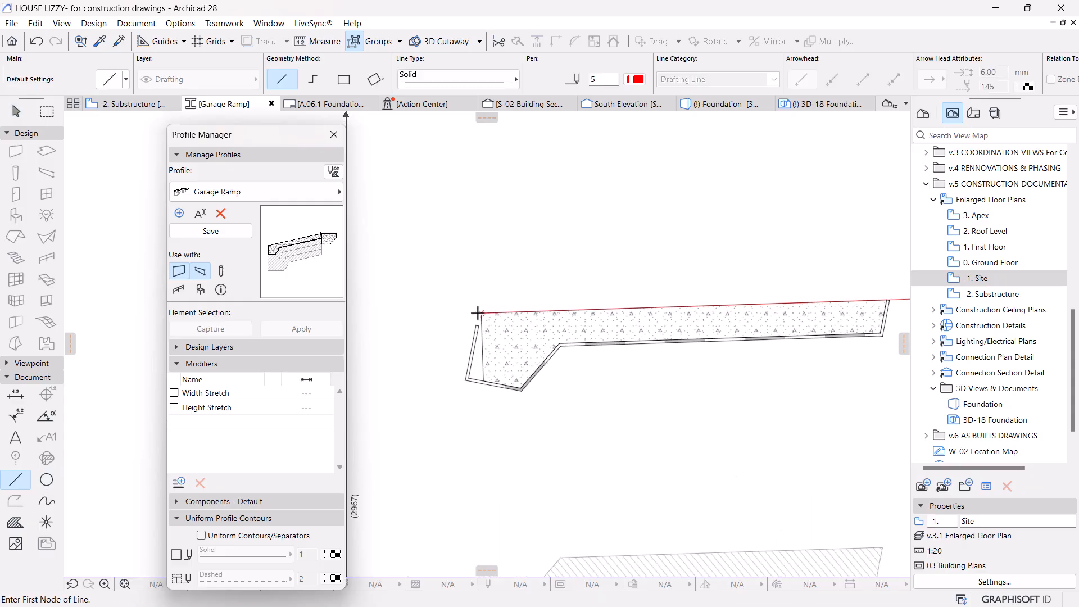
pyautogui.click(481, 312)
pyautogui.keyDown('shift'); pyautogui.click(470, 486); pyautogui.keyUp('shift')
pyautogui.scroll(5, 499, 346)
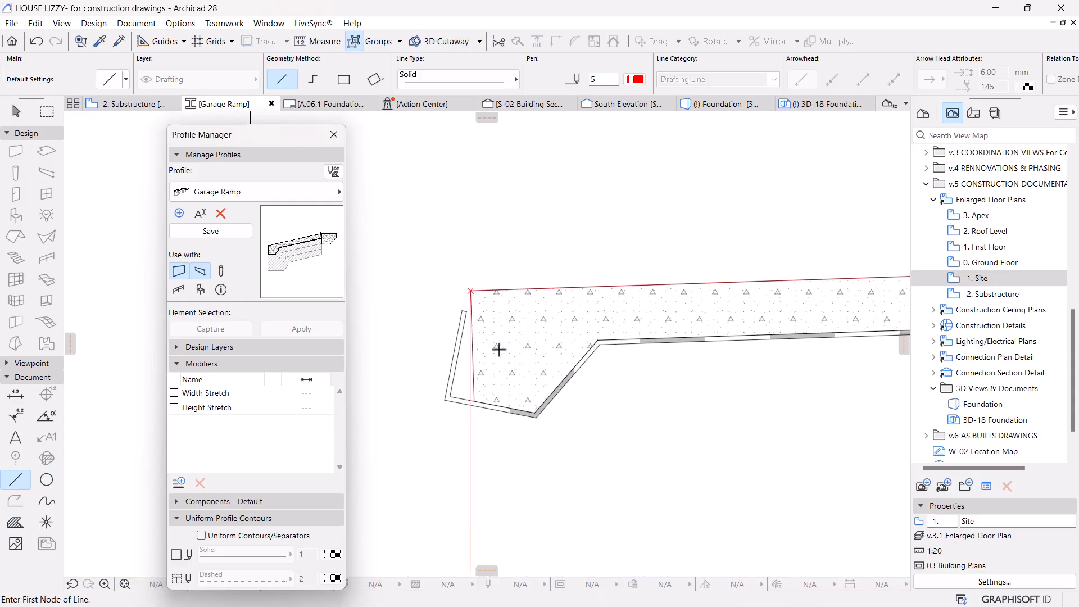
pyautogui.press('Escape')
# Step: Move the concrete toe's outer bottom corner onto the vertical reference line, where it meets the membrane's upper edge
pyautogui.click(480, 446)
pyautogui.click(445, 462)
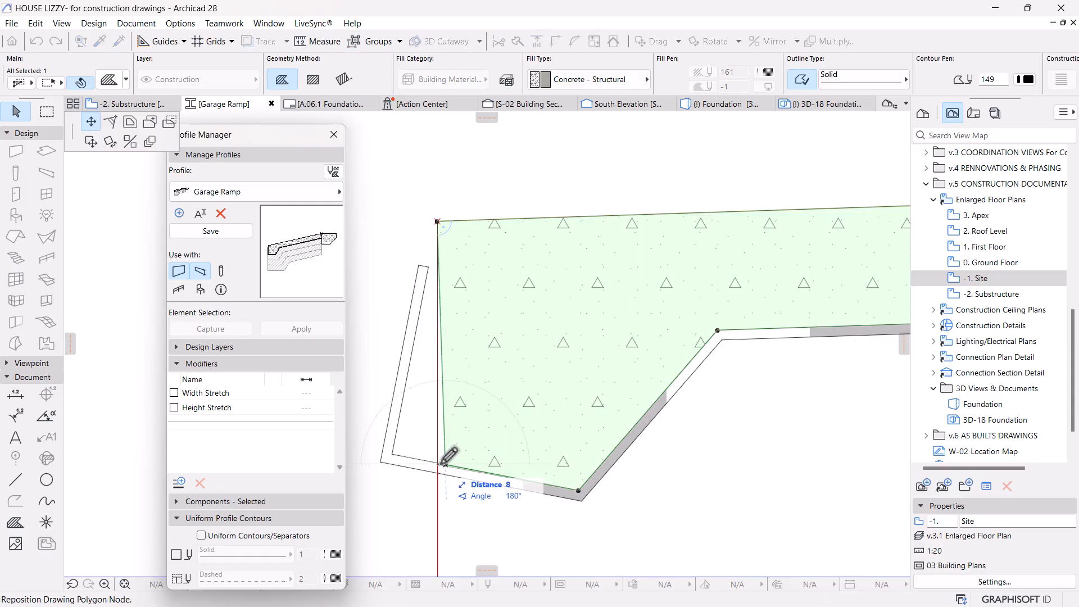
pyautogui.click(437, 463)
pyautogui.scroll(5, 438, 480)
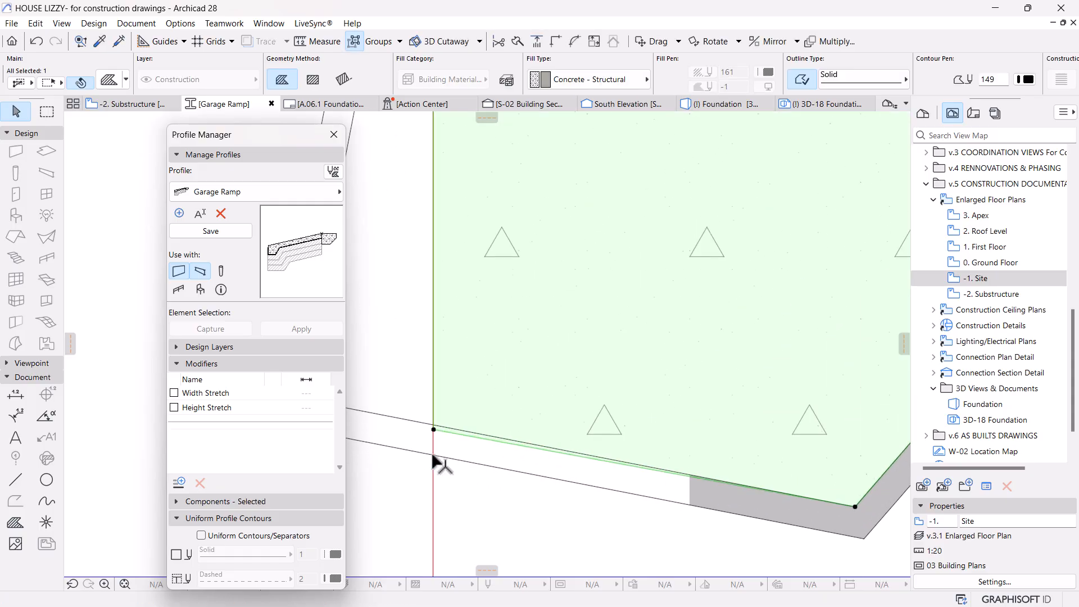
pyautogui.click(433, 430)
pyautogui.click(433, 425)
pyautogui.scroll(-5, 467, 386)
pyautogui.click(622, 474)
# Step: Level the concrete toe's underside by raising its inner bottom corner, and shift that corner horizontally about 46 mm toward the ramp
pyautogui.scroll(-5, 578, 348)
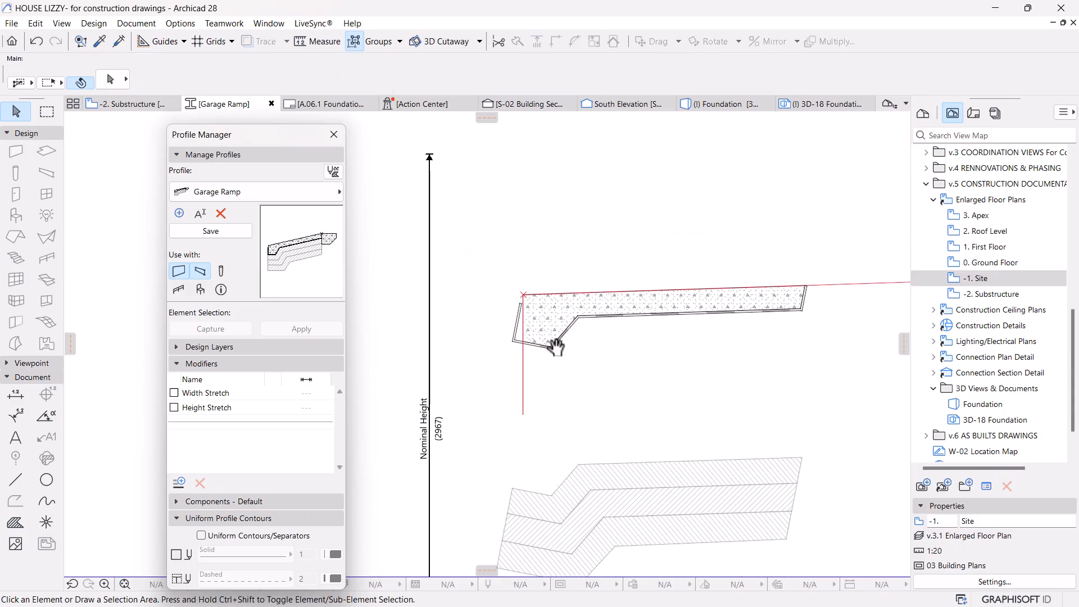
pyautogui.scroll(4, 561, 306)
pyautogui.click(554, 332)
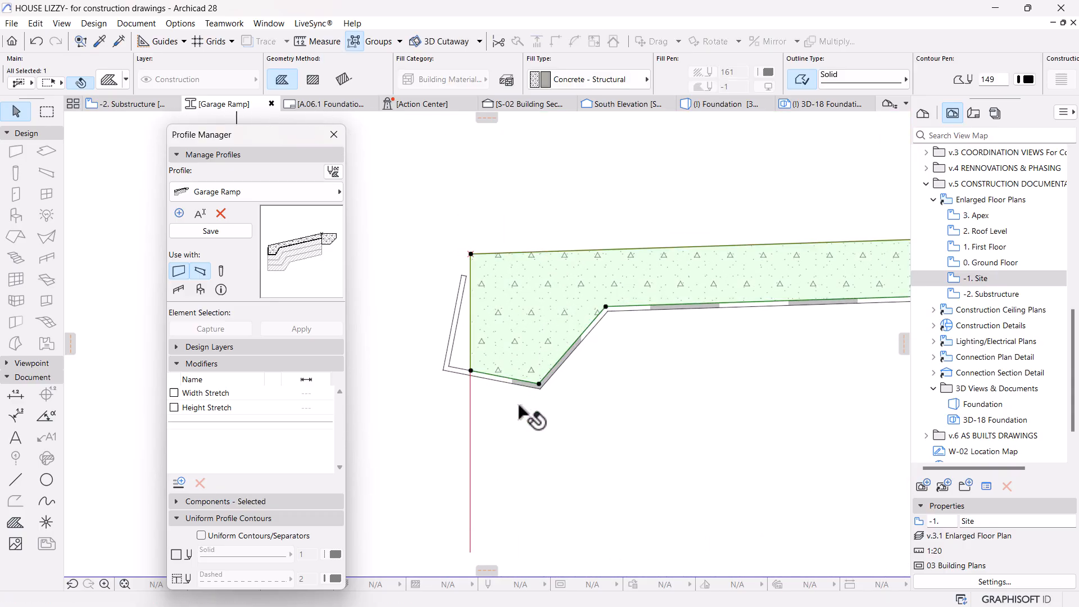
pyautogui.moveTo(538, 382); pyautogui.dragTo(541, 370)
pyautogui.click(541, 370)
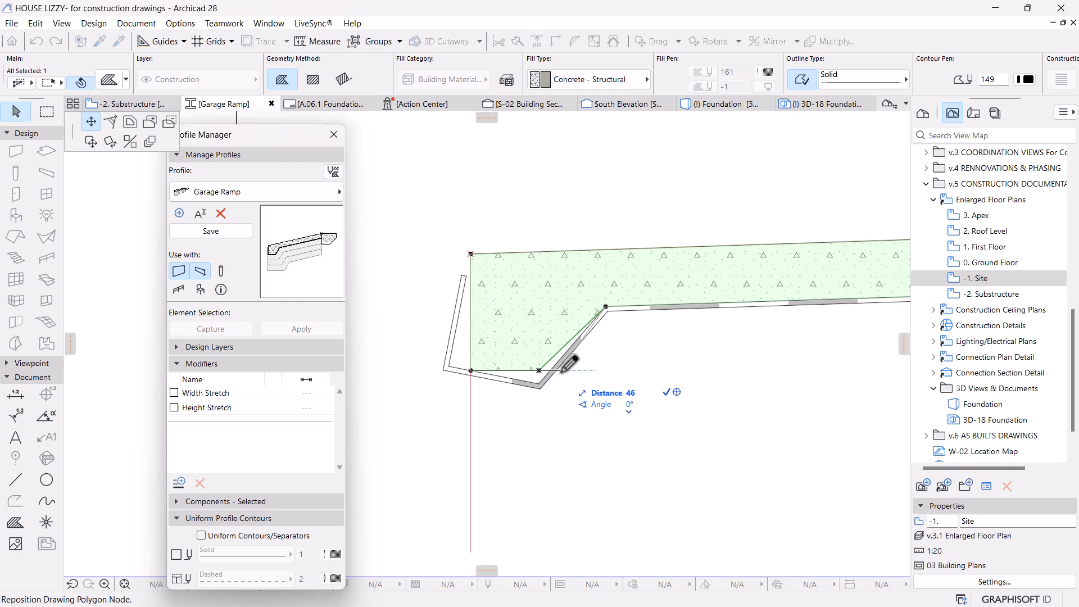
pyautogui.click(562, 370)
pyautogui.click(622, 333)
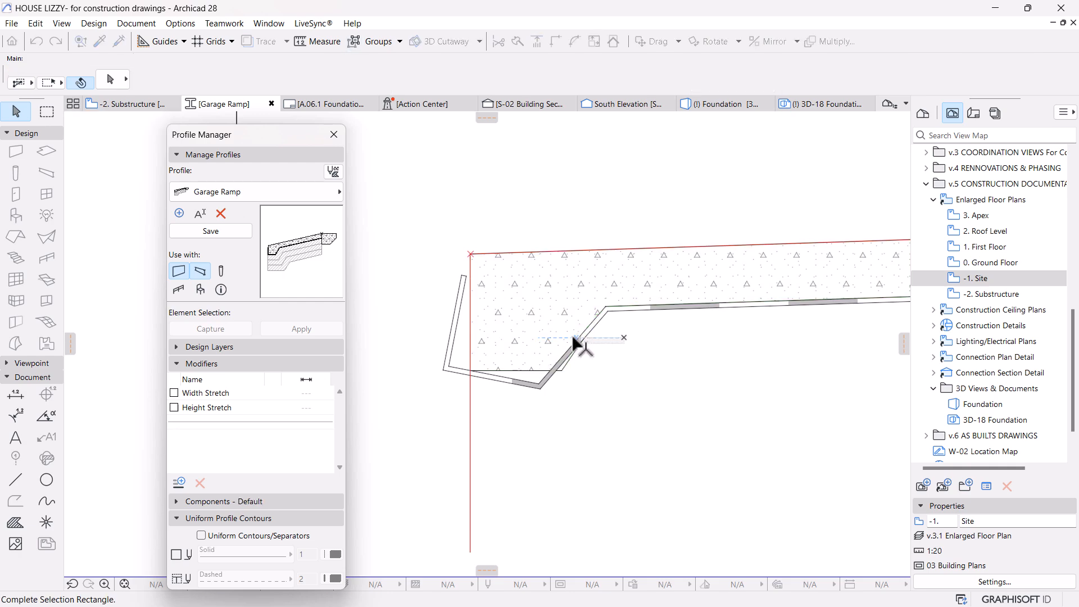
# Step: Try to move the waterproof membrane's inner bottom bend to the concrete toe's inner bottom corner, and undo it
pyautogui.scroll(2, 629, 329)
pyautogui.scroll(-2, 528, 410)
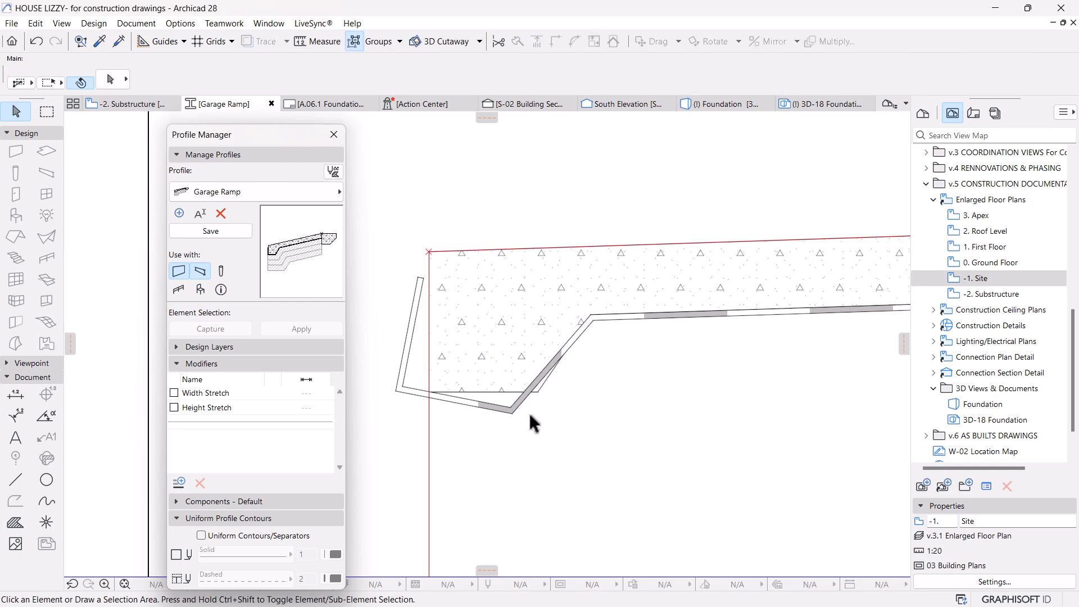
pyautogui.click(535, 400)
pyautogui.scroll(3, 527, 402)
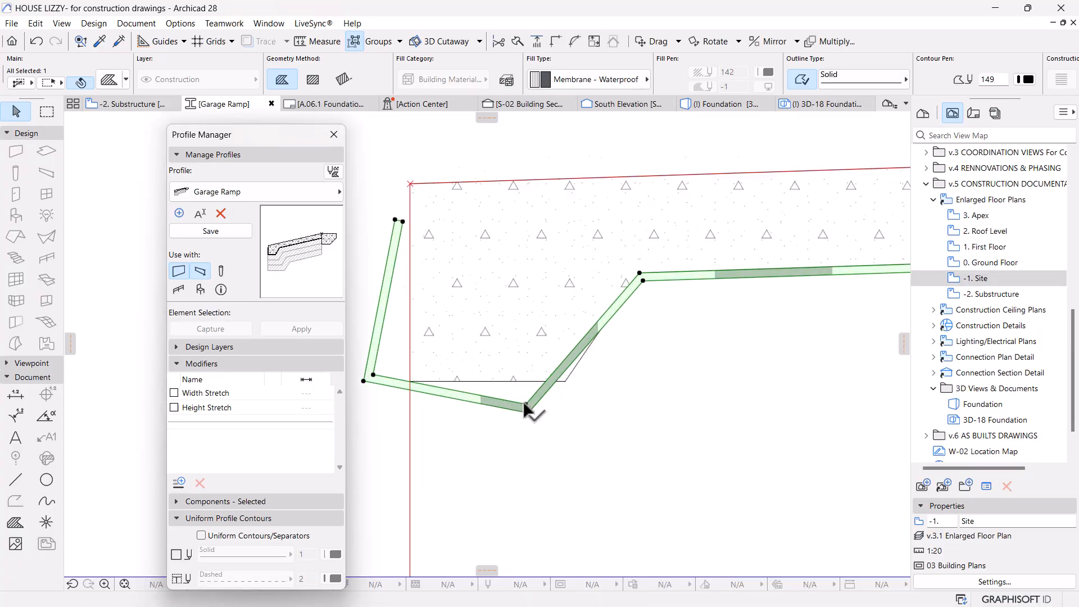
pyautogui.scroll(-6, 605, 318)
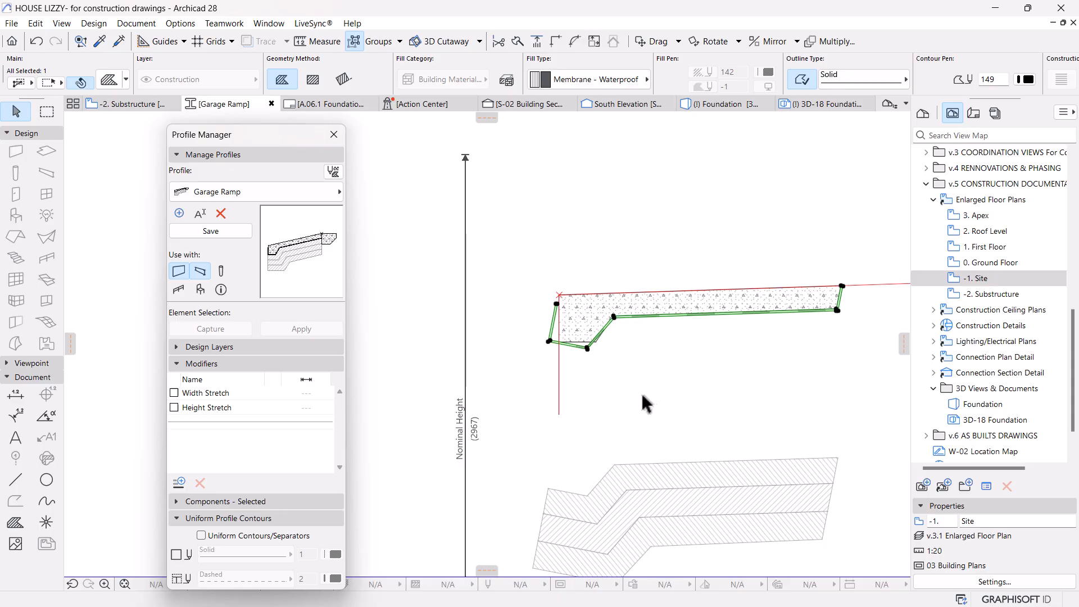
pyautogui.scroll(5, 590, 337)
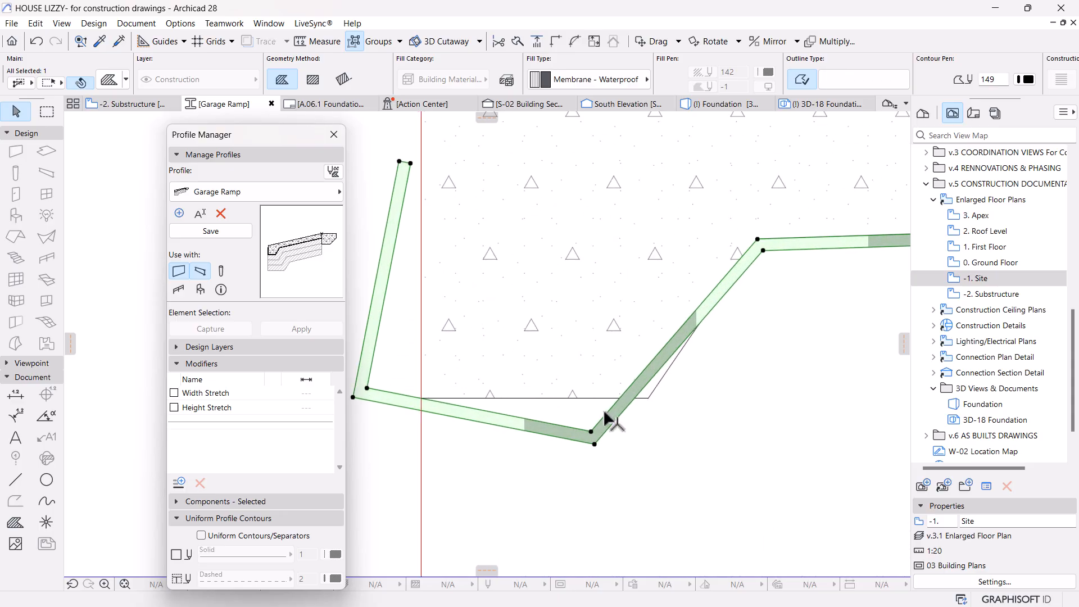
pyautogui.click(590, 431)
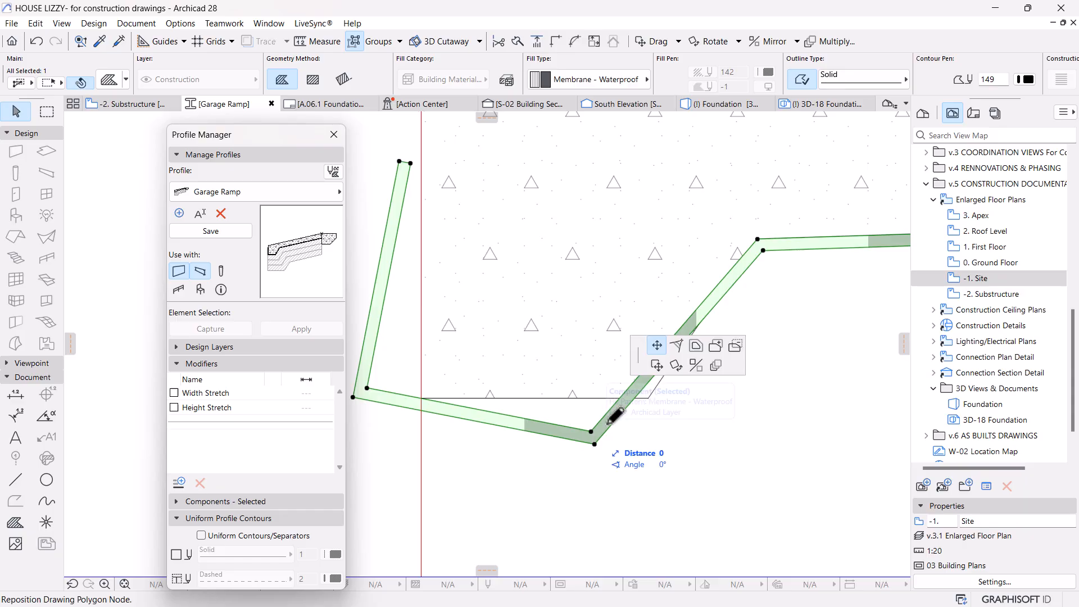
pyautogui.click(648, 398)
pyautogui.hotkey('ctrl', 'z')
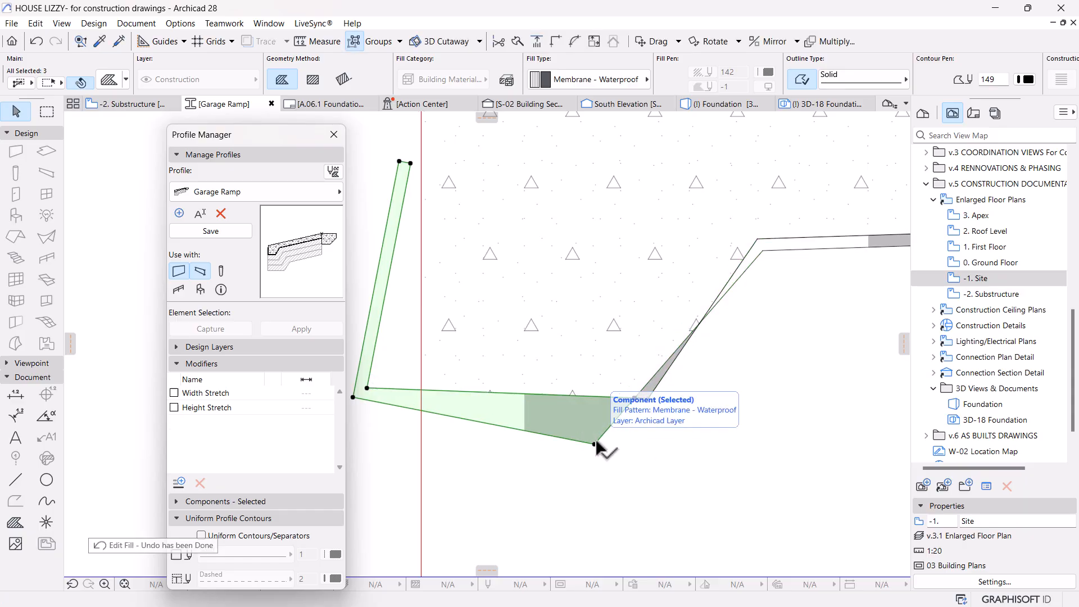
# Step: Pull the membrane's lower outer bend clear of the toe and fit its inner-face corners to the concrete toe's bottom corners
pyautogui.scroll(-2, 595, 437)
pyautogui.moveTo(572, 409); pyautogui.dragTo(555, 404, button='middle')
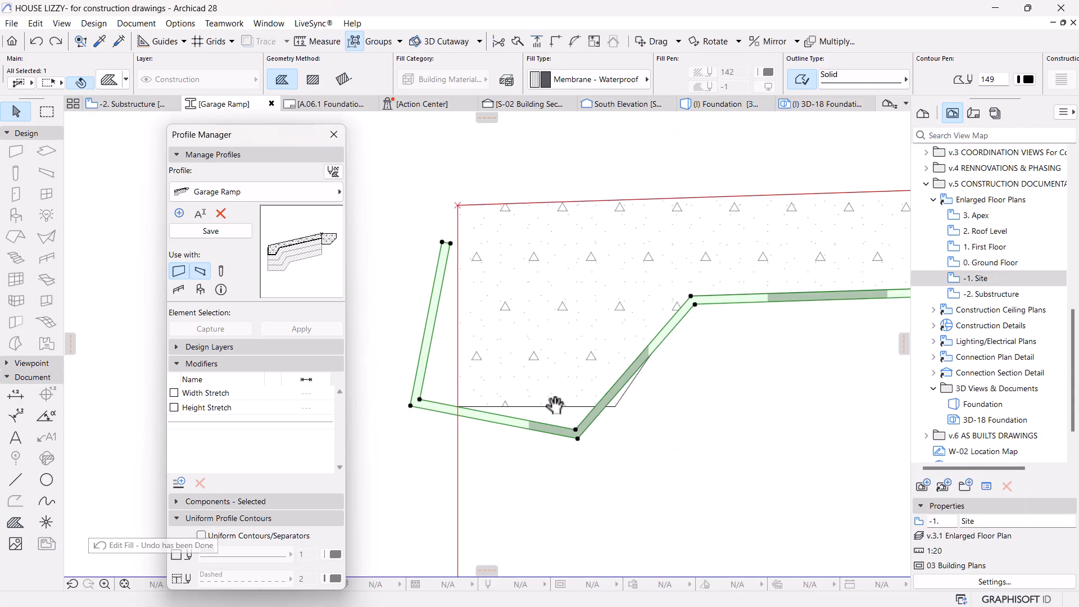
pyautogui.click(577, 437)
pyautogui.click(655, 468)
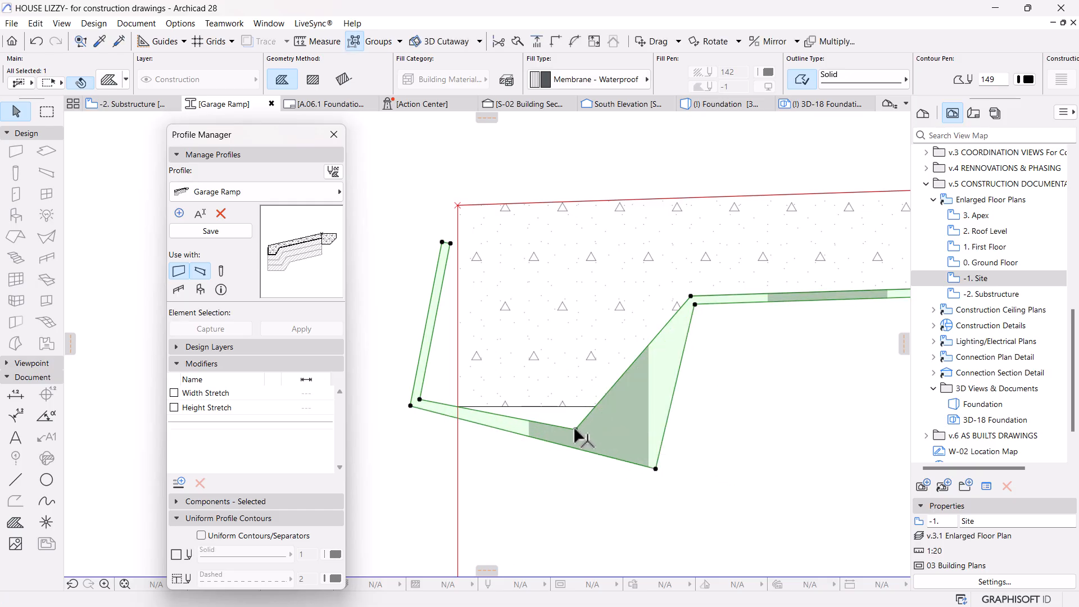
pyautogui.click(575, 430)
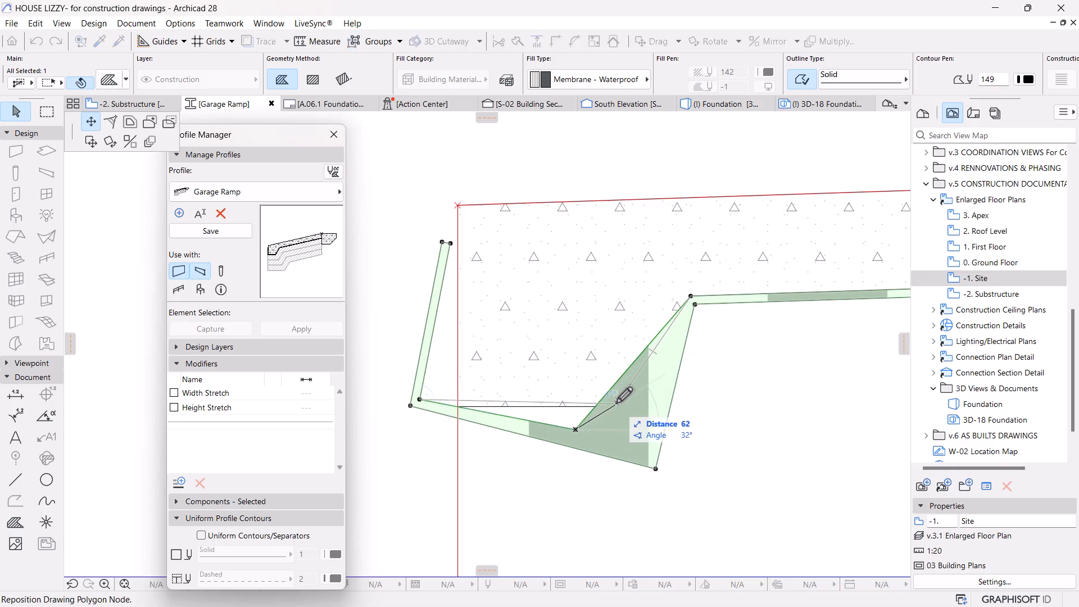
pyautogui.click(617, 403)
pyautogui.click(420, 400)
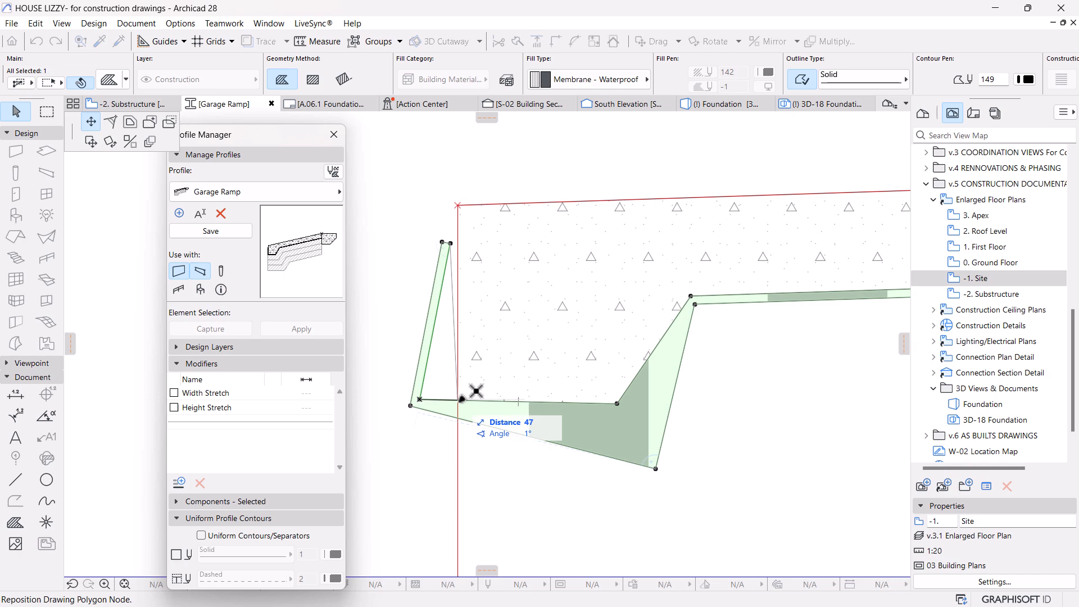
pyautogui.click(462, 399)
# Step: Move the waterproof membrane down, clear of the concrete slab and above the separated base layers
pyautogui.scroll(-4, 640, 264)
pyautogui.click(624, 296)
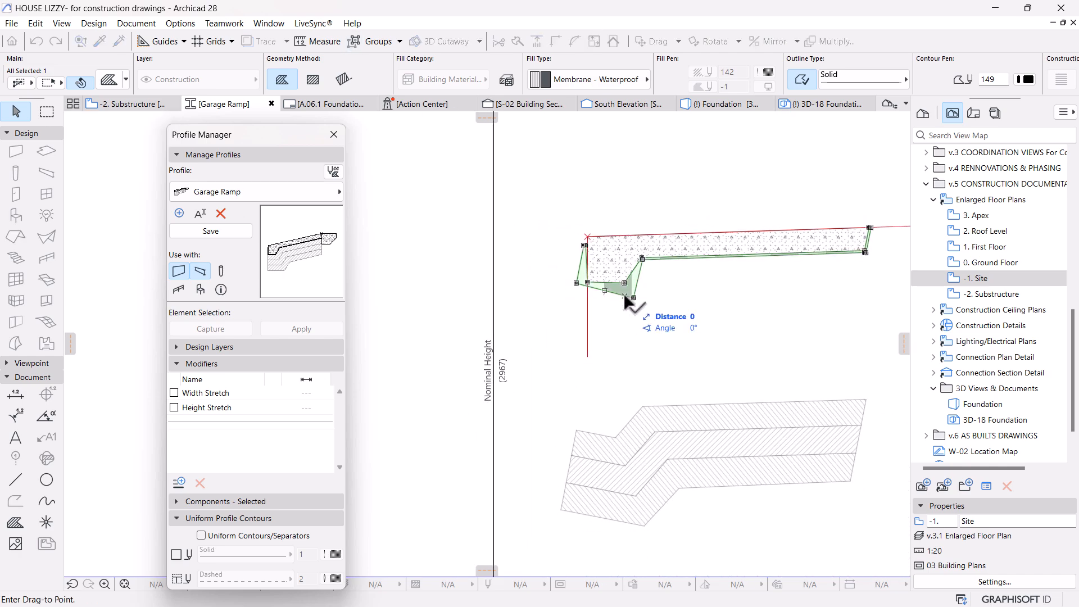
pyautogui.click(618, 386)
# Step: Move the bottom corner of the concrete slab's upper end outward to make the end edge nearly vertical
pyautogui.click(557, 279)
pyautogui.scroll(3, 661, 279)
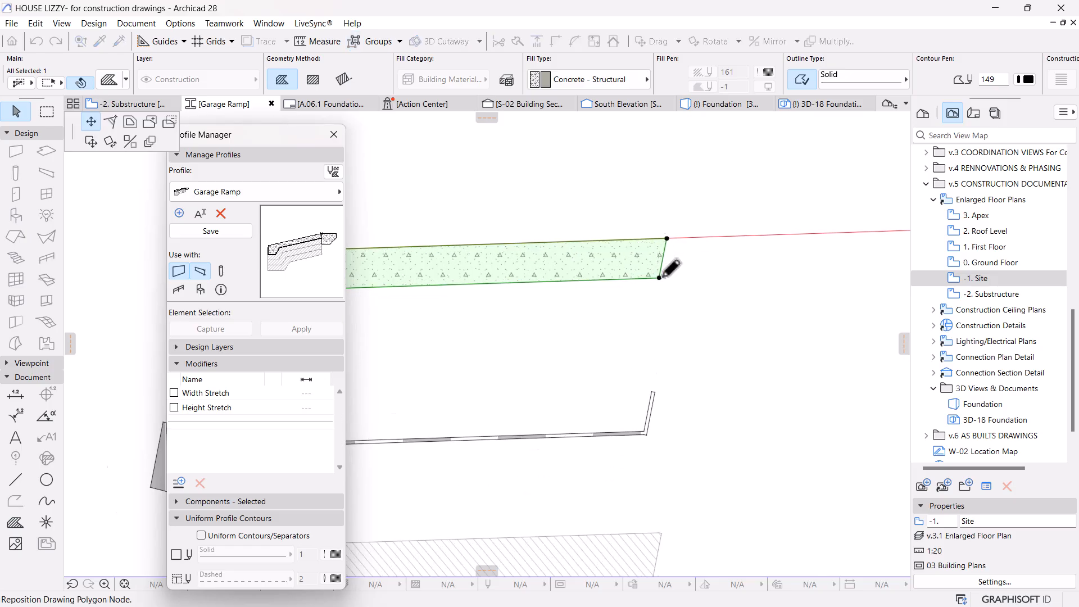
pyautogui.click(659, 278)
pyautogui.click(673, 278)
# Step: Extend the concrete slab's upper end along the slope line to the vapor-barrier wedge beside the concrete beam
pyautogui.click(672, 252)
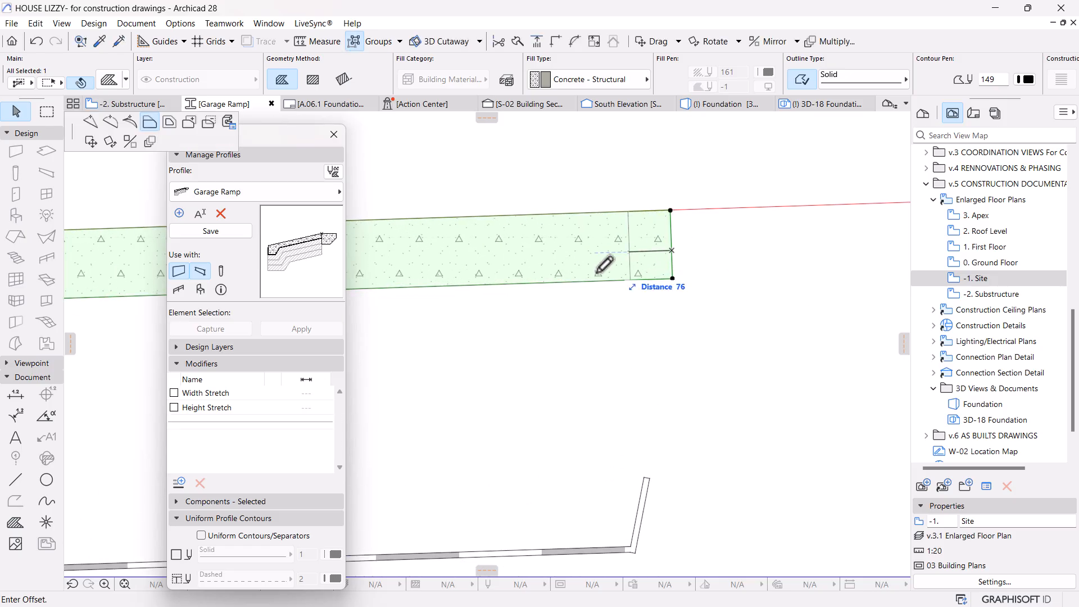
pyautogui.scroll(-8, 533, 309)
pyautogui.scroll(2, 713, 292)
pyautogui.scroll(5, 728, 306)
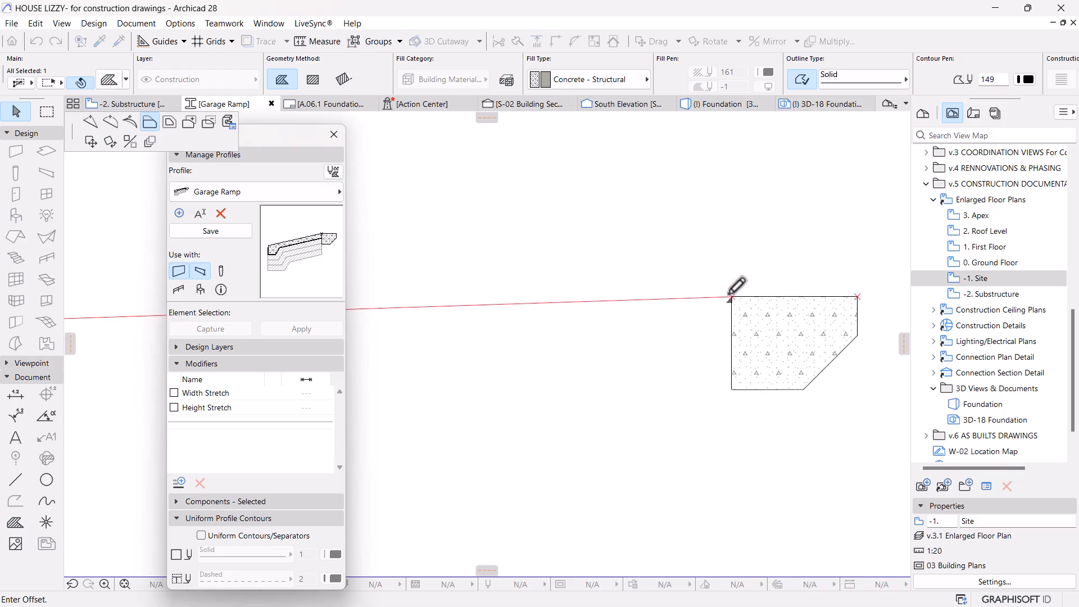
pyautogui.click(721, 312)
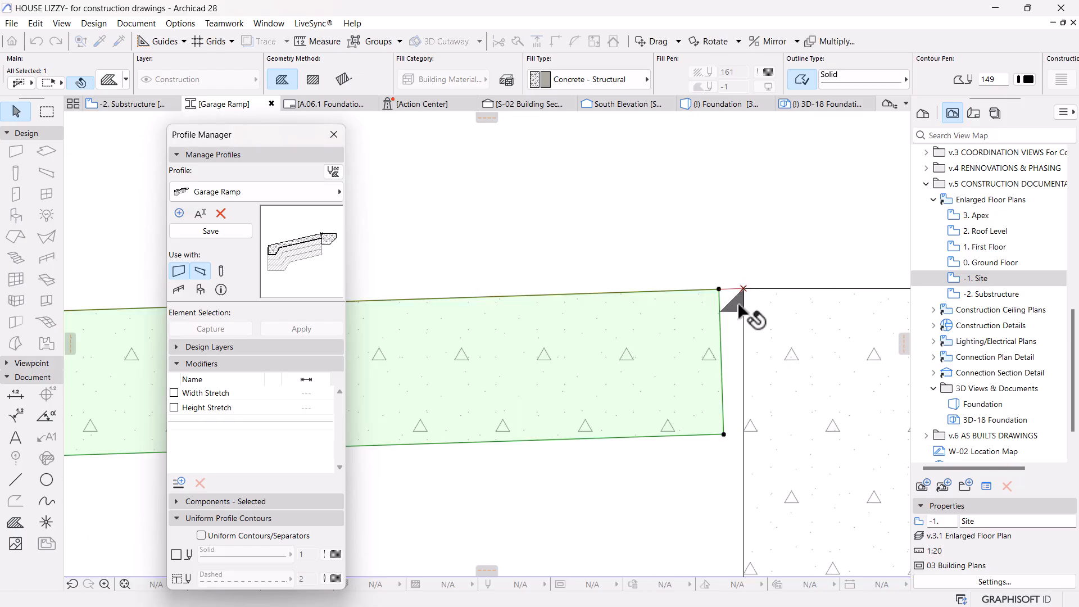
pyautogui.press('Escape')
pyautogui.click(735, 301)
pyautogui.scroll(4, 735, 301)
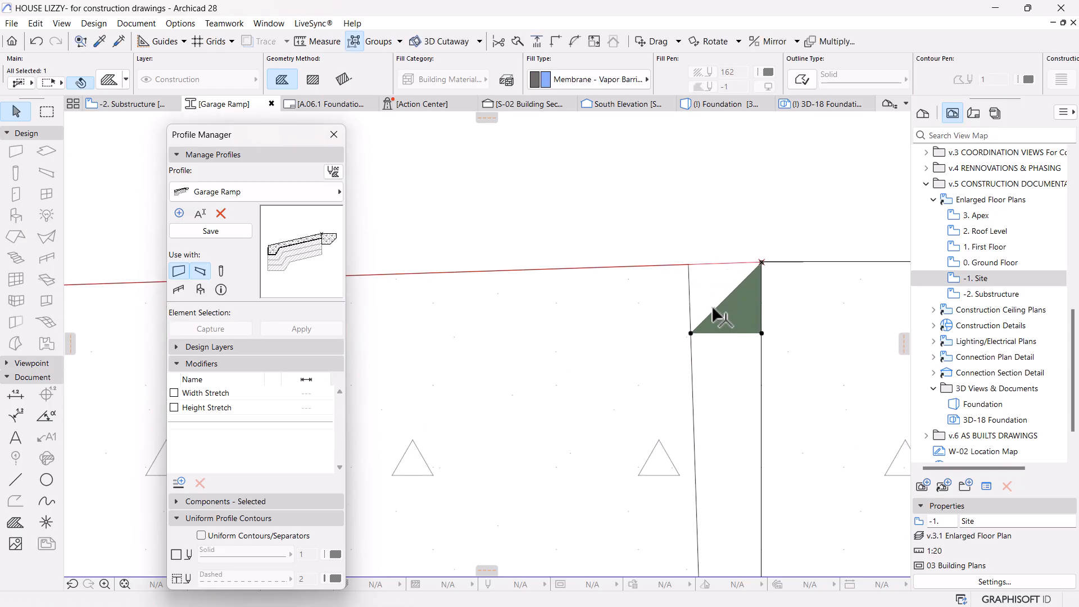
pyautogui.click(680, 374)
pyautogui.scroll(-3, 681, 257)
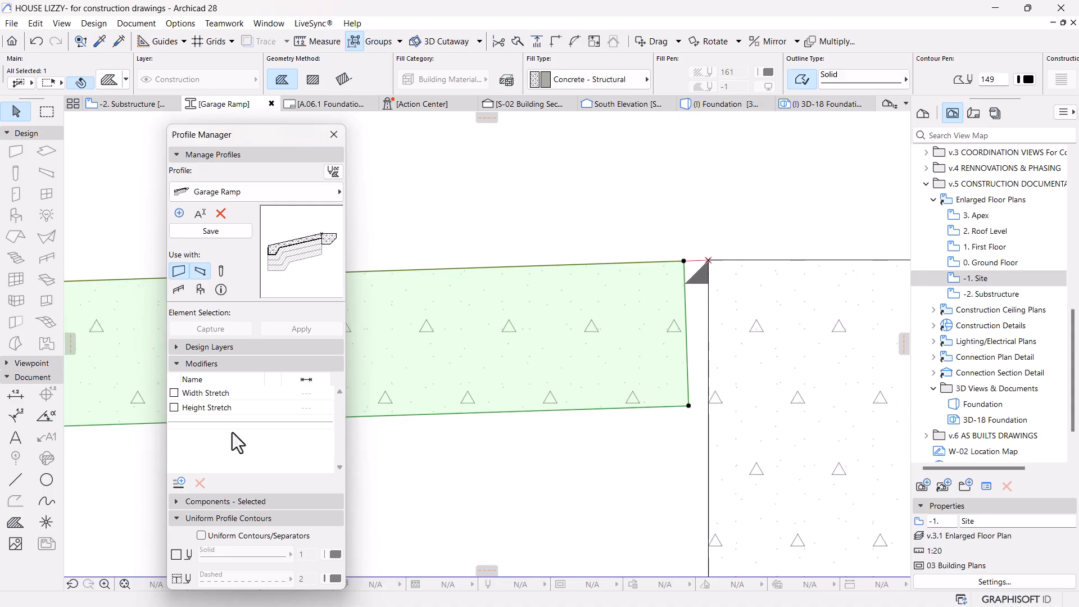
# Step: Draw a vertical guide line downward from the top corner of the concrete slab's upper end
pyautogui.press('Escape')
pyautogui.click(23, 478)
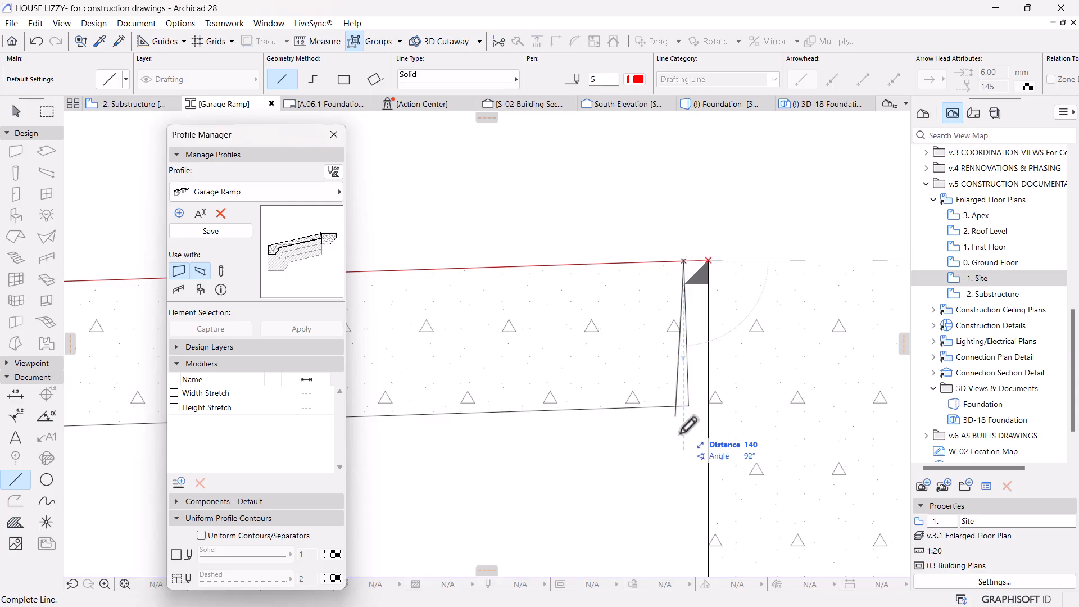
pyautogui.click(683, 463)
pyautogui.press('Escape')
# Step: Move the bottom corner of the slab's upper end onto the guide line so the end edge is vertical
pyautogui.click(636, 376)
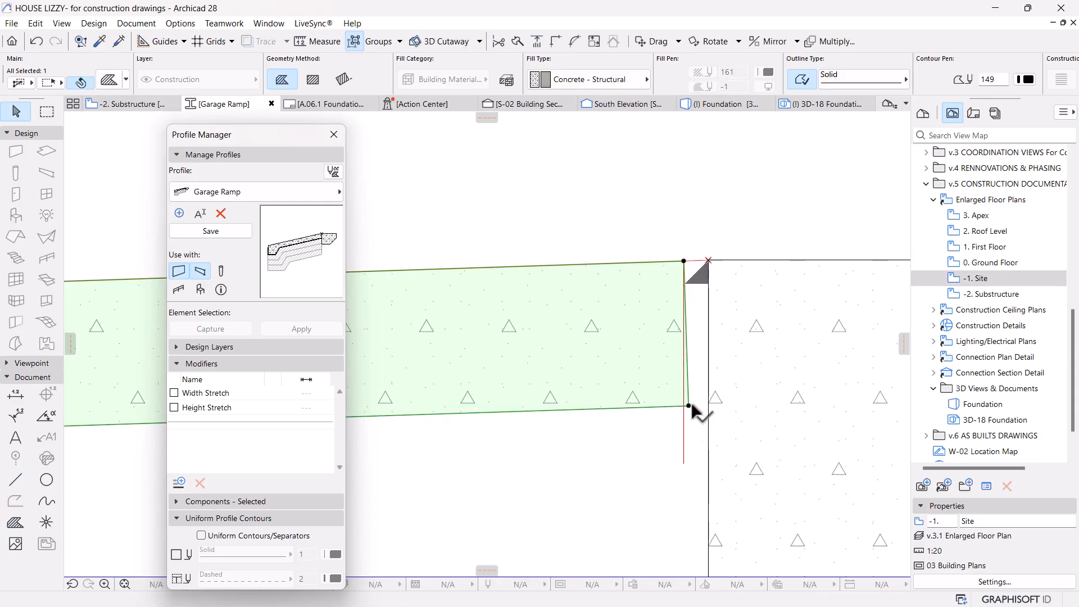
pyautogui.click(688, 405)
pyautogui.scroll(3, 680, 405)
pyautogui.click(678, 405)
pyautogui.scroll(-5, 658, 423)
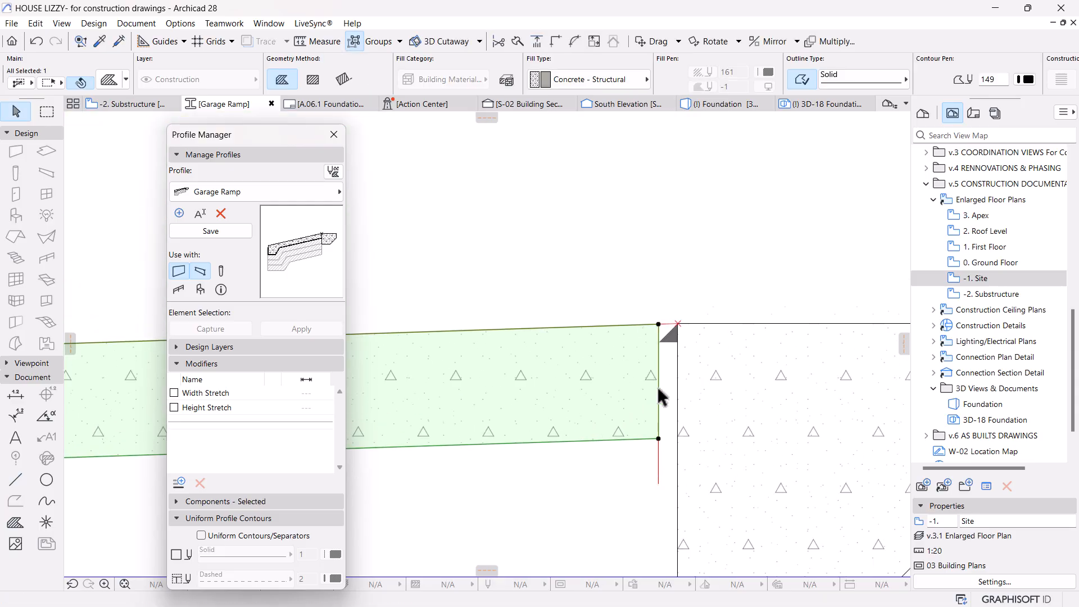
pyautogui.press('Escape')
# Step: Delete the vertical guide line at the slab's upper end
pyautogui.click(664, 354)
pyautogui.scroll(-2, 663, 364)
pyautogui.moveTo(687, 415); pyautogui.dragTo(885, 331, button='middle')
pyautogui.click(858, 345)
pyautogui.press('Delete')
# Step: Zoom in on the old waterproof membrane below the slab to check its thickness with the Measure tool
pyautogui.scroll(-6, 713, 359)
pyautogui.moveTo(567, 372)
pyautogui.mouseDown(button='middle')
pyautogui.moveTo(696, 319)
pyautogui.moveTo(554, 369)
pyautogui.moveTo(578, 375)
pyautogui.mouseUp(button='middle')
pyautogui.scroll(-2, 697, 319)
pyautogui.scroll(6, 488, 321)
pyautogui.click(493, 317)
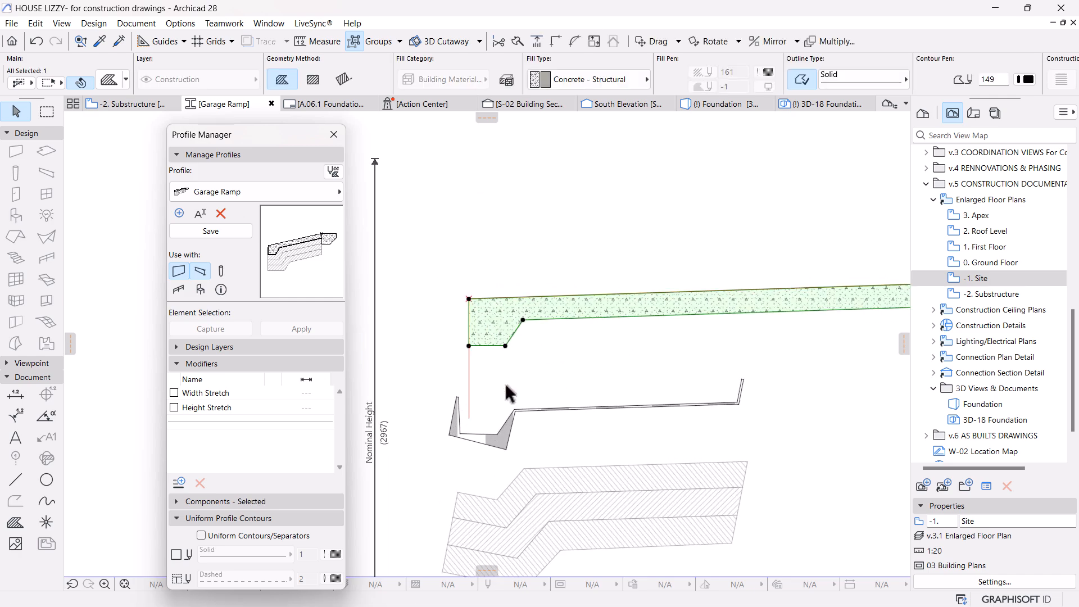
pyautogui.scroll(5, 600, 426)
pyautogui.press('m')
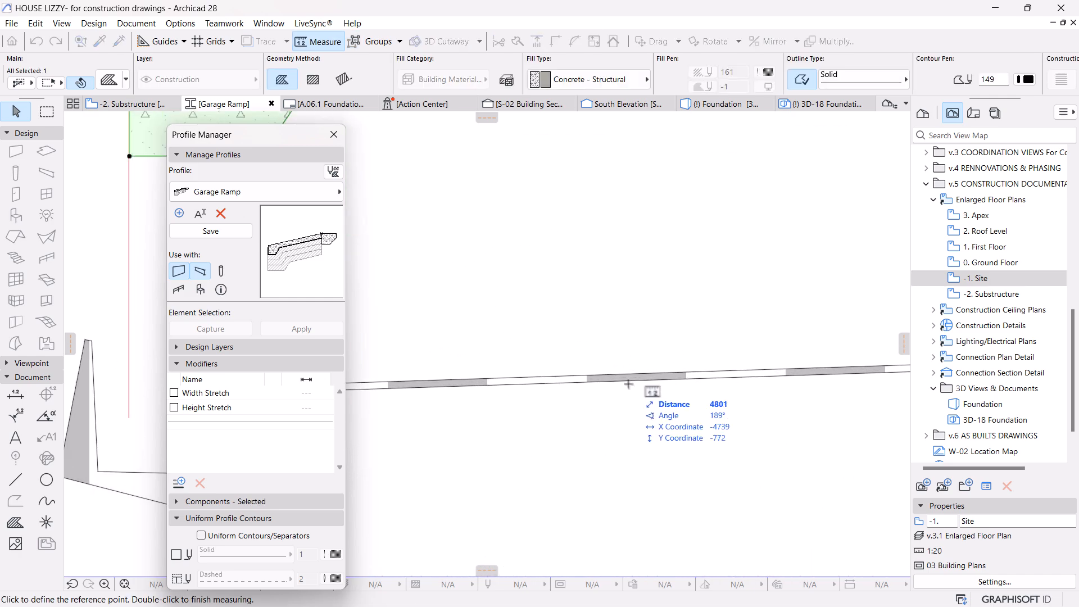
pyautogui.press('Escape')
pyautogui.scroll(-4, 626, 401)
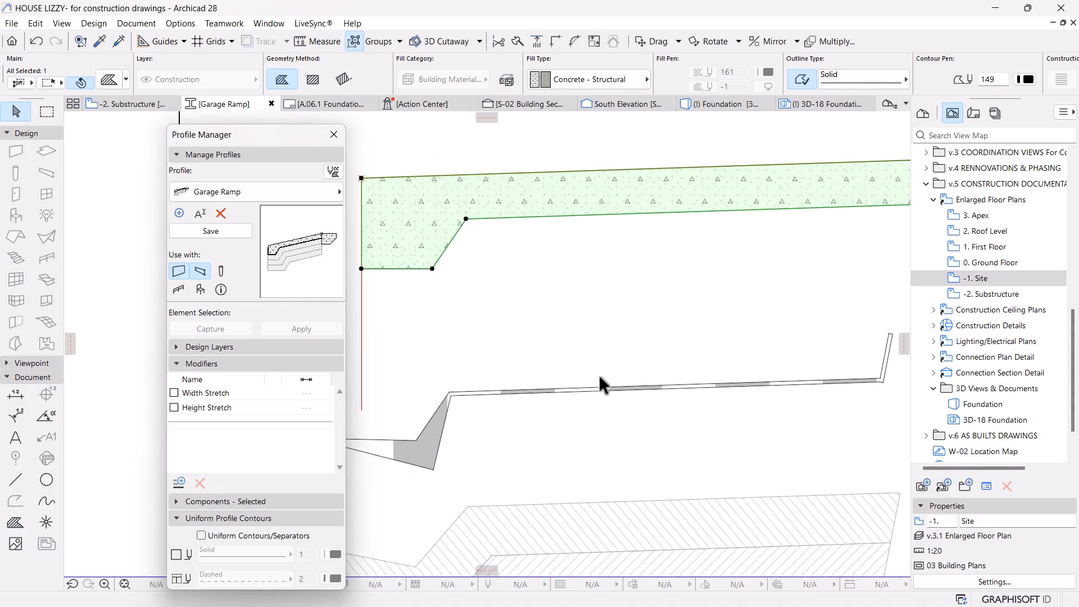
# Step: Create an enlarged copy of the concrete slab by offsetting all its edges outward by about 10 mm
pyautogui.click(512, 274)
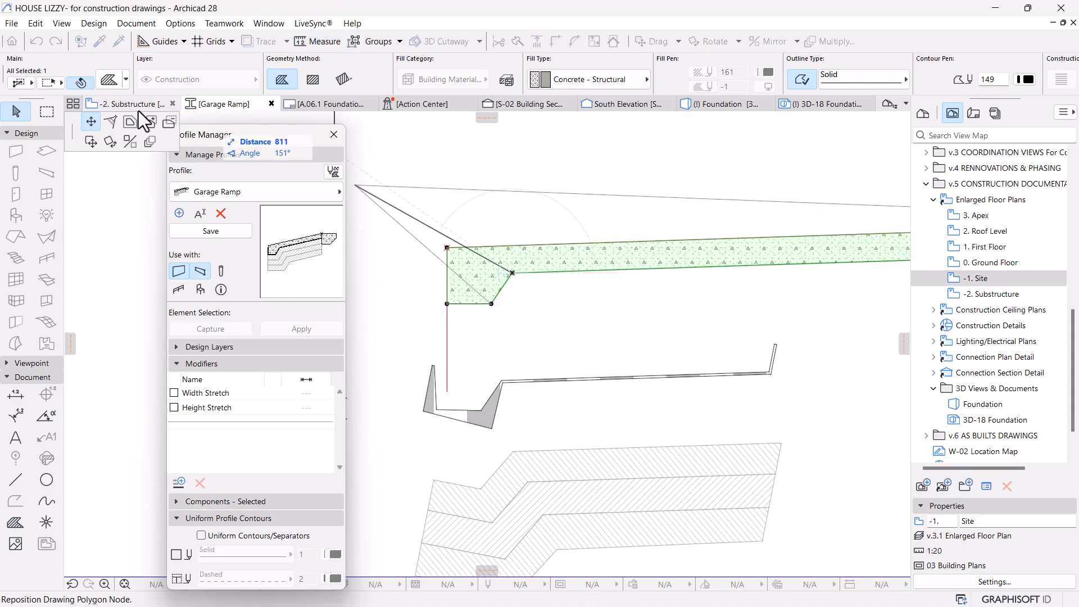
pyautogui.click(130, 122)
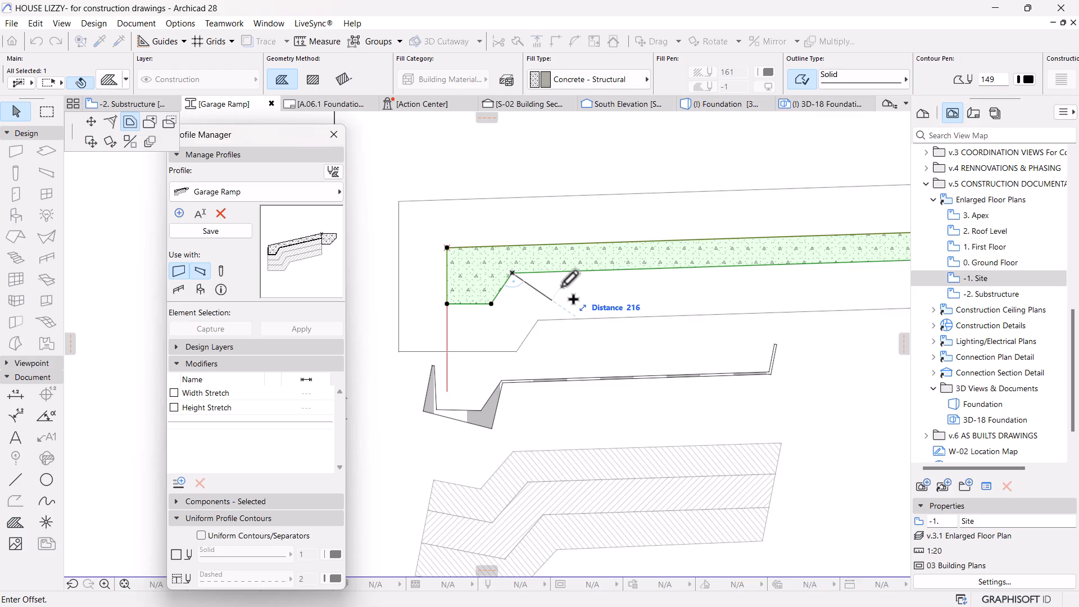
pyautogui.press('Return')
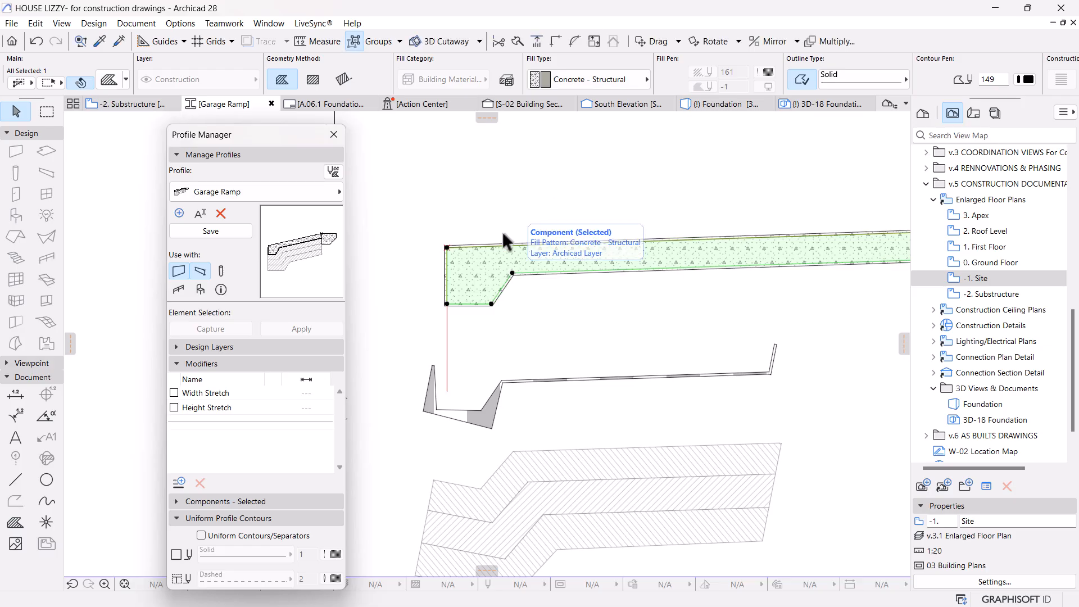
pyautogui.scroll(4, 473, 267)
pyautogui.press('Escape')
# Step: Subtract the original slab's shape from the enlarged copy, leaving a thin band around the concrete slab
pyautogui.click(573, 313)
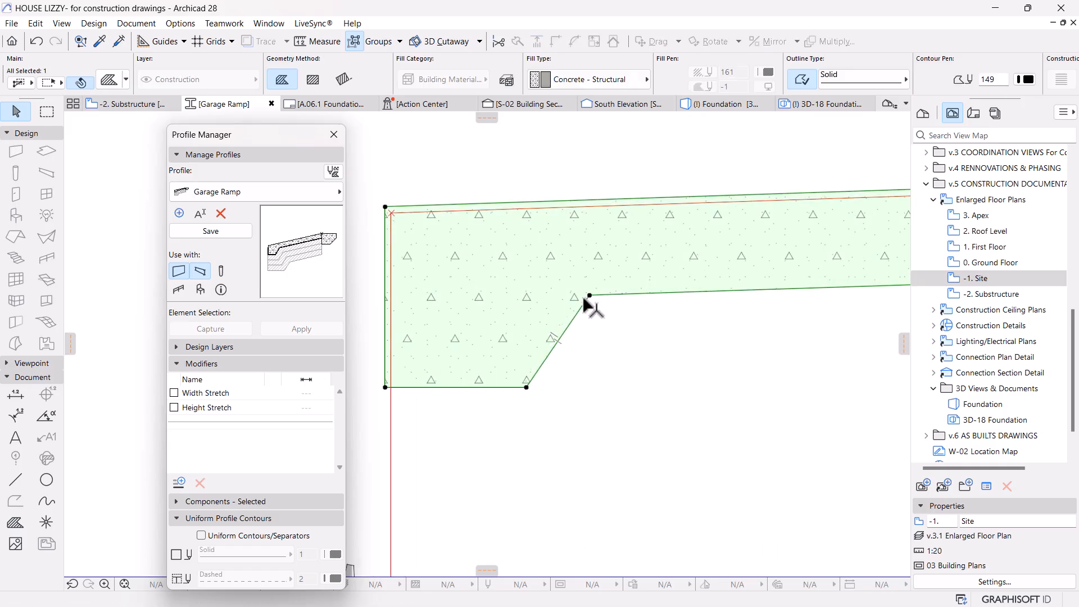
pyautogui.click(590, 295)
pyautogui.click(170, 123)
pyautogui.click(561, 316)
pyautogui.press('Escape')
pyautogui.click(578, 304)
pyautogui.scroll(-3, 589, 373)
pyautogui.moveTo(563, 447); pyautogui.dragTo(564, 361, button='middle')
pyautogui.press('Escape')
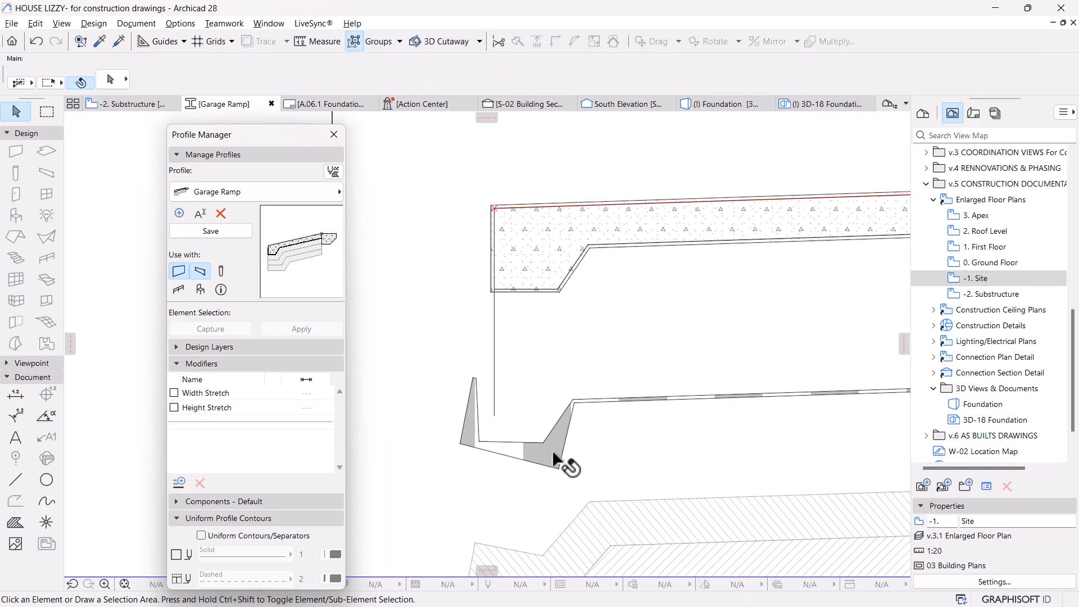
# Step: Transfer the Membrane - Waterproof settings from the old membrane to the new band around the slab
pyautogui.keyDown('alt'); pyautogui.click(552, 457); pyautogui.keyUp('alt')
pyautogui.scroll(3, 555, 269)
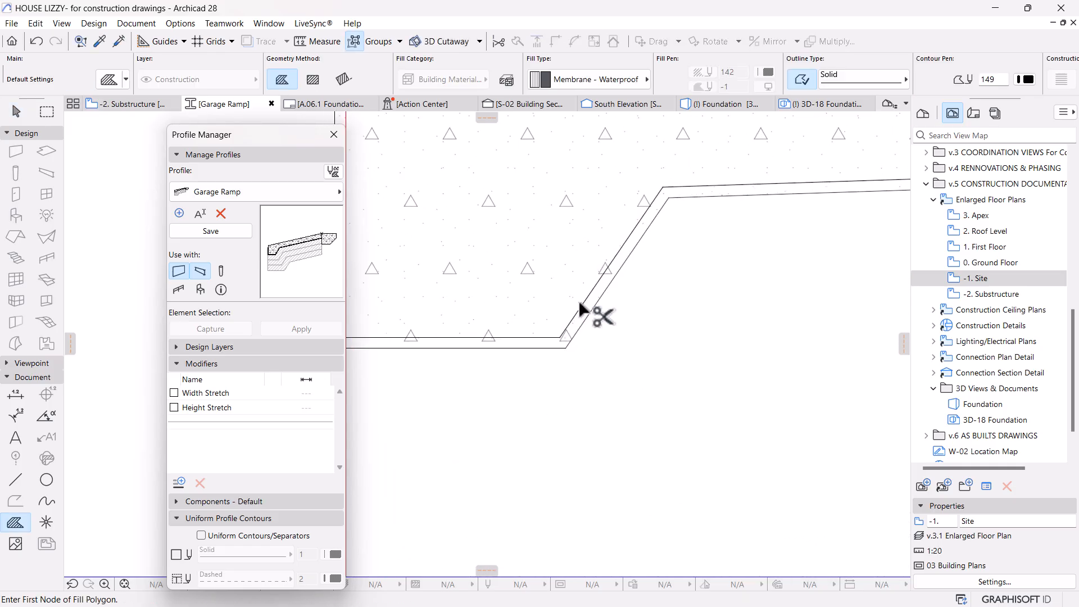
pyautogui.scroll(-3, 584, 306)
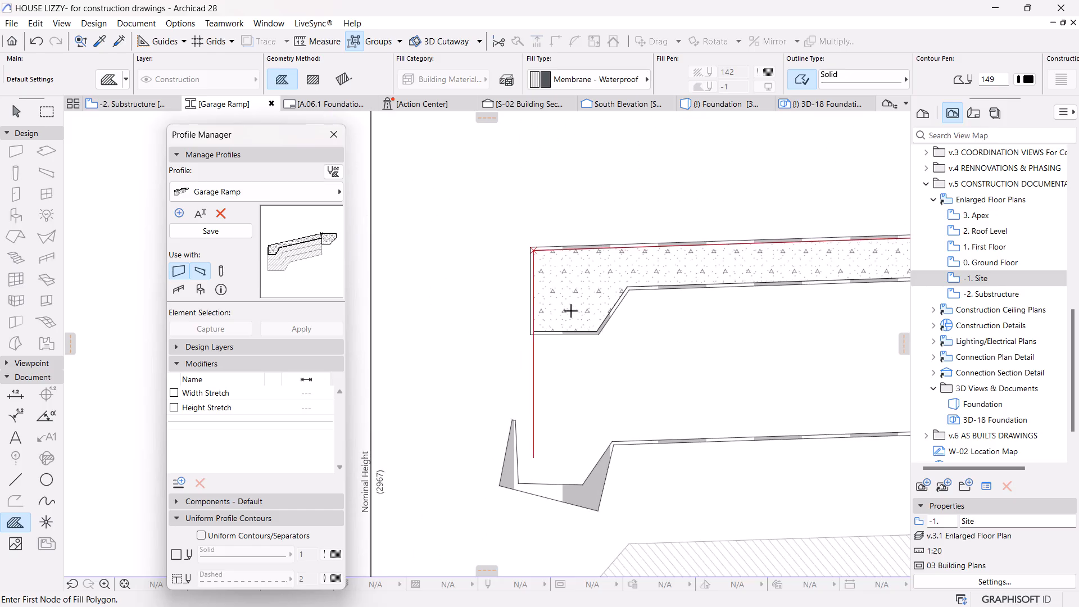
pyautogui.press('Escape')
# Step: Offset the inner top edge of the membrane band outward to remove the strip above the slab surface
pyautogui.scroll(6, 615, 247)
pyautogui.click(619, 247)
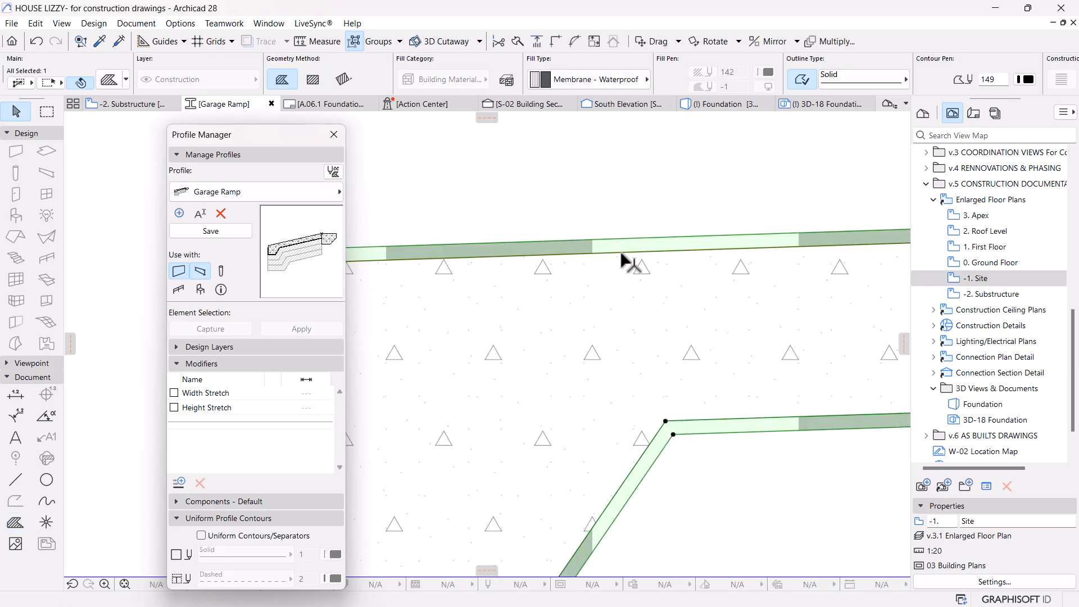
pyautogui.click(621, 252)
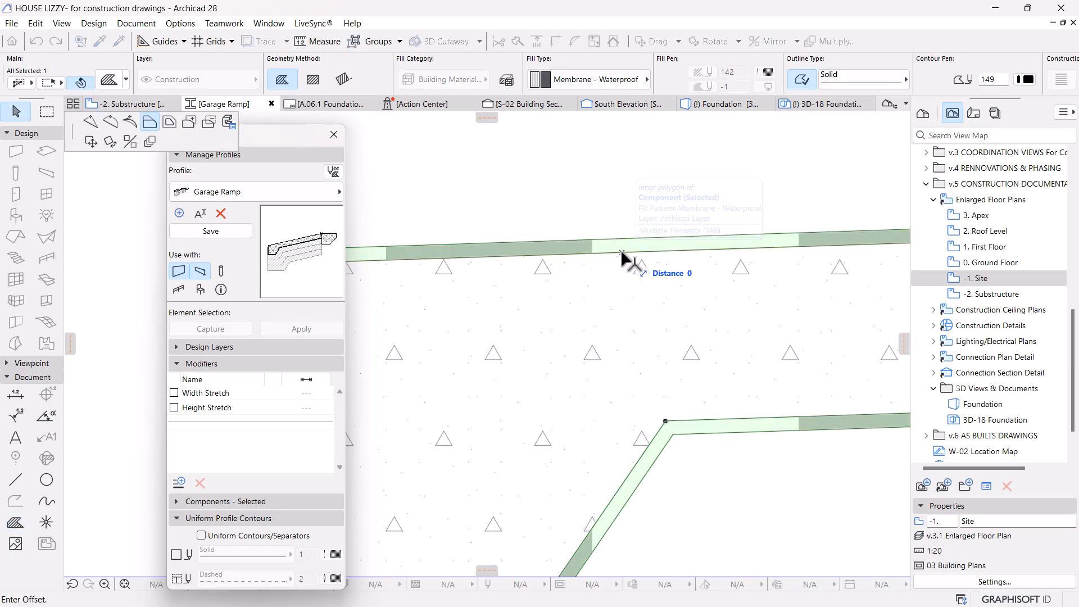
pyautogui.click(625, 196)
pyautogui.scroll(-5, 627, 203)
pyautogui.scroll(-5, 625, 221)
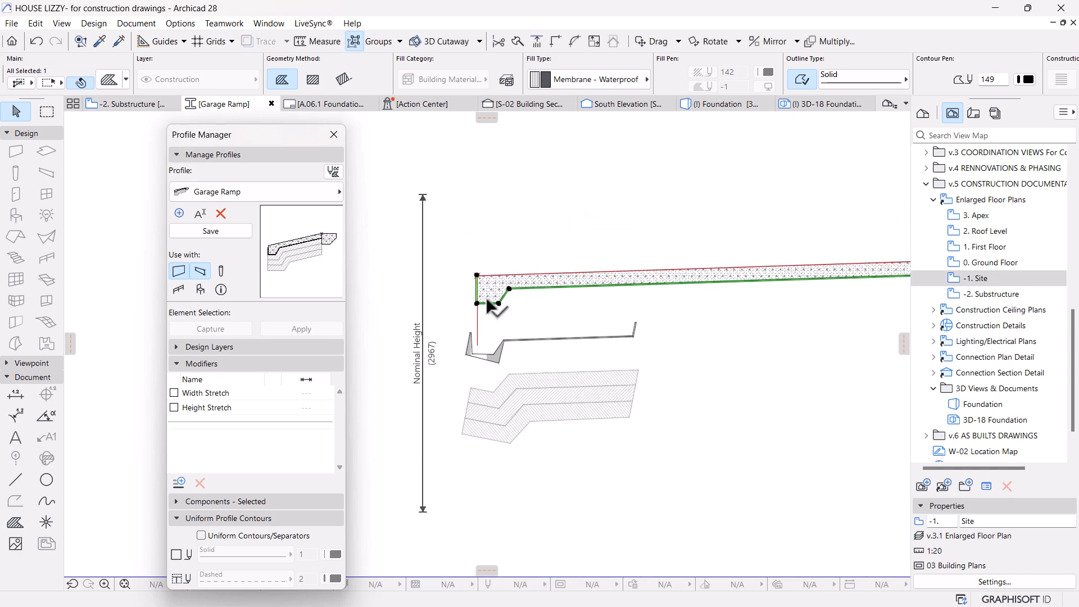
# Step: Lower the top of the membrane's leg at the toe end to the slab's top corner
pyautogui.scroll(8, 495, 281)
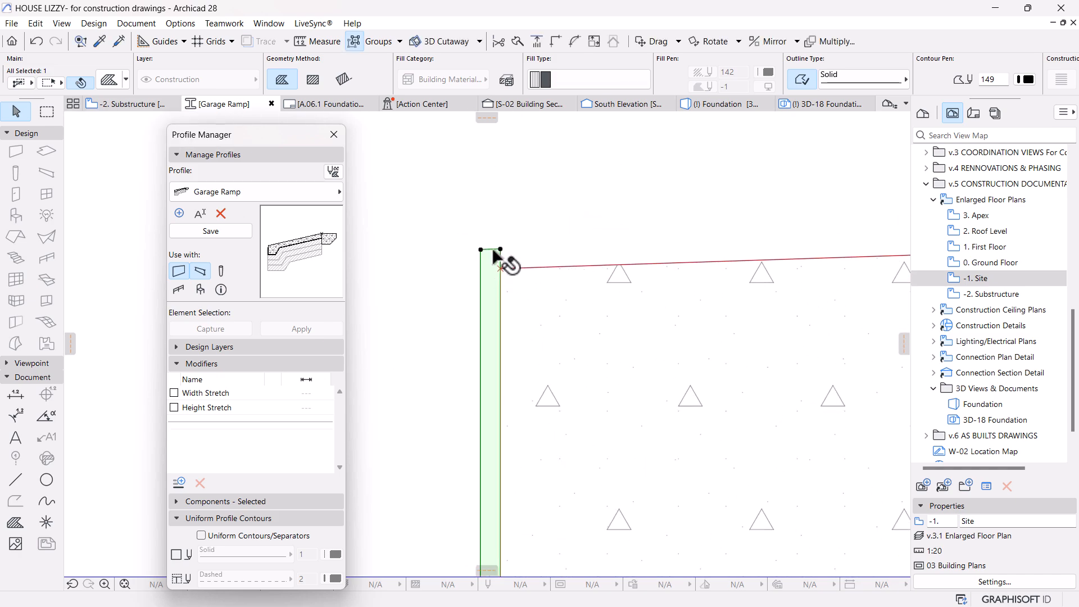
pyautogui.click(503, 263)
pyautogui.click(500, 269)
pyautogui.scroll(-10, 501, 298)
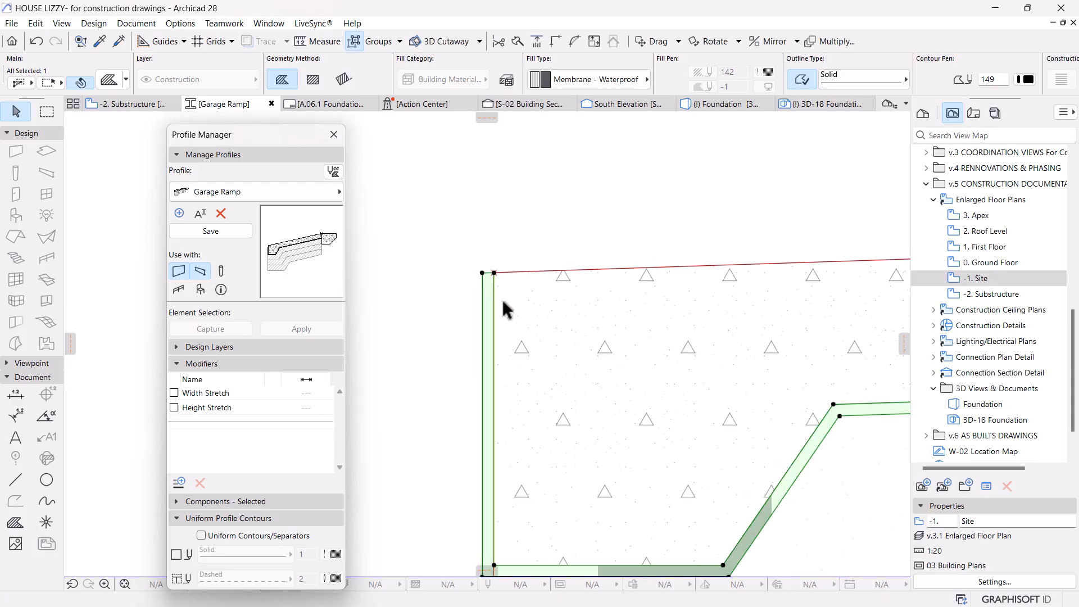
# Step: Lower the top of the membrane's leg at the upper end to the slab's sloped top surface
pyautogui.moveTo(689, 320); pyautogui.dragTo(427, 332, button='middle')
pyautogui.scroll(6, 713, 277)
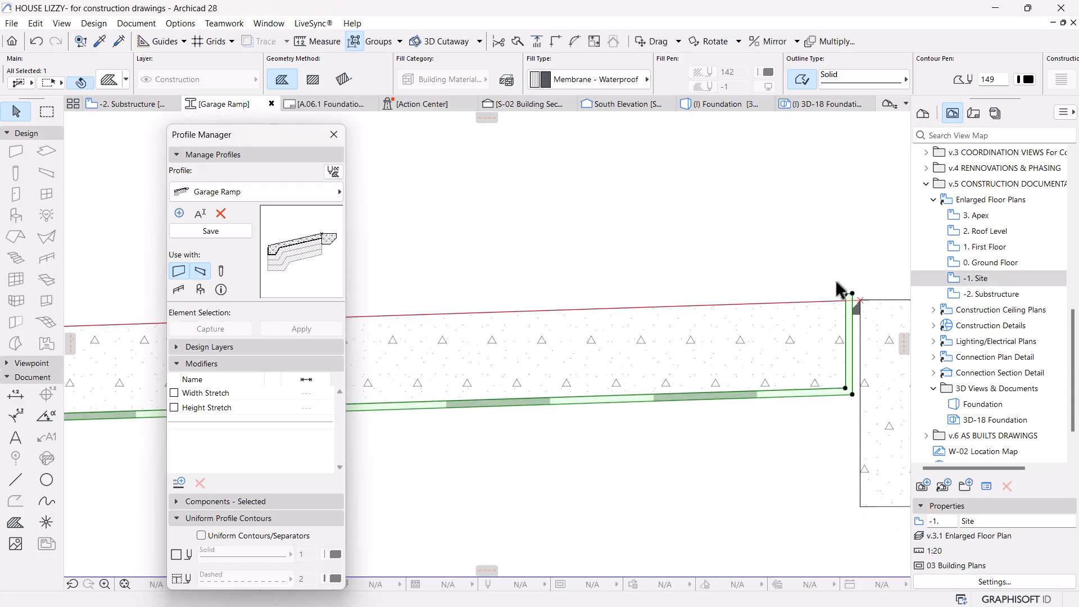
pyautogui.scroll(5, 837, 289)
pyautogui.click(863, 319)
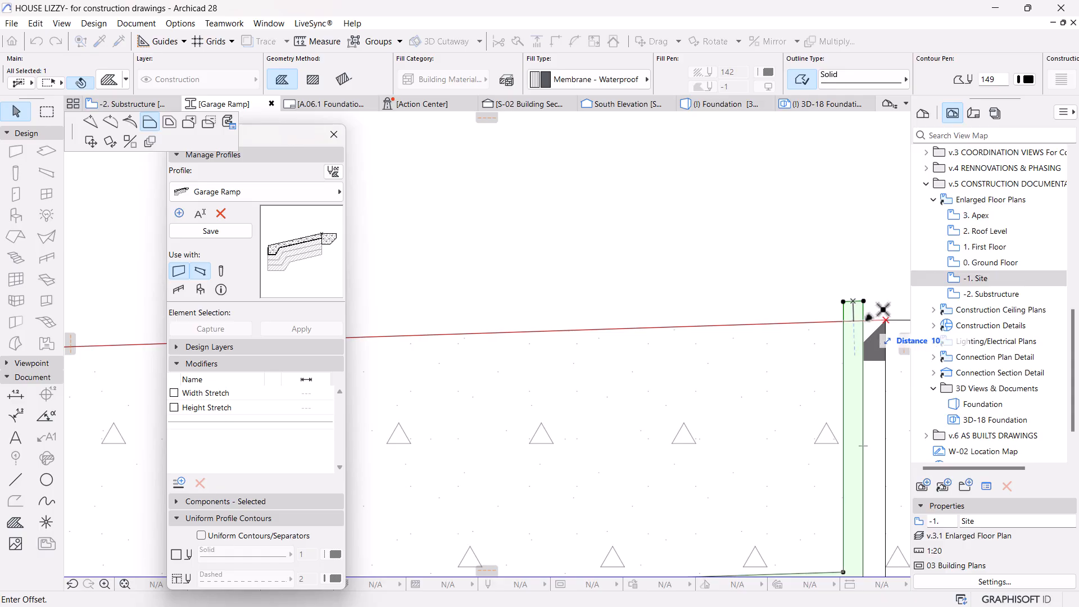
pyautogui.click(865, 321)
# Step: Offset the outer edge of the membrane's upper-end leg to the face of the concrete beam
pyautogui.scroll(-4, 699, 305)
pyautogui.moveTo(699, 307); pyautogui.dragTo(623, 315, button='middle')
pyautogui.scroll(5, 655, 343)
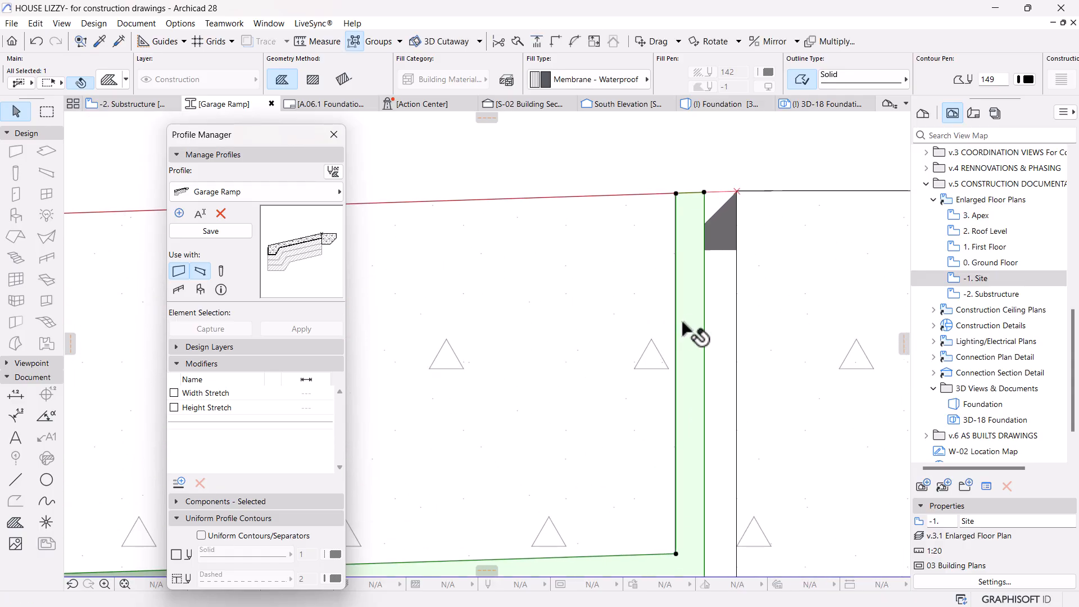
pyautogui.click(705, 306)
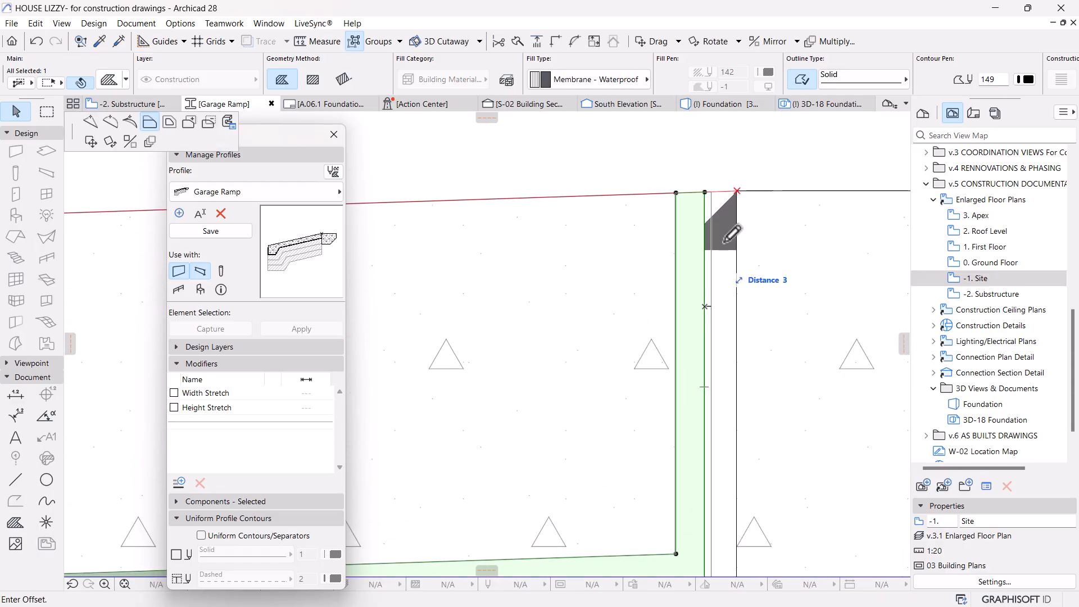
pyautogui.click(736, 191)
# Step: Offset the inner edge of the membrane's upper-end leg toward the concrete beam by about 10 mm
pyautogui.click(676, 242)
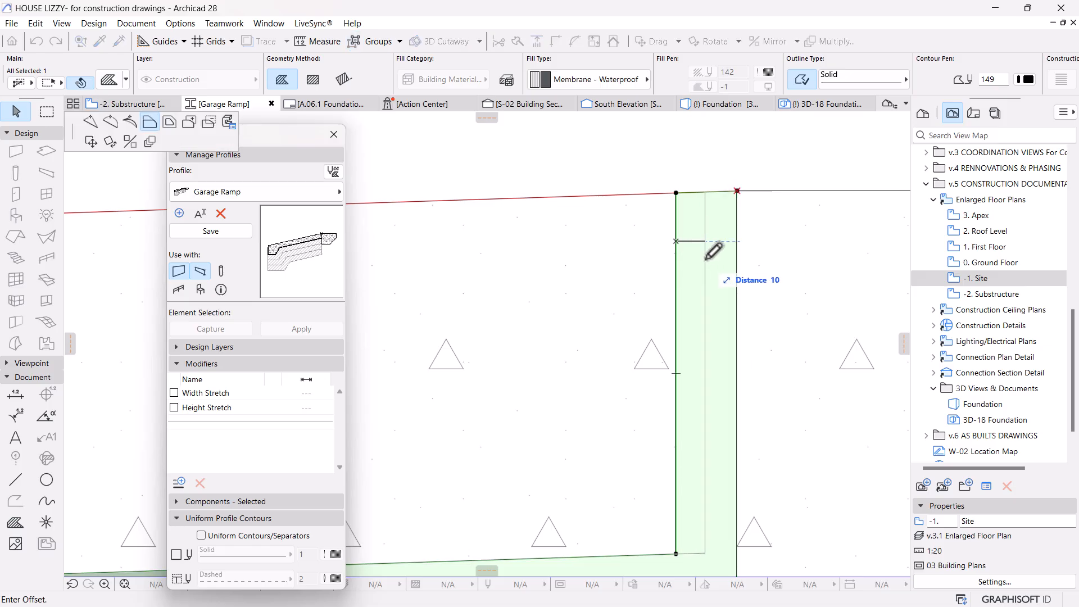
pyautogui.press('Return')
pyautogui.scroll(-4, 691, 284)
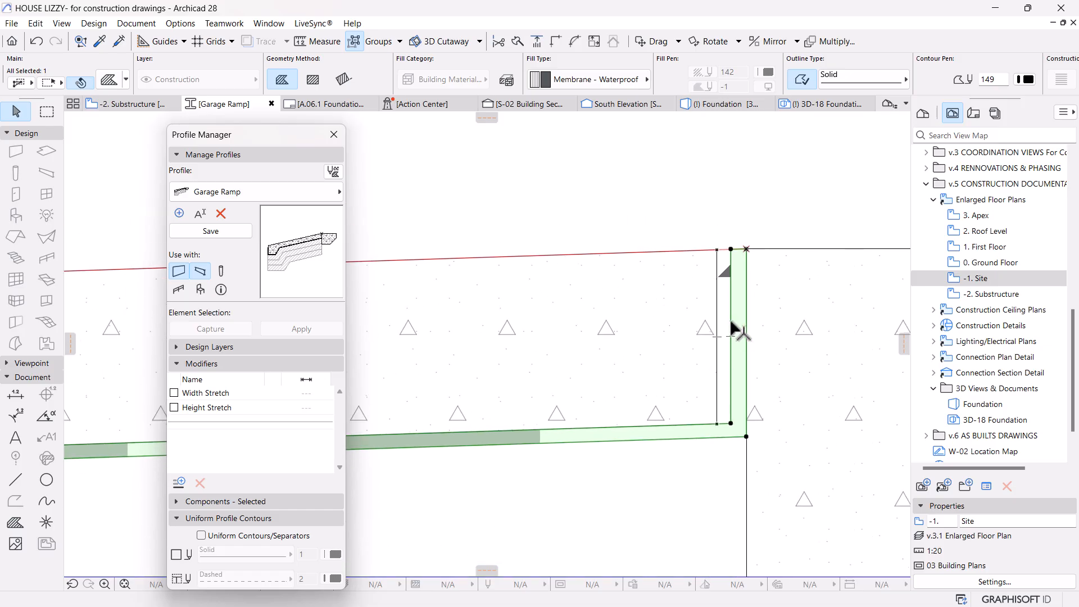
pyautogui.click(731, 322)
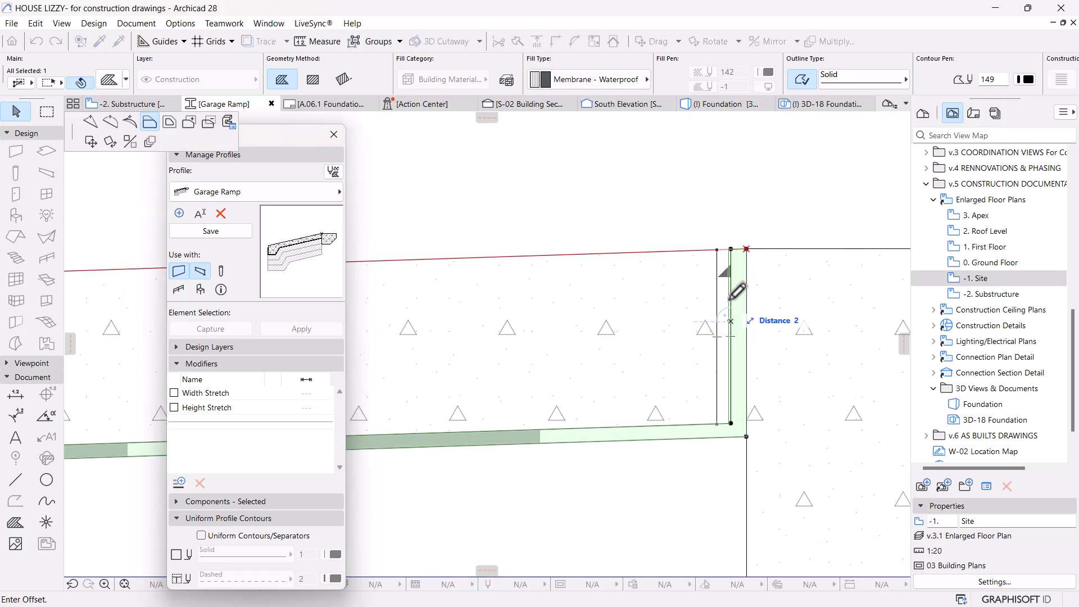
pyautogui.click(739, 322)
# Step: Extend the concrete slab's upper end edge to the inner face of the membrane's leg
pyautogui.scroll(-5, 740, 328)
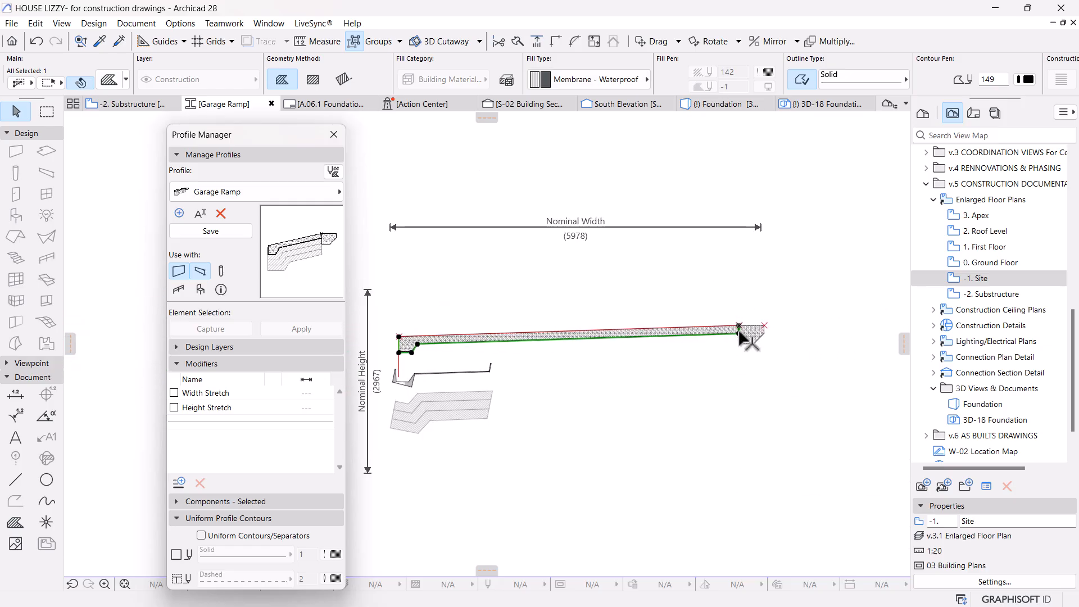
pyautogui.scroll(5, 745, 334)
pyautogui.click(700, 340)
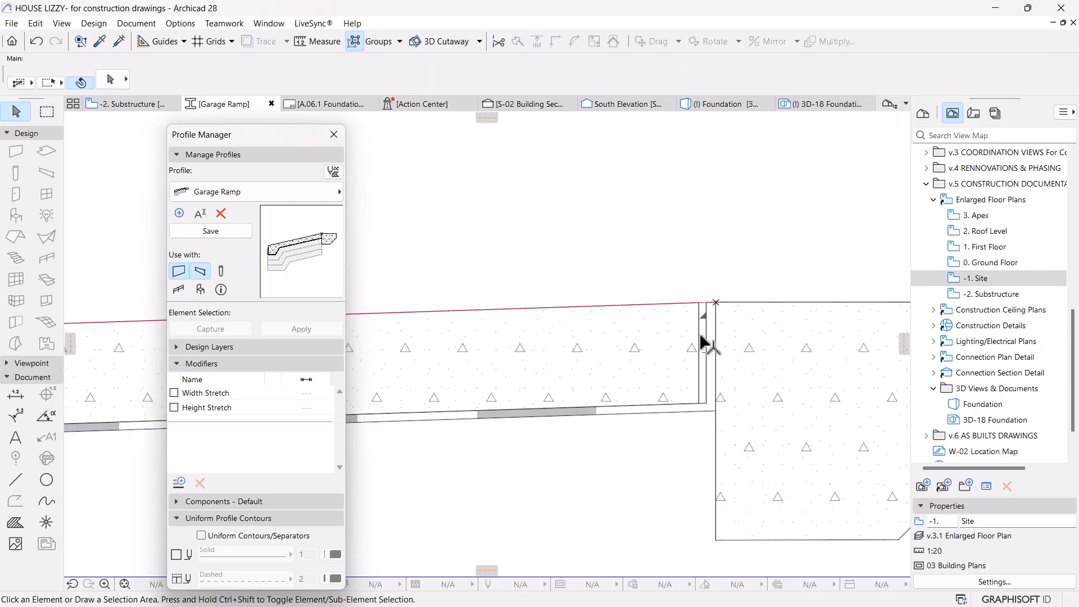
pyautogui.click(700, 333)
pyautogui.click(715, 302)
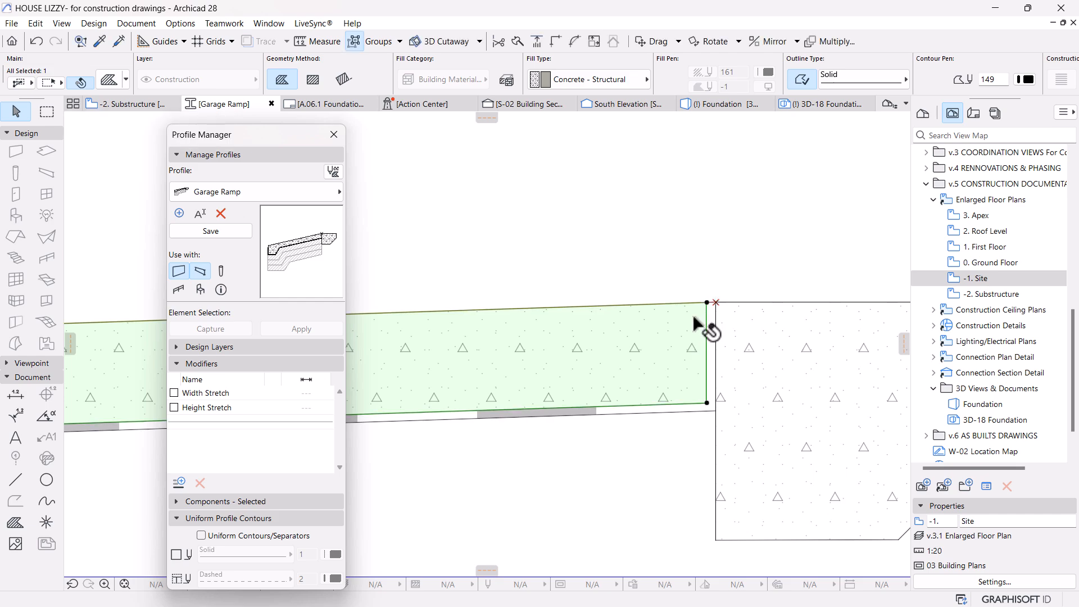
pyautogui.press('Escape')
pyautogui.click(705, 311)
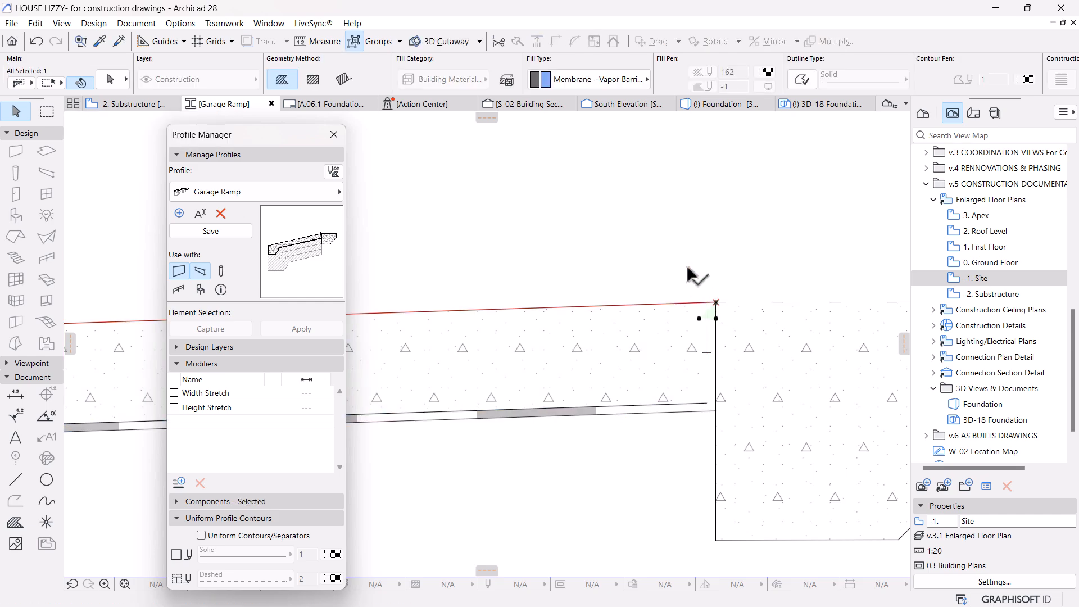
pyautogui.click(685, 266)
pyautogui.scroll(-3, 686, 266)
pyautogui.scroll(-5, 685, 266)
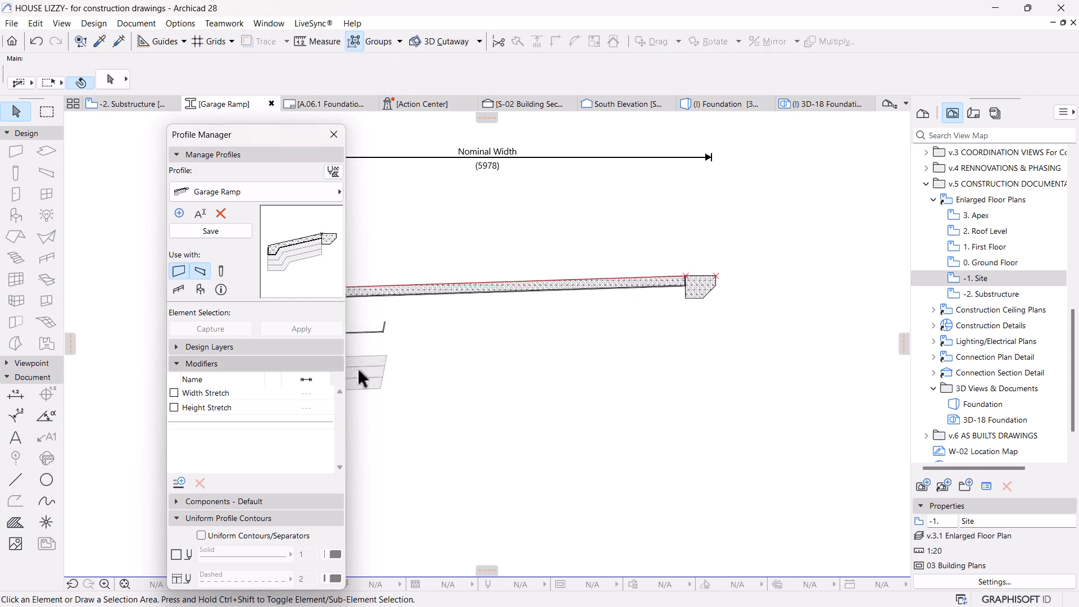
# Step: Delete the old distorted waterproof membrane lying between the new slab and the old base layers
pyautogui.moveTo(358, 373); pyautogui.dragTo(581, 378, button='middle')
pyautogui.scroll(5, 519, 369)
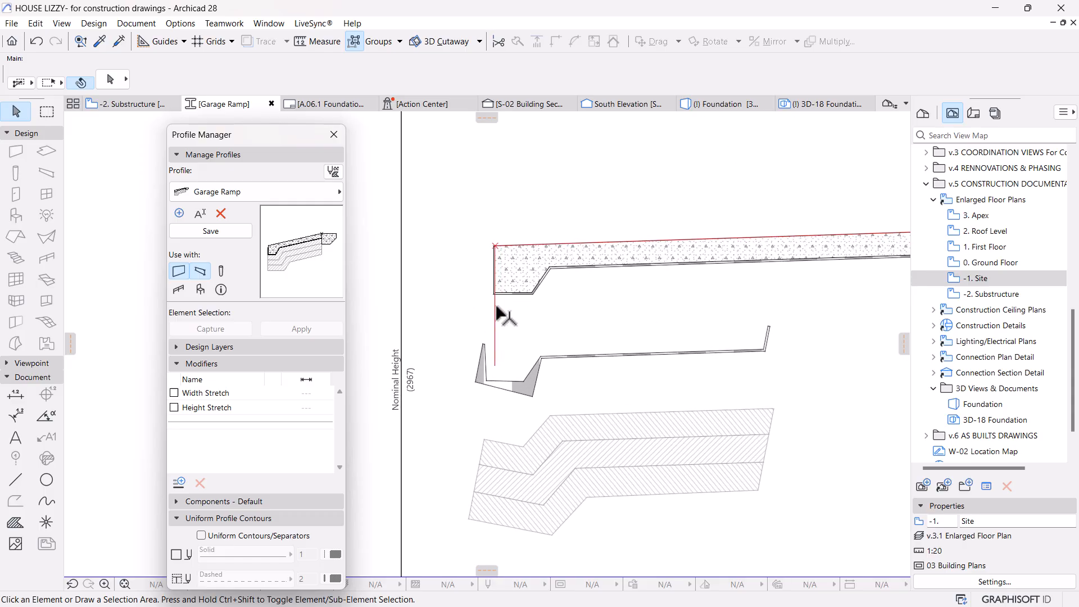
pyautogui.click(532, 402)
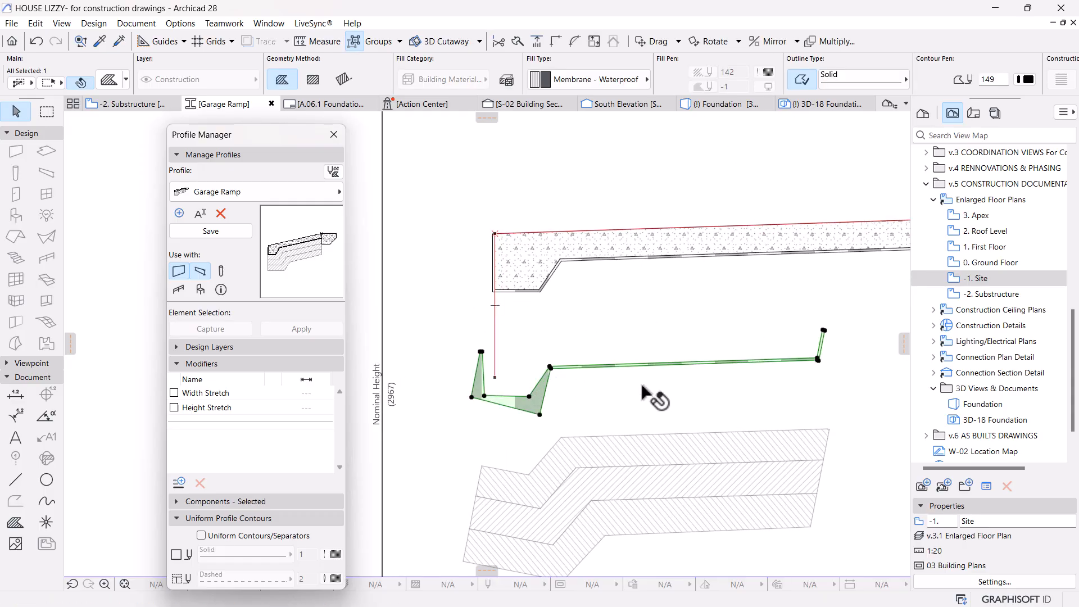
pyautogui.press('Delete')
# Step: Select the membrane under the slab and measure the thickness of the old base's top layer
pyautogui.moveTo(564, 430); pyautogui.dragTo(512, 349, button='middle')
pyautogui.scroll(6, 518, 298)
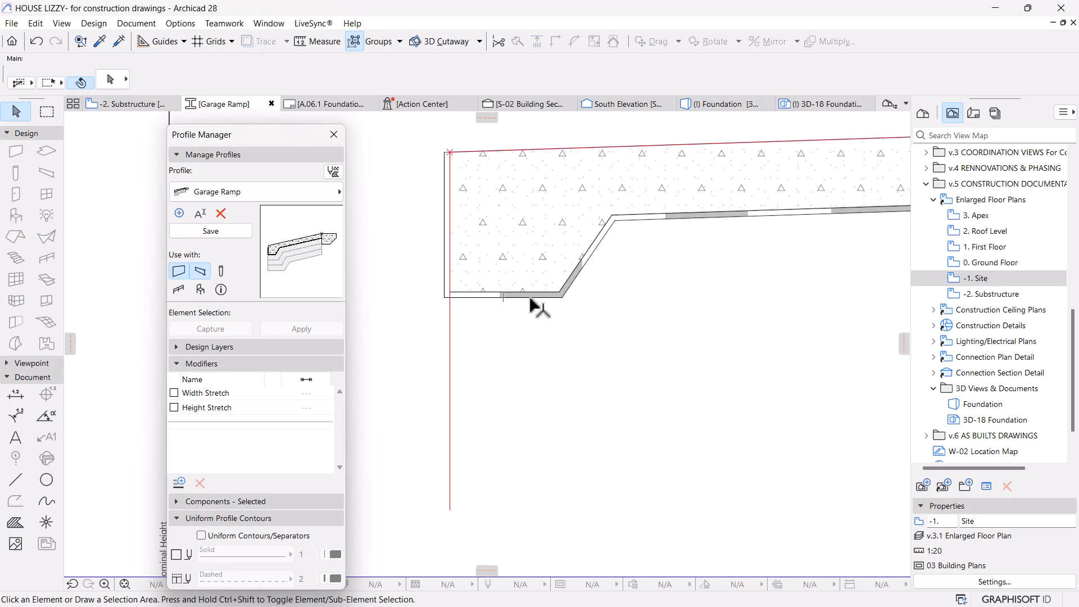
pyautogui.click(562, 296)
pyautogui.scroll(-4, 563, 303)
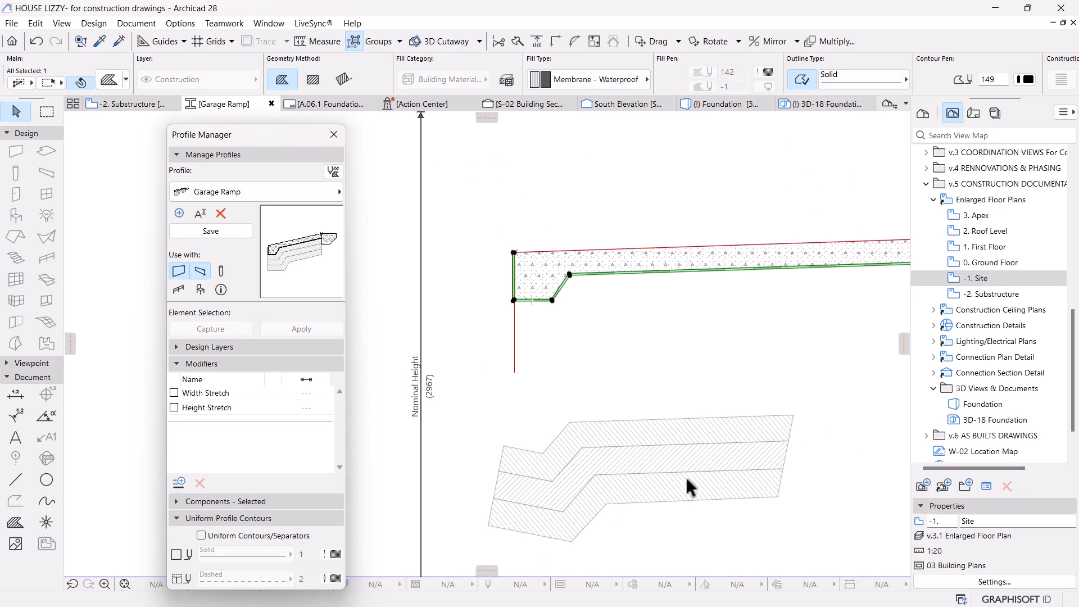
pyautogui.press('m')
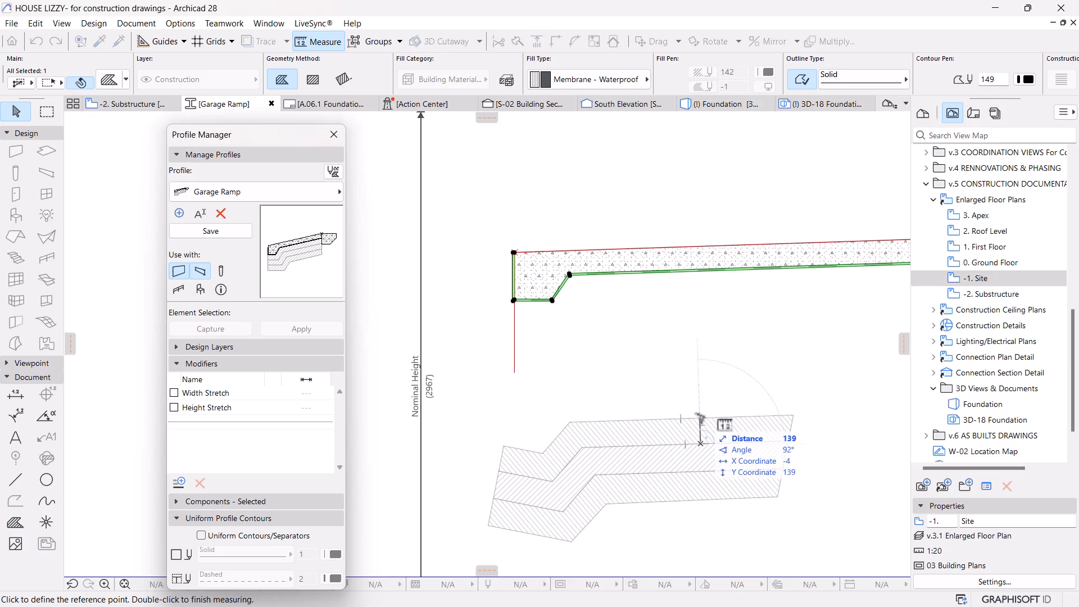
pyautogui.press('Escape')
# Step: Create an enlarged copy of the membrane by offsetting all its edges outward, as the first base layer
pyautogui.scroll(-4, 562, 305)
pyautogui.scroll(3, 550, 314)
pyautogui.scroll(2, 594, 317)
pyautogui.click(555, 297)
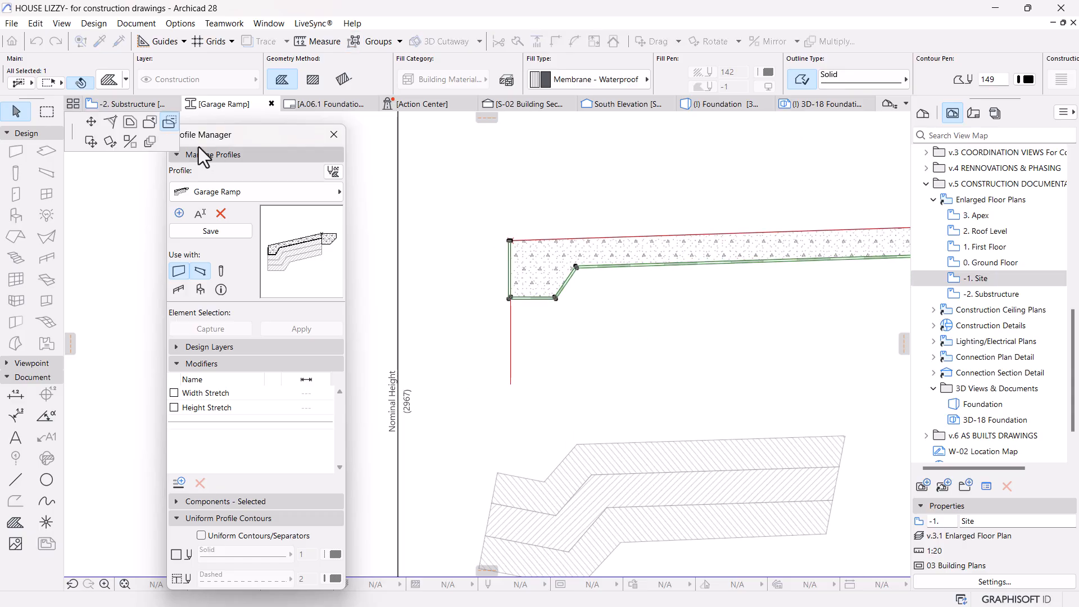
pyautogui.click(128, 122)
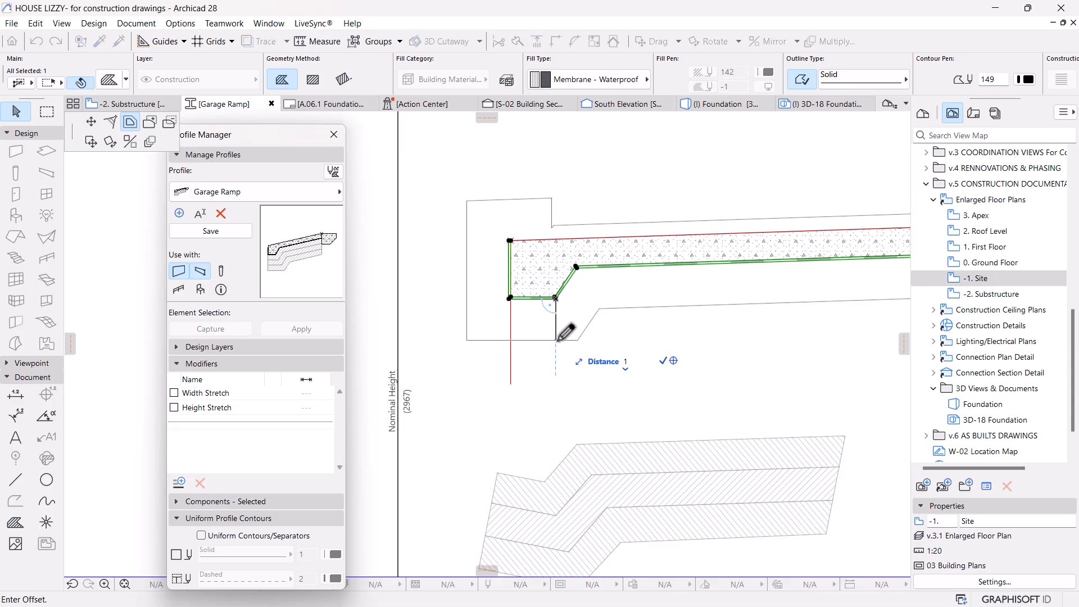
pyautogui.press('Return')
pyautogui.scroll(3, 590, 272)
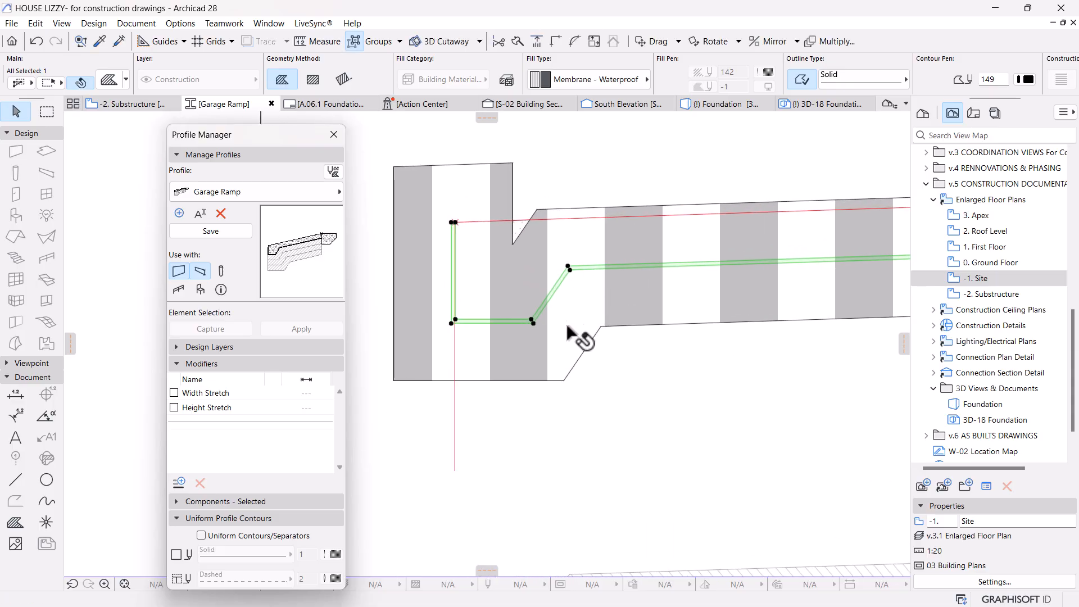
pyautogui.press('Escape')
# Step: Transfer the Compacted Material 1 settings from the old base's top layer to the new offset fill
pyautogui.scroll(-2, 589, 381)
pyautogui.scroll(-2, 661, 480)
pyautogui.keyDown('alt'); pyautogui.click(677, 518); pyautogui.keyUp('alt')
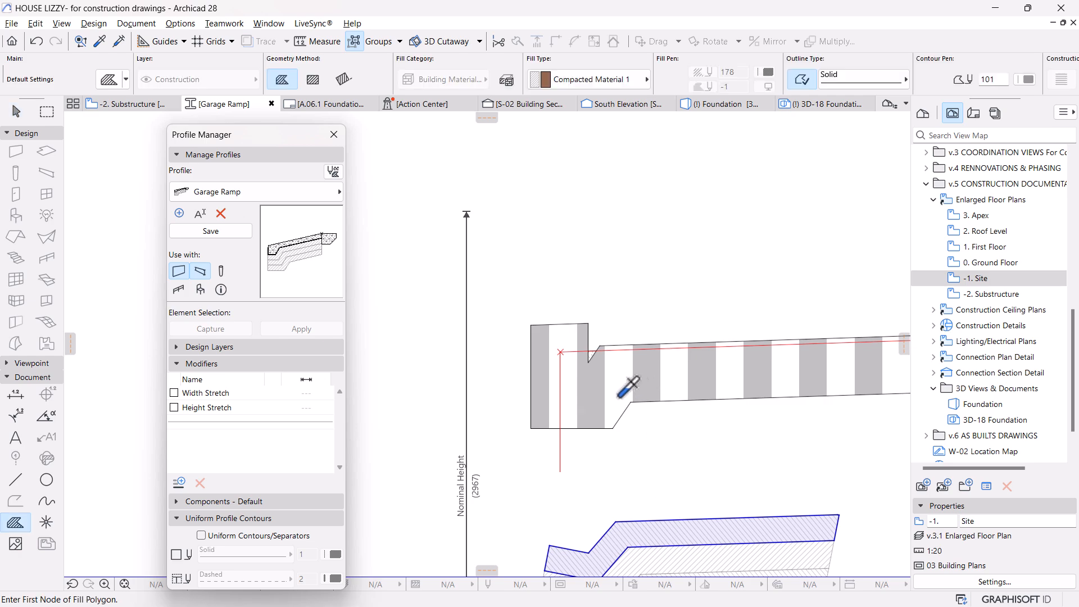
pyautogui.keyDown('ctrl'); pyautogui.keyDown('alt'); pyautogui.click(612, 416); pyautogui.keyUp('alt'); pyautogui.keyUp('ctrl')
pyautogui.press('Escape')
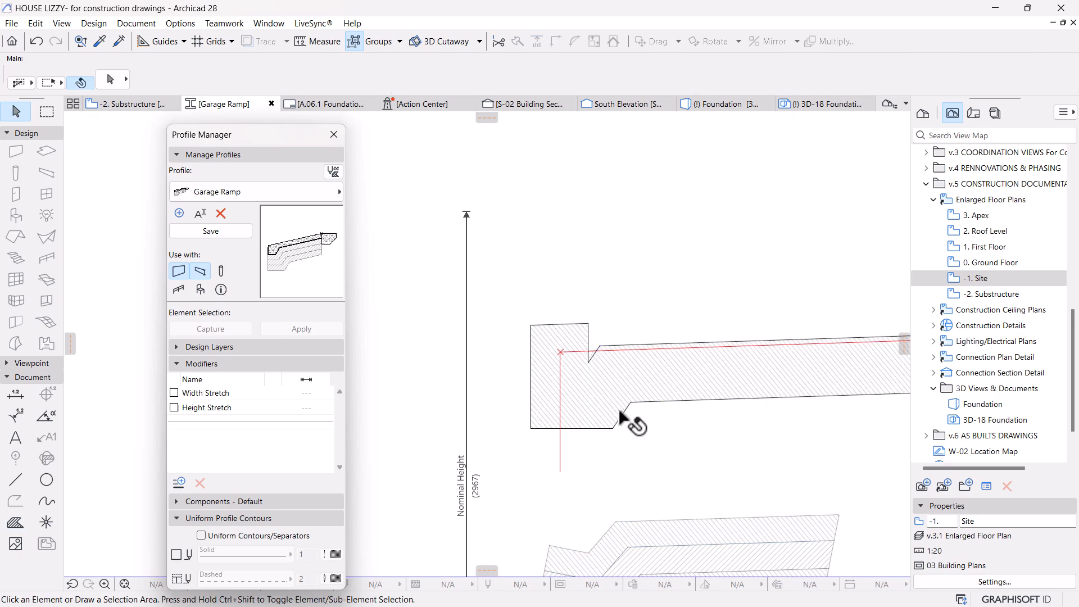
# Step: Subtract the concrete slab's outline from the new Compacted Material 1 fill
pyautogui.click(619, 412)
pyautogui.click(631, 402)
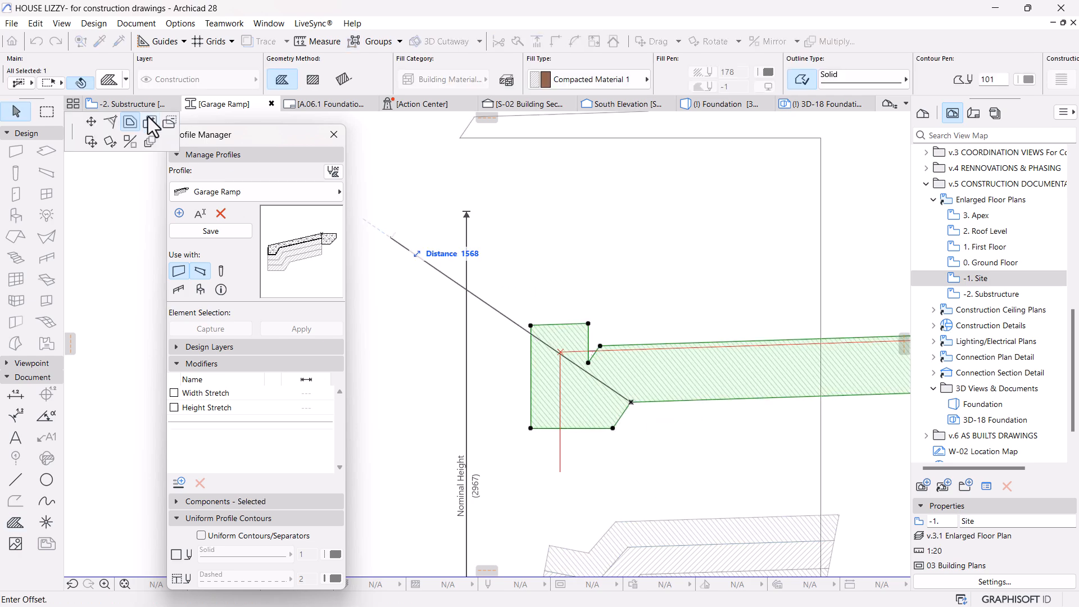
pyautogui.click(169, 122)
pyautogui.scroll(3, 645, 402)
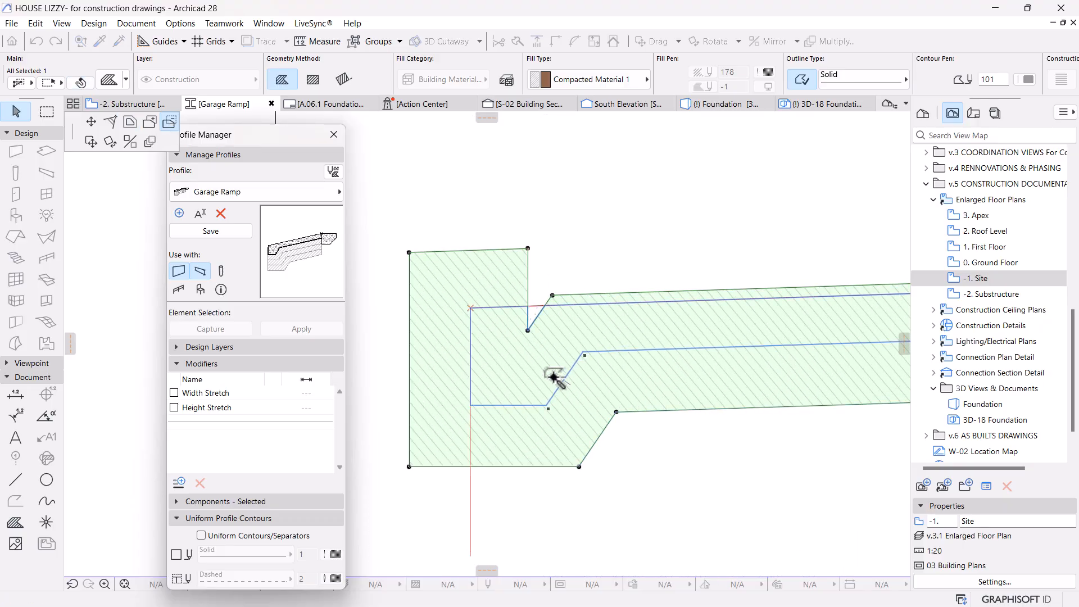
pyautogui.click(554, 377)
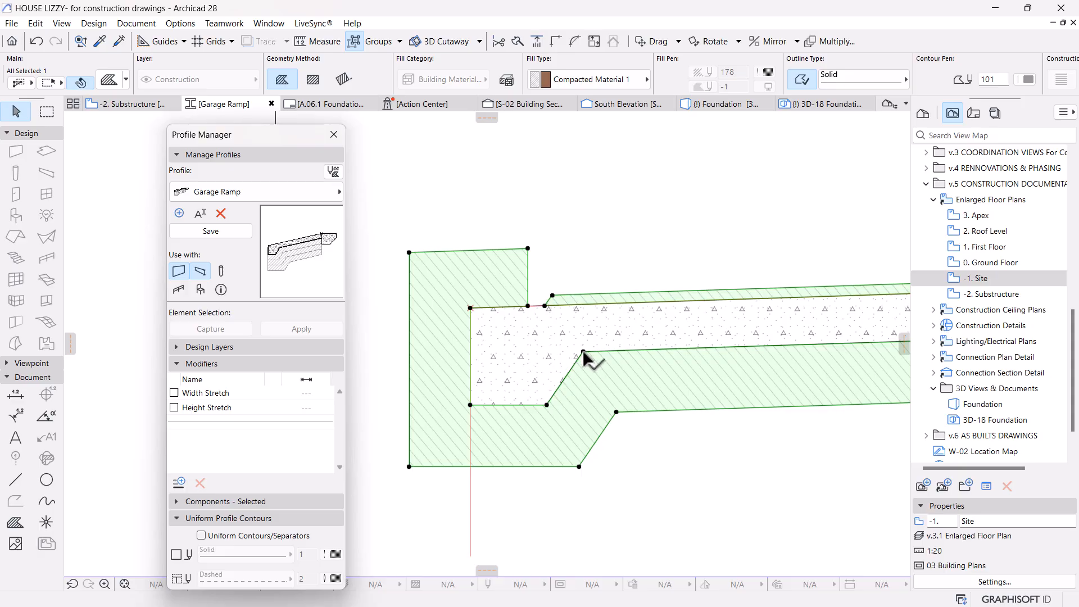
# Step: Offset the base fill's inner edge at the lower end past its outer edge to split the fill there
pyautogui.click(471, 355)
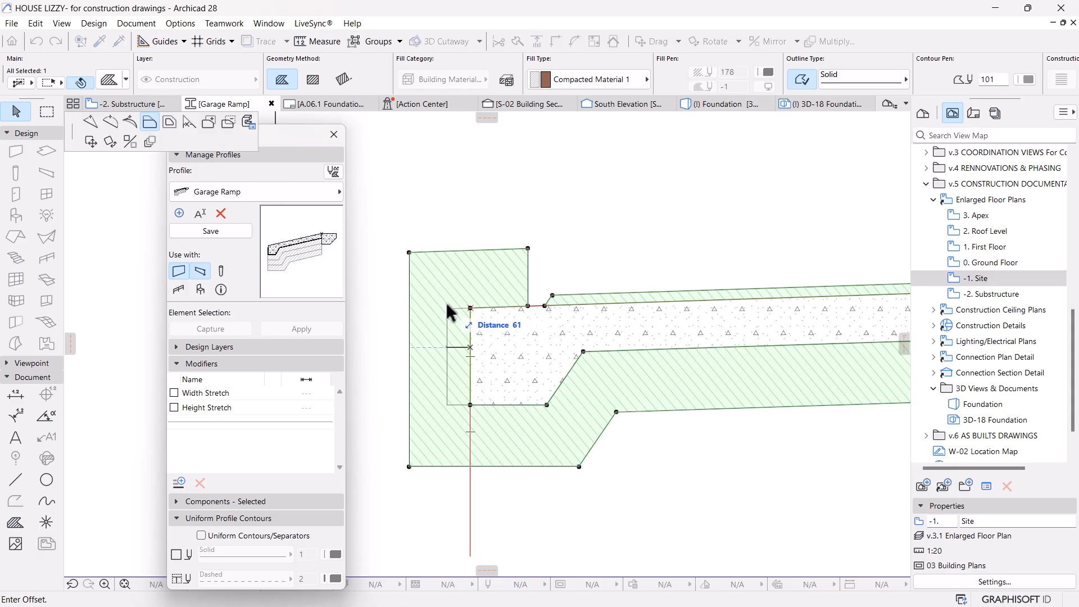
pyautogui.press('Escape')
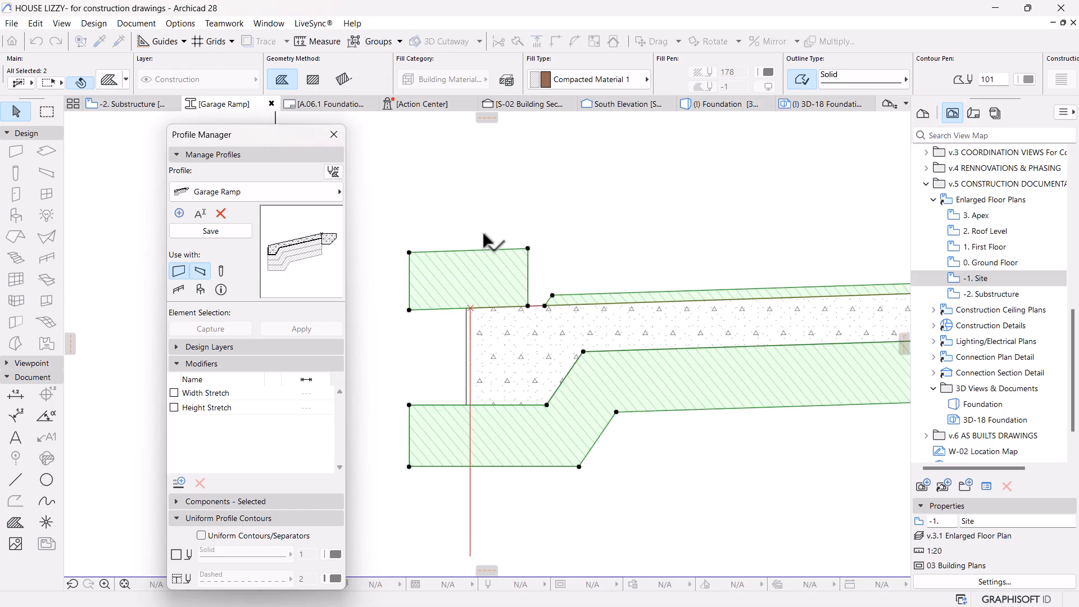
pyautogui.click(544, 211)
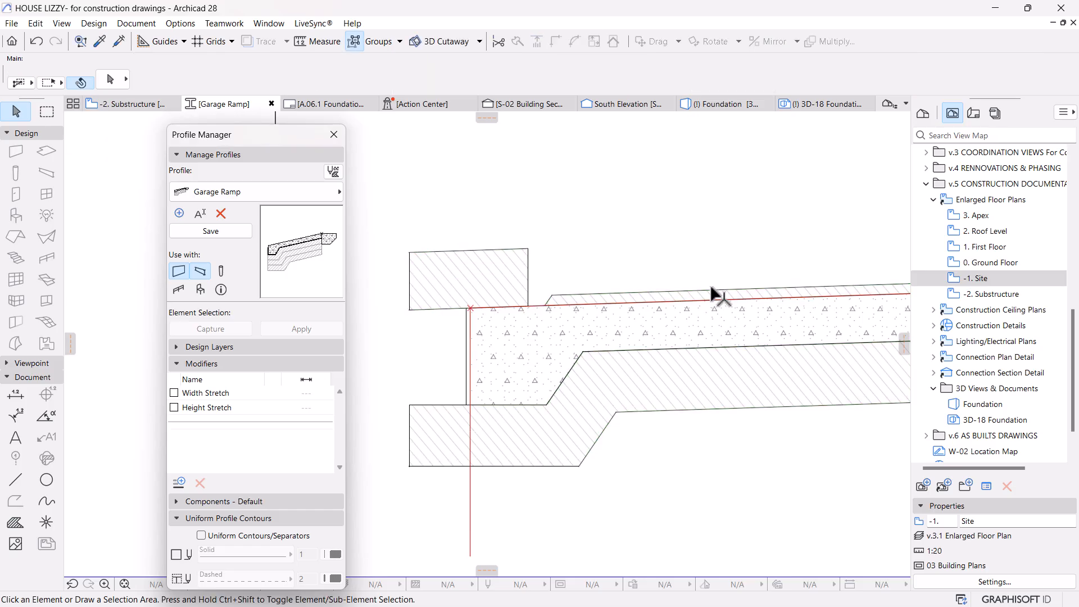
pyautogui.press('super')
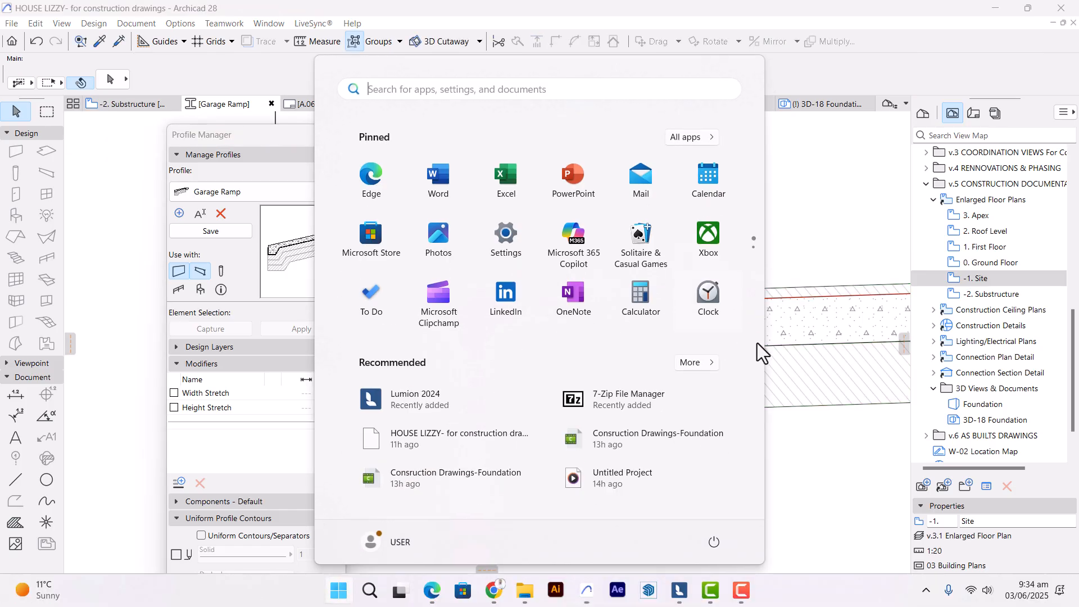
pyautogui.click(749, 599)
pyautogui.press('Escape')
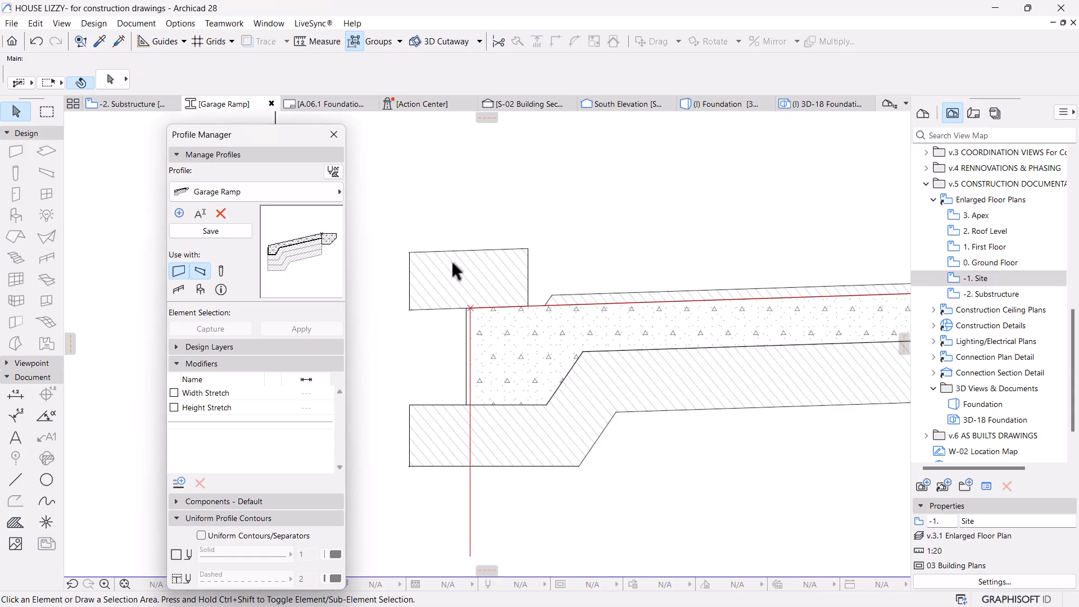
# Step: Delete the leftover hatched block above the slab's lower end
pyautogui.click(458, 275)
pyautogui.press('Delete')
# Step: Offset the base fill's inner edge at the upper end past its outer edge into the concrete beam to split it
pyautogui.scroll(-3, 527, 291)
pyautogui.moveTo(531, 302); pyautogui.dragTo(450, 331, button='middle')
pyautogui.scroll(7, 450, 331)
pyautogui.click(441, 365)
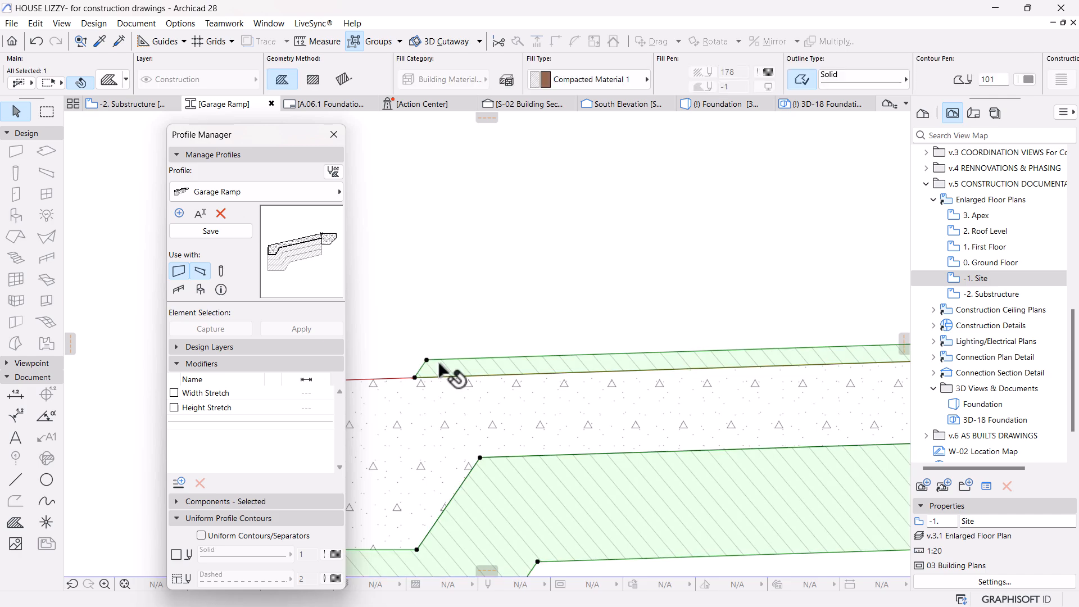
pyautogui.scroll(-3, 609, 390)
pyautogui.scroll(-4, 610, 390)
pyautogui.moveTo(664, 442); pyautogui.dragTo(504, 430, button='middle')
pyautogui.scroll(6, 589, 381)
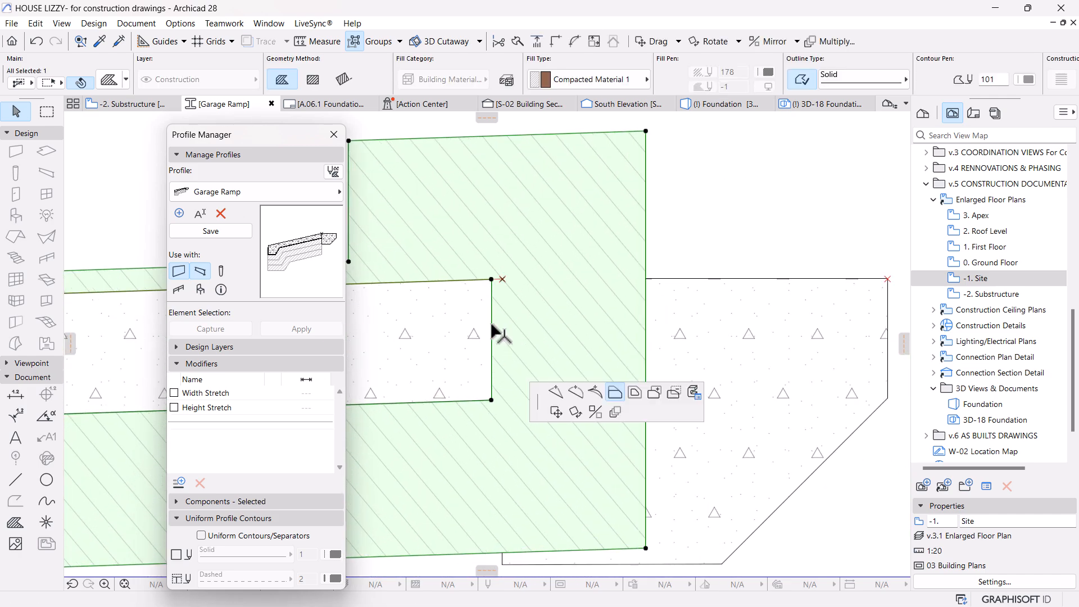
pyautogui.click(492, 325)
pyautogui.click(690, 335)
pyautogui.press('Escape')
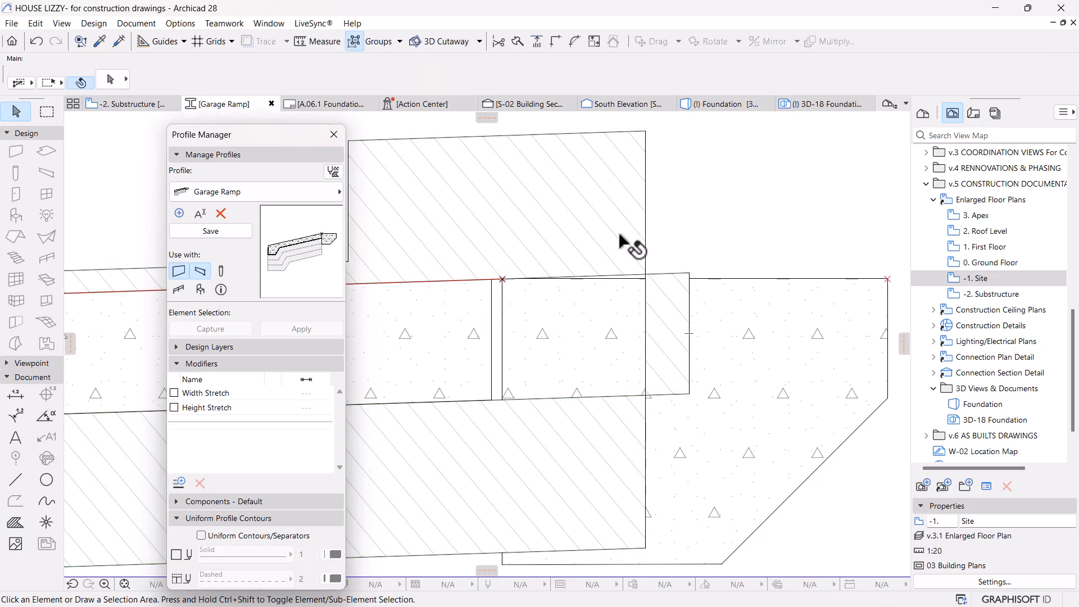
# Step: Delete the leftover hatched piece above the slab and the small remnant inside the concrete beam
pyautogui.click(619, 235)
pyautogui.keyDown('shift'); pyautogui.click(673, 309); pyautogui.keyUp('shift')
pyautogui.press('Delete')
# Step: Offset the base layer's upper end edge back by 150 mm to the face of the concrete beam
pyautogui.scroll(-6, 732, 302)
pyautogui.moveTo(397, 386); pyautogui.dragTo(526, 365, button='middle')
pyautogui.scroll(3, 877, 329)
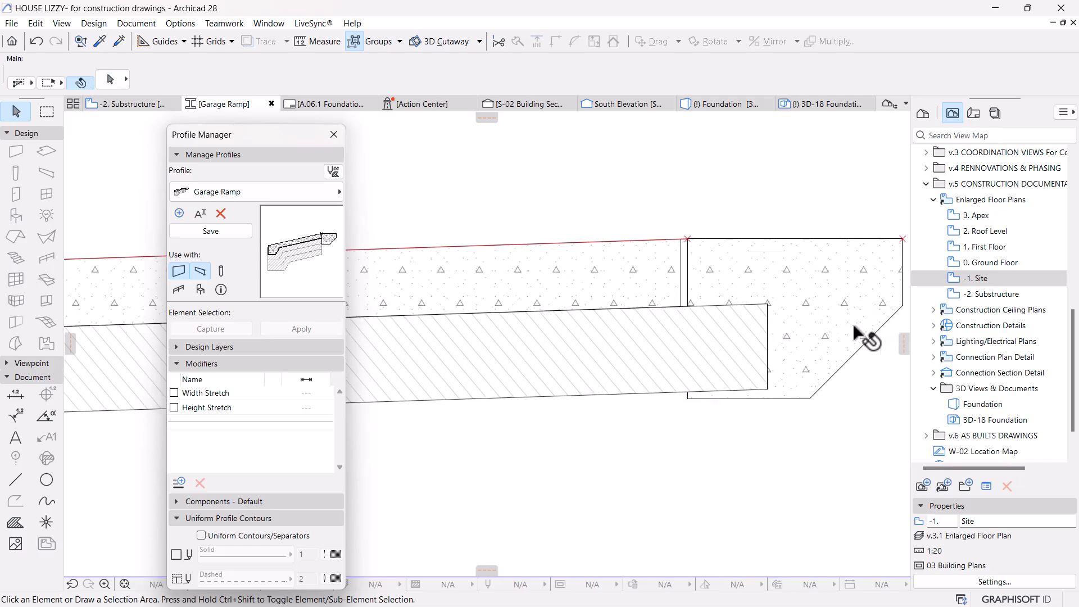
pyautogui.click(770, 330)
pyautogui.press('Escape')
pyautogui.click(574, 382)
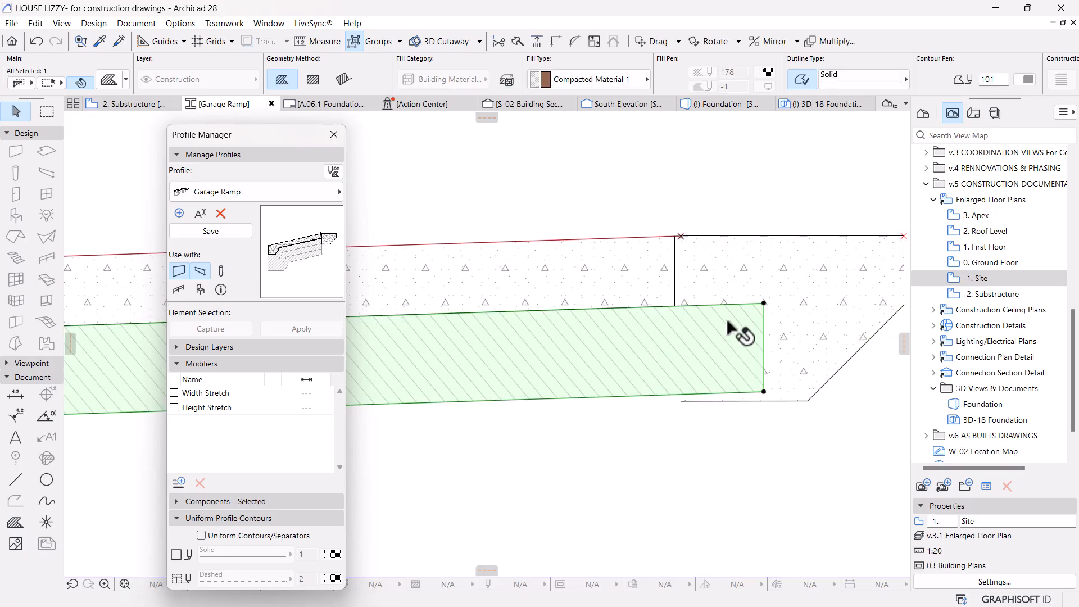
pyautogui.click(764, 329)
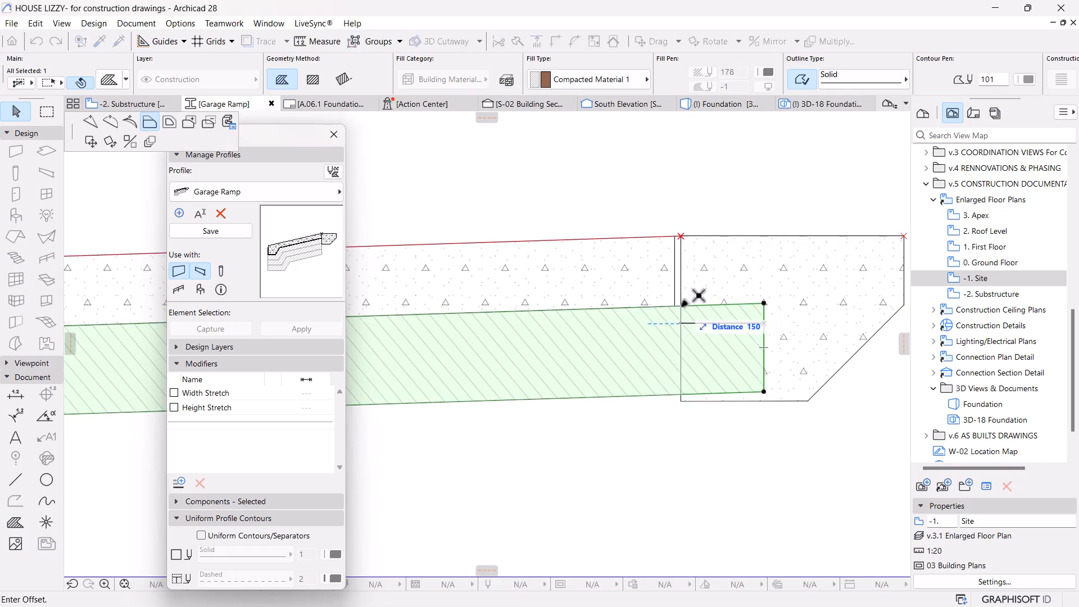
pyautogui.click(698, 295)
# Step: Offset the base layer's lower end edge inward to the outer face of the membrane
pyautogui.scroll(-6, 709, 412)
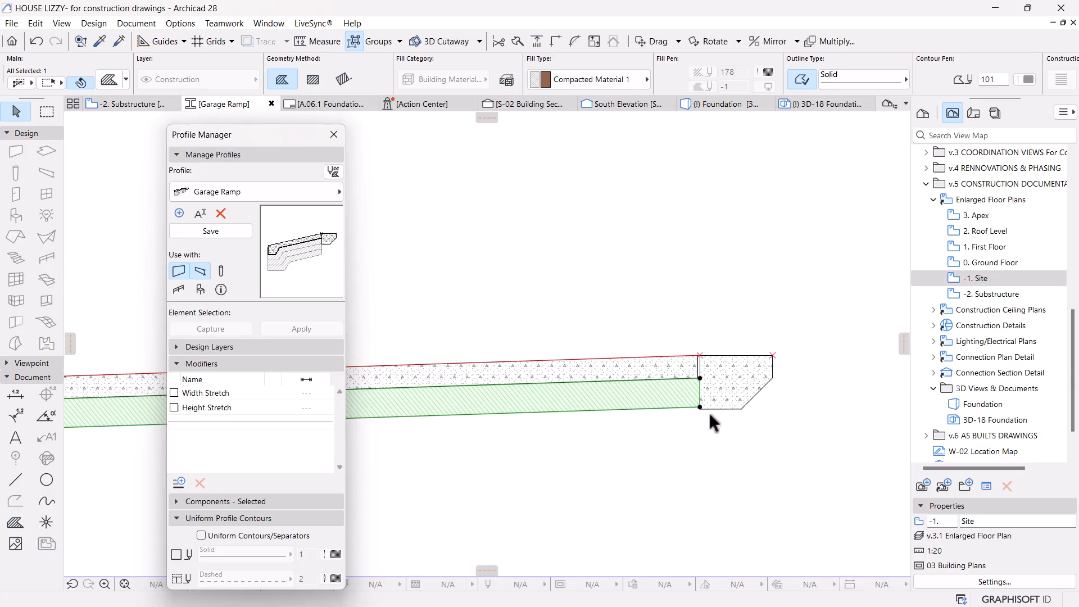
pyautogui.scroll(5, 514, 353)
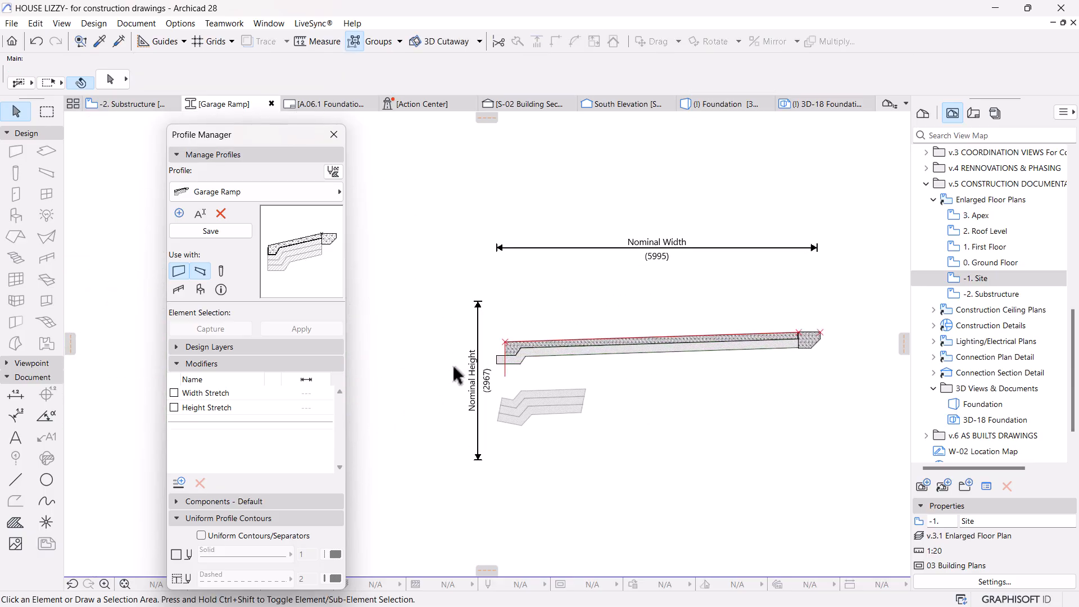
pyautogui.click(534, 347)
pyautogui.scroll(3, 590, 334)
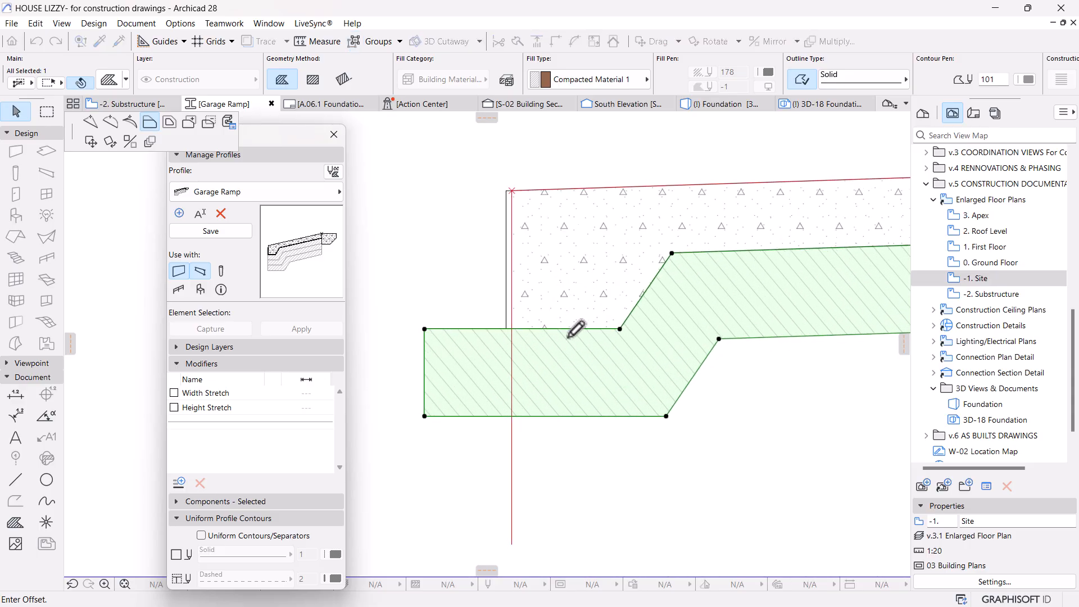
pyautogui.click(513, 322)
pyautogui.click(608, 480)
# Step: Delete the red vertical guide line at the ramp's lower end
pyautogui.scroll(-5, 486, 283)
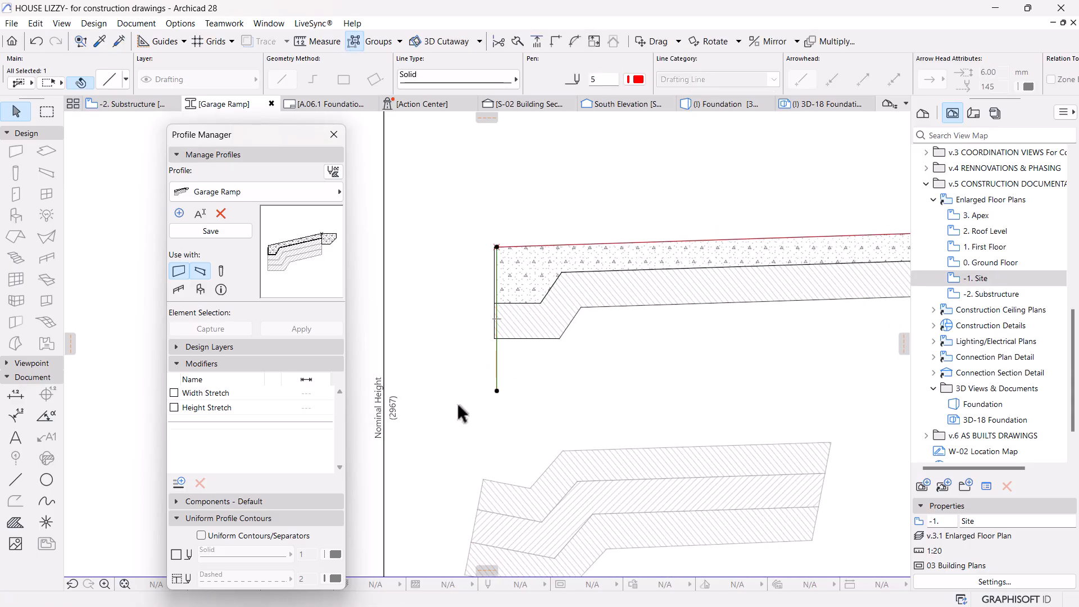
pyautogui.scroll(-2, 552, 393)
pyautogui.scroll(-1, 554, 405)
pyautogui.moveTo(554, 406); pyautogui.dragTo(518, 373, button='middle')
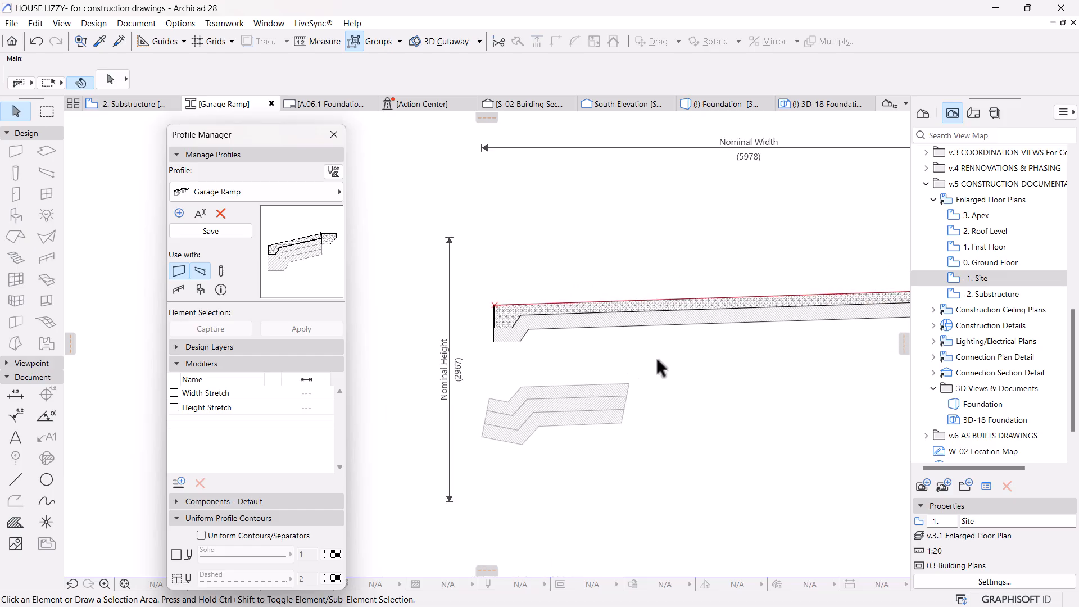
# Step: Create an enlarged copy of the first base layer by offsetting all its edges outward, for the second layer
pyautogui.scroll(3, 588, 368)
pyautogui.moveTo(483, 297); pyautogui.dragTo(544, 371, button='middle')
pyautogui.scroll(-1, 544, 371)
pyautogui.click(447, 344)
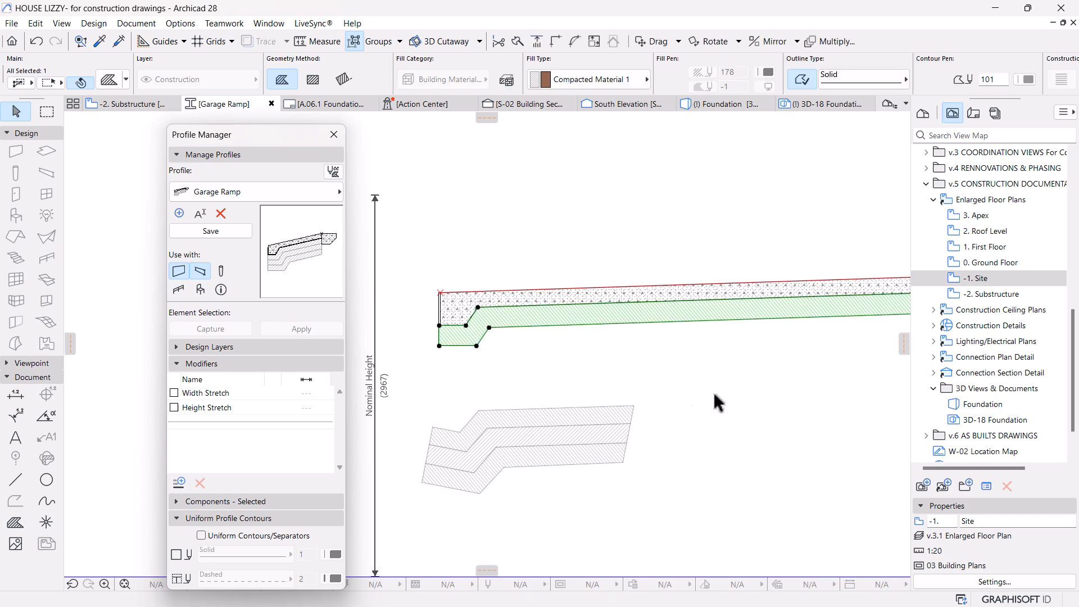
pyautogui.scroll(3, 486, 339)
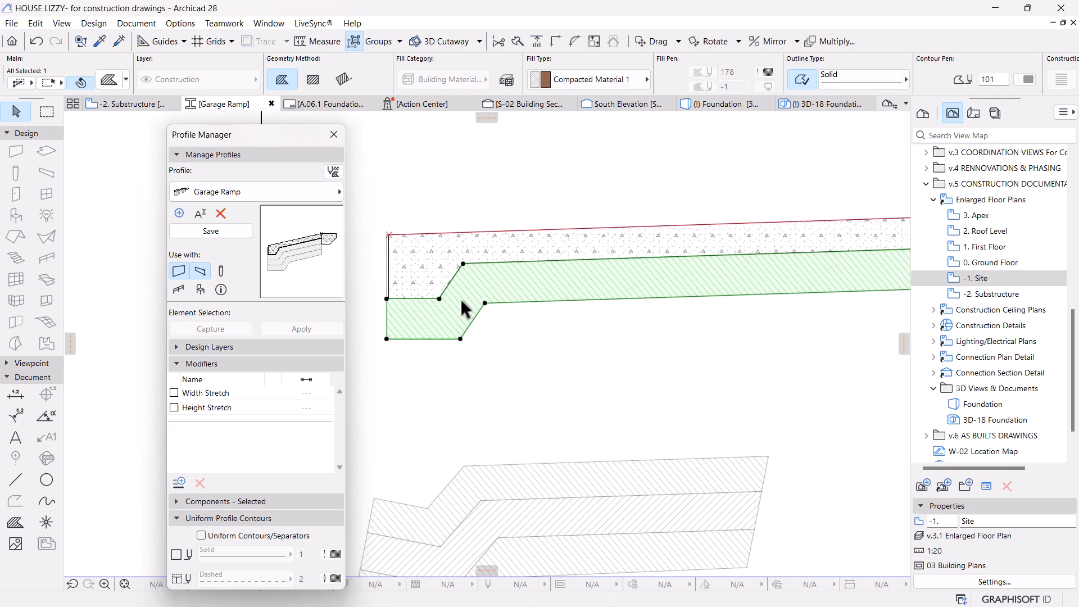
pyautogui.click(496, 305)
pyautogui.click(128, 123)
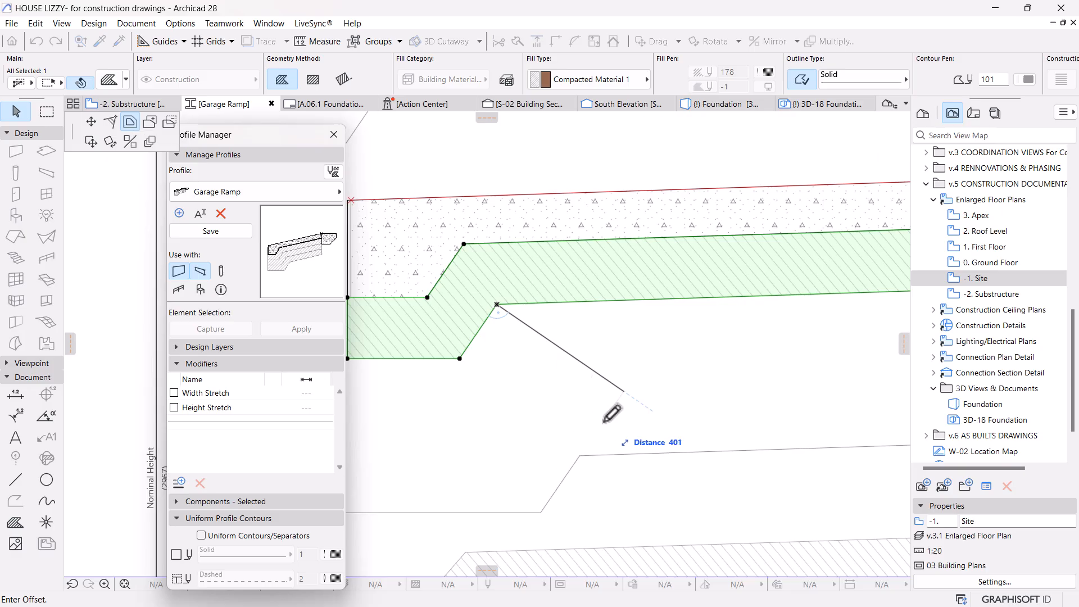
pyautogui.press('Return')
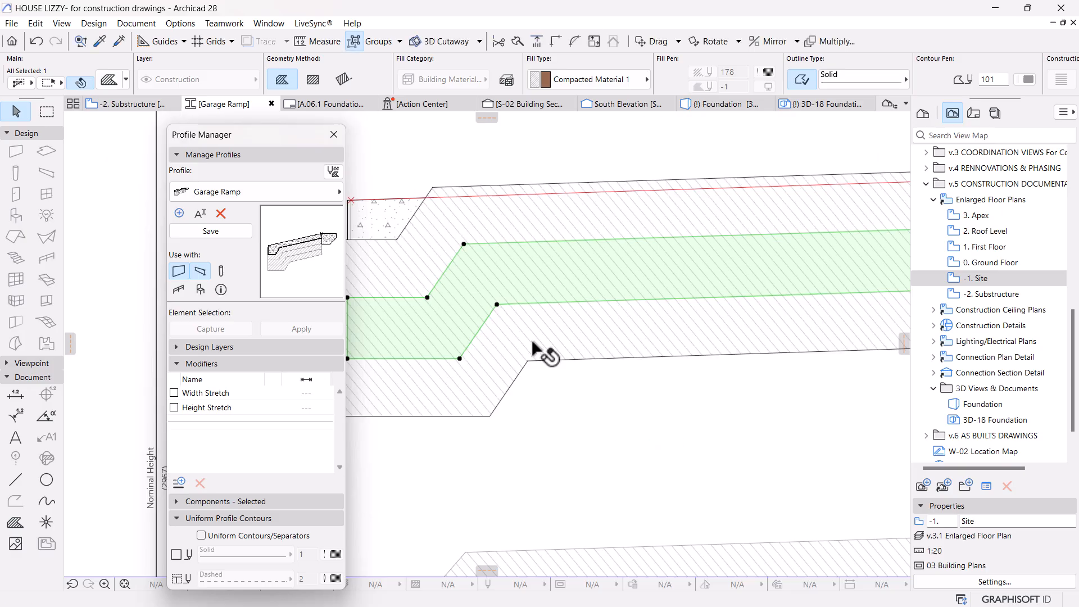
# Step: Subtract the first base layer's outline from the enlarged second fill
pyautogui.scroll(-3, 532, 342)
pyautogui.click(517, 360)
pyautogui.scroll(3, 514, 352)
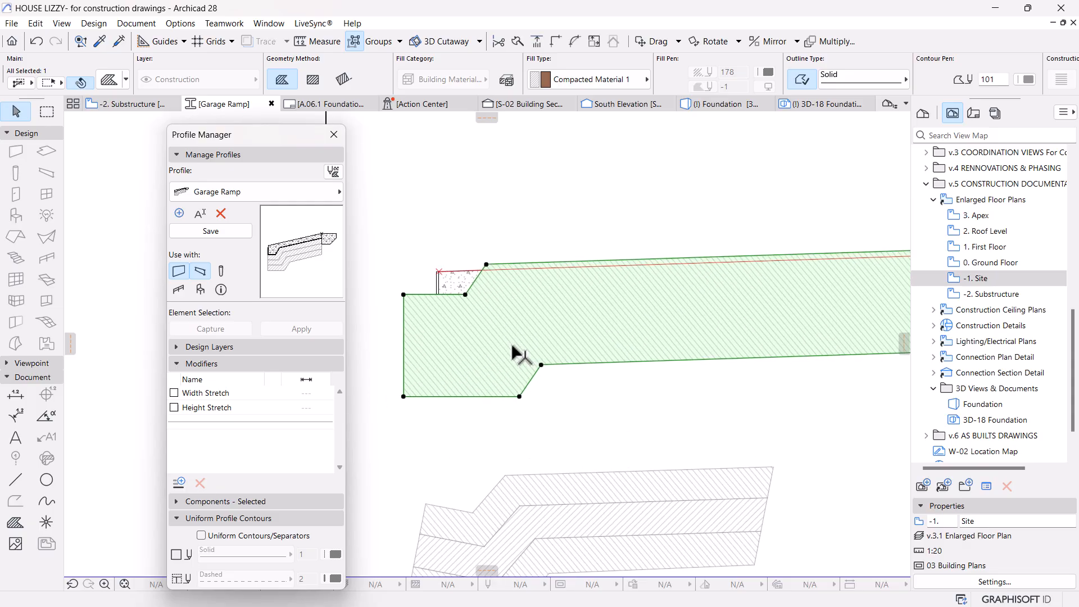
pyautogui.click(465, 295)
pyautogui.click(171, 123)
pyautogui.press('space')
pyautogui.click(470, 363)
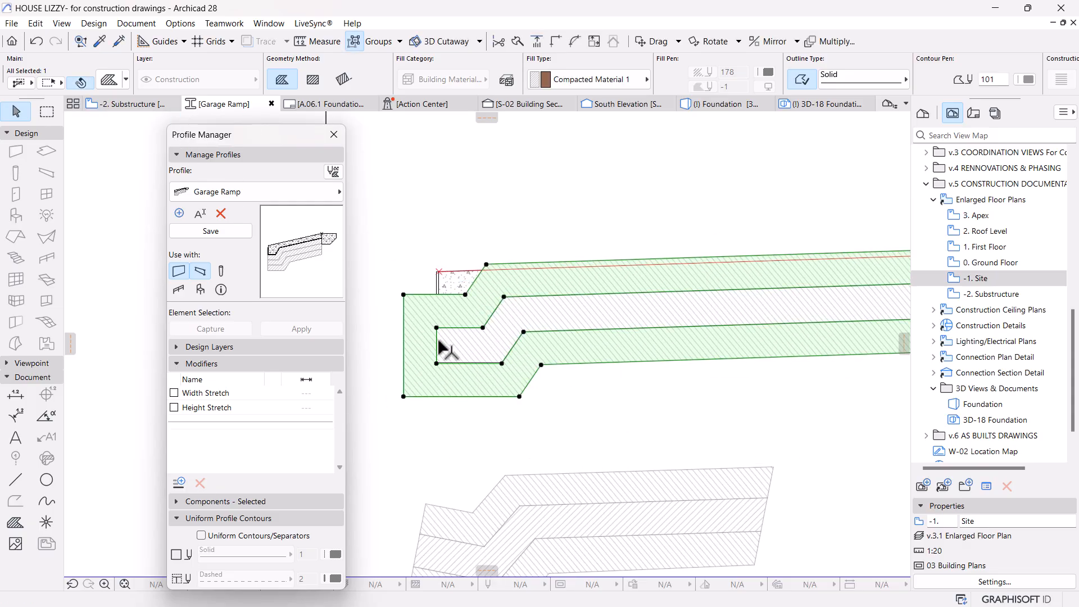
# Step: Split the second fill by offsetting both ends of its cut-out through the outer outline, and delete the unneeded upper strip
pyautogui.click(437, 344)
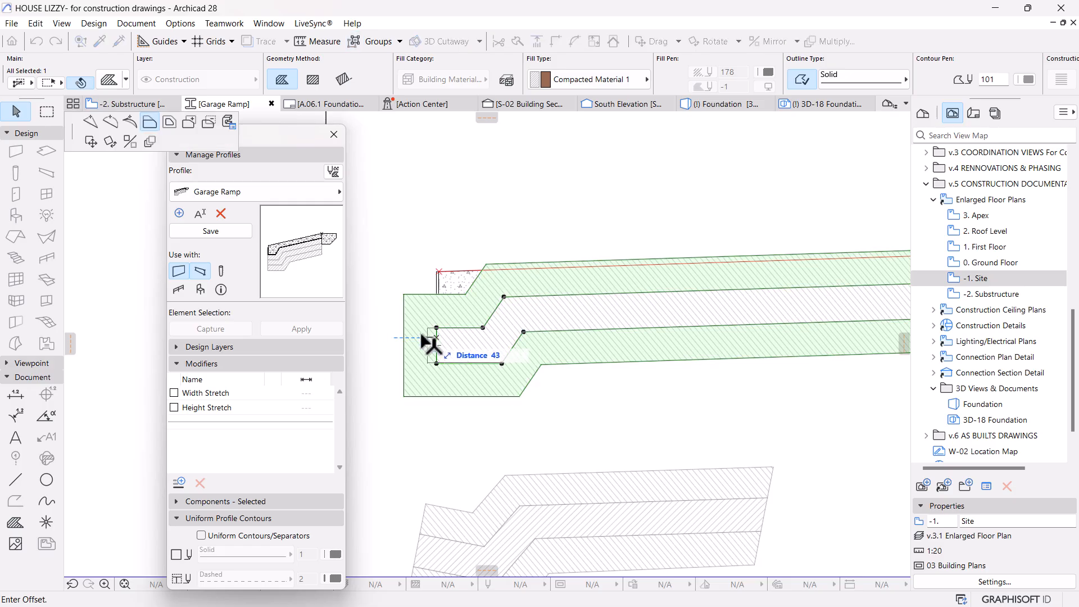
pyautogui.click(383, 332)
pyautogui.scroll(-3, 484, 316)
pyautogui.moveTo(803, 341); pyautogui.dragTo(532, 364, button='middle')
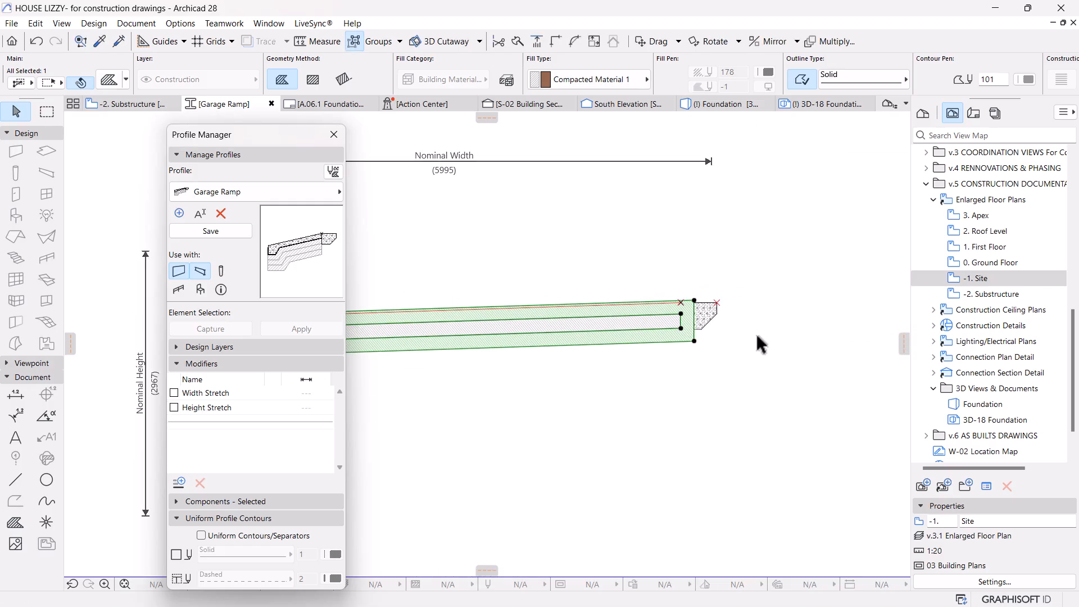
pyautogui.scroll(3, 753, 336)
pyautogui.click(562, 285)
pyautogui.click(632, 295)
pyautogui.click(625, 311)
pyautogui.scroll(-3, 672, 341)
pyautogui.moveTo(422, 410); pyautogui.dragTo(559, 406, button='middle')
pyautogui.press('Escape')
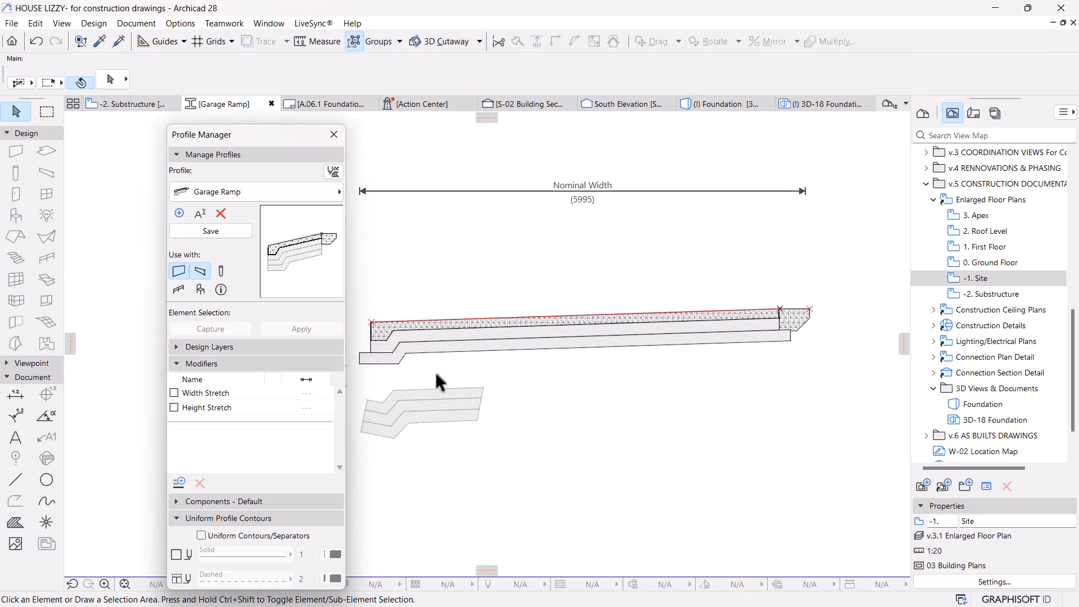
# Step: Offset the second base layer's lower end edge inward to line up with the first layer's end
pyautogui.moveTo(387, 357); pyautogui.dragTo(429, 349, button='middle')
pyautogui.scroll(6, 417, 350)
pyautogui.click(388, 344)
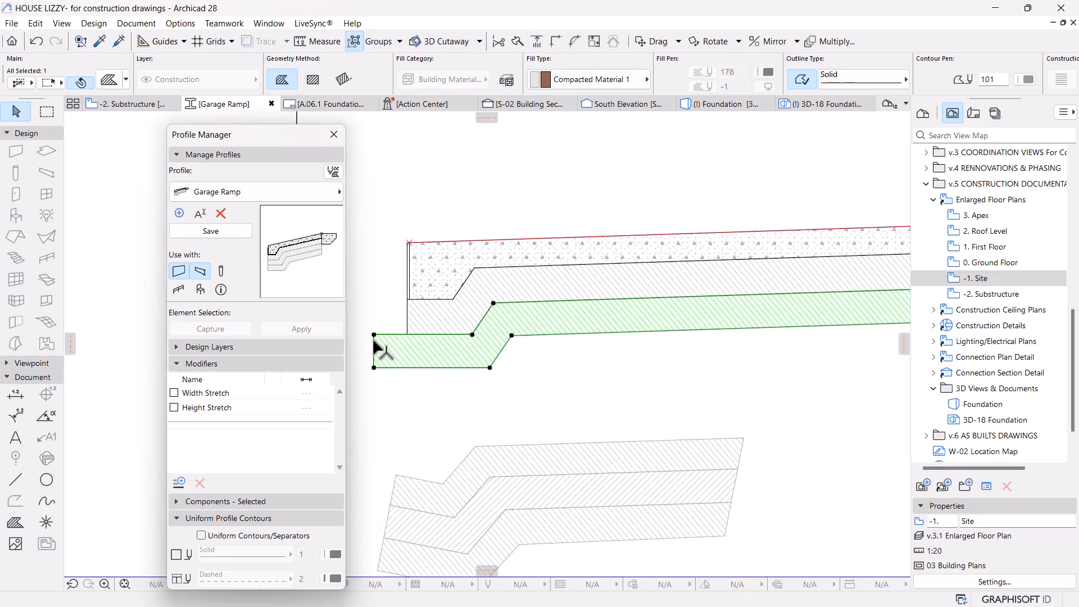
pyautogui.click(375, 353)
pyautogui.click(406, 336)
# Step: Offset the second base layer's upper end edge inward to line up with the first layer's end at the concrete beam
pyautogui.scroll(-3, 402, 355)
pyautogui.moveTo(741, 349); pyautogui.dragTo(407, 365, button='middle')
pyautogui.scroll(3, 645, 335)
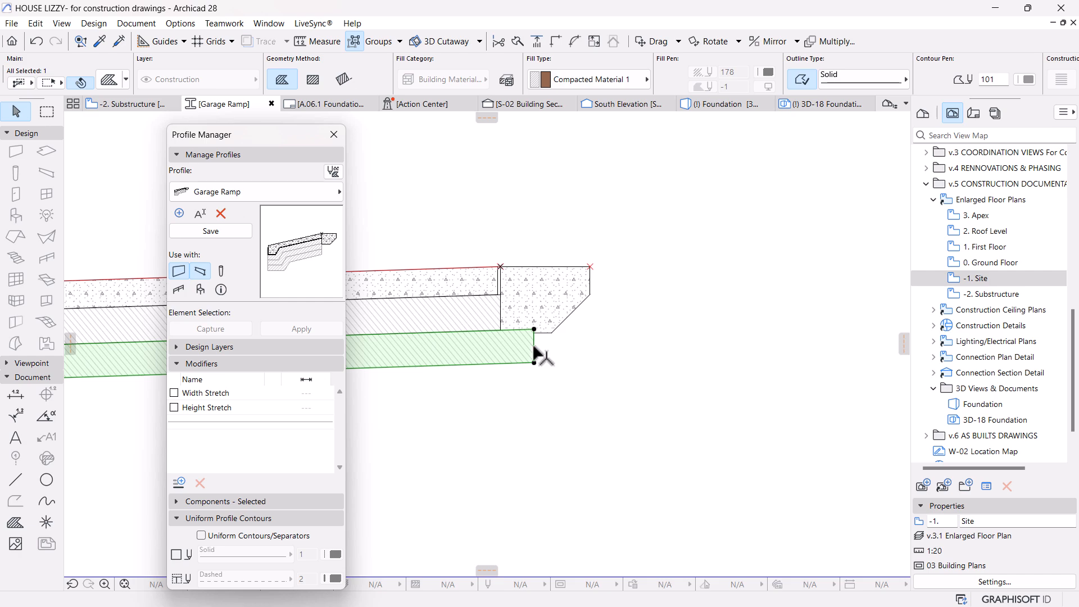
pyautogui.click(534, 346)
pyautogui.click(641, 376)
# Step: Create an enlarged copy of the second base layer for the third layer by offsetting all its edges outward 150 mm
pyautogui.scroll(-5, 641, 375)
pyautogui.moveTo(544, 414); pyautogui.dragTo(665, 359, button='middle')
pyautogui.moveTo(513, 378); pyautogui.dragTo(543, 374, button='middle')
pyautogui.scroll(3, 459, 353)
pyautogui.click(488, 338)
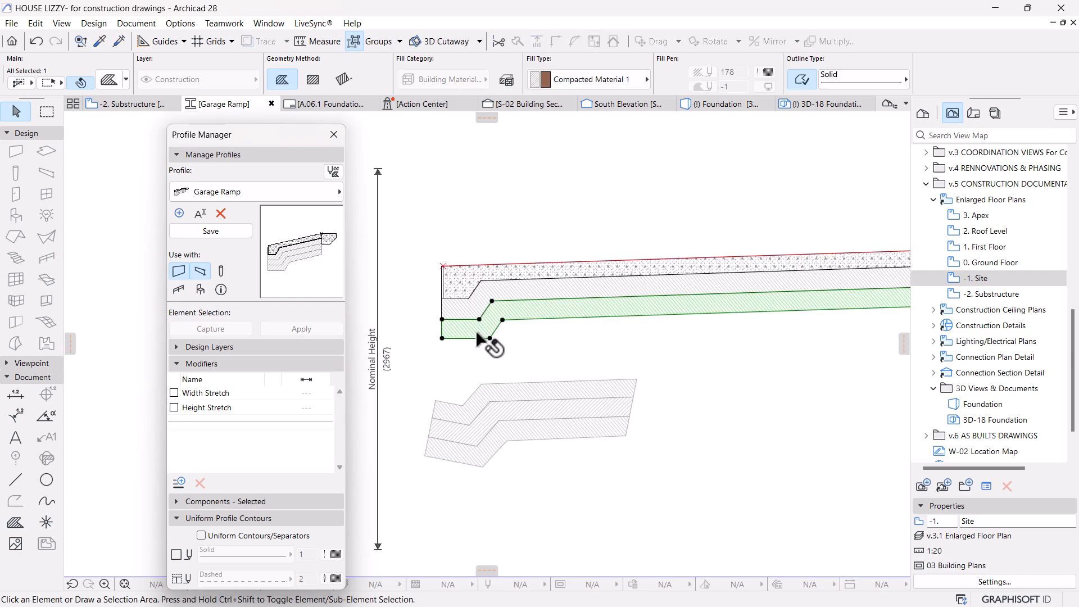
pyautogui.click(488, 340)
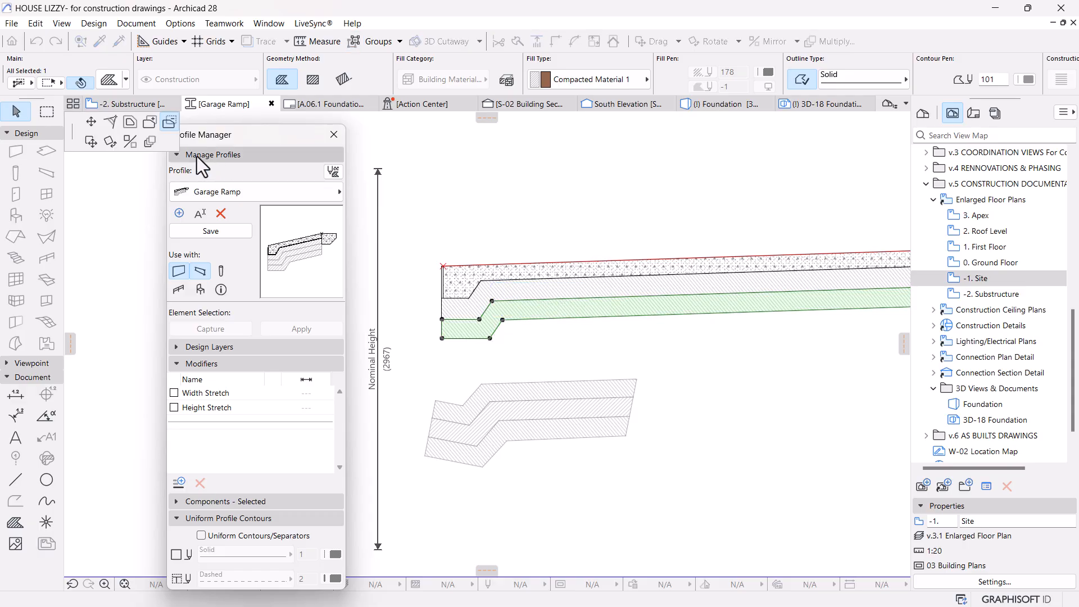
pyautogui.click(130, 122)
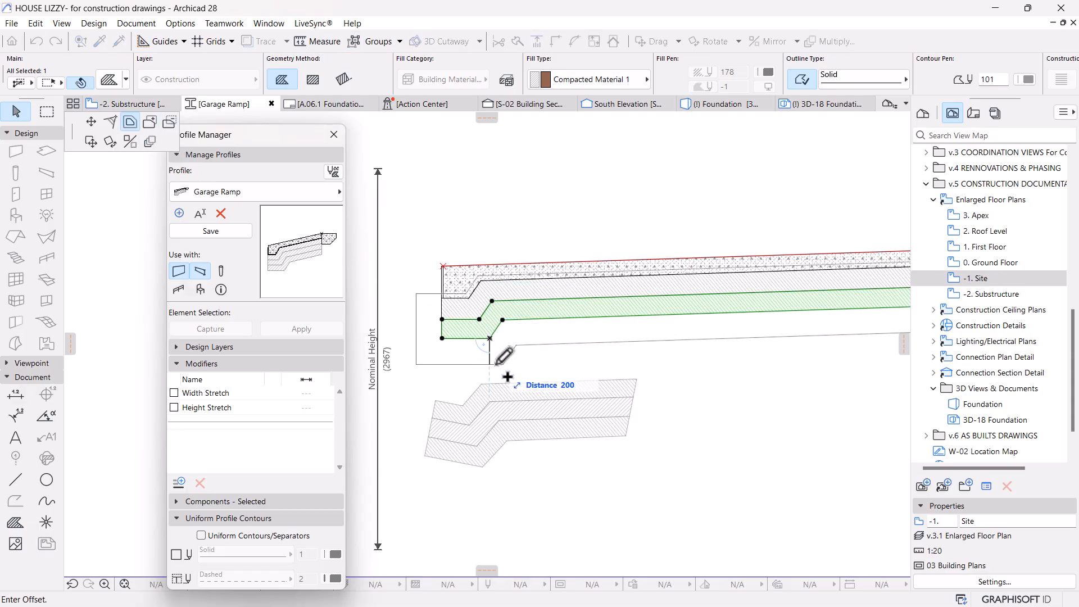
pyautogui.write('150')
pyautogui.press('Return')
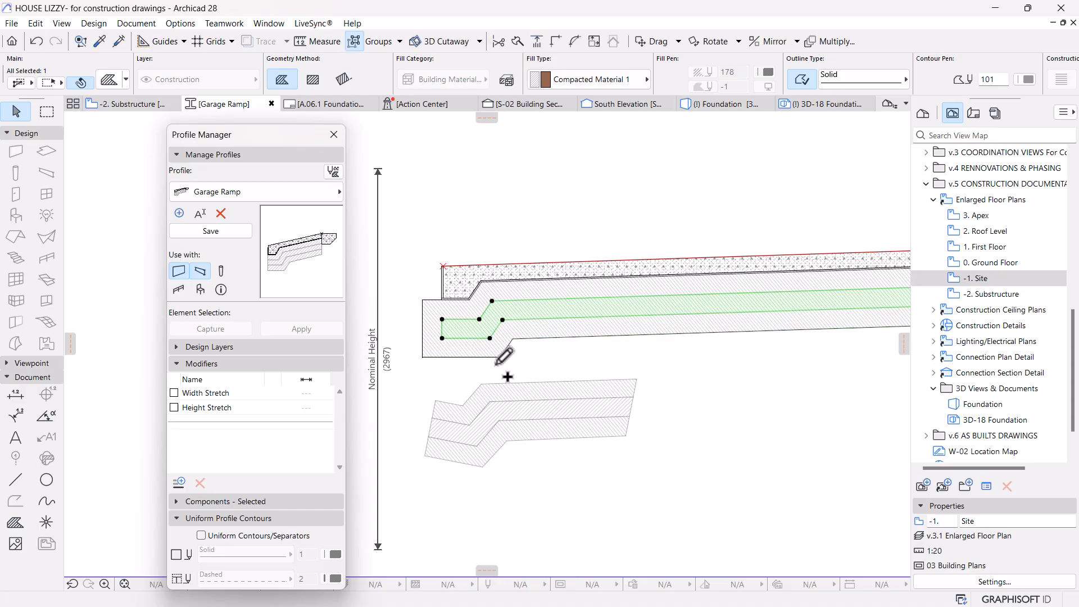
# Step: Subtract the second base layer's outline from the enlarged third fill
pyautogui.click(499, 356)
pyautogui.click(499, 357)
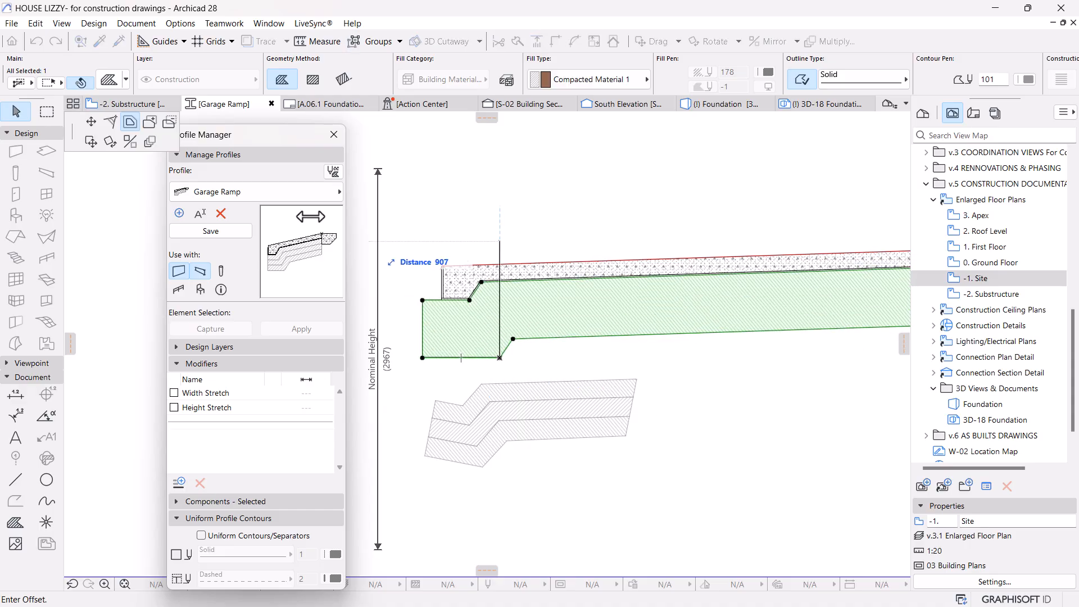
pyautogui.press('space')
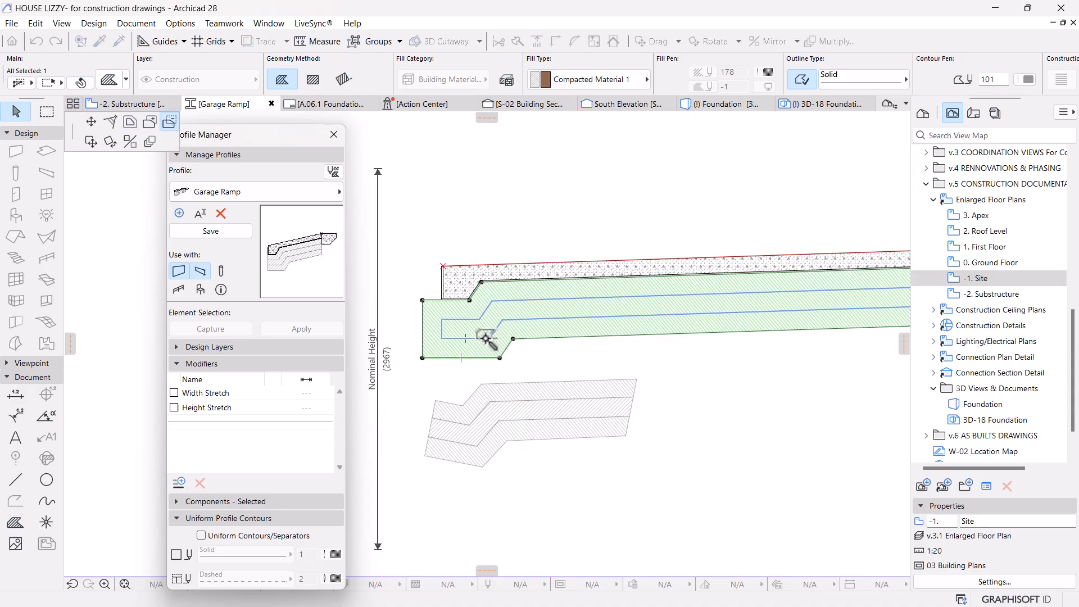
pyautogui.click(485, 335)
# Step: Split the third fill by offsetting both end edges of its cut-out to the outer outline, and delete the overlapping upper strip
pyautogui.scroll(3, 420, 312)
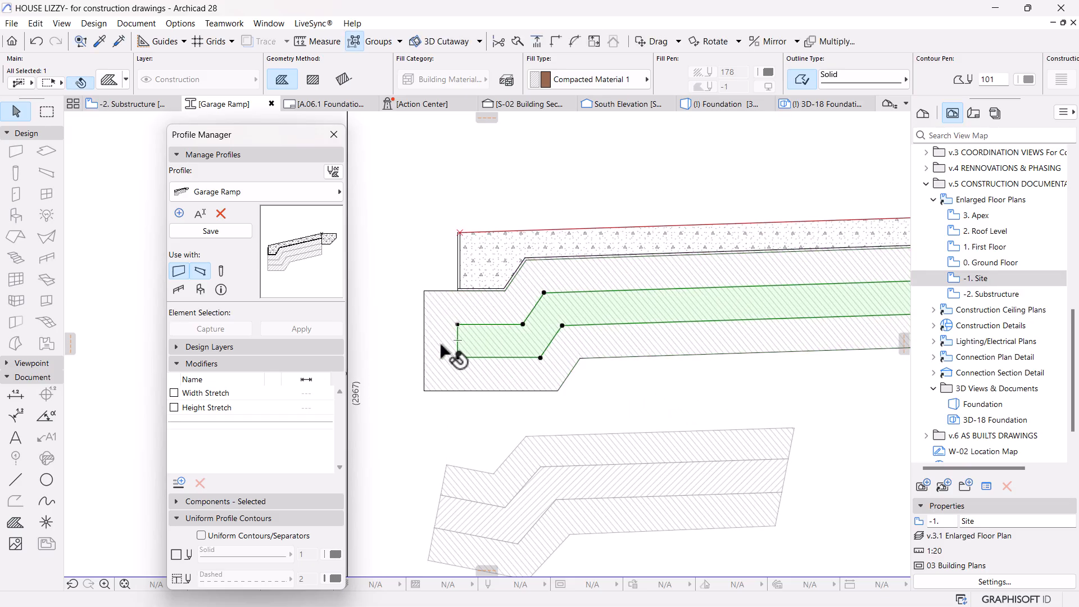
pyautogui.click(467, 358)
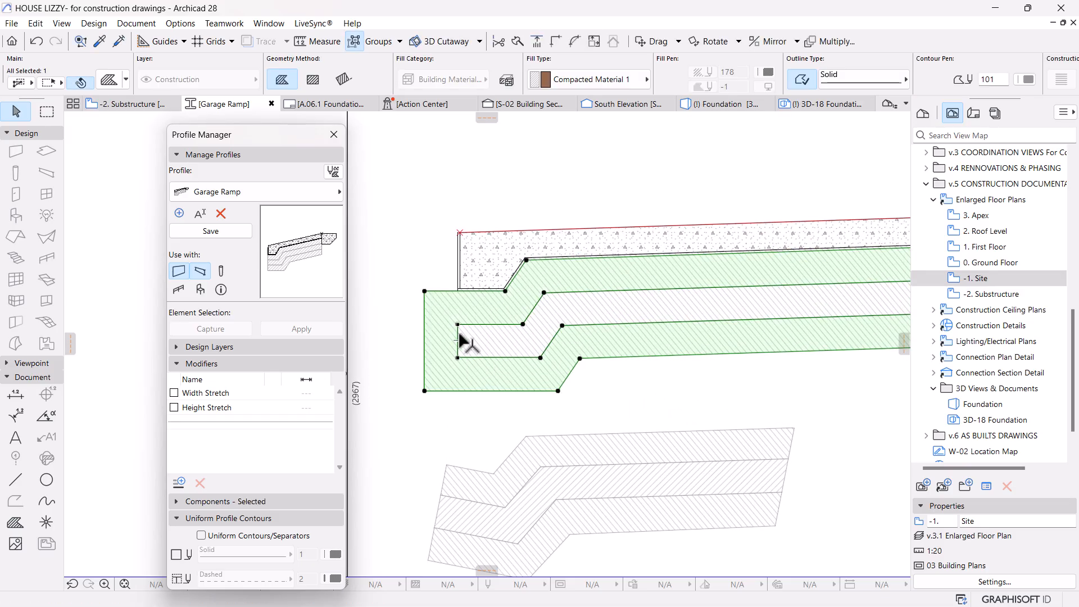
pyautogui.click(458, 340)
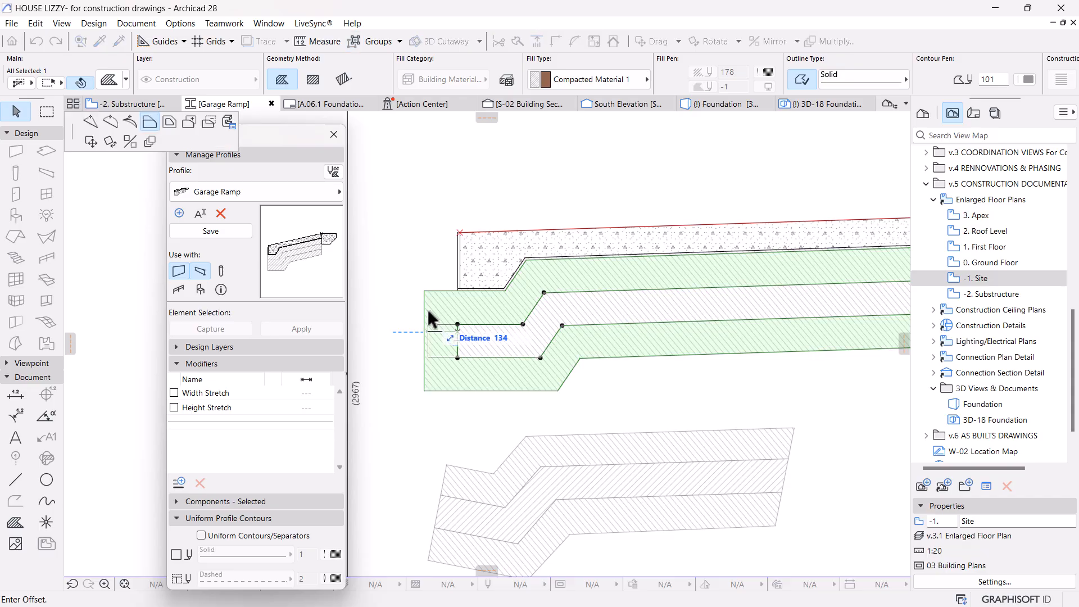
pyautogui.click(424, 291)
pyautogui.scroll(-5, 444, 321)
pyautogui.moveTo(865, 312); pyautogui.dragTo(521, 329, button='middle')
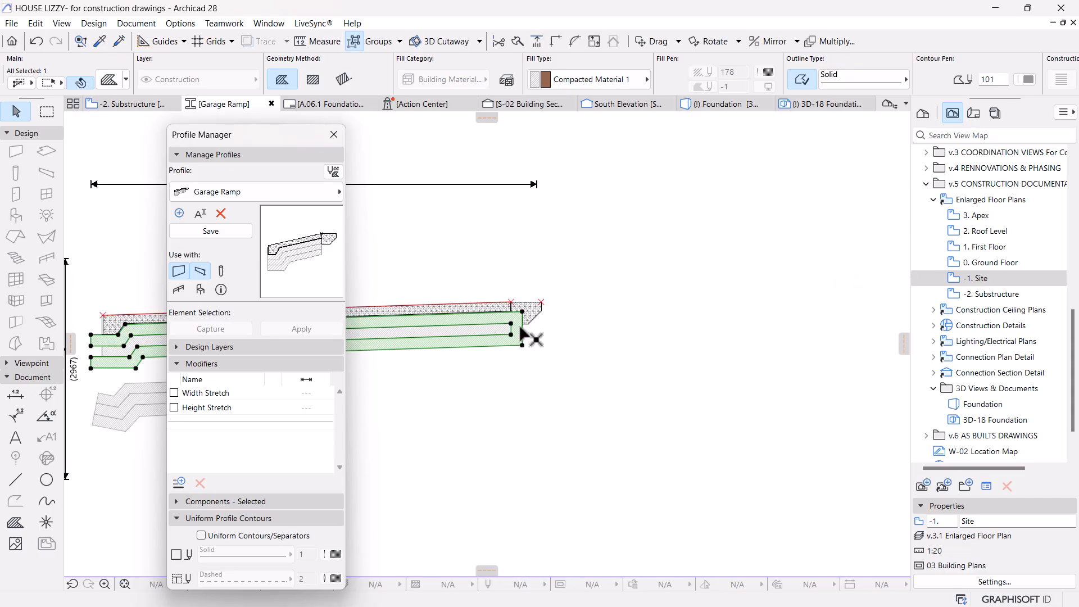
pyautogui.scroll(5, 518, 328)
pyautogui.scroll(1, 516, 325)
pyautogui.click(489, 323)
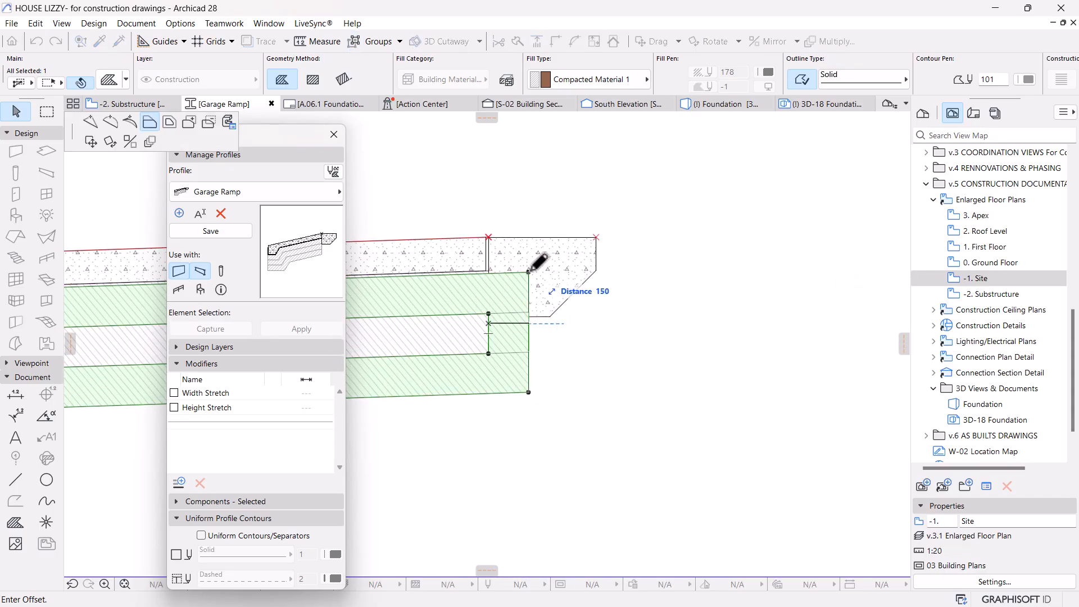
pyautogui.click(529, 272)
pyautogui.scroll(-6, 549, 328)
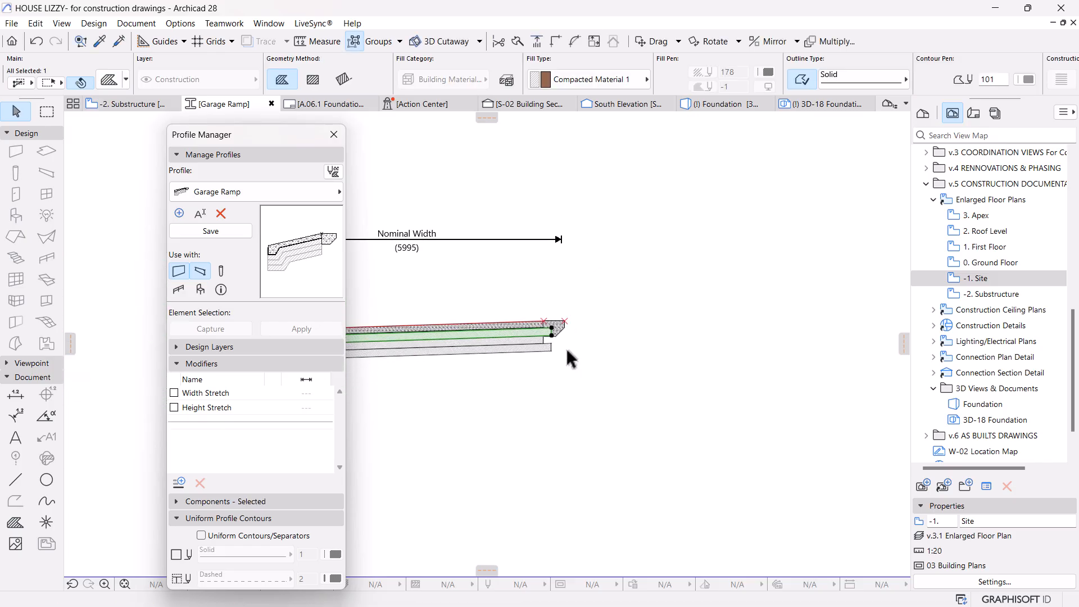
pyautogui.scroll(6, 482, 393)
# Step: Offset the third base layer's lower end edge inward to line up with the layers above
pyautogui.click(439, 334)
pyautogui.click(422, 324)
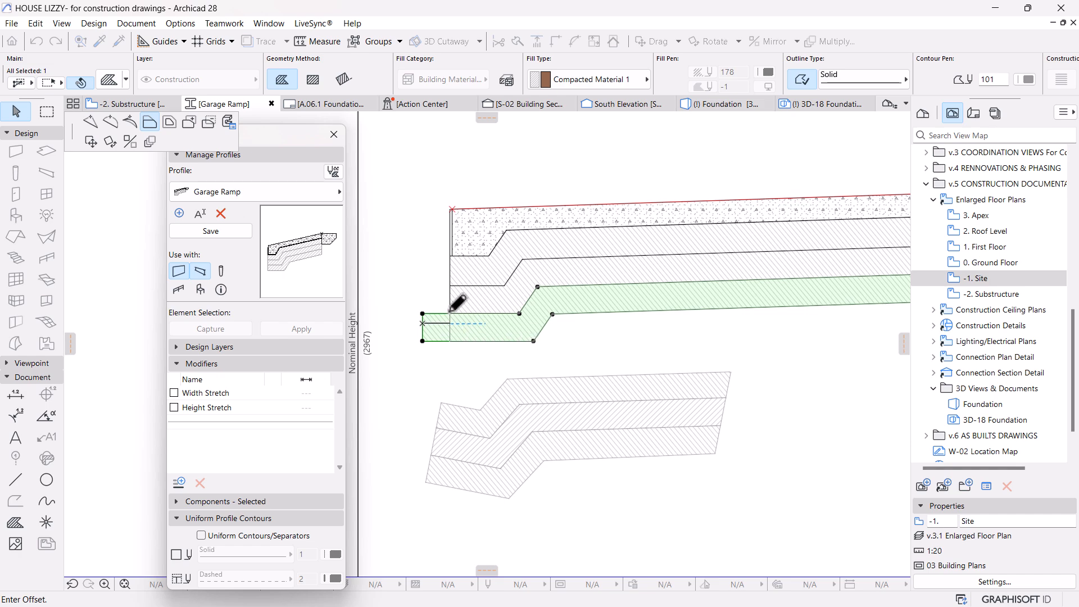
pyautogui.click(450, 312)
# Step: Offset the third base layer's upper end edge inward to line up with the layers above, beside the concrete beam
pyautogui.scroll(-5, 466, 332)
pyautogui.moveTo(843, 316); pyautogui.dragTo(627, 340, button='middle')
pyautogui.scroll(6, 562, 340)
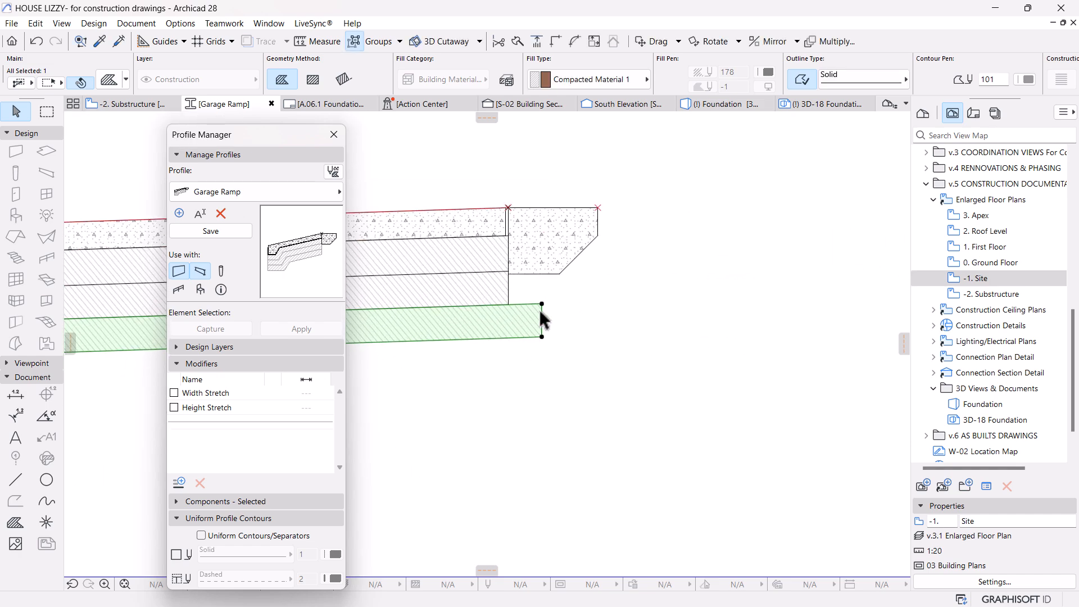
pyautogui.click(541, 312)
pyautogui.click(509, 305)
pyautogui.click(625, 322)
pyautogui.scroll(-1, 625, 323)
pyautogui.scroll(-6, 625, 324)
pyautogui.moveTo(567, 350); pyautogui.dragTo(750, 310, button='middle')
pyautogui.scroll(5, 441, 289)
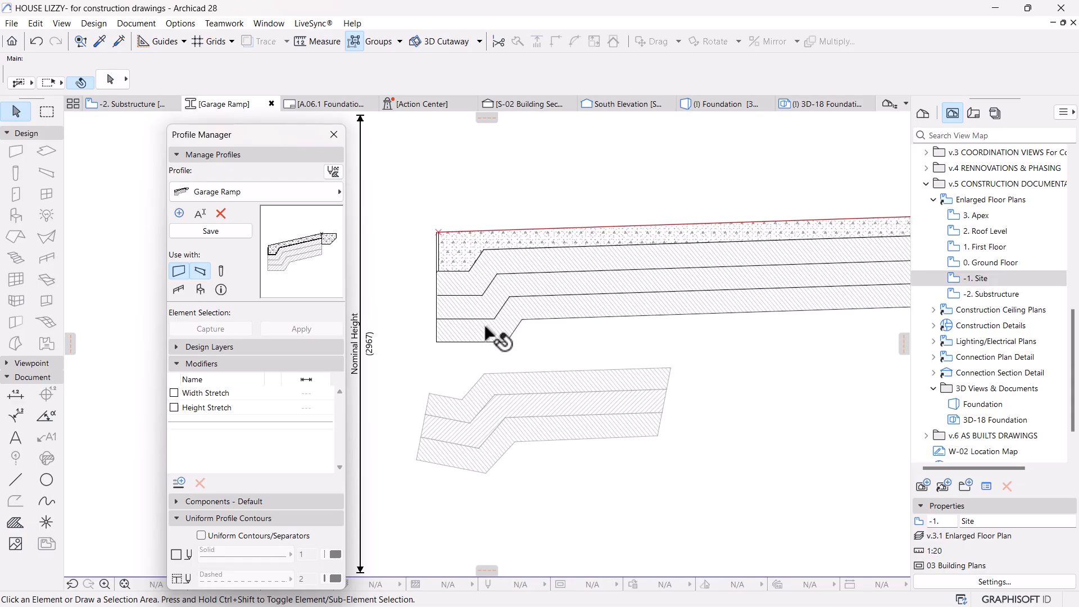
pyautogui.click(543, 443)
pyautogui.keyDown('alt'); pyautogui.click(543, 440); pyautogui.keyUp('alt')
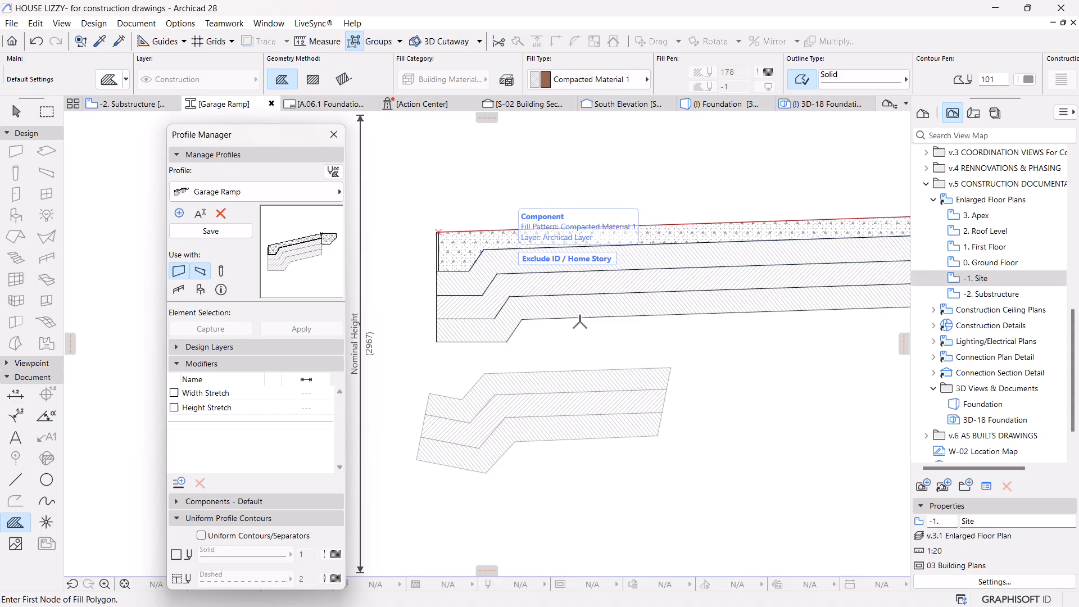
pyautogui.click(15, 111)
pyautogui.click(544, 294)
pyautogui.keyDown('shift'); pyautogui.click(550, 284); pyautogui.keyUp('shift')
pyautogui.keyDown('shift'); pyautogui.click(541, 267); pyautogui.keyUp('shift')
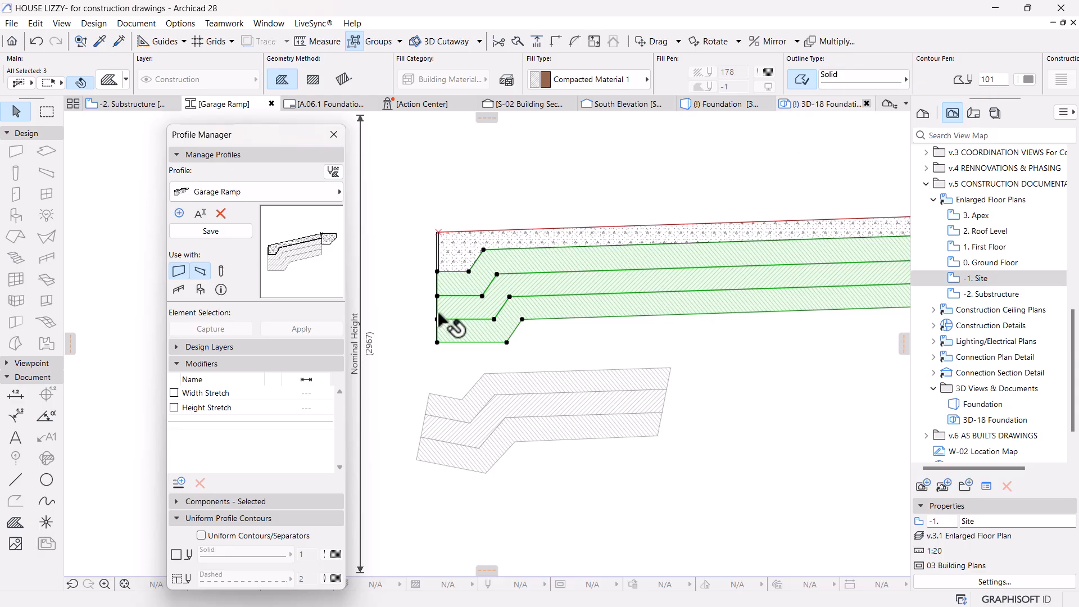
pyautogui.press('Escape')
# Step: Delete the three new base layers one at a time and undo the deletions
pyautogui.scroll(6, 496, 289)
pyautogui.scroll(-5, 571, 357)
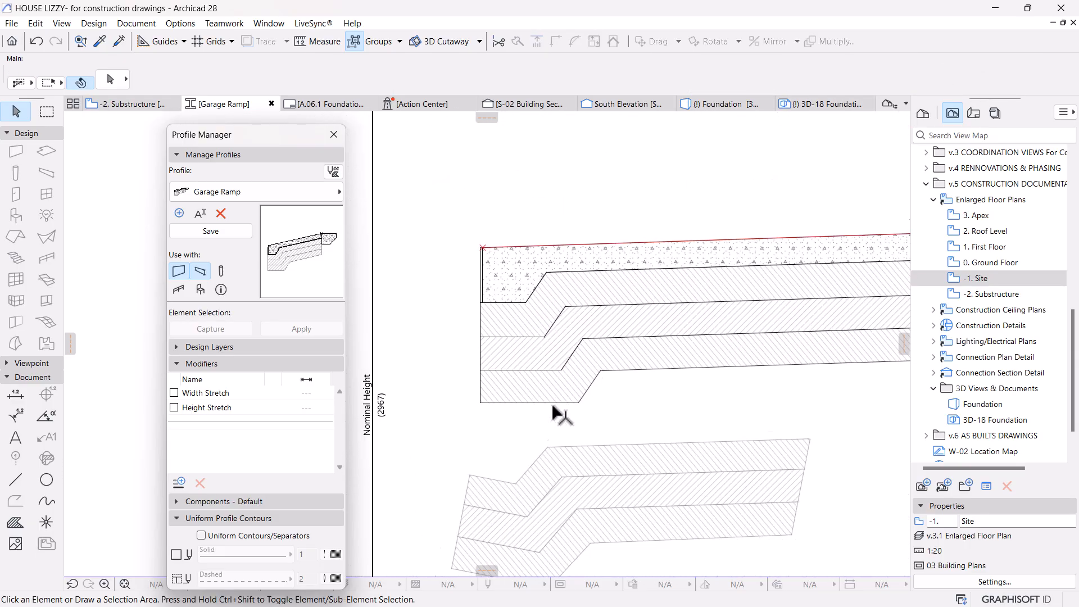
pyautogui.click(508, 384)
pyautogui.press('Delete')
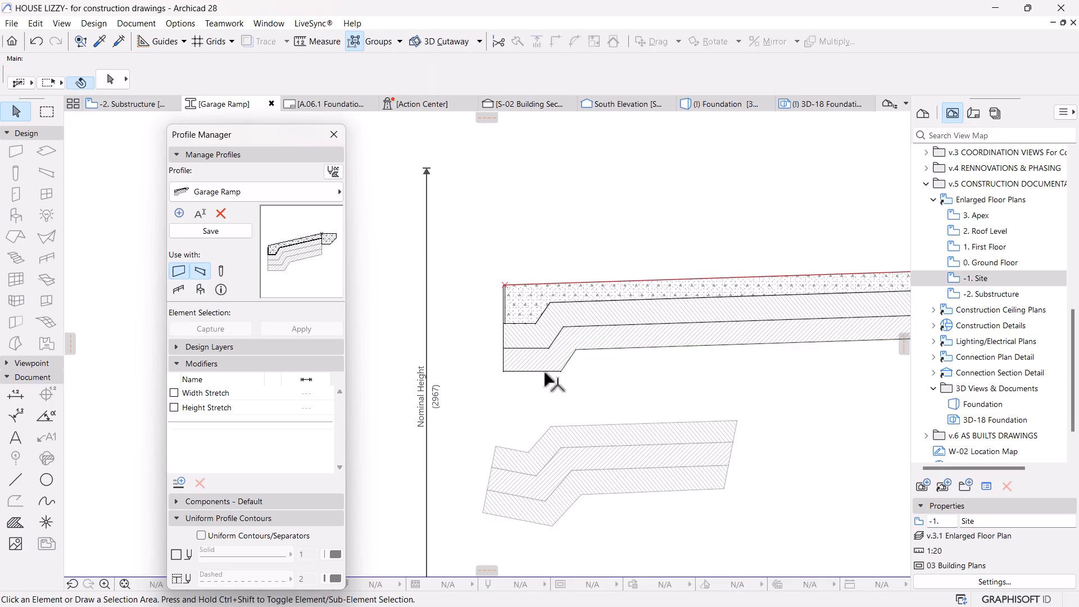
pyautogui.click(546, 366)
pyautogui.press('Delete')
pyautogui.click(540, 349)
pyautogui.press('Delete')
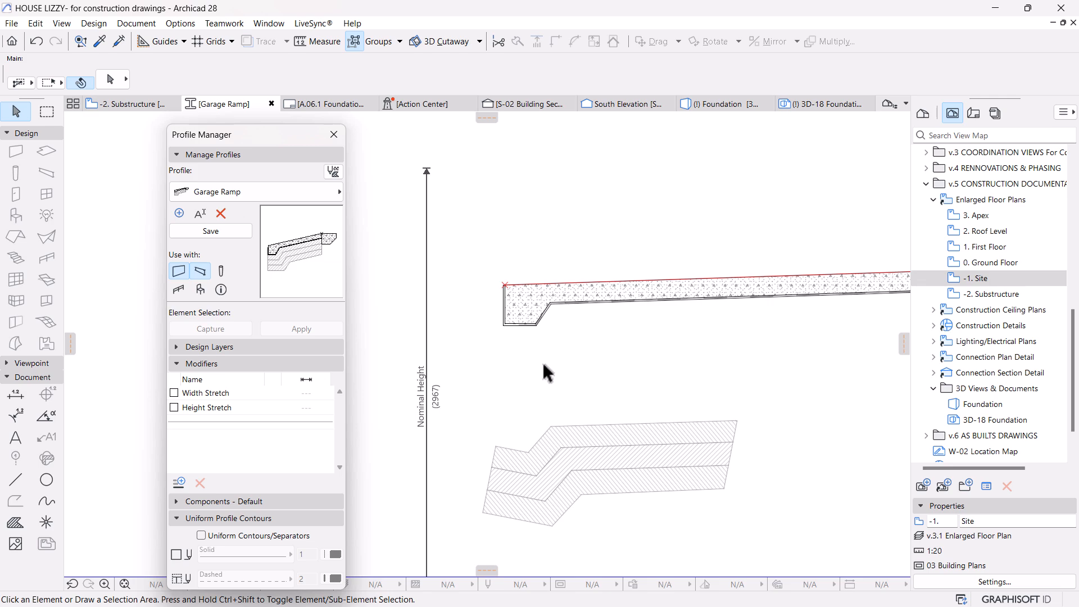
pyautogui.hotkey('ctrl', 'z')
pyautogui.hotkey('ctrl', 'z')
pyautogui.hotkey('ctrl', 'z')
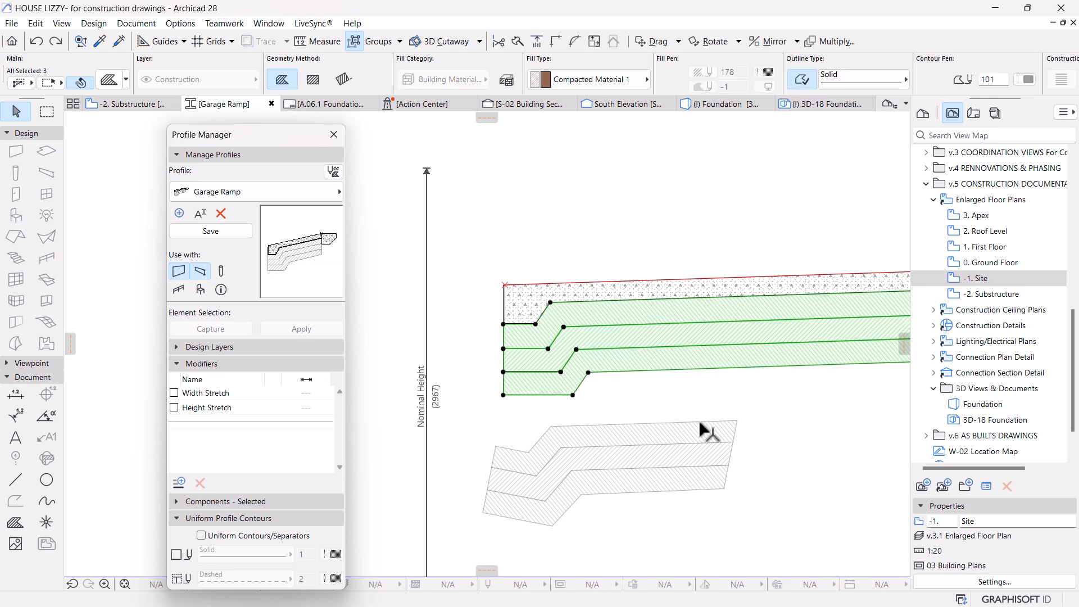
# Step: Delete the old stack of short base layer fills lying below the reworked ramp profile
pyautogui.moveTo(794, 388); pyautogui.dragTo(571, 532)
pyautogui.moveTo(730, 432); pyautogui.dragTo(618, 528)
pyautogui.press('Delete')
# Step: Examine the waterproof membrane and the aligned base layer ends at the ramp's lower end
pyautogui.scroll(-5, 534, 393)
pyautogui.scroll(8, 501, 444)
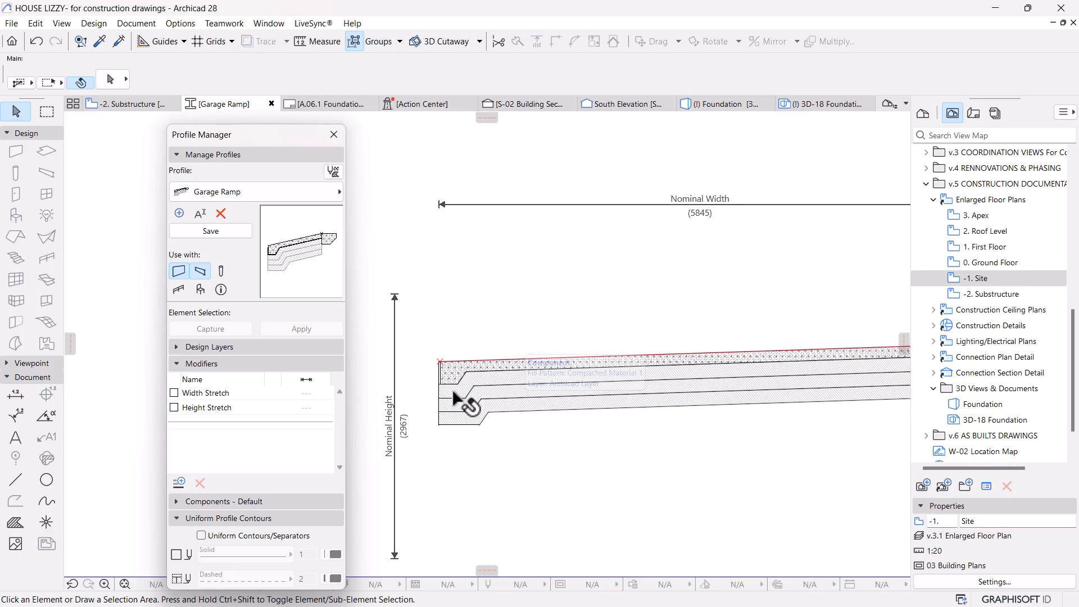
pyautogui.scroll(5, 453, 397)
pyautogui.scroll(4, 416, 347)
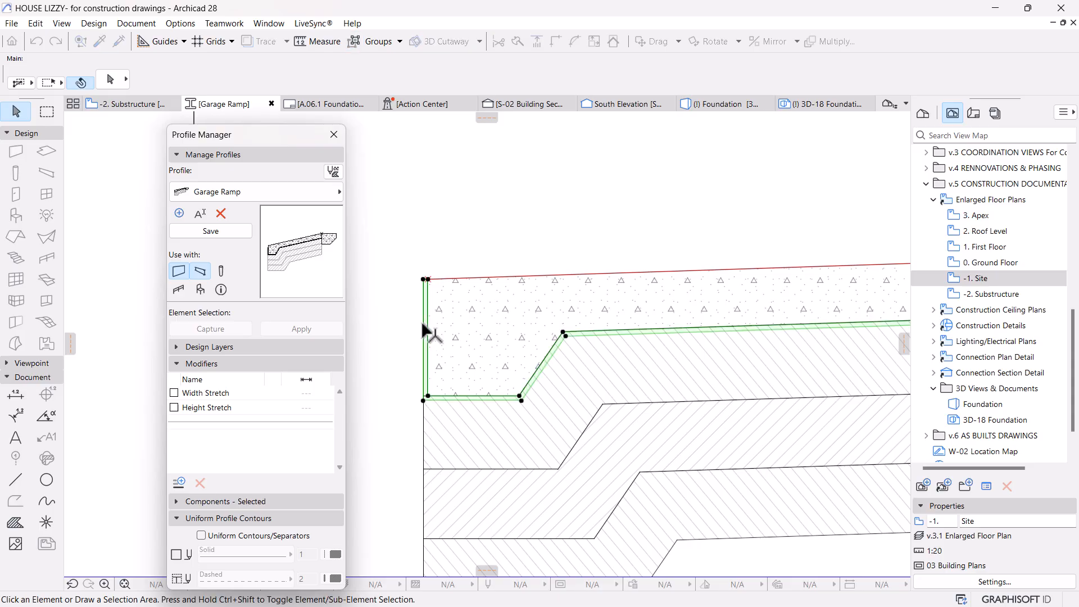
pyautogui.click(419, 329)
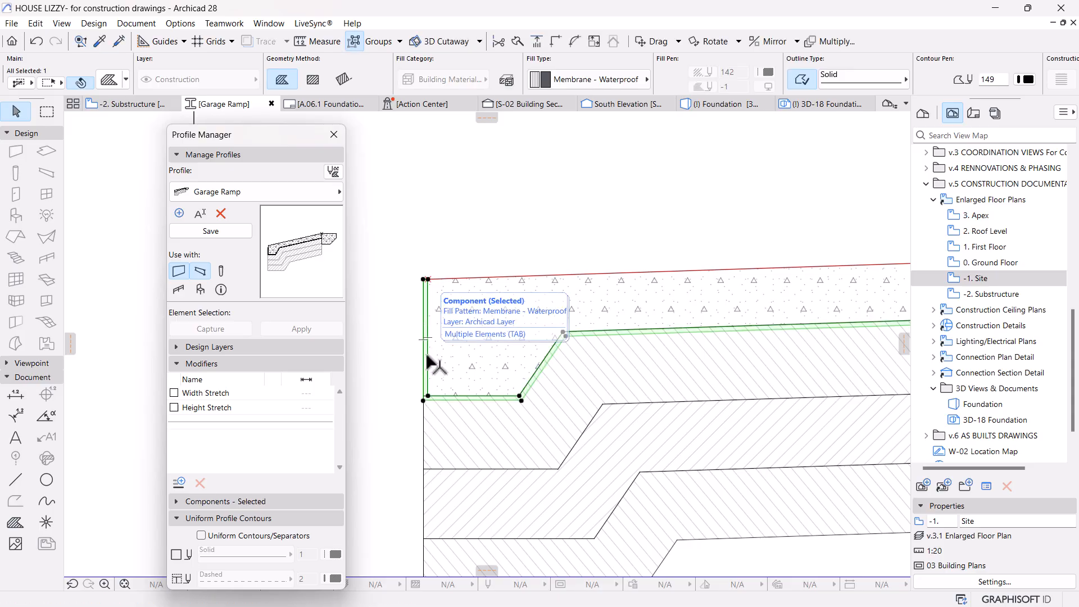
pyautogui.scroll(-1, 468, 411)
pyautogui.moveTo(467, 419); pyautogui.dragTo(463, 400, button='middle')
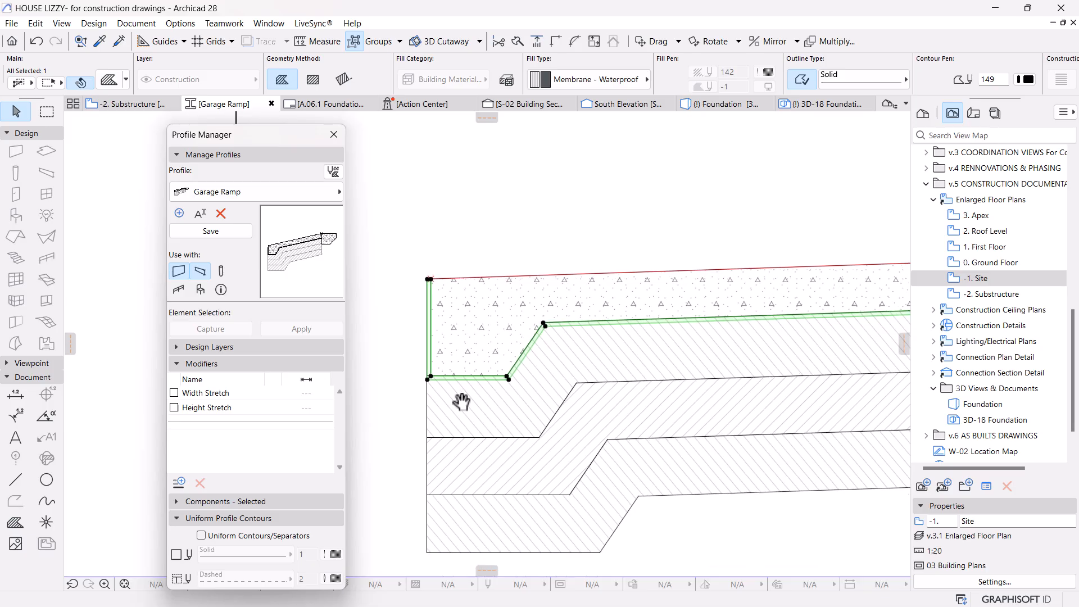
pyautogui.press('Escape')
pyautogui.scroll(-3, 525, 390)
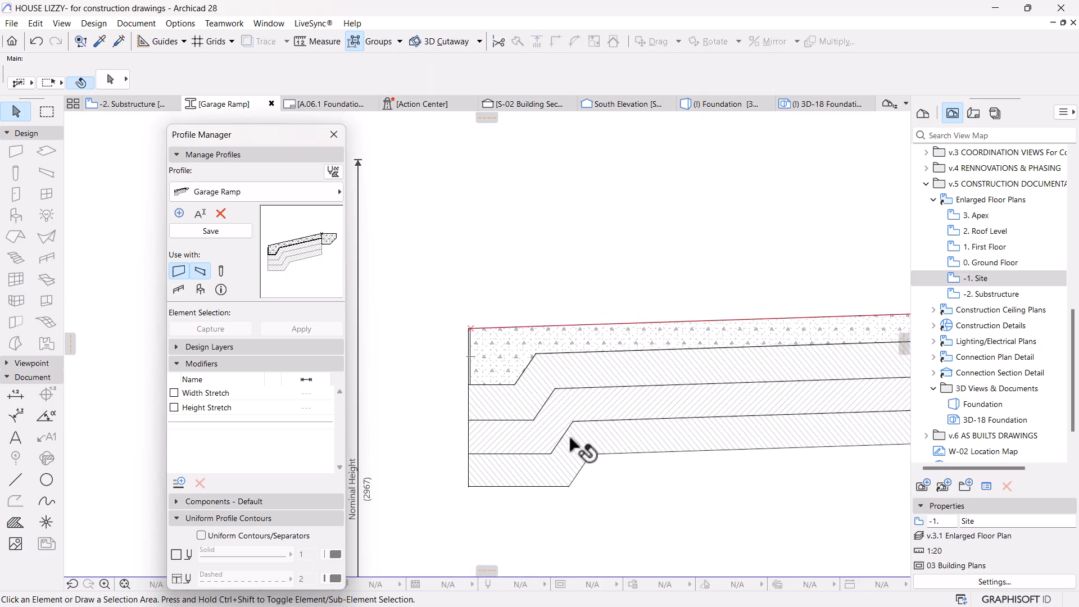
# Step: Try to change the lowest base layer's contour pen to red, and revert the change
pyautogui.click(635, 453)
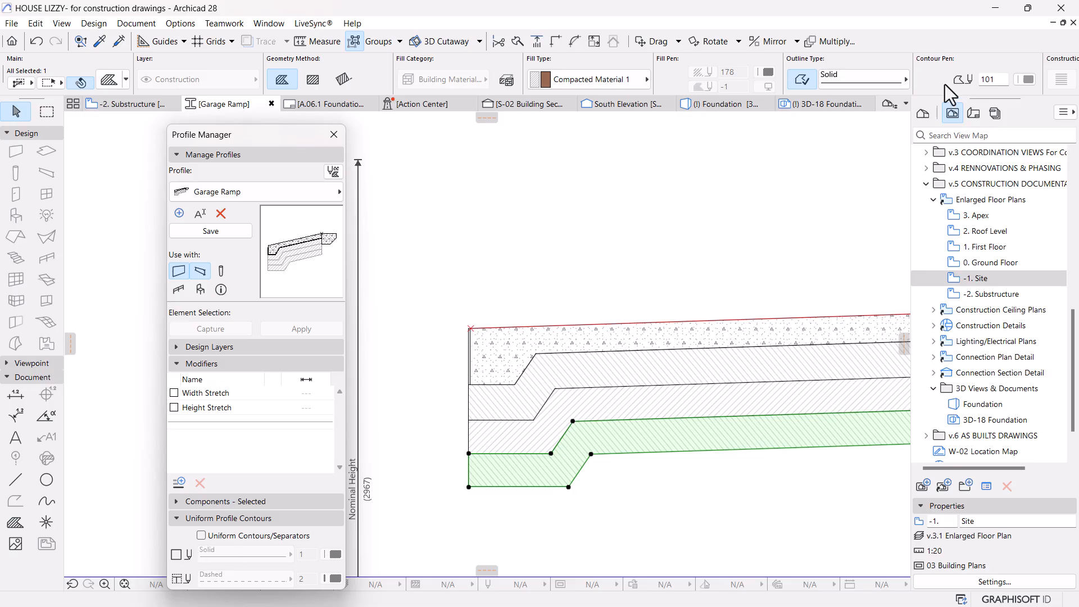
pyautogui.click(1026, 80)
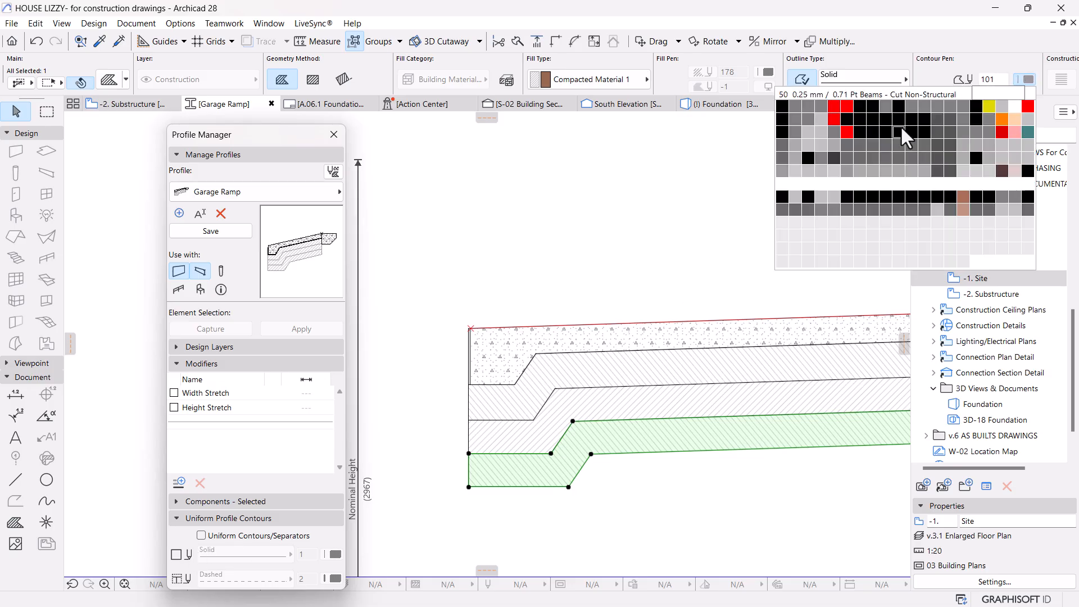
pyautogui.click(1027, 108)
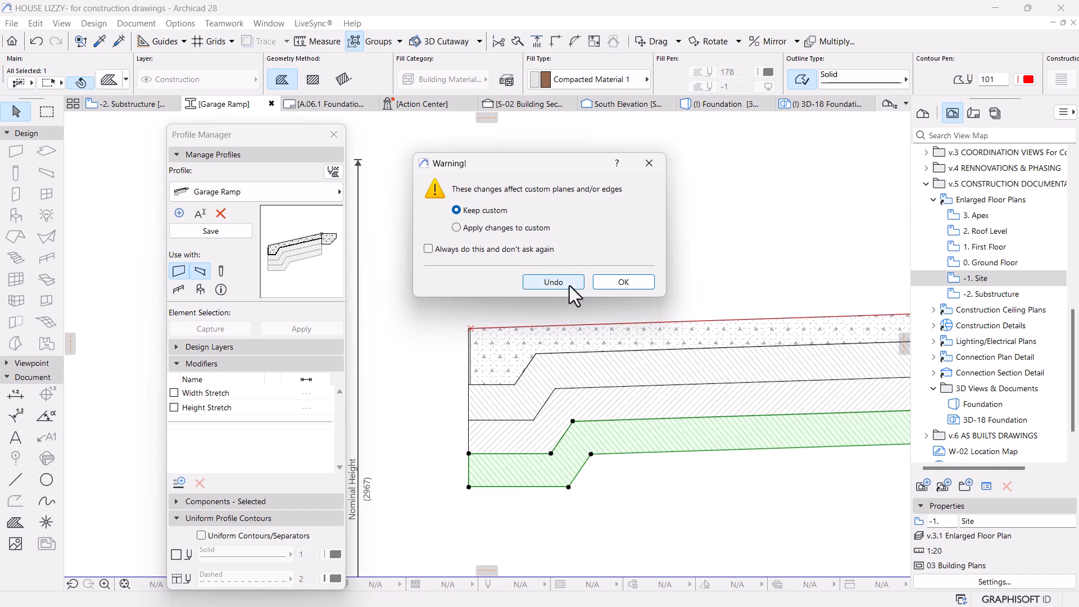
pyautogui.click(541, 284)
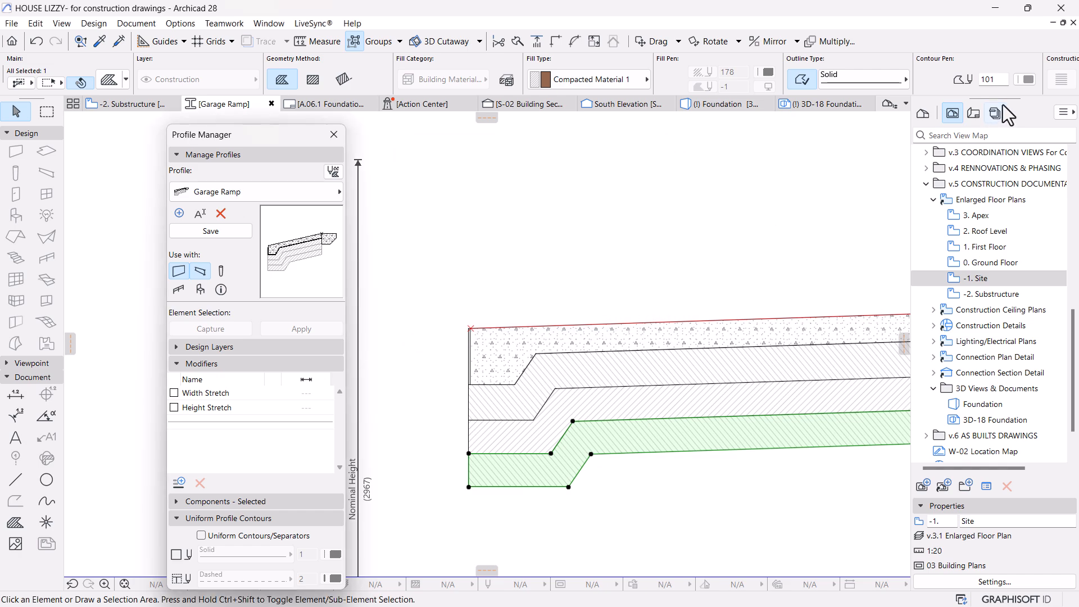
pyautogui.keyDown('shift'); pyautogui.click(633, 410); pyautogui.keyUp('shift')
pyautogui.keyDown('shift'); pyautogui.click(631, 378); pyautogui.keyUp('shift')
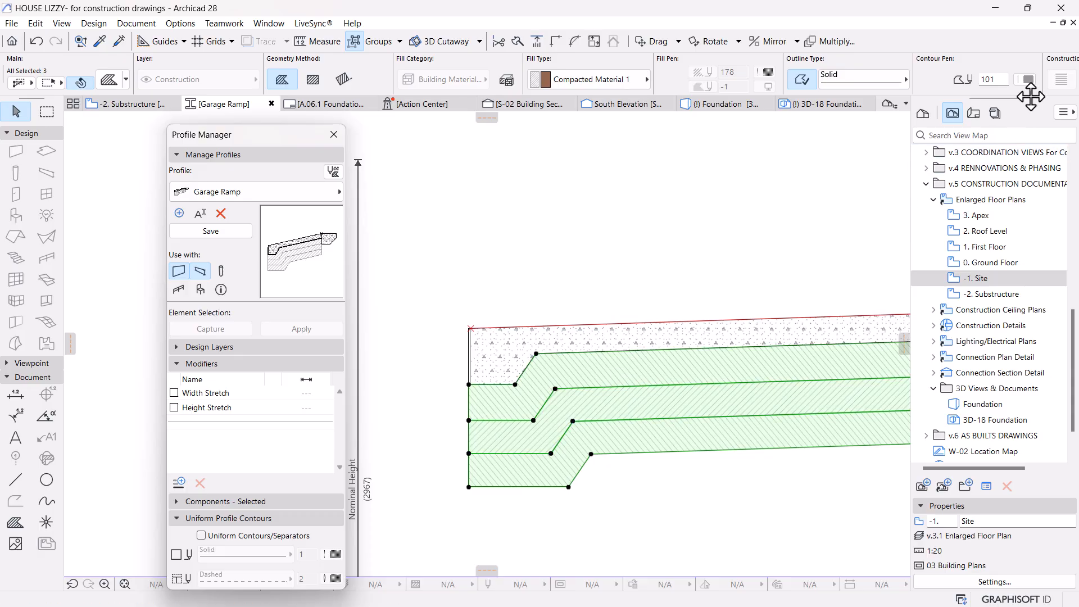
pyautogui.scroll(3, 535, 486)
pyautogui.click(895, 181)
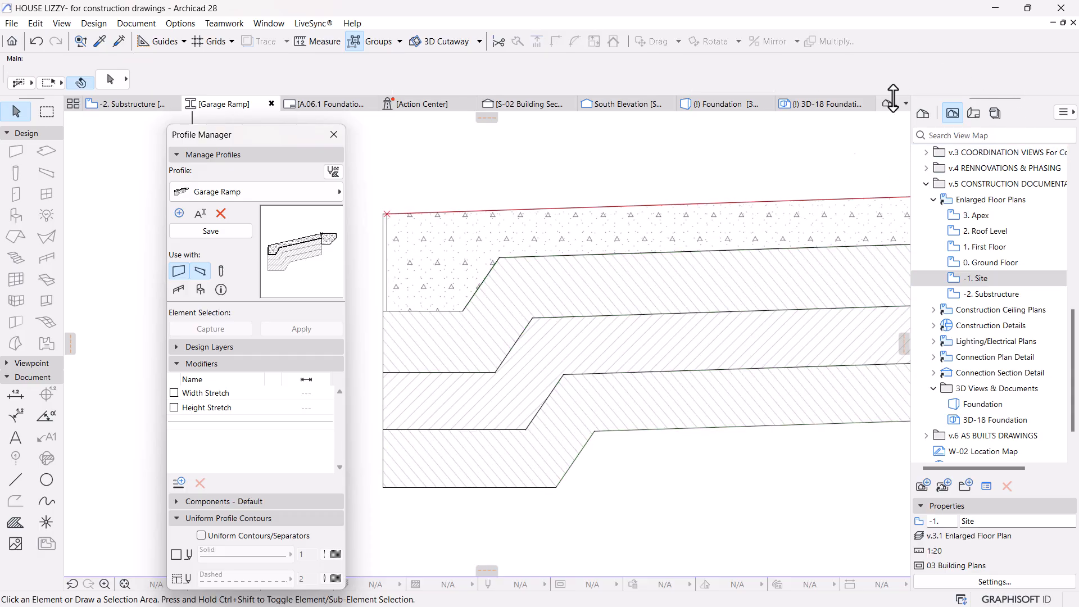
pyautogui.click(621, 403)
pyautogui.keyDown('shift'); pyautogui.click(632, 337); pyautogui.keyUp('shift')
pyautogui.keyDown('shift'); pyautogui.click(671, 298); pyautogui.keyUp('shift')
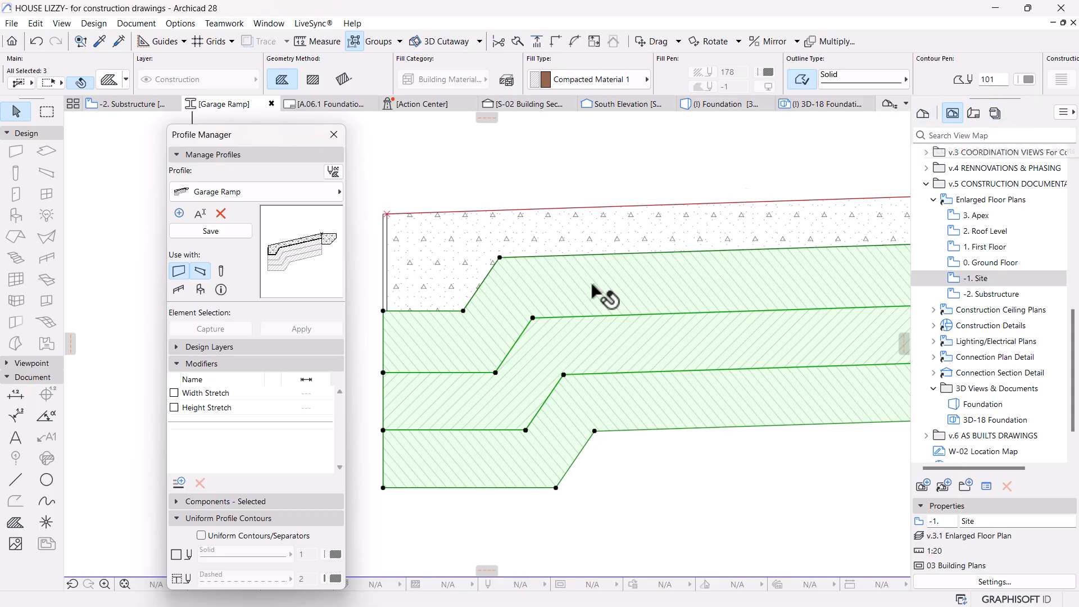
pyautogui.click(646, 489)
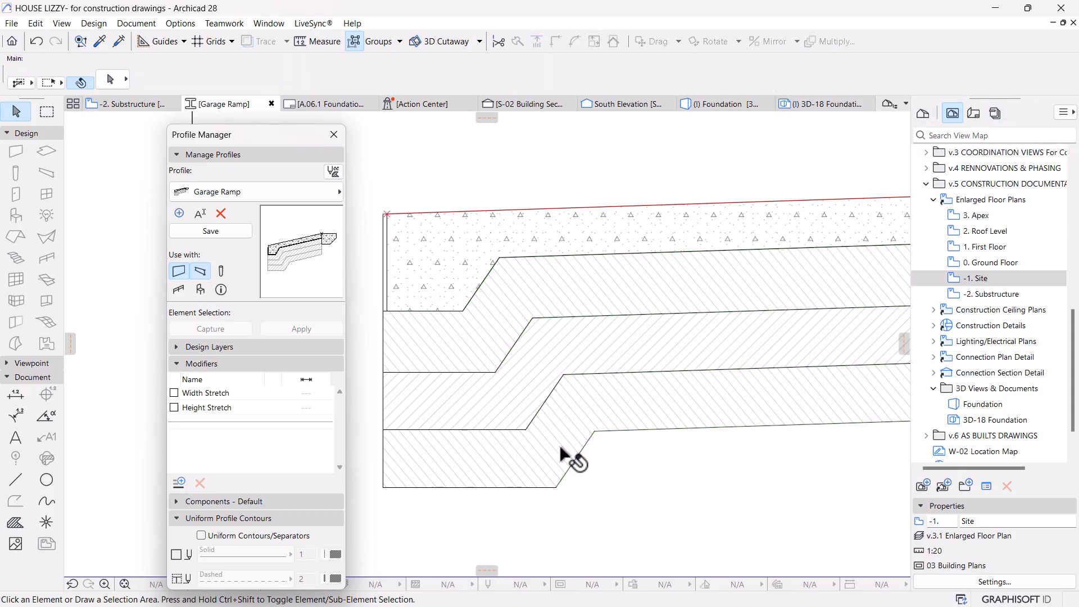
# Step: Set the contour pen of all three base layers to 102 and apply the change to their custom edges
pyautogui.click(528, 403)
pyautogui.hotkey('ctrl', 'a')
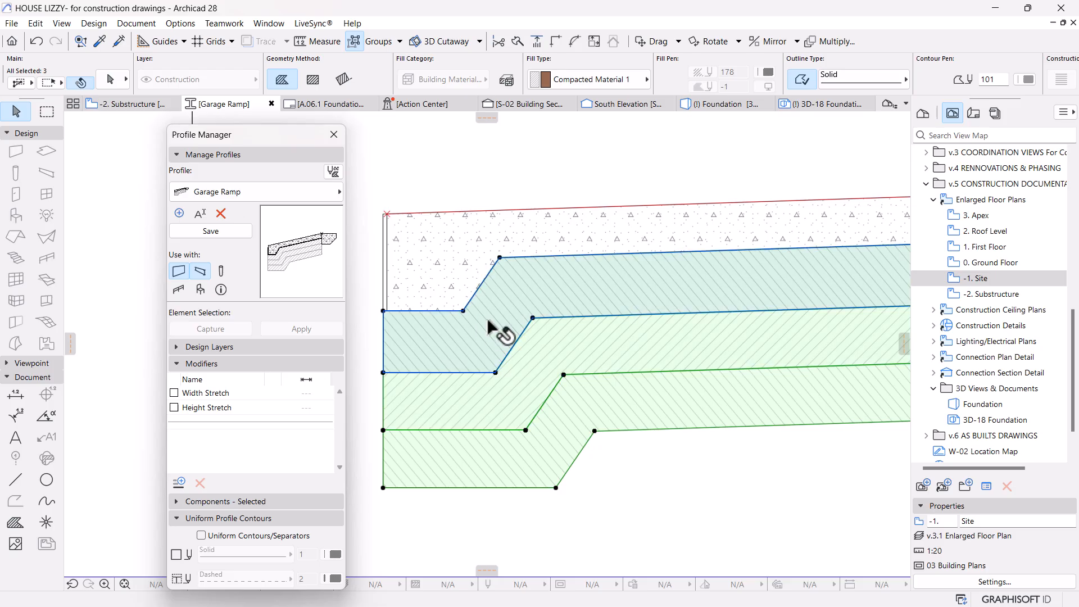
pyautogui.click(1027, 79)
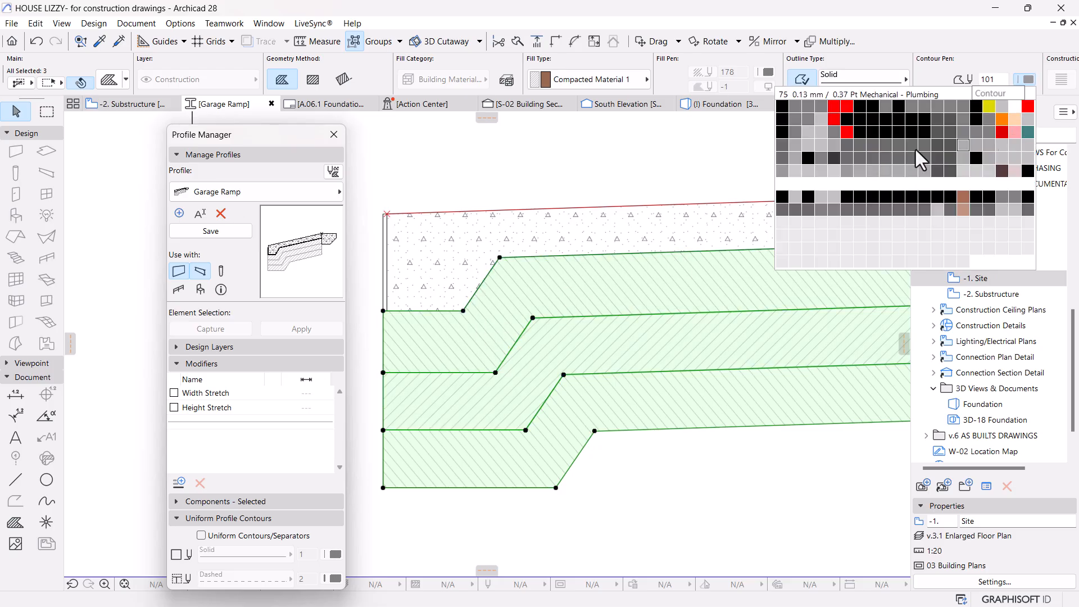
pyautogui.click(779, 175)
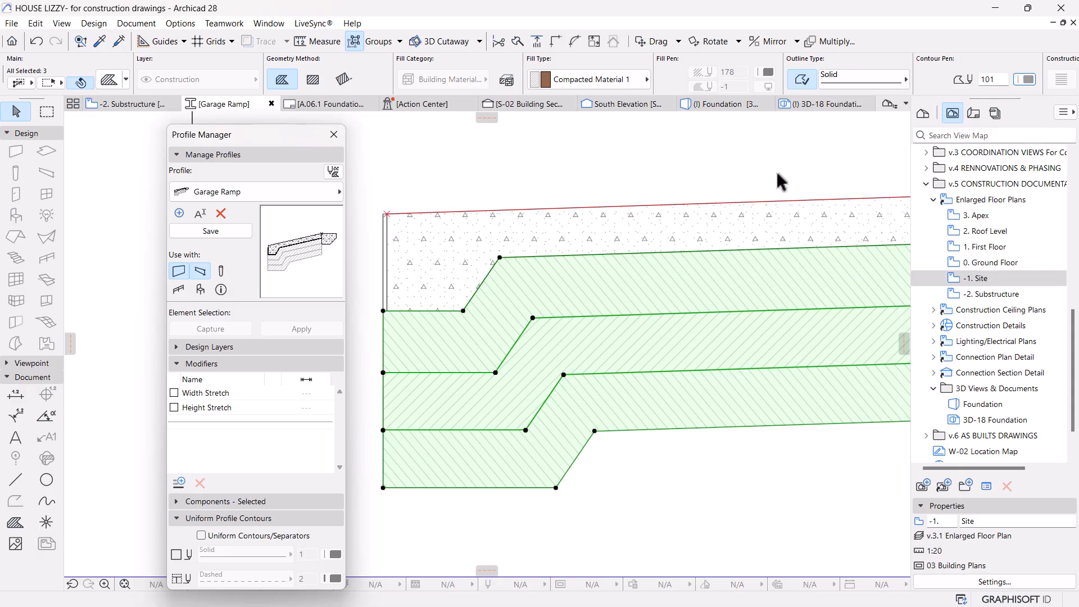
pyautogui.click(1028, 79)
pyautogui.click(791, 172)
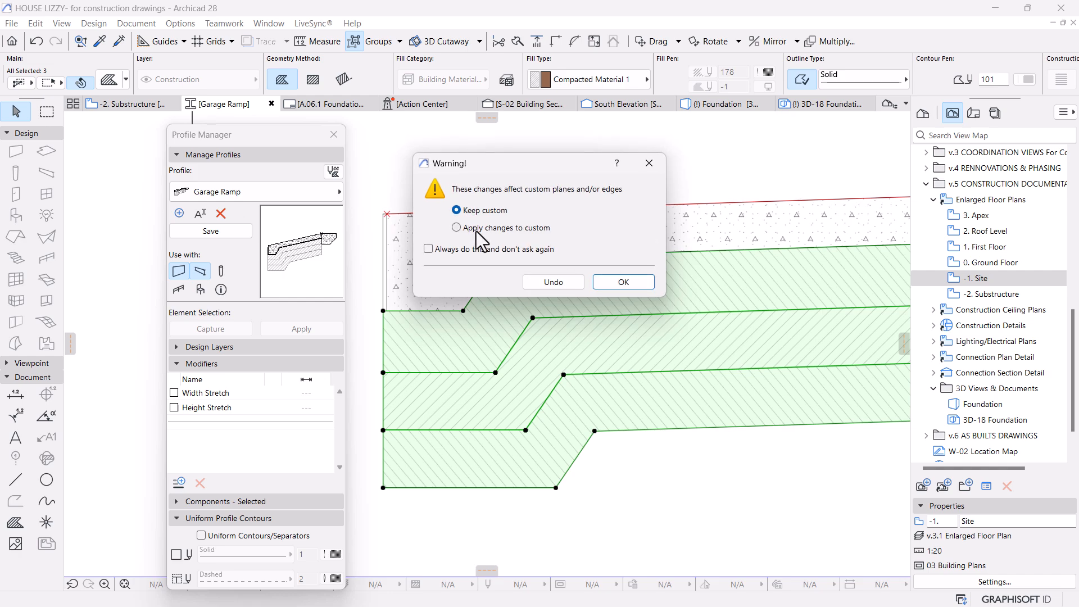
pyautogui.click(621, 283)
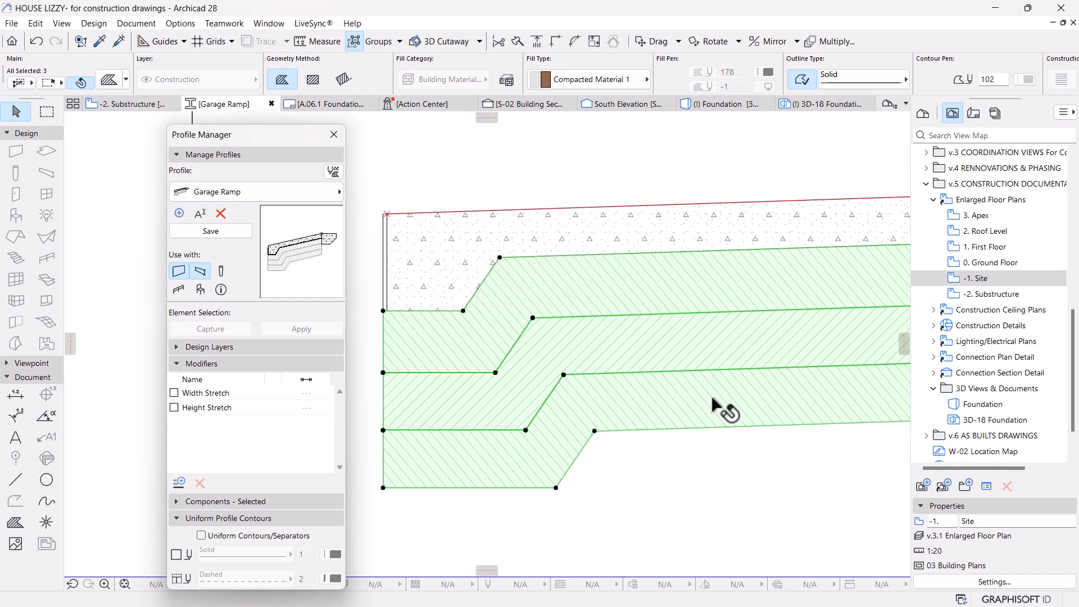
# Step: Set the contour pen of the three selected base layers to 101 and clear the selection
pyautogui.click(1036, 78)
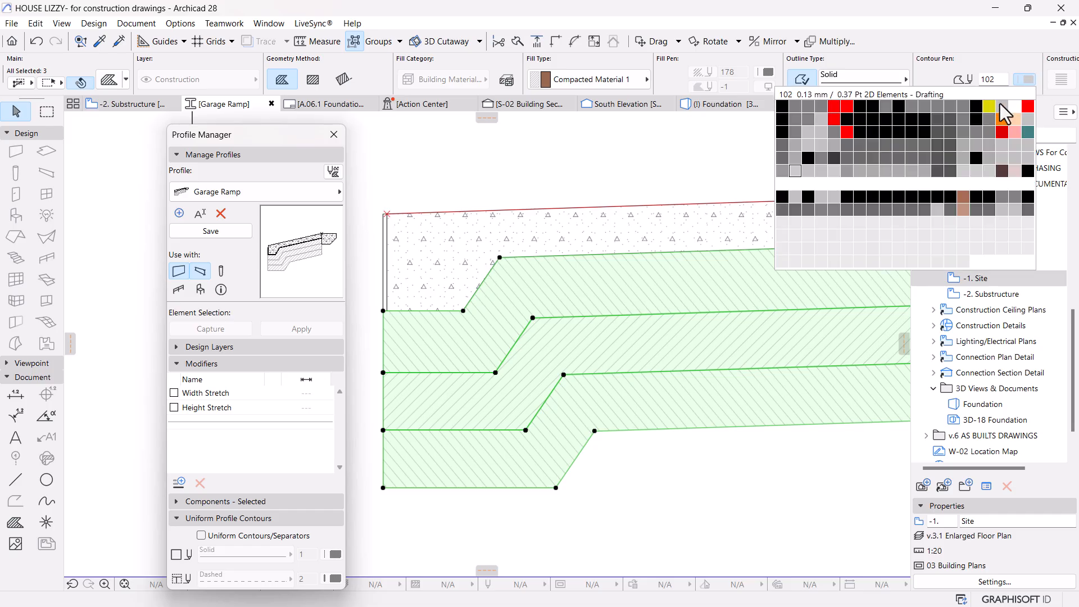
pyautogui.click(787, 173)
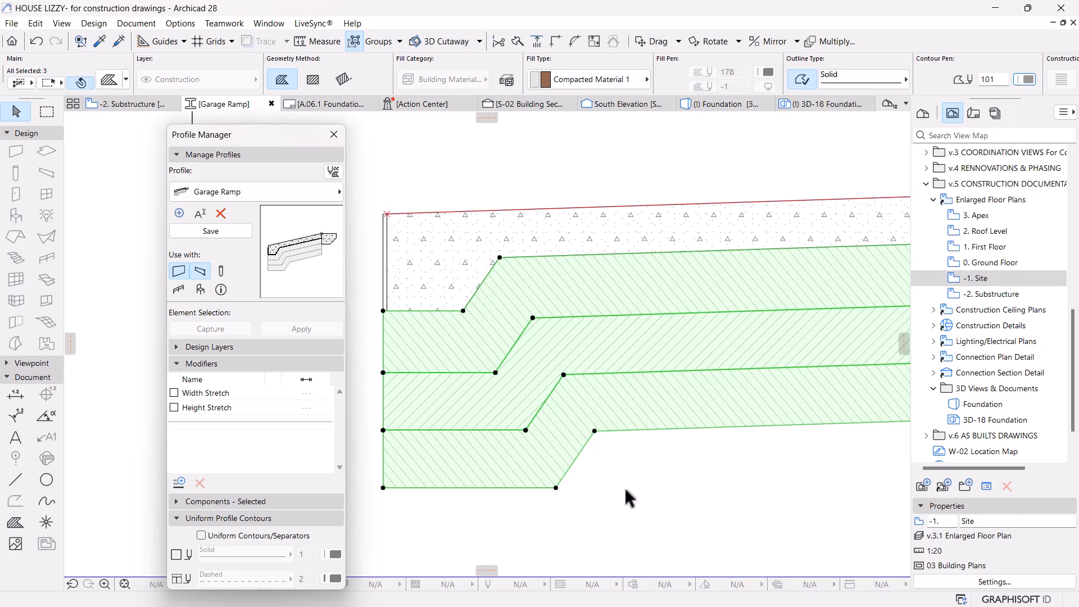
pyautogui.click(643, 496)
# Step: Check the reworked ramp profile along its full length and save the Garage Ramp profile
pyautogui.scroll(-5, 501, 360)
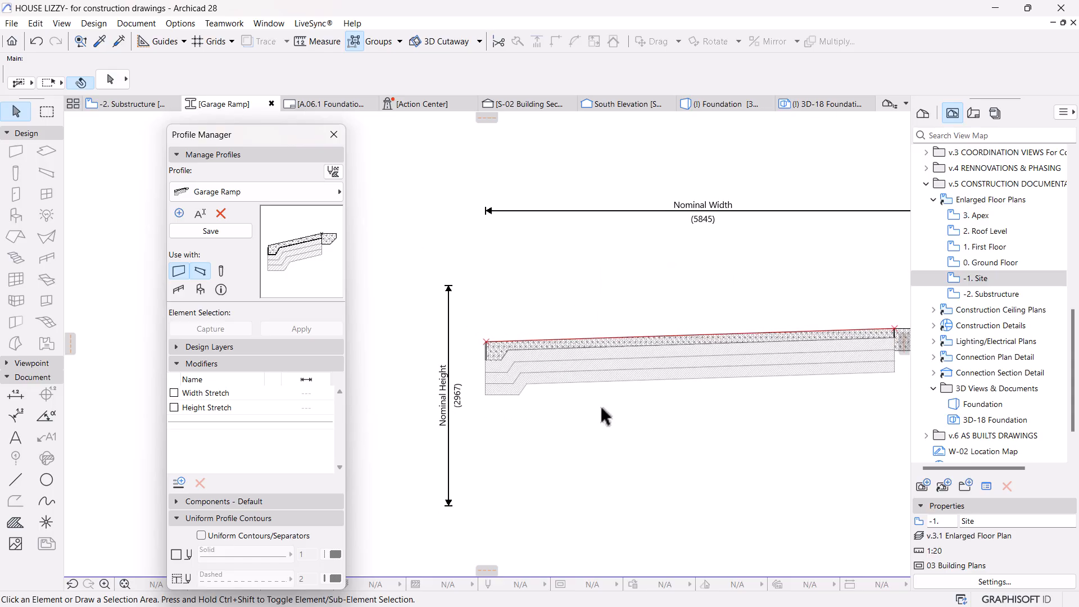
pyautogui.moveTo(796, 391); pyautogui.dragTo(695, 391, button='middle')
pyautogui.scroll(1, 737, 329)
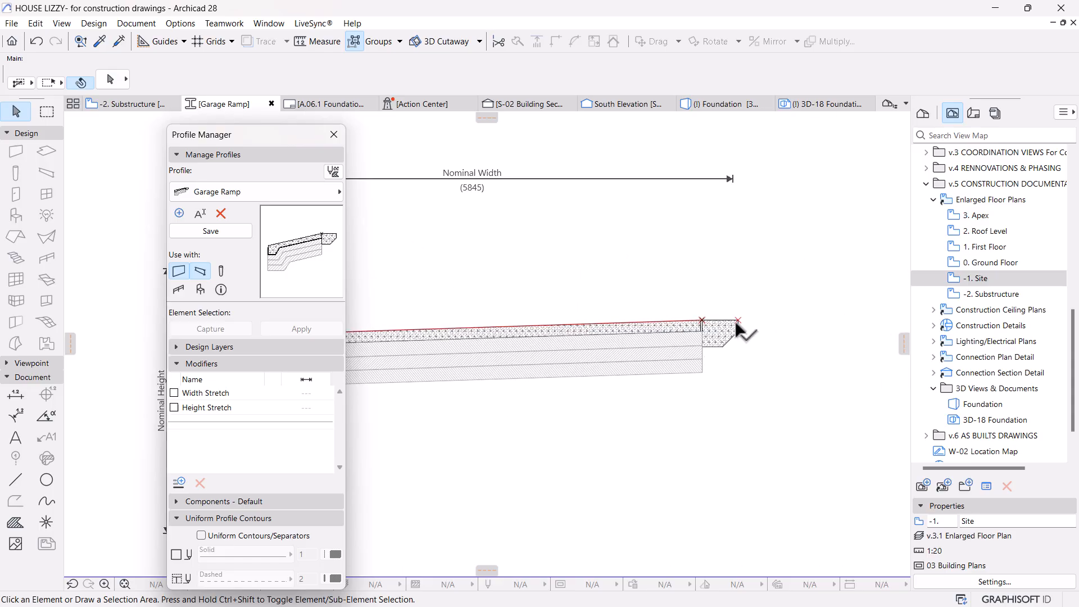
pyautogui.scroll(-3, 720, 342)
pyautogui.scroll(1, 622, 374)
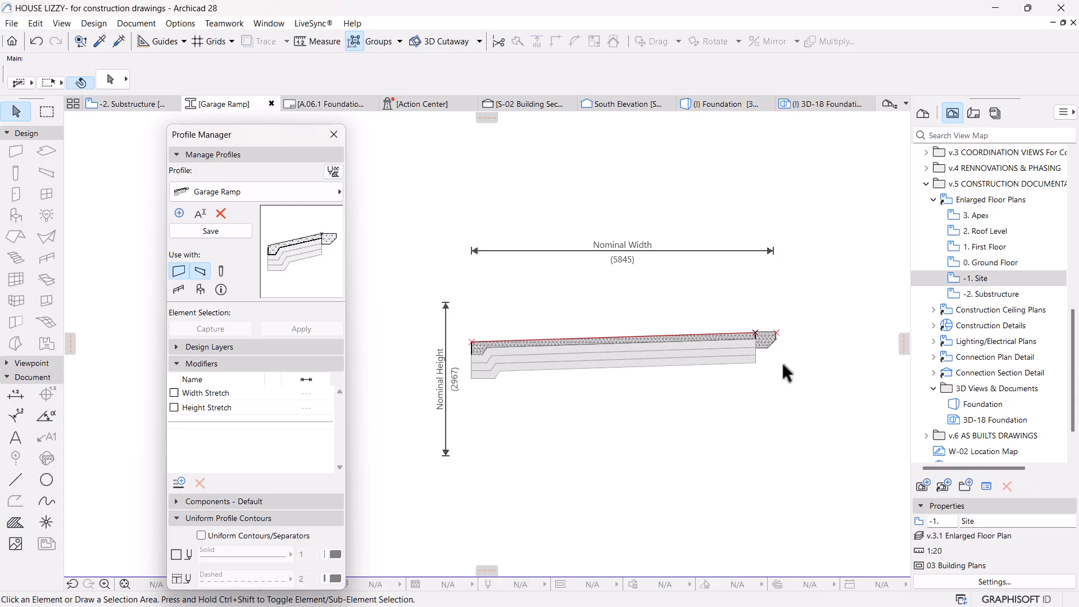
pyautogui.scroll(2, 698, 366)
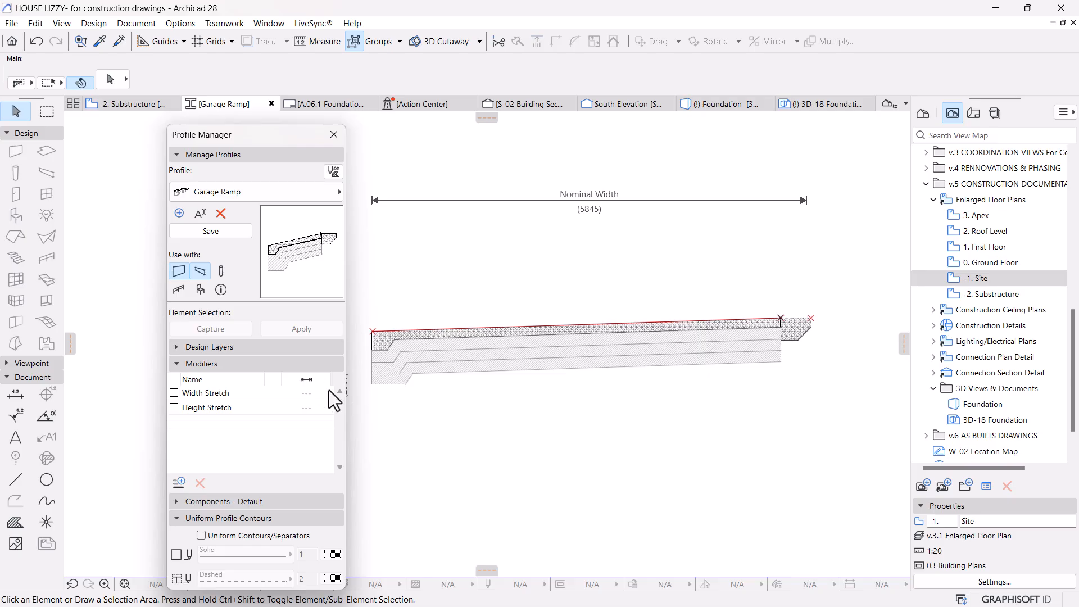
pyautogui.scroll(-2, 543, 350)
pyautogui.moveTo(545, 349); pyautogui.dragTo(560, 334, button='middle')
pyautogui.click(225, 236)
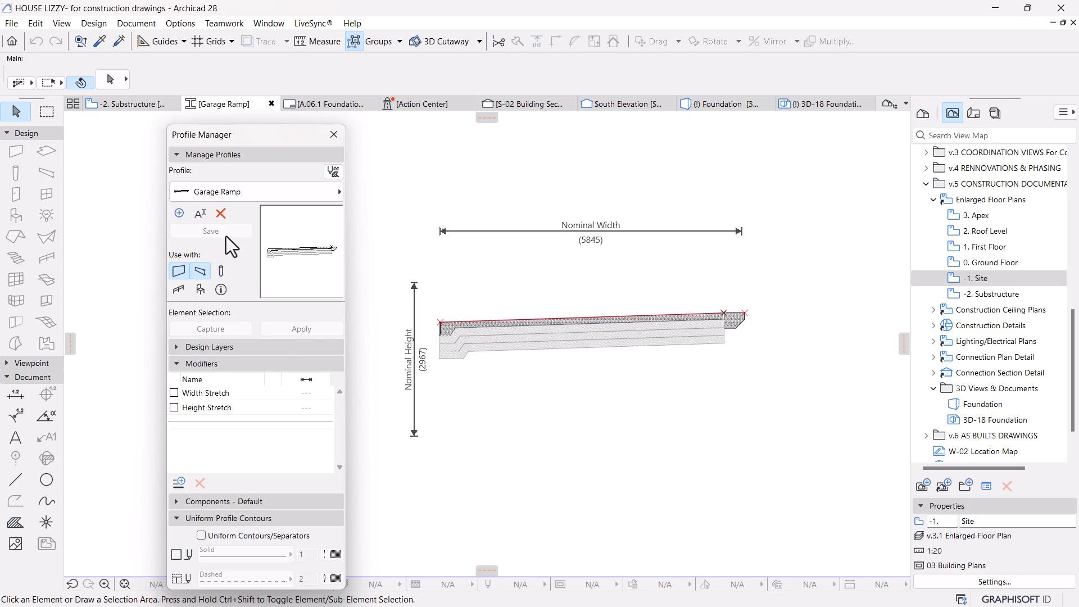
# Step: Go back to the -2. Substructure plan, locate the section line through the ramp, and open the S-02 Building Section
pyautogui.click(103, 105)
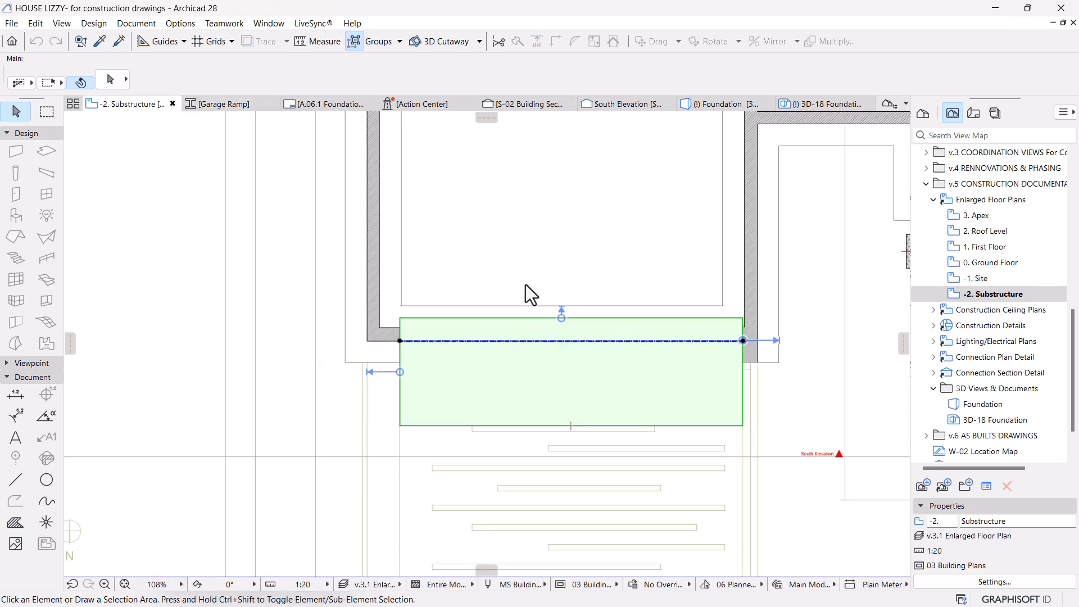
pyautogui.click(526, 284)
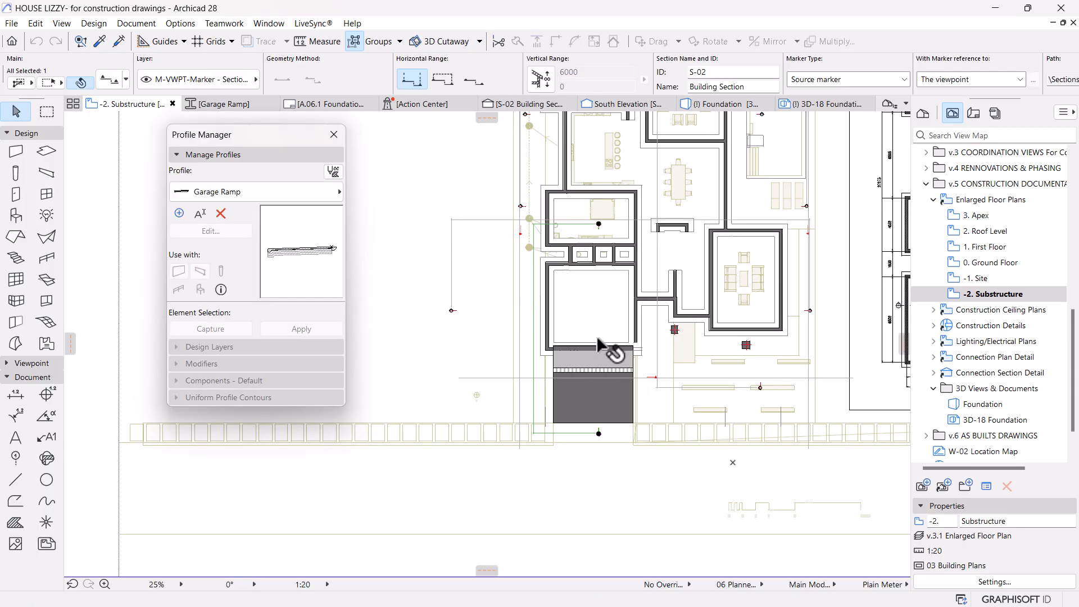
pyautogui.scroll(5, 600, 339)
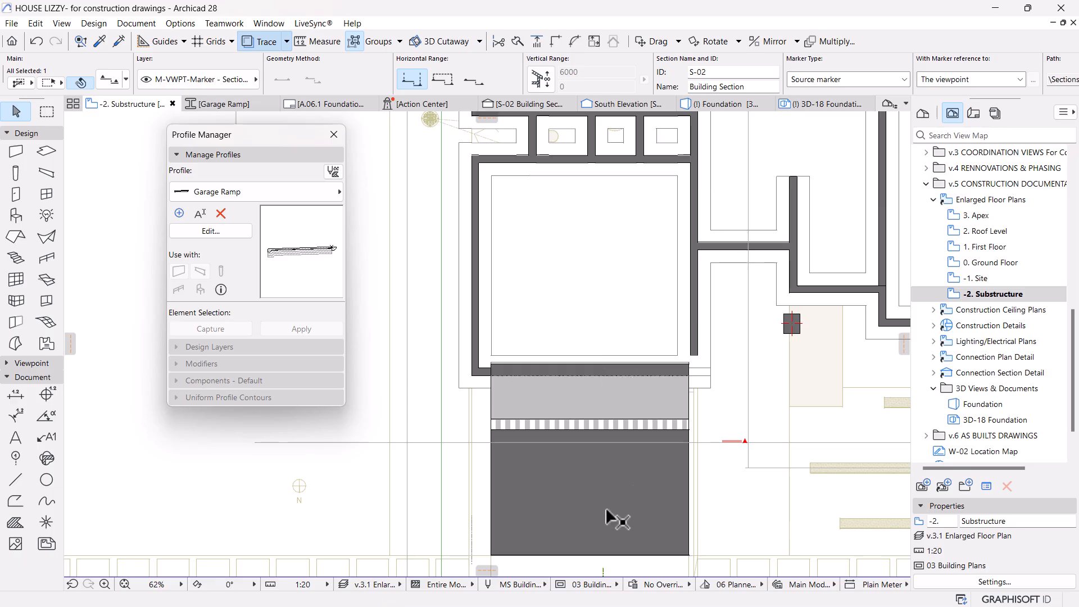
pyautogui.click(632, 102)
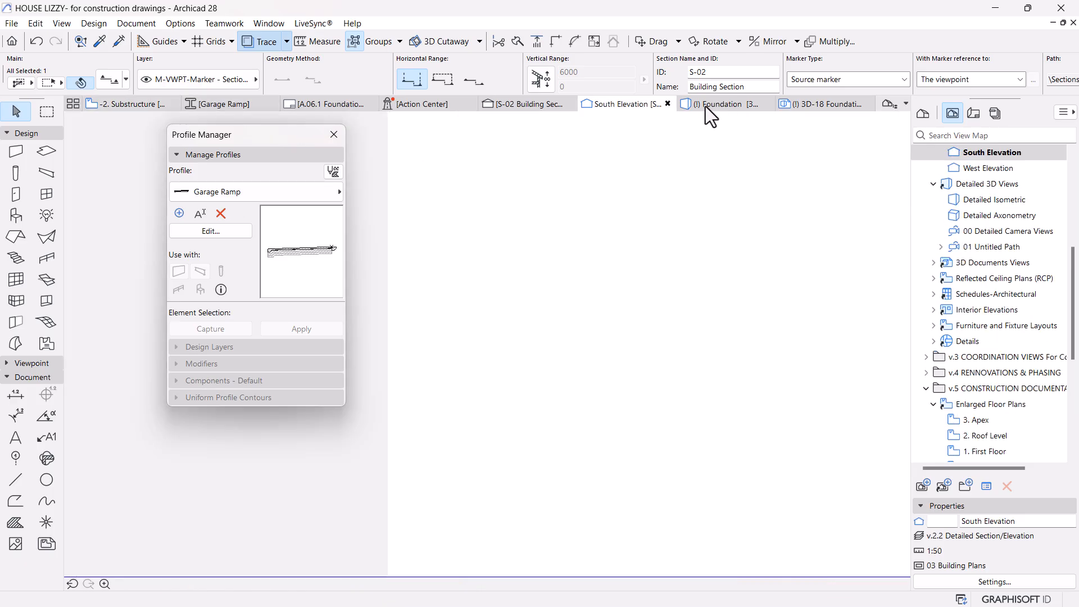
pyautogui.click(530, 104)
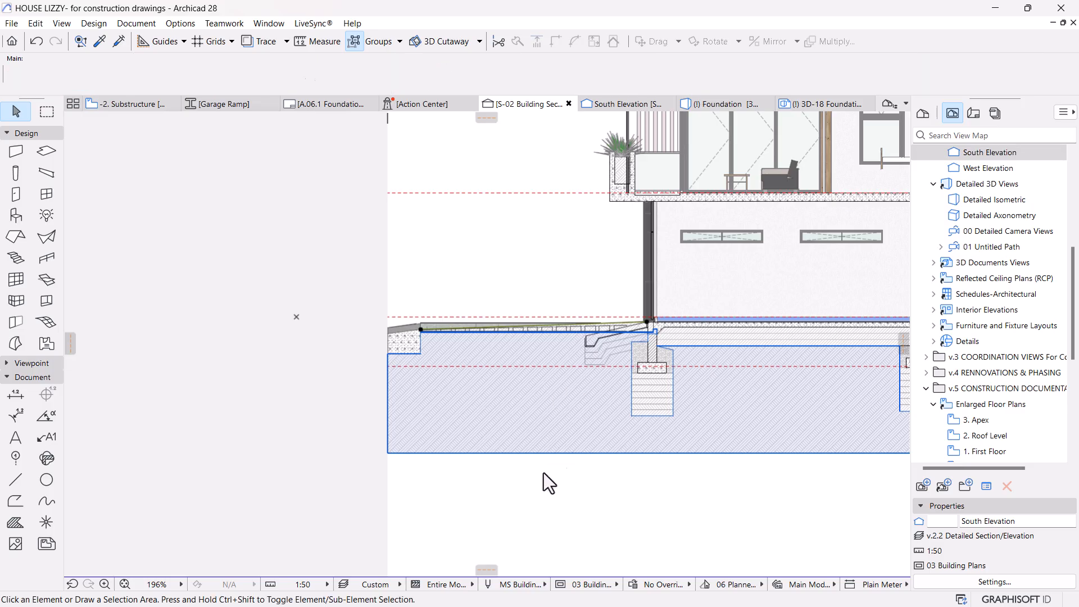
pyautogui.hotkey('ctrl', 'Tab')
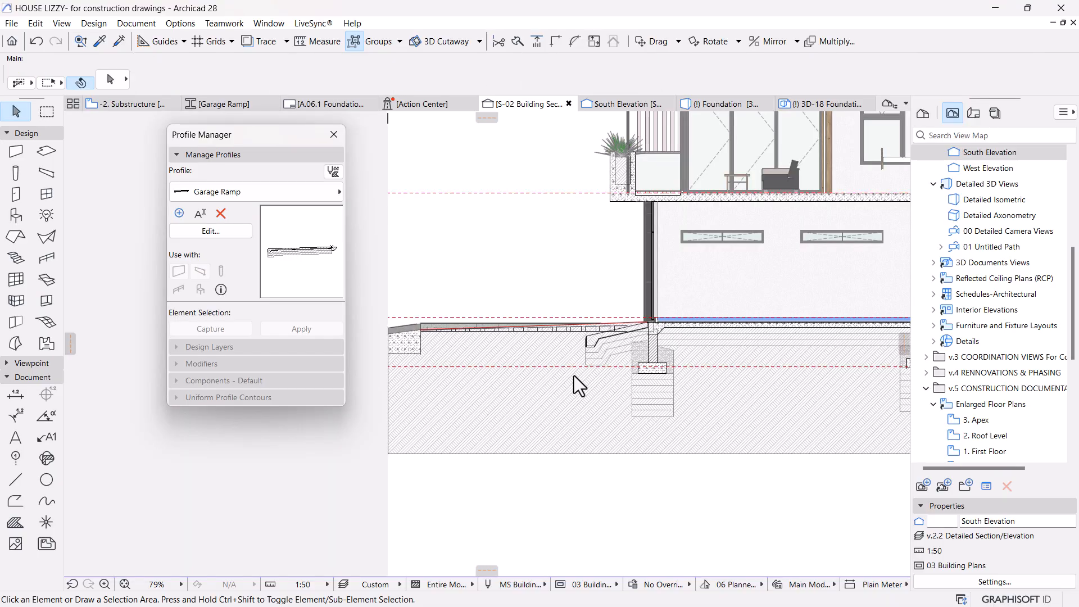
# Step: Examine the garage ramp in the section, from its lower end at the driveway to the foundation wall
pyautogui.scroll(7, 556, 339)
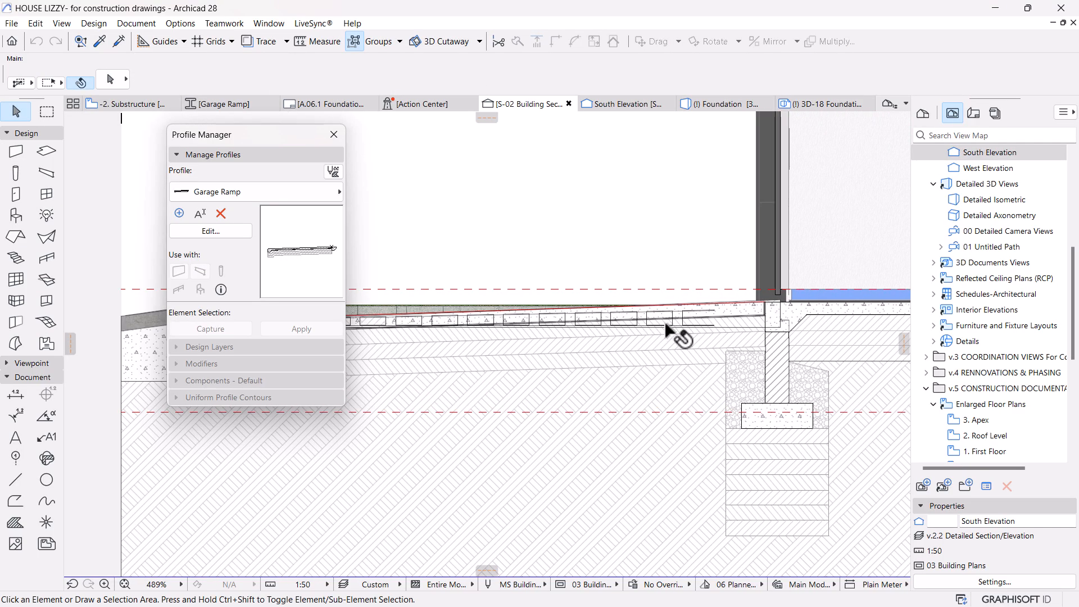
pyautogui.scroll(6, 527, 334)
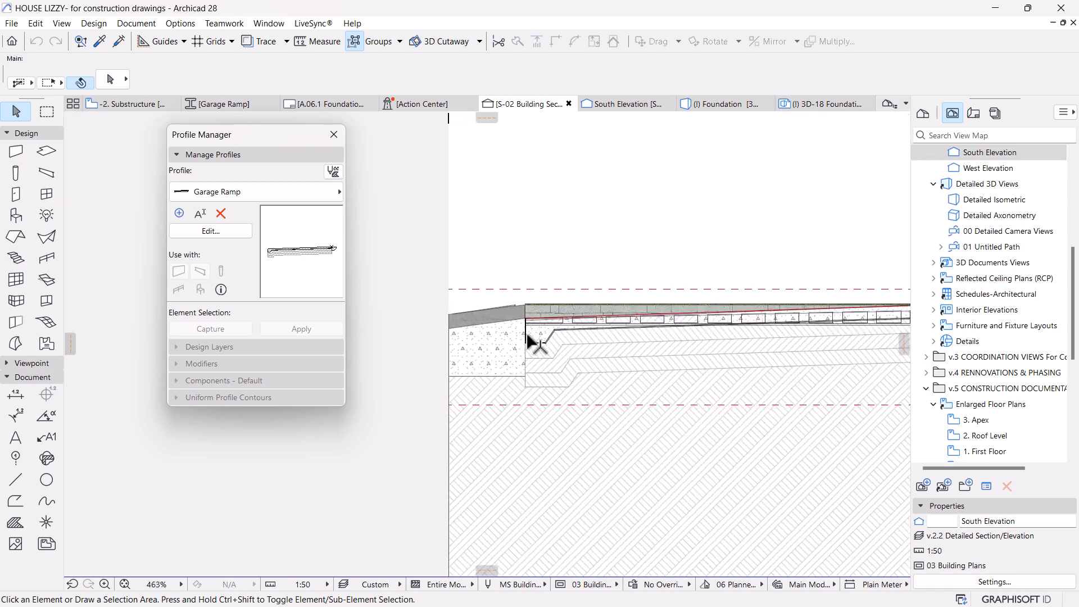
pyautogui.scroll(-2, 575, 321)
pyautogui.moveTo(628, 351); pyautogui.dragTo(542, 366, button='middle')
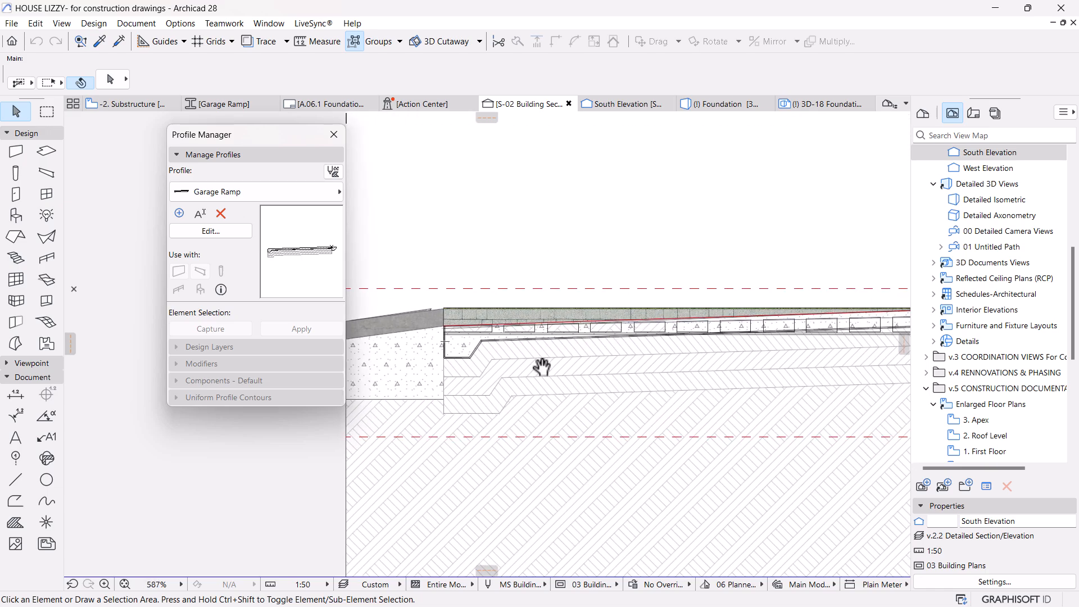
pyautogui.scroll(-3, 616, 345)
pyautogui.moveTo(615, 355); pyautogui.dragTo(440, 372, button='middle')
pyautogui.scroll(8, 712, 366)
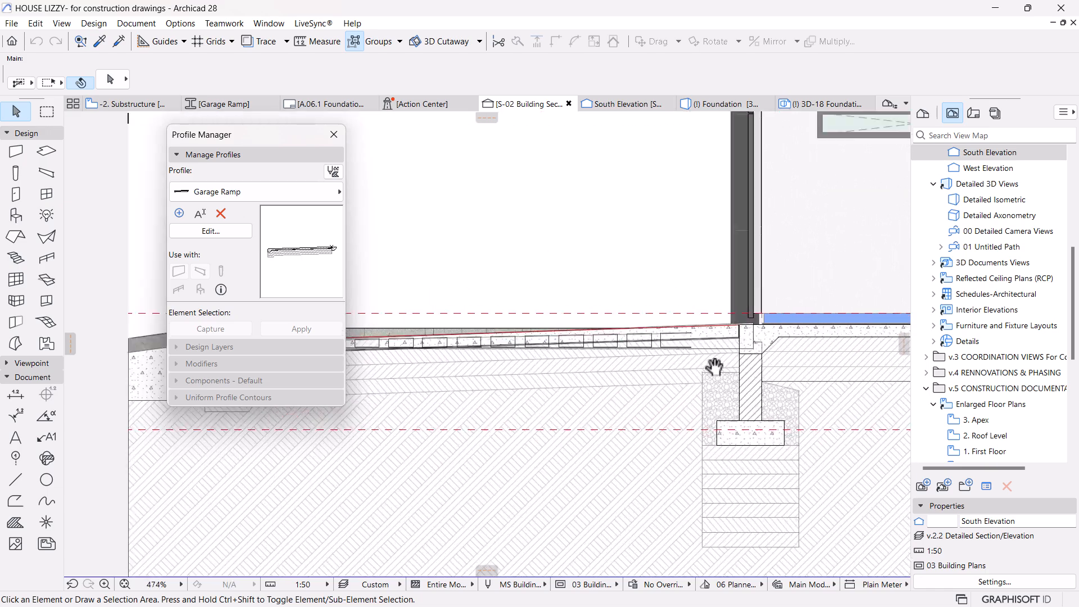
pyautogui.moveTo(703, 333); pyautogui.dragTo(688, 282, button='middle')
# Step: Open the Foundation 3D view and remove the paving mesh that covers the garage ramp from view
pyautogui.click(706, 106)
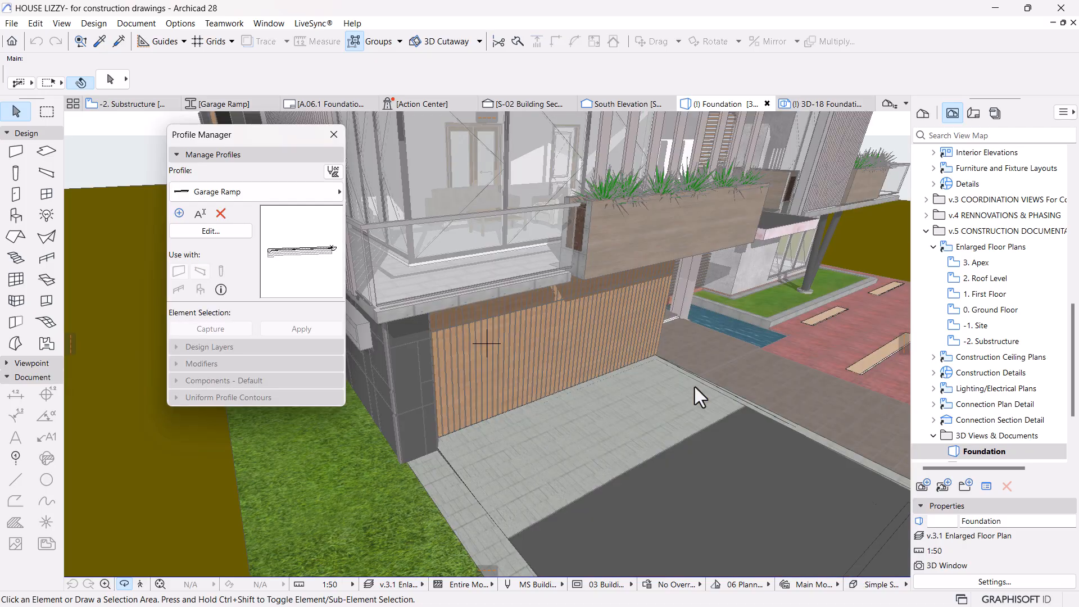
pyautogui.moveTo(694, 387); pyautogui.dragTo(579, 358, button='middle')
pyautogui.moveTo(579, 357); pyautogui.dragTo(639, 401)
pyautogui.moveTo(534, 373); pyautogui.dragTo(653, 387)
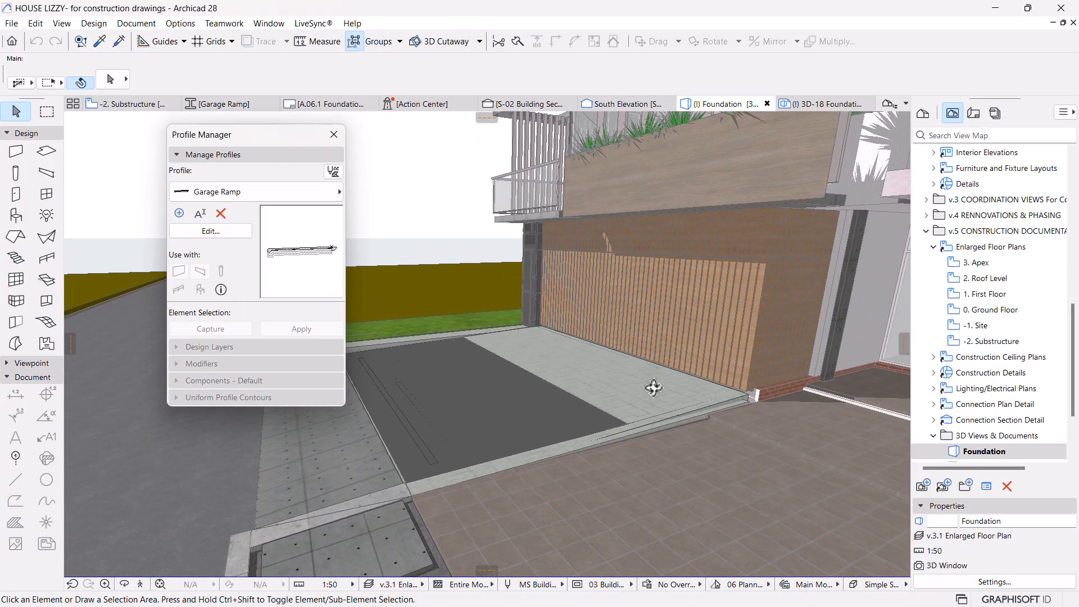
pyautogui.click(654, 393)
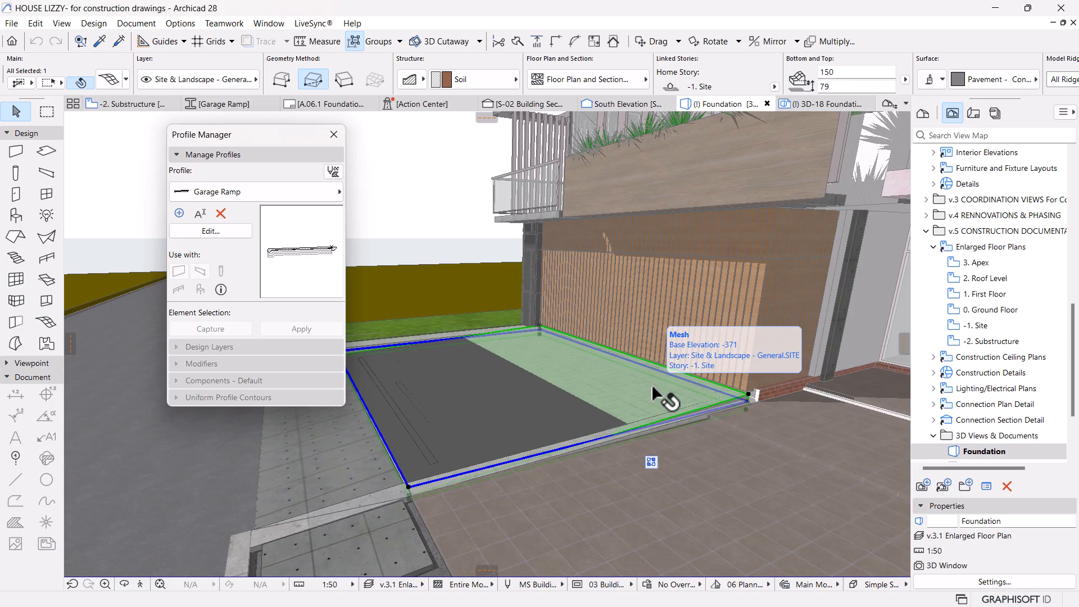
pyautogui.scroll(3, 774, 400)
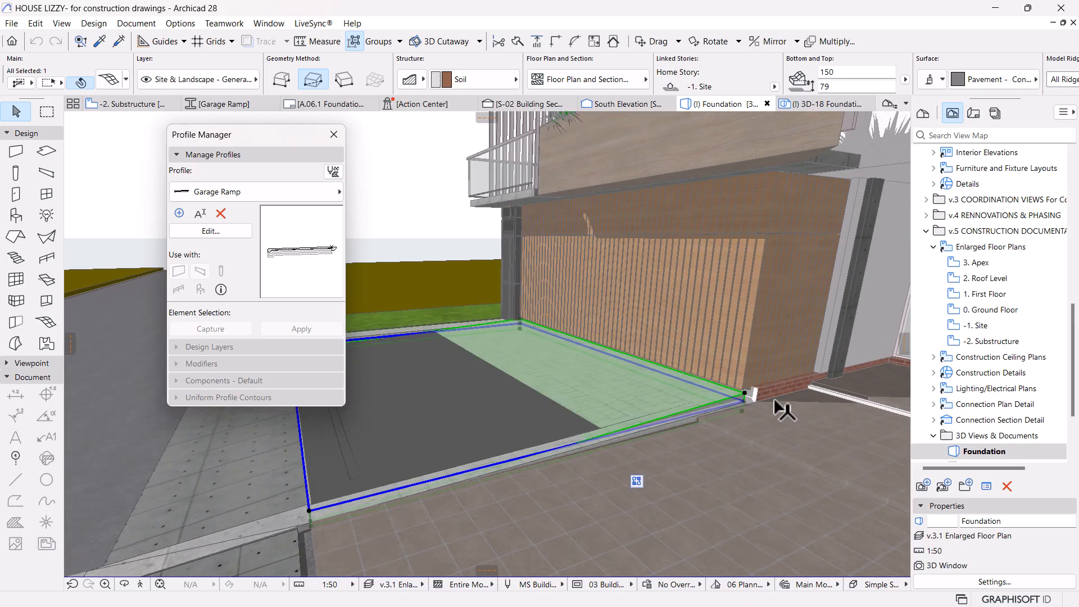
pyautogui.press('Escape')
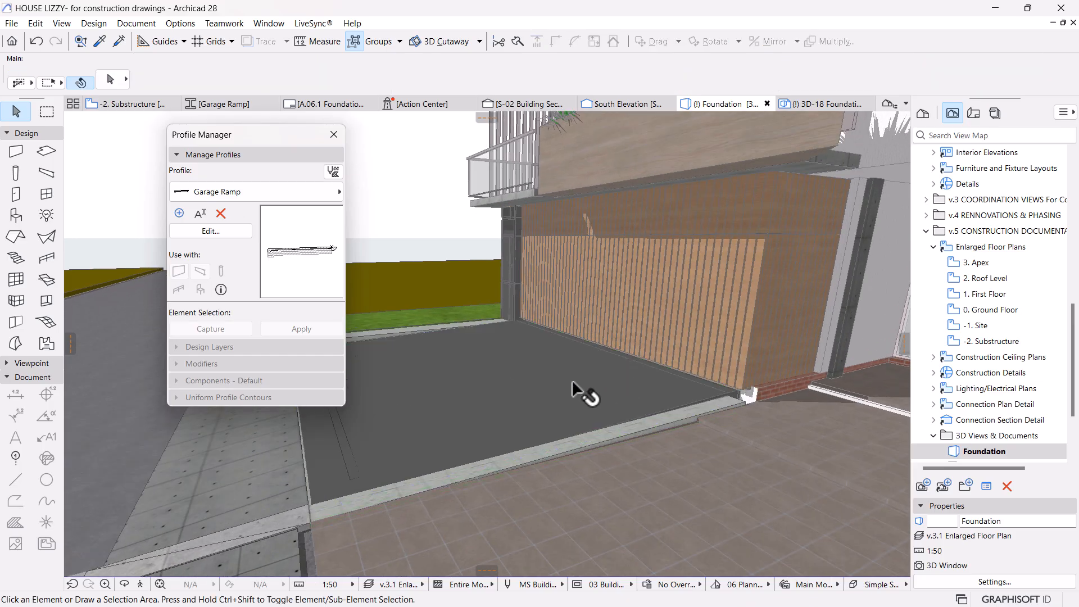
# Step: Turn off the Paint - Dark Gray surface override on the Garage Ramp beam
pyautogui.click(633, 396)
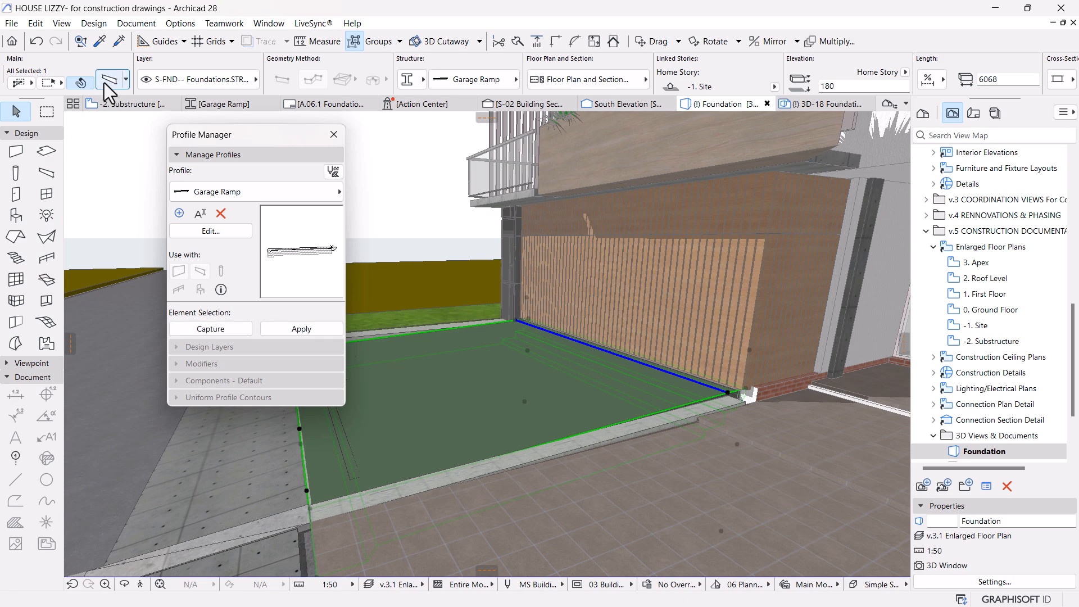
pyautogui.hotkey('ctrl', 't')
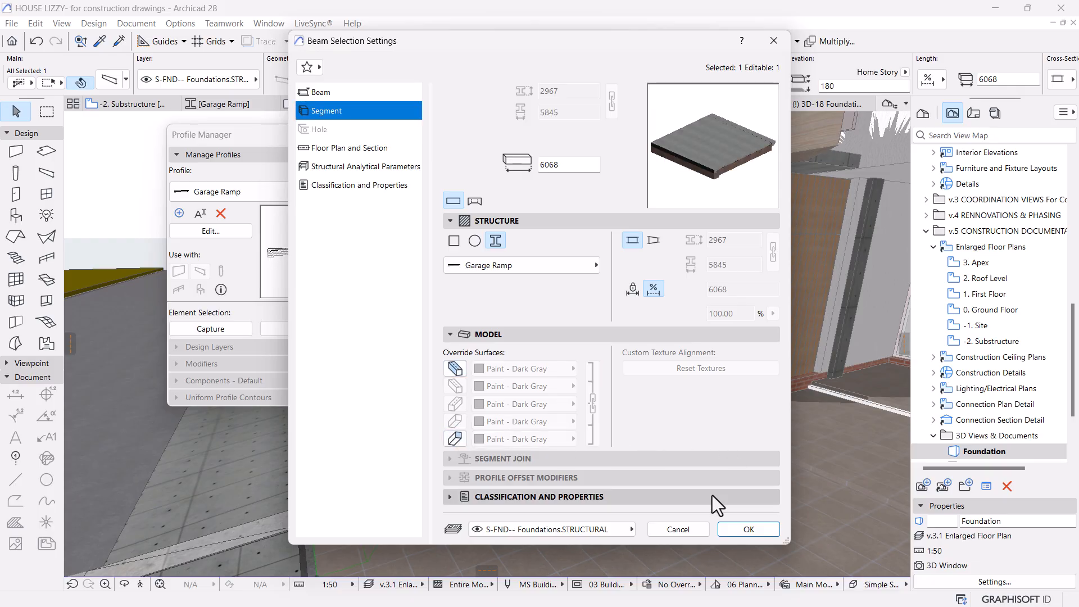
pyautogui.click(747, 529)
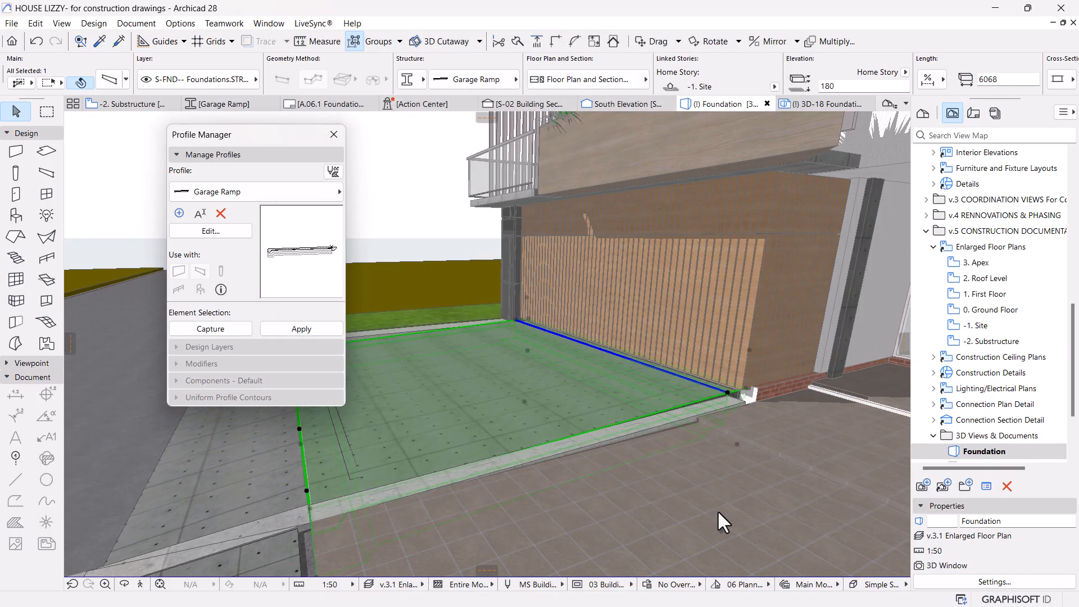
pyautogui.press('Escape')
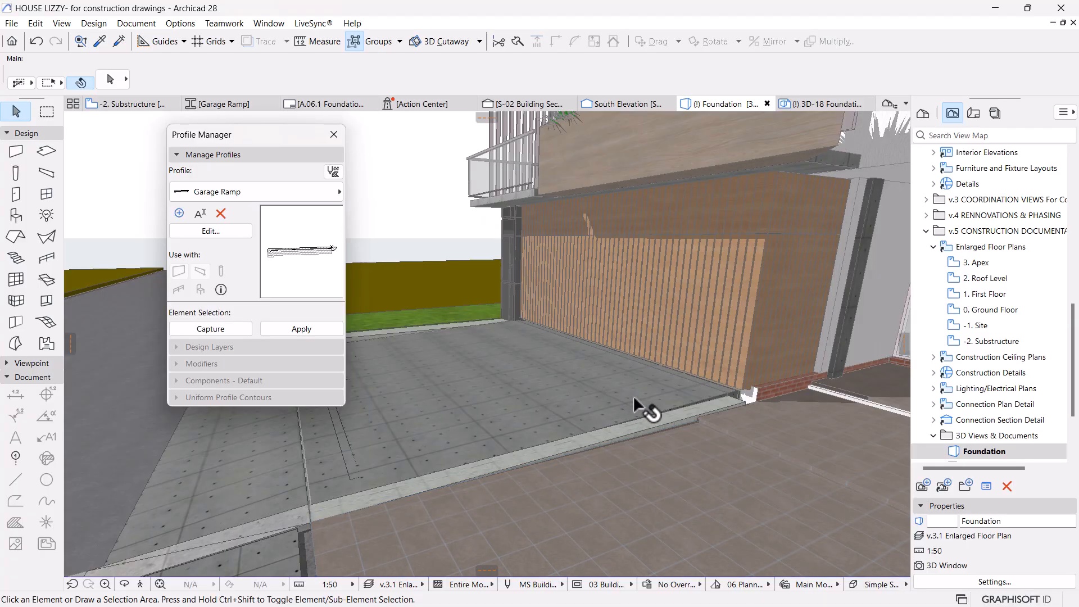
# Step: Examine the garage ramp and driveway surface in 3D from several angles
pyautogui.keyDown('shift'); pyautogui.moveTo(633, 395); pyautogui.dragTo(523, 414, button='middle'); pyautogui.keyUp('shift')
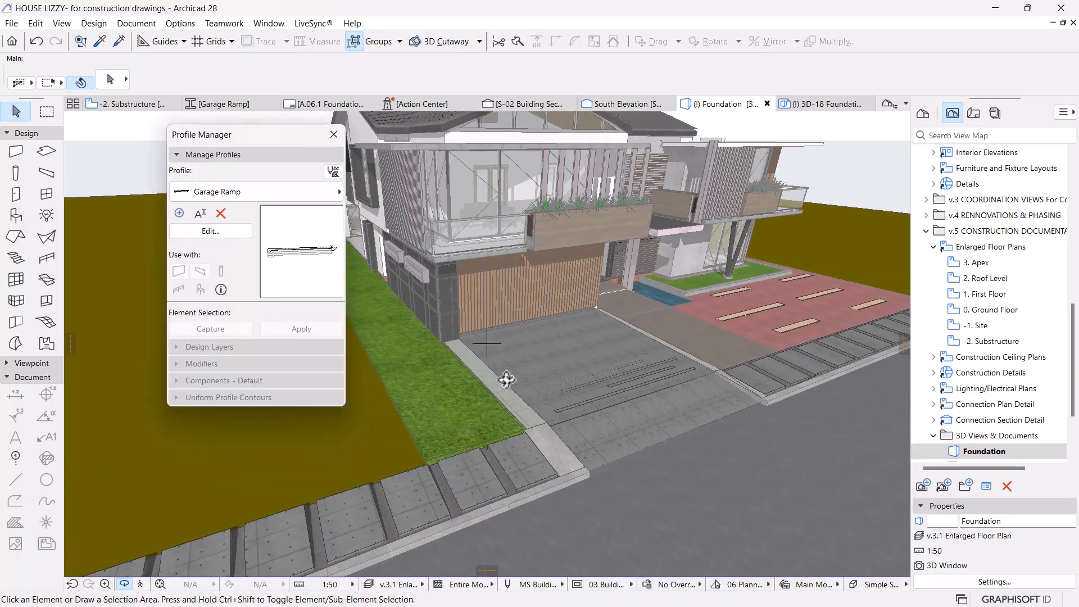
pyautogui.scroll(6, 477, 319)
pyautogui.moveTo(489, 324); pyautogui.dragTo(428, 355, button='middle')
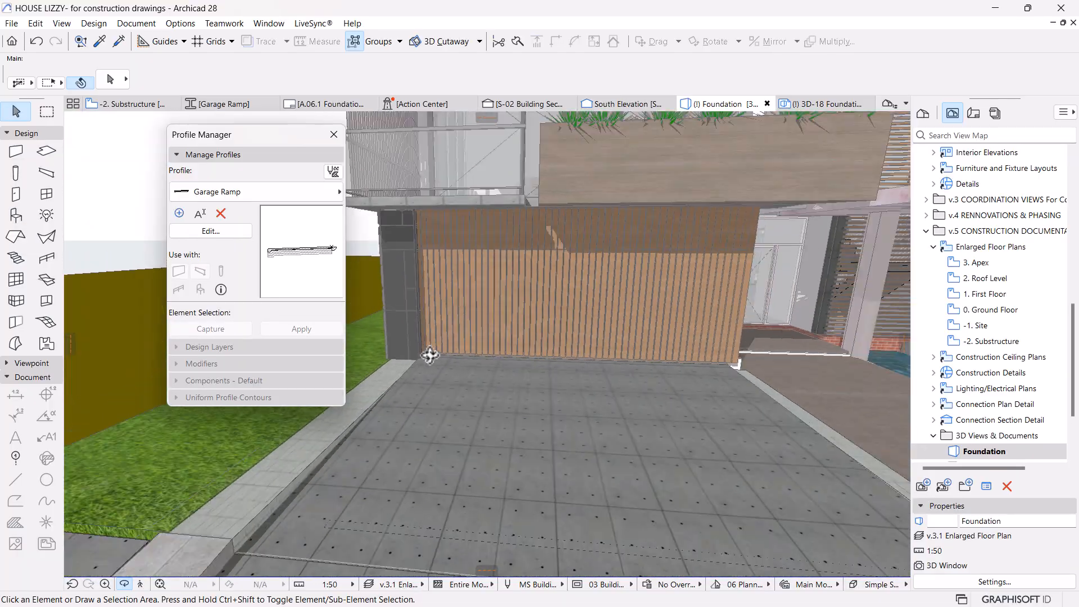
pyautogui.scroll(-2, 428, 355)
pyautogui.keyDown('shift'); pyautogui.moveTo(756, 402); pyautogui.dragTo(696, 379, button='middle'); pyautogui.keyUp('shift')
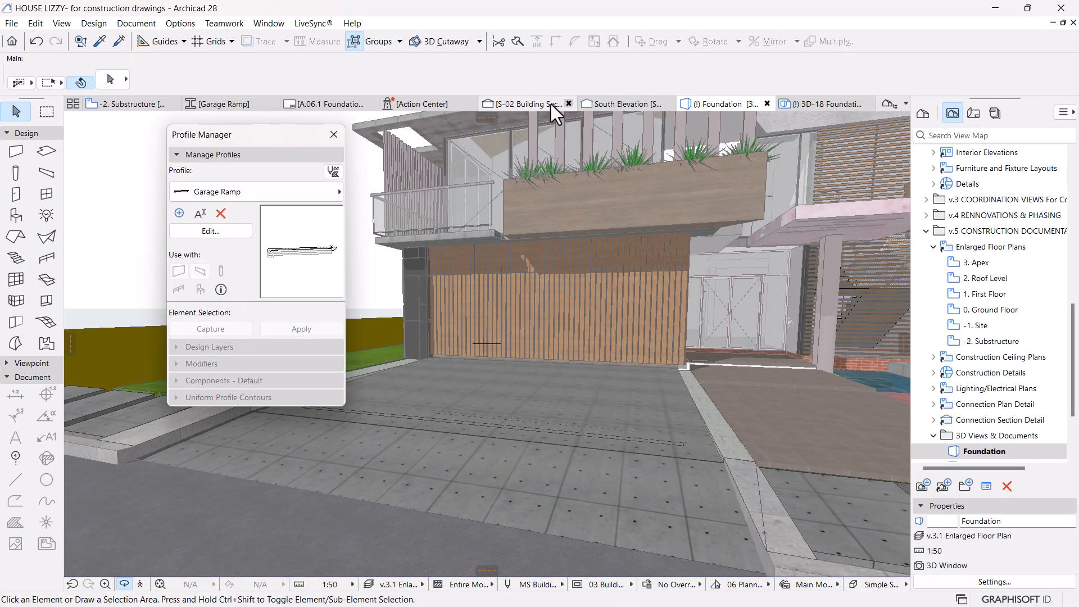
# Step: Return to the S-02 Building Section and examine the meshes within the ramp from the driveway end to the garage wall
pyautogui.click(514, 103)
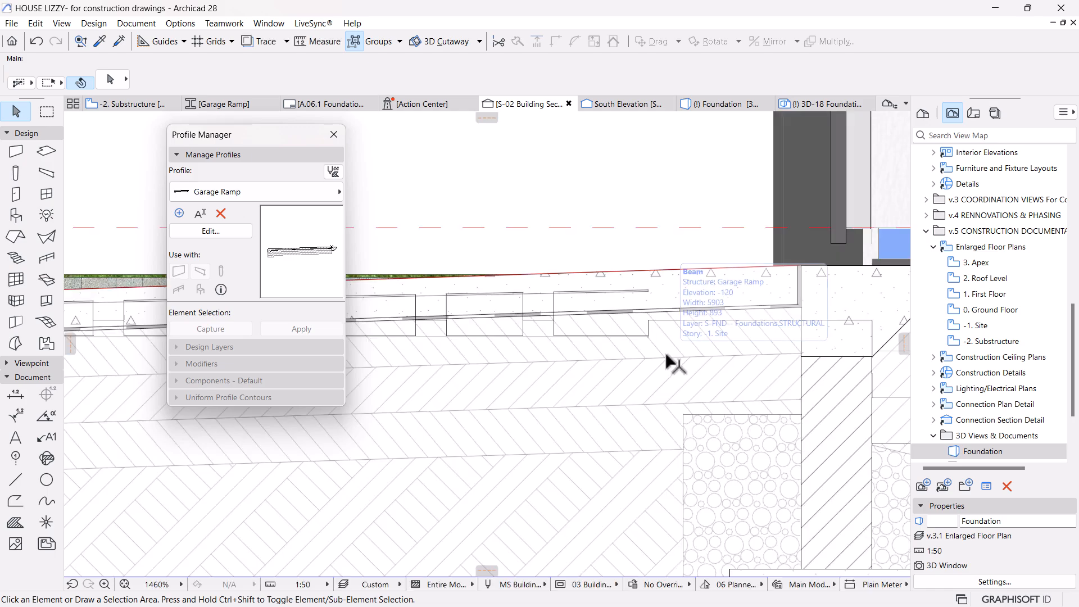
pyautogui.scroll(-7, 669, 362)
pyautogui.scroll(9, 782, 337)
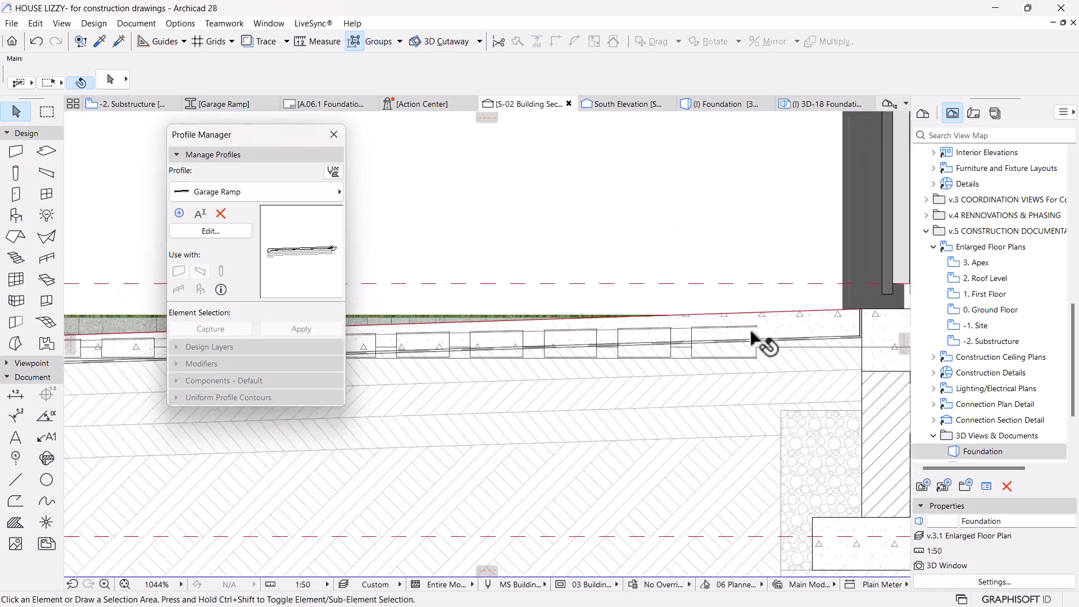
pyautogui.click(782, 335)
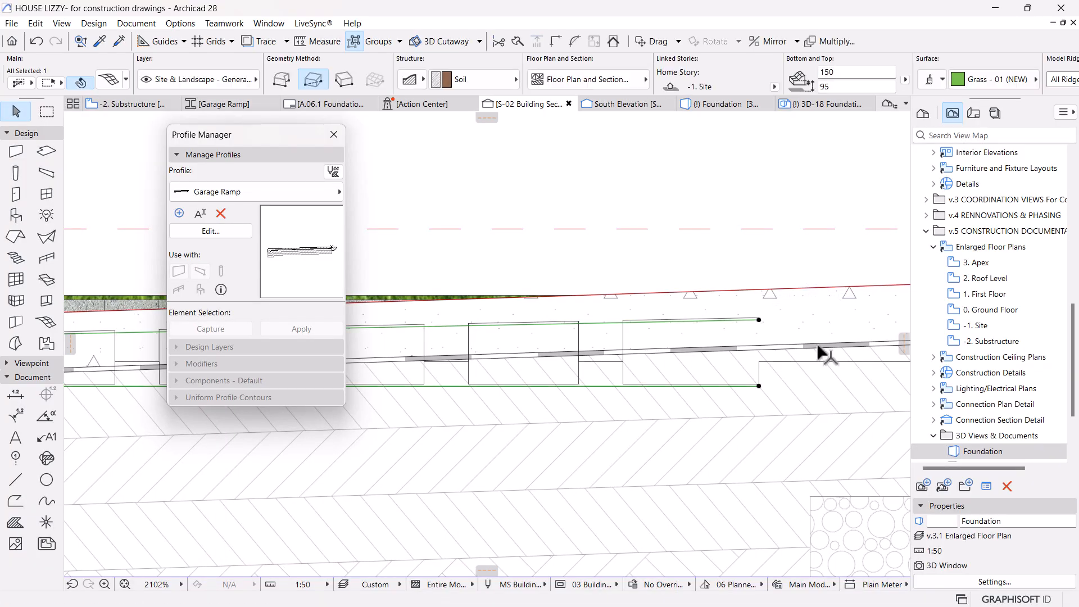
pyautogui.scroll(-9, 812, 371)
pyautogui.moveTo(566, 384); pyautogui.dragTo(689, 378, button='middle')
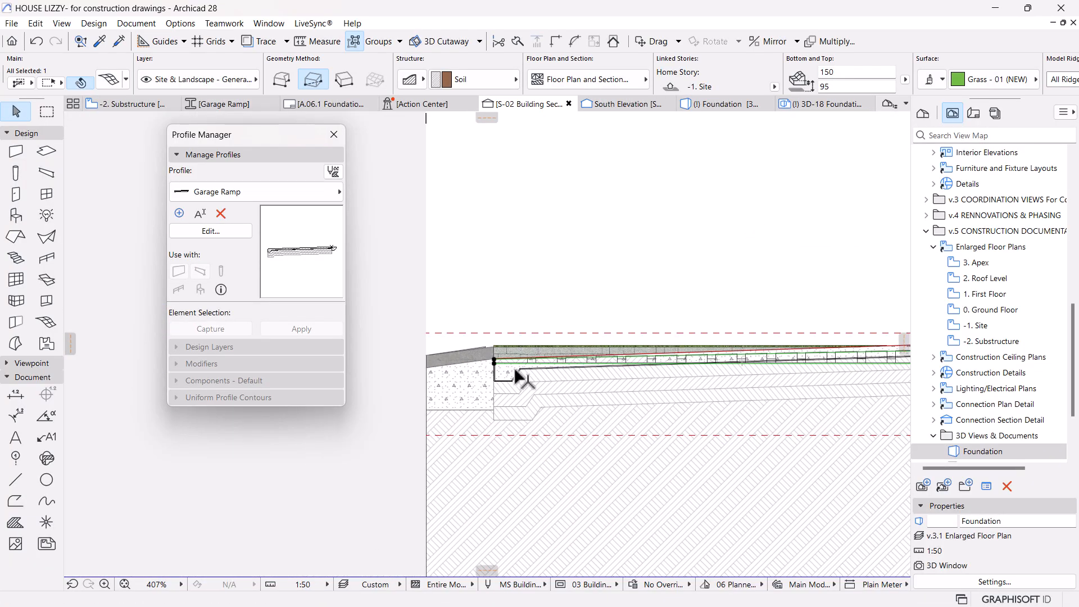
pyautogui.scroll(5, 480, 363)
pyautogui.scroll(1, 480, 363)
pyautogui.press('Escape')
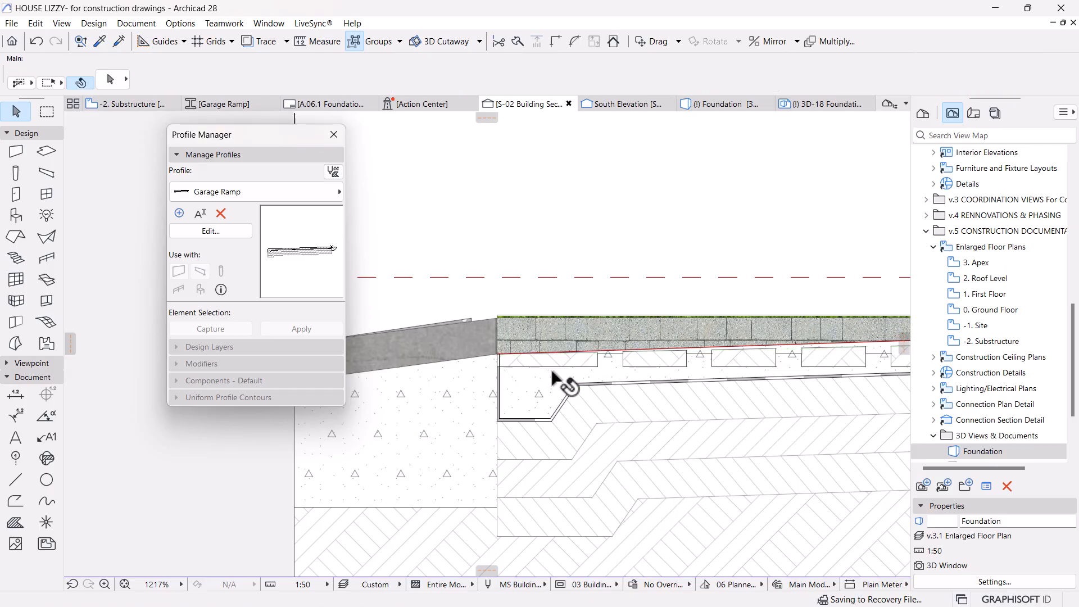
pyautogui.scroll(-3, 674, 375)
pyautogui.scroll(-2, 751, 352)
pyautogui.moveTo(793, 379); pyautogui.dragTo(592, 387, button='middle')
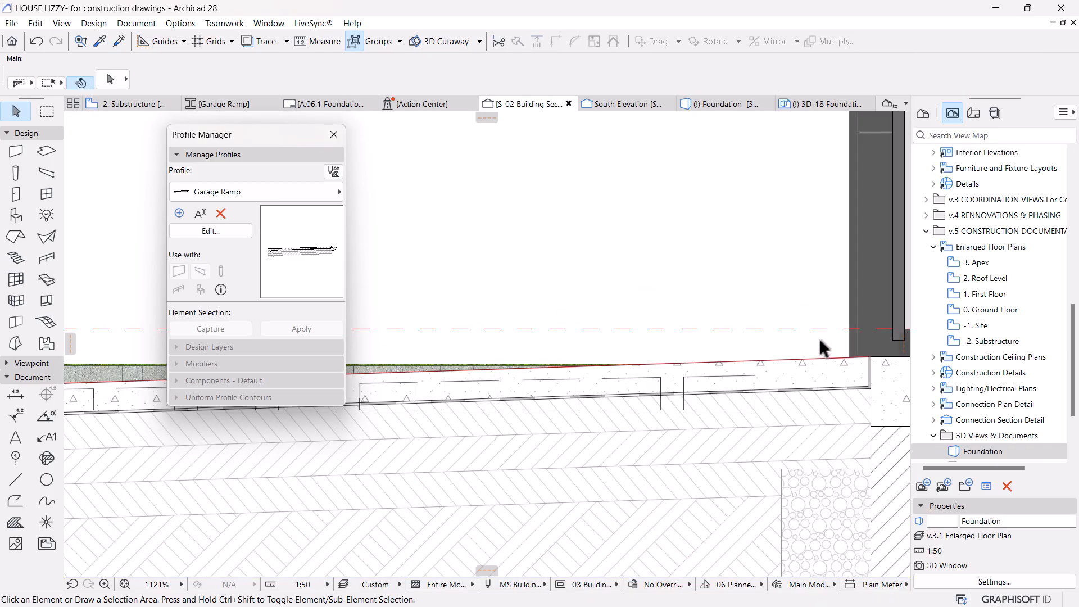
pyautogui.moveTo(701, 364); pyautogui.dragTo(594, 402, button='middle')
pyautogui.scroll(1, 594, 402)
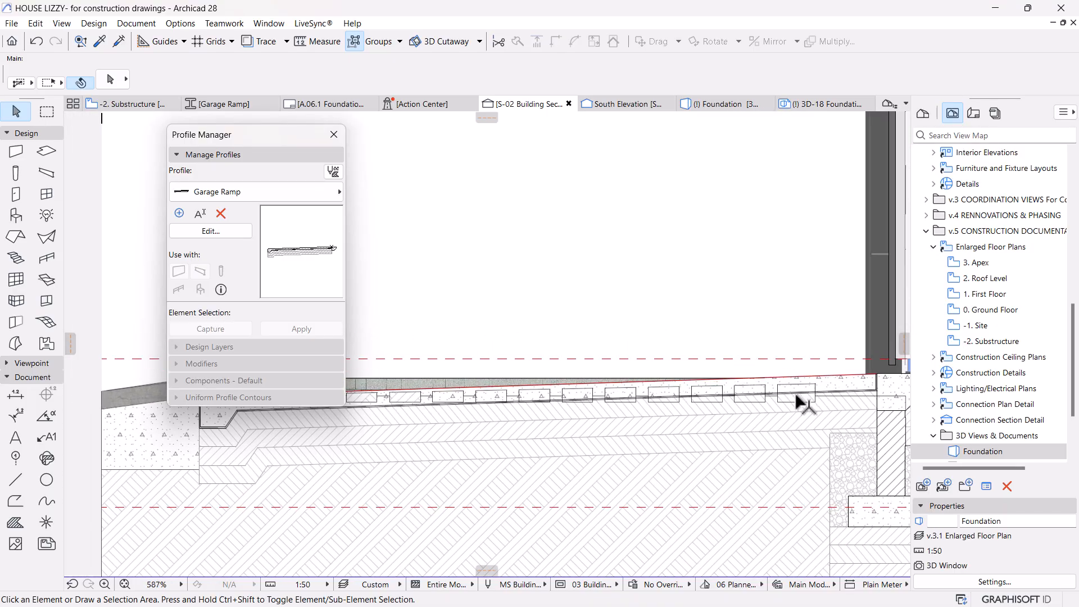
# Step: Select the slotted paving mesh in the section and check its corner points against the slope of the ramp
pyautogui.click(812, 393)
pyautogui.scroll(-3, 717, 389)
pyautogui.moveTo(582, 409); pyautogui.dragTo(573, 448, button='middle')
pyautogui.scroll(4, 531, 400)
pyautogui.scroll(3, 533, 406)
pyautogui.scroll(-1, 530, 399)
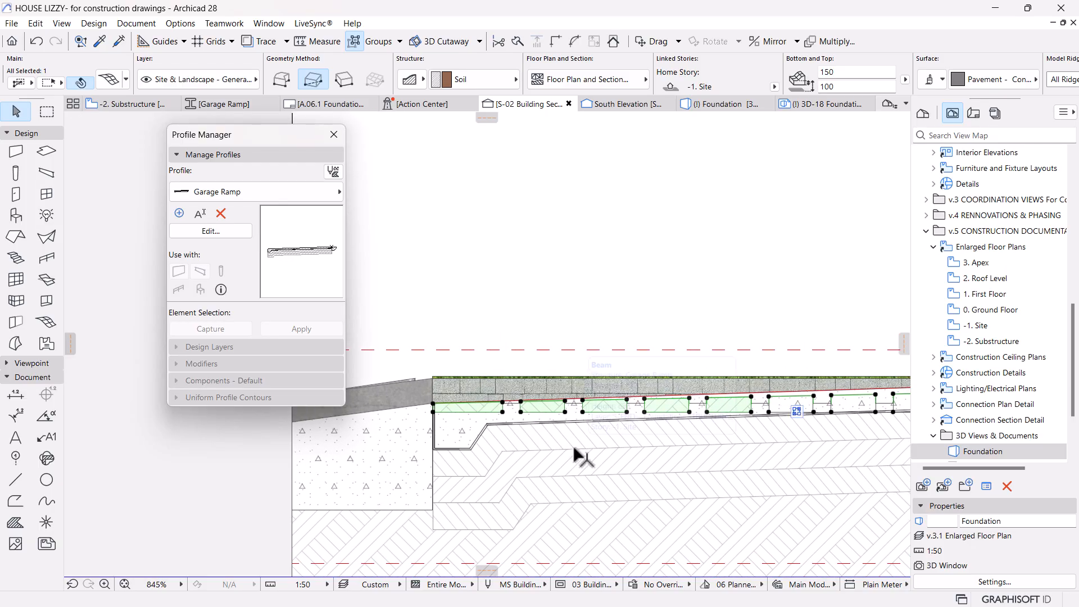
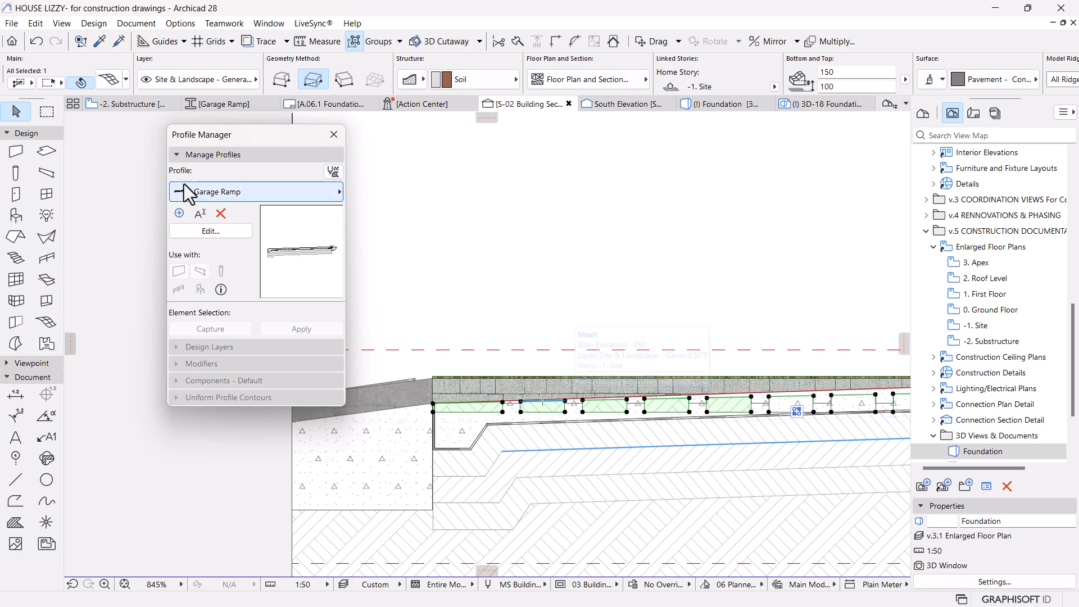
pyautogui.moveTo(227, 135); pyautogui.dragTo(157, 134)
pyautogui.moveTo(772, 441); pyautogui.dragTo(478, 444, button='middle')
pyautogui.scroll(1, 855, 431)
pyautogui.scroll(-2, 836, 436)
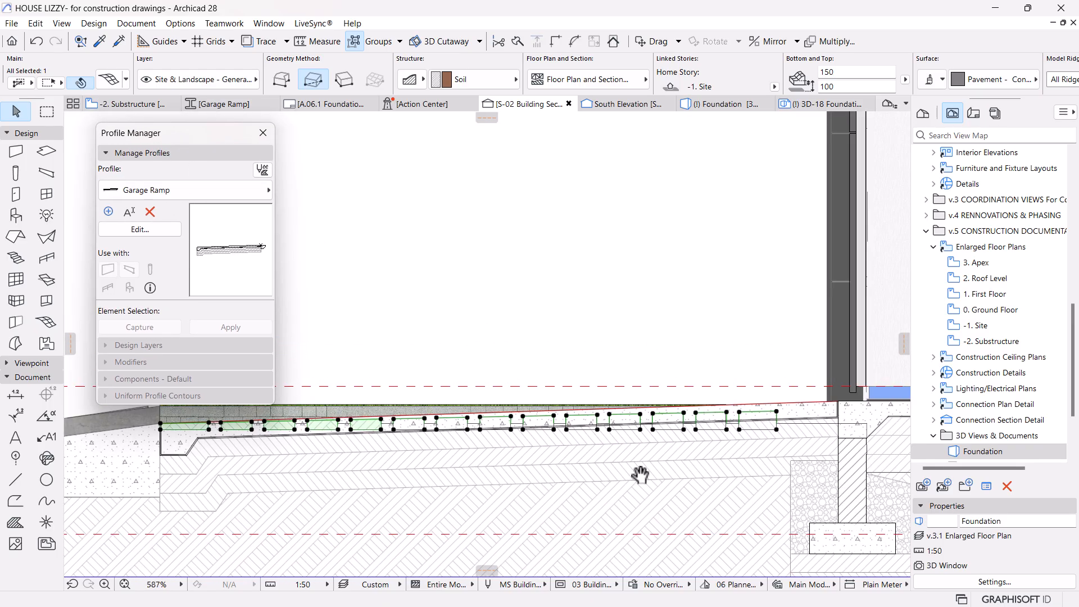
pyautogui.scroll(-1, 702, 466)
pyautogui.moveTo(669, 440); pyautogui.dragTo(729, 441, button='middle')
pyautogui.scroll(2, 818, 444)
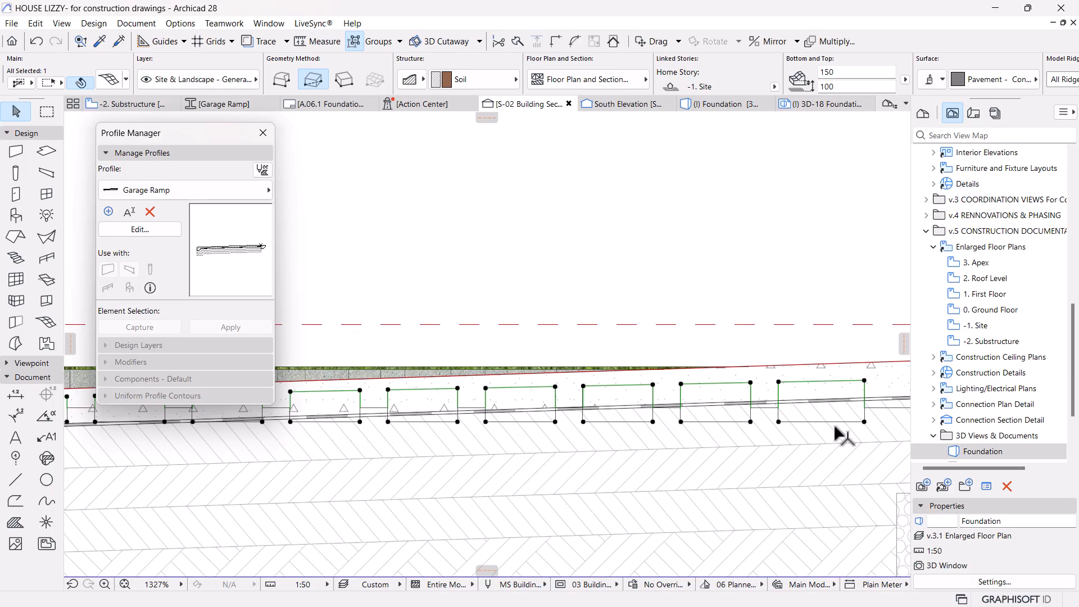
pyautogui.scroll(2, 704, 429)
# Step: Raise the slotted paving mesh vertically by 86 mm from its upper corner nearest the garage wall
pyautogui.click(780, 399)
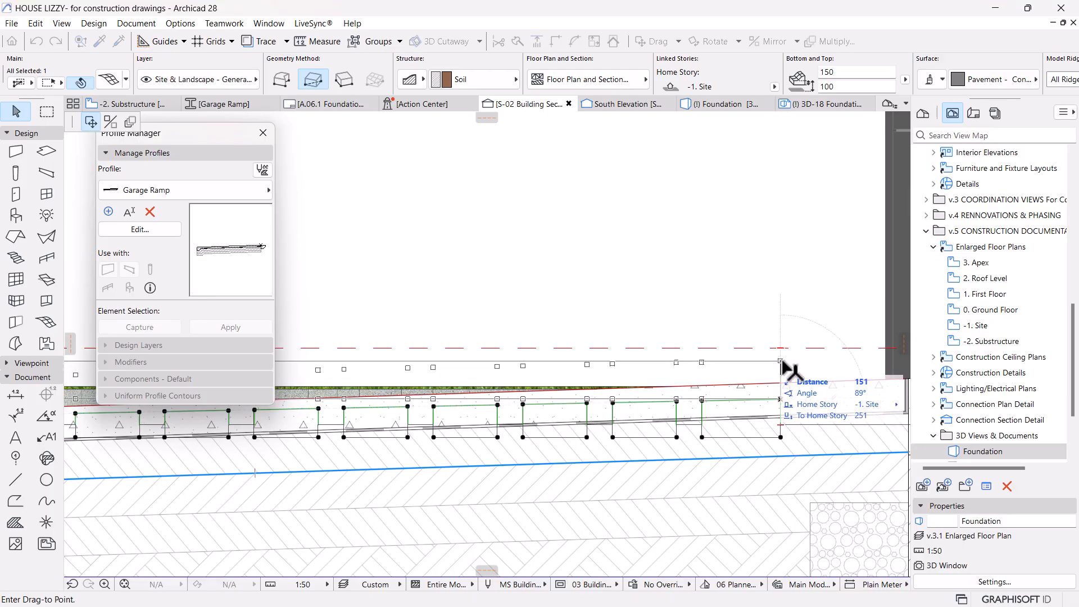
pyautogui.moveTo(771, 372); pyautogui.dragTo(806, 386, button='middle')
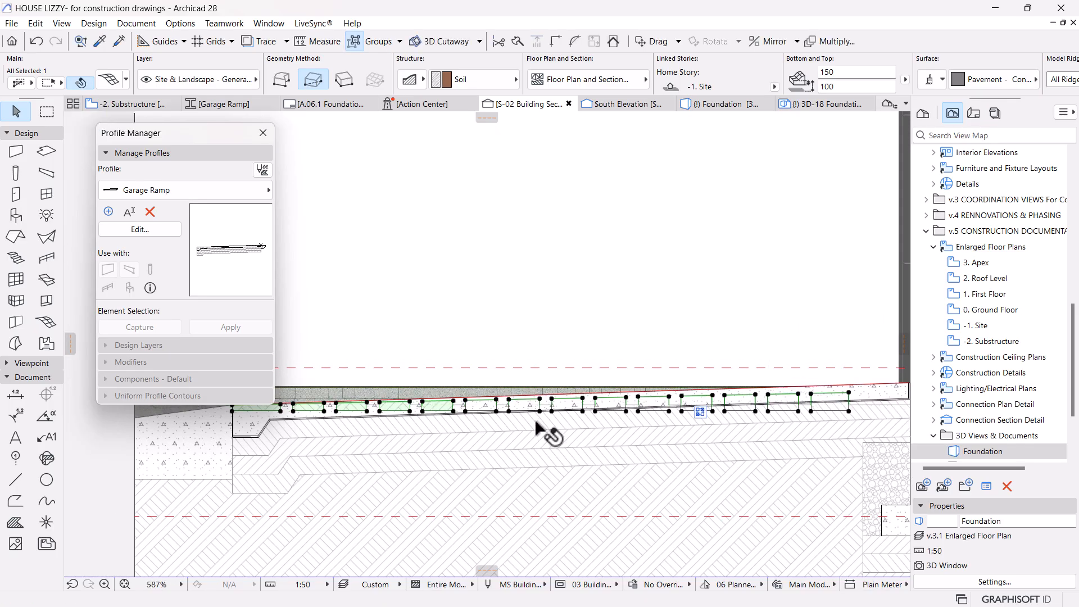
pyautogui.scroll(-2, 556, 433)
pyautogui.moveTo(560, 433); pyautogui.dragTo(563, 434, button='middle')
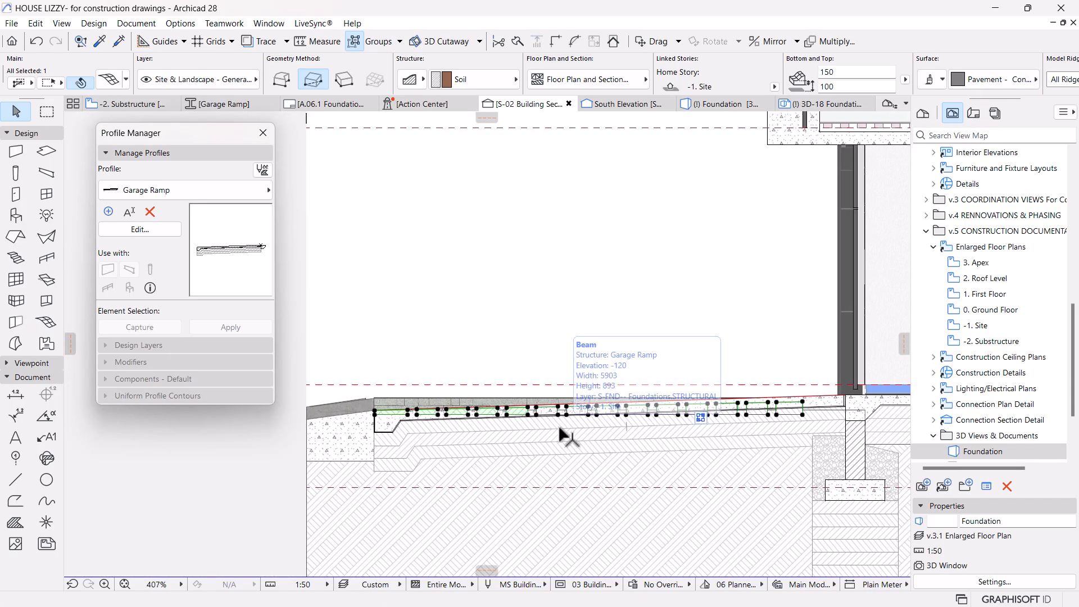
pyautogui.scroll(5, 809, 413)
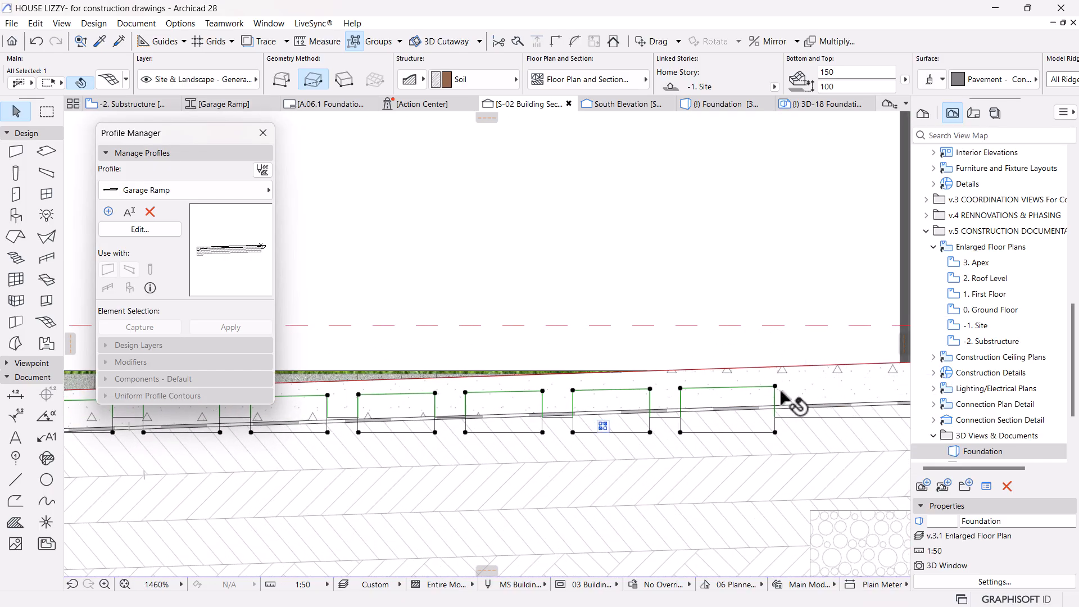
pyautogui.click(775, 387)
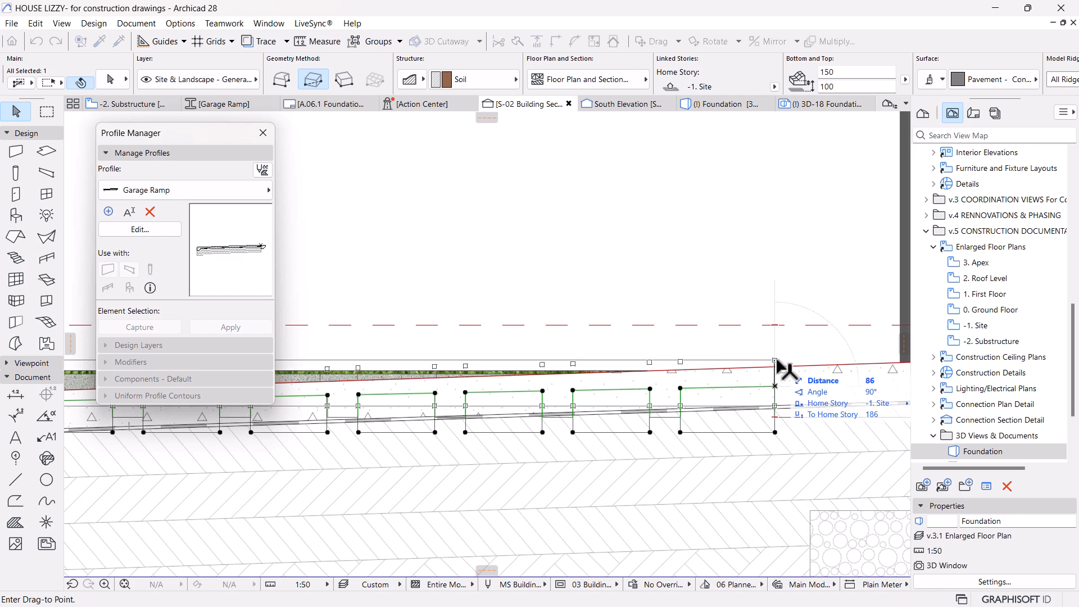
# Step: Go back to the Foundation 3D view and inspect the raised paving mesh and its slots over the garage ramp
pyautogui.click(751, 107)
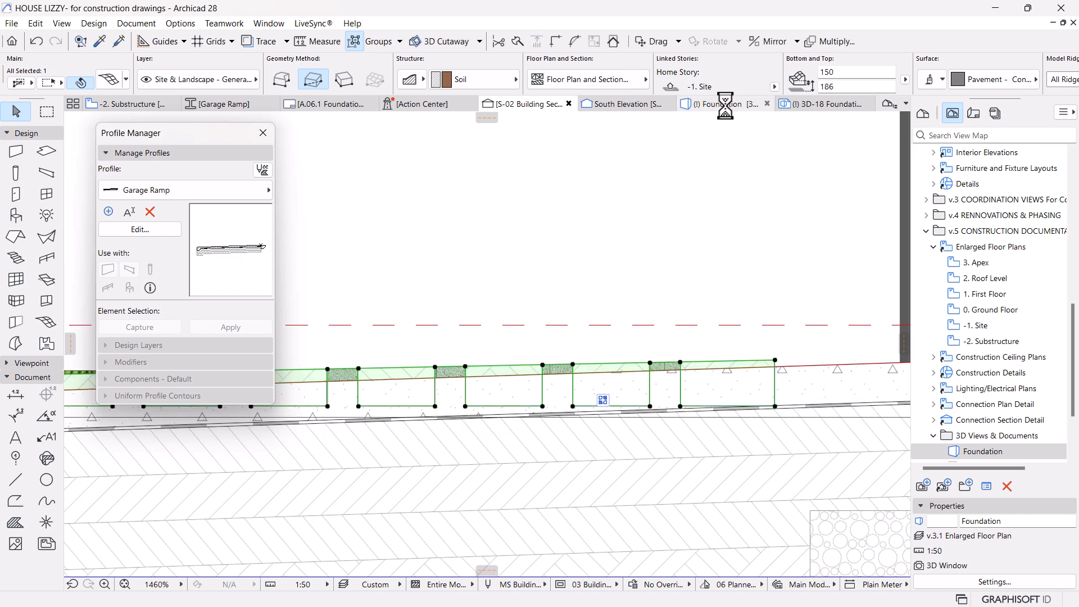
pyautogui.keyDown('shift'); pyautogui.moveTo(682, 372); pyautogui.dragTo(804, 485, button='middle'); pyautogui.keyUp('shift')
pyautogui.scroll(3, 603, 476)
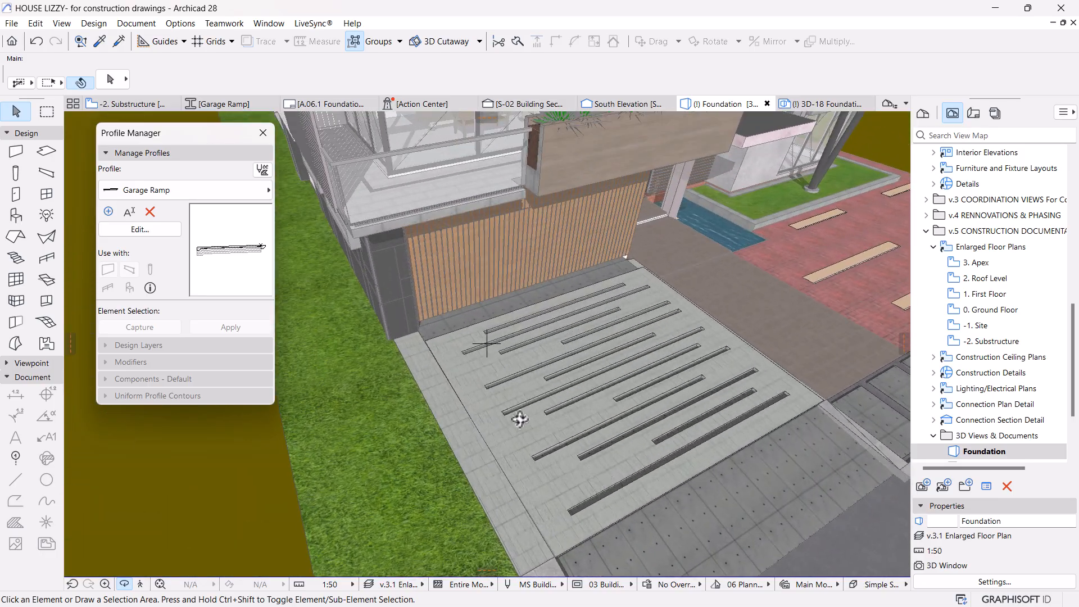
pyautogui.scroll(2, 520, 419)
pyautogui.keyDown('shift'); pyautogui.moveTo(427, 444); pyautogui.dragTo(588, 399, button='middle'); pyautogui.keyUp('shift')
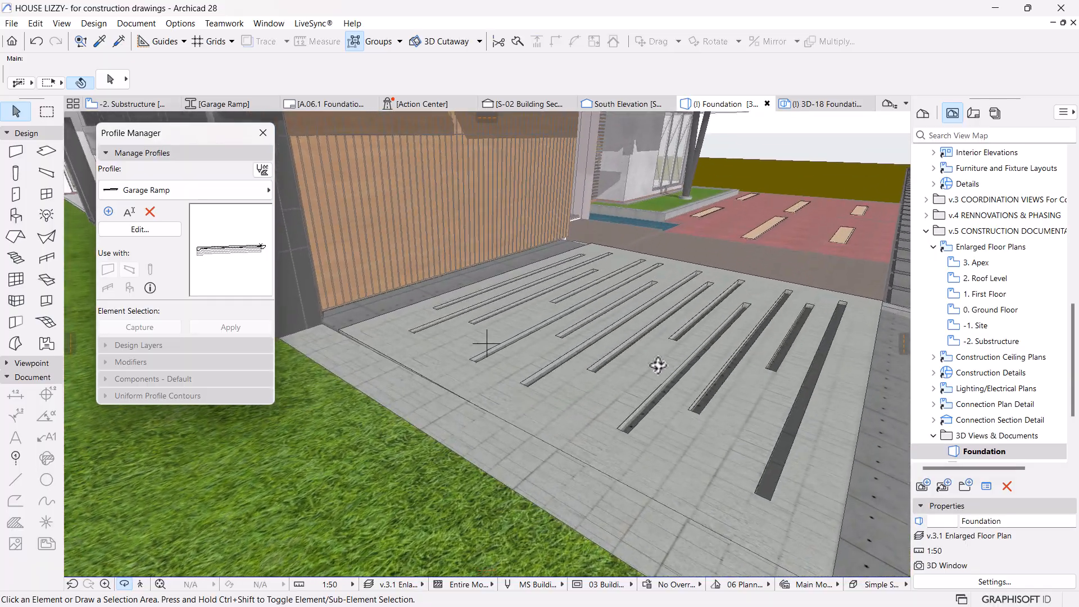
pyautogui.keyDown('shift'); pyautogui.moveTo(657, 362); pyautogui.dragTo(668, 370, button='middle'); pyautogui.keyUp('shift')
pyautogui.click(585, 432)
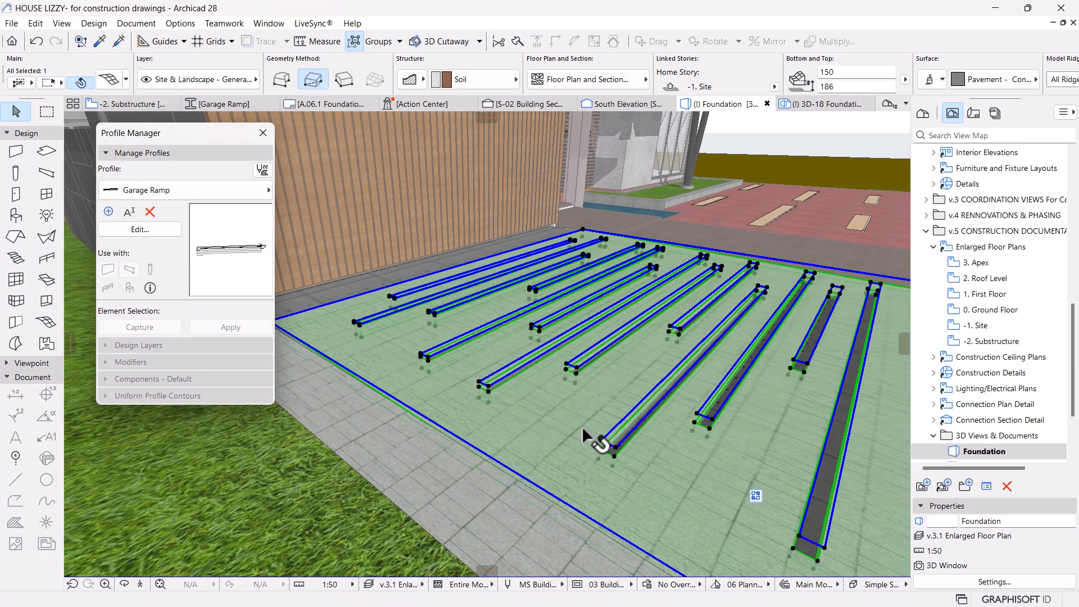
pyautogui.keyDown('shift'); pyautogui.moveTo(600, 389); pyautogui.dragTo(587, 483, button='middle'); pyautogui.keyUp('shift')
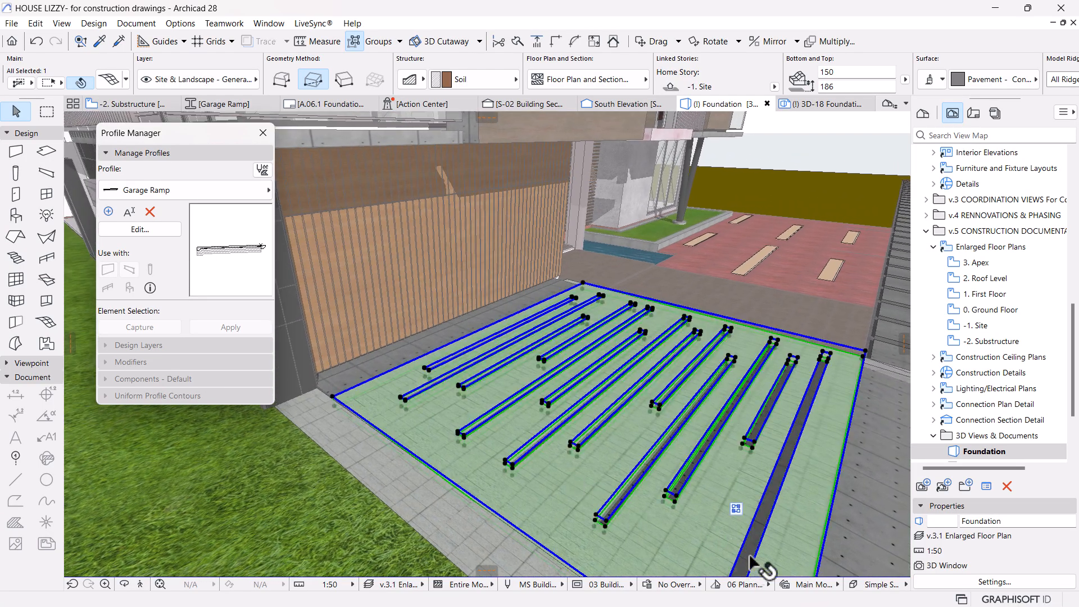
pyautogui.scroll(-2, 559, 428)
pyautogui.moveTo(535, 439); pyautogui.dragTo(577, 467, button='middle')
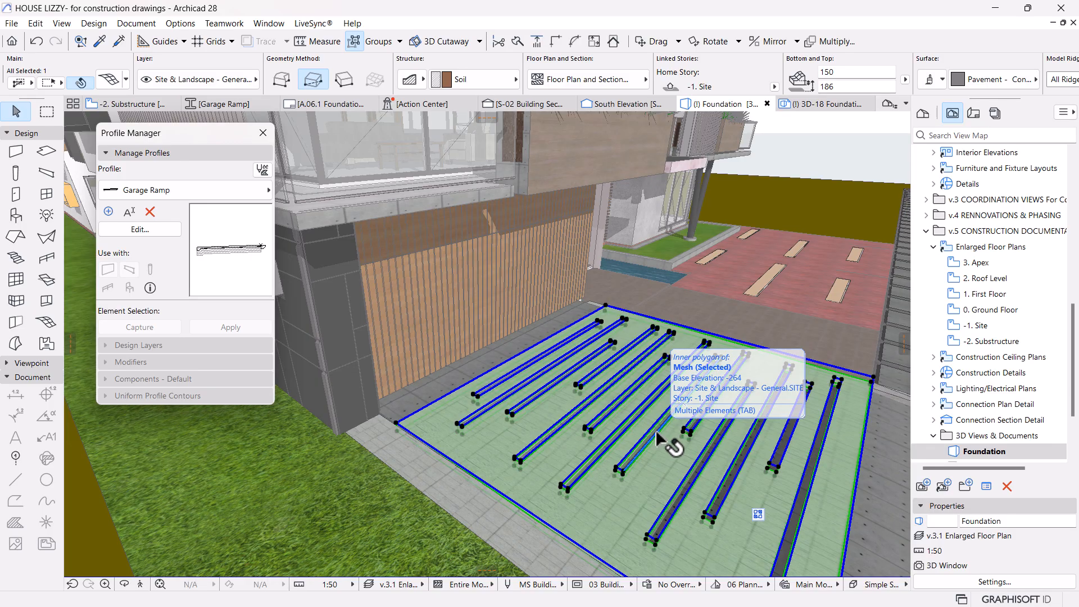
pyautogui.keyDown('shift'); pyautogui.moveTo(668, 441); pyautogui.dragTo(482, 405, button='middle'); pyautogui.keyUp('shift')
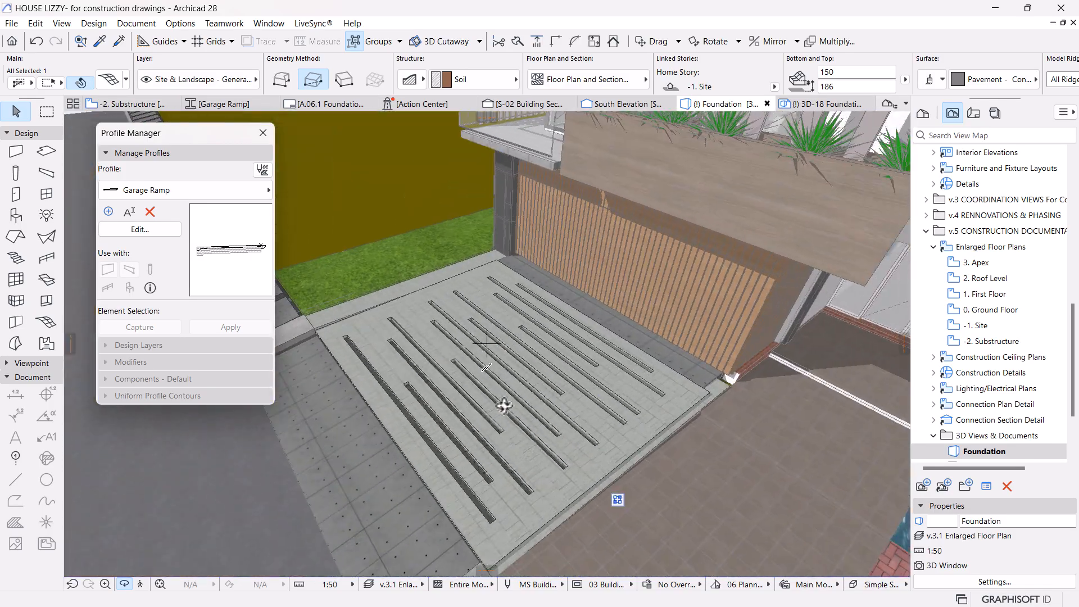
pyautogui.press('Escape')
# Step: Select the Garage Ramp beam to check how it sits beneath the slotted paving, and clear the selection
pyautogui.click(695, 370)
pyautogui.moveTo(529, 398); pyautogui.dragTo(474, 481, button='middle')
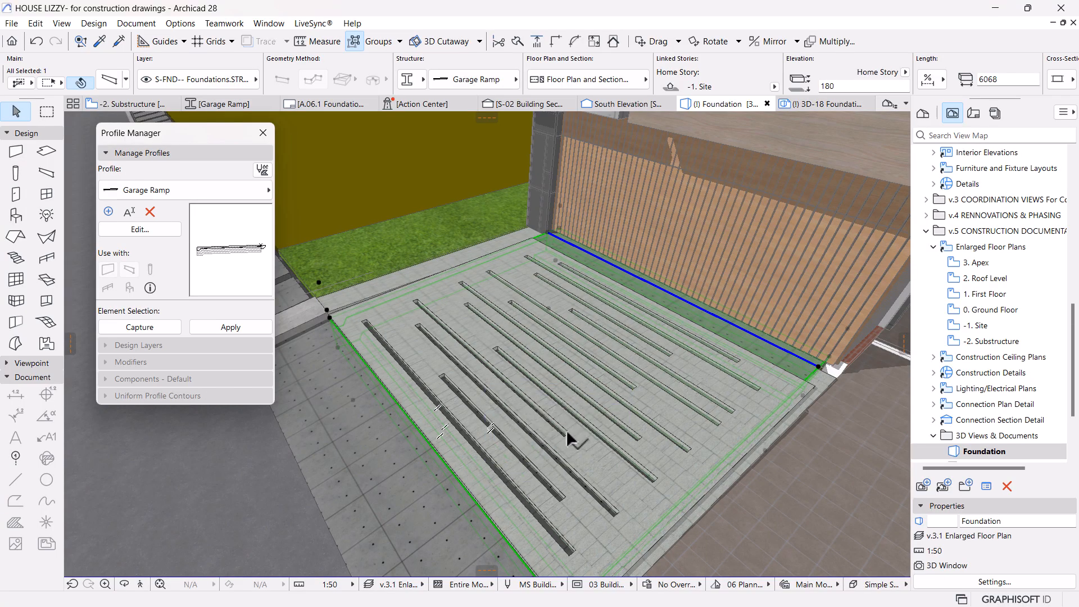
pyautogui.moveTo(618, 413); pyautogui.dragTo(653, 393, button='middle')
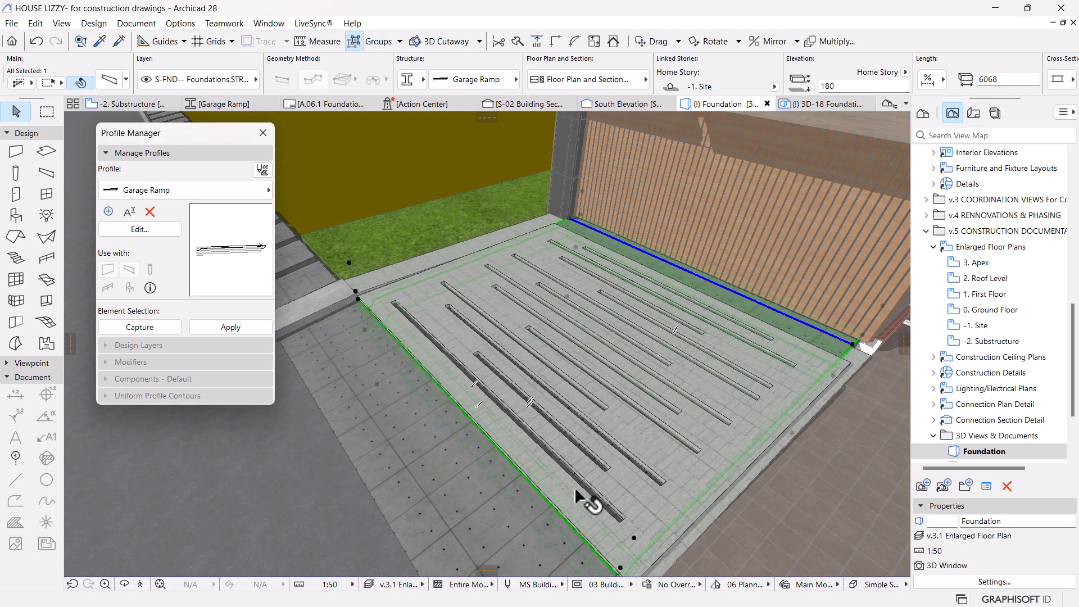
pyautogui.scroll(3, 564, 512)
pyautogui.press('Escape')
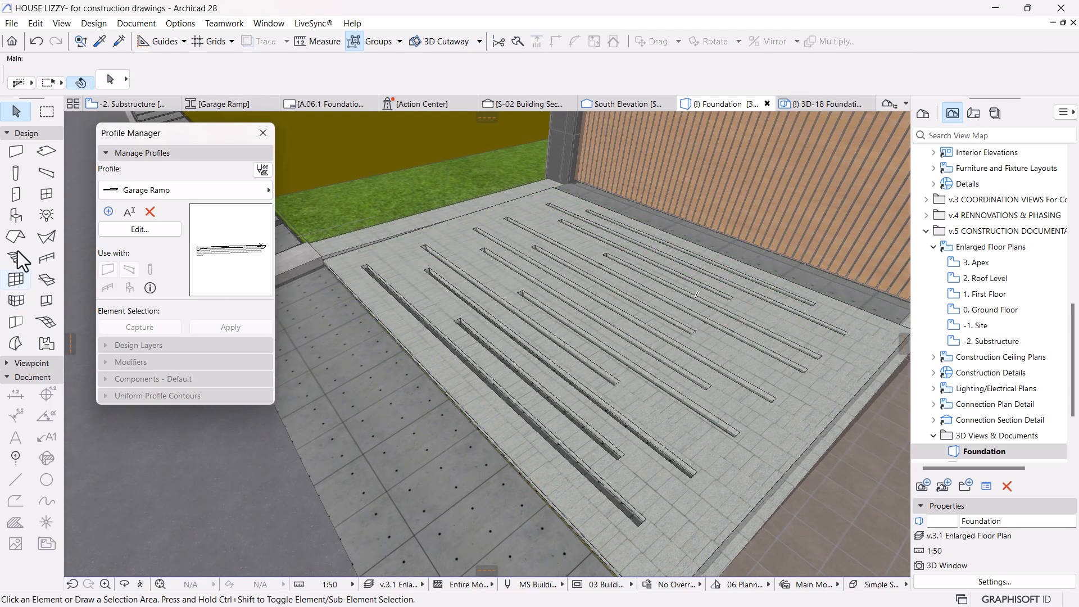
# Step: Fill the paving slots farthest from the garage wall with structural floor slabs traced from the slot outlines
pyautogui.click(46, 153)
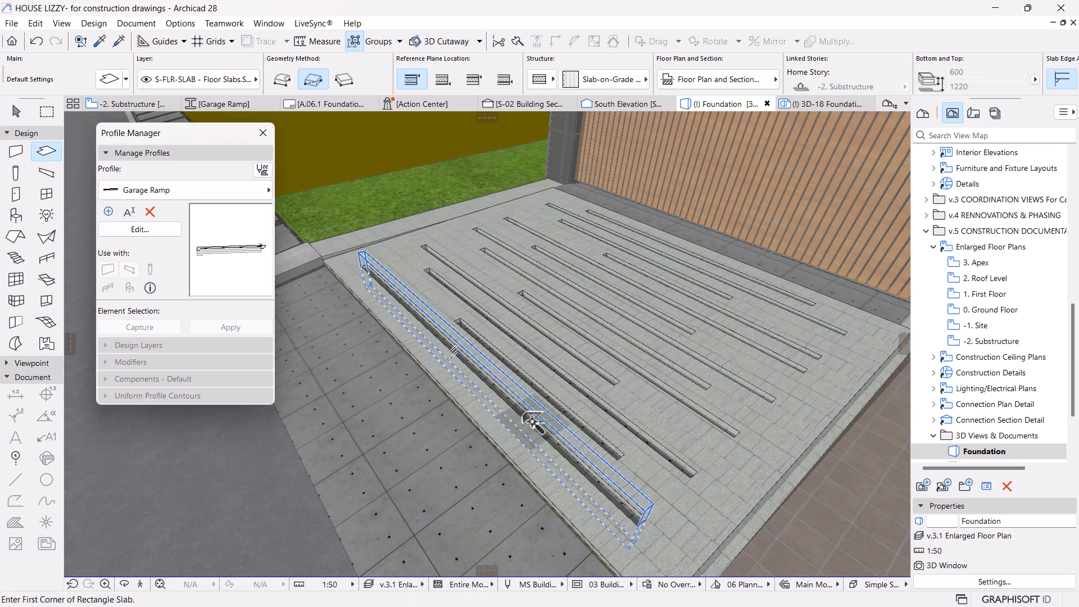
pyautogui.click(532, 420)
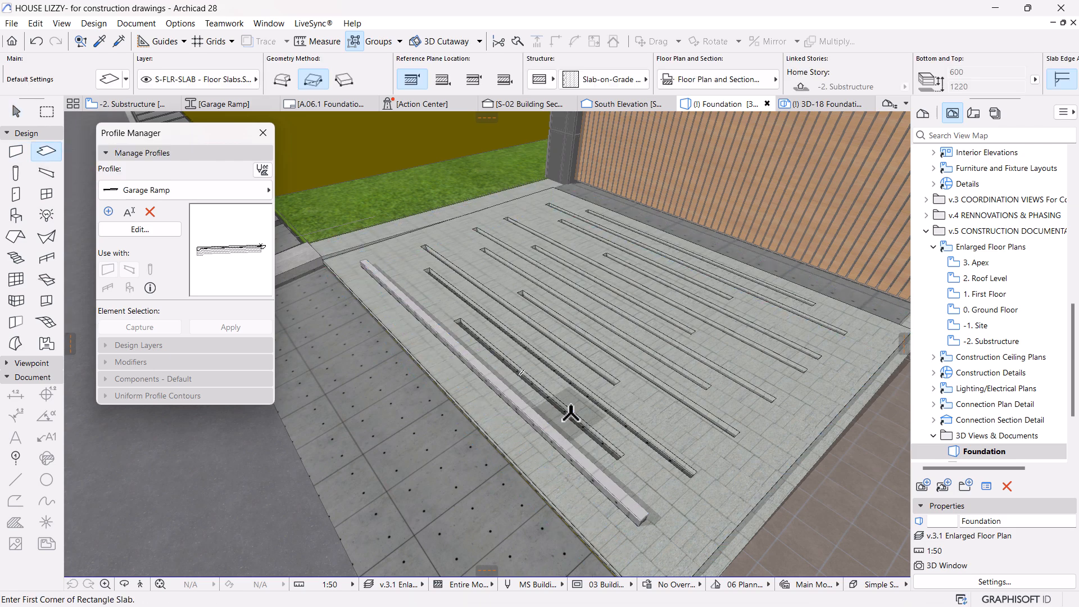
pyautogui.click(621, 413)
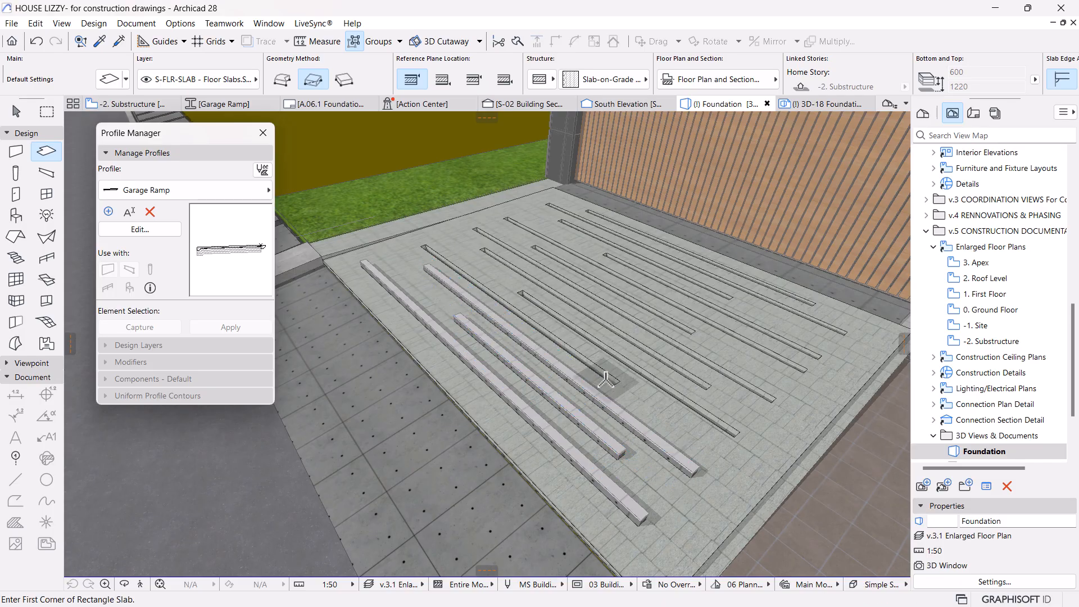
pyautogui.click(647, 378)
pyautogui.click(674, 370)
pyautogui.click(677, 366)
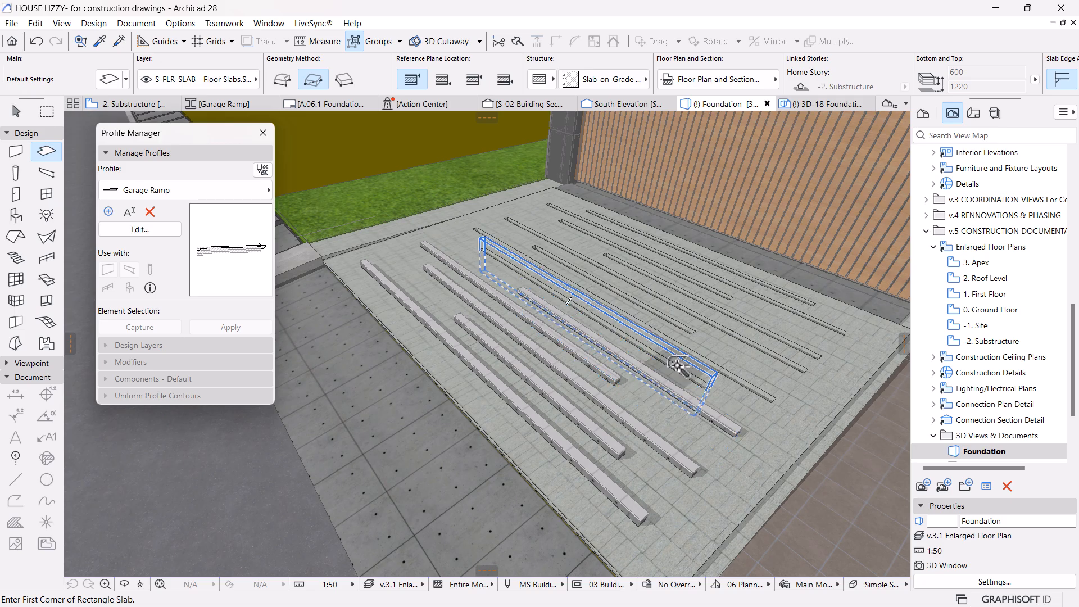
# Step: Continue filling the middle paving slots with slabs, and undo the oversized slab placed over the paving surface
pyautogui.scroll(3, 824, 327)
pyautogui.scroll(3, 809, 335)
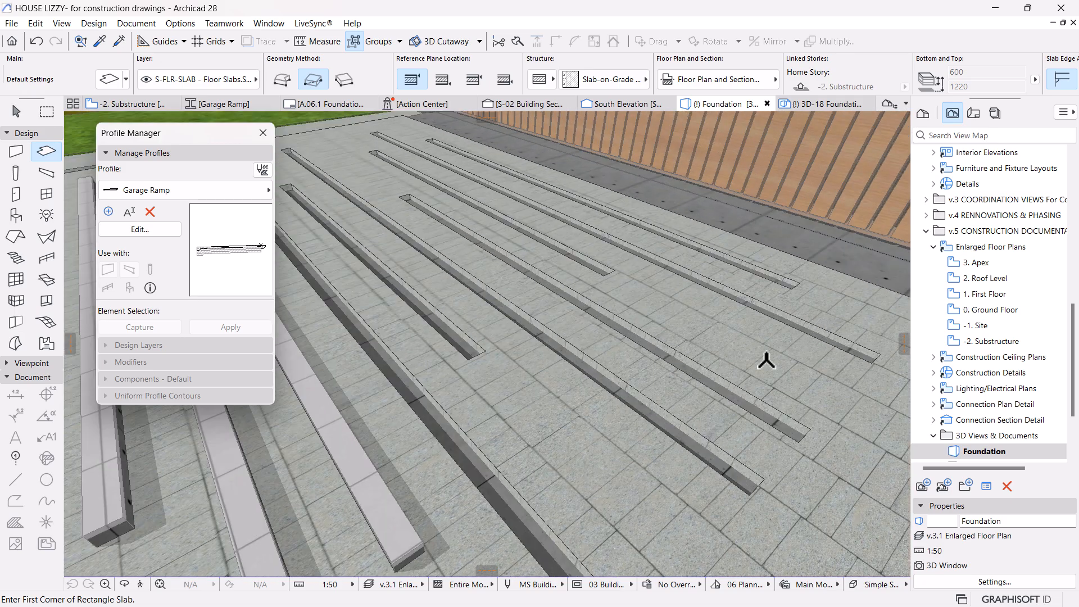
pyautogui.click(478, 351)
pyautogui.scroll(-5, 530, 356)
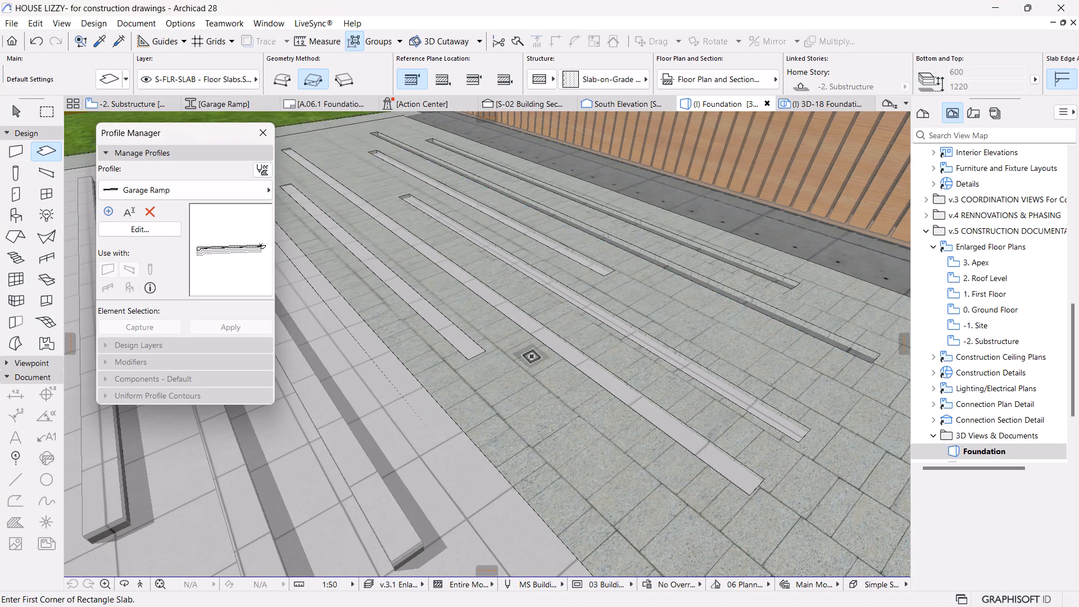
pyautogui.hotkey('ctrl', 'z')
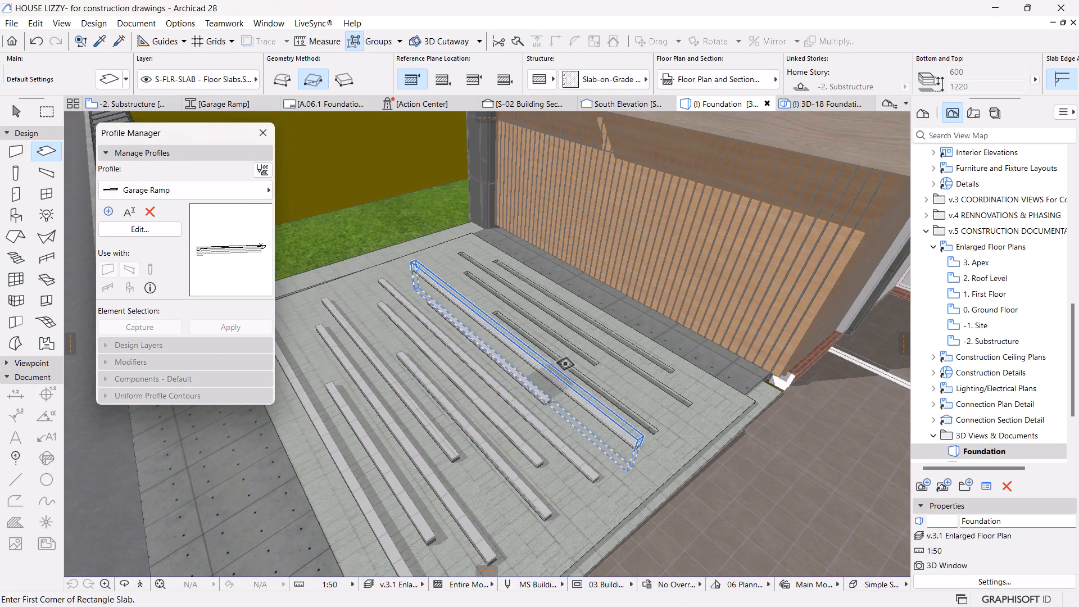
# Step: Fill the remaining paving slots nearest the garage wall with slabs and leave the Slab tool
pyautogui.click(565, 363)
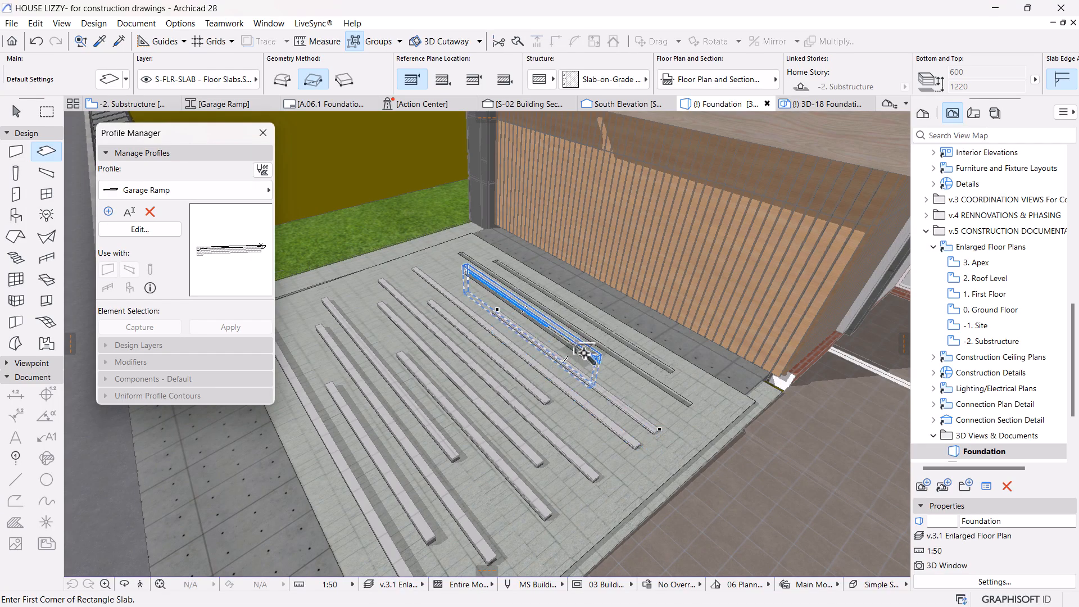
pyautogui.click(584, 353)
pyautogui.click(616, 354)
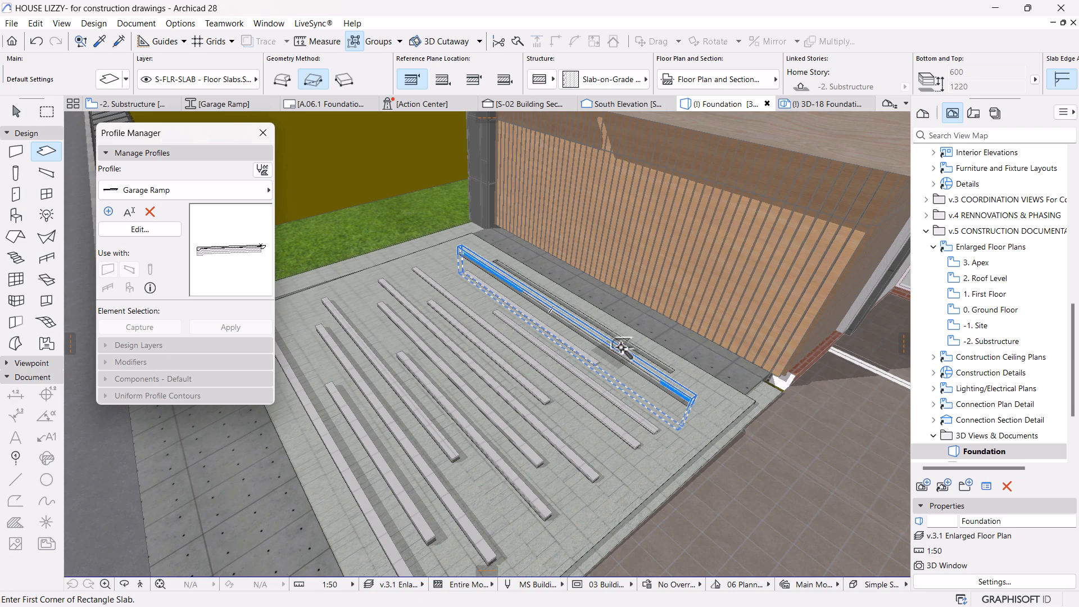
pyautogui.click(626, 341)
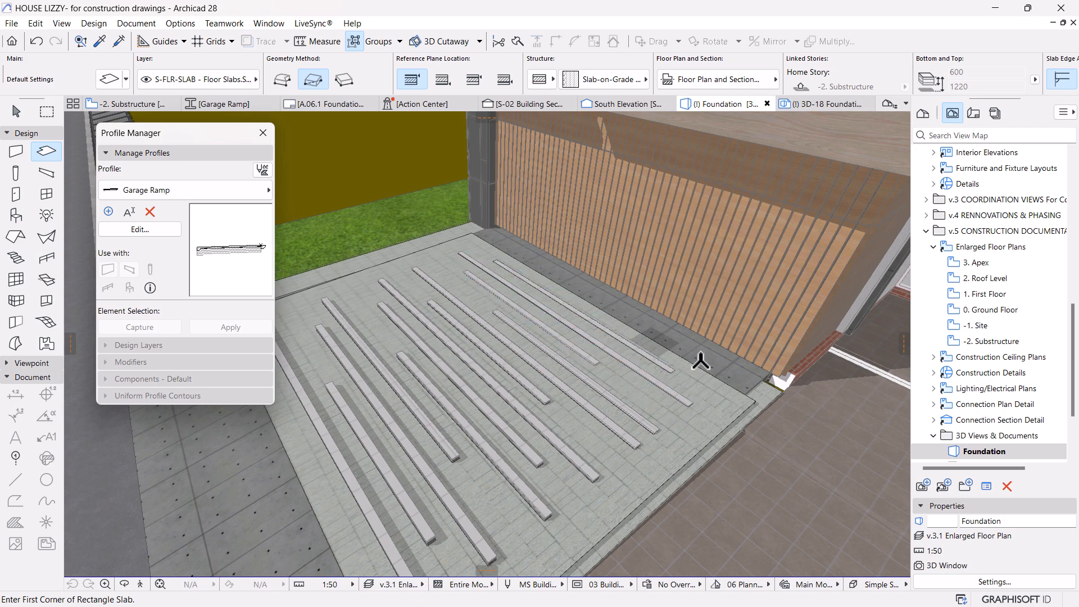
pyautogui.scroll(-1, 681, 355)
pyautogui.press('Escape')
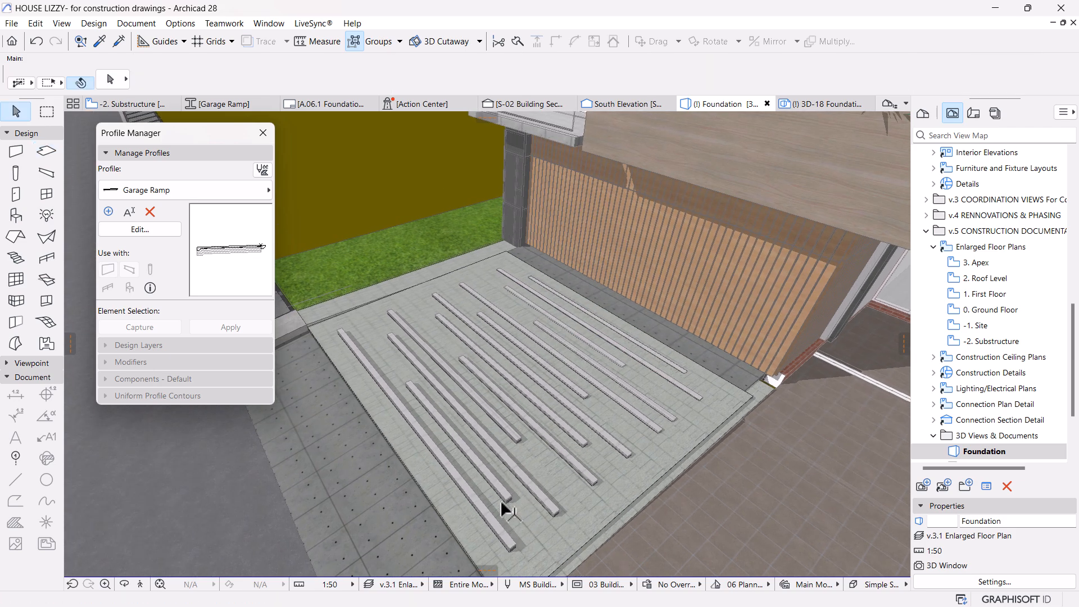
# Step: Select all thirteen slabs in the paving slots, leaving out the mesh, and group them
pyautogui.click(501, 496)
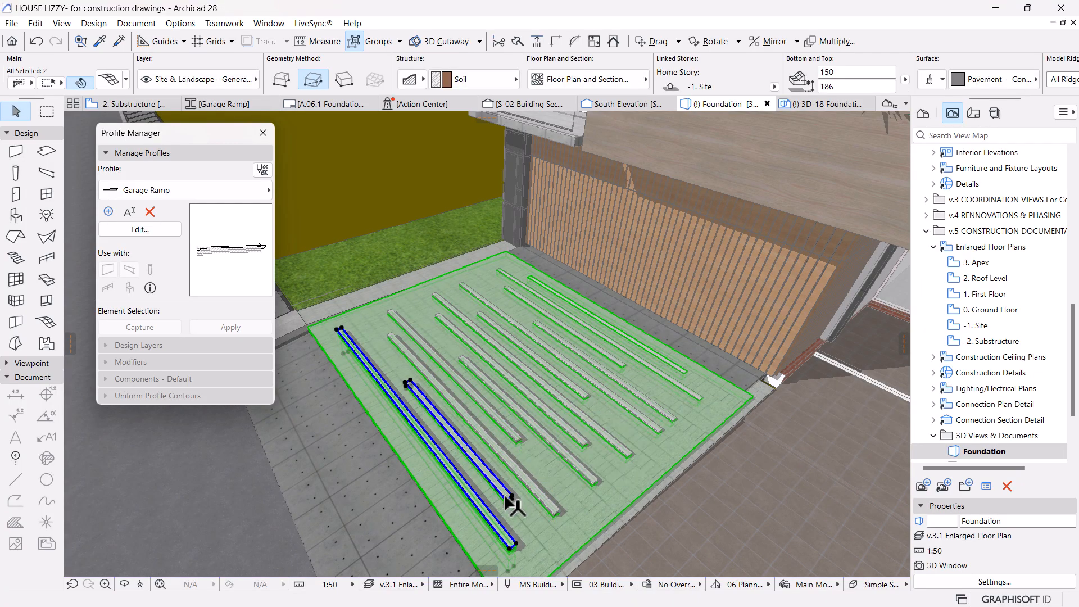
pyautogui.press('Escape')
pyautogui.click(492, 499)
pyautogui.keyDown('shift'); pyautogui.click(500, 492); pyautogui.keyUp('shift')
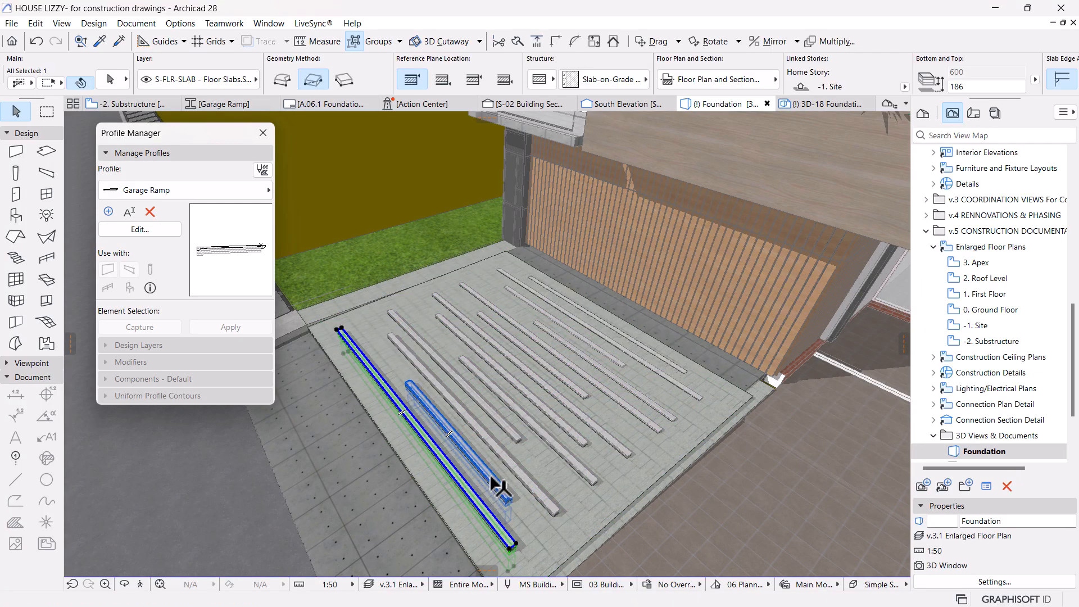
pyautogui.keyDown('shift'); pyautogui.click(515, 468); pyautogui.keyUp('shift')
pyautogui.keyDown('shift'); pyautogui.click(513, 438); pyautogui.keyUp('shift')
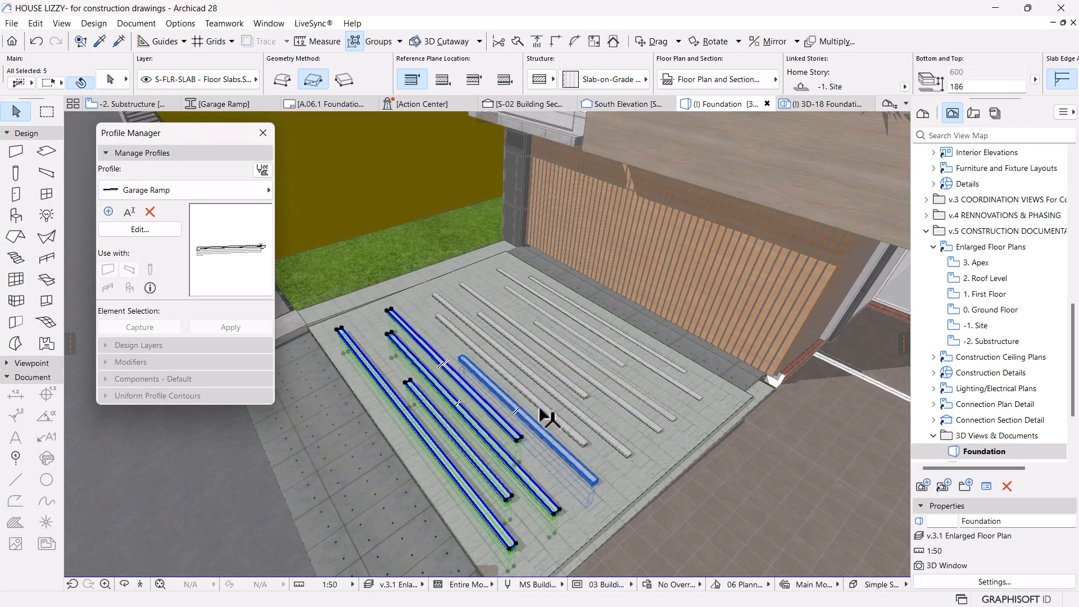
pyautogui.keyDown('shift'); pyautogui.click(567, 387); pyautogui.keyUp('shift')
pyautogui.keyDown('shift'); pyautogui.click(581, 378); pyautogui.keyUp('shift')
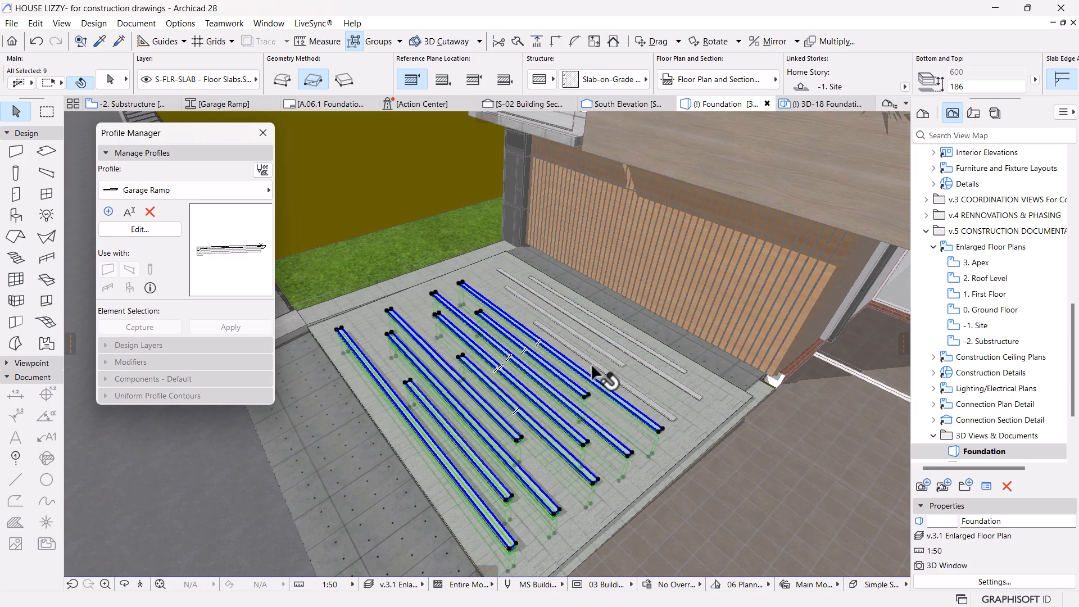
pyautogui.keyDown('shift'); pyautogui.click(596, 365); pyautogui.keyUp('shift')
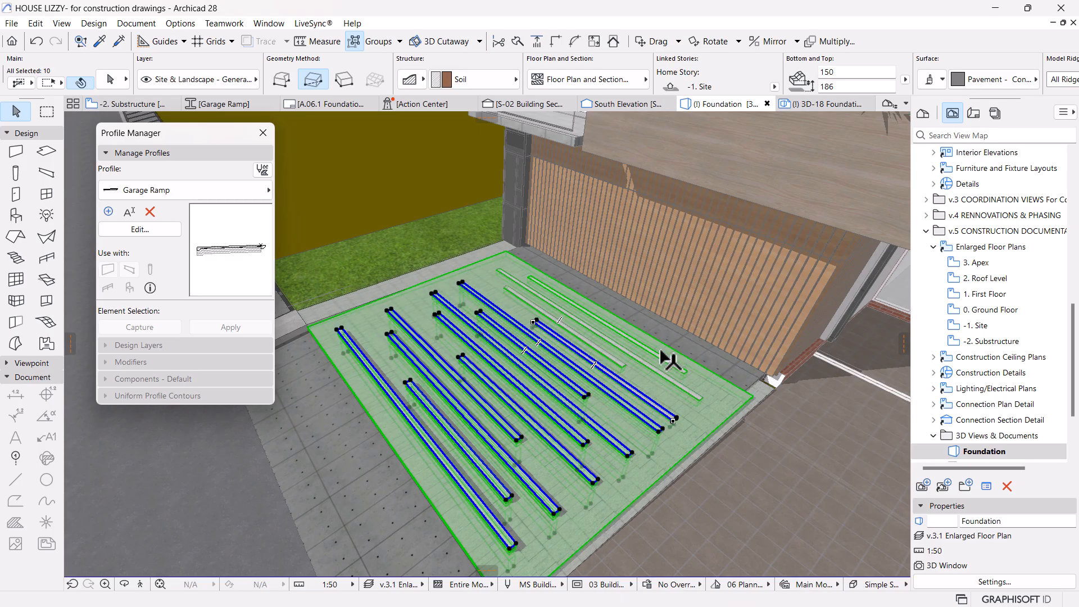
pyautogui.scroll(3, 660, 350)
pyautogui.keyDown('shift'); pyautogui.click(659, 424); pyautogui.keyUp('shift')
pyautogui.keyDown('shift'); pyautogui.click(579, 372); pyautogui.keyUp('shift')
pyautogui.keyDown('shift'); pyautogui.click(631, 371); pyautogui.keyUp('shift')
pyautogui.keyDown('shift'); pyautogui.click(628, 350); pyautogui.keyUp('shift')
pyautogui.keyDown('shift'); pyautogui.click(615, 430); pyautogui.keyUp('shift')
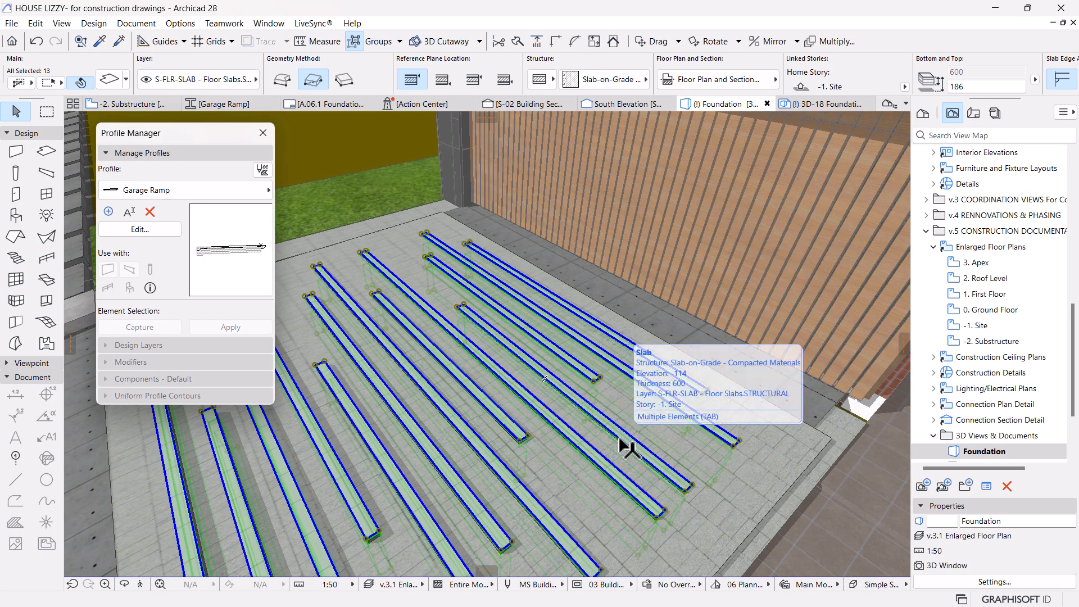
pyautogui.press('Escape')
# Step: Delete the slotted paving mesh to inspect the slabs over the garage ramp, and undo the deletion
pyautogui.click(760, 488)
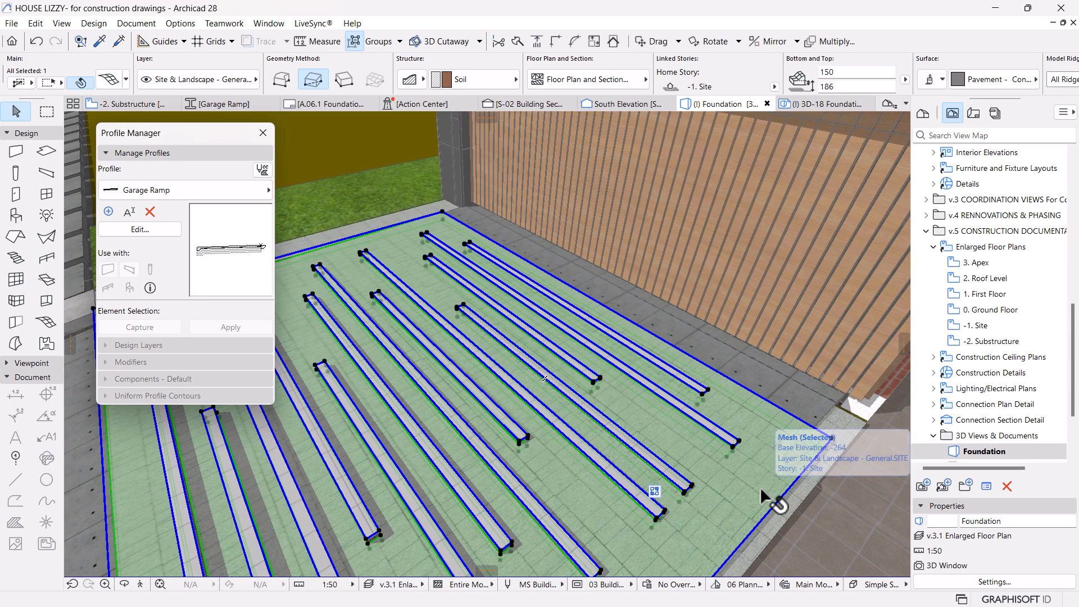
pyautogui.press('Escape')
pyautogui.scroll(-6, 675, 444)
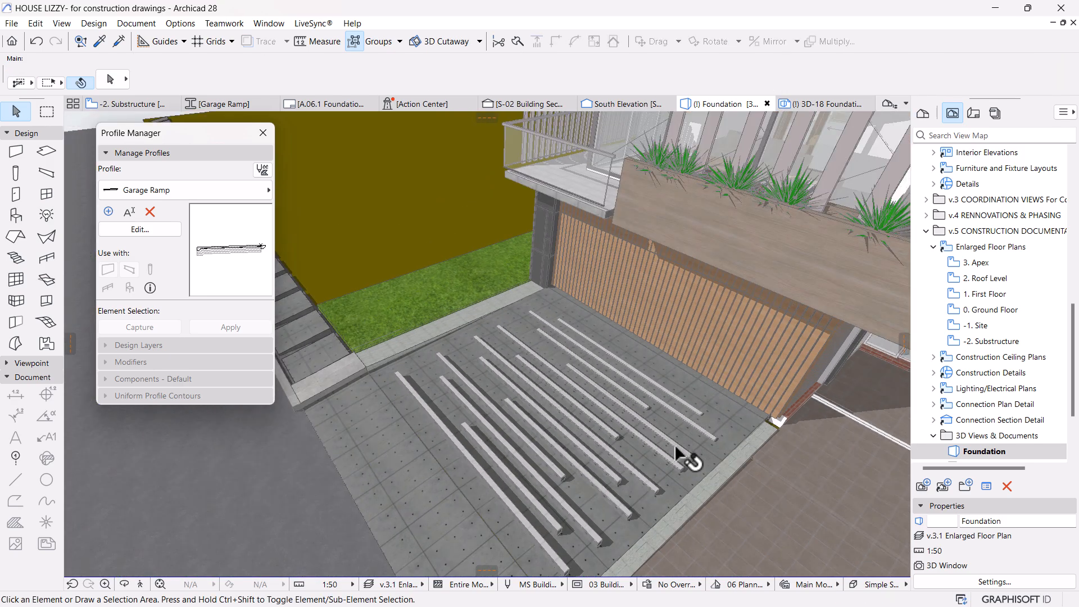
pyautogui.scroll(3, 689, 396)
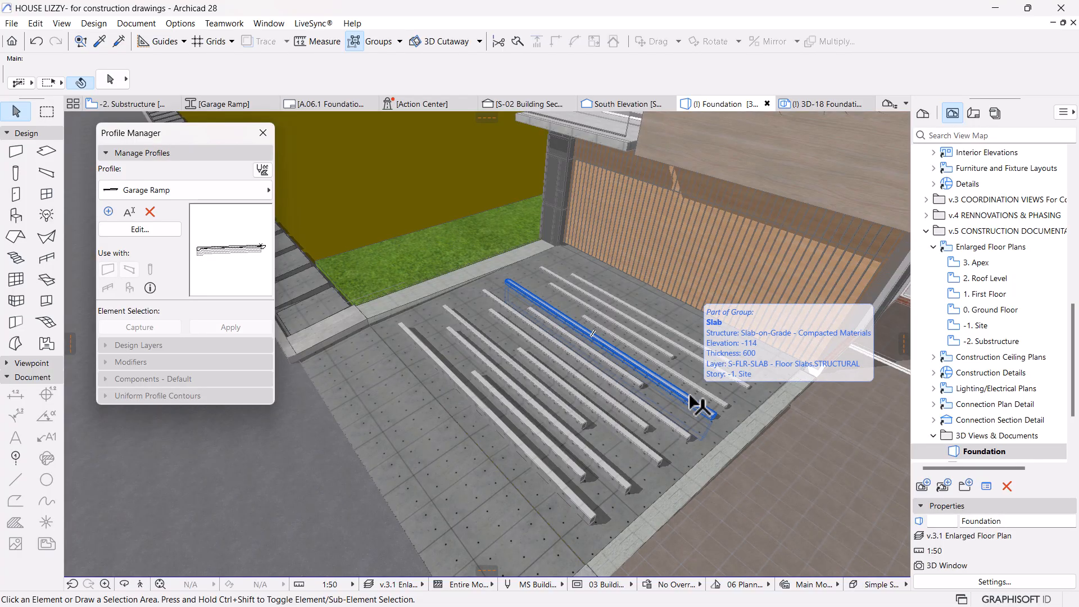
pyautogui.hotkey('ctrl', 'z')
pyautogui.click(697, 404)
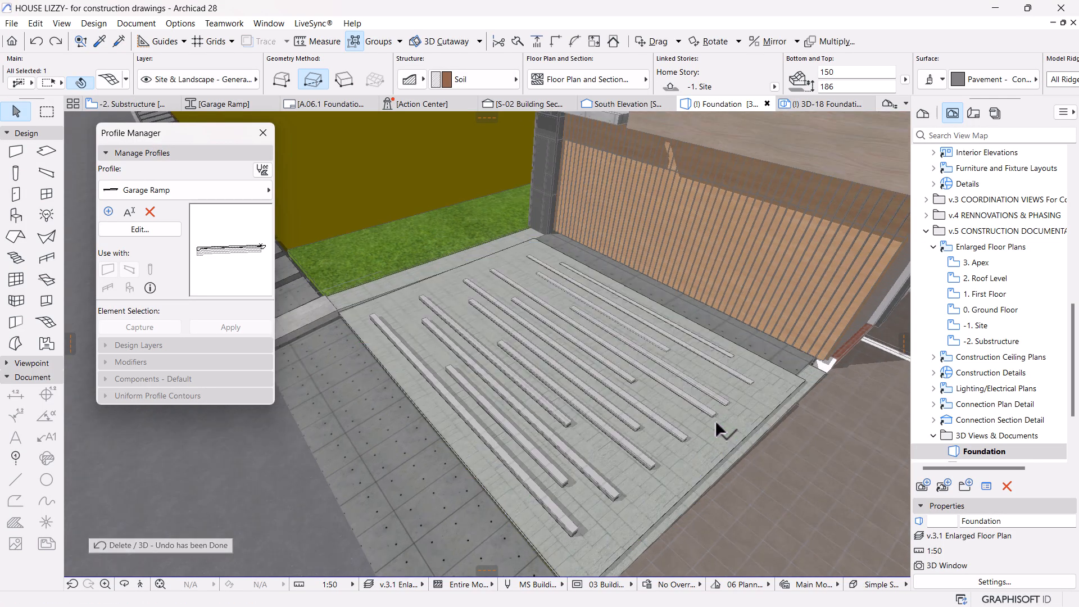
pyautogui.scroll(1, 678, 447)
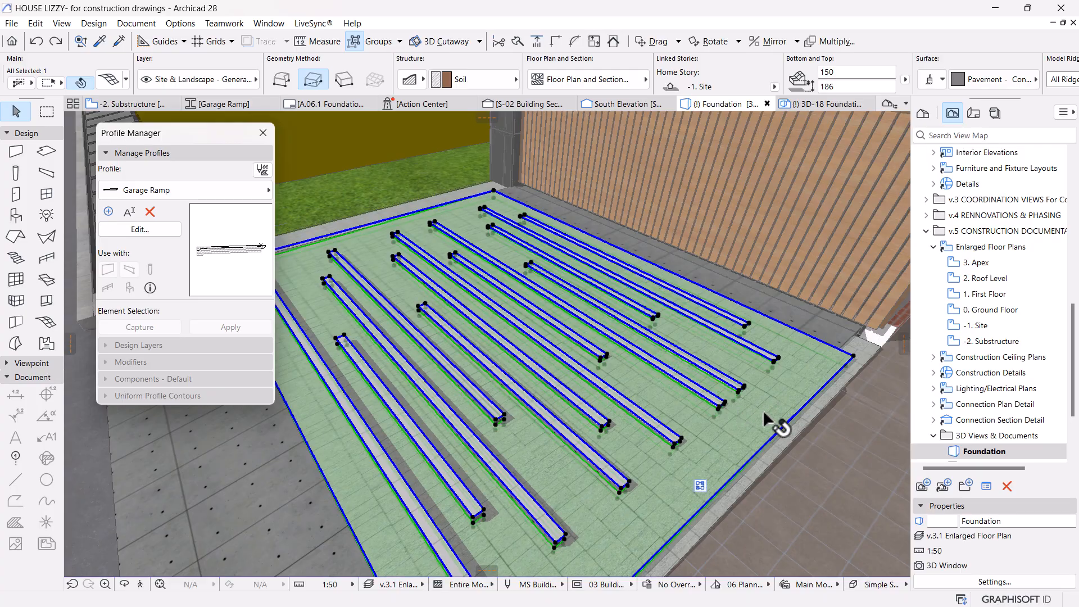
pyautogui.press('Escape')
# Step: Check the override surfaces in the slotted paving mesh's selection settings, and cancel without changing anything
pyautogui.scroll(2, 789, 386)
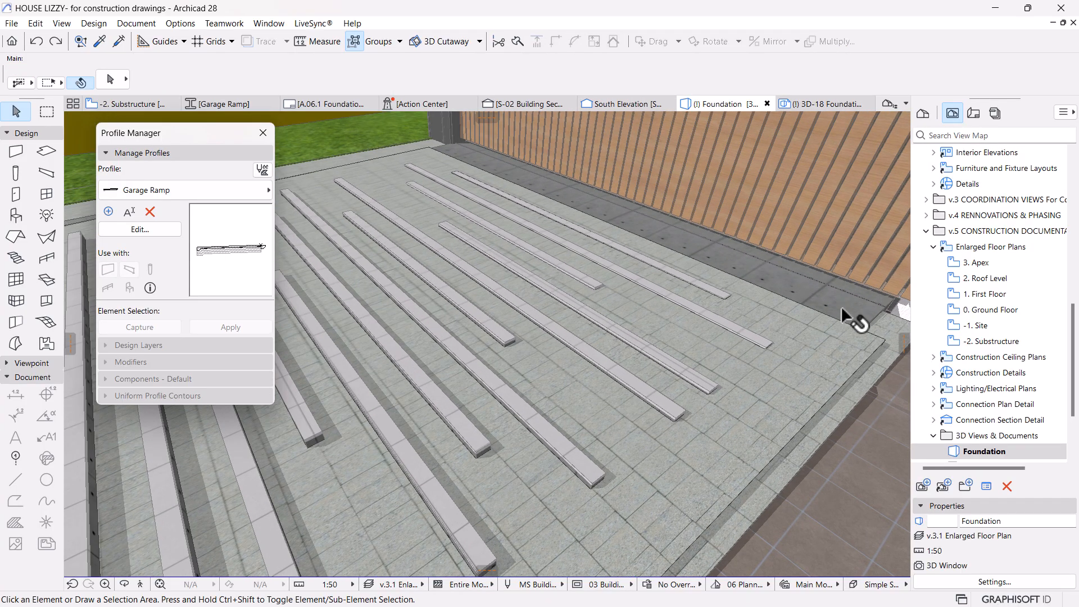
pyautogui.click(731, 426)
pyautogui.click(108, 80)
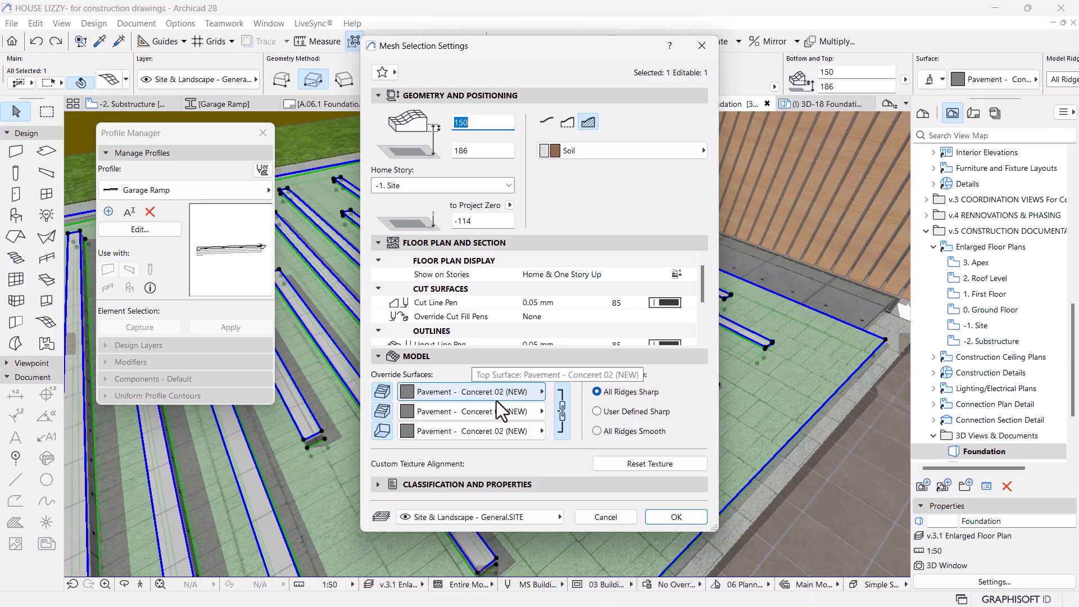
pyautogui.press('Escape')
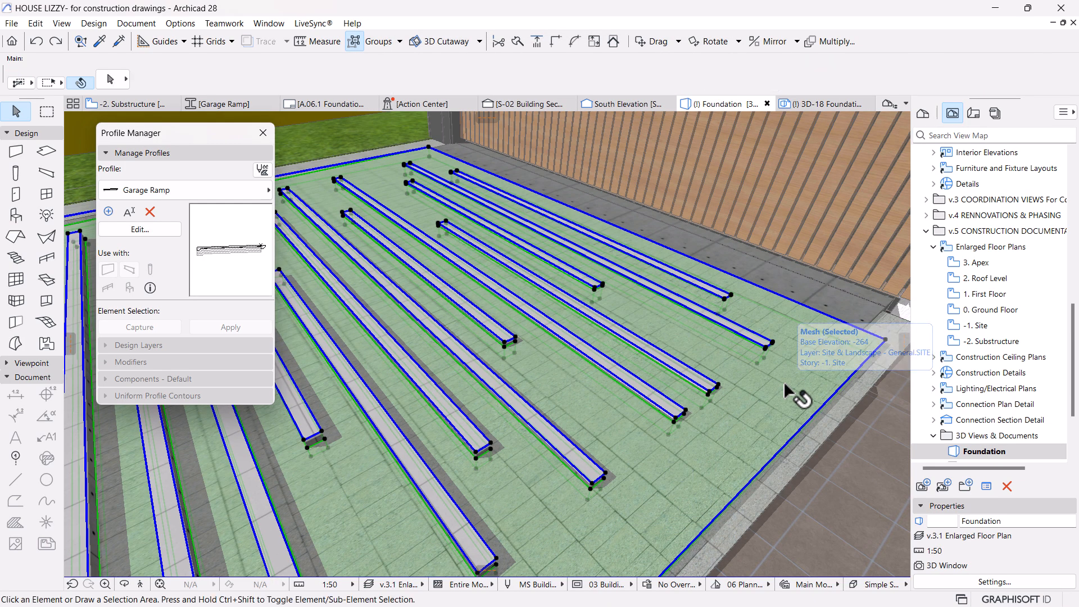
# Step: Delete the slotted paving mesh, select the ramp beam beneath it, and open the Garage Ramp profile for editing
pyautogui.click(766, 414)
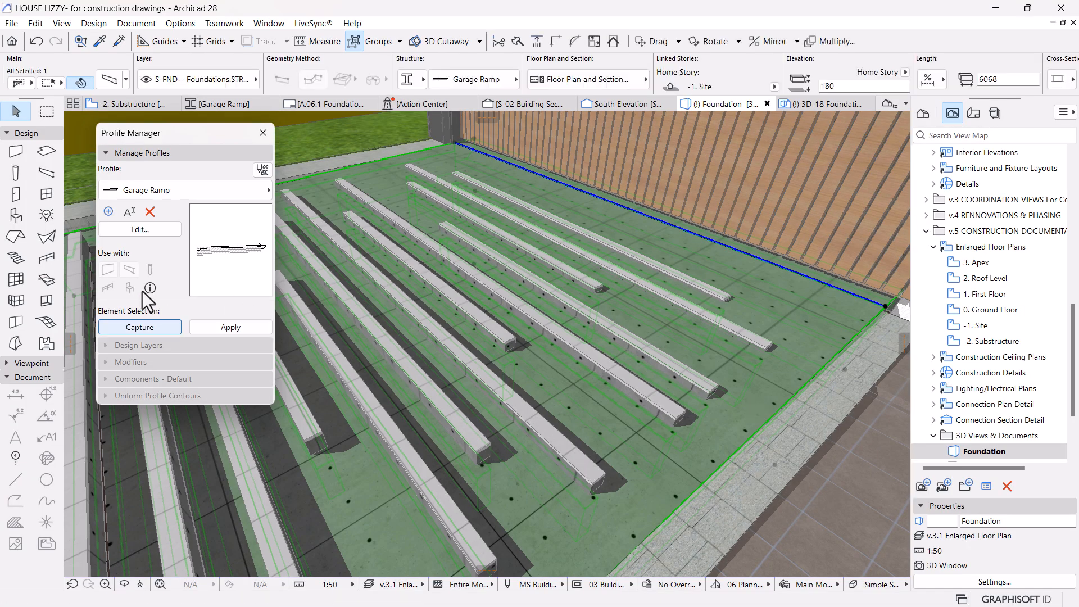
pyautogui.click(140, 230)
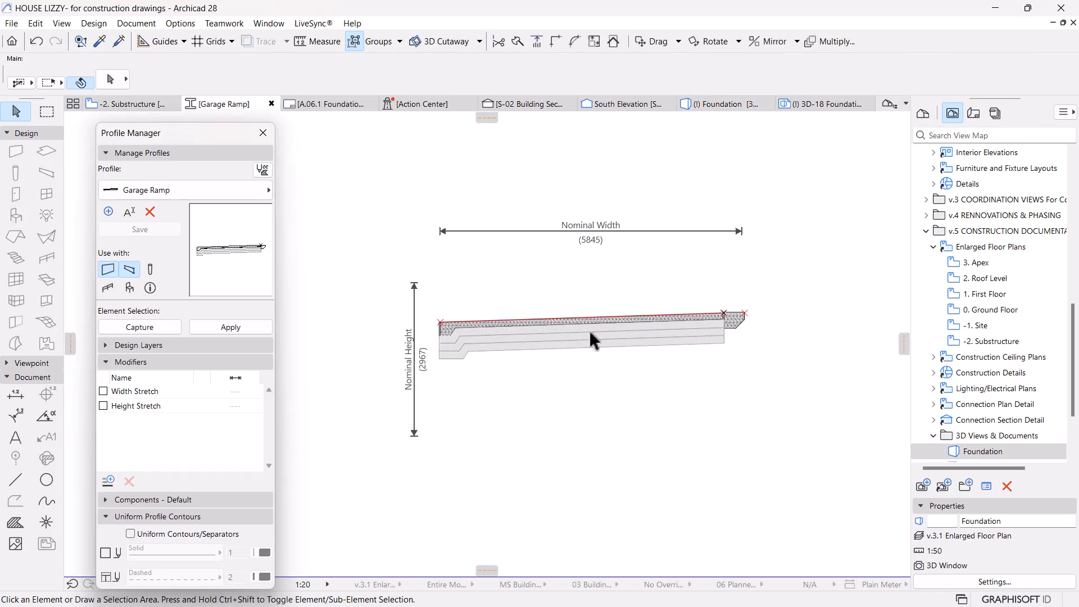
pyautogui.scroll(5, 577, 318)
# Step: Override the surface of the profile's top structural concrete layer uniformly with Concrete - 03 (NEW)
pyautogui.click(553, 324)
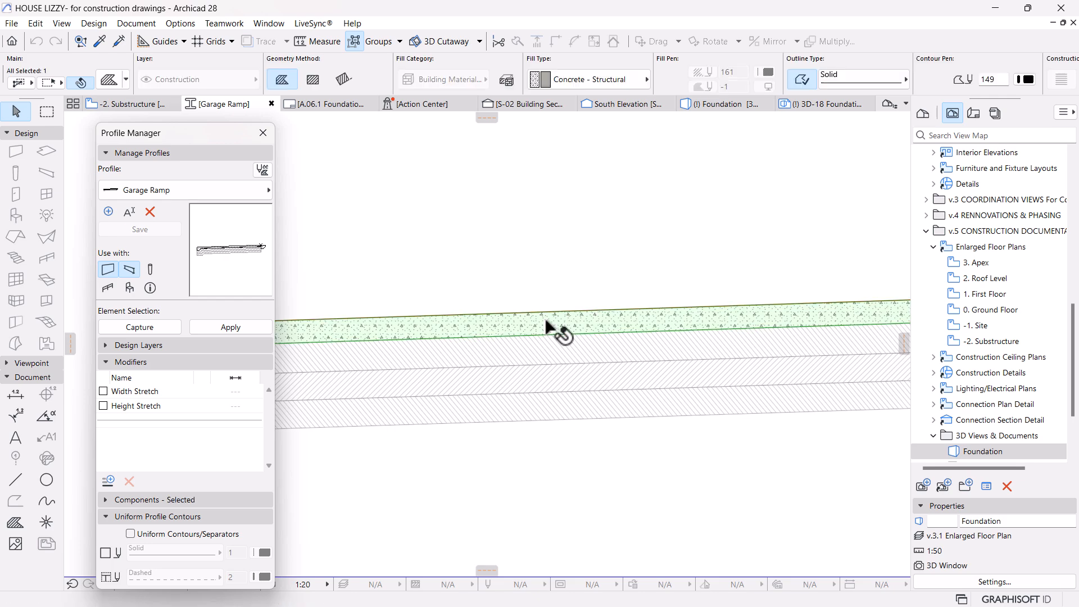
pyautogui.click(117, 499)
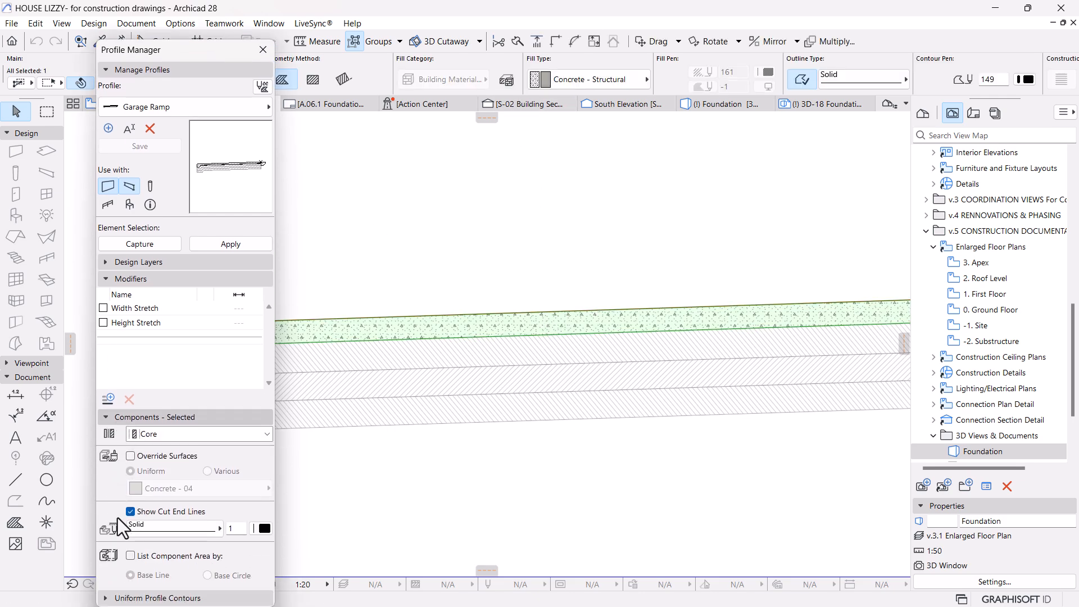
pyautogui.click(130, 450)
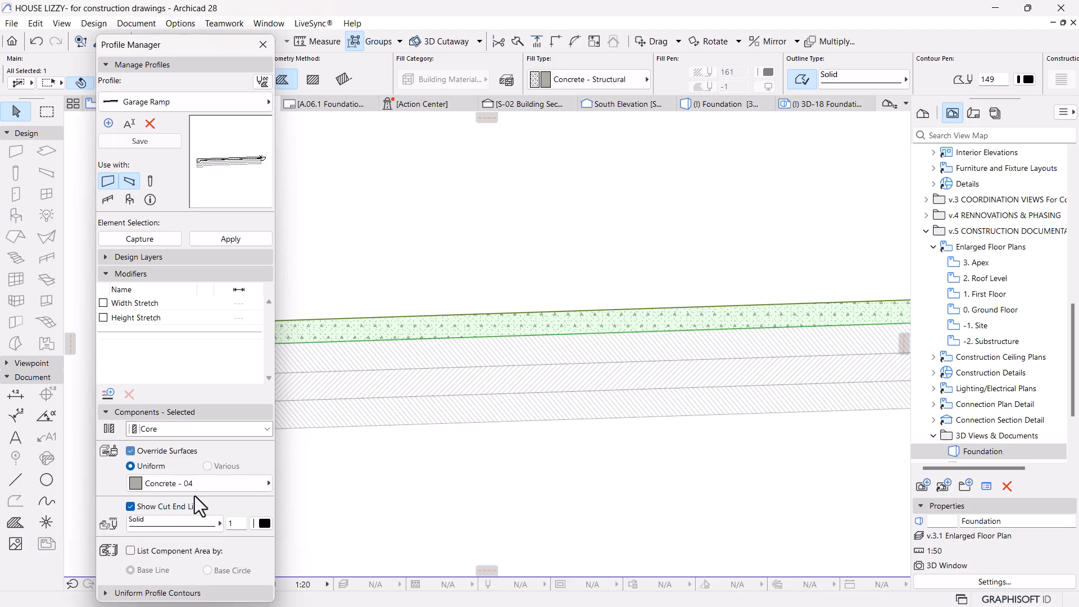
pyautogui.click(221, 488)
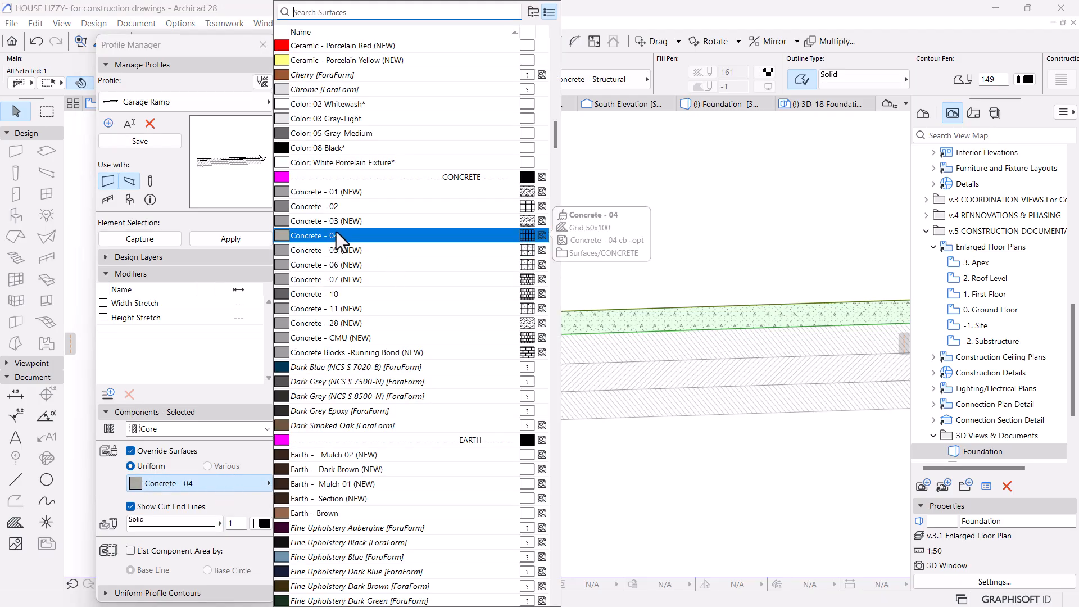
pyautogui.click(358, 208)
pyautogui.click(363, 222)
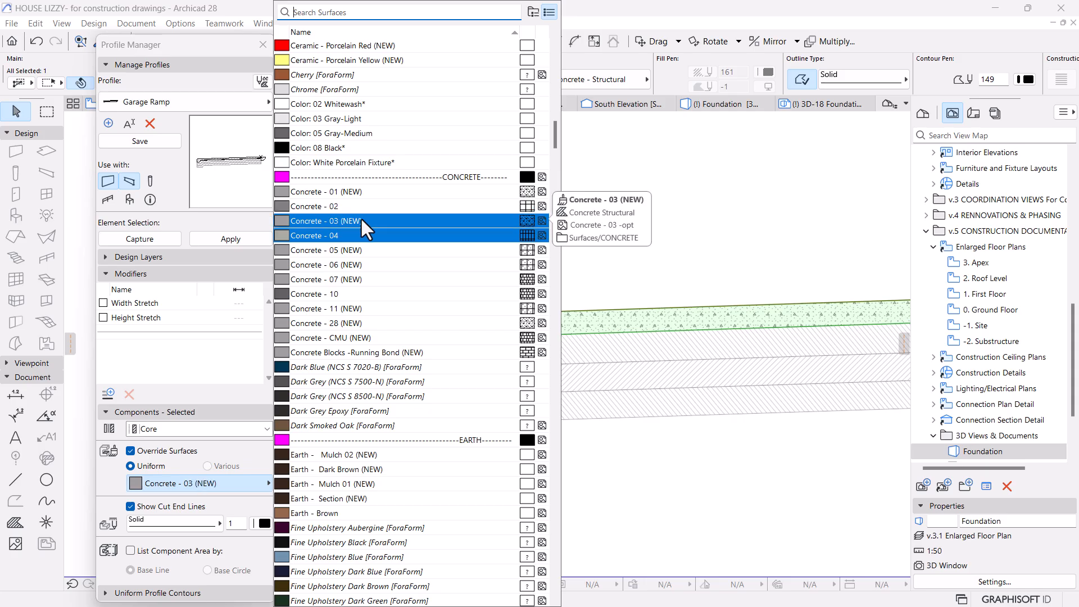
pyautogui.doubleClick(361, 220)
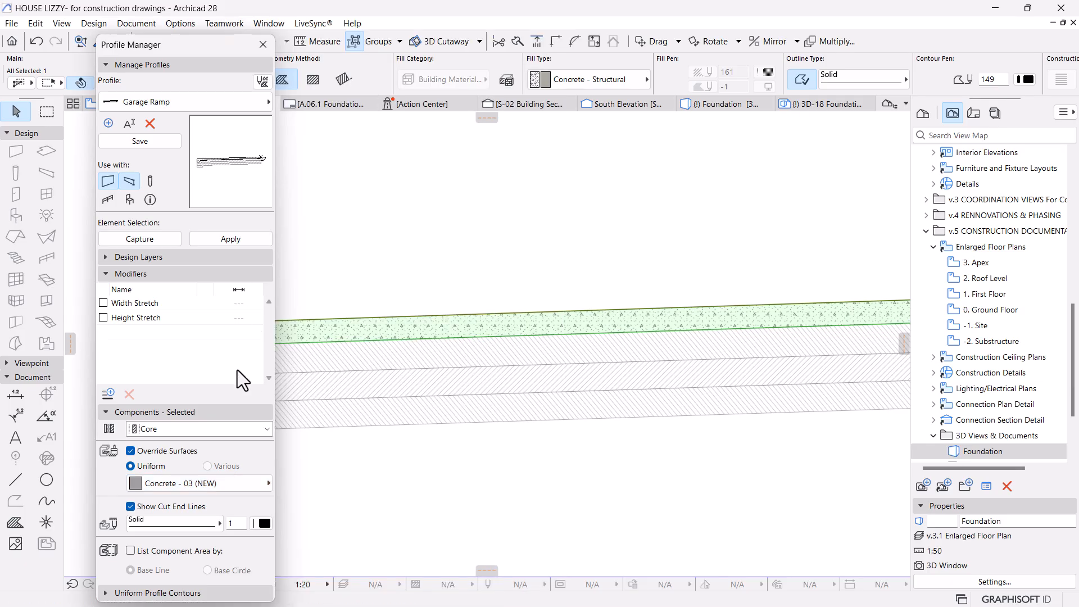
# Step: Save the Garage Ramp profile and go back to the Foundation 3D view
pyautogui.click(141, 144)
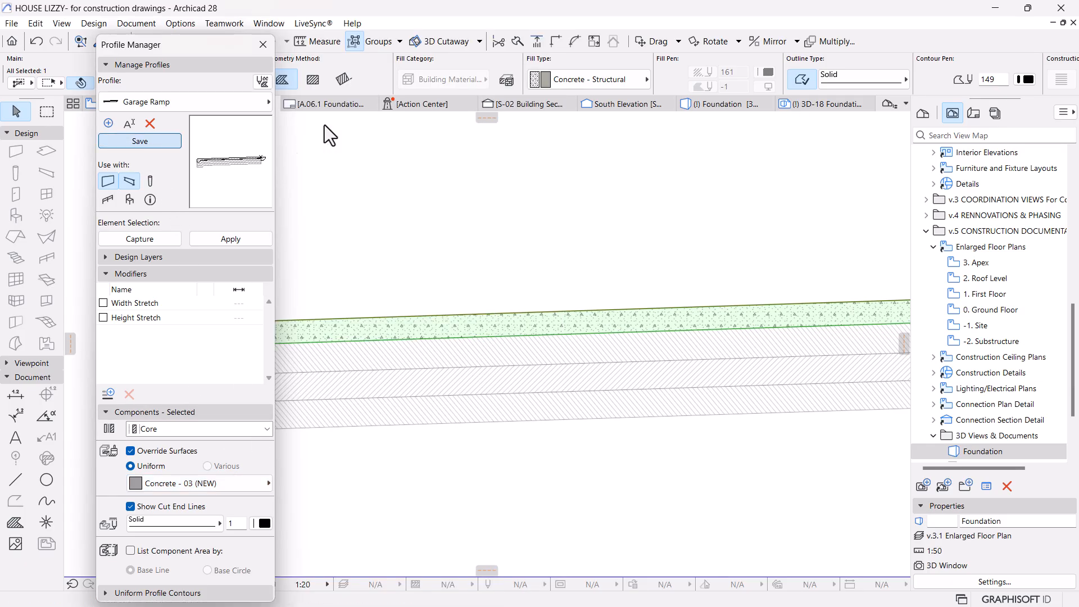
pyautogui.click(286, 132)
pyautogui.click(698, 106)
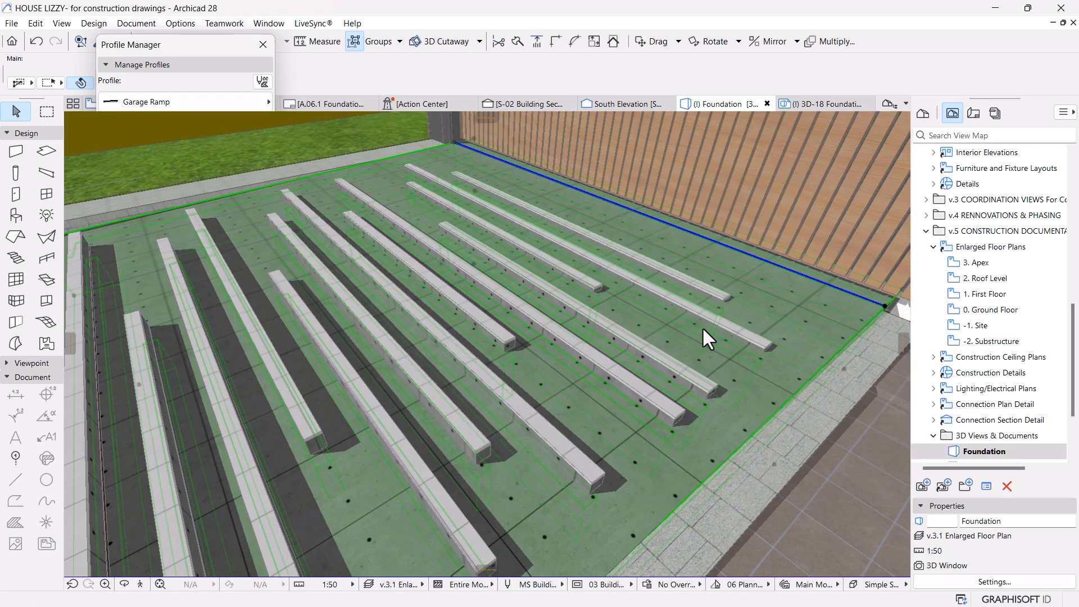
# Step: Reopen the ramp beam's Garage Ramp profile and override its top structural concrete layer's surface with Concrete - 02
pyautogui.click(702, 326)
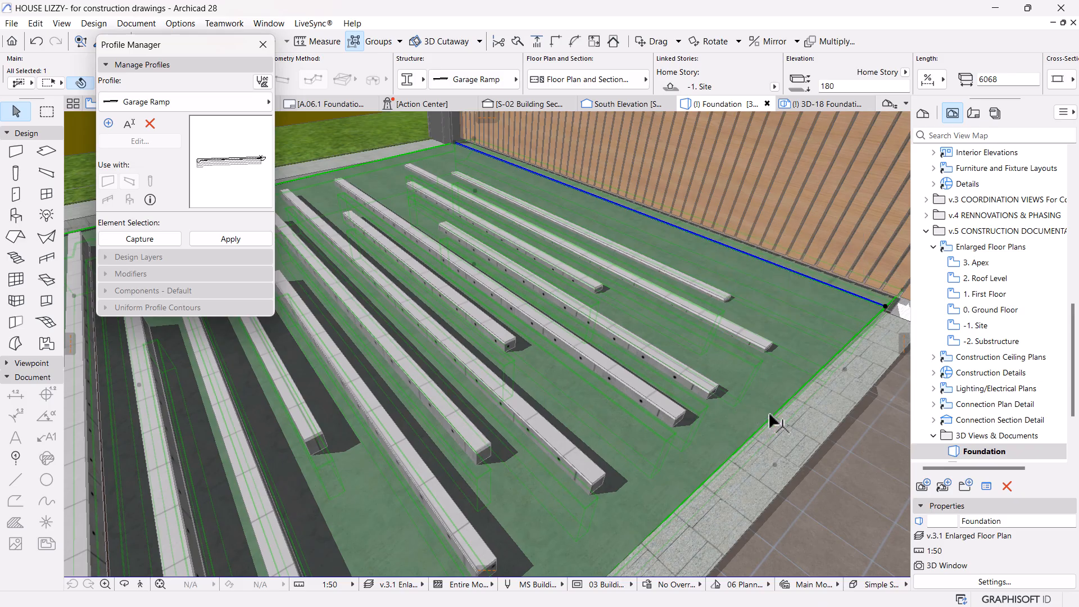
pyautogui.scroll(1, 770, 414)
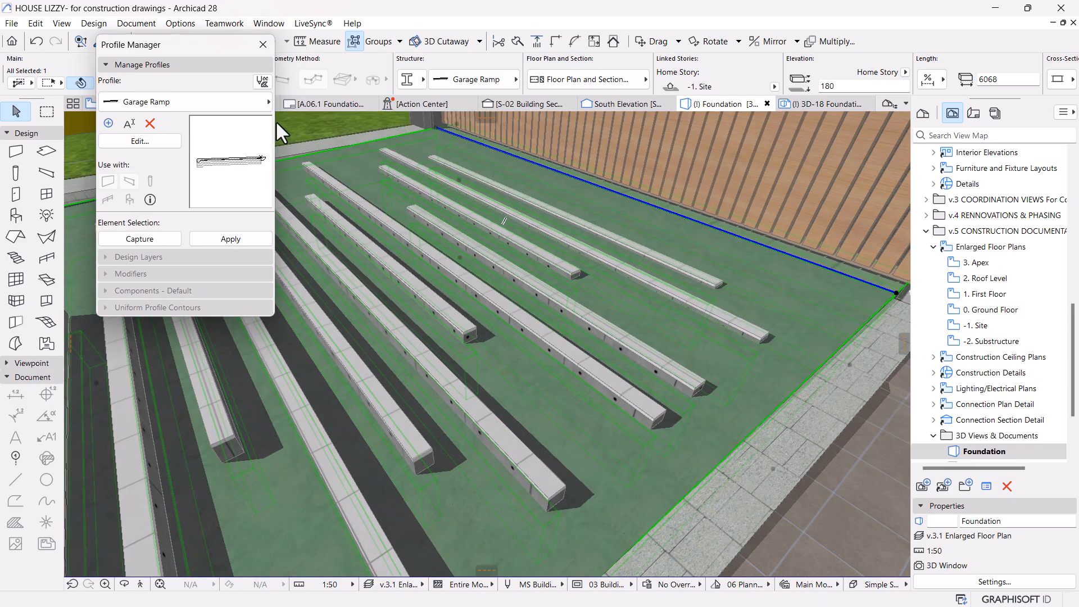
pyautogui.click(141, 141)
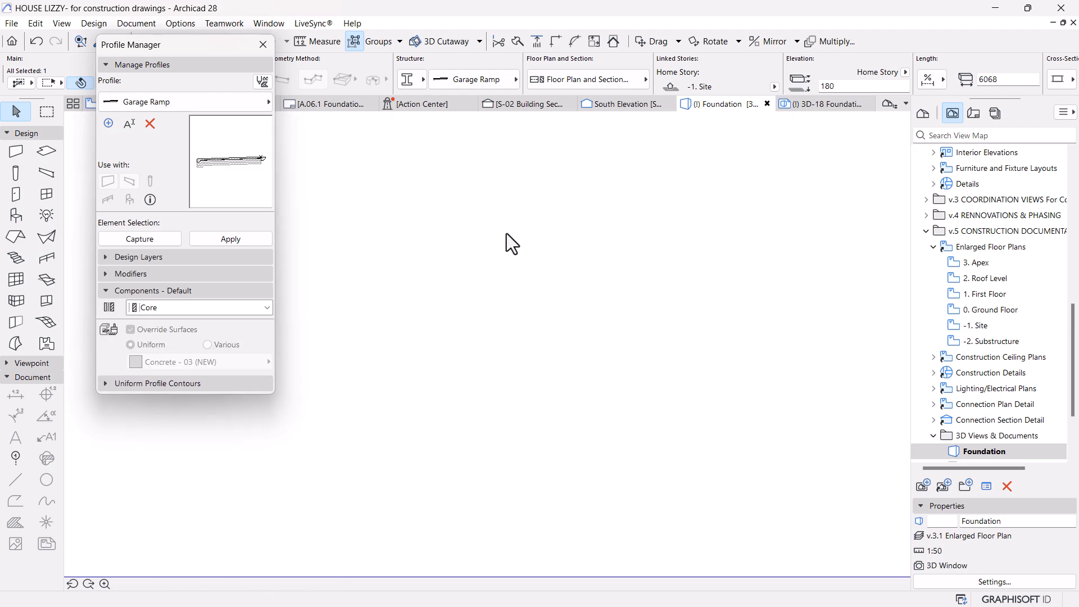
pyautogui.click(450, 332)
pyautogui.click(217, 487)
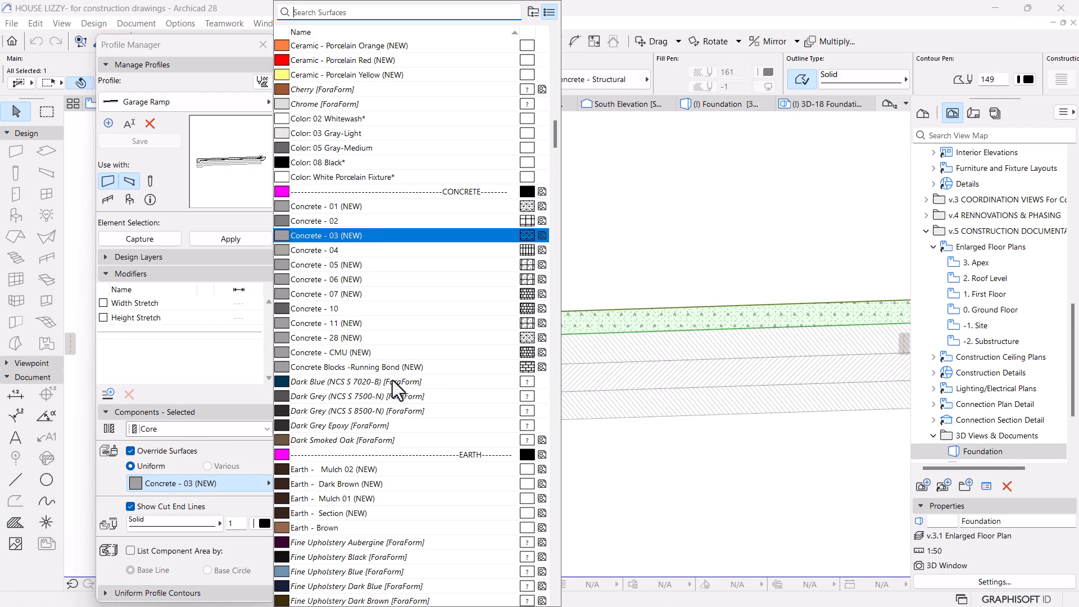
pyautogui.click(330, 294)
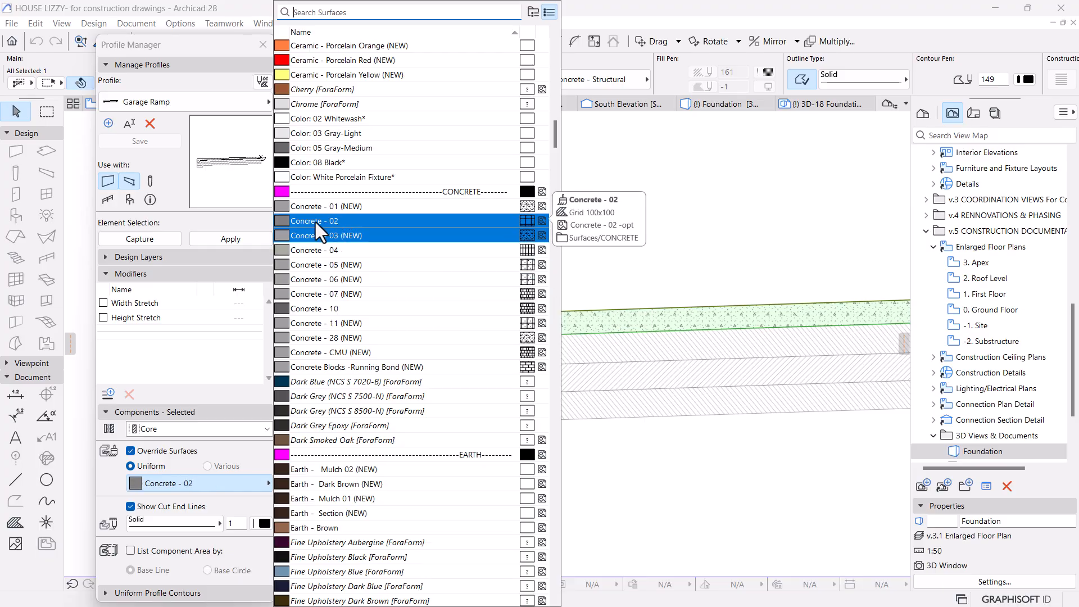
pyautogui.click(349, 207)
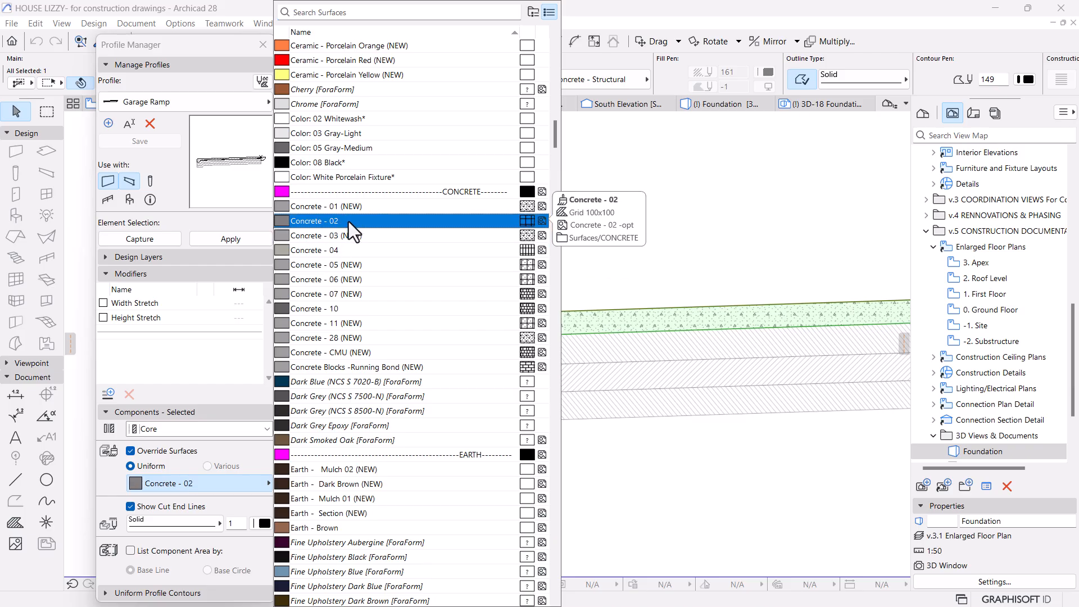
pyautogui.click(349, 222)
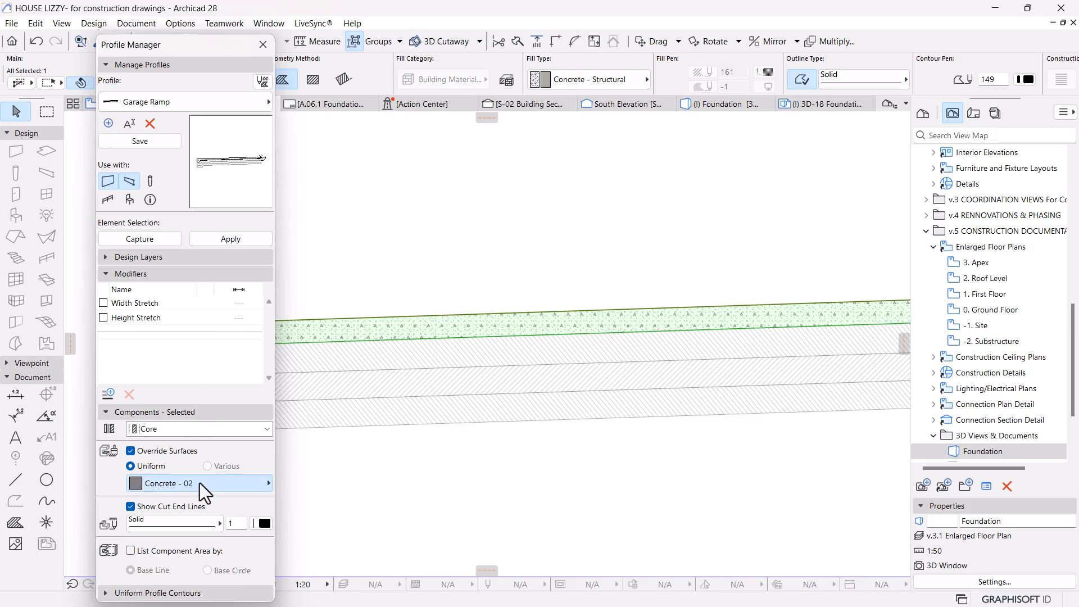
# Step: Switch the top concrete layer's override surface to Concrete - 03 (NEW), and save the Garage Ramp profile
pyautogui.click(200, 483)
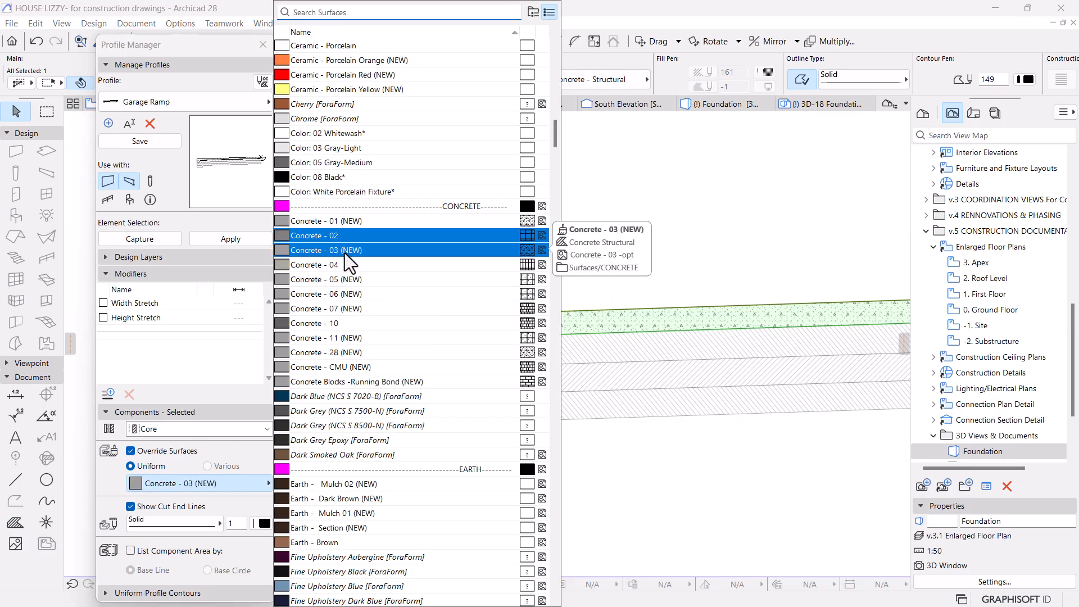
pyautogui.click(345, 251)
pyautogui.click(140, 141)
pyautogui.click(408, 139)
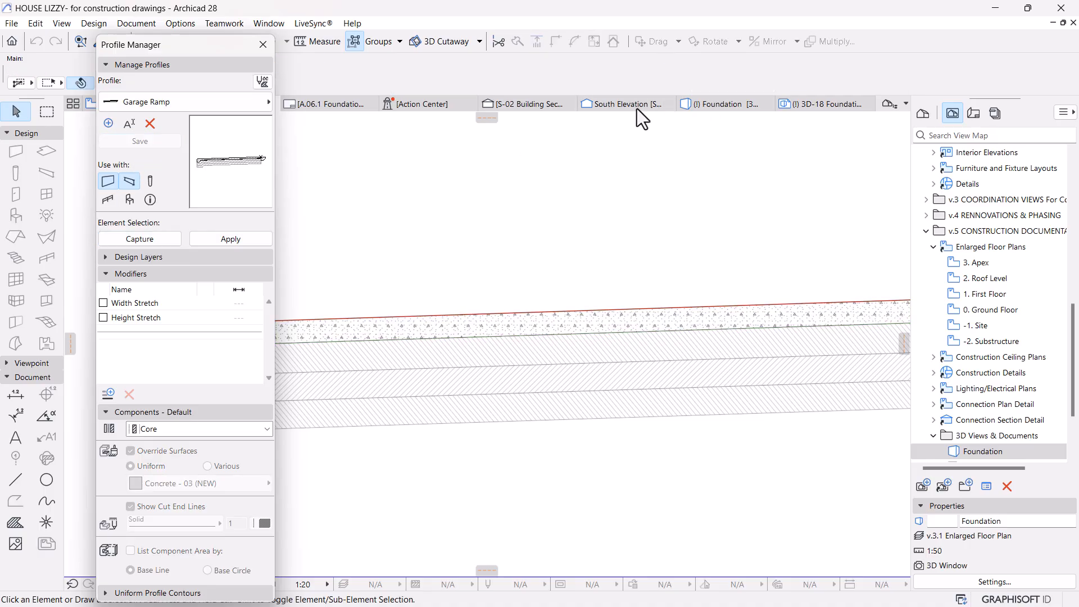
pyautogui.click(702, 108)
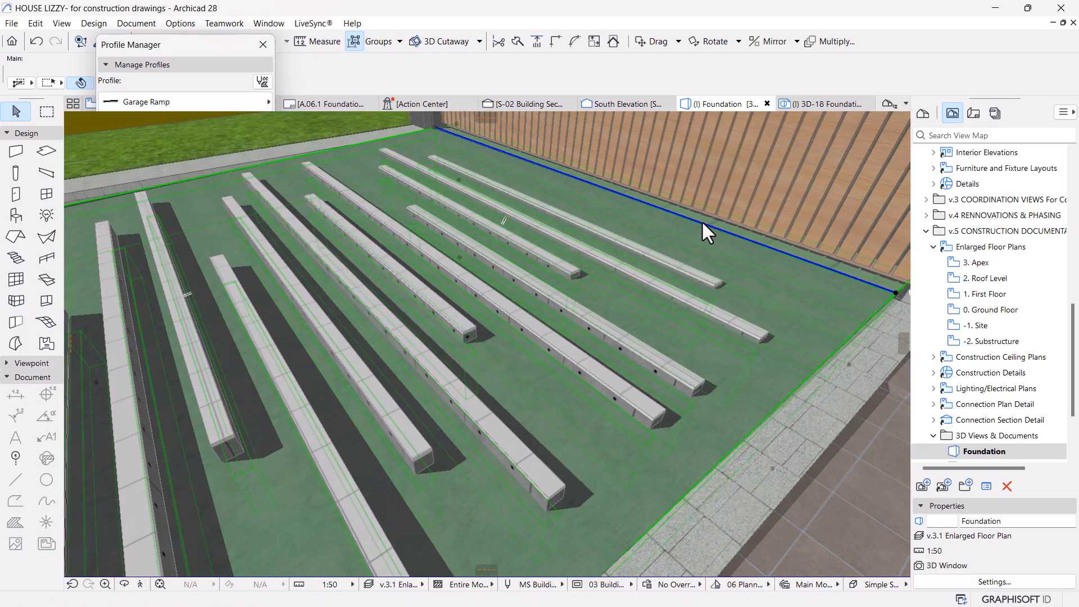
# Step: Capture the ramp beam's profile, set its top concrete layer's override surface to Concrete - 02, and save the profile
pyautogui.click(677, 264)
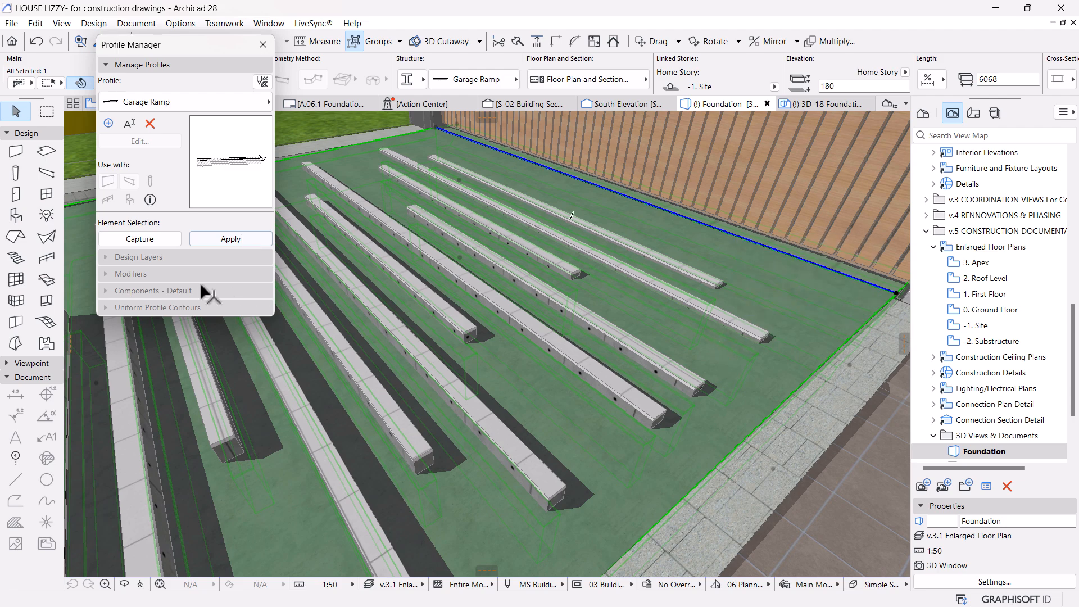
pyautogui.click(127, 240)
pyautogui.click(140, 142)
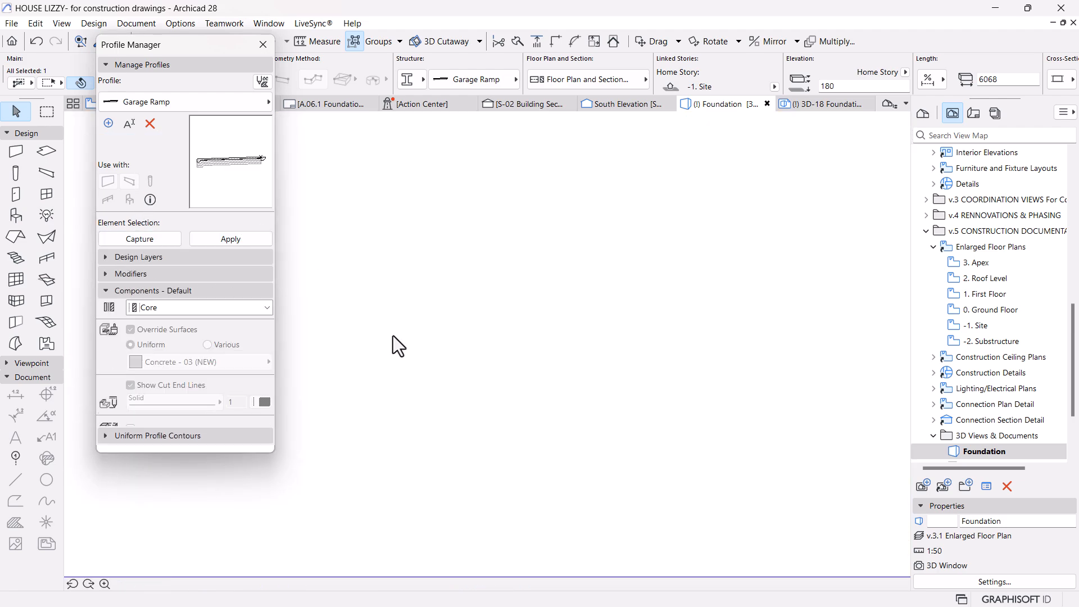
pyautogui.click(342, 333)
pyautogui.click(182, 477)
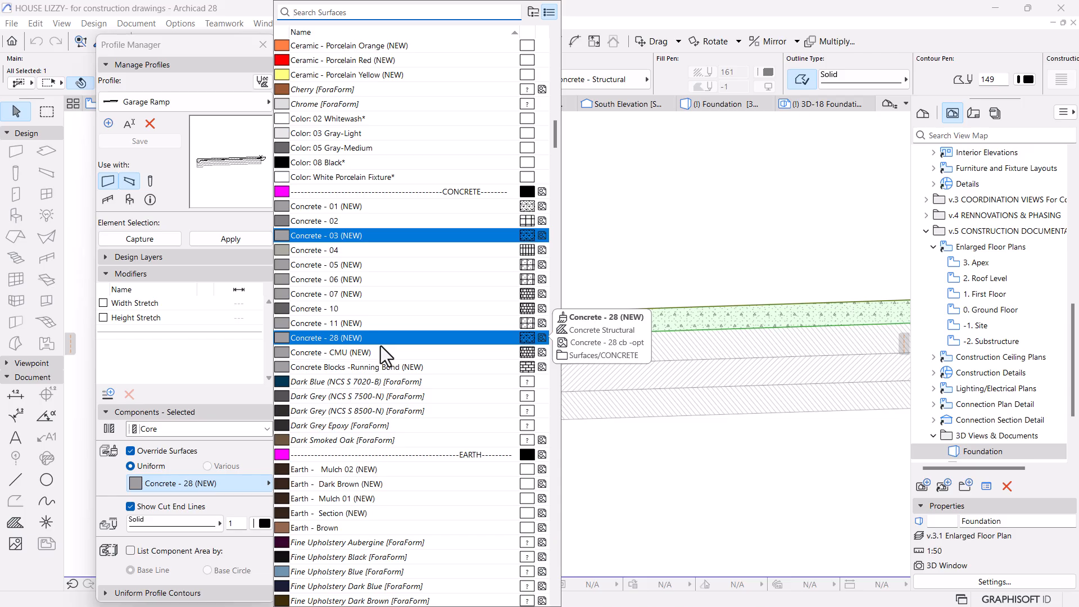
pyautogui.click(329, 221)
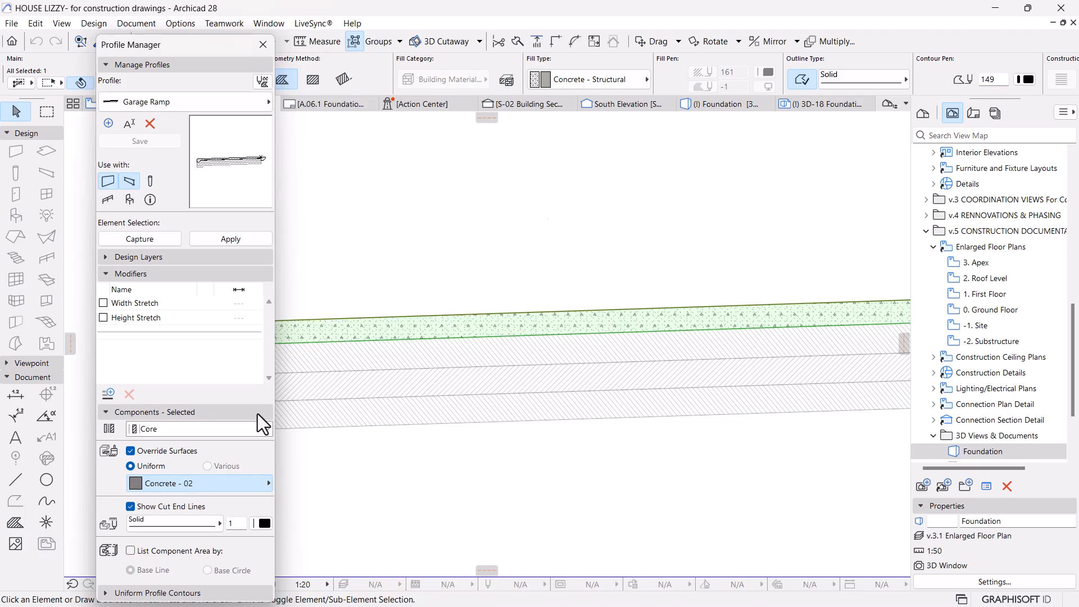
pyautogui.click(150, 144)
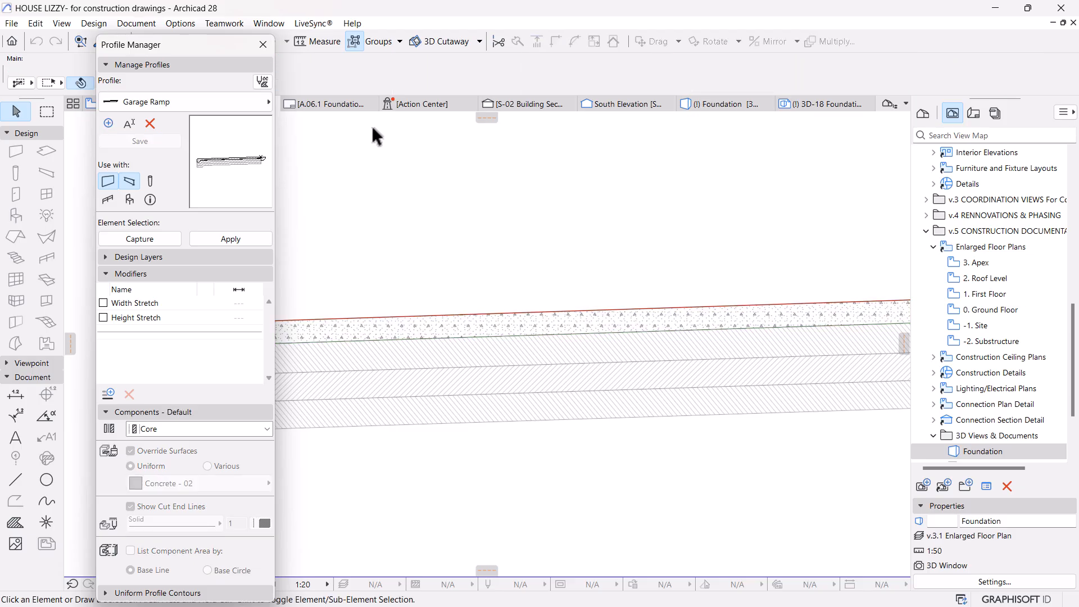
pyautogui.click(726, 104)
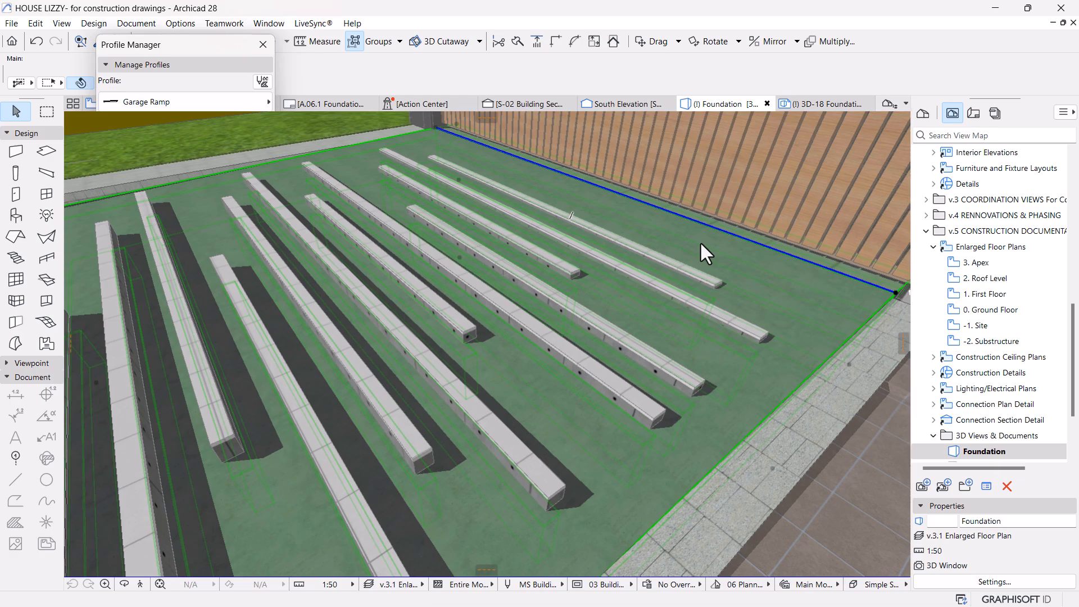
# Step: Override the Garage Ramp profile's top concrete layer with Pavement - Conceret 02 (NEW), save it, and check the ramp in the Foundation 3D view
pyautogui.click(700, 241)
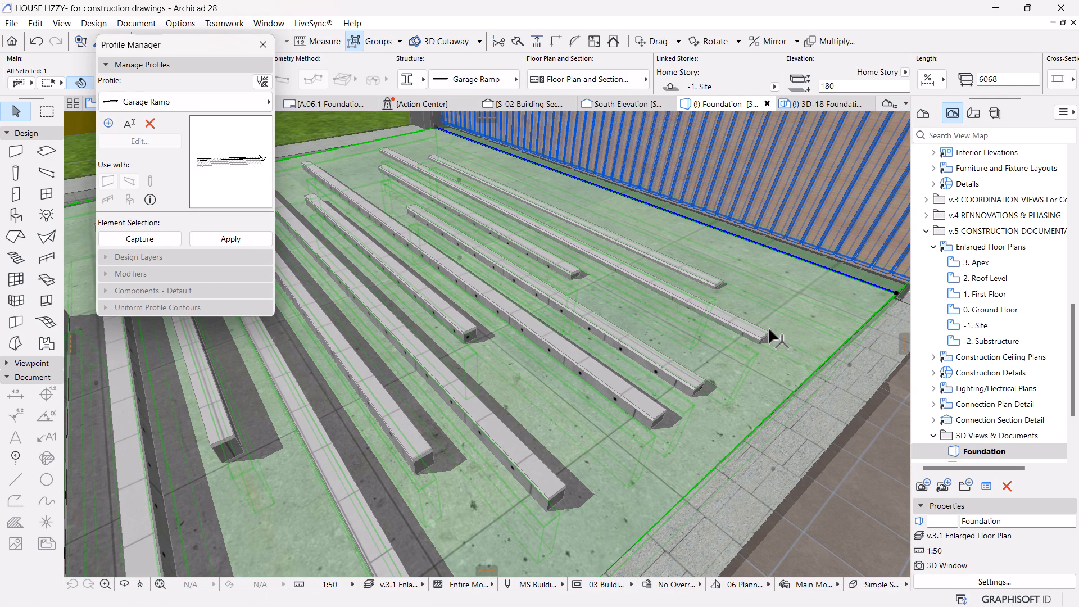
pyautogui.scroll(-1, 768, 326)
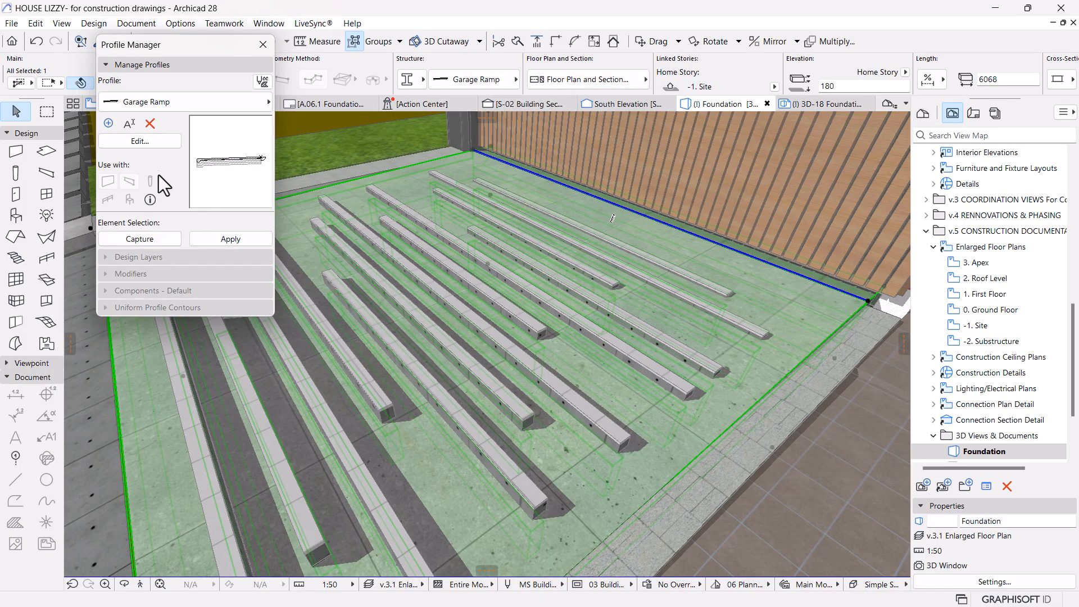
pyautogui.click(142, 143)
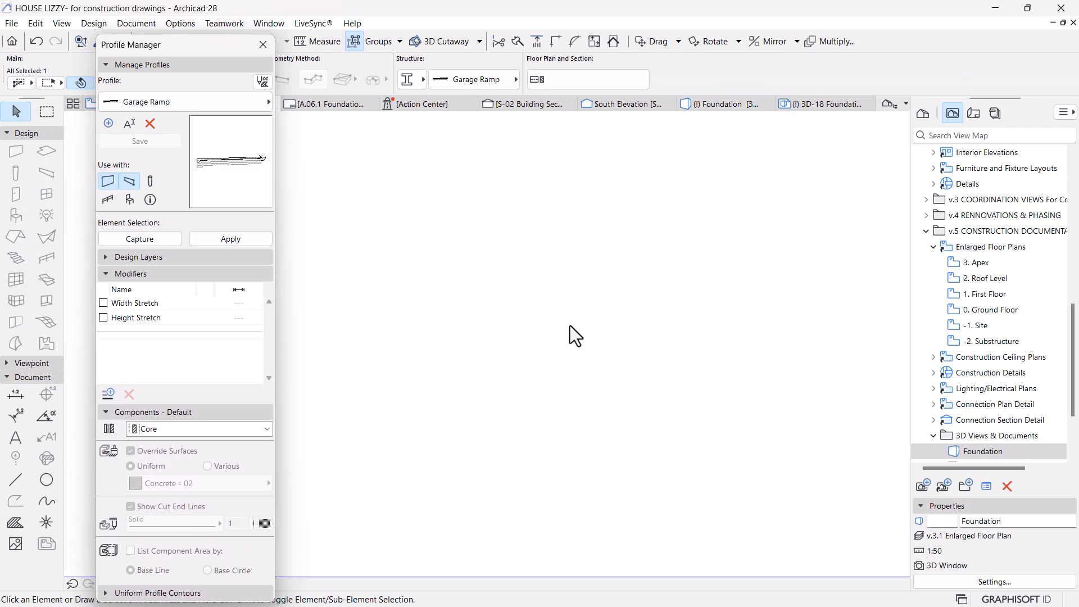
pyautogui.click(514, 330)
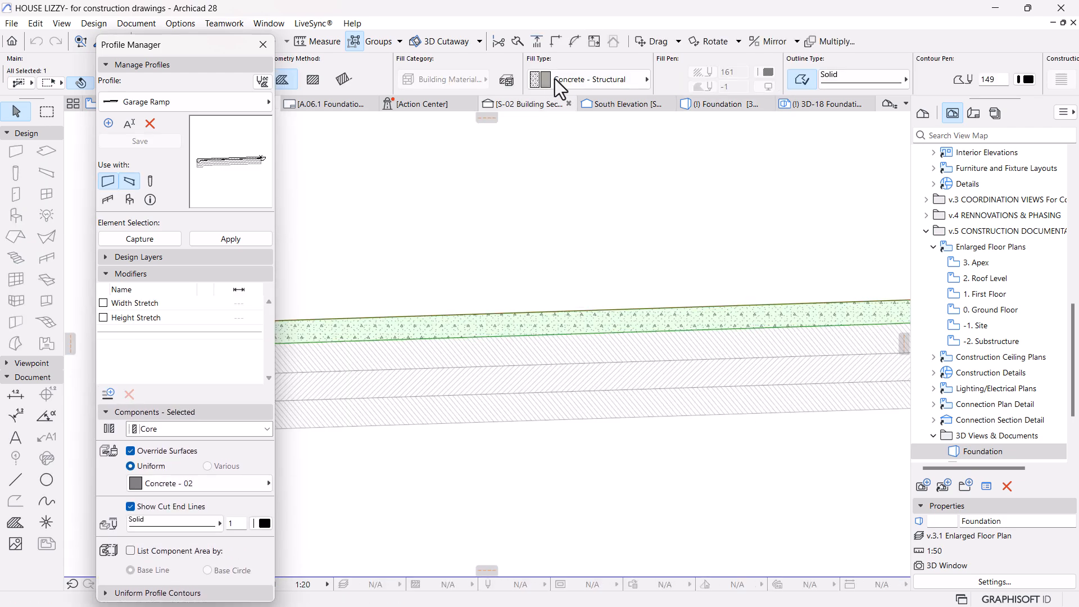
pyautogui.click(215, 484)
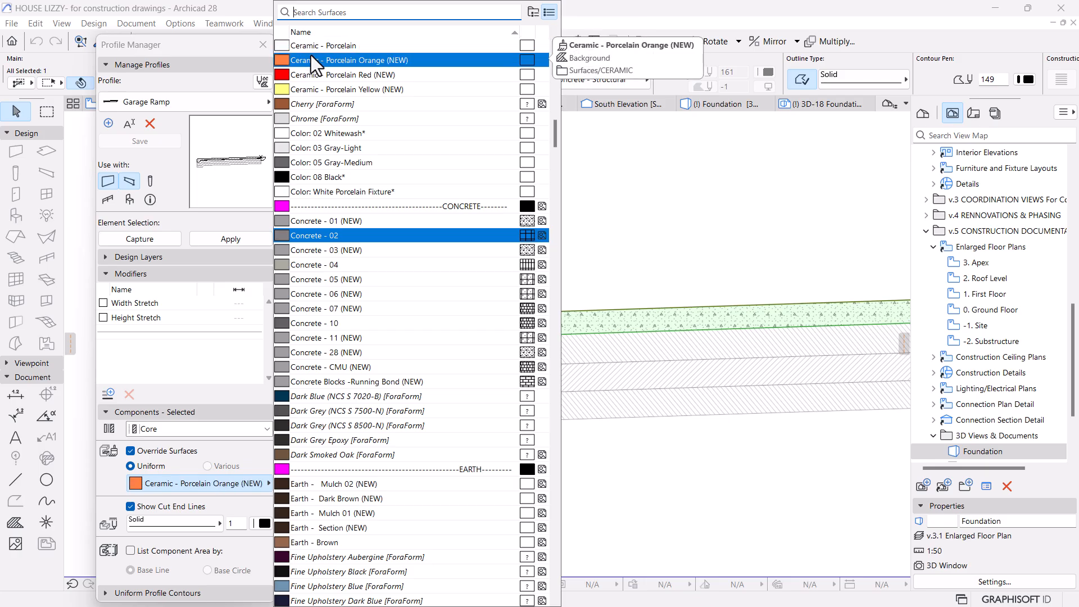
pyautogui.write('conc')
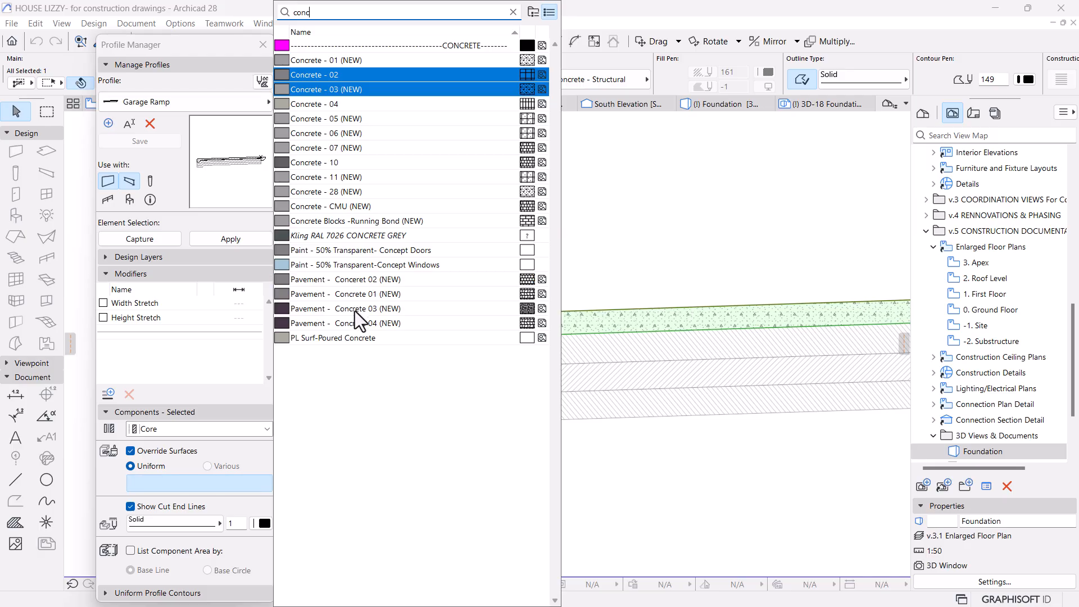
pyautogui.click(356, 280)
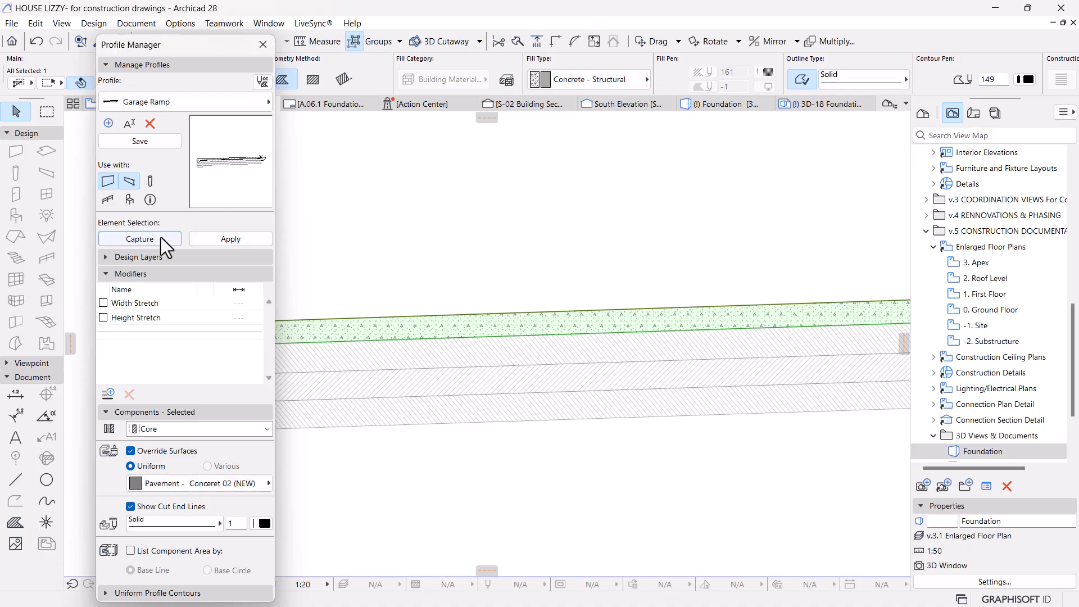
pyautogui.click(139, 141)
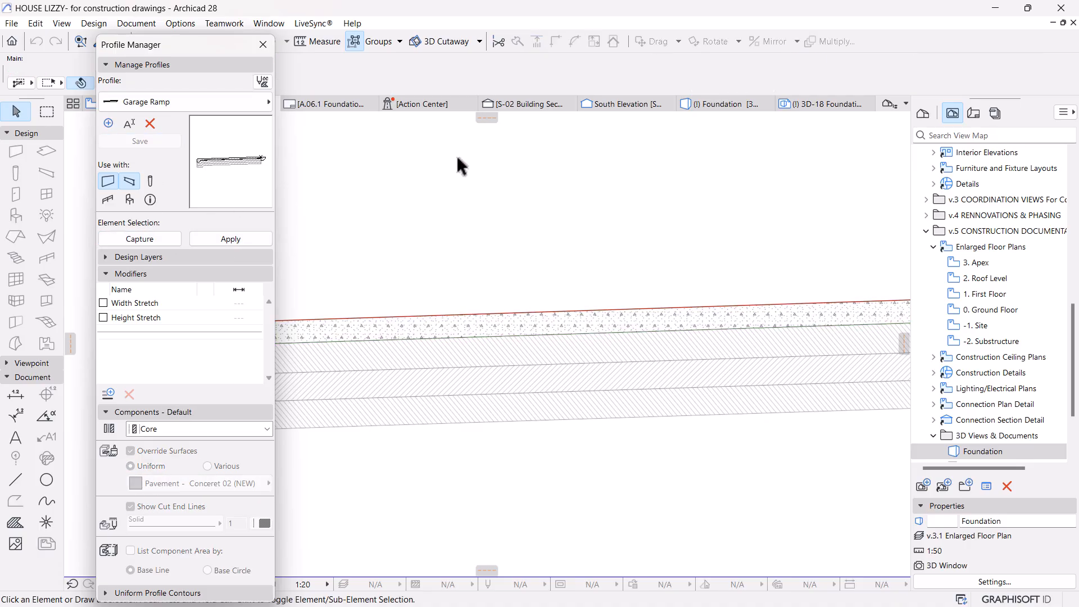
pyautogui.click(681, 107)
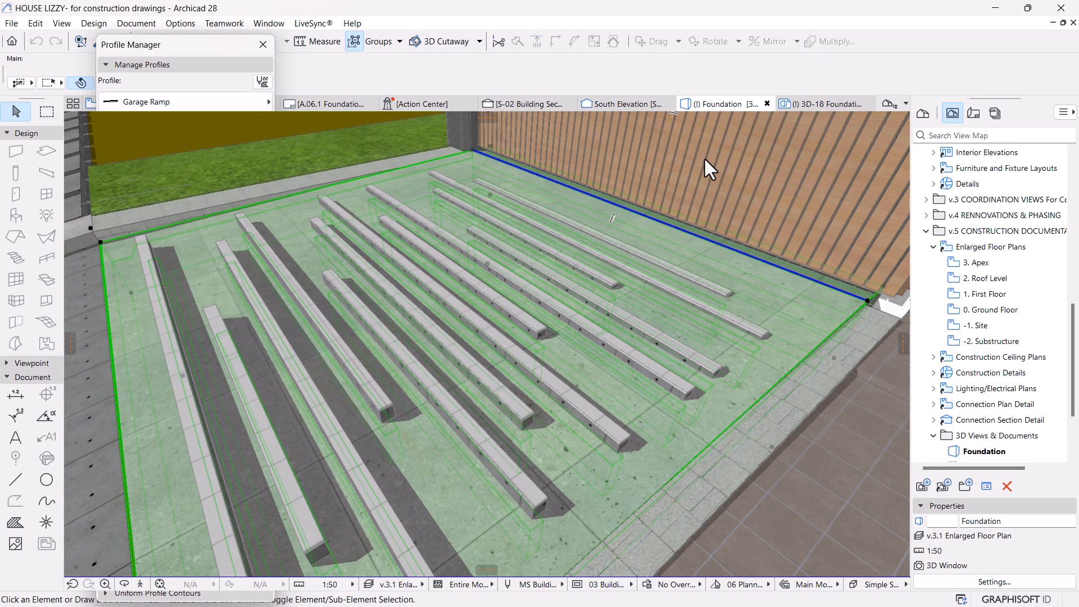
pyautogui.click(668, 395)
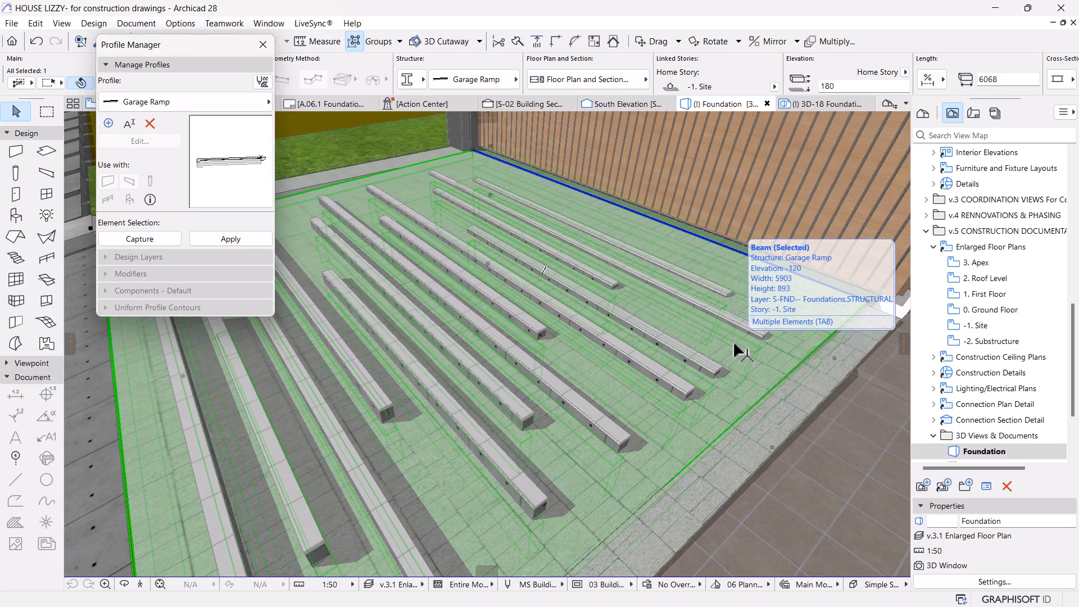
pyautogui.press('Escape')
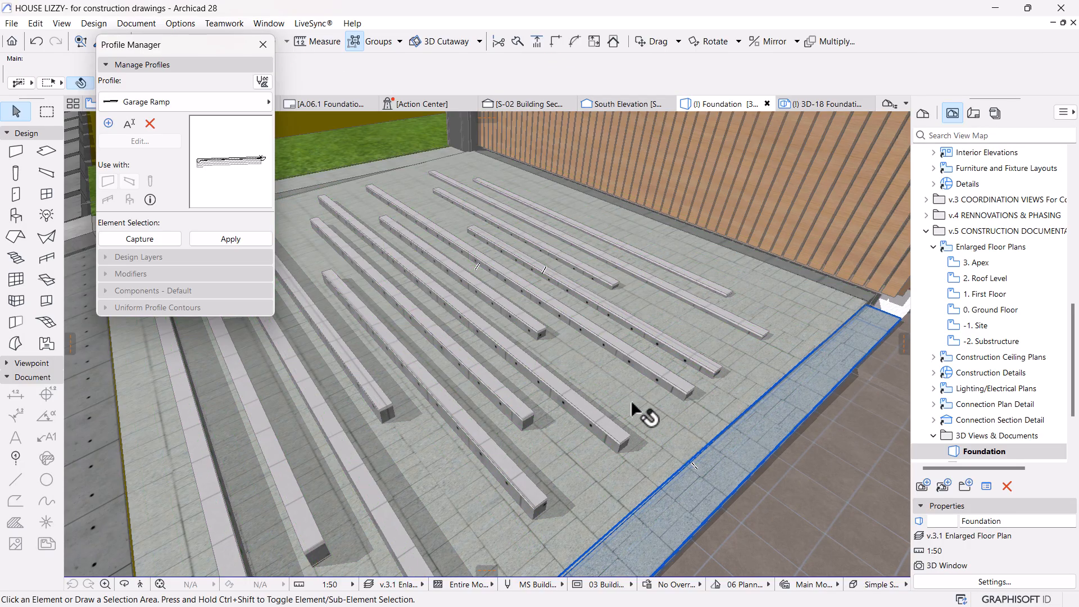
# Step: Select one of the slot slabs and turn off group suspension so that the whole slab group is selected
pyautogui.scroll(-3, 520, 463)
pyautogui.click(522, 476)
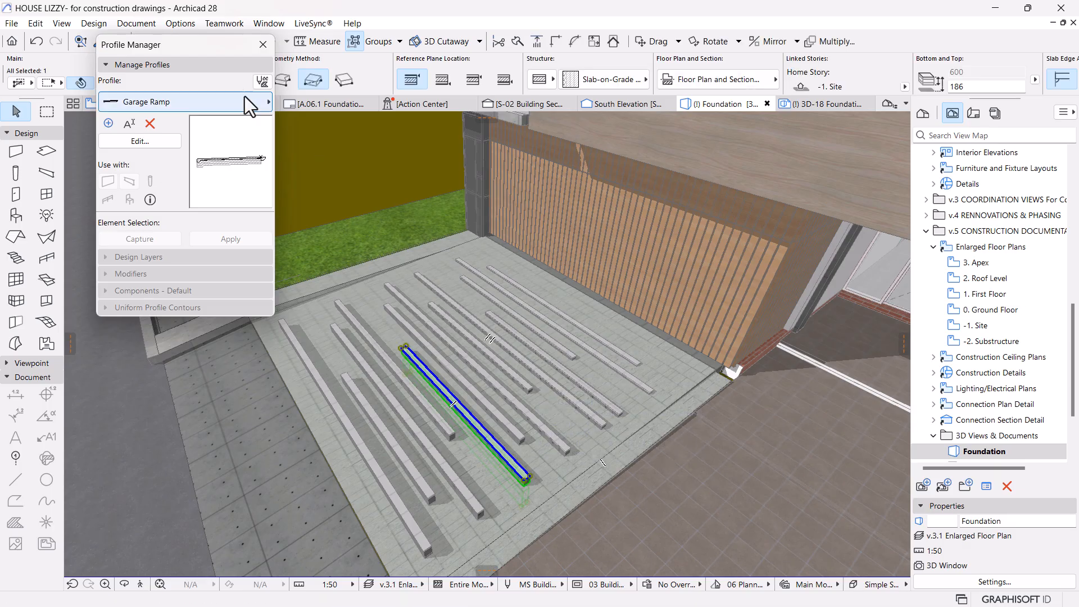
pyautogui.moveTo(187, 48); pyautogui.dragTo(166, 135)
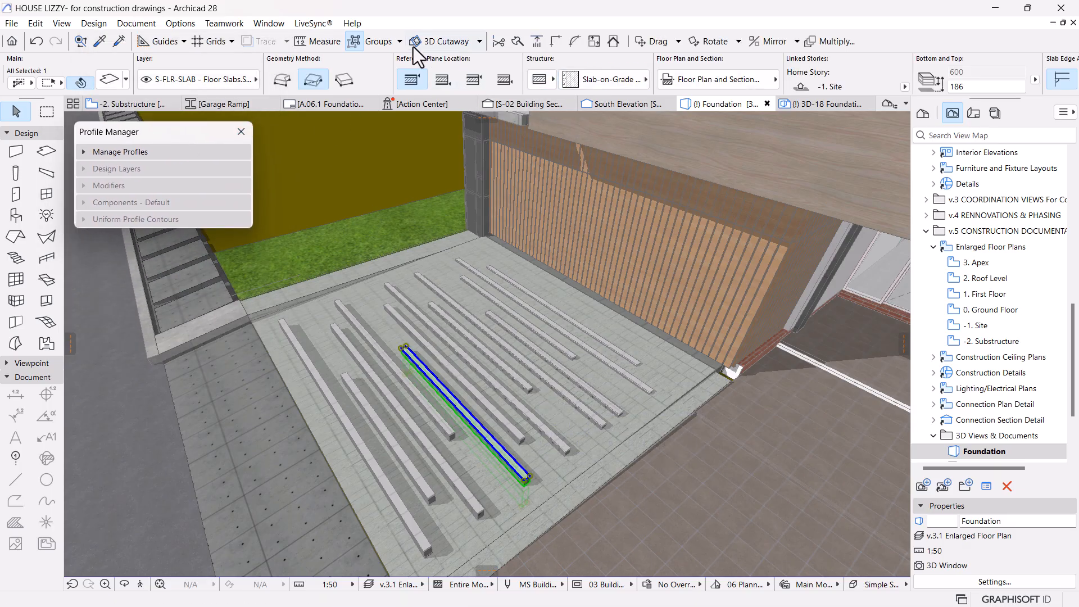
pyautogui.click(356, 41)
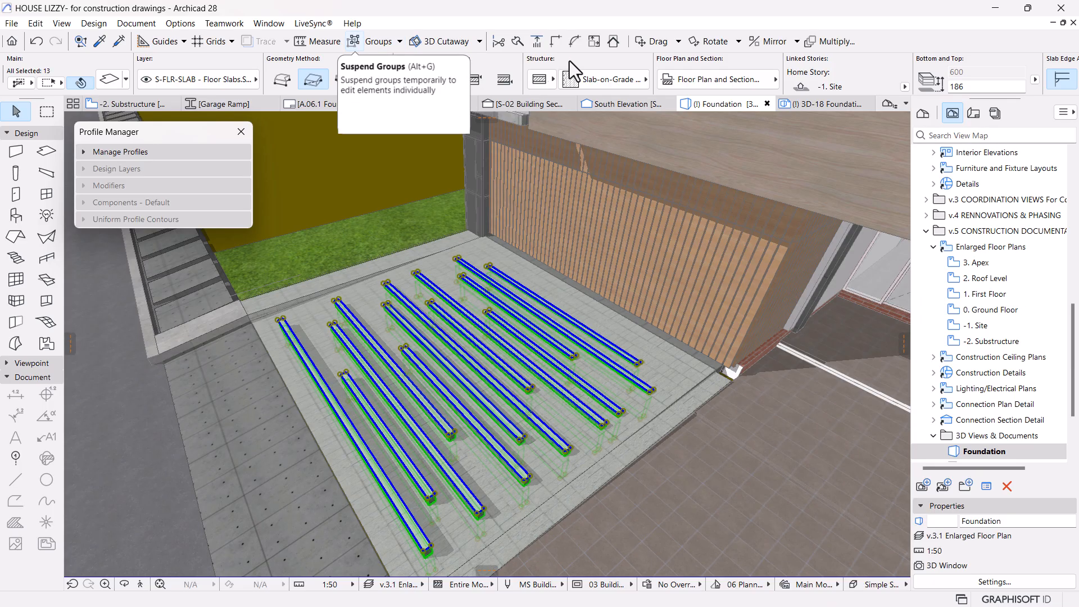
# Step: Change the slot slab group to a basic structure and open its building material choices
pyautogui.click(539, 79)
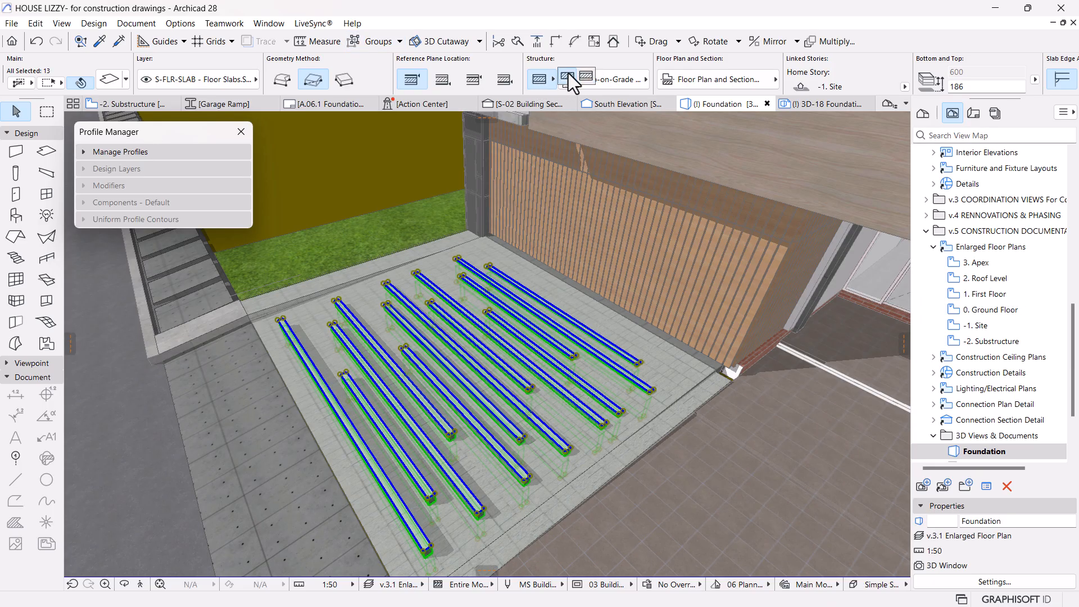
pyautogui.click(567, 75)
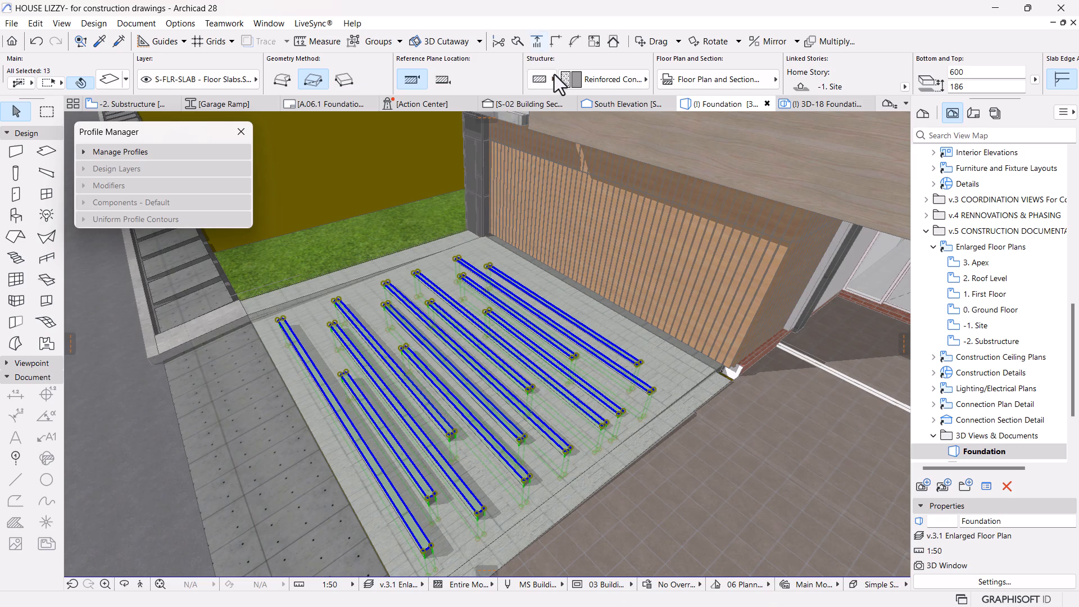
pyautogui.click(601, 79)
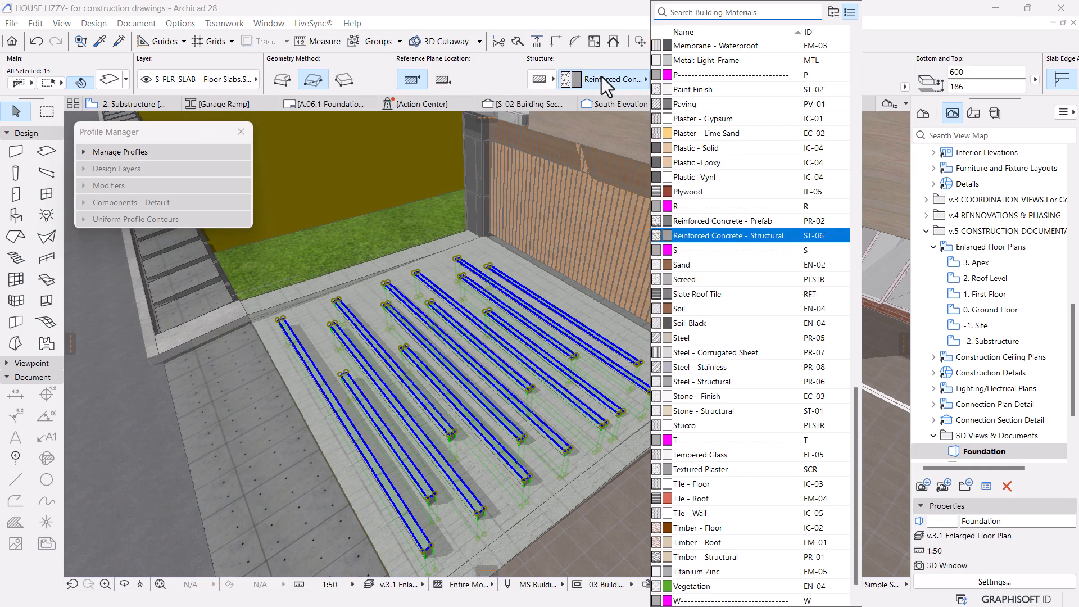
pyautogui.write('soi')
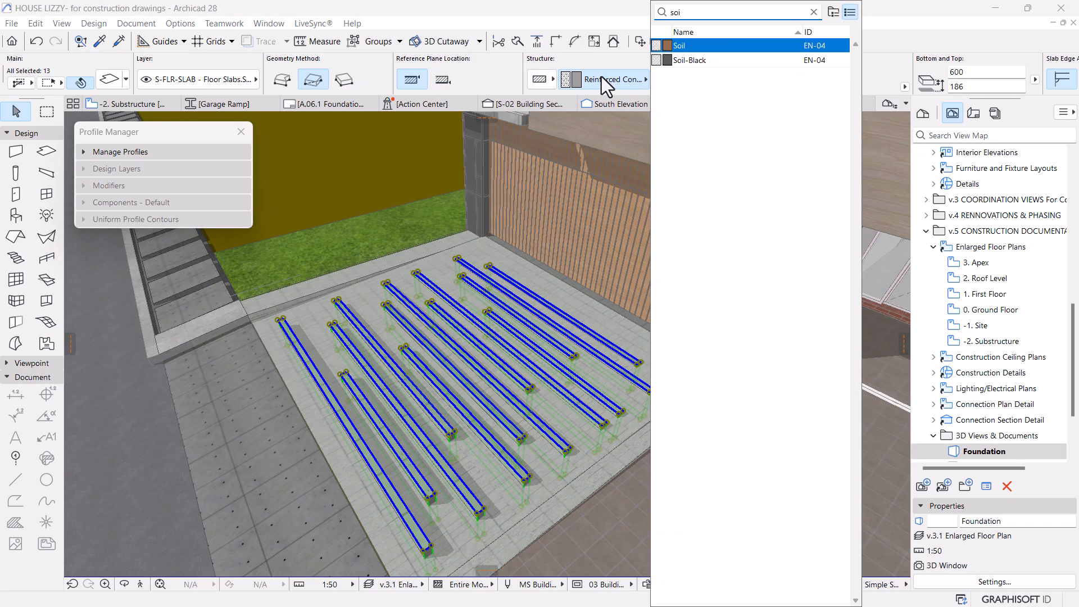
pyautogui.press('BackSpace')
pyautogui.press('BackSpace')
pyautogui.press('BackSpace')
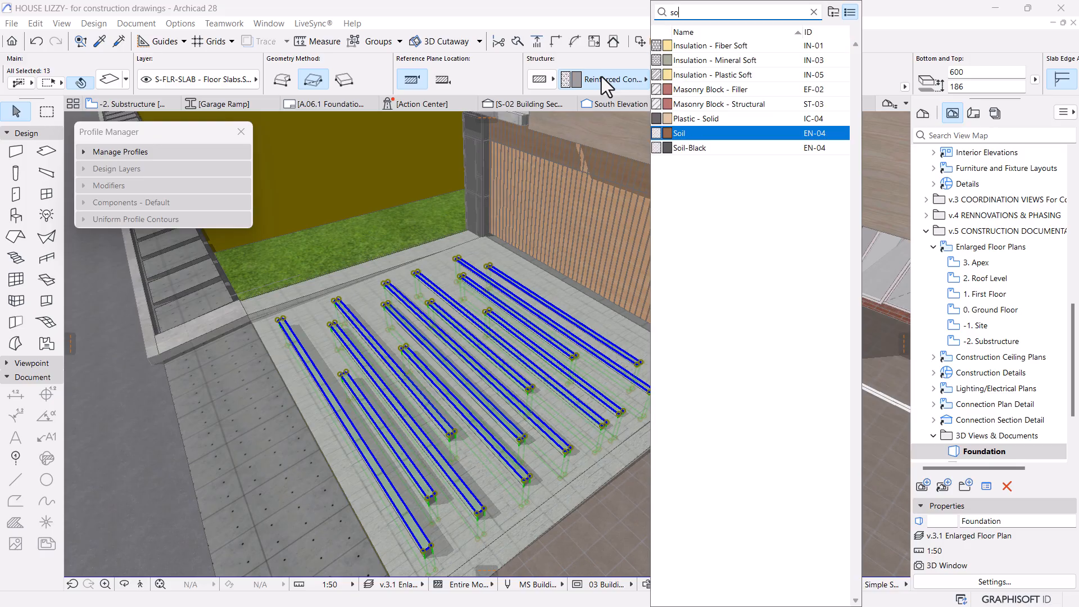
pyautogui.write('eart')
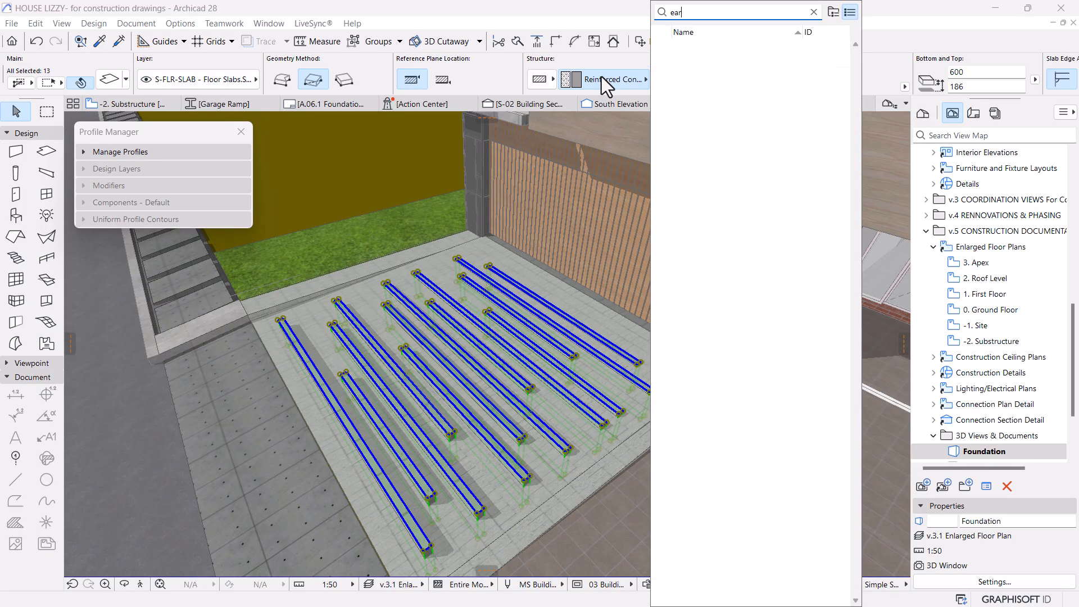
pyautogui.press('BackSpace')
pyautogui.press('BackSpace')
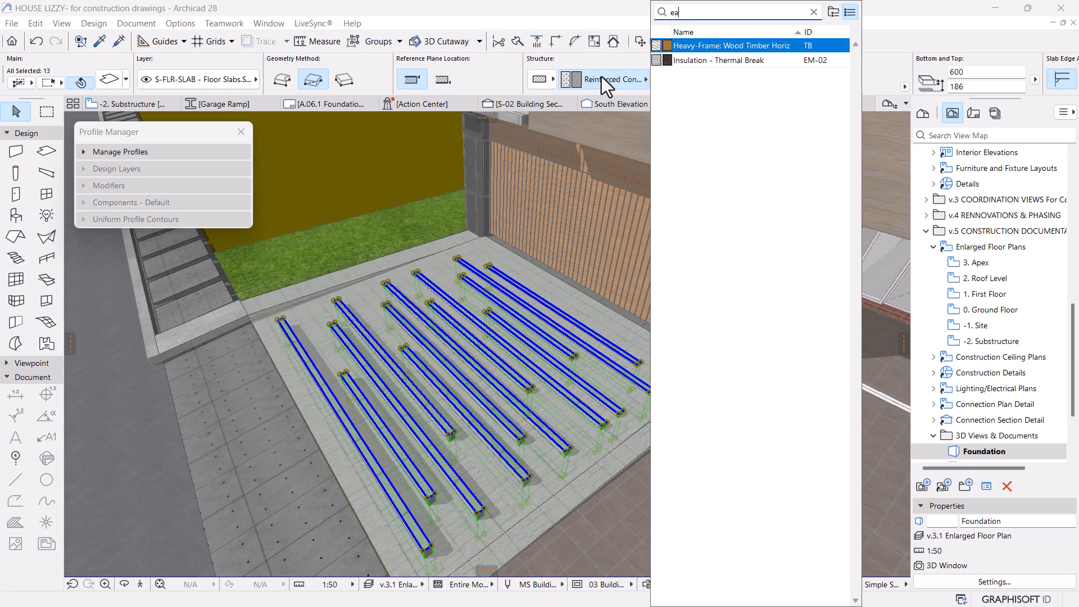
pyautogui.press('BackSpace')
pyautogui.press('BackSpace')
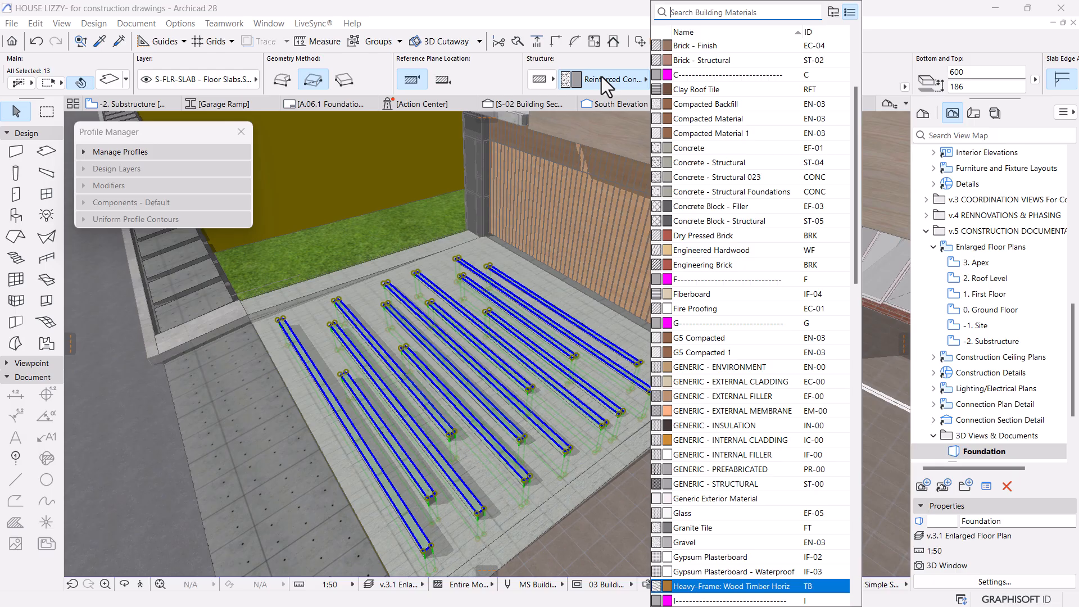
pyautogui.write('ea')
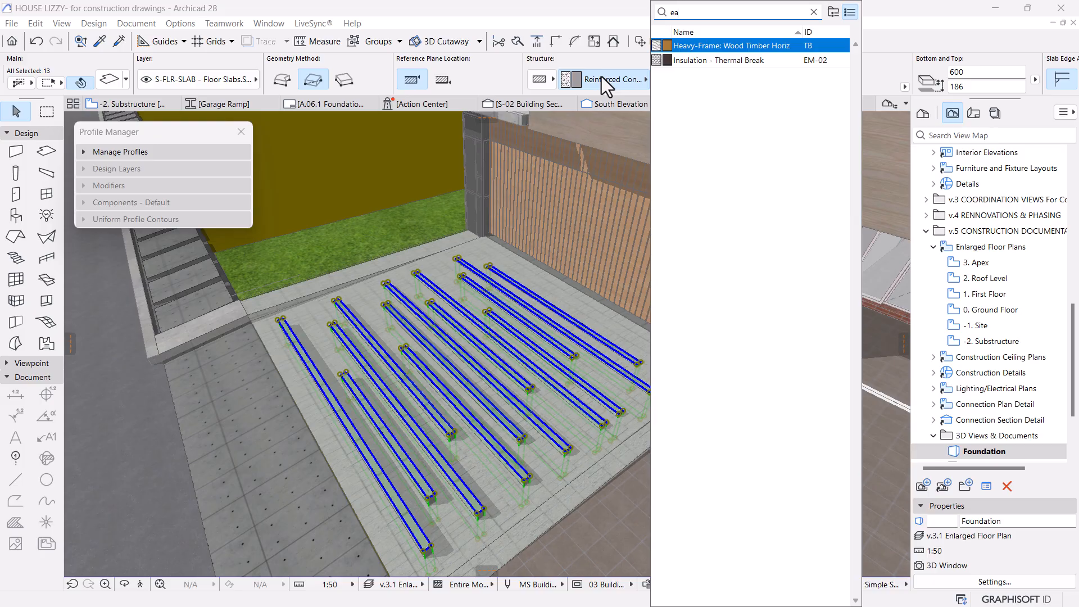
pyautogui.press('BackSpace')
pyautogui.press('BackSpace')
# Step: Find Soil among the building materials and assign it to the slot slab group
pyautogui.write('so')
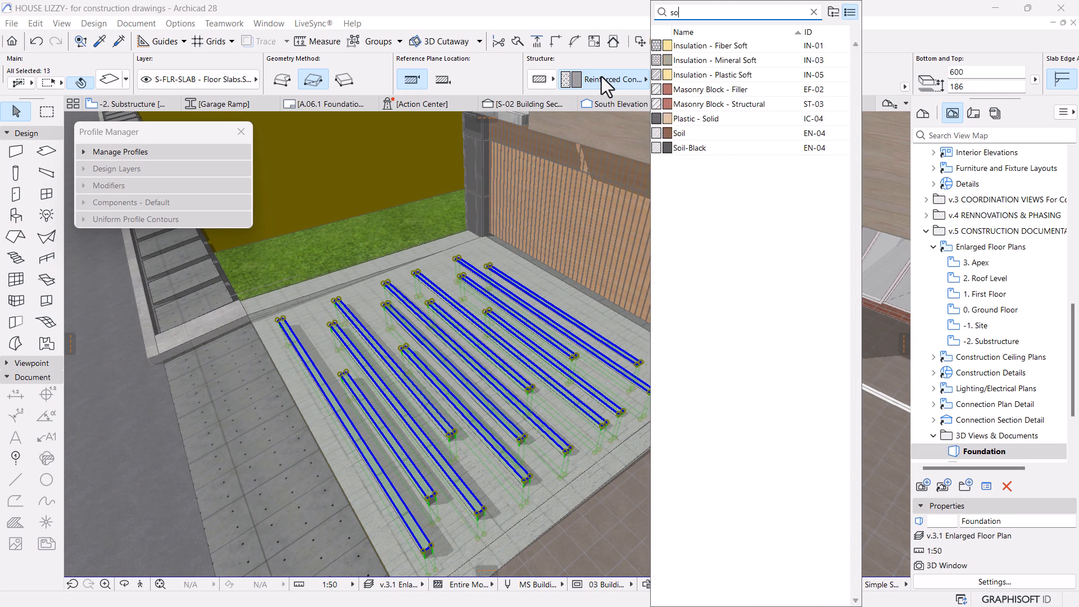
pyautogui.write('il')
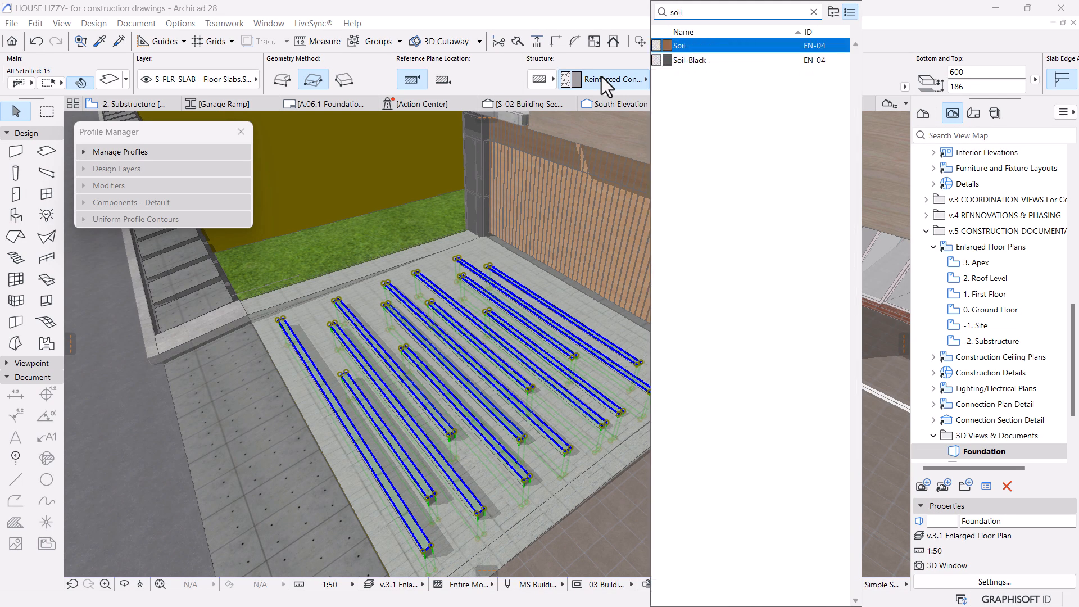
pyautogui.click(722, 47)
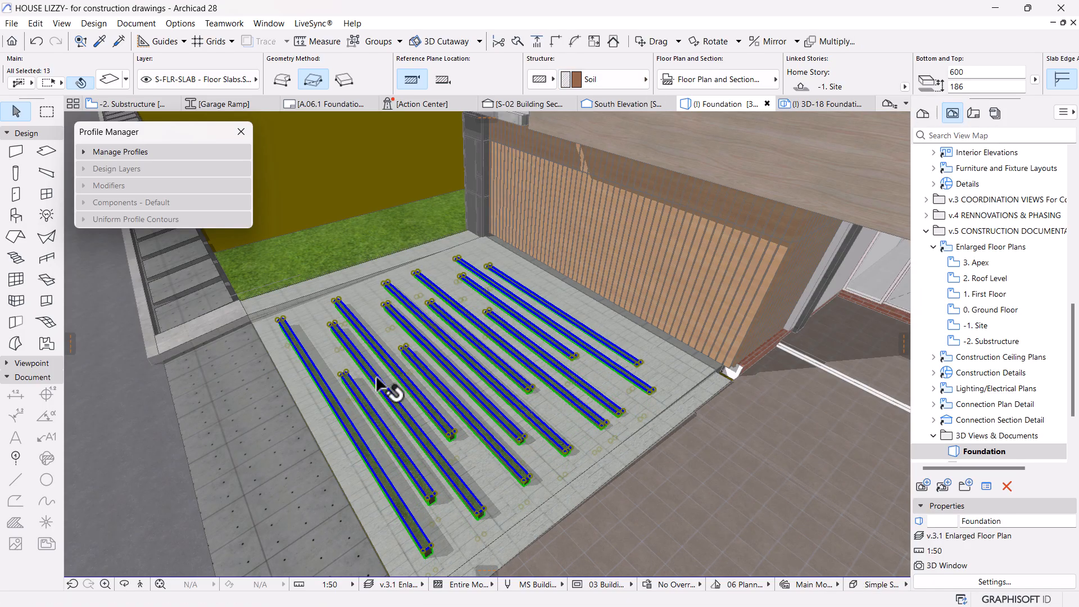
# Step: Override the top surface of the 13 slot slabs with Grass - 02 (NEW) in the slab settings
pyautogui.scroll(5, 389, 418)
pyautogui.click(114, 82)
pyautogui.click(403, 385)
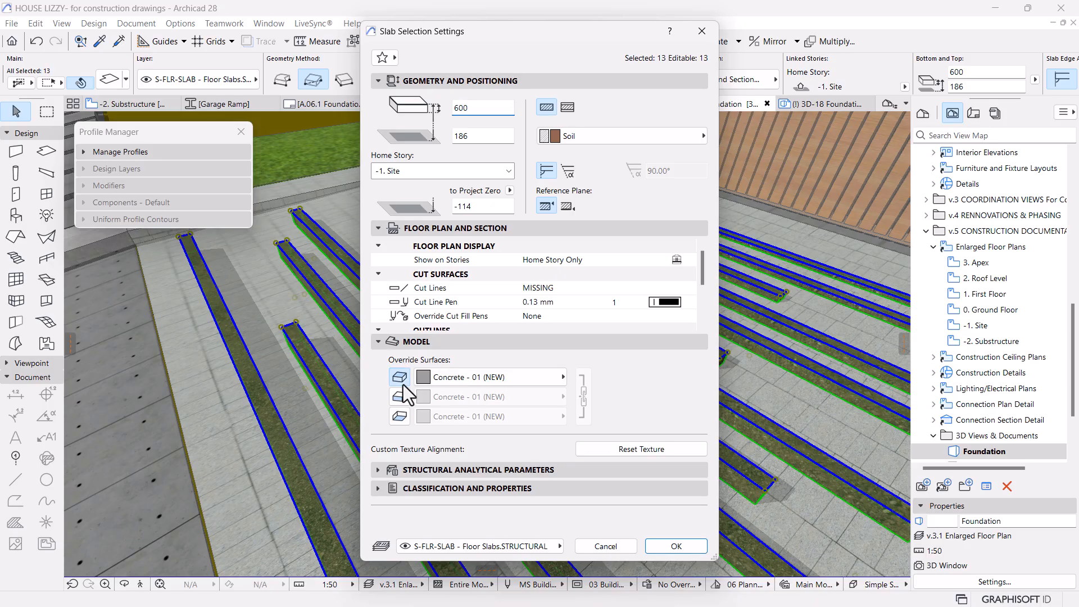
pyautogui.click(477, 384)
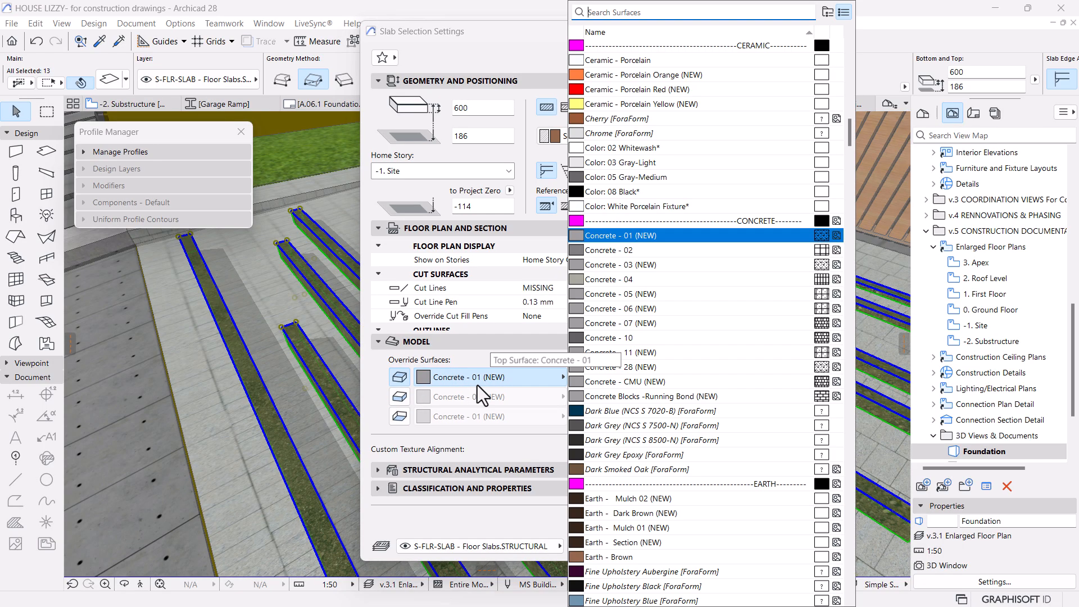
pyautogui.write('gra')
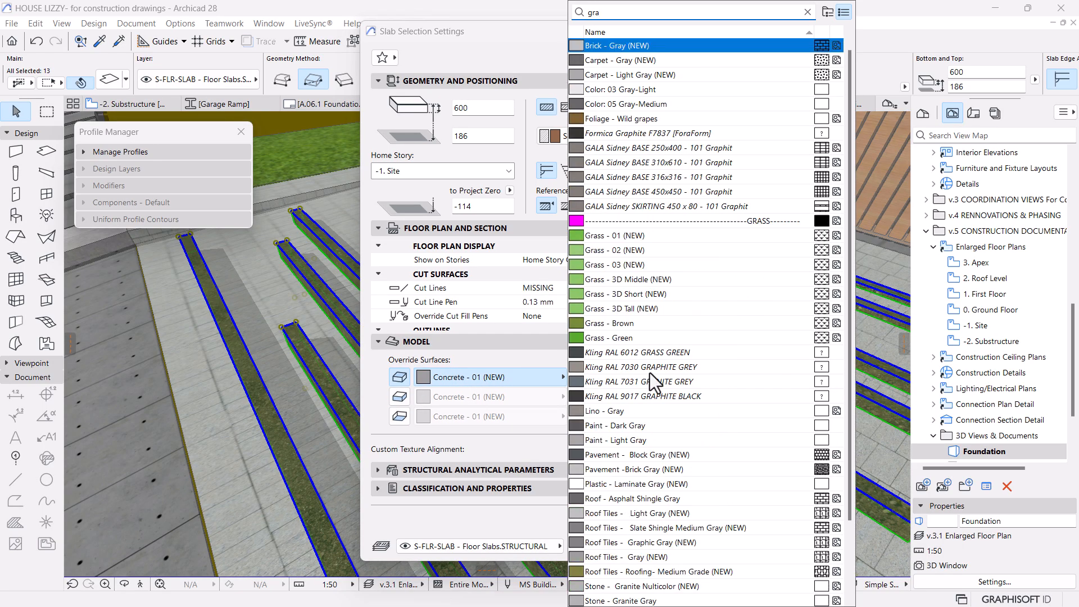
pyautogui.click(625, 251)
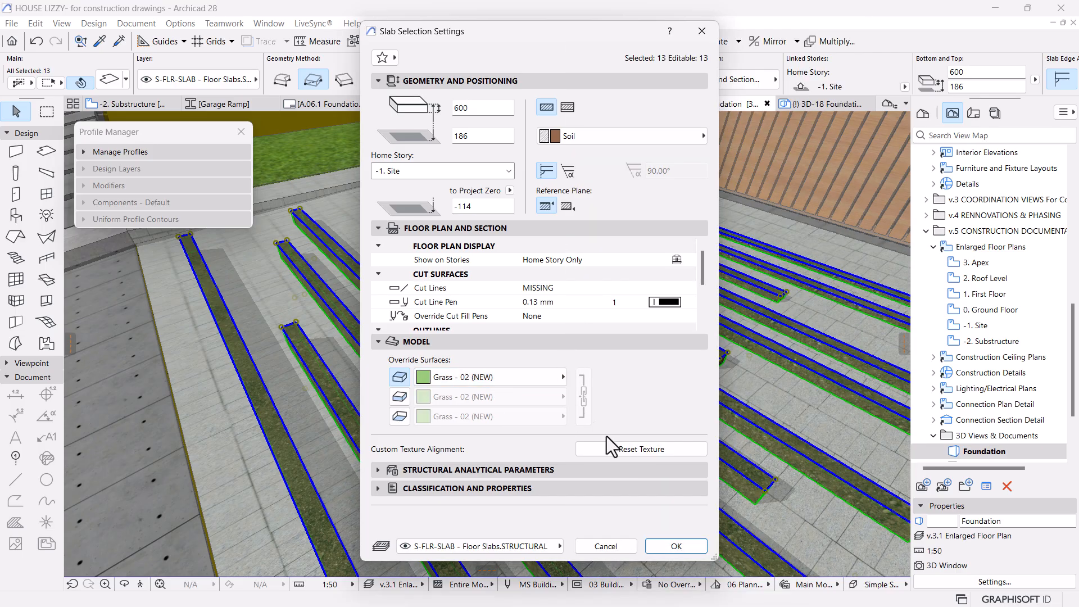
pyautogui.click(683, 546)
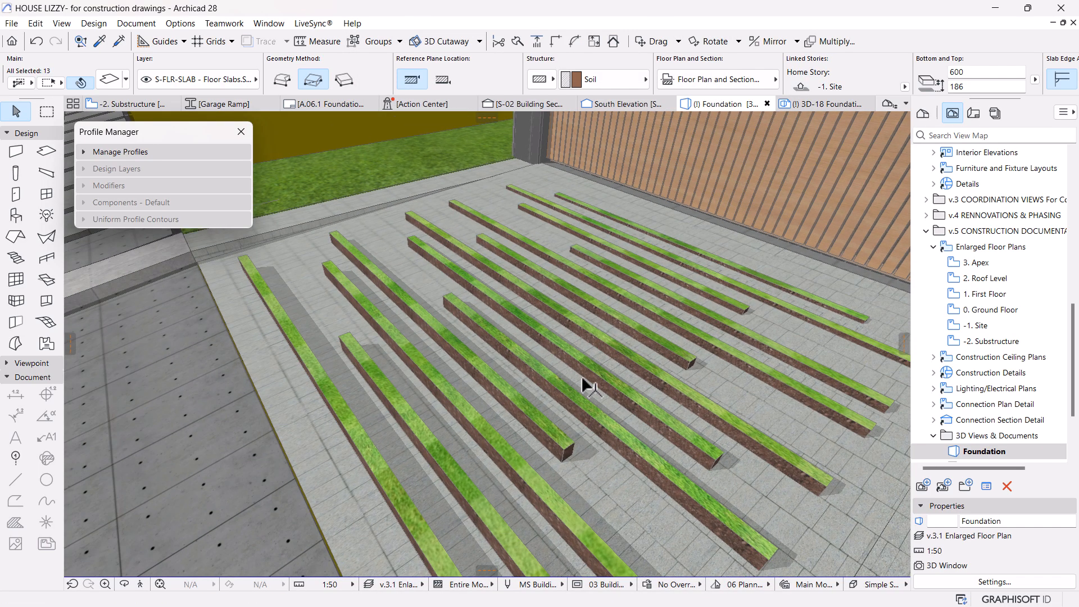
# Step: Select the Garage Ramp beam and open Solid Element Operations
pyautogui.scroll(-5, 581, 377)
pyautogui.keyDown('shift'); pyautogui.moveTo(572, 414); pyautogui.dragTo(541, 384, button='middle'); pyautogui.keyUp('shift')
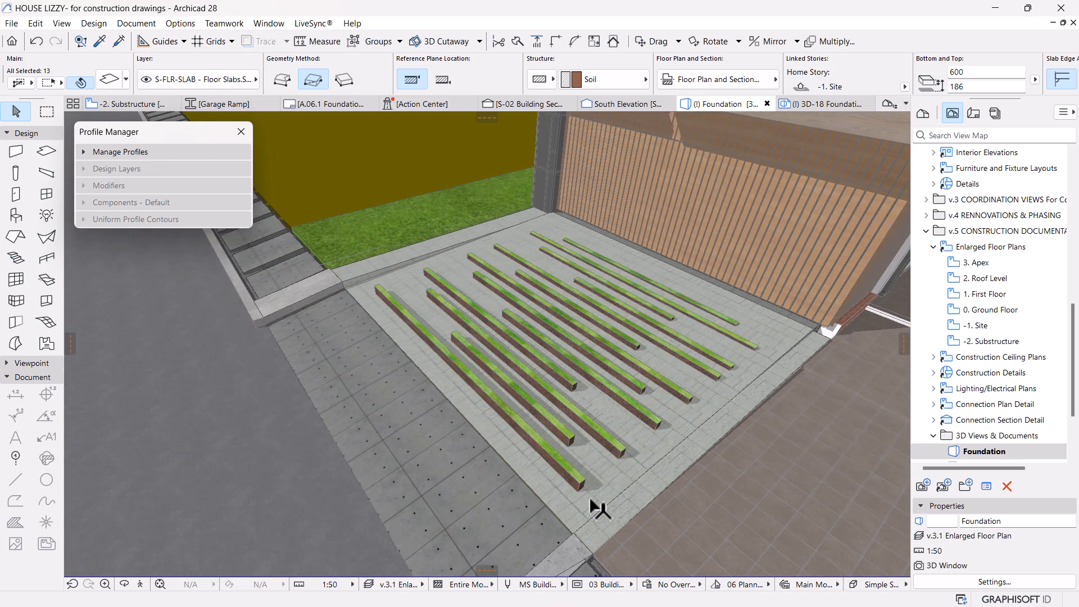
pyautogui.scroll(4, 590, 499)
pyautogui.keyDown('shift'); pyautogui.moveTo(537, 476); pyautogui.dragTo(650, 415, button='middle'); pyautogui.keyUp('shift')
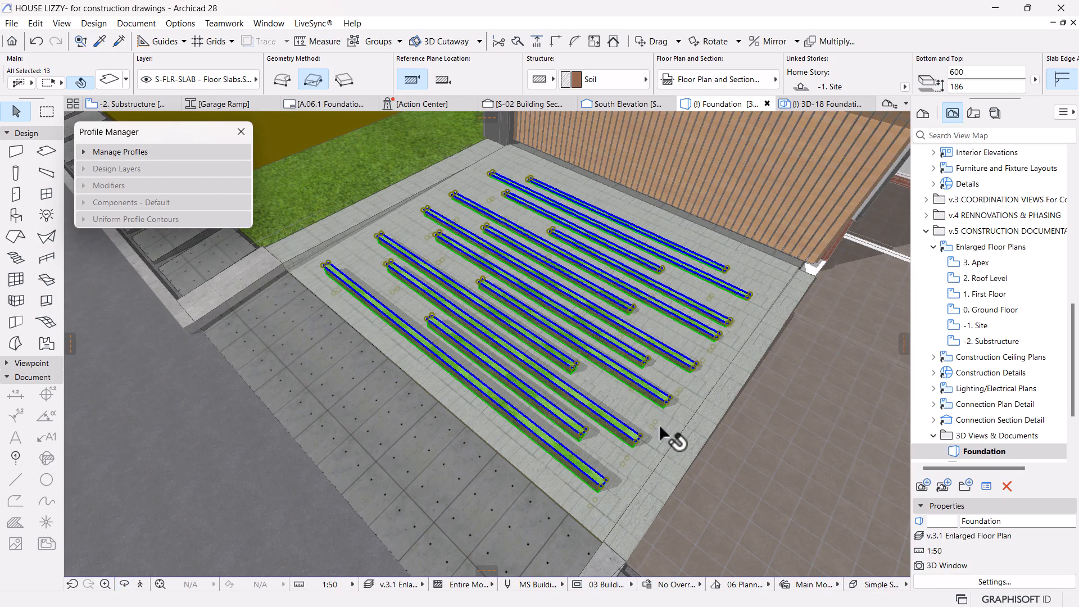
pyautogui.click(666, 421)
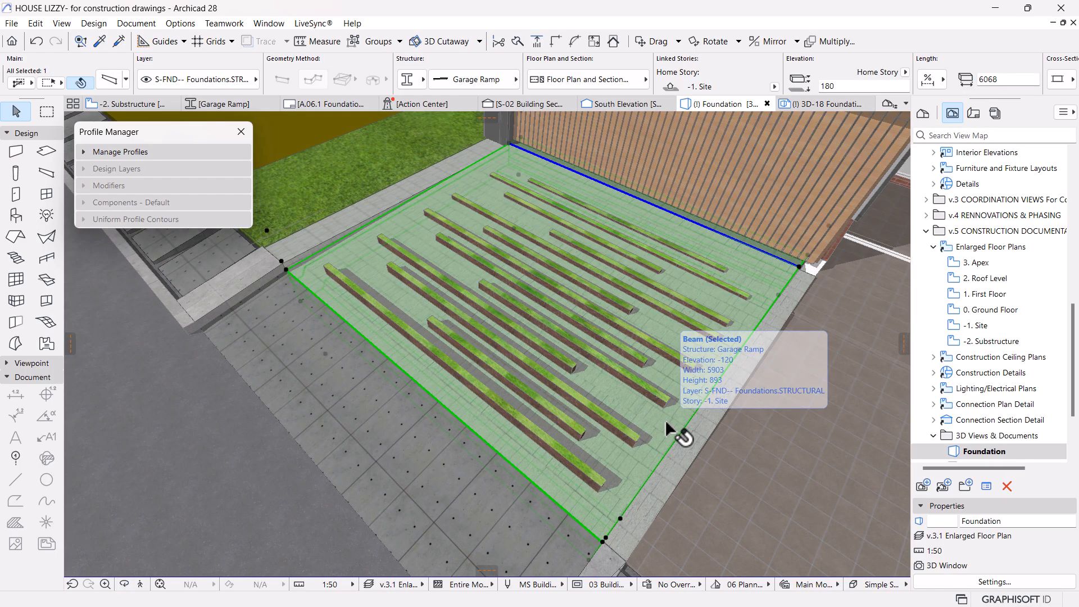
pyautogui.rightClick(665, 421)
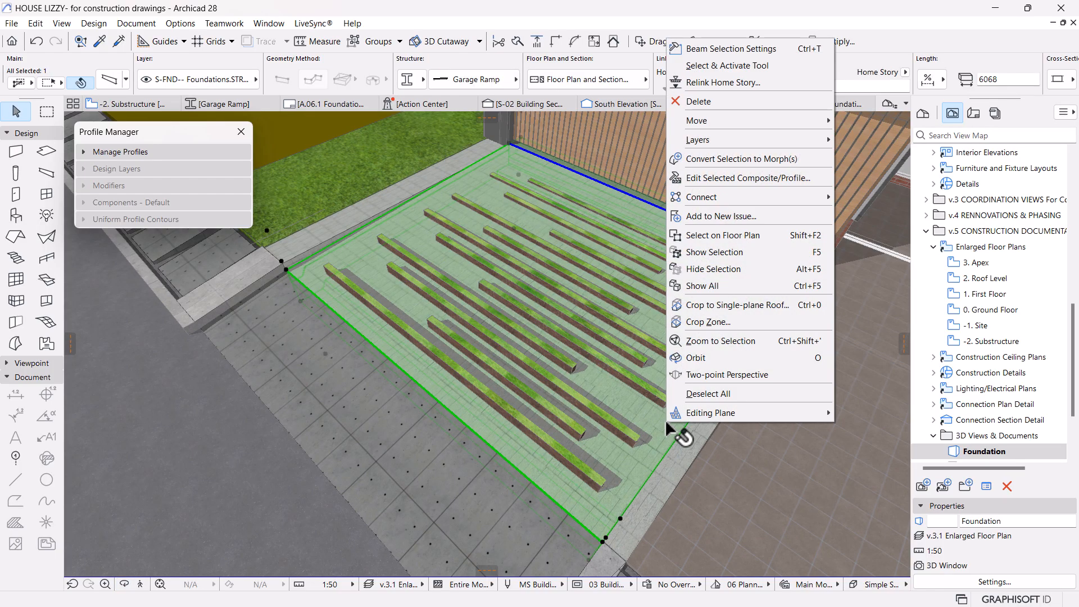
pyautogui.moveTo(746, 199)
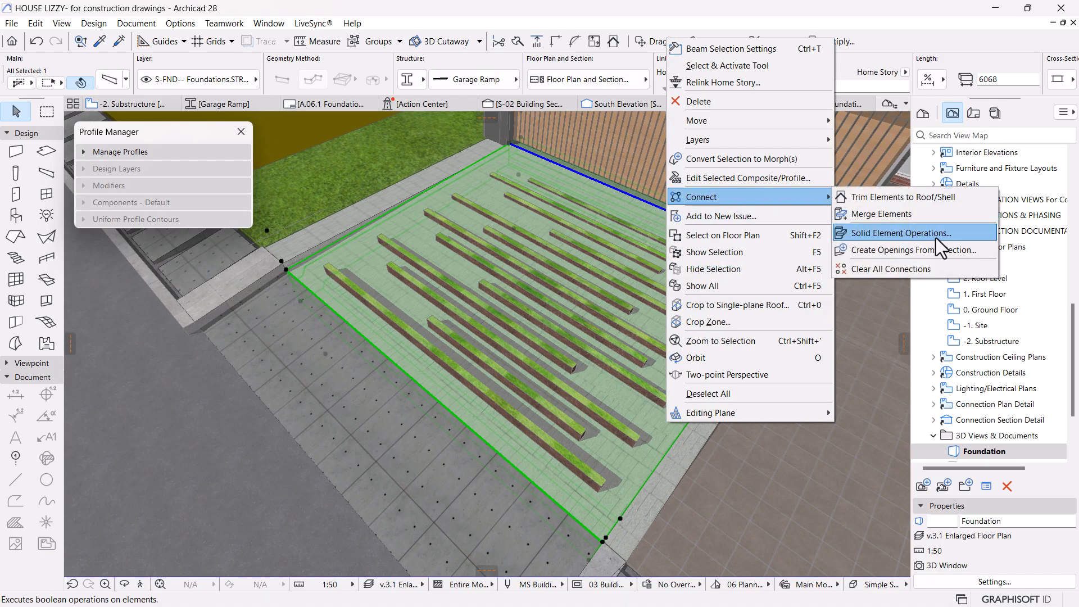
pyautogui.click(888, 232)
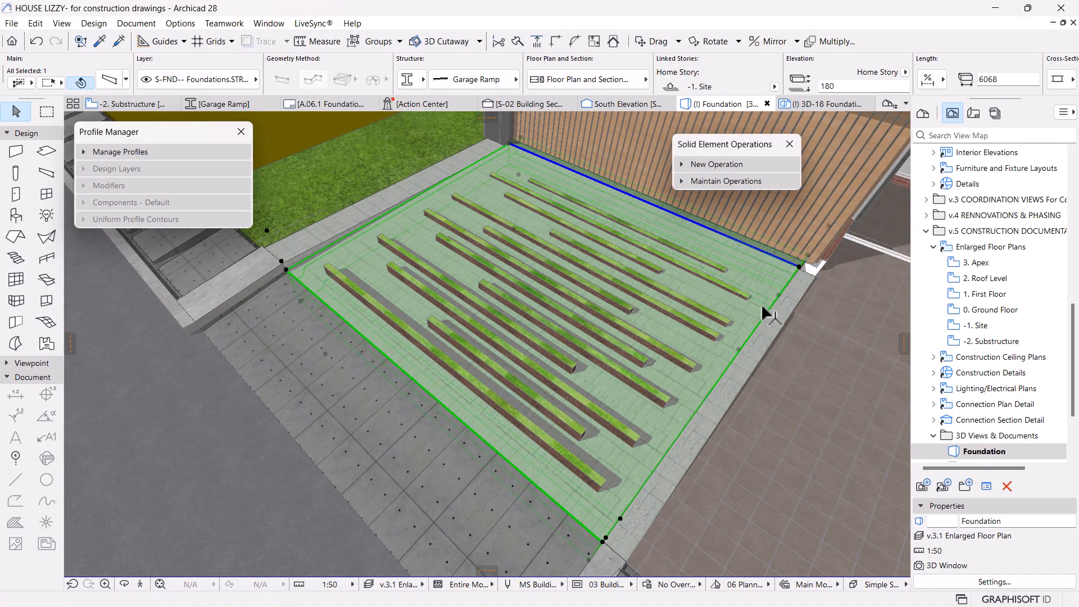
# Step: Run a solid element Intersection with the 13 slot slabs as targets and the Garage Ramp beam as operator
pyautogui.click(638, 447)
pyautogui.click(716, 167)
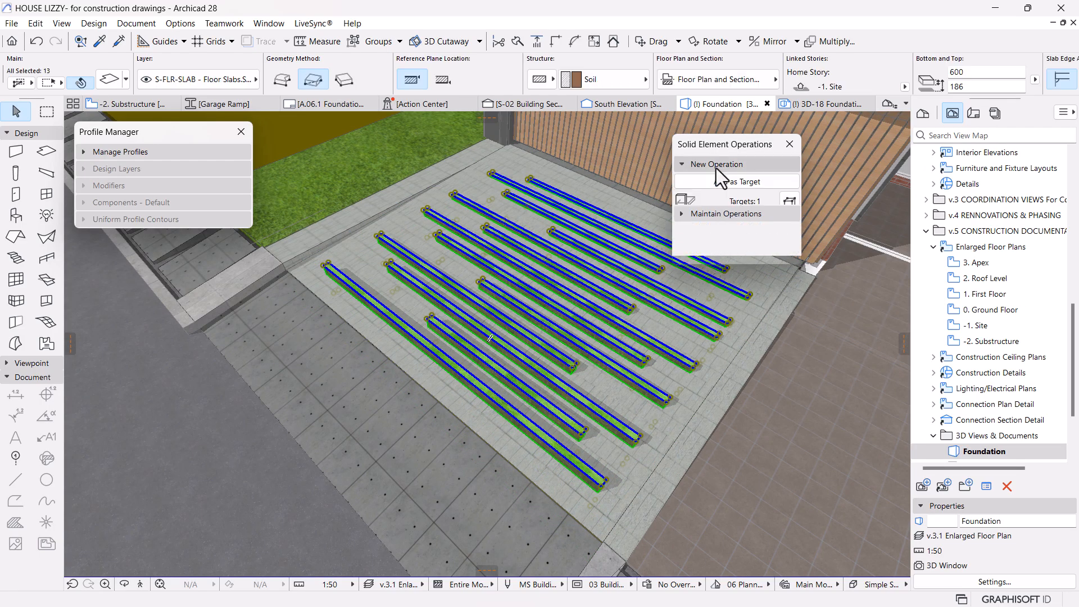
pyautogui.click(734, 183)
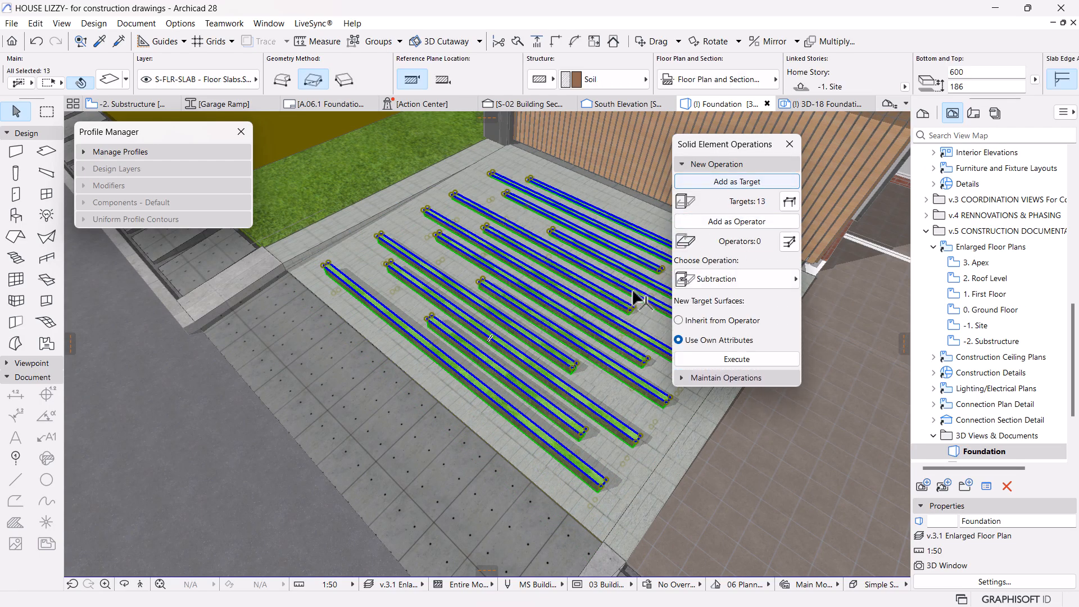
pyautogui.click(677, 444)
pyautogui.click(731, 222)
pyautogui.click(729, 277)
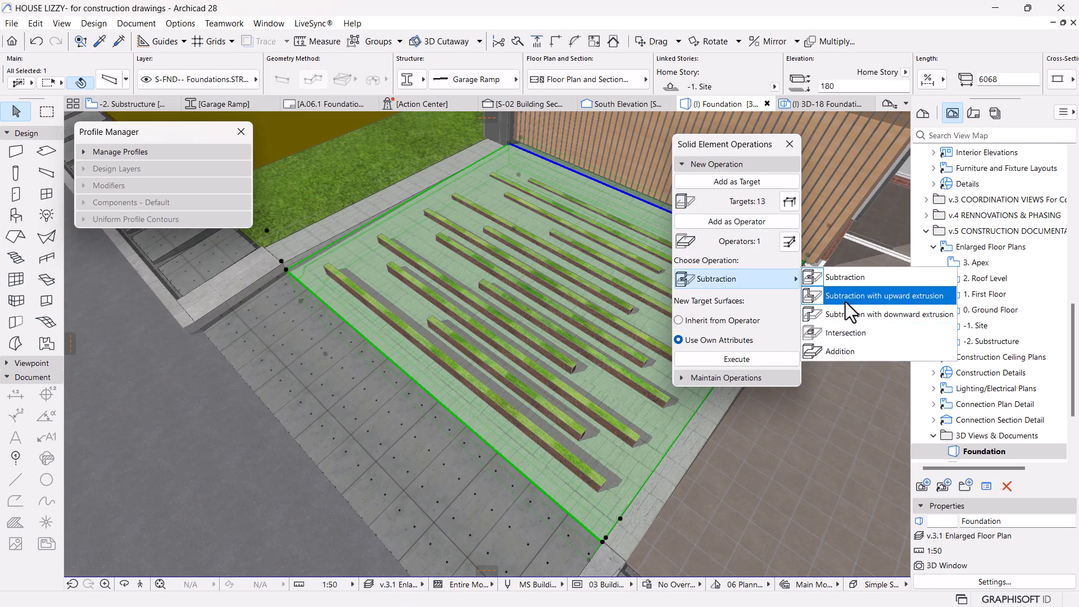
pyautogui.click(839, 334)
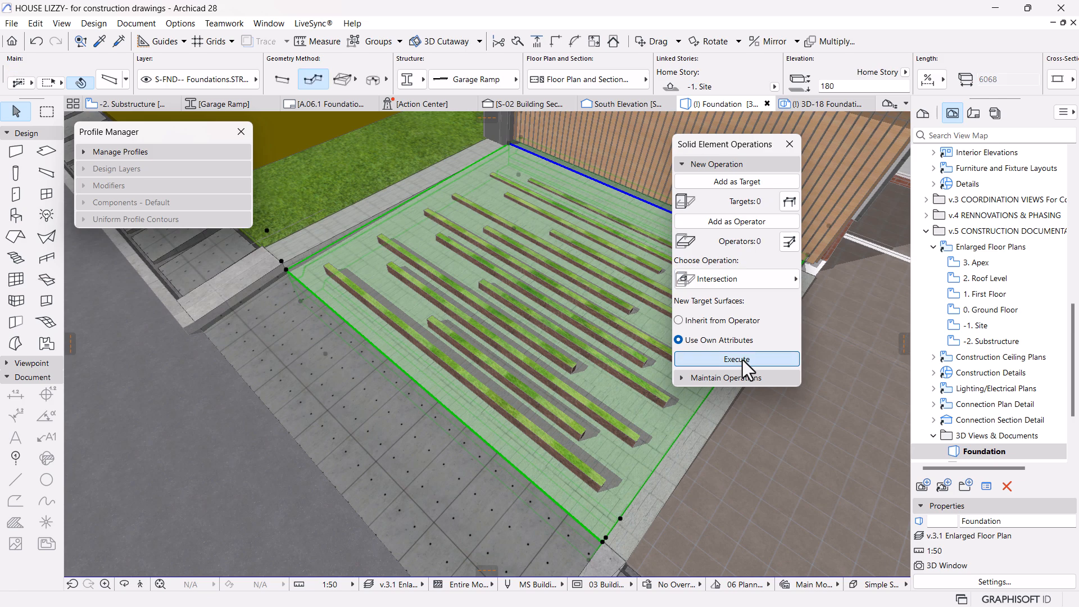
pyautogui.click(742, 360)
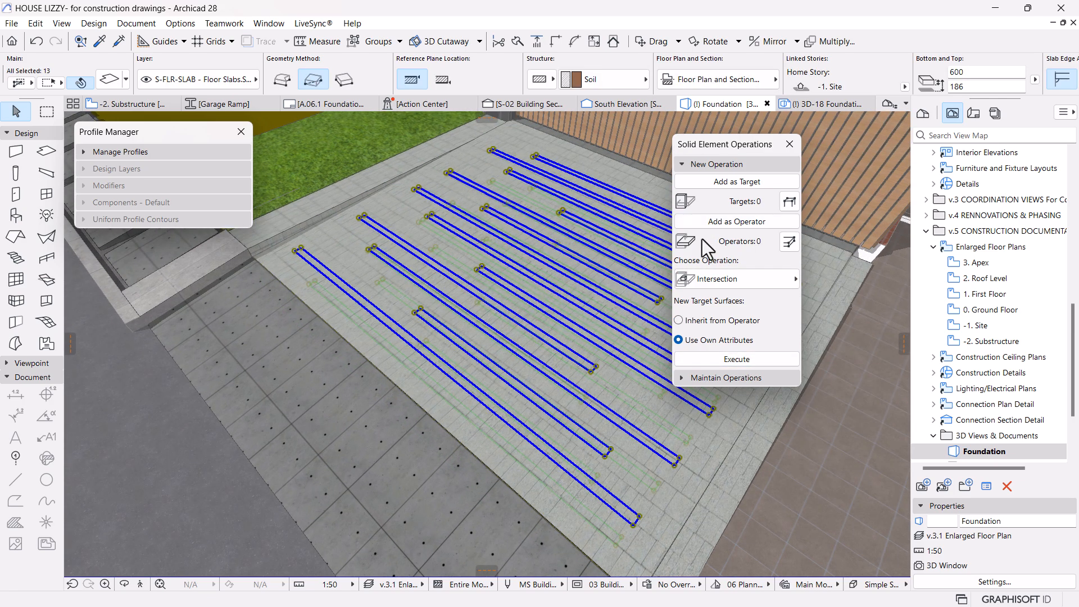
# Step: Run Subtraction with upward extrusion on the Garage Ramp beam as target, using the 13 slot slabs as operators
pyautogui.click(714, 224)
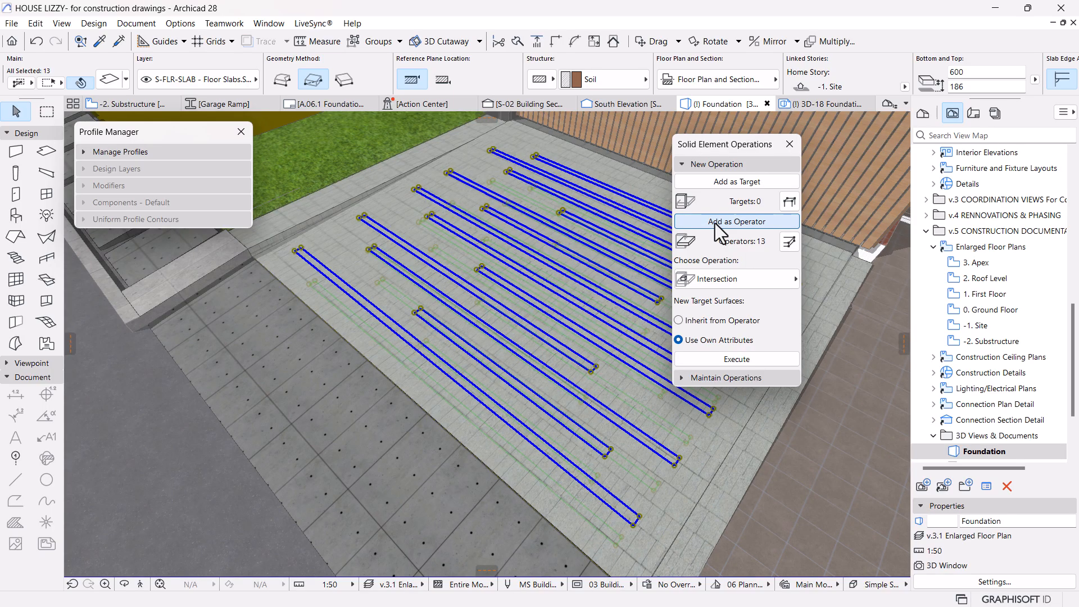
pyautogui.click(723, 437)
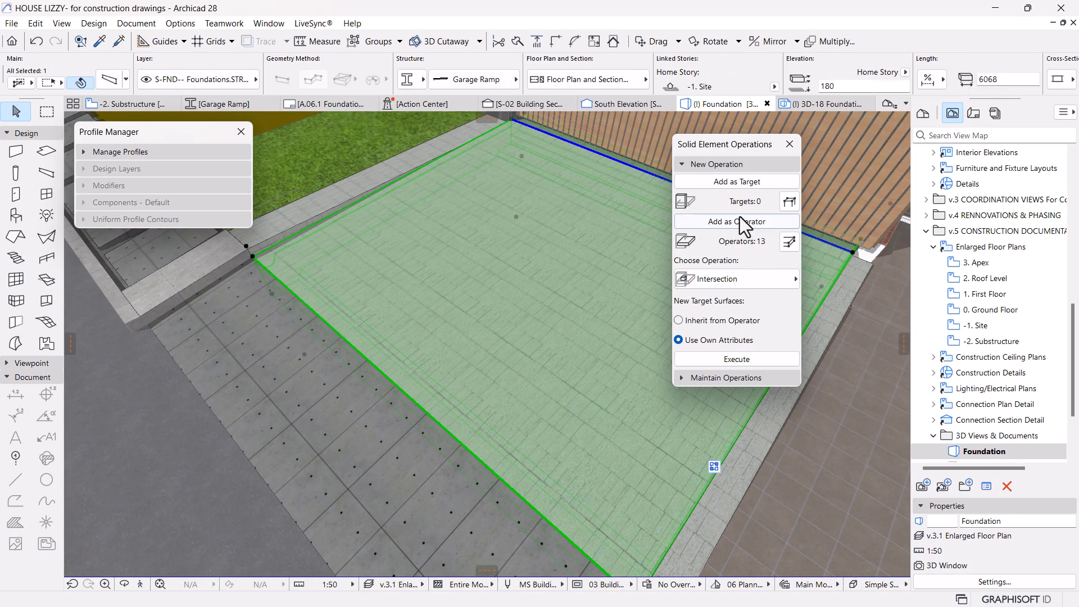
pyautogui.click(736, 181)
pyautogui.click(746, 278)
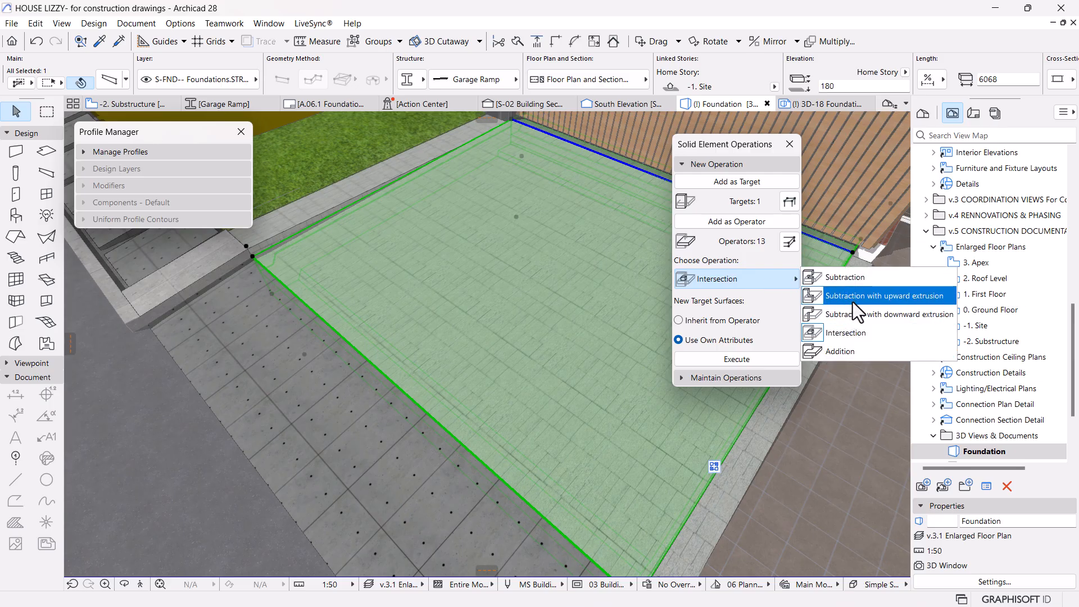
pyautogui.click(853, 296)
pyautogui.click(734, 358)
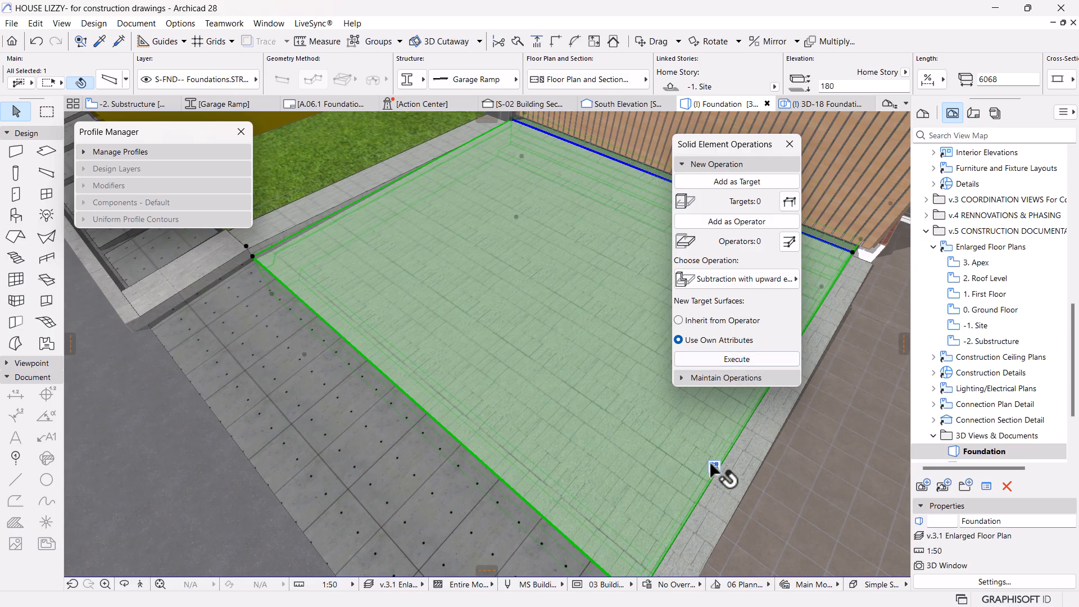
# Step: Change the building material of the 13 slot slabs to Reinforced Concrete - Structural
pyautogui.press('Escape')
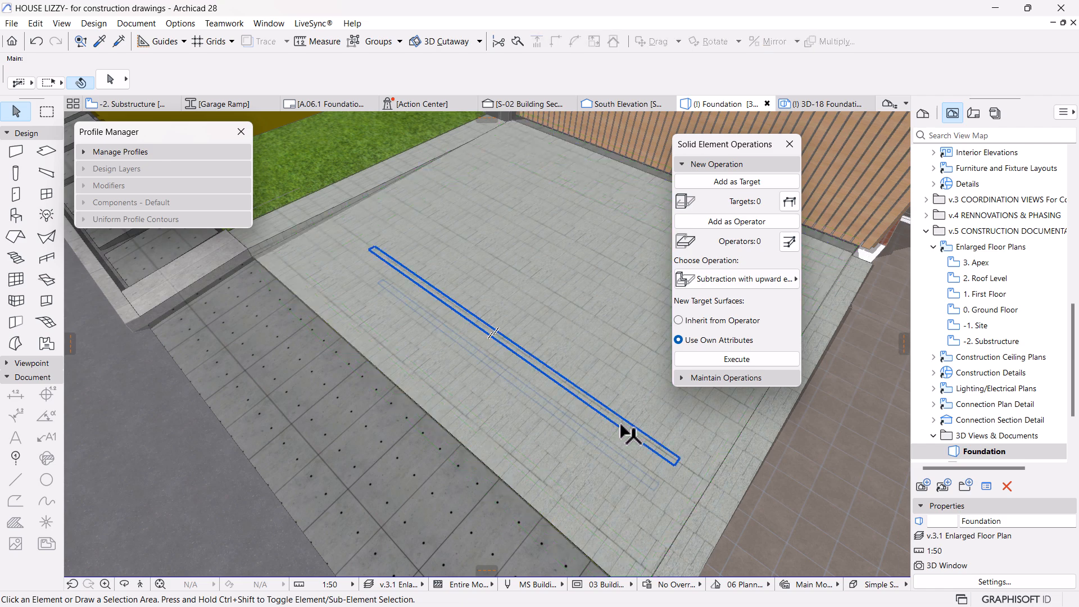
pyautogui.click(629, 434)
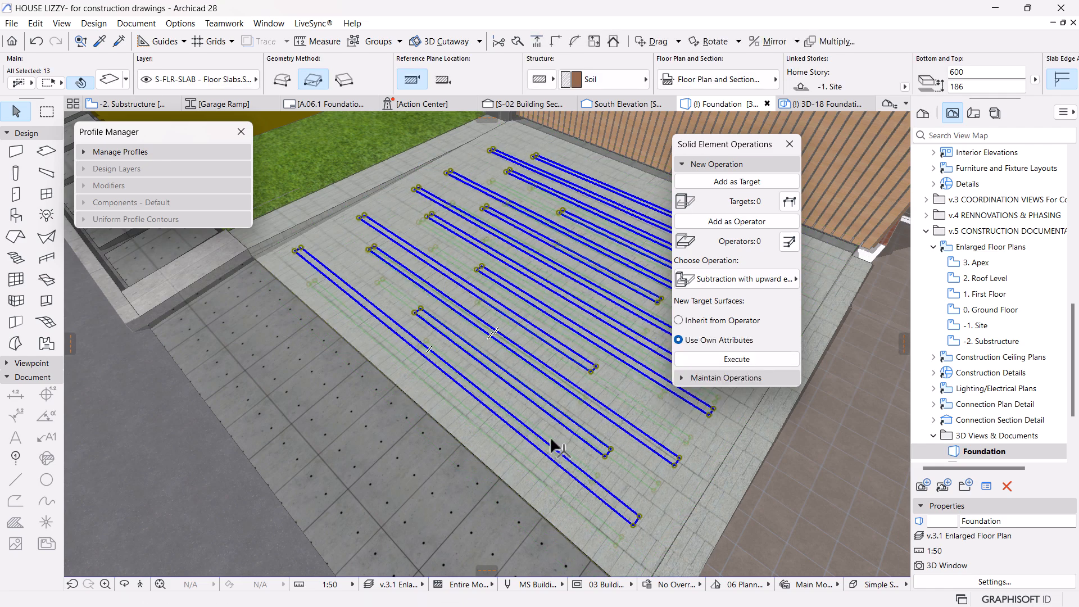
pyautogui.click(599, 87)
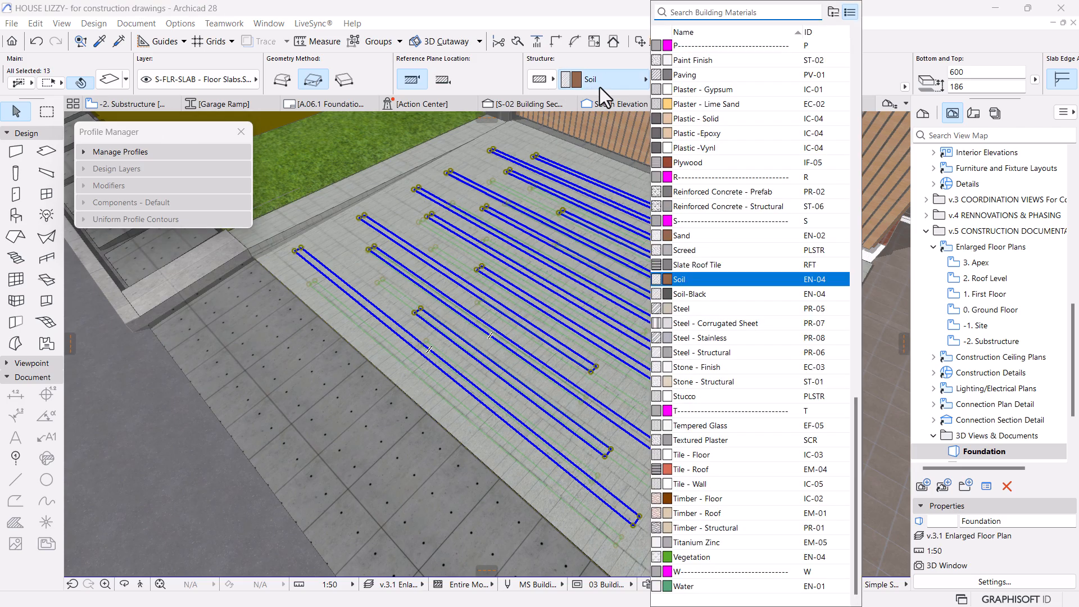
pyautogui.write('con')
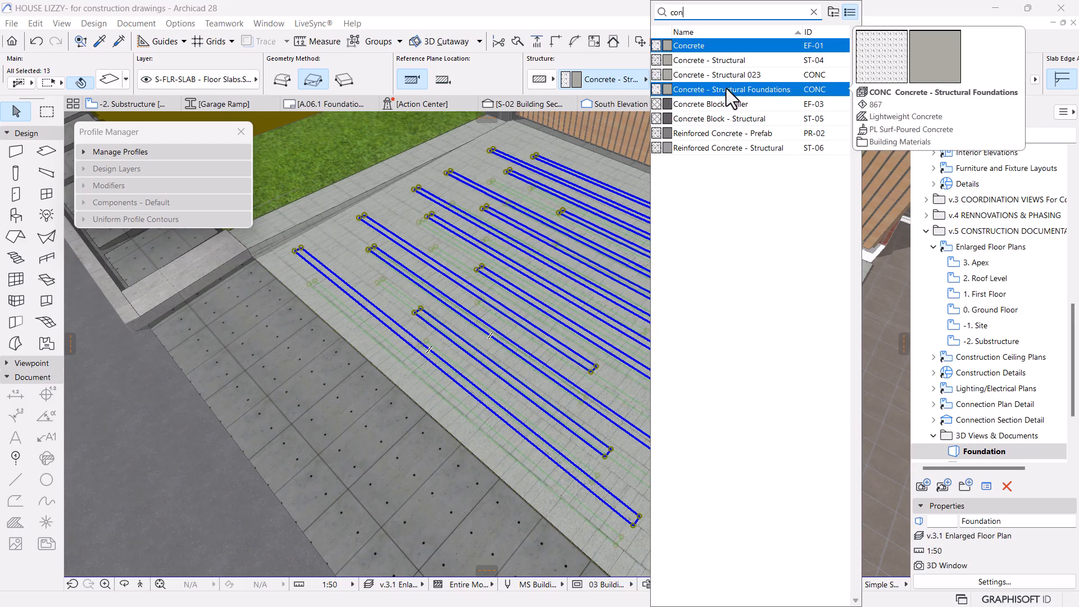
pyautogui.click(726, 147)
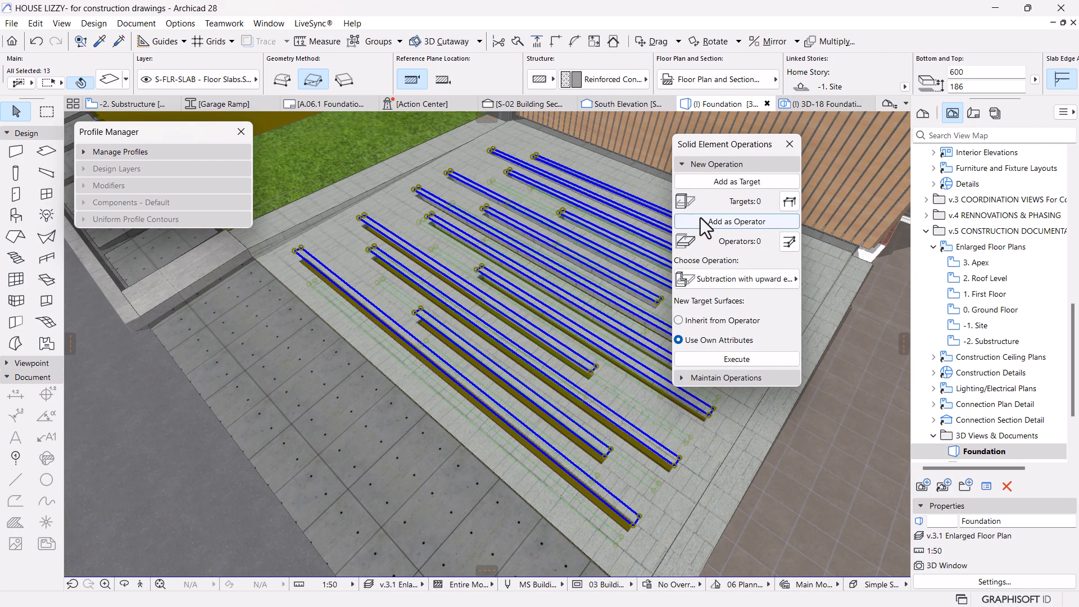
# Step: Check the surface overrides of the 13 slot slabs in their settings and examine the Garage Ramp slots from several angles
pyautogui.scroll(1, 510, 356)
pyautogui.scroll(-4, 510, 355)
pyautogui.scroll(3, 234, 289)
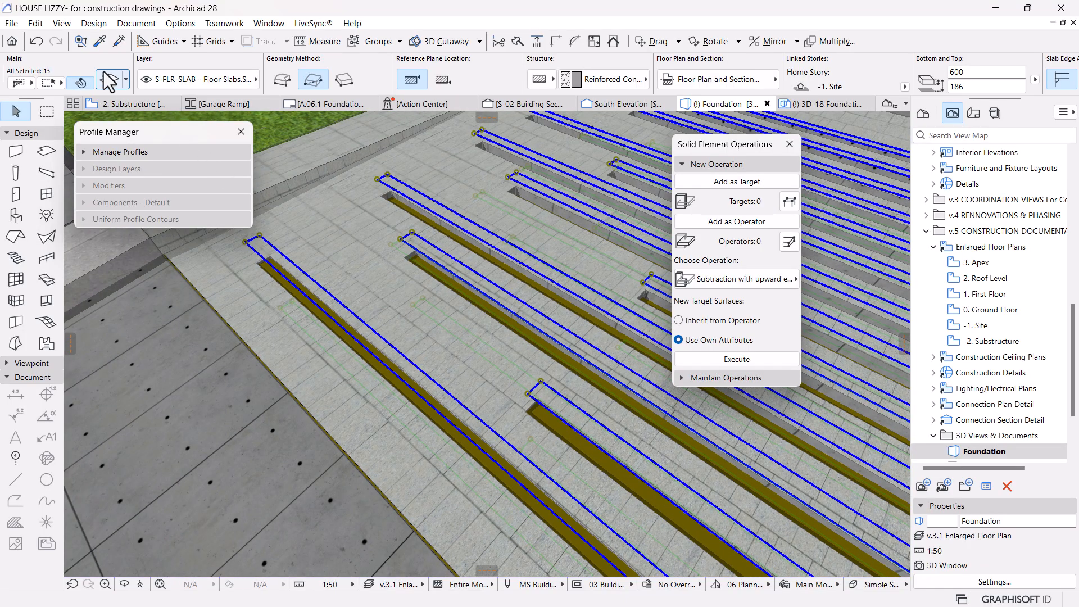
pyautogui.hotkey('ctrl', 't')
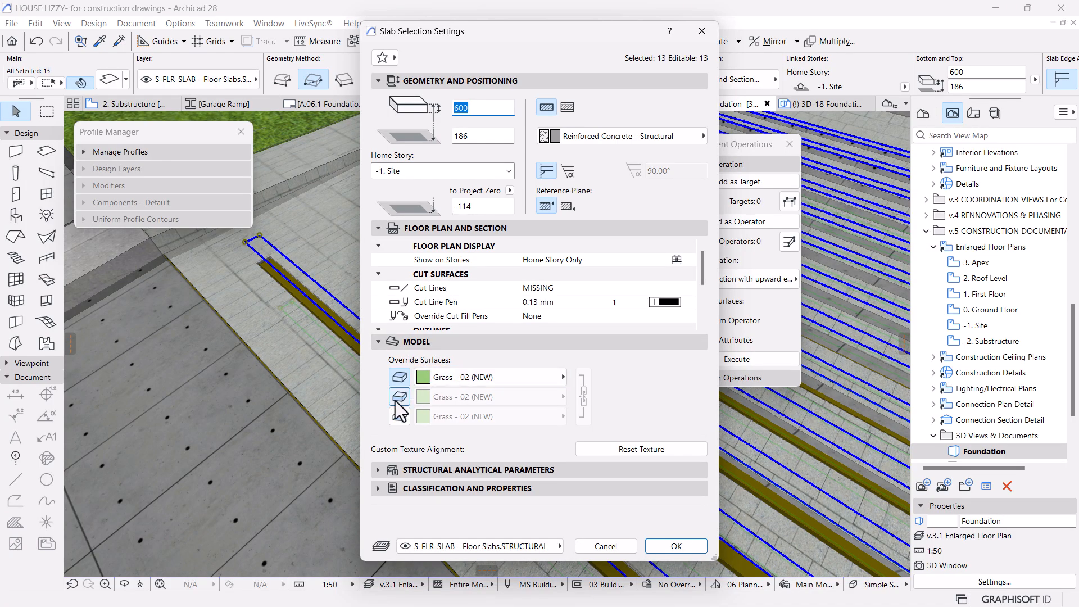
pyautogui.click(677, 546)
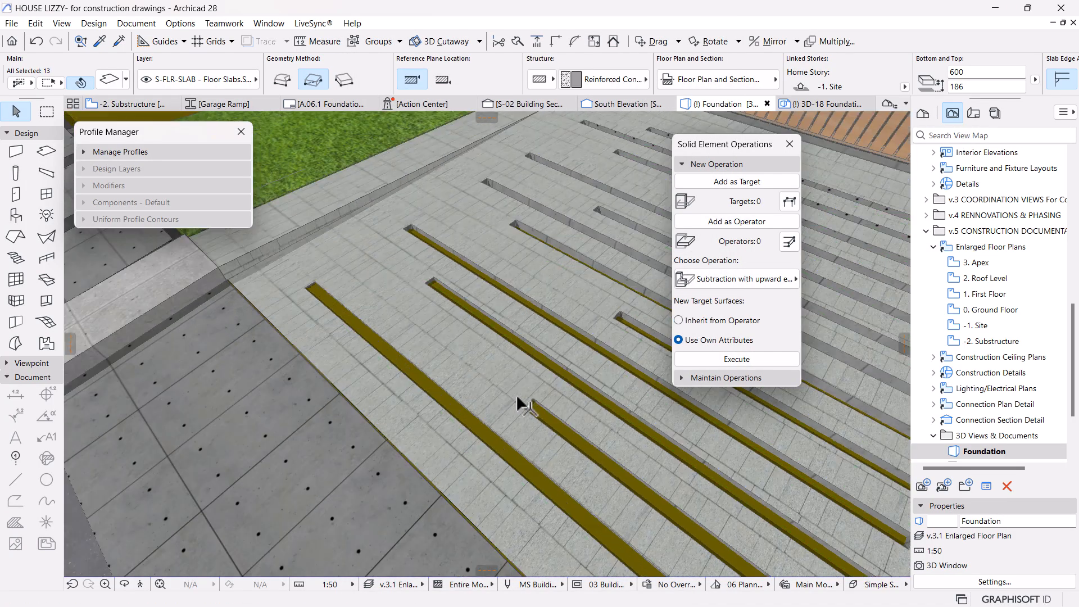
pyautogui.moveTo(523, 404); pyautogui.dragTo(410, 373)
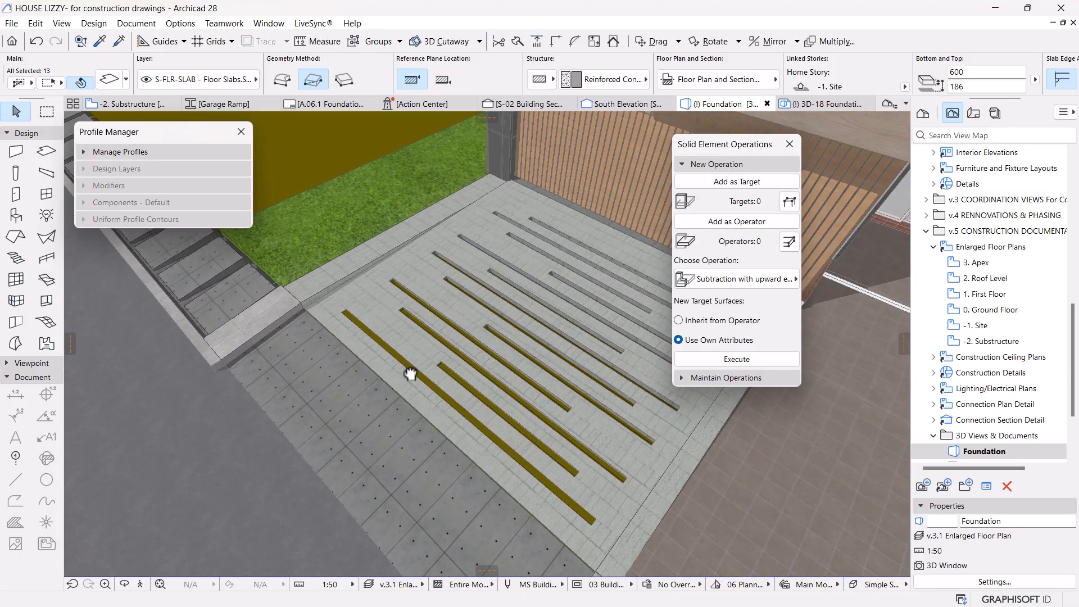
pyautogui.click(724, 162)
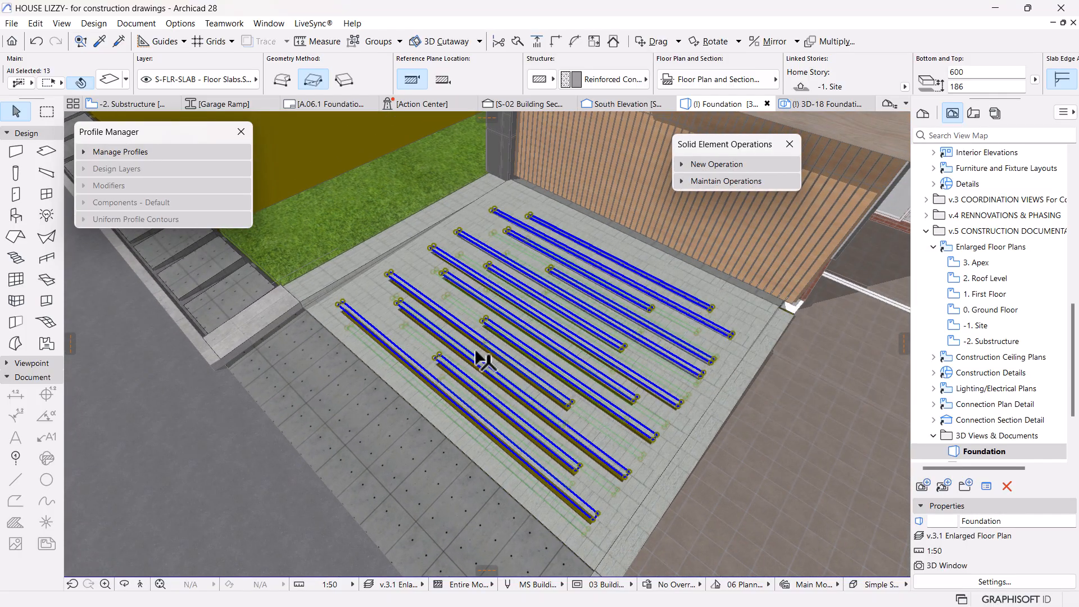
pyautogui.press('Escape')
pyautogui.keyDown('shift'); pyautogui.moveTo(527, 509); pyautogui.dragTo(300, 346, button='middle'); pyautogui.keyUp('shift')
pyautogui.scroll(3, 301, 354)
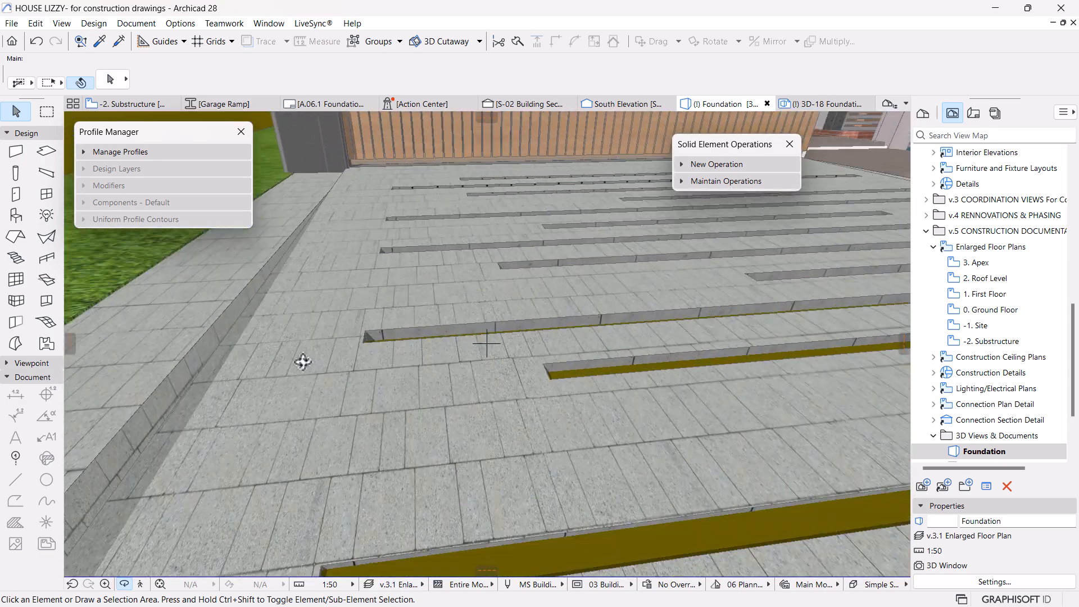
pyautogui.keyDown('shift'); pyautogui.moveTo(522, 401); pyautogui.dragTo(498, 366, button='middle'); pyautogui.keyUp('shift')
pyautogui.keyDown('shift'); pyautogui.moveTo(519, 413); pyautogui.dragTo(526, 366, button='middle'); pyautogui.keyUp('shift')
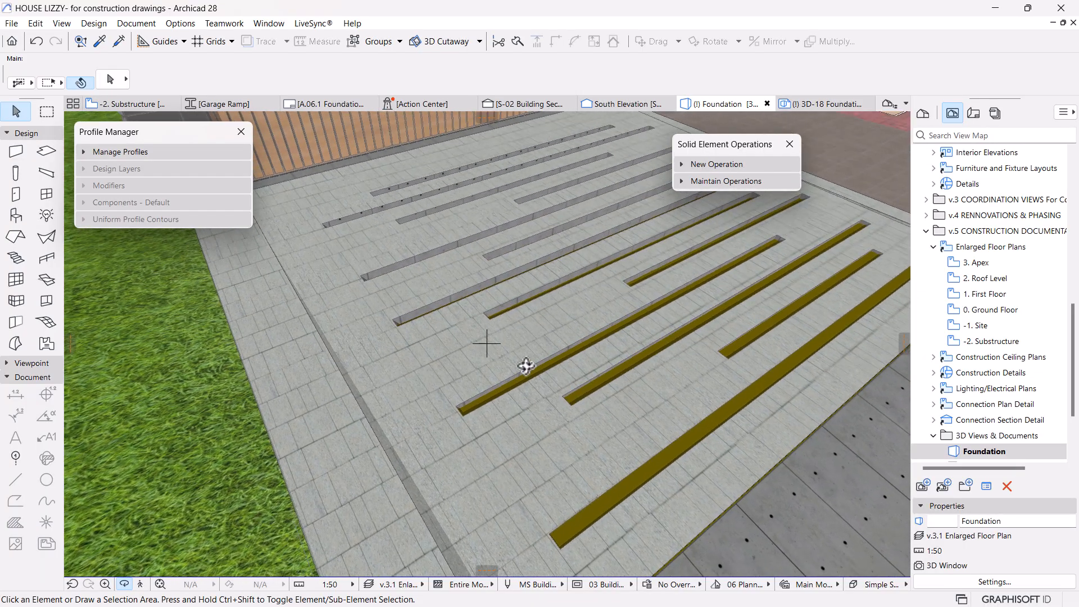
# Step: Run Subtraction with downward extrusion on the 13 slot slabs as targets, using the Garage Ramp beam as operator
pyautogui.click(505, 398)
pyautogui.click(714, 164)
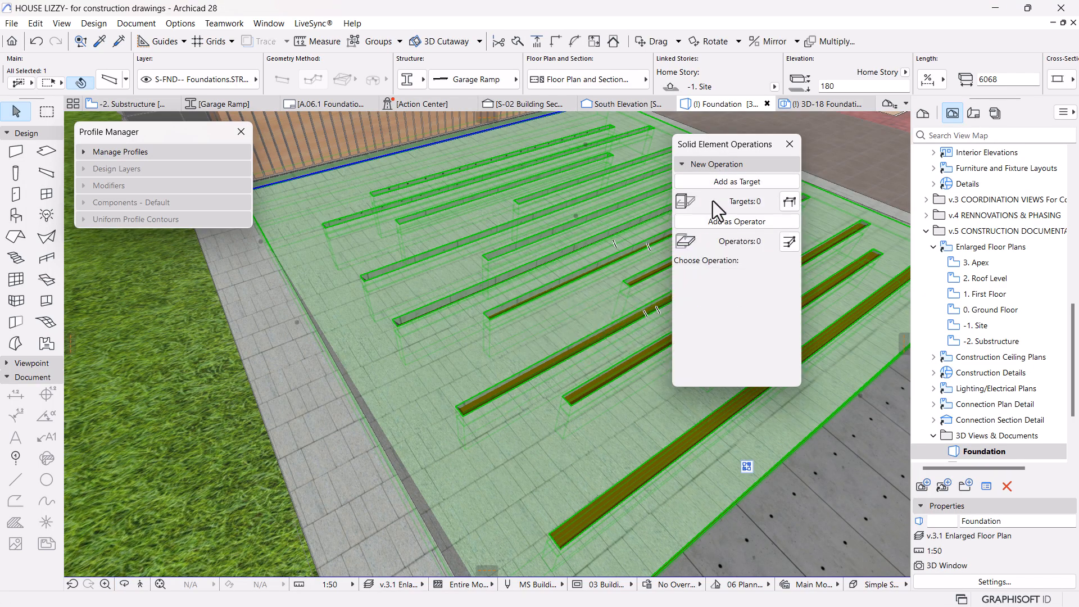
pyautogui.press('Escape')
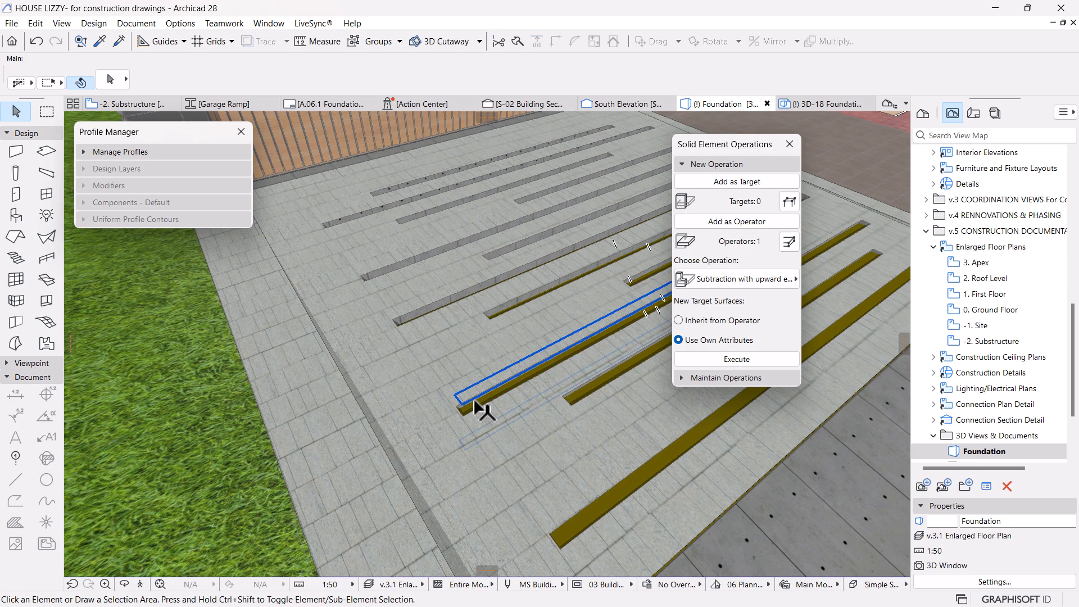
pyautogui.click(594, 312)
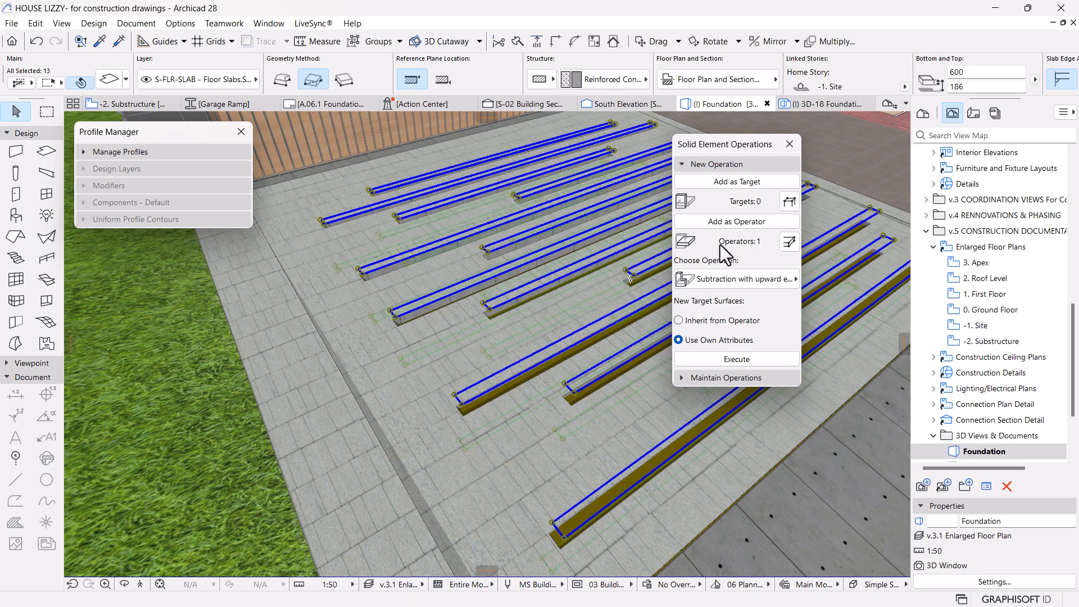
pyautogui.click(736, 181)
pyautogui.click(780, 281)
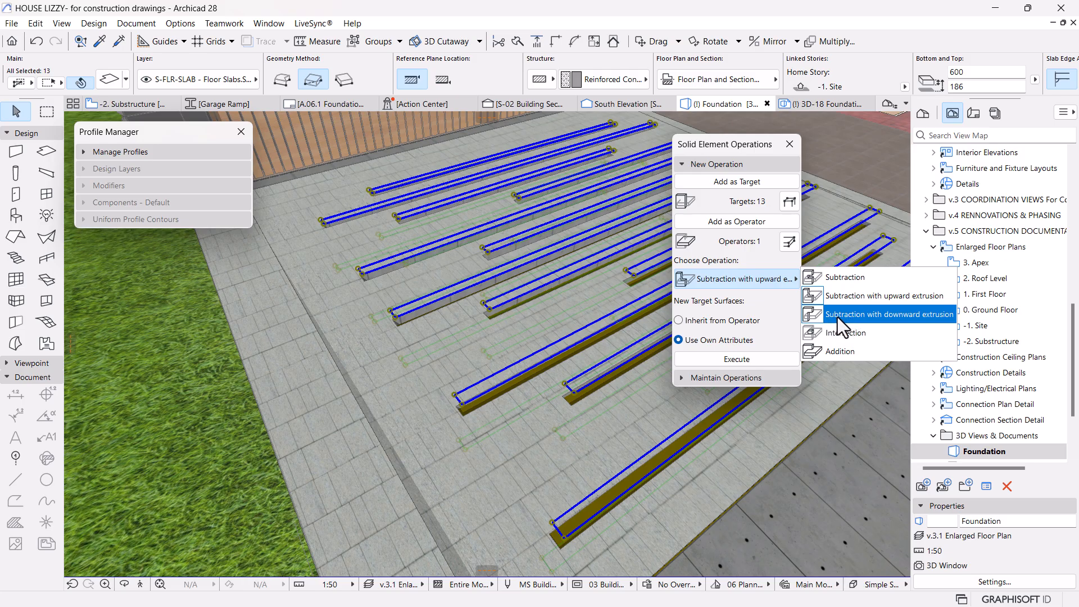
pyautogui.click(841, 316)
pyautogui.click(759, 362)
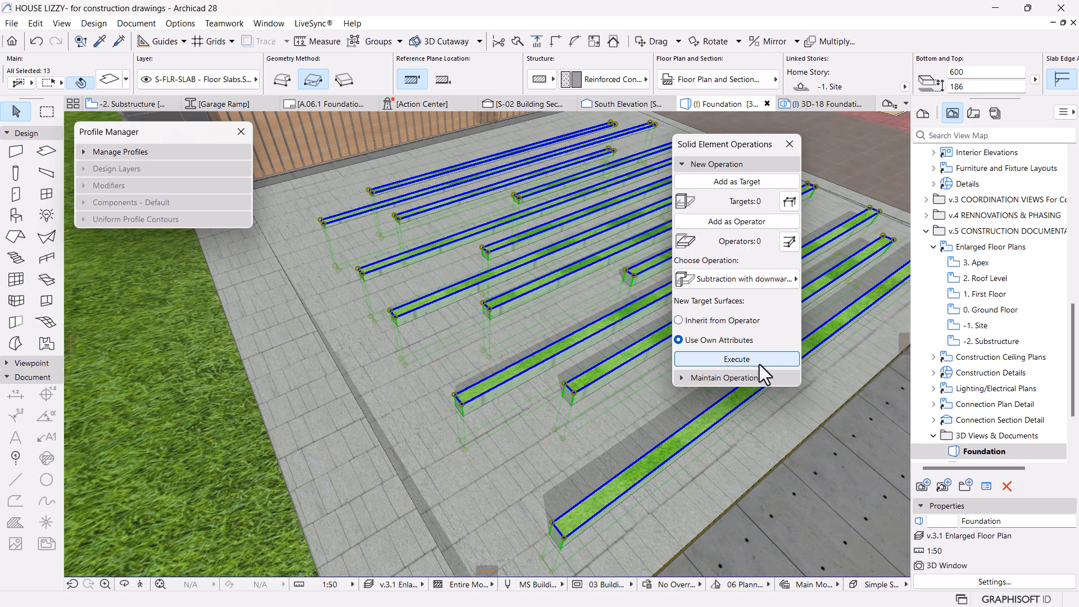
# Step: Convert the 13 grass-topped slot slabs to morphs
pyautogui.scroll(-2, 509, 354)
pyautogui.moveTo(509, 359); pyautogui.dragTo(426, 373, button='middle')
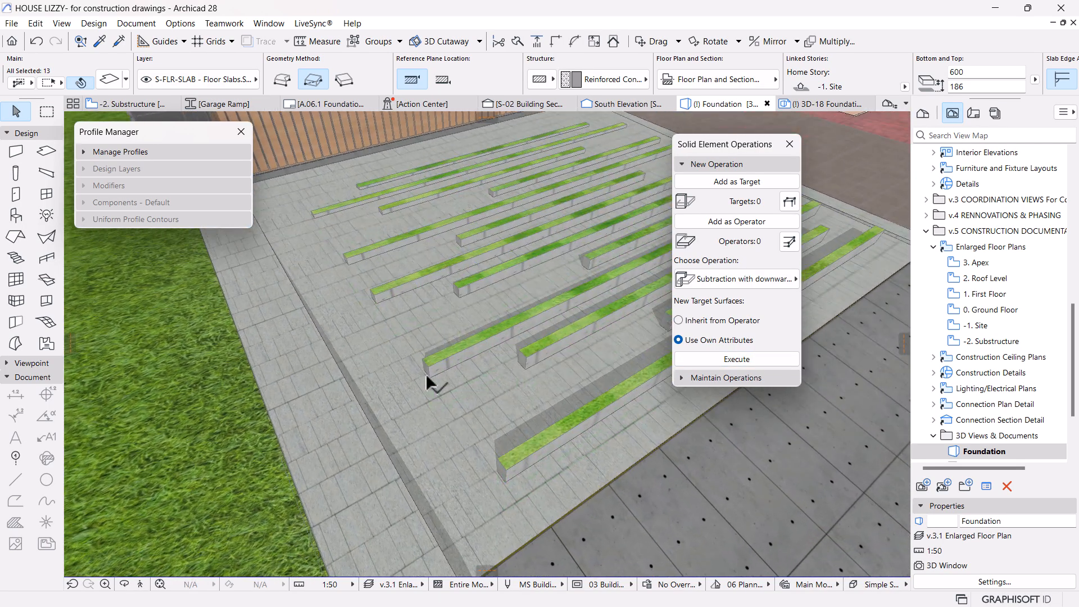
pyautogui.moveTo(447, 432); pyautogui.dragTo(453, 381, button='middle')
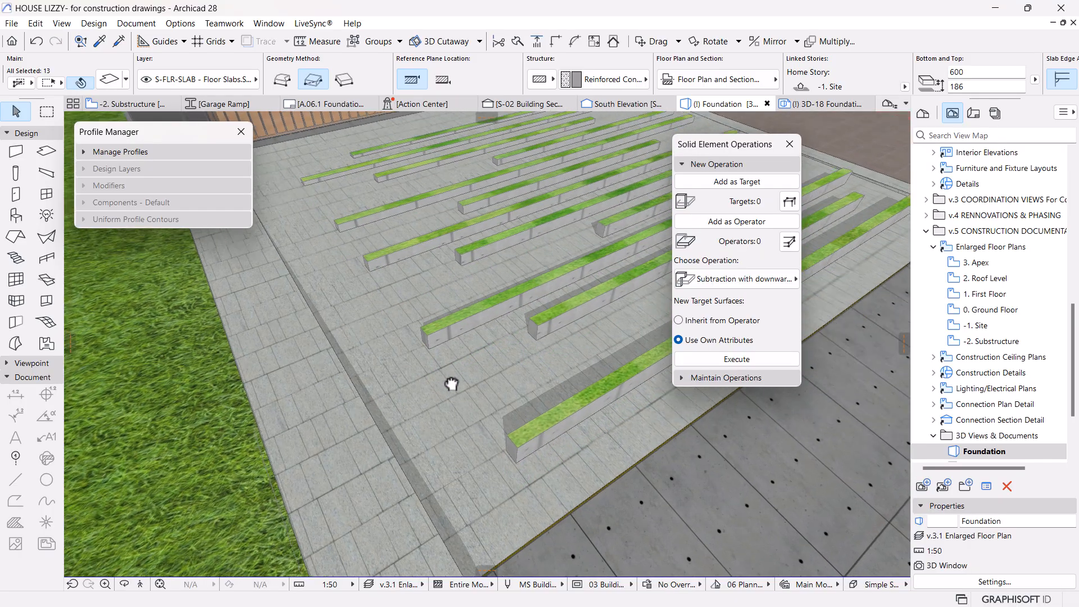
pyautogui.rightClick(545, 433)
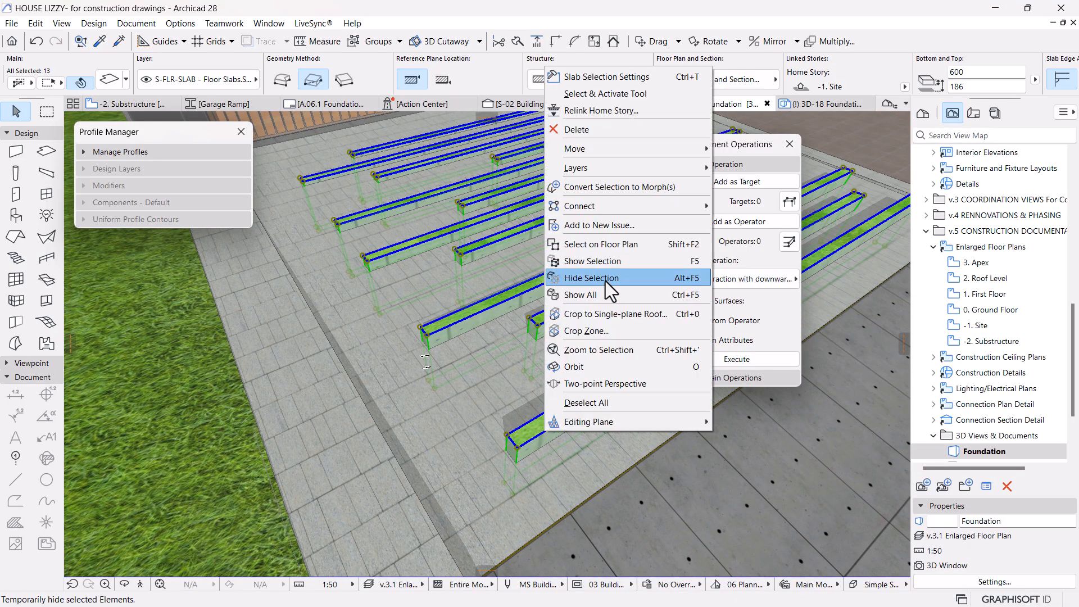
pyautogui.click(642, 187)
pyautogui.click(676, 243)
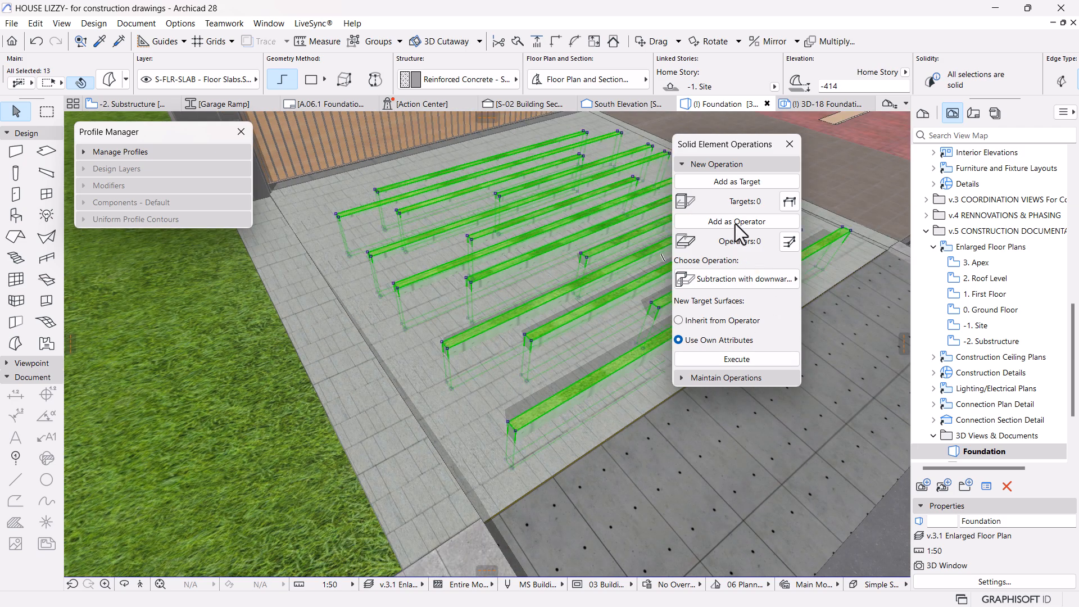
# Step: Run Subtraction with downward extrusion on the 13 morphs as targets, with the Garage Ramp beam as operator
pyautogui.click(749, 182)
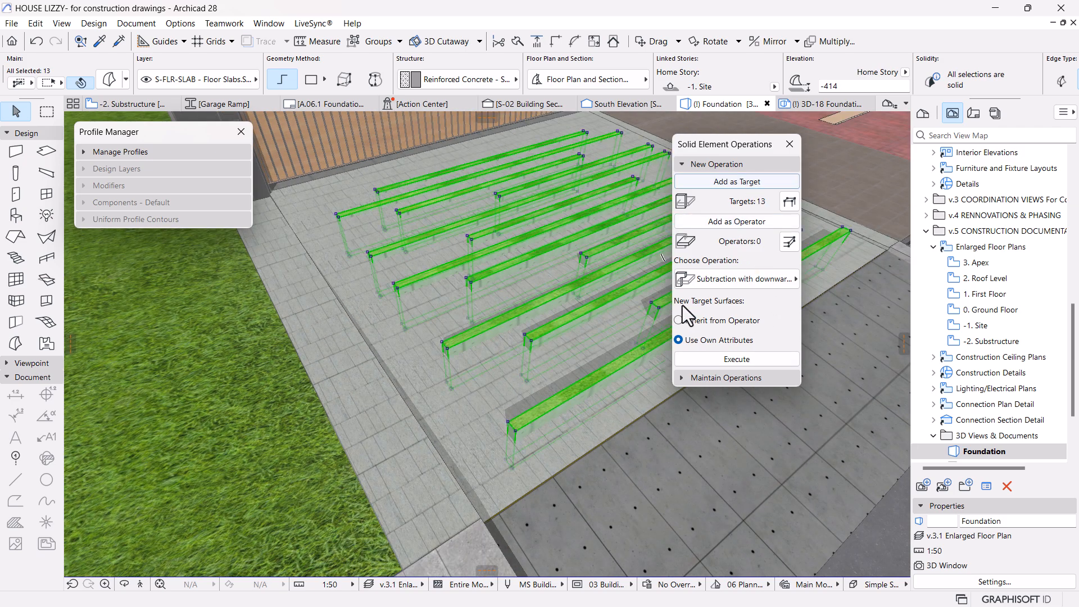
pyautogui.click(438, 426)
pyautogui.click(736, 222)
pyautogui.click(727, 358)
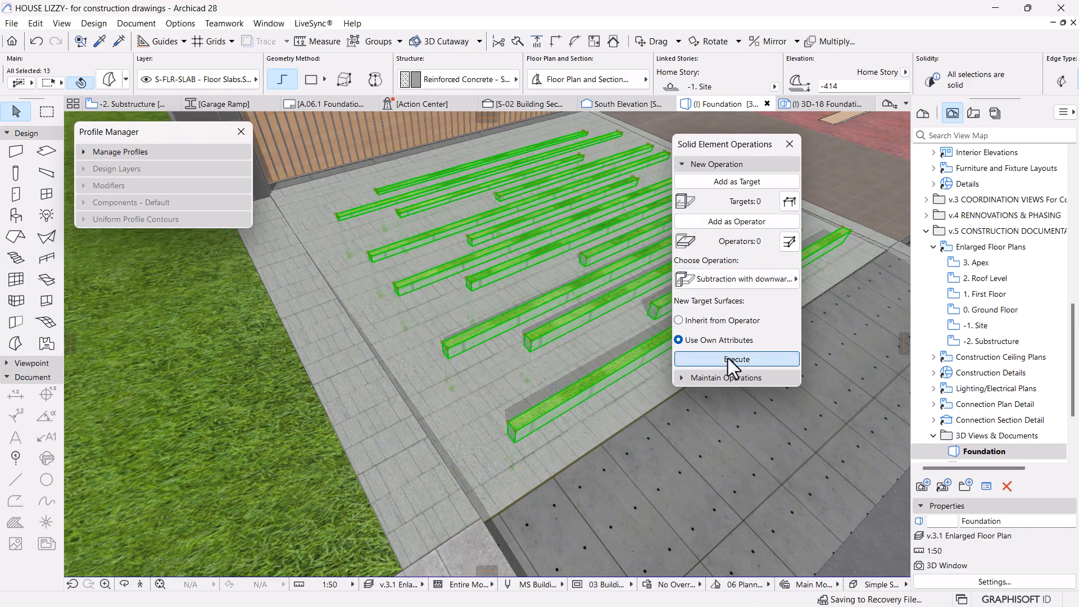
# Step: Convert the 13 trimmed morphs to morphs again to make the subtraction permanent
pyautogui.rightClick(532, 416)
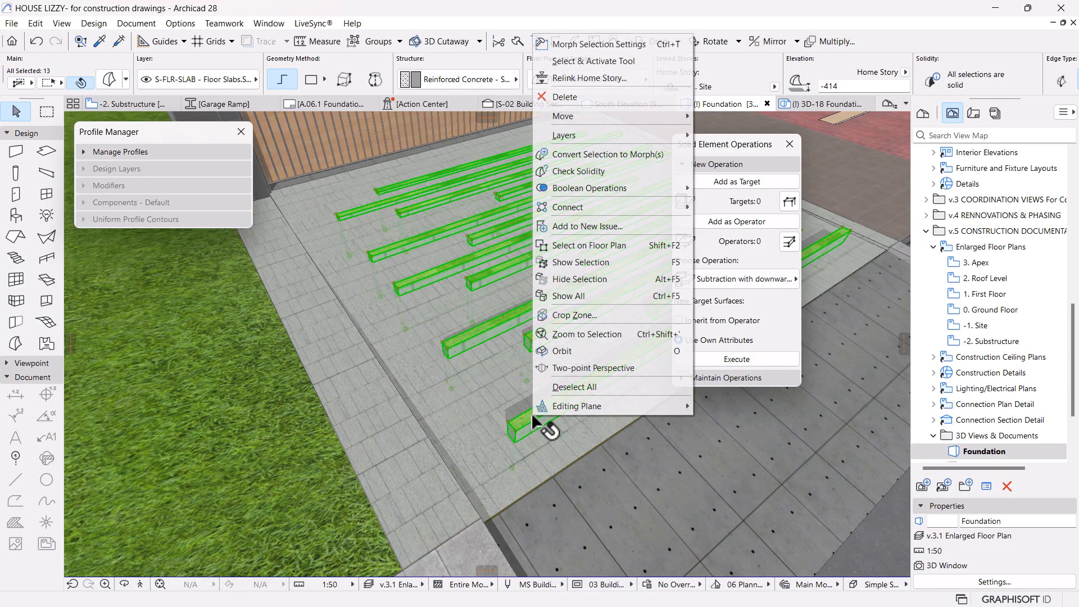
pyautogui.click(584, 157)
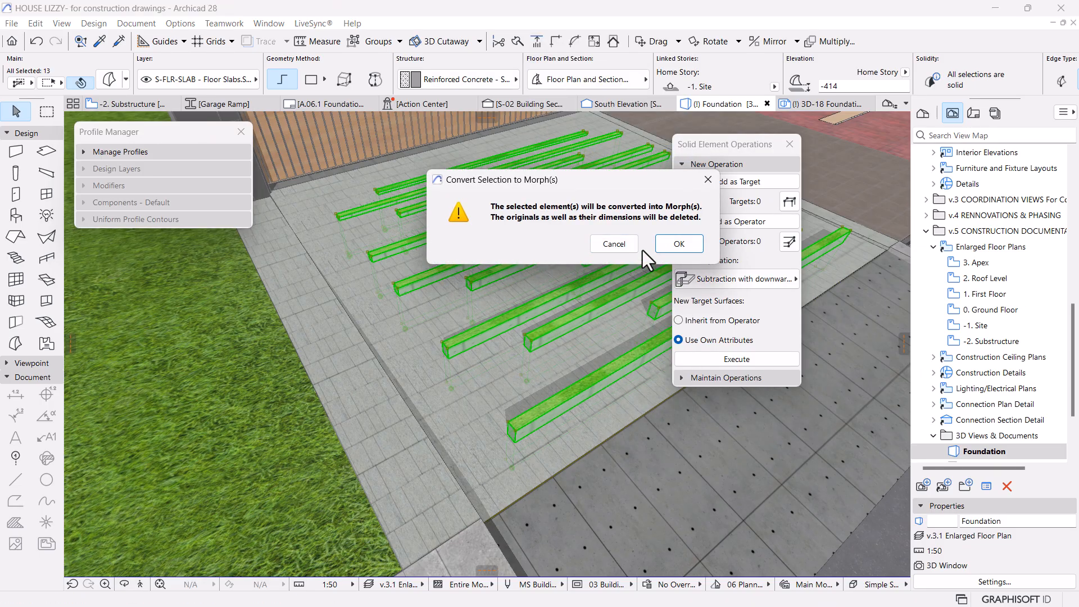
pyautogui.click(676, 244)
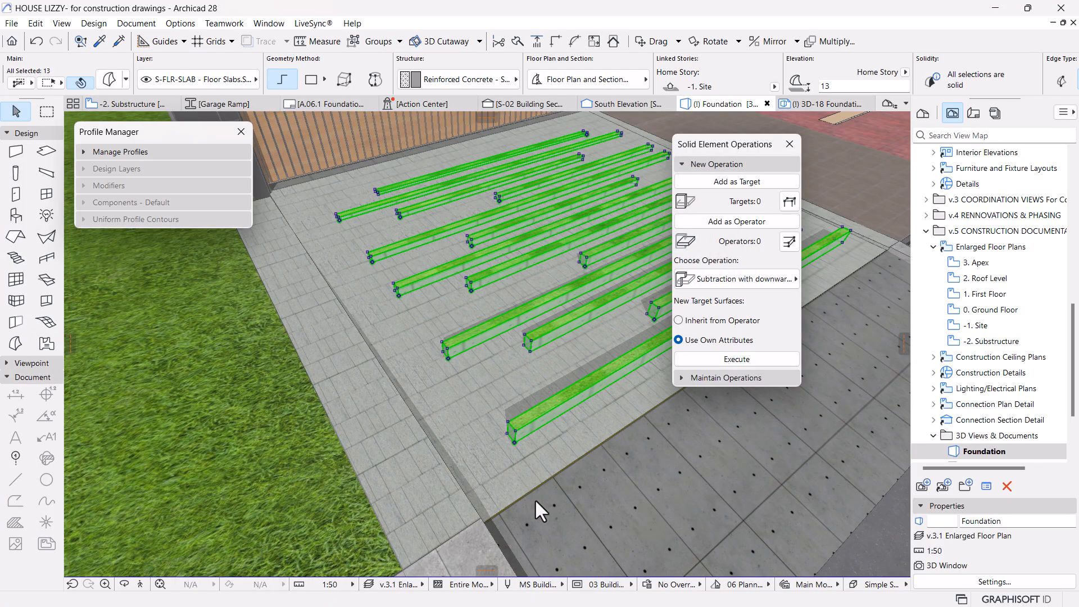
# Step: Set the bottom offset to home story of the 13 grass-topped morphs to 0
pyautogui.scroll(2, 500, 449)
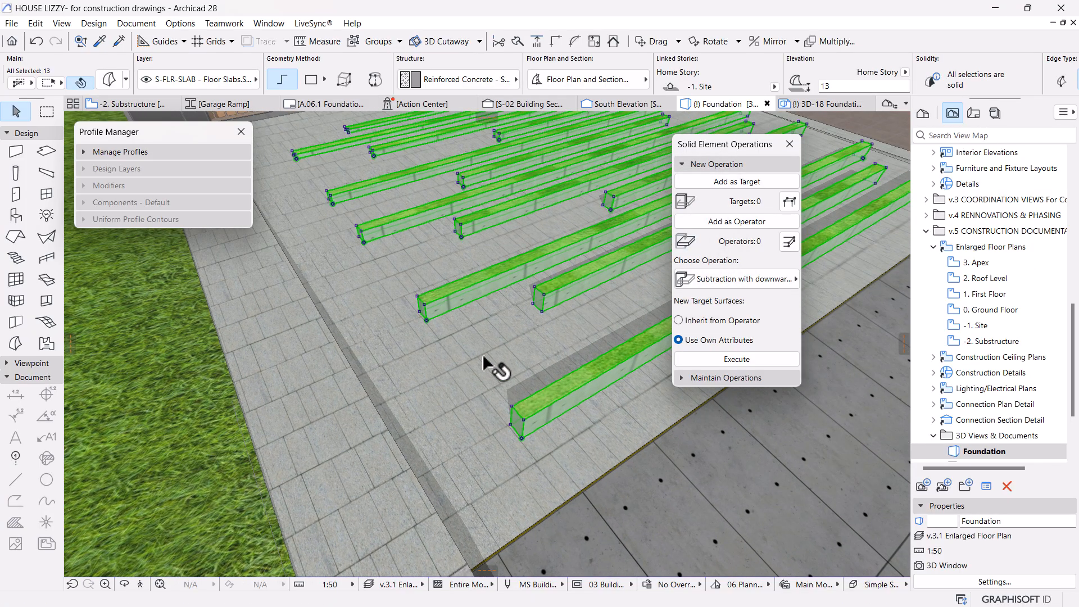
pyautogui.scroll(-5, 491, 375)
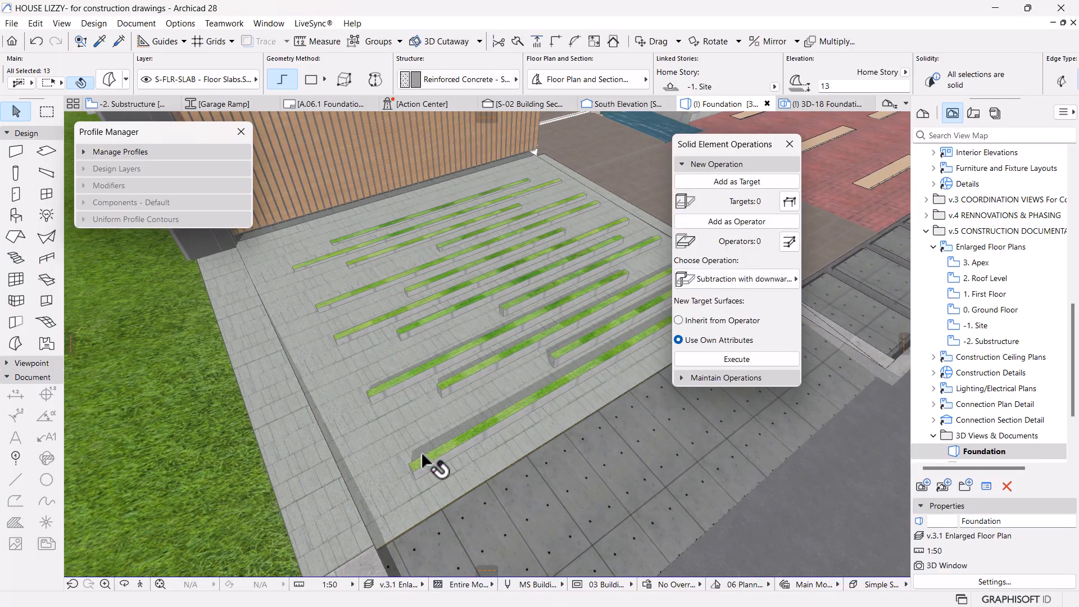
pyautogui.keyDown('shift'); pyautogui.moveTo(509, 496); pyautogui.dragTo(438, 392, button='middle'); pyautogui.keyUp('shift')
pyautogui.scroll(4, 465, 402)
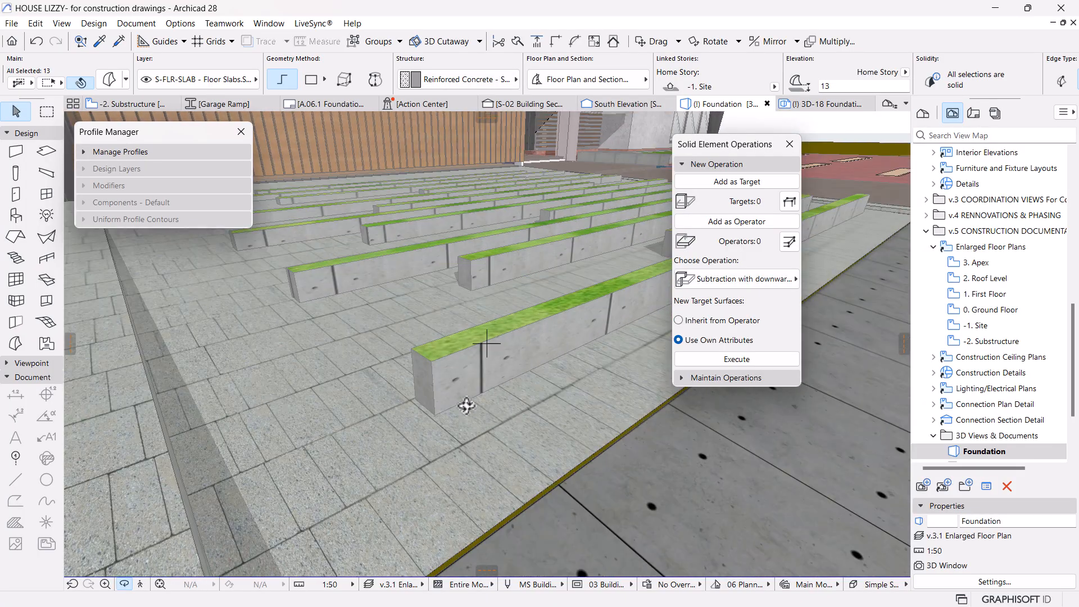
pyautogui.scroll(-1, 365, 410)
pyautogui.moveTo(365, 410); pyautogui.dragTo(401, 426, button='middle')
pyautogui.press('Escape')
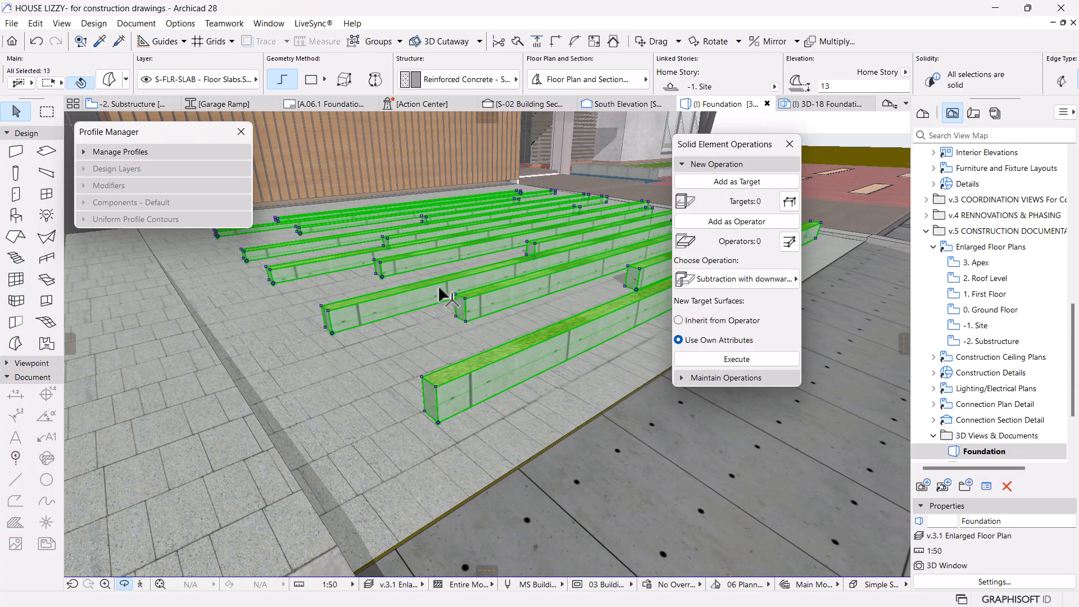
pyautogui.click(811, 86)
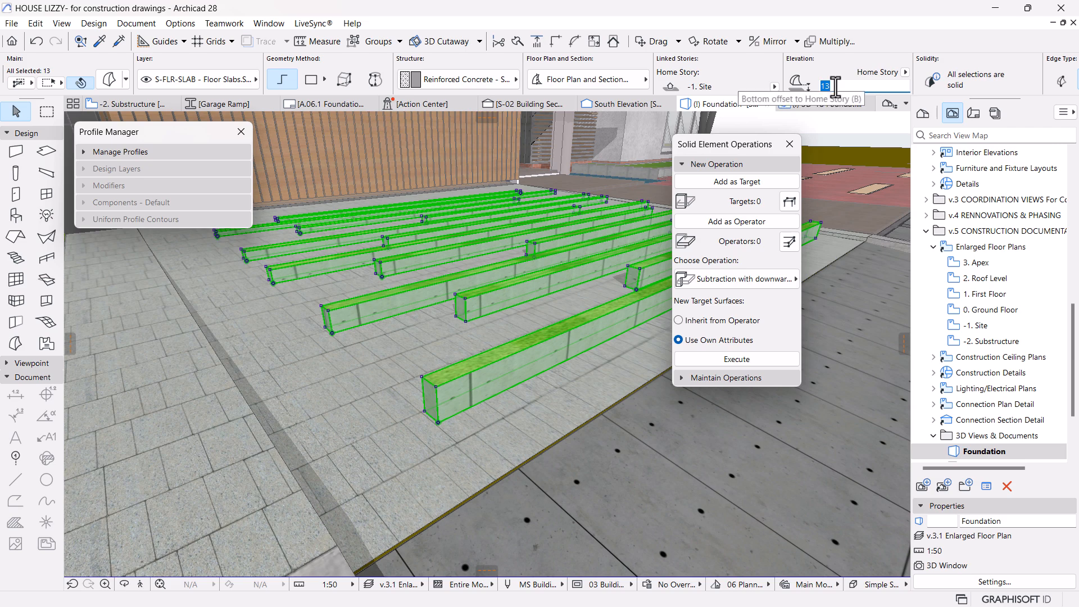
pyautogui.write('5')
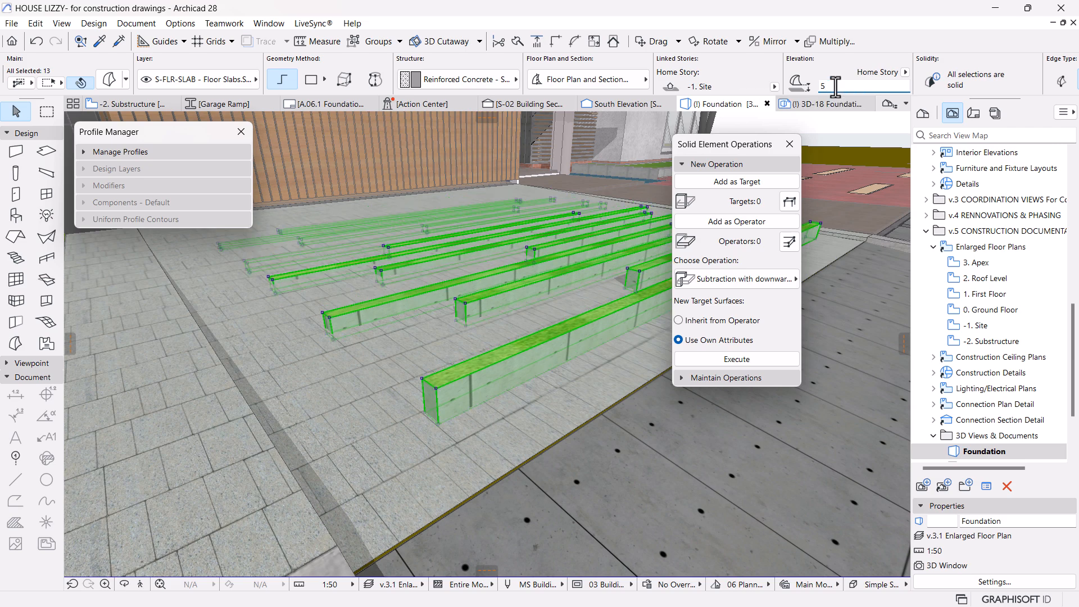
pyautogui.write('0')
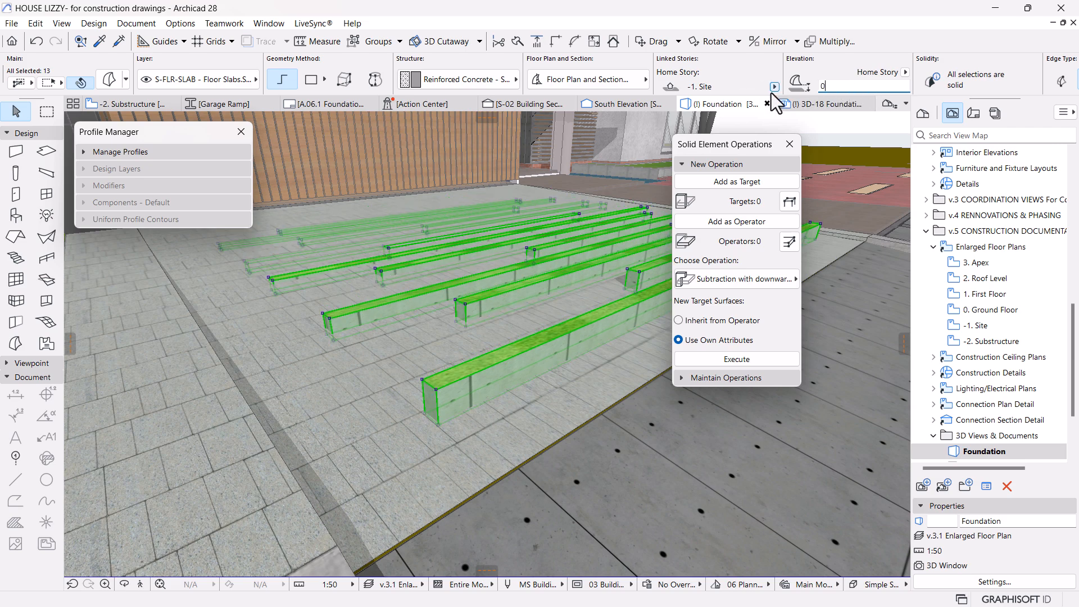
pyautogui.keyDown('shift'); pyautogui.moveTo(381, 281); pyautogui.dragTo(562, 356, button='middle'); pyautogui.keyUp('shift')
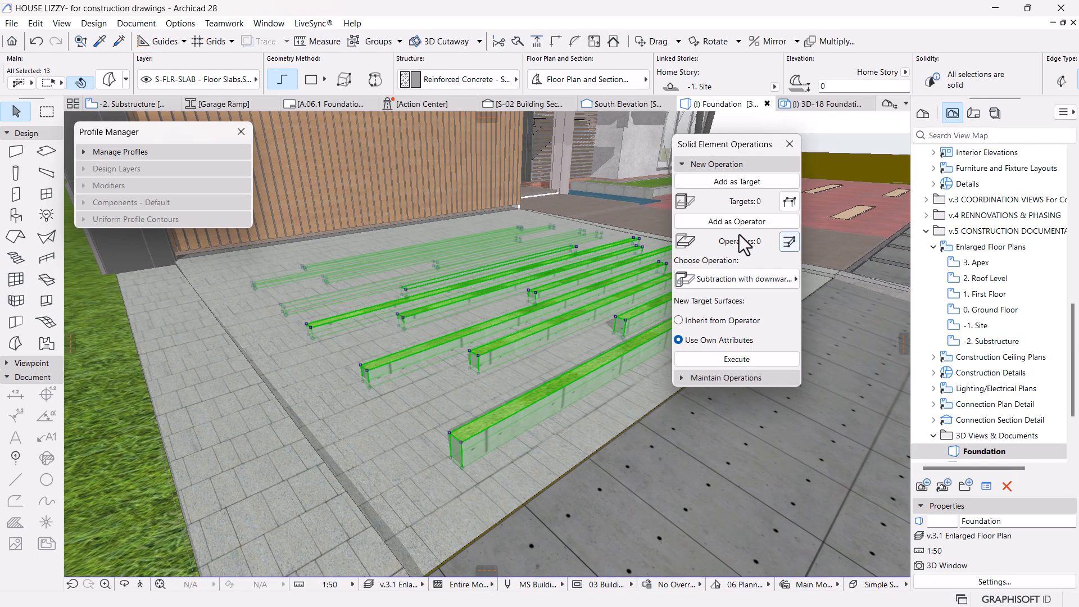
pyautogui.moveTo(379, 264); pyautogui.dragTo(381, 306, button='middle')
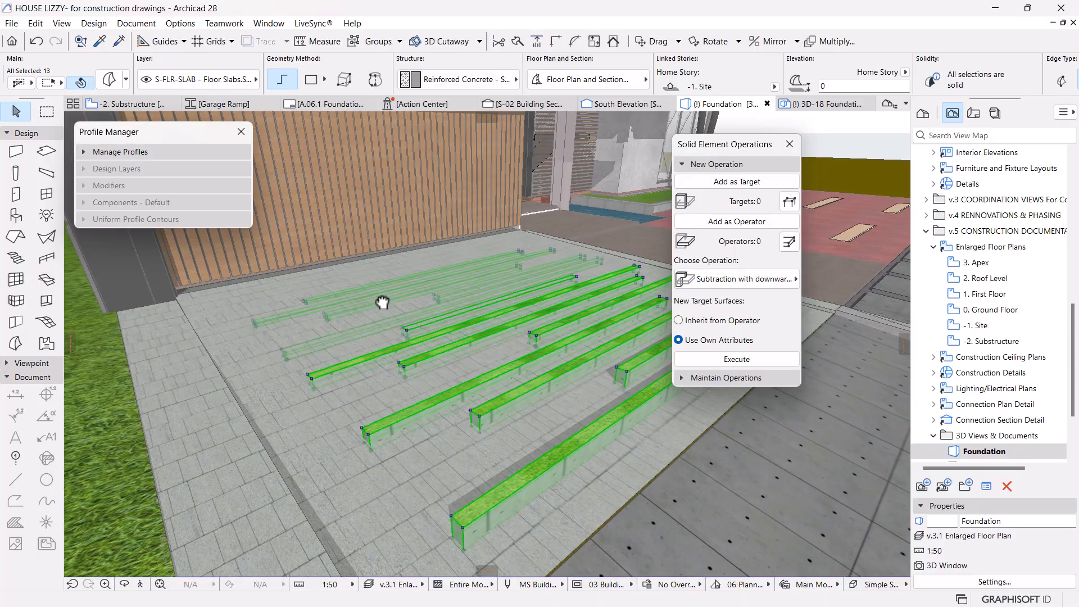
# Step: Run Subtraction with upward extrusion on the Garage Ramp beam as target, with the 13 grass-topped morphs as operators
pyautogui.click(723, 224)
pyautogui.click(405, 495)
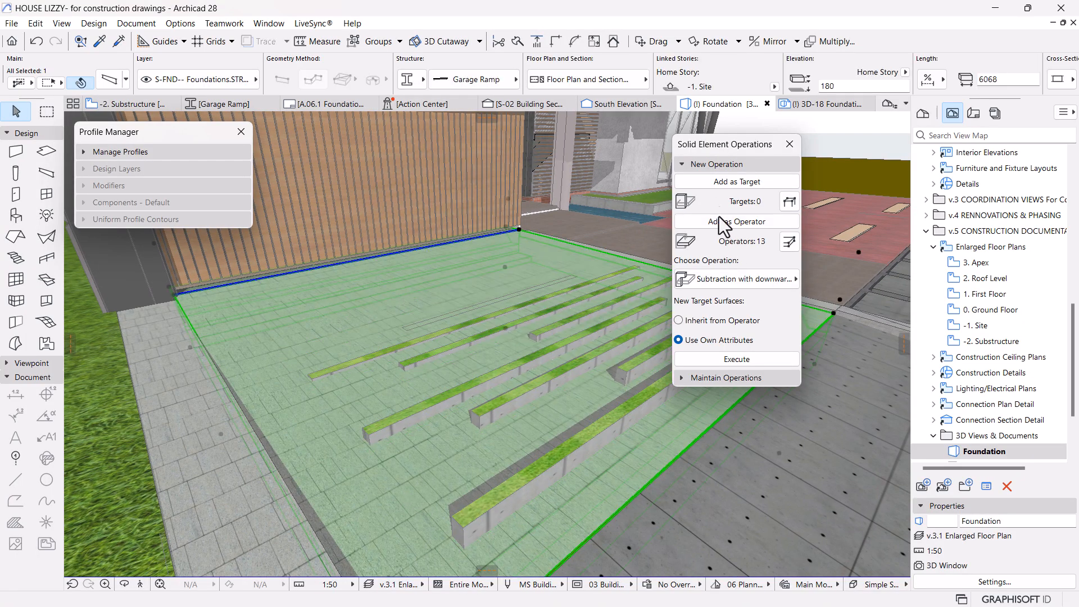
pyautogui.click(719, 184)
pyautogui.click(742, 279)
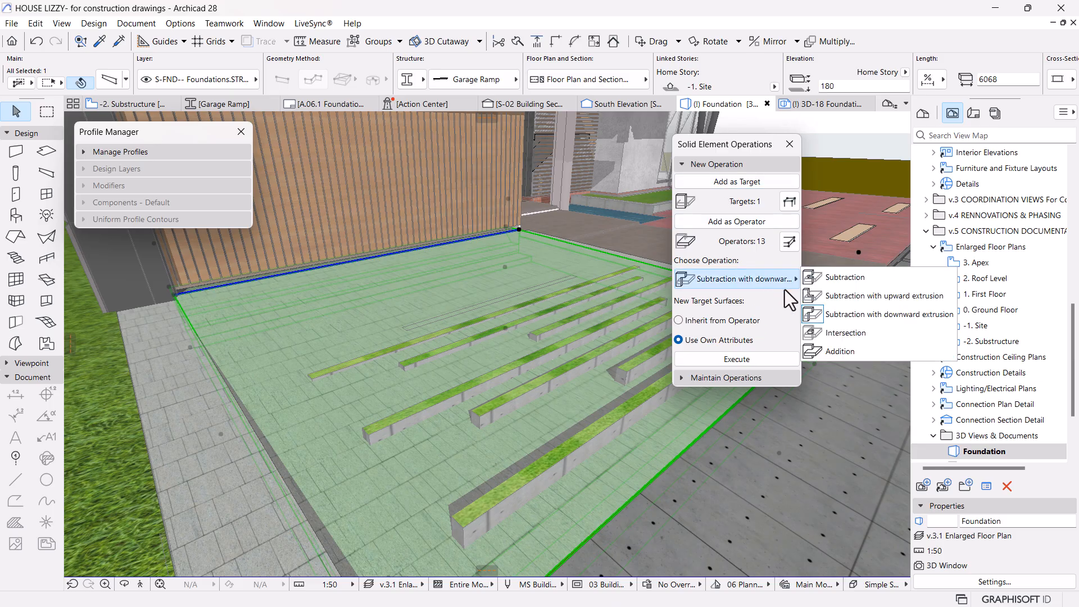
pyautogui.click(844, 298)
pyautogui.click(750, 362)
pyautogui.moveTo(395, 383); pyautogui.dragTo(413, 475, button='middle')
pyautogui.scroll(3, 298, 404)
pyautogui.scroll(6, 298, 382)
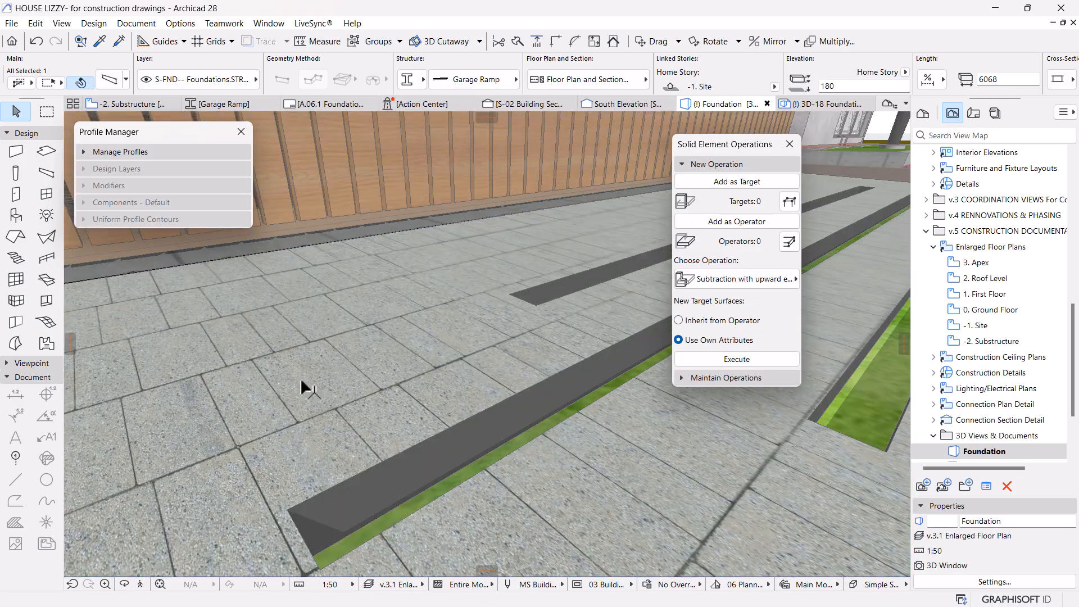
pyautogui.press('Escape')
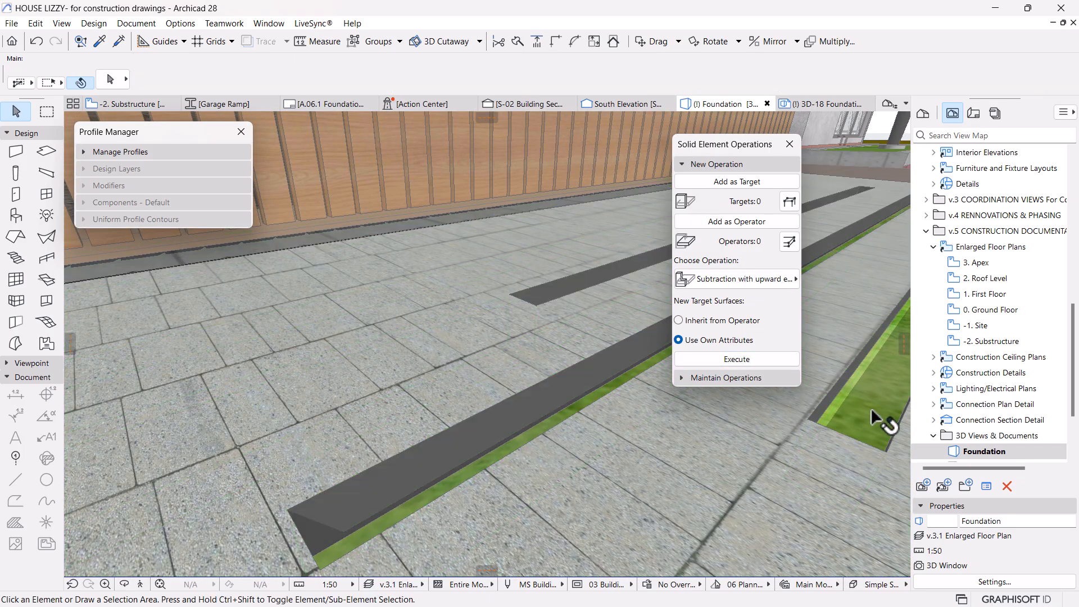
# Step: Set the bottom offset to home story of the 13 grass-topped morphs to 15
pyautogui.click(871, 411)
pyautogui.click(830, 85)
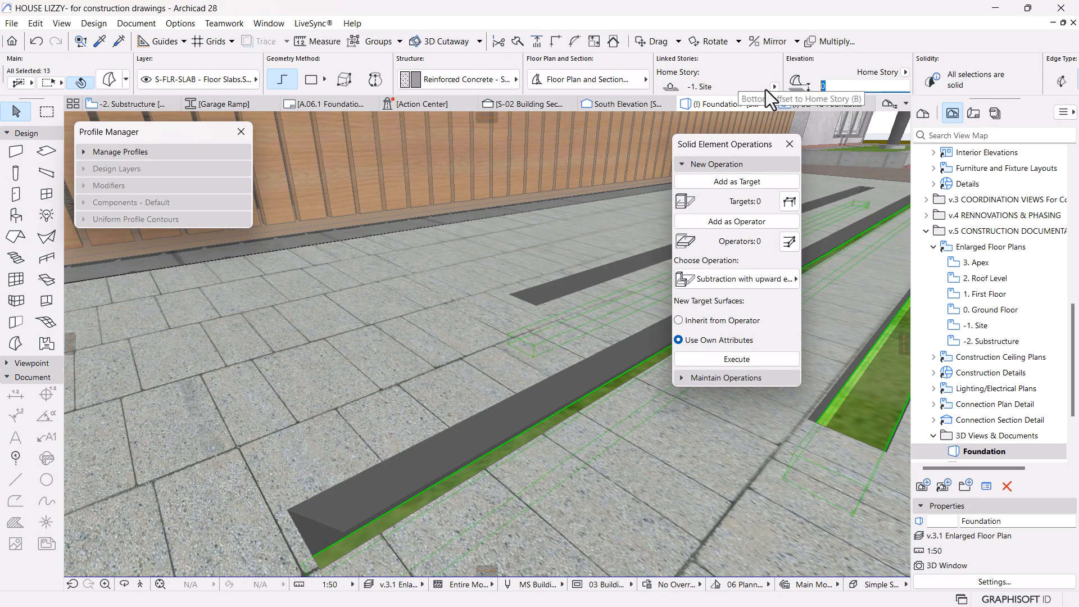
pyautogui.write('5')
pyautogui.press('BackSpace')
pyautogui.write('10')
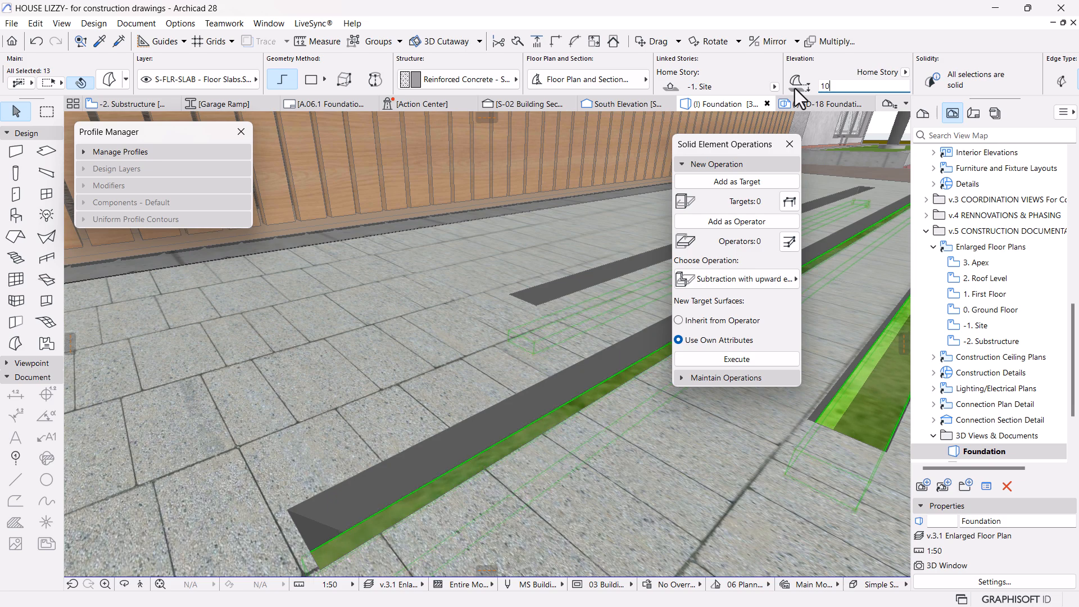
pyautogui.press('BackSpace')
pyautogui.write('5')
pyautogui.press('Return')
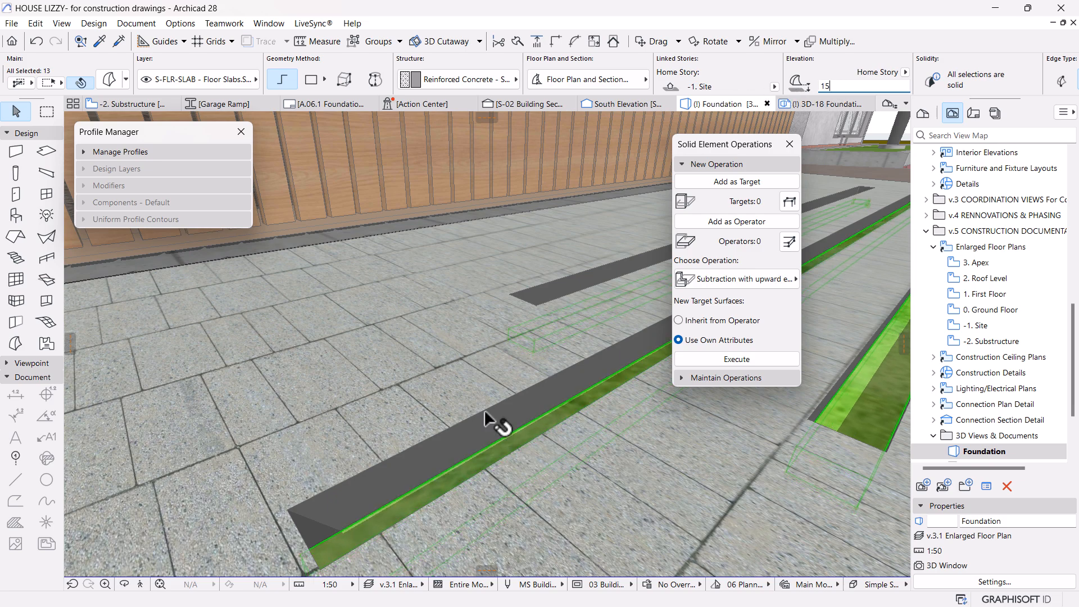
# Step: Raise the bottom offset to home story of the 13 grass-topped morphs to 35
pyautogui.scroll(-6, 312, 412)
pyautogui.scroll(2, 353, 429)
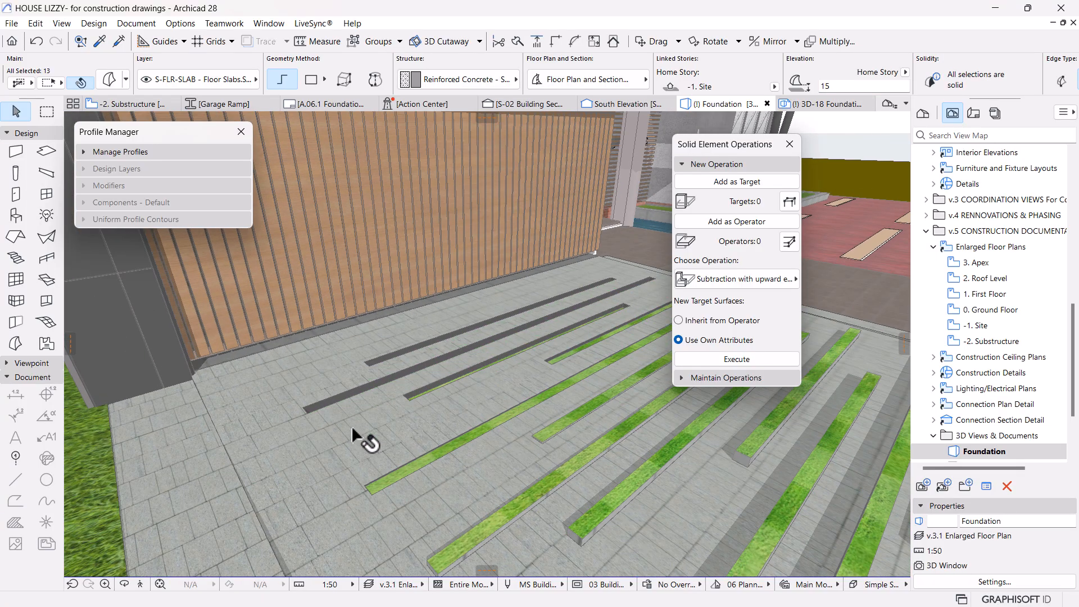
pyautogui.click(839, 85)
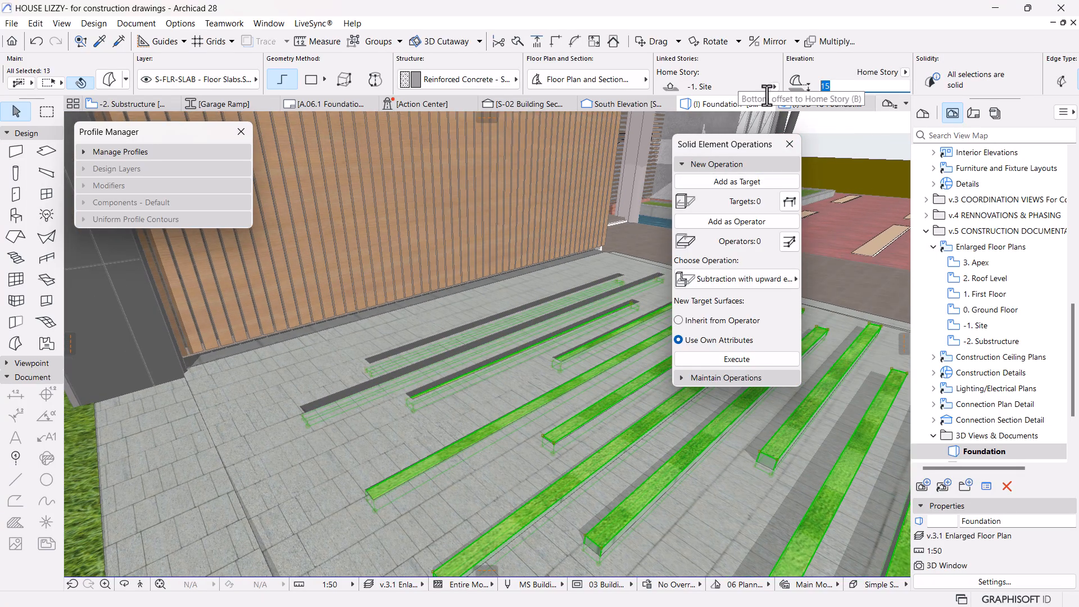
pyautogui.write('30')
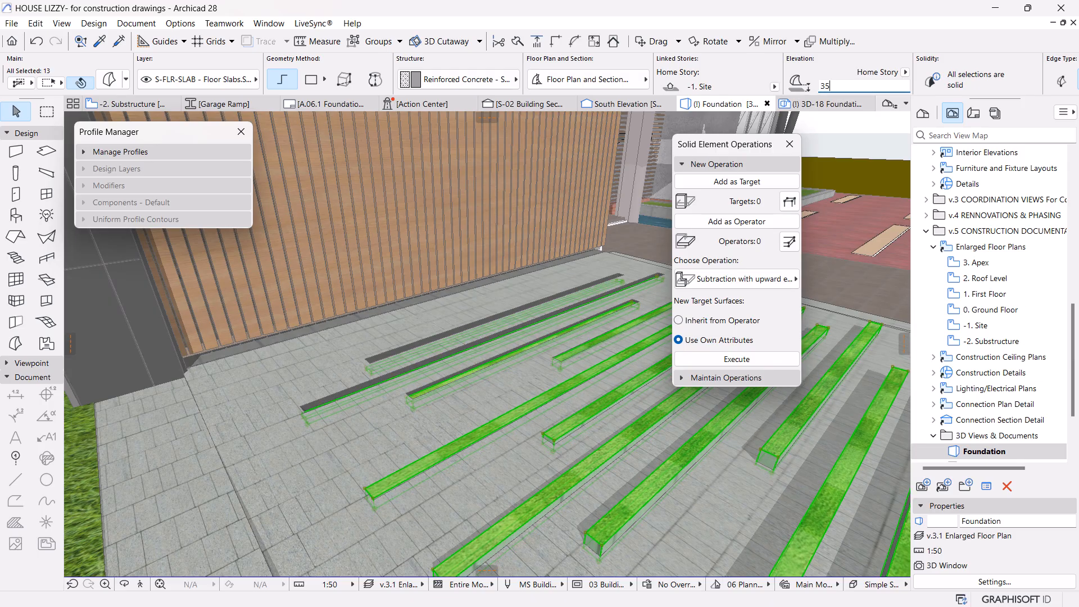
pyautogui.keyDown('shift'); pyautogui.moveTo(410, 304); pyautogui.dragTo(407, 531, button='middle'); pyautogui.keyUp('shift')
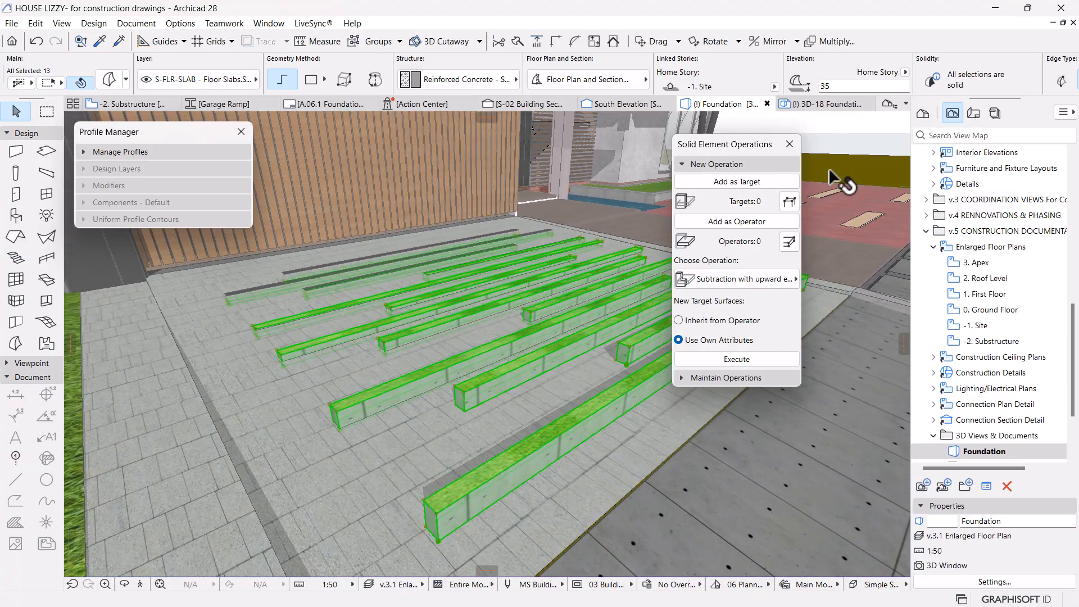
pyautogui.moveTo(835, 88); pyautogui.dragTo(804, 88)
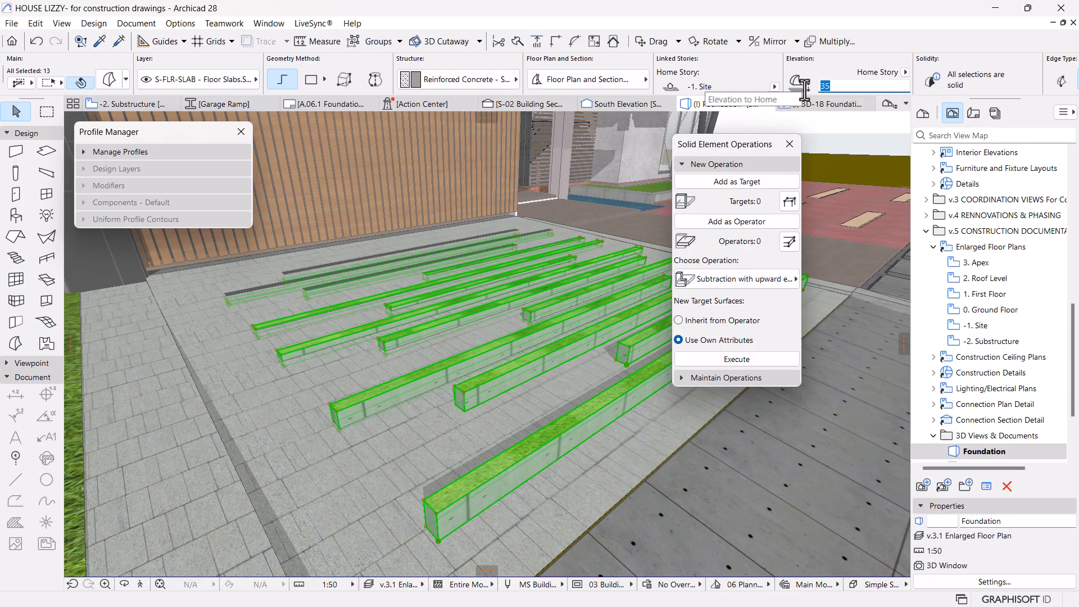
pyautogui.keyDown('shift'); pyautogui.moveTo(412, 344); pyautogui.dragTo(434, 434, button='middle'); pyautogui.keyUp('shift')
# Step: Undo the latest bottom offset changes of the 13 grass-topped morphs, collapse the new solid operation settings and clear the selection
pyautogui.hotkey('ctrl', 'z')
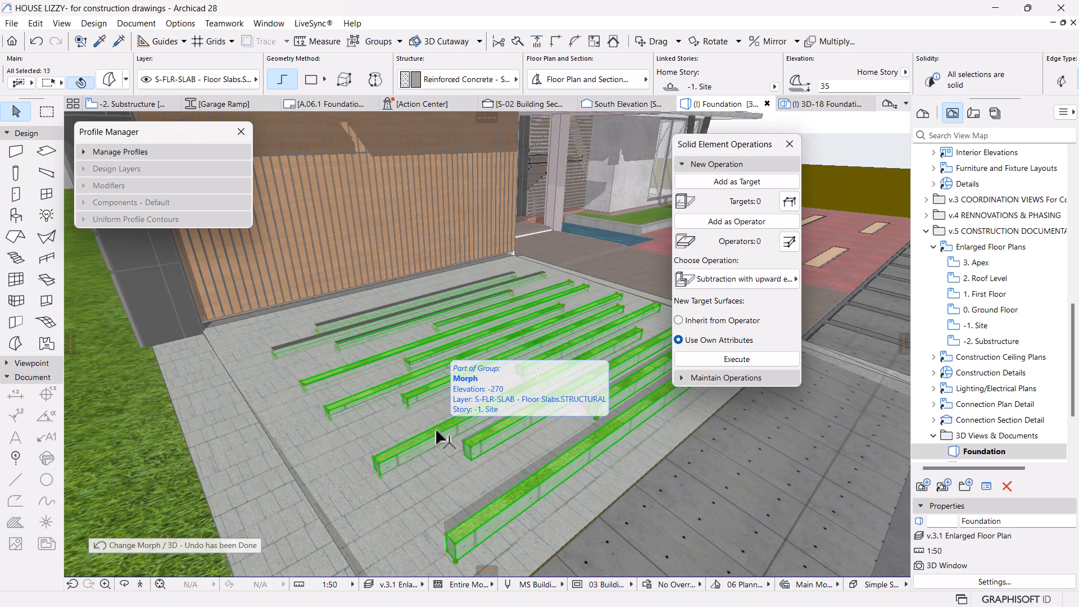
pyautogui.click(718, 164)
pyautogui.moveTo(727, 147); pyautogui.dragTo(784, 147)
pyautogui.hotkey('ctrl', 'z')
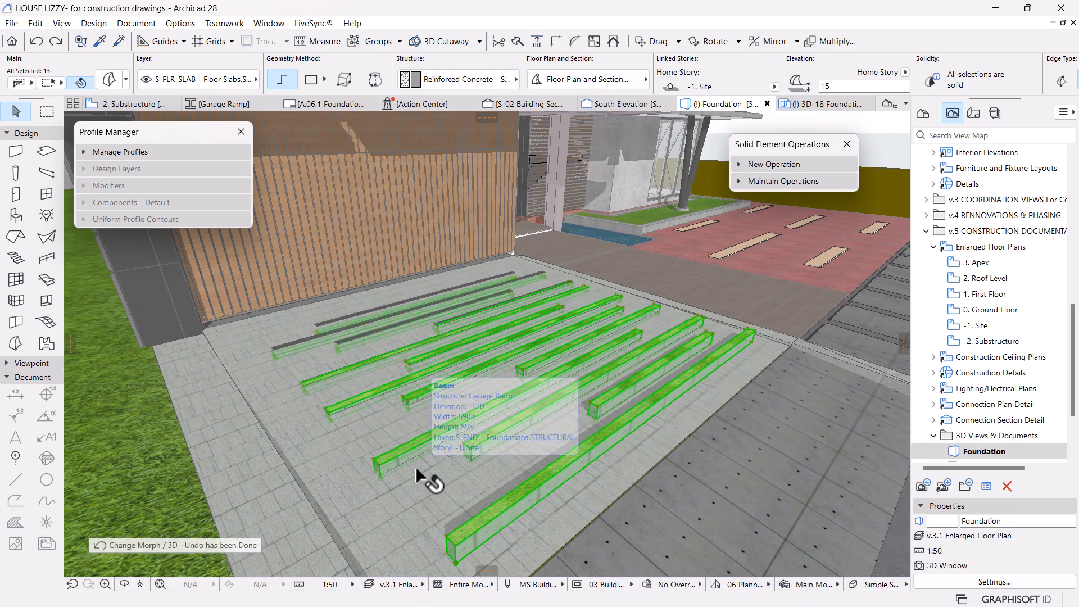
pyautogui.hotkey('ctrl', 'z')
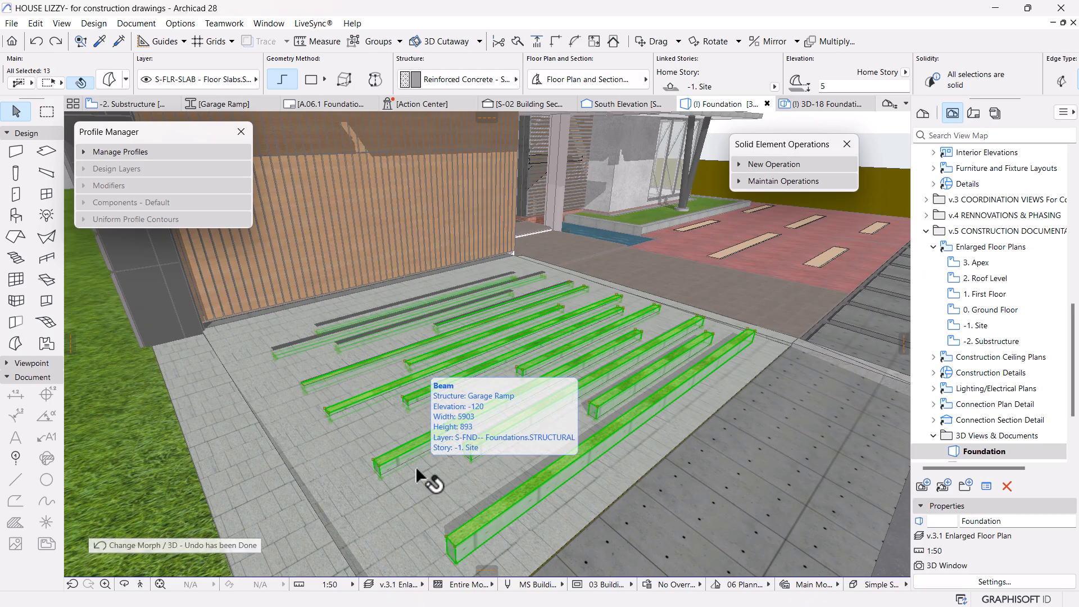
pyautogui.hotkey('ctrl', 'z')
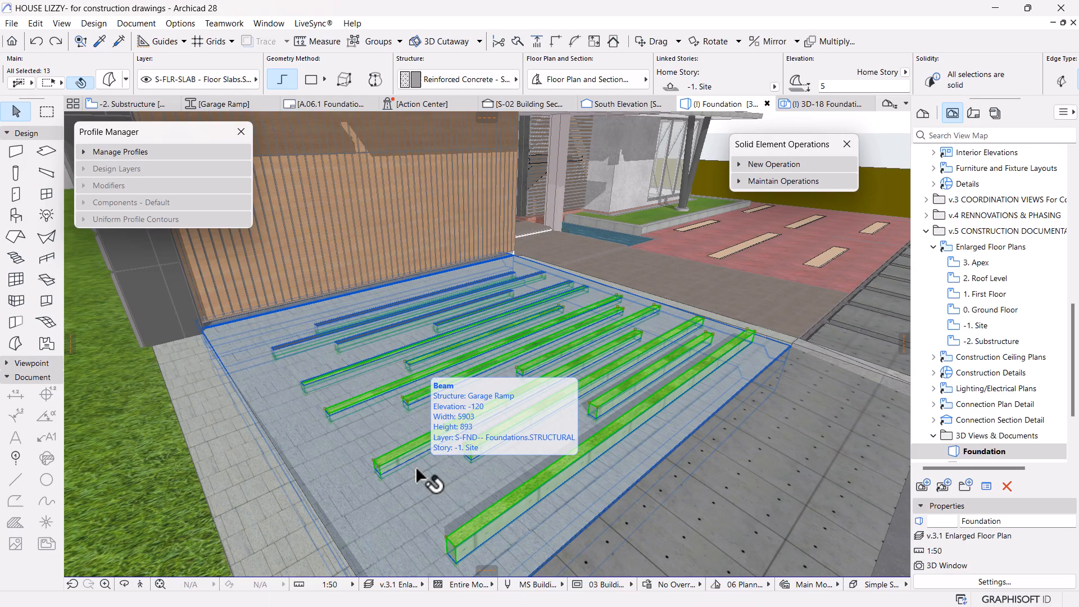
pyautogui.hotkey('ctrl', 'z')
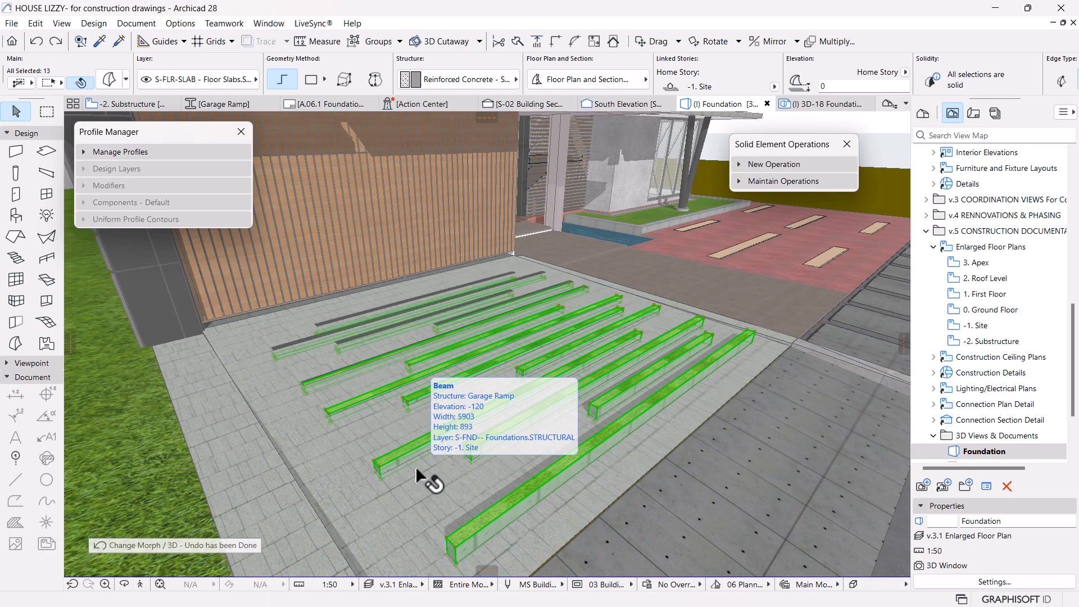
pyautogui.hotkey('ctrl', 'z')
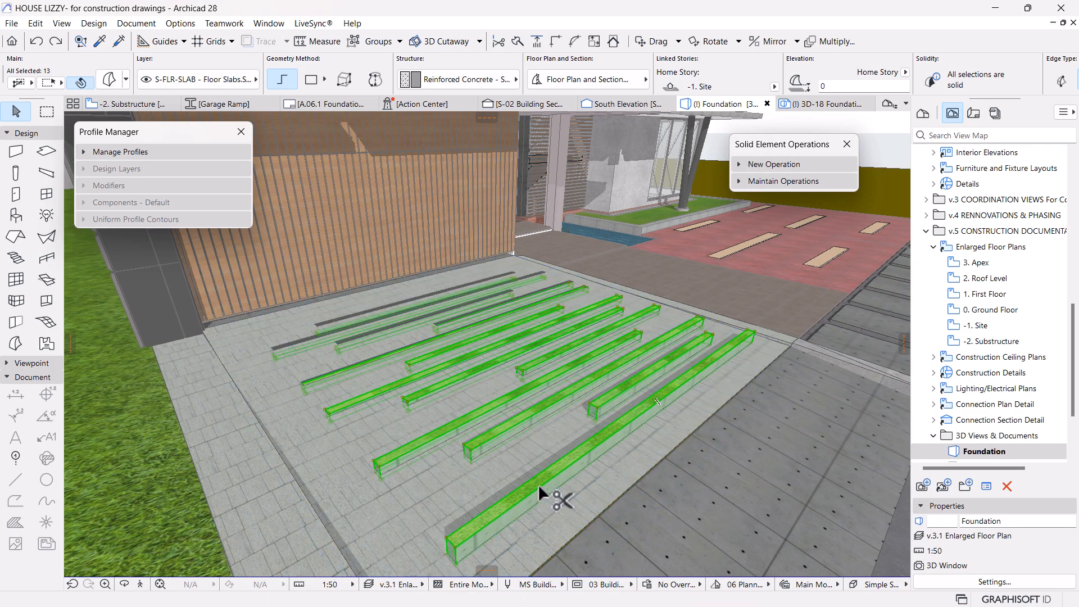
pyautogui.scroll(-2, 554, 488)
pyautogui.moveTo(504, 497); pyautogui.dragTo(557, 509, button='middle')
pyautogui.press('Escape')
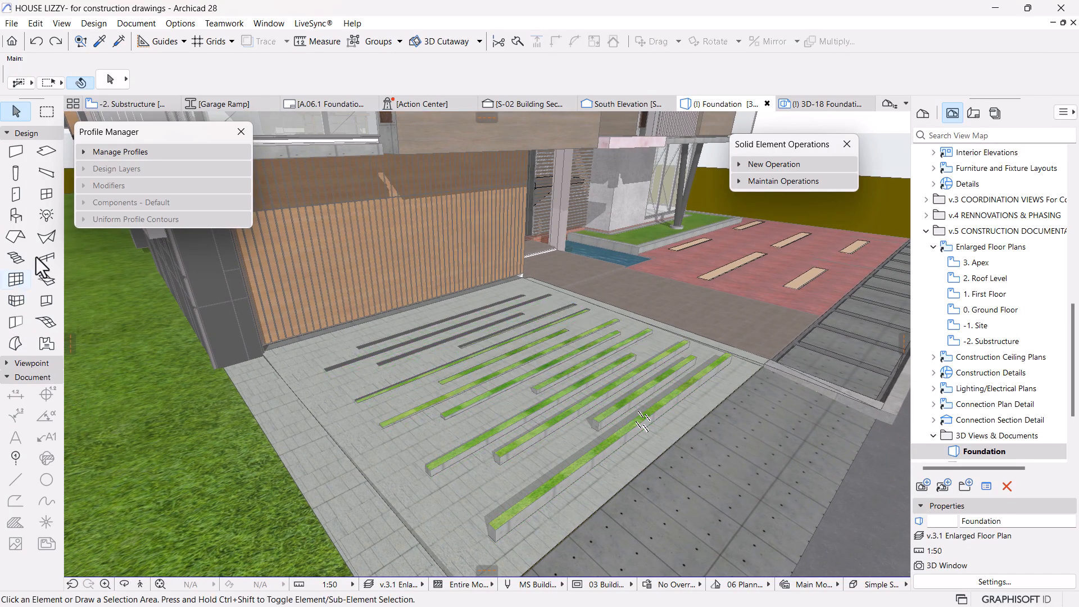
# Step: Place two default 1000 × 2100 openings in the garage ramp among the grass strips
pyautogui.click(46, 301)
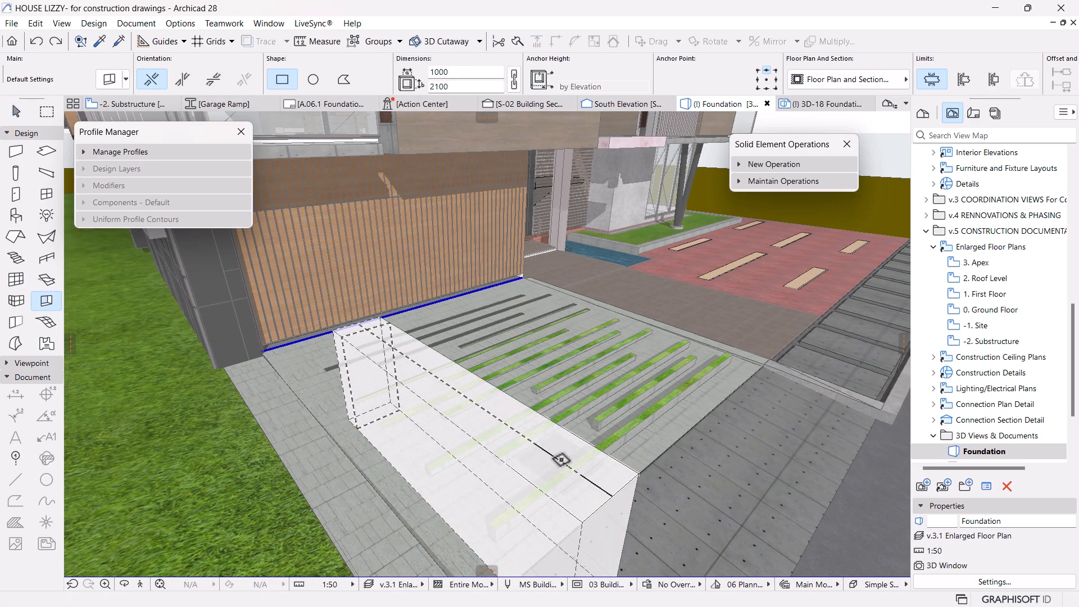
pyautogui.click(597, 382)
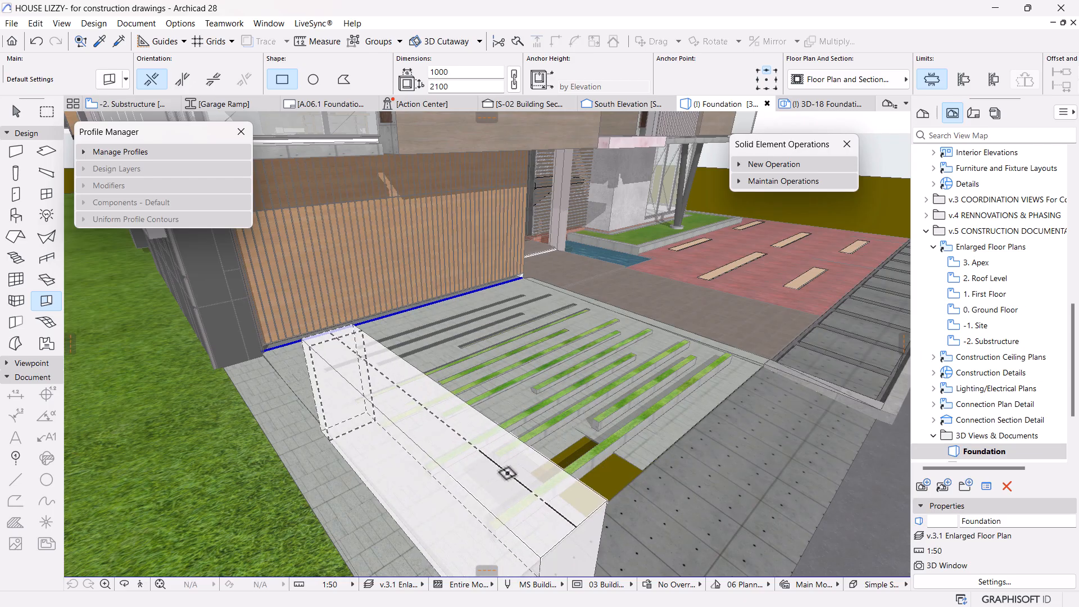
pyautogui.click(506, 474)
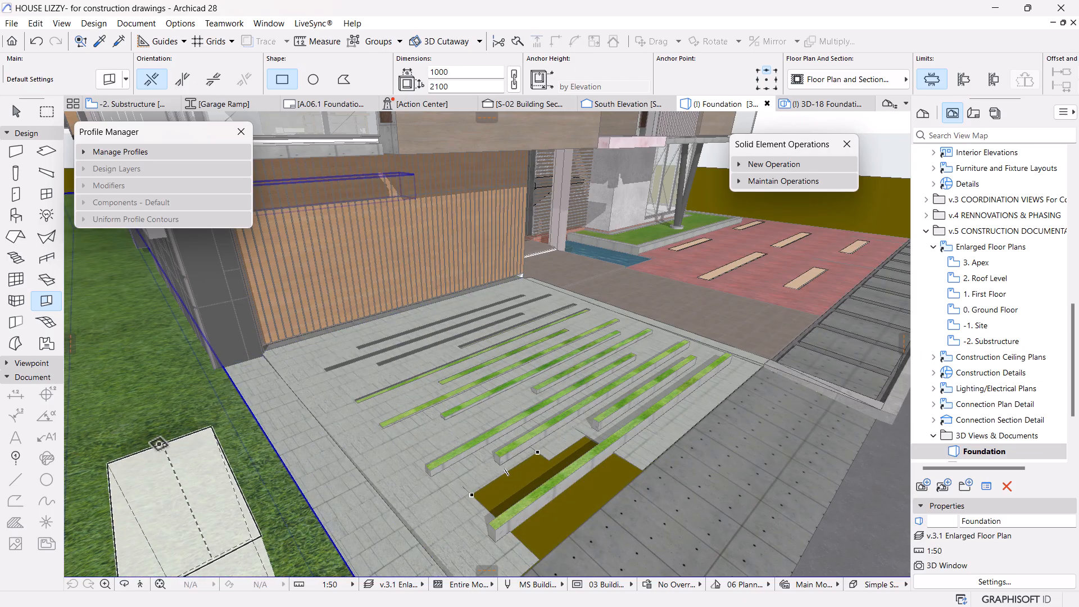
pyautogui.press('Escape')
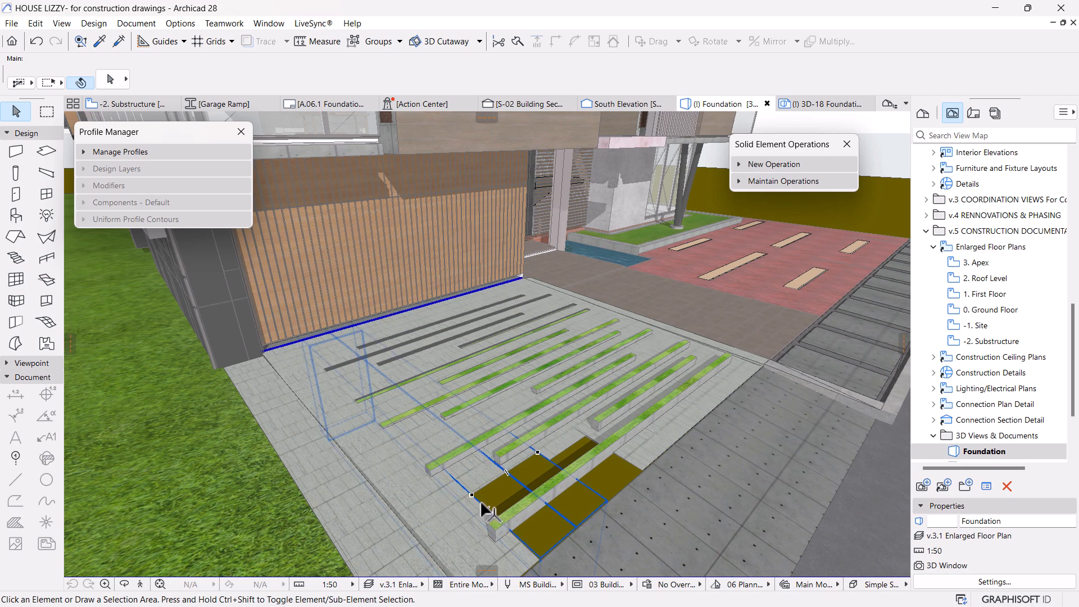
# Step: Delete the two openings just placed in the garage ramp
pyautogui.click(479, 500)
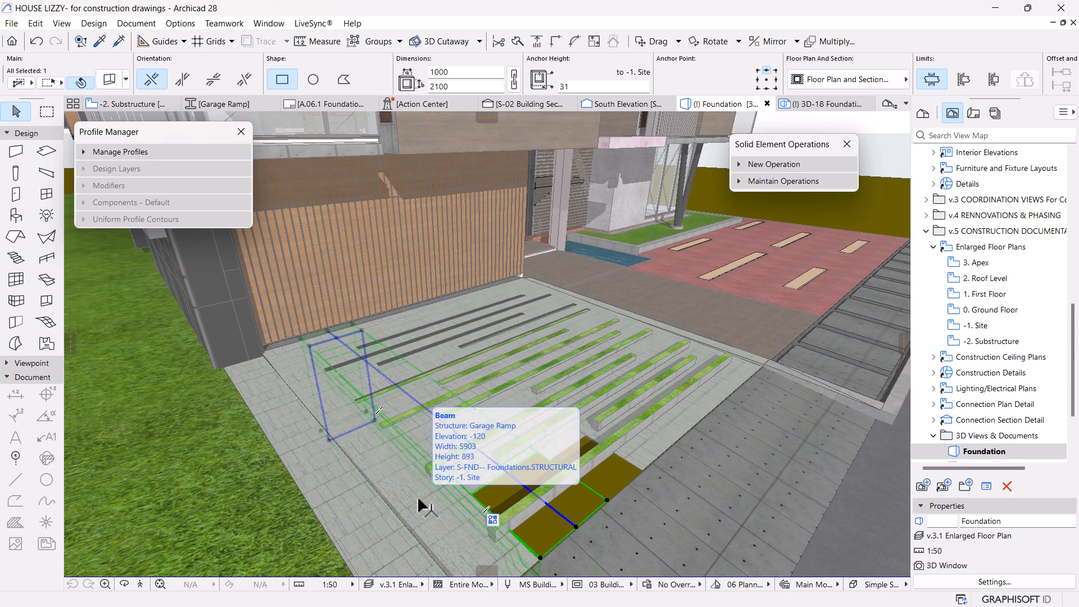
pyautogui.press('Escape')
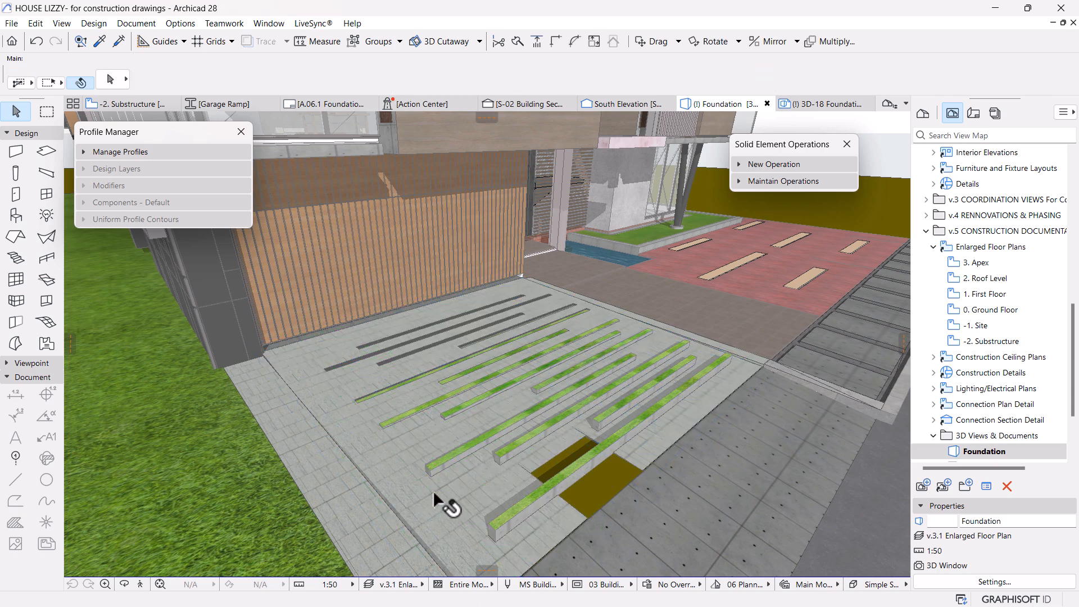
pyautogui.click(534, 475)
pyautogui.press('Delete')
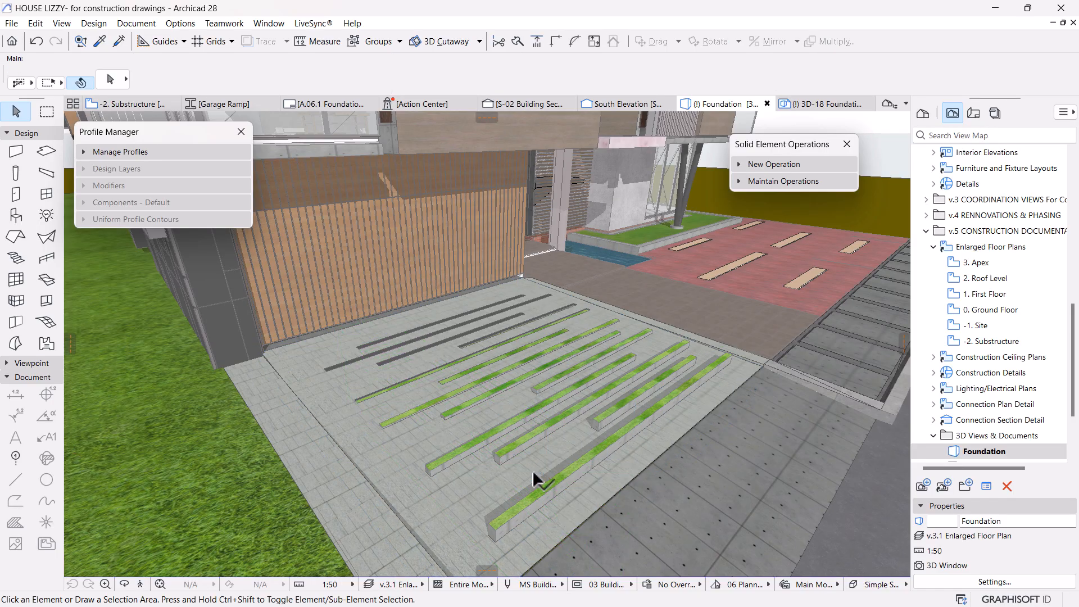
# Step: Select the grouped grass strip morphs on the garage ramp and set their elevation to 35
pyautogui.scroll(4, 477, 443)
pyautogui.scroll(2, 385, 355)
pyautogui.moveTo(388, 383); pyautogui.dragTo(496, 467, button='middle')
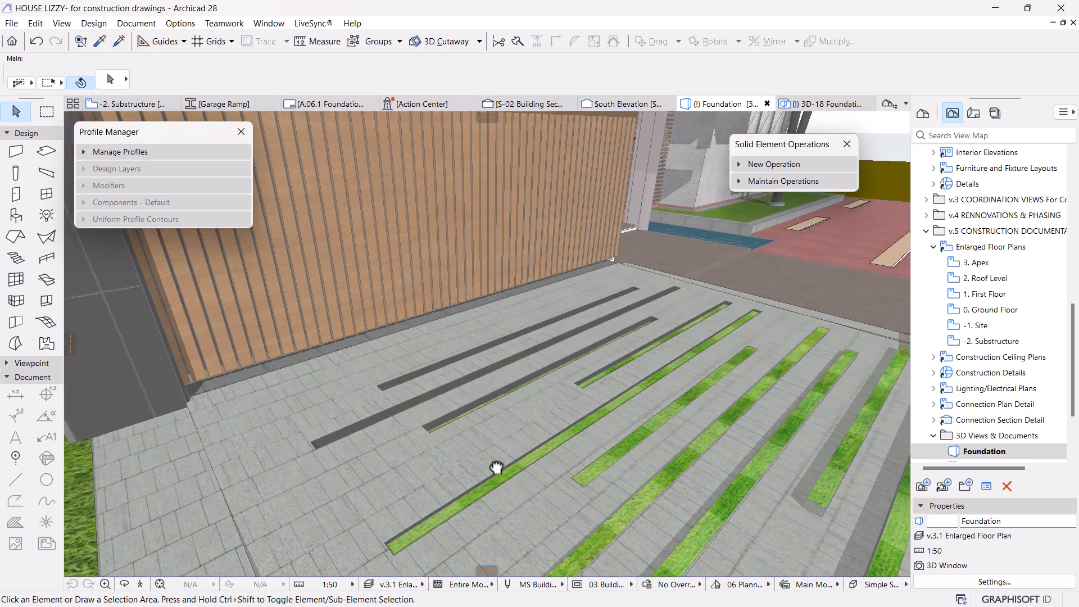
pyautogui.scroll(2, 402, 393)
pyautogui.keyDown('shift'); pyautogui.moveTo(321, 438); pyautogui.dragTo(509, 461, button='middle'); pyautogui.keyUp('shift')
pyautogui.scroll(8, 509, 460)
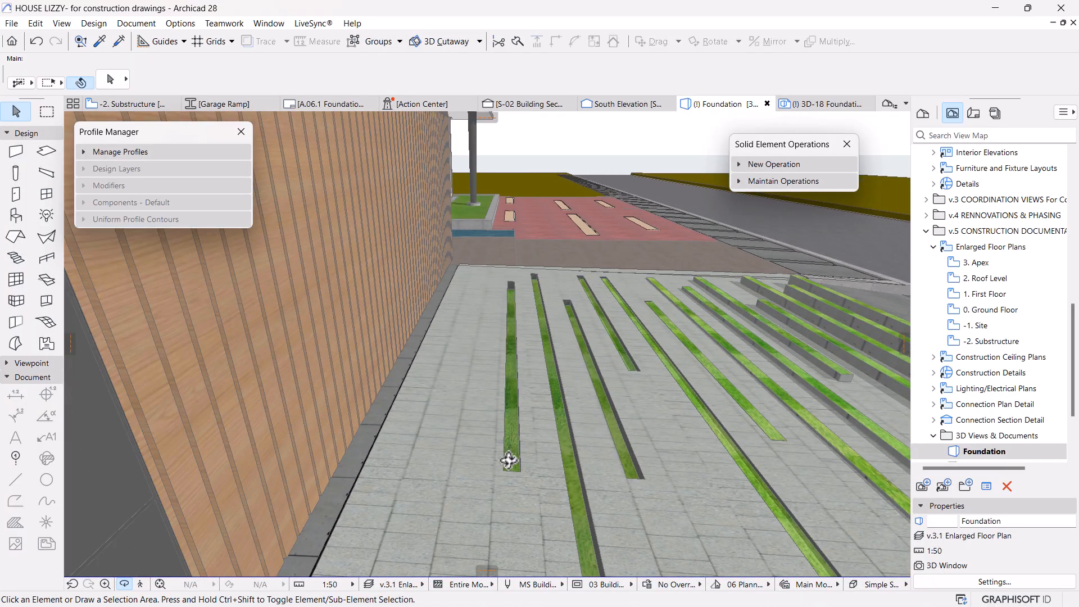
pyautogui.scroll(2, 508, 460)
pyautogui.click(516, 455)
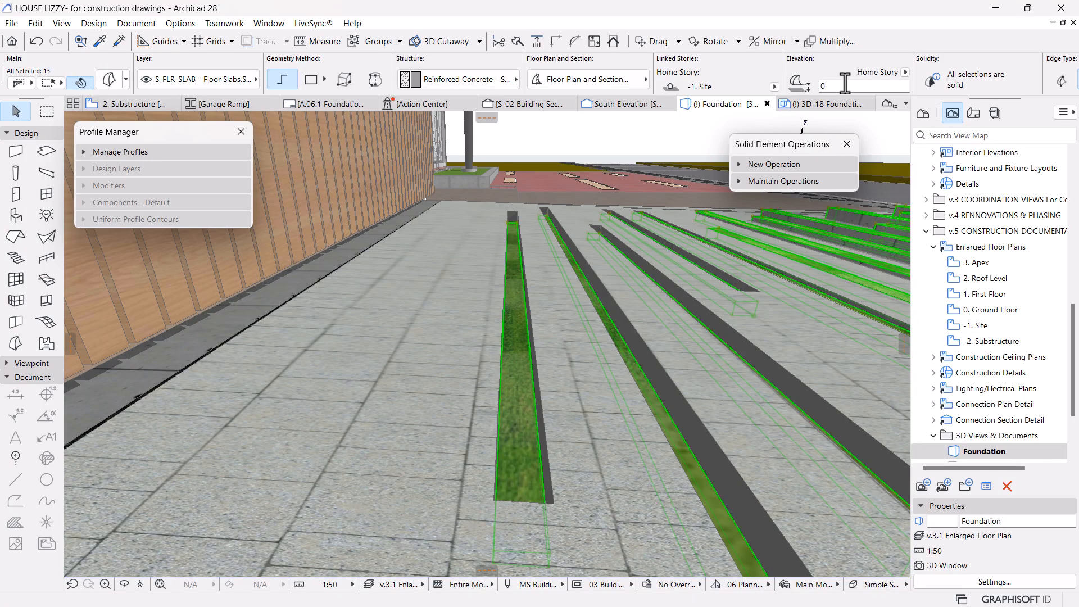
pyautogui.write('35')
pyautogui.press('Return')
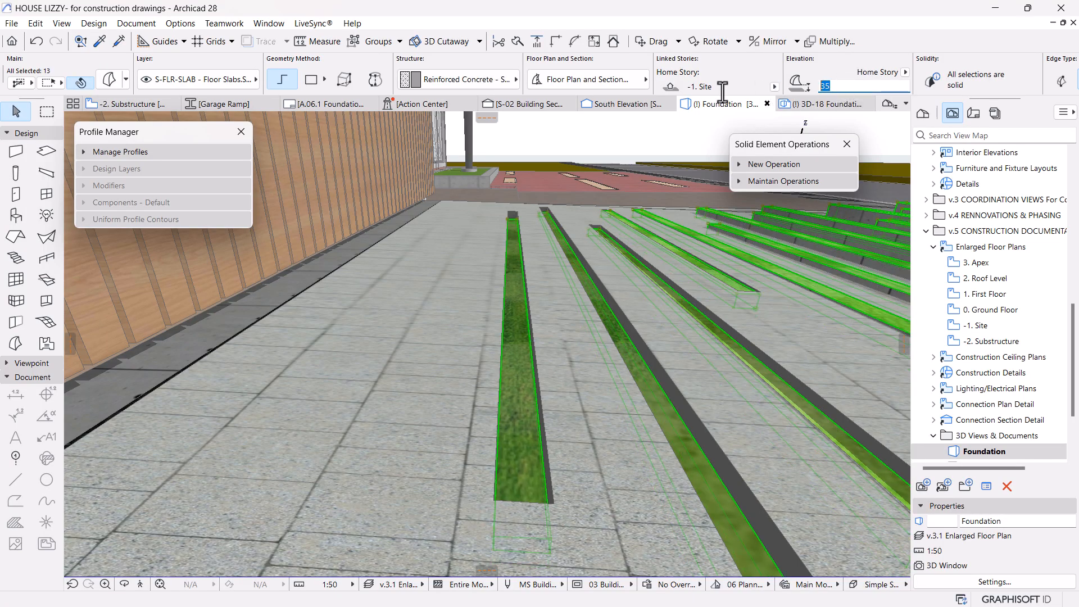
# Step: Raise the elevation of the selected grass strip group to 50
pyautogui.press('BackSpace')
pyautogui.press('BackSpace')
pyautogui.write('50')
pyautogui.press('Return')
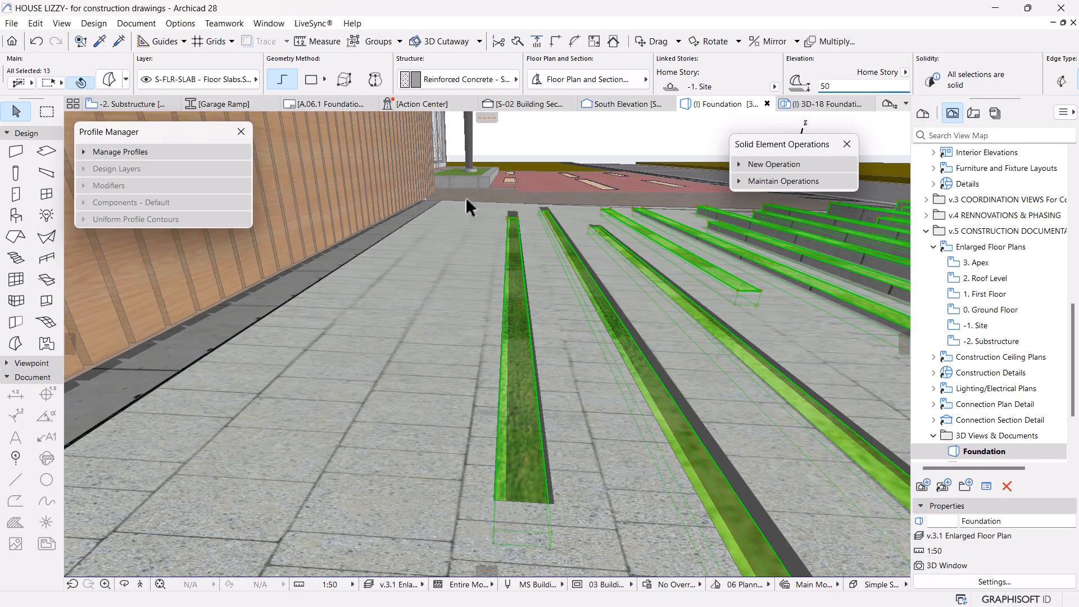
# Step: Deselect the strips, suspend grouping, and select one grass strip on its own
pyautogui.moveTo(544, 365); pyautogui.dragTo(407, 315, button='middle')
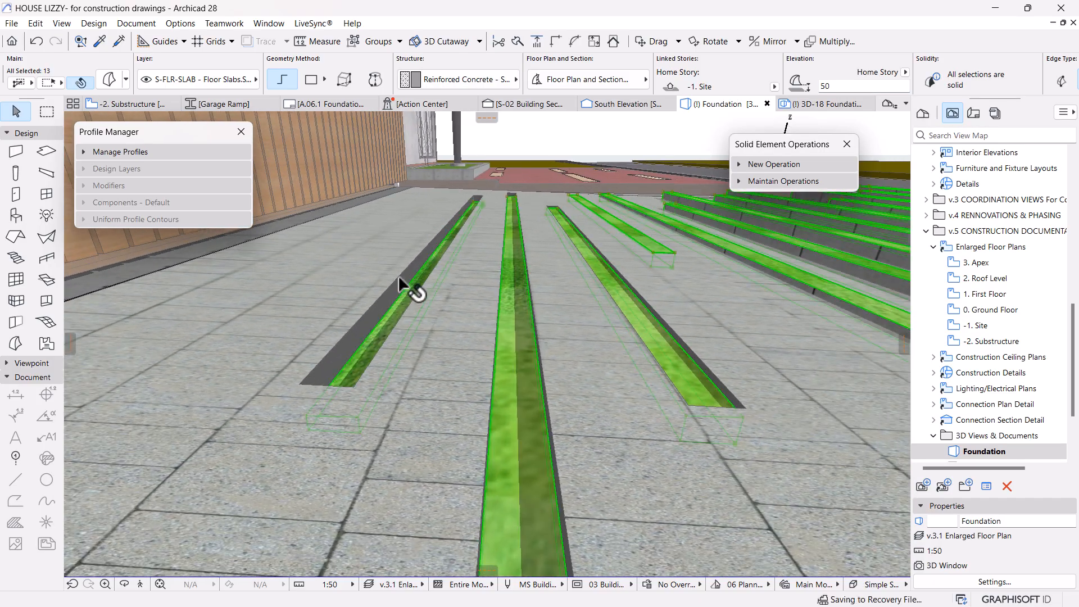
pyautogui.scroll(-5, 371, 352)
pyautogui.scroll(-2, 371, 352)
pyautogui.click(554, 152)
pyautogui.click(356, 41)
pyautogui.click(521, 389)
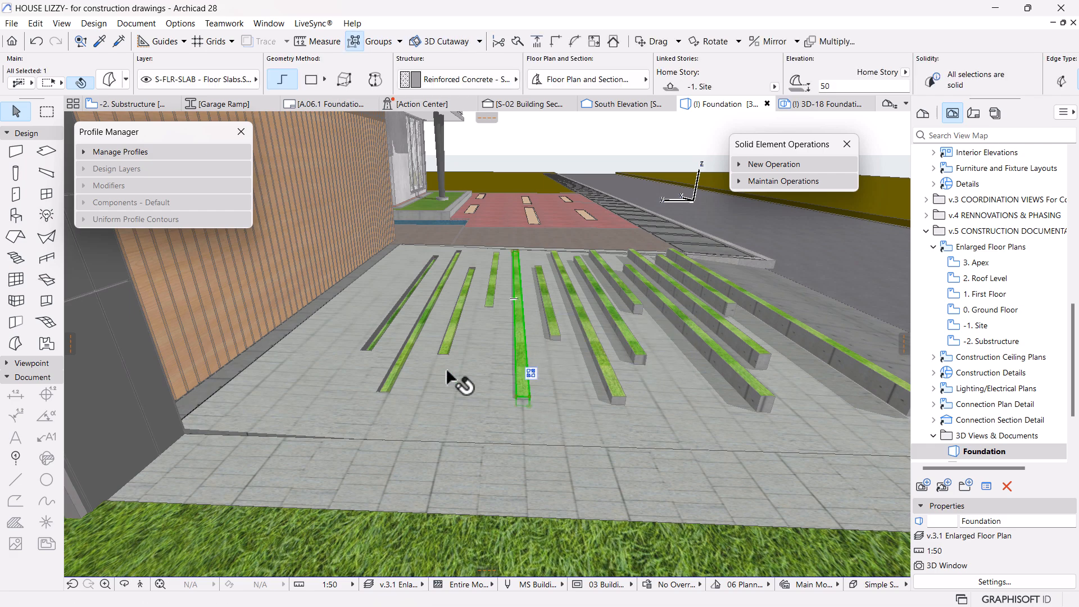
pyautogui.keyDown('shift'); pyautogui.moveTo(337, 356); pyautogui.dragTo(383, 229, button='middle'); pyautogui.keyUp('shift')
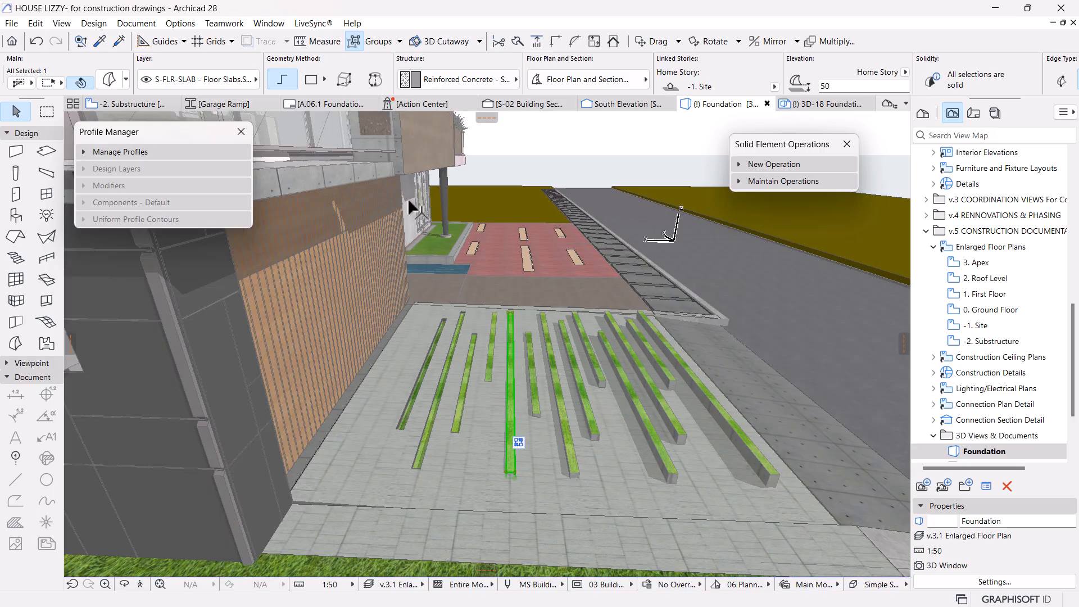
# Step: In the S-02 building section, raise the most deeply sunken strip at the ramp's upper end by about 96 mm
pyautogui.click(522, 105)
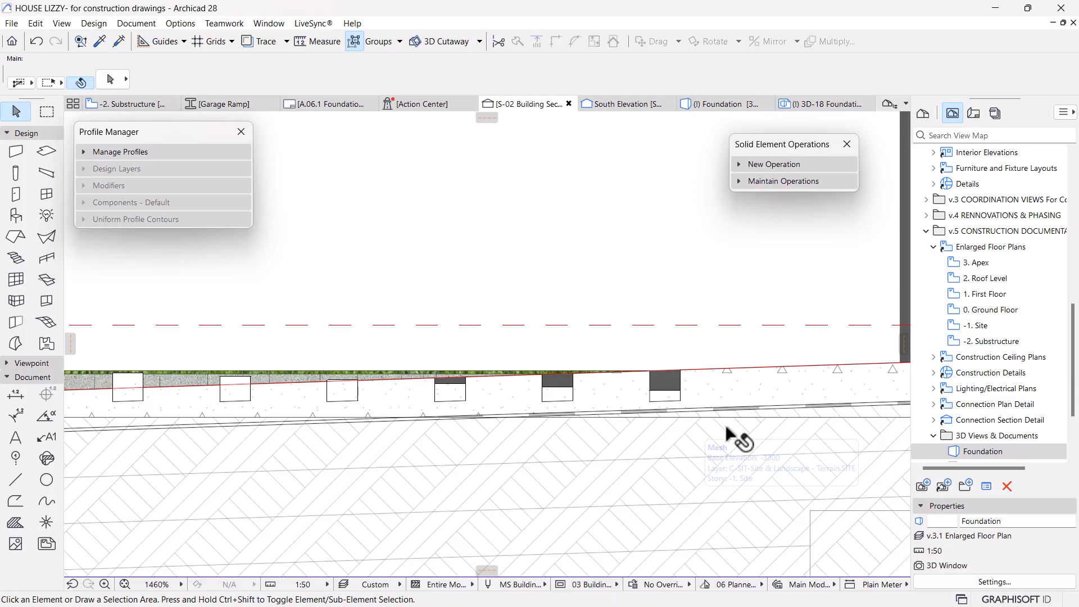
pyautogui.scroll(1, 675, 388)
pyautogui.scroll(5, 679, 393)
pyautogui.click(643, 447)
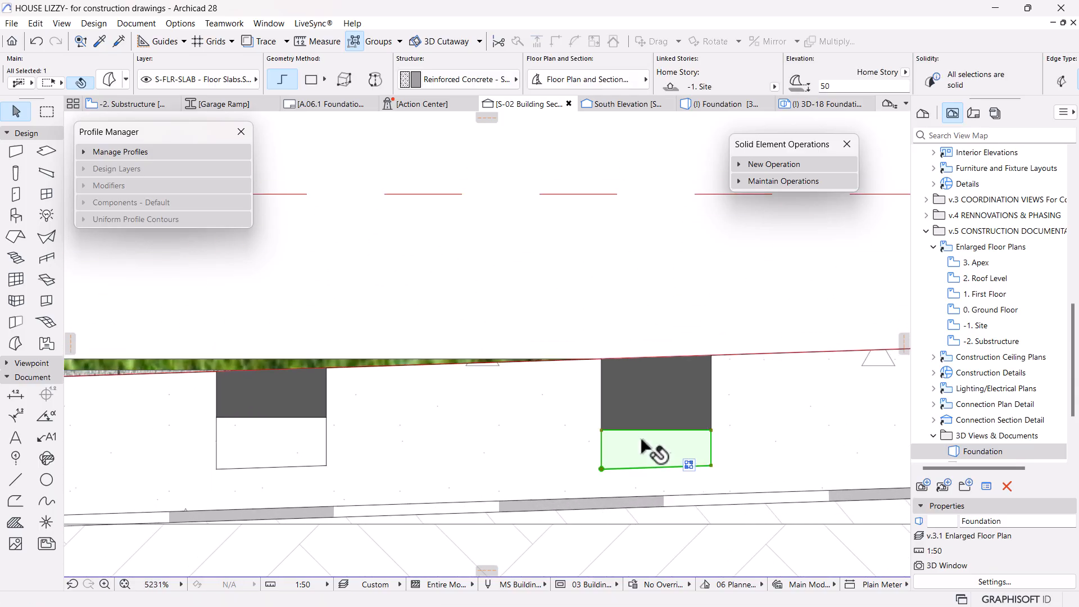
pyautogui.click(711, 430)
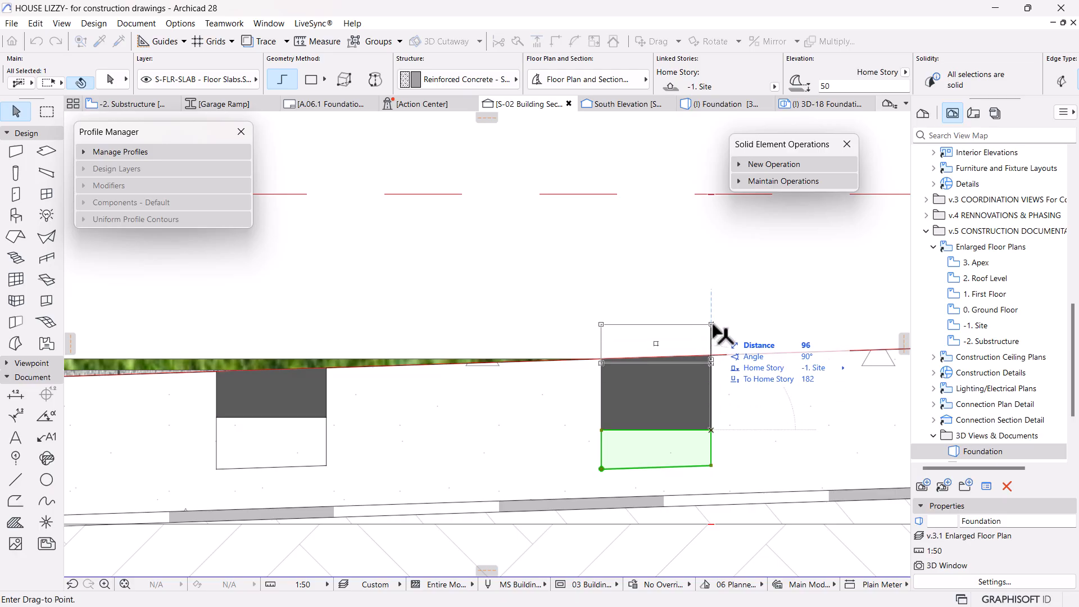
pyautogui.click(665, 456)
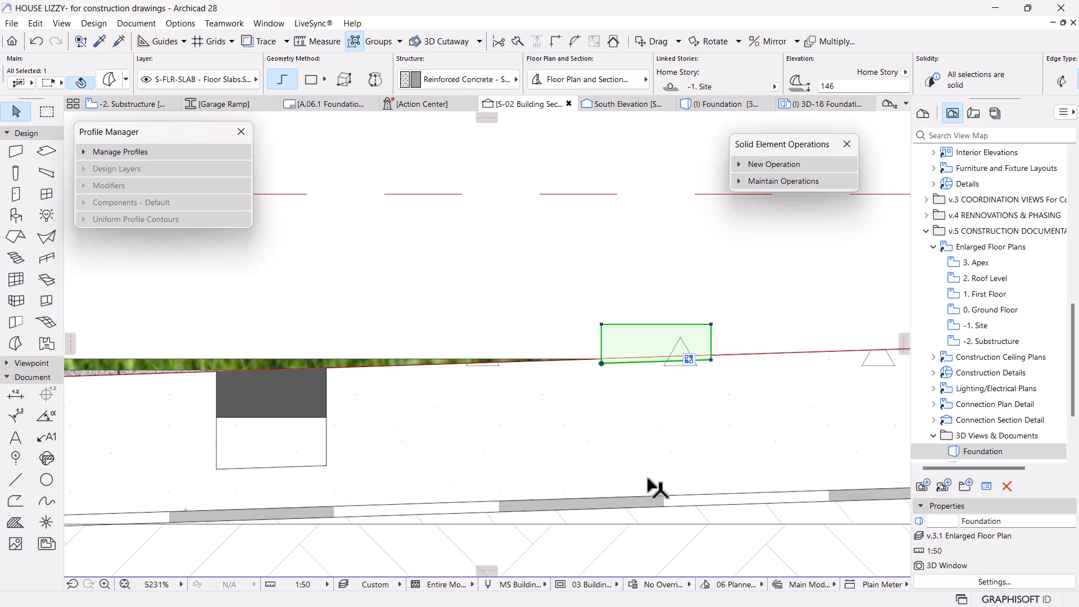
# Step: Lower the raised strip by about 28 mm so its upper corner meets the ramp's slope line
pyautogui.scroll(-3, 488, 416)
pyautogui.moveTo(487, 416); pyautogui.dragTo(620, 431, button='middle')
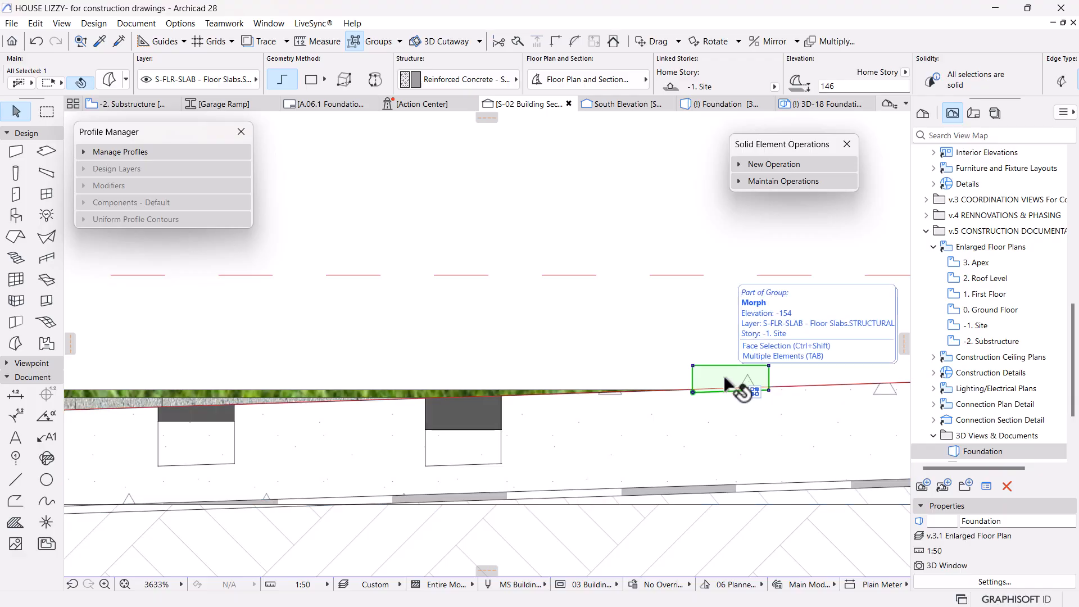
pyautogui.scroll(1, 804, 396)
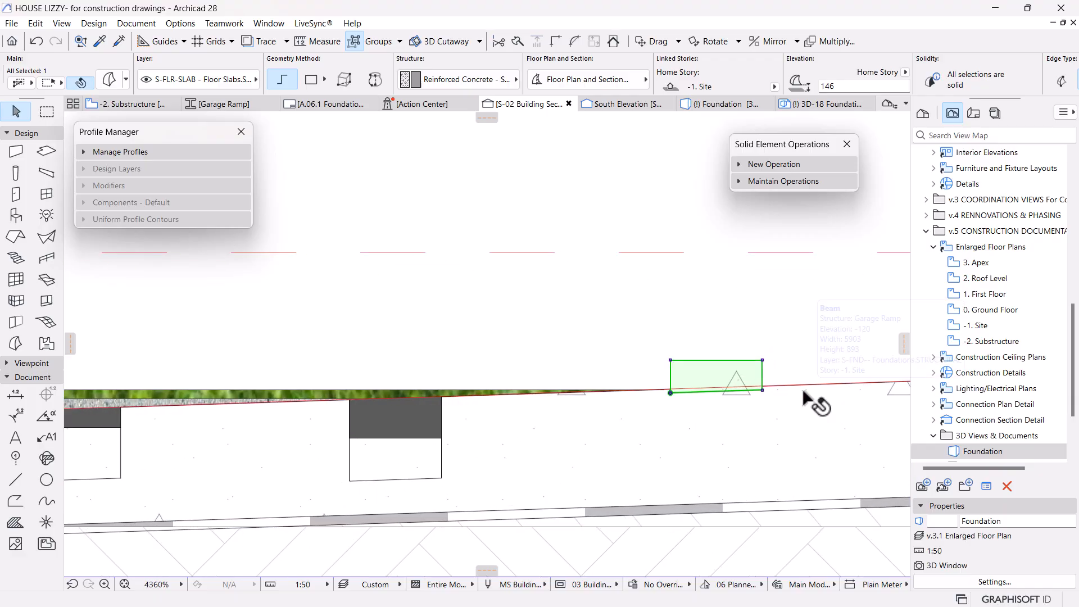
pyautogui.hotkey('ctrl', 'd')
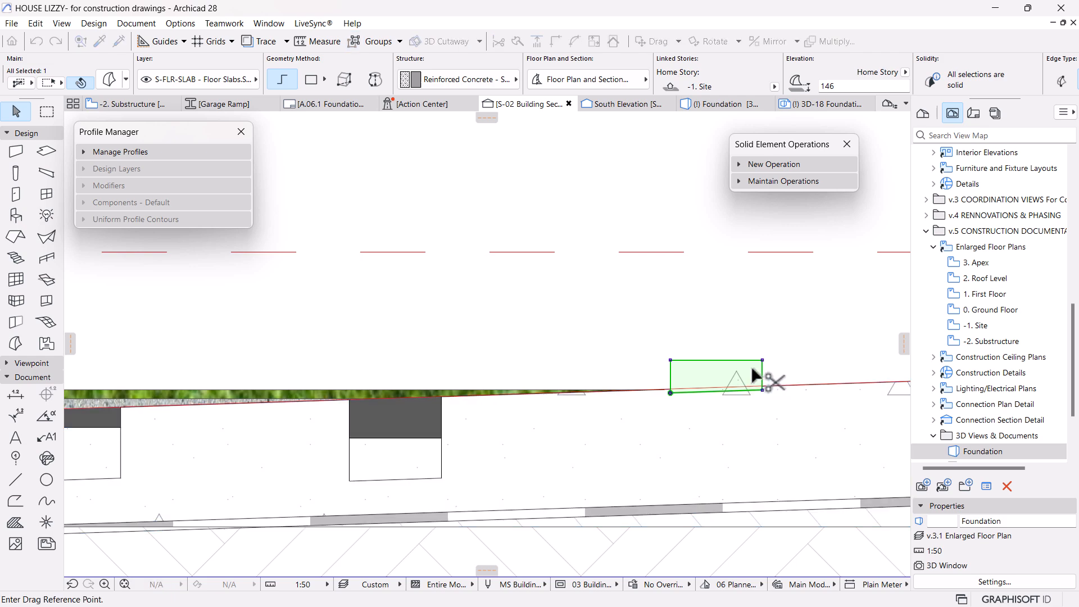
pyautogui.click(762, 360)
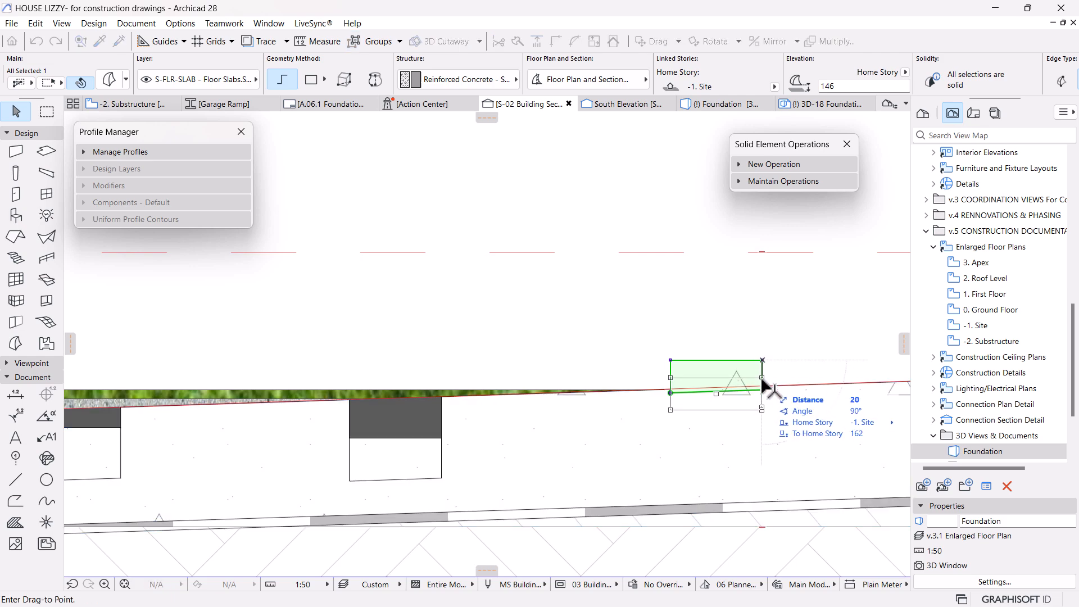
pyautogui.click(762, 387)
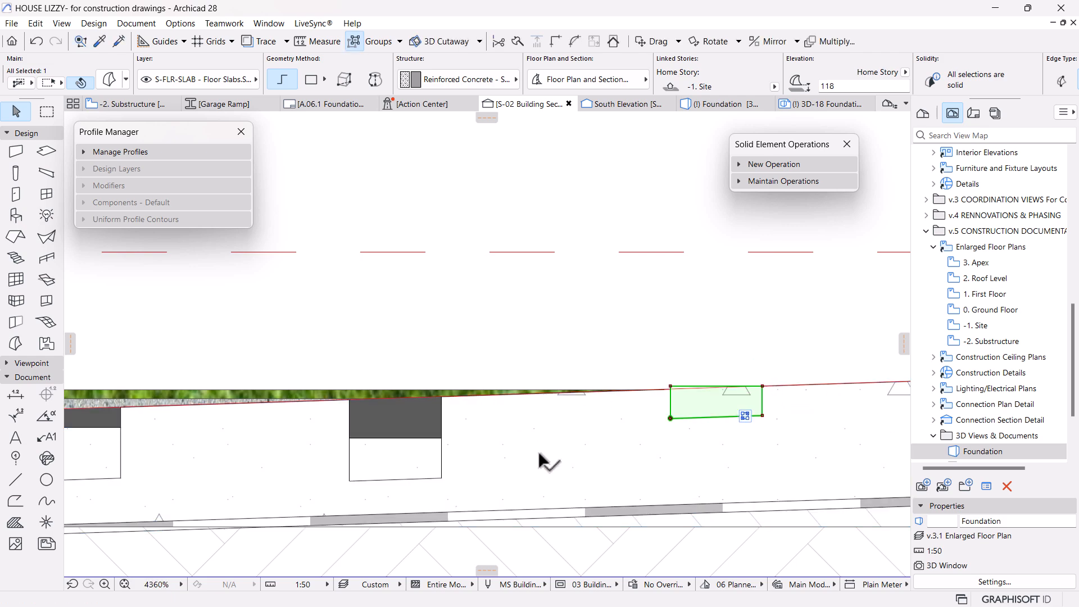
# Step: Move the second sunken strip vertically up until its upper corner meets the ramp's slope line
pyautogui.scroll(-3, 443, 475)
pyautogui.scroll(3, 604, 460)
pyautogui.hotkey('ctrl', 'd')
pyautogui.click(658, 445)
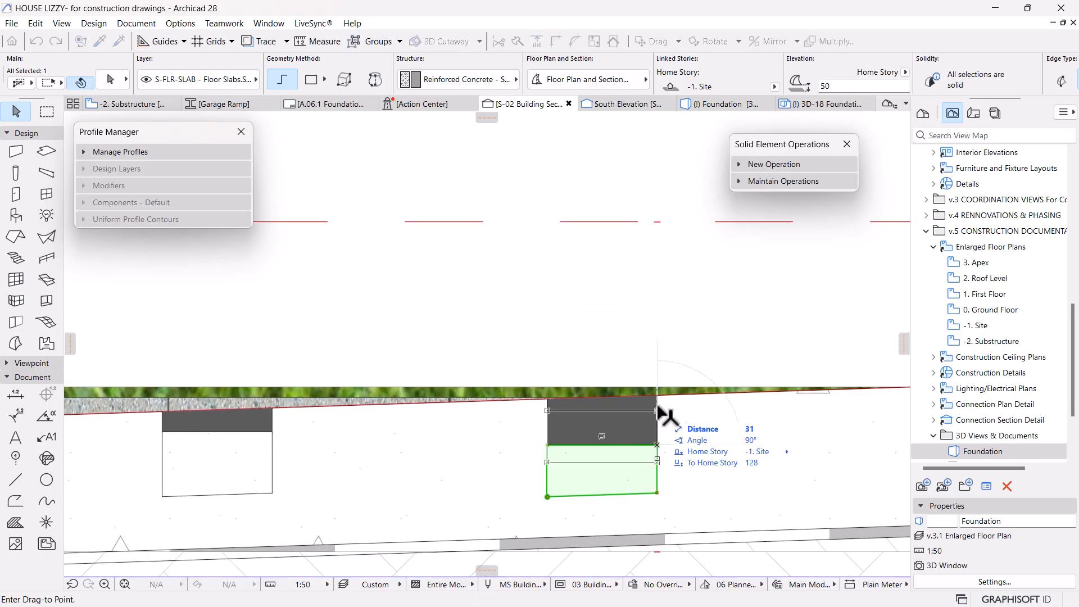
pyautogui.click(657, 395)
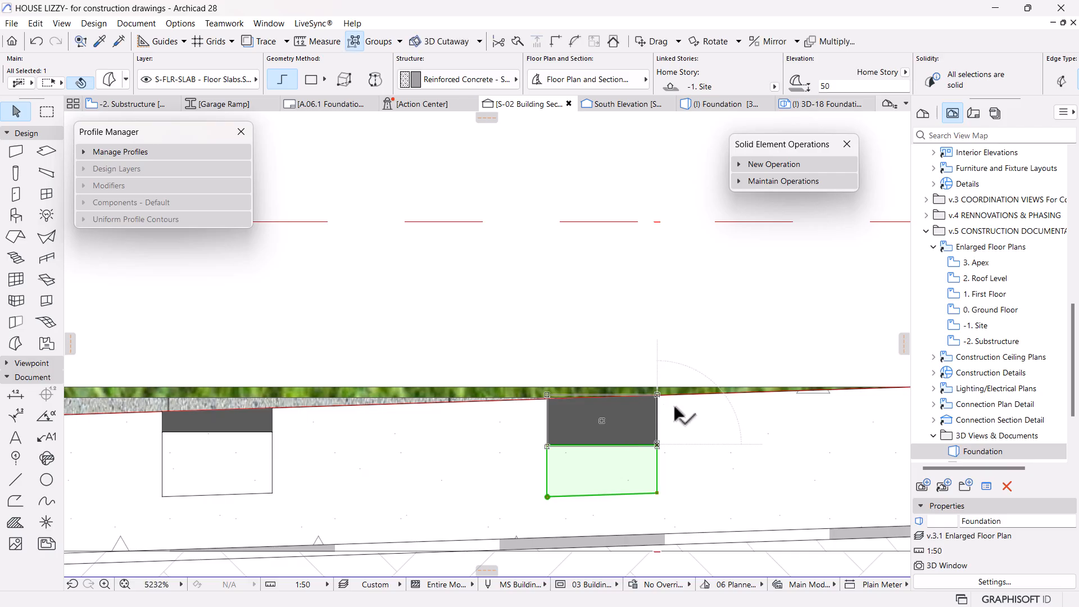
# Step: Raise the third sunken strip by about 22 mm to the ramp's slope line
pyautogui.scroll(-3, 676, 407)
pyautogui.moveTo(350, 428); pyautogui.dragTo(449, 436, button='middle')
pyautogui.hotkey('ctrl', 'z')
pyautogui.scroll(3, 462, 450)
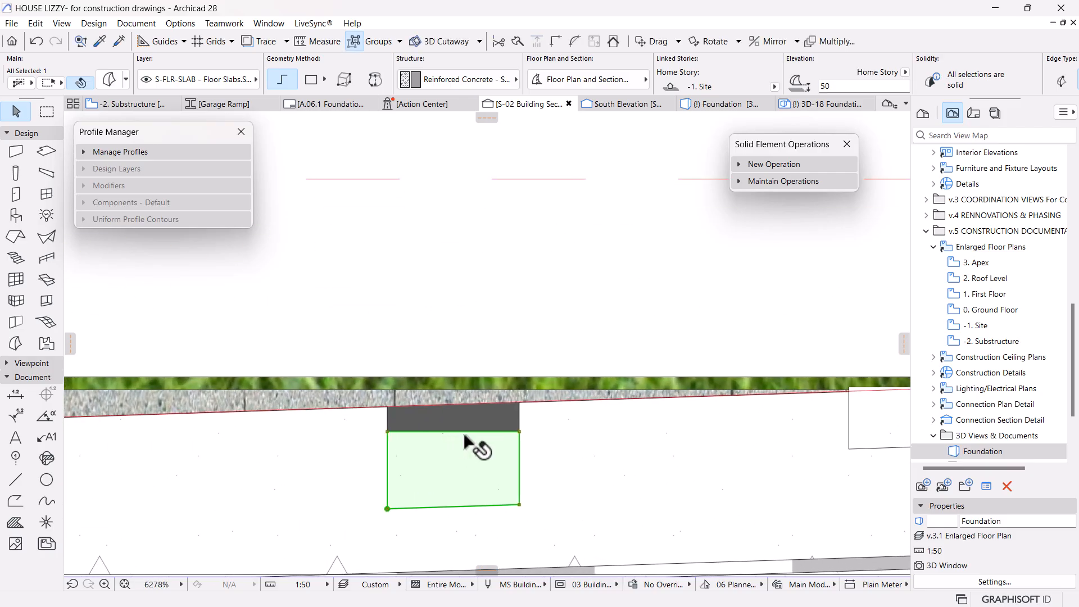
pyautogui.click(519, 431)
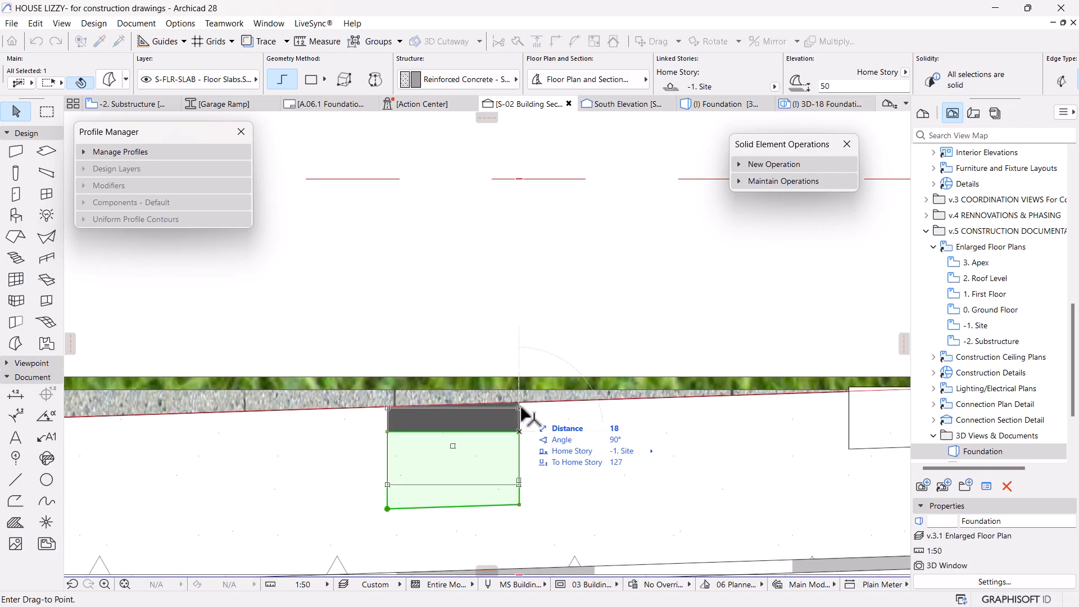
pyautogui.click(630, 404)
# Step: Lower the fifth strip from the ramp's upper end by about 24 mm so its upper corner meets the slope line
pyautogui.scroll(-2, 639, 439)
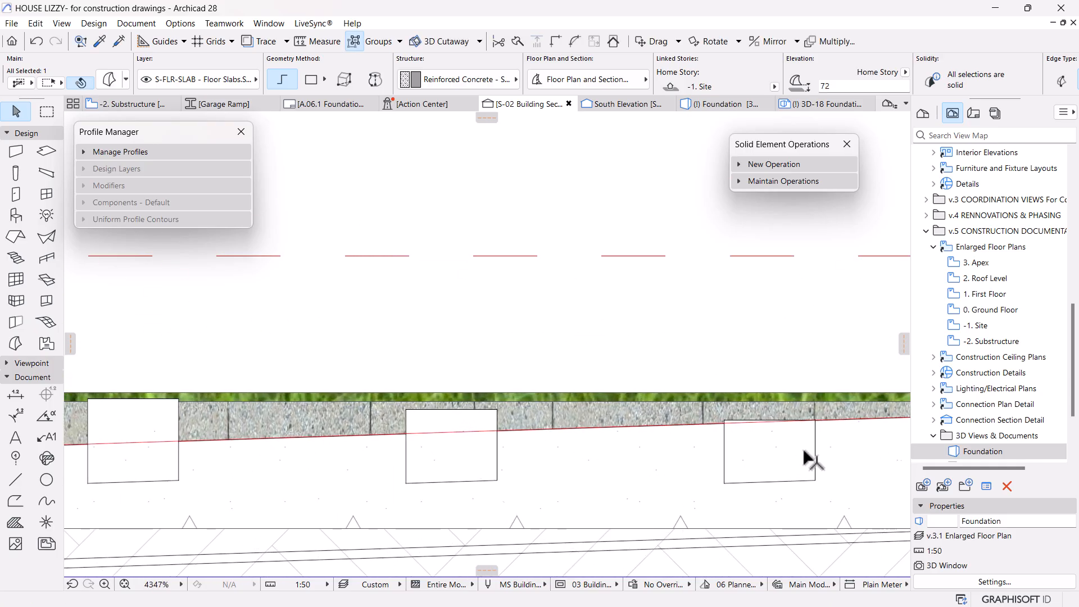
pyautogui.click(475, 464)
pyautogui.scroll(3, 476, 464)
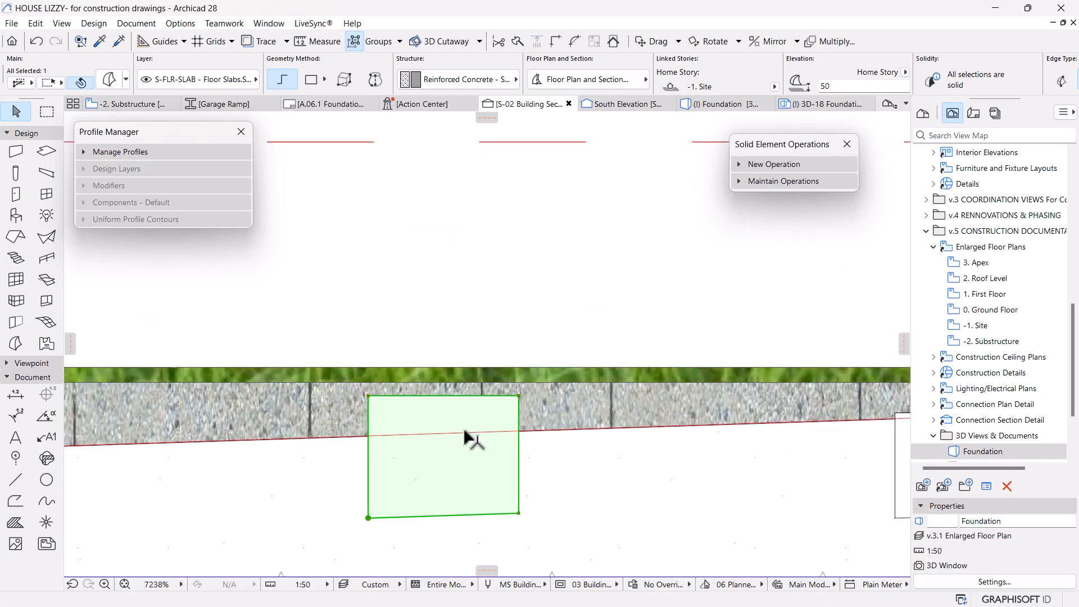
pyautogui.hotkey('ctrl', 'd')
pyautogui.click(521, 394)
pyautogui.click(521, 431)
# Step: Move the sixth strip down the slope vertically until its upper corner sits on the ramp's slope line
pyautogui.scroll(-6, 706, 424)
pyautogui.moveTo(297, 443); pyautogui.dragTo(410, 449, button='middle')
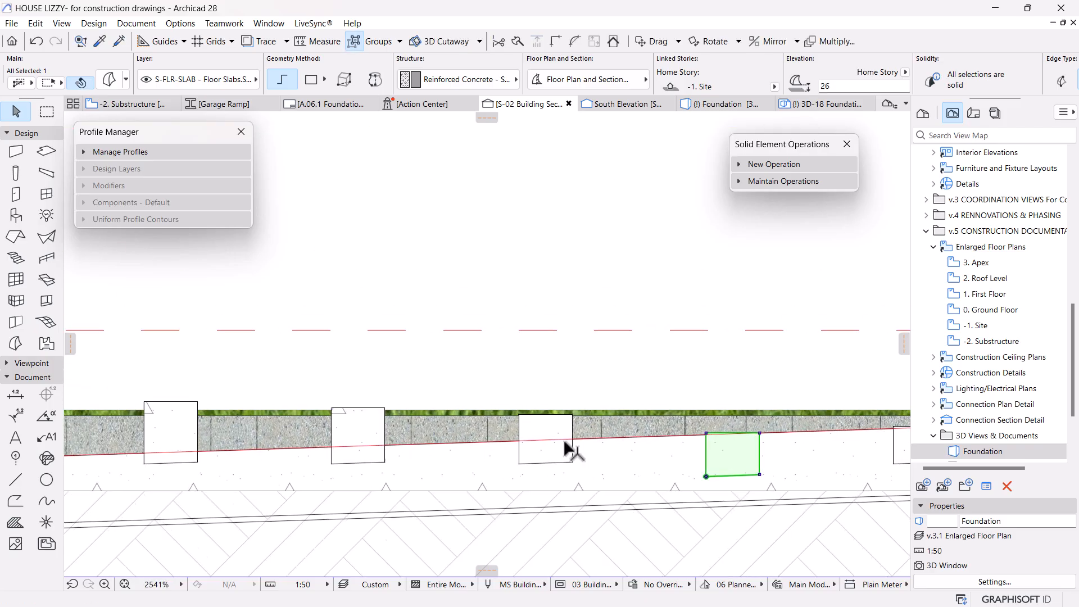
pyautogui.scroll(3, 568, 449)
pyautogui.hotkey('ctrl', 'z')
pyautogui.hotkey('ctrl', 'd')
pyautogui.click(578, 395)
pyautogui.click(577, 437)
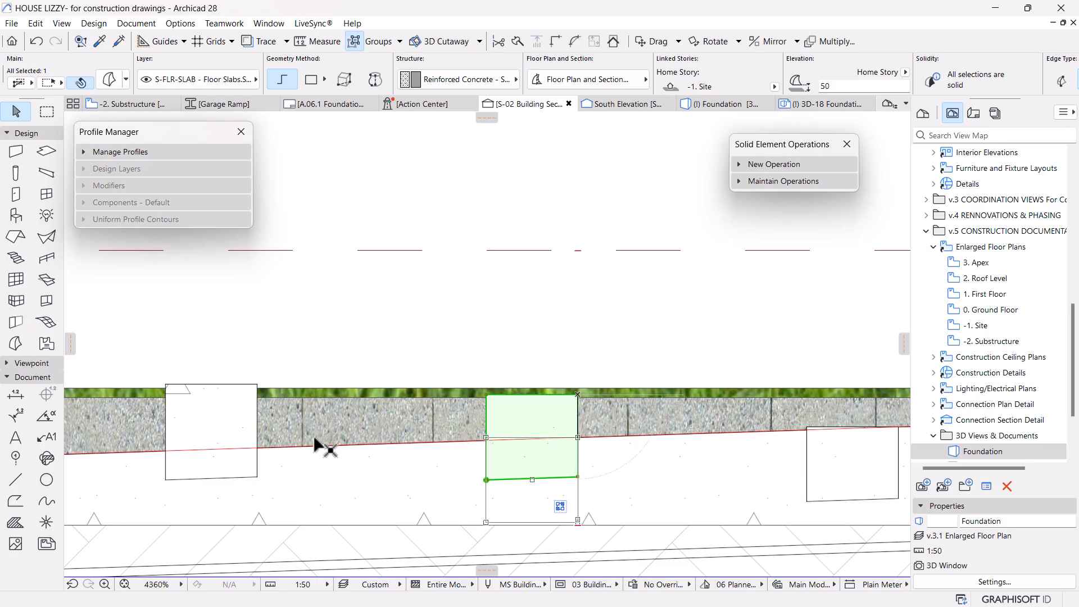
# Step: Lower the seventh protruding strip so its upper corner sits on the ramp's slope line
pyautogui.scroll(-2, 358, 436)
pyautogui.moveTo(380, 442); pyautogui.dragTo(575, 446, button='middle')
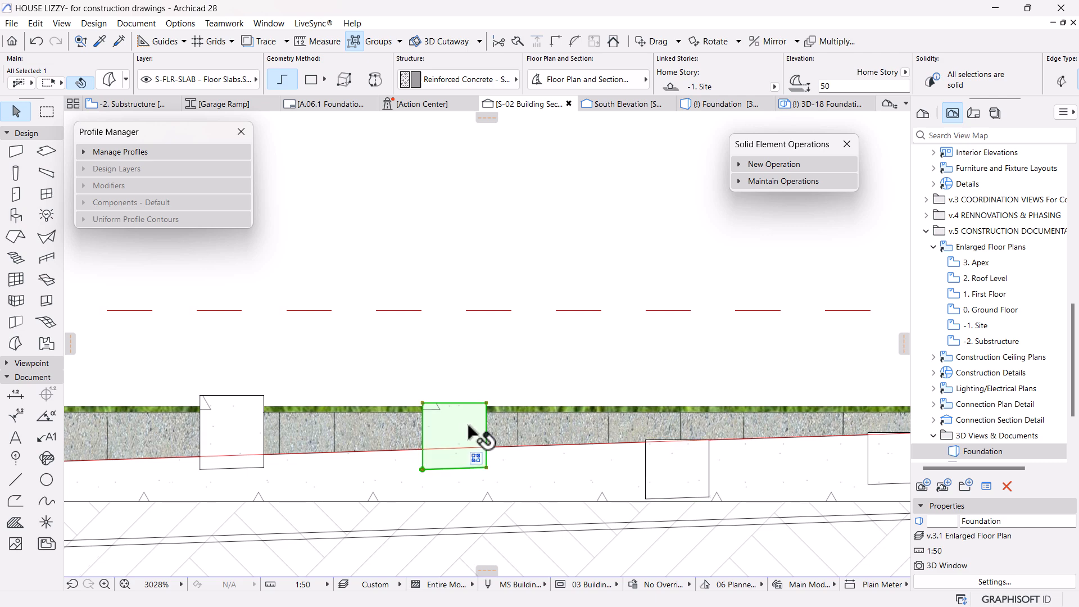
pyautogui.scroll(4, 472, 432)
pyautogui.hotkey('ctrl', 'd')
pyautogui.click(513, 369)
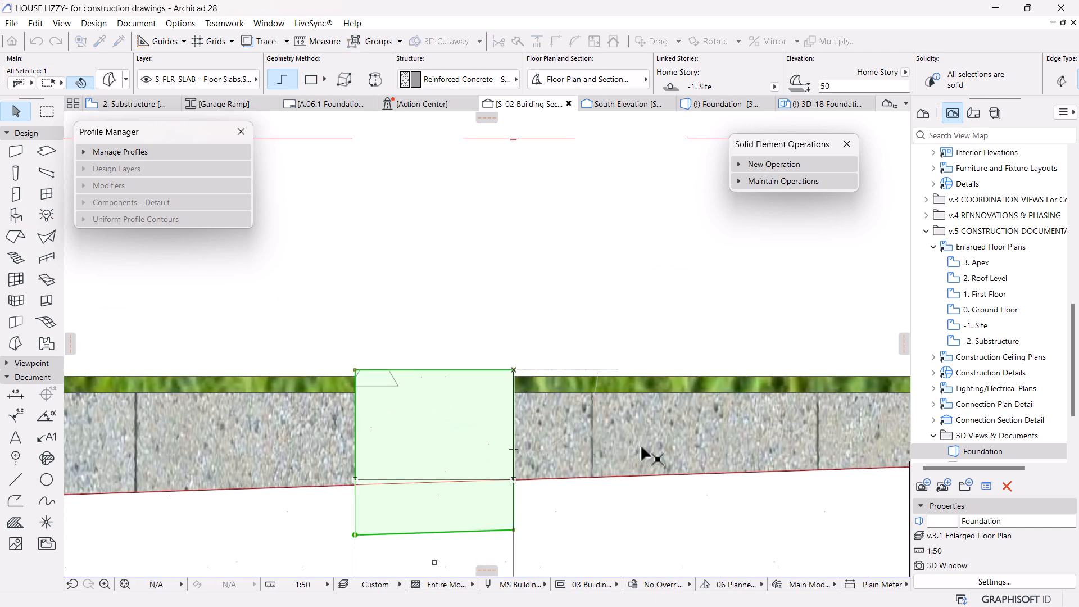
pyautogui.click(640, 448)
# Step: Delete the polyline that marks the slope along the garage ramp's surface
pyautogui.scroll(-6, 641, 448)
pyautogui.moveTo(378, 471); pyautogui.dragTo(521, 462, button='middle')
pyautogui.scroll(2, 567, 454)
pyautogui.scroll(1, 567, 456)
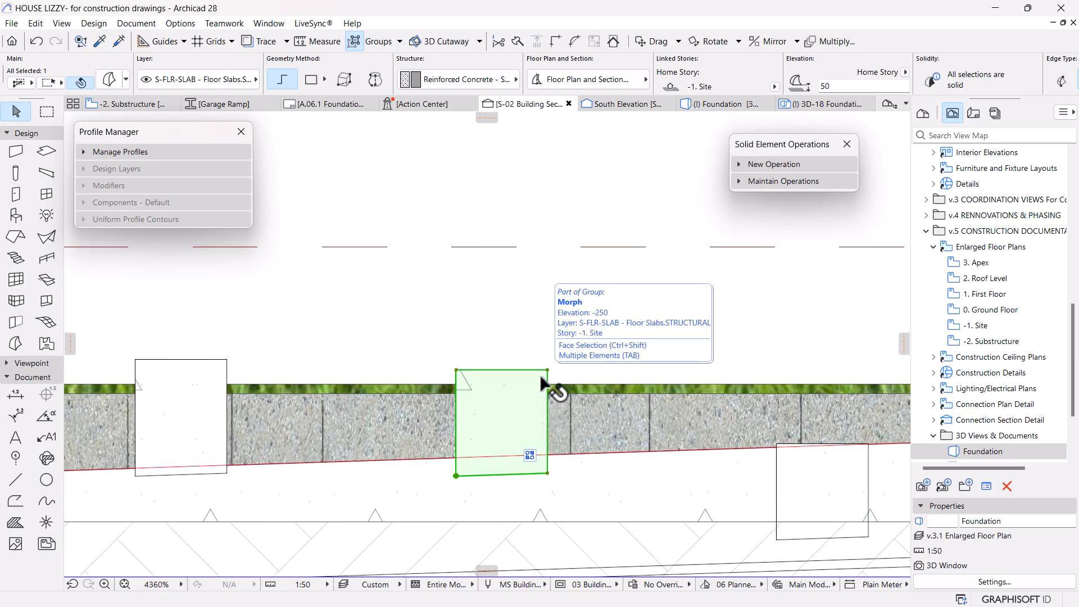
pyautogui.scroll(-4, 536, 407)
pyautogui.scroll(-3, 674, 449)
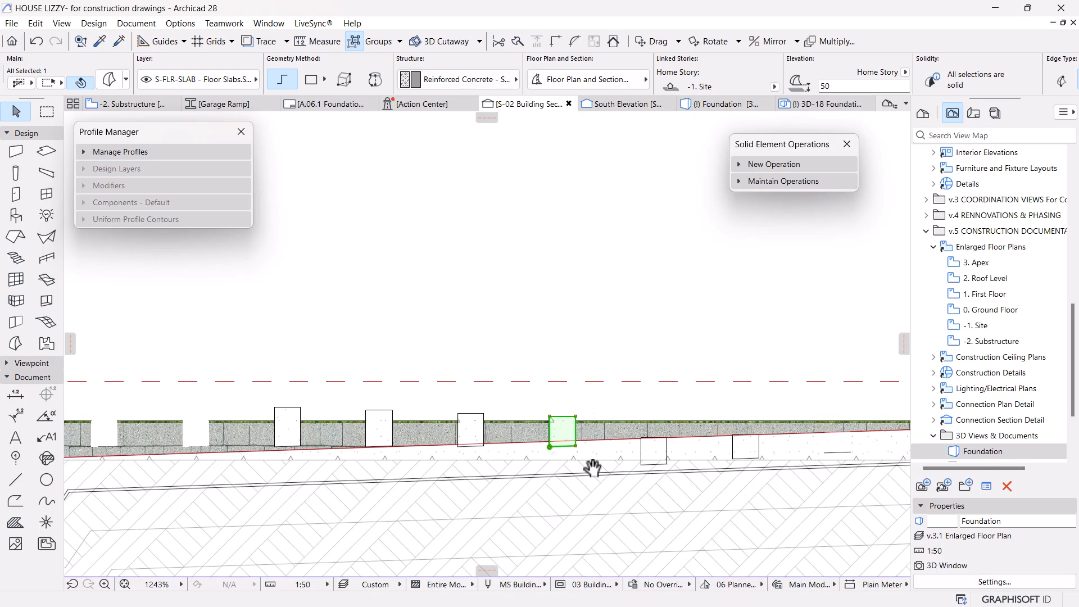
pyautogui.press('Escape')
pyautogui.click(511, 447)
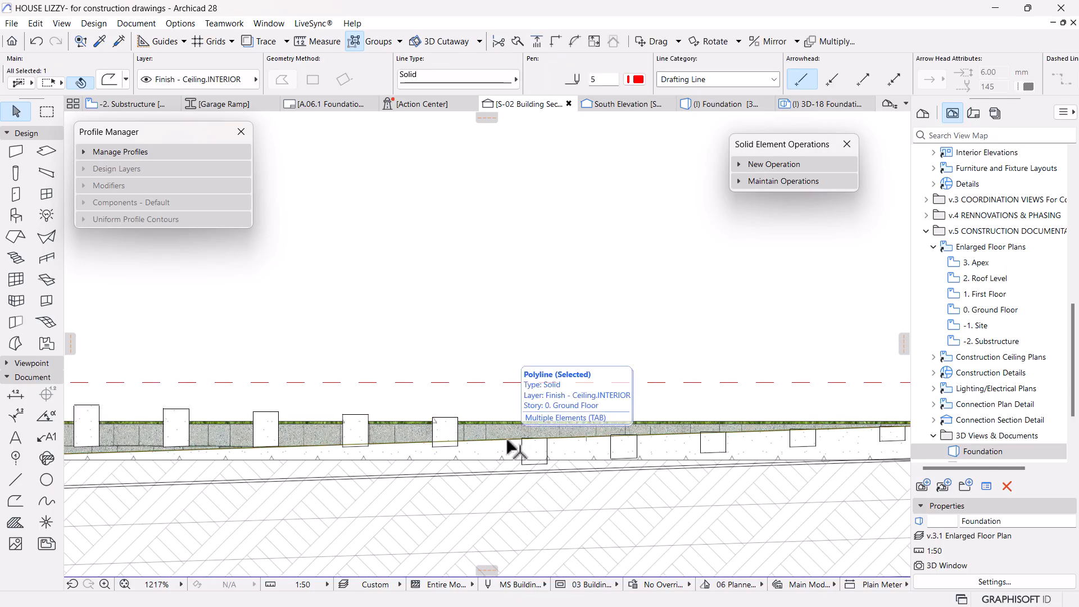
pyautogui.click(507, 440)
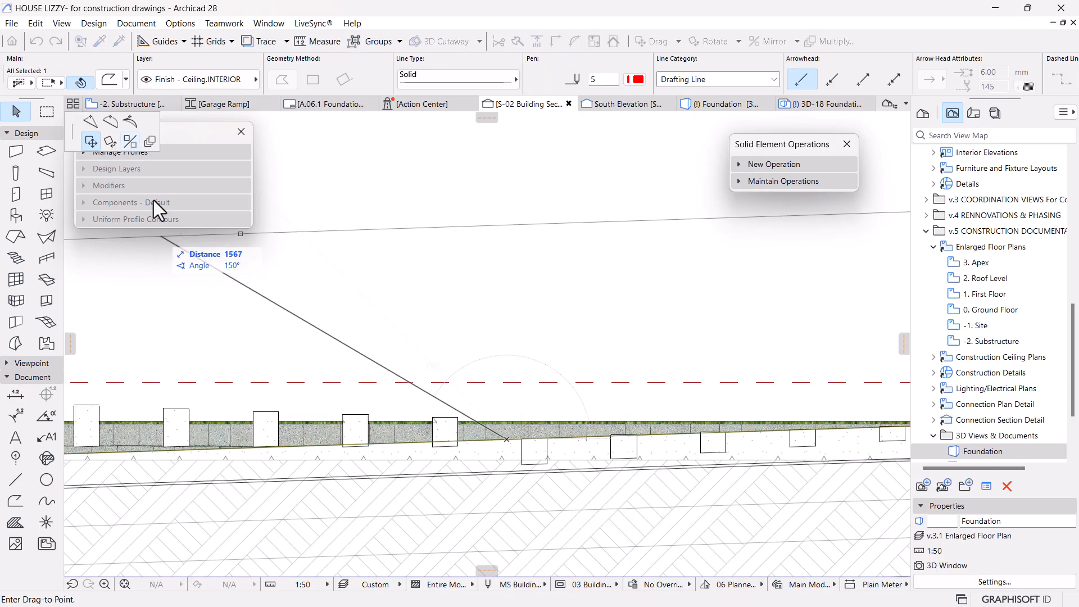
pyautogui.press('Escape')
pyautogui.scroll(-4, 578, 462)
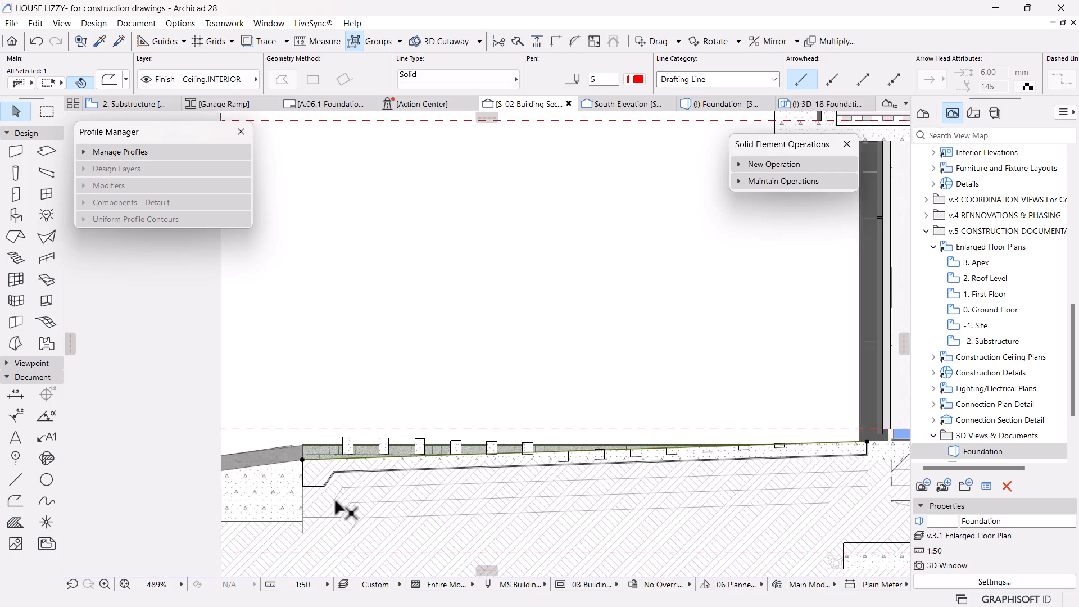
pyautogui.press('Escape')
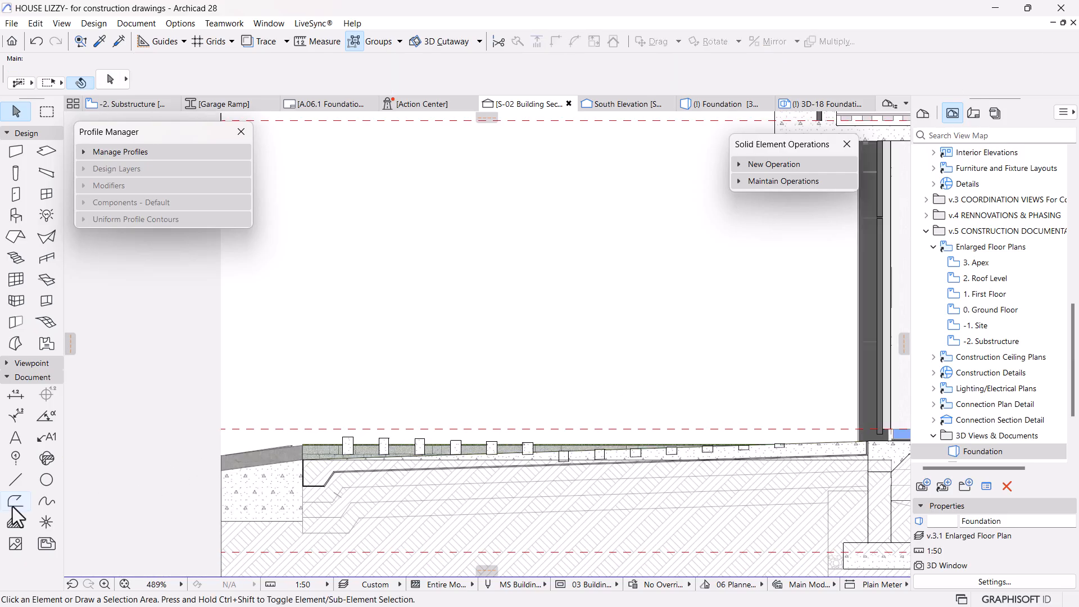
# Step: Draw a new solid polyline along the ramp's top surface, from its lower end to the corner at the garage wall
pyautogui.click(15, 502)
pyautogui.scroll(5, 286, 472)
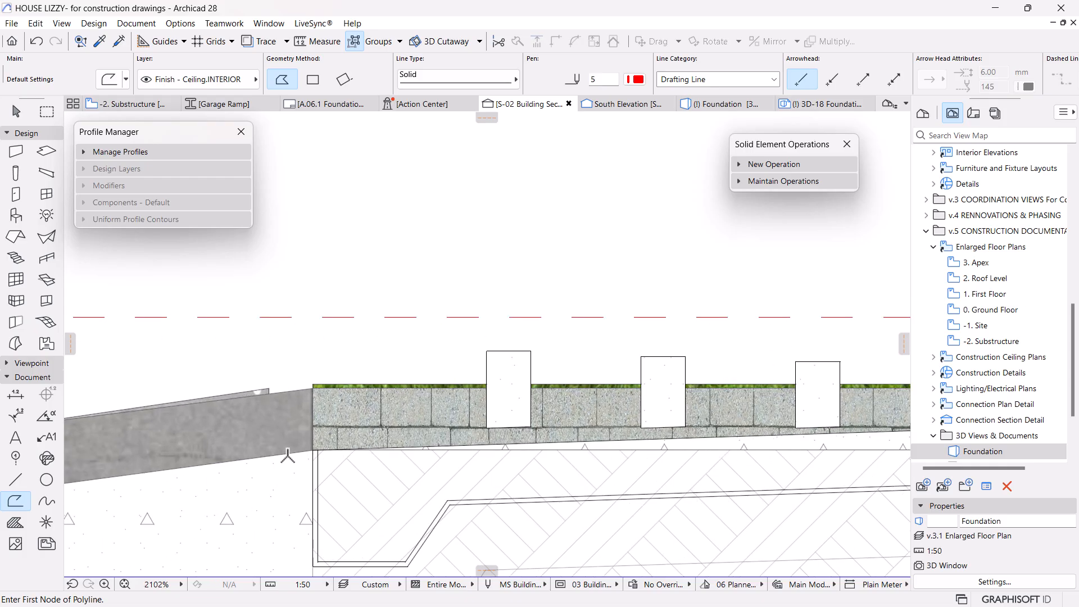
pyautogui.click(278, 455)
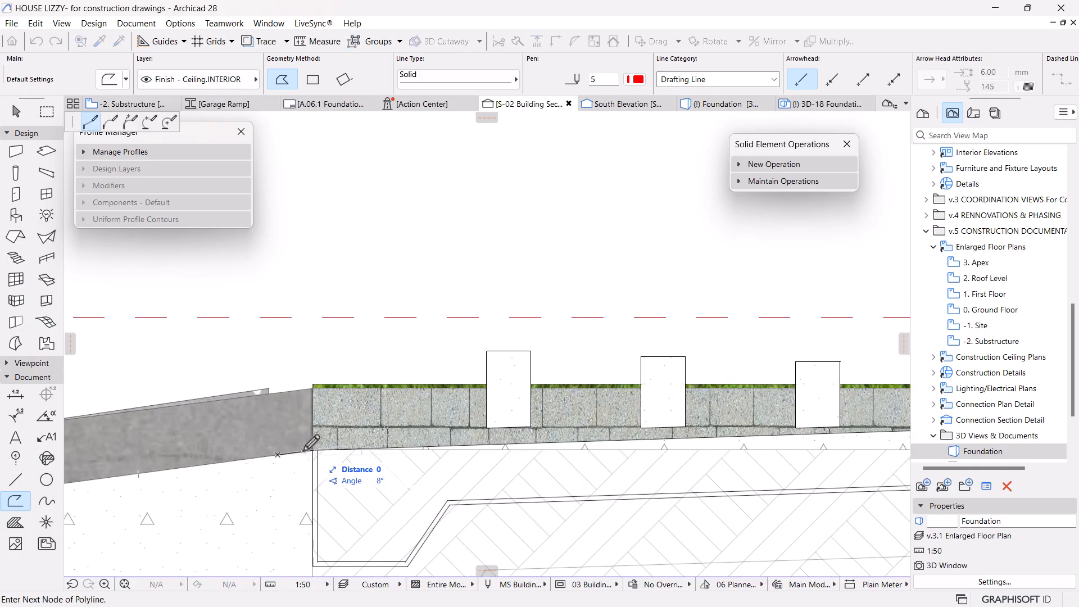
pyautogui.scroll(-3, 245, 464)
pyautogui.scroll(-4, 244, 466)
pyautogui.scroll(7, 514, 456)
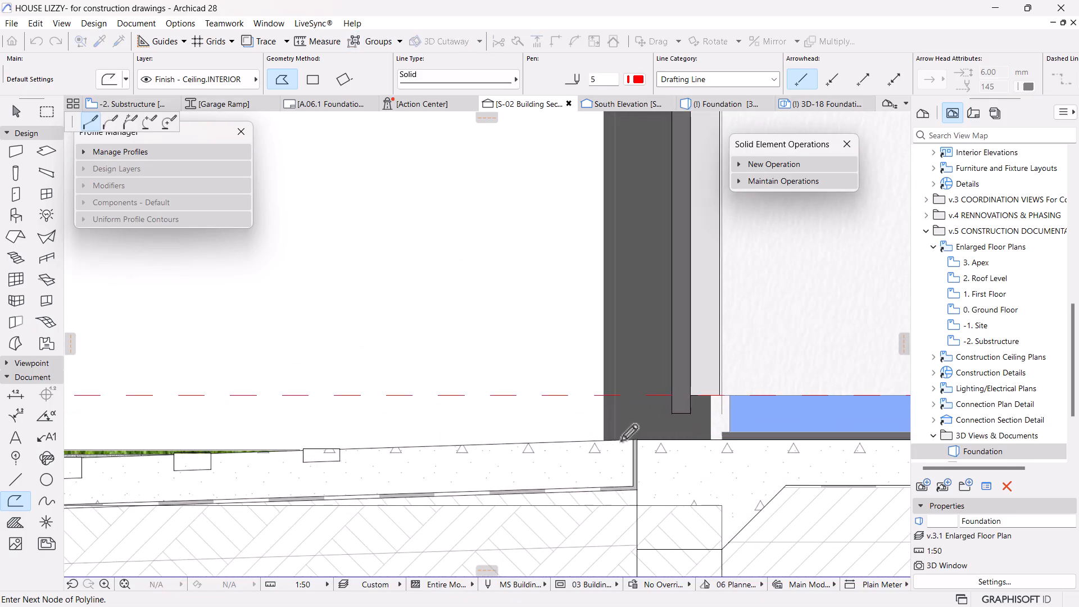
pyautogui.click(635, 438)
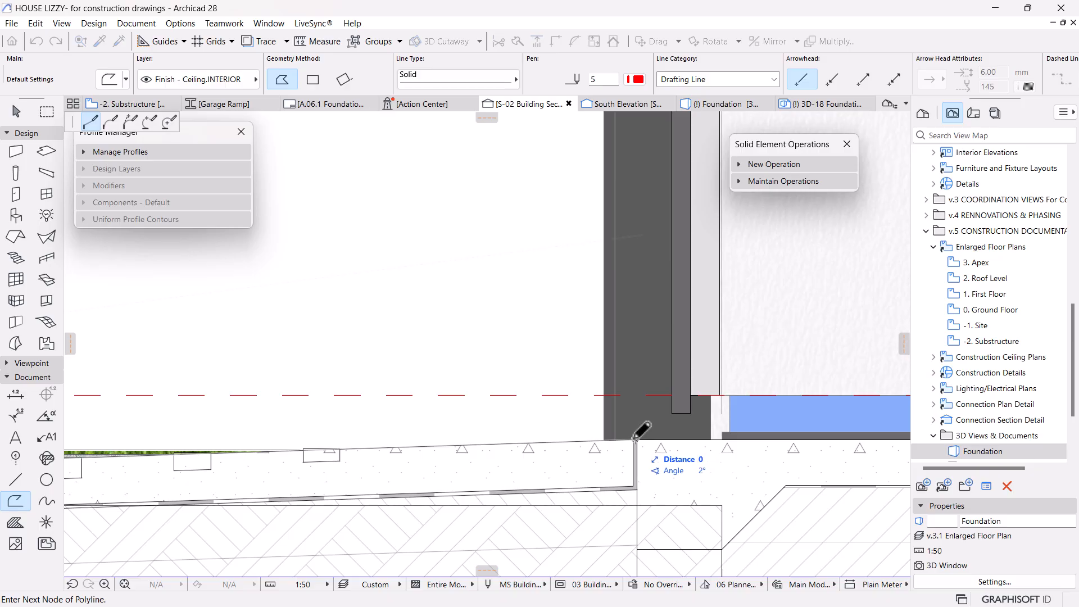
pyautogui.click(635, 438)
pyautogui.press('Escape')
# Step: Offset the new slope polyline 30 mm downward into the ramp slab
pyautogui.click(633, 439)
pyautogui.click(634, 438)
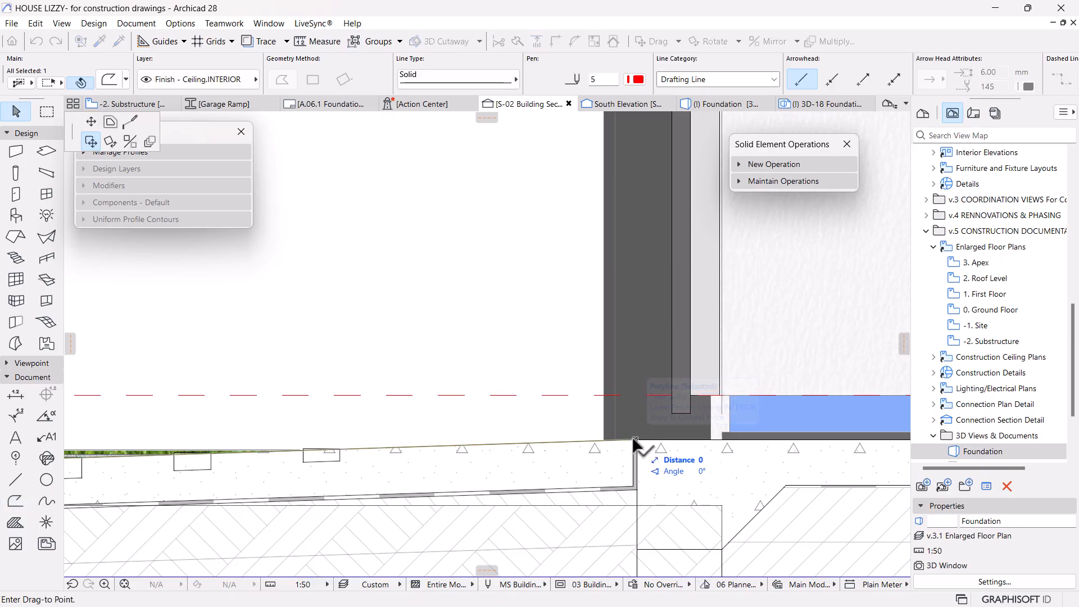
pyautogui.click(113, 122)
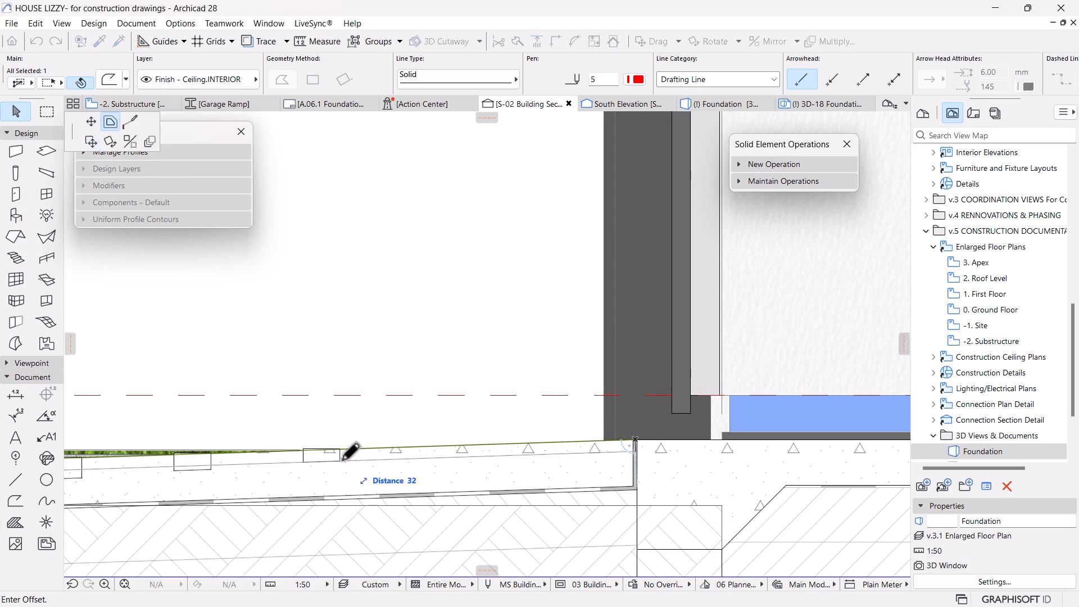
pyautogui.write('30')
pyautogui.press('Return')
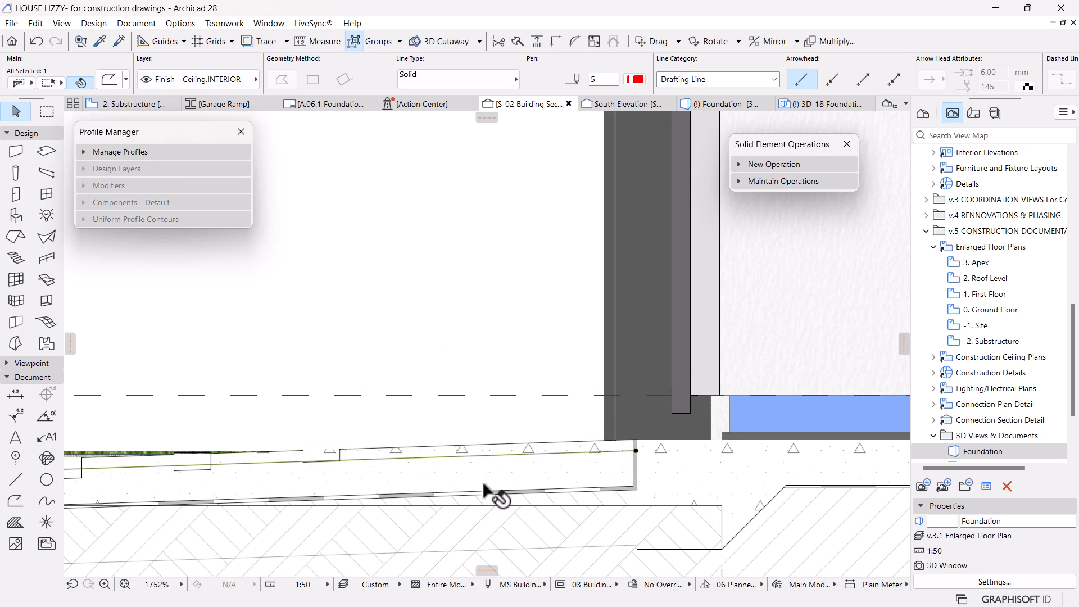
# Step: Raise the strip nearest the garage vertically until its lower corner near the garage sits on the offset slope line
pyautogui.scroll(6, 337, 463)
pyautogui.moveTo(303, 469); pyautogui.dragTo(490, 497, button='middle')
pyautogui.click(501, 447)
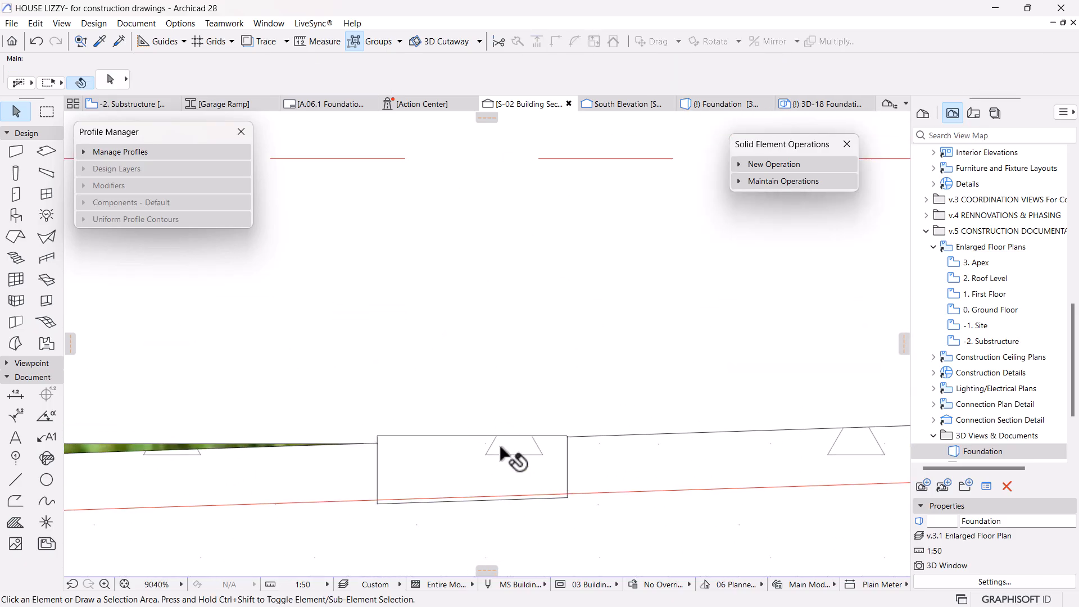
pyautogui.click(567, 498)
pyautogui.click(567, 494)
# Step: Raise the second strip from the garage end until its lower uphill corner meets the offset slope line
pyautogui.scroll(-5, 571, 443)
pyautogui.moveTo(337, 478); pyautogui.dragTo(608, 451, button='middle')
pyautogui.scroll(4, 537, 453)
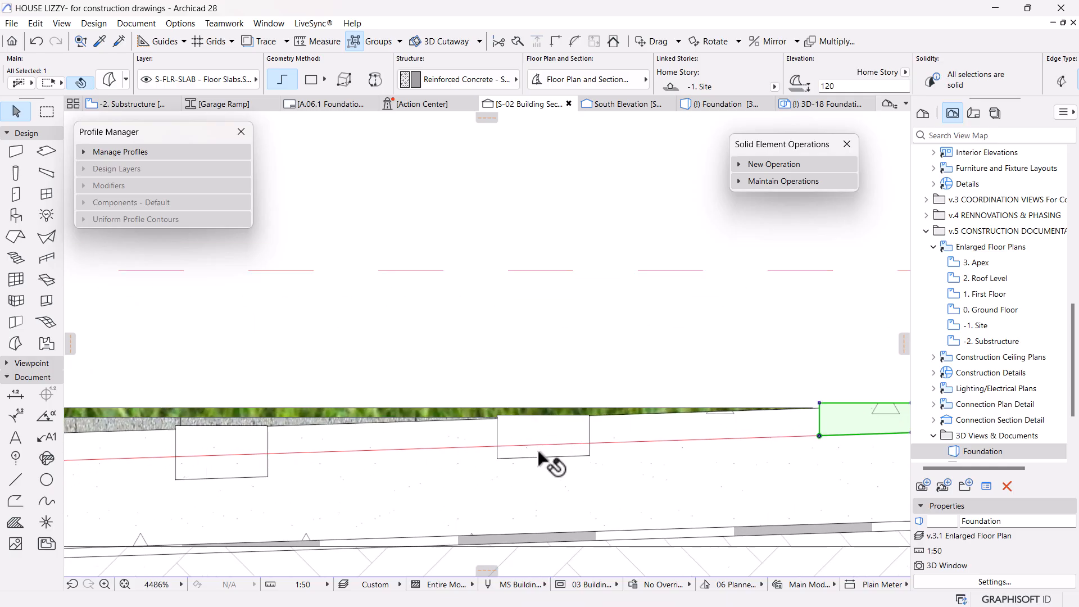
pyautogui.hotkey('ctrl', 'd')
pyautogui.click(626, 458)
pyautogui.click(626, 436)
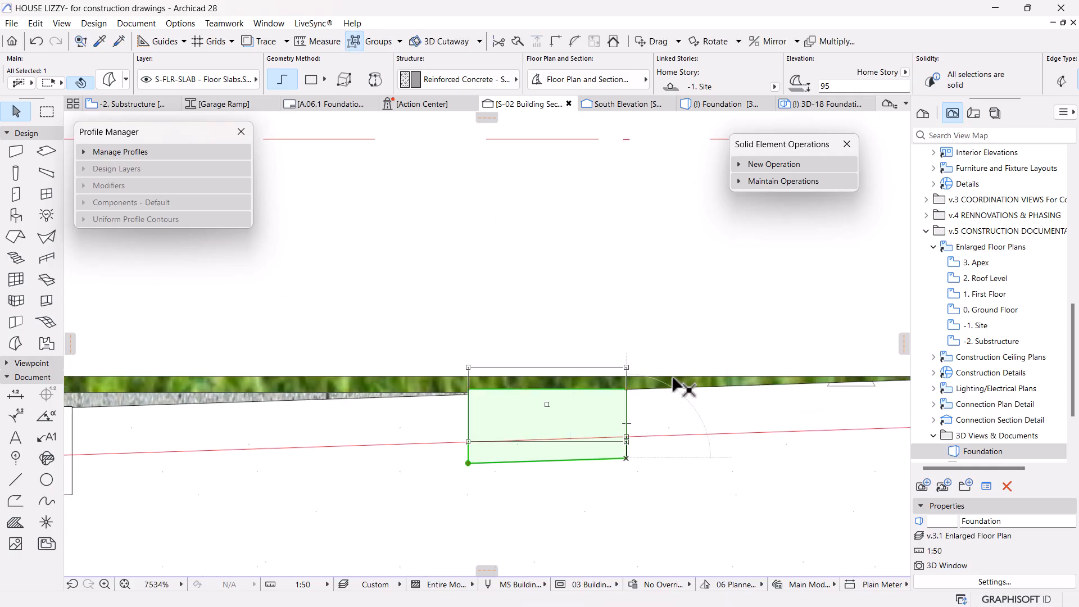
# Step: Move the third strip from the garage end straight up so its lower uphill corner lies on the offset line
pyautogui.scroll(-4, 676, 384)
pyautogui.moveTo(375, 466); pyautogui.dragTo(511, 467, button='middle')
pyautogui.scroll(4, 456, 442)
pyautogui.scroll(1, 456, 446)
pyautogui.click(489, 434)
pyautogui.hotkey('ctrl', 'd')
pyautogui.click(636, 430)
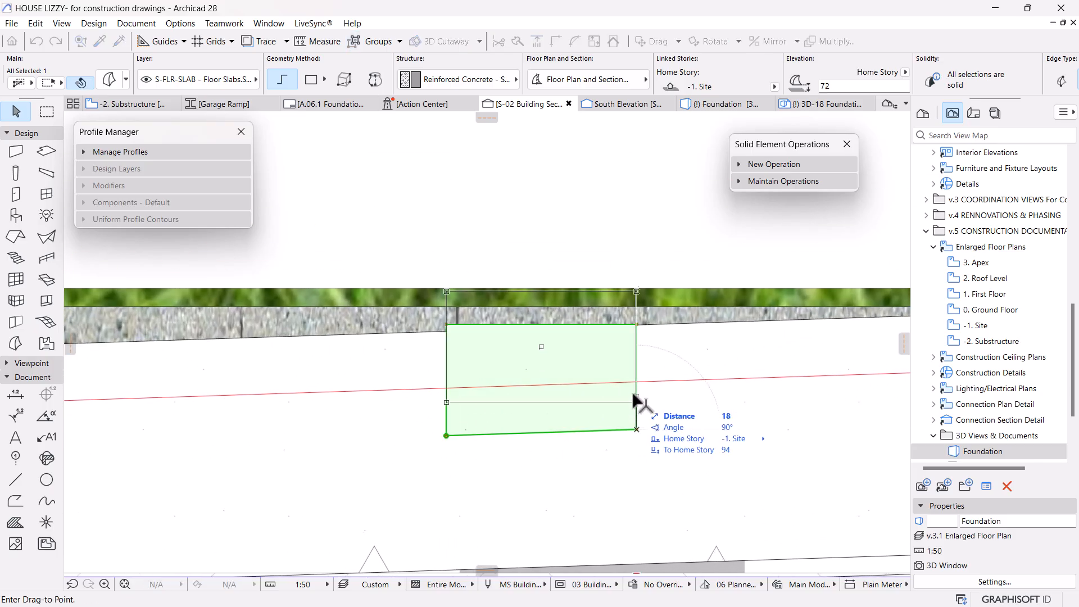
pyautogui.click(636, 382)
# Step: Raise the fourth strip from the garage end by about 36 mm so its lower uphill corner snaps to the offset line
pyautogui.scroll(-4, 567, 407)
pyautogui.moveTo(360, 418); pyautogui.dragTo(623, 427, button='middle')
pyautogui.click(502, 441)
pyautogui.hotkey('ctrl', 'd')
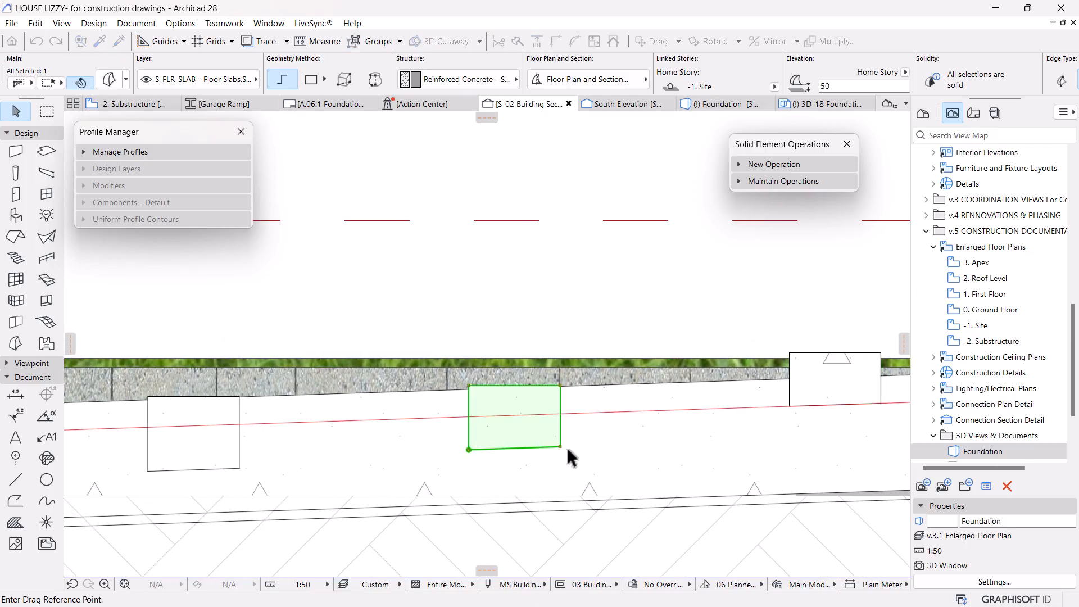
pyautogui.click(560, 447)
pyautogui.click(561, 417)
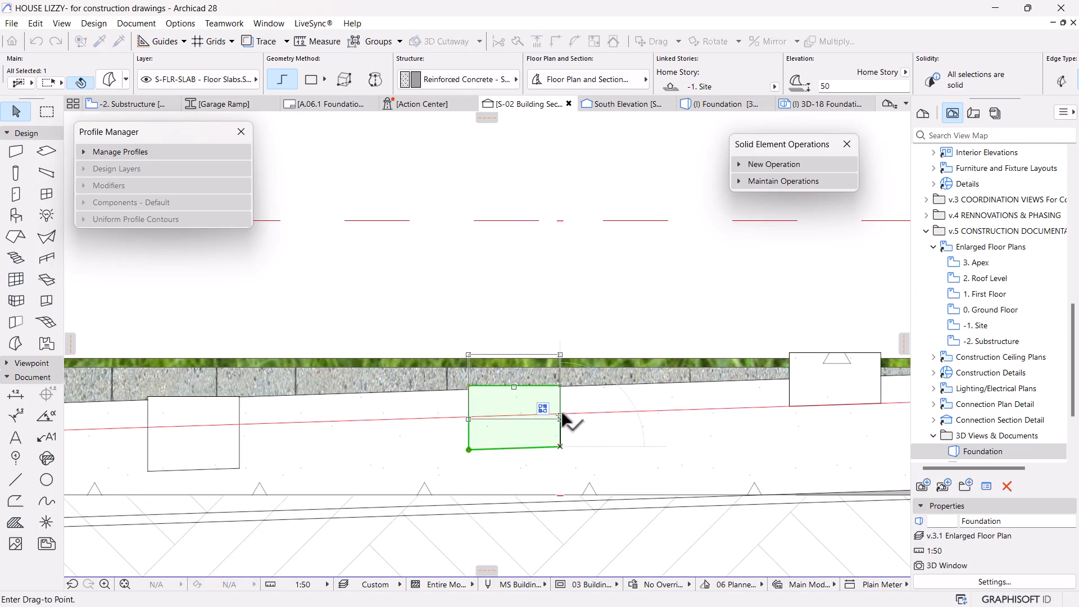
pyautogui.scroll(5, 566, 413)
pyautogui.hotkey('ctrl', 'd')
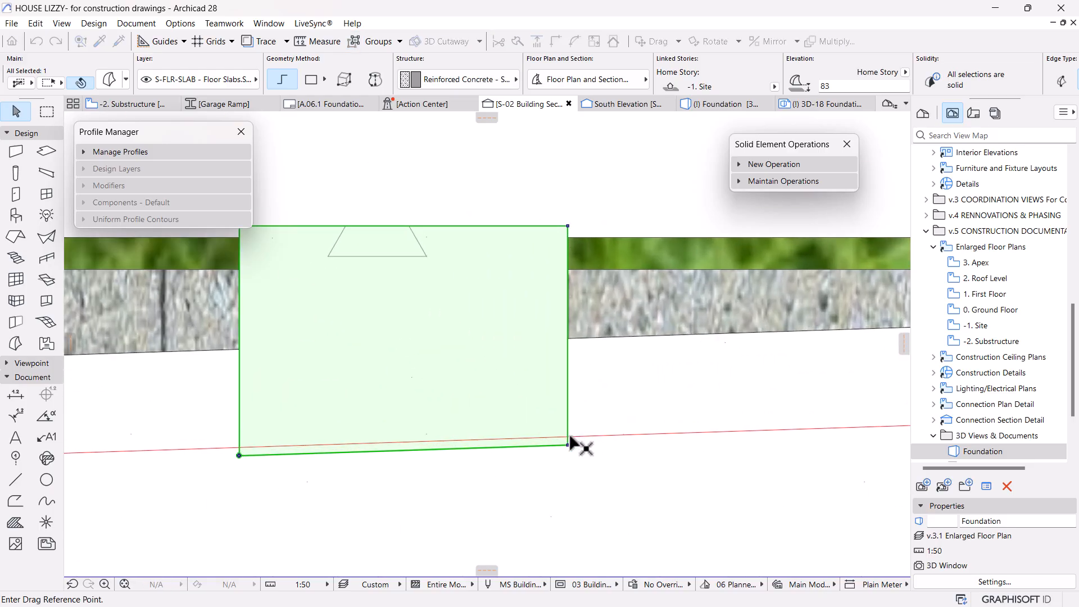
pyautogui.click(567, 445)
pyautogui.click(567, 437)
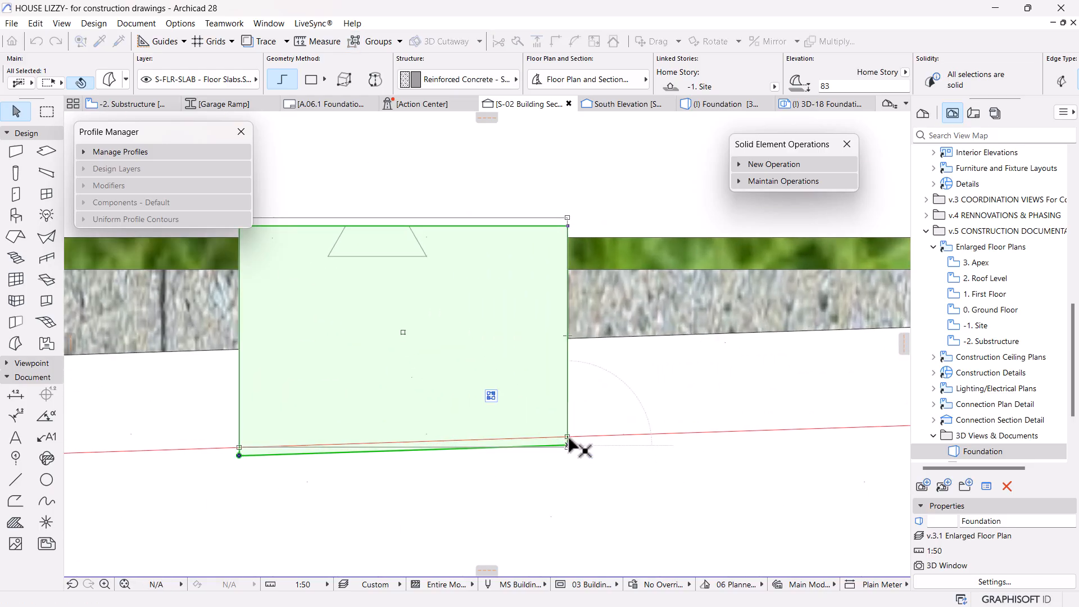
# Step: Raise the fifth strip from the garage end by about 48 mm to bring its lower uphill corner onto the offset line
pyautogui.scroll(-6, 680, 419)
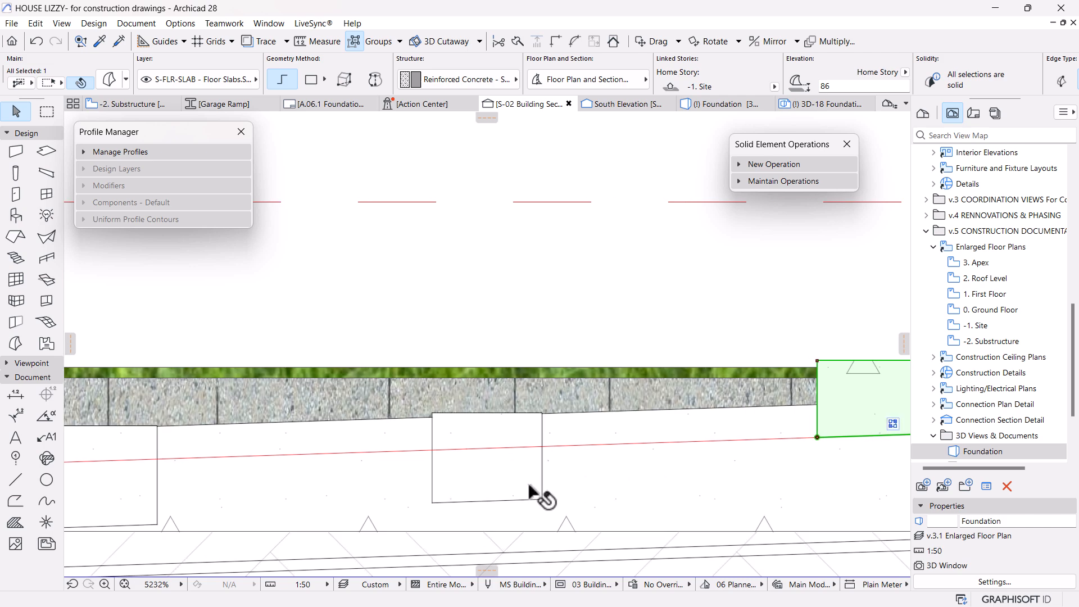
pyautogui.hotkey('ctrl', 'd')
pyautogui.click(542, 499)
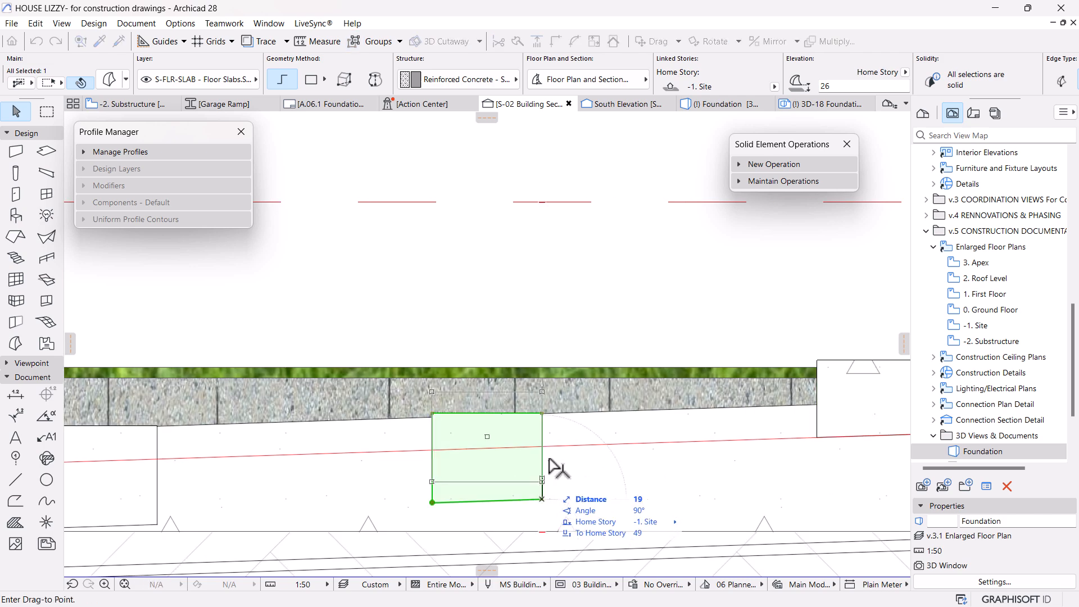
pyautogui.click(542, 448)
# Step: Raise the sixth strip from the garage end by about 59 mm so its lower uphill corner touches the offset line
pyautogui.scroll(-4, 655, 419)
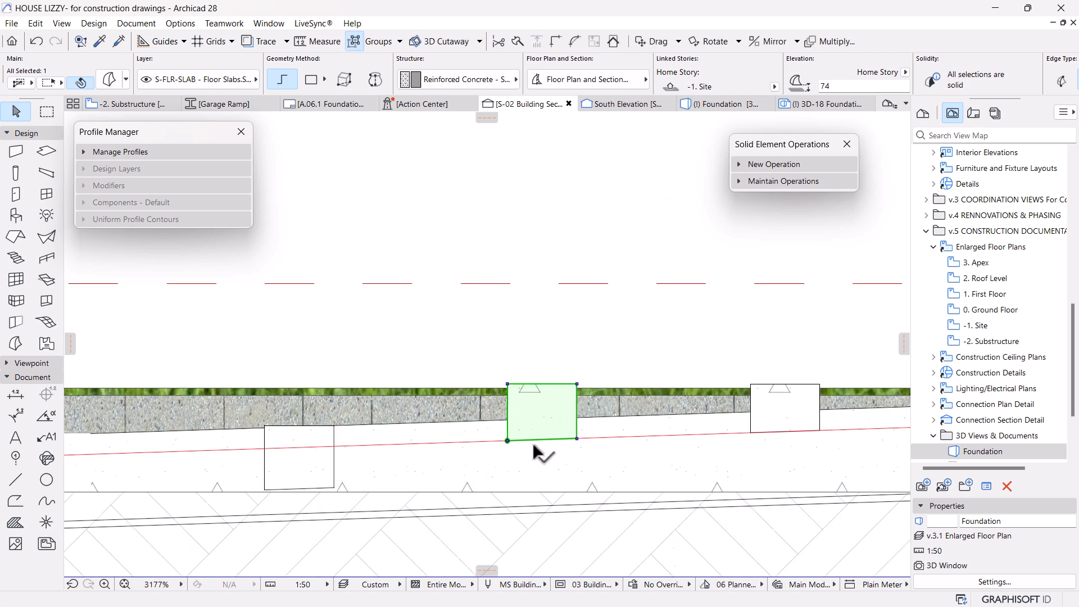
pyautogui.scroll(1, 504, 438)
pyautogui.click(511, 452)
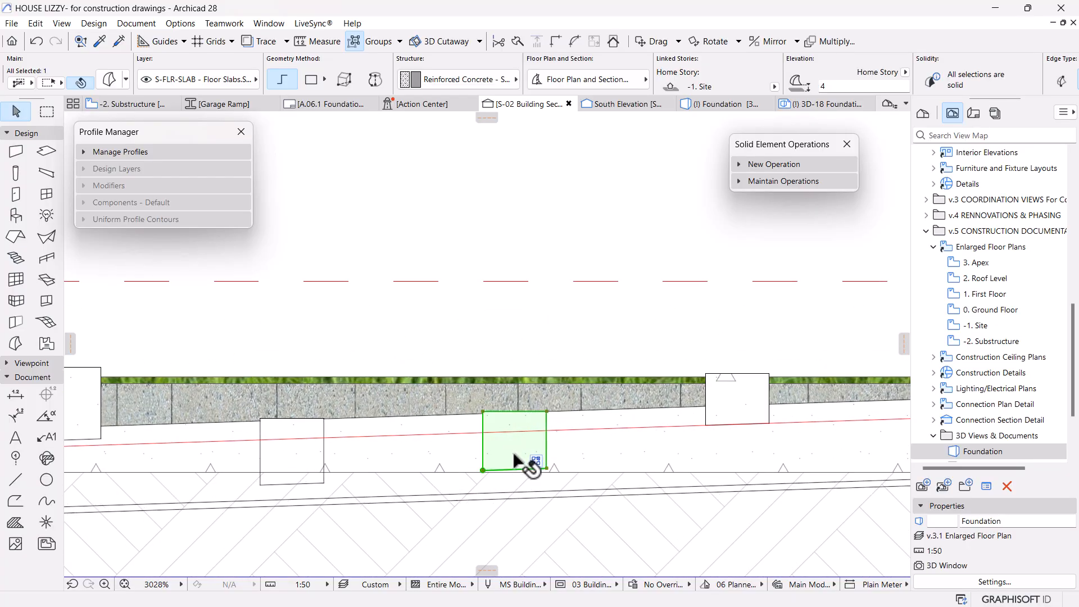
pyautogui.click(546, 467)
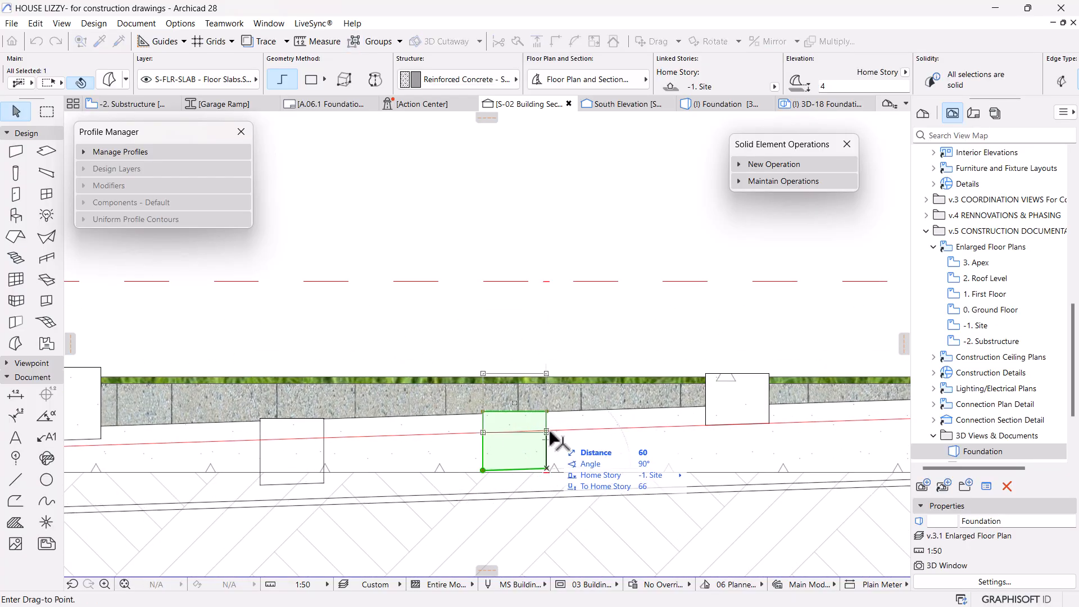
pyautogui.click(450, 465)
# Step: Raise the seventh strip from the garage end by about 71 mm until its lower uphill corner meets the offset line
pyautogui.scroll(4, 522, 468)
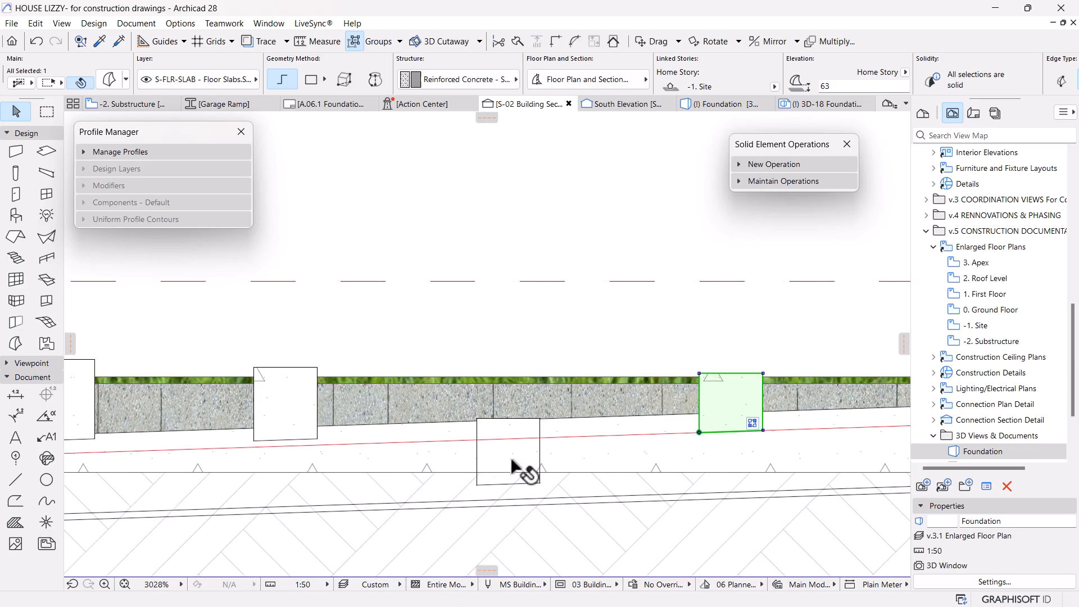
pyautogui.click(532, 460)
pyautogui.hotkey('ctrl', 'd')
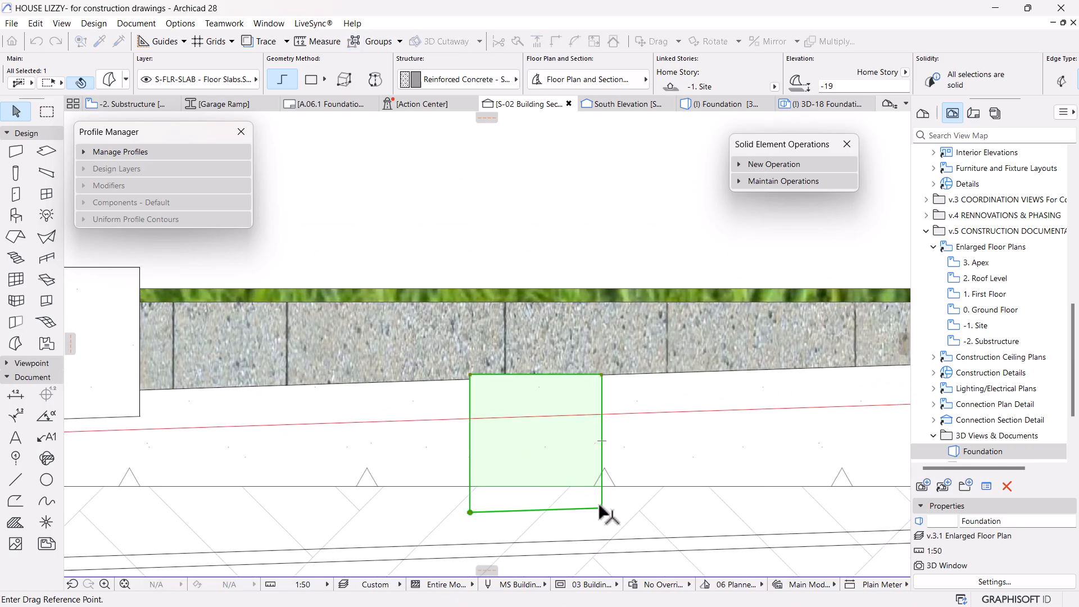
pyautogui.click(601, 508)
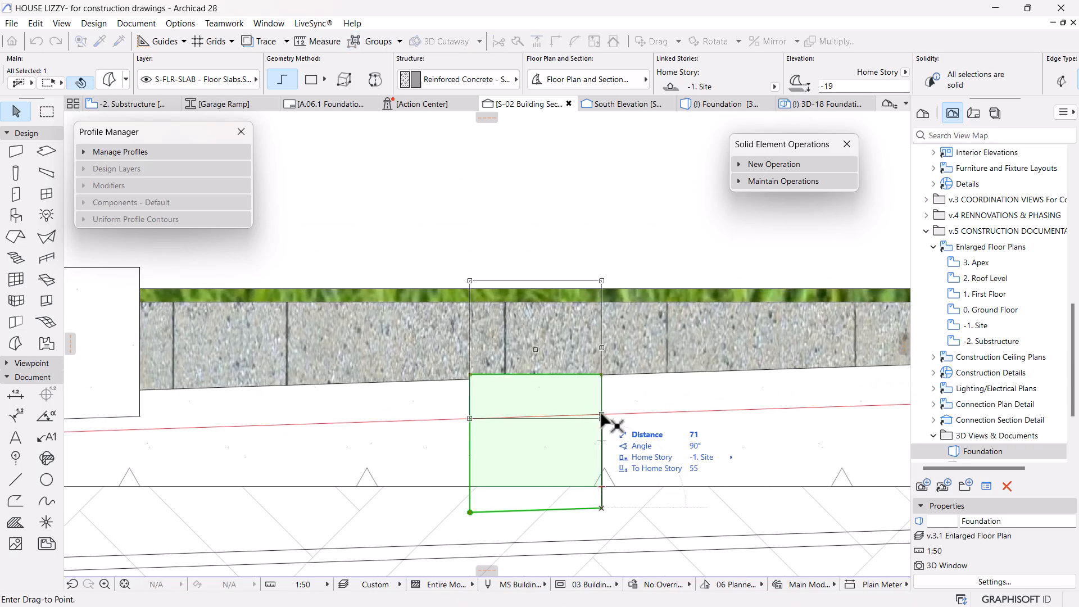
pyautogui.click(602, 414)
# Step: Lower the eighth strip from the garage end vertically until its lower uphill corner sits on the offset slope line
pyautogui.scroll(-7, 743, 336)
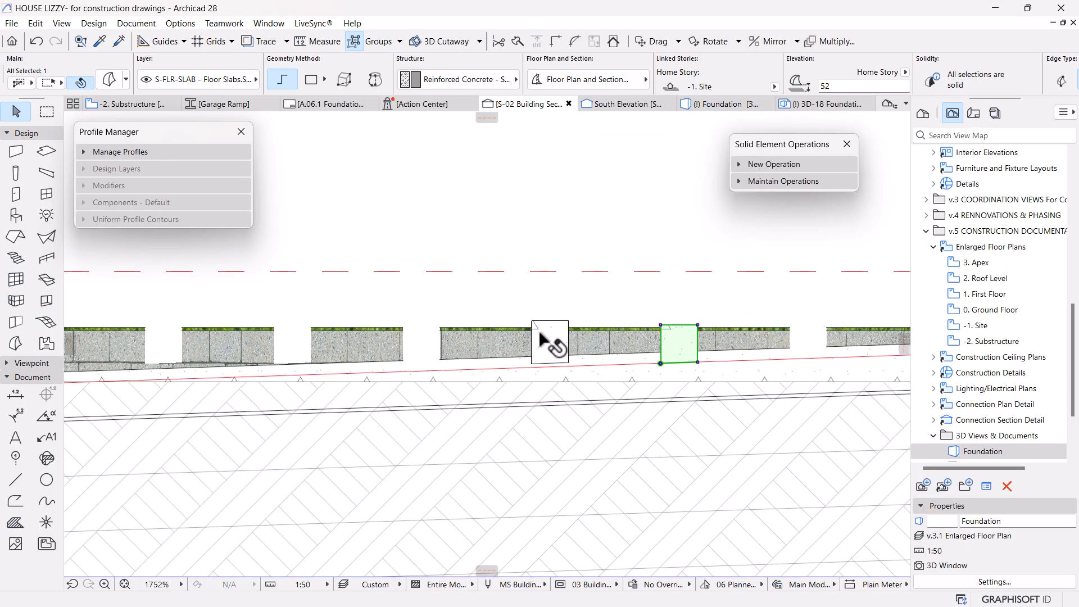
pyautogui.scroll(5, 545, 334)
pyautogui.click(550, 338)
pyautogui.click(597, 390)
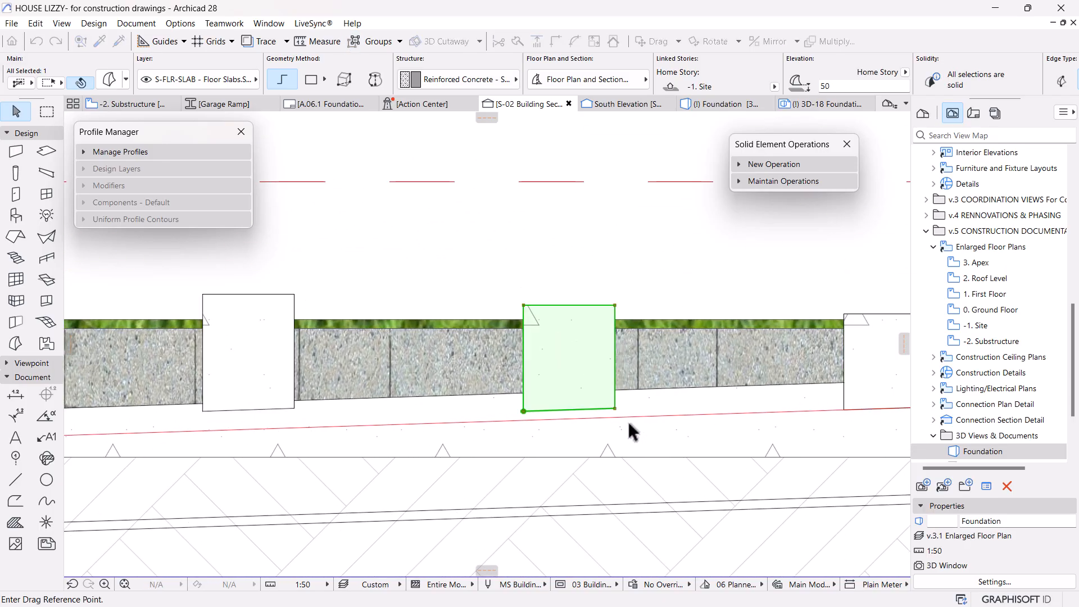
pyautogui.click(615, 409)
pyautogui.click(616, 414)
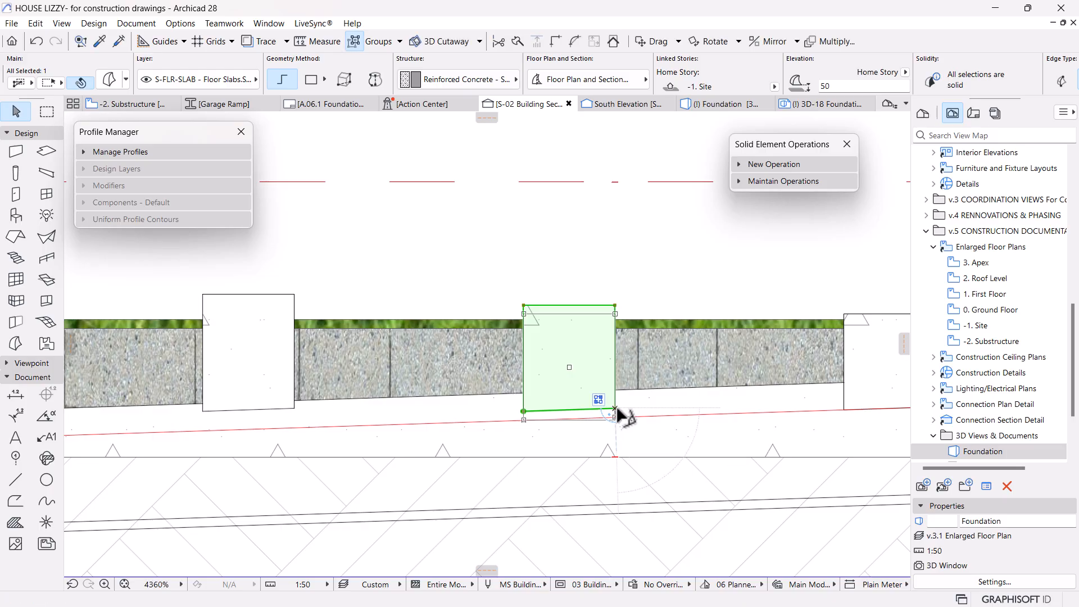
# Step: Lower the ninth strip from the garage end by about 21 mm so its lower uphill corner meets the offset line
pyautogui.scroll(-3, 534, 433)
pyautogui.scroll(4, 500, 393)
pyautogui.click(490, 382)
pyautogui.hotkey('ctrl', 'd')
pyautogui.click(583, 430)
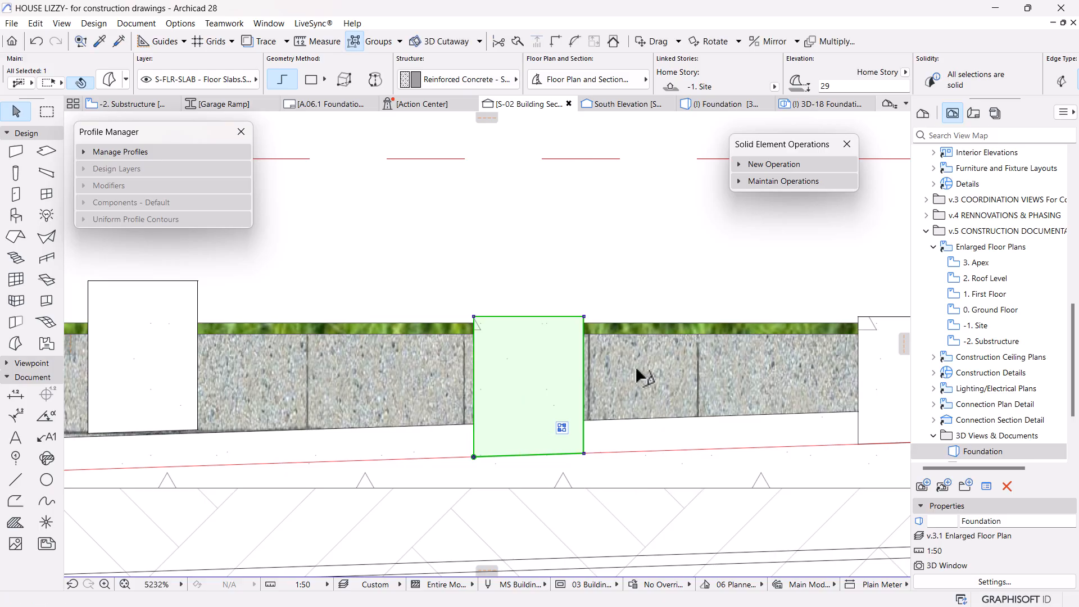
# Step: Lower the tenth strip from the garage end by about 33 mm so its lower uphill corner rests on the offset line
pyautogui.scroll(-3, 653, 376)
pyautogui.moveTo(533, 387); pyautogui.dragTo(595, 391, button='middle')
pyautogui.scroll(3, 562, 382)
pyautogui.click(566, 388)
pyautogui.hotkey('ctrl', 'd')
pyautogui.click(594, 438)
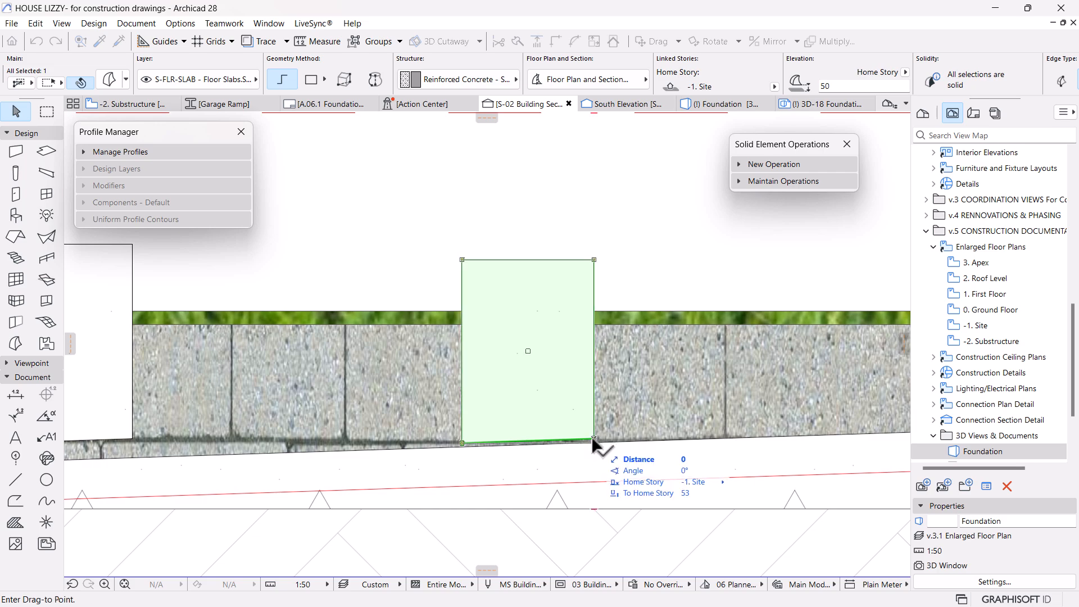
pyautogui.click(653, 374)
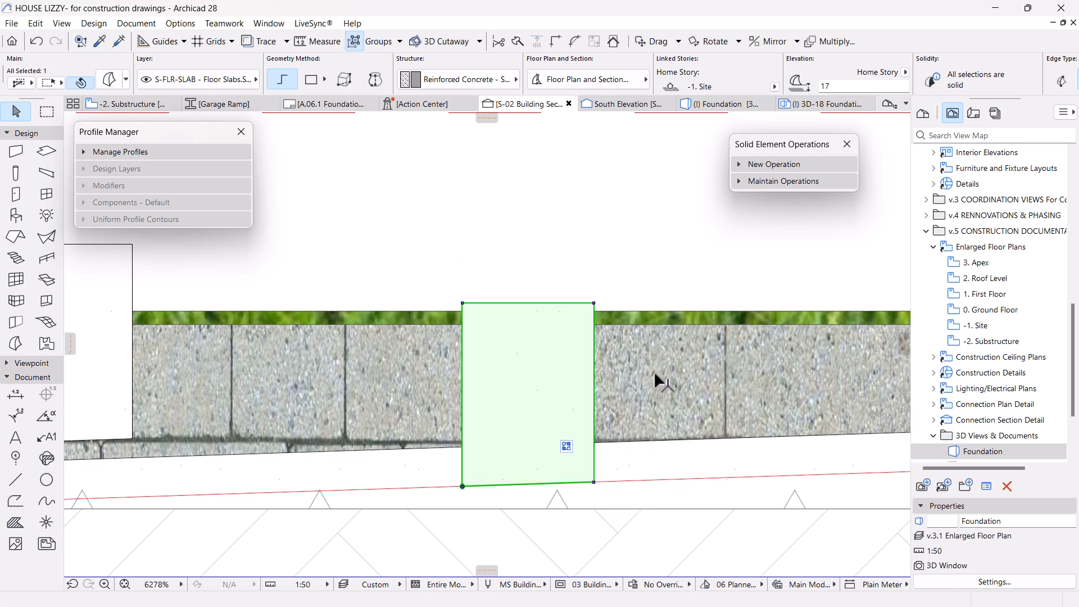
# Step: Lower the eleventh strip from the garage end vertically until its lower uphill corner meets the offset line
pyautogui.scroll(-3, 653, 371)
pyautogui.click(665, 393)
pyautogui.scroll(3, 664, 393)
pyautogui.hotkey('ctrl', 'd')
pyautogui.click(688, 416)
pyautogui.click(688, 454)
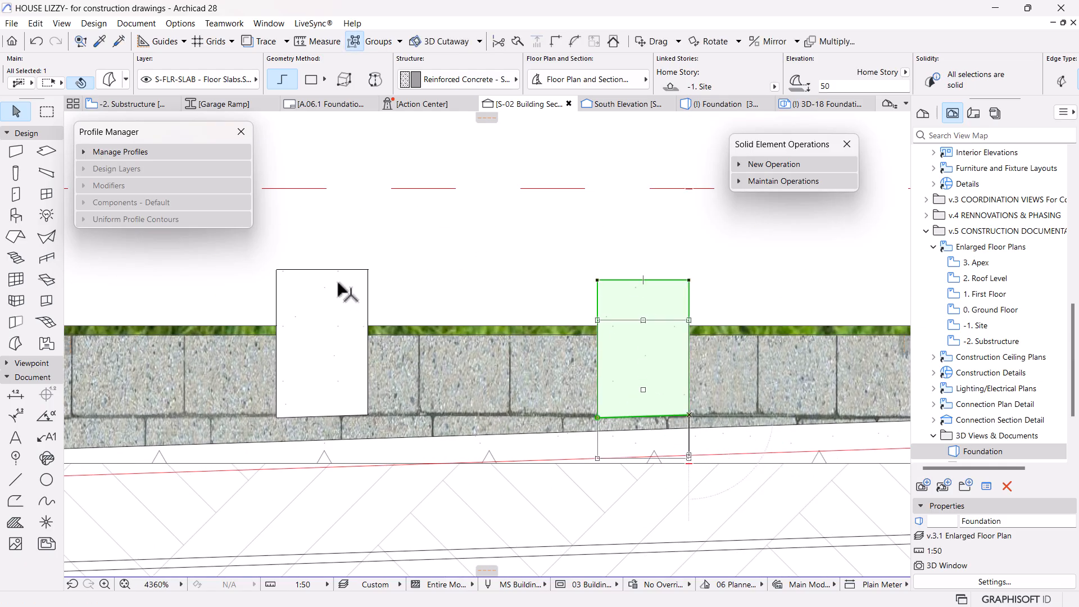
# Step: Lower the twelfth strip from the garage end by about 56 mm so its lower uphill corner sits on the offset line
pyautogui.click(333, 284)
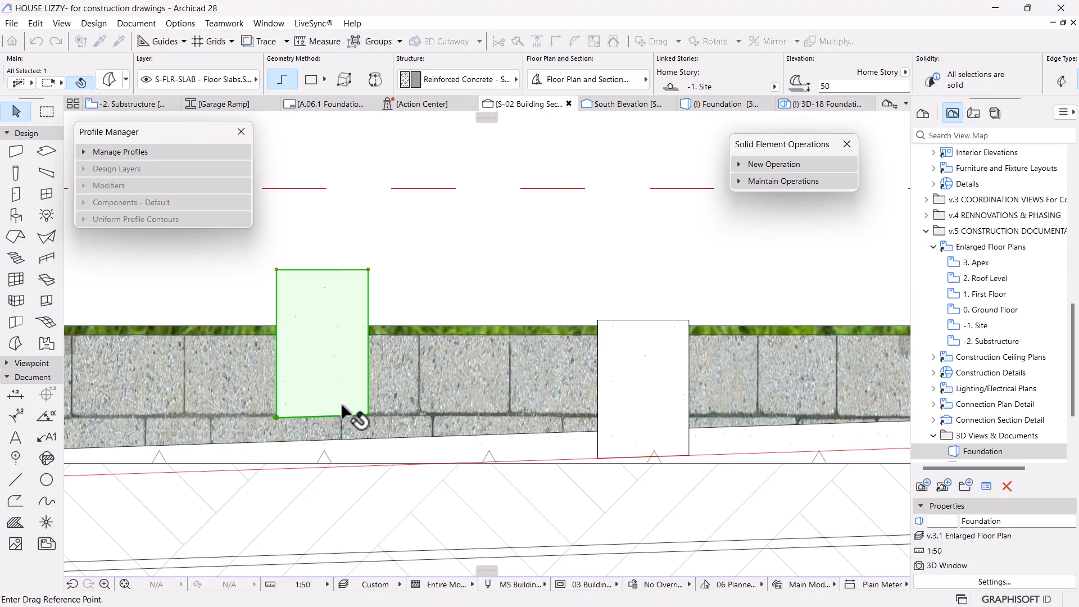
pyautogui.scroll(3, 341, 402)
pyautogui.click(397, 426)
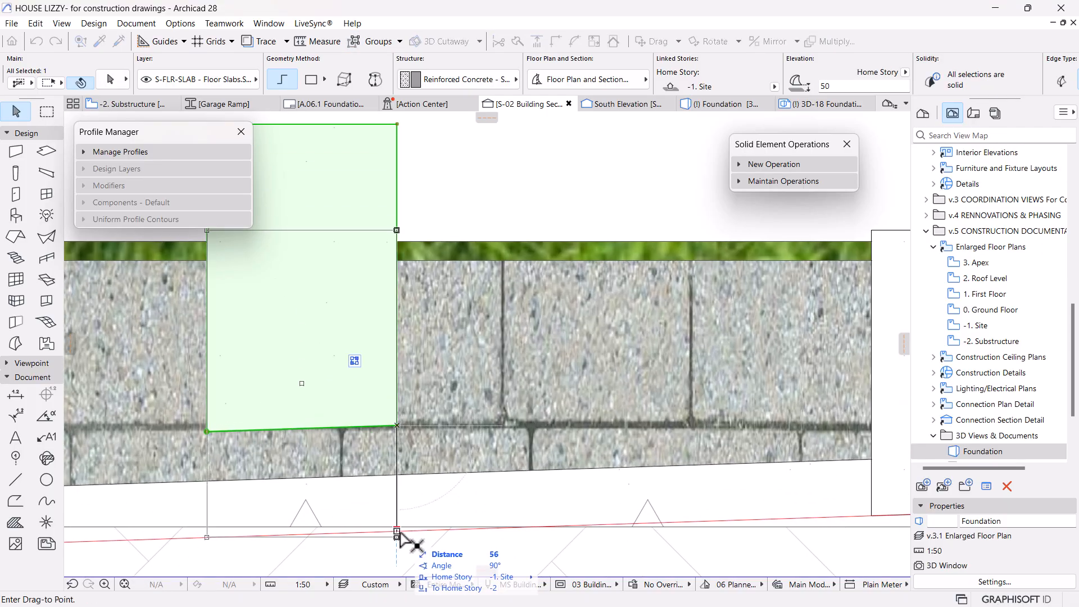
pyautogui.scroll(-6, 562, 457)
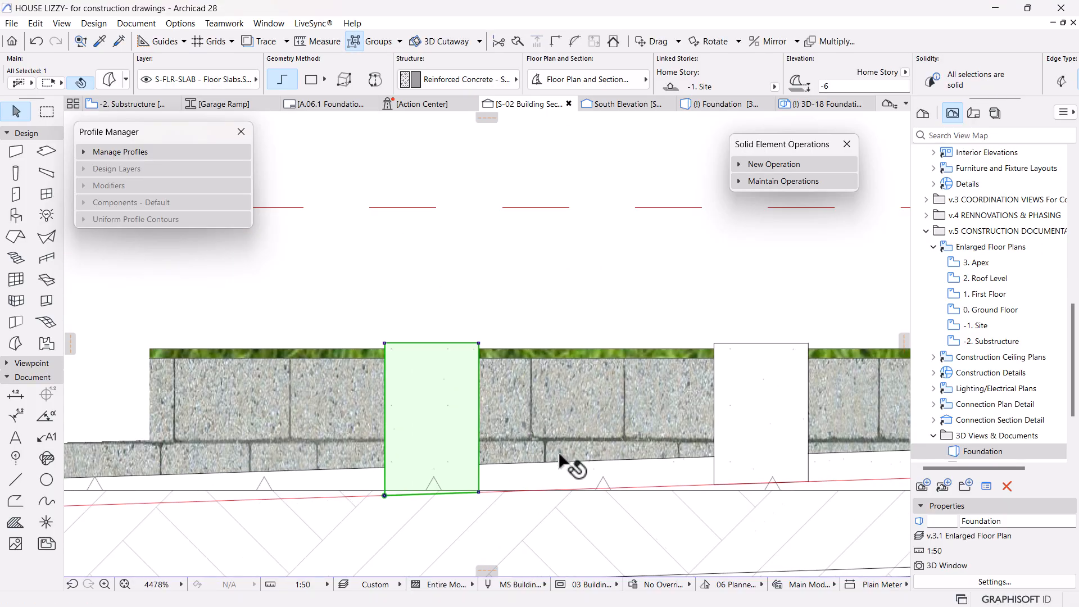
# Step: Lower the thirteenth strip from the garage end by about 67 mm so its lower uphill corner meets the offset line
pyautogui.scroll(3, 603, 437)
pyautogui.click(606, 368)
pyautogui.scroll(3, 688, 453)
pyautogui.hotkey('ctrl', 'd')
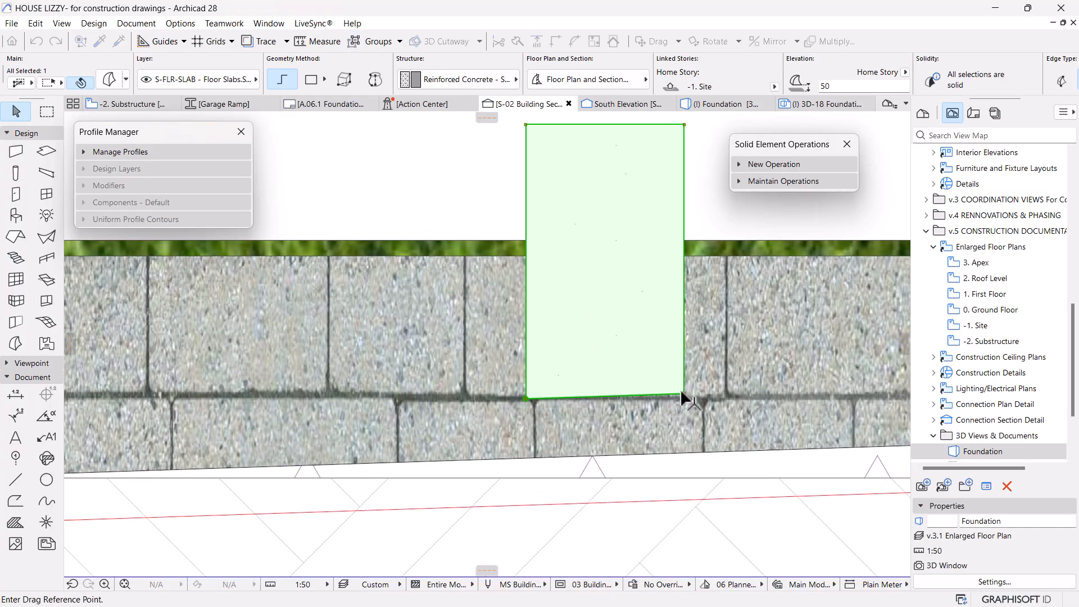
pyautogui.click(683, 394)
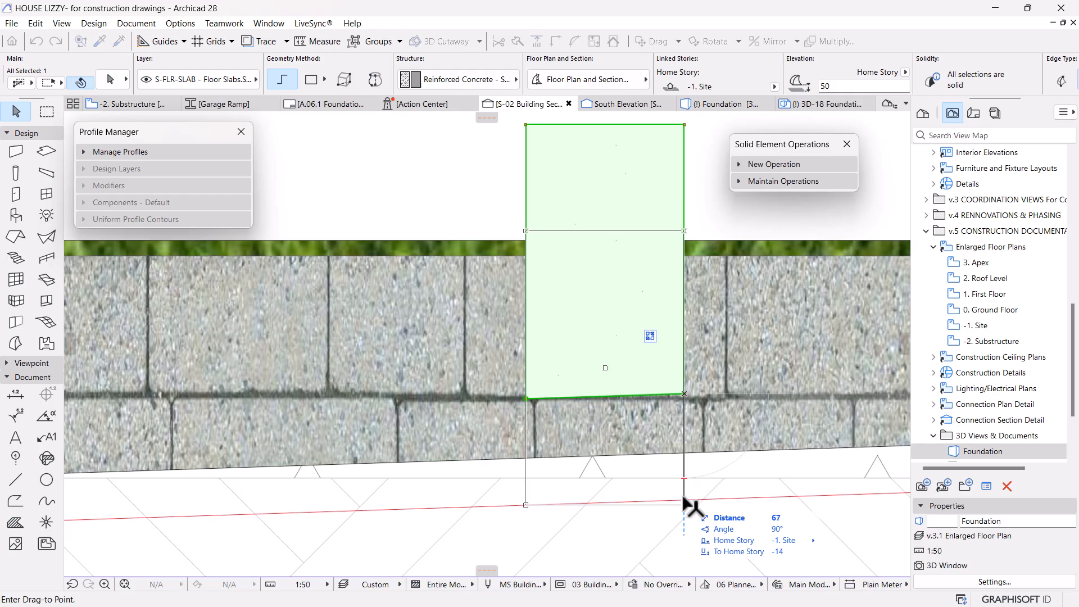
pyautogui.click(684, 499)
pyautogui.scroll(-9, 615, 427)
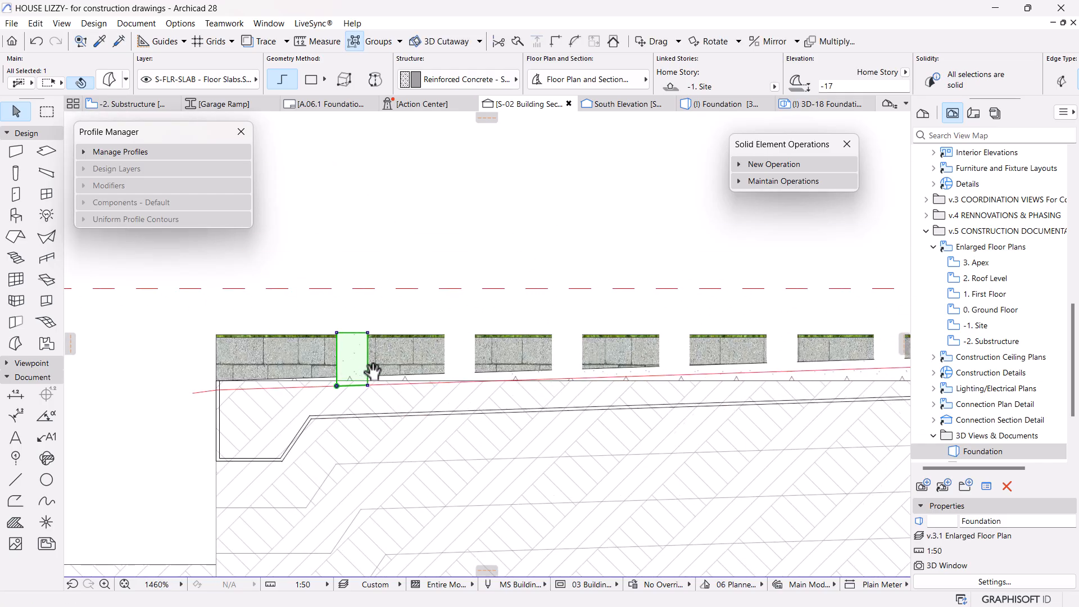
# Step: Reactivate grouping to select all thirteen strips together and add them as targets of a new solid element operation
pyautogui.press('Escape')
pyautogui.scroll(-2, 596, 377)
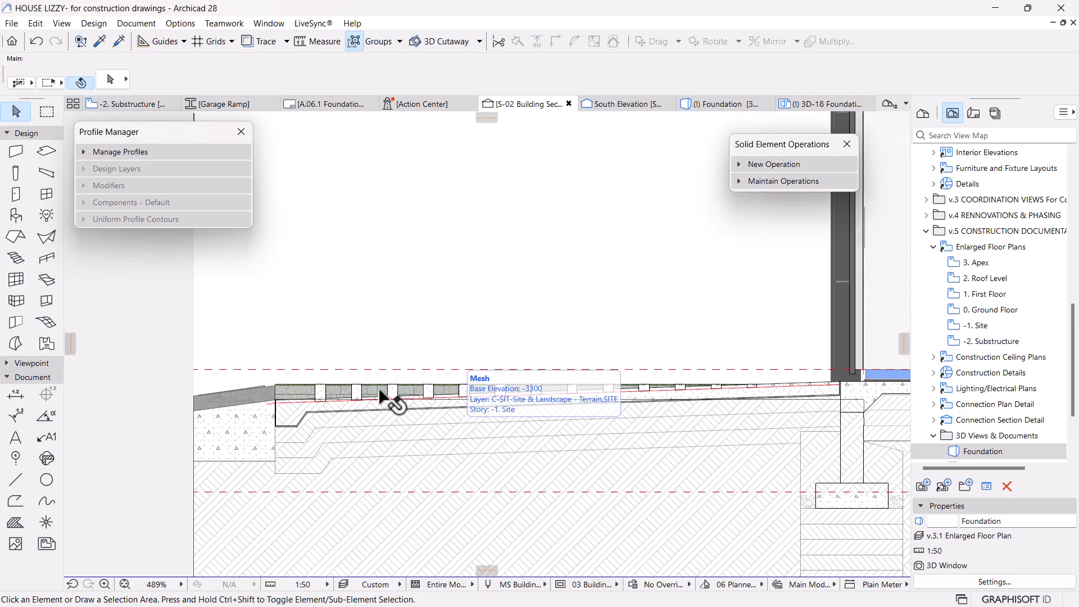
pyautogui.scroll(4, 315, 391)
pyautogui.click(337, 393)
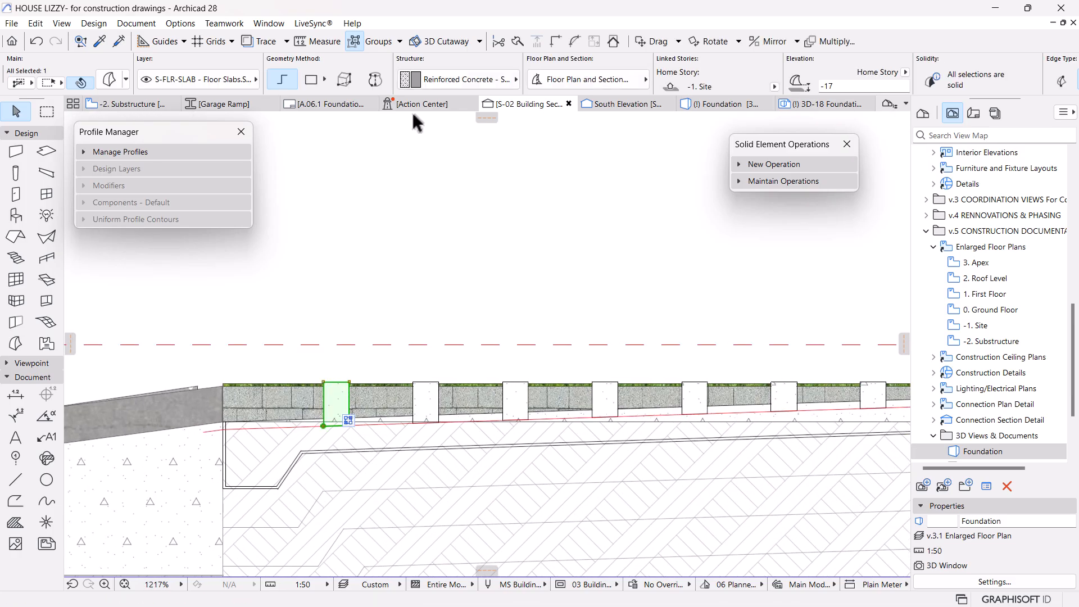
pyautogui.click(354, 41)
pyautogui.scroll(-2, 595, 339)
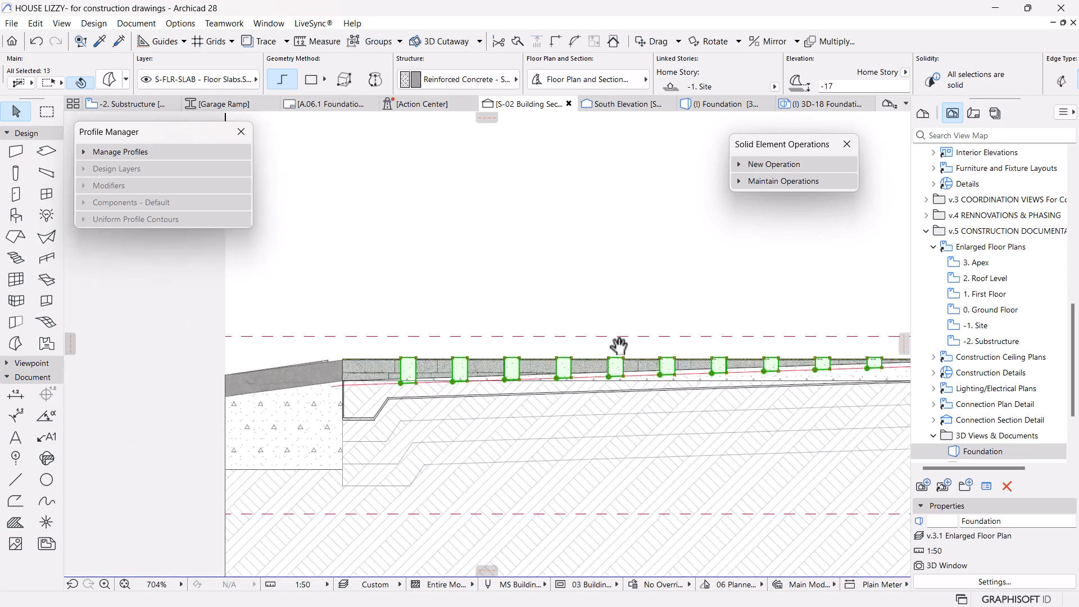
pyautogui.click(804, 163)
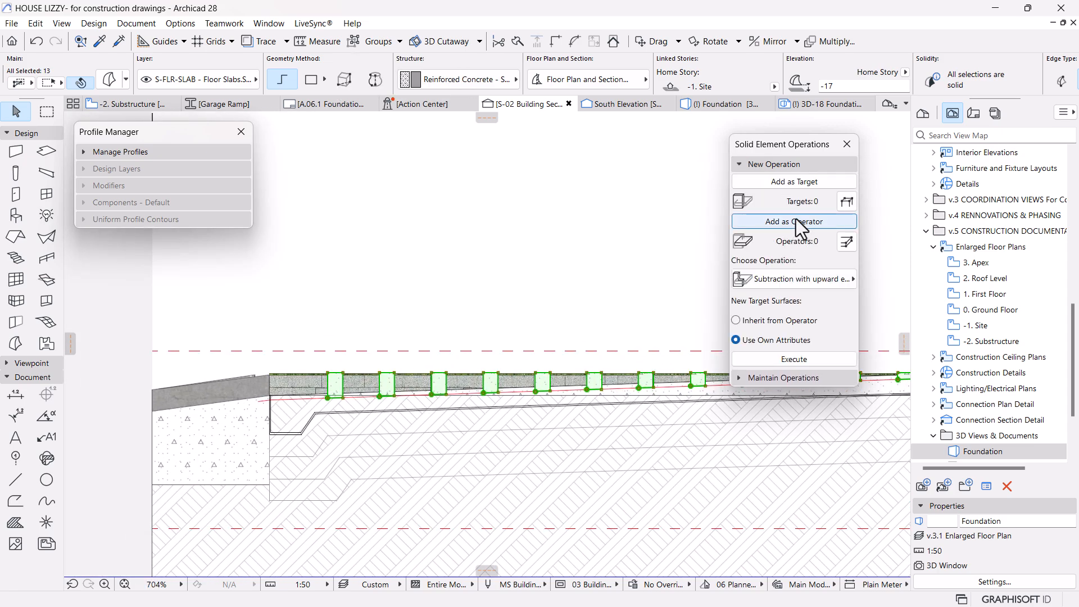
pyautogui.click(786, 181)
# Step: Add the sloping garage ramp as the operator of the solid element operation
pyautogui.scroll(3, 686, 386)
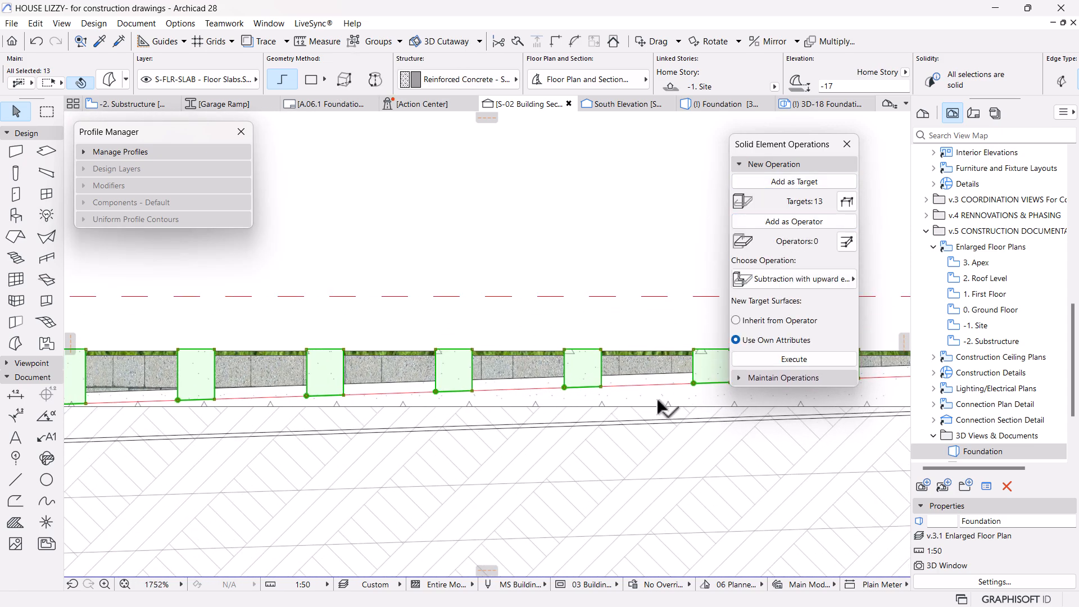
pyautogui.click(667, 398)
pyautogui.click(786, 218)
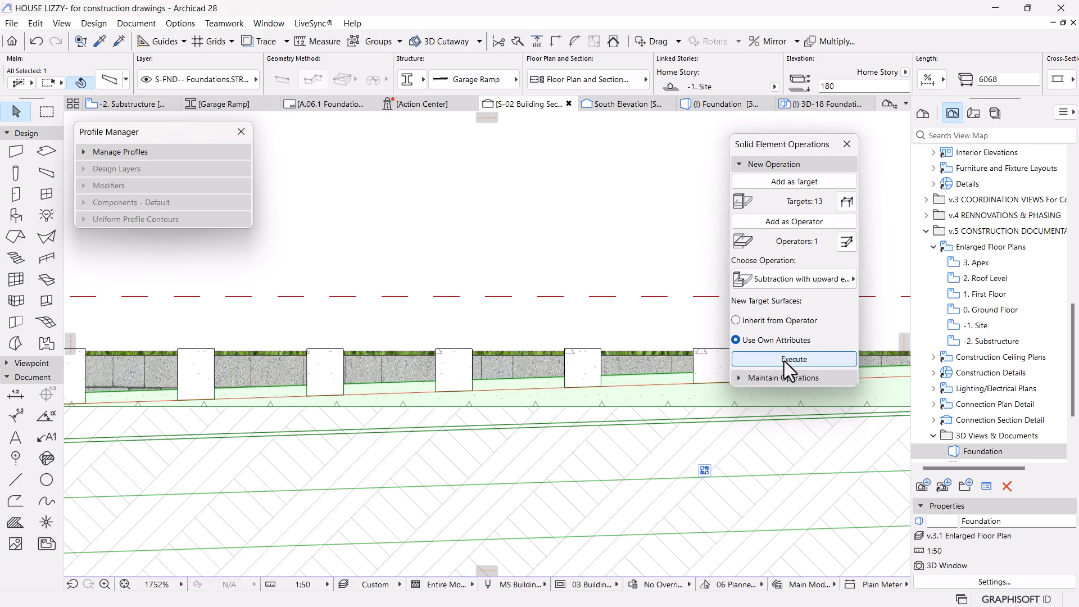
# Step: Remove the ramp's existing upward-subtraction operations with the strips
pyautogui.scroll(-5, 688, 436)
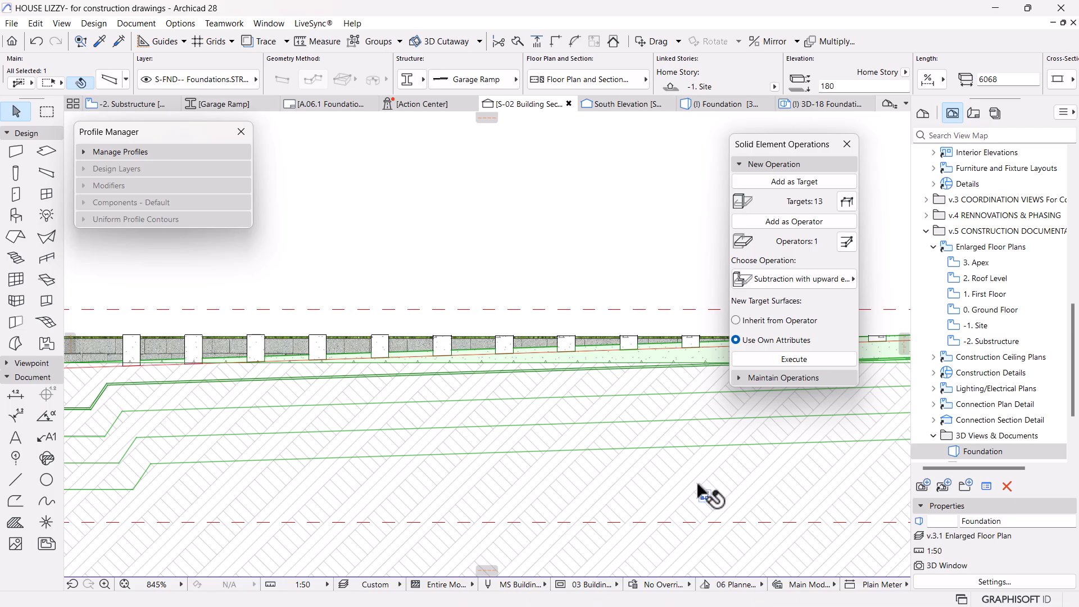
pyautogui.scroll(-5, 548, 429)
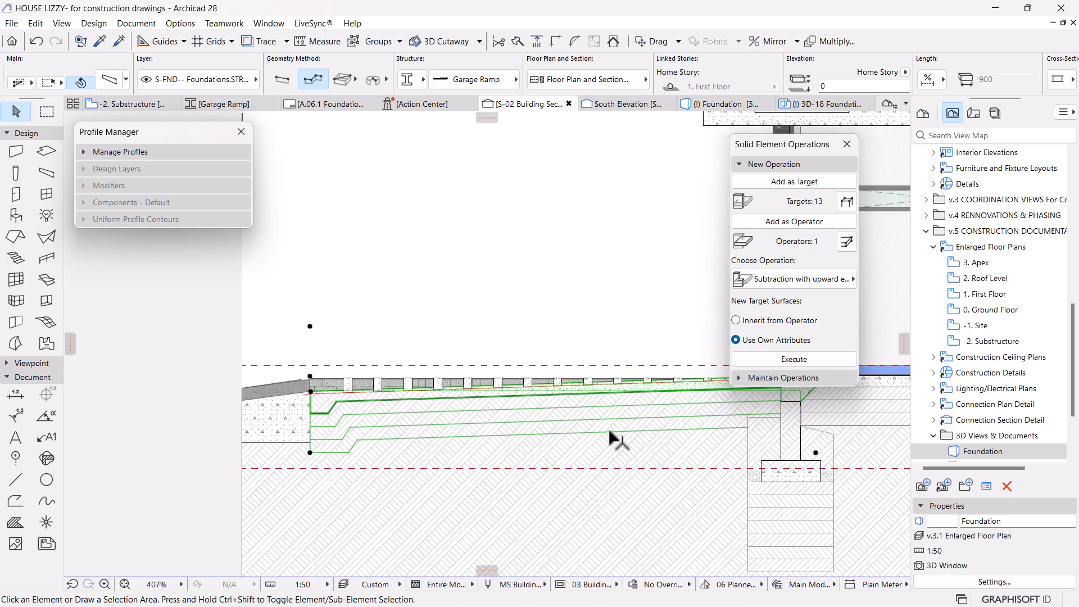
pyautogui.click(577, 402)
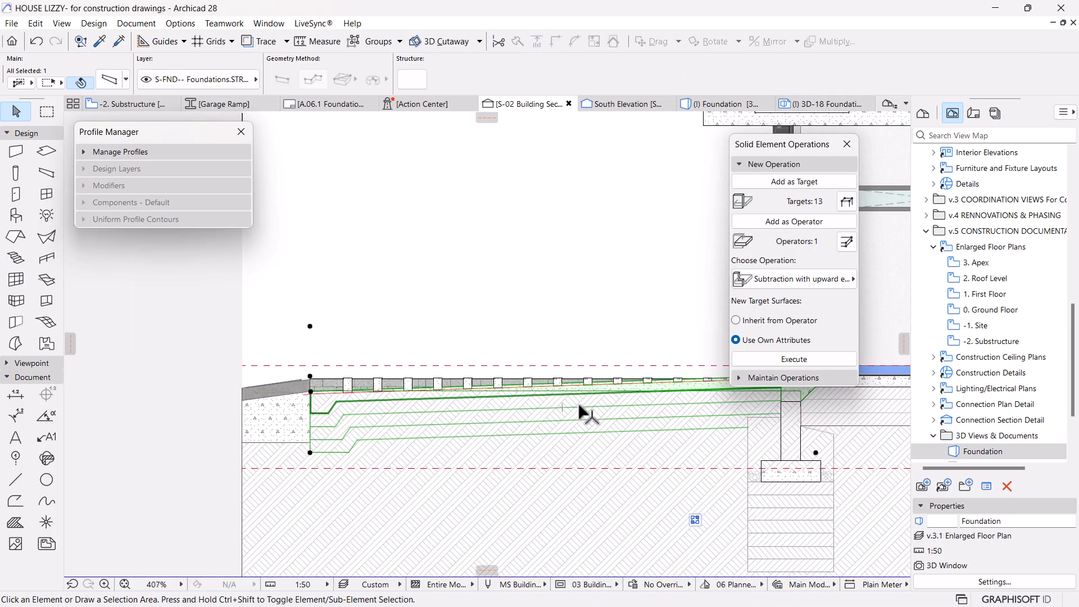
pyautogui.click(695, 520)
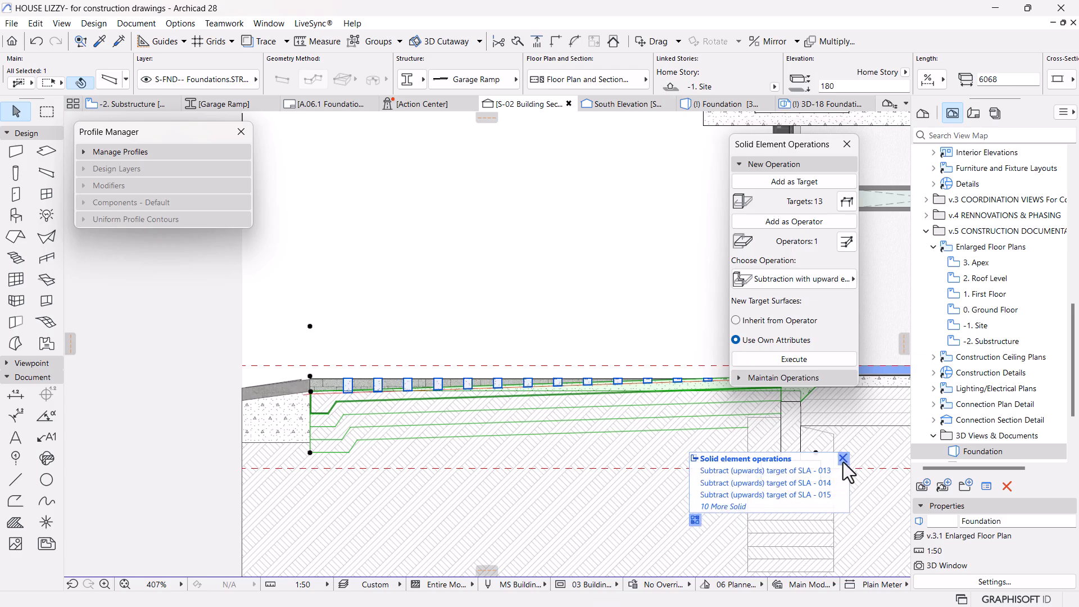
pyautogui.click(843, 458)
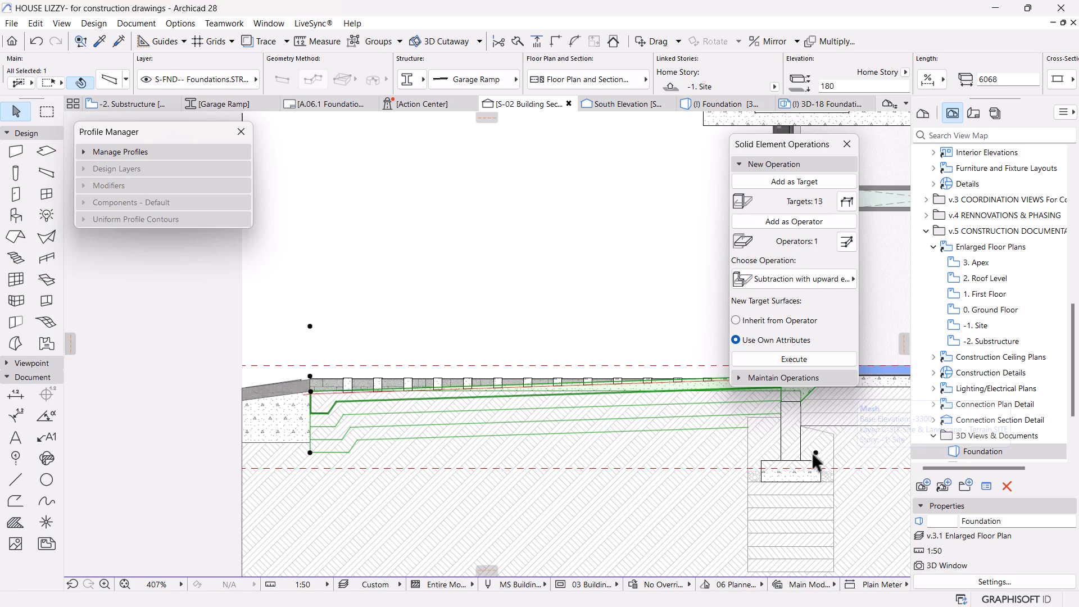
# Step: Change the operation type to Intersection and execute it on the strips with the ramp as operator
pyautogui.scroll(5, 661, 403)
pyautogui.scroll(-6, 595, 411)
pyautogui.moveTo(503, 389); pyautogui.dragTo(518, 416, button='middle')
pyautogui.scroll(5, 344, 429)
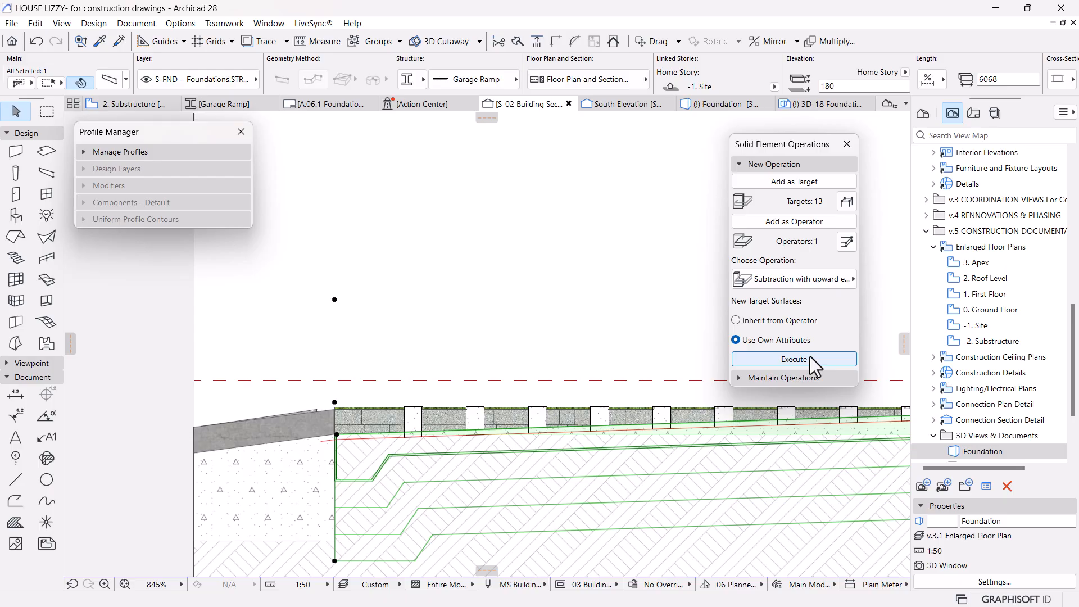
pyautogui.scroll(-2, 646, 398)
pyautogui.moveTo(645, 397); pyautogui.dragTo(443, 391, button='middle')
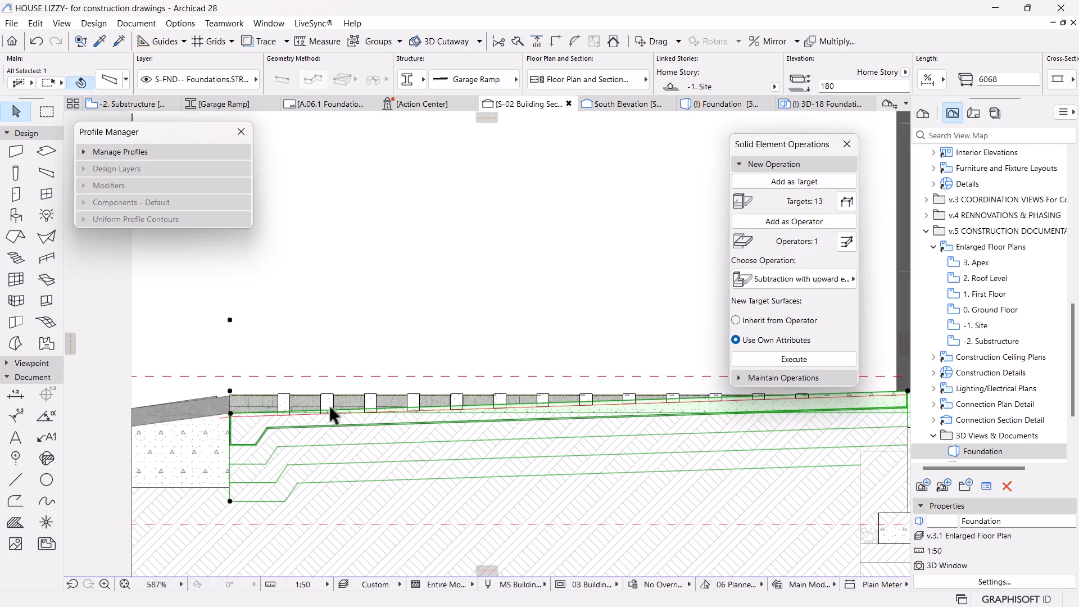
pyautogui.scroll(3, 280, 408)
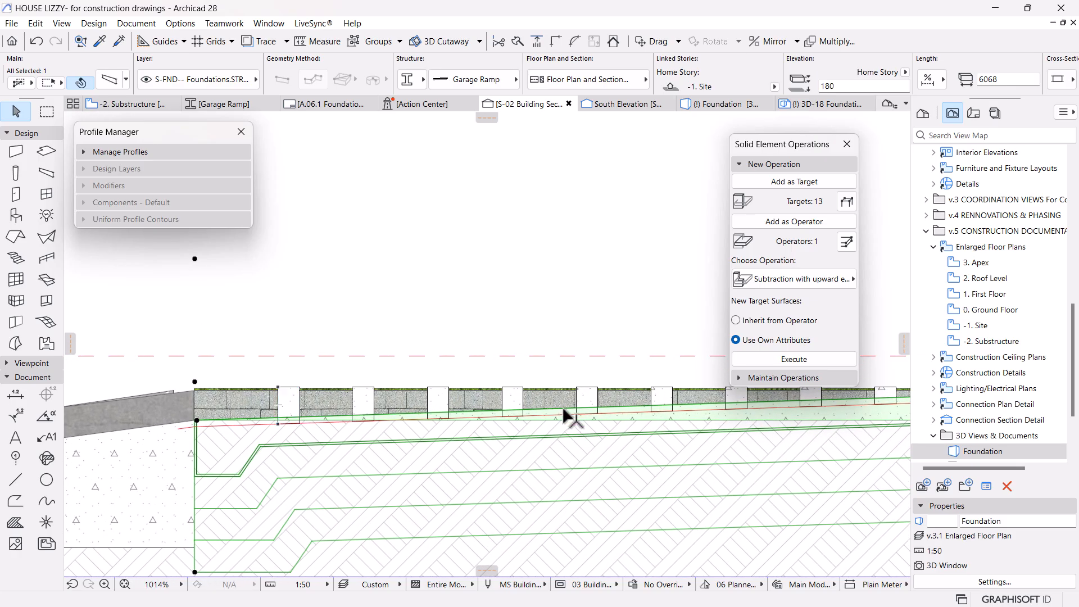
pyautogui.click(830, 281)
pyautogui.click(901, 334)
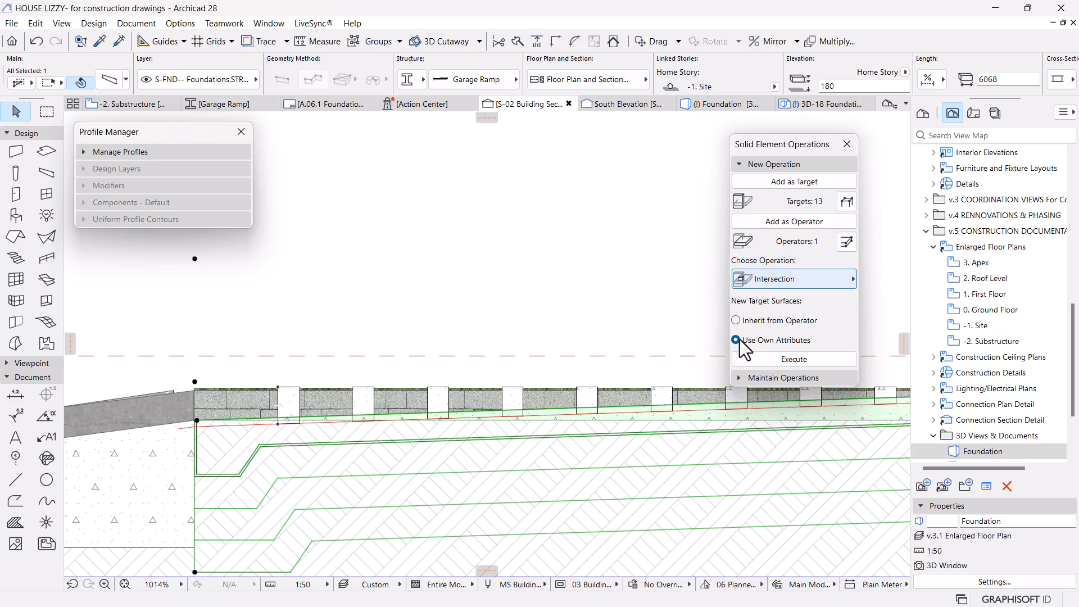
pyautogui.click(810, 360)
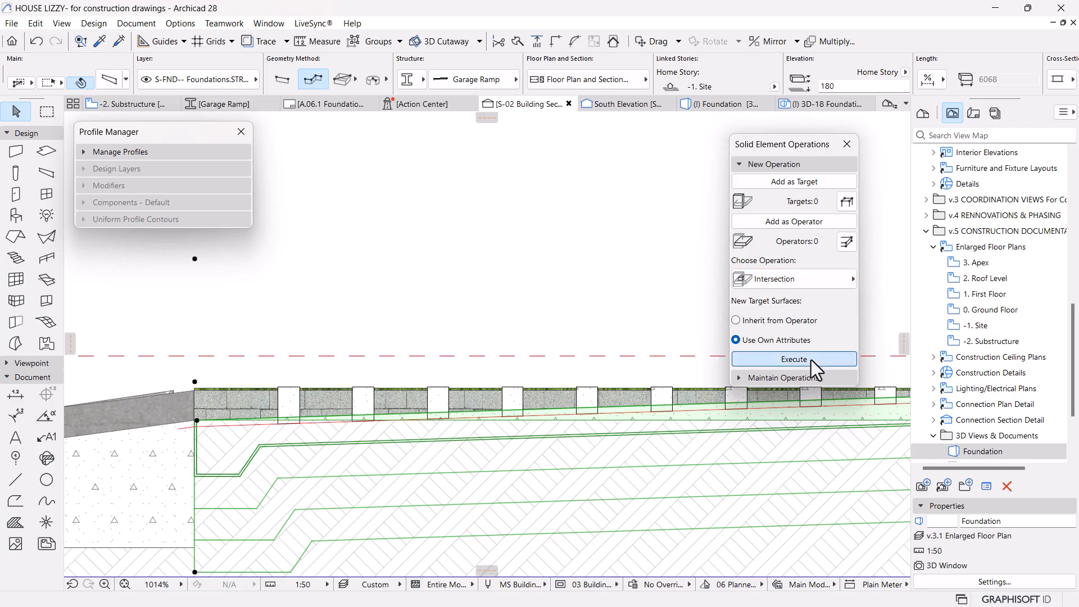
# Step: Convert the thirteen intersected strips to morphs so they keep only their trimmed shape
pyautogui.scroll(4, 543, 425)
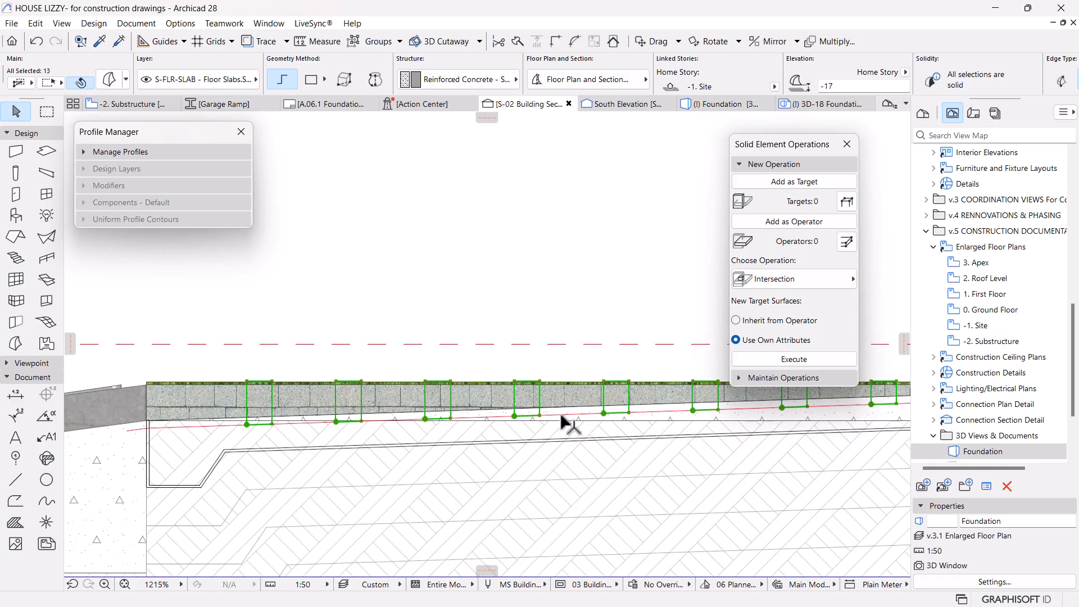
pyautogui.scroll(2, 636, 414)
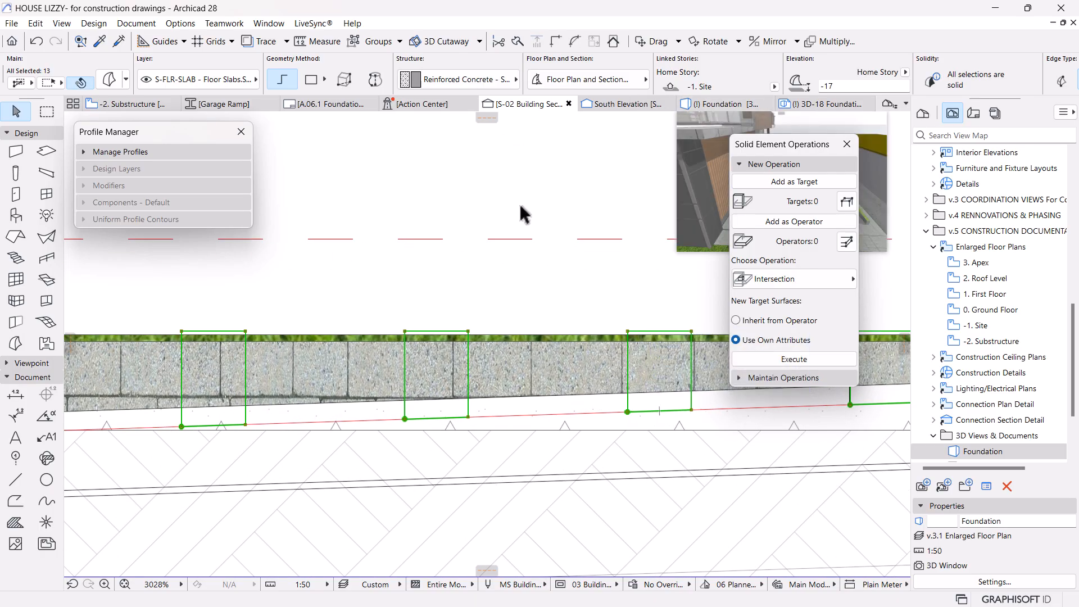
pyautogui.rightClick(503, 179)
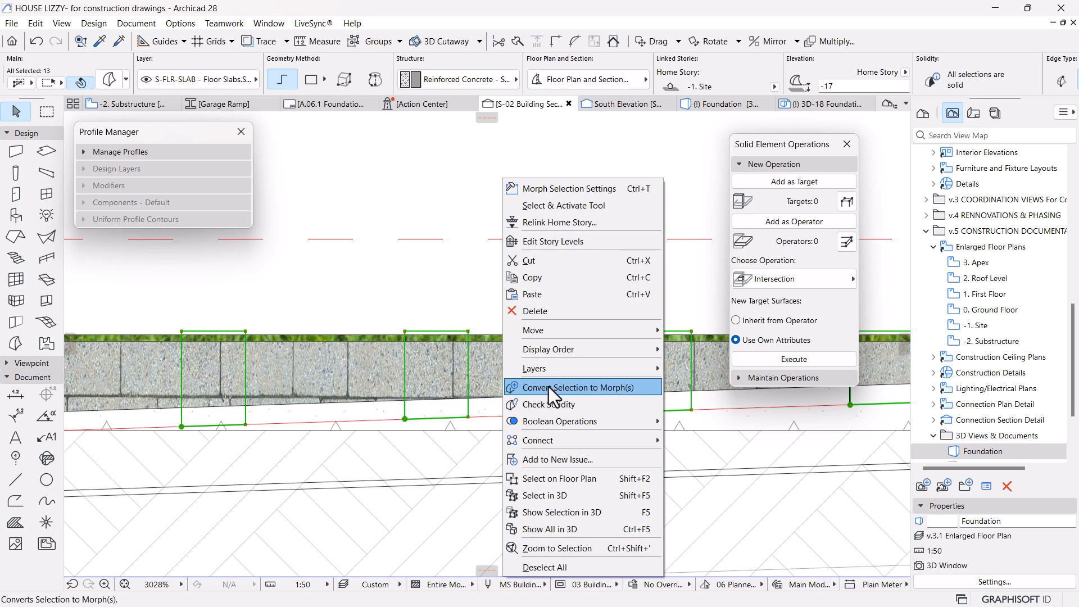
pyautogui.click(549, 387)
pyautogui.click(625, 243)
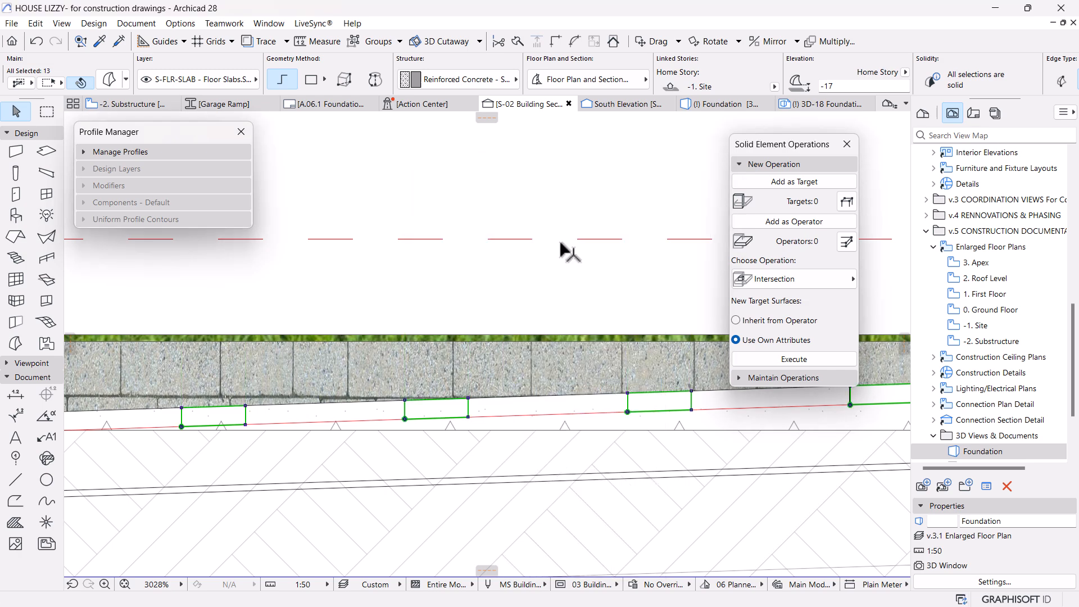
# Step: Check the trimmed strips along the ramp and add all of them as operators of a new solid element operation
pyautogui.scroll(-2, 514, 402)
pyautogui.scroll(-4, 523, 389)
pyautogui.moveTo(455, 402); pyautogui.dragTo(532, 390, button='middle')
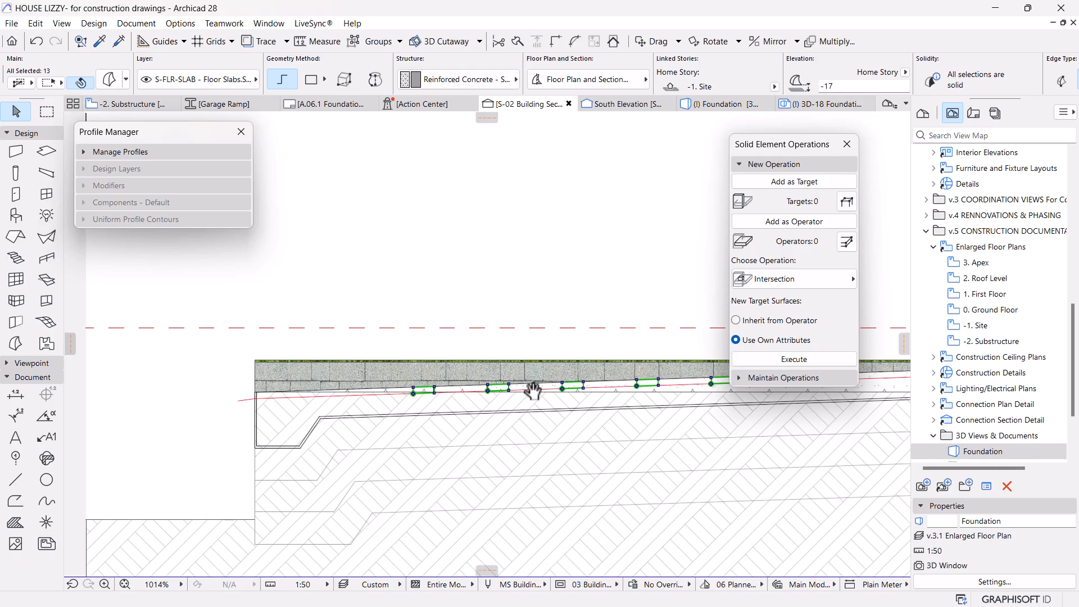
pyautogui.scroll(-1, 432, 397)
pyautogui.moveTo(435, 402); pyautogui.dragTo(375, 399, button='middle')
pyautogui.moveTo(614, 388); pyautogui.dragTo(399, 395, button='middle')
pyautogui.scroll(1, 705, 371)
pyautogui.scroll(5, 705, 369)
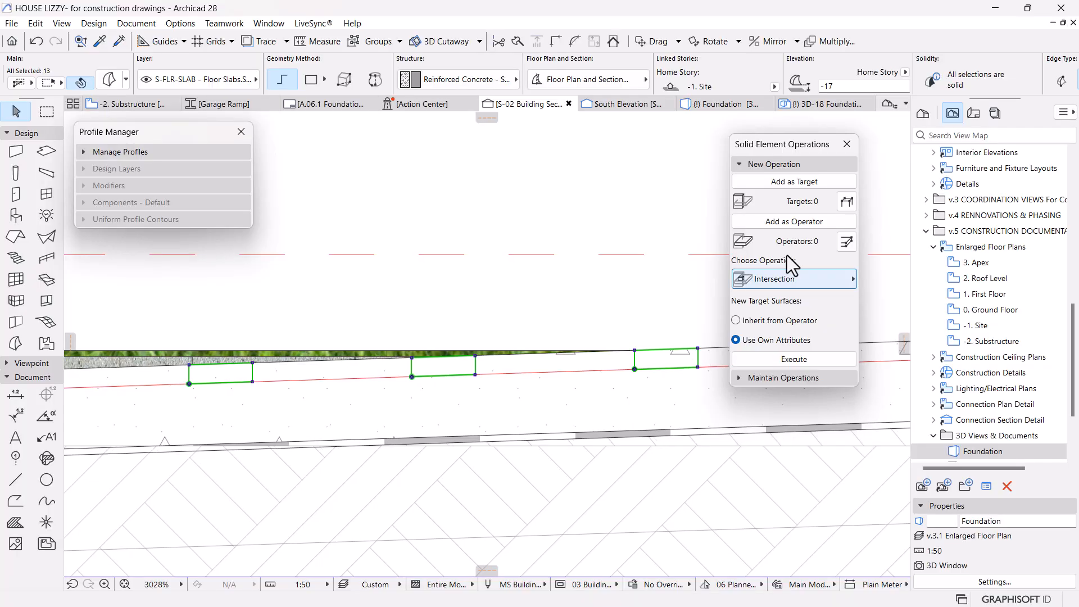
pyautogui.click(782, 225)
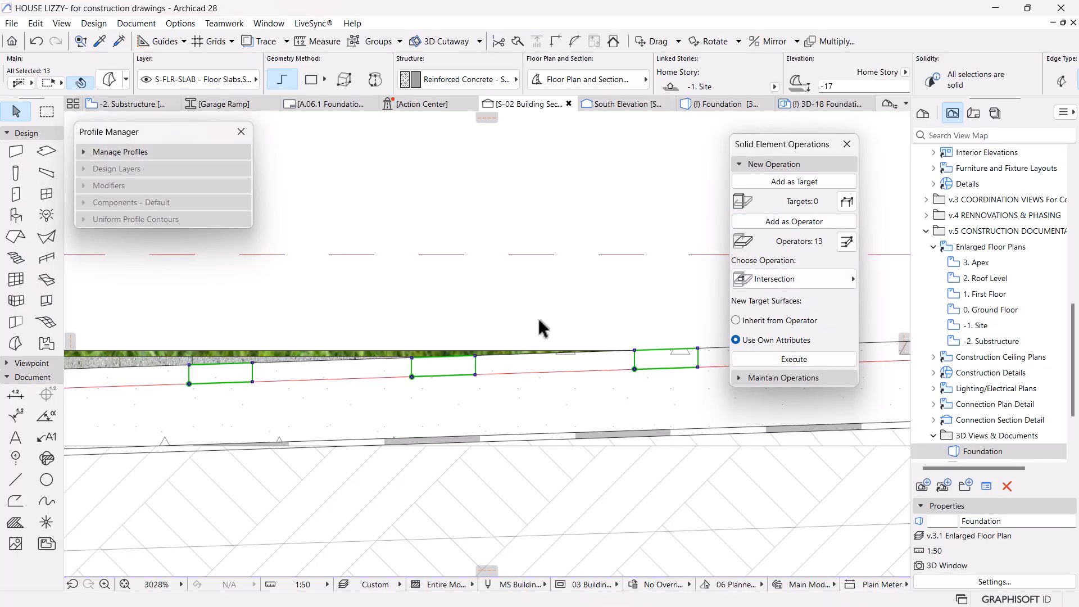
# Step: Add the garage ramp as the target and execute a Subtraction with upward extrusion using the trimmed strips
pyautogui.scroll(-3, 509, 345)
pyautogui.moveTo(448, 389); pyautogui.dragTo(547, 468, button='middle')
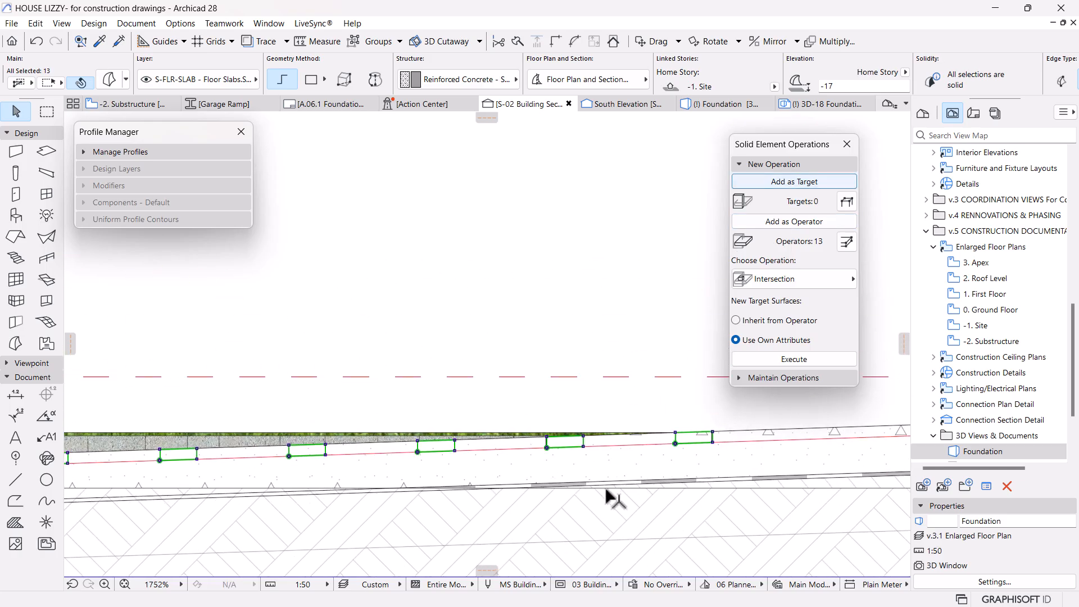
pyautogui.click(605, 465)
pyautogui.click(790, 181)
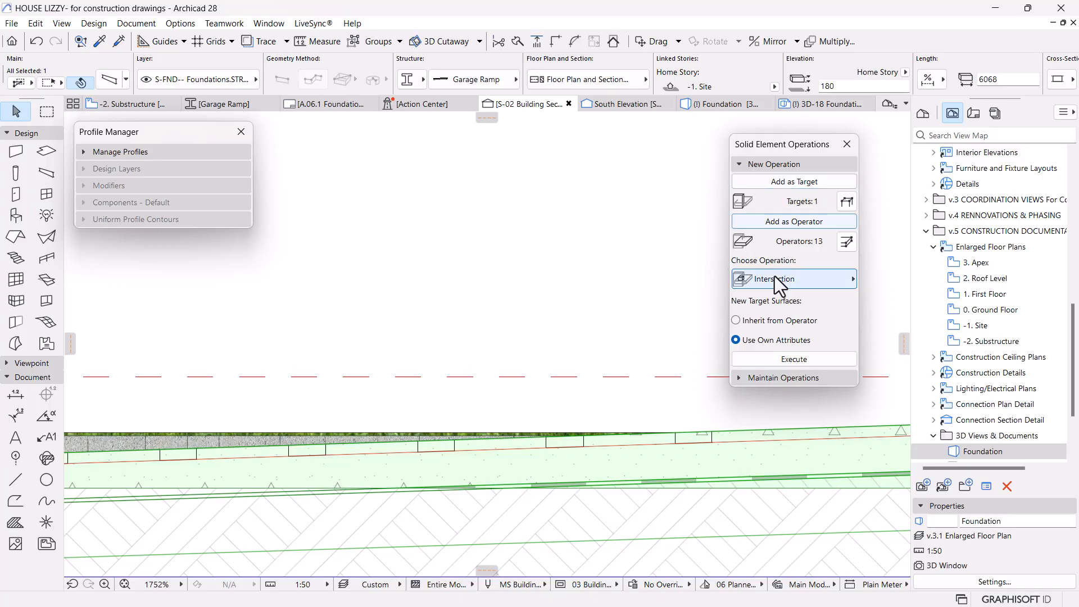
pyautogui.click(811, 278)
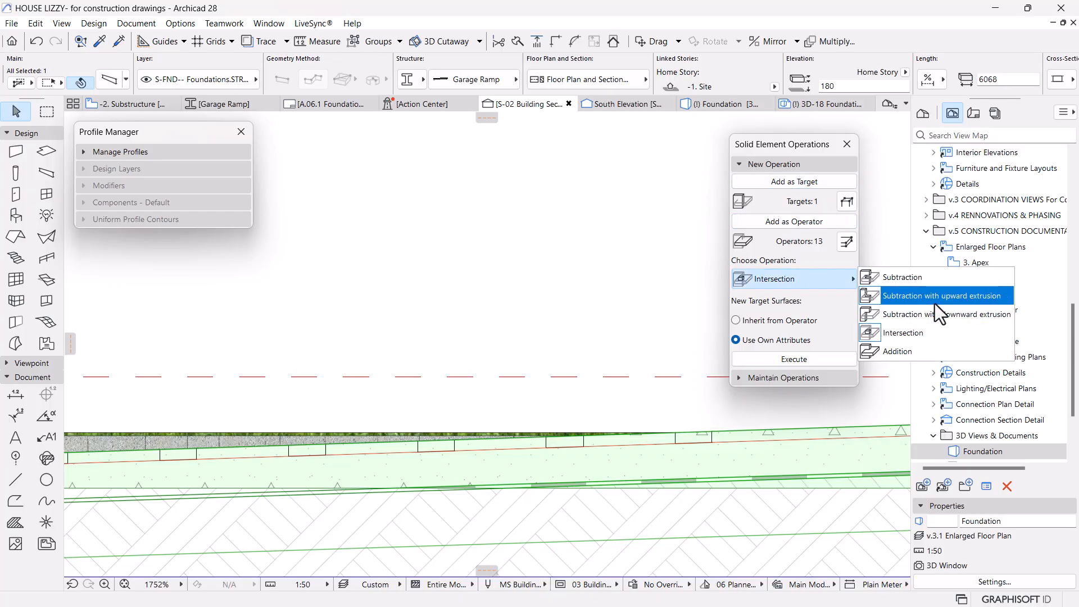
pyautogui.click(935, 301)
pyautogui.click(796, 358)
pyautogui.click(544, 302)
# Step: Examine the strip recesses cut into the garage ramp in the building section, checking the soil and ramp elements along the slope
pyautogui.scroll(1, 564, 483)
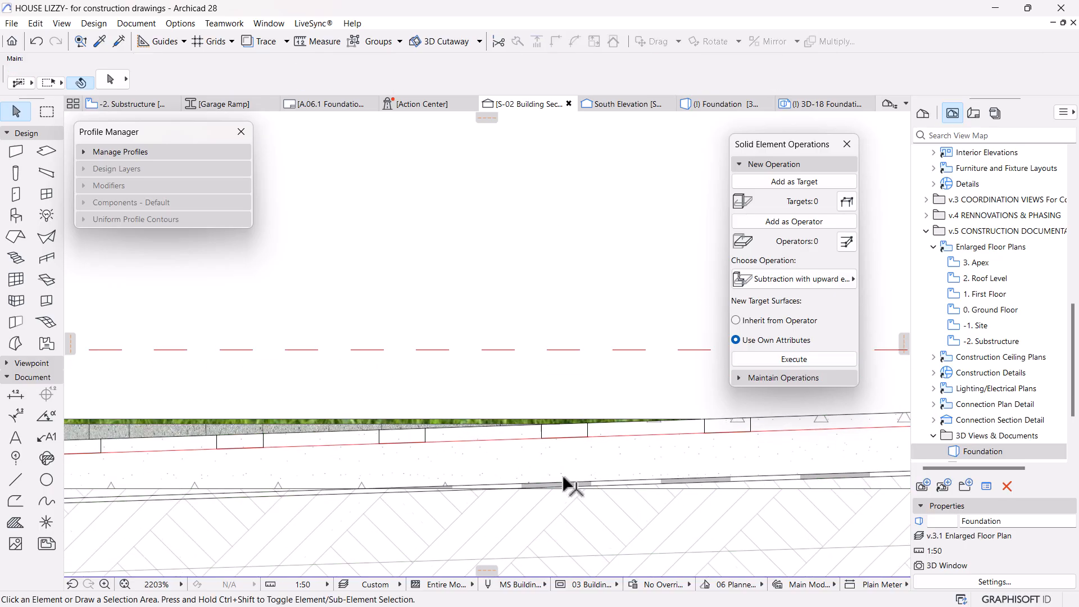
pyautogui.scroll(4, 565, 483)
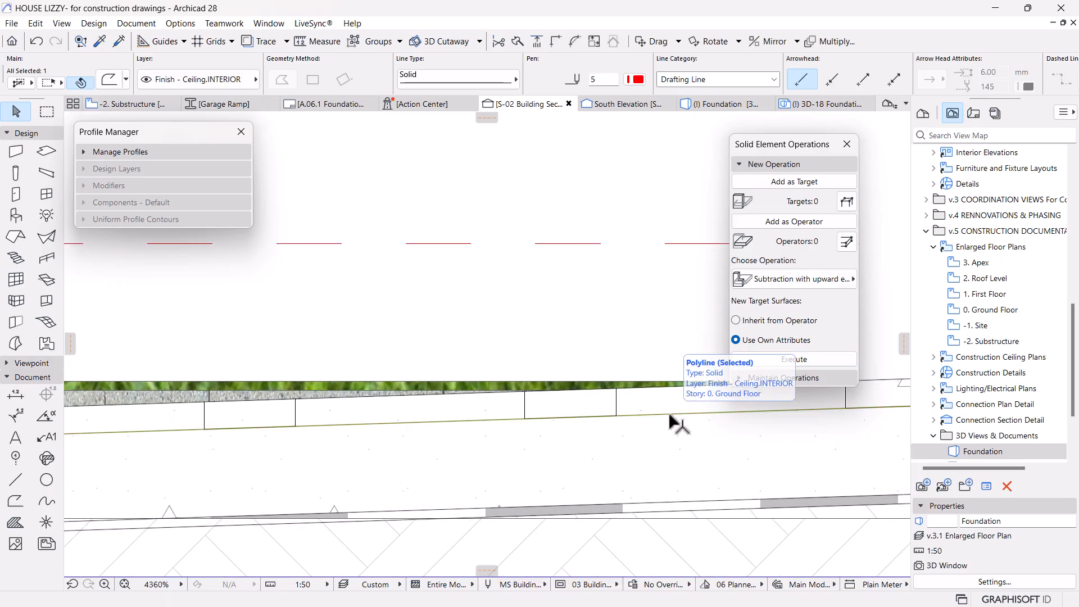
pyautogui.scroll(-10, 674, 424)
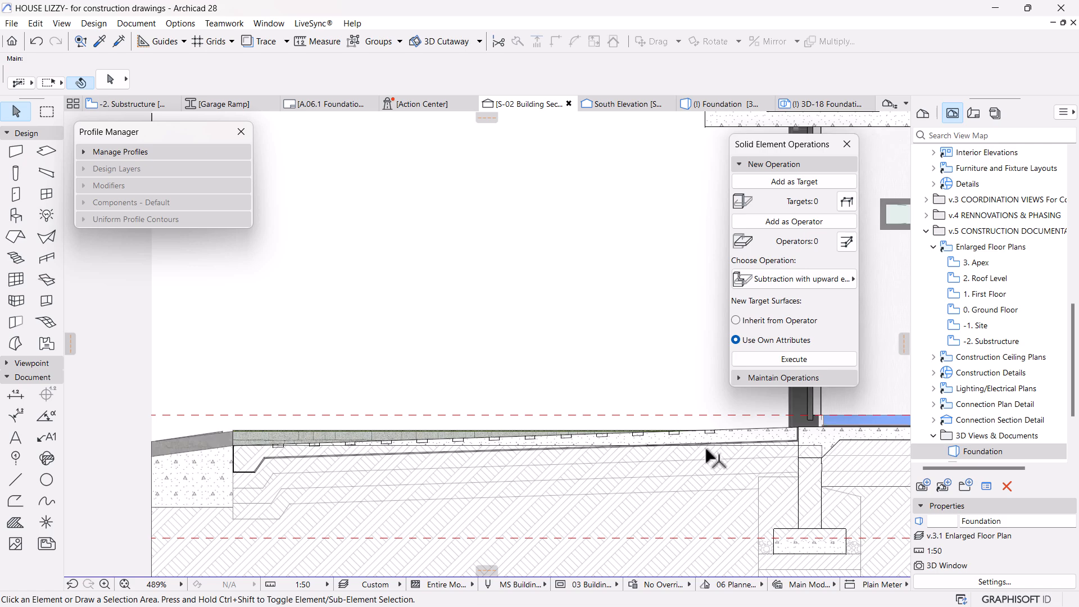
pyautogui.scroll(4, 301, 457)
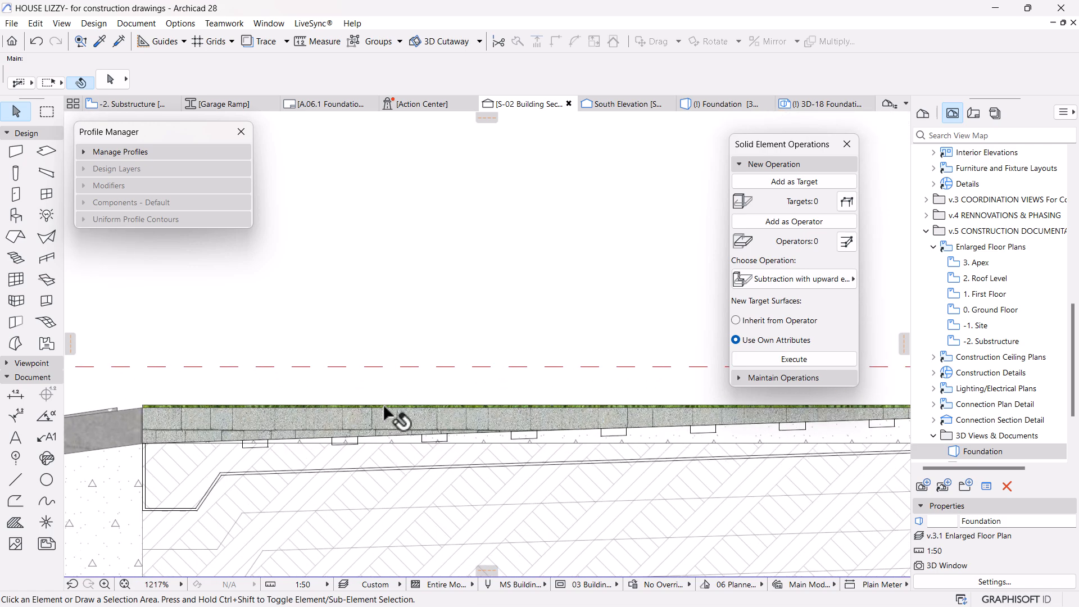
pyautogui.click(300, 443)
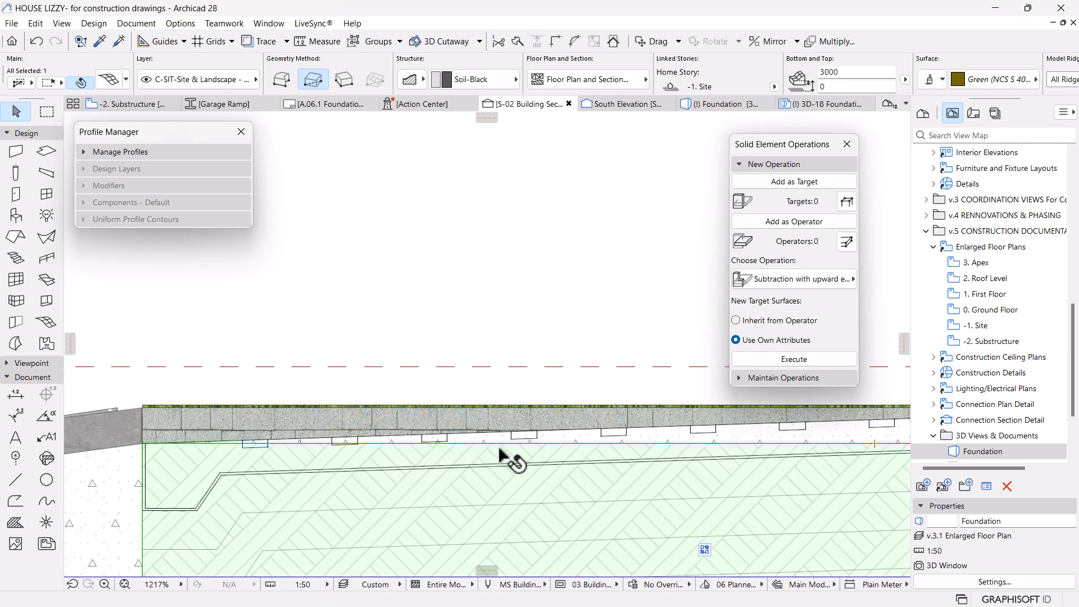
pyautogui.press('Escape')
pyautogui.click(575, 441)
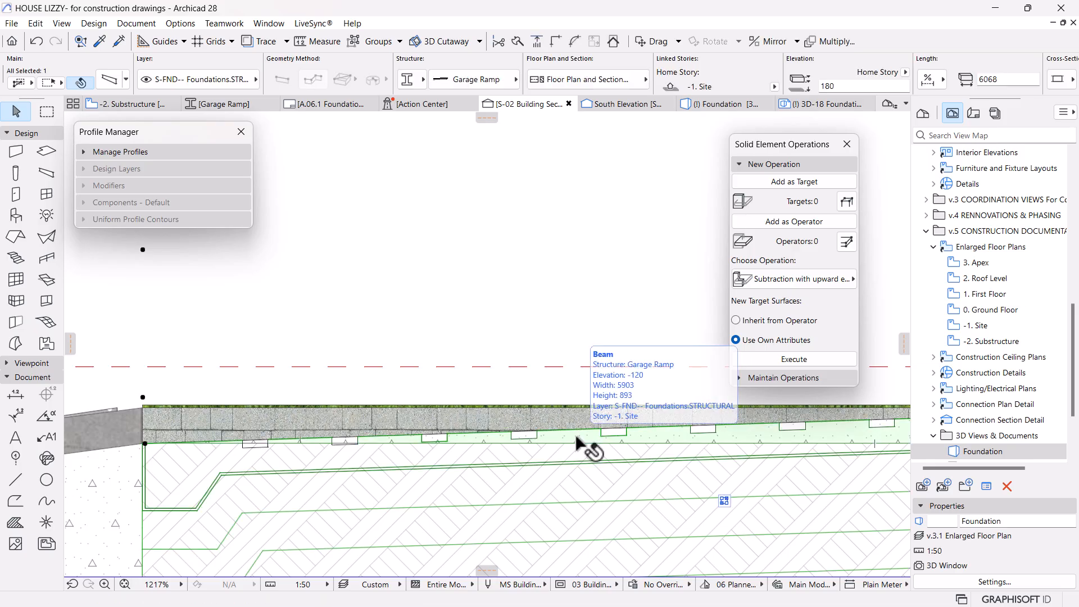
pyautogui.scroll(-4, 471, 384)
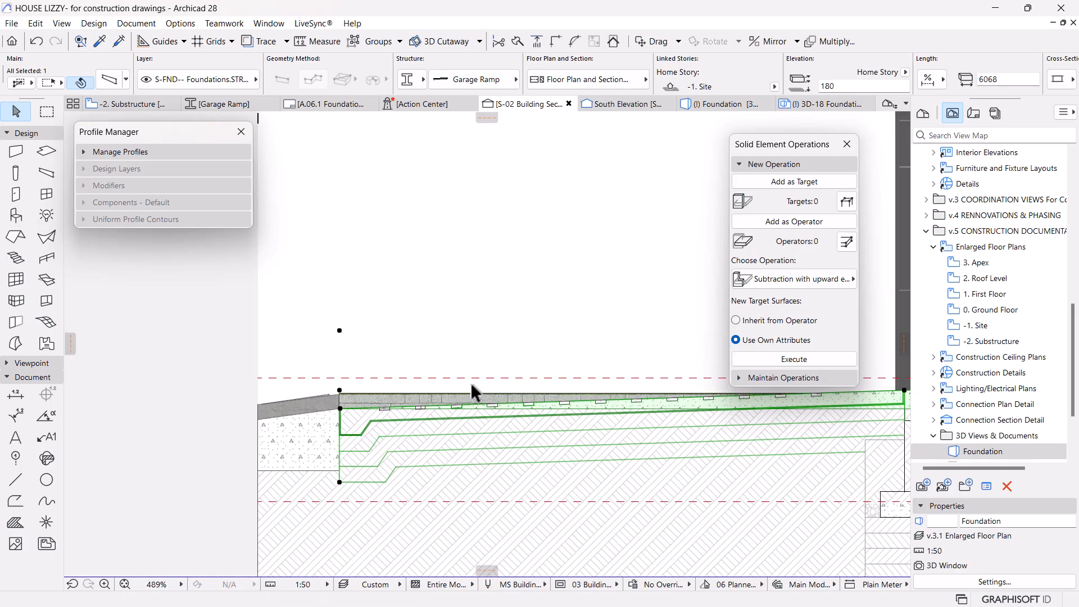
pyautogui.press('Escape')
# Step: Collapse the New Operation settings and examine the recessed grass strips on the ramp from several angles in the Foundation 3D view
pyautogui.click(697, 107)
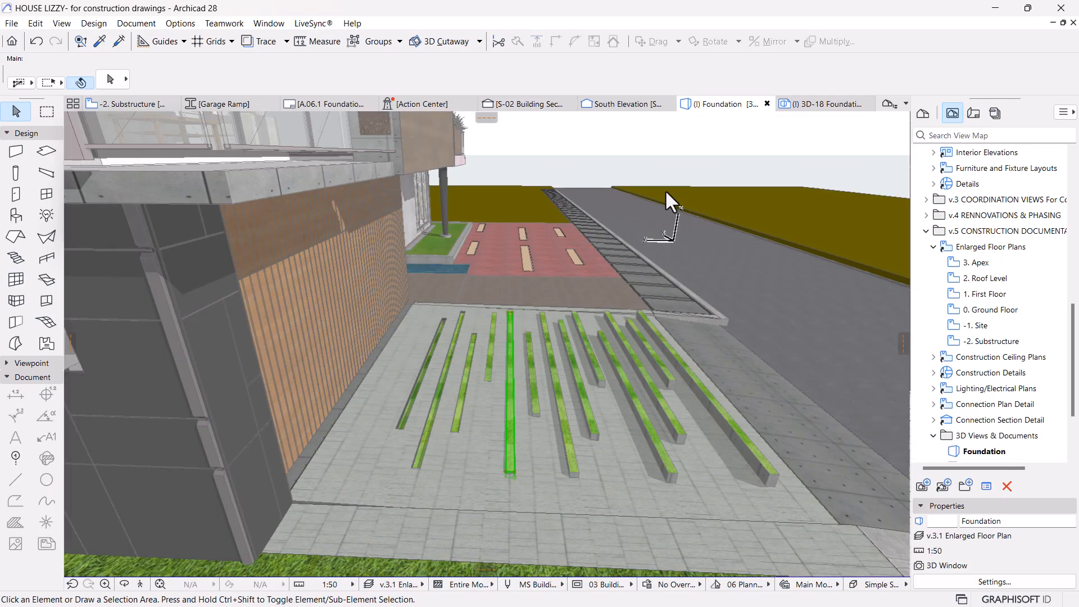
pyautogui.keyDown('shift'); pyautogui.moveTo(705, 500); pyautogui.dragTo(392, 527, button='middle'); pyautogui.keyUp('shift')
pyautogui.scroll(-5, 508, 470)
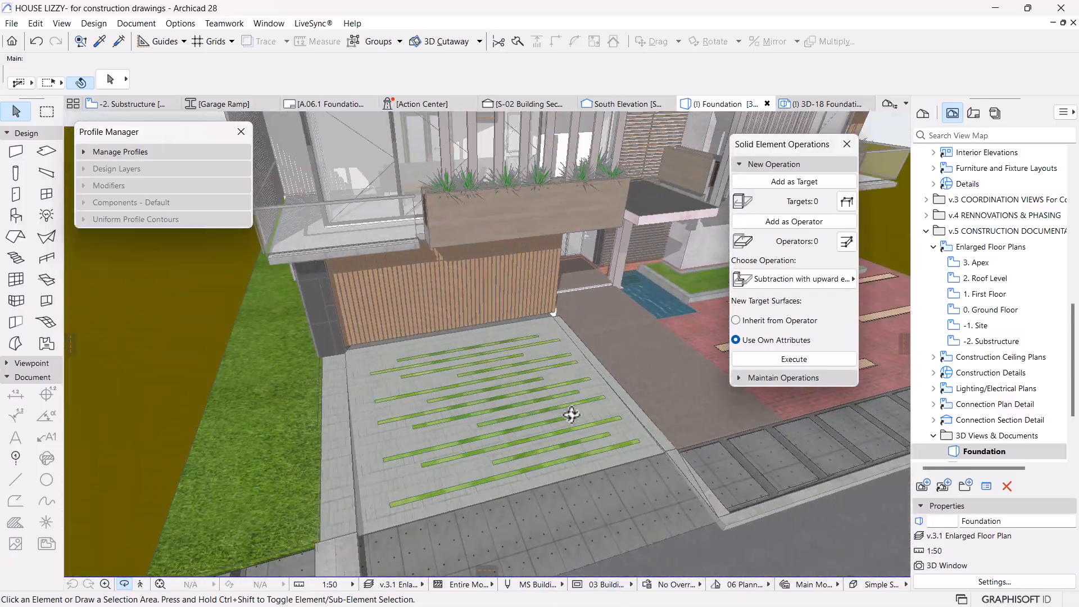
pyautogui.click(798, 163)
pyautogui.moveTo(801, 147); pyautogui.dragTo(839, 139)
pyautogui.scroll(-5, 528, 354)
pyautogui.keyDown('shift'); pyautogui.moveTo(528, 354); pyautogui.dragTo(493, 374, button='middle'); pyautogui.keyUp('shift')
pyautogui.scroll(5, 493, 373)
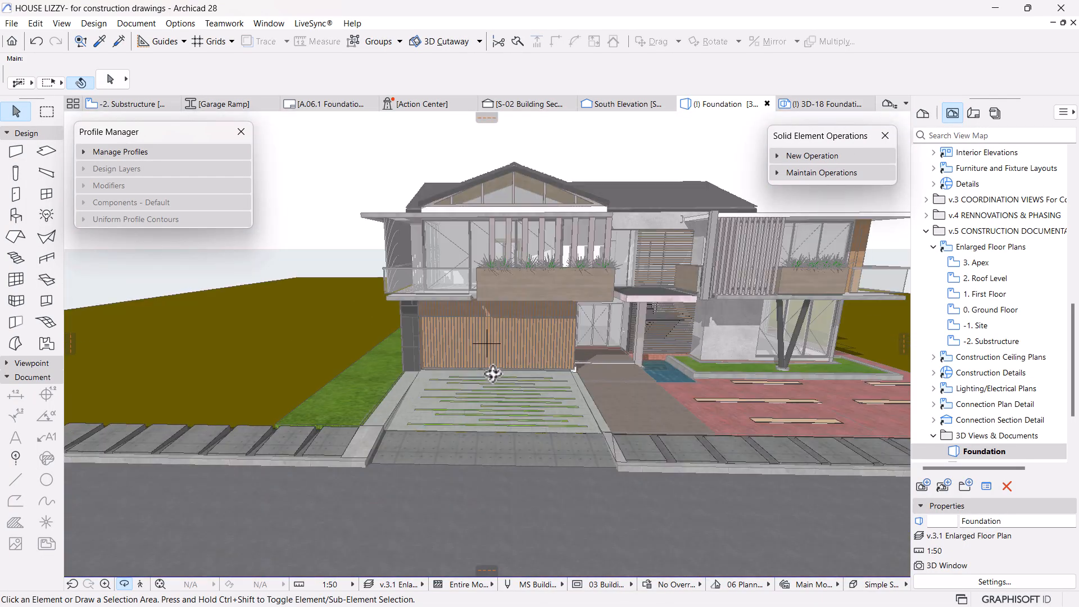
pyautogui.keyDown('shift'); pyautogui.moveTo(569, 441); pyautogui.dragTo(296, 436, button='middle'); pyautogui.keyUp('shift')
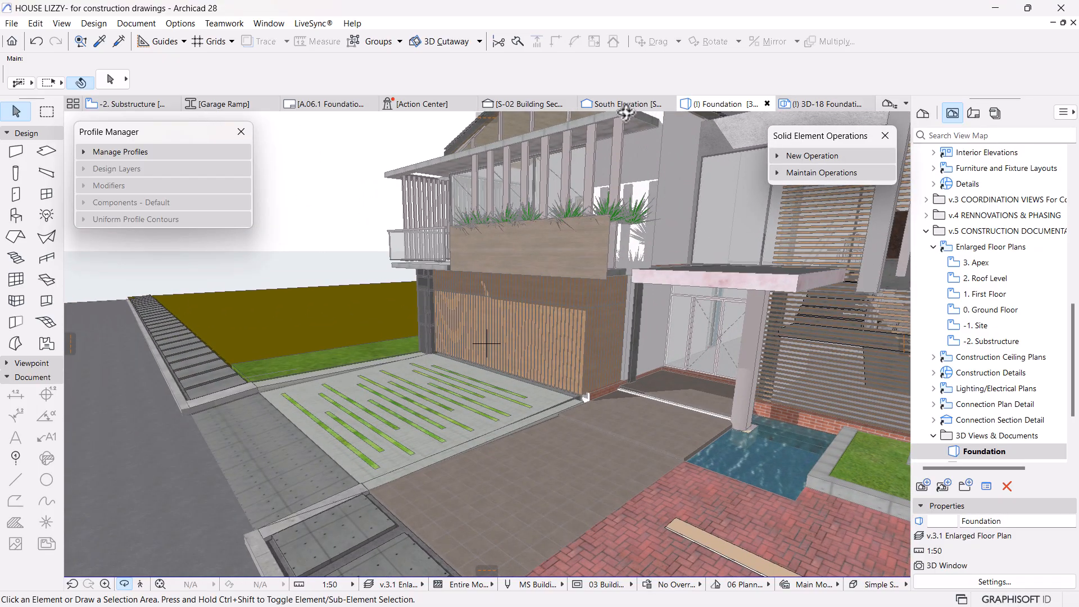
# Step: Return to the S-02 building section and select the grouped footing elements beneath the garage door
pyautogui.click(536, 104)
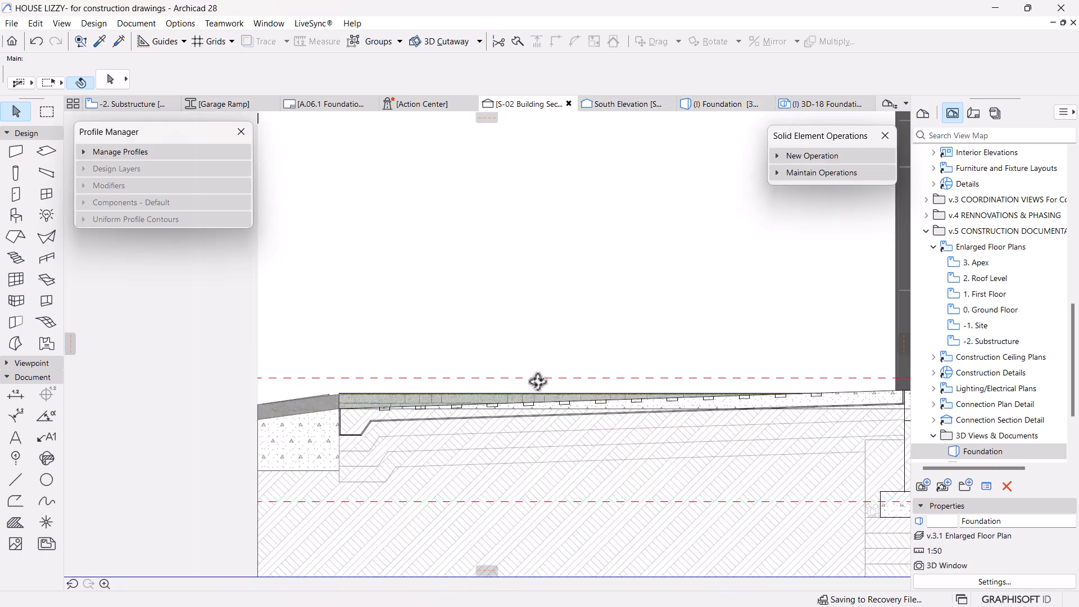
pyautogui.scroll(10, 645, 441)
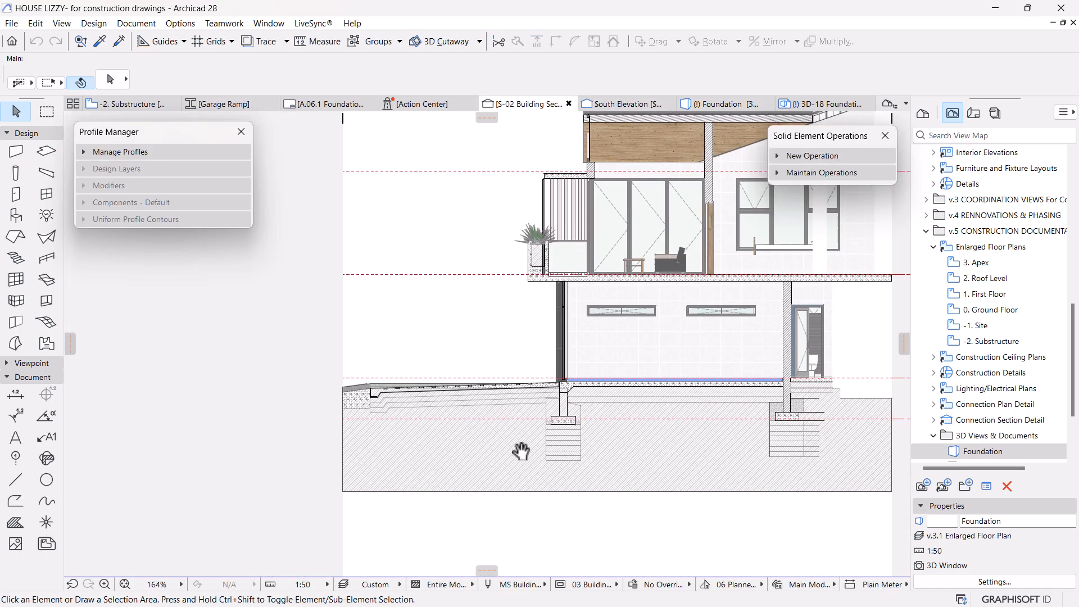
pyautogui.scroll(2, 571, 466)
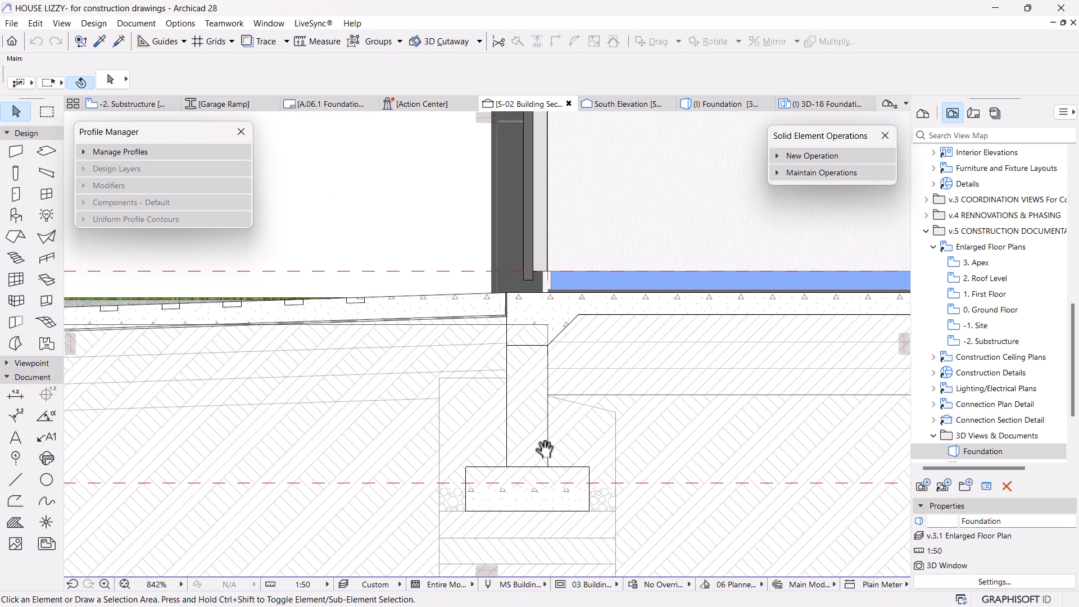
pyautogui.click(604, 410)
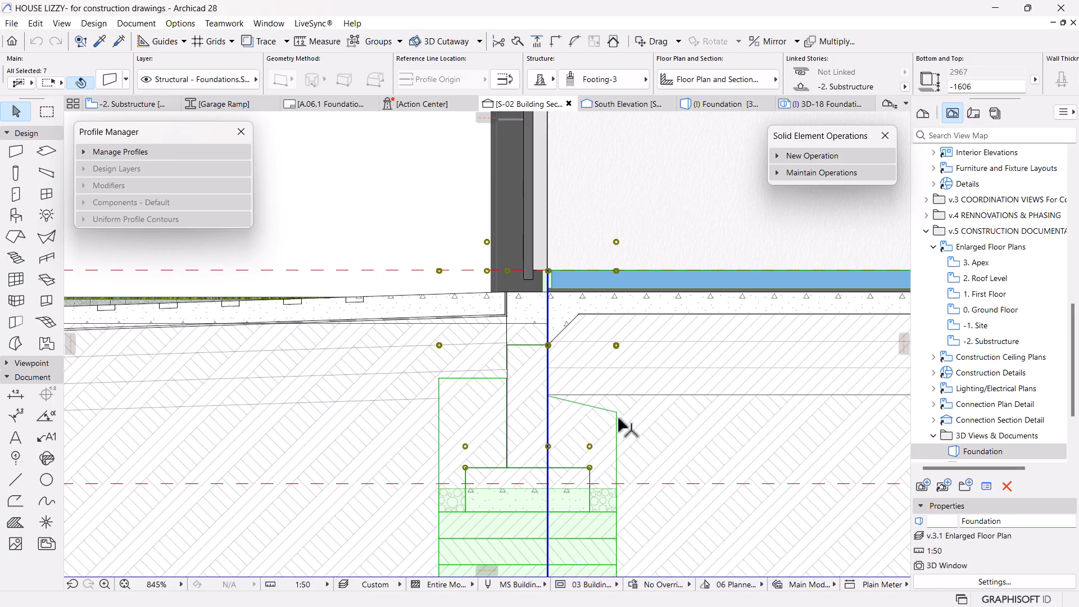
pyautogui.scroll(4, 570, 412)
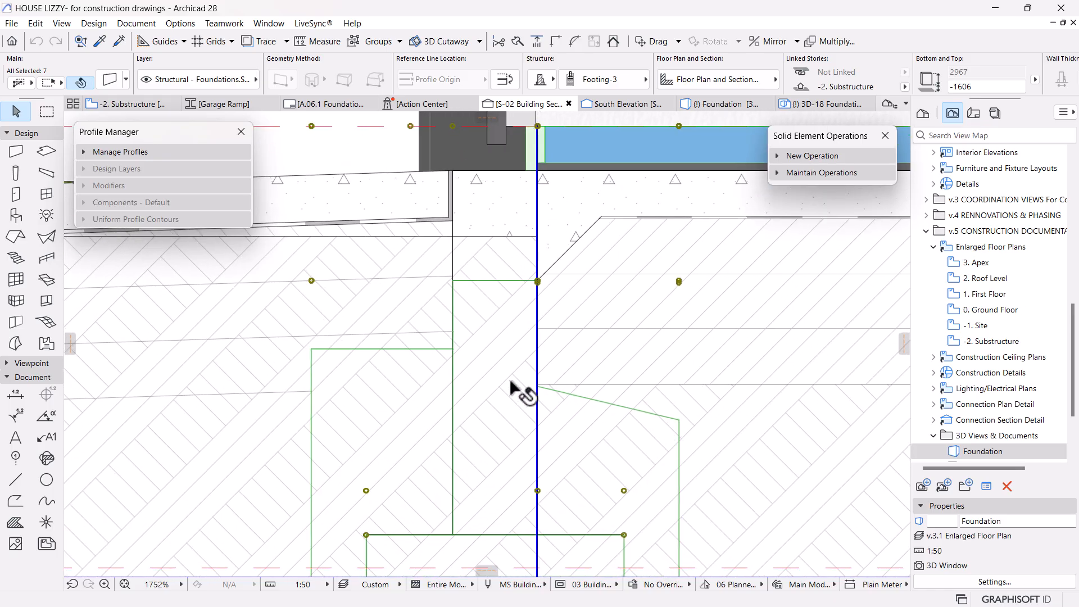
pyautogui.rightClick(536, 413)
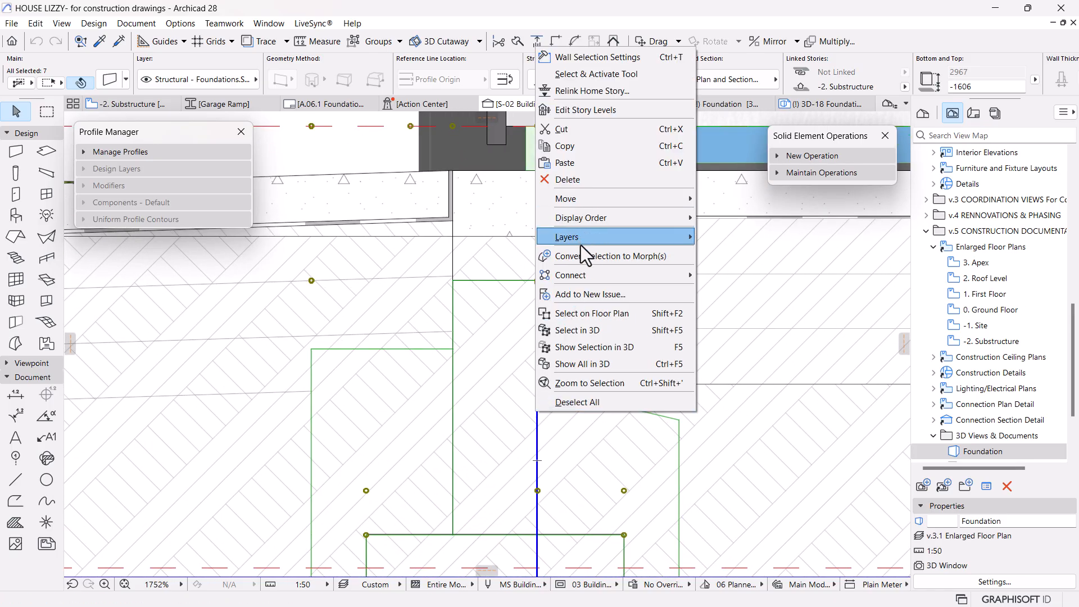
pyautogui.click(526, 455)
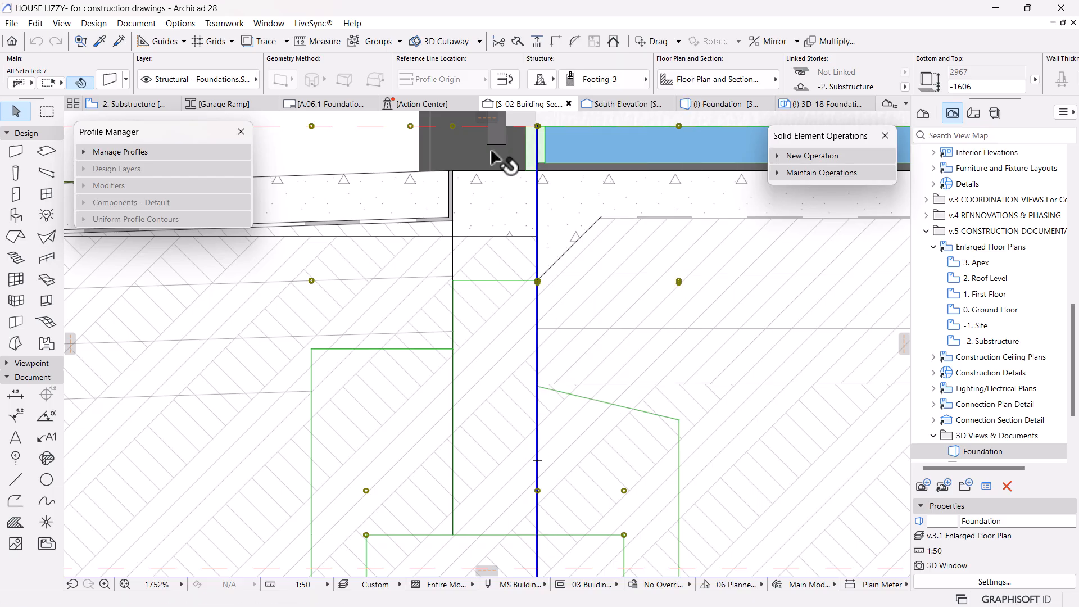
# Step: Suspend groups and open the profile of the footing wall beneath the garage door for editing
pyautogui.click(355, 42)
pyautogui.click(520, 408)
pyautogui.press('Escape')
pyautogui.click(622, 541)
pyautogui.rightClick(622, 539)
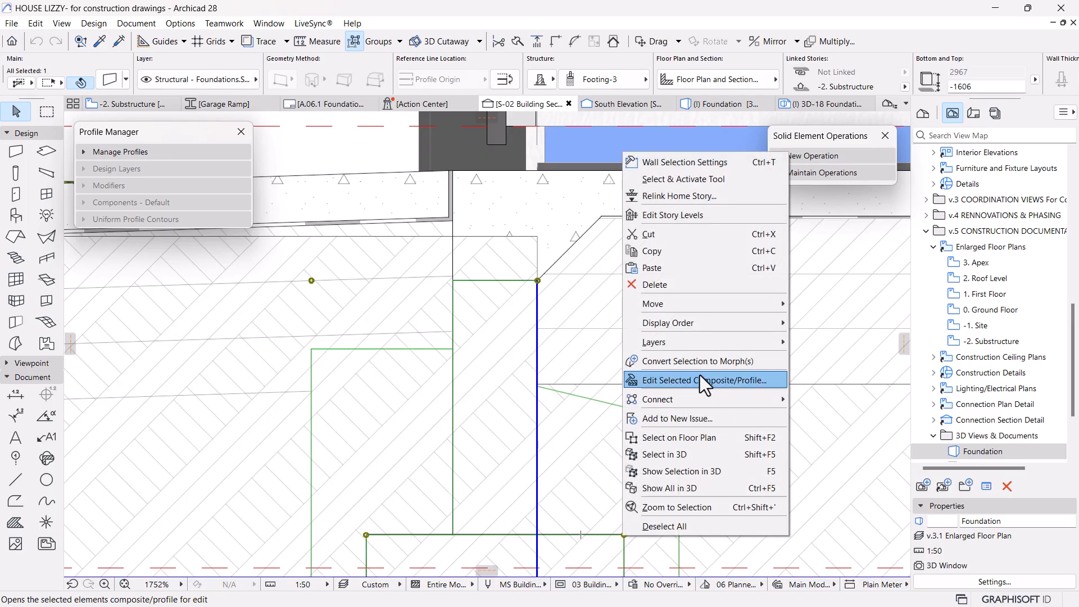
pyautogui.click(673, 384)
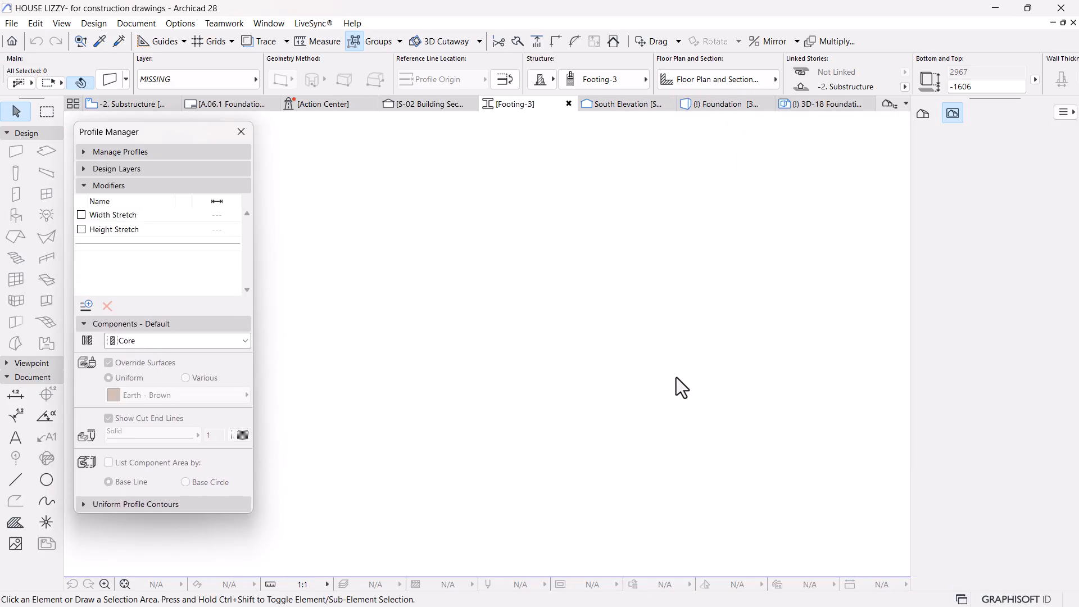
# Step: Raise the outer corner of the sloped Compacted Backfill to level its top edge, and save the Footing-3 profile
pyautogui.scroll(-3, 599, 351)
pyautogui.scroll(5, 506, 315)
pyautogui.click(408, 353)
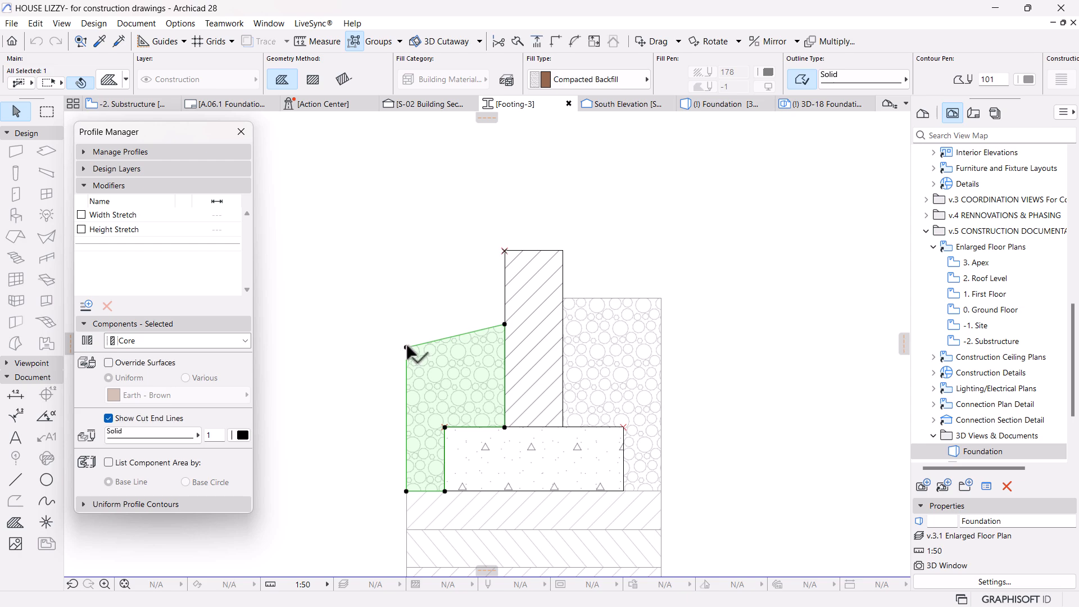
pyautogui.click(406, 347)
pyautogui.click(91, 122)
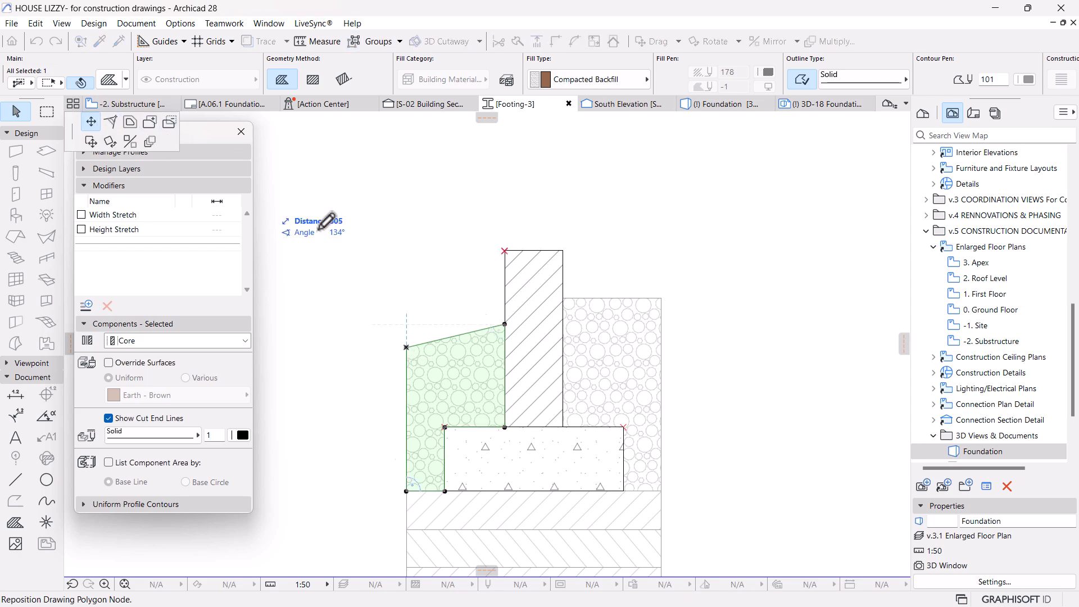
pyautogui.click(408, 322)
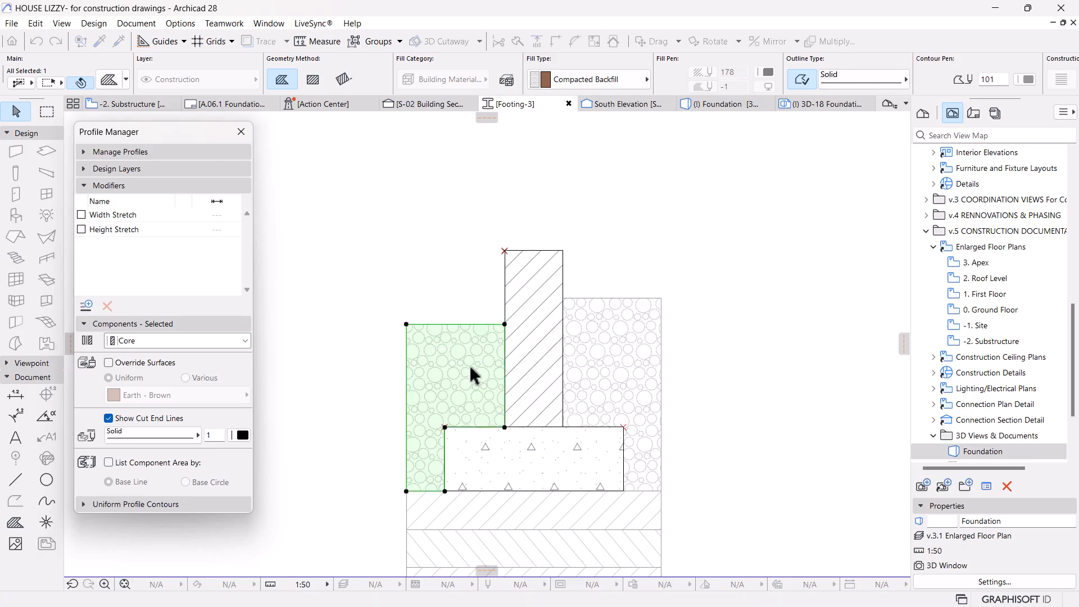
pyautogui.click(631, 236)
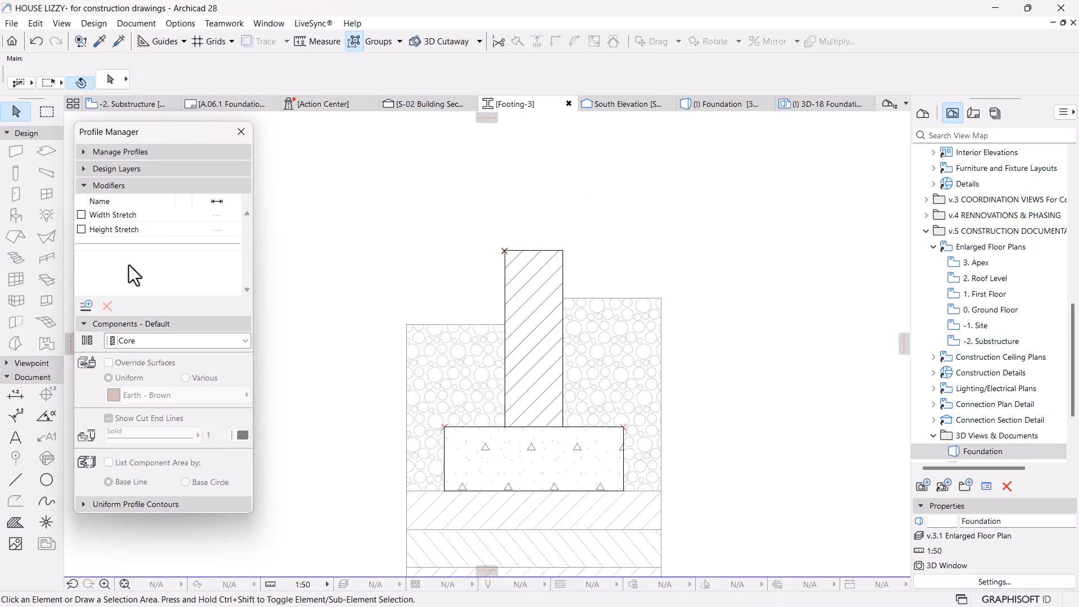
pyautogui.click(144, 151)
pyautogui.click(110, 143)
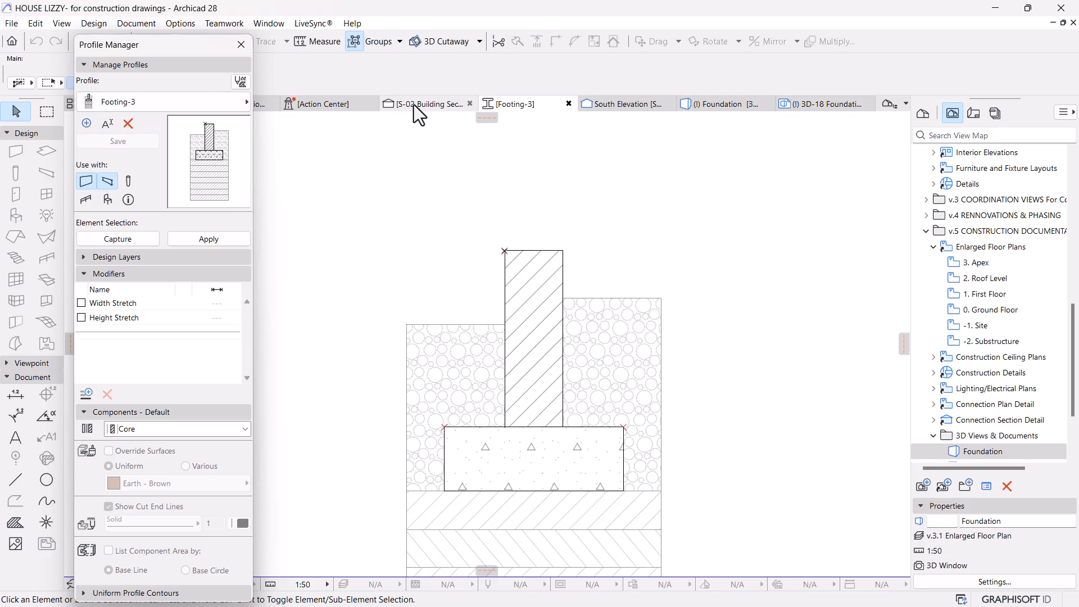
# Step: Measure the vertical gap between the top of the footing backfill and the fill layer above it in the building section
pyautogui.click(413, 105)
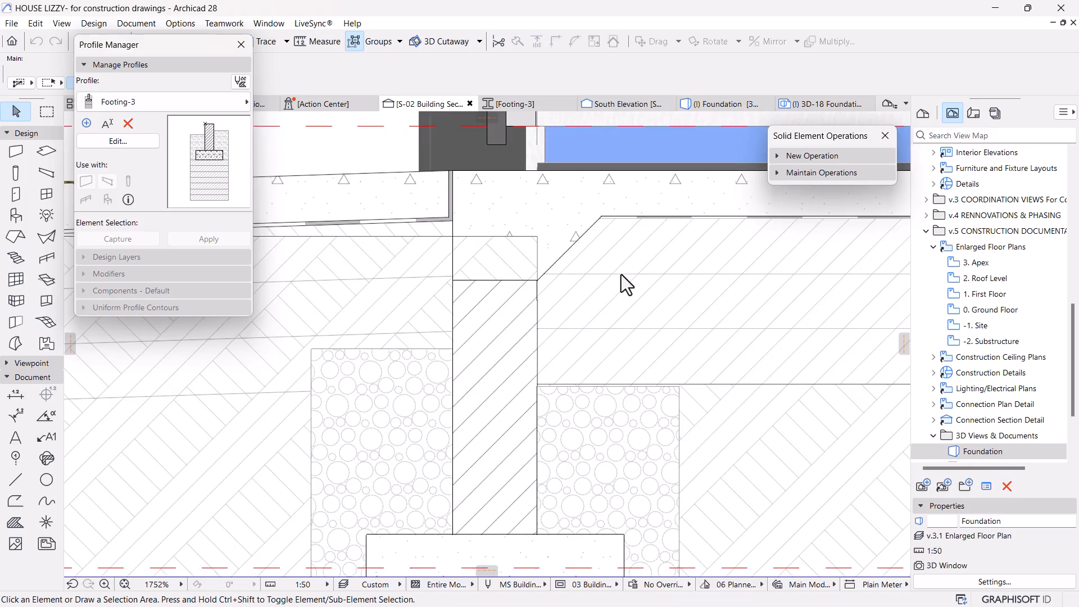
pyautogui.scroll(-2, 571, 397)
pyautogui.scroll(-2, 567, 396)
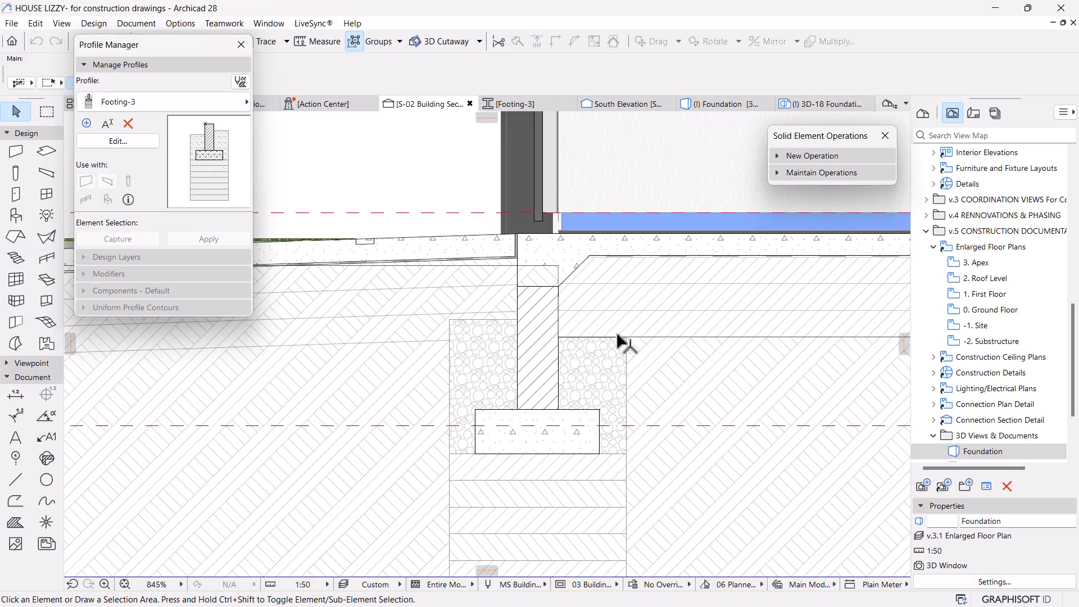
pyautogui.scroll(10, 618, 339)
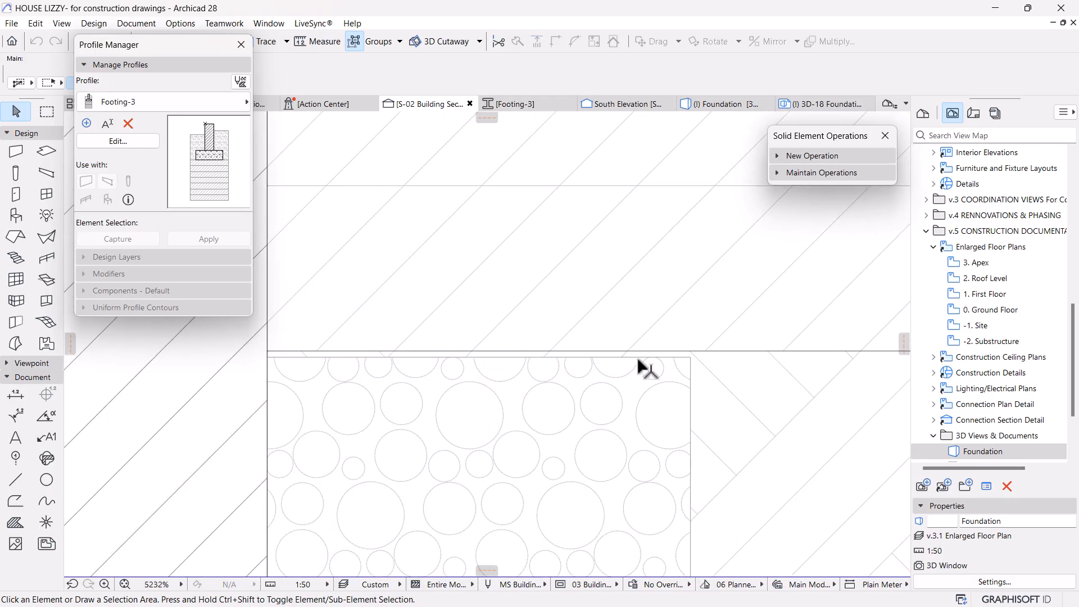
pyautogui.press('m')
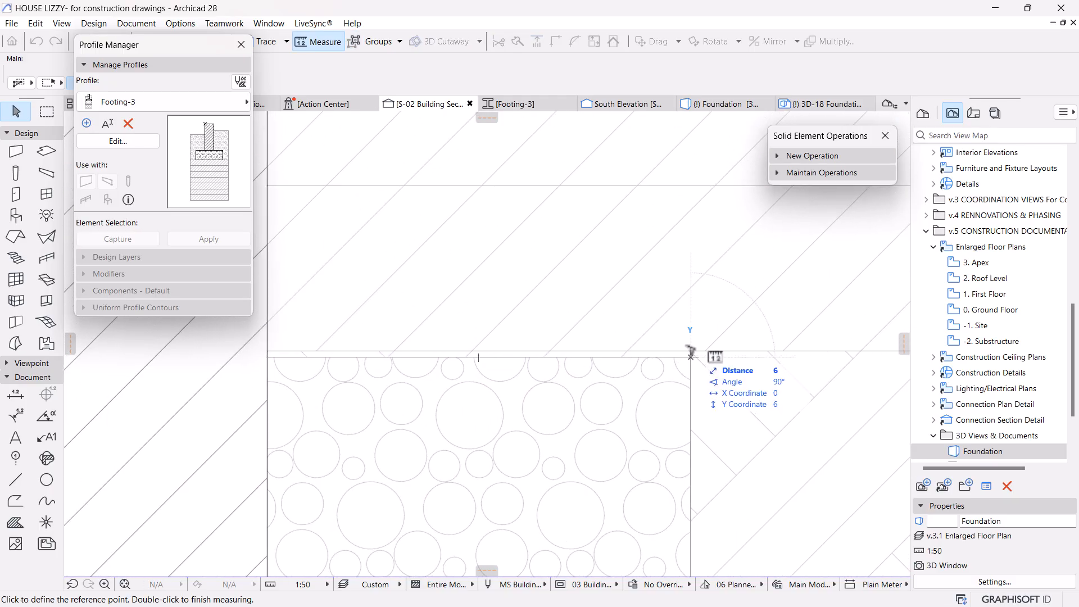
pyautogui.press('Escape')
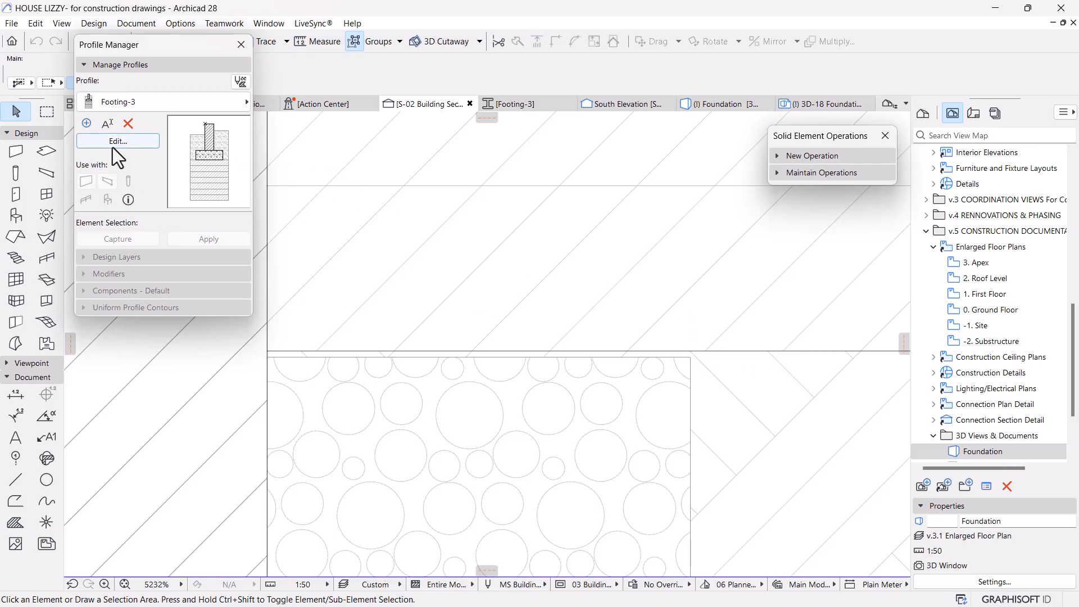
# Step: Offset the levelled backfill's top edge upward in the Footing-3 profile to close the measured gap, save it, and return to the building section
pyautogui.click(119, 141)
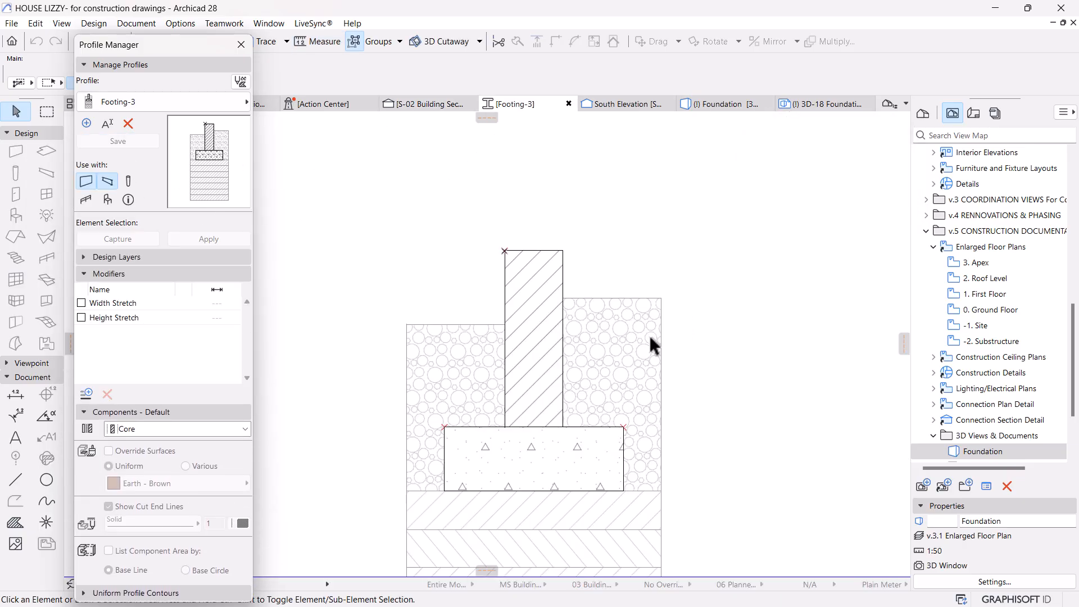
pyautogui.click(461, 324)
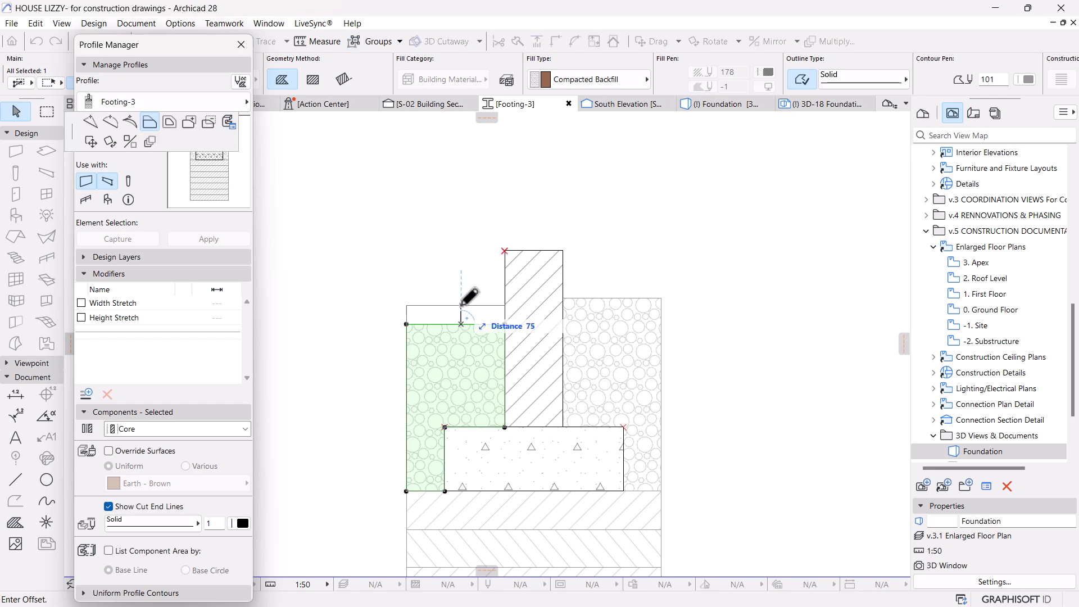
pyautogui.click(470, 297)
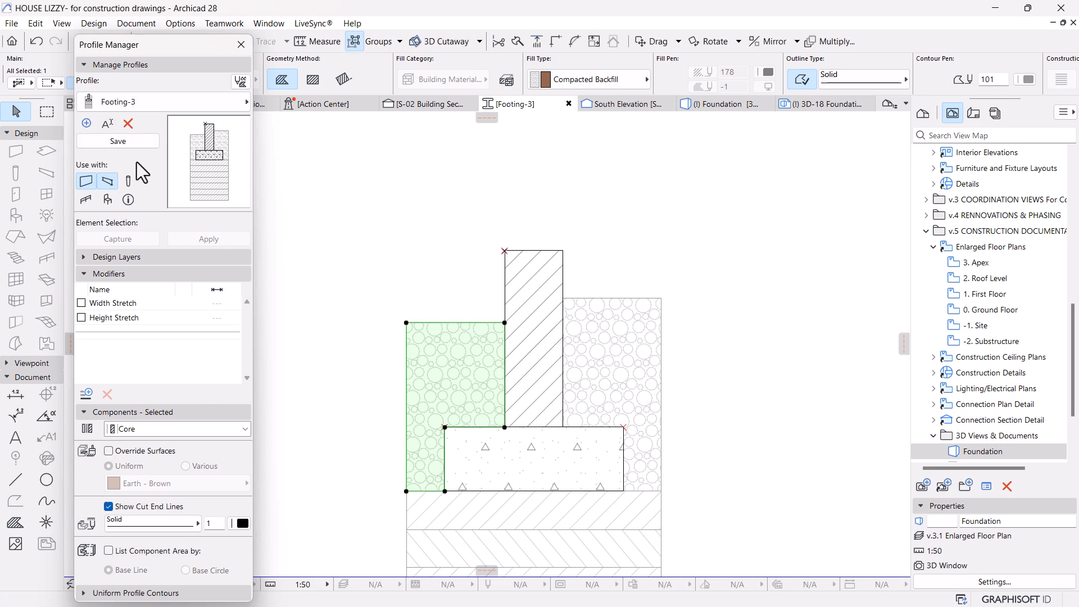
pyautogui.click(119, 141)
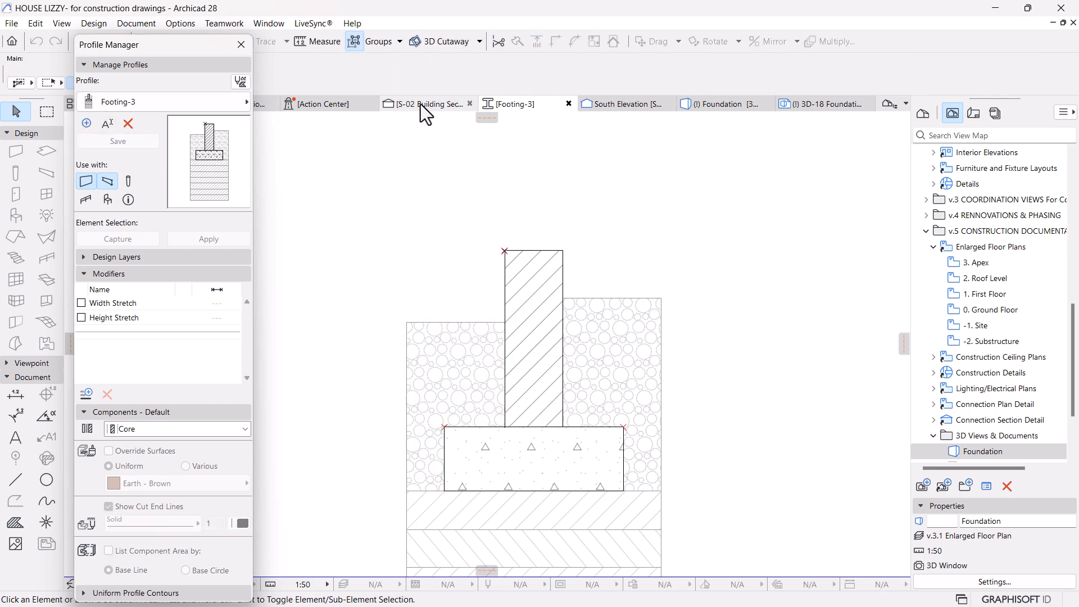
pyautogui.click(421, 105)
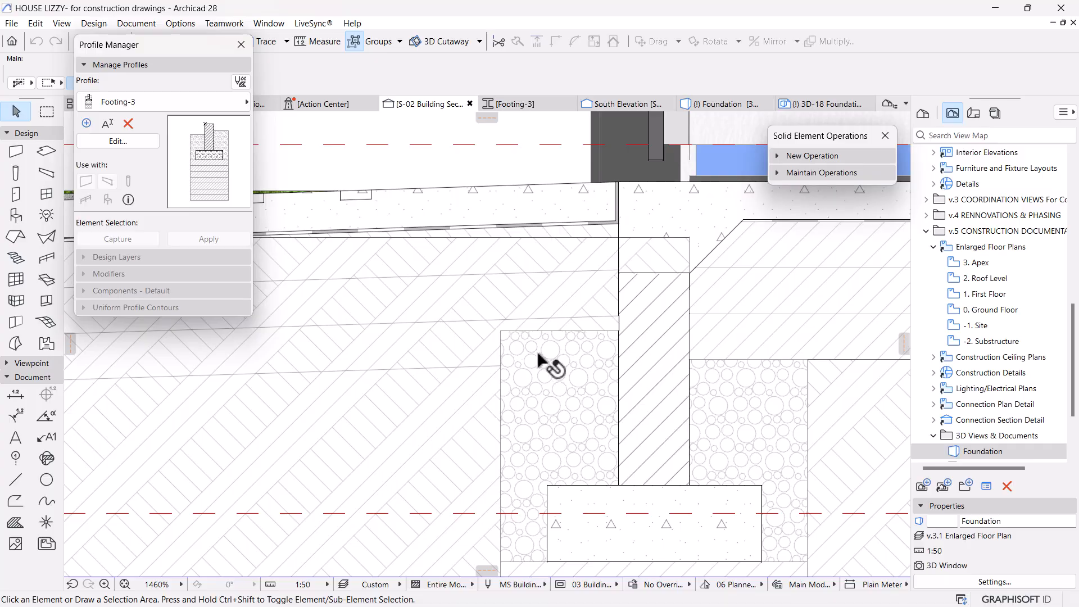
# Step: Set the footing wall beneath the garage door as the target of a new solid element operation
pyautogui.scroll(-3, 624, 340)
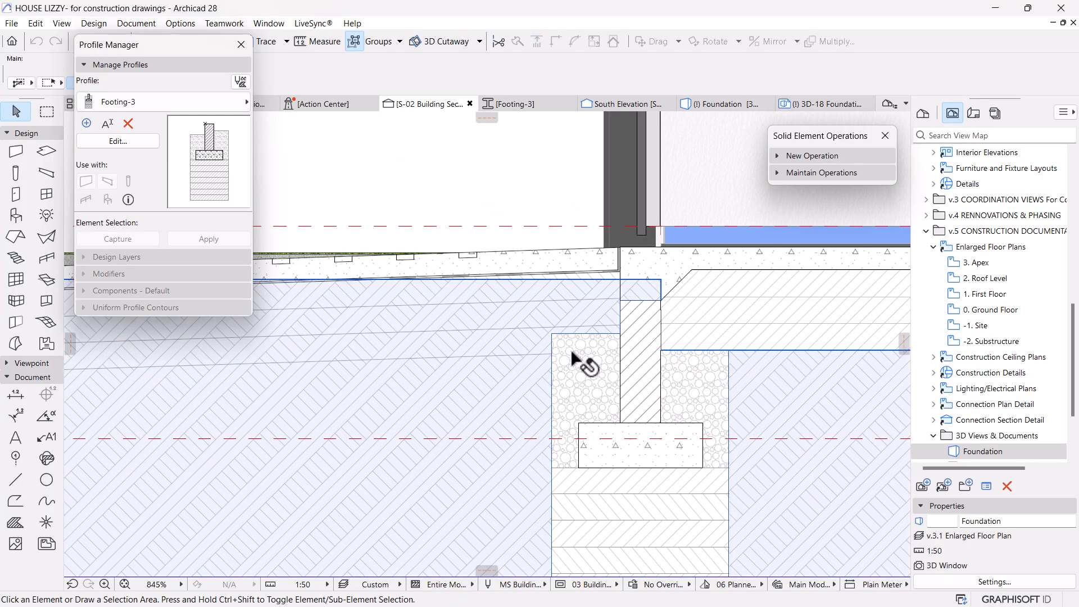
pyautogui.scroll(3, 579, 354)
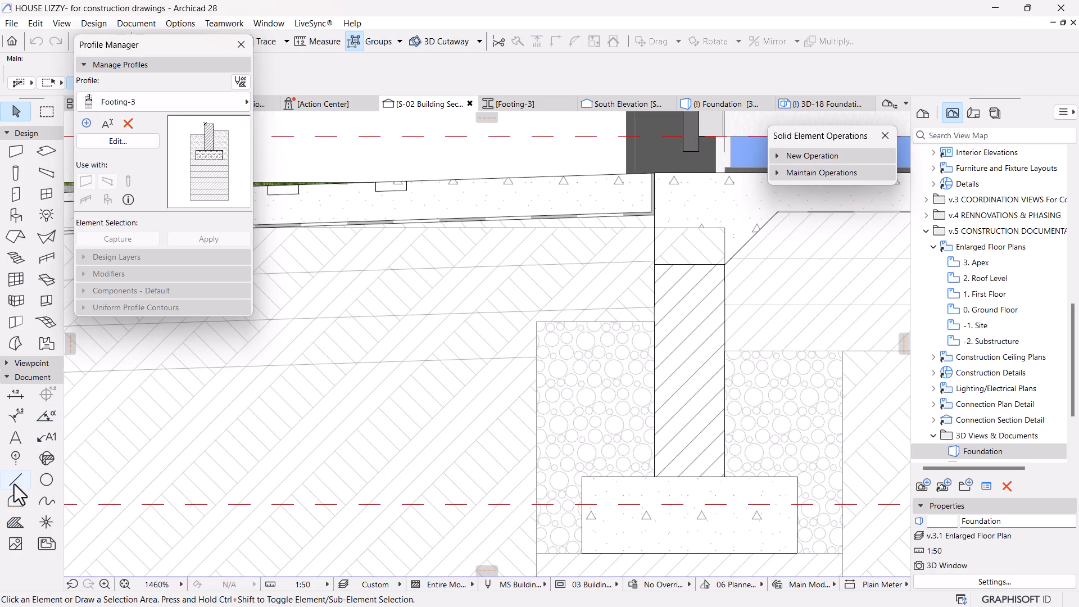
pyautogui.click(489, 258)
pyautogui.click(673, 372)
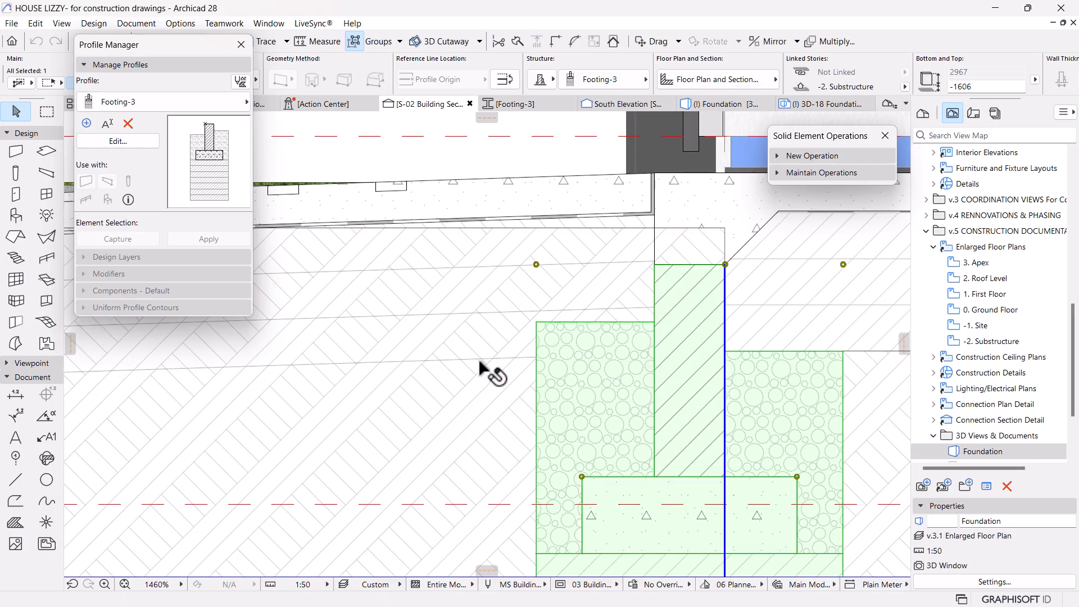
pyautogui.press('Escape')
pyautogui.click(550, 346)
pyautogui.click(810, 155)
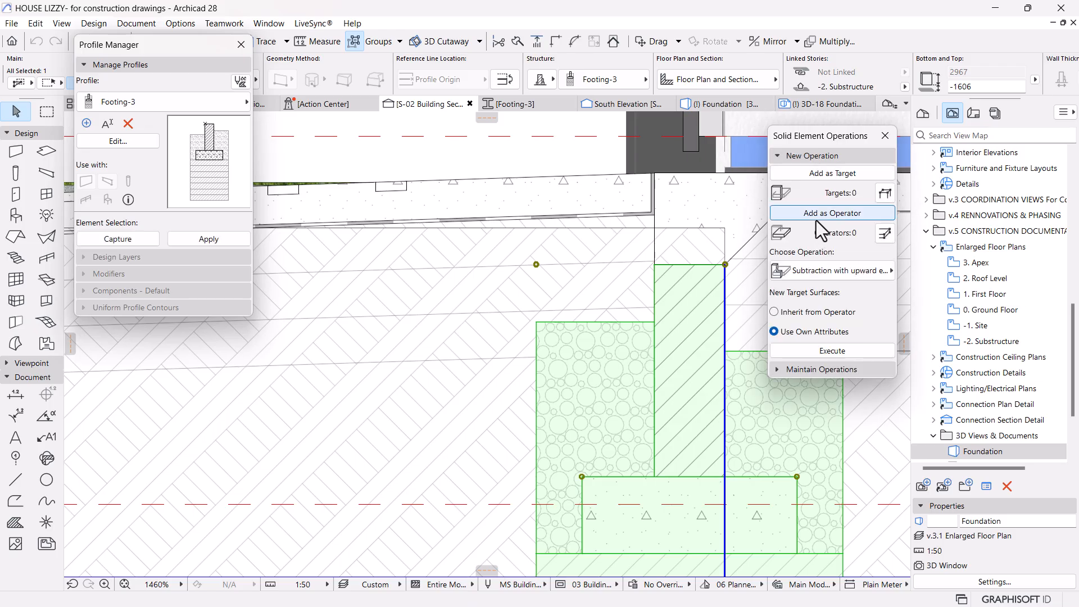
pyautogui.click(824, 174)
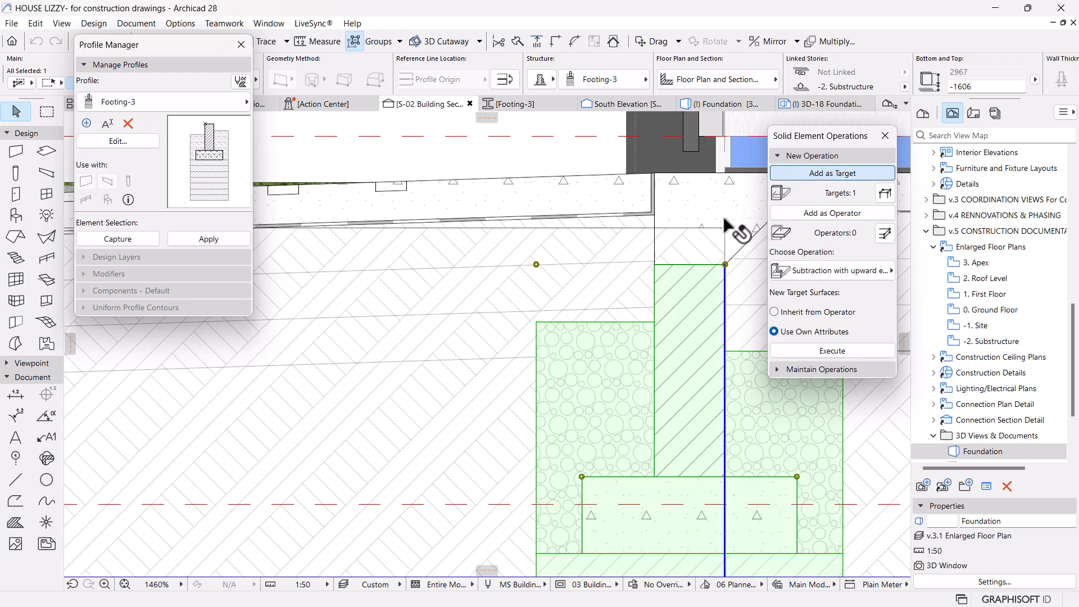
# Step: Add the garage ramp as the operator and subtract it from the footing wall with upward extrusion
pyautogui.click(464, 359)
pyautogui.click(465, 361)
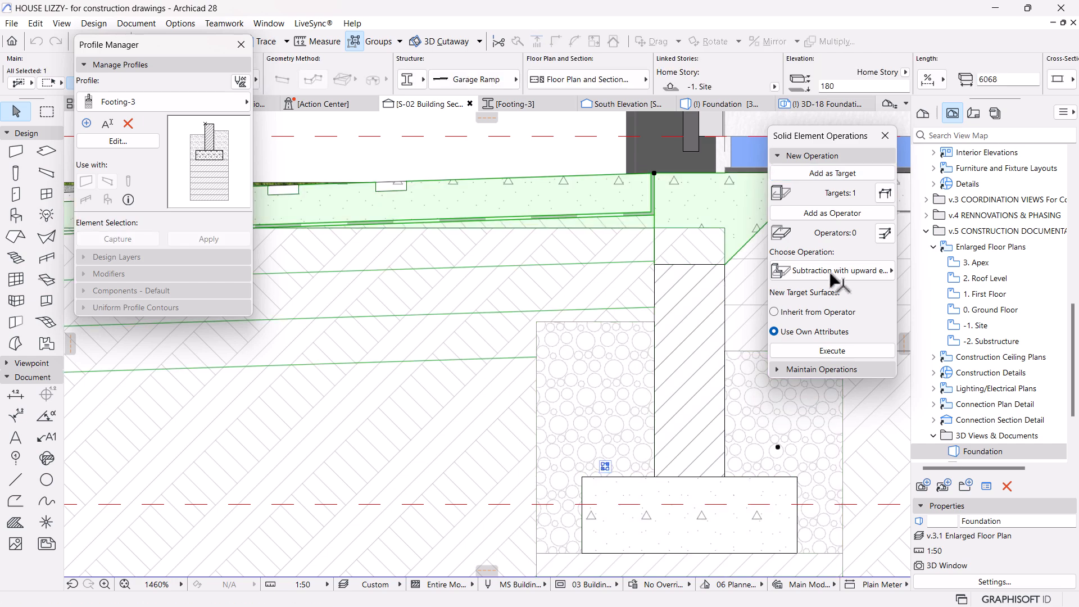
pyautogui.click(818, 214)
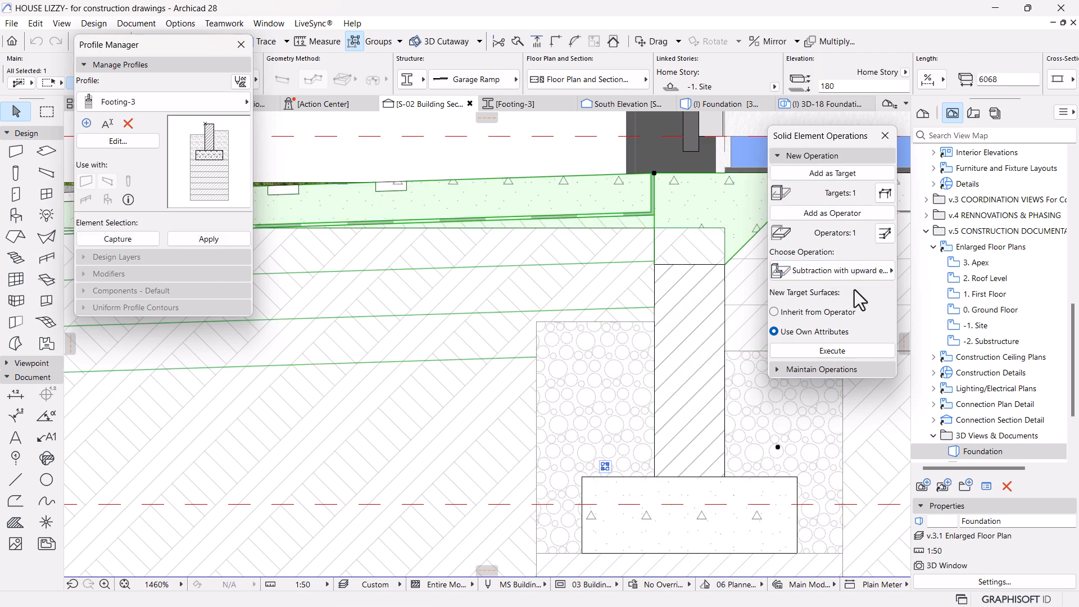
pyautogui.click(833, 352)
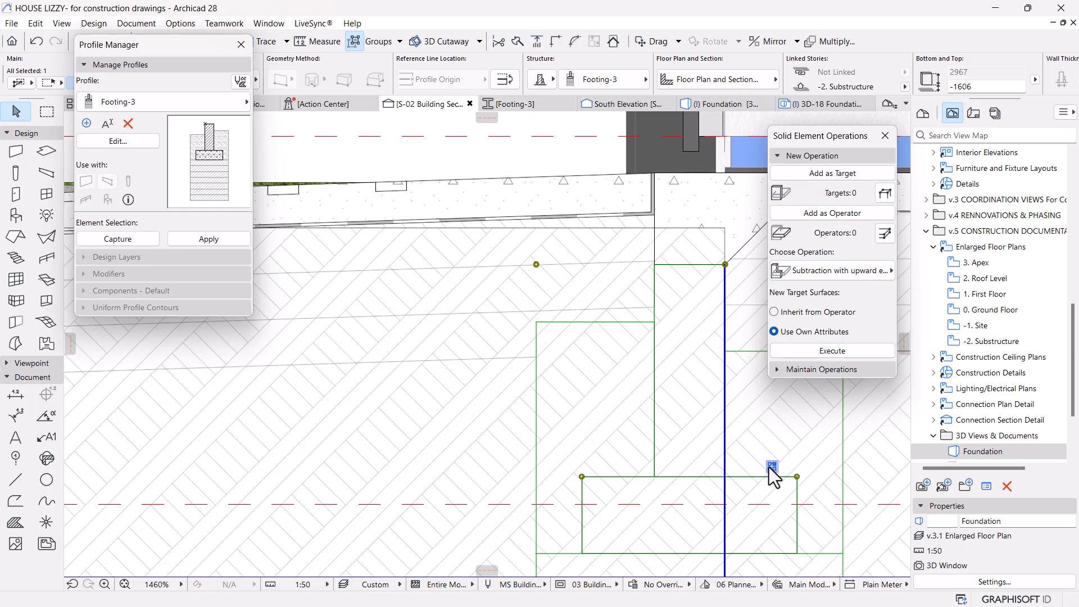
pyautogui.moveTo(772, 466)
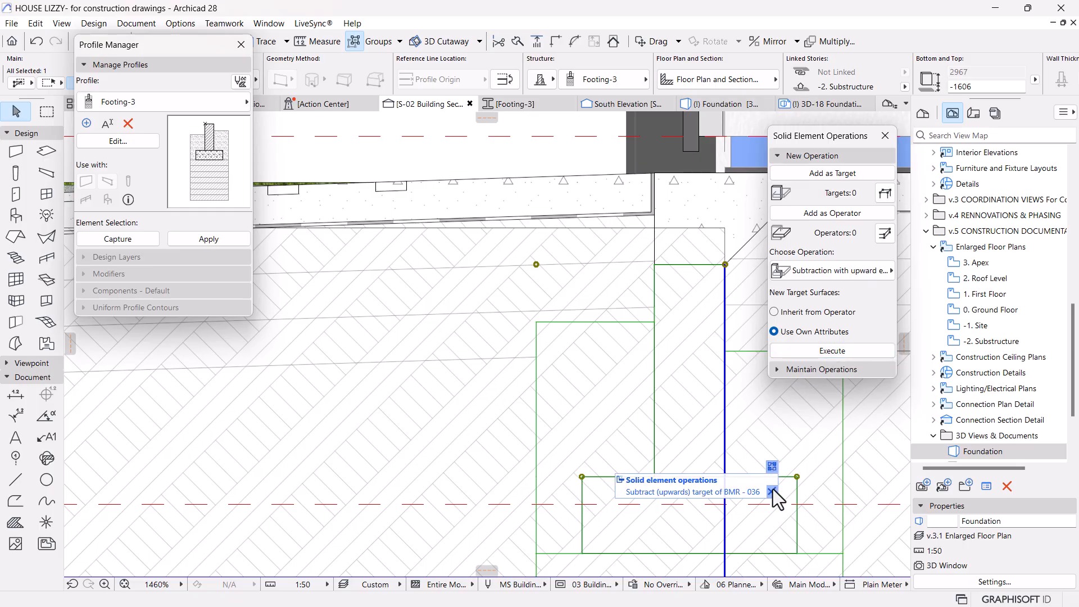
pyautogui.scroll(-6, 607, 368)
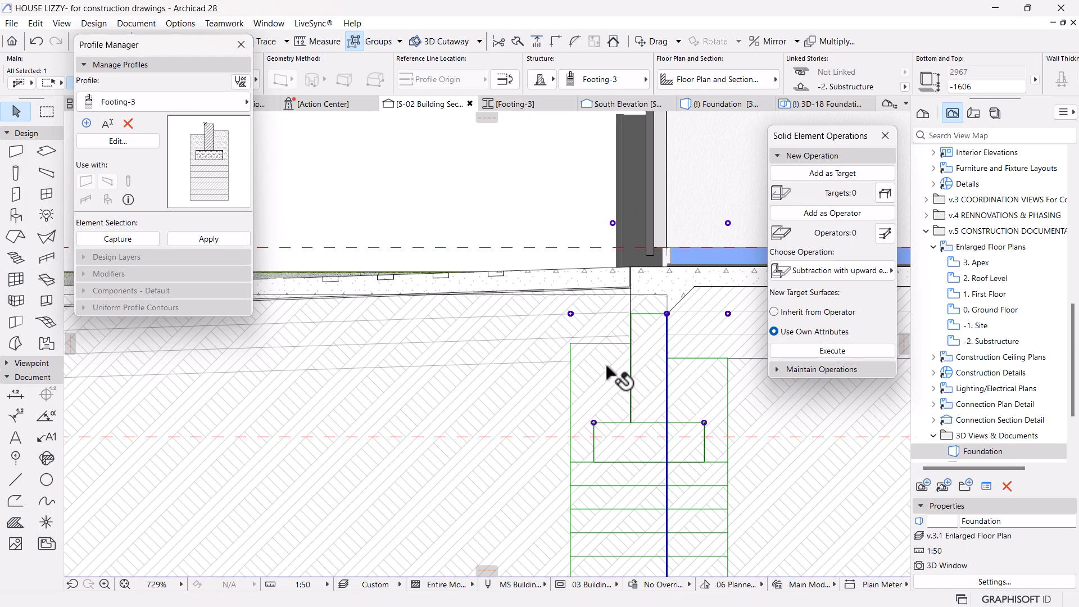
pyautogui.press('Escape')
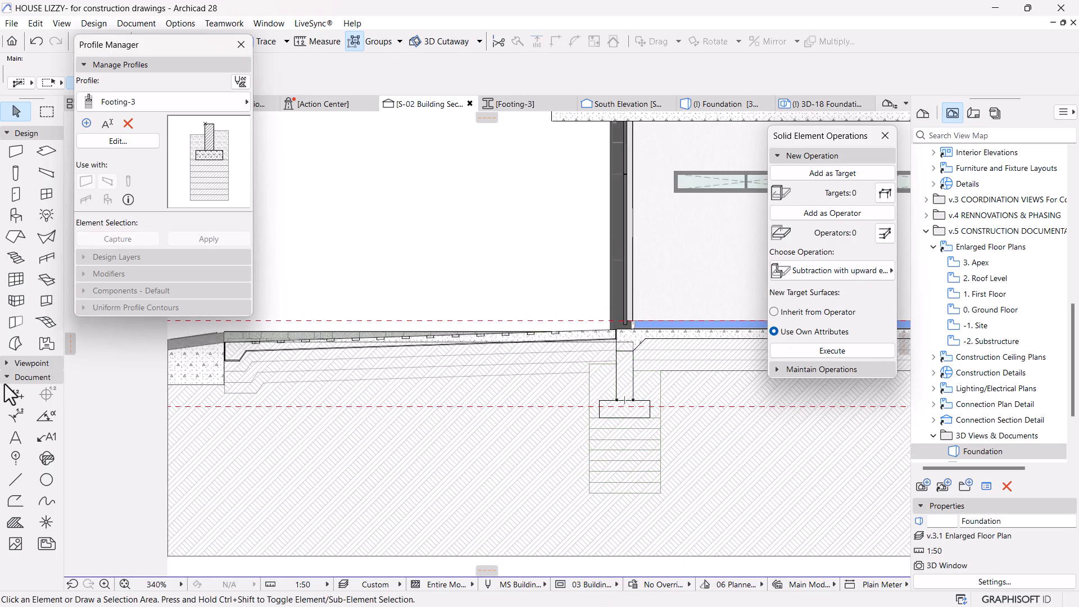
# Step: Draw a reference line along the lowest sloped fill edge beneath the ramp, ending at the footing wall's outer face
pyautogui.click(15, 480)
pyautogui.click(290, 380)
pyautogui.scroll(3, 583, 366)
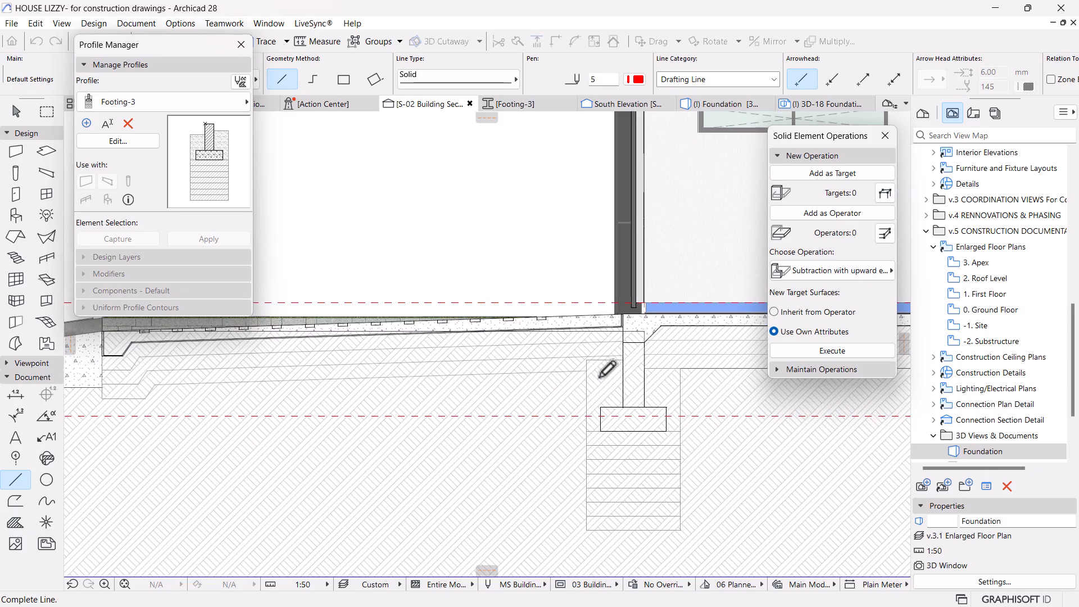
pyautogui.click(629, 368)
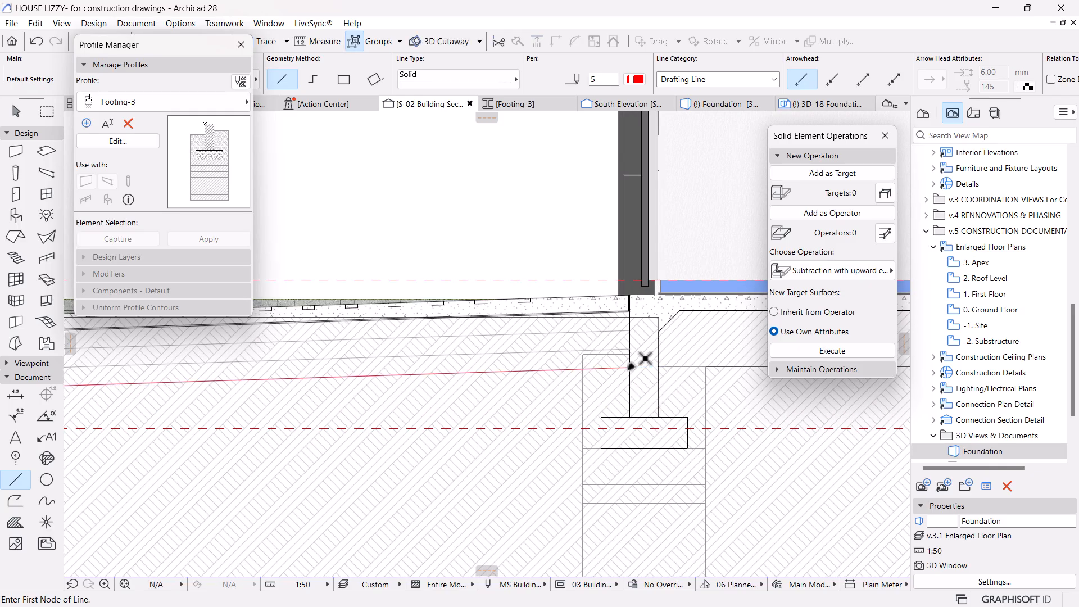
pyautogui.press('Escape')
pyautogui.click(628, 368)
pyautogui.scroll(3, 644, 410)
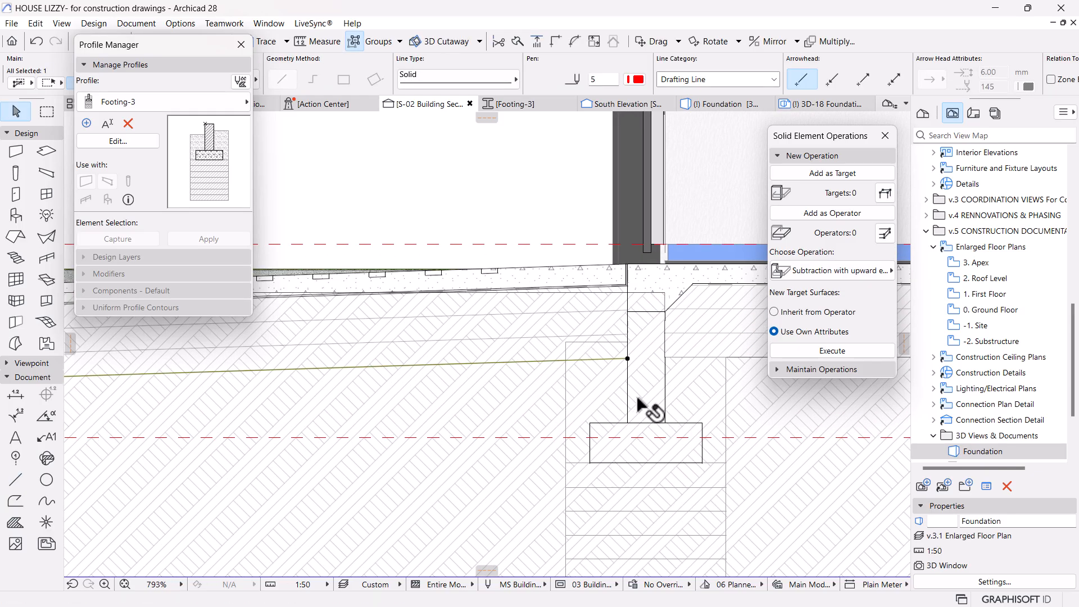
pyautogui.press('Escape')
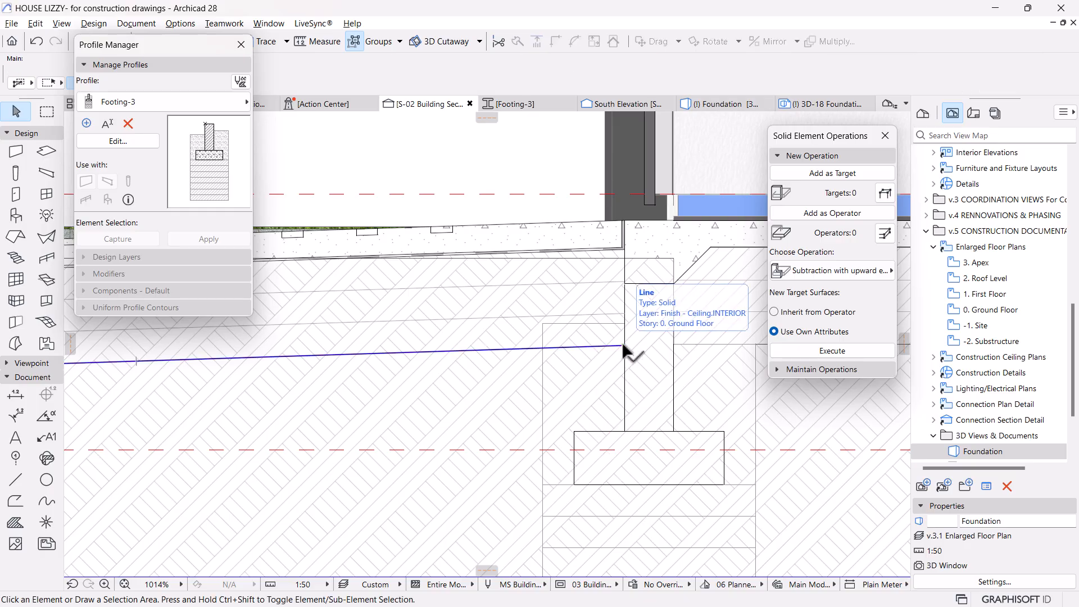
# Step: Draw a short horizontal reference line outward from the upper outer corner of the concrete strip footing
pyautogui.keyDown('alt'); pyautogui.click(623, 346); pyautogui.keyUp('alt')
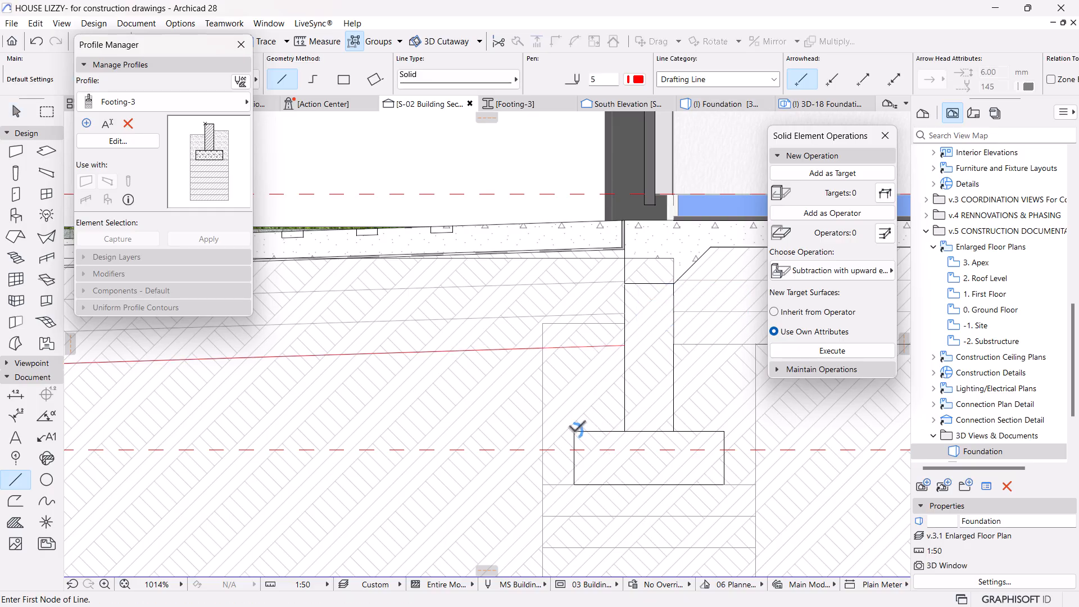
pyautogui.click(574, 431)
pyautogui.click(504, 430)
pyautogui.press('Escape')
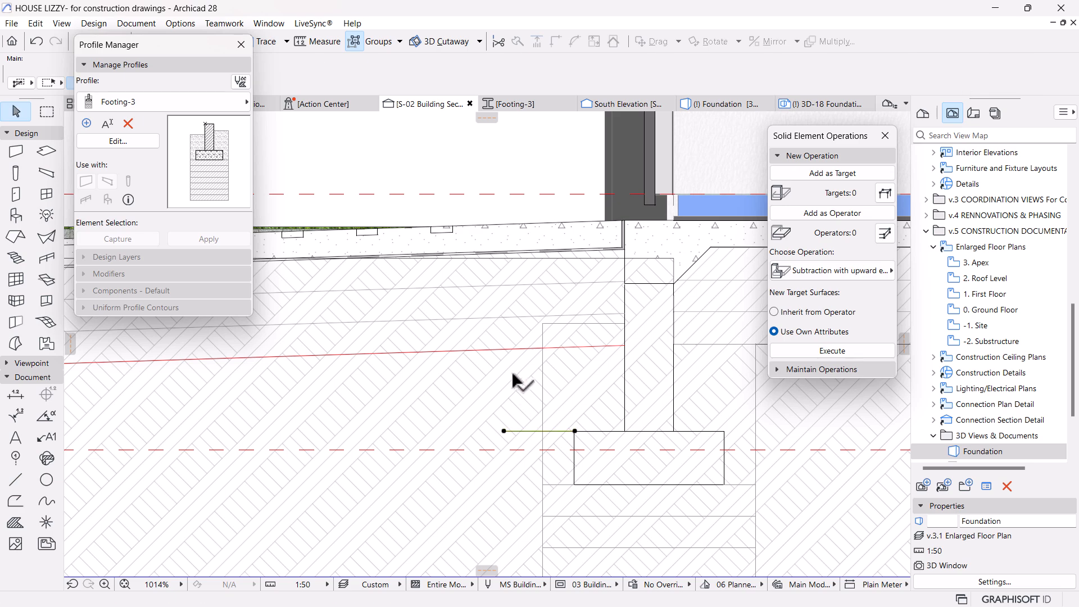
# Step: Copy both reference lines into the Footing-3 profile, aligning the short line's inner end with the strip footing's upper left corner
pyautogui.click(517, 350)
pyautogui.keyDown('shift'); pyautogui.click(518, 350); pyautogui.keyUp('shift')
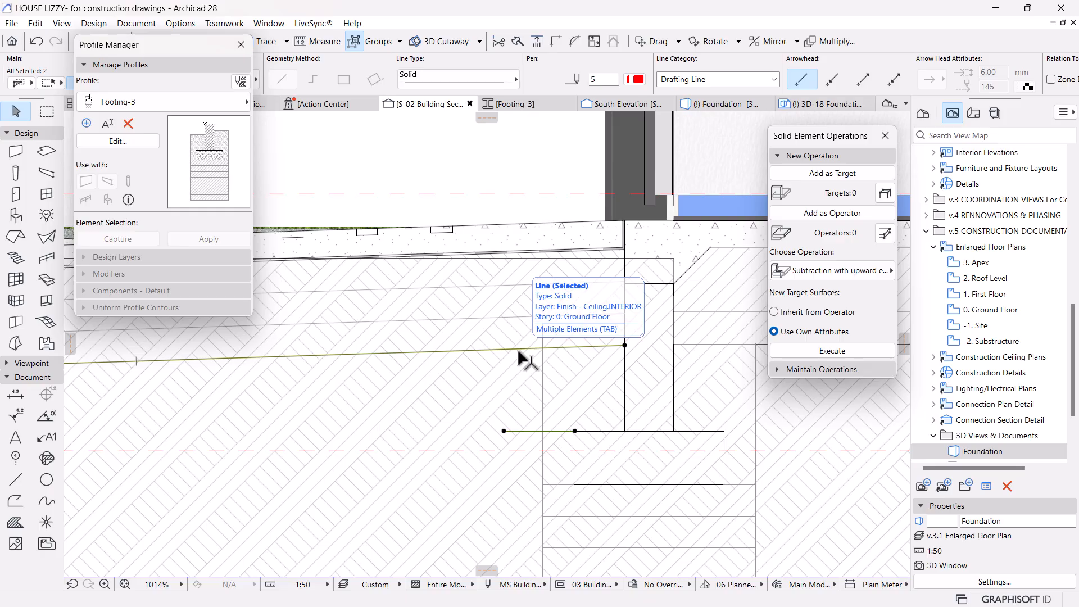
pyautogui.click(118, 141)
pyautogui.rightClick(619, 170)
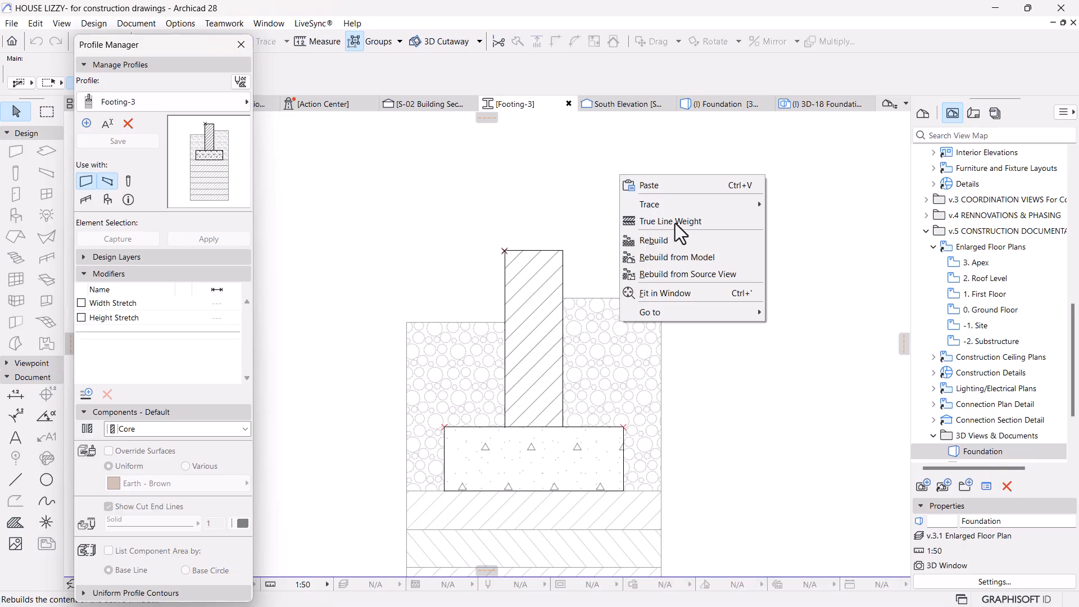
pyautogui.click(640, 190)
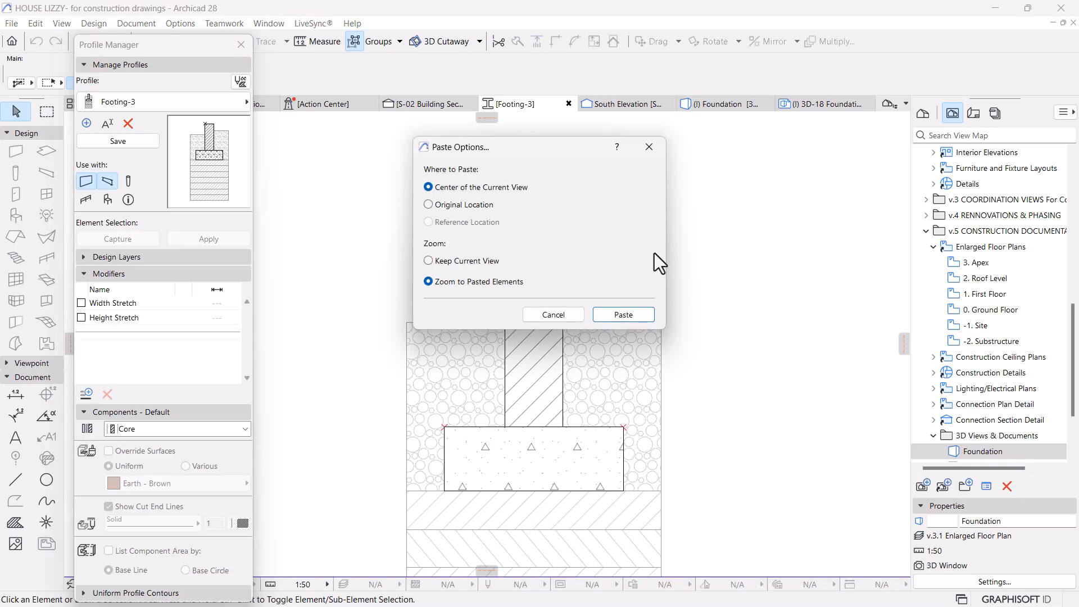
pyautogui.click(615, 313)
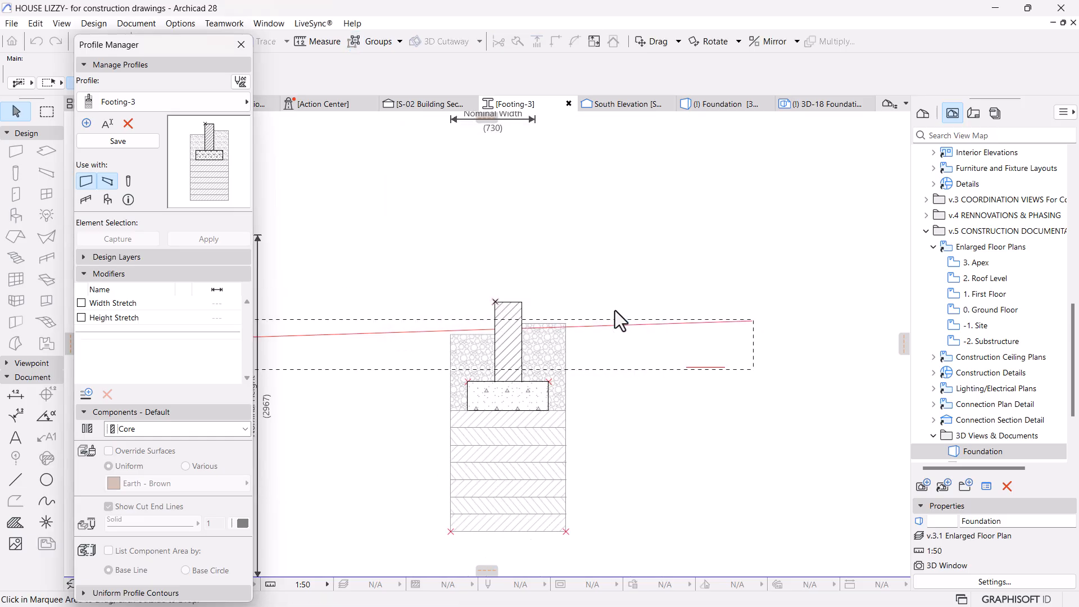
pyautogui.click(724, 367)
pyautogui.click(467, 382)
# Step: Try to lower the outer corner of the left Compacted Backfill onto the sloped reference line
pyautogui.scroll(6, 427, 332)
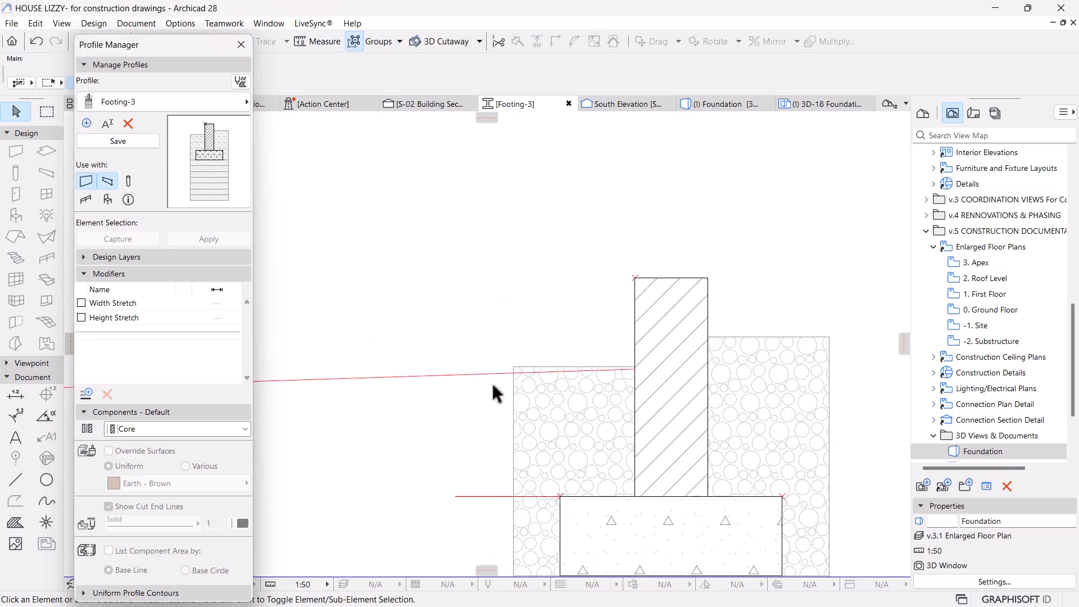
pyautogui.click(591, 413)
pyautogui.click(525, 358)
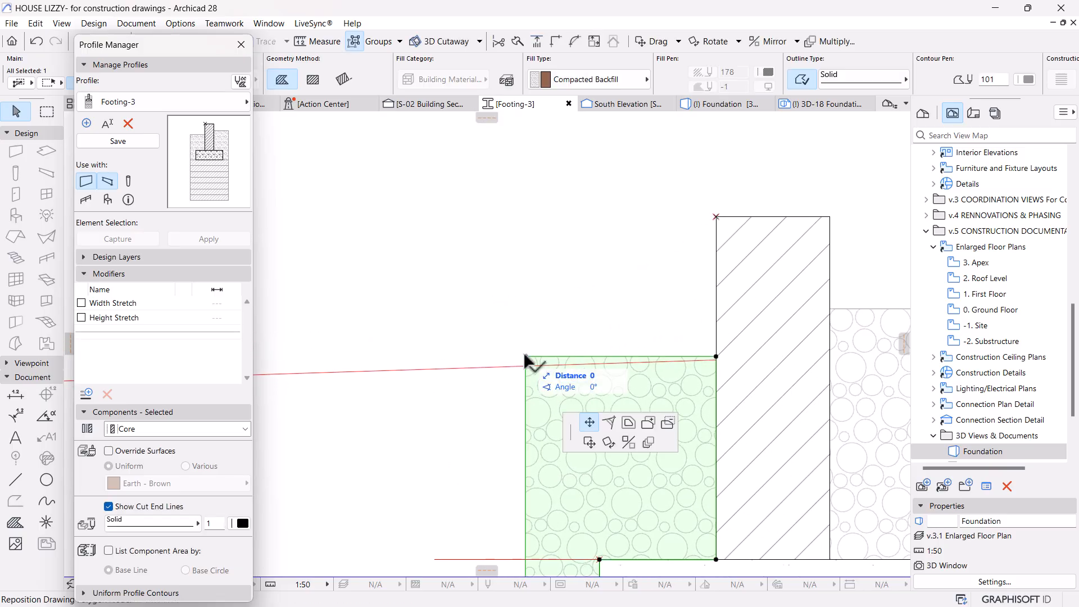
pyautogui.click(526, 366)
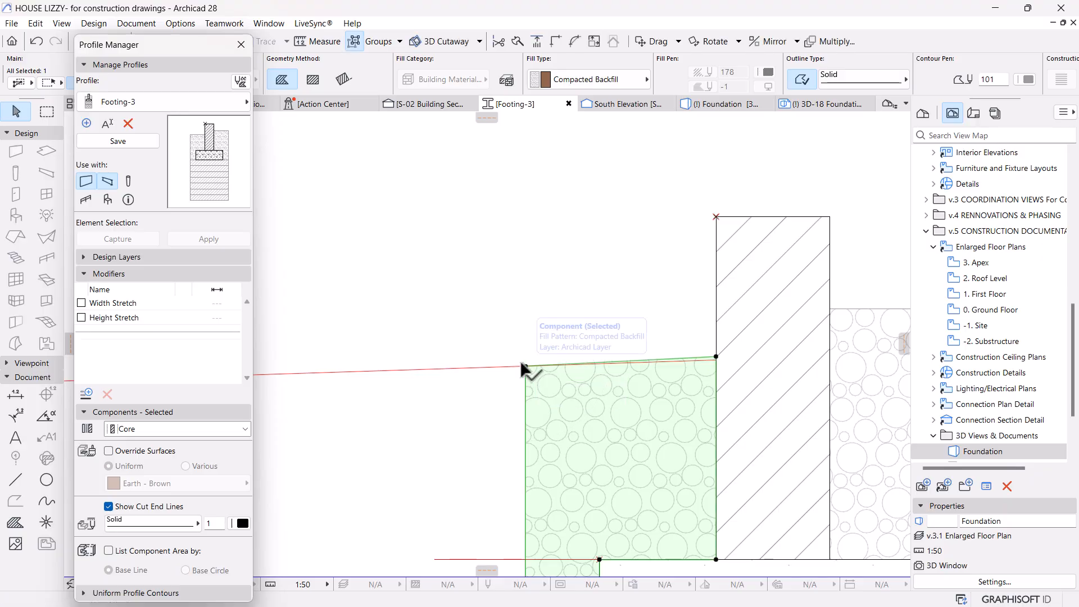
pyautogui.scroll(-3, 521, 339)
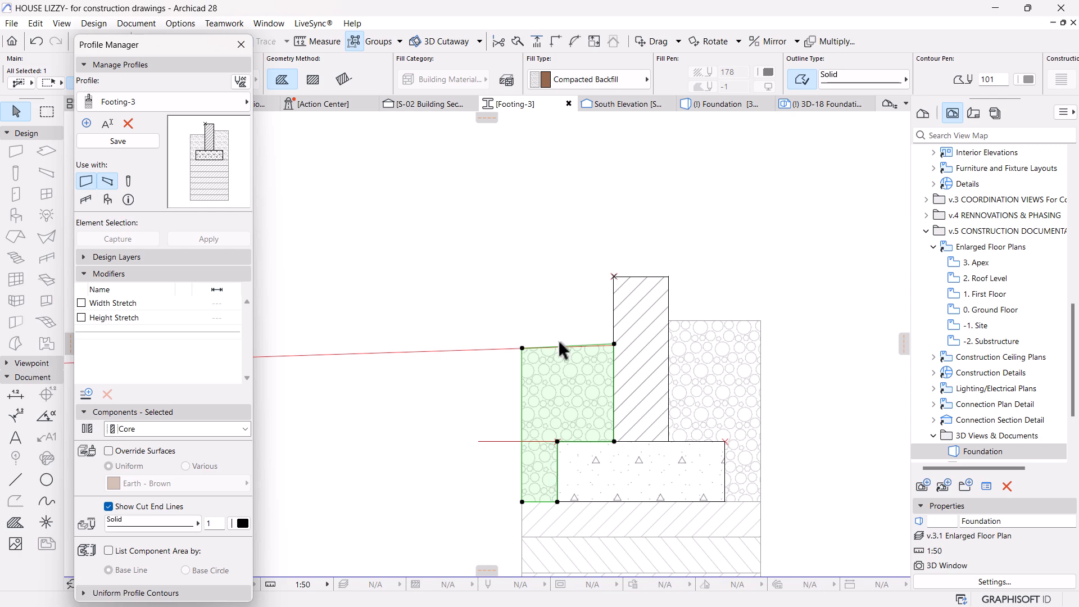
pyautogui.hotkey('ctrl', 'z')
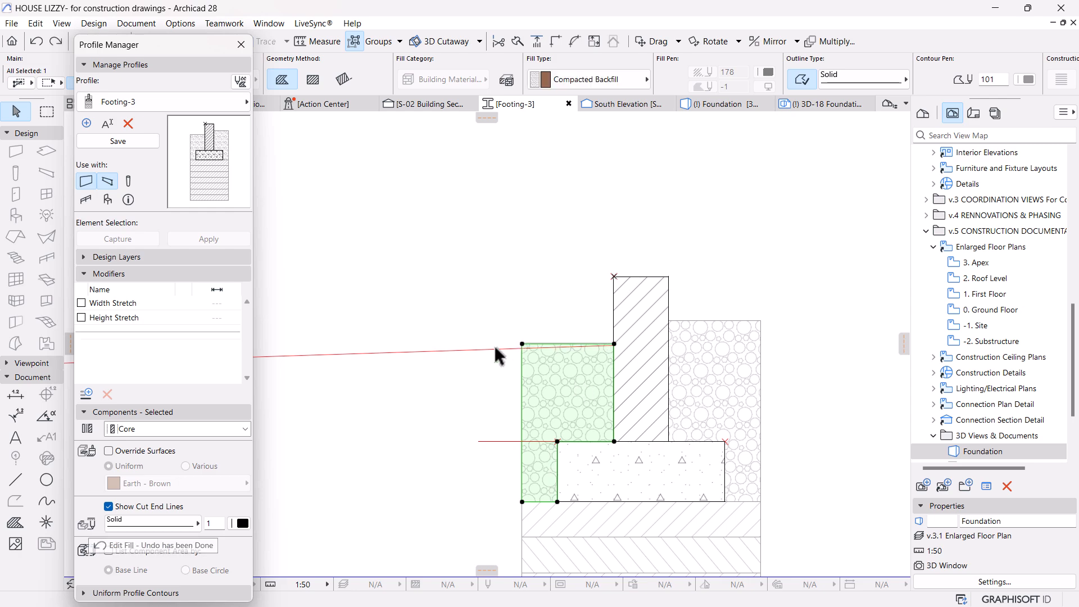
# Step: Mirror the two reference lines about the wall's vertical centreline to the right side of the Footing-3 profile
pyautogui.click(496, 347)
pyautogui.keyDown('shift'); pyautogui.click(502, 441); pyautogui.keyUp('shift')
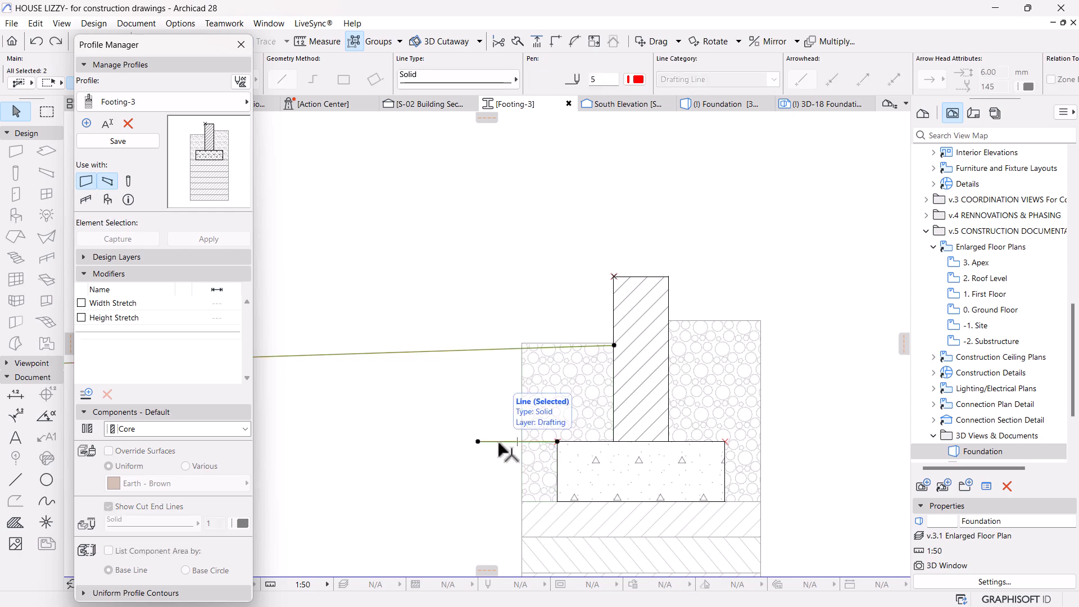
pyautogui.click(643, 284)
pyautogui.click(508, 260)
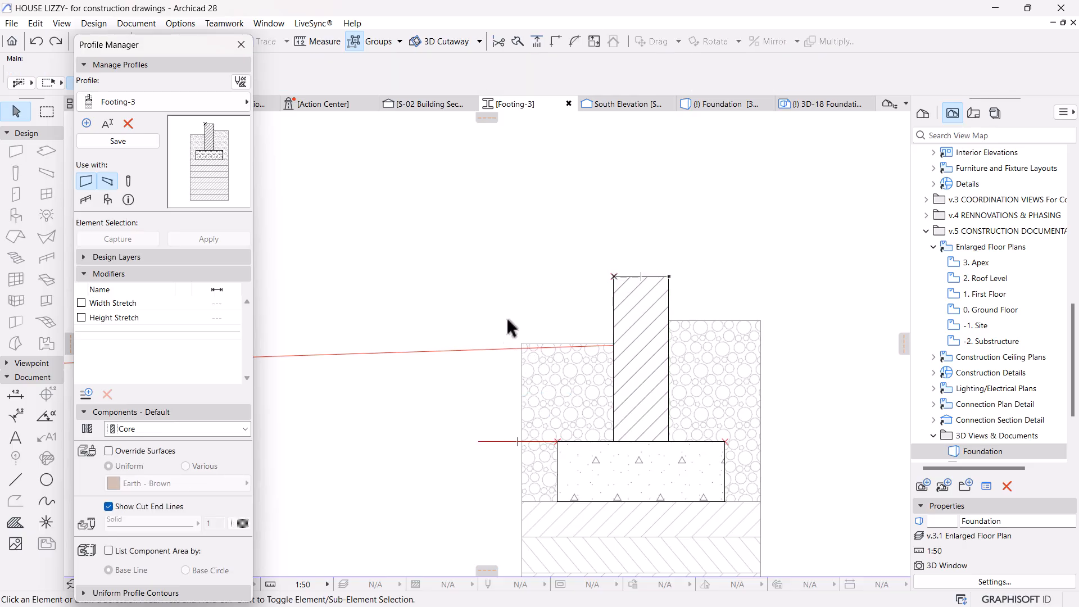
pyautogui.click(402, 513)
pyautogui.click(614, 346)
pyautogui.click(128, 122)
pyautogui.click(641, 276)
pyautogui.click(641, 212)
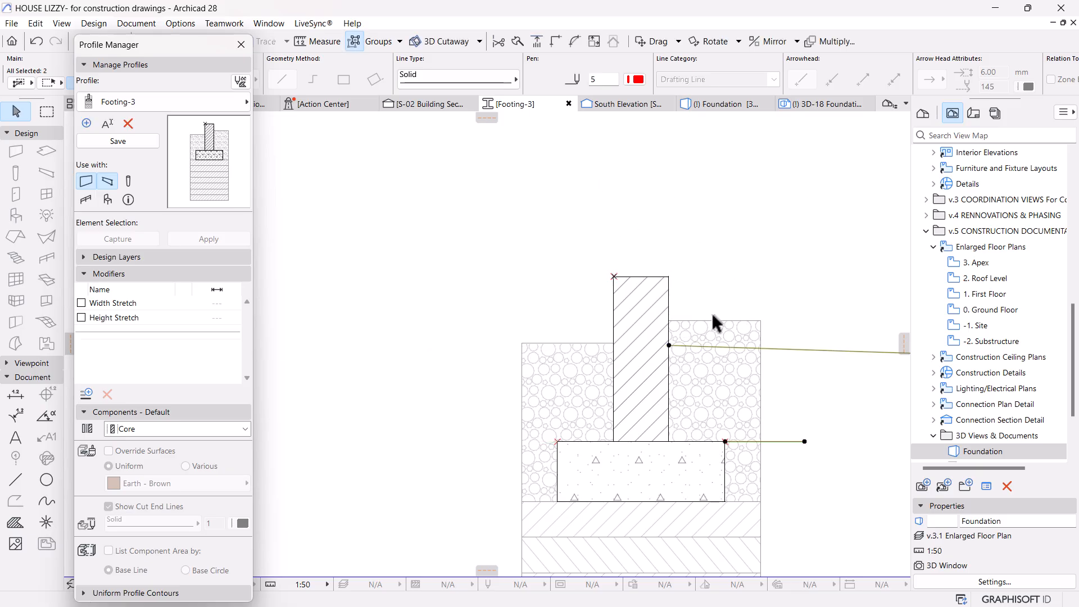
# Step: Lower both top corners of the right Compacted Backfill onto the mirrored sloped line and save the Footing-3 profile
pyautogui.click(706, 325)
pyautogui.scroll(3, 749, 376)
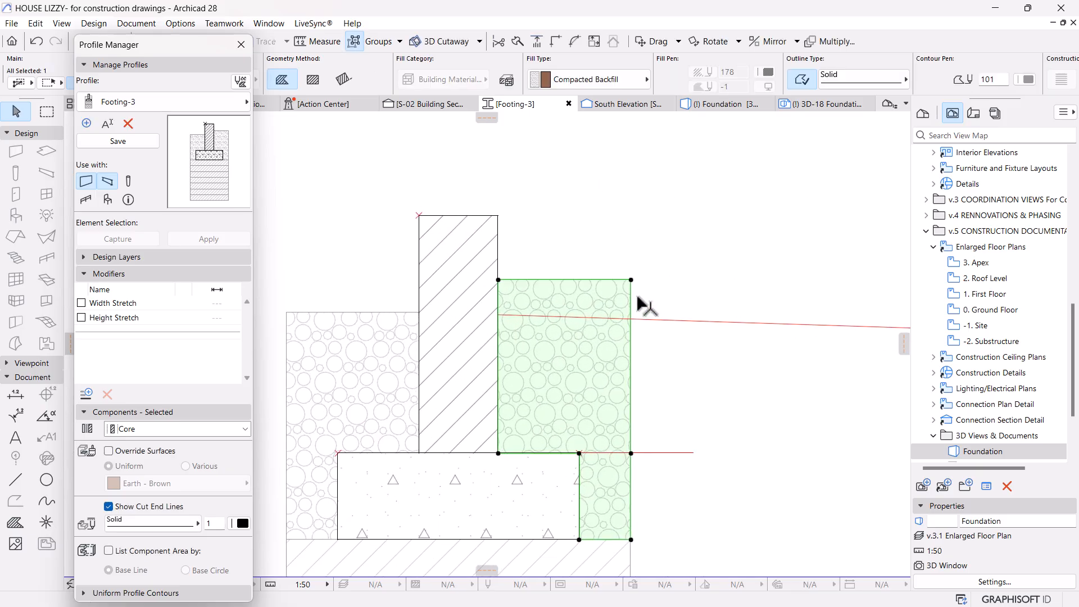
pyautogui.hotkey('ctrl', 'm')
pyautogui.click(89, 124)
pyautogui.click(646, 308)
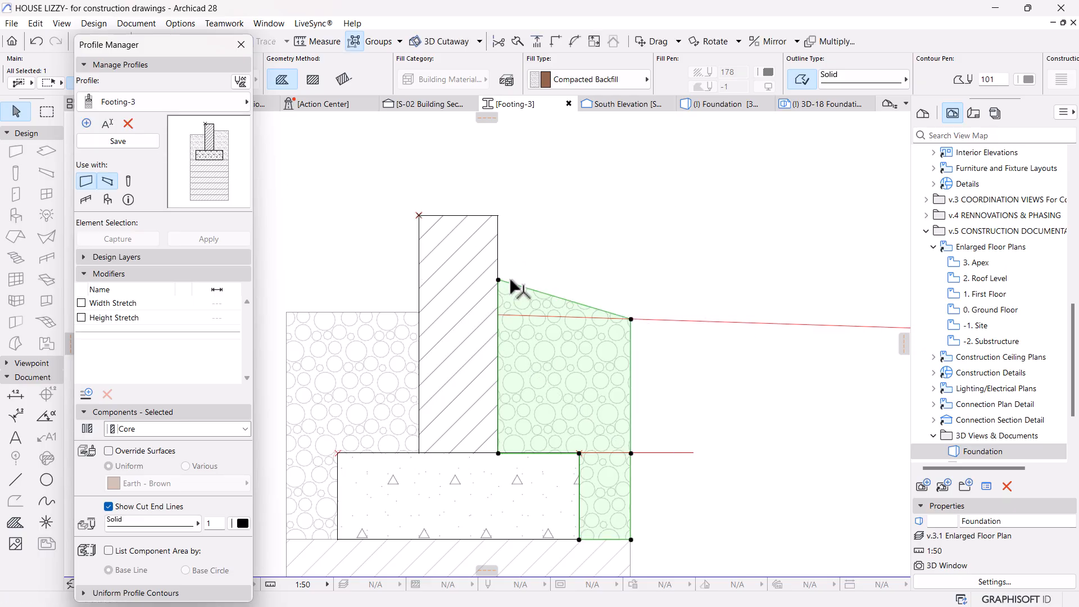
pyautogui.click(498, 280)
pyautogui.click(498, 315)
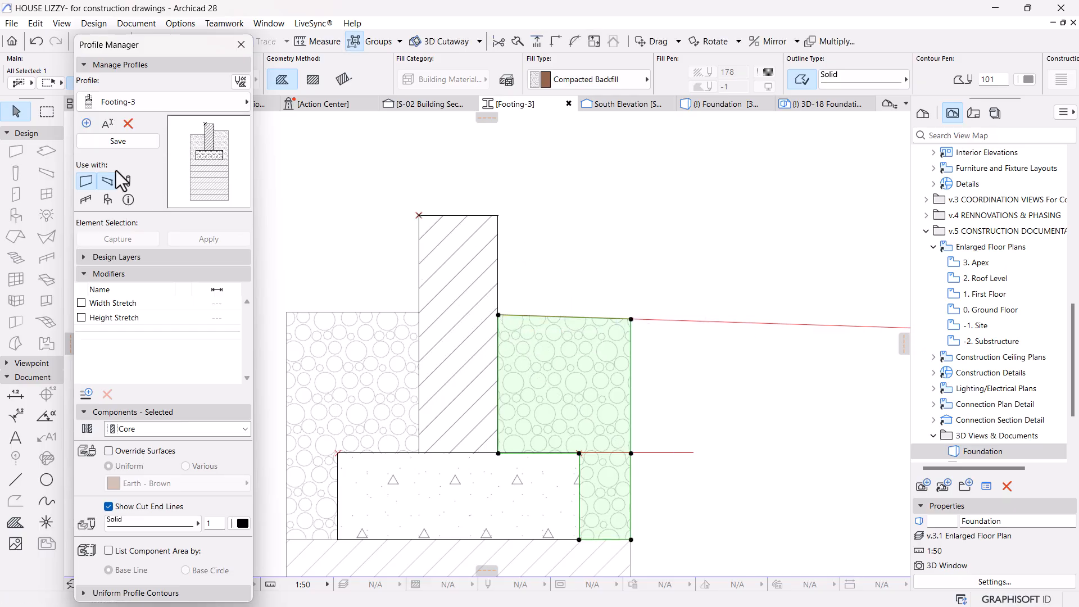
pyautogui.click(119, 141)
pyautogui.click(621, 247)
pyautogui.click(557, 254)
# Step: Delete the mirrored sloped reference line from the Footing-3 profile, save it, and return to the building section
pyautogui.scroll(-3, 622, 227)
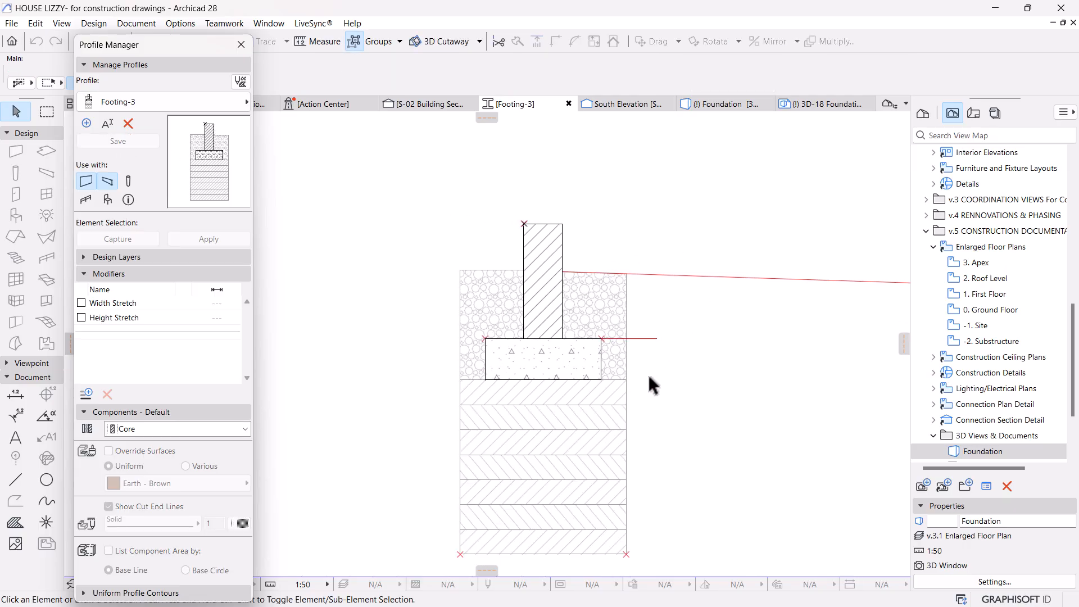
pyautogui.click(655, 321)
pyautogui.click(724, 243)
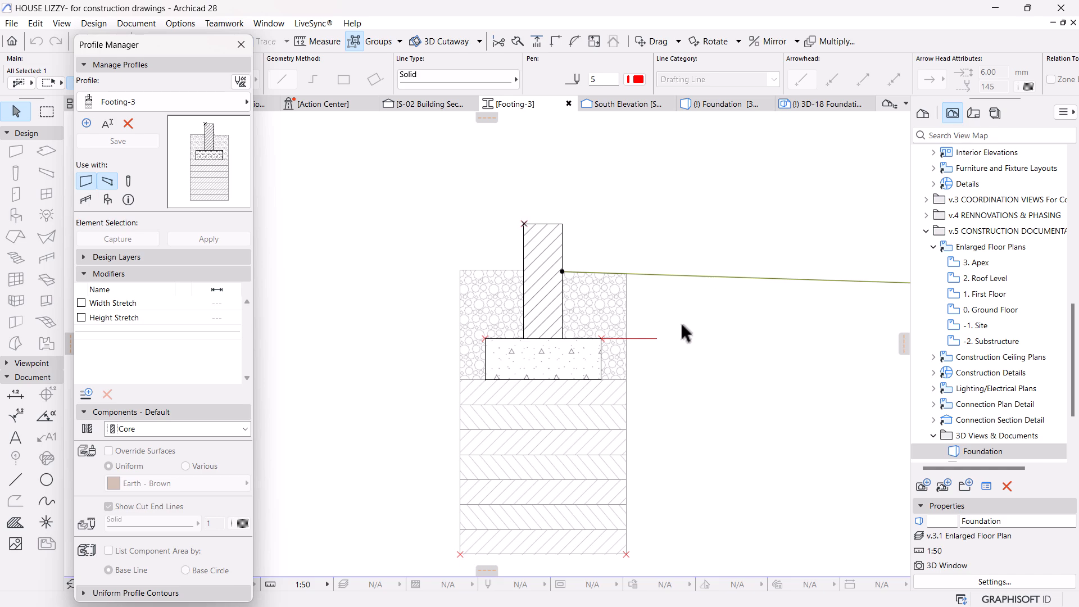
pyautogui.press('Delete')
pyautogui.click(99, 141)
pyautogui.click(412, 101)
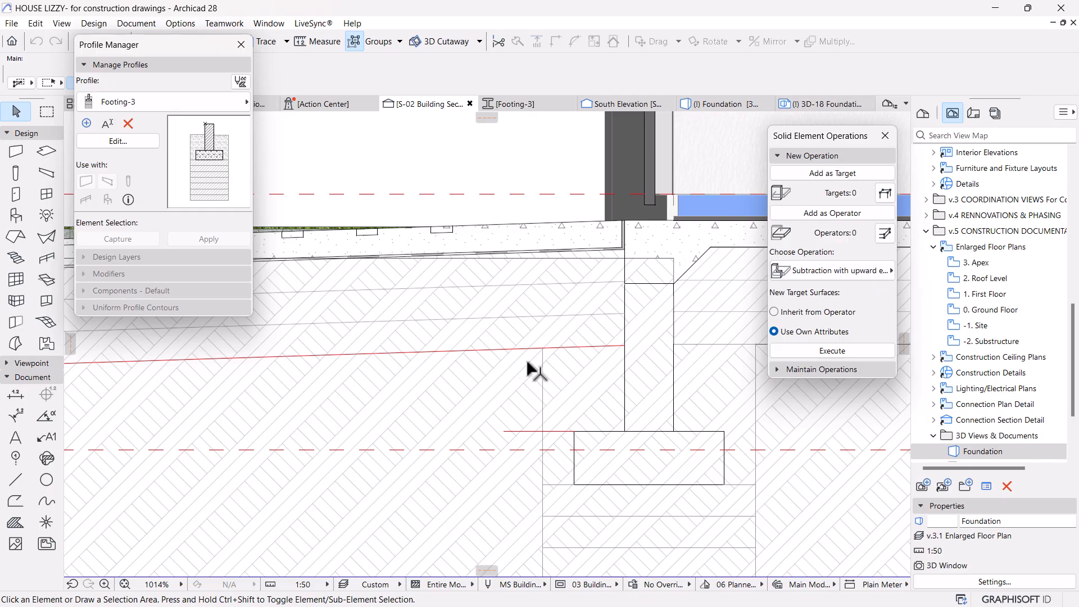
# Step: Delete the remaining sloped reference line beside the garage footing in the building section
pyautogui.click(613, 350)
pyautogui.press('Delete')
pyautogui.scroll(-8, 613, 351)
pyautogui.moveTo(532, 383); pyautogui.dragTo(469, 395, button='middle')
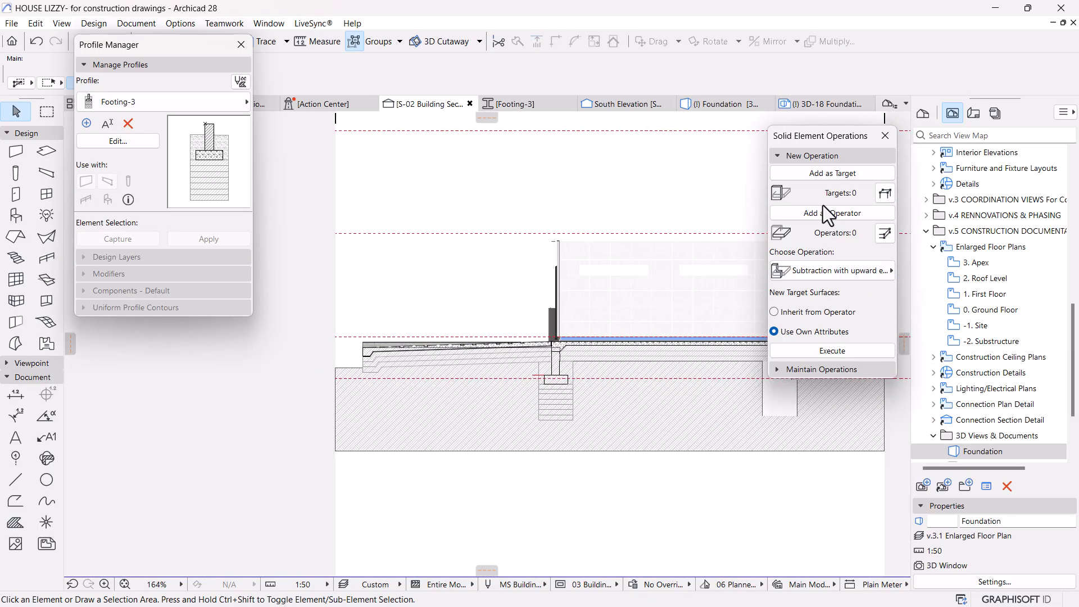
# Step: Collapse the New Operation and Manage Profiles sections and move the Profile Manager lower
pyautogui.click(829, 151)
pyautogui.click(97, 63)
pyautogui.moveTo(112, 47); pyautogui.dragTo(108, 126)
pyautogui.scroll(2, 559, 375)
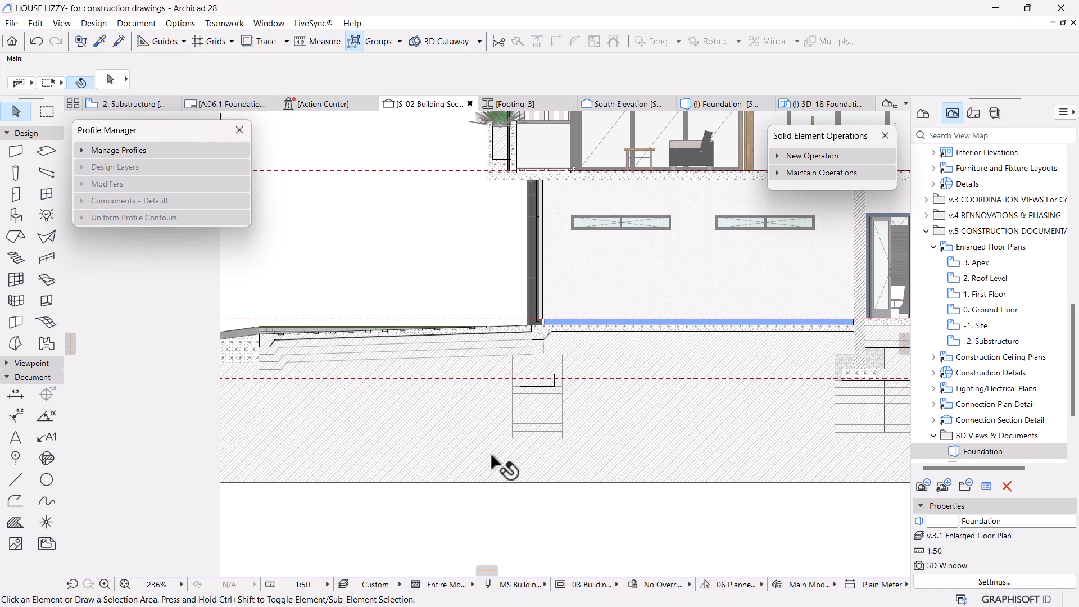
pyautogui.click(485, 458)
pyautogui.scroll(2, 529, 383)
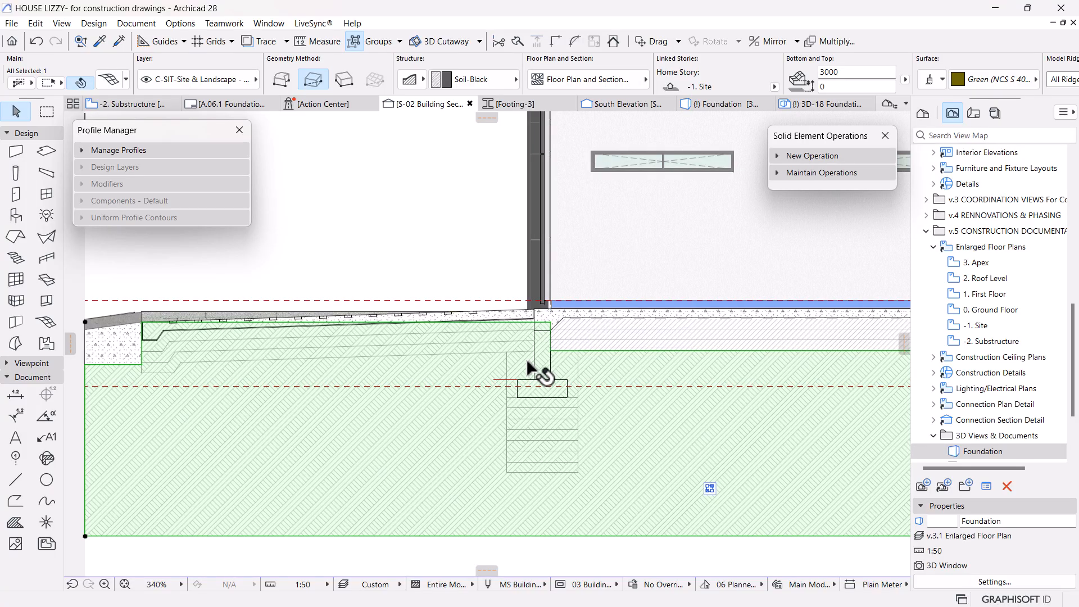
pyautogui.scroll(-4, 523, 371)
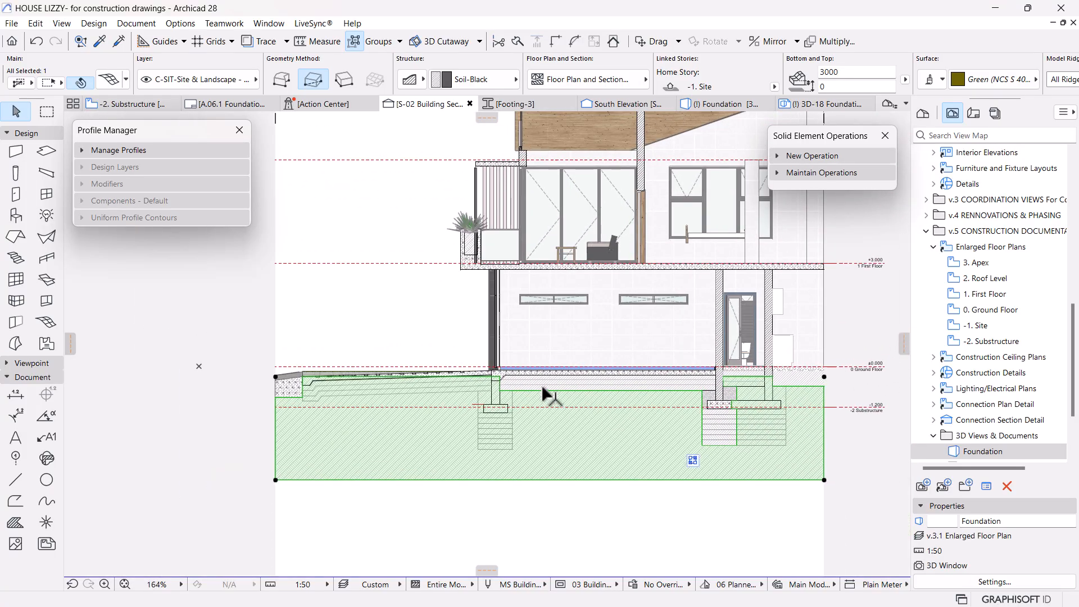
pyautogui.scroll(2, 753, 431)
pyautogui.press('Escape')
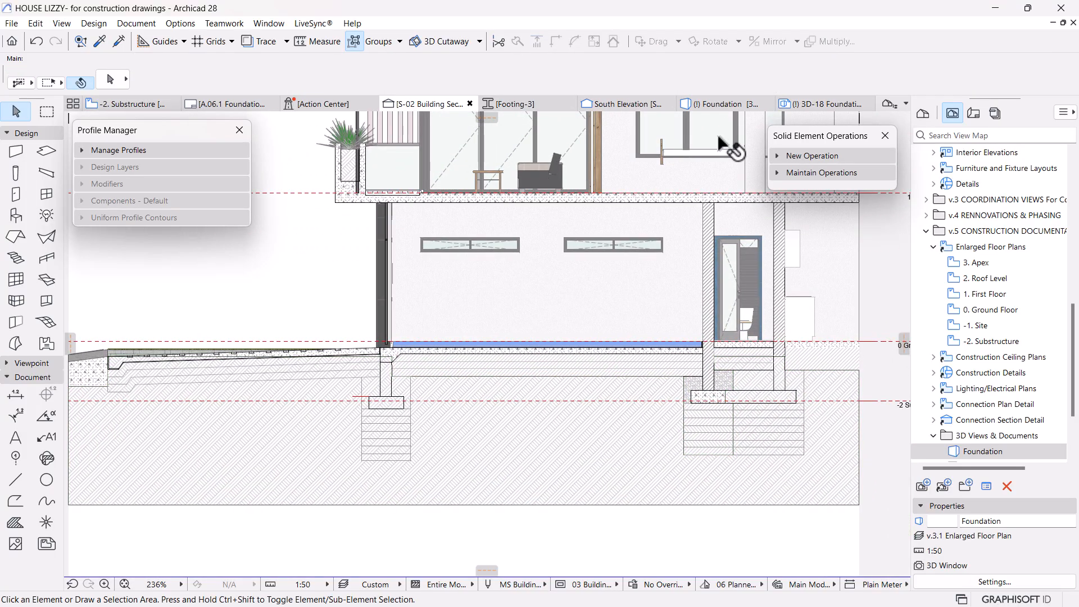
# Step: Select all footing walls on the -2. Substructure plan and add them as operators for a solid element operation
pyautogui.click(147, 103)
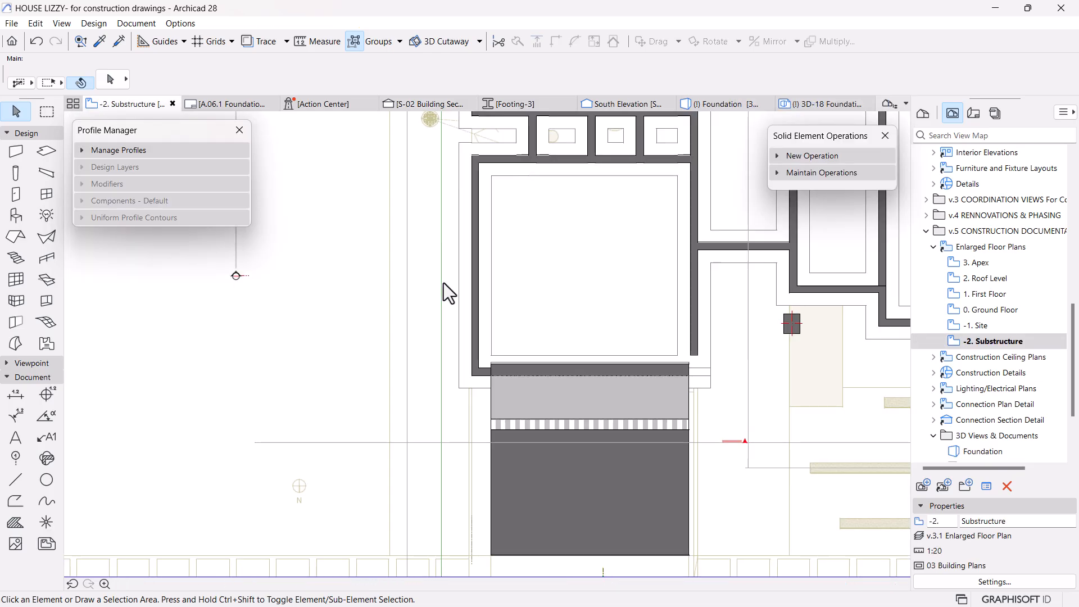
pyautogui.click(472, 316)
pyautogui.scroll(-5, 495, 295)
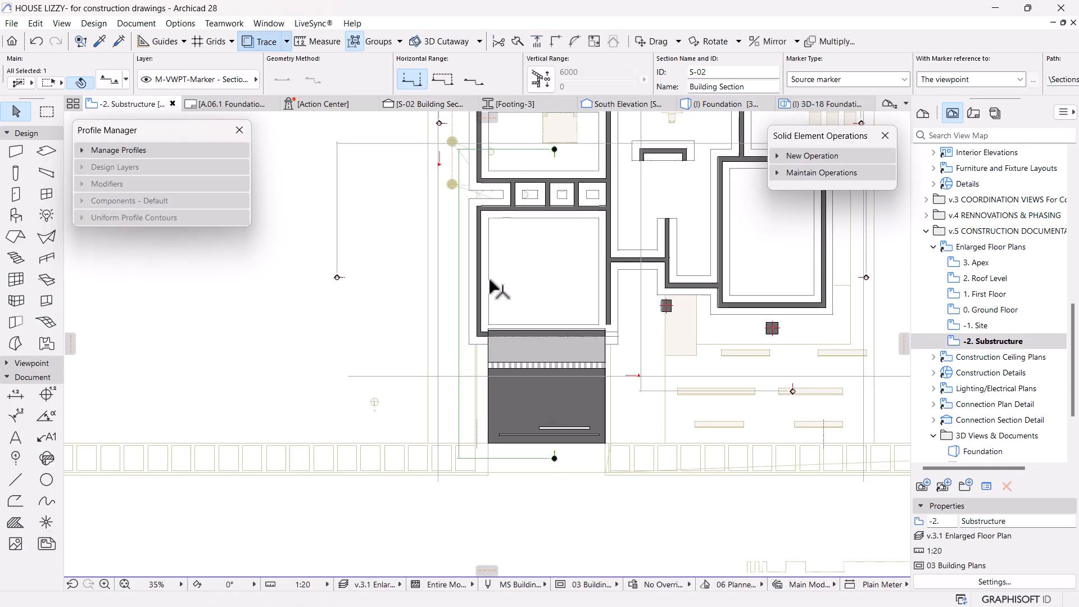
pyautogui.scroll(2, 502, 307)
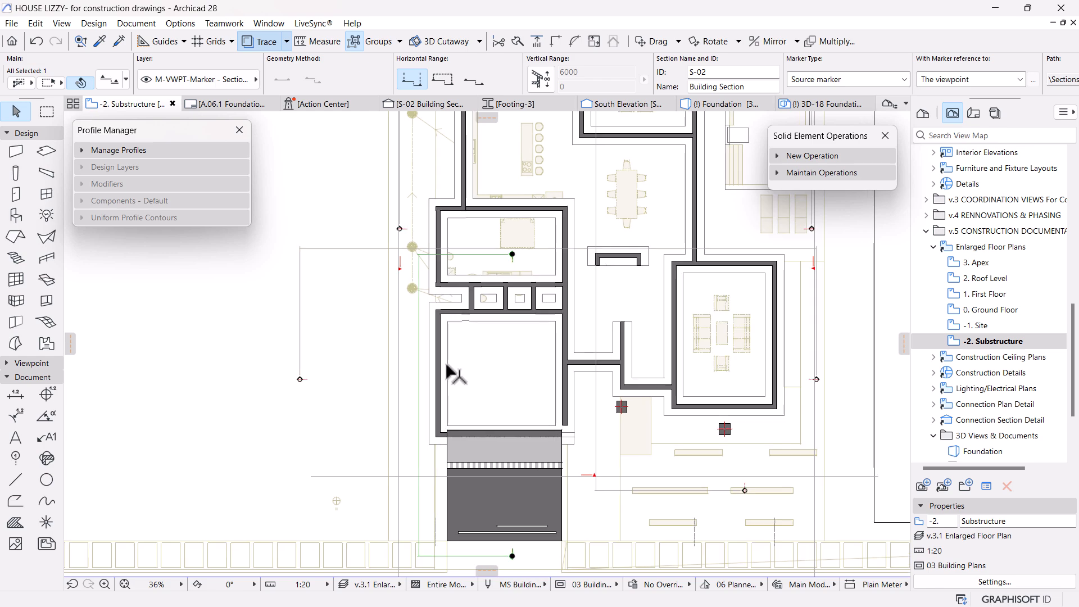
pyautogui.press('Escape')
pyautogui.click(448, 370)
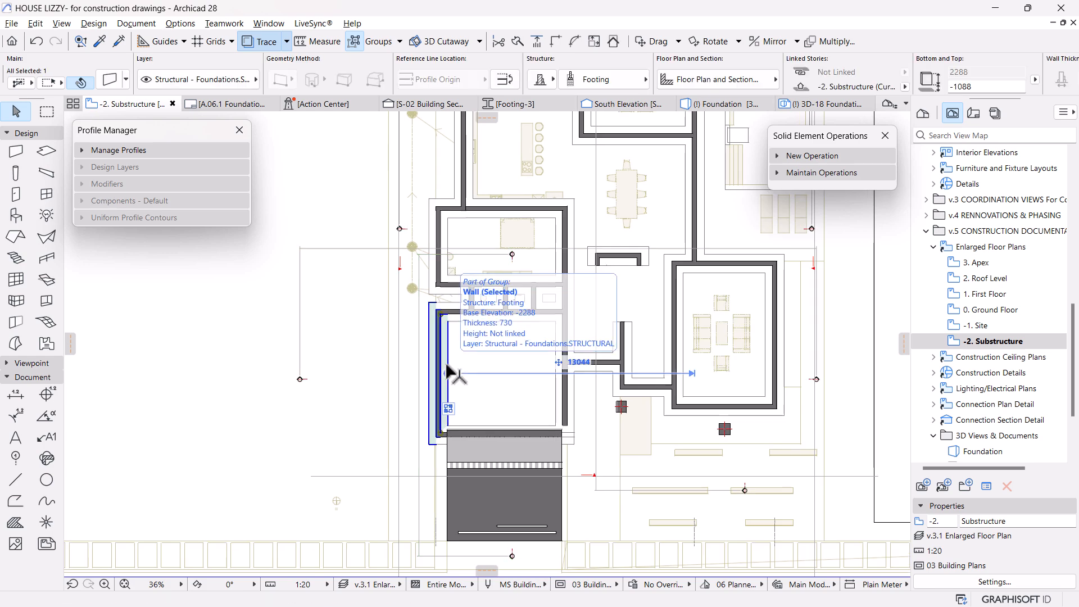
pyautogui.keyDown('alt'); pyautogui.click(446, 368); pyautogui.keyUp('alt')
pyautogui.hotkey('ctrl', 'a')
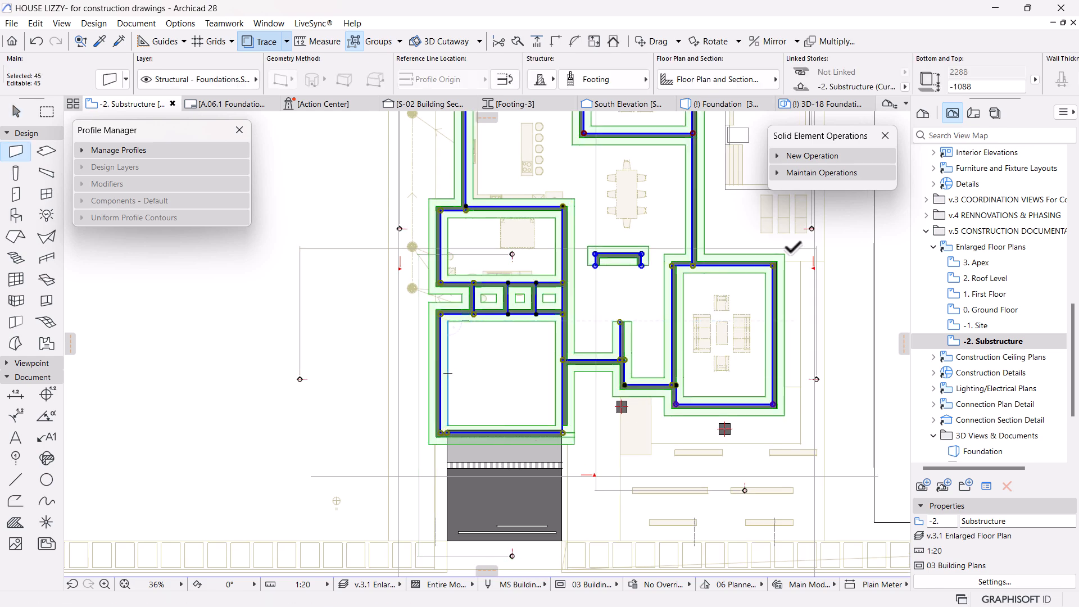
pyautogui.click(841, 157)
pyautogui.click(822, 211)
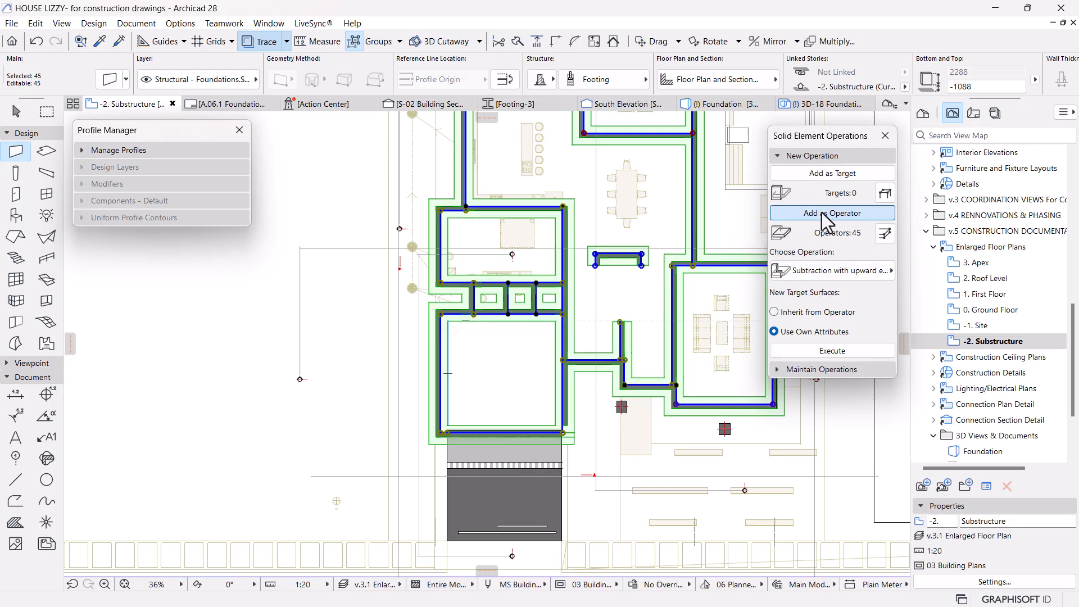
# Step: Set the Soil-Black mesh in the S-02 Building Section as target and execute a plain Subtraction of the footings from it
pyautogui.click(417, 105)
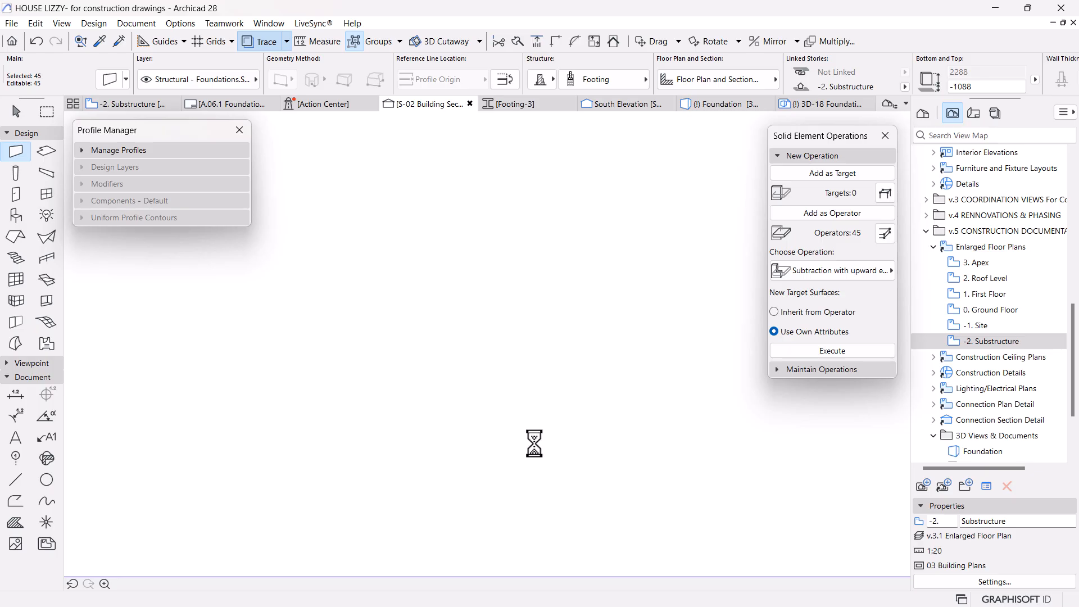
pyautogui.click(16, 111)
pyautogui.click(584, 399)
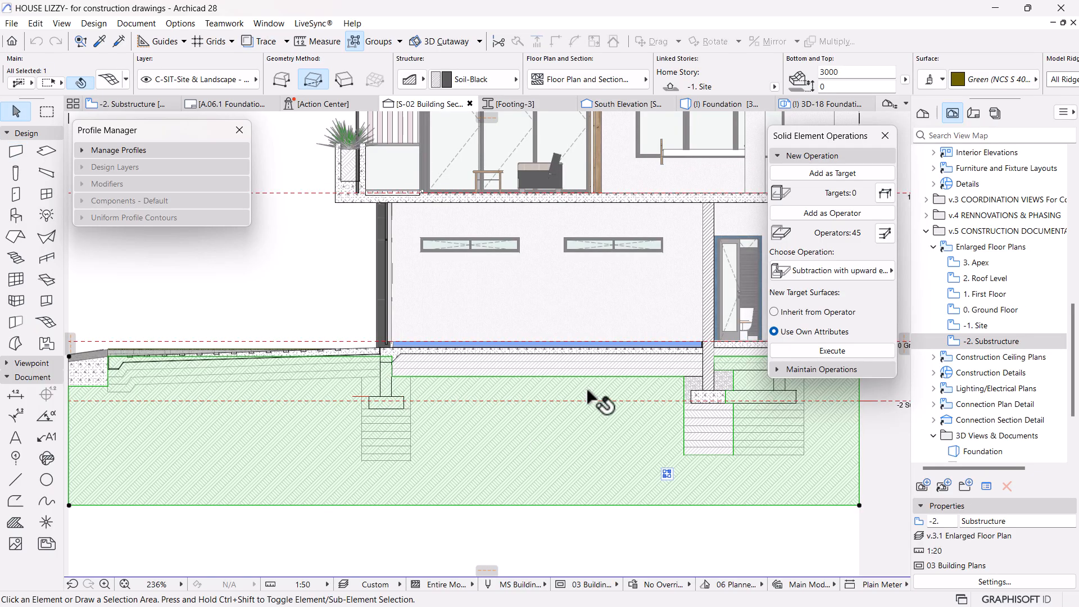
pyautogui.click(844, 174)
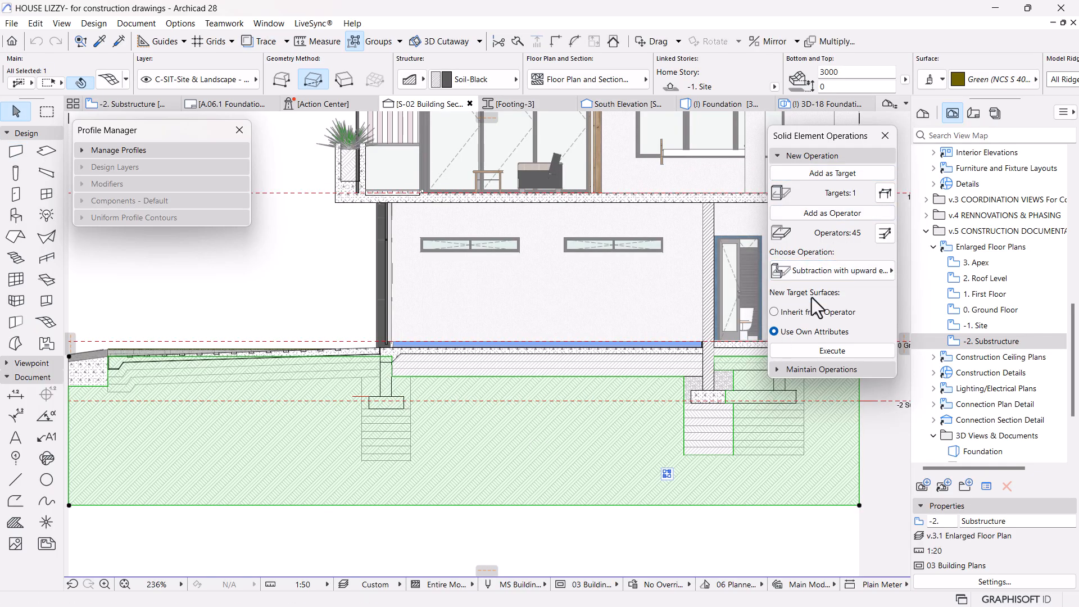
pyautogui.click(835, 274)
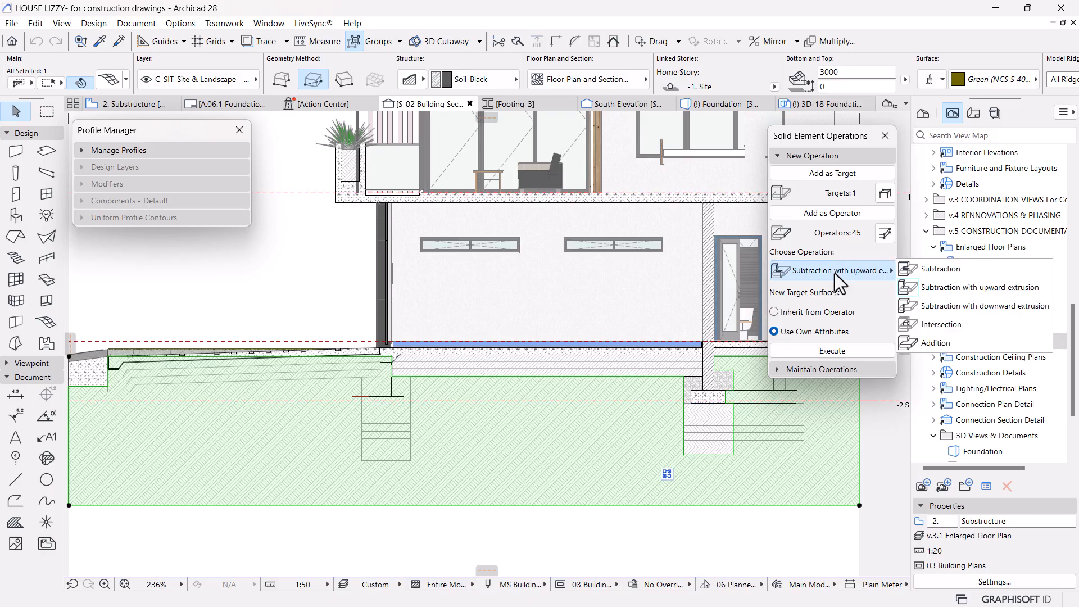
pyautogui.click(955, 267)
pyautogui.click(837, 349)
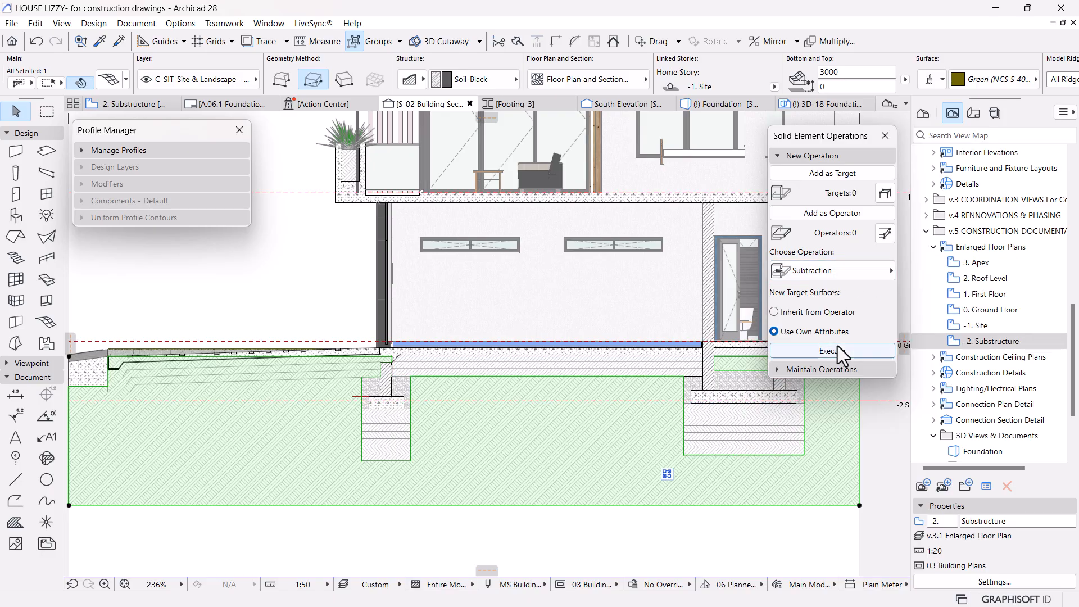
pyautogui.scroll(-3, 559, 417)
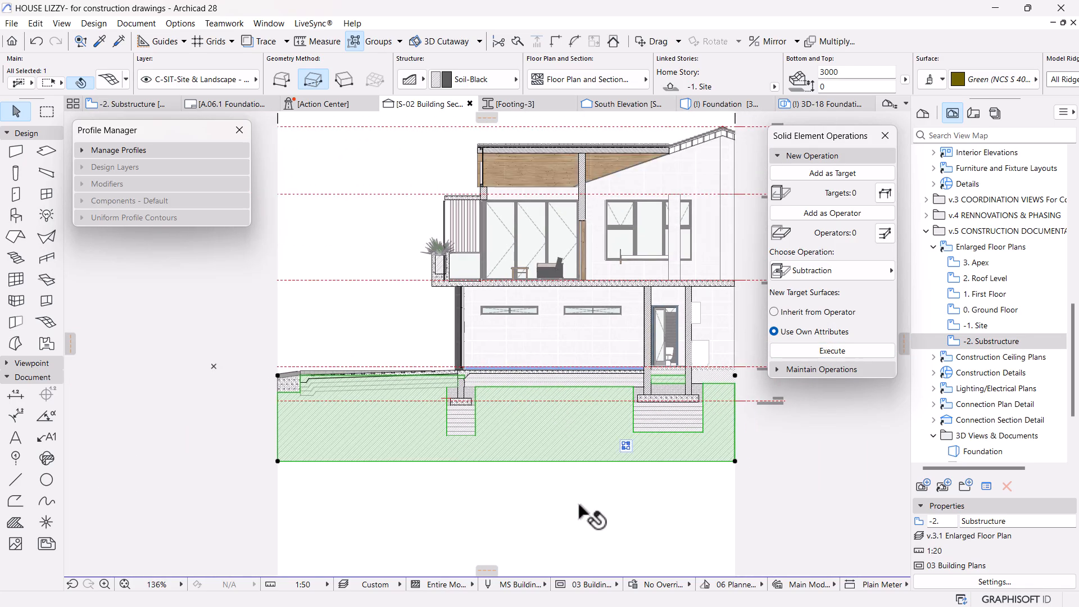
pyautogui.click(522, 490)
# Step: Subtract the Garage Ramp from the Soil-Black mesh using Subtraction with upward extrusion
pyautogui.scroll(9, 523, 397)
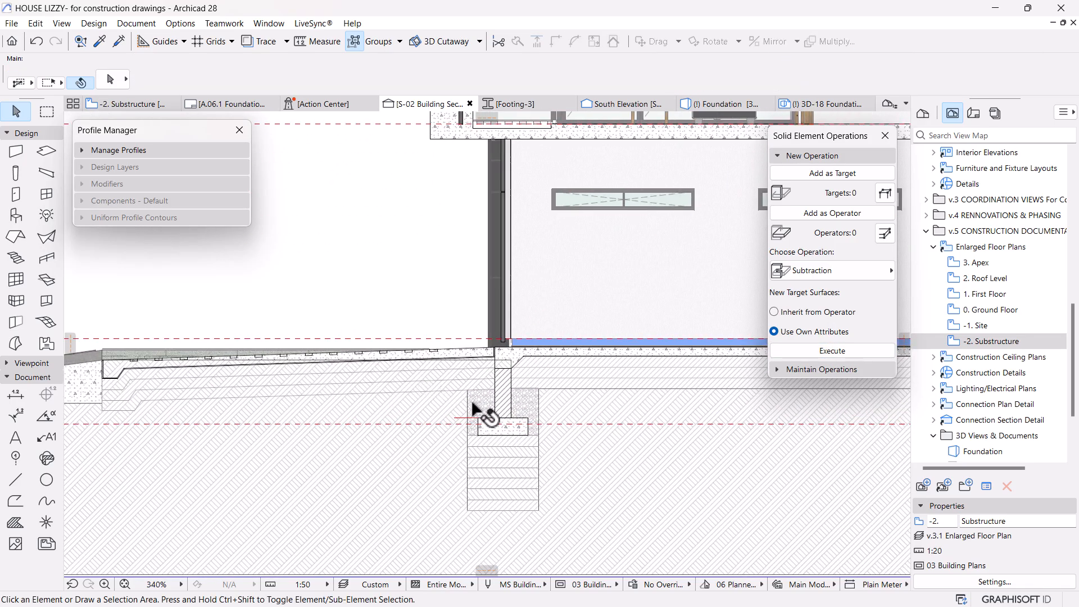
pyautogui.click(414, 373)
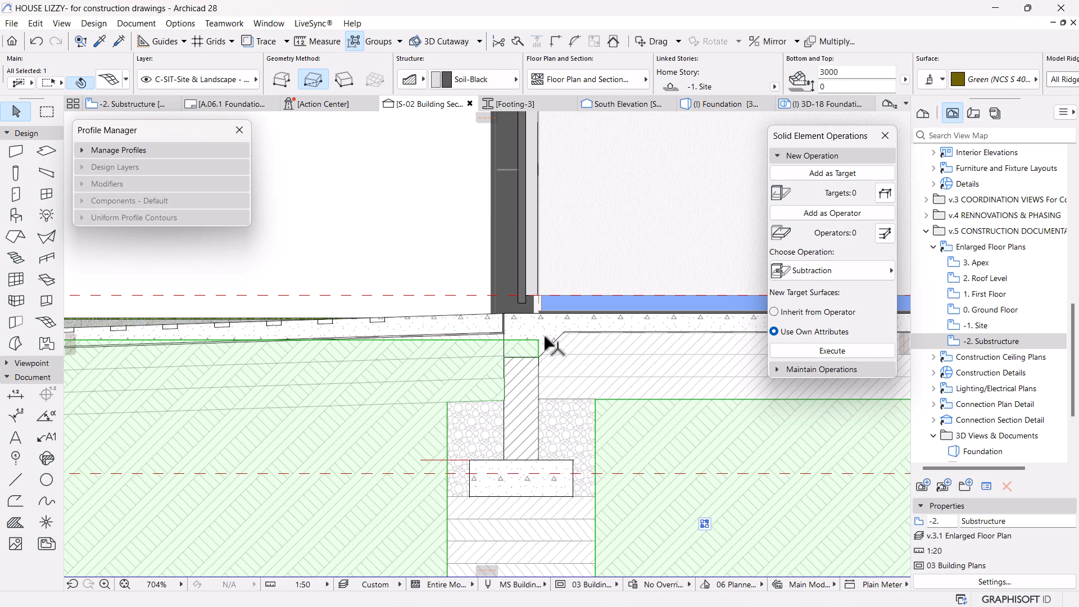
pyautogui.click(827, 174)
pyautogui.click(533, 336)
pyautogui.scroll(-3, 407, 361)
pyautogui.moveTo(374, 394); pyautogui.dragTo(569, 395, button='middle')
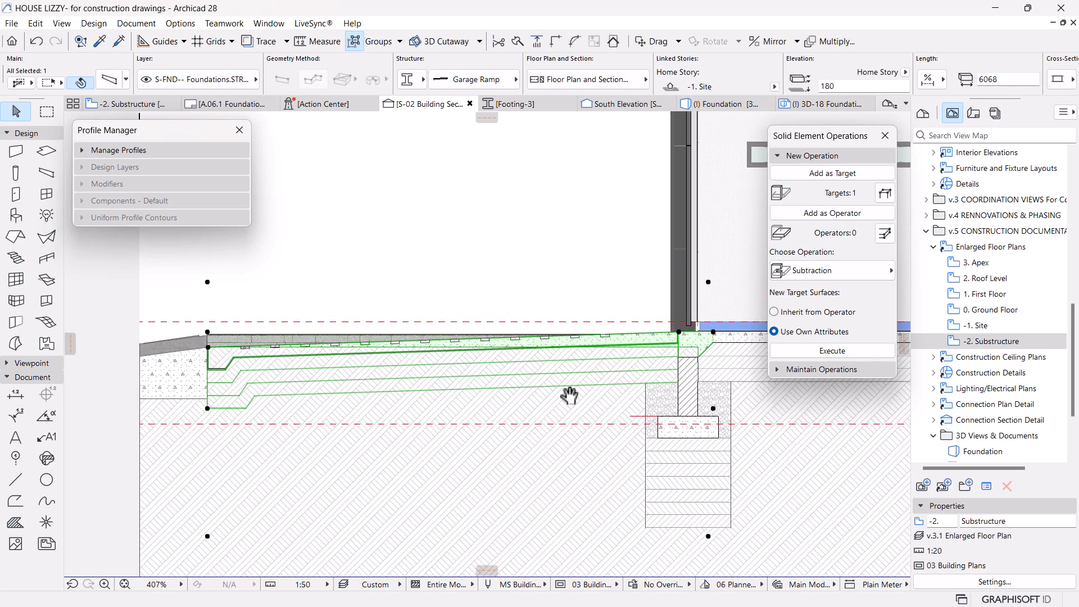
pyautogui.click(818, 214)
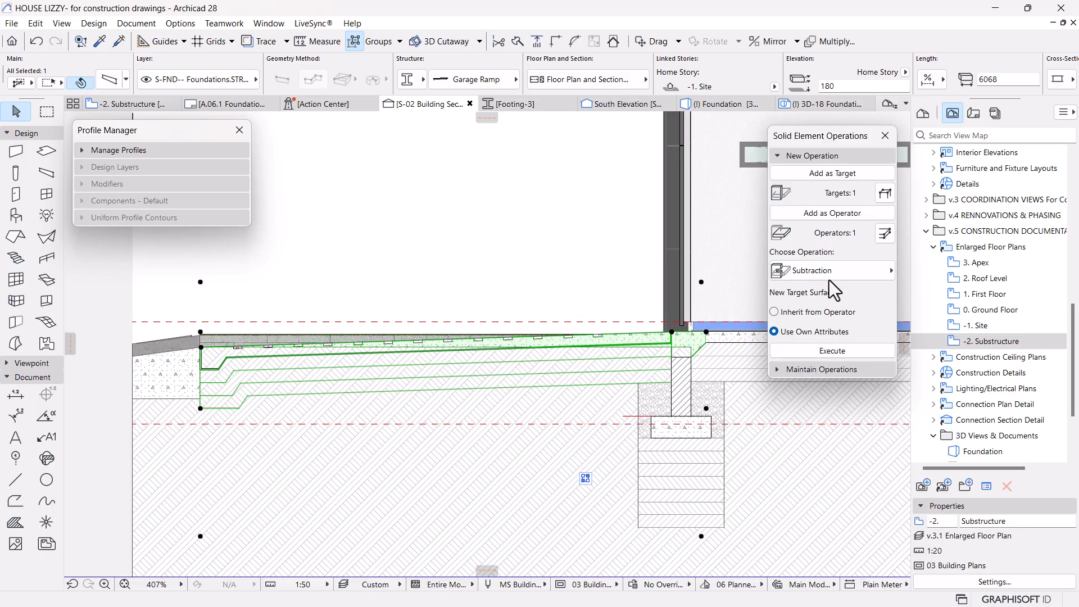
pyautogui.click(829, 277)
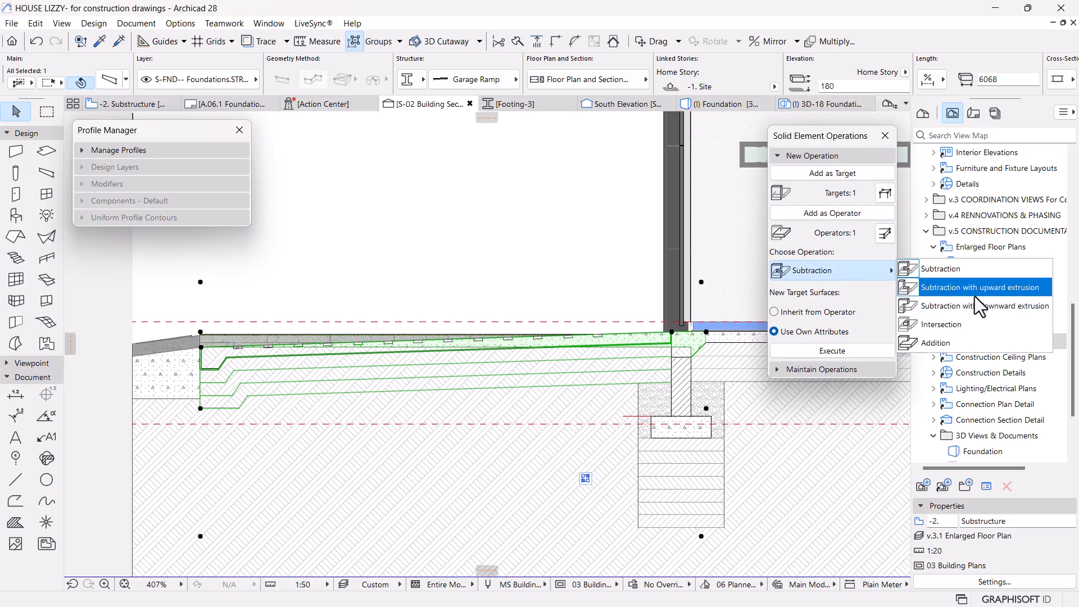
pyautogui.click(921, 288)
pyautogui.click(843, 351)
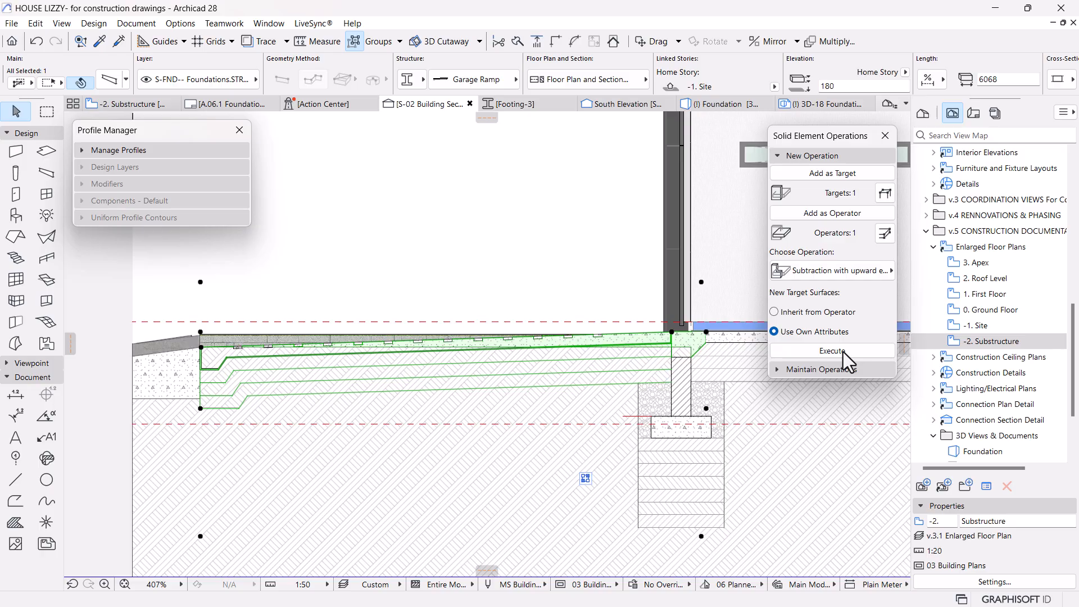
pyautogui.click(550, 274)
pyautogui.scroll(-5, 550, 274)
pyautogui.moveTo(488, 410); pyautogui.dragTo(389, 484, button='middle')
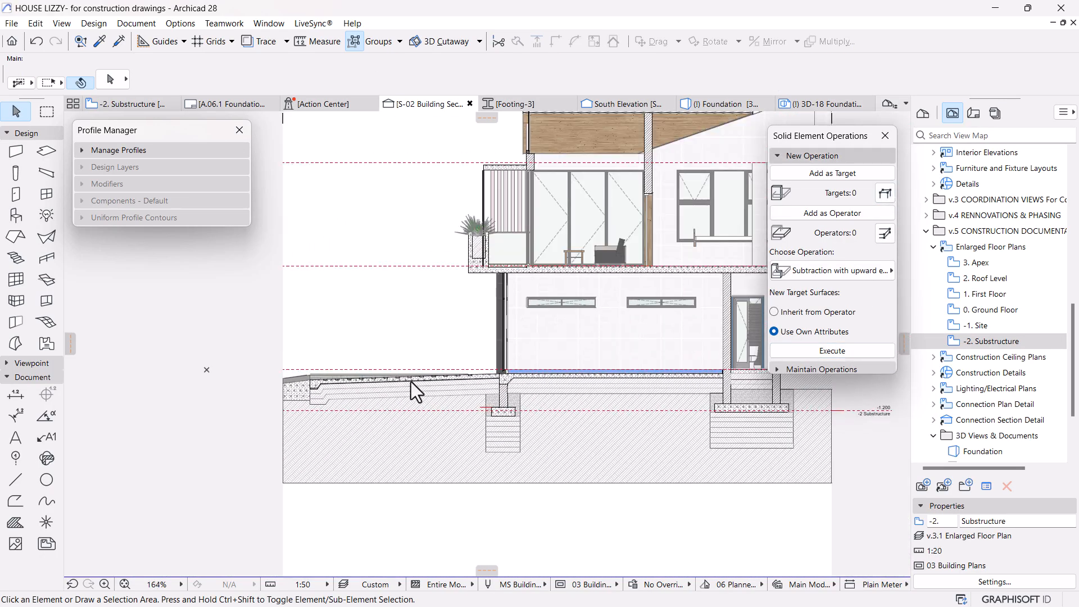
# Step: Examine the ramp, footings and floor layers along the section, including the slab-on-grade between the two walls at the toilet doorway
pyautogui.scroll(1, 356, 415)
pyautogui.scroll(3, 389, 372)
pyautogui.scroll(-2, 645, 393)
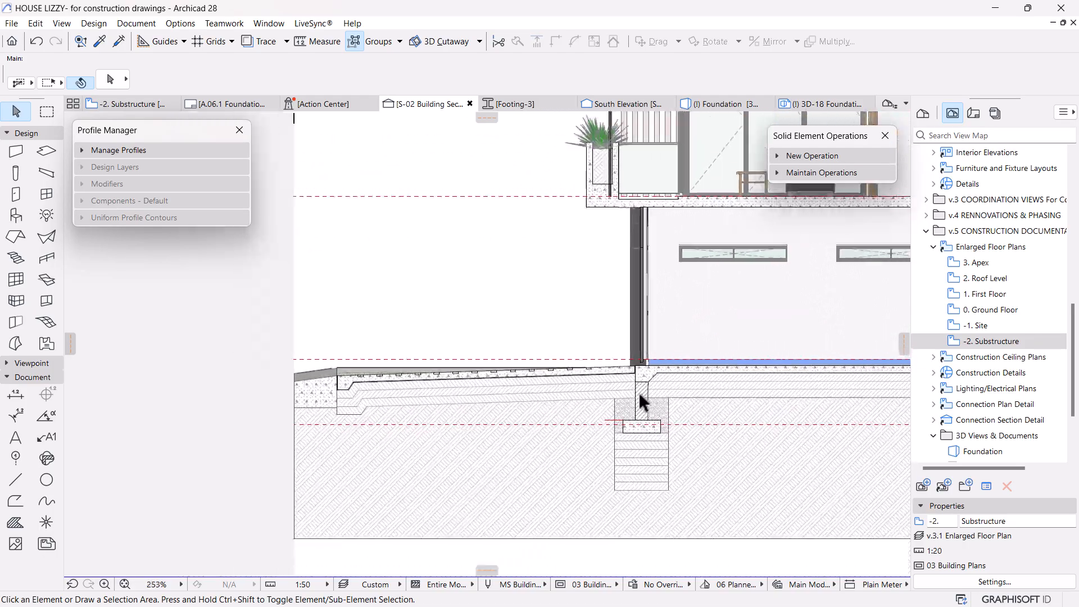
pyautogui.moveTo(606, 428); pyautogui.dragTo(495, 427, button='middle')
pyautogui.scroll(3, 514, 436)
pyautogui.scroll(-3, 588, 349)
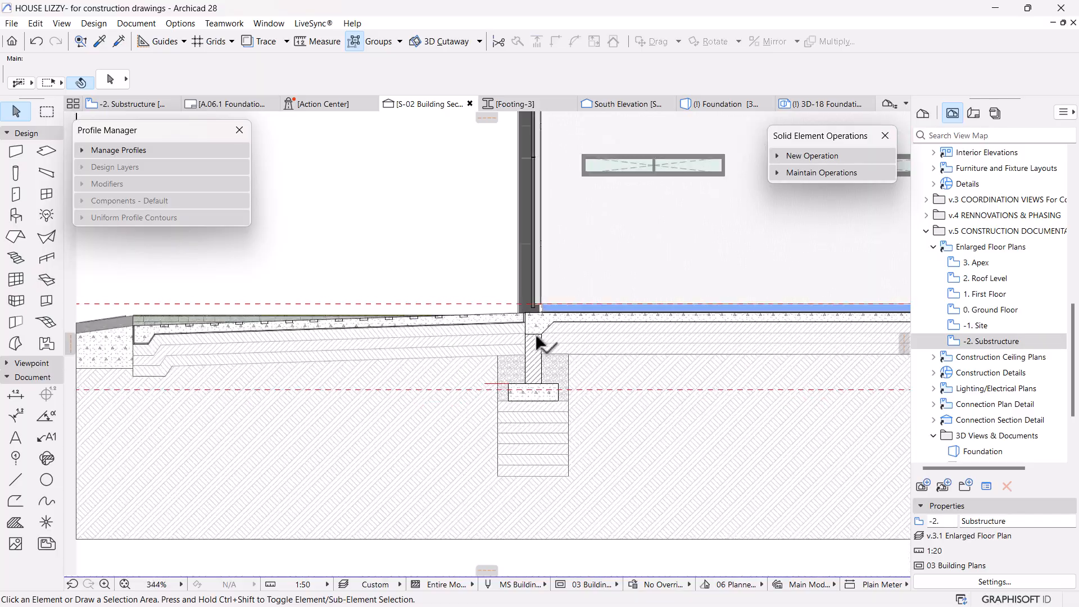
pyautogui.moveTo(525, 328); pyautogui.dragTo(471, 437, button='middle')
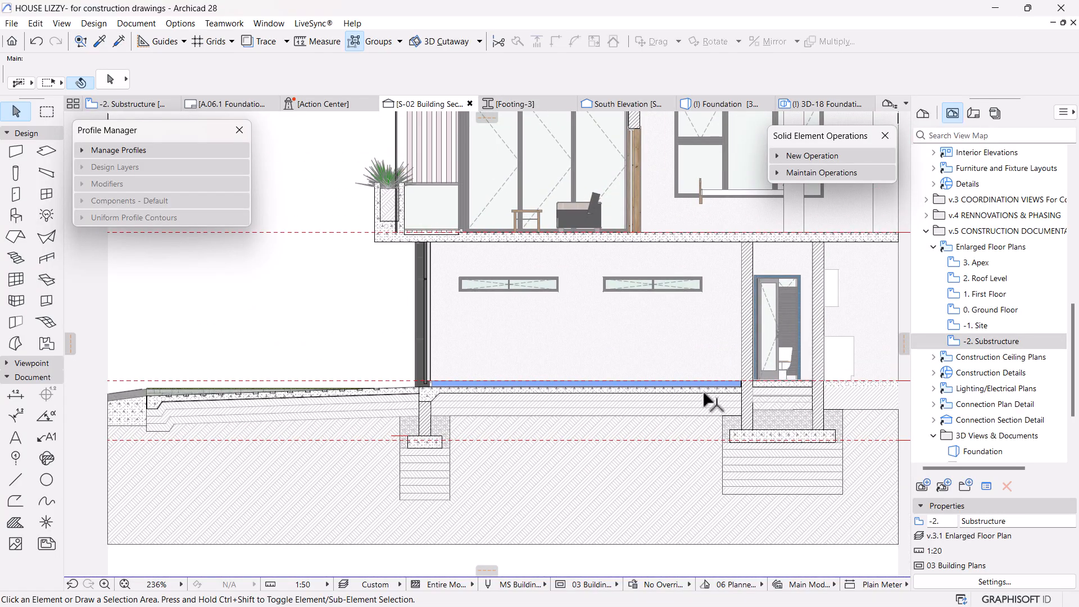
pyautogui.moveTo(776, 383)
pyautogui.mouseDown(button='middle')
pyautogui.moveTo(715, 325)
pyautogui.moveTo(609, 428)
pyautogui.moveTo(528, 434)
pyautogui.mouseUp(button='middle')
pyautogui.scroll(3, 511, 419)
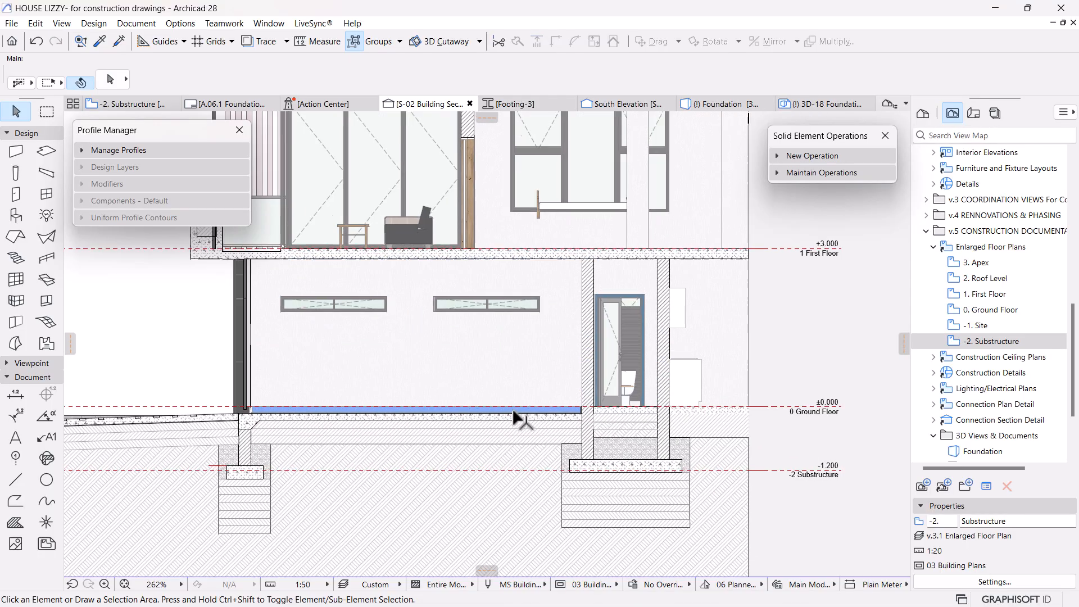
pyautogui.scroll(5, 607, 433)
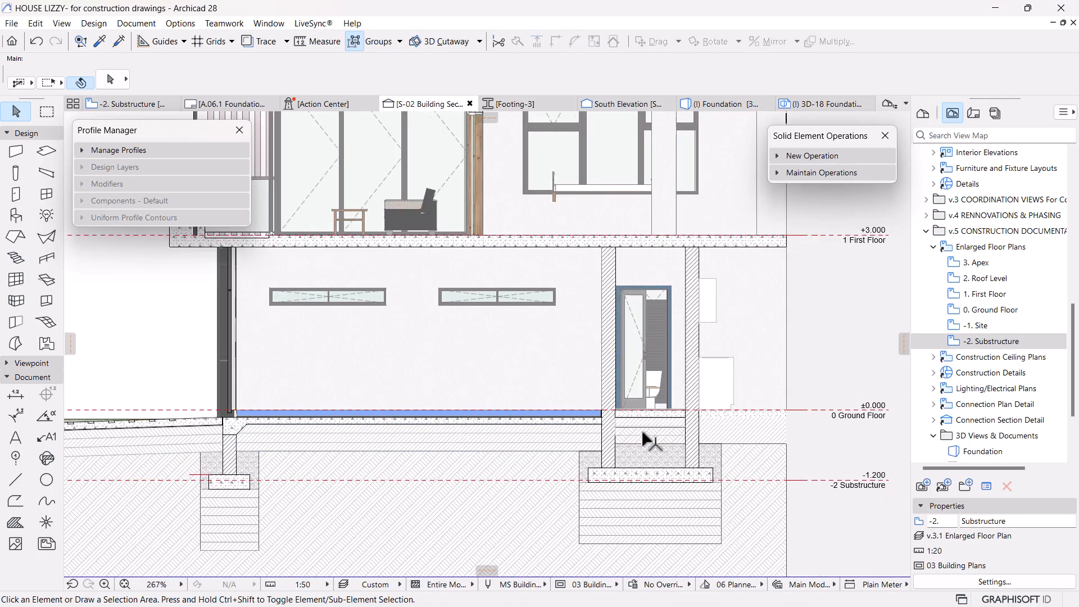
pyautogui.click(633, 388)
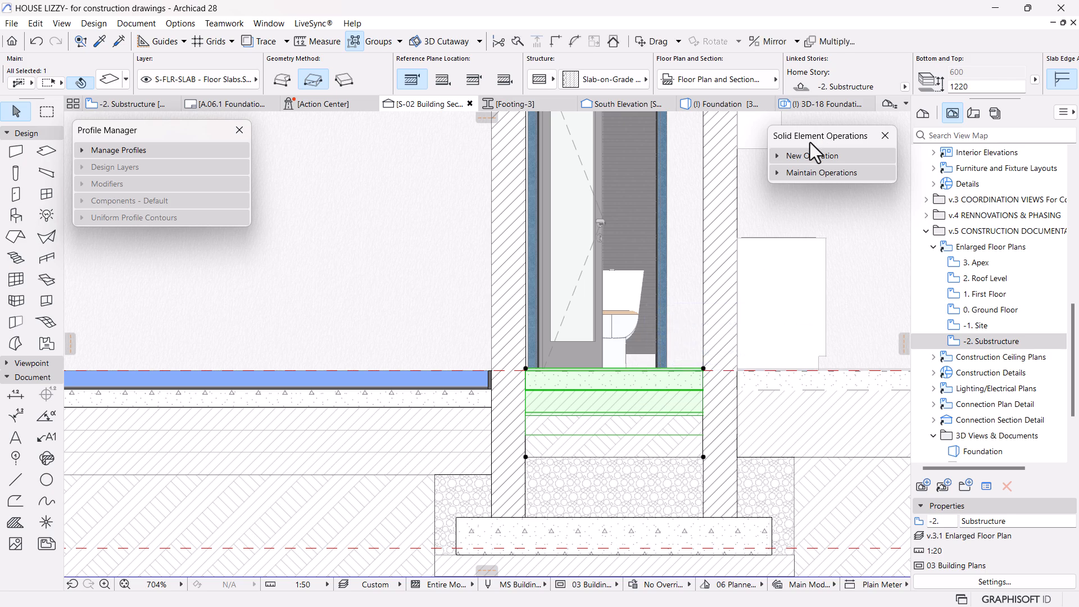
pyautogui.scroll(-4, 666, 388)
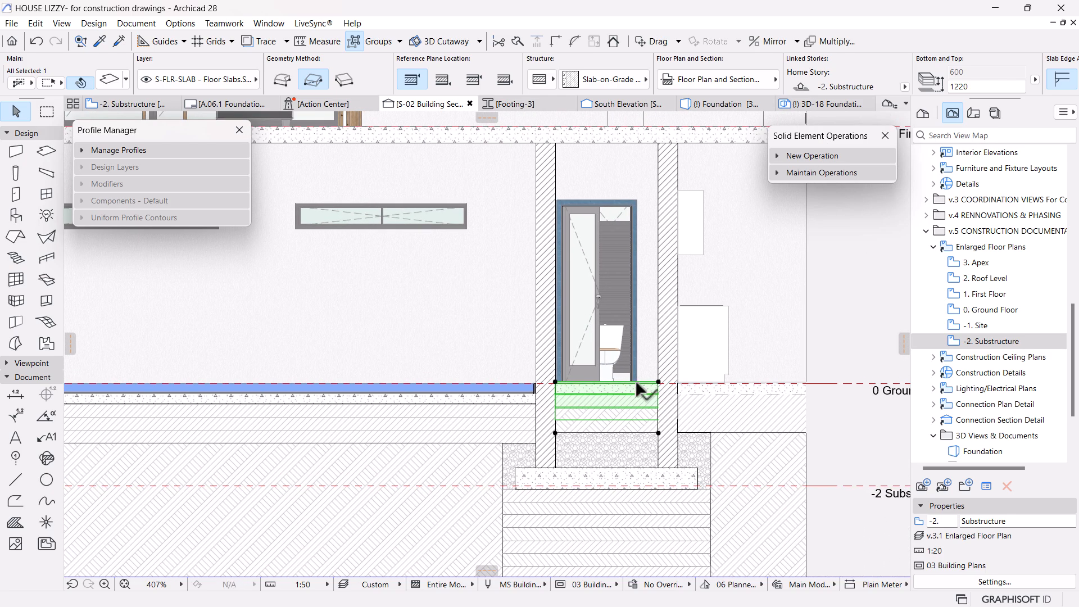
pyautogui.scroll(4, 628, 376)
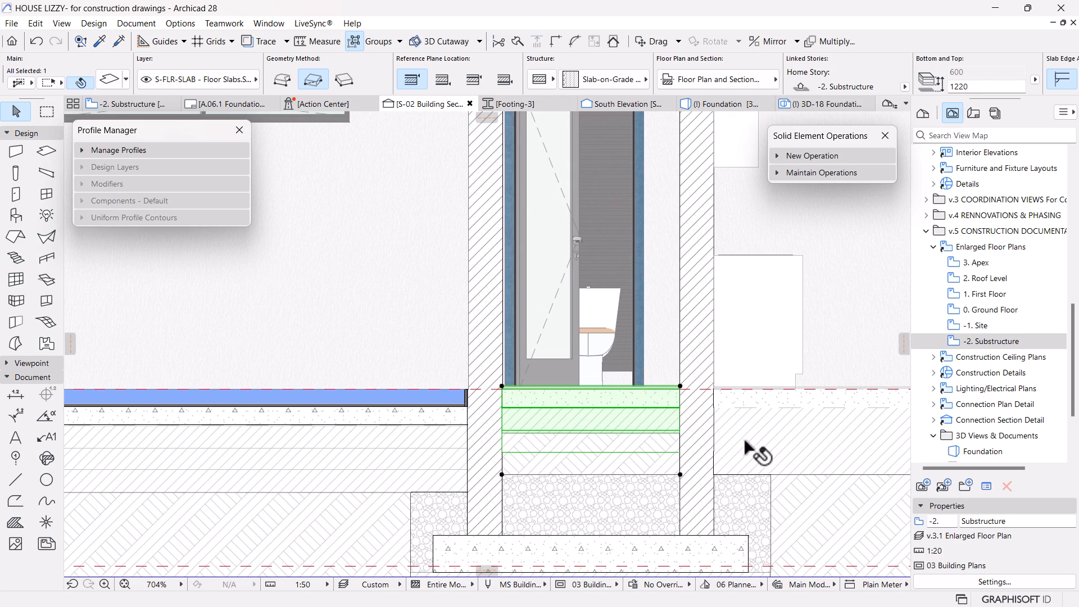
# Step: Select all floor slabs on the -2. Substructure plan, using the garage floor slab as the reference
pyautogui.click(135, 104)
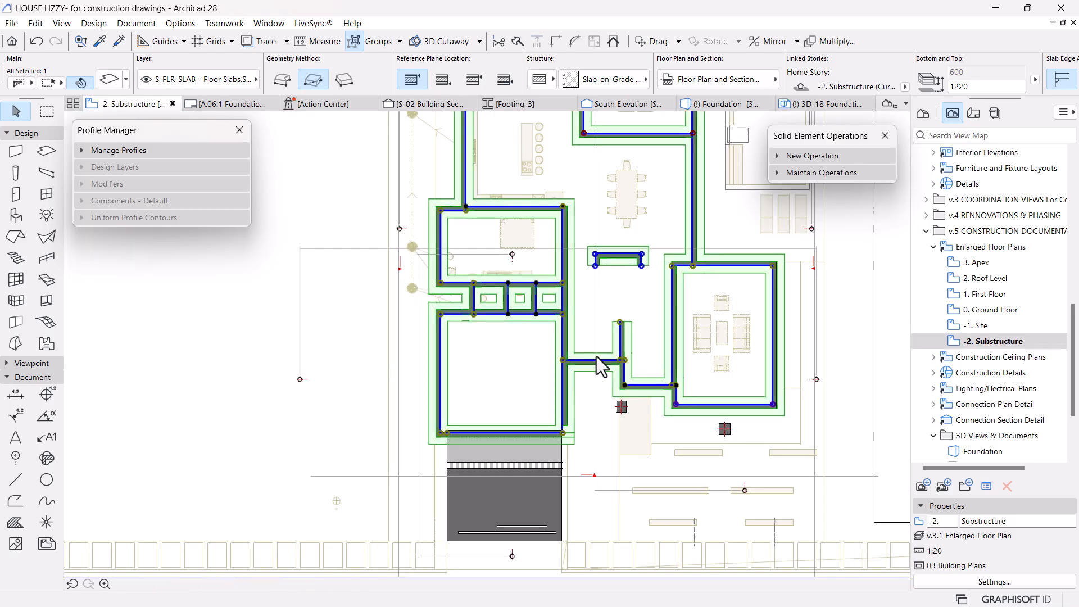
pyautogui.press('Escape')
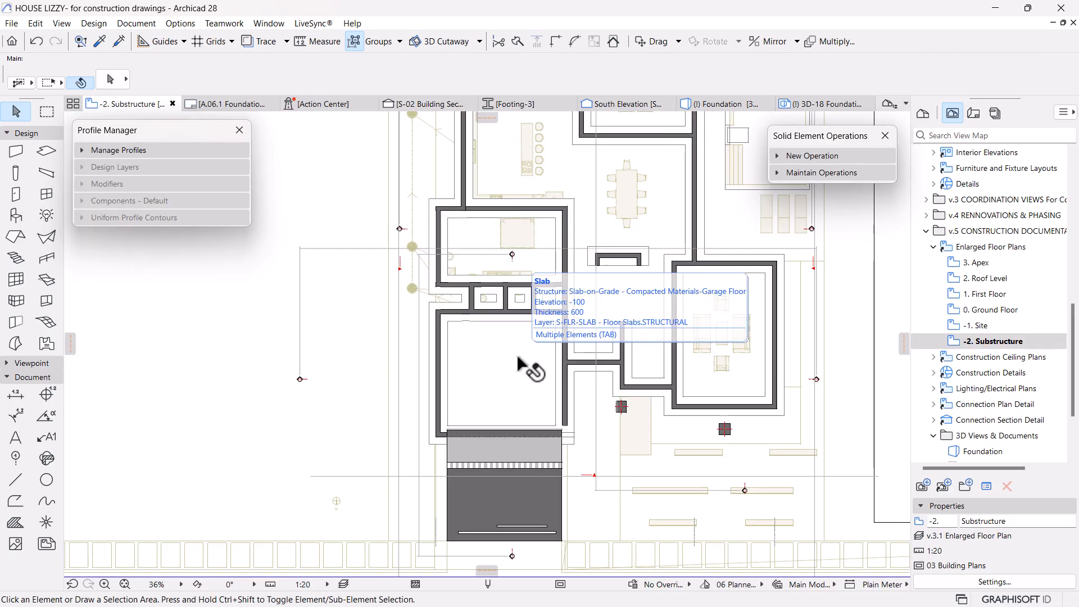
pyautogui.keyDown('alt'); pyautogui.click(518, 358); pyautogui.keyUp('alt')
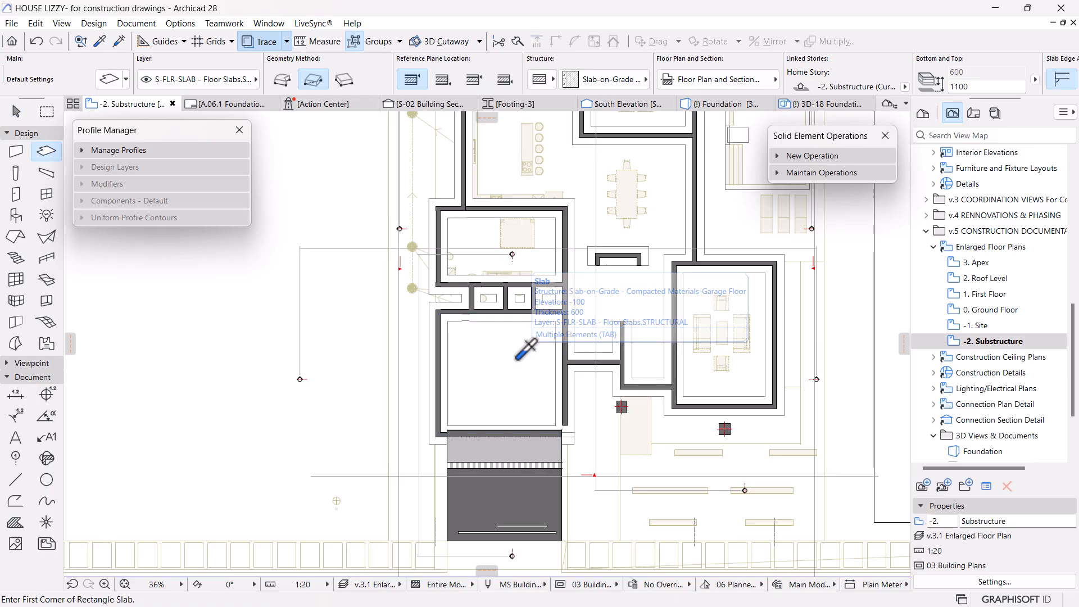
pyautogui.hotkey('ctrl', 'a')
# Step: Exclude the detached outdoor slabs beside the house from the selection and add the remaining house floor slabs as solid element operators
pyautogui.click(812, 157)
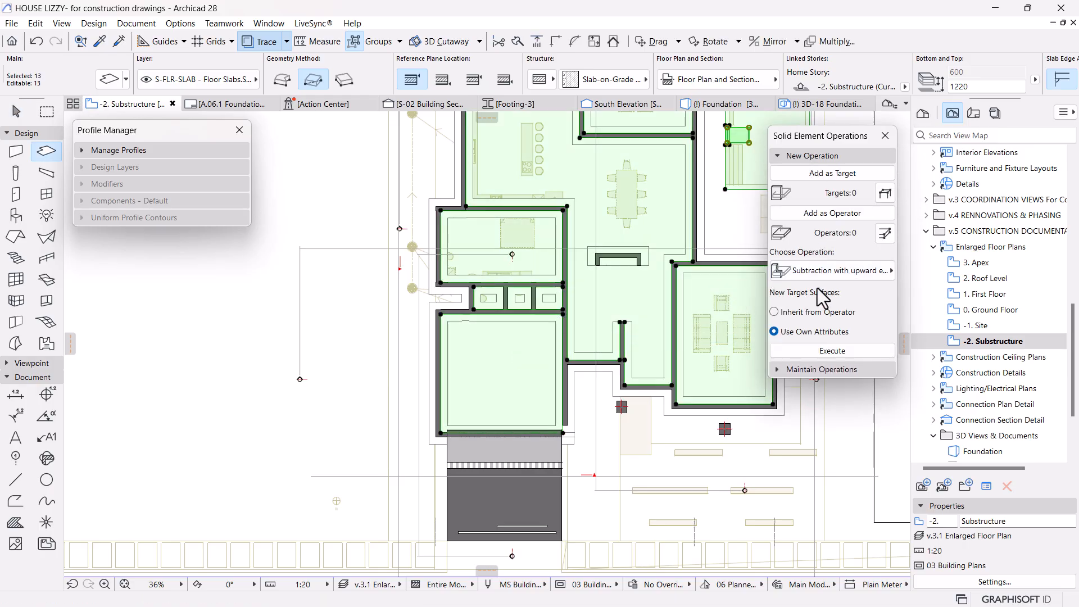
pyautogui.scroll(-3, 514, 264)
pyautogui.scroll(4, 602, 270)
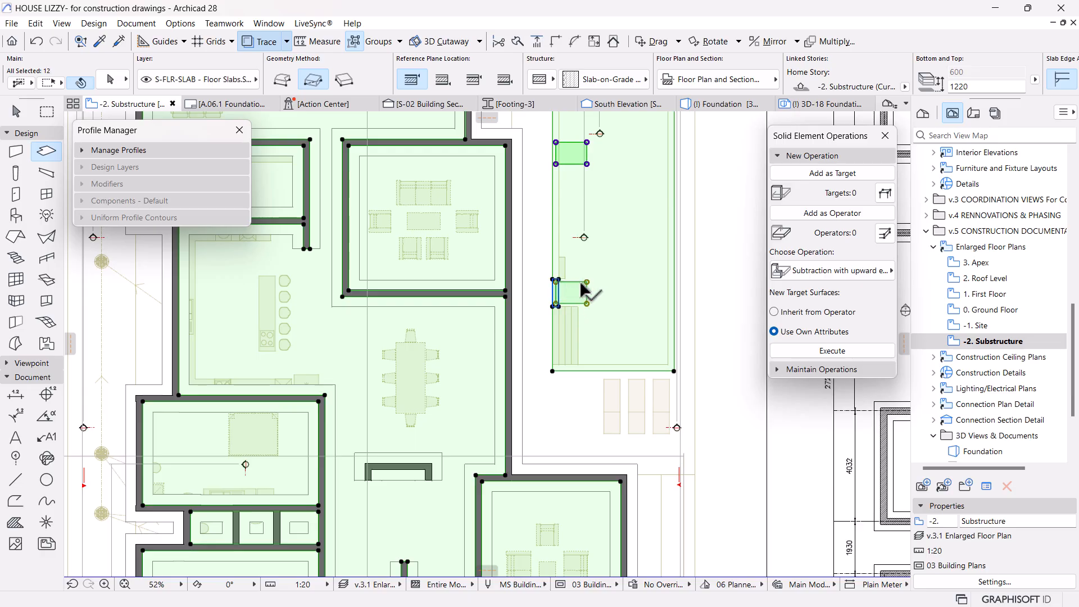
pyautogui.keyDown('shift'); pyautogui.click(586, 290); pyautogui.keyUp('shift')
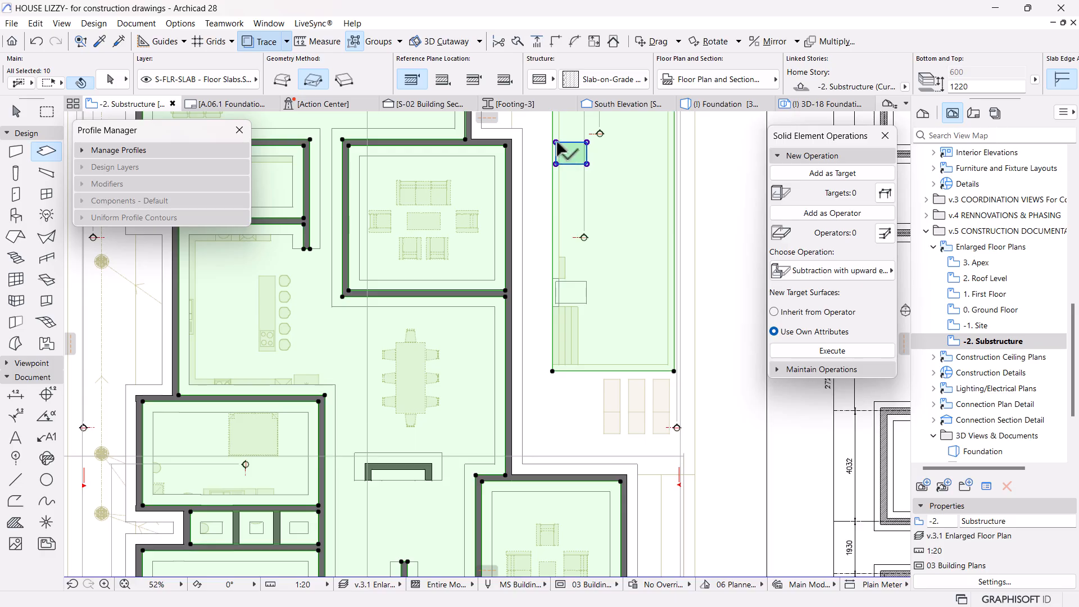
pyautogui.keyDown('shift'); pyautogui.click(557, 142); pyautogui.keyUp('shift')
pyautogui.scroll(-2, 596, 303)
pyautogui.keyDown('shift'); pyautogui.click(567, 351); pyautogui.keyUp('shift')
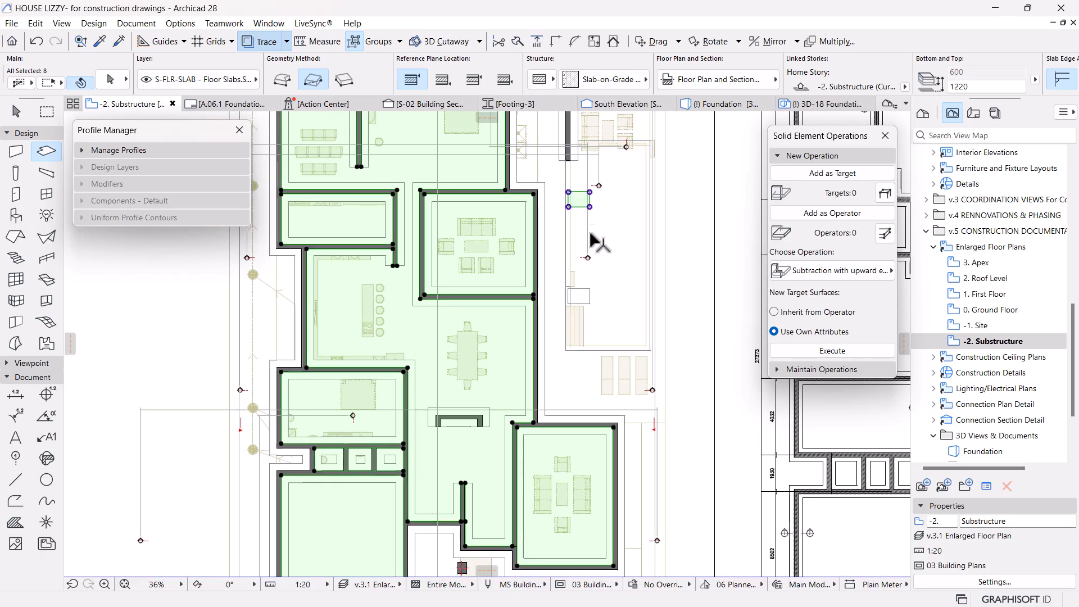
pyautogui.scroll(-2, 567, 323)
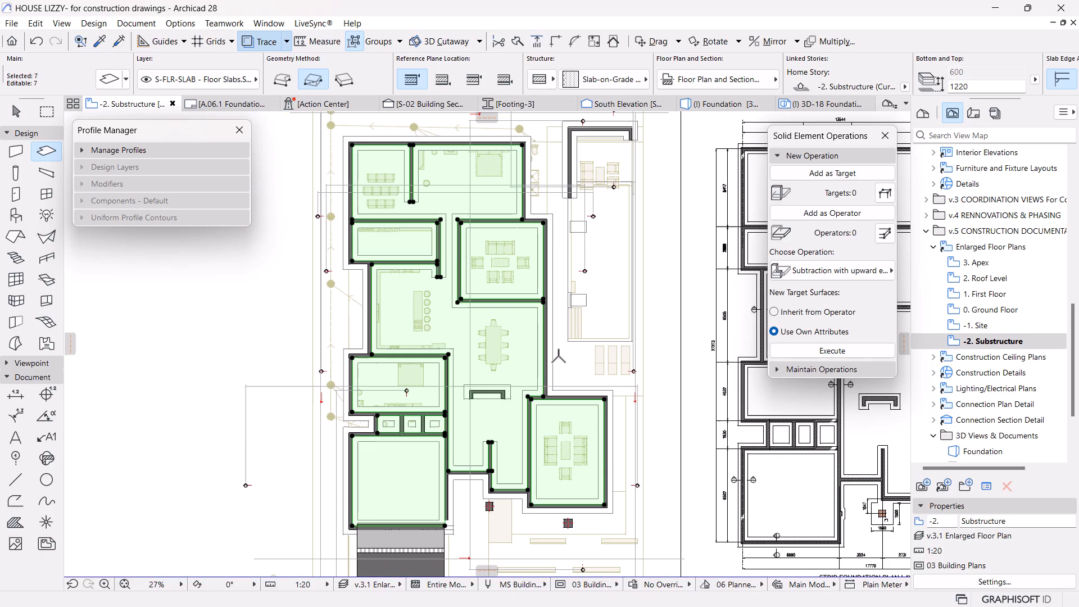
pyautogui.click(828, 214)
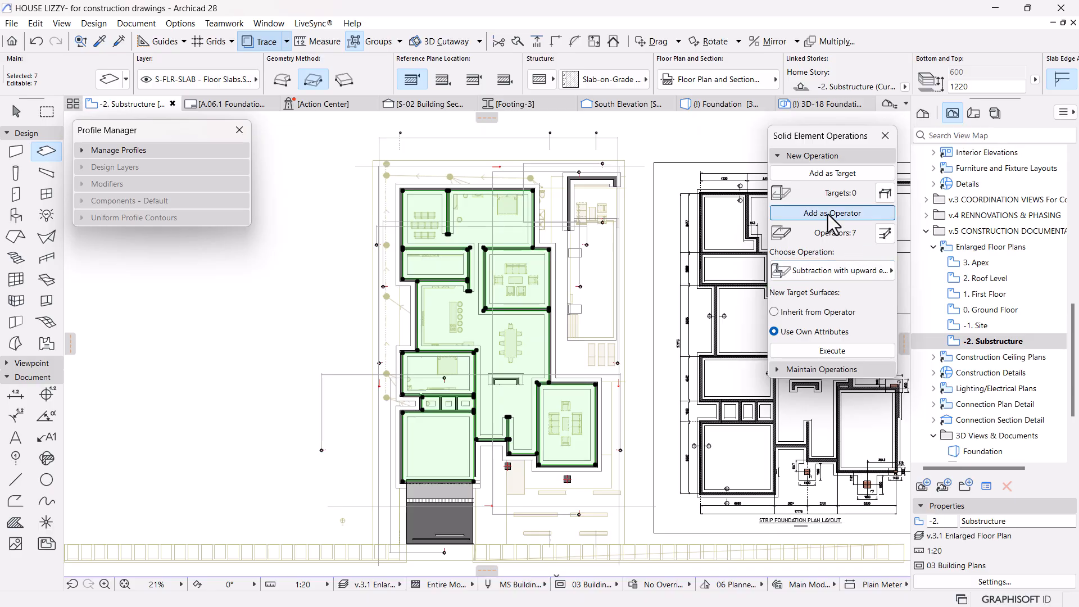
# Step: Set the Soil-Black mesh in the S-02 Building Section as target and subtract the floor slabs from it using Subtraction with upward extrusion
pyautogui.click(409, 107)
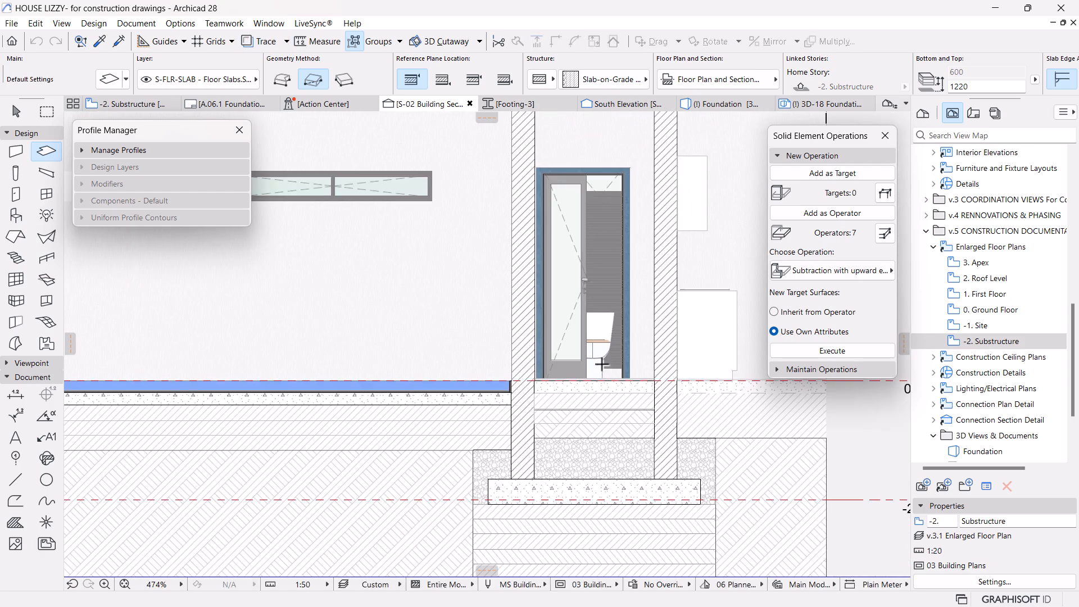
pyautogui.click(556, 446)
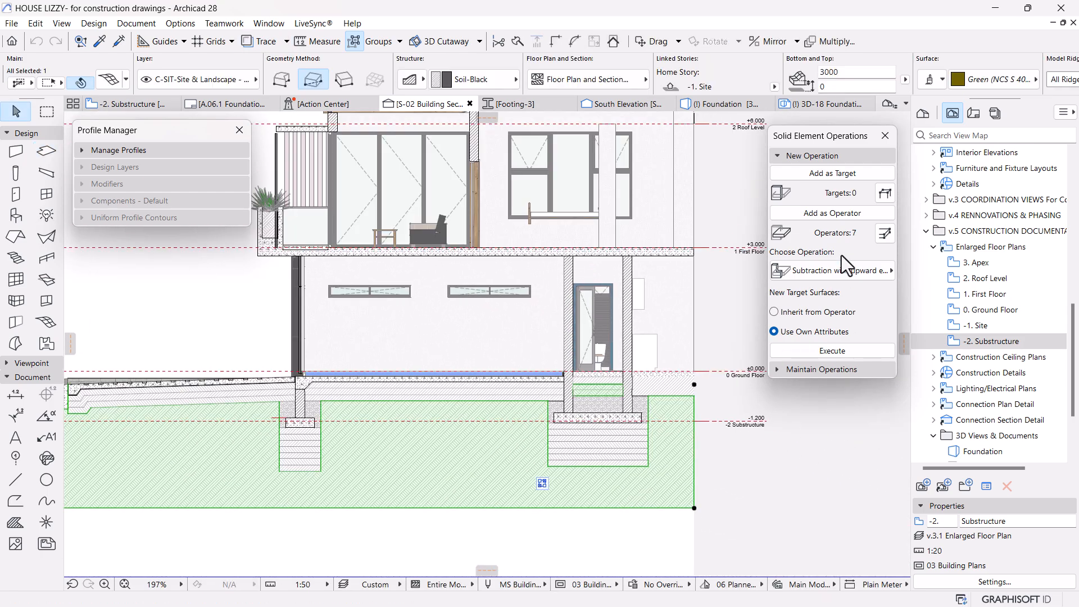
pyautogui.click(826, 175)
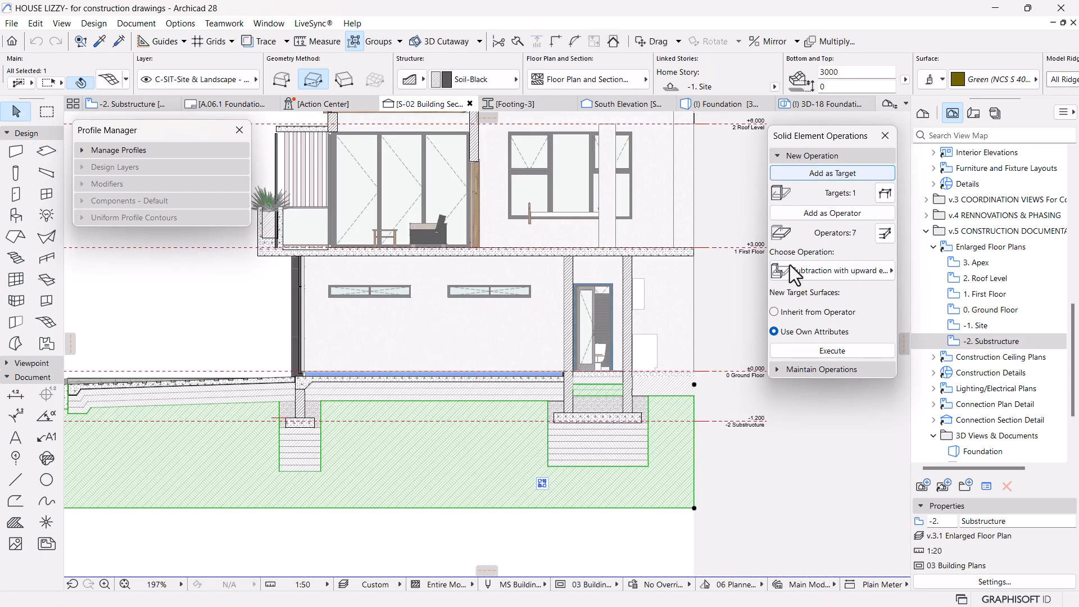
pyautogui.click(855, 270)
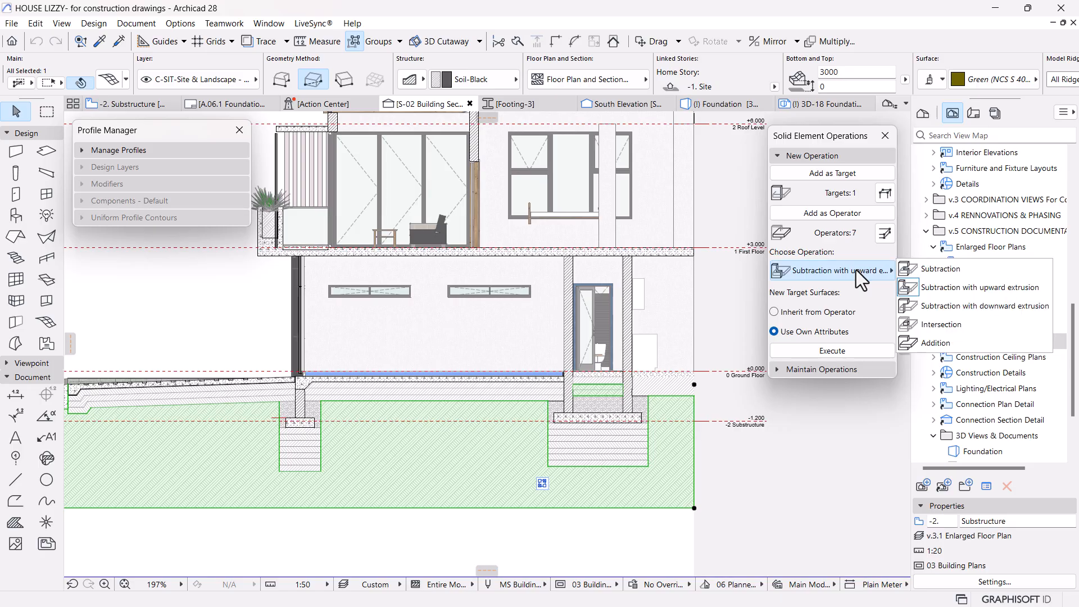
pyautogui.click(946, 286)
pyautogui.click(832, 352)
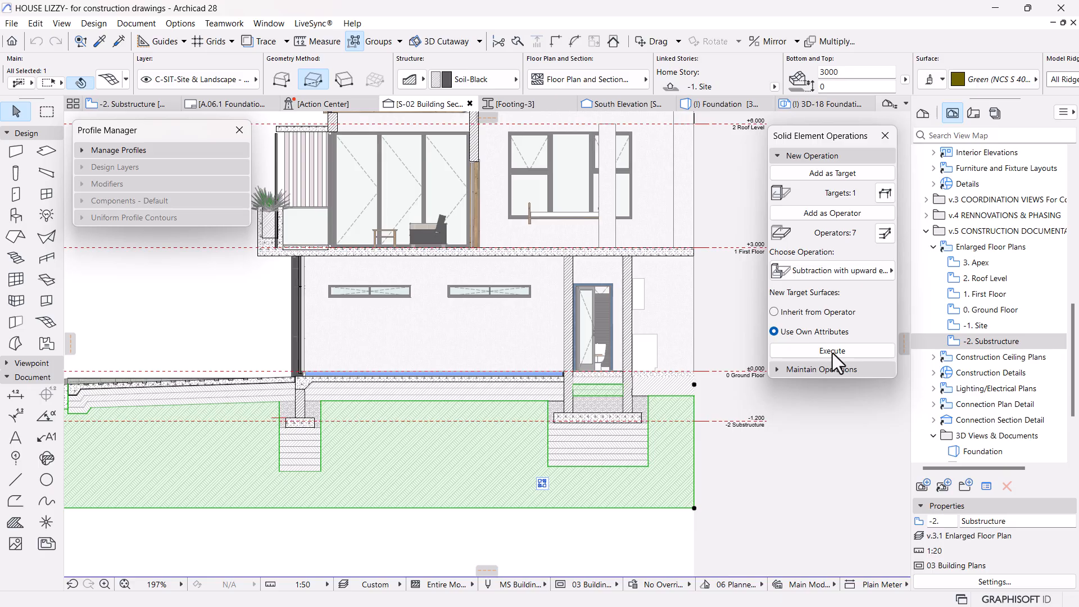
pyautogui.scroll(6, 629, 400)
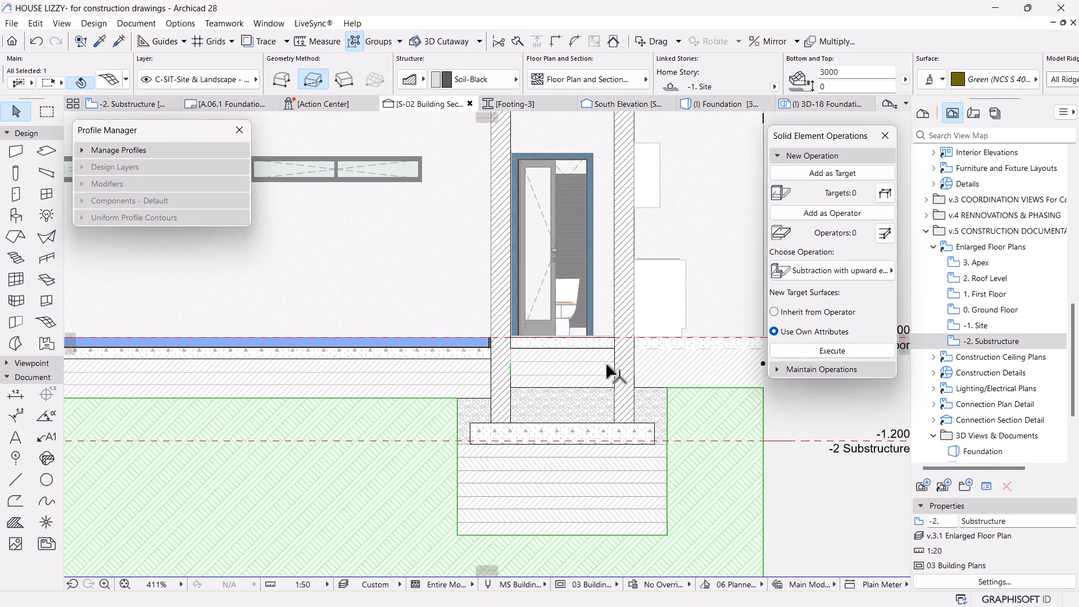
pyautogui.press('Escape')
pyautogui.scroll(-7, 534, 372)
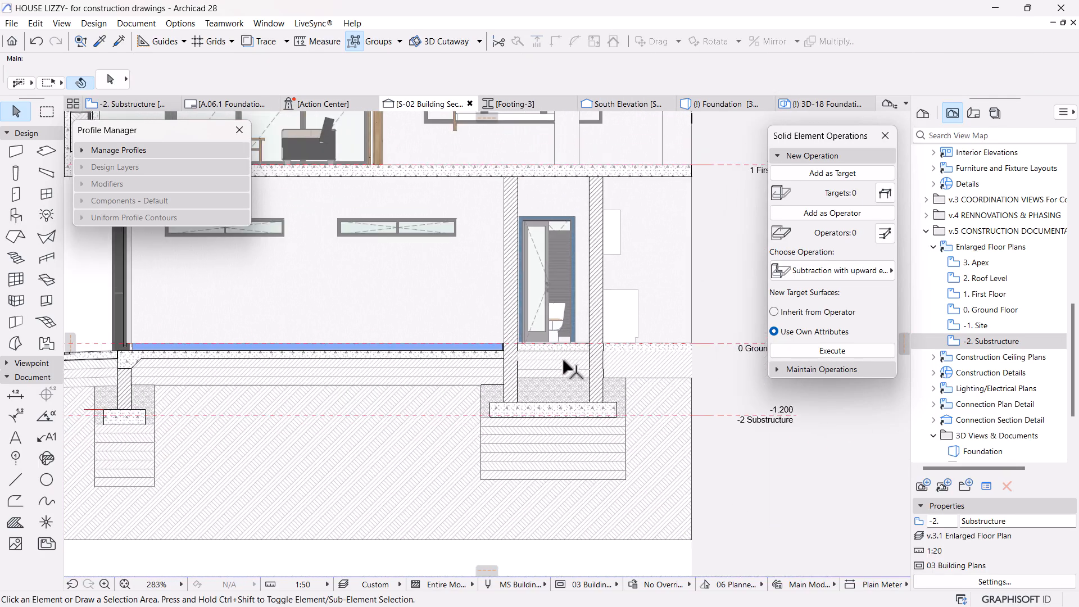
pyautogui.moveTo(320, 427); pyautogui.dragTo(511, 458, button='middle')
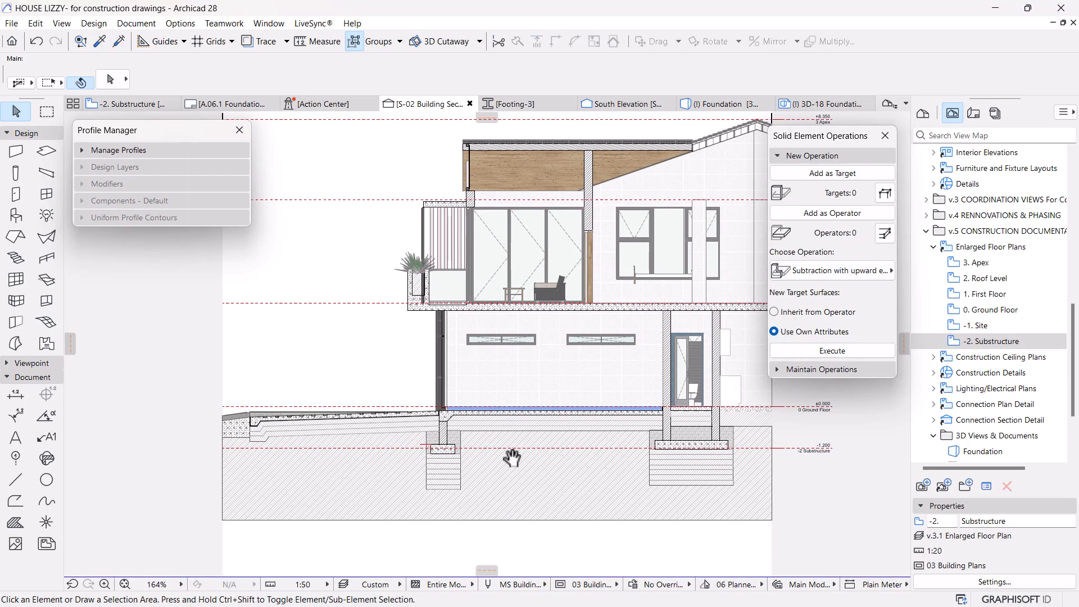
pyautogui.click(814, 157)
# Step: Examine the ramp end of the section and check the S-02 section line through the garage and ramp on the -2. Substructure plan
pyautogui.scroll(-3, 494, 228)
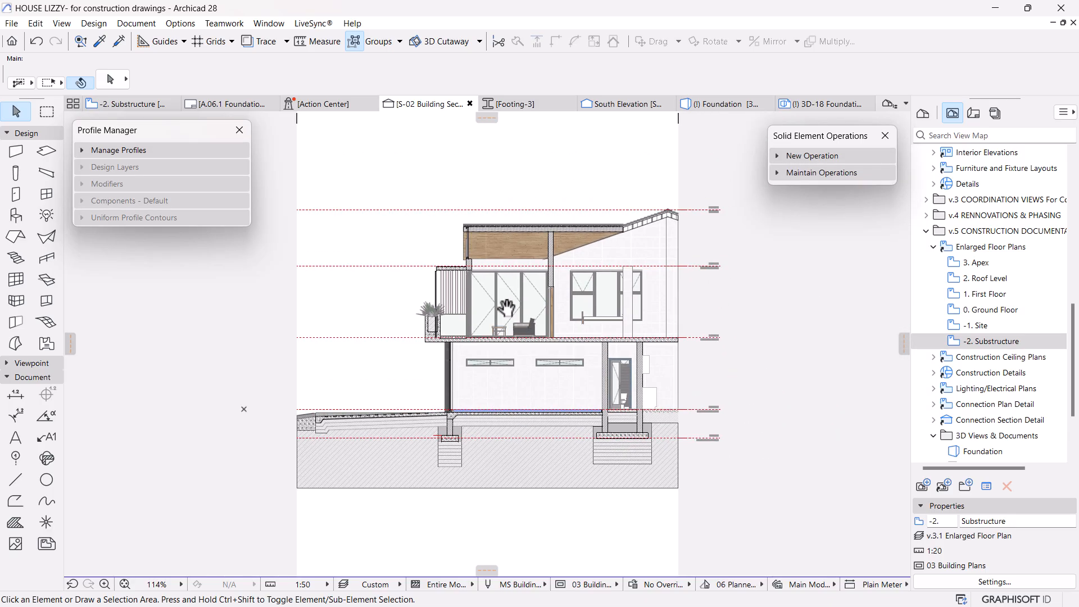
pyautogui.scroll(3, 510, 368)
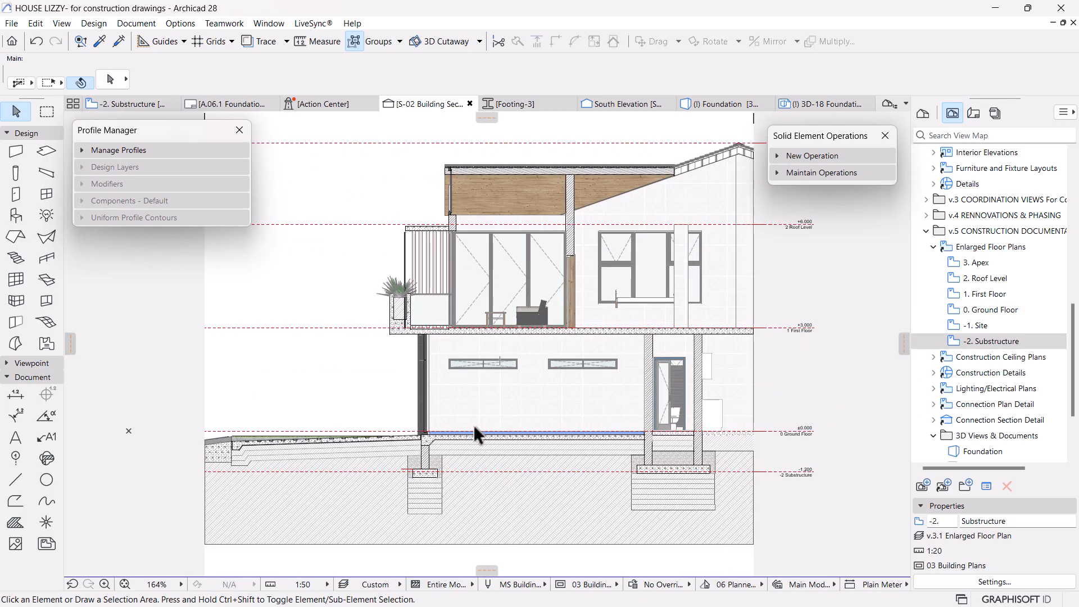
pyautogui.scroll(5, 357, 444)
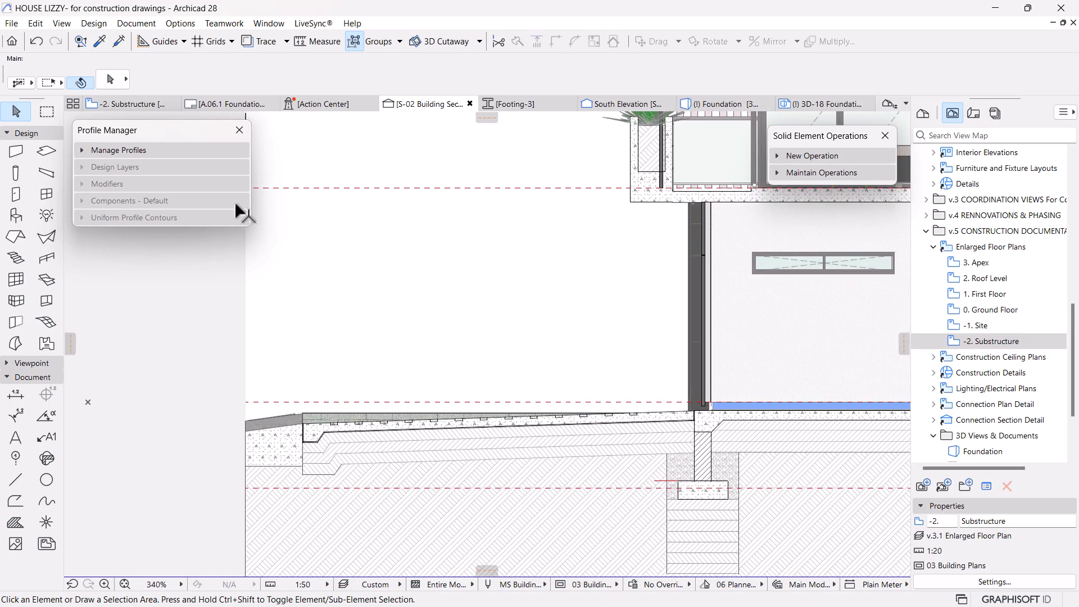
pyautogui.click(119, 105)
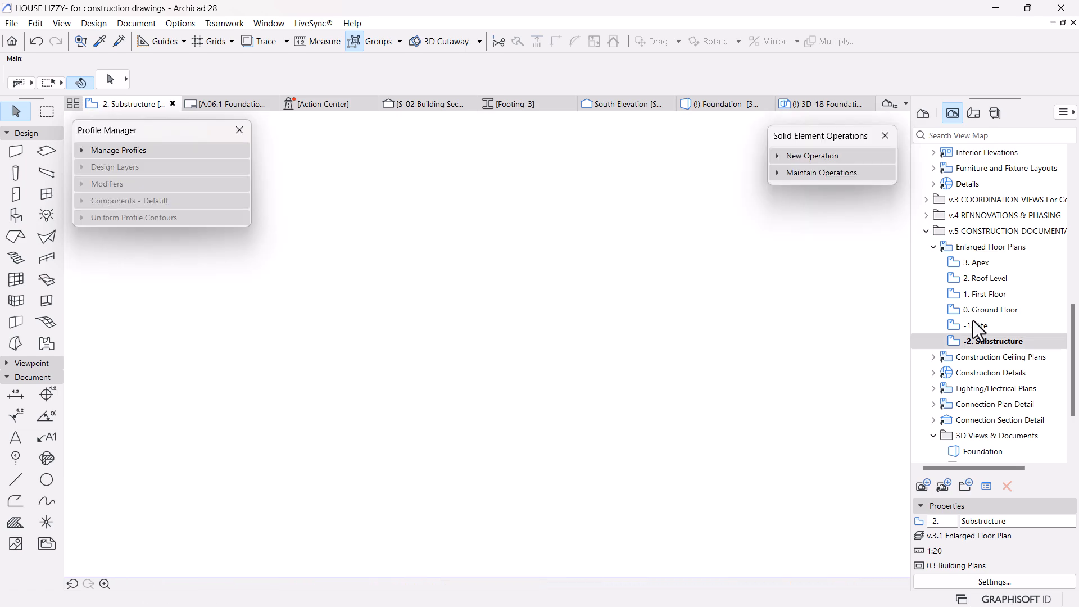
pyautogui.scroll(-5, 624, 286)
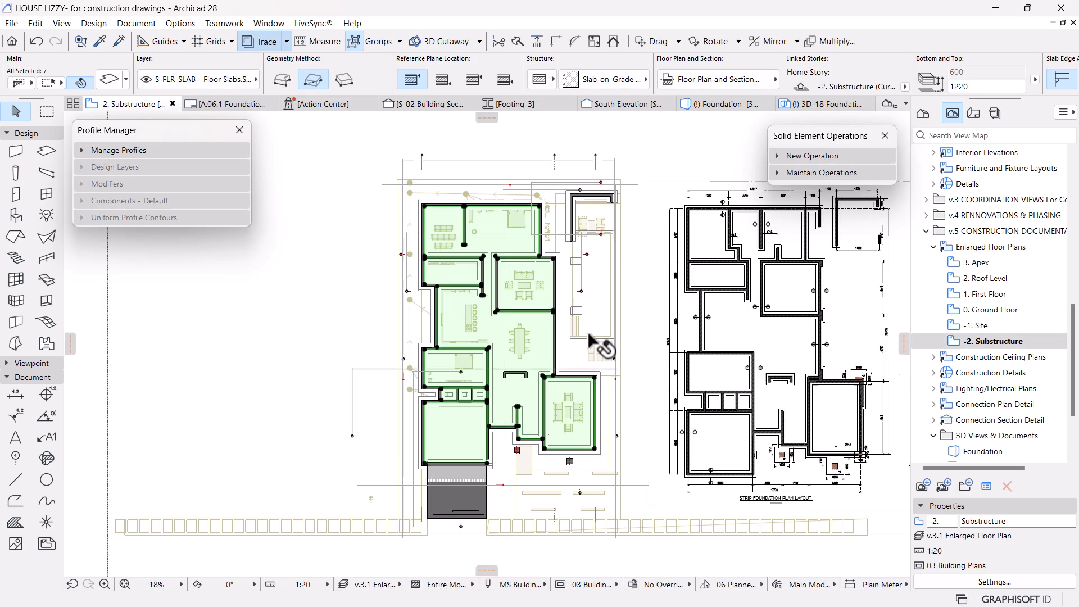
pyautogui.scroll(4, 522, 434)
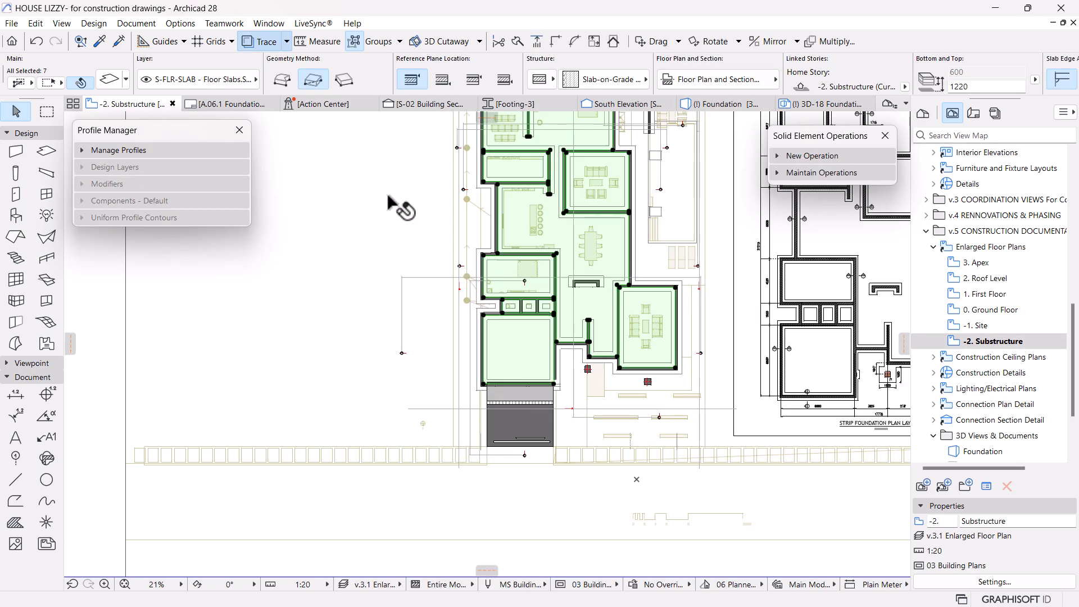
pyautogui.click(531, 468)
pyautogui.click(524, 455)
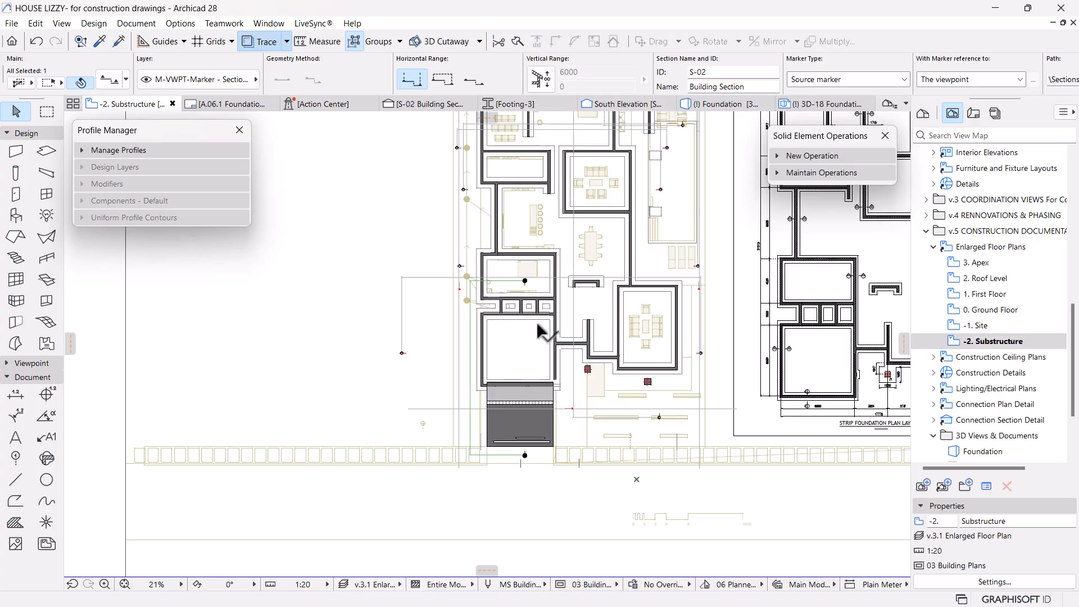
pyautogui.scroll(4, 535, 319)
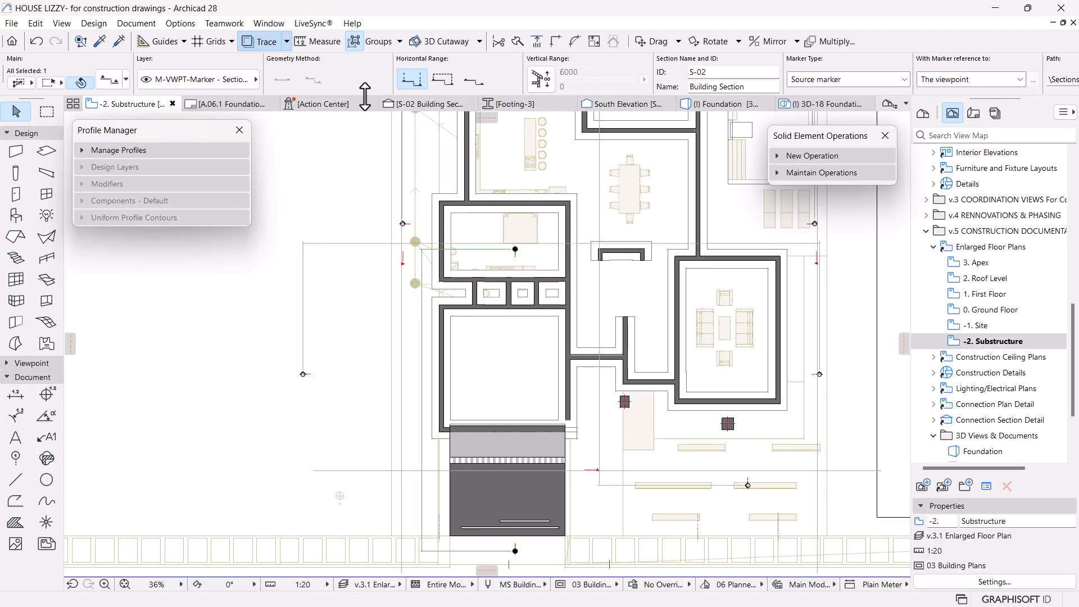
# Step: Examine the ramp, garage door curtain wall, floor layers and strip footings in the S-02 Building Section
pyautogui.click(422, 107)
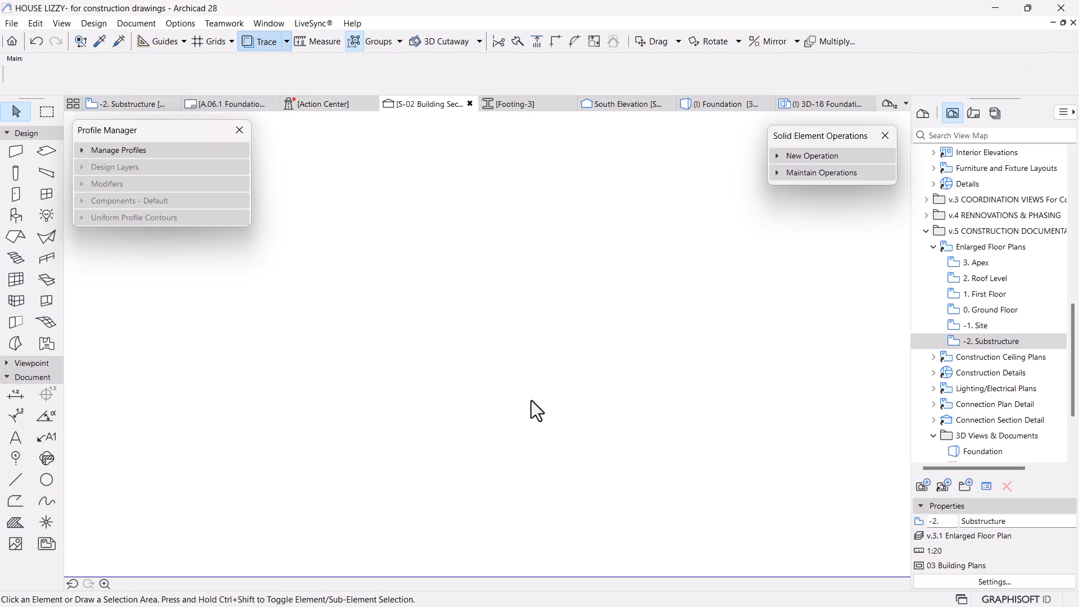
pyautogui.scroll(2, 562, 457)
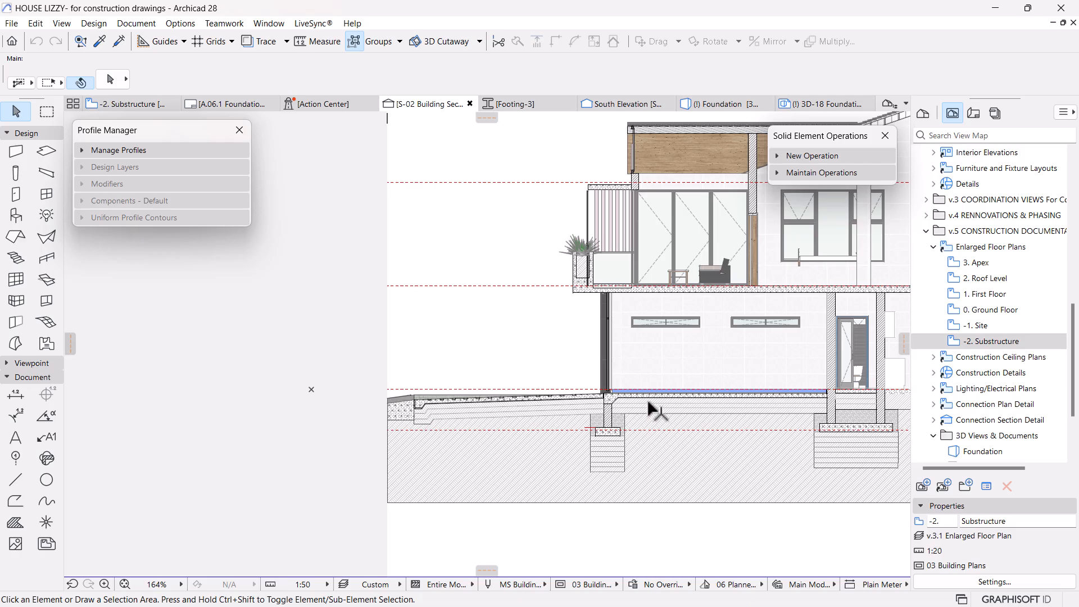
pyautogui.scroll(2, 646, 399)
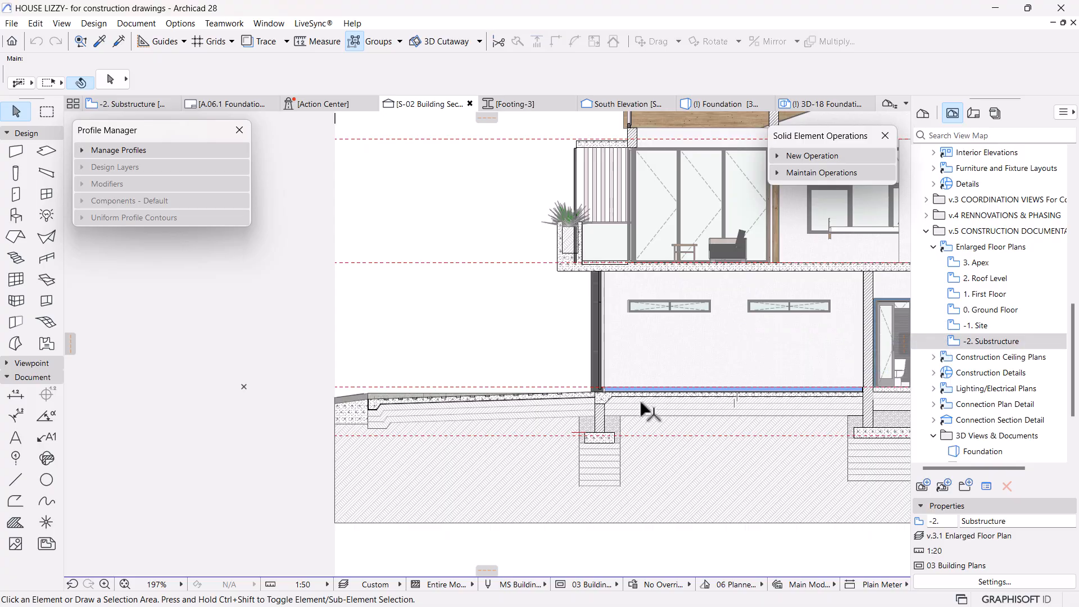
pyautogui.moveTo(630, 401); pyautogui.dragTo(563, 404, button='middle')
pyautogui.scroll(2, 595, 378)
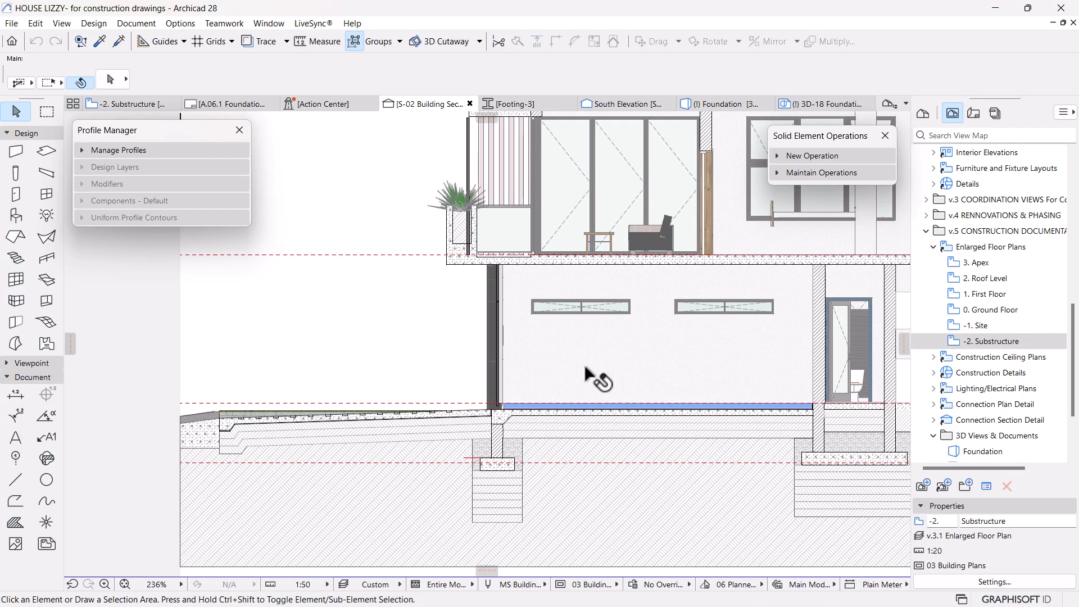
pyautogui.scroll(2, 571, 406)
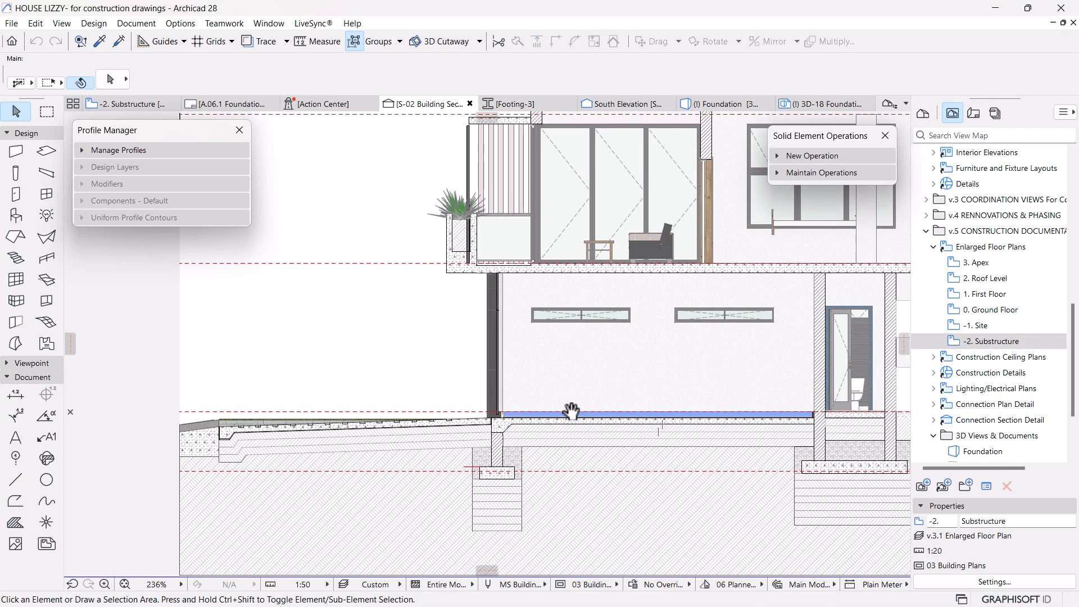
pyautogui.moveTo(480, 337); pyautogui.dragTo(538, 377, button='middle')
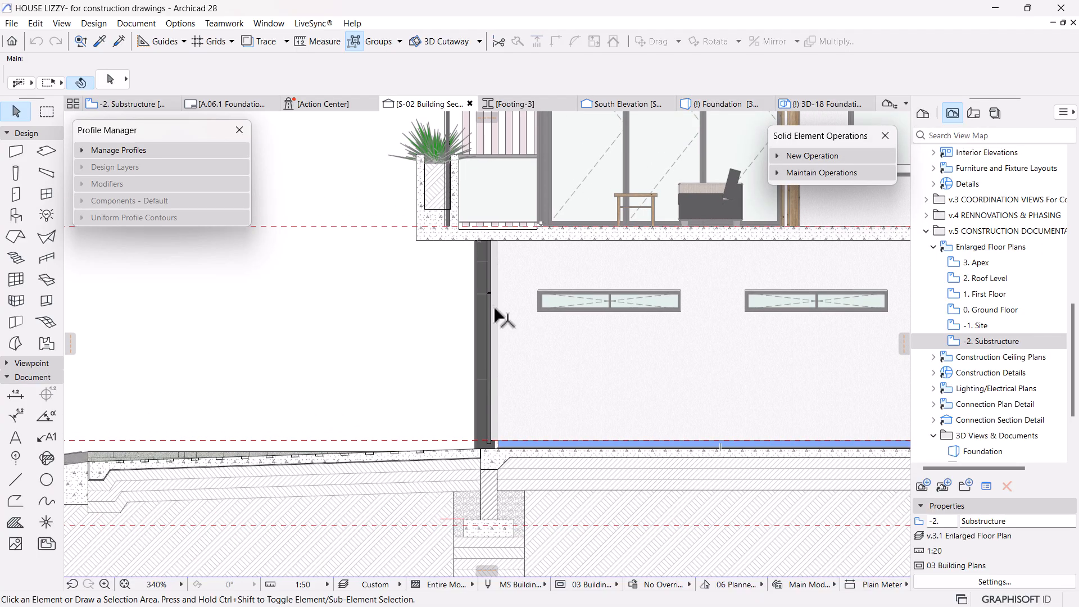
pyautogui.click(493, 295)
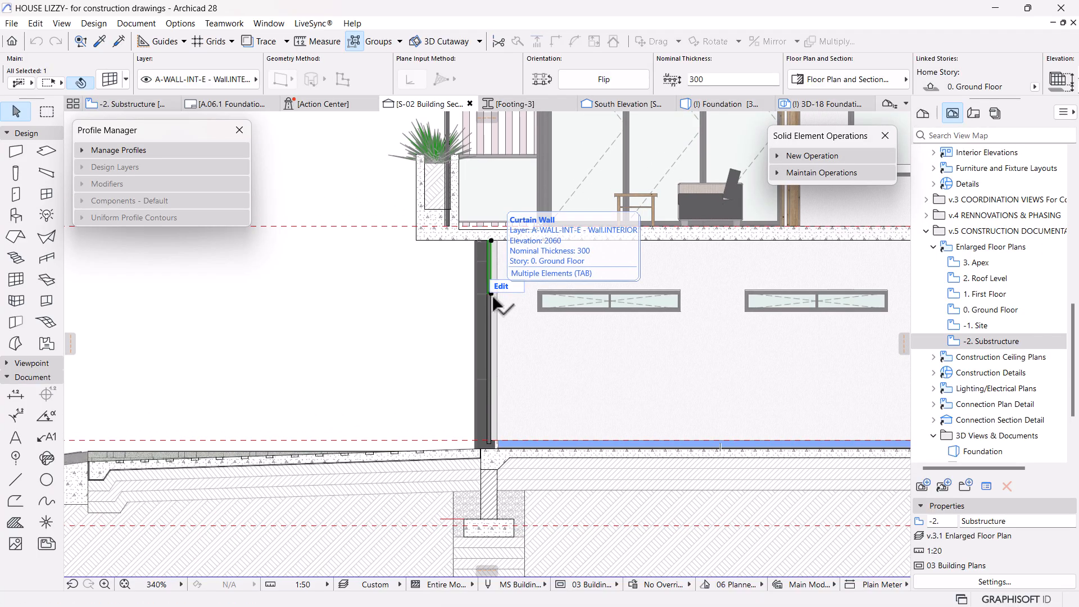
pyautogui.click(505, 368)
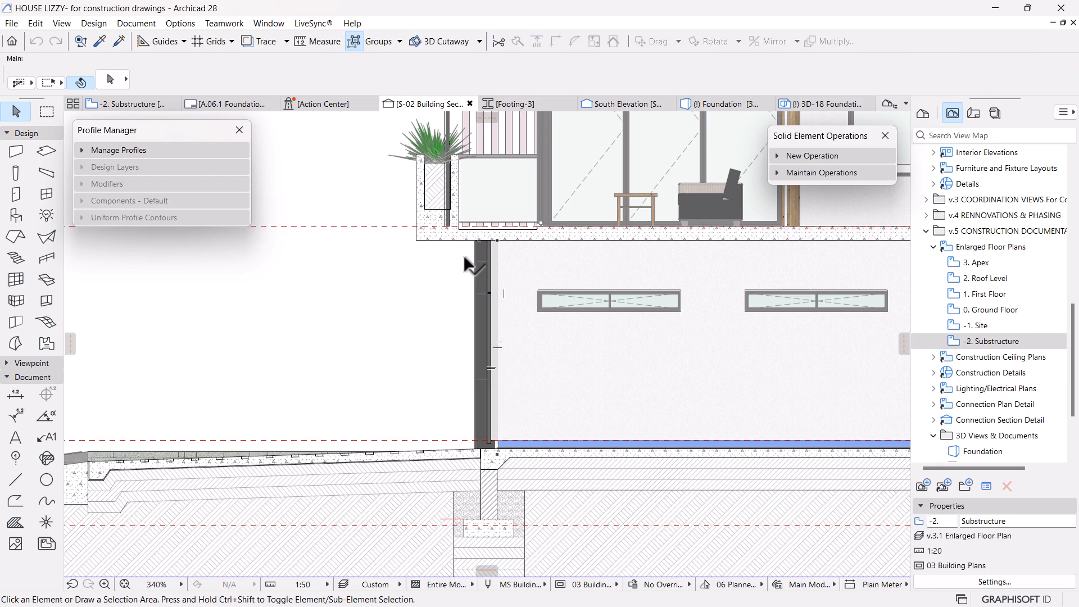
pyautogui.scroll(-5, 495, 305)
pyautogui.scroll(4, 457, 458)
pyautogui.moveTo(373, 405); pyautogui.dragTo(549, 406, button='middle')
pyautogui.scroll(4, 554, 387)
pyautogui.scroll(-4, 553, 390)
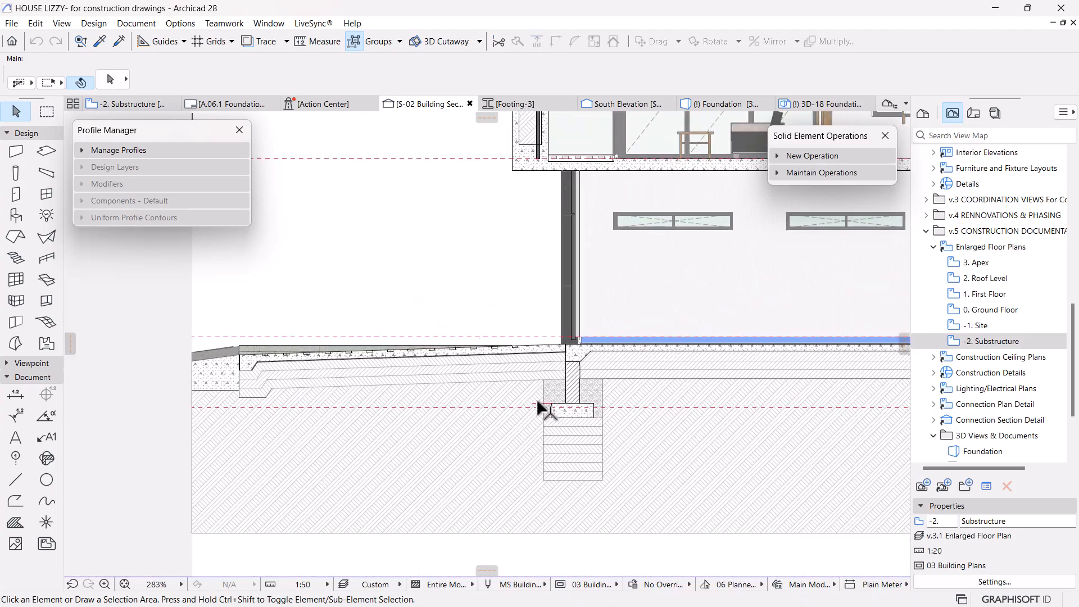
pyautogui.scroll(-3, 538, 406)
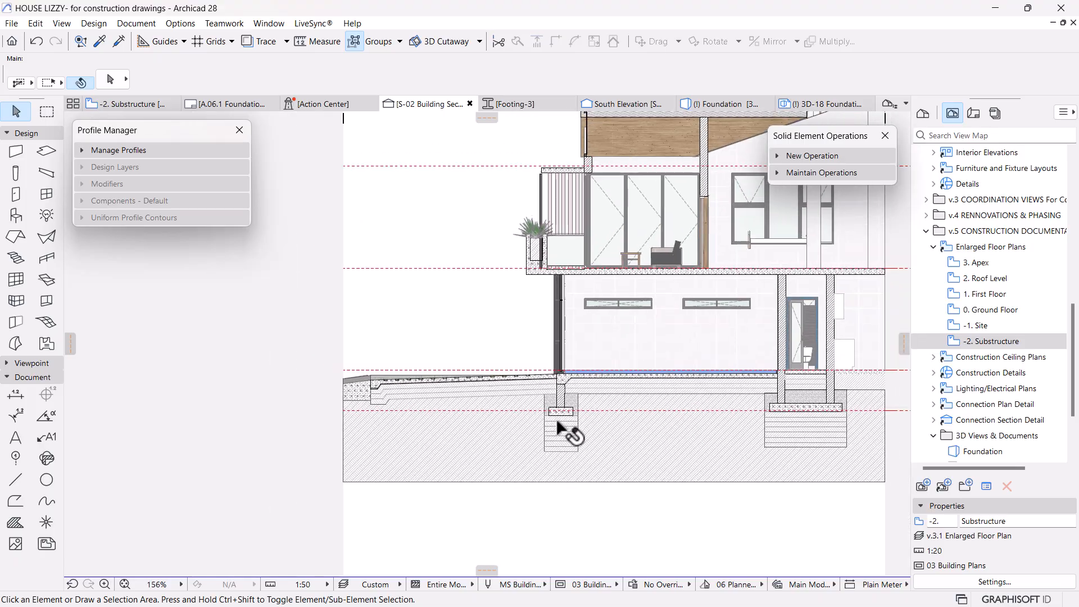
# Step: Review the whole S-02 Building Section and the A.06.1 Foundation layout sheet with its plan and 3D drawings
pyautogui.scroll(-2, 554, 419)
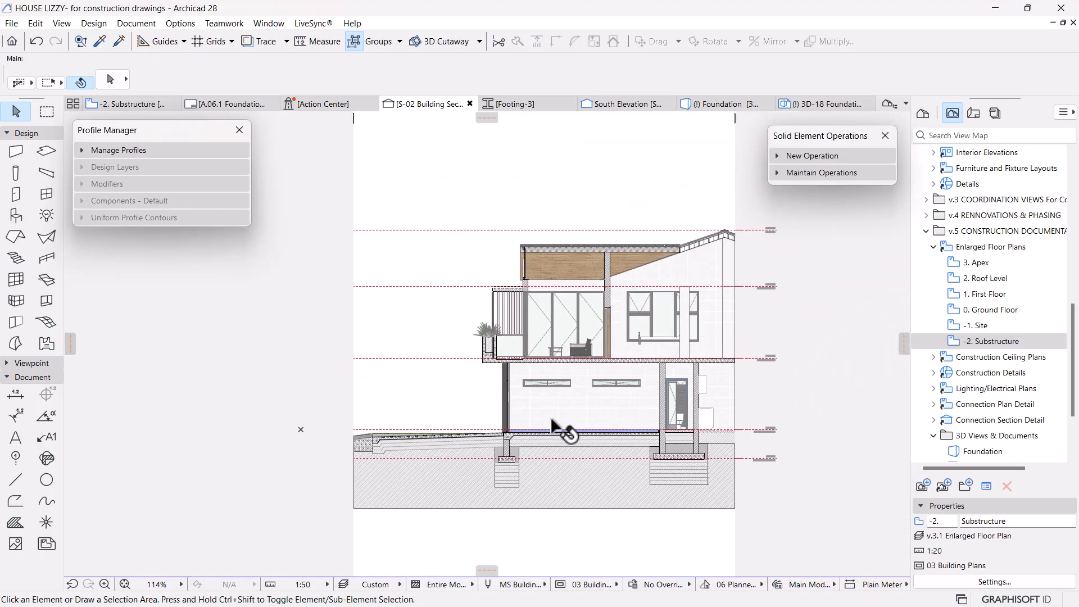
pyautogui.scroll(2, 553, 426)
pyautogui.scroll(2, 558, 364)
pyautogui.scroll(-4, 562, 370)
pyautogui.moveTo(625, 337); pyautogui.dragTo(583, 386, button='middle')
pyautogui.scroll(1, 715, 273)
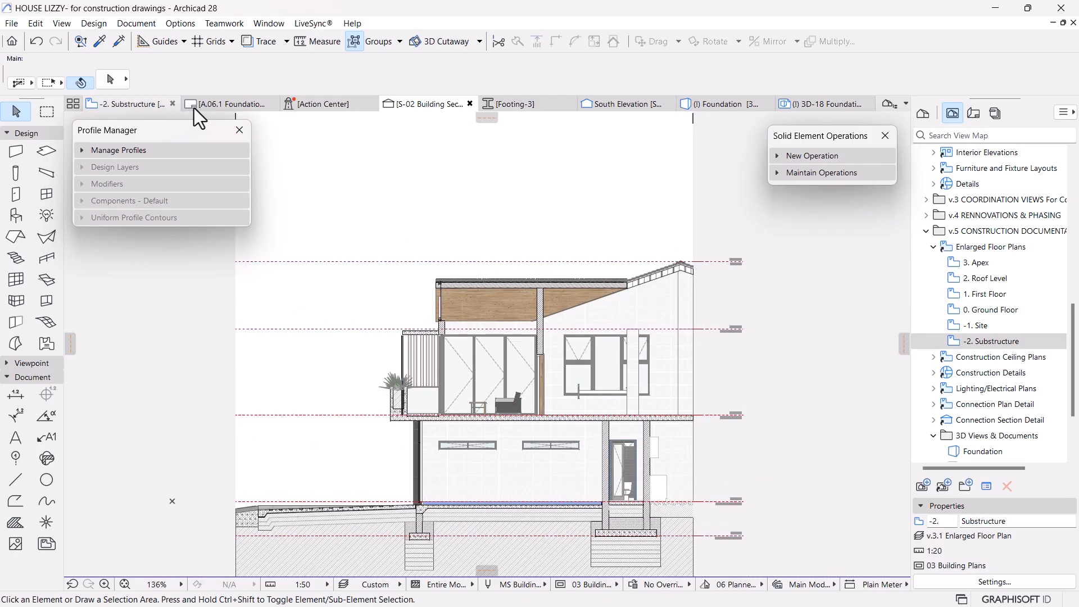
pyautogui.click(224, 105)
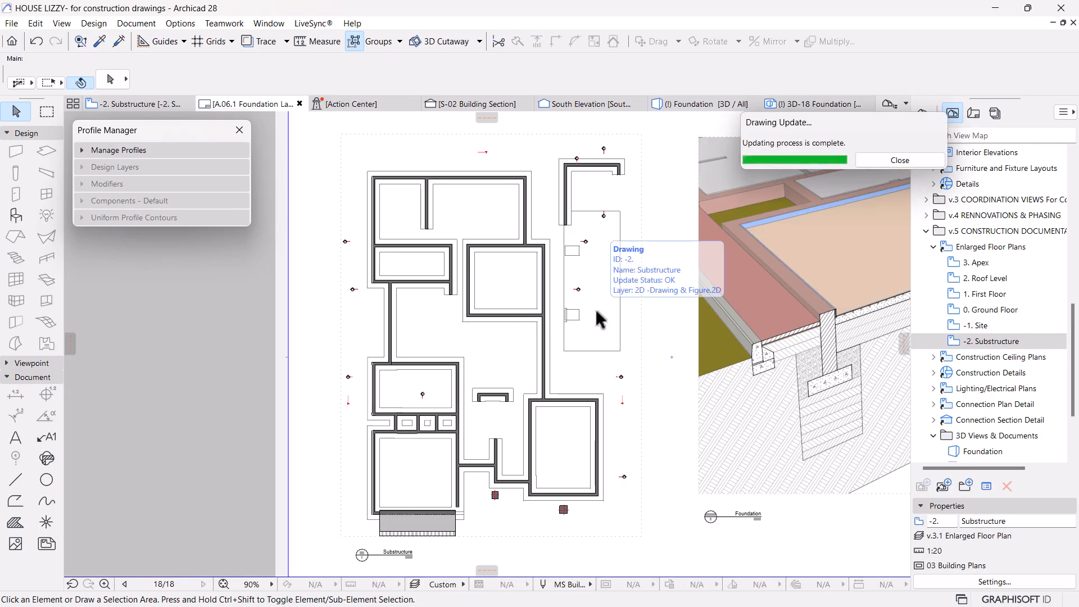
pyautogui.scroll(-3, 595, 311)
pyautogui.moveTo(559, 378); pyautogui.dragTo(540, 382, button='middle')
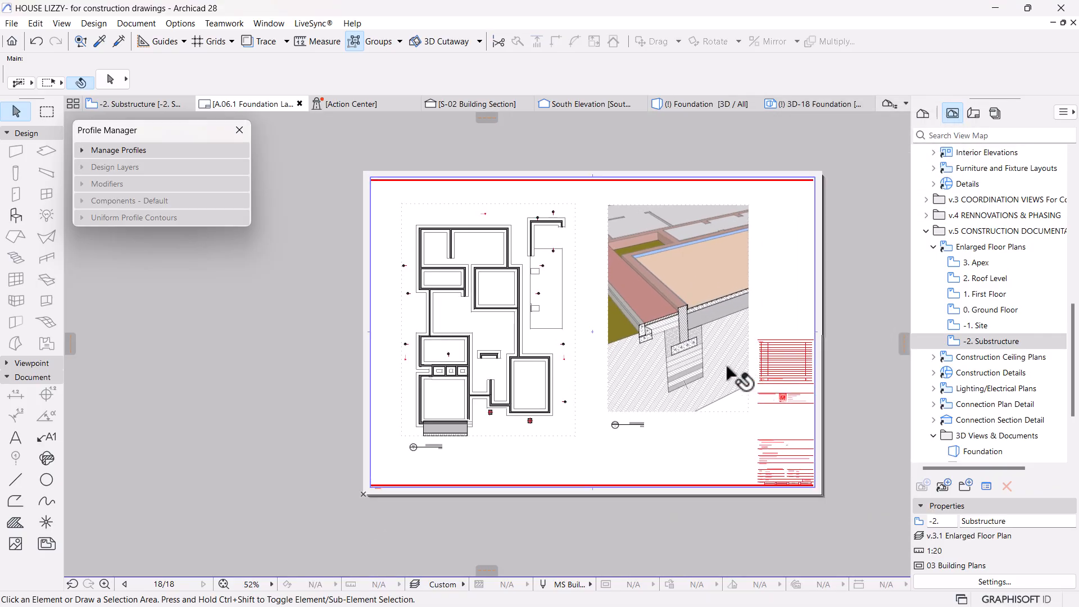
pyautogui.scroll(2, 726, 363)
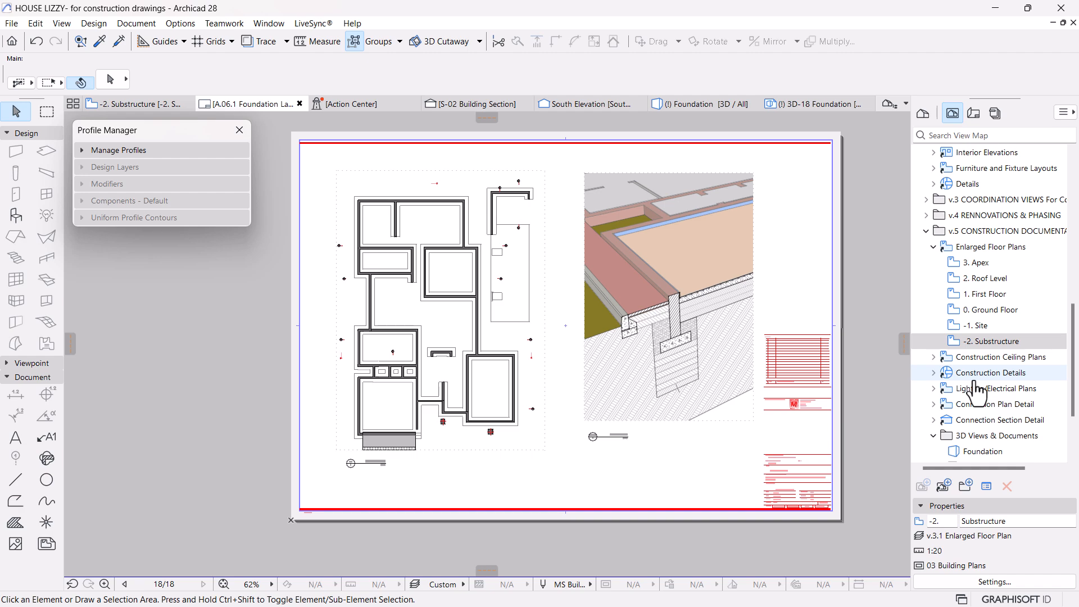
# Step: Look through the View Map's detailed design and construction documentation folders for section views, collapsing Detailed Sections and Detailed Elevations
pyautogui.scroll(5, 972, 382)
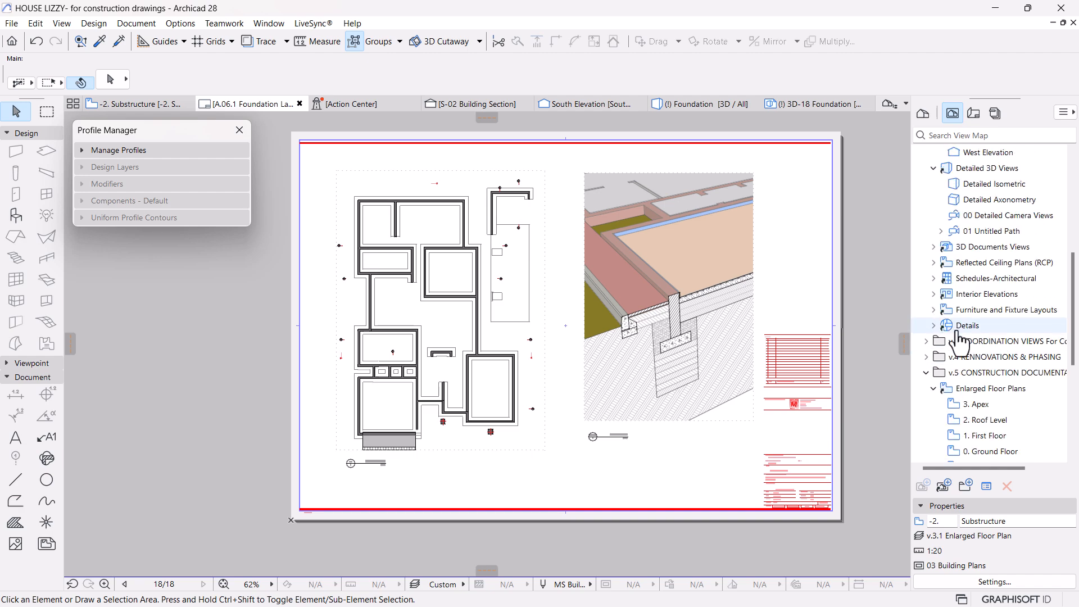
pyautogui.scroll(3, 957, 298)
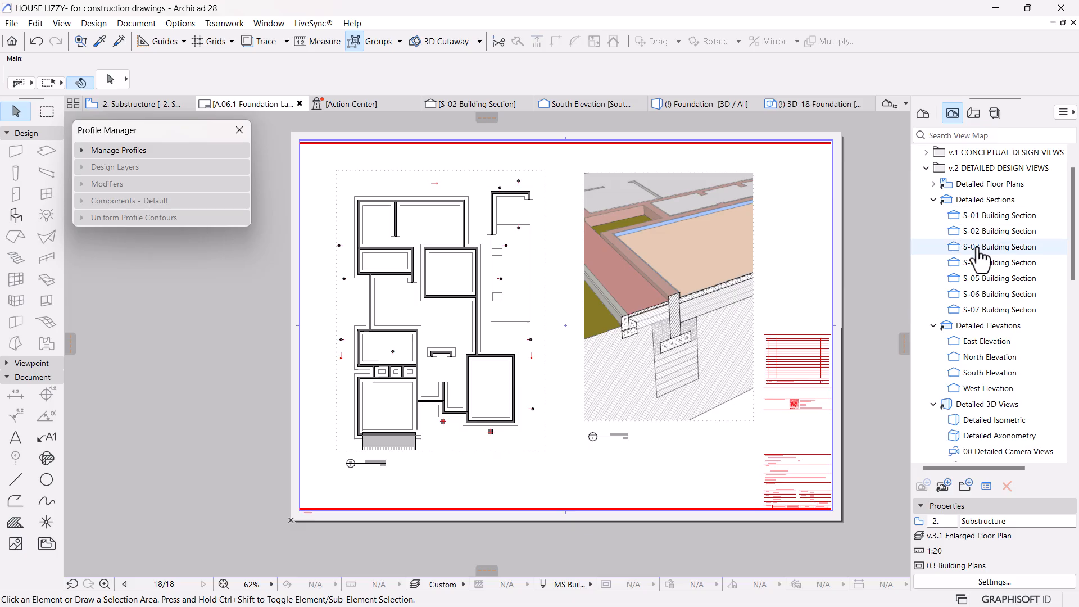
pyautogui.click(932, 200)
pyautogui.scroll(-3, 950, 365)
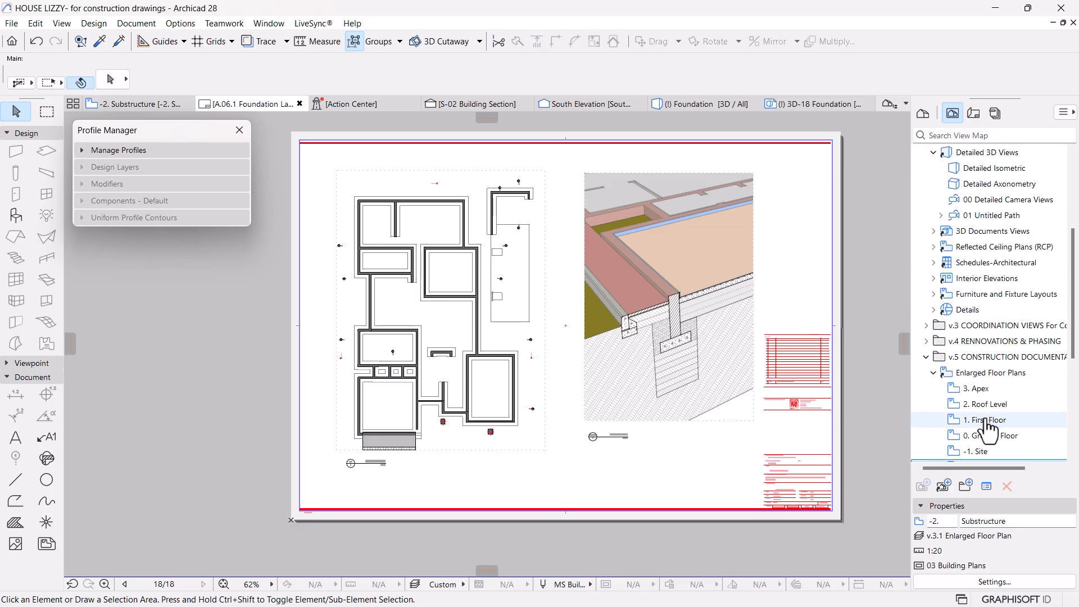
pyautogui.scroll(2, 942, 225)
pyautogui.click(933, 168)
pyautogui.scroll(-2, 962, 253)
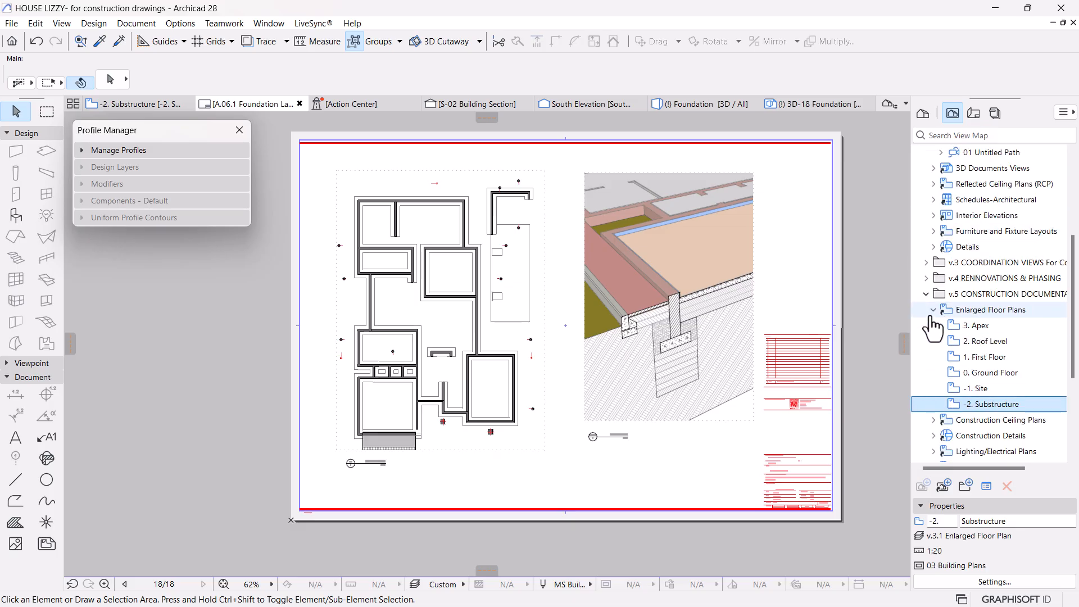
pyautogui.scroll(-1, 988, 438)
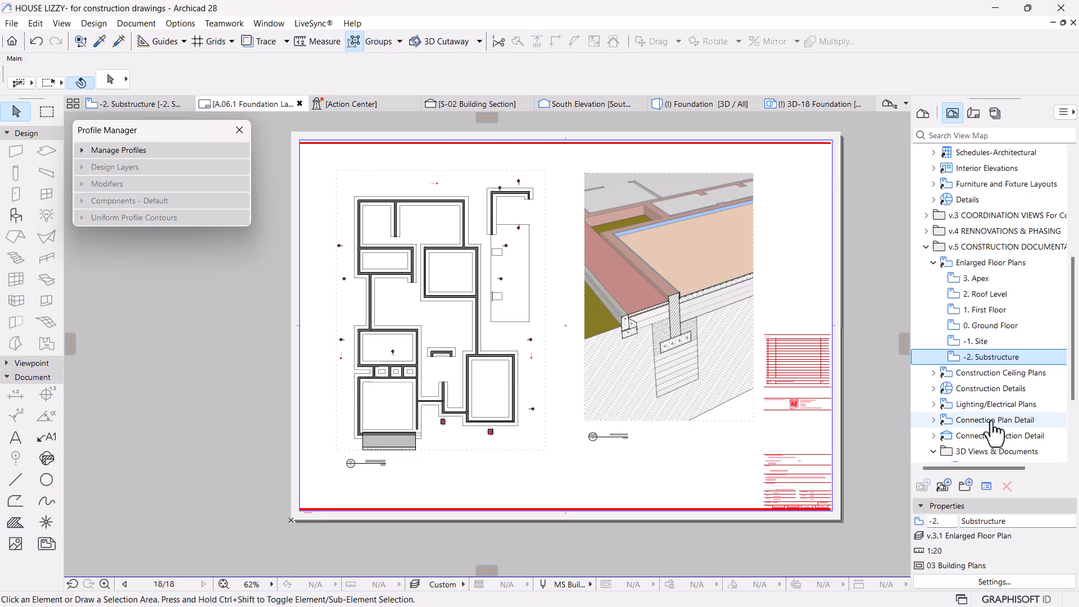
pyautogui.scroll(-2, 1018, 450)
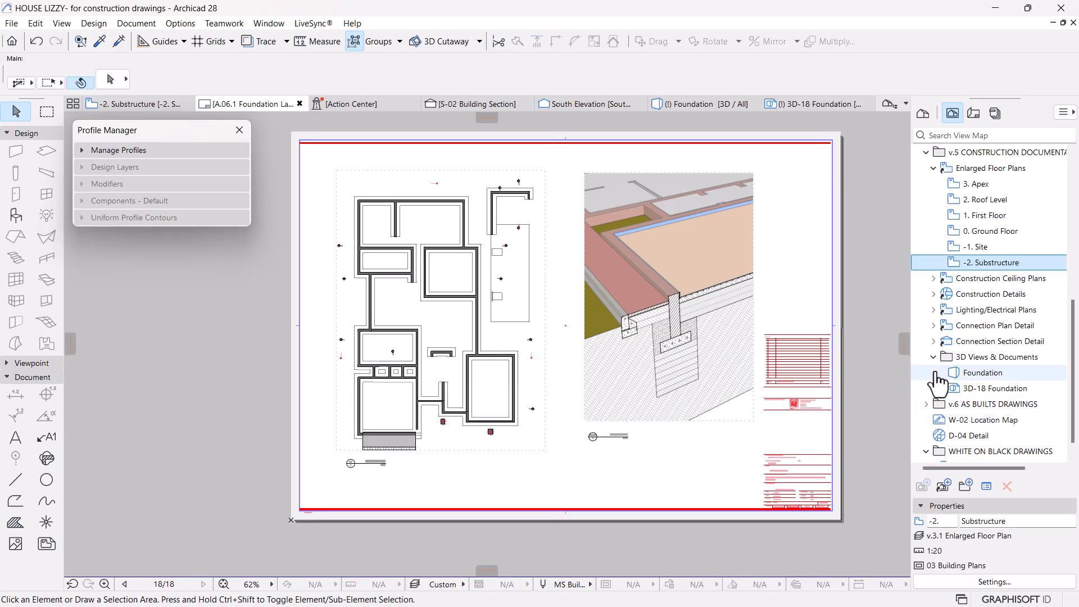
pyautogui.scroll(1, 968, 365)
pyautogui.scroll(1, 967, 365)
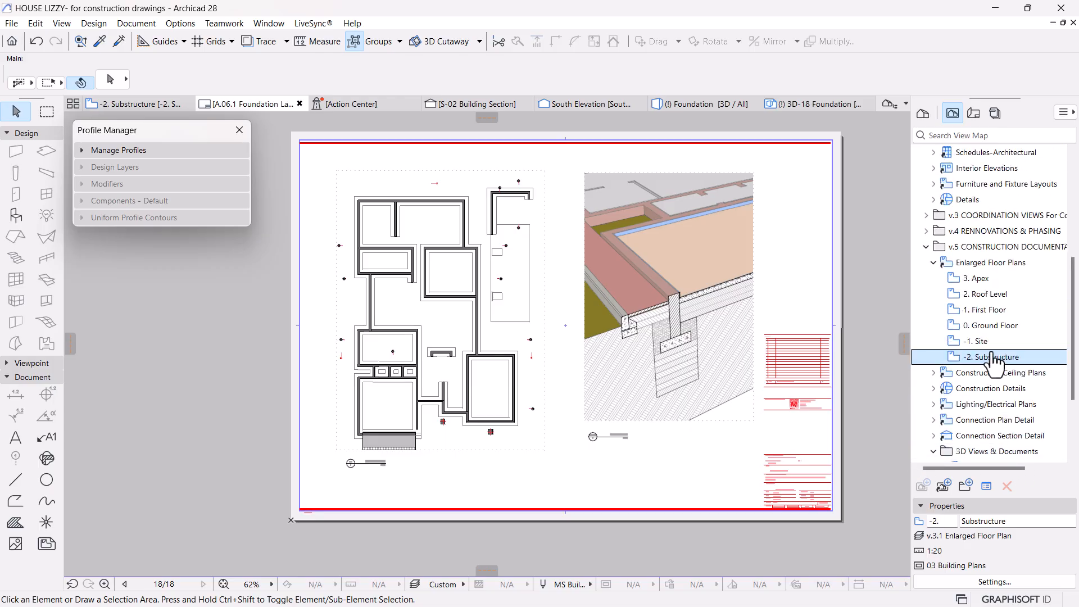
# Step: Clone the project's Sections folder into the v.5 CONSTRUCTION DOCUMENTATION folder with the custom name Construction Sections
pyautogui.click(977, 246)
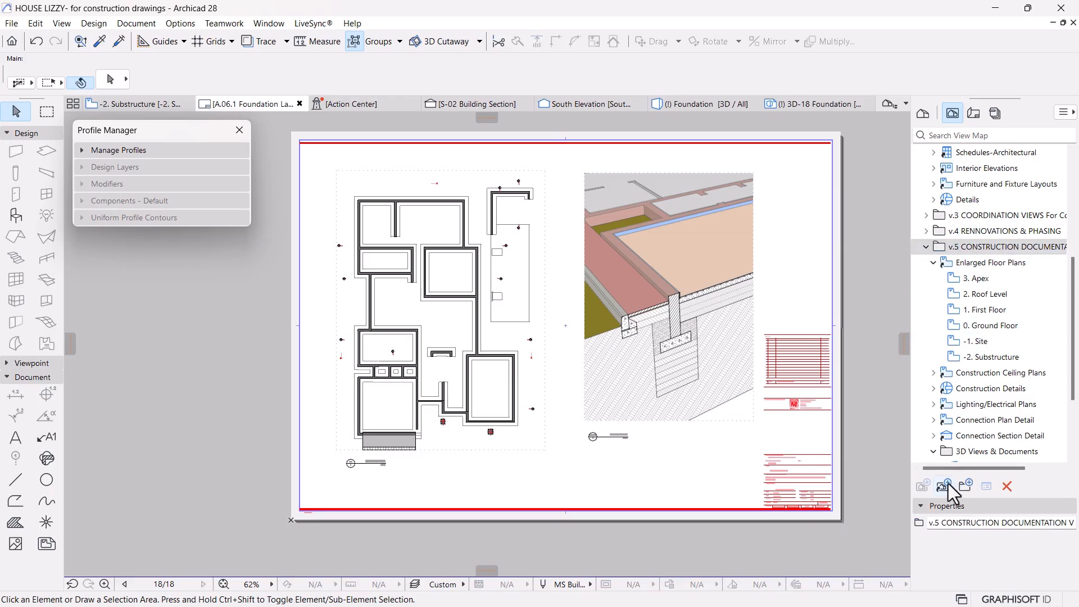
pyautogui.scroll(-2, 466, 209)
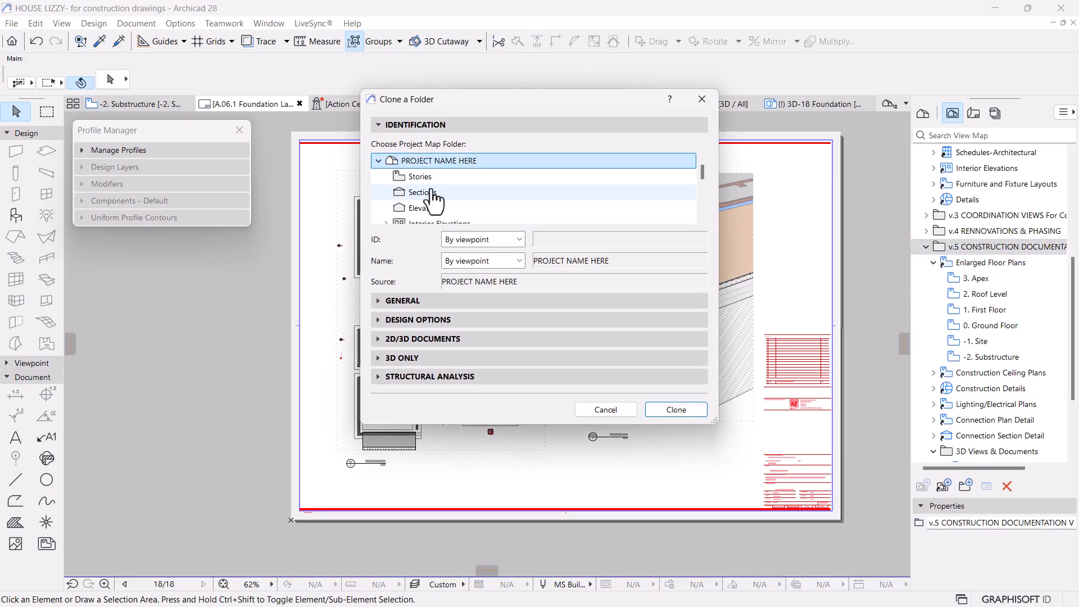
pyautogui.scroll(-3, 431, 213)
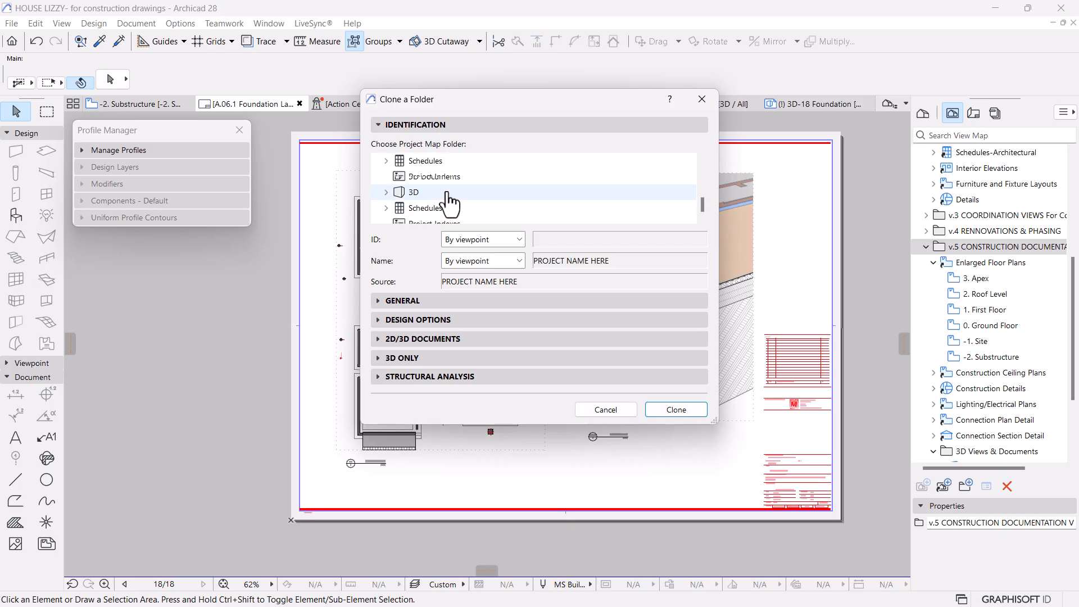
pyautogui.scroll(5, 427, 210)
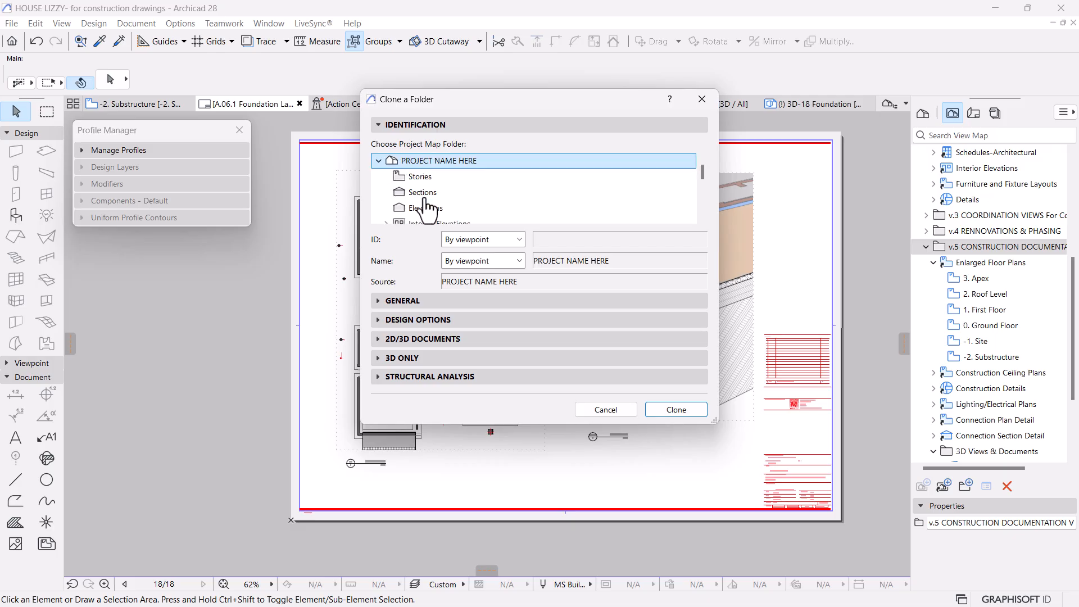
pyautogui.click(410, 196)
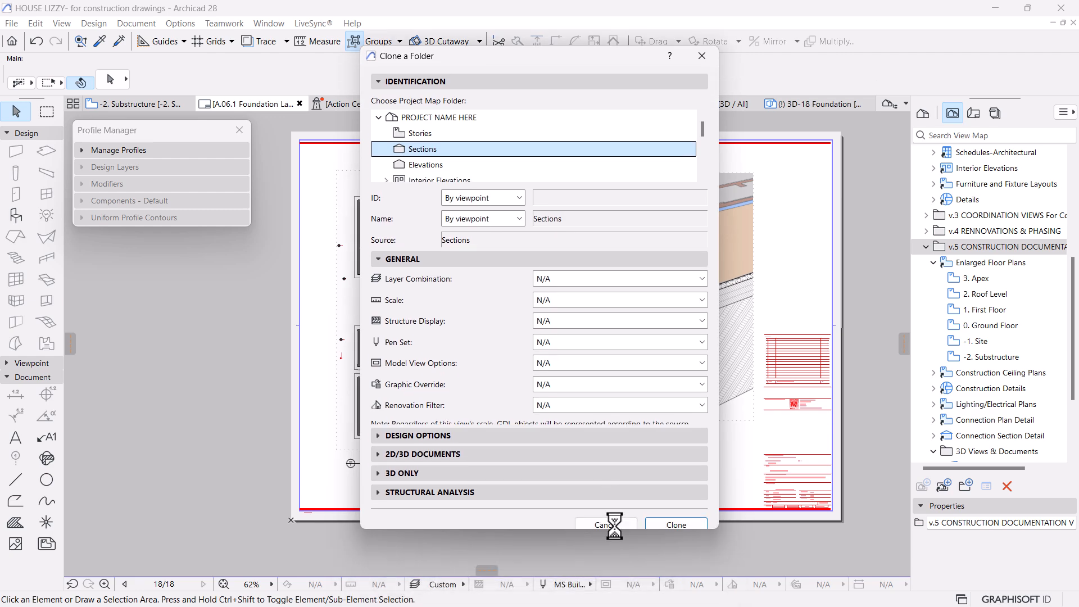
pyautogui.click(521, 218)
pyautogui.click(467, 241)
pyautogui.click(539, 222)
pyautogui.write('Construc')
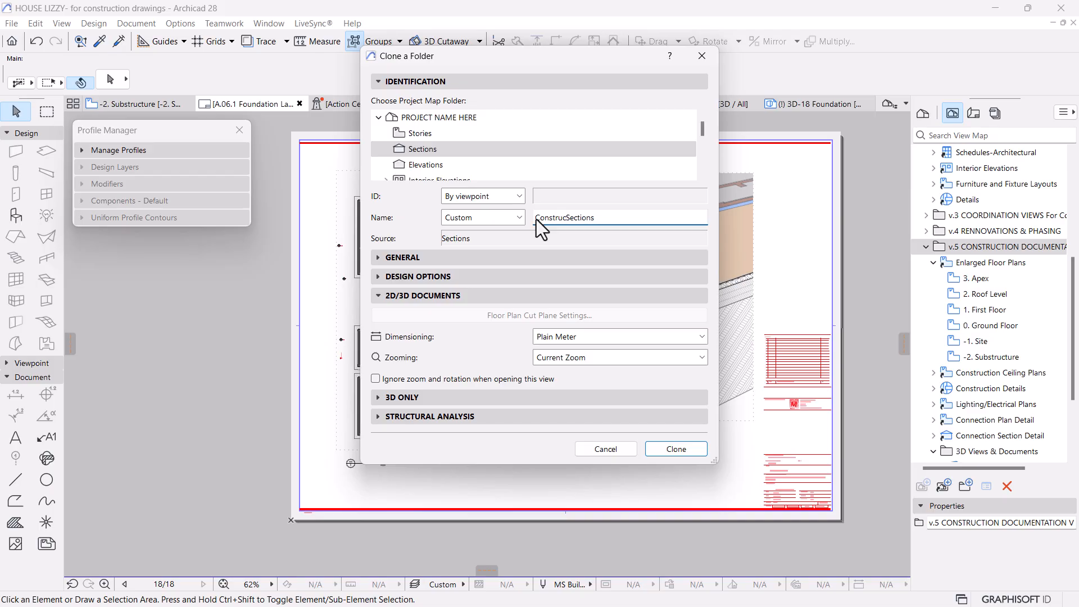
pyautogui.write('tion')
pyautogui.click(674, 449)
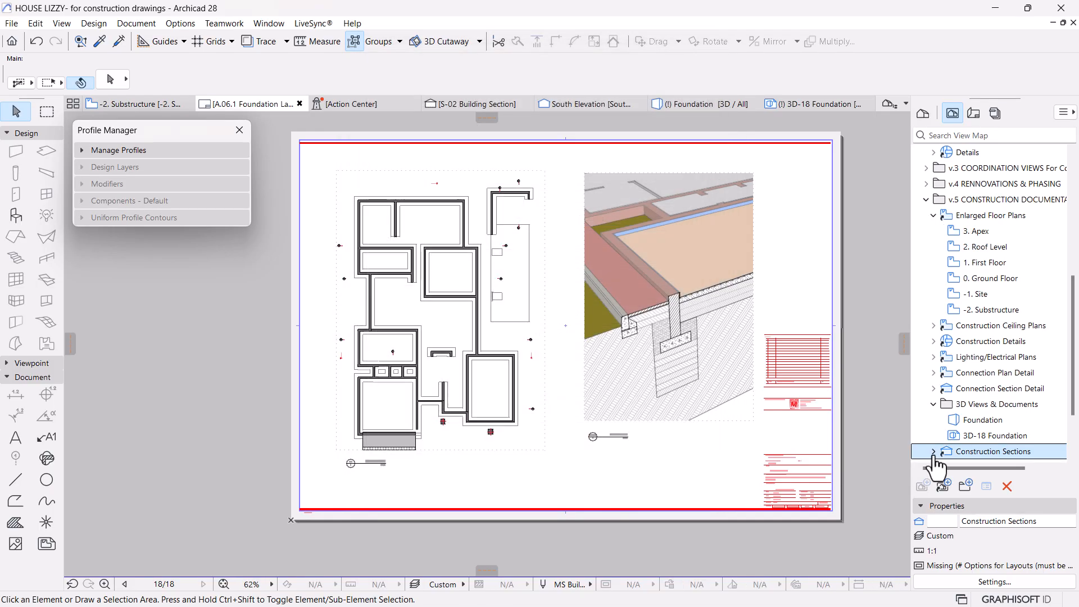
# Step: Move the Construction Sections folder directly below Connection Section Detail and expand it to list its section views
pyautogui.doubleClick(963, 450)
pyautogui.scroll(-3, 969, 443)
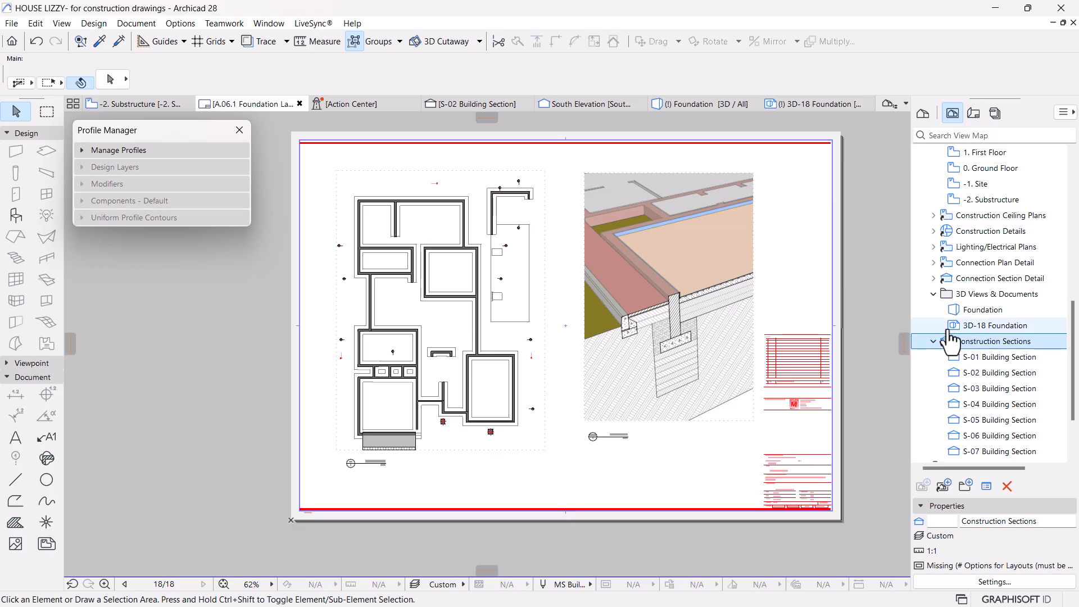
pyautogui.click(933, 341)
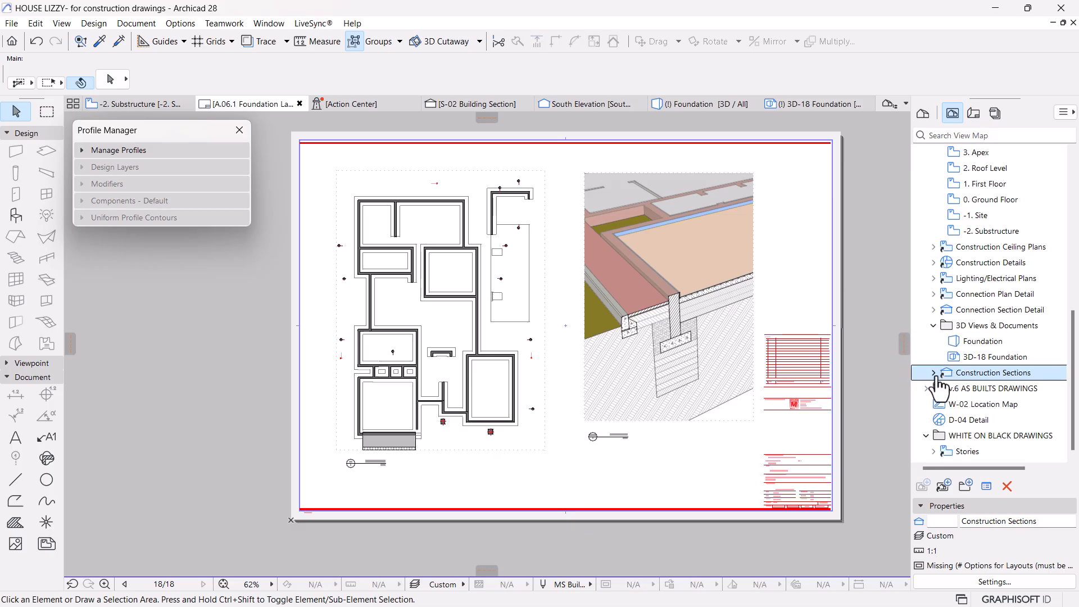
pyautogui.moveTo(949, 374); pyautogui.dragTo(947, 325)
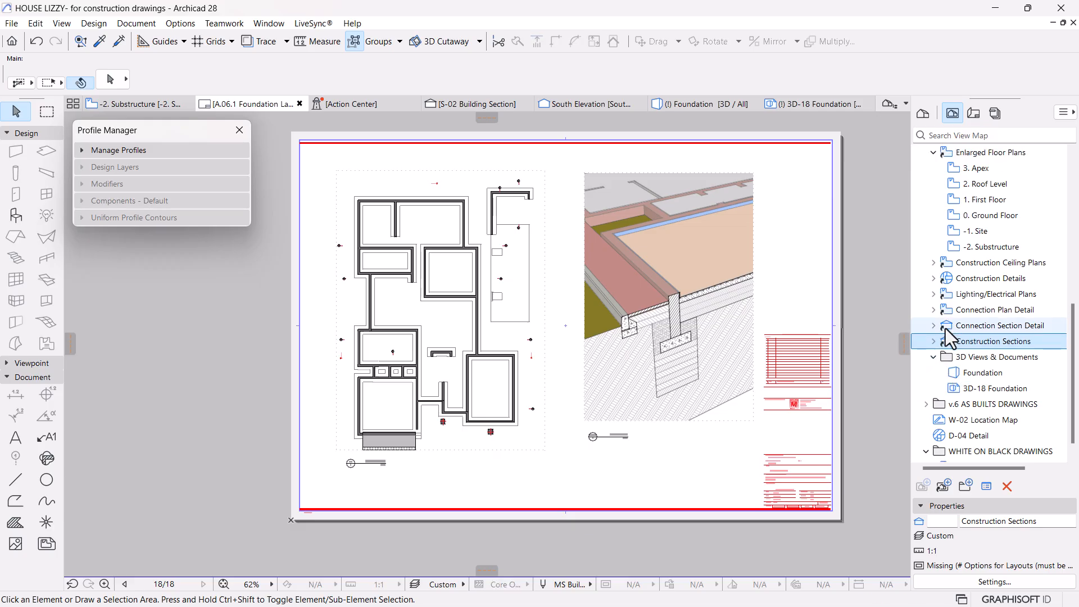
pyautogui.click(935, 342)
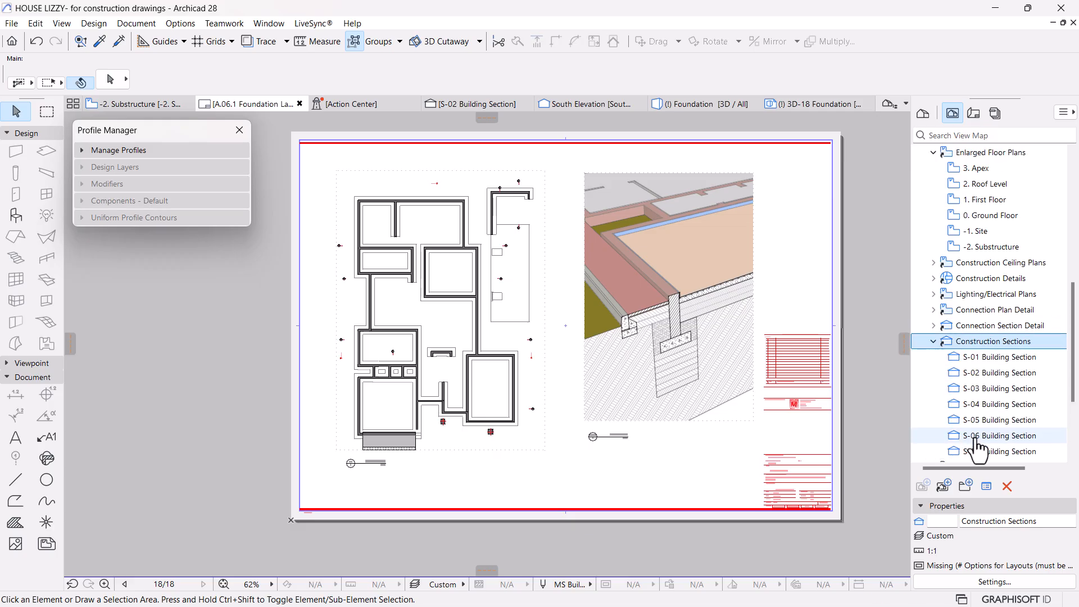
# Step: Place the S-02 Building Section view from Construction Sections onto the A.06.1 Foundation layout
pyautogui.moveTo(982, 374); pyautogui.dragTo(597, 427)
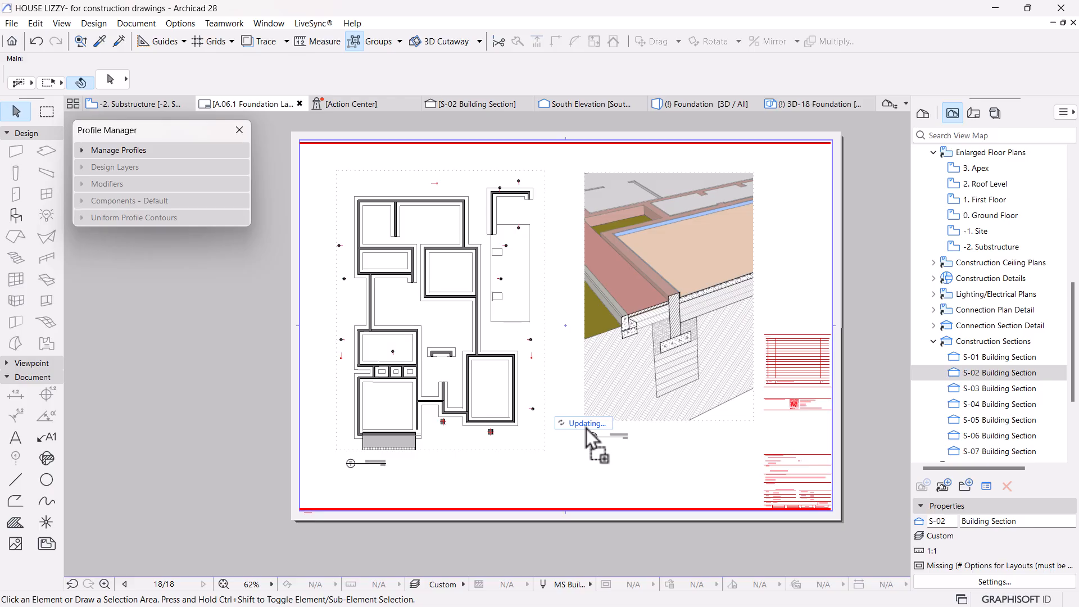
pyautogui.scroll(-5, 522, 349)
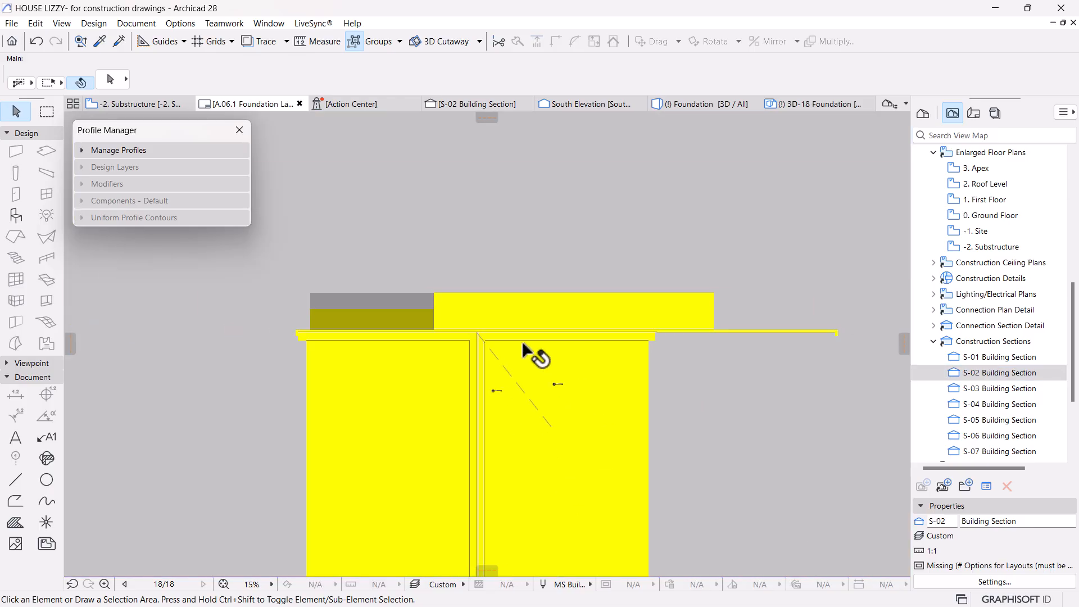
pyautogui.scroll(-5, 523, 350)
pyautogui.scroll(-3, 516, 382)
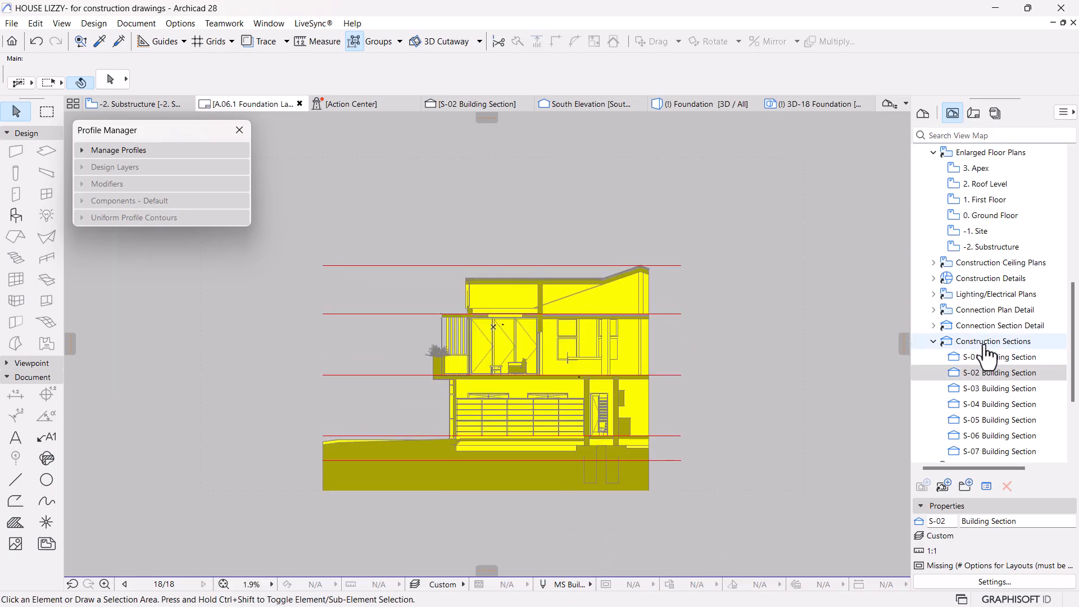
# Step: Open the view settings for the Construction Sections folder and all seven section views and set their Model View Options to 03 Building Plans
pyautogui.click(955, 341)
pyautogui.keyDown('shift'); pyautogui.click(982, 450); pyautogui.keyUp('shift')
pyautogui.scroll(-1, 1011, 394)
pyautogui.scroll(-1, 1011, 395)
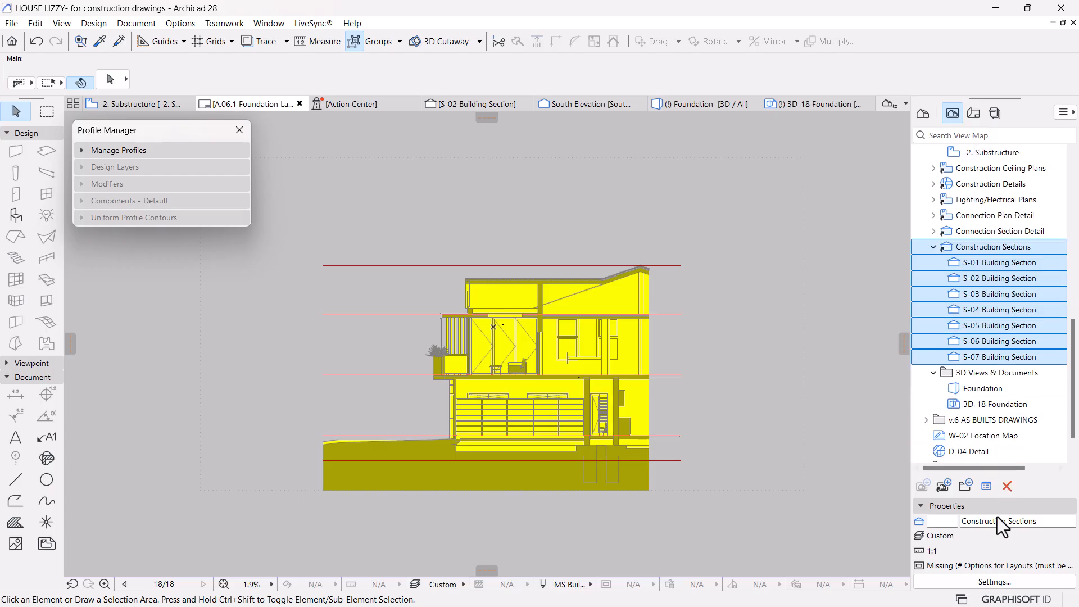
pyautogui.click(995, 582)
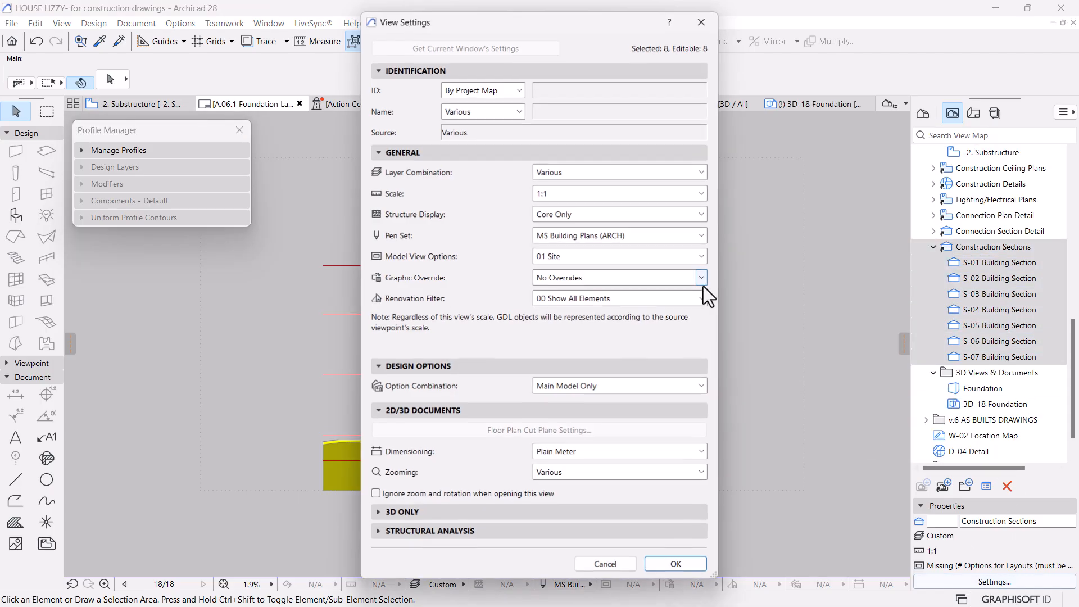
pyautogui.click(578, 257)
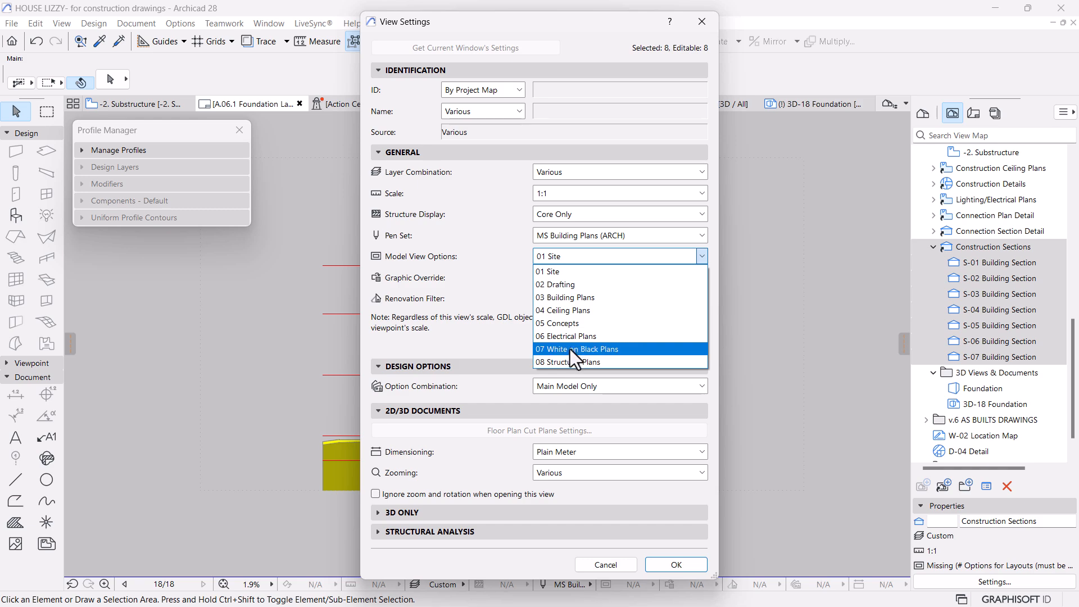
pyautogui.click(566, 298)
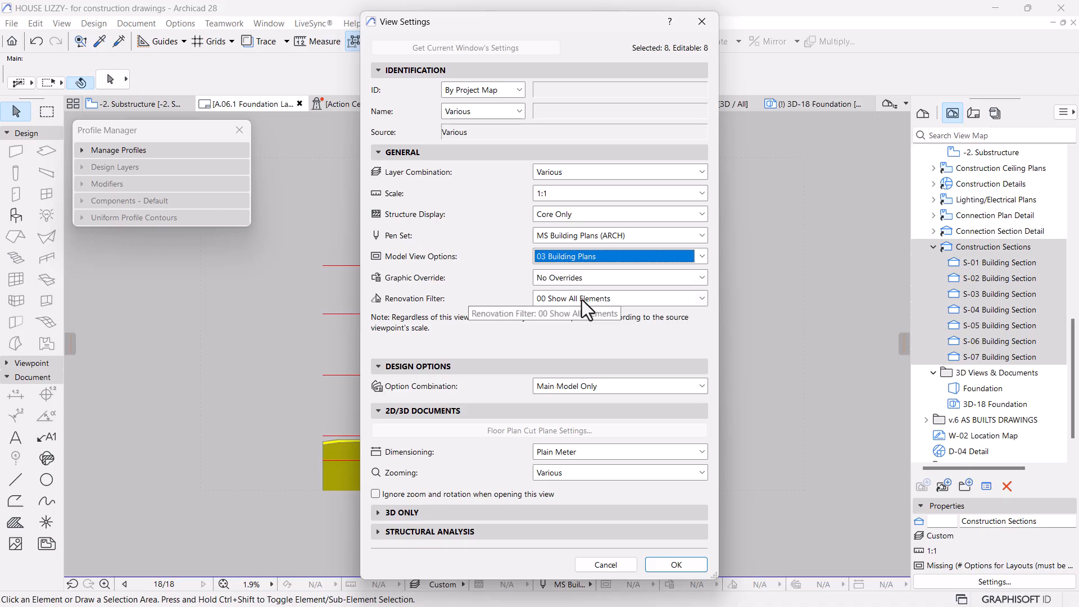
# Step: Set the selected section views' layer combination to v.3.1 Enlarged Floor Plan and their scale to 1:50
pyautogui.click(605, 172)
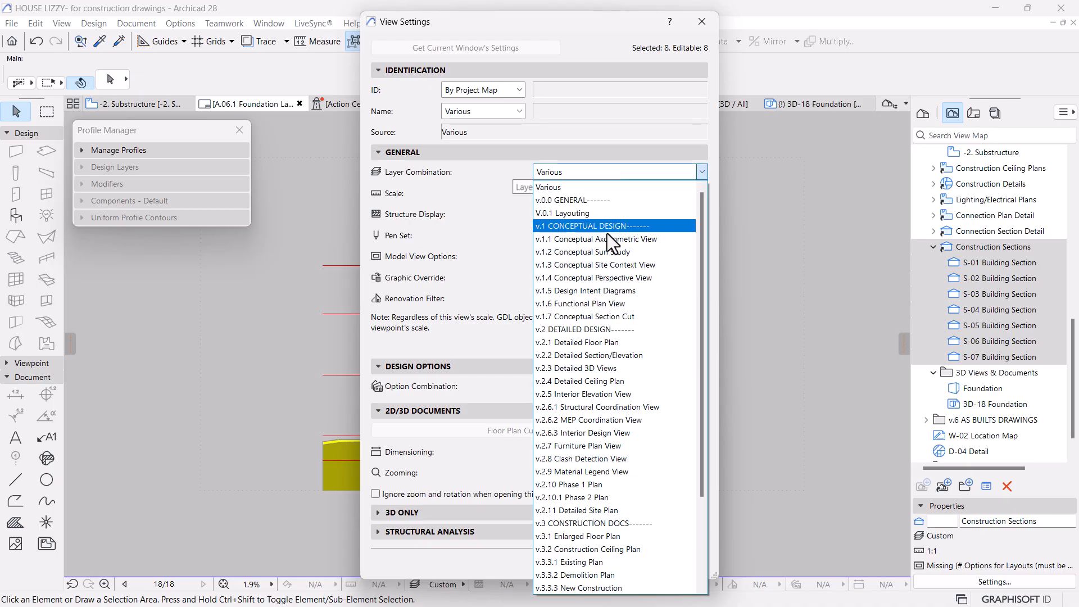
pyautogui.scroll(-1, 610, 564)
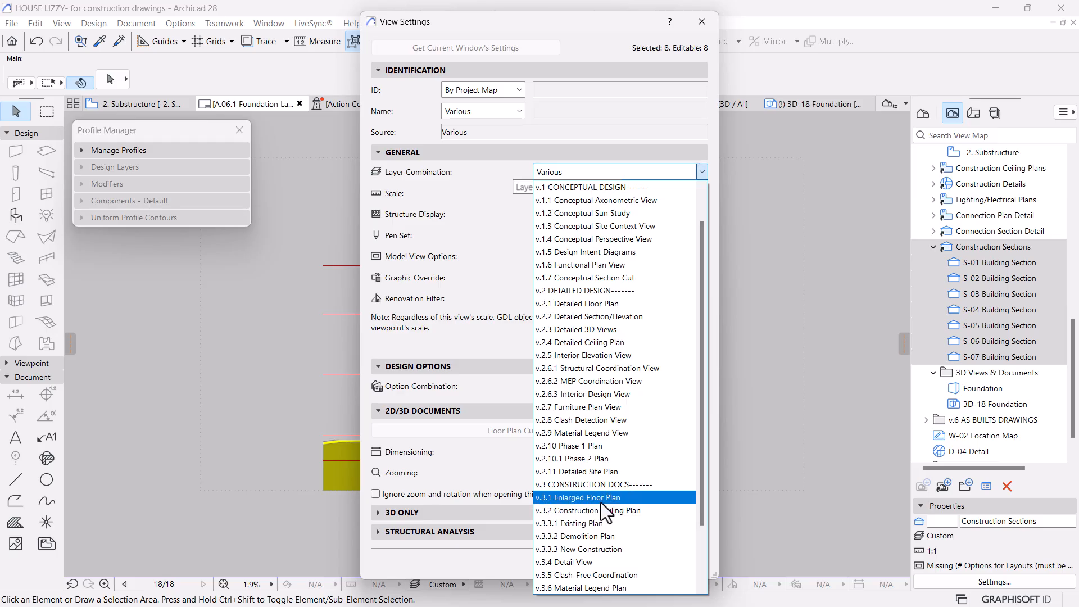
pyautogui.click(601, 500)
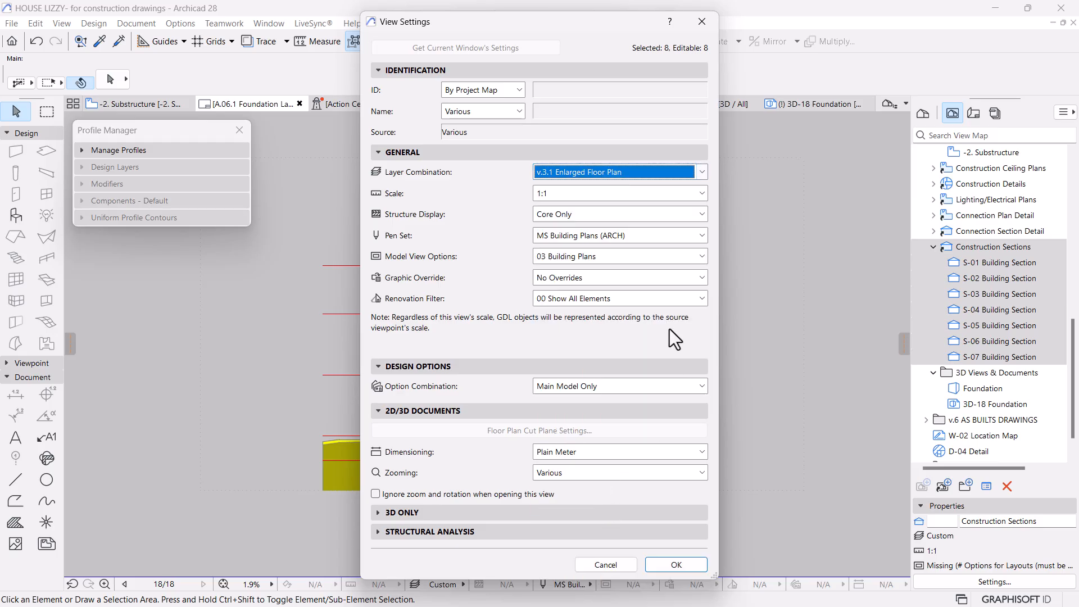
pyautogui.click(603, 196)
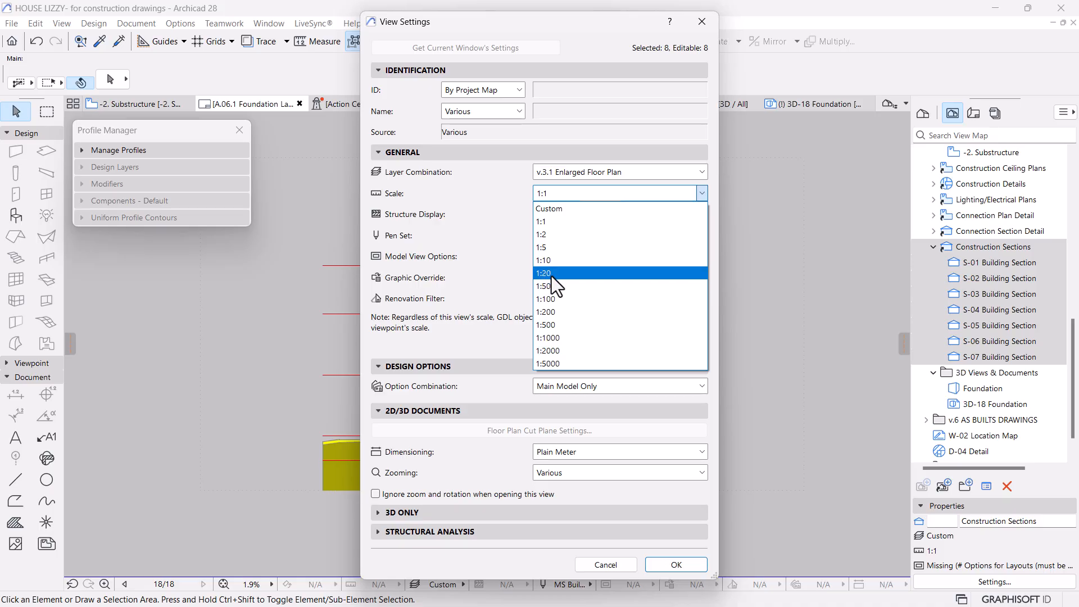
pyautogui.click(549, 286)
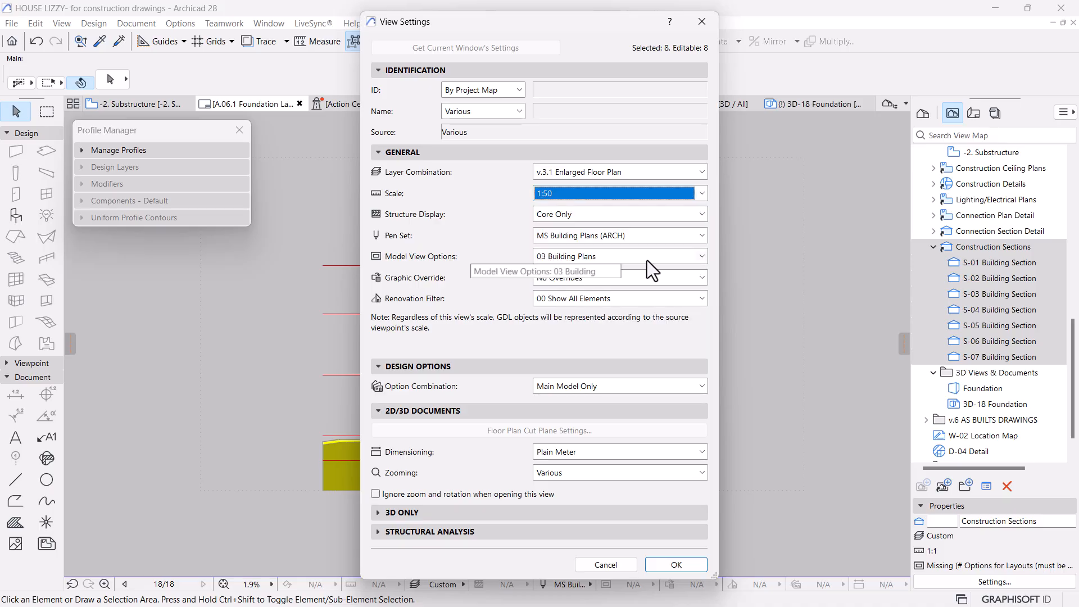
# Step: Set the Construction Sections views' scale to 1:20 and their dimensioning to MSBIM Millimeter, and apply the settings
pyautogui.click(692, 194)
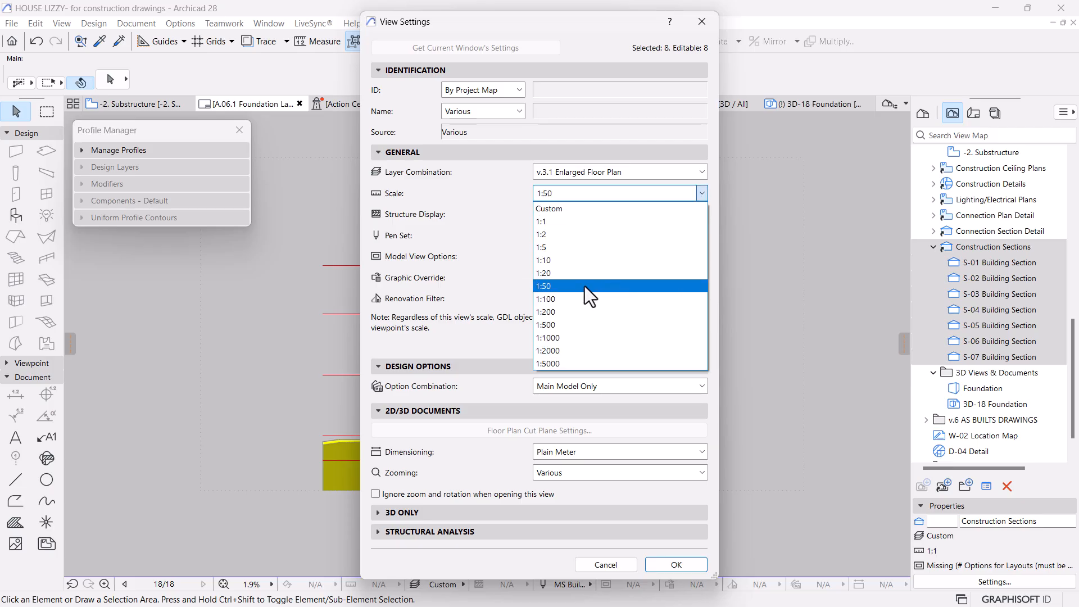
pyautogui.click(565, 275)
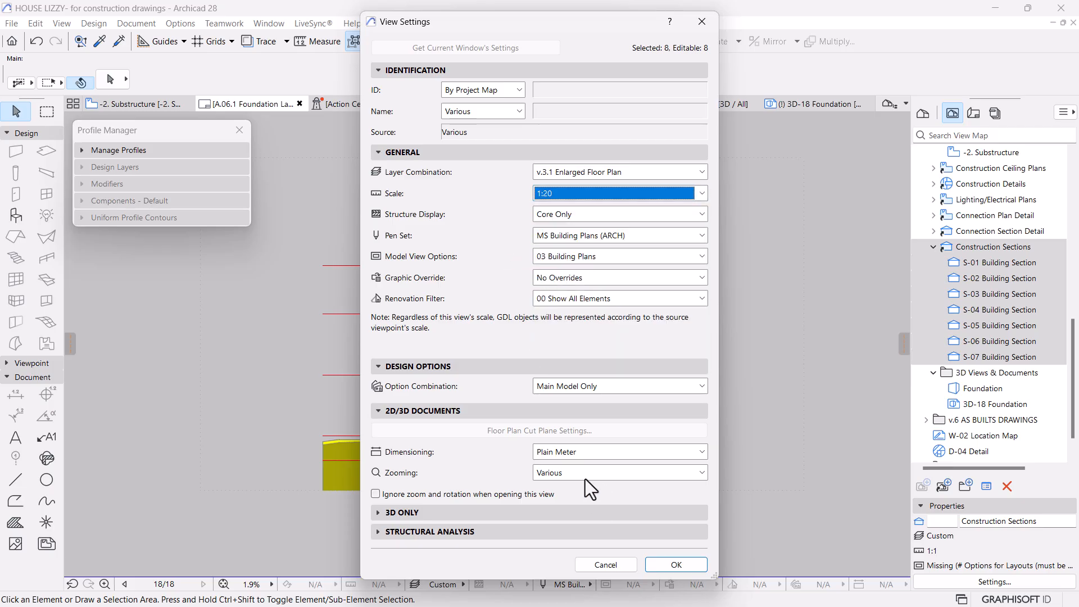
pyautogui.click(580, 453)
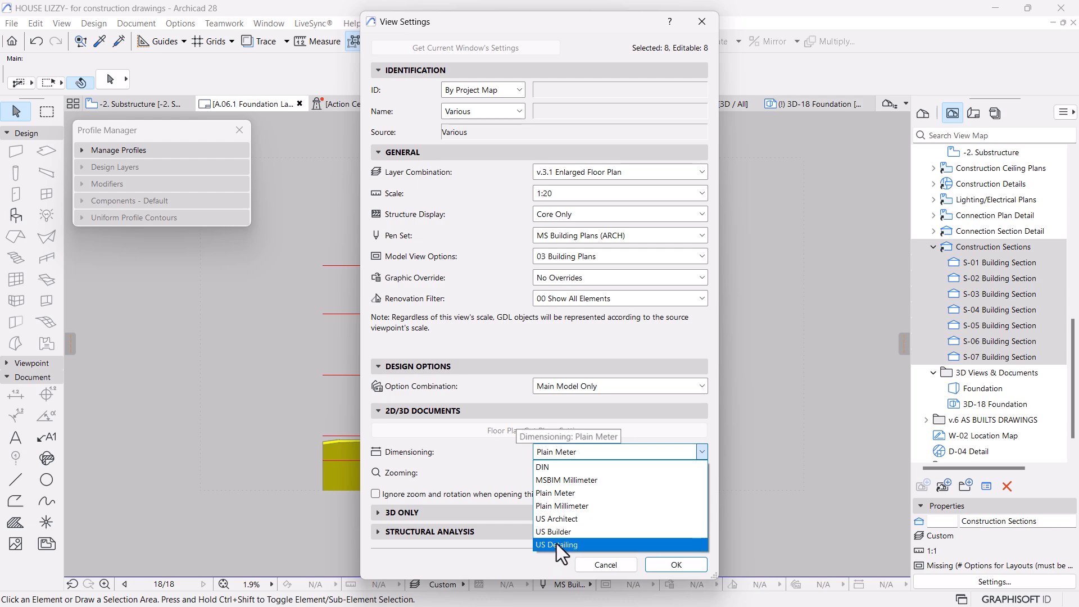
pyautogui.click(568, 479)
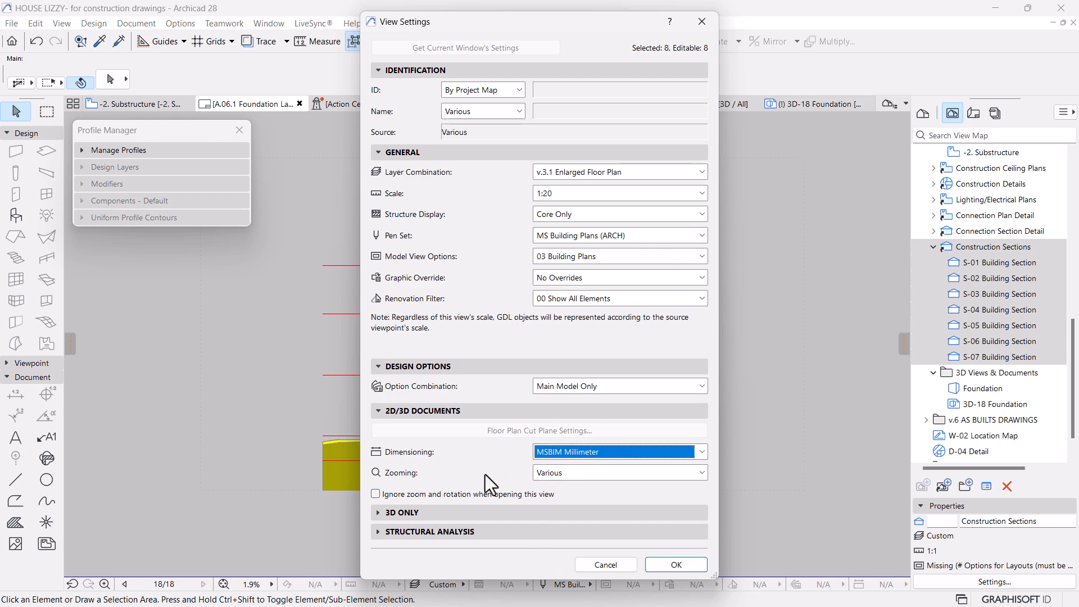
pyautogui.click(678, 564)
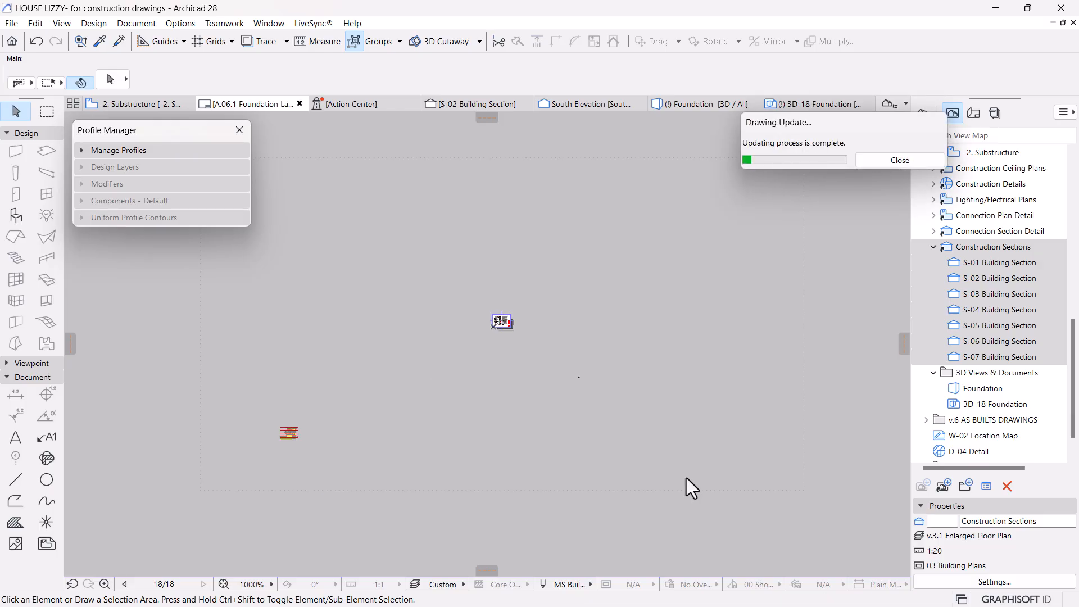
# Step: Select the placed S-02 drawing and set the Construction Sections views' renovation filter to 05 New Construction
pyautogui.scroll(8, 298, 429)
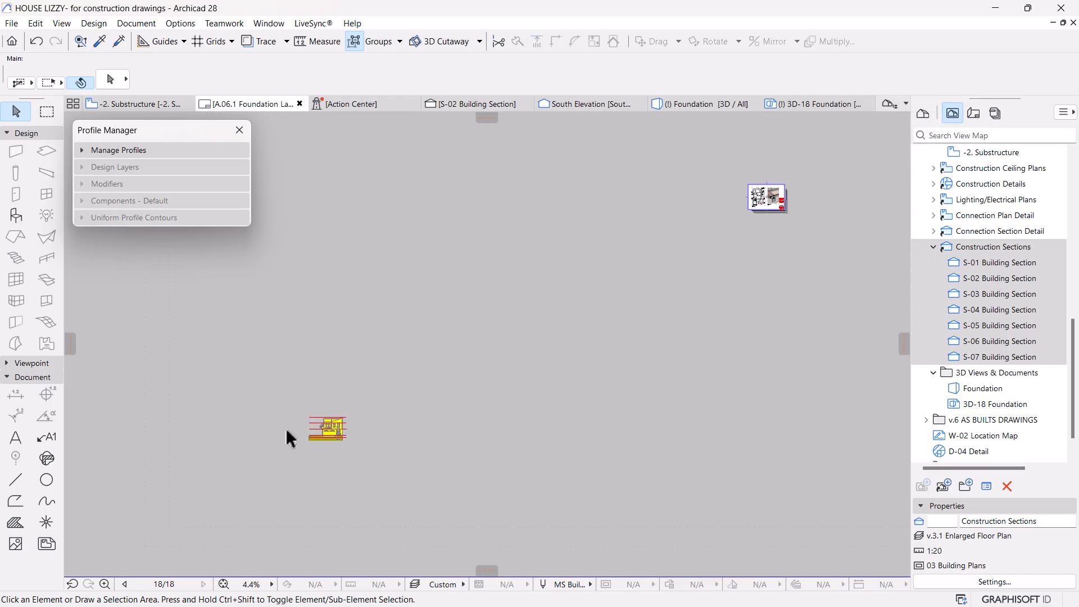
pyautogui.click(276, 354)
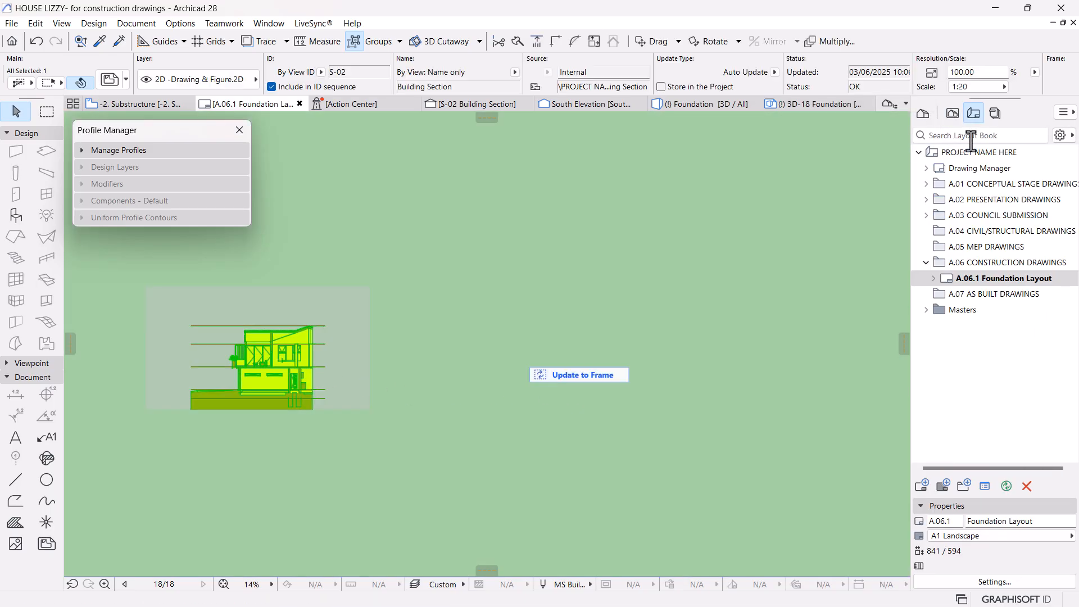
pyautogui.click(953, 114)
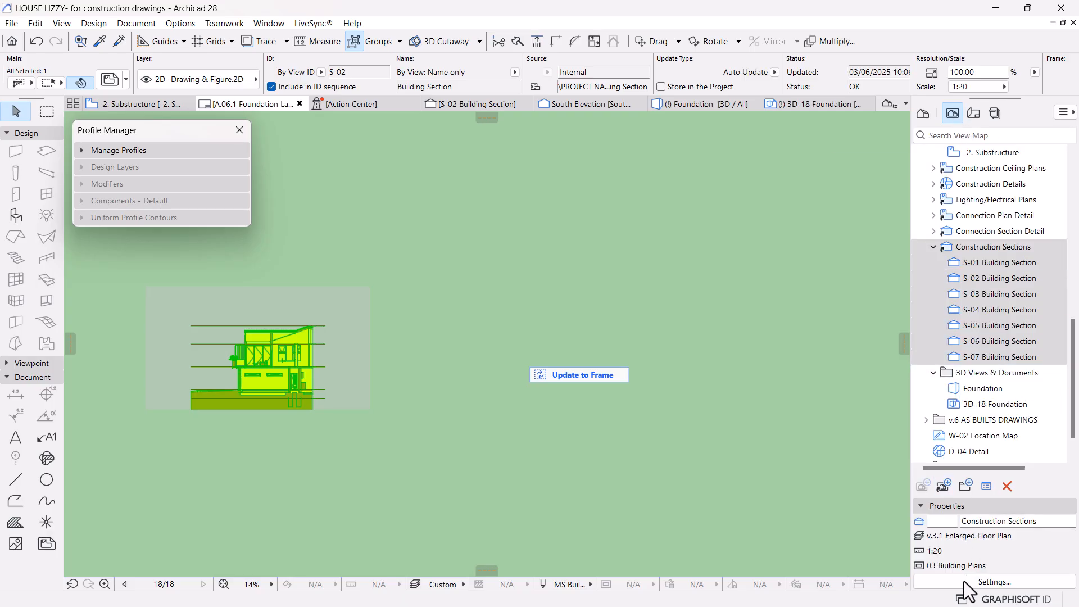
pyautogui.click(943, 582)
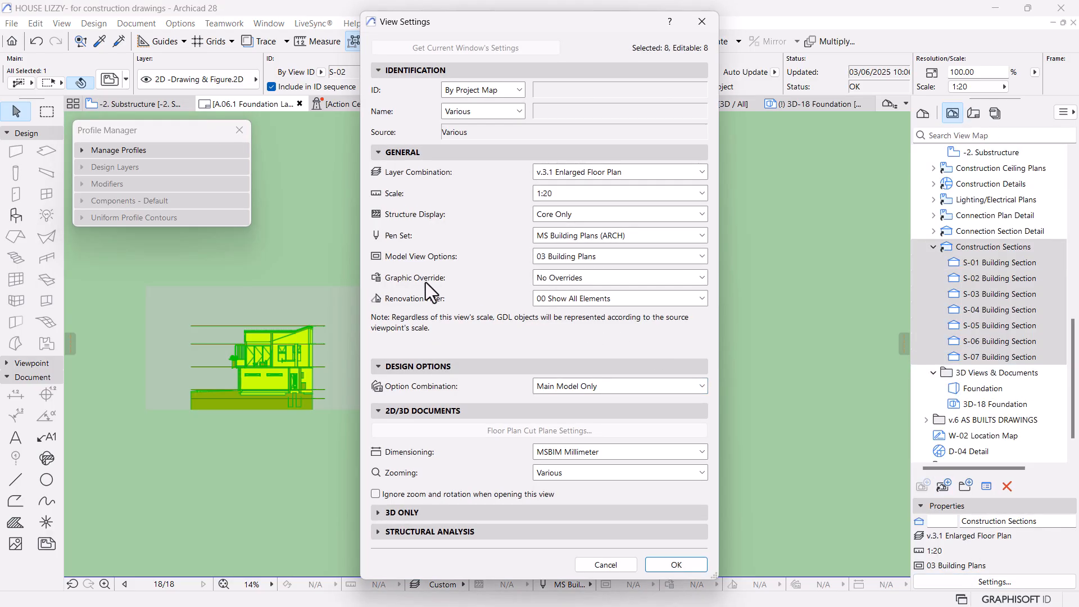
pyautogui.click(605, 300)
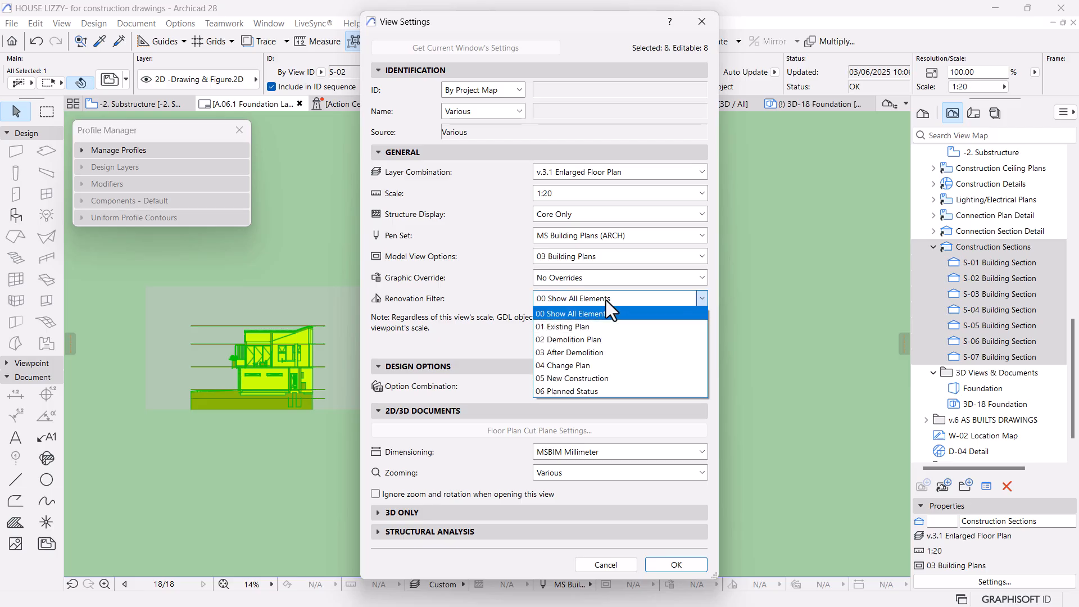
pyautogui.click(589, 378)
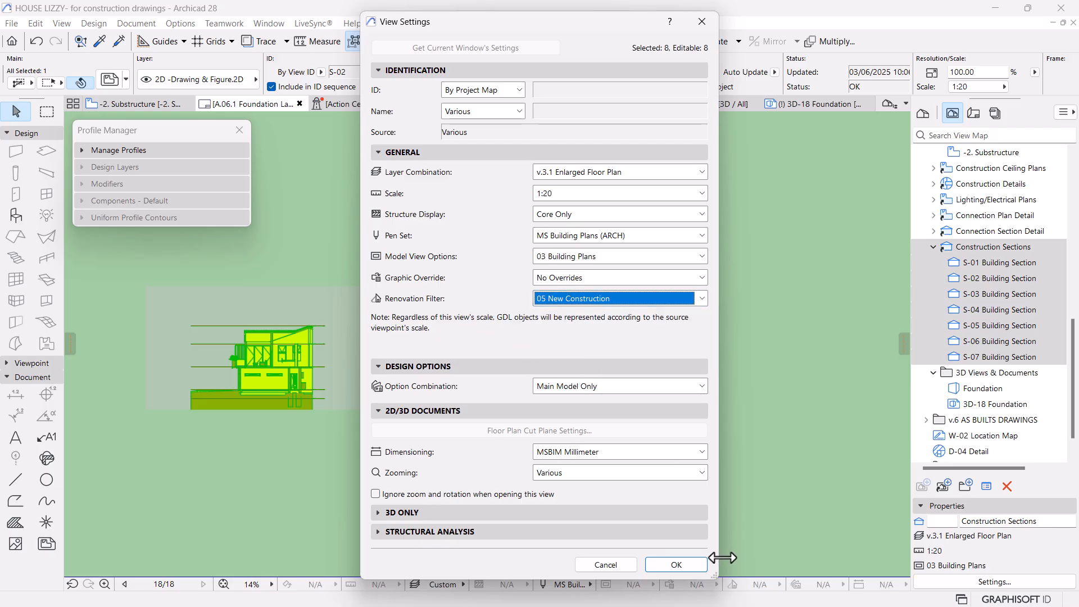
pyautogui.click(676, 564)
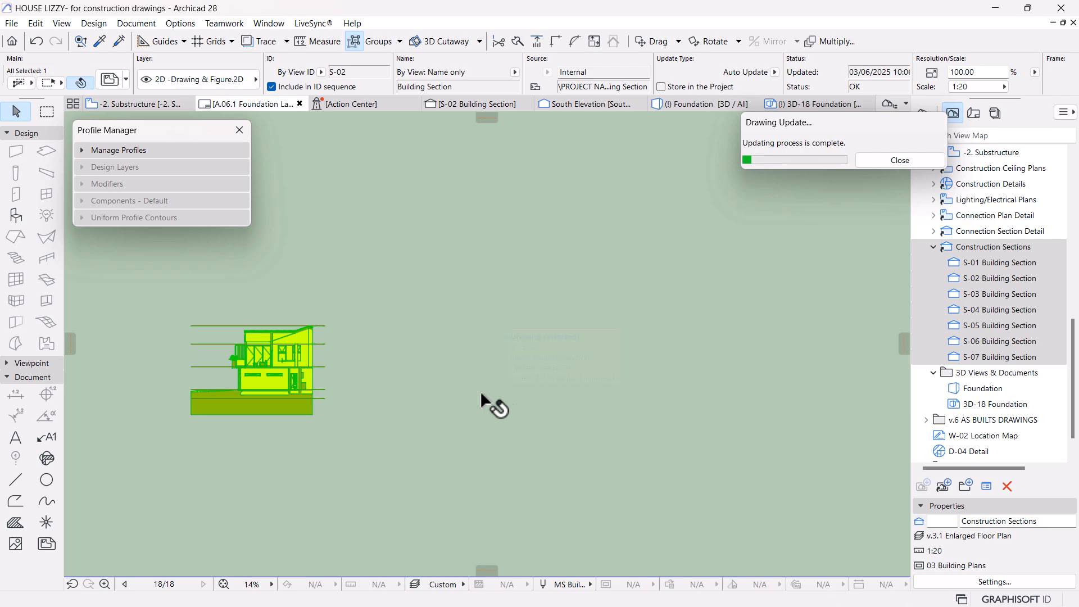
# Step: Open the S-02 Building Section view from the Construction Sections folder to check its display
pyautogui.click(996, 264)
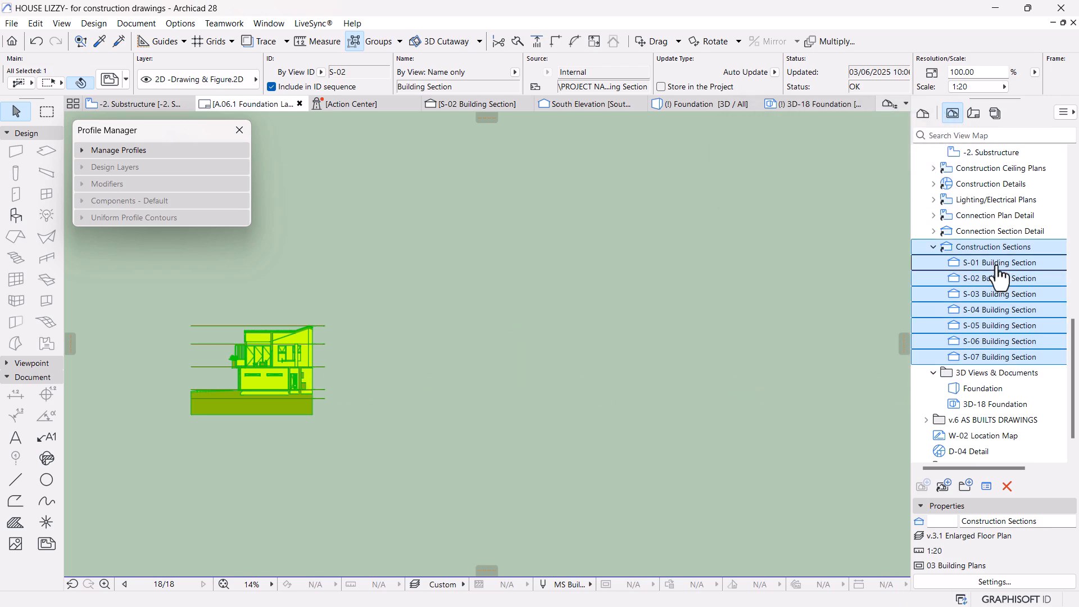
pyautogui.doubleClick(995, 278)
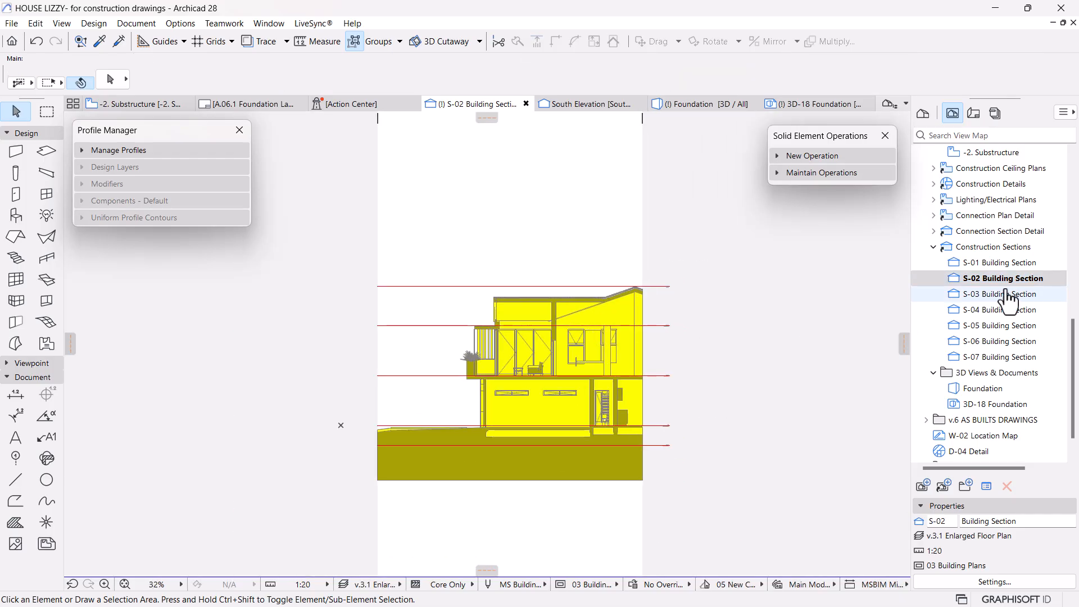
pyautogui.scroll(3, 607, 396)
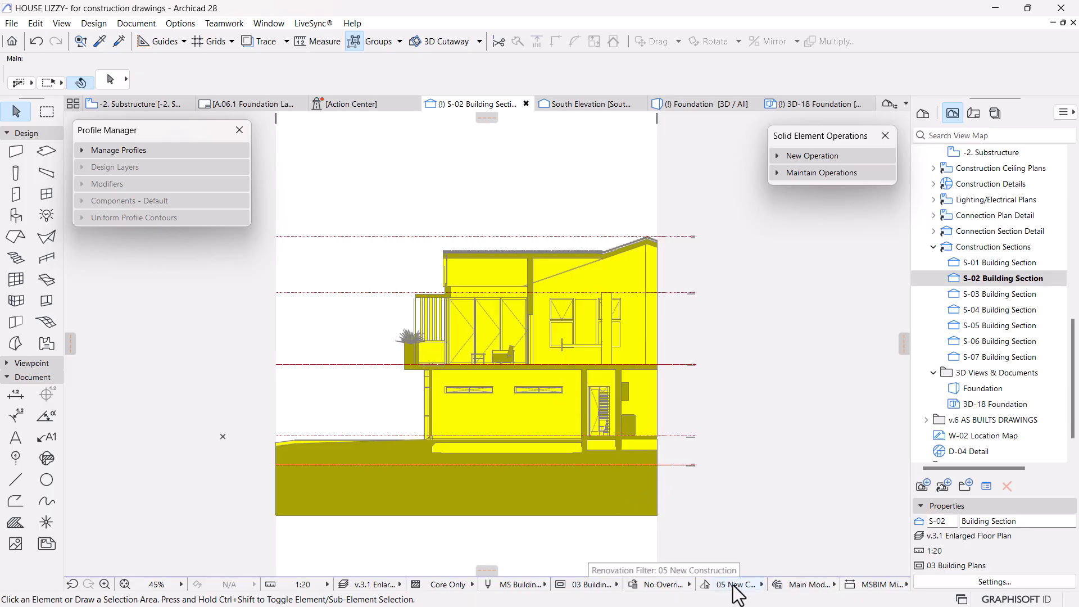
# Step: Open S-02 Building Section from Detailed Sections under v.2 DETAILED DESIGN VIEWS and review its view settings without changing them
pyautogui.scroll(3, 955, 315)
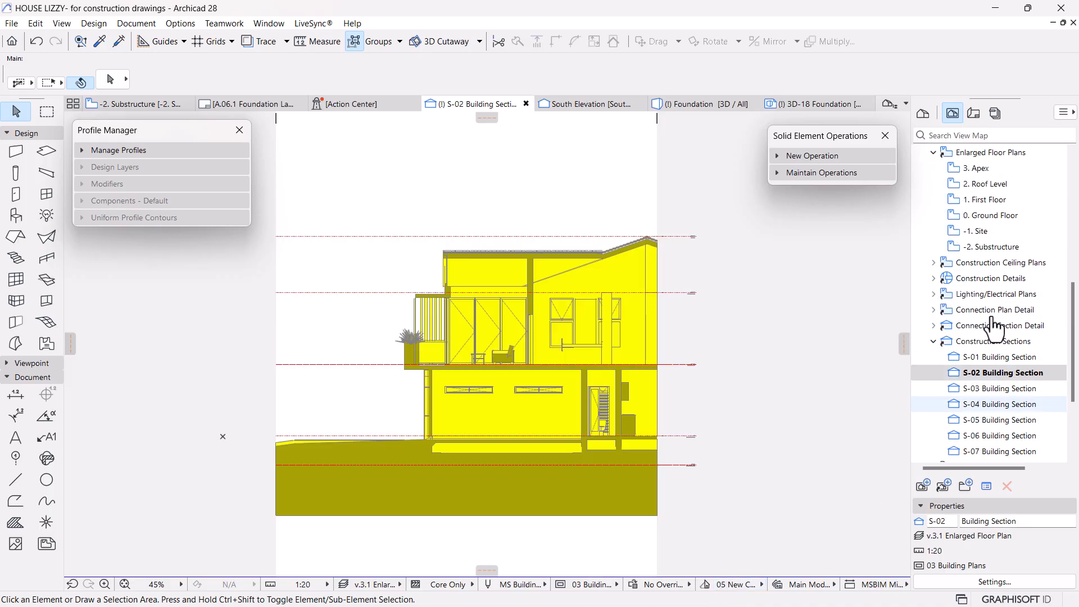
pyautogui.scroll(3, 927, 320)
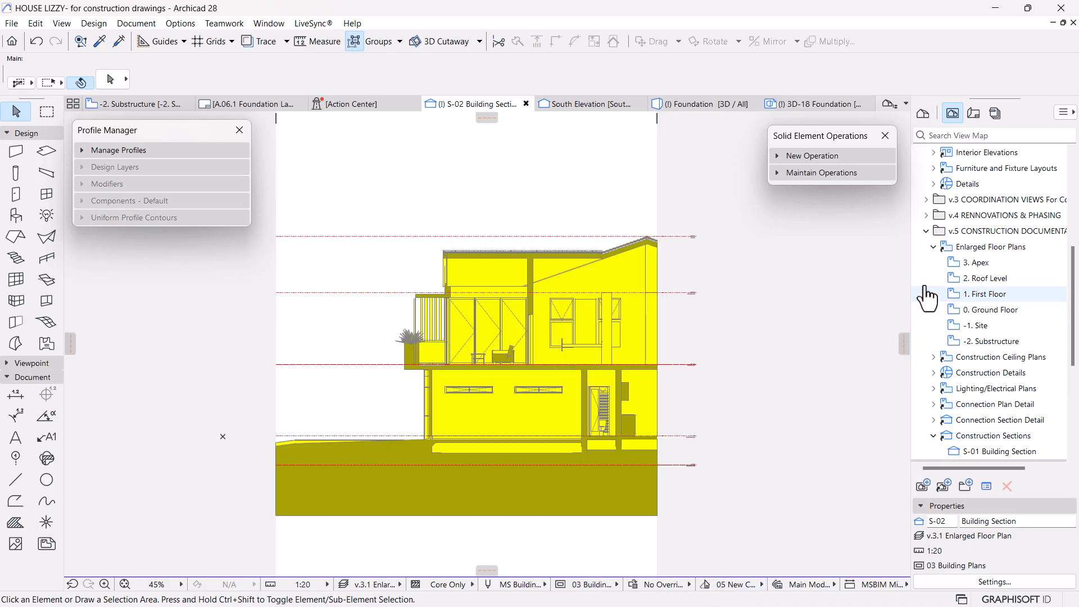
pyautogui.scroll(3, 932, 332)
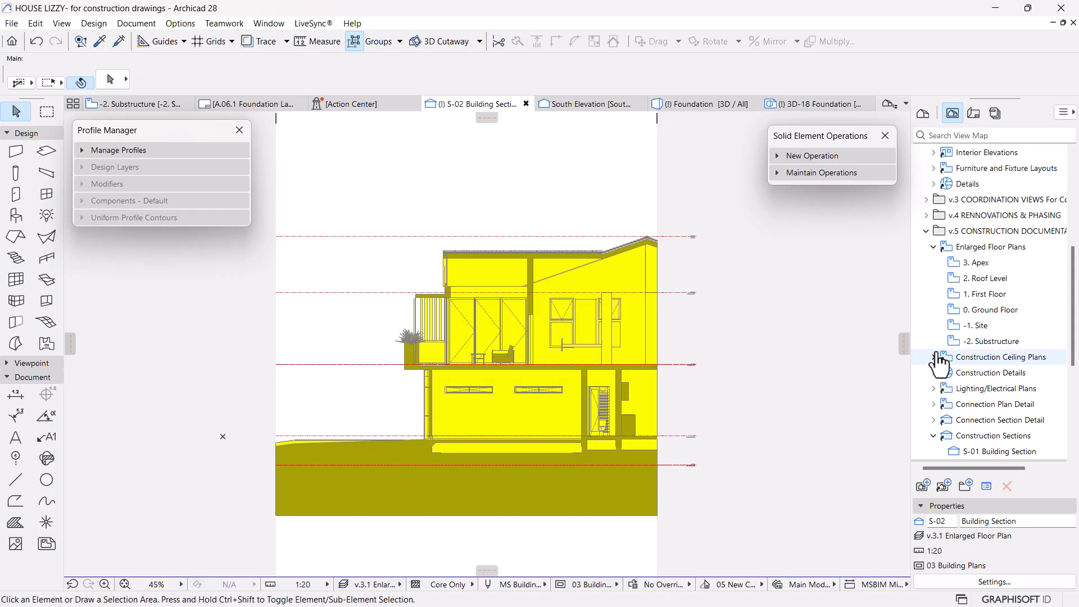
pyautogui.scroll(3, 935, 281)
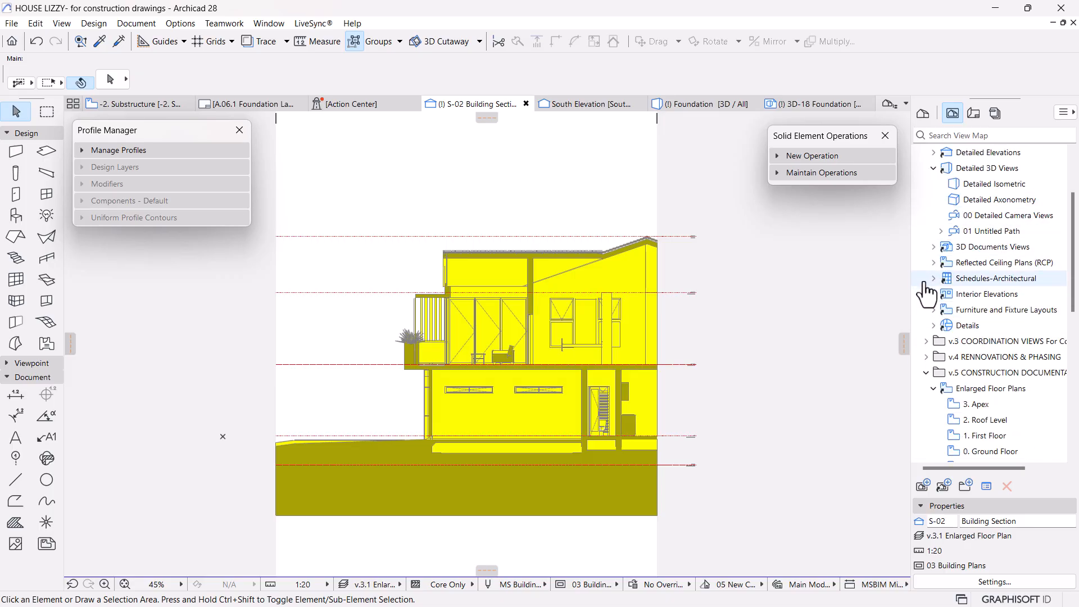
pyautogui.scroll(3, 934, 296)
pyautogui.scroll(3, 935, 294)
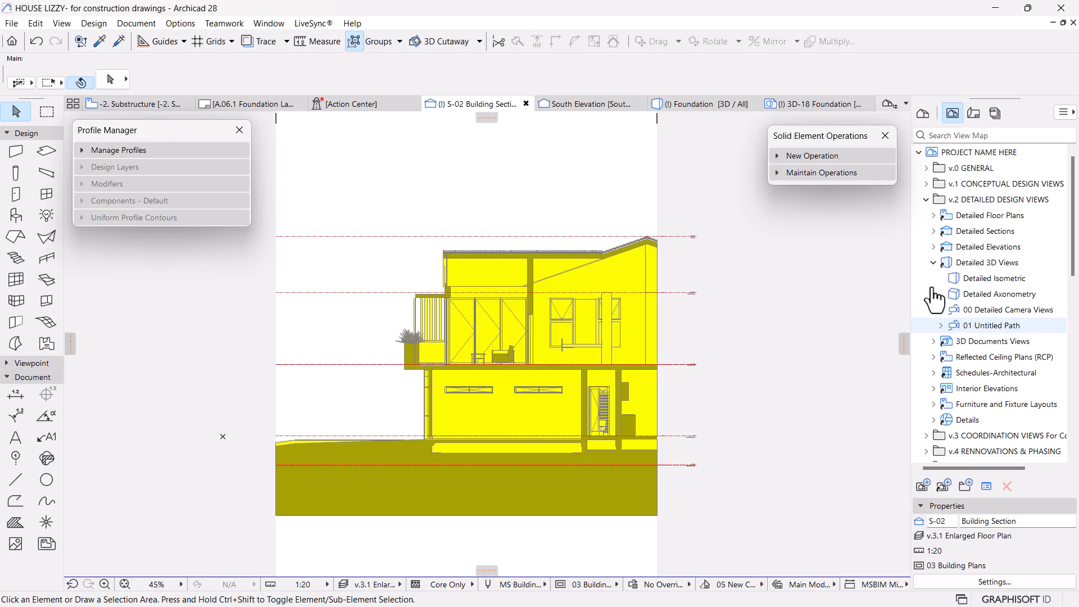
pyautogui.click(933, 230)
pyautogui.click(988, 265)
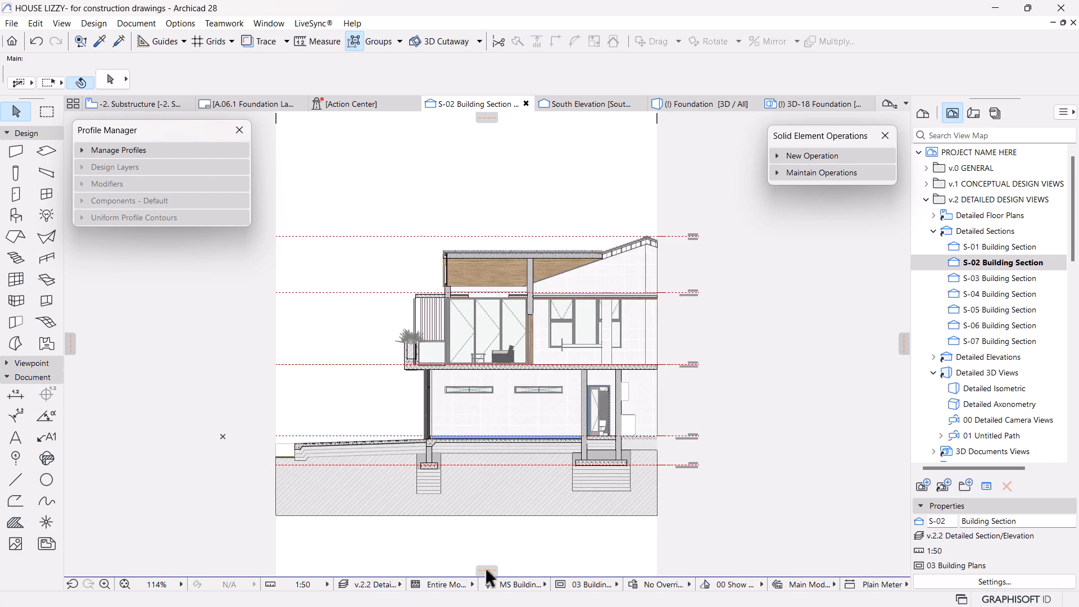
pyautogui.click(989, 585)
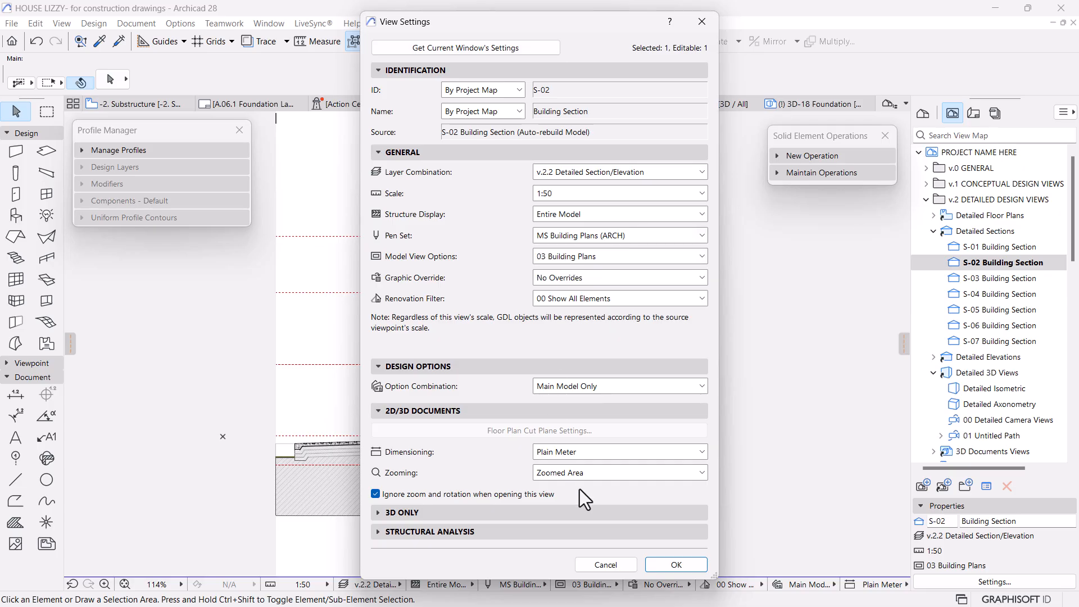
pyautogui.click(612, 565)
# Step: Review the Construction Sections views' pen set and graphic override choices, keeping MS Building Plans (ARCH) and No Overrides
pyautogui.scroll(-6, 1009, 419)
pyautogui.scroll(-4, 1010, 419)
pyautogui.click(993, 310)
pyautogui.scroll(-1, 997, 326)
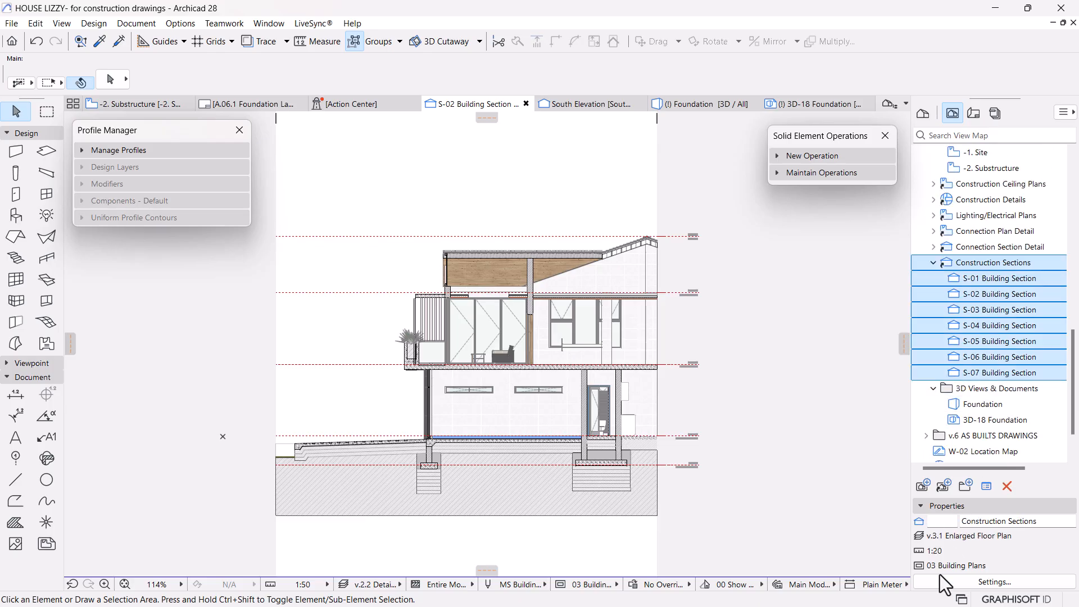
pyautogui.click(955, 581)
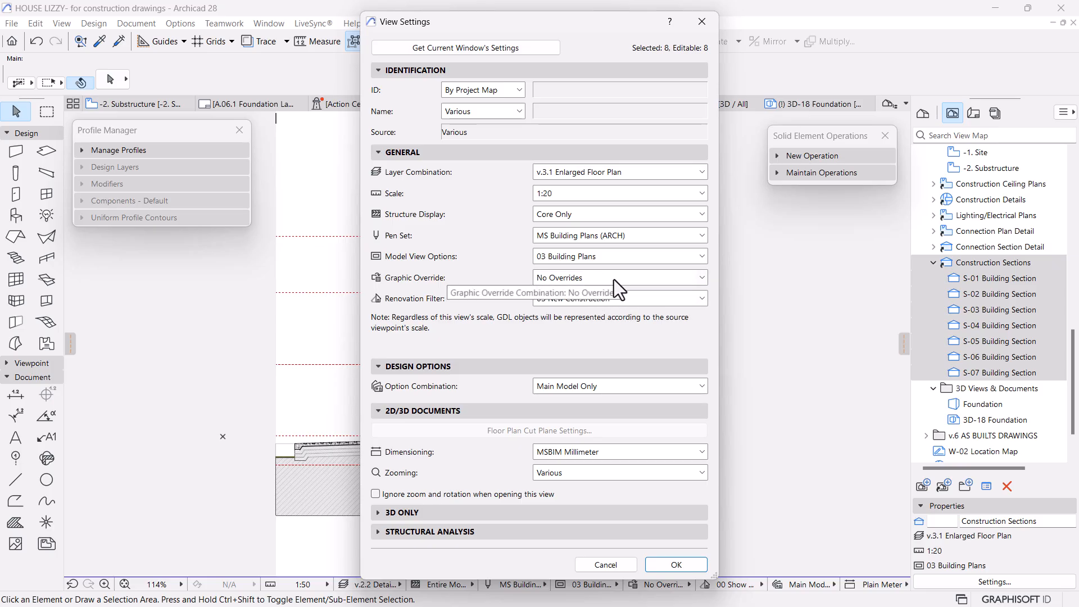
pyautogui.click(613, 235)
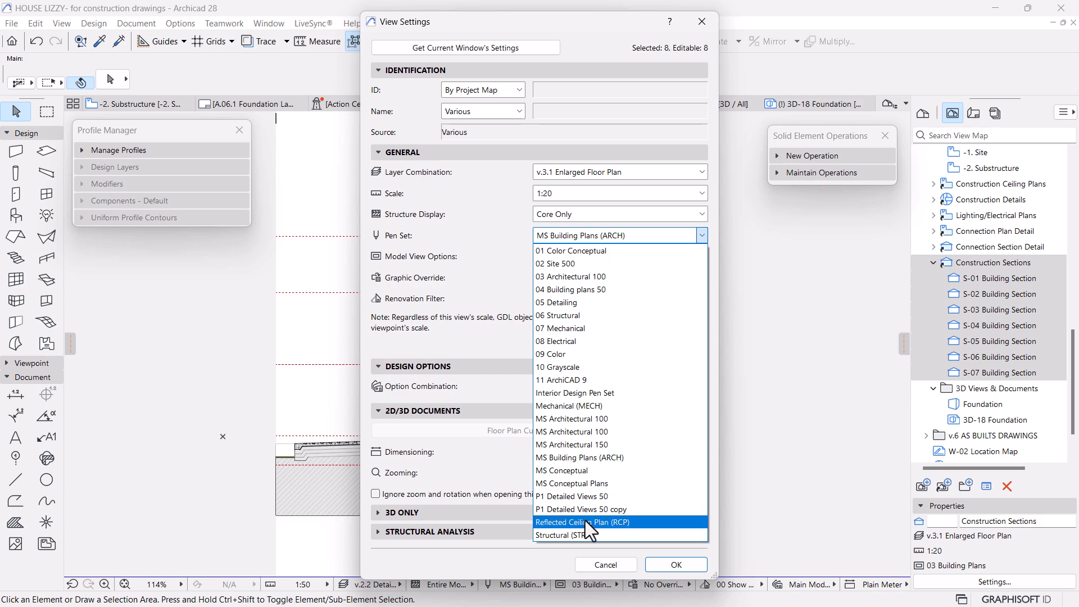
pyautogui.click(600, 459)
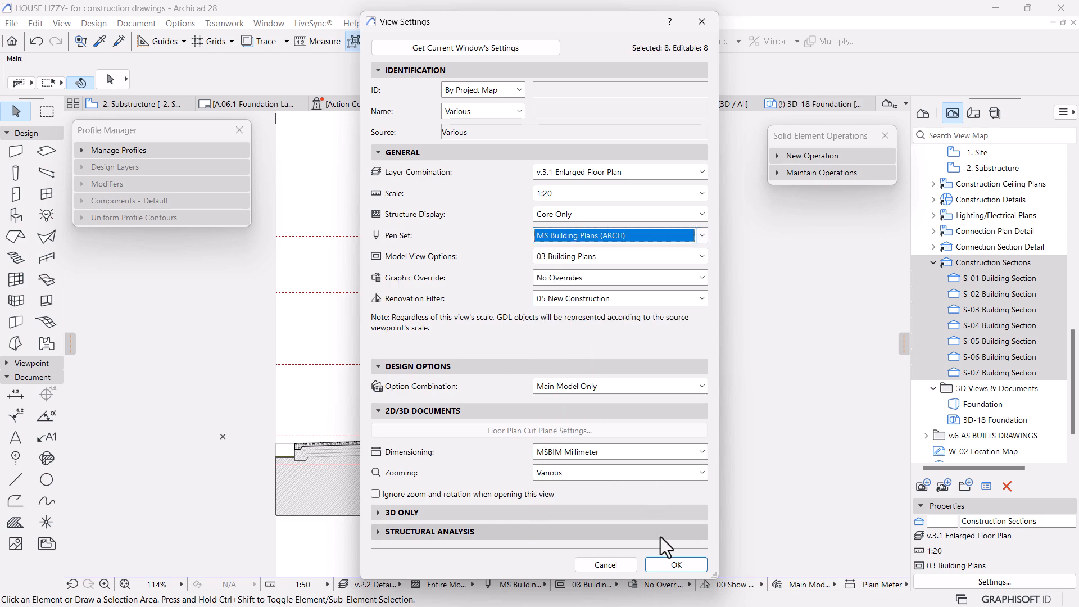
pyautogui.click(581, 279)
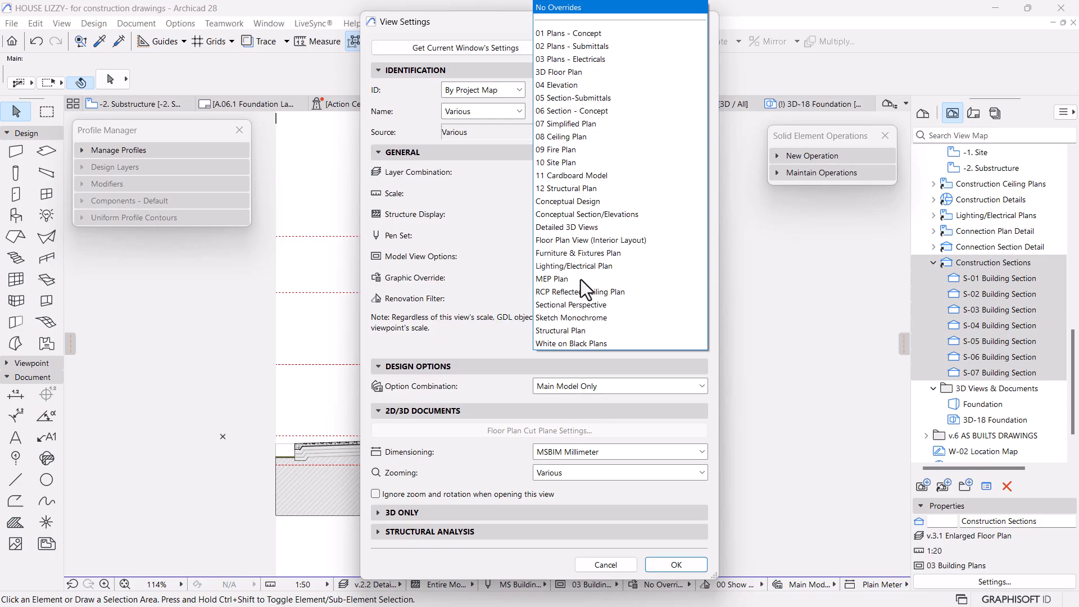
pyautogui.click(476, 264)
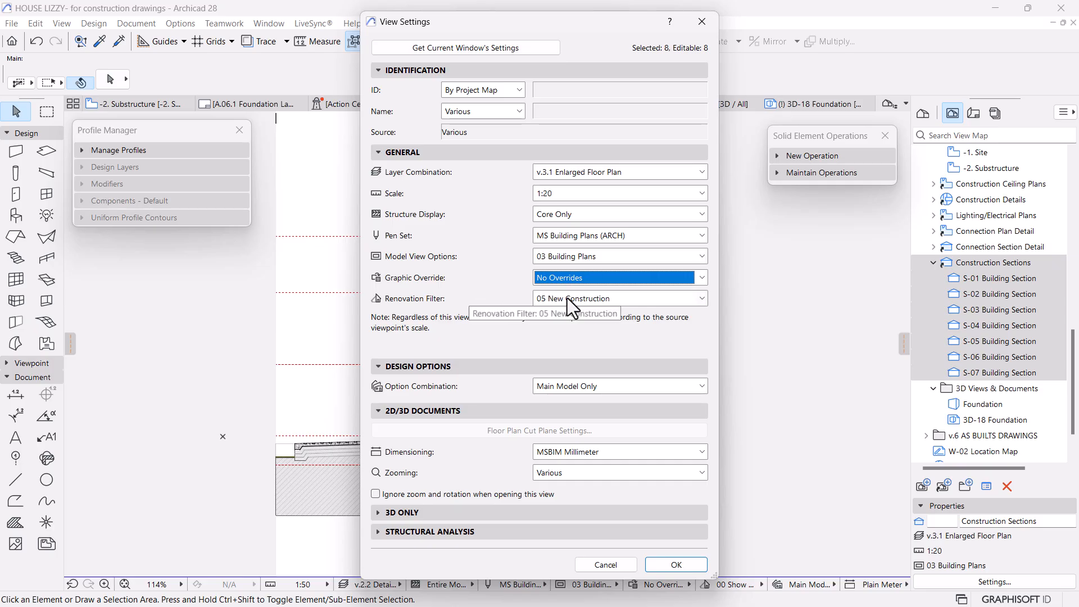
pyautogui.click(656, 564)
# Step: Open S-02 and S-03 Building Section from Construction Sections to inspect how their elements are displayed
pyautogui.scroll(1, 970, 309)
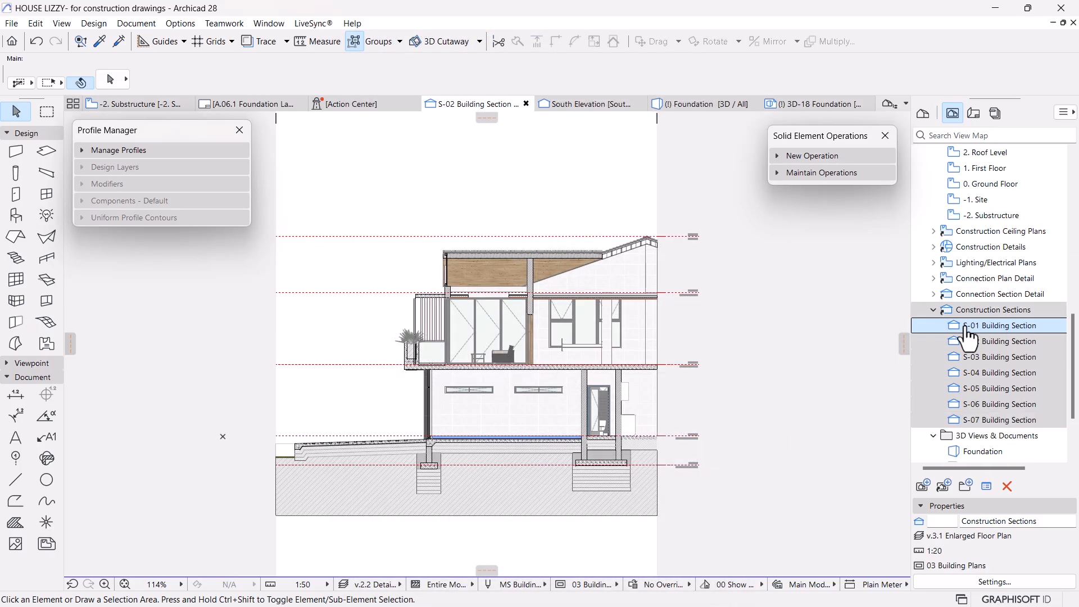
pyautogui.click(978, 343)
pyautogui.click(978, 344)
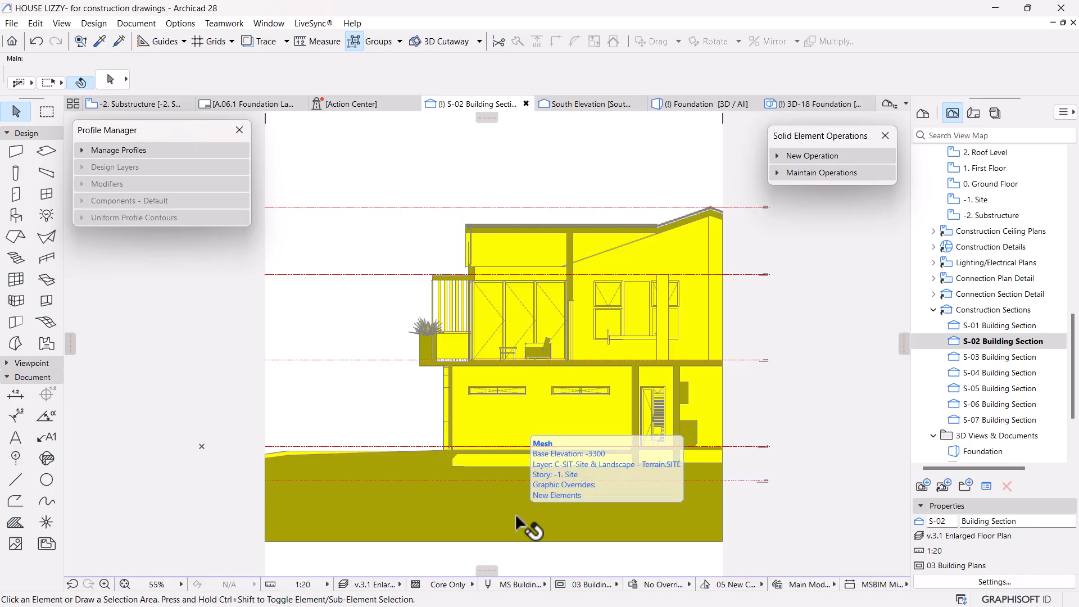
pyautogui.doubleClick(997, 362)
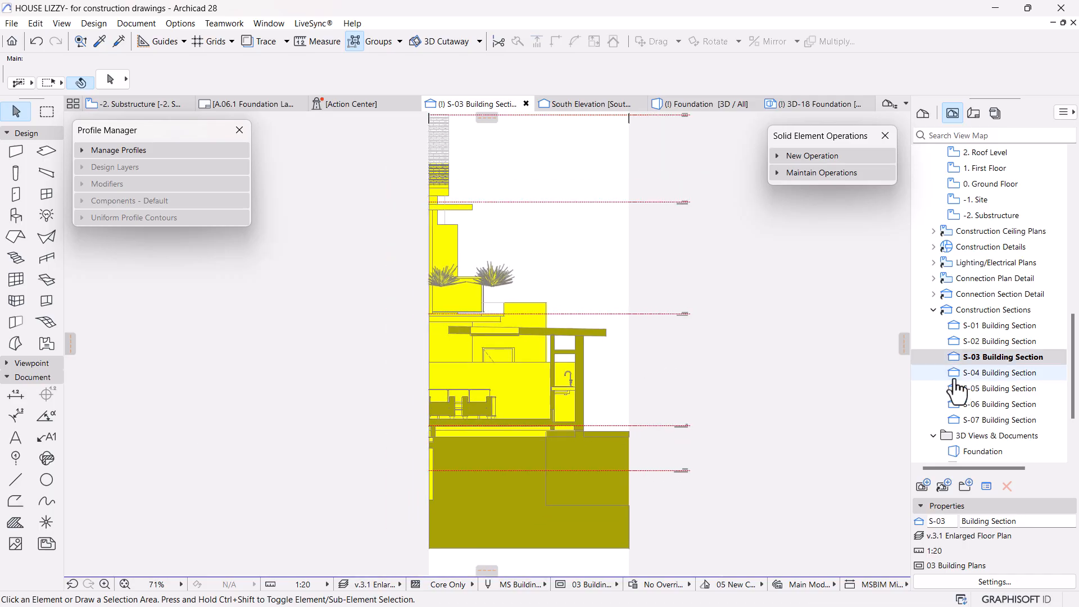
# Step: Reopen the S-02 Building Section view in Detailed Sections to compare its display options with the construction version
pyautogui.scroll(3, 955, 388)
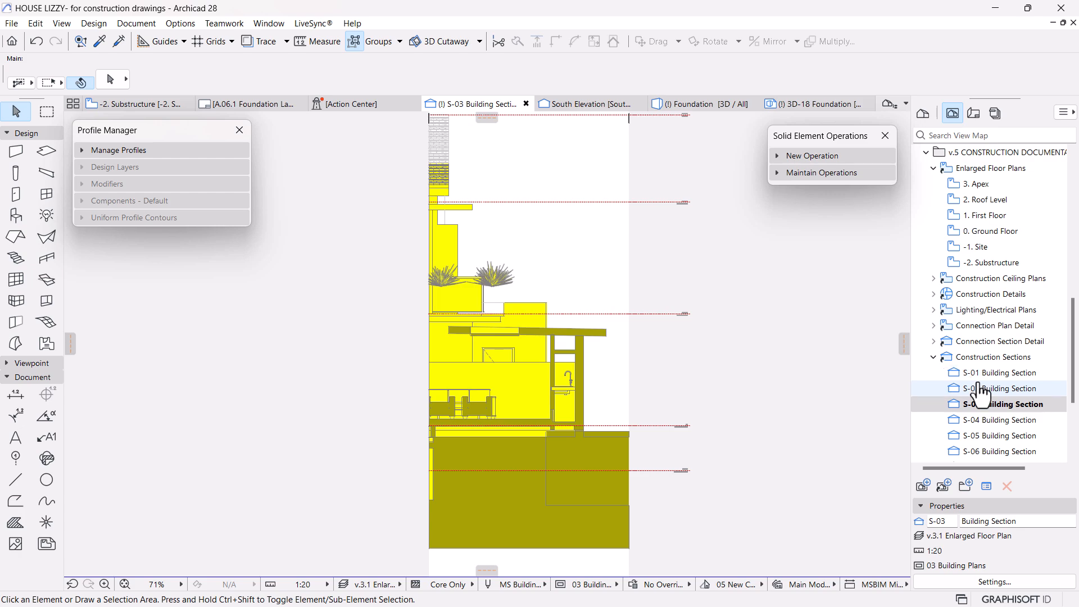
pyautogui.scroll(3, 977, 392)
pyautogui.scroll(2, 980, 393)
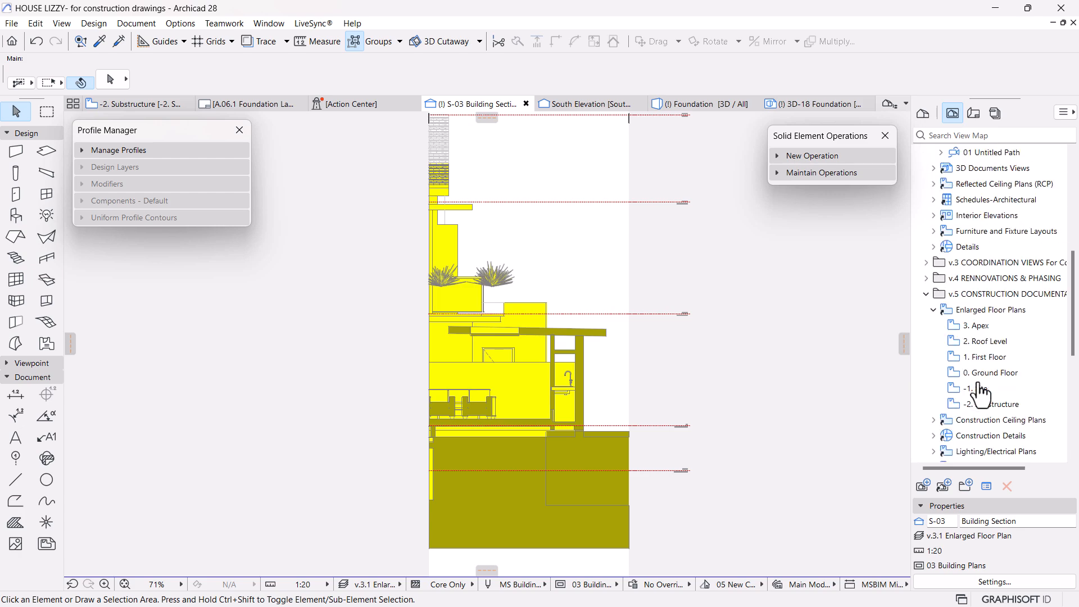
pyautogui.scroll(6, 980, 393)
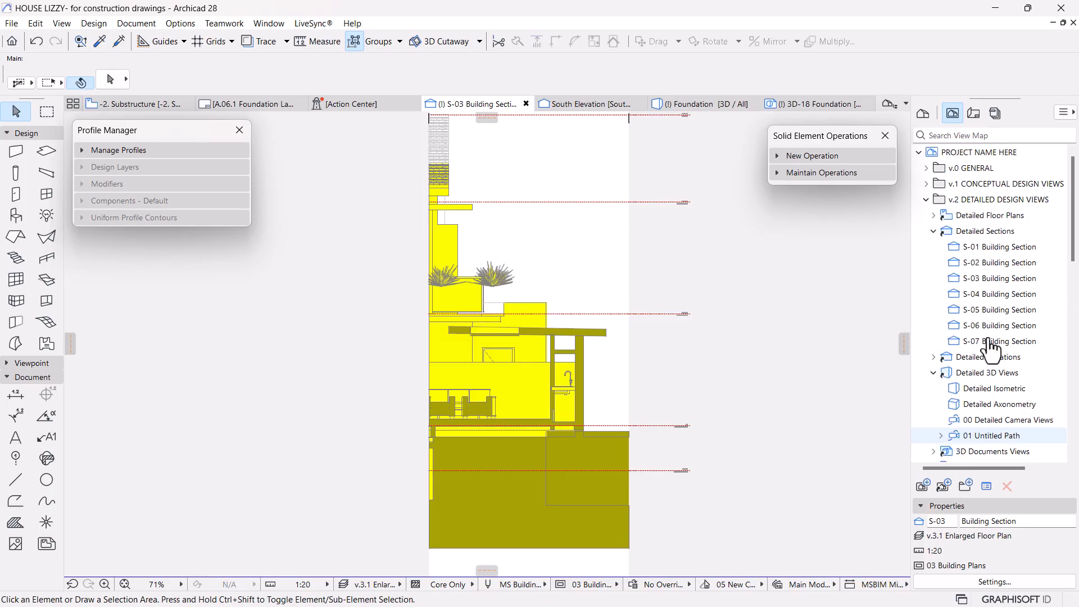
pyautogui.doubleClick(982, 263)
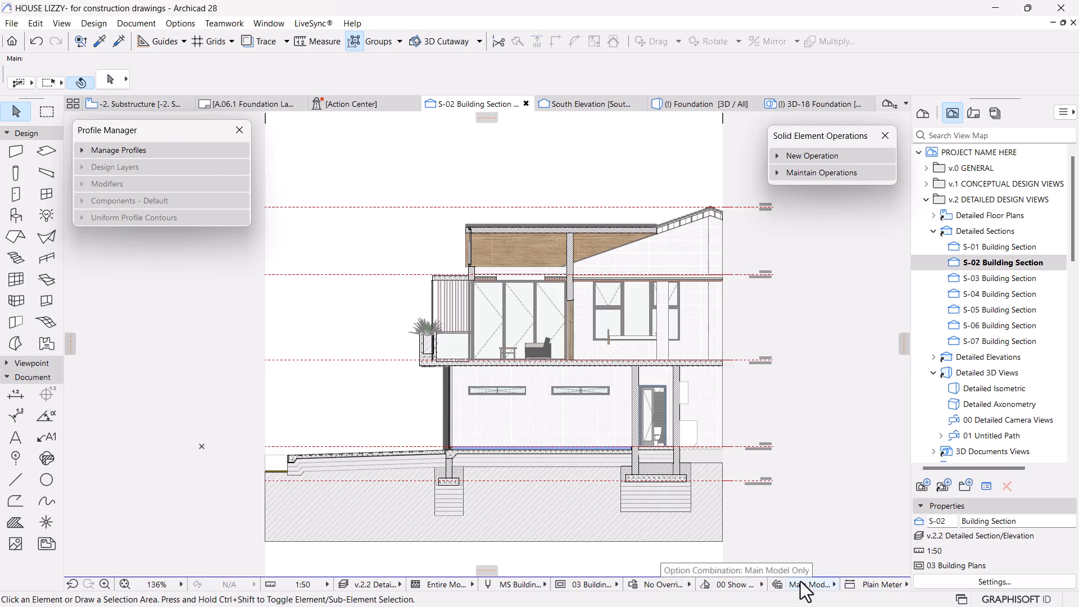
# Step: Open S-02 Building Section from Construction Sections and try the 00 Show All Elements renovation filter on it
pyautogui.scroll(-5, 988, 405)
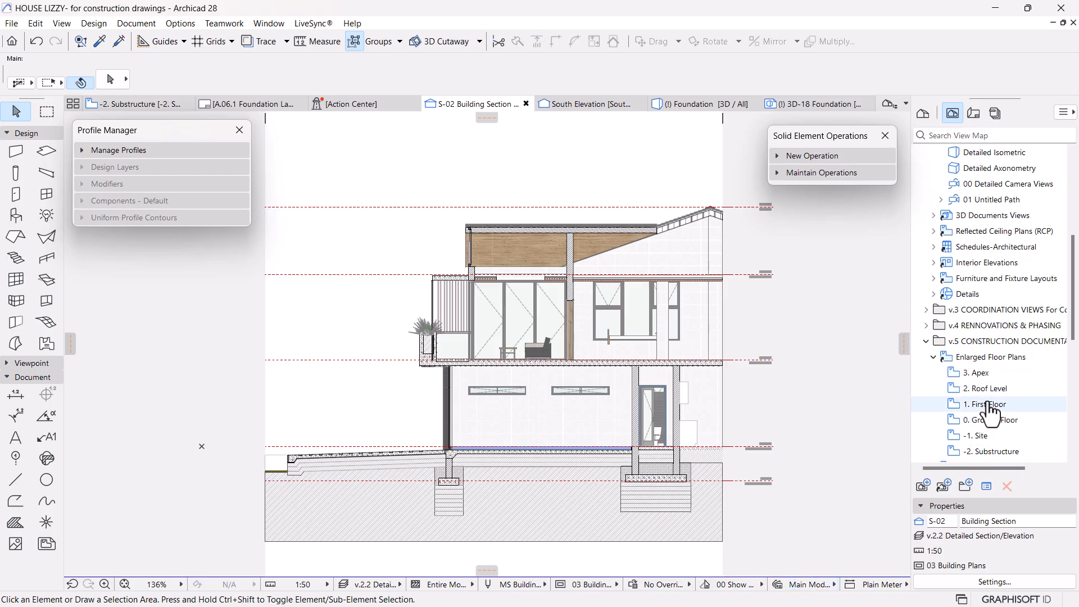
pyautogui.scroll(-5, 990, 413)
pyautogui.click(1000, 342)
pyautogui.click(1000, 345)
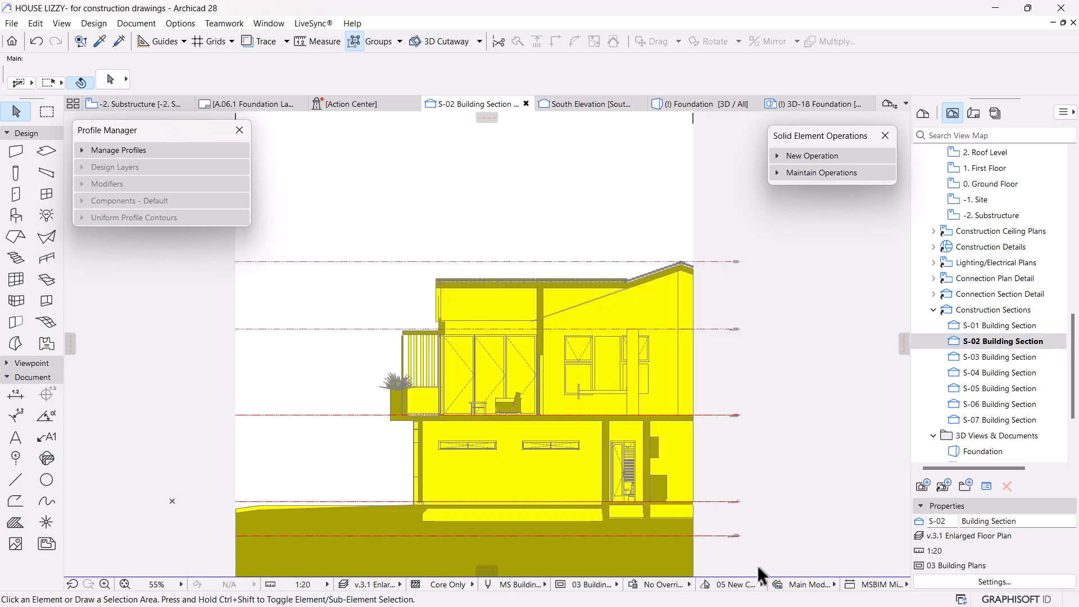
pyautogui.click(750, 587)
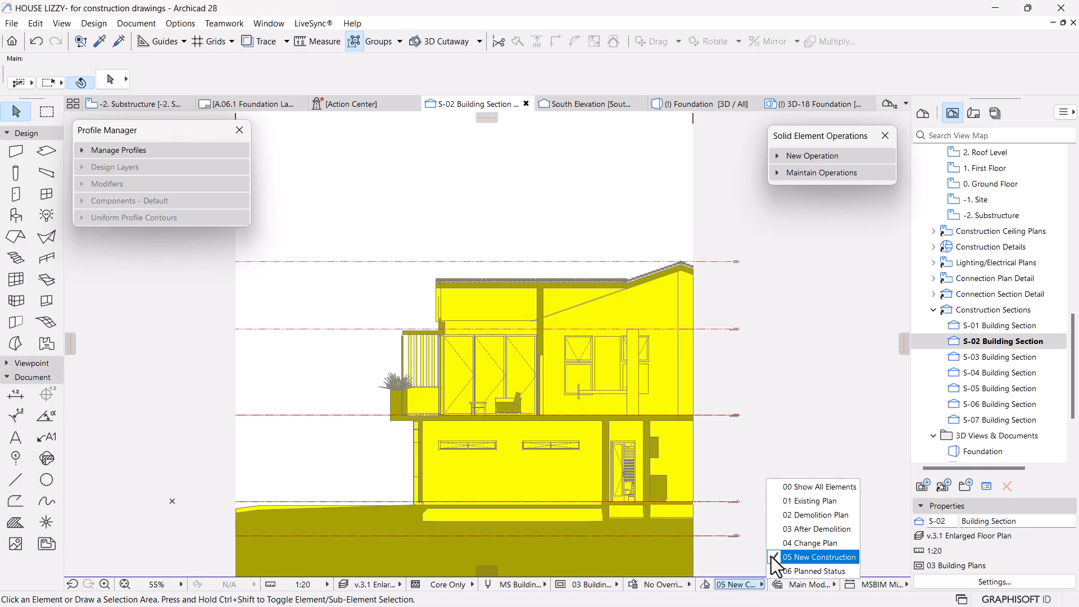
pyautogui.click(816, 487)
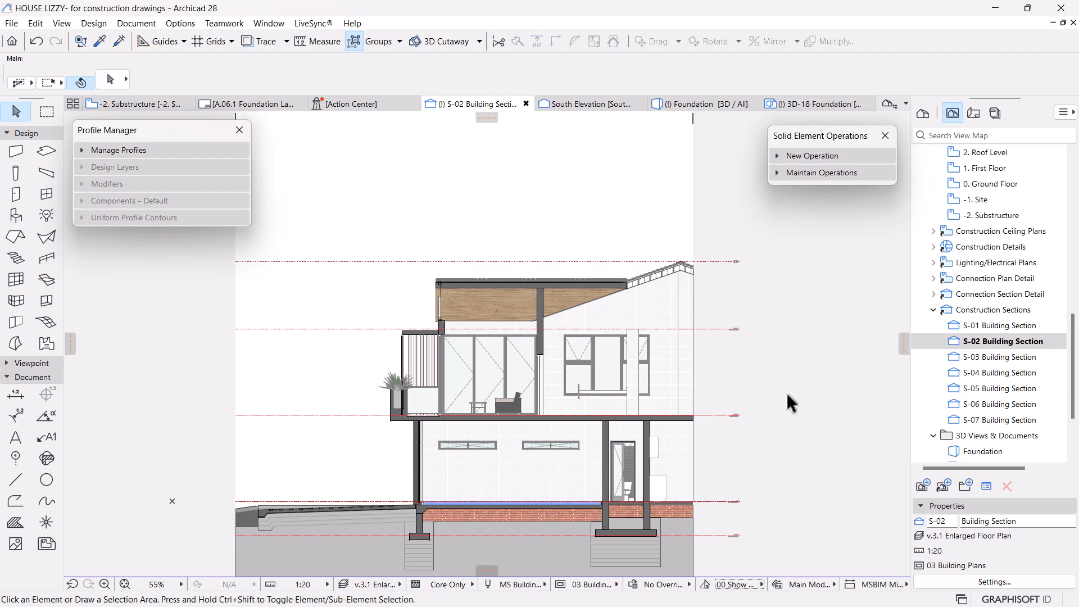
# Step: Set all Construction Sections views to the Entire Model structure display and the 00 Show All Elements renovation filter
pyautogui.click(982, 310)
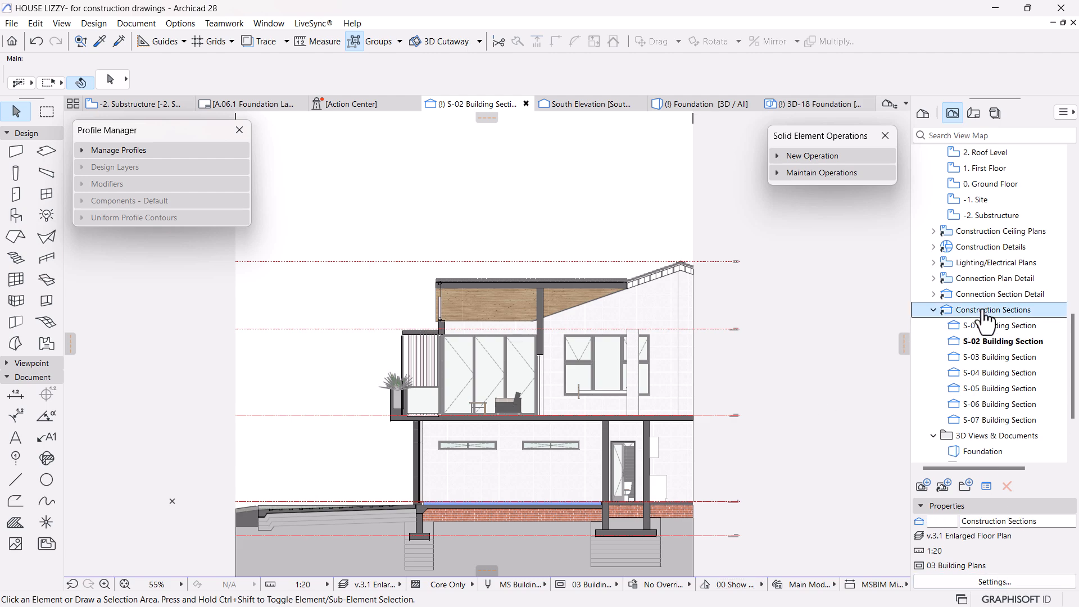
pyautogui.keyDown('shift'); pyautogui.click(980, 421); pyautogui.keyUp('shift')
pyautogui.click(975, 582)
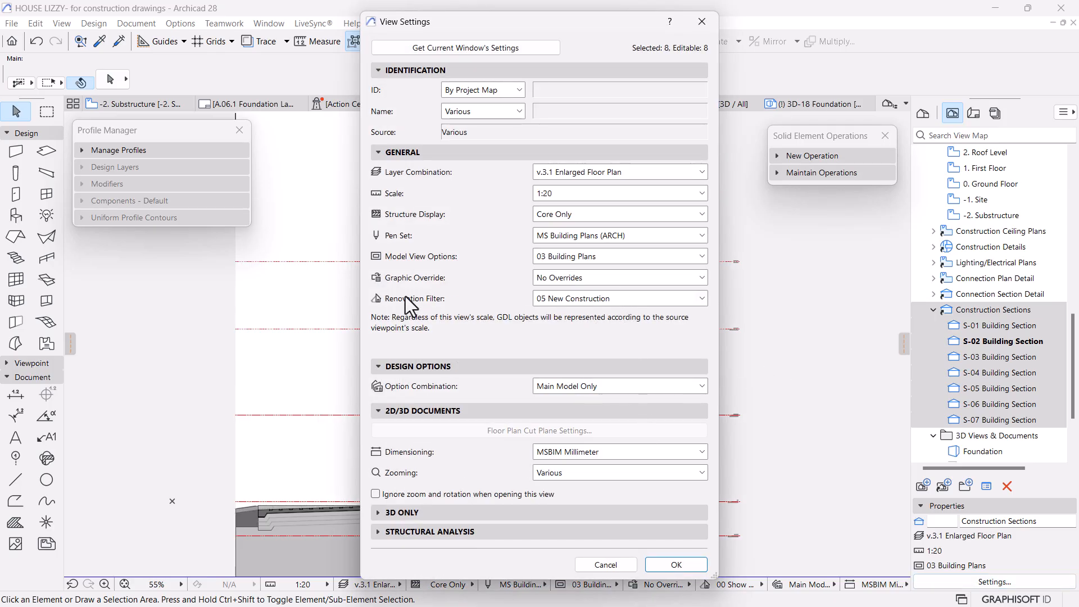
pyautogui.click(609, 216)
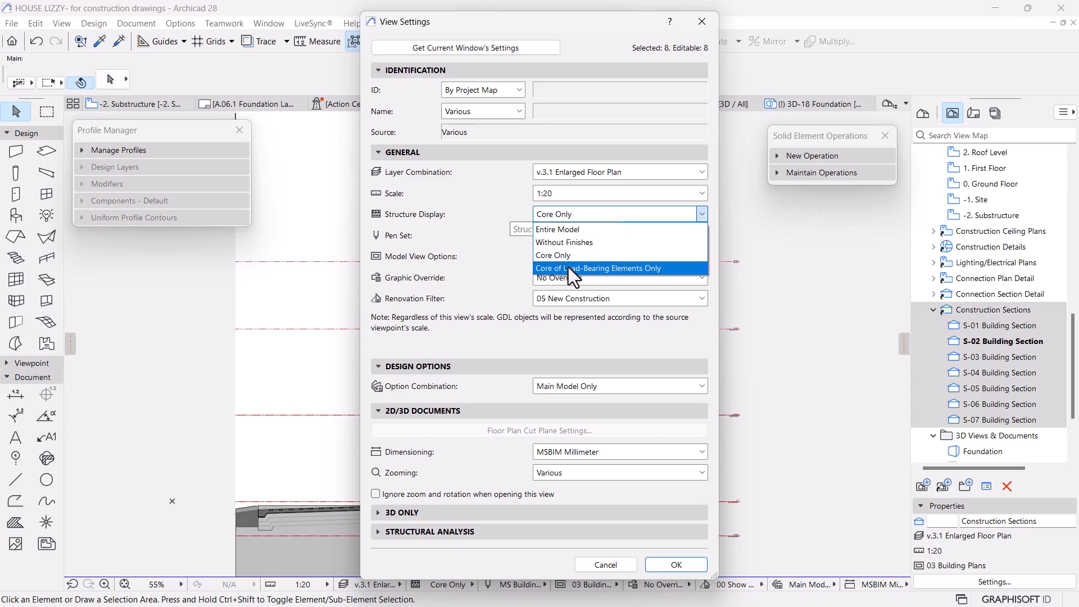
pyautogui.click(565, 230)
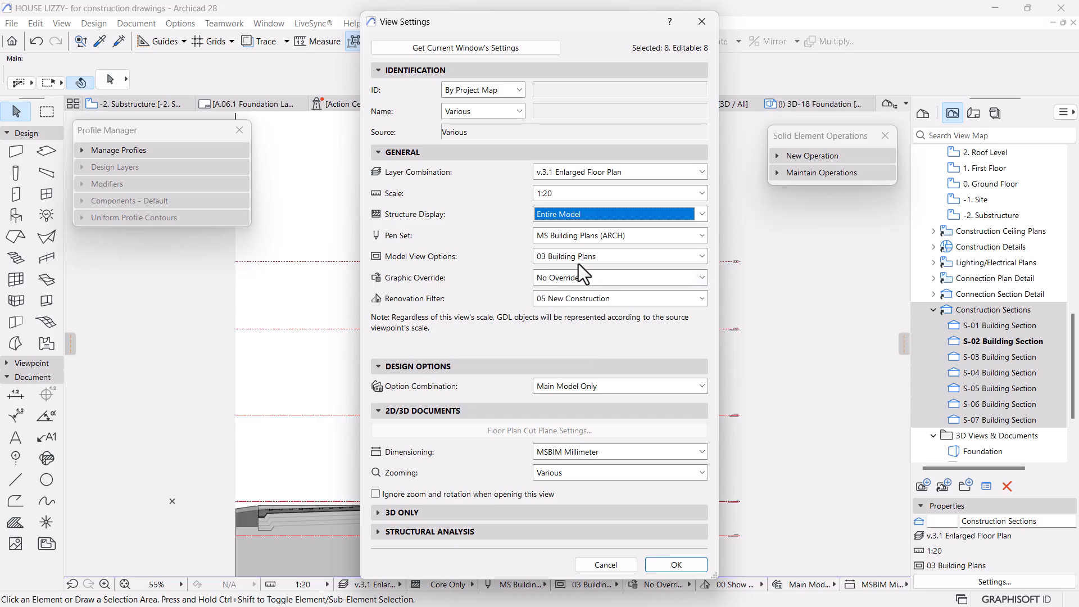
pyautogui.click(585, 299)
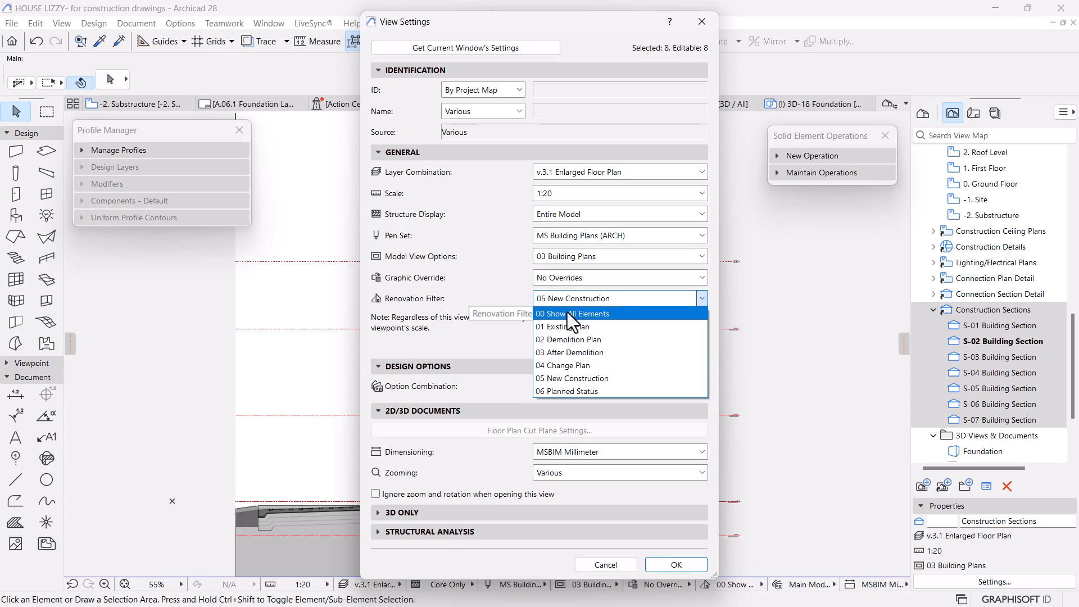
pyautogui.click(567, 311)
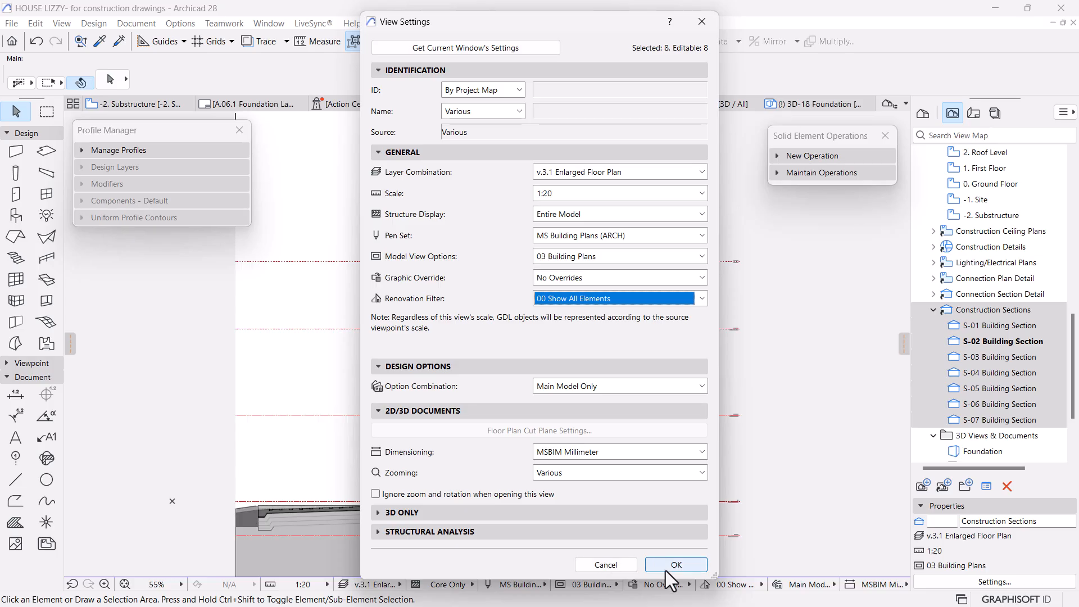
pyautogui.click(666, 564)
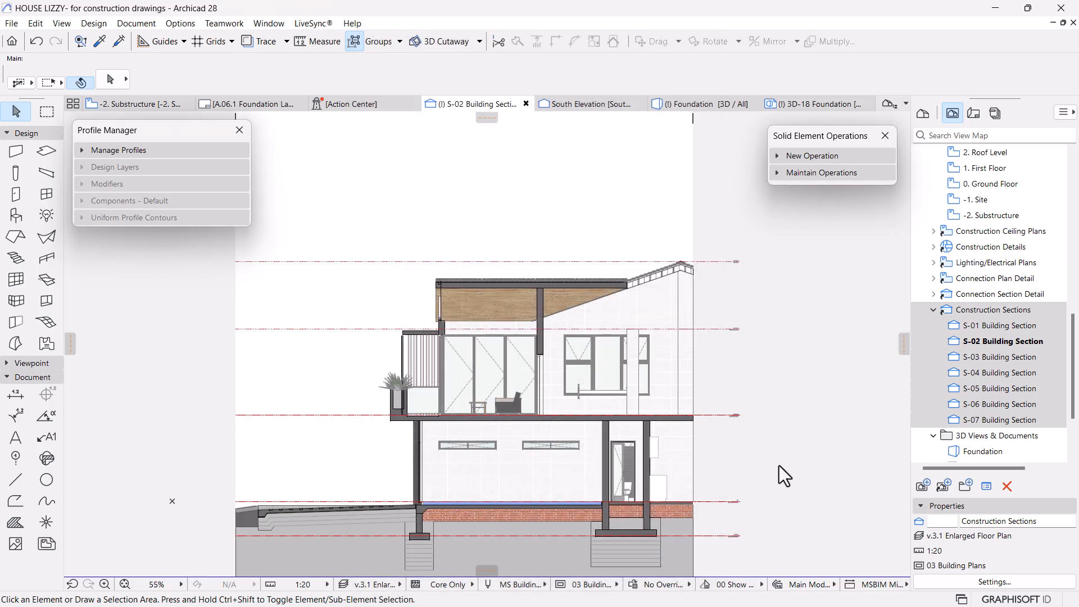
# Step: Reopen S-02 Building Section in Construction Sections and examine how its foundation and ground-floor slab are displayed
pyautogui.doubleClick(998, 342)
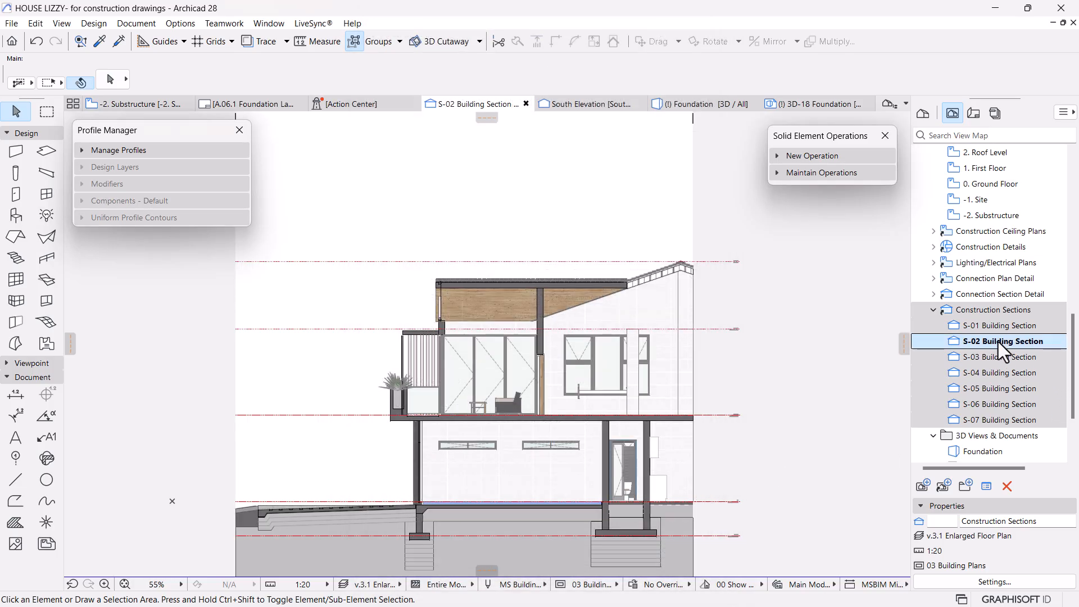
pyautogui.scroll(8, 780, 366)
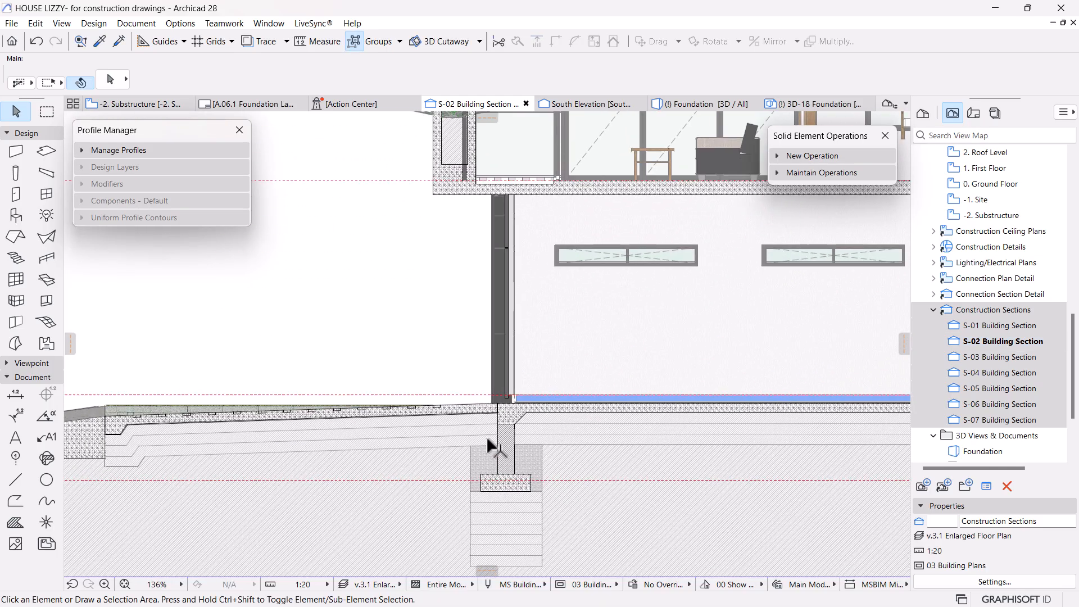
pyautogui.click(983, 345)
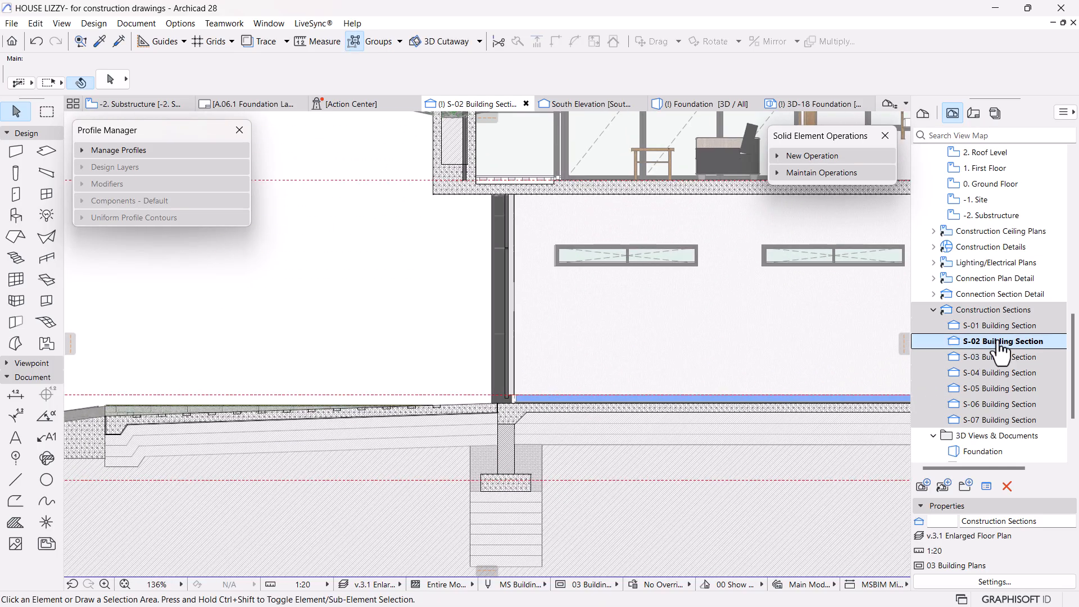
pyautogui.doubleClick(993, 344)
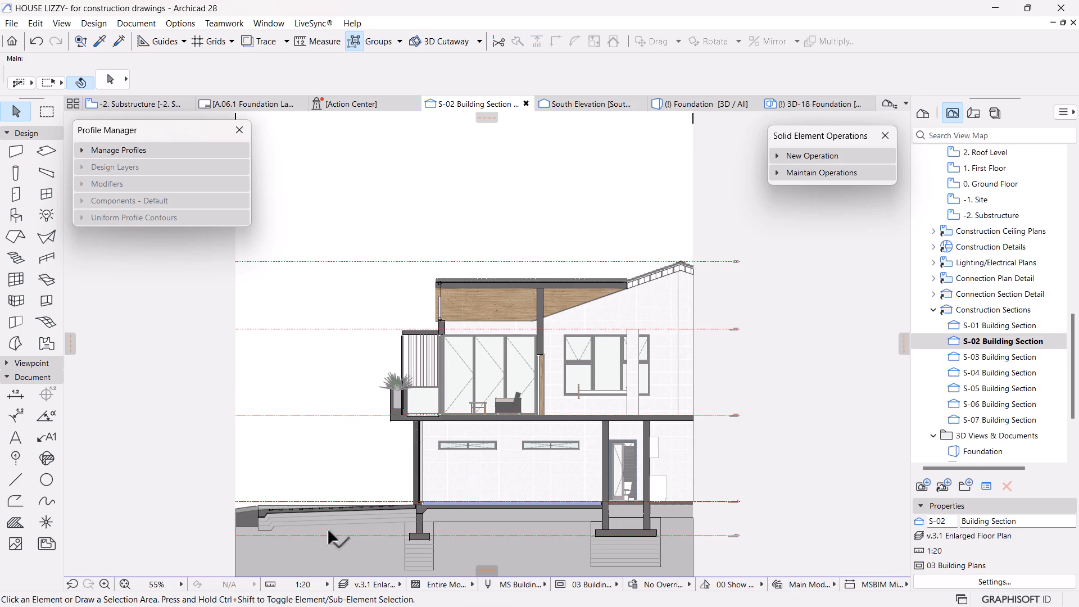
pyautogui.scroll(11, 327, 527)
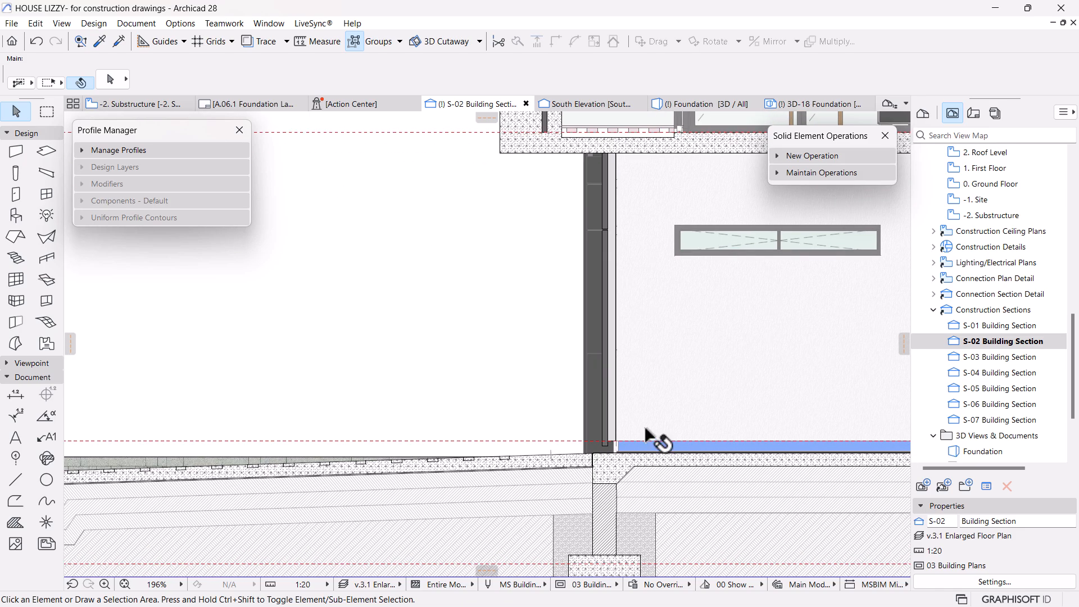
pyautogui.scroll(-6, 674, 439)
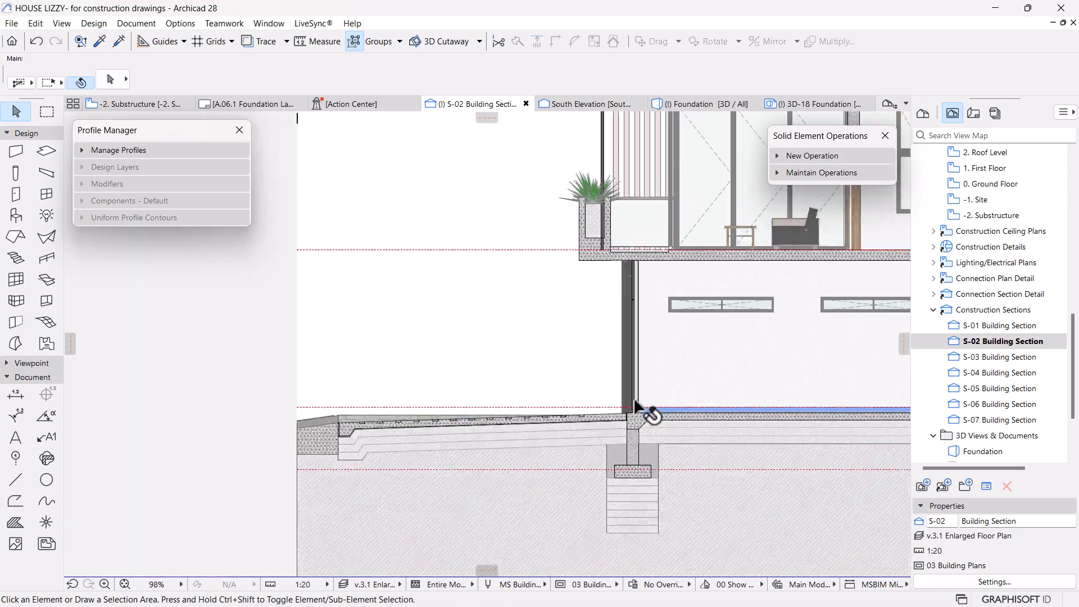
# Step: On the A.06.1 Foundation layout, crop the S-02 drawing frame's right edge inward to the middle of the building
pyautogui.click(252, 103)
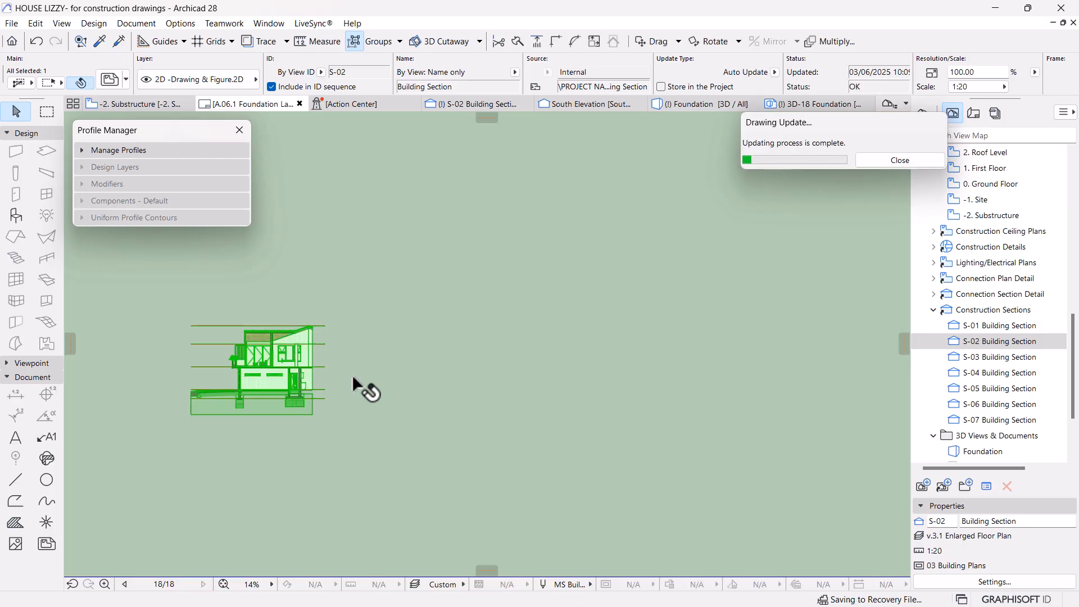
pyautogui.scroll(-5, 527, 382)
pyautogui.scroll(-2, 524, 400)
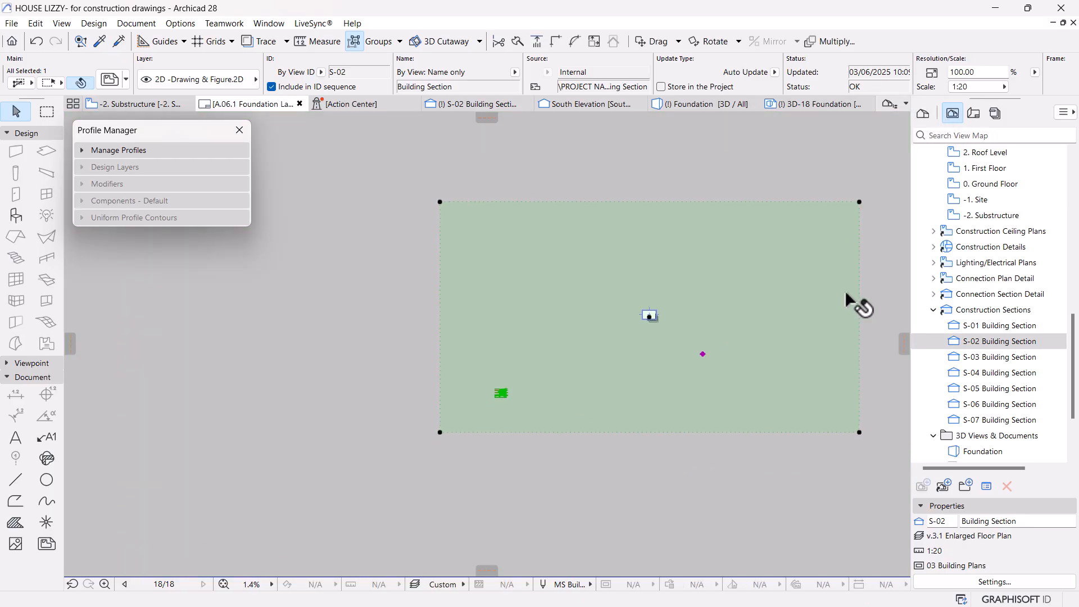
pyautogui.click(859, 266)
pyautogui.scroll(2, 490, 408)
pyautogui.scroll(5, 514, 387)
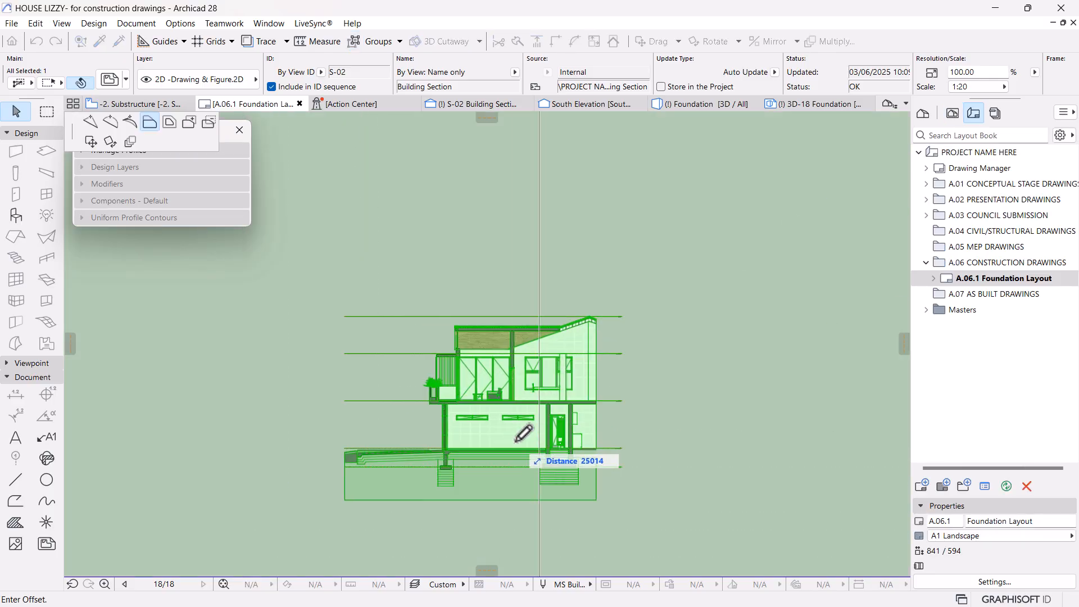
pyautogui.click(506, 455)
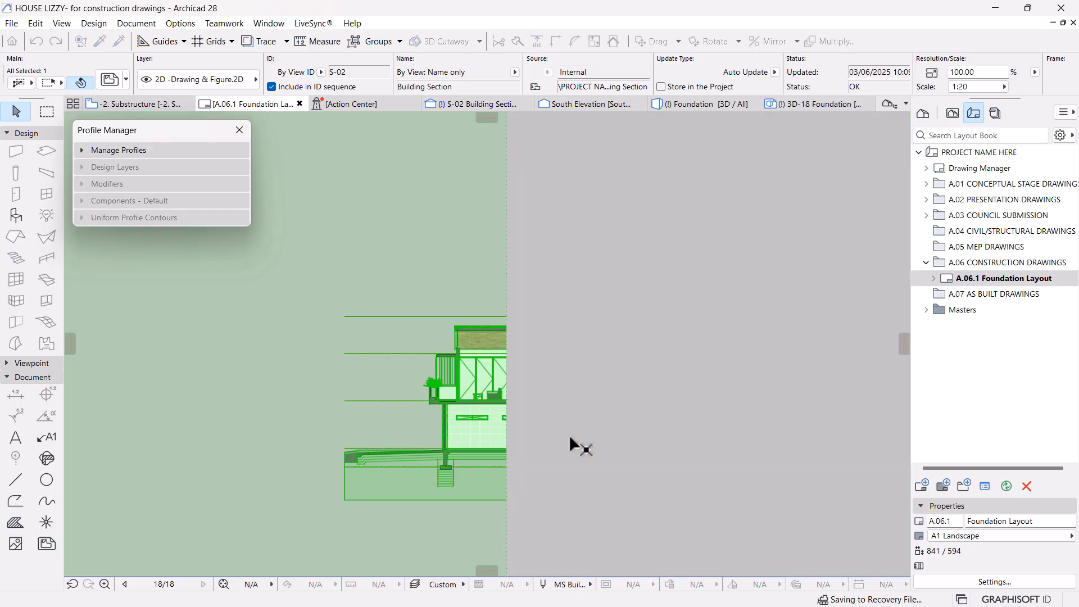
# Step: Crop the S-02 drawing frame's top edge down to the ground-floor wall and its left edge in to the ground's outer end
pyautogui.scroll(-6, 569, 433)
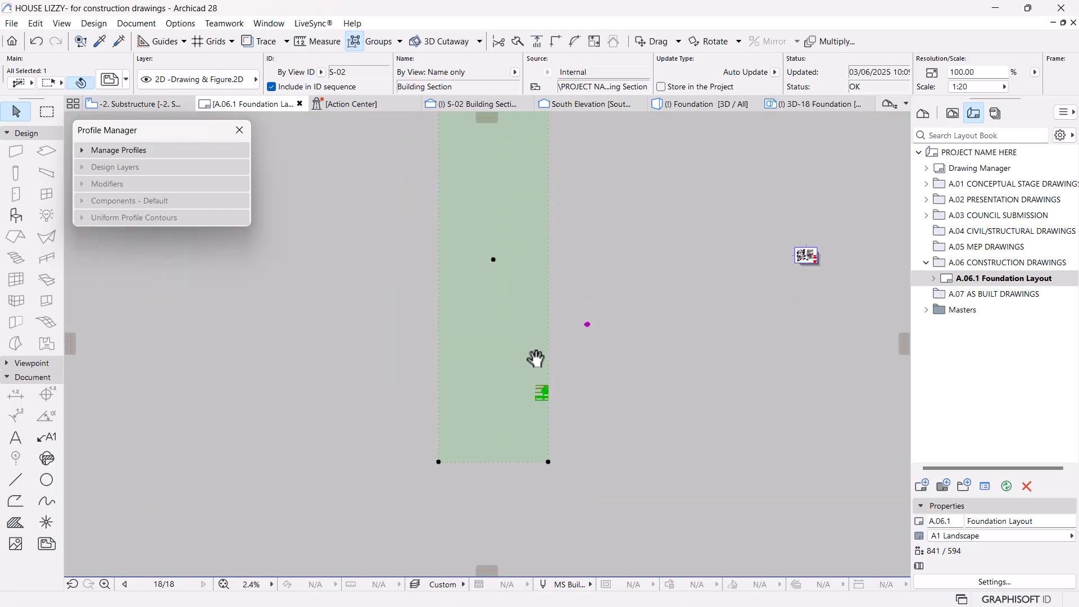
pyautogui.click(521, 133)
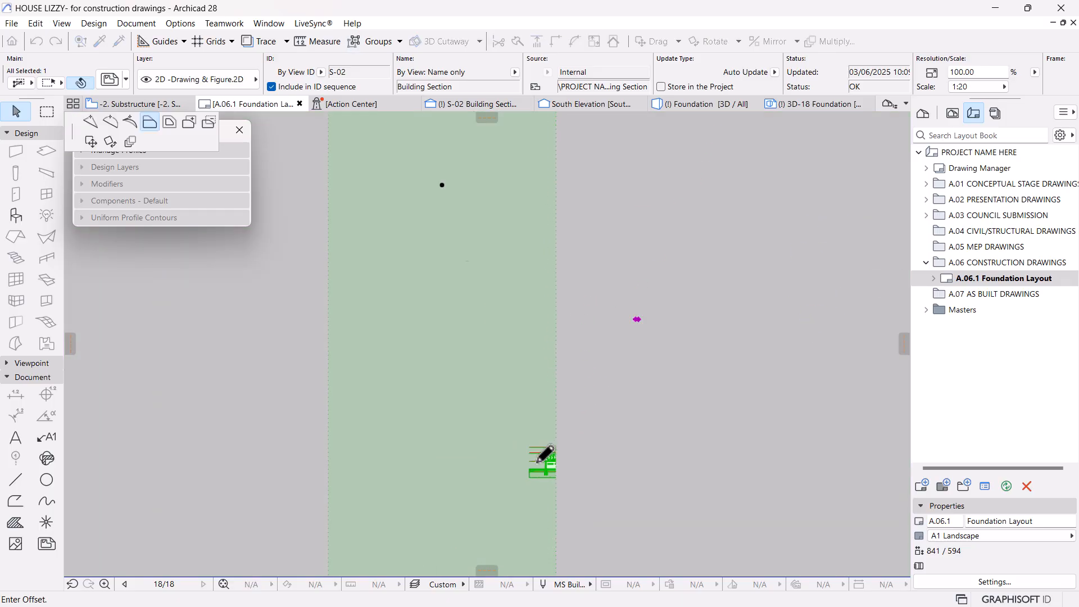
pyautogui.scroll(5, 545, 453)
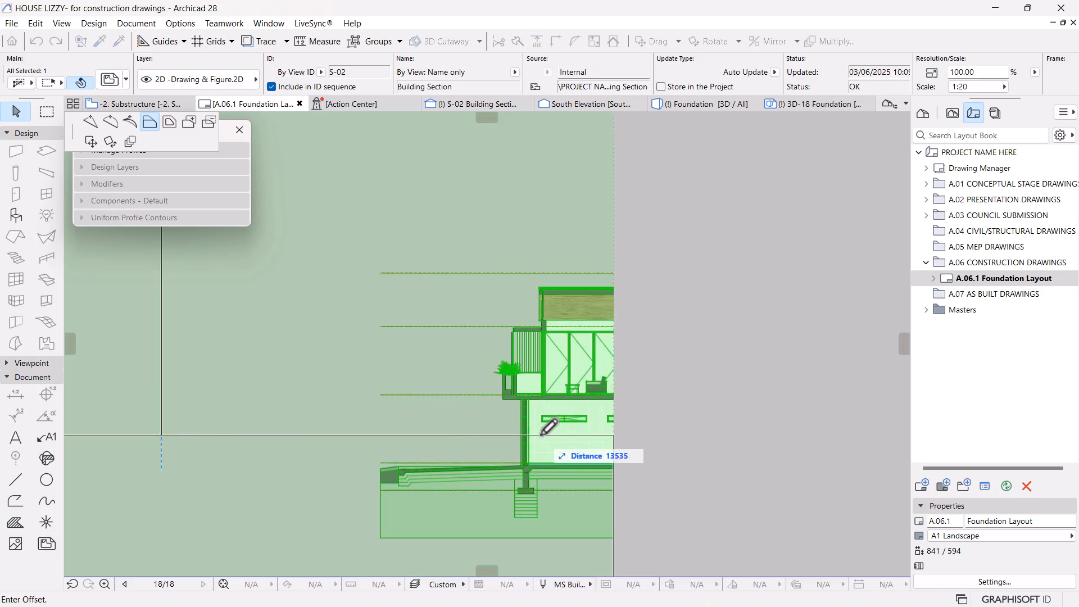
pyautogui.click(541, 435)
pyautogui.scroll(-4, 540, 429)
pyautogui.moveTo(241, 441); pyautogui.dragTo(382, 428, button='middle')
pyautogui.click(385, 420)
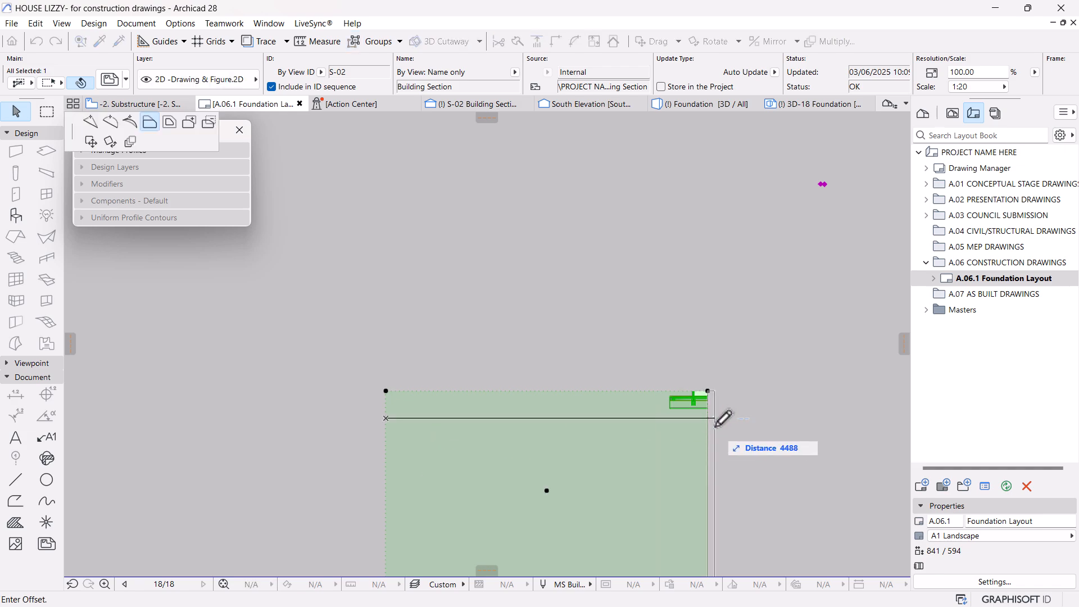
pyautogui.scroll(3, 700, 402)
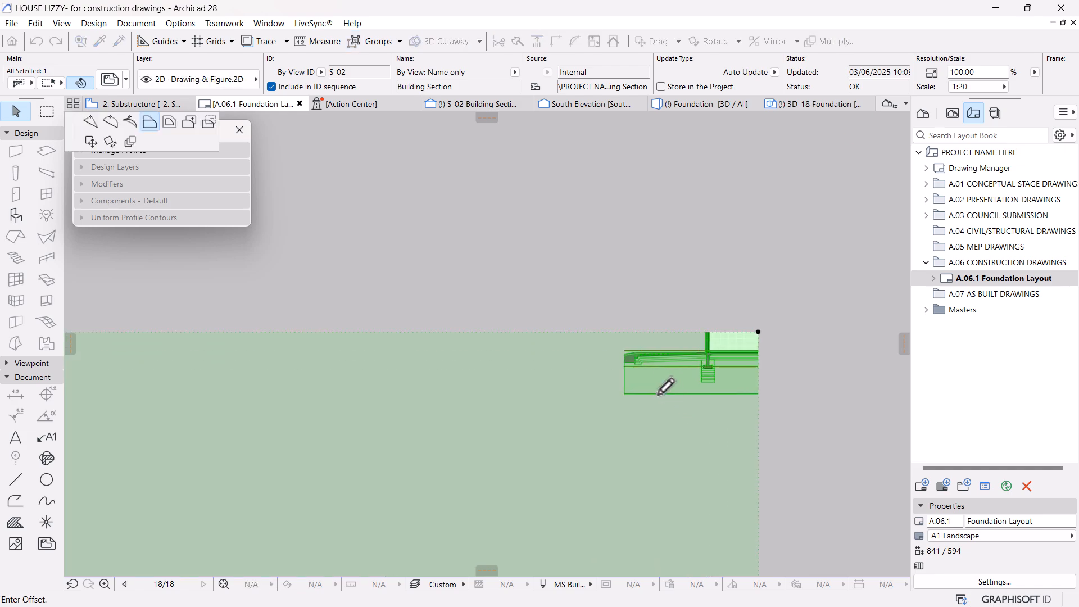
pyautogui.click(624, 376)
# Step: Crop the S-02 drawing frame's bottom edge up to just below the left footing
pyautogui.scroll(-3, 652, 432)
pyautogui.scroll(-3, 609, 360)
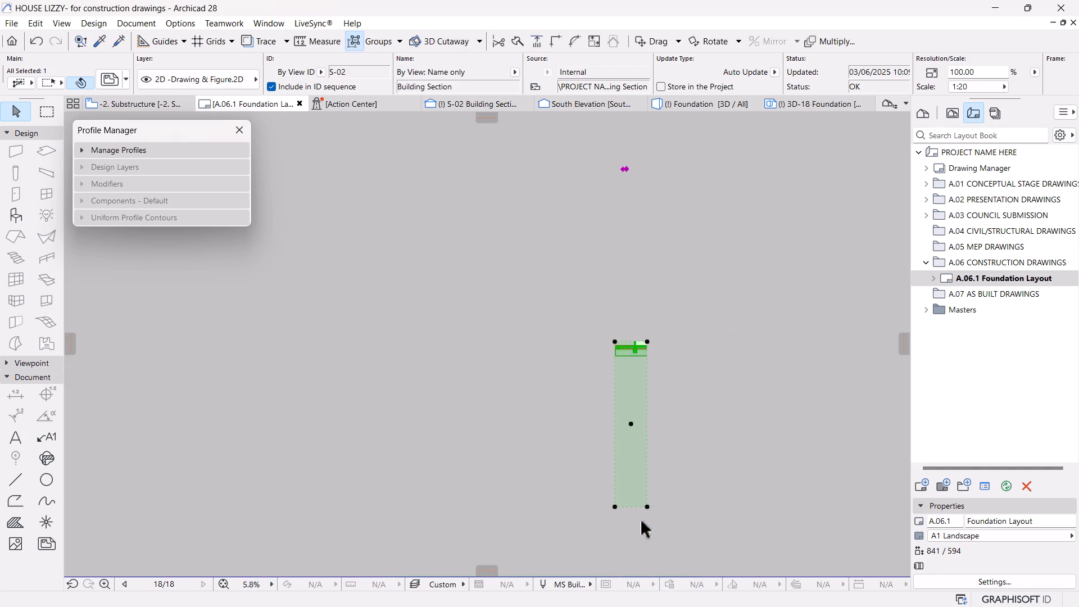
pyautogui.click(636, 505)
pyautogui.scroll(4, 644, 360)
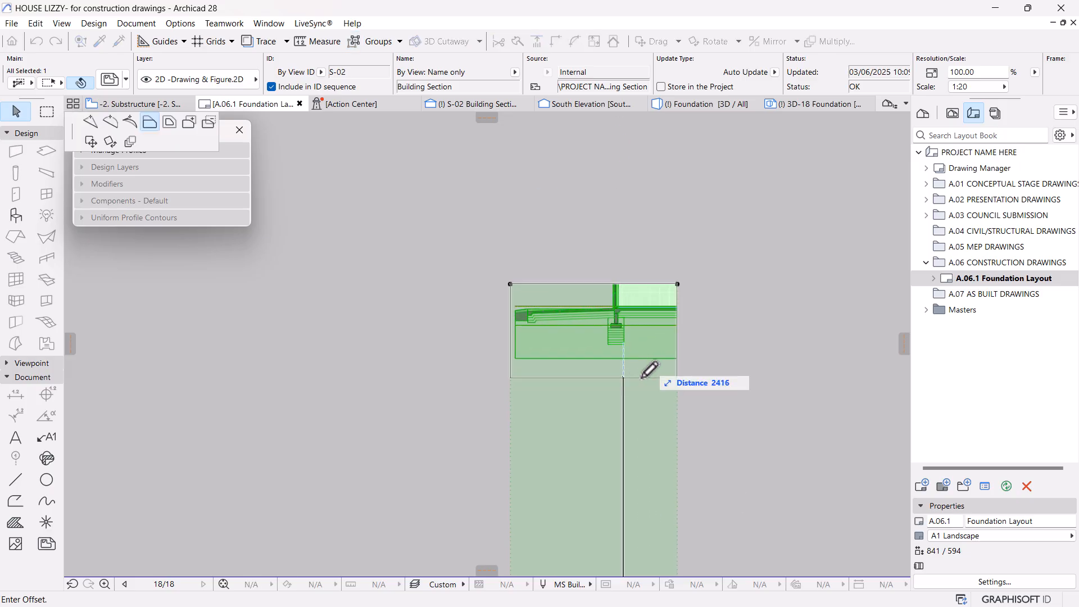
pyautogui.click(651, 344)
pyautogui.scroll(2, 622, 336)
pyautogui.scroll(4, 512, 296)
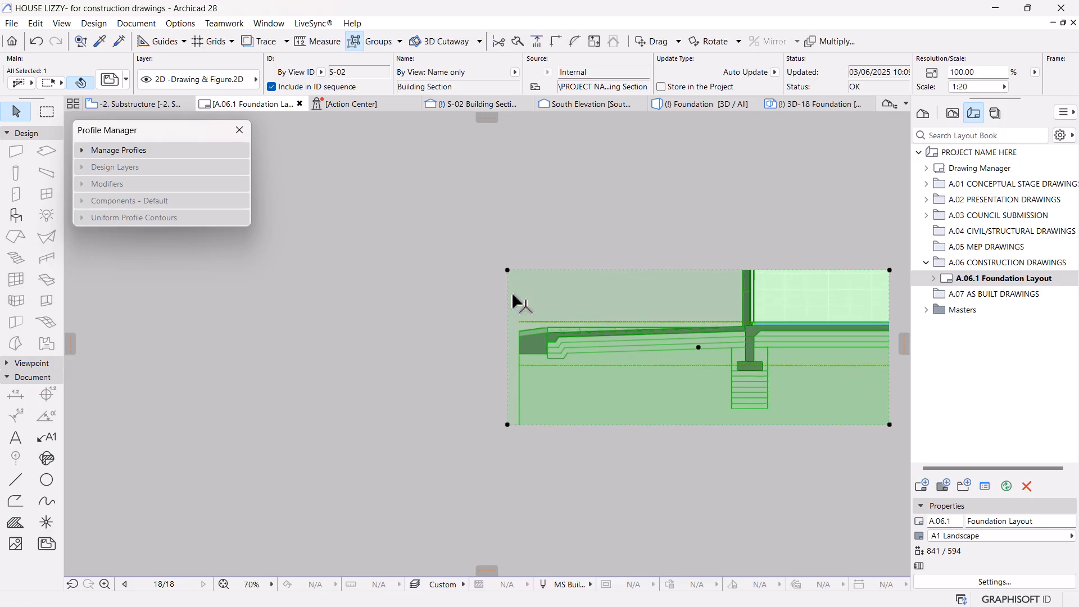
# Step: Move the S-02 drawing title down to the lower left part of the cropped section
pyautogui.scroll(-4, 540, 315)
pyautogui.moveTo(602, 326); pyautogui.dragTo(567, 433, button='middle')
pyautogui.scroll(-5, 612, 308)
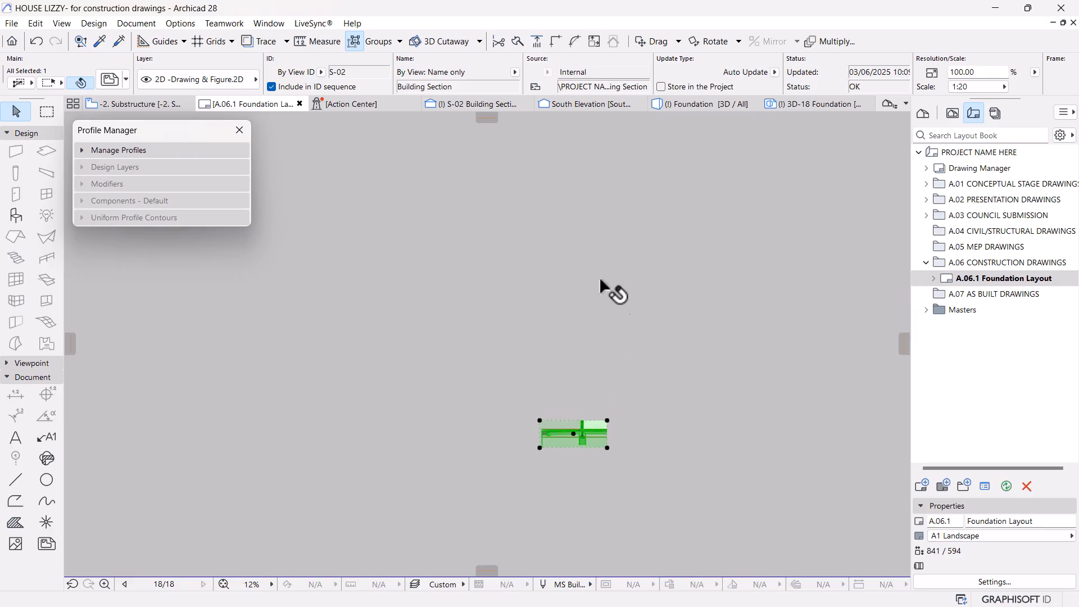
pyautogui.click(569, 145)
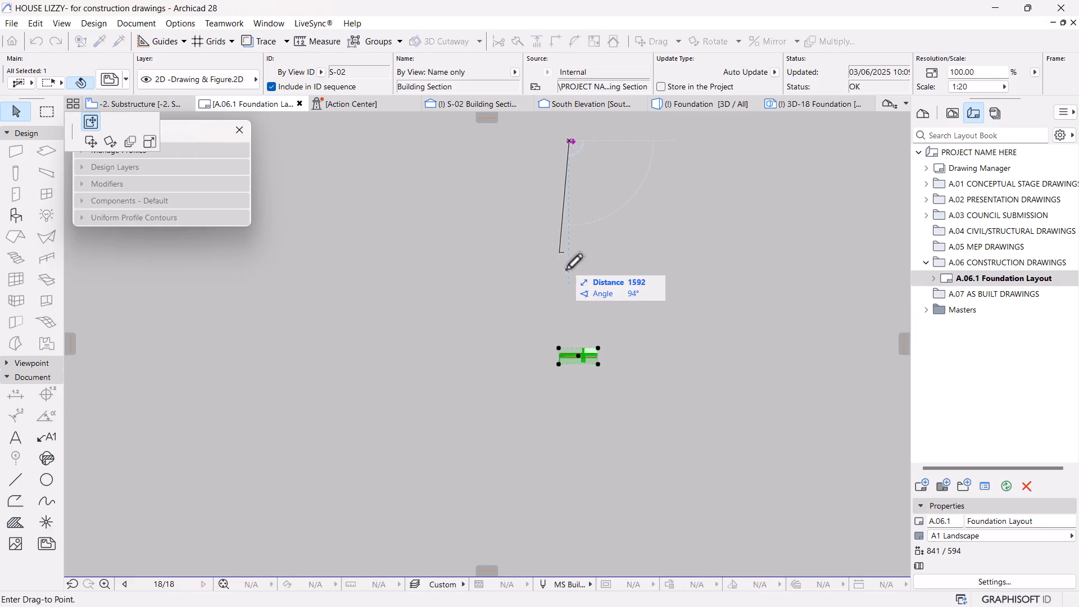
pyautogui.scroll(4, 576, 356)
pyautogui.press('Escape')
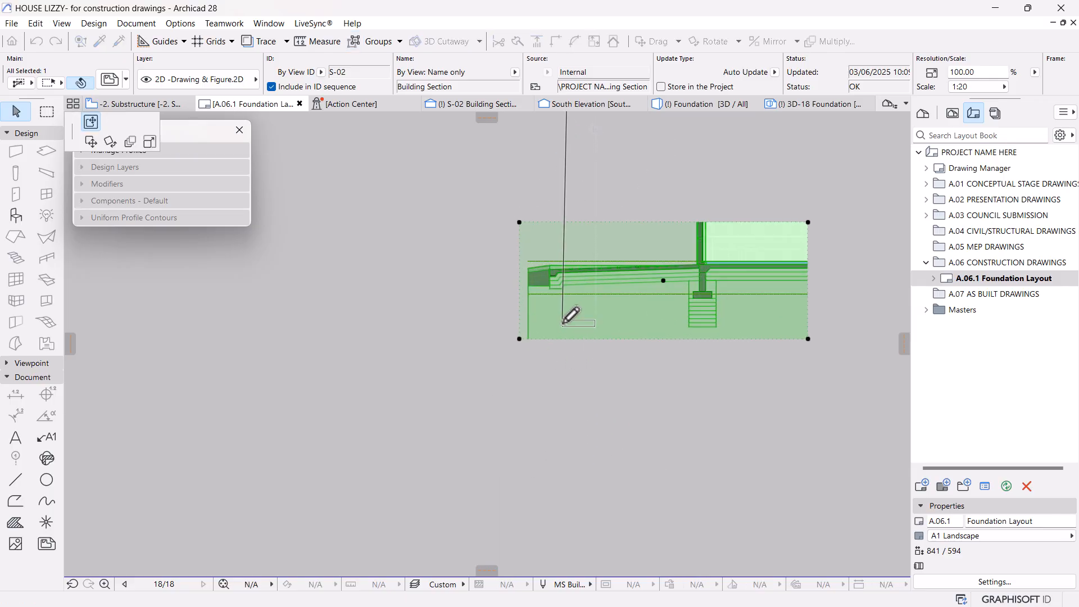
pyautogui.click(567, 408)
pyautogui.scroll(-2, 548, 373)
# Step: Drag the cropped S-02 section with its title onto the lower edge of the A.06.1 sheet, below the plan and 3D foundation drawings
pyautogui.click(508, 365)
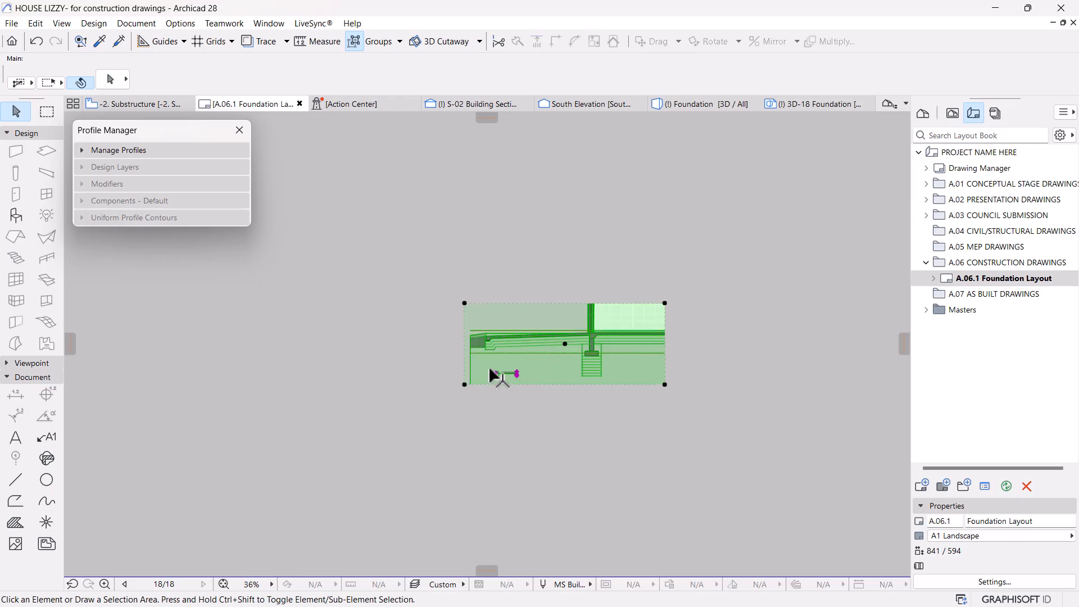
pyautogui.hotkey('ctrl', 'd')
pyautogui.click(485, 357)
pyautogui.scroll(-2, 366, 397)
pyautogui.scroll(-3, 650, 307)
pyautogui.moveTo(650, 306); pyautogui.dragTo(446, 465, button='middle')
pyautogui.scroll(7, 688, 290)
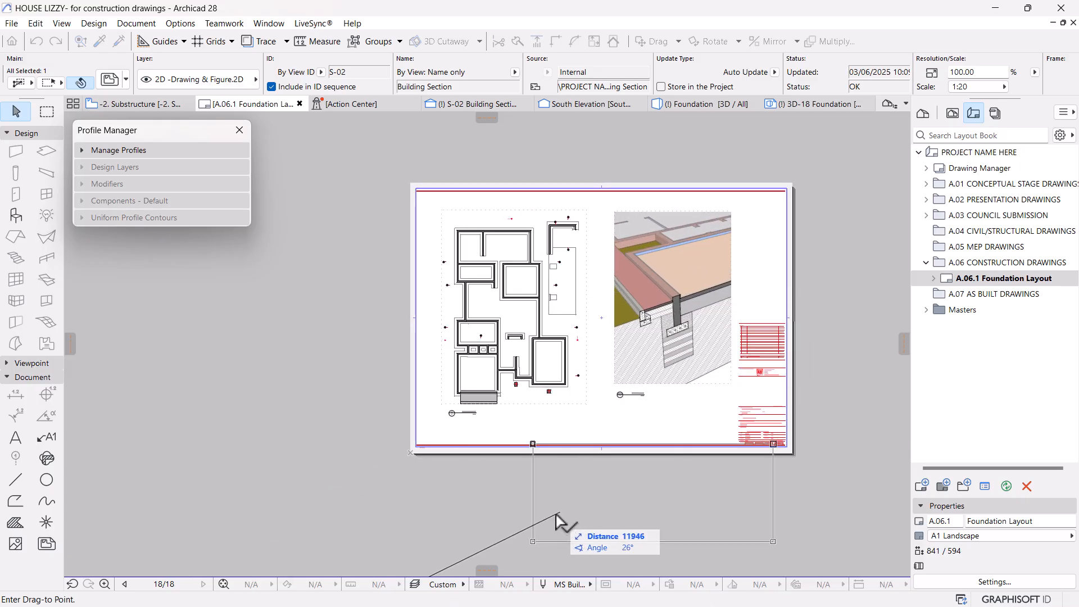
pyautogui.click(517, 488)
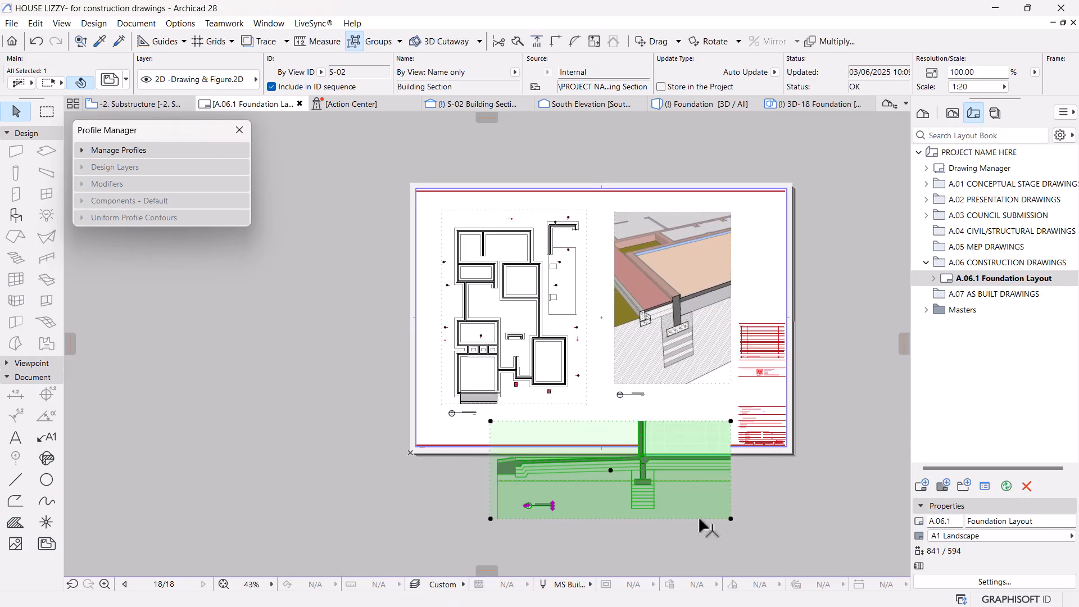
# Step: Examine the cropped S-02 section on the A.06.1 sheet, including its footing, title and position relative to the lower border
pyautogui.scroll(3, 676, 475)
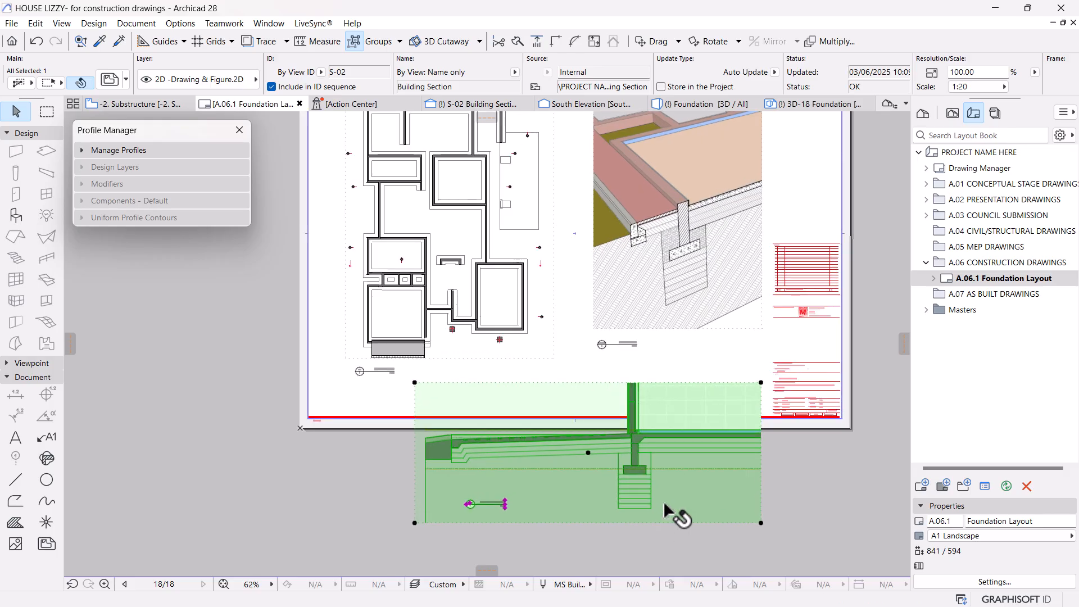
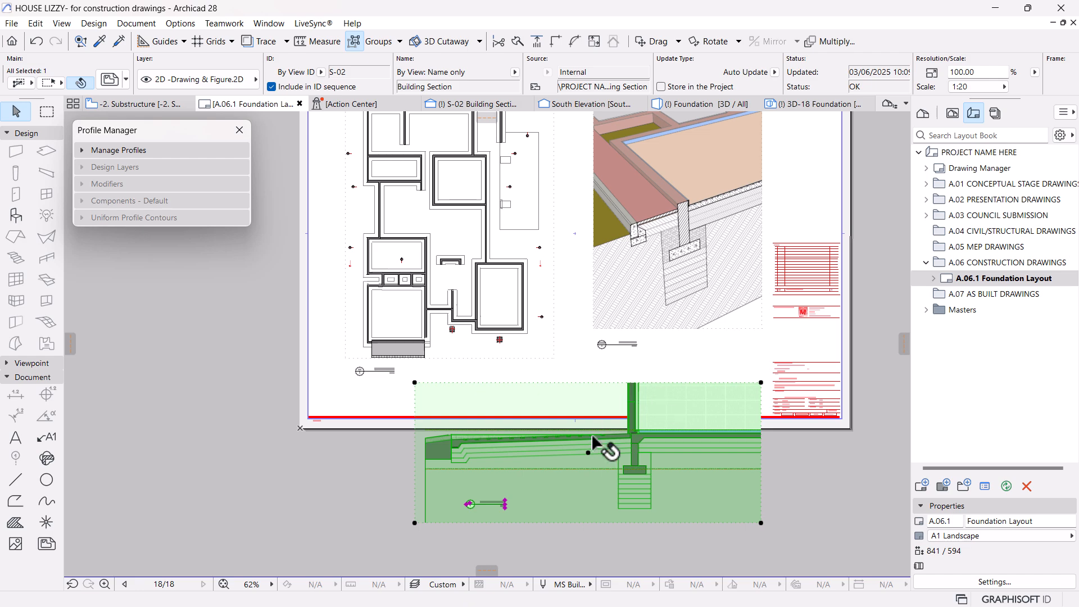
pyautogui.click(643, 560)
pyautogui.scroll(3, 551, 494)
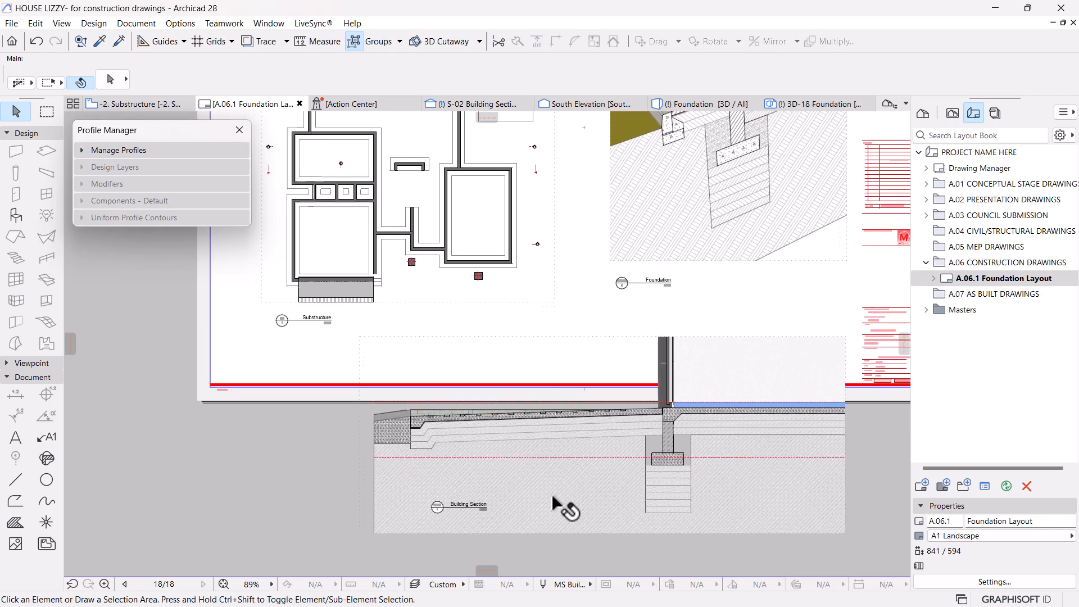
pyautogui.click(403, 428)
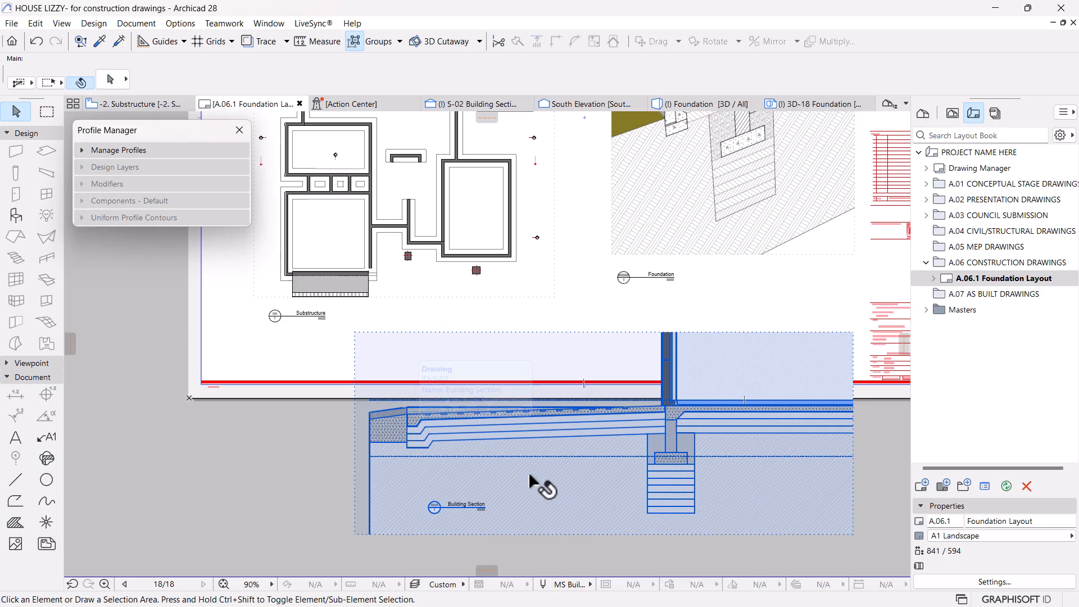
pyautogui.scroll(1, 570, 462)
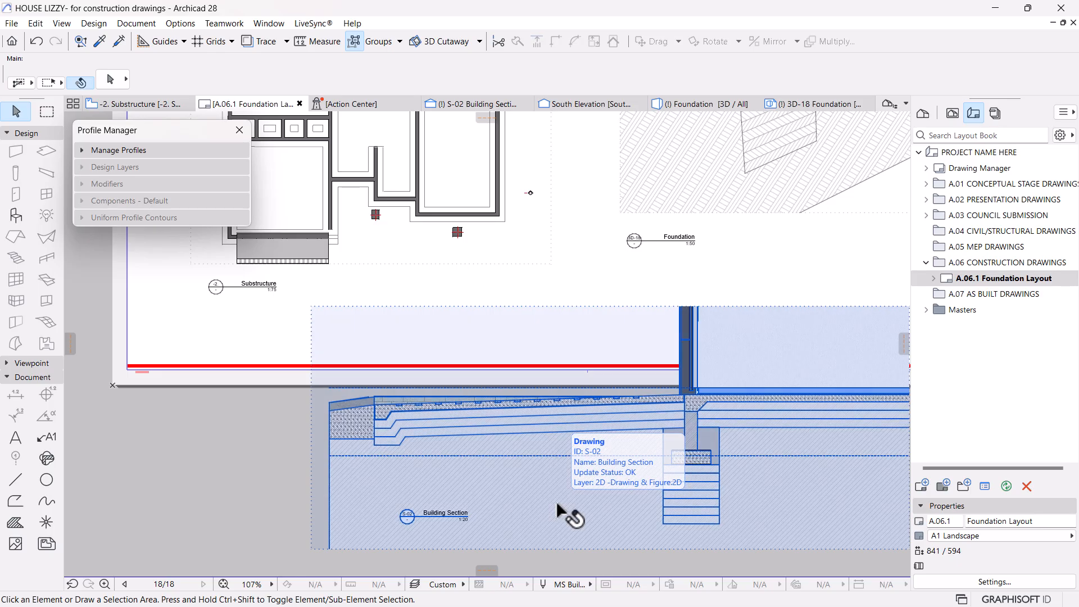
pyautogui.scroll(-2, 556, 503)
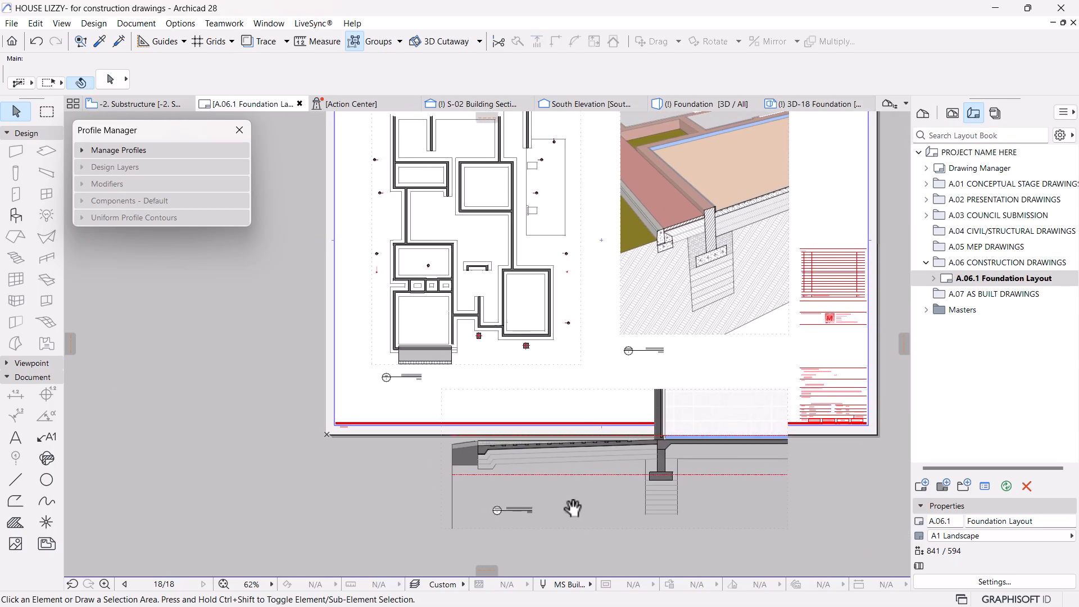
pyautogui.scroll(2, 573, 491)
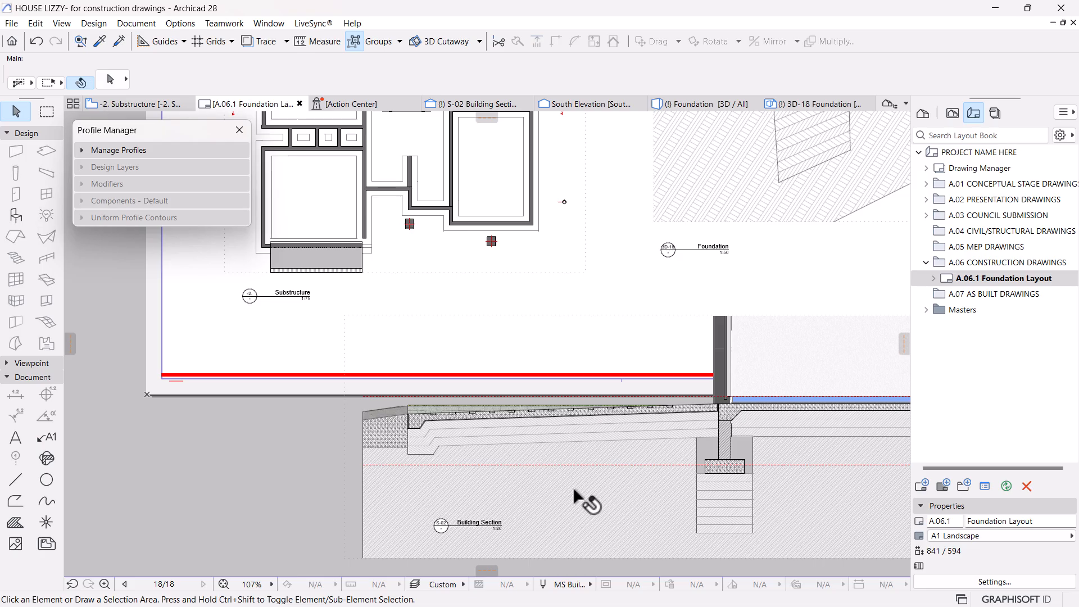
pyautogui.scroll(-3, 573, 490)
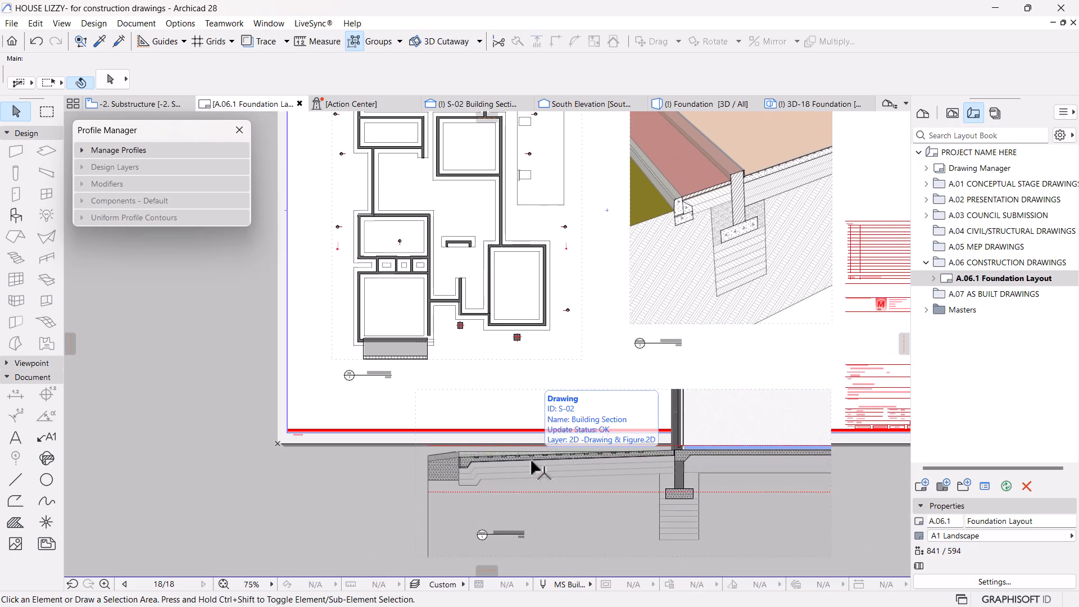
# Step: Move the Substructure plan and the 3D Foundation drawing up to the sheet's top border
pyautogui.scroll(-3, 631, 476)
pyautogui.click(568, 349)
pyautogui.moveTo(552, 187); pyautogui.dragTo(552, 163)
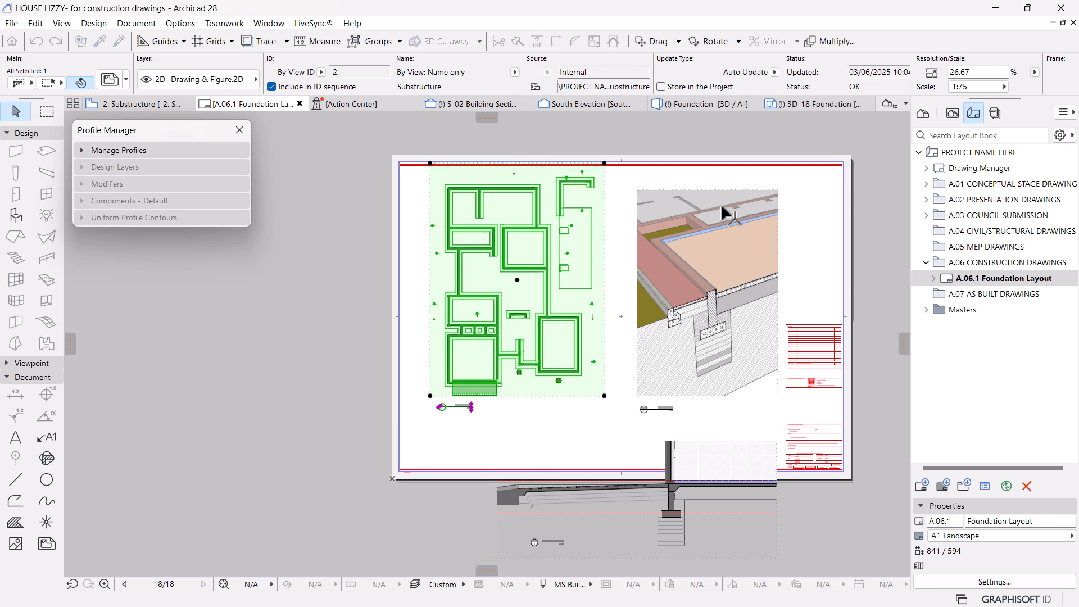
pyautogui.click(722, 200)
pyautogui.moveTo(723, 200); pyautogui.dragTo(722, 175)
pyautogui.press('Escape')
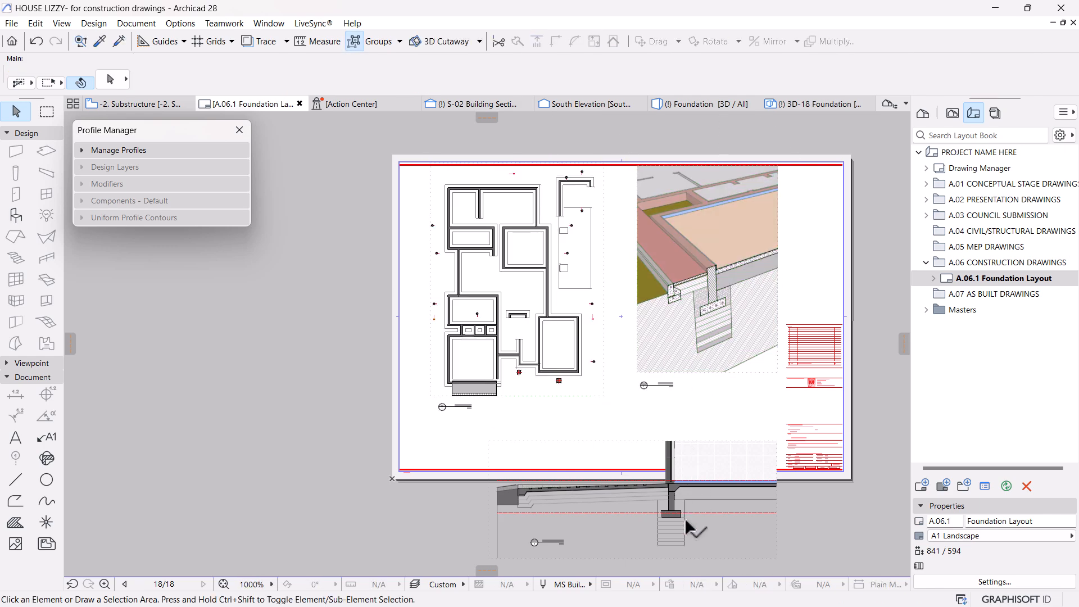
# Step: Move the S-02 section straight up until its bottom edge sits just inside the sheet's lower border
pyautogui.click(684, 520)
pyautogui.hotkey('ctrl', 'd')
pyautogui.click(632, 499)
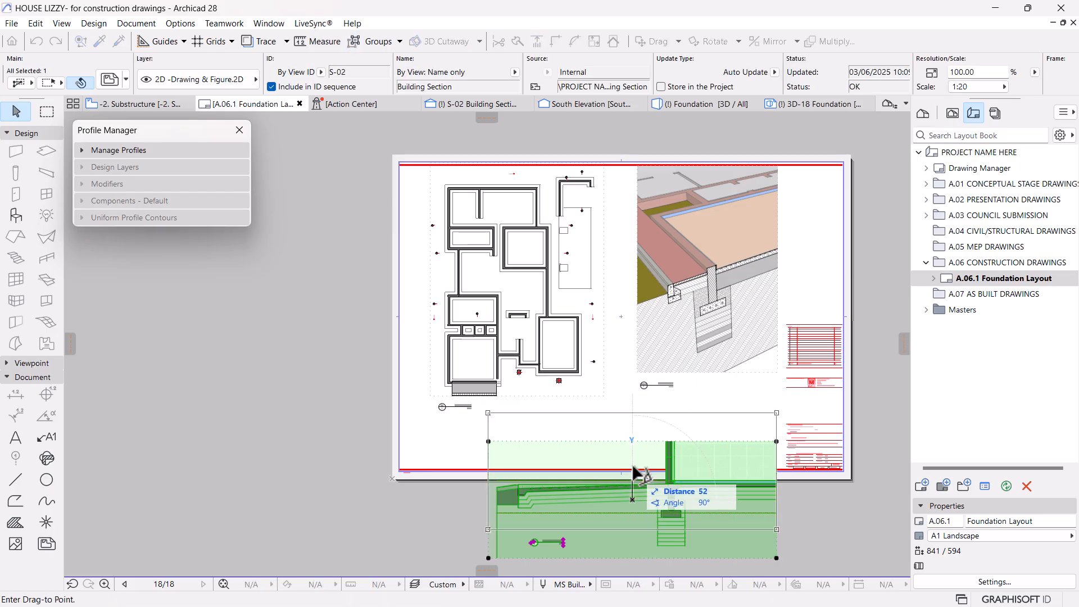
pyautogui.click(632, 406)
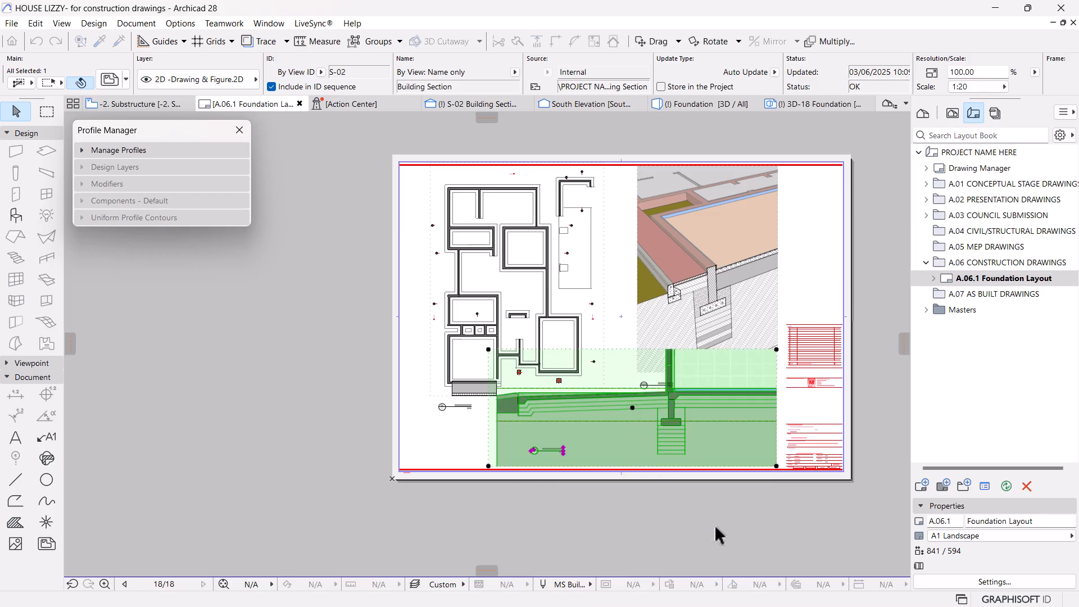
pyautogui.click(733, 524)
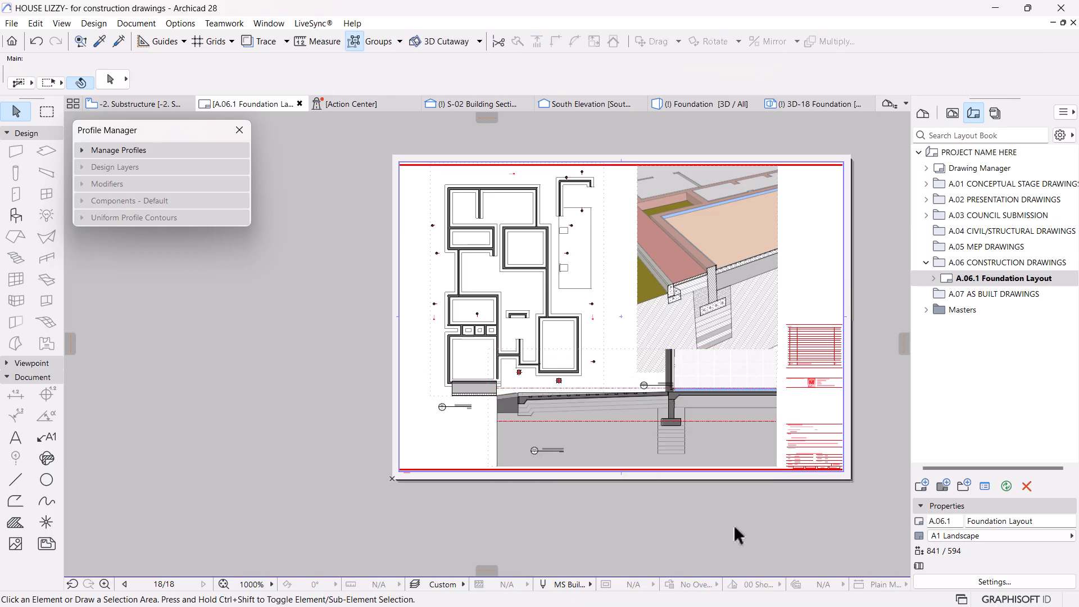
# Step: Crop the top edge of the Substructure plan's frame slightly and move the plan up against the sheet's top border
pyautogui.click(595, 341)
pyautogui.click(537, 166)
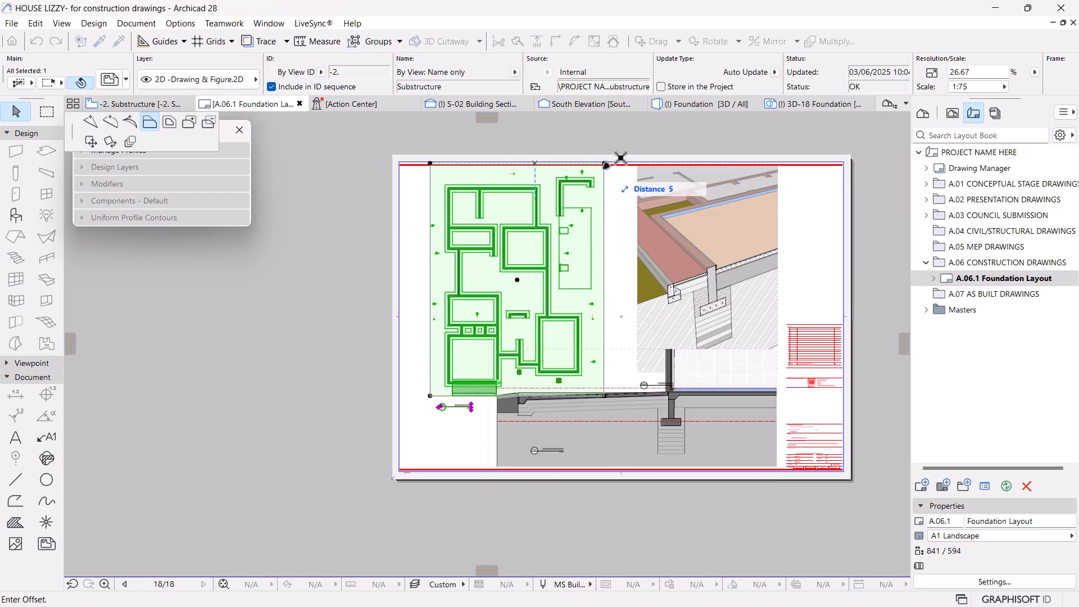
pyautogui.scroll(3, 600, 154)
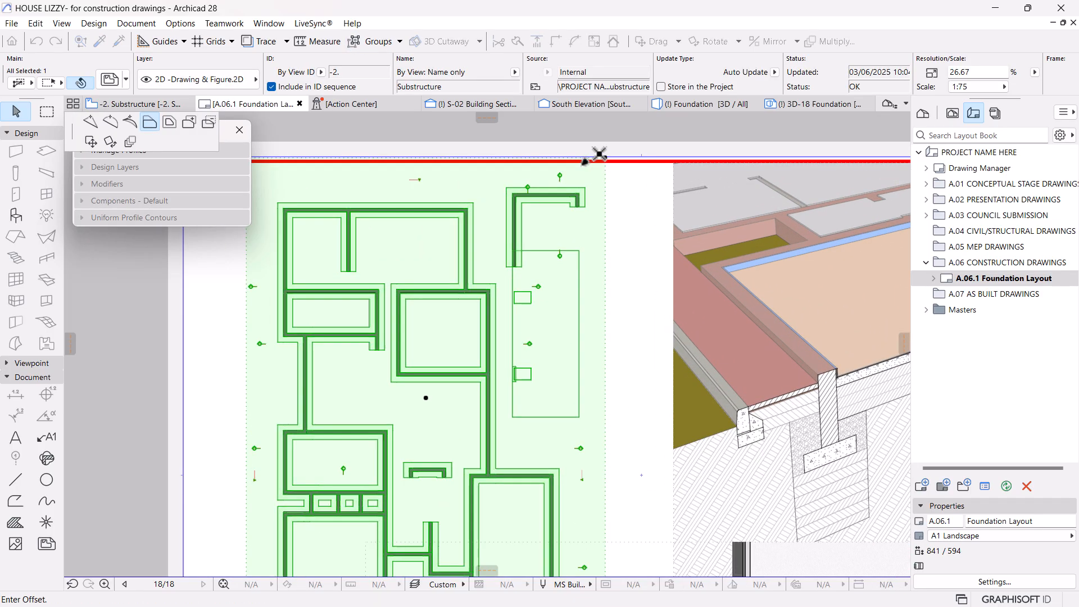
pyautogui.click(566, 171)
pyautogui.click(565, 170)
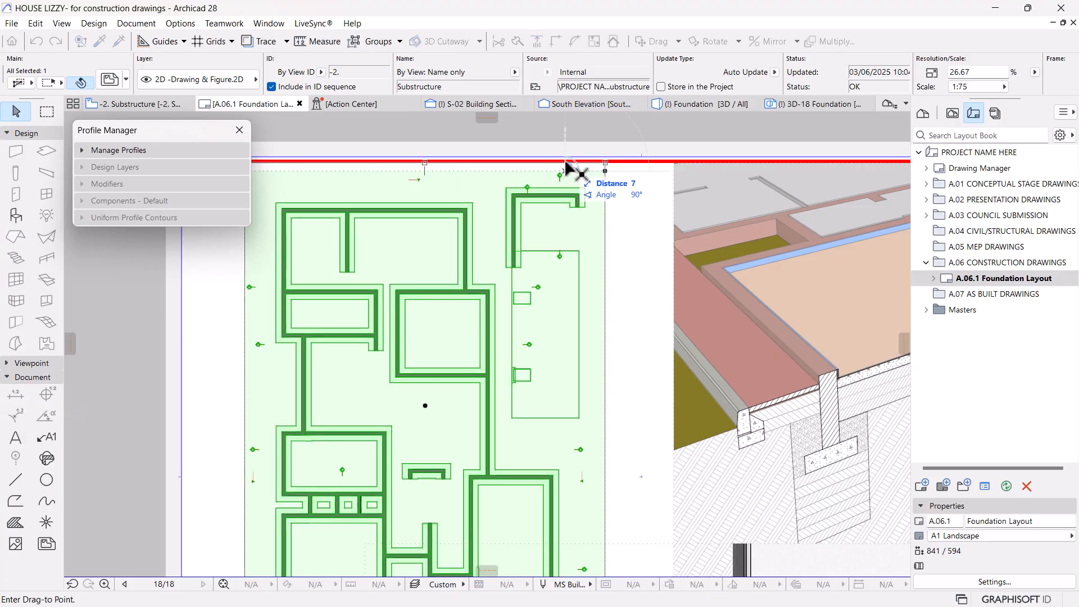
pyautogui.click(573, 163)
pyautogui.scroll(-3, 565, 232)
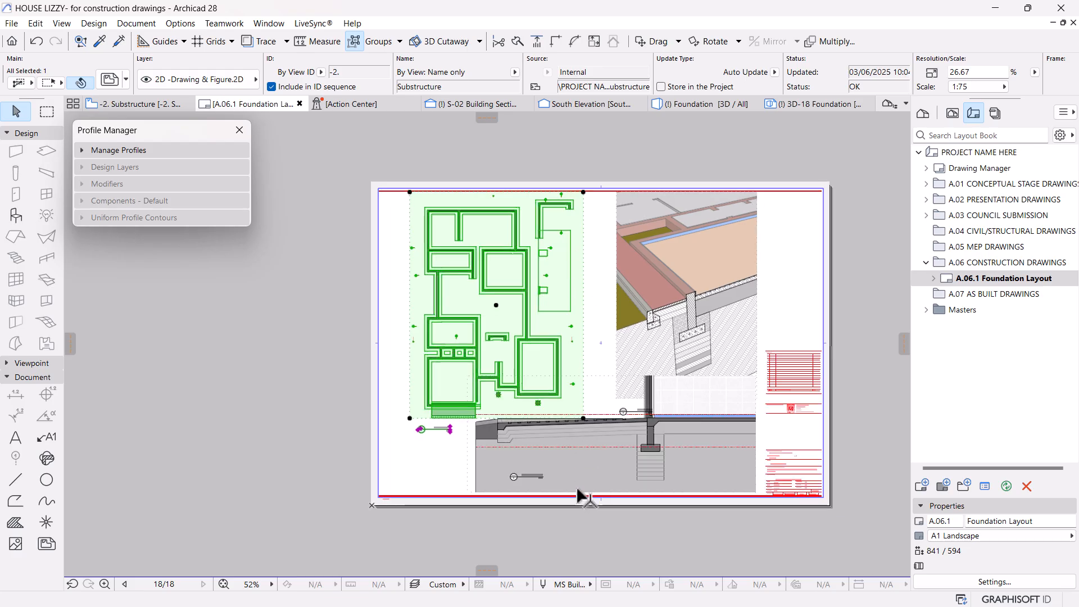
pyautogui.click(574, 559)
# Step: Crop the S-02 frame's bottom edge up to just below the footing and move the section down onto the lower border
pyautogui.scroll(5, 668, 478)
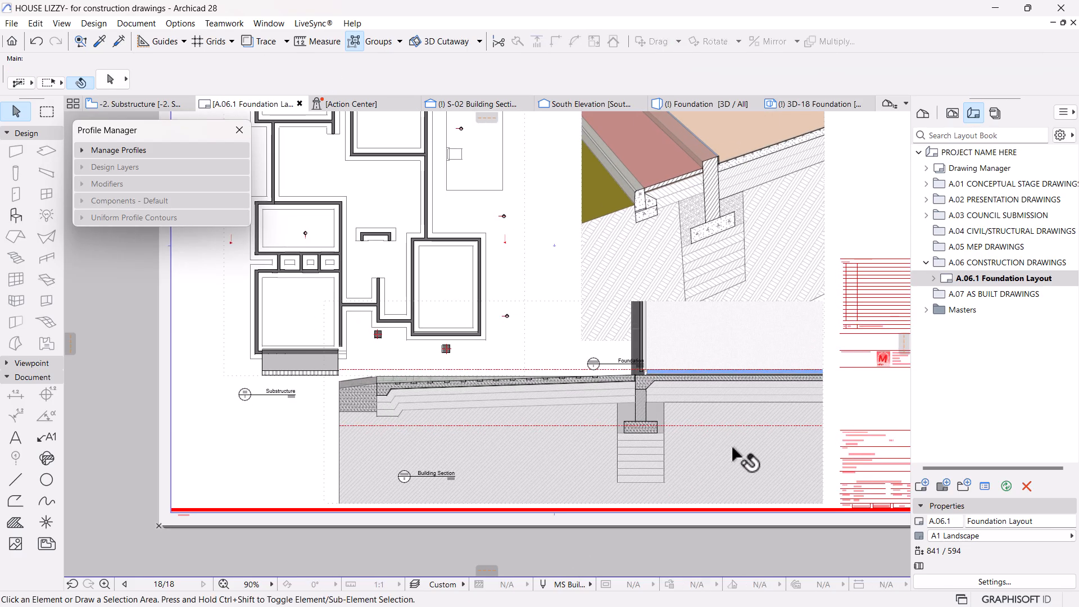
pyautogui.click(731, 449)
pyautogui.click(723, 503)
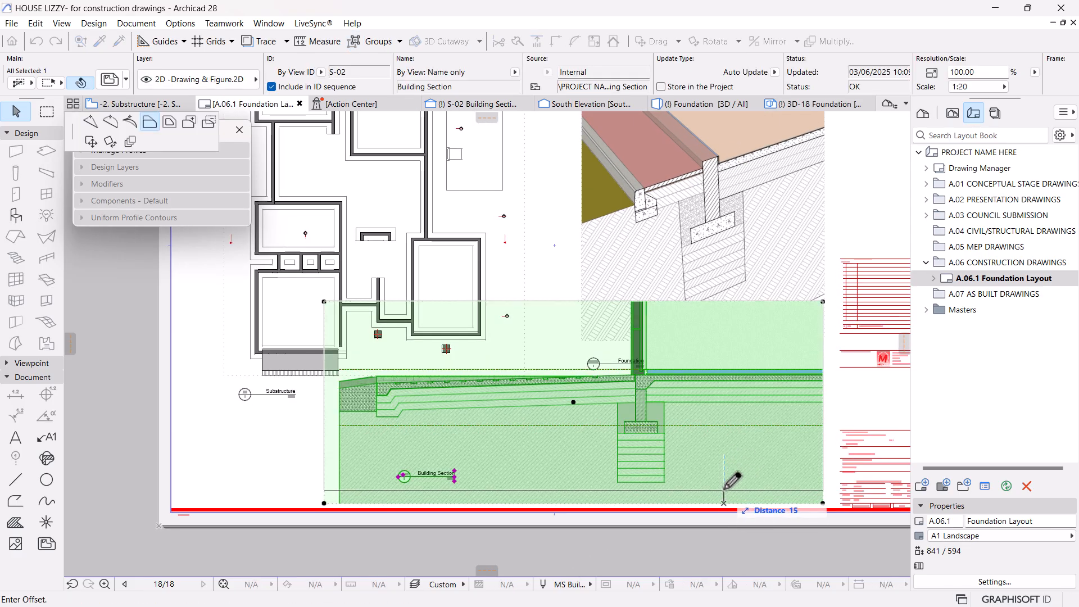
pyautogui.click(724, 487)
pyautogui.hotkey('ctrl', 'd')
pyautogui.click(723, 487)
pyautogui.click(723, 509)
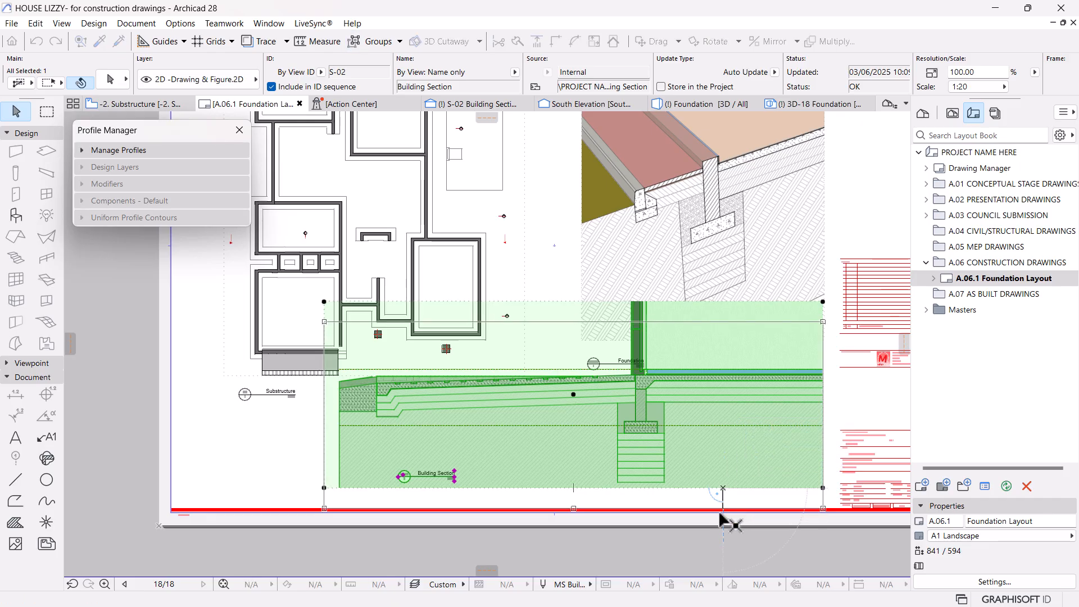
pyautogui.click(690, 563)
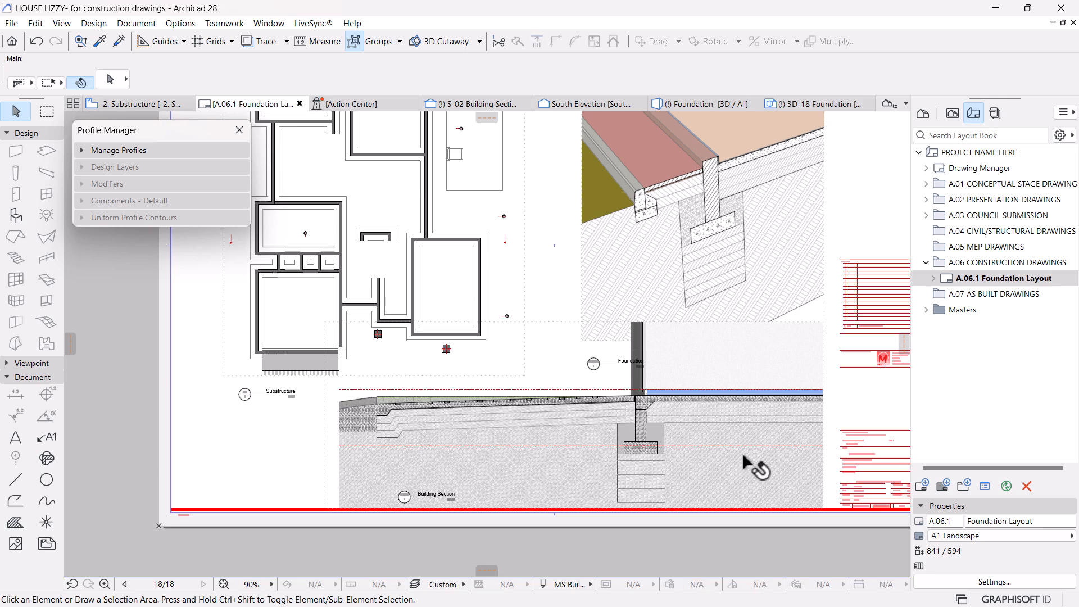
# Step: Crop the 3D Foundation drawing's top edge down to the wall and footing corner, and move it up to the top border
pyautogui.scroll(-1, 740, 454)
pyautogui.moveTo(692, 474)
pyautogui.mouseDown(button='middle')
pyautogui.moveTo(645, 484)
pyautogui.moveTo(638, 522)
pyautogui.mouseUp(button='middle')
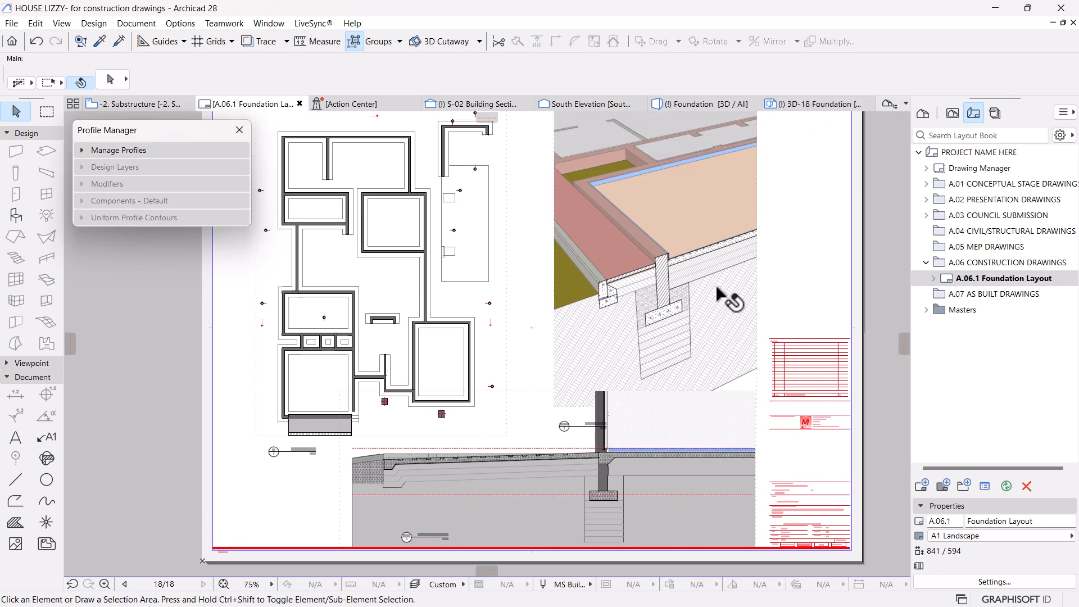
pyautogui.moveTo(716, 292); pyautogui.dragTo(704, 398, button='middle')
pyautogui.click(698, 309)
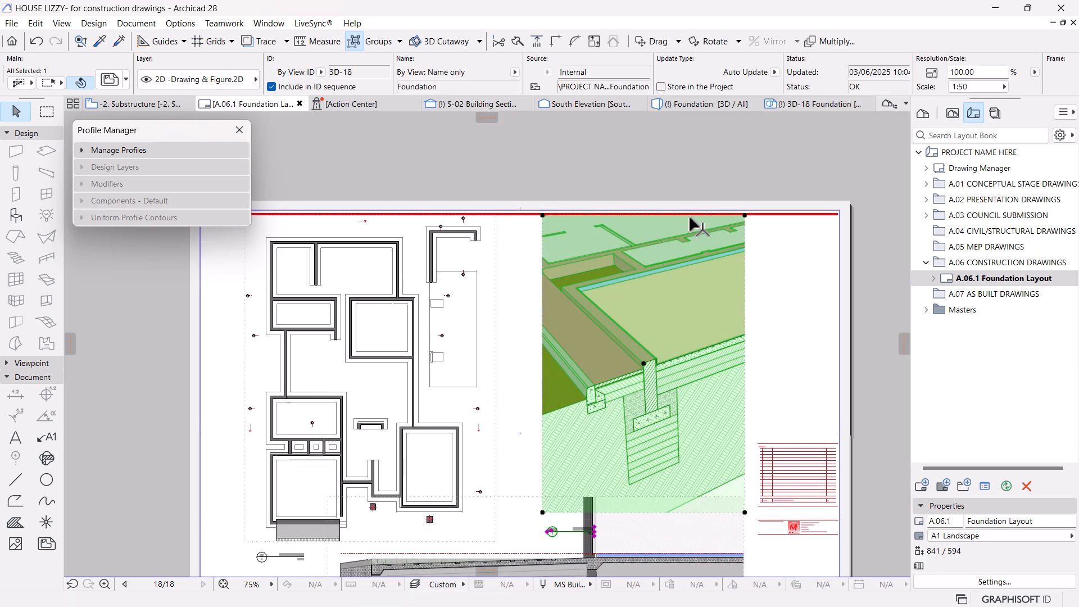
pyautogui.click(689, 216)
pyautogui.click(655, 316)
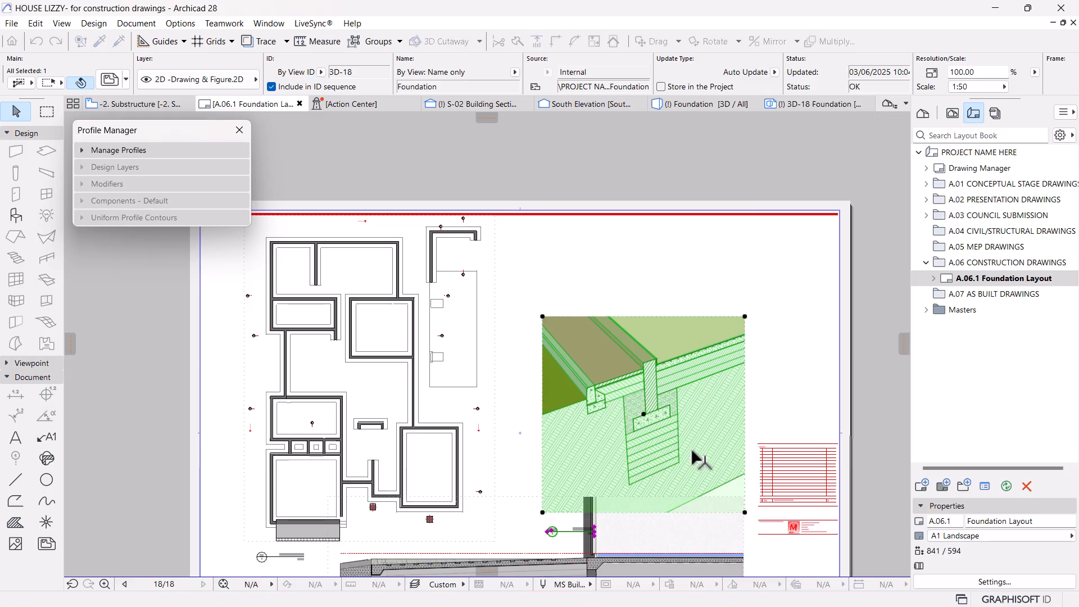
pyautogui.moveTo(639, 422)
pyautogui.mouseDown()
pyautogui.moveTo(674, 307)
pyautogui.moveTo(641, 270)
pyautogui.moveTo(643, 317)
pyautogui.mouseUp()
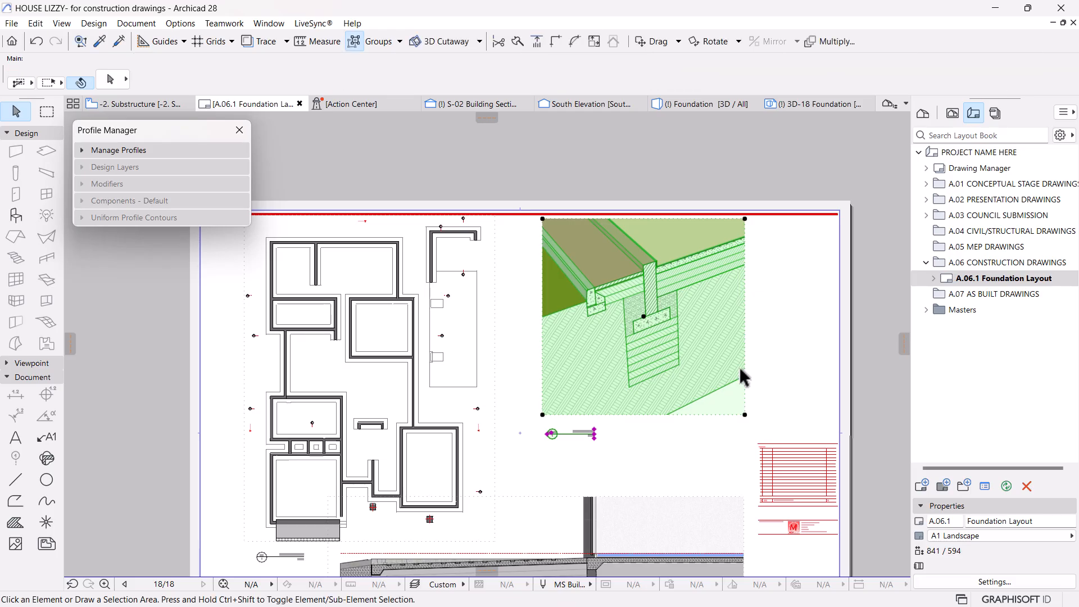
pyautogui.click(684, 449)
# Step: Crop the S-02 frame's right edge in close to the wall and move the section right, next to the title block
pyautogui.scroll(-2, 679, 332)
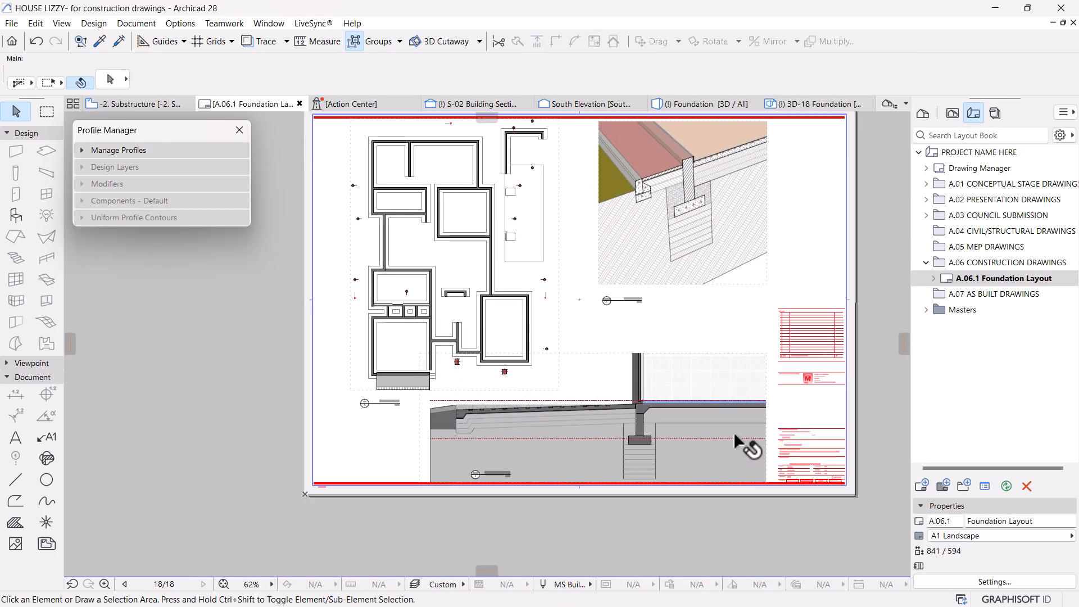
pyautogui.click(737, 438)
pyautogui.click(765, 372)
pyautogui.click(692, 386)
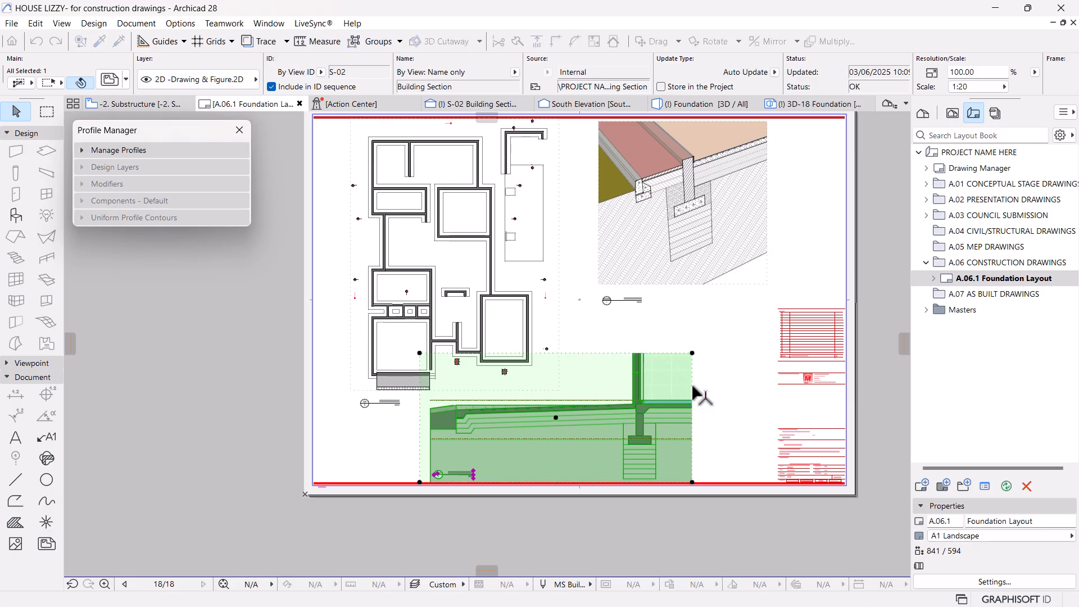
pyautogui.moveTo(692, 386); pyautogui.dragTo(771, 386)
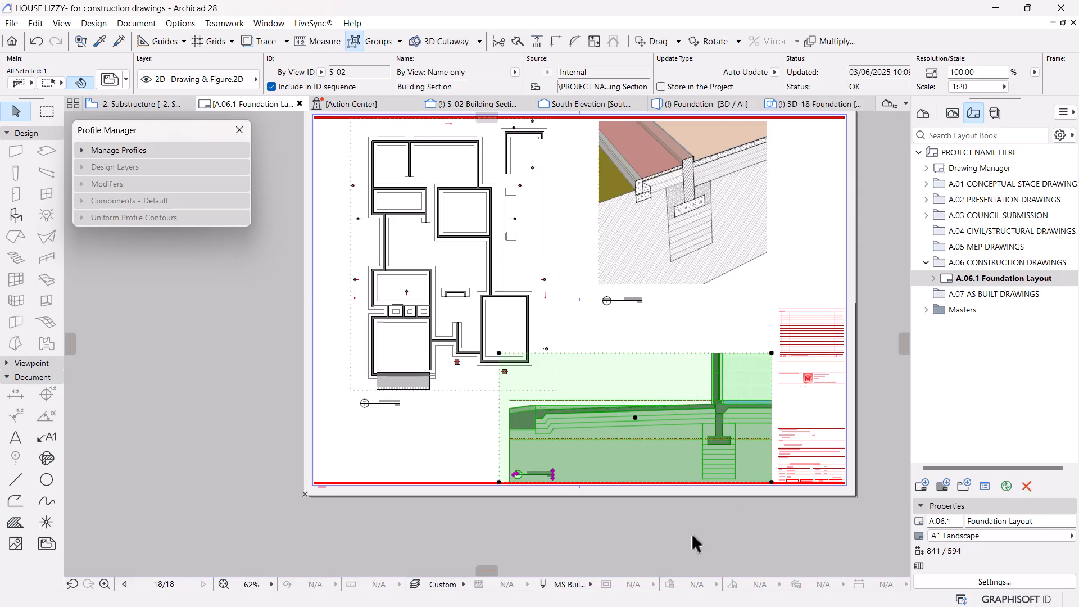
pyautogui.click(699, 530)
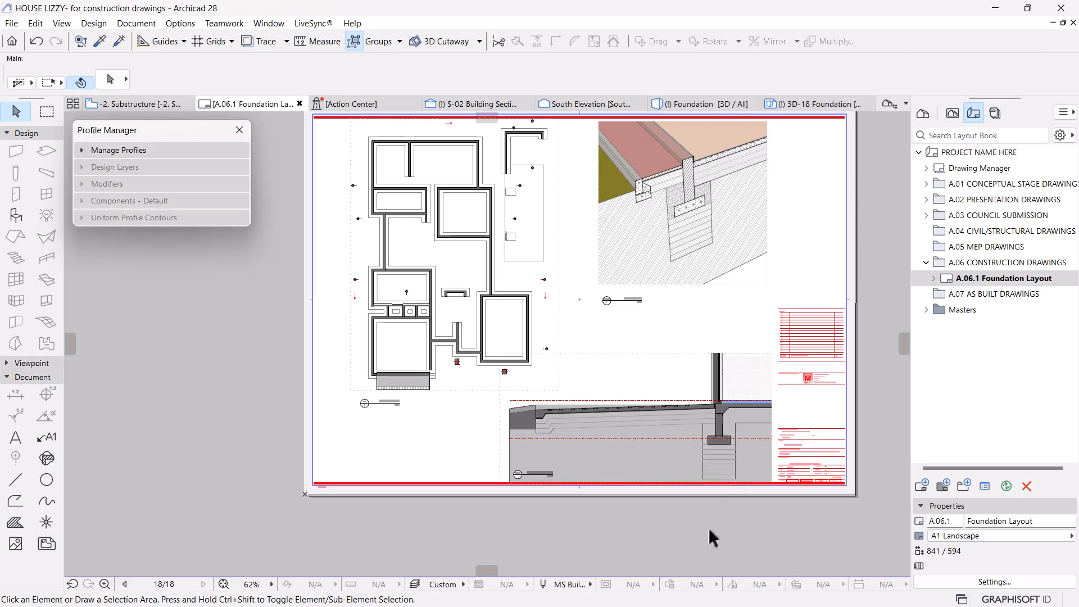
# Step: Check the rearranged layout and the drawing name options of the S-02 section
pyautogui.scroll(-3, 708, 527)
pyautogui.moveTo(669, 511); pyautogui.dragTo(648, 523, button='middle')
pyautogui.scroll(2, 693, 502)
pyautogui.scroll(2, 696, 511)
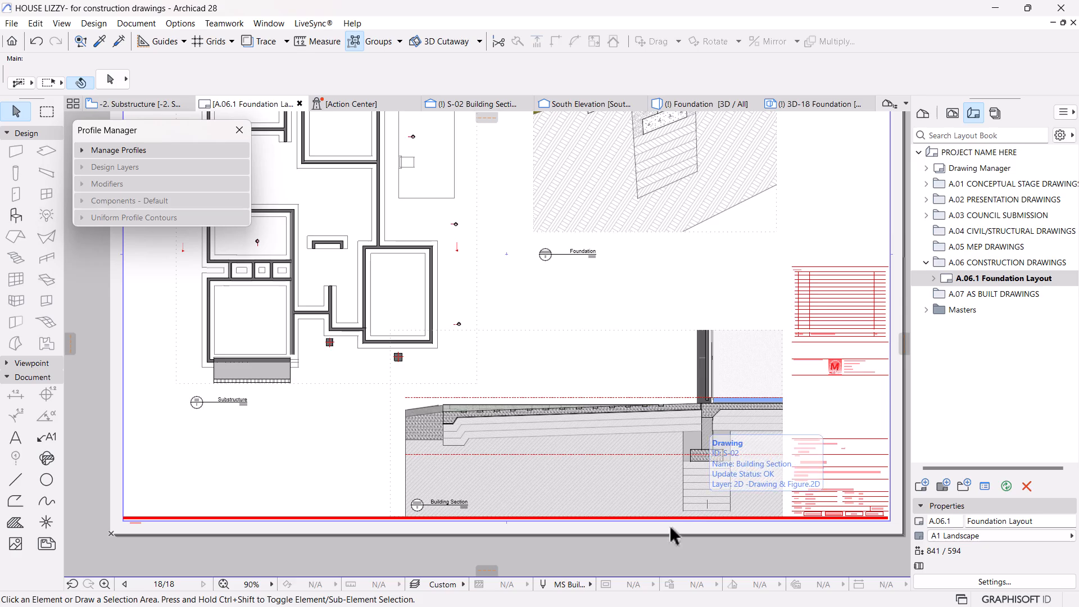
pyautogui.moveTo(668, 520); pyautogui.dragTo(661, 542, button='middle')
pyautogui.click(503, 513)
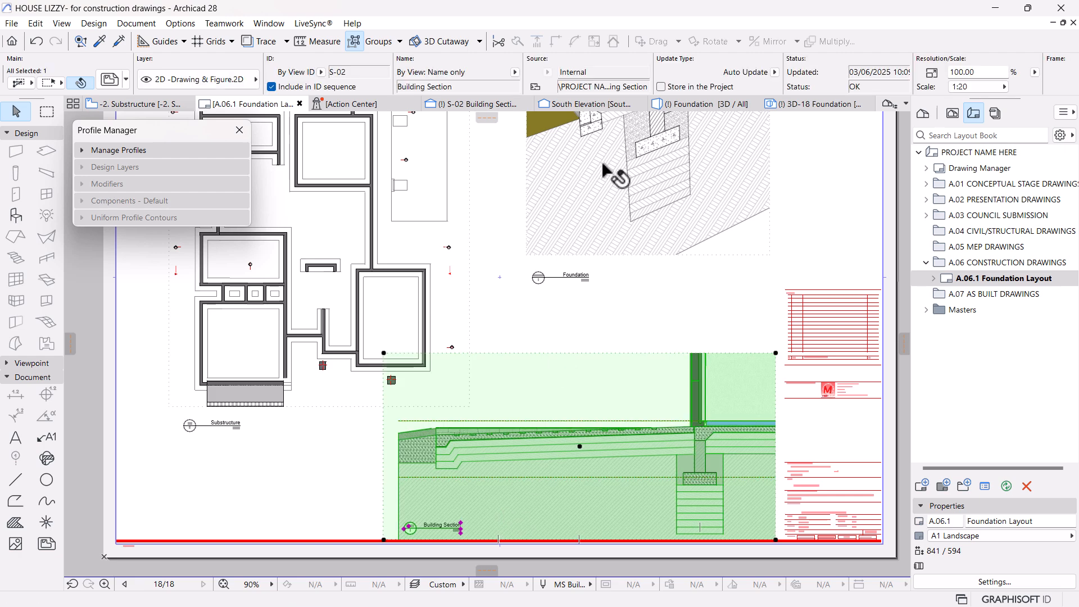
pyautogui.click(514, 72)
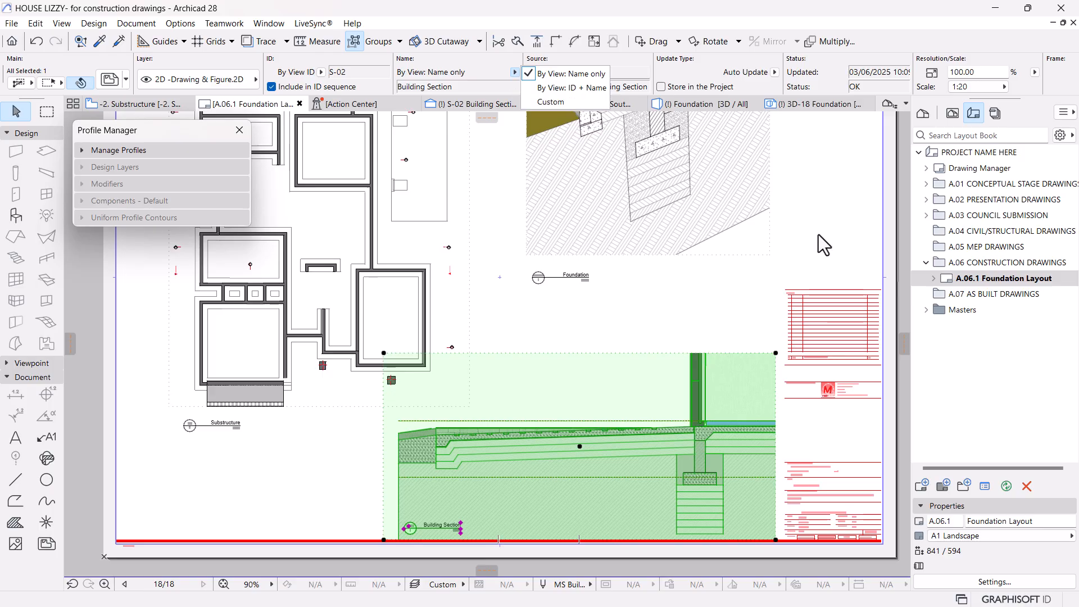
# Step: Rename the S-02 building section view under Construction Sections to Ramp Section and deselect its drawing on the layout
pyautogui.click(954, 114)
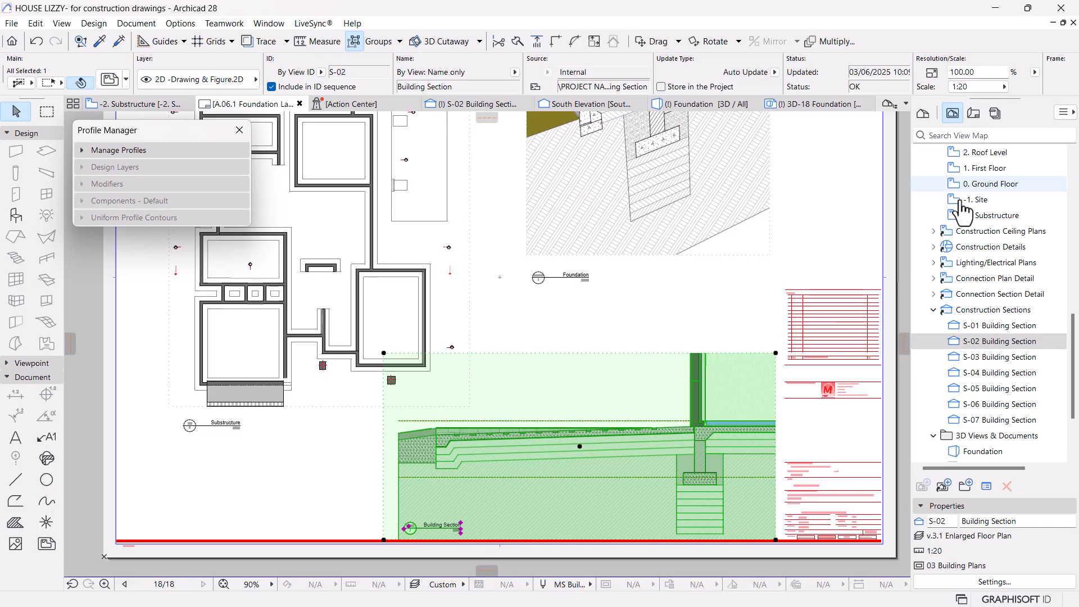
pyautogui.click(993, 345)
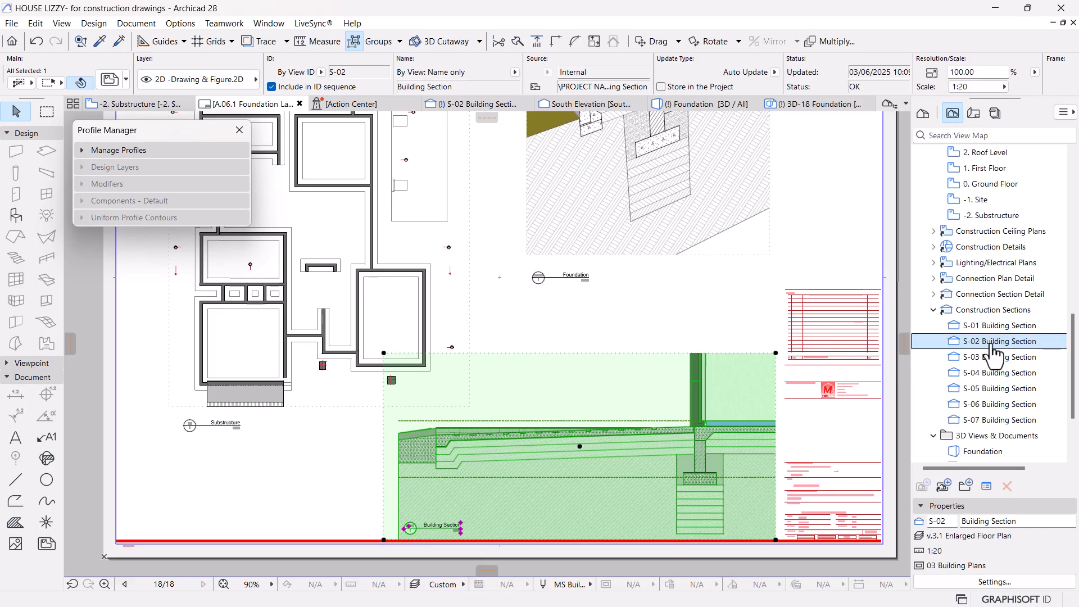
pyautogui.click(992, 520)
pyautogui.write('Ramp Sec')
pyautogui.write('n')
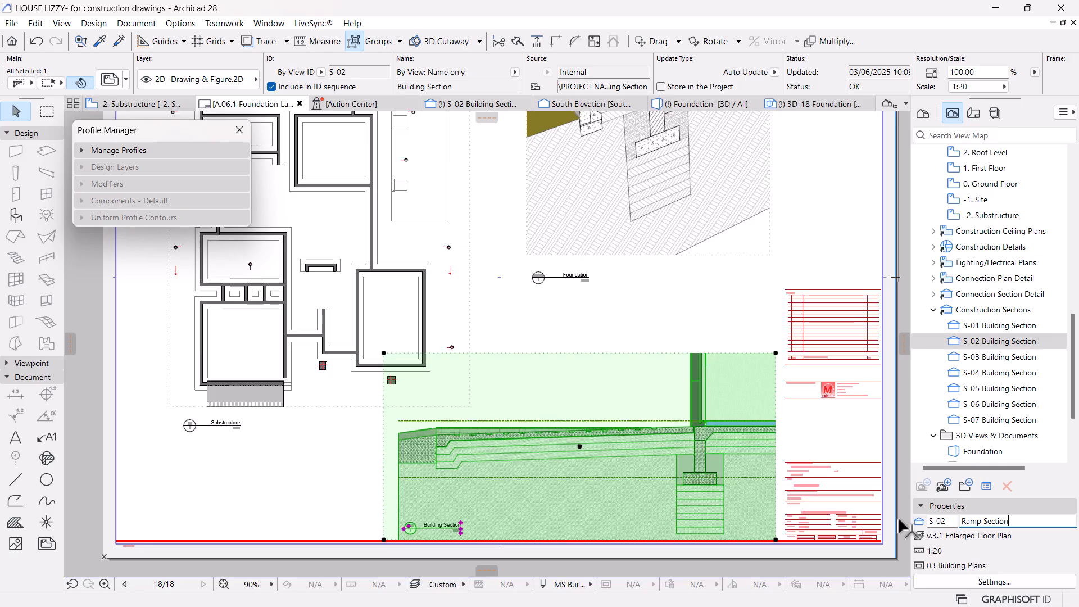
pyautogui.press('Return')
pyautogui.click(298, 516)
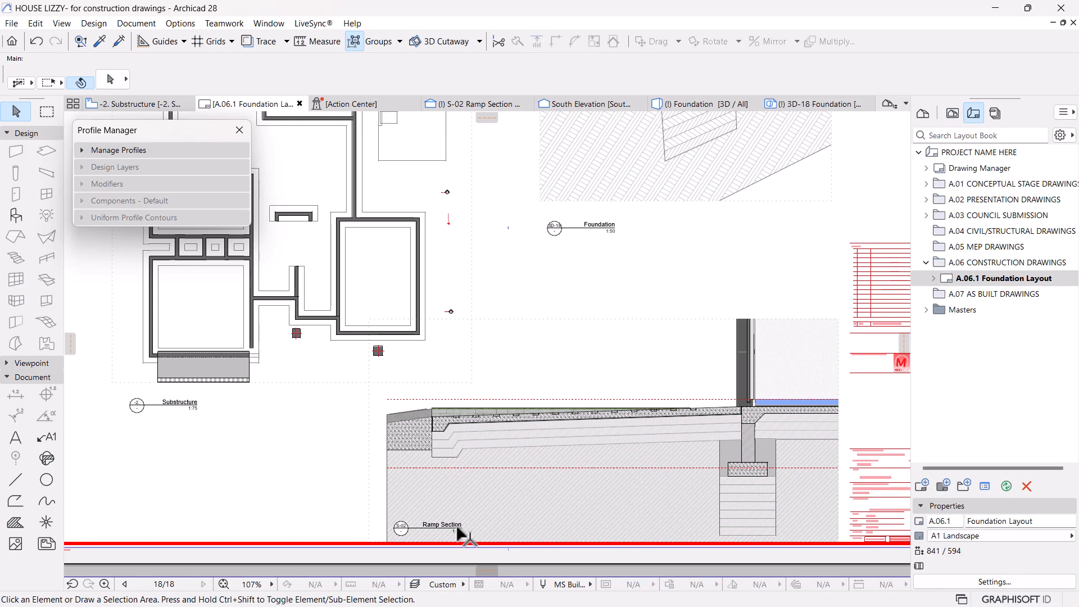
# Step: Review the A.06.1 Foundation Layout sheet, examining the drawing titles and the arrangement of the plan, 3D foundation and ramp section
pyautogui.scroll(-3, 595, 425)
pyautogui.scroll(2, 663, 324)
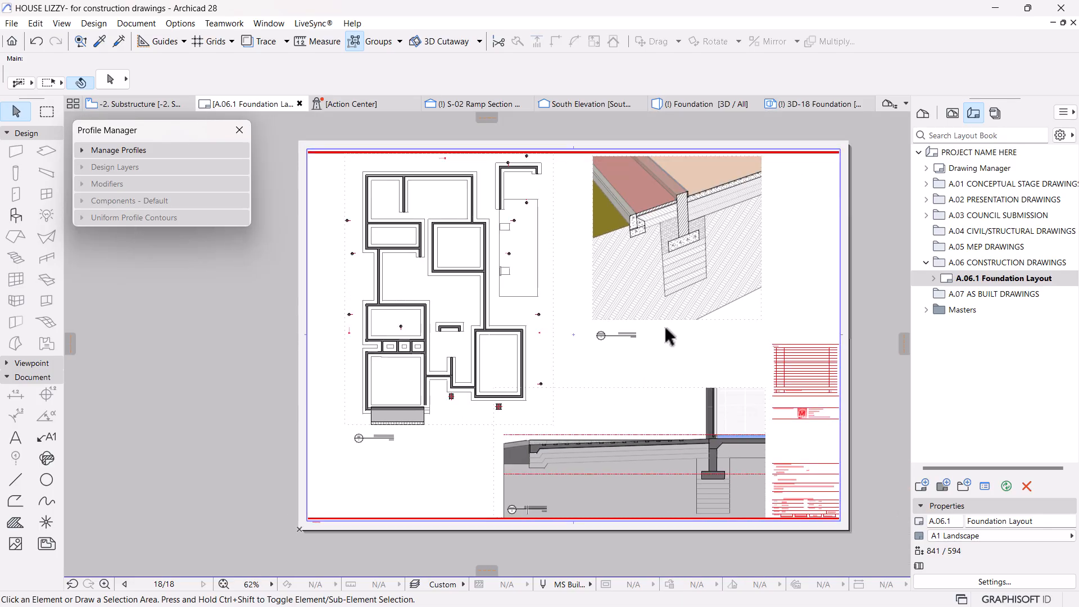
pyautogui.scroll(-2, 606, 337)
pyautogui.moveTo(599, 375); pyautogui.dragTo(532, 387, button='middle')
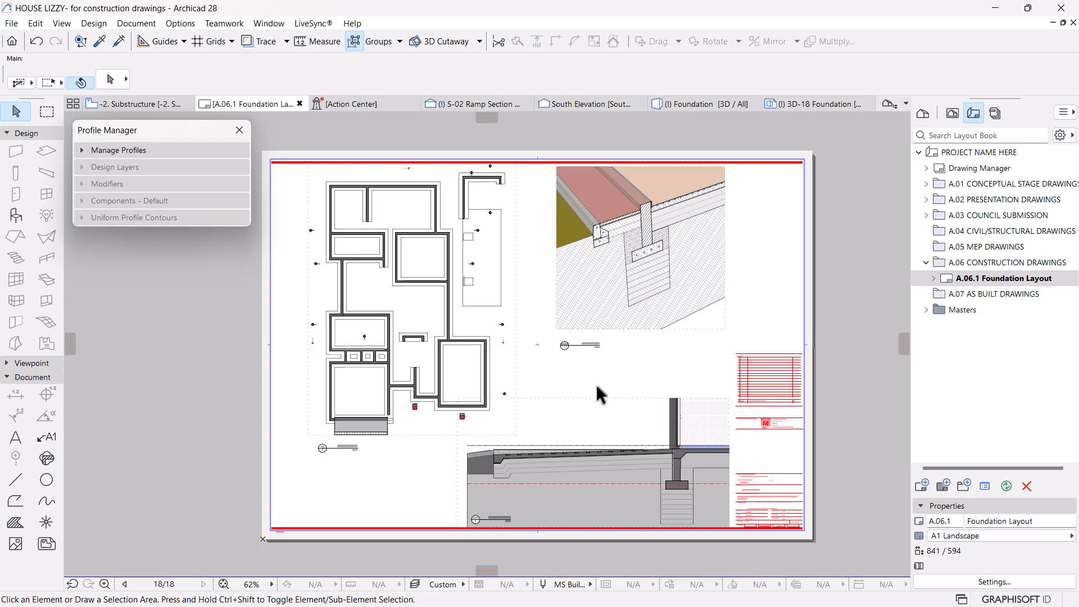
pyautogui.moveTo(598, 397); pyautogui.dragTo(573, 395, button='middle')
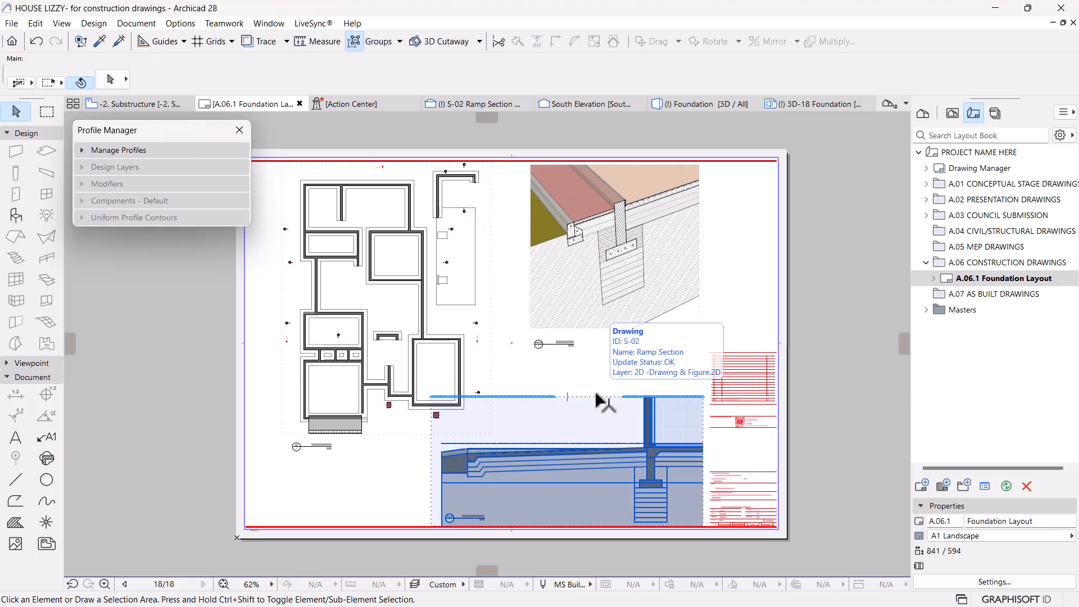
pyautogui.scroll(2, 762, 368)
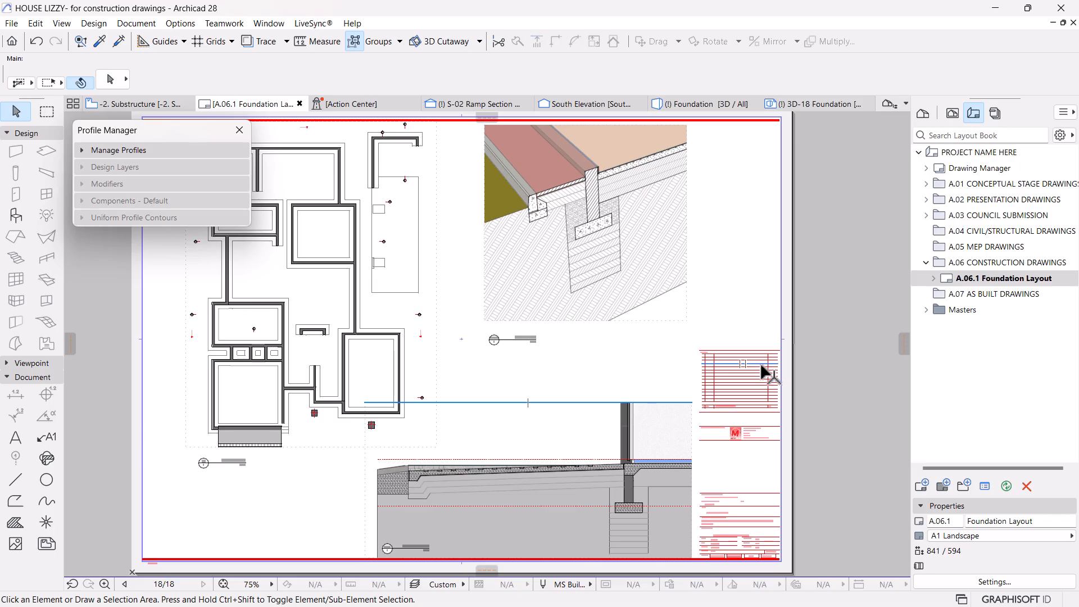
pyautogui.scroll(-3, 725, 416)
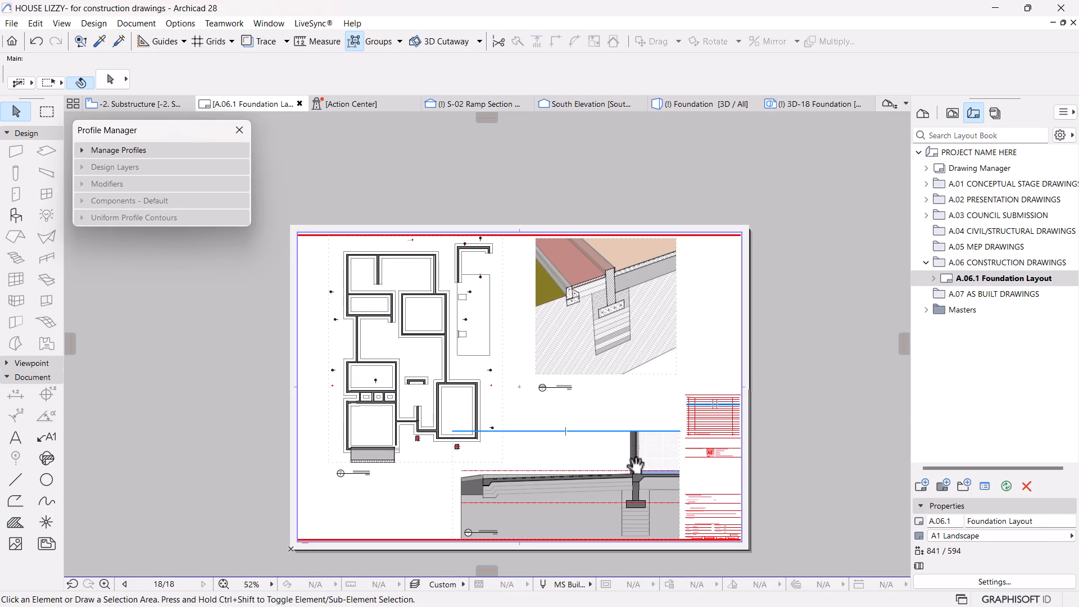
pyautogui.click(635, 463)
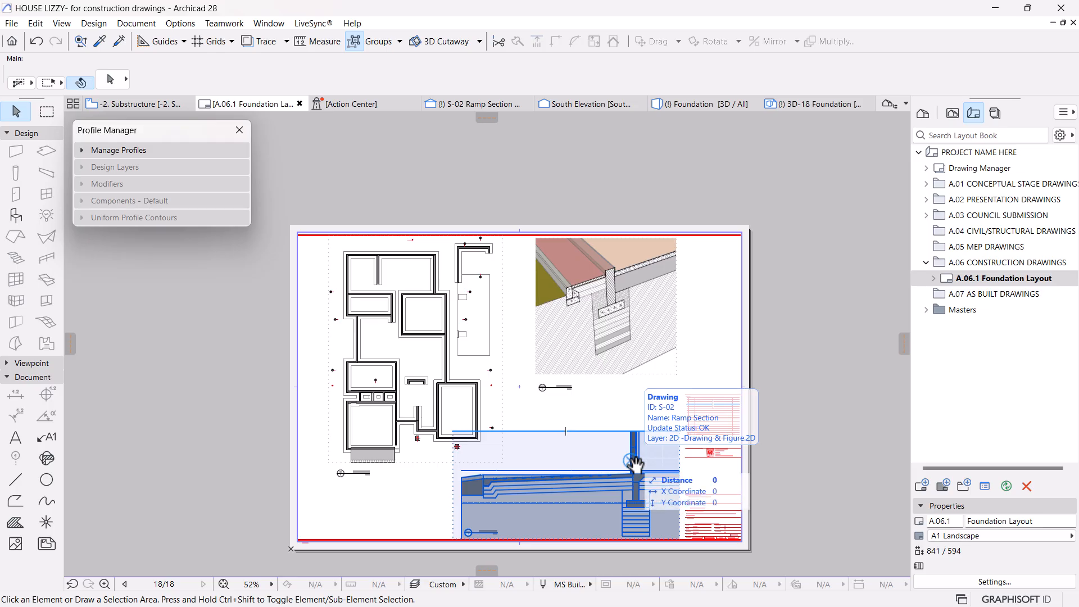
pyautogui.scroll(2, 484, 552)
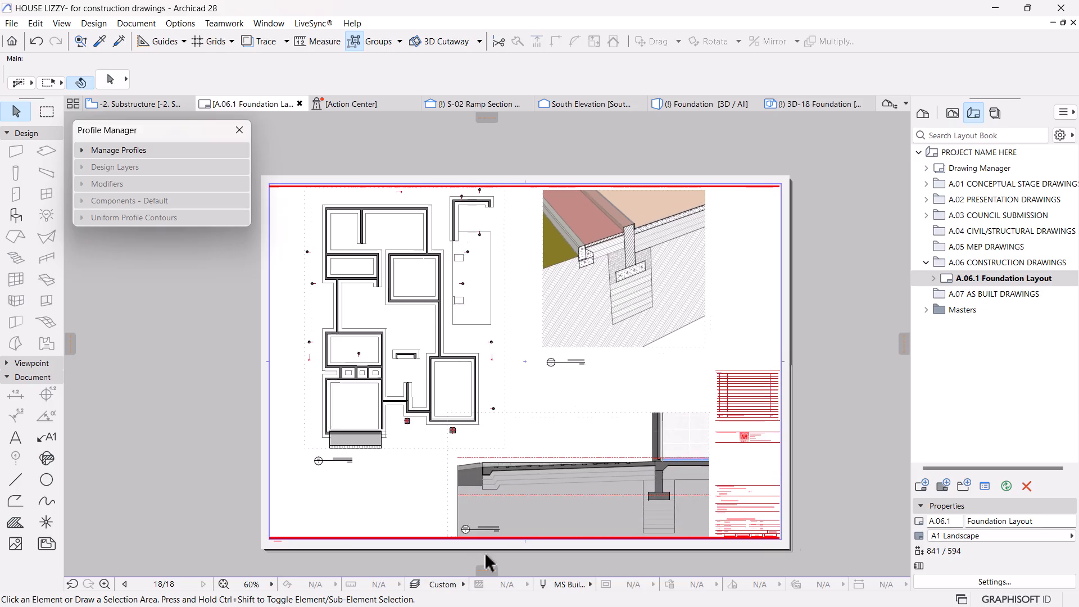
pyautogui.scroll(2, 697, 354)
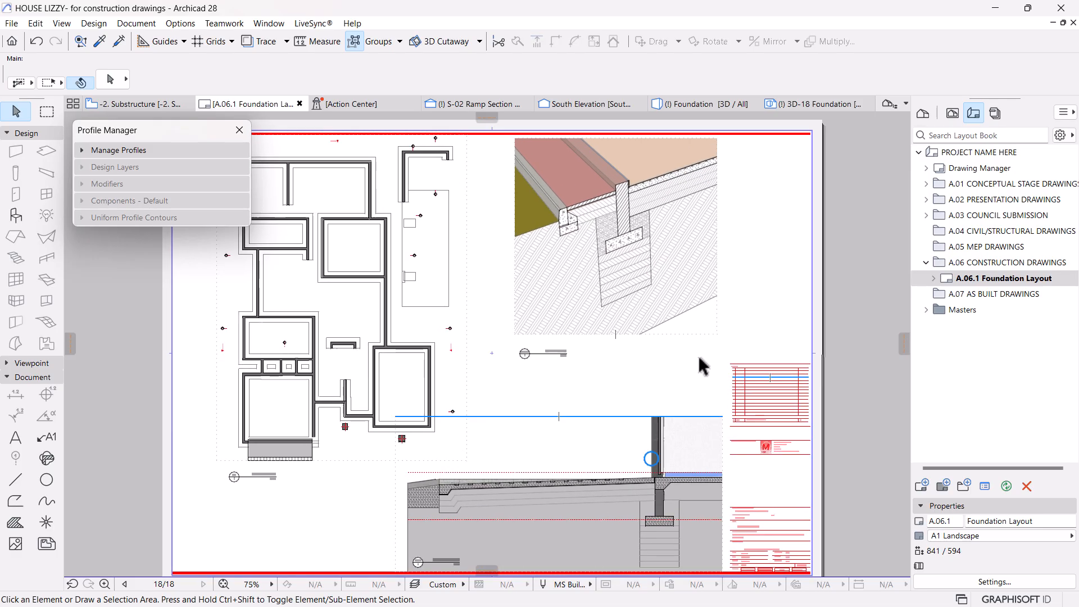
pyautogui.scroll(-2, 696, 354)
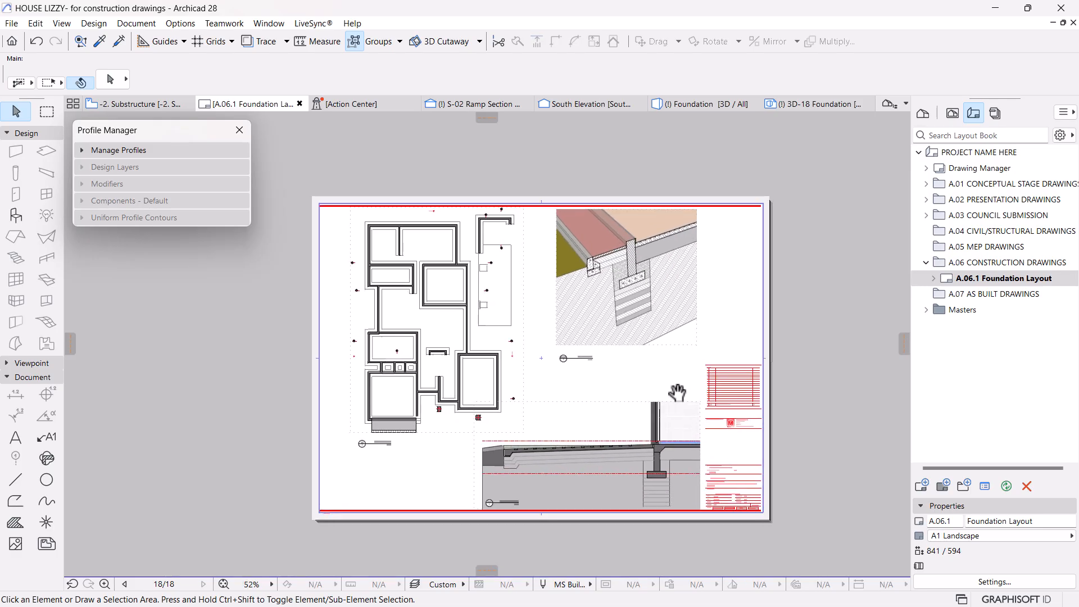